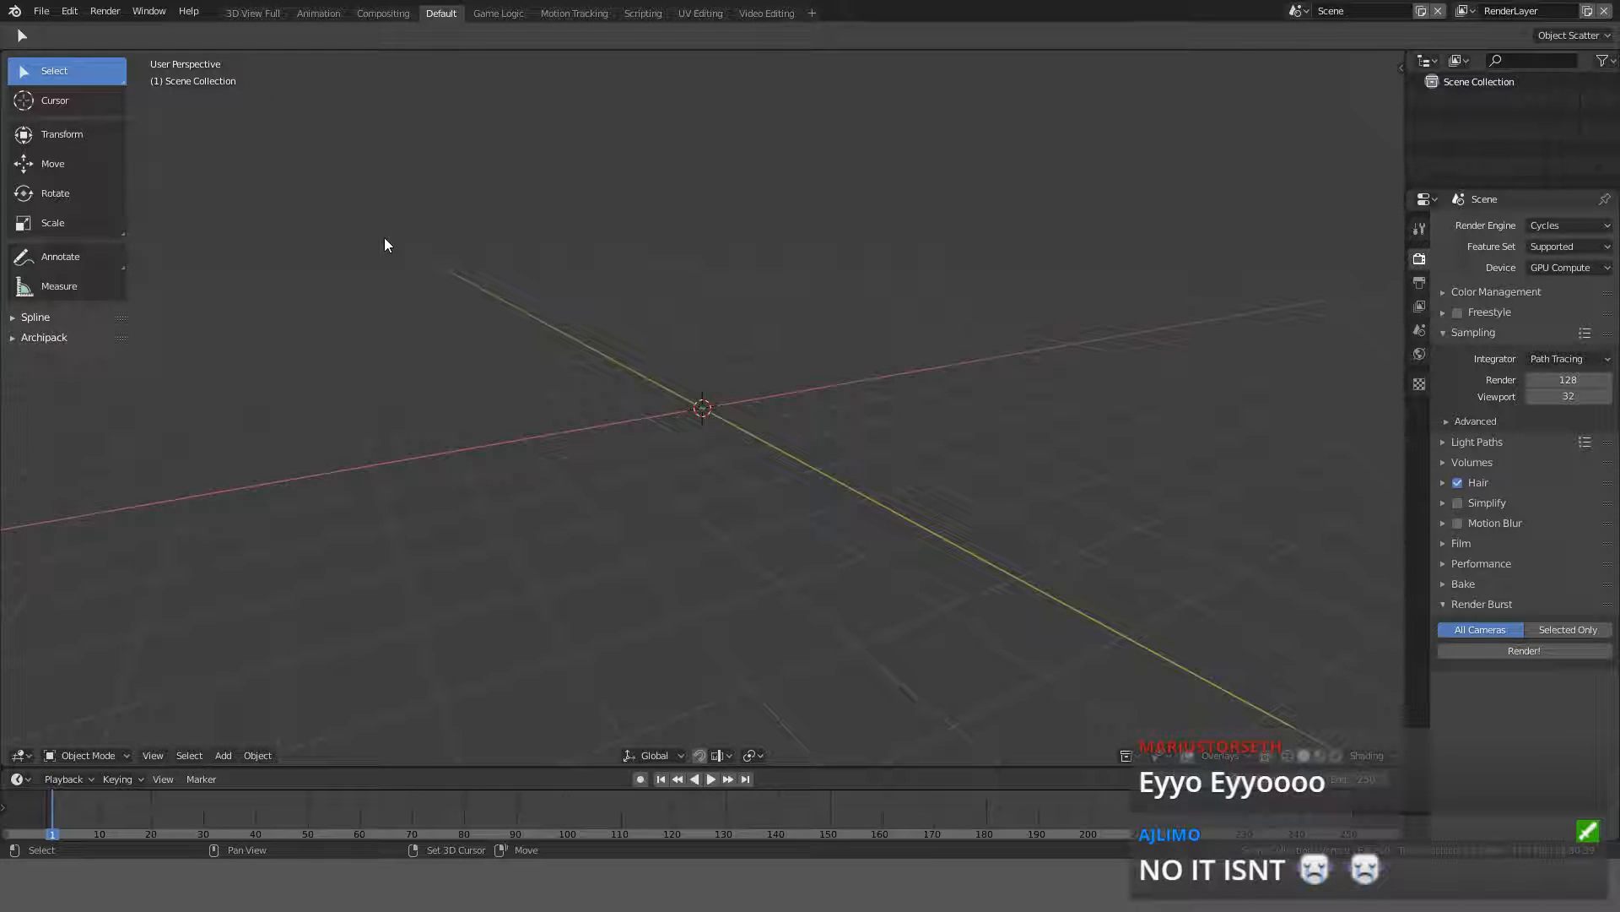
# - Add a cube mesh at the scene origin
pyautogui.hotkey('shift', 'a')
pyautogui.moveTo(317, 216)
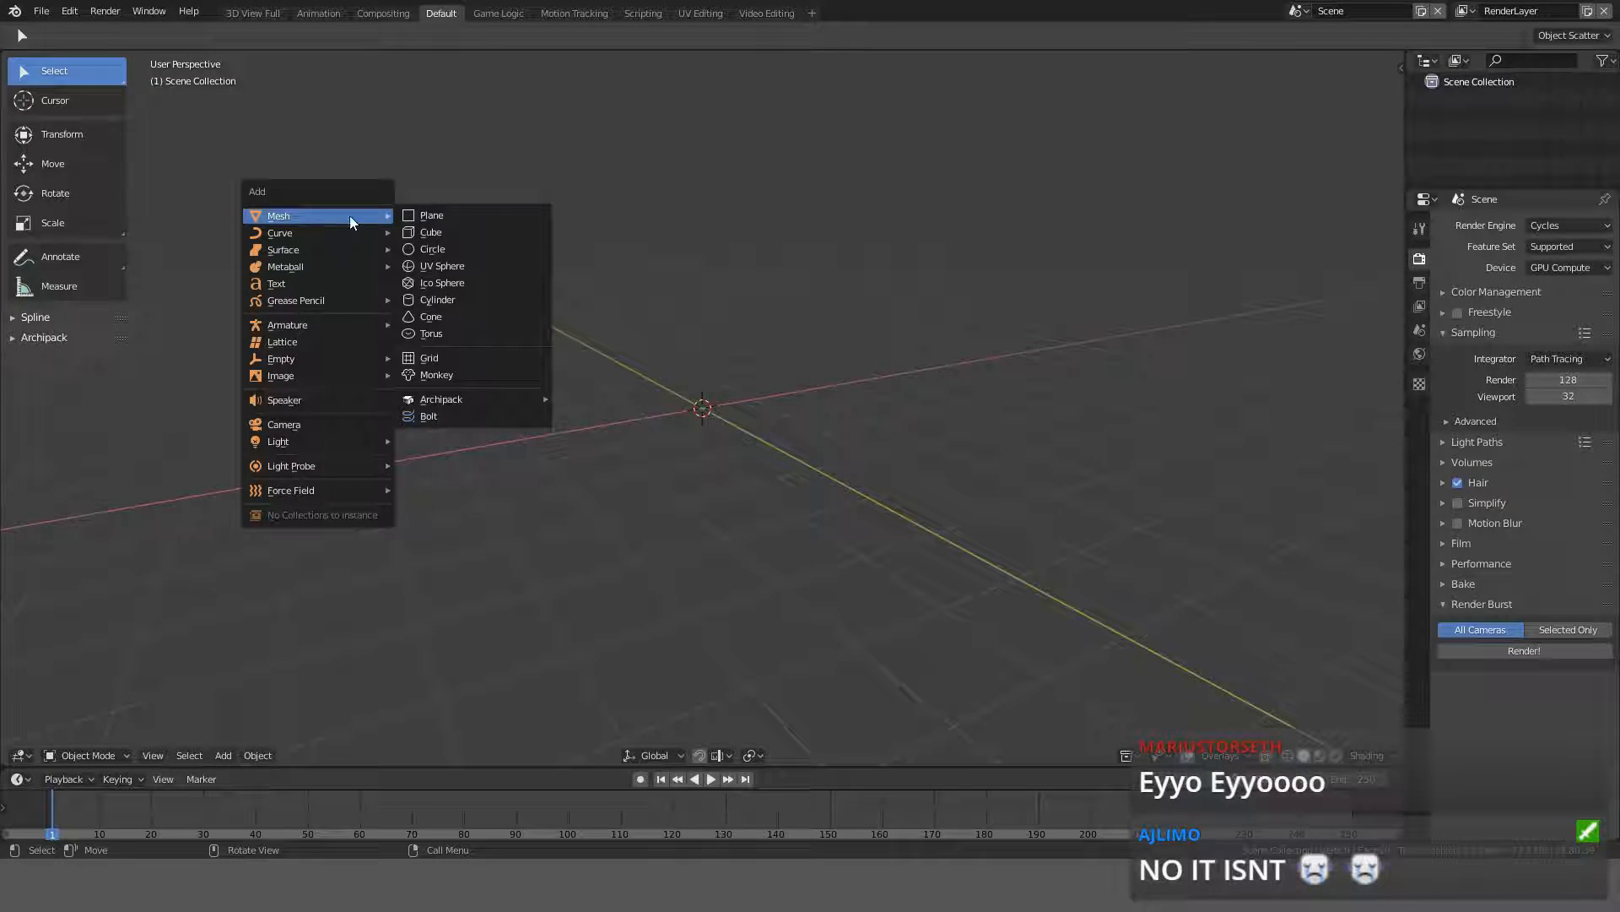
pyautogui.click(439, 232)
pyautogui.moveTo(1198, 299); pyautogui.dragTo(1050, 330, button='middle')
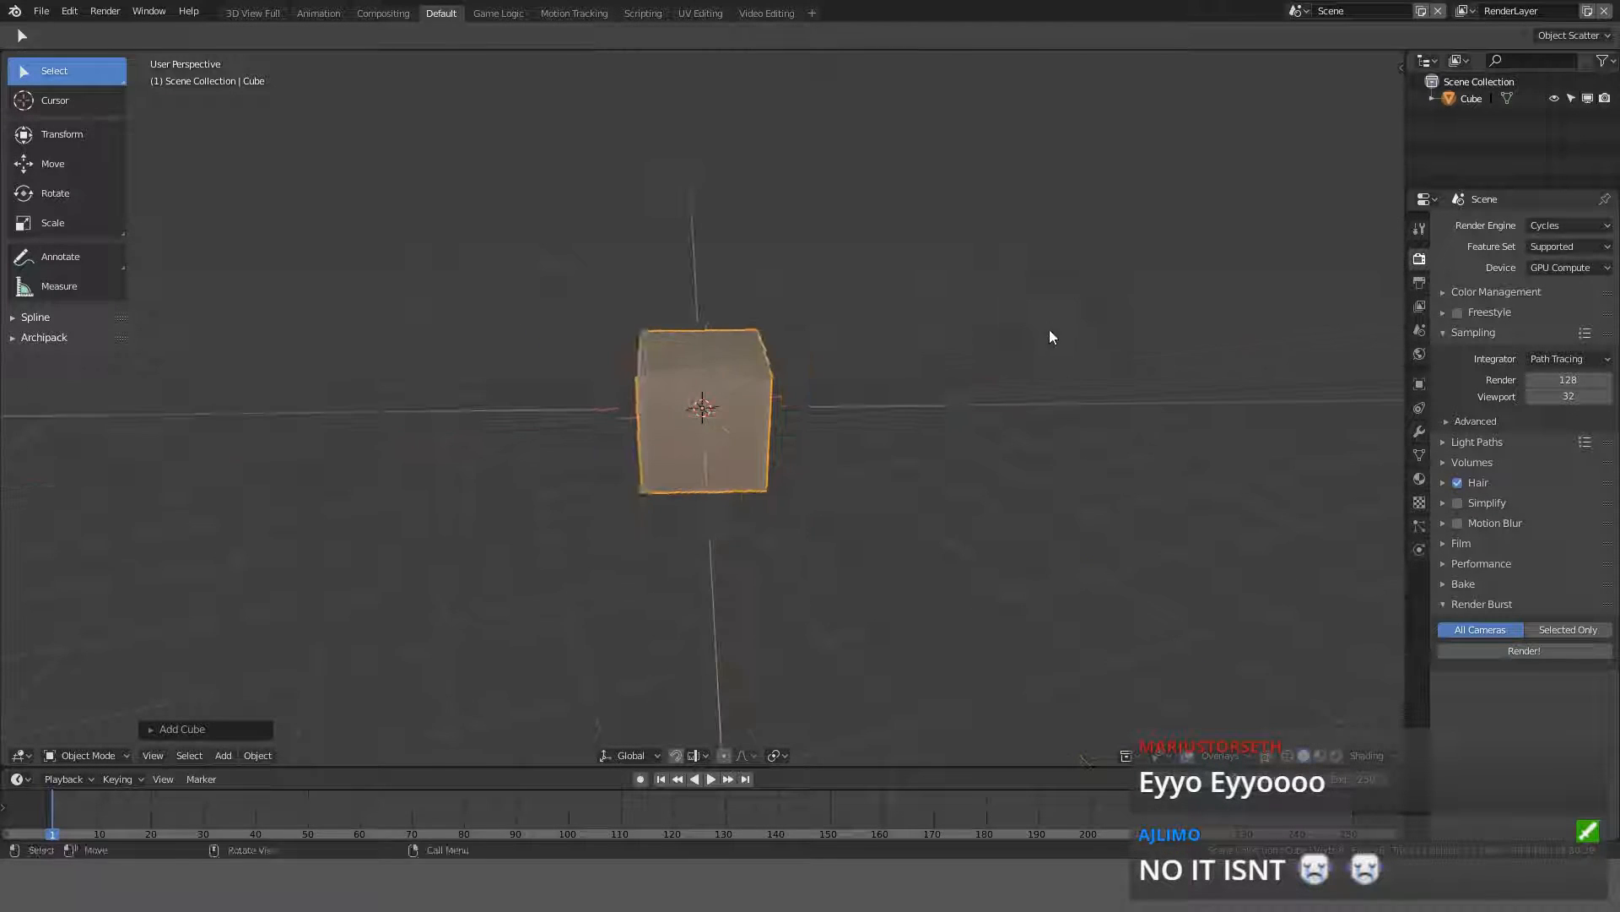
pyautogui.scroll(5, 928, 331)
pyautogui.moveTo(717, 336); pyautogui.dragTo(810, 257, button='middle')
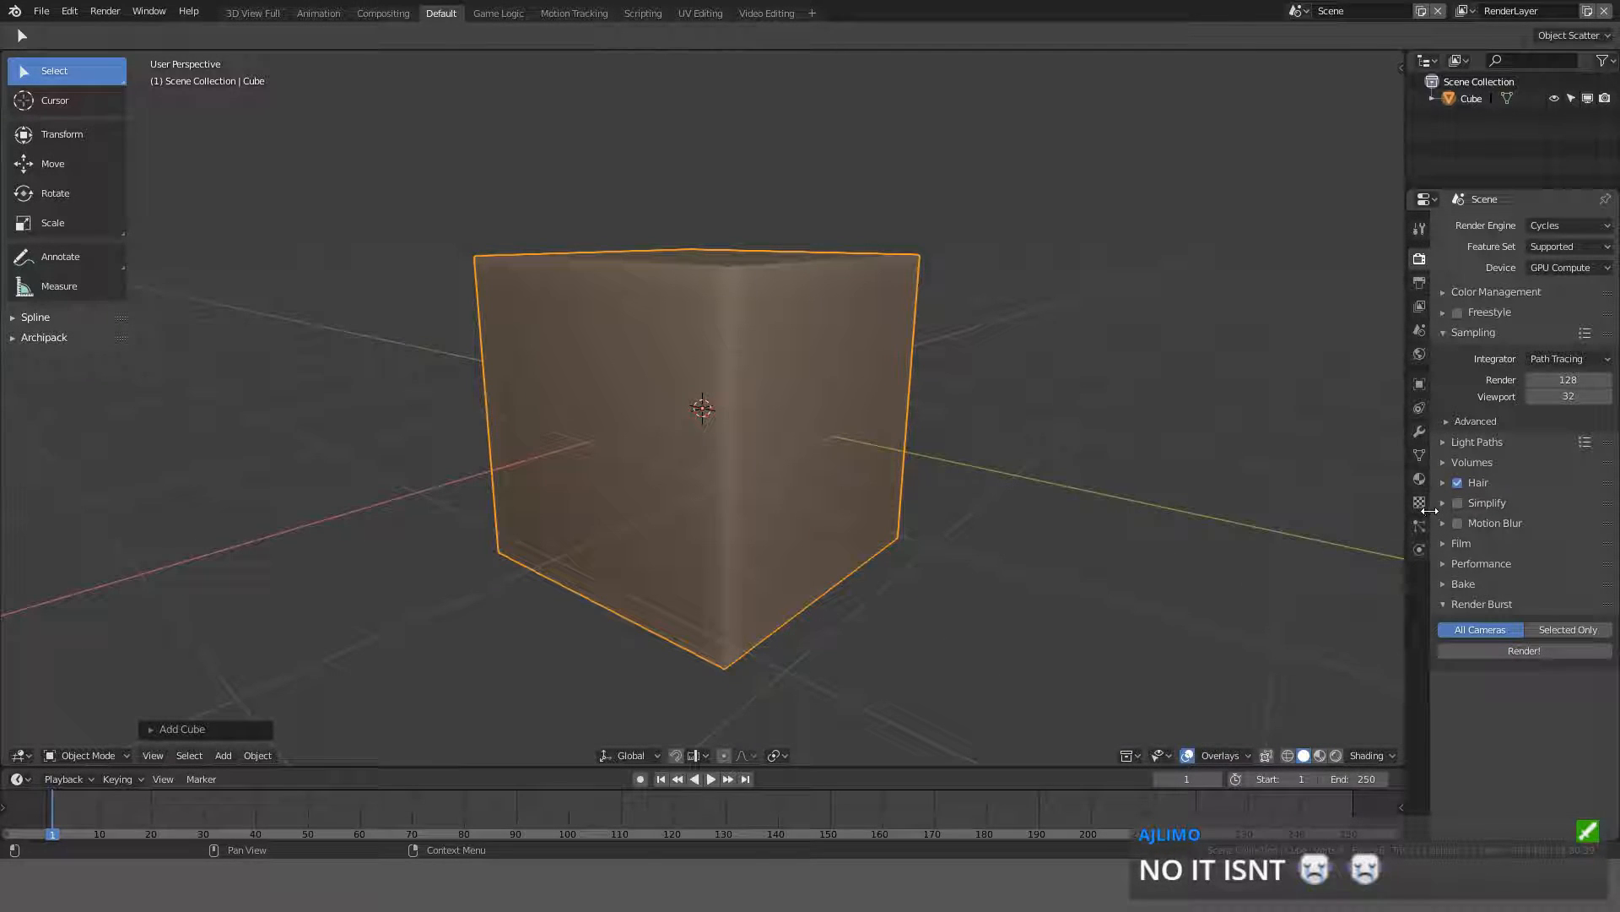
# - Apply smooth shading to all faces of the cube in Edit Mode and return to Object Mode
pyautogui.press('Tab')
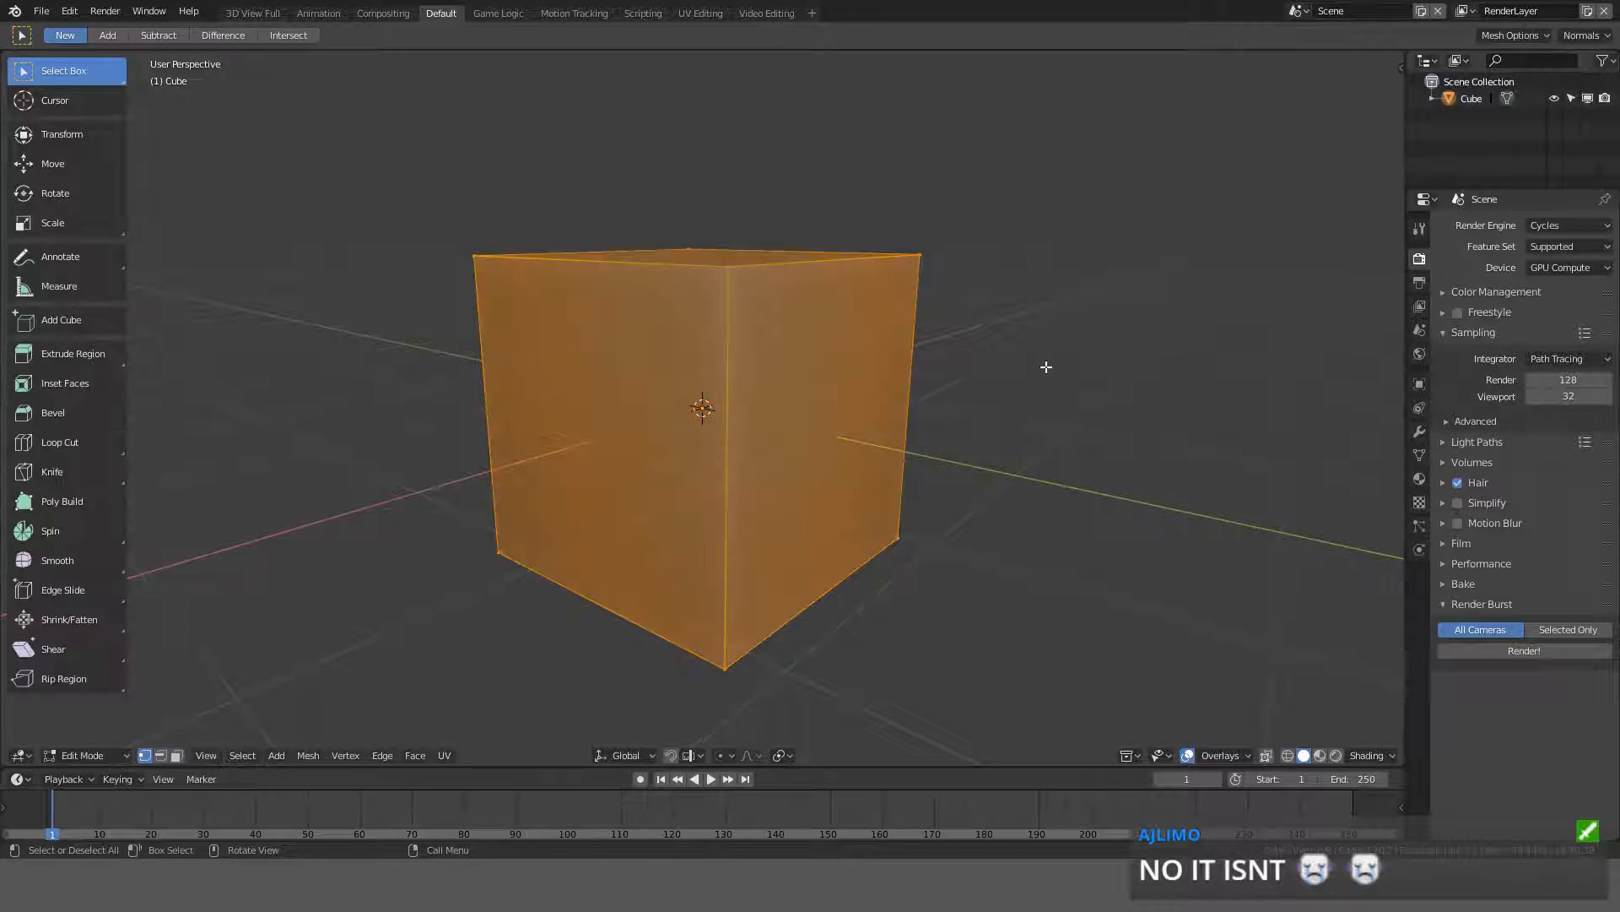
pyautogui.hotkey('ctrl', 'f')
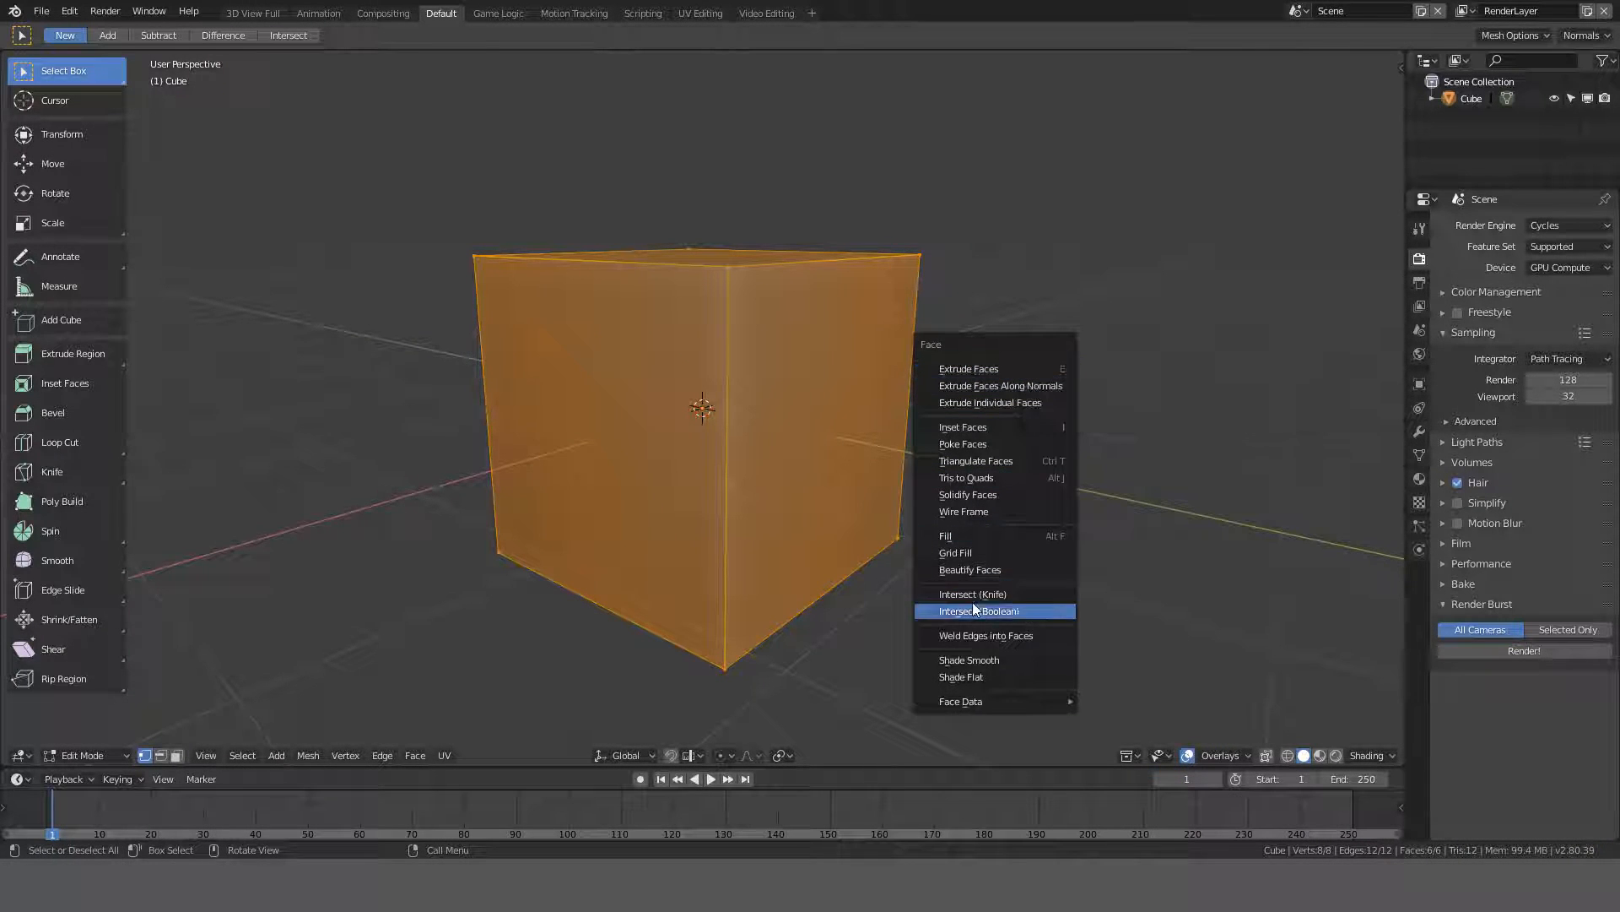
pyautogui.click(995, 663)
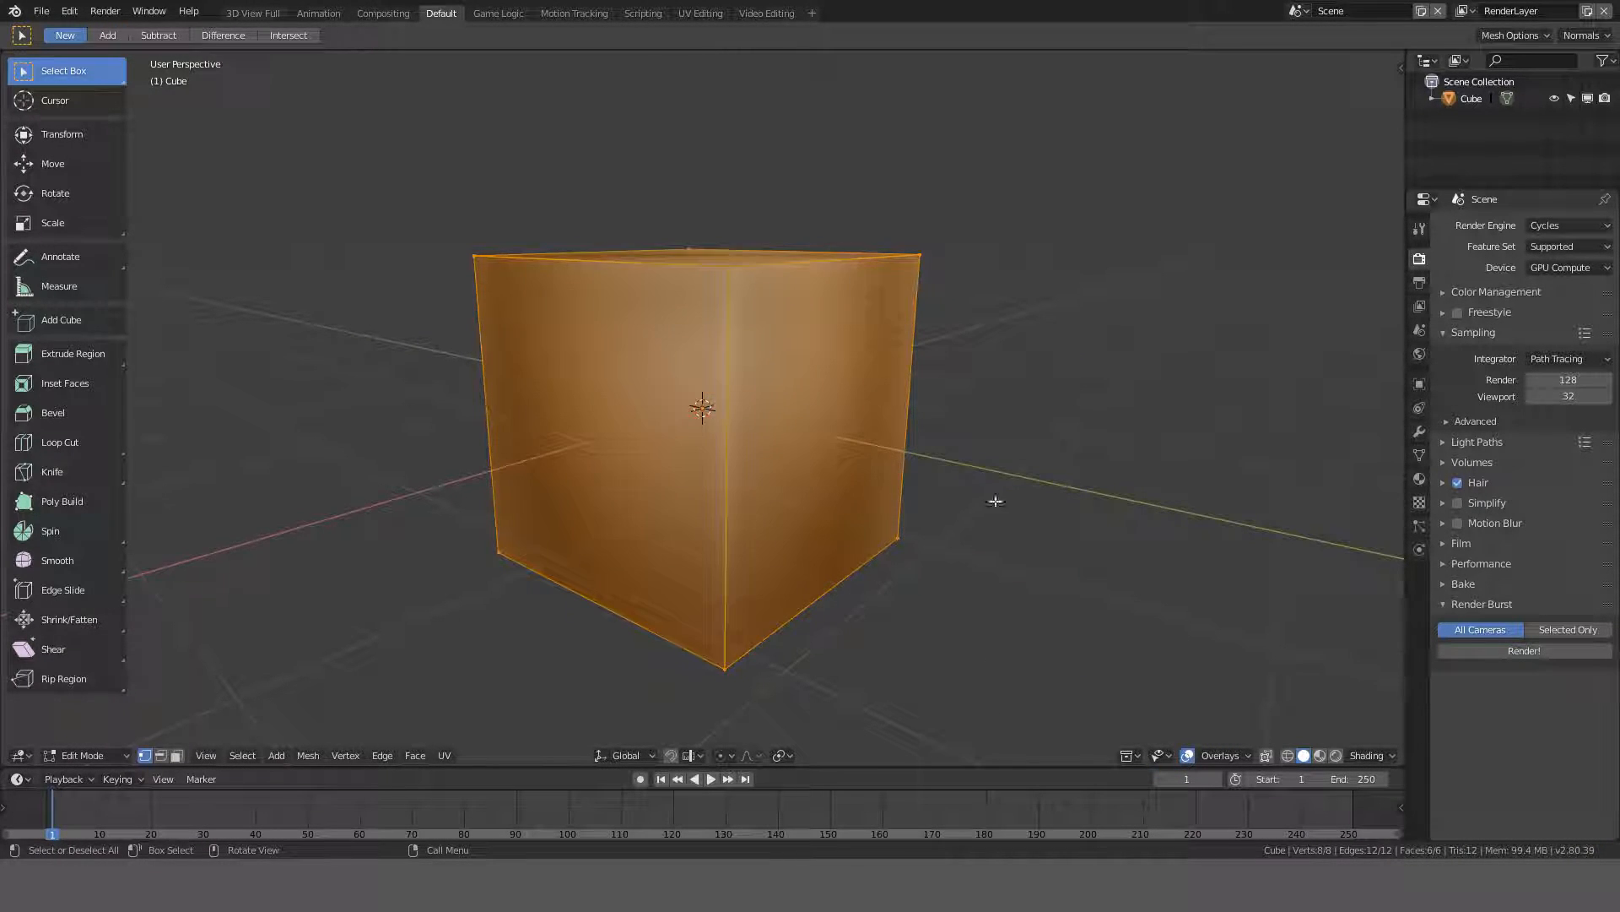
pyautogui.press('Tab')
pyautogui.moveTo(996, 499); pyautogui.dragTo(1216, 498, button='middle')
# - Turn on Auto Smooth in the cube's normals settings and delete the cube from the scene
pyautogui.click(1420, 455)
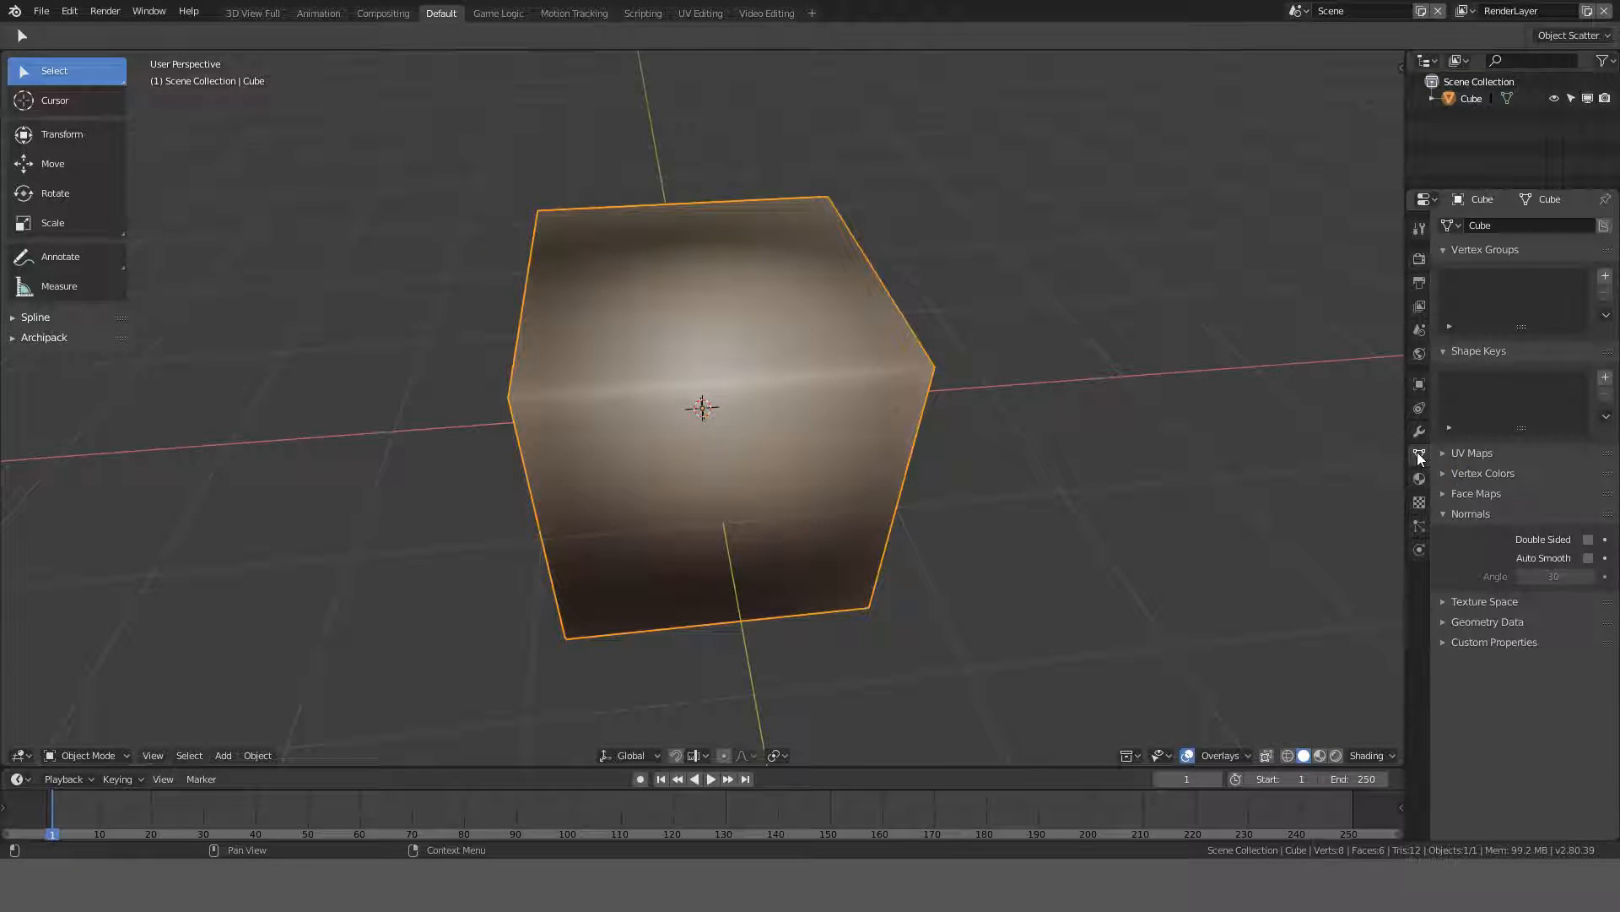
pyautogui.click(1420, 478)
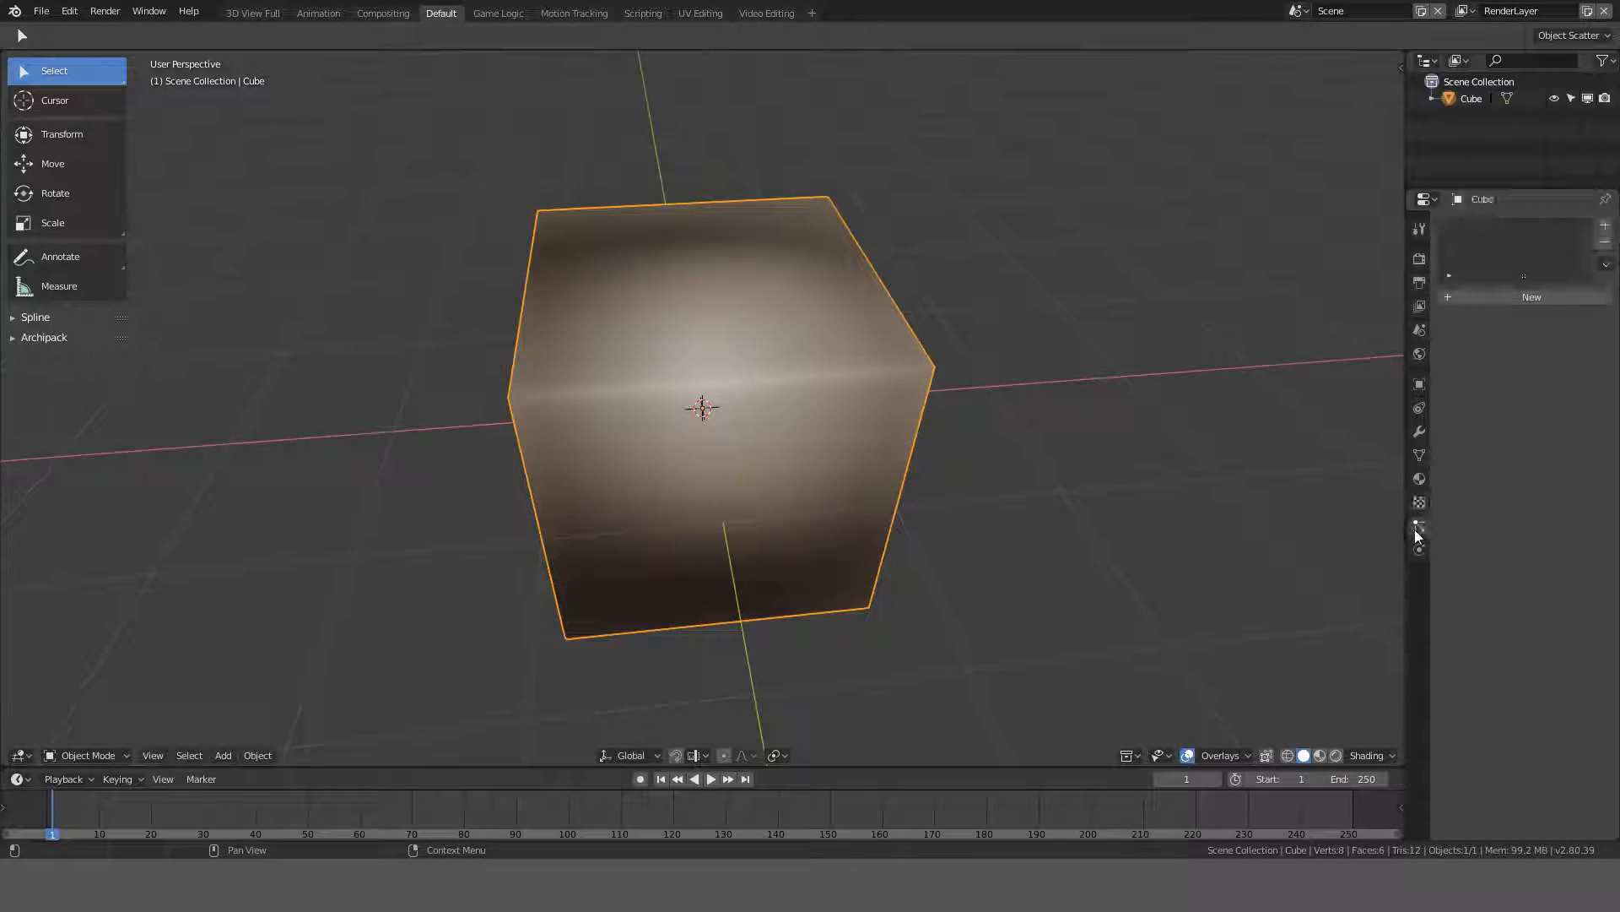
pyautogui.click(1420, 456)
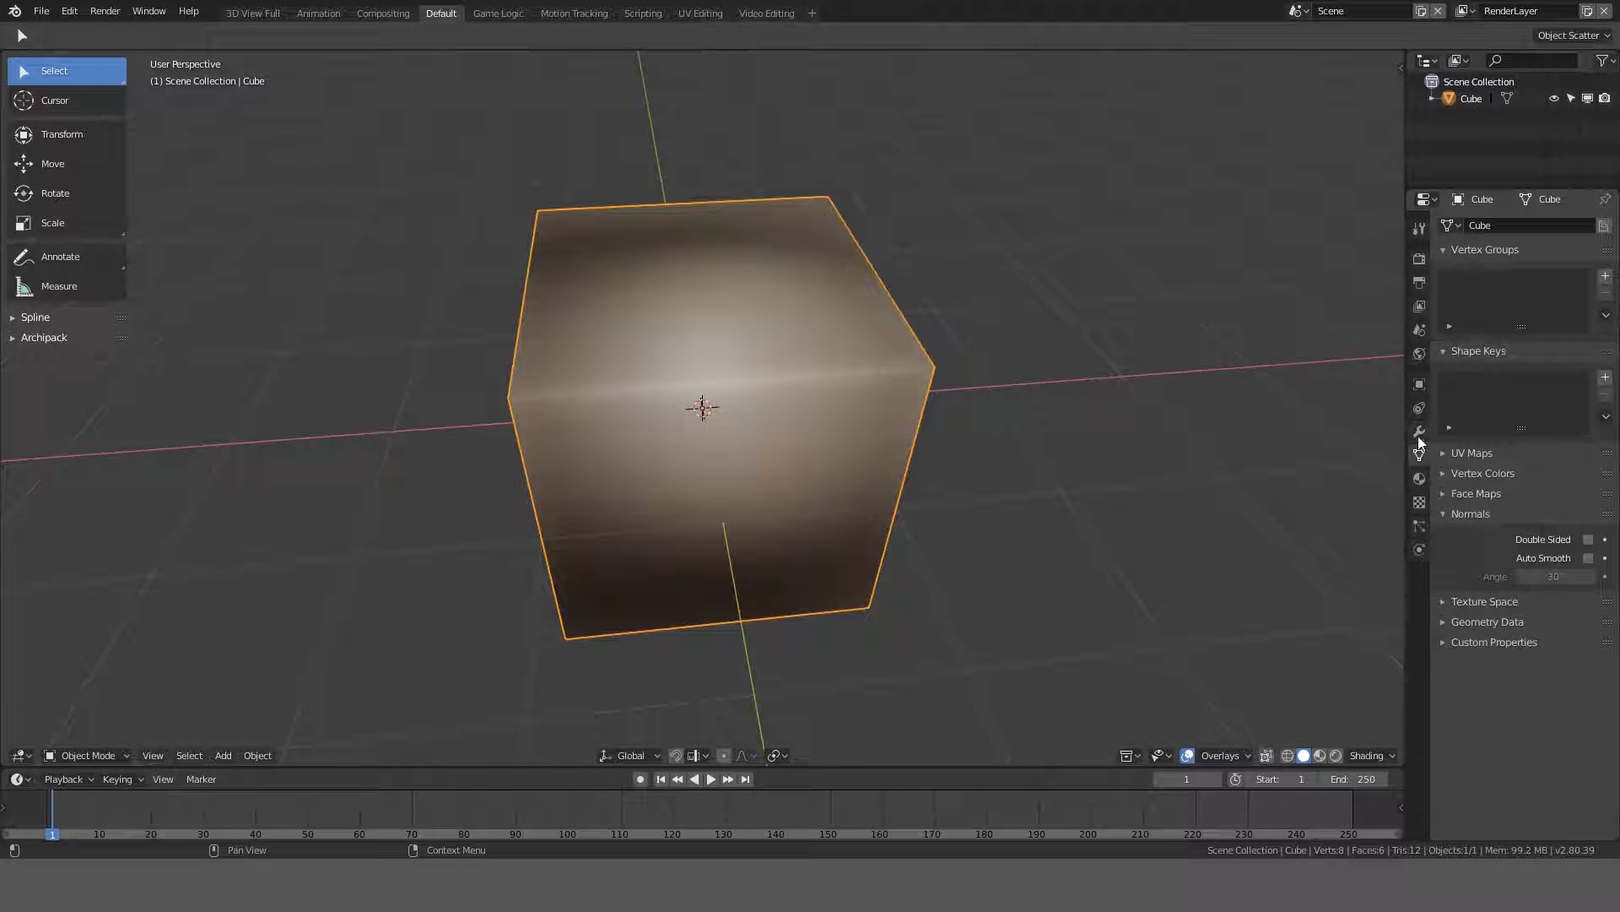
pyautogui.click(1589, 558)
pyautogui.moveTo(937, 405); pyautogui.dragTo(816, 386, button='middle')
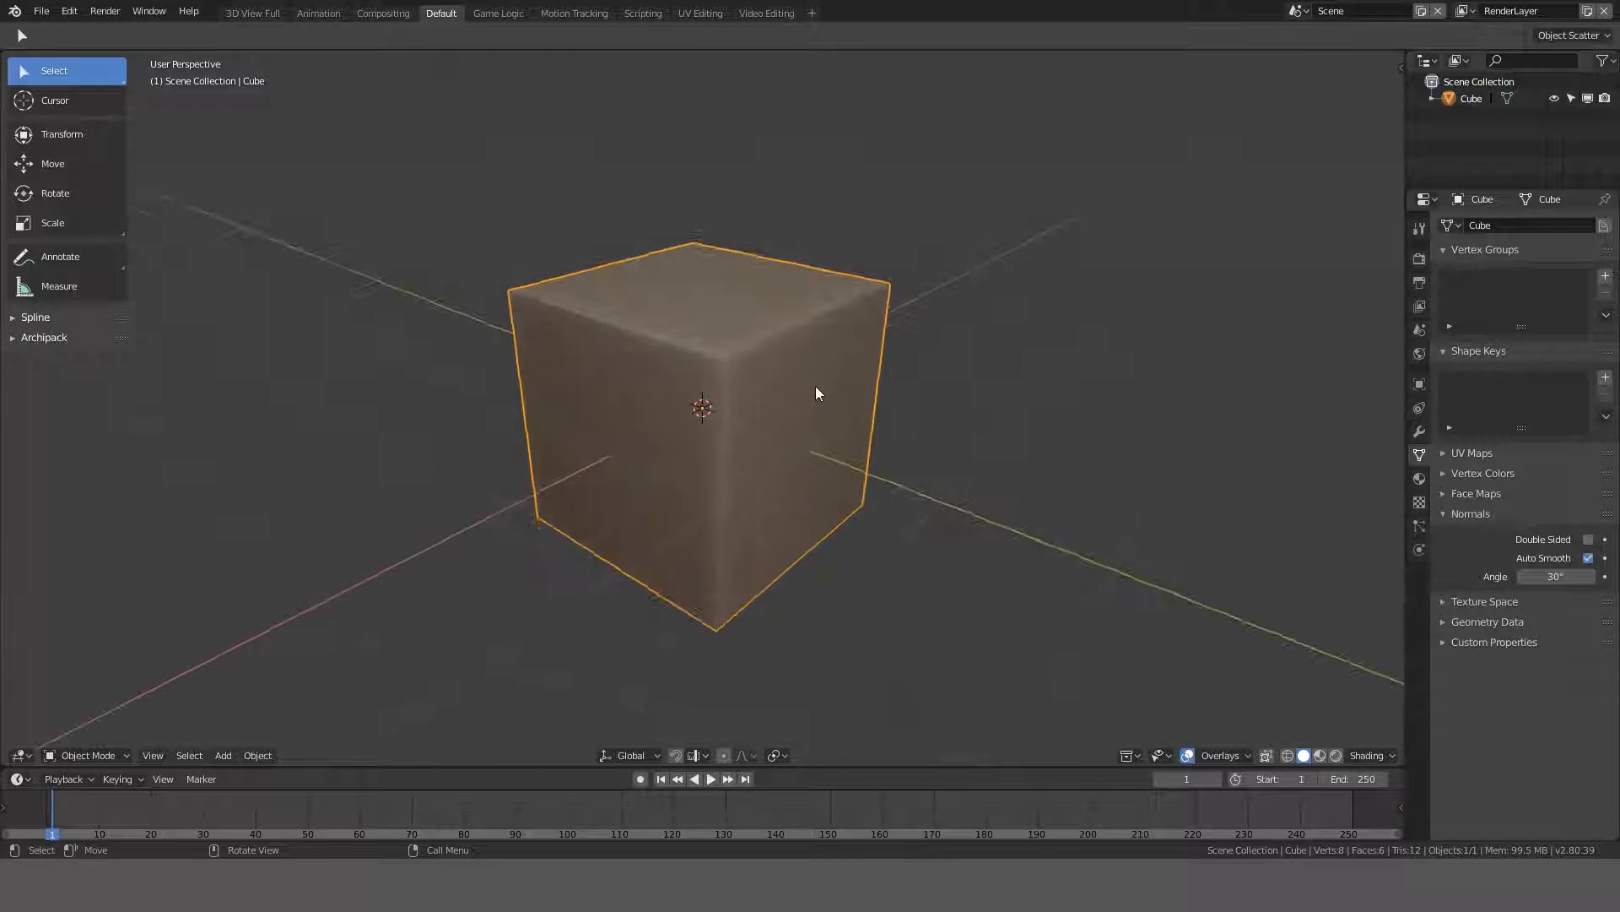
pyautogui.press('Delete')
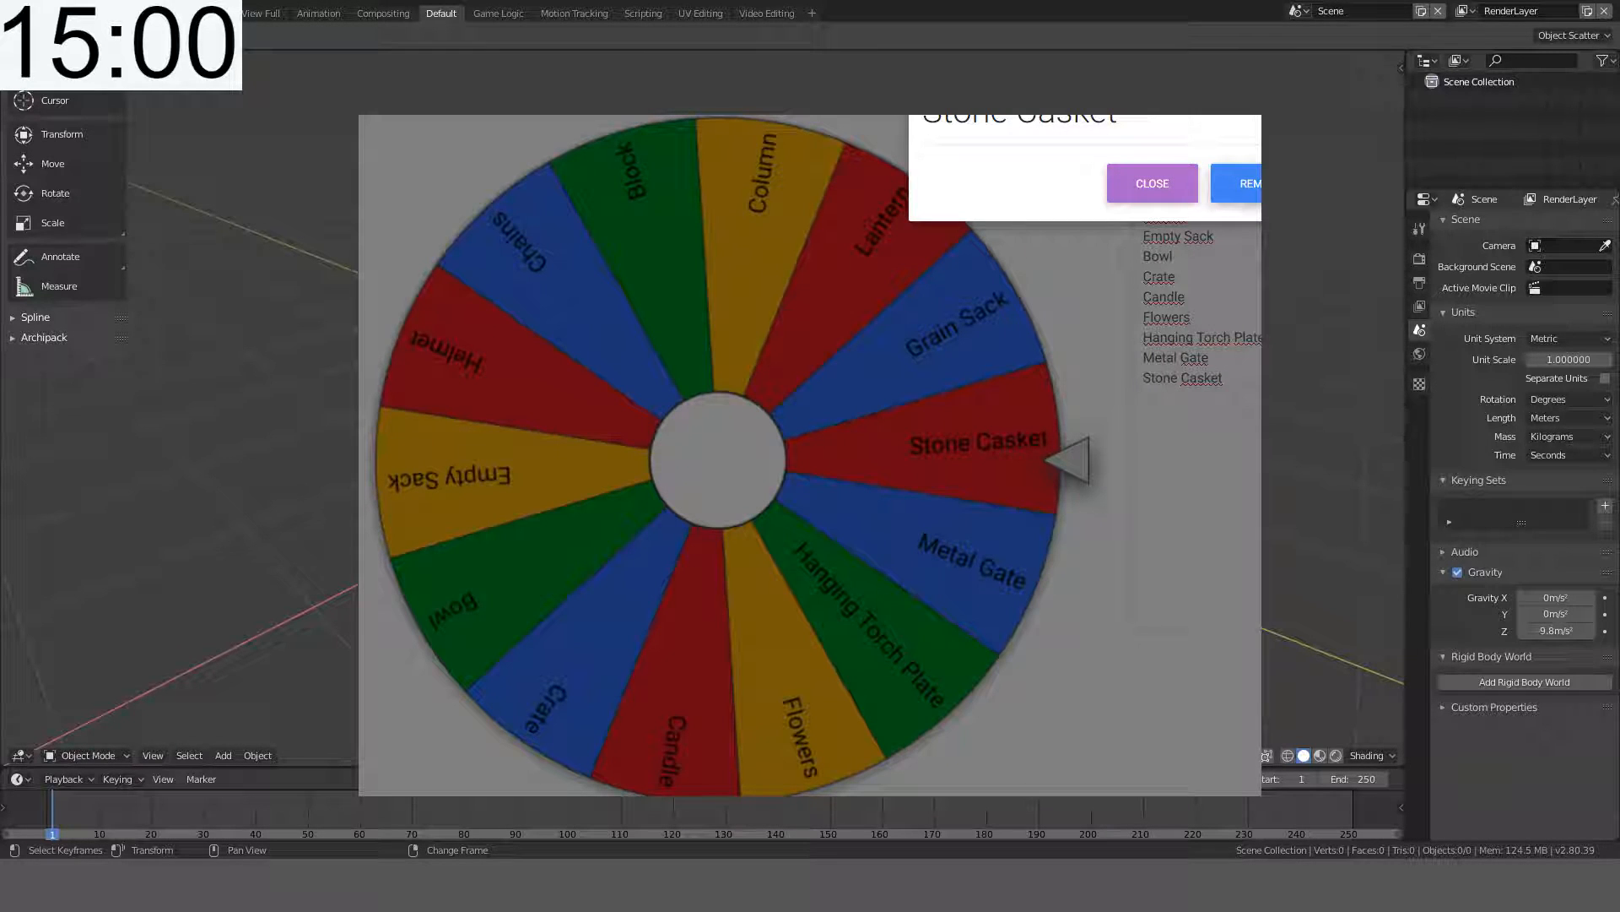
# - Remove the drawn "Stone Casket" entry from the prop wheel
pyautogui.click(1232, 183)
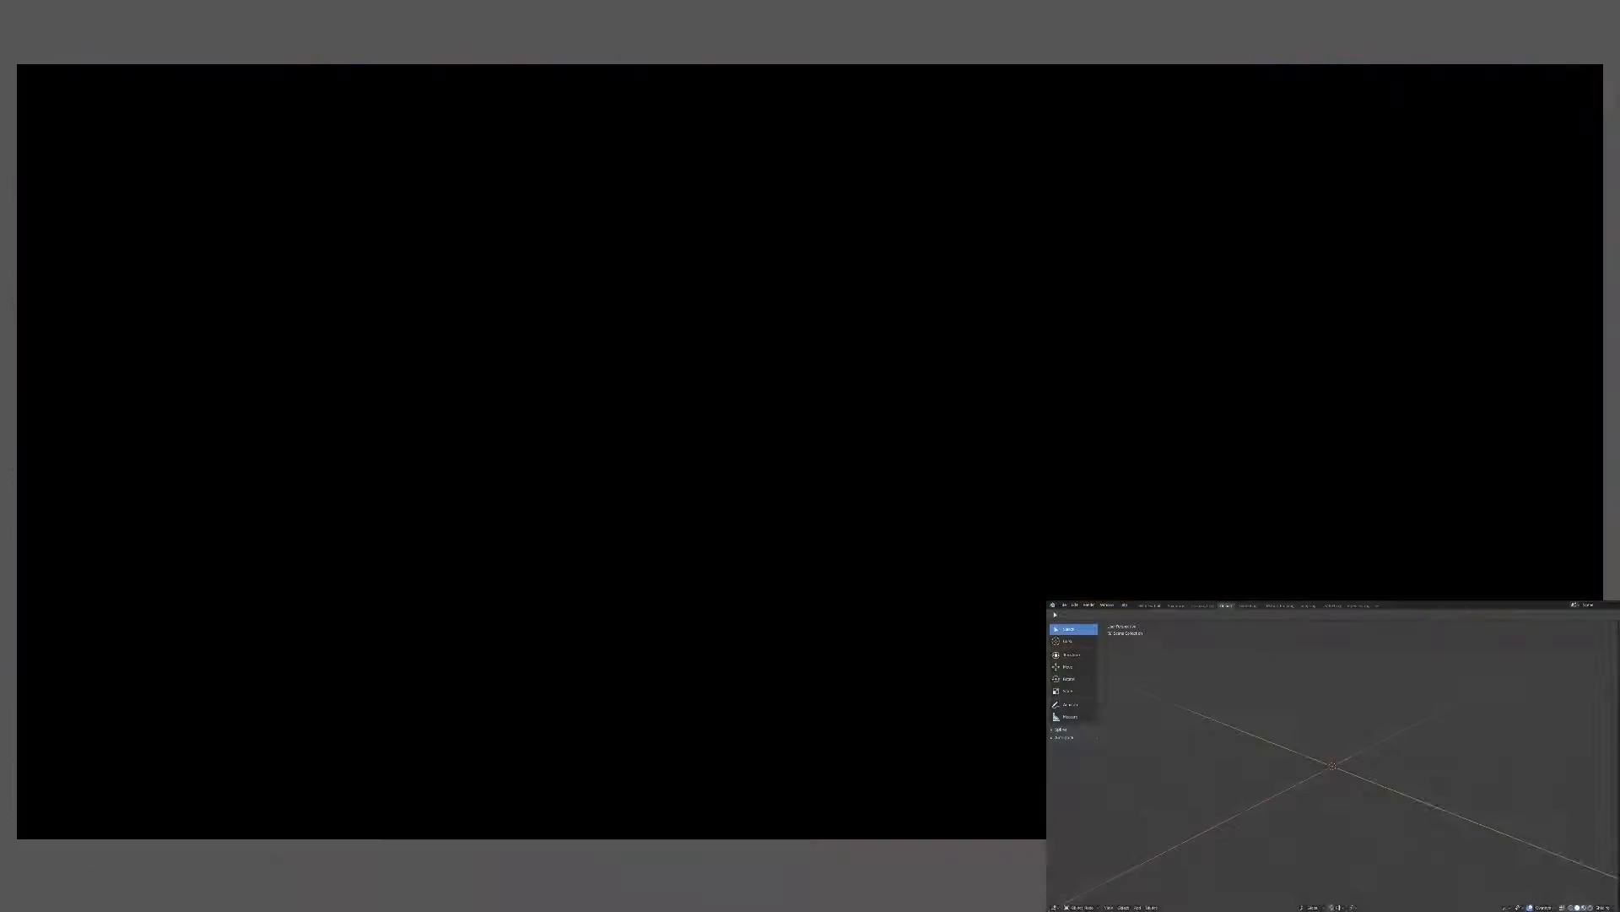
# - Switch to the web browser and search Google Images for "stone casket", refining the query to "stone casket medieval"
pyautogui.click(732, 316)
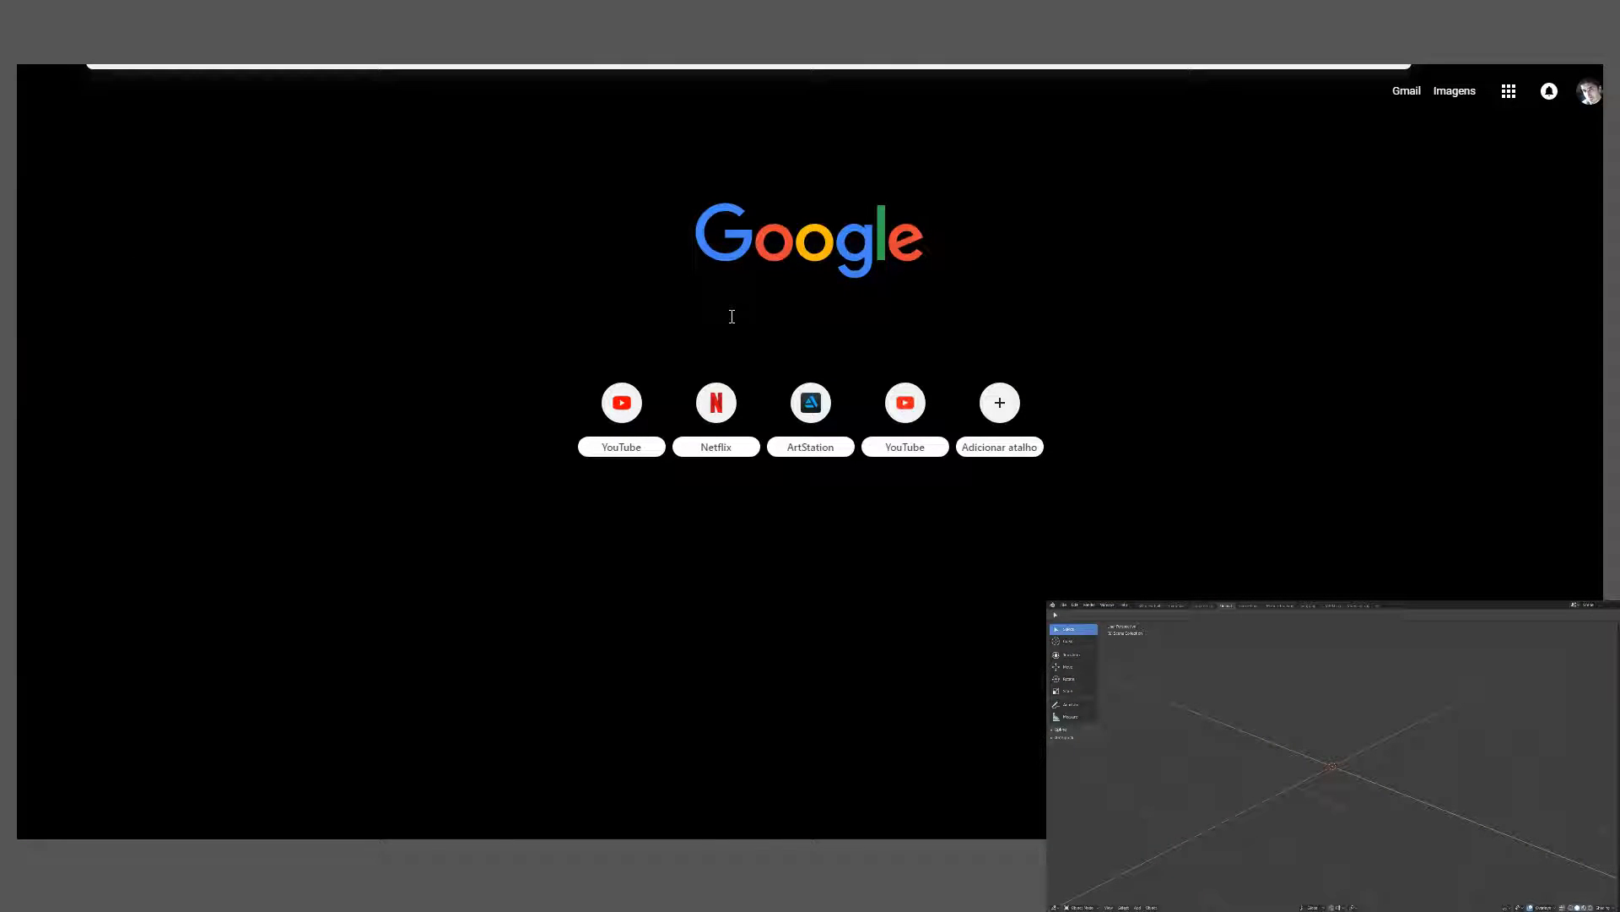
pyautogui.press('Return')
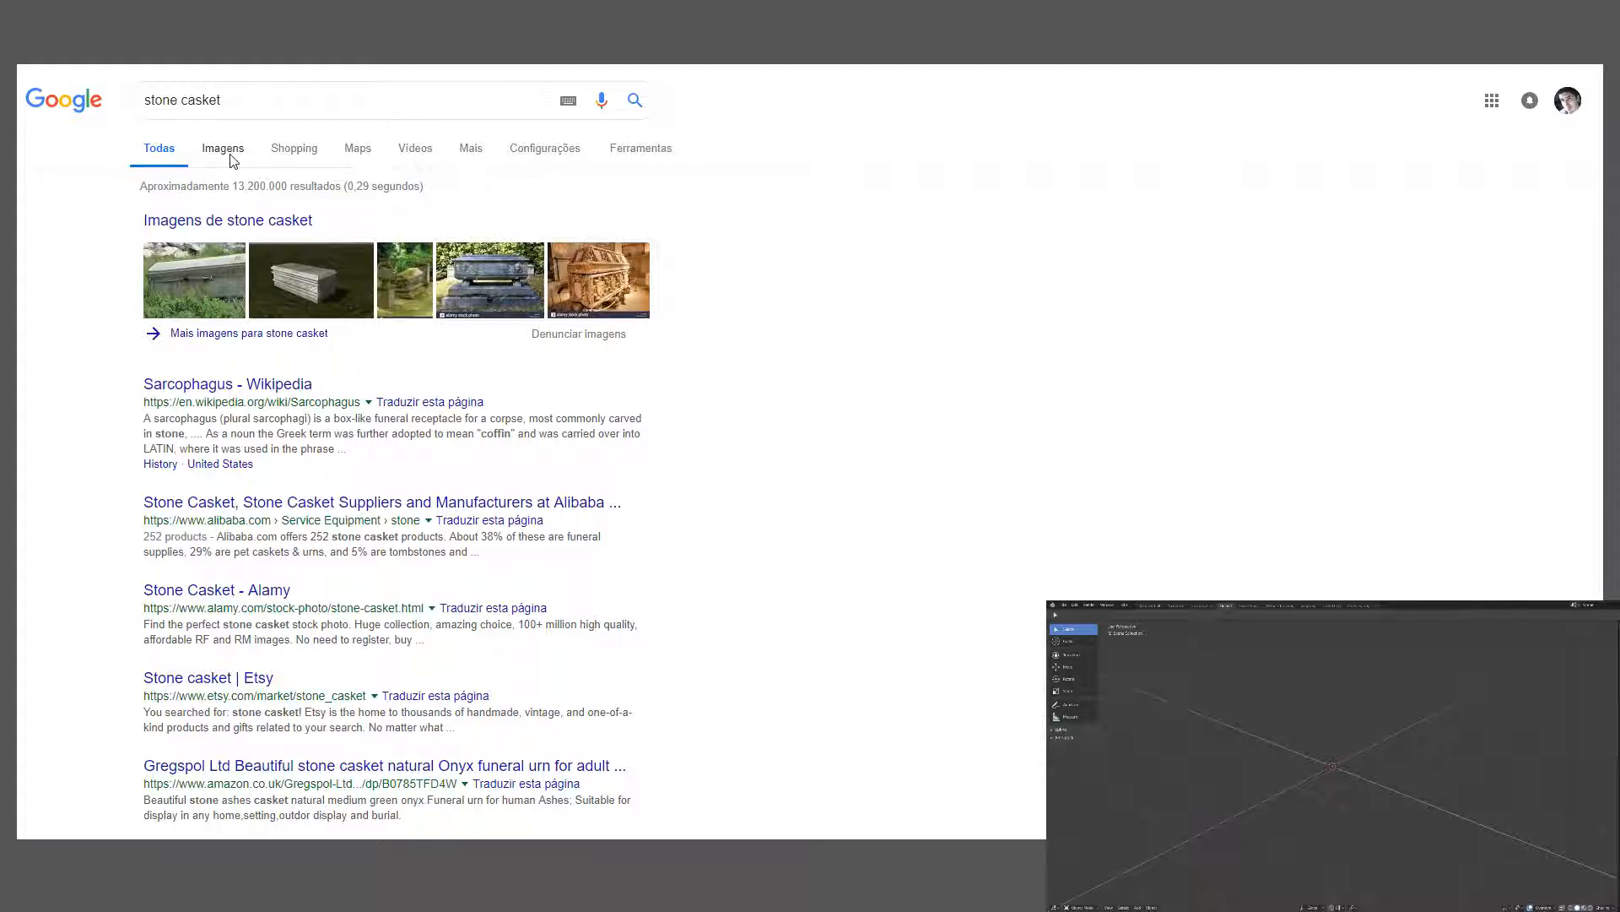
pyautogui.click(214, 173)
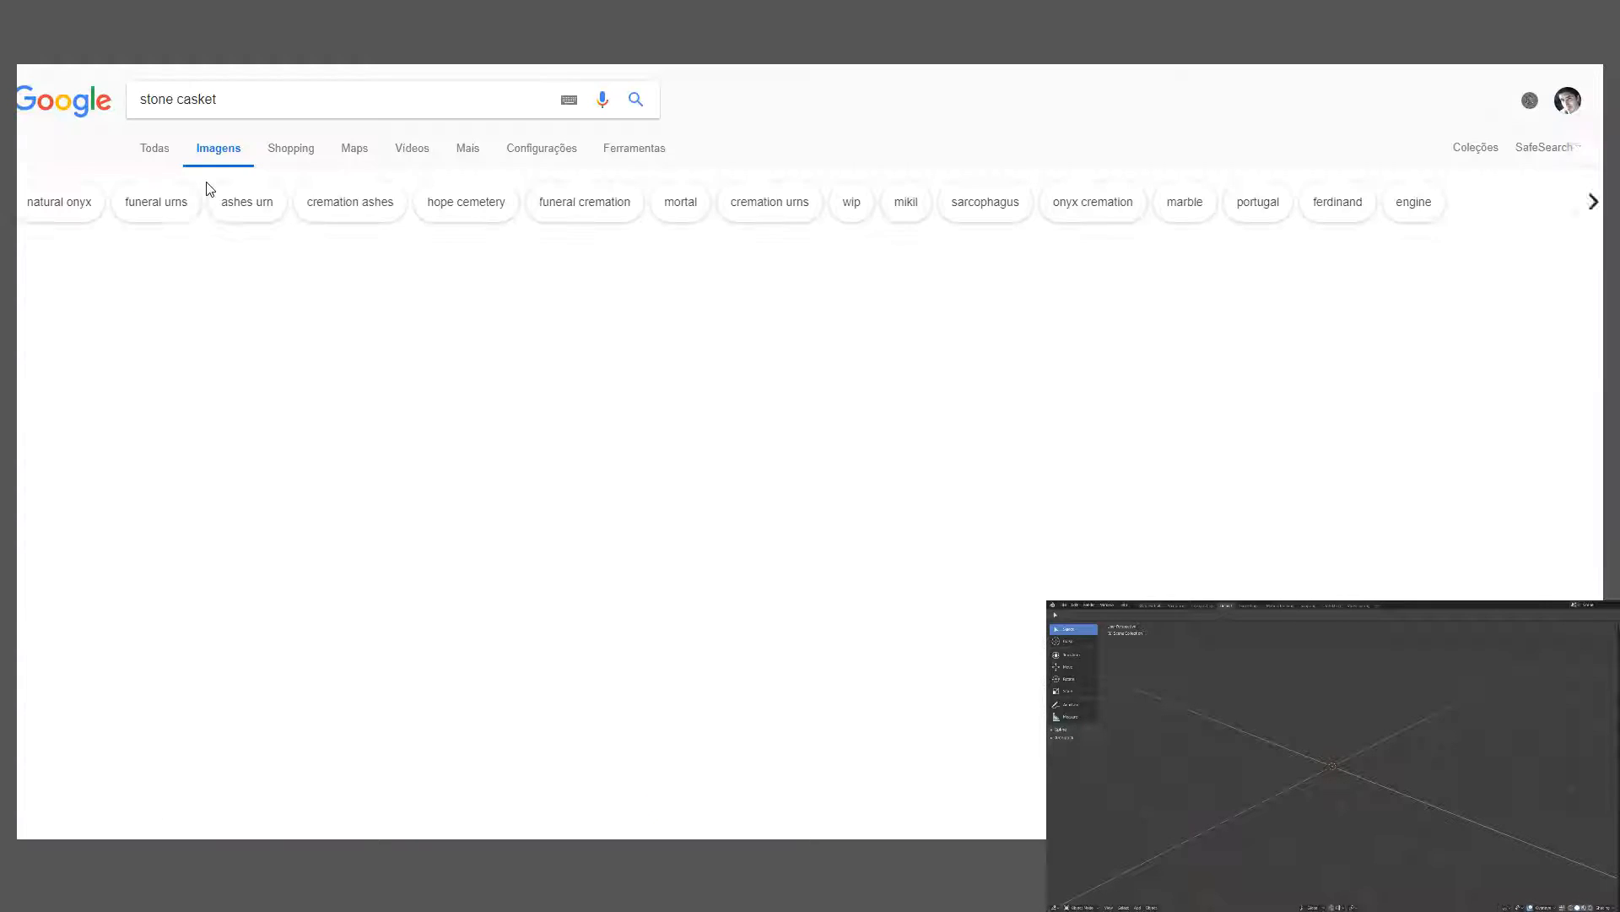
pyautogui.click(334, 106)
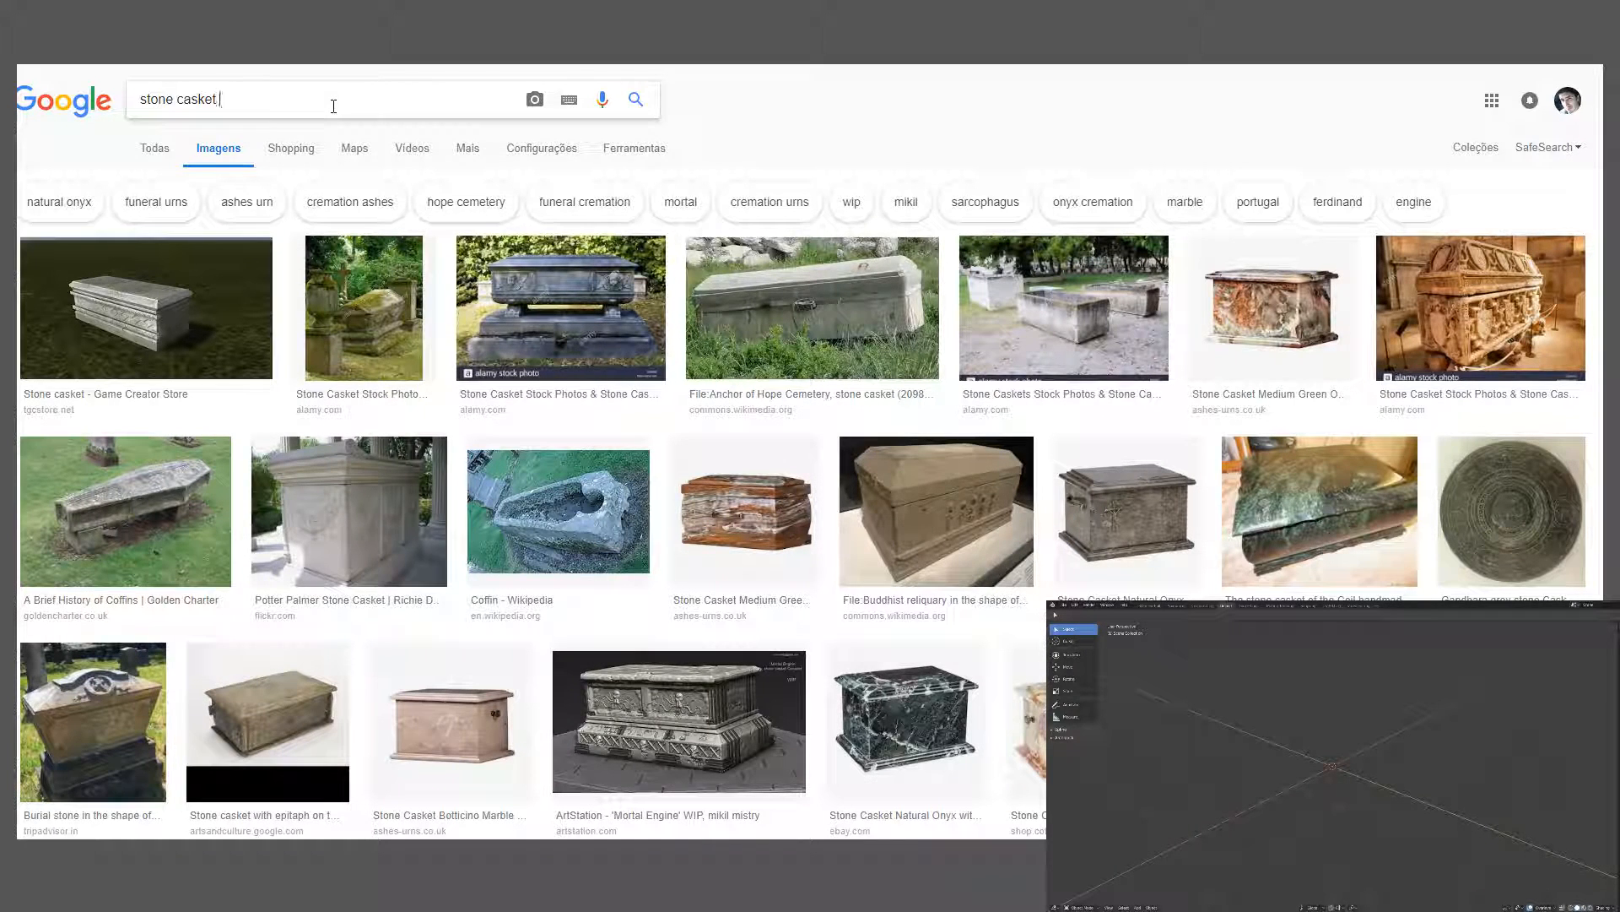
pyautogui.write('medieval')
pyautogui.press('Return')
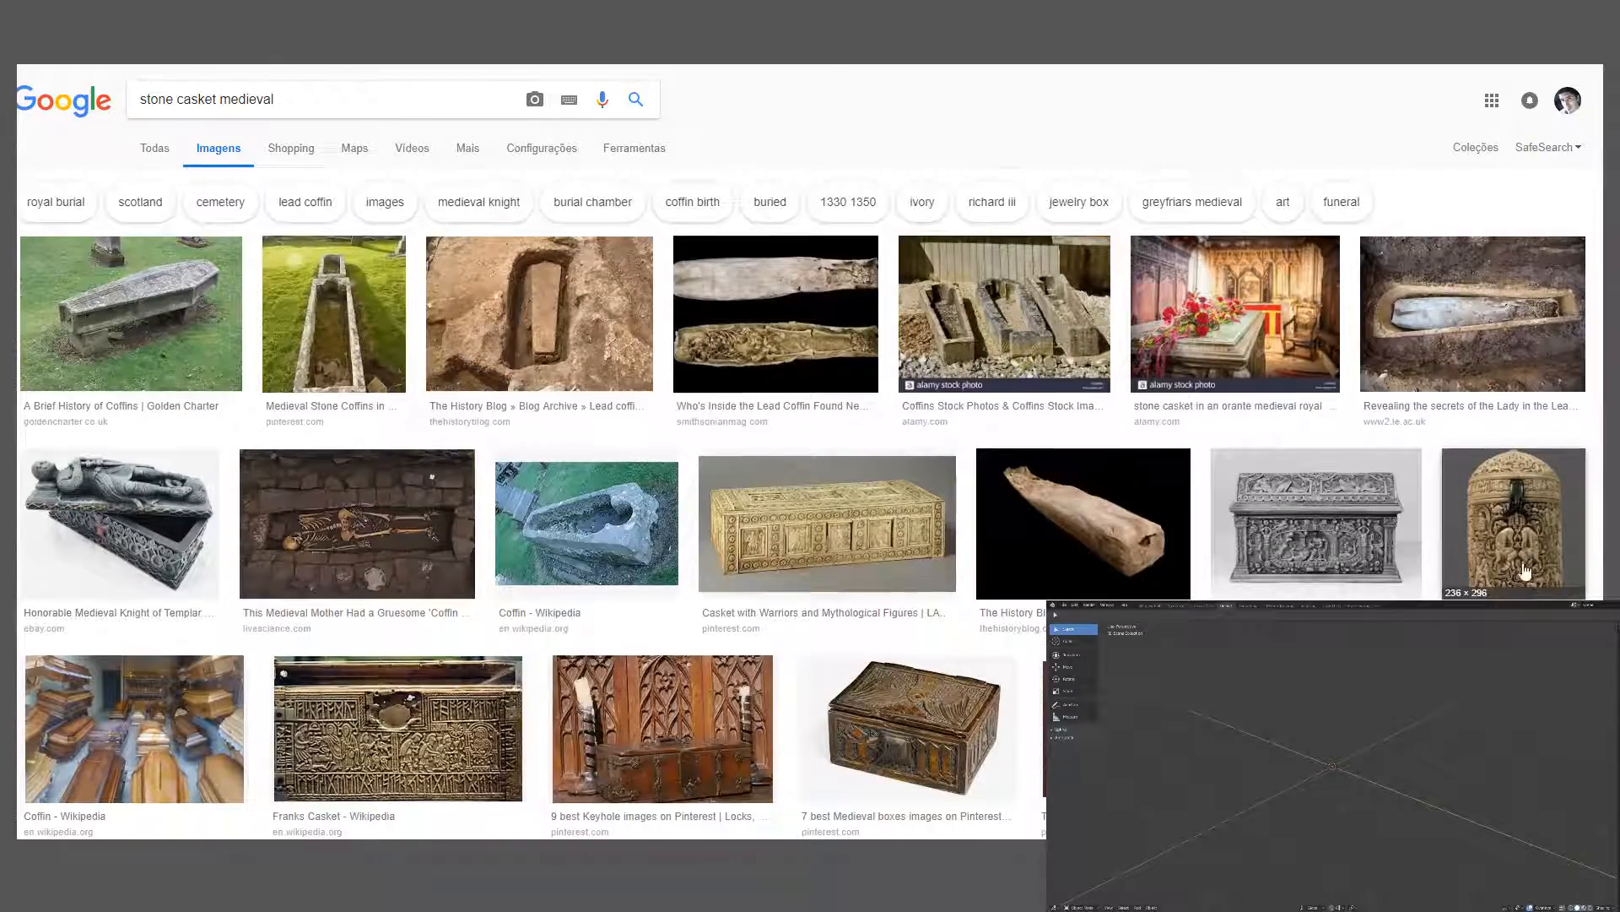
# - Browse the medieval casket images and examine the large preview of the Fatimid ivory casket
pyautogui.scroll(-2, 1089, 528)
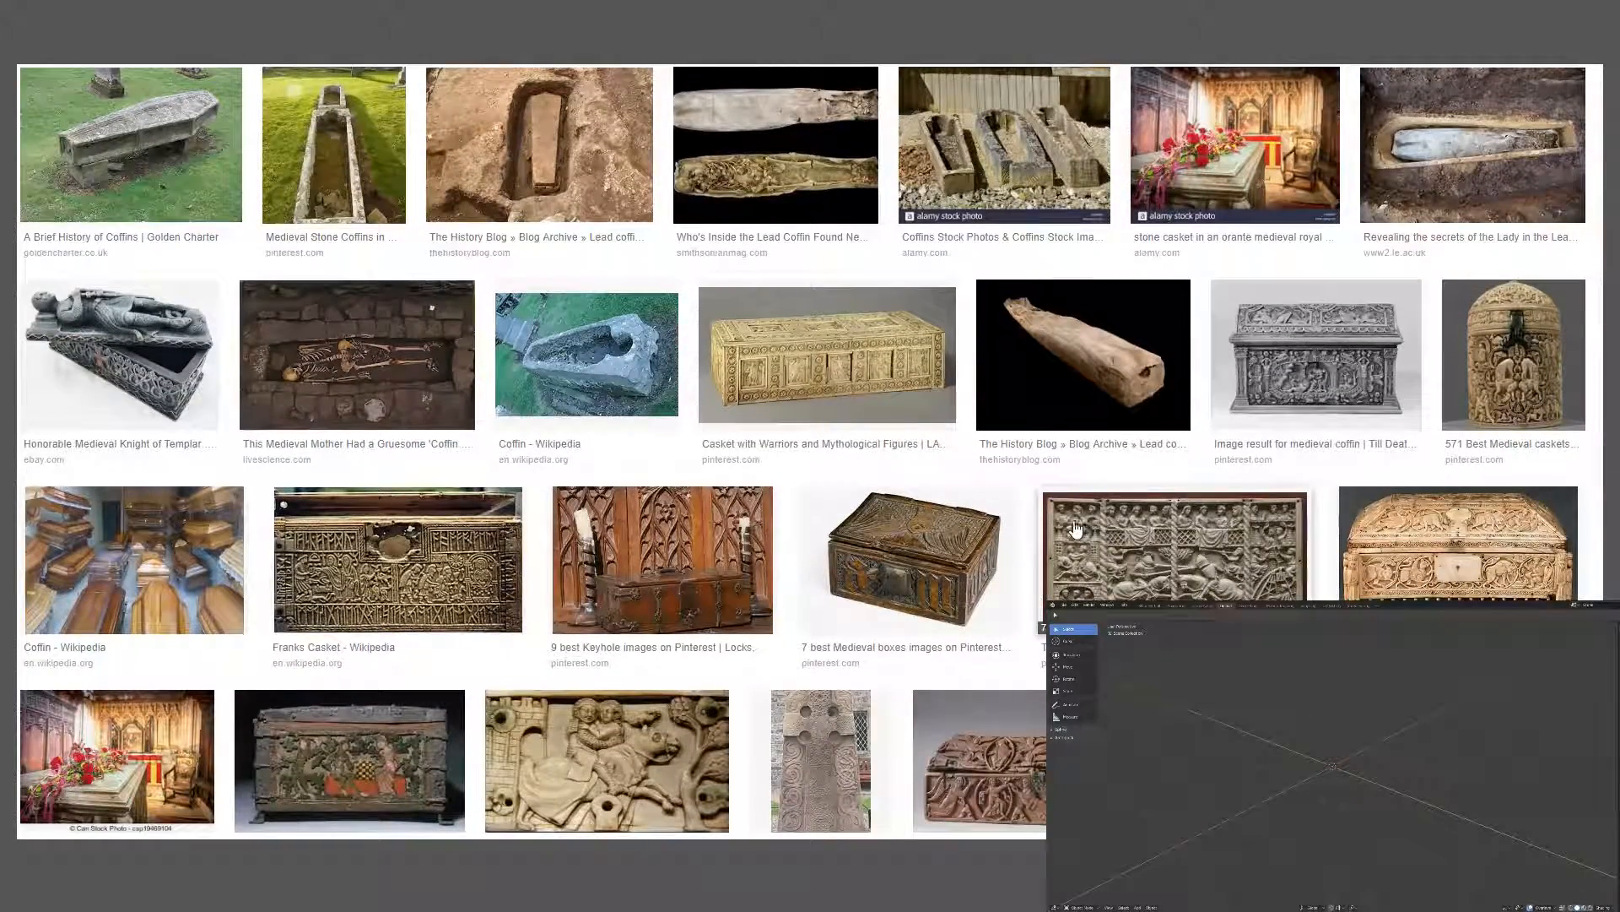
pyautogui.scroll(-1, 778, 561)
pyautogui.scroll(-2, 591, 608)
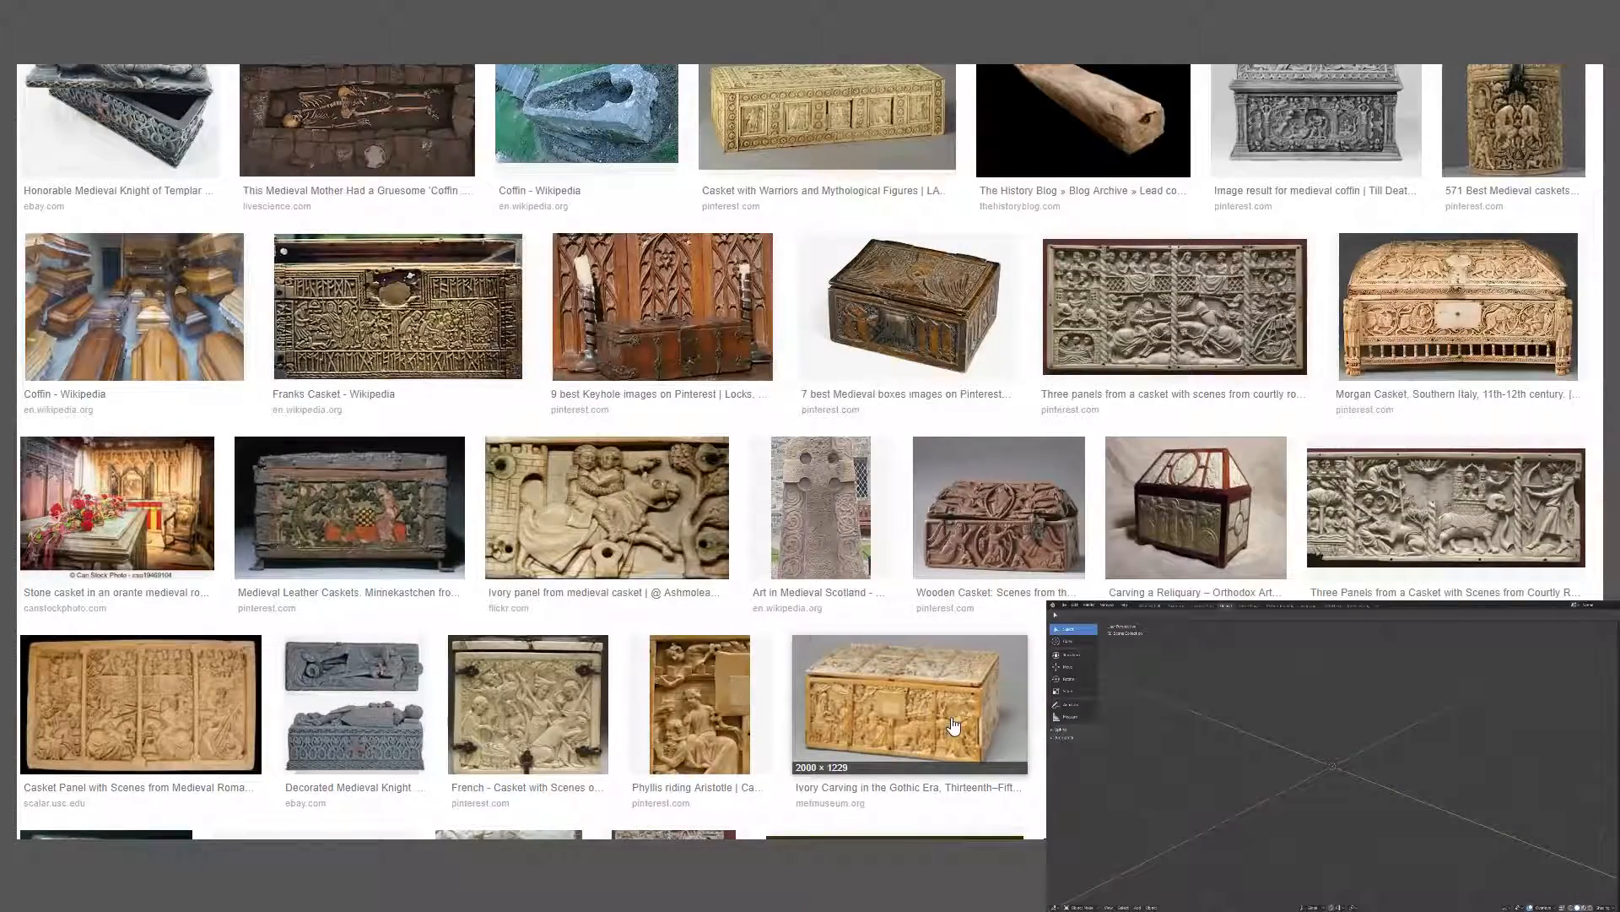
pyautogui.scroll(-4, 878, 672)
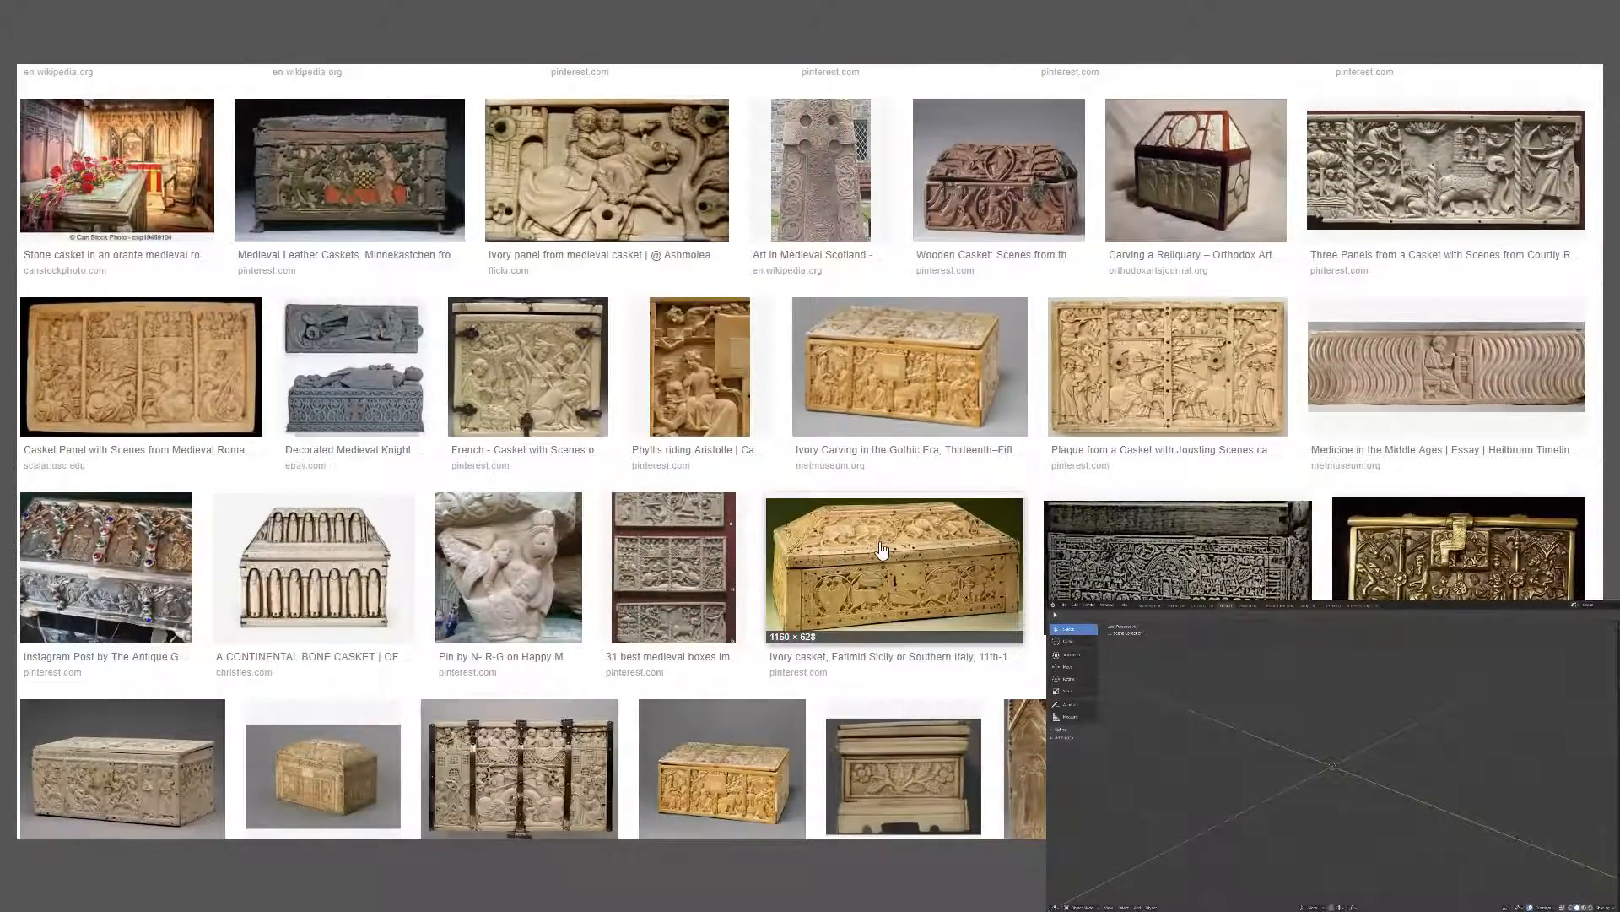
pyautogui.click(882, 551)
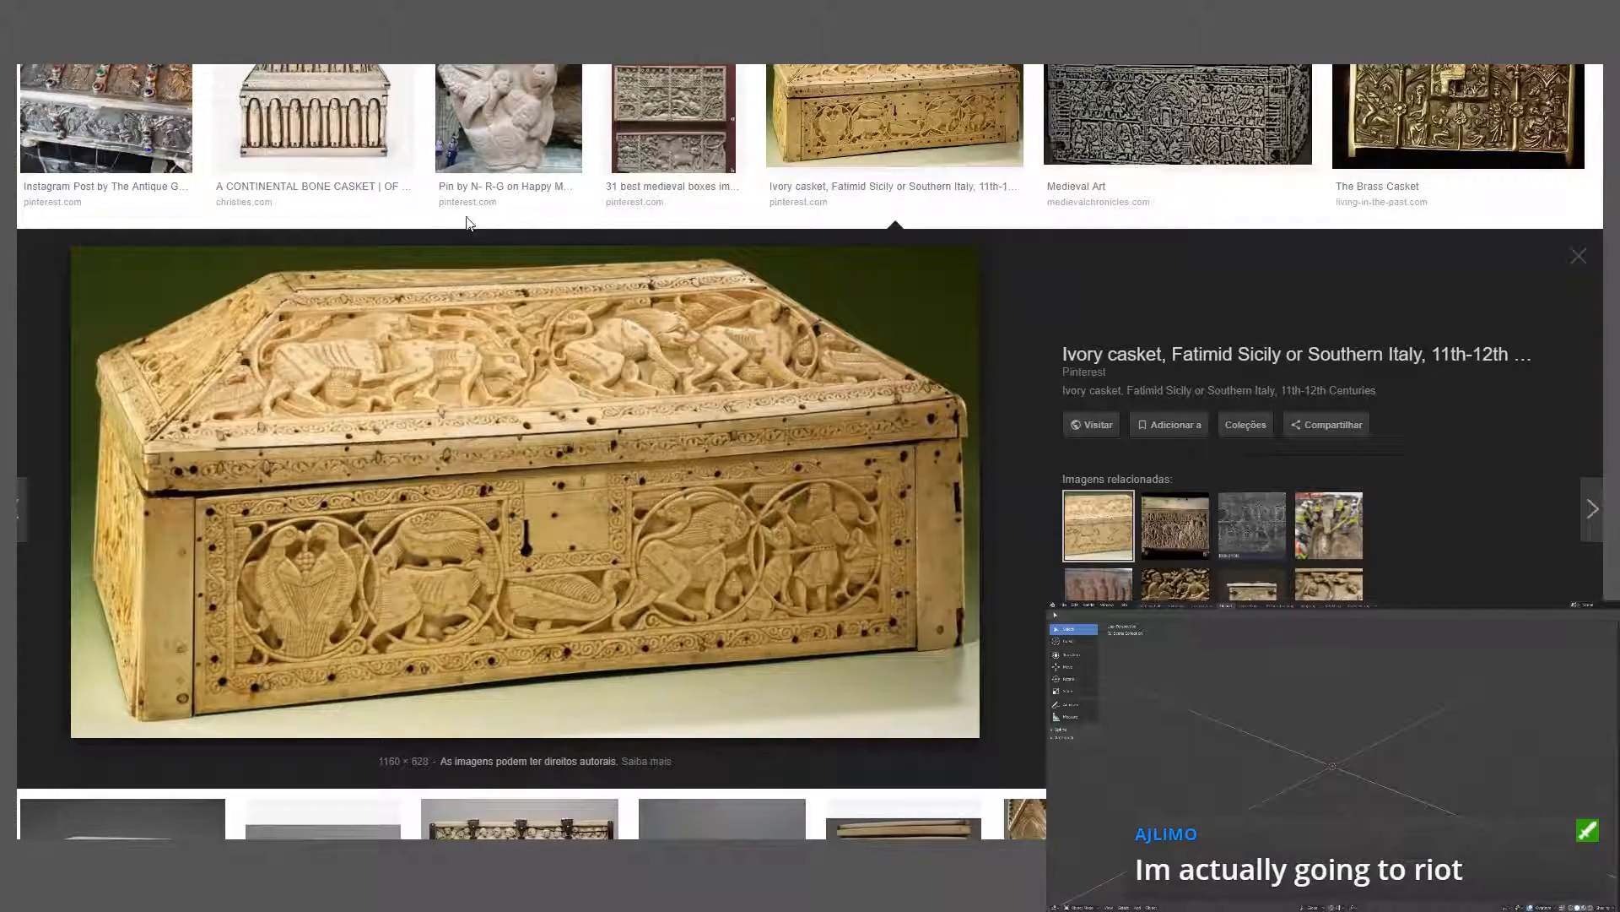
pyautogui.scroll(2, 444, 258)
pyautogui.scroll(-1, 608, 364)
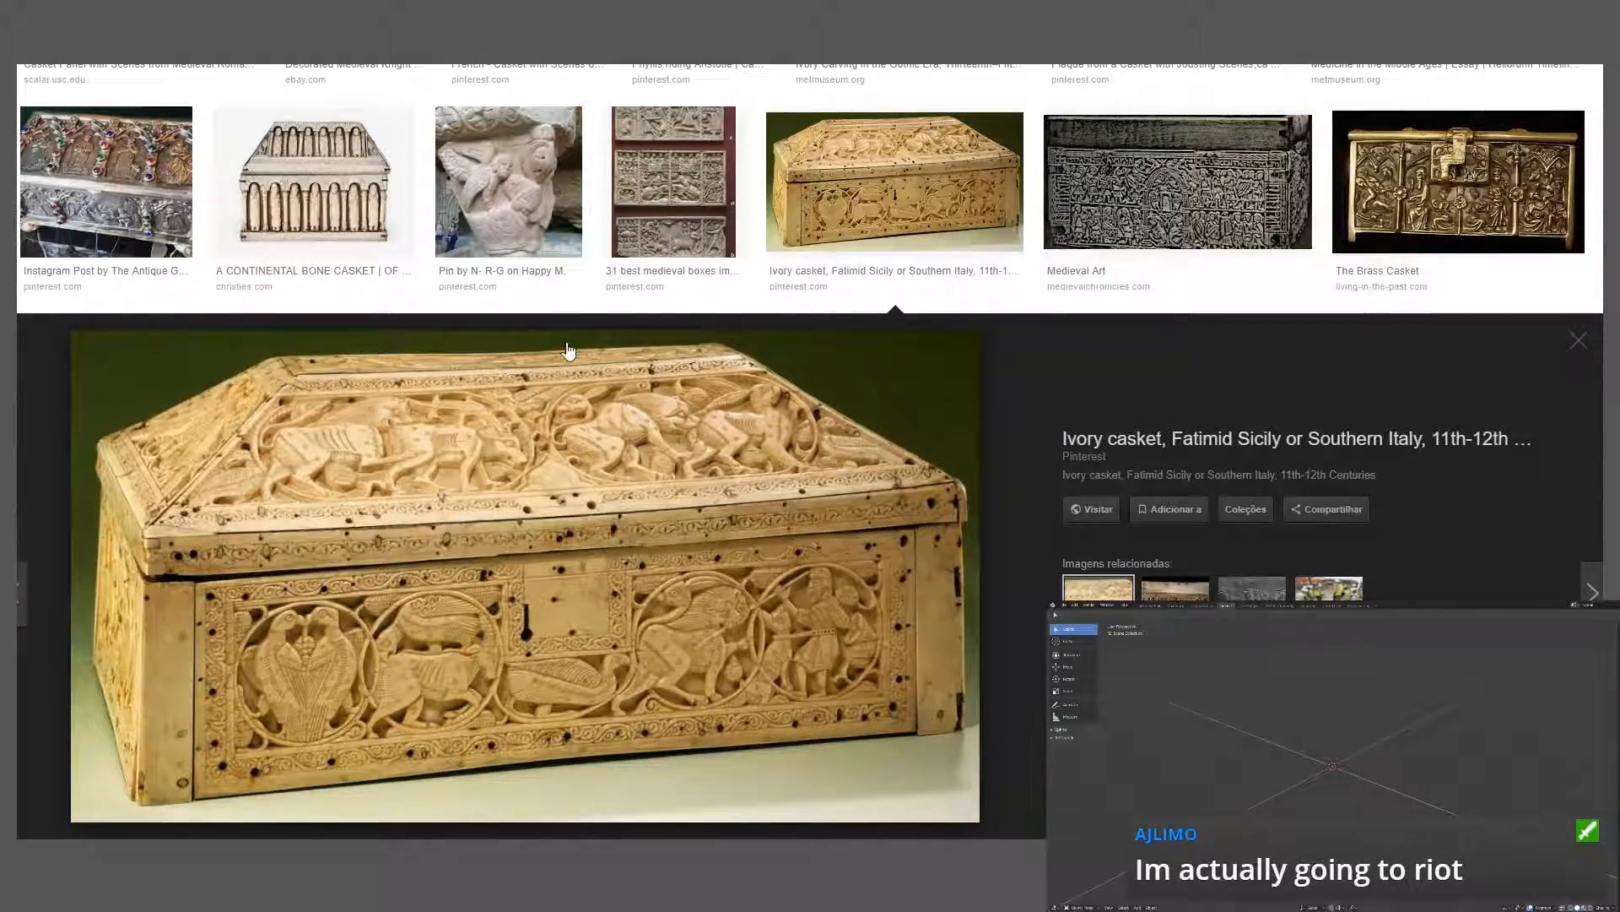
# - Examine the previews of the outdoor stone coffin and the stone casket in the royal burial chamber
pyautogui.scroll(10, 566, 351)
pyautogui.scroll(4, 540, 372)
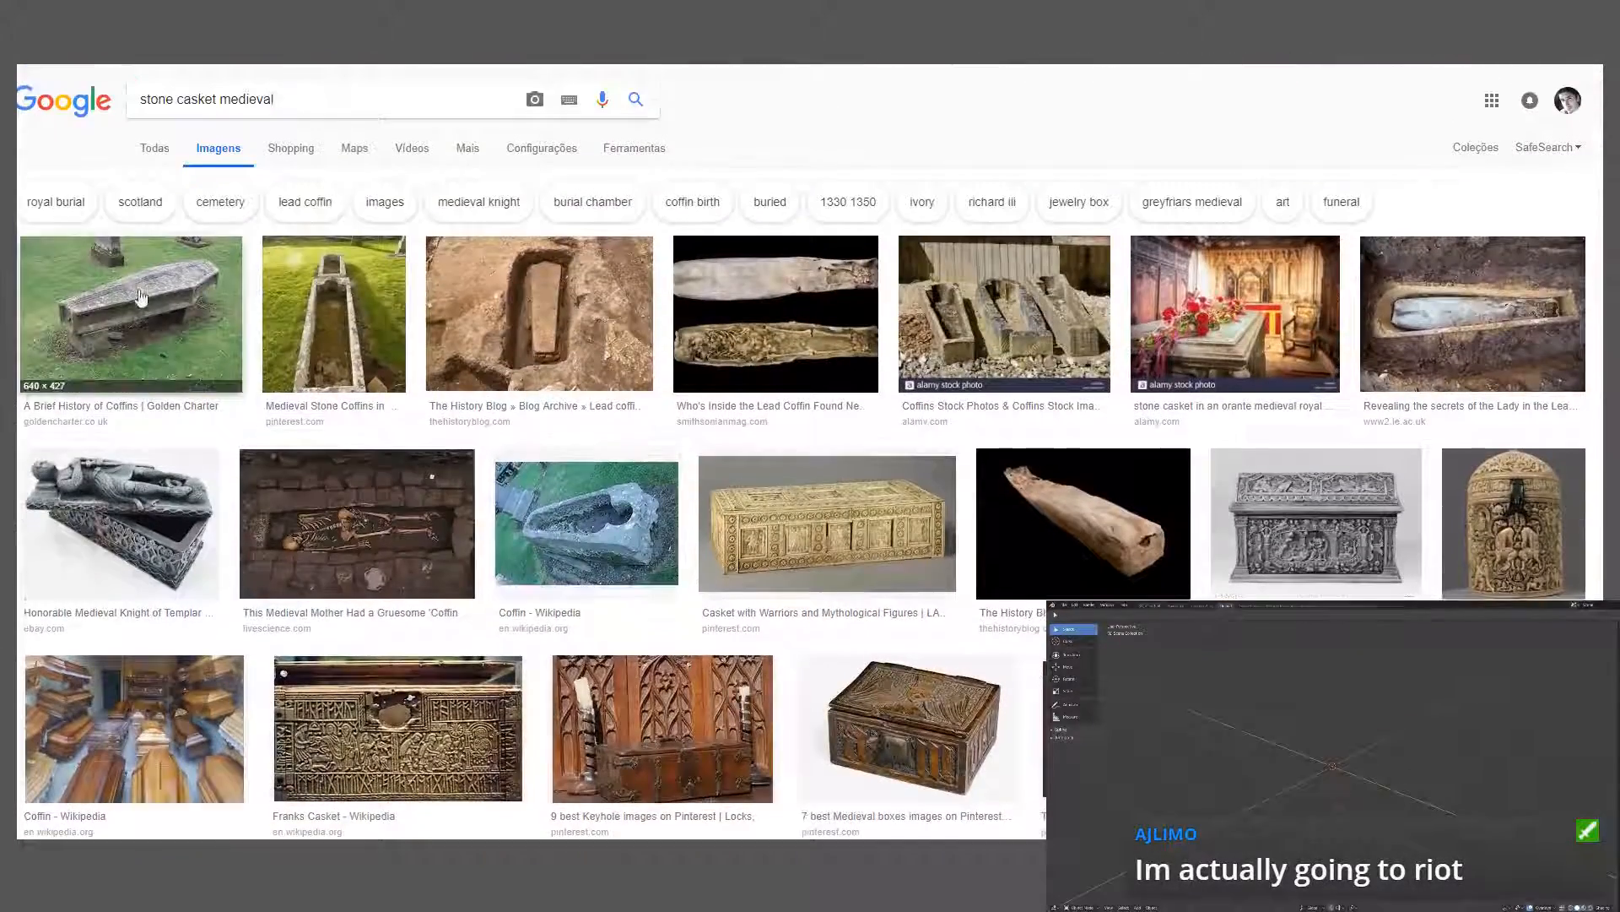
pyautogui.click(140, 297)
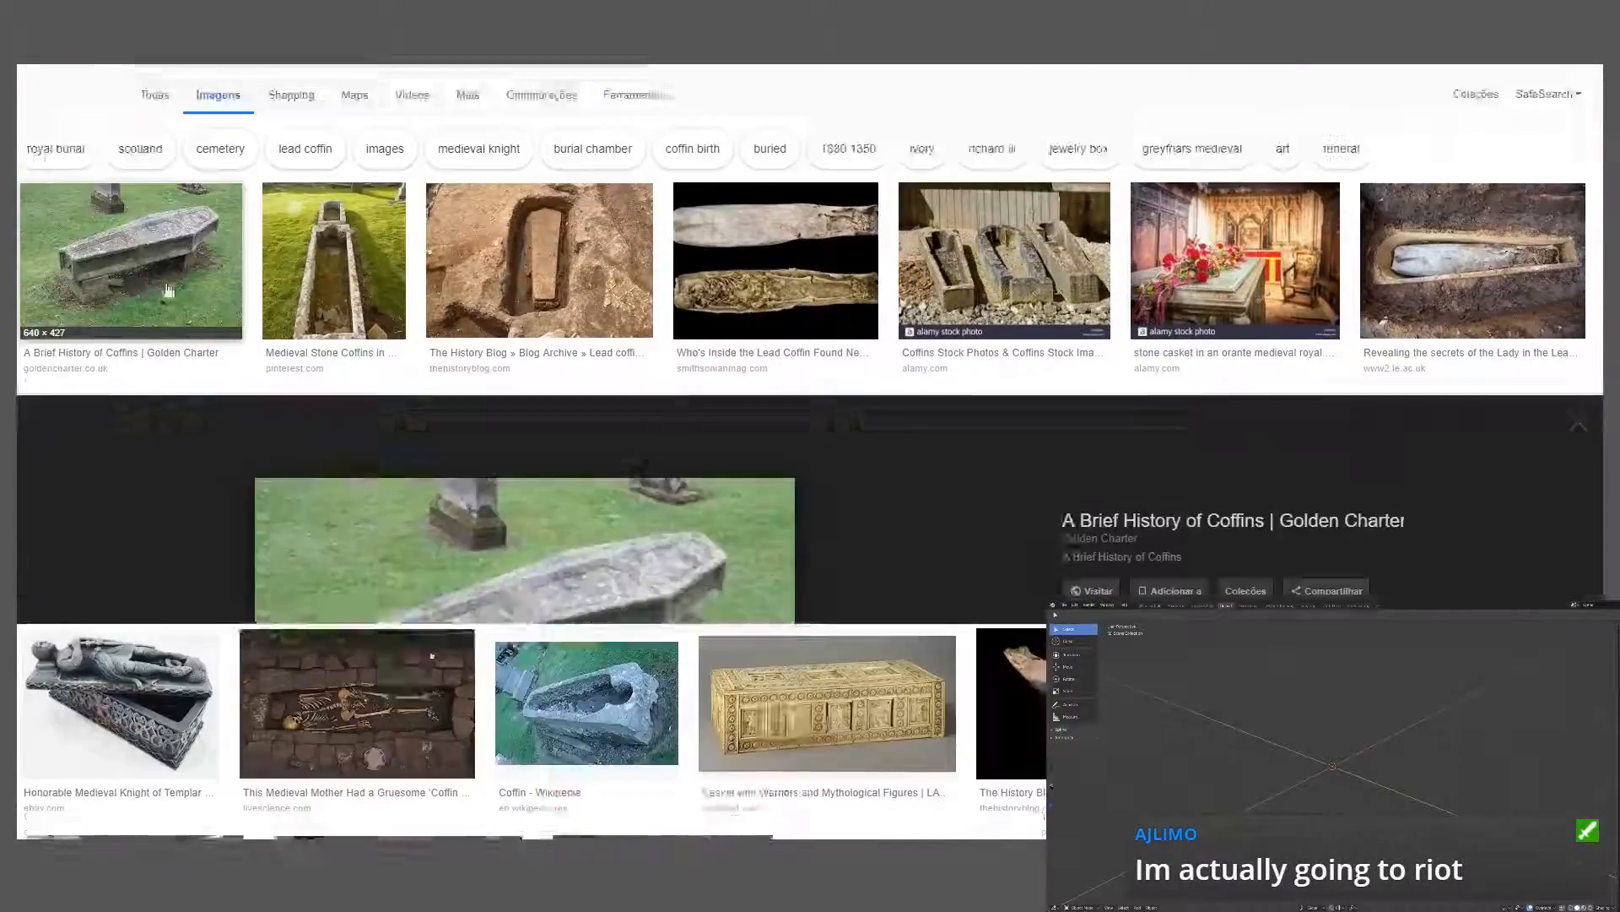
pyautogui.scroll(3, 1033, 387)
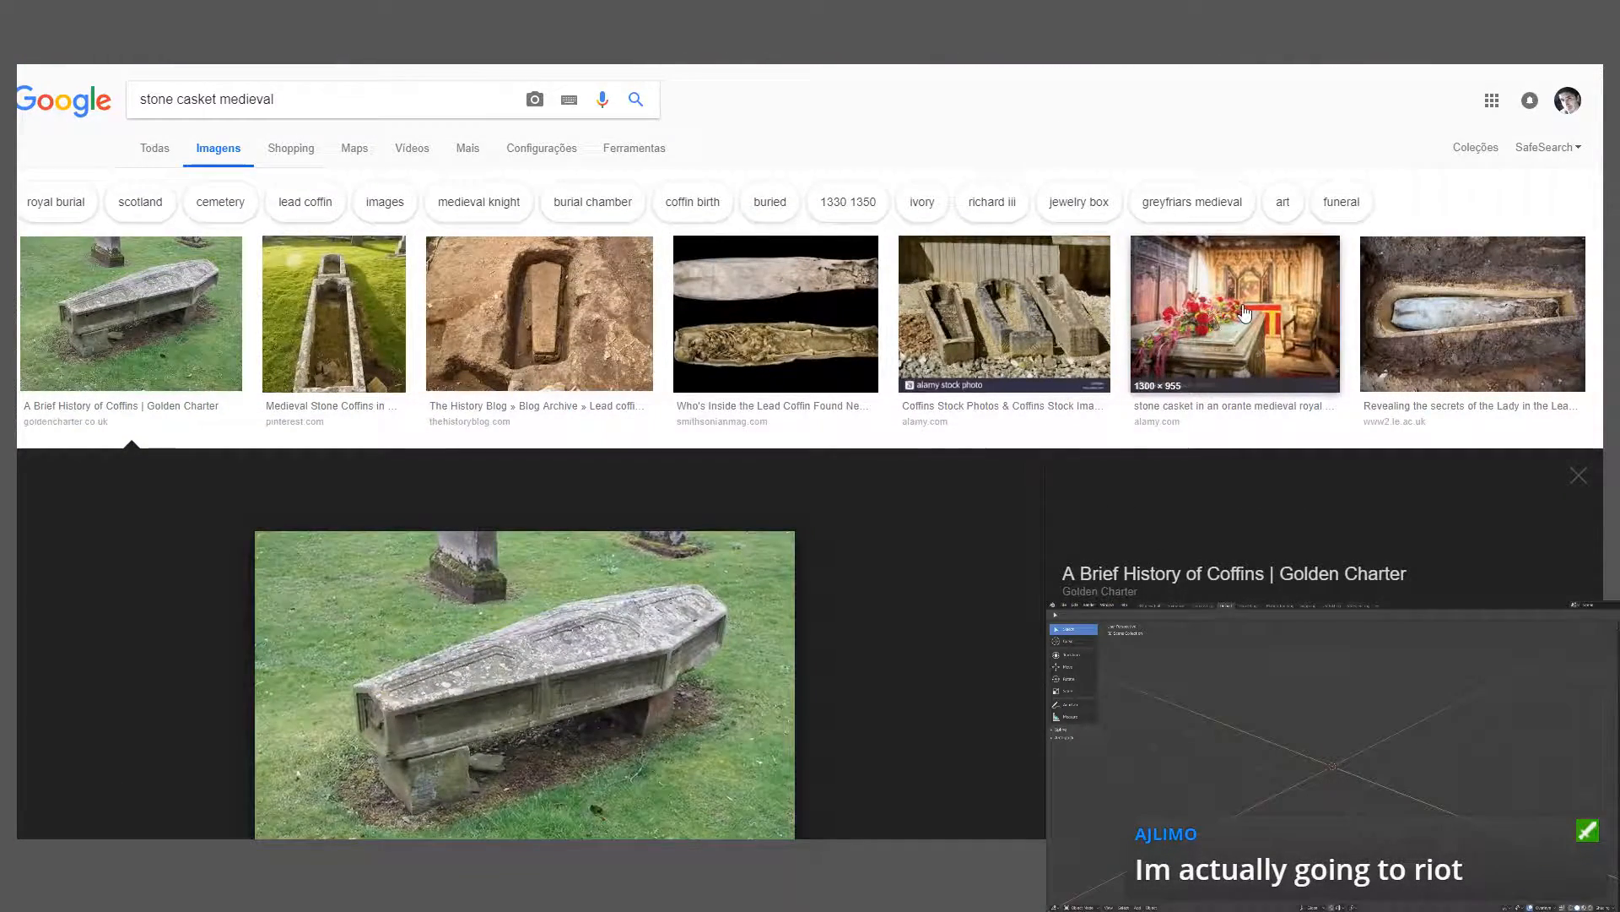
pyautogui.click(1202, 316)
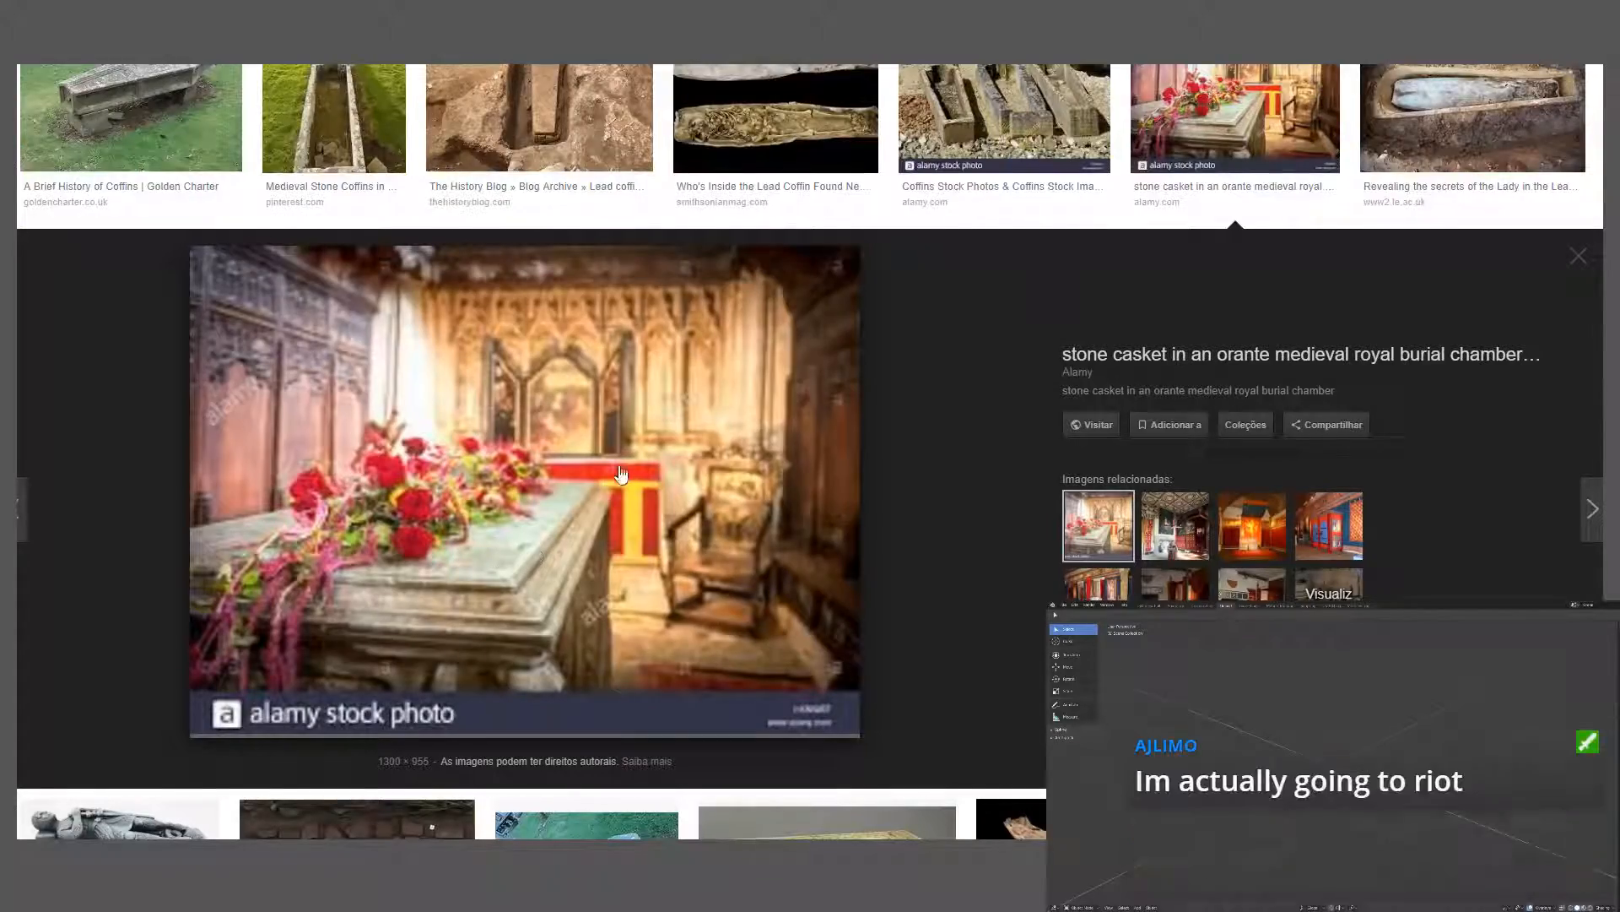
pyautogui.scroll(-3, 626, 459)
pyautogui.scroll(-1, 863, 463)
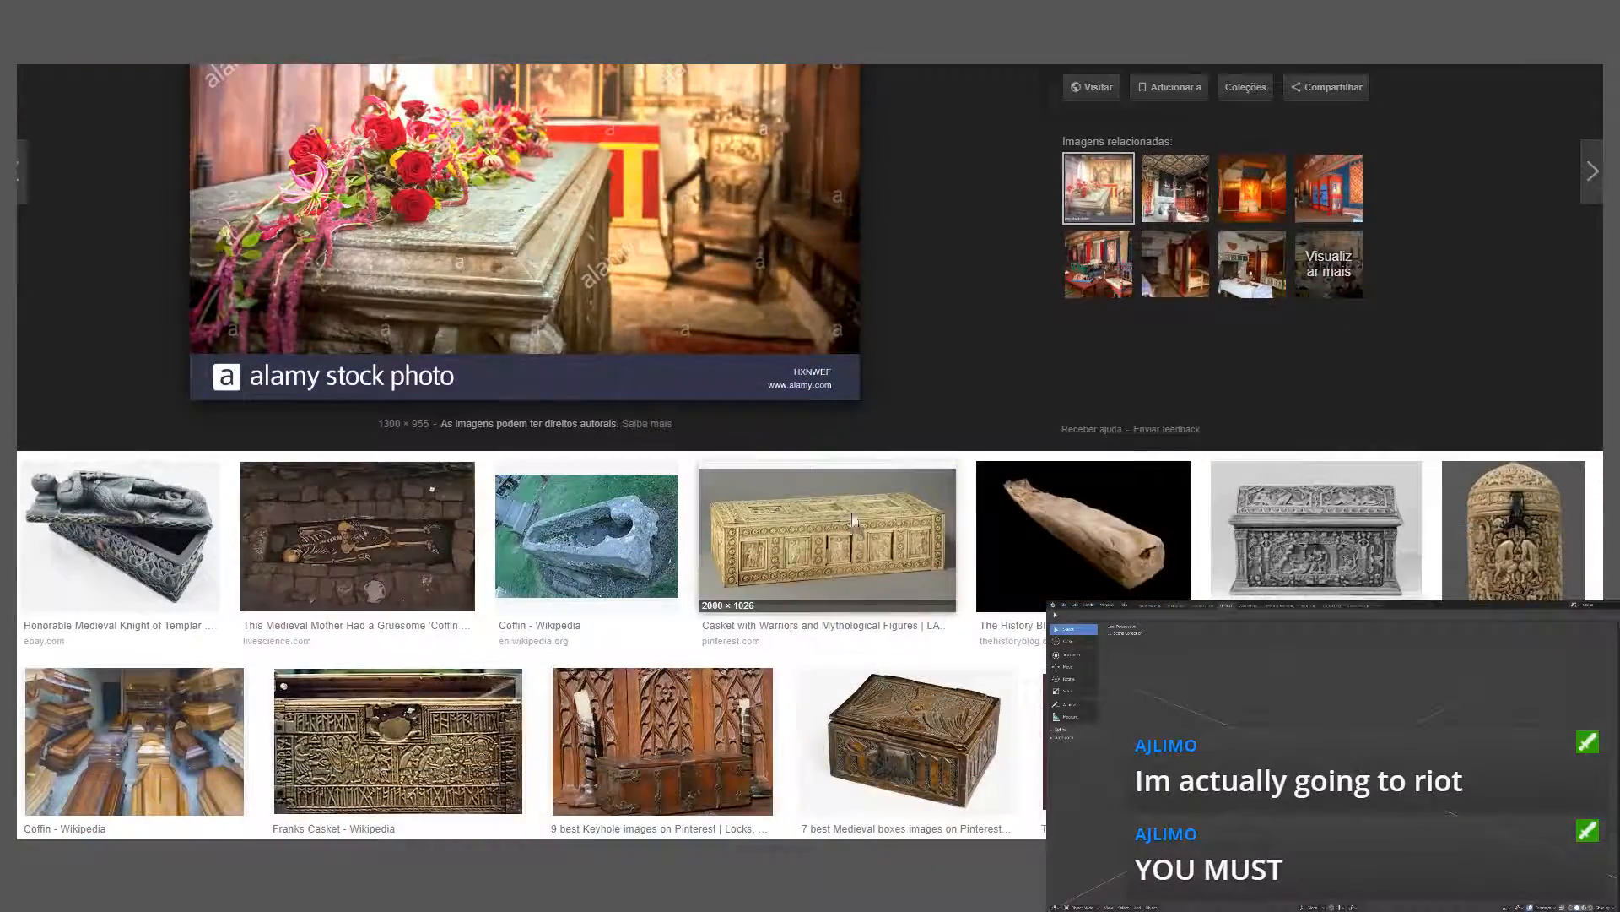
# - Examine the previews of the casket with warriors and the Templar knight coffin, and reopen the Fatimid ivory casket
pyautogui.click(855, 524)
pyautogui.scroll(2, 492, 463)
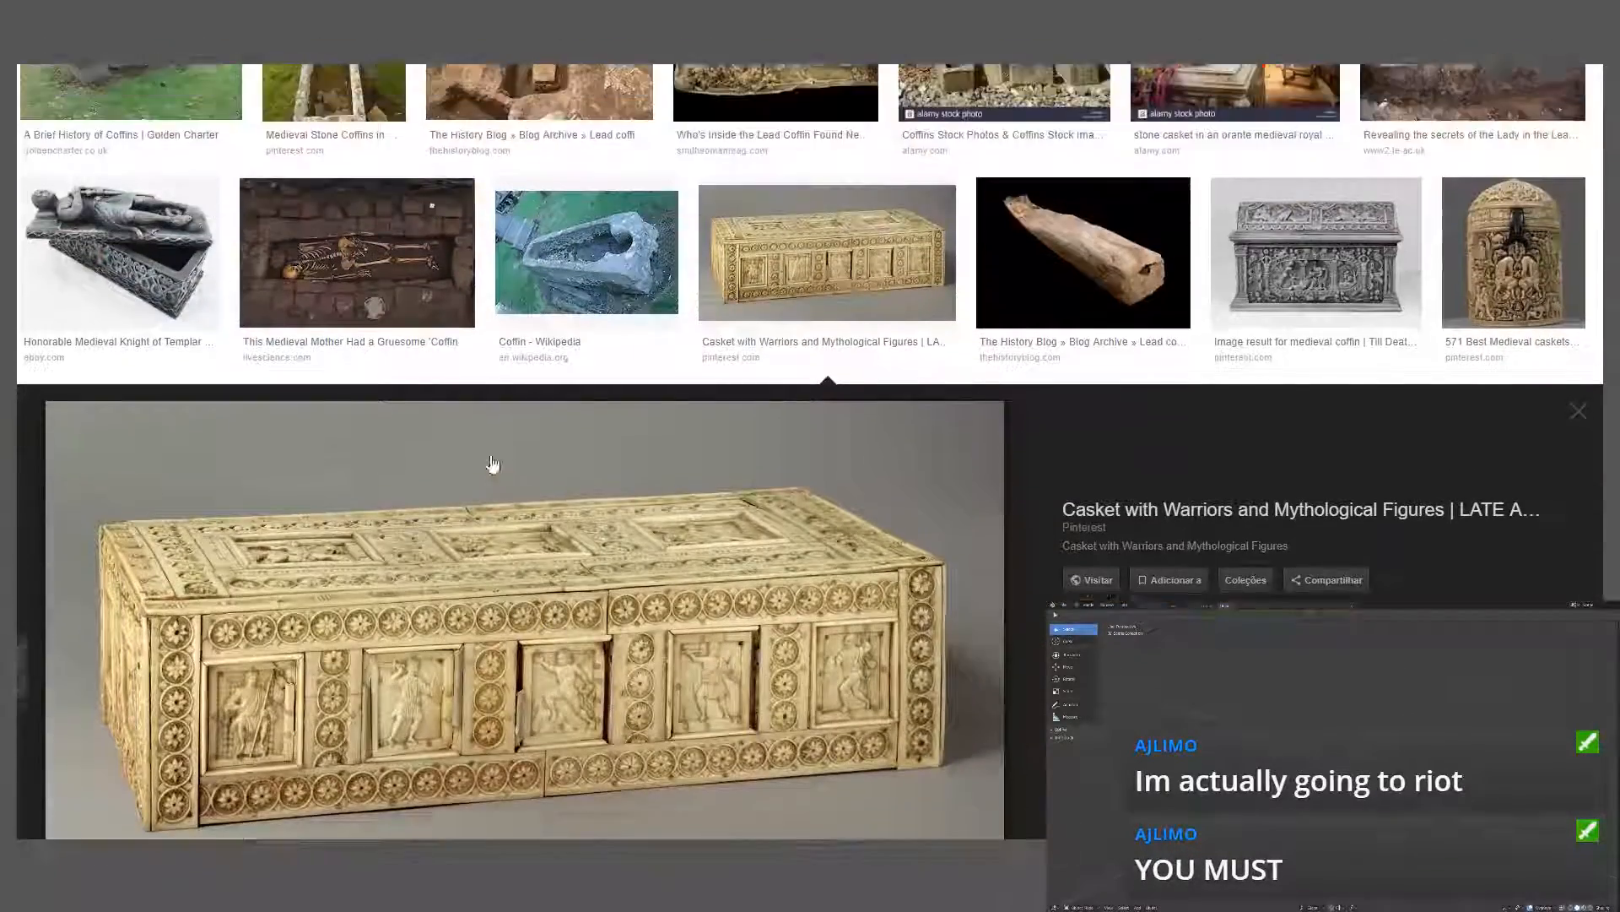
pyautogui.click(211, 253)
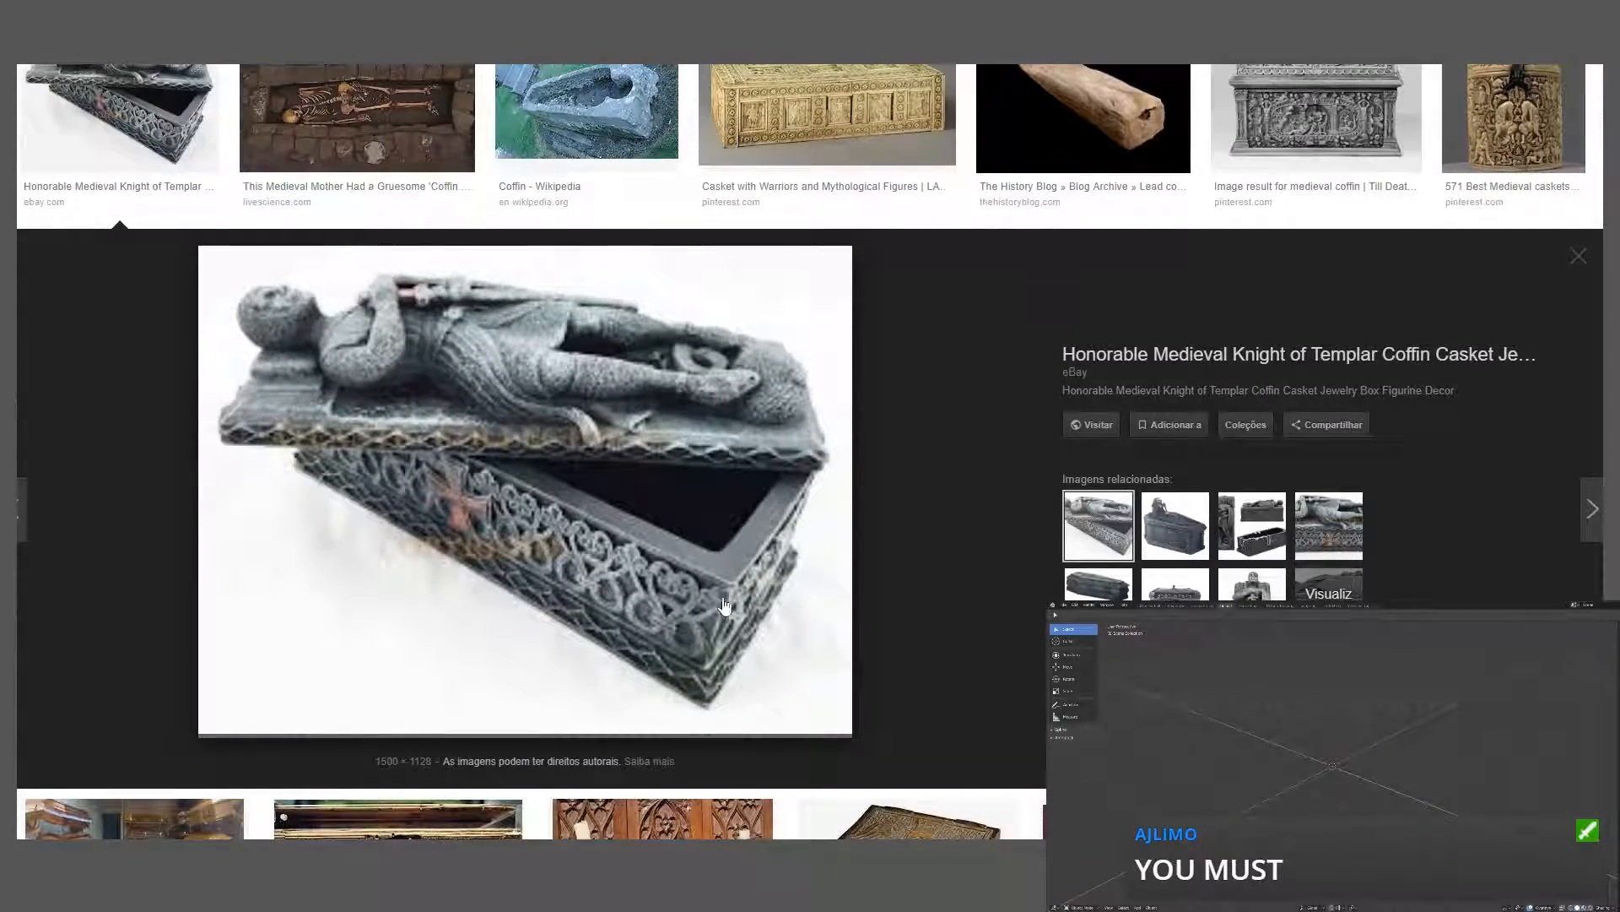
pyautogui.scroll(2, 1193, 377)
pyautogui.scroll(-10, 1310, 313)
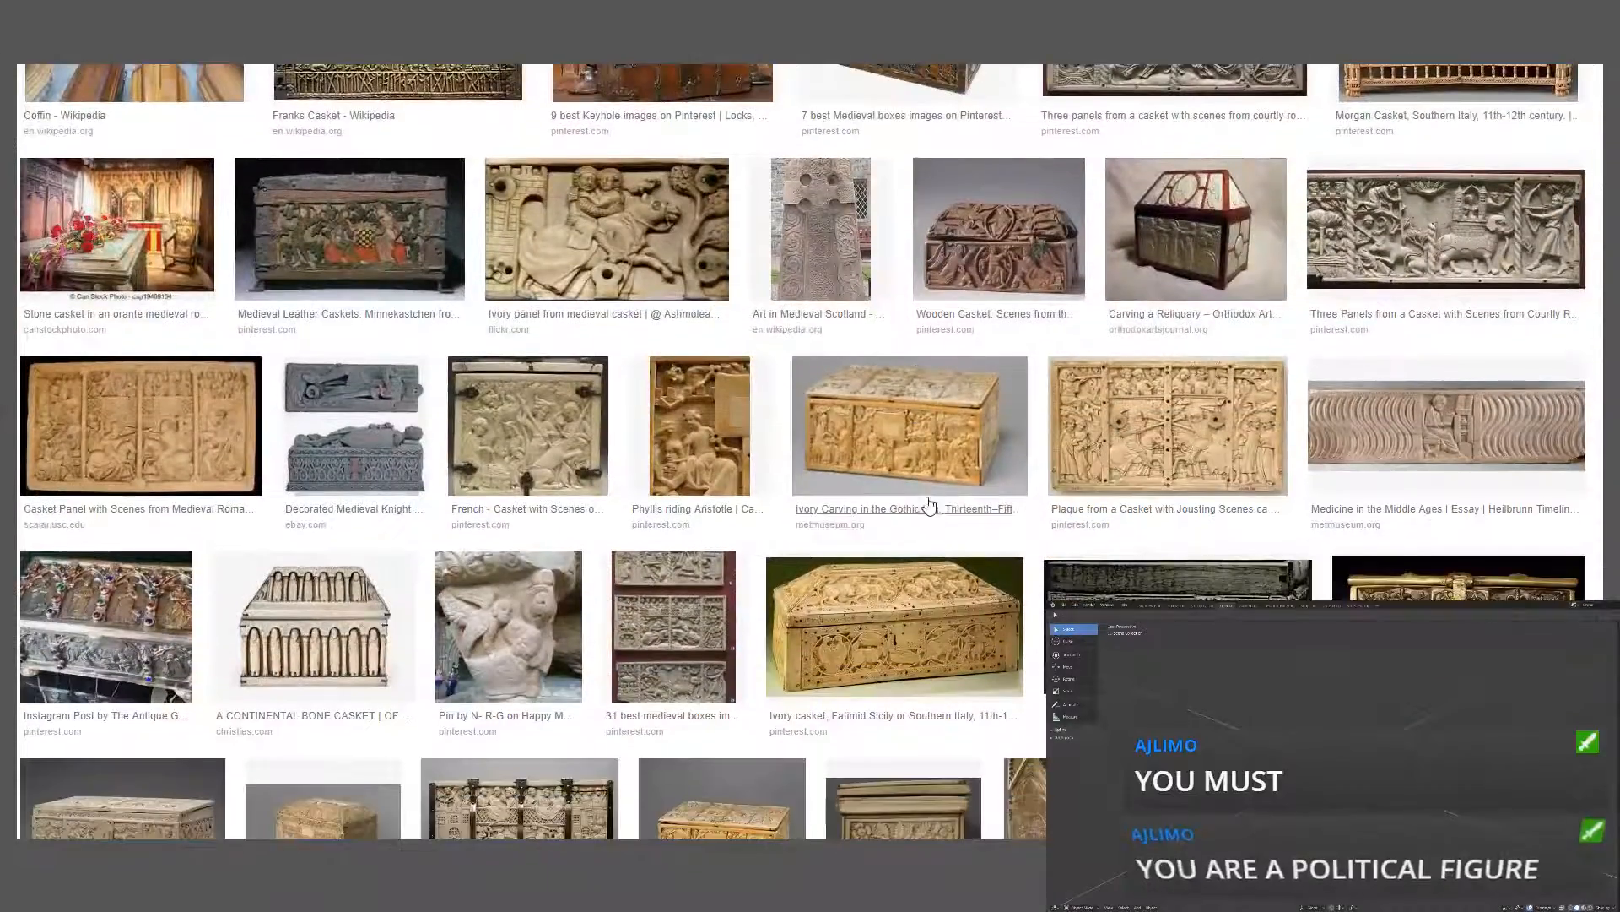
pyautogui.click(941, 591)
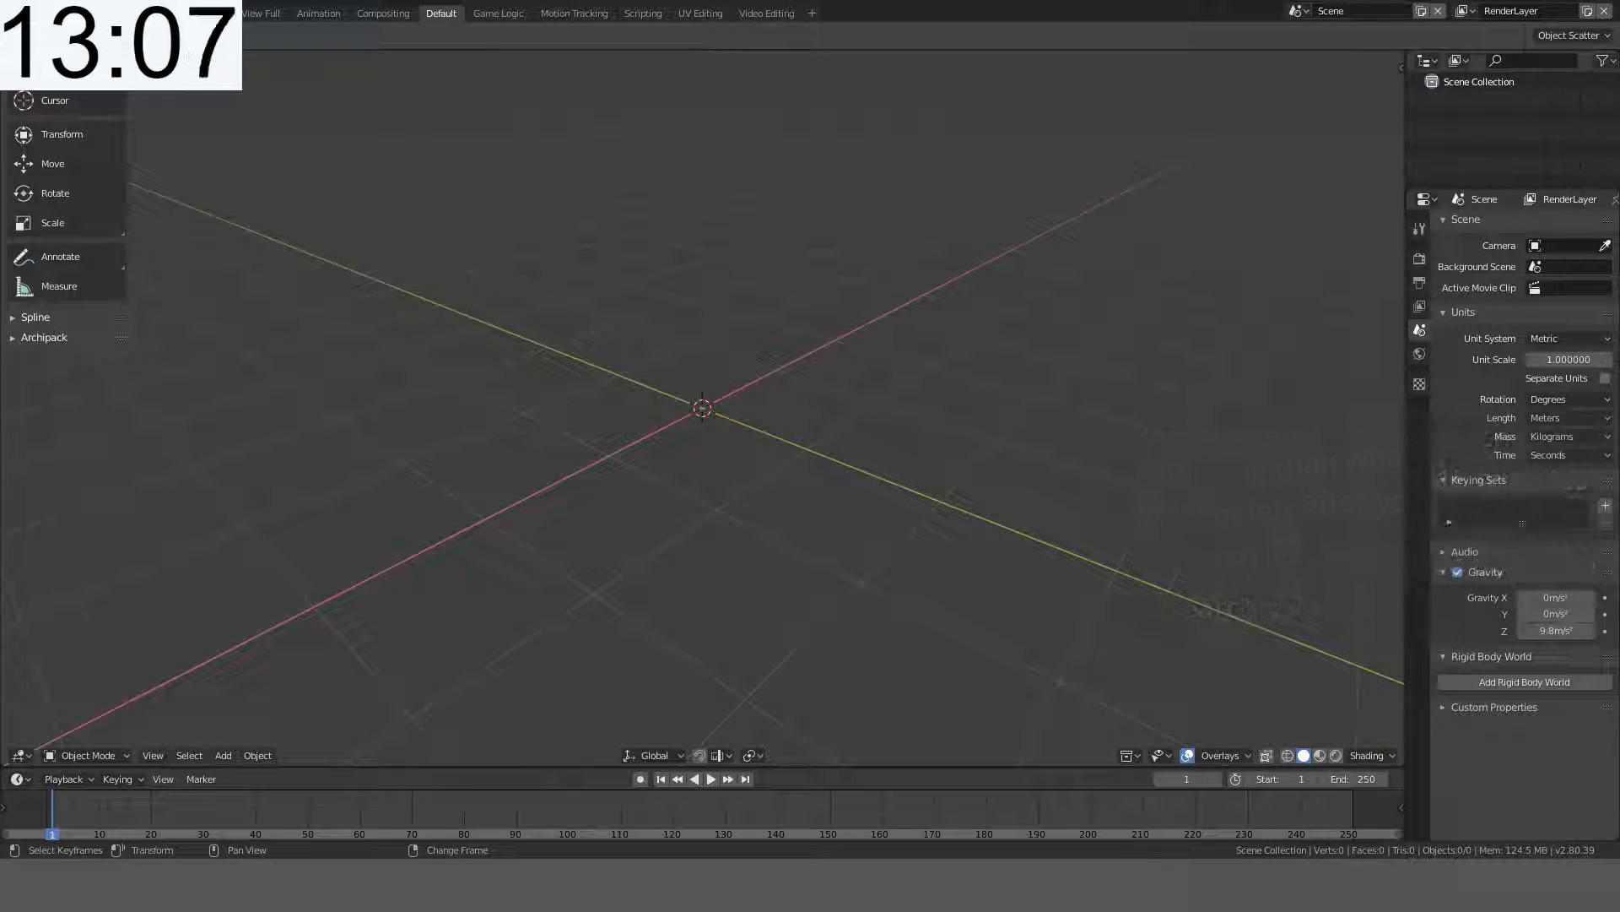
# - Switch back to Blender and add a cube mesh at the scene origin
pyautogui.moveTo(778, 370); pyautogui.dragTo(838, 339, button='middle')
pyautogui.hotkey('shift', 'a')
pyautogui.moveTo(838, 339)
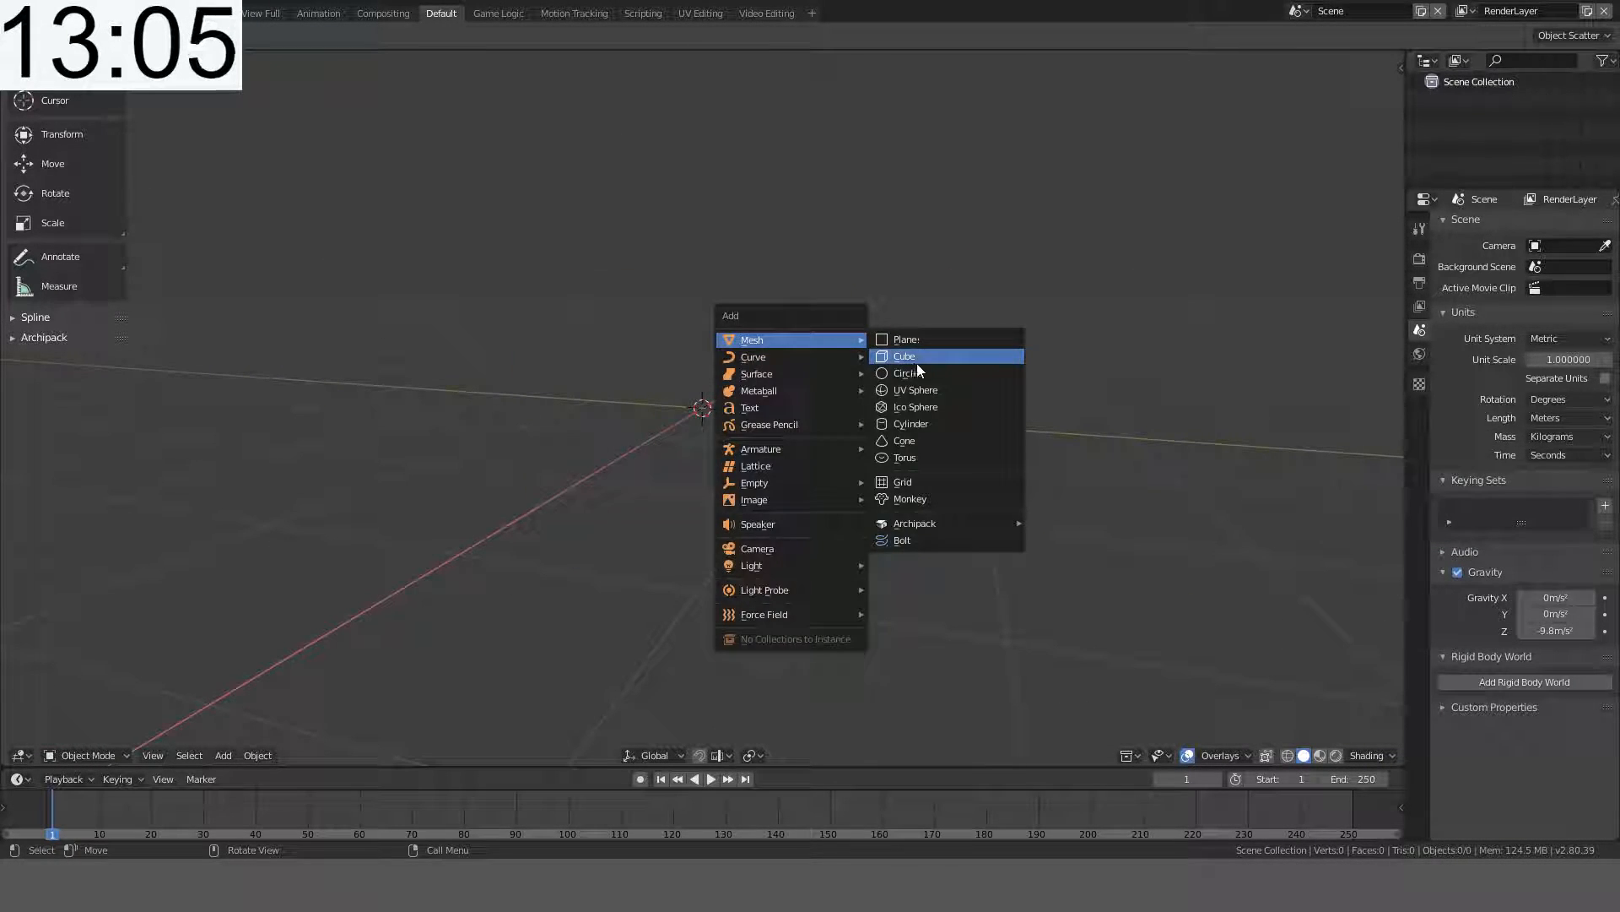
pyautogui.click(917, 361)
pyautogui.moveTo(763, 177); pyautogui.dragTo(825, 250, button='middle')
pyautogui.press('KP_7')
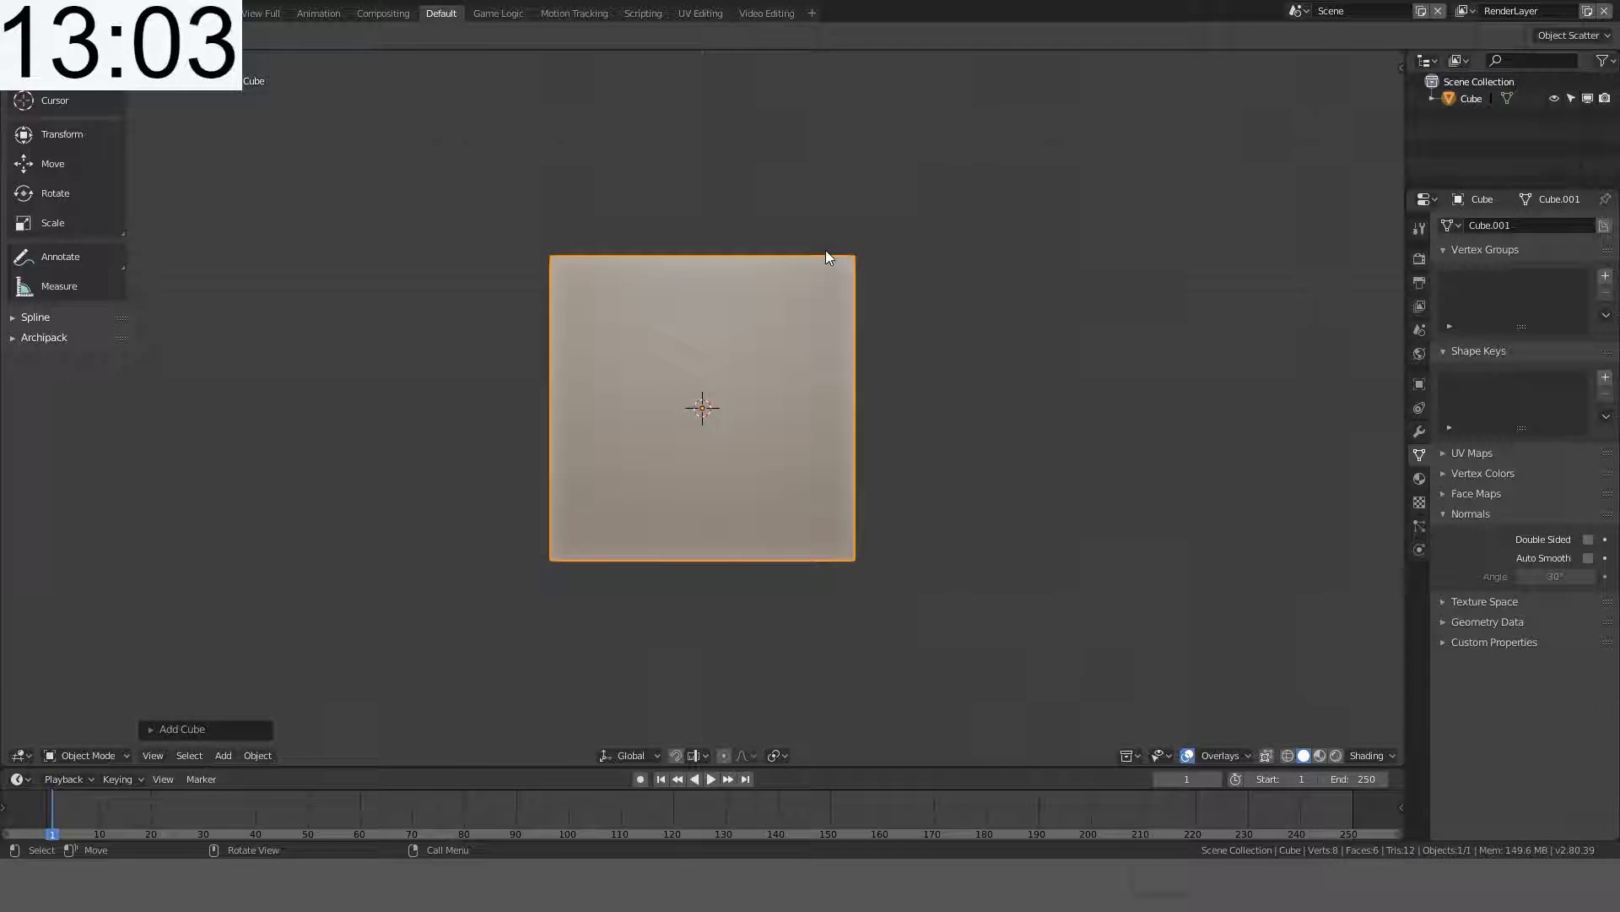
pyautogui.press('s')
pyautogui.press('y')
pyautogui.rightClick(944, 220)
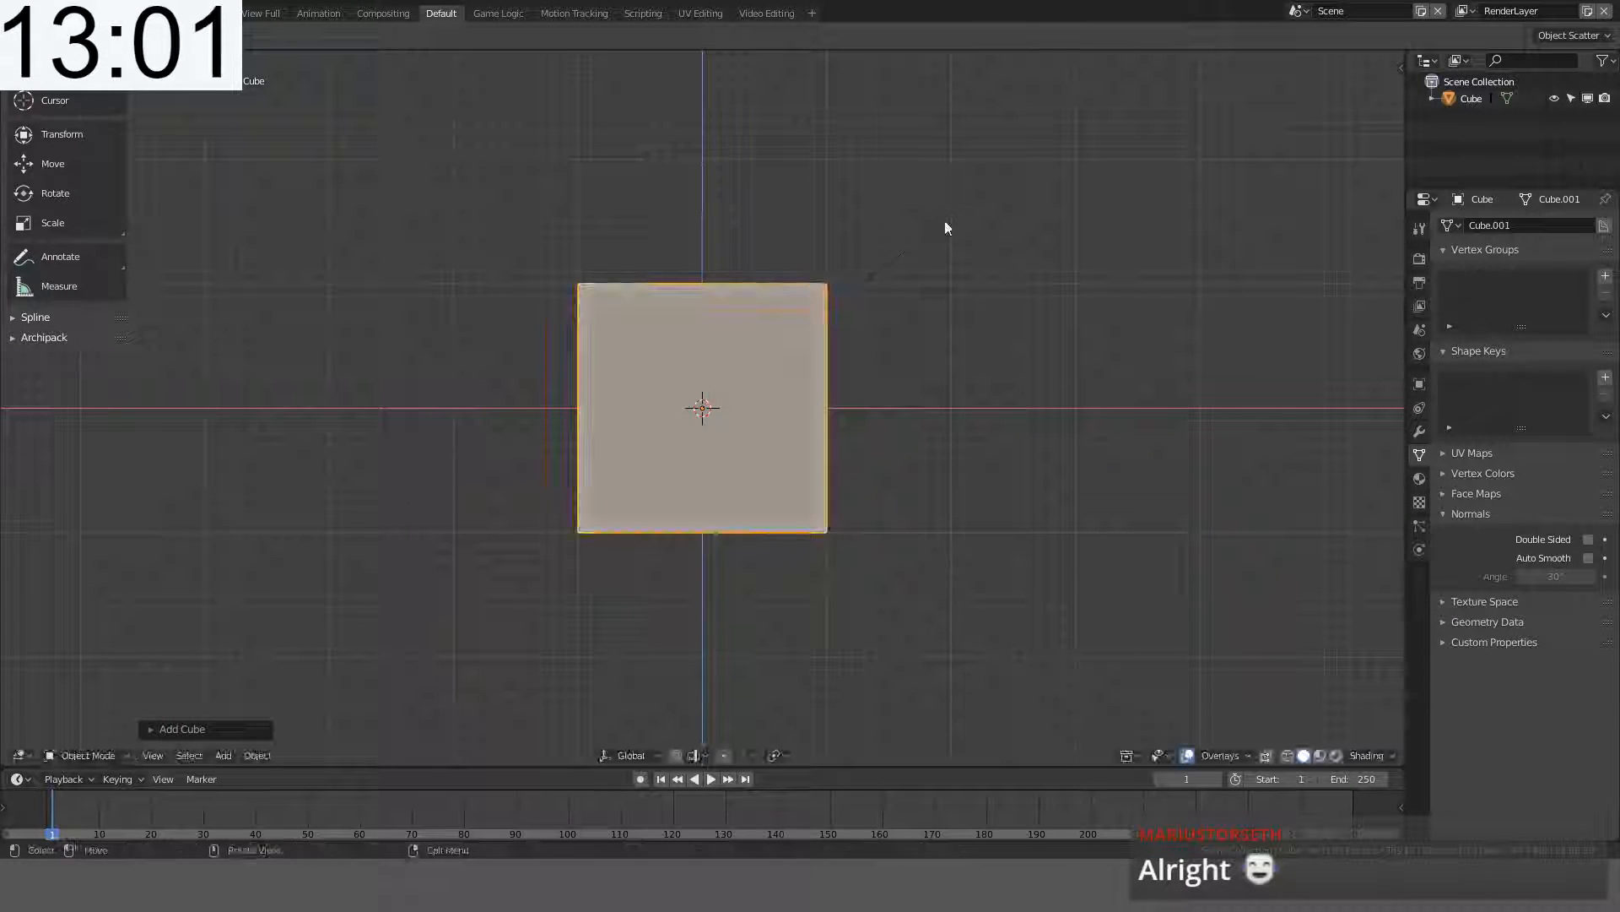
pyautogui.press('s')
pyautogui.press('y')
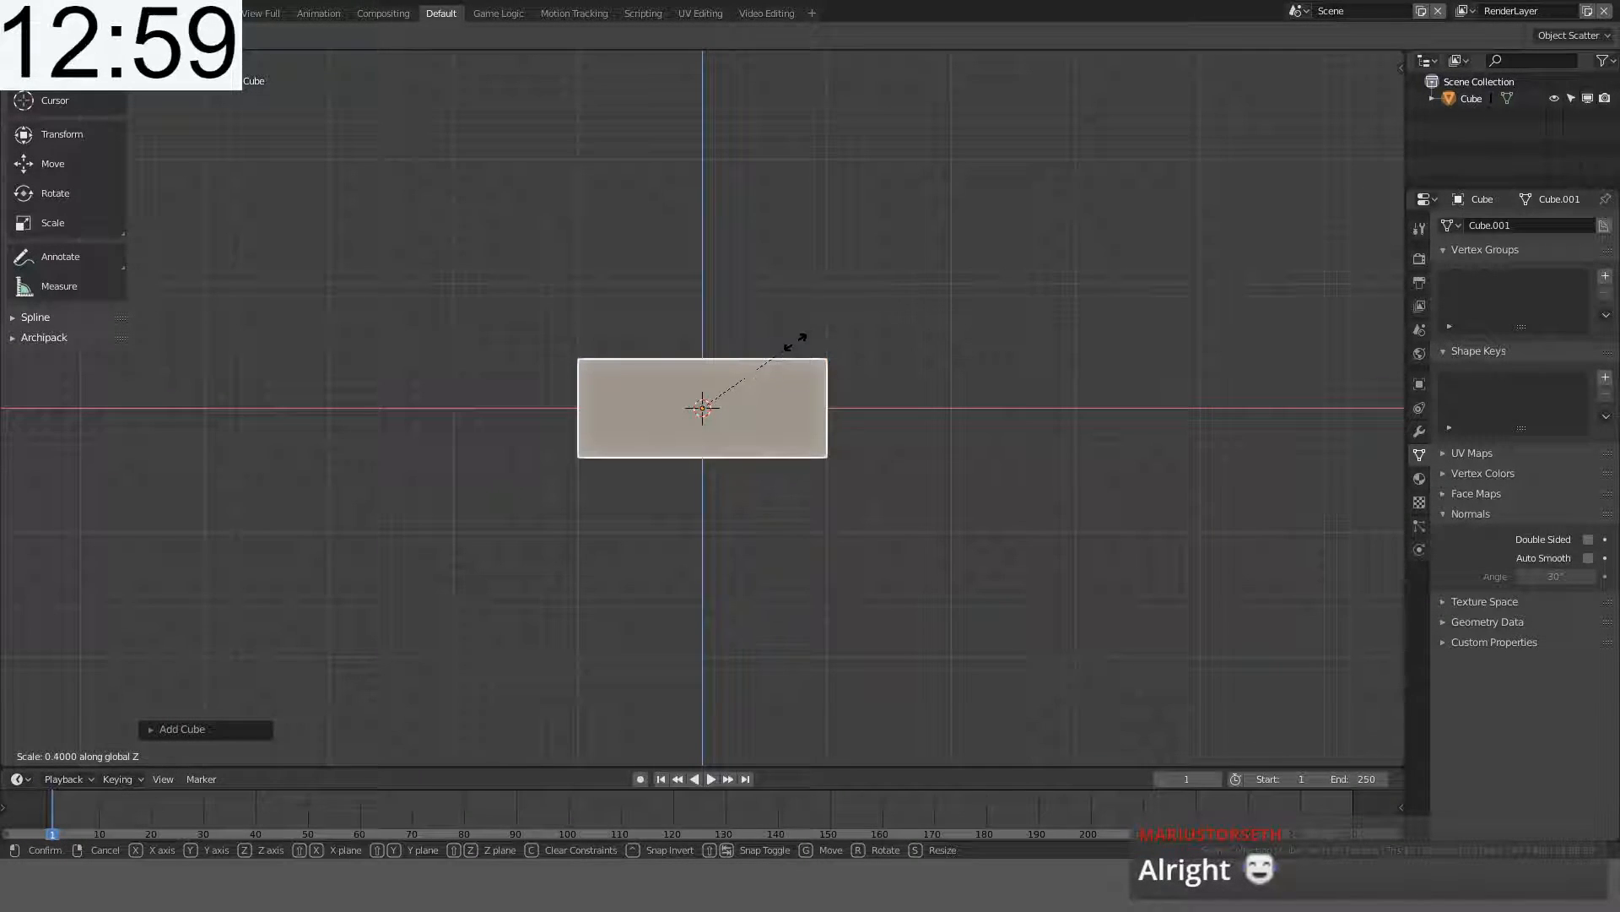
pyautogui.rightClick(802, 344)
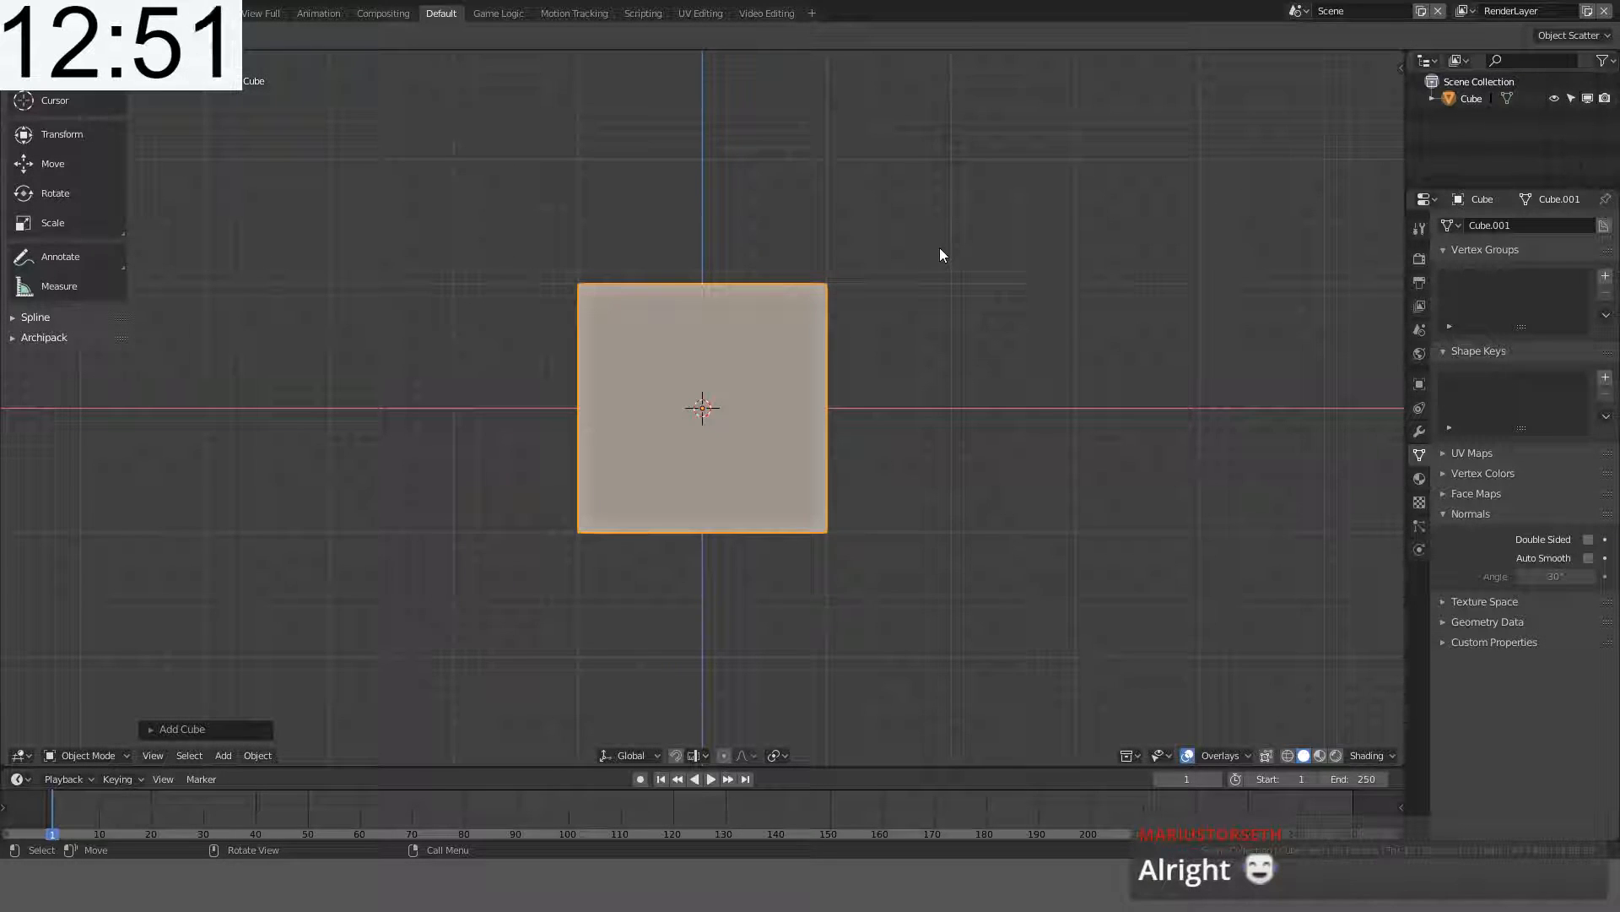
pyautogui.press('s')
pyautogui.press('z')
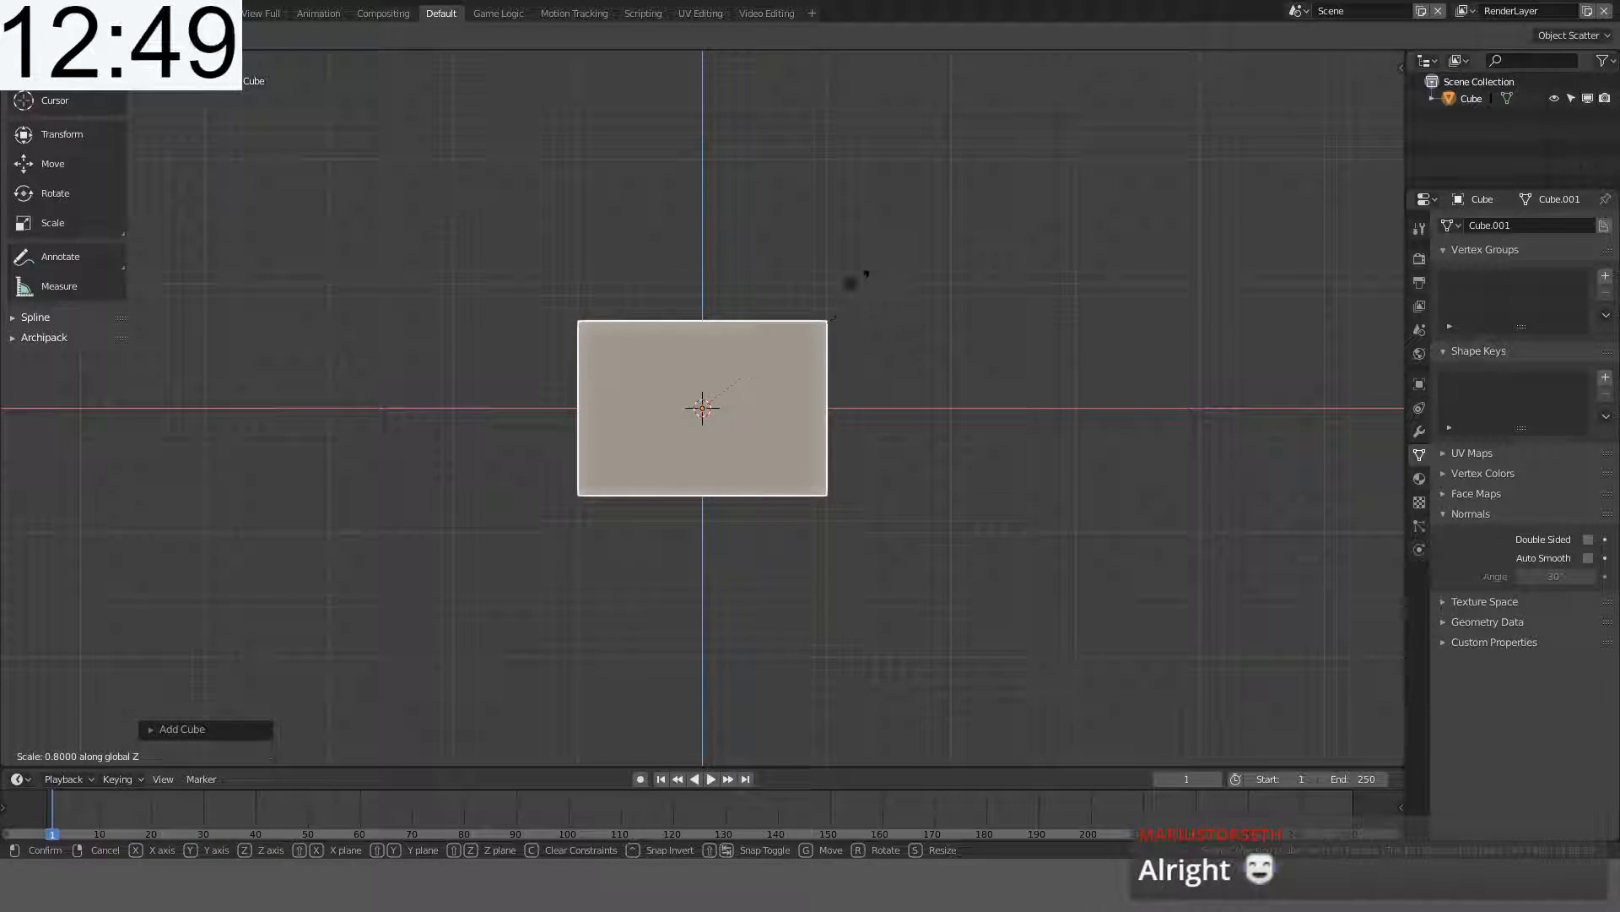
pyautogui.press('Escape')
# - Scale the cube to 0.5 along Z and raise it until its base rests at the origin's level
pyautogui.write('sz0.5')
pyautogui.press('Return')
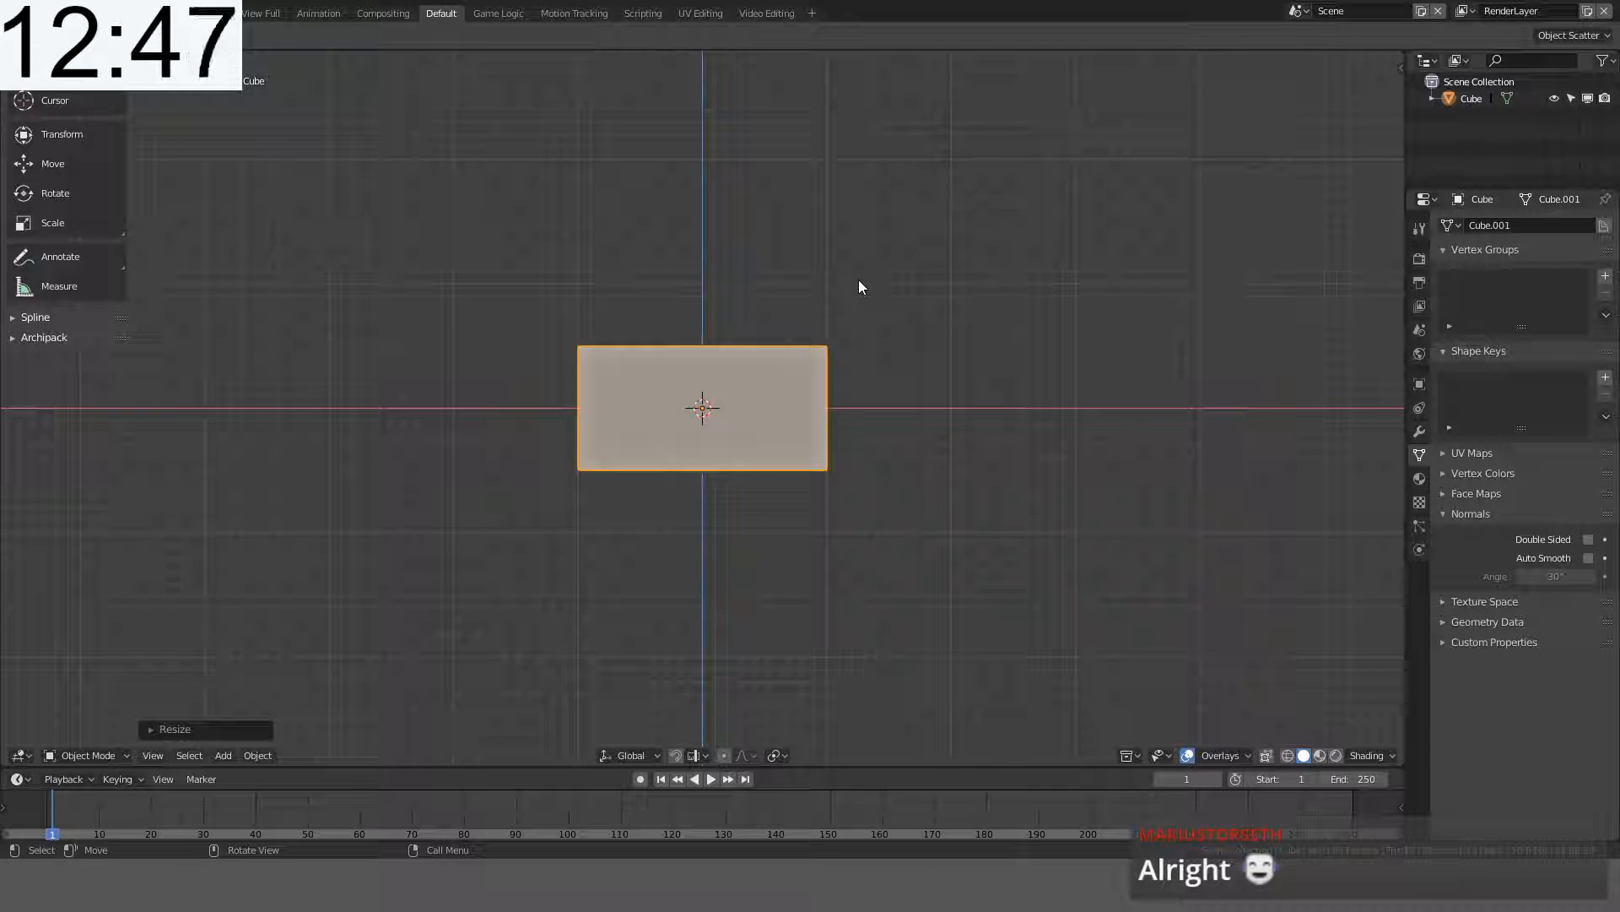
pyautogui.press('g')
pyautogui.press('z')
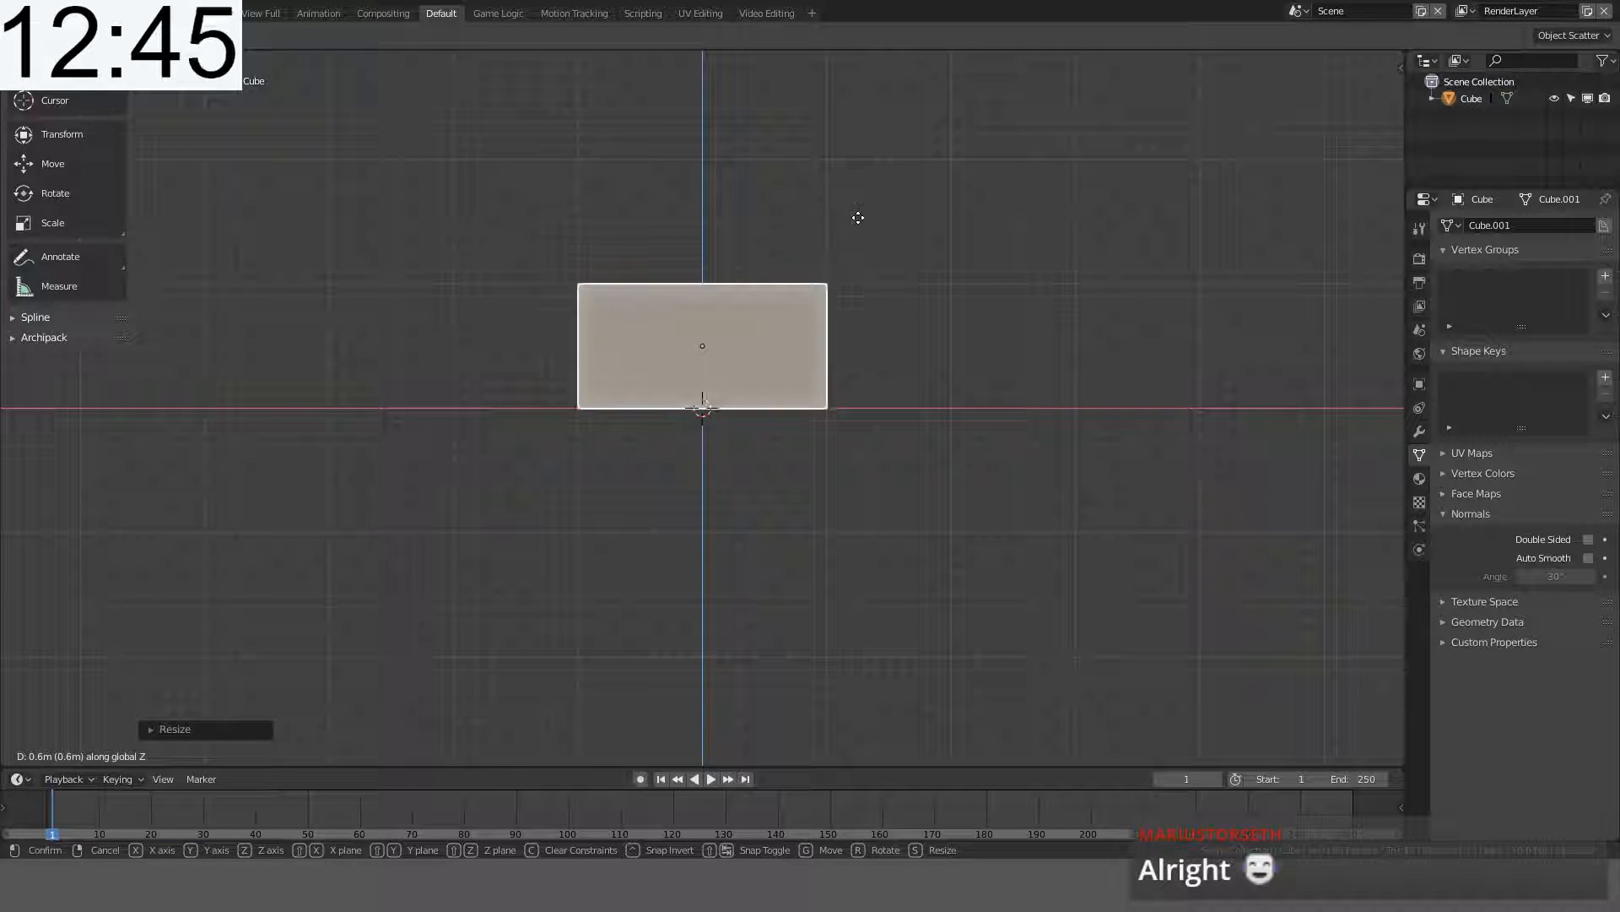
pyautogui.click(858, 217)
pyautogui.moveTo(446, 337); pyautogui.dragTo(818, 485, button='middle')
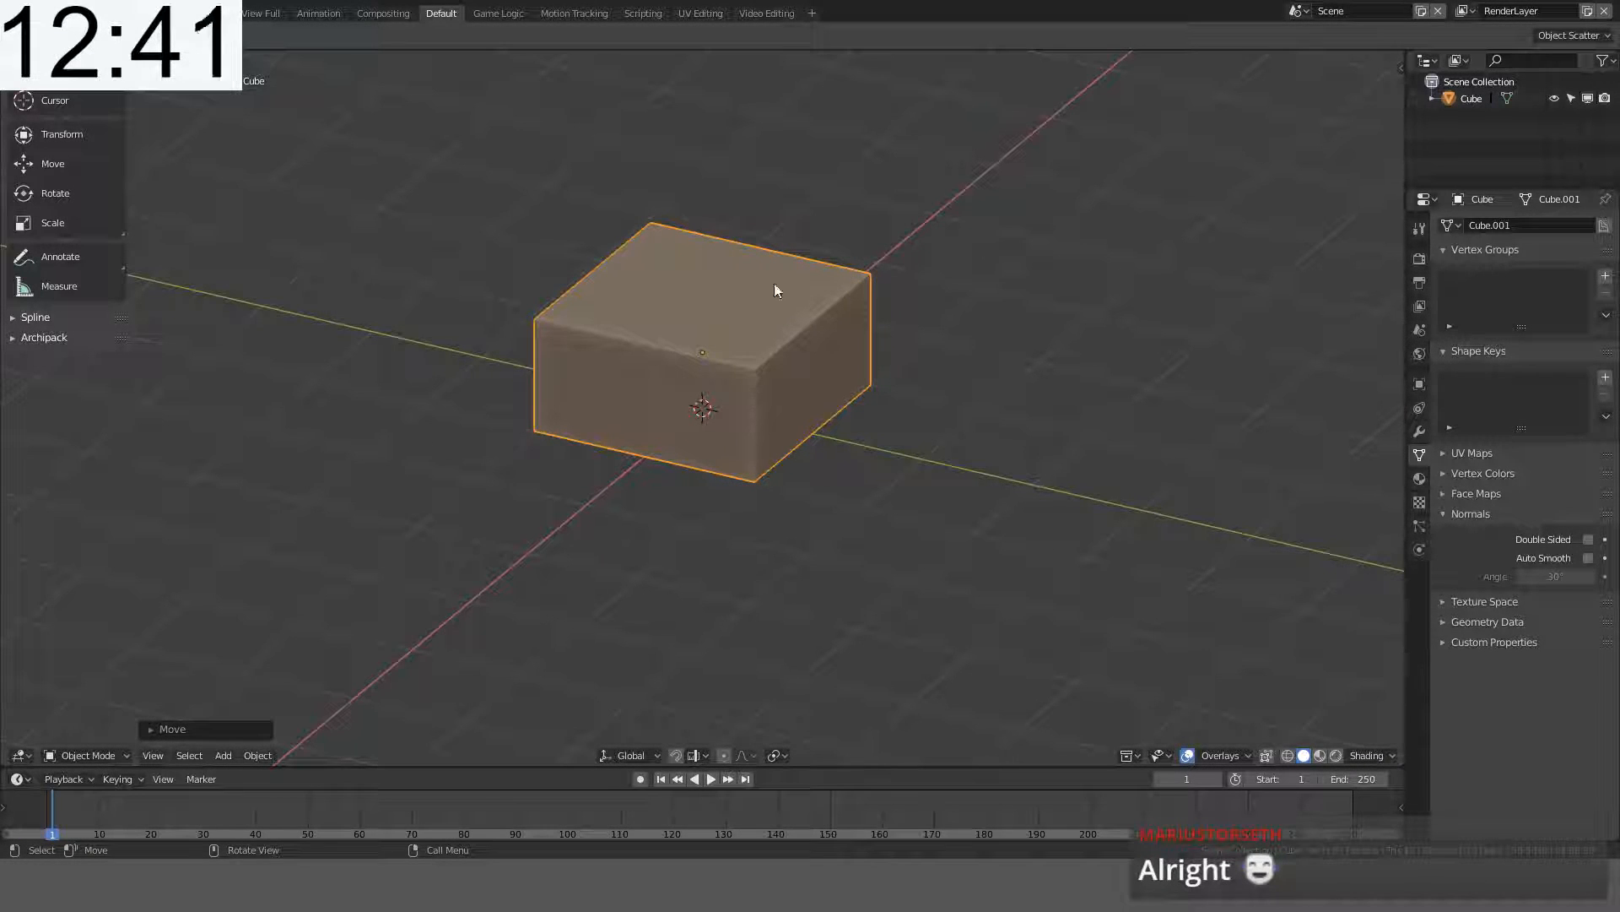
# - Scale the flattened cube to 0.5 along Y to form the casket's narrow body
pyautogui.moveTo(775, 282); pyautogui.dragTo(869, 422, button='middle')
pyautogui.write('sy.5')
pyautogui.press('Return')
pyautogui.press('KP_1')
pyautogui.scroll(5, 671, 211)
pyautogui.press('KP_1')
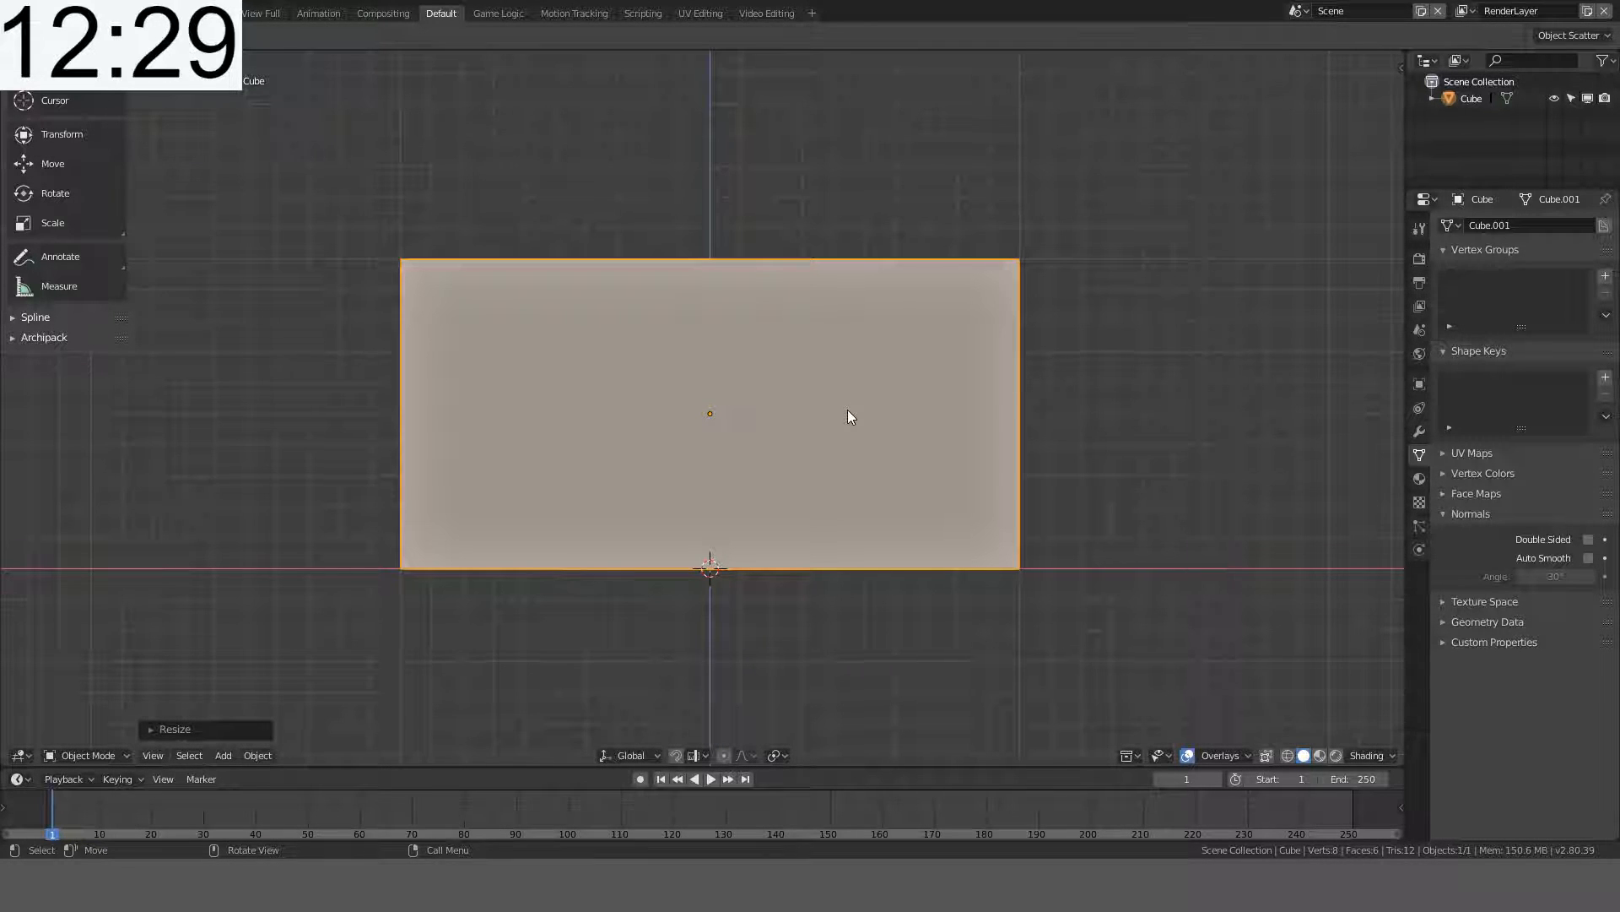
pyautogui.moveTo(861, 387); pyautogui.dragTo(915, 397, button='middle')
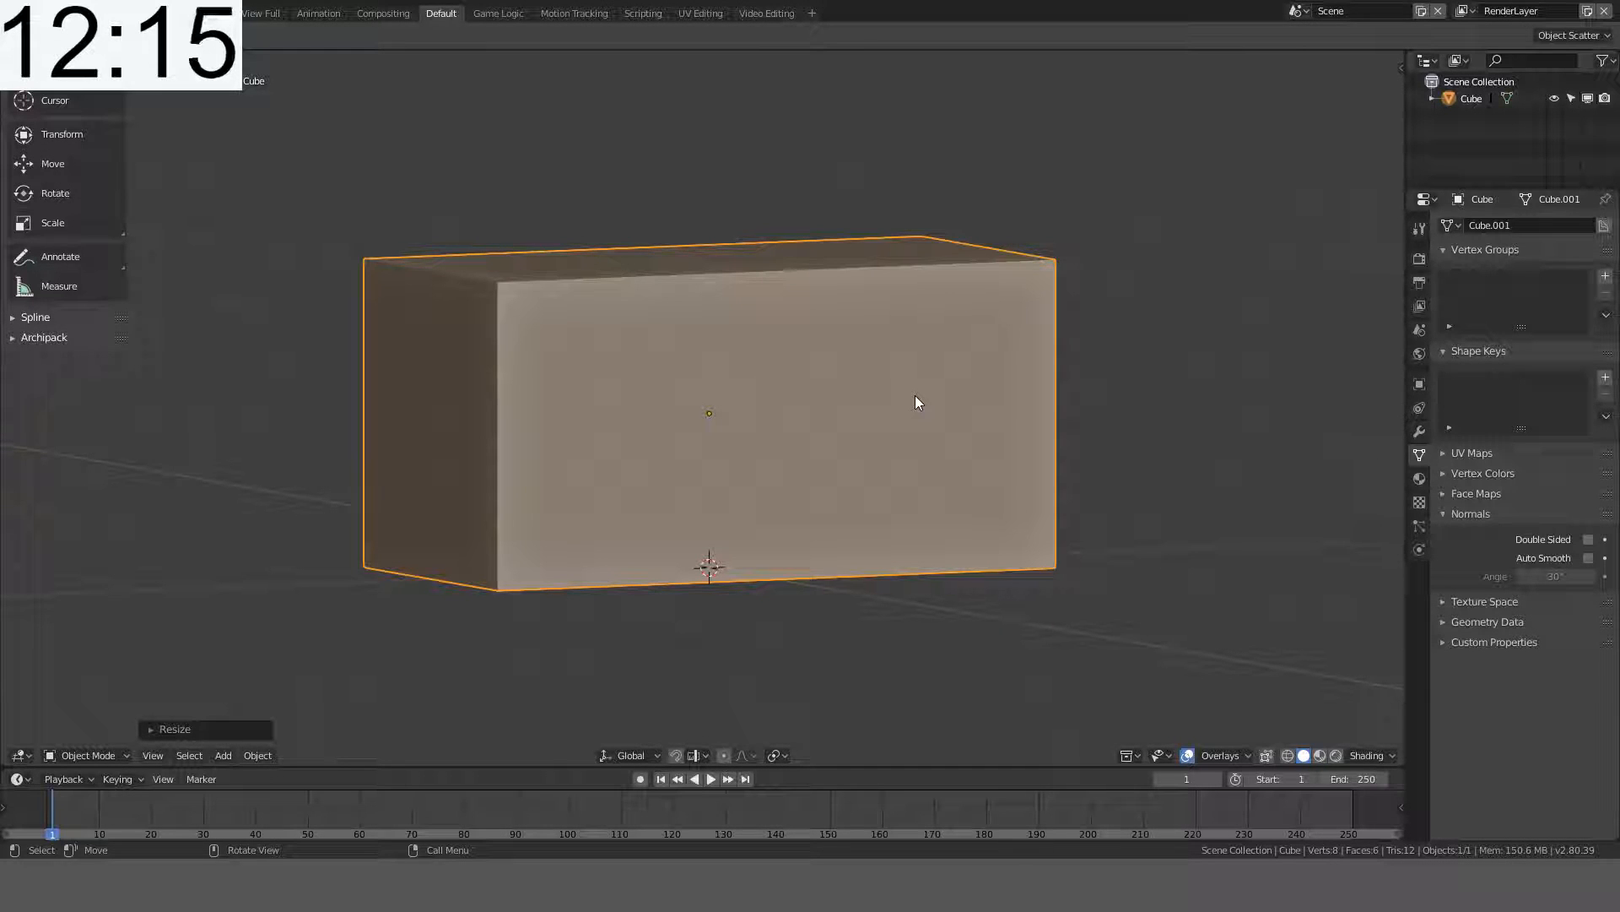
# - Separate the box's upper face into its own object to serve as the lid, and return to Object Mode
pyautogui.moveTo(915, 395); pyautogui.dragTo(903, 418, button='middle')
pyautogui.press('Tab')
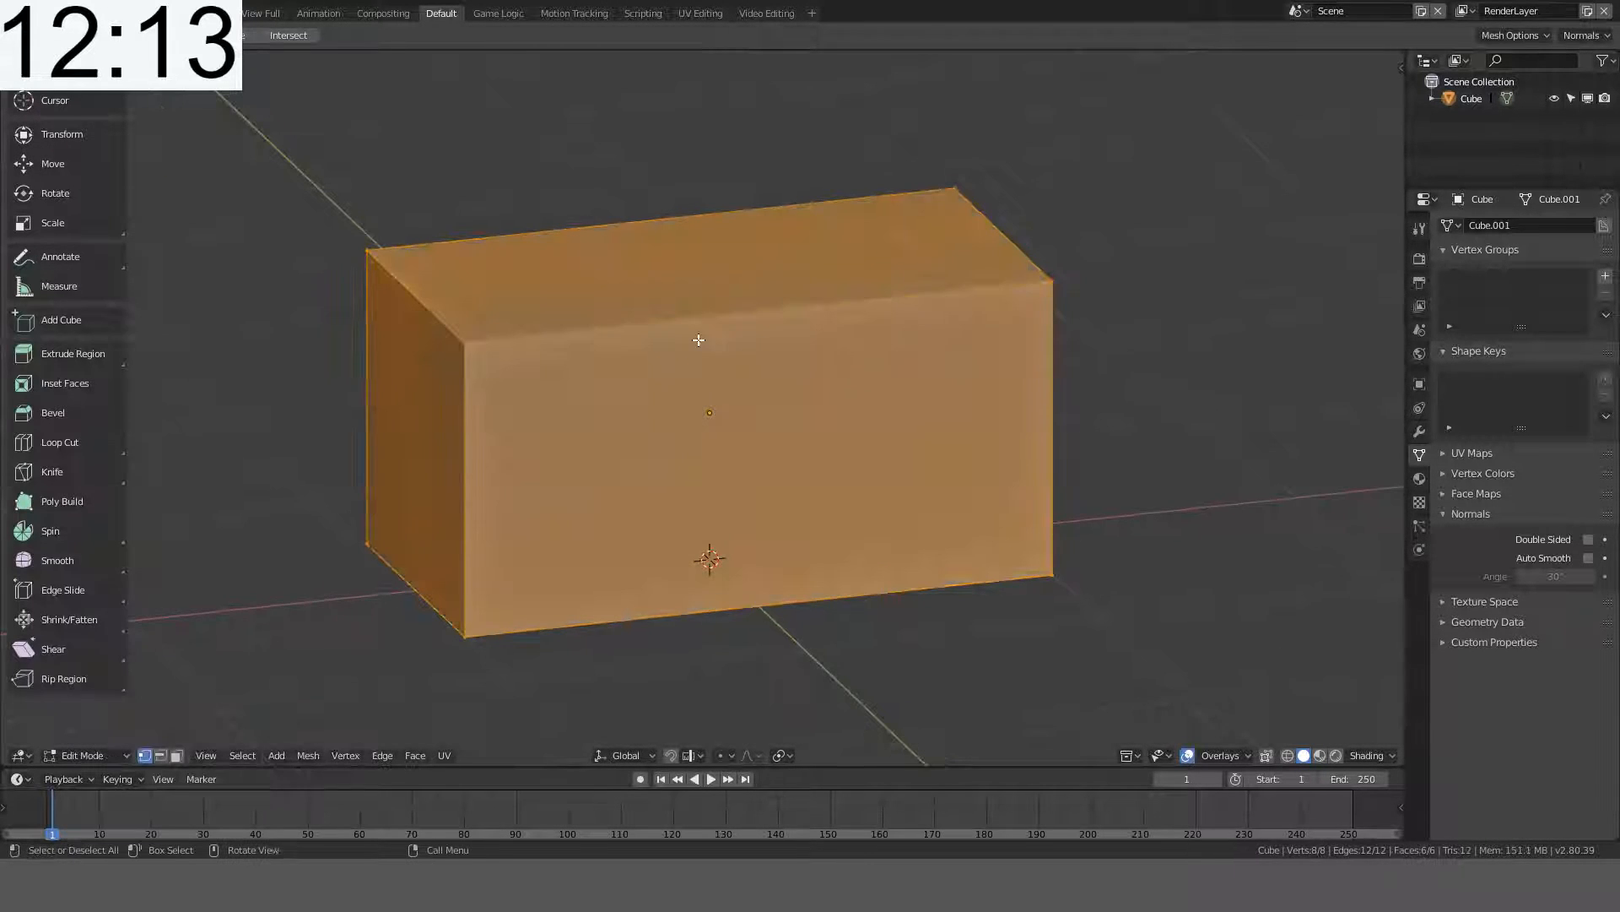
pyautogui.press('3')
pyautogui.click(640, 264)
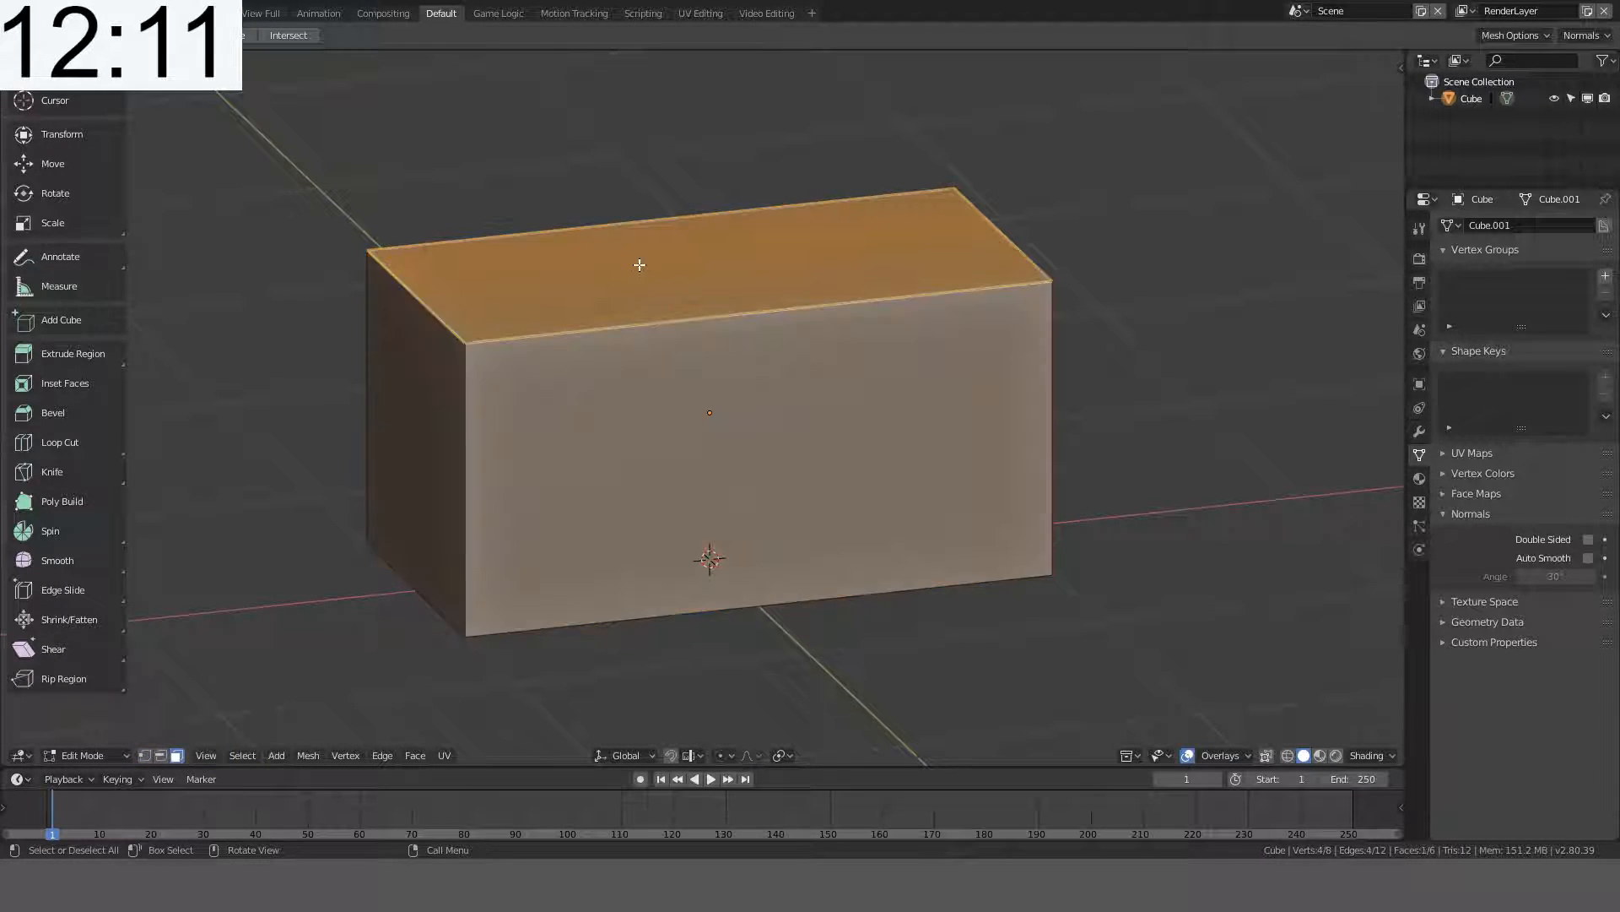
pyautogui.press('KP_1')
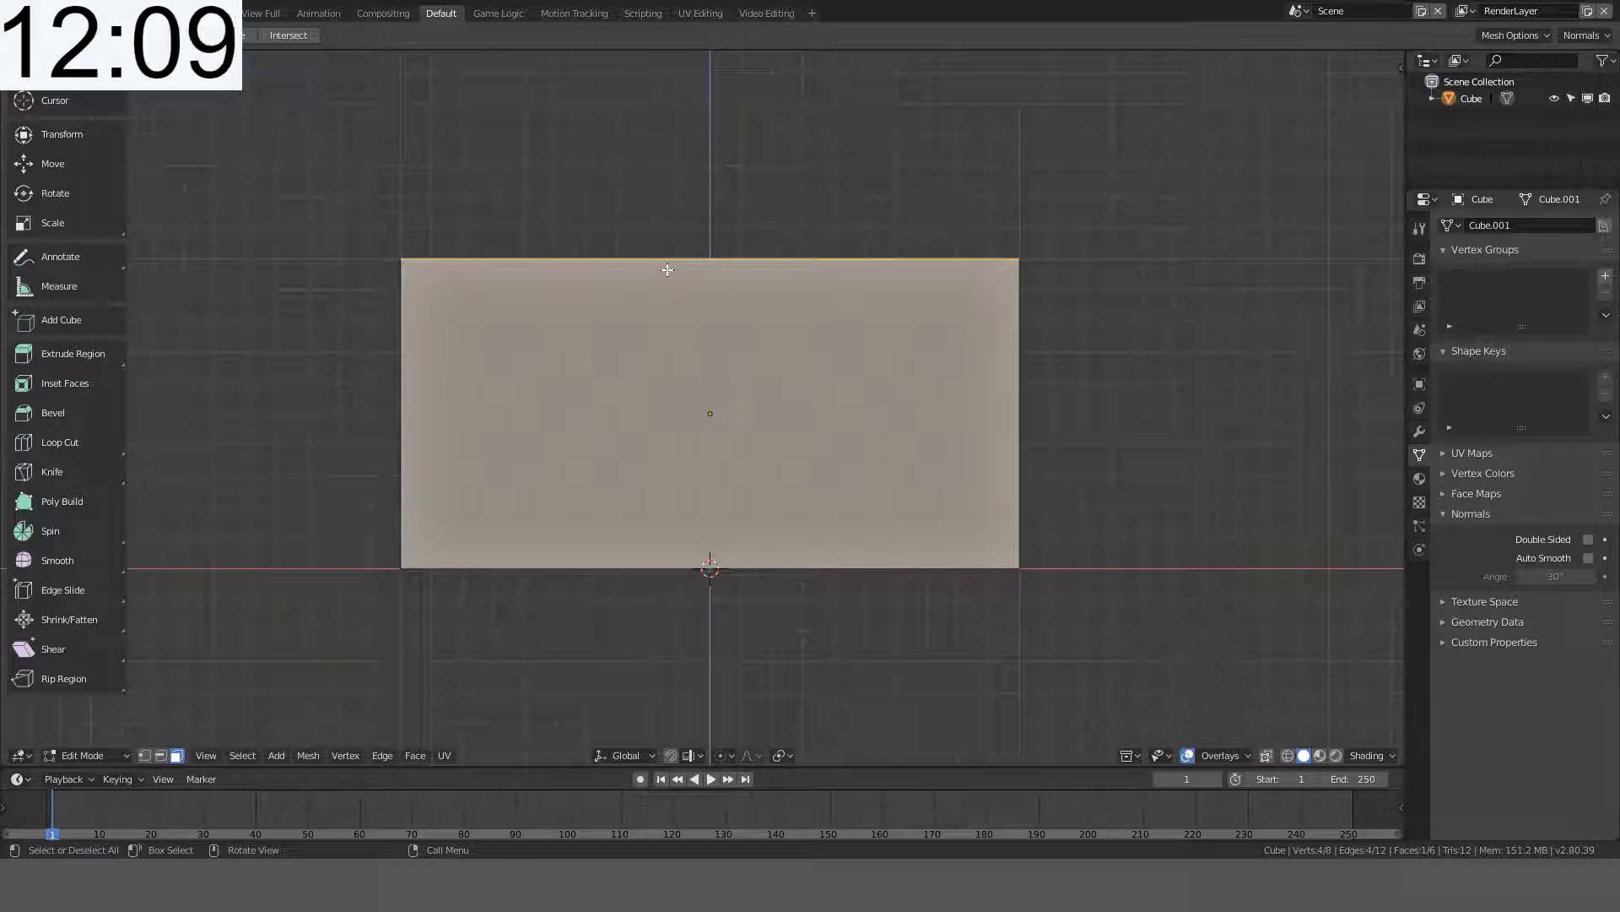
pyautogui.press('p')
pyautogui.click(684, 222)
pyautogui.press('Tab')
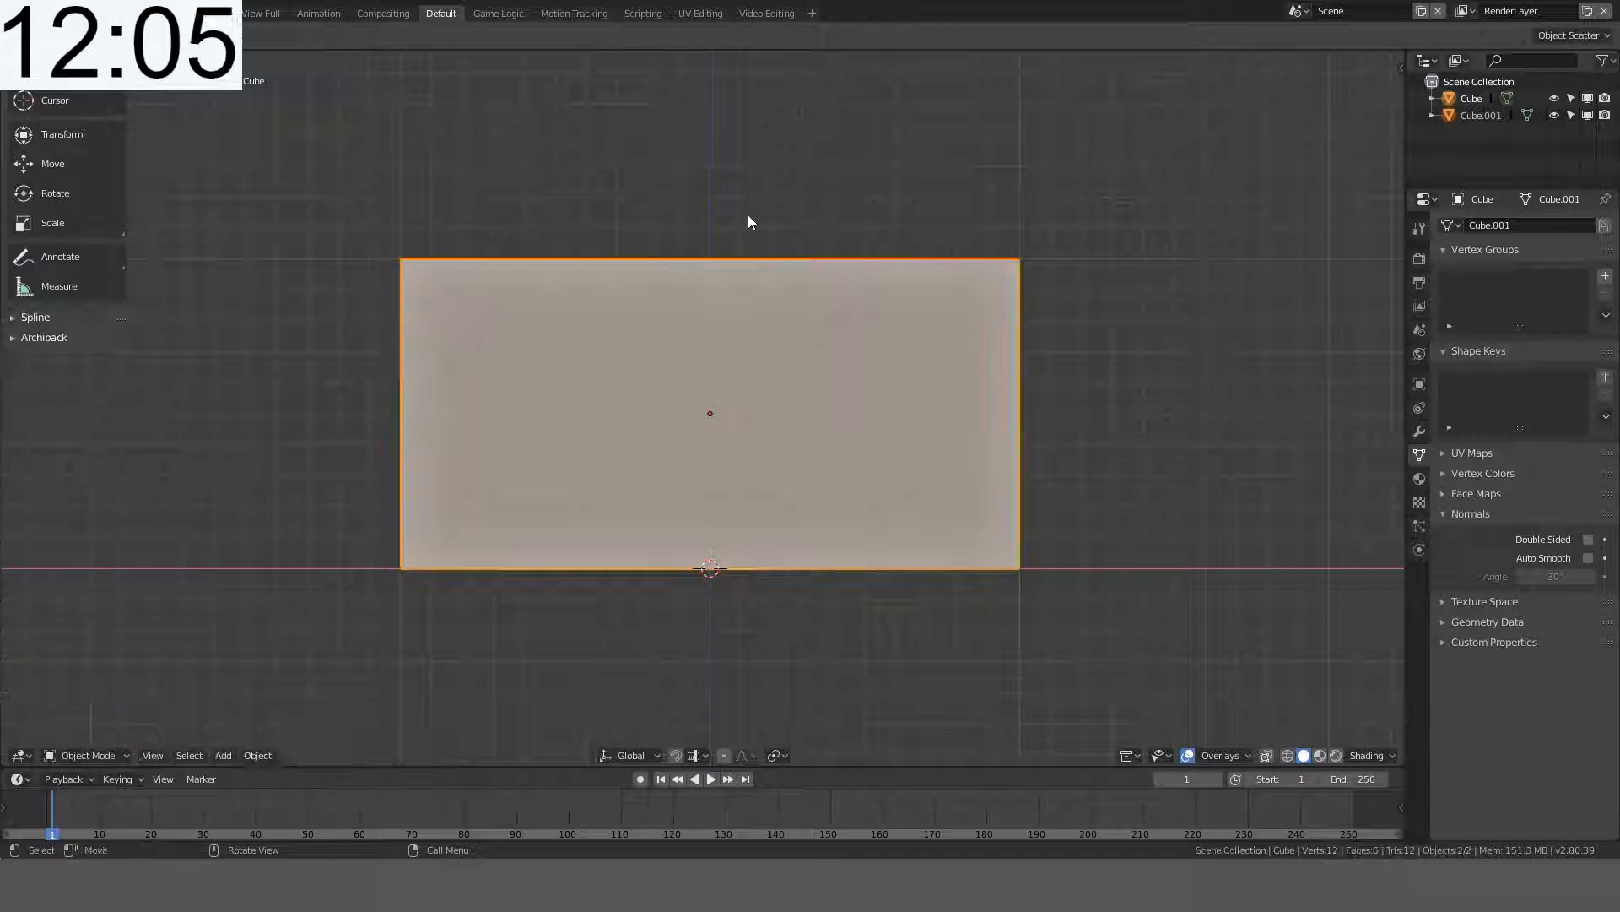
pyautogui.click(636, 259)
pyautogui.press('g')
pyautogui.press('z')
pyautogui.rightClick(651, 226)
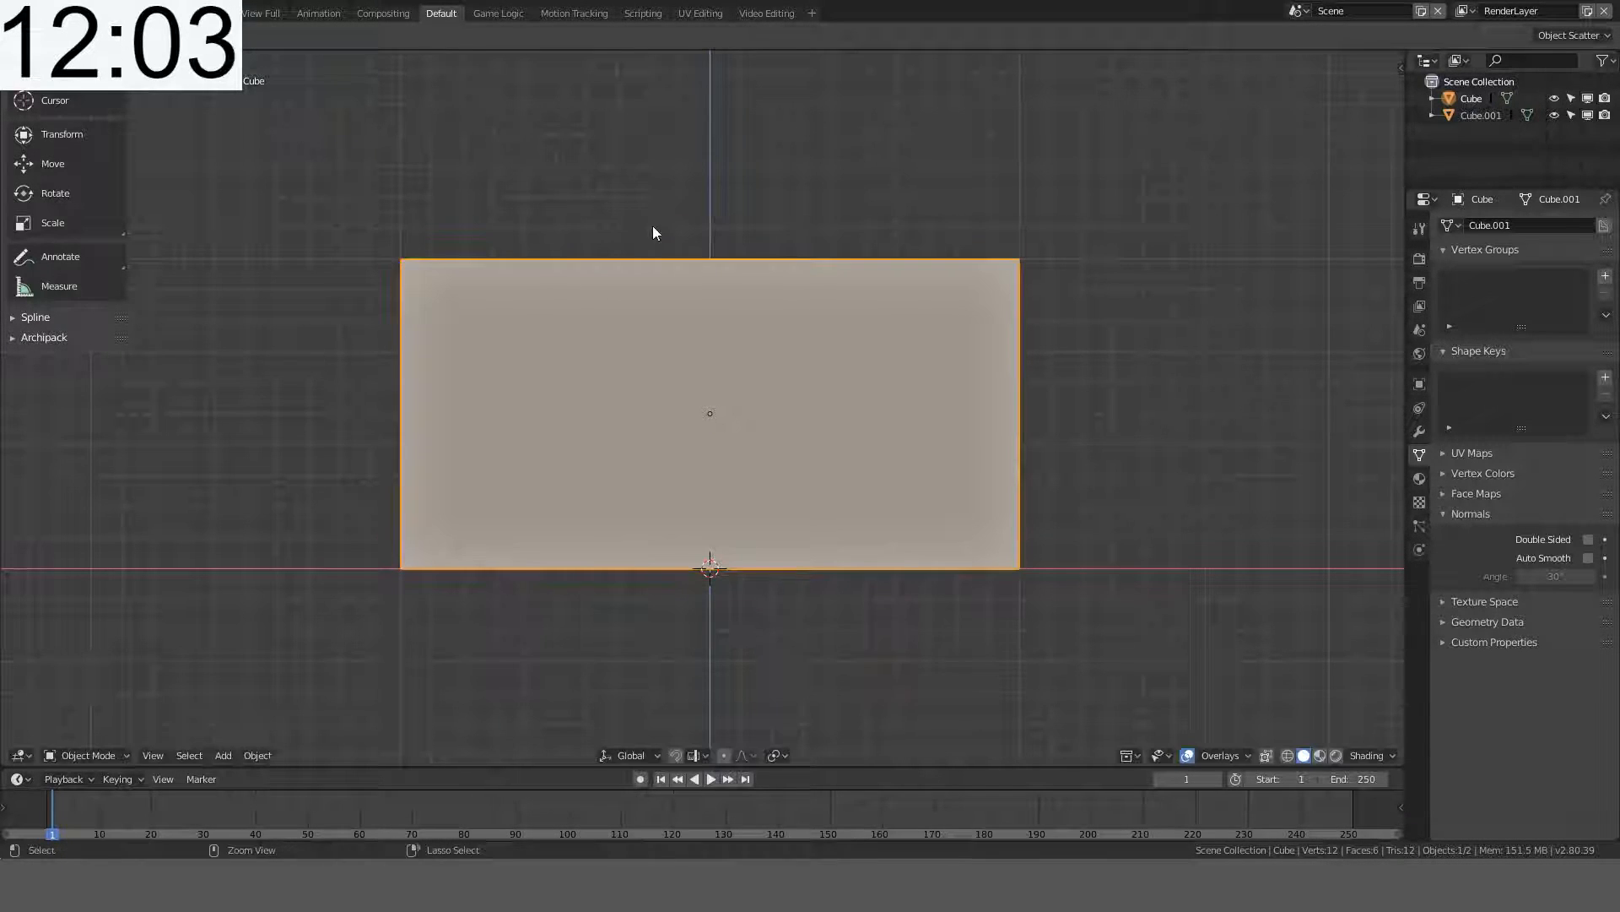
# - Raise the separated lid face about 0.3 m along Z above the casket body
pyautogui.moveTo(685, 239); pyautogui.dragTo(678, 307, button='middle')
pyautogui.click(616, 300)
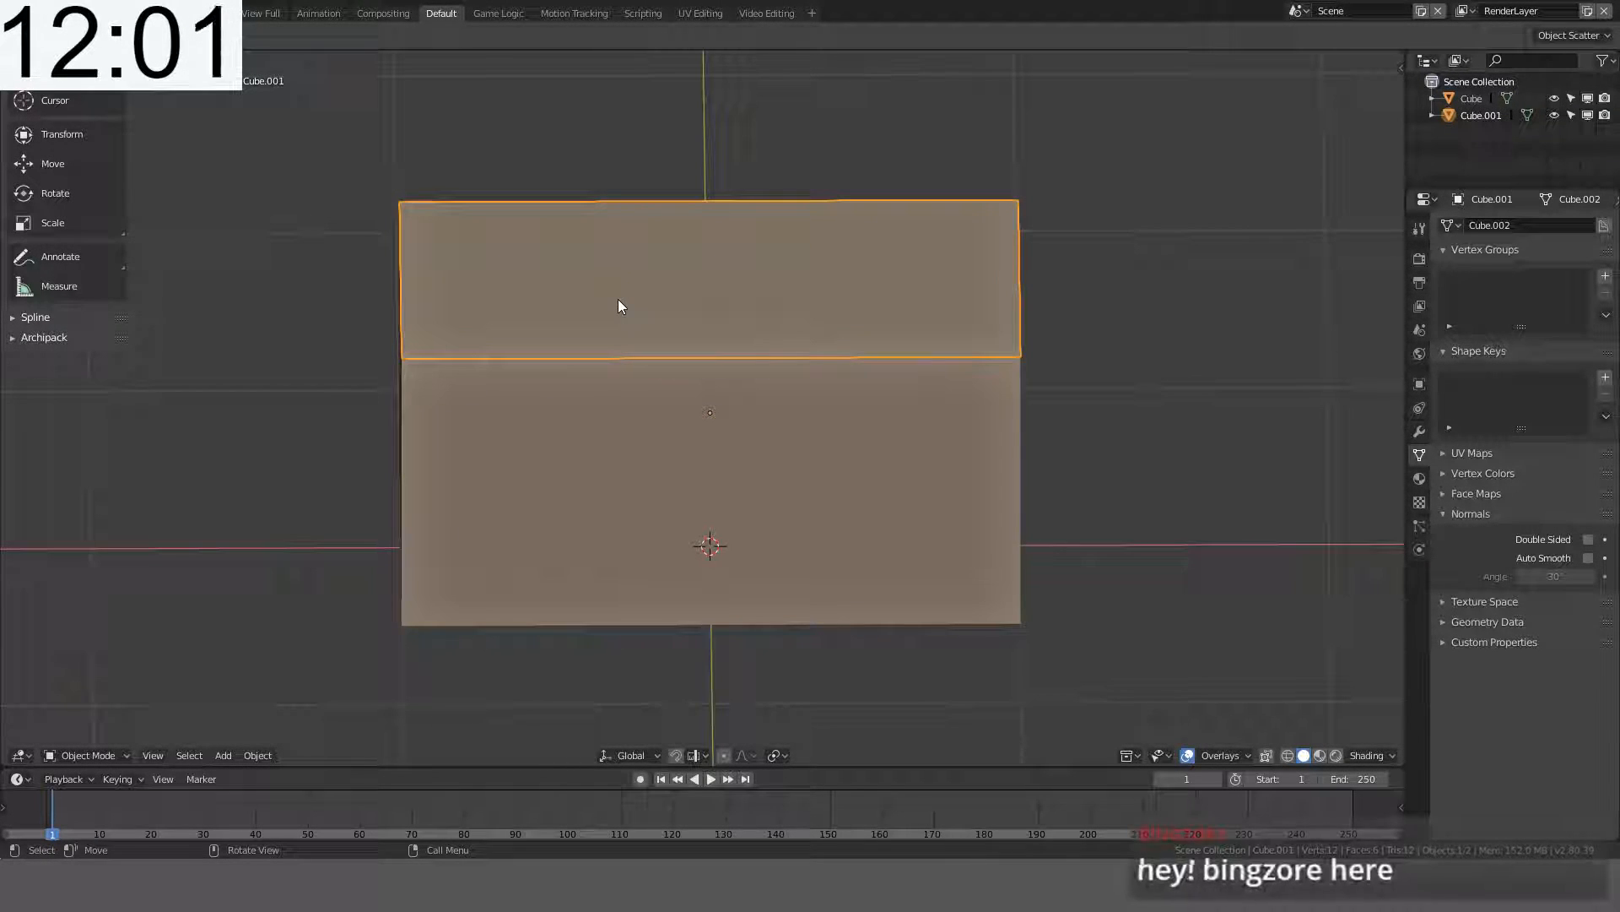
pyautogui.press('KP_1')
pyautogui.press('g')
pyautogui.press('z')
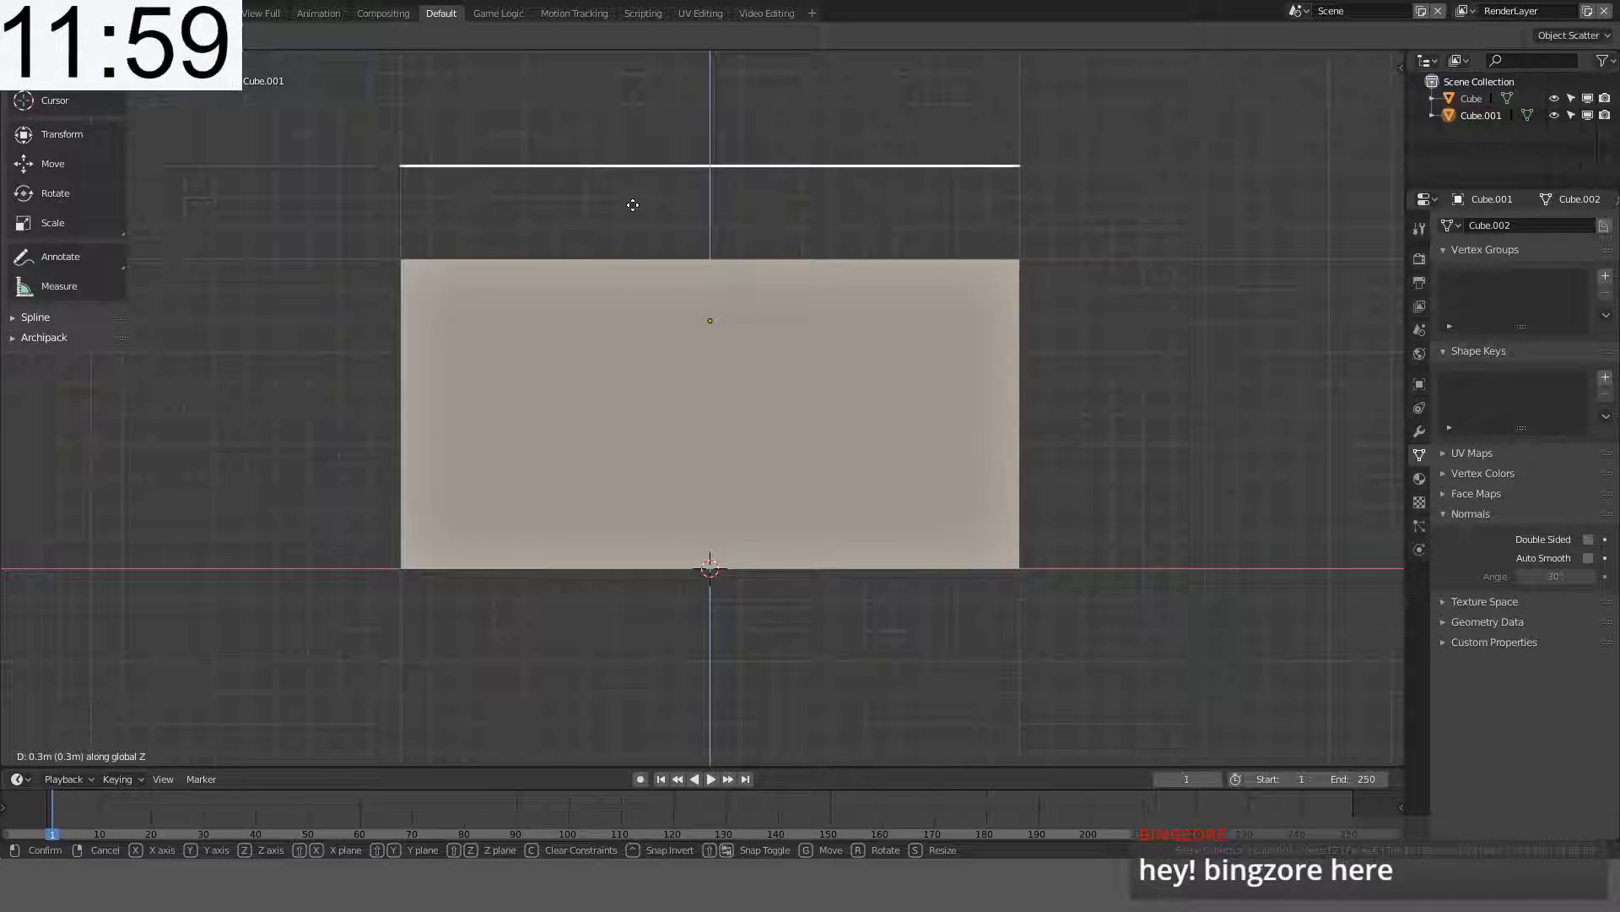
pyautogui.click(633, 201)
# - Add two evenly spaced lengthwise loop cuts across the lid face
pyautogui.press('Tab')
pyautogui.moveTo(633, 201); pyautogui.dragTo(673, 246, button='middle')
pyautogui.press('a')
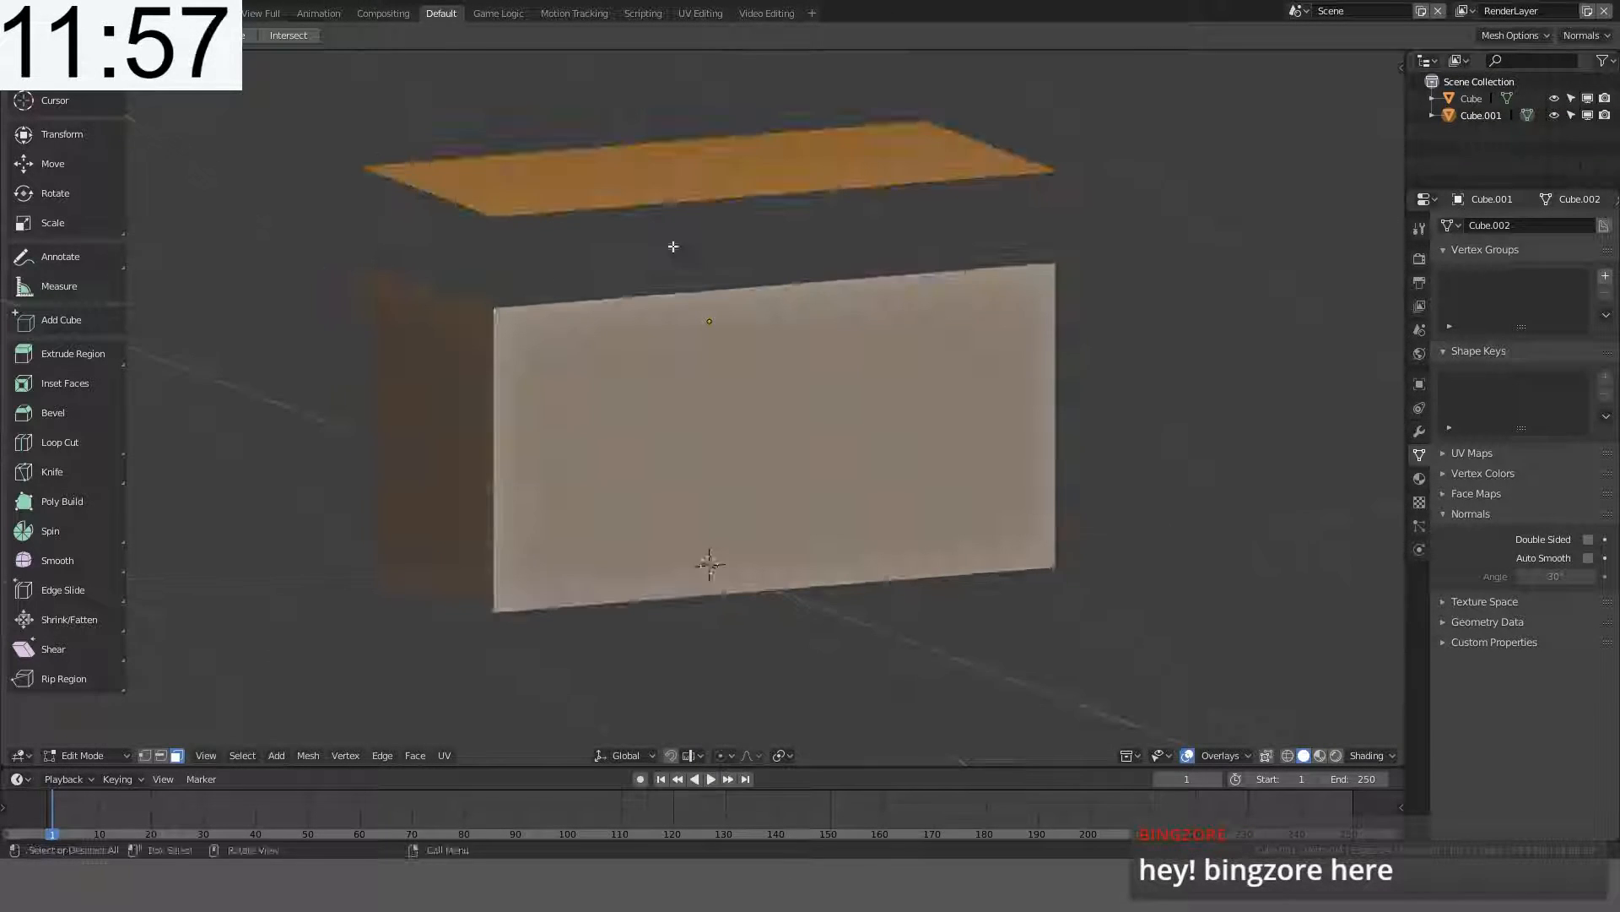
pyautogui.moveTo(539, 302); pyautogui.dragTo(662, 271, button='middle')
pyautogui.hotkey('alt', 'a')
pyautogui.hotkey('ctrl', 'r')
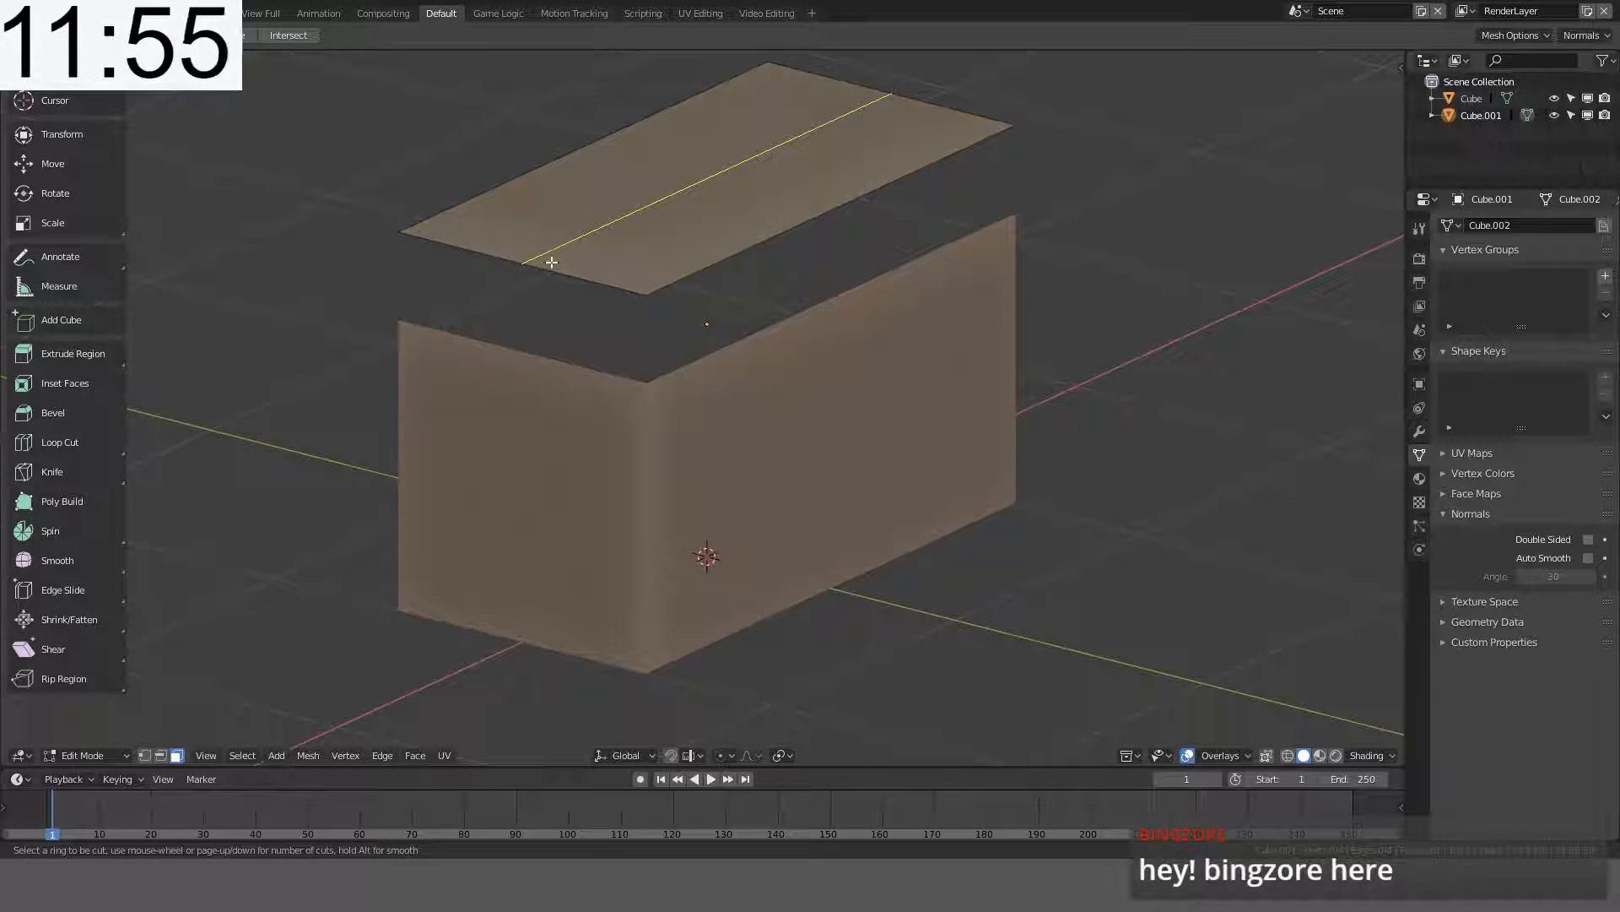
pyautogui.scroll(1, 551, 263)
pyautogui.click(552, 262)
pyautogui.rightClick(552, 263)
pyautogui.keyDown('shift'); pyautogui.moveTo(854, 270); pyautogui.dragTo(850, 312, button='middle'); pyautogui.keyUp('shift')
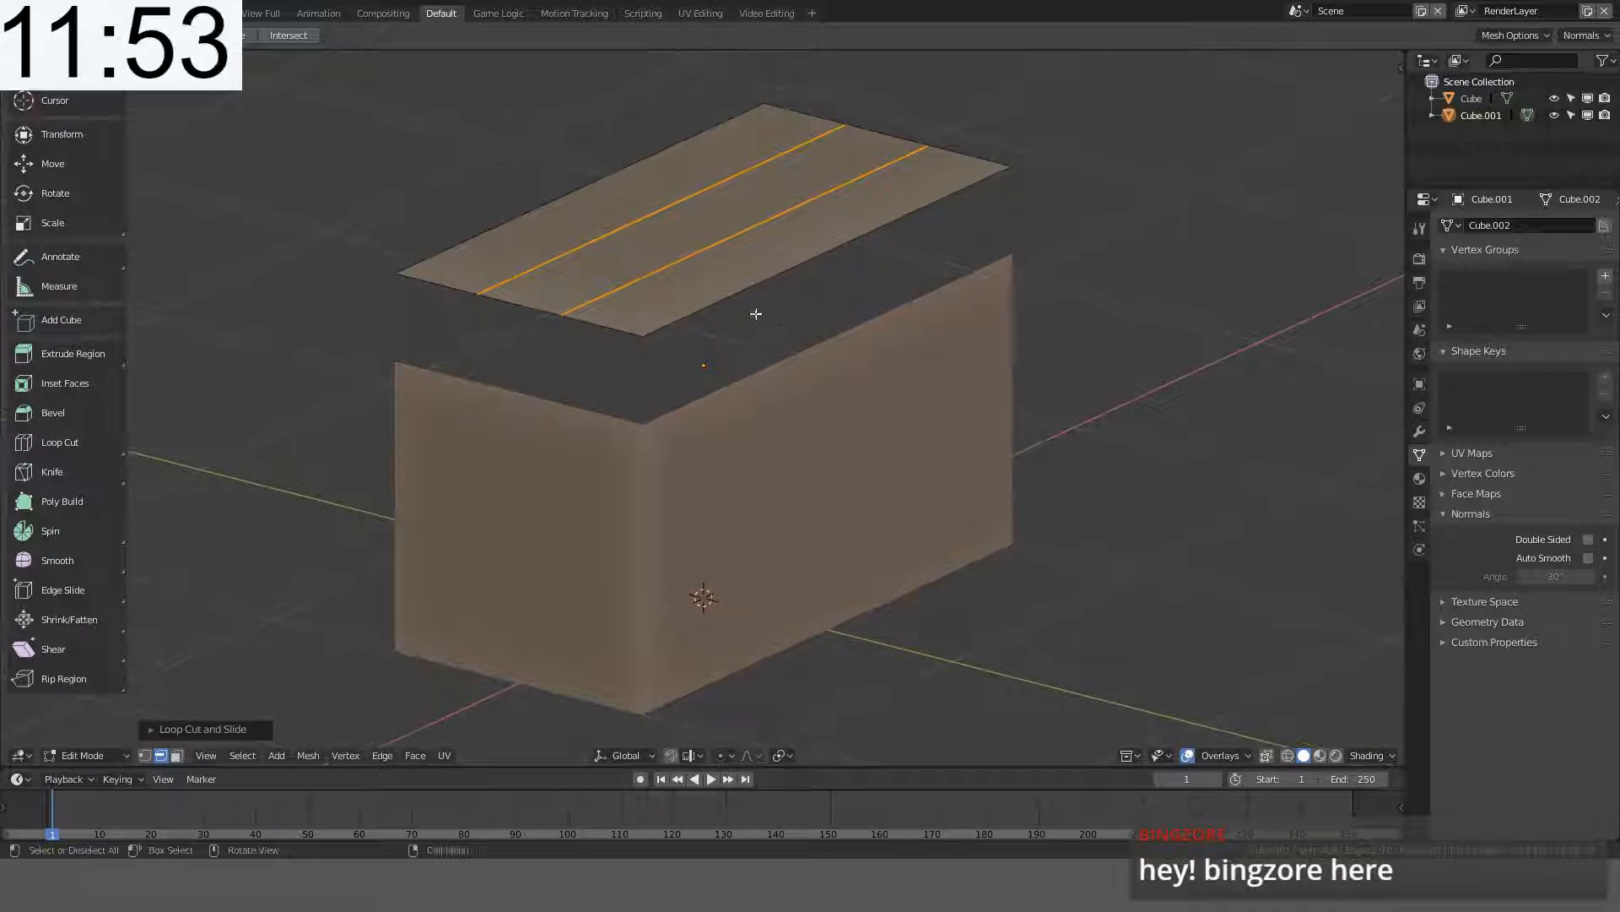
# - Lower the lid's two long outer edges along Z to meet the body's upper rim, forming sloped sides
pyautogui.hotkey('alt', 'a')
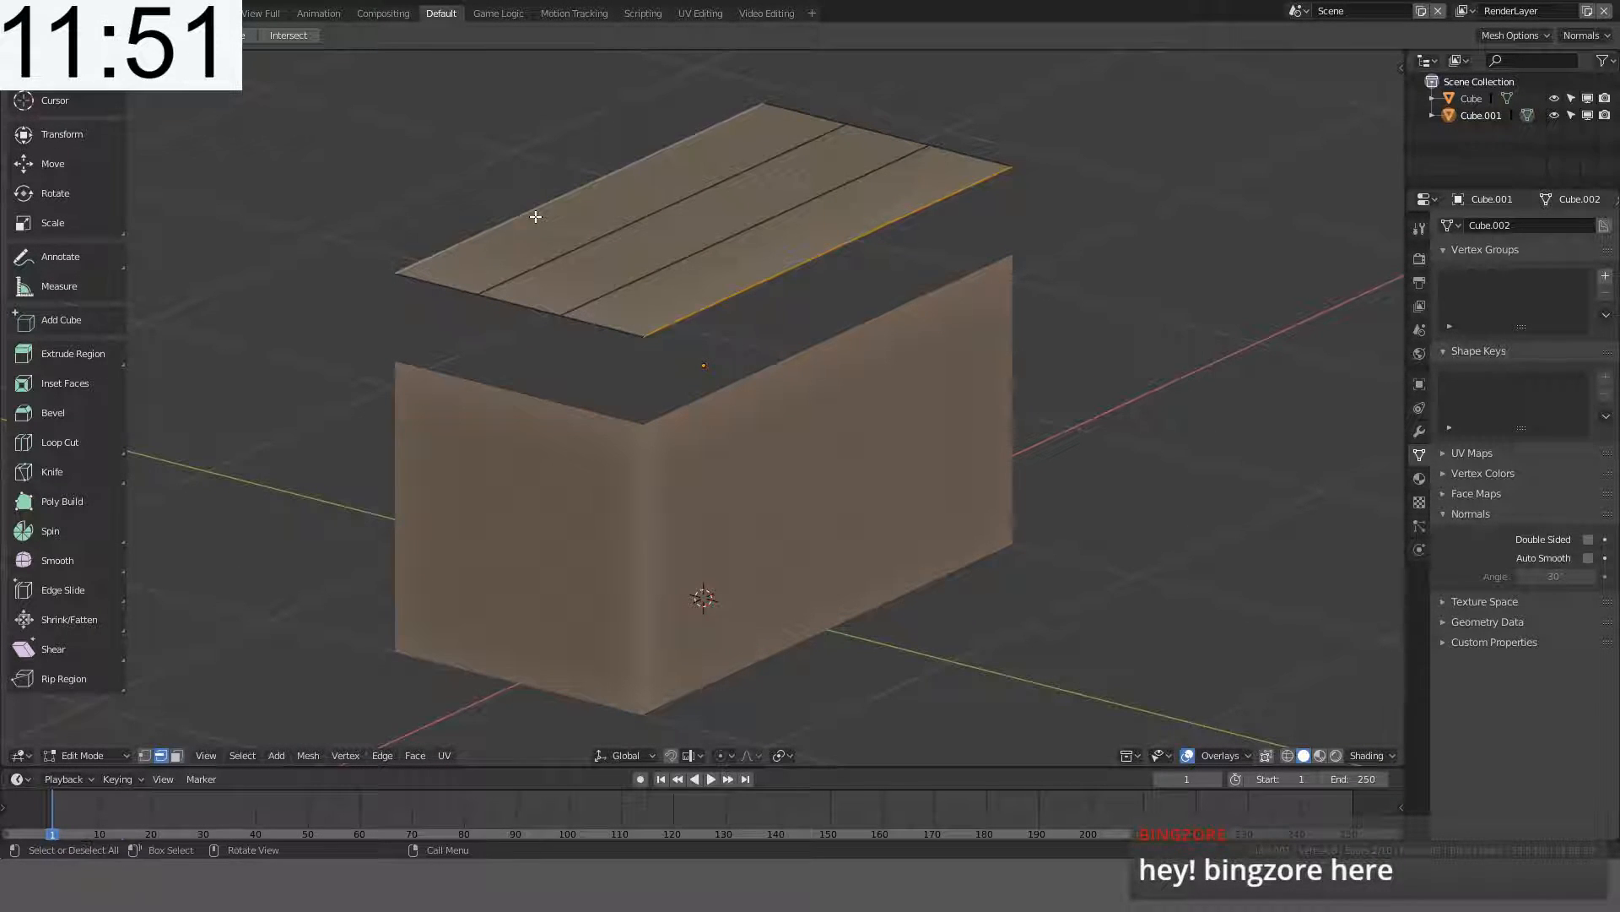
pyautogui.press('KP_1')
pyautogui.press('g')
pyautogui.press('z')
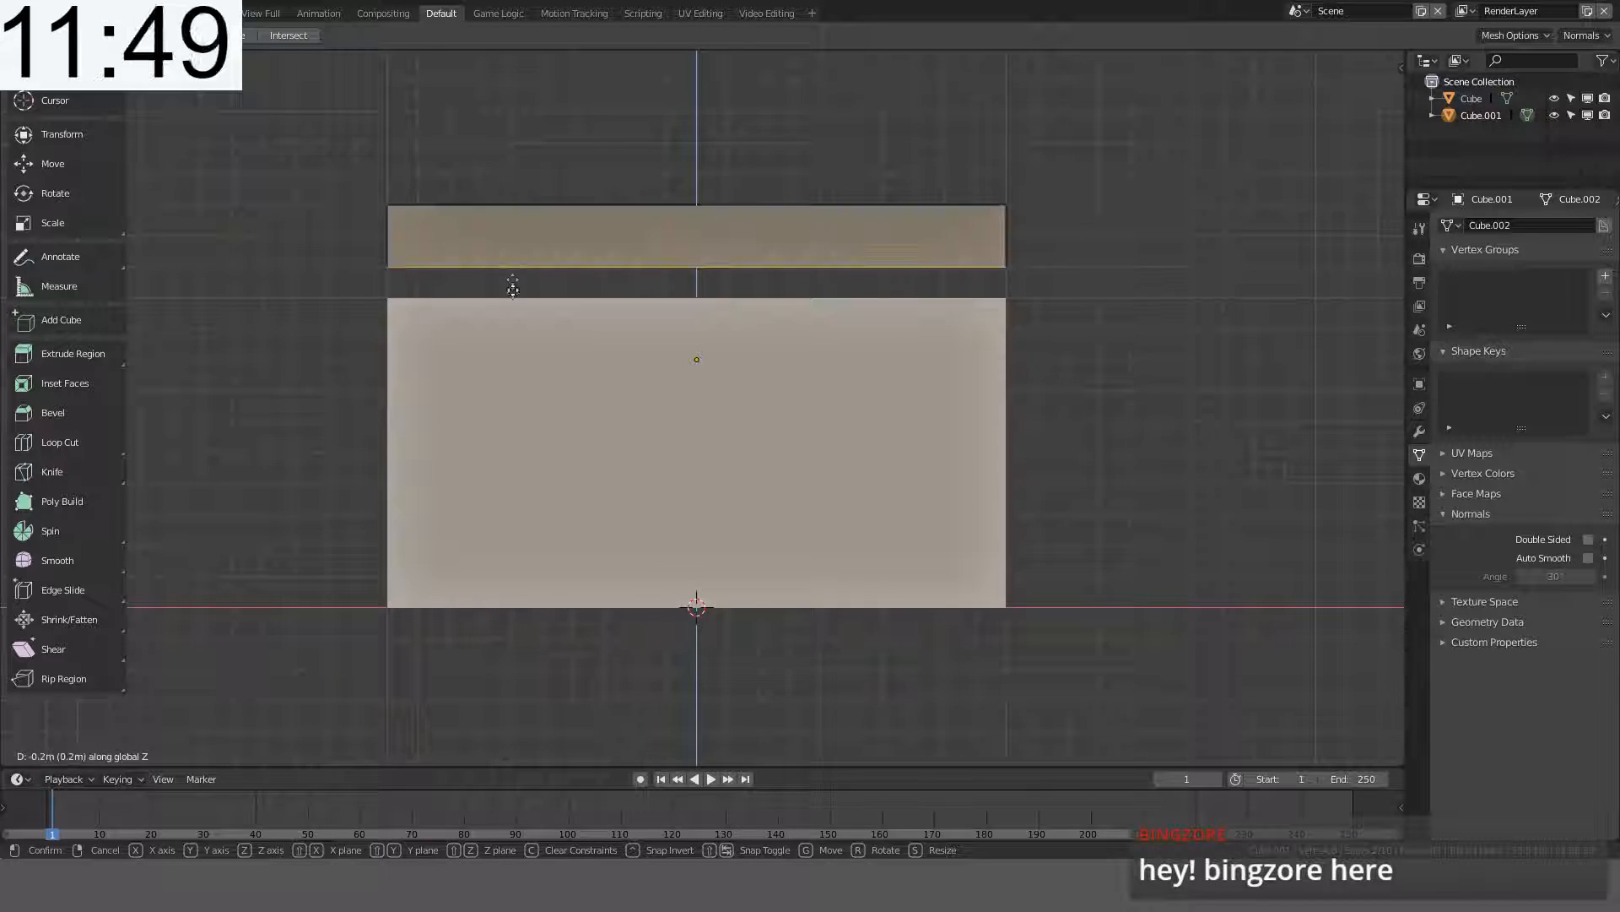
pyautogui.click(535, 127)
# - Fill both open gable ends of the lid with faces and return to Object Mode
pyautogui.moveTo(536, 126); pyautogui.dragTo(970, 285, button='middle')
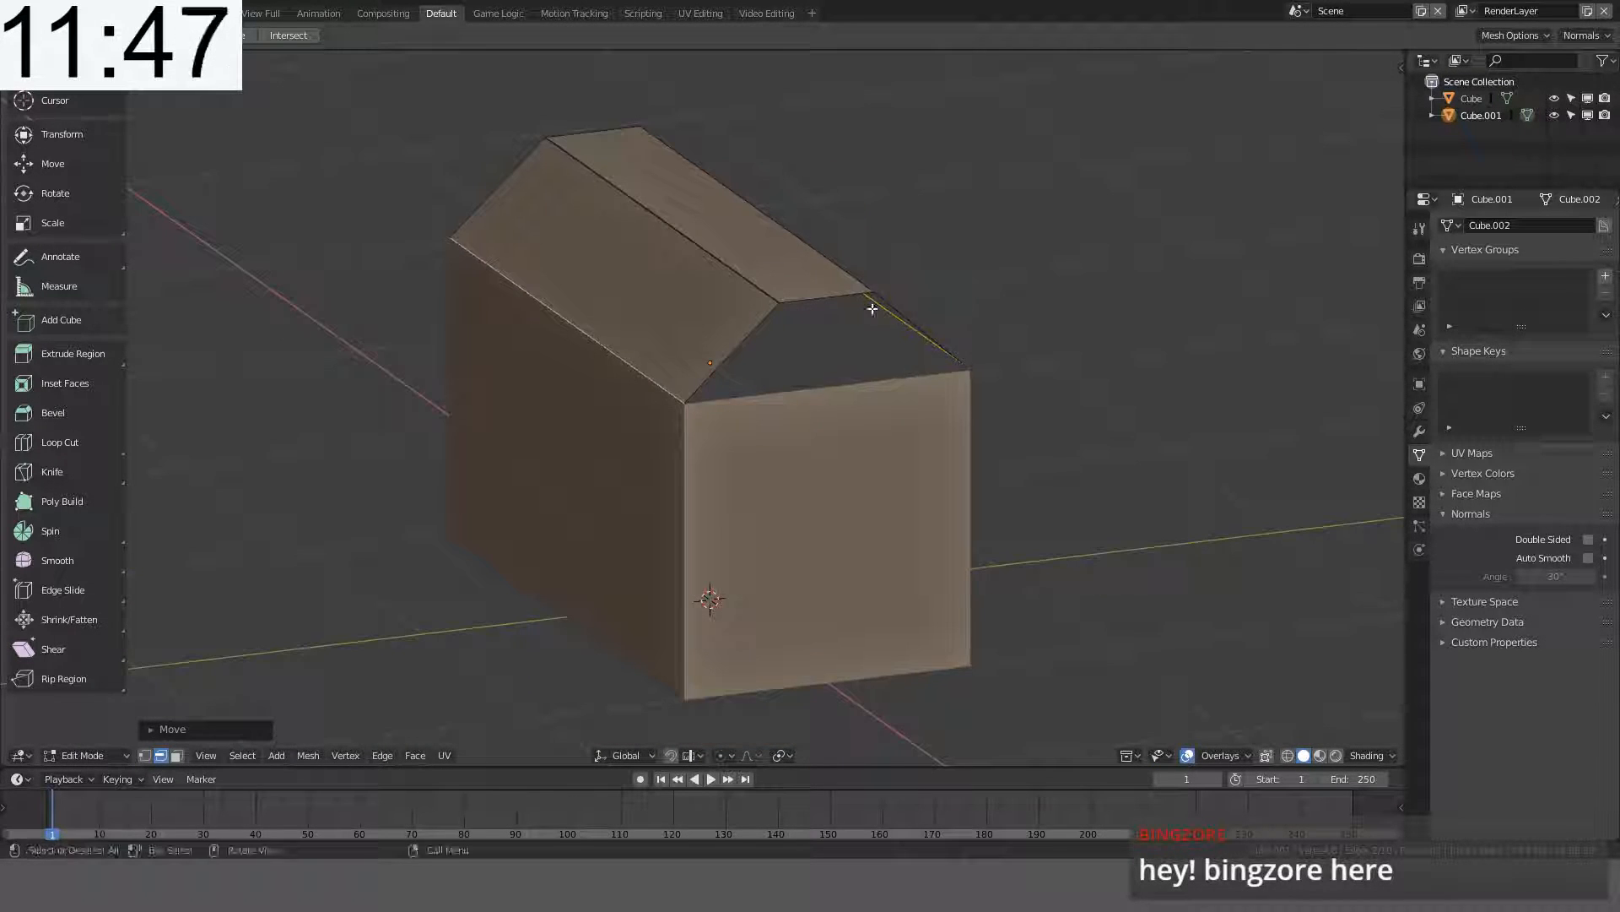
pyautogui.moveTo(872, 311); pyautogui.dragTo(851, 302, button='middle')
pyautogui.keyDown('alt'); pyautogui.click(785, 307); pyautogui.keyUp('alt')
pyautogui.press('f')
pyautogui.moveTo(742, 261); pyautogui.dragTo(975, 288, button='middle')
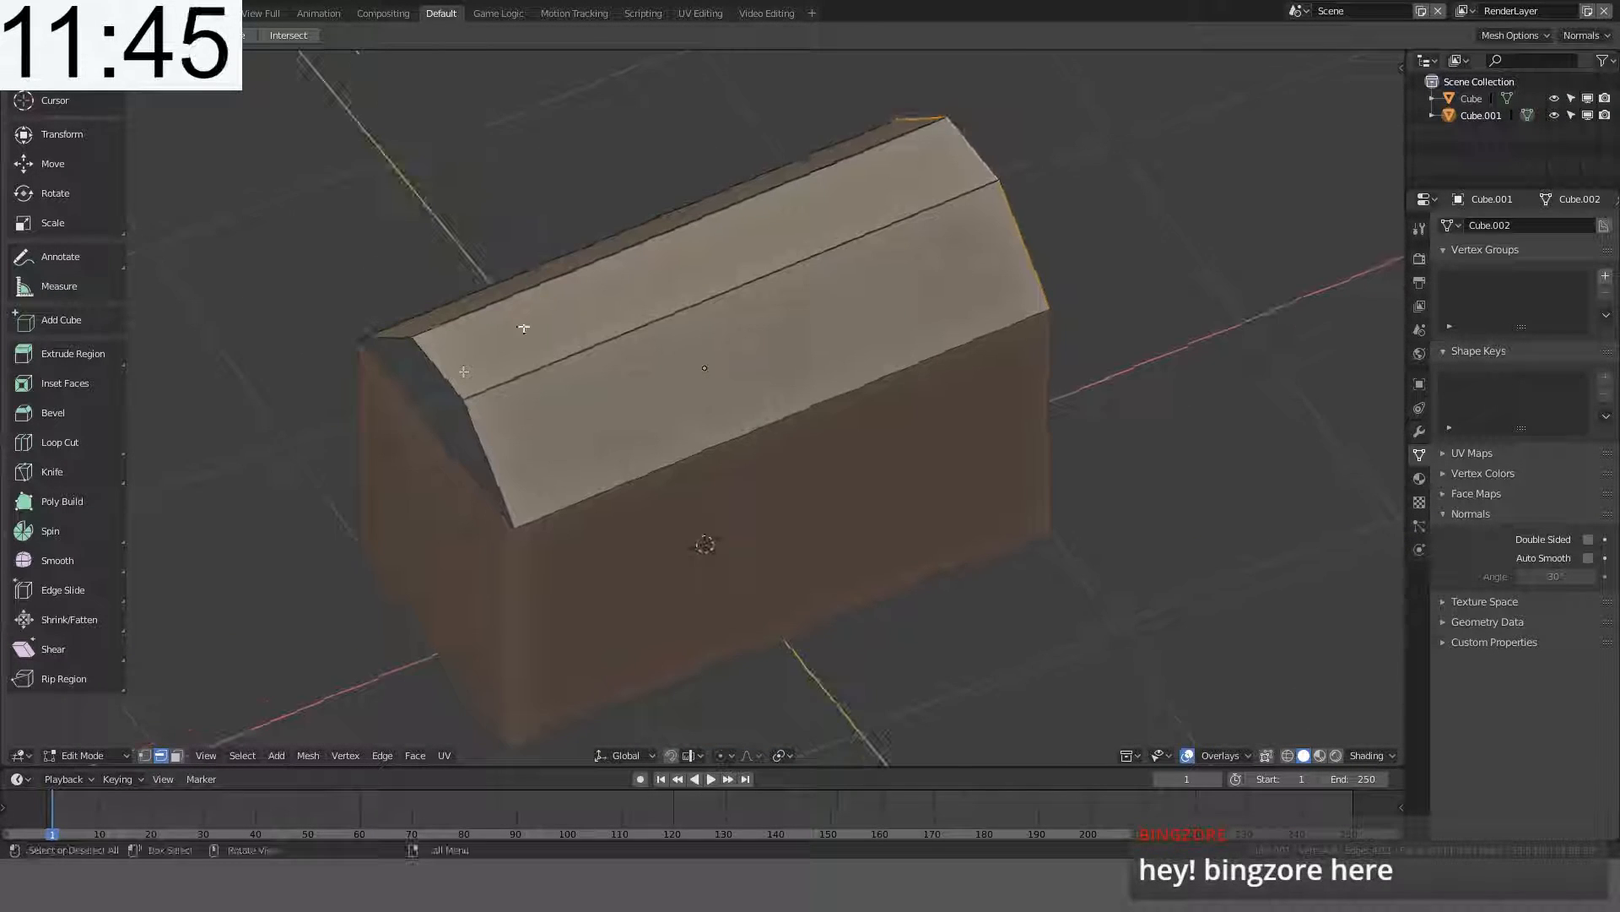
pyautogui.keyDown('alt'); pyautogui.click(448, 373); pyautogui.keyUp('alt')
pyautogui.press('f')
pyautogui.hotkey('alt', 'a')
pyautogui.press('Tab')
# - Examine the casket's overall proportions from the end, from the front and in perspective
pyautogui.keyDown('alt'); pyautogui.moveTo(571, 343); pyautogui.dragTo(369, 232, button='middle'); pyautogui.keyUp('alt')
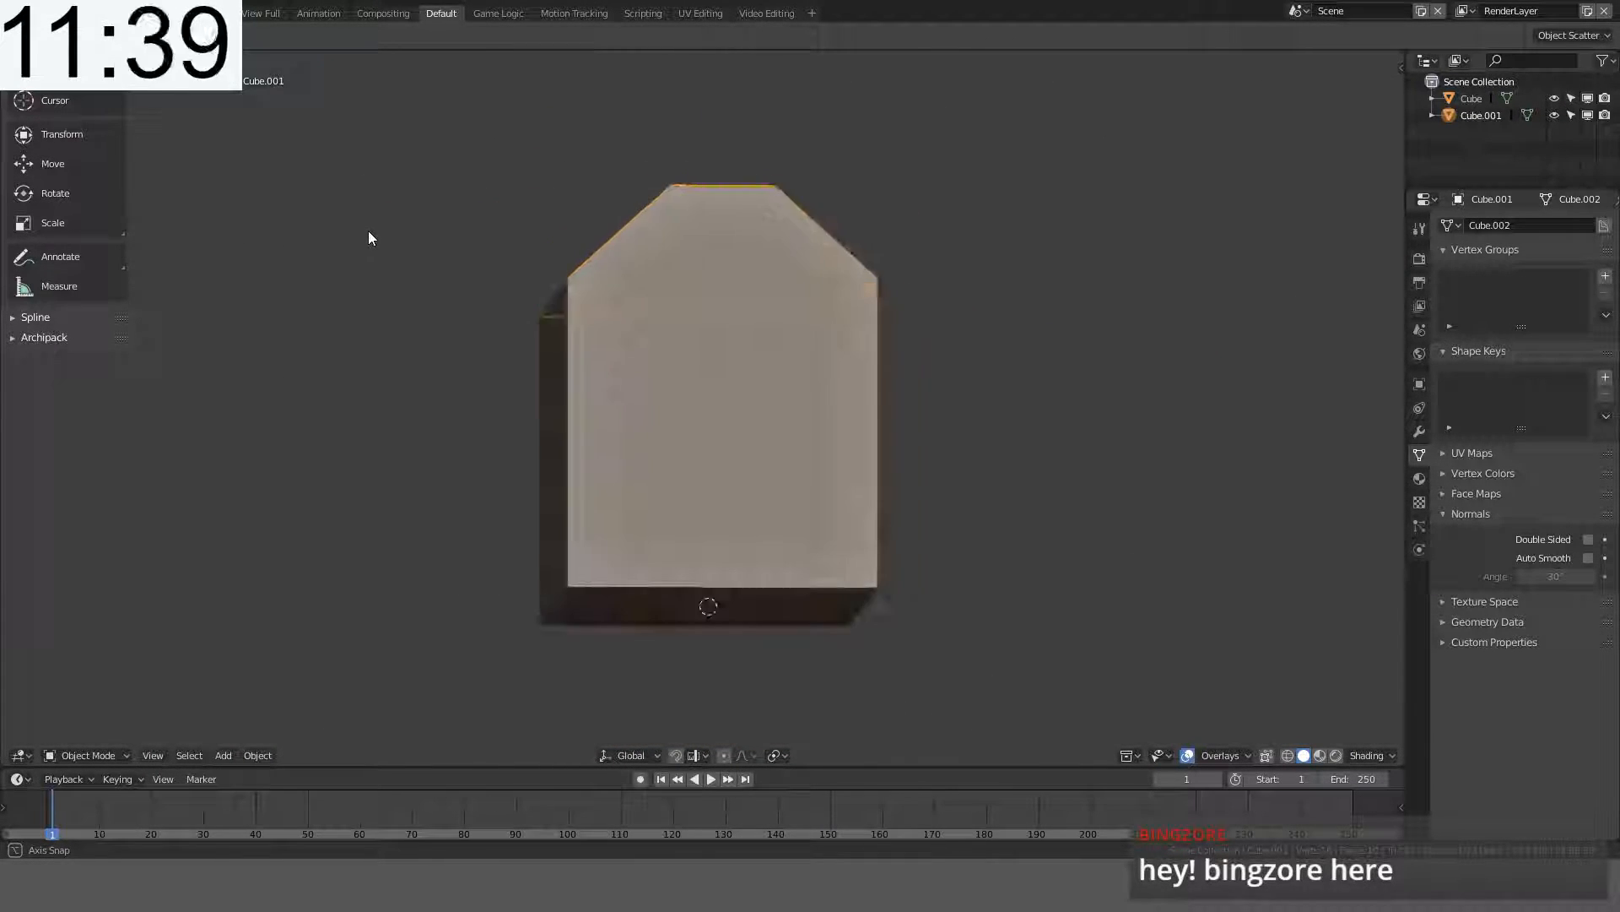
pyautogui.press('KP_1')
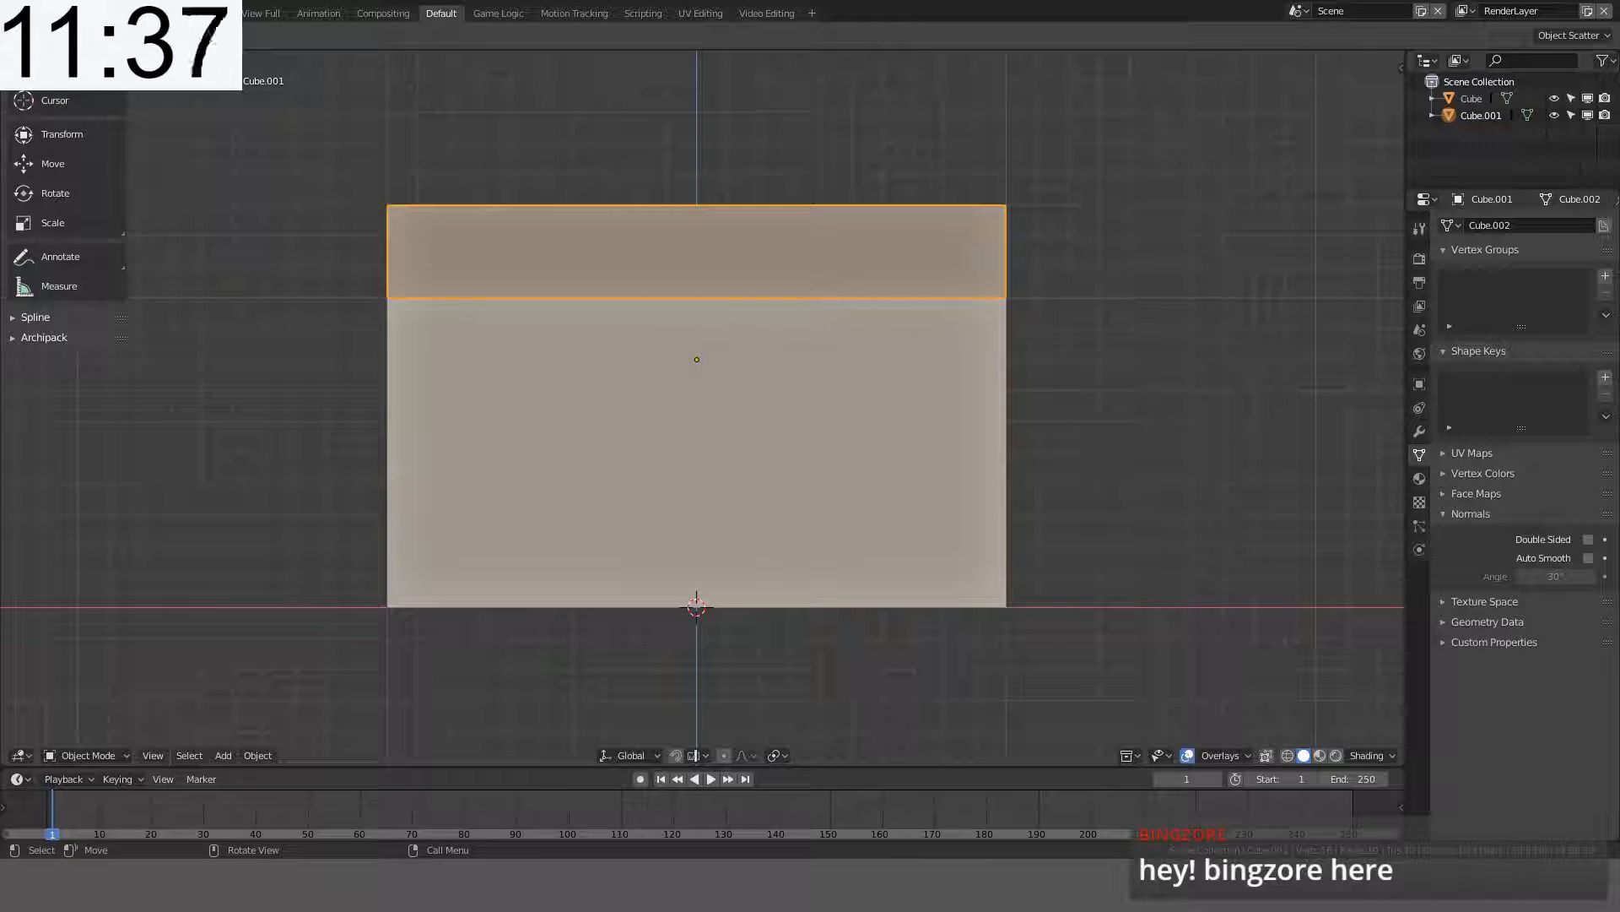
pyautogui.moveTo(542, 267); pyautogui.dragTo(648, 306, button='middle')
pyautogui.press('KP_5')
pyautogui.scroll(-5, 291, 322)
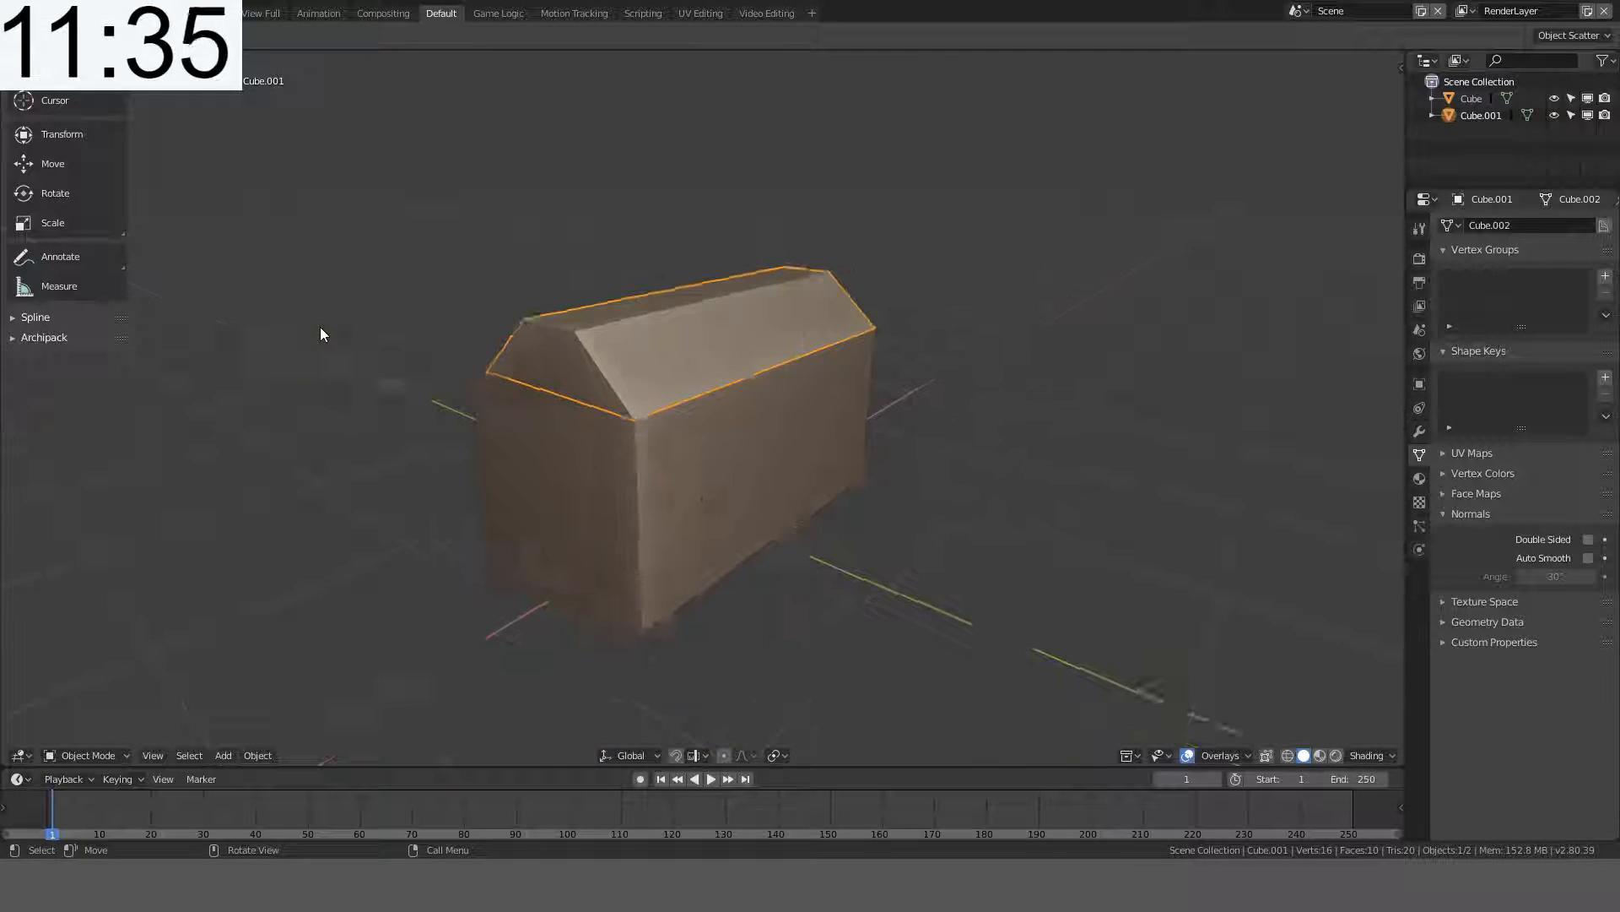
pyautogui.moveTo(321, 333); pyautogui.dragTo(371, 334, button='middle')
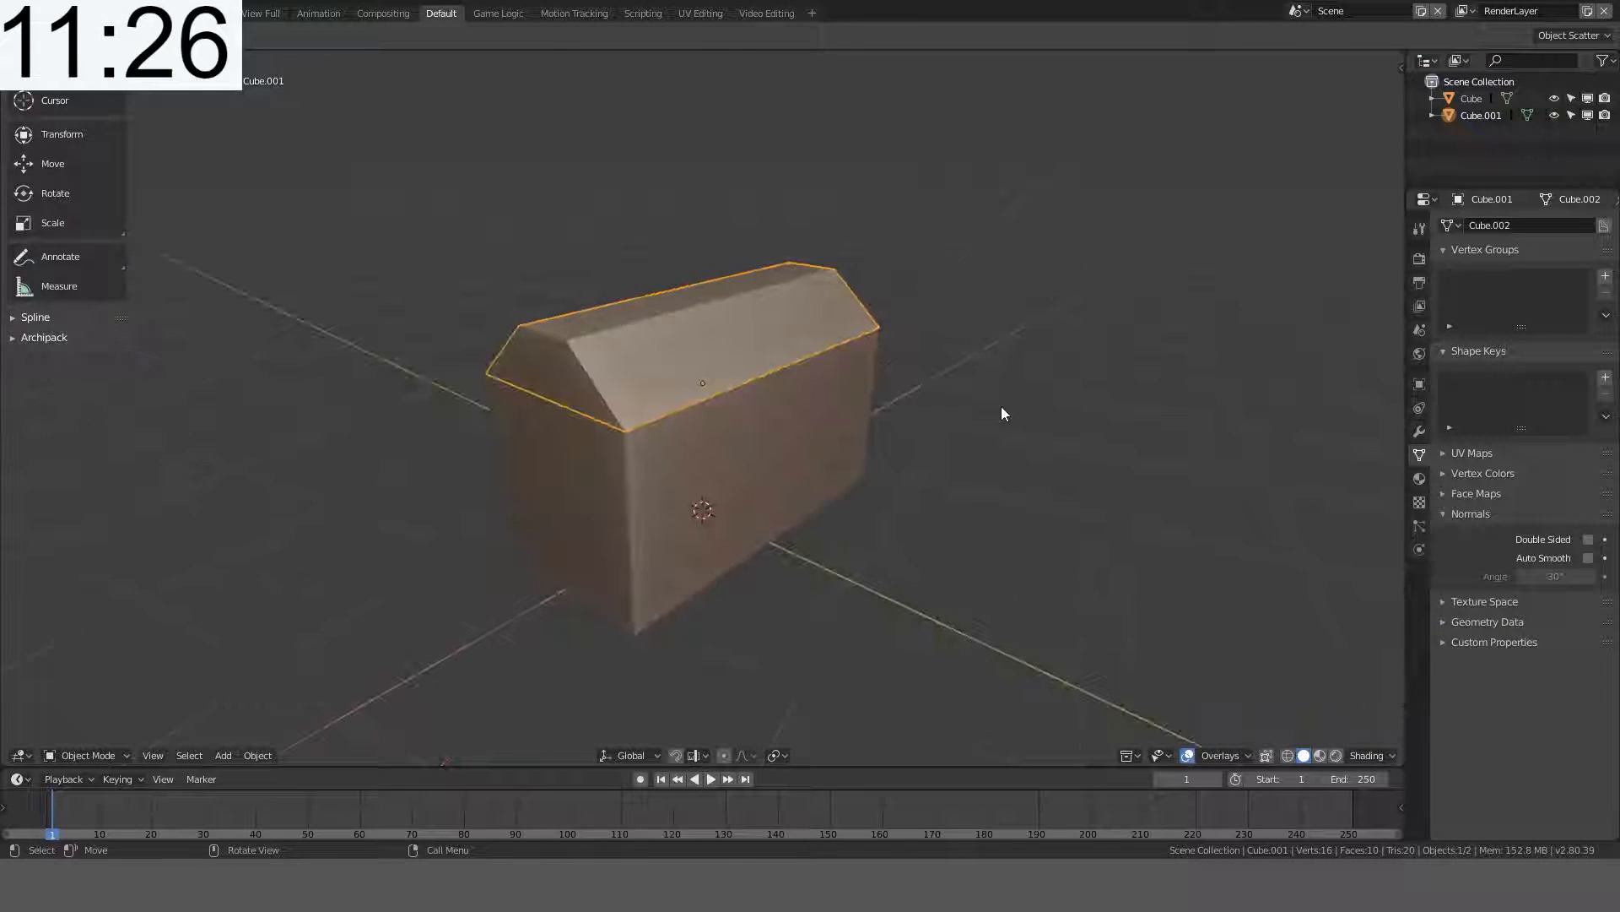
pyautogui.press('KP_1')
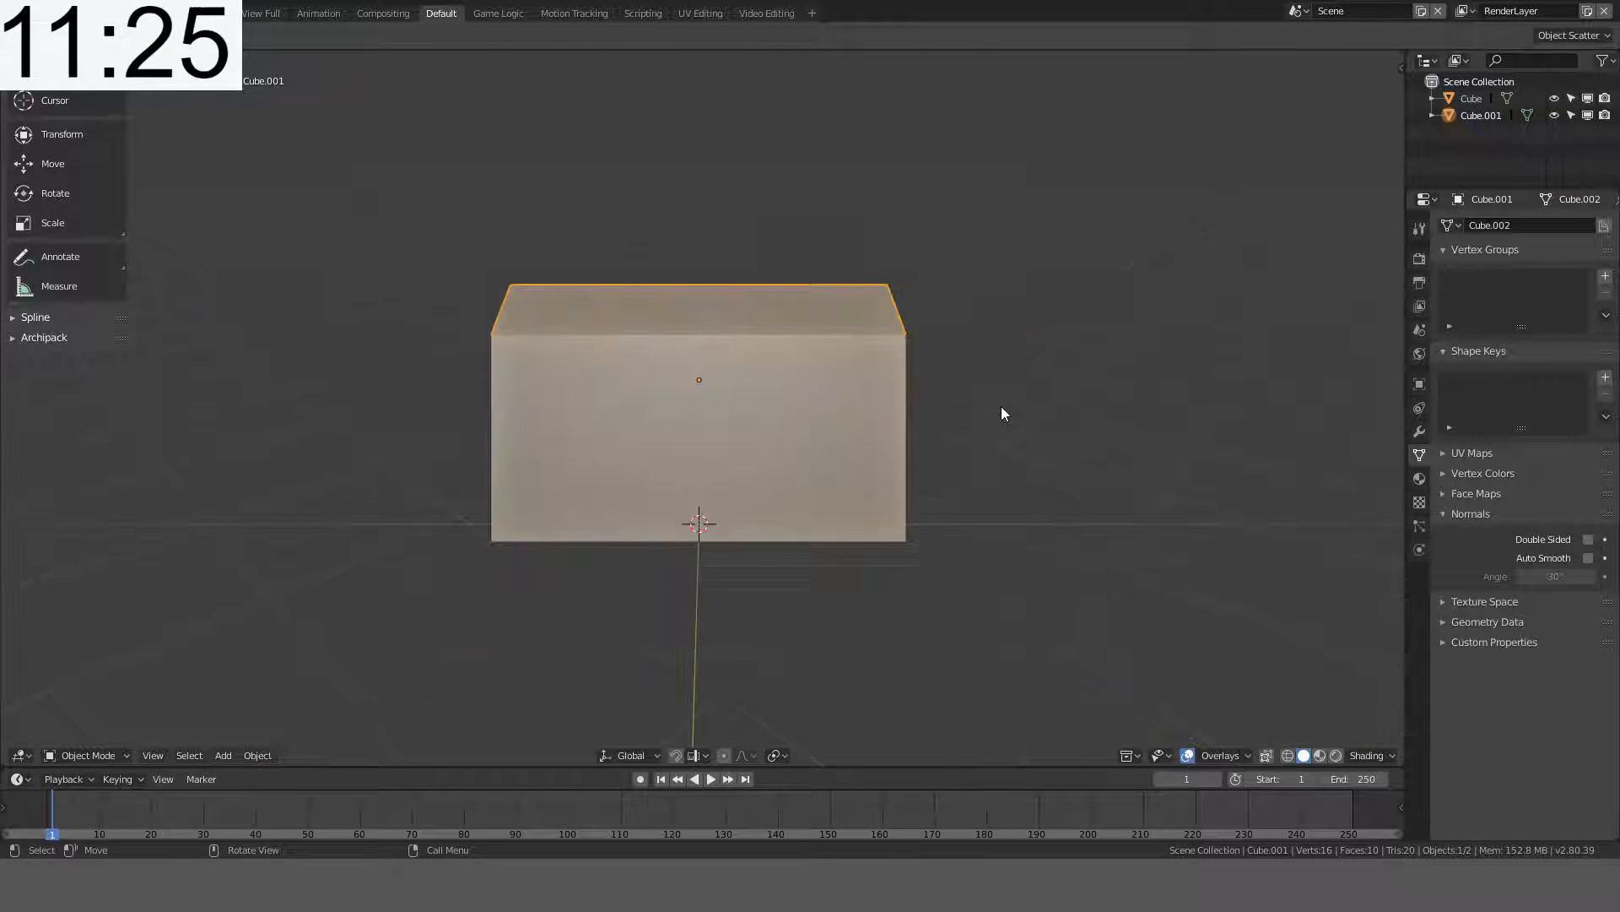
pyautogui.press('KP_5')
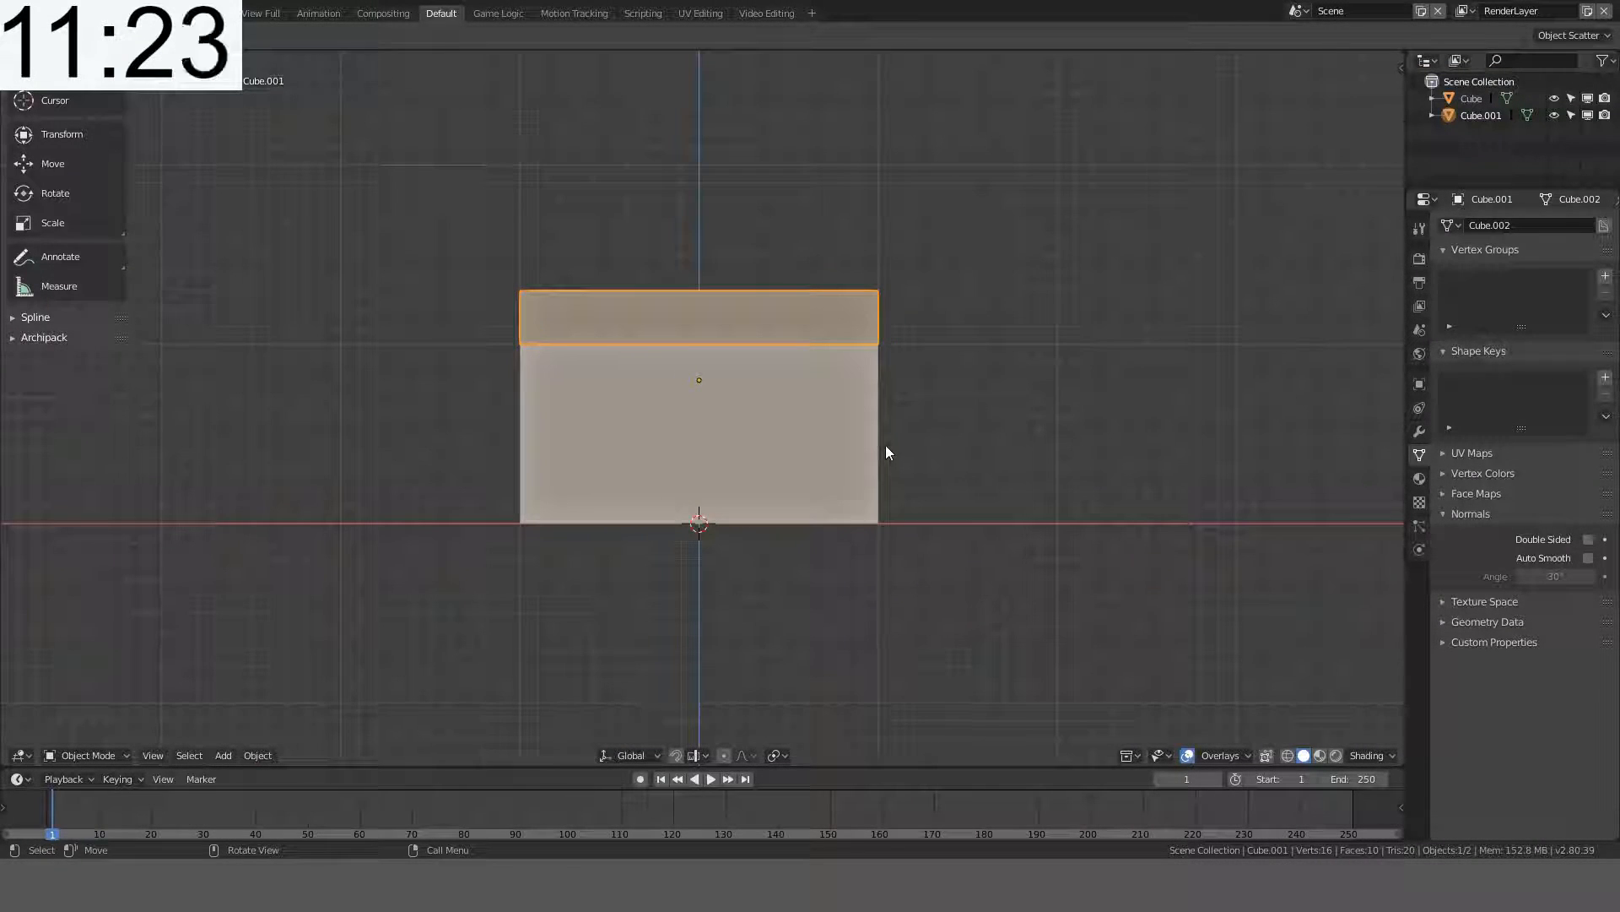
pyautogui.scroll(1, 881, 452)
pyautogui.scroll(2, 878, 461)
pyautogui.keyDown('shift'); pyautogui.moveTo(878, 461); pyautogui.dragTo(923, 367, button='middle'); pyautogui.keyUp('shift')
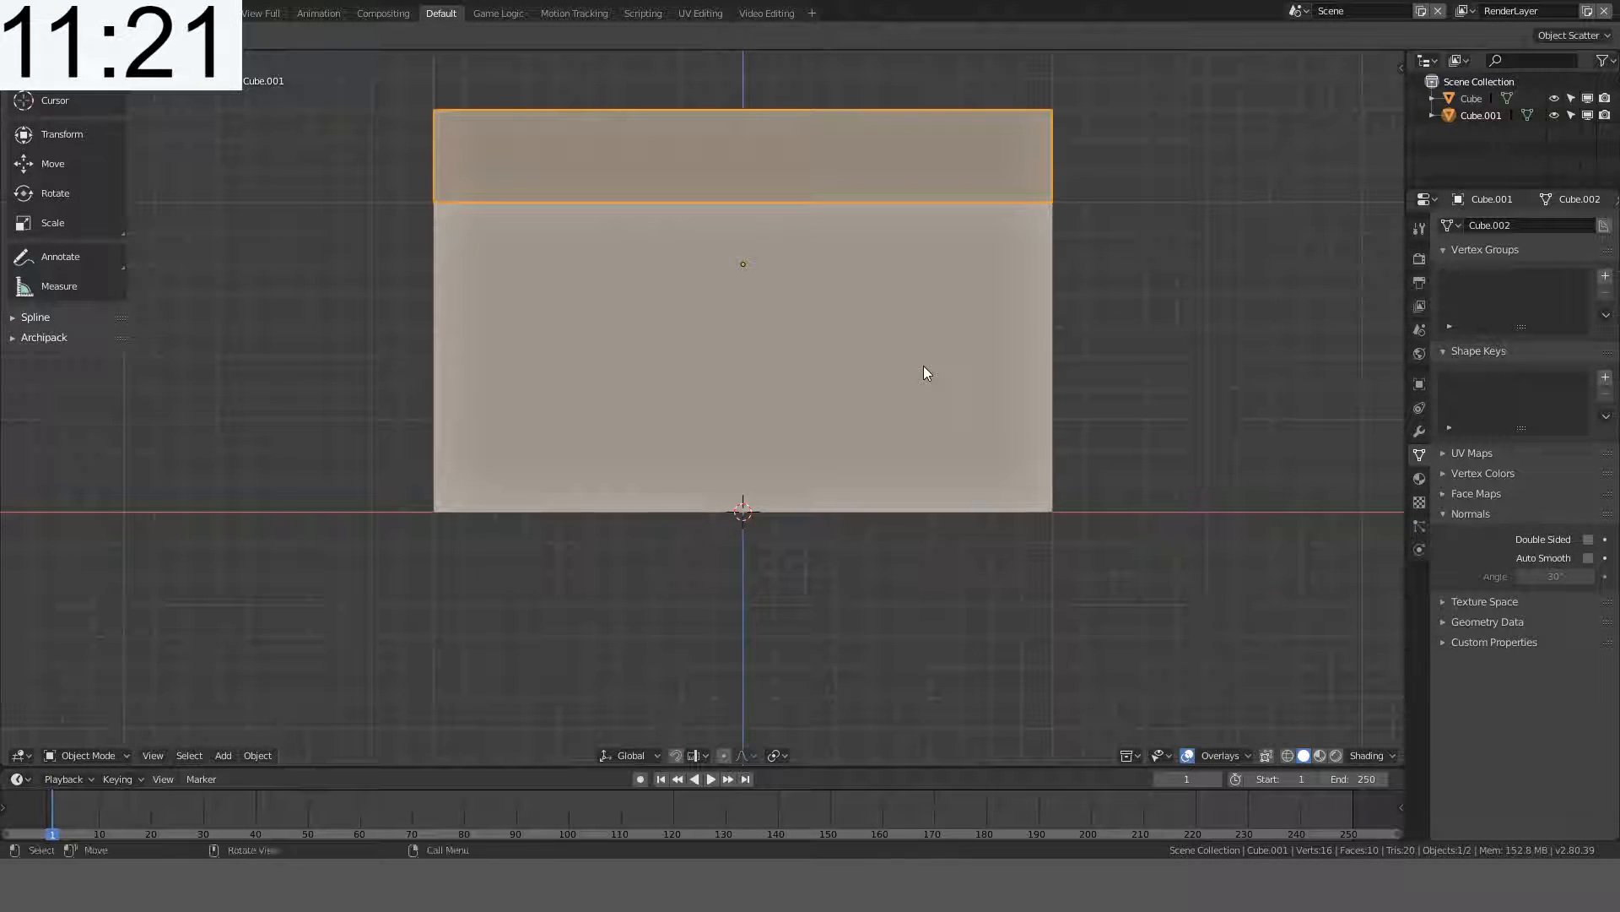
# - Add one horizontal loop cut around the casket body and slide it down to slightly above the base
pyautogui.click(945, 361)
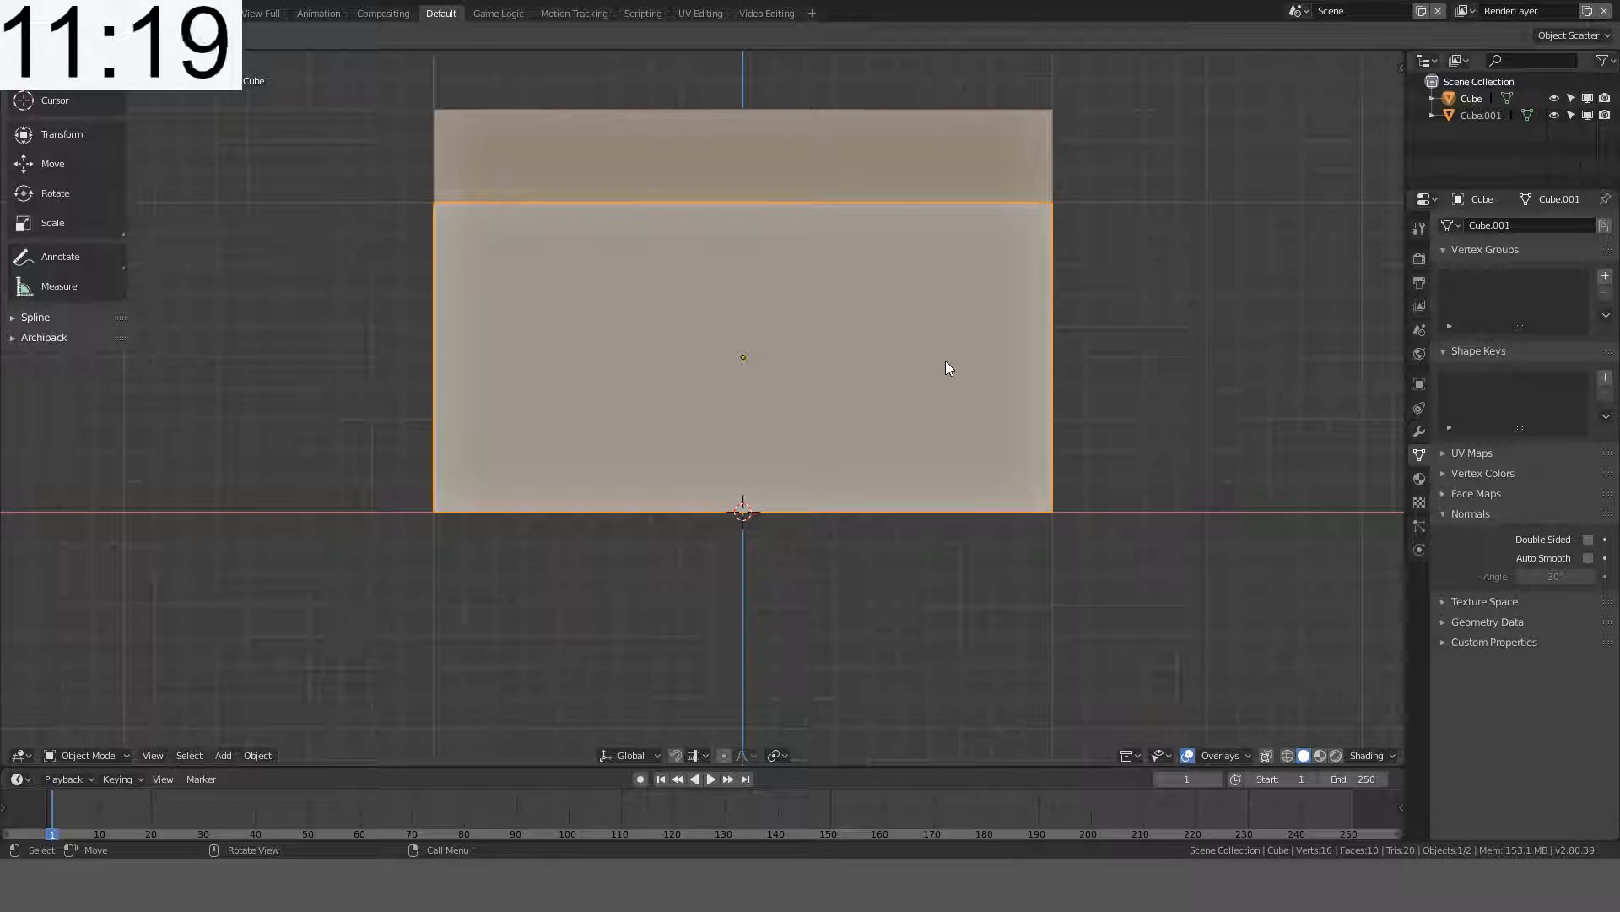
pyautogui.moveTo(961, 368); pyautogui.dragTo(924, 451, button='middle')
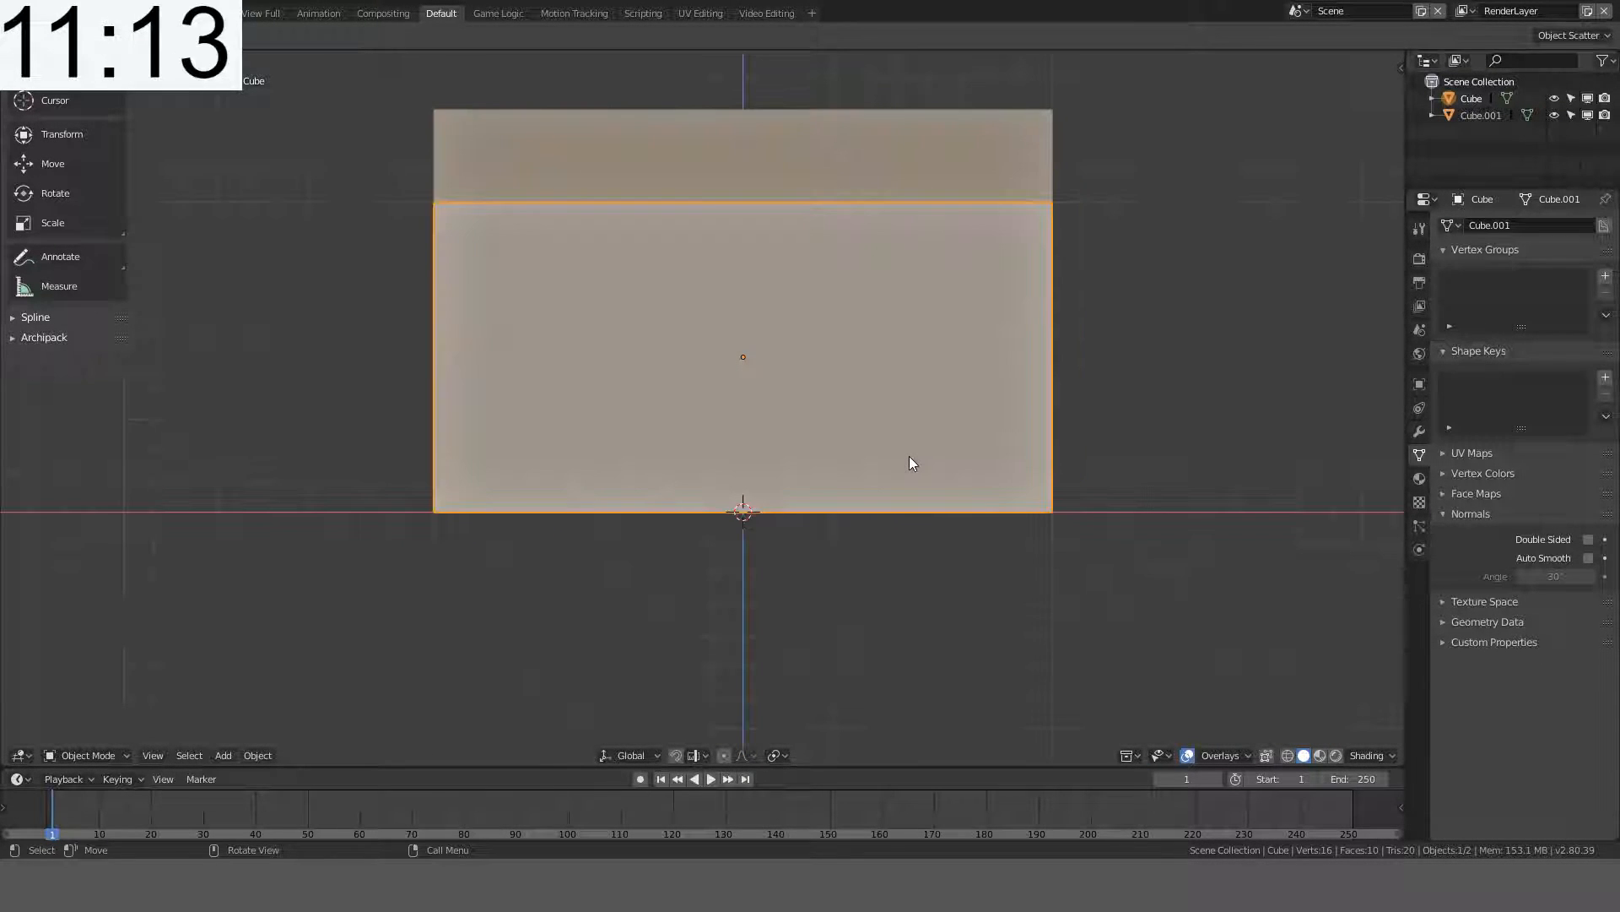
pyautogui.press('KP_1')
pyautogui.scroll(3, 909, 462)
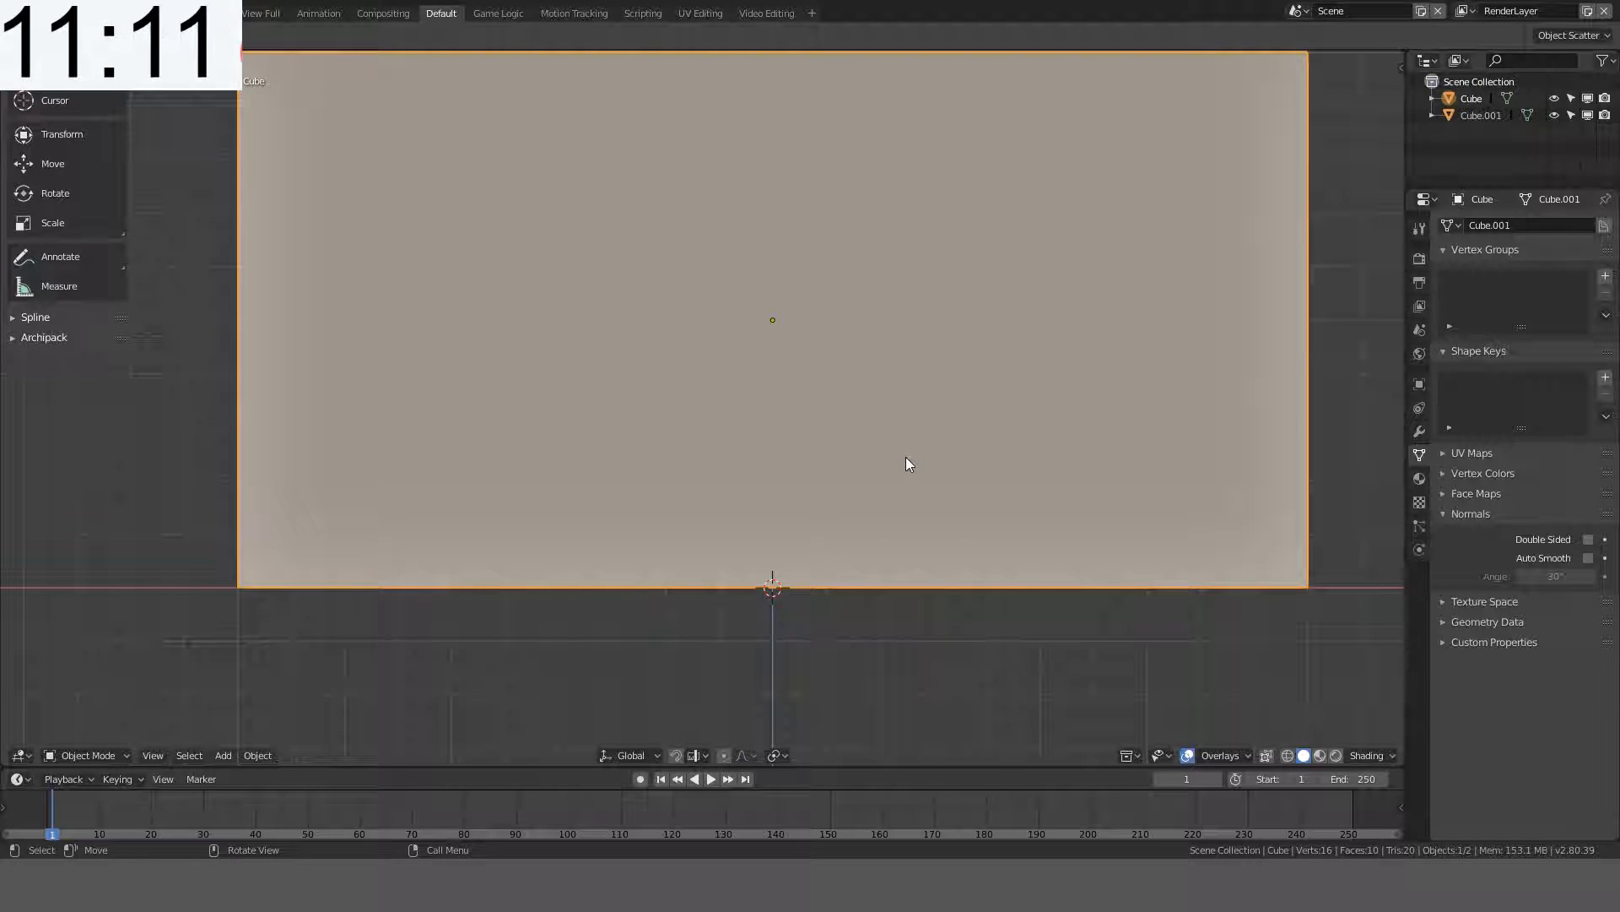
pyautogui.press('Tab')
pyautogui.moveTo(703, 403); pyautogui.dragTo(780, 425, button='middle')
pyautogui.scroll(-3, 713, 445)
pyautogui.hotkey('ctrl', 'r')
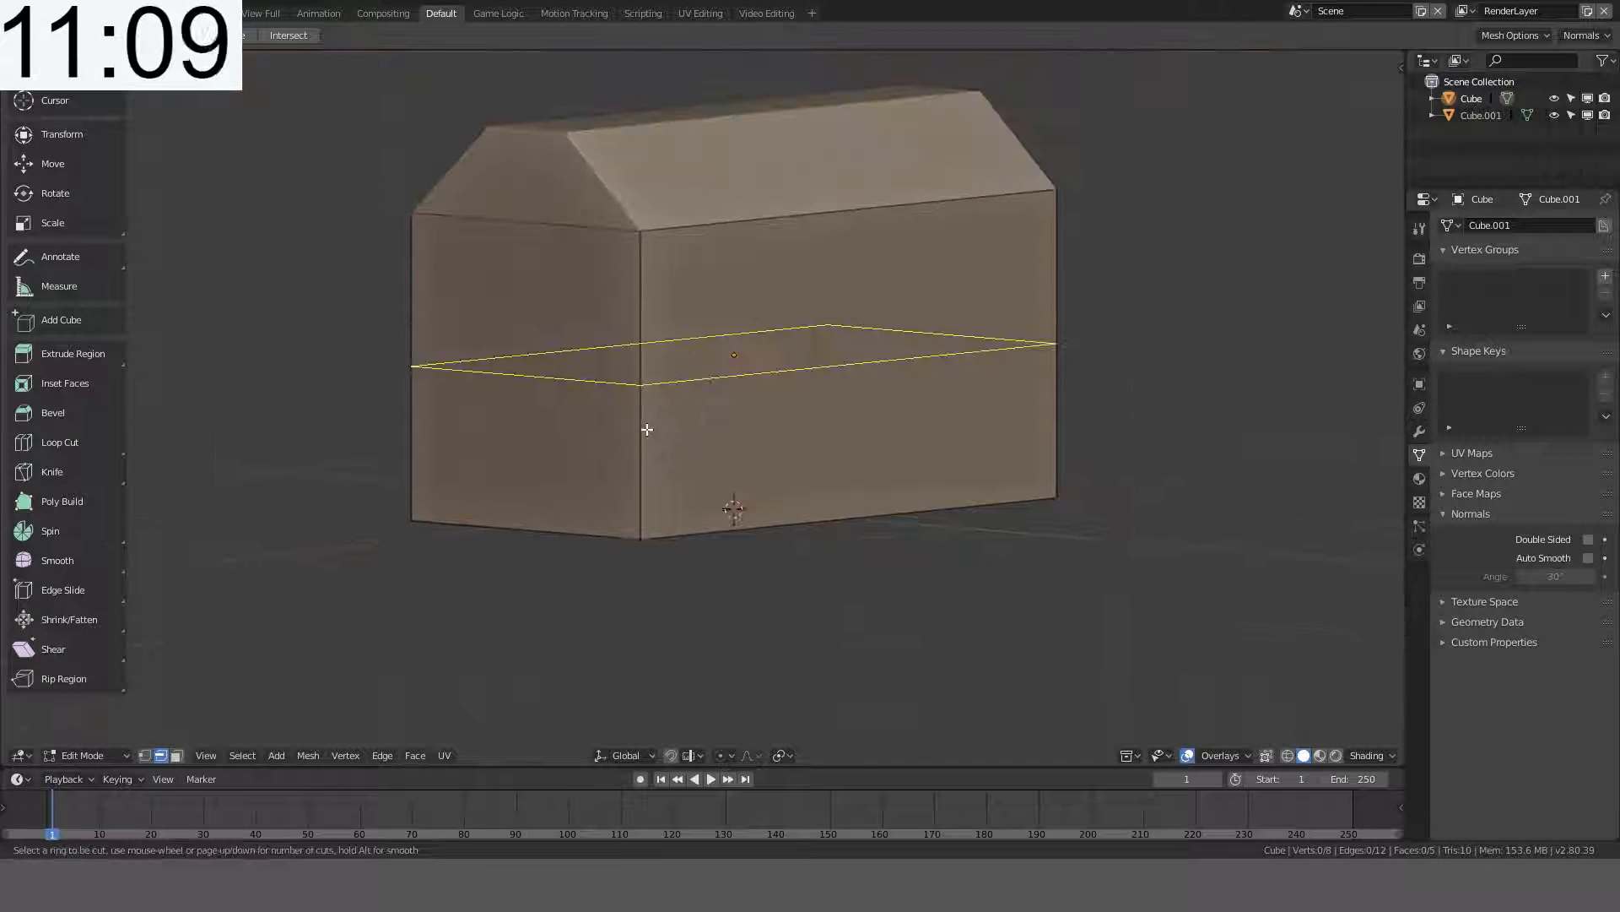
pyautogui.click(647, 432)
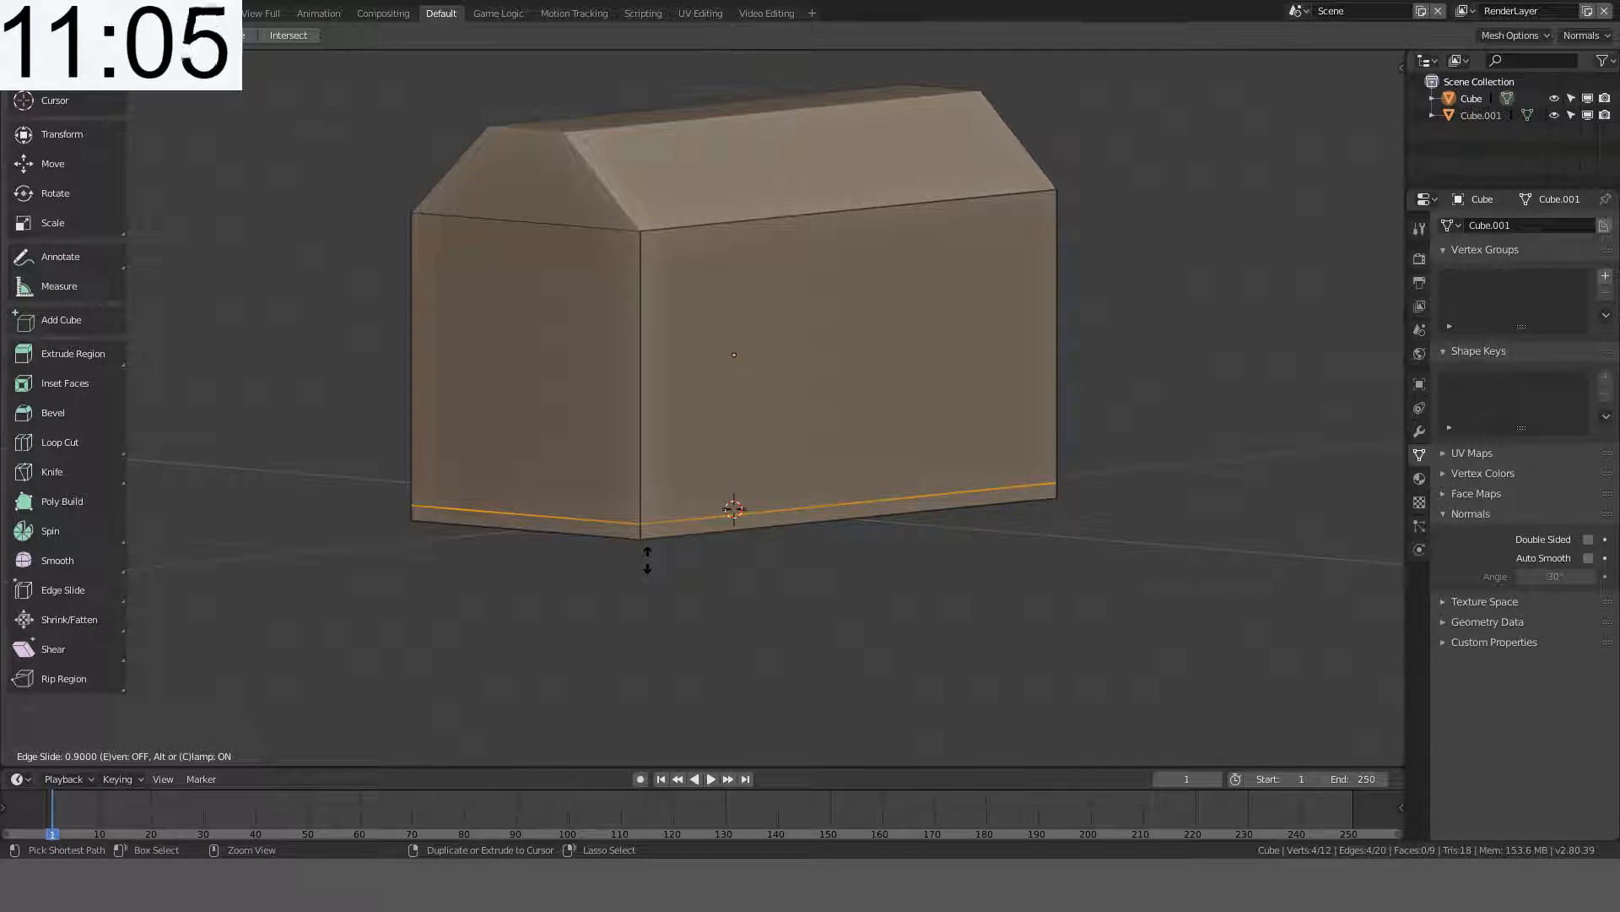
pyautogui.click(648, 541)
pyautogui.press('KP_1')
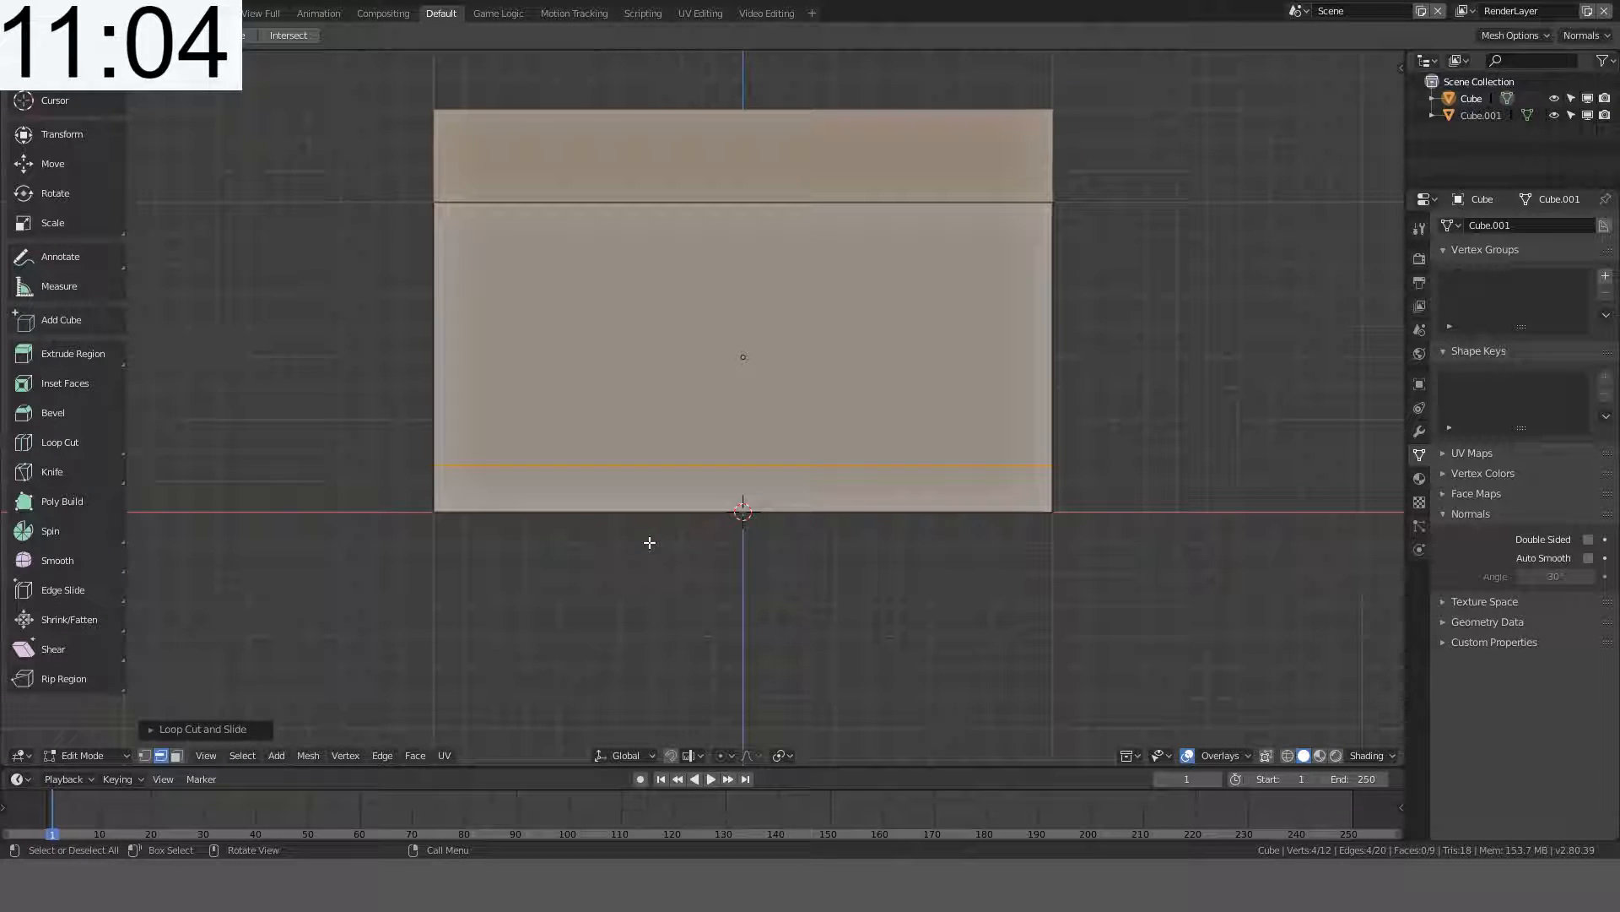
pyautogui.click(562, 511)
pyautogui.press('s')
pyautogui.press('Escape')
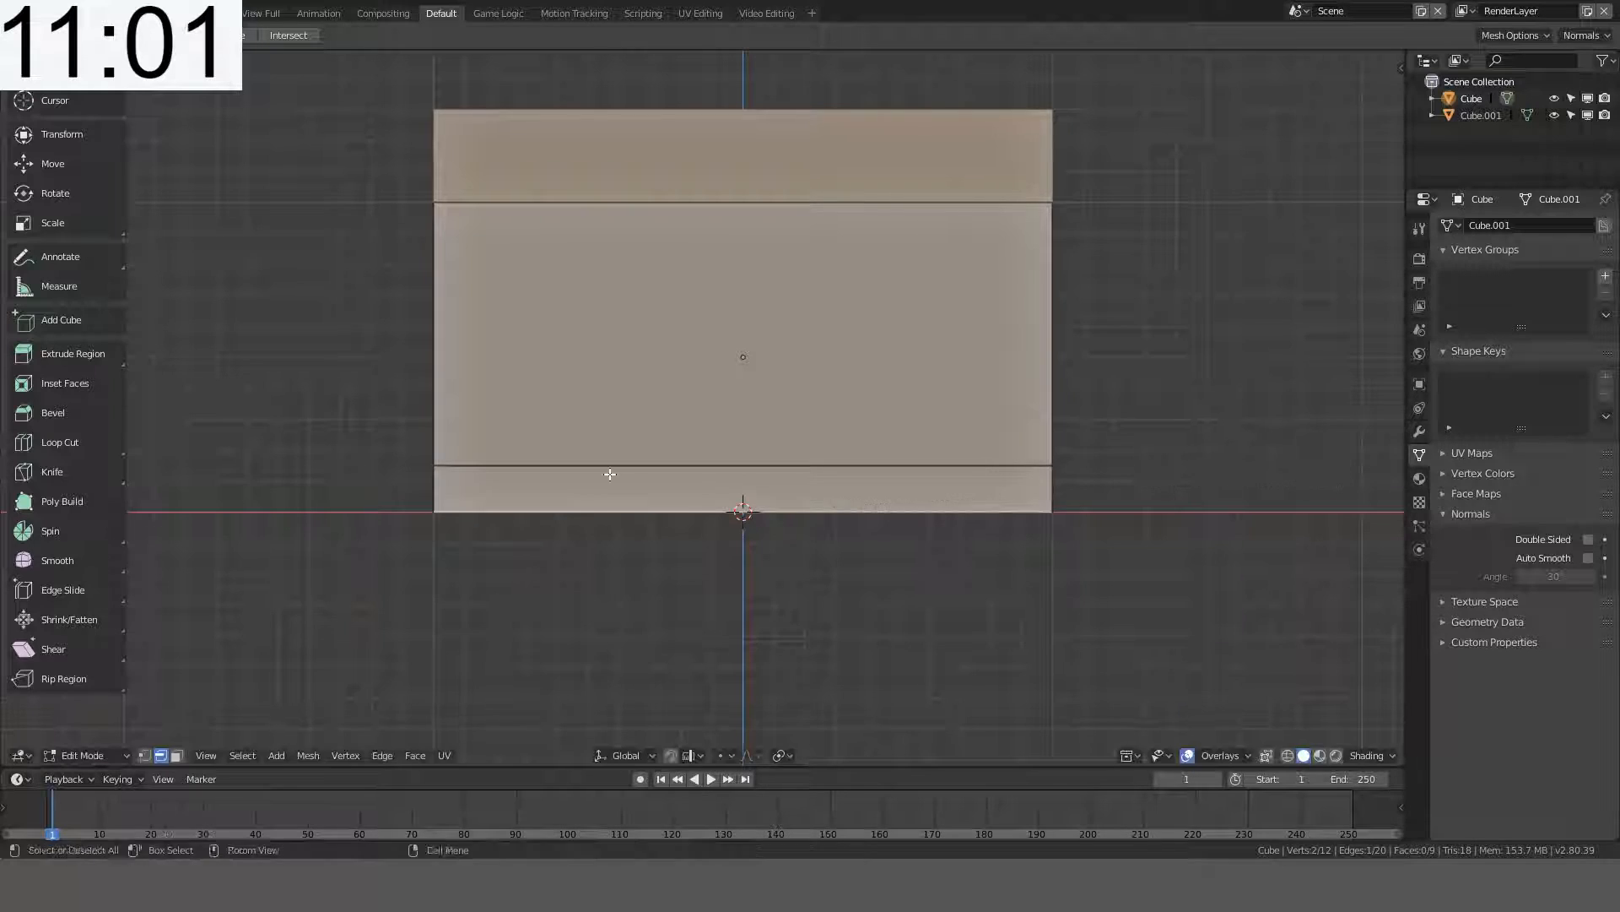
# - Select the casket body's bottom face and scale it by 1.1 to flare the base outward, then return to Object Mode
pyautogui.moveTo(608, 470); pyautogui.dragTo(545, 388, button='middle')
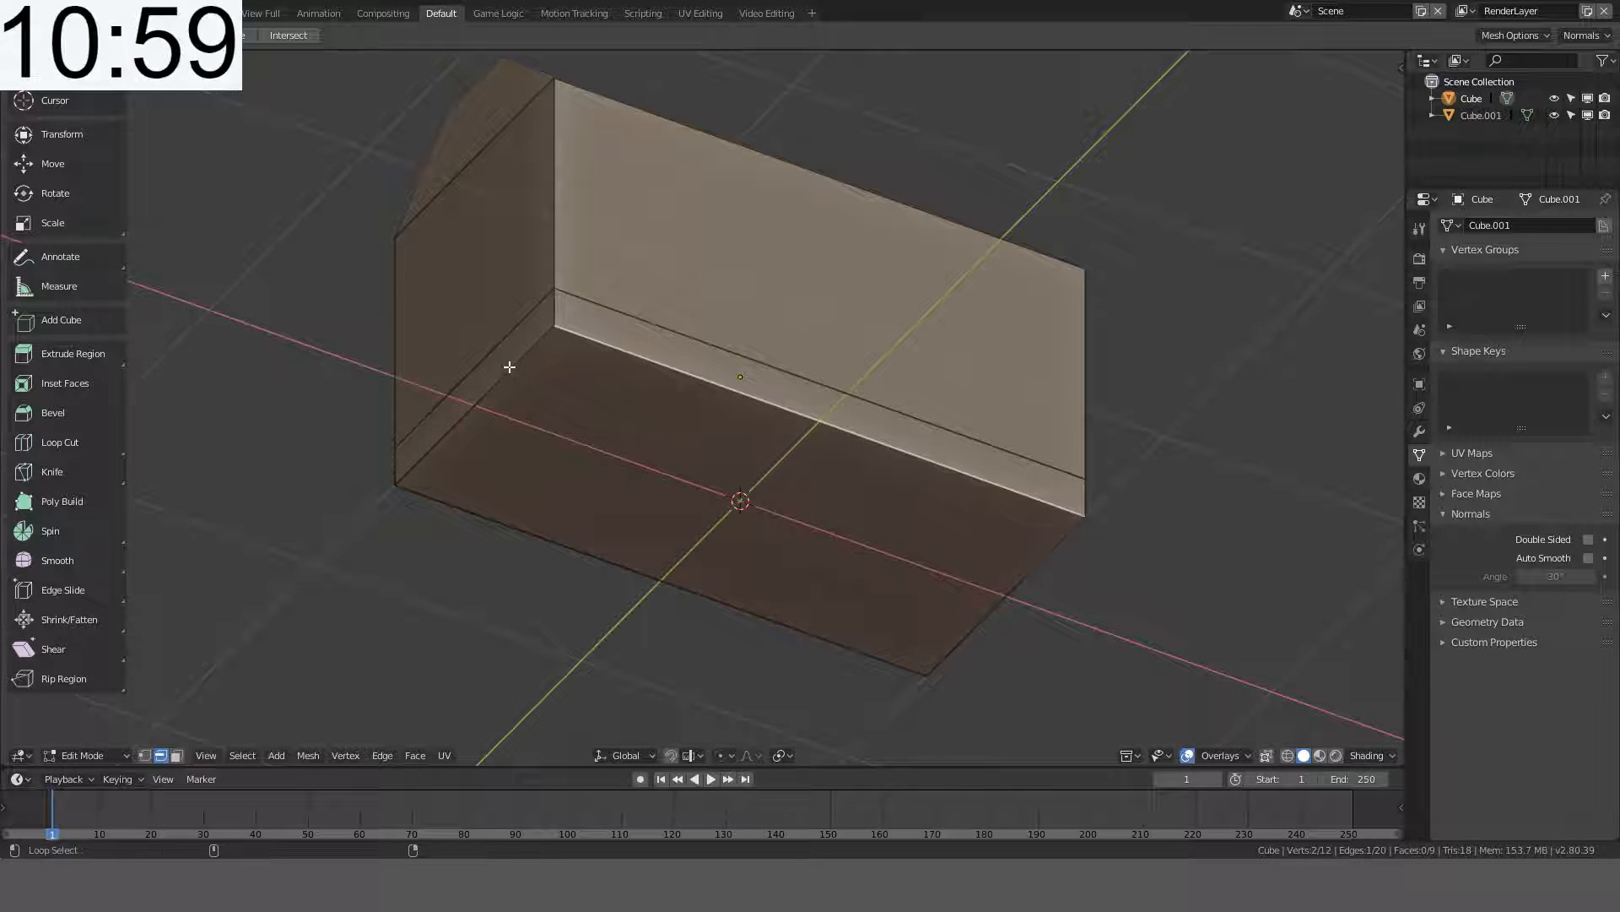
pyautogui.keyDown('shift'); pyautogui.click(507, 368); pyautogui.keyUp('shift')
pyautogui.keyDown('shift'); pyautogui.click(726, 600); pyautogui.keyUp('shift')
pyautogui.keyDown('shift'); pyautogui.click(1029, 585); pyautogui.keyUp('shift')
pyautogui.press('KP_1')
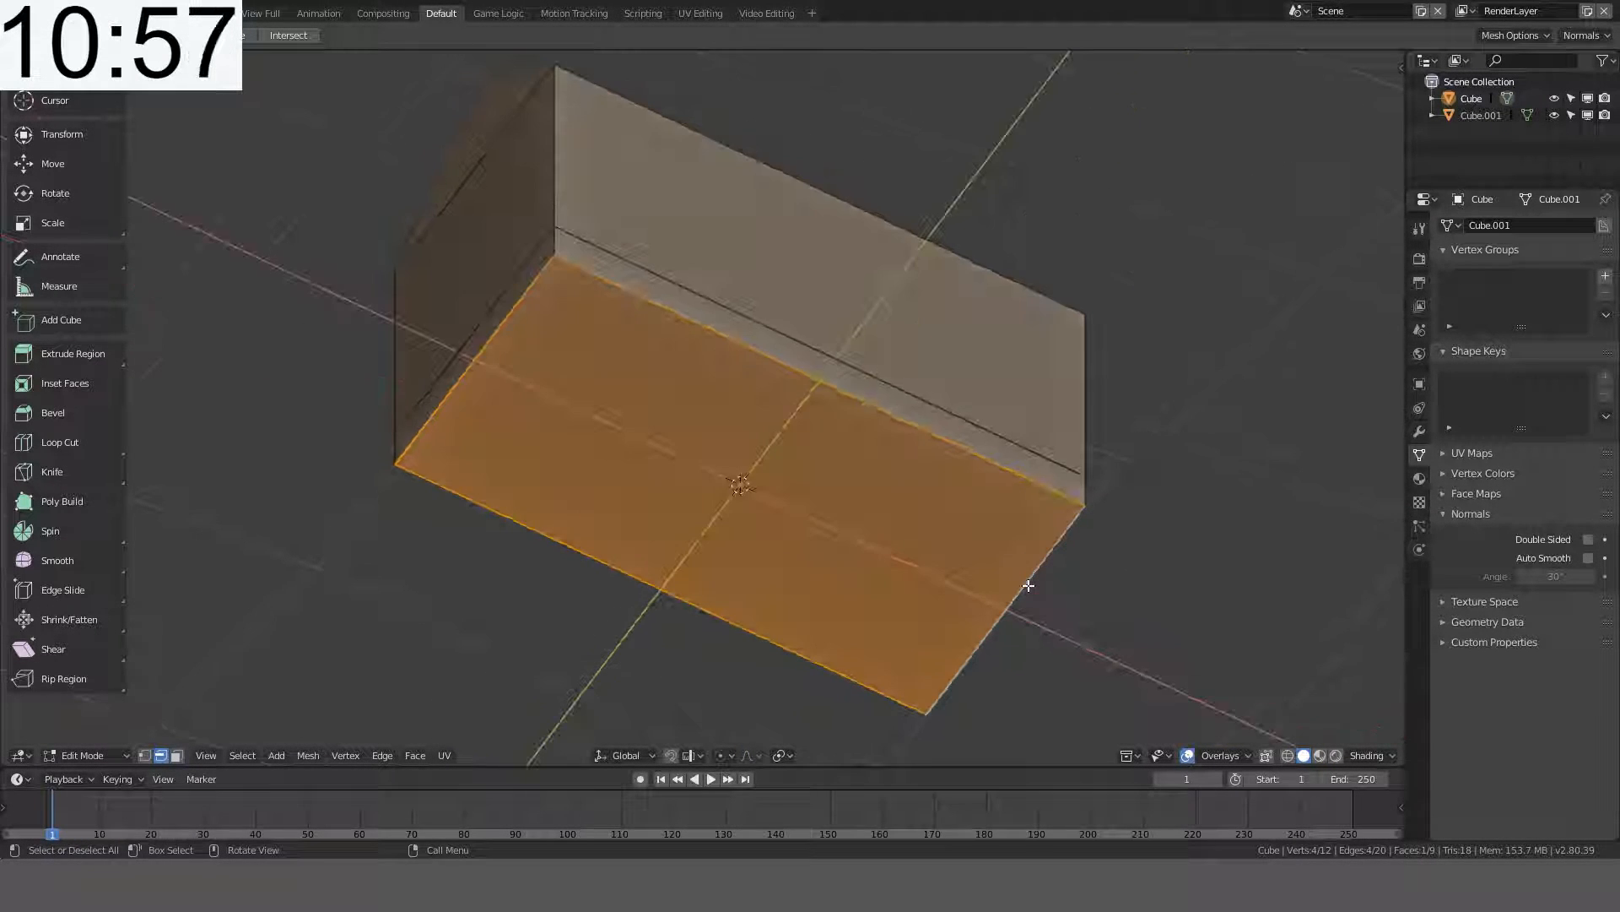
pyautogui.press('s')
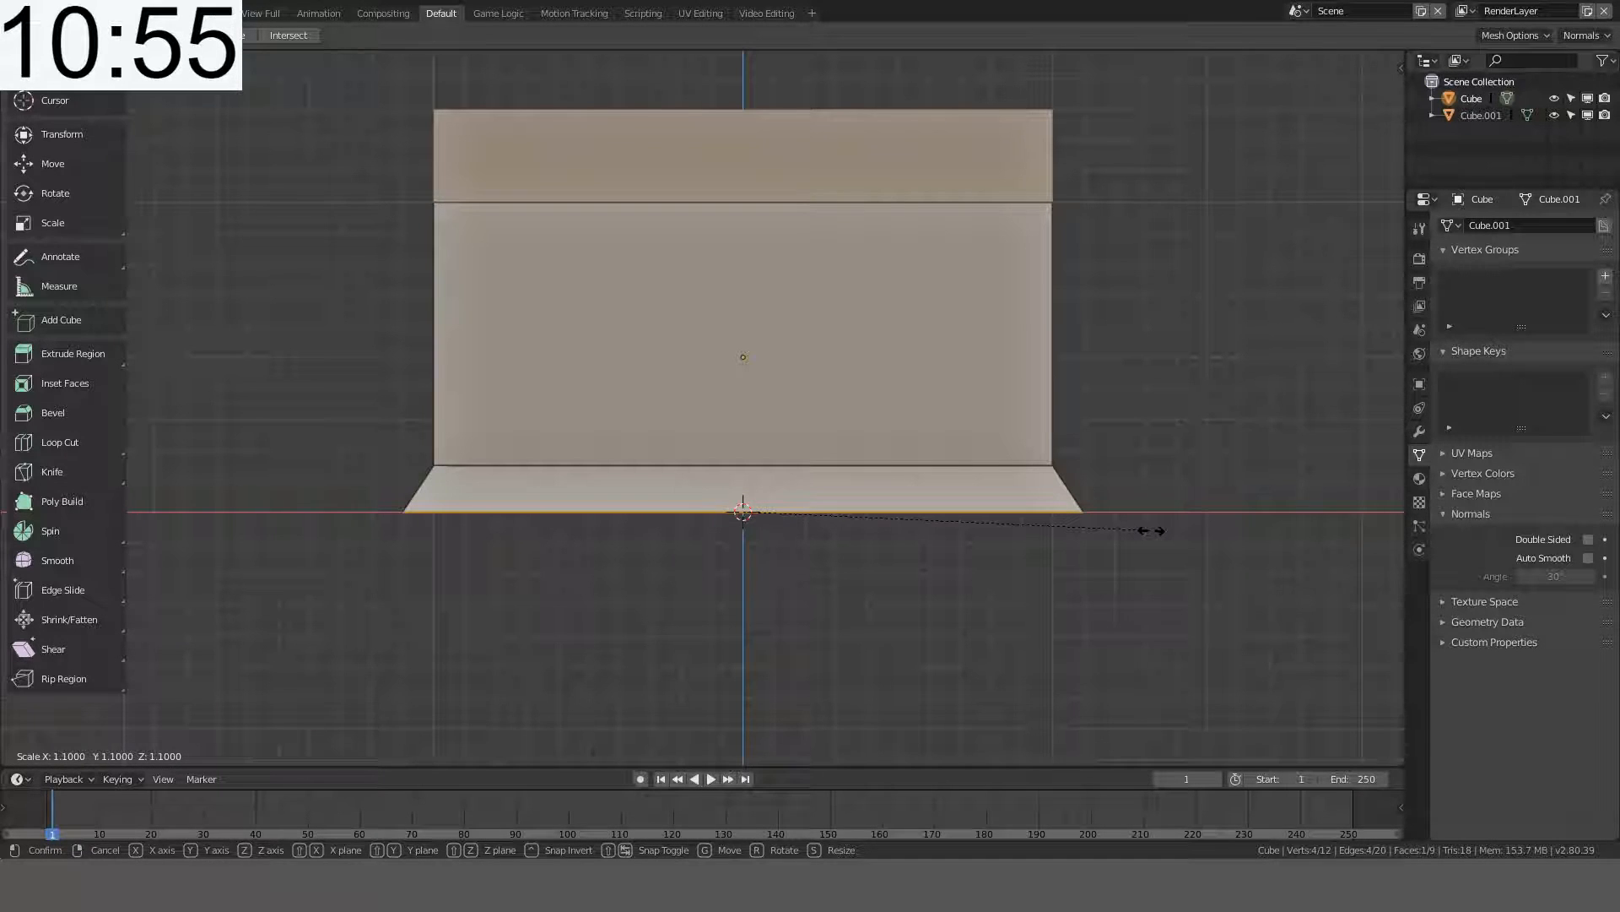
pyautogui.click(1146, 528)
pyautogui.moveTo(791, 412); pyautogui.dragTo(903, 255, button='middle')
pyautogui.press('Tab')
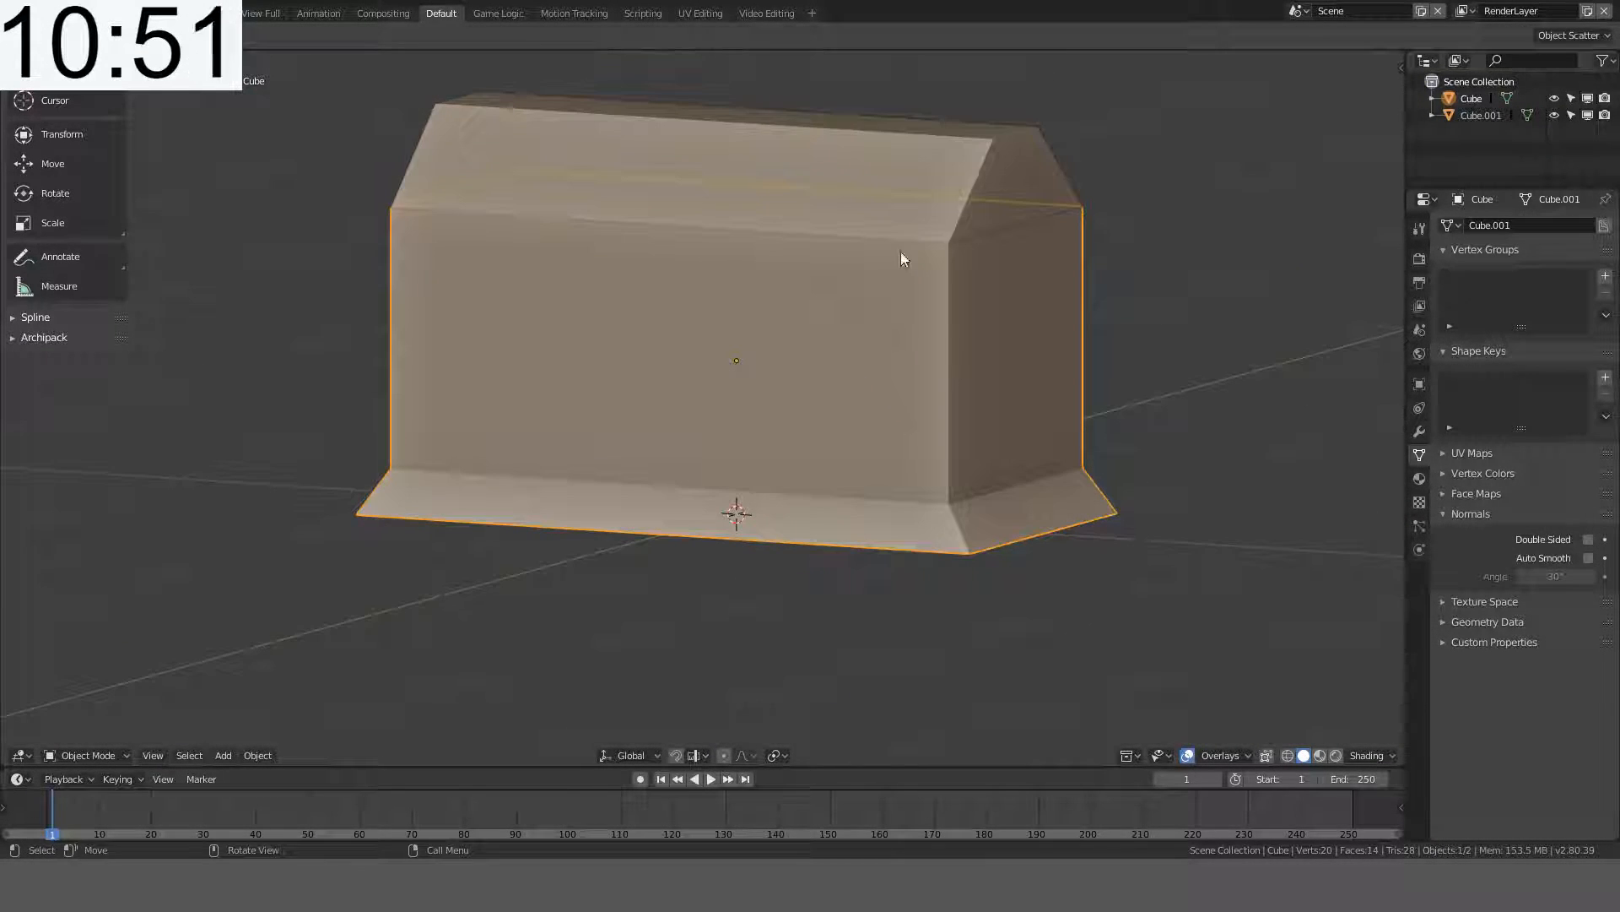
# - Lower the casket body's upper rim 0.2 m along Z to shorten the body
pyautogui.press('KP_1')
pyautogui.press('Tab')
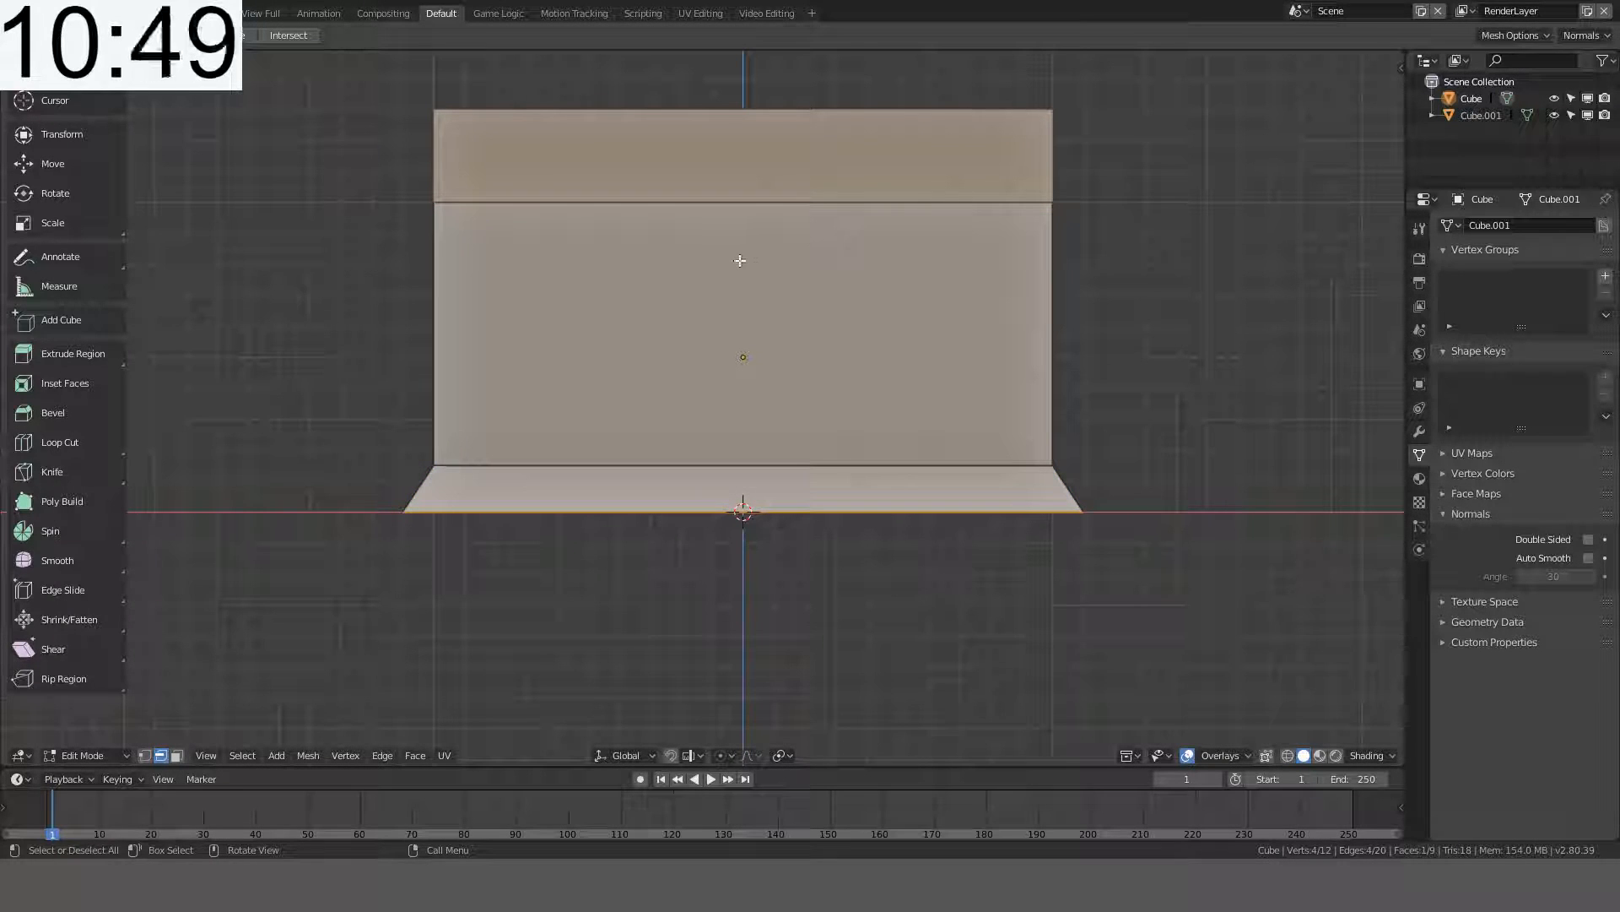
pyautogui.keyDown('alt'); pyautogui.click(717, 208); pyautogui.keyUp('alt')
pyautogui.press('g')
pyautogui.press('z')
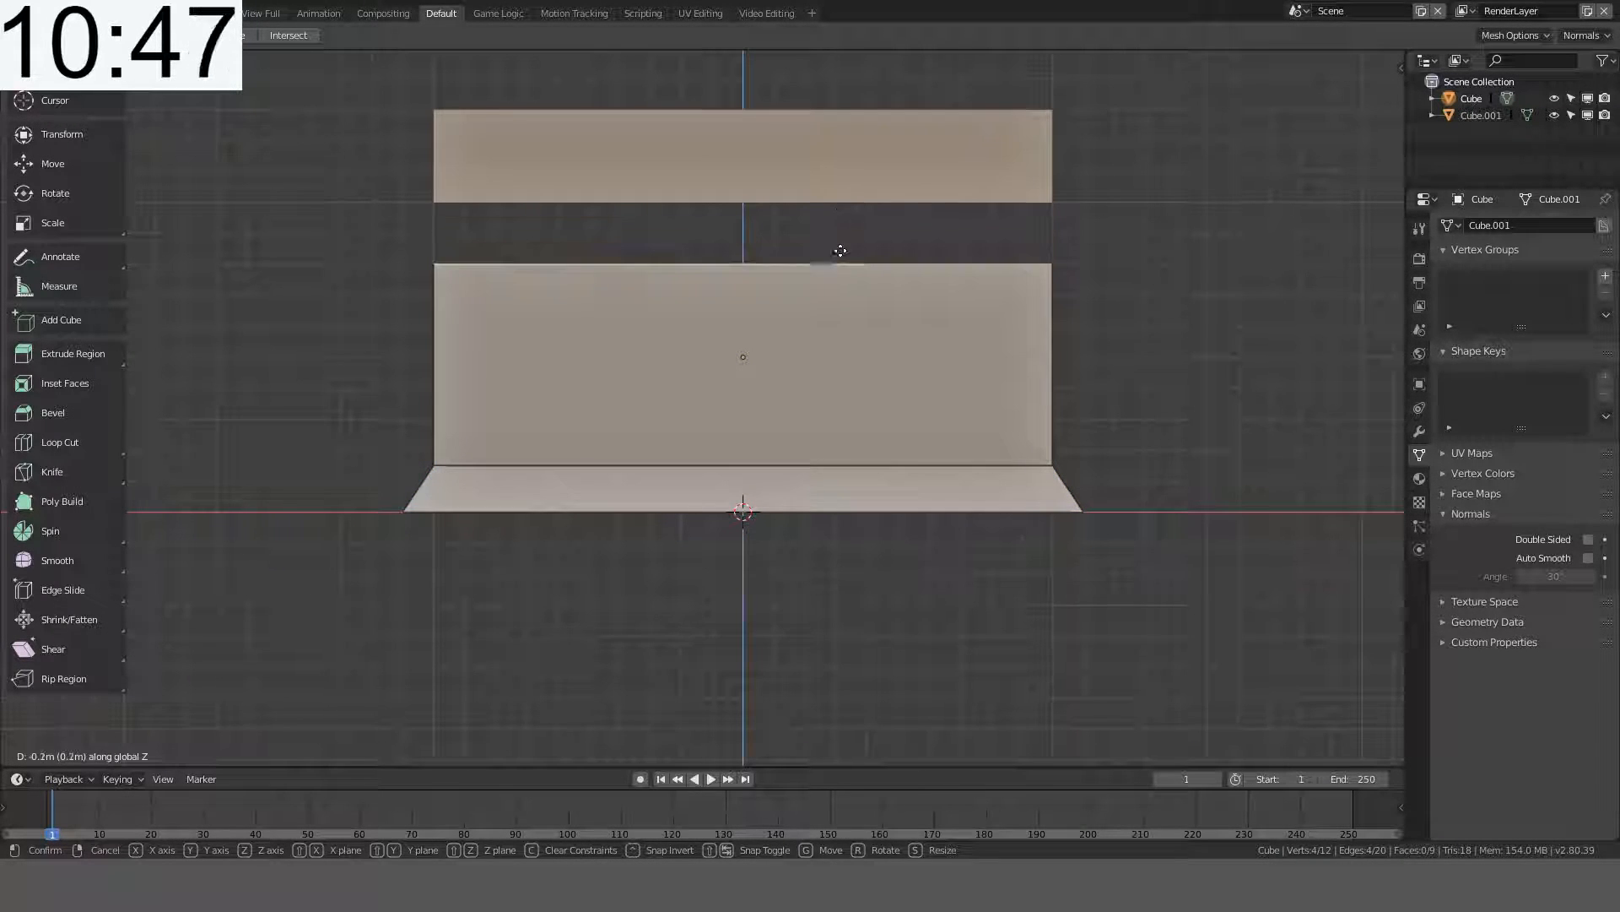
pyautogui.click(839, 244)
pyautogui.press('Tab')
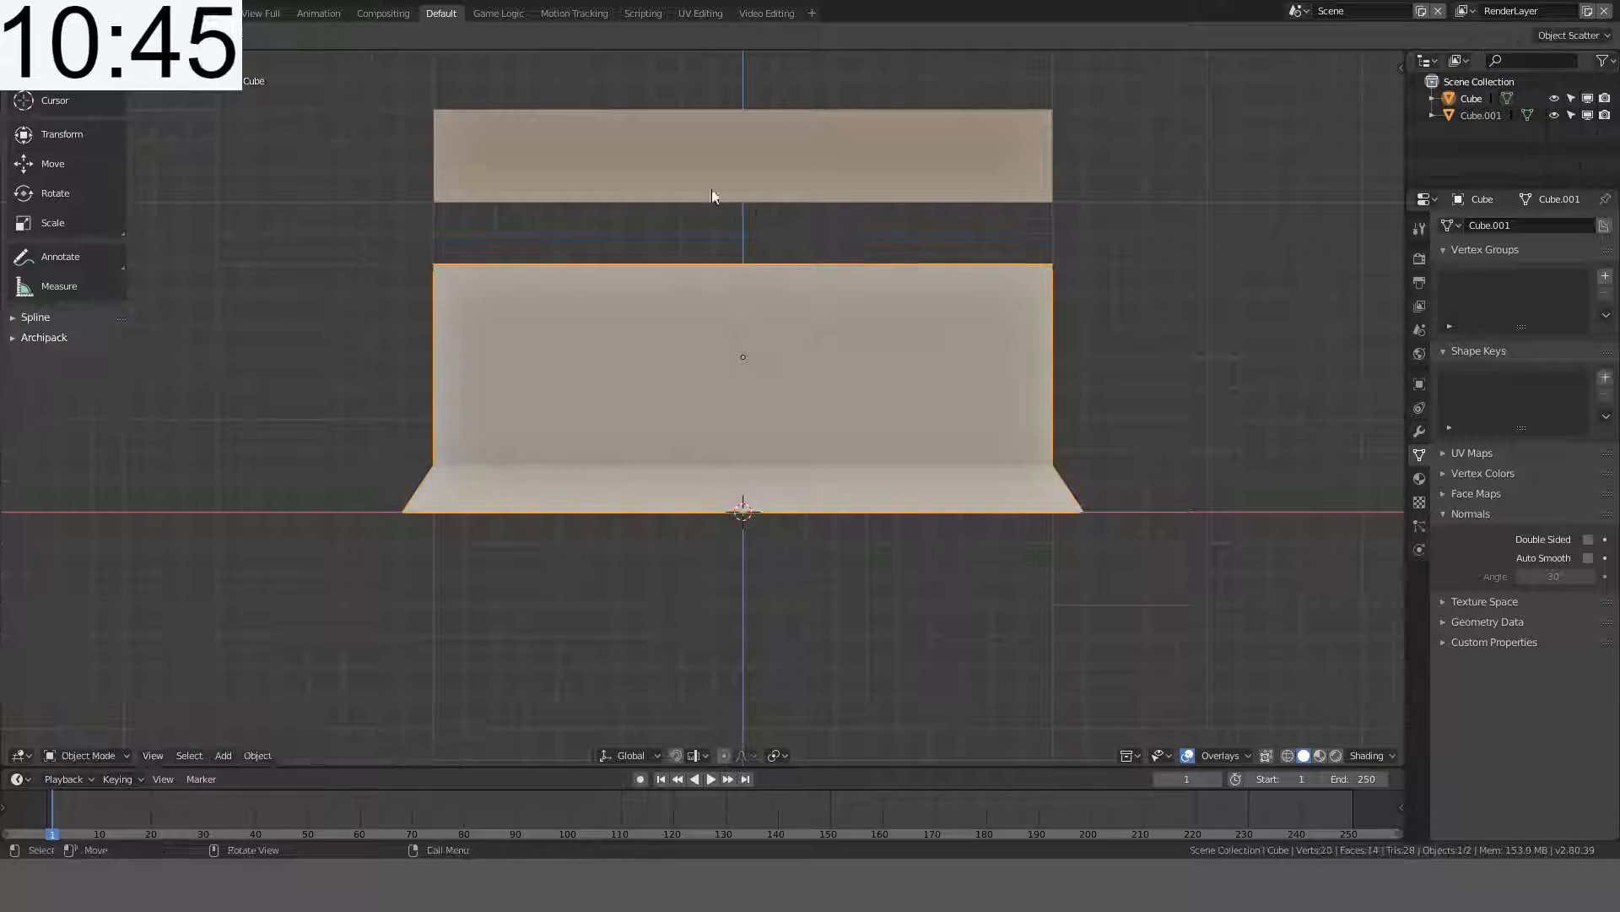
# - Move the lid straight down so it sits on the body's lowered rim
pyautogui.click(712, 189)
pyautogui.press('g')
pyautogui.click(706, 243)
pyautogui.moveTo(706, 242); pyautogui.dragTo(698, 277, button='middle')
# - Set the origins of both the lid and the casket body to the centre of their own geometry
pyautogui.hotkey('shift', 'ctrl', 'alt', 'c')
pyautogui.click(848, 235)
pyautogui.click(849, 357)
pyautogui.hotkey('shift', 'ctrl', 'alt', 'c')
pyautogui.click(857, 355)
# - Apply Shade Smooth to all faces of the casket body in Edit Mode and return to Object Mode
pyautogui.press('Tab')
pyautogui.moveTo(889, 170); pyautogui.dragTo(962, 166, button='middle')
pyautogui.press('a')
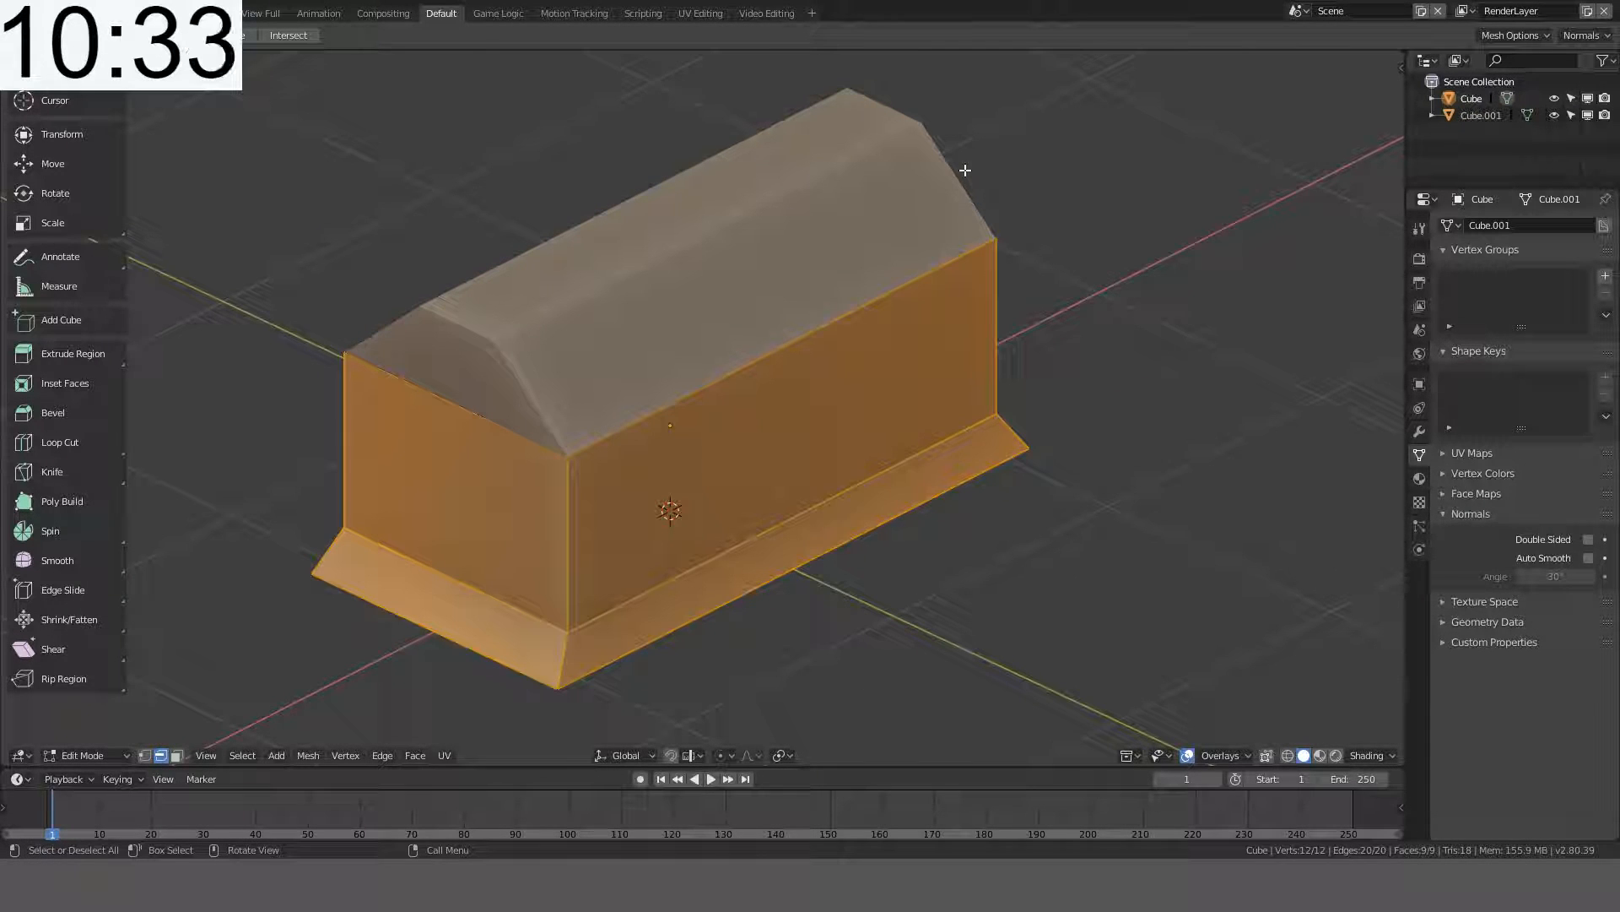
pyautogui.hotkey('ctrl', 'f')
pyautogui.click(795, 334)
pyautogui.press('Tab')
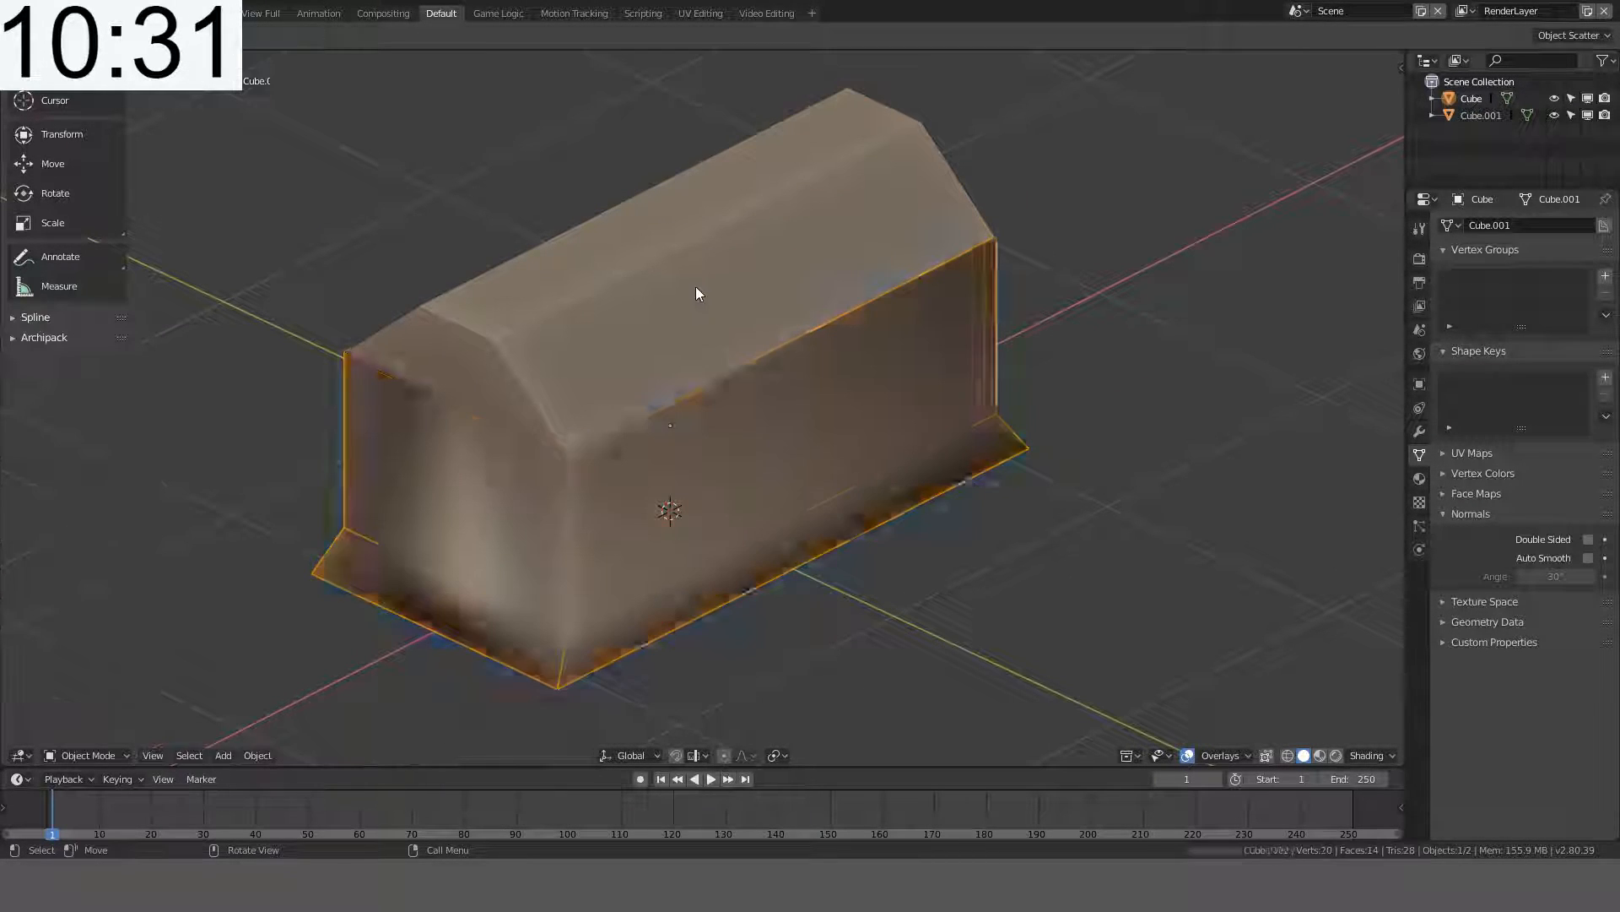
# - Apply Shade Smooth to all faces of the lid in Edit Mode and return to Object Mode
pyautogui.click(696, 288)
pyautogui.press('Tab')
pyautogui.press('a')
pyautogui.hotkey('ctrl', 'f')
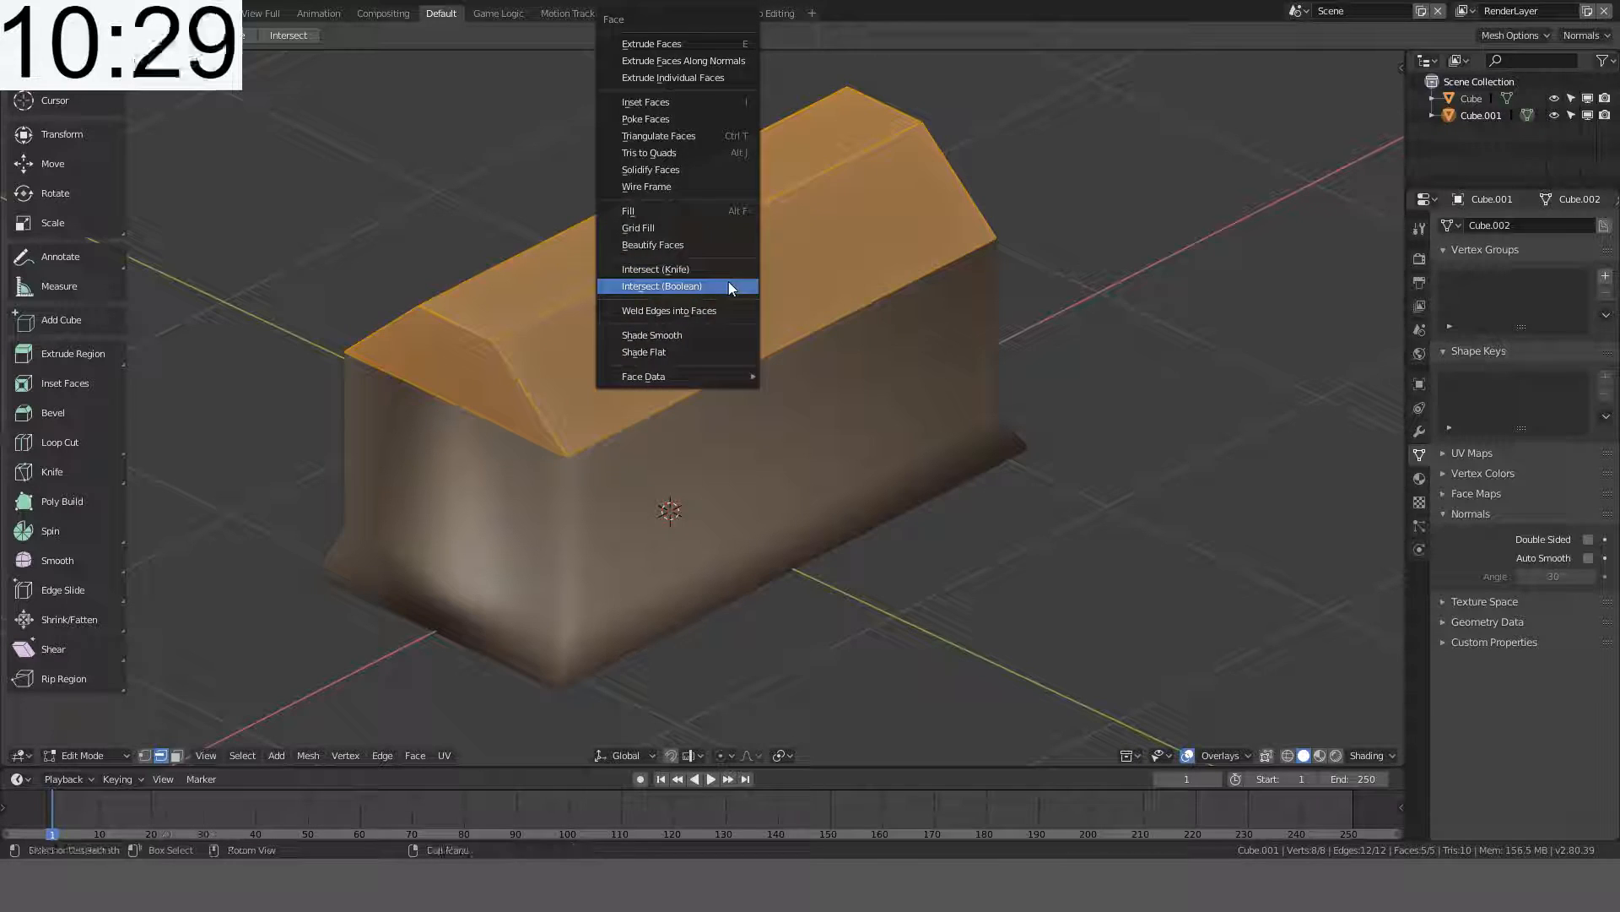
pyautogui.click(704, 335)
pyautogui.press('Tab')
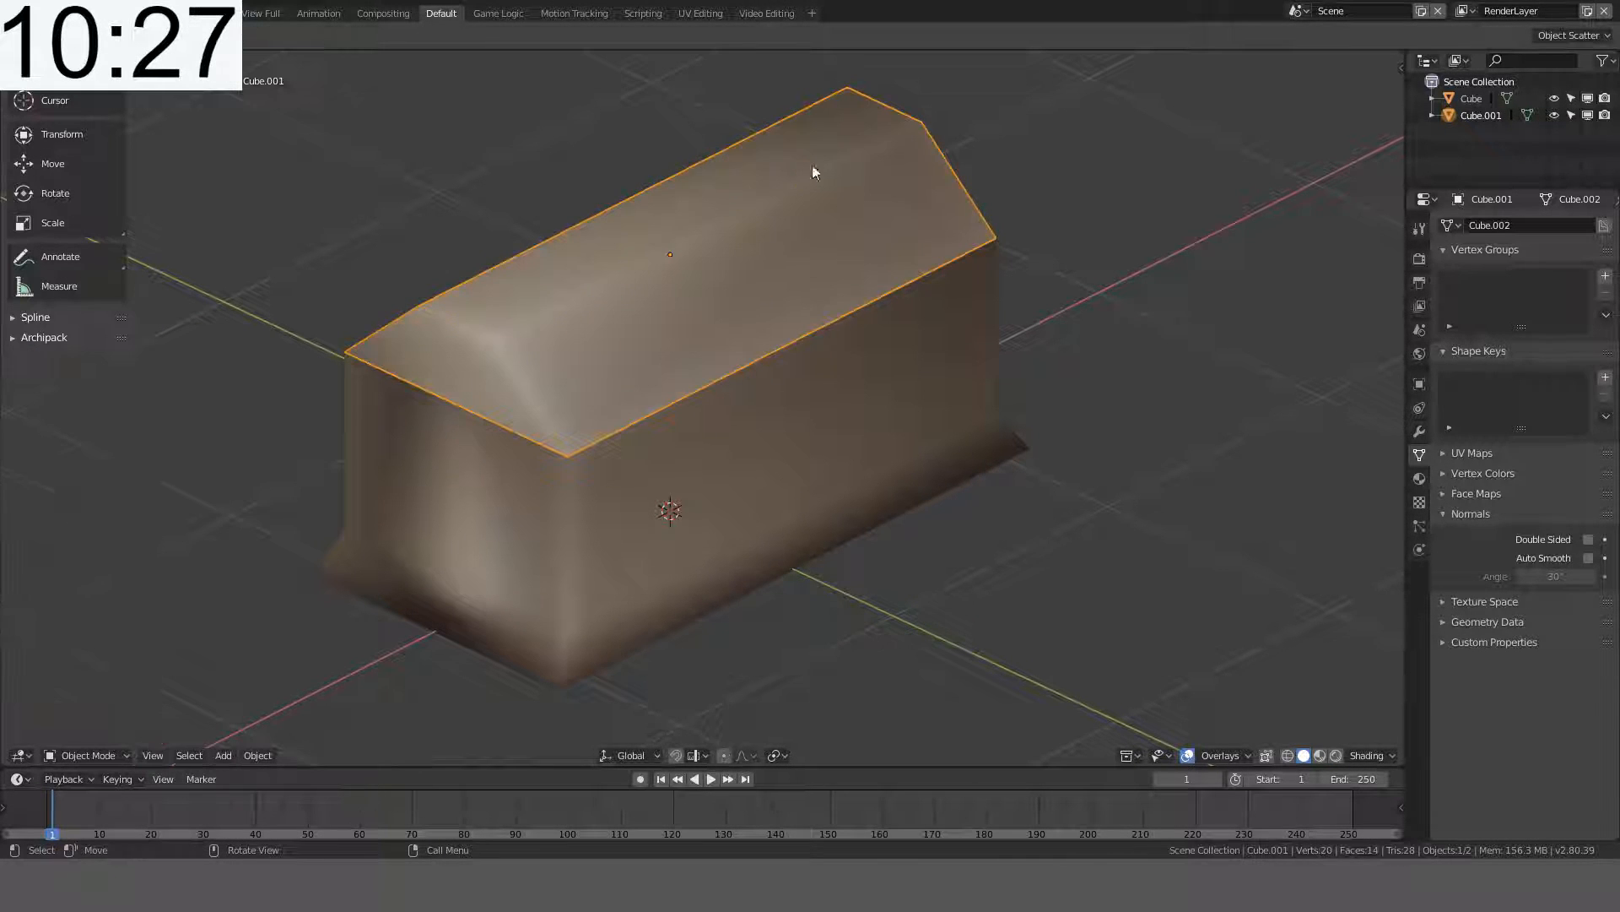
# - Enable Auto Smooth on the lid with an angle of 60°
pyautogui.moveTo(1367, 488); pyautogui.dragTo(1540, 567, button='middle')
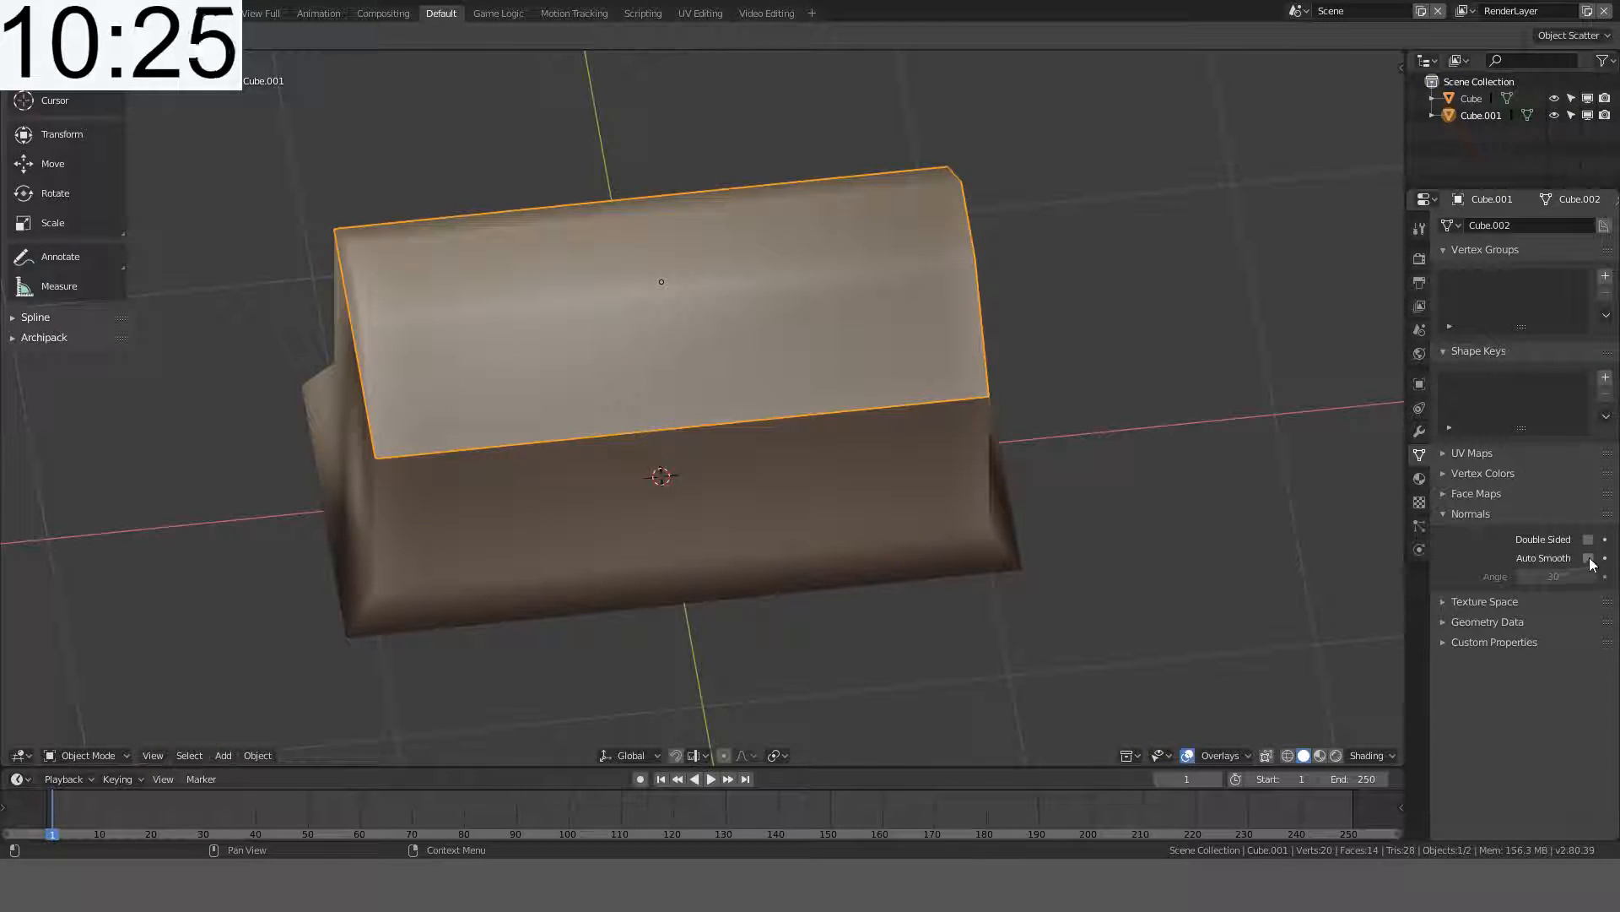
pyautogui.click(1588, 558)
pyautogui.moveTo(1350, 473); pyautogui.dragTo(1270, 433, button='middle')
pyautogui.click(1561, 577)
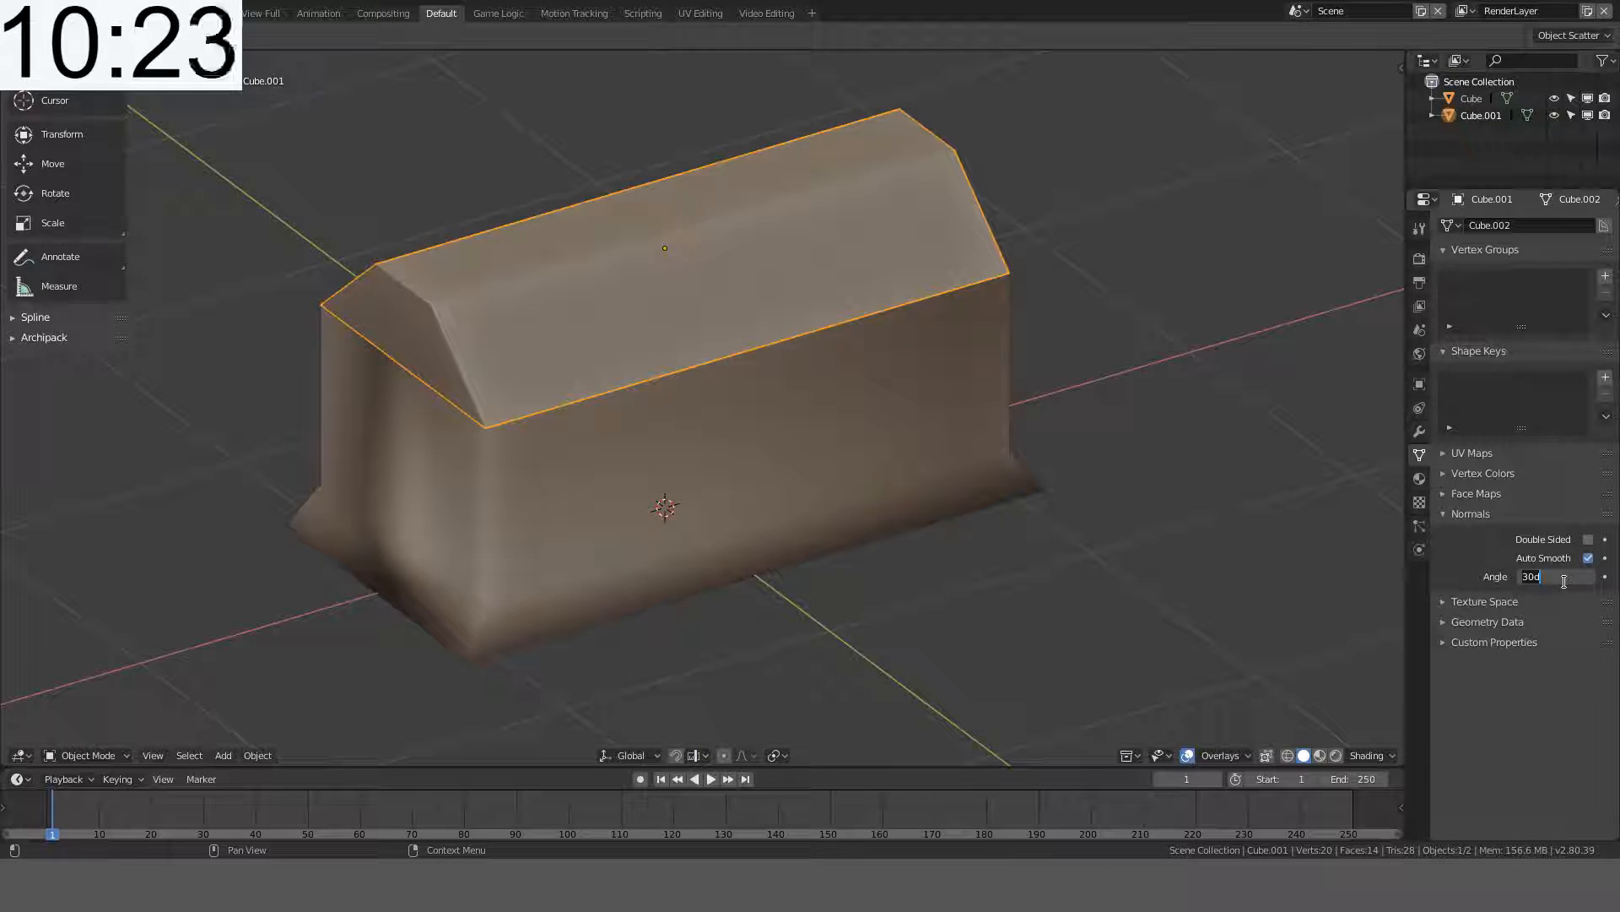
pyautogui.write('6')
pyautogui.press('Return')
# - Enable Auto Smooth on the casket body with an angle of 60°
pyautogui.click(733, 419)
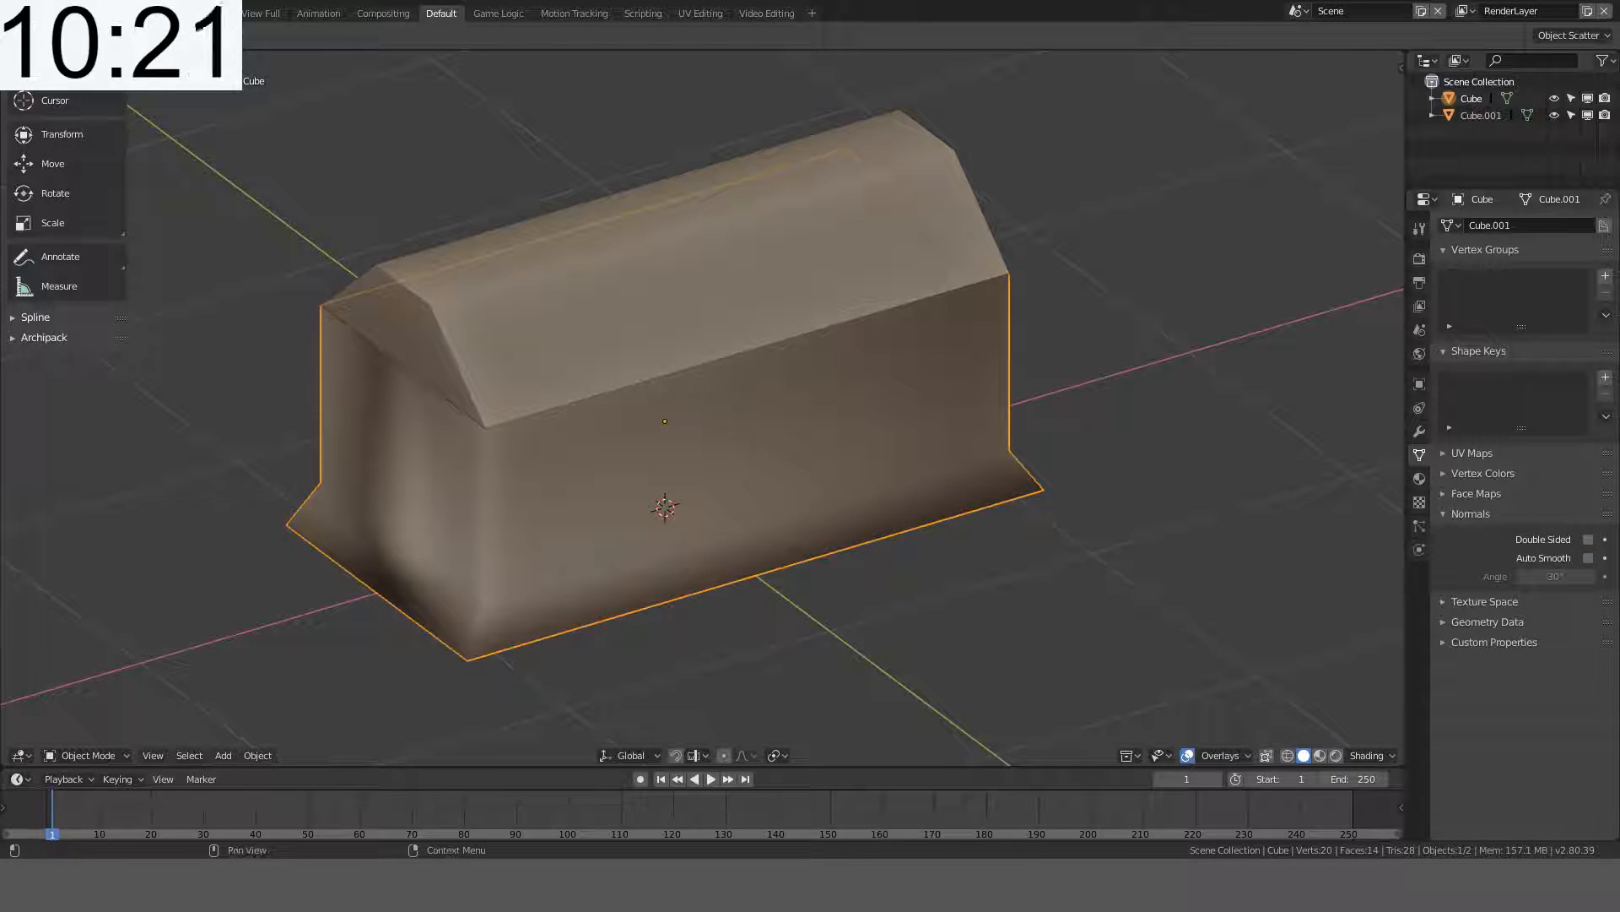
pyautogui.click(1587, 559)
pyautogui.write('60')
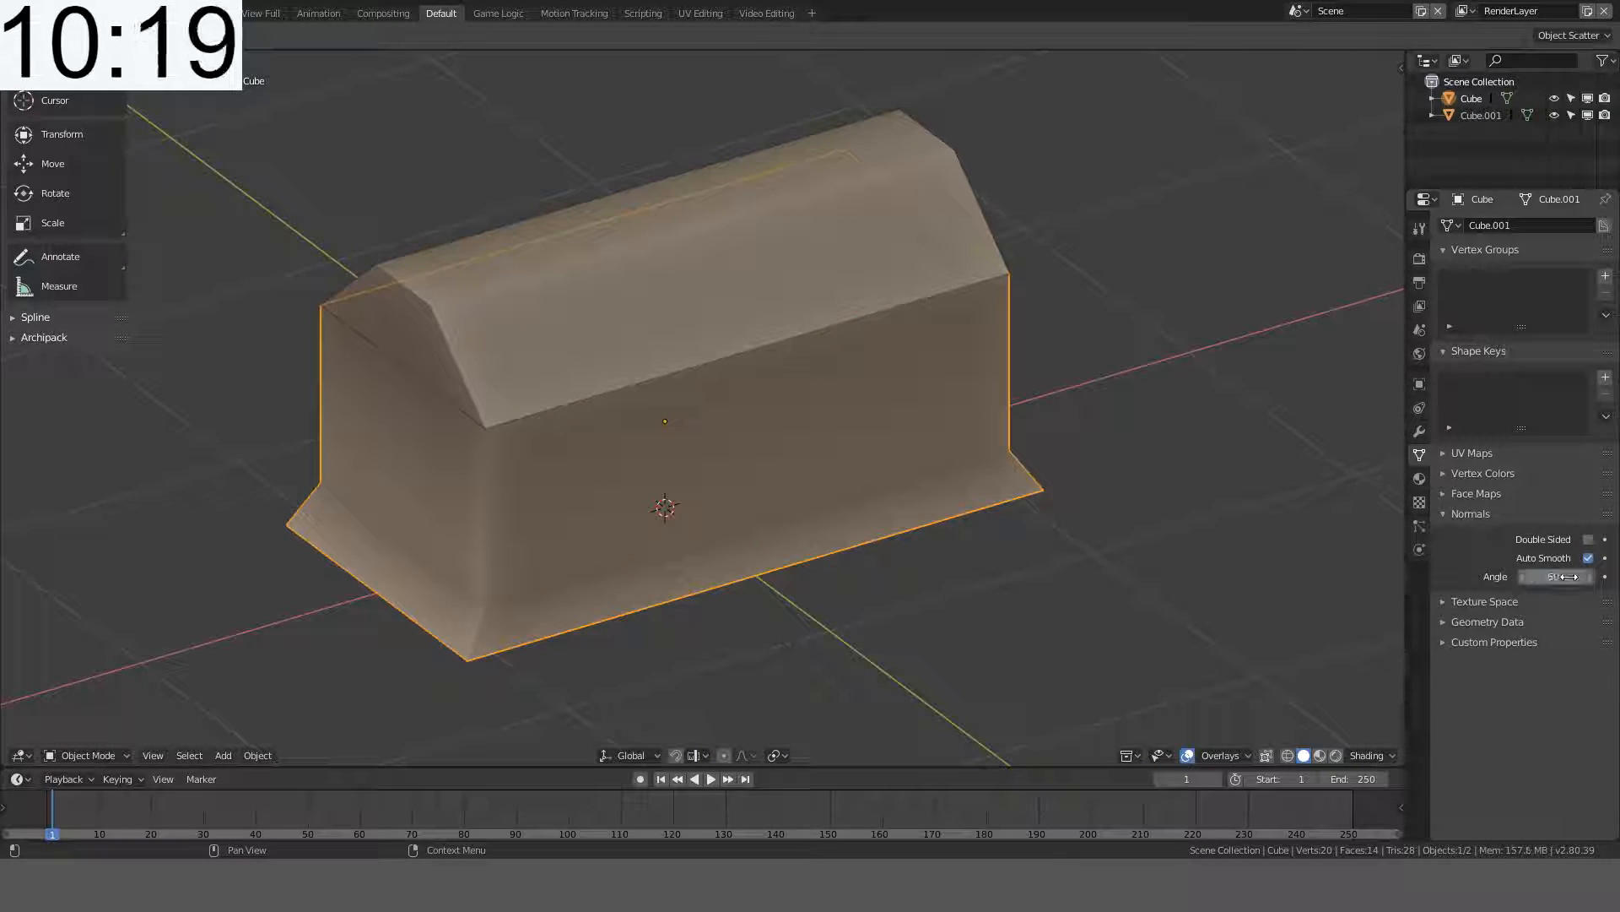
pyautogui.press('Return')
# - Raise the lid about 0.01 m along Z to leave a thin gap above the body
pyautogui.moveTo(713, 293)
pyautogui.mouseDown(button='middle')
pyautogui.moveTo(540, 217)
pyautogui.moveTo(485, 216)
pyautogui.moveTo(535, 287)
pyautogui.moveTo(709, 271)
pyautogui.moveTo(772, 220)
pyautogui.moveTo(716, 307)
pyautogui.mouseUp(button='middle')
pyautogui.hotkey('alt', 'a')
pyautogui.scroll(4, 778, 231)
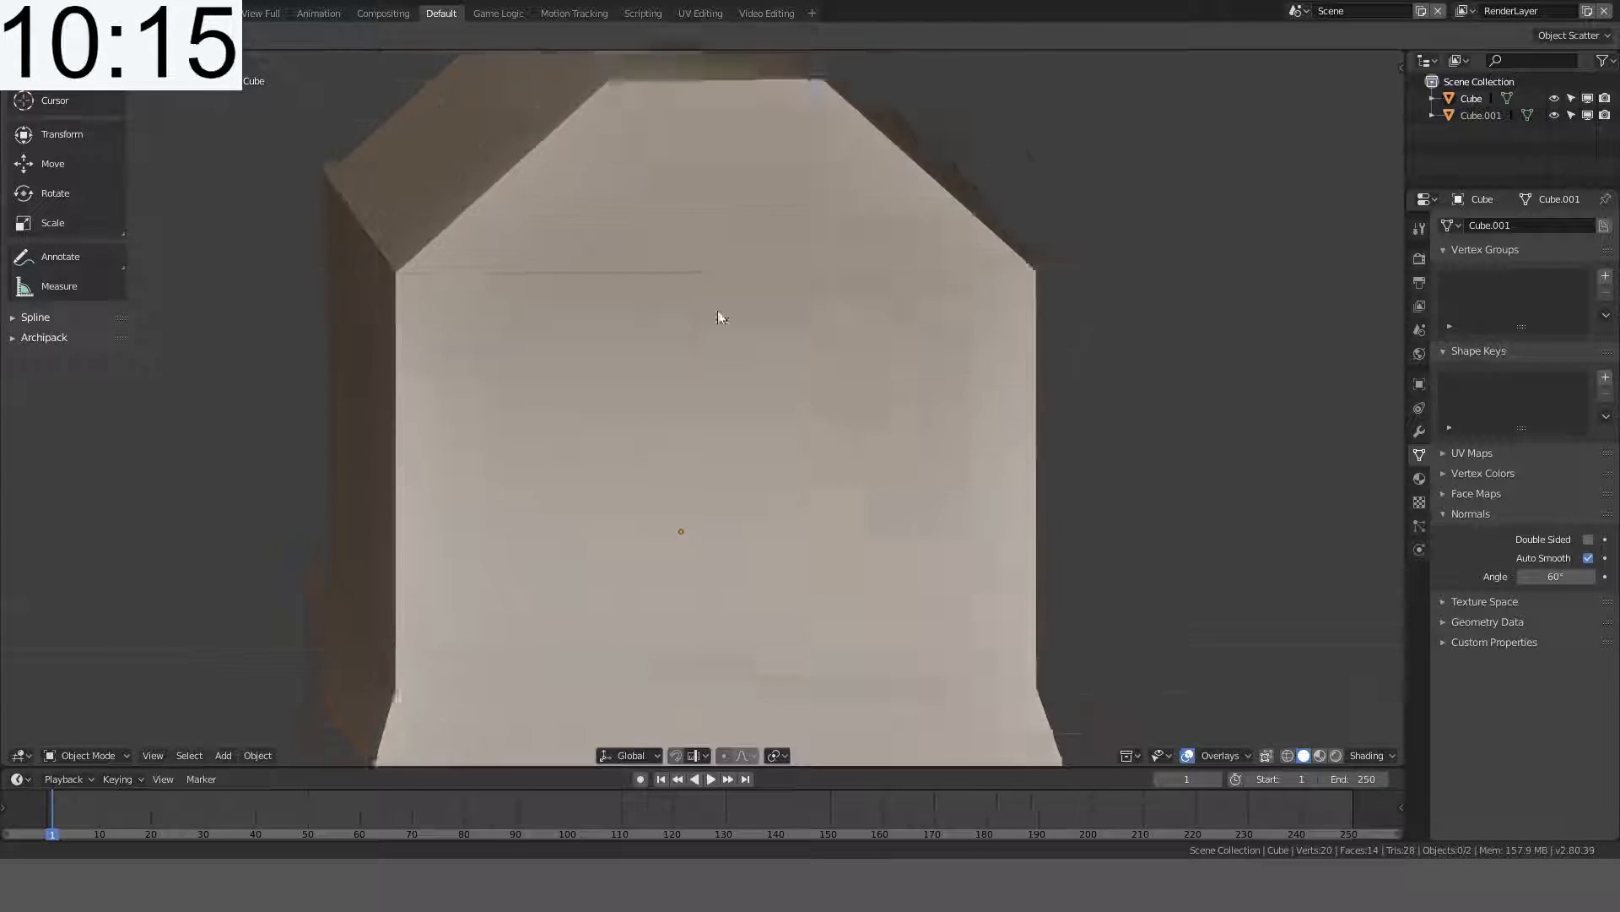
pyautogui.click(716, 307)
pyautogui.scroll(-8, 716, 313)
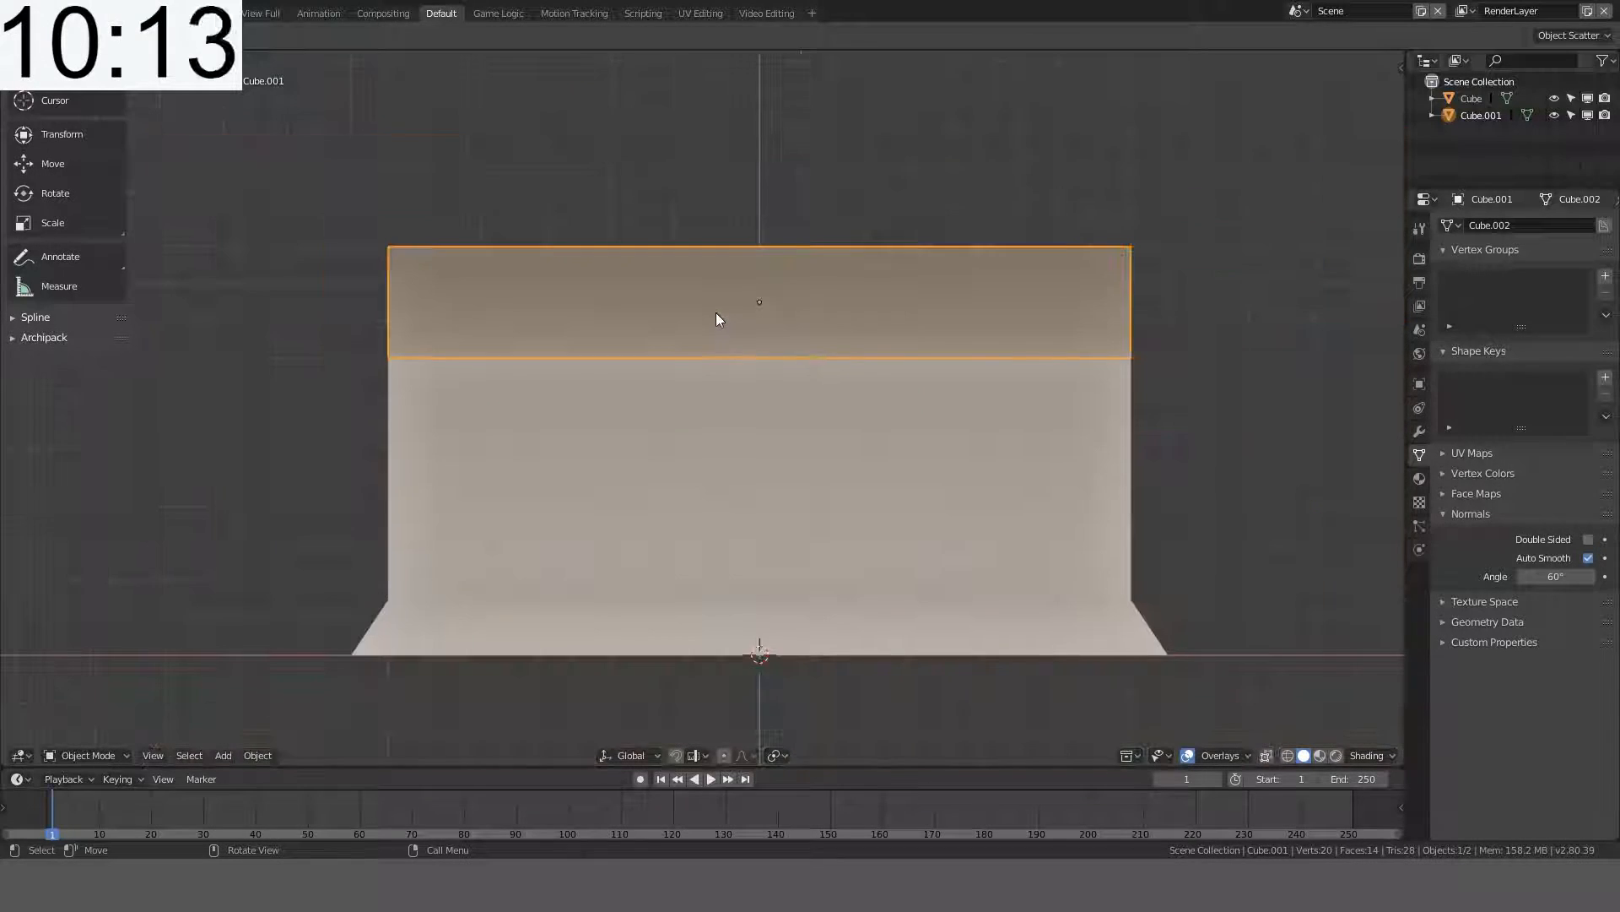
pyautogui.moveTo(716, 312); pyautogui.dragTo(778, 331, button='middle')
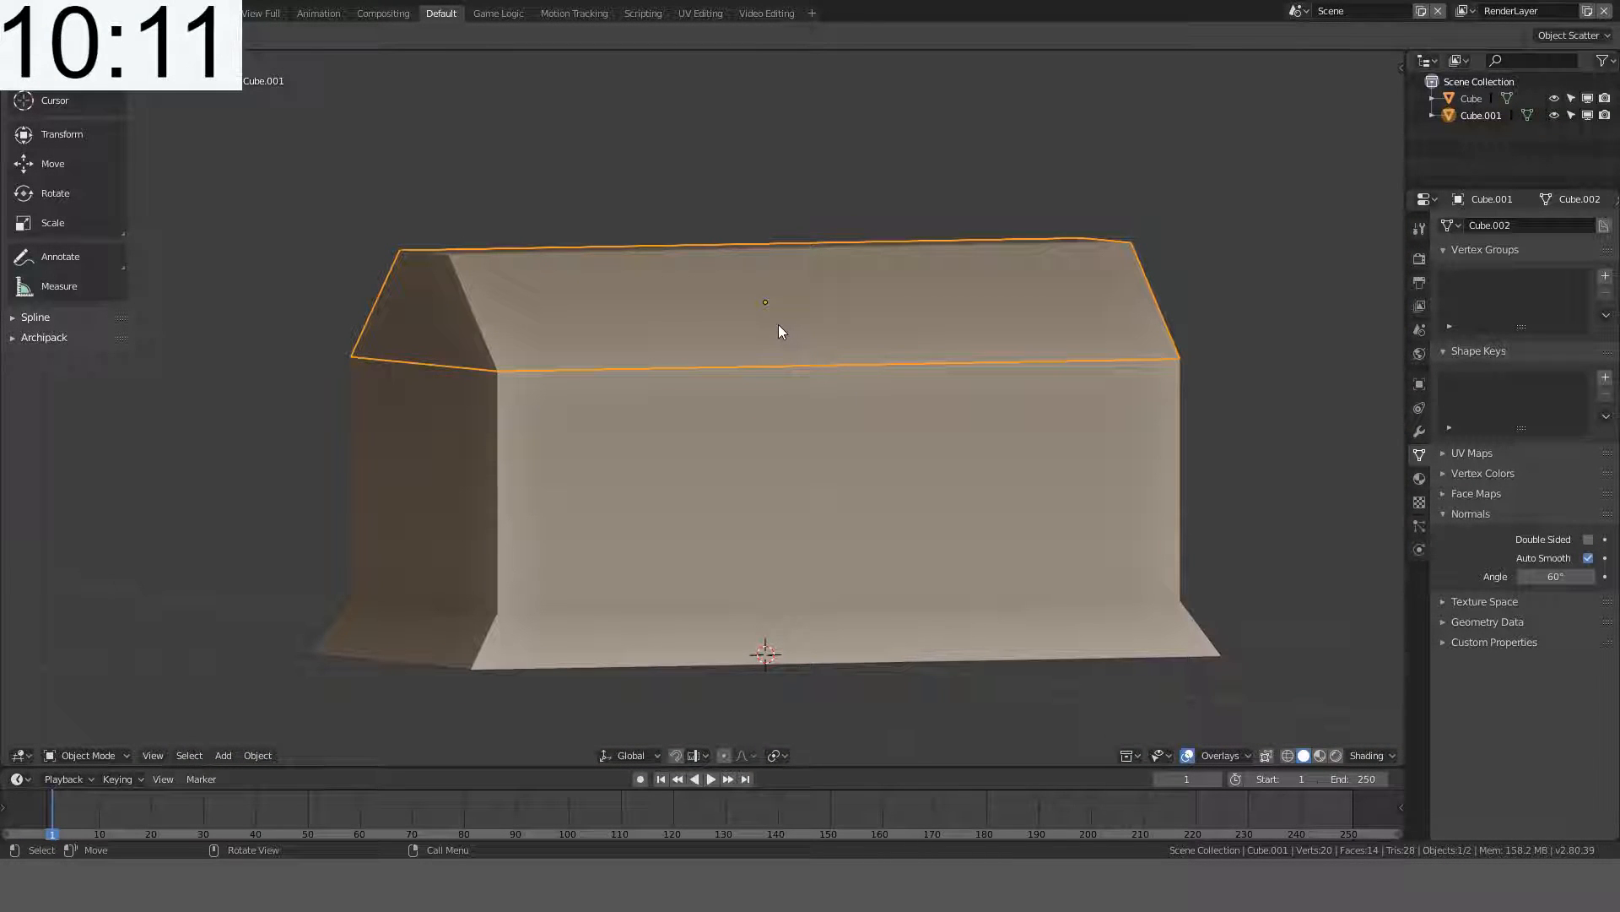
pyautogui.scroll(2, 779, 325)
pyautogui.press('KP_1')
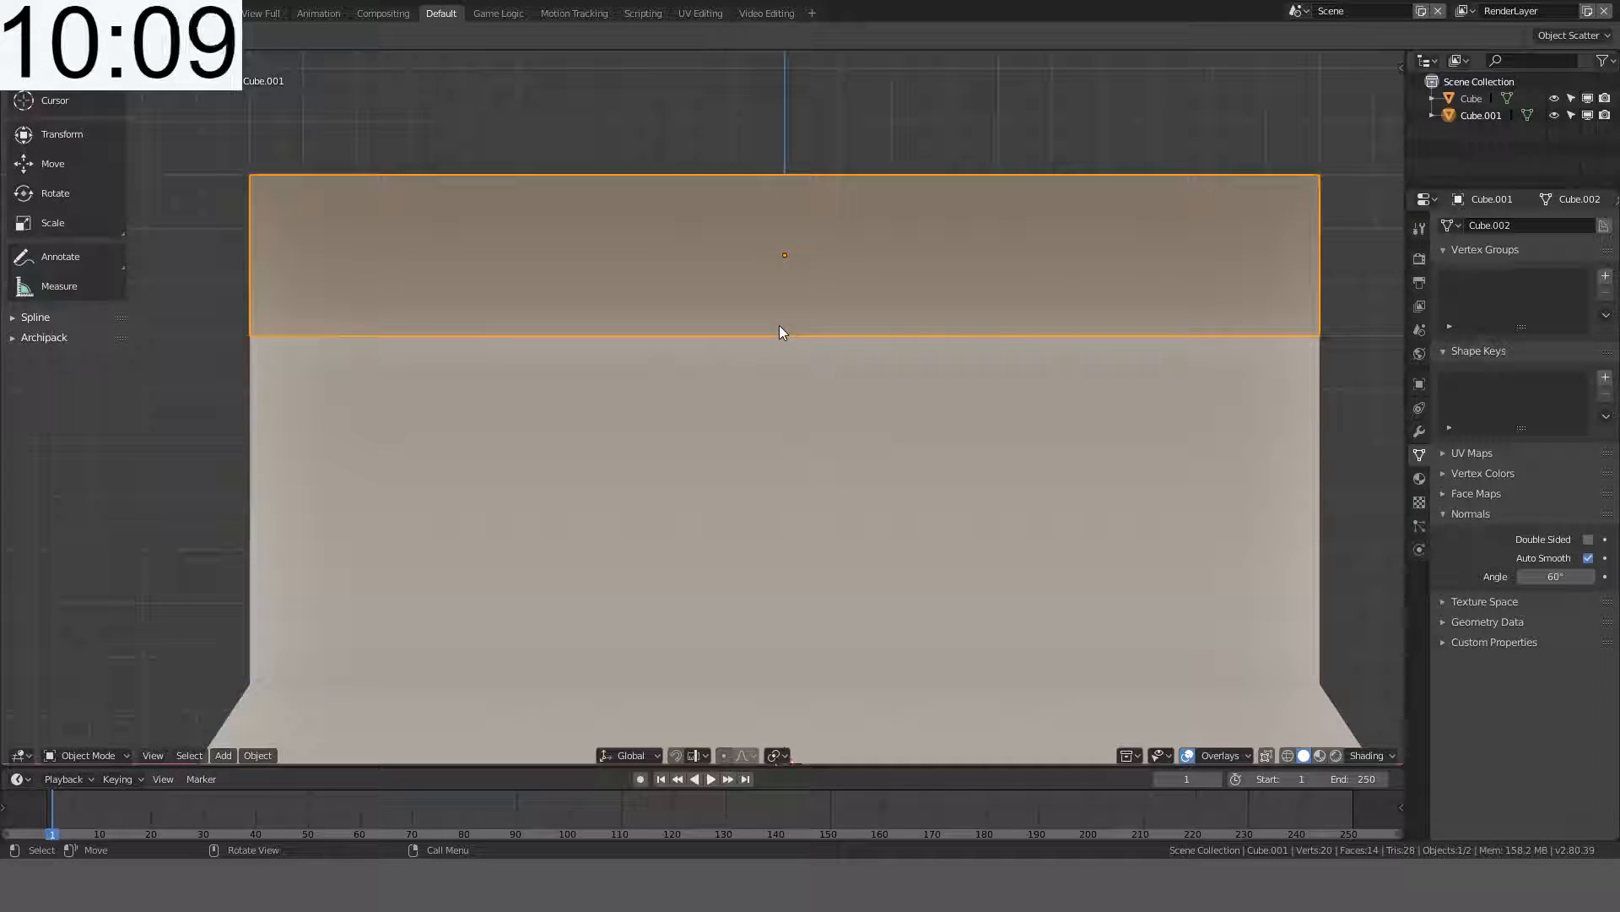
pyautogui.press('g')
pyautogui.press('z')
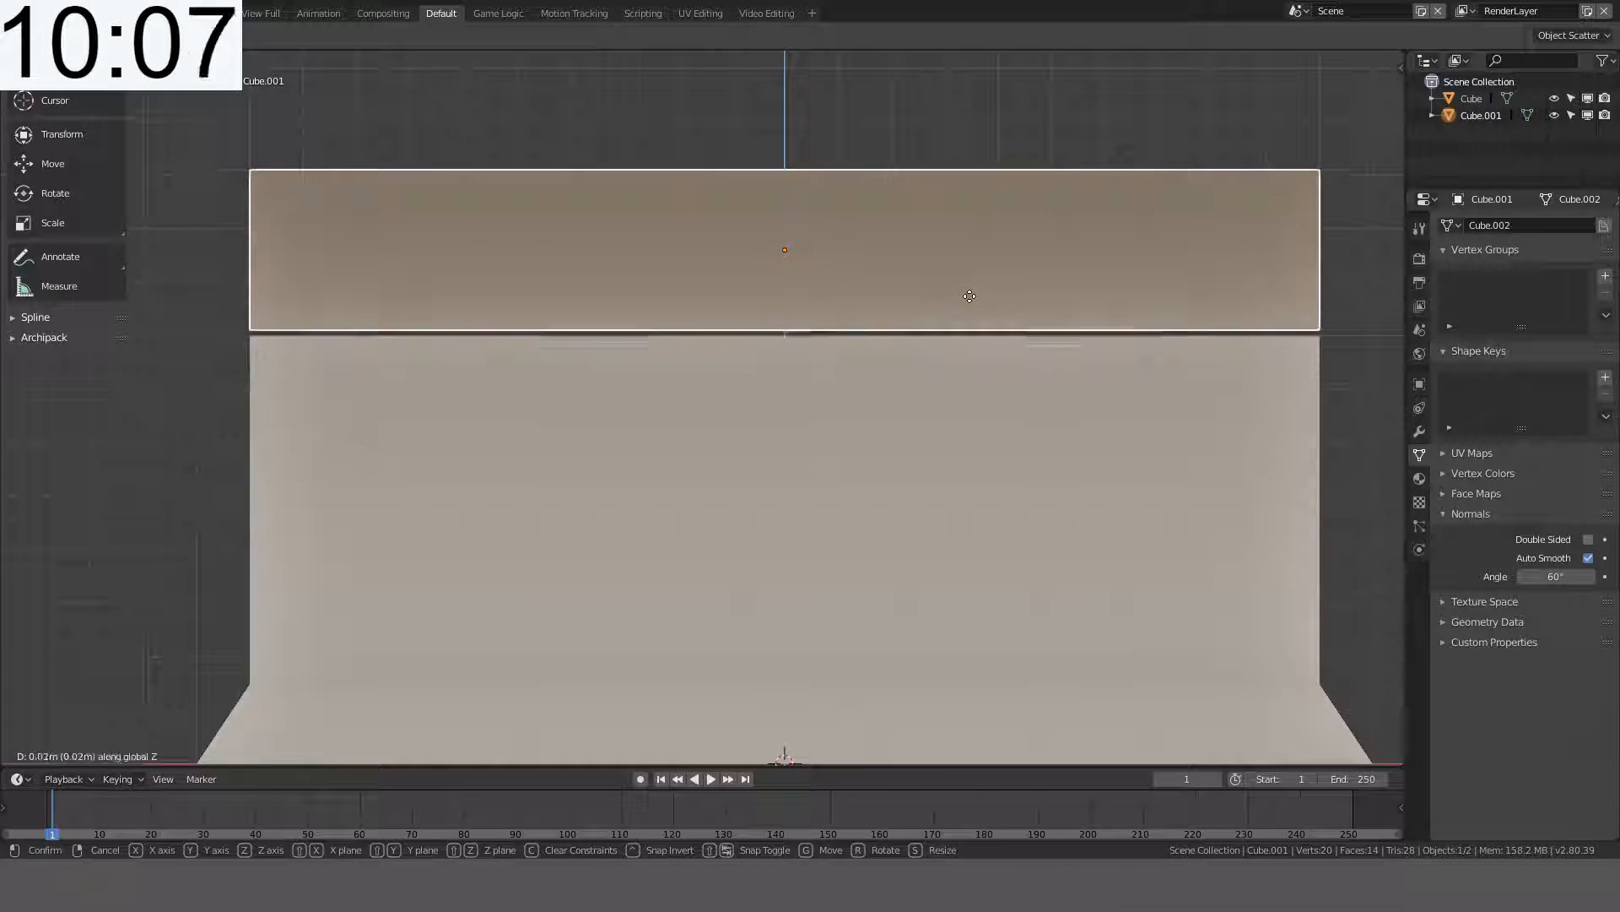
pyautogui.click(970, 300)
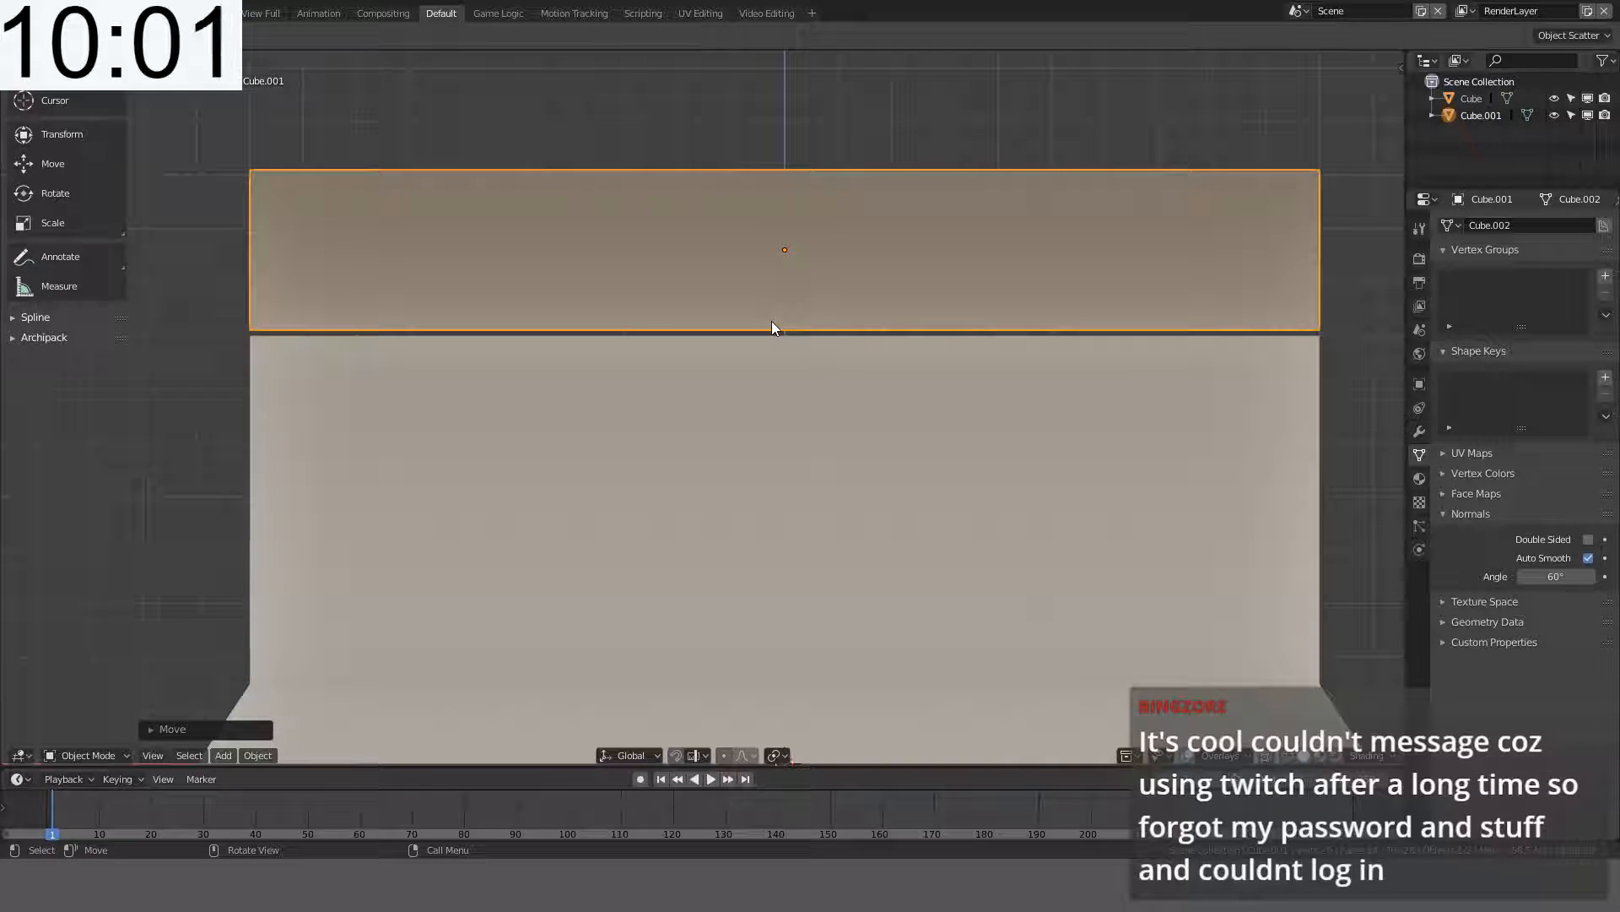
# - Try a Subdivision Surface modifier on the casket body and remove it again
pyautogui.moveTo(773, 323); pyautogui.dragTo(793, 387, button='middle')
pyautogui.click(671, 492)
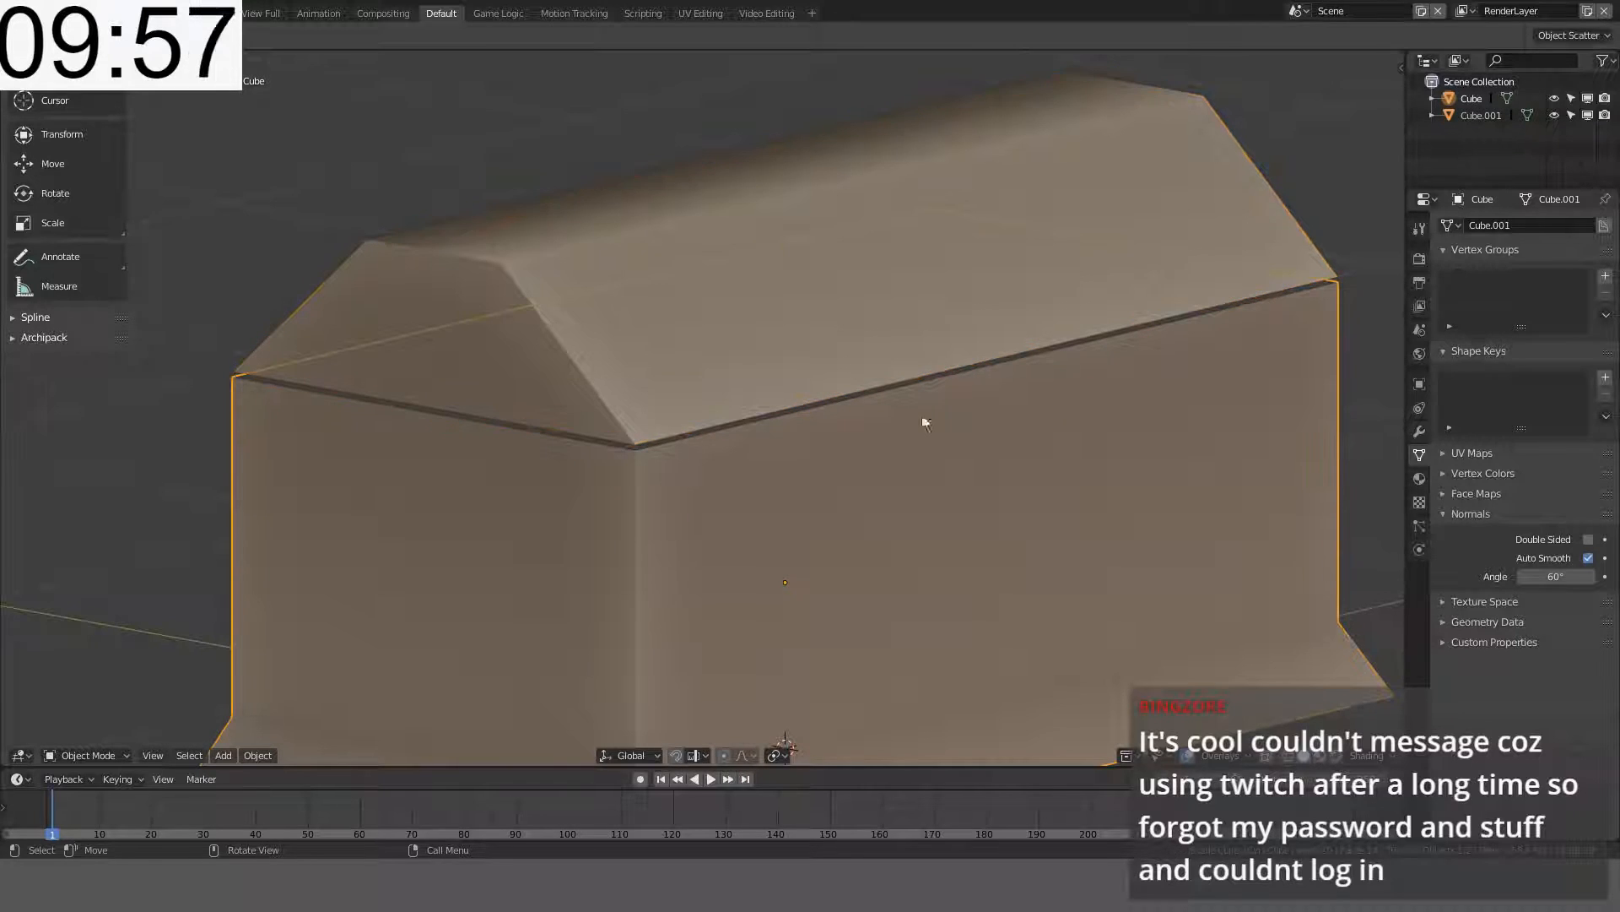
pyautogui.click(1420, 432)
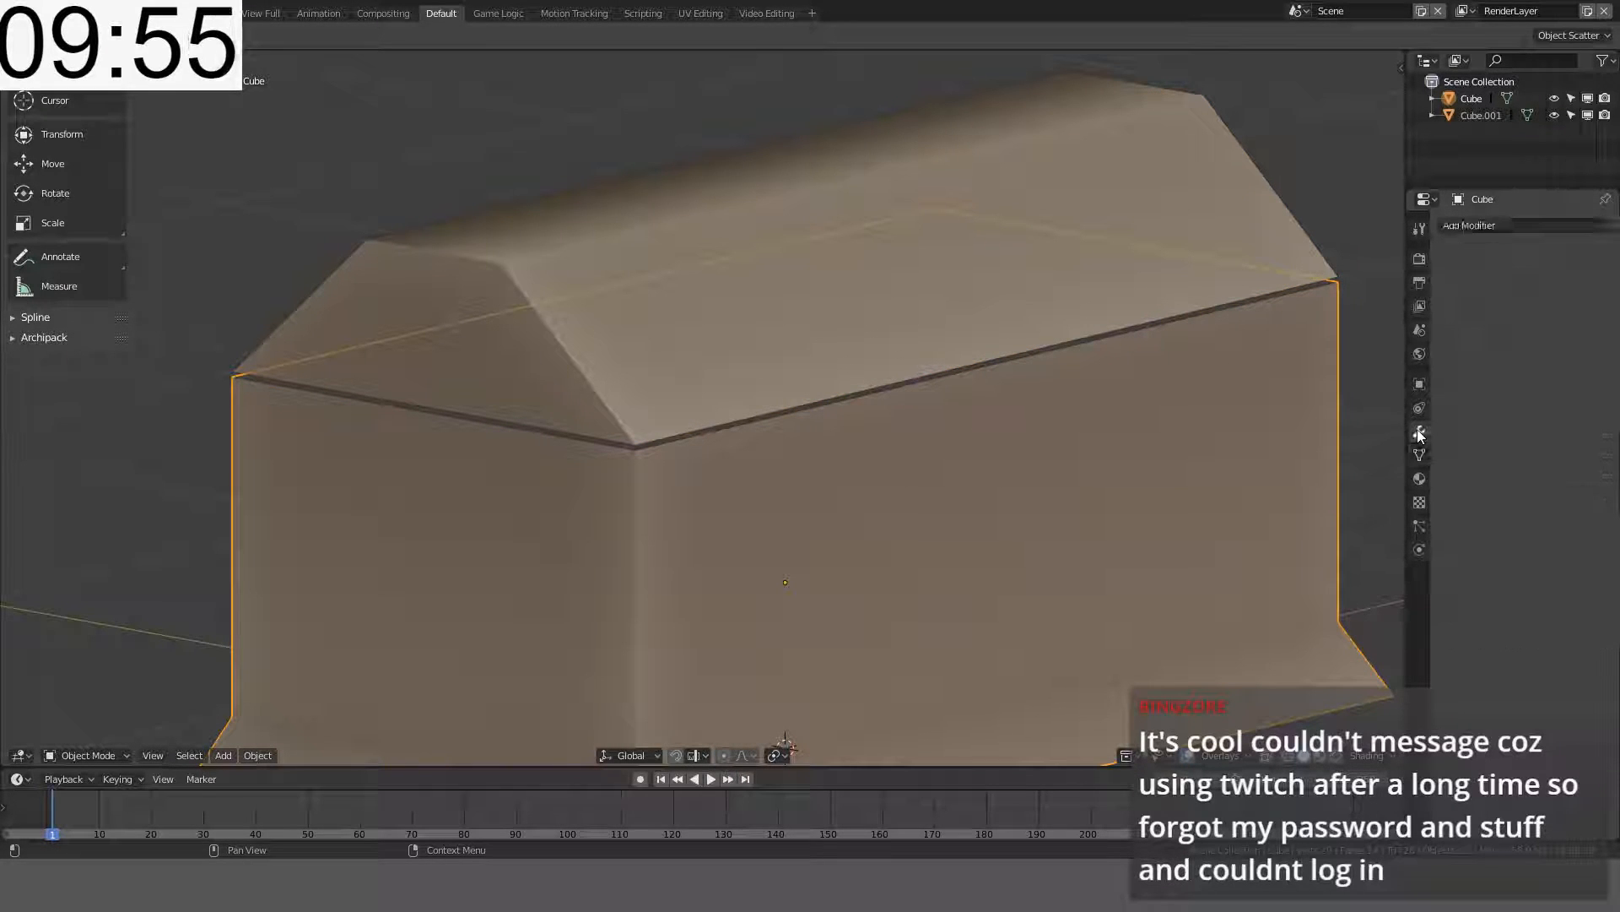
pyautogui.click(1470, 226)
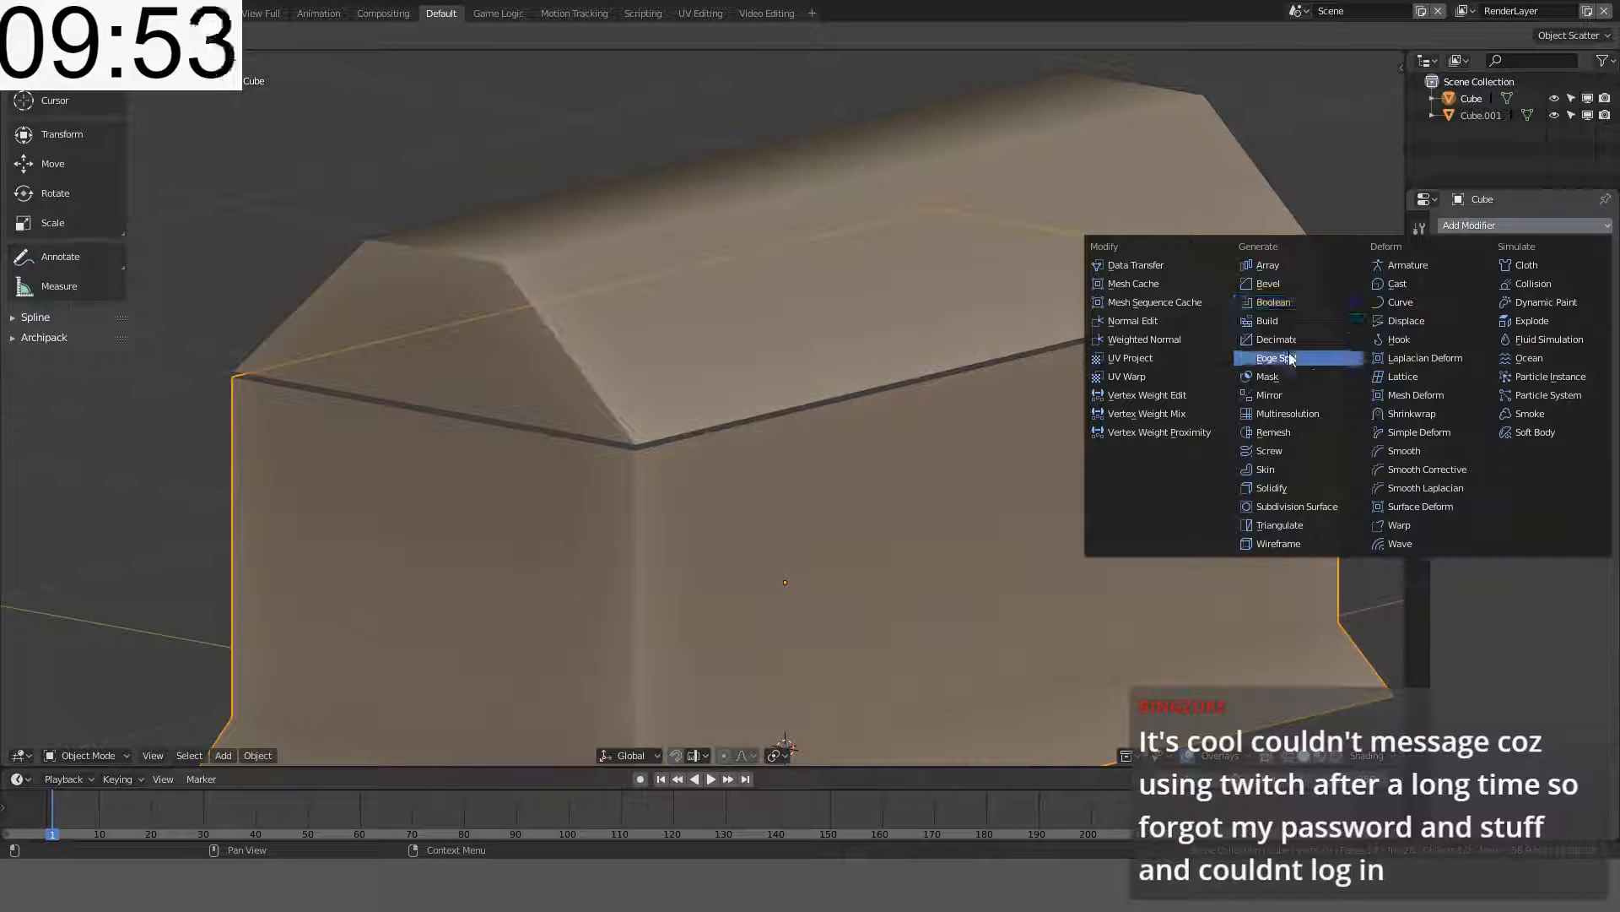
pyautogui.click(1278, 505)
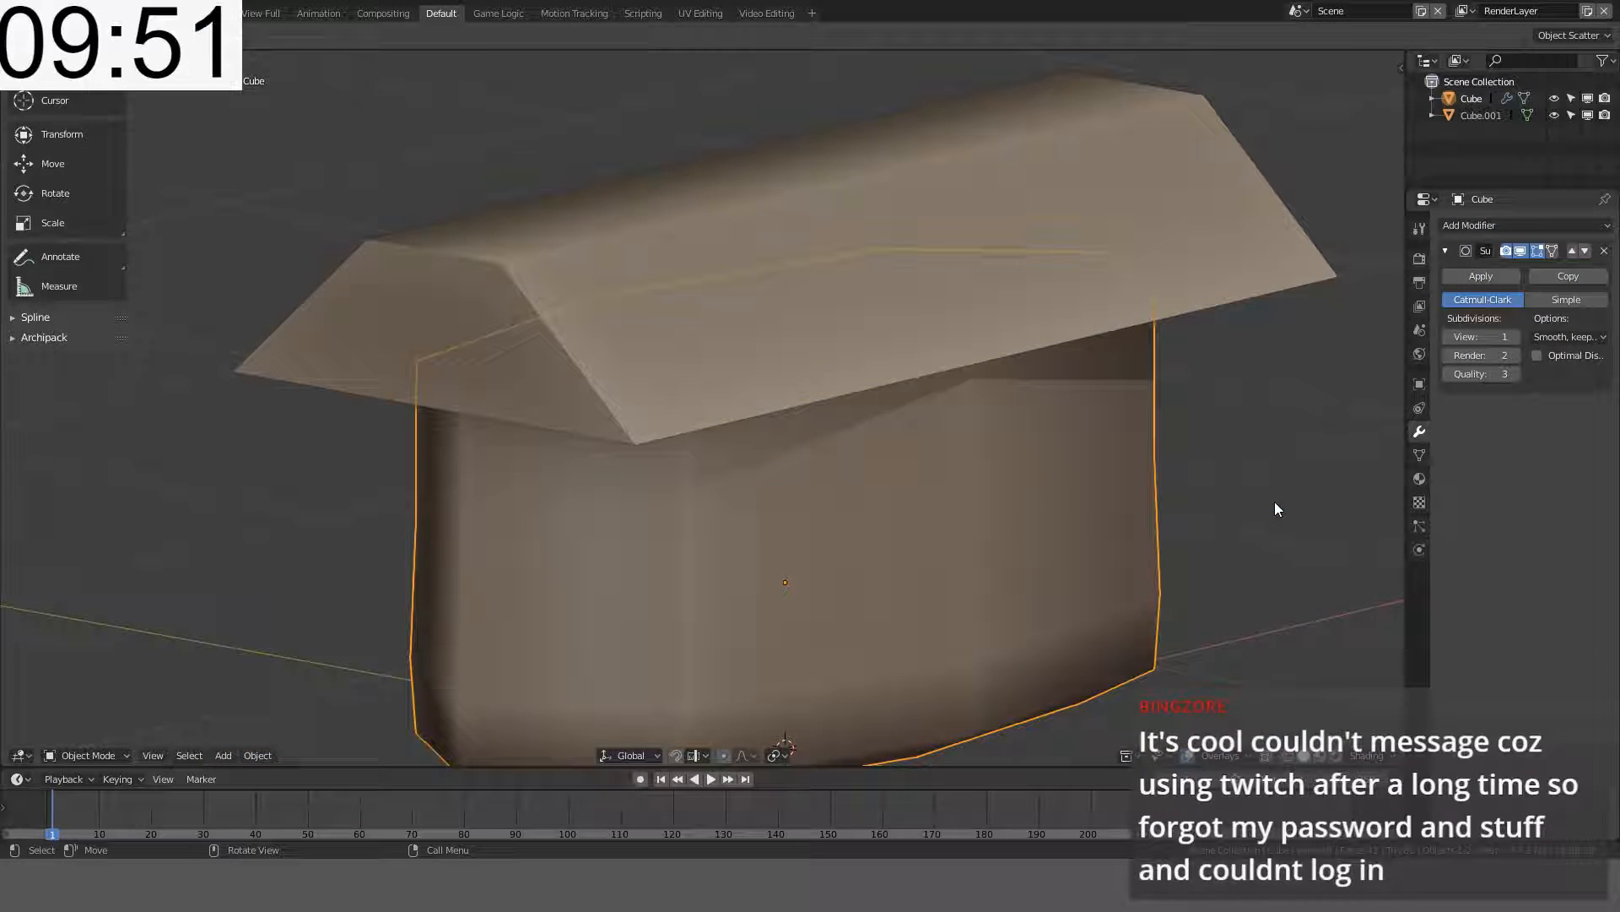
pyautogui.click(1604, 251)
# - Add a Solidify modifier to the casket body
pyautogui.click(1534, 224)
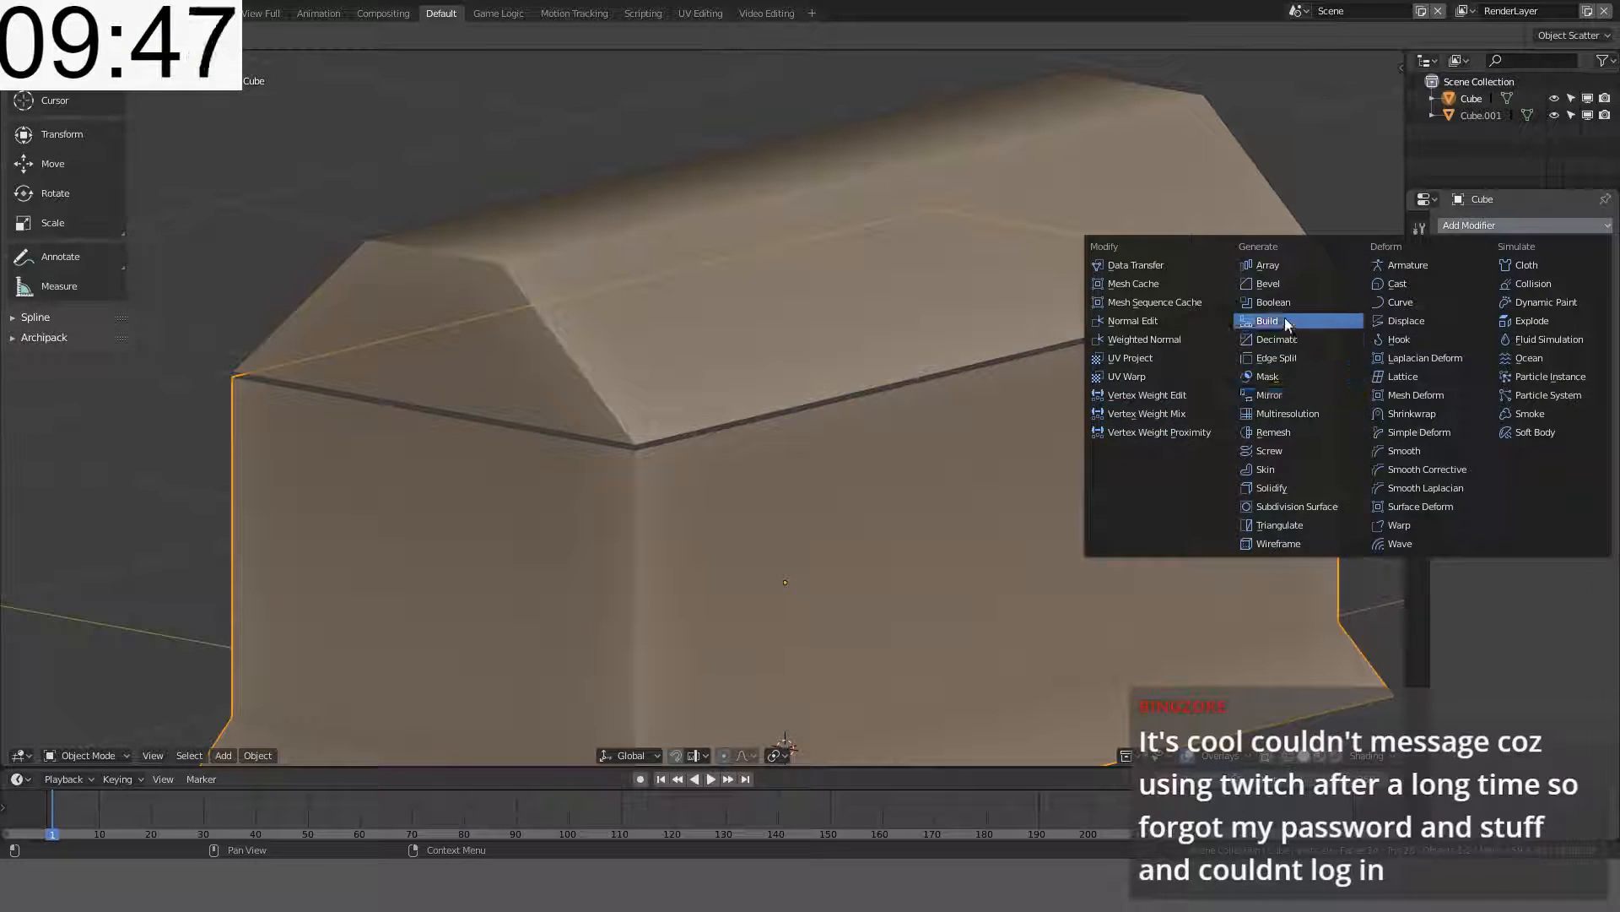
pyautogui.rightClick(1289, 483)
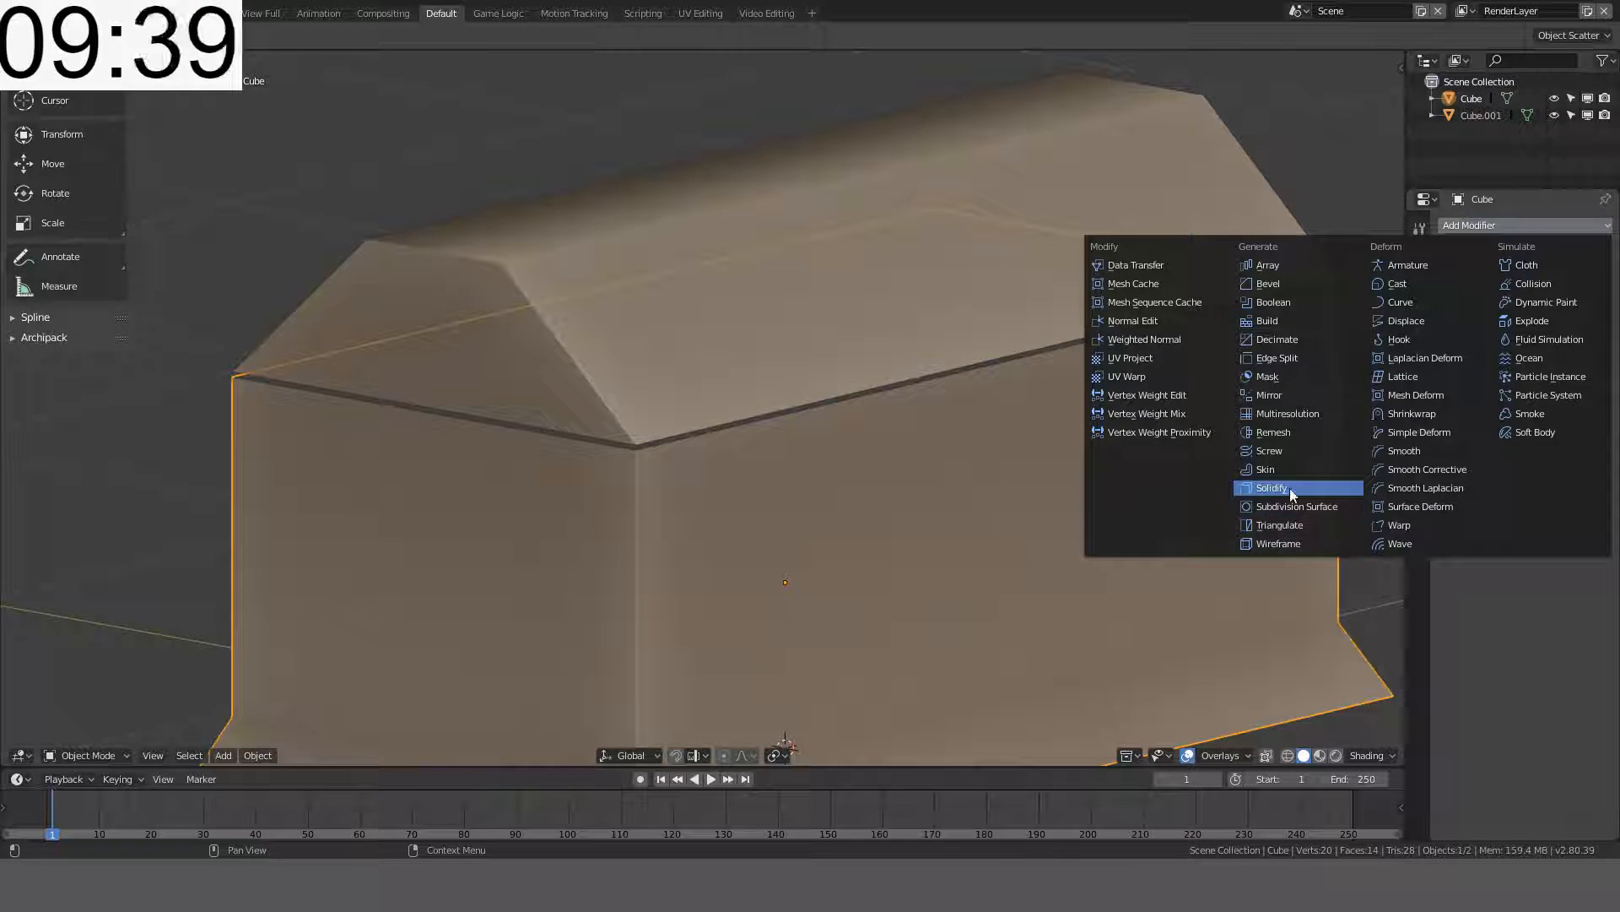
pyautogui.click(1289, 487)
pyautogui.moveTo(1289, 488); pyautogui.dragTo(932, 369, button='middle')
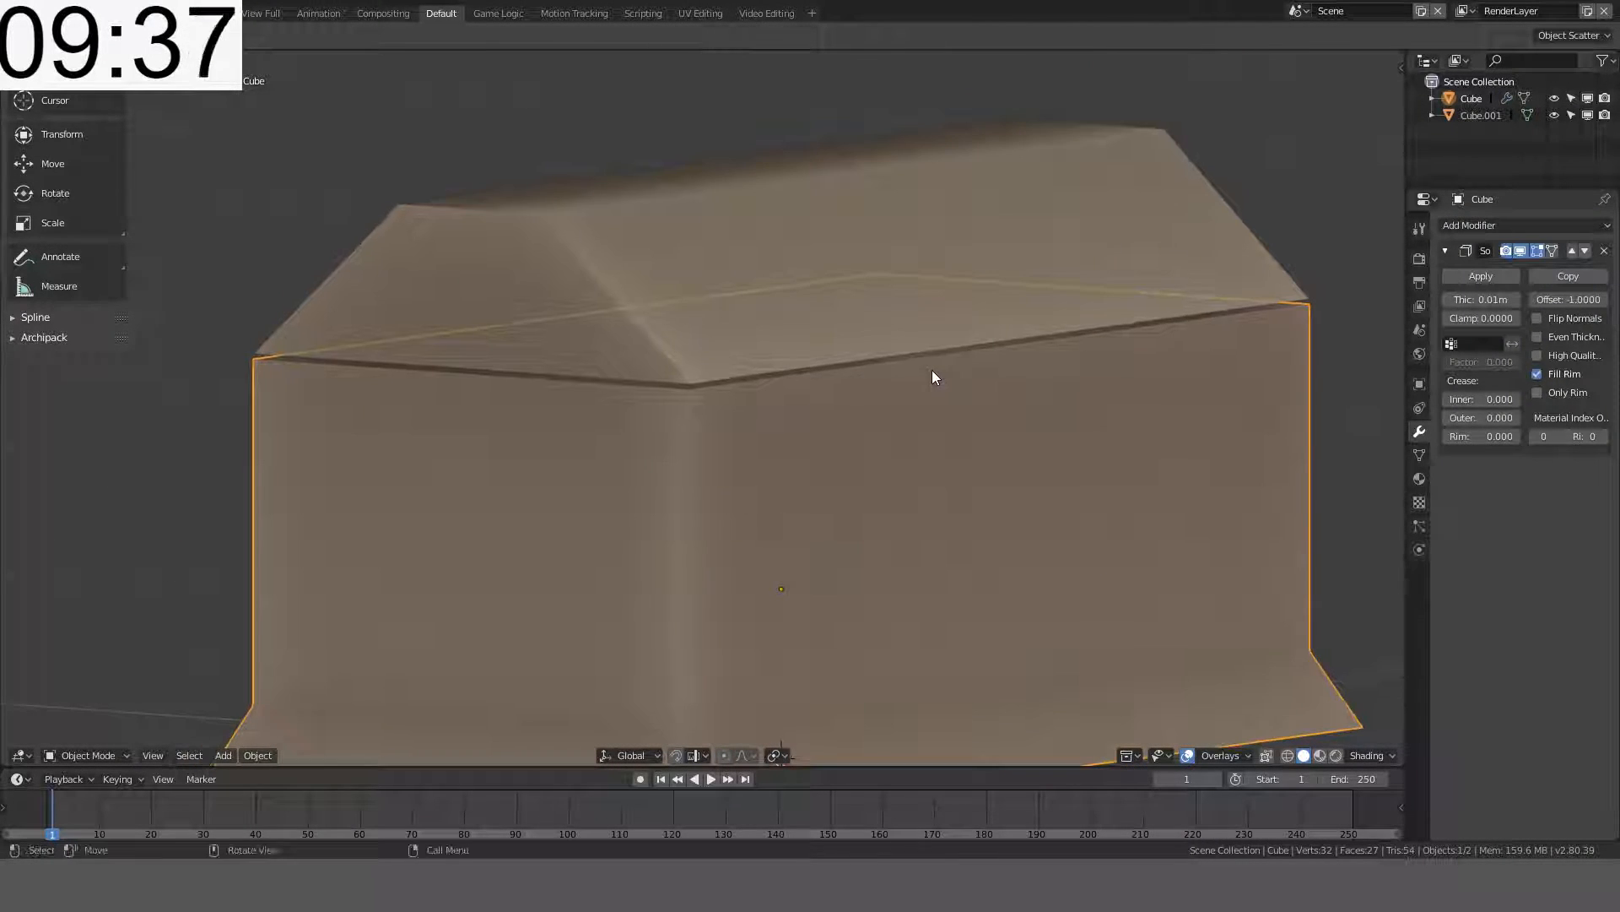
# - Hide the lid to expose the body's interior and make the casket body the selected object
pyautogui.click(829, 292)
pyautogui.press('h')
pyautogui.moveTo(854, 276); pyautogui.dragTo(813, 362, button='middle')
pyautogui.click(1122, 287)
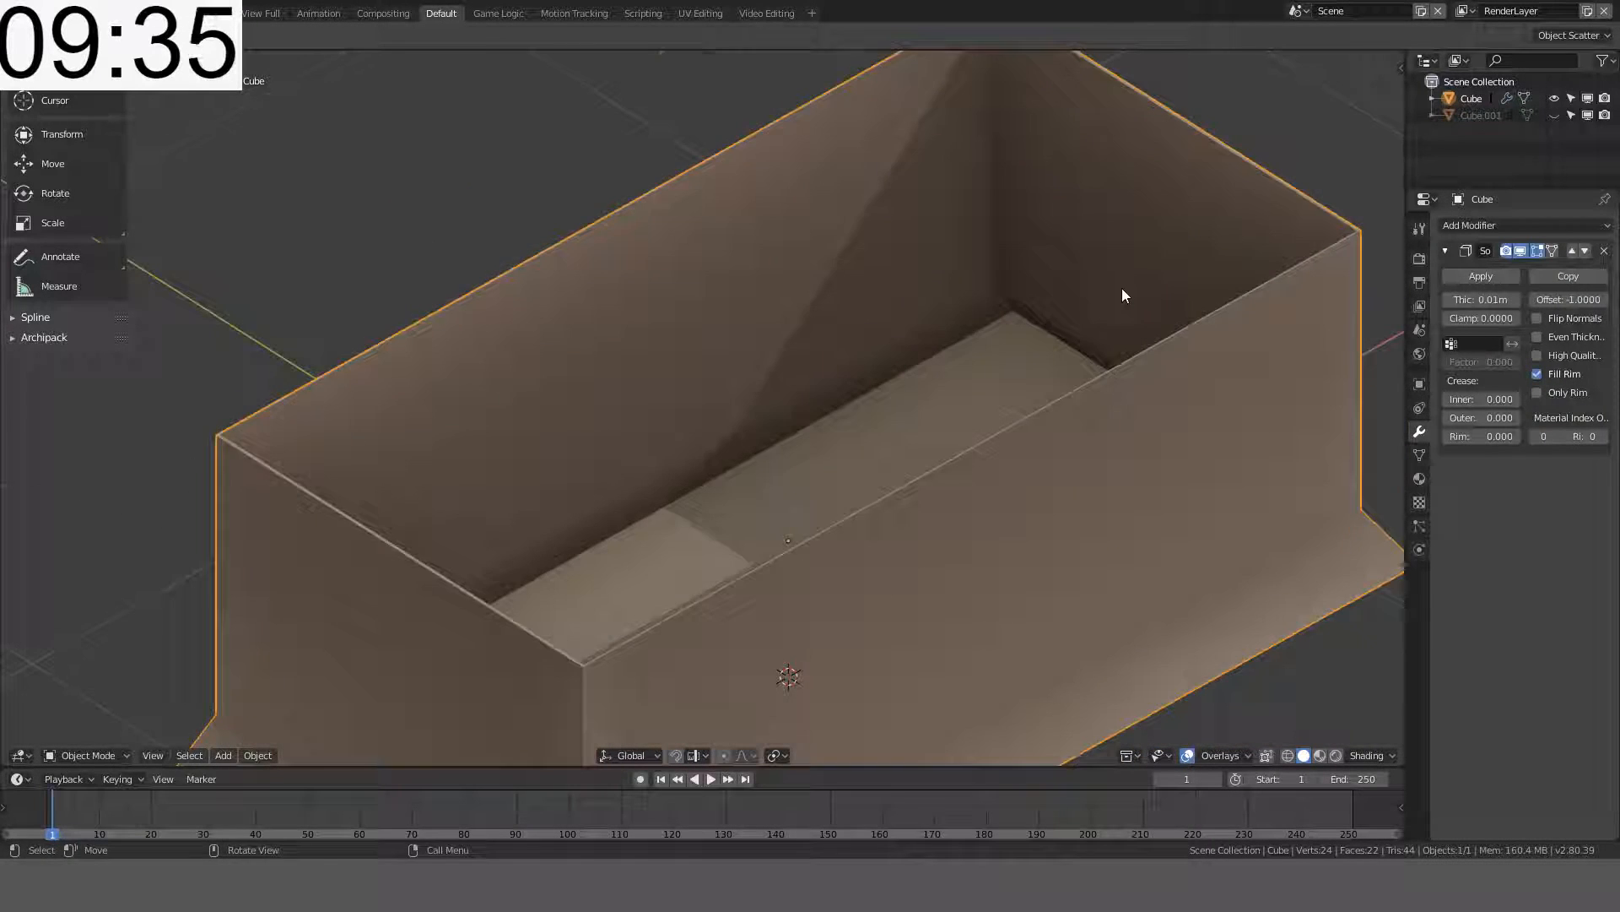
pyautogui.moveTo(1121, 287); pyautogui.dragTo(1237, 318, button='middle')
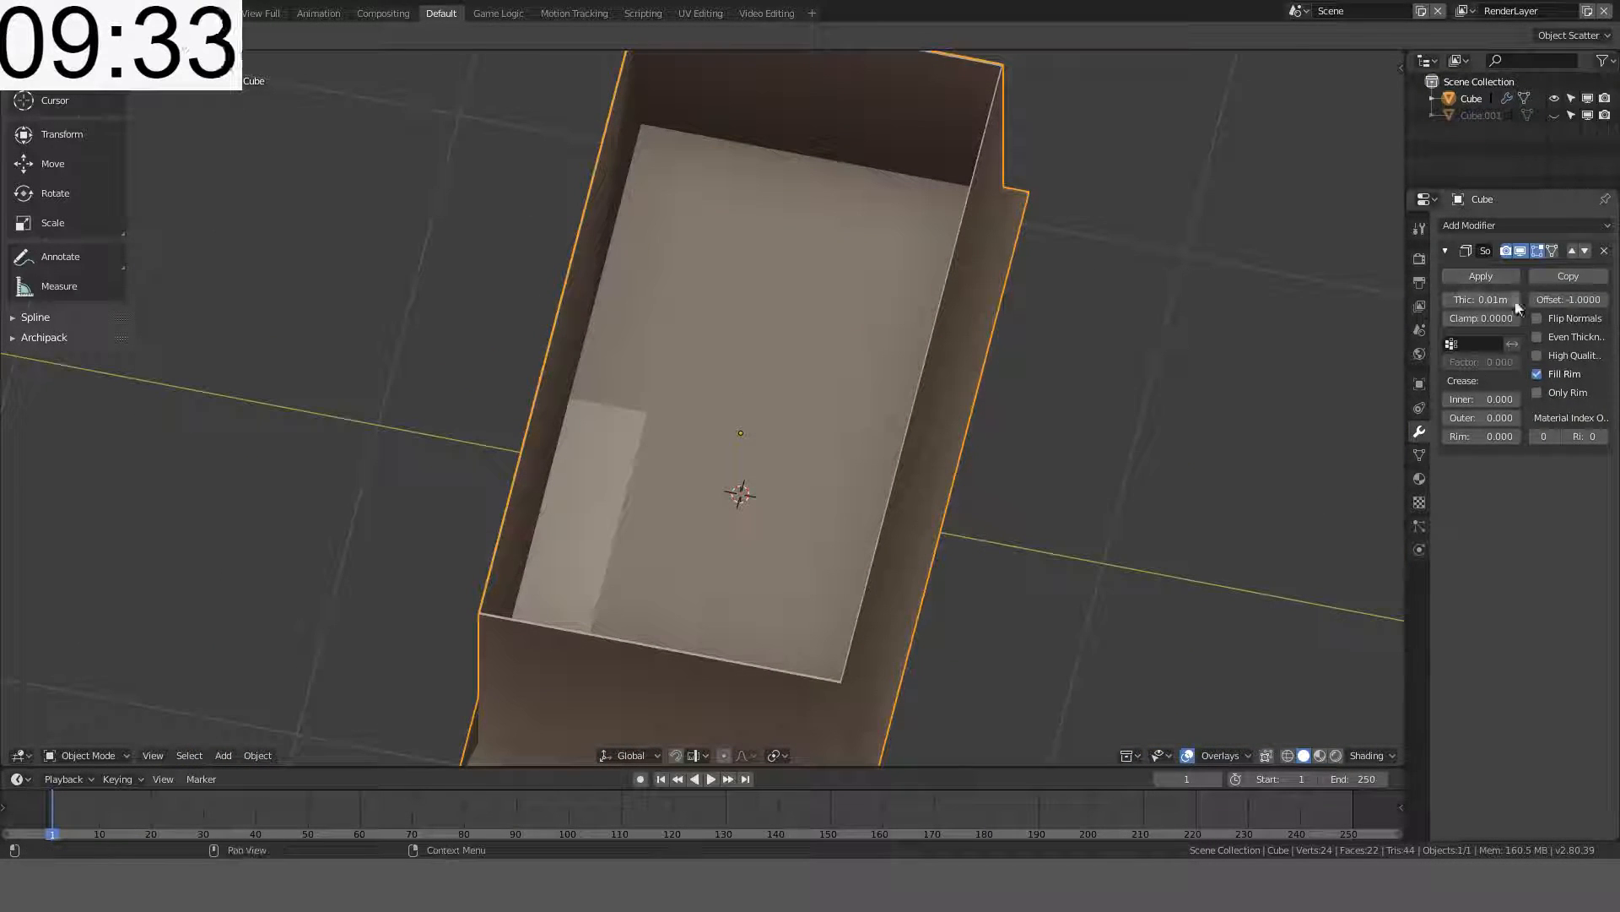
# - Set the Solidify thickness of the casket body to 0.1 m
pyautogui.click(1476, 301)
pyautogui.write('0.1')
pyautogui.press('Return')
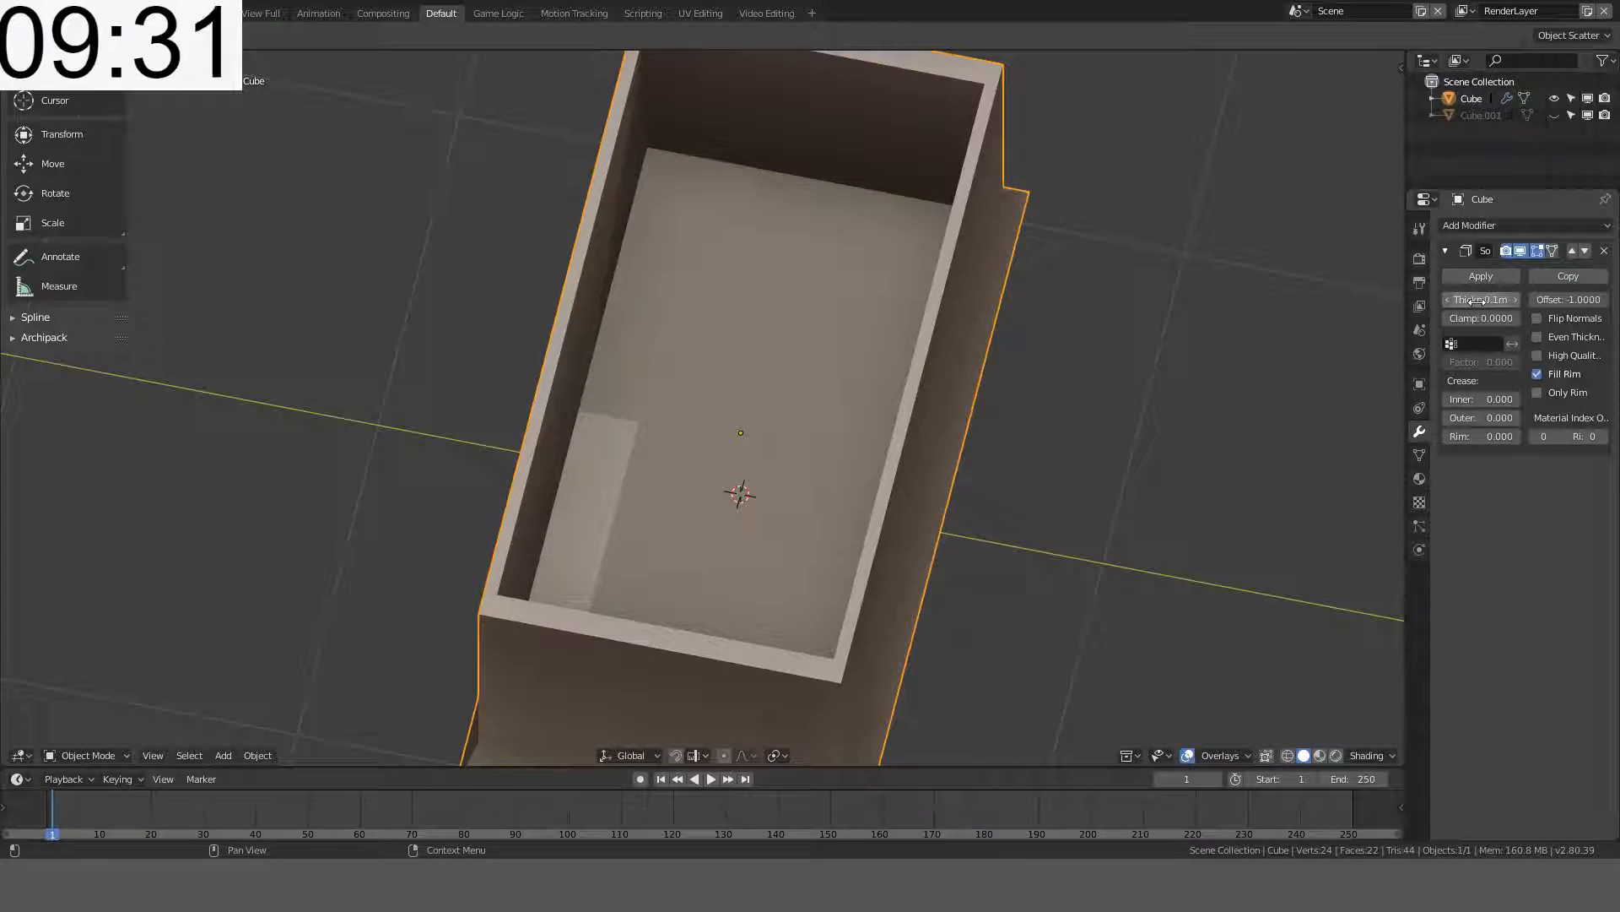
pyautogui.moveTo(1004, 435); pyautogui.dragTo(926, 408, button='middle')
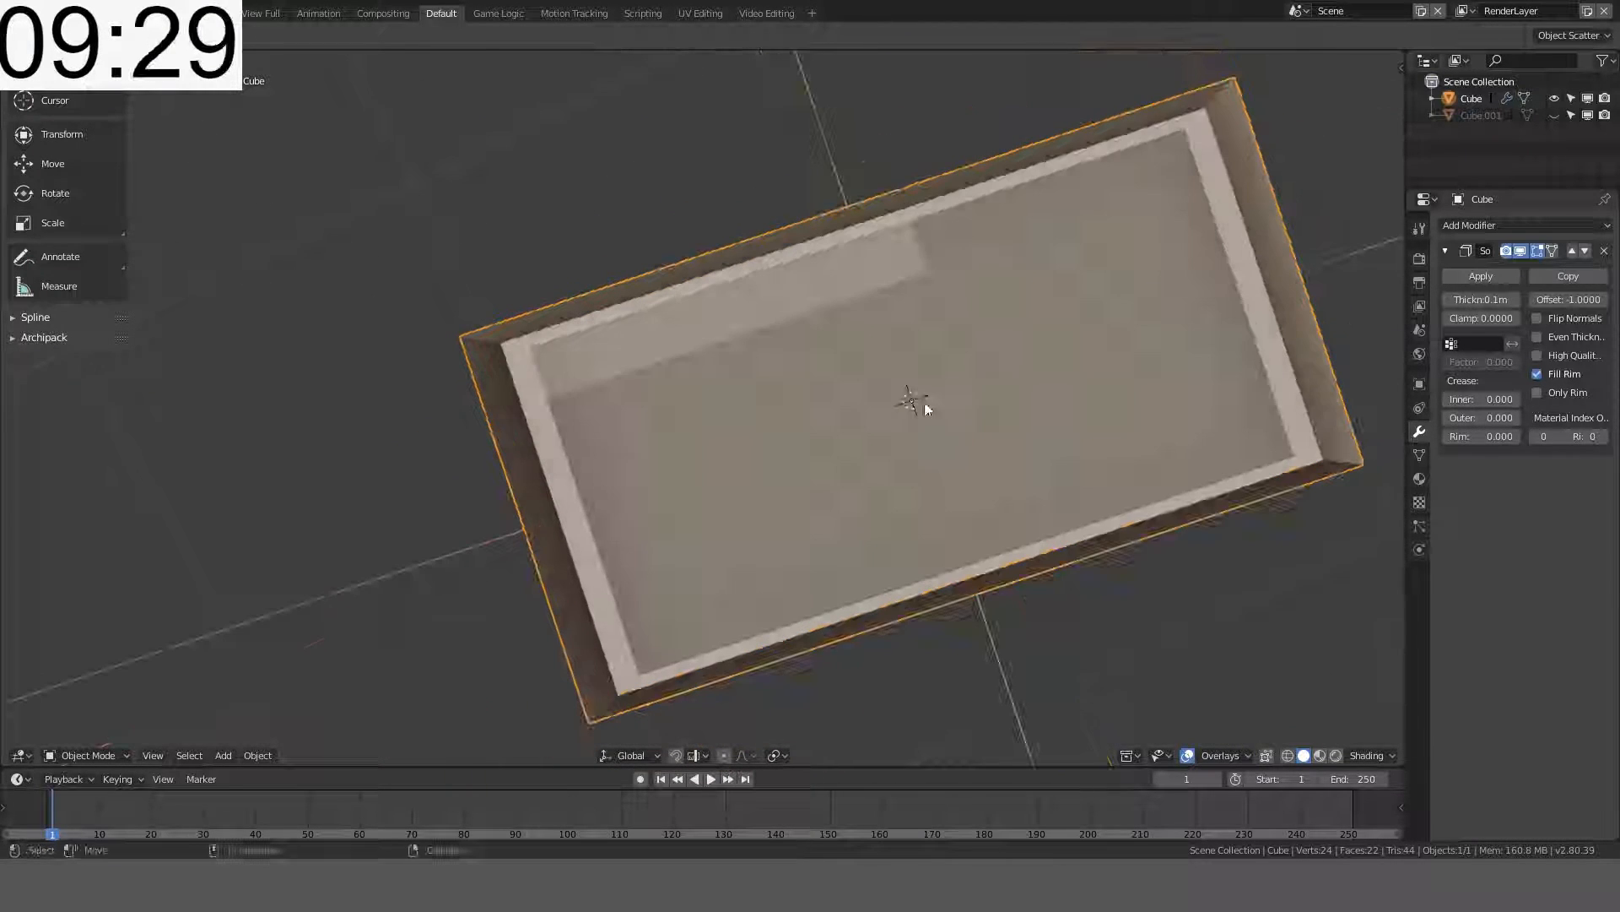
# - Apply the casket body's rotation and scale
pyautogui.hotkey('ctrl', 'a')
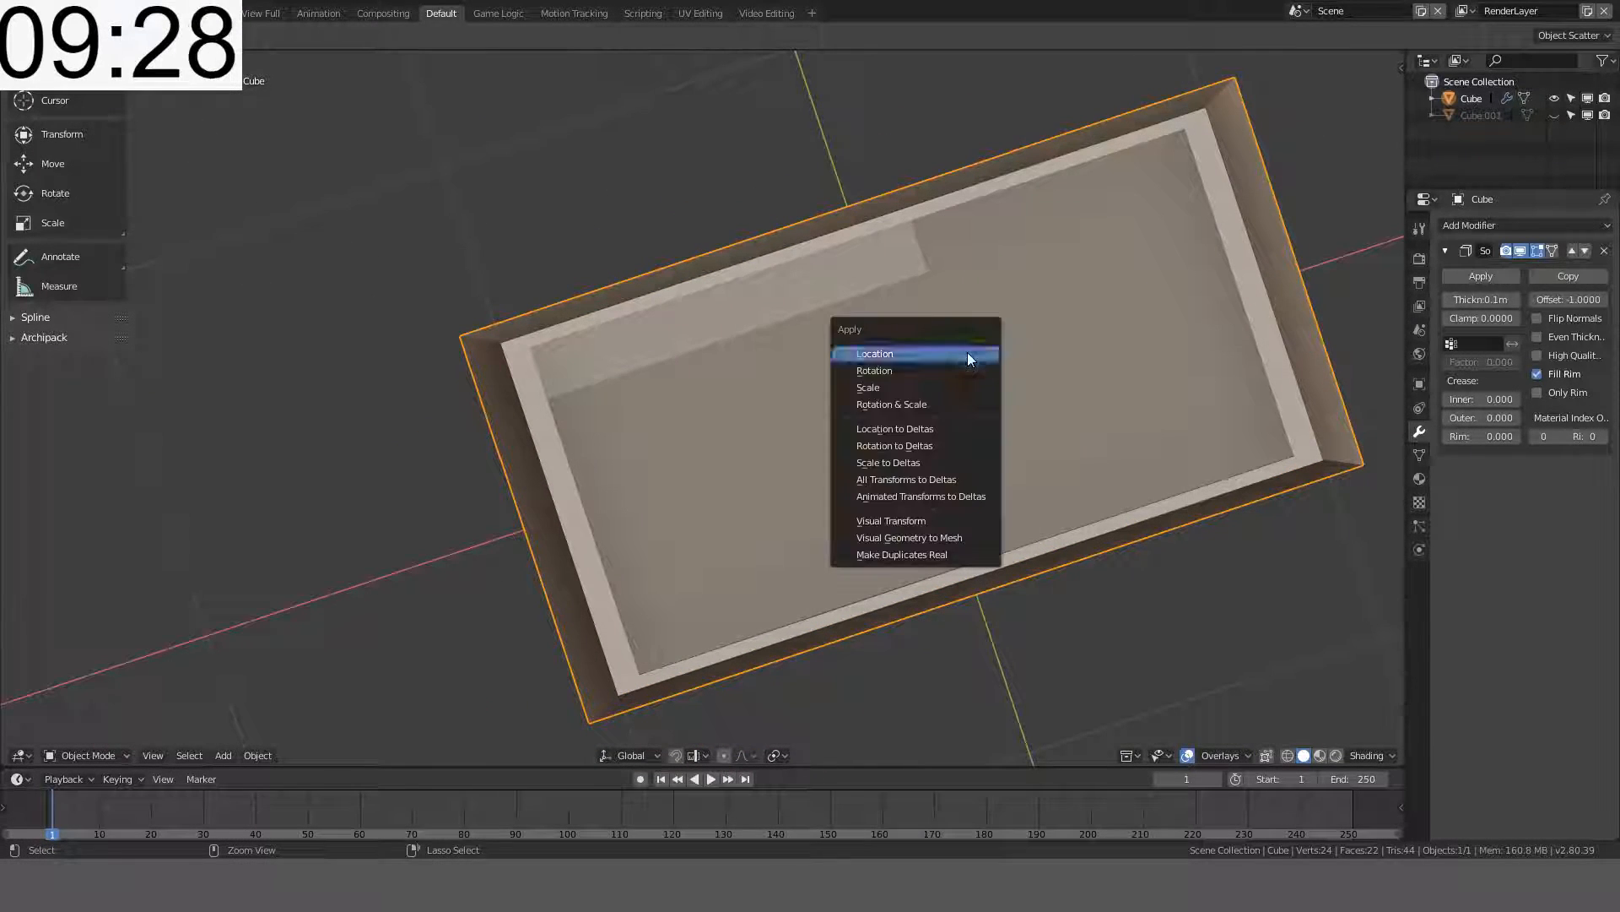
pyautogui.click(952, 401)
pyautogui.moveTo(965, 432)
pyautogui.mouseDown(button='middle')
pyautogui.moveTo(1033, 390)
pyautogui.moveTo(1005, 226)
pyautogui.moveTo(1127, 760)
pyautogui.moveTo(1002, 242)
pyautogui.moveTo(959, 301)
pyautogui.moveTo(926, 289)
pyautogui.moveTo(704, 427)
pyautogui.moveTo(753, 370)
pyautogui.mouseUp(button='middle')
# - Inspect the casket body's wall thickness in wireframe shading, from the front and from angled views
pyautogui.press('Tab')
pyautogui.press('Tab')
pyautogui.press('z')
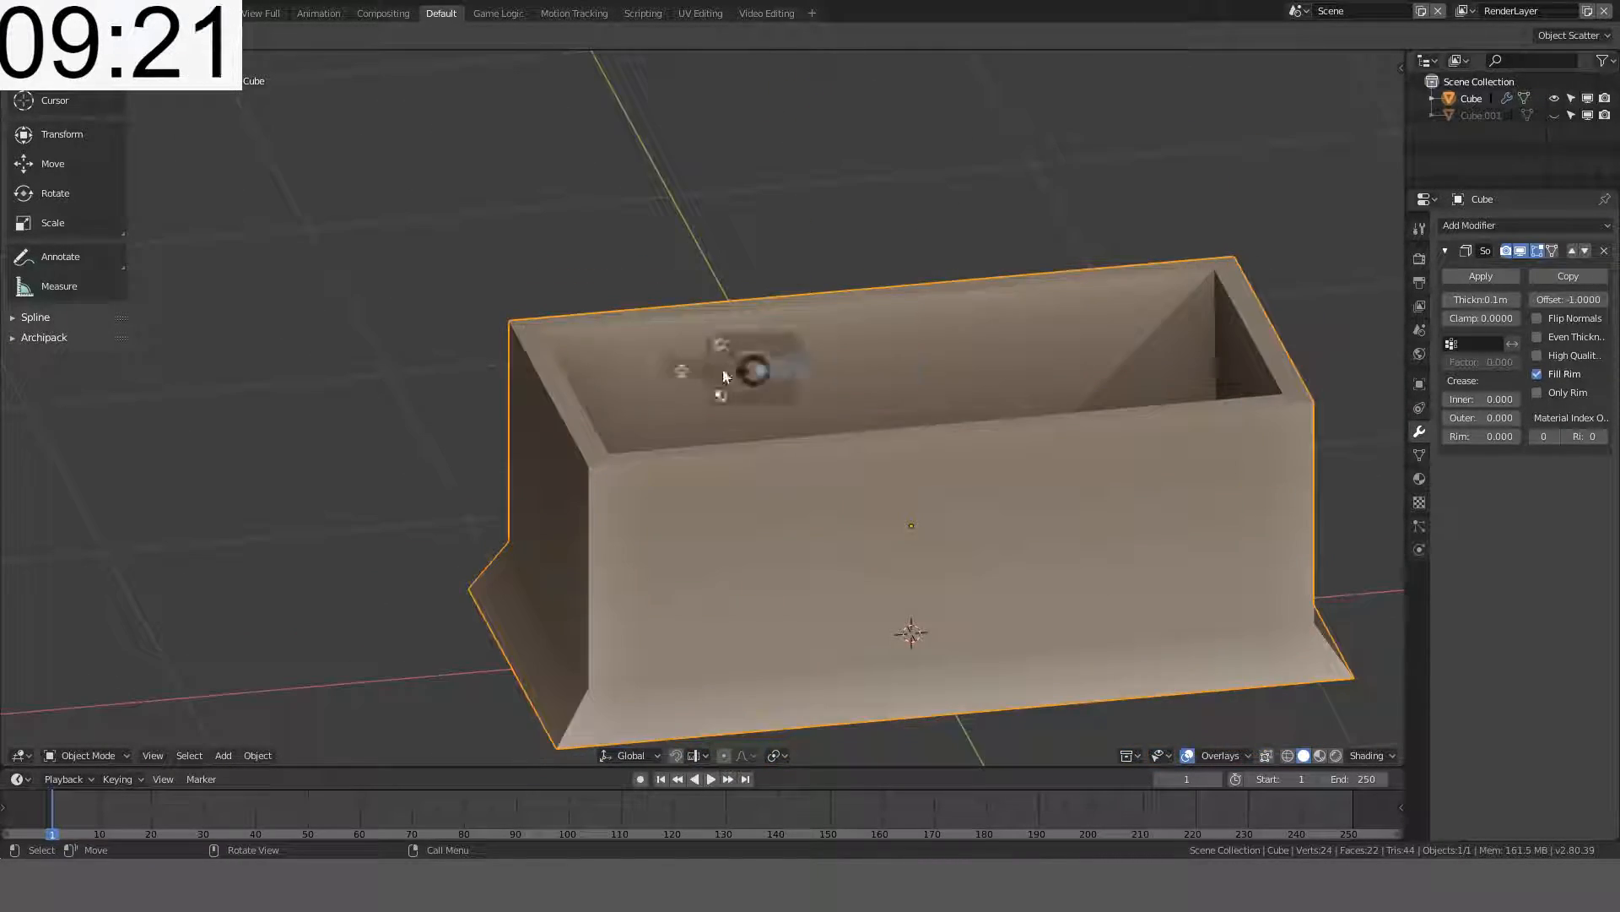
pyautogui.click(716, 372)
pyautogui.moveTo(828, 445)
pyautogui.mouseDown(button='middle')
pyautogui.moveTo(816, 400)
pyautogui.moveTo(691, 470)
pyautogui.moveTo(577, 701)
pyautogui.mouseUp(button='middle')
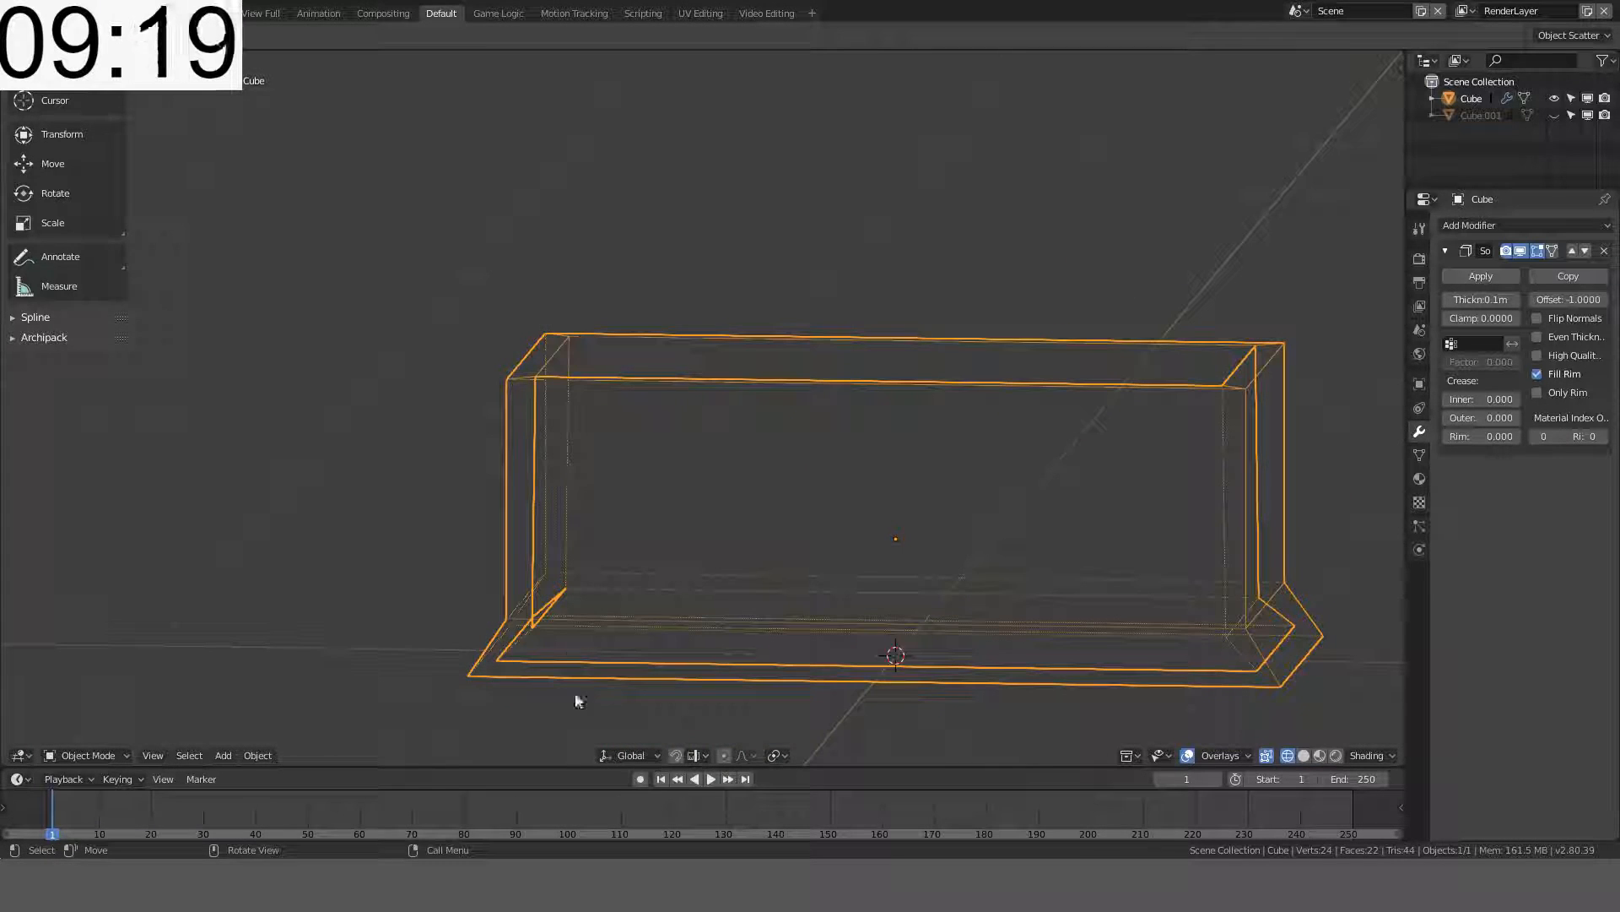
pyautogui.moveTo(604, 641); pyautogui.dragTo(727, 504, button='middle')
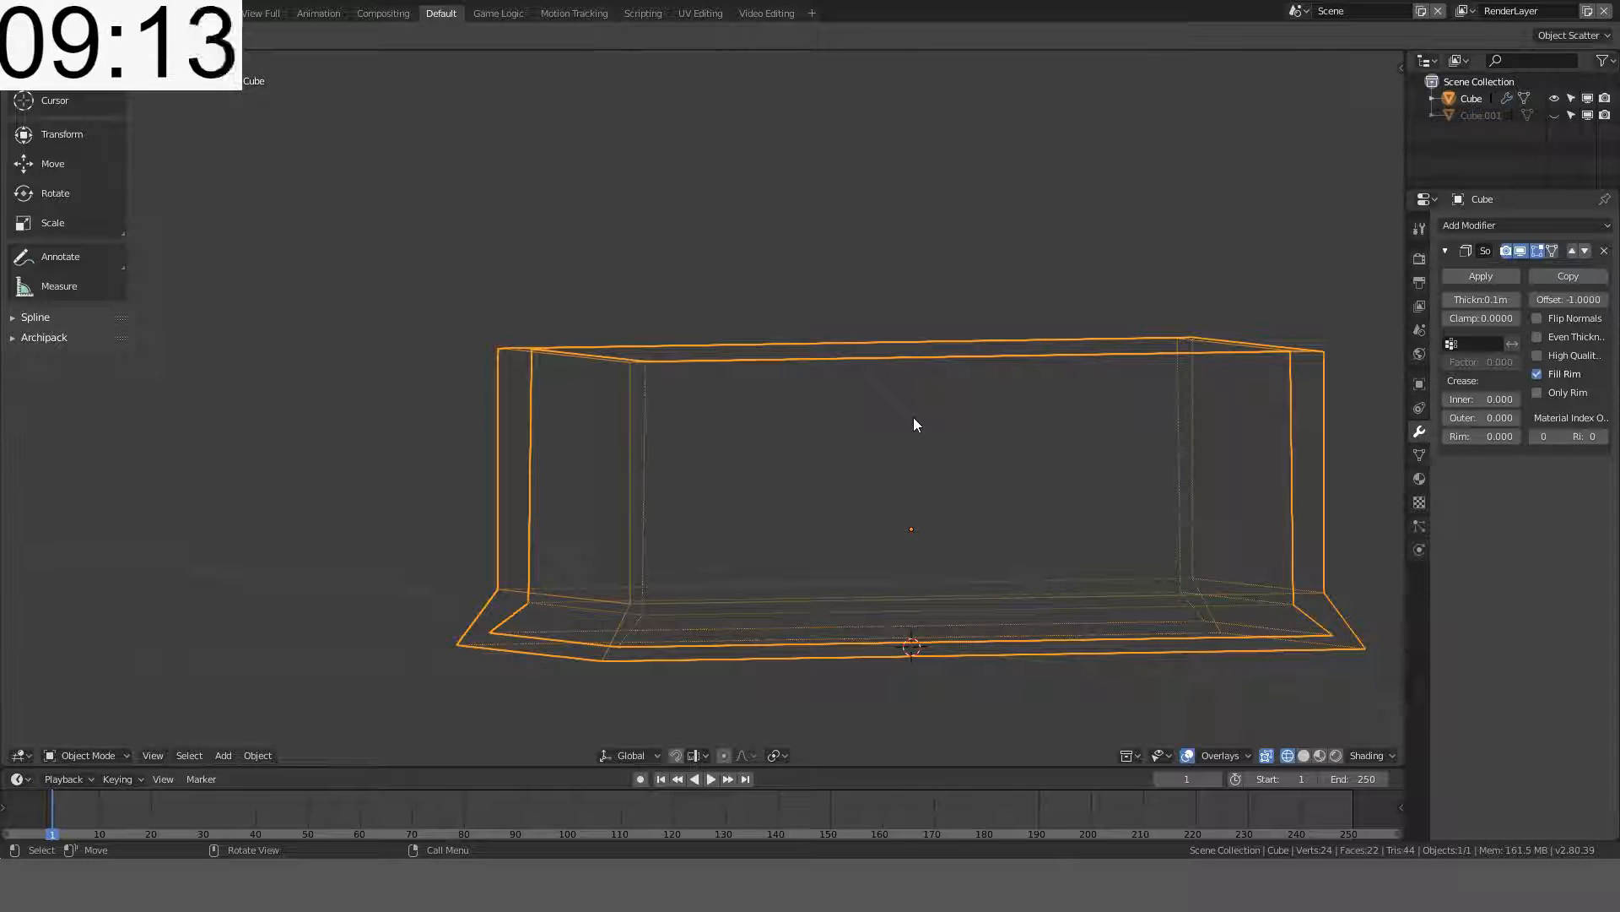
pyautogui.moveTo(913, 417); pyautogui.dragTo(884, 409, button='middle')
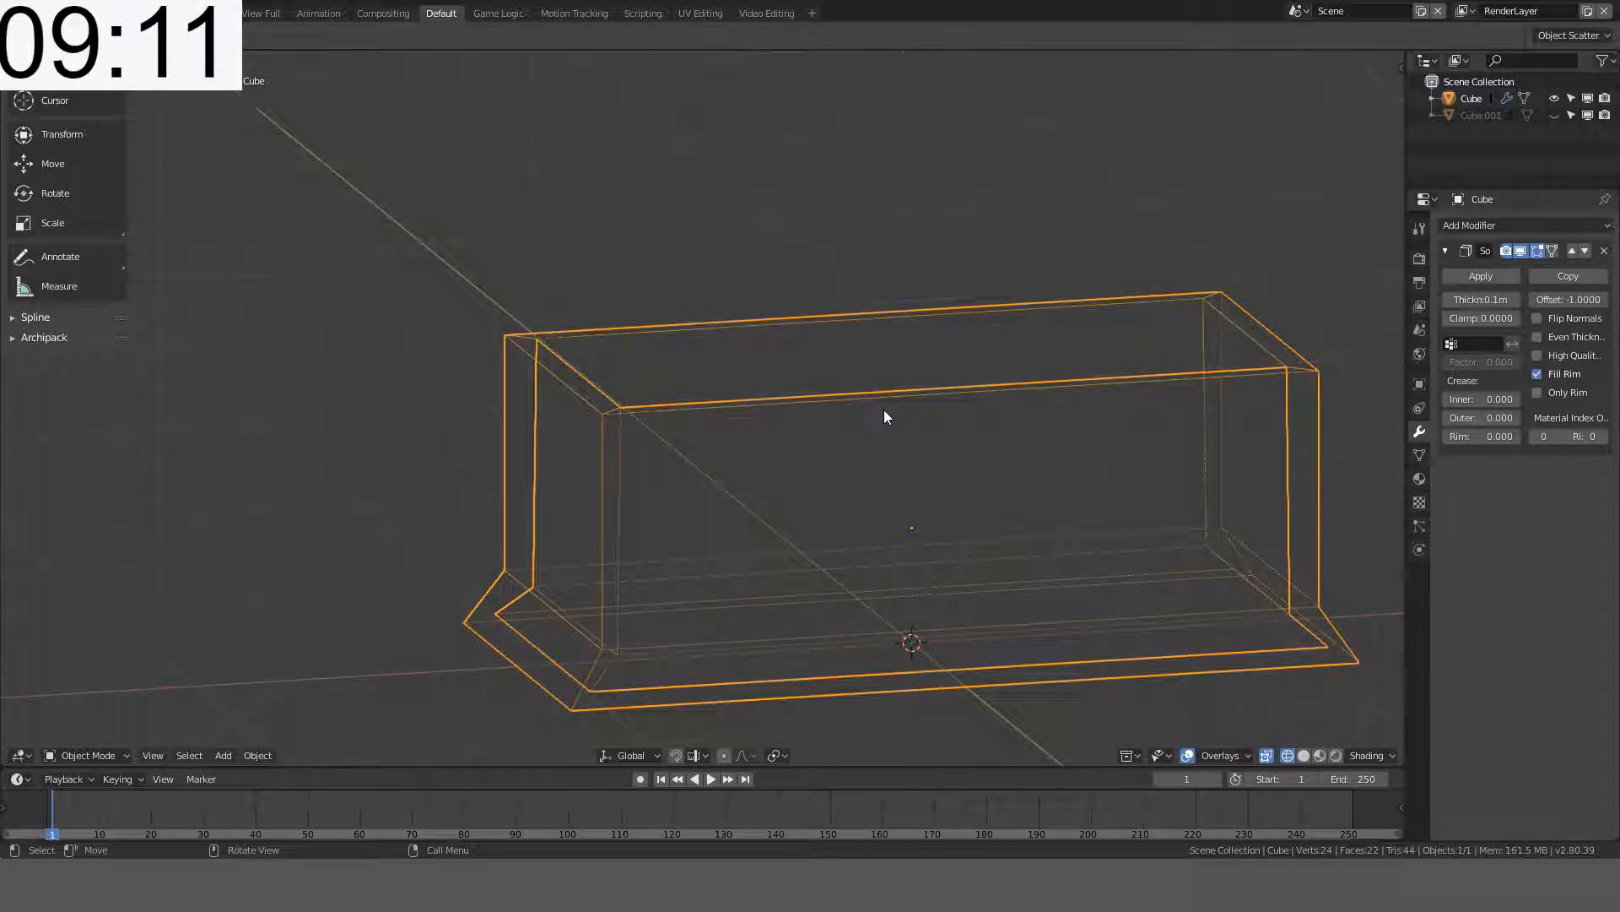
pyautogui.press('KP_1')
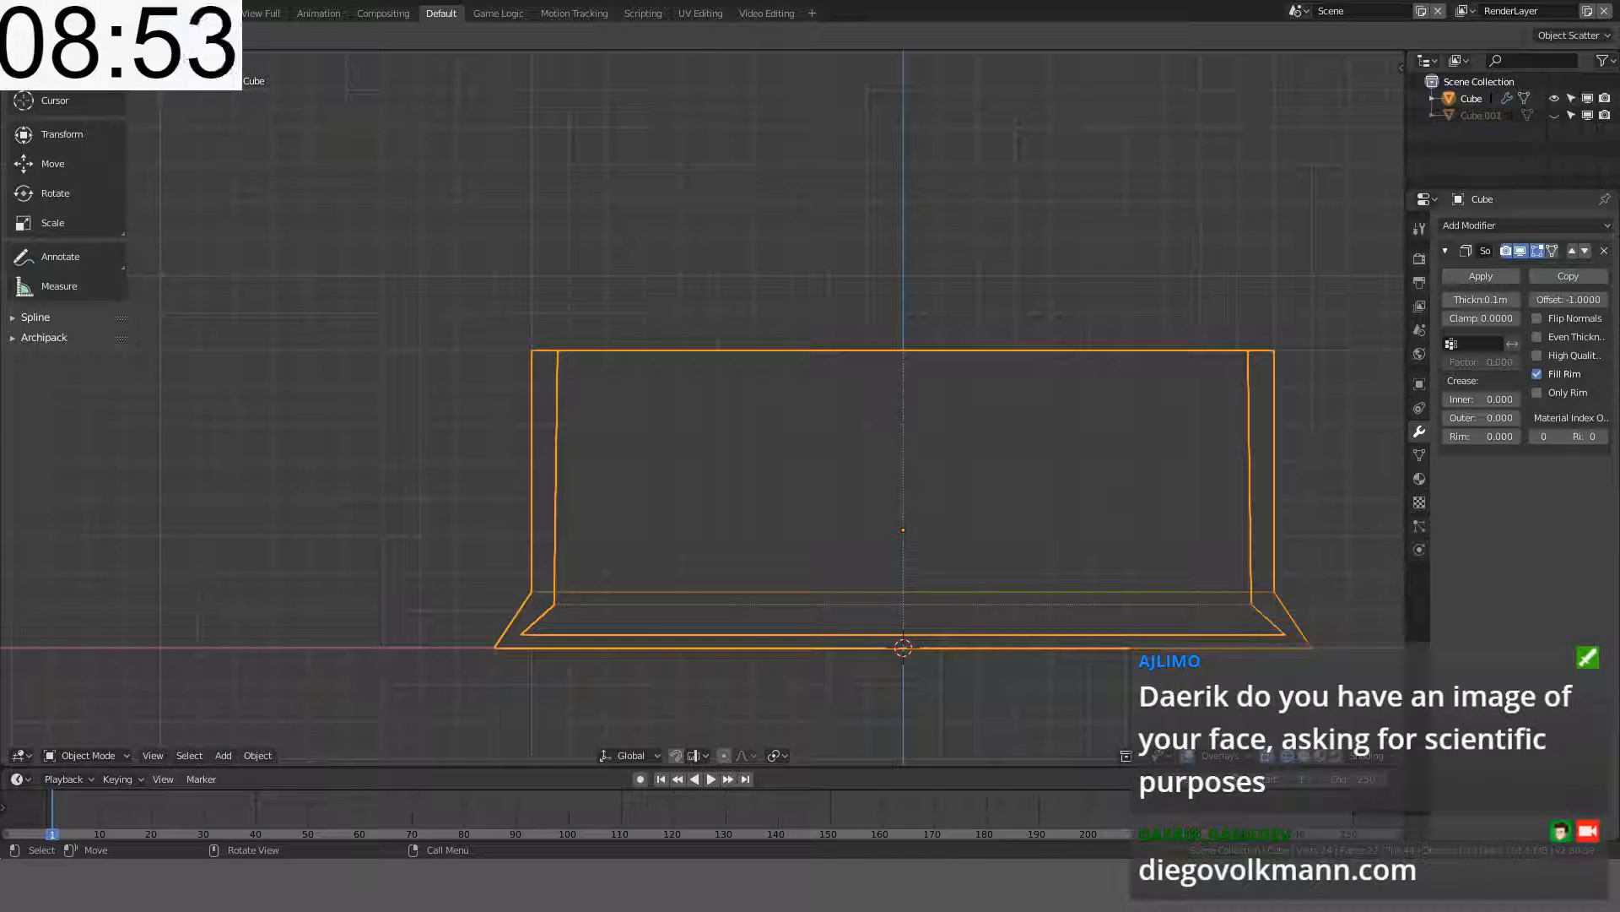
pyautogui.press('KP_6')
pyautogui.press('KP_8')
pyautogui.press('KP_4')
# - Return the viewport to solid shading and unhide the lid
pyautogui.press('z')
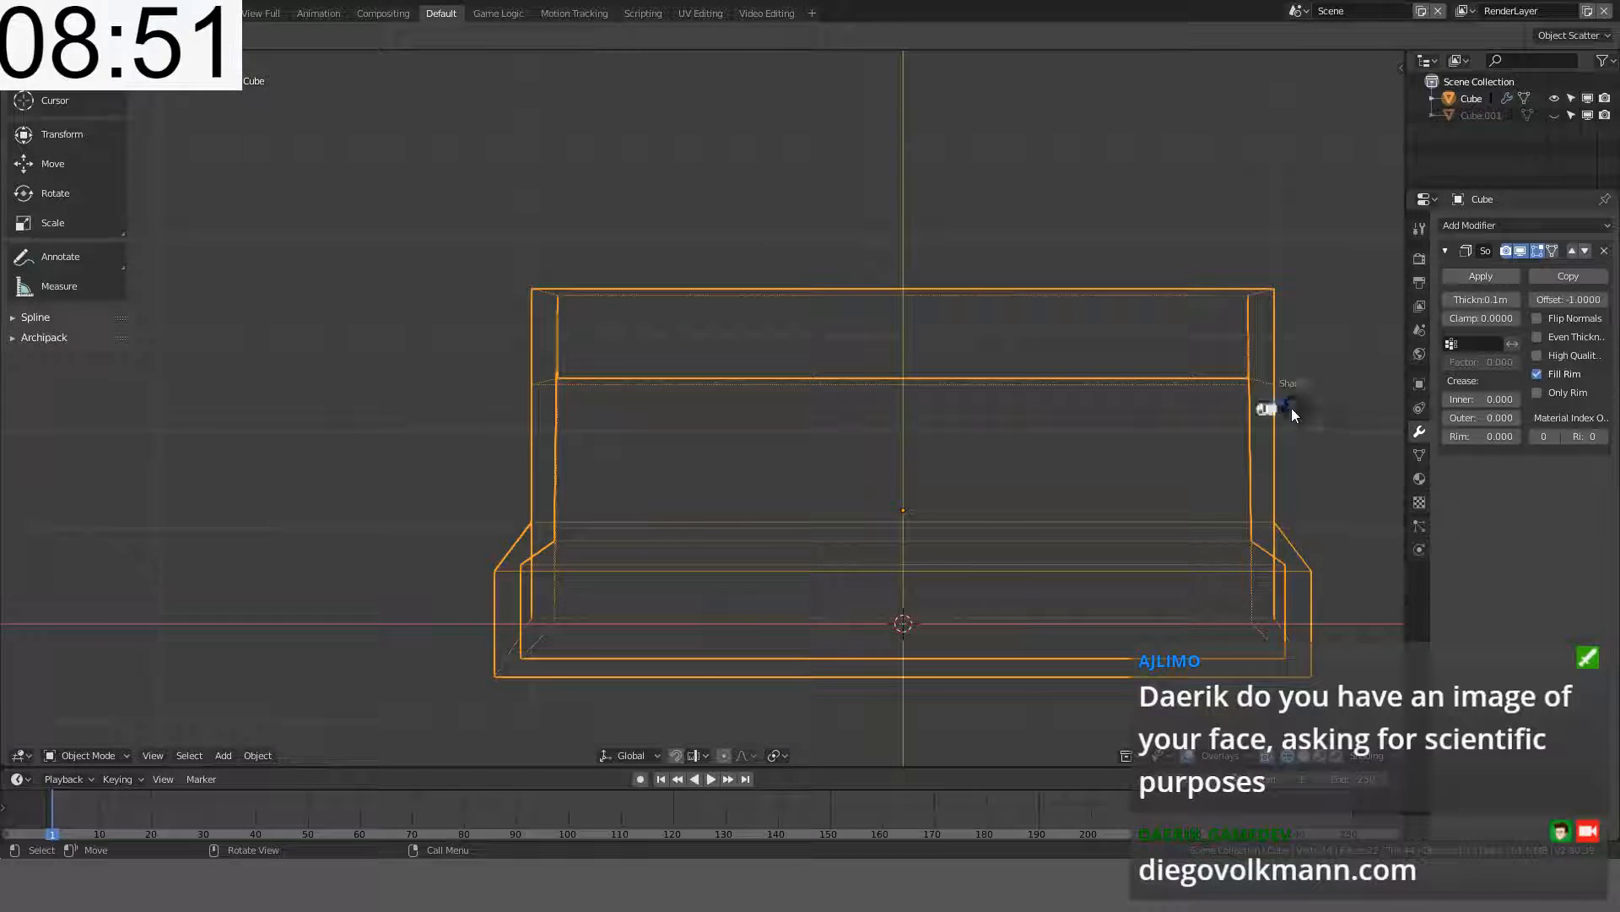
pyautogui.press('z')
pyautogui.click(1319, 353)
pyautogui.scroll(-3, 1319, 352)
pyautogui.moveTo(1065, 322)
pyautogui.mouseDown(button='middle')
pyautogui.moveTo(1066, 364)
pyautogui.moveTo(957, 338)
pyautogui.mouseUp(button='middle')
pyautogui.hotkey('alt', 'a')
pyautogui.hotkey('alt', 'h')
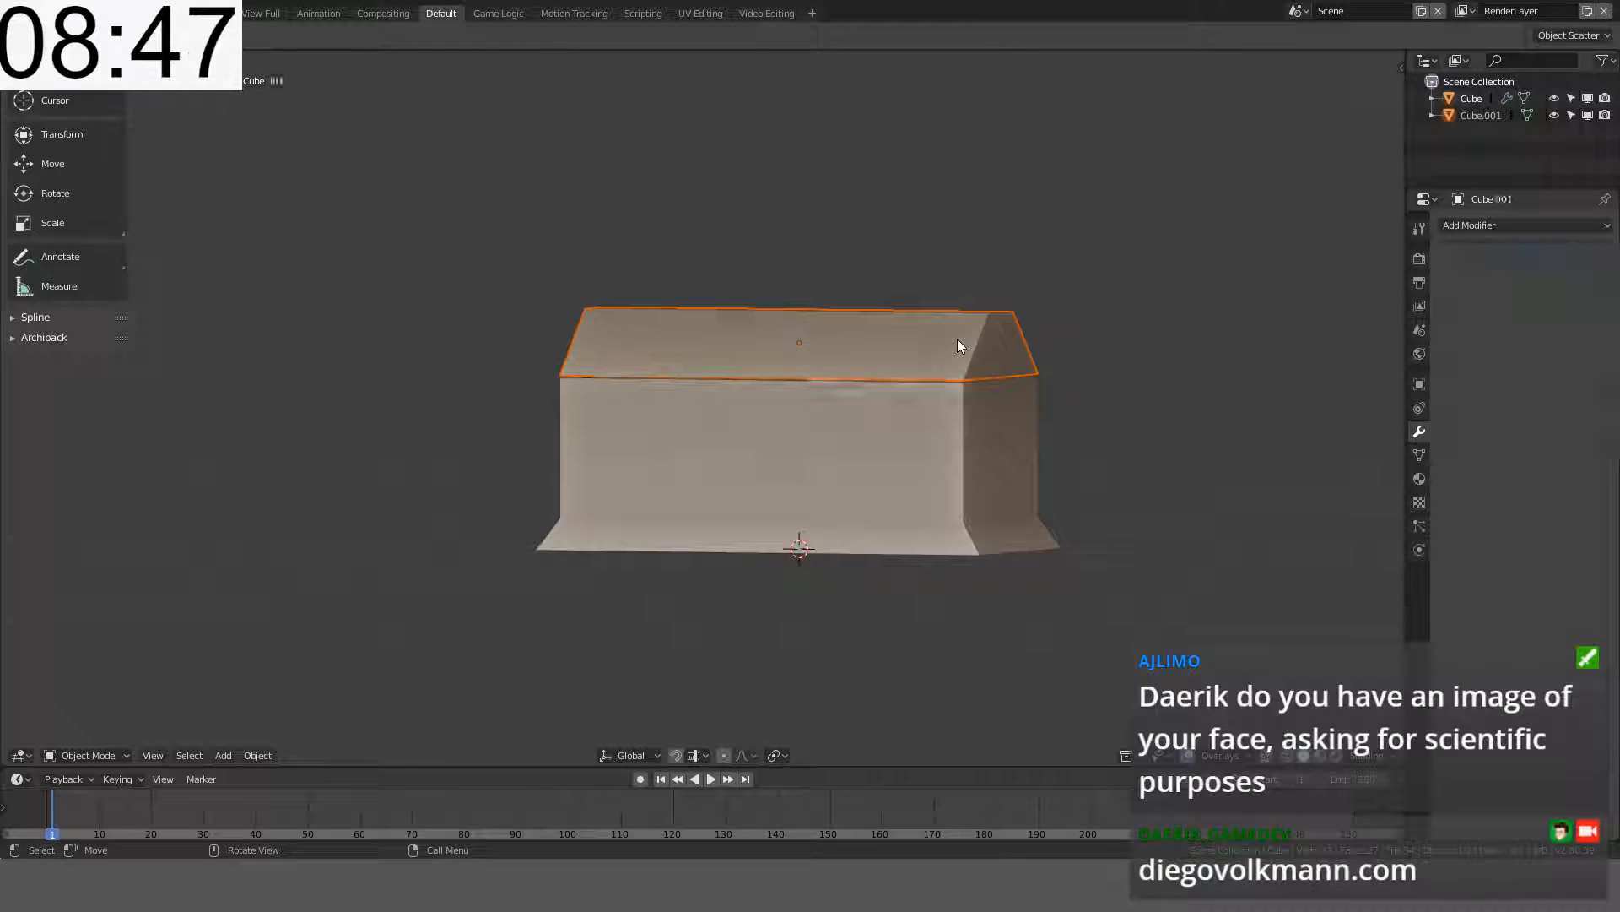
# - Fill the lid's open underside with a face, hiding the casket body only while working on the lid
pyautogui.press('h')
pyautogui.moveTo(835, 474); pyautogui.dragTo(916, 357, button='middle')
pyautogui.click(918, 354)
pyautogui.press('Tab')
pyautogui.hotkey('alt', 'a')
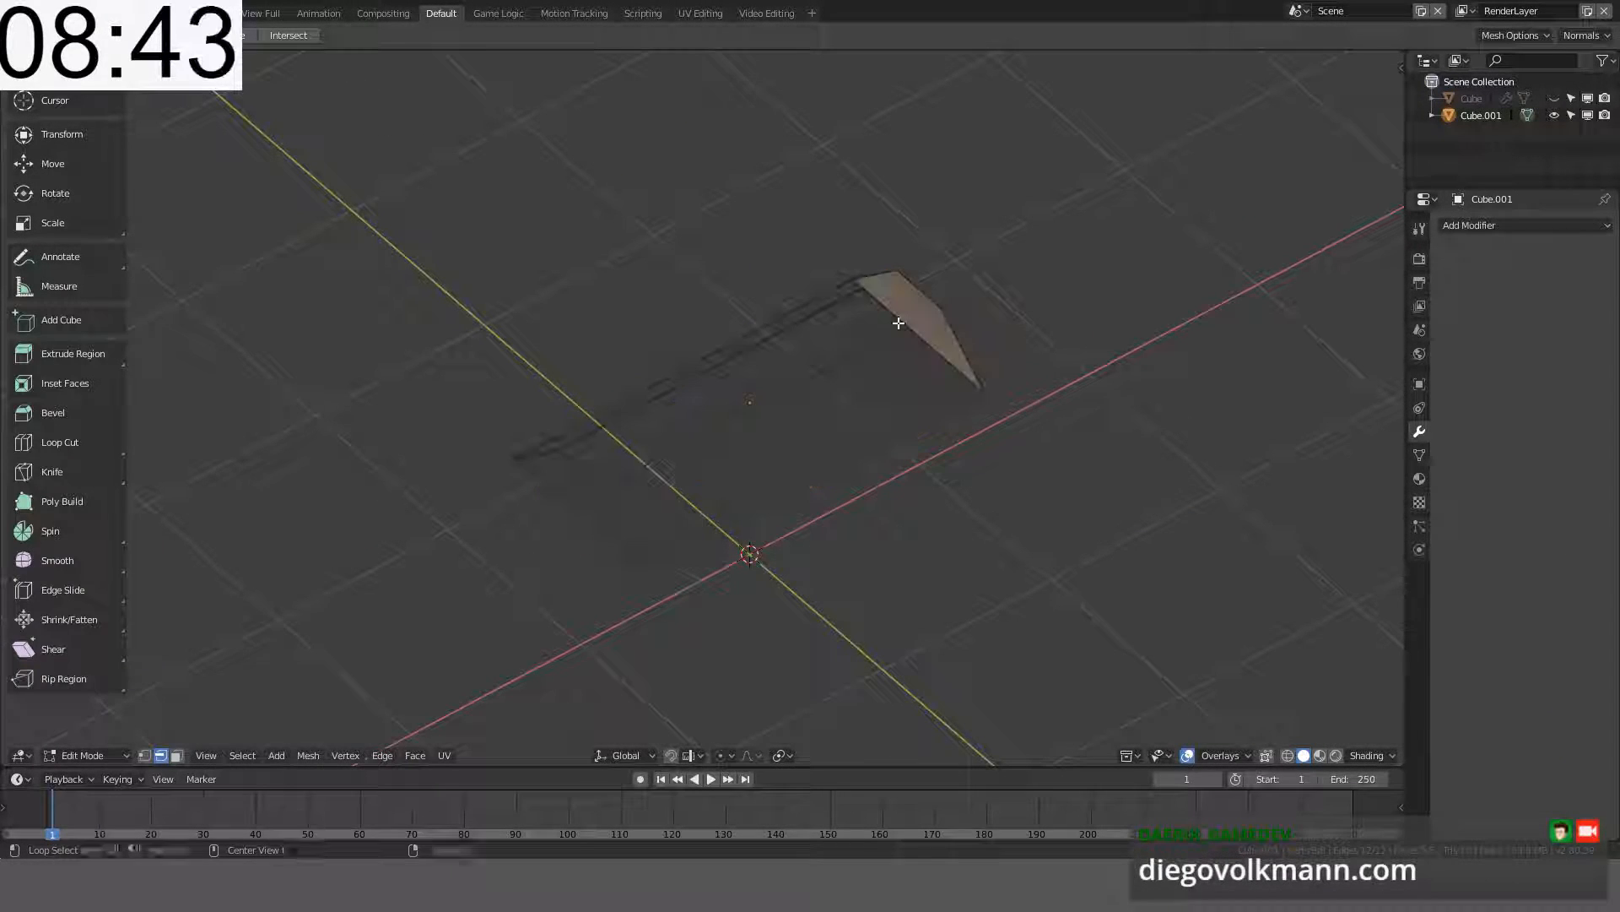
pyautogui.keyDown('alt'); pyautogui.click(898, 322); pyautogui.keyUp('alt')
pyautogui.press('g')
pyautogui.rightClick(903, 319)
pyautogui.press('f')
pyautogui.moveTo(904, 318); pyautogui.dragTo(942, 446, button='middle')
pyautogui.press('Tab')
pyautogui.hotkey('alt', 'h')
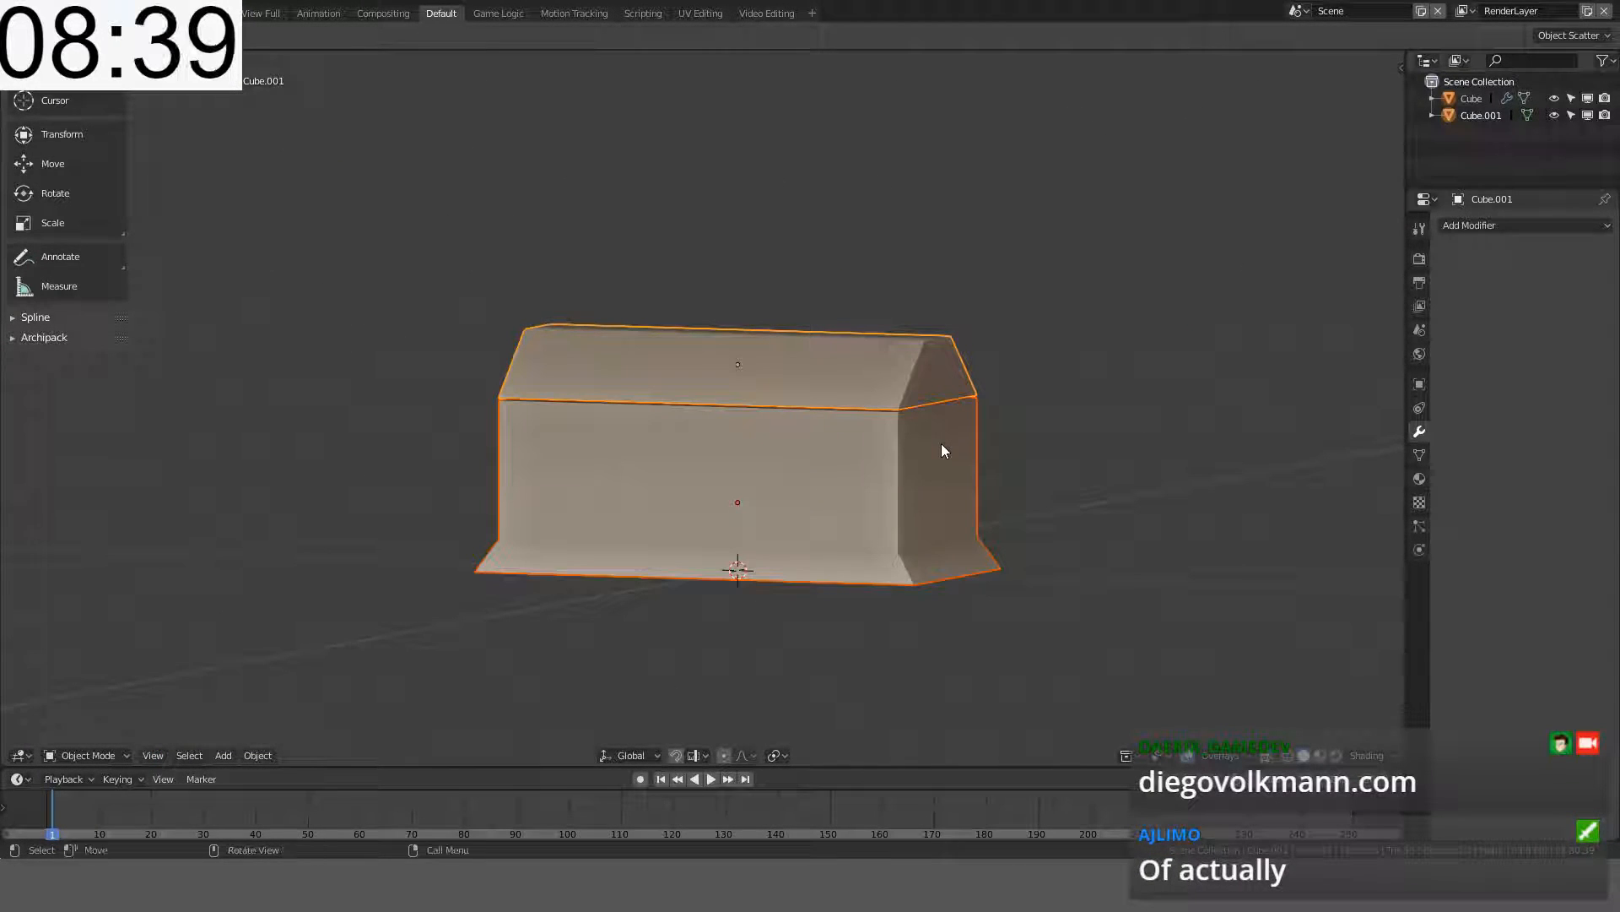
# - Open the casket body's mesh for editing and select the edge loop around its top rim
pyautogui.scroll(3, 942, 451)
pyautogui.hotkey('alt', 'a')
pyautogui.moveTo(1052, 448); pyautogui.dragTo(1007, 424, button='middle')
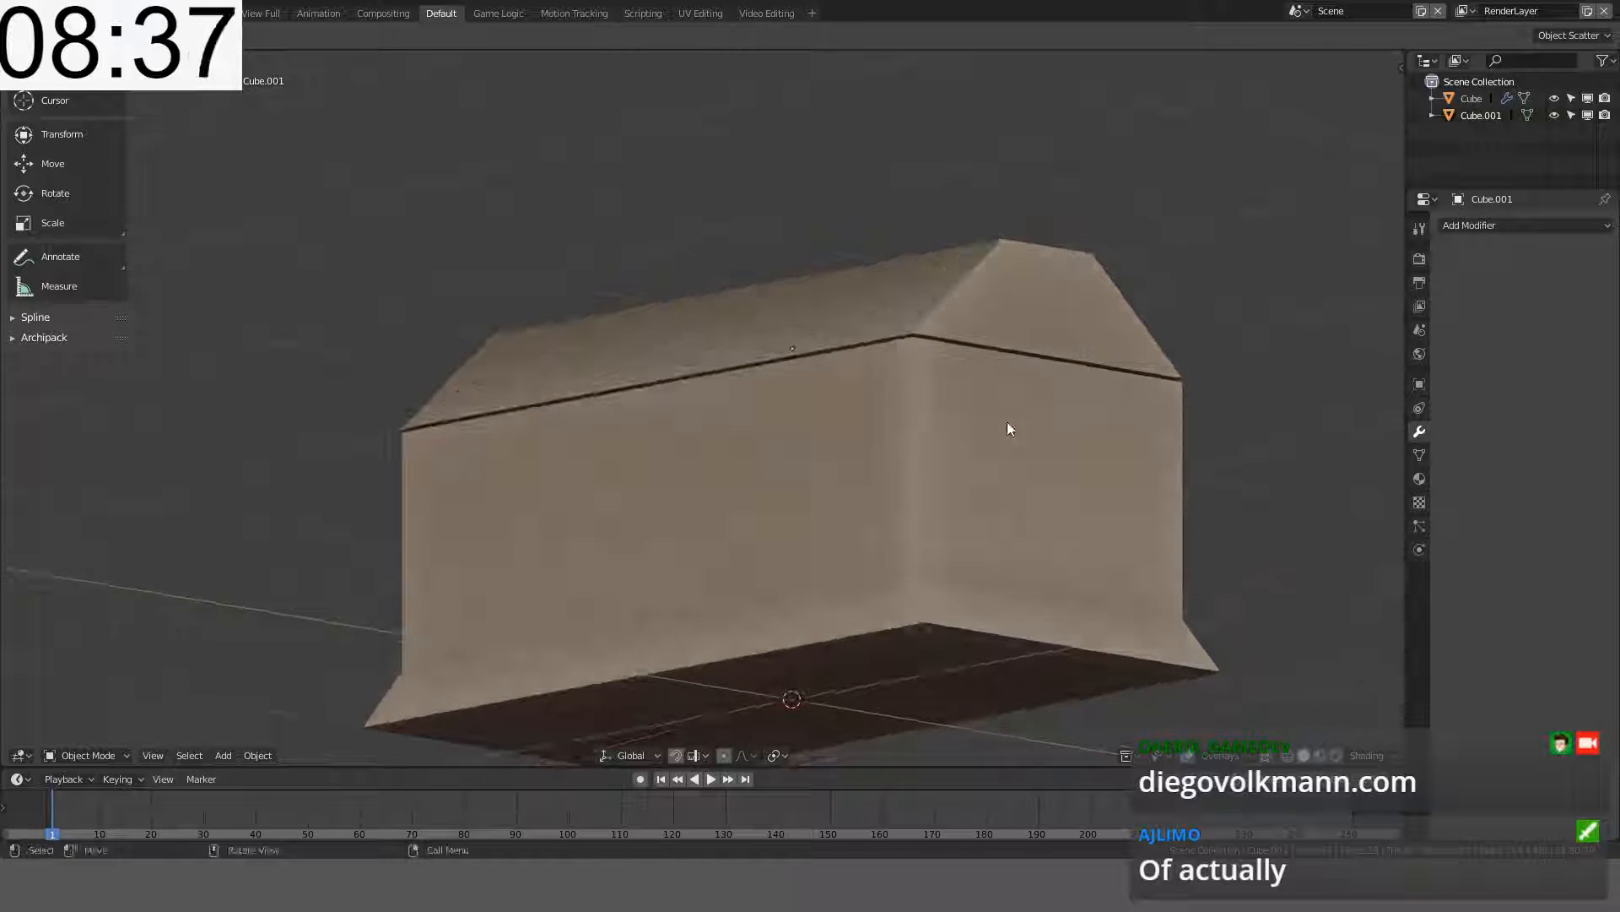
pyautogui.press('KP_1')
pyautogui.scroll(3, 1003, 439)
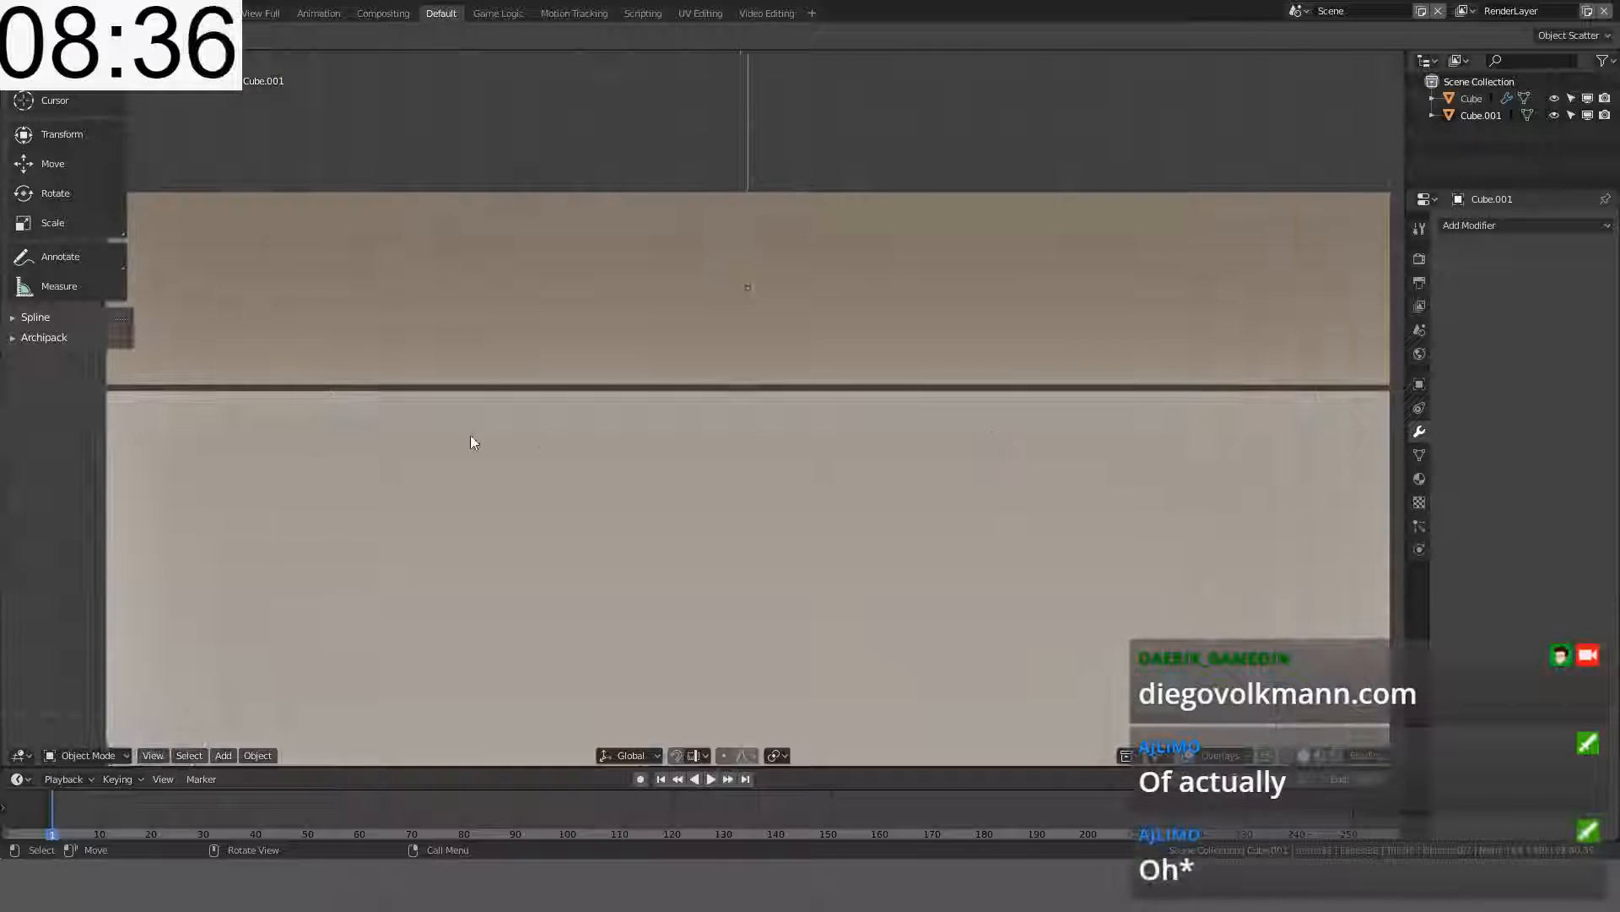
pyautogui.click(384, 336)
pyautogui.moveTo(470, 257); pyautogui.dragTo(589, 280, button='middle')
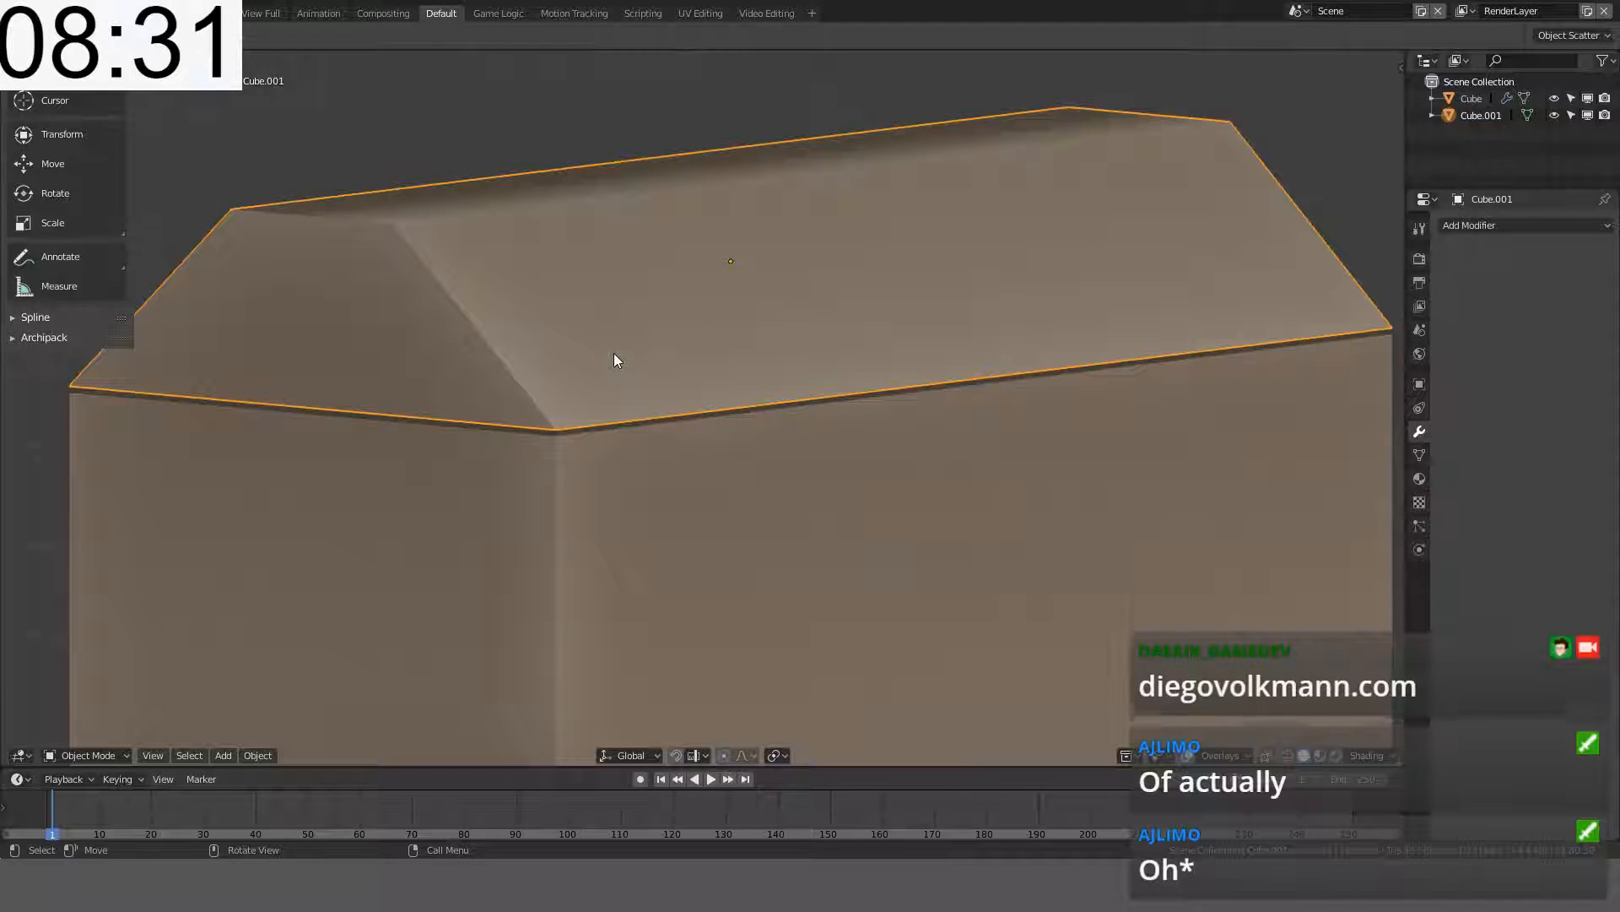
pyautogui.click(570, 462)
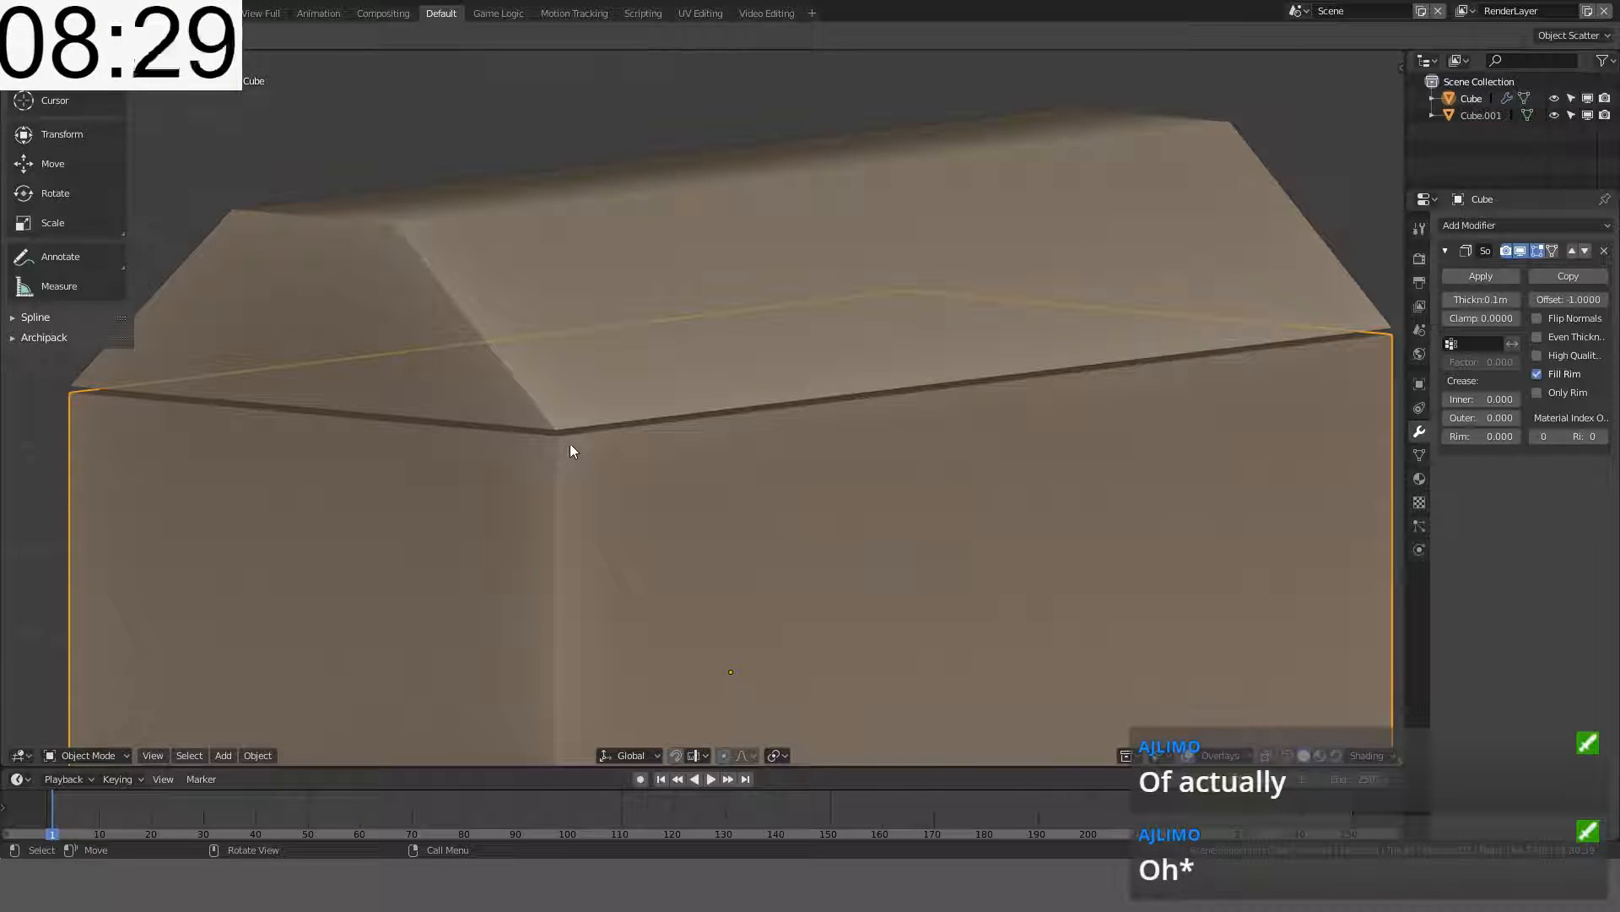
pyautogui.press('Tab')
pyautogui.click(584, 436)
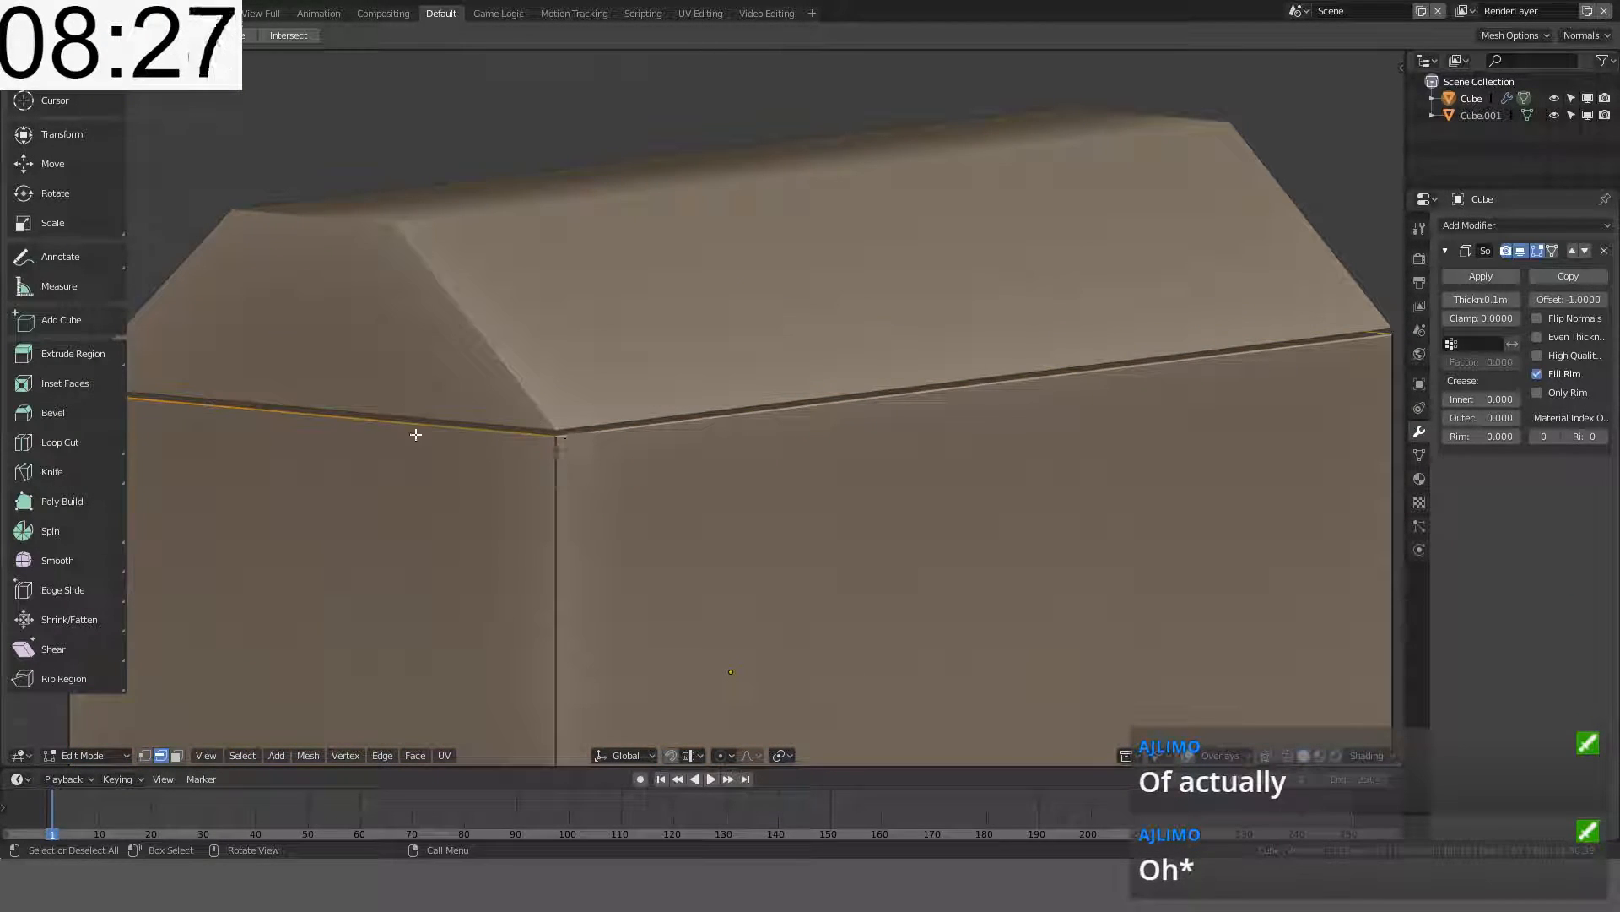
pyautogui.moveTo(622, 448); pyautogui.dragTo(906, 446, button='middle')
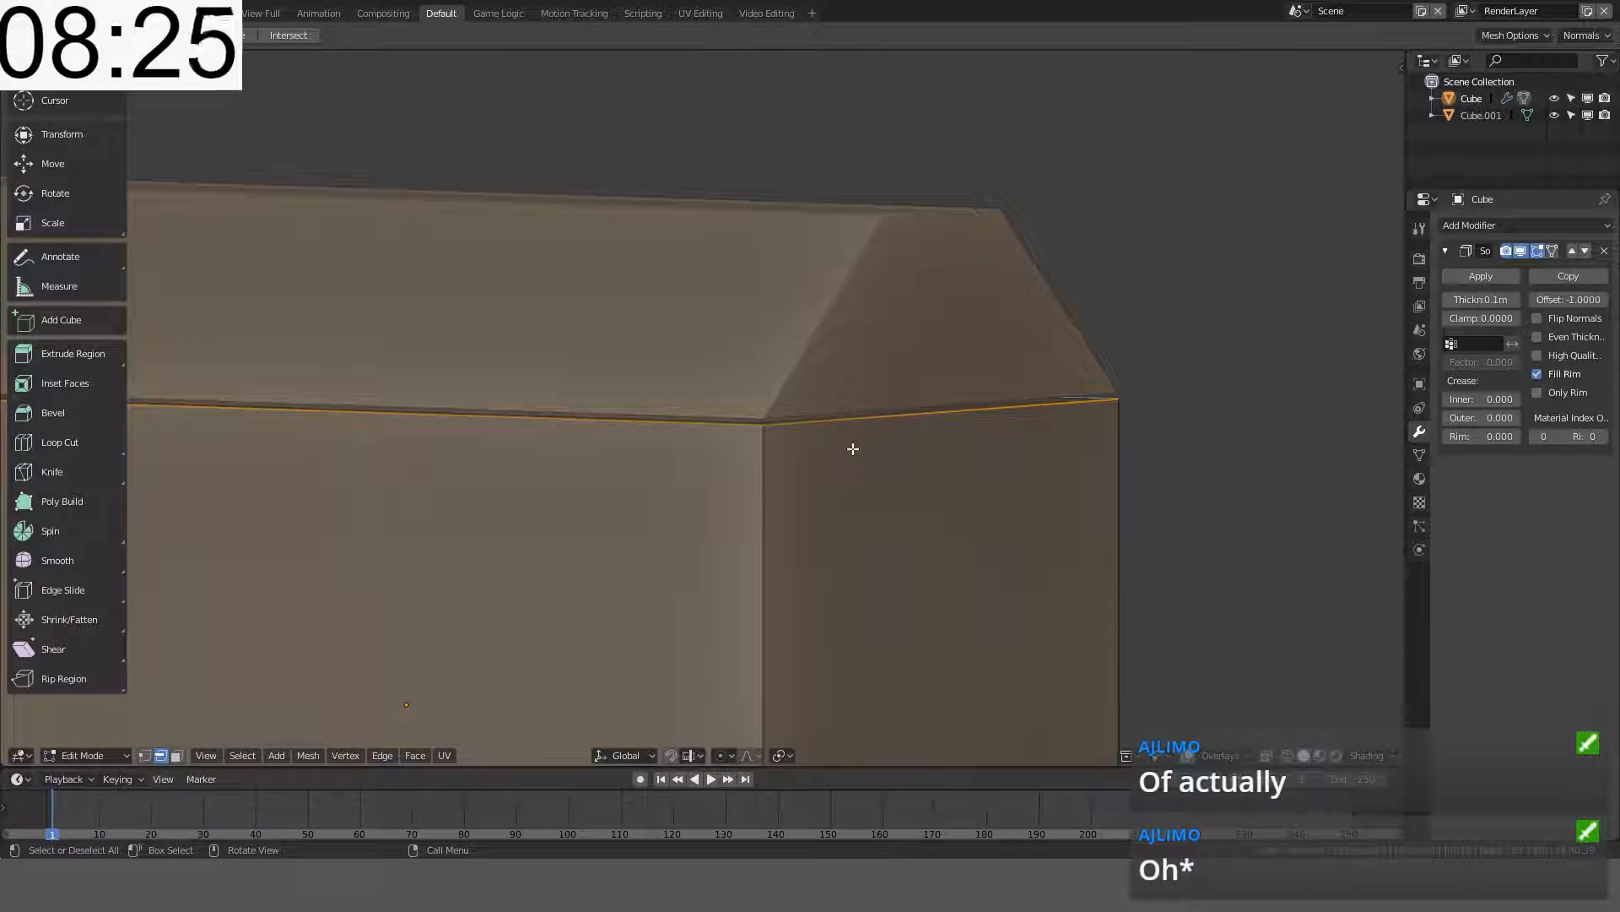
pyautogui.hotkey('ctrl', 'b')
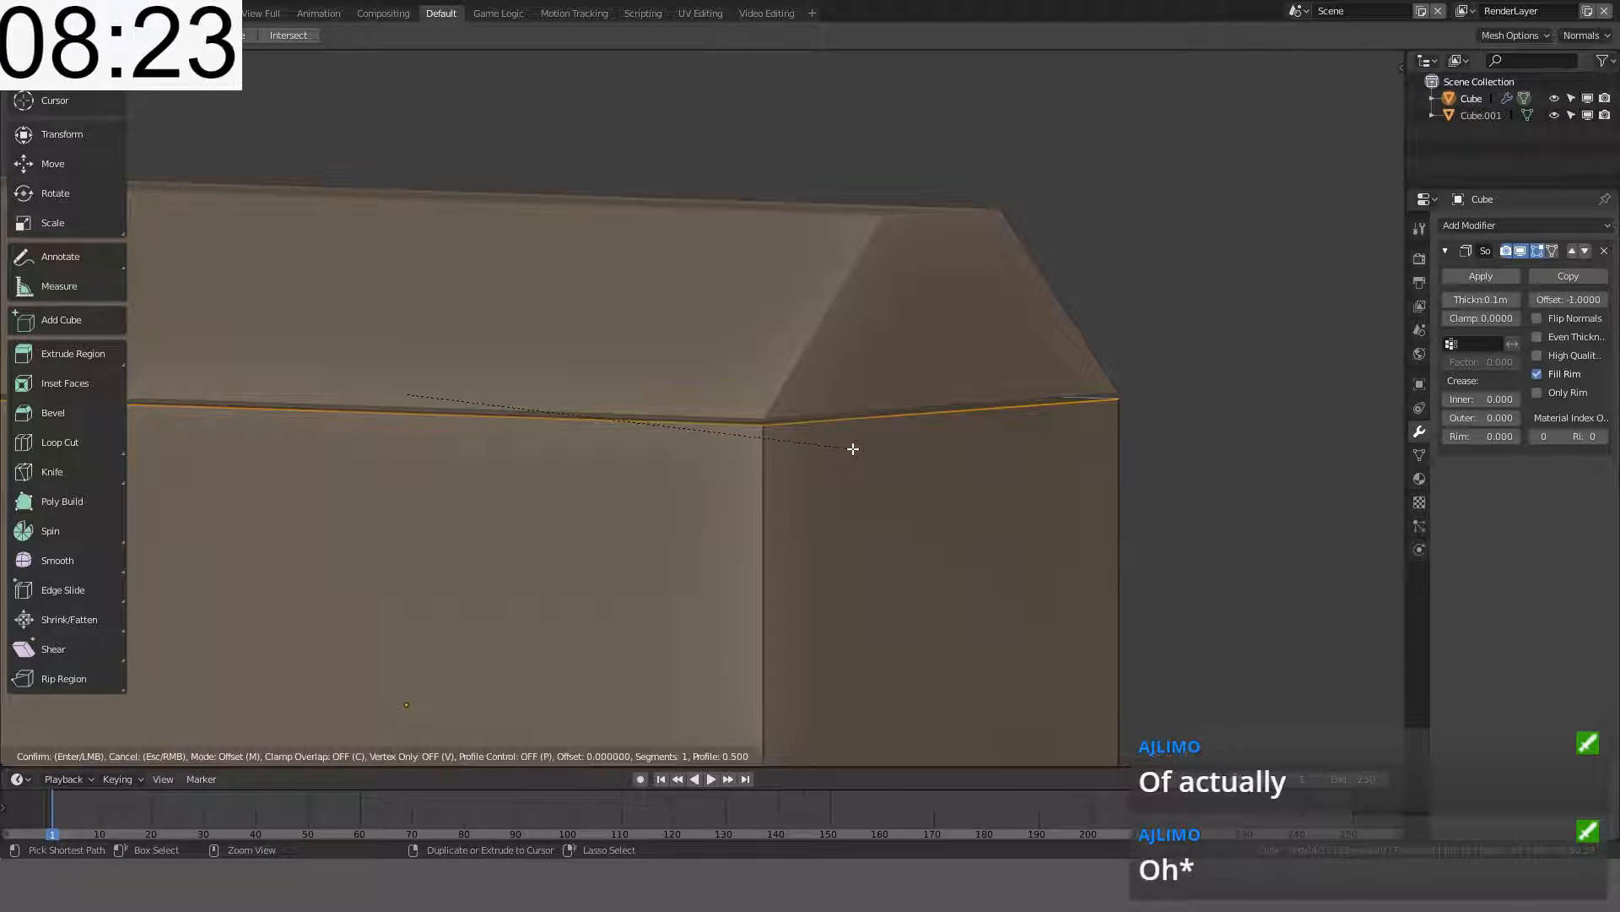
pyautogui.rightClick(932, 476)
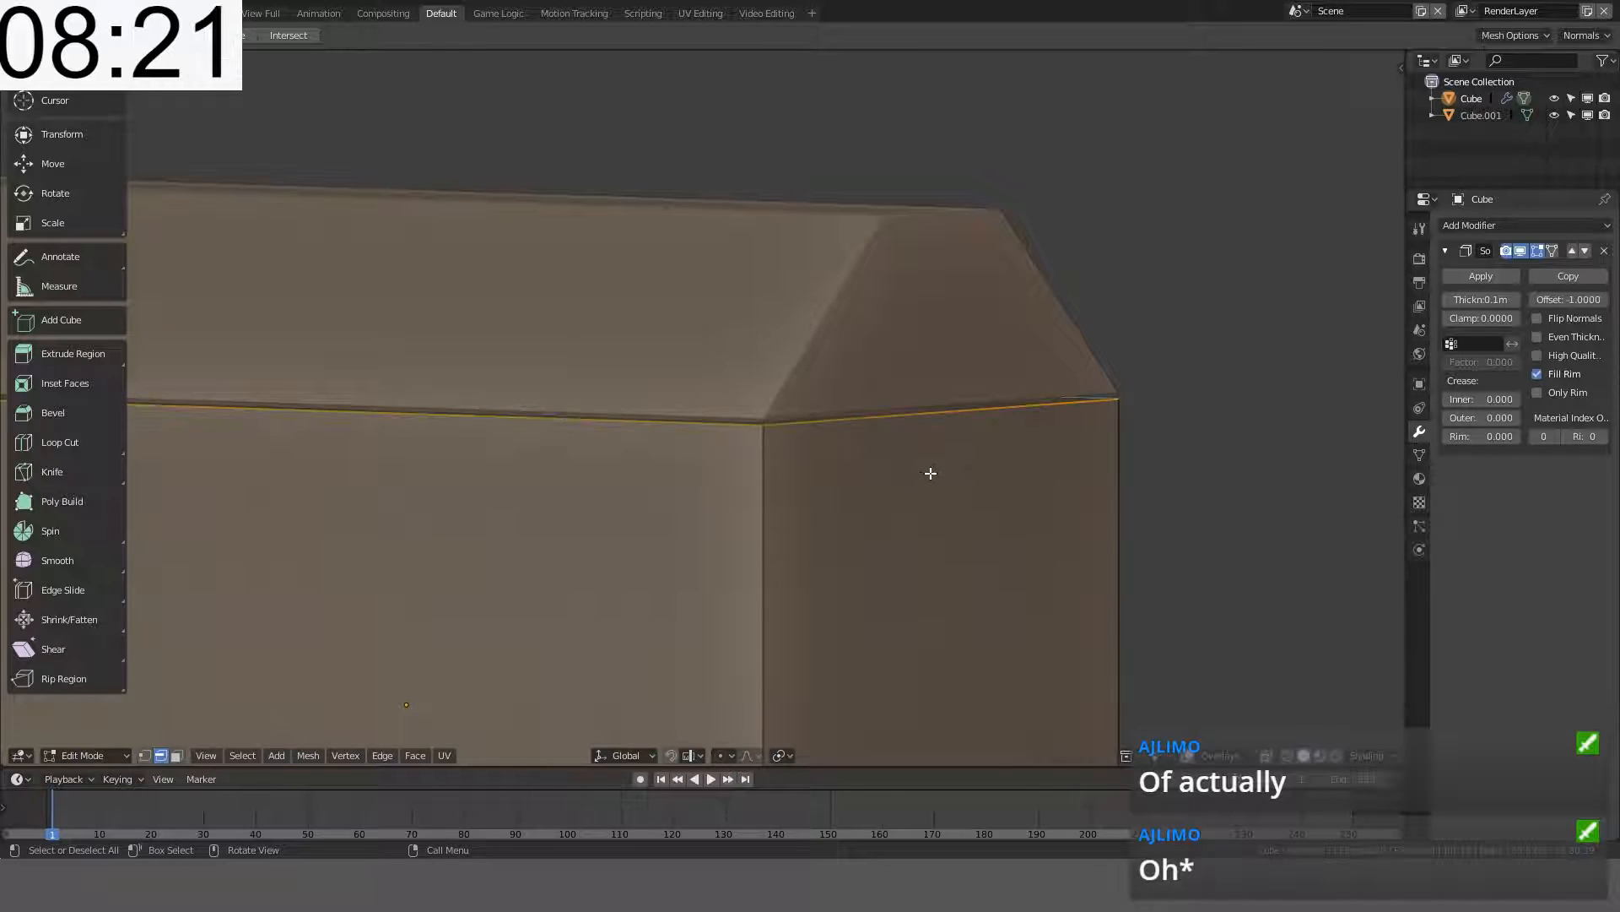
pyautogui.hotkey('ctrl', 'b')
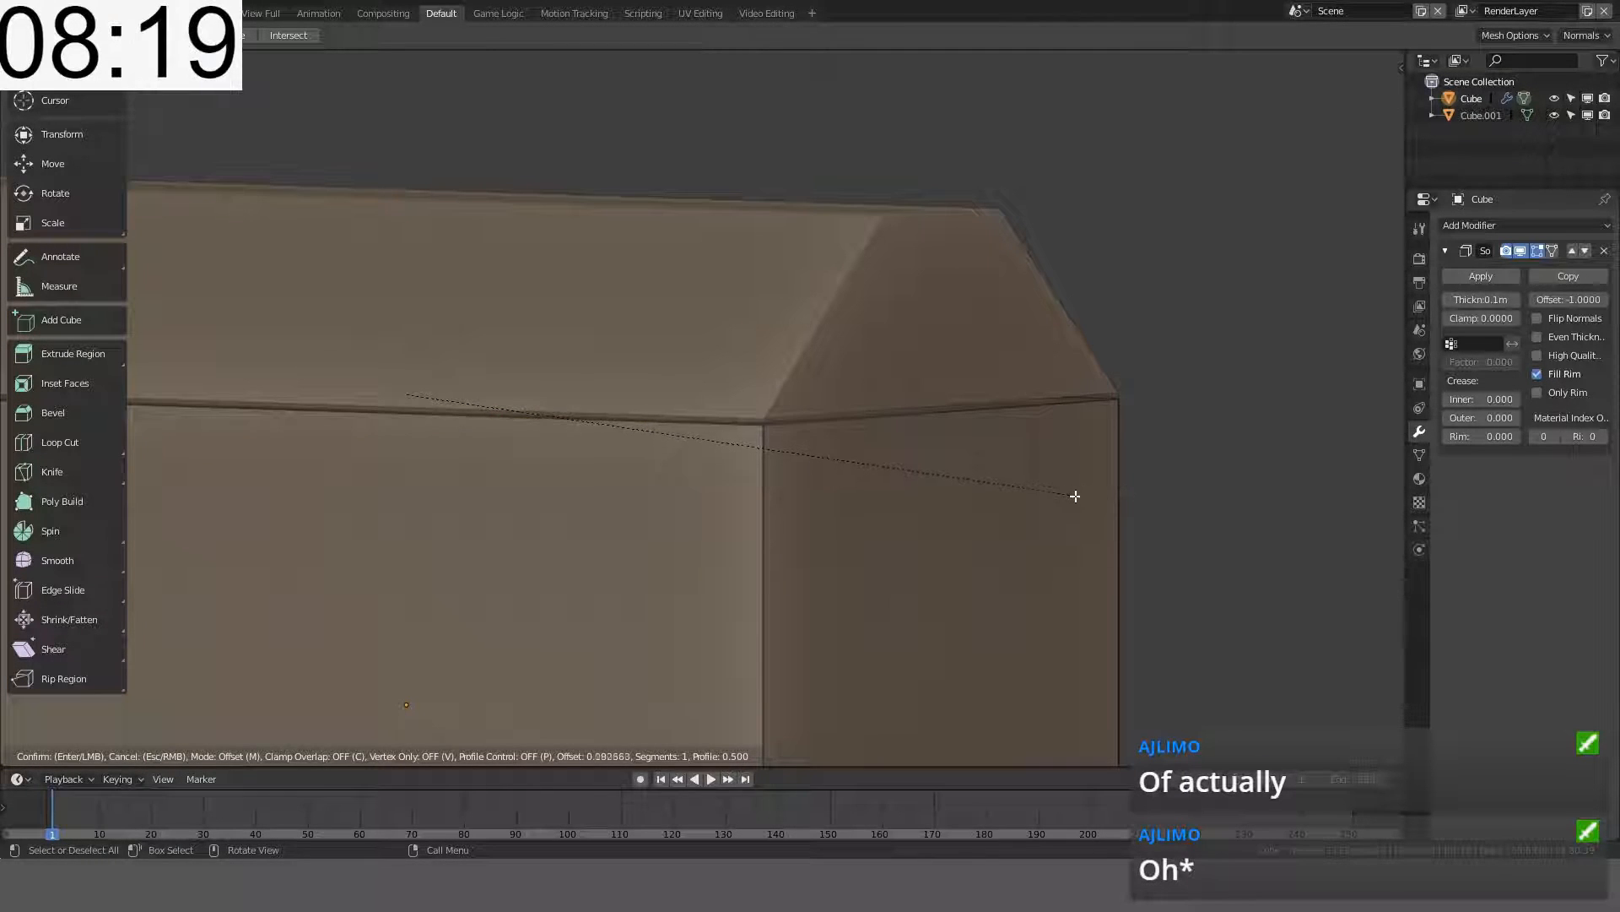
pyautogui.rightClick(1013, 479)
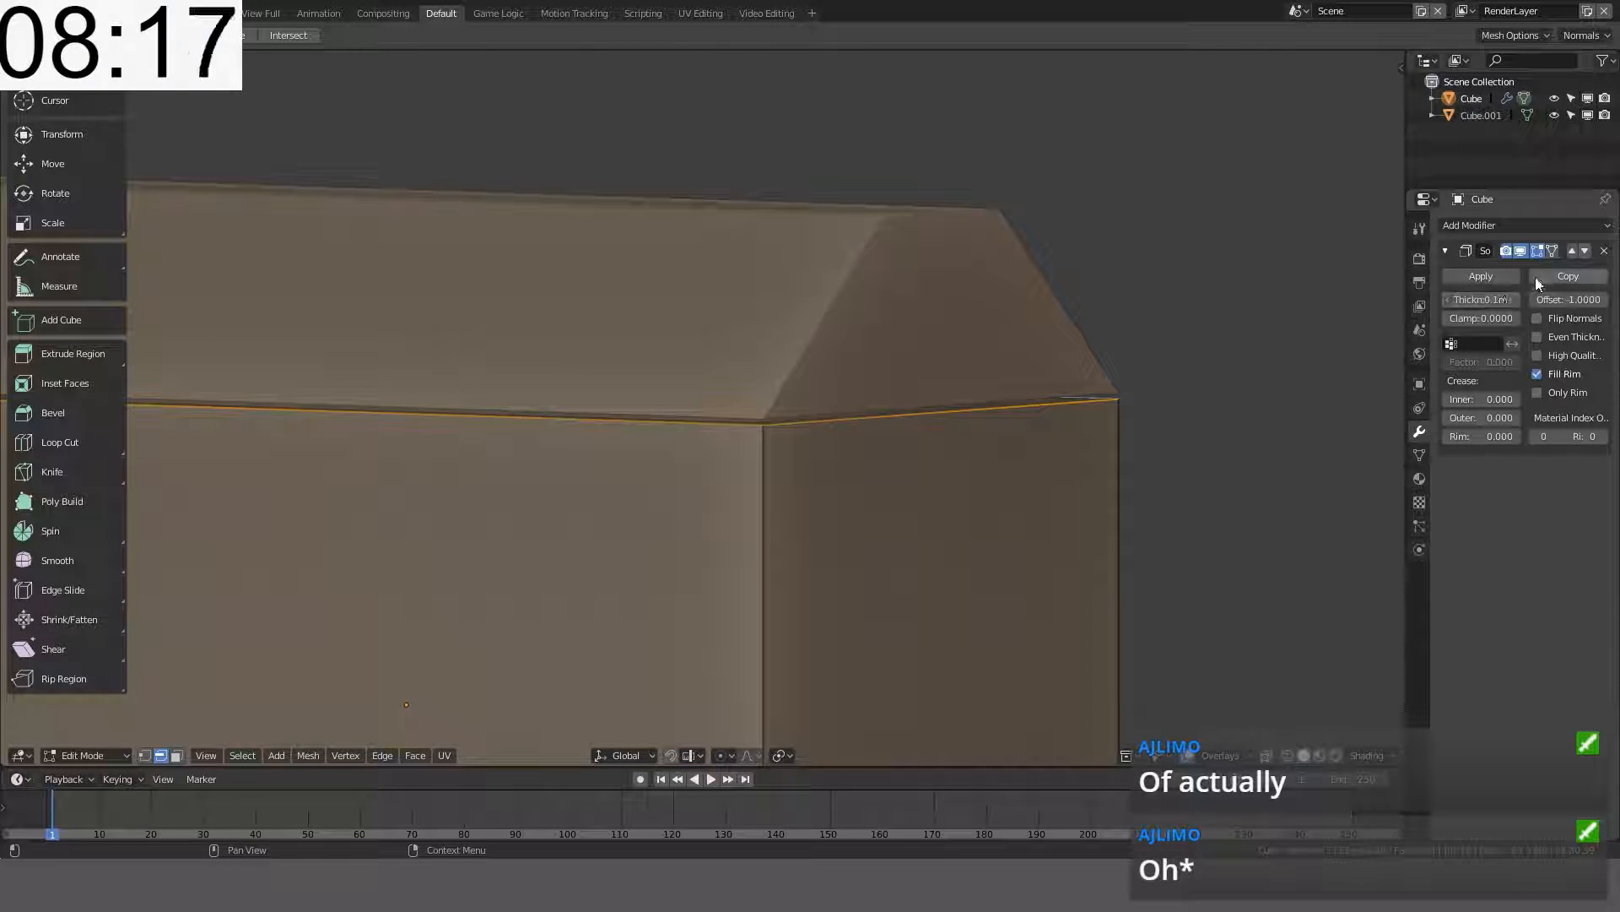
pyautogui.hotkey('ctrl', 'b')
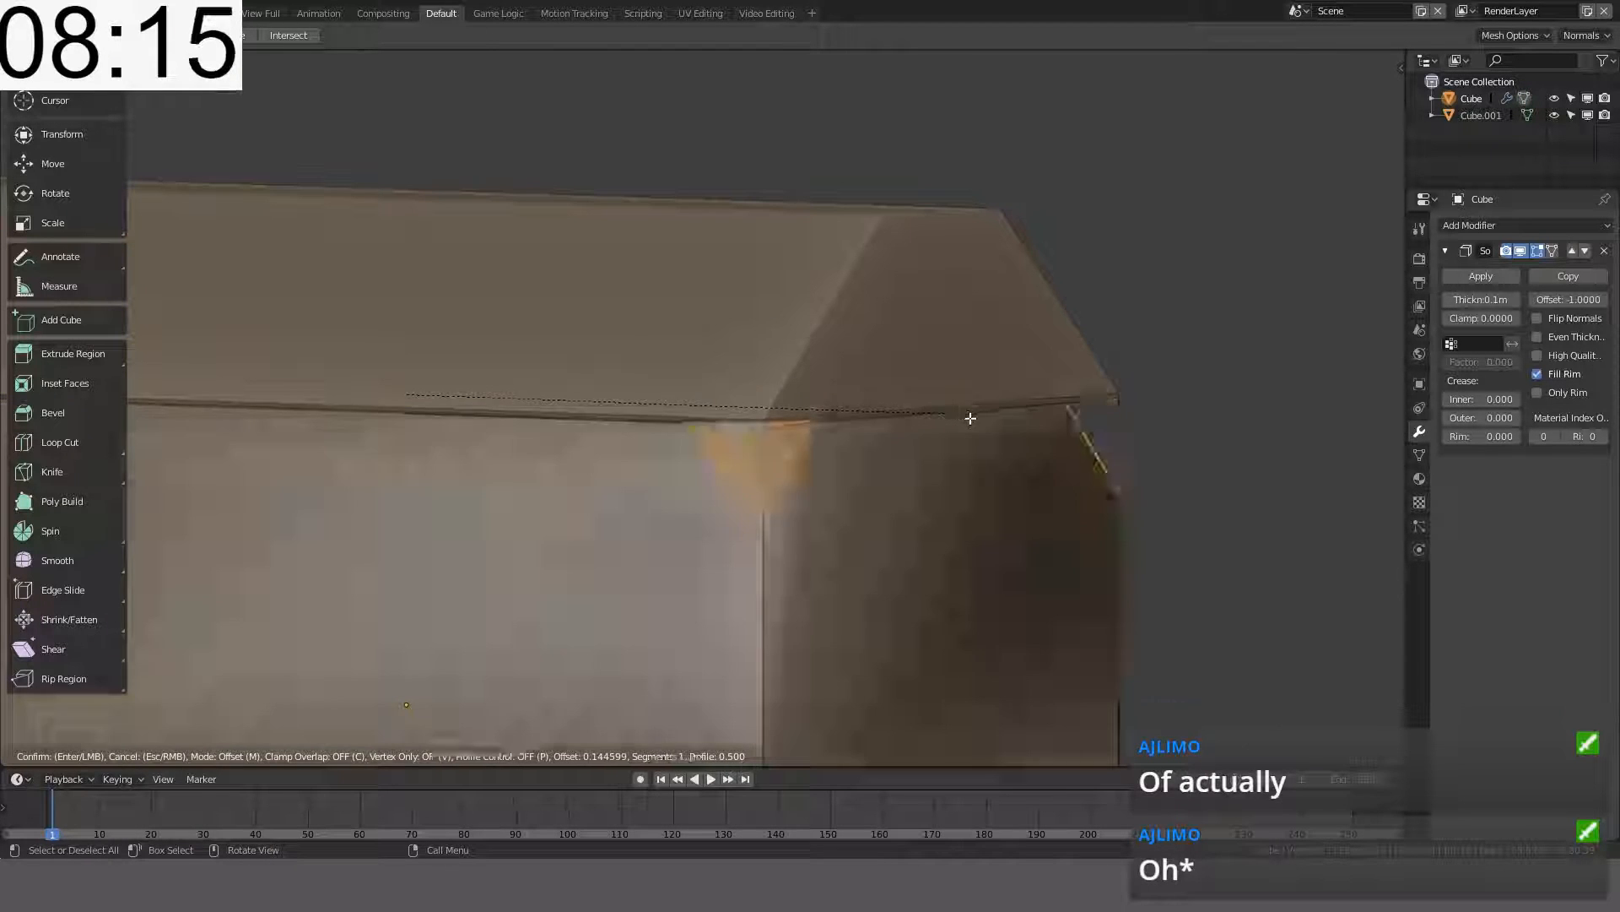
pyautogui.rightClick(1038, 441)
pyautogui.moveTo(1038, 441); pyautogui.dragTo(1006, 449, button='middle')
pyautogui.hotkey('ctrl', 'b')
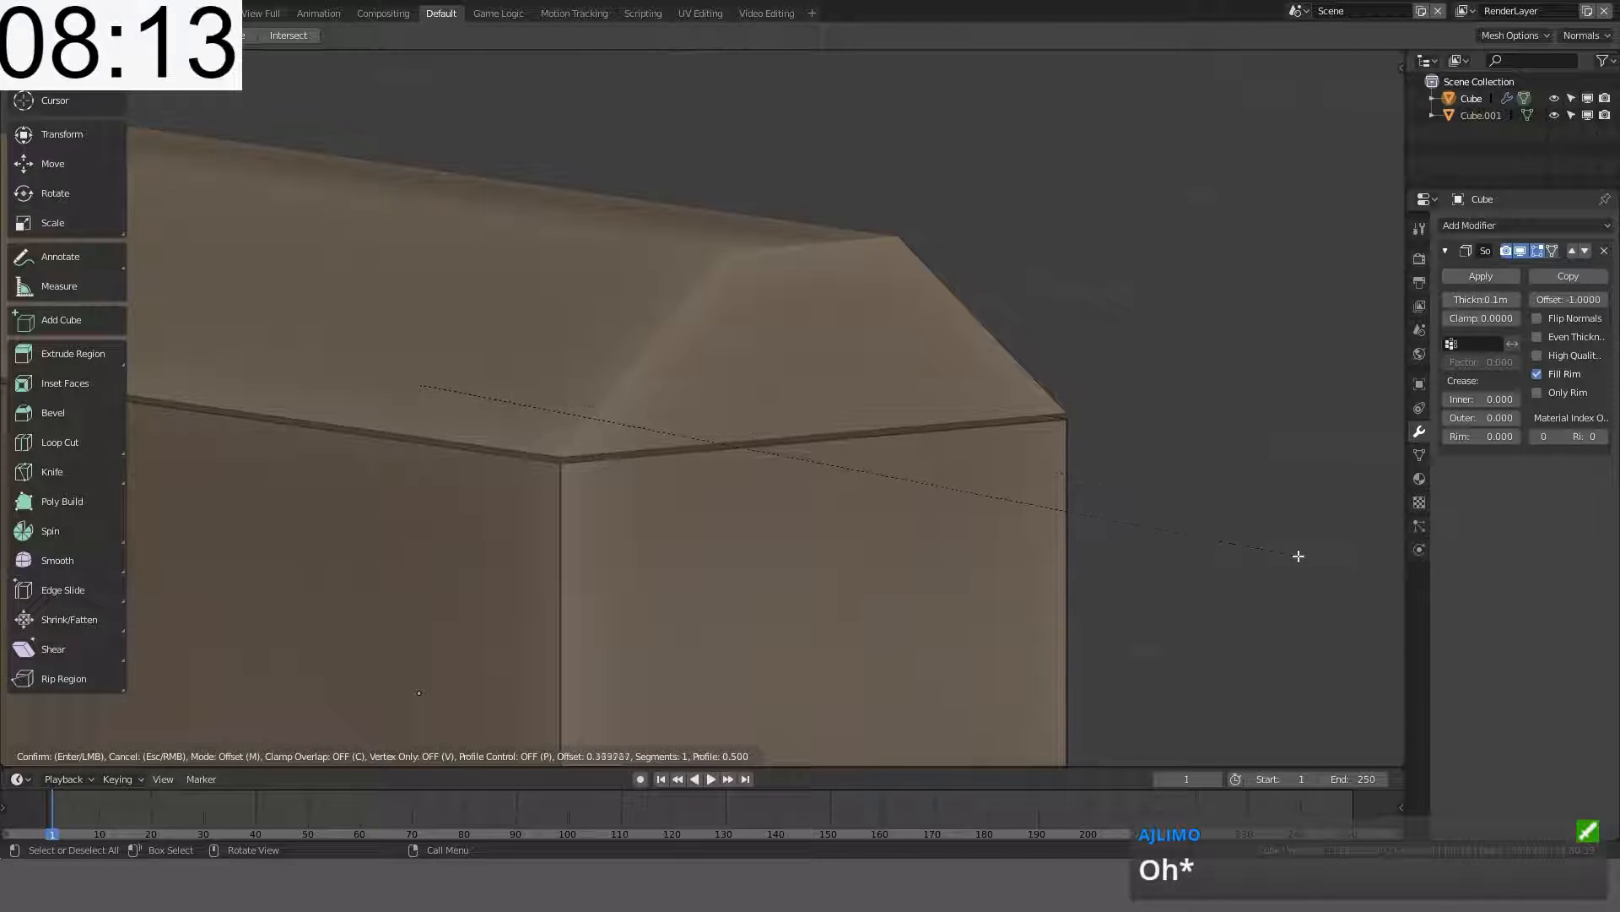
pyautogui.rightClick(1283, 561)
pyautogui.moveTo(1283, 561); pyautogui.dragTo(1108, 521, button='middle')
# - Add a loop cut just below the casket body's top rim and scale the rim loop to about 0.98
pyautogui.press('KP_1')
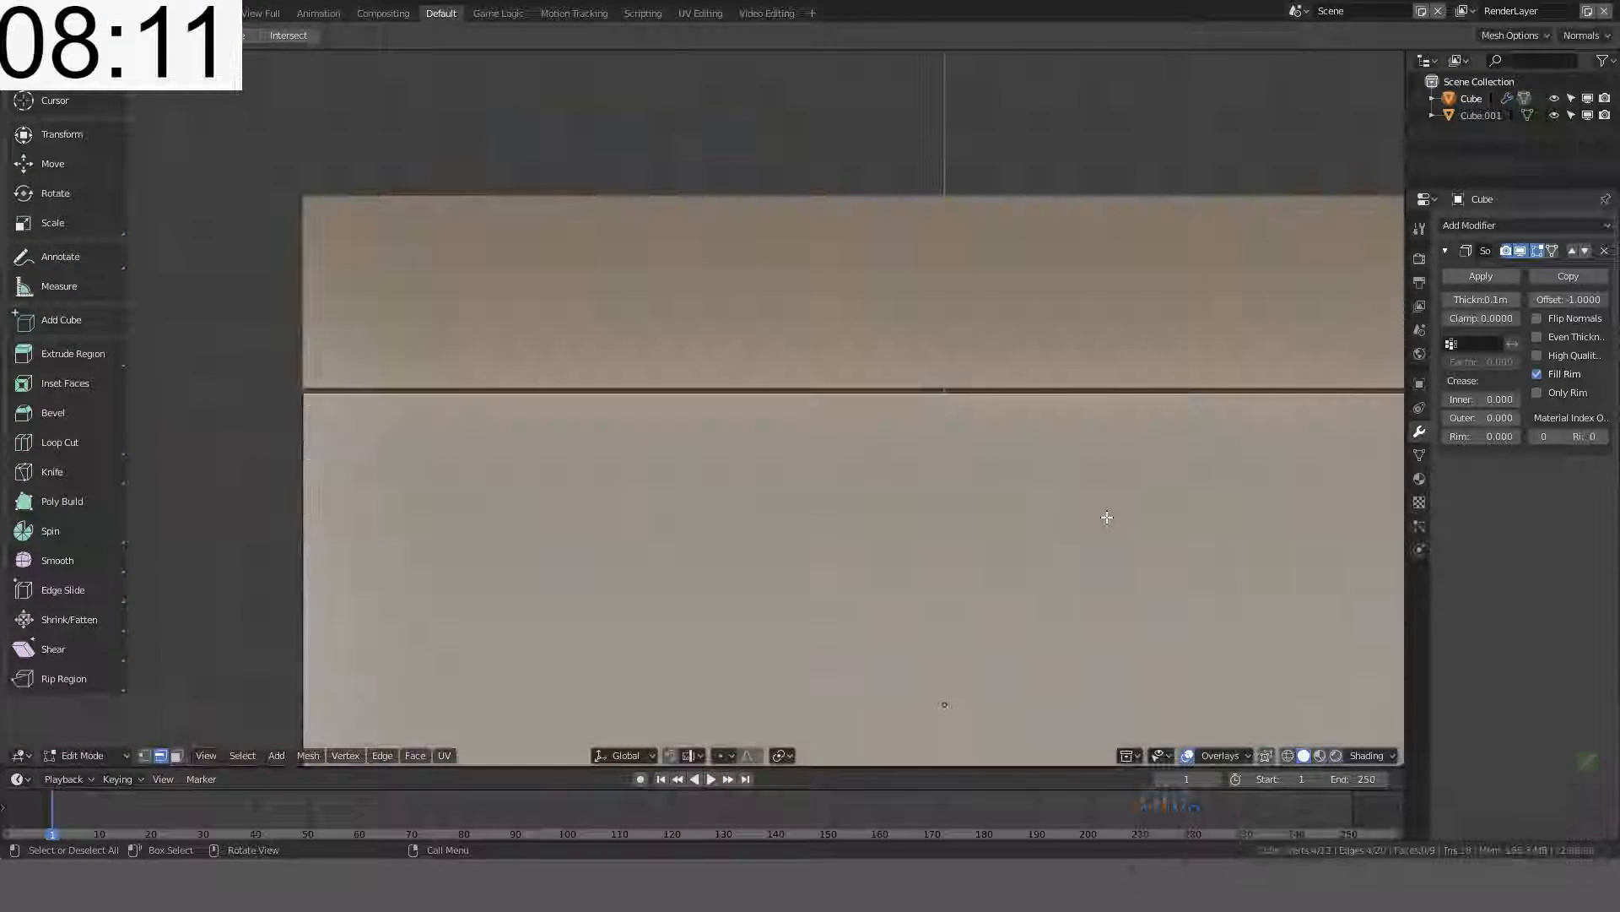
pyautogui.hotkey('ctrl', 'r')
pyautogui.click(427, 470)
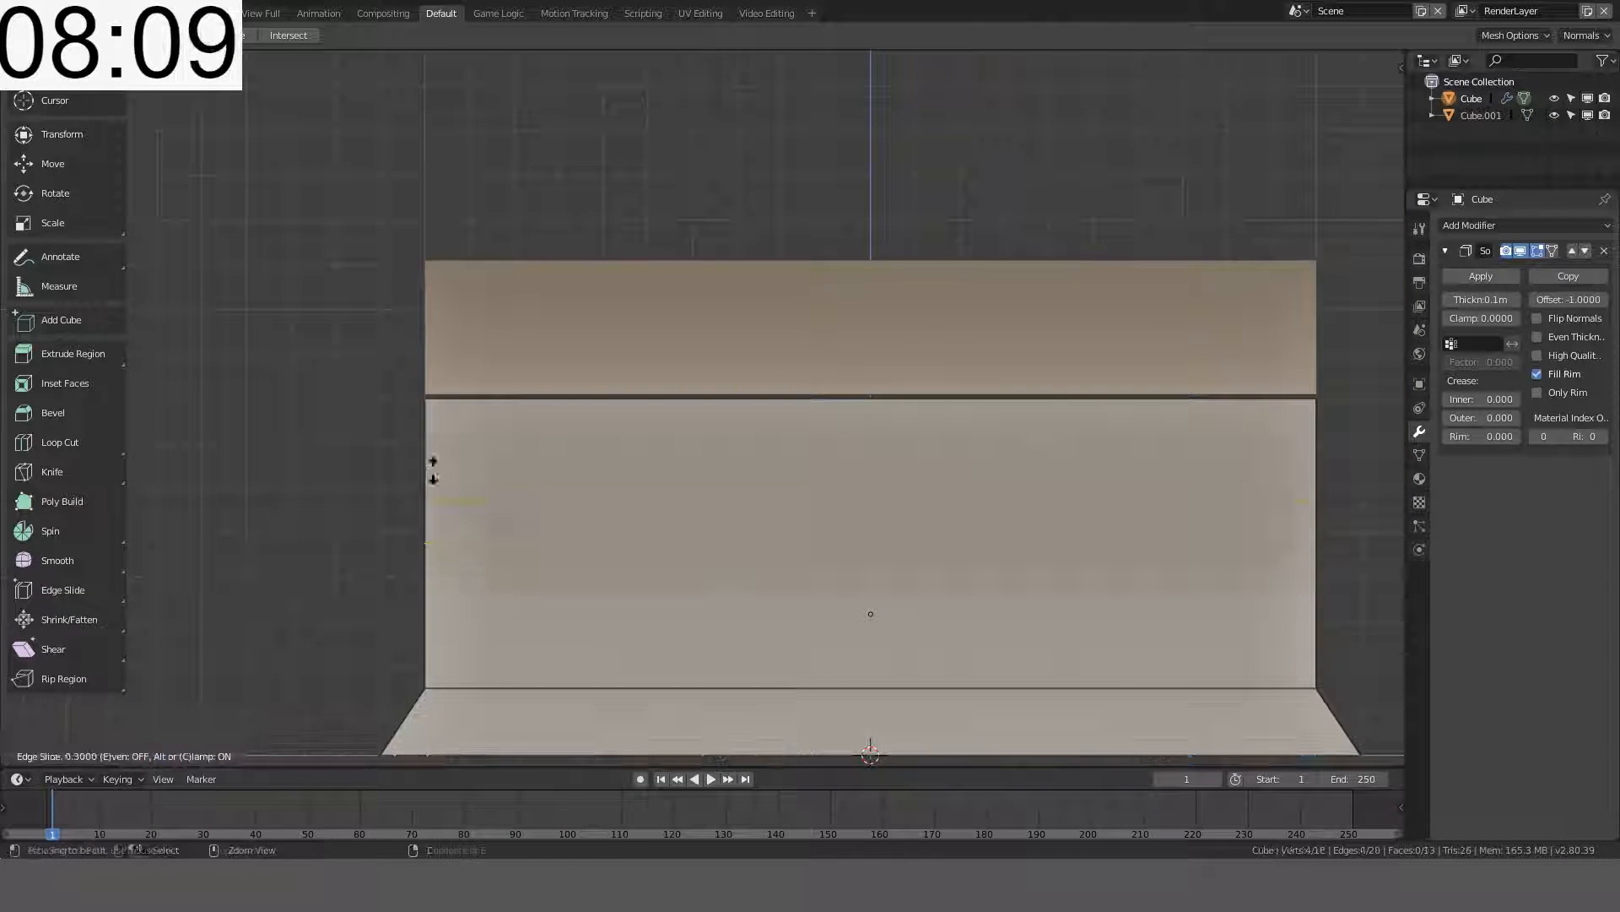
pyautogui.click(434, 343)
pyautogui.keyDown('alt'); pyautogui.click(456, 400); pyautogui.keyUp('alt')
pyautogui.press('s')
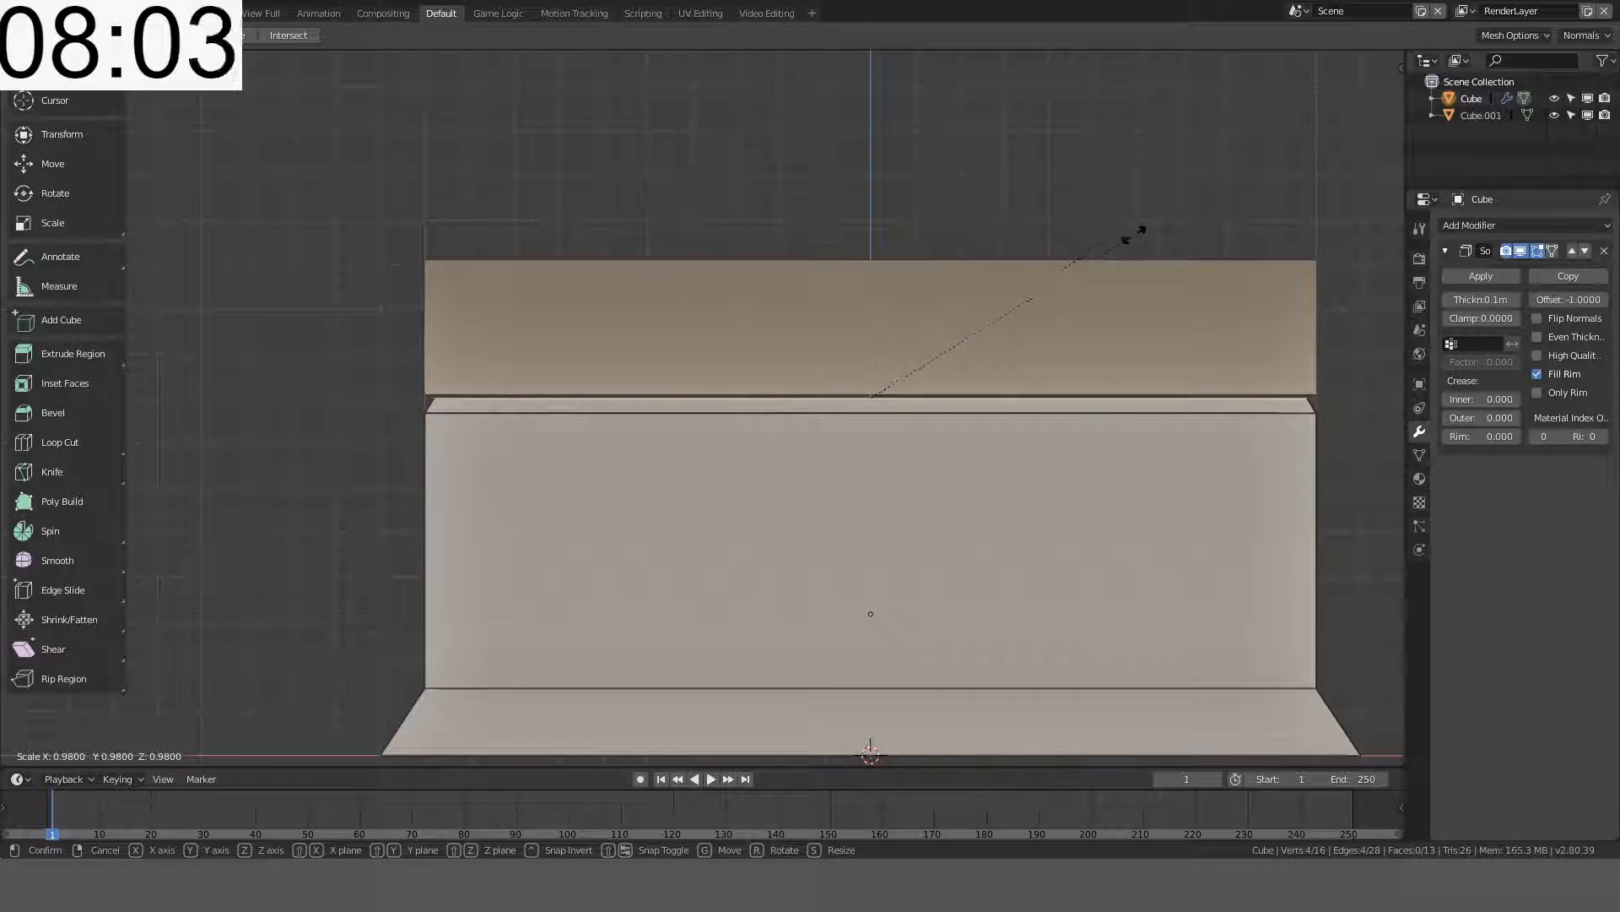
pyautogui.click(1161, 232)
pyautogui.press('Tab')
# - Lower the lid along the Z axis until it sits on the casket body's rim
pyautogui.moveTo(844, 338); pyautogui.dragTo(996, 342, button='middle')
pyautogui.click(795, 341)
pyautogui.press('KP_1')
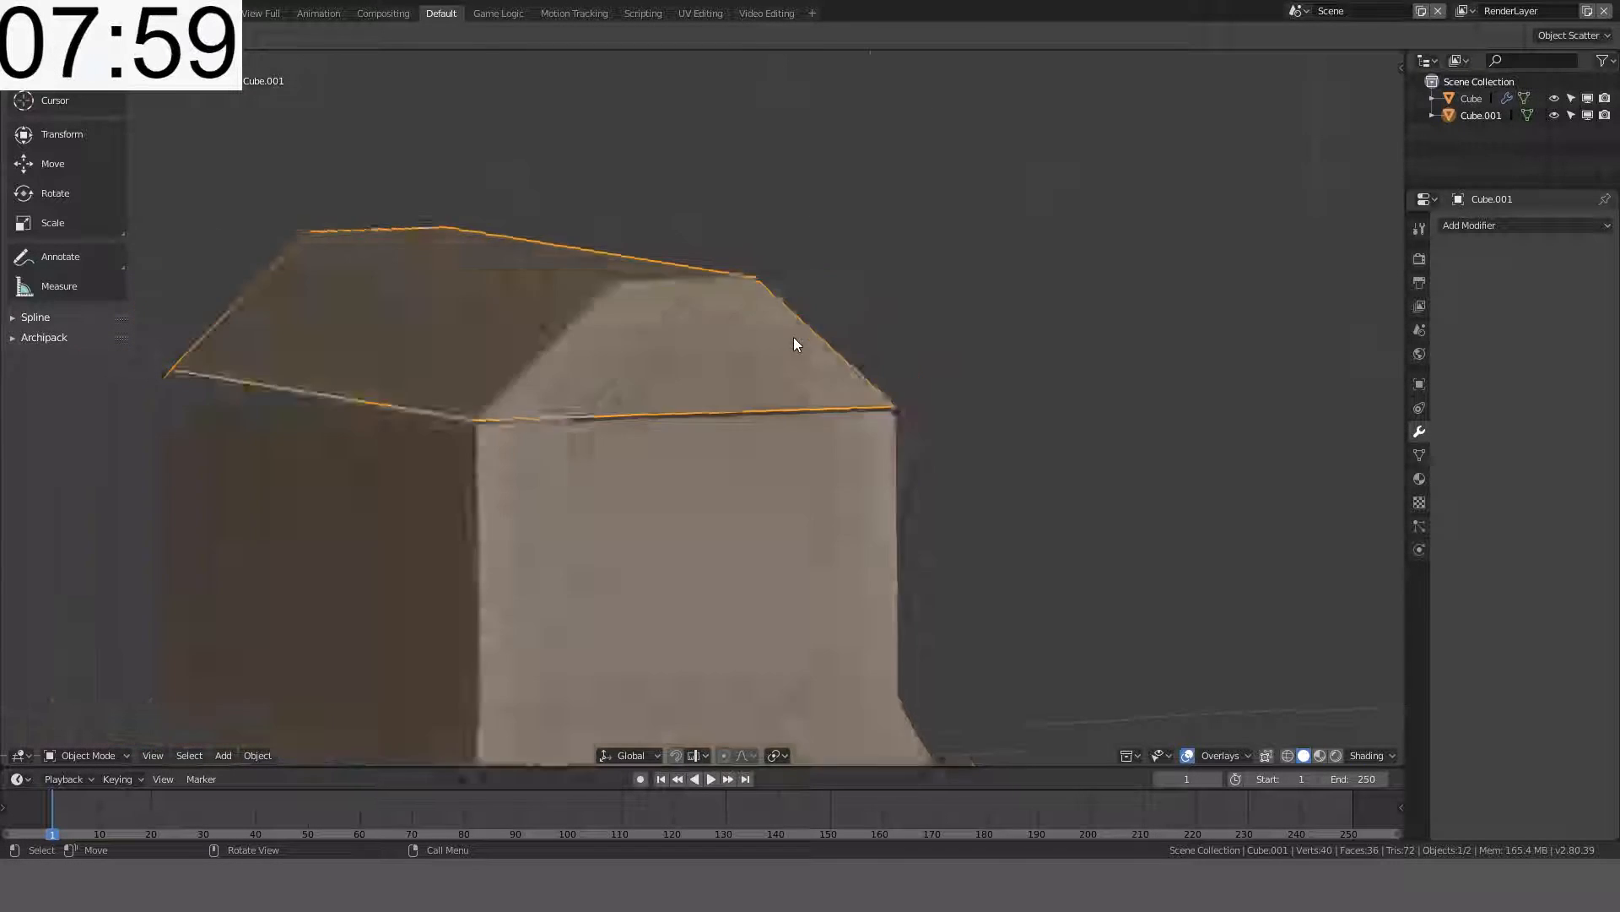
pyautogui.scroll(4, 481, 245)
pyautogui.press('g')
pyautogui.press('z')
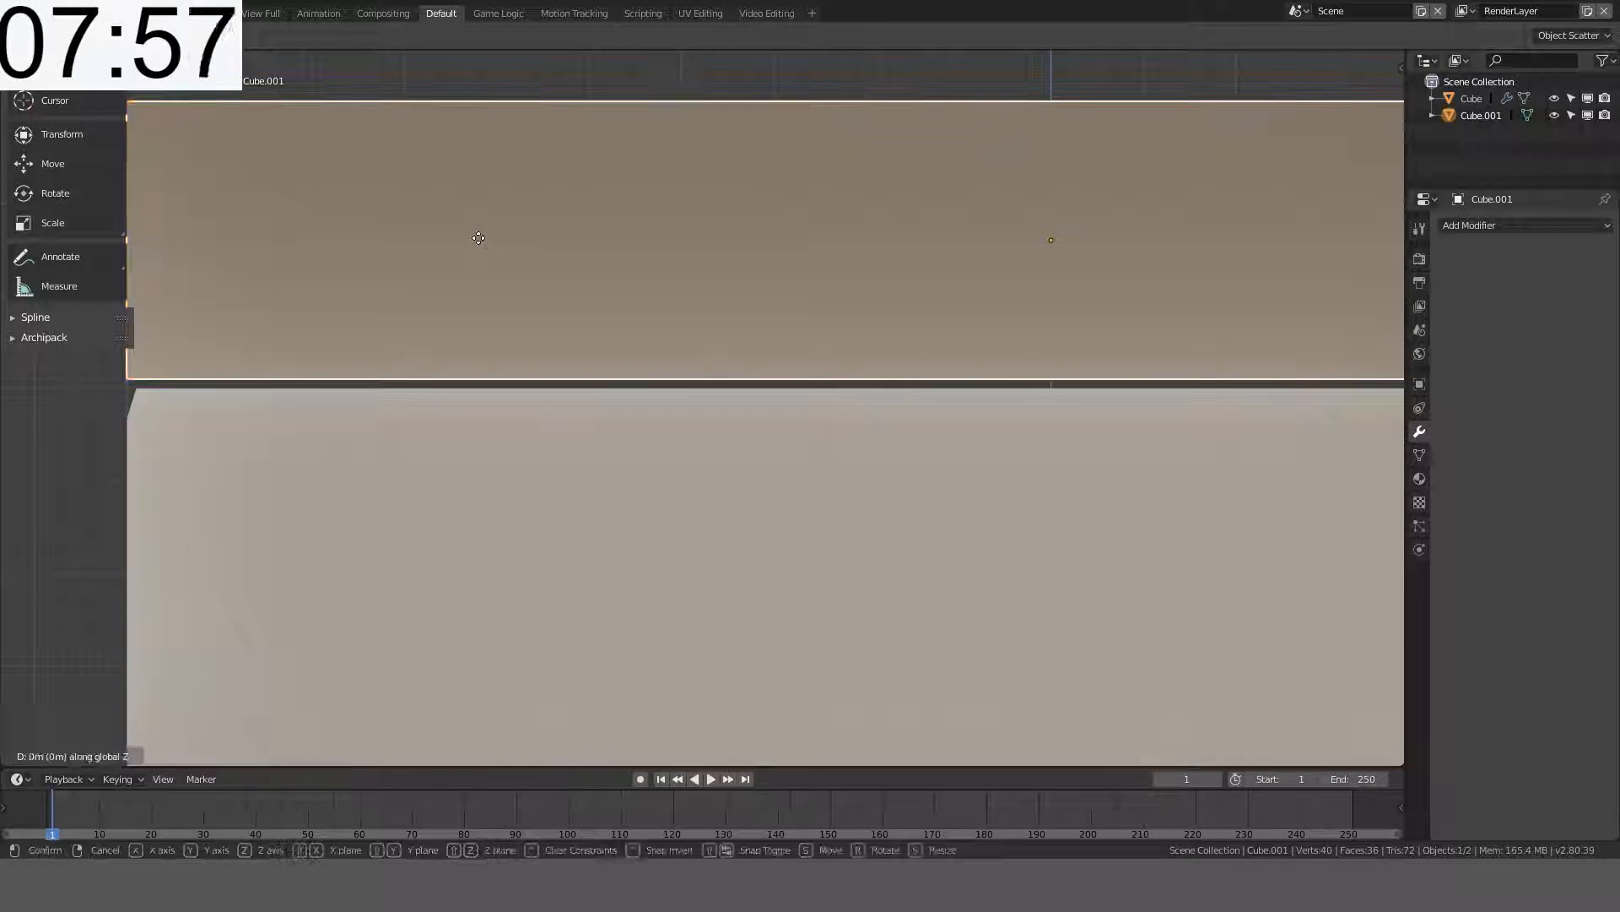
pyautogui.click(353, 312)
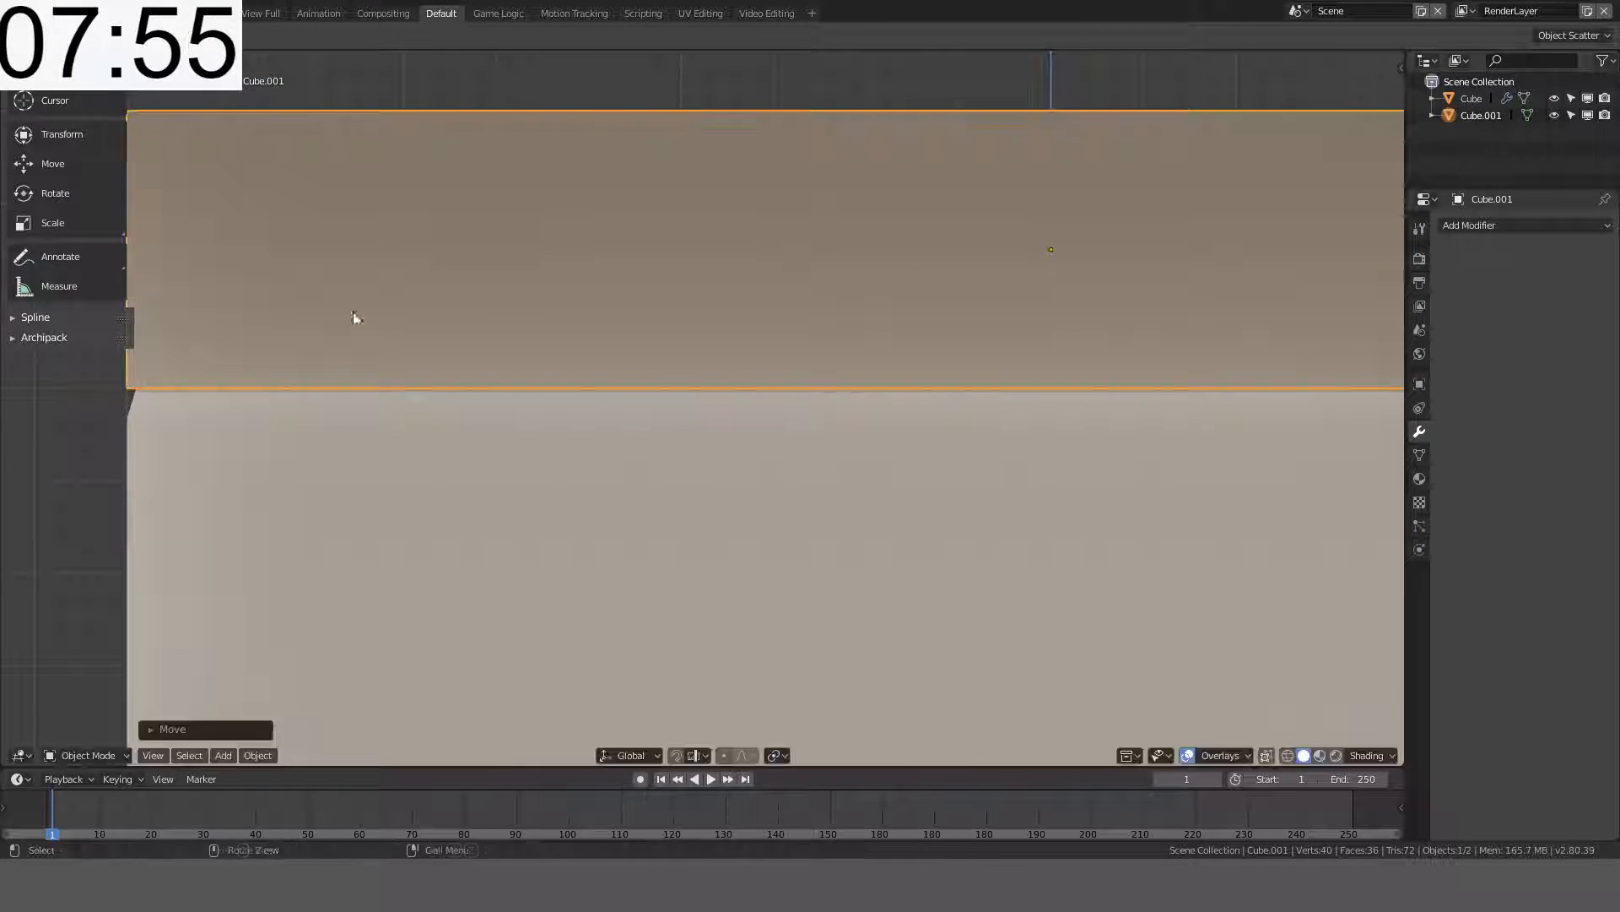
# - Open the lid's mesh for editing and select the edge loop around its bottom
pyautogui.click(266, 419)
pyautogui.moveTo(266, 419); pyautogui.dragTo(823, 384, button='middle')
pyautogui.click(894, 404)
pyautogui.press('Tab')
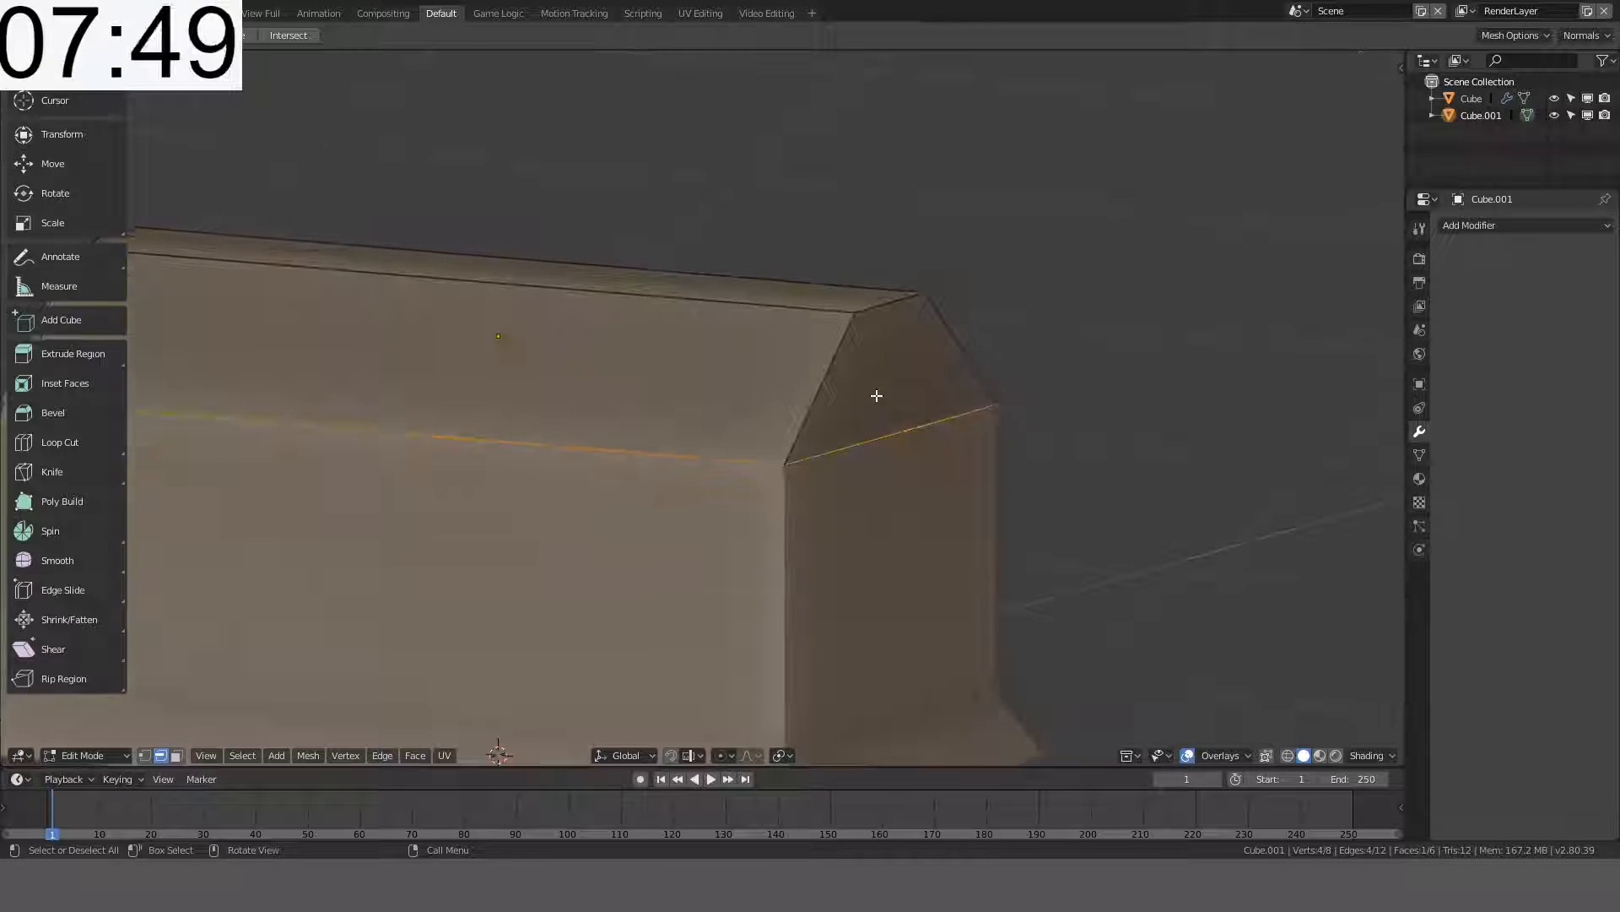
pyautogui.keyDown('alt'); pyautogui.click(847, 440); pyautogui.keyUp('alt')
pyautogui.scroll(-3, 847, 441)
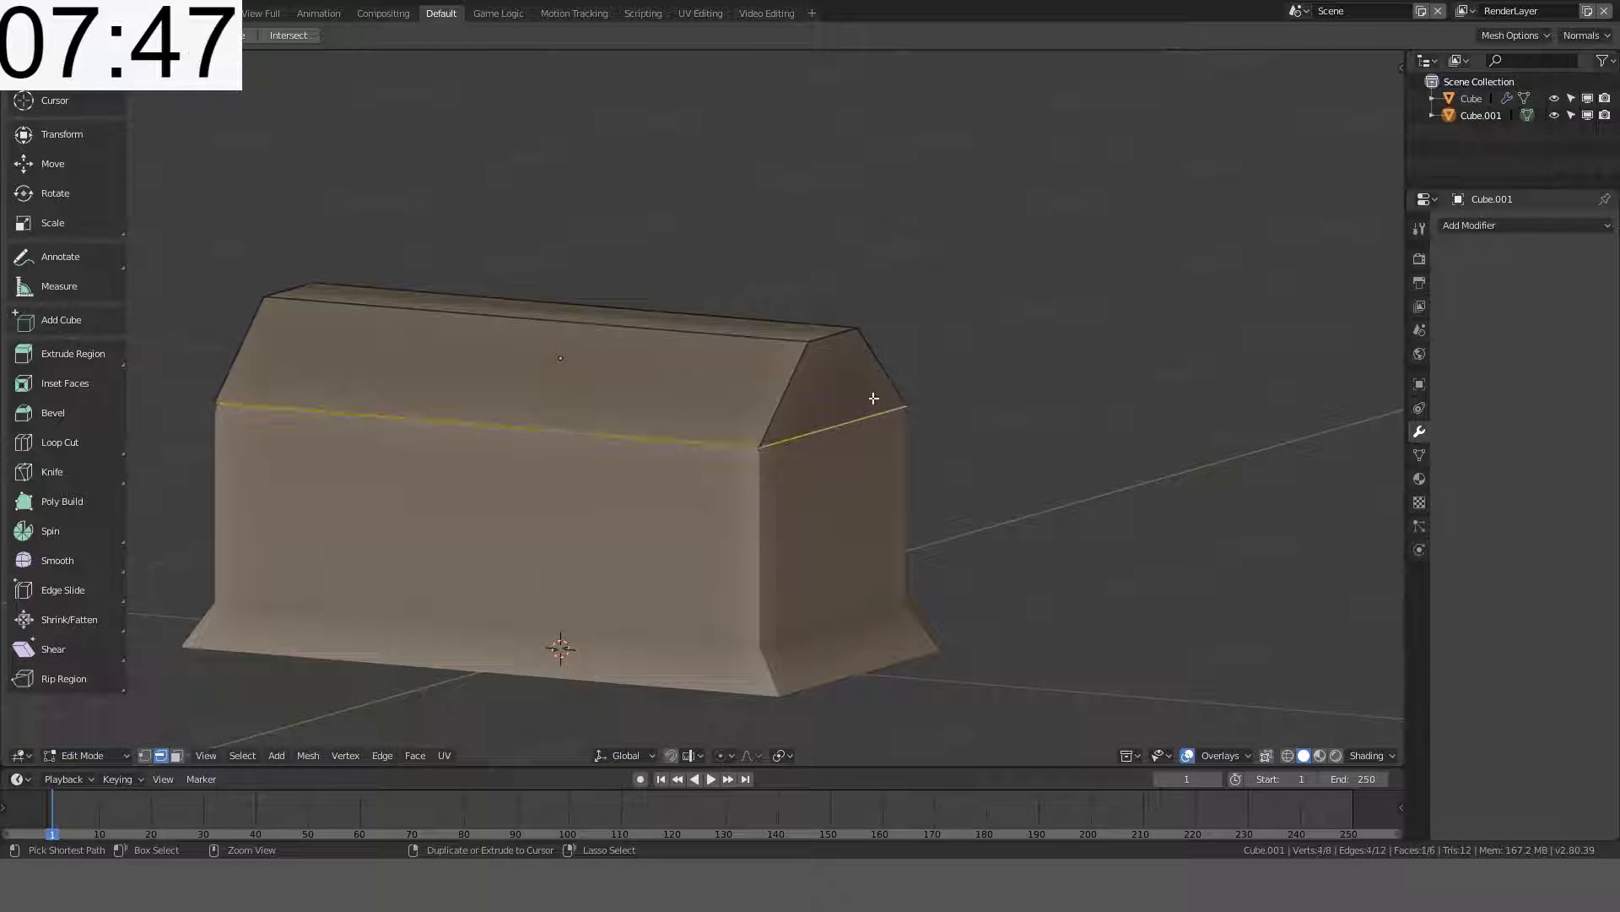
pyautogui.hotkey('ctrl', 'b')
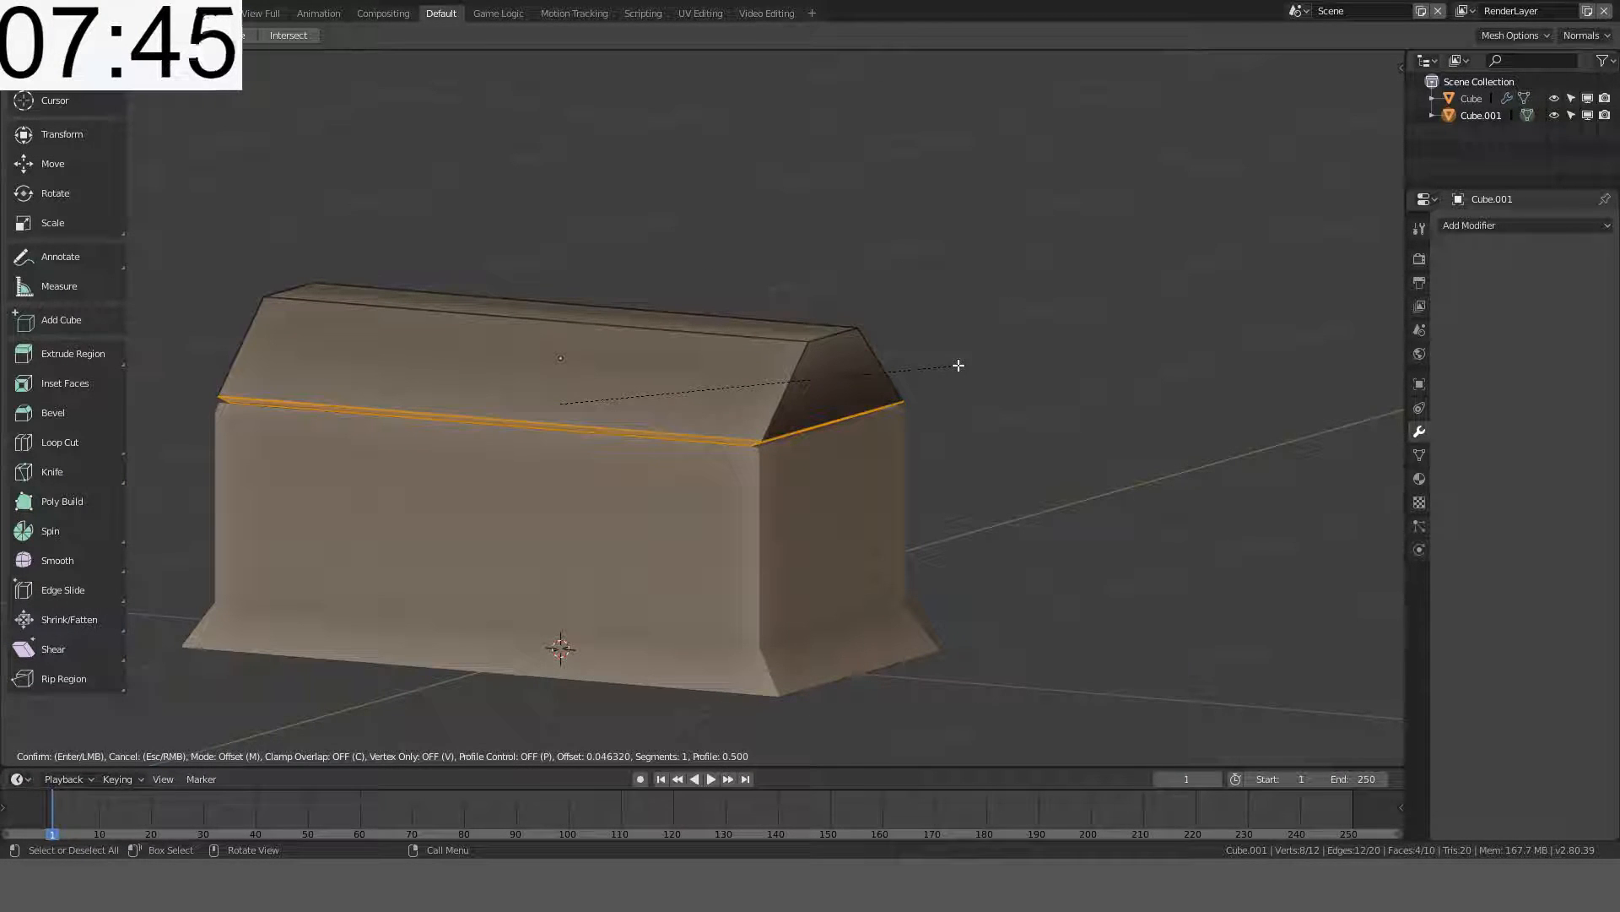
pyautogui.rightClick(958, 365)
# - Apply the lid's object transform and bevel its bottom edge loop with an offset of about 0.005 m
pyautogui.press('Tab')
pyautogui.hotkey('ctrl', 'a')
pyautogui.click(958, 365)
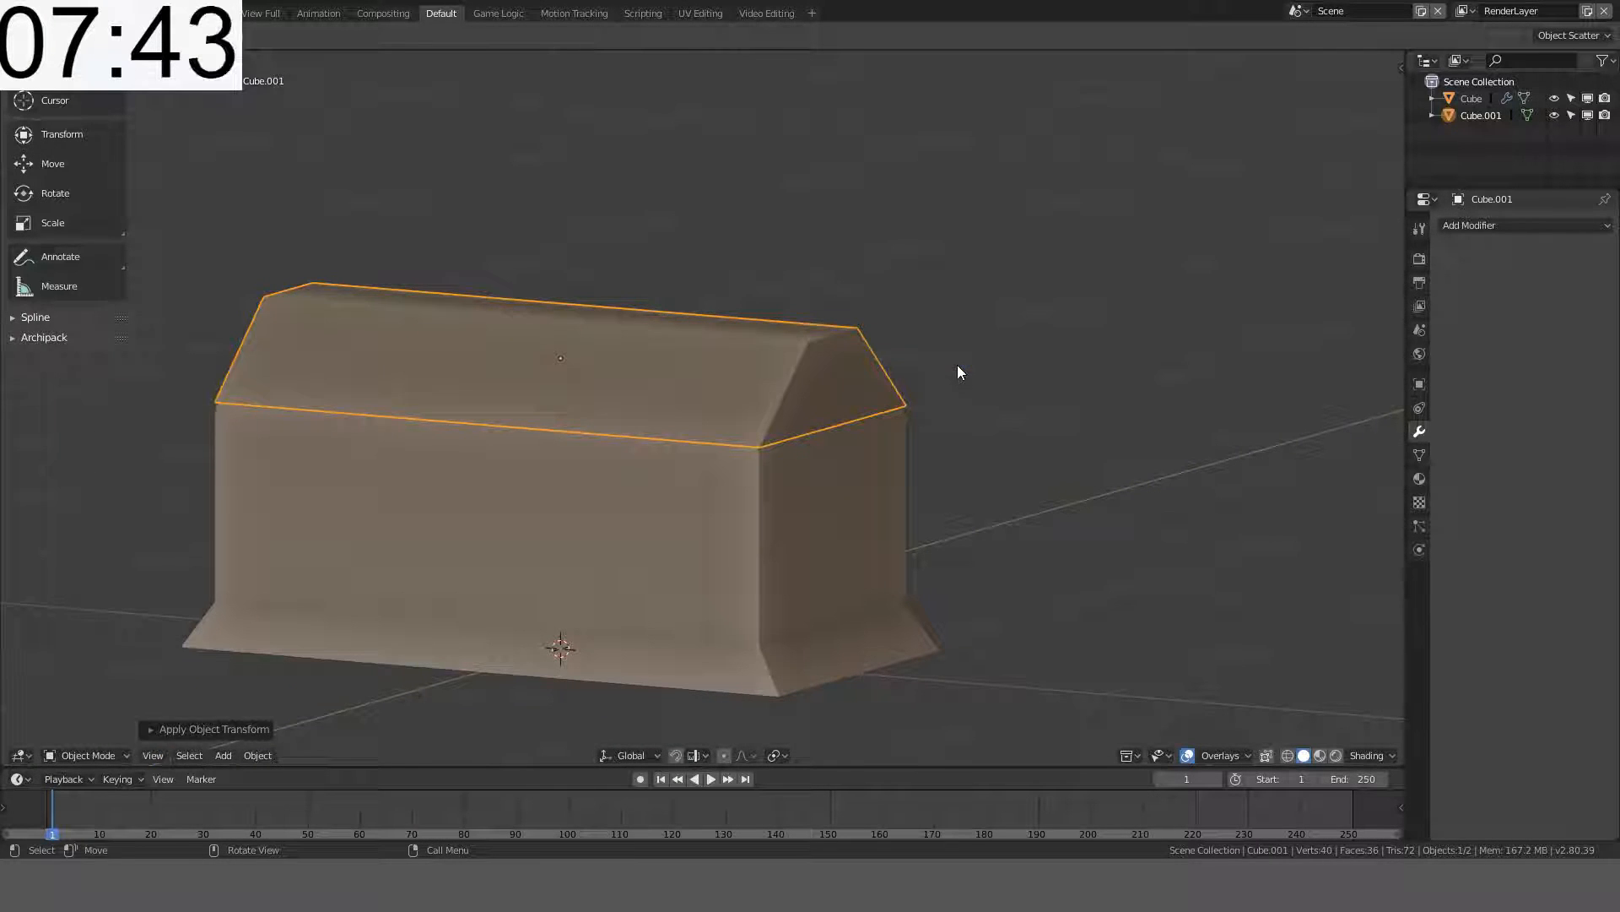
pyautogui.press('Tab')
pyautogui.hotkey('ctrl', 'b')
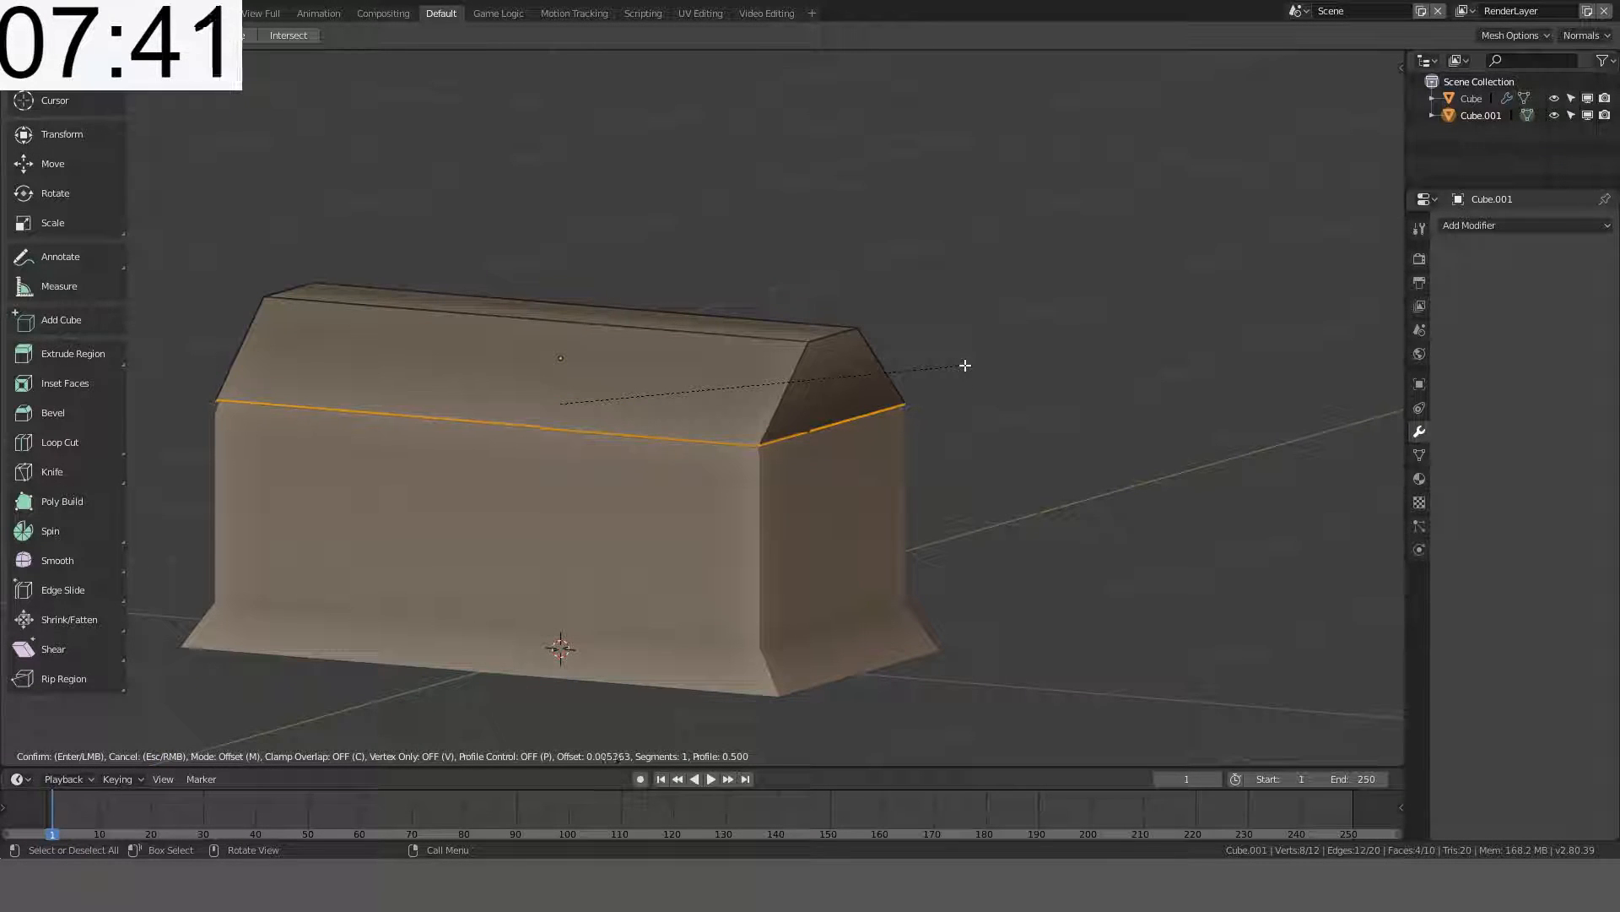
pyautogui.click(964, 365)
pyautogui.press('Tab')
# - Examine the seam between the lid and the casket body up close and from the front
pyautogui.moveTo(640, 358); pyautogui.dragTo(662, 463, button='middle')
pyautogui.hotkey('alt', 'a')
pyautogui.scroll(3, 838, 342)
pyautogui.click(600, 408)
pyautogui.moveTo(600, 408); pyautogui.dragTo(637, 308, button='middle')
pyautogui.hotkey('alt', 'a')
pyautogui.scroll(-4, 917, 357)
pyautogui.press('KP_1')
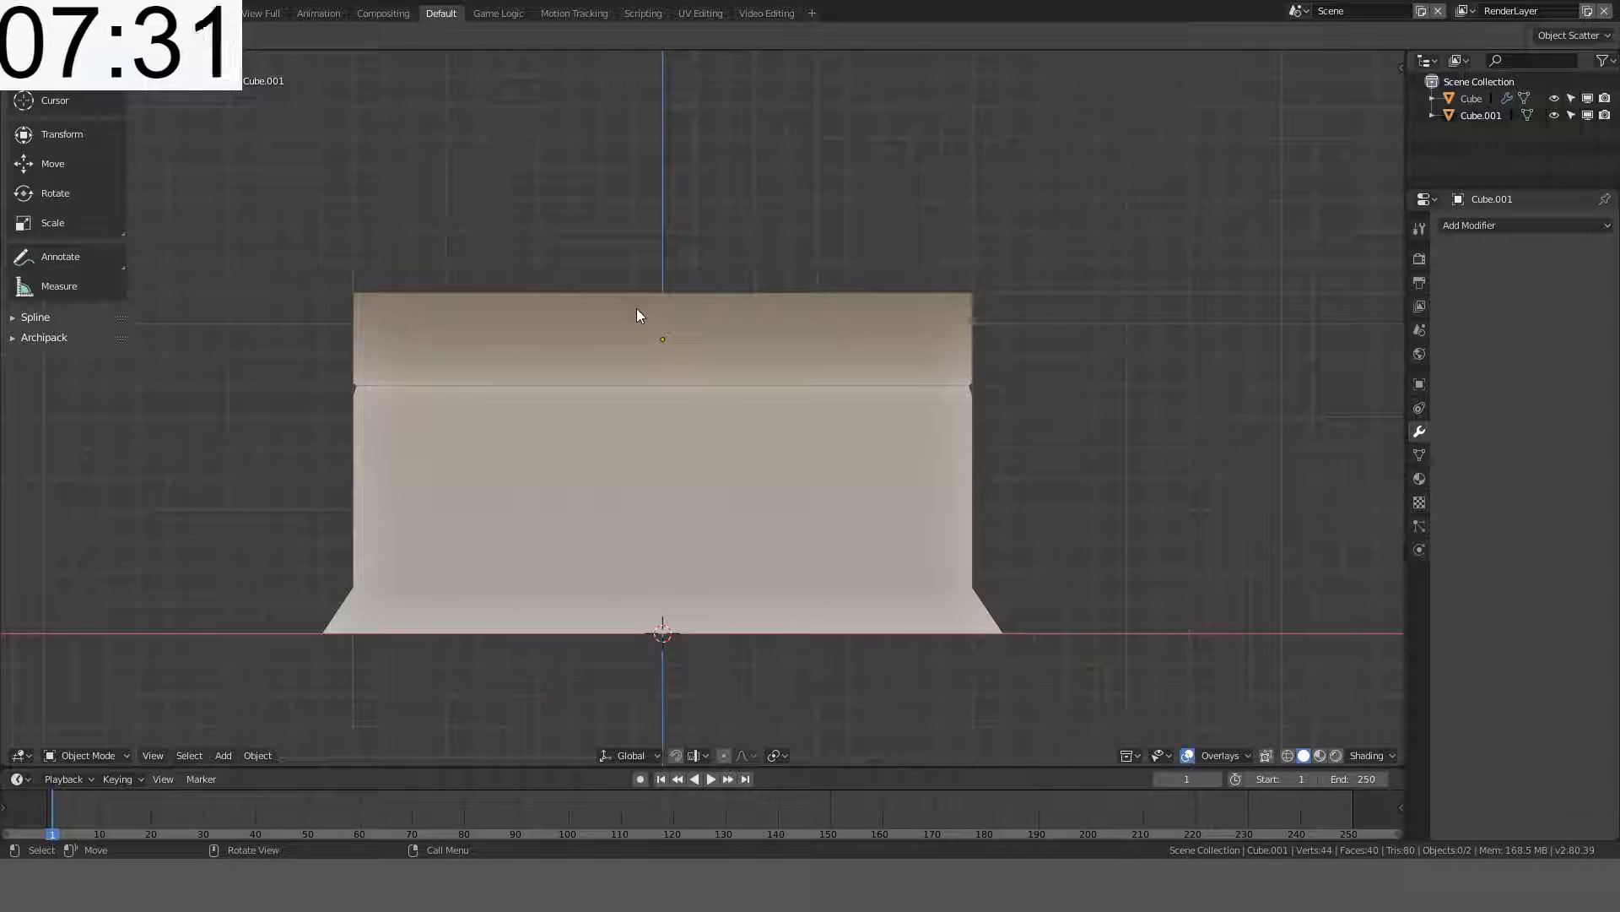
# - Try applying the casket body's Solidify modifier and undo it
pyautogui.click(726, 411)
pyautogui.click(1481, 276)
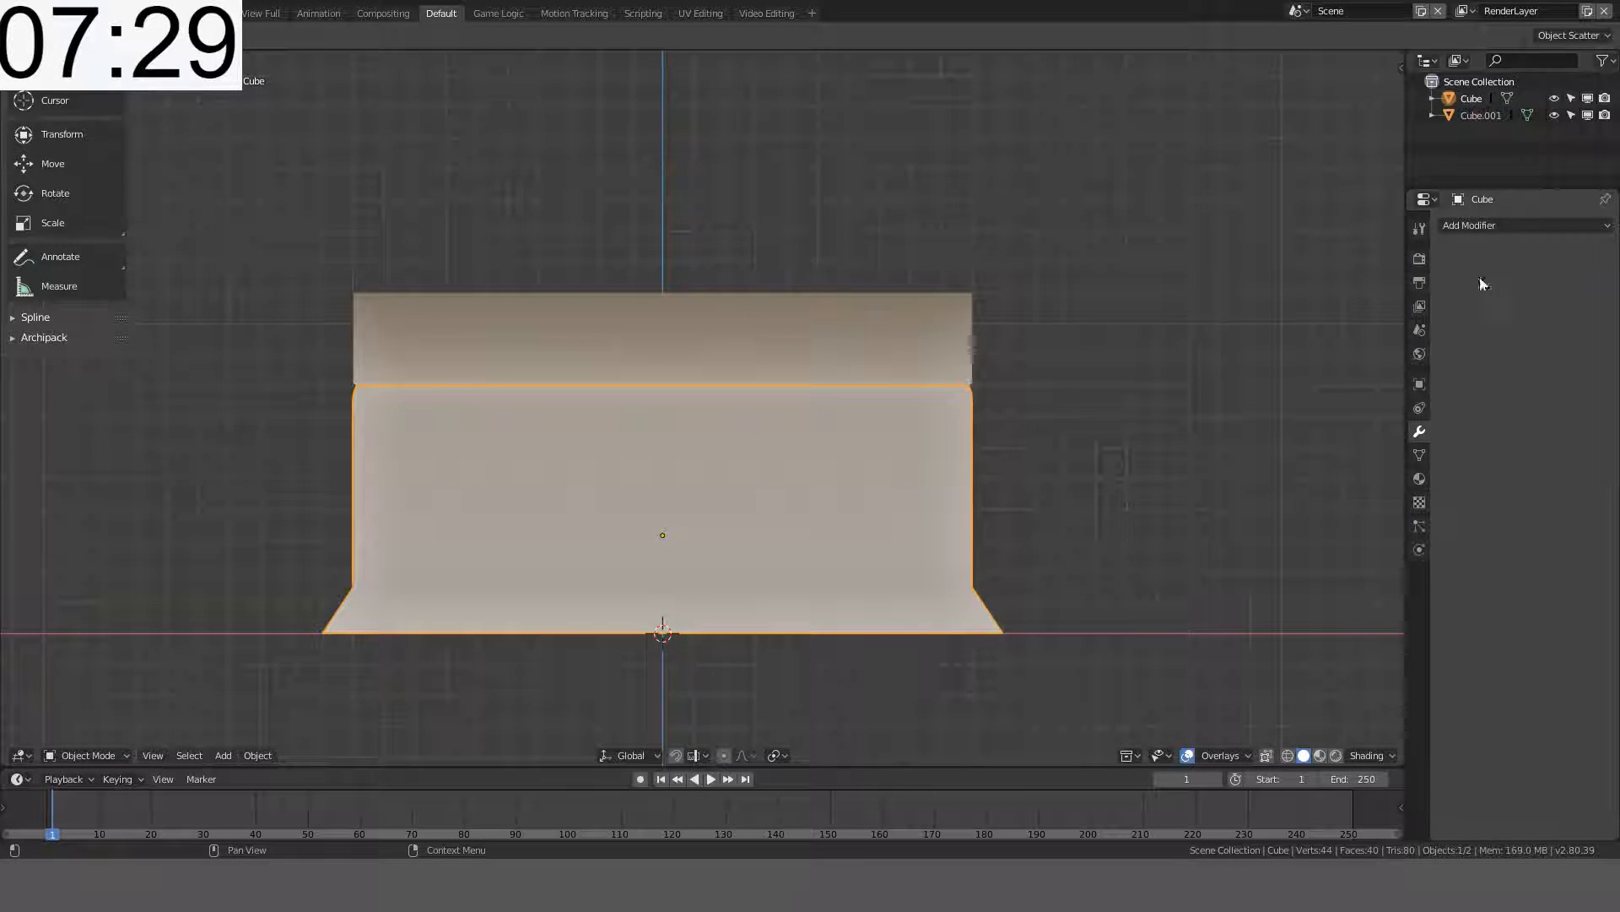
pyautogui.moveTo(718, 473); pyautogui.dragTo(739, 497, button='middle')
pyautogui.scroll(3, 871, 451)
pyautogui.hotkey('ctrl', 'z')
pyautogui.hotkey('ctrl', 'z')
pyautogui.hotkey('ctrl', 'z')
pyautogui.hotkey('ctrl', 'z')
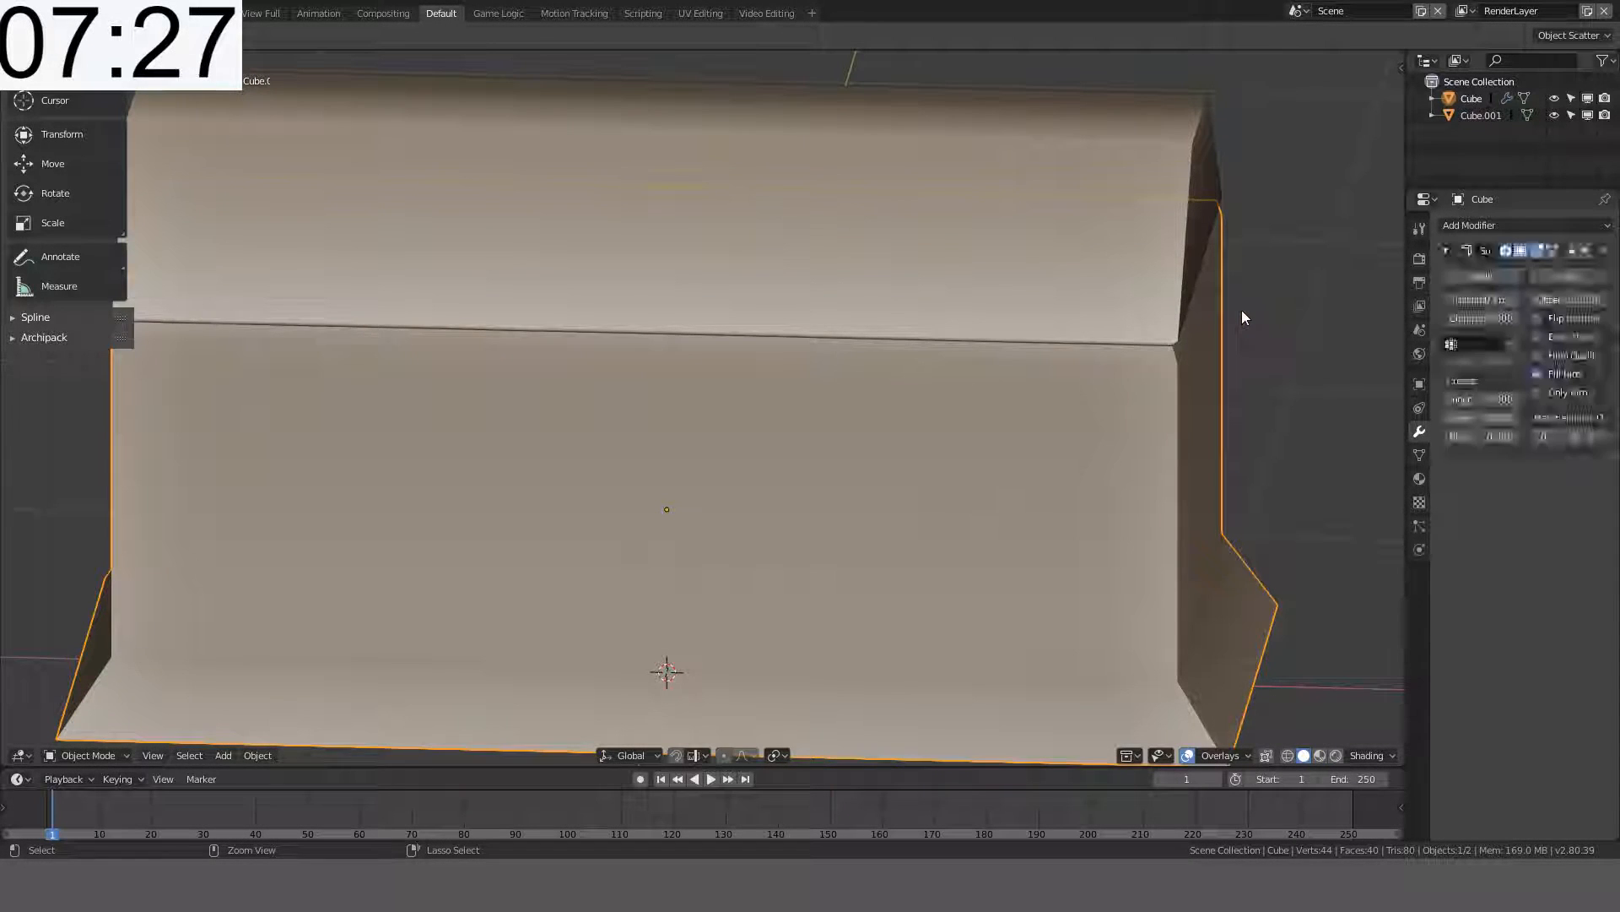
# - Undo the recent edits to the lid and casket body back to before their edge bevels
pyautogui.hotkey('ctrl', 'z')
pyautogui.hotkey('ctrl', 'z')
pyautogui.hotkey('ctrl', 'z')
pyautogui.hotkey('ctrl', 'z')
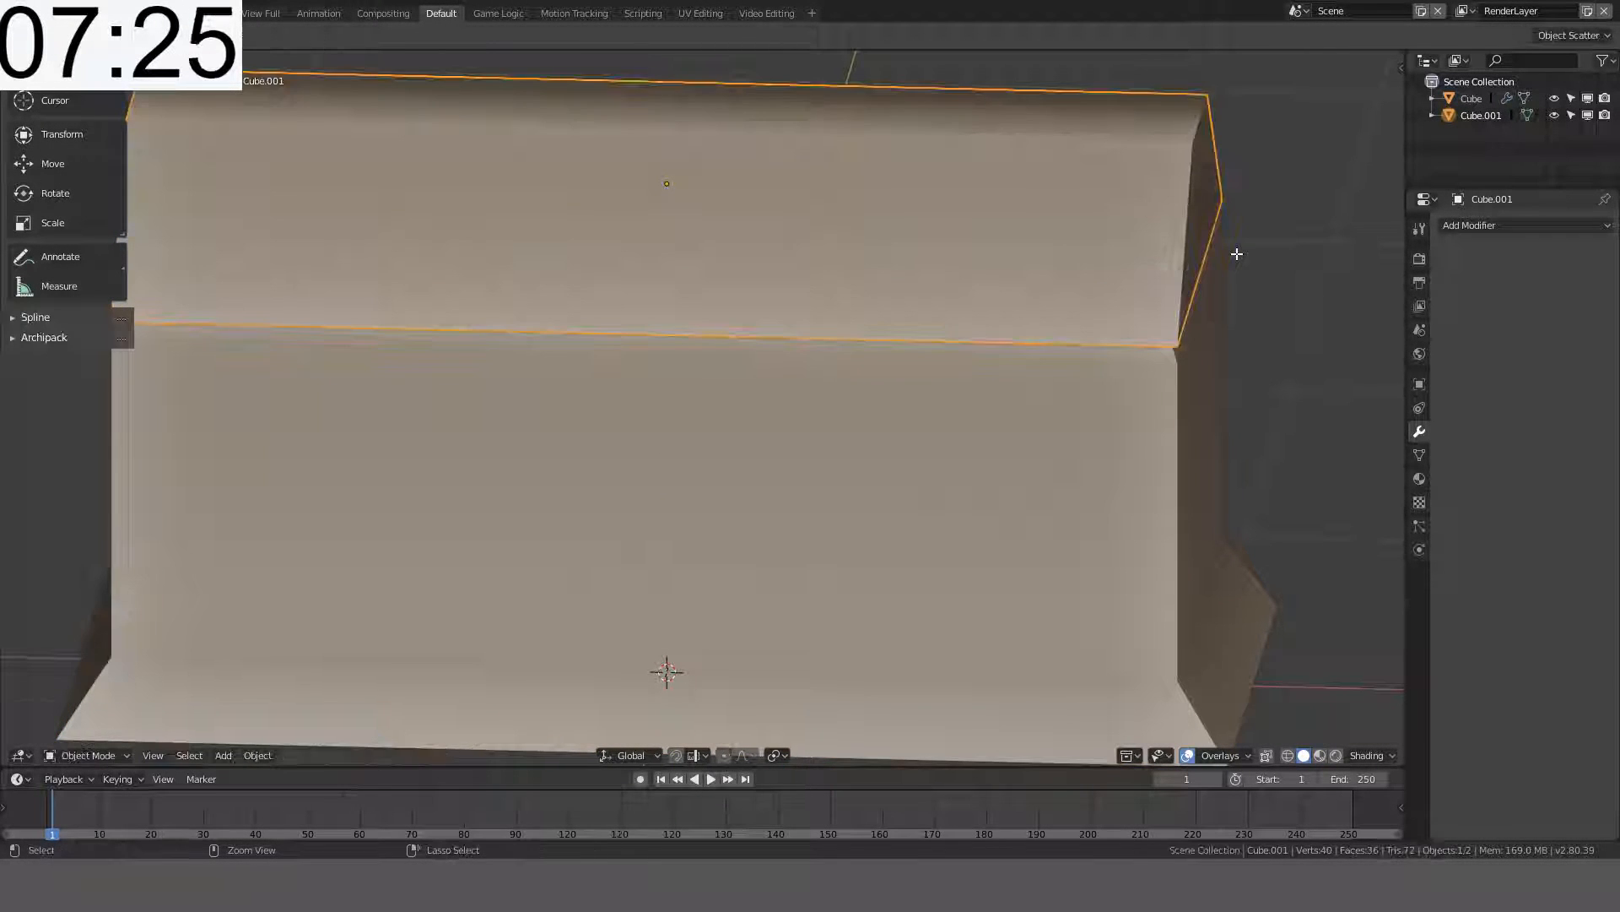
pyautogui.hotkey('ctrl', 'z')
pyautogui.hotkey('ctrl', 'z')
pyautogui.hotkey('ctrl', 'z')
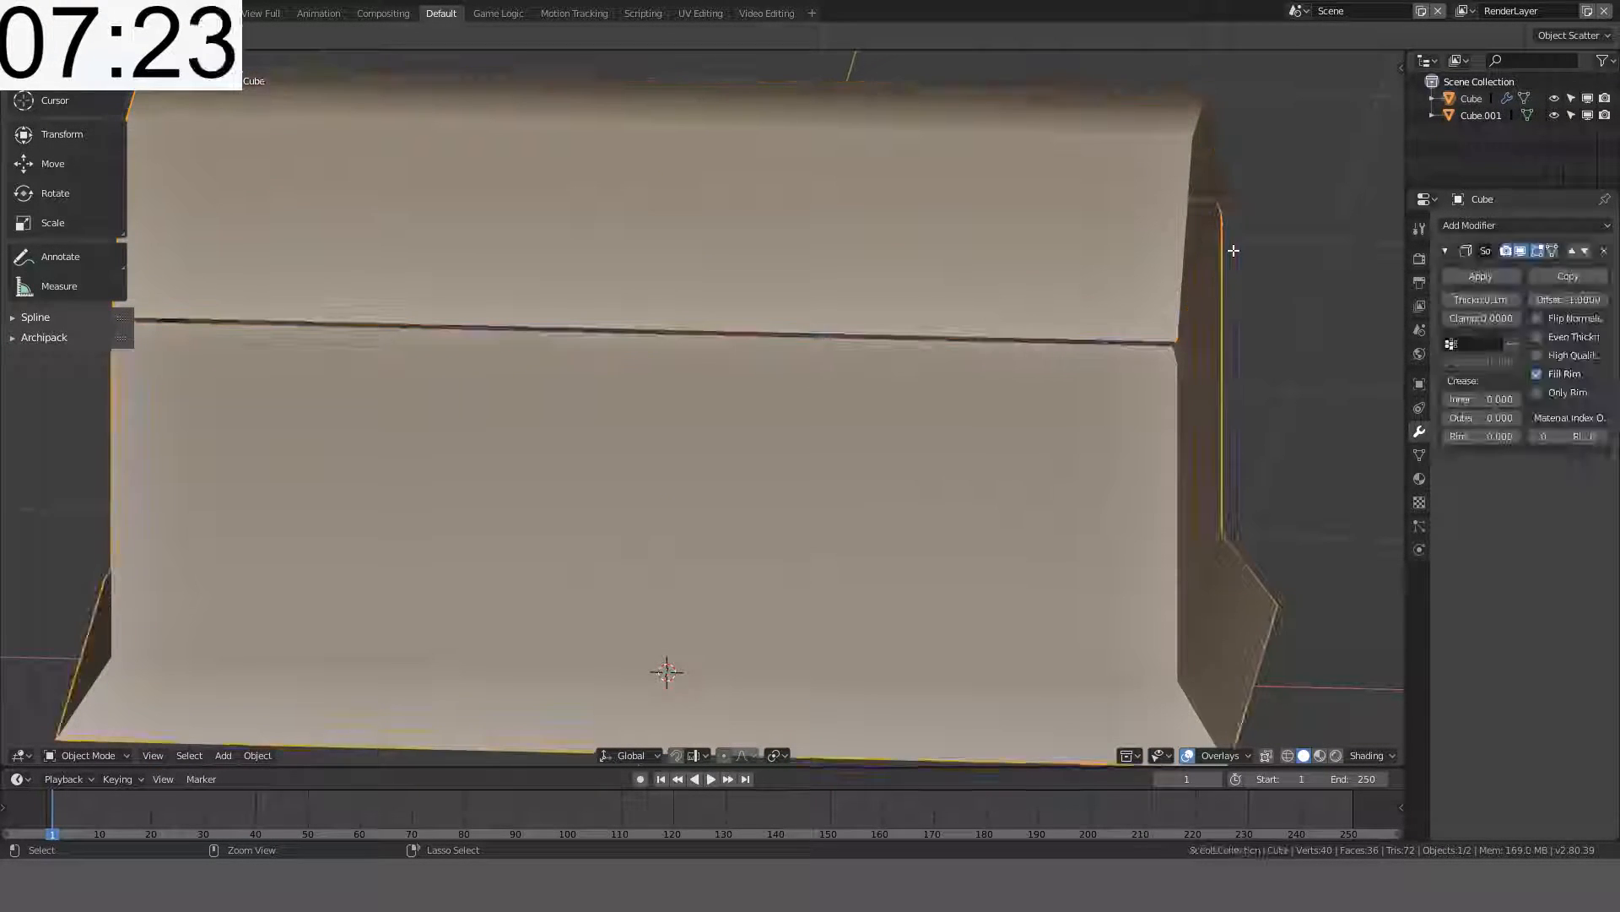
pyautogui.hotkey('ctrl', 'z')
pyautogui.hotkey('ctrl', 'z')
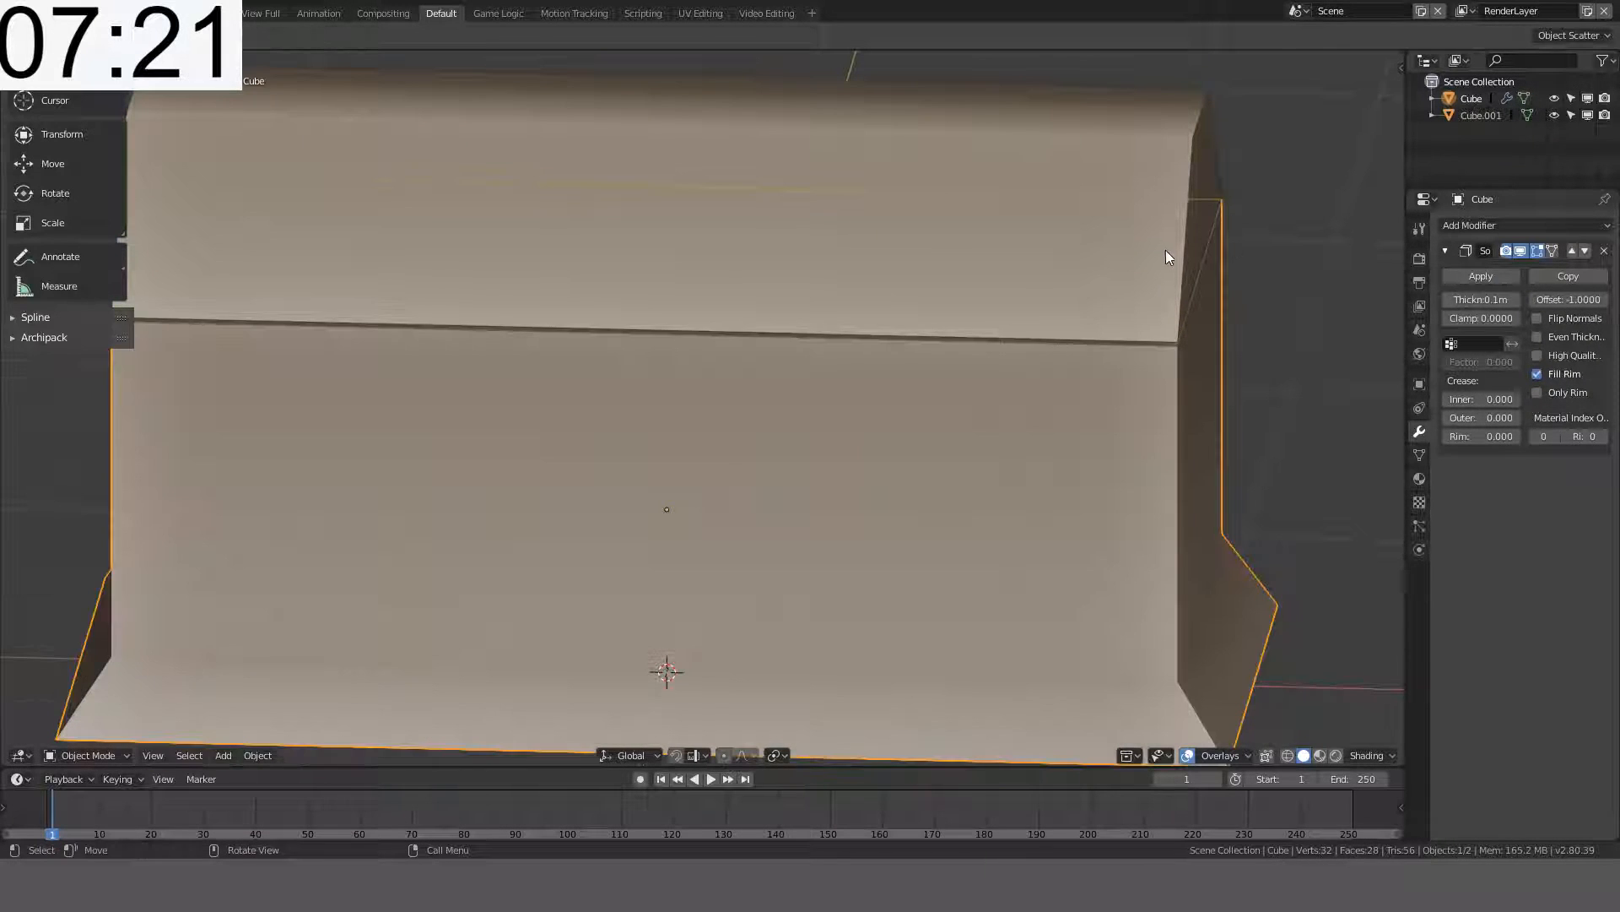
# - Select the lid and lower it along Z in front view to close the gap above the casket body
pyautogui.hotkey('ctrl', 'a')
pyautogui.click(1162, 250)
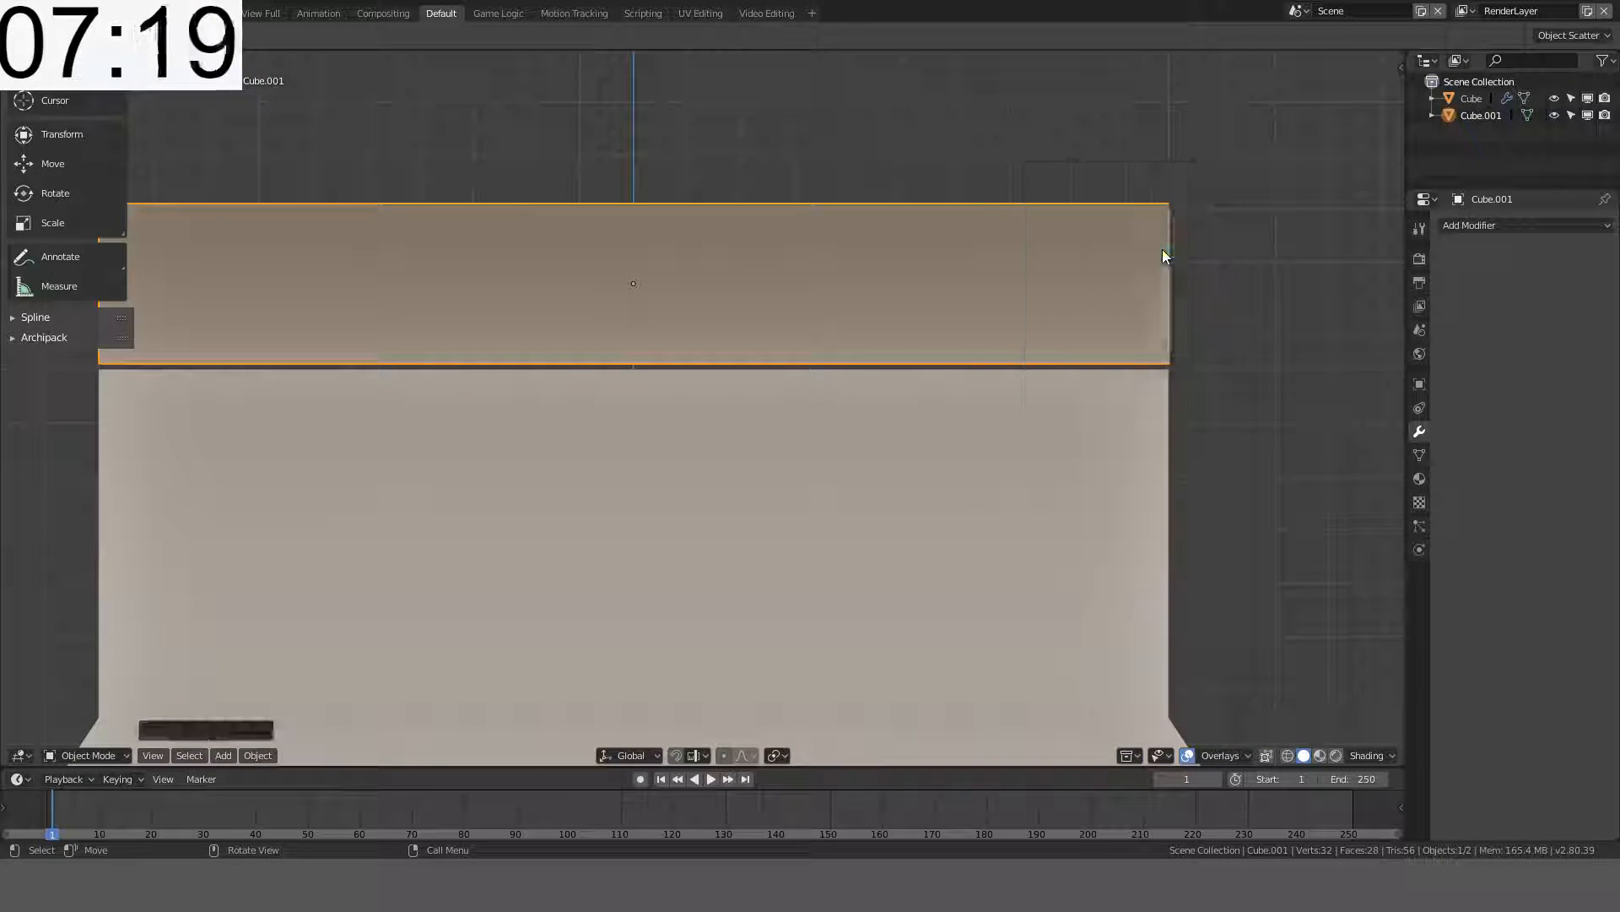
pyautogui.press('g')
pyautogui.press('z')
pyautogui.press('z')
pyautogui.click(1145, 252)
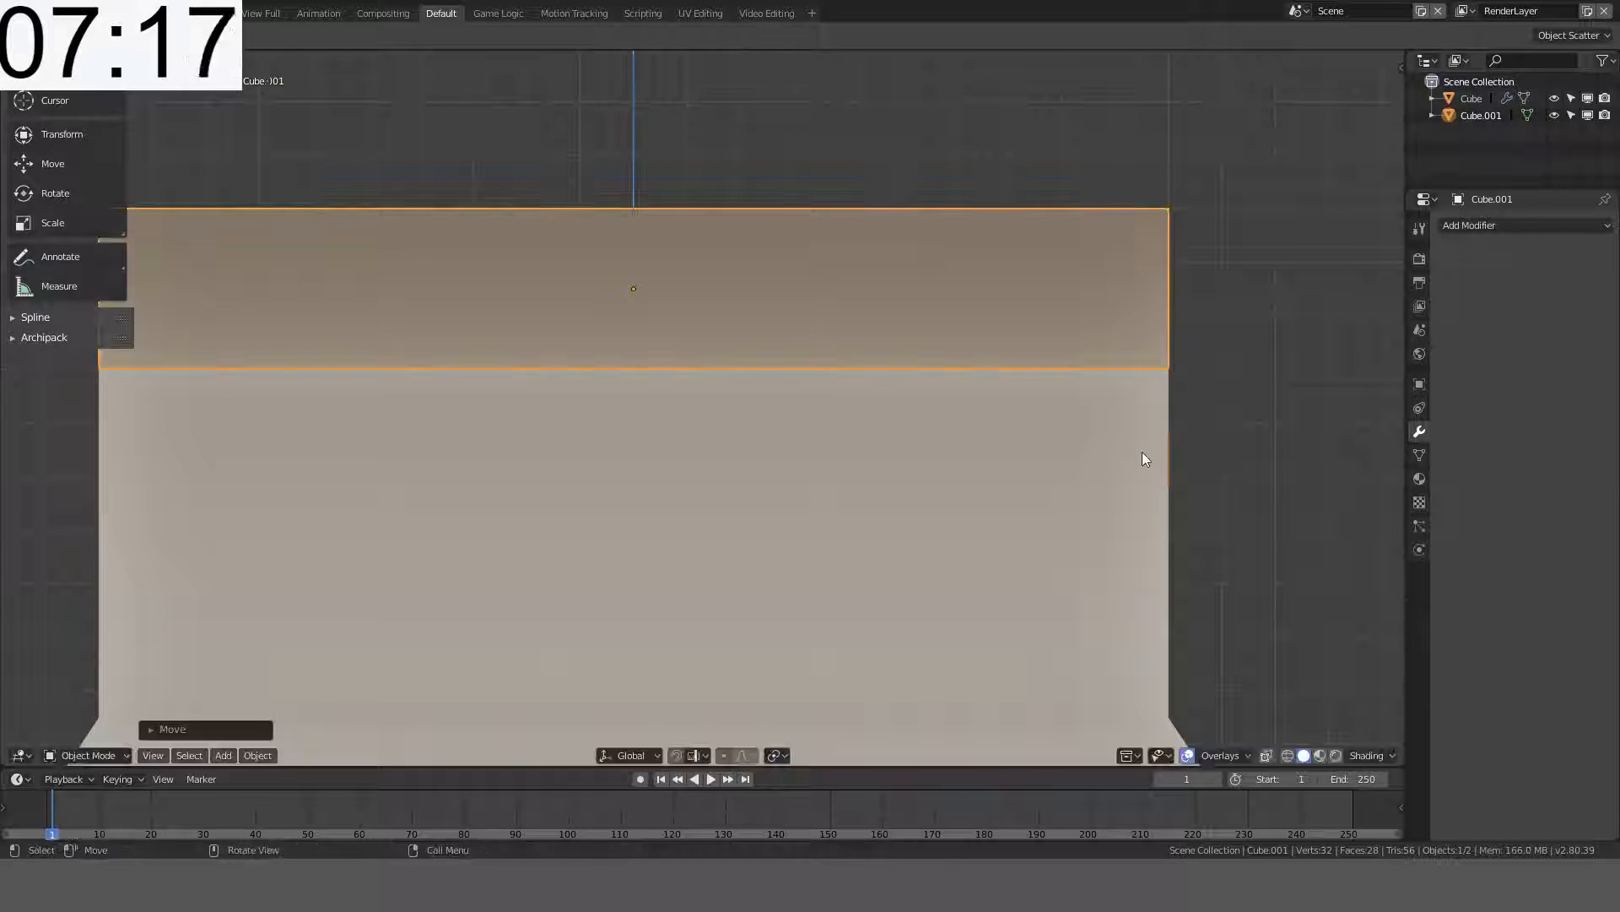
# - Apply the casket body's Solidify modifier and open its mesh for editing with nothing selected
pyautogui.click(1142, 453)
pyautogui.click(1492, 279)
pyautogui.moveTo(1236, 331); pyautogui.dragTo(1156, 364, button='middle')
pyautogui.press('Tab')
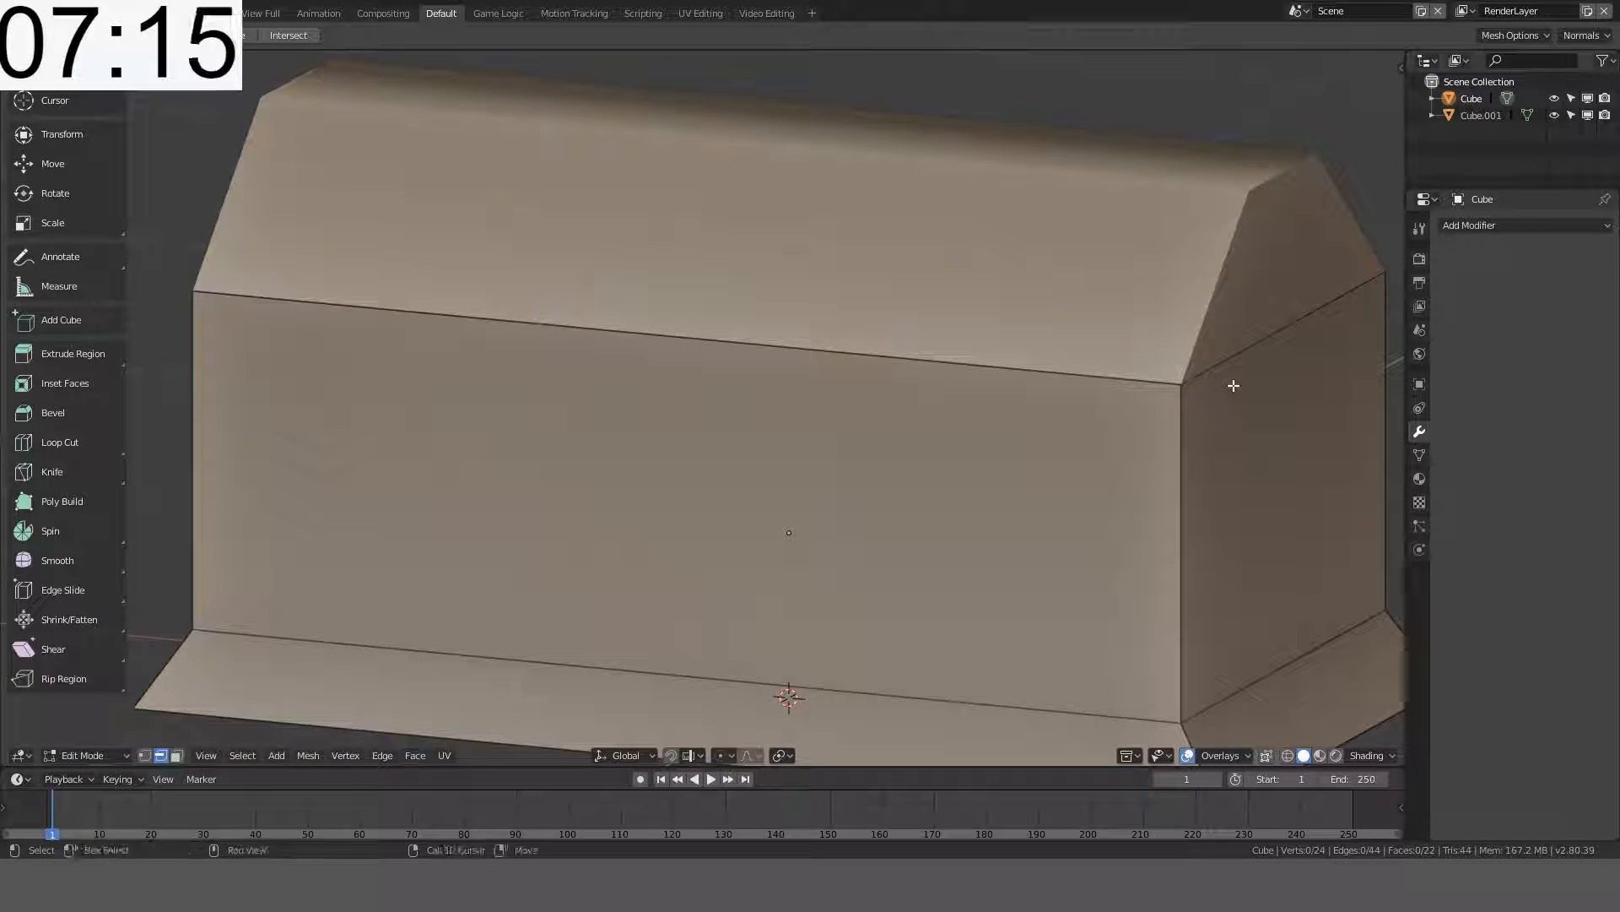
pyautogui.press('a')
pyautogui.press('Tab')
pyautogui.press('Tab')
pyautogui.hotkey('alt', 'a')
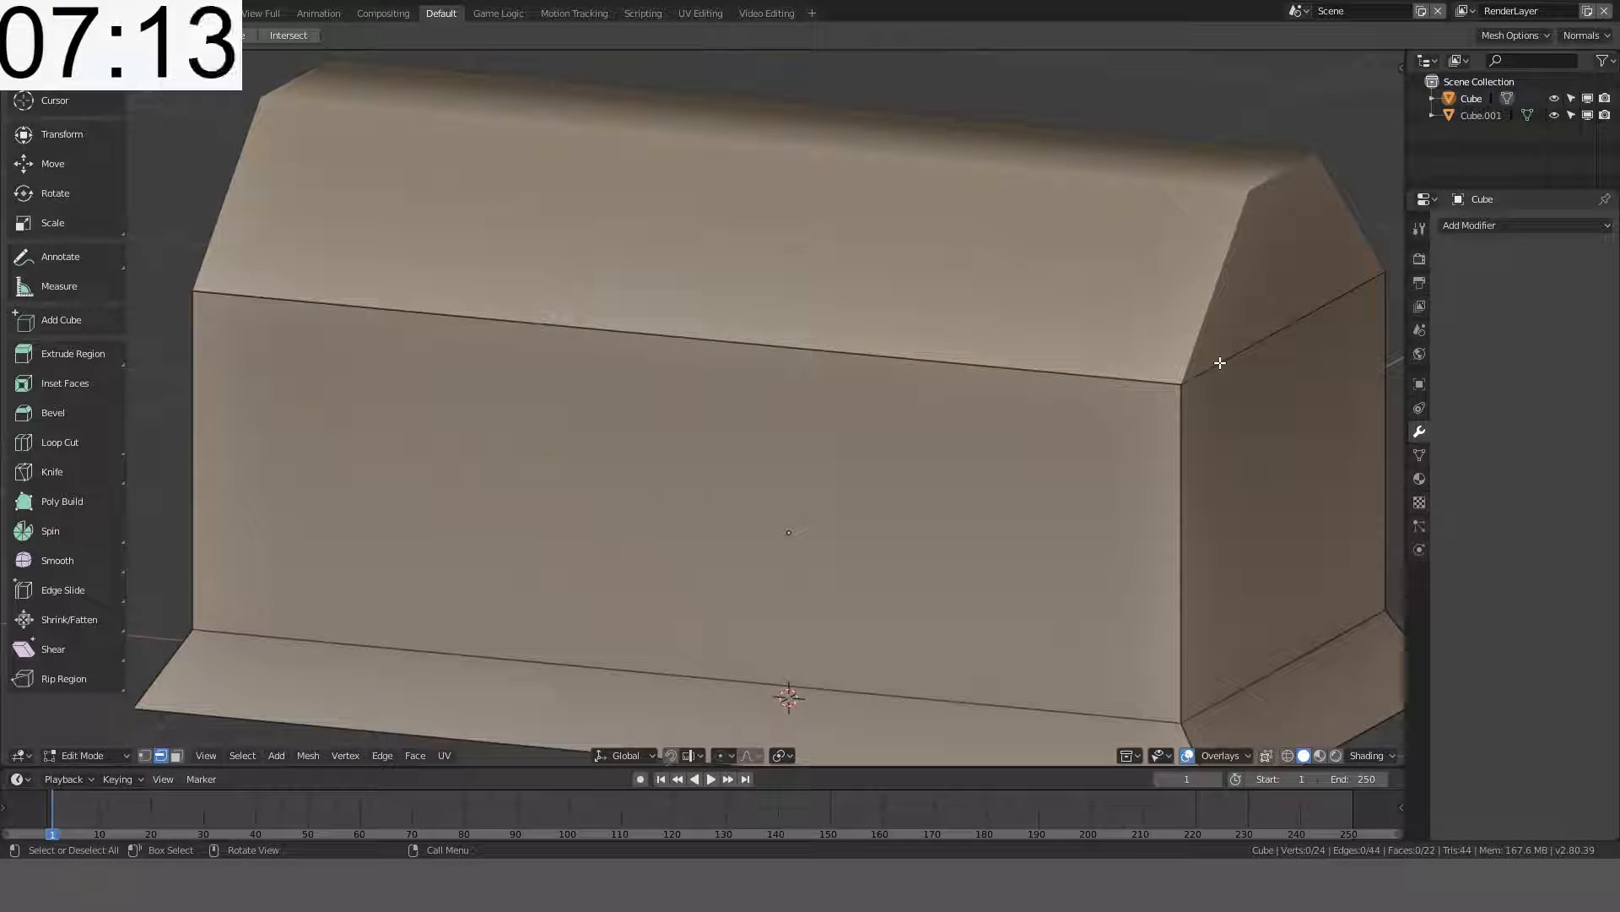
# - Select the edge loop around the casket body's outer top rim and give it a narrow bevel
pyautogui.keyDown('alt'); pyautogui.click(1219, 367); pyautogui.keyUp('alt')
pyautogui.press('KP_1')
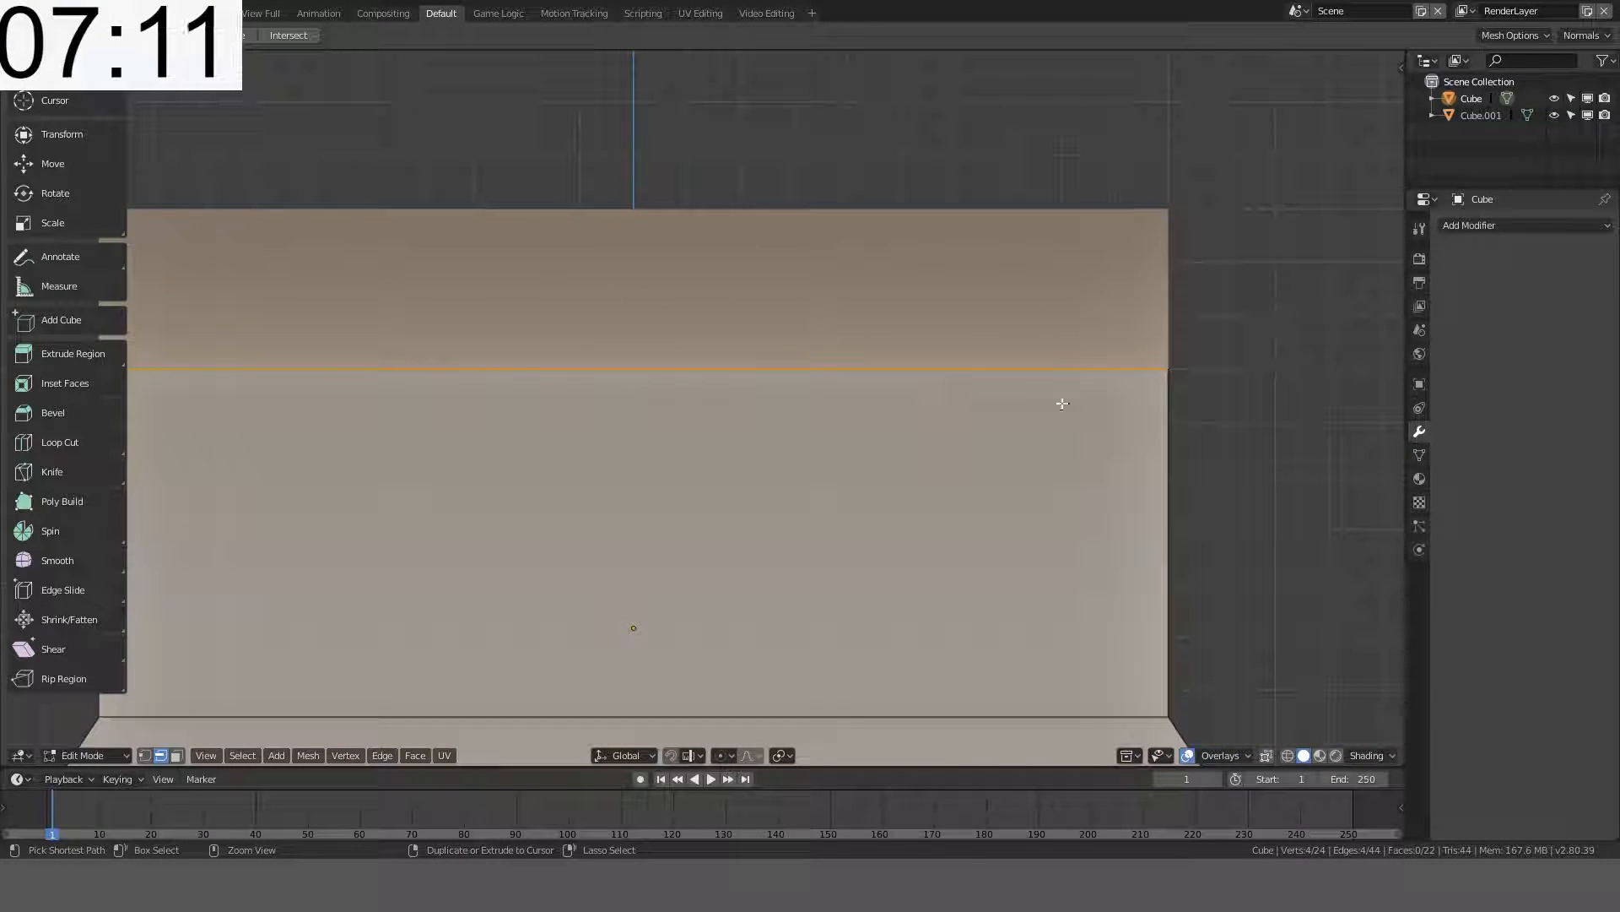
pyautogui.hotkey('ctrl', 'b')
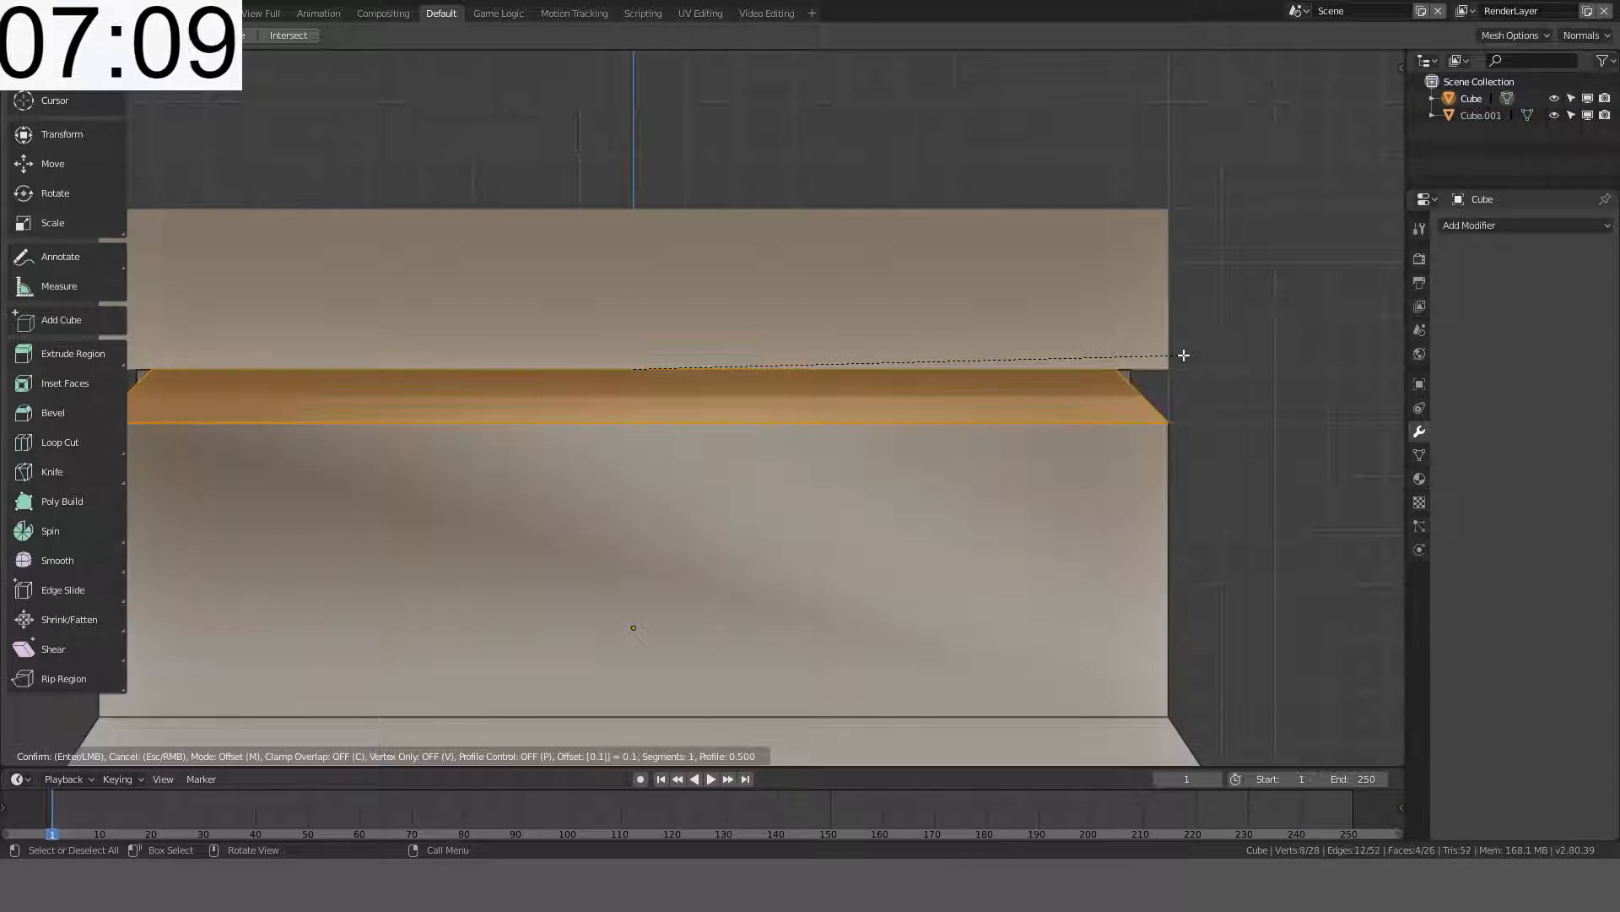
pyautogui.click(1184, 355)
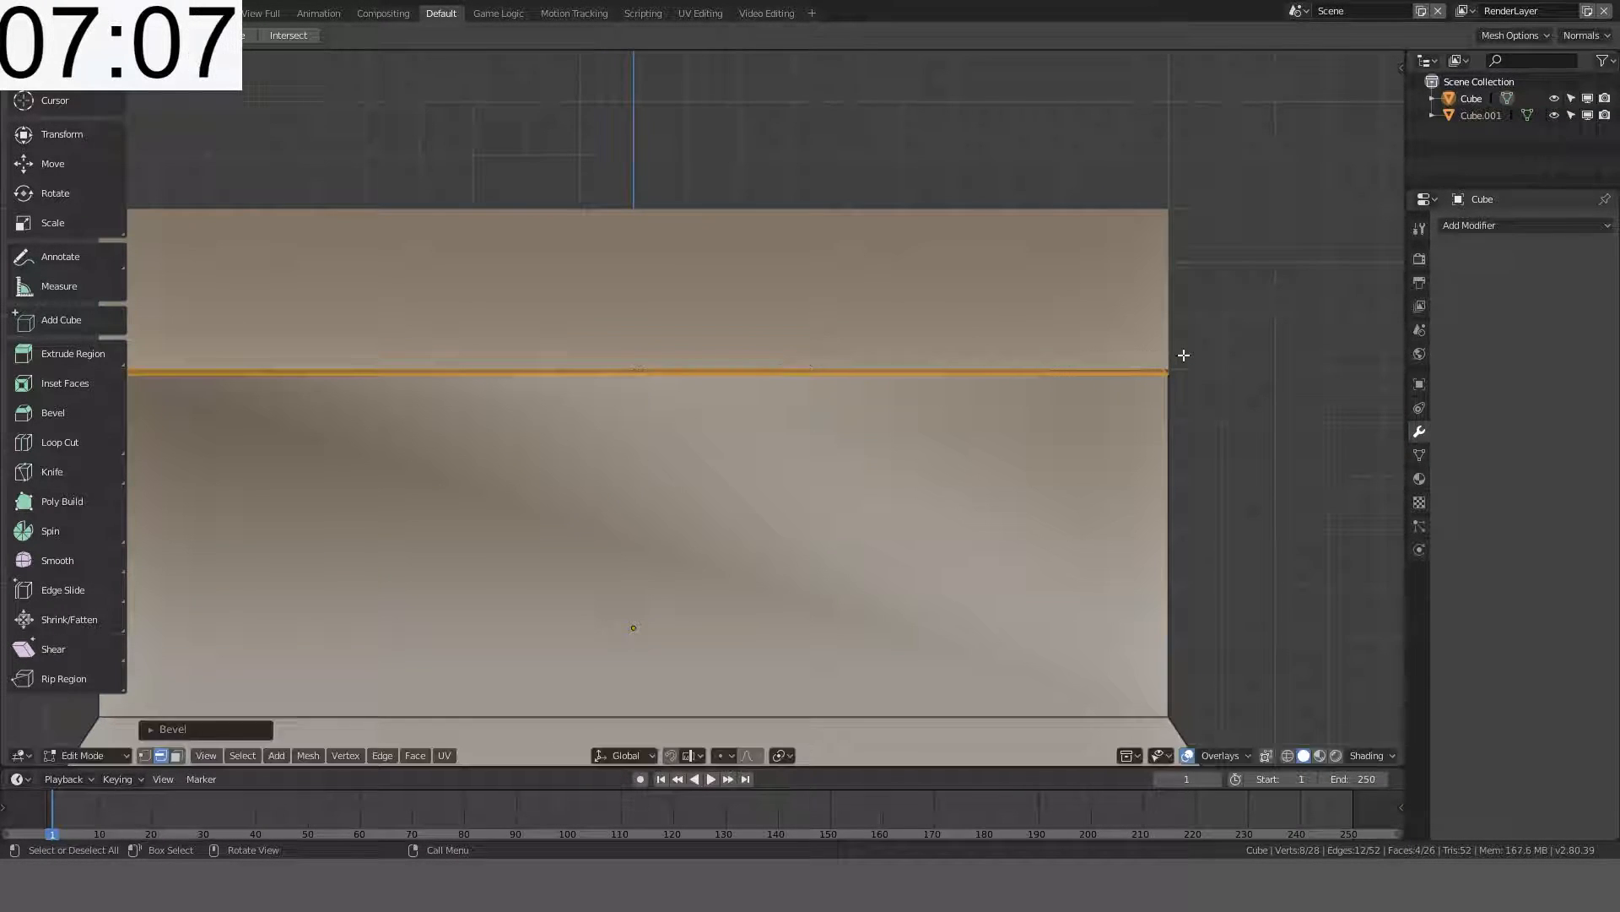
pyautogui.press('Tab')
# - Select the lid and bevel the edge loop around its bottom narrowly to match the body's rim
pyautogui.click(1141, 333)
pyautogui.hotkey('alt', 'a')
pyautogui.keyDown('alt'); pyautogui.click(1134, 364); pyautogui.keyUp('alt')
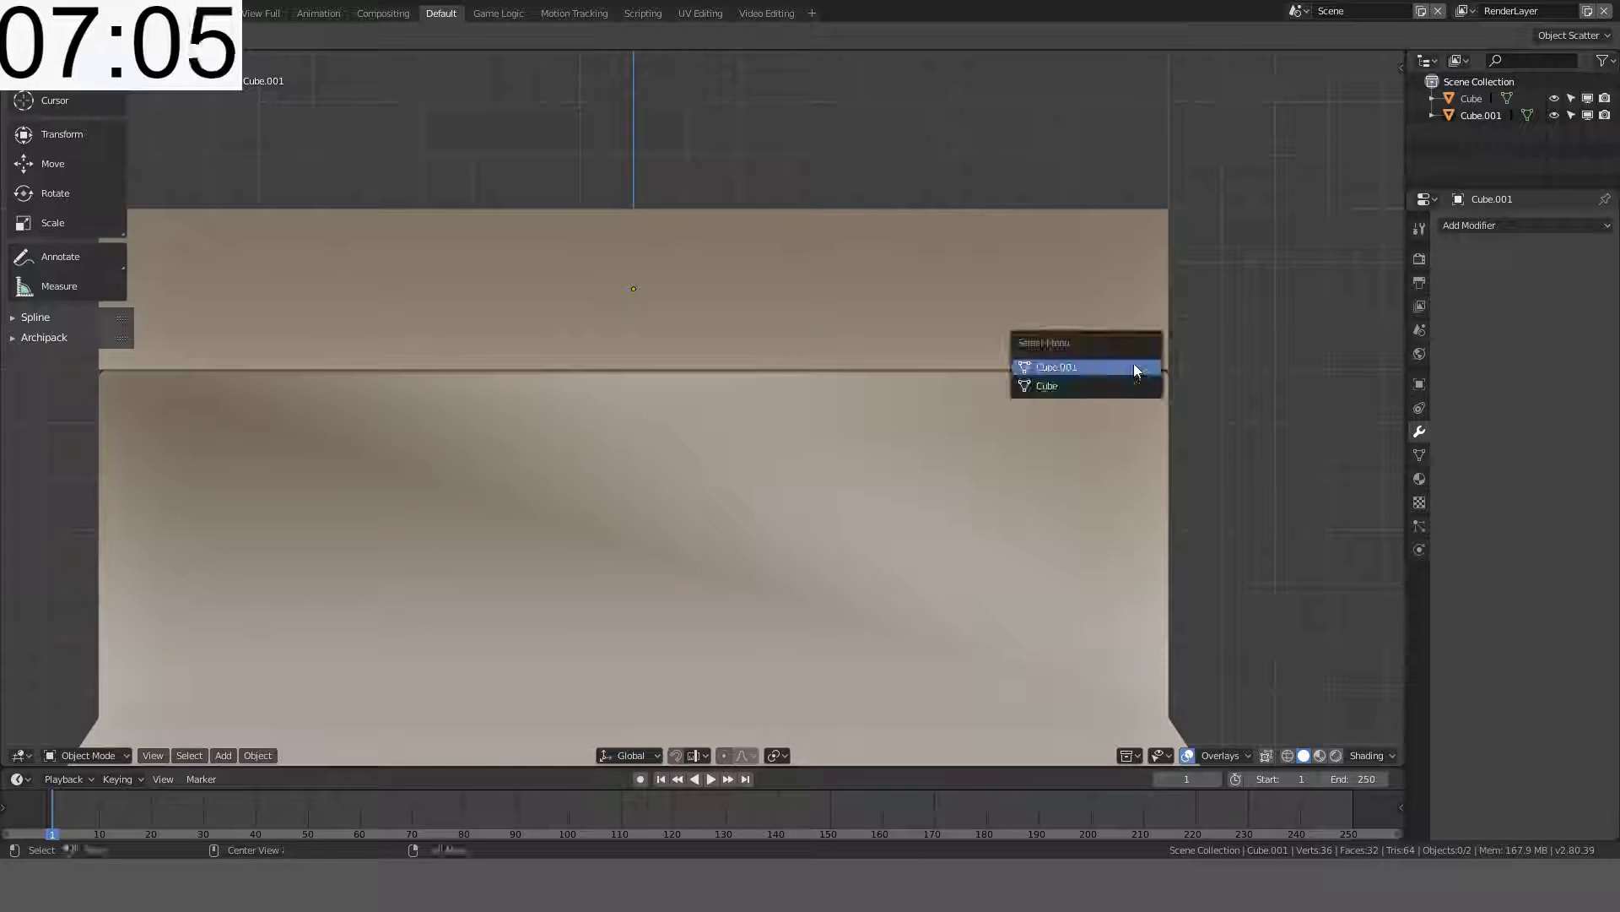
pyautogui.click(1150, 260)
pyautogui.press('Tab')
pyautogui.moveTo(1142, 352); pyautogui.dragTo(1017, 385, button='middle')
pyautogui.hotkey('ctrl', 'b')
pyautogui.click(1074, 324)
pyautogui.press('Tab')
pyautogui.hotkey('alt', 'a')
# - Select the lid again and open its mesh for editing with all edges deselected
pyautogui.scroll(-2, 762, 364)
pyautogui.press('KP_1')
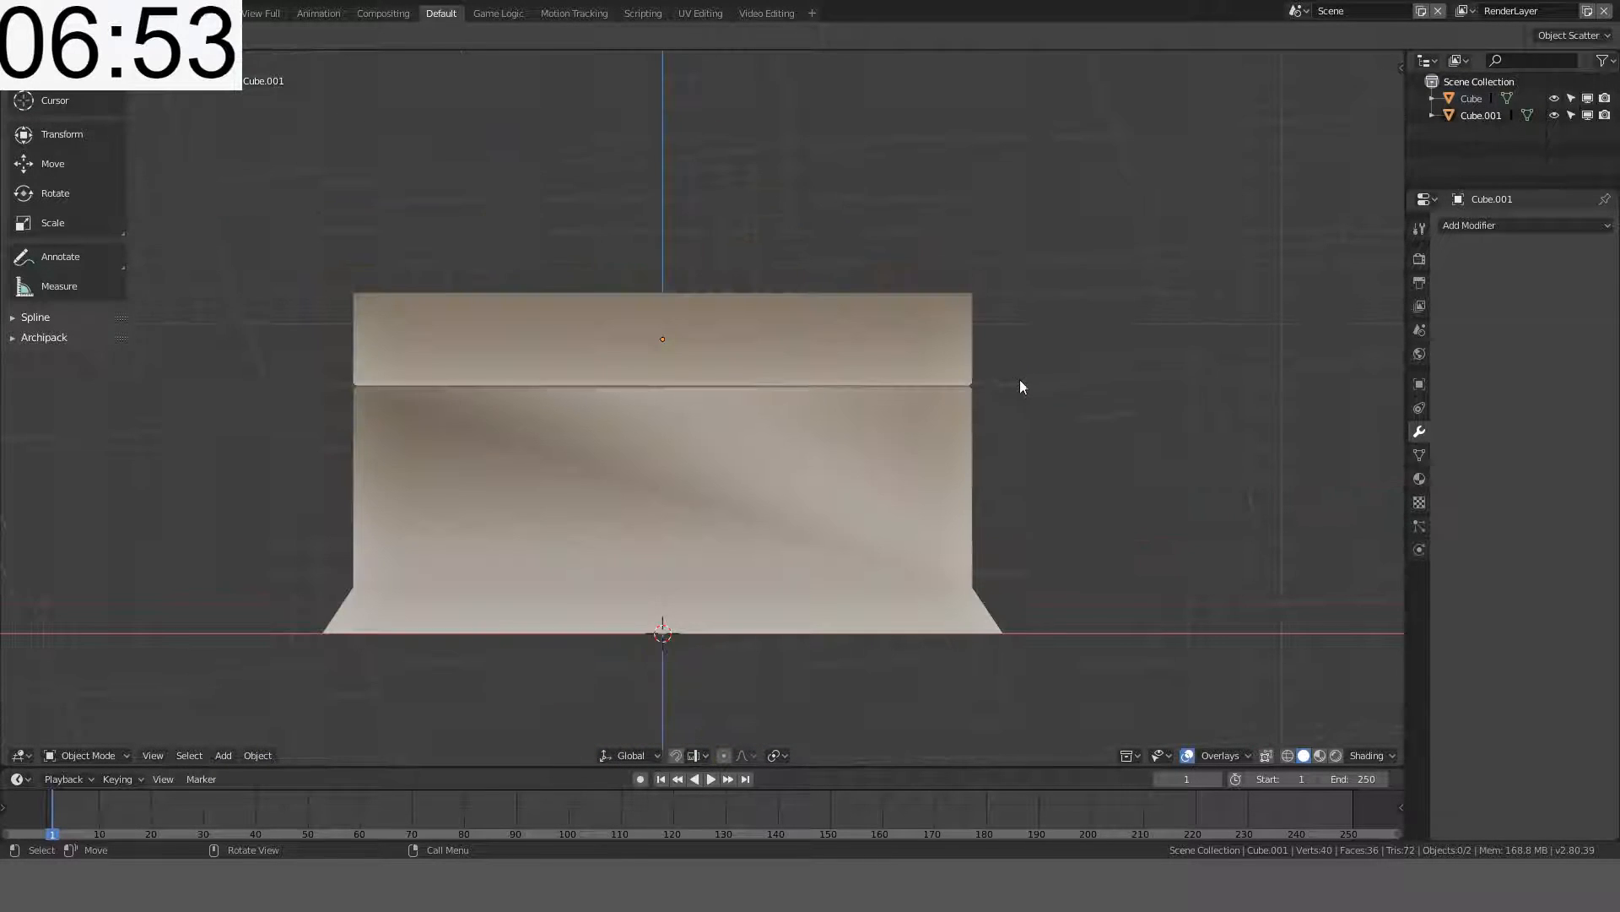
pyautogui.keyDown('shift'); pyautogui.moveTo(515, 398); pyautogui.dragTo(742, 369, button='middle'); pyautogui.keyUp('shift')
pyautogui.click(742, 305)
pyautogui.moveTo(742, 305); pyautogui.dragTo(885, 306, button='middle')
pyautogui.scroll(4, 721, 275)
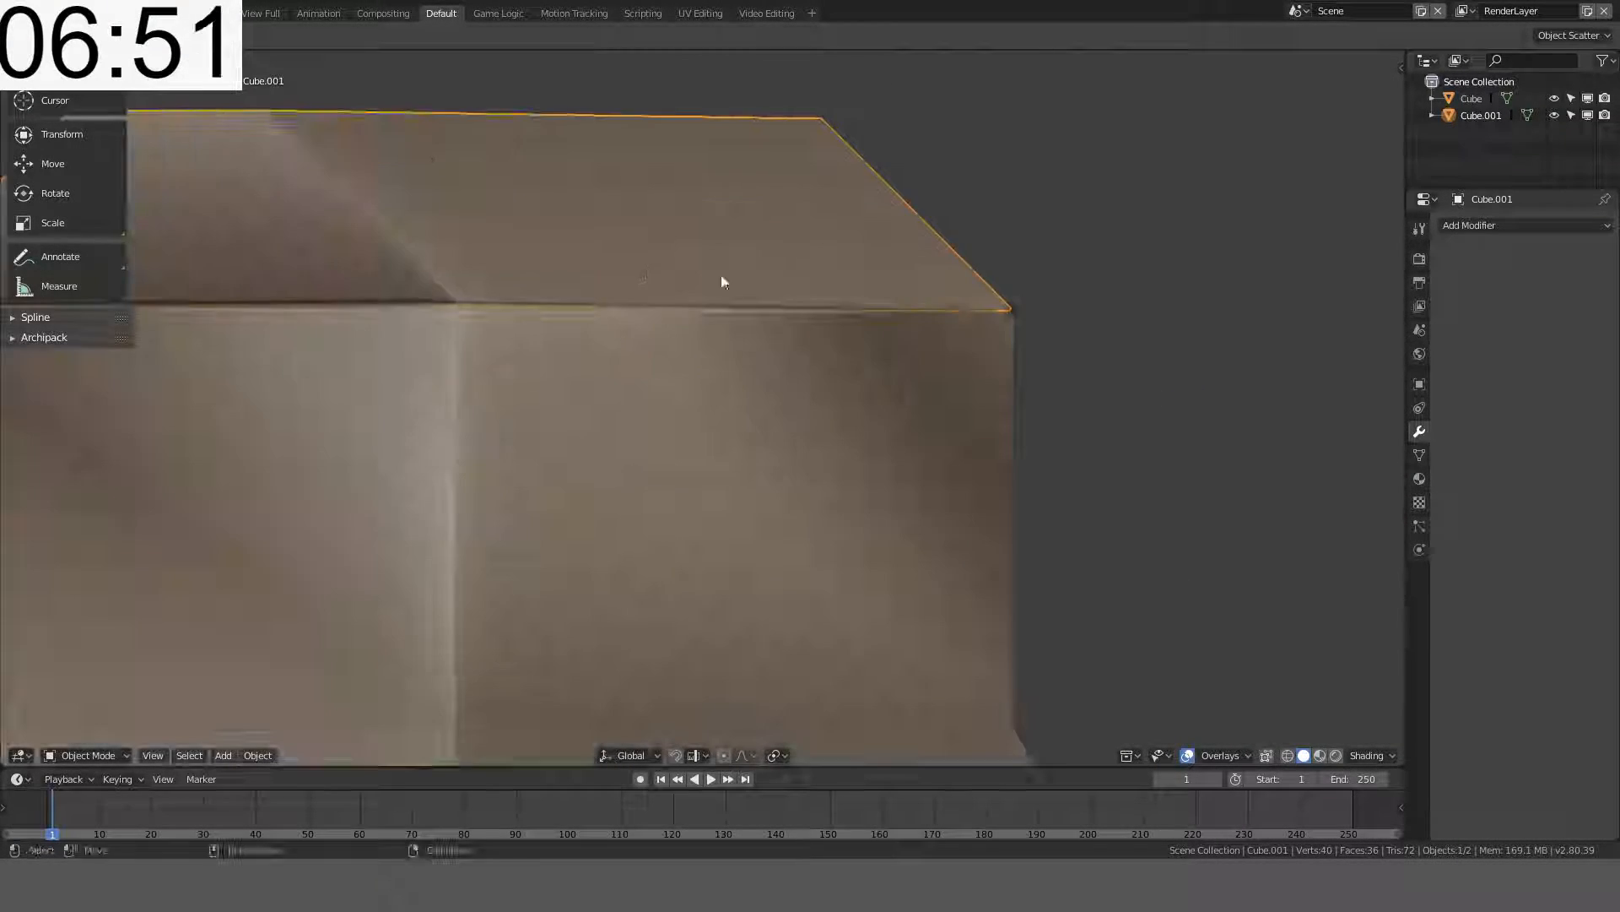
pyautogui.keyDown('shift'); pyautogui.moveTo(517, 251); pyautogui.dragTo(709, 292, button='middle'); pyautogui.keyUp('shift')
pyautogui.scroll(-3, 701, 240)
pyautogui.press('Tab')
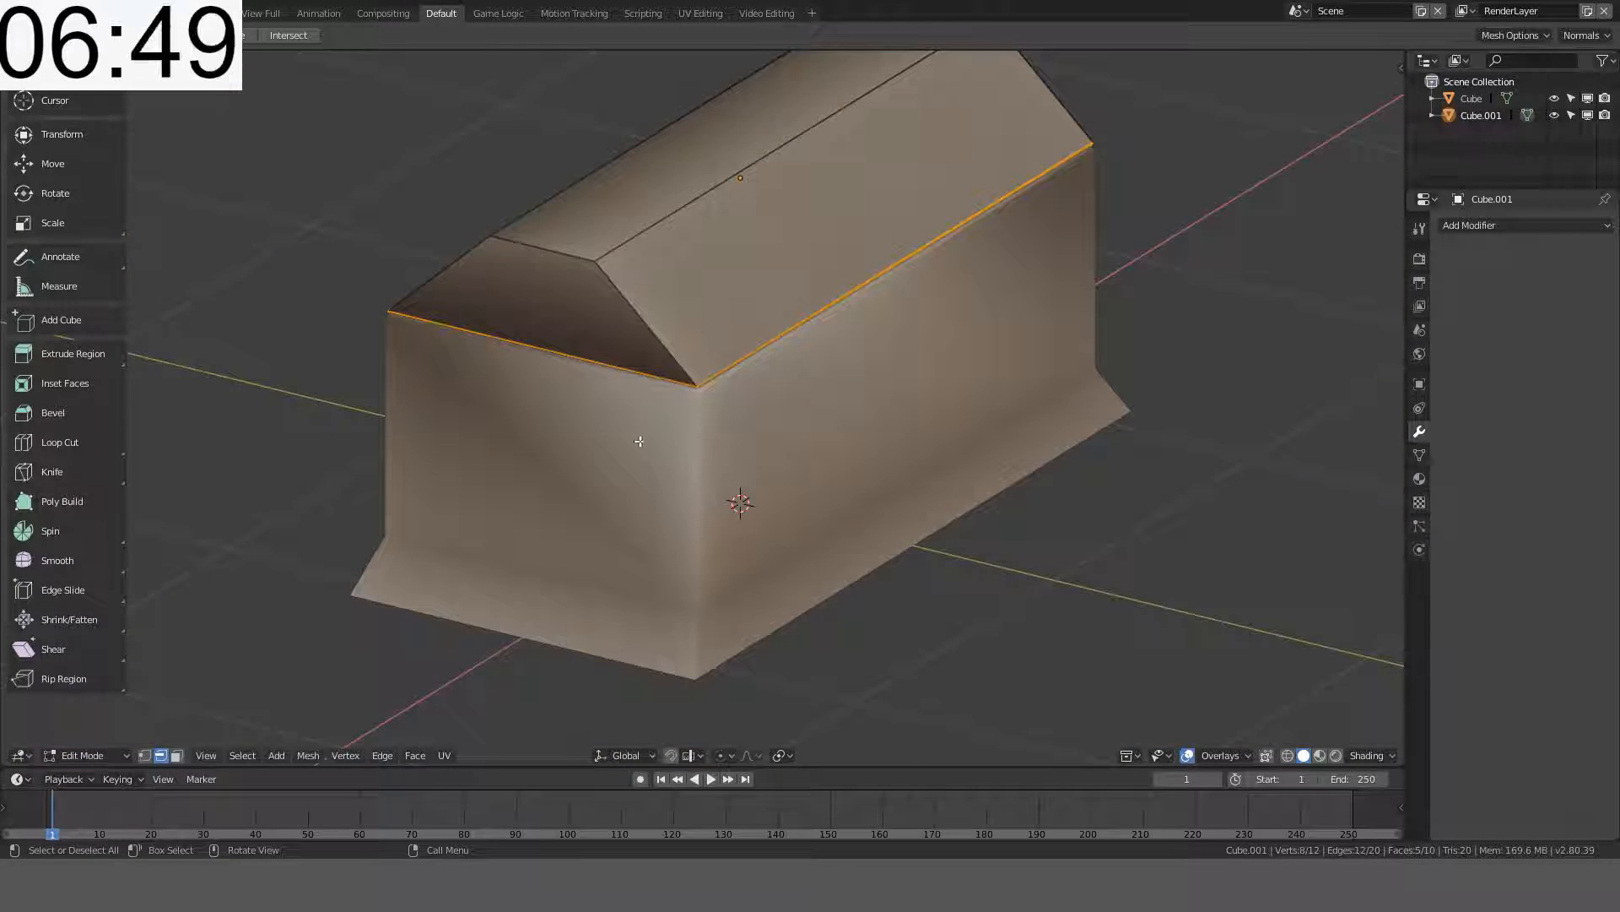
pyautogui.hotkey('alt', 'a')
pyautogui.moveTo(642, 397); pyautogui.dragTo(648, 369, button='middle')
# - Select the sloping and top edges at both gable ends of the lid and mark them sharp
pyautogui.click(647, 369)
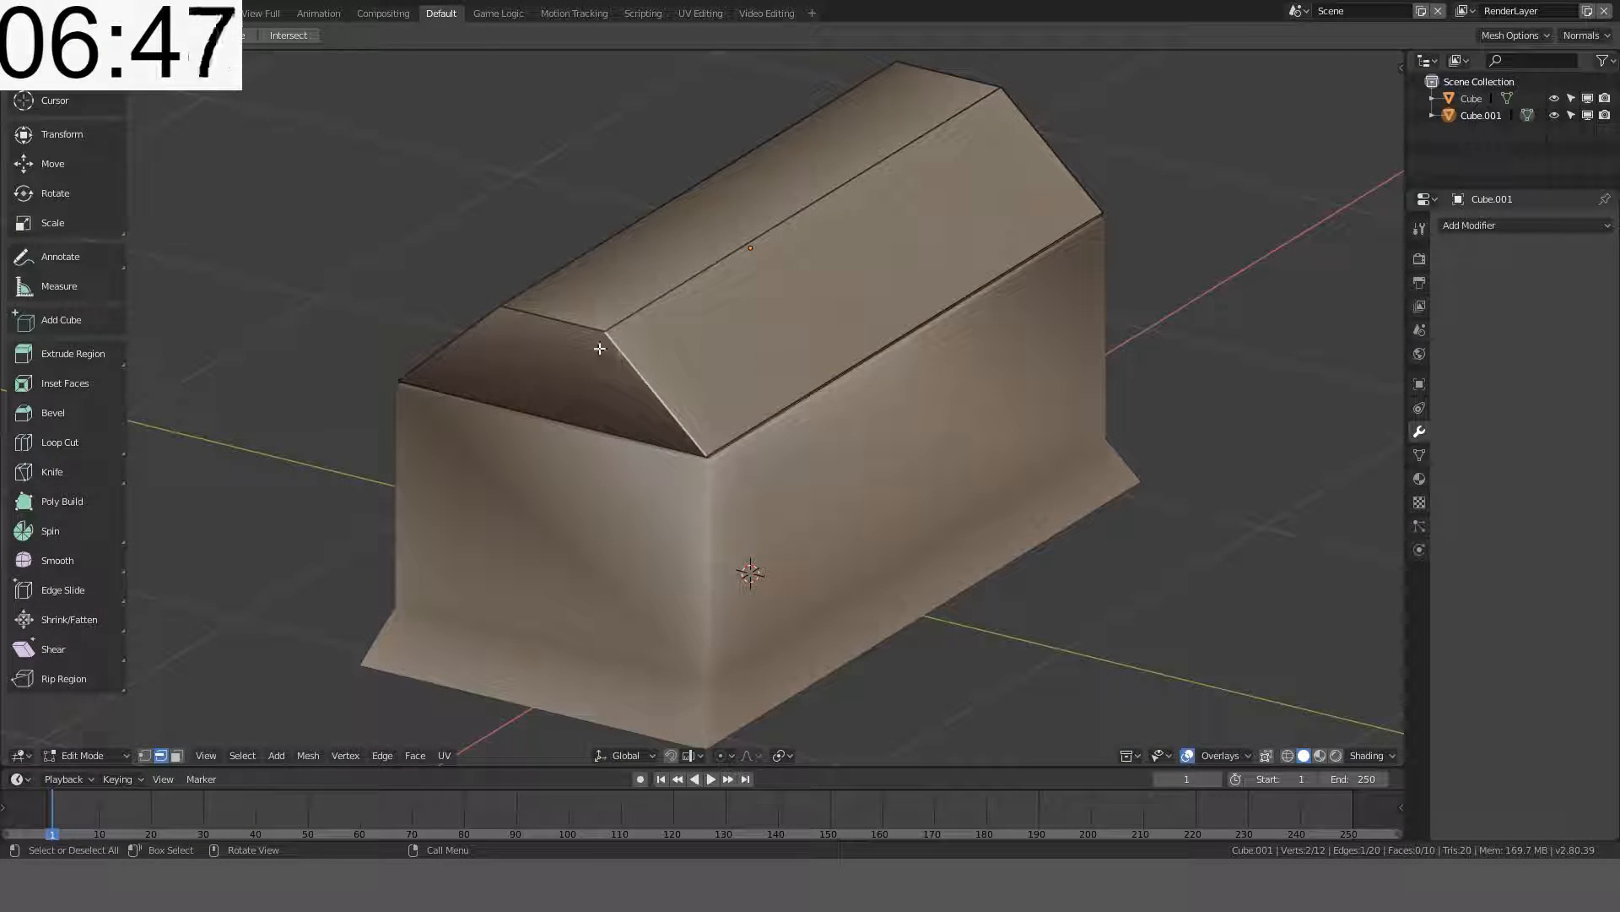
pyautogui.keyDown('alt'); pyautogui.click(564, 322); pyautogui.keyUp('alt')
pyautogui.moveTo(564, 321); pyautogui.dragTo(616, 361, button='middle')
pyautogui.keyDown('shift'); pyautogui.click(617, 362); pyautogui.keyUp('shift')
pyautogui.keyDown('shift'); pyautogui.click(469, 325); pyautogui.keyUp('shift')
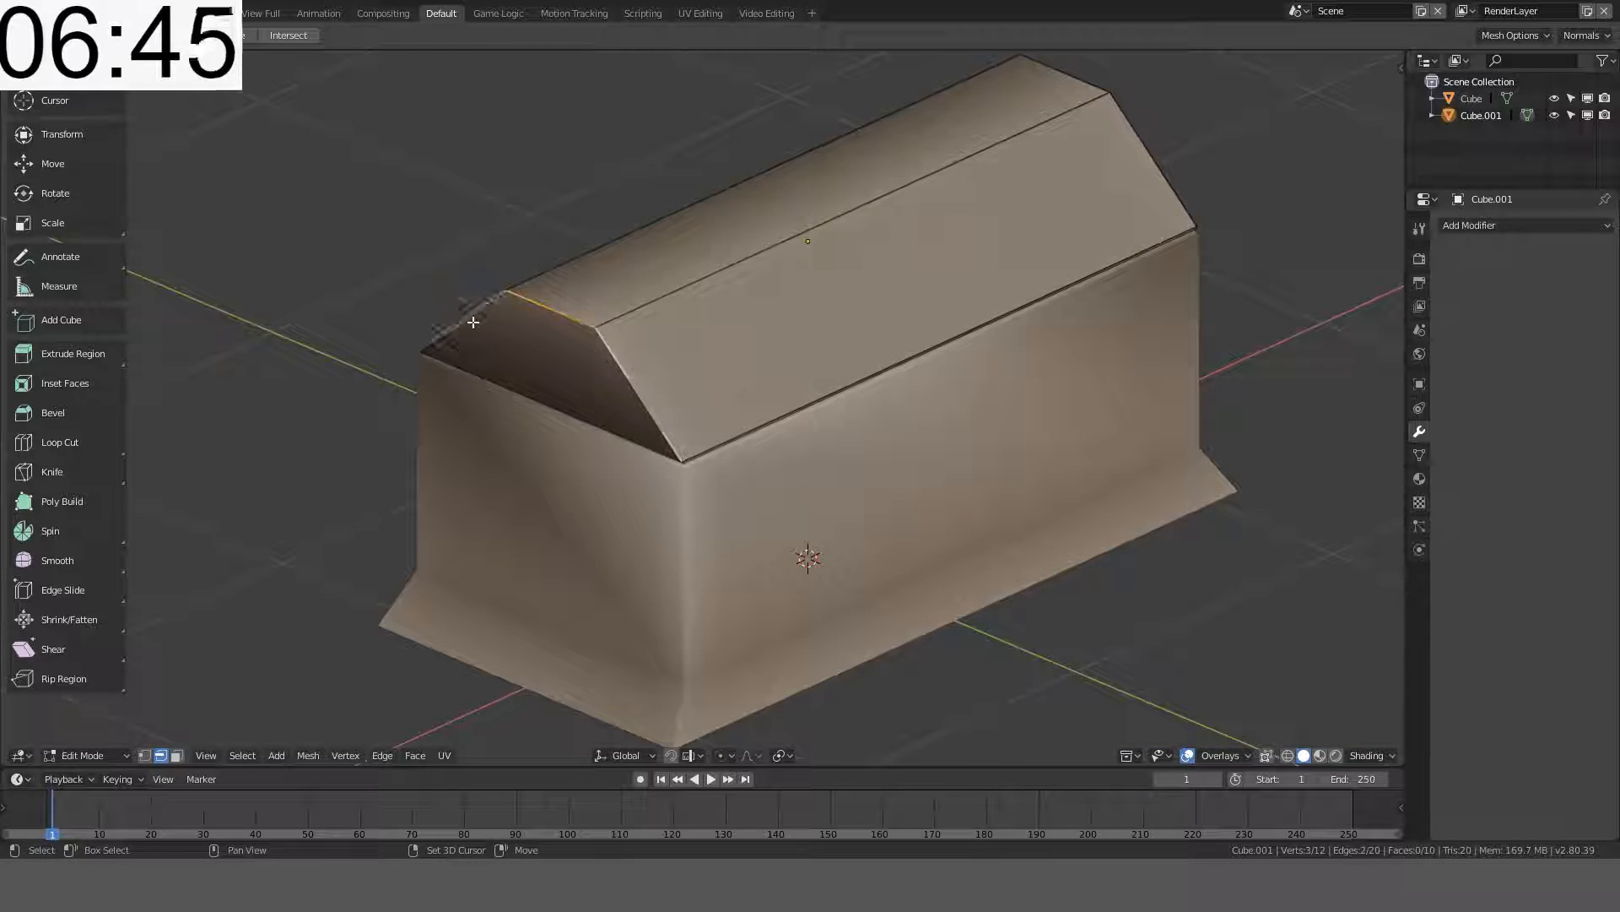
pyautogui.moveTo(471, 326); pyautogui.dragTo(799, 300, button='middle')
pyautogui.keyDown('shift'); pyautogui.click(662, 554); pyautogui.keyUp('shift')
pyautogui.keyDown('shift'); pyautogui.click(751, 512); pyautogui.keyUp('shift')
pyautogui.keyDown('shift'); pyautogui.click(909, 559); pyautogui.keyUp('shift')
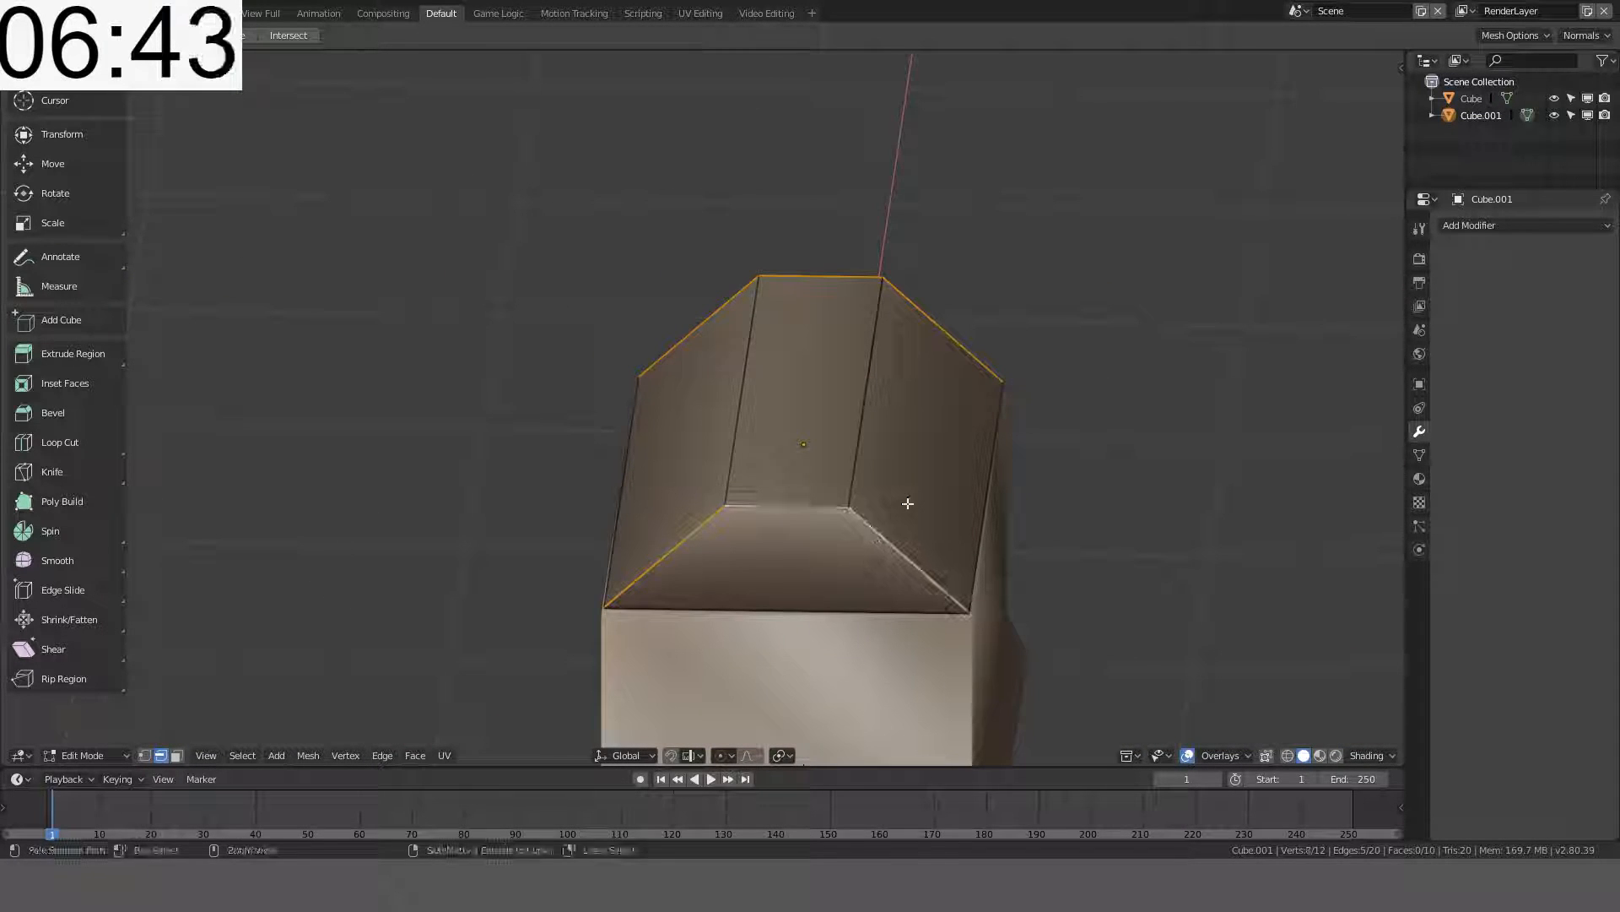
pyautogui.hotkey('ctrl', 'e')
pyautogui.click(860, 740)
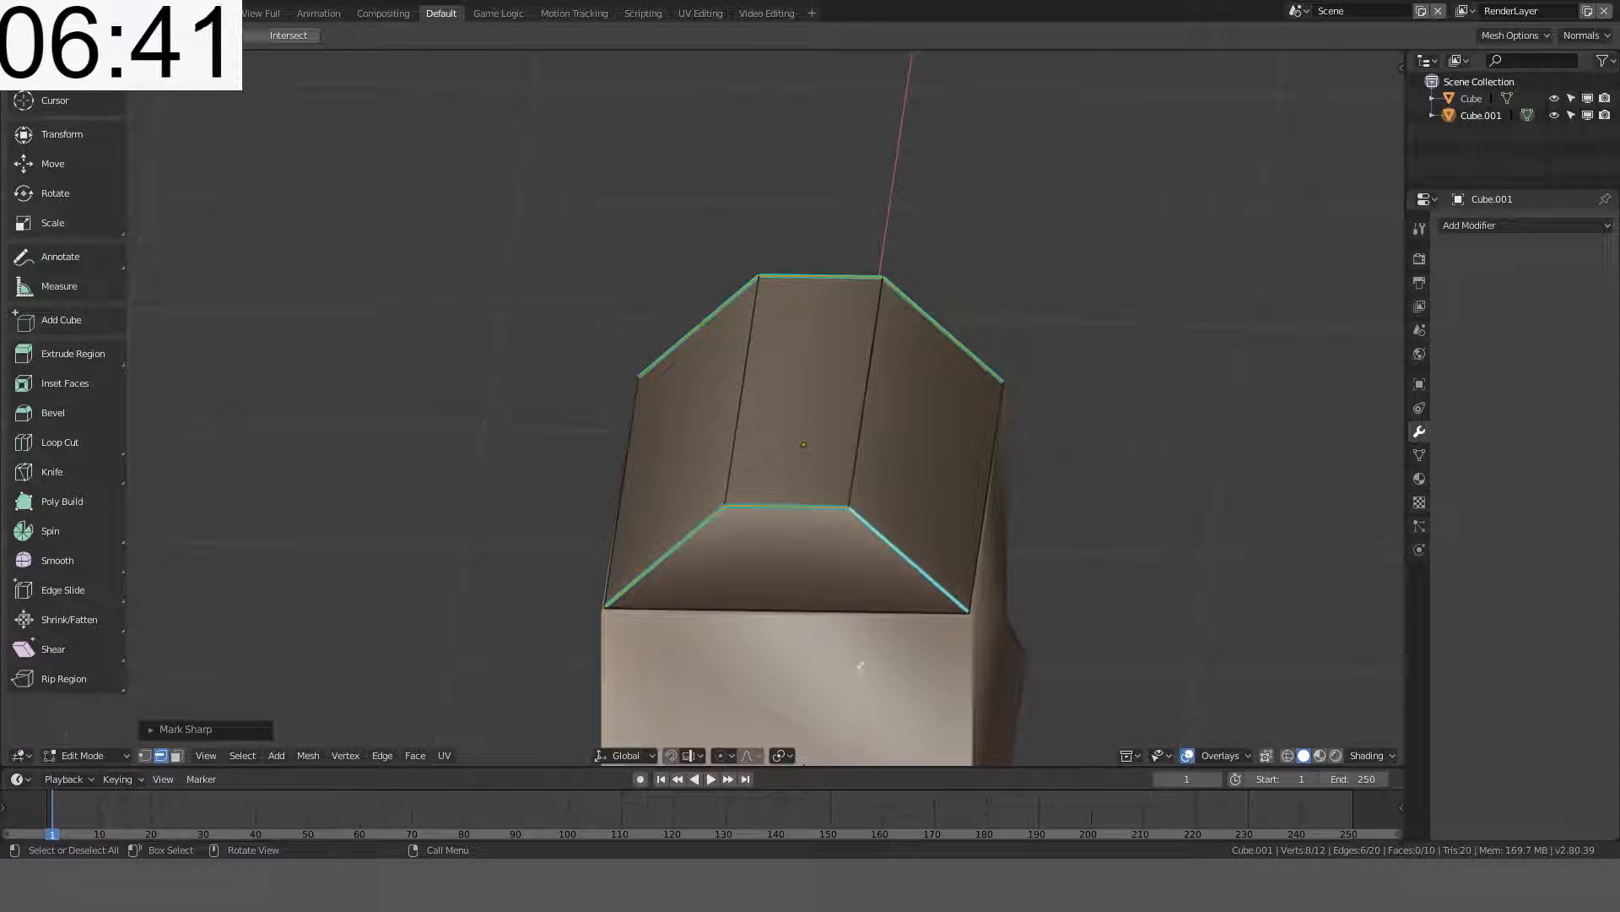
# - Mark the bottom edges at the lid's two gable ends as sharp and leave mesh editing
pyautogui.moveTo(854, 560); pyautogui.dragTo(979, 396, button='middle')
pyautogui.click(879, 383)
pyautogui.moveTo(879, 381); pyautogui.dragTo(1119, 404, button='middle')
pyautogui.keyDown('shift'); pyautogui.click(681, 417); pyautogui.keyUp('shift')
pyautogui.hotkey('ctrl', 'e')
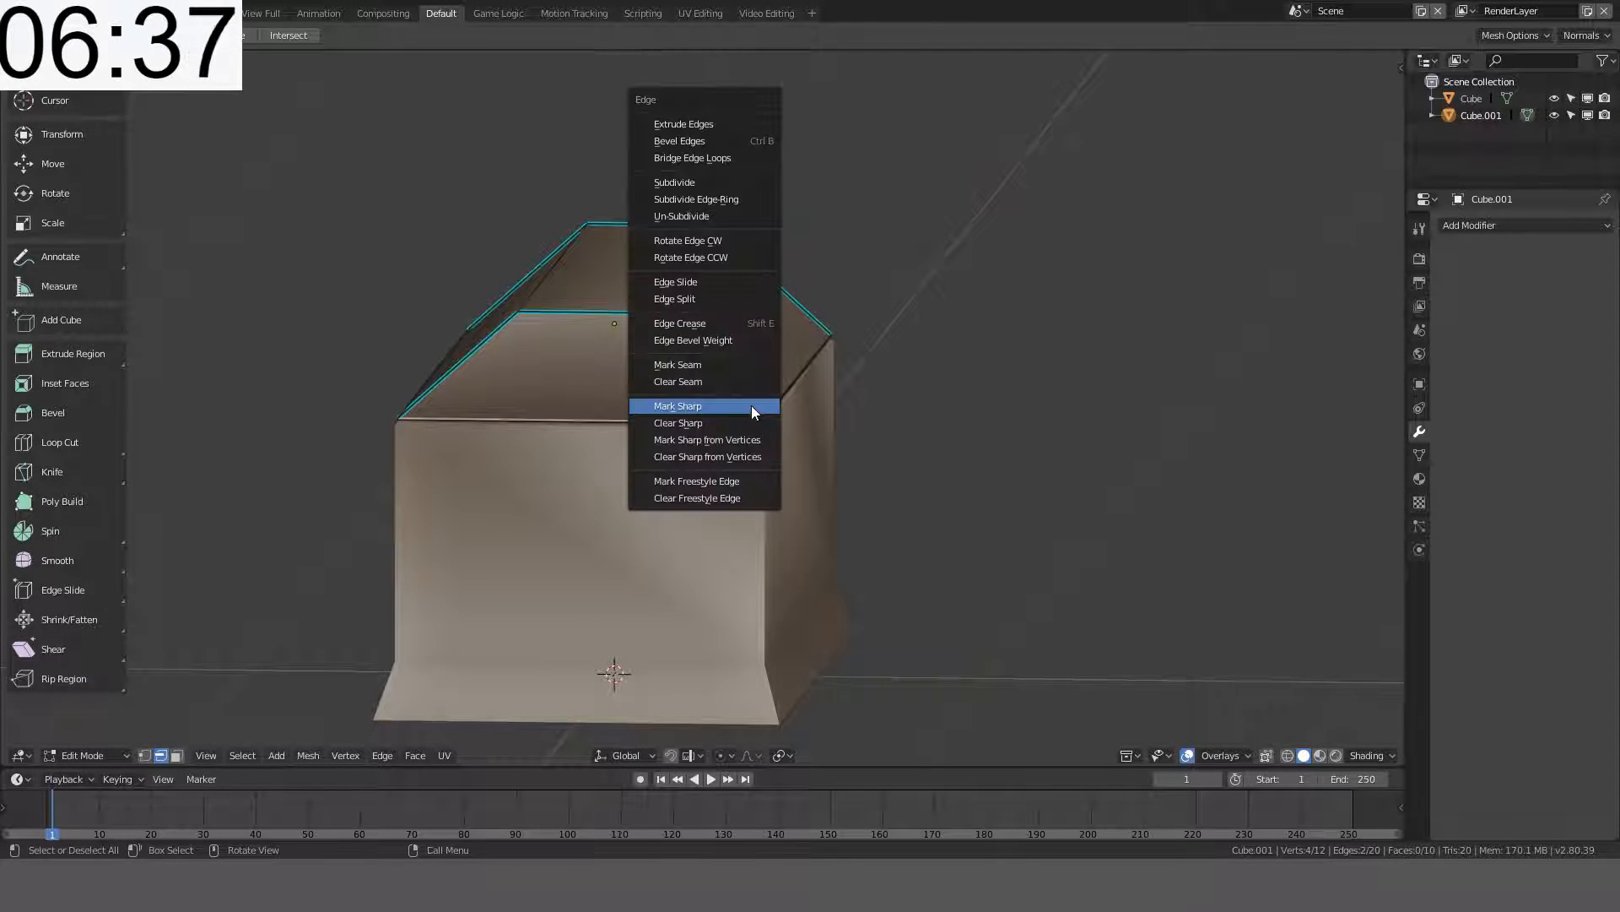
pyautogui.click(751, 405)
pyautogui.press('Tab')
pyautogui.moveTo(751, 403); pyautogui.dragTo(489, 367, button='middle')
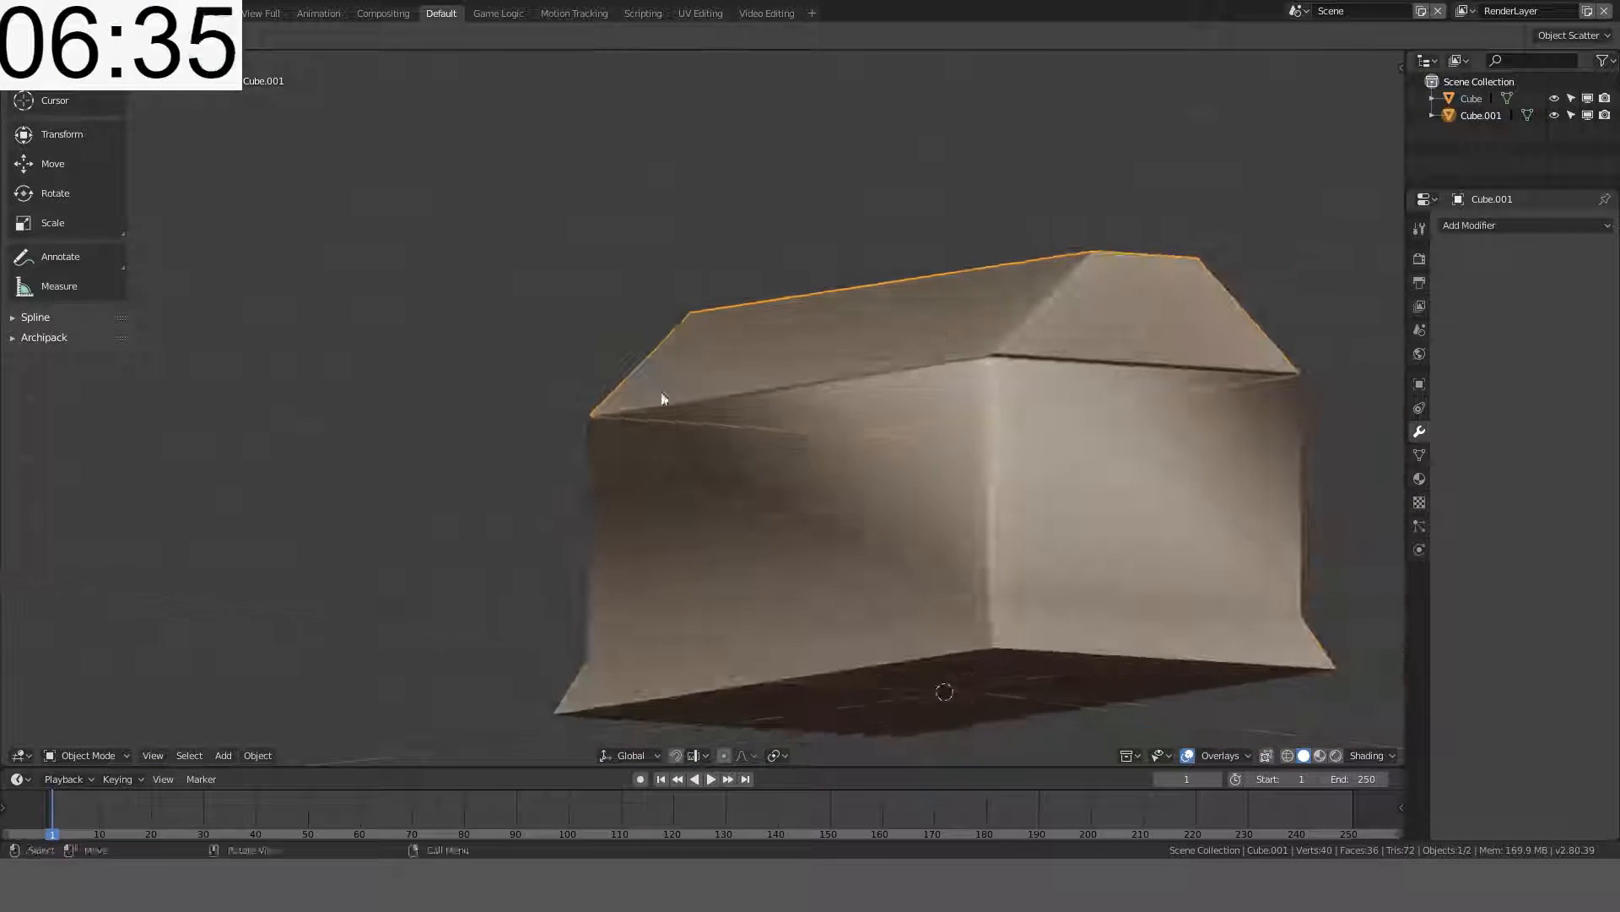
# - Mark the casket body's vertical corner edges and the corner edges of its flared base as sharp
pyautogui.click(1047, 506)
pyautogui.press('Tab')
pyautogui.moveTo(1053, 510); pyautogui.dragTo(929, 557, button='middle')
pyautogui.keyDown('ctrl'); pyautogui.keyDown('alt'); pyautogui.click(849, 560); pyautogui.keyUp('alt'); pyautogui.keyUp('ctrl')
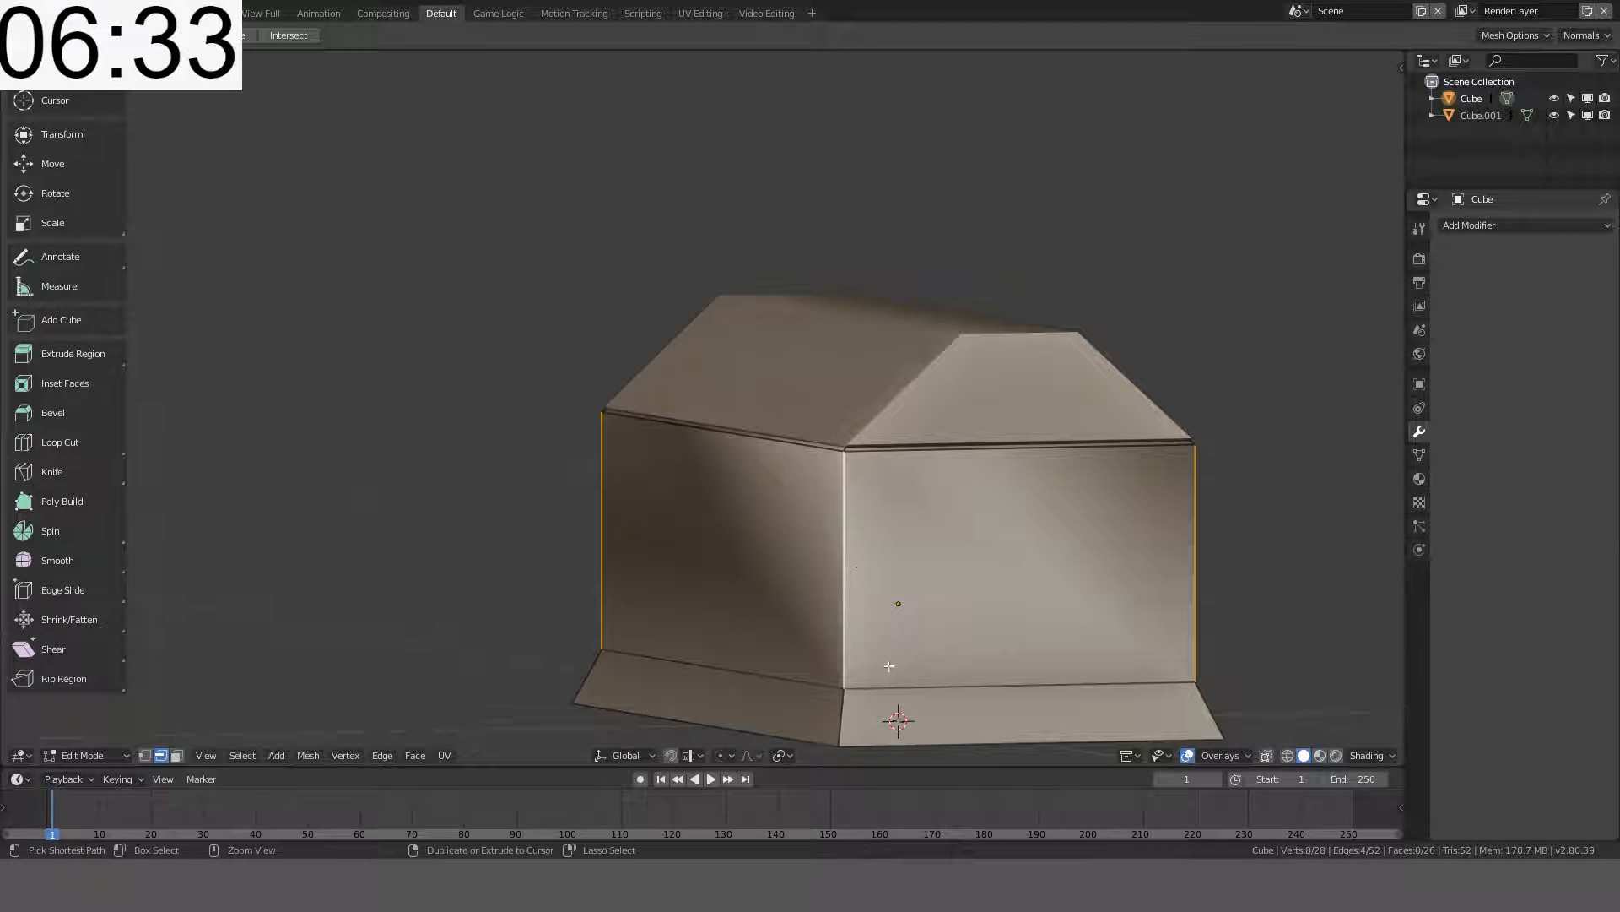
pyautogui.keyDown('ctrl'); pyautogui.keyDown('alt'); pyautogui.keyDown('shift'); pyautogui.click(846, 717); pyautogui.keyUp('shift'); pyautogui.keyUp('alt'); pyautogui.keyUp('ctrl')
pyautogui.hotkey('ctrl', 'e')
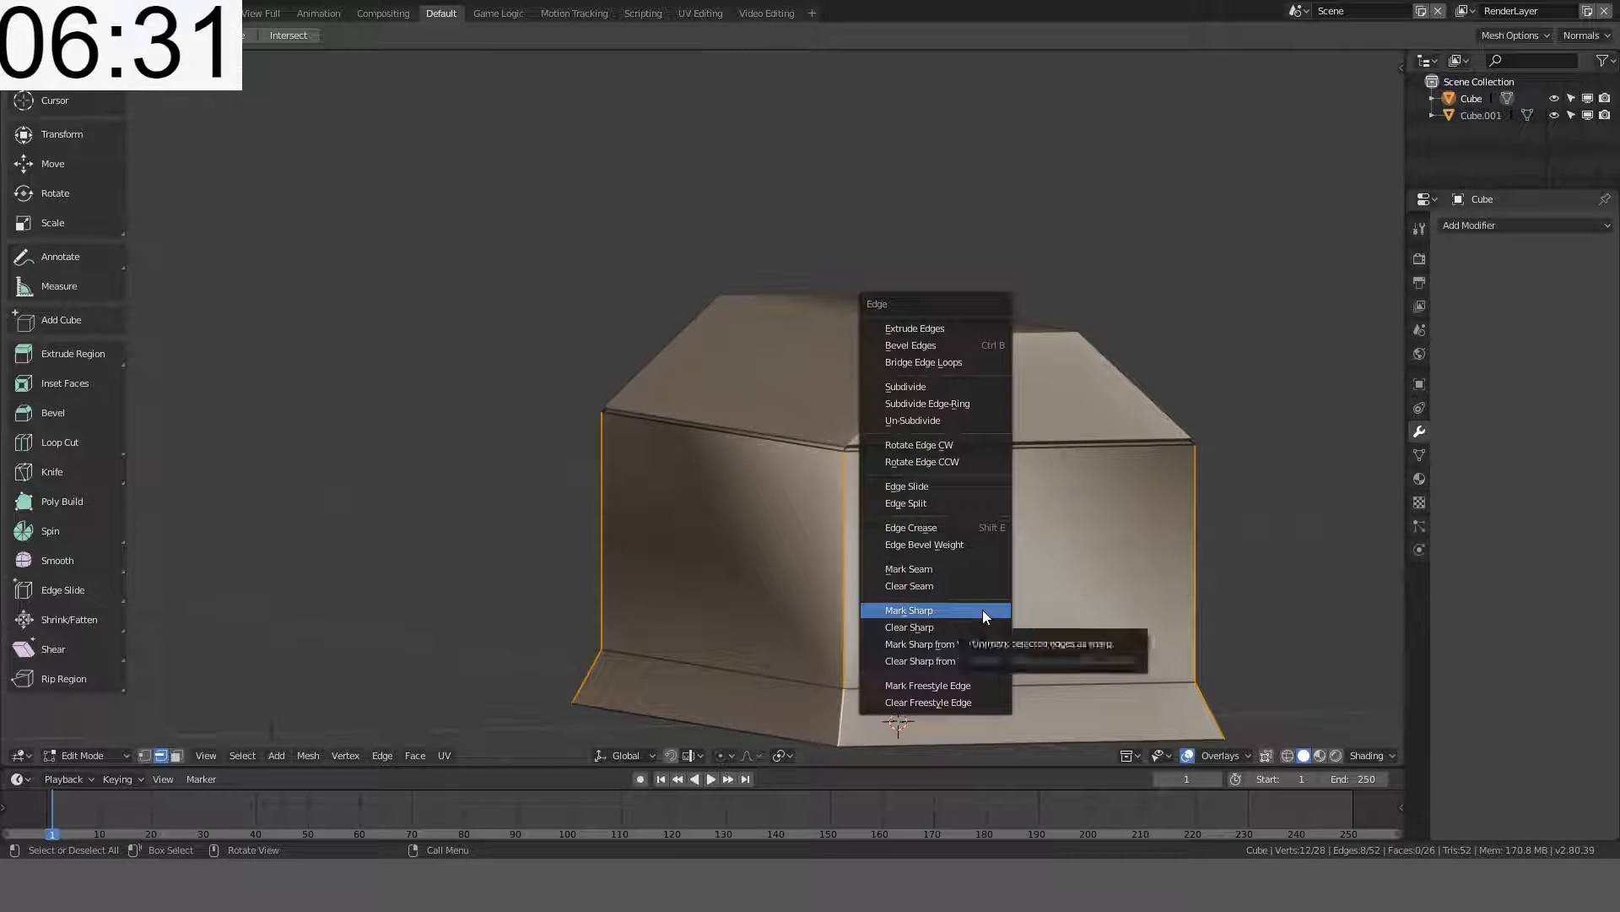
pyautogui.click(982, 610)
pyautogui.press('Tab')
pyautogui.moveTo(982, 609); pyautogui.dragTo(1045, 581, button='middle')
# - Mark the edge loop around the casket body's bevelled top rim as sharp
pyautogui.press('Tab')
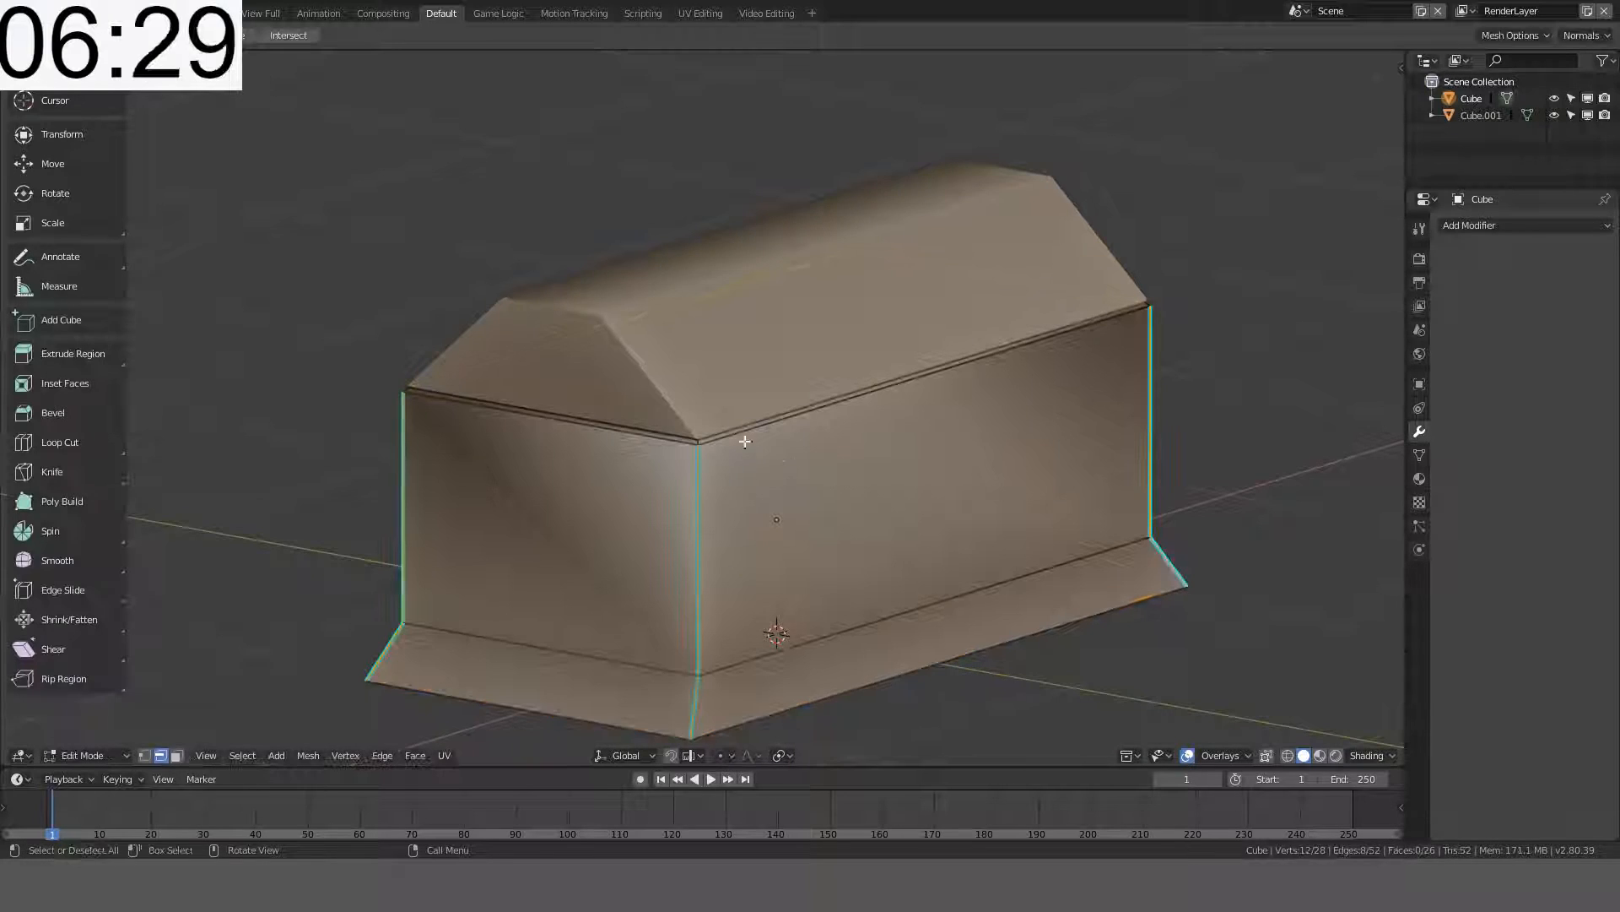
pyautogui.keyDown('alt'); pyautogui.click(741, 439); pyautogui.keyUp('alt')
pyautogui.hotkey('ctrl', 'e')
pyautogui.click(742, 441)
pyautogui.press('Tab')
# - Deselect everything and examine the casket's shading and overall shape from several angles
pyautogui.moveTo(792, 456); pyautogui.dragTo(971, 436, button='middle')
pyautogui.hotkey('alt', 'a')
pyautogui.scroll(-3, 971, 437)
pyautogui.moveTo(711, 390); pyautogui.dragTo(1021, 414, button='middle')
pyautogui.moveTo(884, 411); pyautogui.dragTo(1031, 202, button='middle')
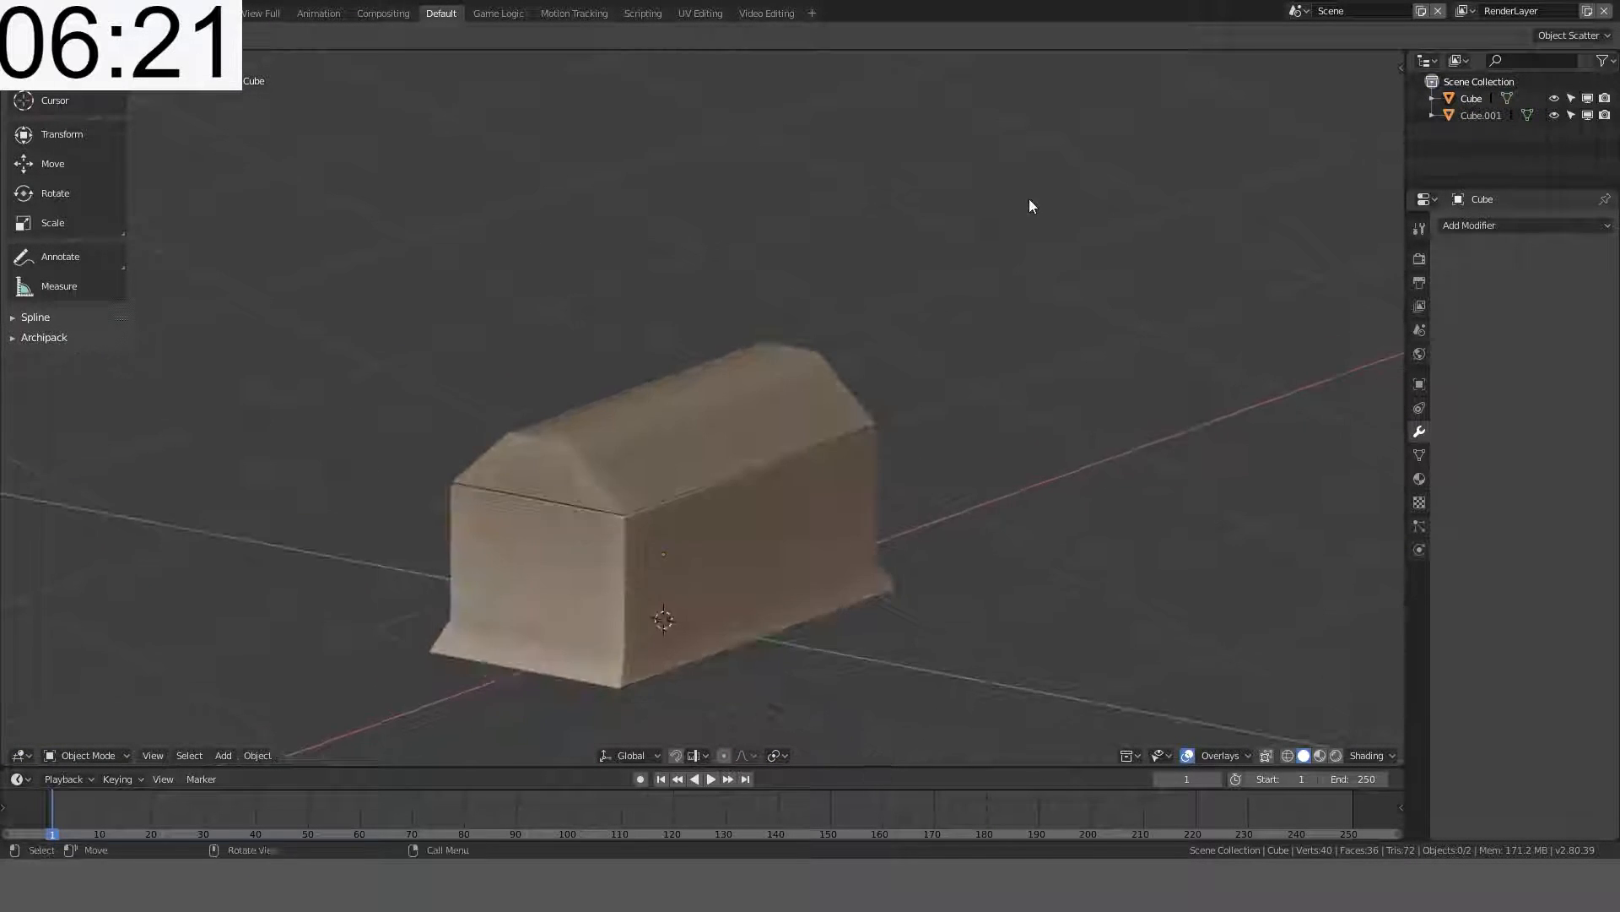
pyautogui.scroll(-3, 861, 307)
pyautogui.moveTo(860, 307); pyautogui.dragTo(959, 424, button='middle')
pyautogui.press('KP_1')
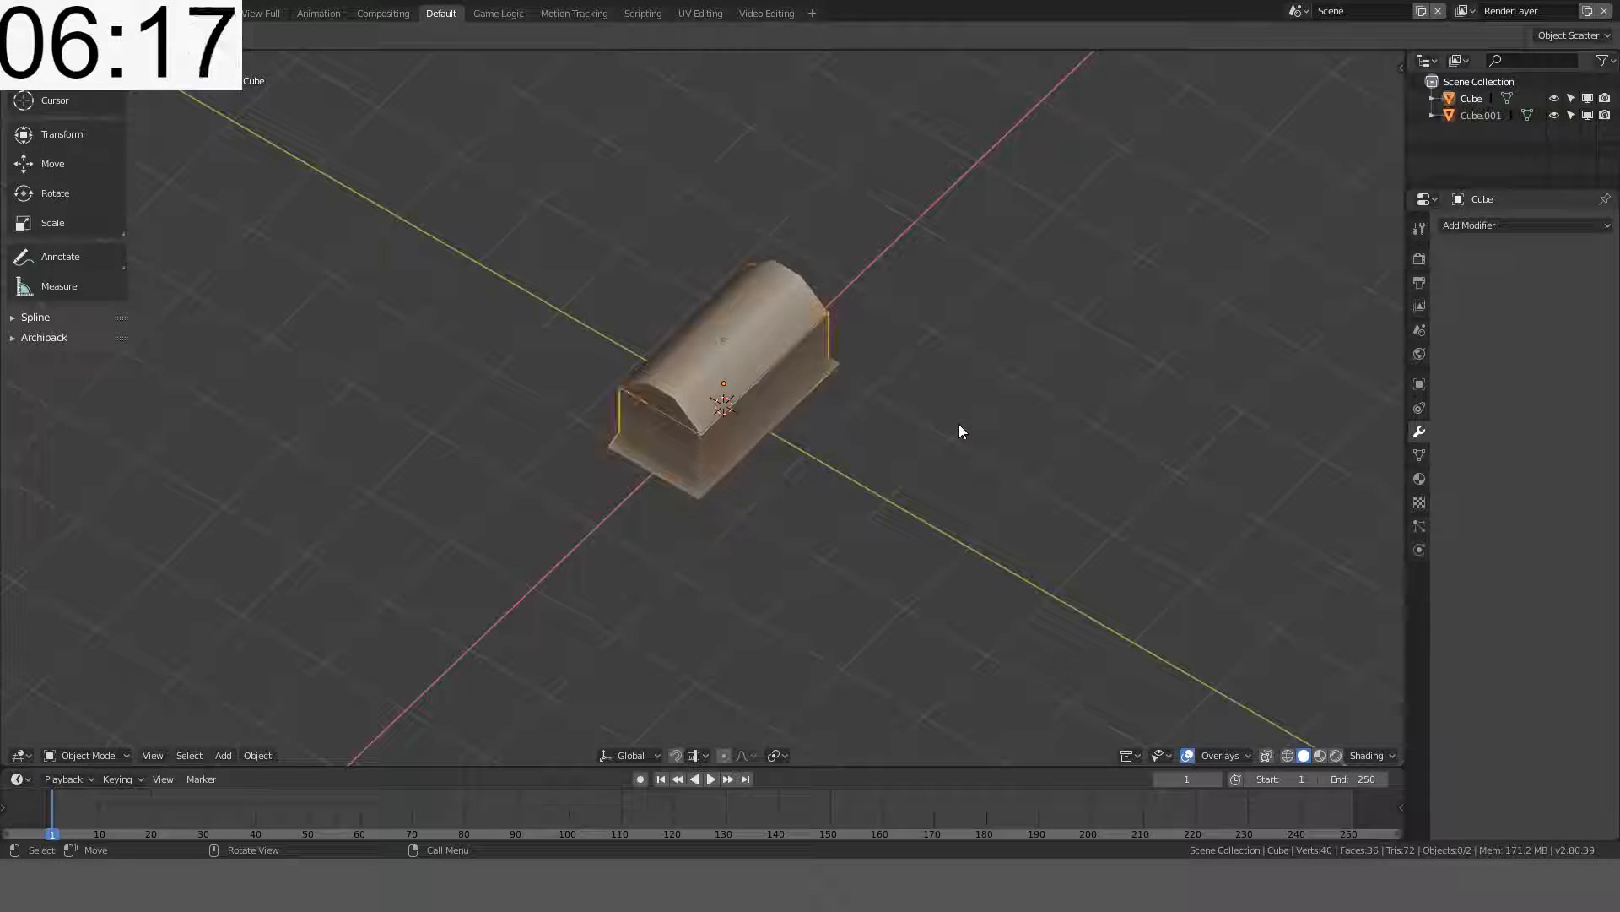
# - Start saving the scene and browse to the Objects folder inside 3DArt's 3DModels folder
pyautogui.hotkey('ctrl', 's')
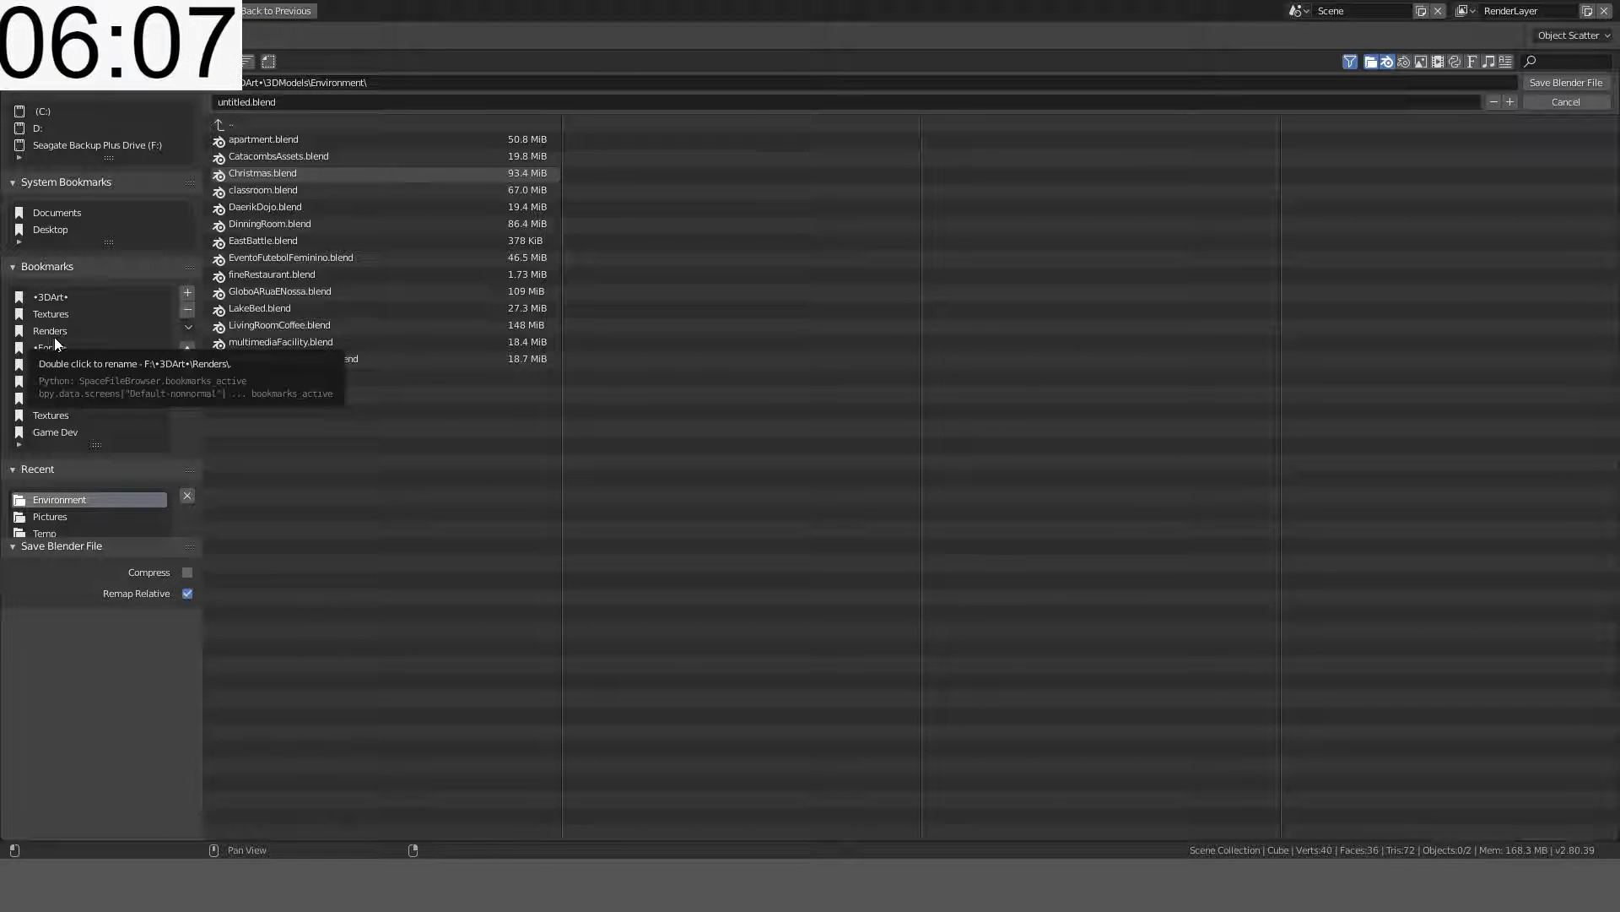
pyautogui.click(44, 296)
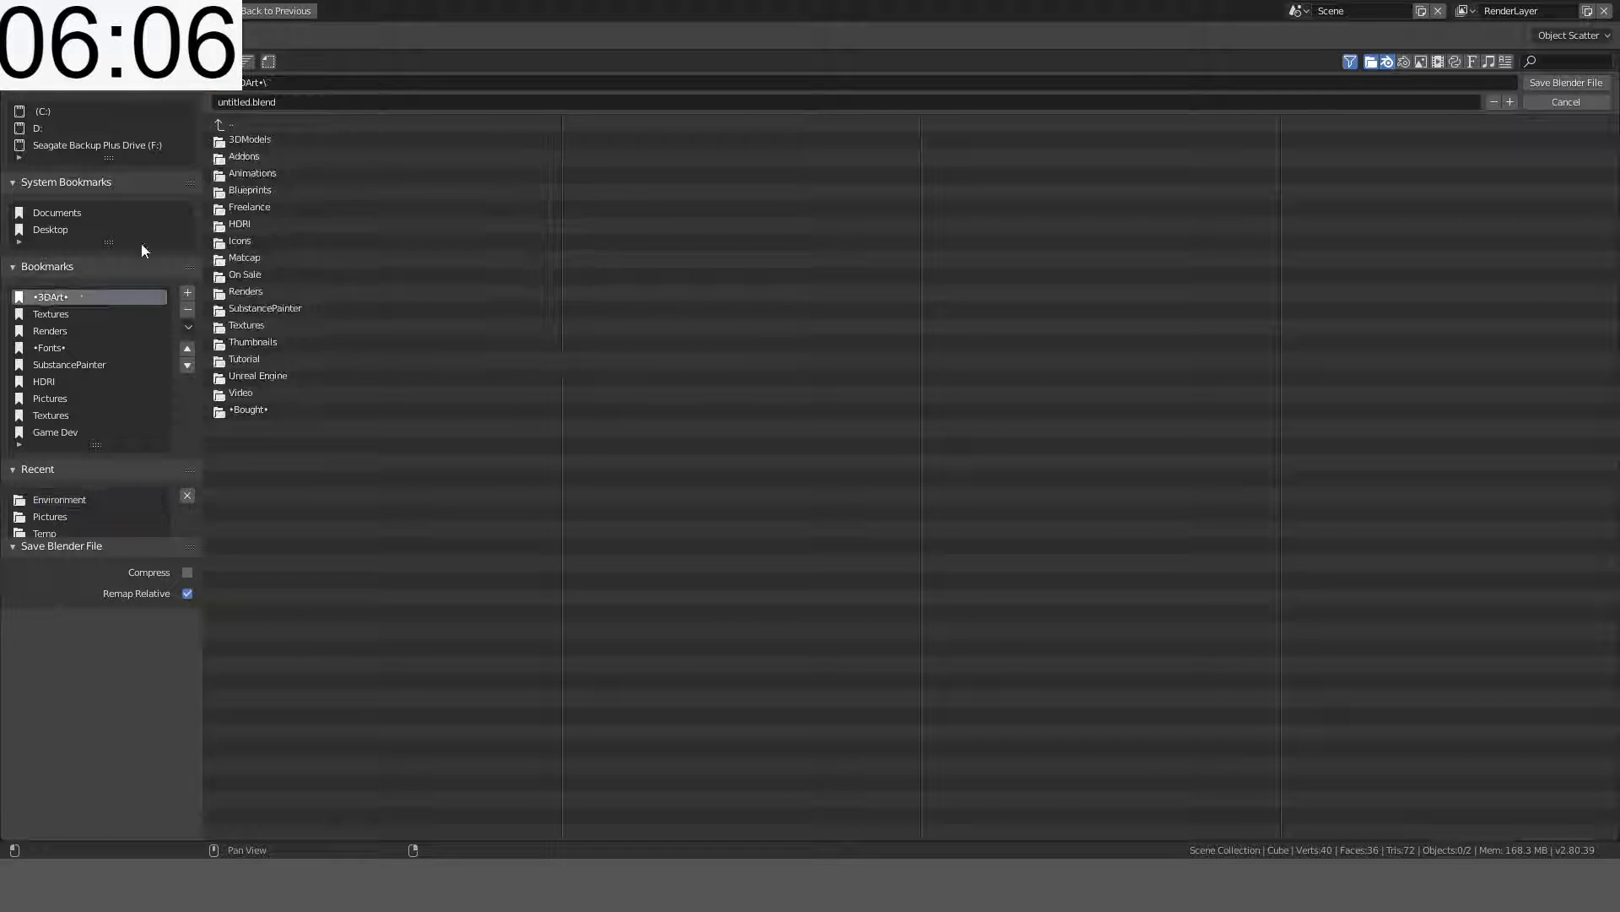
pyautogui.doubleClick(279, 140)
pyautogui.doubleClick(251, 209)
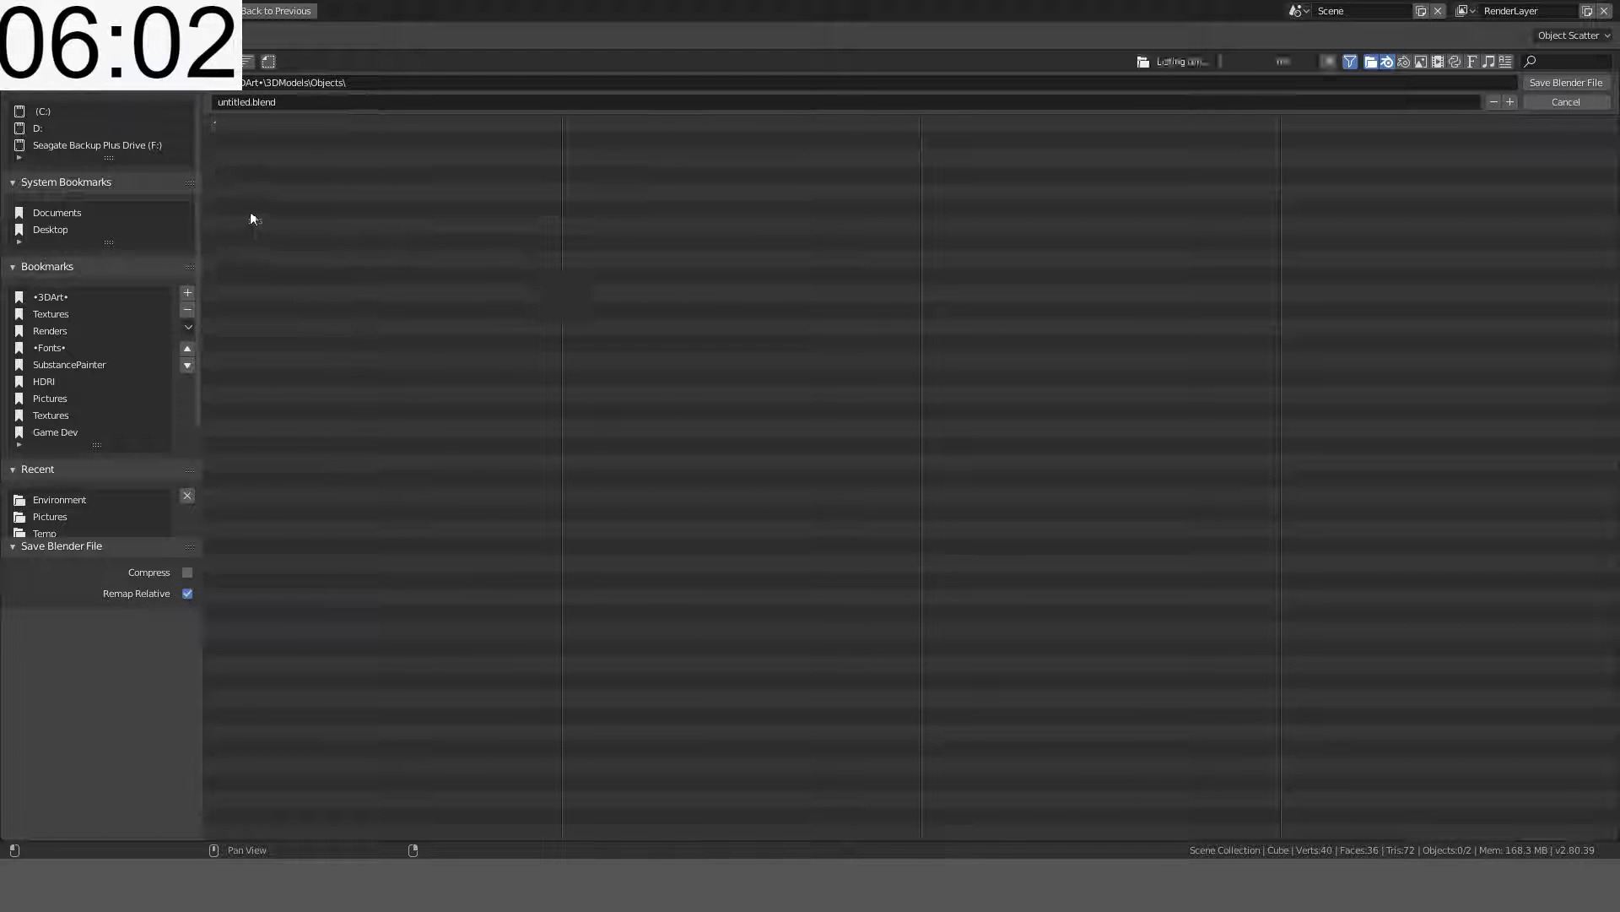
# - Enter CatacombWheelOfModelin.blend as the file name
pyautogui.click(286, 100)
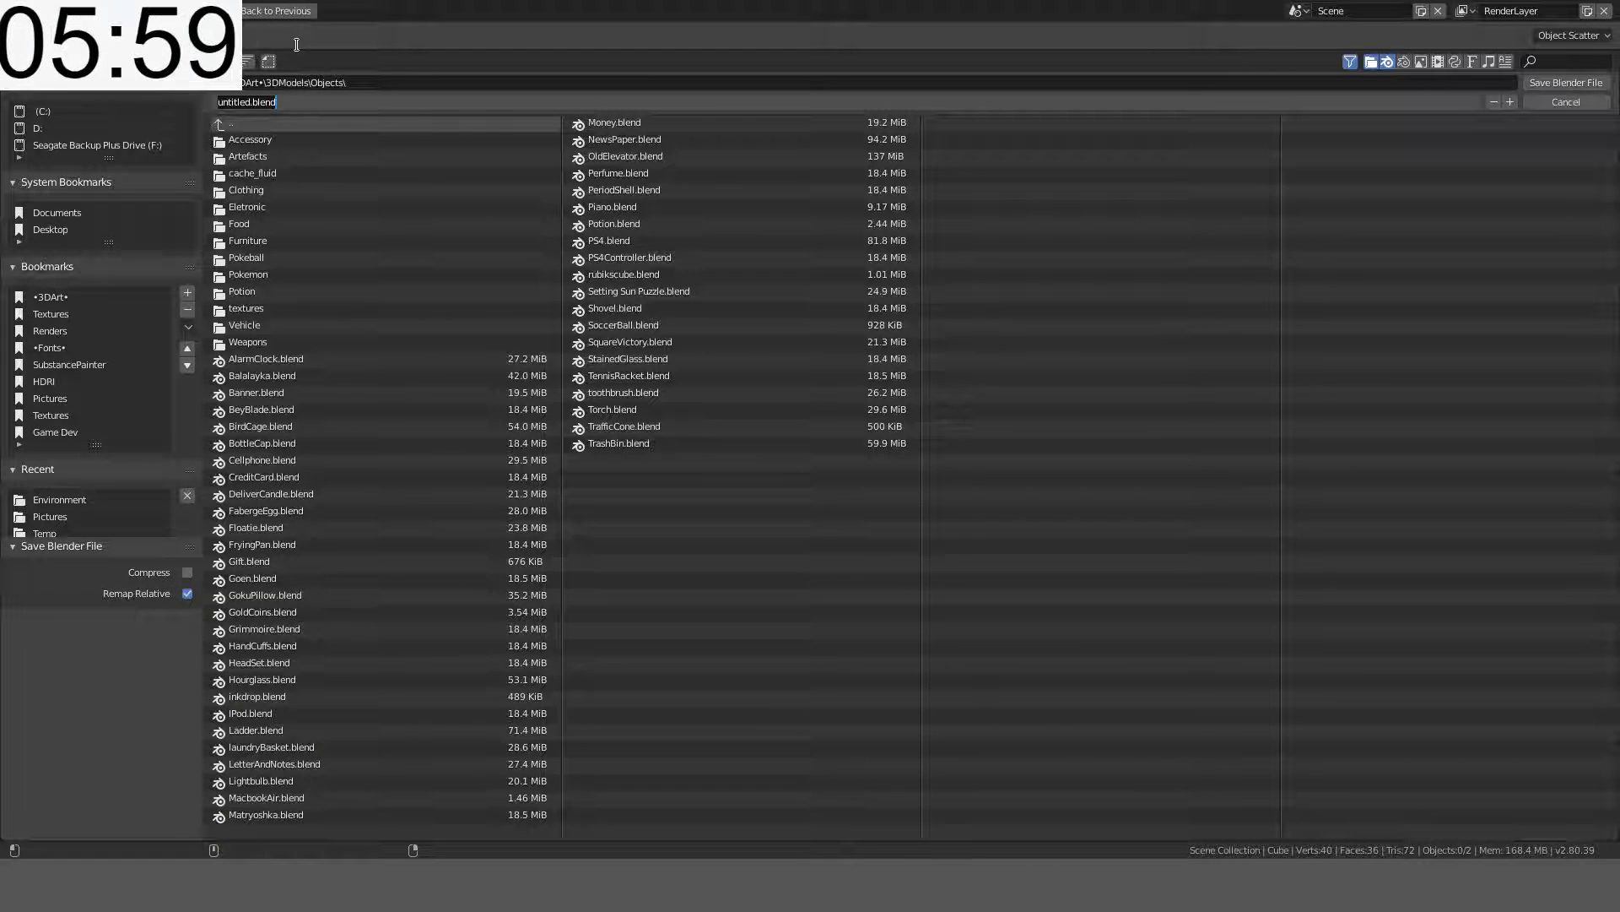
pyautogui.write('Cat')
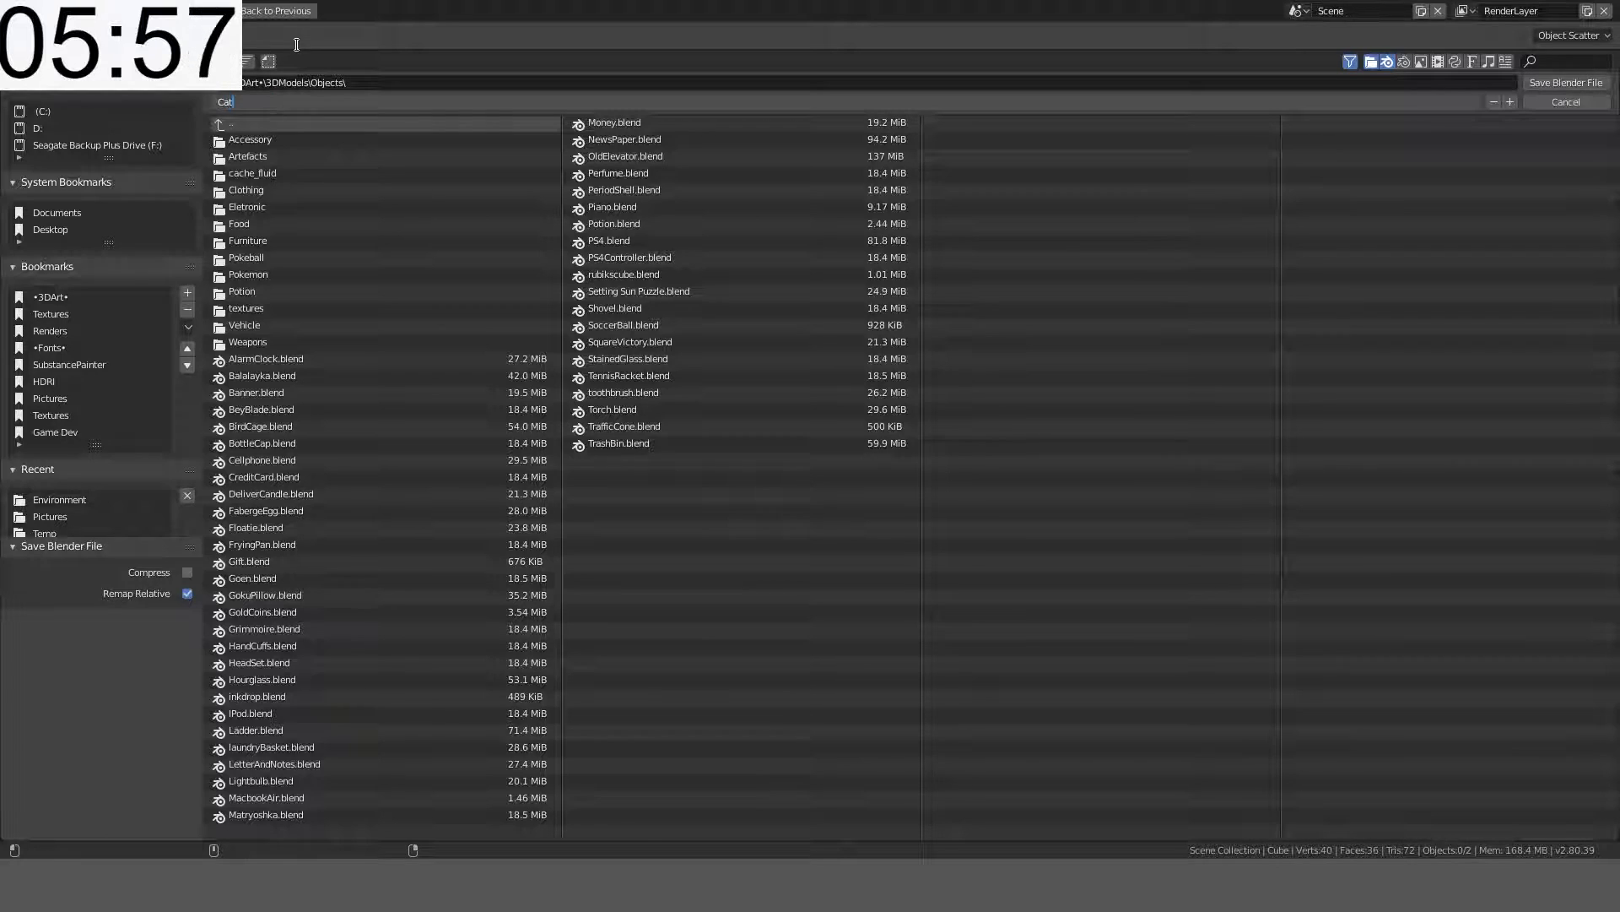
pyautogui.write('acomb')
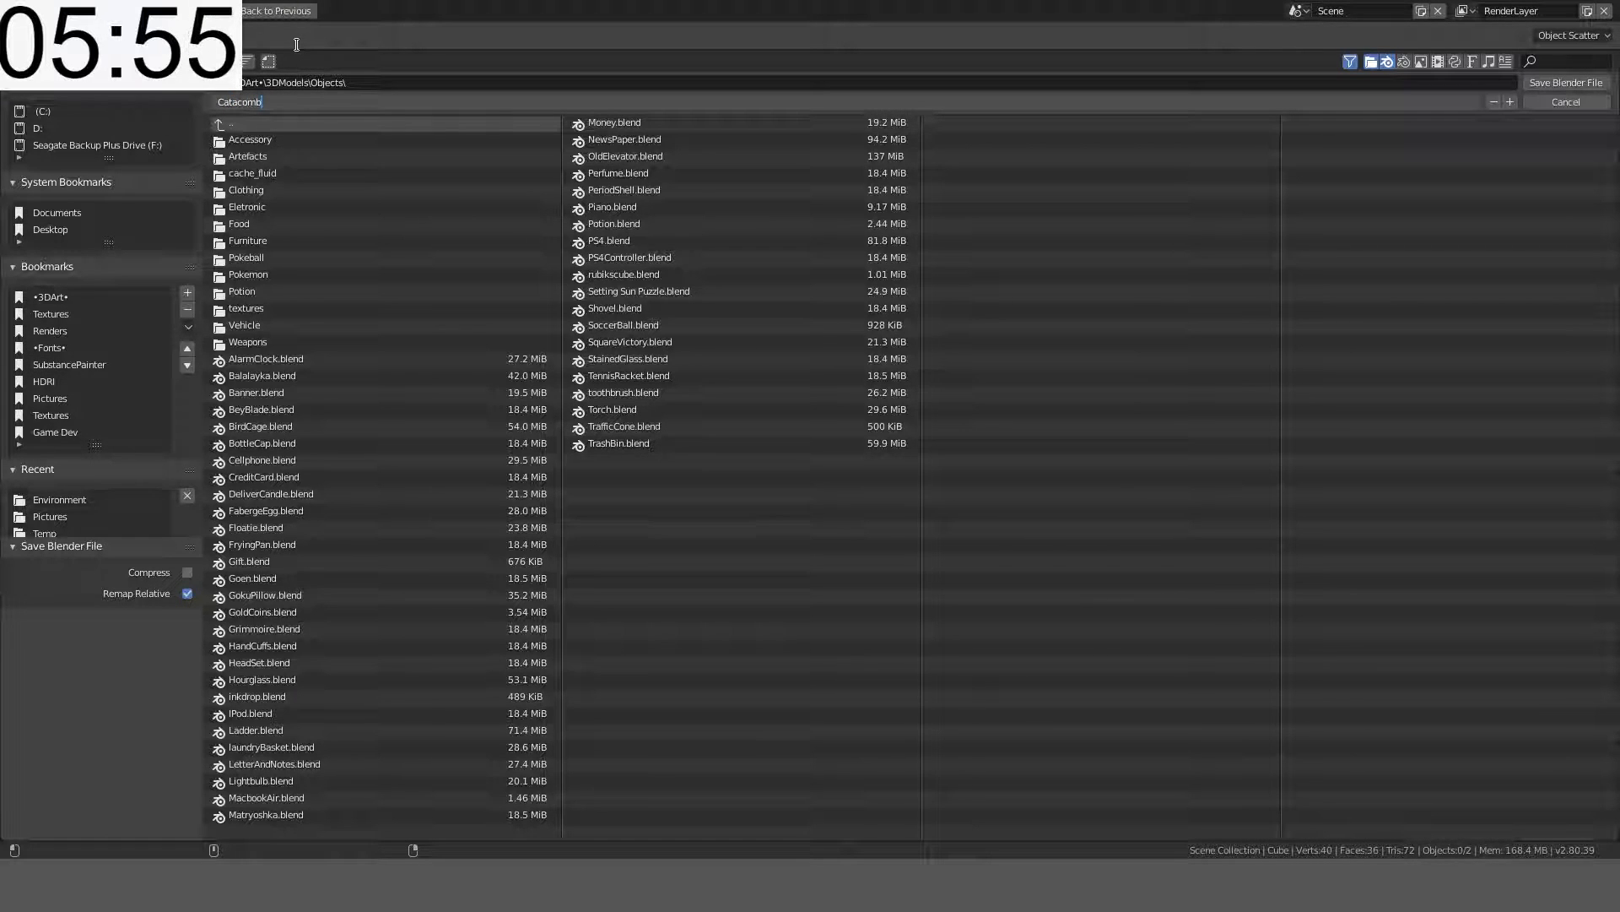
pyautogui.write('Wheel')
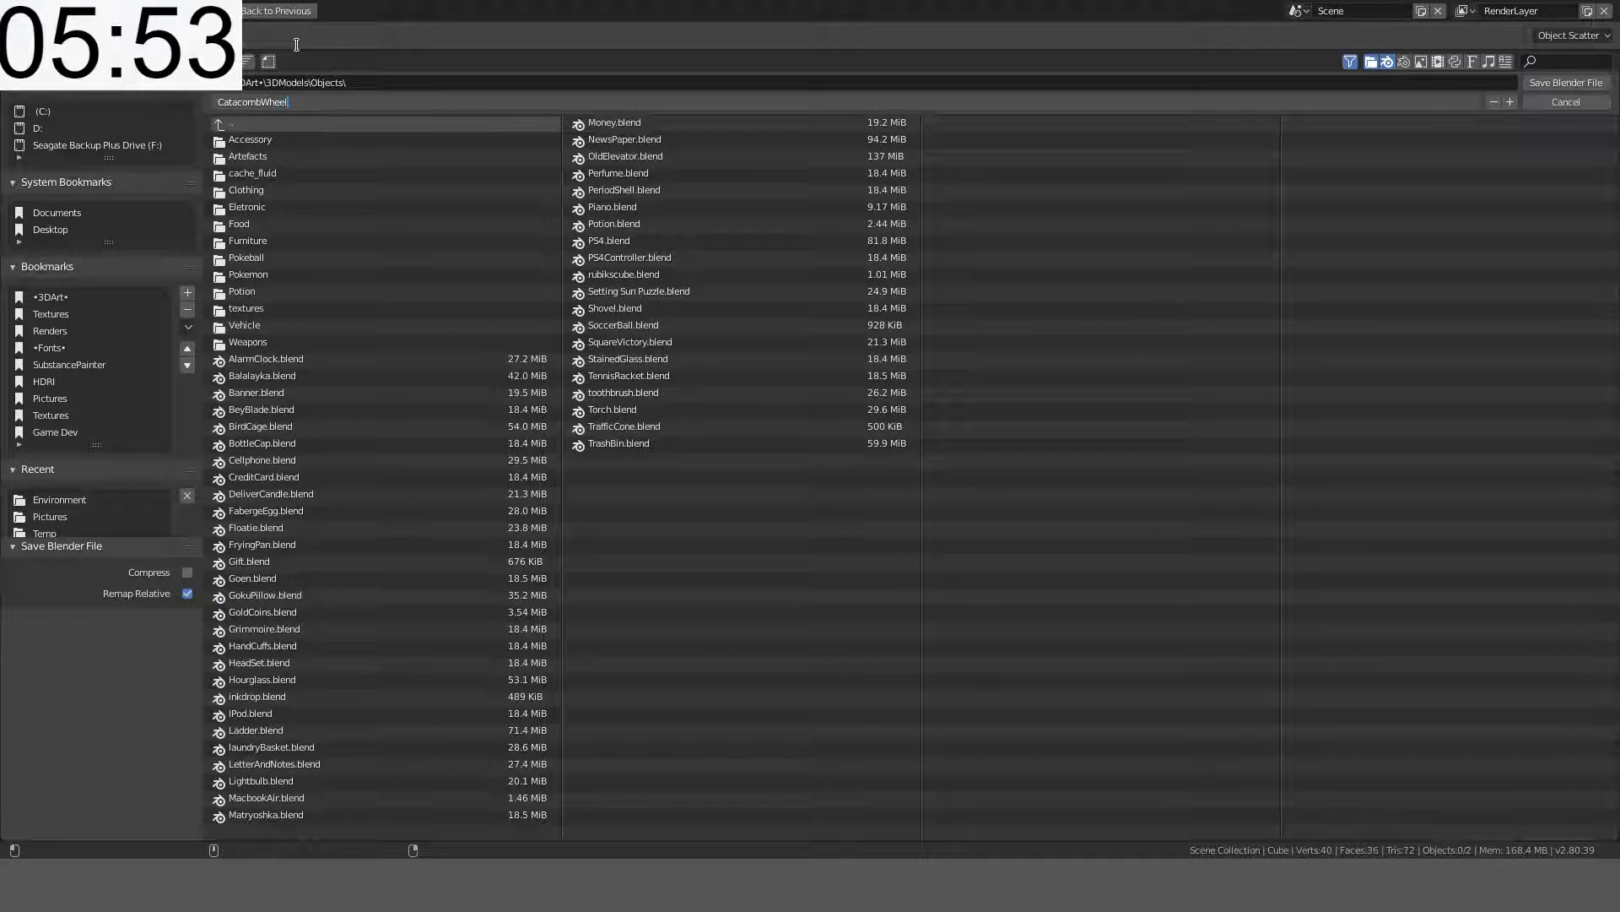
pyautogui.hotkey('shift', 'Left')
pyautogui.hotkey('shift', 'Left')
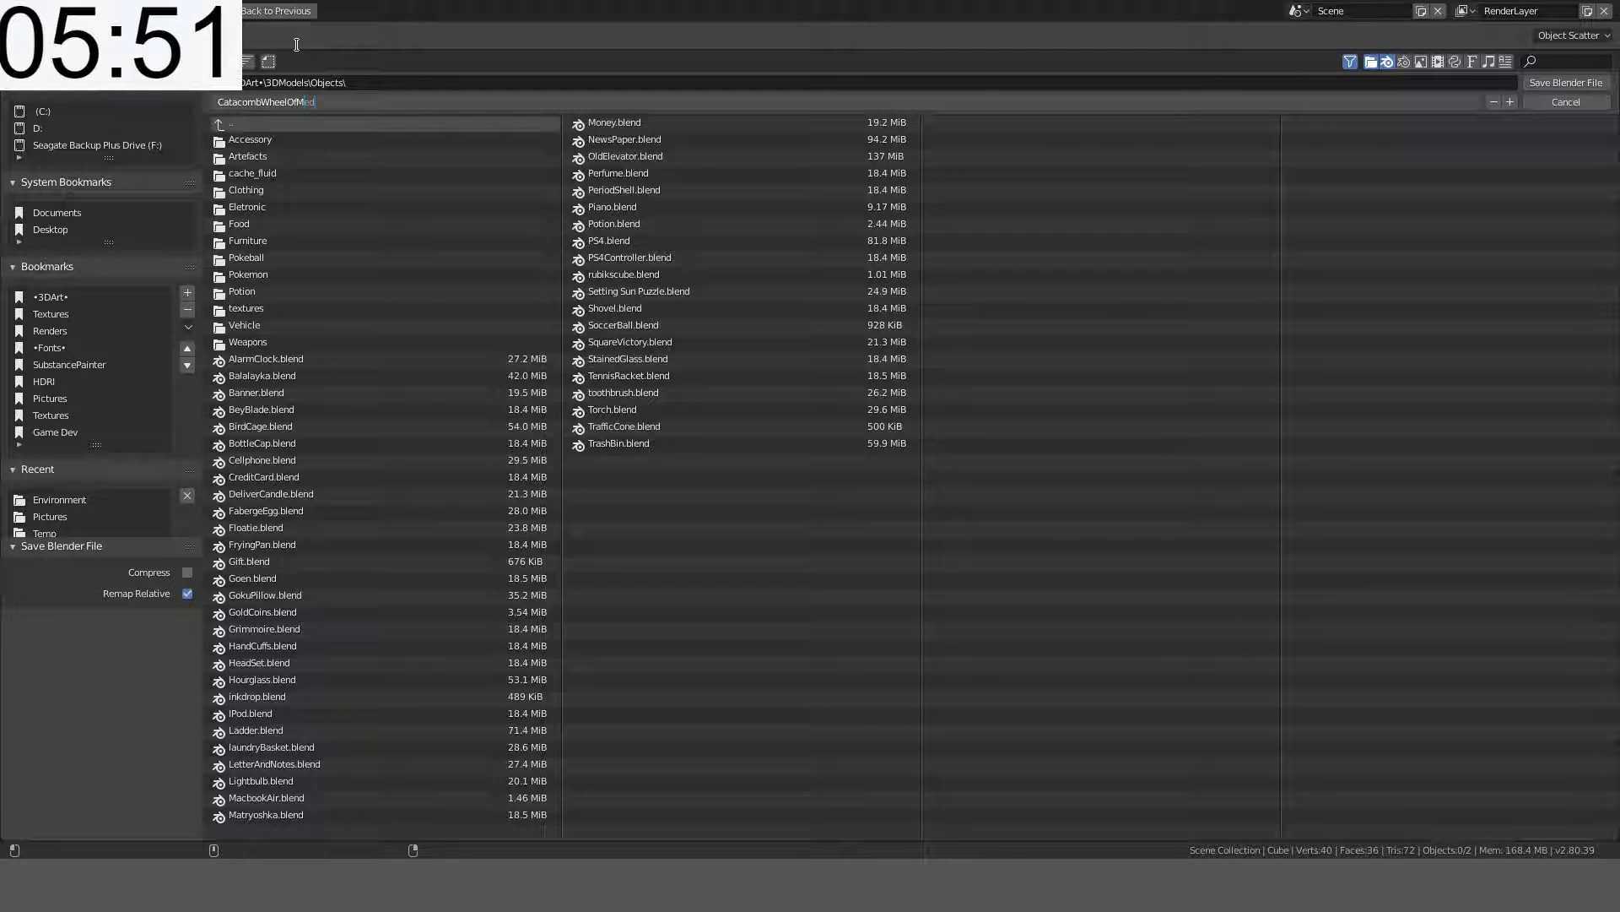
pyautogui.write('elin')
pyautogui.press('Return')
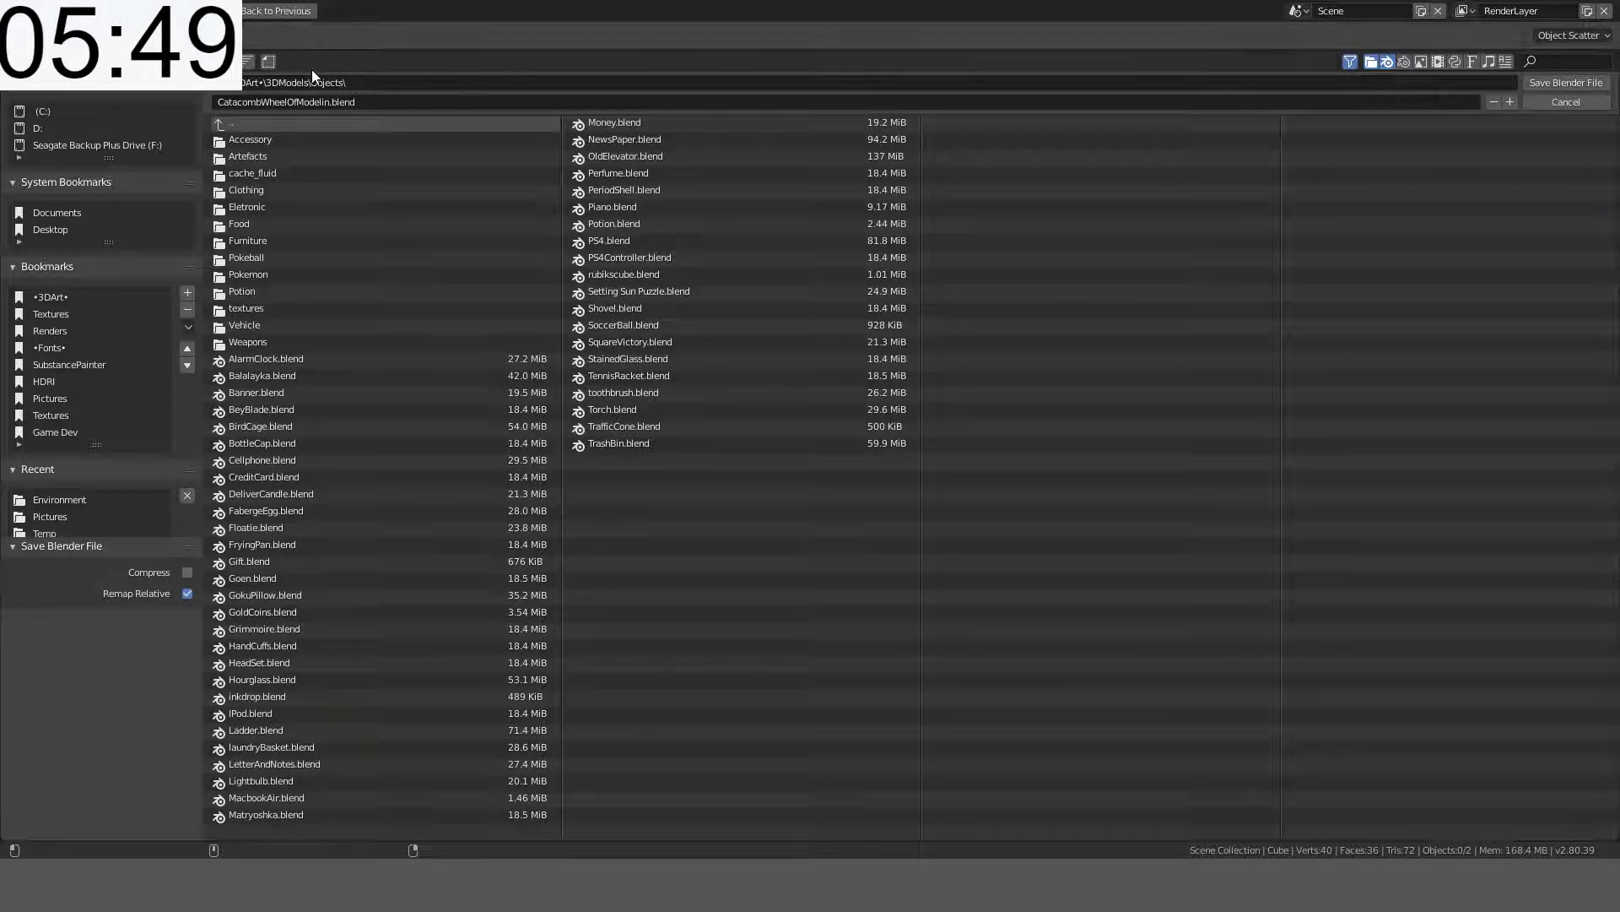
# - Correct the file name to CatacombWheelOfModeling.blend and save the scene in the parent 3DModels folder
pyautogui.press('BackSpace')
pyautogui.click(327, 102)
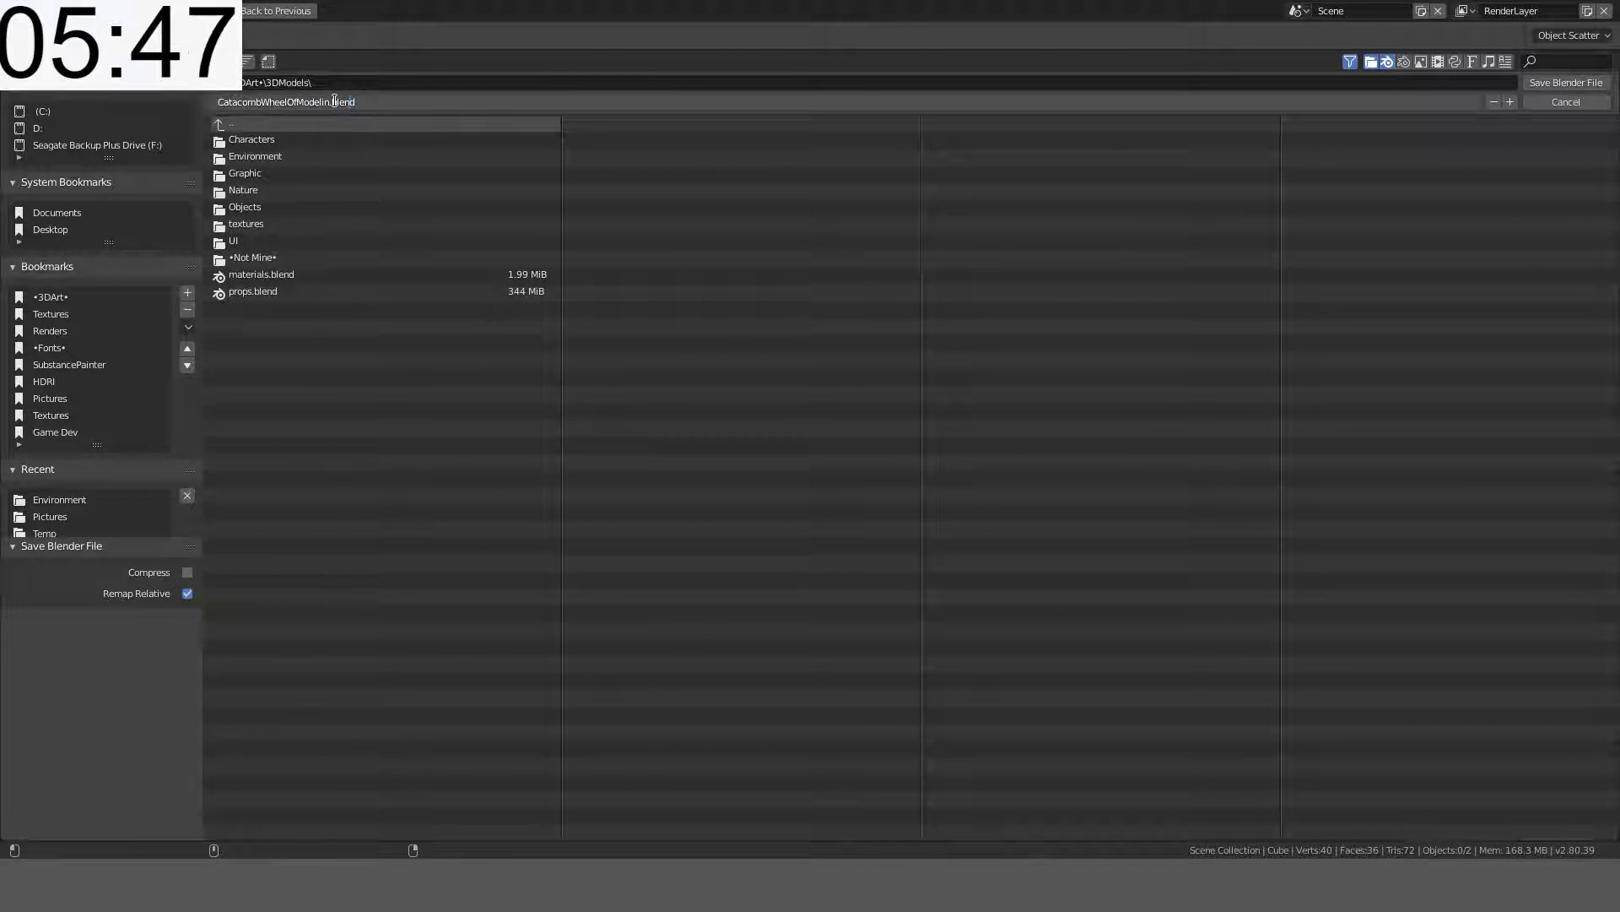
pyautogui.write('g')
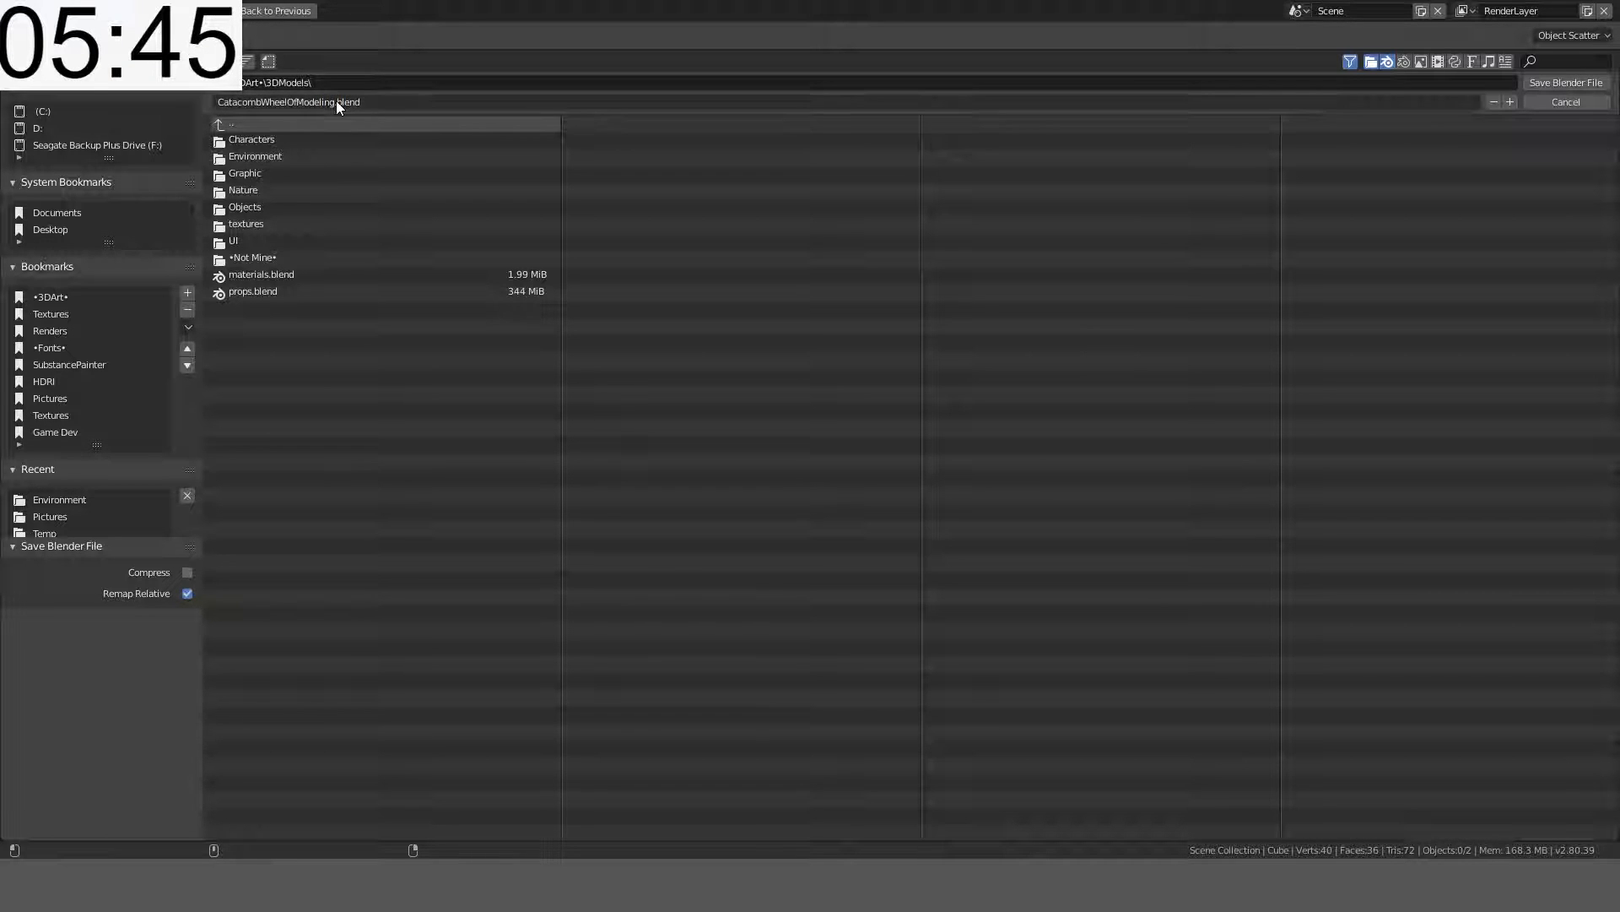
pyautogui.press('Return')
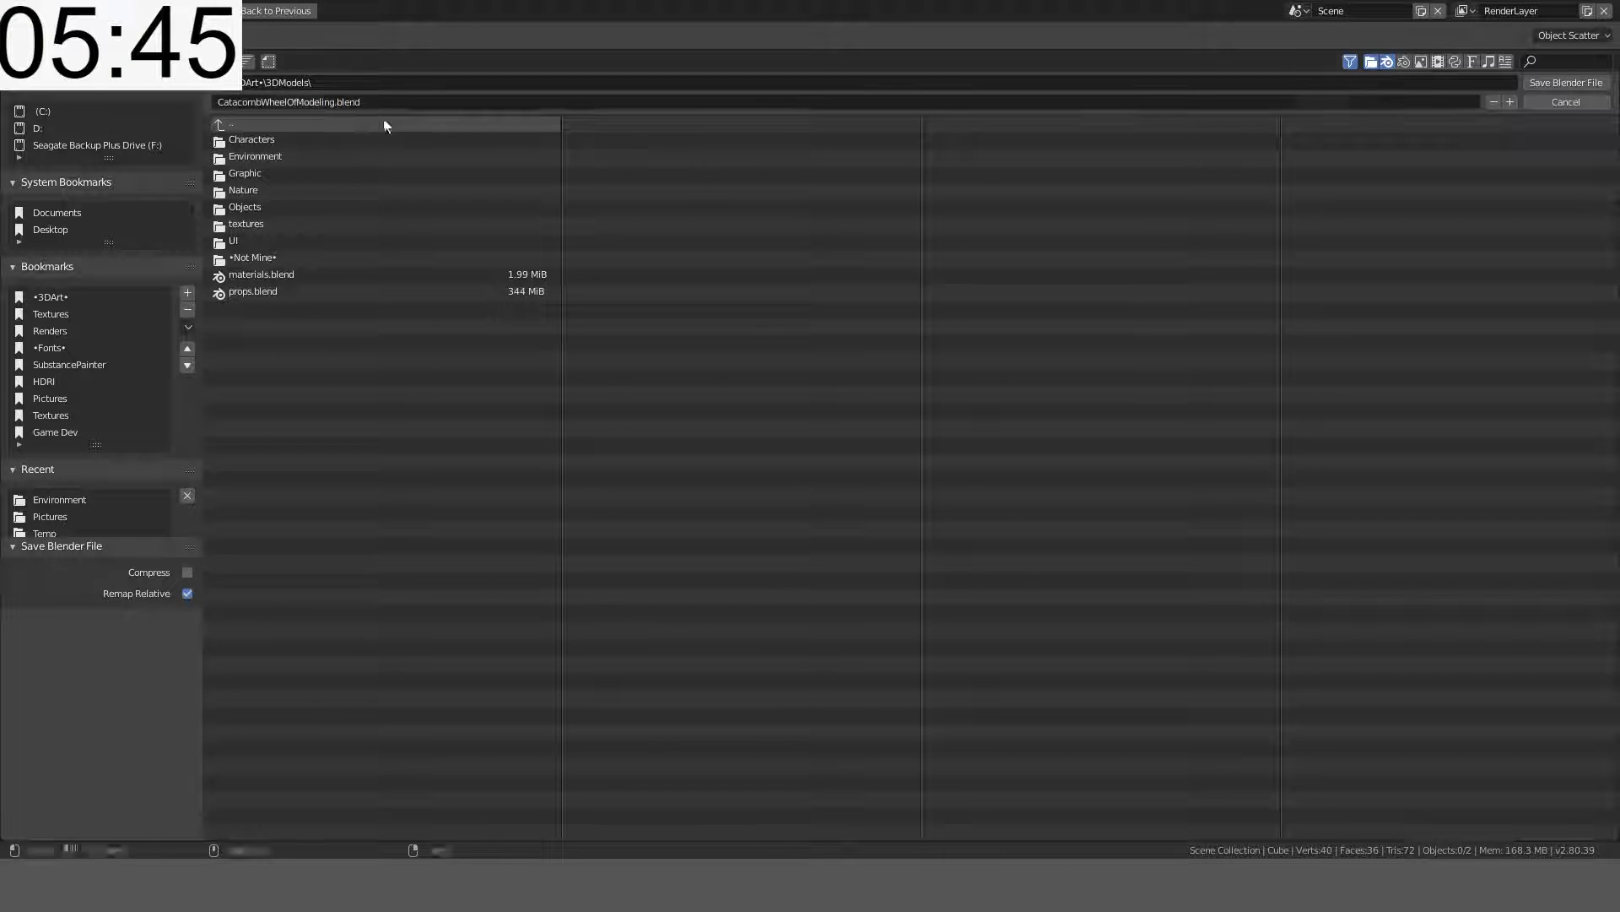
pyautogui.click(1562, 85)
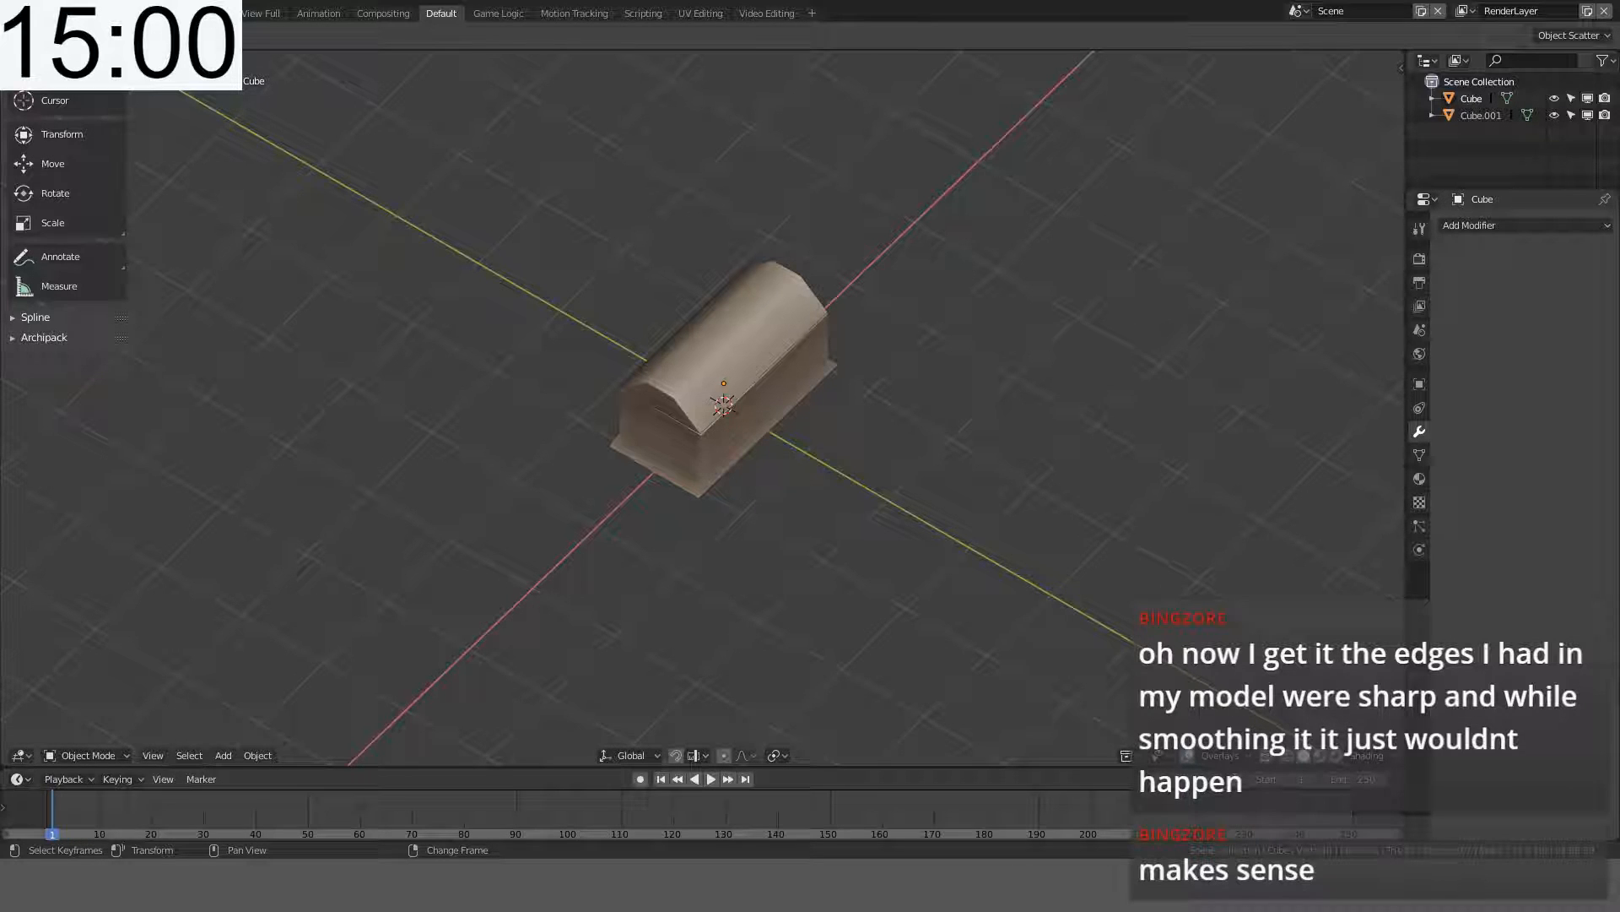
# - Add a cube in front view and move it to the casket's left side, at about ground level
pyautogui.moveTo(728, 408); pyautogui.dragTo(787, 341, button='middle')
pyautogui.press('KP_1')
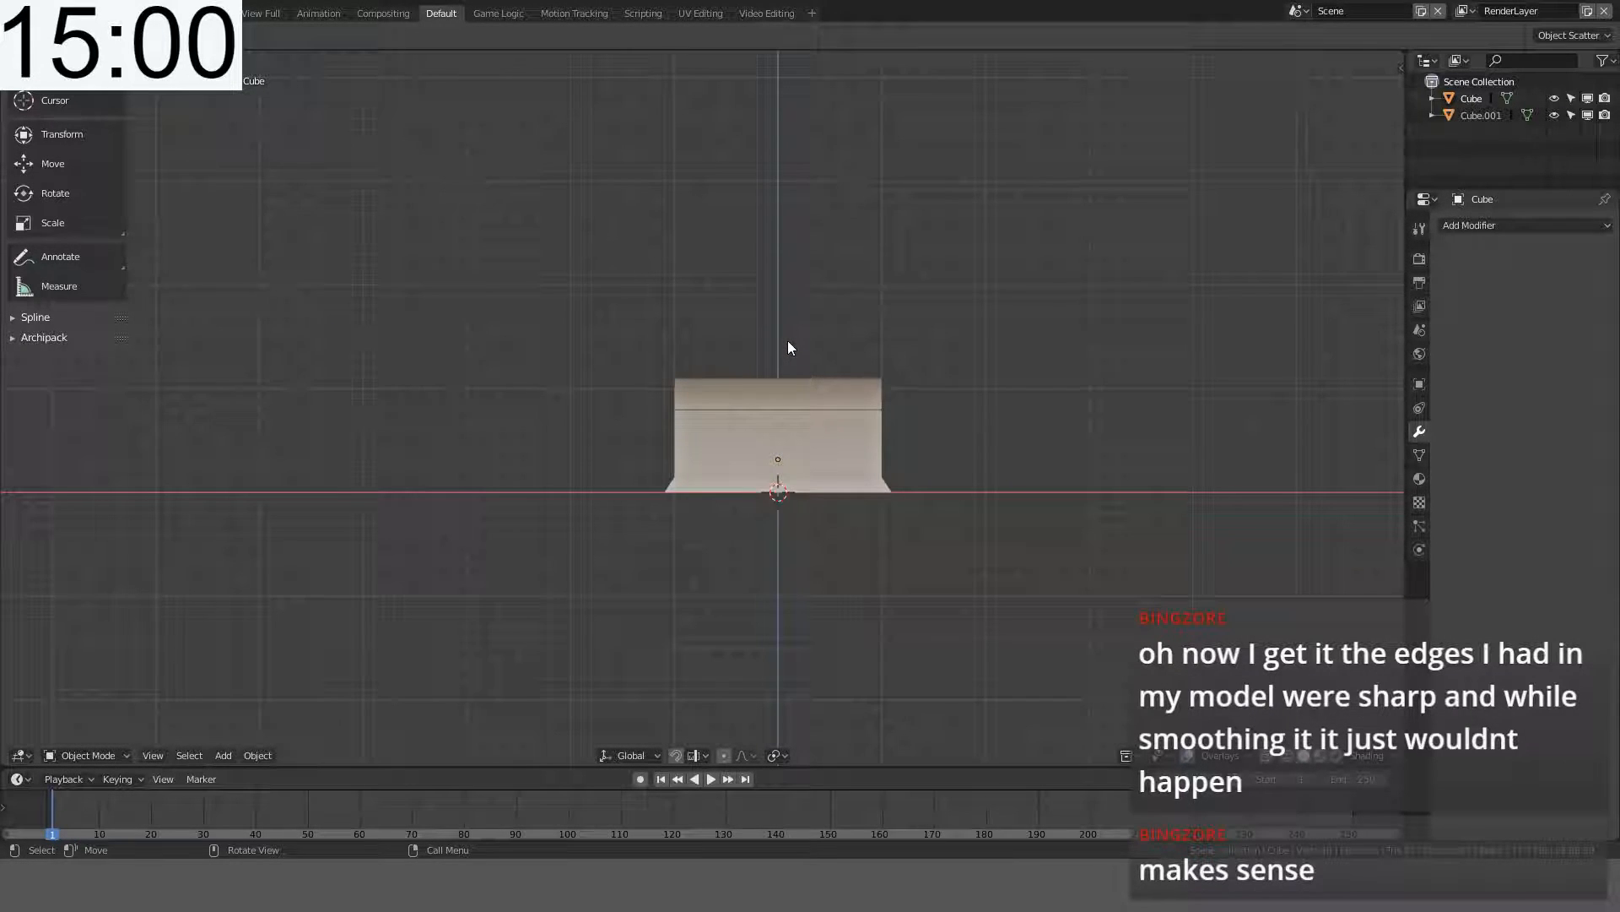
pyautogui.scroll(3, 787, 341)
pyautogui.press('a')
pyautogui.hotkey('alt', 'a')
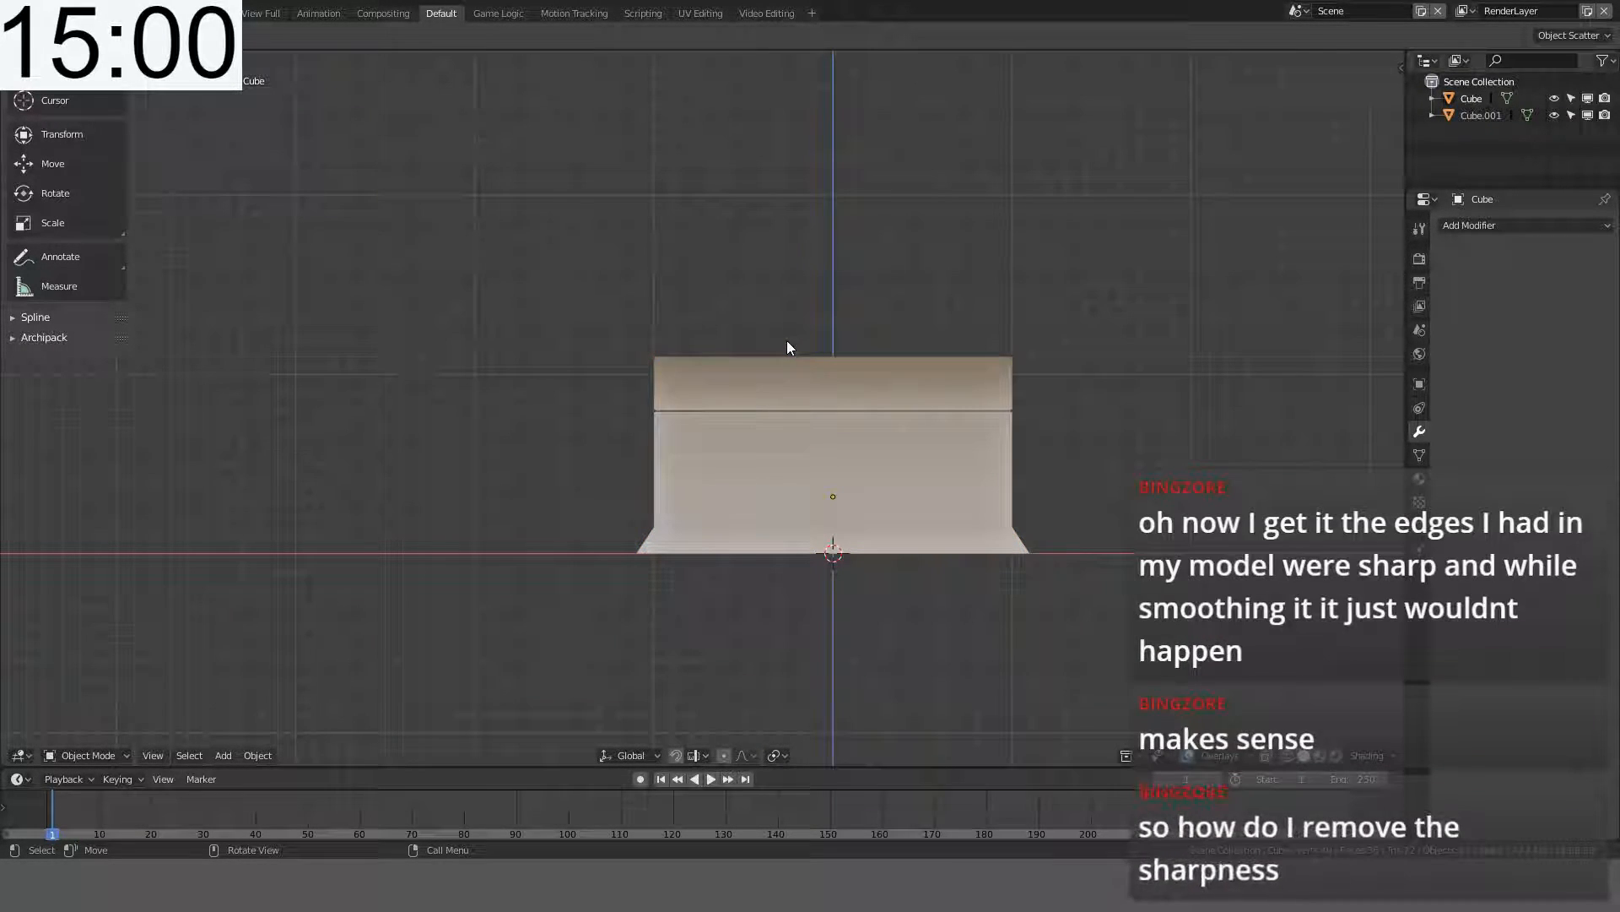
pyautogui.hotkey('shift', 'a')
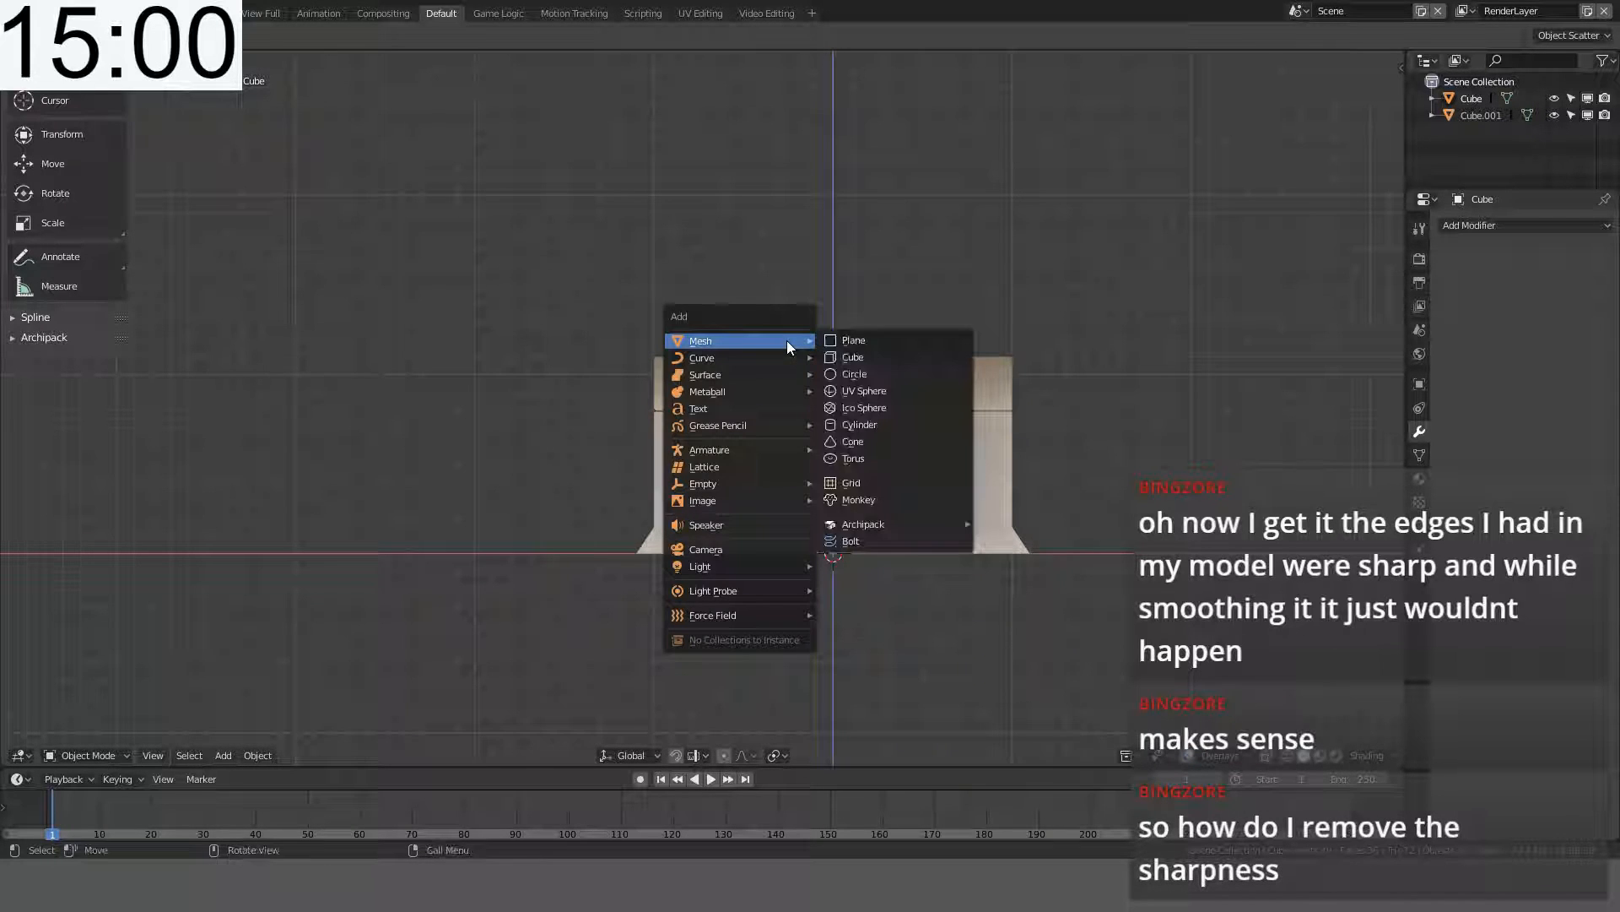
pyautogui.click(915, 356)
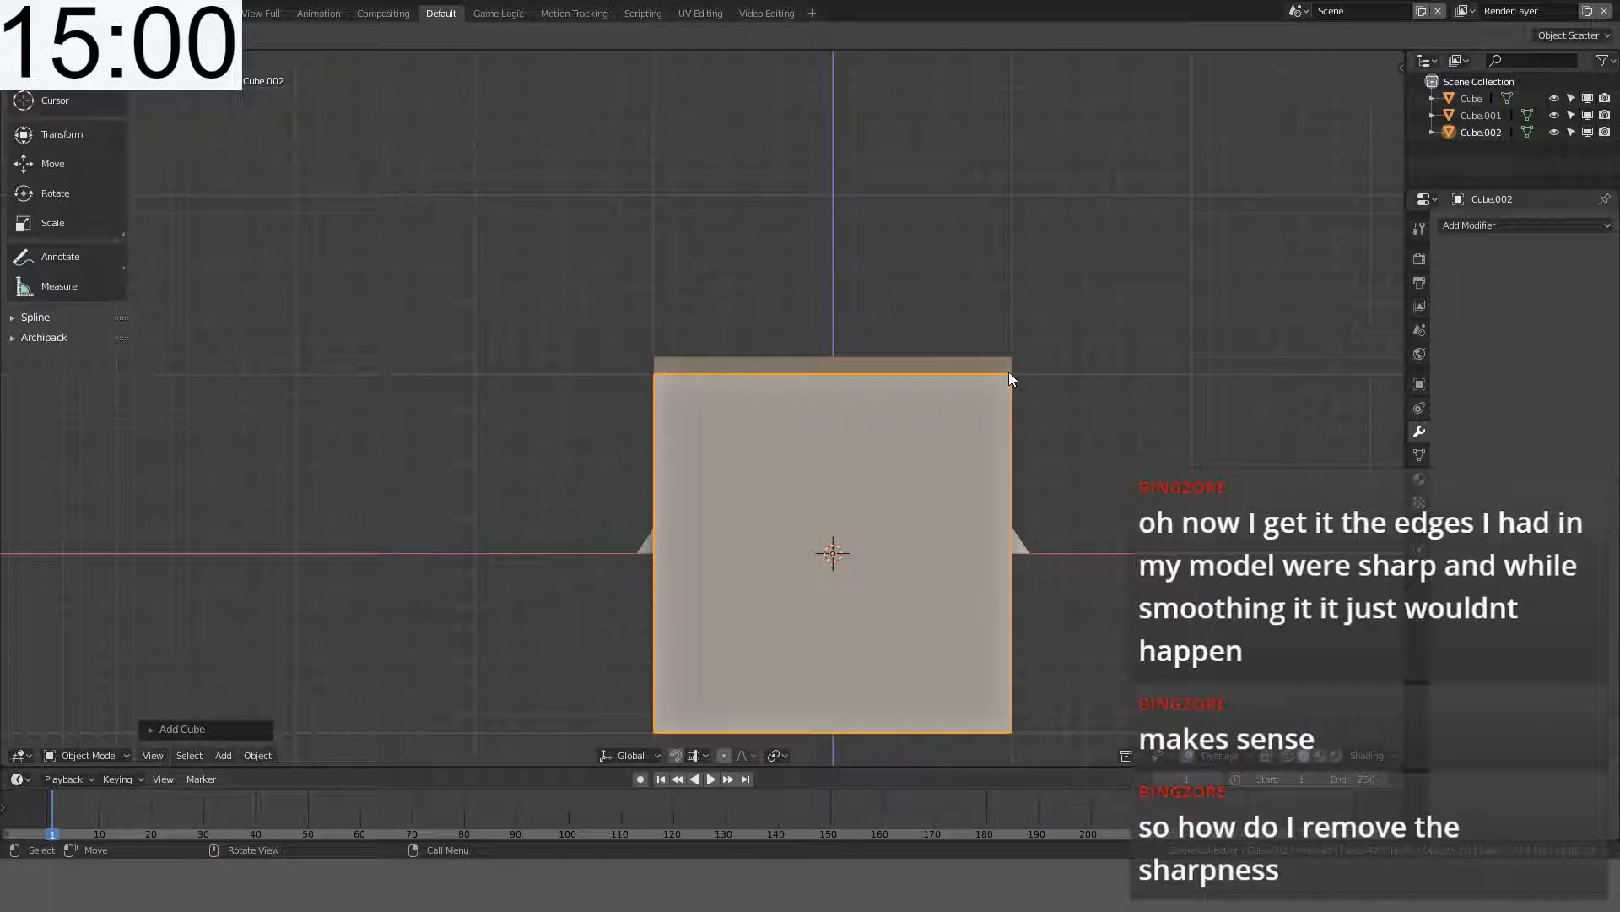
pyautogui.press('g')
pyautogui.click(559, 189)
# - Apply smooth shading to all faces of the new cube beside the casket
pyautogui.moveTo(559, 189); pyautogui.dragTo(621, 342, button='middle')
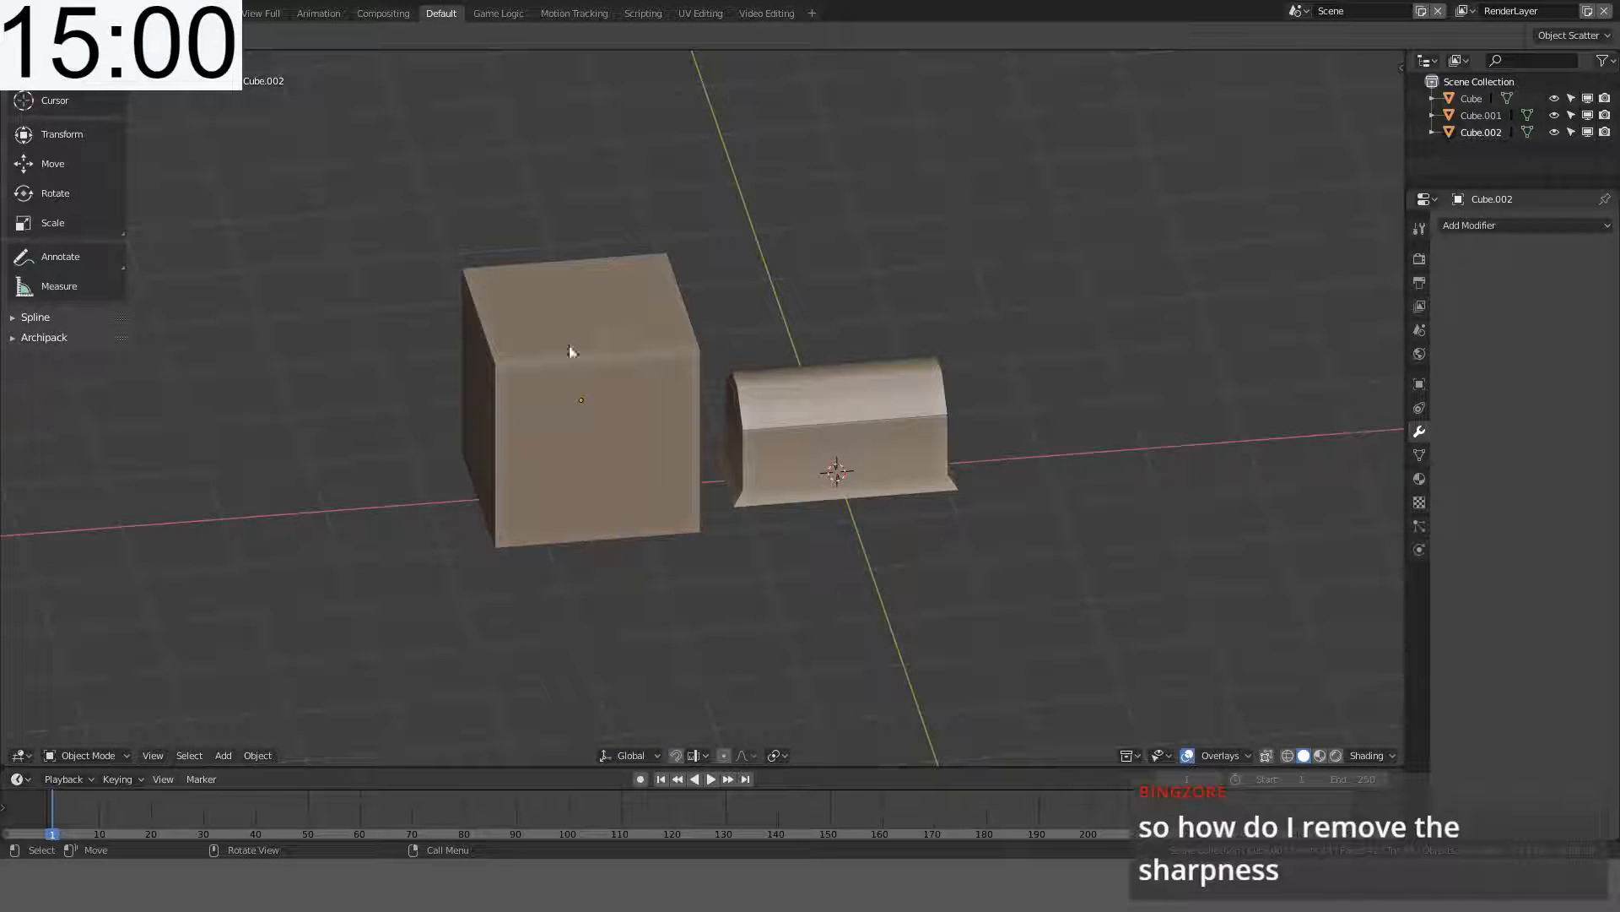
pyautogui.click(599, 368)
pyautogui.press('Tab')
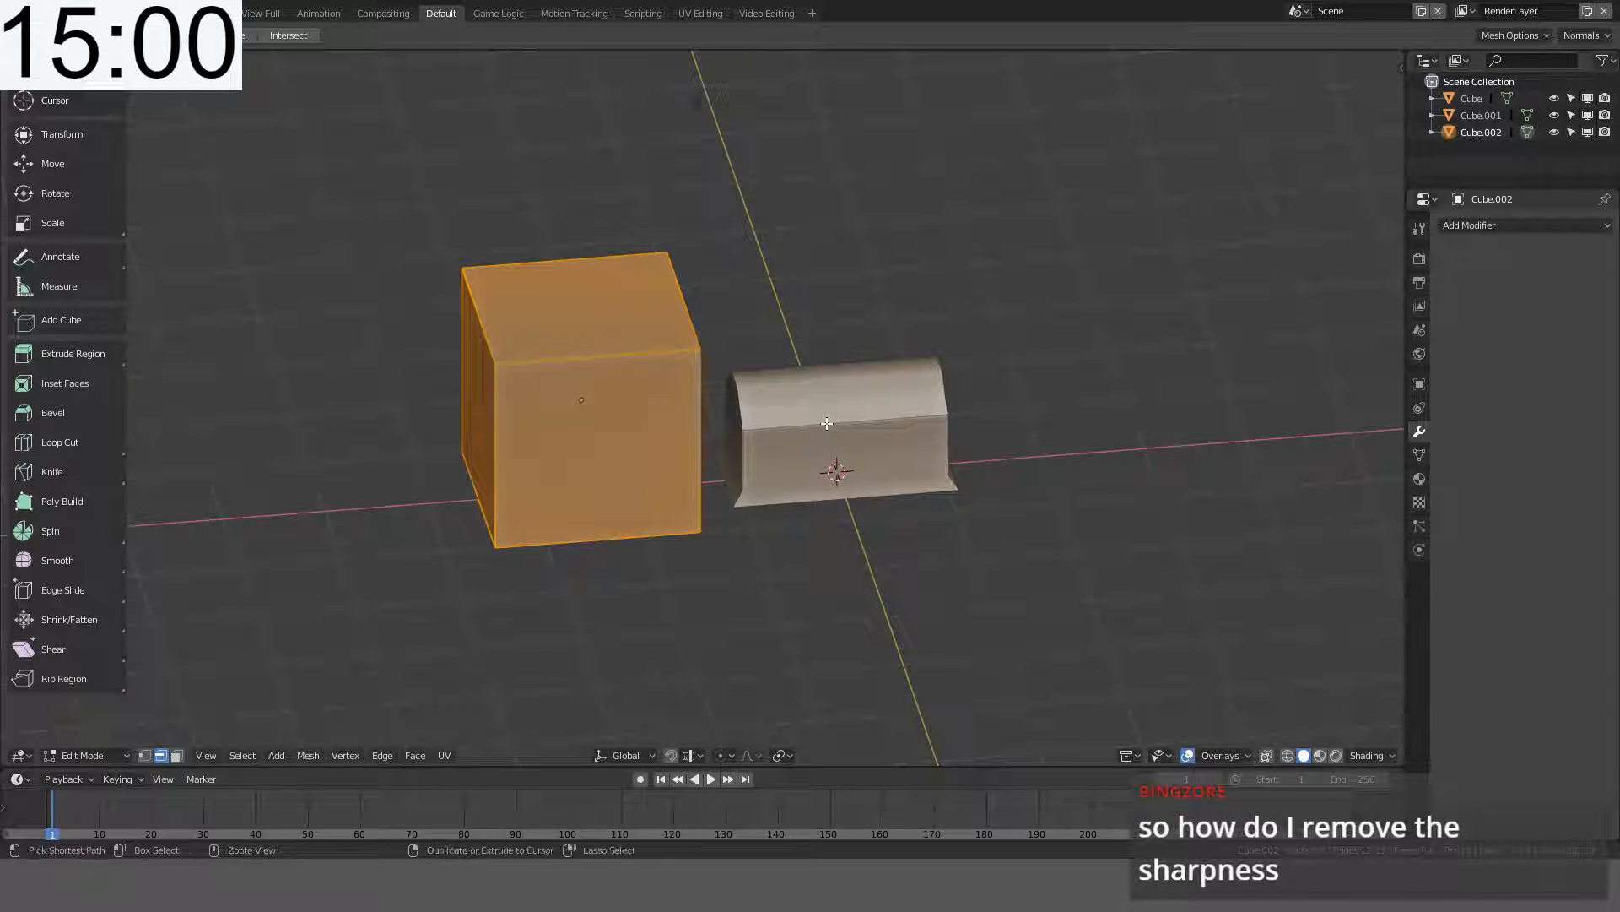
pyautogui.rightClick(828, 423)
pyautogui.click(827, 419)
pyautogui.press('Tab')
# - Switch the viewport to LookDev shading and examine the smooth-shaded cube's highlights from several angles
pyautogui.moveTo(827, 420); pyautogui.dragTo(794, 397, button='middle')
pyautogui.click(1242, 756)
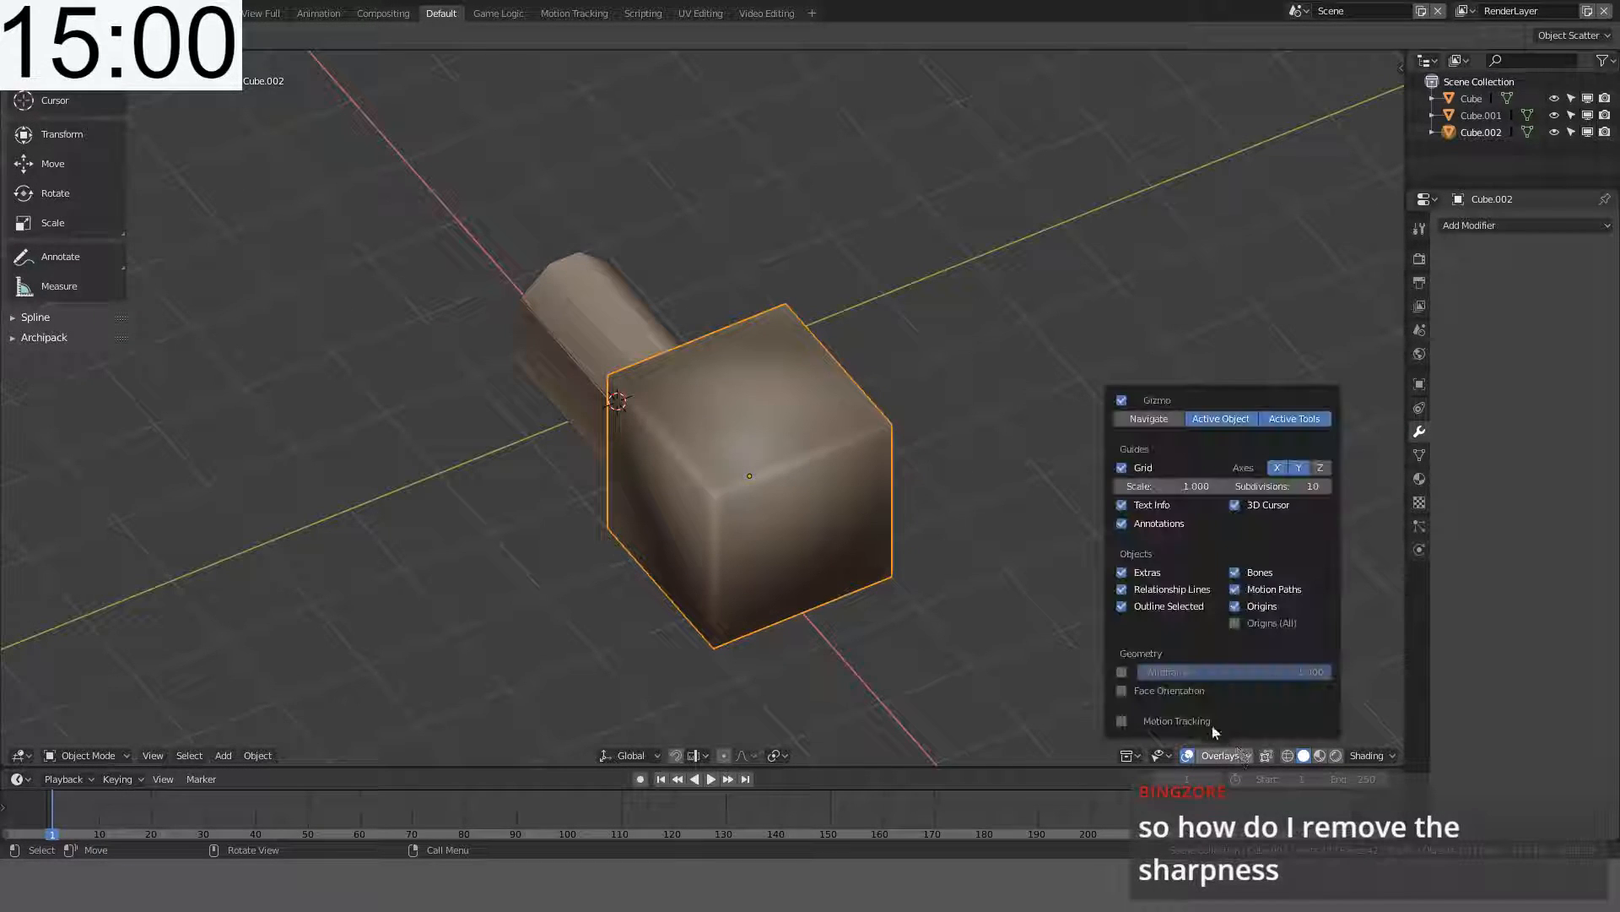
pyautogui.click(1319, 755)
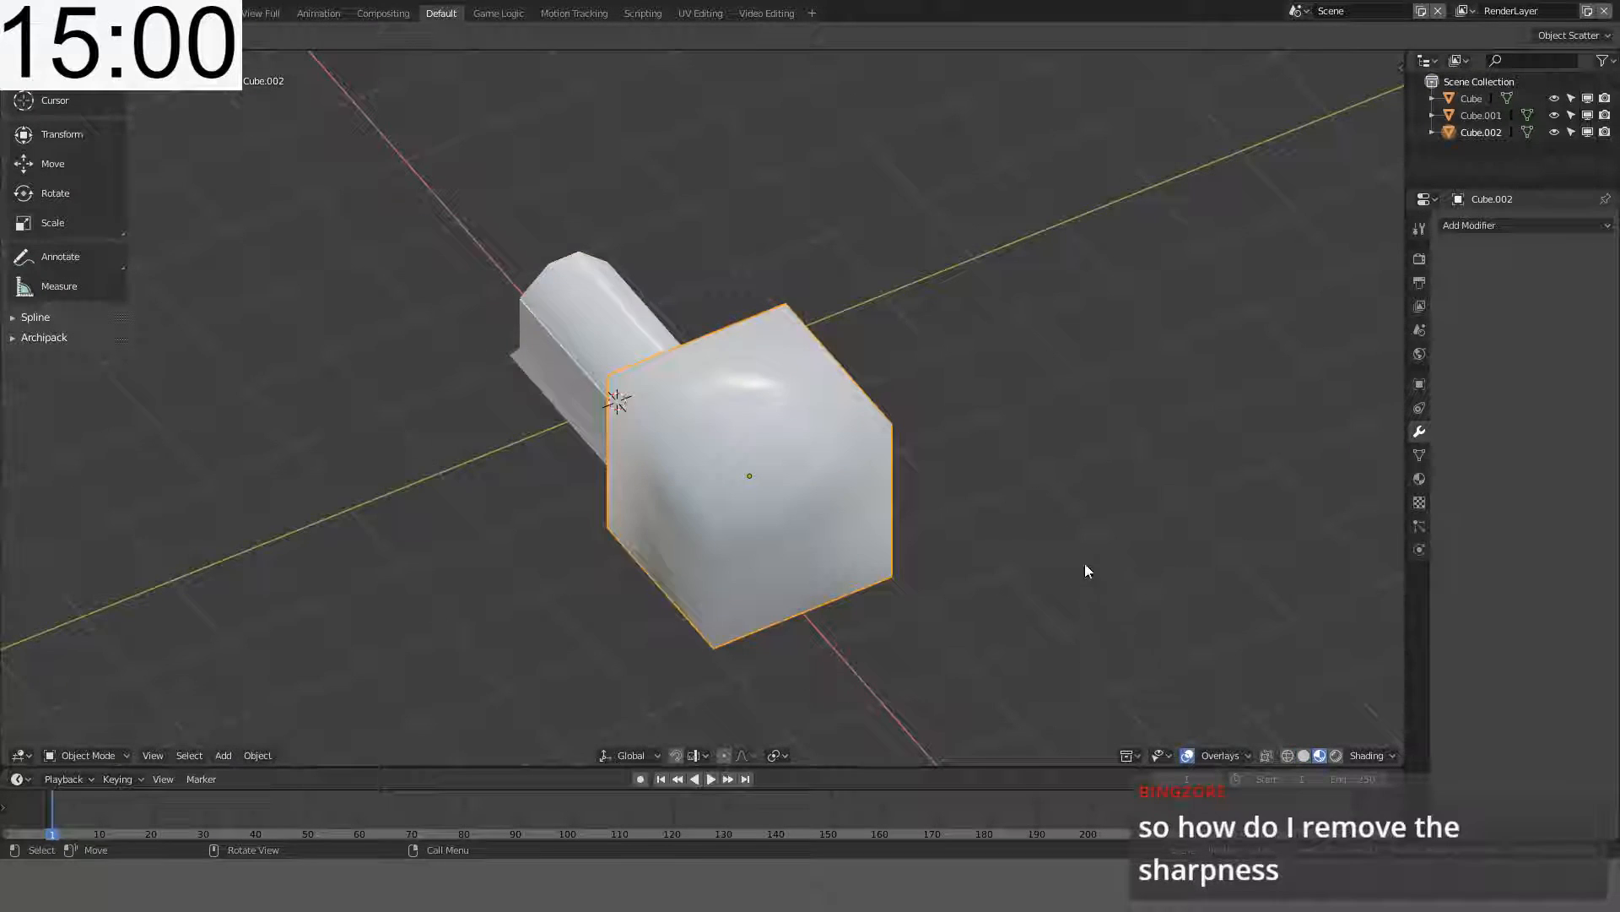
pyautogui.moveTo(1086, 564)
pyautogui.mouseDown(button='middle')
pyautogui.moveTo(966, 478)
pyautogui.moveTo(853, 452)
pyautogui.moveTo(857, 540)
pyautogui.moveTo(818, 477)
pyautogui.moveTo(933, 420)
pyautogui.moveTo(868, 440)
pyautogui.moveTo(963, 501)
pyautogui.moveTo(885, 493)
pyautogui.moveTo(1067, 657)
pyautogui.moveTo(1198, 625)
pyautogui.moveTo(959, 618)
pyautogui.mouseUp(button='middle')
pyautogui.scroll(3, 1067, 657)
pyautogui.scroll(-3, 1198, 626)
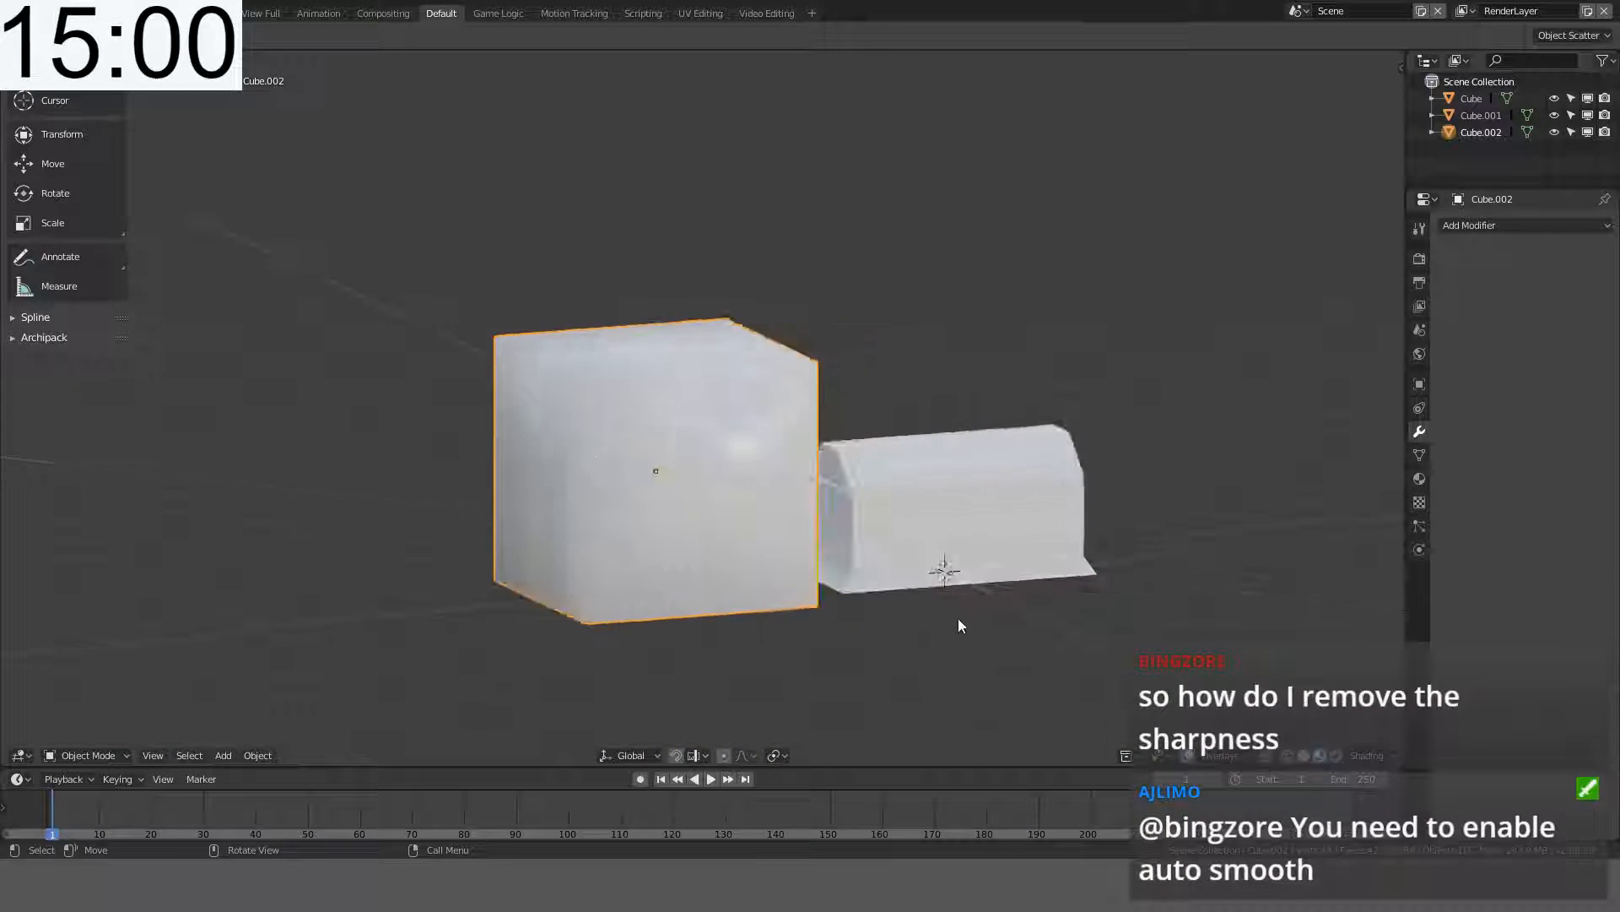
pyautogui.click(1391, 755)
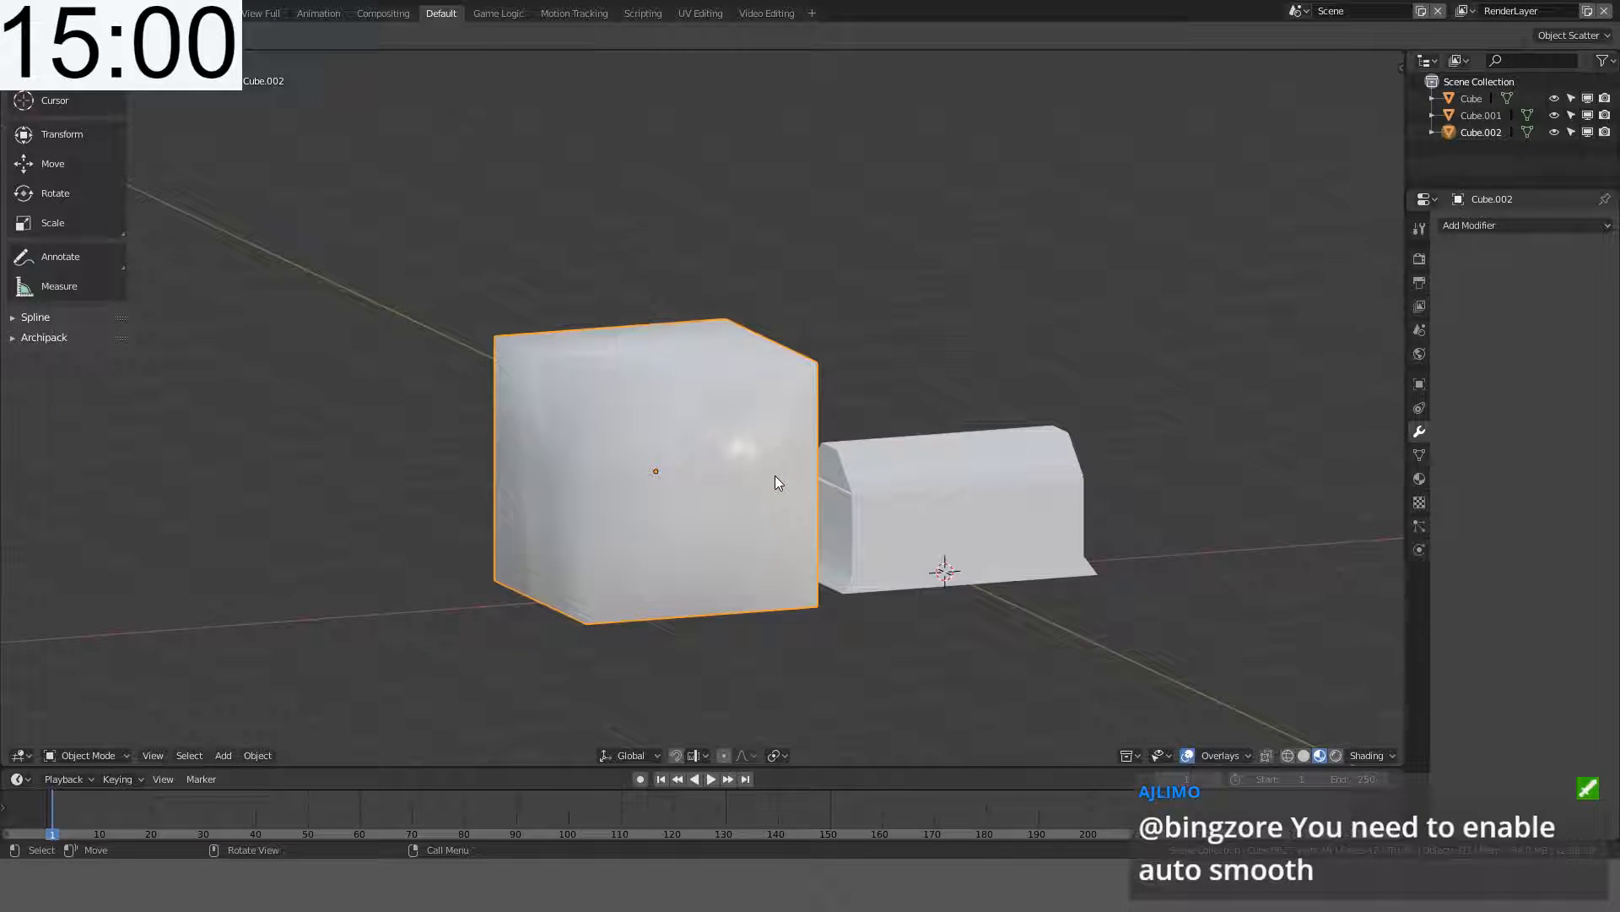
pyautogui.moveTo(778, 483); pyautogui.dragTo(1062, 550, button='middle')
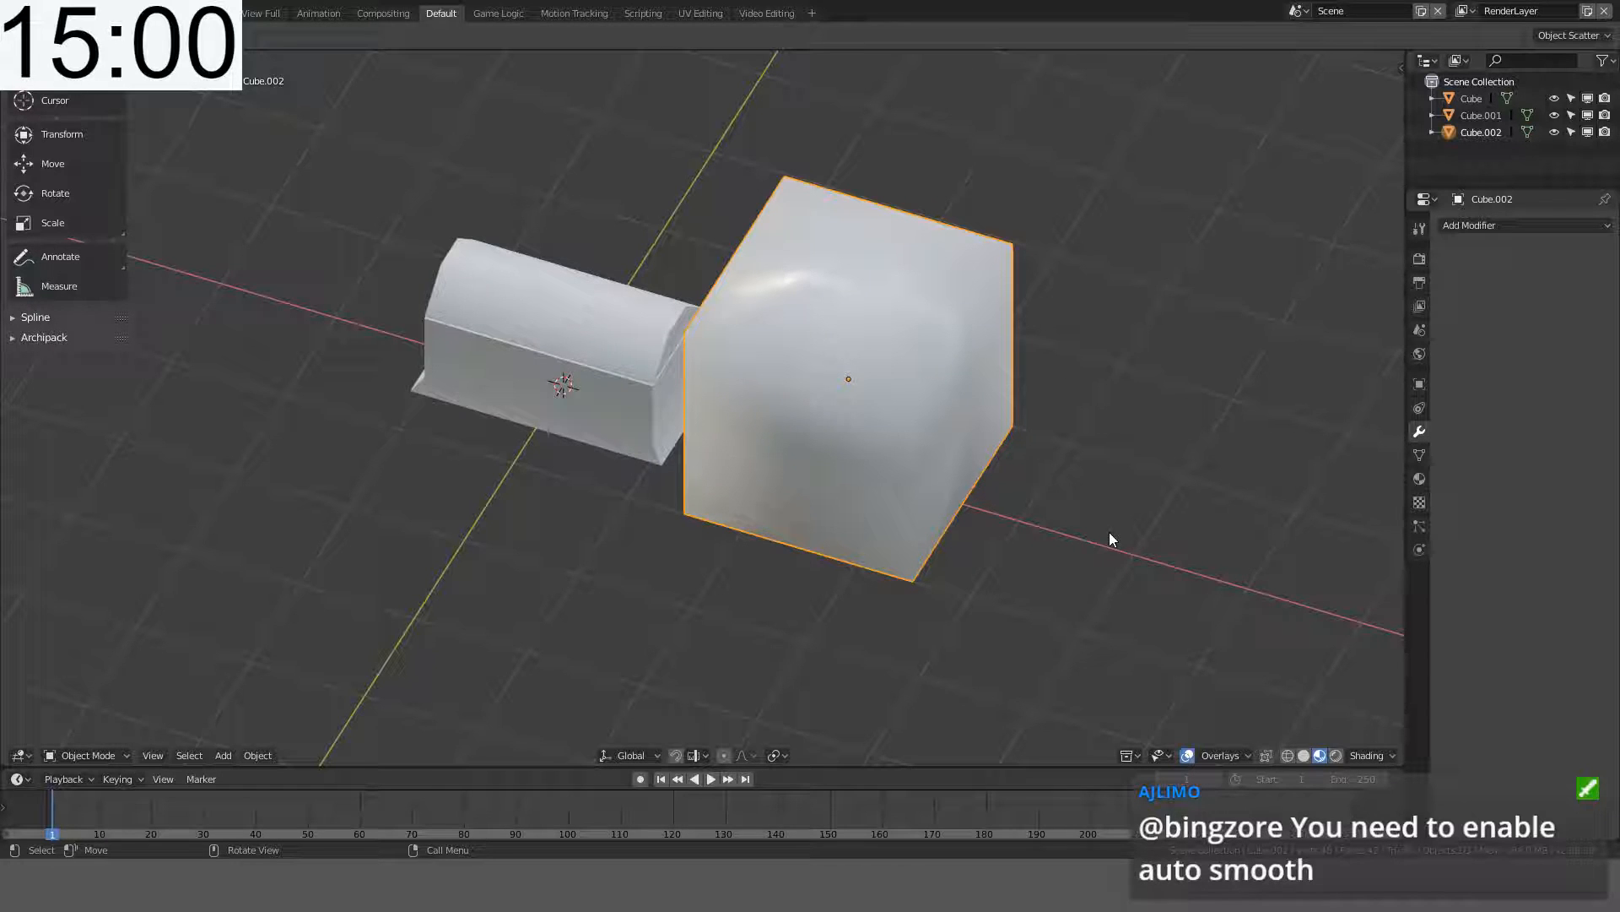
pyautogui.scroll(-1, 933, 346)
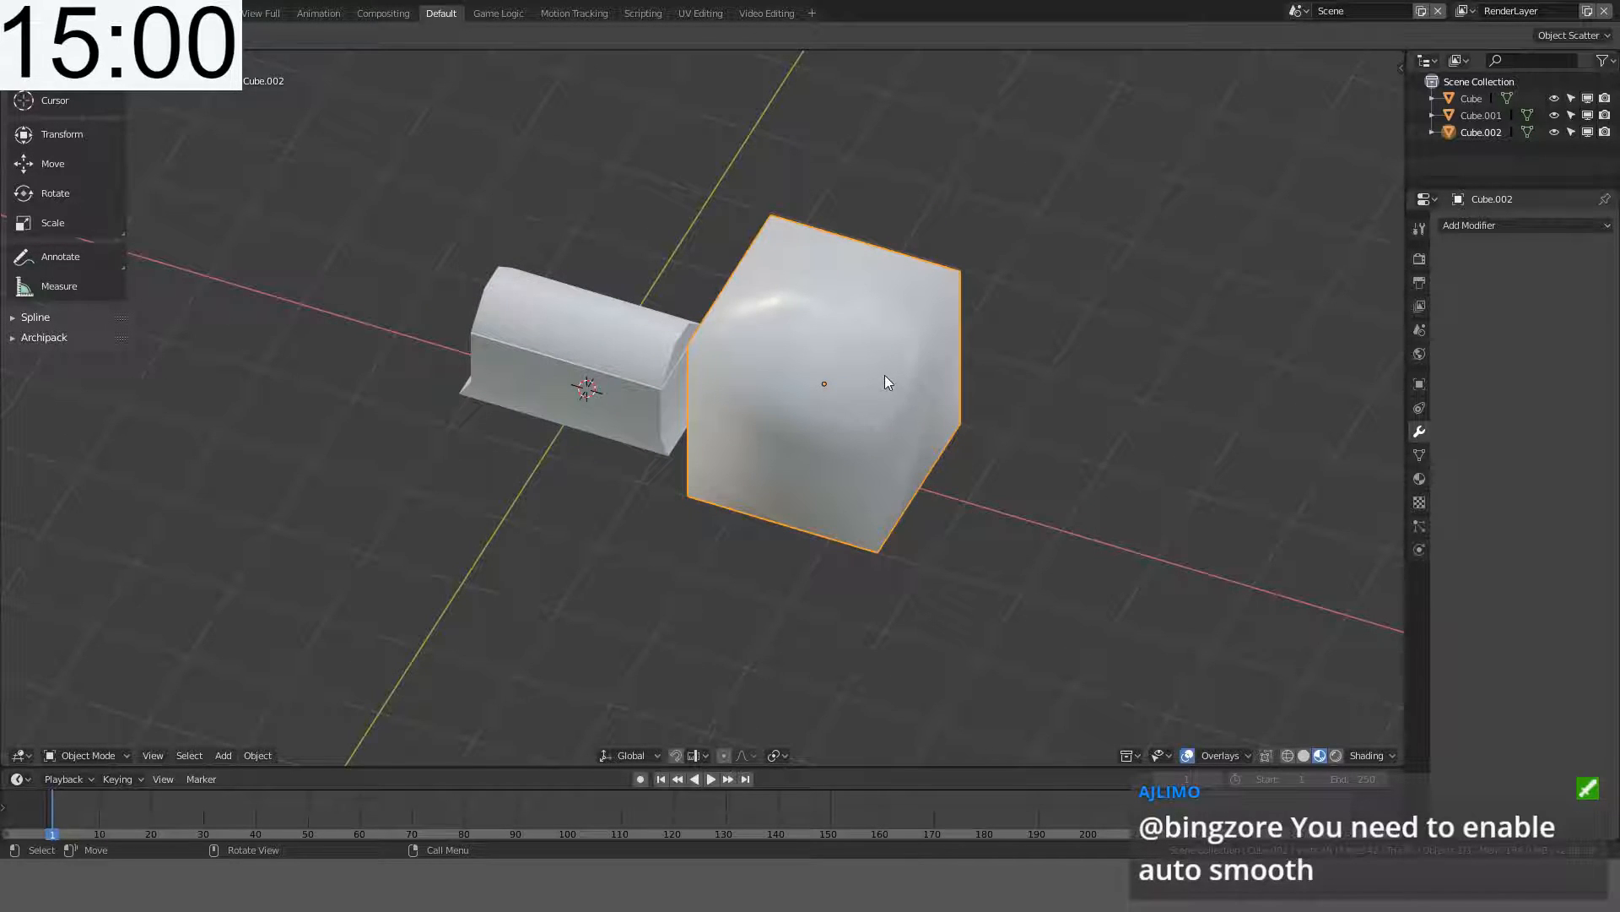
pyautogui.scroll(6, 879, 379)
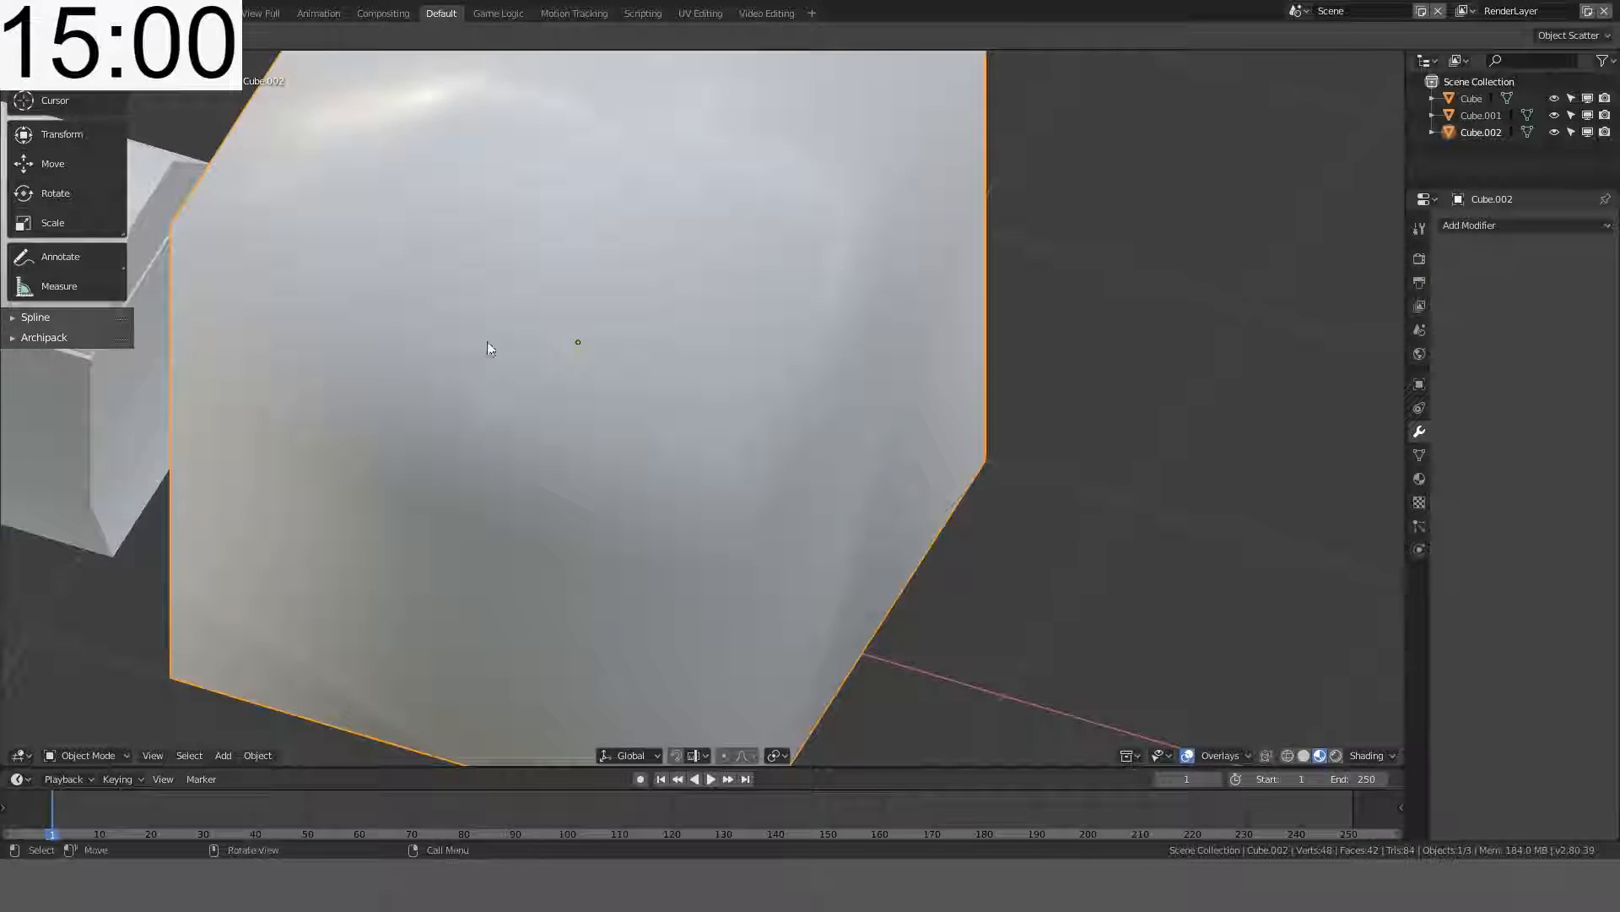
pyautogui.scroll(-3, 488, 349)
pyautogui.moveTo(591, 347); pyautogui.dragTo(776, 318, button='middle')
# - Bevel all edges of the cube slightly and inspect how the smooth shading reacts
pyautogui.press('Tab')
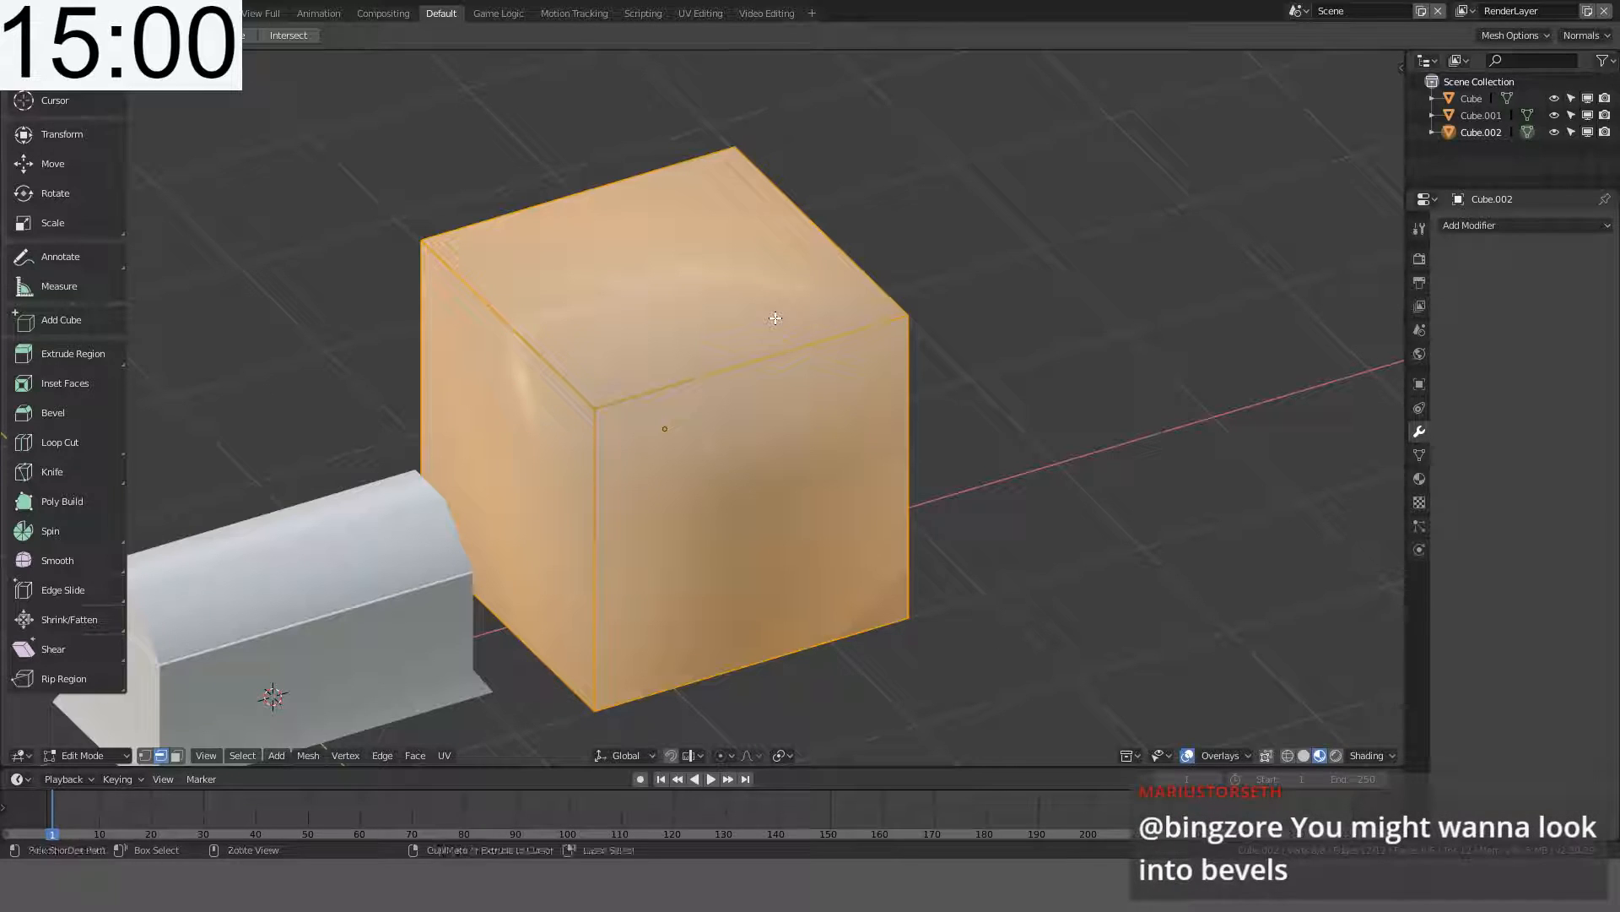
pyautogui.hotkey('ctrl', 'b')
pyautogui.click(793, 316)
pyautogui.press('Tab')
pyautogui.press('q')
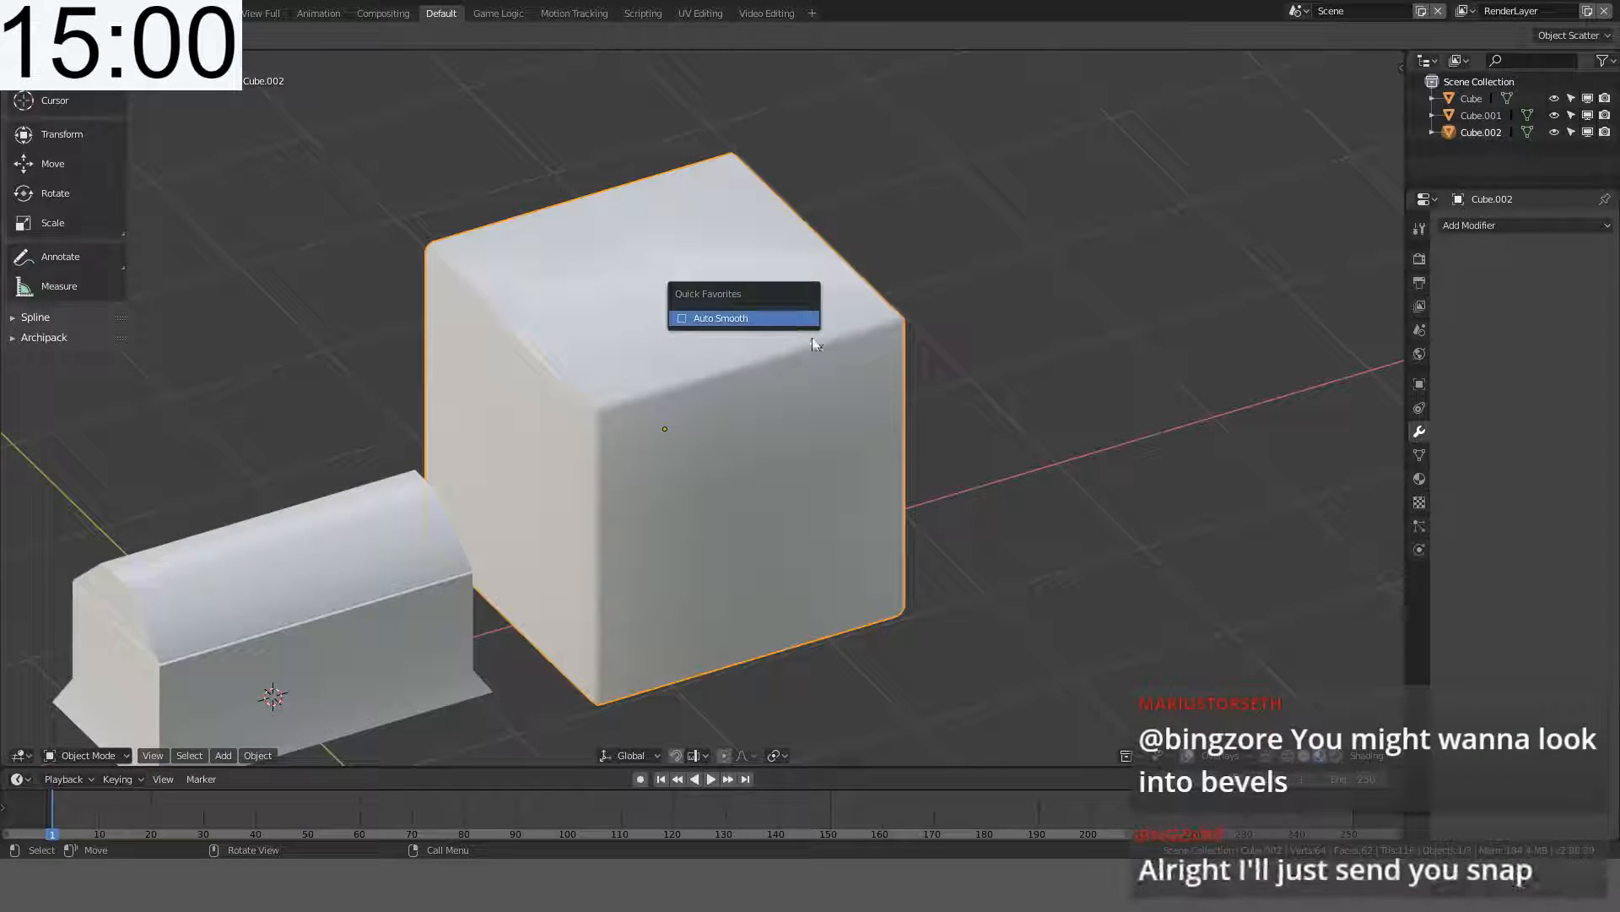
pyautogui.moveTo(964, 253); pyautogui.dragTo(620, 424, button='middle')
pyautogui.scroll(5, 801, 249)
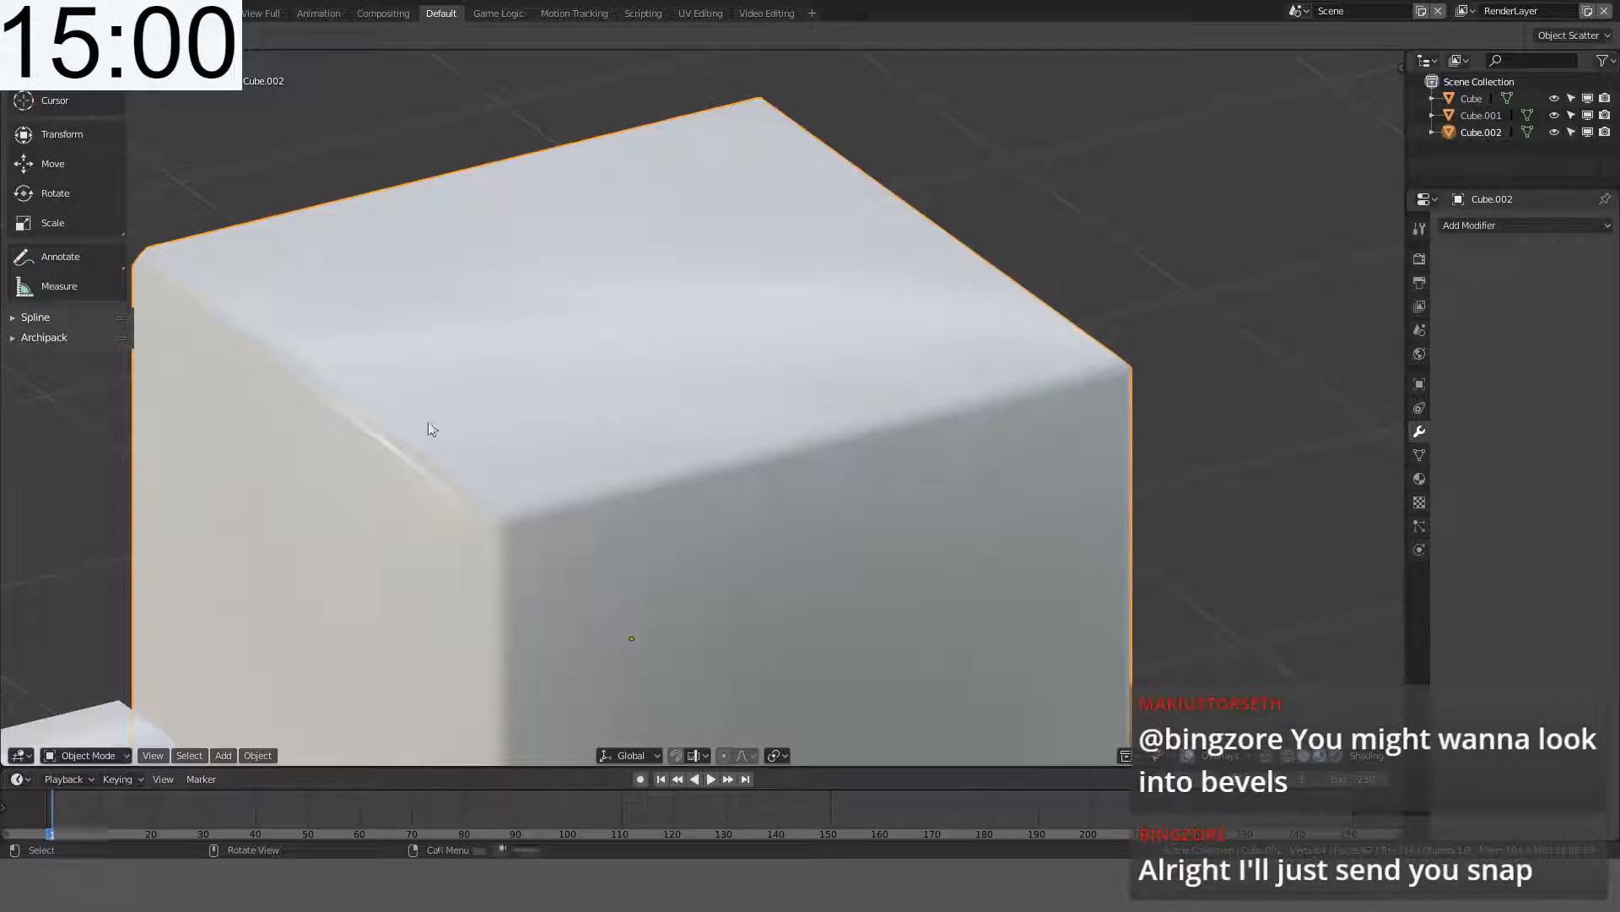
pyautogui.moveTo(431, 430); pyautogui.dragTo(736, 209, button='middle')
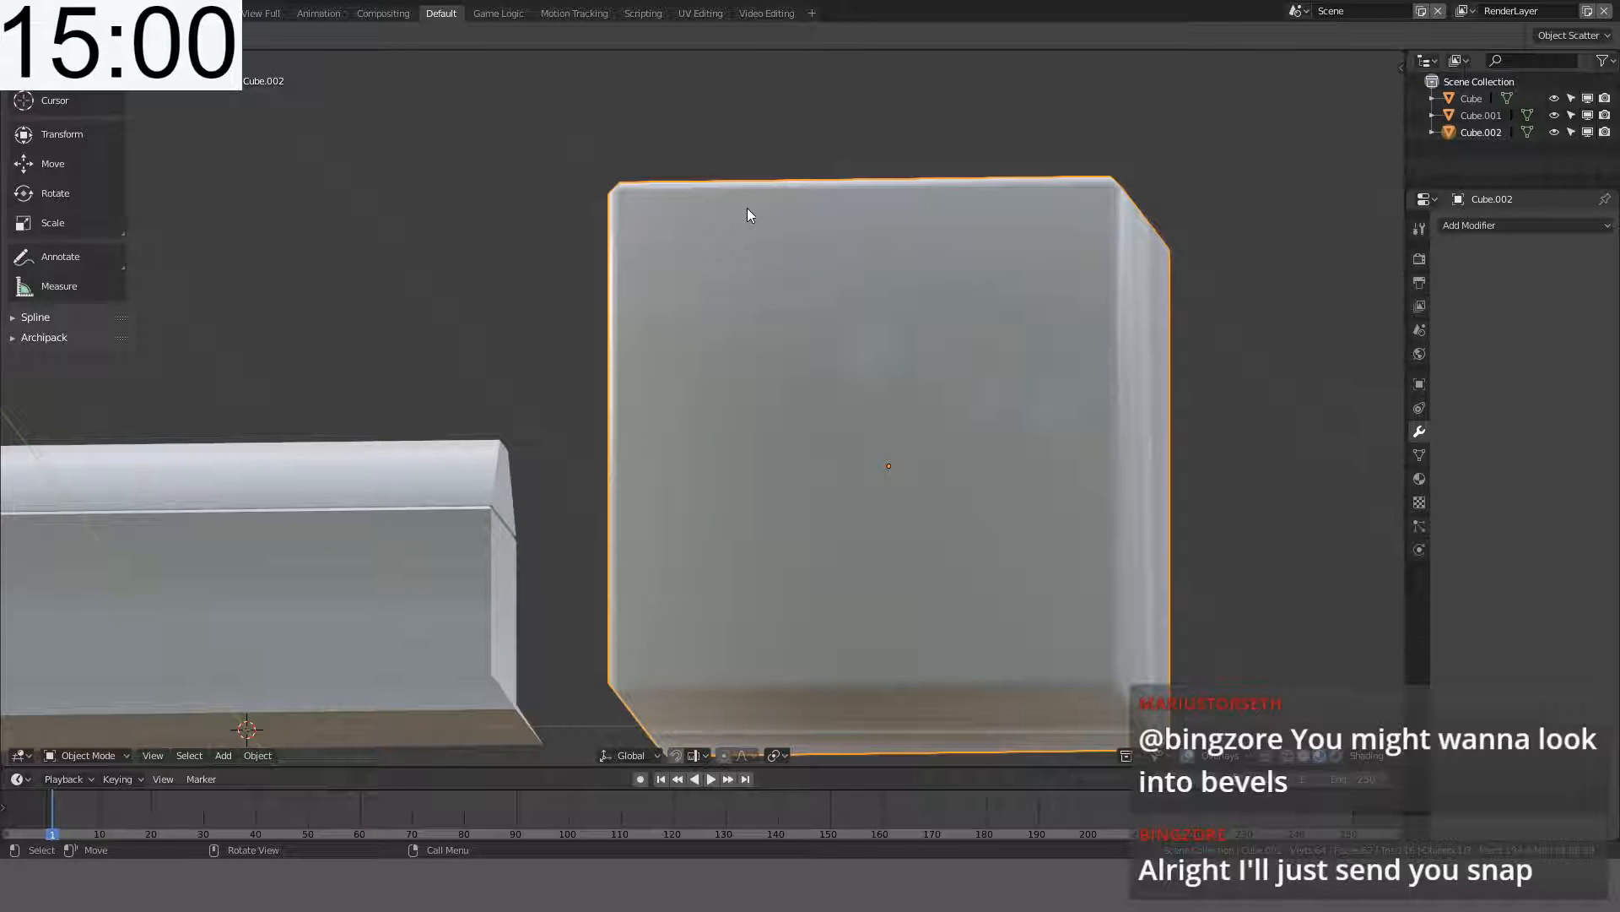
pyautogui.moveTo(747, 211); pyautogui.dragTo(992, 289, button='middle')
pyautogui.scroll(-2, 896, 350)
# - Undo the bevel on the cube and examine its smooth shading with the original edges
pyautogui.press('Tab')
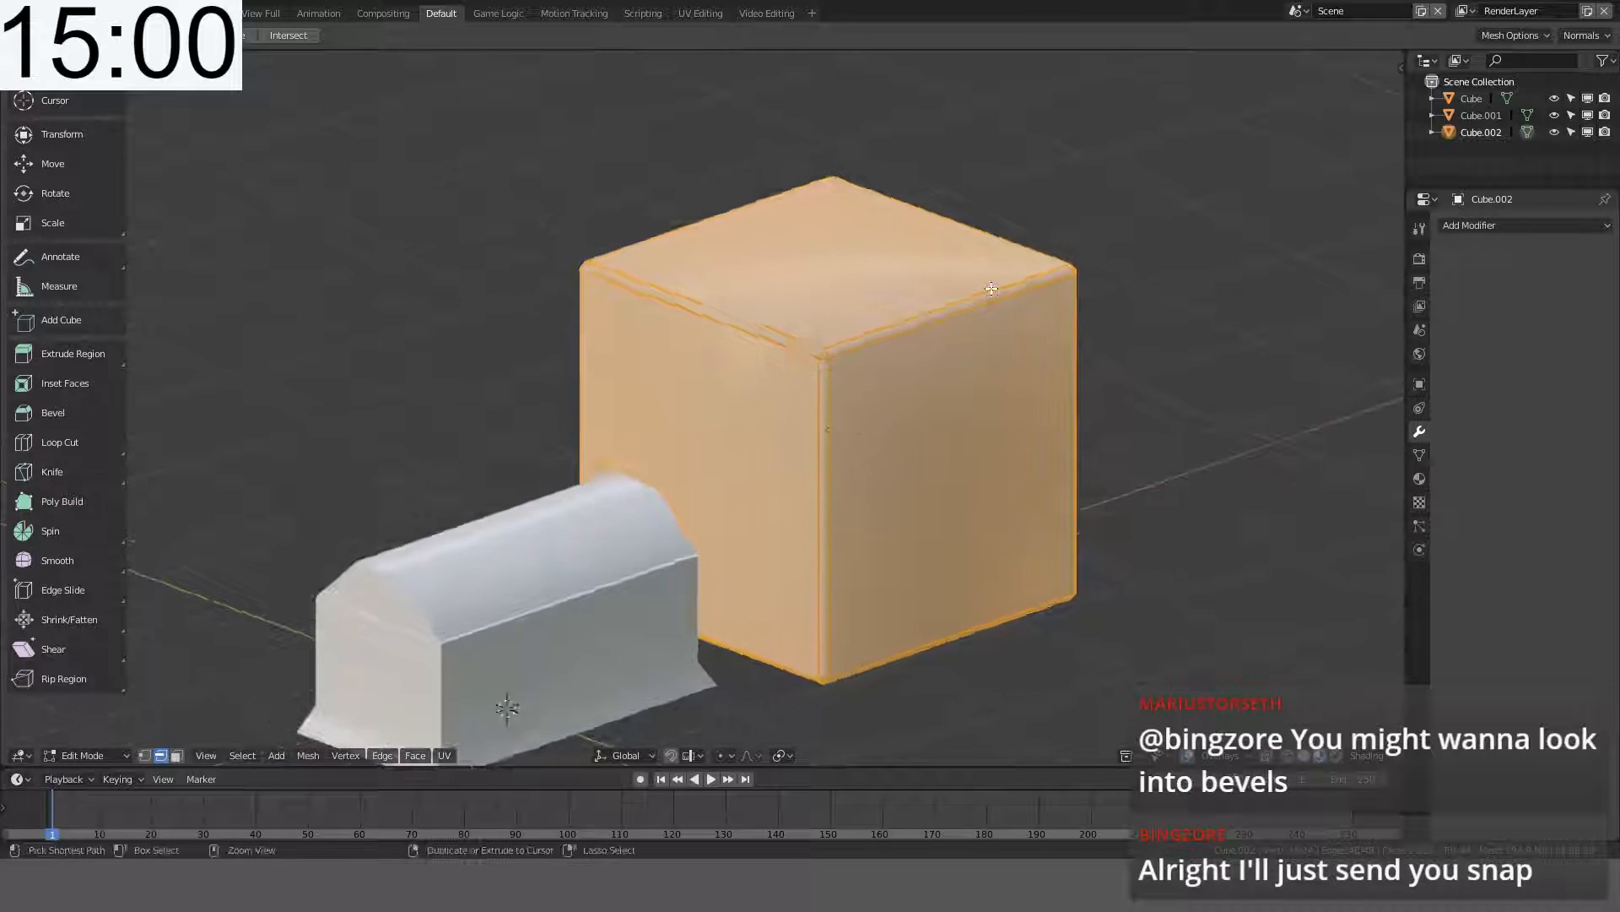
pyautogui.hotkey('ctrl', 'z')
pyautogui.hotkey('ctrl', 'z')
pyautogui.moveTo(780, 450); pyautogui.dragTo(846, 452, button='middle')
pyautogui.hotkey('alt', 'a')
pyautogui.moveTo(962, 417); pyautogui.dragTo(834, 435, button='middle')
pyautogui.press('Tab')
pyautogui.scroll(-3, 868, 329)
pyautogui.scroll(3, 1112, 410)
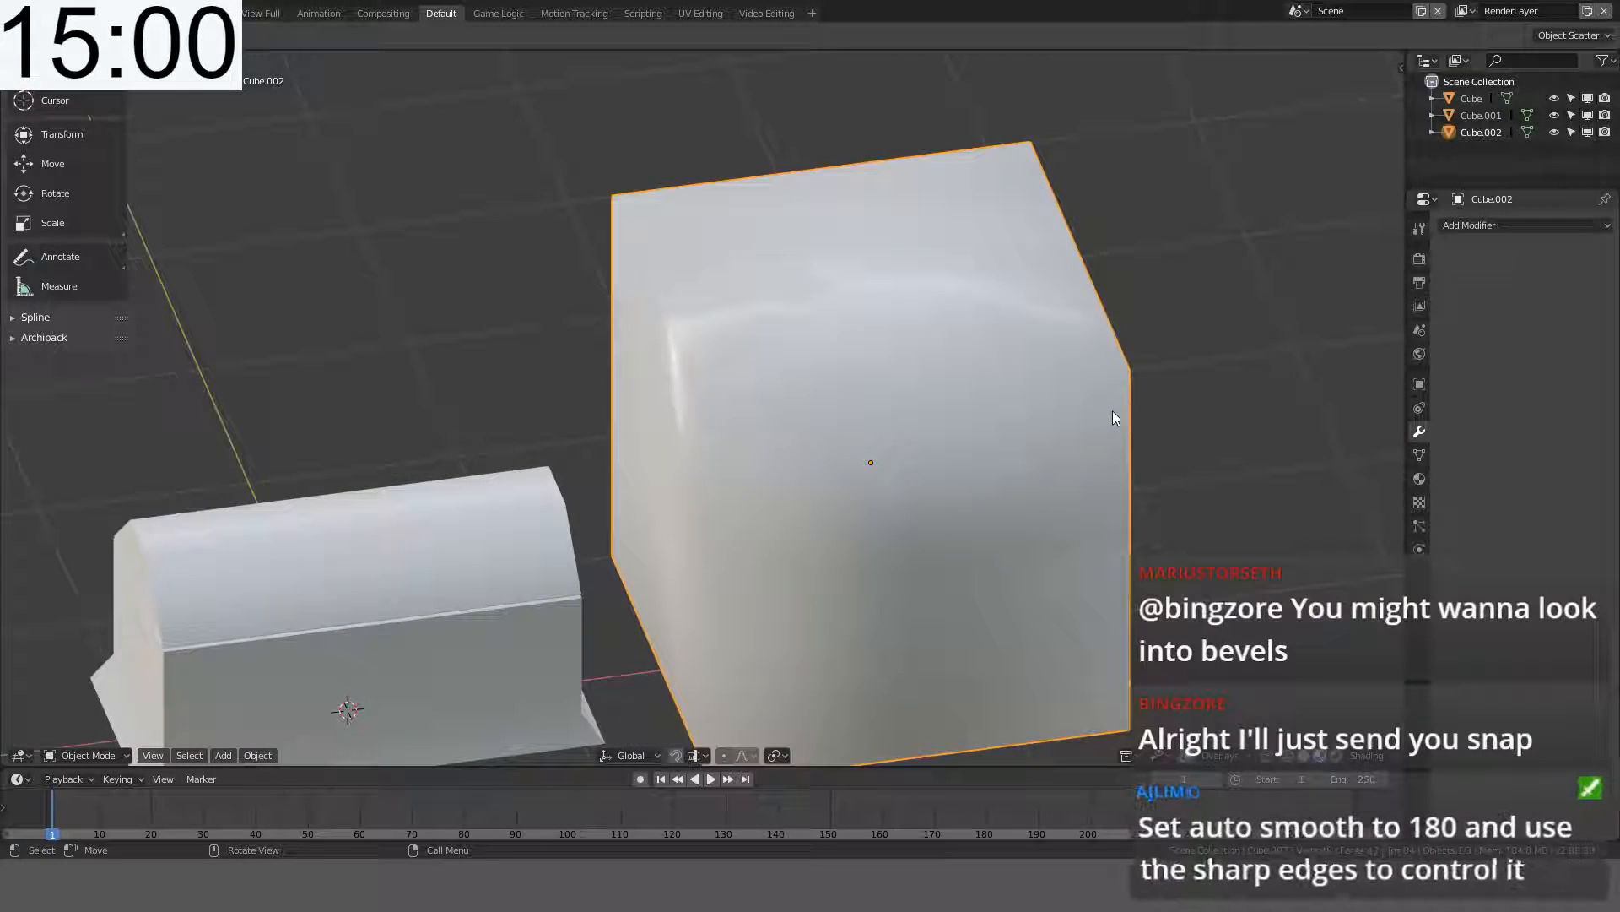
pyautogui.moveTo(1113, 410); pyautogui.dragTo(874, 378, button='middle')
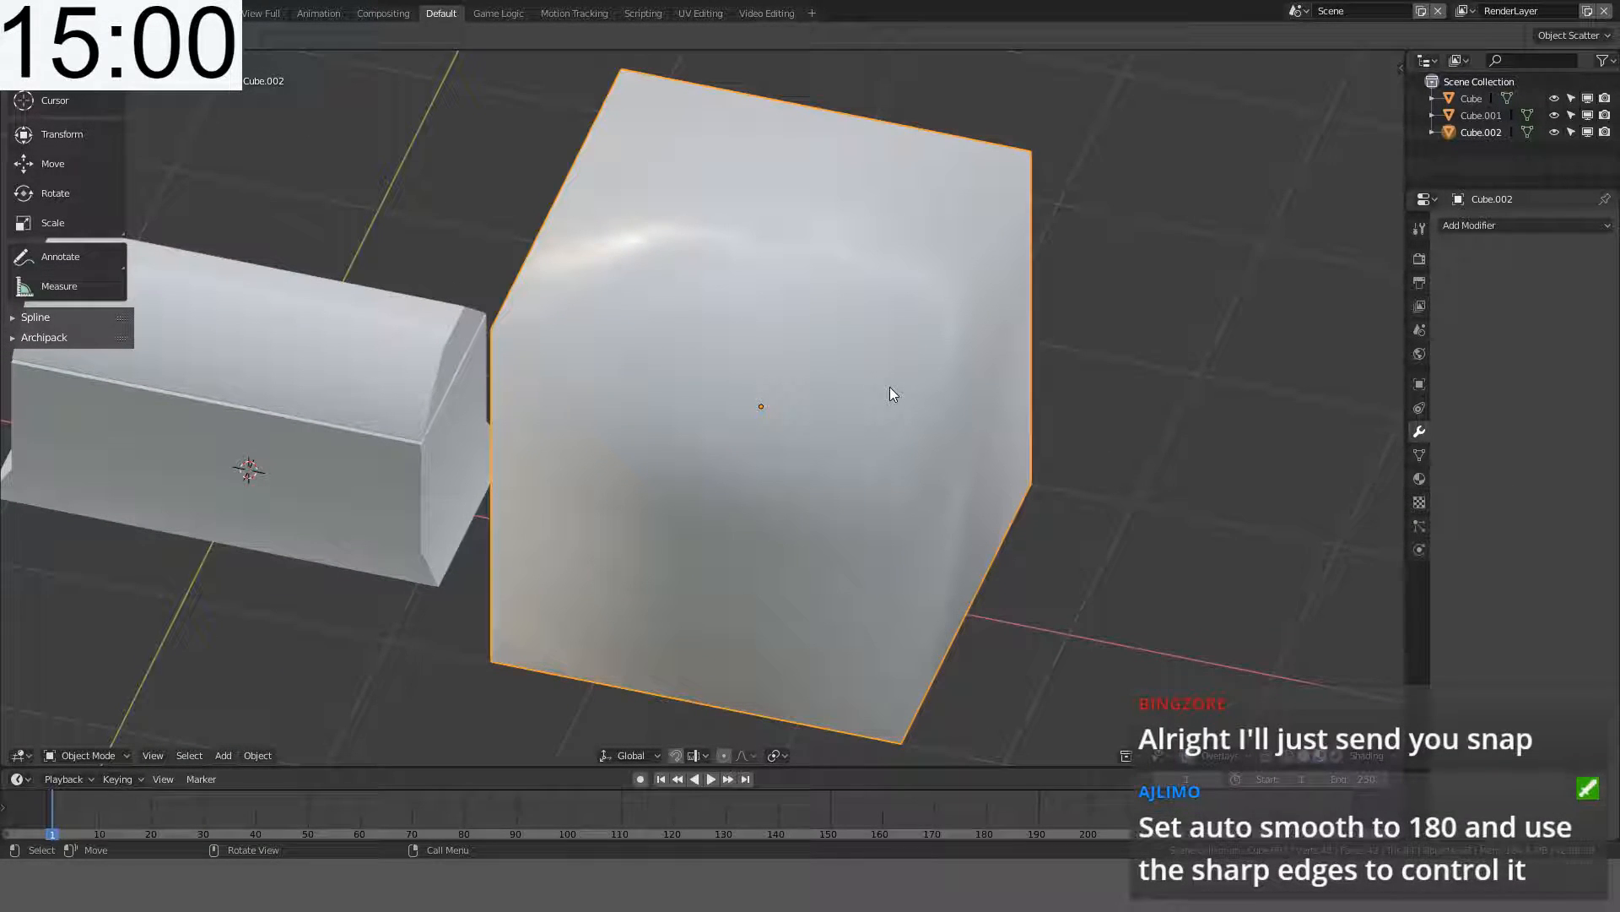
pyautogui.moveTo(1009, 415); pyautogui.dragTo(770, 372, button='middle')
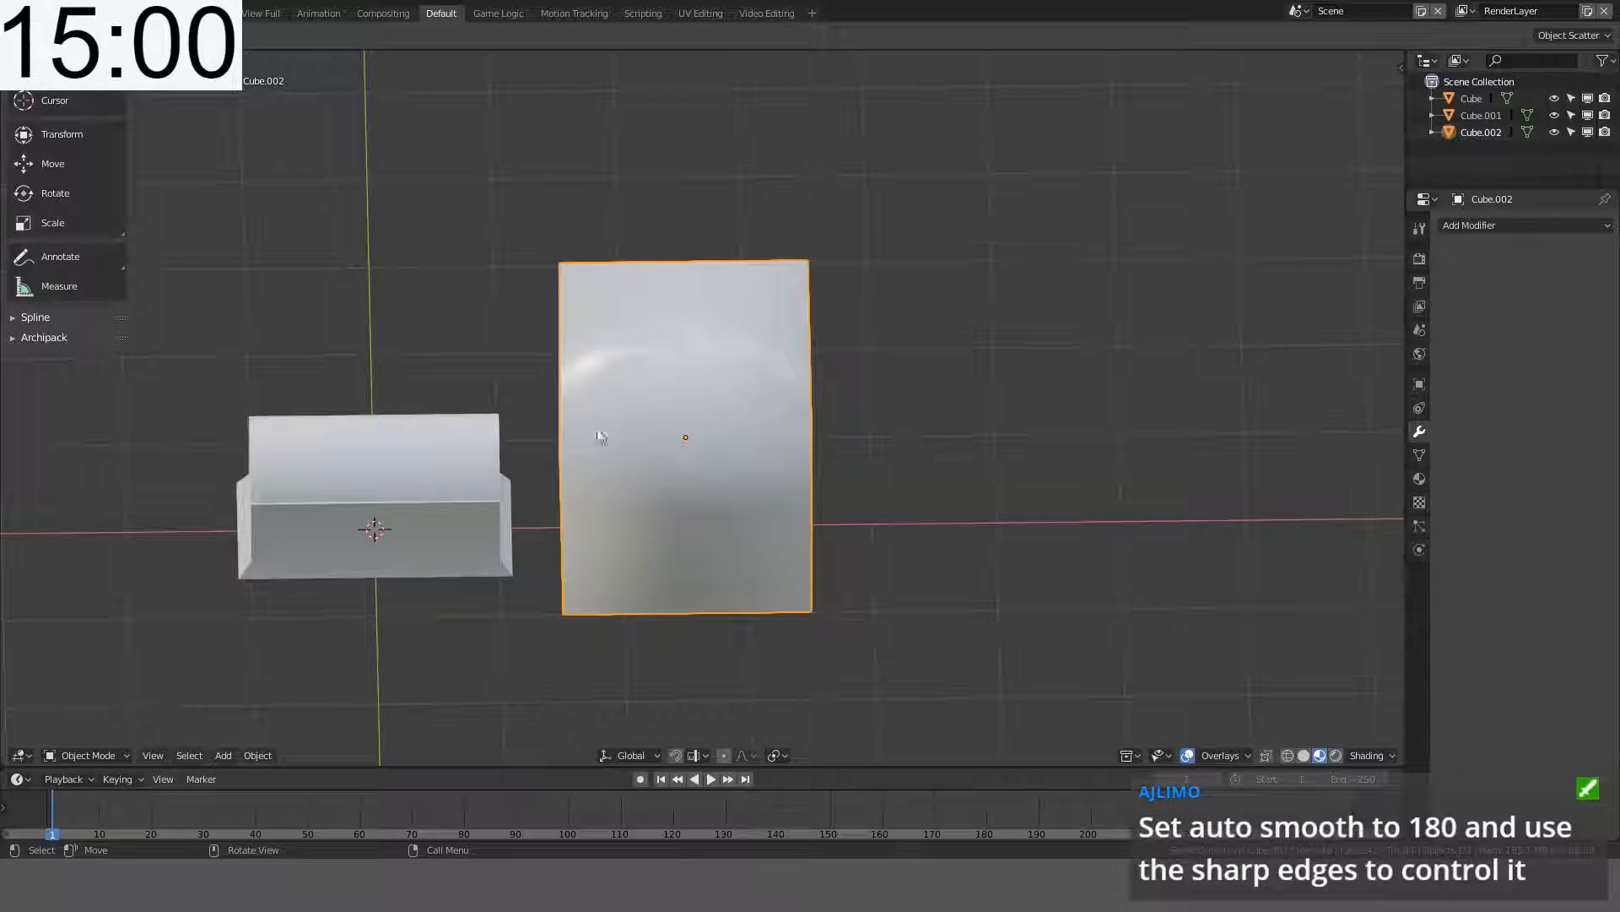
# - Add a UV sphere in front view and place it to the left of the cube
pyautogui.scroll(2, 699, 411)
pyautogui.press('KP_1')
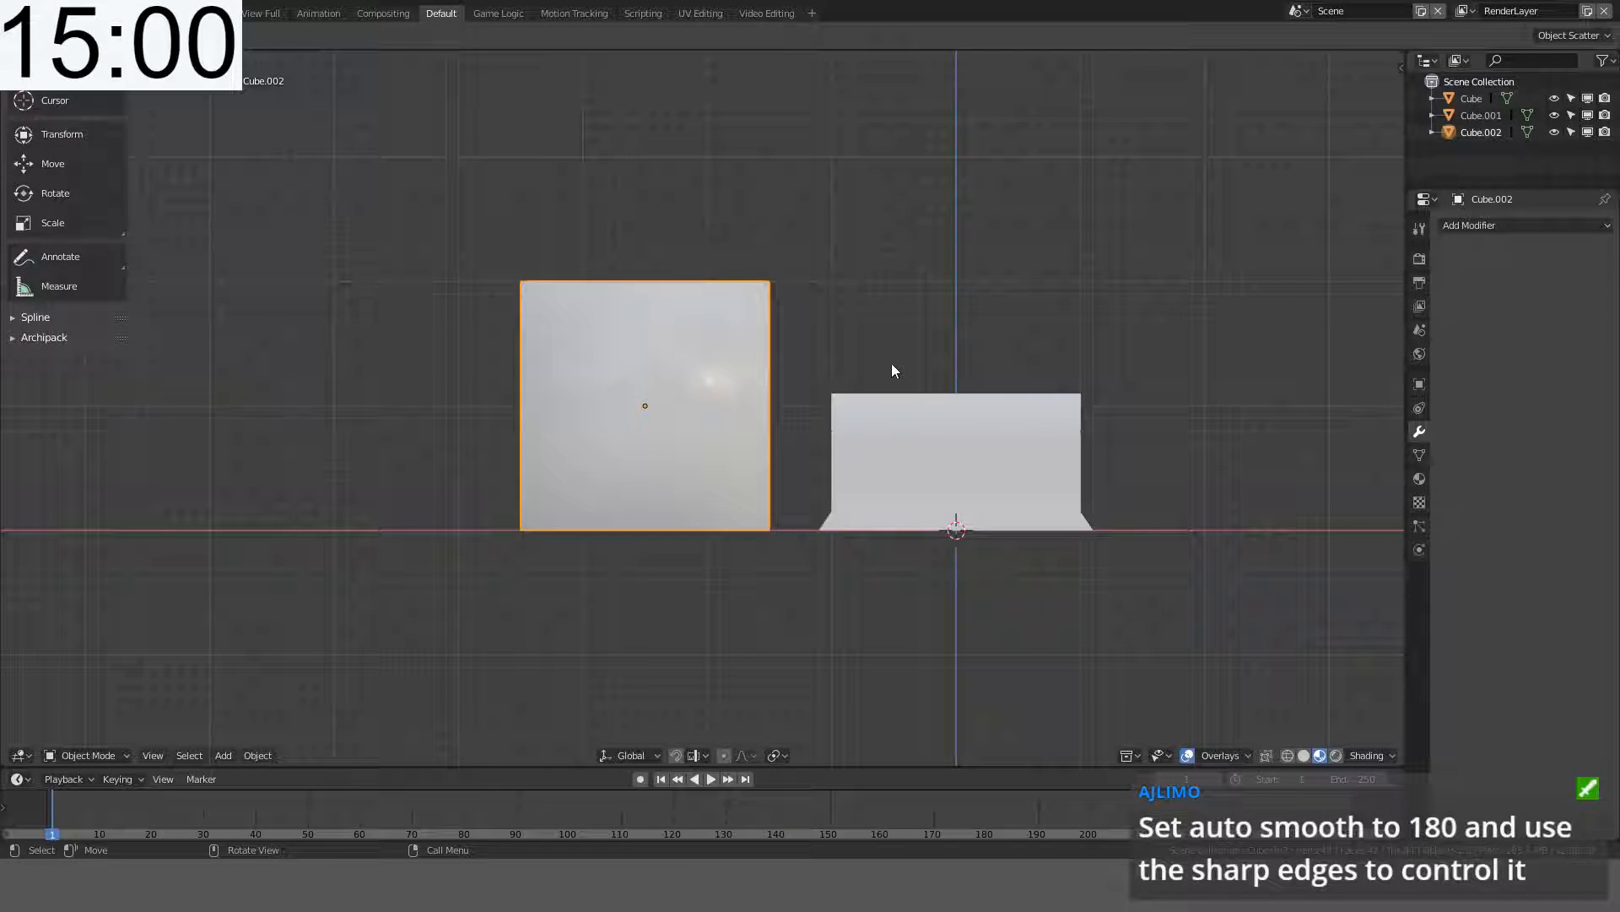
pyautogui.hotkey('shift', 'a')
pyautogui.moveTo(892, 365)
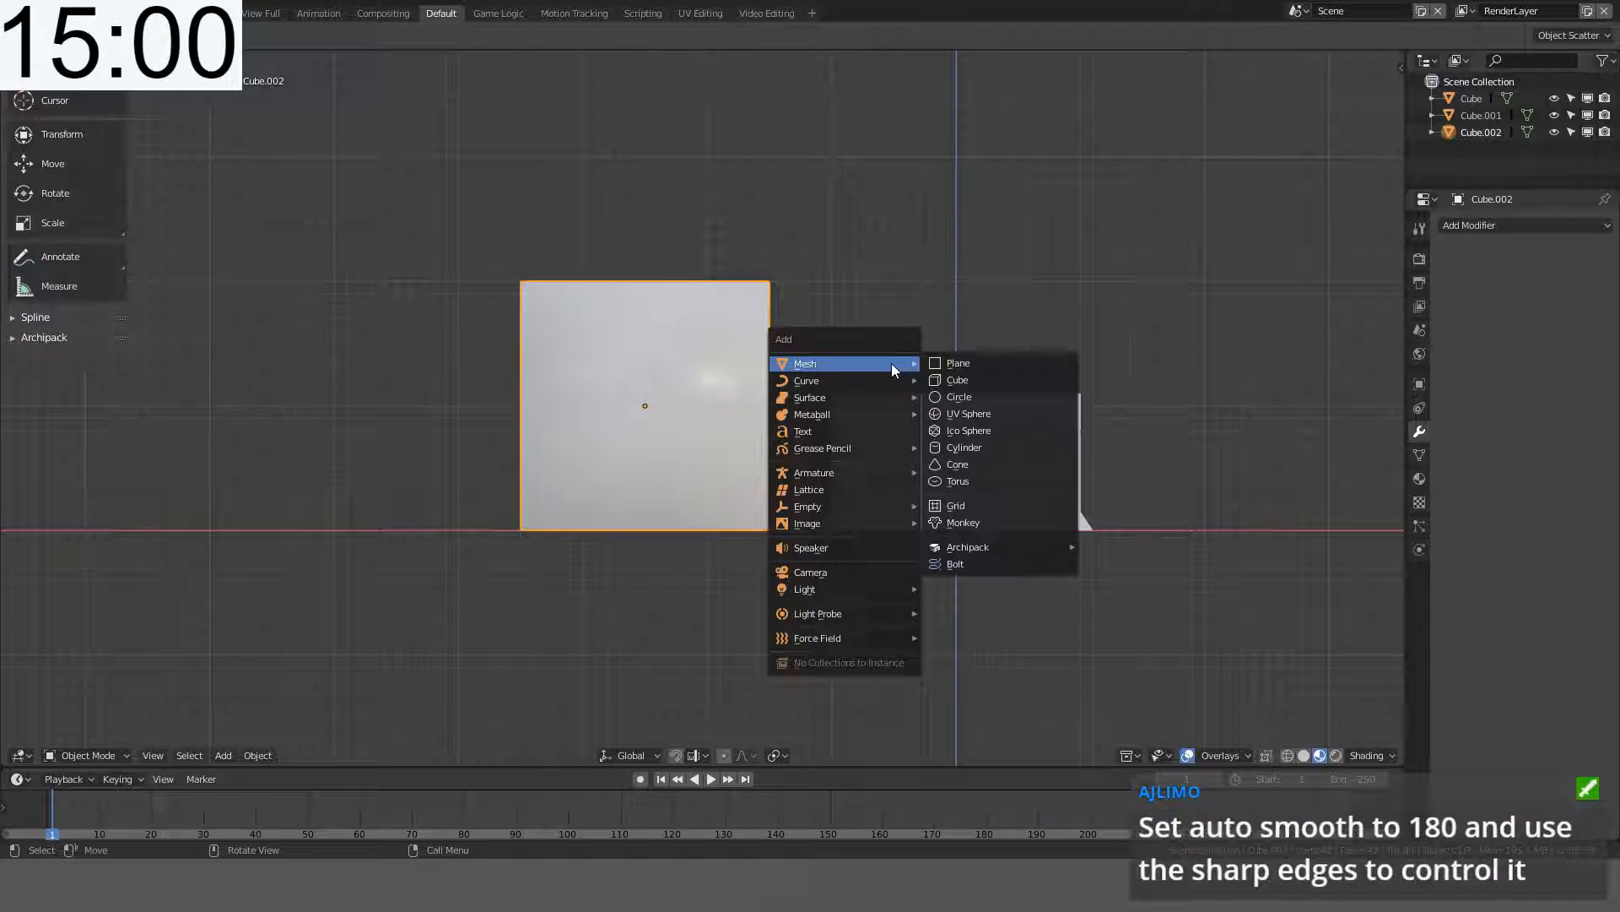
pyautogui.click(970, 414)
pyautogui.press('g')
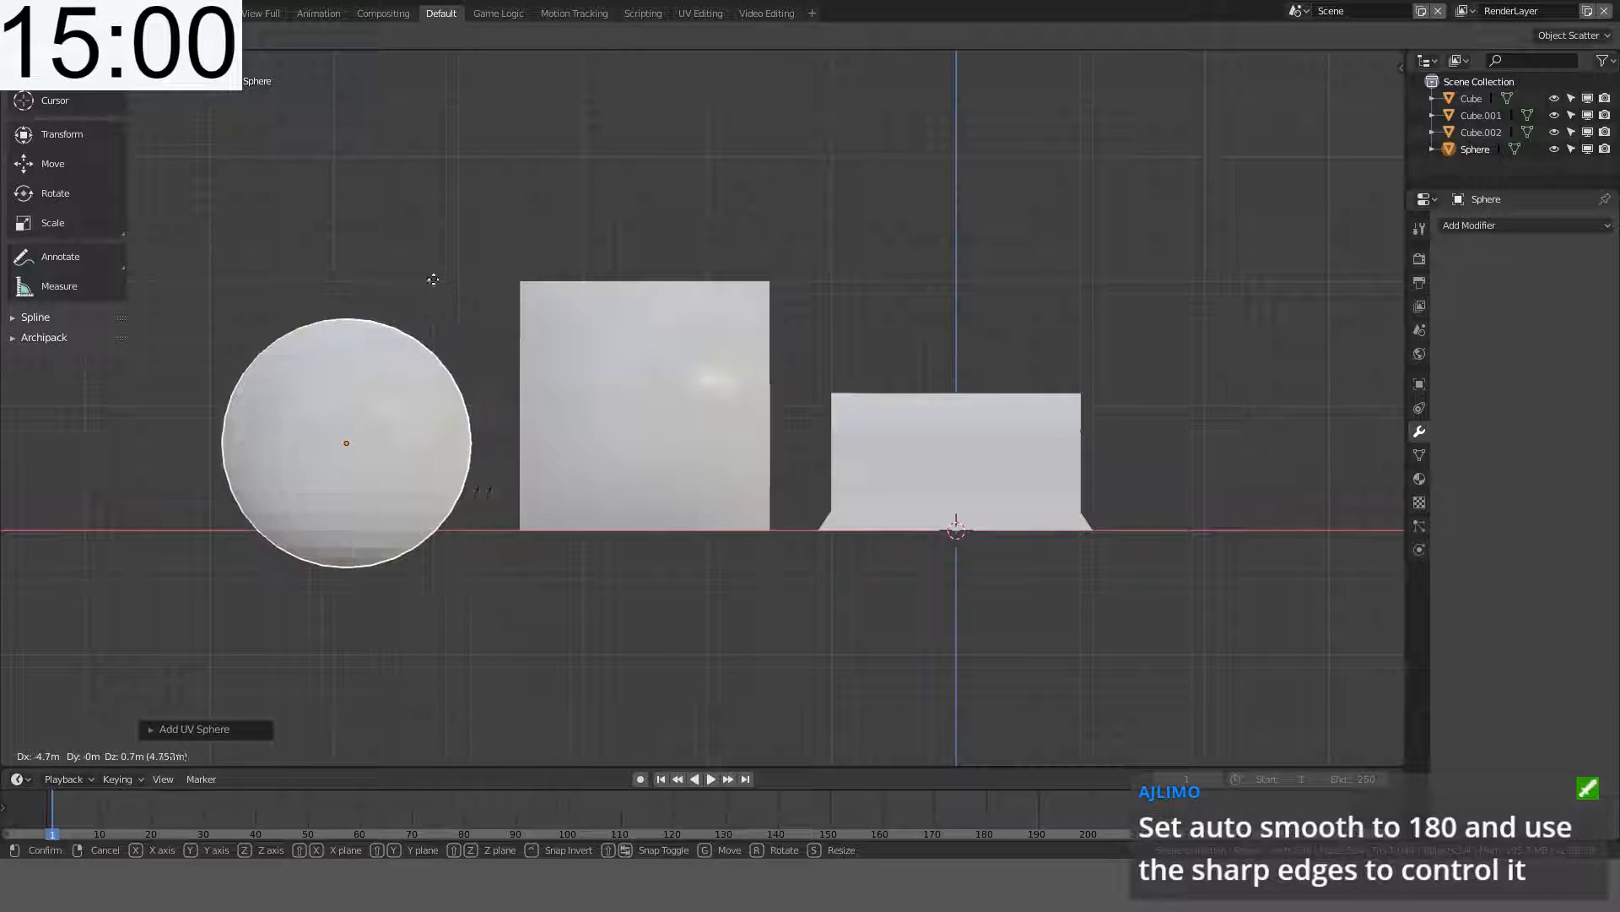
pyautogui.click(402, 271)
# - Apply smooth shading to all faces of the UV sphere and inspect its surface up close
pyautogui.press('Tab')
pyautogui.press('Tab')
pyautogui.keyDown('shift'); pyautogui.moveTo(384, 335); pyautogui.dragTo(742, 192, button='middle'); pyautogui.keyUp('shift')
pyautogui.moveTo(742, 191); pyautogui.dragTo(792, 201, button='middle')
pyautogui.scroll(5, 822, 139)
pyautogui.keyDown('shift'); pyautogui.moveTo(823, 139); pyautogui.dragTo(828, 345, button='middle'); pyautogui.keyUp('shift')
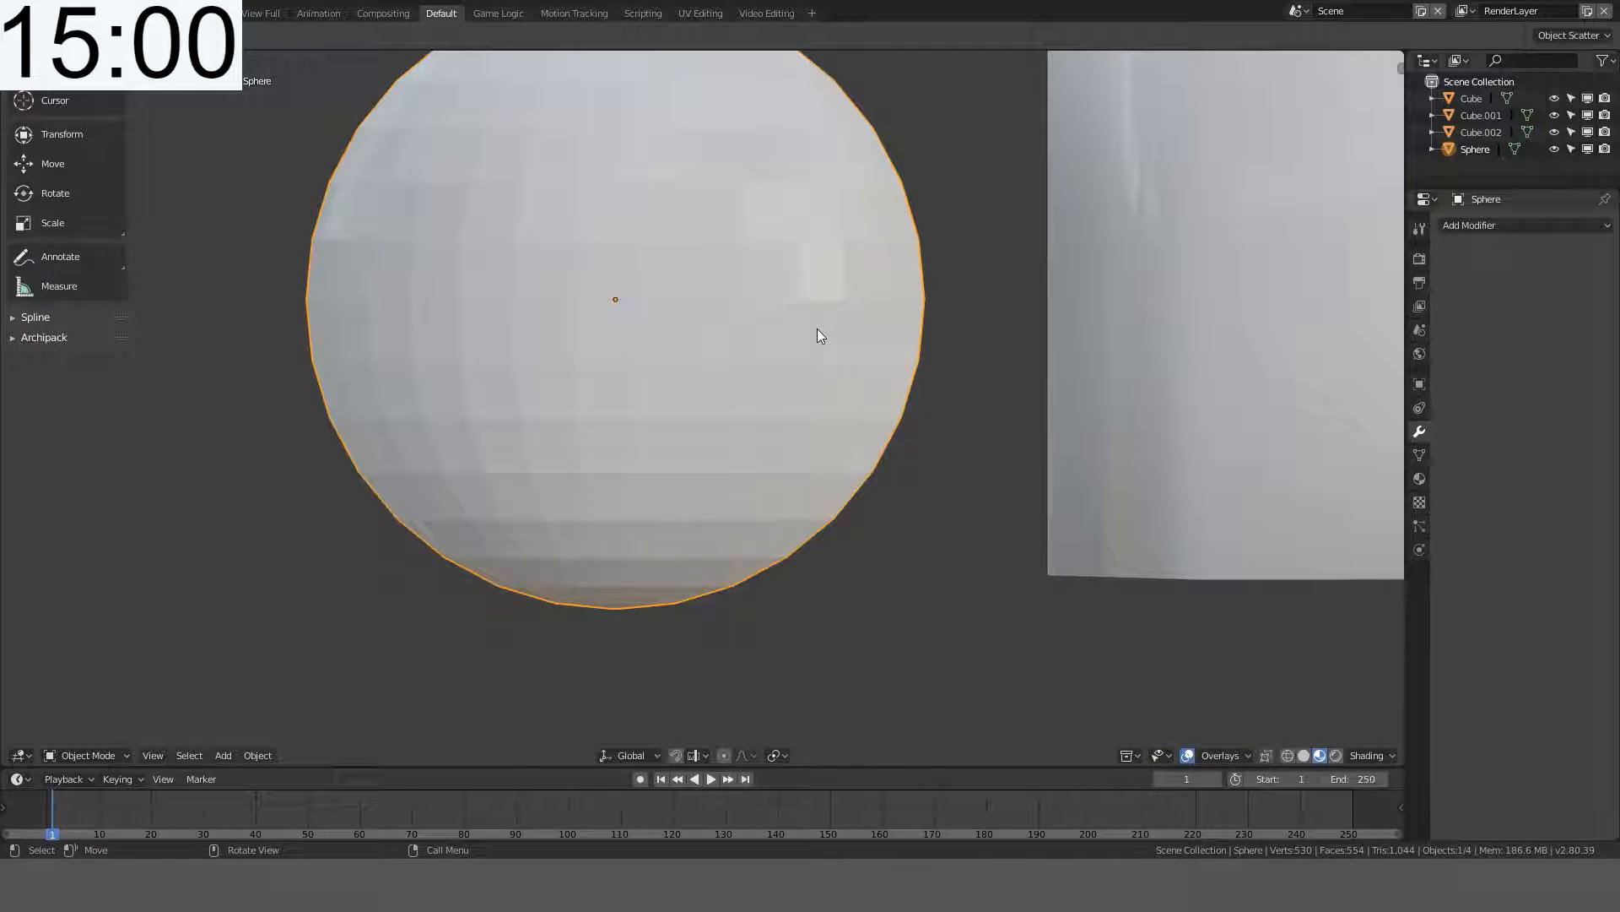
pyautogui.press('Tab')
pyautogui.hotkey('ctrl', 'f')
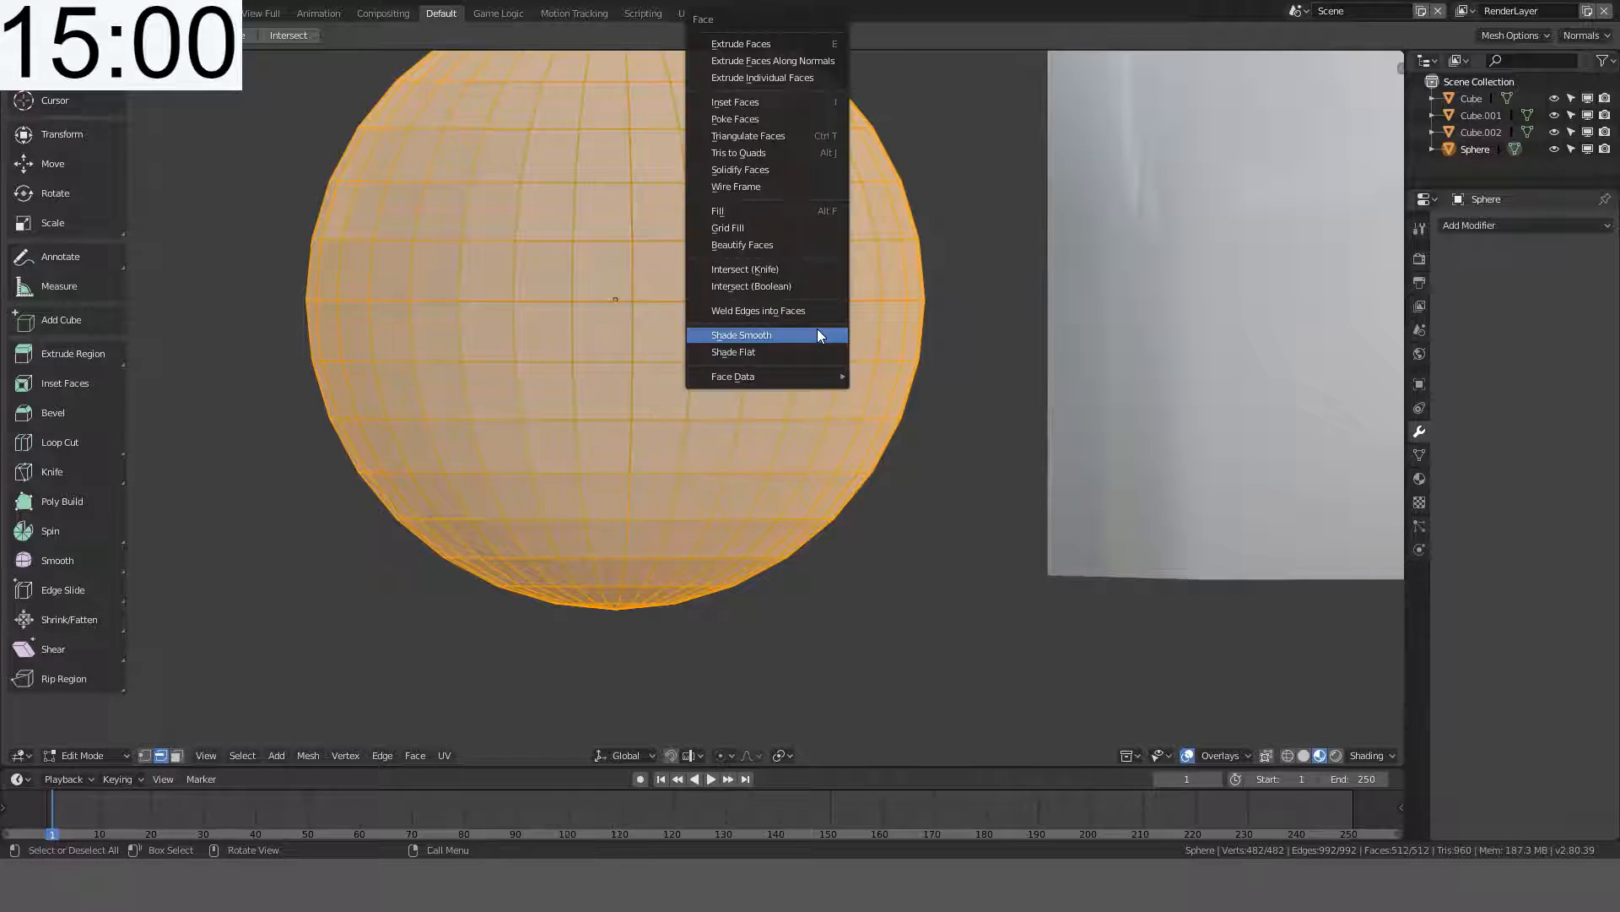
pyautogui.click(817, 329)
pyautogui.press('Tab')
pyautogui.moveTo(817, 329)
pyautogui.mouseDown(button='middle')
pyautogui.moveTo(963, 319)
pyautogui.moveTo(1070, 419)
pyautogui.moveTo(858, 409)
pyautogui.moveTo(788, 239)
pyautogui.moveTo(914, 297)
pyautogui.moveTo(995, 456)
pyautogui.moveTo(853, 398)
pyautogui.moveTo(589, 379)
pyautogui.mouseUp(button='middle')
# - Return the viewport to solid shading and delete the UV sphere
pyautogui.click(1304, 755)
pyautogui.scroll(-2, 935, 433)
pyautogui.press('Delete')
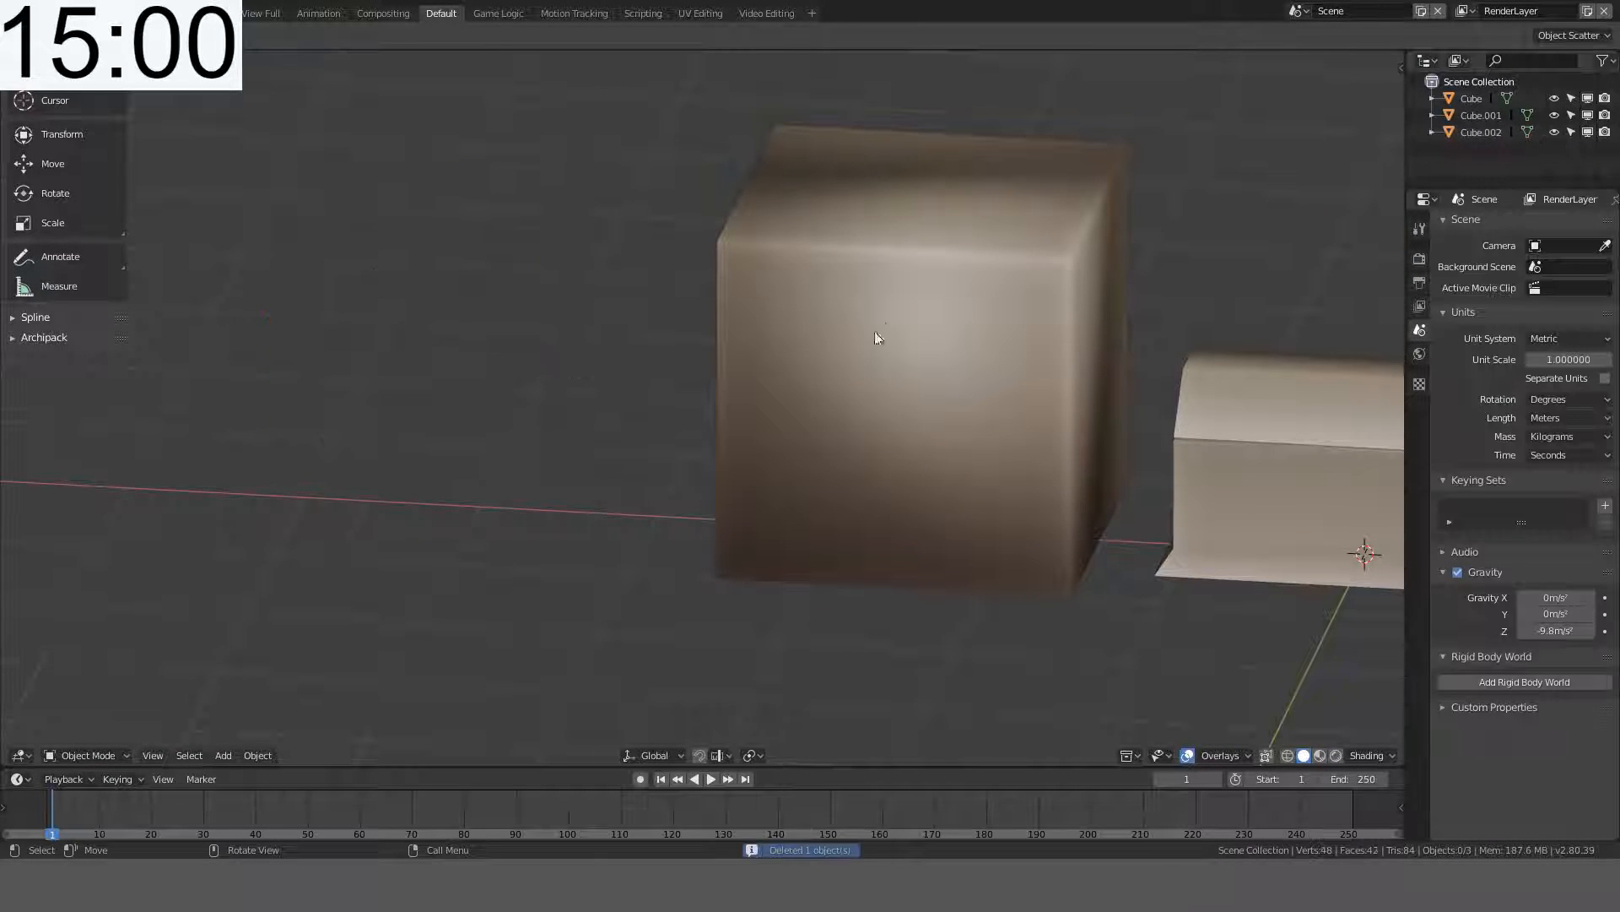
# - Find the viewport shading options, then switch off Cavity and toggle Outline to compare the smooth cube's edges
pyautogui.moveTo(878, 336)
pyautogui.mouseDown(button='middle')
pyautogui.moveTo(959, 322)
pyautogui.moveTo(903, 246)
pyautogui.moveTo(796, 312)
pyautogui.mouseUp(button='middle')
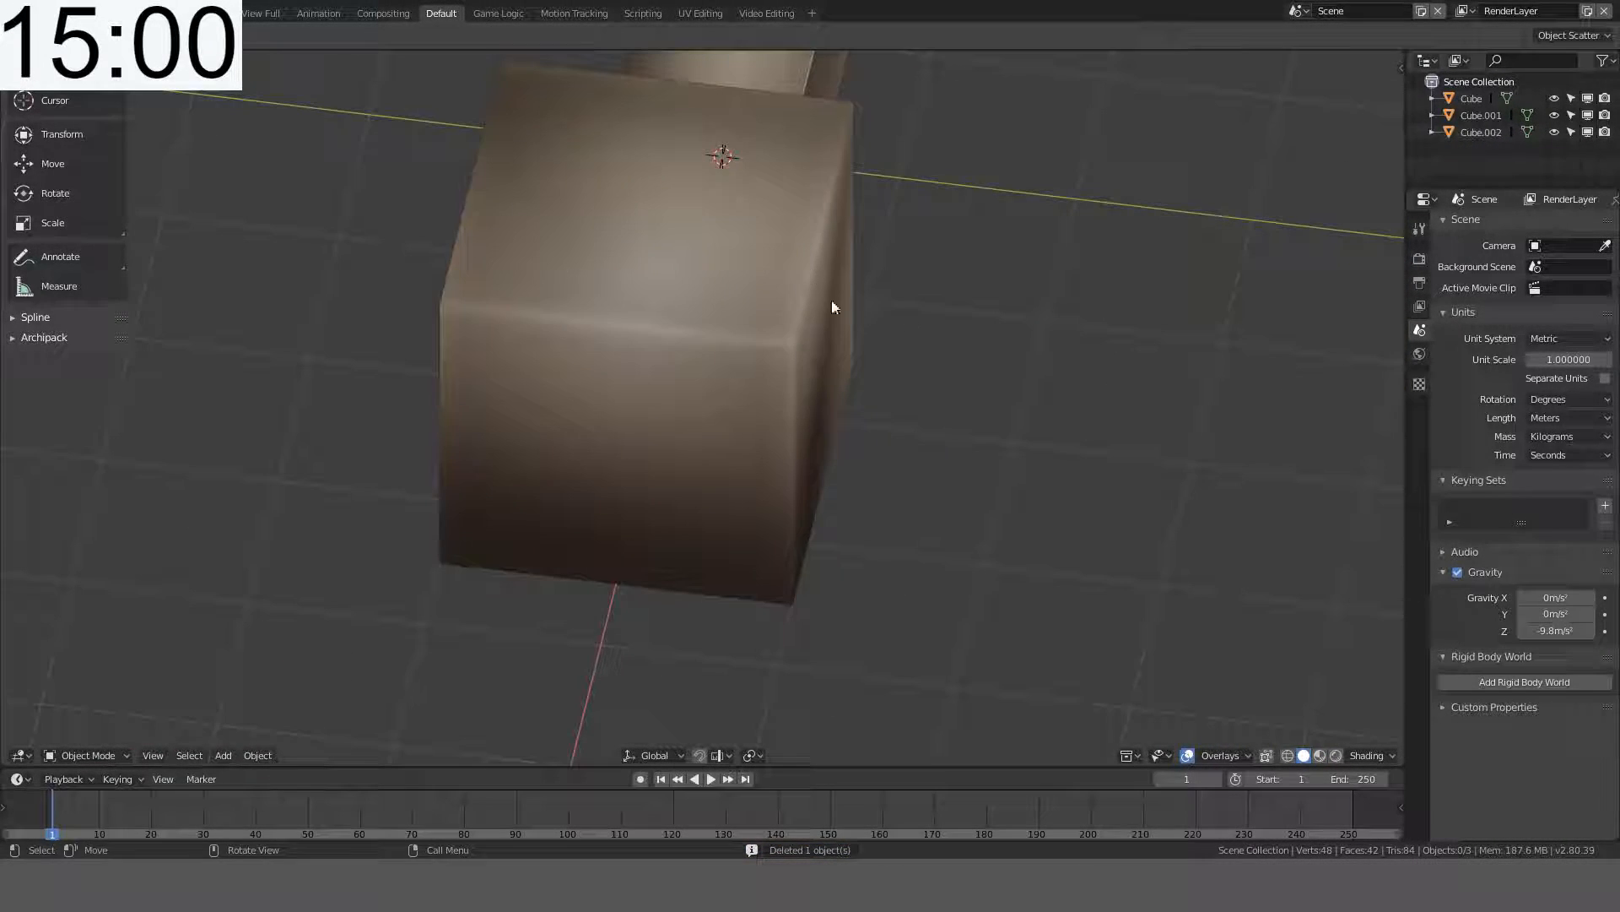
pyautogui.scroll(3, 933, 431)
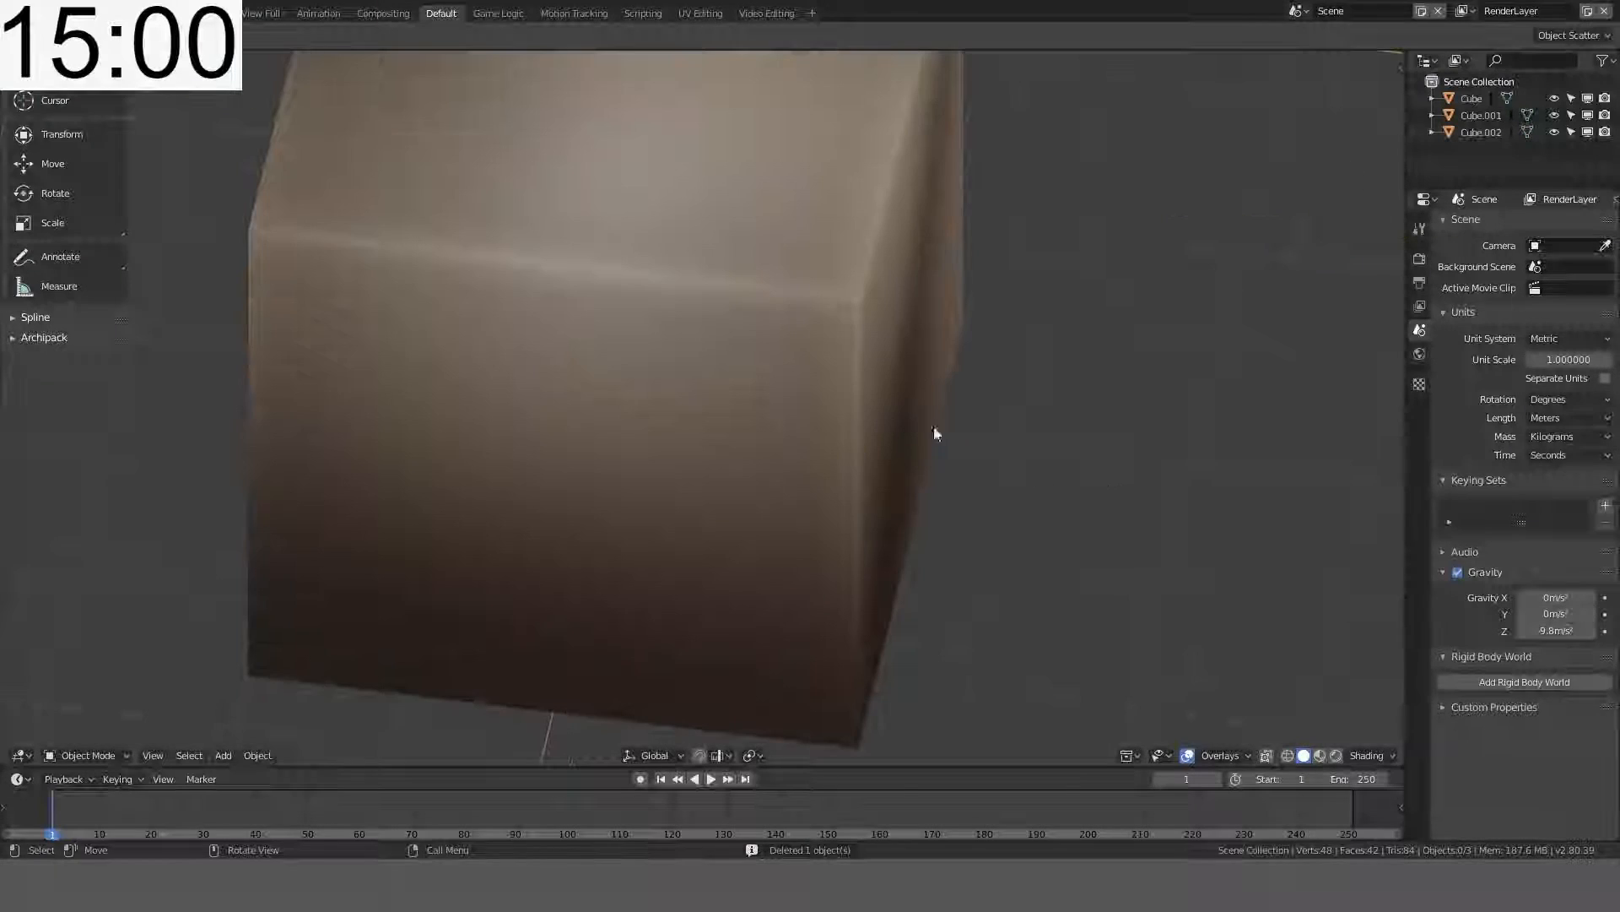
pyautogui.click(1224, 757)
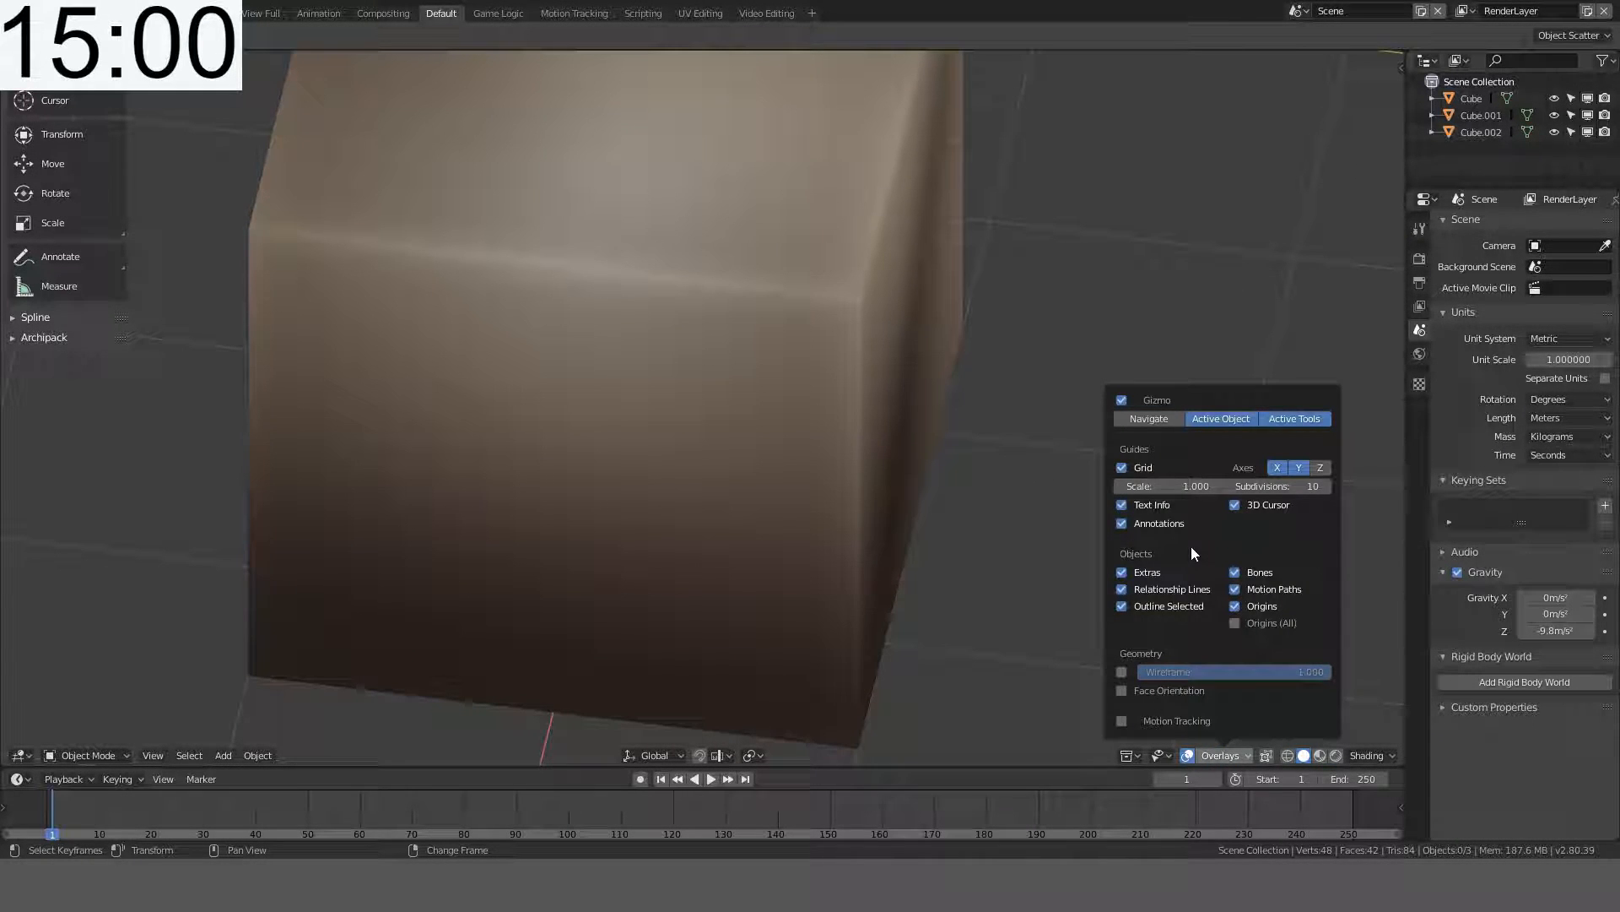
pyautogui.click(1421, 236)
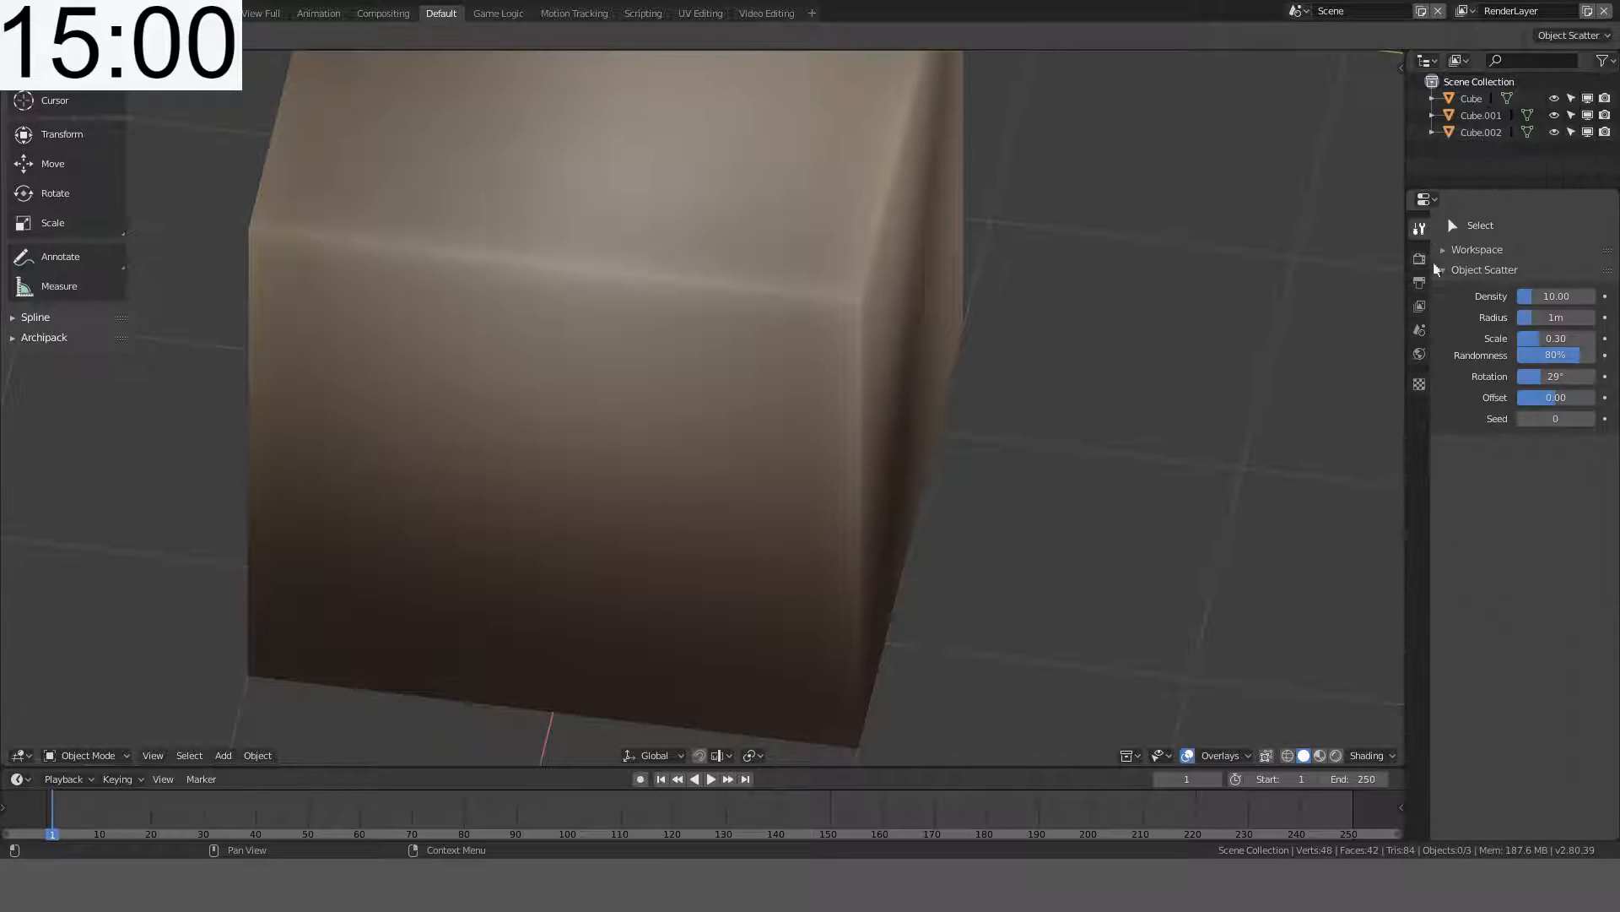
pyautogui.click(1421, 261)
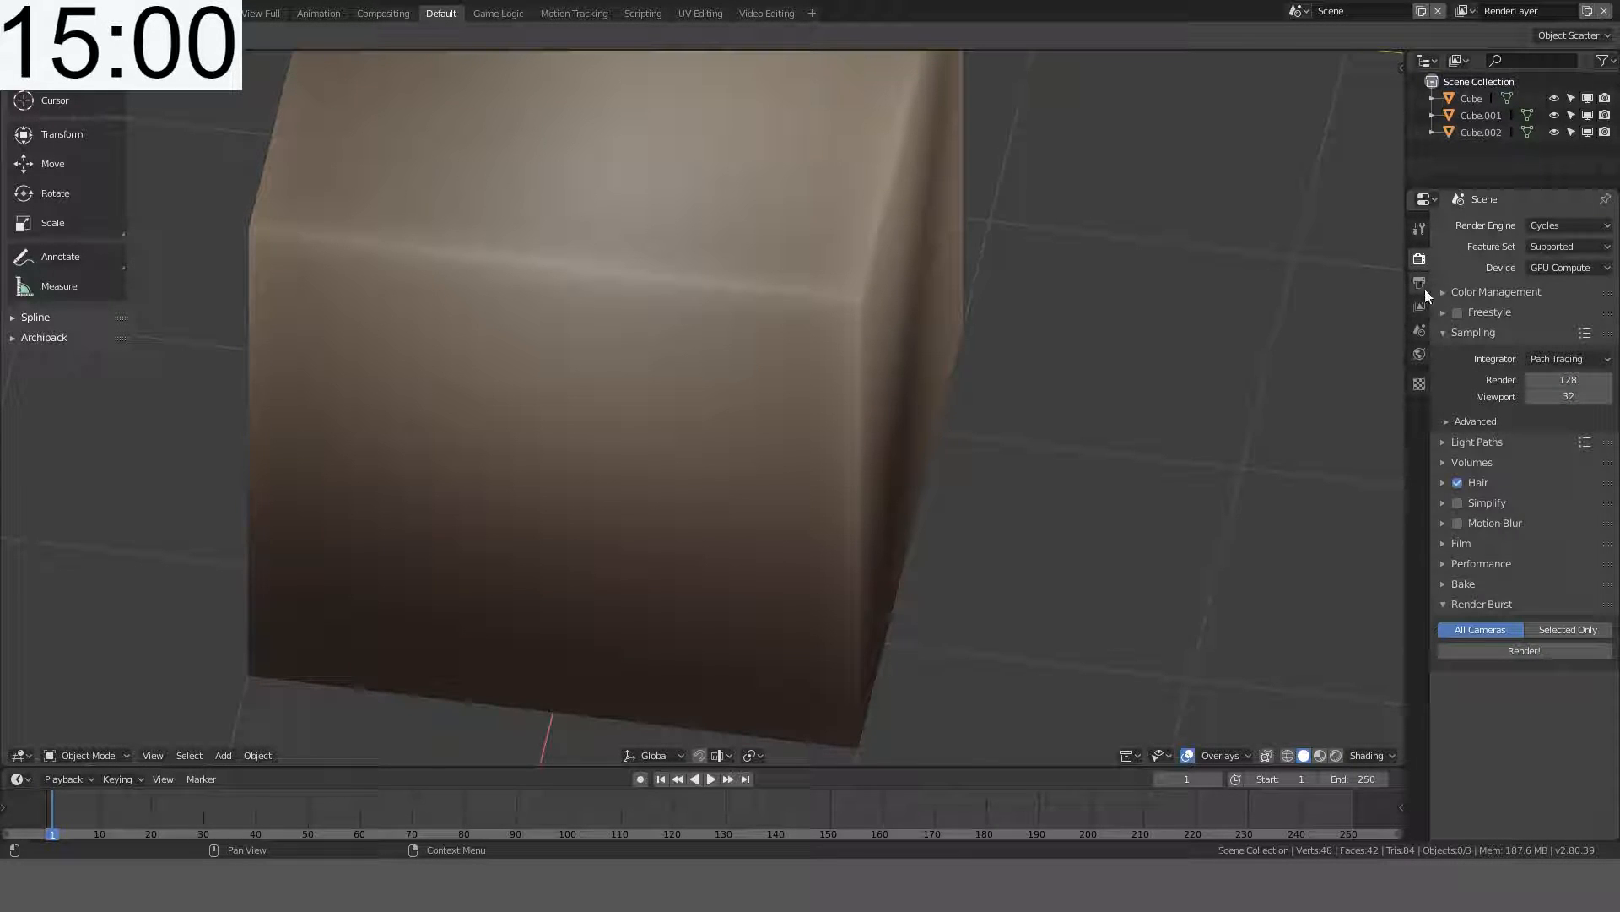
pyautogui.click(1359, 757)
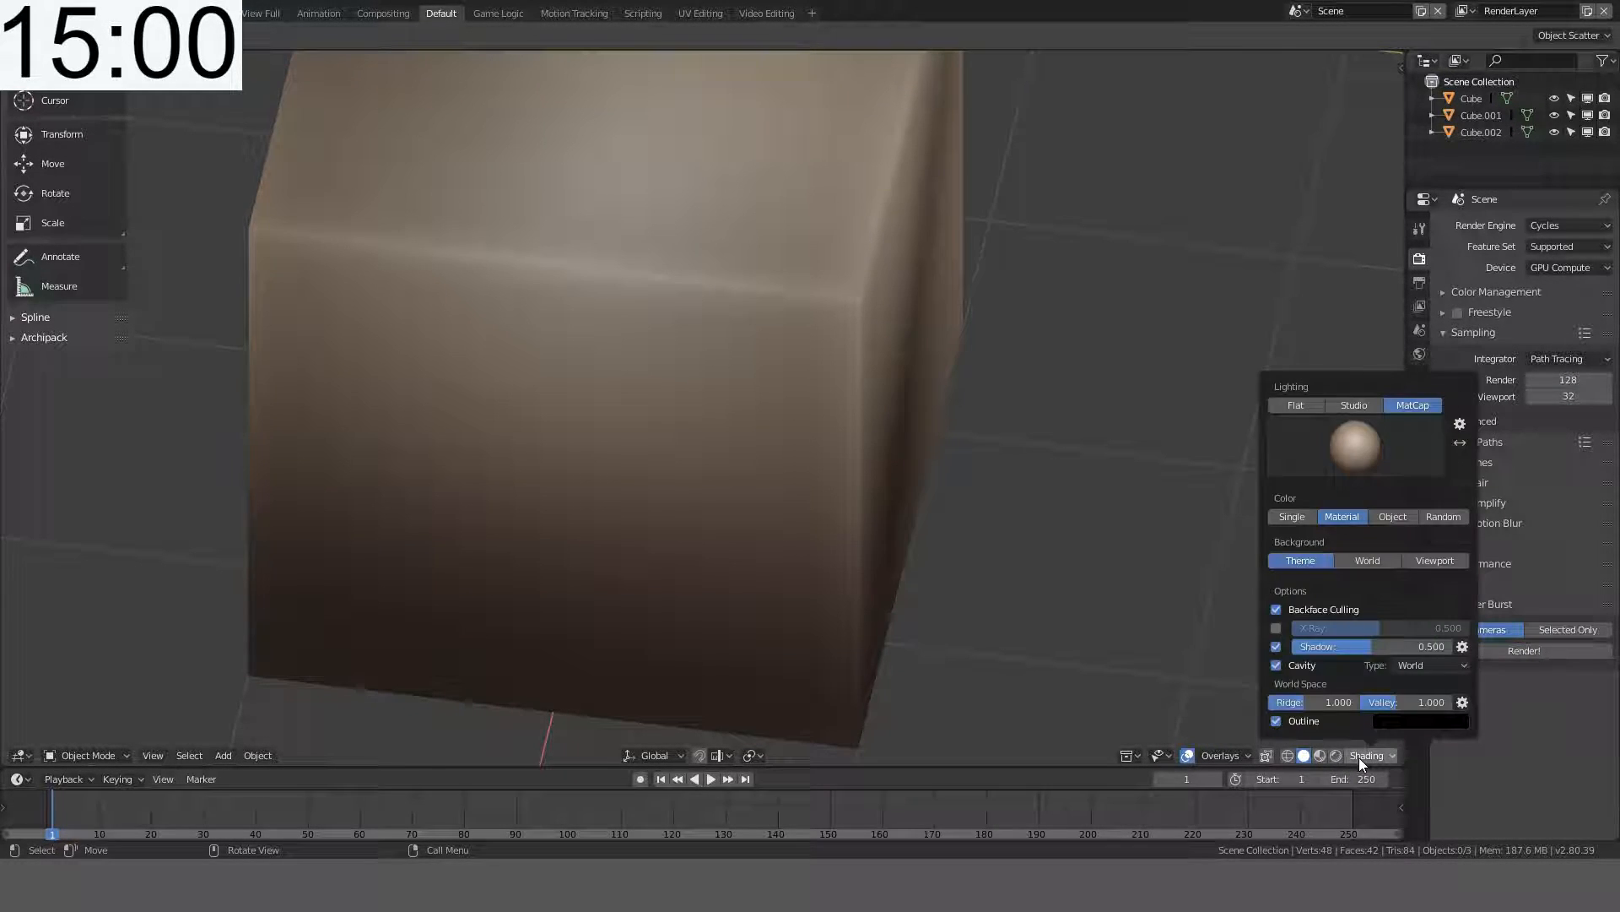
pyautogui.click(1276, 665)
pyautogui.click(1276, 683)
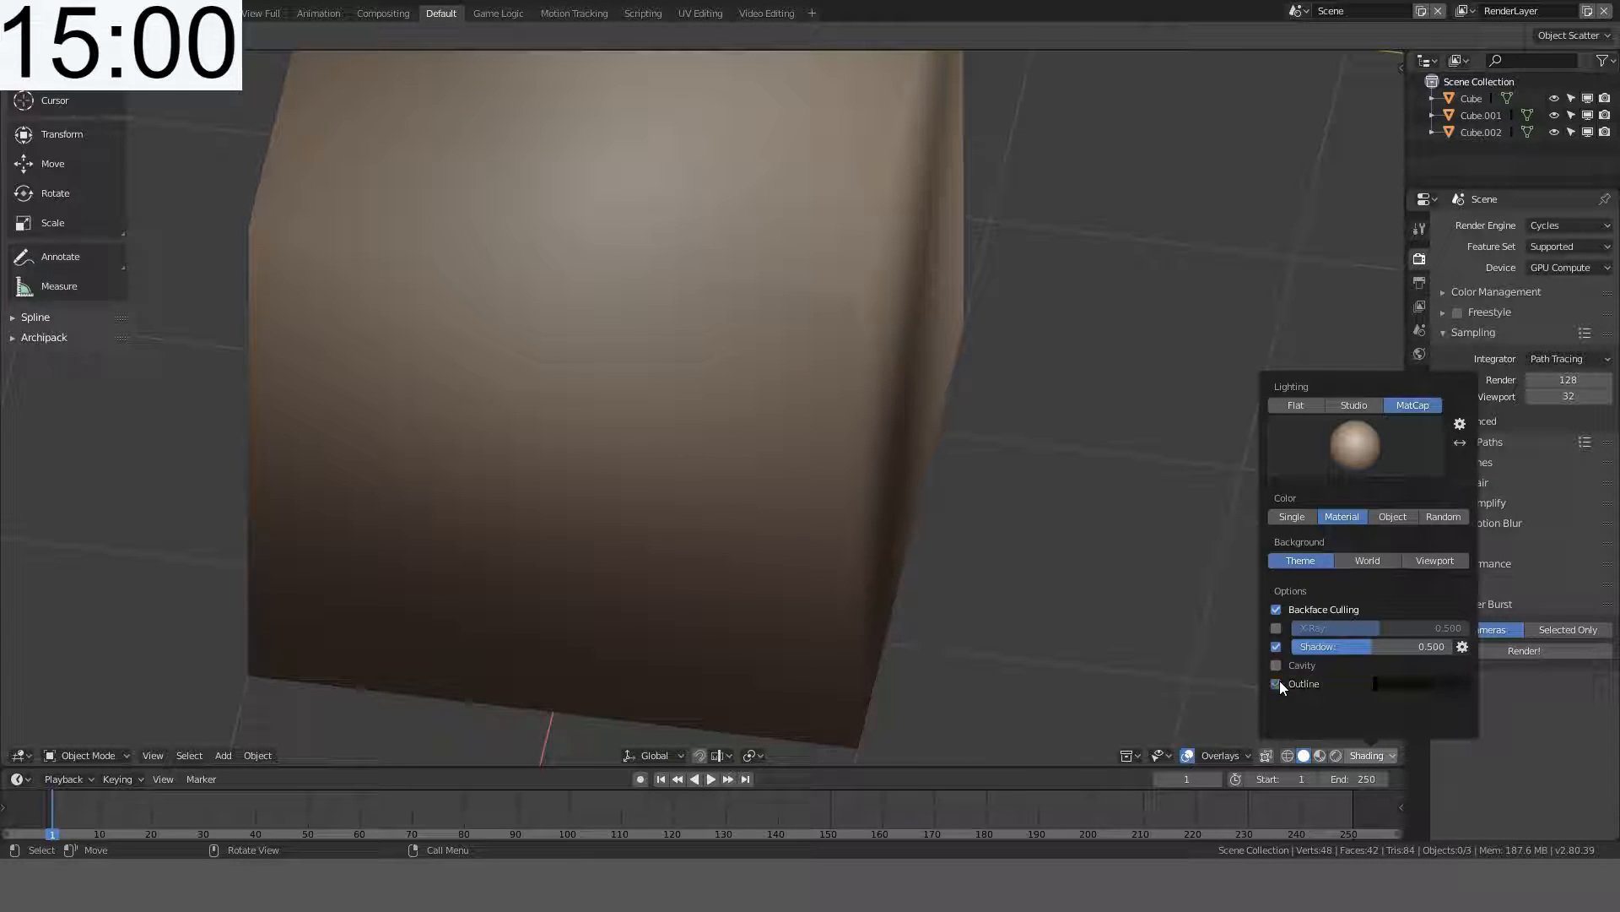
pyautogui.click(1276, 683)
pyautogui.click(1276, 665)
pyautogui.moveTo(1278, 663)
pyautogui.mouseDown(button='middle')
pyautogui.moveTo(1029, 546)
pyautogui.moveTo(897, 441)
pyautogui.moveTo(923, 380)
pyautogui.moveTo(971, 468)
pyautogui.moveTo(925, 471)
pyautogui.moveTo(789, 402)
pyautogui.moveTo(668, 390)
pyautogui.moveTo(777, 422)
pyautogui.mouseUp(button='middle')
# - Apply flat shading to all faces of the cube and inspect it from an angle
pyautogui.click(815, 380)
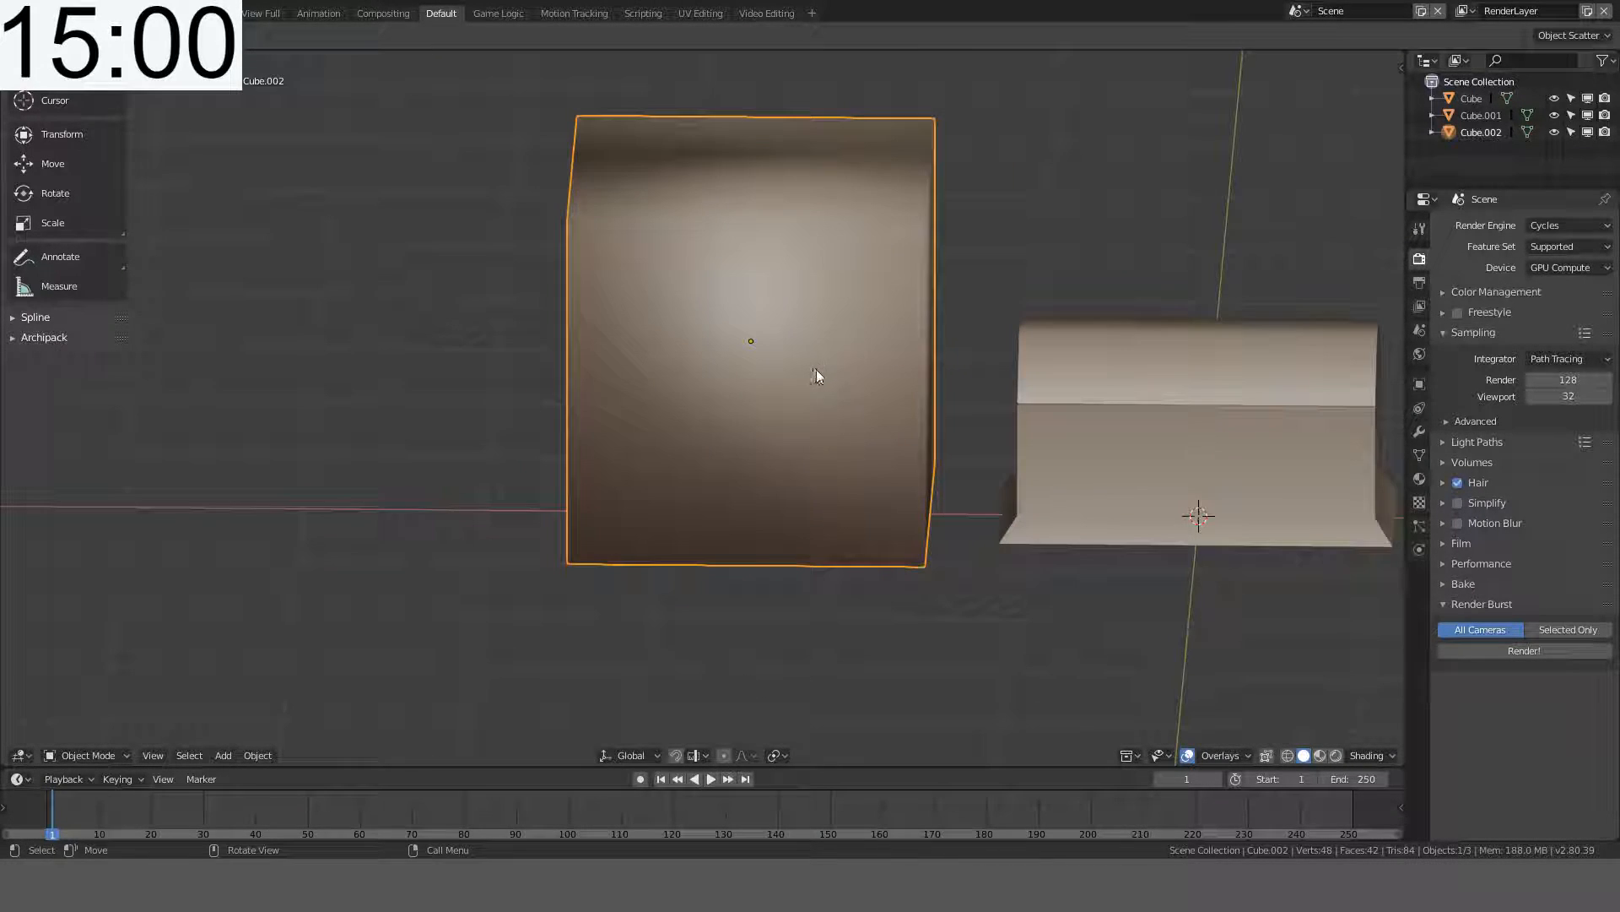
pyautogui.press('Tab')
pyautogui.press('a')
pyautogui.hotkey('ctrl', 'f')
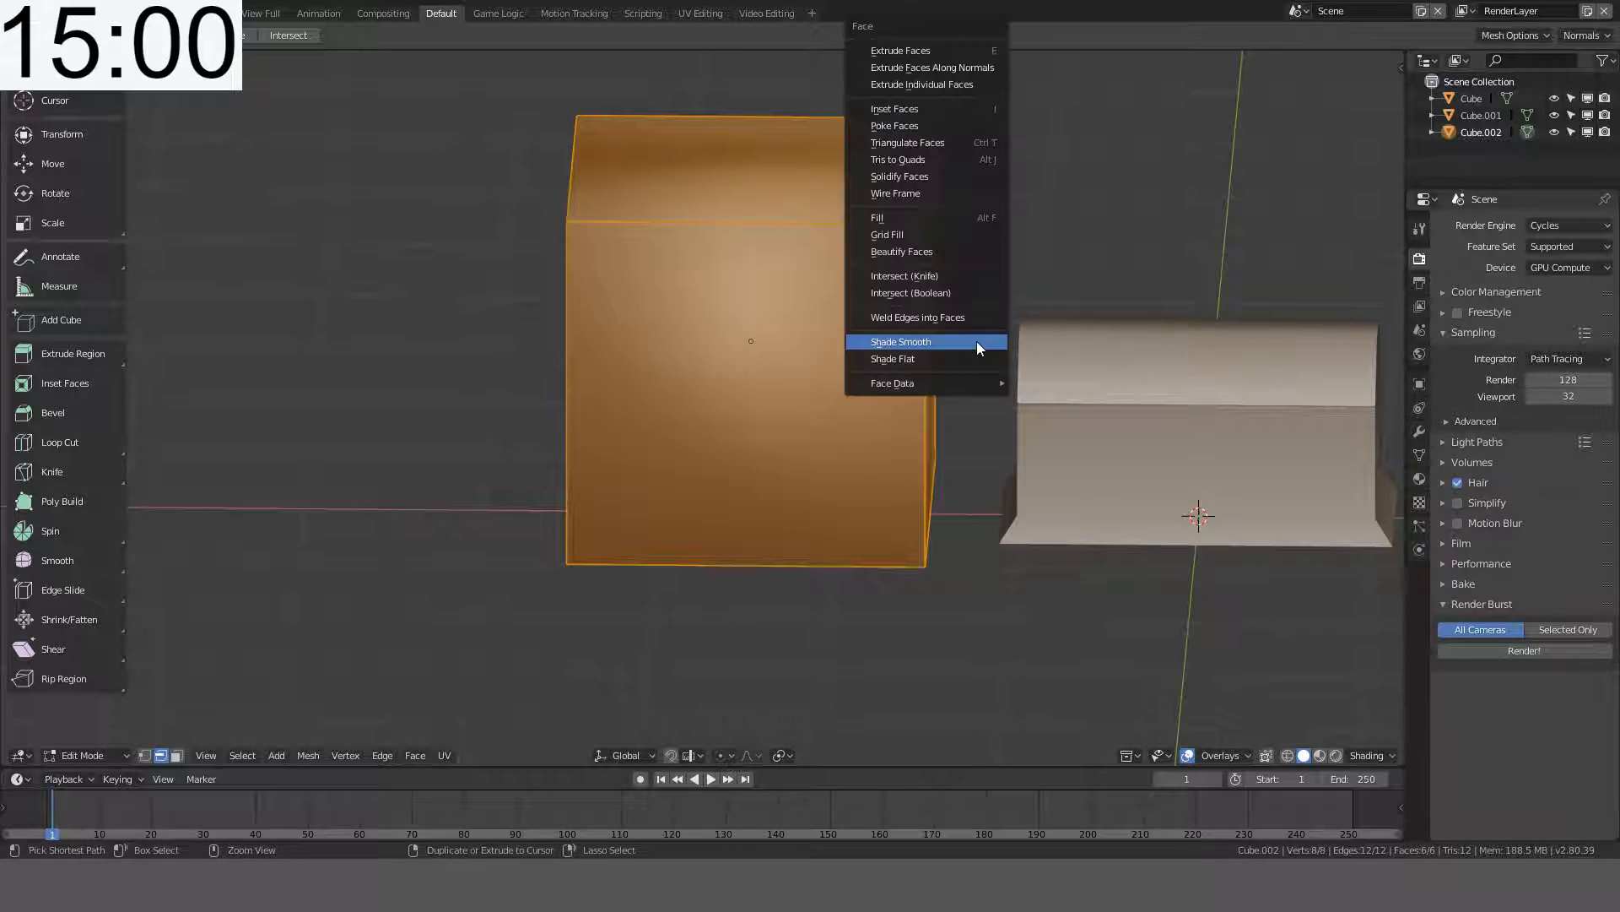
pyautogui.click(949, 358)
pyautogui.press('Tab')
pyautogui.moveTo(926, 357)
pyautogui.mouseDown(button='middle')
pyautogui.moveTo(989, 302)
pyautogui.moveTo(952, 398)
pyautogui.moveTo(890, 296)
pyautogui.moveTo(1017, 363)
pyautogui.moveTo(964, 284)
pyautogui.mouseUp(button='middle')
# - Apply smooth shading to the cube's faces again and return to Object Mode
pyautogui.press('Tab')
pyautogui.hotkey('ctrl', 'f')
pyautogui.click(904, 336)
pyautogui.press('Tab')
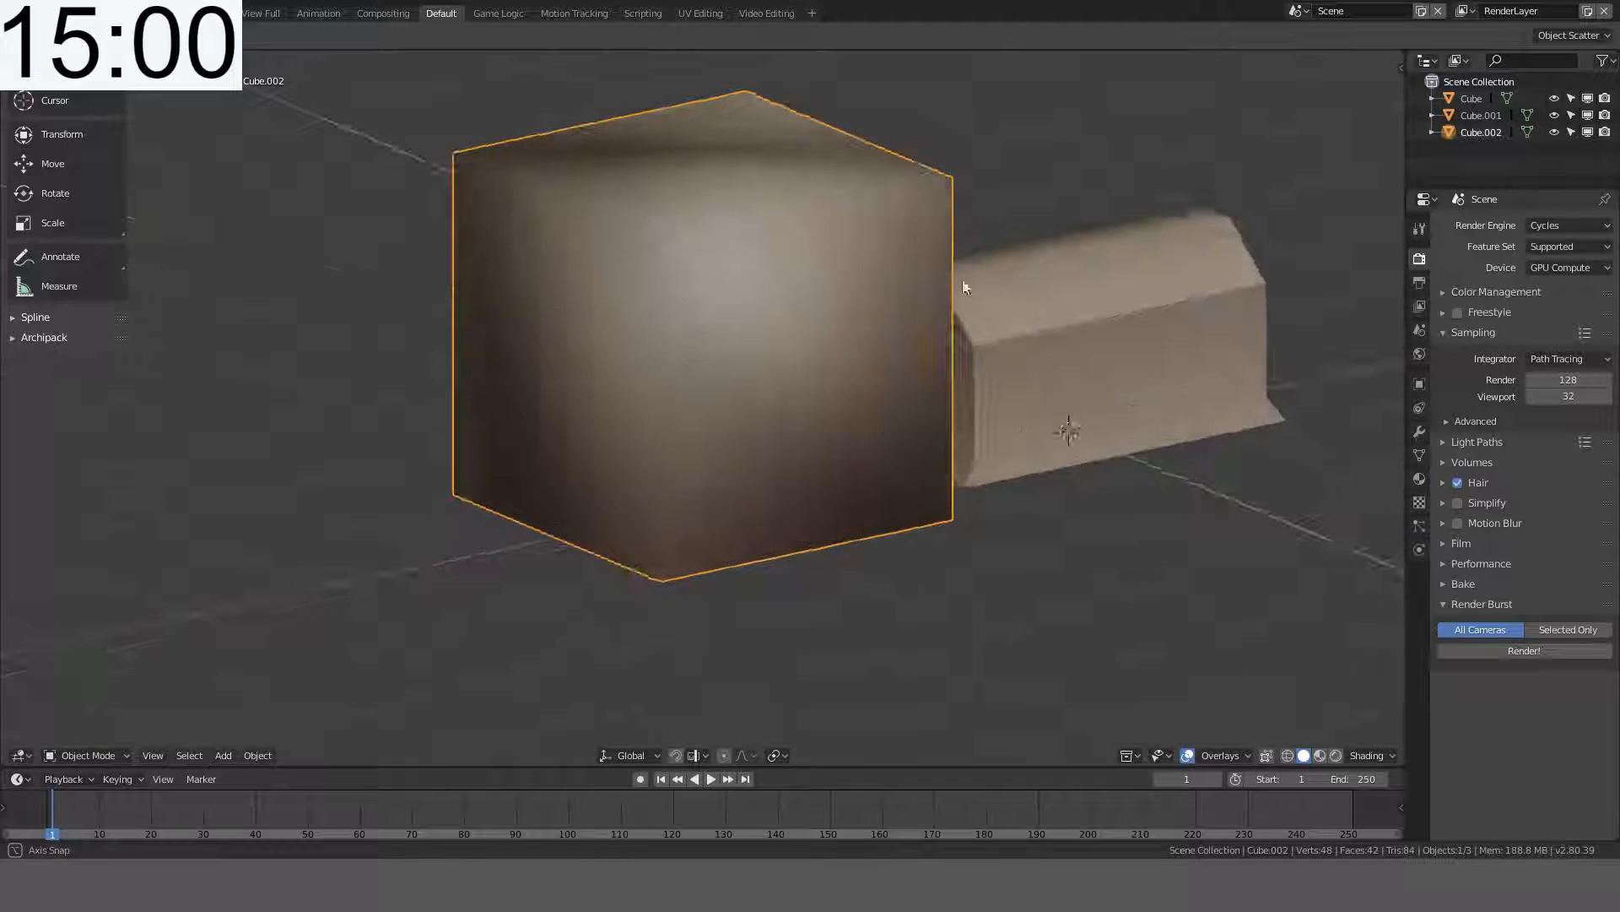
# - Turn Cavity back on in the viewport shading options and delete the demonstration cube
pyautogui.click(1373, 760)
pyautogui.click(1292, 708)
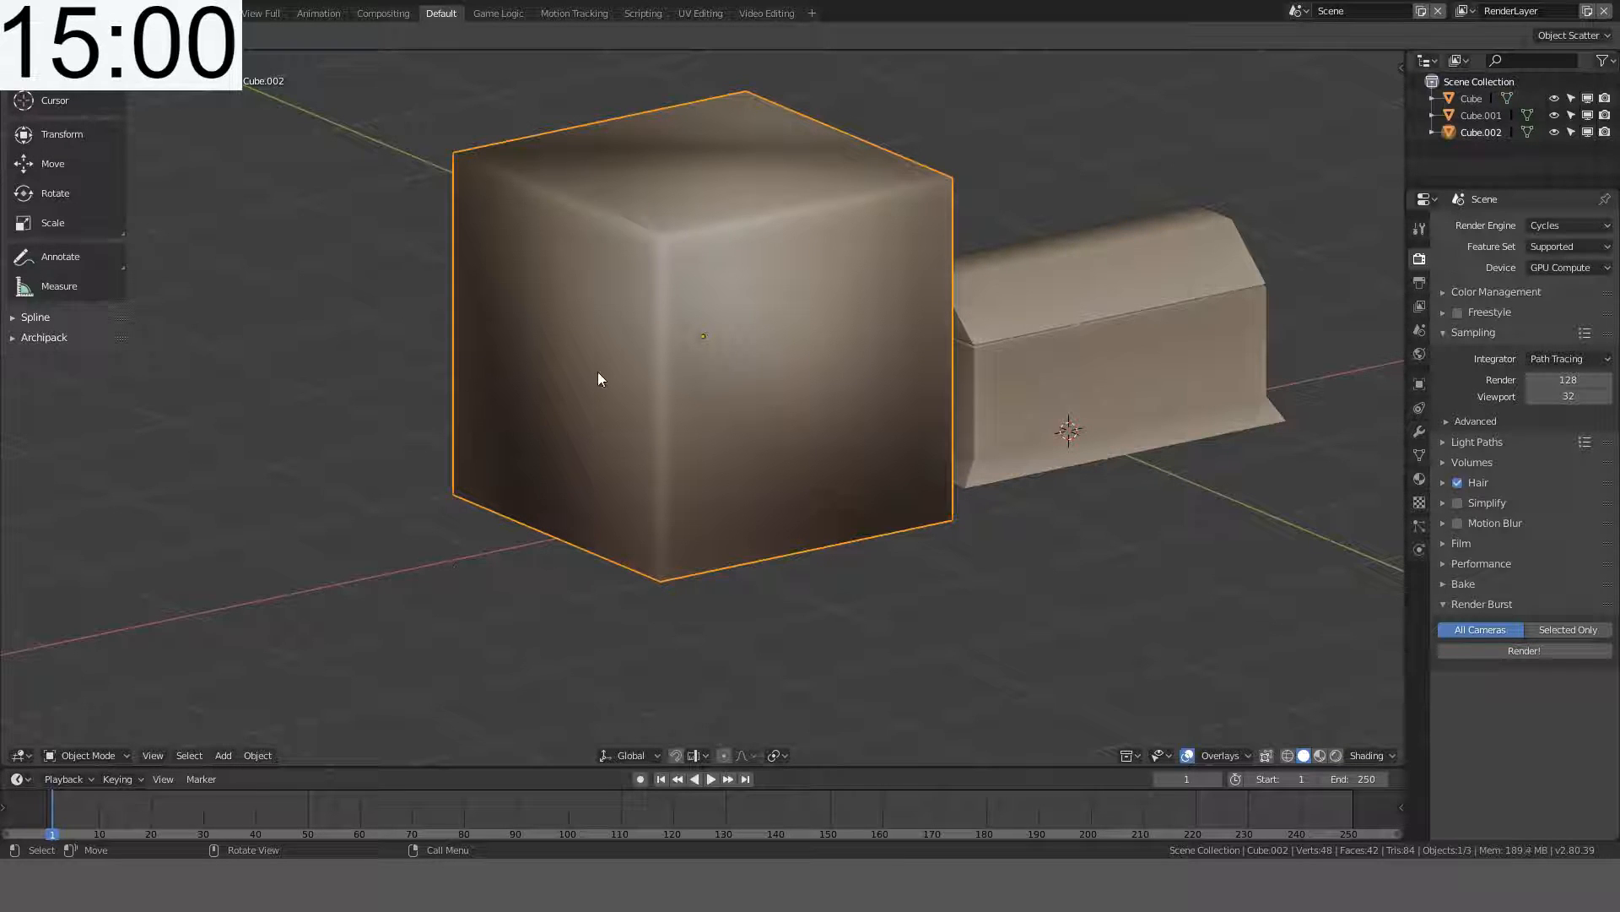
pyautogui.press('Delete')
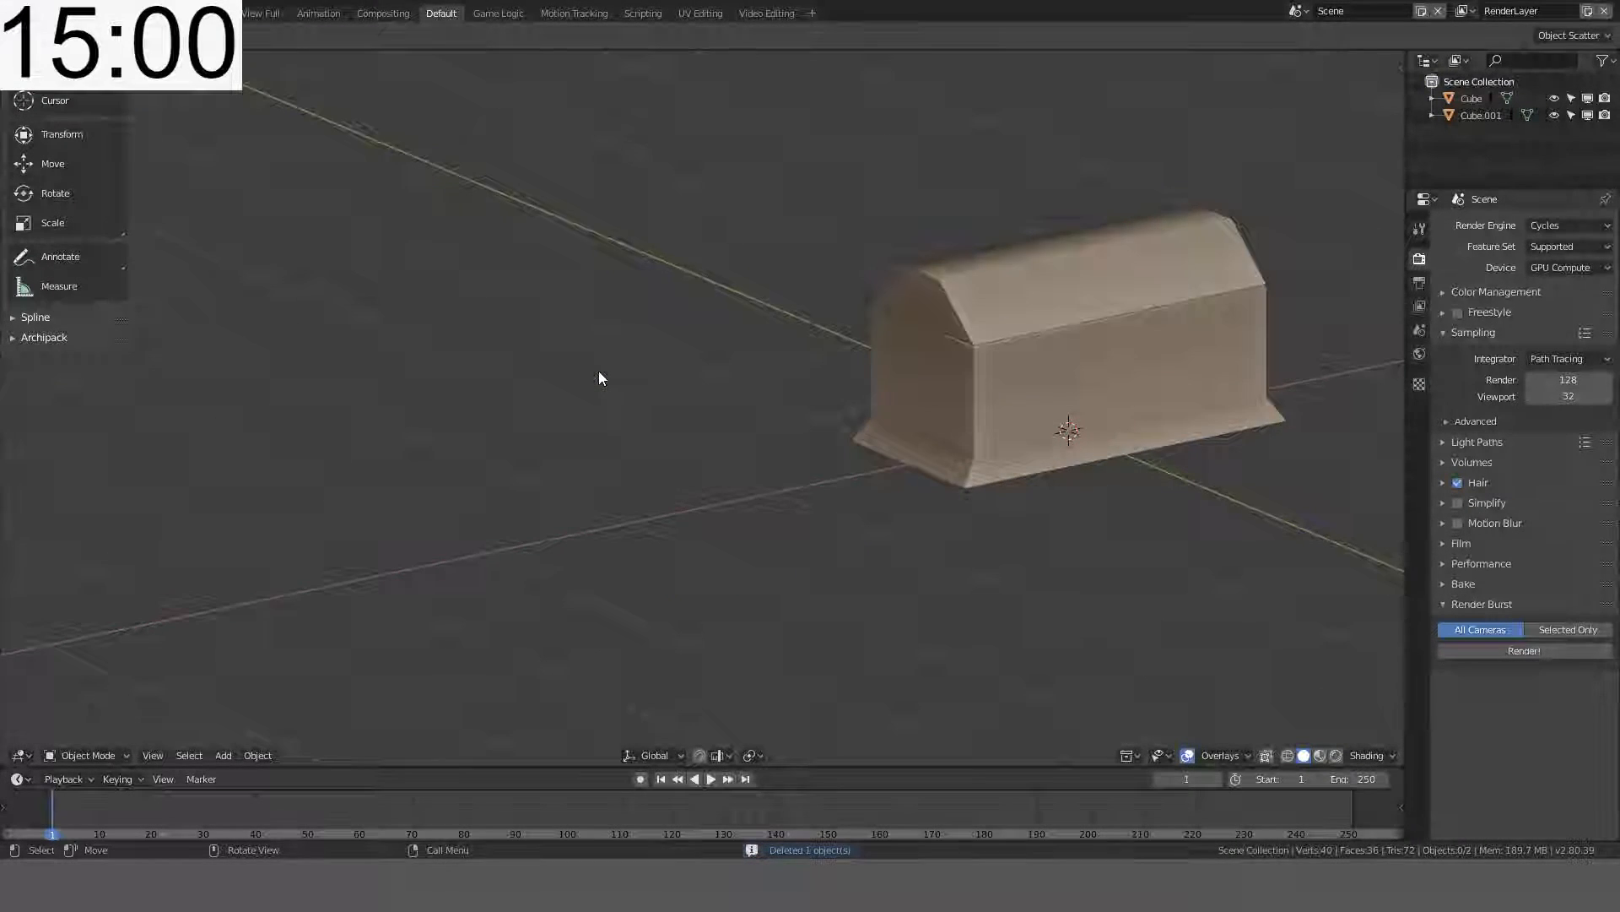
# - Move both casket objects into a new collection named Stone Casket and hide them
pyautogui.press('KP_1')
pyautogui.press('Home')
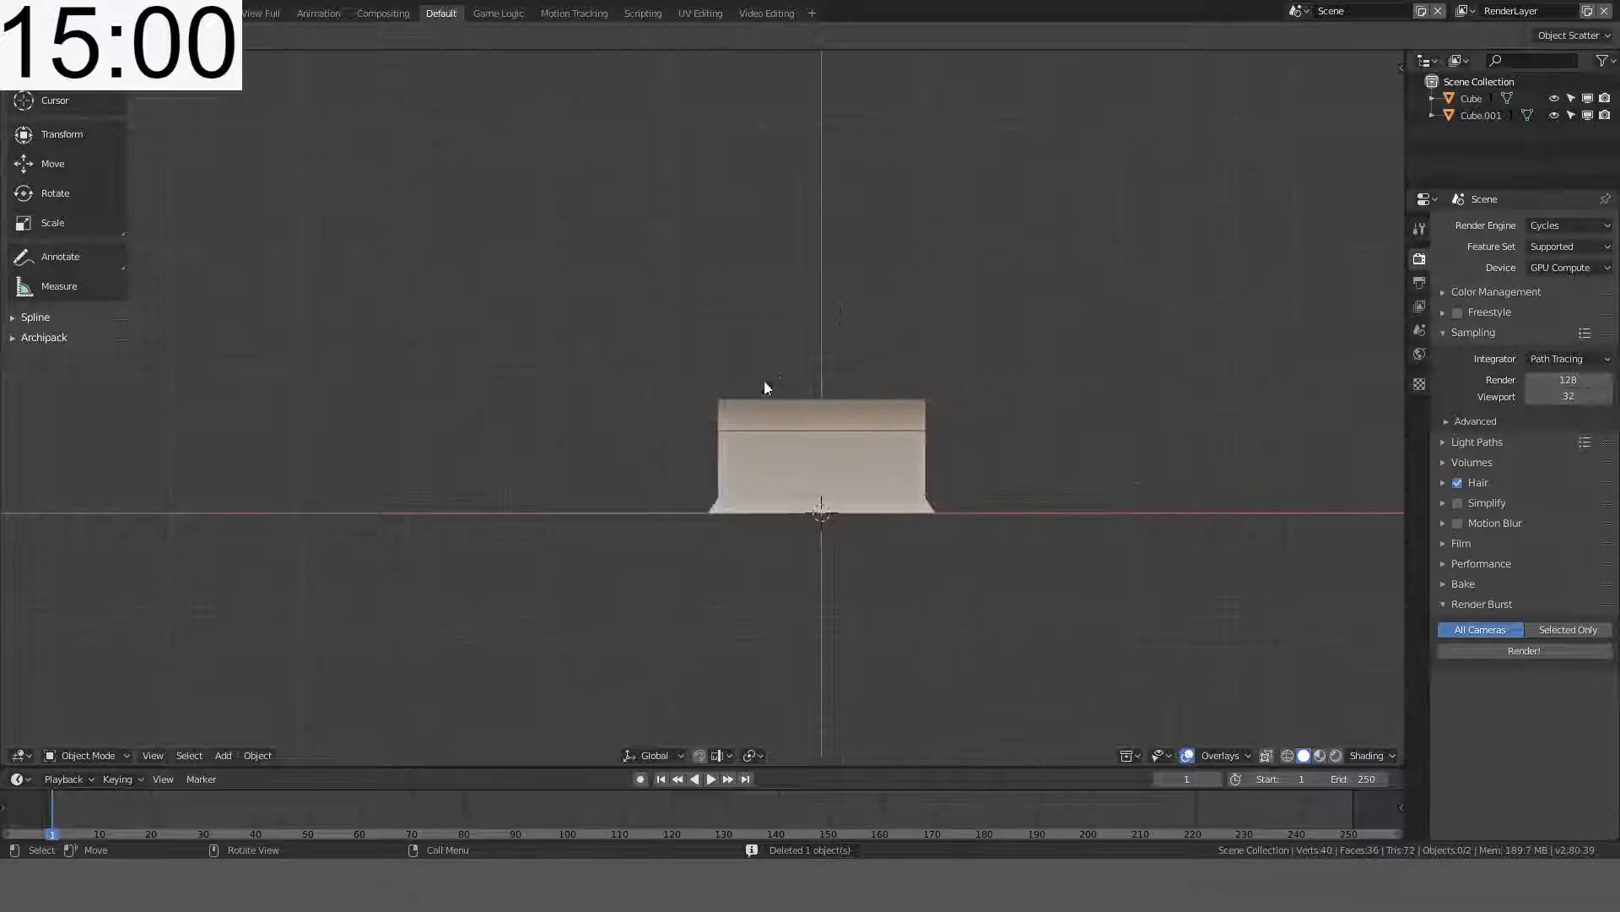
pyautogui.press('a')
pyautogui.keyDown('shift'); pyautogui.moveTo(888, 396); pyautogui.dragTo(606, 356, button='middle'); pyautogui.keyUp('shift')
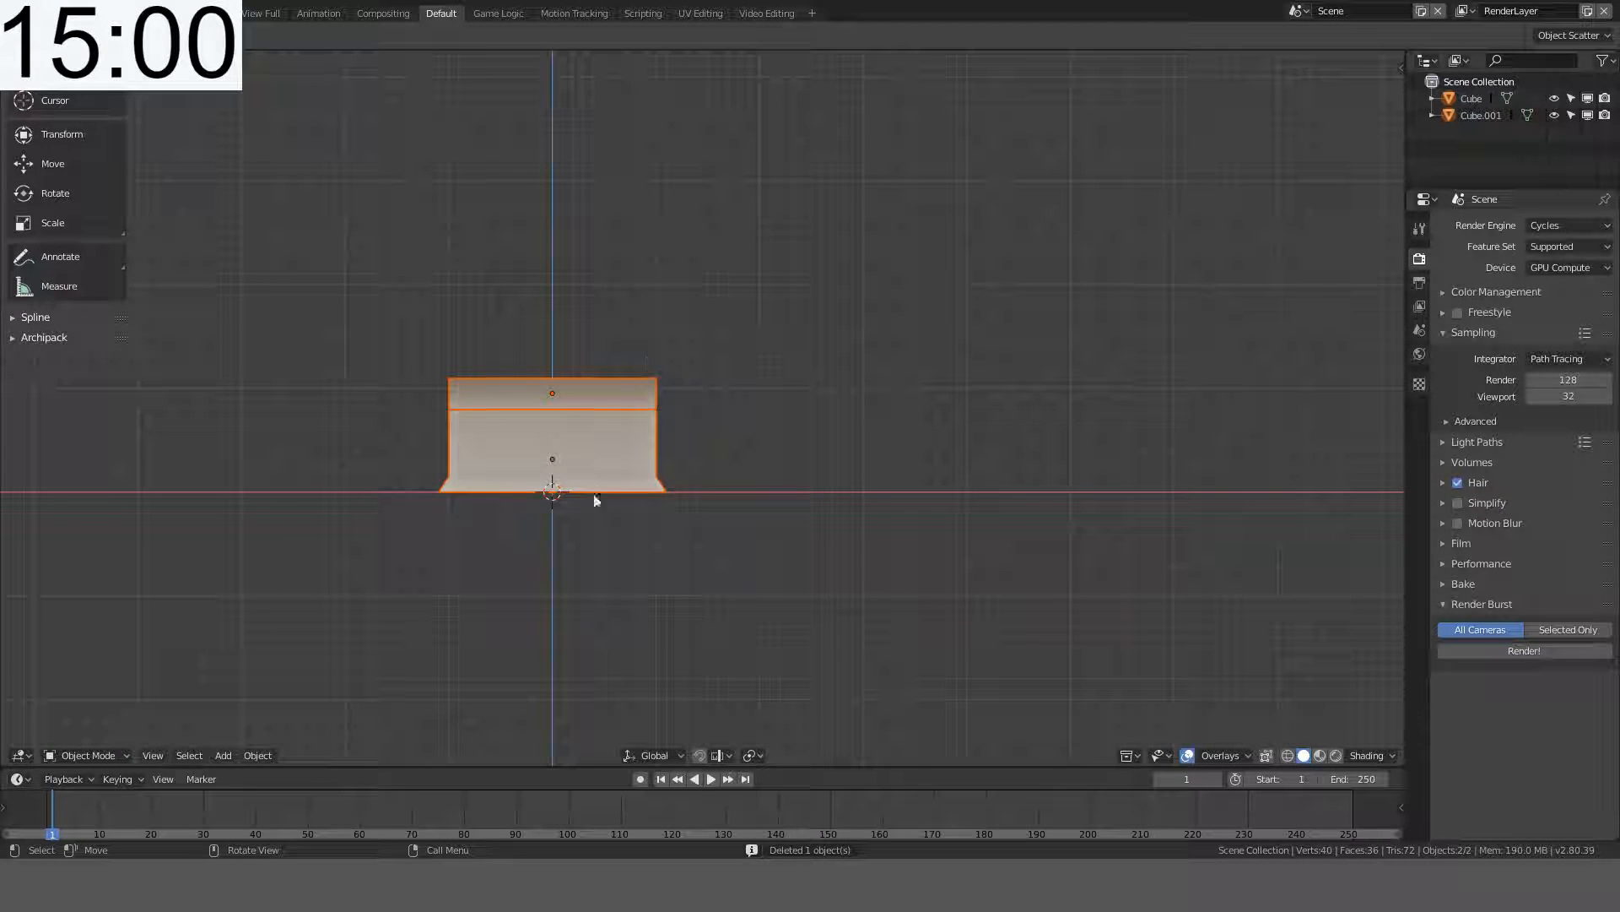
pyautogui.moveTo(650, 391); pyautogui.dragTo(706, 409, button='middle')
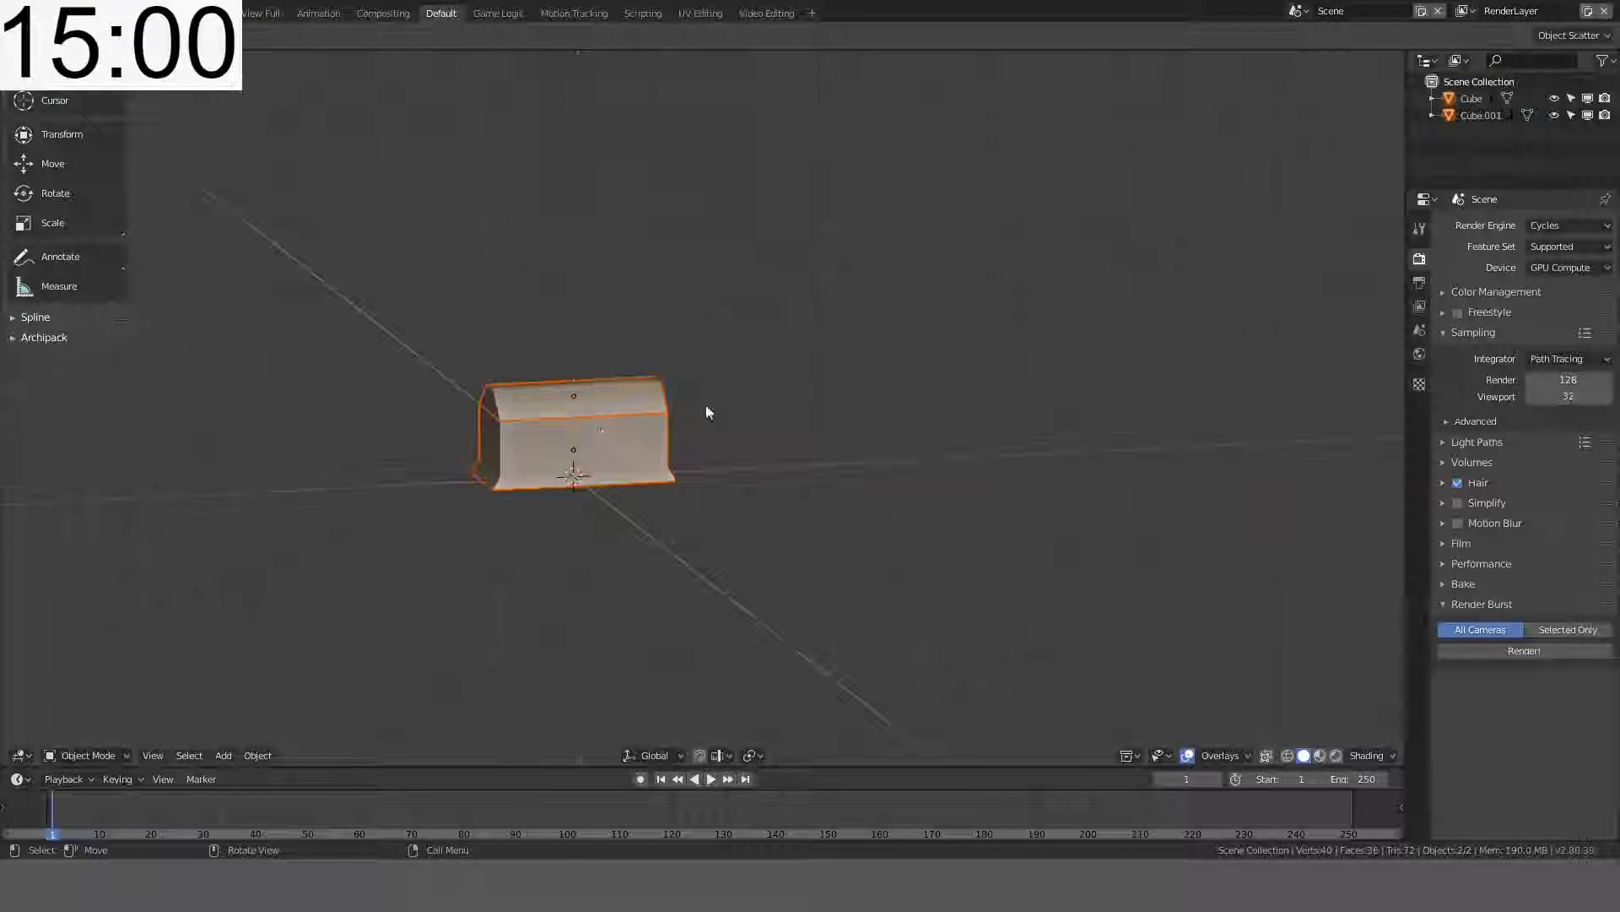
pyautogui.keyDown('shift'); pyautogui.click(597, 421); pyautogui.keyUp('shift')
pyautogui.press('m')
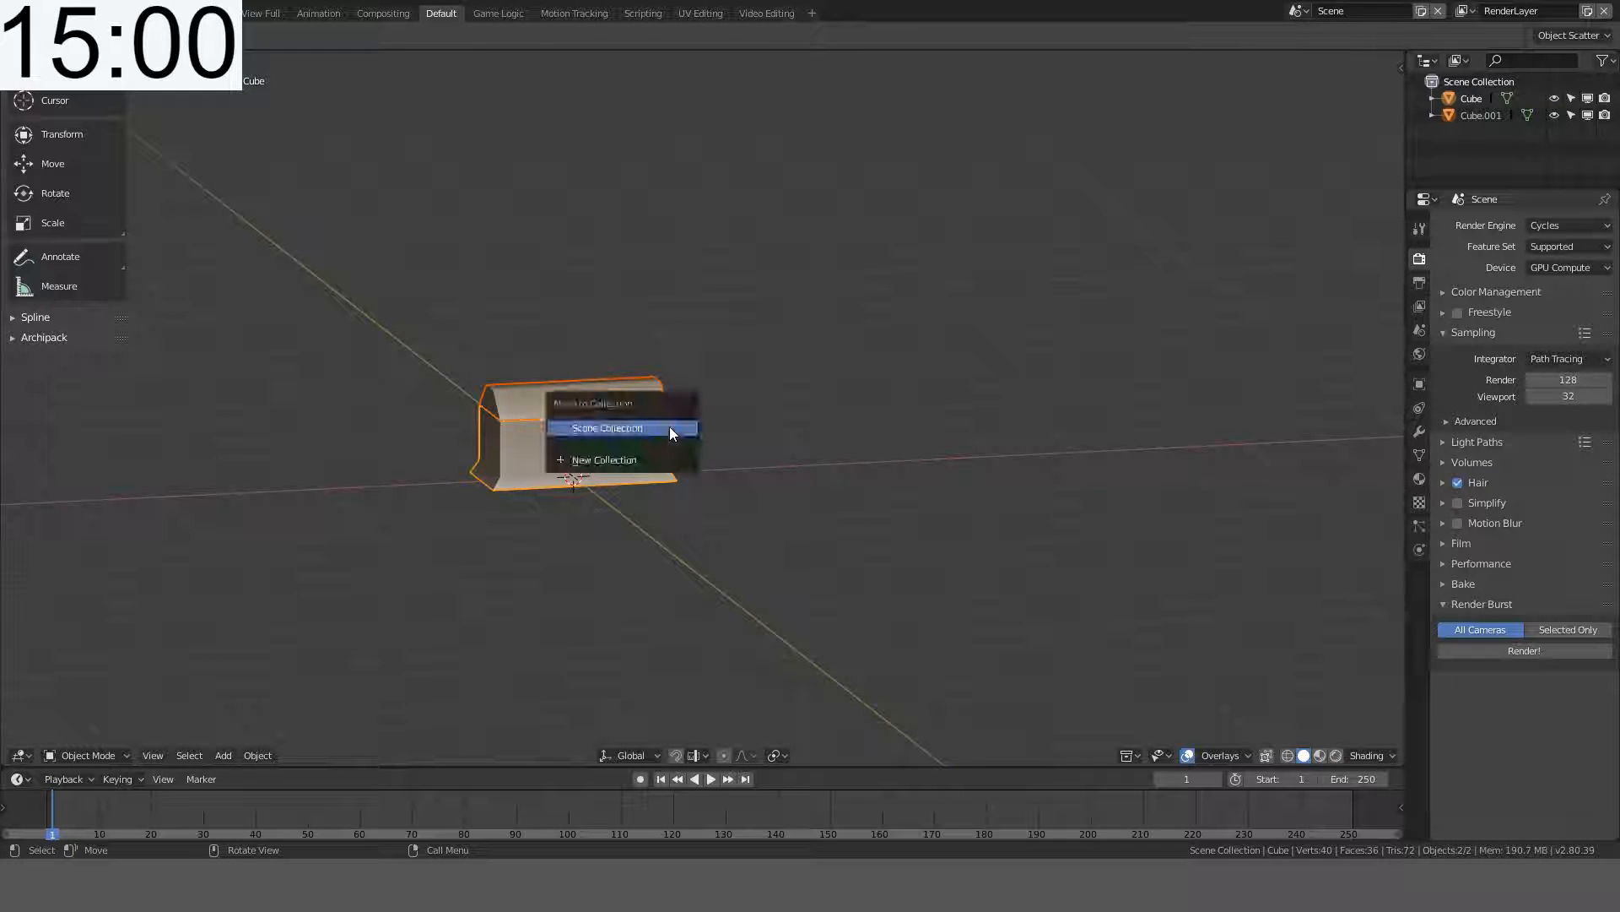
pyautogui.click(620, 458)
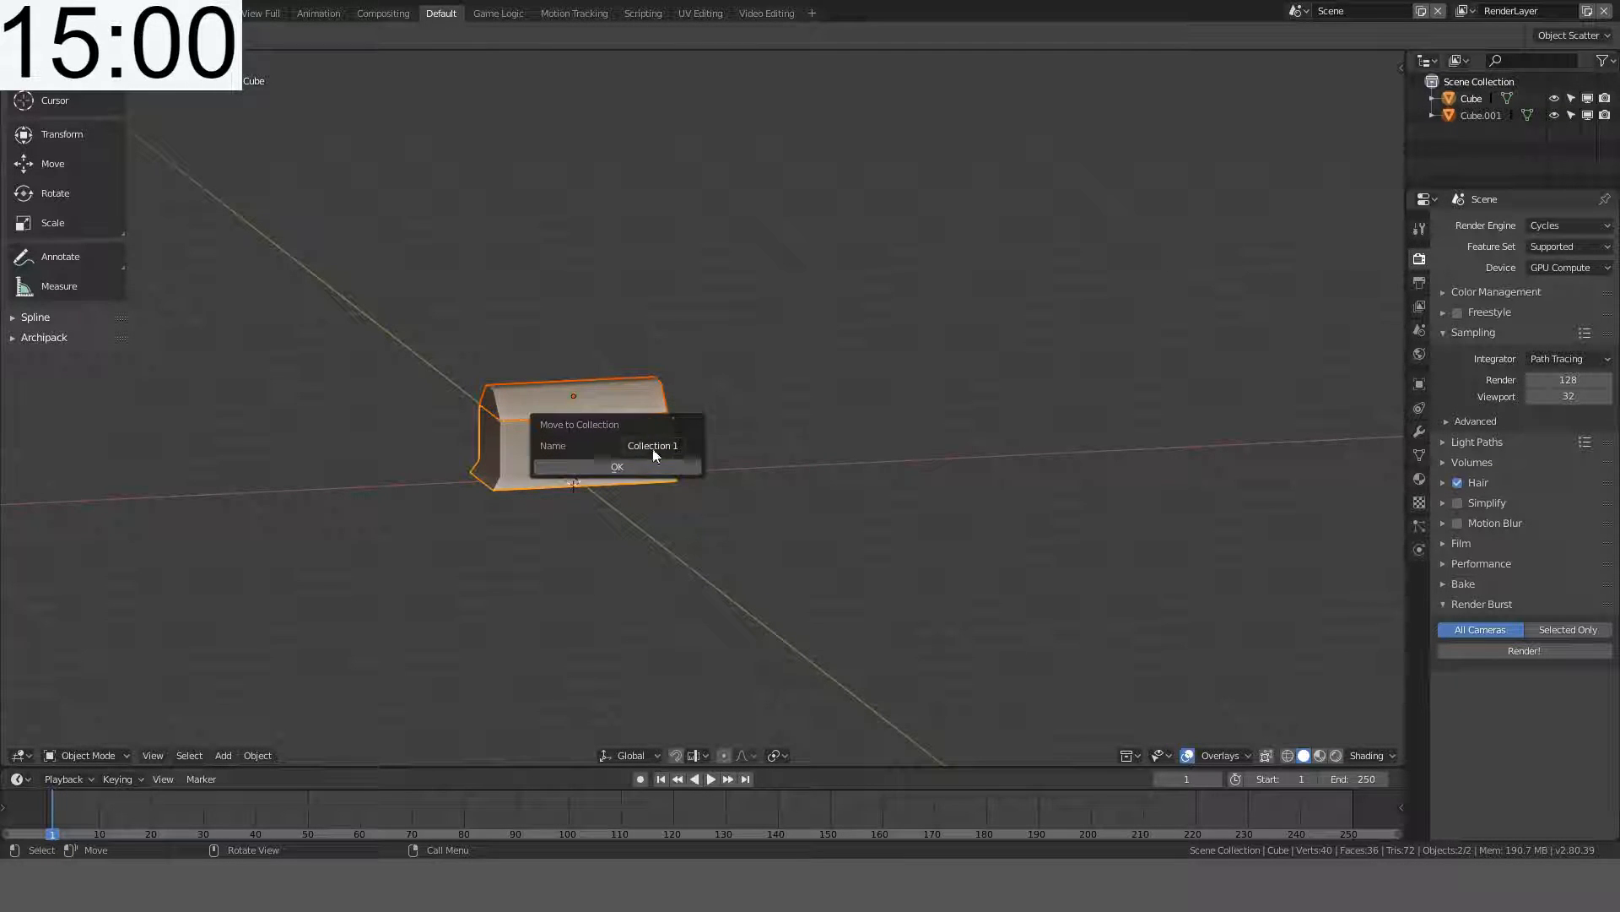
pyautogui.click(653, 445)
pyautogui.write('Stone Cask...')
pyautogui.click(630, 466)
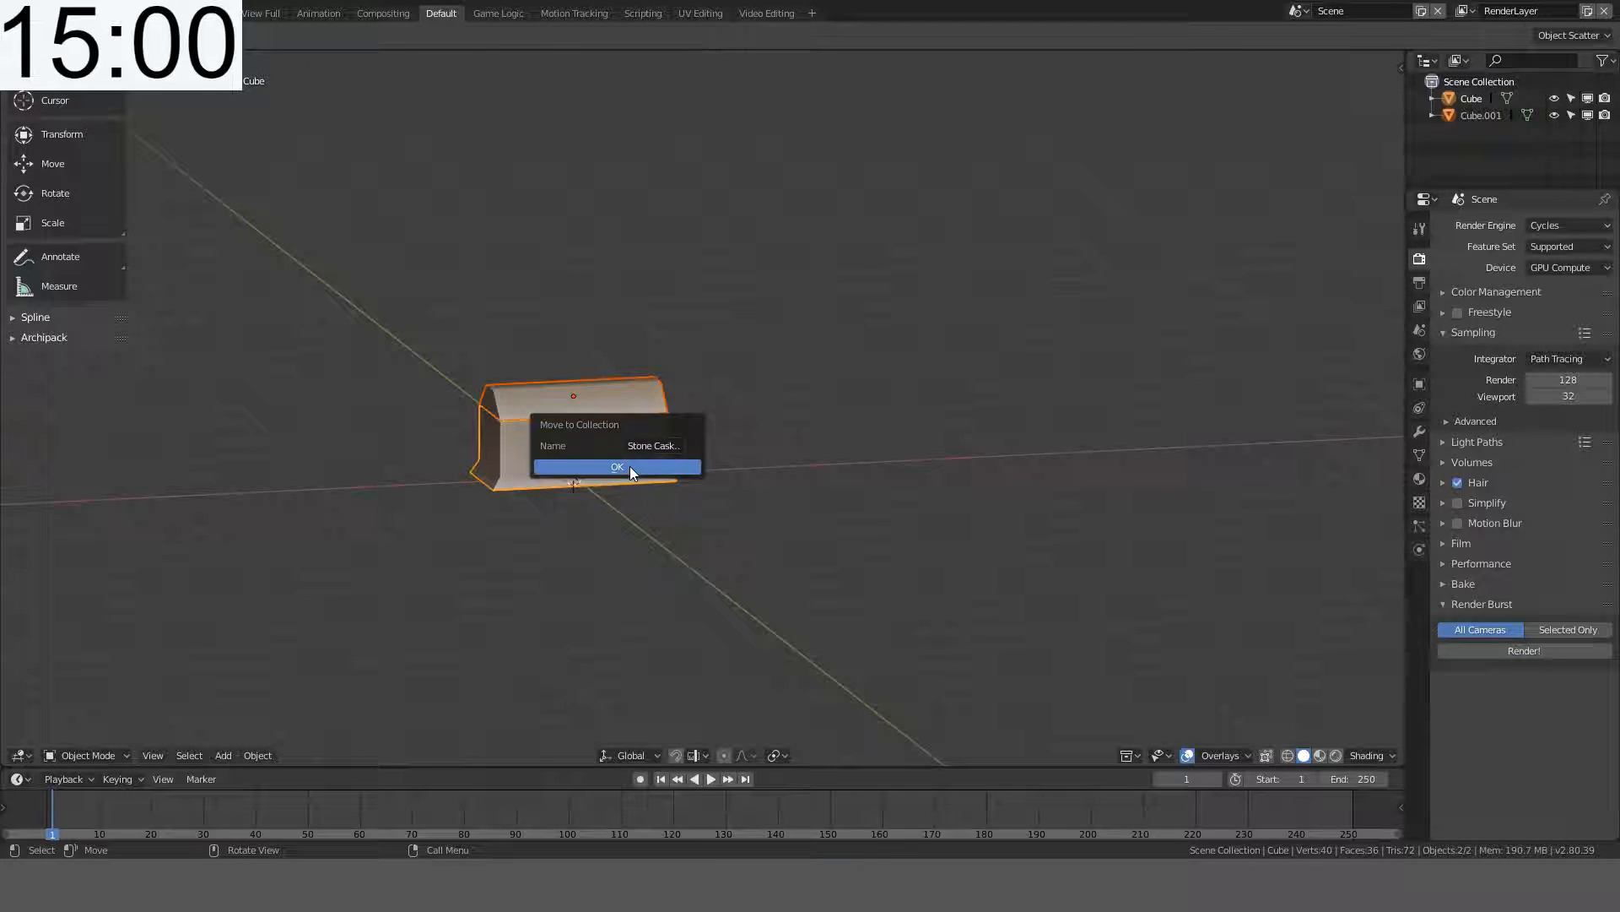
pyautogui.press('h')
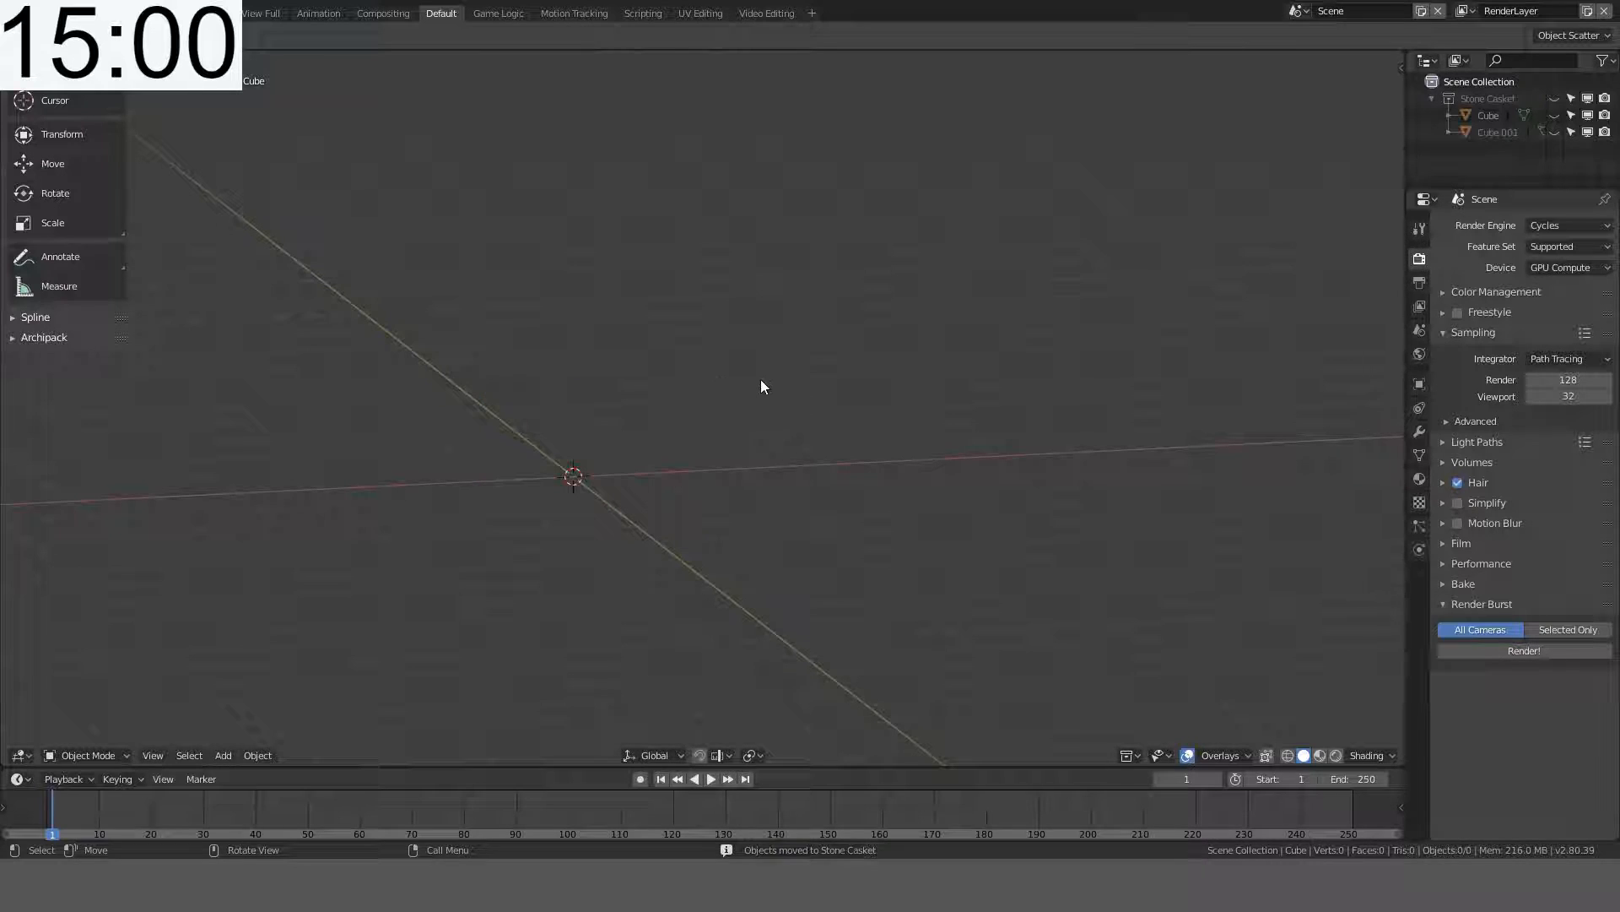
pyautogui.moveTo(761, 378); pyautogui.dragTo(494, 368, button='middle')
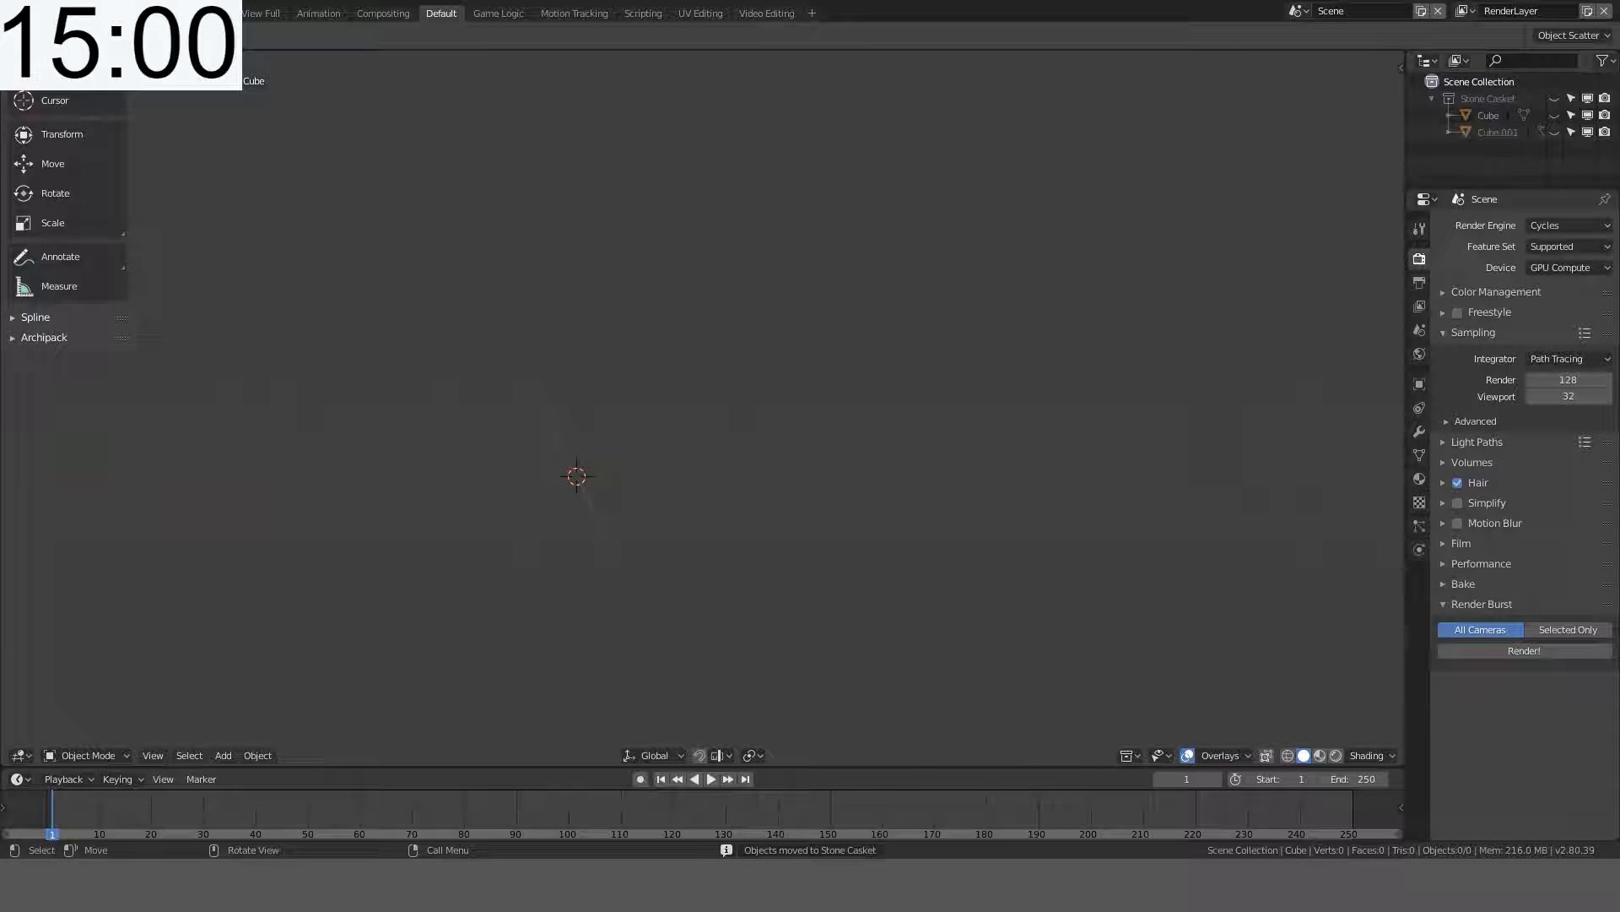
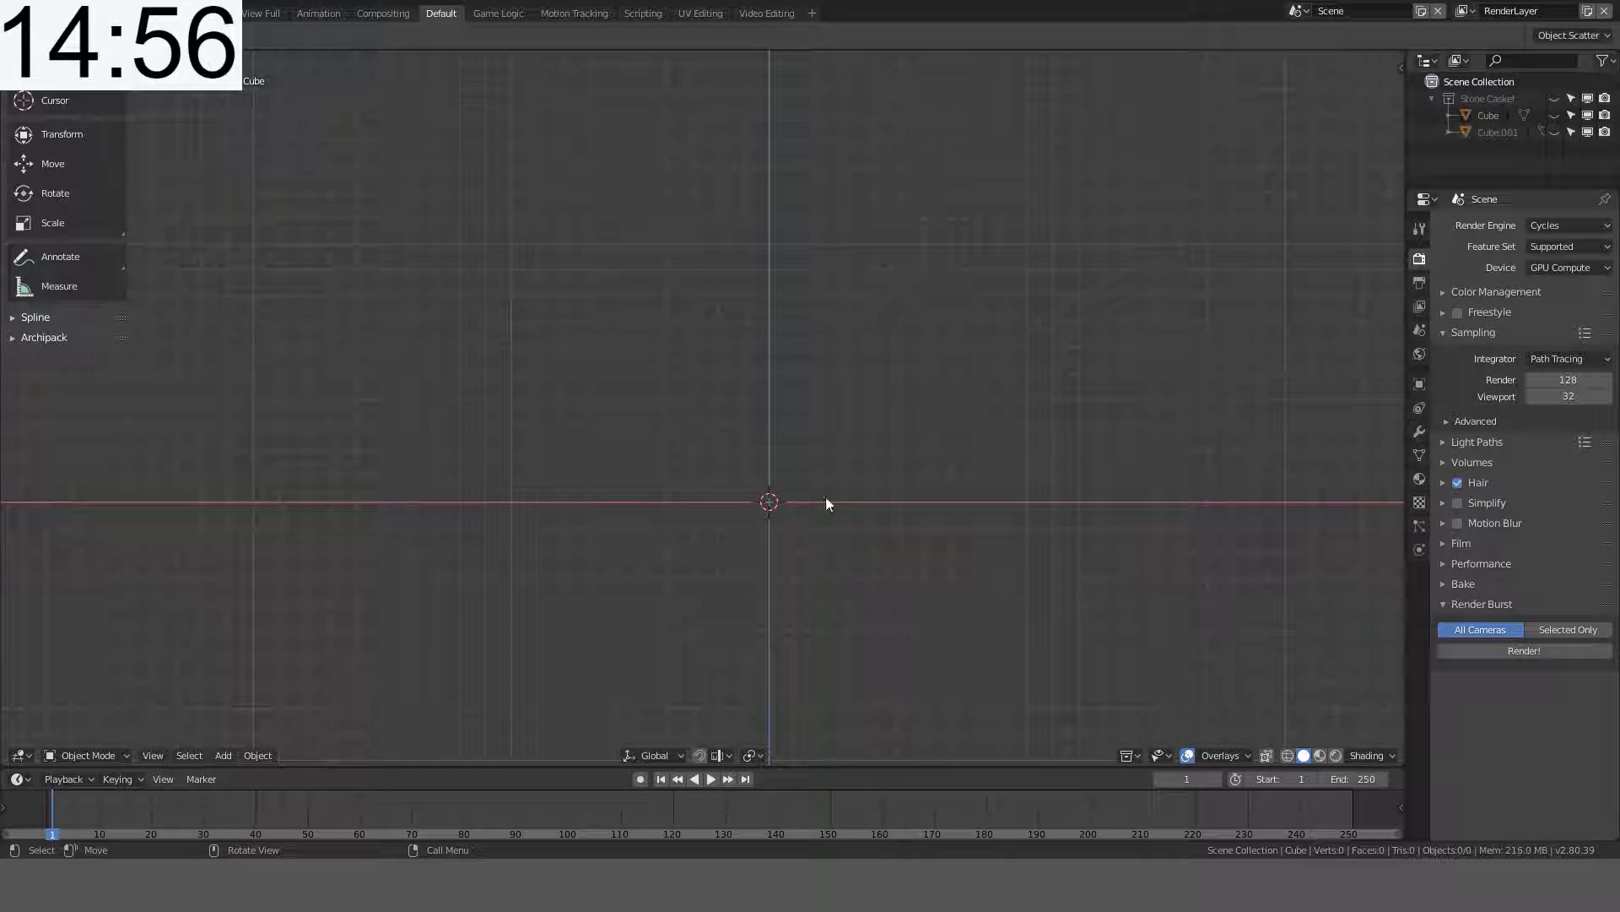
# - Add a cylinder with 16 vertices at the origin and hide the tool shelf
pyautogui.hotkey('shift', 'a')
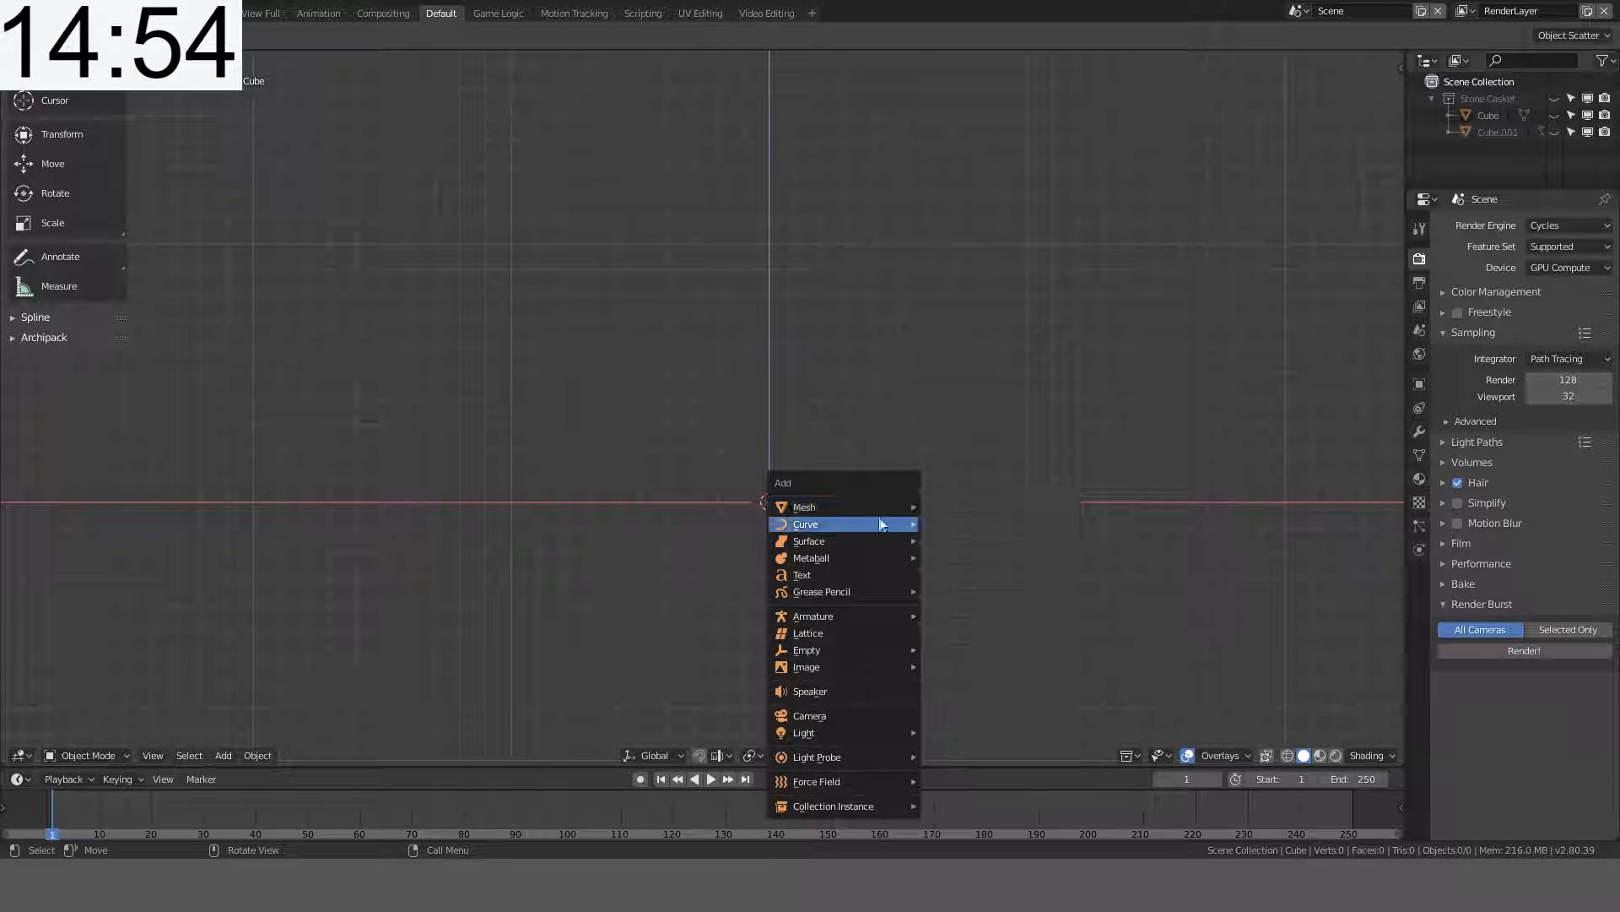
pyautogui.moveTo(869, 505)
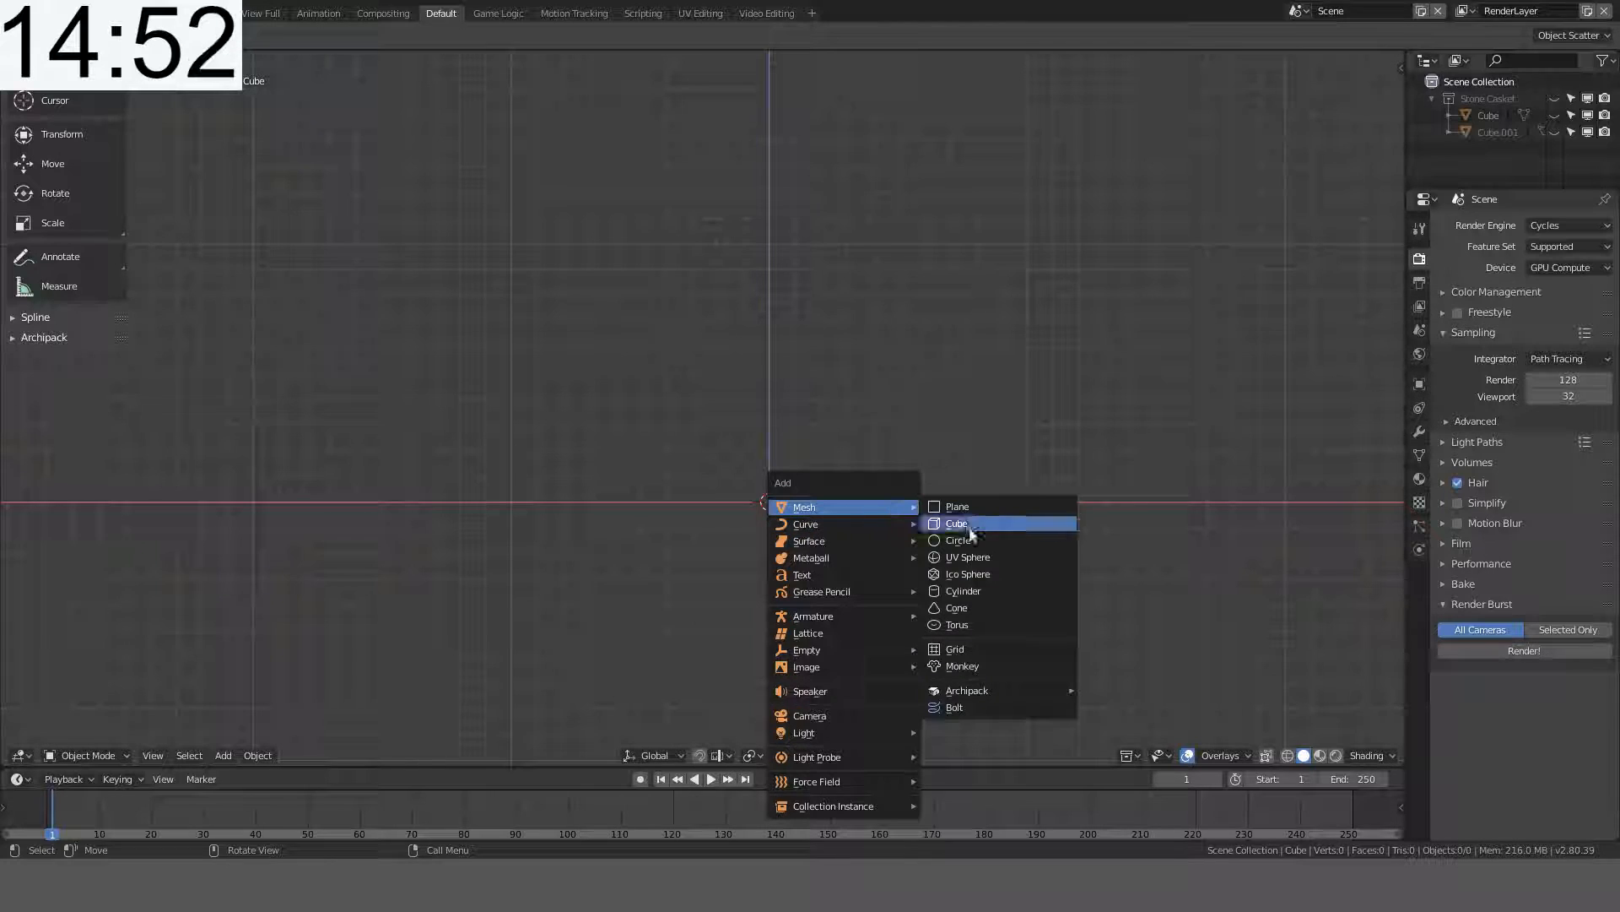
pyautogui.click(965, 591)
pyautogui.keyDown('shift'); pyautogui.moveTo(882, 459); pyautogui.dragTo(799, 411, button='middle'); pyautogui.keyUp('shift')
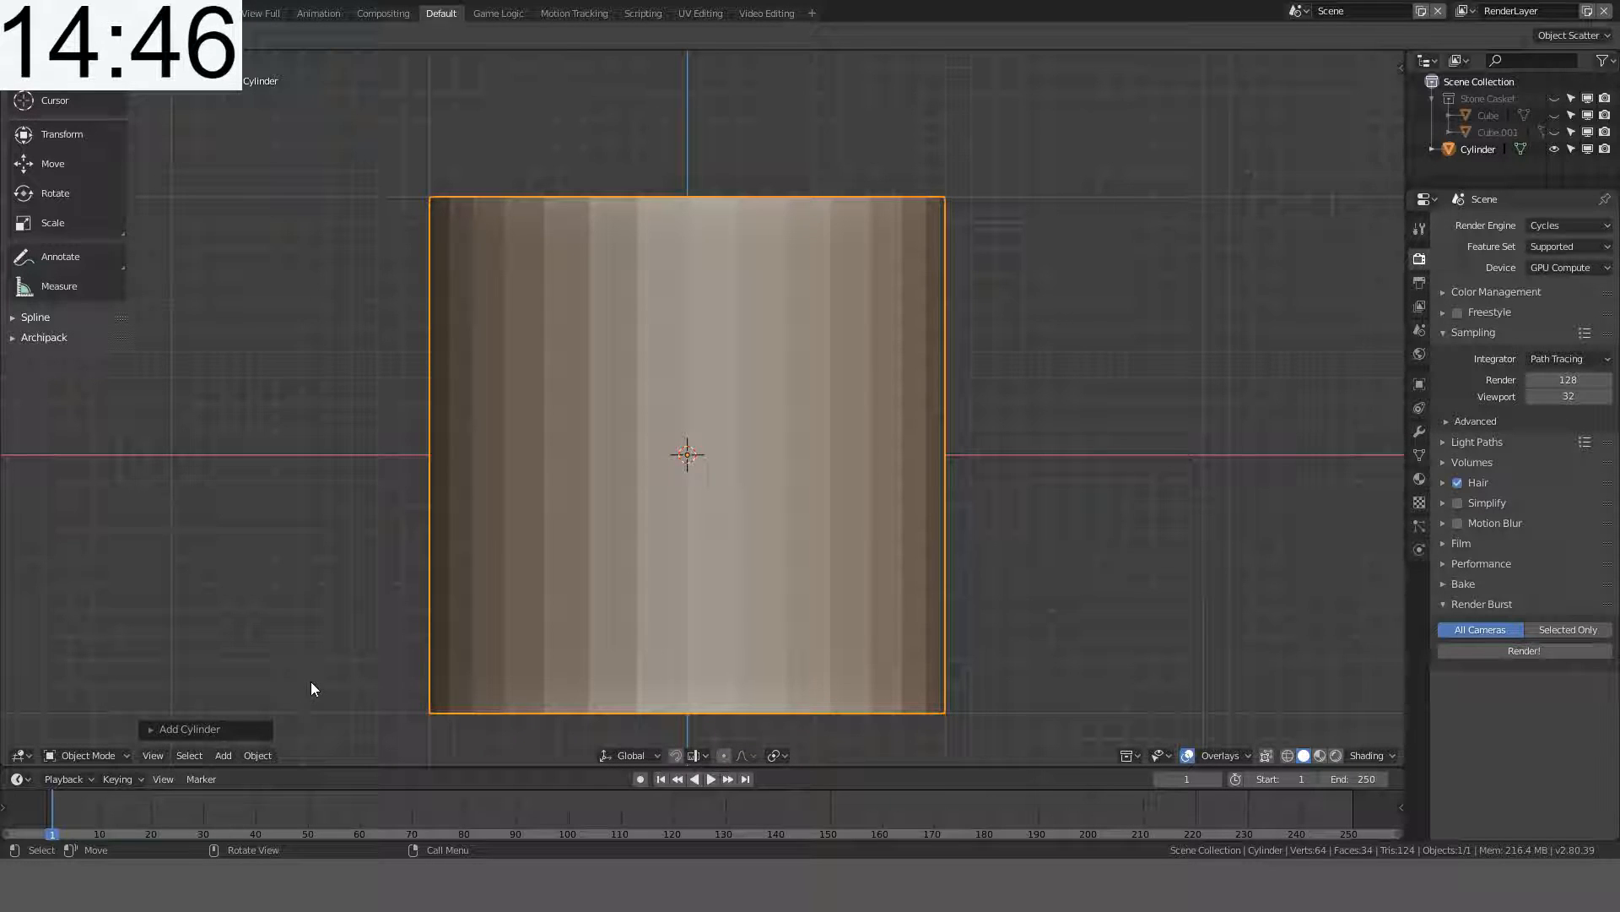
pyautogui.click(152, 729)
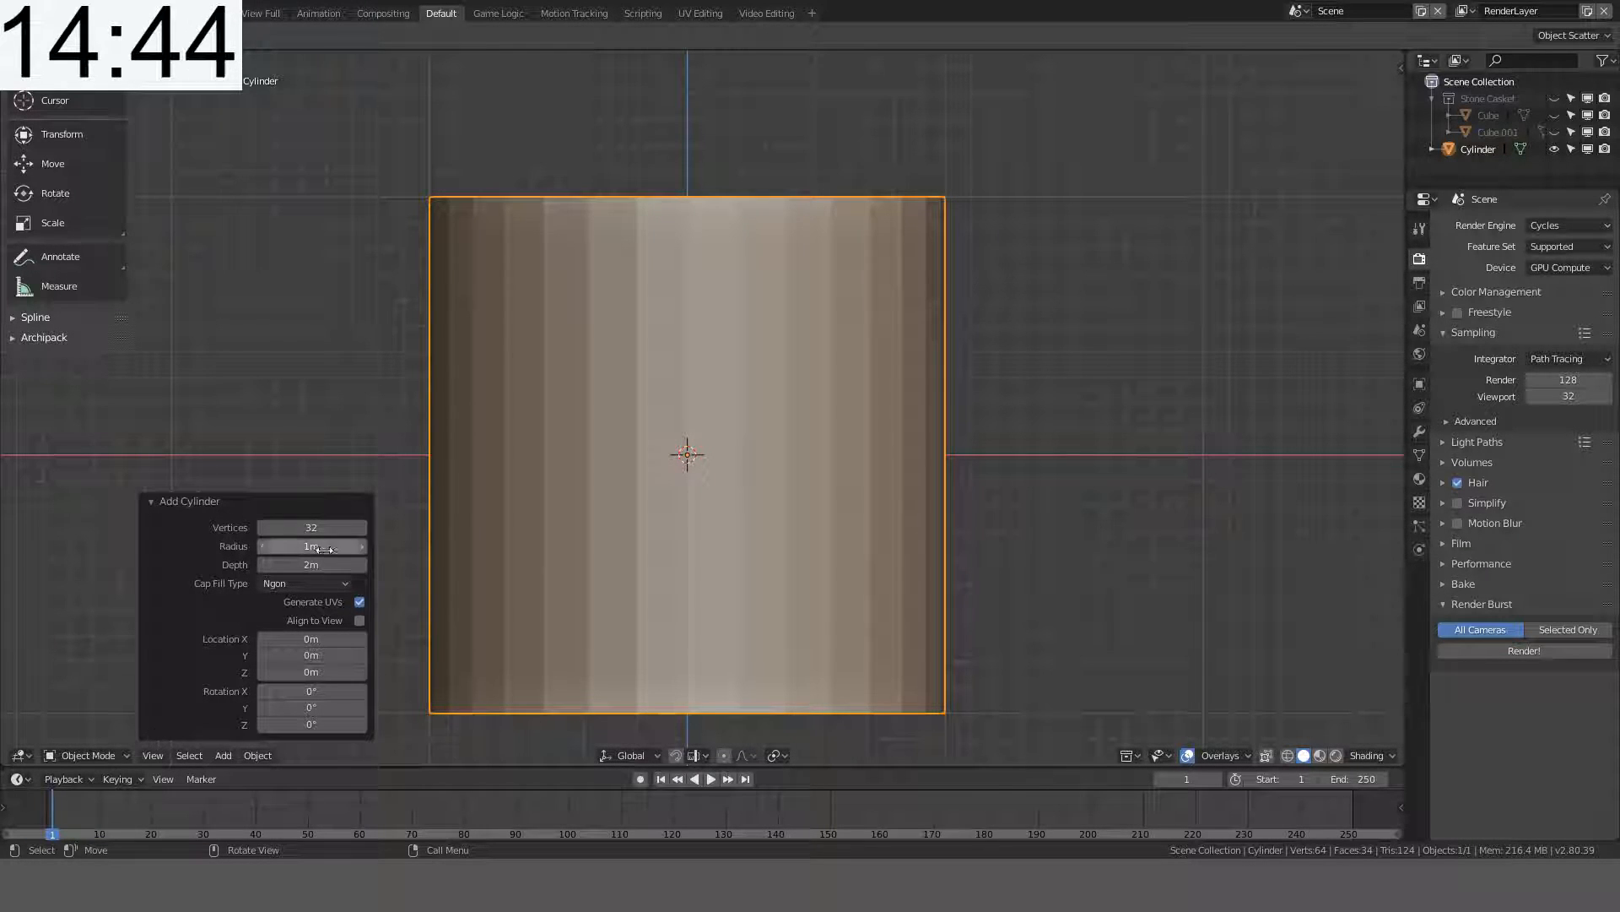
pyautogui.click(323, 525)
pyautogui.write('16')
pyautogui.press('Return')
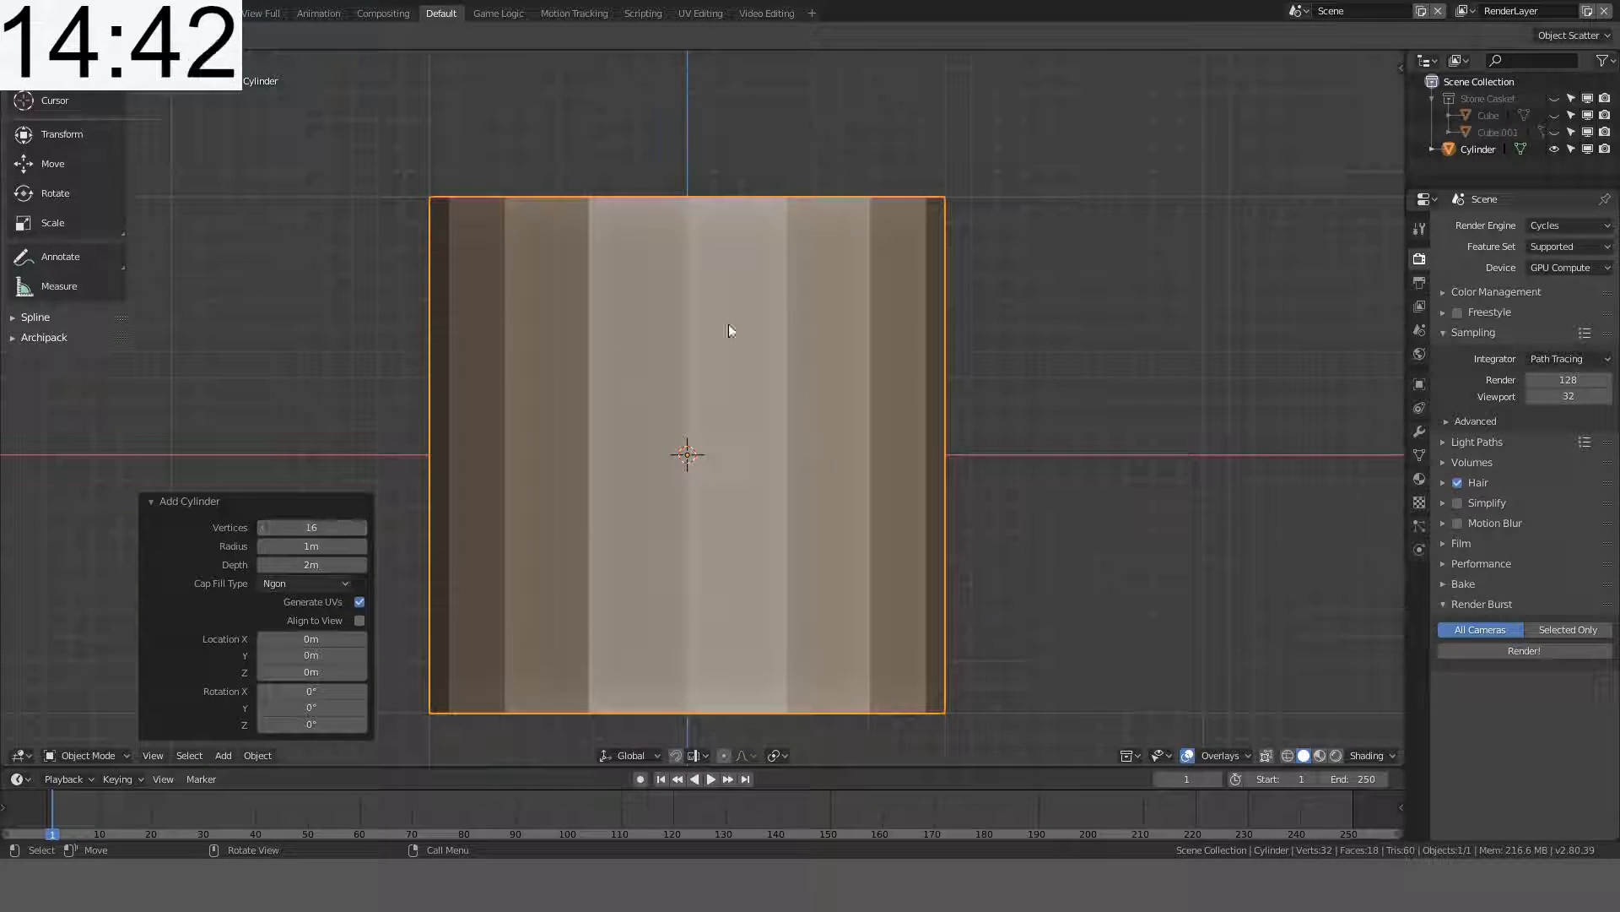
pyautogui.press('t')
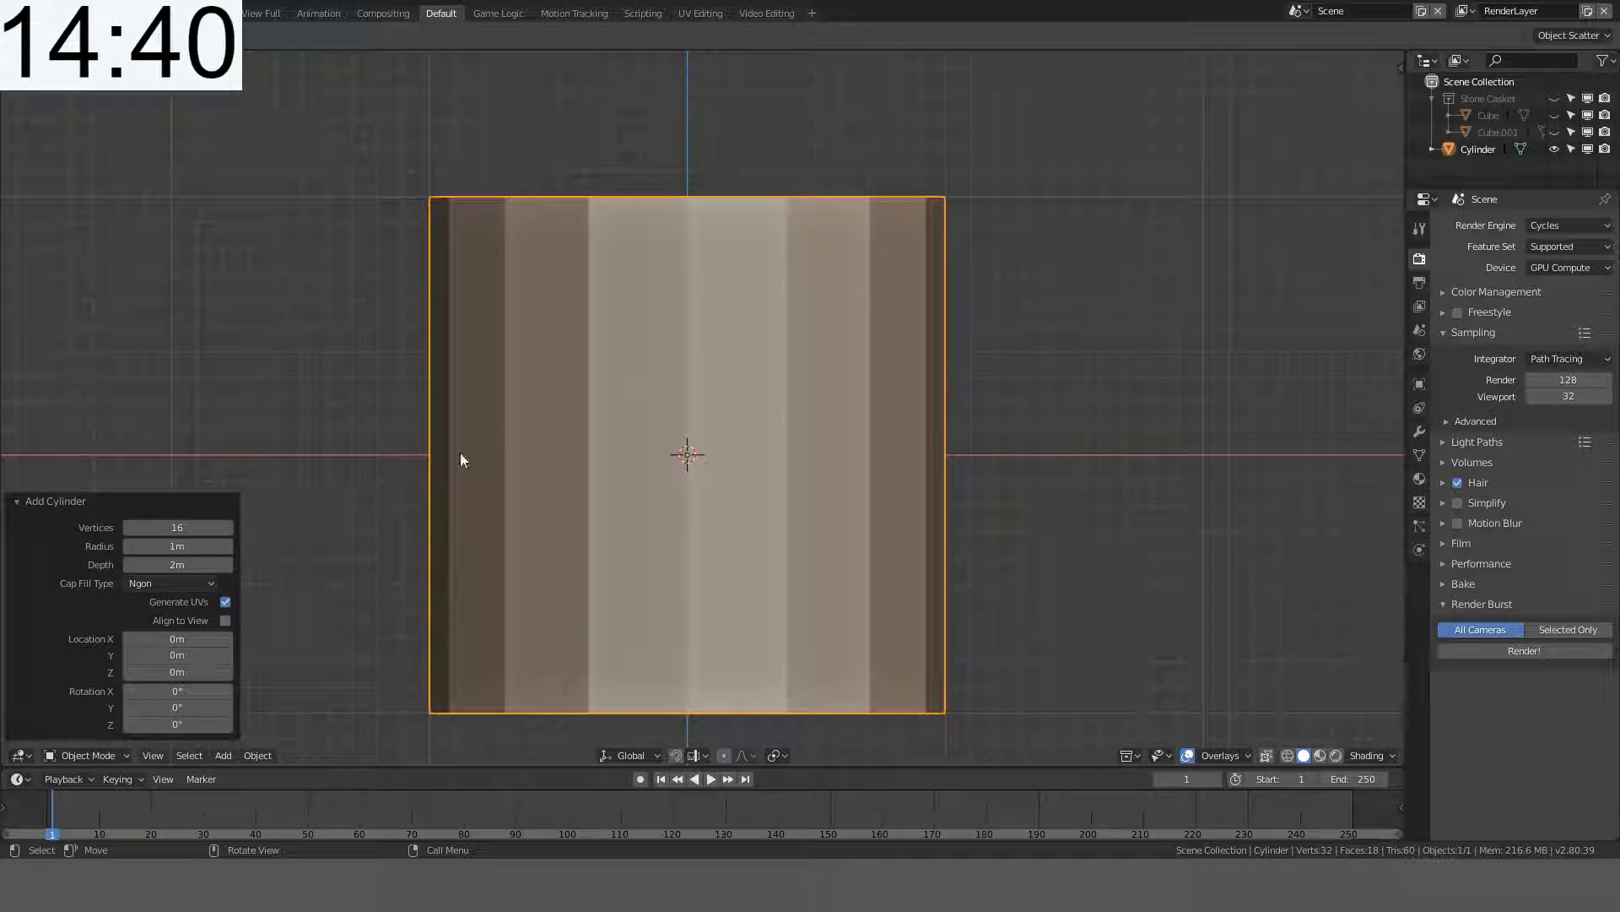
pyautogui.click(695, 454)
# - Apply smooth shading to all faces of the cylinder in Edit Mode and check the result
pyautogui.moveTo(743, 437); pyautogui.dragTo(829, 444, button='middle')
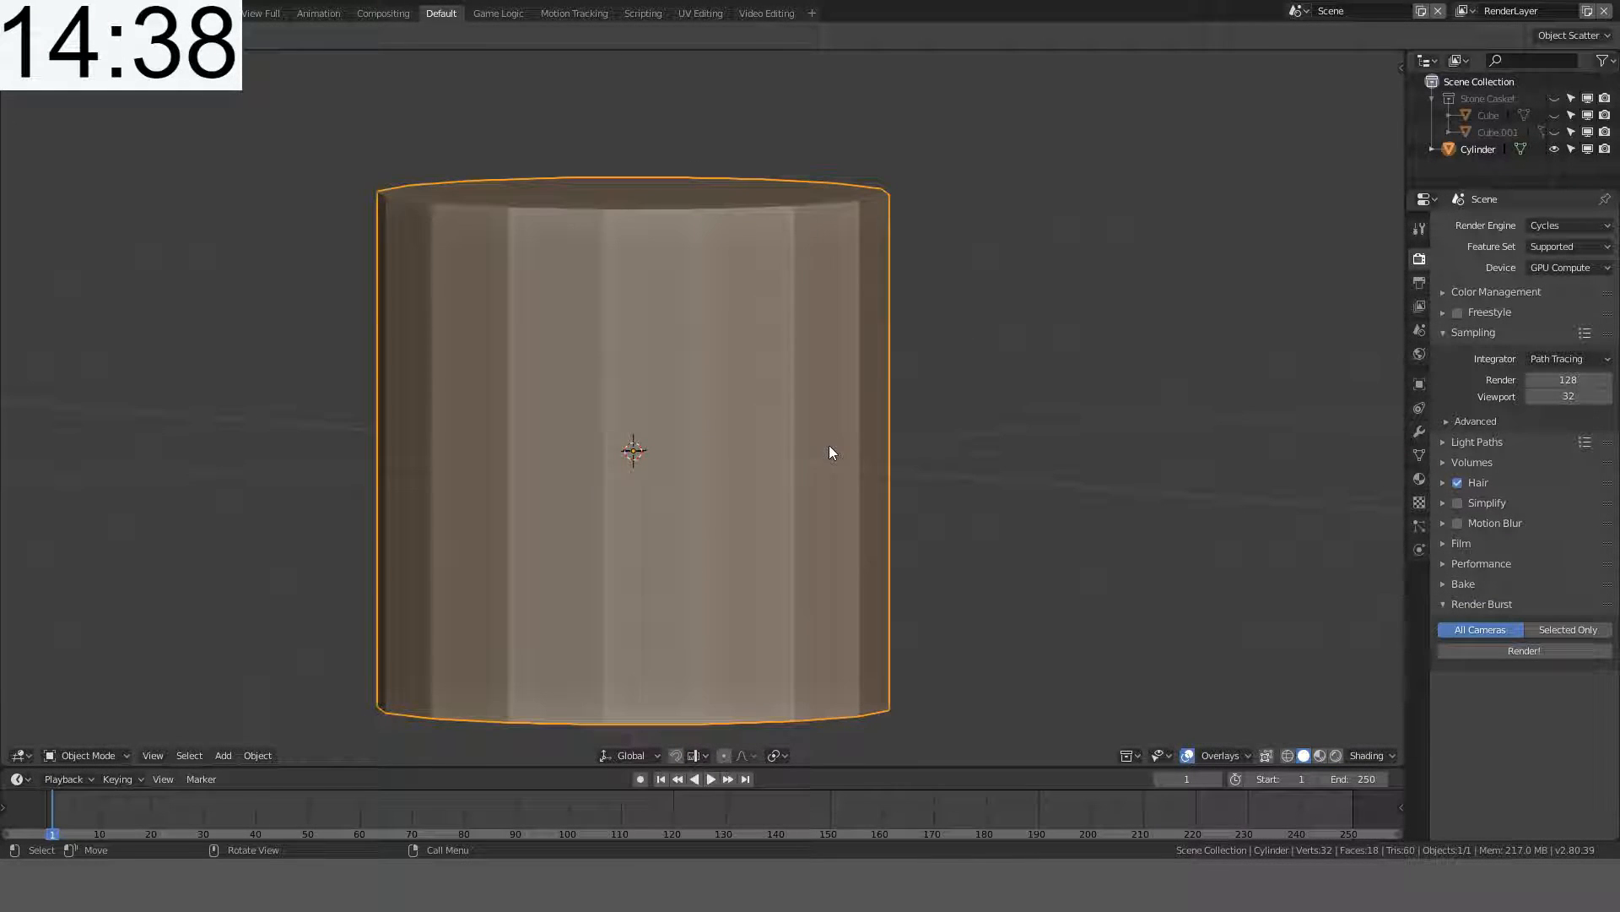
pyautogui.press('Tab')
pyautogui.rightClick(829, 445)
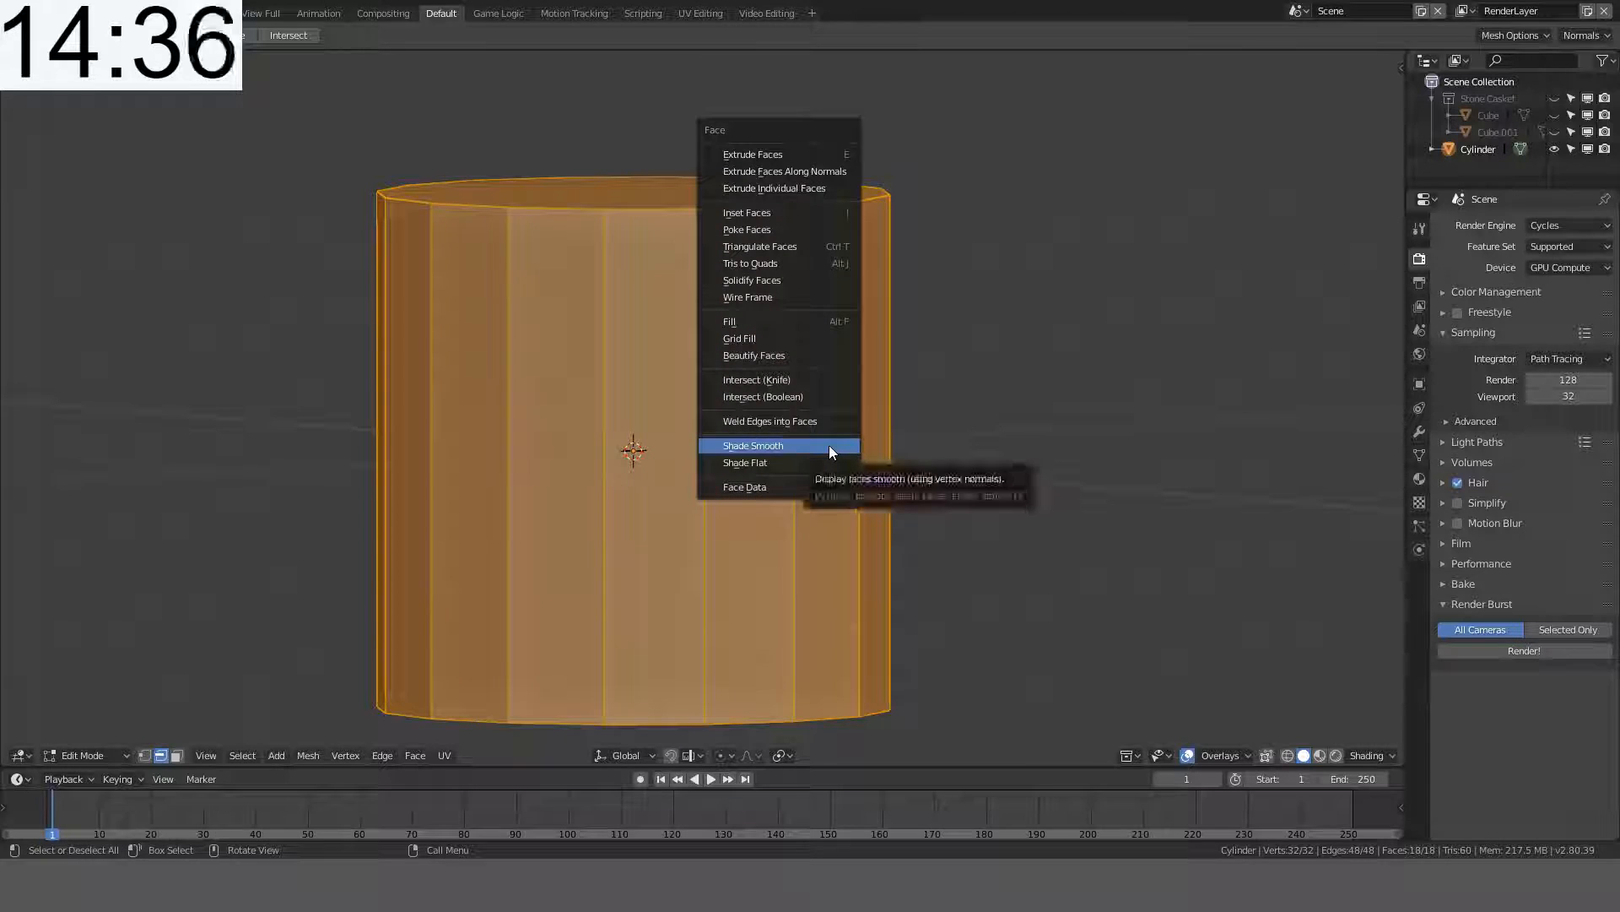
pyautogui.click(829, 442)
pyautogui.moveTo(954, 365); pyautogui.dragTo(995, 390, button='middle')
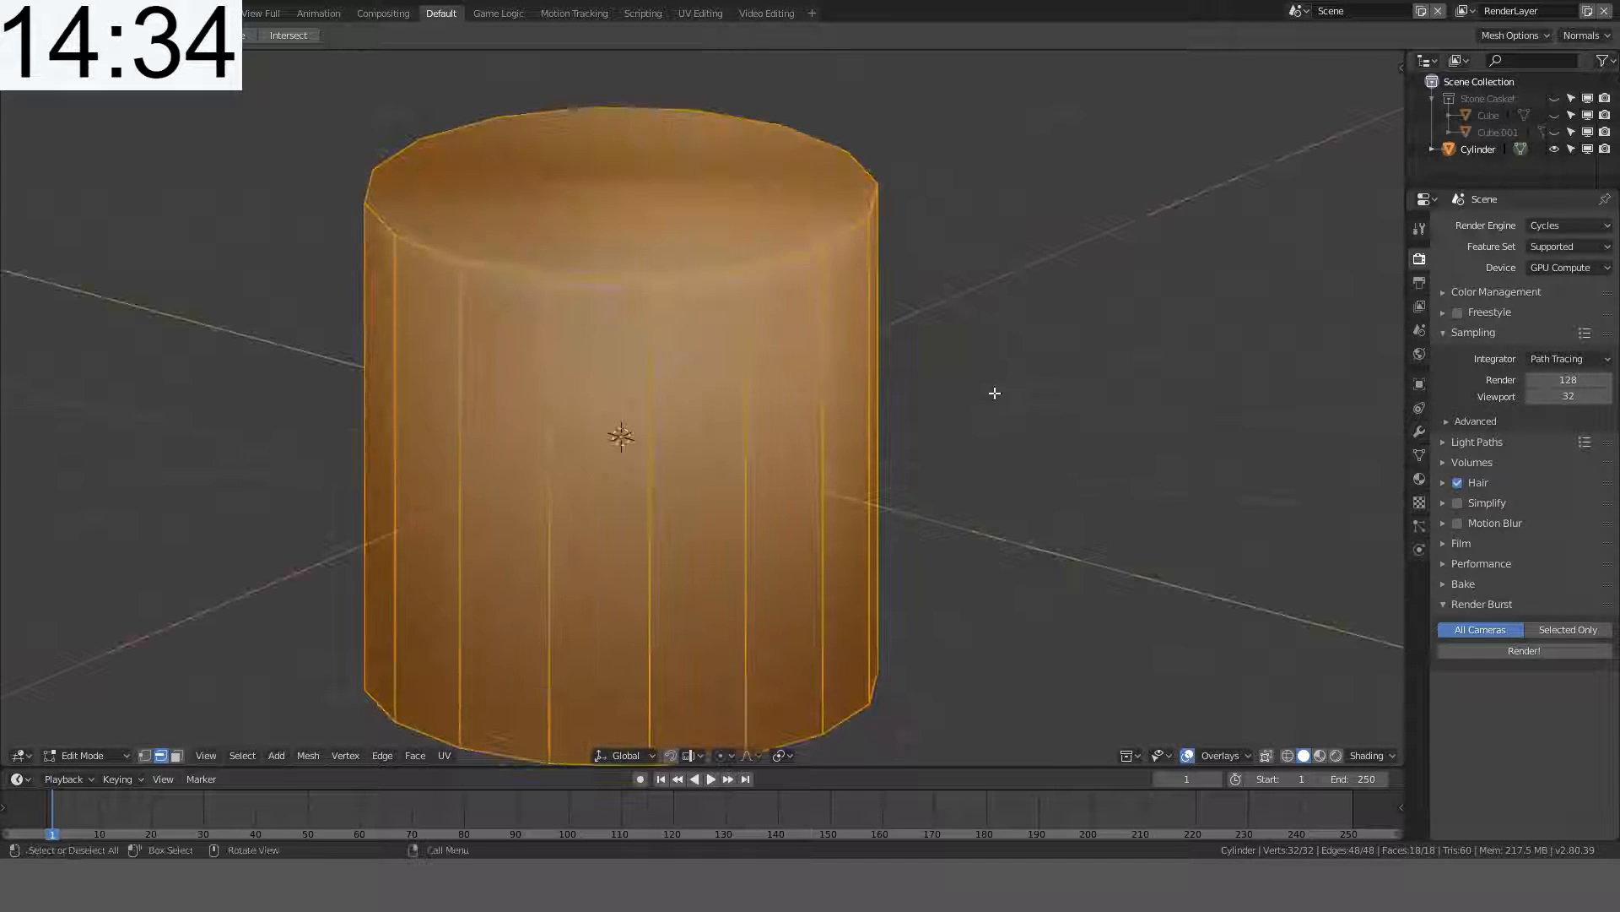
# - View the cylinder from the front in Object Mode and set its Z dimension to 0.2 m
pyautogui.press('KP_1')
pyautogui.press('Tab')
pyautogui.press('n')
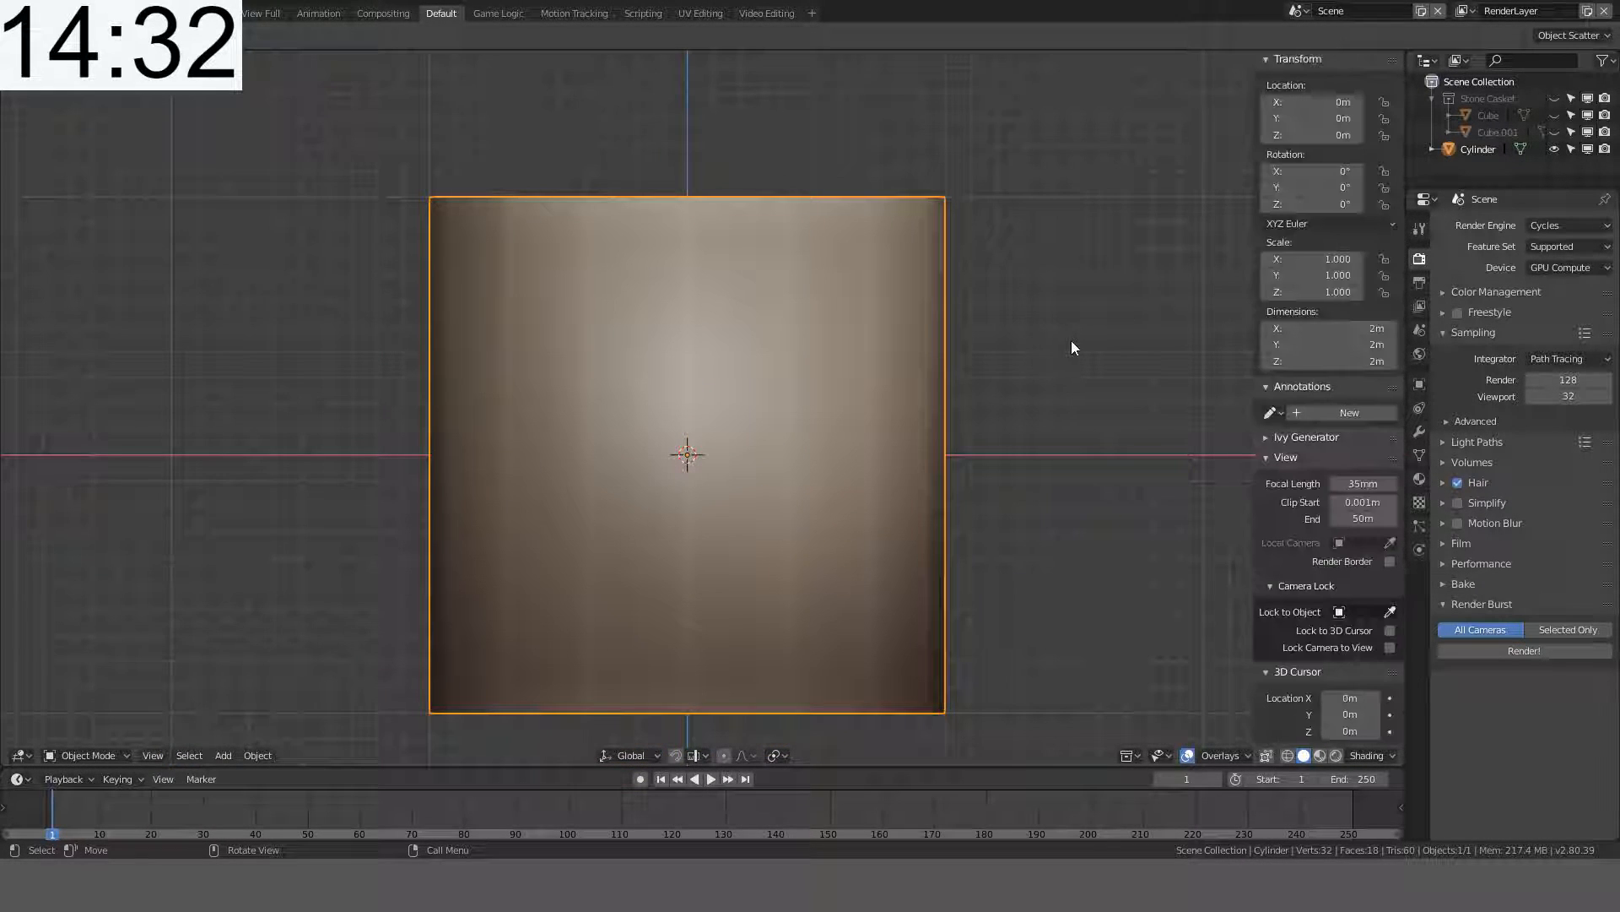
pyautogui.click(1359, 357)
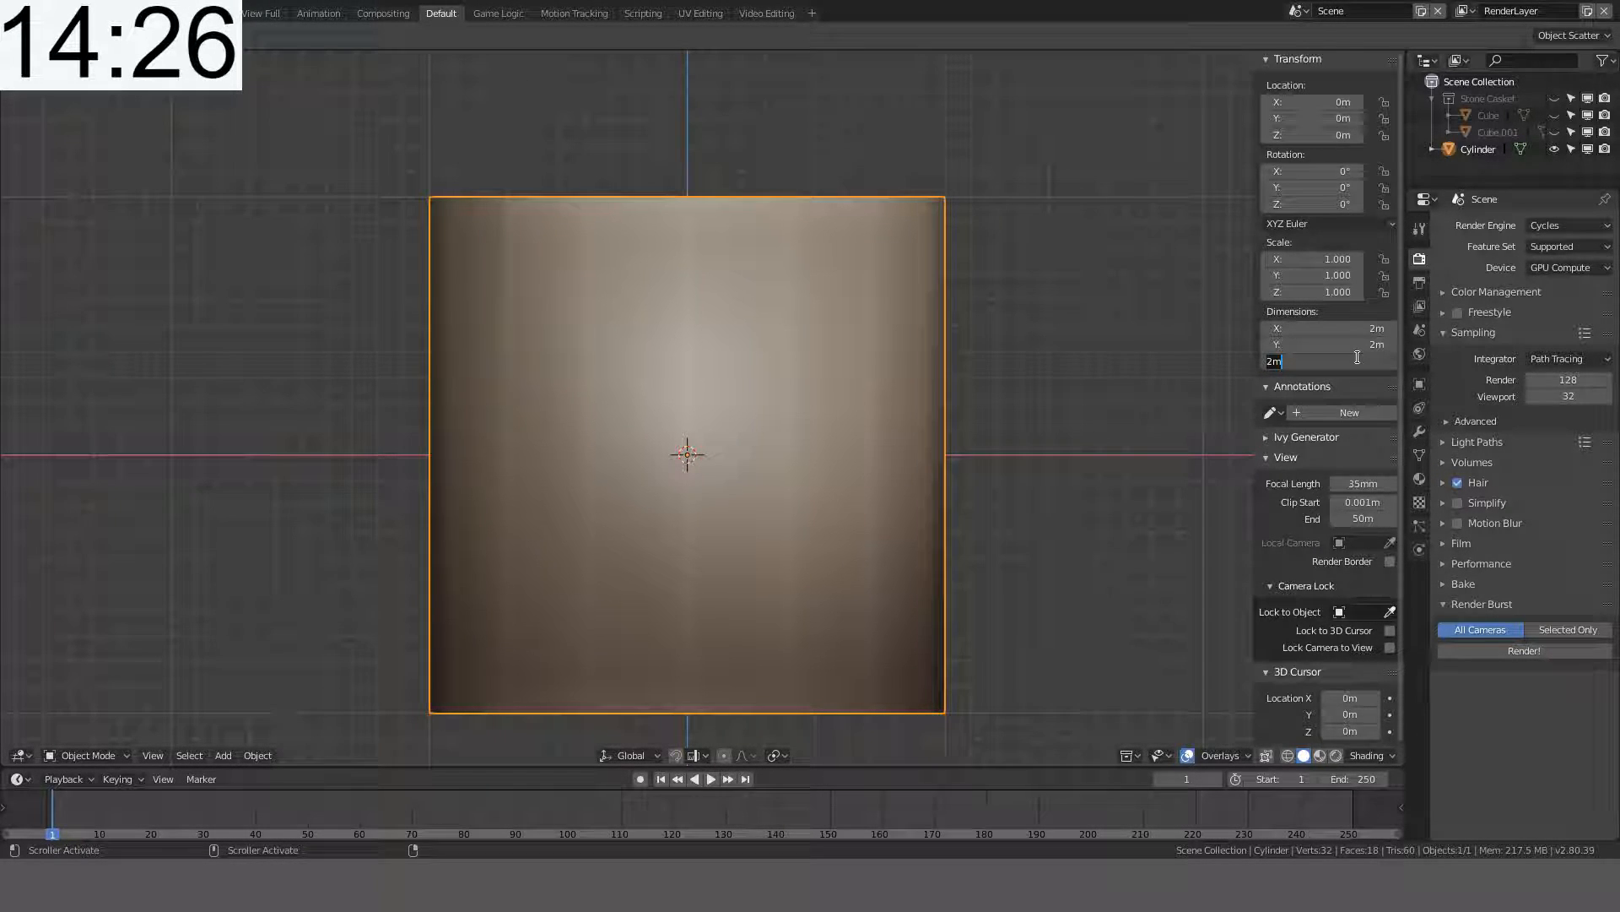
pyautogui.write('0.2')
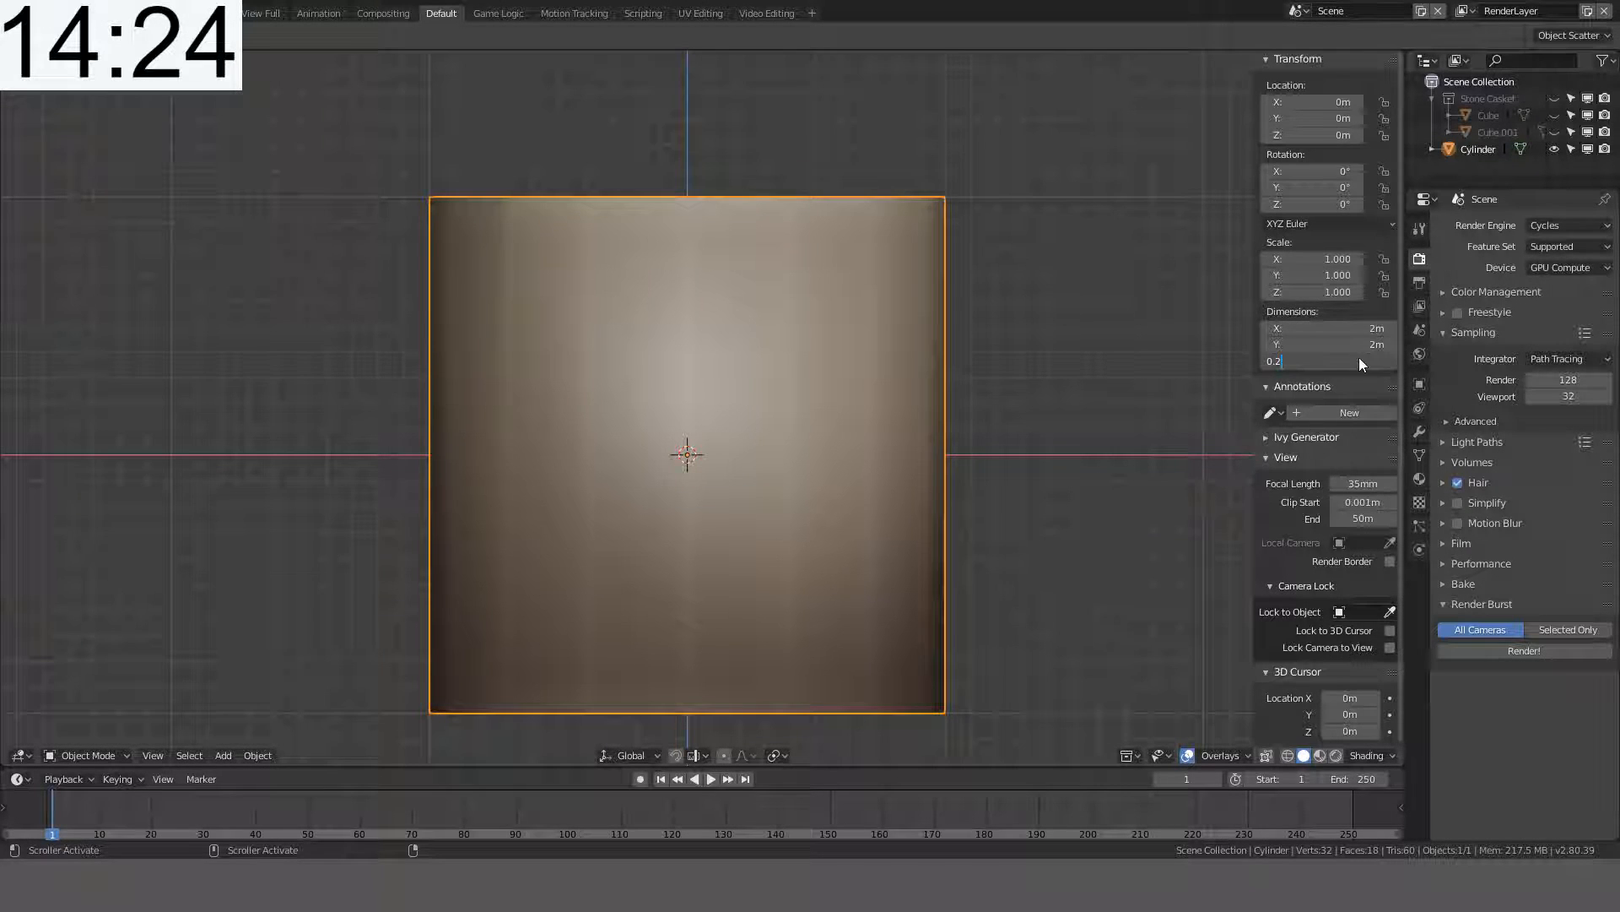
pyautogui.press('Return')
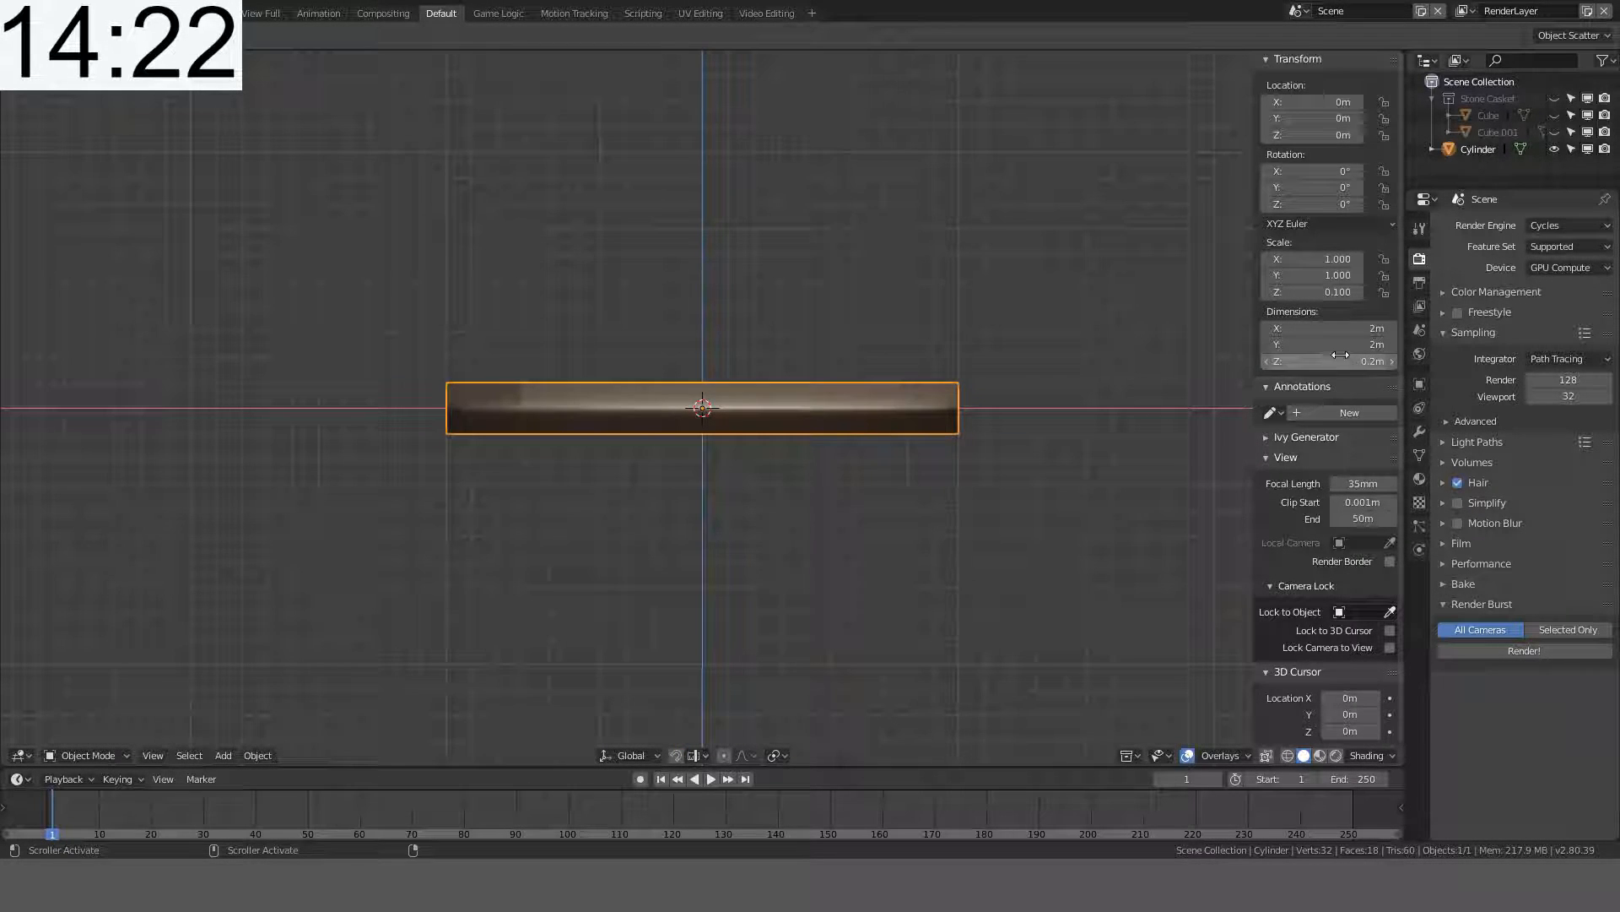
# - Set the cylinder's Y and X dimensions to 0.05 m each
pyautogui.doubleClick(1338, 343)
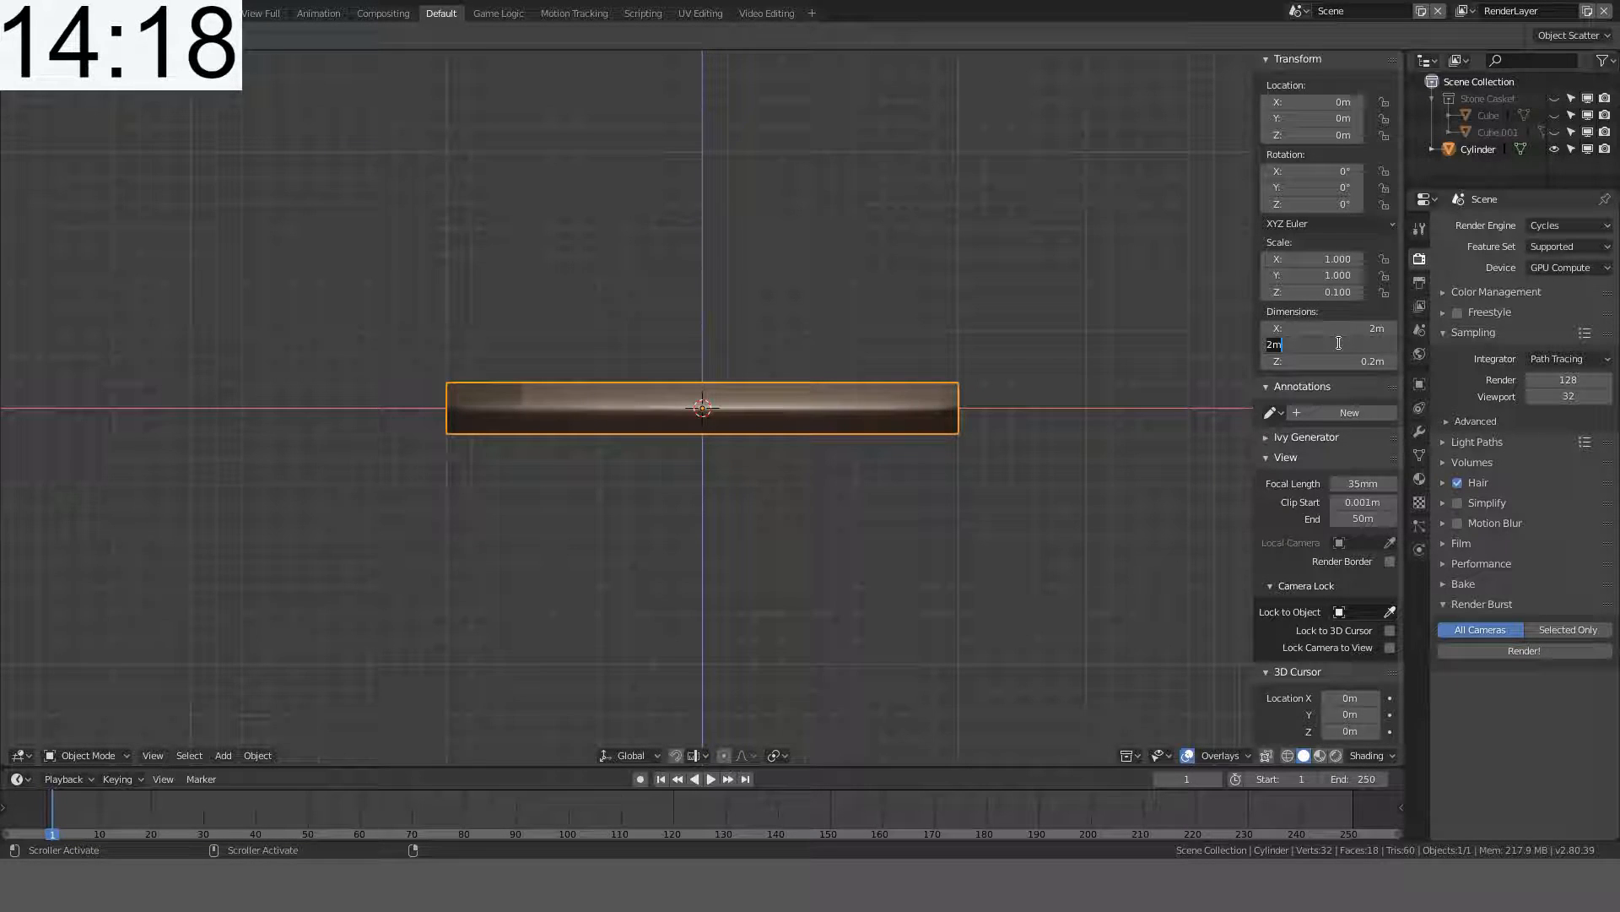
pyautogui.write('0')
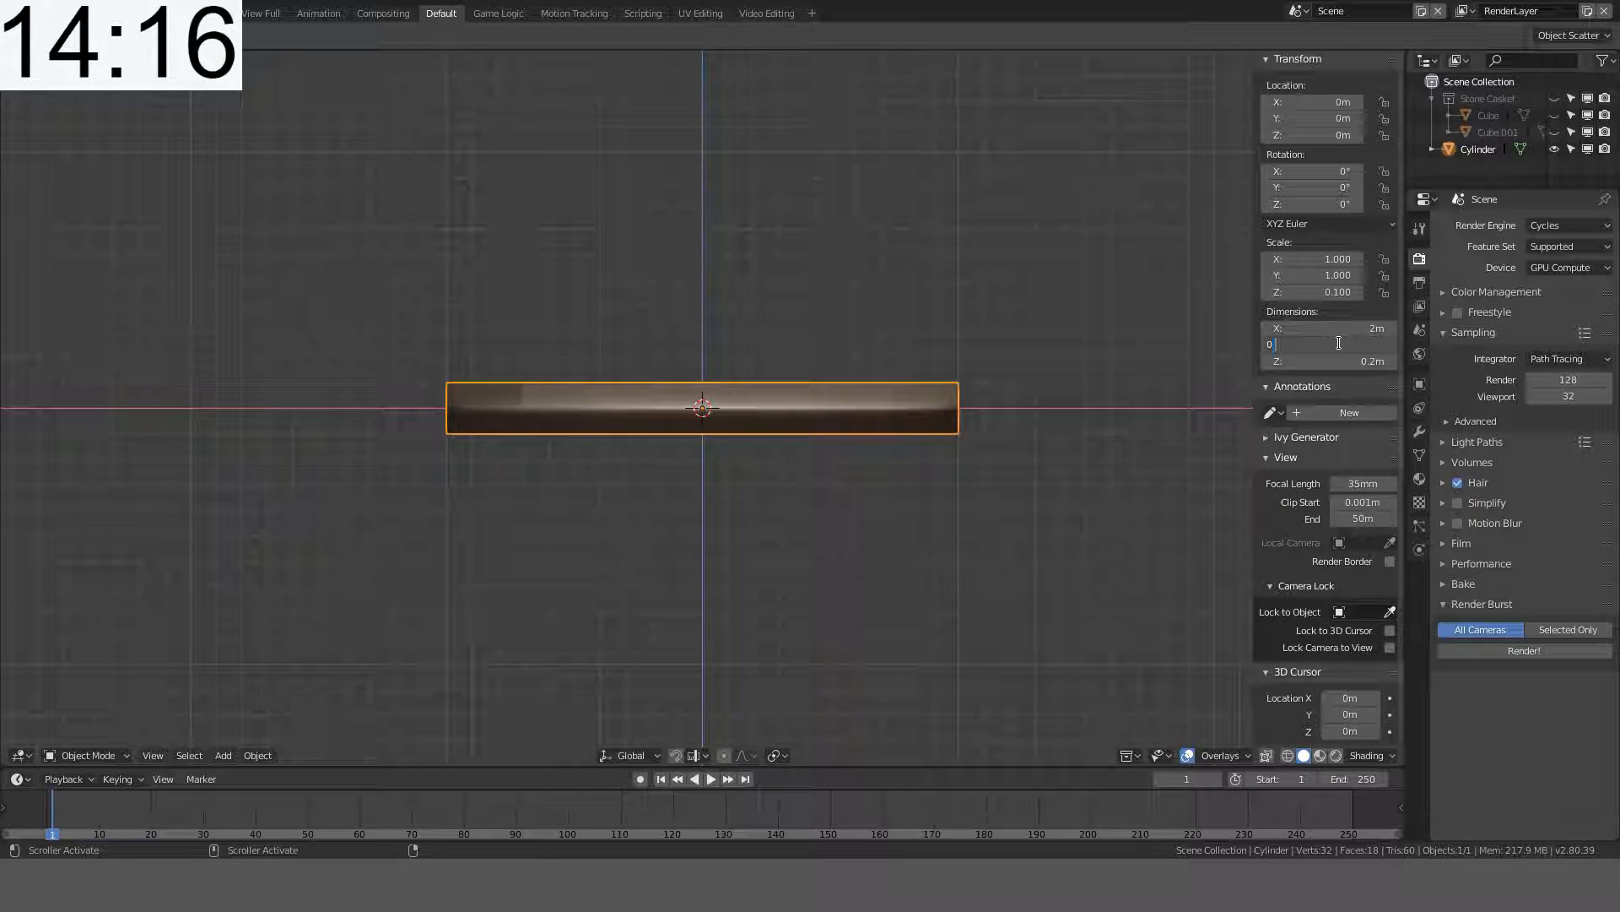
pyautogui.write('.005')
pyautogui.press('Return')
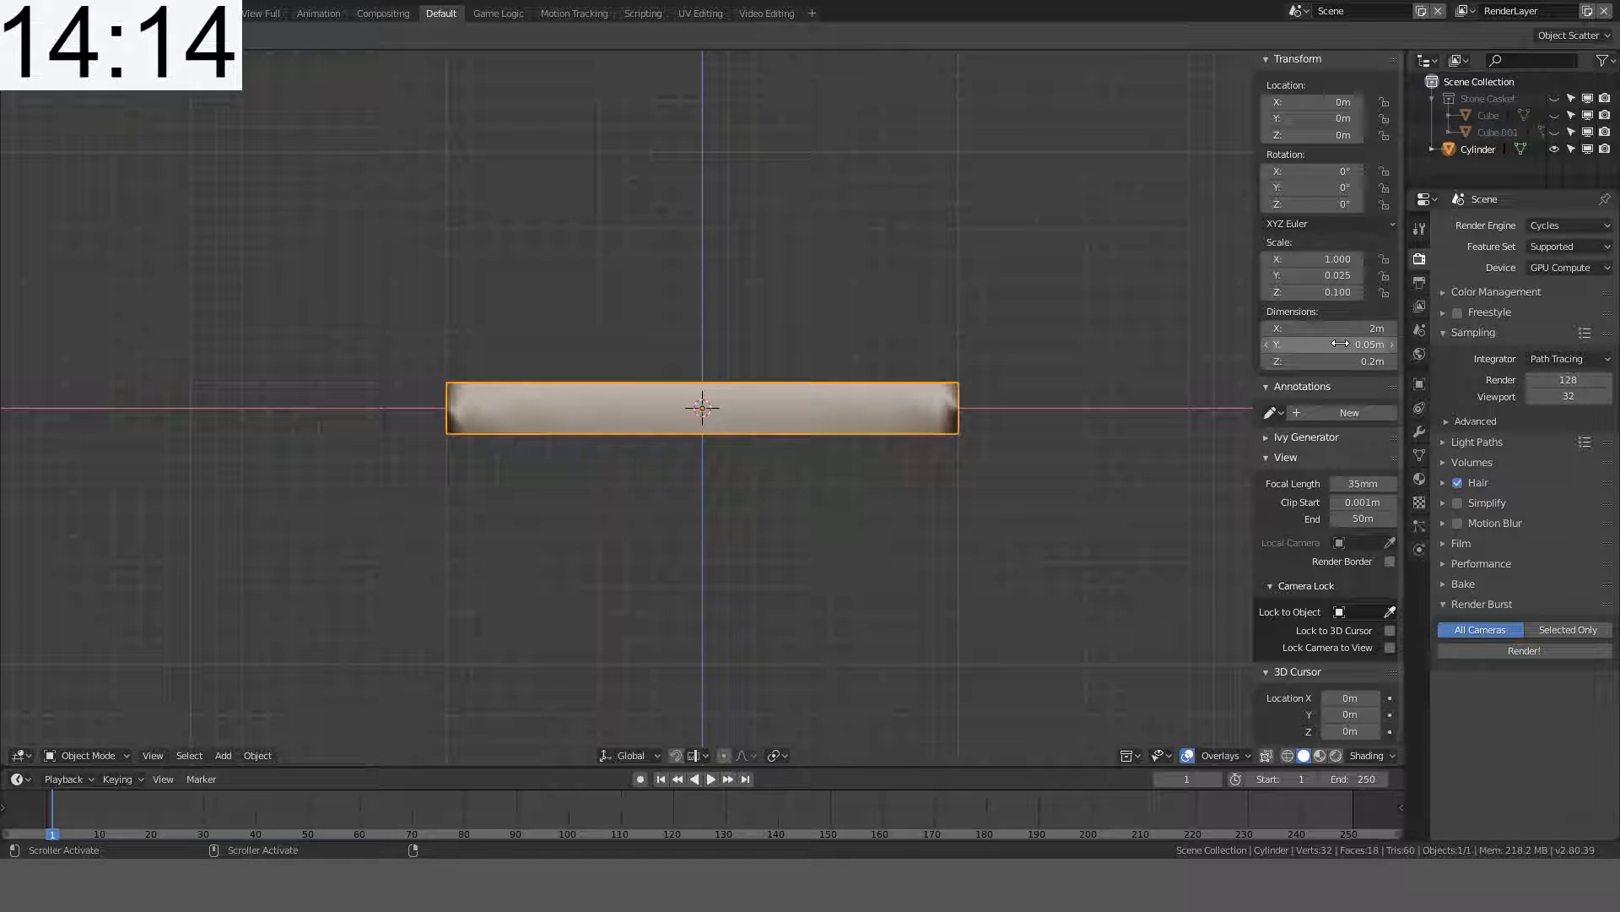
pyautogui.click(1347, 329)
pyautogui.write('0.005')
pyautogui.press('Return')
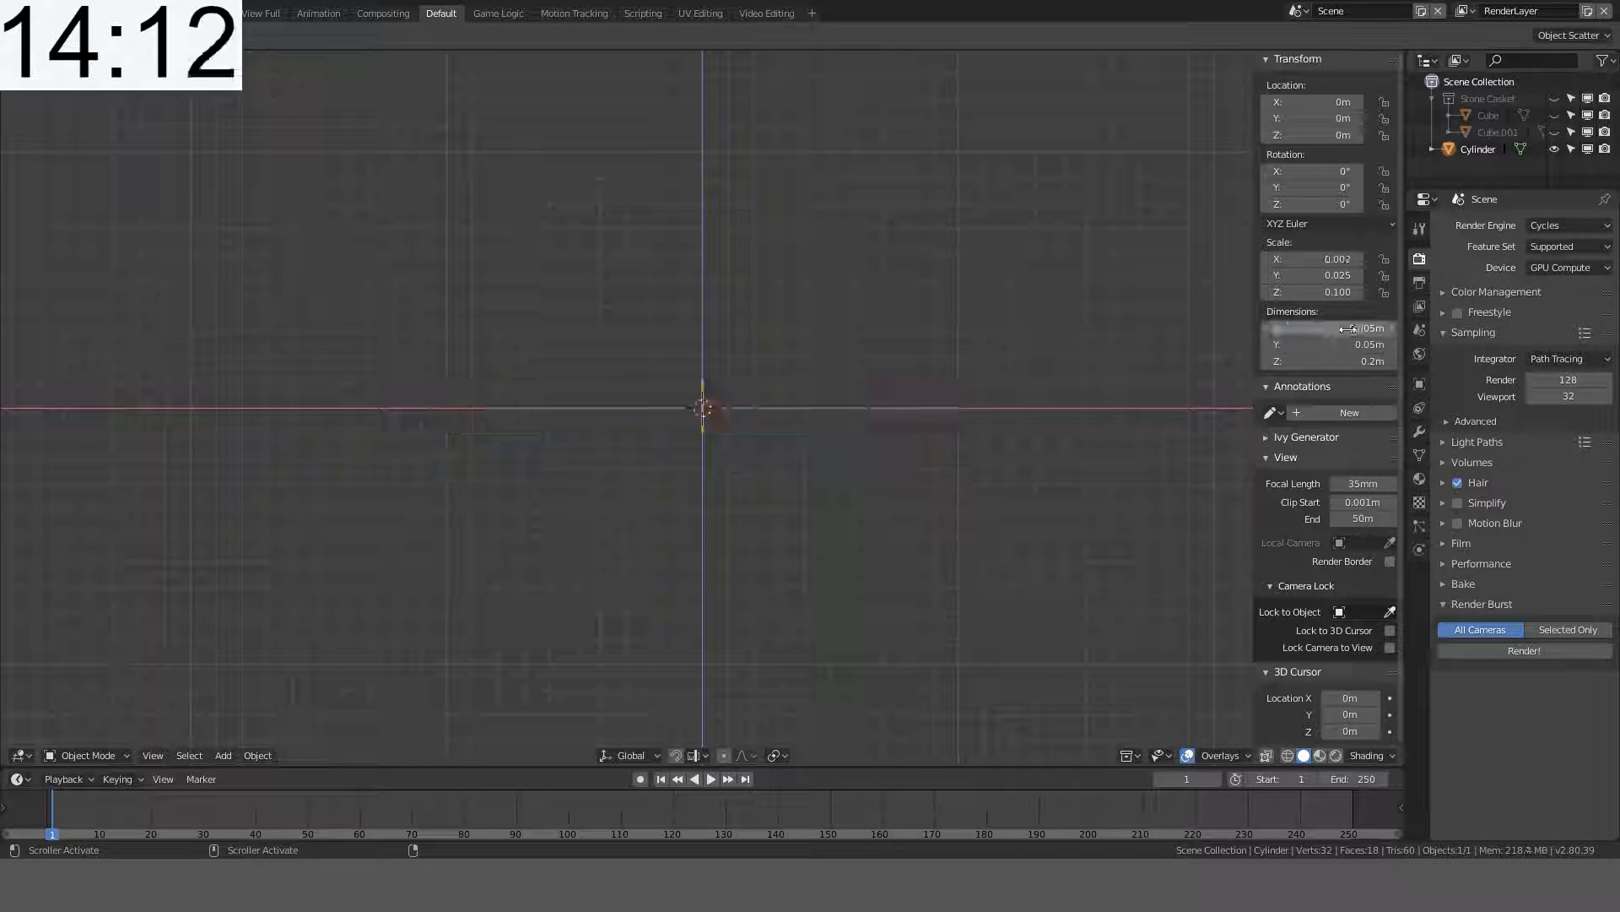
pyautogui.click(1346, 330)
pyautogui.write('0.05')
pyautogui.press('Return')
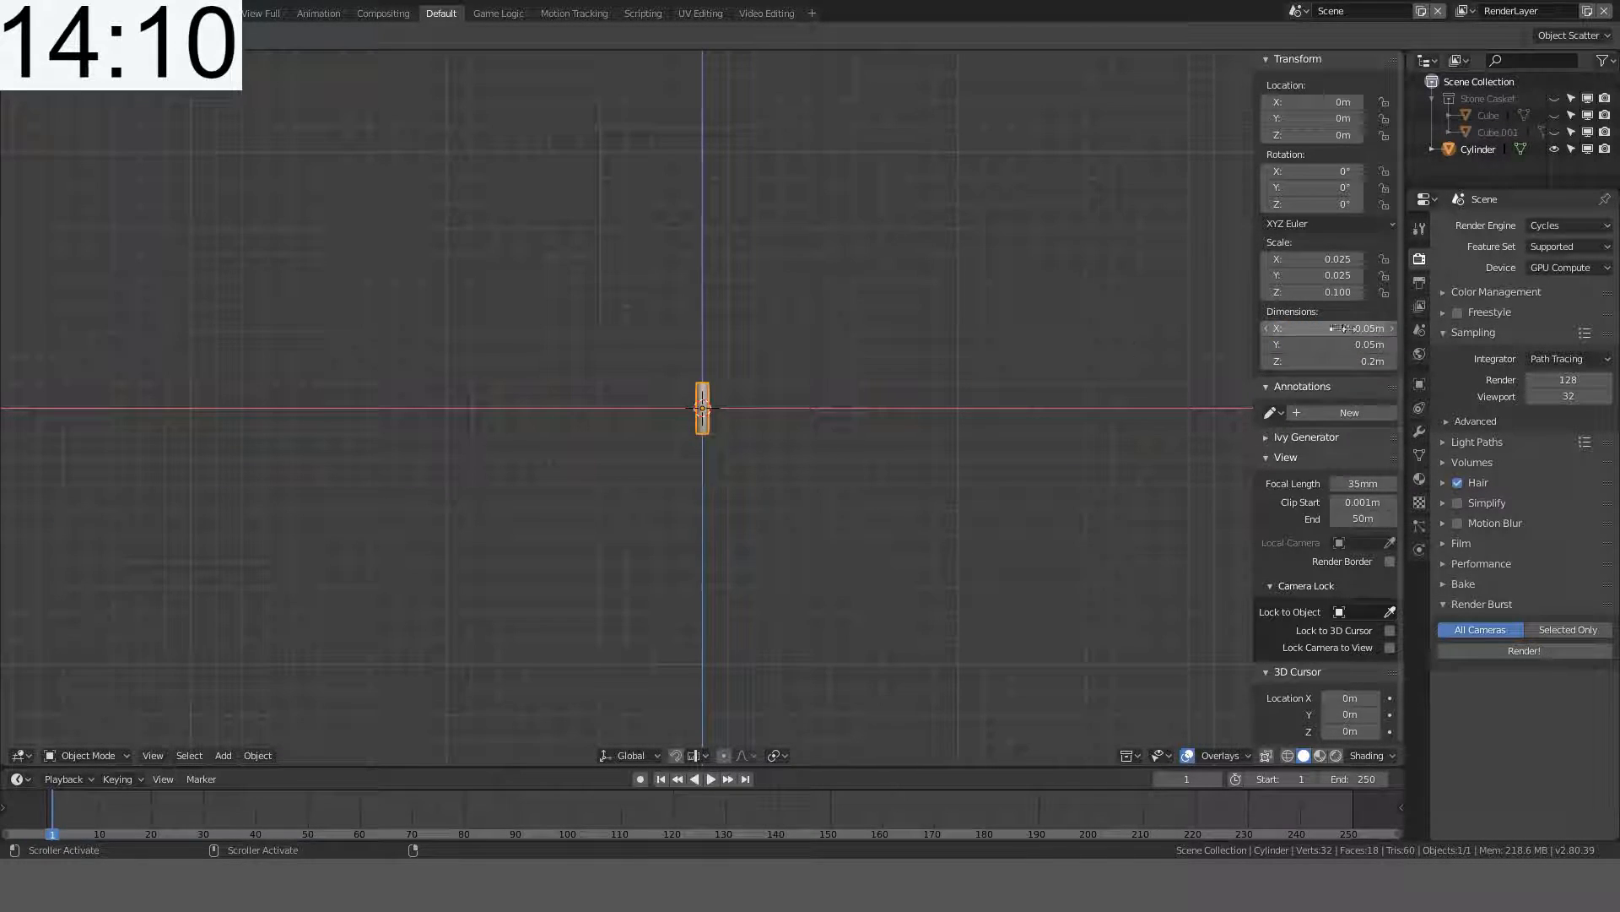
# - Move the cylinder up 0.1 m along Z so its base sits at the origin, and hide the sidebar
pyautogui.scroll(8, 761, 377)
pyautogui.press('g')
pyautogui.press('z')
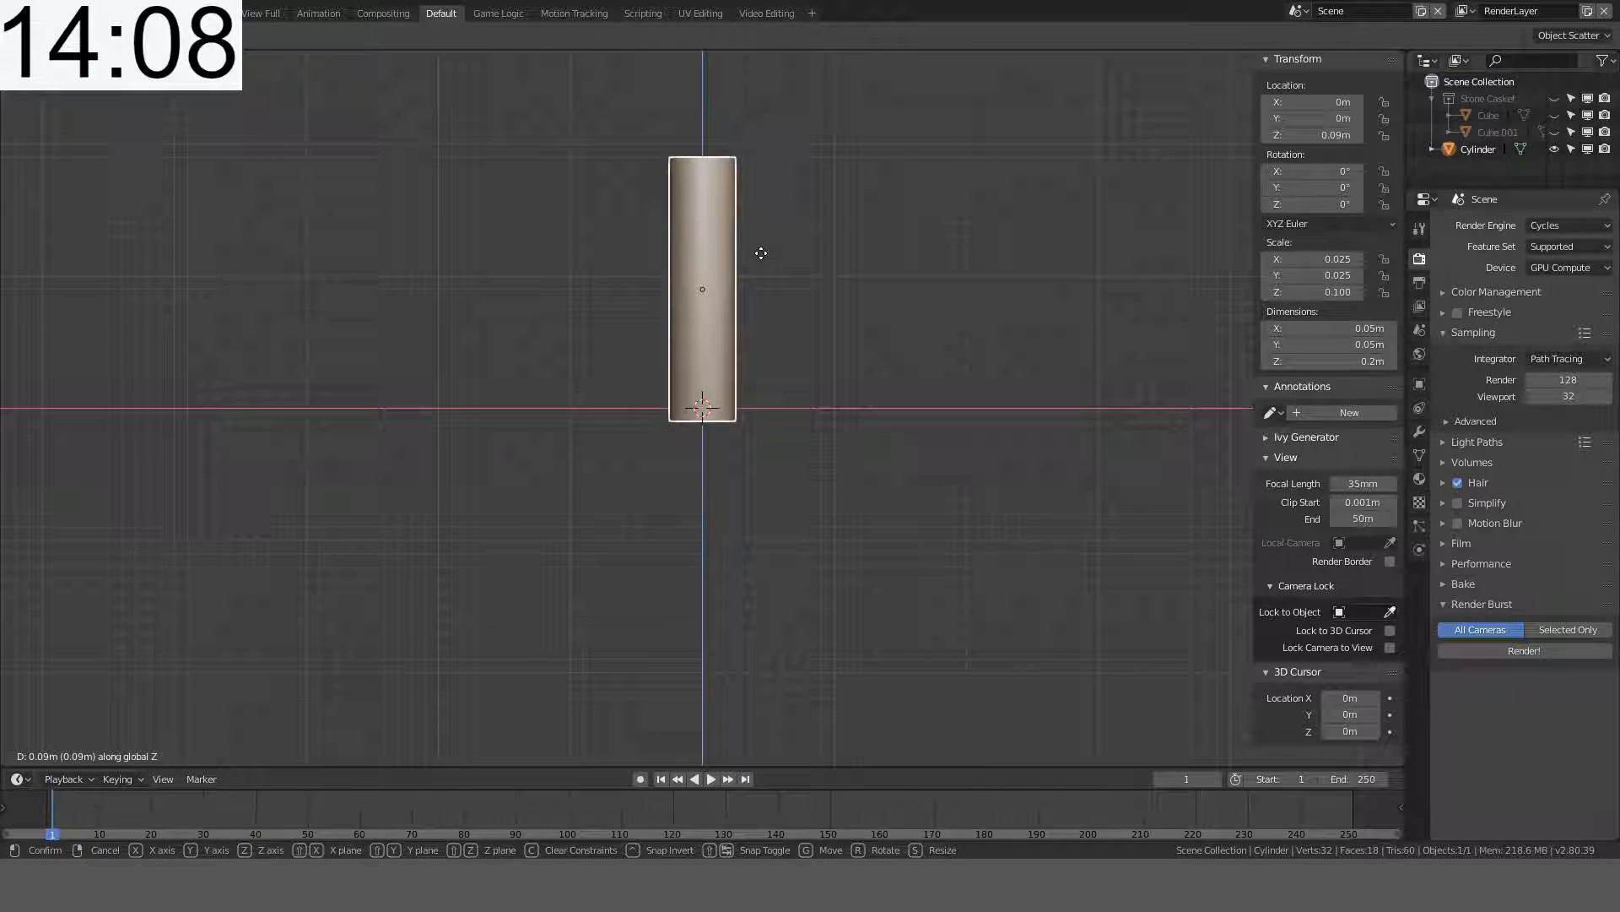
pyautogui.click(763, 243)
pyautogui.moveTo(763, 242); pyautogui.dragTo(823, 275, button='middle')
pyautogui.press('n')
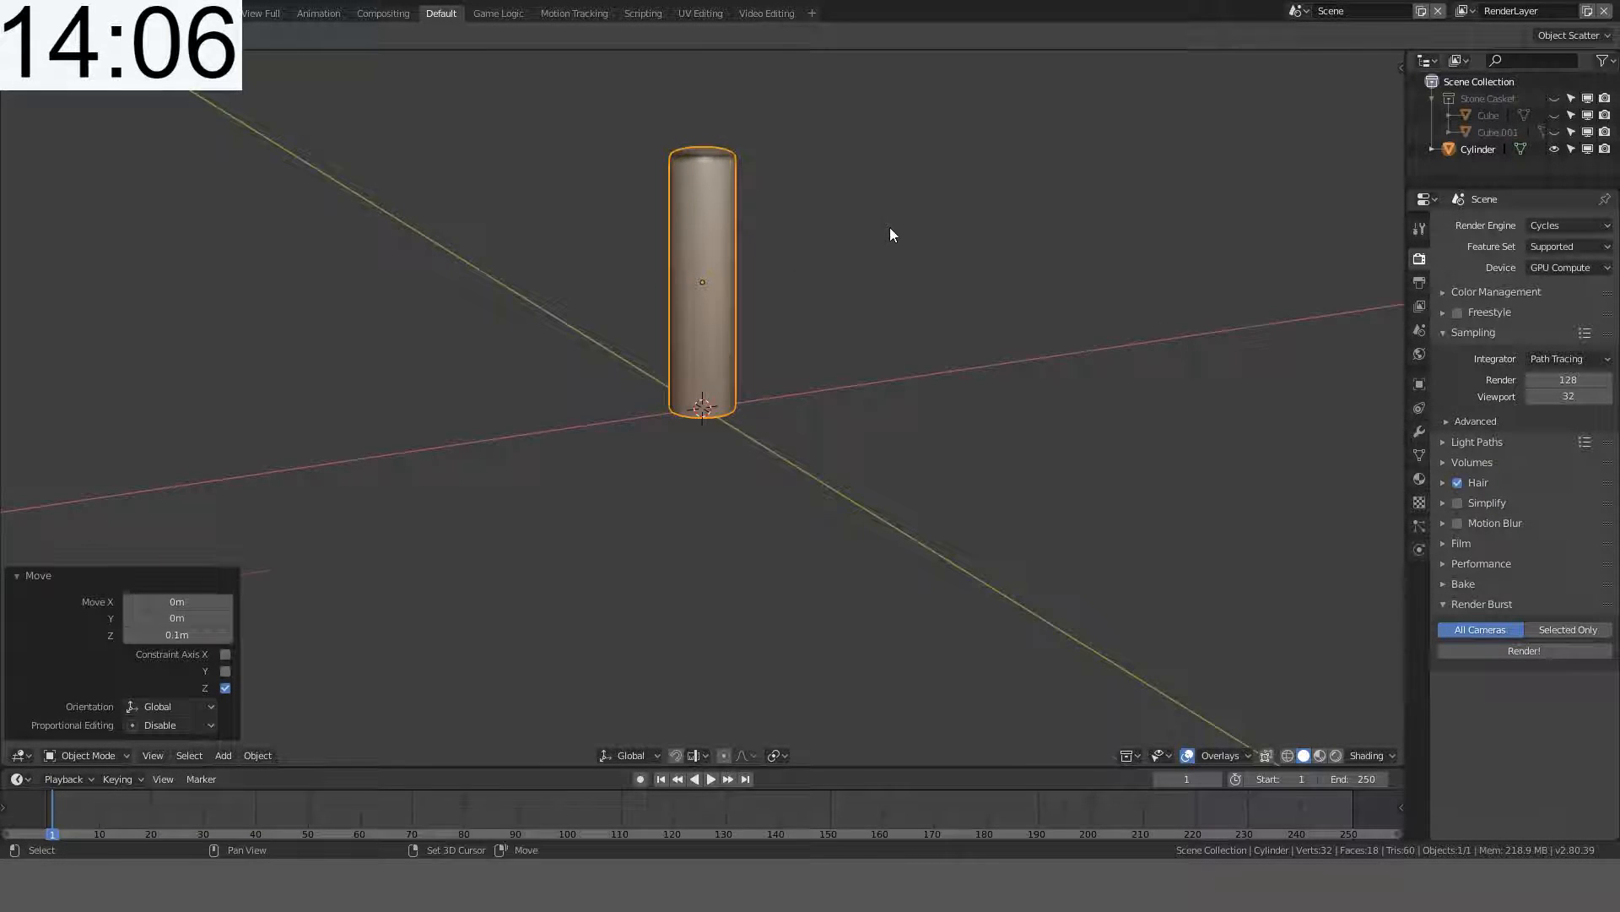
pyautogui.scroll(4, 889, 305)
pyautogui.keyDown('shift'); pyautogui.moveTo(888, 223); pyautogui.dragTo(871, 332, button='middle'); pyautogui.keyUp('shift')
pyautogui.scroll(3, 874, 334)
pyautogui.scroll(-3, 875, 341)
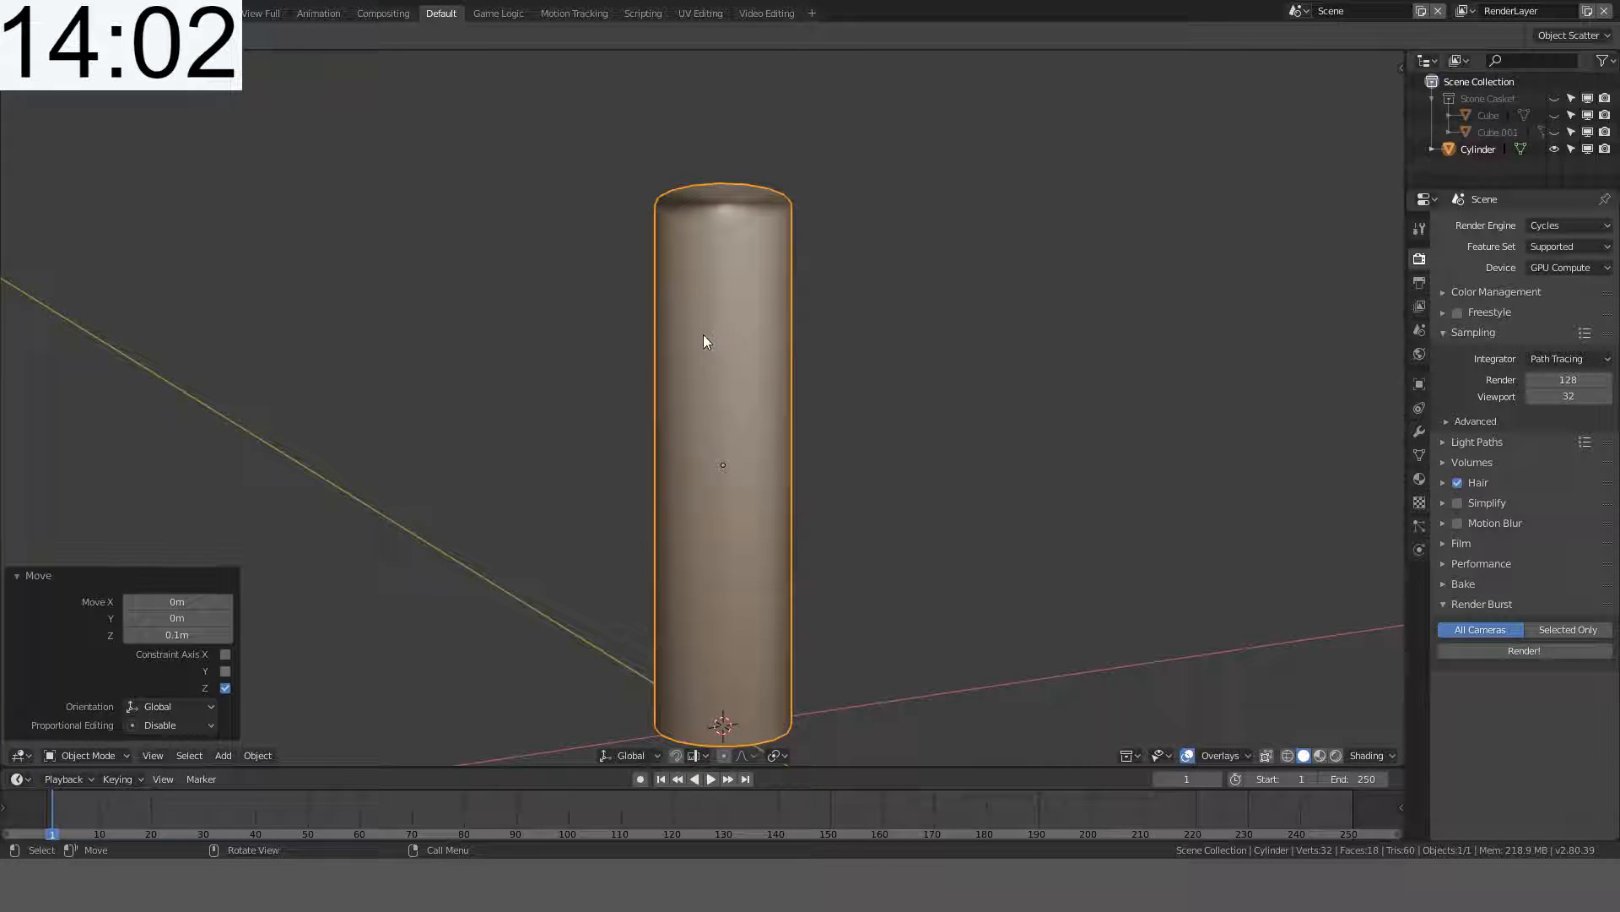
pyautogui.moveTo(626, 335); pyautogui.dragTo(590, 342, button='middle')
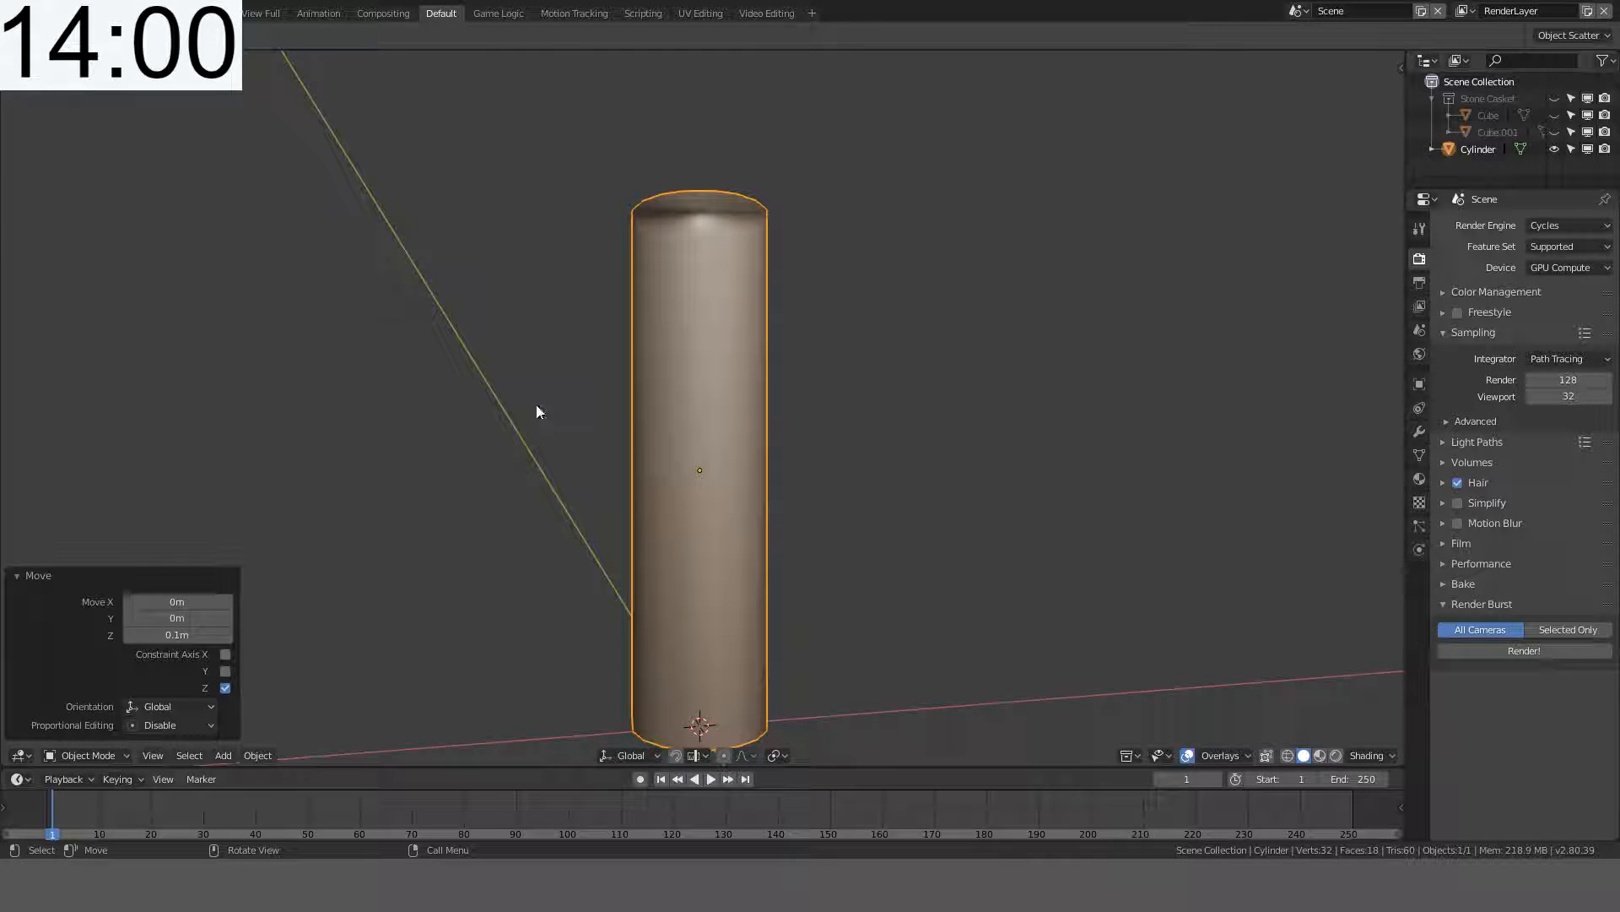
# - Put the cylinder in Sculpt Mode with the tool shelf shown and enable Dyntopo, accepting the vertex data warning
pyautogui.click(84, 755)
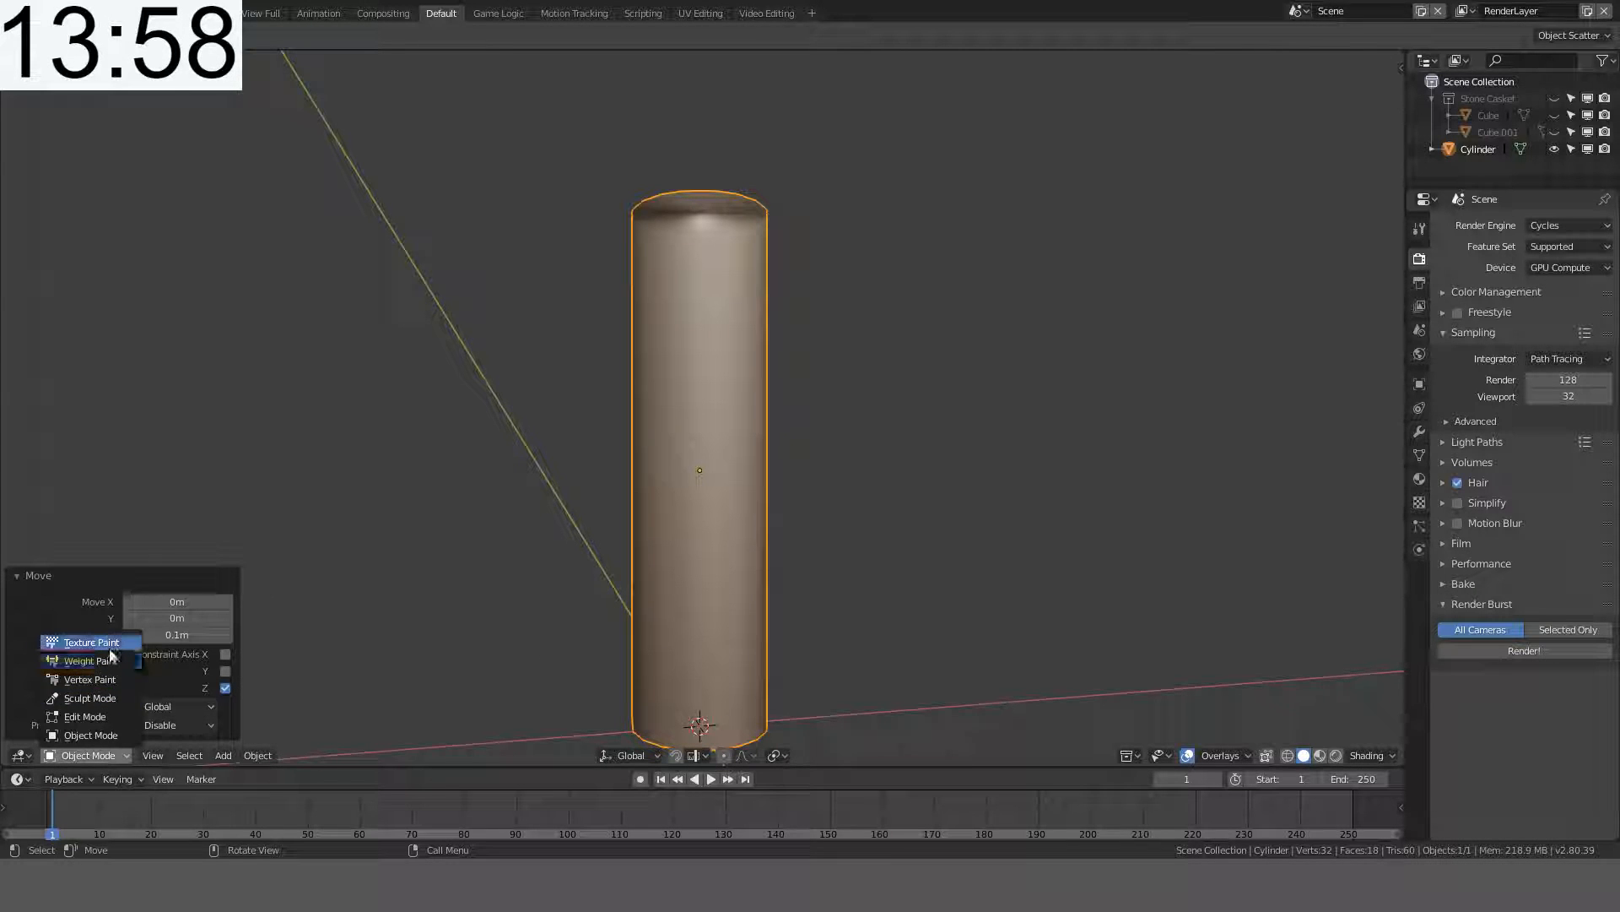
pyautogui.click(102, 698)
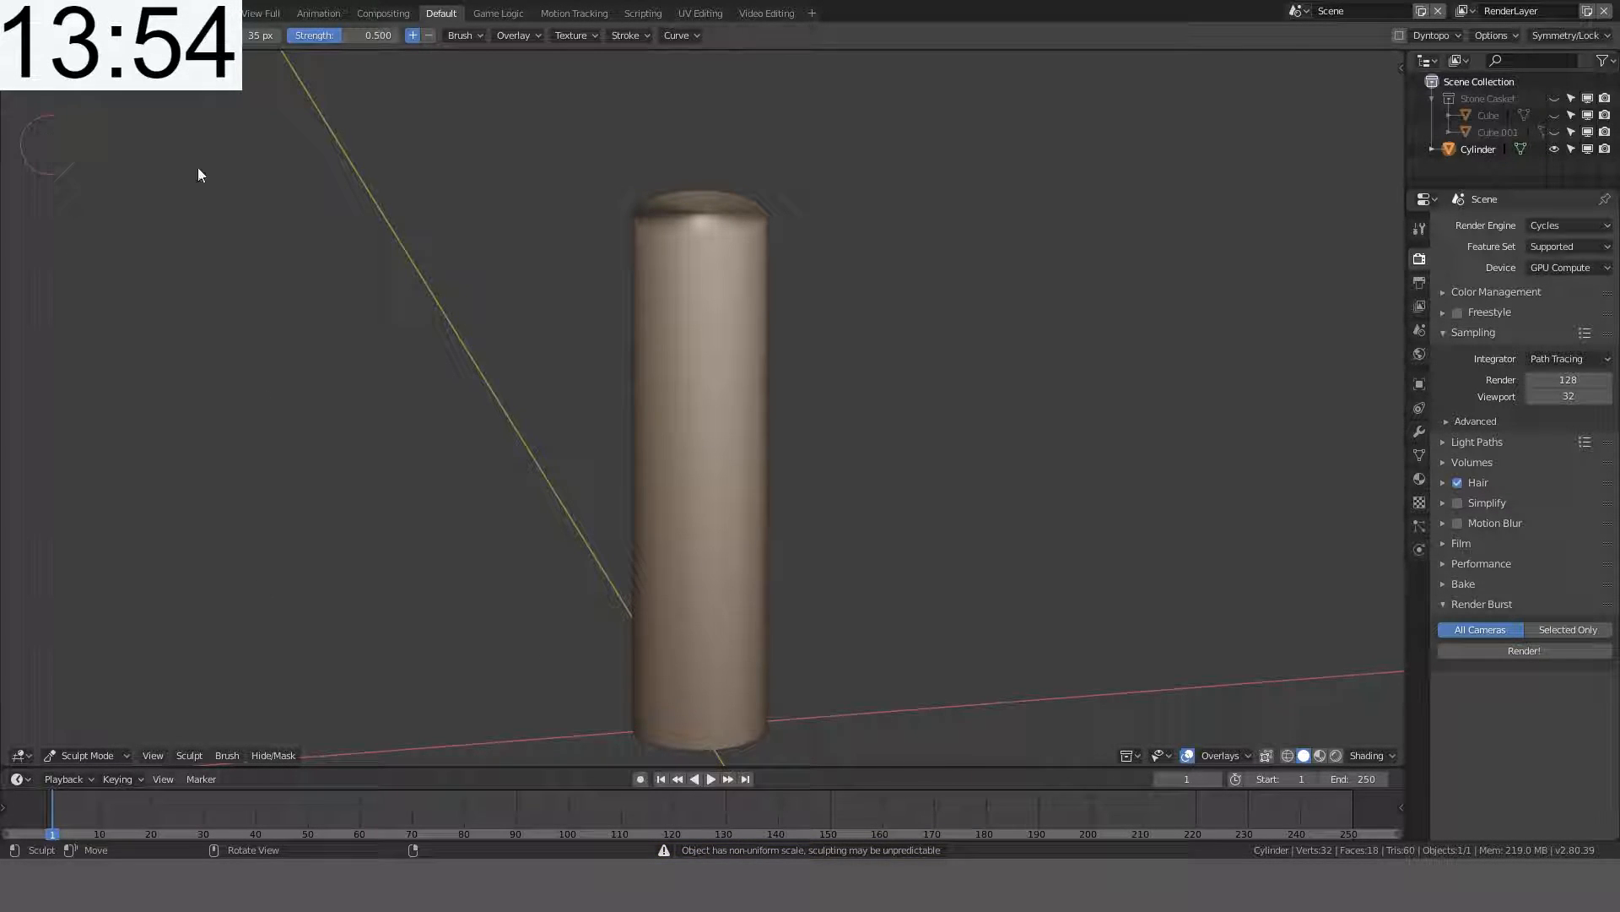
pyautogui.press('t')
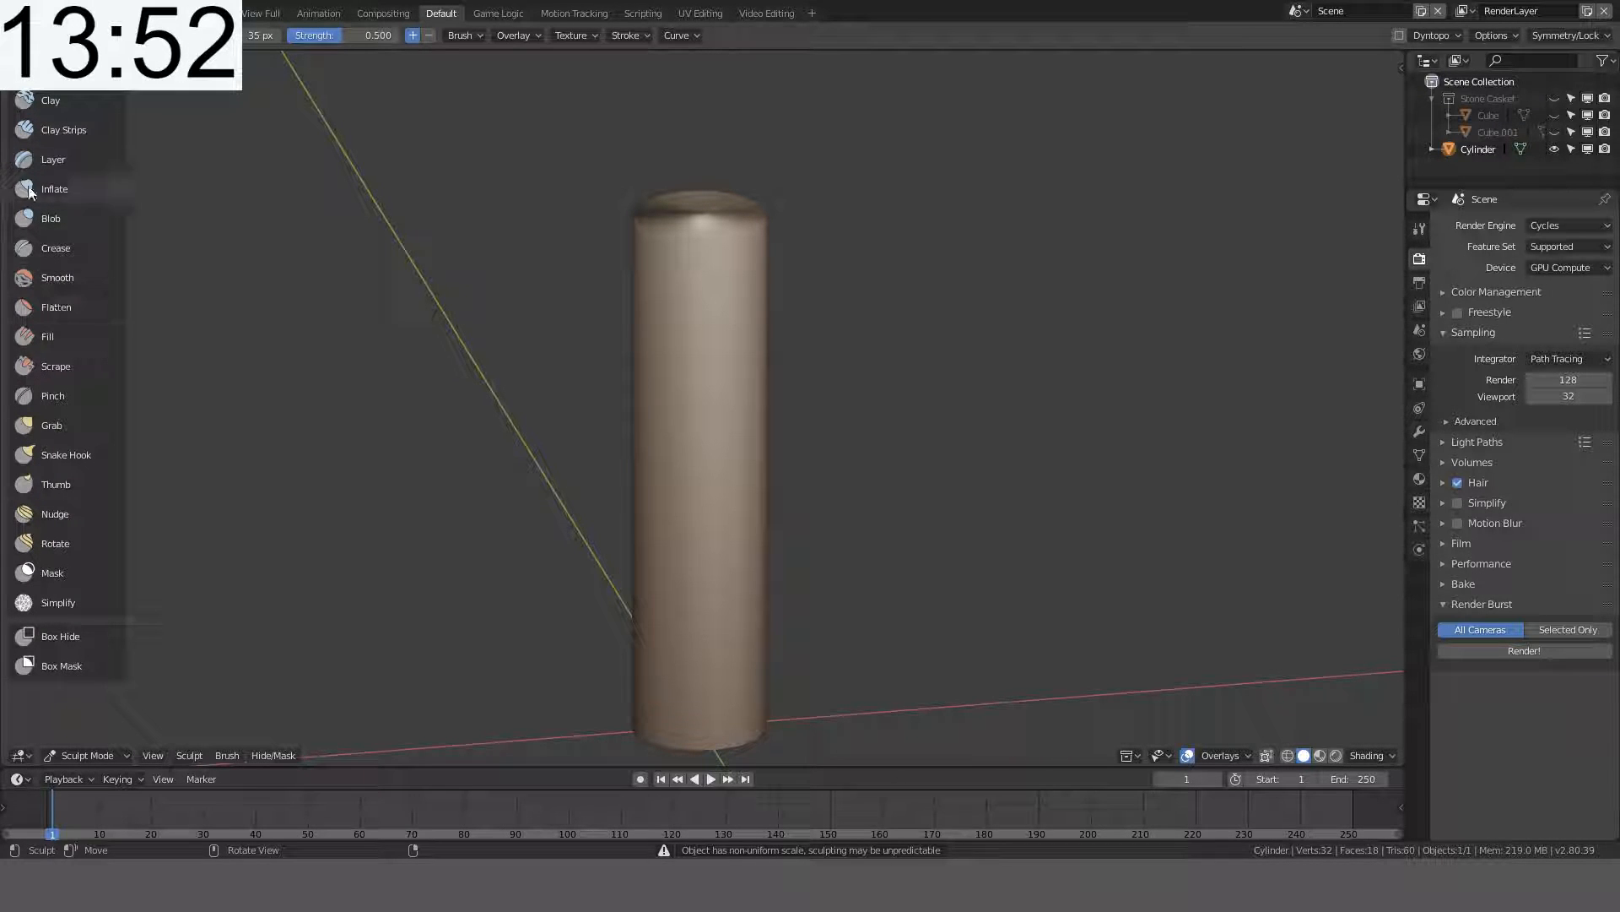
pyautogui.moveTo(549, 224); pyautogui.dragTo(594, 231, button='middle')
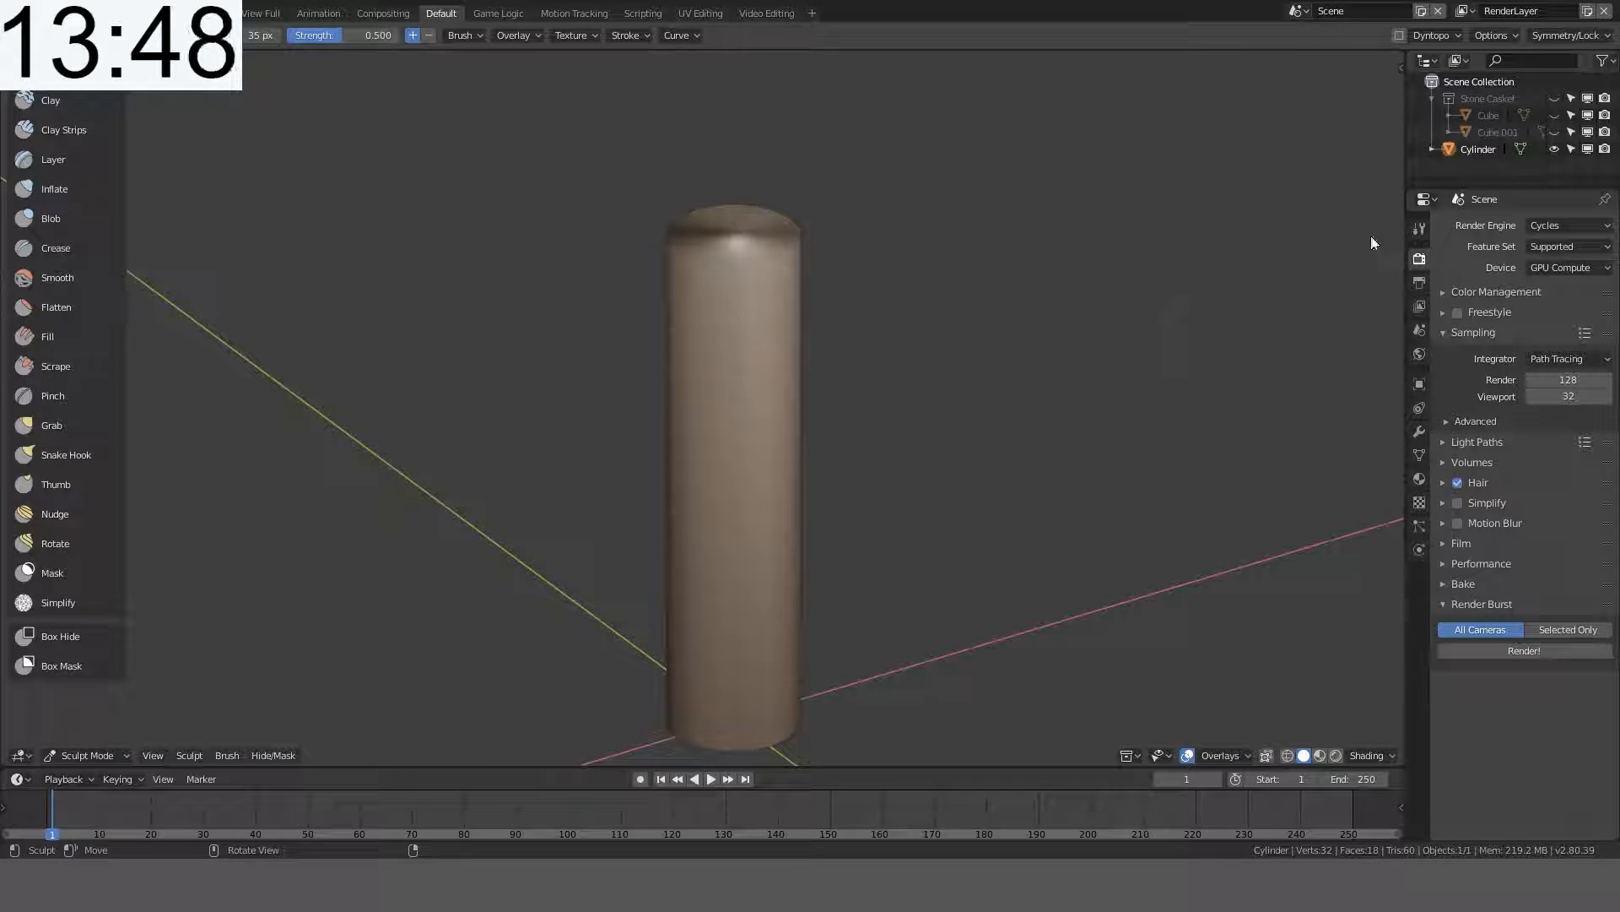
pyautogui.click(1420, 229)
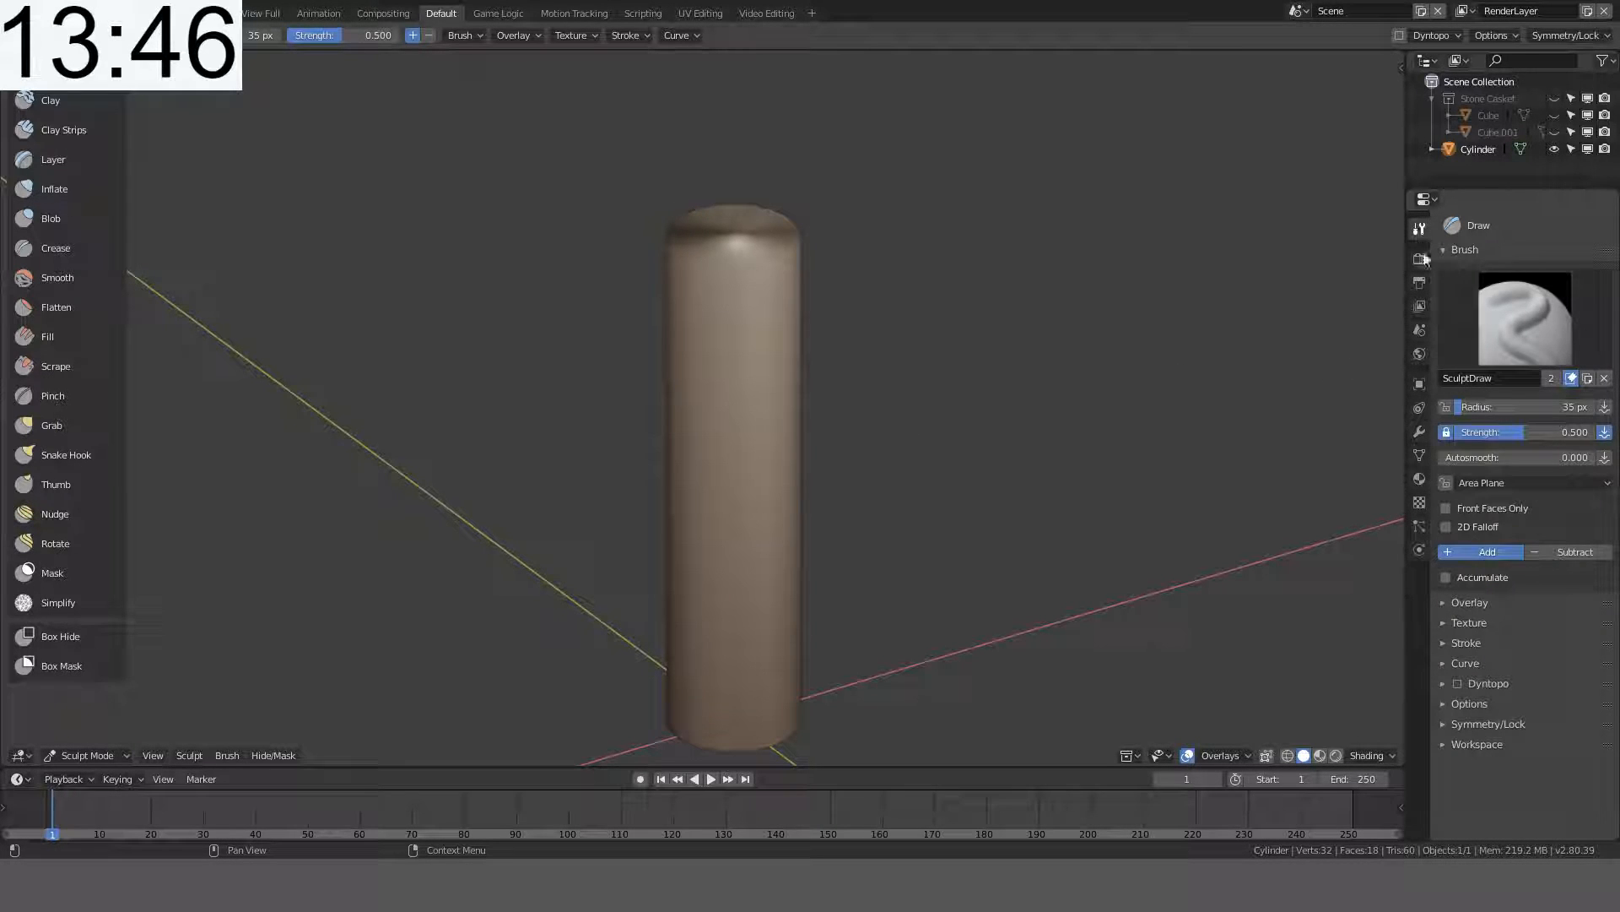
pyautogui.click(1459, 684)
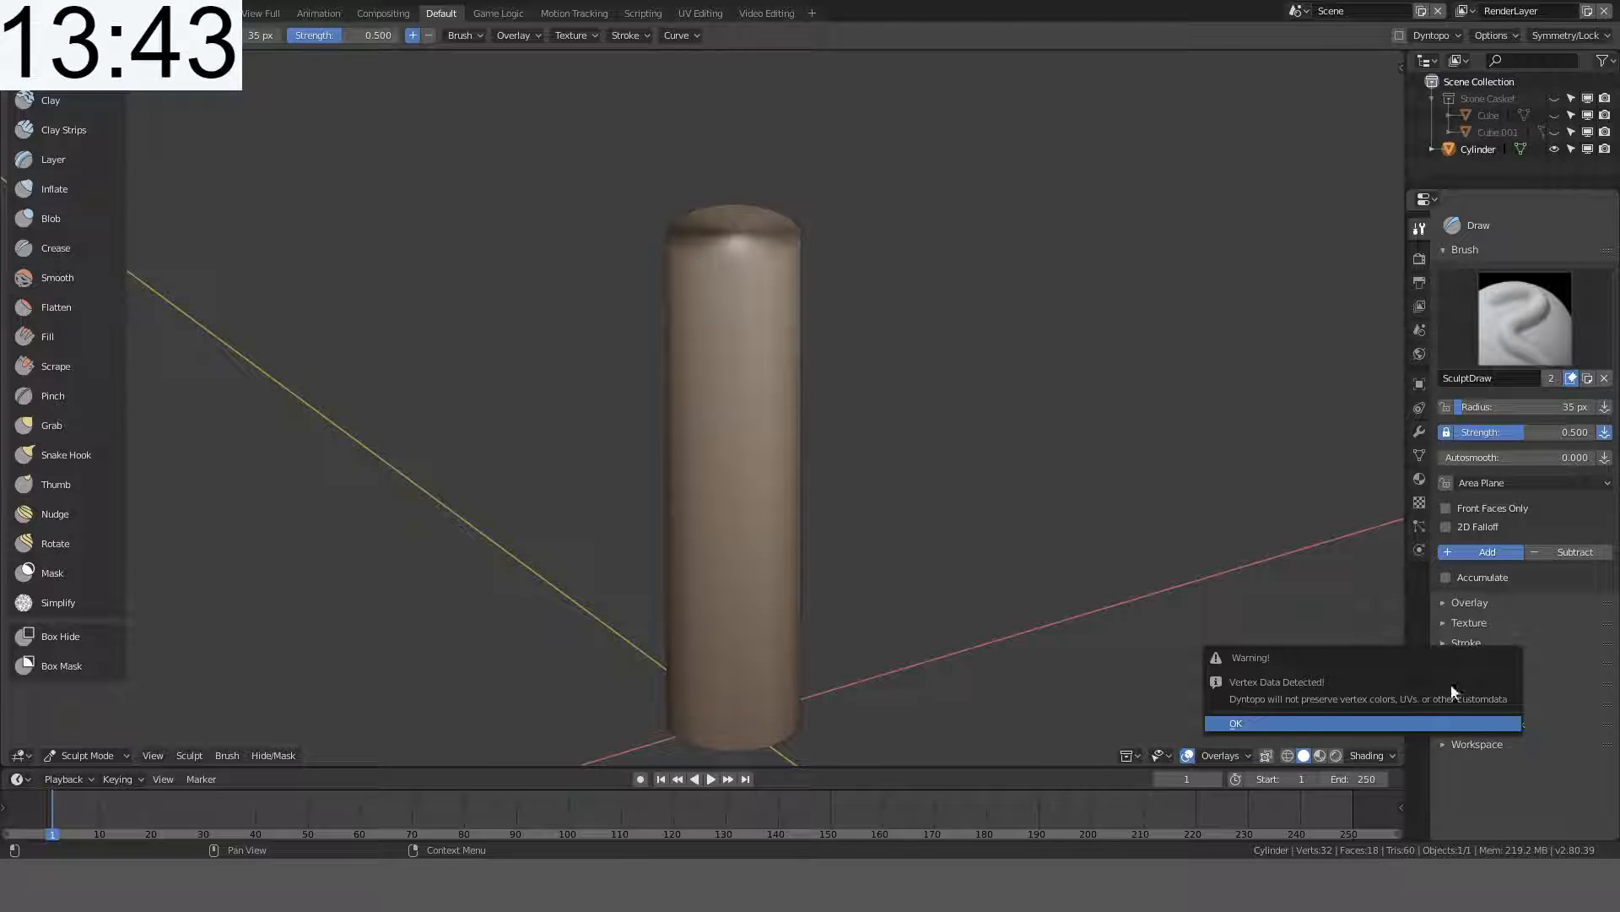
pyautogui.click(1304, 722)
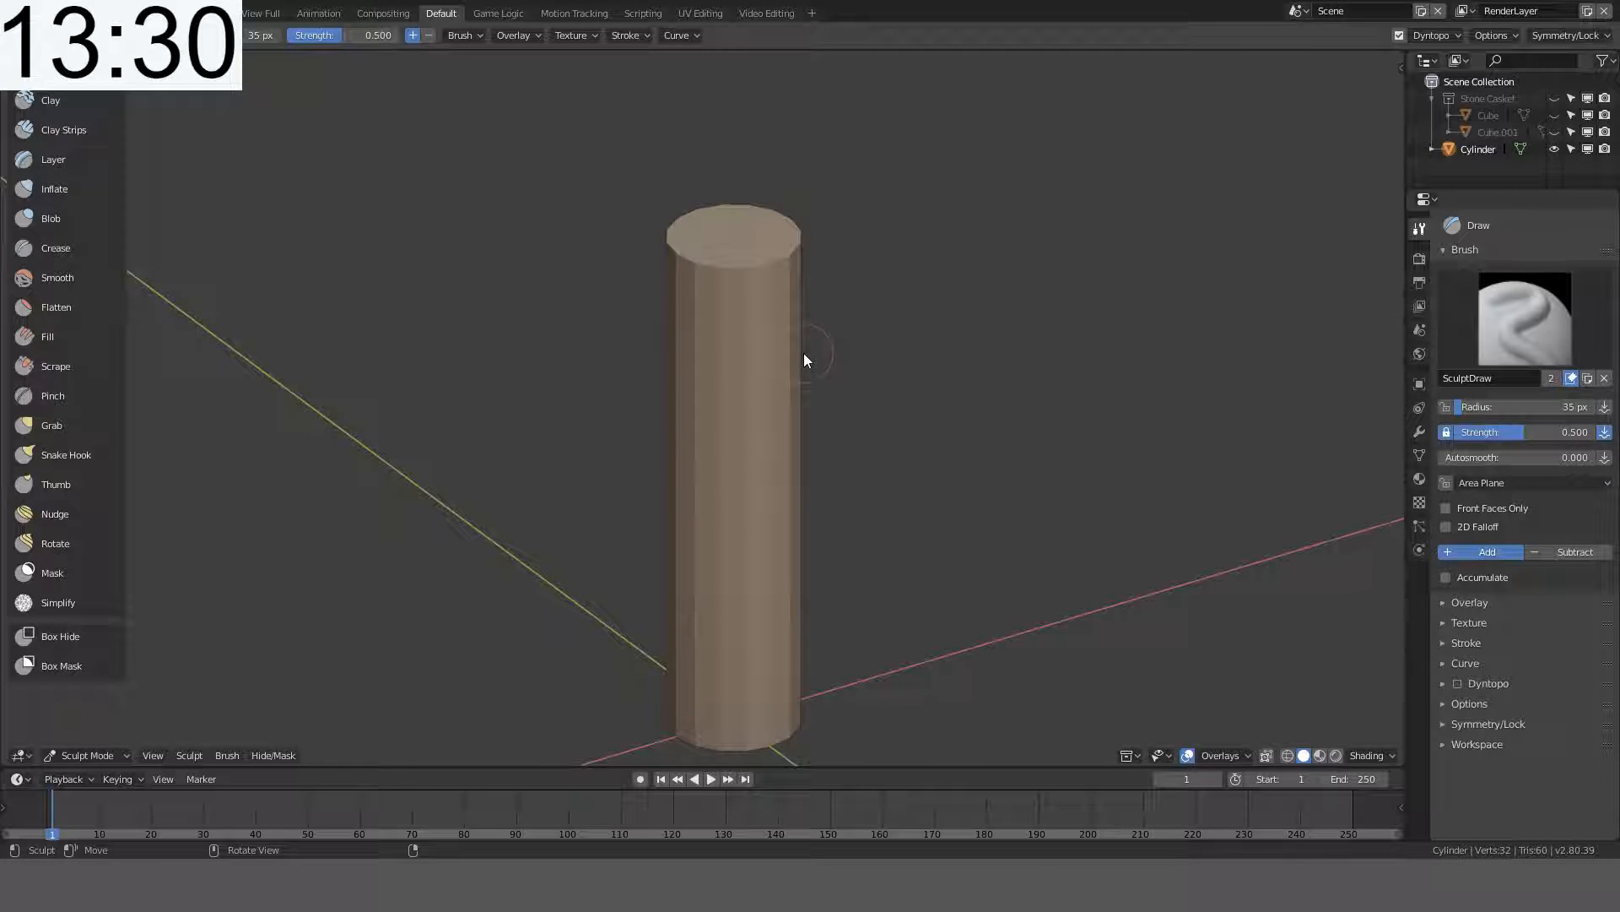
# - Compare the cylinder's mesh in Edit Mode and Sculpt Mode from several angles and look at its modifier settings
pyautogui.moveTo(804, 353)
pyautogui.mouseDown(button='middle')
pyautogui.moveTo(690, 297)
pyautogui.moveTo(714, 174)
pyautogui.moveTo(721, 327)
pyautogui.mouseUp(button='middle')
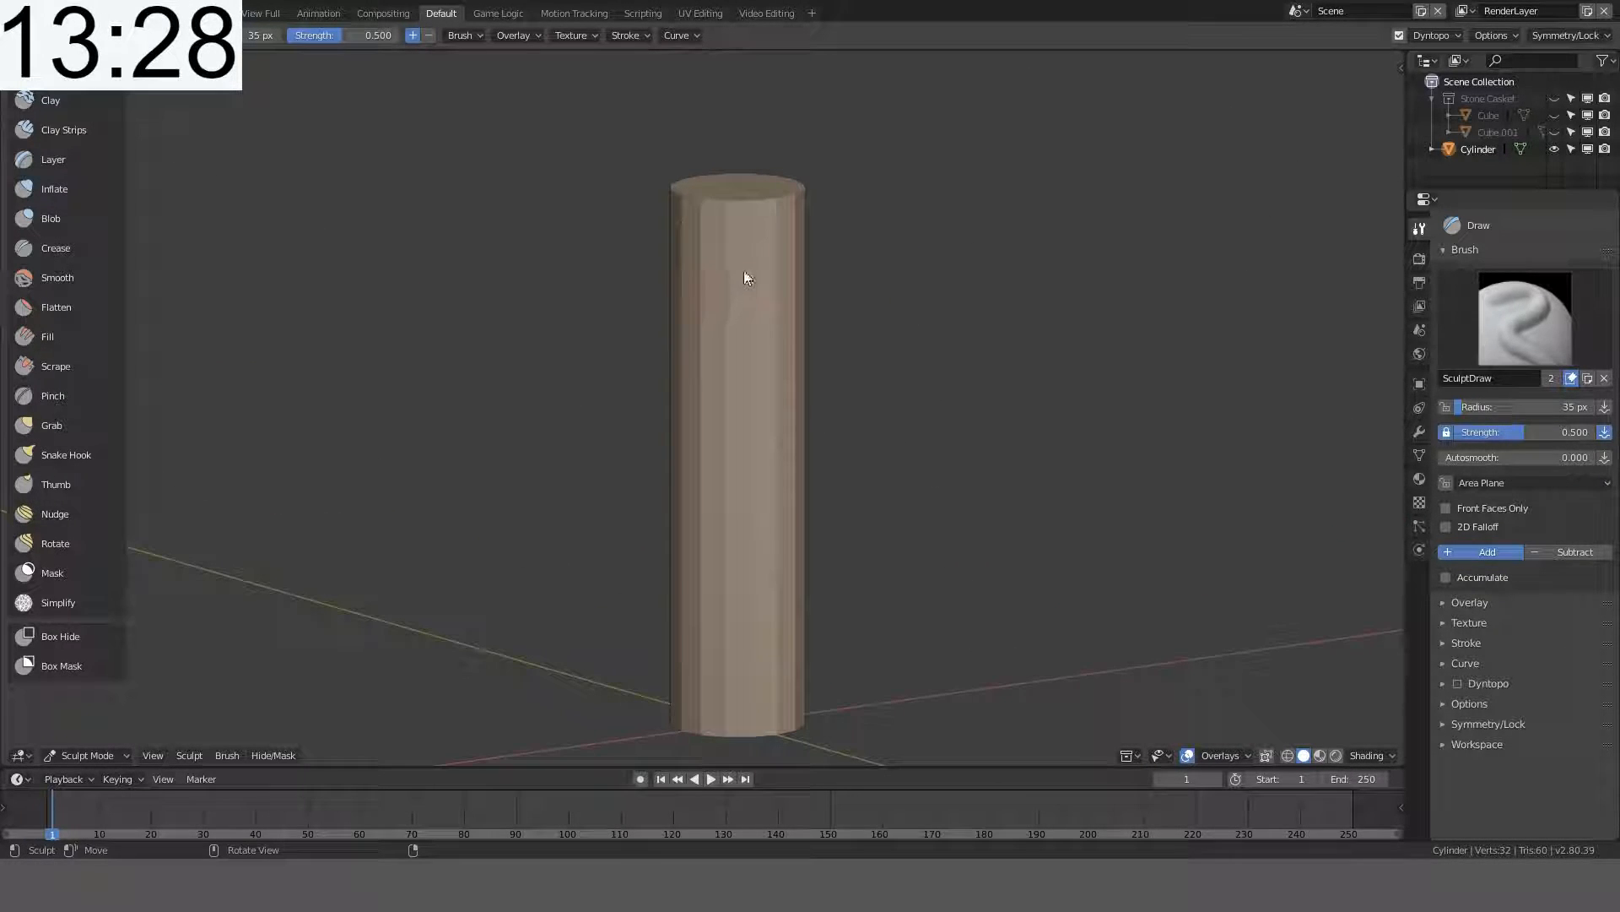
pyautogui.press('Tab')
pyautogui.moveTo(746, 261)
pyautogui.mouseDown(button='middle')
pyautogui.moveTo(944, 337)
pyautogui.moveTo(979, 261)
pyautogui.moveTo(1031, 239)
pyautogui.mouseUp(button='middle')
pyautogui.press('Tab')
pyautogui.press('Tab')
pyautogui.moveTo(1150, 294); pyautogui.dragTo(1114, 343, button='middle')
pyautogui.press('Tab')
pyautogui.press('Tab')
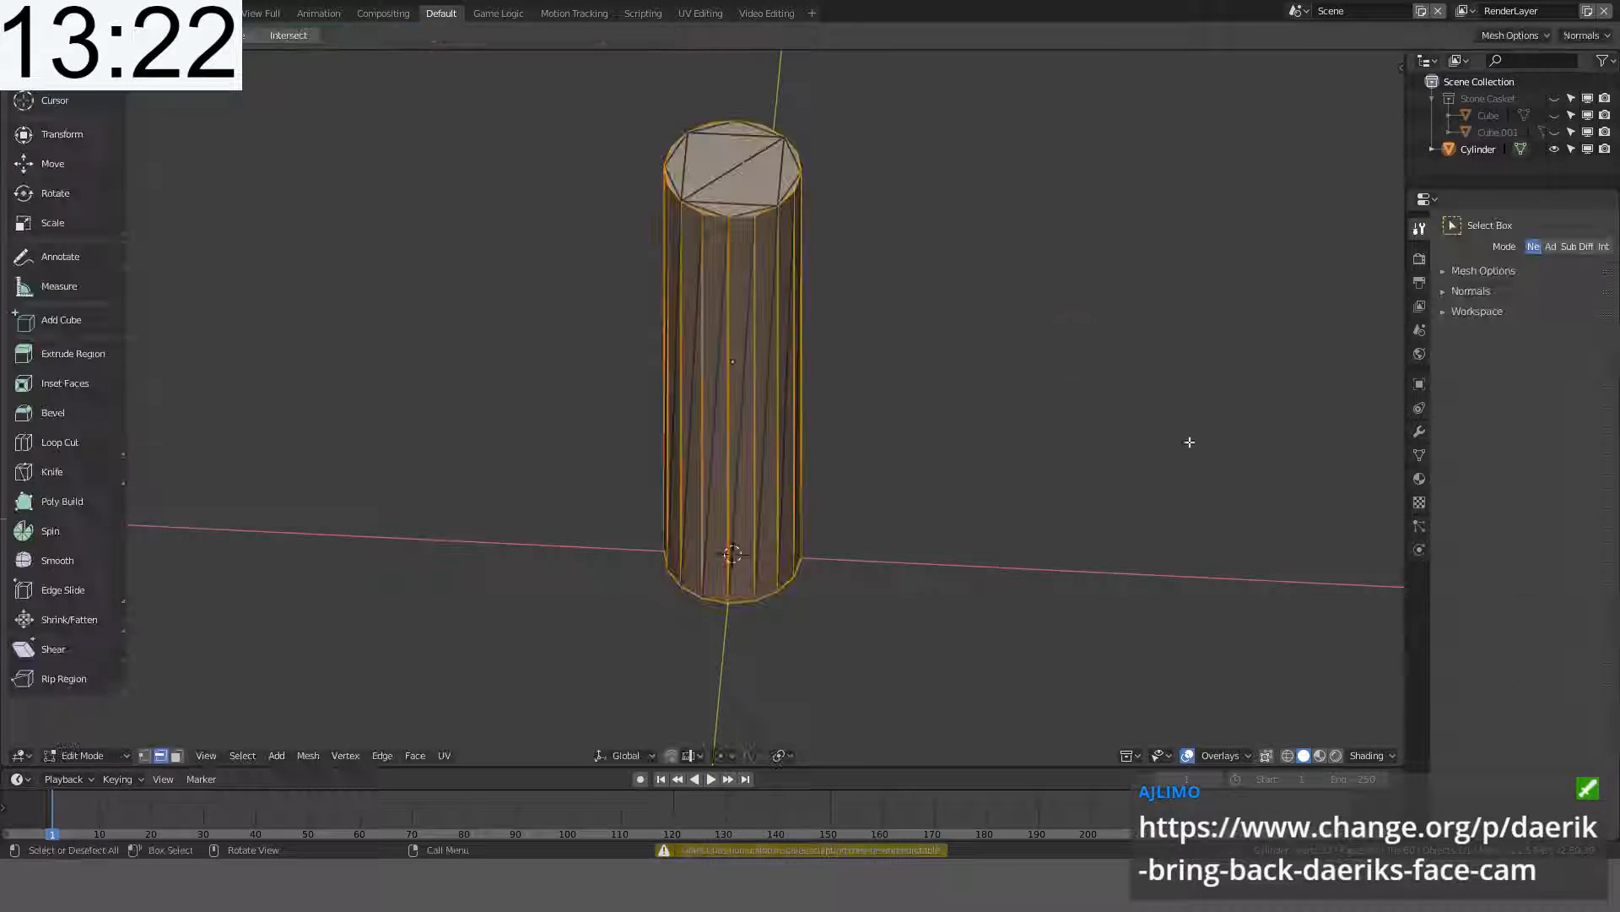
pyautogui.press('Tab')
pyautogui.click(1420, 432)
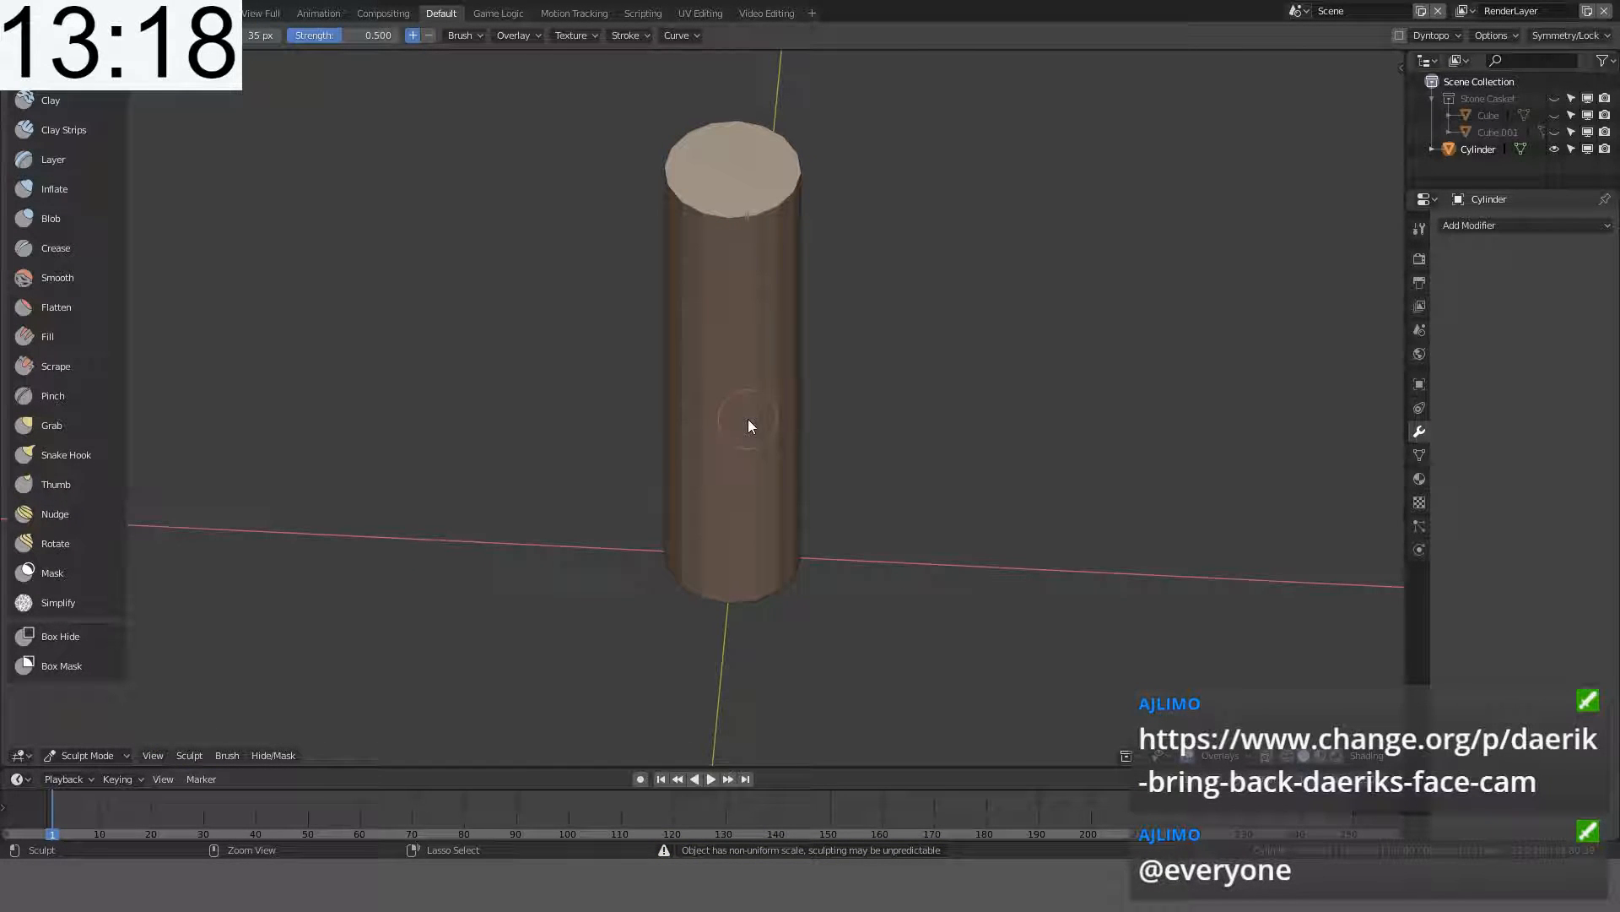
# - Leave Sculpt Mode and apply smooth shading to all of the cylinder's faces in Edit Mode
pyautogui.click(60, 755)
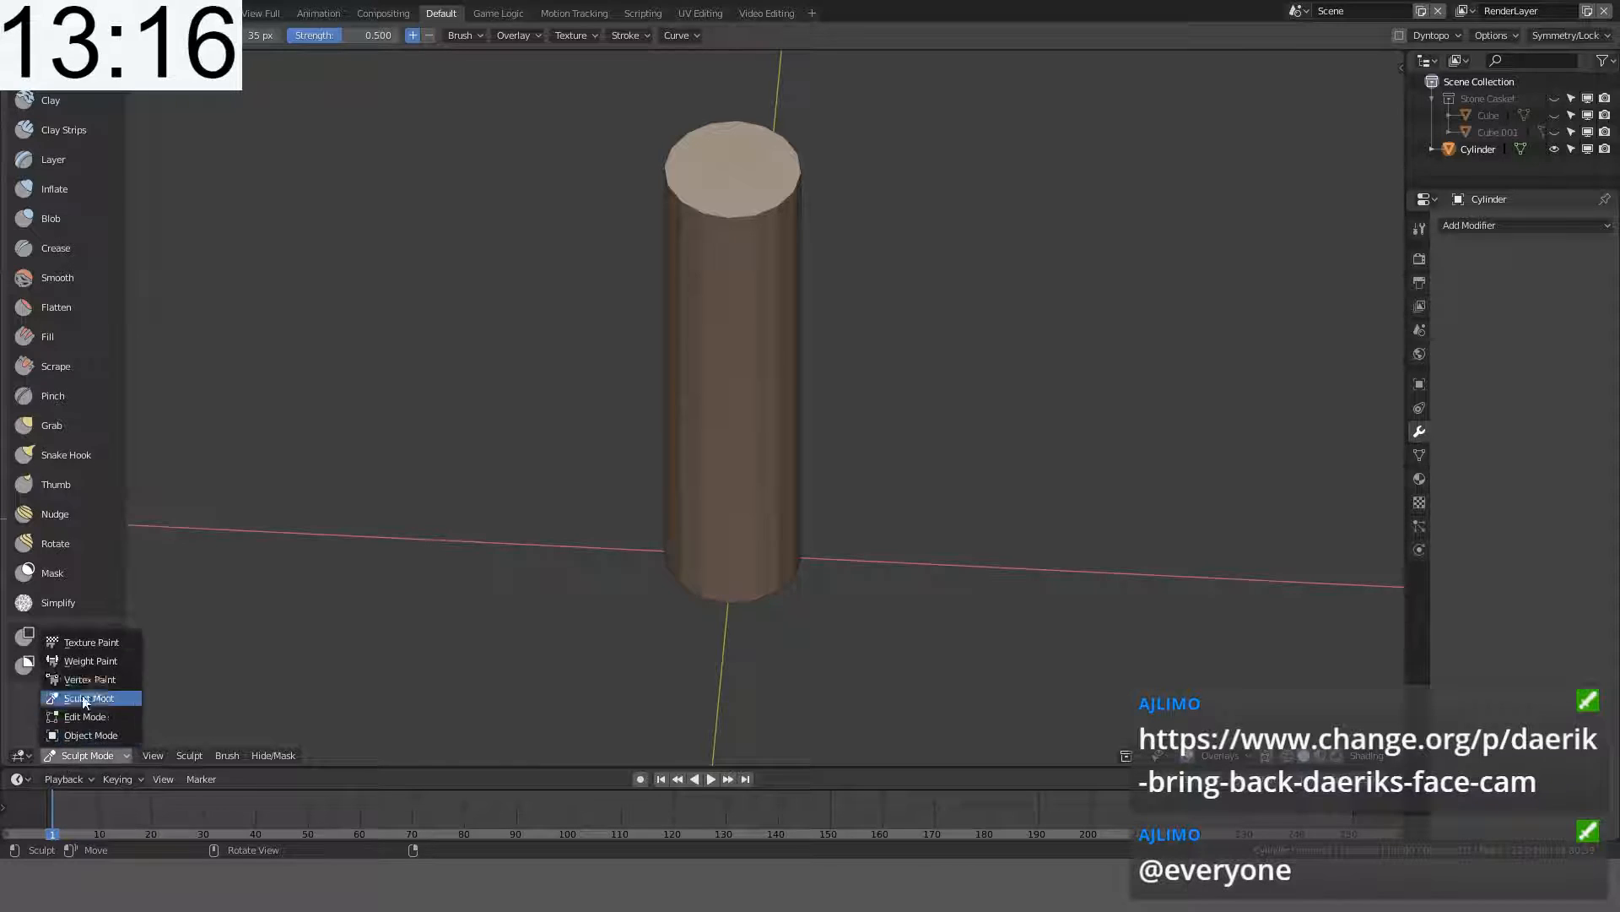
pyautogui.click(85, 716)
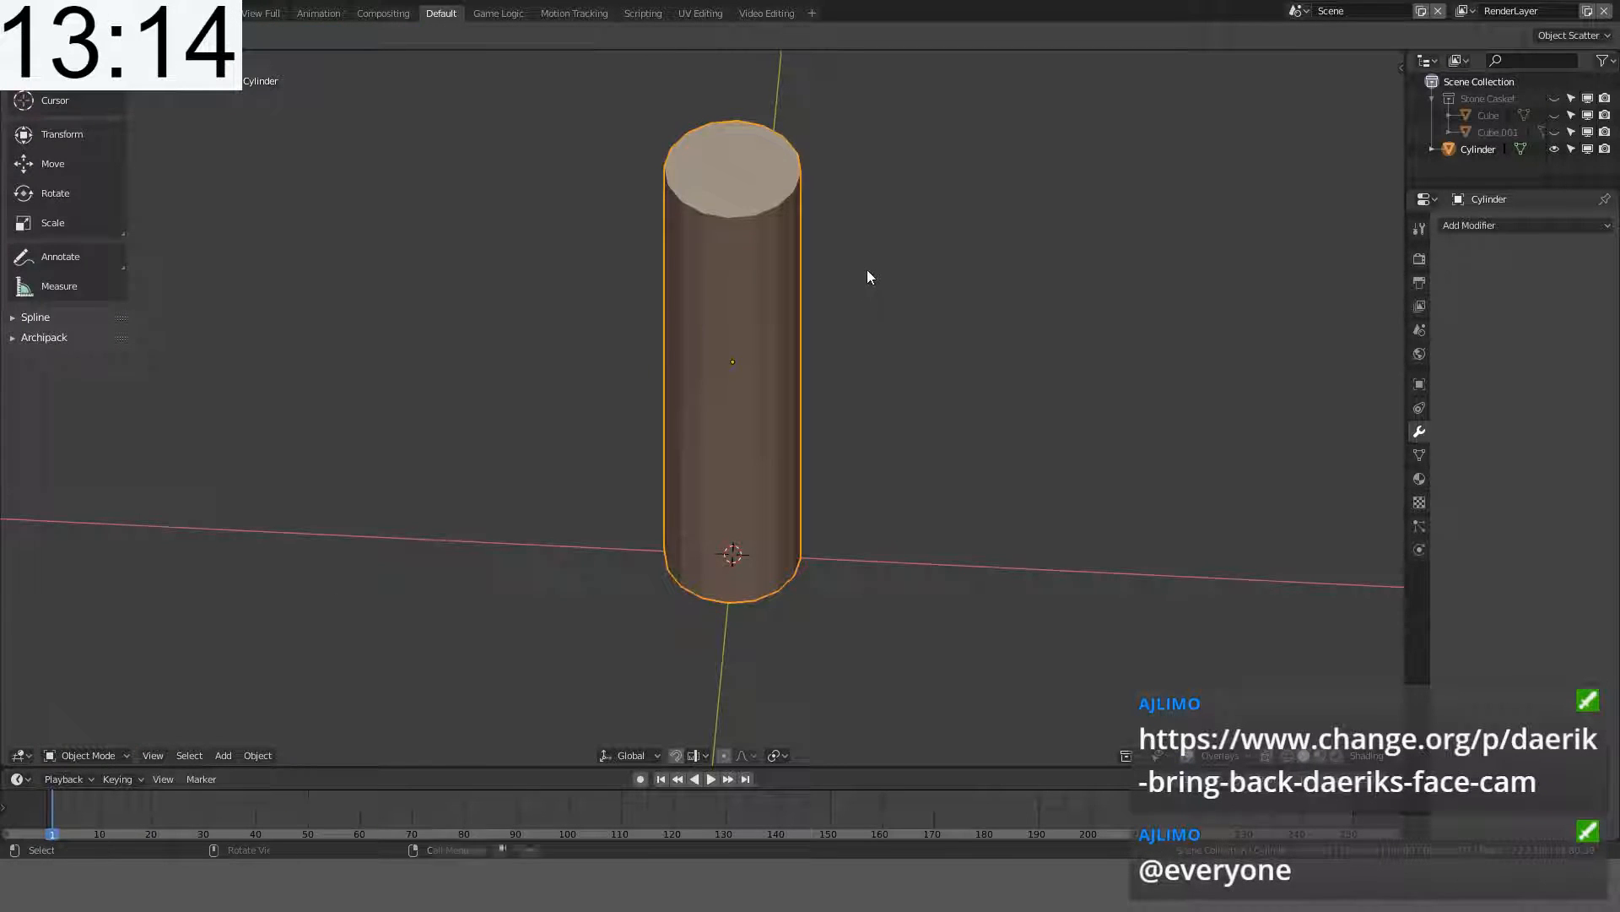
pyautogui.moveTo(868, 270); pyautogui.dragTo(731, 427, button='middle')
pyautogui.press('a')
pyautogui.press('a')
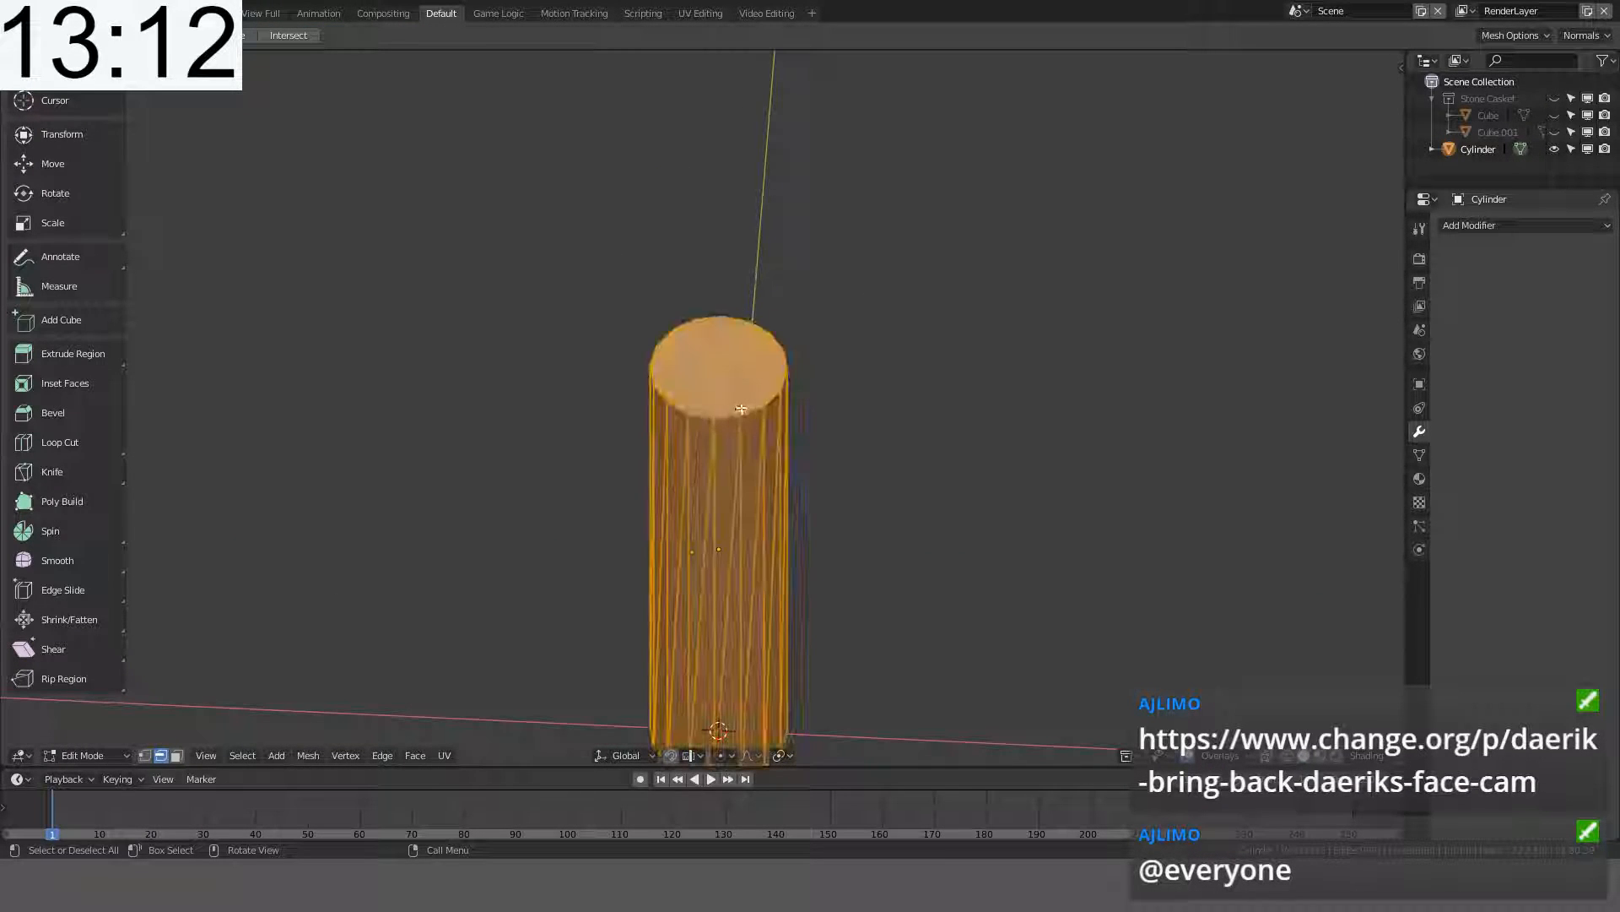
pyautogui.press('a')
pyautogui.press('a')
pyautogui.rightClick(761, 397)
pyautogui.click(762, 398)
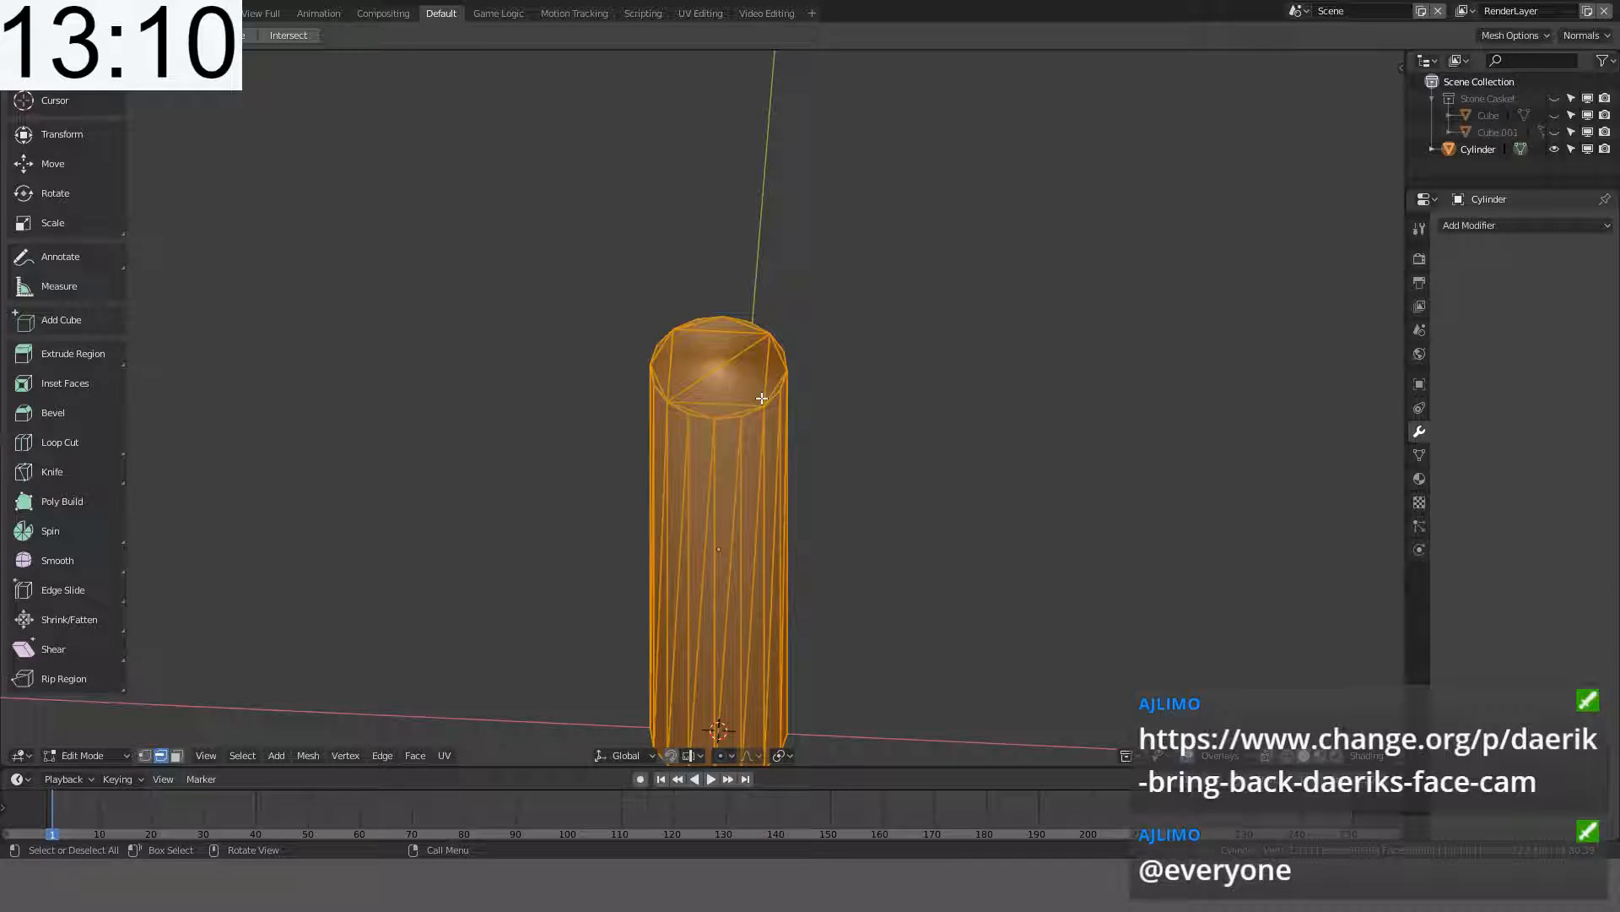
# - Convert the cylinder's triangles to quads and check the result in Object Mode
pyautogui.press('Tab')
pyautogui.moveTo(790, 355); pyautogui.dragTo(795, 236, button='middle')
pyautogui.press('Tab')
pyautogui.hotkey('alt', 'j')
pyautogui.scroll(6, 830, 425)
pyautogui.scroll(-5, 796, 236)
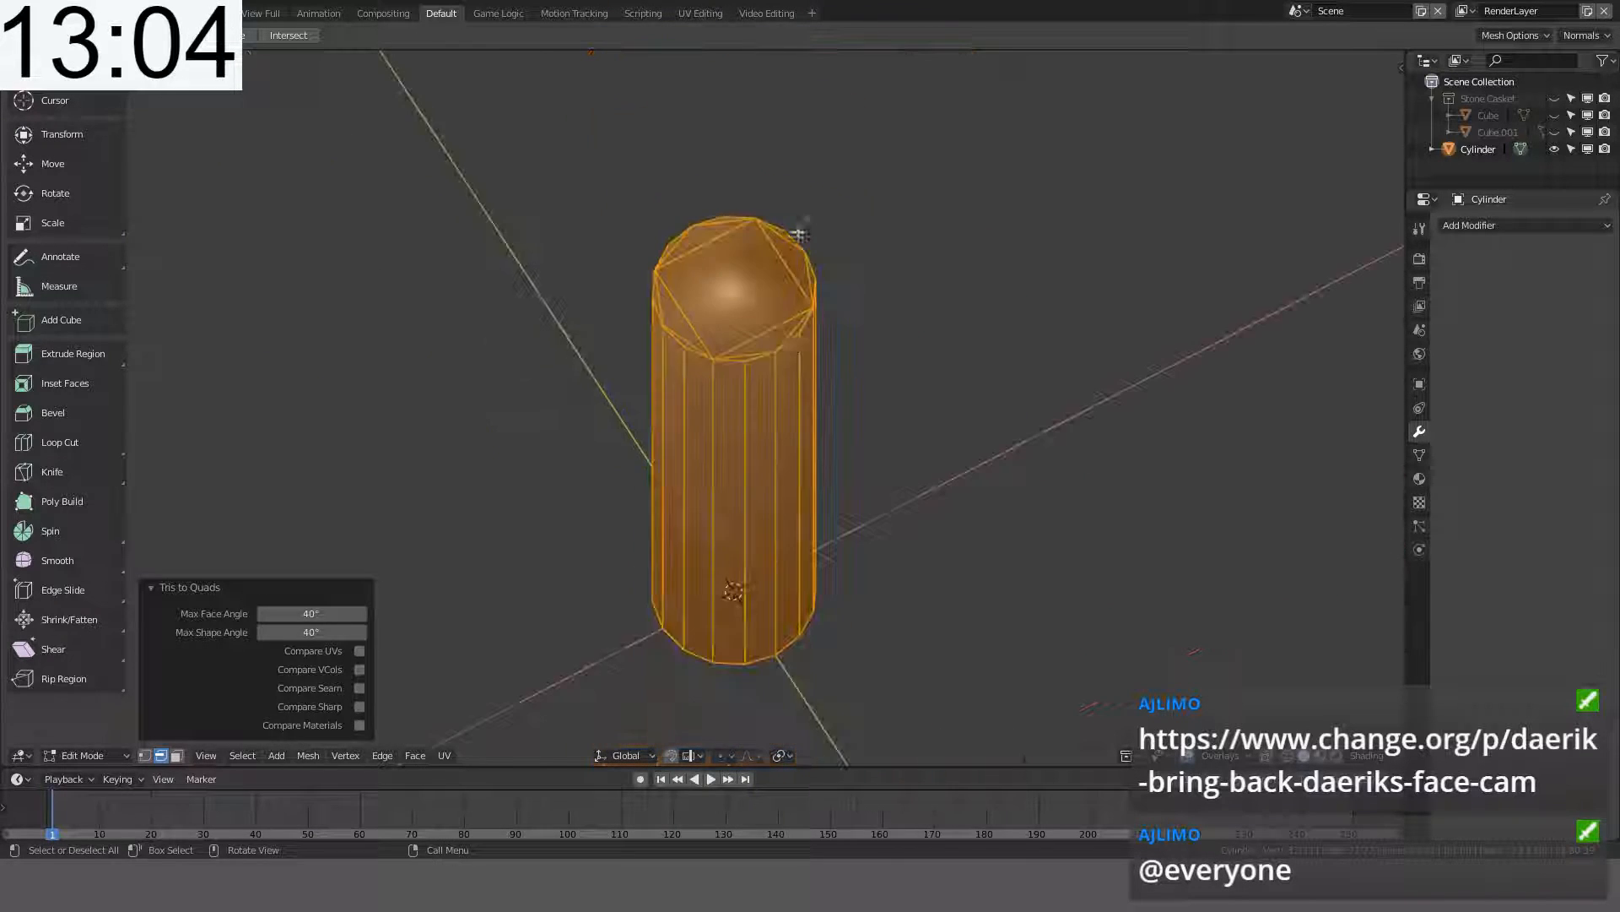
pyautogui.press('Tab')
pyautogui.moveTo(827, 350); pyautogui.dragTo(841, 292, button='middle')
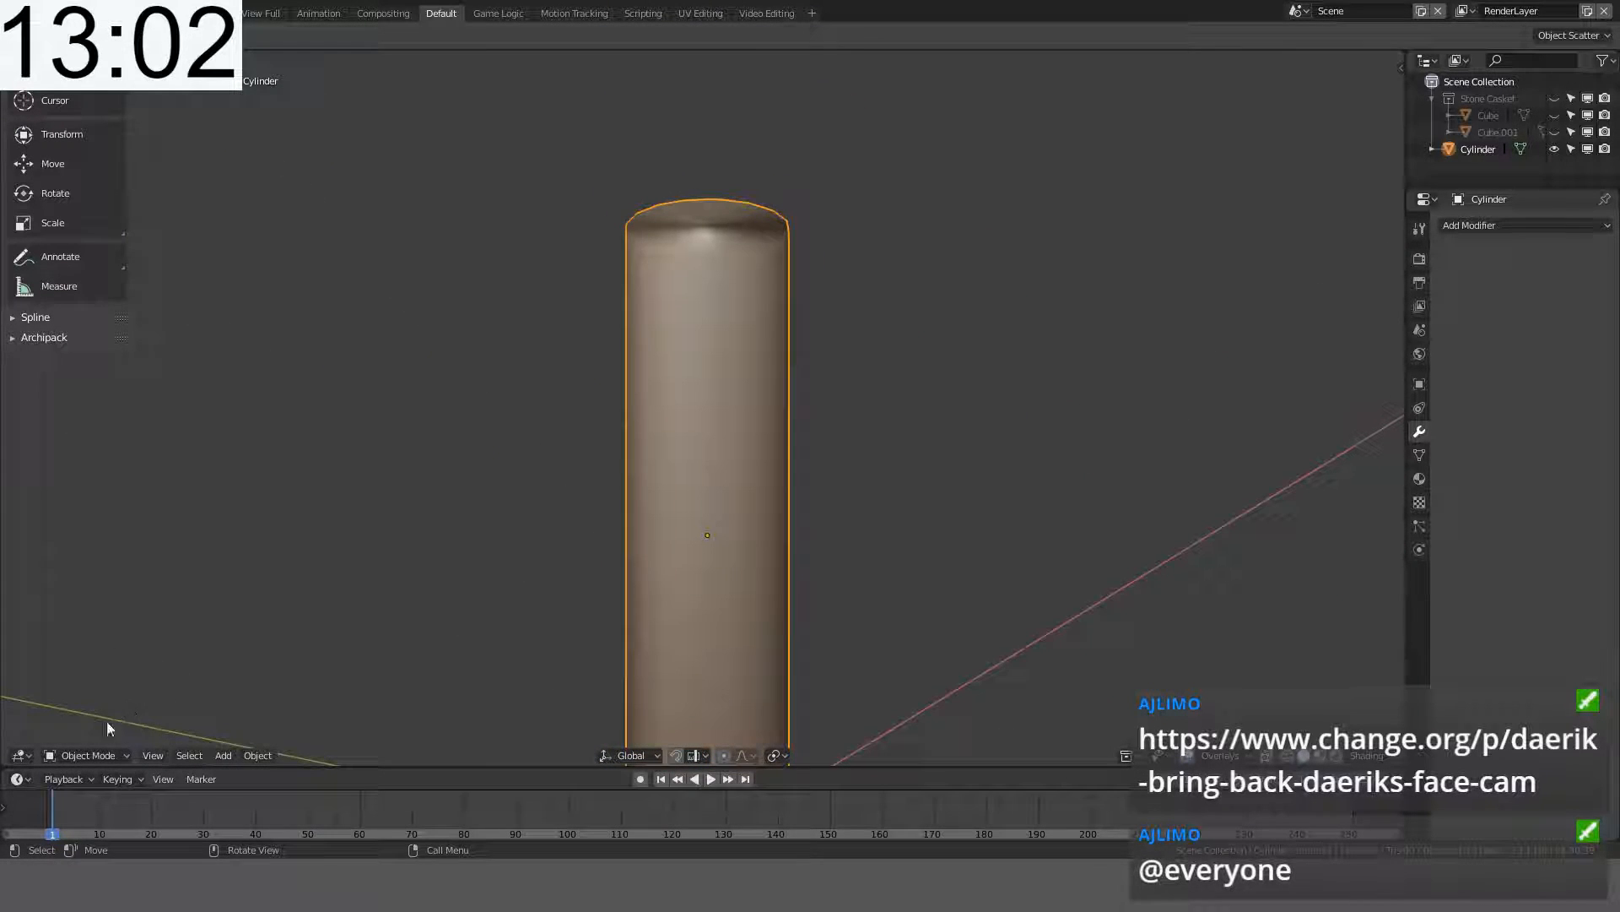
# - Return the cylinder to Sculpt Mode and enable Dyntopo again
pyautogui.click(84, 755)
pyautogui.click(89, 699)
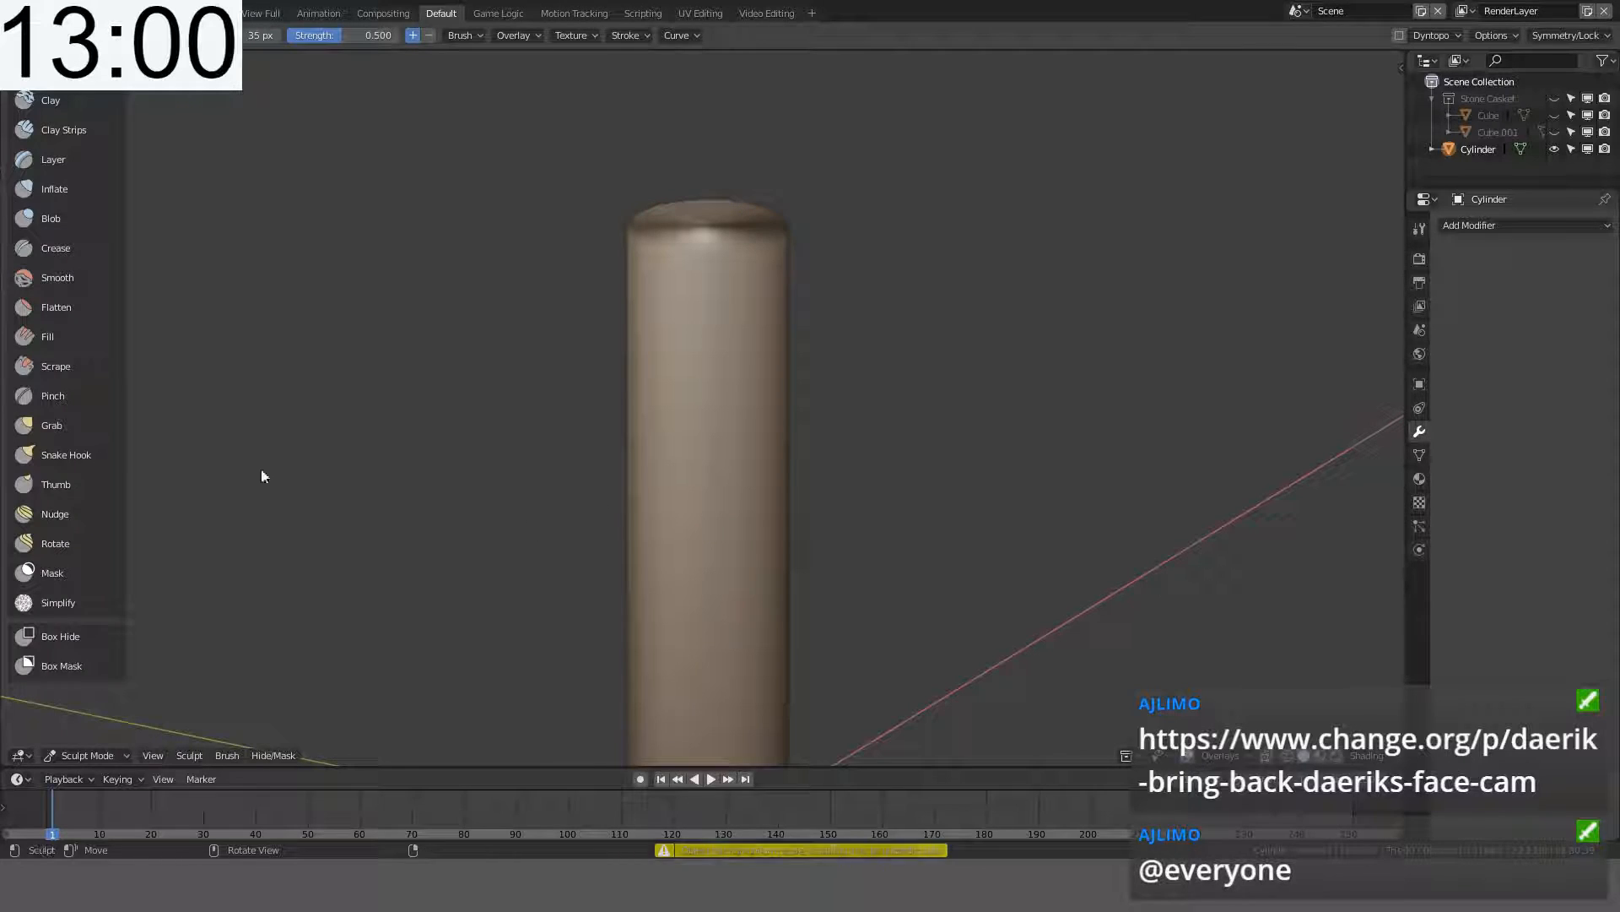
pyautogui.click(1420, 228)
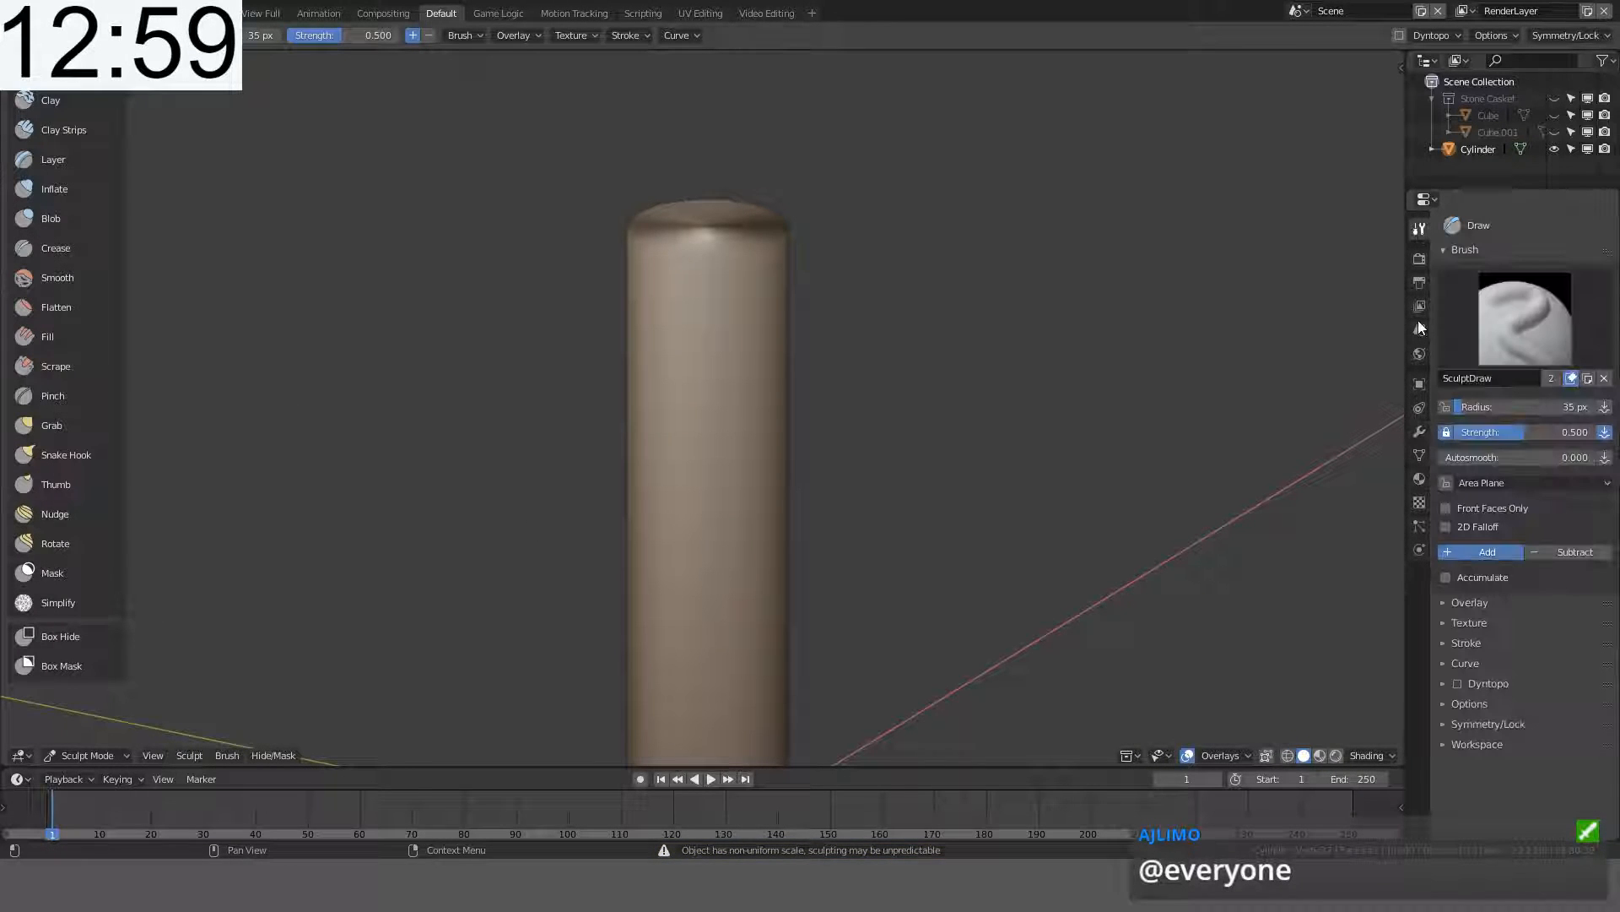
pyautogui.click(1461, 682)
pyautogui.click(1450, 682)
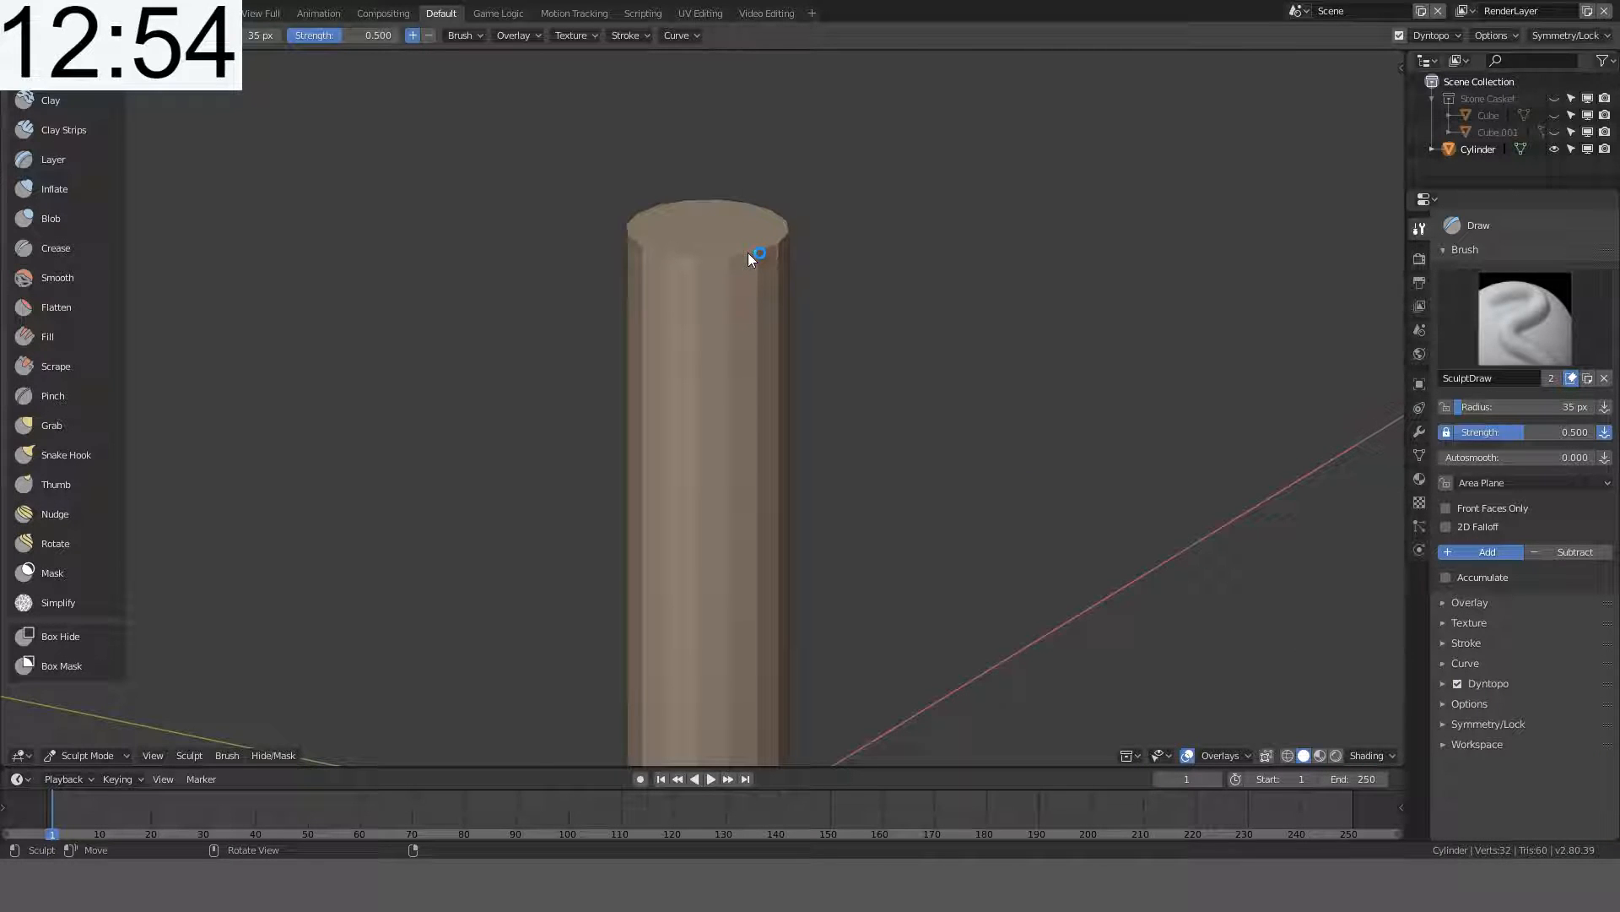
# - Examine the flat-shaded cylinder's top and sides, check its topology in Edit Mode, and go back to Sculpt Mode
pyautogui.moveTo(763, 267); pyautogui.dragTo(839, 296, button='middle')
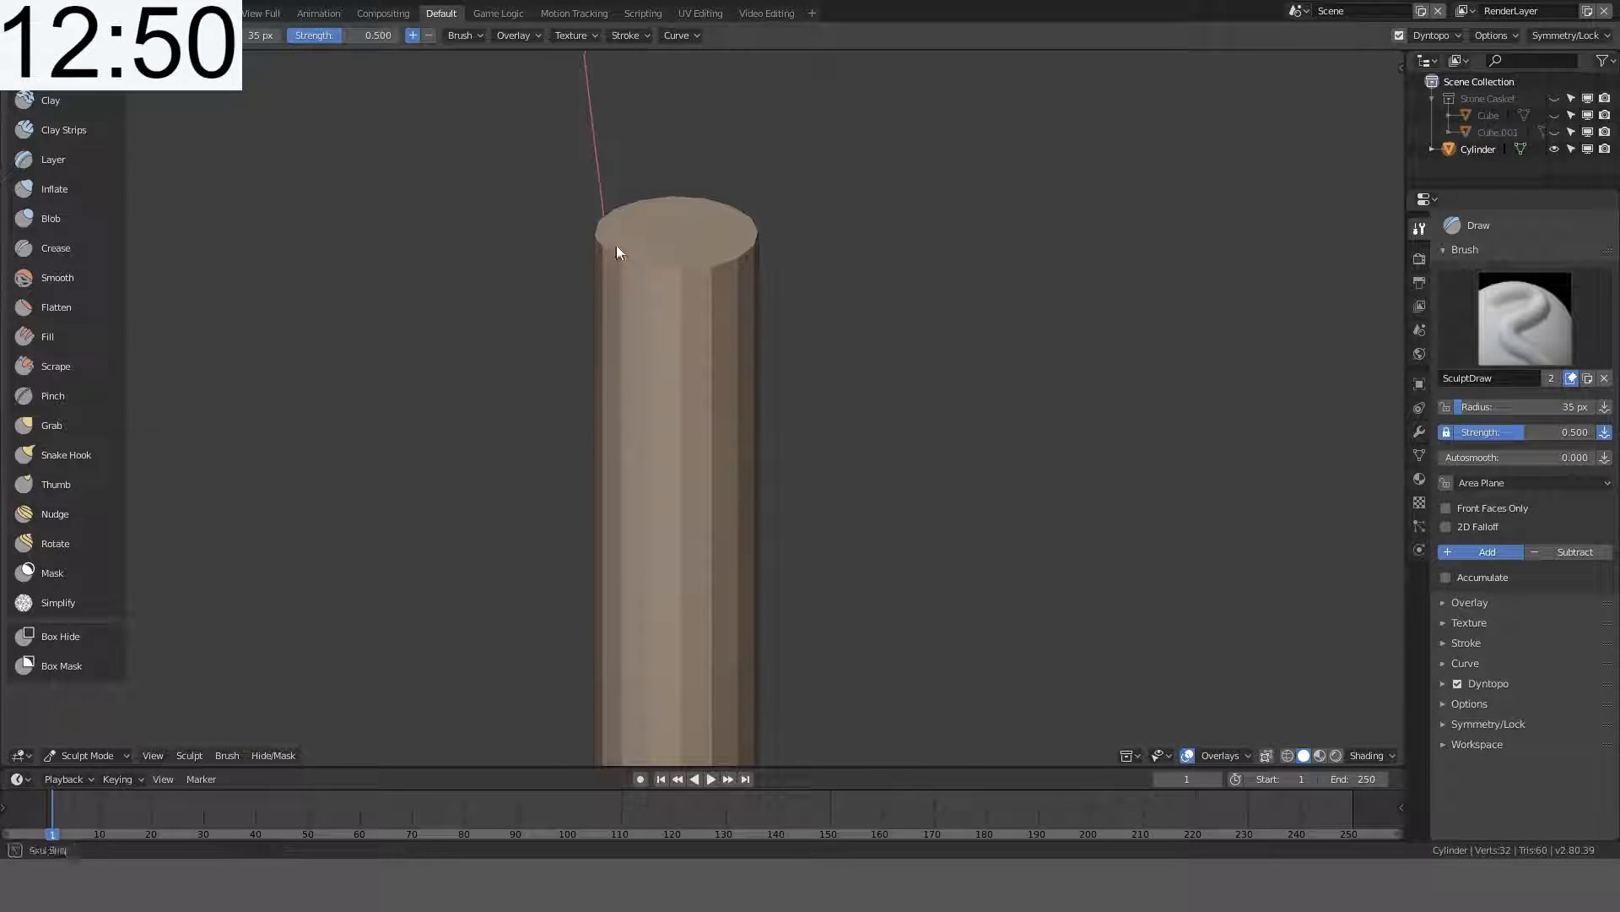
pyautogui.moveTo(618, 246); pyautogui.dragTo(649, 212, button='middle')
pyautogui.press('Tab')
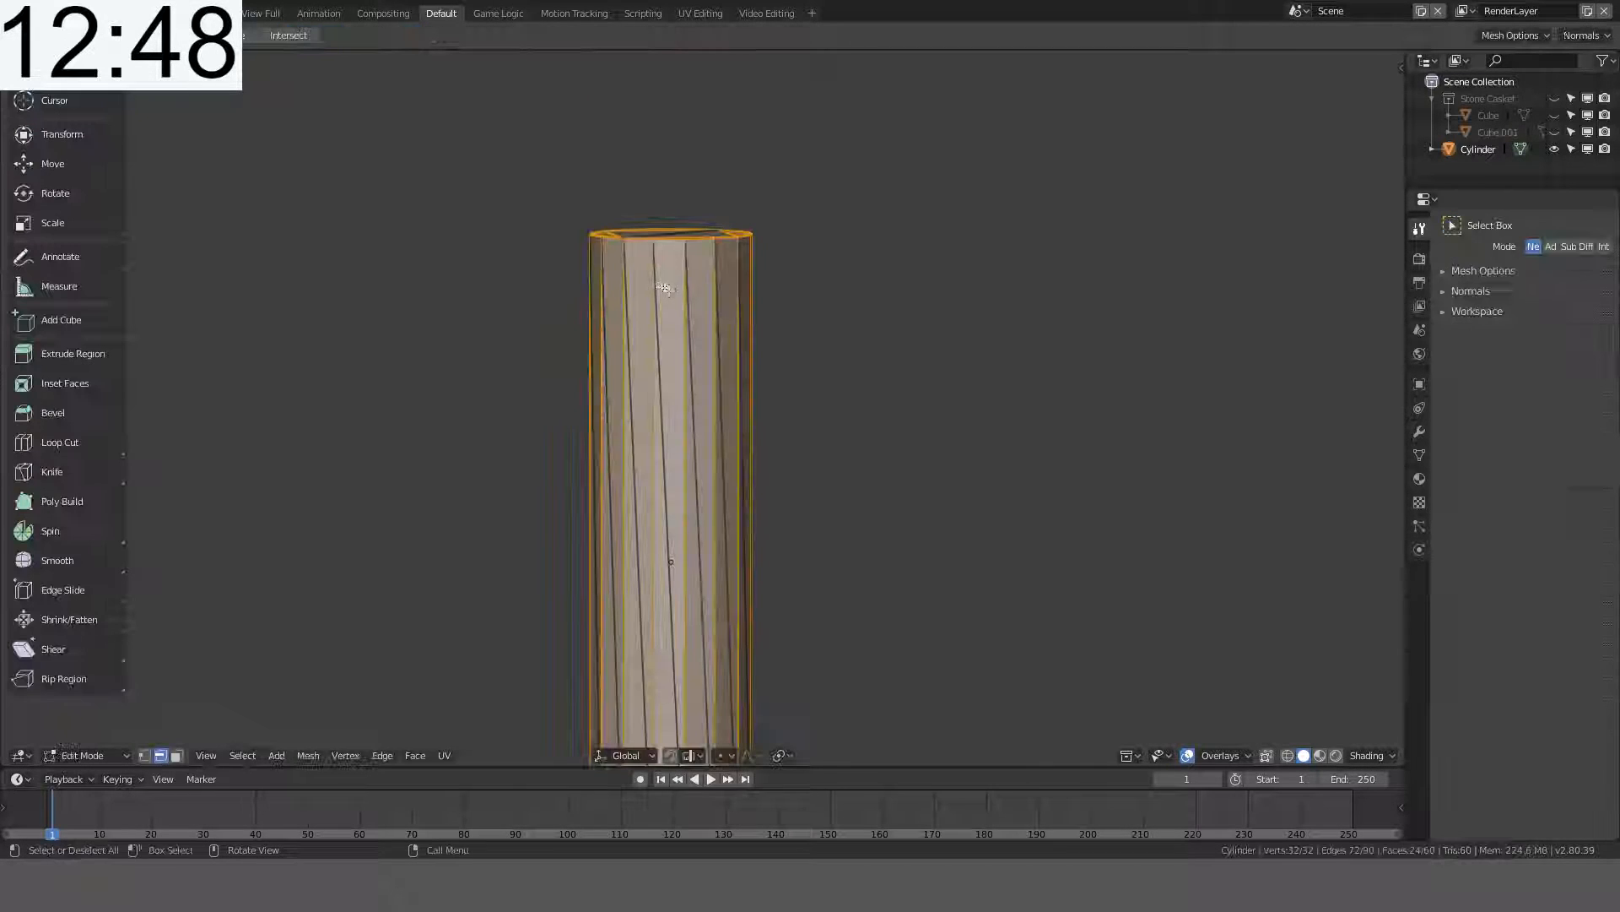
pyautogui.press('Tab')
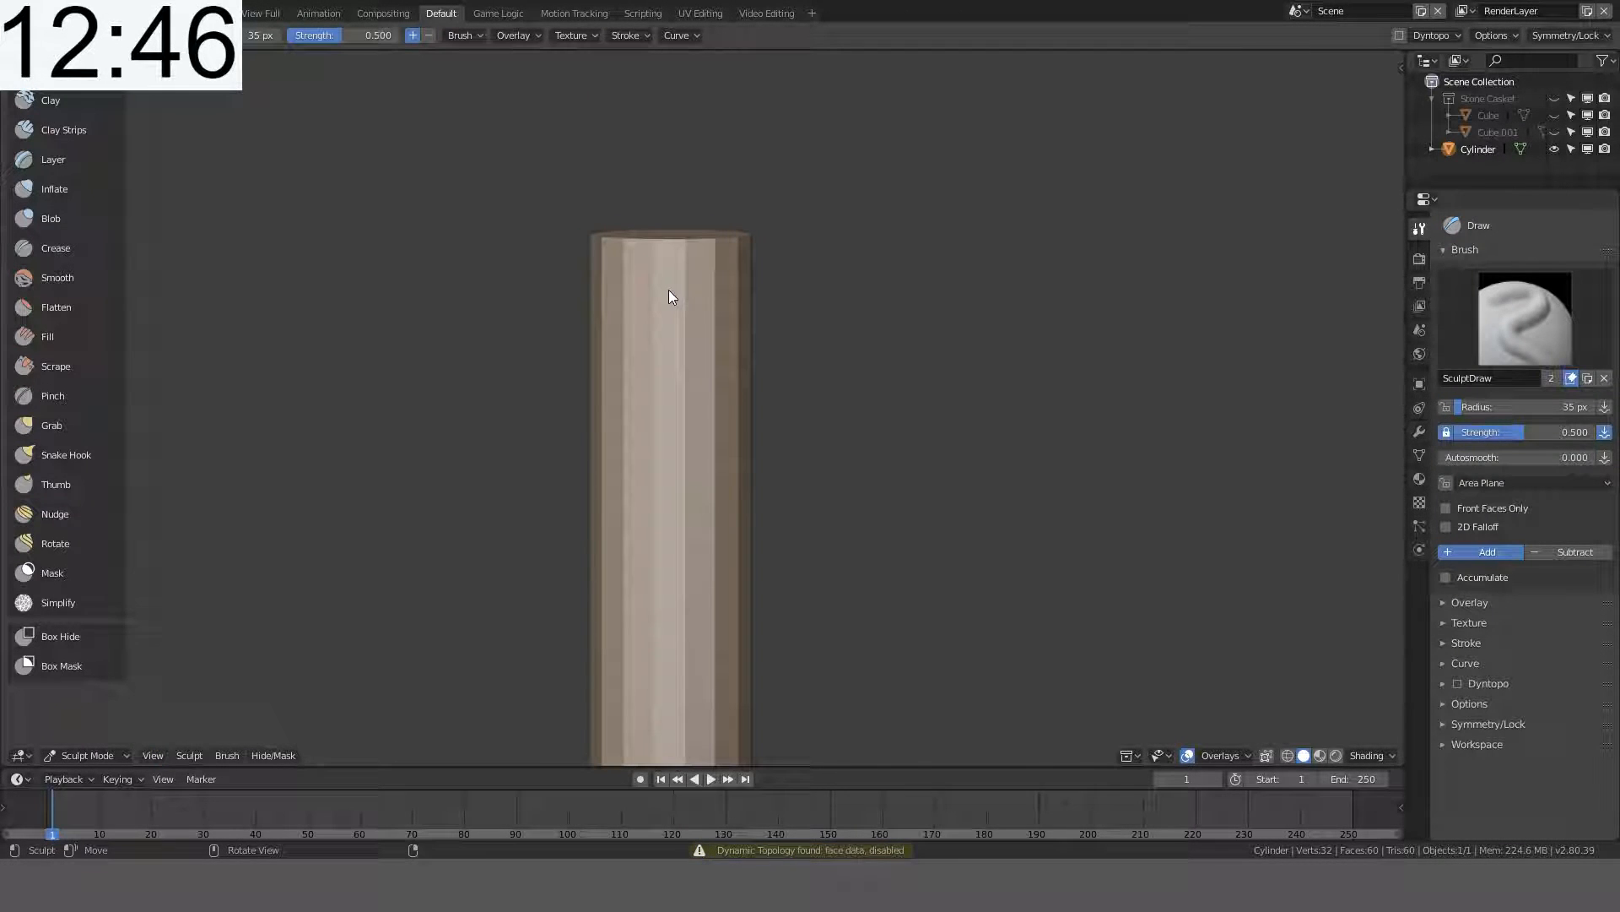
# - Enable Dyntopo for the cylinder, accepting that vertex colours, UVs and other custom data are not preserved
pyautogui.click(1458, 684)
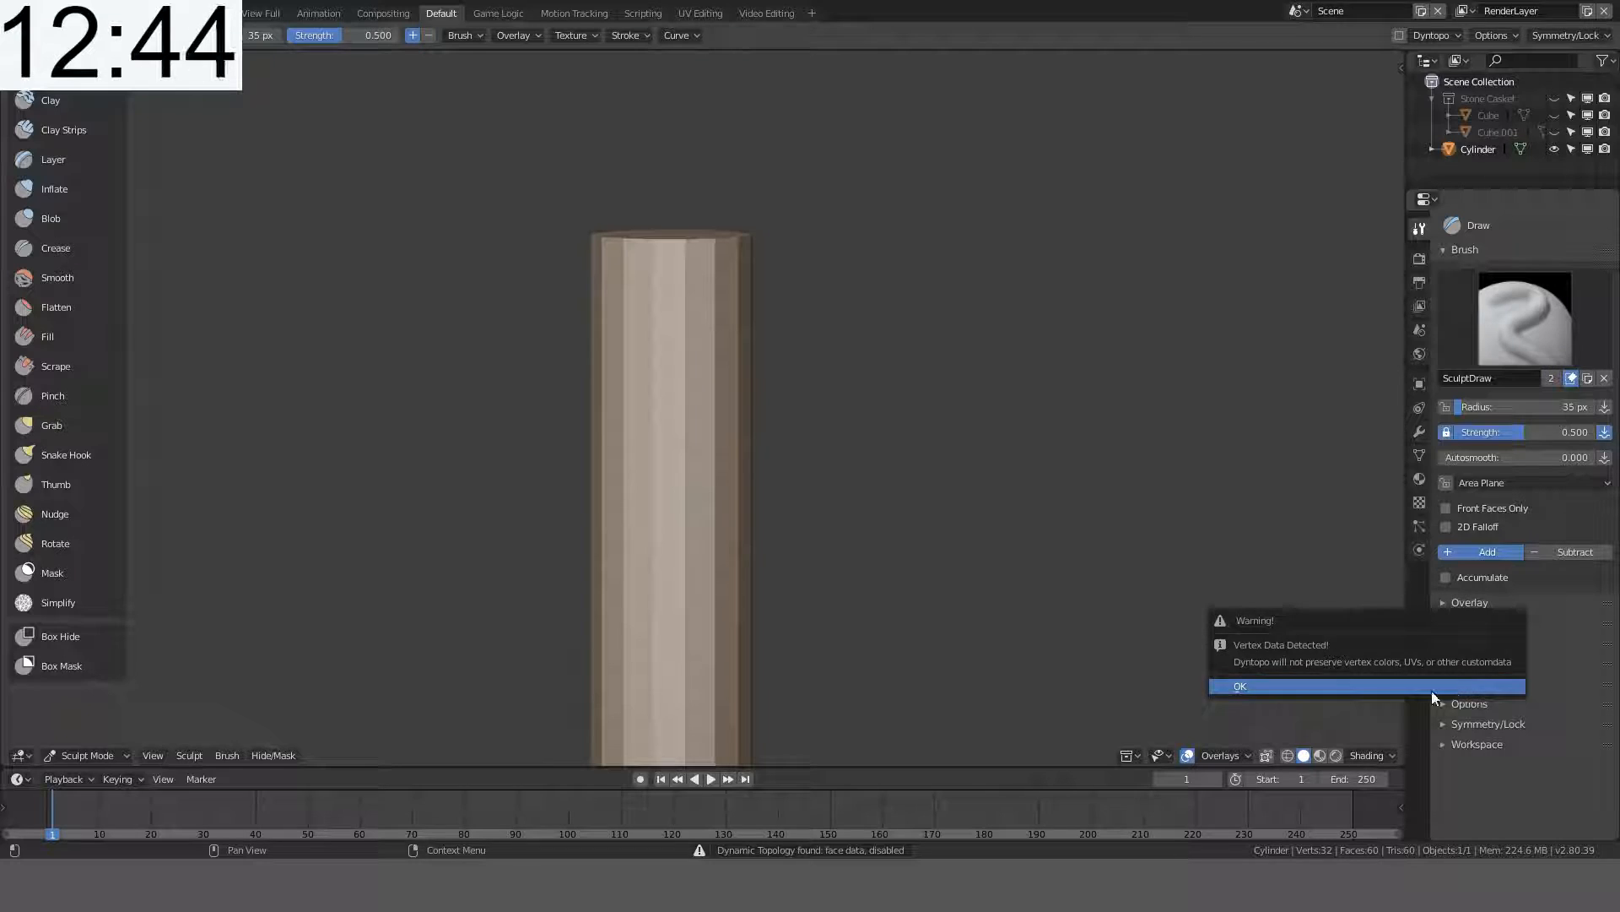
pyautogui.click(1452, 685)
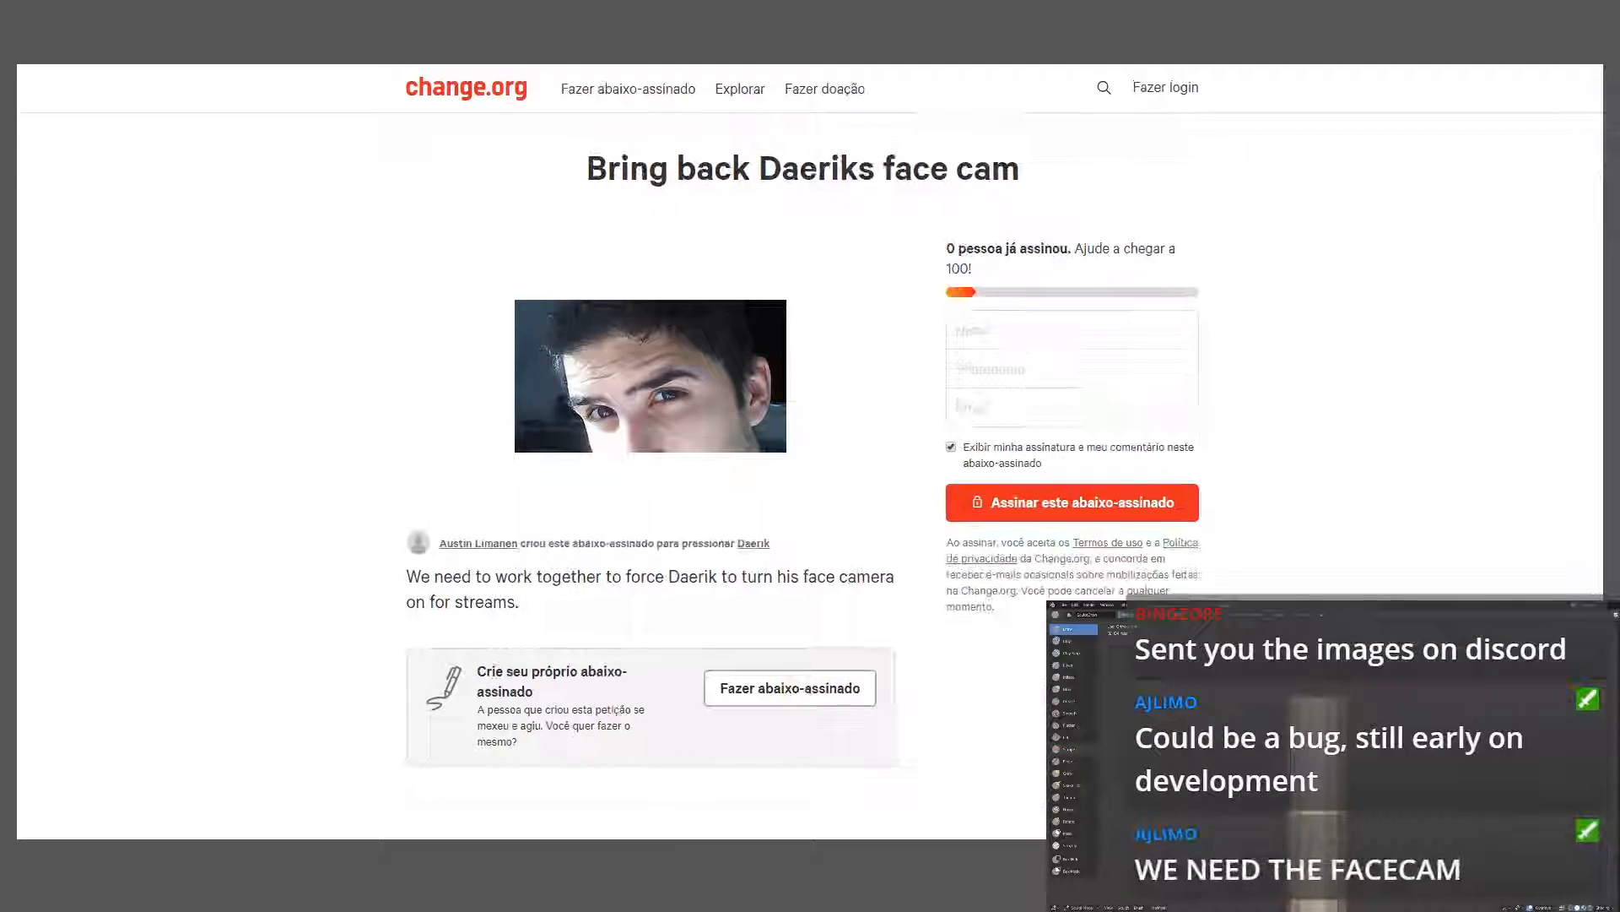
# - Look through the change.org face cam petition page and the petitions below it, and close the page
pyautogui.scroll(-5, 810, 452)
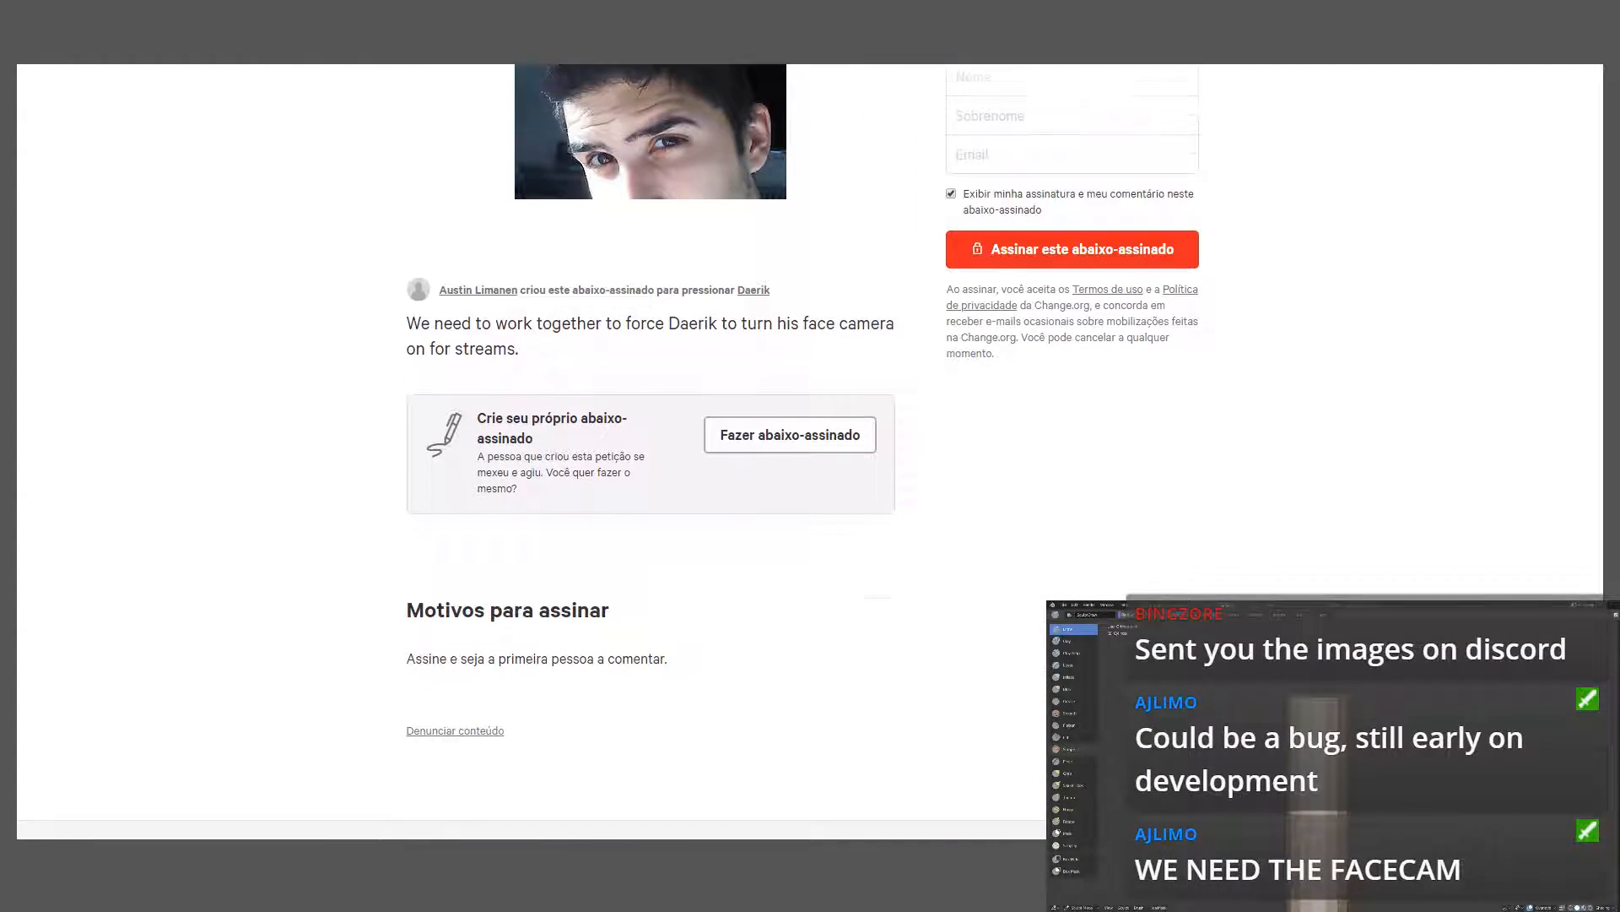
pyautogui.scroll(4, 810, 452)
pyautogui.scroll(-13, 811, 451)
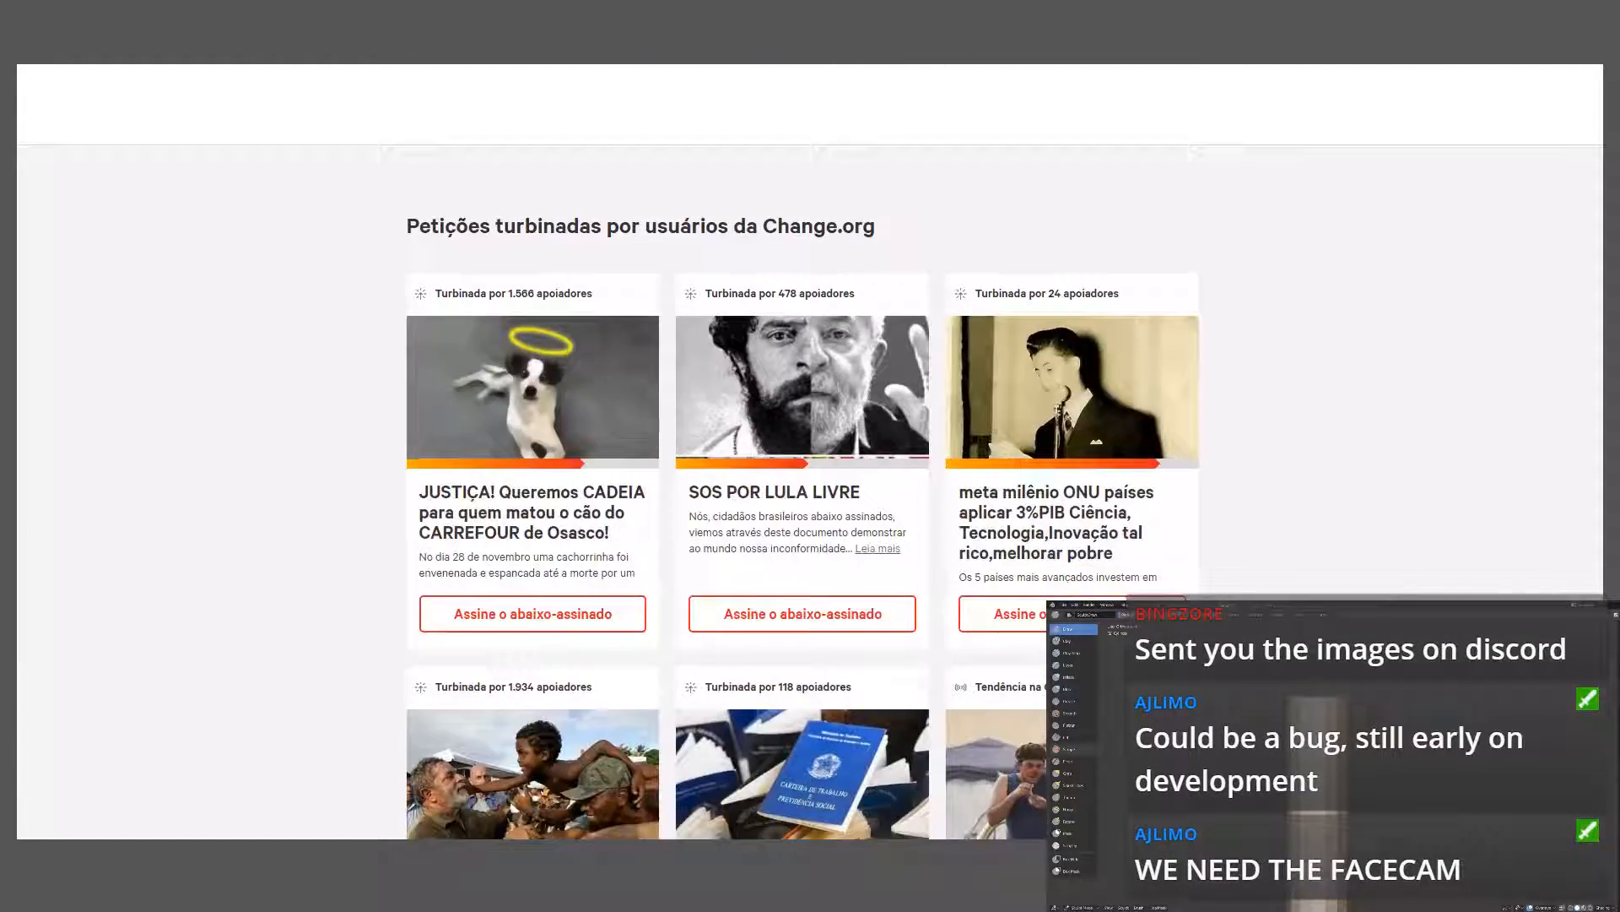
pyautogui.scroll(9, 810, 451)
pyautogui.scroll(5, 810, 451)
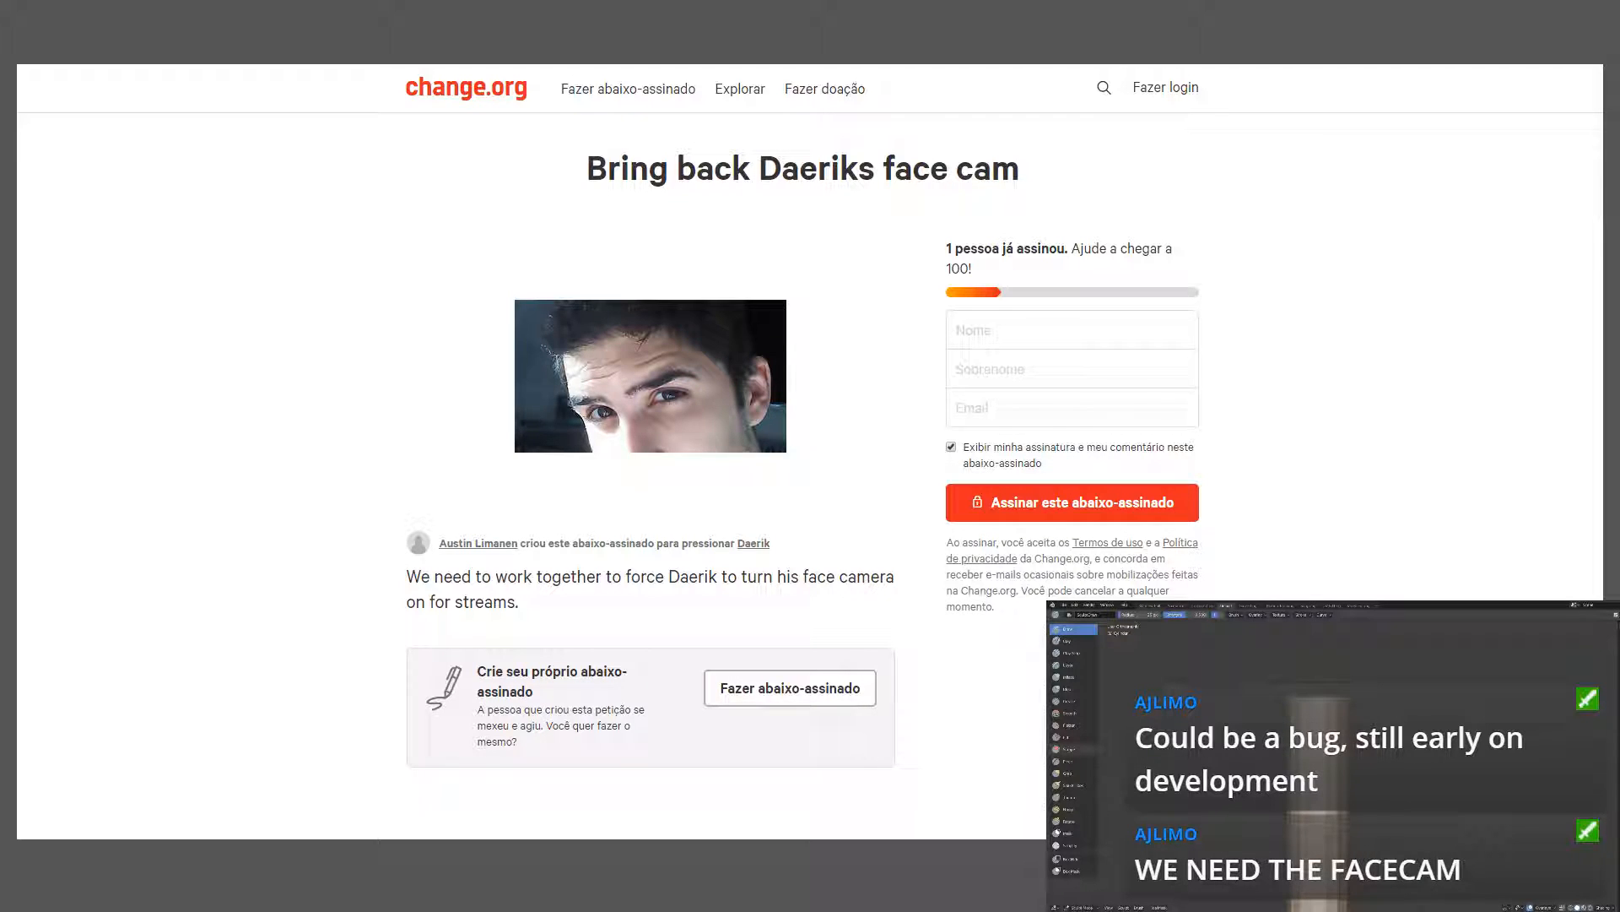
pyautogui.hotkey('ctrl', 'w')
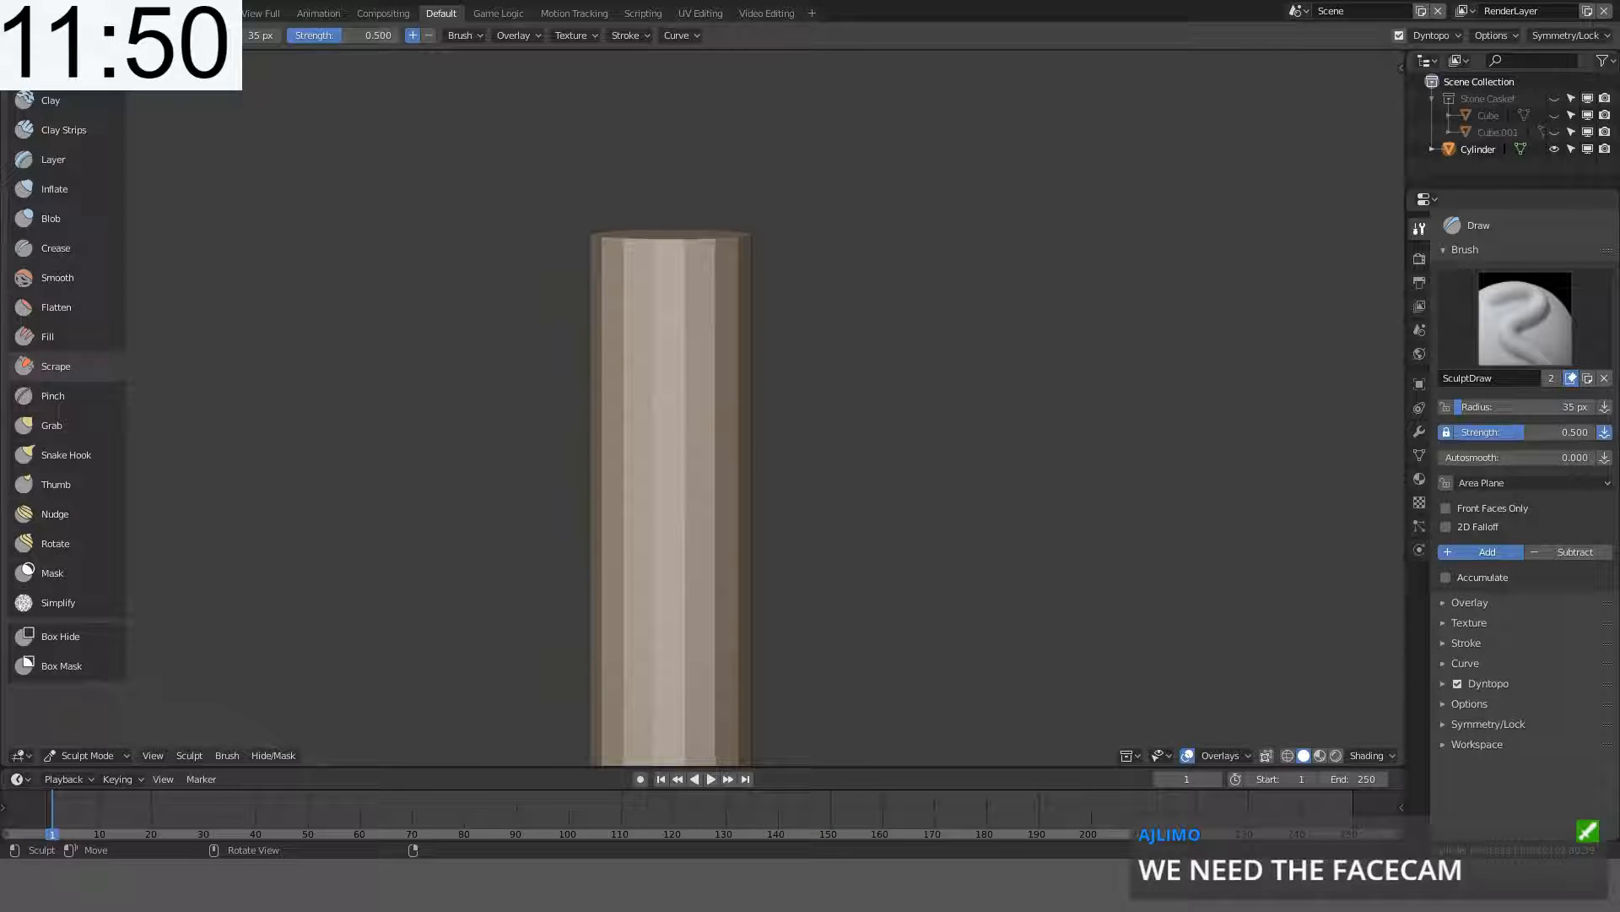
# - Try a Draw brush stroke on the side of the cylinder just below its top edge and undo it
pyautogui.moveTo(792, 432); pyautogui.dragTo(639, 378, button='middle')
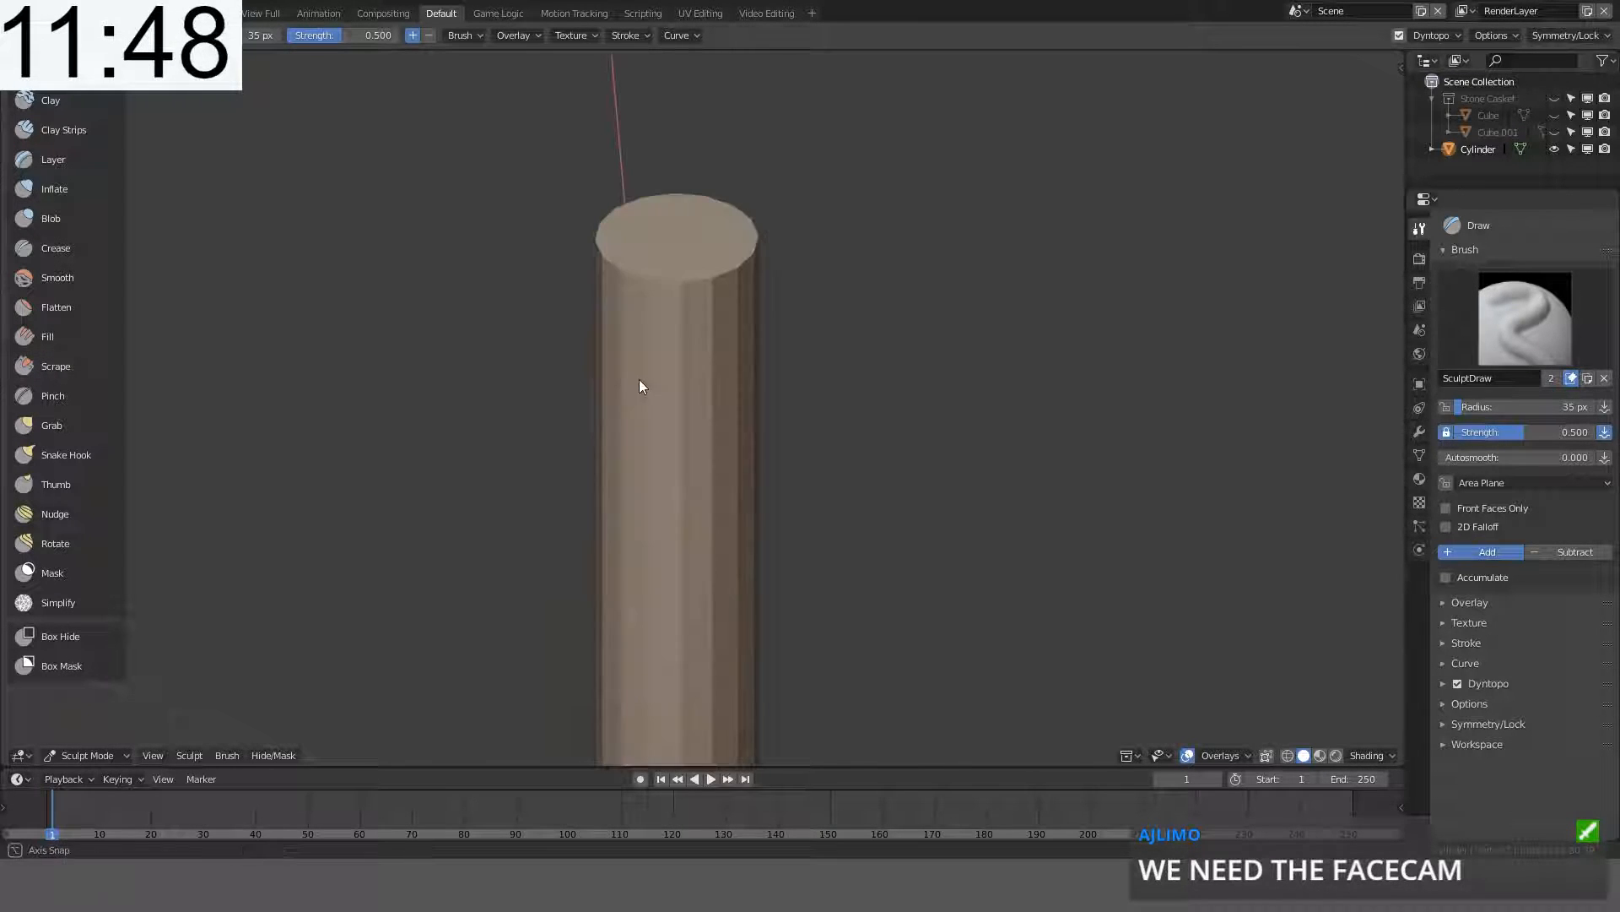
pyautogui.moveTo(671, 331)
pyautogui.mouseDown()
pyautogui.moveTo(732, 321)
pyautogui.moveTo(684, 339)
pyautogui.mouseUp()
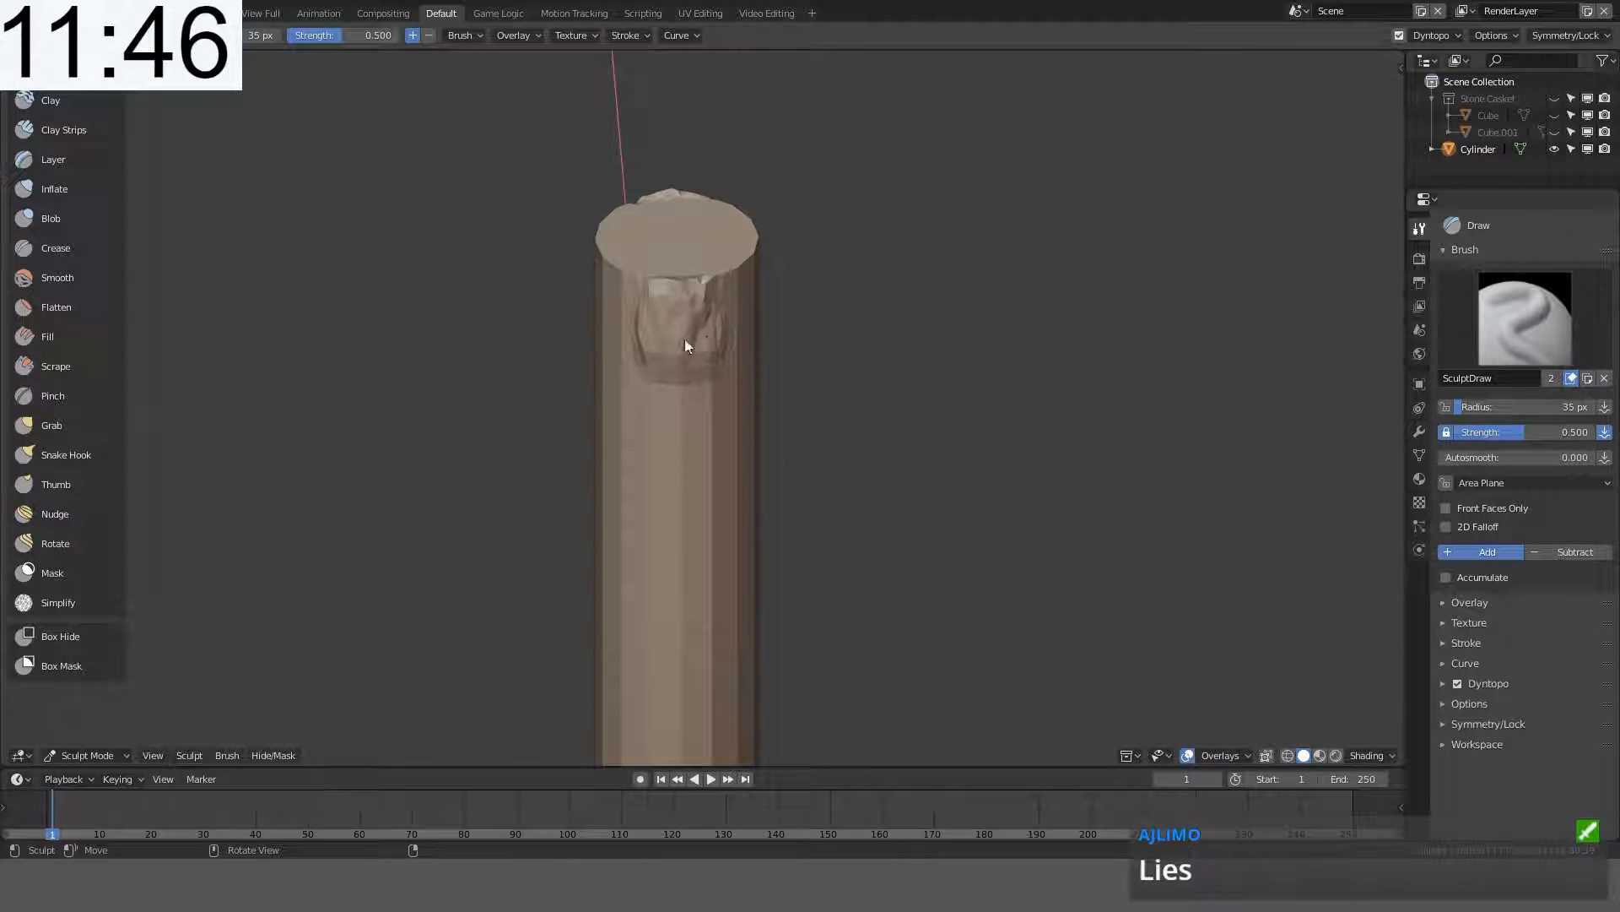
pyautogui.hotkey('ctrl', 'z')
pyautogui.moveTo(693, 322); pyautogui.dragTo(653, 310, button='middle')
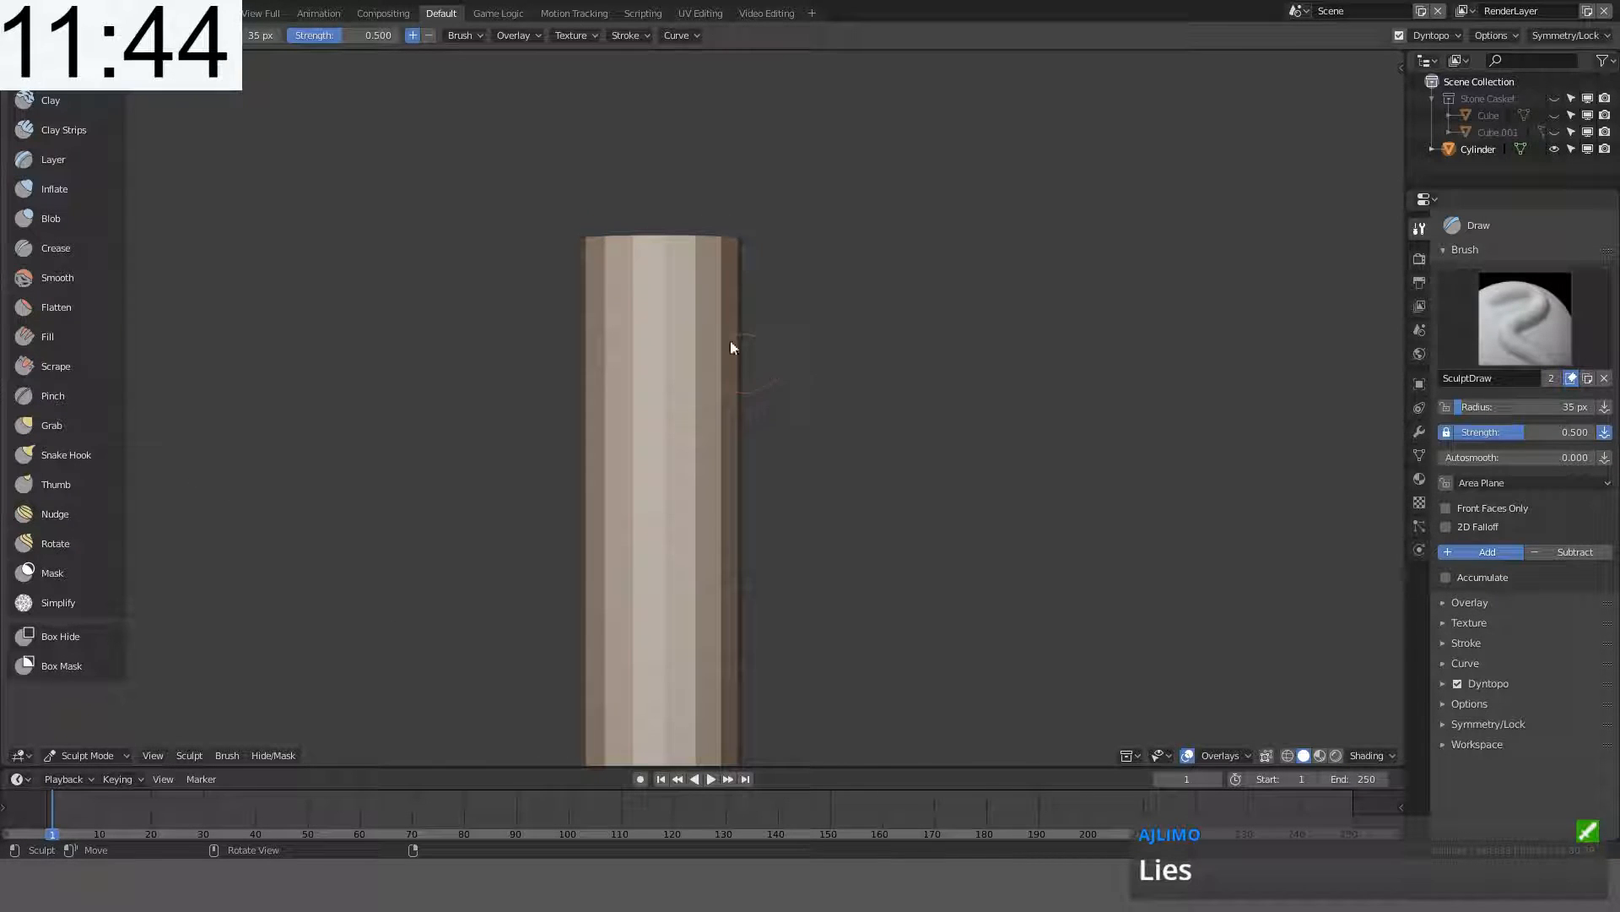
# - Preview the cylinder in material shading and return the viewport to solid shading
pyautogui.click(1449, 644)
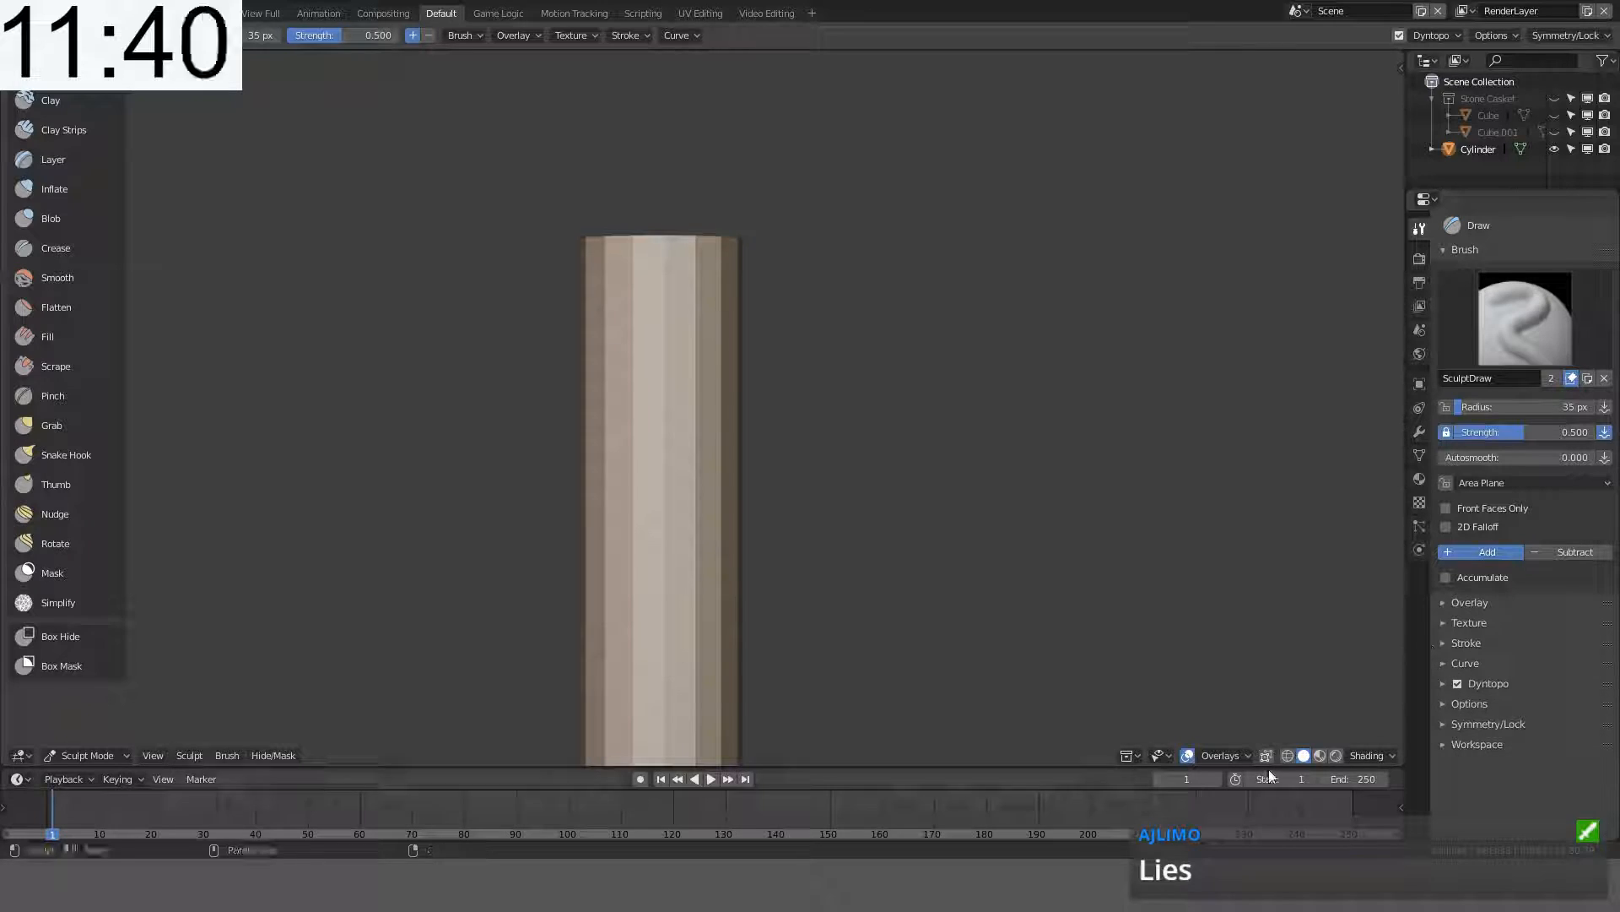
pyautogui.click(1319, 756)
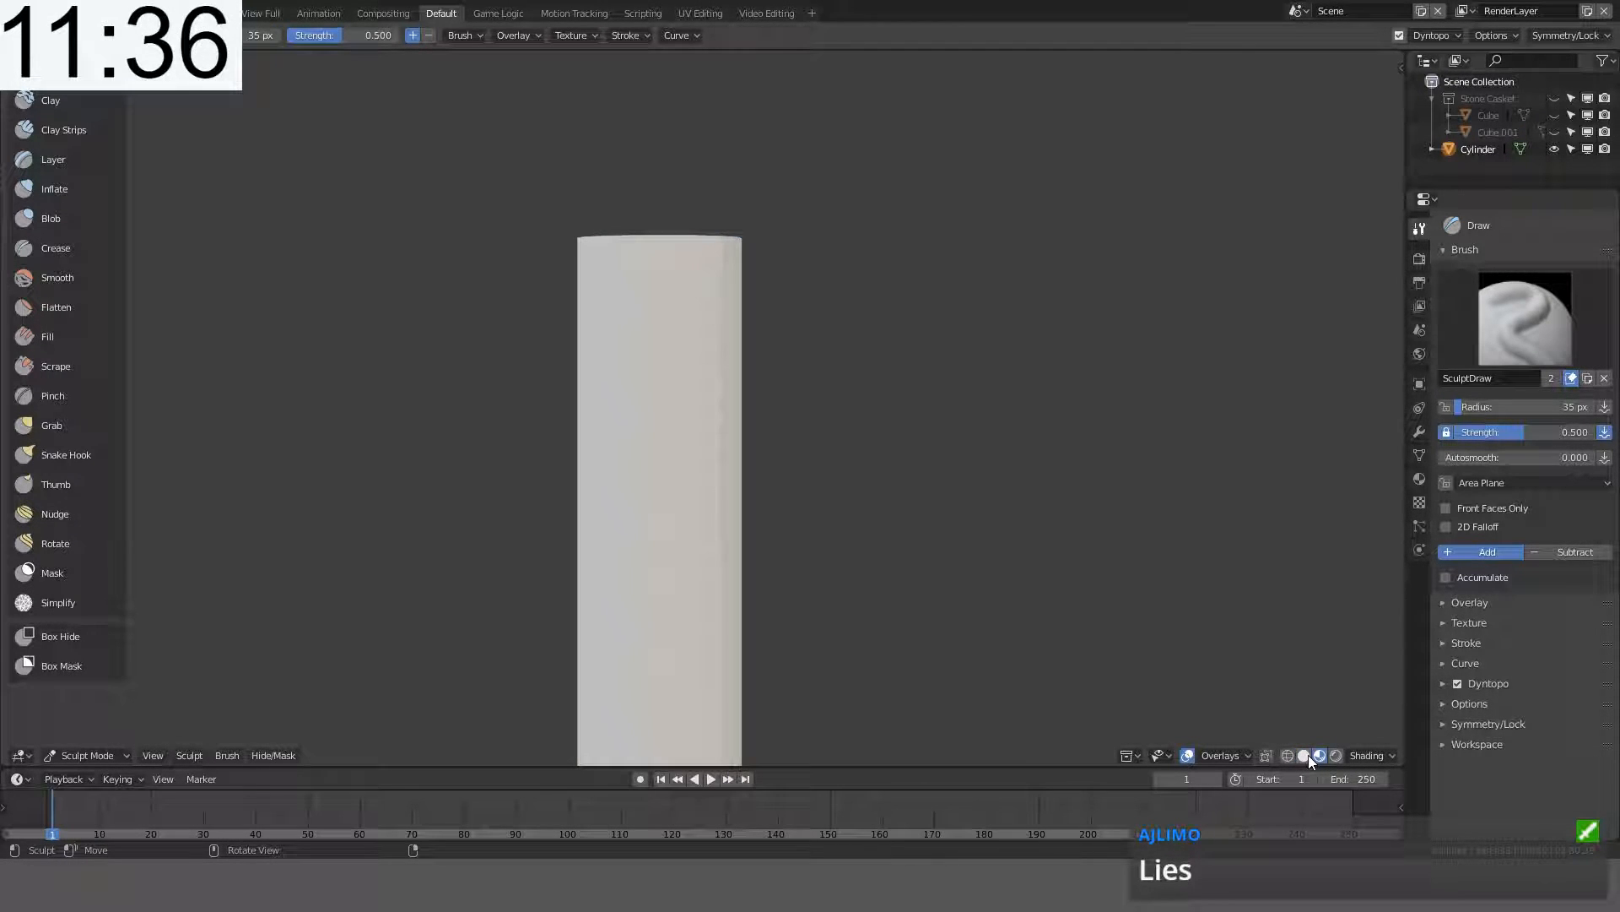
pyautogui.click(1304, 755)
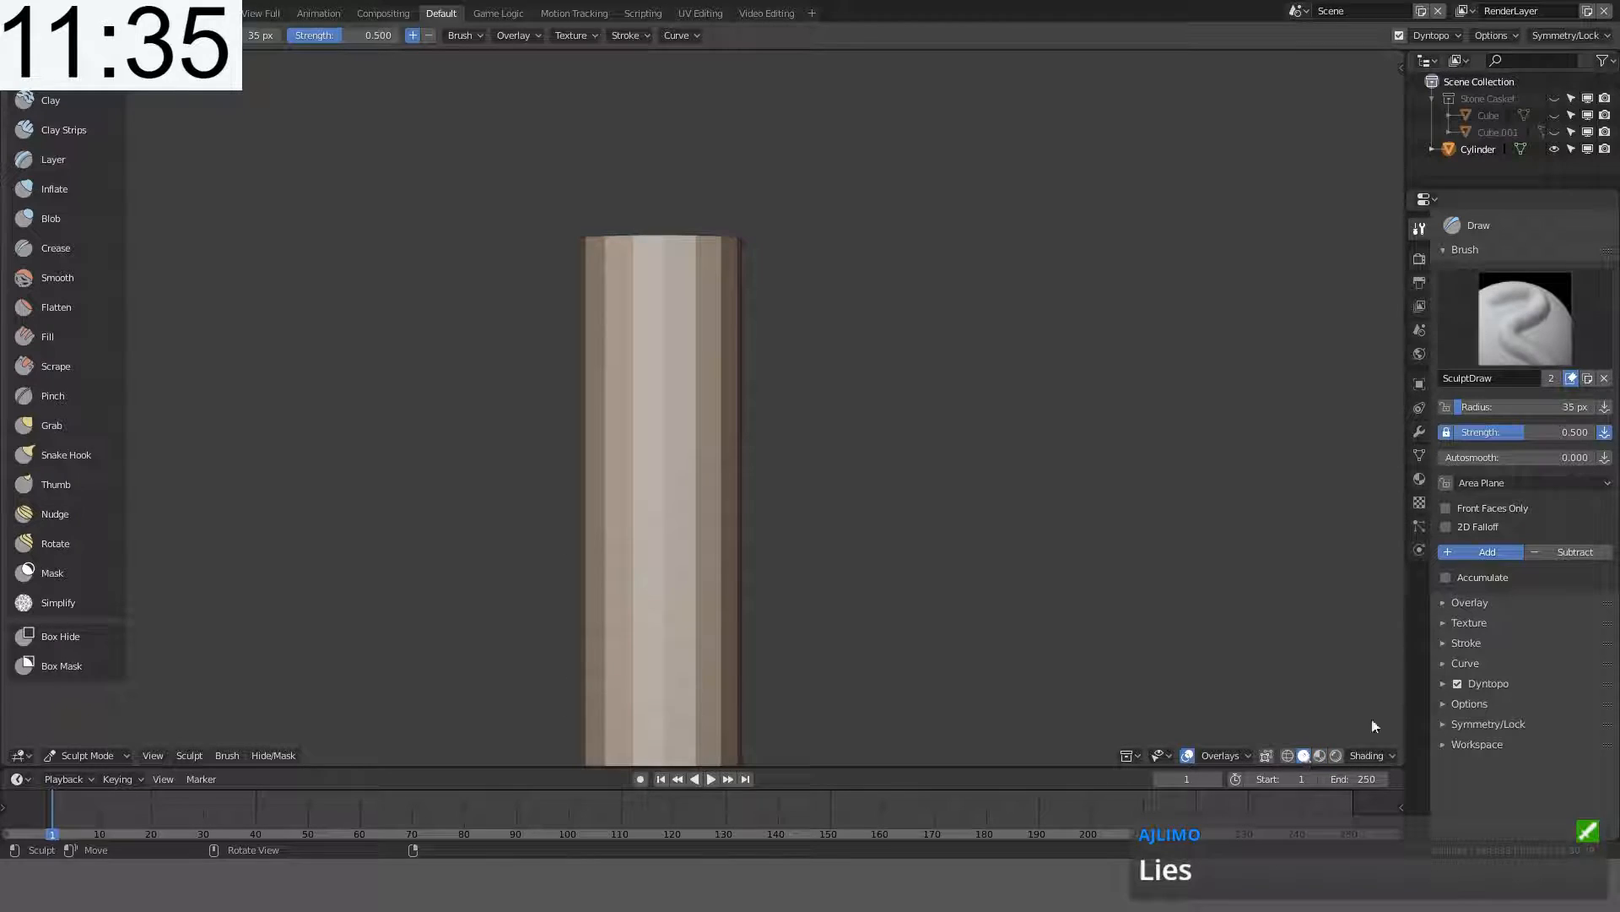
# - Expand the Dyntopo settings and build up rough material around the cylinder's upper side with the Clay brush
pyautogui.click(1444, 684)
pyautogui.moveTo(778, 488); pyautogui.dragTo(744, 455, button='middle')
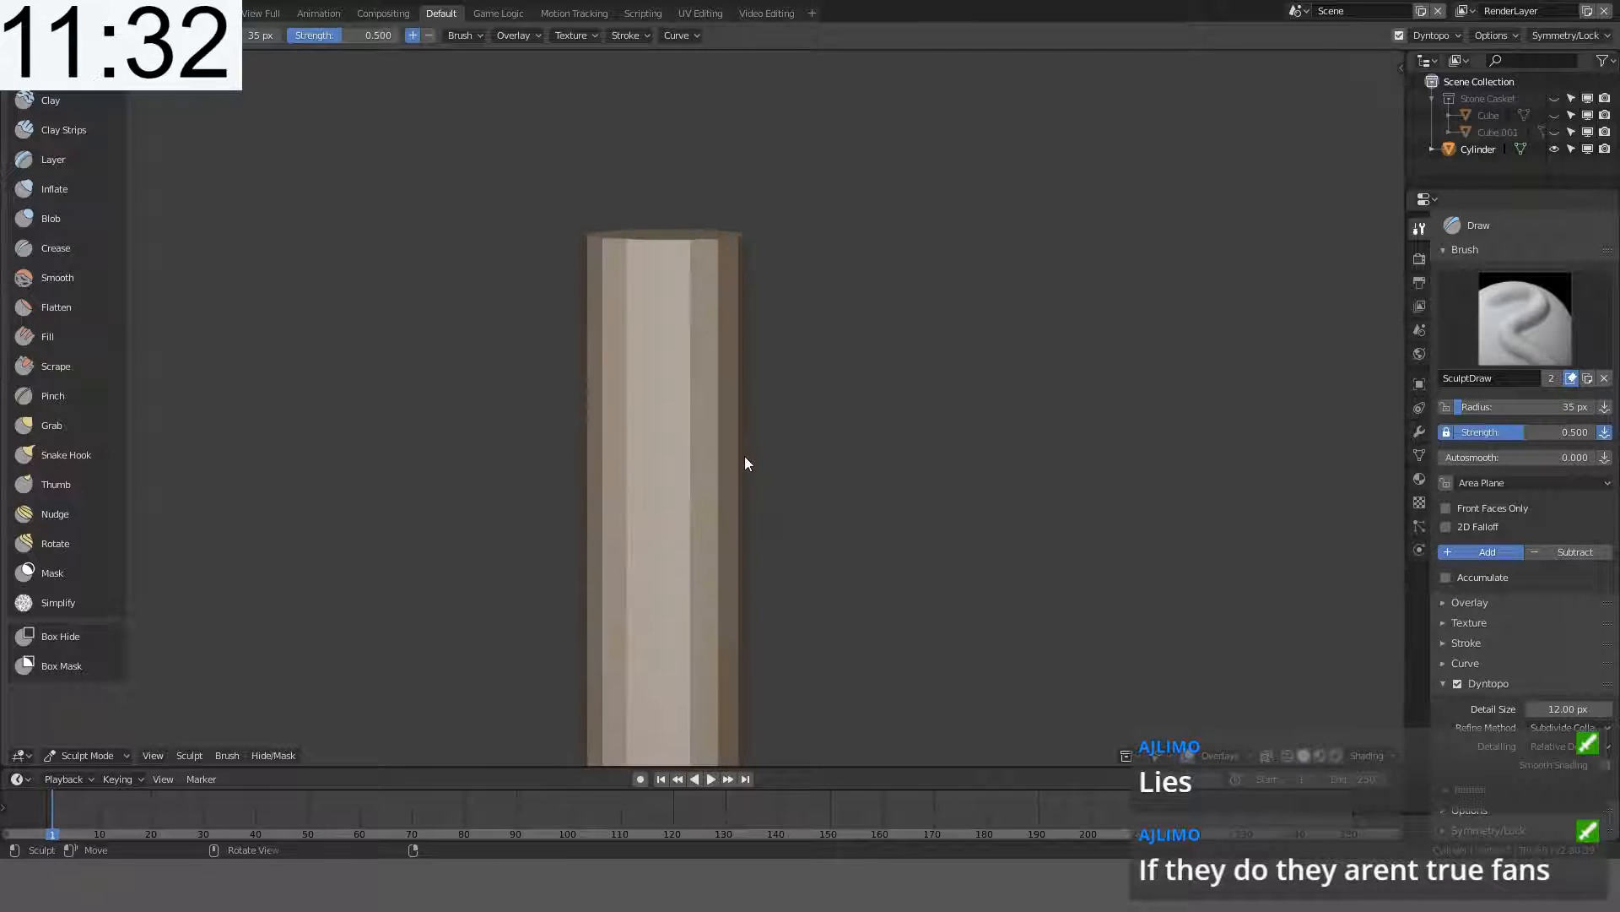
pyautogui.click(56, 103)
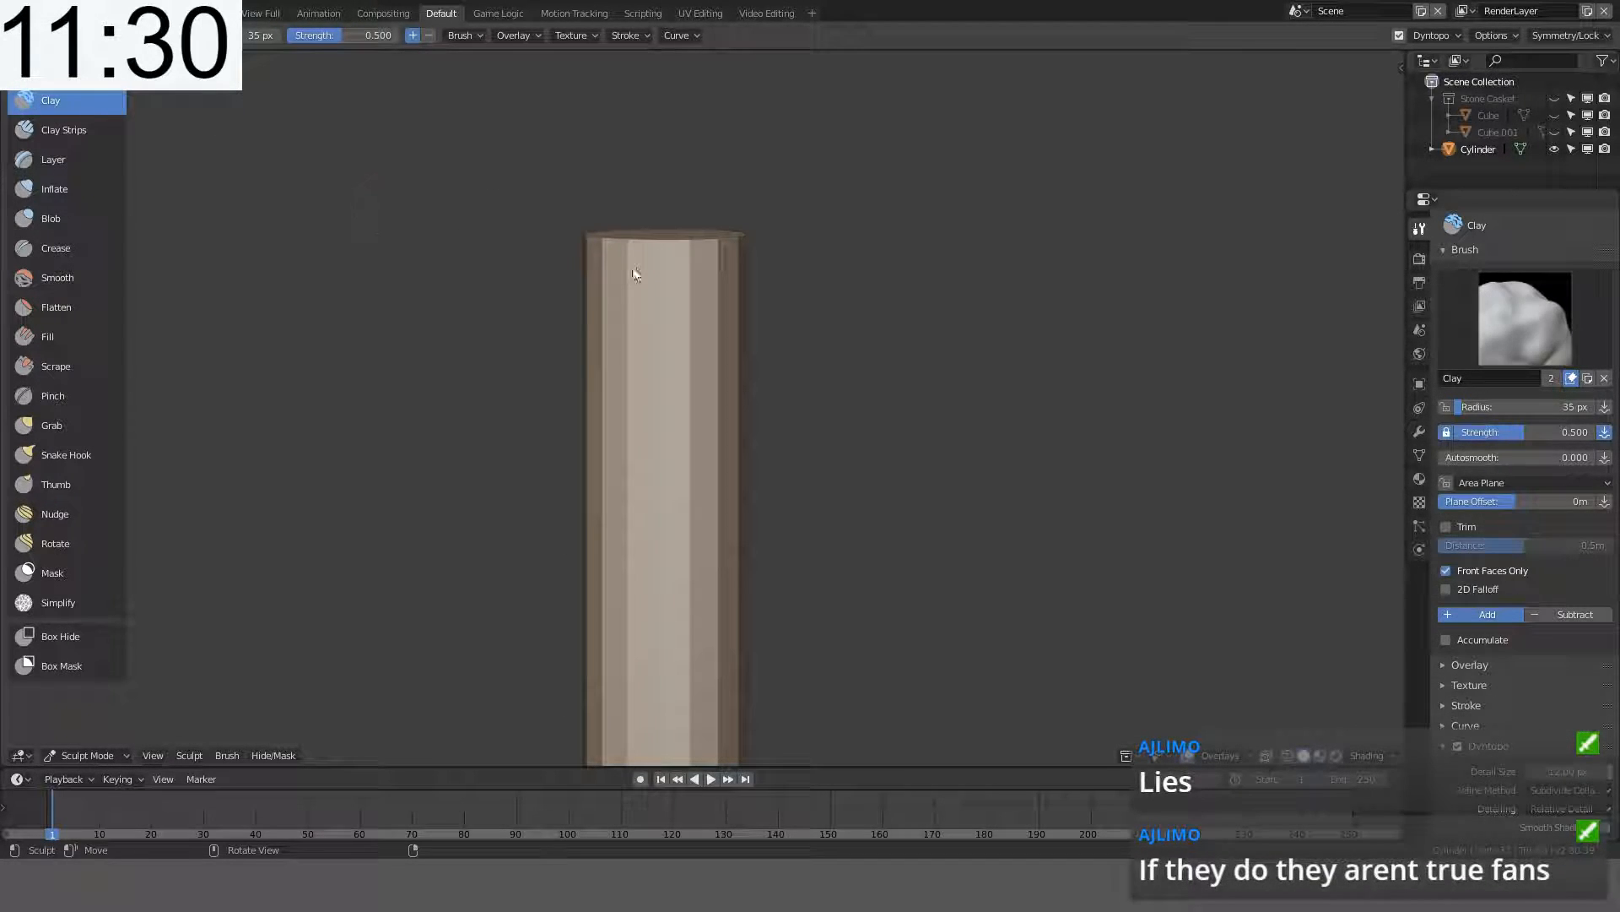
pyautogui.moveTo(628, 302)
pyautogui.mouseDown()
pyautogui.moveTo(650, 238)
pyautogui.moveTo(618, 290)
pyautogui.moveTo(610, 247)
pyautogui.moveTo(648, 309)
pyautogui.moveTo(717, 264)
pyautogui.moveTo(682, 331)
pyautogui.mouseUp()
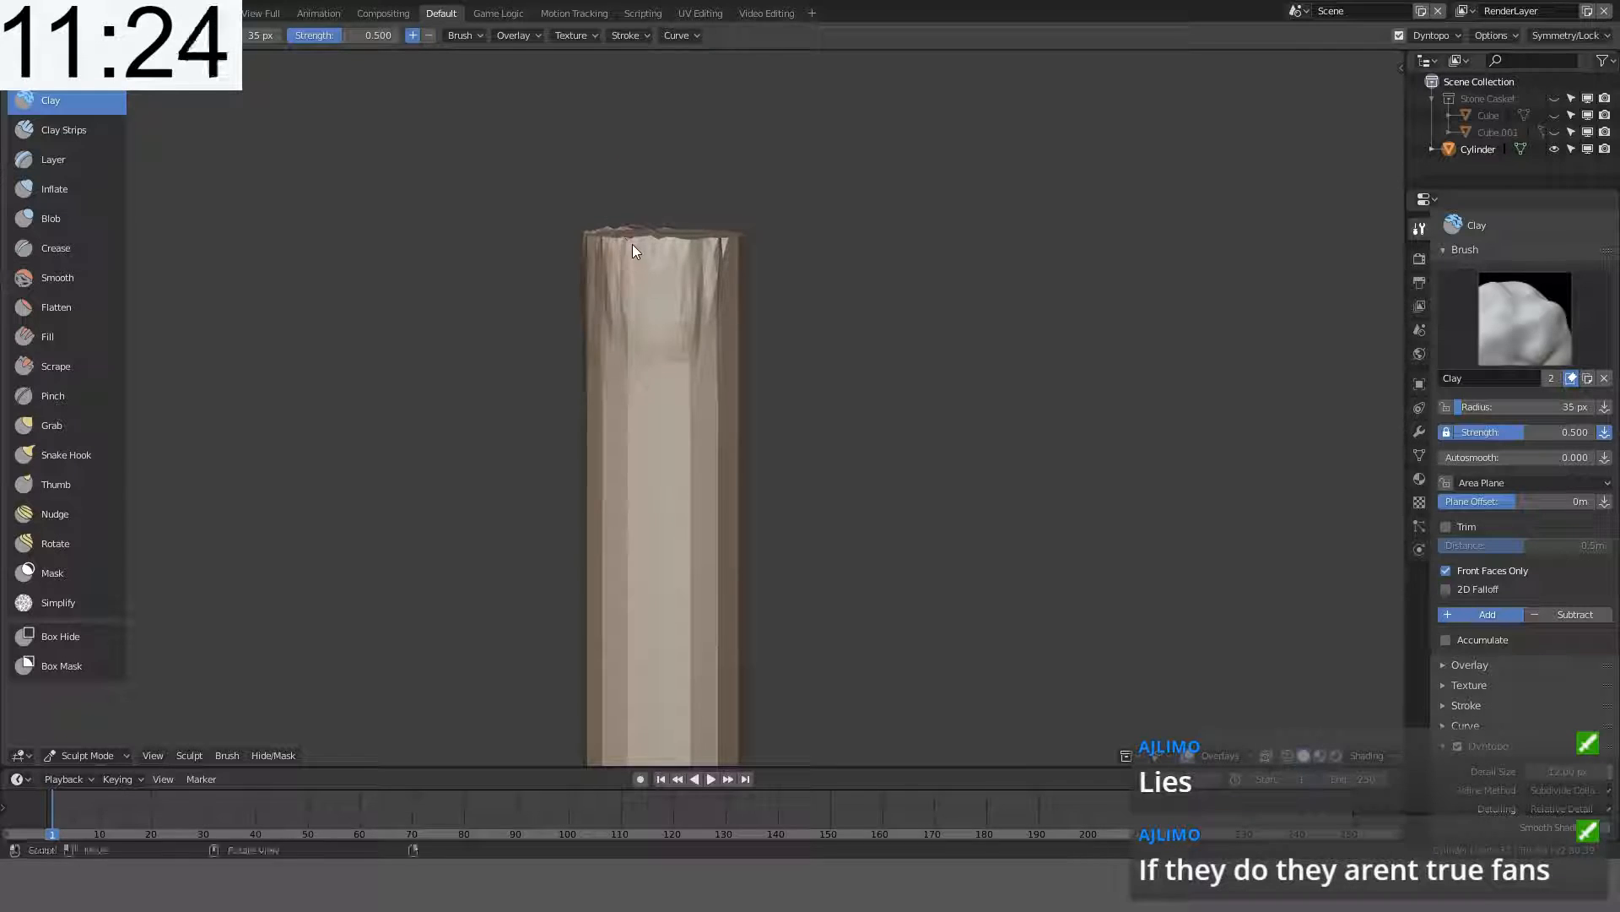
# - Sculpt a thin drip down from the cylinder's upper edge using Clay at 25 px radius and 1.000 strength, undoing the first attempt
pyautogui.press('f')
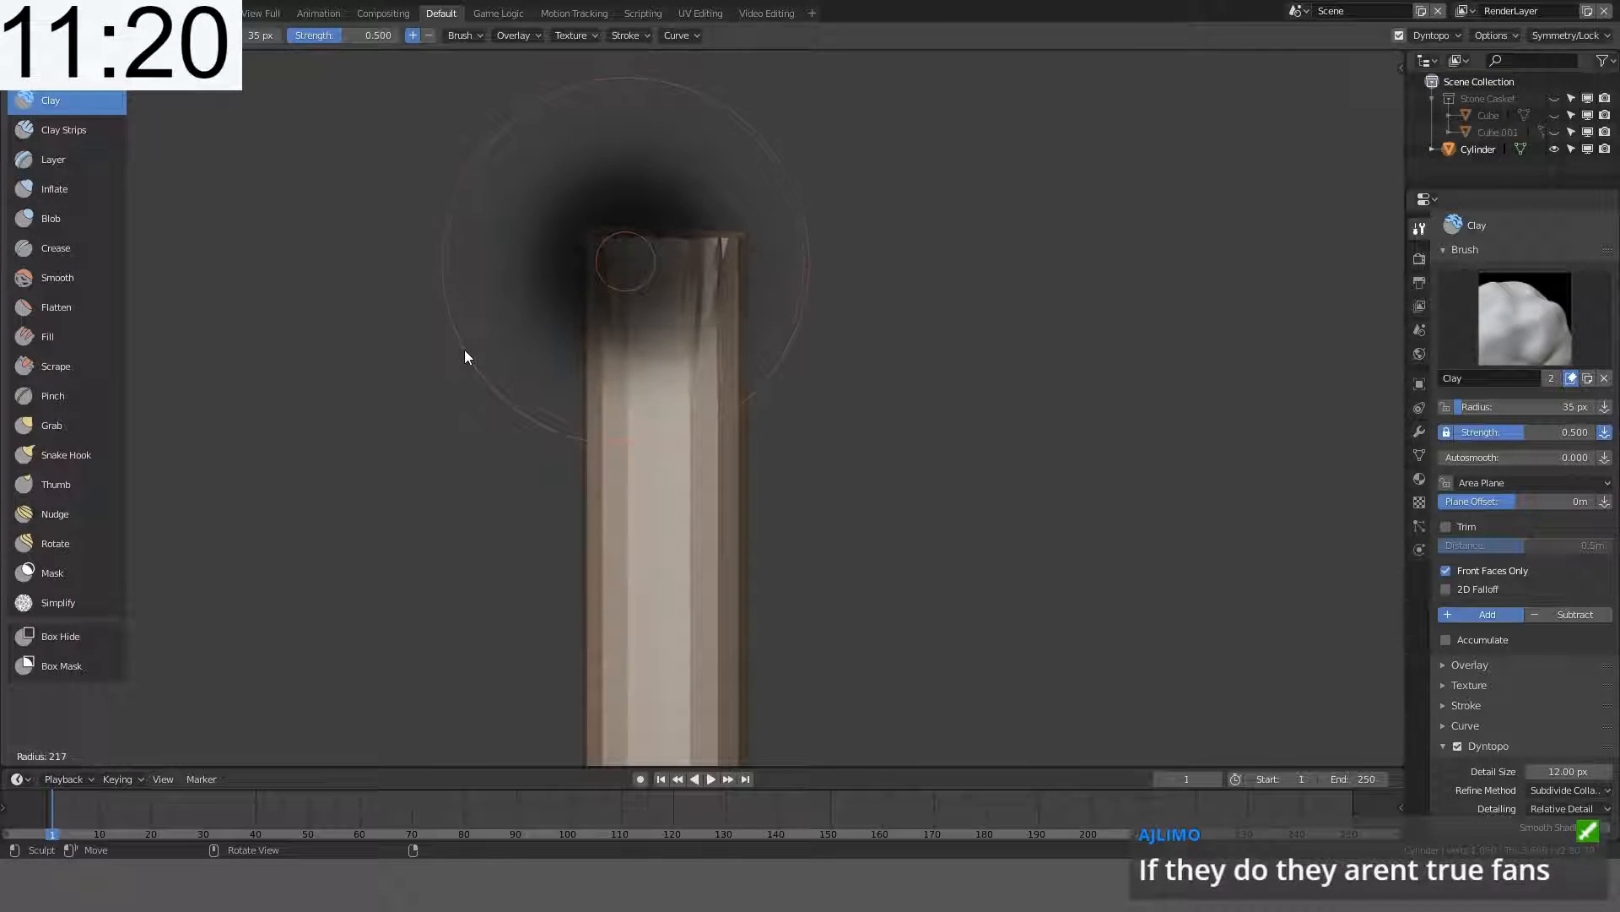
pyautogui.click(648, 275)
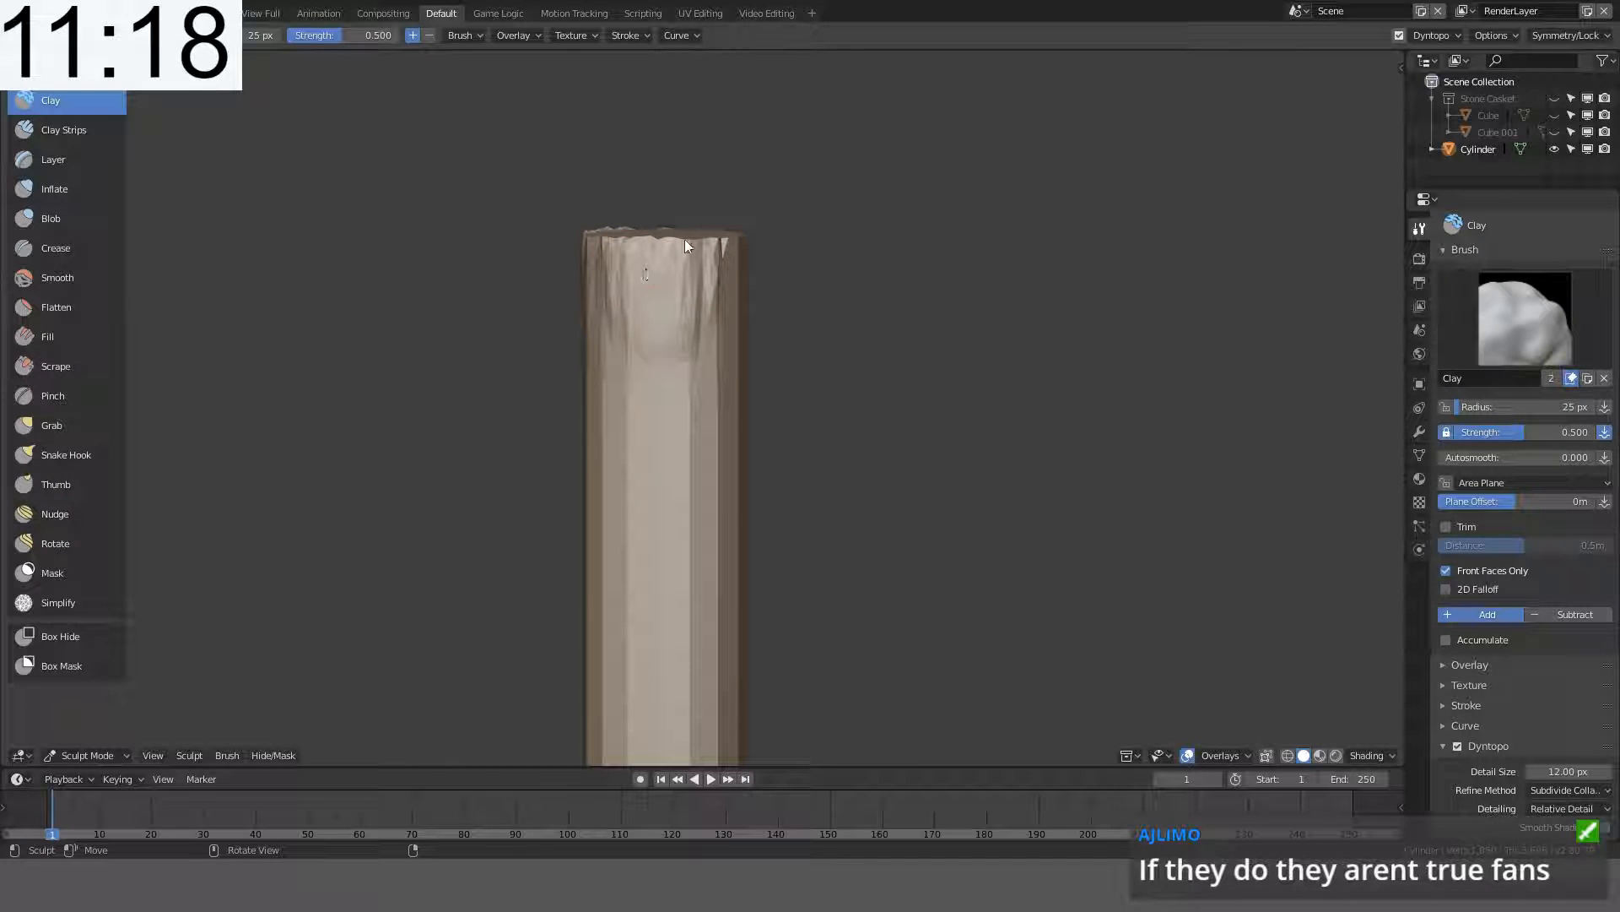
pyautogui.hotkey('shift', 'f')
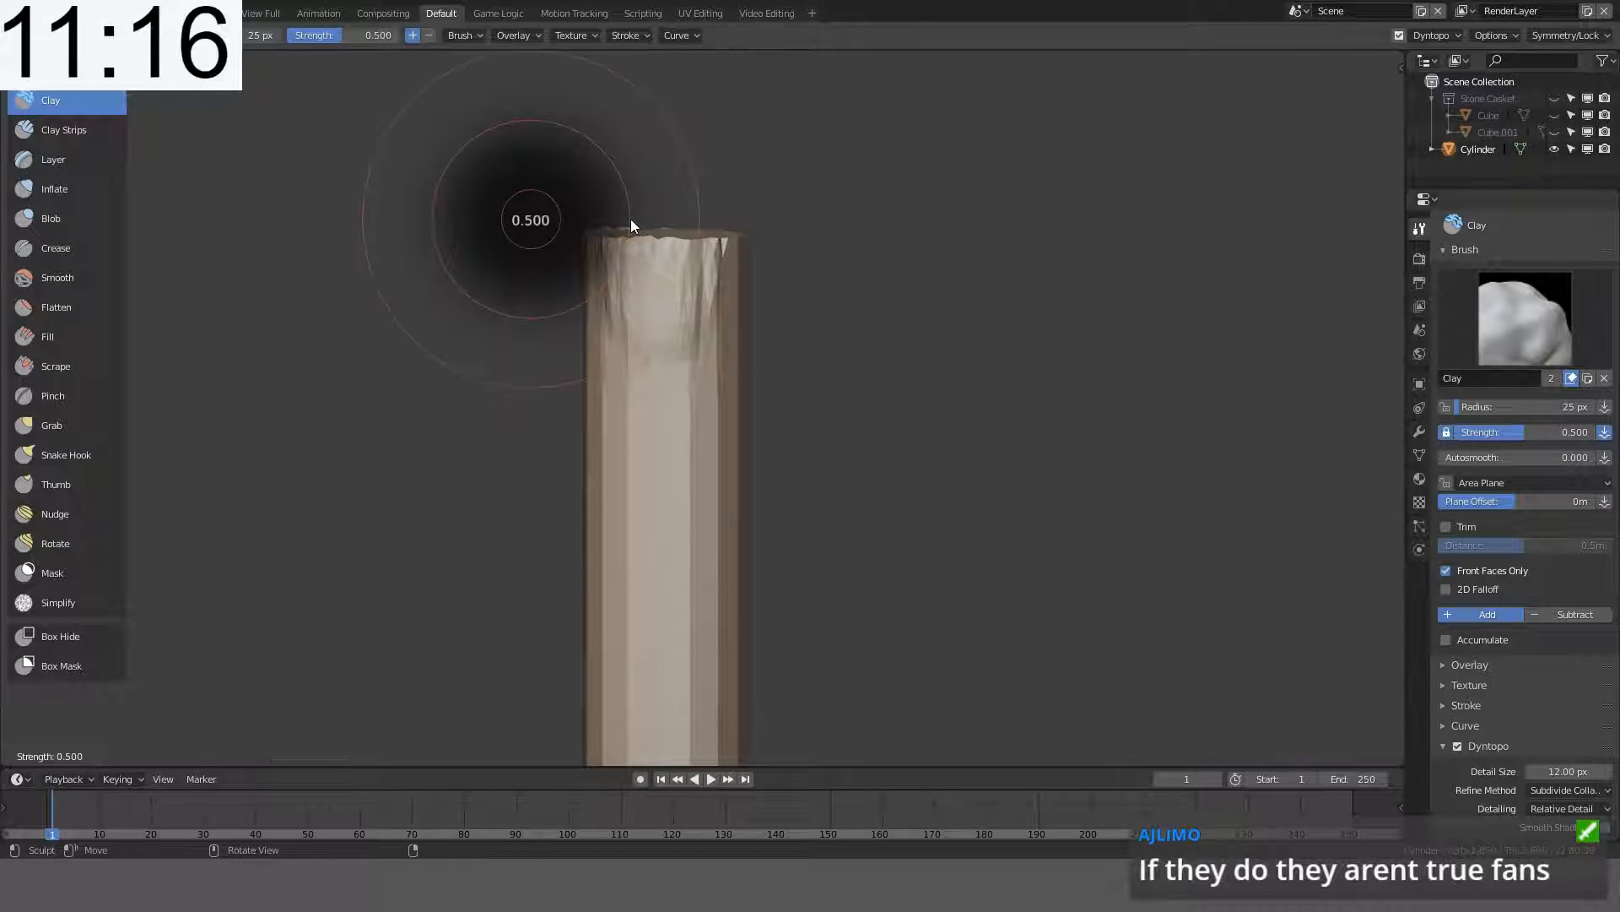
pyautogui.click(561, 241)
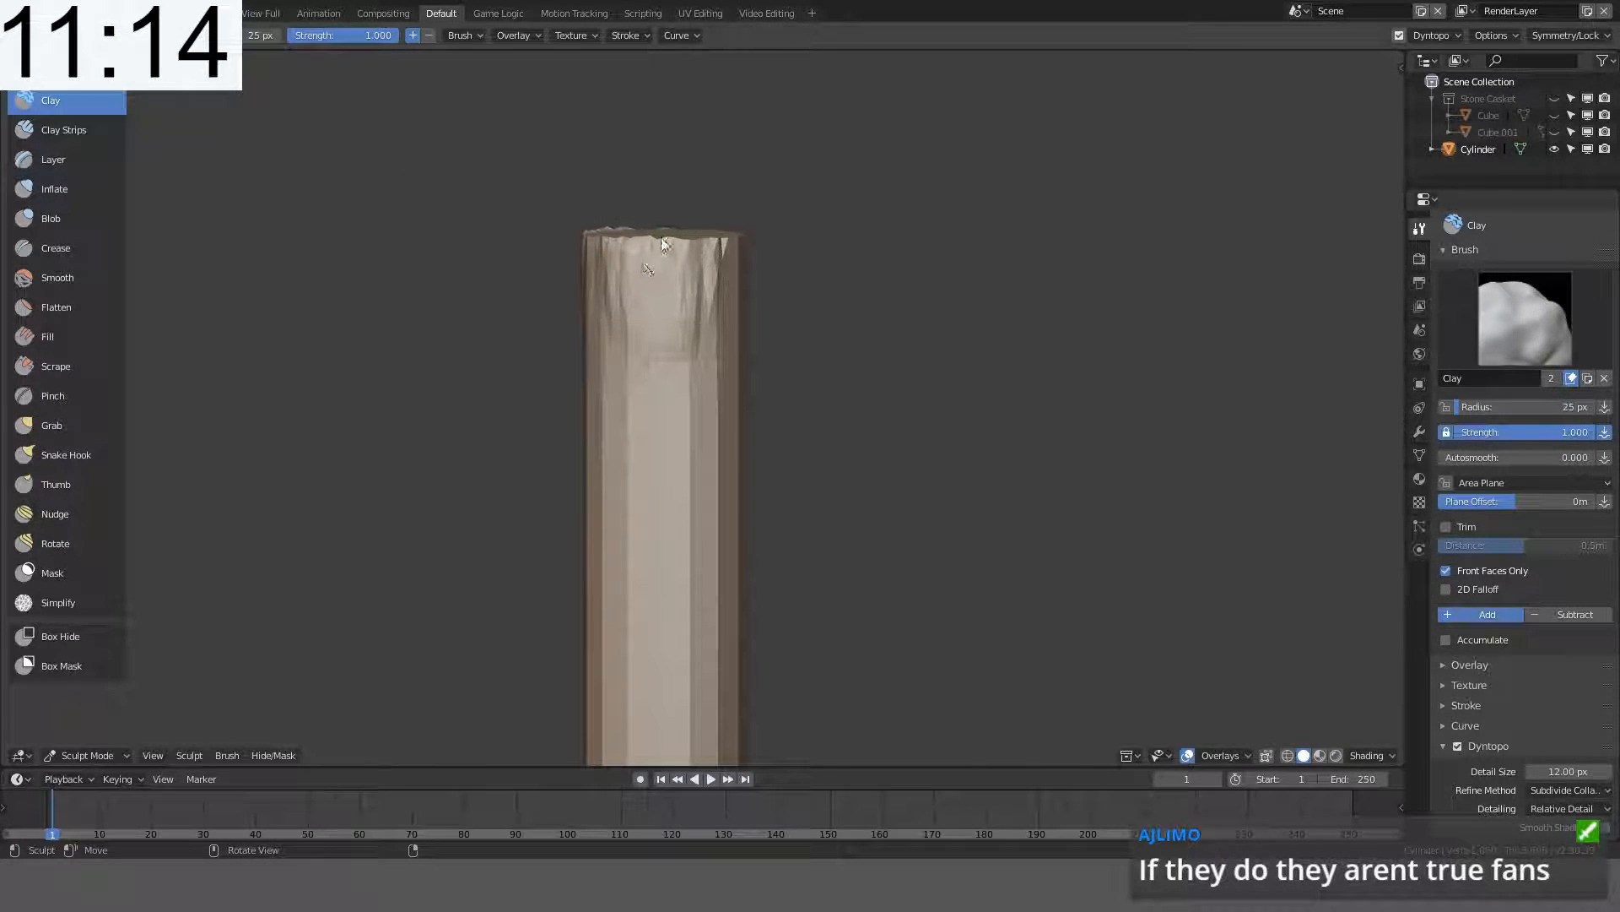
pyautogui.moveTo(656, 238)
pyautogui.mouseDown()
pyautogui.moveTo(565, 255)
pyautogui.moveTo(644, 422)
pyautogui.moveTo(619, 347)
pyautogui.mouseUp()
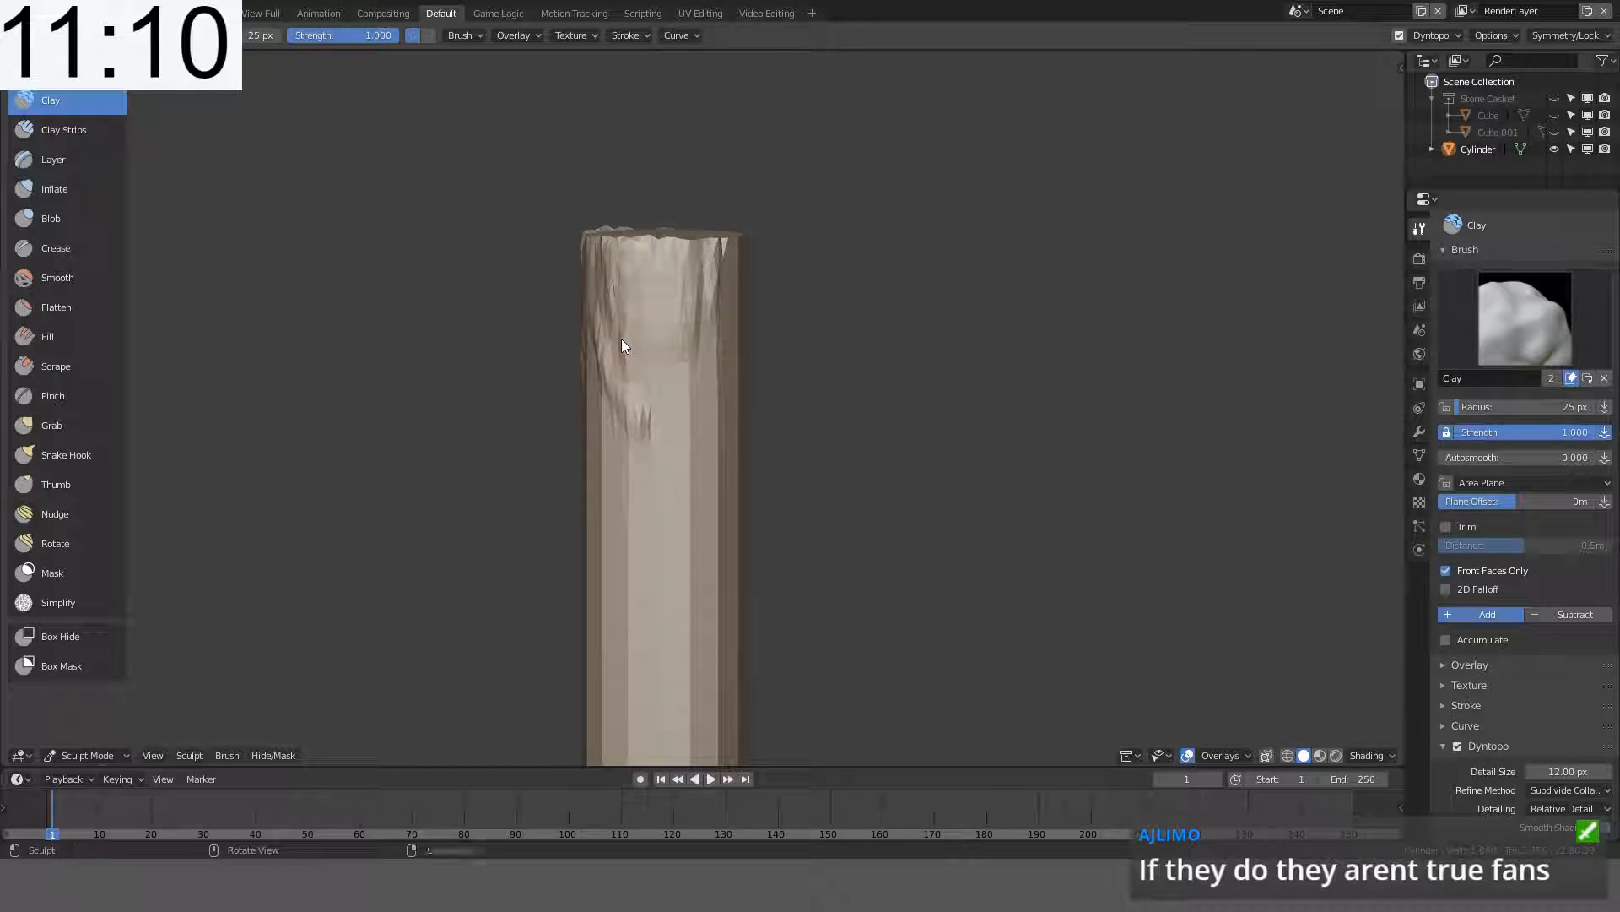
pyautogui.hotkey('ctrl', 'z')
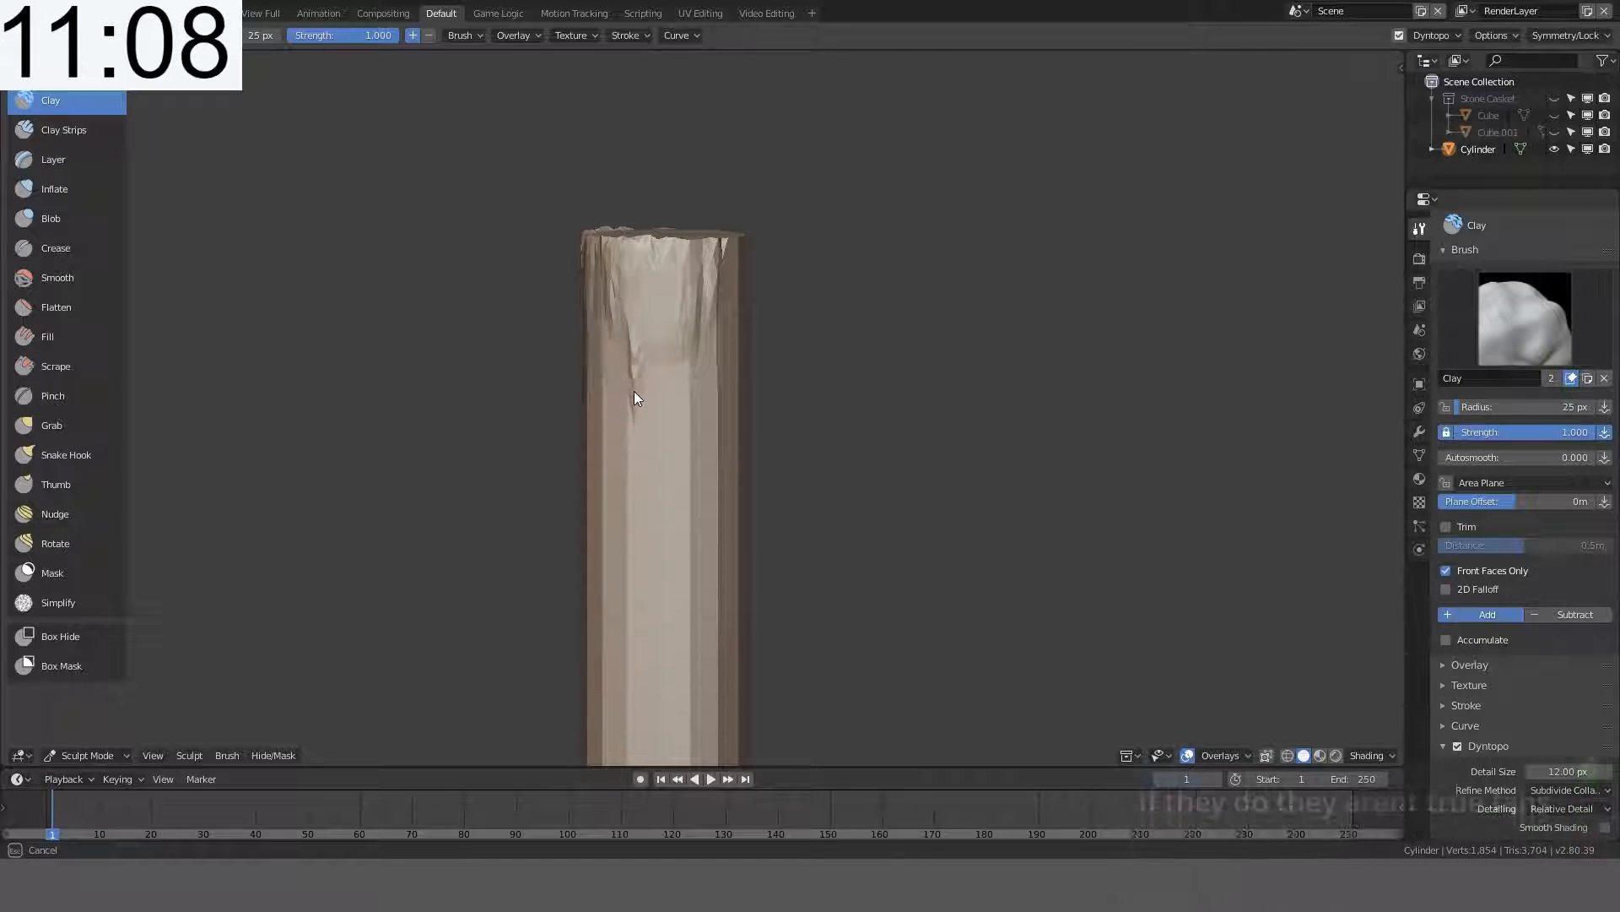
pyautogui.moveTo(641, 337)
pyautogui.mouseDown()
pyautogui.moveTo(636, 454)
pyautogui.moveTo(644, 337)
pyautogui.mouseUp()
# - Turn off X mirror symmetry for sculpting
pyautogui.moveTo(644, 337)
pyautogui.mouseDown(button='middle')
pyautogui.moveTo(948, 369)
pyautogui.moveTo(1061, 344)
pyautogui.moveTo(899, 356)
pyautogui.mouseUp(button='middle')
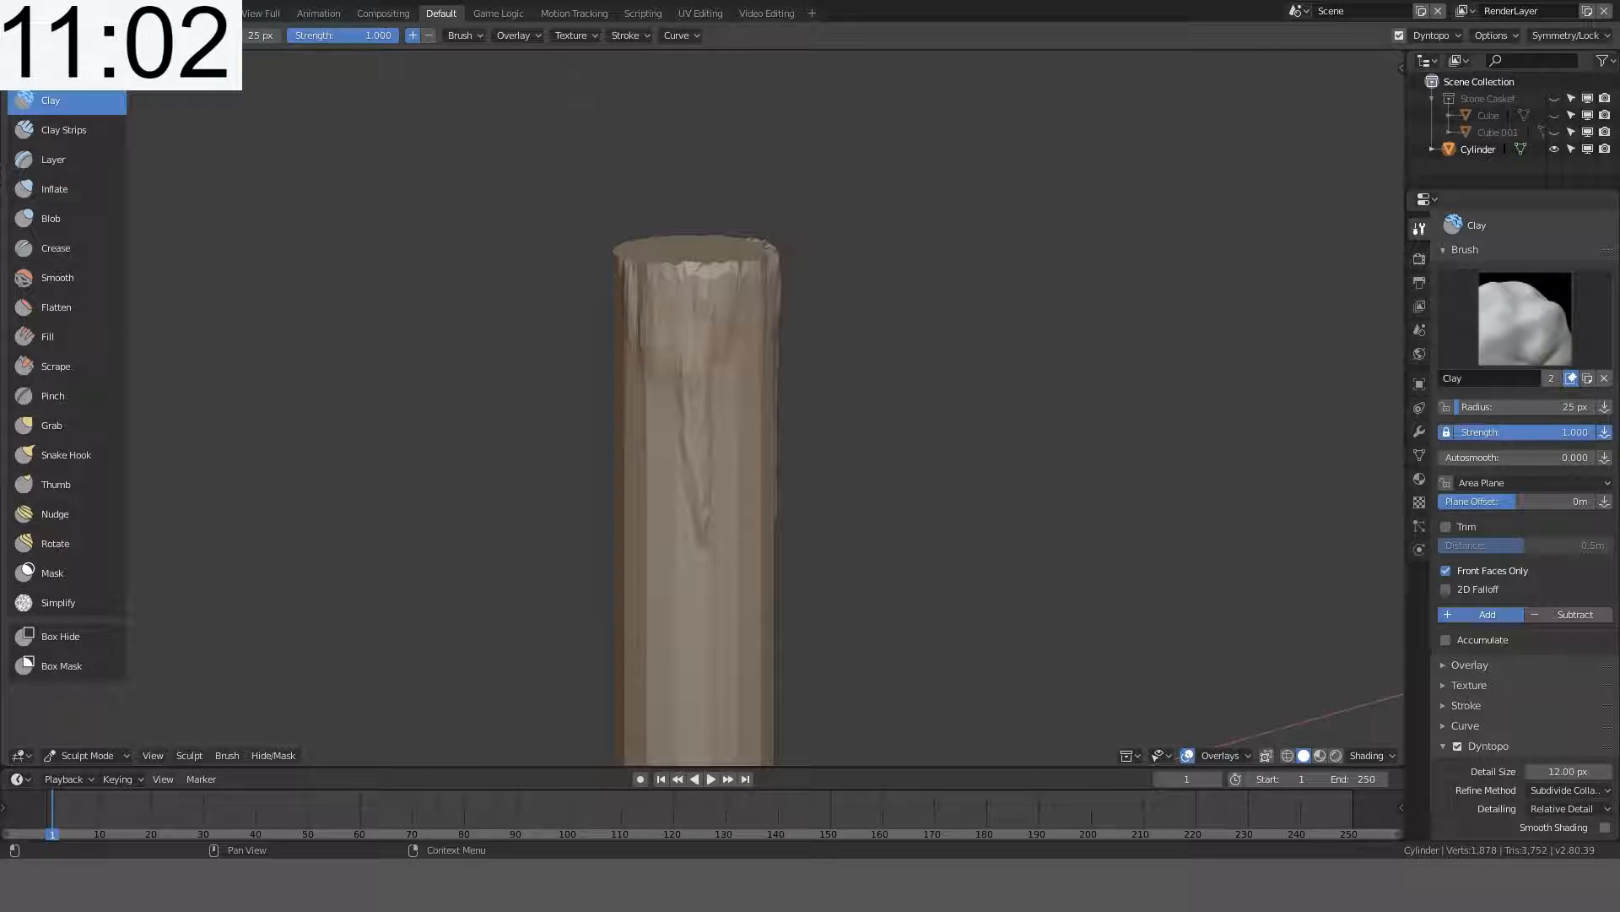
pyautogui.scroll(-4, 1528, 720)
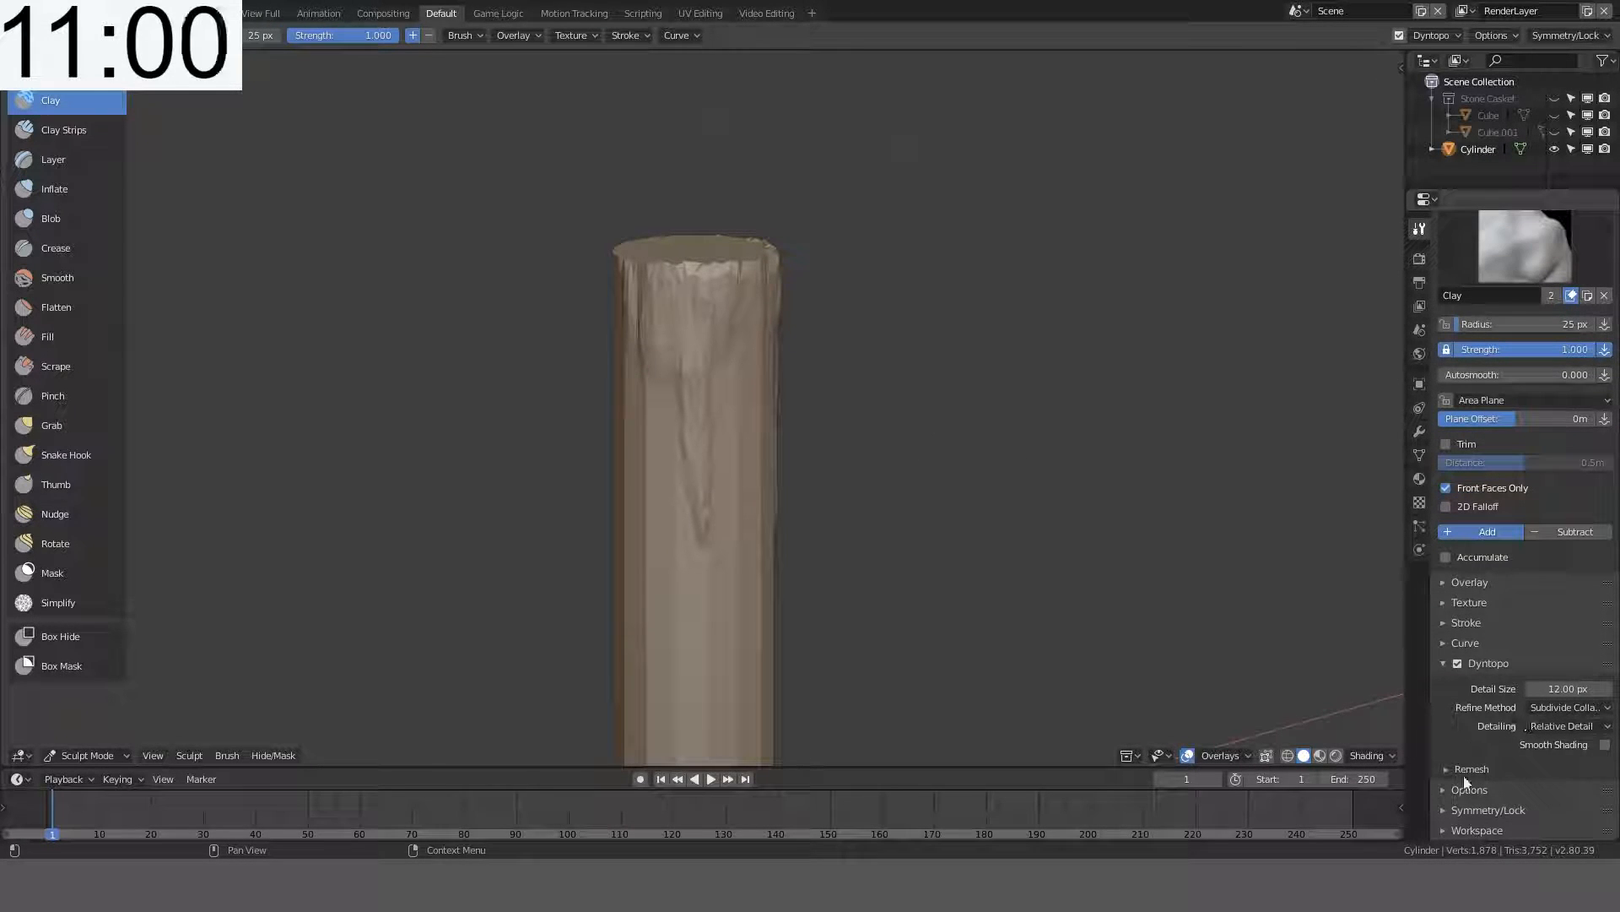
pyautogui.click(1446, 810)
pyautogui.scroll(-5, 1531, 817)
pyautogui.click(1544, 734)
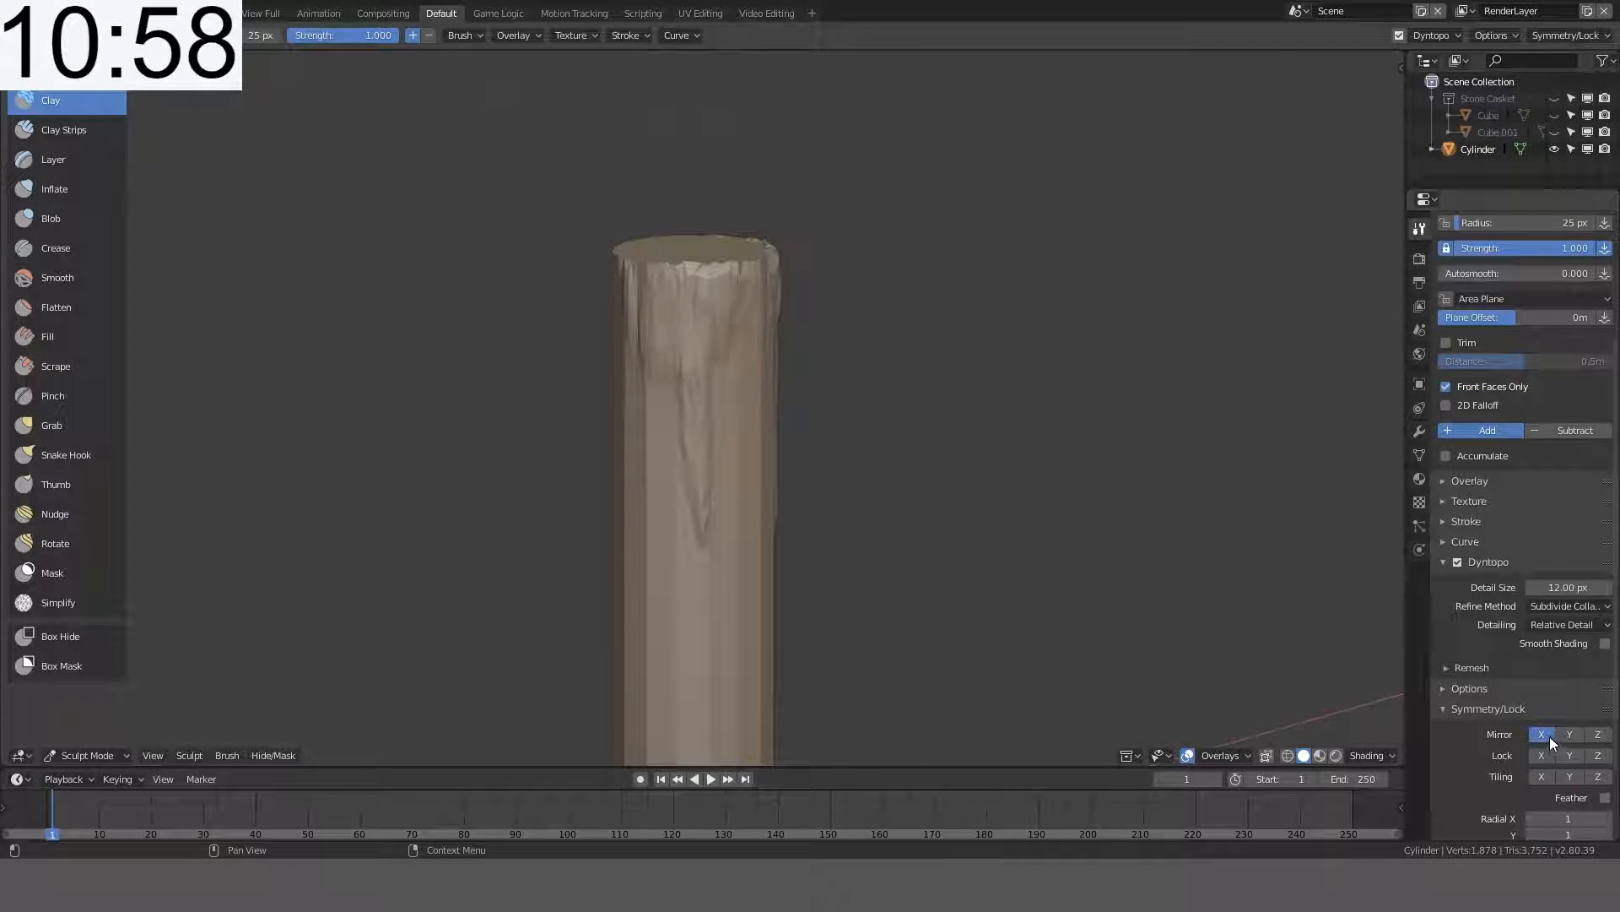
# - Sculpt long drips with the Clay brush down another side of the cylinder, starting near the upper edge
pyautogui.moveTo(807, 469)
pyautogui.mouseDown(button='middle')
pyautogui.moveTo(785, 354)
pyautogui.moveTo(718, 358)
pyautogui.moveTo(701, 304)
pyautogui.moveTo(630, 321)
pyautogui.mouseUp(button='middle')
pyautogui.moveTo(628, 315); pyautogui.dragTo(630, 387)
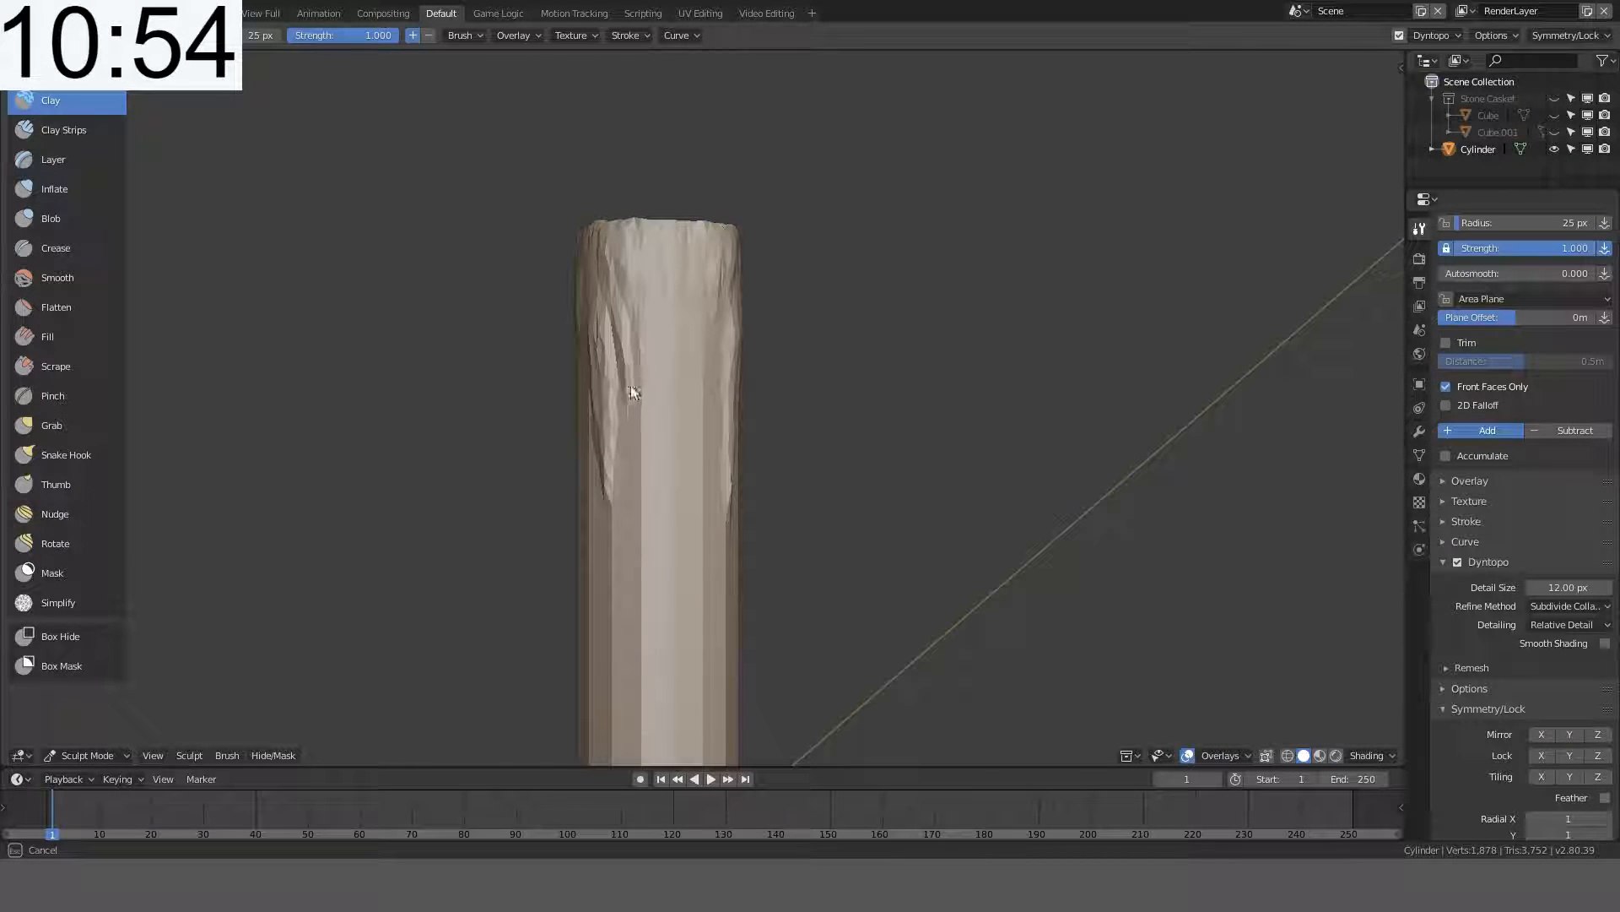
pyautogui.moveTo(615, 532); pyautogui.dragTo(618, 474)
pyautogui.moveTo(625, 346)
pyautogui.mouseDown()
pyautogui.moveTo(615, 275)
pyautogui.moveTo(614, 437)
pyautogui.moveTo(608, 282)
pyautogui.mouseUp()
pyautogui.moveTo(606, 432); pyautogui.dragTo(631, 271)
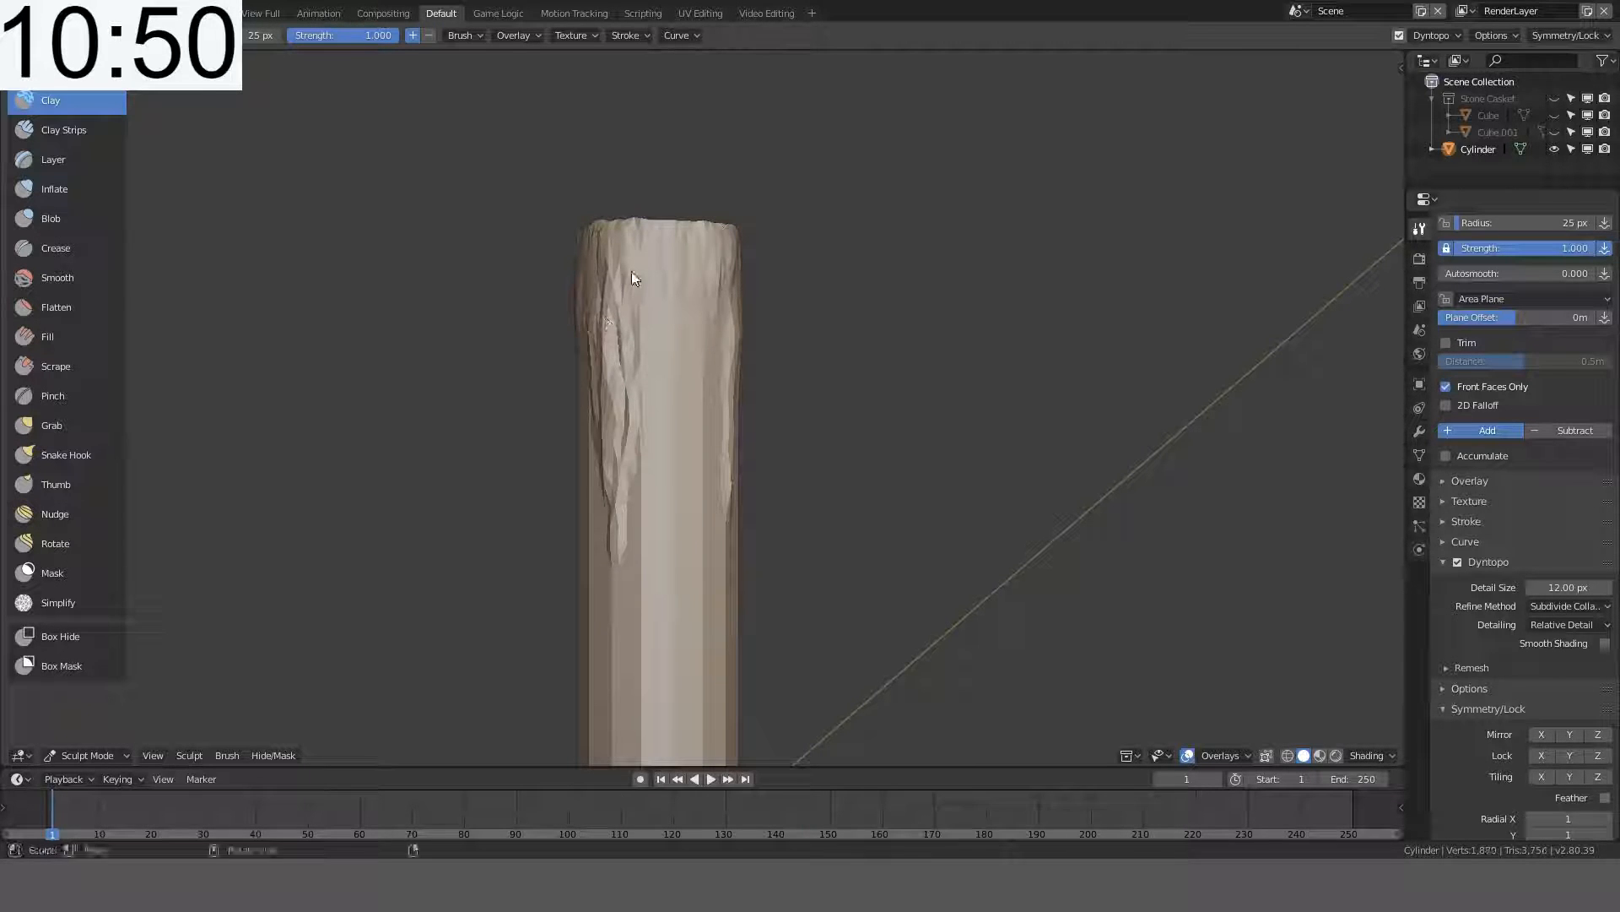
# - Roughen the rim around the cylinder's top face with Clay brush strokes
pyautogui.moveTo(632, 271); pyautogui.dragTo(737, 407, button='middle')
pyautogui.moveTo(731, 420)
pyautogui.mouseDown()
pyautogui.moveTo(774, 363)
pyautogui.moveTo(749, 379)
pyautogui.moveTo(627, 346)
pyautogui.mouseUp()
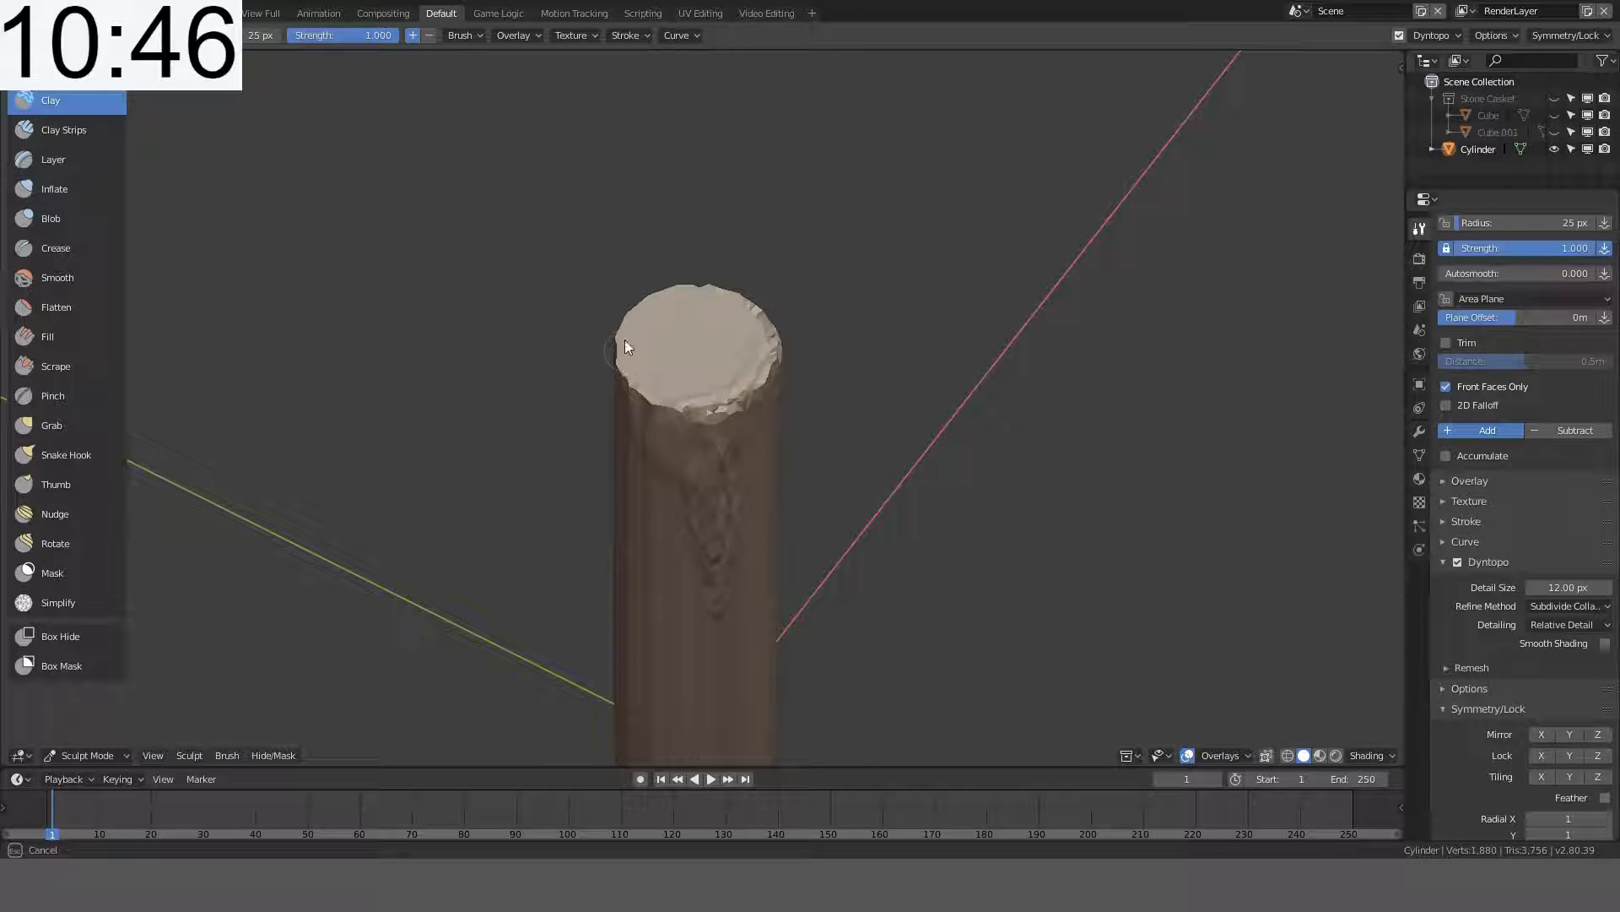
pyautogui.moveTo(686, 296)
pyautogui.mouseDown()
pyautogui.moveTo(617, 363)
pyautogui.moveTo(648, 306)
pyautogui.moveTo(625, 363)
pyautogui.mouseUp()
pyautogui.moveTo(740, 405)
pyautogui.mouseDown()
pyautogui.moveTo(731, 296)
pyautogui.moveTo(697, 415)
pyautogui.mouseUp()
pyautogui.moveTo(626, 330); pyautogui.dragTo(731, 305)
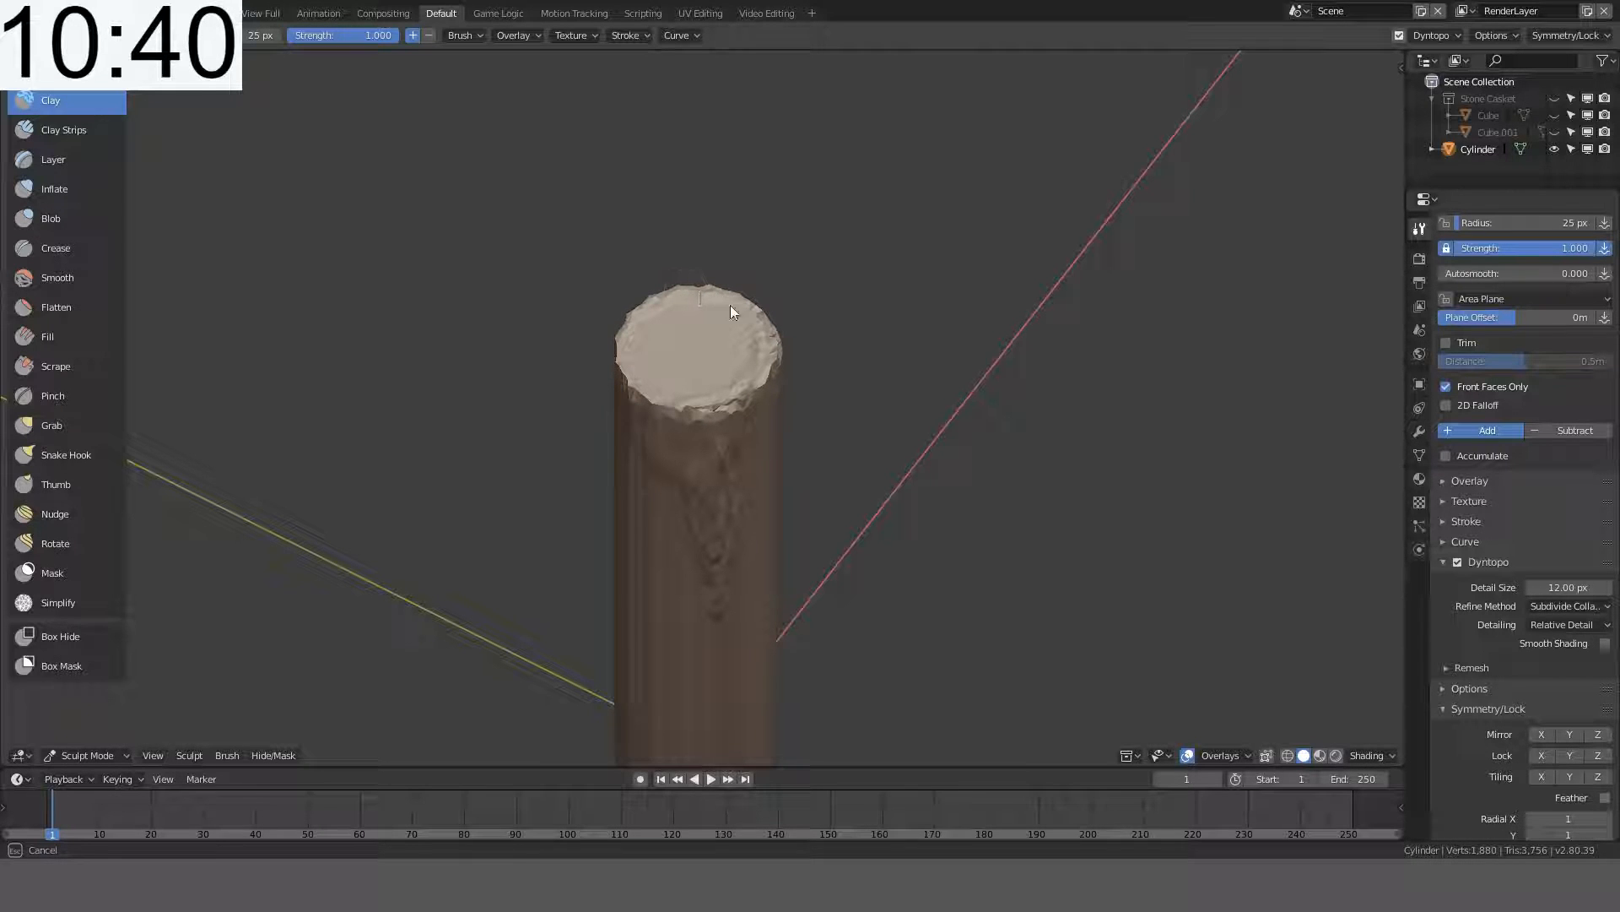
# - From the top view, sculpt a curl in the middle of the top face using the Blob brush at 101 px radius, undoing the last stroke
pyautogui.click(89, 223)
pyautogui.moveTo(723, 408)
pyautogui.mouseDown(button='middle')
pyautogui.moveTo(710, 353)
pyautogui.moveTo(714, 383)
pyautogui.mouseUp(button='middle')
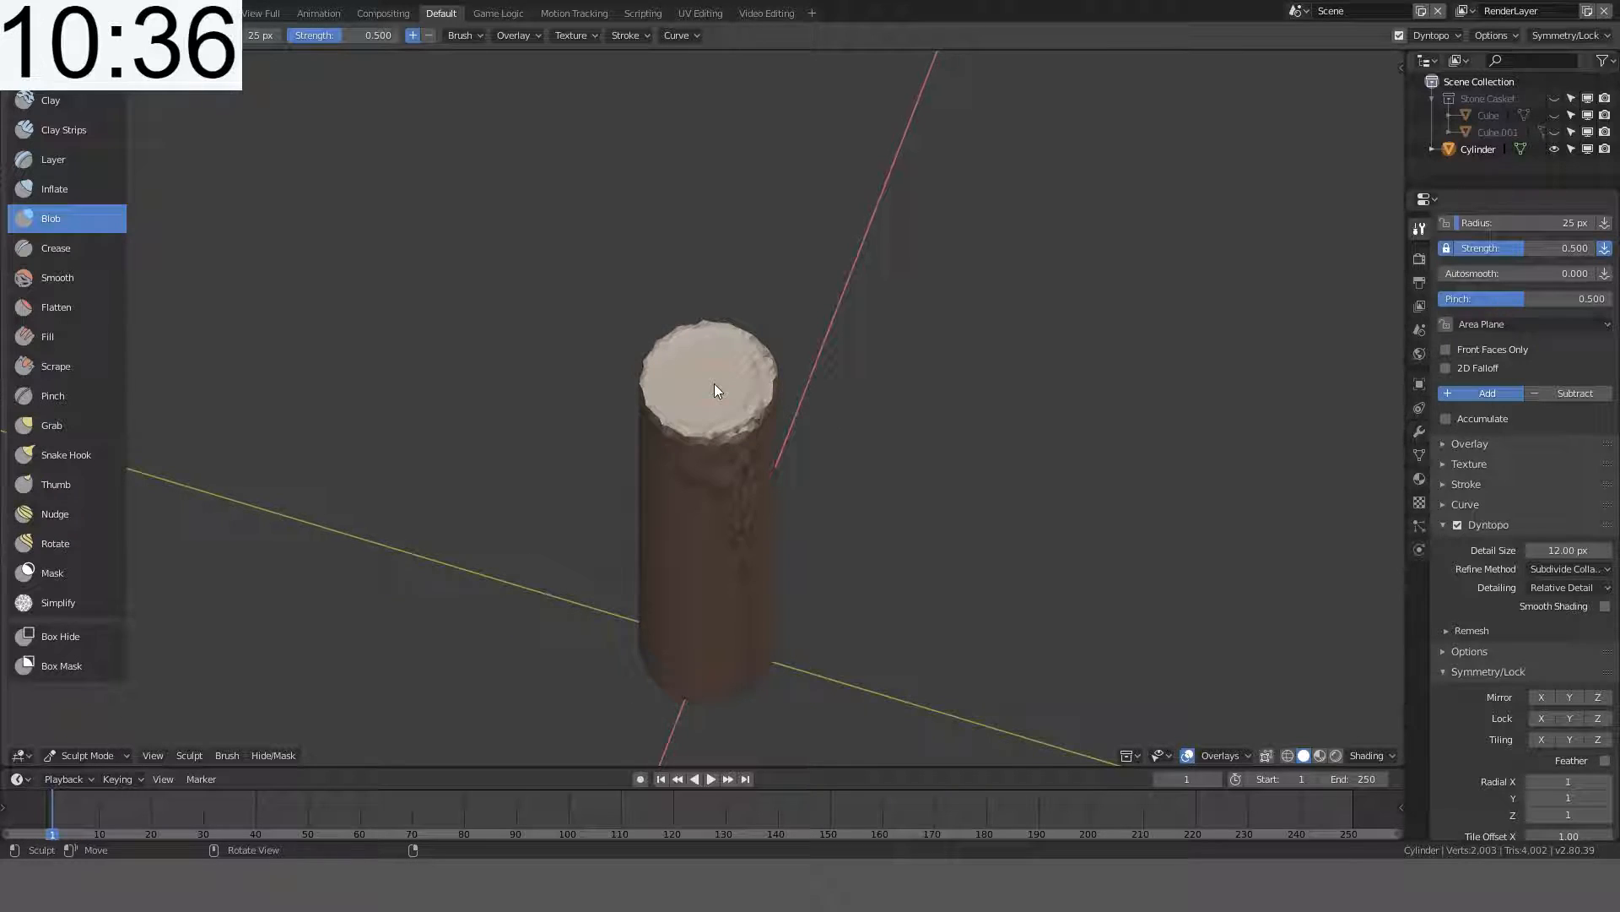
pyautogui.press('KP_7')
pyautogui.scroll(4, 714, 383)
pyautogui.press('f')
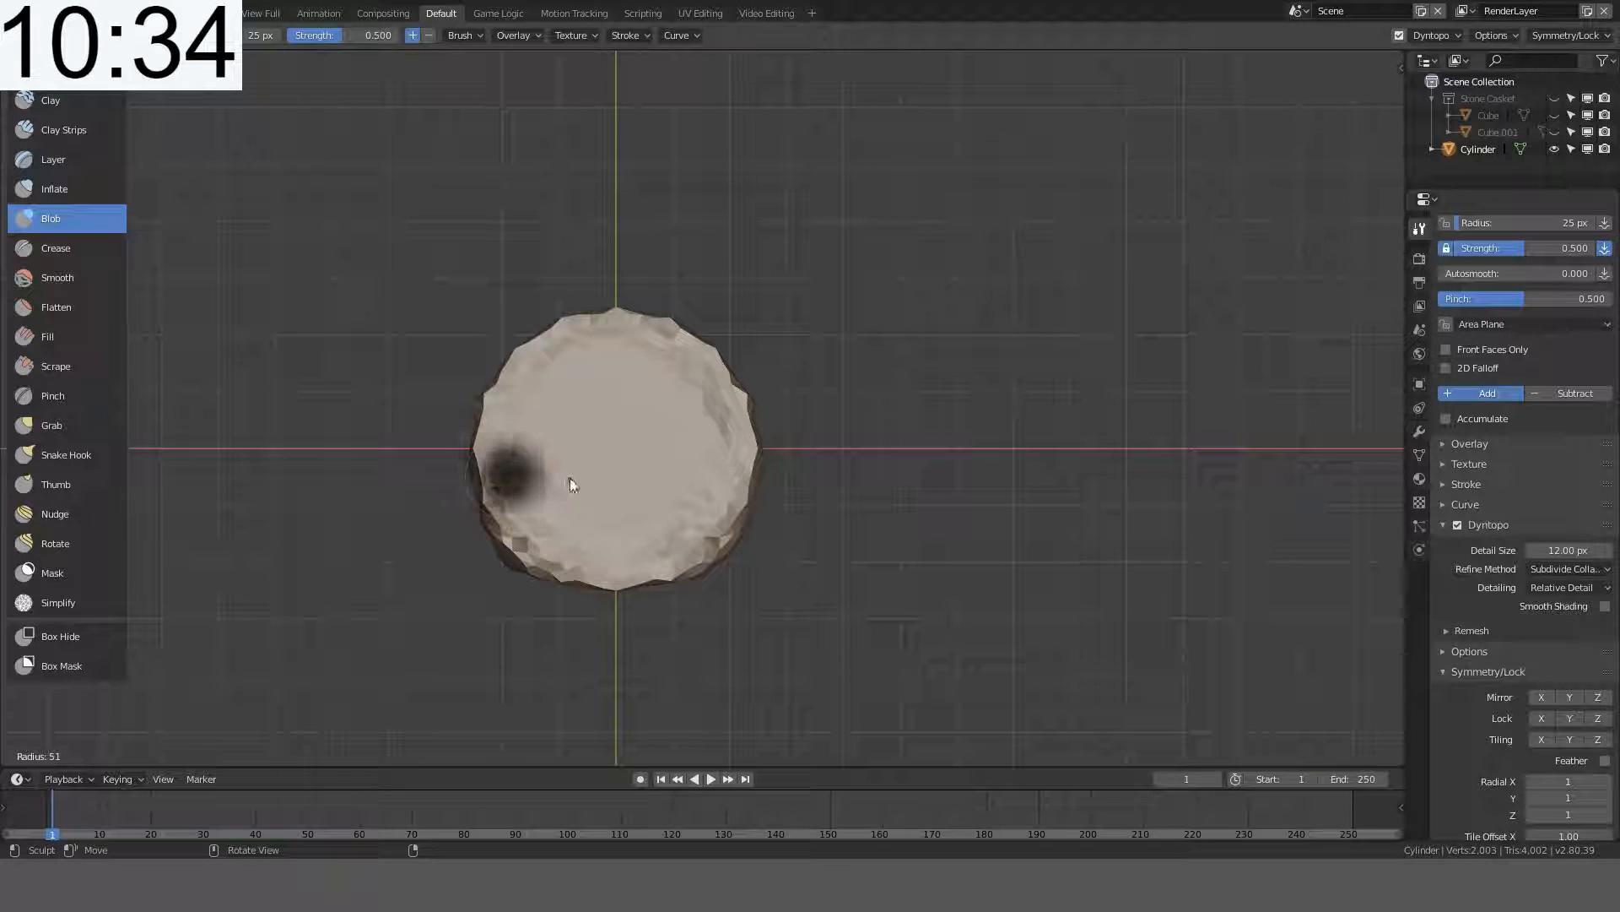
pyautogui.click(609, 459)
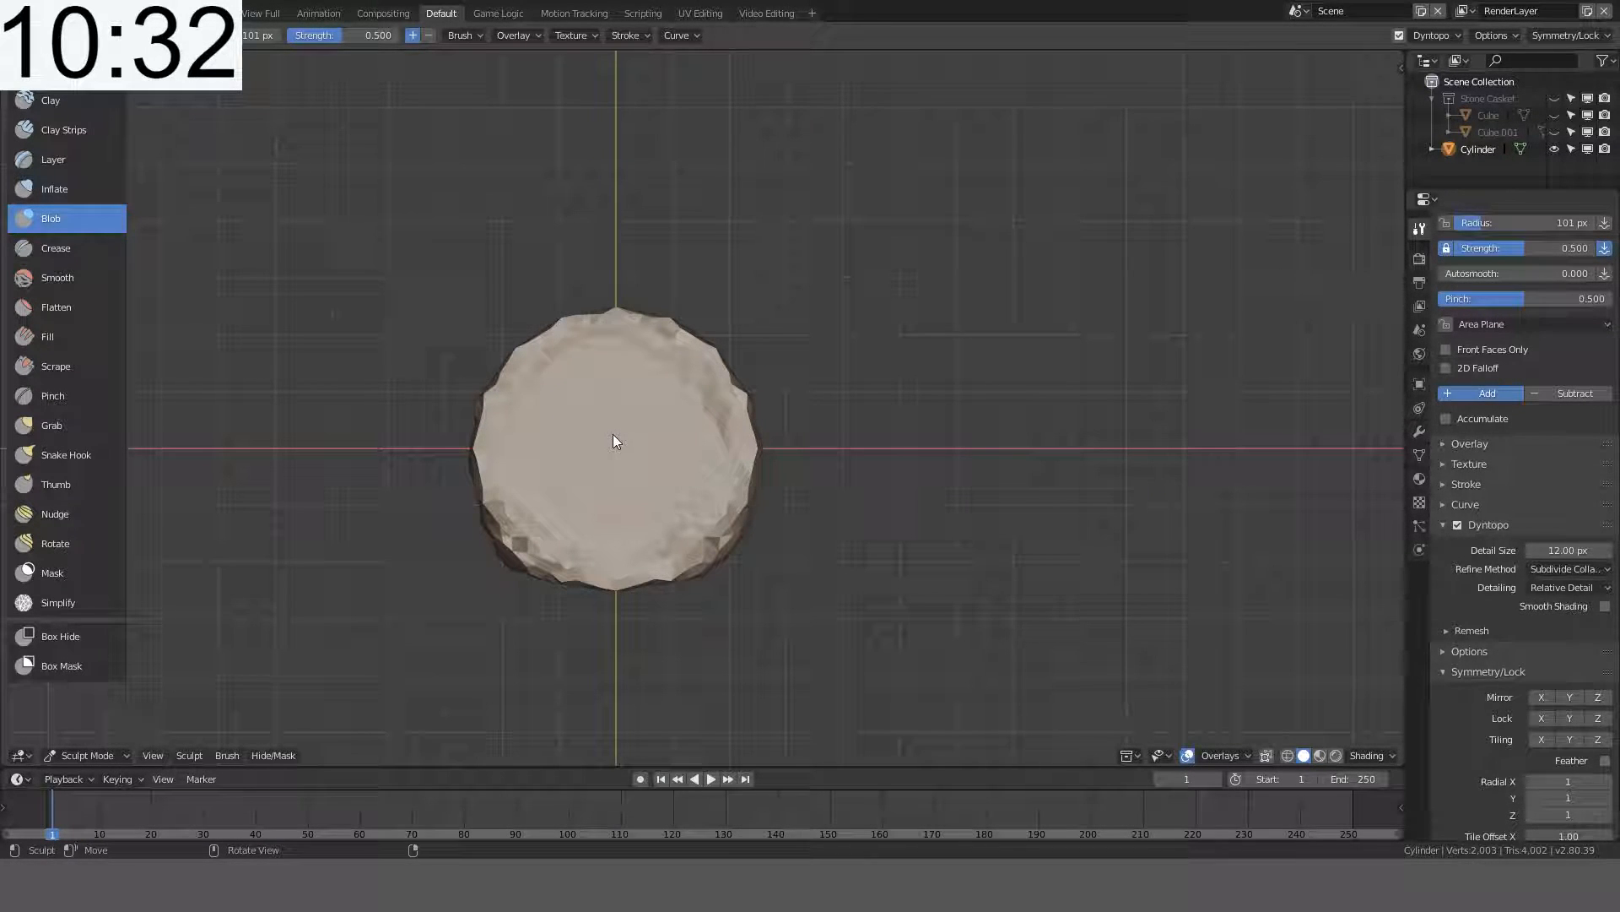
pyautogui.moveTo(613, 436)
pyautogui.mouseDown()
pyautogui.moveTo(614, 451)
pyautogui.moveTo(572, 453)
pyautogui.moveTo(579, 427)
pyautogui.moveTo(535, 514)
pyautogui.moveTo(657, 423)
pyautogui.moveTo(543, 353)
pyautogui.mouseUp()
pyautogui.scroll(1, 615, 442)
pyautogui.hotkey('ctrl', 'z')
# - Set the Blob brush radius to 142 px and its strength to 1.000
pyautogui.press('f')
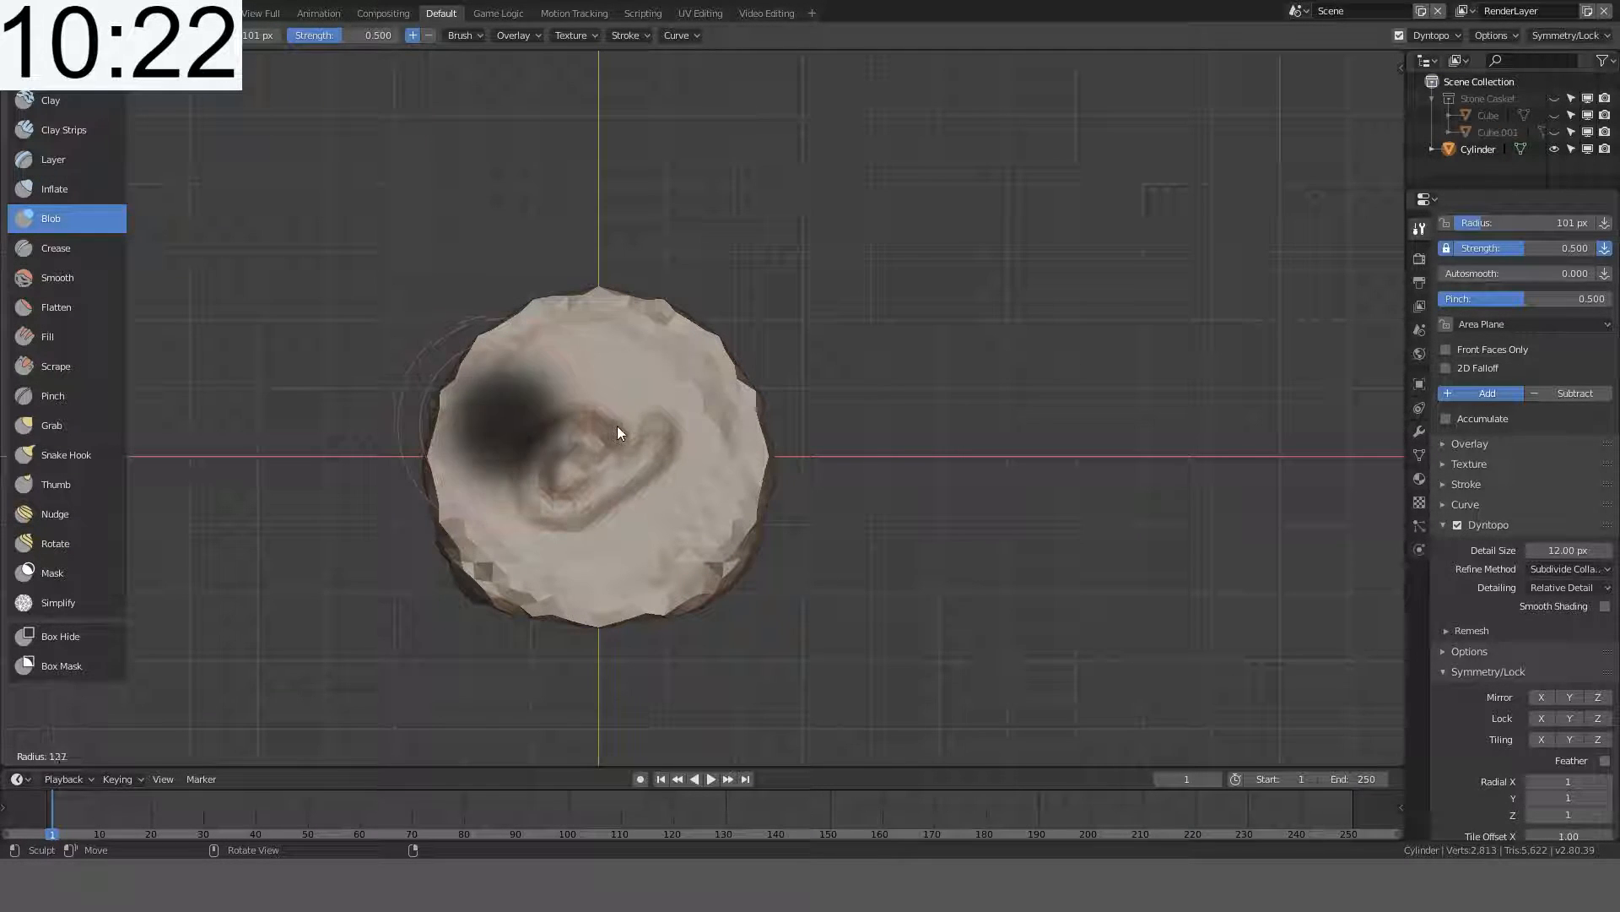
pyautogui.click(624, 425)
pyautogui.hotkey('shift', 'f')
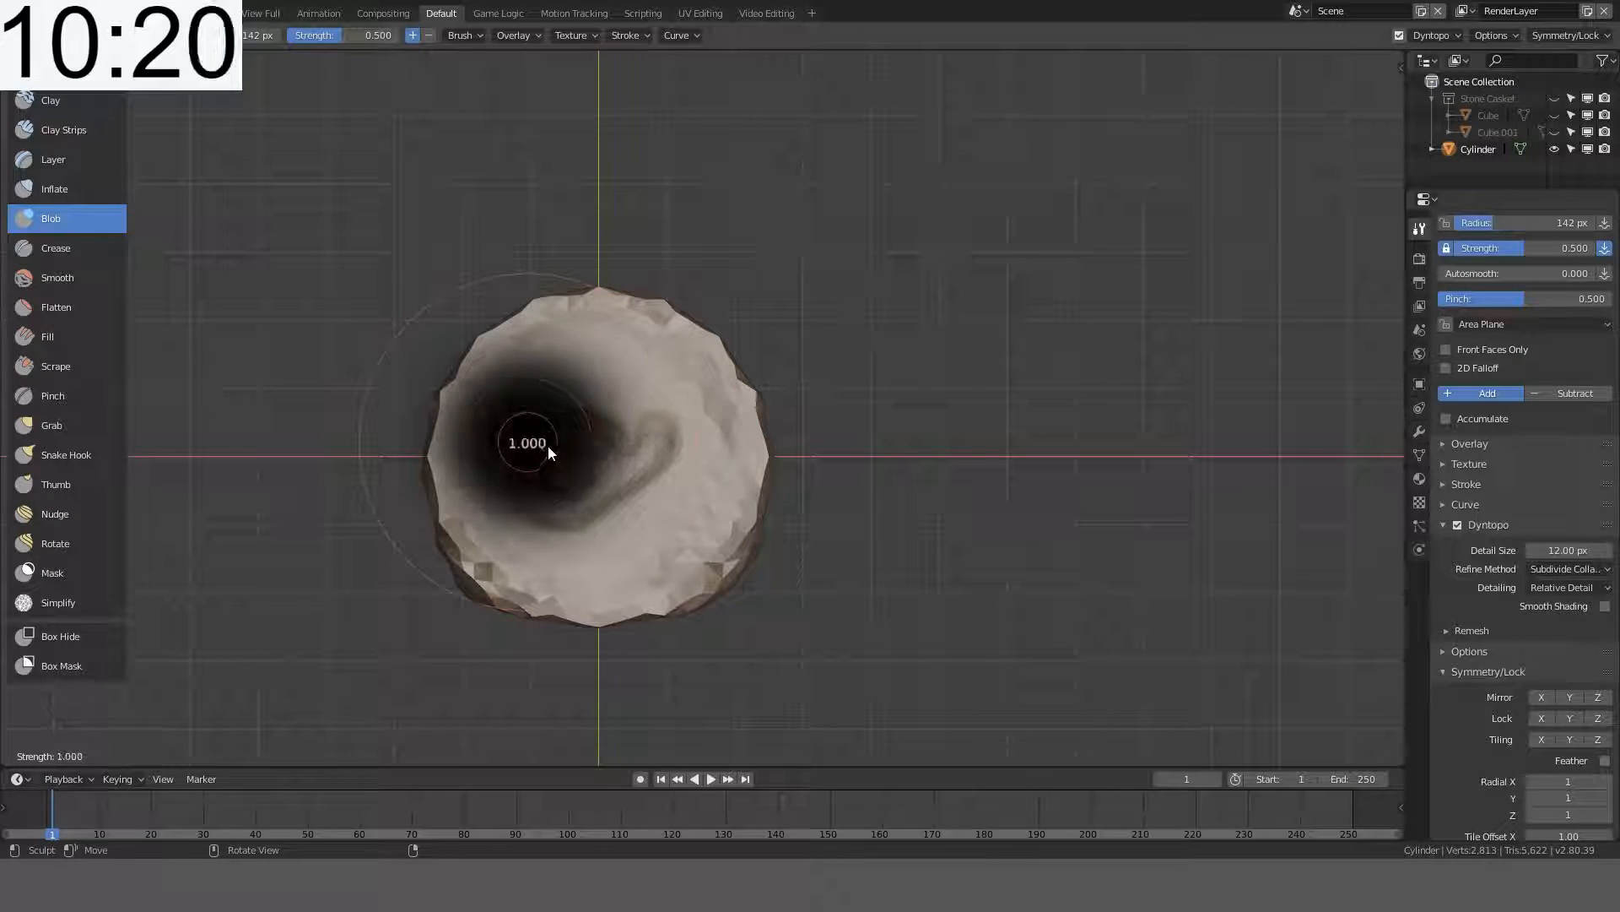
pyautogui.click(565, 452)
# - Try a short Blob stroke across the centre of the top face and undo it
pyautogui.scroll(-1, 566, 450)
pyautogui.moveTo(589, 446); pyautogui.dragTo(625, 445)
pyautogui.hotkey('ctrl', 'z')
# - Check the top face at an angle and enlarge the Blob brush radius to 312 px
pyautogui.moveTo(626, 447); pyautogui.dragTo(688, 409, button='middle')
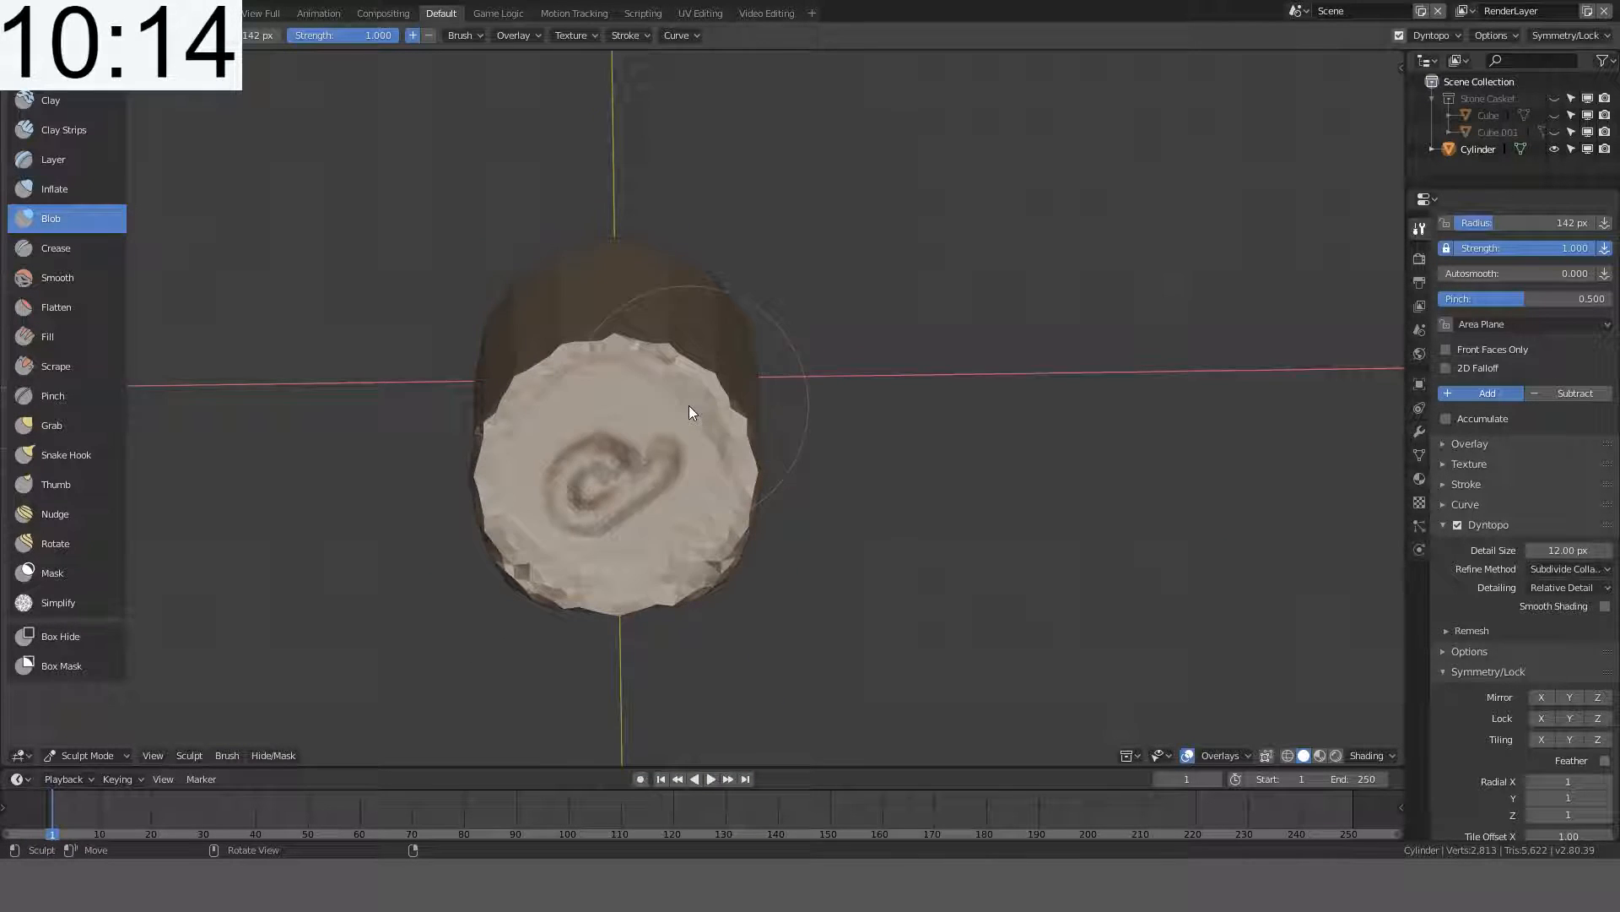
pyautogui.press('f')
pyautogui.click(769, 431)
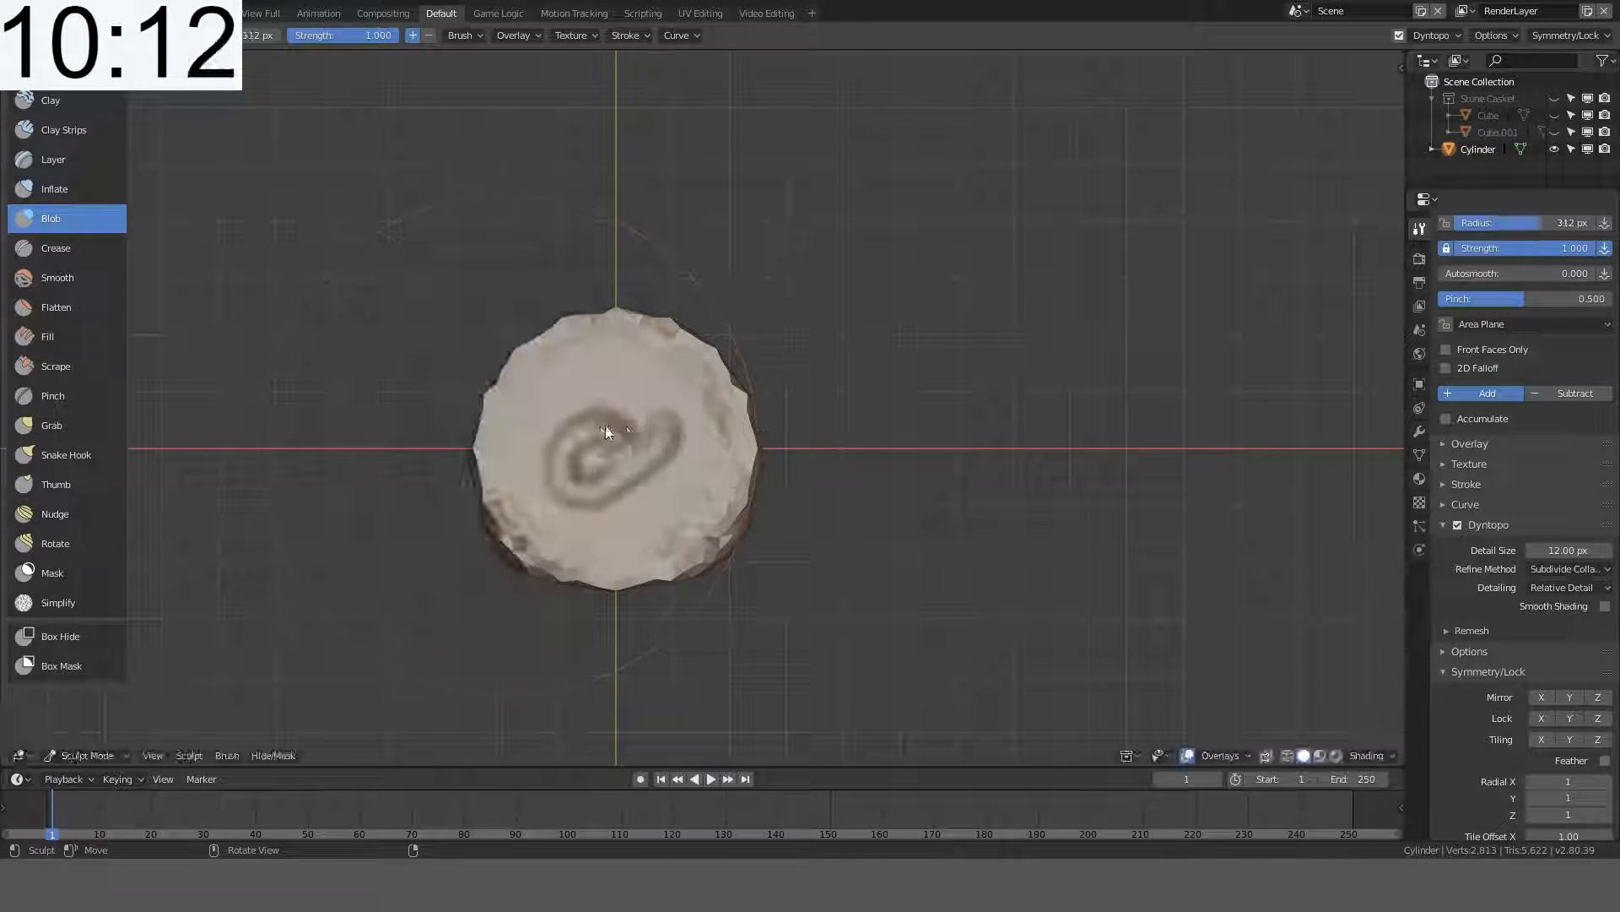
# - Try a Blob stroke at 312 px radius across the middle of the top face and undo the last strokes
pyautogui.moveTo(610, 441)
pyautogui.mouseDown()
pyautogui.moveTo(601, 451)
pyautogui.moveTo(636, 459)
pyautogui.moveTo(673, 440)
pyautogui.moveTo(654, 472)
pyautogui.mouseUp()
pyautogui.hotkey('ctrl', 'z')
pyautogui.hotkey('ctrl', 'z')
# - Set the Blob brush radius to 163 px and test it on the top face, undoing the test strokes
pyautogui.press('f')
pyautogui.click(609, 430)
pyautogui.hotkey('ctrl', 'z')
pyautogui.moveTo(594, 461)
pyautogui.mouseDown()
pyautogui.moveTo(633, 461)
pyautogui.moveTo(591, 403)
pyautogui.moveTo(555, 458)
pyautogui.moveTo(676, 503)
pyautogui.moveTo(736, 419)
pyautogui.moveTo(671, 425)
pyautogui.moveTo(641, 392)
pyautogui.moveTo(578, 397)
pyautogui.moveTo(549, 464)
pyautogui.moveTo(599, 505)
pyautogui.moveTo(579, 428)
pyautogui.moveTo(665, 473)
pyautogui.moveTo(627, 424)
pyautogui.moveTo(615, 463)
pyautogui.moveTo(590, 431)
pyautogui.moveTo(622, 473)
pyautogui.moveTo(595, 372)
pyautogui.moveTo(532, 438)
pyautogui.moveTo(568, 387)
pyautogui.moveTo(675, 359)
pyautogui.moveTo(712, 436)
pyautogui.moveTo(606, 521)
pyautogui.moveTo(524, 508)
pyautogui.mouseUp()
pyautogui.hotkey('ctrl', 'z')
# - Sculpt a hollow into the top face and work the rim from several angles with the Blob brush at 163 px
pyautogui.moveTo(523, 501)
pyautogui.mouseDown(button='middle')
pyautogui.moveTo(717, 354)
pyautogui.moveTo(833, 326)
pyautogui.moveTo(807, 494)
pyautogui.moveTo(911, 416)
pyautogui.moveTo(864, 441)
pyautogui.moveTo(787, 392)
pyautogui.mouseUp(button='middle')
pyautogui.moveTo(786, 393)
pyautogui.mouseDown()
pyautogui.moveTo(734, 445)
pyautogui.moveTo(605, 397)
pyautogui.moveTo(666, 413)
pyautogui.moveTo(794, 489)
pyautogui.mouseUp()
pyautogui.moveTo(793, 488)
pyautogui.mouseDown(button='middle')
pyautogui.moveTo(796, 296)
pyautogui.moveTo(615, 238)
pyautogui.mouseUp(button='middle')
pyautogui.moveTo(615, 239)
pyautogui.mouseDown()
pyautogui.moveTo(622, 217)
pyautogui.moveTo(596, 521)
pyautogui.mouseUp()
pyautogui.moveTo(596, 520); pyautogui.dragTo(731, 388, button='middle')
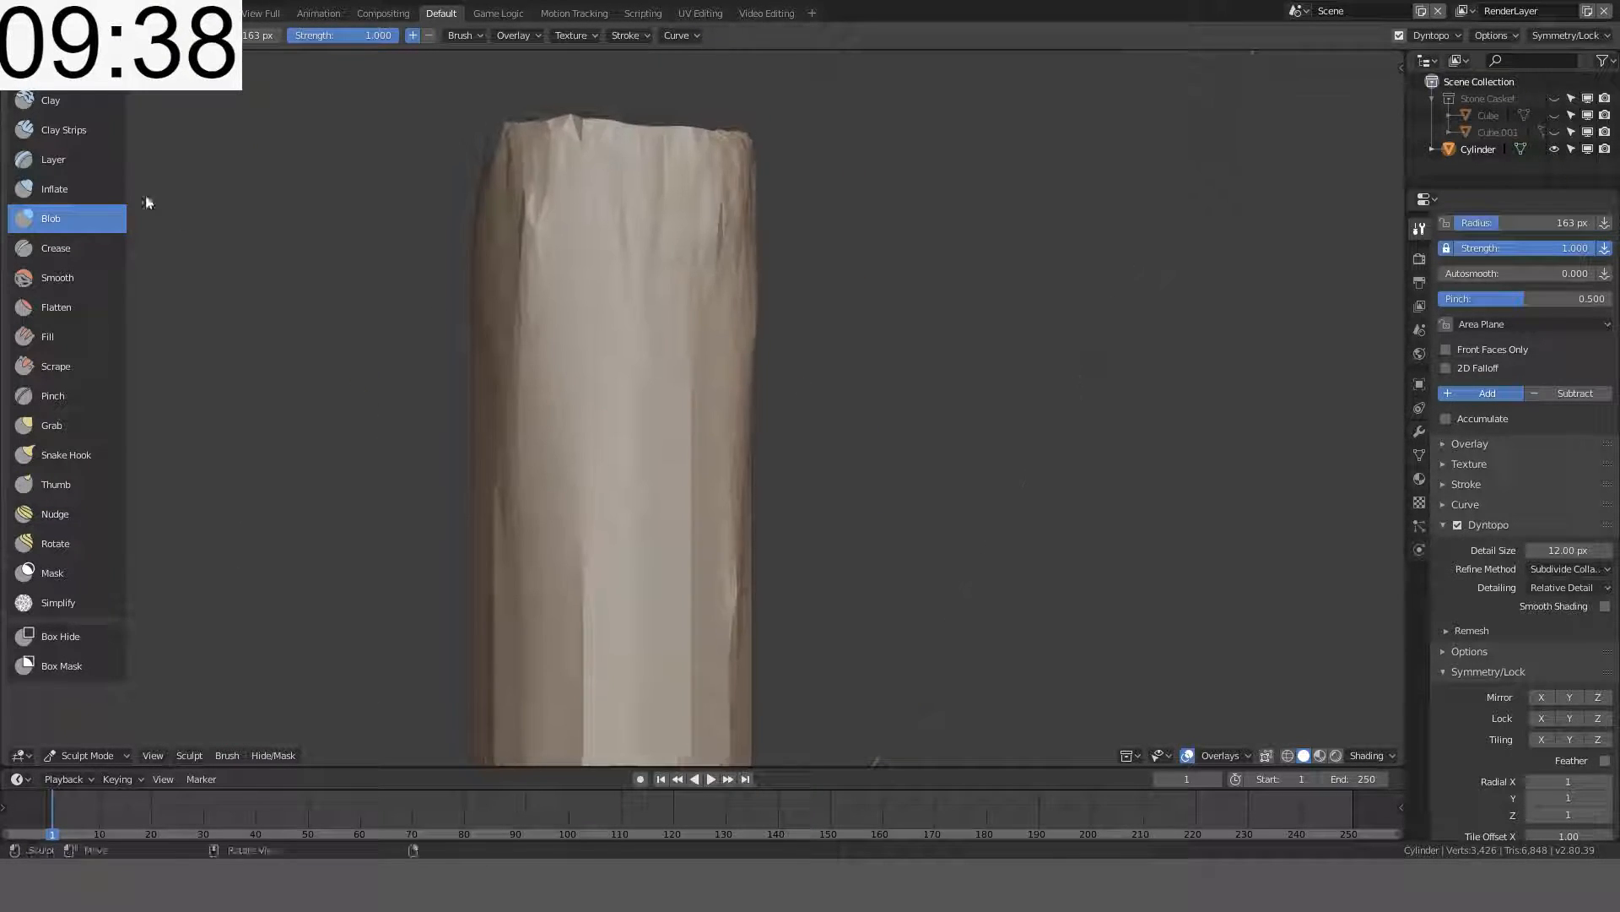
# - Sculpt the rim and the side just below it with the Clay brush at 64 px radius
pyautogui.click(49, 99)
pyautogui.press('f')
pyautogui.click(510, 280)
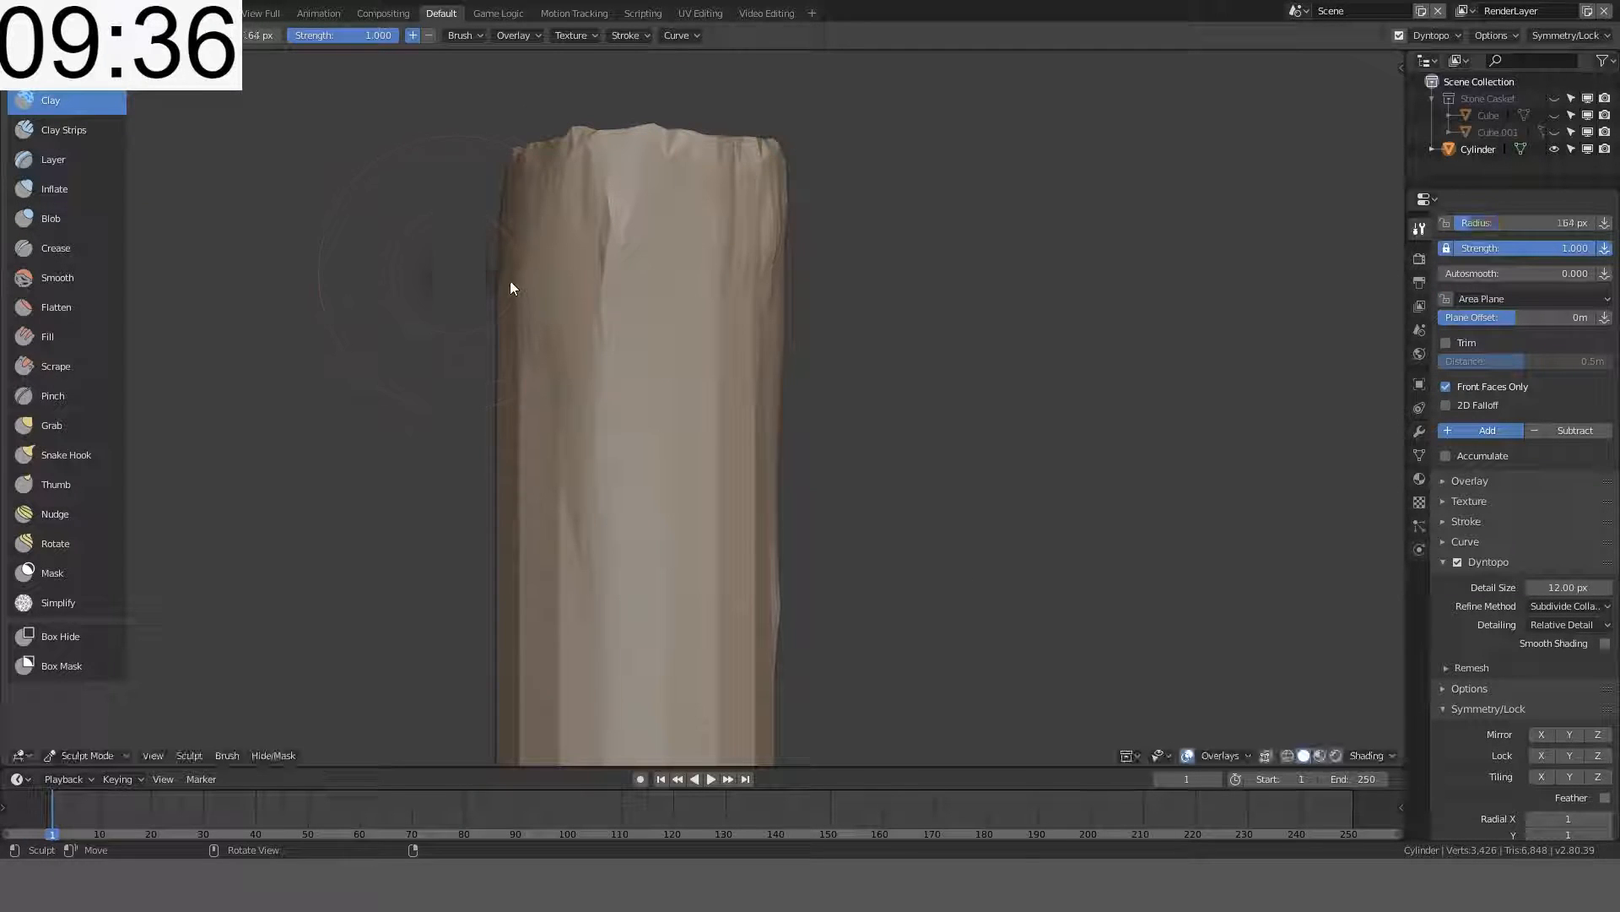
pyautogui.moveTo(598, 273); pyautogui.dragTo(615, 271, button='middle')
pyautogui.moveTo(614, 271)
pyautogui.mouseDown()
pyautogui.moveTo(598, 516)
pyautogui.moveTo(568, 225)
pyautogui.moveTo(583, 405)
pyautogui.moveTo(607, 287)
pyautogui.moveTo(595, 567)
pyautogui.moveTo(650, 145)
pyautogui.mouseUp()
pyautogui.moveTo(707, 368)
pyautogui.mouseDown(button='middle')
pyautogui.moveTo(639, 380)
pyautogui.moveTo(594, 355)
pyautogui.moveTo(792, 354)
pyautogui.moveTo(843, 438)
pyautogui.moveTo(799, 163)
pyautogui.mouseUp(button='middle')
pyautogui.scroll(-3, 594, 354)
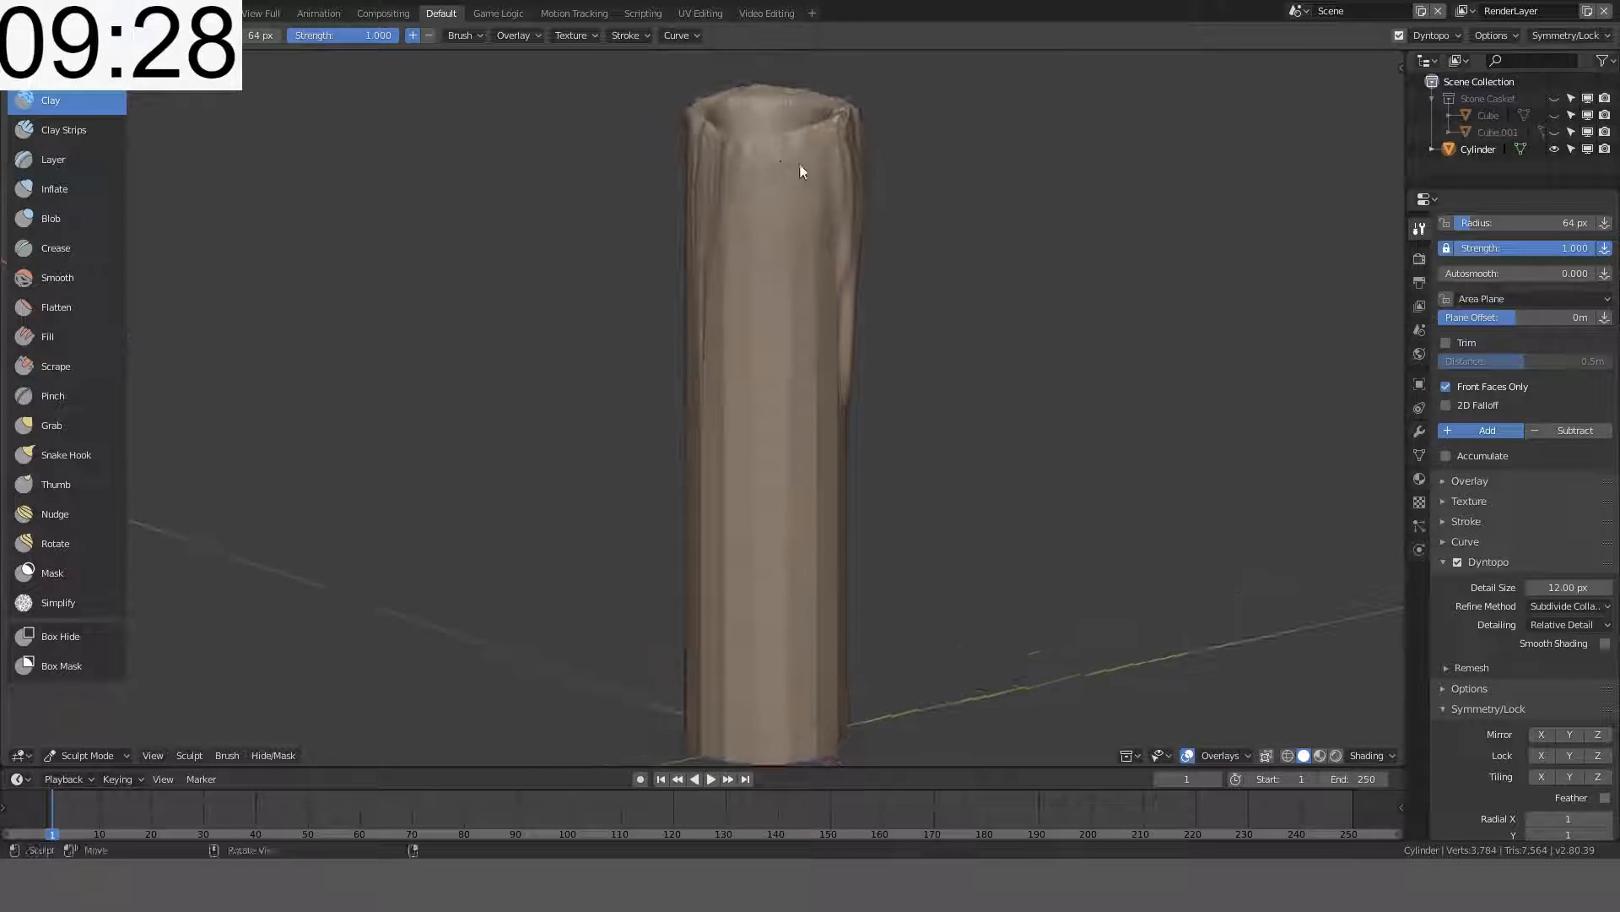
pyautogui.moveTo(760, 160)
pyautogui.mouseDown()
pyautogui.moveTo(716, 301)
pyautogui.moveTo(707, 411)
pyautogui.moveTo(713, 164)
pyautogui.moveTo(717, 245)
pyautogui.mouseUp()
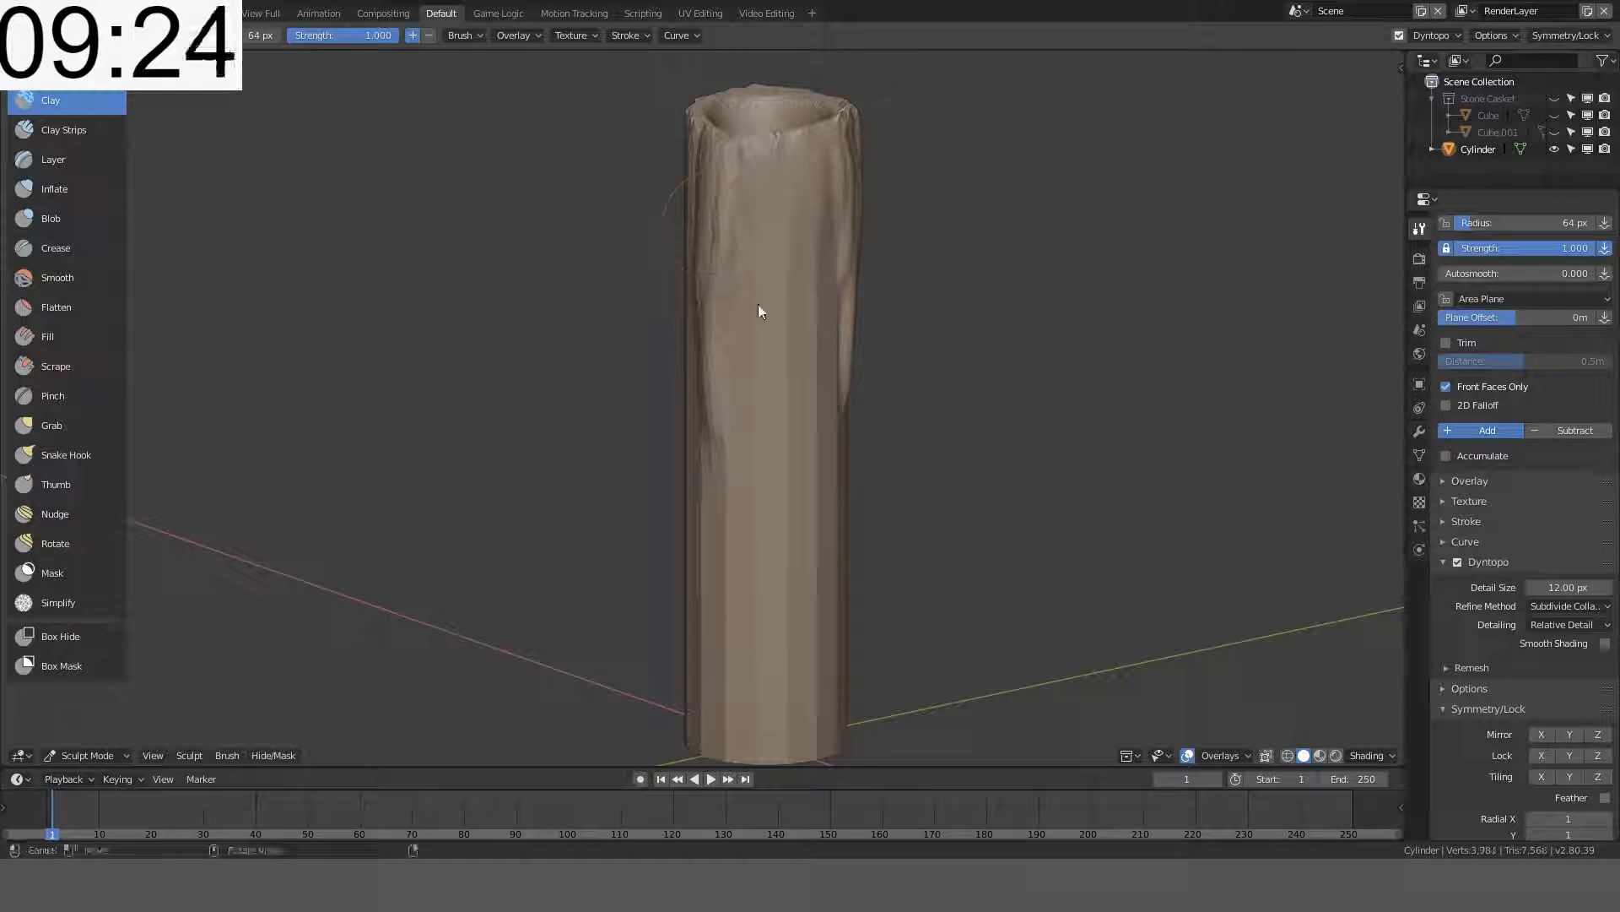
# - Shape narrow wax drips running down from the rim with the Clay brush at 35 px radius
pyautogui.moveTo(758, 304); pyautogui.dragTo(852, 263, button='middle')
pyautogui.press('f')
pyautogui.click(711, 240)
pyautogui.moveTo(716, 243)
pyautogui.mouseDown()
pyautogui.moveTo(726, 277)
pyautogui.moveTo(696, 135)
pyautogui.moveTo(730, 278)
pyautogui.moveTo(709, 159)
pyautogui.mouseUp()
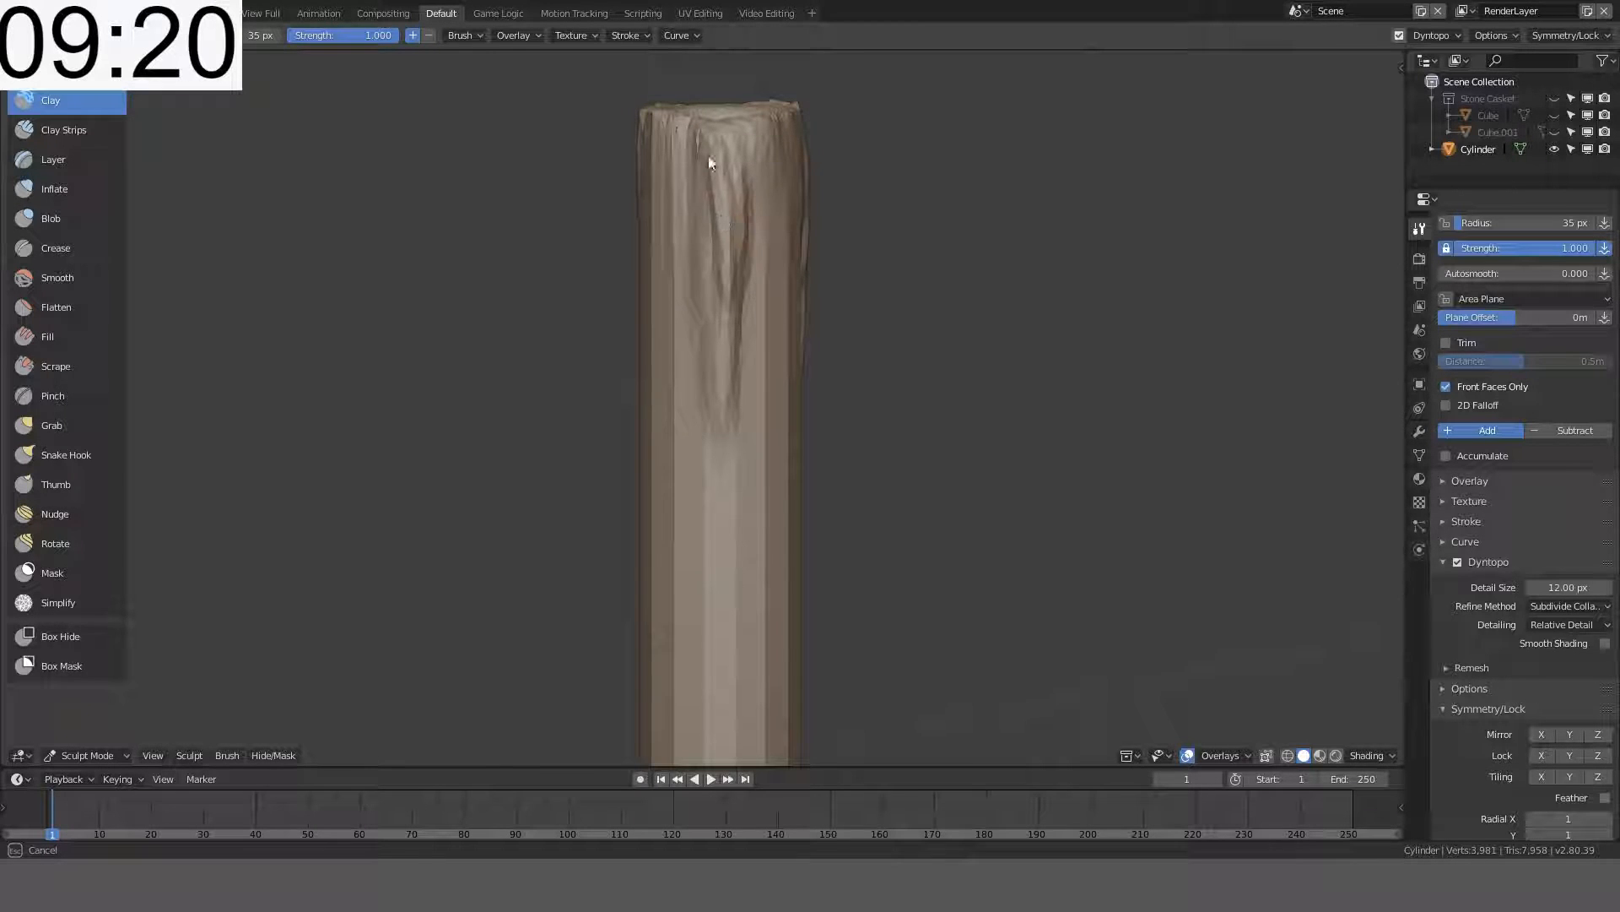
pyautogui.moveTo(730, 272); pyautogui.dragTo(692, 127)
pyautogui.moveTo(692, 127)
pyautogui.mouseDown(button='middle')
pyautogui.moveTo(865, 216)
pyautogui.moveTo(849, 143)
pyautogui.moveTo(715, 193)
pyautogui.moveTo(742, 324)
pyautogui.moveTo(638, 256)
pyautogui.moveTo(787, 310)
pyautogui.moveTo(730, 335)
pyautogui.moveTo(788, 311)
pyautogui.mouseUp(button='middle')
pyautogui.moveTo(665, 270)
pyautogui.mouseDown()
pyautogui.moveTo(660, 372)
pyautogui.moveTo(650, 253)
pyautogui.mouseUp()
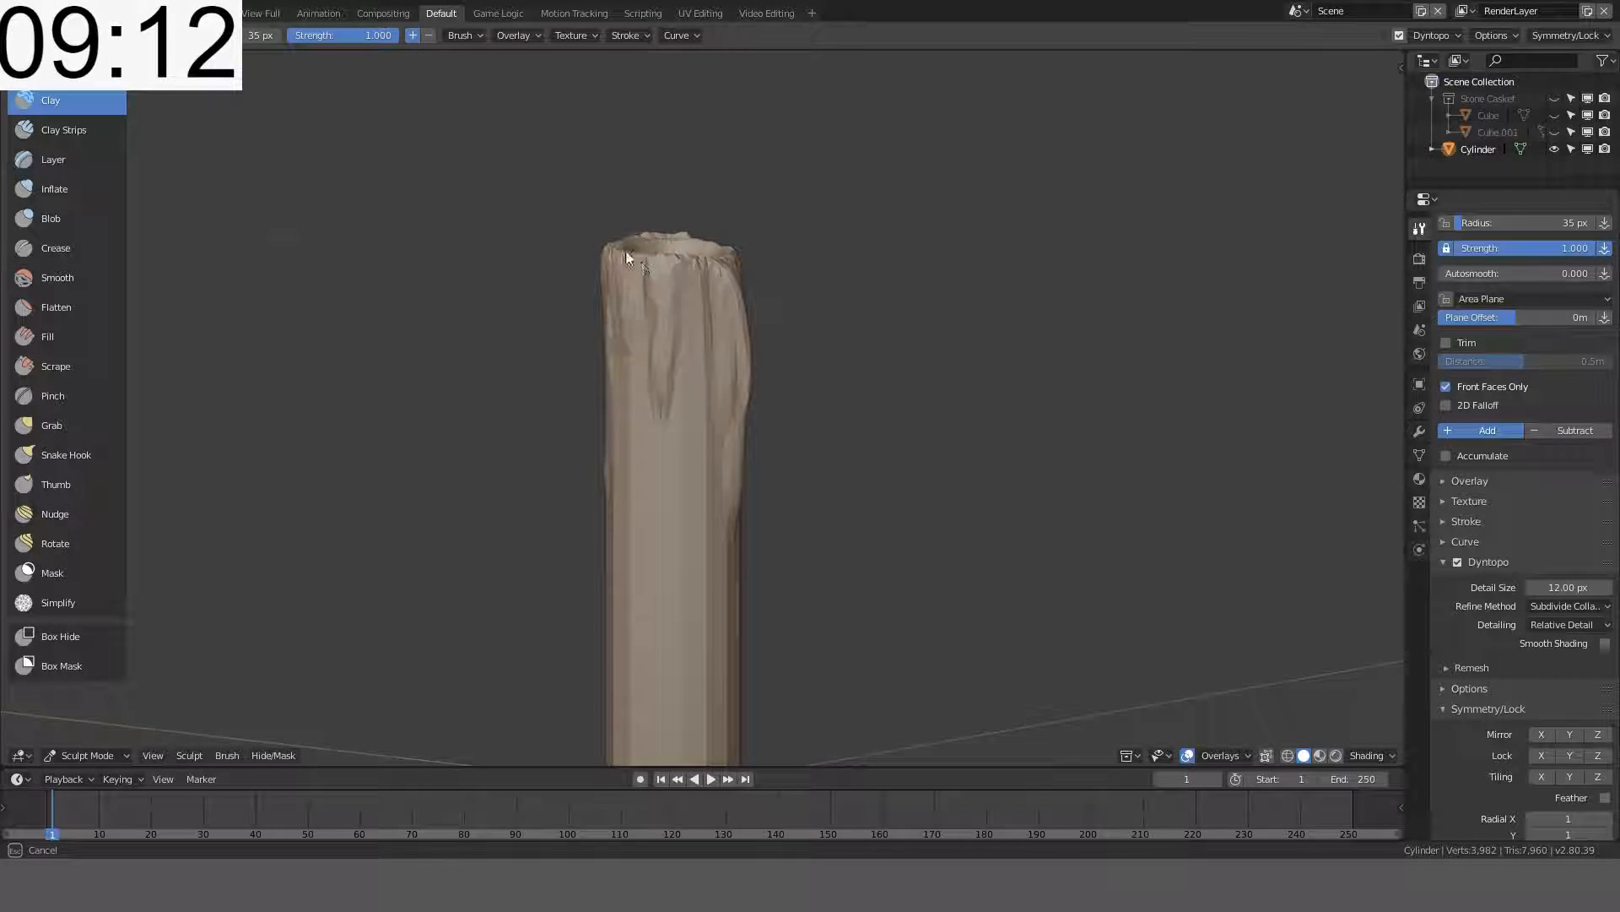
pyautogui.moveTo(651, 253)
pyautogui.mouseDown(button='middle')
pyautogui.moveTo(820, 407)
pyautogui.moveTo(904, 302)
pyautogui.moveTo(814, 397)
pyautogui.moveTo(540, 329)
pyautogui.mouseUp(button='middle')
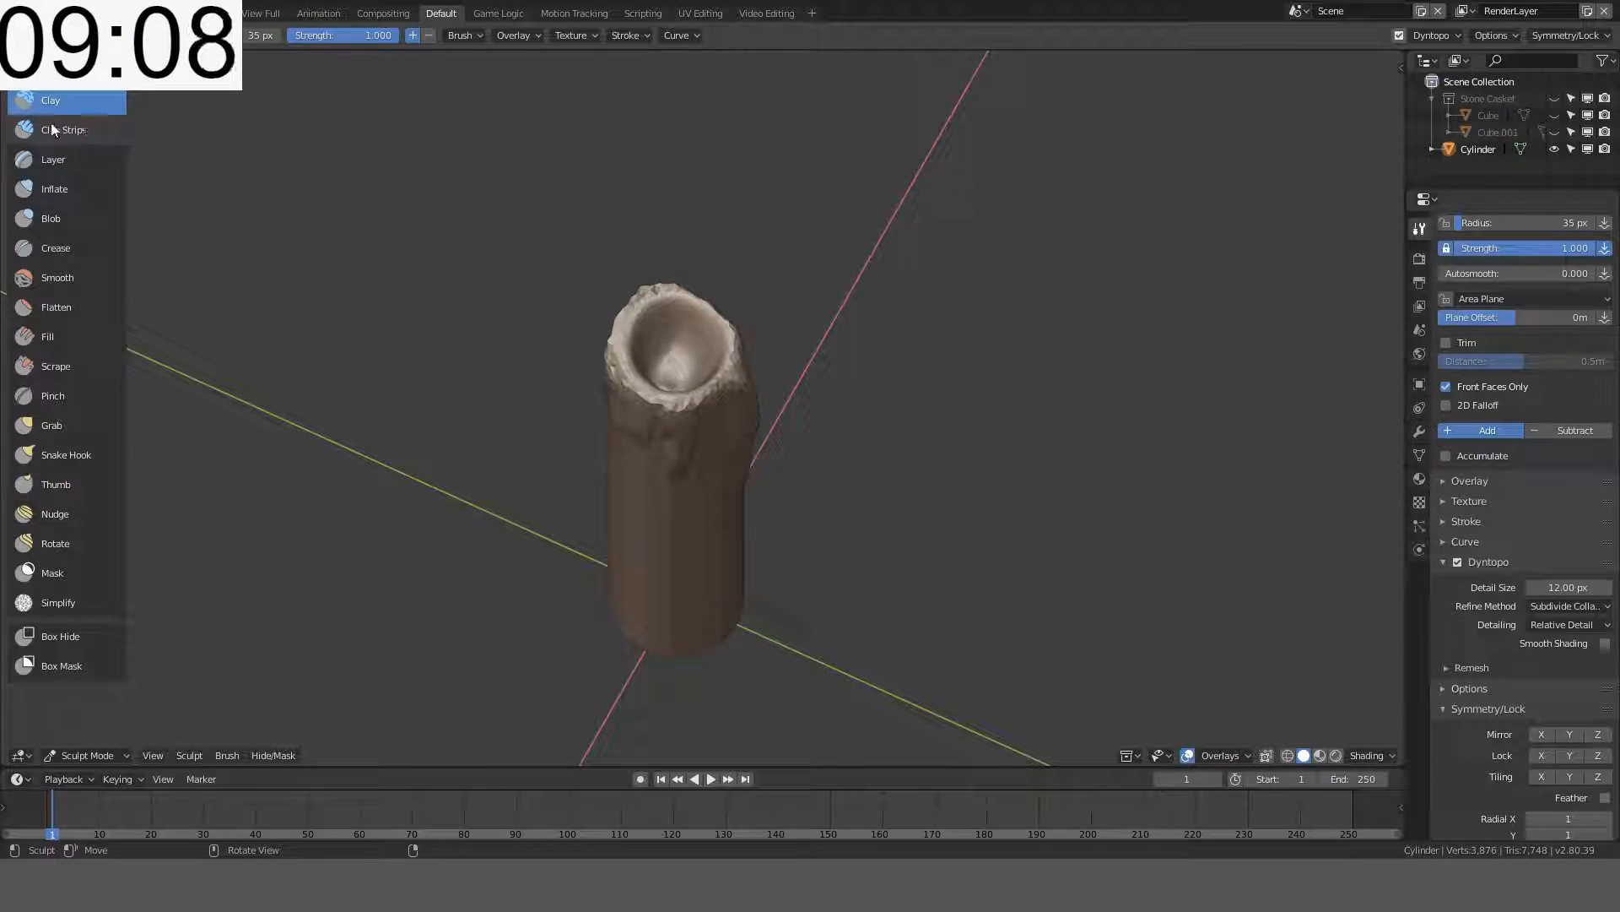
# - Sculpt the near edge of the rim with the Clay brush enlarged to 94 px radius
pyautogui.click(67, 219)
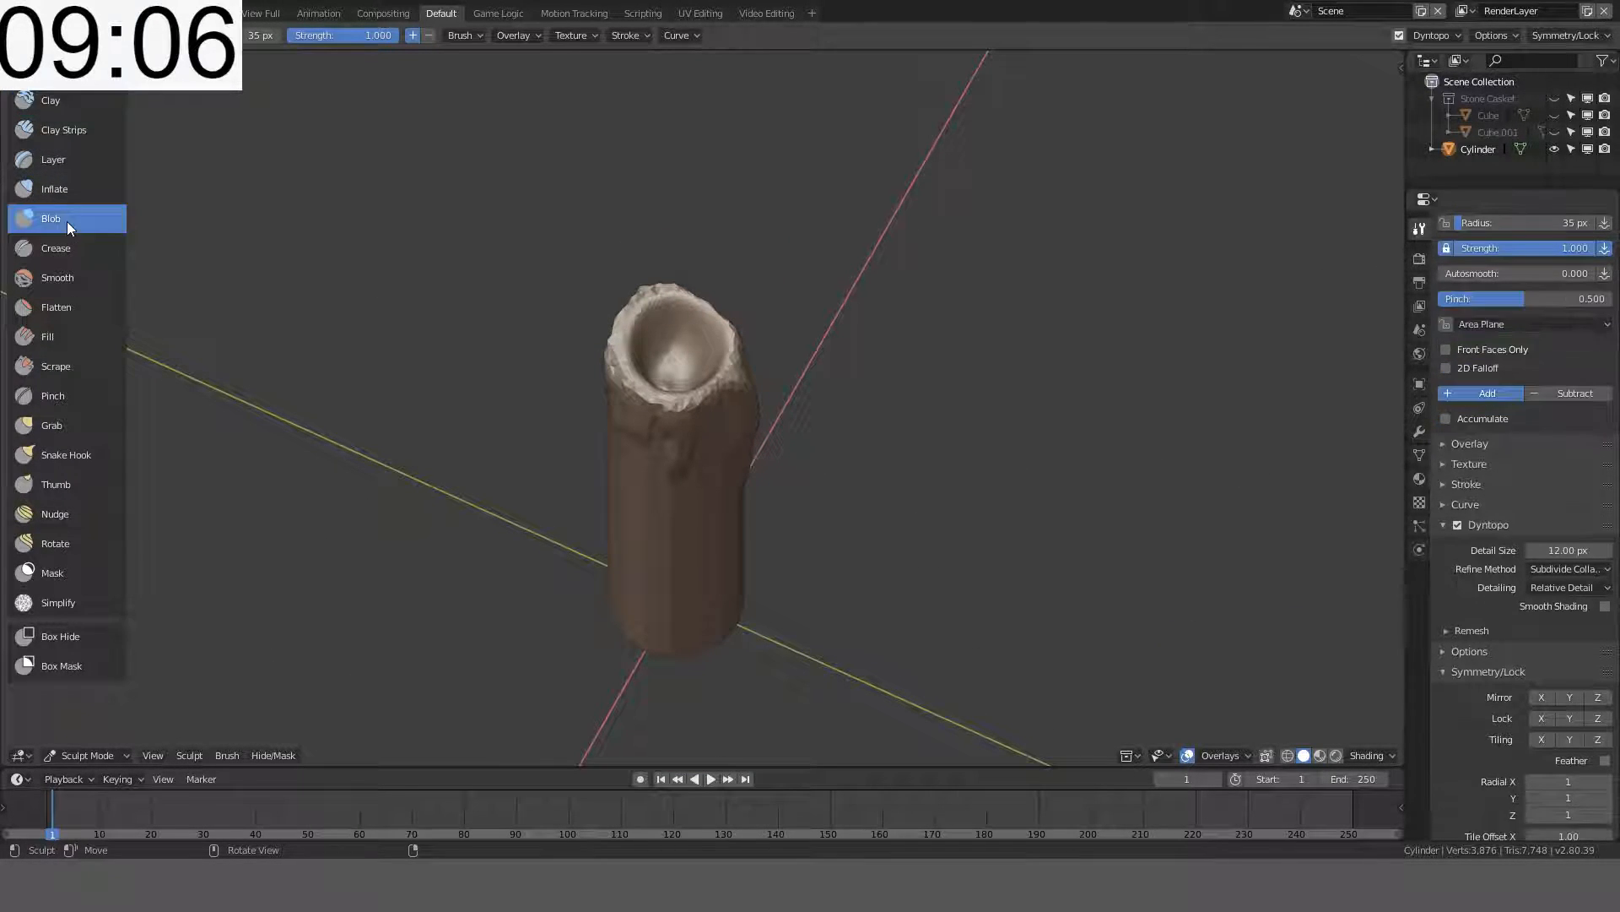
pyautogui.click(51, 100)
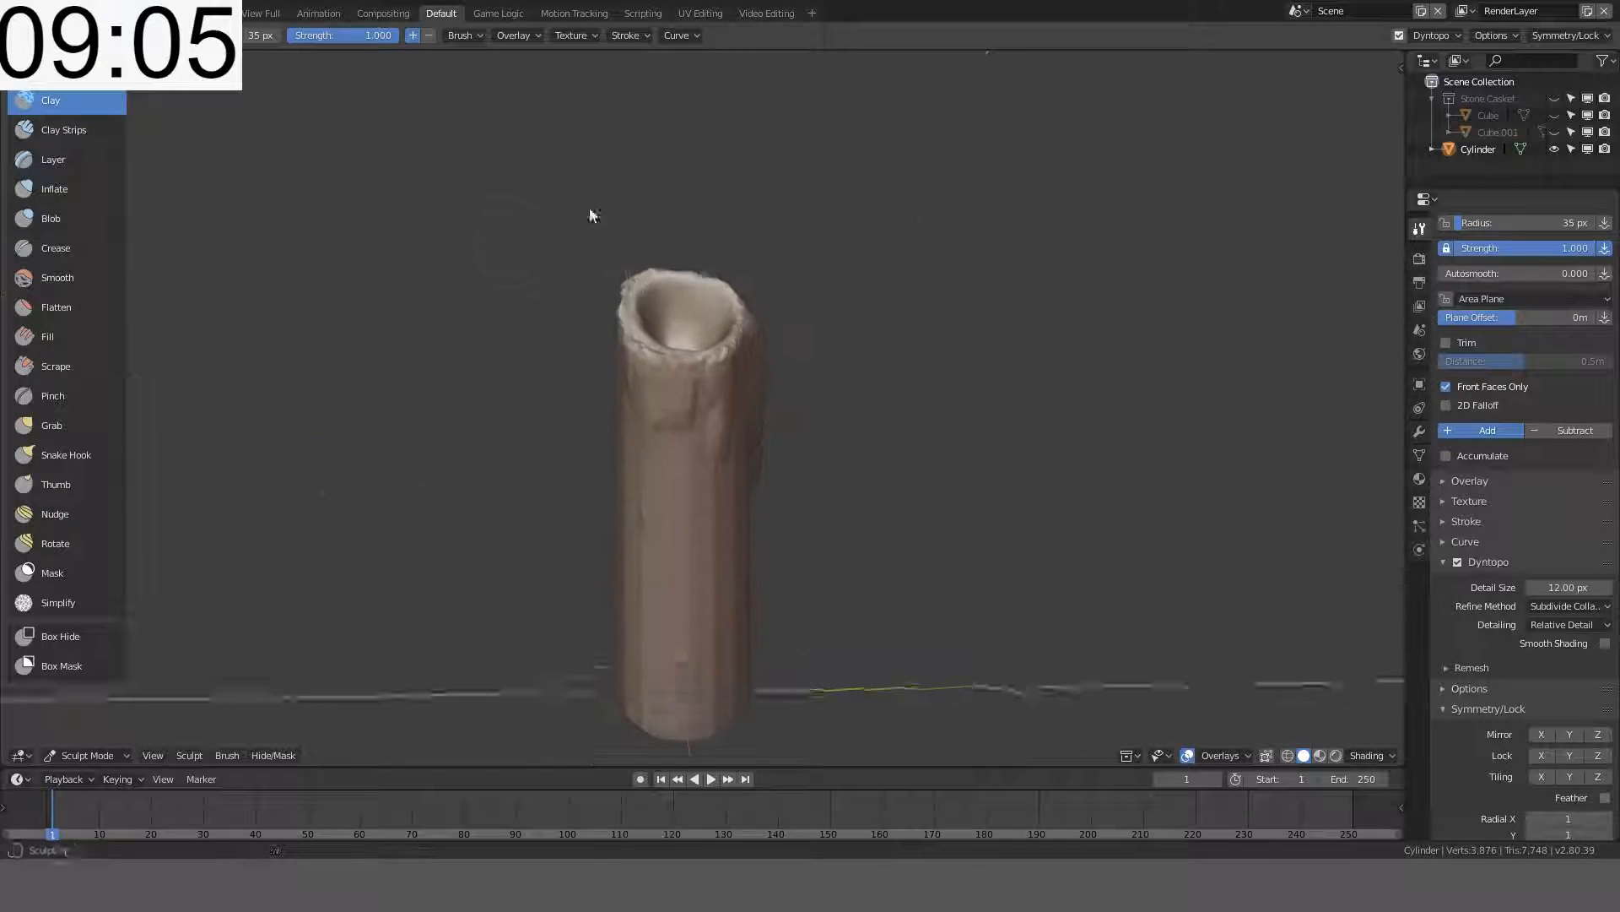
pyautogui.scroll(5, 590, 206)
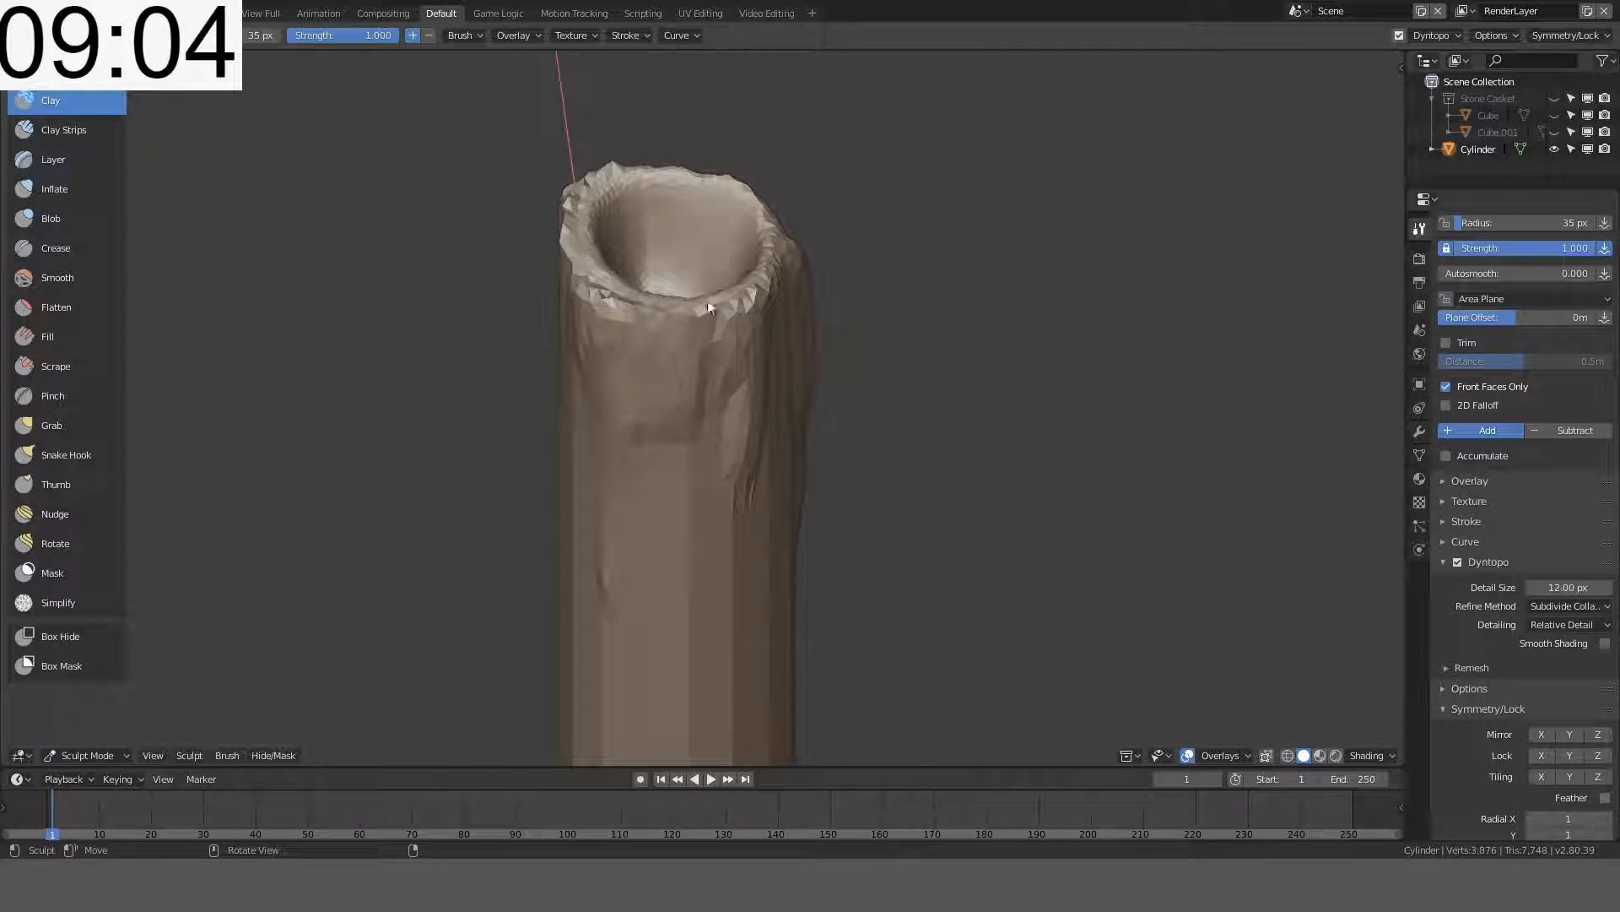
pyautogui.press('f')
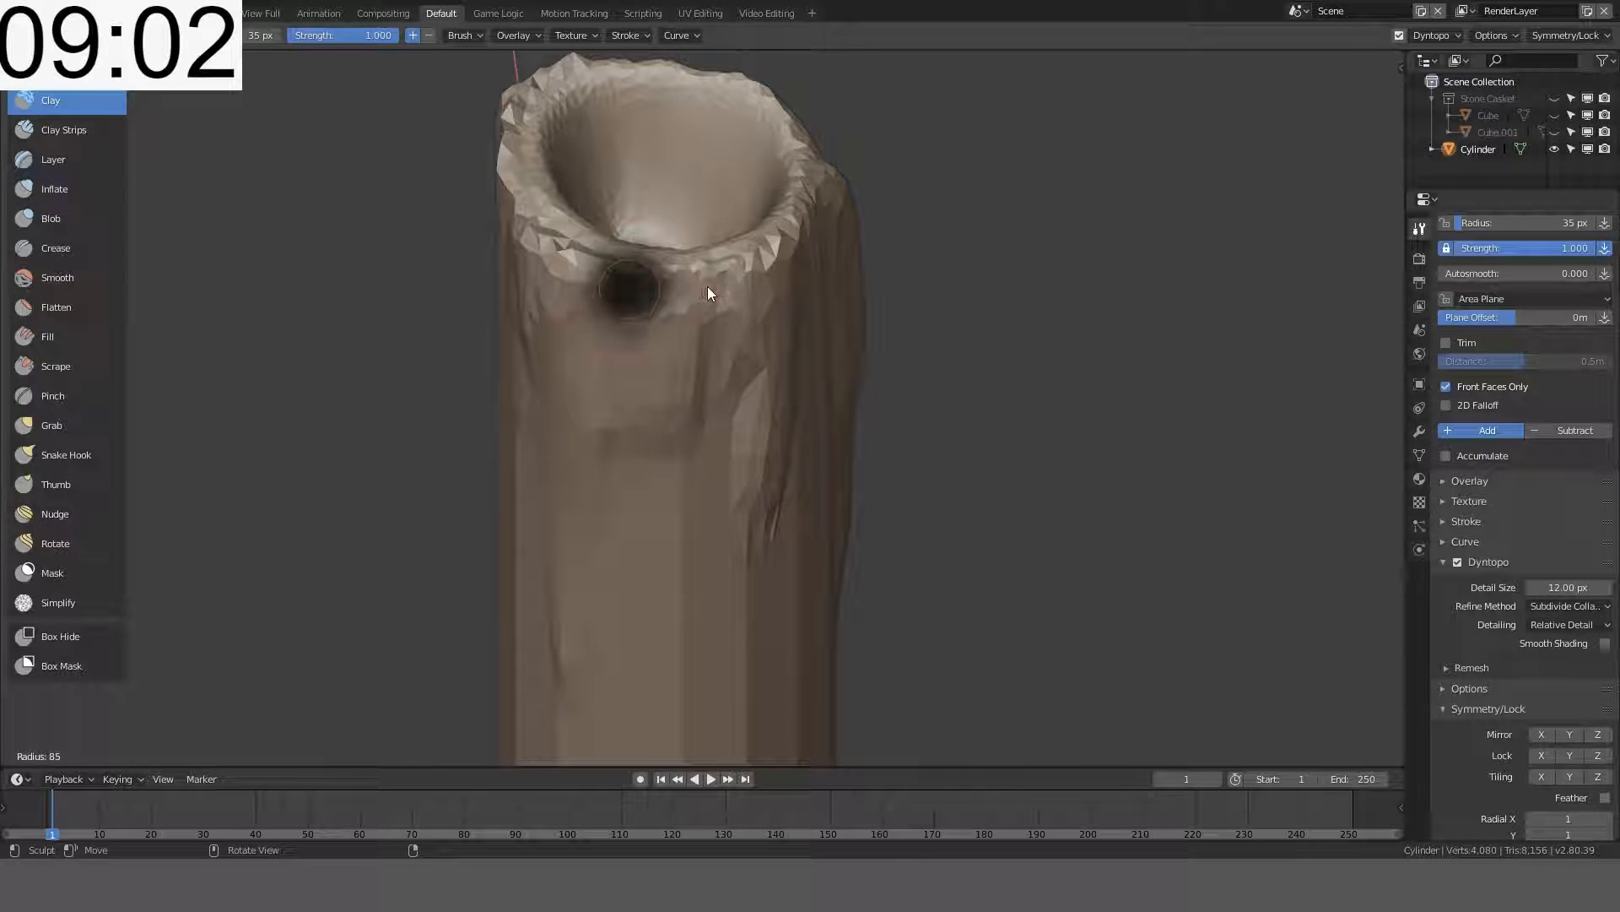
pyautogui.click(707, 287)
pyautogui.moveTo(708, 286)
pyautogui.mouseDown()
pyautogui.moveTo(756, 256)
pyautogui.moveTo(747, 271)
pyautogui.moveTo(667, 264)
pyautogui.mouseUp()
# - Make the rim irregular by sculpting along it from different sides with the 94 px Clay brush
pyautogui.moveTo(667, 264); pyautogui.dragTo(886, 499, button='middle')
pyautogui.moveTo(848, 465)
pyautogui.mouseDown()
pyautogui.moveTo(800, 512)
pyautogui.moveTo(836, 430)
pyautogui.moveTo(765, 518)
pyautogui.moveTo(828, 505)
pyautogui.moveTo(834, 473)
pyautogui.mouseUp()
pyautogui.moveTo(817, 488)
pyautogui.mouseDown(button='middle')
pyautogui.moveTo(808, 403)
pyautogui.moveTo(761, 391)
pyautogui.moveTo(758, 361)
pyautogui.mouseUp(button='middle')
pyautogui.moveTo(762, 414)
pyautogui.mouseDown()
pyautogui.moveTo(763, 381)
pyautogui.moveTo(788, 359)
pyautogui.moveTo(754, 423)
pyautogui.moveTo(722, 434)
pyautogui.moveTo(775, 405)
pyautogui.mouseUp()
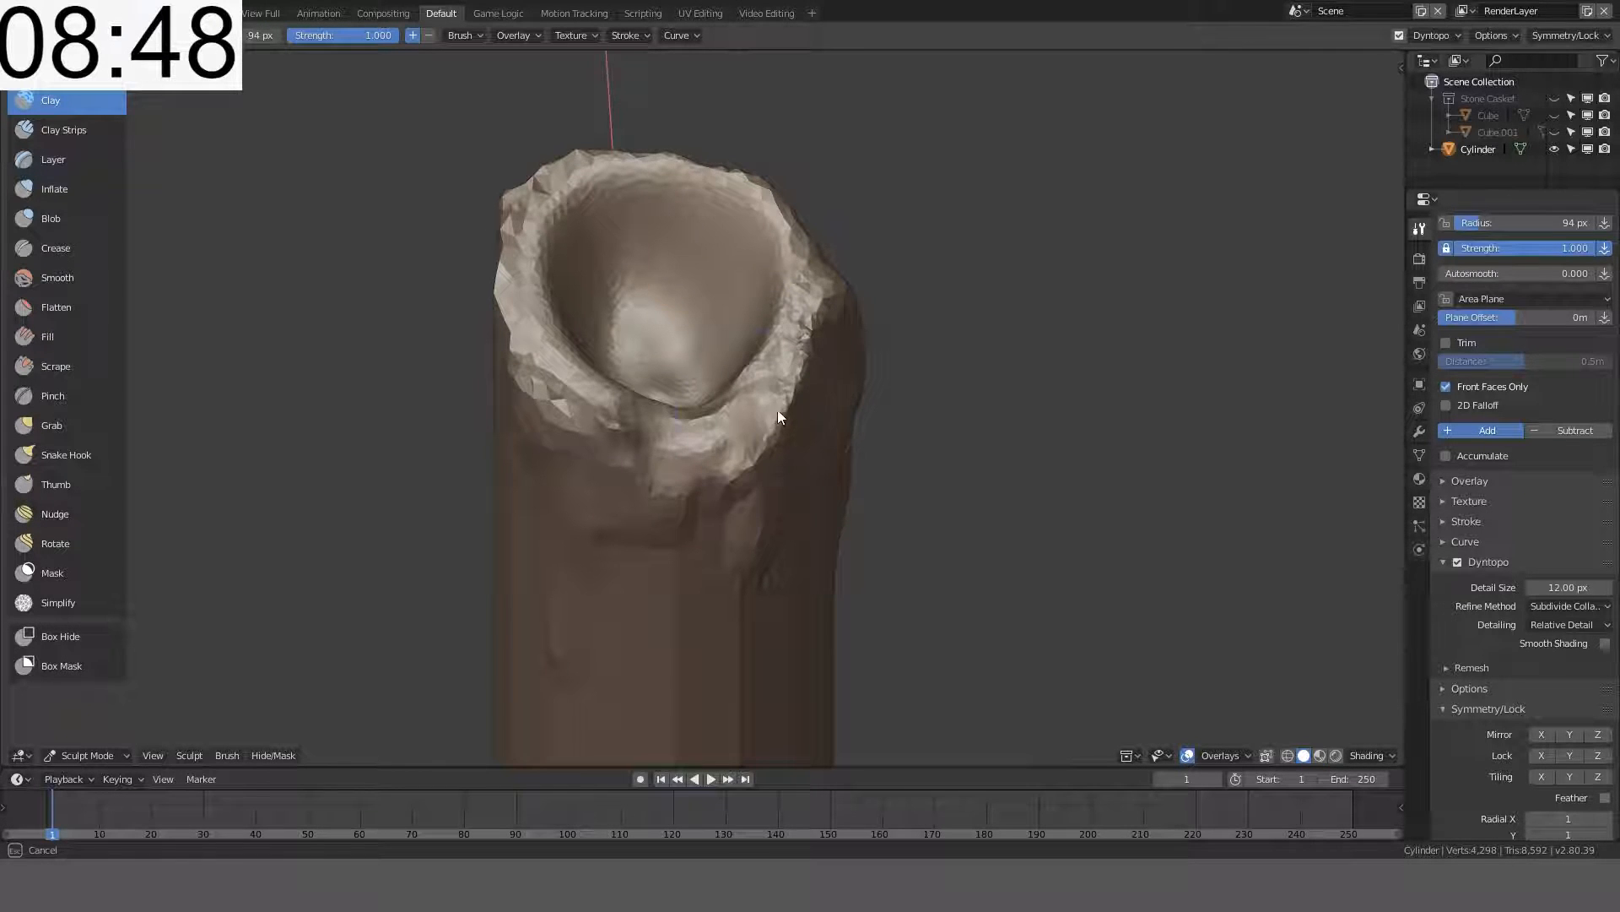
pyautogui.moveTo(776, 405)
pyautogui.mouseDown(button='middle')
pyautogui.moveTo(775, 331)
pyautogui.moveTo(680, 210)
pyautogui.moveTo(766, 445)
pyautogui.moveTo(618, 438)
pyautogui.moveTo(650, 302)
pyautogui.moveTo(658, 415)
pyautogui.moveTo(709, 383)
pyautogui.moveTo(809, 452)
pyautogui.moveTo(791, 412)
pyautogui.moveTo(731, 405)
pyautogui.moveTo(701, 311)
pyautogui.moveTo(716, 423)
pyautogui.mouseUp(button='middle')
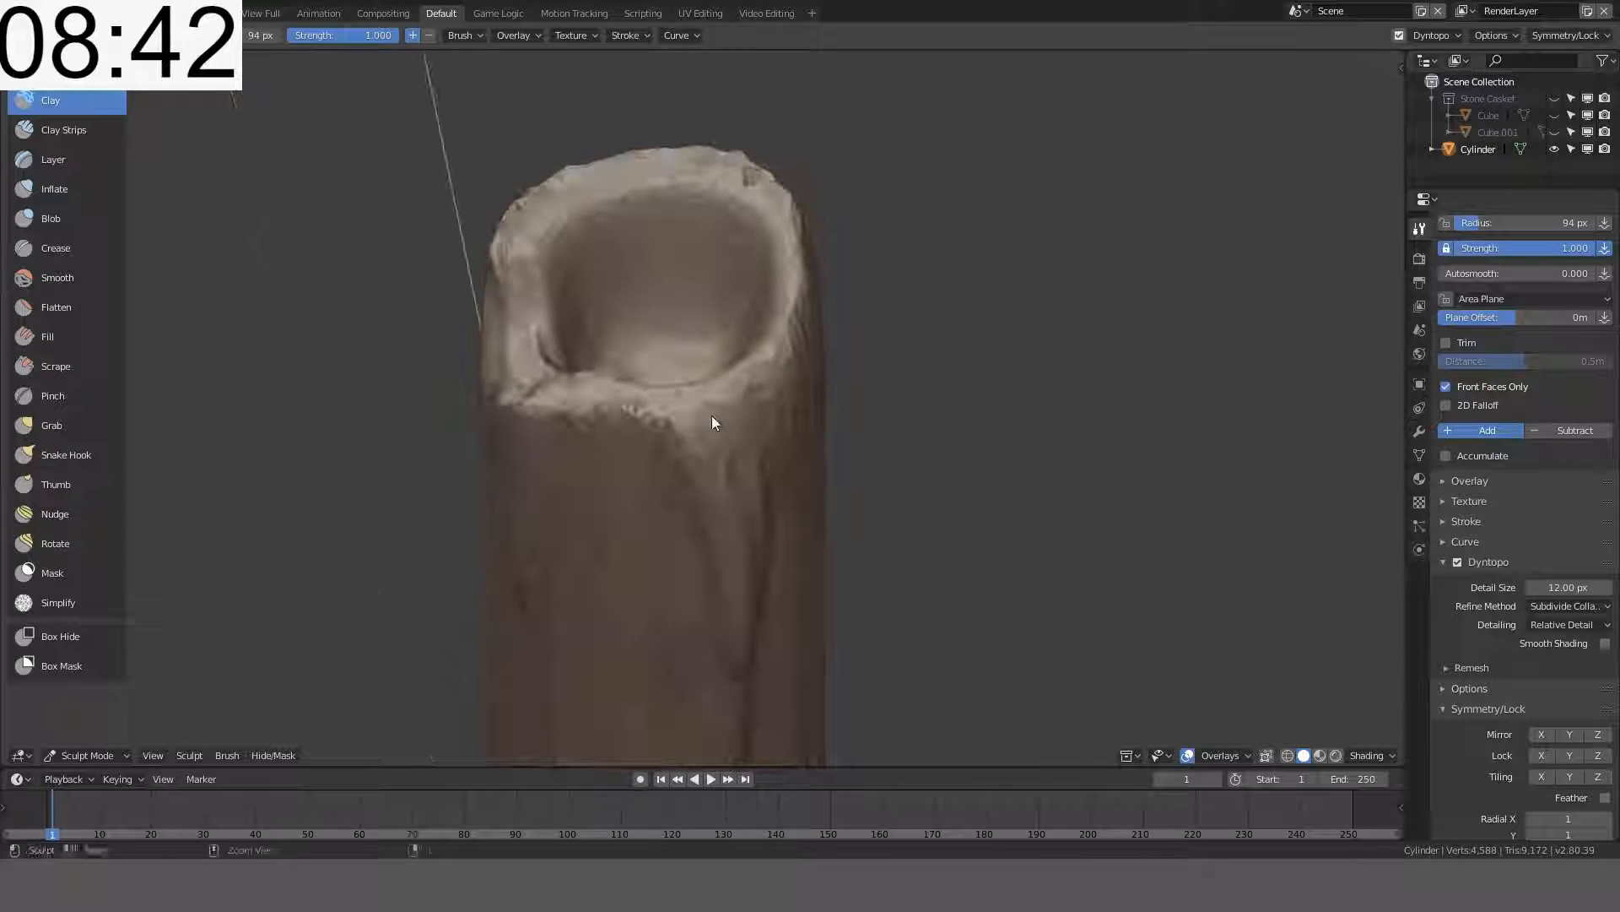
pyautogui.moveTo(692, 415)
pyautogui.mouseDown()
pyautogui.moveTo(680, 405)
pyautogui.moveTo(672, 433)
pyautogui.moveTo(738, 438)
pyautogui.moveTo(681, 438)
pyautogui.mouseUp()
# - Rework the rim around its notch and the drip directly beneath it with the Clay brush
pyautogui.moveTo(680, 438)
pyautogui.mouseDown(button='middle')
pyautogui.moveTo(709, 420)
pyautogui.moveTo(848, 471)
pyautogui.moveTo(821, 443)
pyautogui.mouseUp(button='middle')
pyautogui.moveTo(803, 407)
pyautogui.mouseDown()
pyautogui.moveTo(824, 427)
pyautogui.moveTo(888, 399)
pyautogui.moveTo(857, 486)
pyautogui.moveTo(859, 458)
pyautogui.moveTo(810, 405)
pyautogui.moveTo(826, 346)
pyautogui.moveTo(831, 371)
pyautogui.mouseUp()
pyautogui.scroll(4, 837, 386)
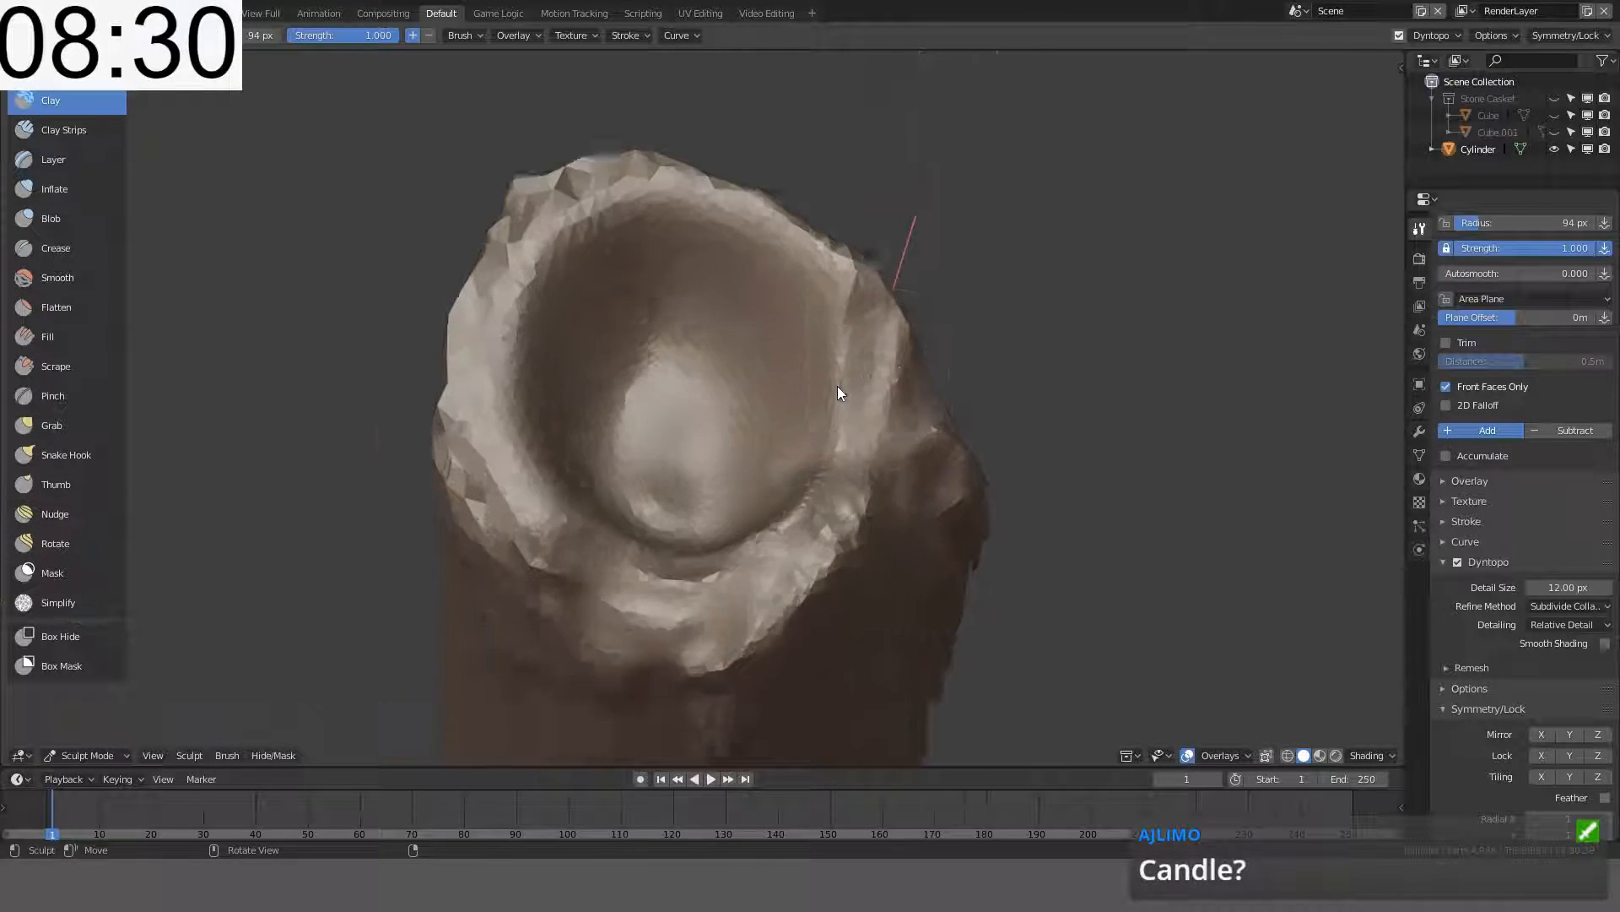
pyautogui.scroll(-3, 844, 386)
pyautogui.moveTo(859, 398)
pyautogui.mouseDown(button='middle')
pyautogui.moveTo(787, 362)
pyautogui.moveTo(771, 324)
pyautogui.moveTo(839, 329)
pyautogui.moveTo(823, 271)
pyautogui.moveTo(724, 326)
pyautogui.mouseUp(button='middle')
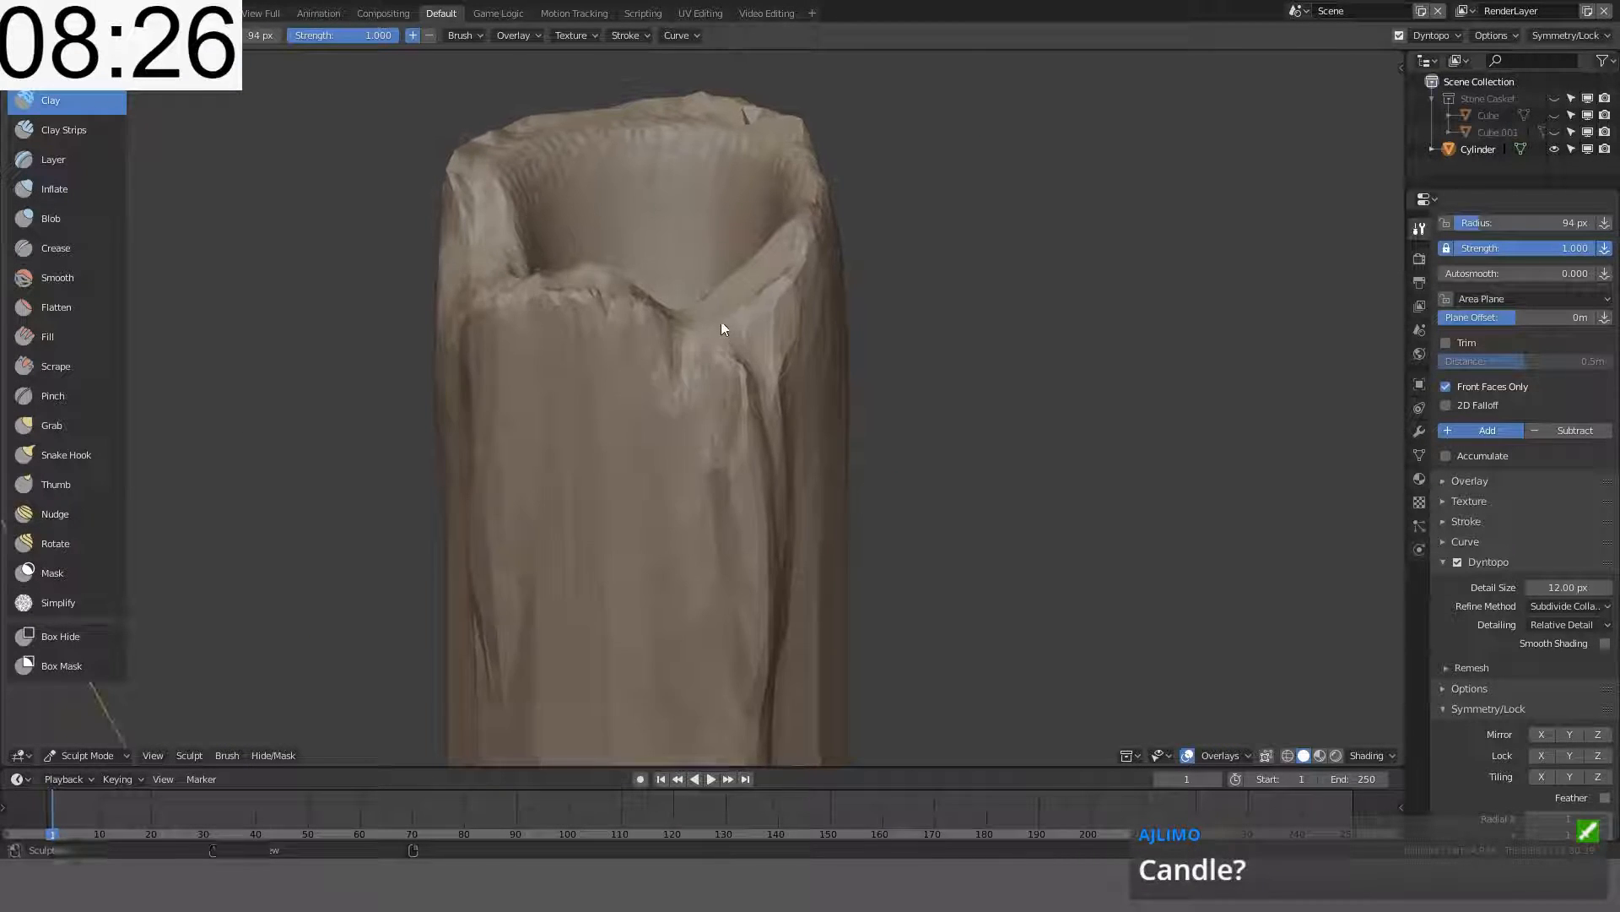
pyautogui.moveTo(728, 337)
pyautogui.mouseDown()
pyautogui.moveTo(746, 384)
pyautogui.moveTo(730, 383)
pyautogui.mouseUp()
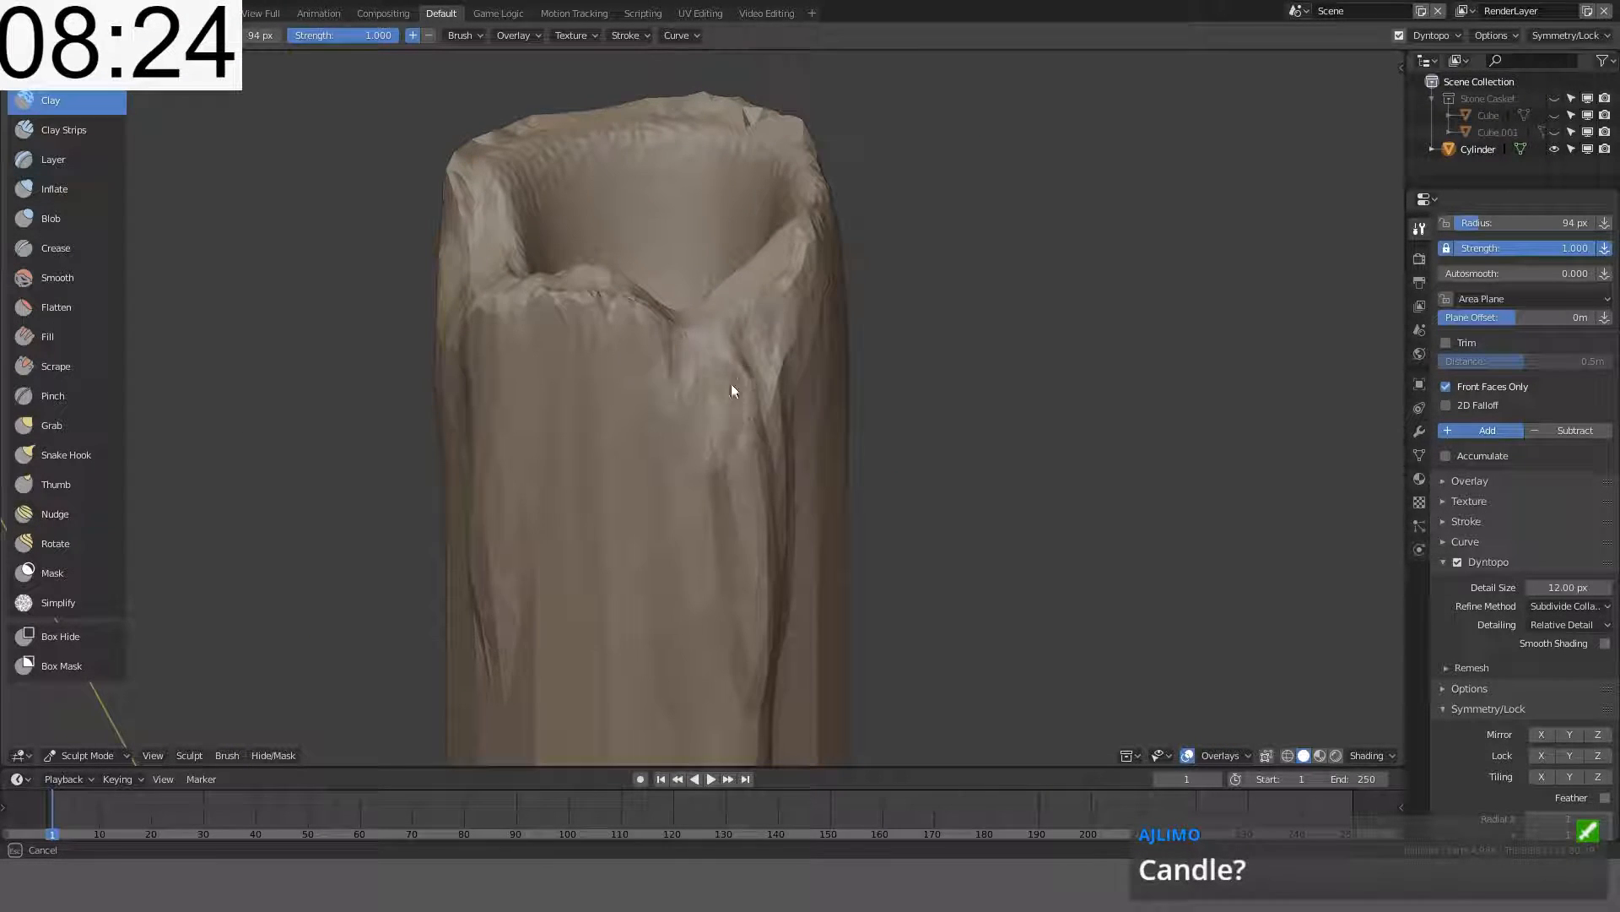
pyautogui.moveTo(731, 384)
pyautogui.mouseDown(button='middle')
pyautogui.moveTo(808, 336)
pyautogui.moveTo(722, 357)
pyautogui.moveTo(680, 483)
pyautogui.mouseUp(button='middle')
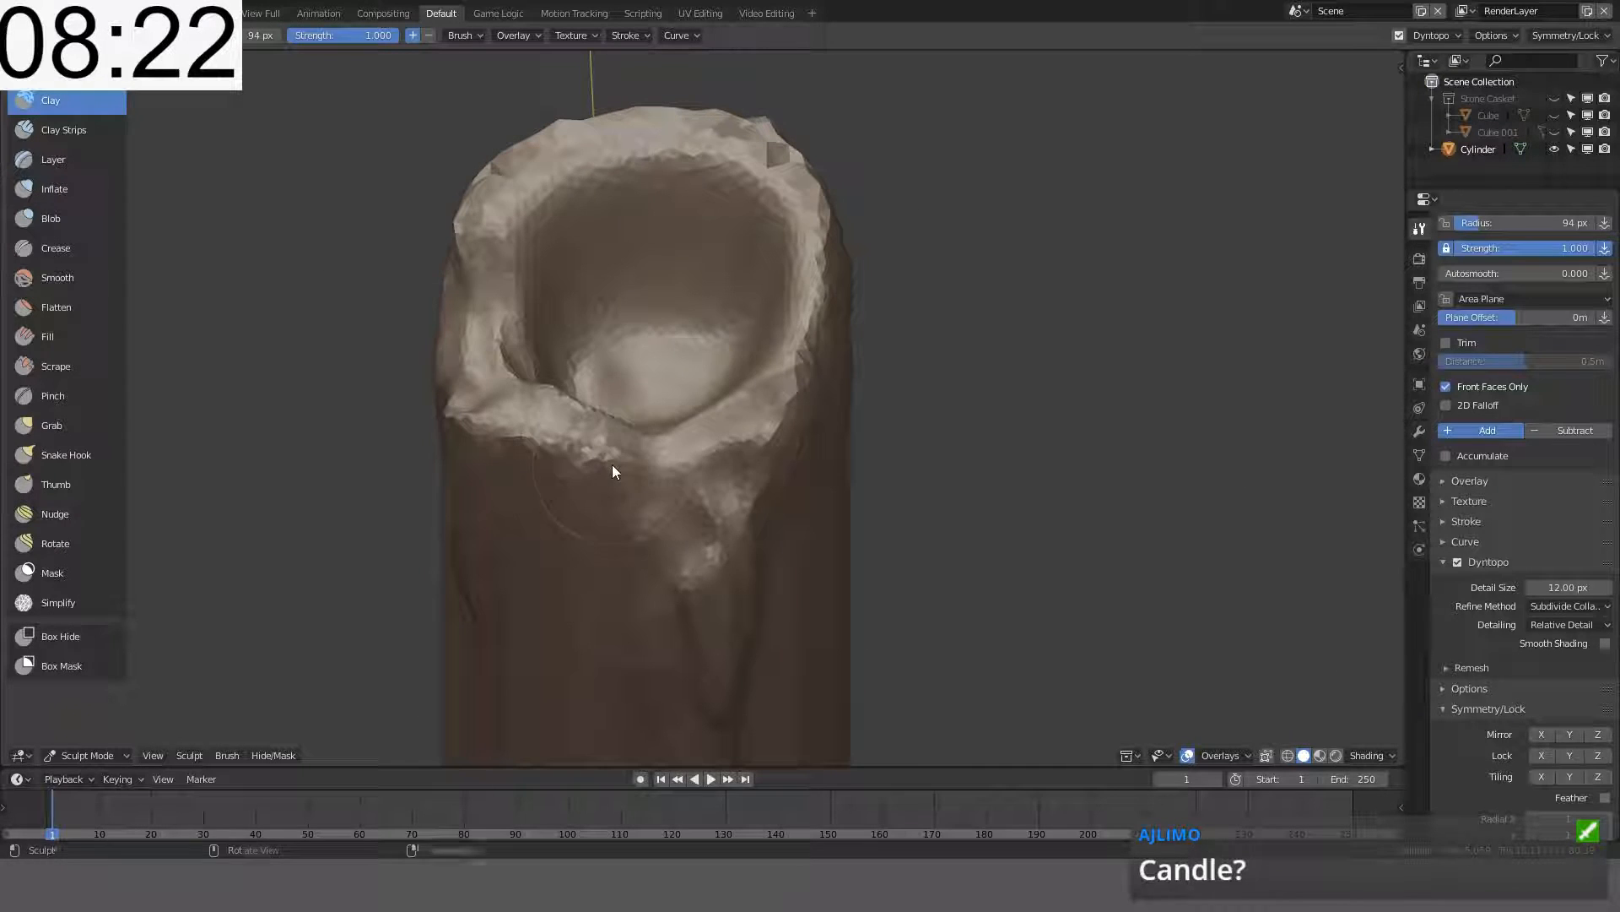
pyautogui.moveTo(611, 465)
pyautogui.mouseDown()
pyautogui.moveTo(537, 441)
pyautogui.moveTo(732, 438)
pyautogui.moveTo(510, 406)
pyautogui.moveTo(507, 441)
pyautogui.moveTo(498, 396)
pyautogui.moveTo(526, 379)
pyautogui.moveTo(593, 388)
pyautogui.mouseUp()
# - Sculpt the inside of the hollow and its surrounding rim with the Clay brush
pyautogui.moveTo(592, 383); pyautogui.dragTo(751, 398, button='middle')
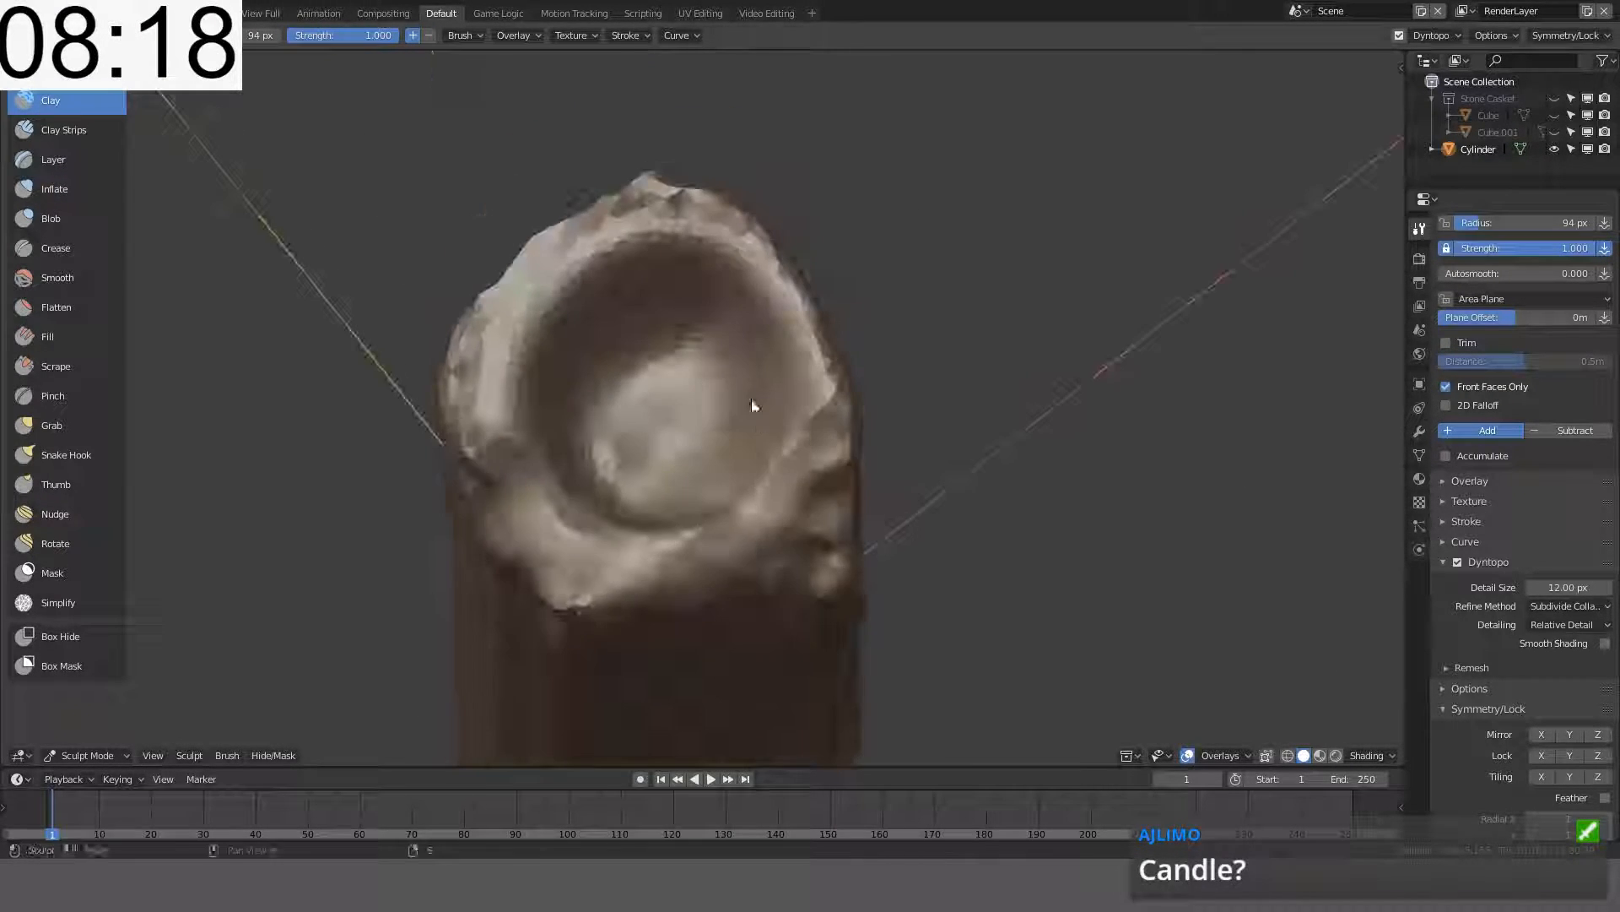
pyautogui.moveTo(678, 334)
pyautogui.mouseDown()
pyautogui.moveTo(616, 440)
pyautogui.moveTo(665, 347)
pyautogui.moveTo(553, 366)
pyautogui.mouseUp()
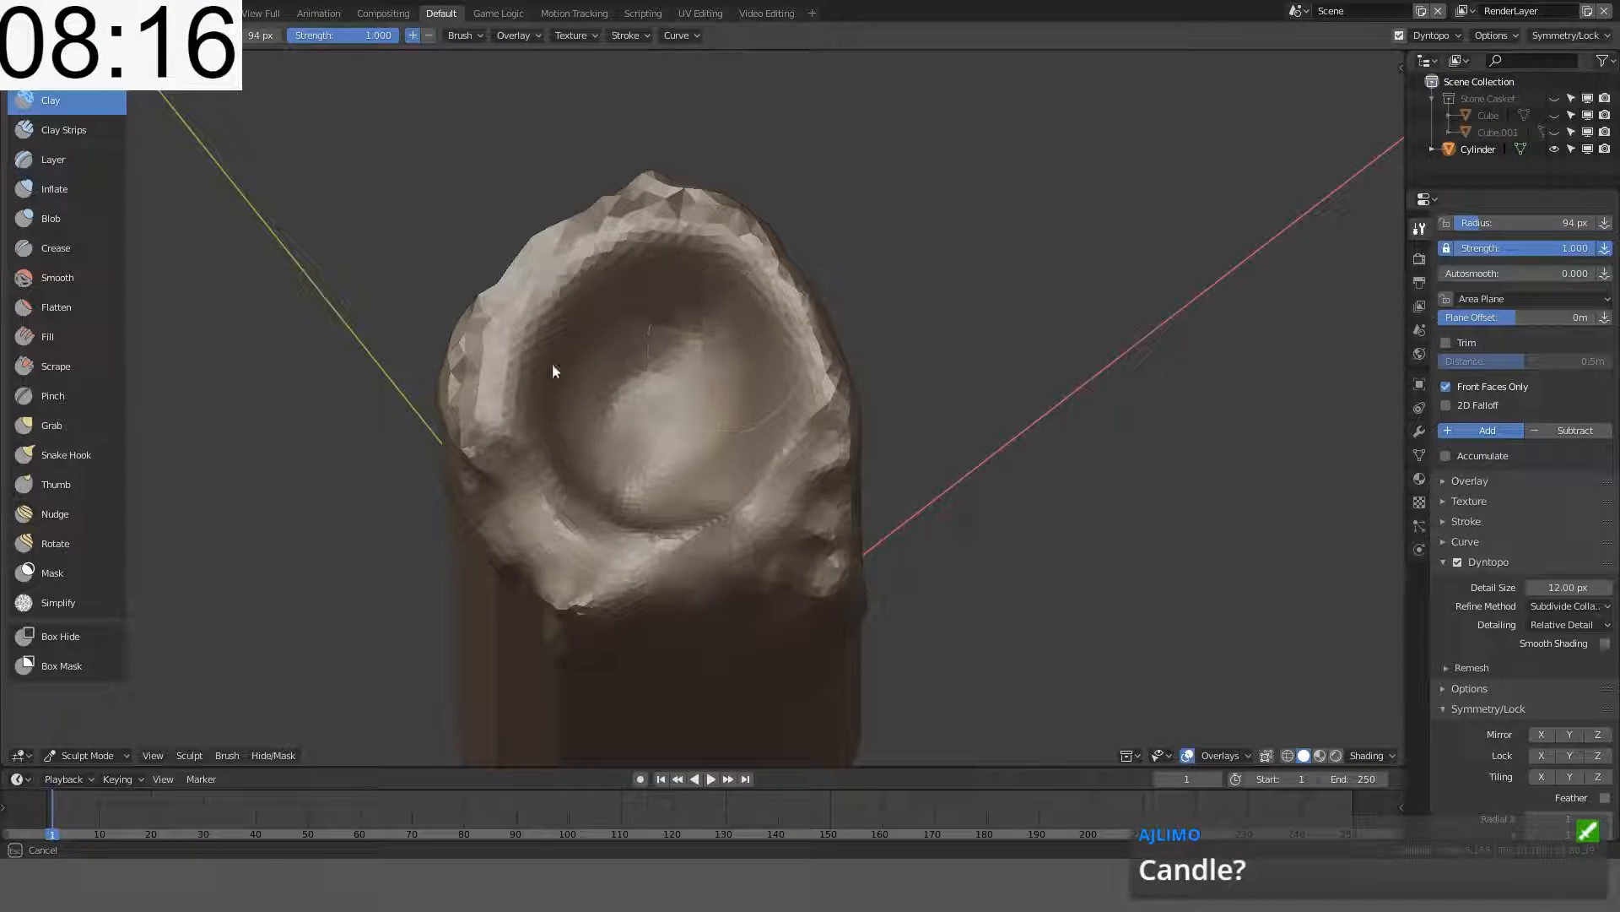
pyautogui.moveTo(557, 363)
pyautogui.mouseDown(button='middle')
pyautogui.moveTo(785, 271)
pyautogui.moveTo(791, 284)
pyautogui.mouseUp(button='middle')
pyautogui.moveTo(734, 220)
pyautogui.mouseDown()
pyautogui.moveTo(498, 284)
pyautogui.moveTo(542, 186)
pyautogui.moveTo(583, 507)
pyautogui.mouseUp()
# - Work the outer side wall below the rim with a long downward Clay stroke
pyautogui.moveTo(787, 577)
pyautogui.mouseDown(button='middle')
pyautogui.moveTo(930, 333)
pyautogui.moveTo(951, 370)
pyautogui.mouseUp(button='middle')
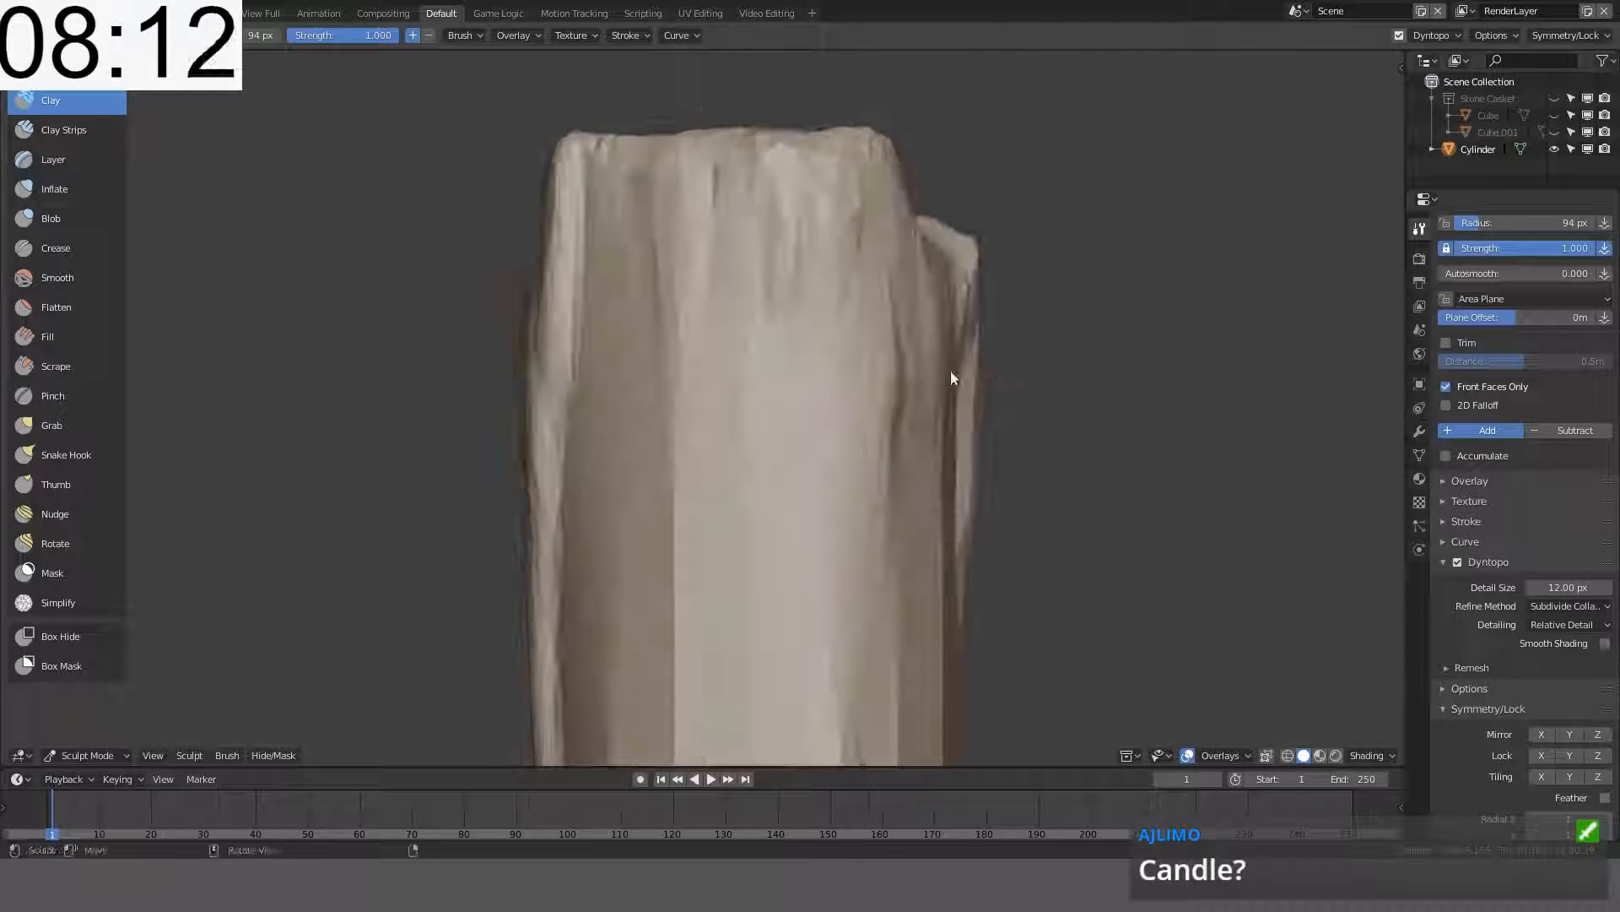
pyautogui.moveTo(825, 262)
pyautogui.mouseDown()
pyautogui.moveTo(827, 364)
pyautogui.moveTo(790, 164)
pyautogui.moveTo(871, 499)
pyautogui.mouseUp()
pyautogui.moveTo(872, 505)
pyautogui.mouseDown(button='middle')
pyautogui.moveTo(922, 210)
pyautogui.moveTo(1002, 271)
pyautogui.moveTo(976, 134)
pyautogui.moveTo(1021, 211)
pyautogui.moveTo(866, 333)
pyautogui.moveTo(935, 372)
pyautogui.moveTo(854, 270)
pyautogui.moveTo(896, 321)
pyautogui.moveTo(857, 380)
pyautogui.mouseUp(button='middle')
pyautogui.scroll(-3, 866, 333)
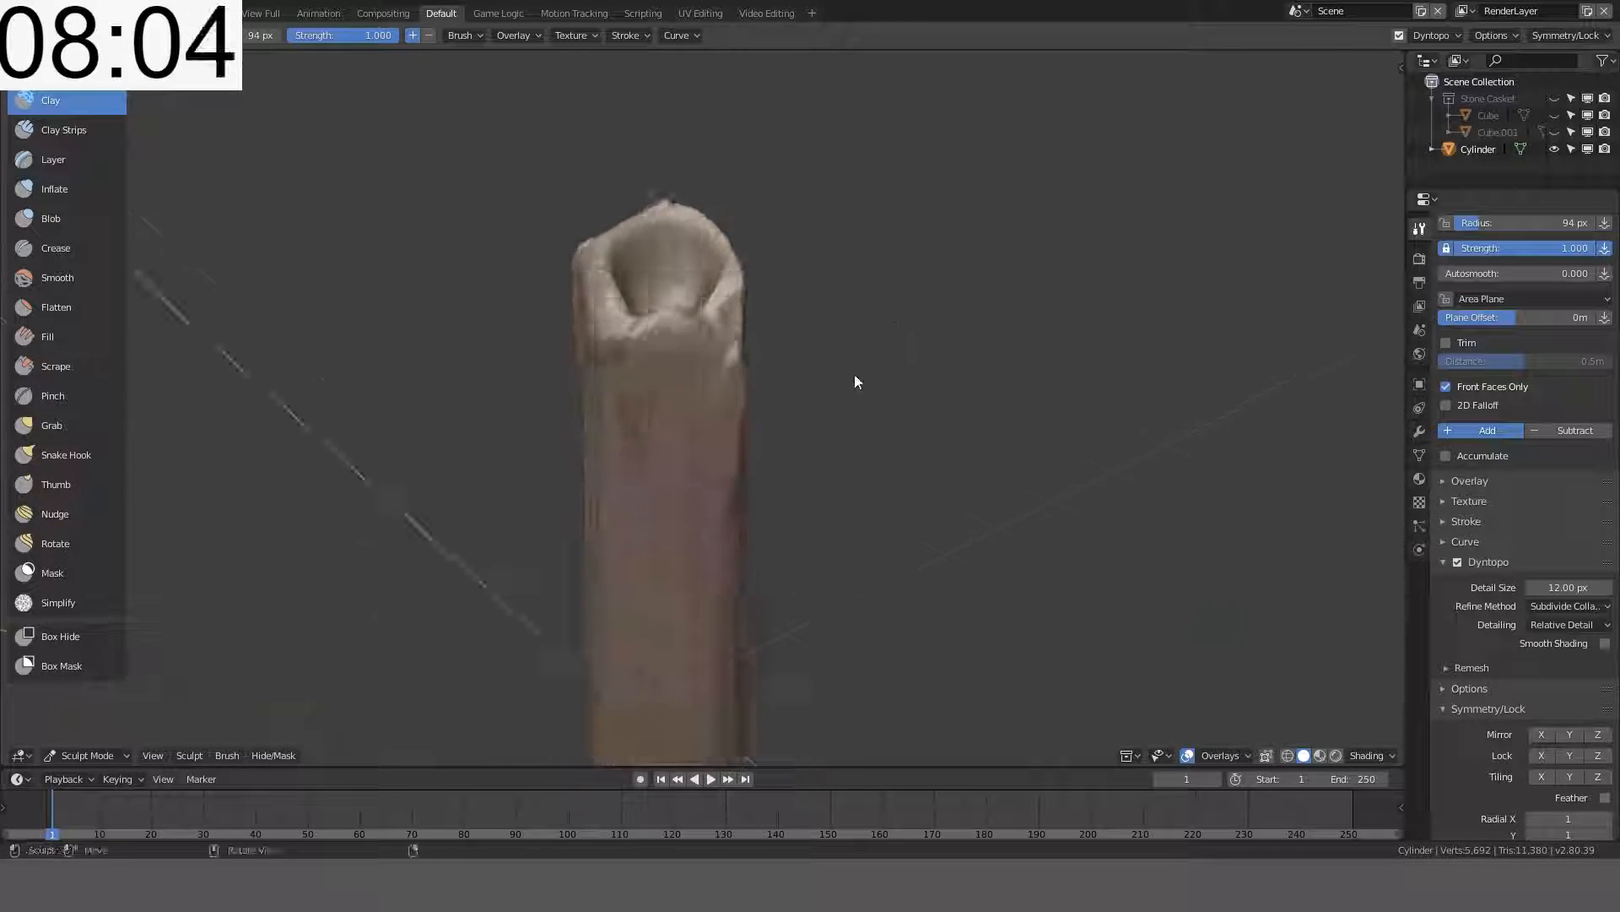
# - Refine the drip below the low part of the rim with the Crease brush at 94 px radius and 0.250 strength
pyautogui.scroll(3, 857, 380)
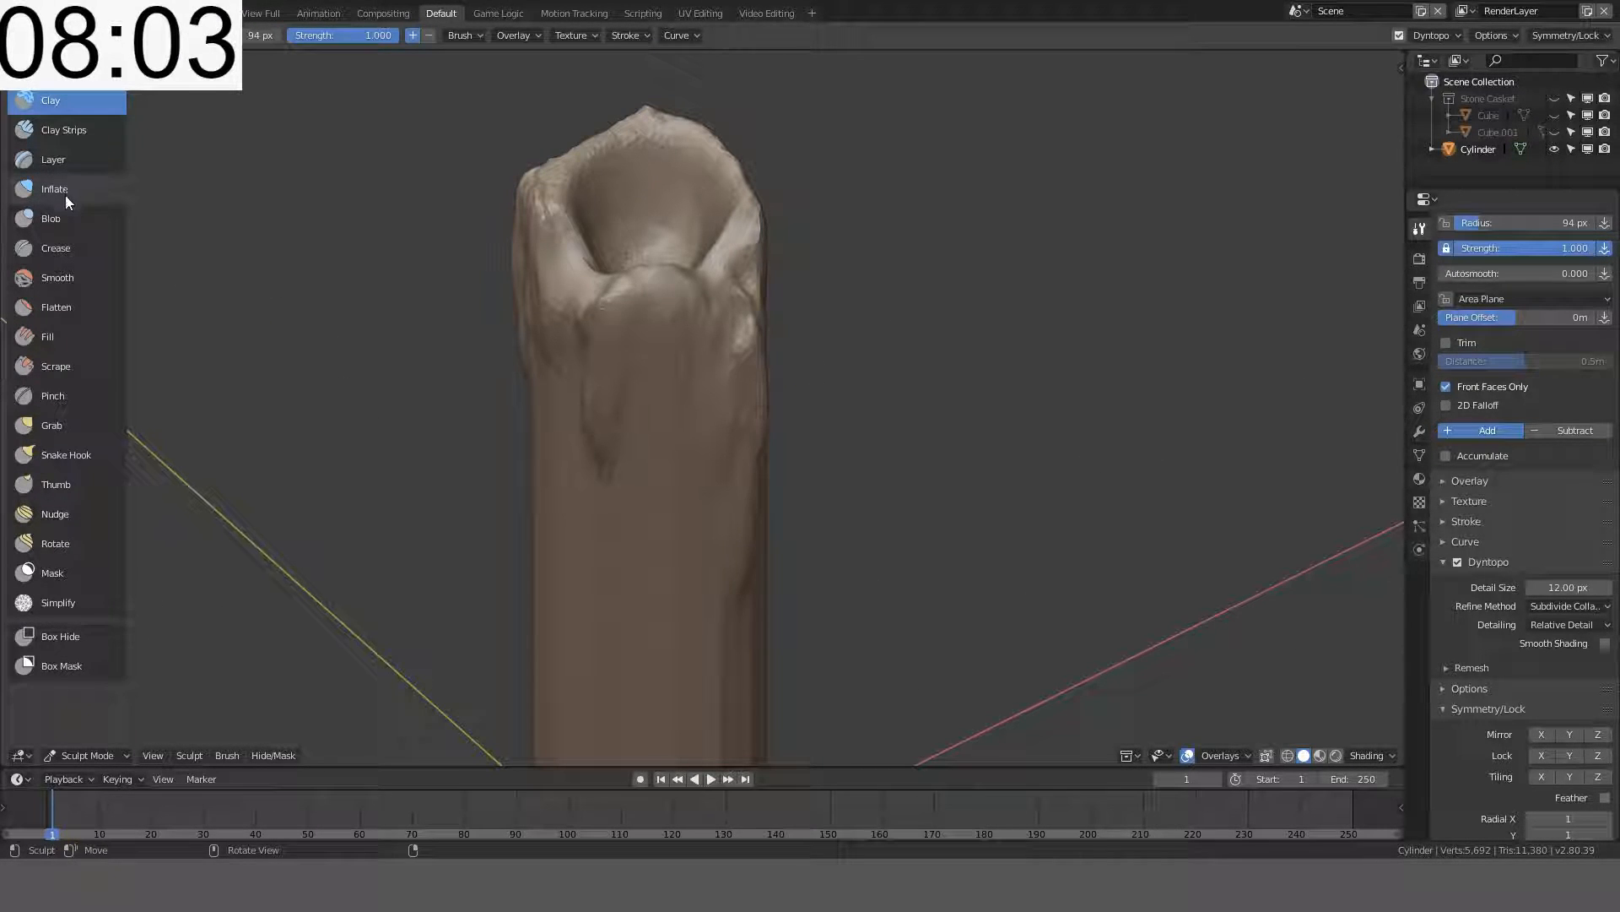
pyautogui.click(61, 248)
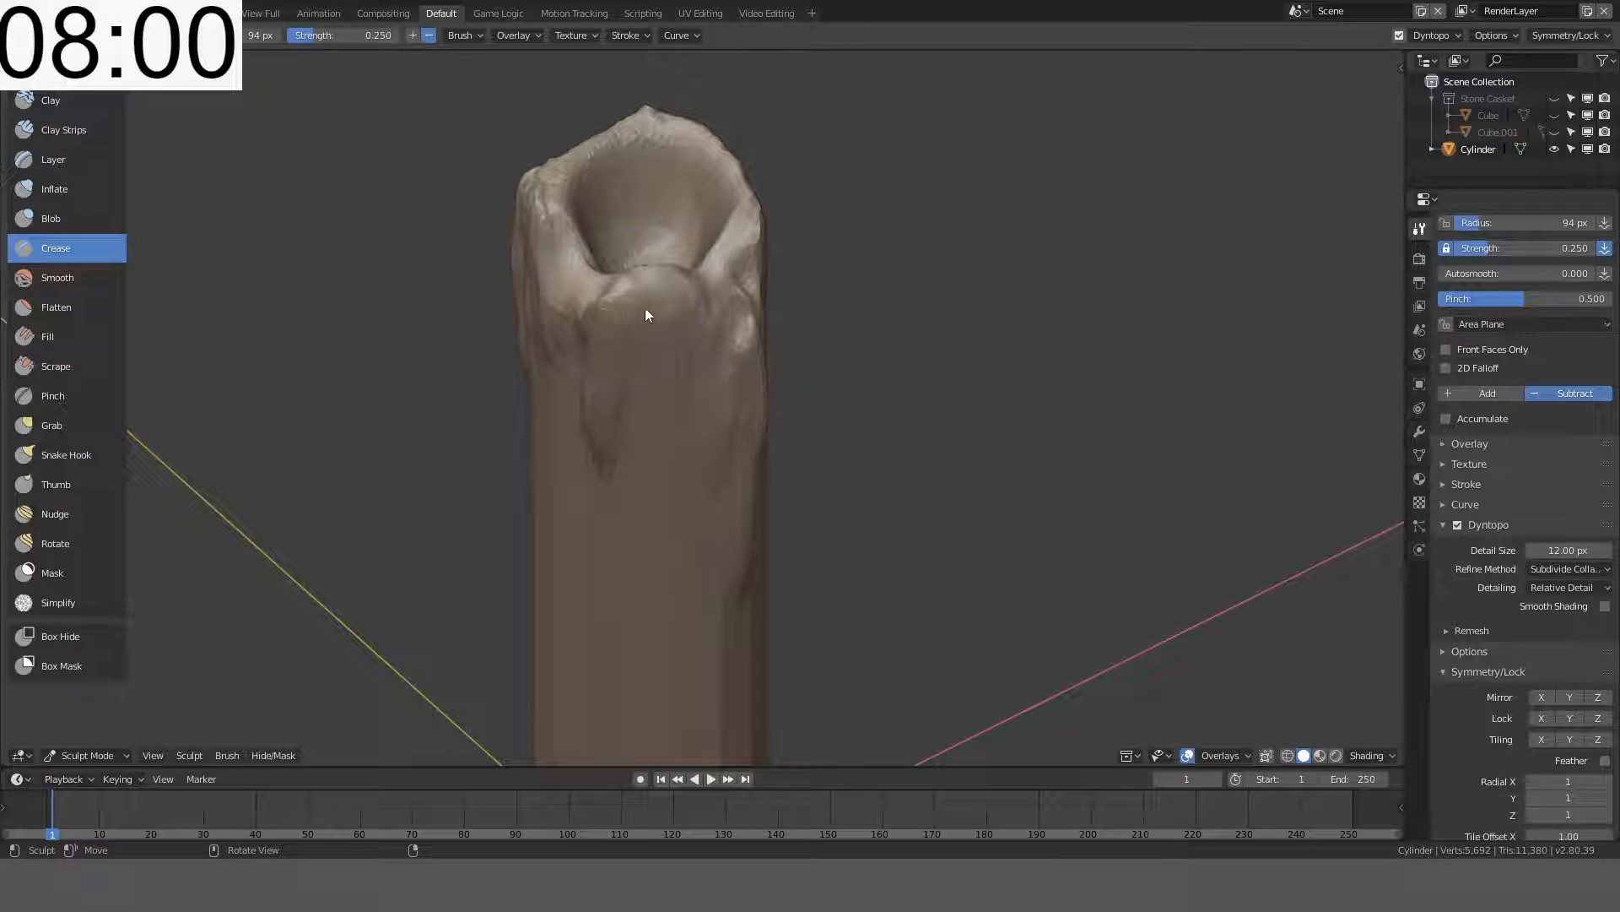
pyautogui.moveTo(645, 307)
pyautogui.mouseDown()
pyautogui.moveTo(671, 287)
pyautogui.moveTo(656, 282)
pyautogui.moveTo(648, 524)
pyautogui.mouseUp()
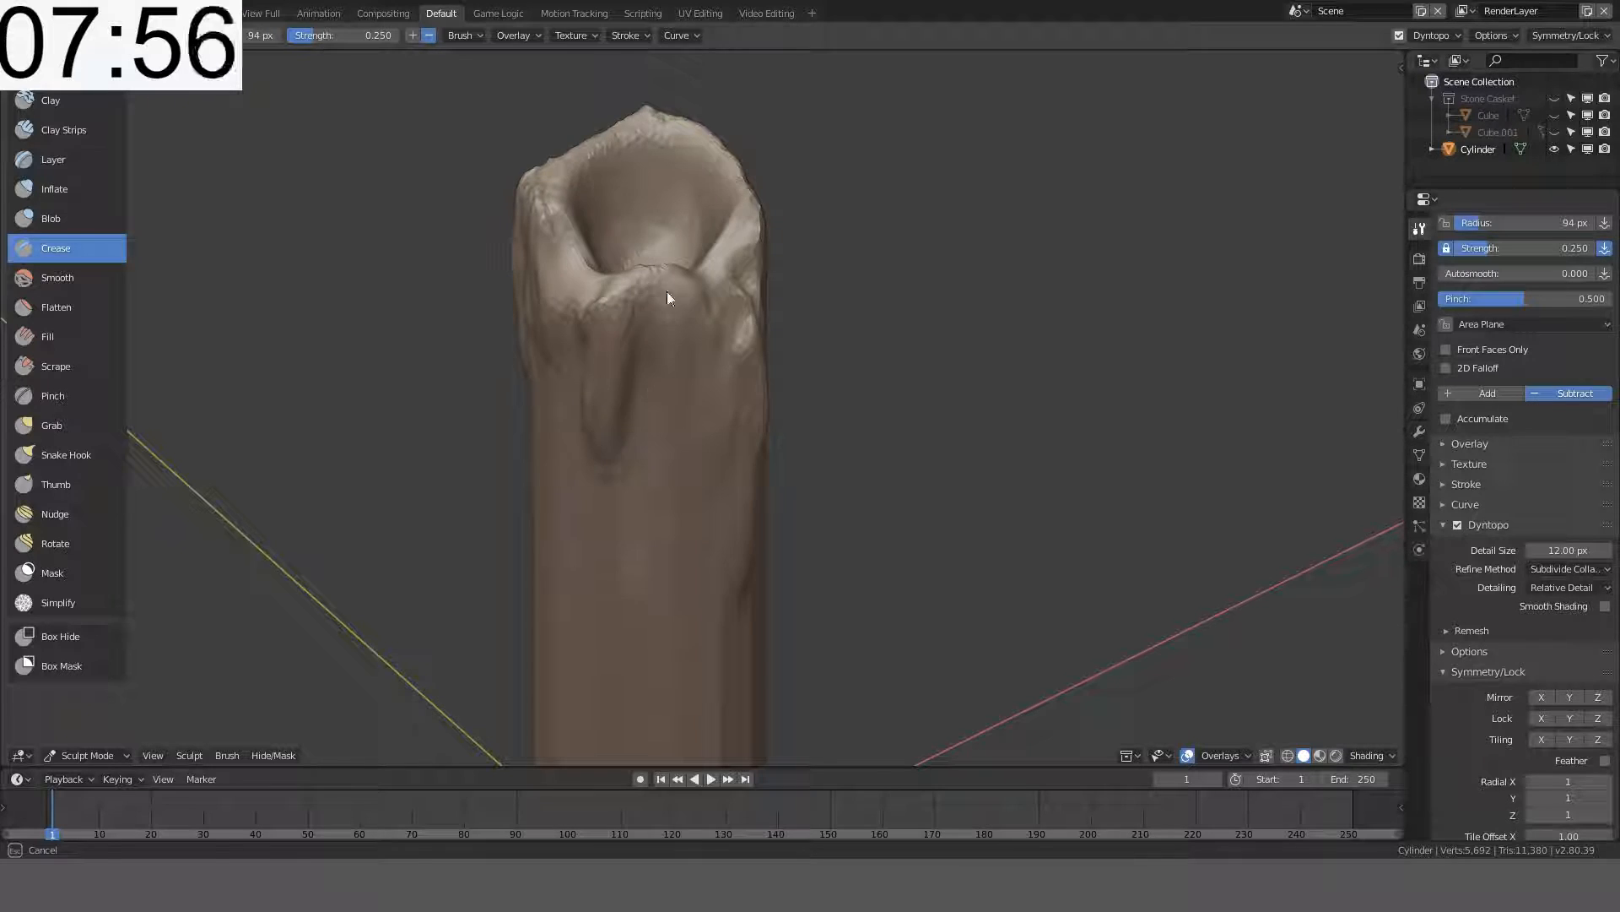
pyautogui.moveTo(667, 291)
pyautogui.mouseDown(button='middle')
pyautogui.moveTo(693, 189)
pyautogui.moveTo(636, 209)
pyautogui.moveTo(603, 338)
pyautogui.moveTo(741, 290)
pyautogui.moveTo(697, 245)
pyautogui.mouseUp(button='middle')
pyautogui.moveTo(648, 254)
pyautogui.mouseDown()
pyautogui.moveTo(622, 330)
pyautogui.moveTo(635, 236)
pyautogui.mouseUp()
# - Refine the drips on the other sides of the cylinder with the Crease brush
pyautogui.moveTo(634, 234); pyautogui.dragTo(876, 260, button='middle')
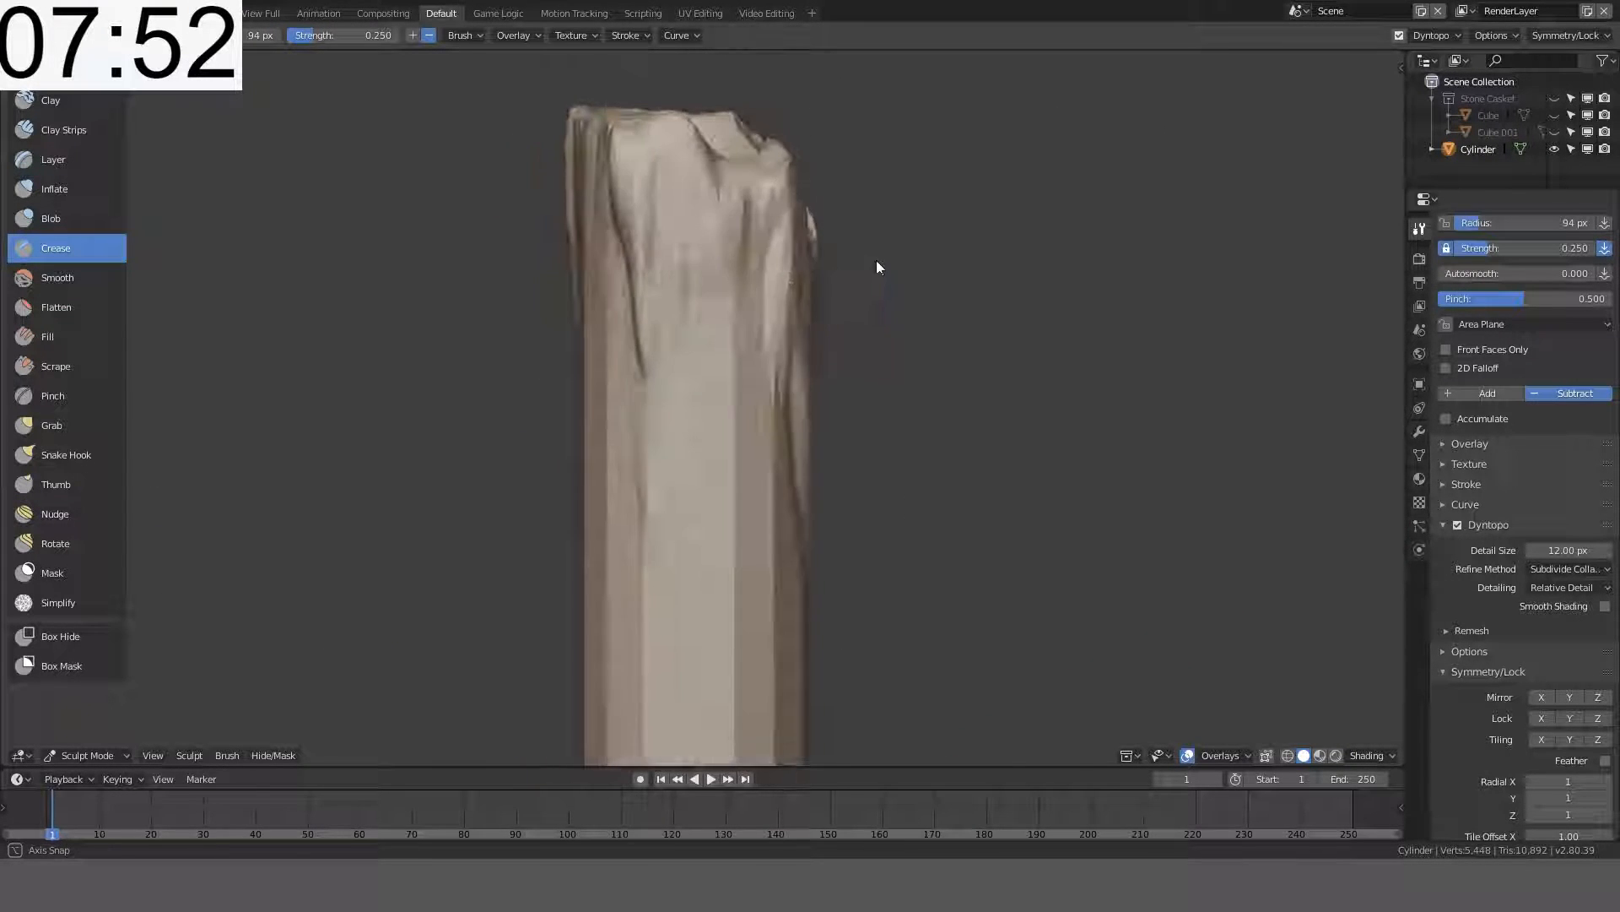
pyautogui.moveTo(704, 207); pyautogui.dragTo(702, 216)
pyautogui.moveTo(702, 216)
pyautogui.mouseDown(button='middle')
pyautogui.moveTo(768, 268)
pyautogui.moveTo(769, 239)
pyautogui.mouseUp(button='middle')
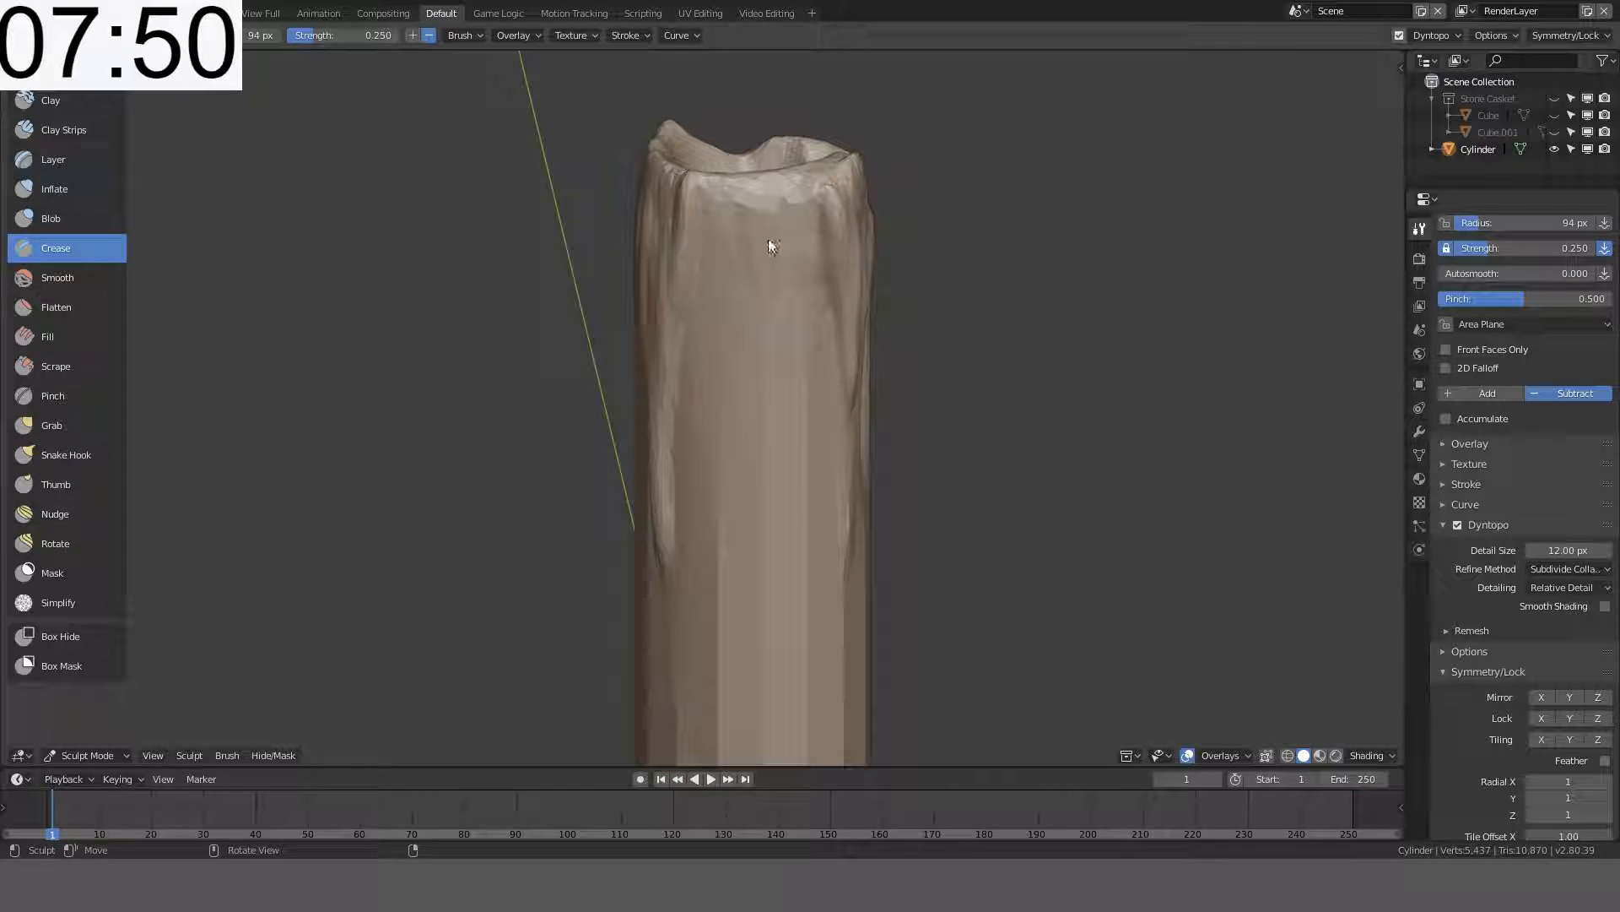
pyautogui.moveTo(773, 287); pyautogui.dragTo(785, 385)
pyautogui.moveTo(767, 238); pyautogui.dragTo(838, 245, button='middle')
pyautogui.moveTo(801, 291)
pyautogui.mouseDown()
pyautogui.moveTo(772, 538)
pyautogui.moveTo(753, 337)
pyautogui.mouseUp()
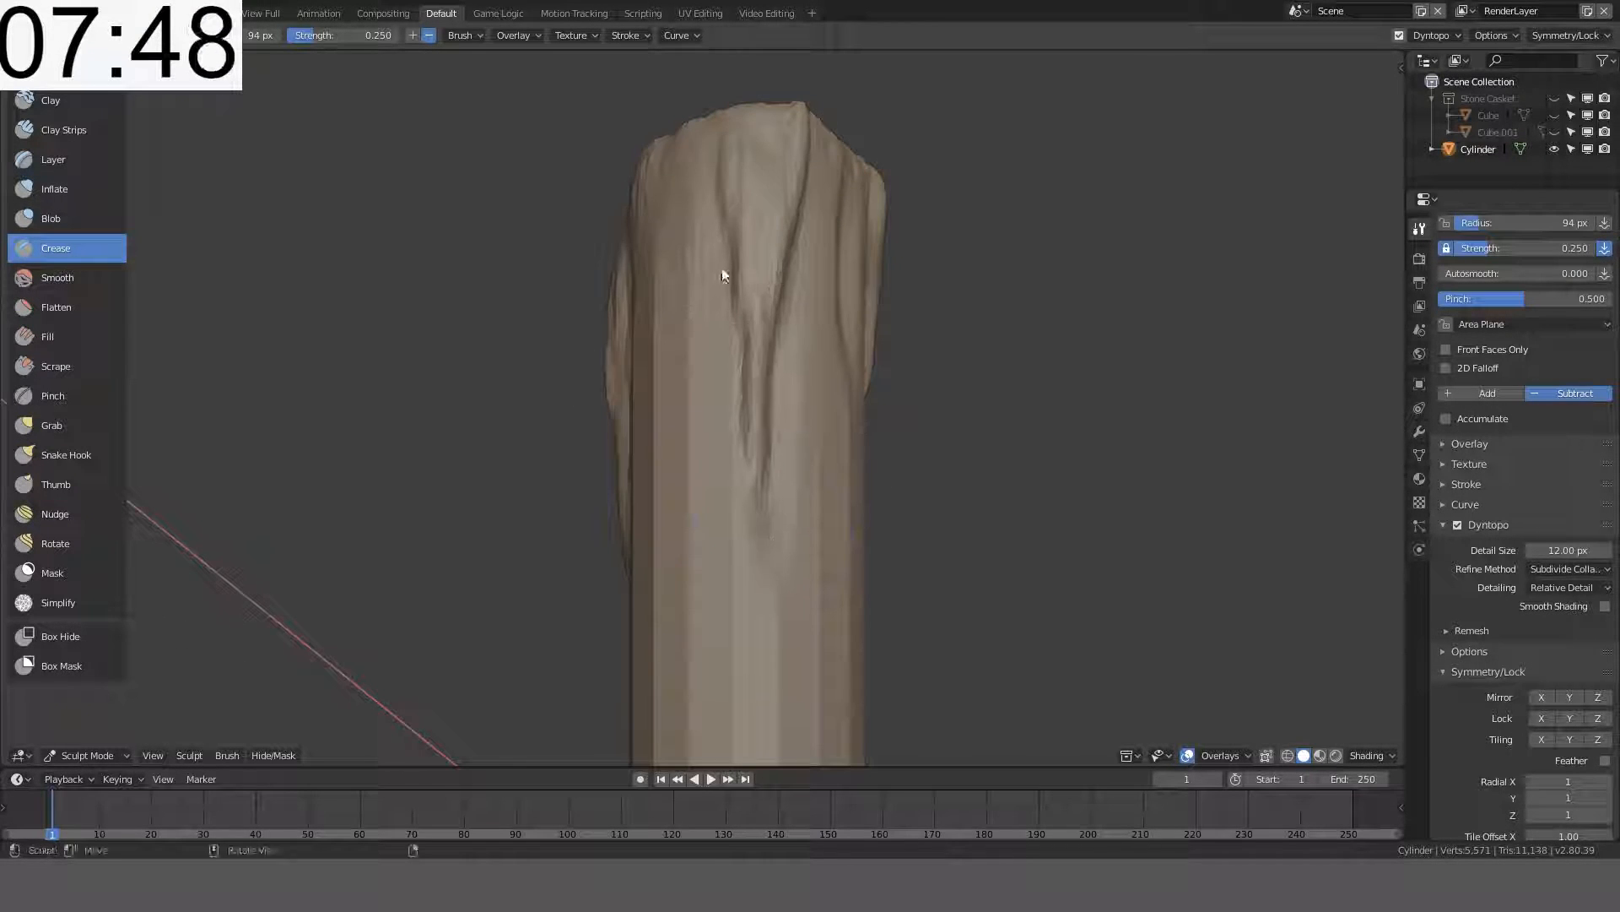
# - Continue around the cylinder with the Crease brush, working the long drips and the area beneath the rim
pyautogui.moveTo(723, 270); pyautogui.dragTo(754, 265, button='middle')
pyautogui.moveTo(728, 296)
pyautogui.mouseDown()
pyautogui.moveTo(716, 589)
pyautogui.moveTo(719, 422)
pyautogui.mouseUp()
pyautogui.moveTo(719, 439)
pyautogui.mouseDown(button='middle')
pyautogui.moveTo(861, 478)
pyautogui.moveTo(814, 481)
pyautogui.moveTo(731, 332)
pyautogui.moveTo(875, 463)
pyautogui.moveTo(741, 280)
pyautogui.mouseUp(button='middle')
pyautogui.moveTo(701, 249)
pyautogui.mouseDown()
pyautogui.moveTo(687, 236)
pyautogui.moveTo(762, 214)
pyautogui.moveTo(684, 240)
pyautogui.moveTo(568, 245)
pyautogui.moveTo(792, 264)
pyautogui.mouseUp()
pyautogui.moveTo(792, 264)
pyautogui.mouseDown(button='middle')
pyautogui.moveTo(810, 372)
pyautogui.moveTo(863, 364)
pyautogui.moveTo(897, 417)
pyautogui.moveTo(886, 405)
pyautogui.mouseUp(button='middle')
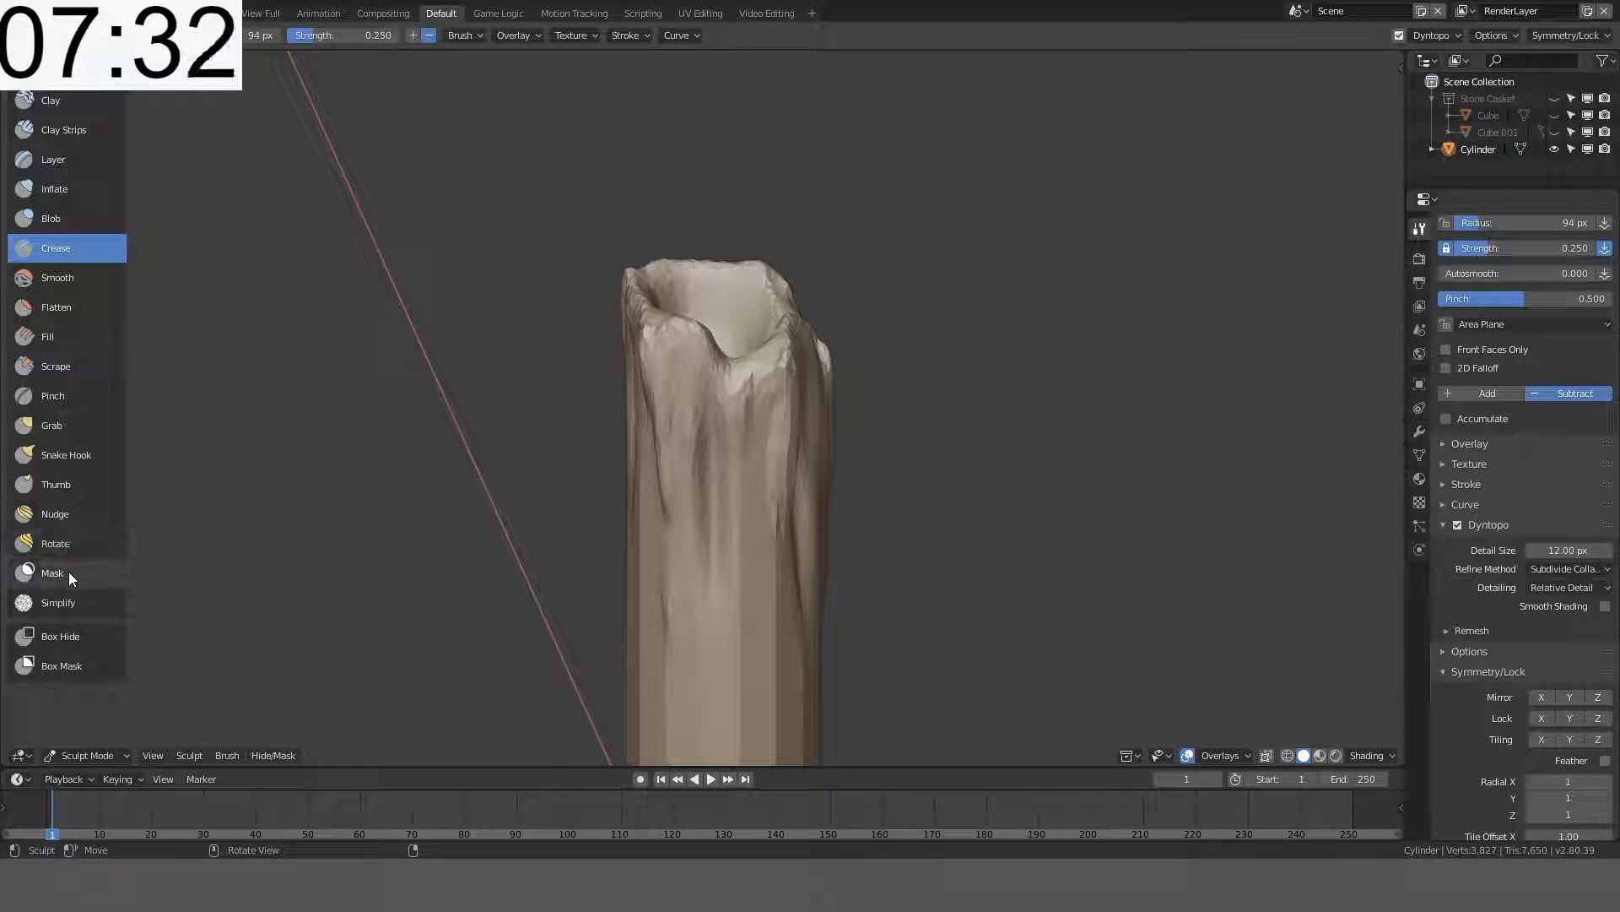
# - Thicken the rim and upper drips beside the notch with the Inflate brush at 94 px radius and 0.500 strength
pyautogui.click(67, 194)
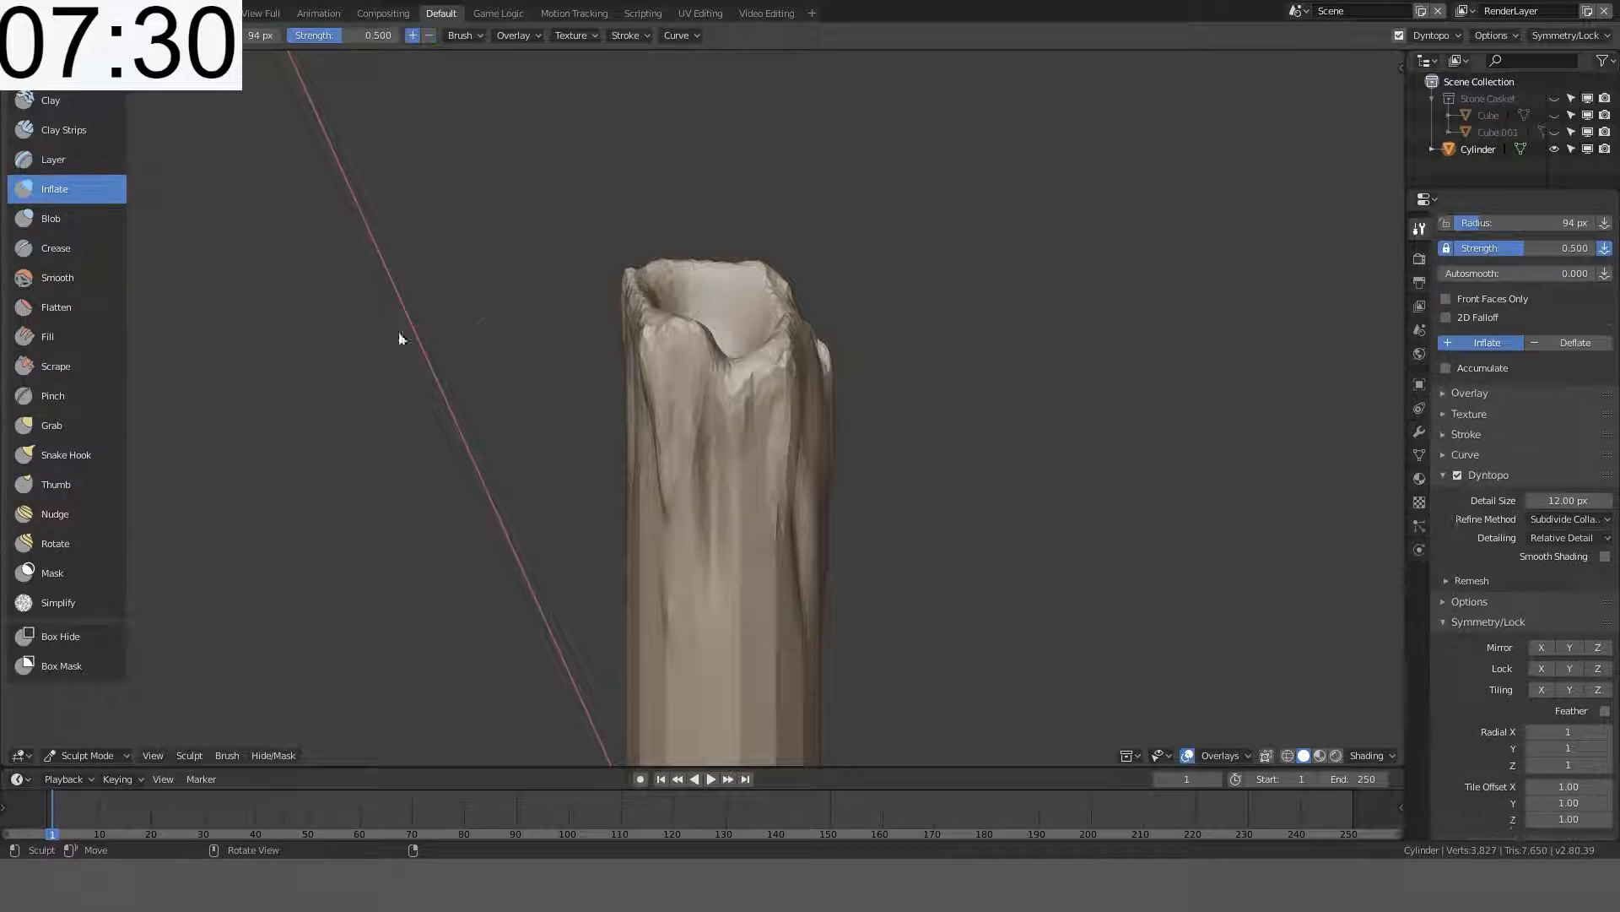
pyautogui.moveTo(398, 337)
pyautogui.mouseDown(button='middle')
pyautogui.moveTo(564, 387)
pyautogui.moveTo(628, 331)
pyautogui.mouseUp(button='middle')
pyautogui.moveTo(628, 331)
pyautogui.mouseDown()
pyautogui.moveTo(632, 267)
pyautogui.moveTo(601, 216)
pyautogui.moveTo(633, 235)
pyautogui.moveTo(649, 172)
pyautogui.moveTo(665, 173)
pyautogui.moveTo(639, 195)
pyautogui.mouseUp()
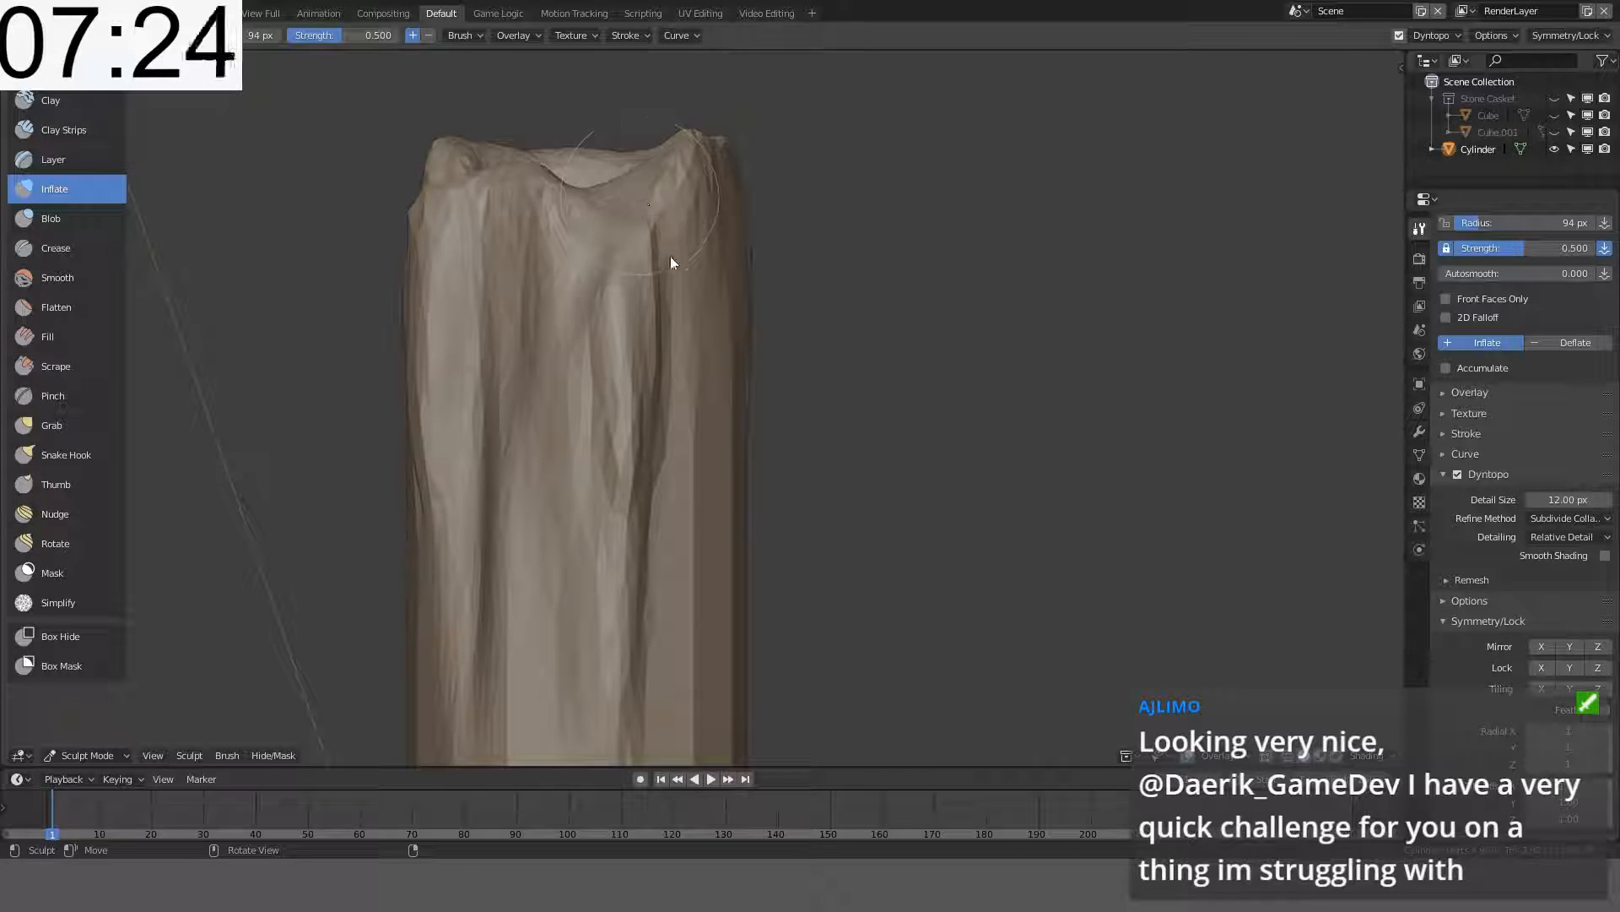
pyautogui.moveTo(671, 255)
pyautogui.mouseDown(button='middle')
pyautogui.moveTo(661, 289)
pyautogui.moveTo(702, 316)
pyautogui.moveTo(682, 316)
pyautogui.moveTo(663, 396)
pyautogui.moveTo(673, 224)
pyautogui.mouseUp(button='middle')
pyautogui.scroll(3, 668, 379)
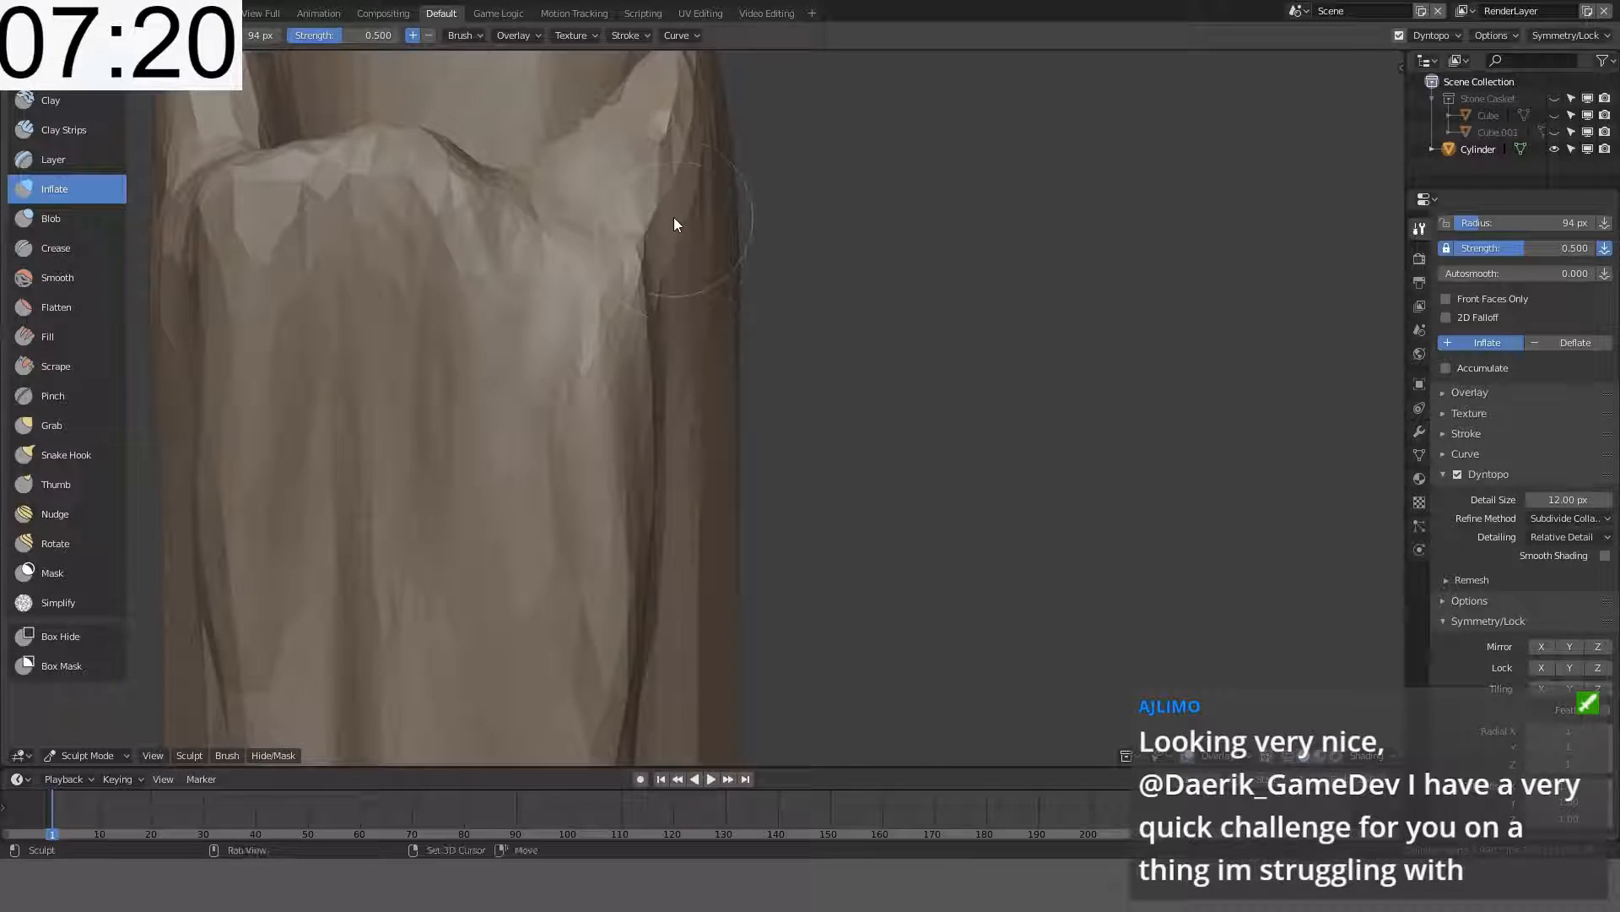
pyautogui.scroll(-4, 666, 463)
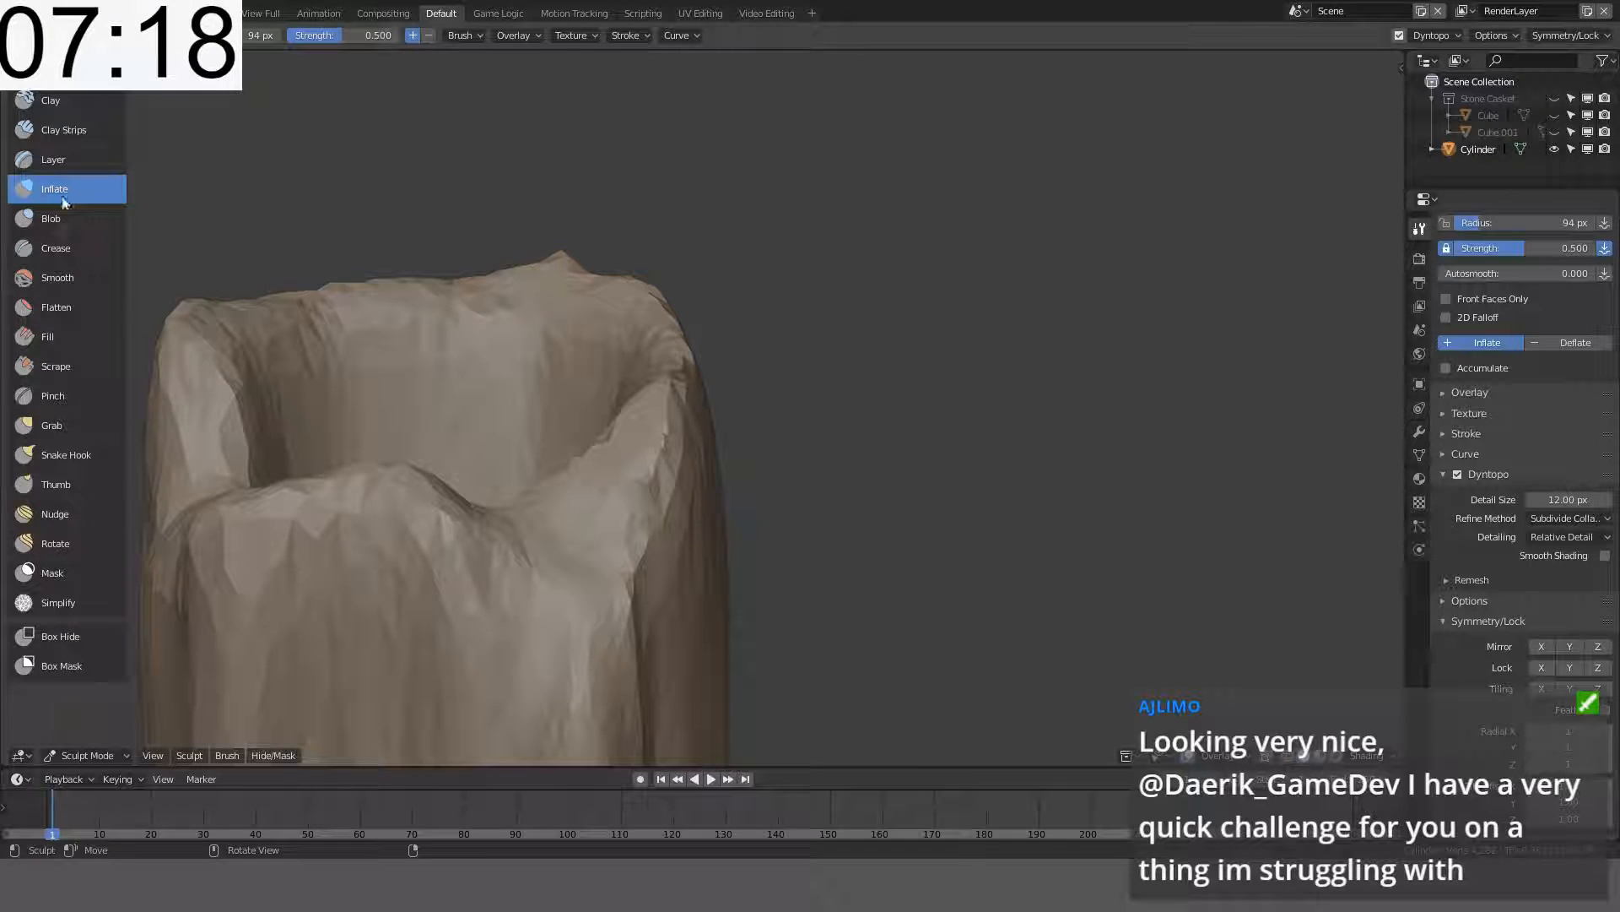
# - Sculpt the sloping rim edge beside the notch with the Blob brush at 94 px radius and 1.000 strength
pyautogui.click(62, 219)
pyautogui.moveTo(656, 483); pyautogui.dragTo(530, 574)
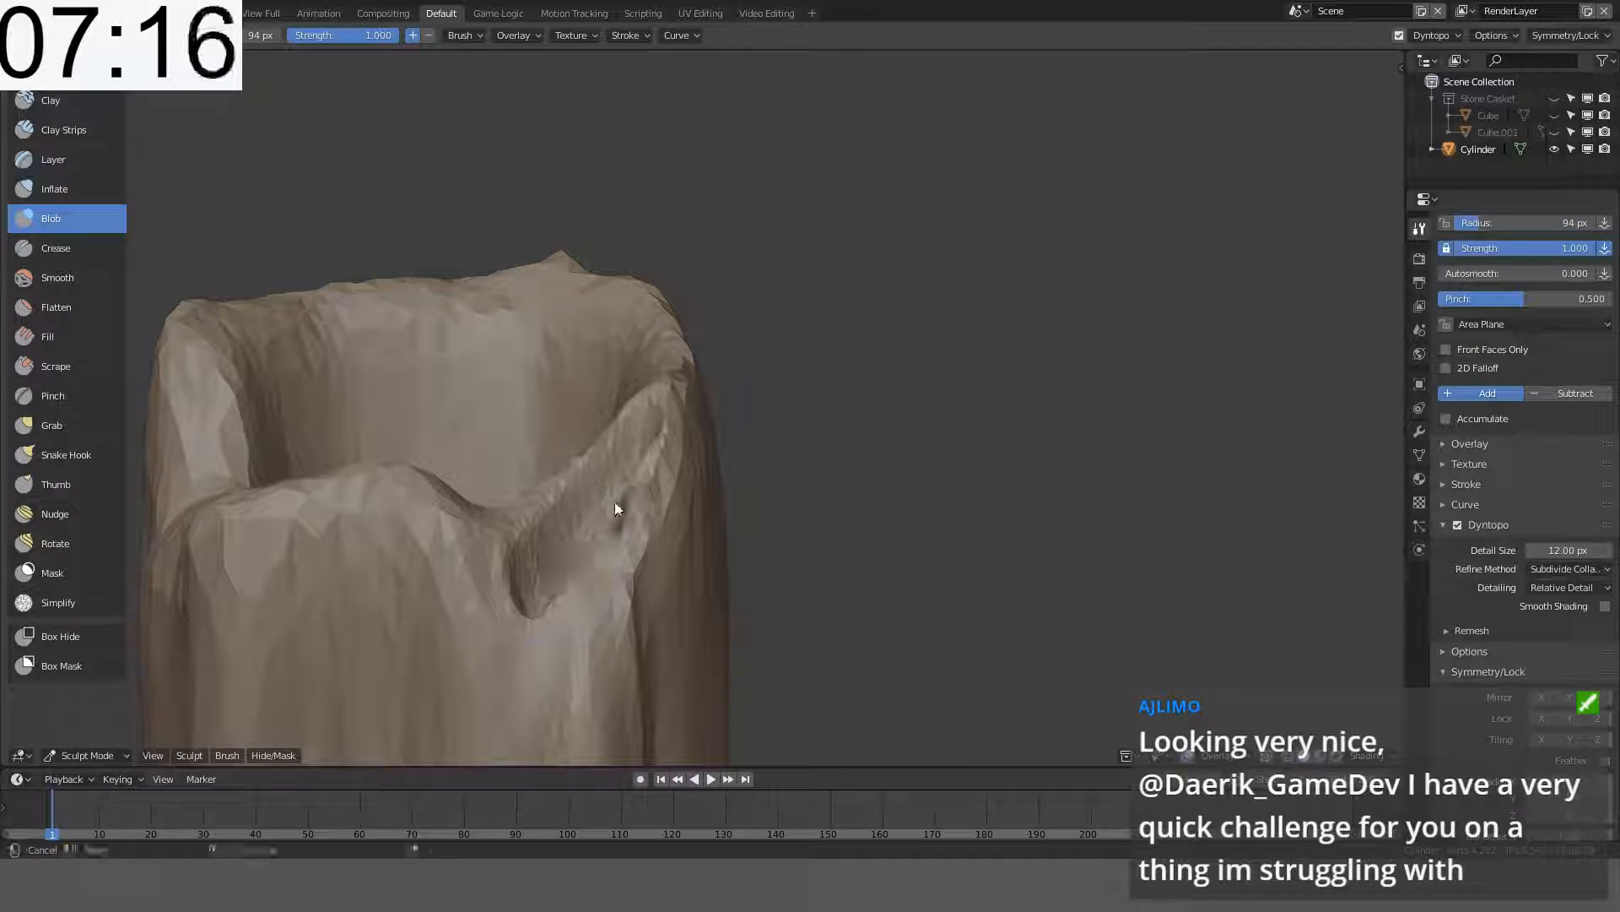
pyautogui.moveTo(614, 503)
pyautogui.mouseDown(button='middle')
pyautogui.moveTo(606, 589)
pyautogui.moveTo(690, 575)
pyautogui.mouseUp(button='middle')
pyautogui.scroll(-3, 691, 574)
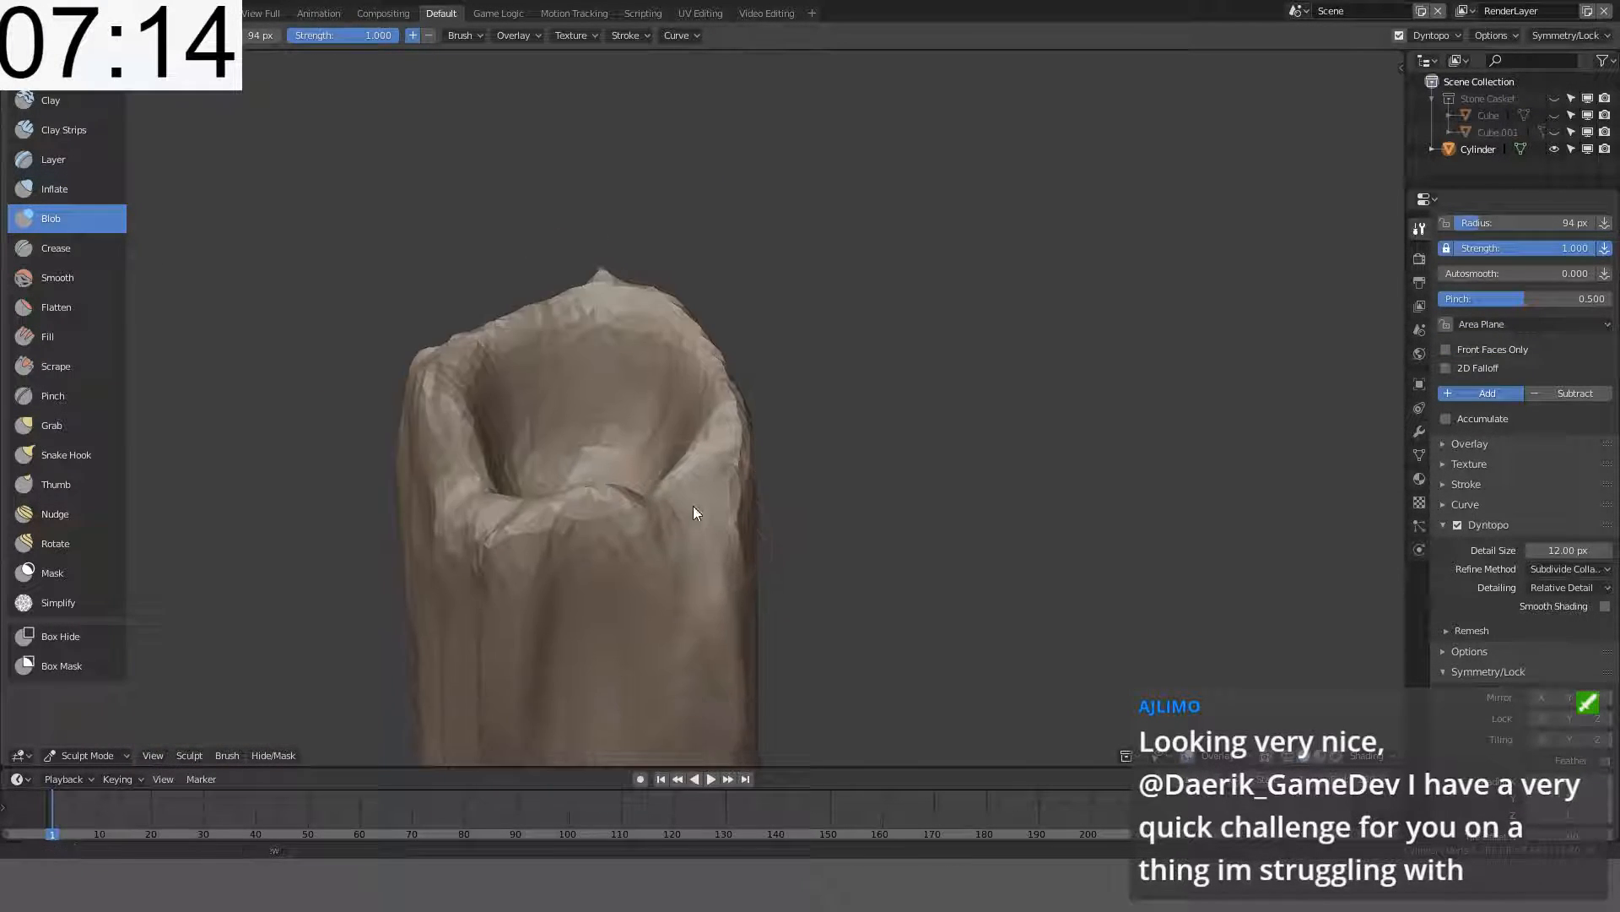
# - Sculpt the low notch in the front rim with the Blob brush at 143 px radius and 1.000 strength
pyautogui.press('f')
pyautogui.click(732, 502)
pyautogui.moveTo(658, 504)
pyautogui.mouseDown()
pyautogui.moveTo(705, 414)
pyautogui.moveTo(643, 510)
pyautogui.moveTo(651, 494)
pyautogui.moveTo(667, 523)
pyautogui.moveTo(630, 507)
pyautogui.mouseUp()
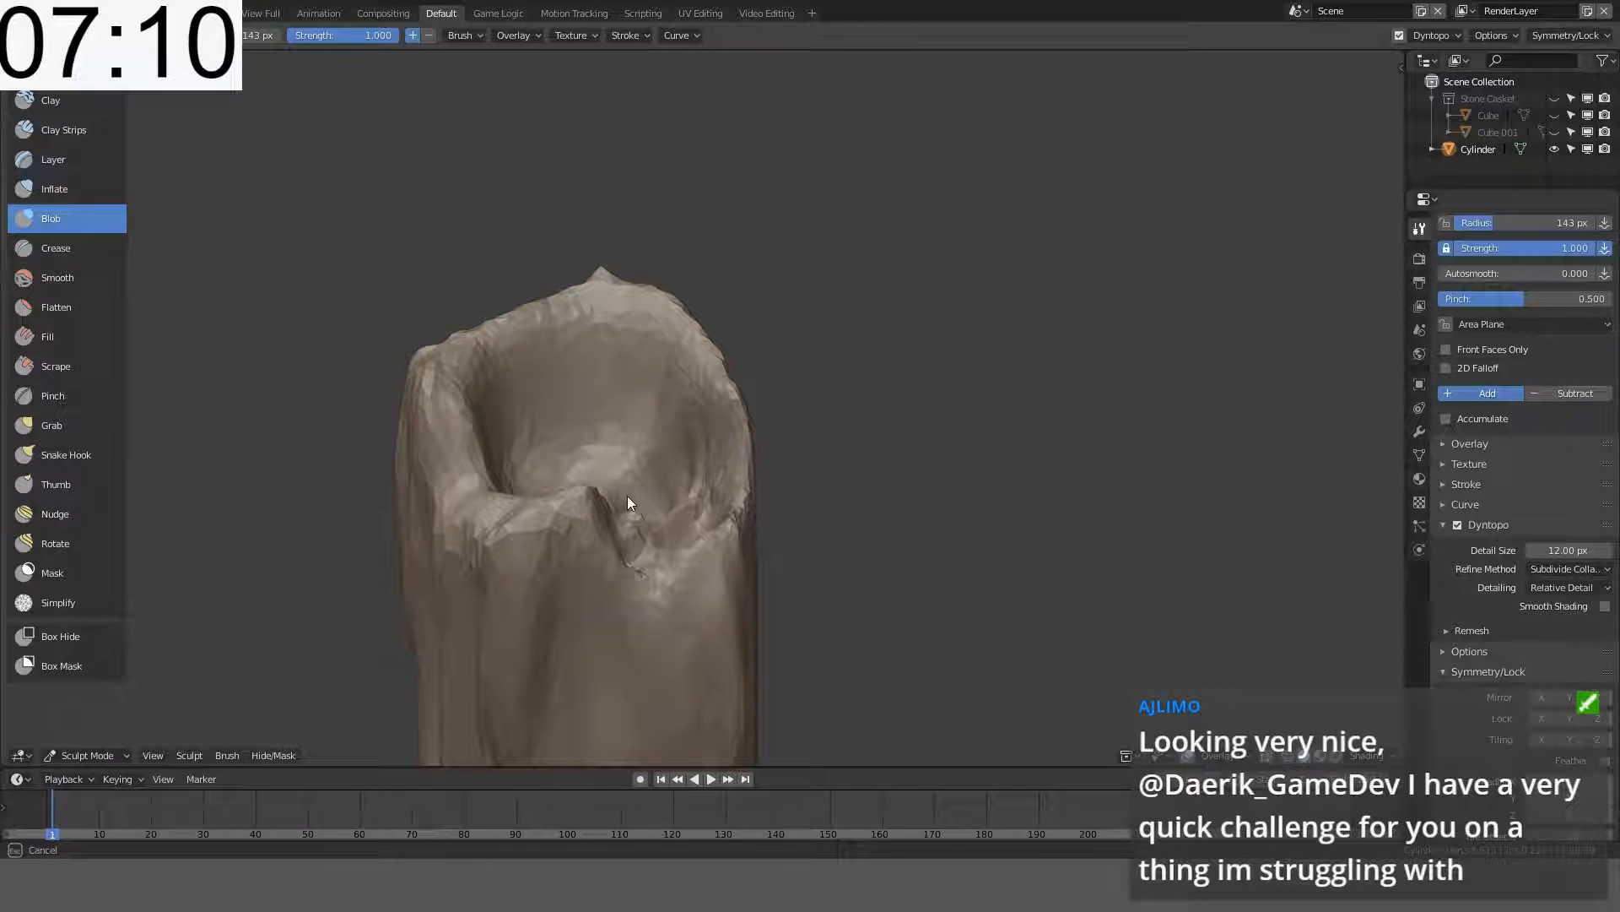
pyautogui.moveTo(709, 542)
pyautogui.mouseDown(button='middle')
pyautogui.moveTo(702, 507)
pyautogui.moveTo(576, 449)
pyautogui.moveTo(706, 388)
pyautogui.moveTo(796, 481)
pyautogui.moveTo(304, 199)
pyautogui.mouseUp(button='middle')
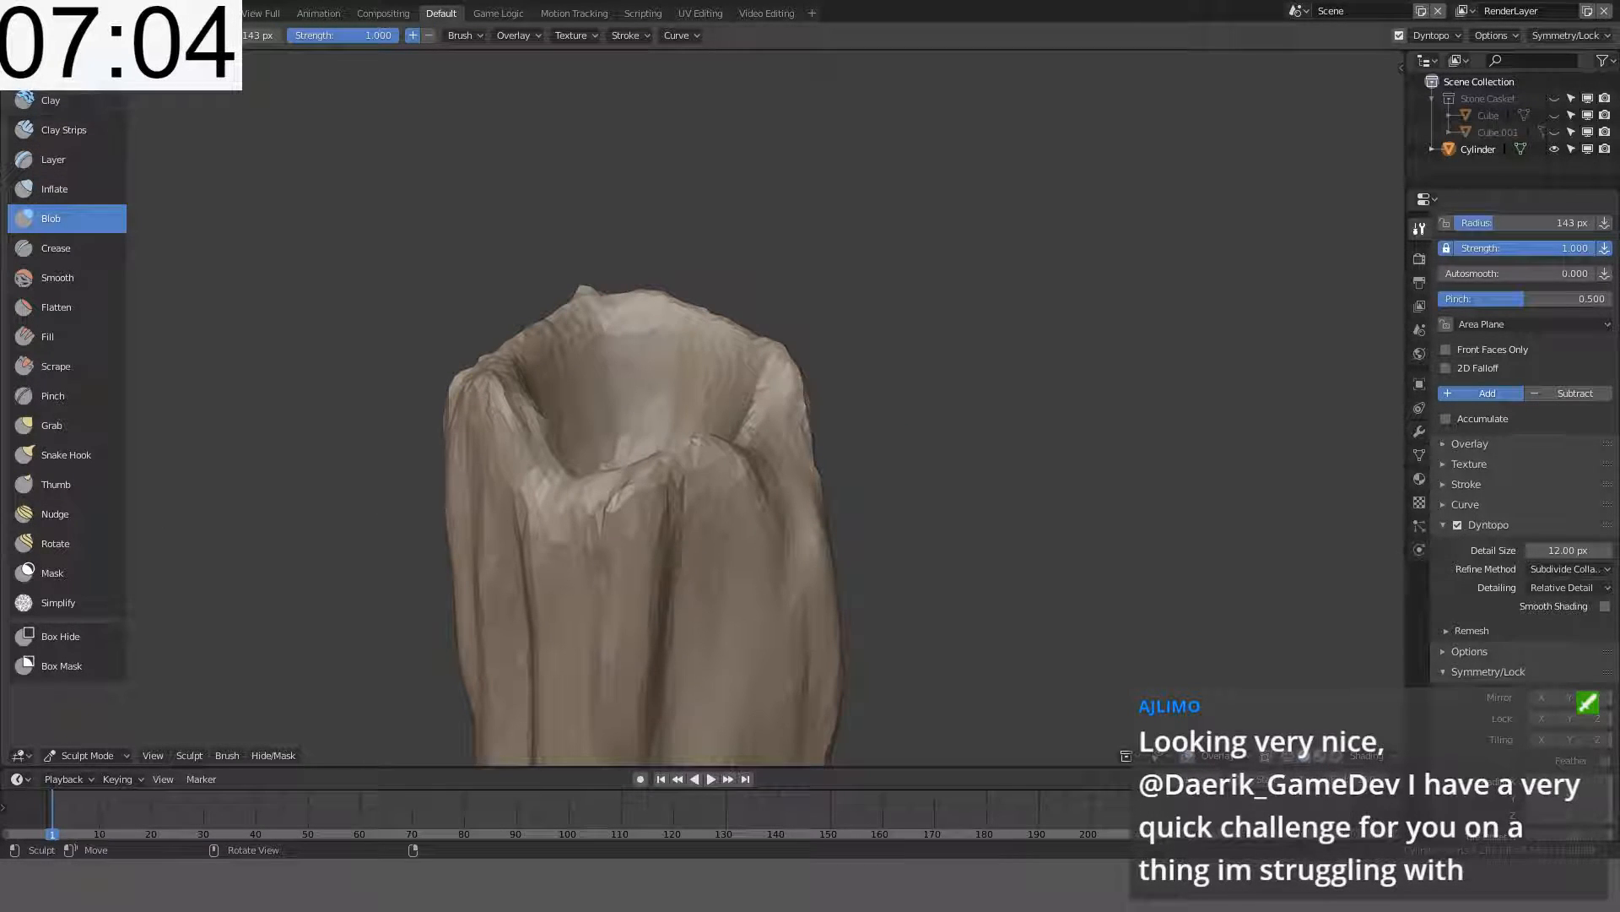
# - Shape the rim around the hollow top with the Draw brush at 0.500 strength, setting its radius to 82 px
pyautogui.click(51, 71)
pyautogui.moveTo(591, 439)
pyautogui.mouseDown(button='middle')
pyautogui.moveTo(655, 430)
pyautogui.moveTo(579, 416)
pyautogui.moveTo(664, 411)
pyautogui.mouseUp(button='middle')
pyautogui.moveTo(661, 405)
pyautogui.mouseDown()
pyautogui.moveTo(648, 385)
pyautogui.moveTo(605, 407)
pyautogui.mouseUp()
pyautogui.moveTo(605, 407); pyautogui.dragTo(742, 549, button='middle')
pyautogui.press('f')
pyautogui.click(692, 538)
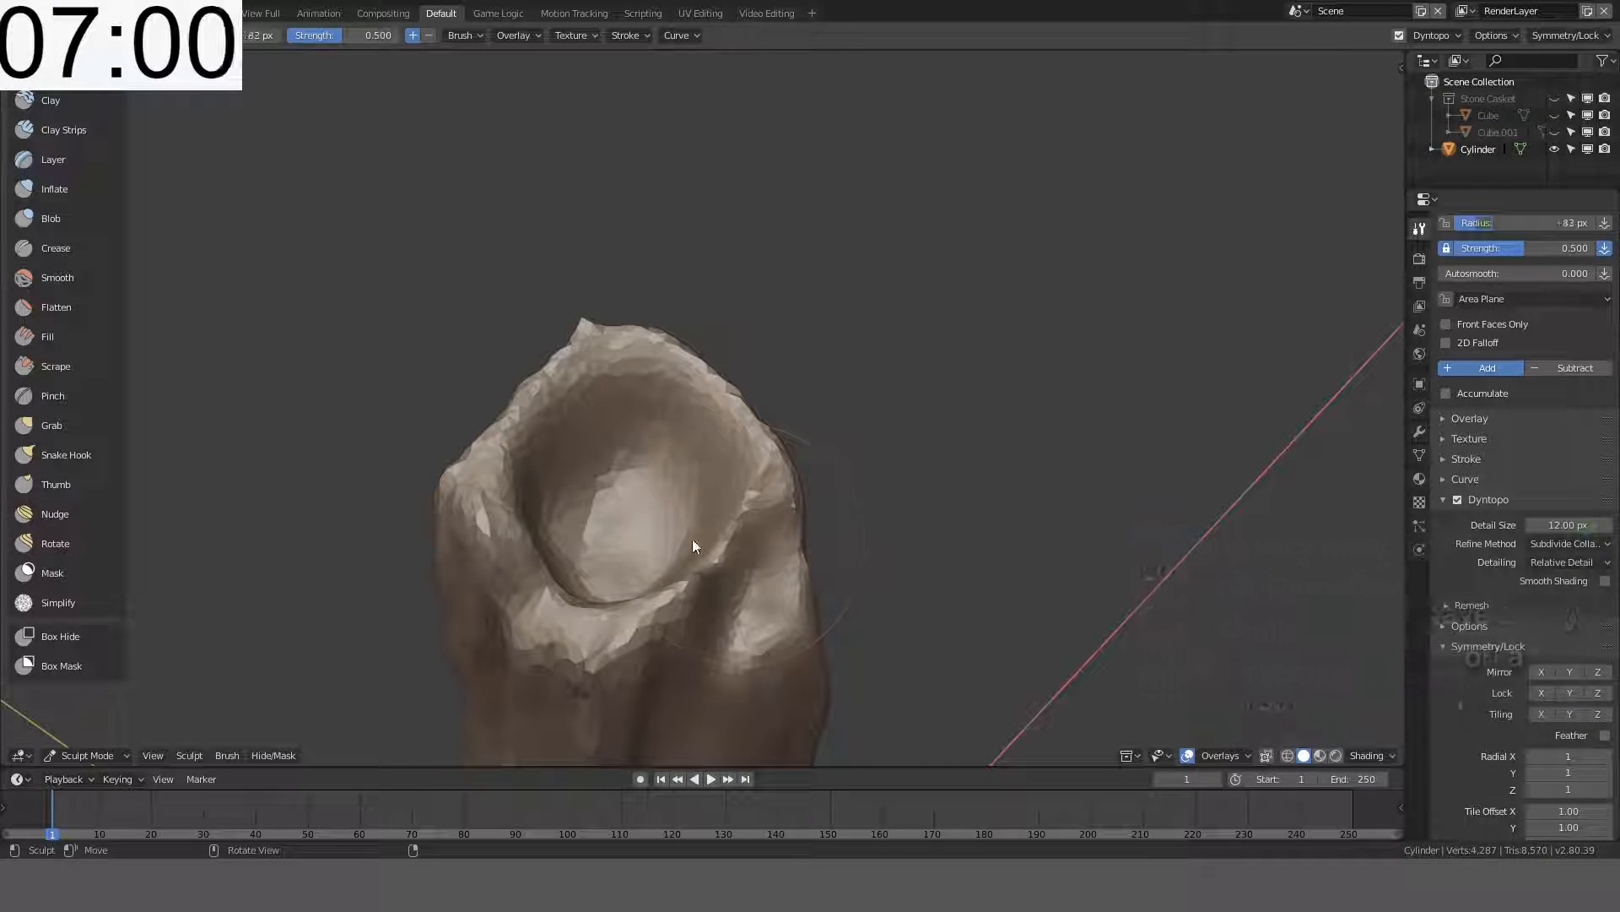
pyautogui.moveTo(741, 539)
pyautogui.mouseDown()
pyautogui.moveTo(659, 606)
pyautogui.moveTo(710, 578)
pyautogui.moveTo(692, 594)
pyautogui.moveTo(768, 425)
pyautogui.moveTo(785, 540)
pyautogui.moveTo(774, 622)
pyautogui.moveTo(743, 513)
pyautogui.mouseUp()
pyautogui.moveTo(743, 513)
pyautogui.mouseDown(button='middle')
pyautogui.moveTo(752, 393)
pyautogui.moveTo(732, 426)
pyautogui.mouseUp(button='middle')
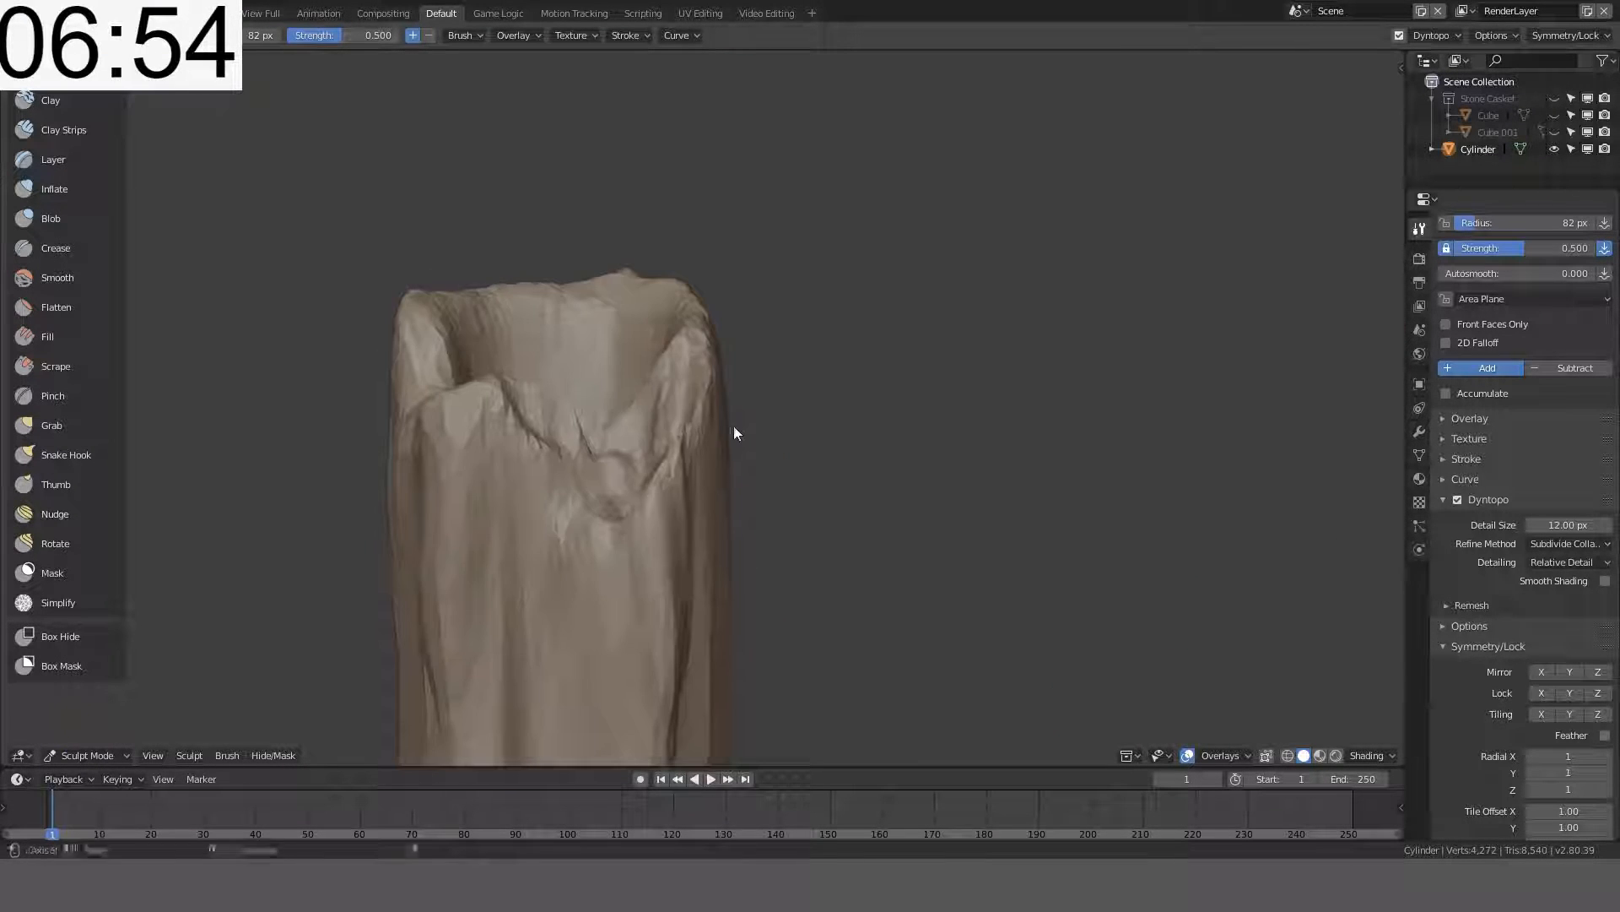
# - Continue around the rim and the upper drips with the Draw brush, building up uneven wax on the other sides
pyautogui.moveTo(733, 425)
pyautogui.mouseDown()
pyautogui.moveTo(675, 410)
pyautogui.moveTo(550, 452)
pyautogui.moveTo(481, 444)
pyautogui.moveTo(640, 553)
pyautogui.moveTo(757, 460)
pyautogui.mouseUp()
pyautogui.moveTo(756, 459)
pyautogui.mouseDown(button='middle')
pyautogui.moveTo(879, 518)
pyautogui.moveTo(801, 465)
pyautogui.moveTo(601, 417)
pyautogui.moveTo(559, 504)
pyautogui.moveTo(537, 404)
pyautogui.mouseUp(button='middle')
pyautogui.moveTo(537, 404)
pyautogui.mouseDown()
pyautogui.moveTo(499, 336)
pyautogui.moveTo(473, 391)
pyautogui.moveTo(492, 351)
pyautogui.moveTo(429, 426)
pyautogui.mouseUp()
pyautogui.moveTo(429, 426)
pyautogui.mouseDown(button='middle')
pyautogui.moveTo(655, 344)
pyautogui.moveTo(629, 351)
pyautogui.mouseUp(button='middle')
pyautogui.moveTo(483, 576)
pyautogui.mouseDown()
pyautogui.moveTo(496, 568)
pyautogui.moveTo(463, 546)
pyautogui.moveTo(517, 597)
pyautogui.moveTo(471, 599)
pyautogui.moveTo(517, 611)
pyautogui.moveTo(532, 644)
pyautogui.mouseUp()
pyautogui.moveTo(531, 644)
pyautogui.mouseDown(button='middle')
pyautogui.moveTo(676, 644)
pyautogui.moveTo(883, 488)
pyautogui.moveTo(788, 507)
pyautogui.moveTo(757, 707)
pyautogui.moveTo(626, 633)
pyautogui.moveTo(695, 567)
pyautogui.moveTo(873, 470)
pyautogui.moveTo(944, 564)
pyautogui.moveTo(869, 583)
pyautogui.mouseUp(button='middle')
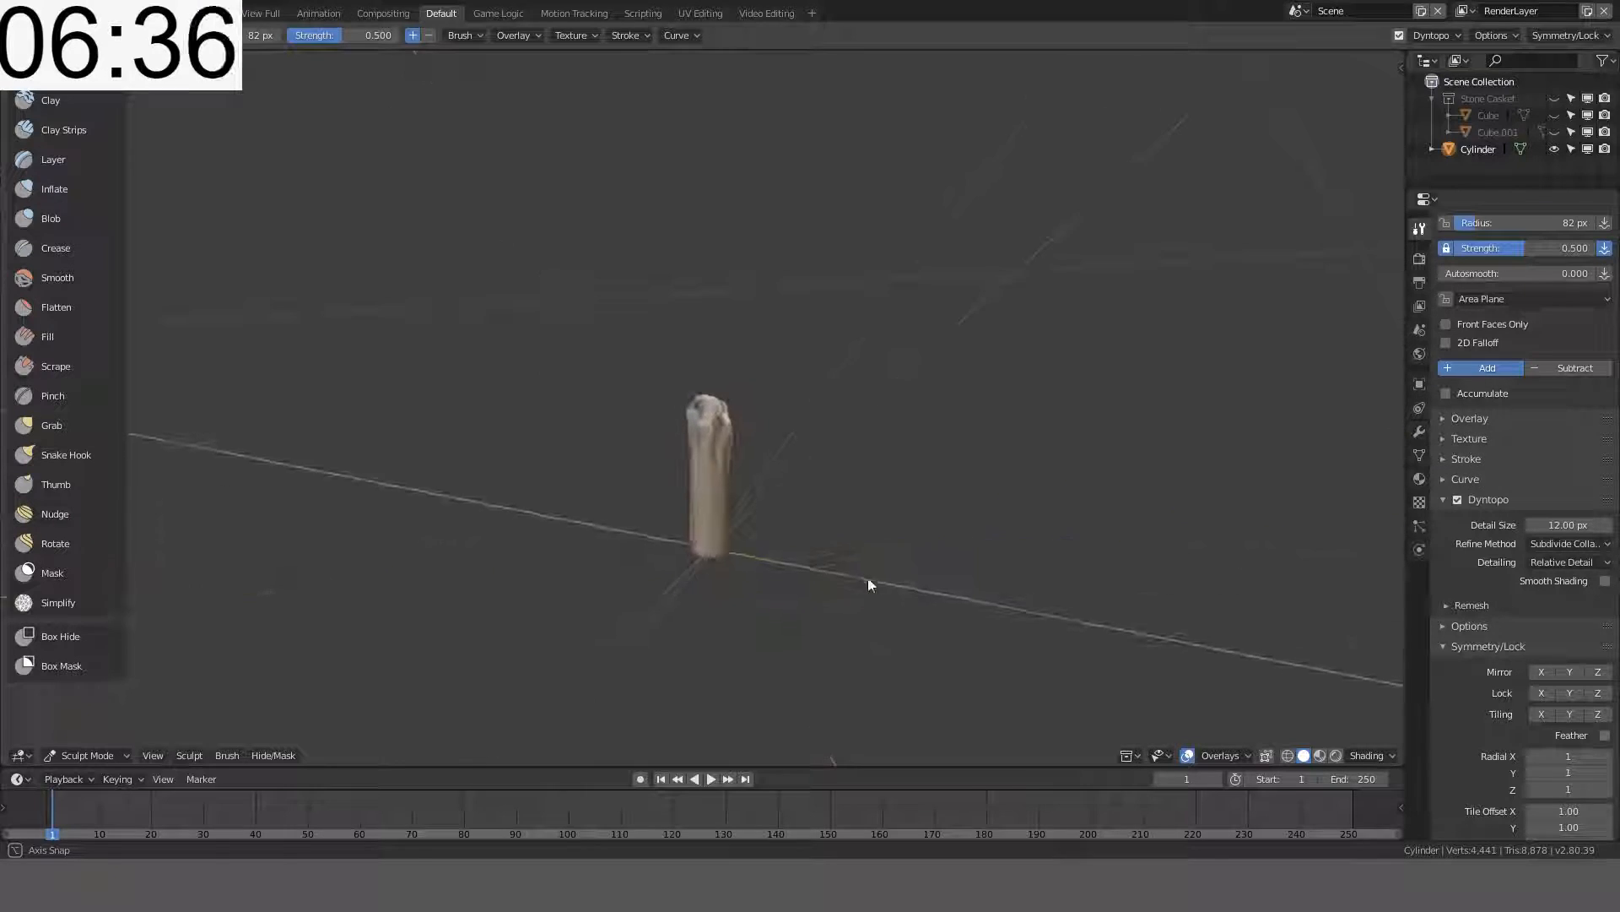
# - Try to swell the base of the cylinder with the Blob brush at 82 px radius and 1.000 strength
pyautogui.scroll(5, 851, 557)
pyautogui.keyDown('shift'); pyautogui.moveTo(757, 561); pyautogui.dragTo(721, 317, button='middle'); pyautogui.keyUp('shift')
pyautogui.moveTo(717, 422); pyautogui.dragTo(682, 387, button='middle')
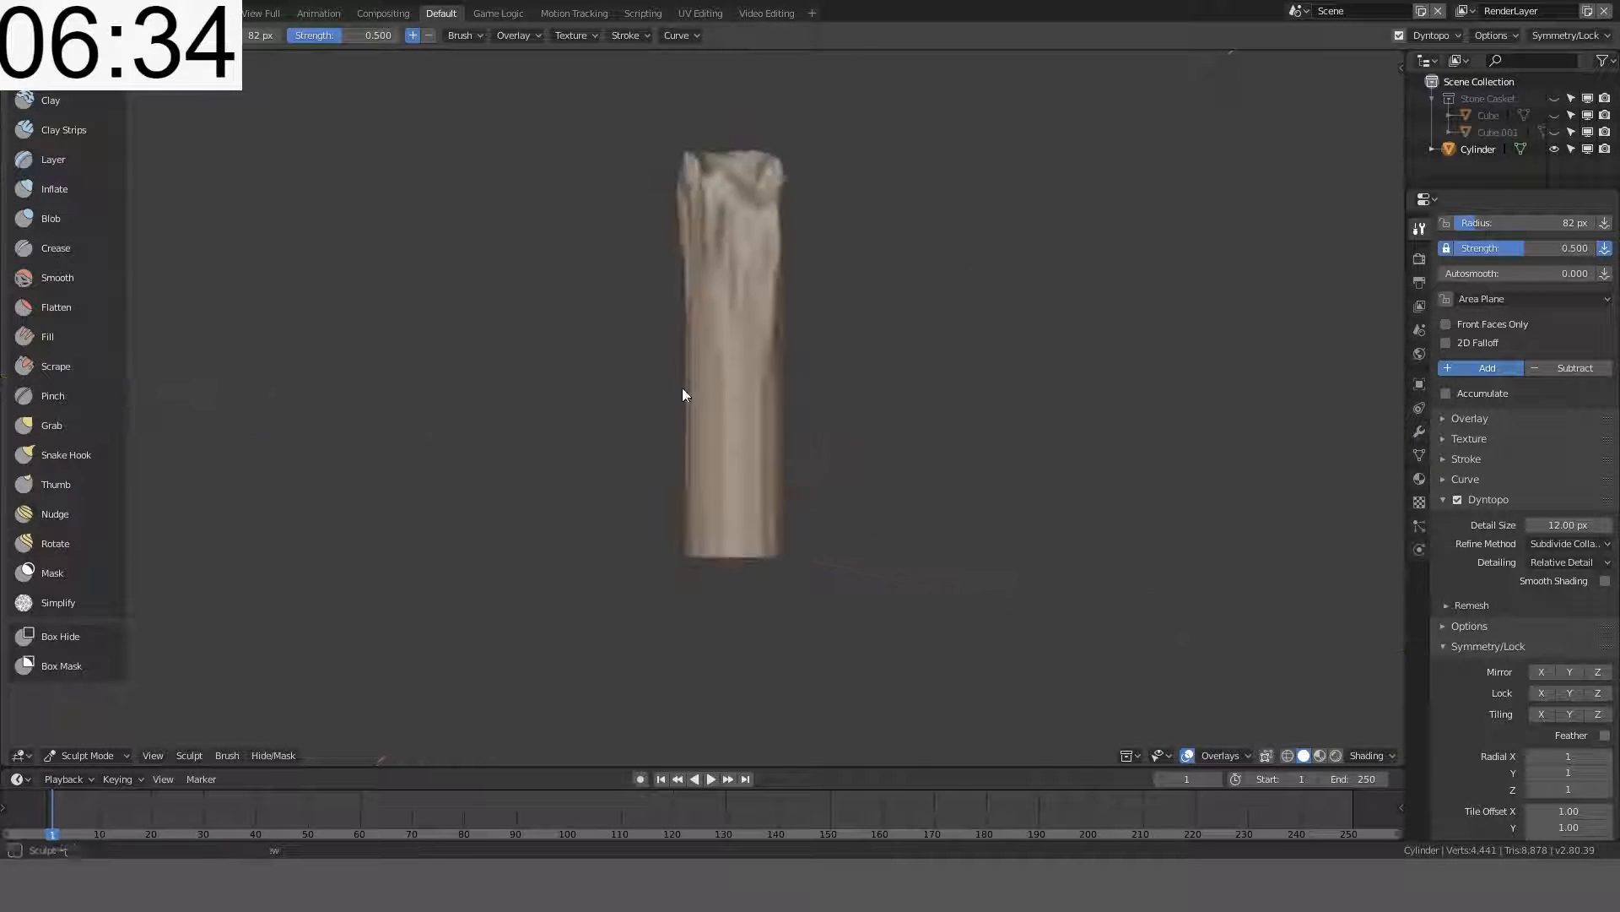
pyautogui.scroll(4, 743, 507)
pyautogui.keyDown('shift'); pyautogui.moveTo(780, 585); pyautogui.dragTo(614, 401, button='middle'); pyautogui.keyUp('shift')
pyautogui.click(51, 218)
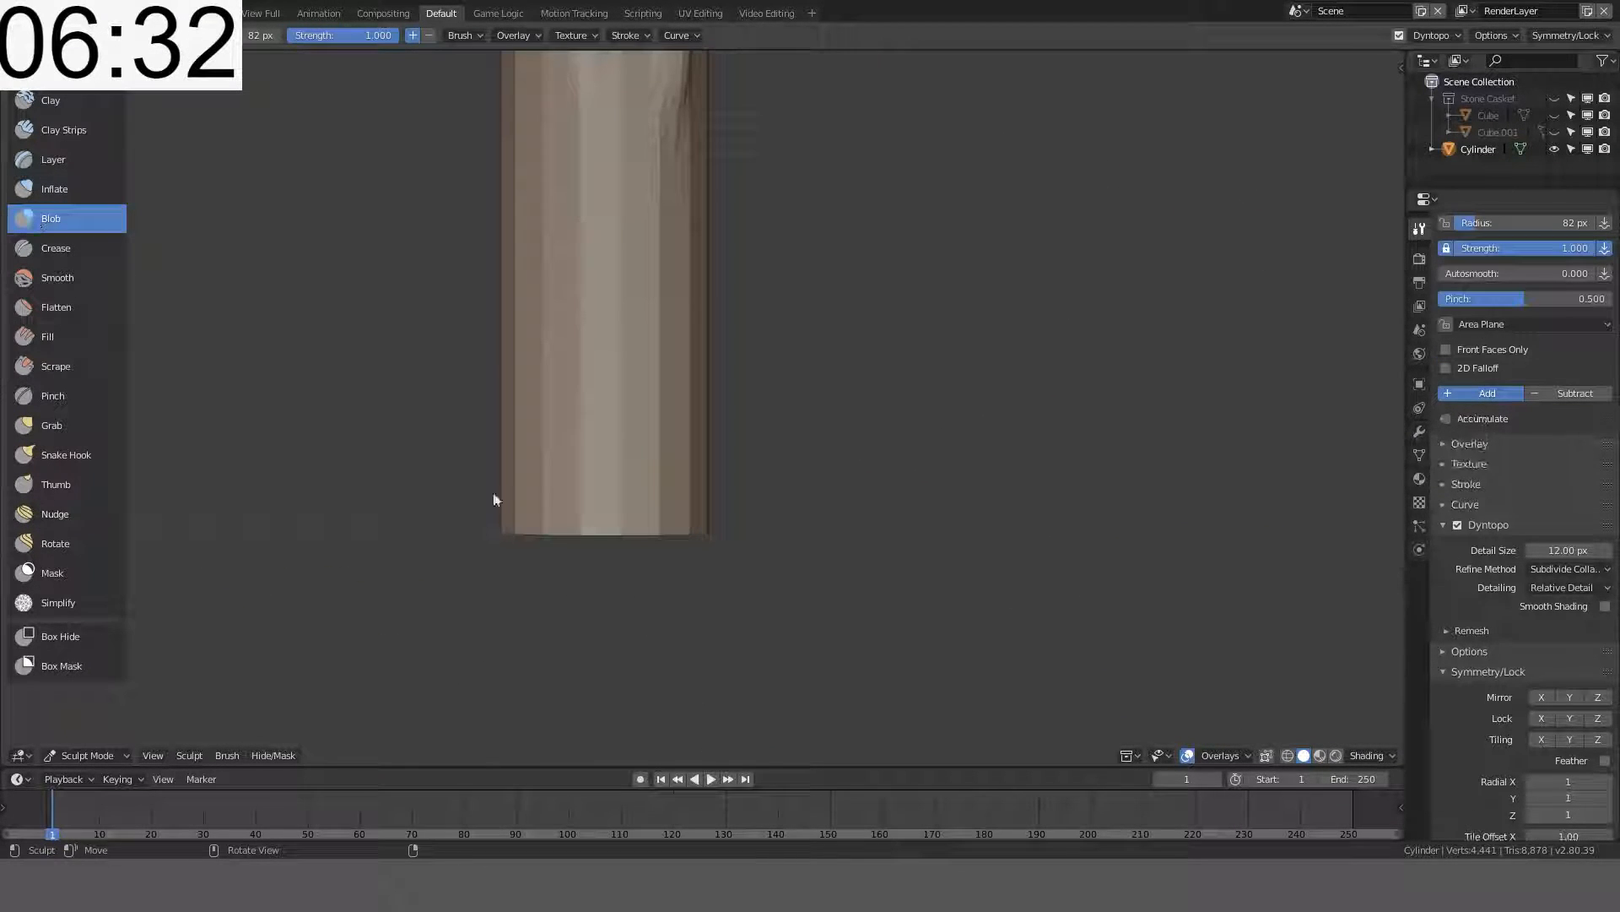
pyautogui.moveTo(492, 499); pyautogui.dragTo(730, 516)
pyautogui.hotkey('ctrl', 'z')
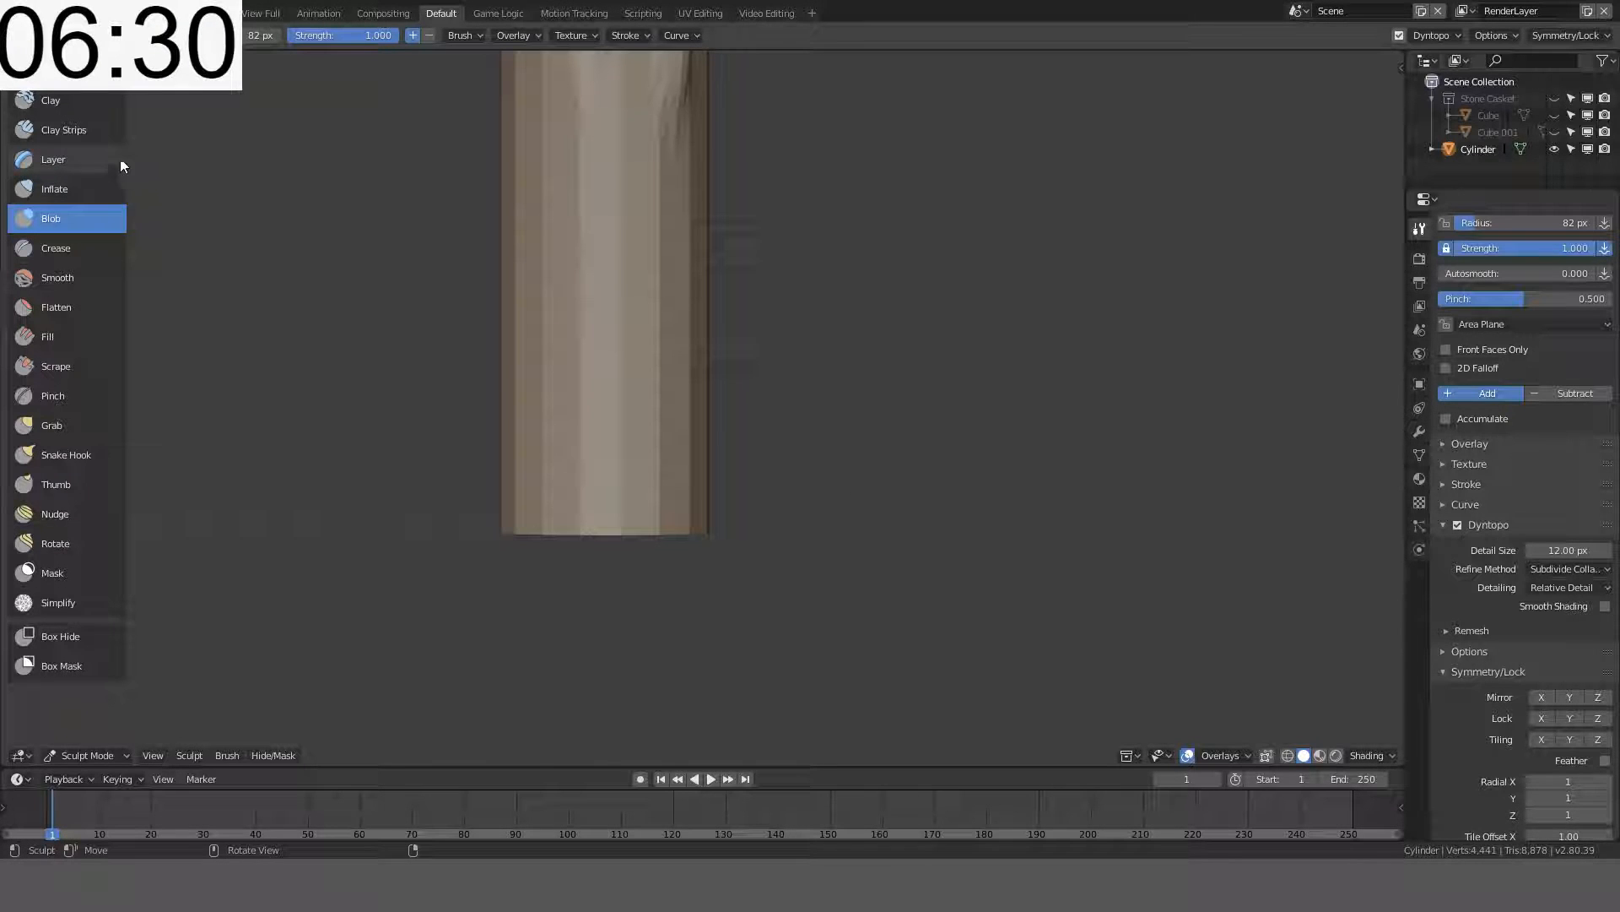
# - Try to build up the lower side of the cylinder with the Clay Strips brush at 0.500 strength
pyautogui.click(84, 130)
pyautogui.moveTo(520, 493)
pyautogui.mouseDown()
pyautogui.moveTo(590, 390)
pyautogui.moveTo(622, 275)
pyautogui.moveTo(640, 397)
pyautogui.mouseUp()
pyautogui.hotkey('ctrl', 'z')
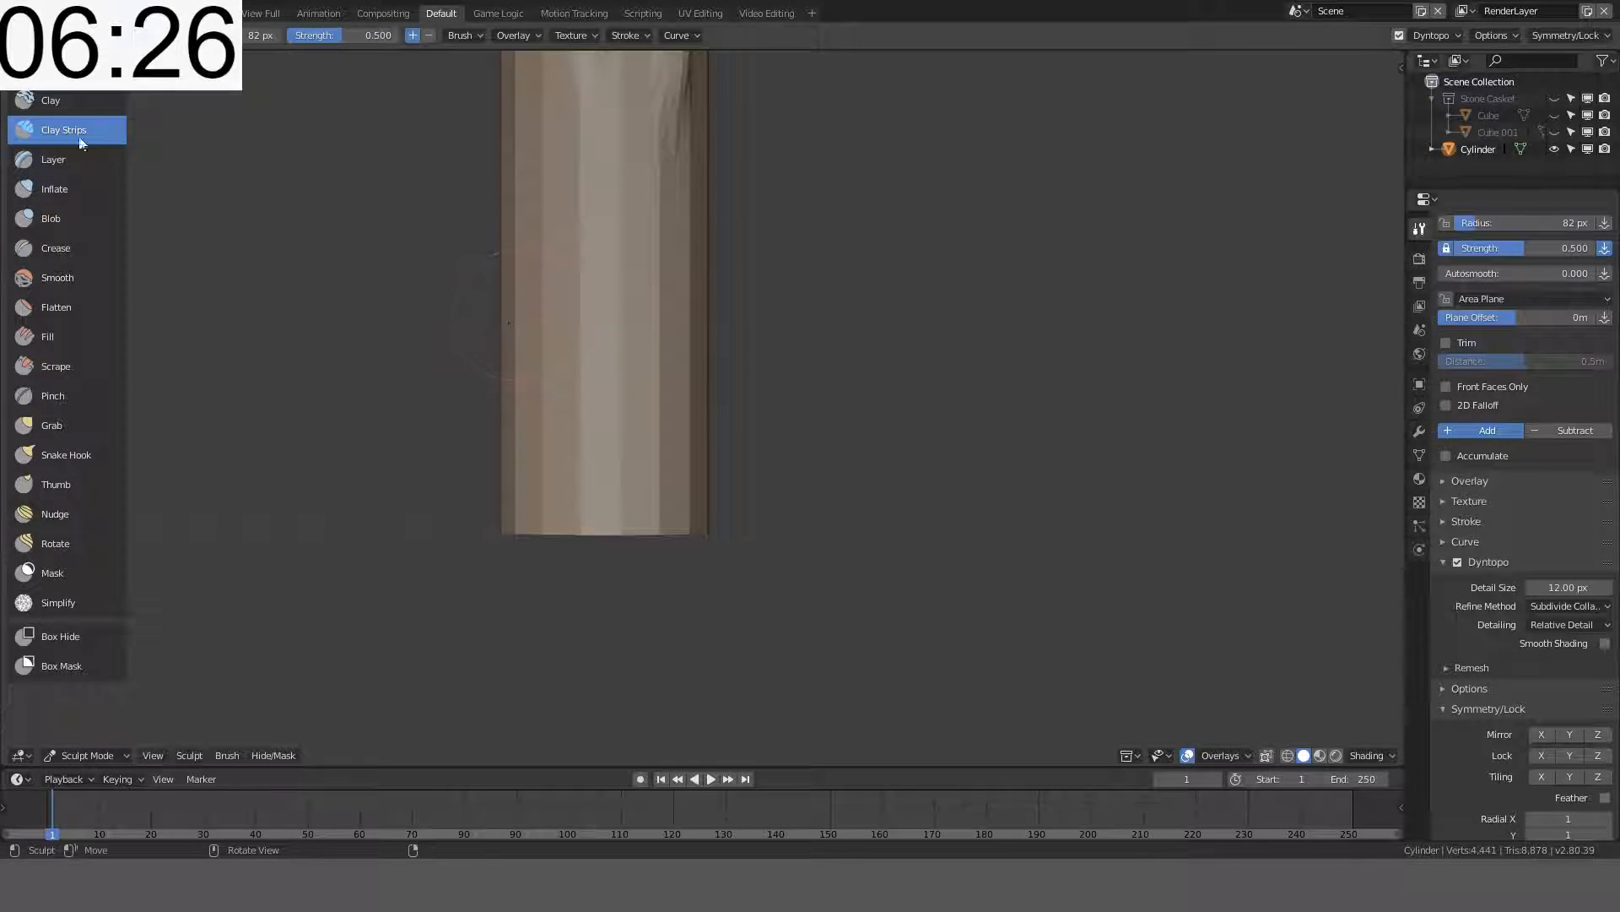
# - Thicken the base of the cylinder on several sides with the Clay brush at 82 px radius and 1.000 strength
pyautogui.click(105, 99)
pyautogui.moveTo(557, 481)
pyautogui.mouseDown()
pyautogui.moveTo(633, 459)
pyautogui.moveTo(609, 464)
pyautogui.moveTo(641, 490)
pyautogui.mouseUp()
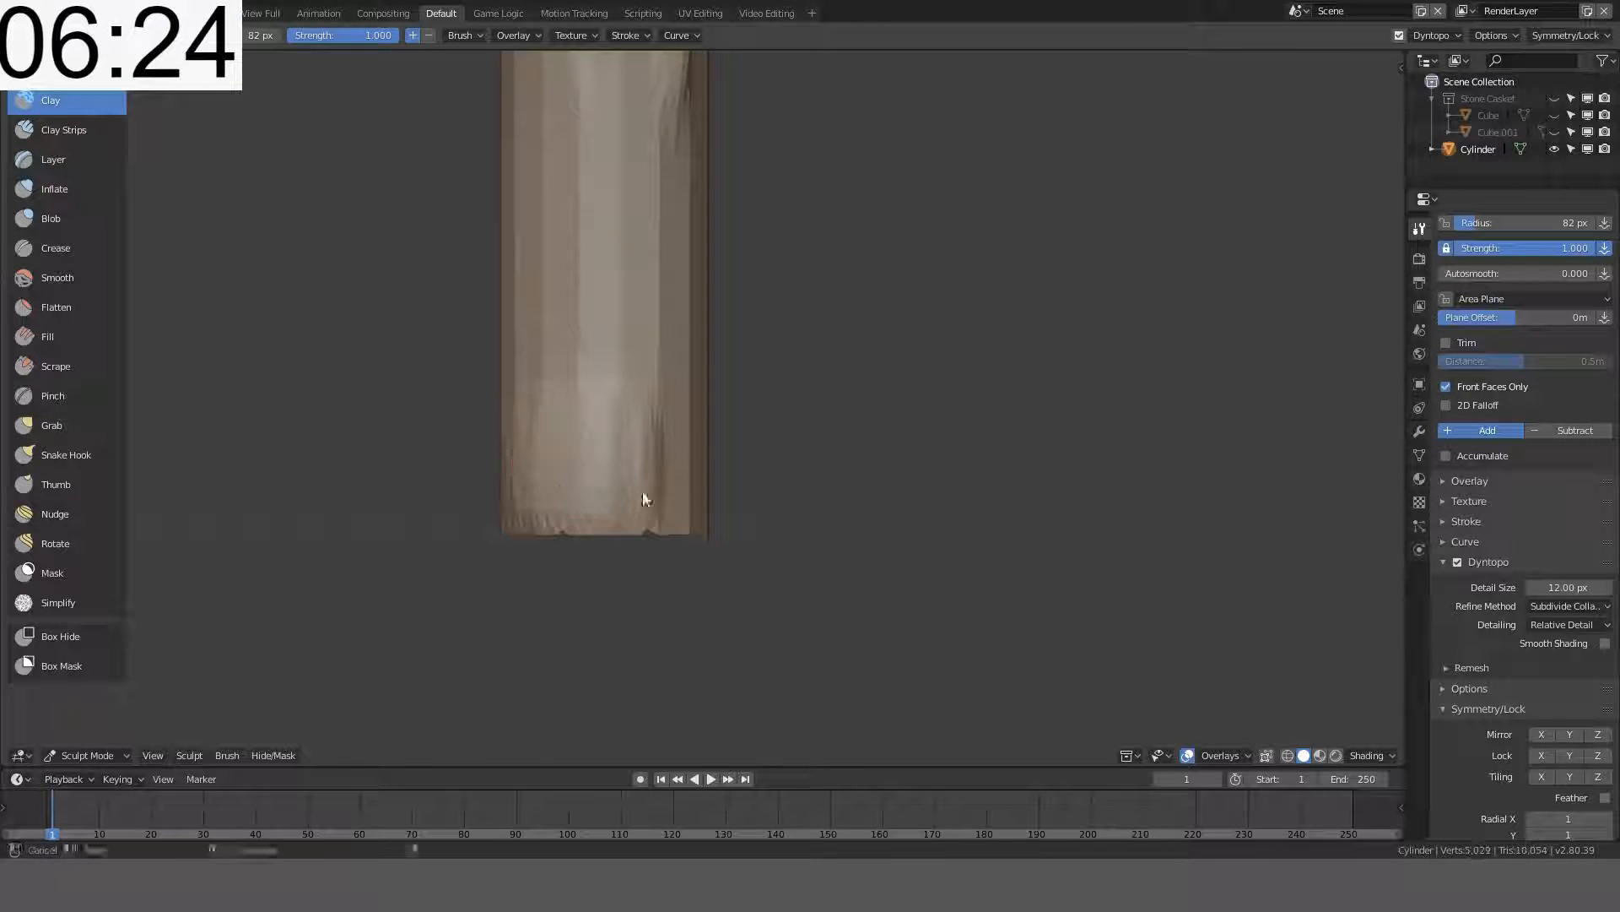
pyautogui.moveTo(642, 490); pyautogui.dragTo(549, 478, button='middle')
pyautogui.scroll(-2, 641, 483)
pyautogui.moveTo(747, 481)
pyautogui.mouseDown()
pyautogui.moveTo(676, 503)
pyautogui.moveTo(735, 489)
pyautogui.moveTo(721, 469)
pyautogui.mouseUp()
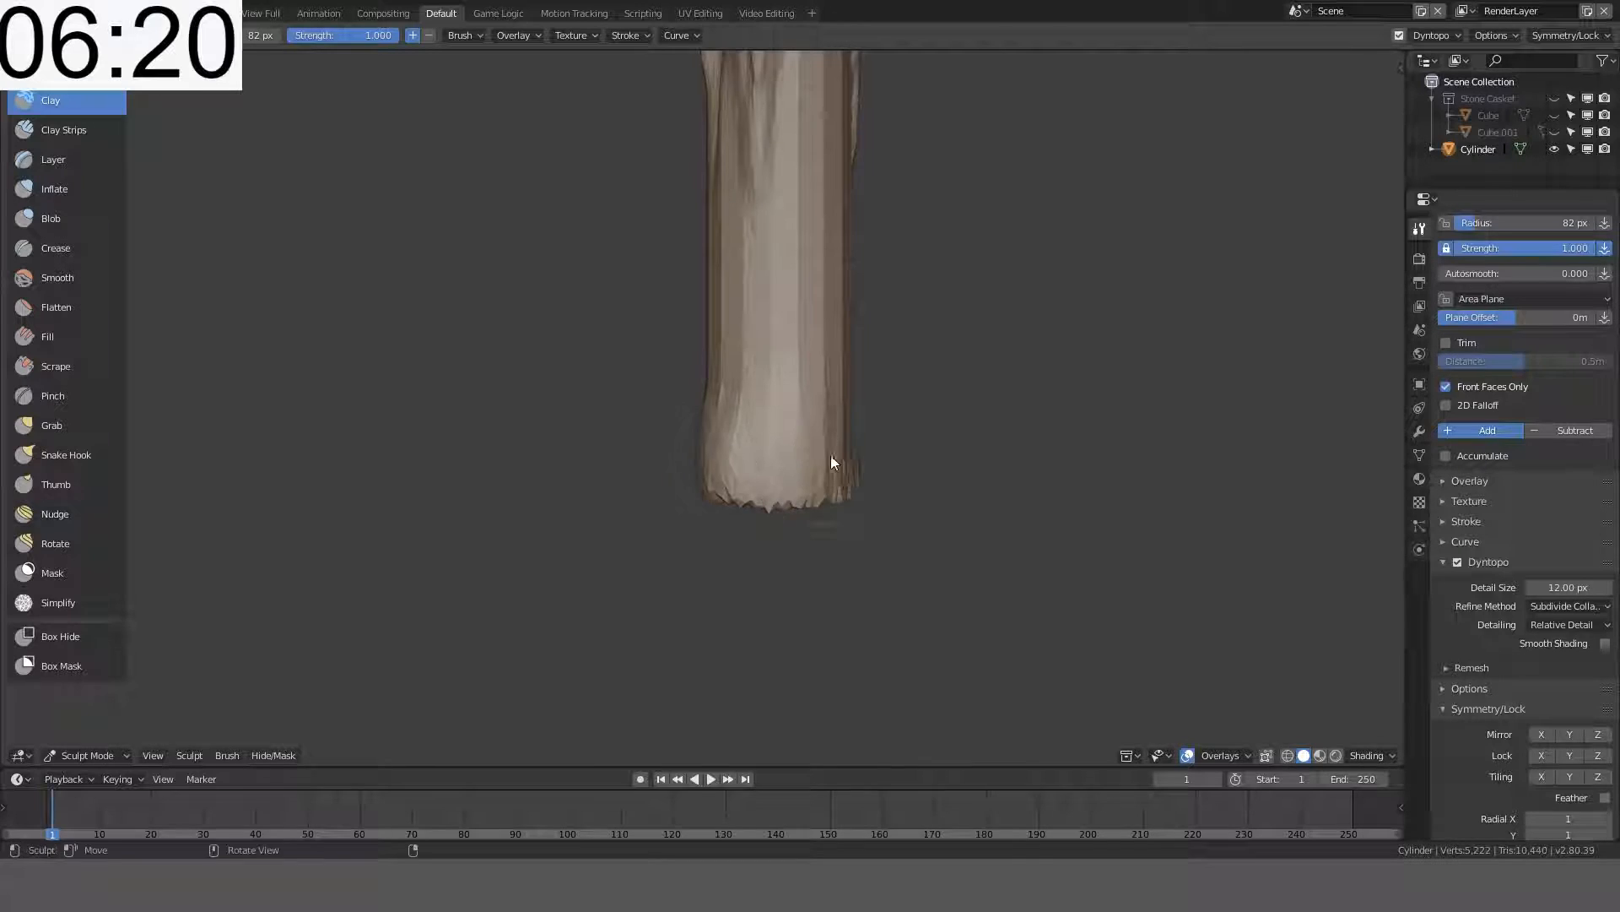
pyautogui.moveTo(833, 459); pyautogui.dragTo(712, 525, button='middle')
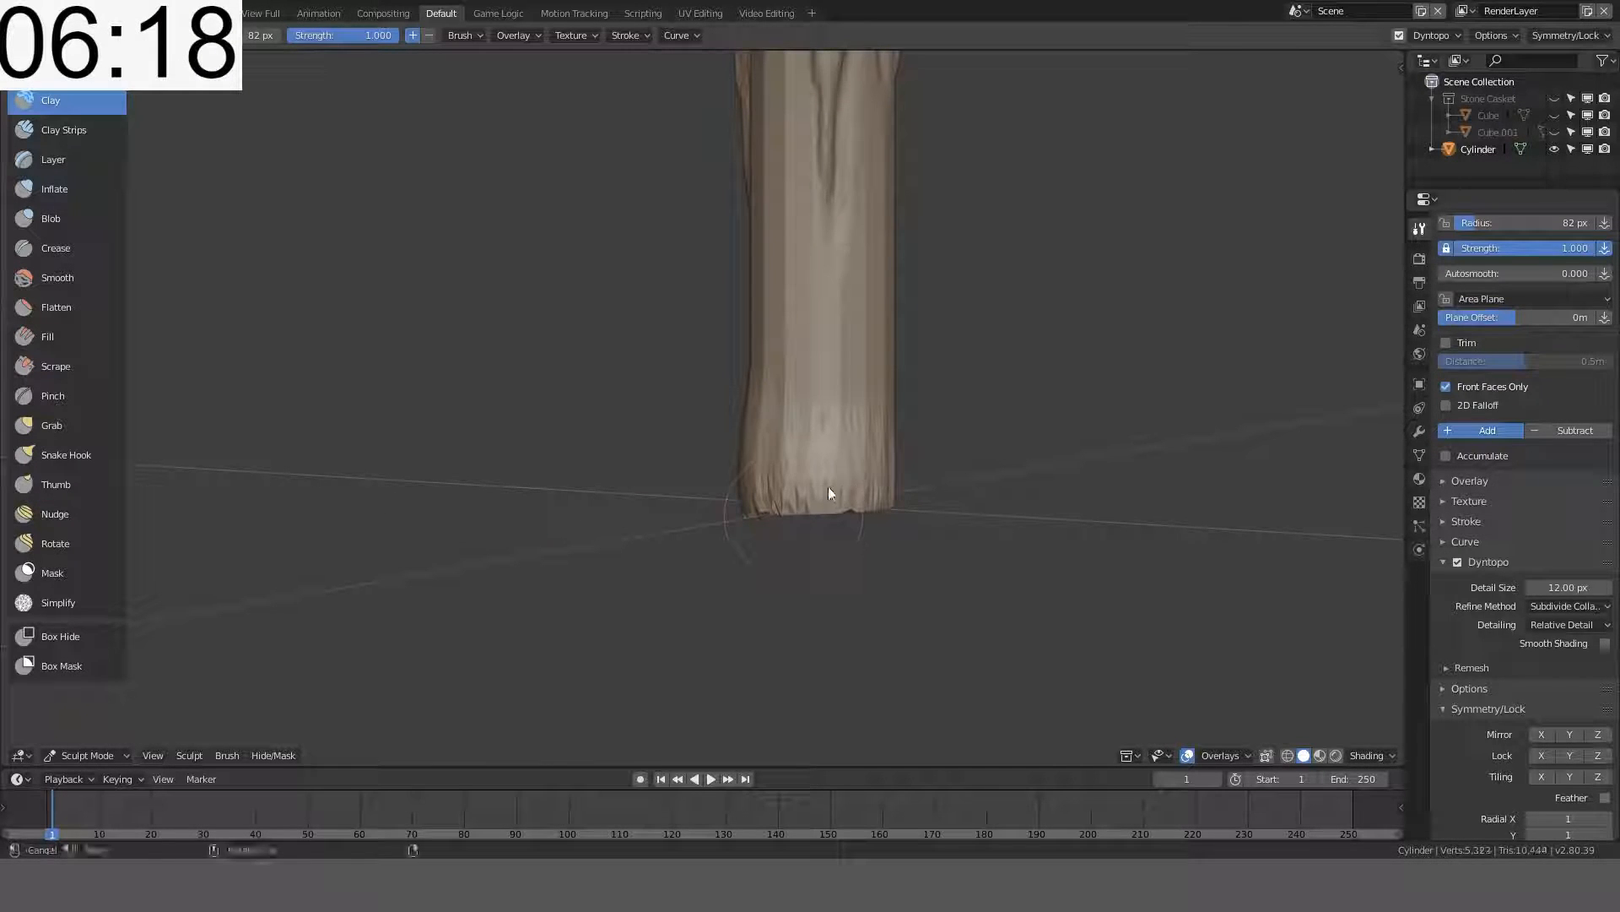
# - Set the Clay brush radius to 27 px and add finer wax buildup along the bottom edge of the base
pyautogui.press('f')
pyautogui.click(787, 494)
pyautogui.moveTo(766, 499)
pyautogui.mouseDown()
pyautogui.moveTo(845, 500)
pyautogui.moveTo(731, 506)
pyautogui.moveTo(750, 512)
pyautogui.moveTo(798, 448)
pyautogui.moveTo(971, 439)
pyautogui.moveTo(830, 464)
pyautogui.moveTo(878, 485)
pyautogui.moveTo(810, 506)
pyautogui.moveTo(760, 499)
pyautogui.mouseUp()
pyautogui.moveTo(760, 499)
pyautogui.mouseDown(button='middle')
pyautogui.moveTo(824, 543)
pyautogui.moveTo(655, 564)
pyautogui.mouseUp(button='middle')
pyautogui.moveTo(655, 564)
pyautogui.mouseDown()
pyautogui.moveTo(579, 560)
pyautogui.moveTo(693, 559)
pyautogui.mouseUp()
# - Enable Smooth Shading for Dyntopo, keeping the Subdivide Collapse refine method
pyautogui.click(1586, 607)
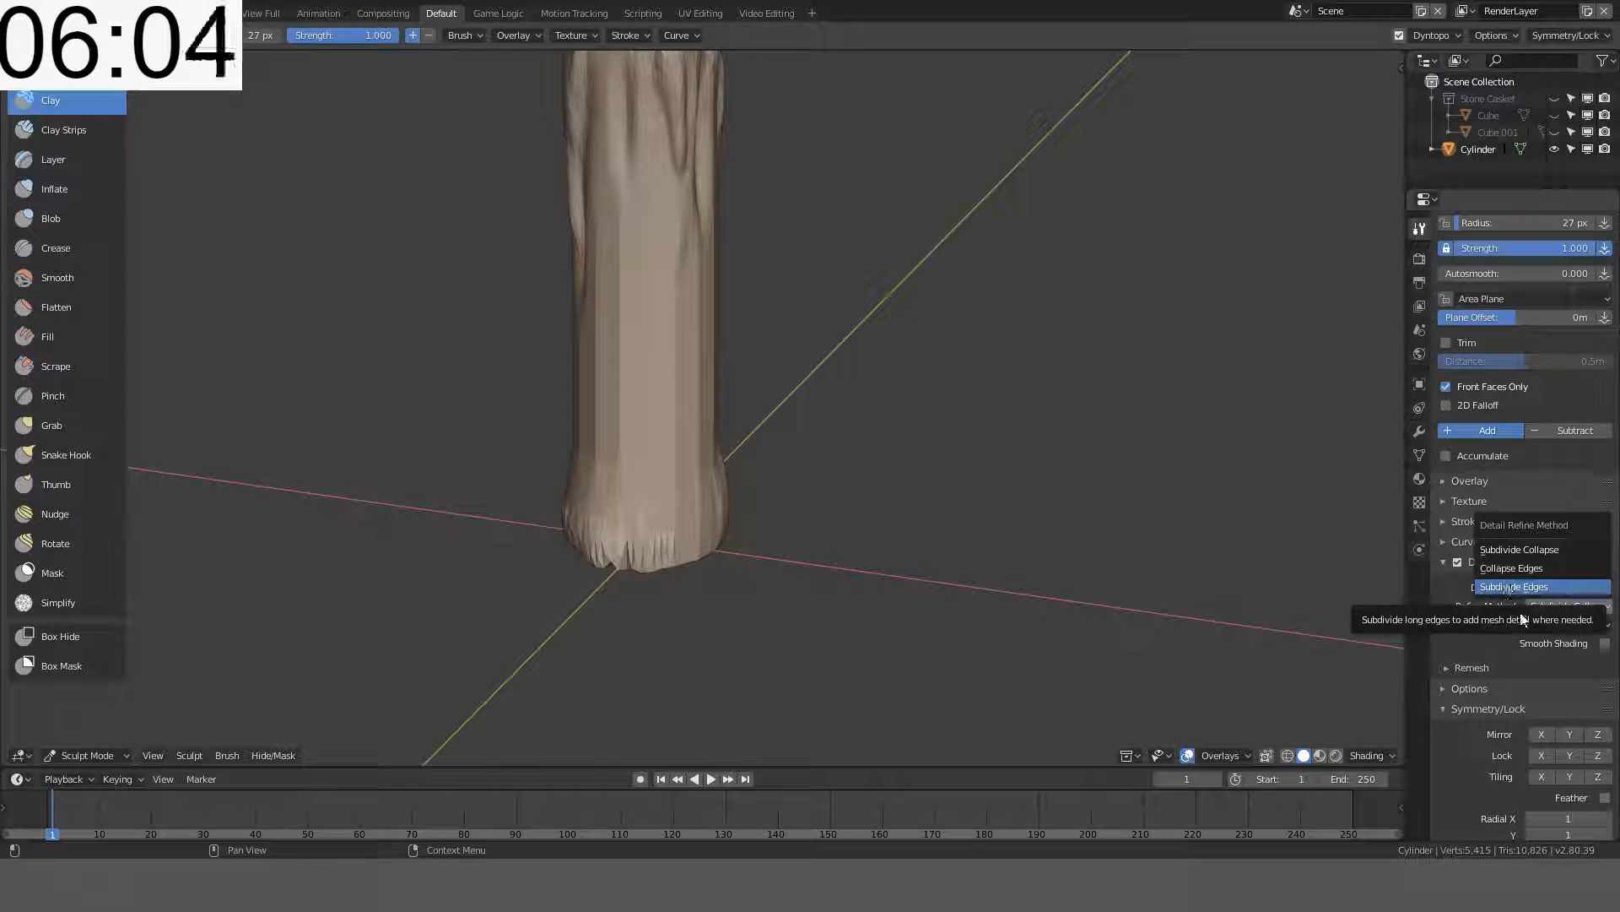
pyautogui.click(1604, 644)
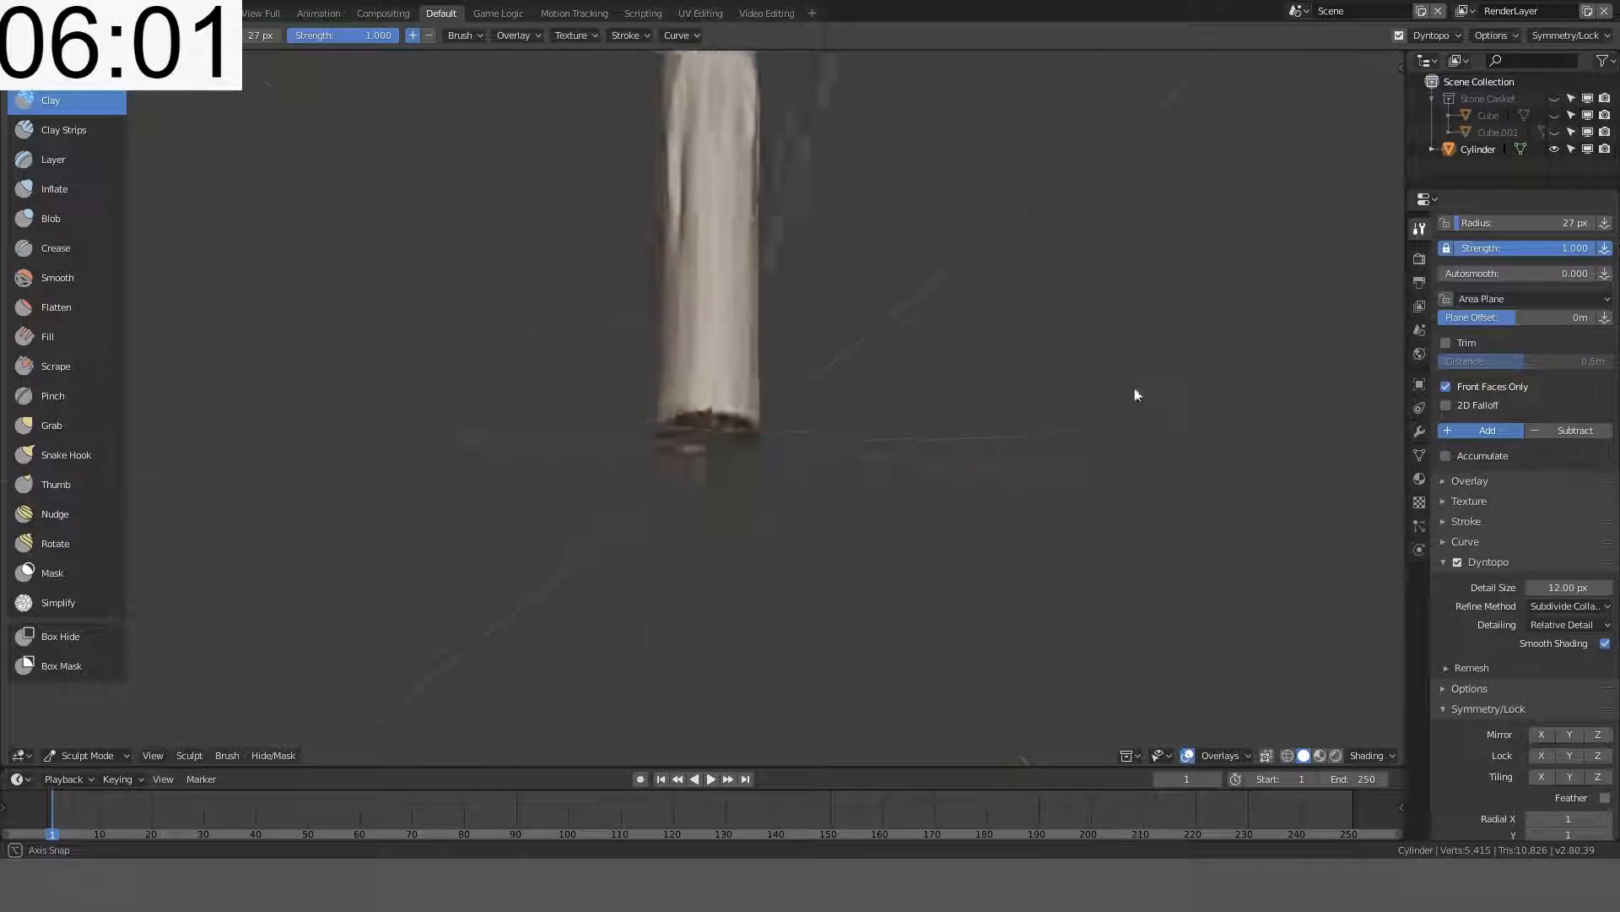
pyautogui.moveTo(1135, 390); pyautogui.dragTo(1057, 423, button='middle')
pyautogui.scroll(7, 1056, 424)
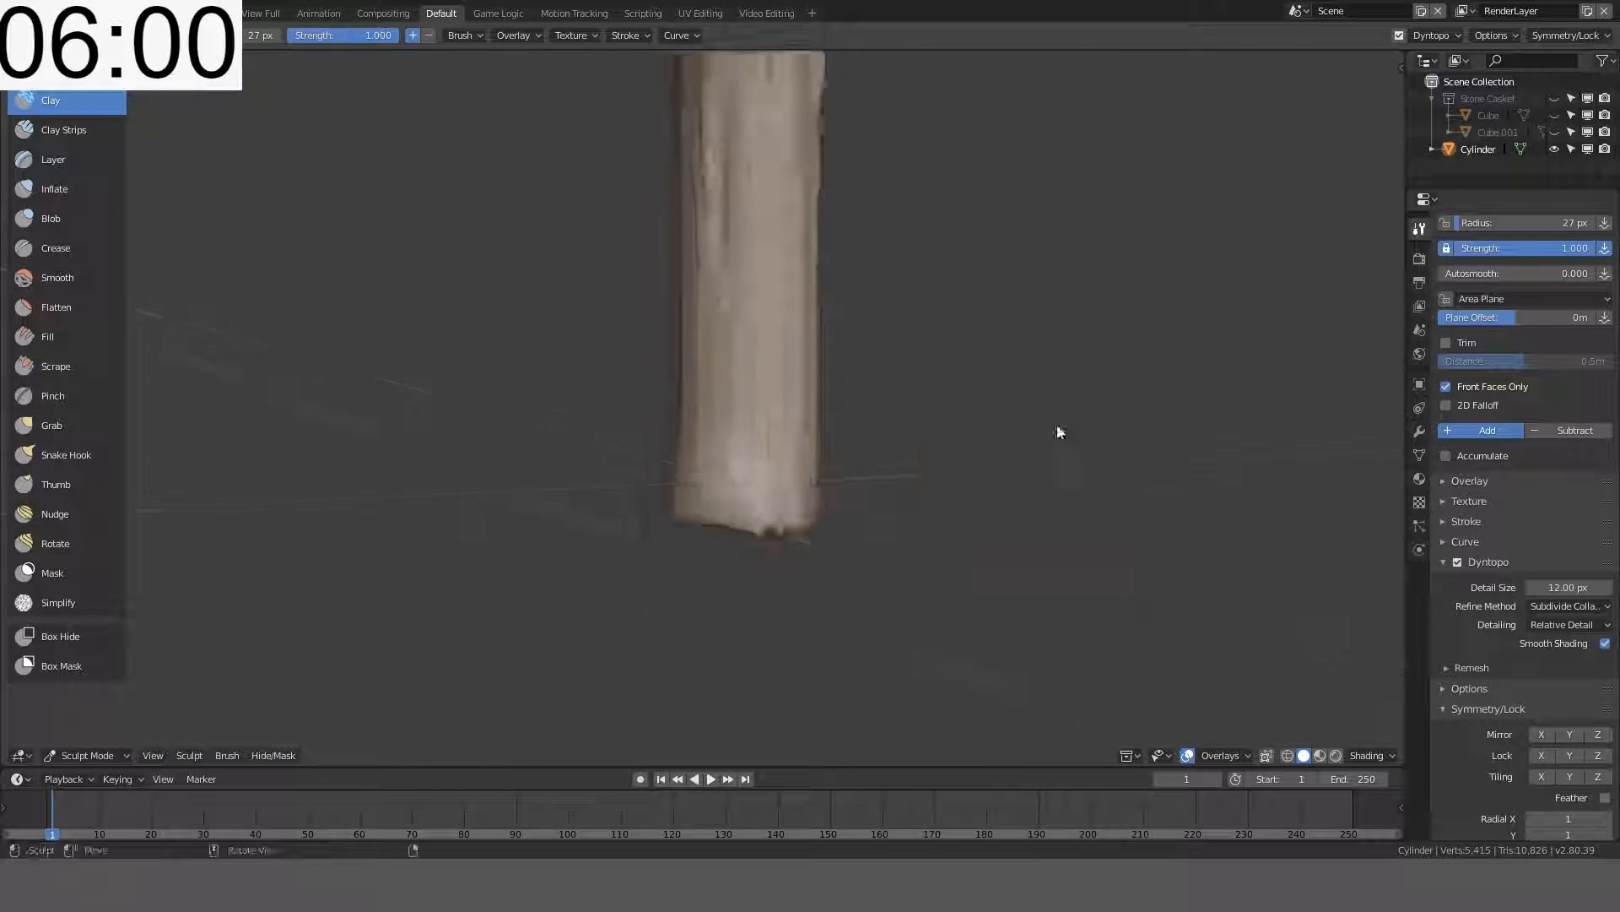
# - Sculpt the centre of the cylinder's base with the Clay brush at a 471 px radius, then carve into it with the inverted brush
pyautogui.moveTo(870, 342)
pyautogui.mouseDown(button='middle')
pyautogui.moveTo(967, 291)
pyautogui.moveTo(977, 345)
pyautogui.moveTo(1053, 388)
pyautogui.moveTo(909, 315)
pyautogui.moveTo(818, 442)
pyautogui.moveTo(820, 353)
pyautogui.moveTo(886, 253)
pyautogui.moveTo(850, 355)
pyautogui.moveTo(771, 442)
pyautogui.moveTo(773, 342)
pyautogui.moveTo(799, 326)
pyautogui.mouseUp(button='middle')
pyautogui.scroll(-3, 976, 346)
pyautogui.press('f')
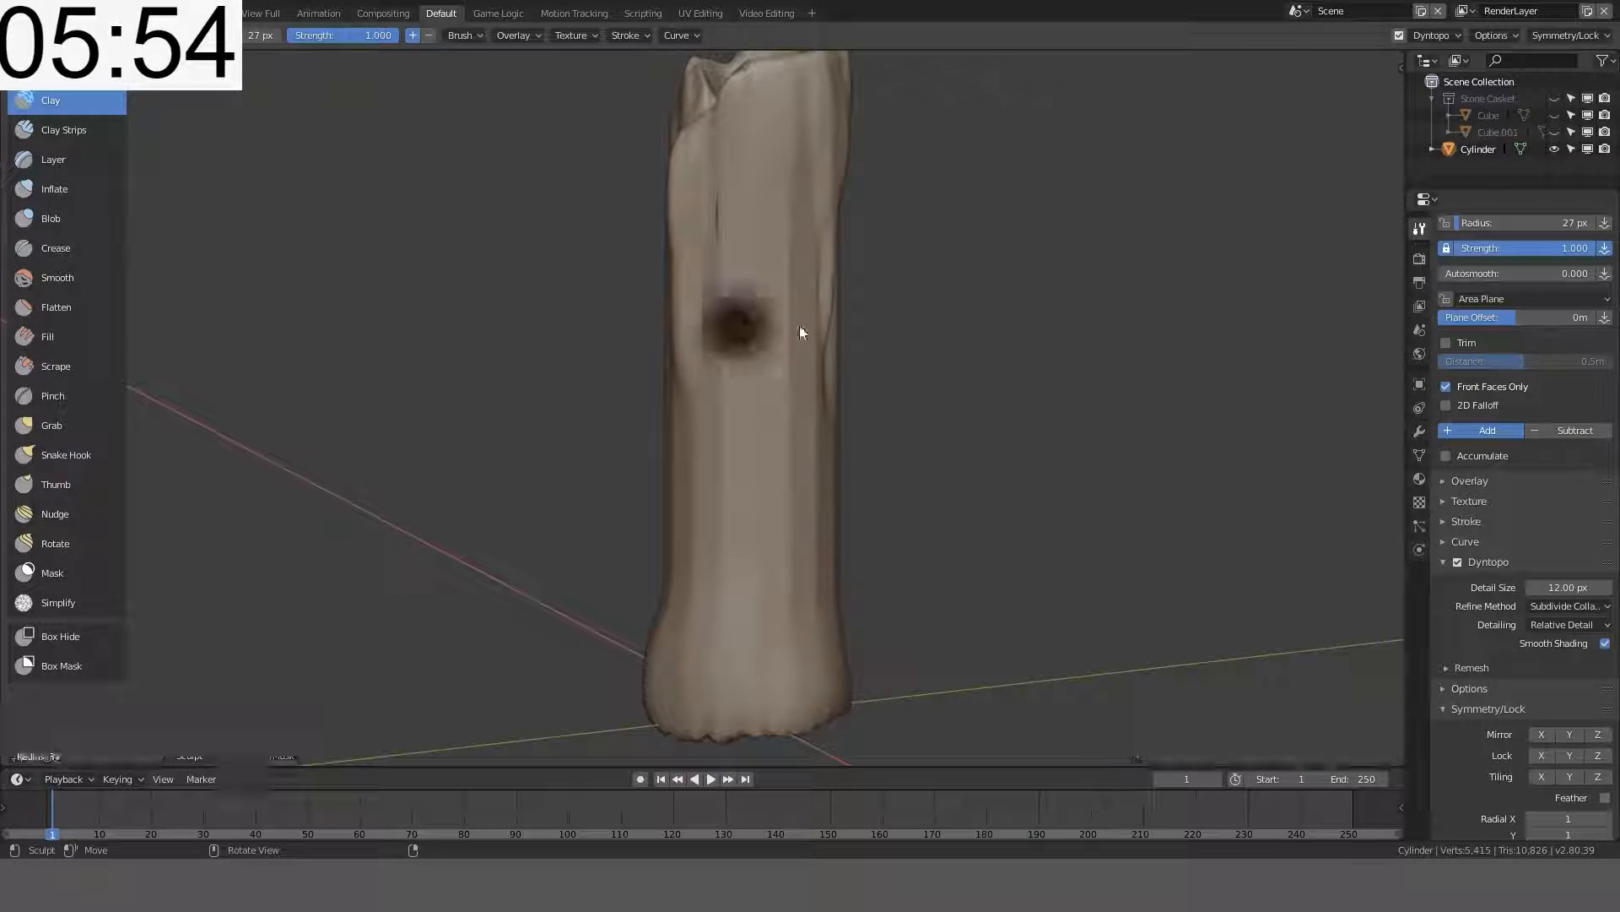
pyautogui.moveTo(679, 482)
pyautogui.mouseDown(button='middle')
pyautogui.moveTo(1067, 513)
pyautogui.moveTo(730, 506)
pyautogui.moveTo(705, 463)
pyautogui.moveTo(846, 529)
pyautogui.moveTo(651, 456)
pyautogui.moveTo(517, 510)
pyautogui.moveTo(737, 474)
pyautogui.mouseUp(button='middle')
pyautogui.moveTo(805, 236)
pyautogui.mouseDown(button='middle')
pyautogui.moveTo(663, 563)
pyautogui.moveTo(862, 489)
pyautogui.moveTo(1066, 381)
pyautogui.moveTo(1060, 163)
pyautogui.moveTo(839, 456)
pyautogui.moveTo(843, 377)
pyautogui.moveTo(795, 453)
pyautogui.mouseUp(button='middle')
pyautogui.scroll(5, 795, 453)
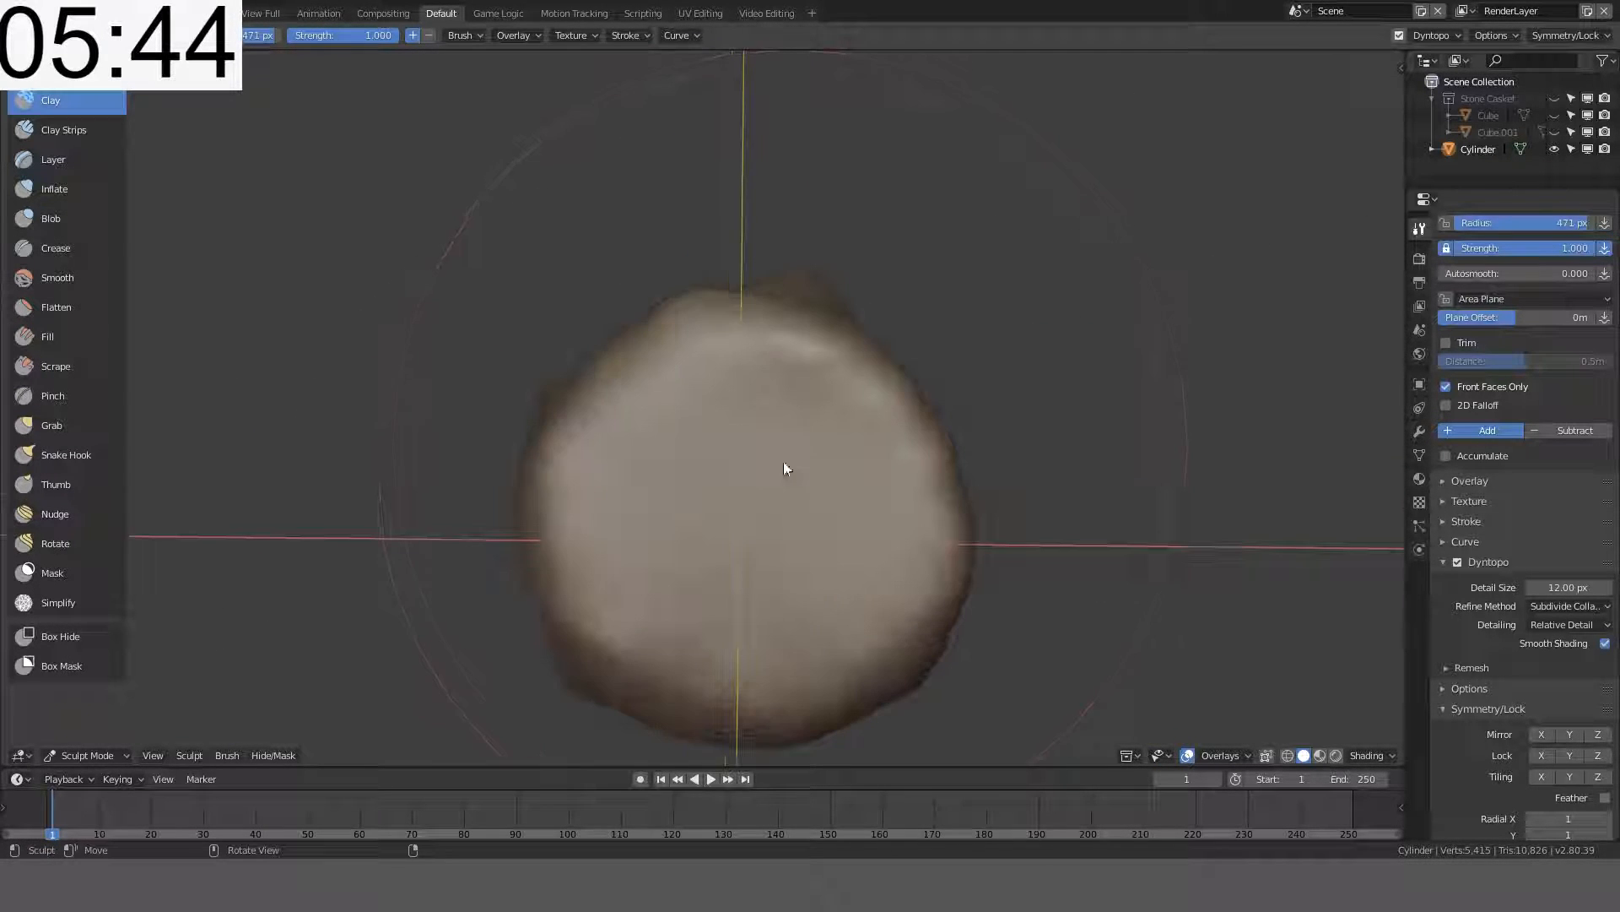
pyautogui.moveTo(752, 475); pyautogui.dragTo(741, 476)
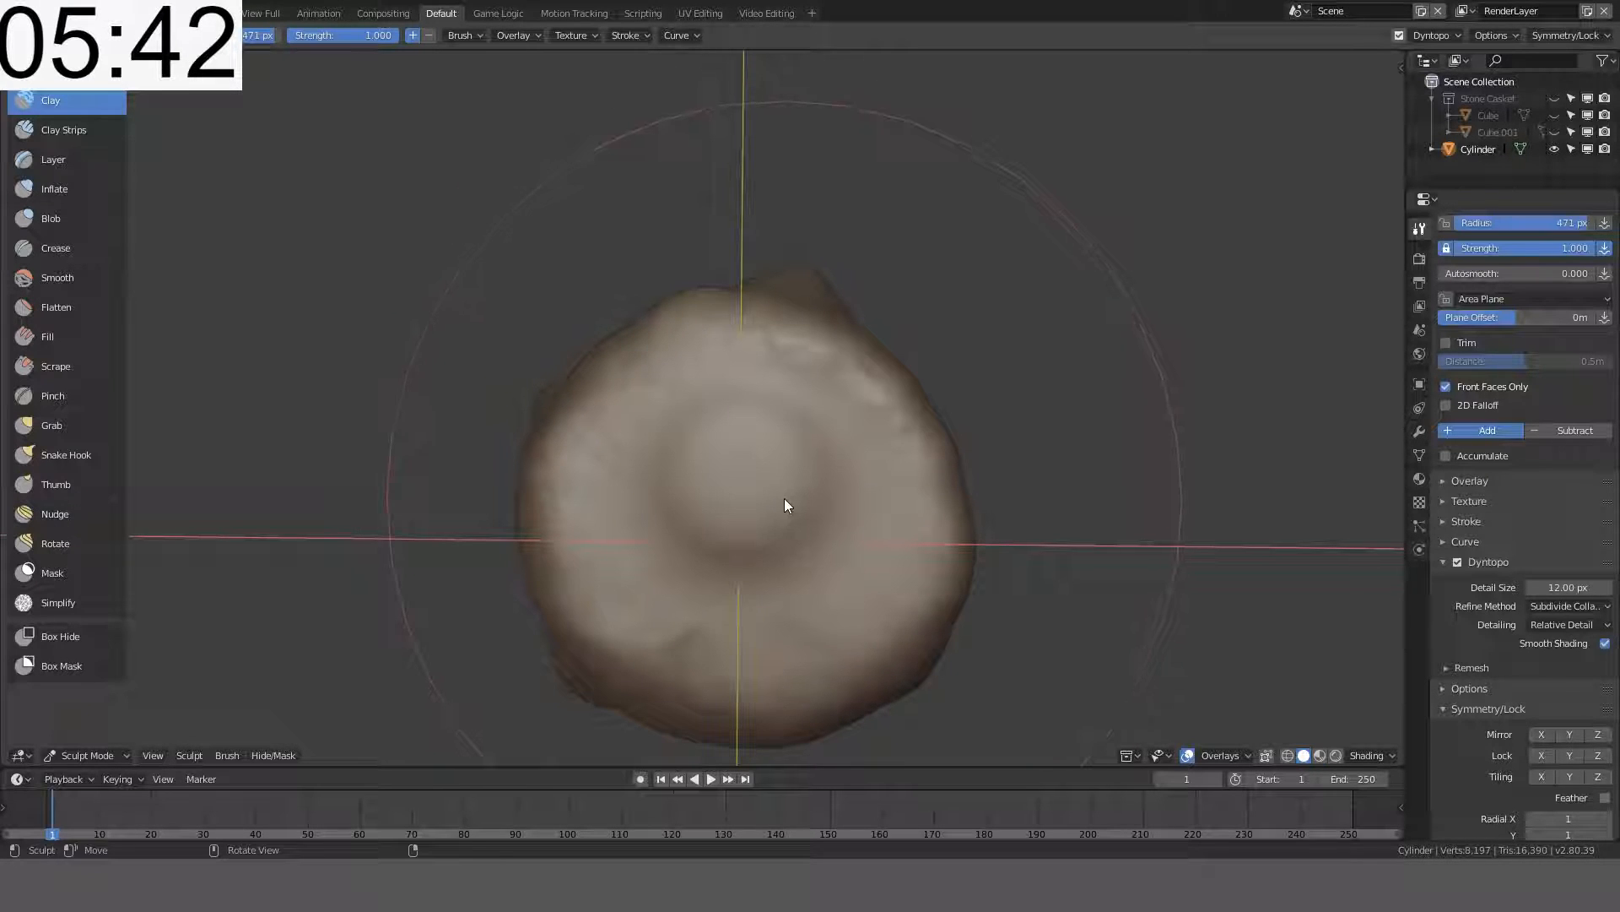
pyautogui.keyDown('ctrl'); pyautogui.click(741, 513); pyautogui.keyUp('ctrl')
pyautogui.keyDown('ctrl'); pyautogui.click(741, 513); pyautogui.keyUp('ctrl')
# - Shape the edge of the cylinder's base further with the 471 px Clay brush
pyautogui.scroll(-4, 757, 525)
pyautogui.moveTo(756, 525); pyautogui.dragTo(803, 377, button='middle')
pyautogui.scroll(3, 670, 481)
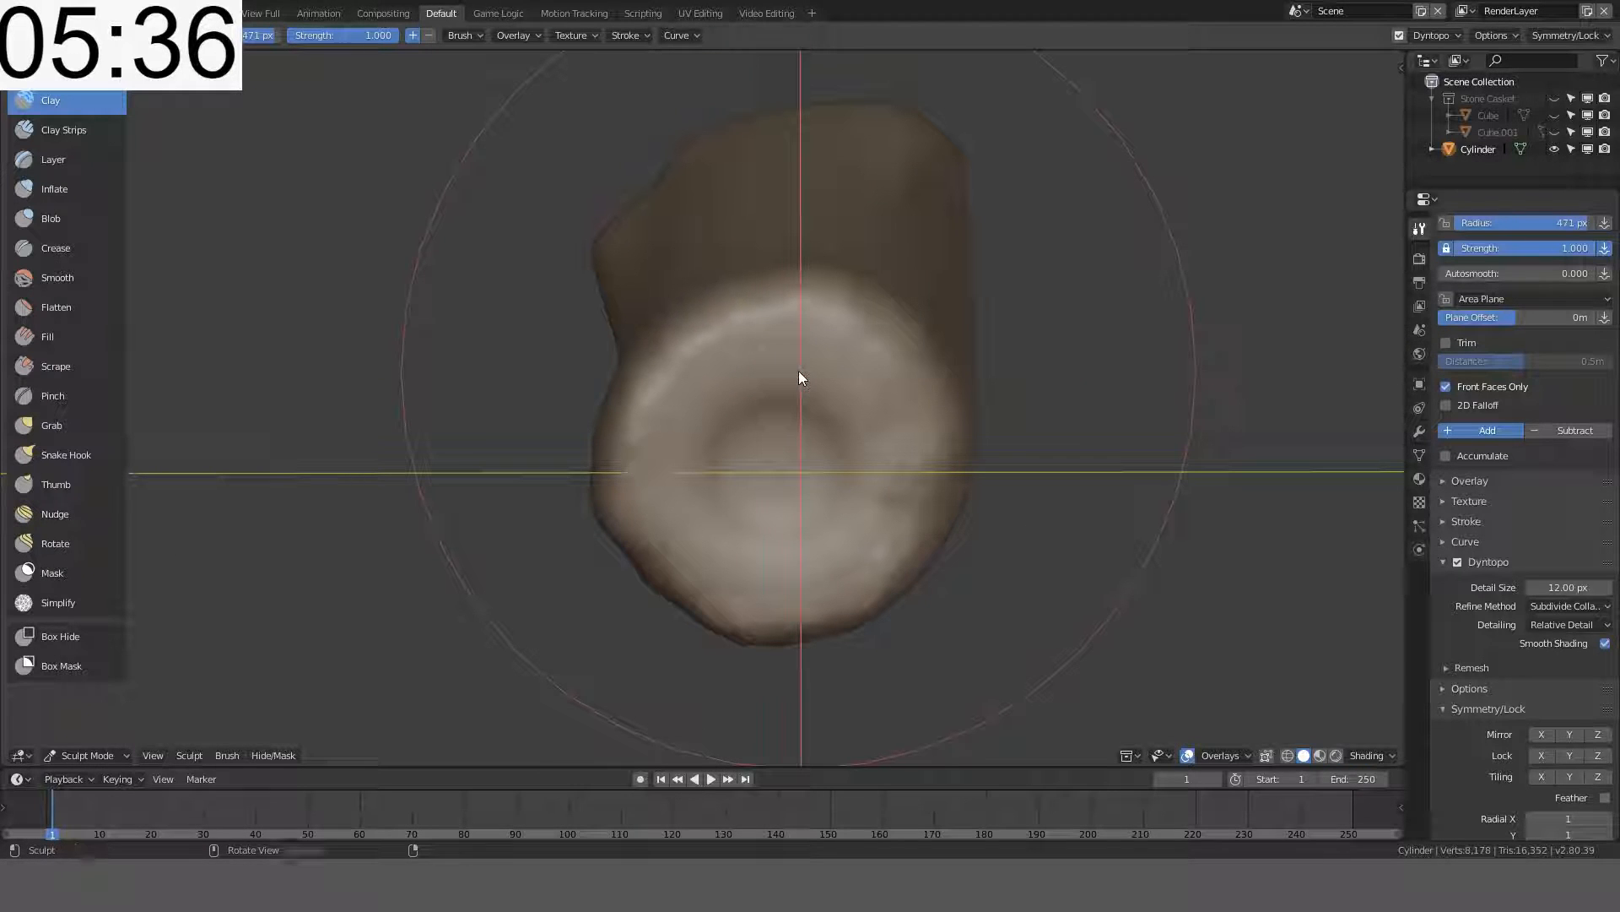
pyautogui.press('KP_7')
pyautogui.moveTo(662, 340); pyautogui.dragTo(728, 337)
pyautogui.moveTo(727, 337)
pyautogui.mouseDown(button='middle')
pyautogui.moveTo(528, 528)
pyautogui.moveTo(681, 524)
pyautogui.moveTo(742, 239)
pyautogui.moveTo(748, 278)
pyautogui.moveTo(735, 192)
pyautogui.moveTo(640, 329)
pyautogui.moveTo(669, 424)
pyautogui.mouseUp(button='middle')
# - Reduce the Clay brush radius to 55 px and sculpt the lower sides of the candle just above the base
pyautogui.press('f')
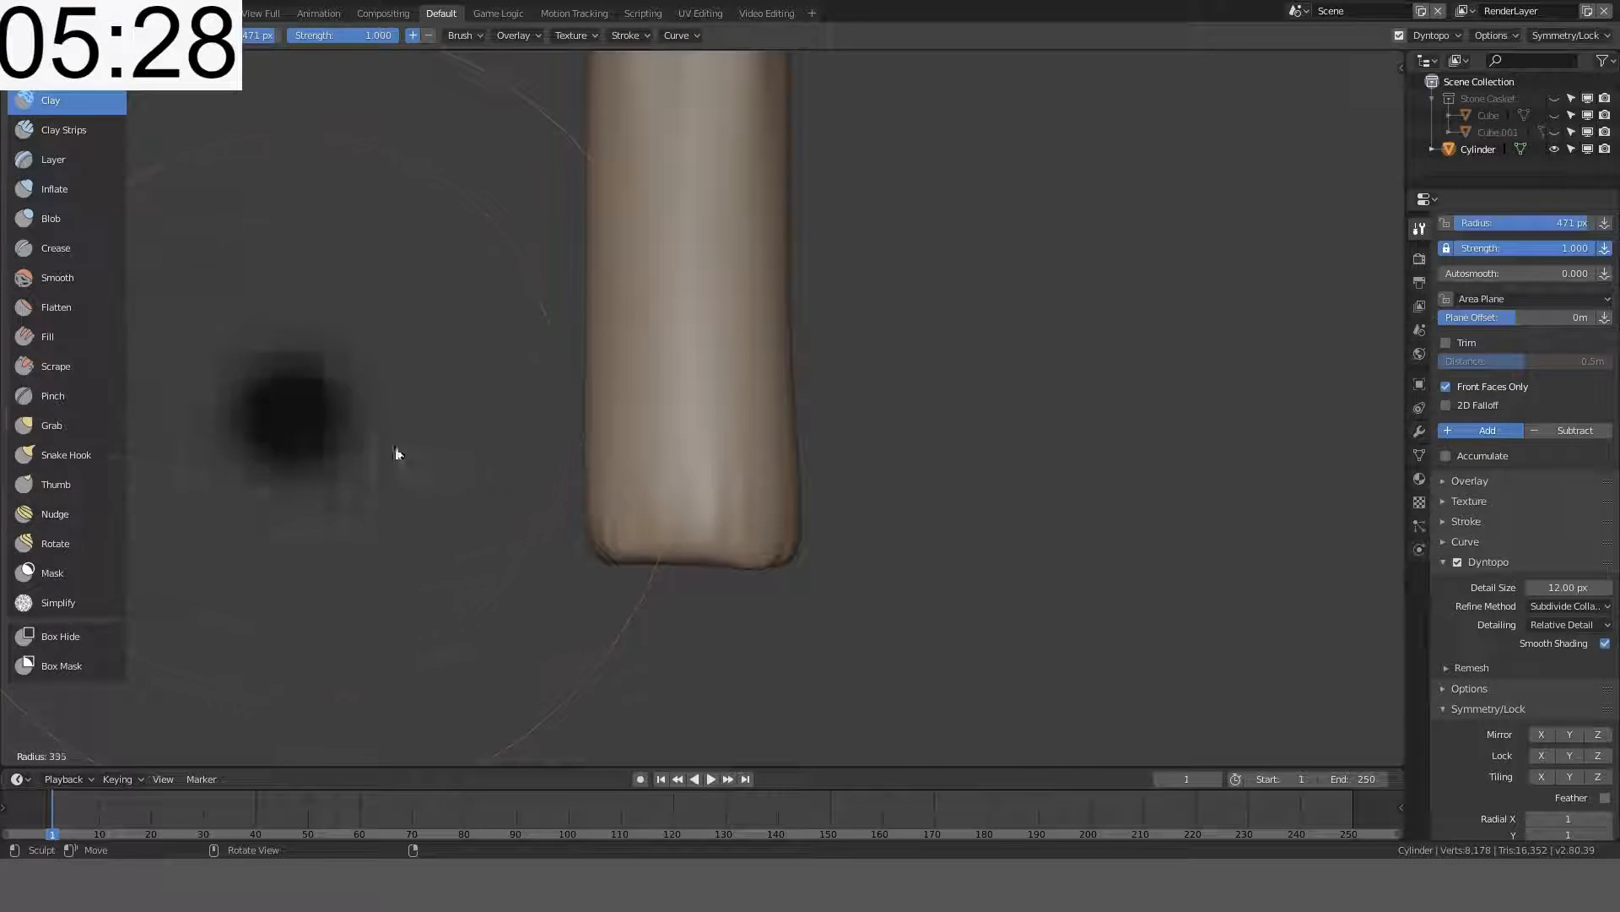
pyautogui.click(325, 452)
pyautogui.moveTo(671, 510)
pyautogui.mouseDown()
pyautogui.moveTo(607, 545)
pyautogui.moveTo(513, 538)
pyautogui.moveTo(565, 561)
pyautogui.mouseUp()
pyautogui.moveTo(564, 560); pyautogui.dragTo(702, 544, button='middle')
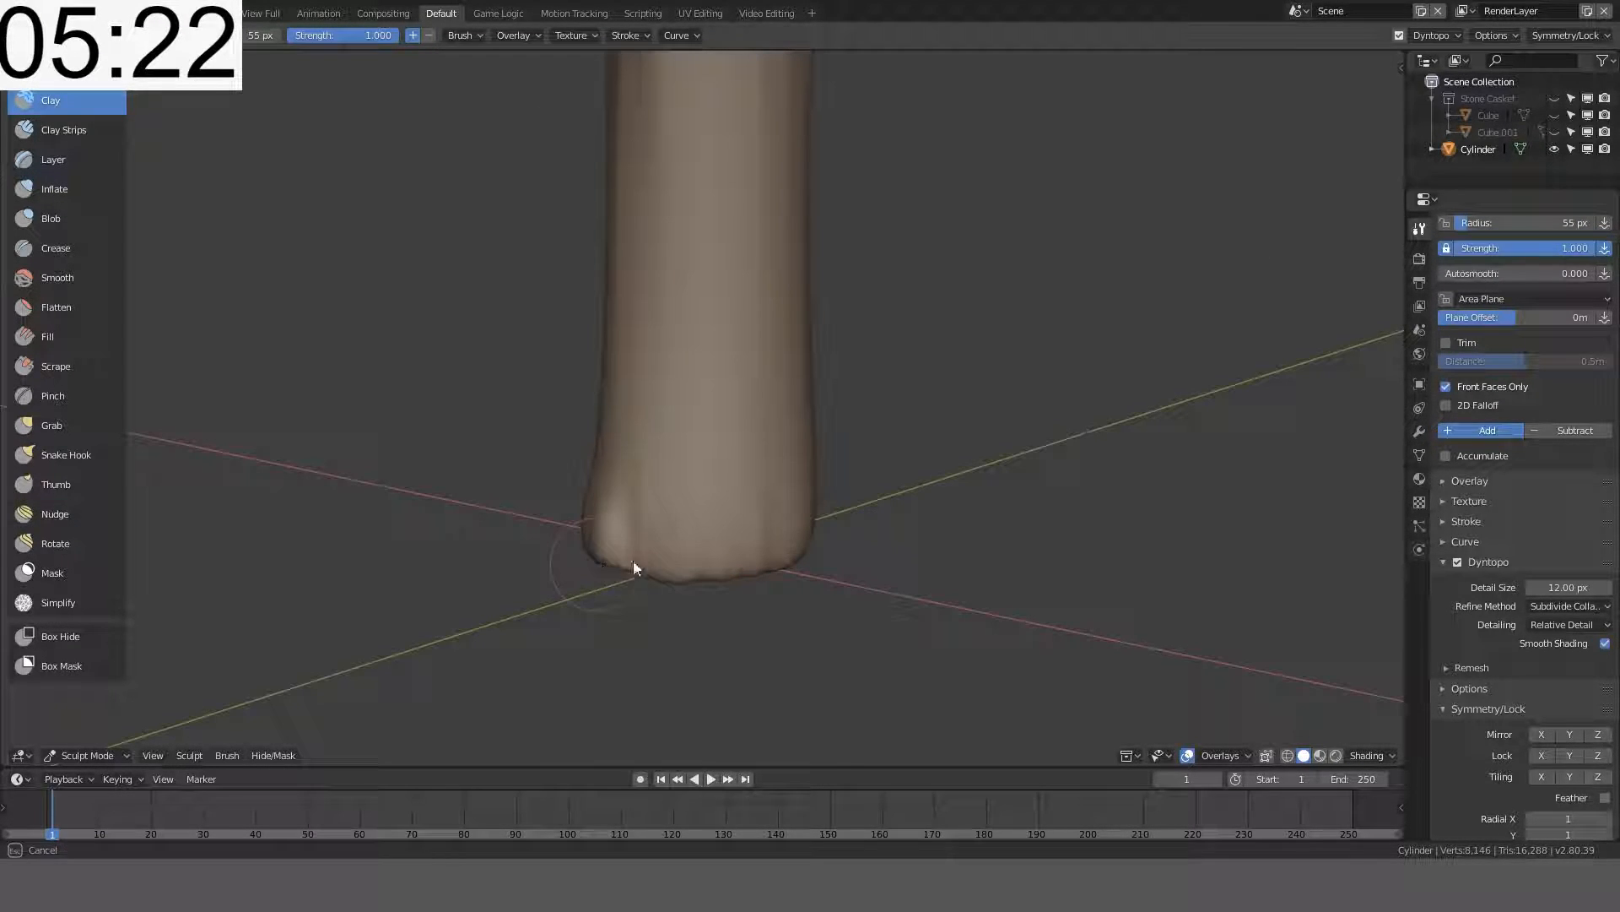
pyautogui.moveTo(633, 560)
pyautogui.mouseDown()
pyautogui.moveTo(567, 567)
pyautogui.moveTo(676, 547)
pyautogui.moveTo(697, 519)
pyautogui.moveTo(641, 423)
pyautogui.moveTo(709, 341)
pyautogui.moveTo(647, 449)
pyautogui.moveTo(712, 470)
pyautogui.mouseUp()
pyautogui.moveTo(712, 470)
pyautogui.mouseDown(button='middle')
pyautogui.moveTo(1016, 427)
pyautogui.moveTo(751, 467)
pyautogui.moveTo(680, 460)
pyautogui.mouseUp(button='middle')
# - Try another Clay stroke down the candle's lower end and undo the latest strokes there
pyautogui.moveTo(673, 464)
pyautogui.mouseDown()
pyautogui.moveTo(682, 424)
pyautogui.moveTo(648, 333)
pyautogui.moveTo(702, 461)
pyautogui.moveTo(636, 513)
pyautogui.moveTo(665, 448)
pyautogui.moveTo(738, 607)
pyautogui.mouseUp()
pyautogui.hotkey('ctrl', 'z')
pyautogui.scroll(3, 721, 439)
pyautogui.scroll(-3, 1034, 389)
pyautogui.moveTo(1035, 389); pyautogui.dragTo(636, 500, button='middle')
pyautogui.hotkey('ctrl', 'z')
pyautogui.hotkey('ctrl', 'z')
pyautogui.hotkey('ctrl', 'z')
pyautogui.moveTo(780, 487); pyautogui.dragTo(724, 500, button='middle')
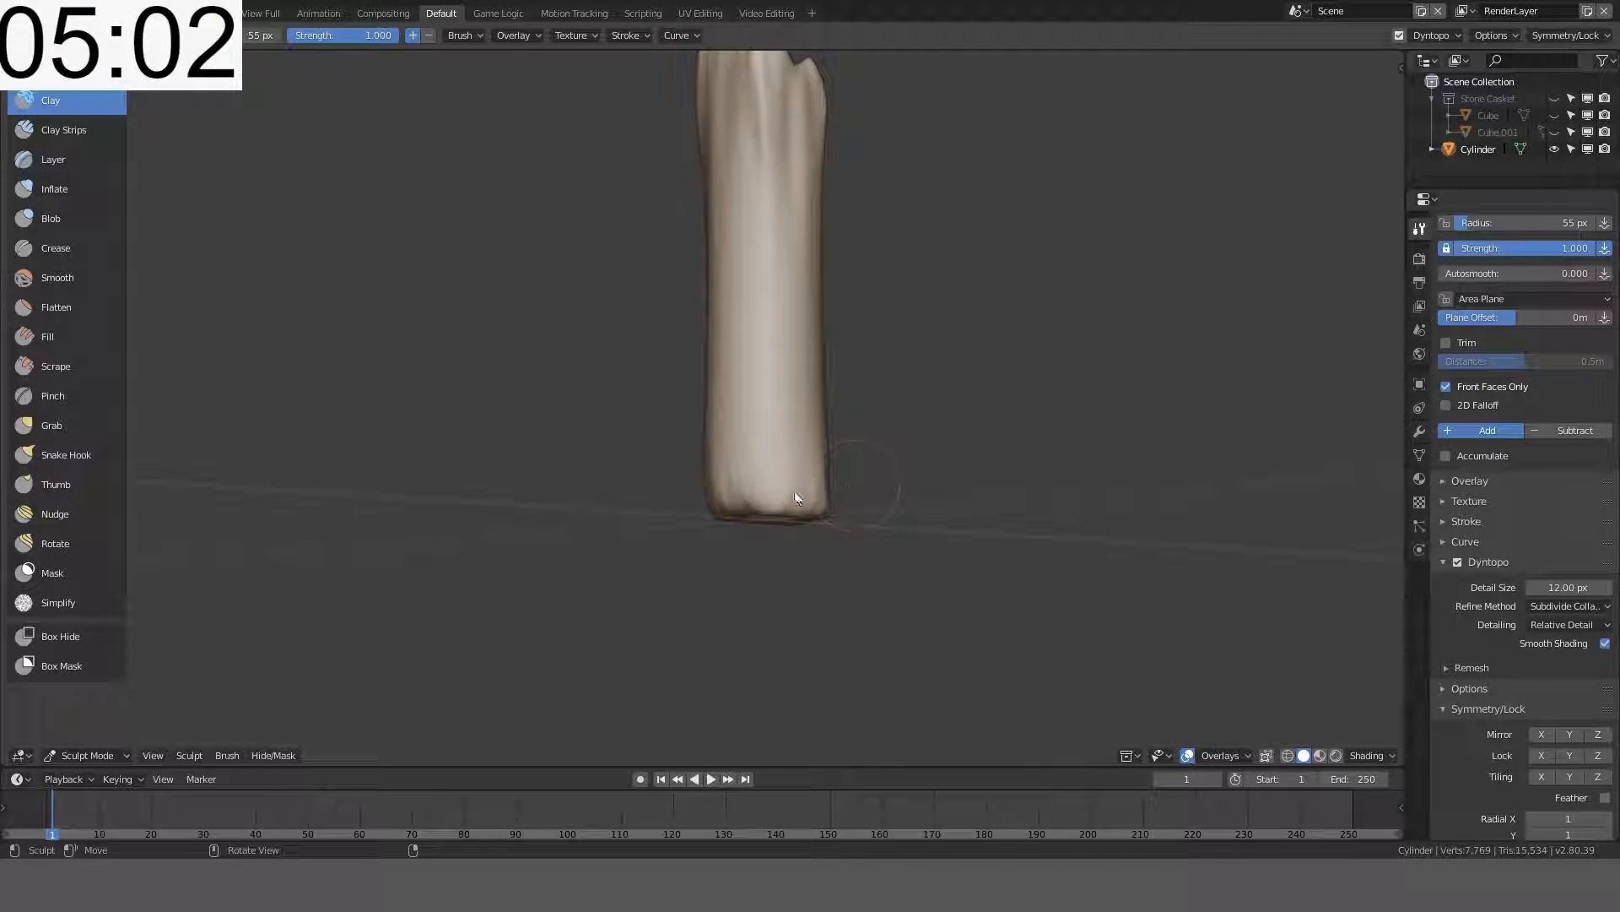
pyautogui.hotkey('ctrl', 'z')
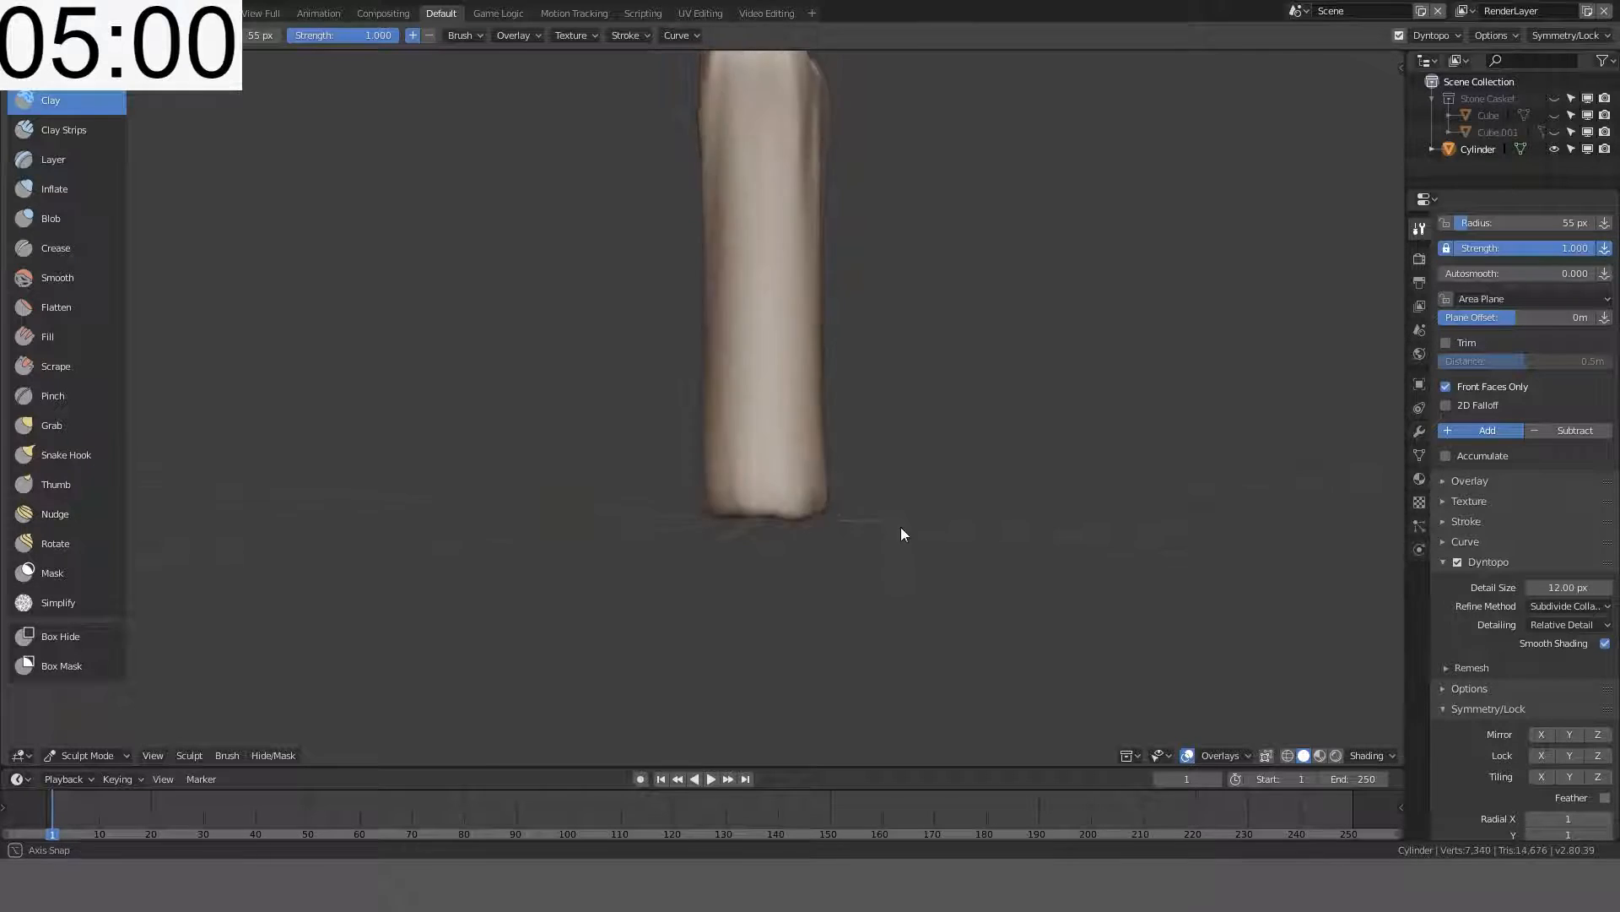
# - Rework the bottom rim and the side just above it with the 55 px Clay brush
pyautogui.moveTo(901, 535)
pyautogui.mouseDown(button='middle')
pyautogui.moveTo(788, 496)
pyautogui.moveTo(811, 543)
pyautogui.moveTo(709, 483)
pyautogui.moveTo(915, 397)
pyautogui.moveTo(976, 254)
pyautogui.moveTo(974, 310)
pyautogui.mouseUp(button='middle')
pyautogui.click(743, 510)
pyautogui.scroll(3, 928, 337)
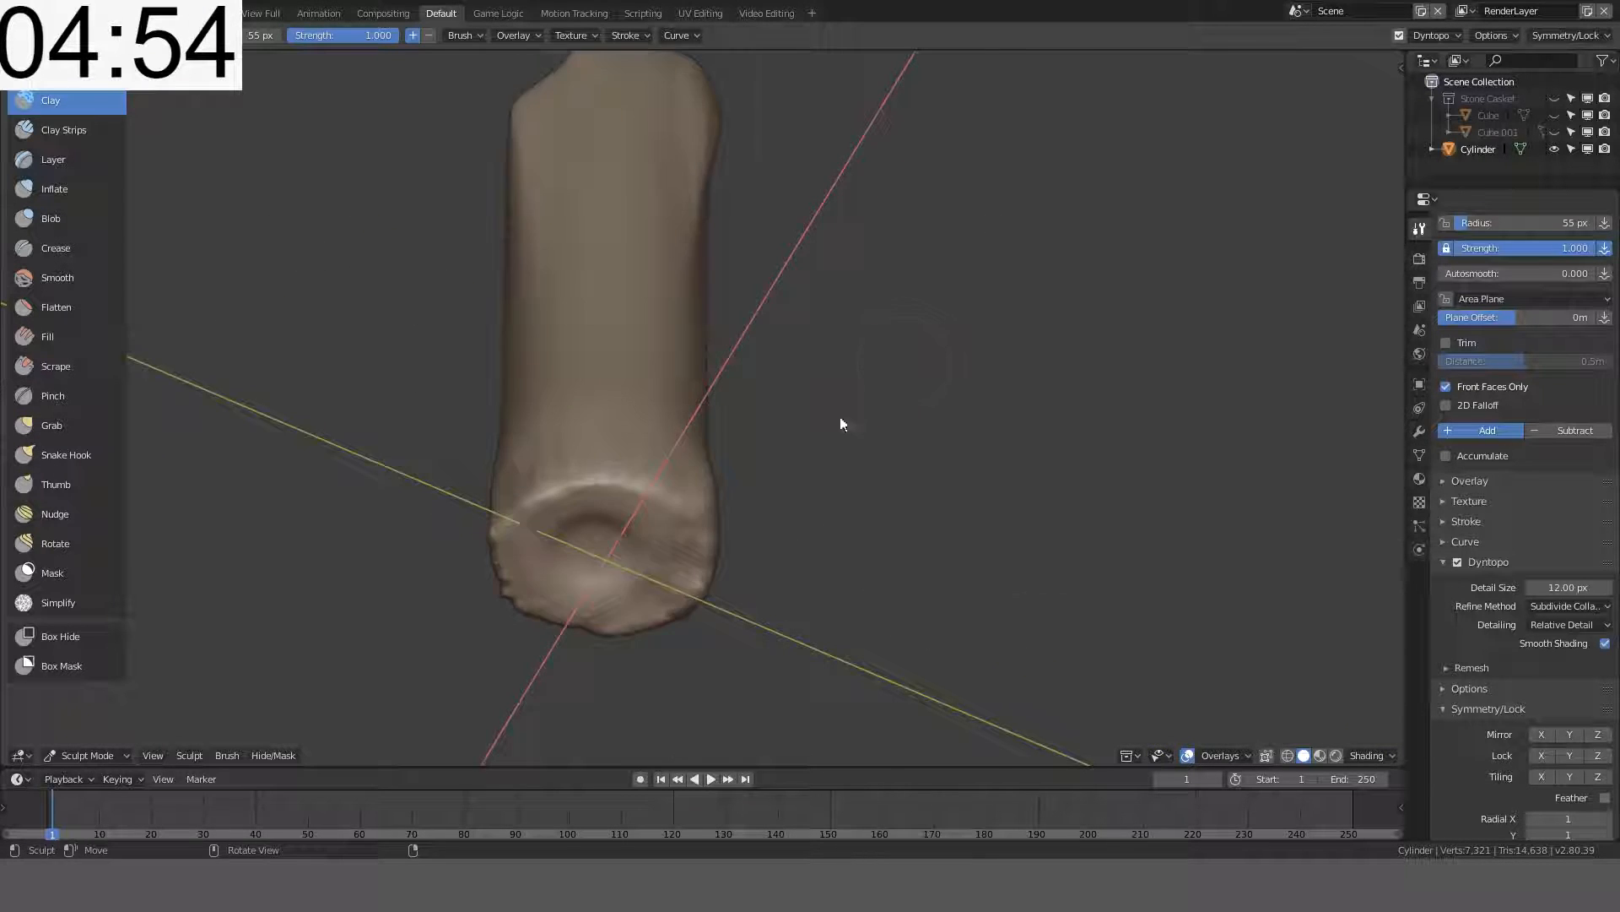
pyautogui.moveTo(839, 416); pyautogui.dragTo(591, 485, button='middle')
pyautogui.moveTo(772, 633)
pyautogui.mouseDown()
pyautogui.moveTo(823, 574)
pyautogui.moveTo(716, 559)
pyautogui.mouseUp()
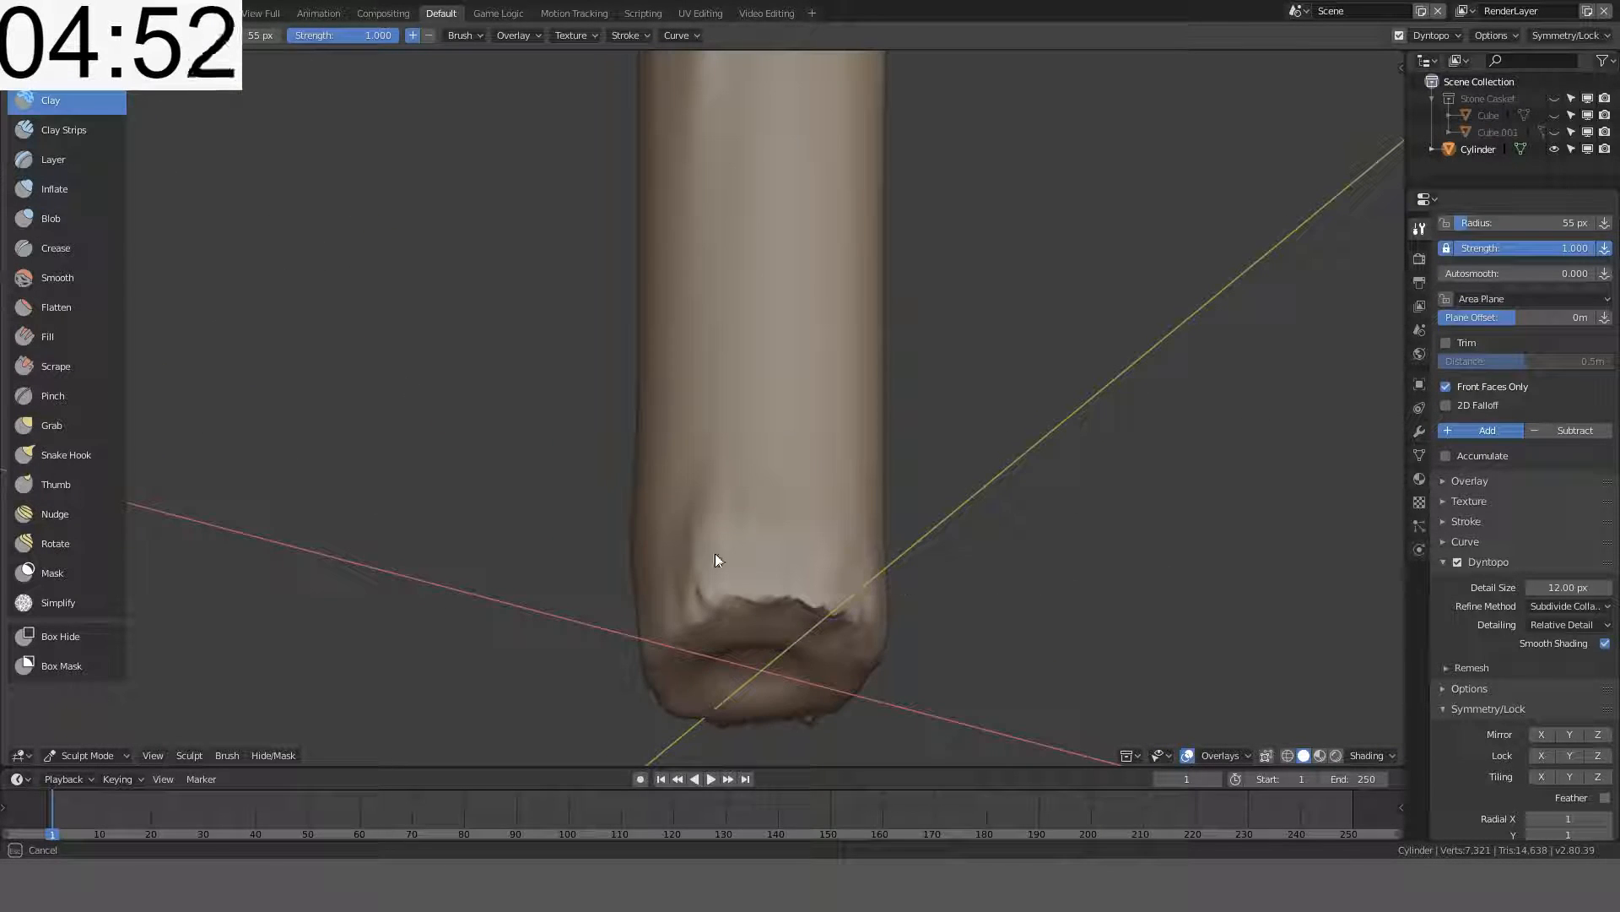
pyautogui.moveTo(716, 558)
pyautogui.mouseDown(button='middle')
pyautogui.moveTo(976, 579)
pyautogui.moveTo(976, 633)
pyautogui.moveTo(657, 569)
pyautogui.moveTo(419, 459)
pyautogui.moveTo(535, 489)
pyautogui.moveTo(813, 453)
pyautogui.moveTo(937, 475)
pyautogui.mouseUp(button='middle')
# - Sculpt a wax drip running down the outside of the candle from its top rim with the 55 px Clay brush
pyautogui.scroll(-4, 935, 470)
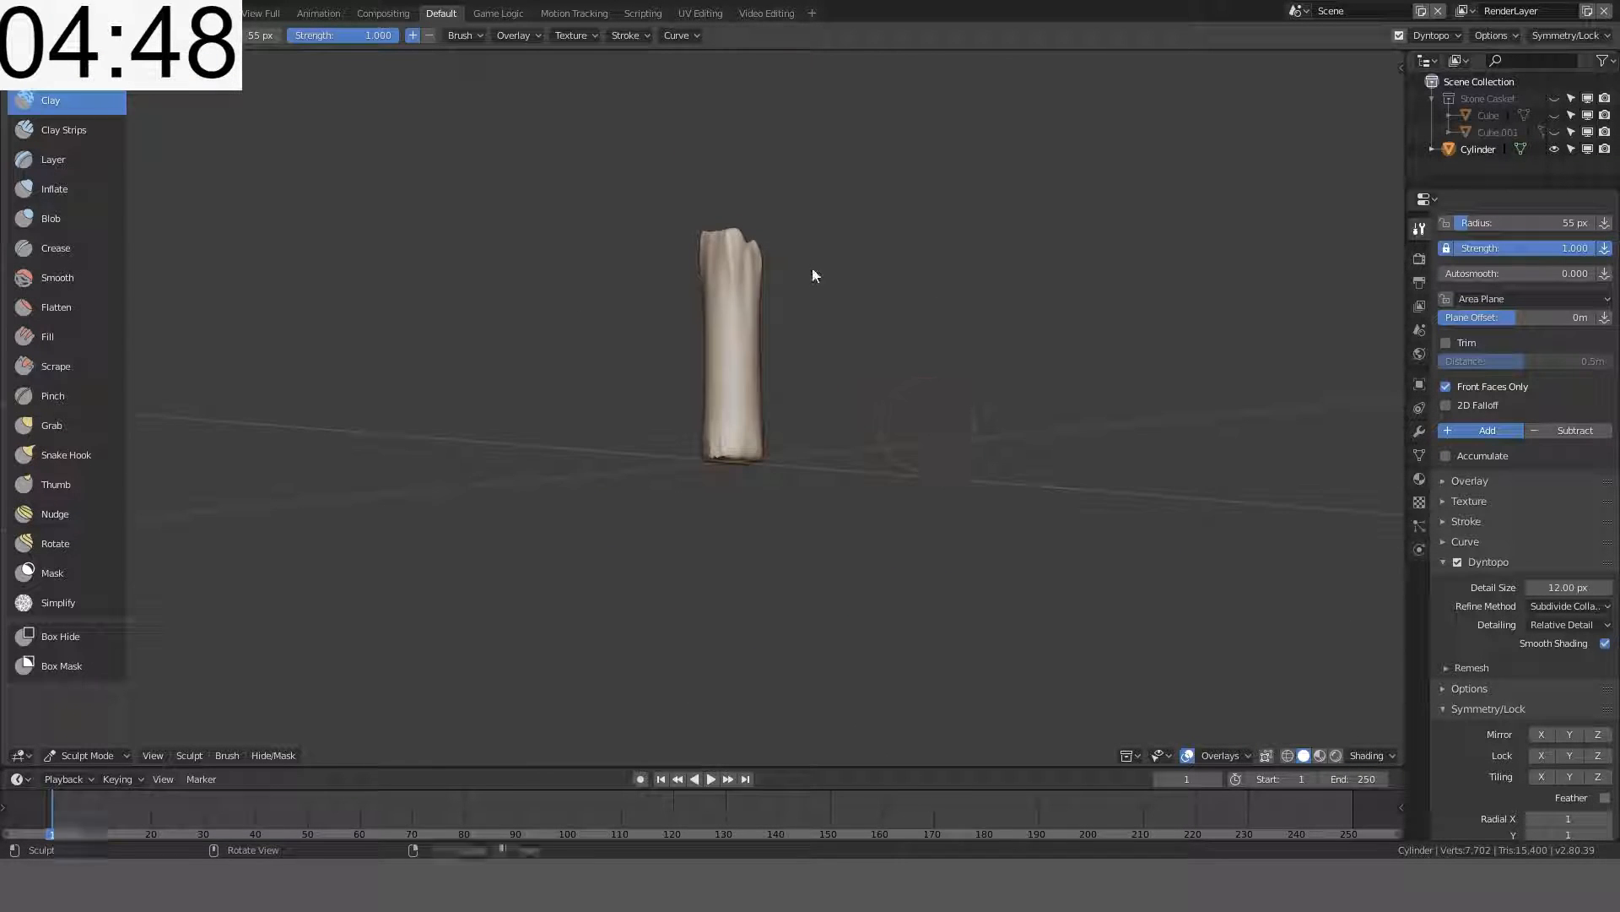
pyautogui.moveTo(813, 273); pyautogui.dragTo(937, 566, button='middle')
pyautogui.scroll(5, 768, 385)
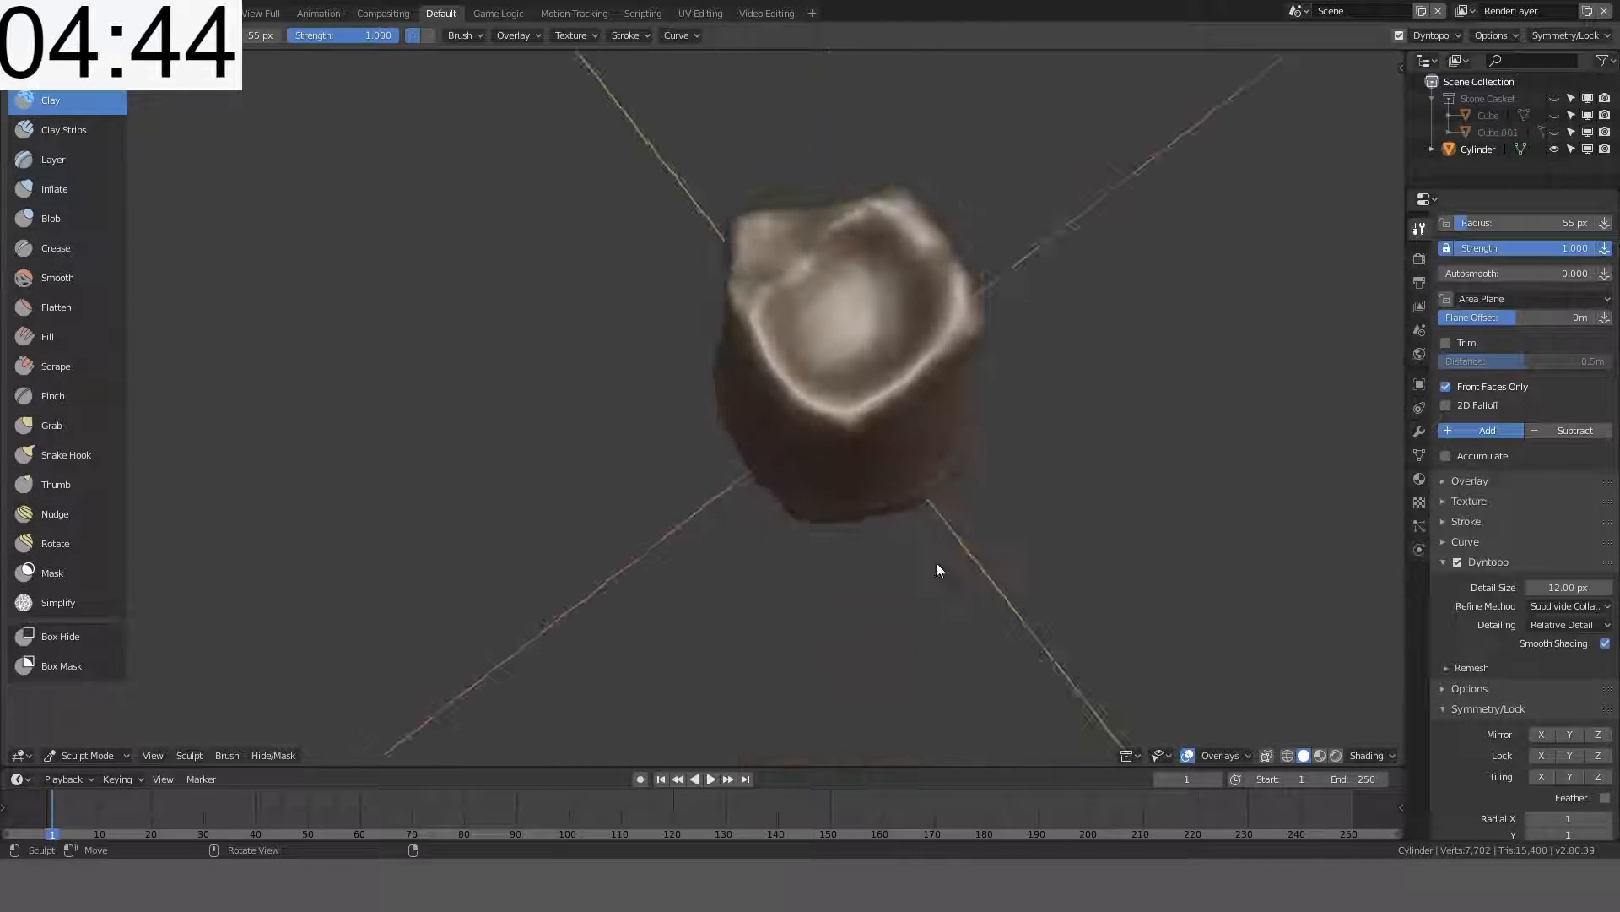
pyautogui.press('KP_7')
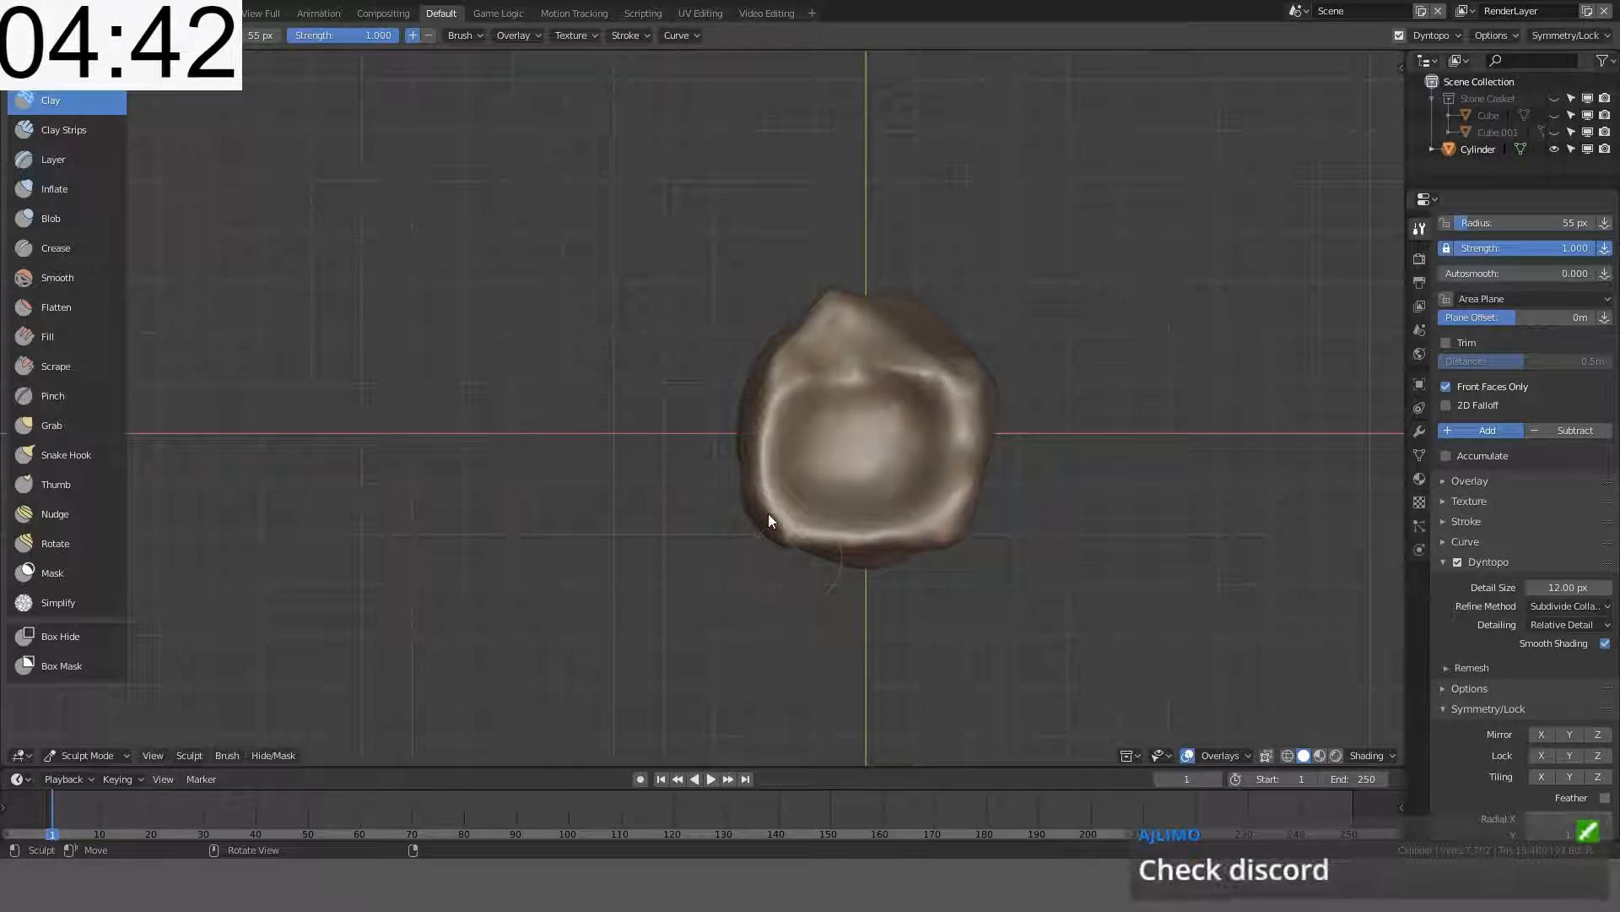
pyautogui.moveTo(879, 561); pyautogui.dragTo(868, 369, button='middle')
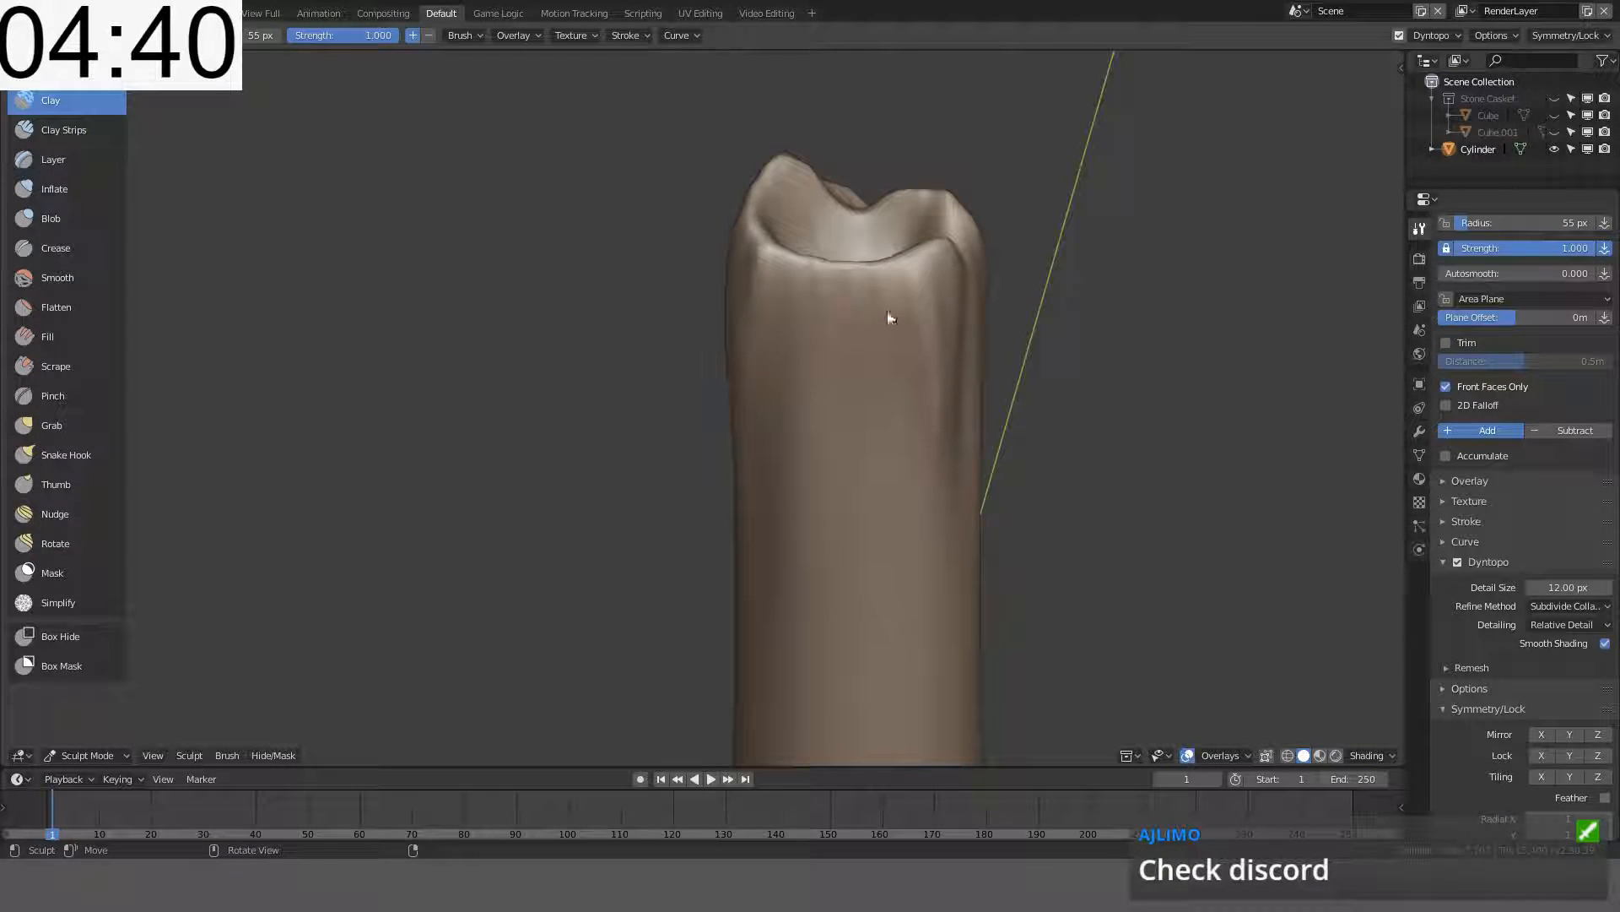
pyautogui.moveTo(888, 311)
pyautogui.mouseDown()
pyautogui.moveTo(826, 302)
pyautogui.moveTo(913, 295)
pyautogui.moveTo(778, 295)
pyautogui.moveTo(879, 331)
pyautogui.moveTo(795, 370)
pyautogui.moveTo(846, 417)
pyautogui.mouseUp()
pyautogui.moveTo(902, 362)
pyautogui.mouseDown()
pyautogui.moveTo(824, 492)
pyautogui.moveTo(812, 365)
pyautogui.moveTo(931, 330)
pyautogui.moveTo(808, 327)
pyautogui.moveTo(850, 365)
pyautogui.mouseUp()
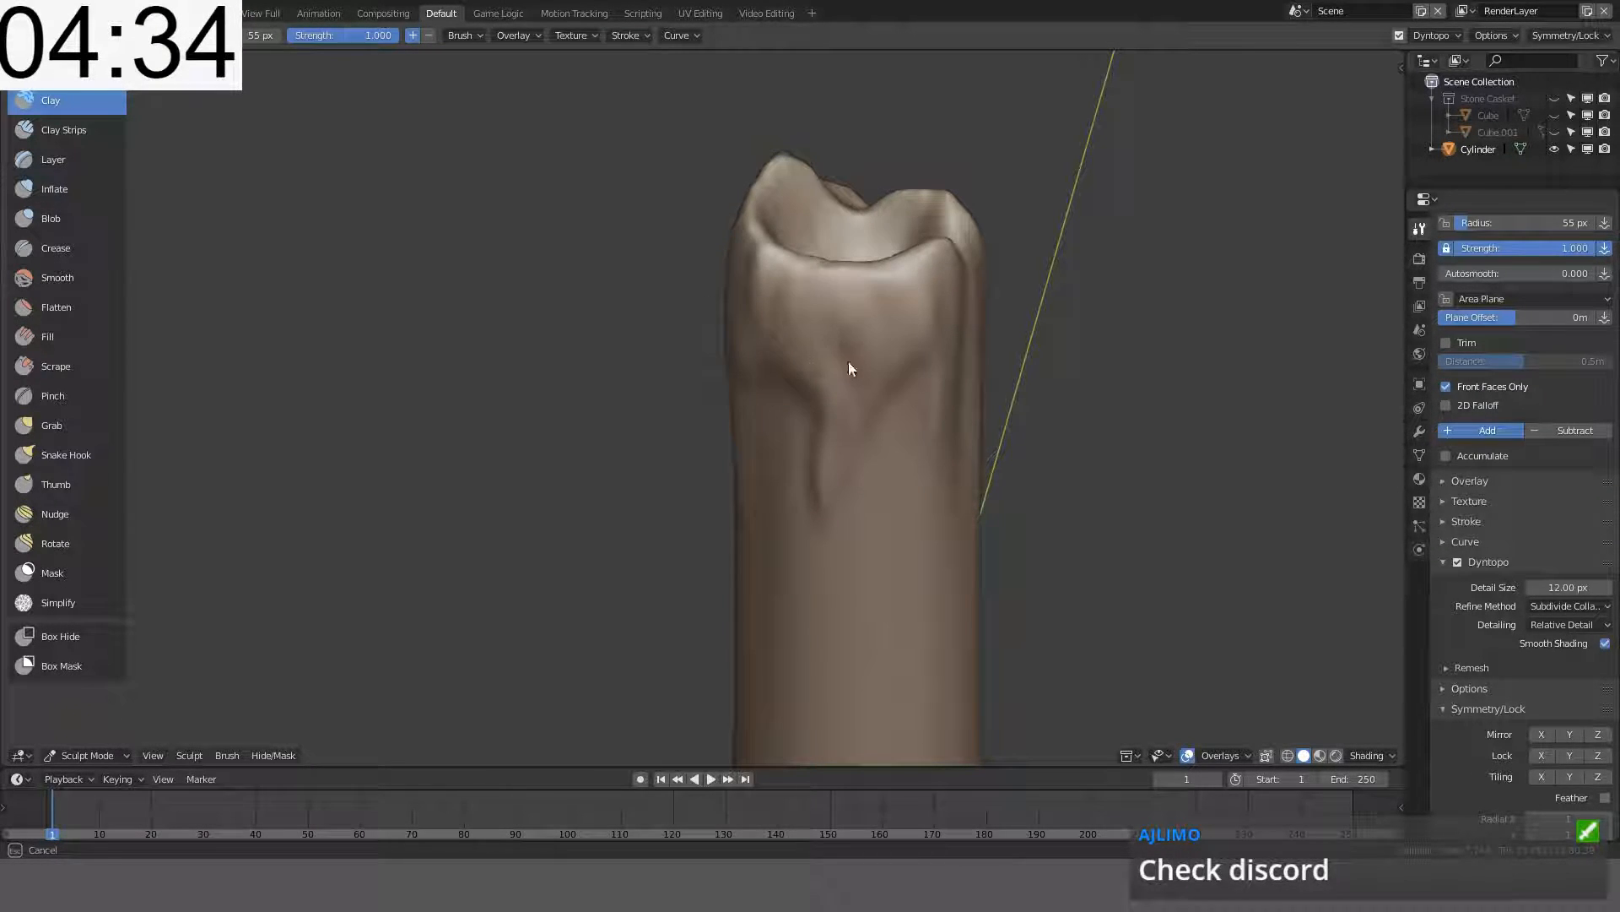
# - Sculpt the inner wall and floor of the hollow at the candle's top, undoing the stroke made across it
pyautogui.moveTo(850, 366)
pyautogui.mouseDown(button='middle')
pyautogui.moveTo(644, 307)
pyautogui.moveTo(545, 452)
pyautogui.moveTo(513, 435)
pyautogui.mouseUp(button='middle')
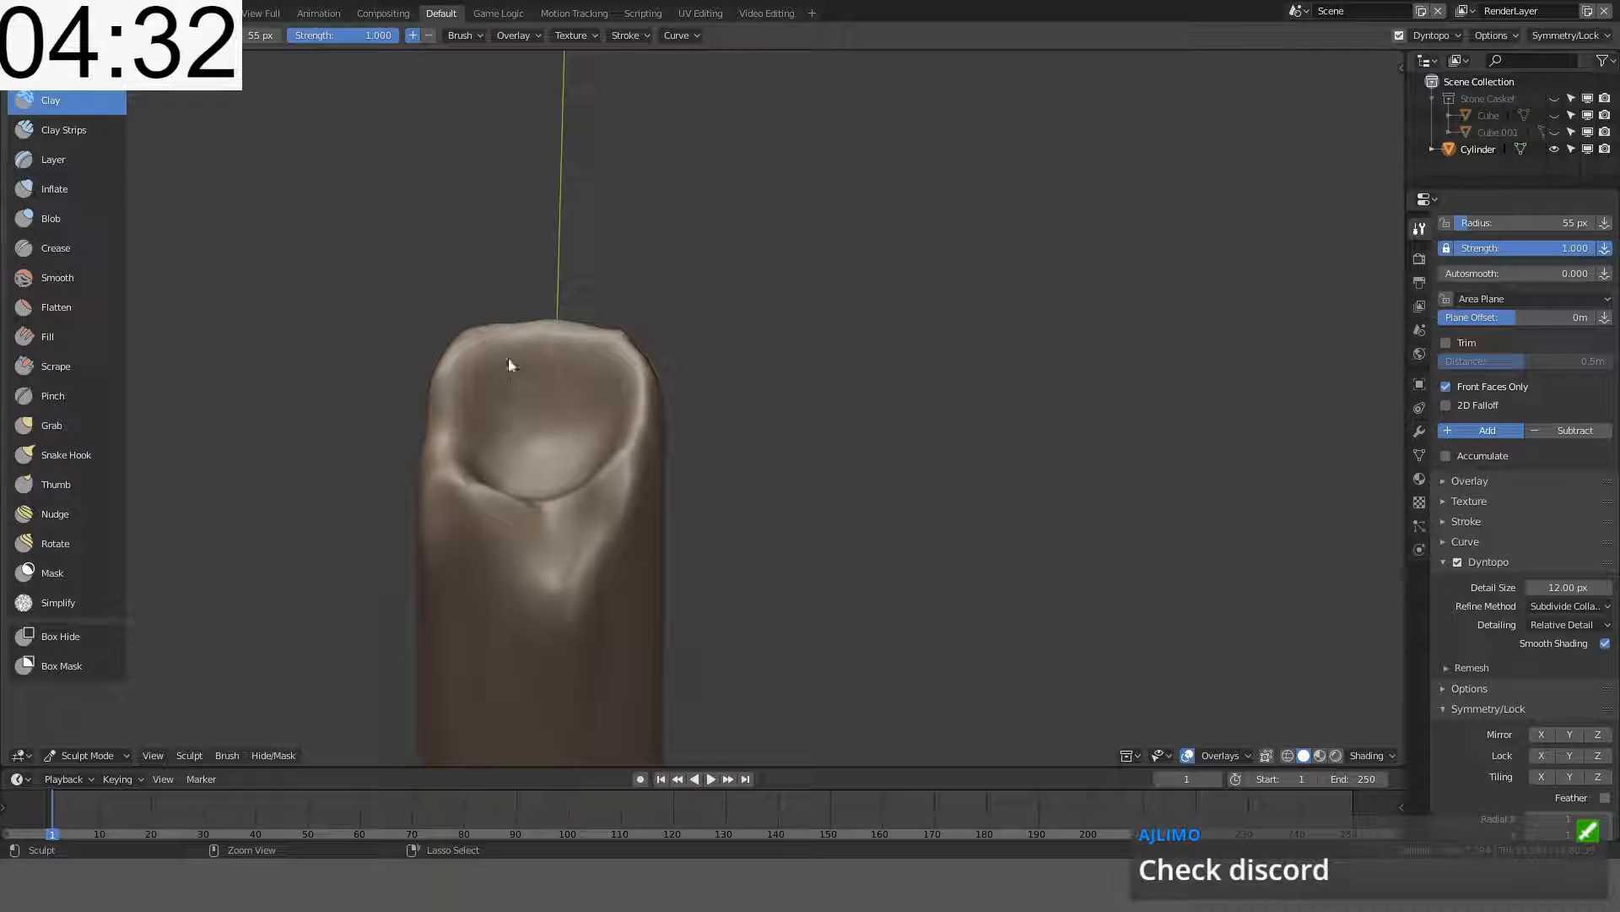
pyautogui.moveTo(508, 357)
pyautogui.mouseDown()
pyautogui.moveTo(600, 366)
pyautogui.moveTo(520, 380)
pyautogui.moveTo(488, 422)
pyautogui.moveTo(516, 384)
pyautogui.moveTo(599, 368)
pyautogui.moveTo(498, 360)
pyautogui.moveTo(568, 358)
pyautogui.moveTo(546, 390)
pyautogui.moveTo(560, 419)
pyautogui.mouseUp()
pyautogui.moveTo(560, 419)
pyautogui.mouseDown(button='middle')
pyautogui.moveTo(651, 530)
pyautogui.moveTo(825, 528)
pyautogui.moveTo(782, 637)
pyautogui.moveTo(717, 509)
pyautogui.moveTo(802, 424)
pyautogui.moveTo(764, 431)
pyautogui.mouseUp(button='middle')
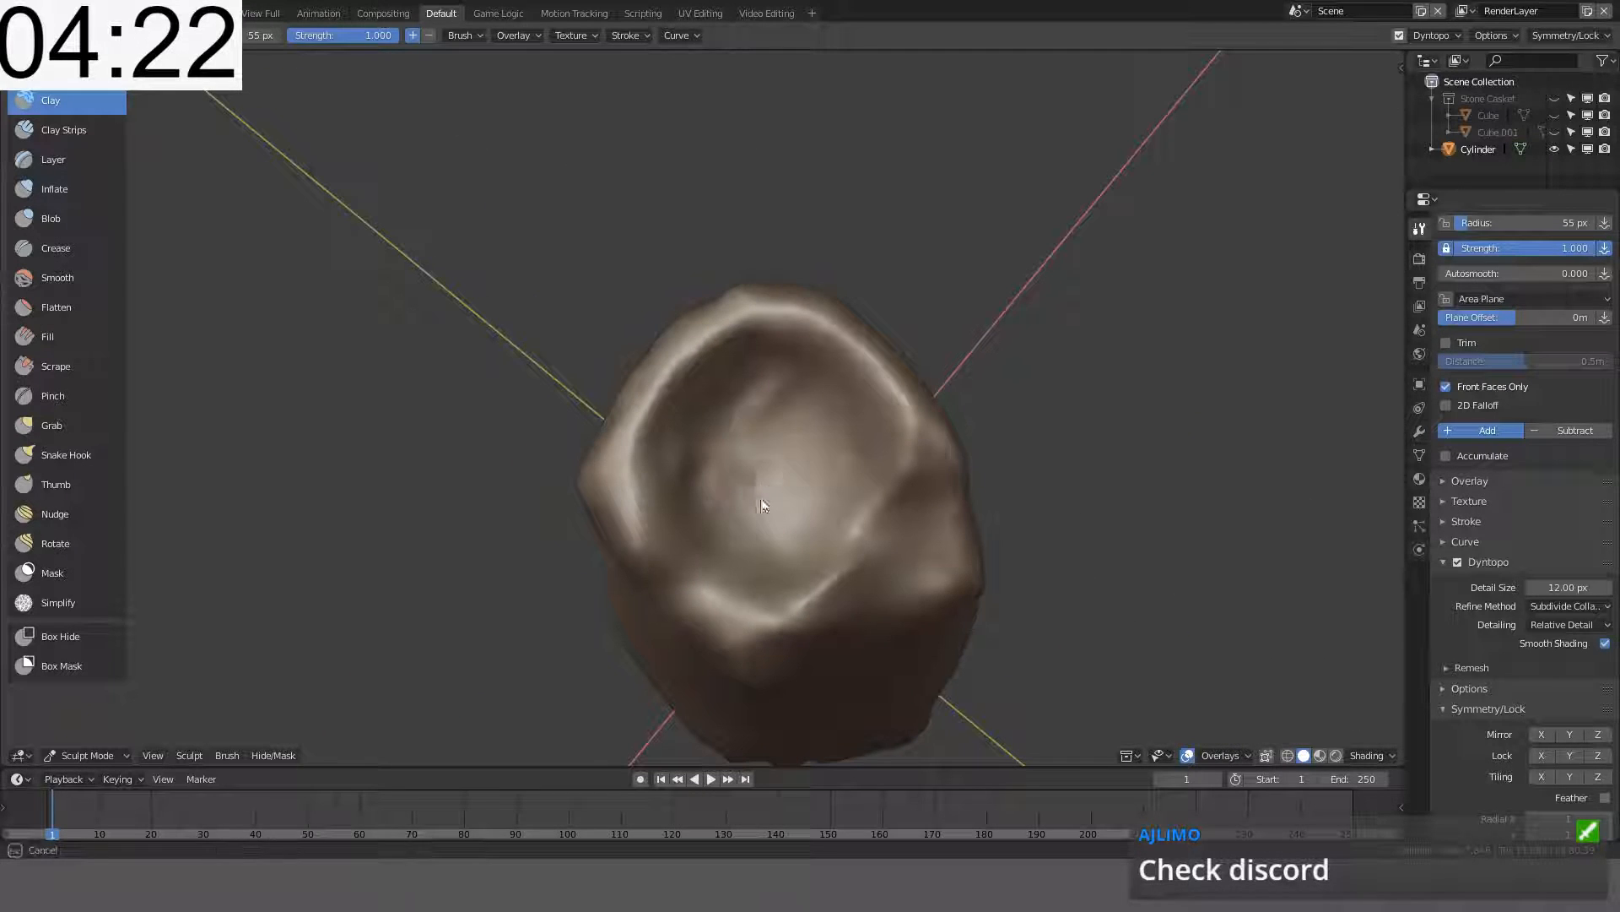
pyautogui.moveTo(763, 431)
pyautogui.mouseDown()
pyautogui.moveTo(756, 596)
pyautogui.moveTo(804, 517)
pyautogui.moveTo(710, 519)
pyautogui.moveTo(823, 460)
pyautogui.moveTo(807, 574)
pyautogui.moveTo(695, 416)
pyautogui.moveTo(796, 459)
pyautogui.moveTo(876, 557)
pyautogui.moveTo(649, 465)
pyautogui.moveTo(662, 567)
pyautogui.moveTo(934, 461)
pyautogui.mouseUp()
pyautogui.hotkey('ctrl', 'z')
pyautogui.moveTo(831, 487)
pyautogui.mouseDown()
pyautogui.moveTo(731, 521)
pyautogui.moveTo(734, 444)
pyautogui.moveTo(770, 528)
pyautogui.moveTo(802, 397)
pyautogui.moveTo(760, 498)
pyautogui.moveTo(844, 447)
pyautogui.moveTo(723, 373)
pyautogui.moveTo(747, 390)
pyautogui.mouseUp()
pyautogui.moveTo(747, 390); pyautogui.dragTo(724, 462, button='middle')
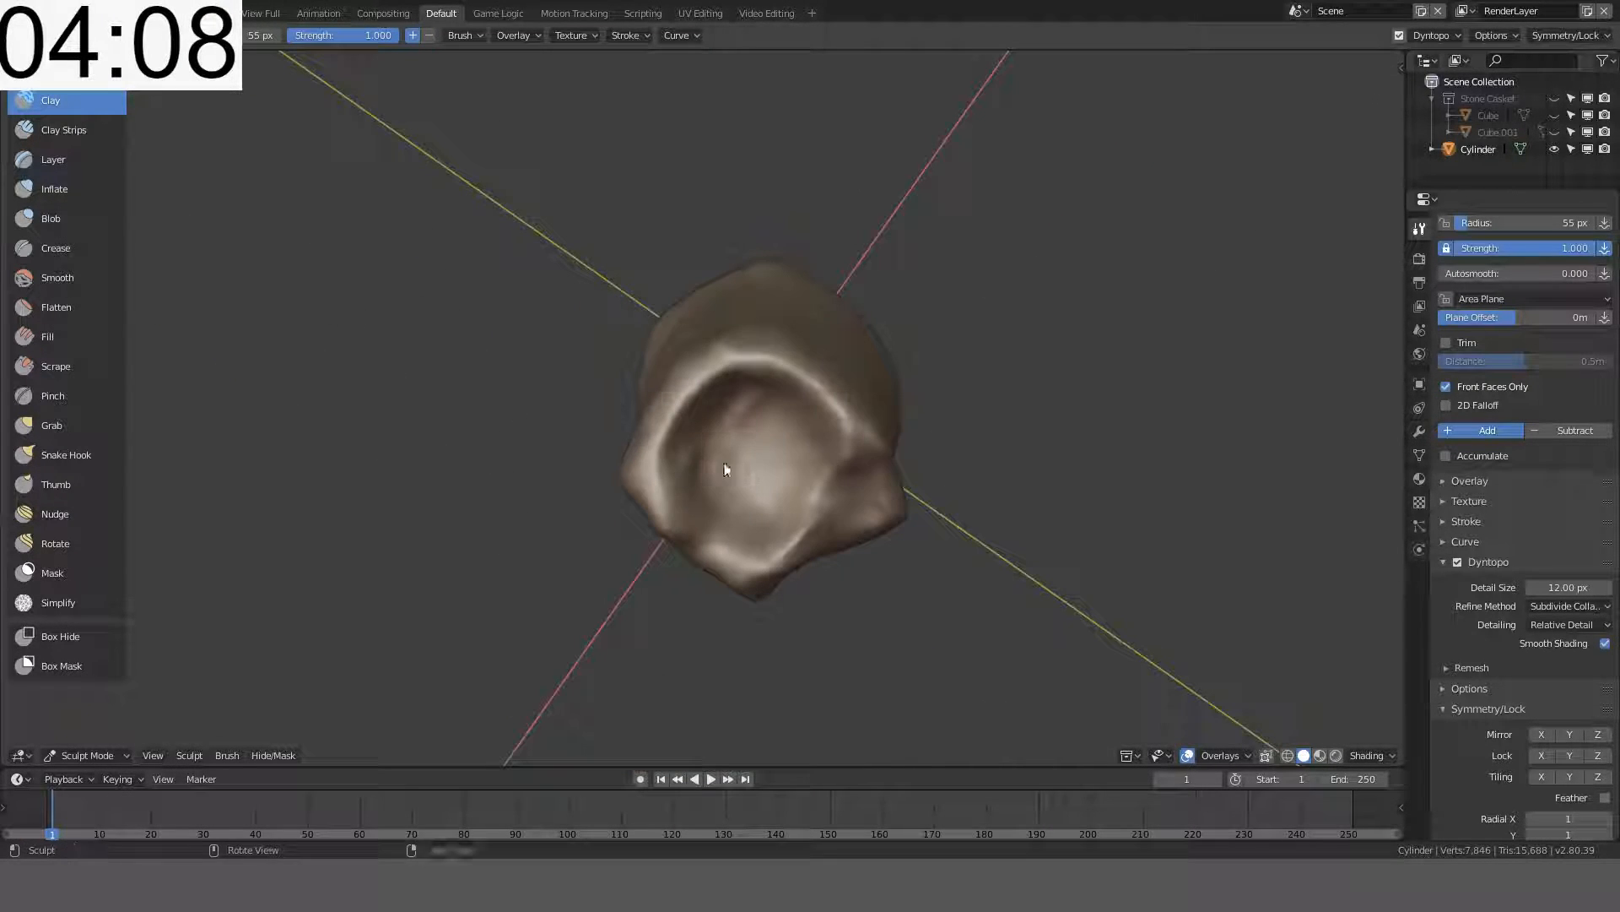
# - Build up the floor of the candle's top hollow and refine its surrounding inner wall with Clay strokes
pyautogui.moveTo(770, 437)
pyautogui.mouseDown()
pyautogui.moveTo(795, 461)
pyautogui.moveTo(697, 442)
pyautogui.moveTo(766, 456)
pyautogui.mouseUp()
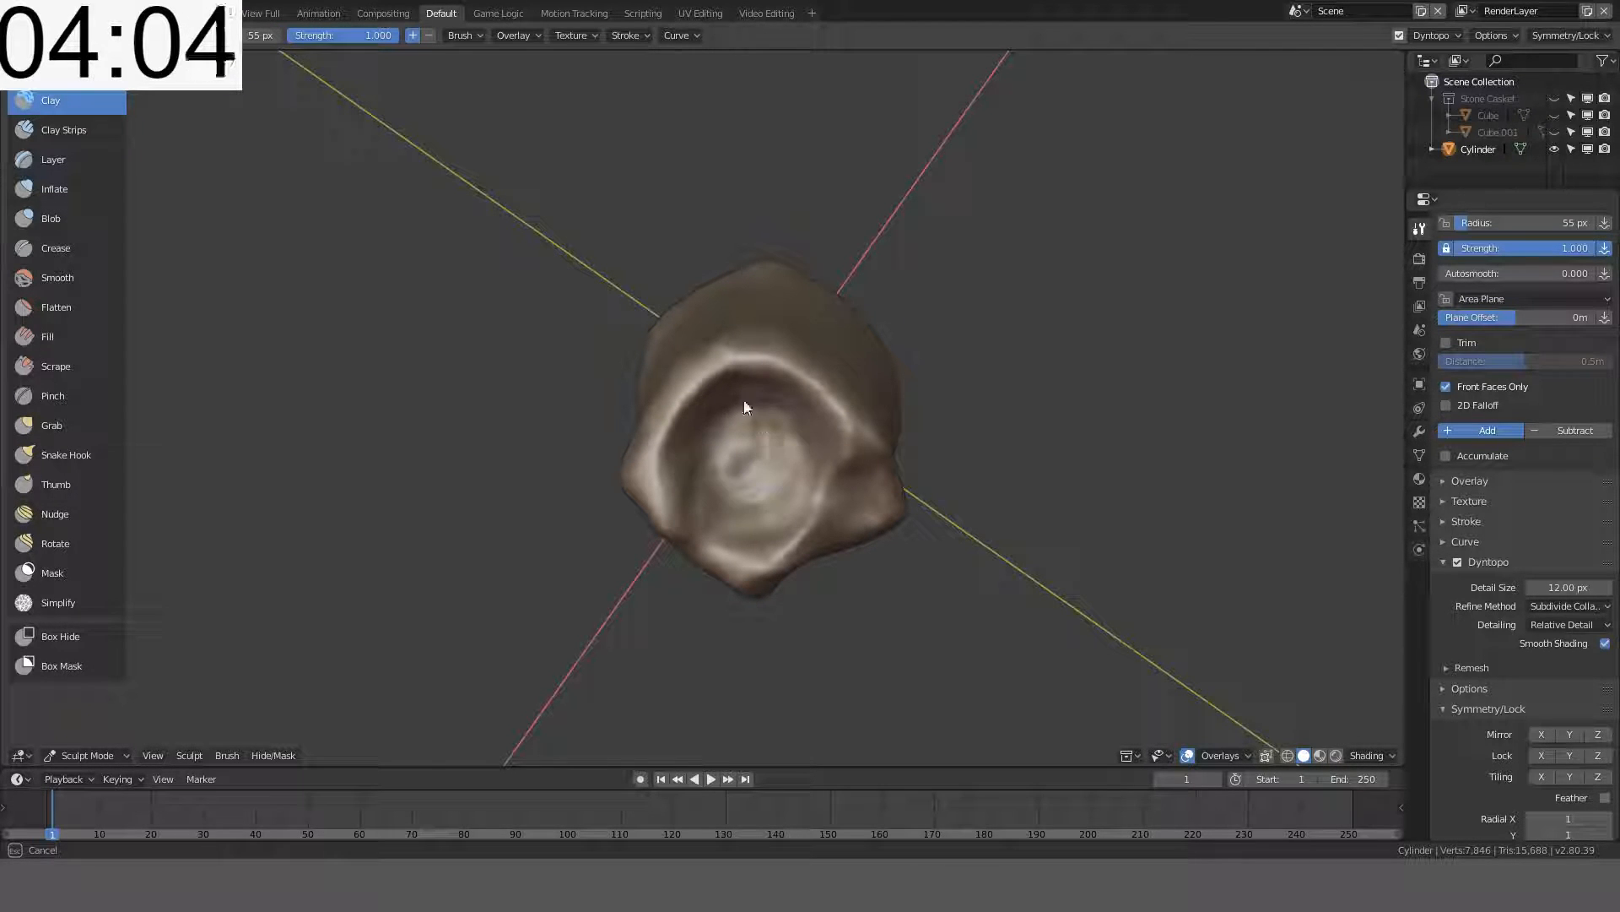
pyautogui.moveTo(743, 462); pyautogui.dragTo(879, 294, button='middle')
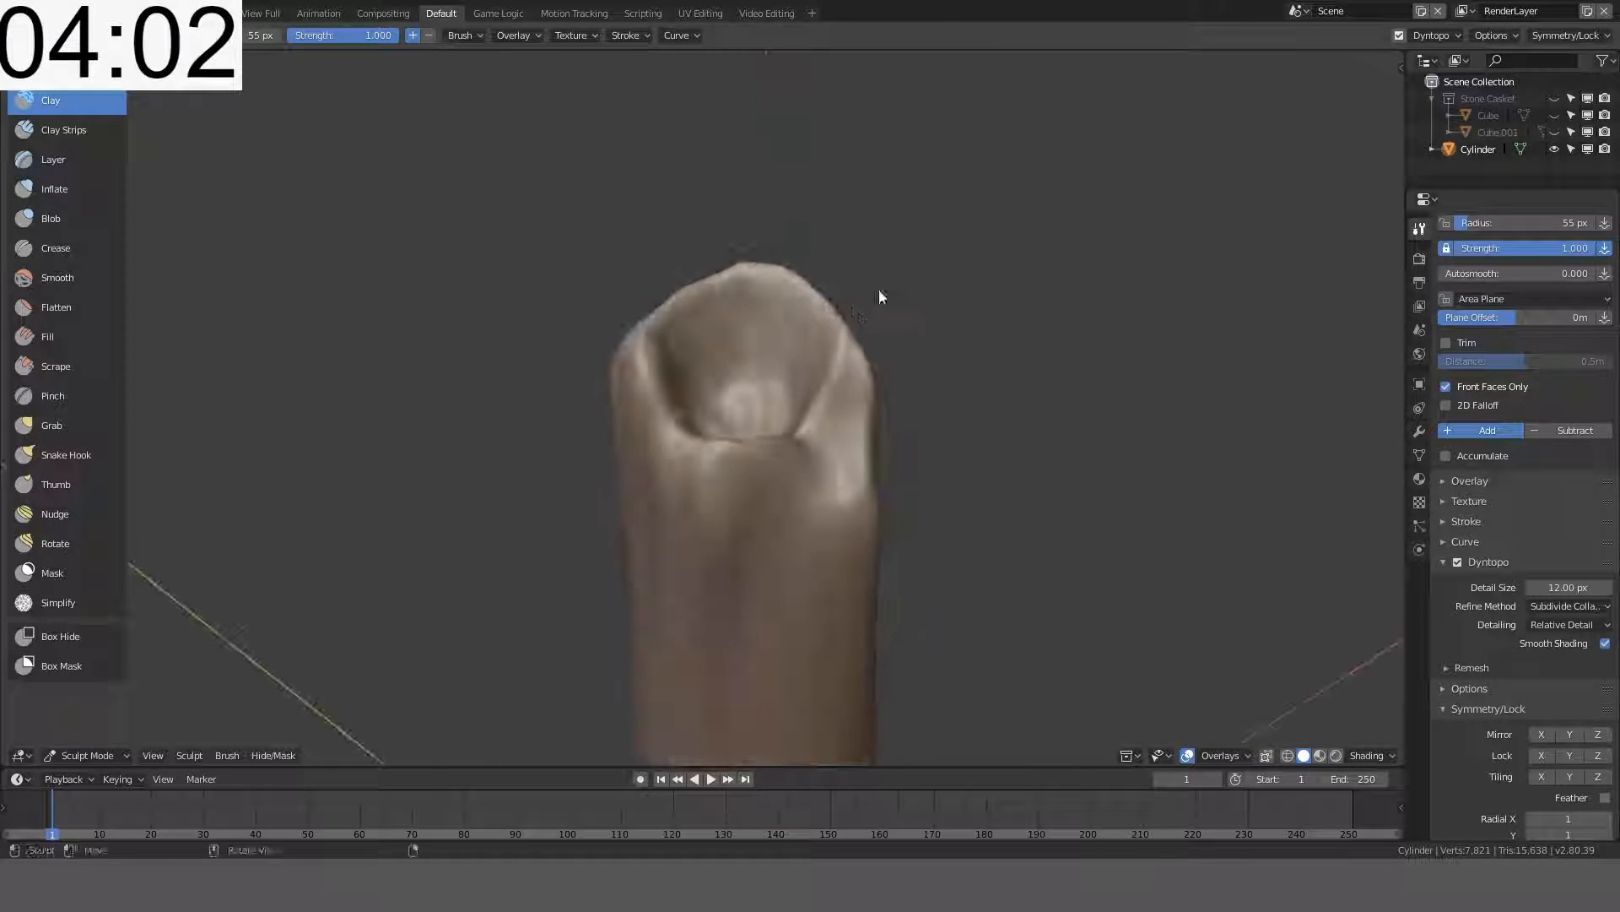
pyautogui.moveTo(759, 390); pyautogui.dragTo(909, 407, button='middle')
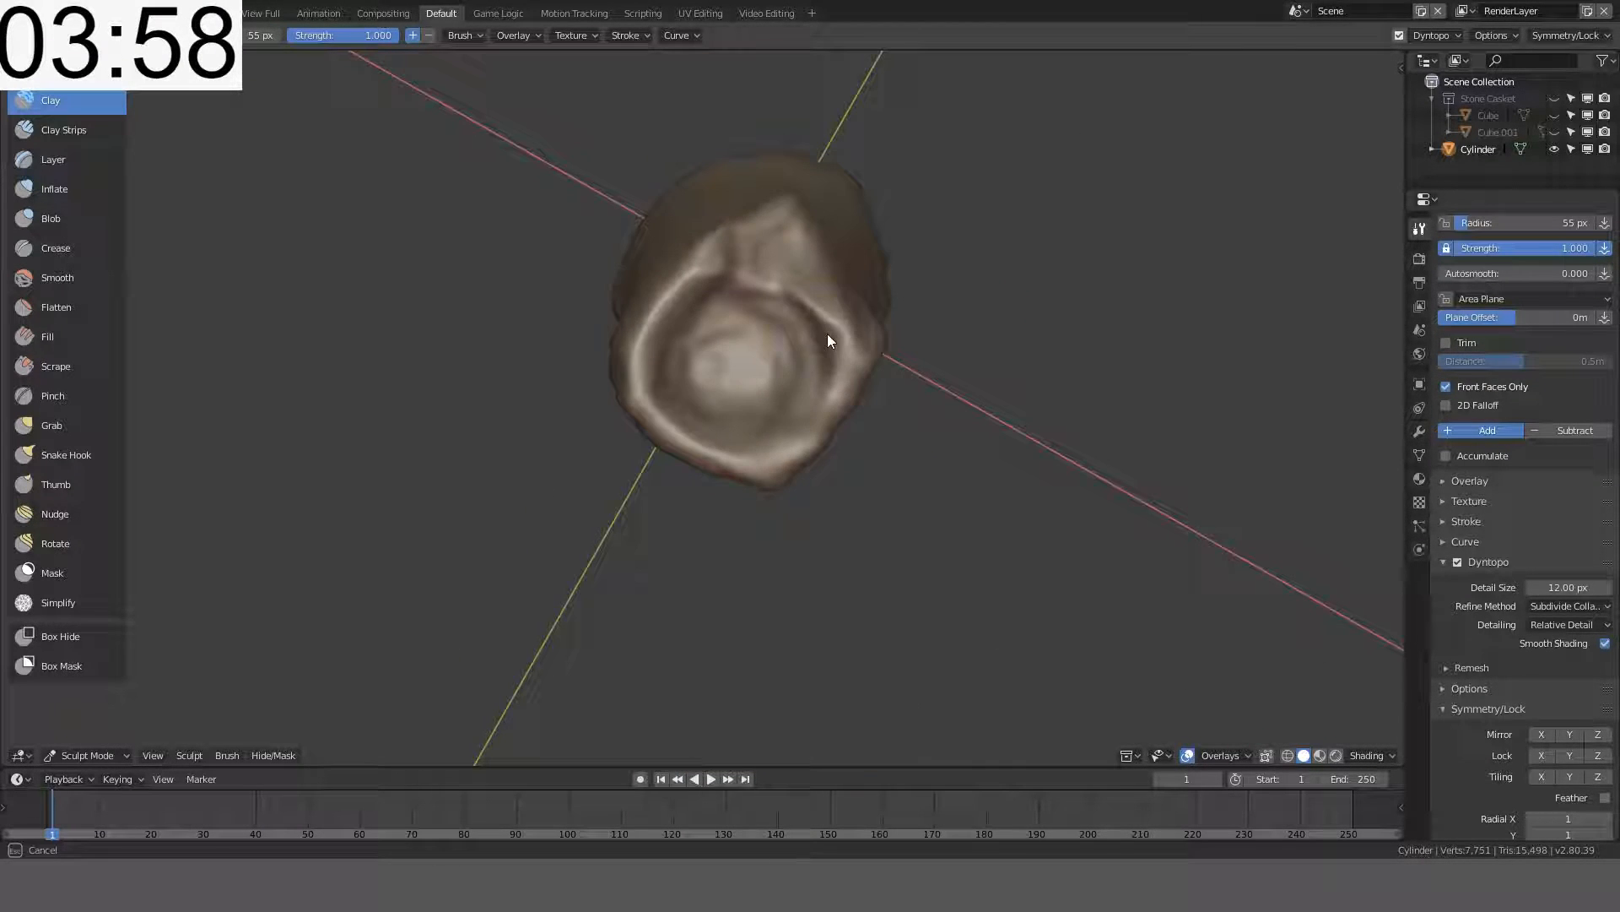
pyautogui.moveTo(847, 289)
pyautogui.mouseDown(button='middle')
pyautogui.moveTo(860, 202)
pyautogui.moveTo(844, 78)
pyautogui.moveTo(1002, 79)
pyautogui.moveTo(850, 441)
pyautogui.moveTo(980, 270)
pyautogui.moveTo(853, 396)
pyautogui.moveTo(736, 422)
pyautogui.moveTo(729, 442)
pyautogui.mouseUp(button='middle')
# - Sculpt vertical wax runs on the outside of the candle's upper part with the 55 px Clay brush
pyautogui.moveTo(753, 504)
pyautogui.mouseDown()
pyautogui.moveTo(756, 557)
pyautogui.moveTo(758, 405)
pyautogui.mouseUp()
pyautogui.moveTo(760, 405)
pyautogui.mouseDown(button='middle')
pyautogui.moveTo(849, 403)
pyautogui.moveTo(763, 418)
pyautogui.moveTo(762, 393)
pyautogui.moveTo(788, 397)
pyautogui.mouseUp(button='middle')
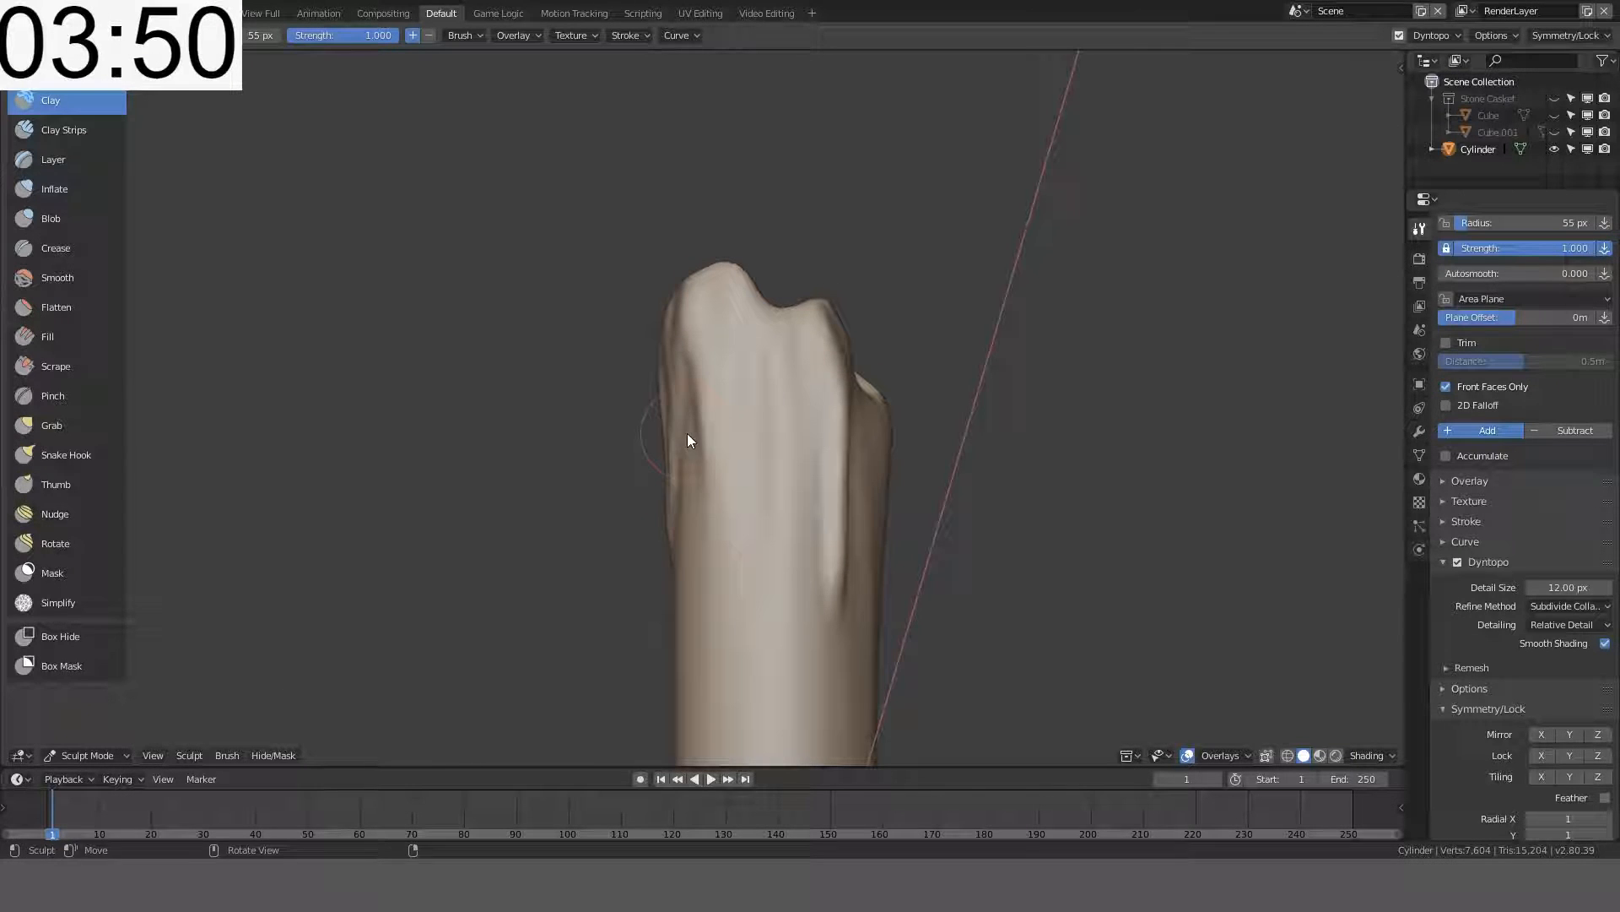
pyautogui.moveTo(704, 520); pyautogui.dragTo(731, 398)
pyautogui.moveTo(746, 405)
pyautogui.mouseDown(button='middle')
pyautogui.moveTo(806, 475)
pyautogui.moveTo(742, 373)
pyautogui.moveTo(769, 366)
pyautogui.mouseUp(button='middle')
pyautogui.moveTo(770, 367); pyautogui.dragTo(775, 360)
pyautogui.moveTo(775, 366); pyautogui.dragTo(715, 422, button='middle')
pyautogui.moveTo(716, 422); pyautogui.dragTo(709, 355)
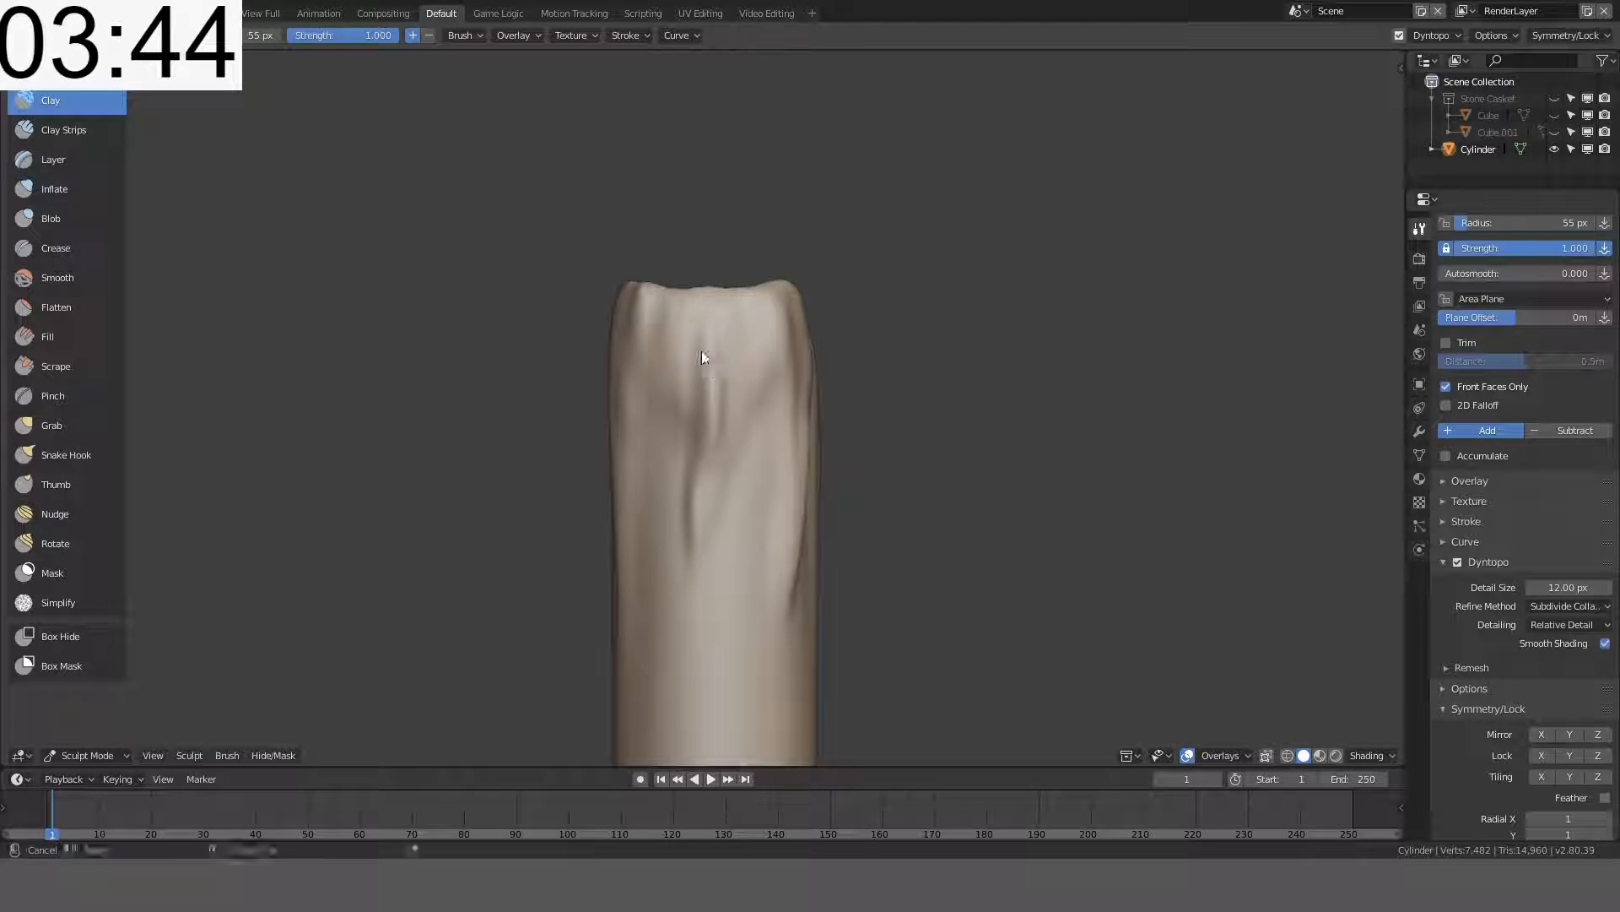
# - Add narrow wax drips down the neighbouring sides of the candle below the rim
pyautogui.moveTo(709, 354)
pyautogui.mouseDown(button='middle')
pyautogui.moveTo(847, 354)
pyautogui.moveTo(785, 361)
pyautogui.mouseUp(button='middle')
pyautogui.moveTo(677, 388)
pyautogui.mouseDown()
pyautogui.moveTo(659, 534)
pyautogui.moveTo(648, 320)
pyautogui.mouseUp()
pyautogui.moveTo(720, 374)
pyautogui.mouseDown(button='middle')
pyautogui.moveTo(756, 398)
pyautogui.moveTo(706, 408)
pyautogui.moveTo(723, 426)
pyautogui.moveTo(789, 296)
pyautogui.moveTo(878, 307)
pyautogui.mouseUp(button='middle')
pyautogui.moveTo(785, 388)
pyautogui.mouseDown()
pyautogui.moveTo(772, 514)
pyautogui.moveTo(768, 494)
pyautogui.mouseUp()
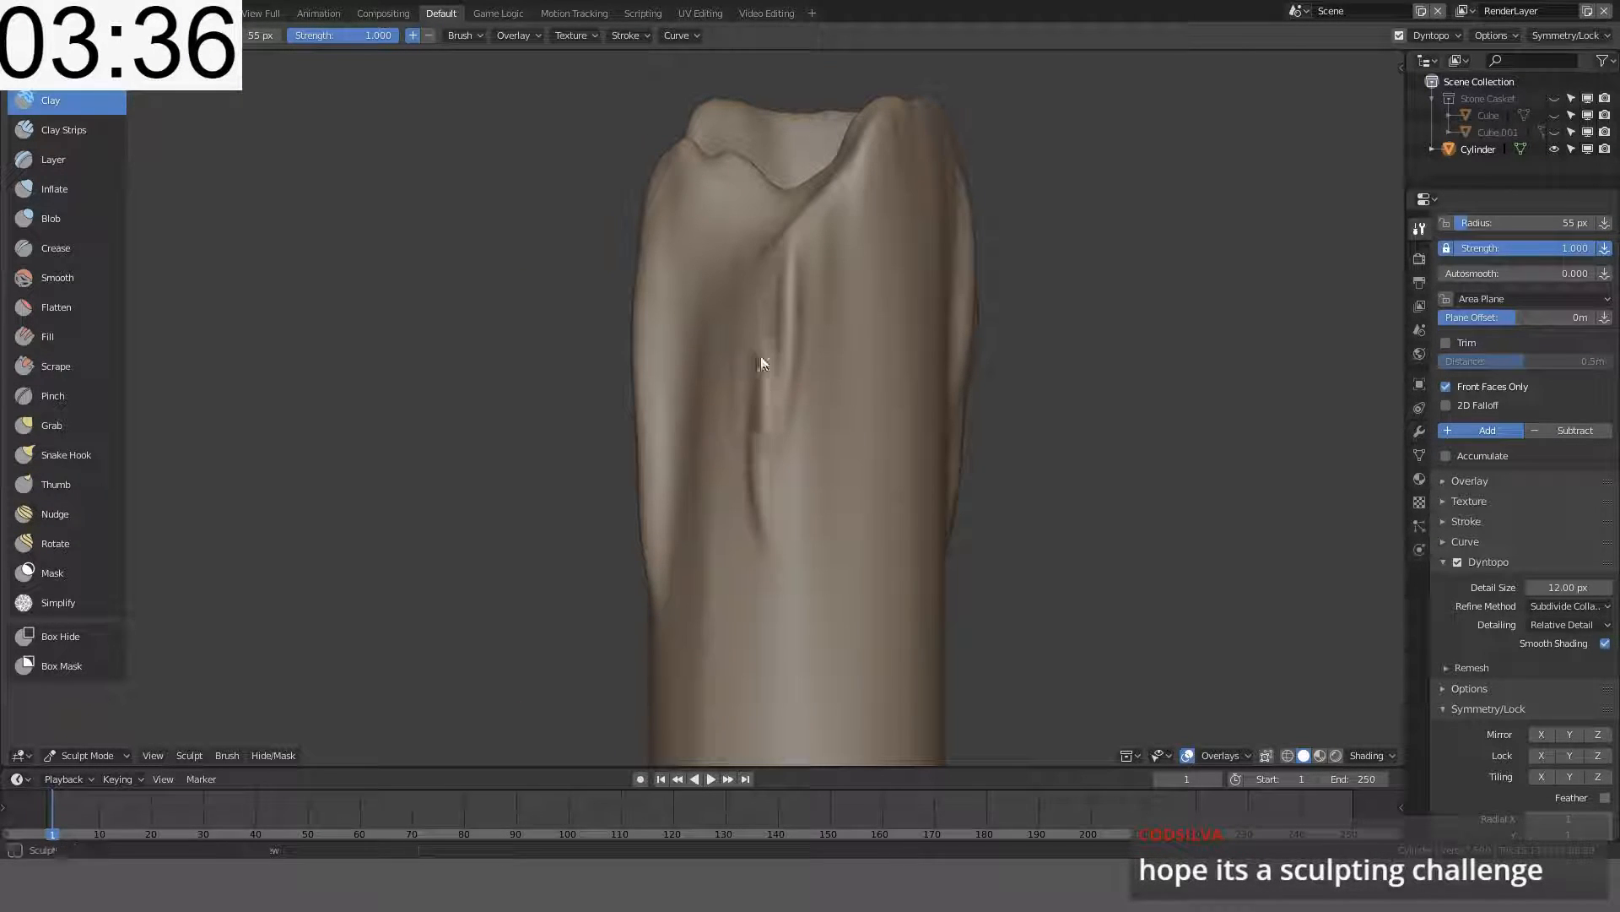
# - Sculpt a long, layered wax drip descending from the low notch in the candle's rim
pyautogui.moveTo(854, 347); pyautogui.dragTo(794, 399, button='middle')
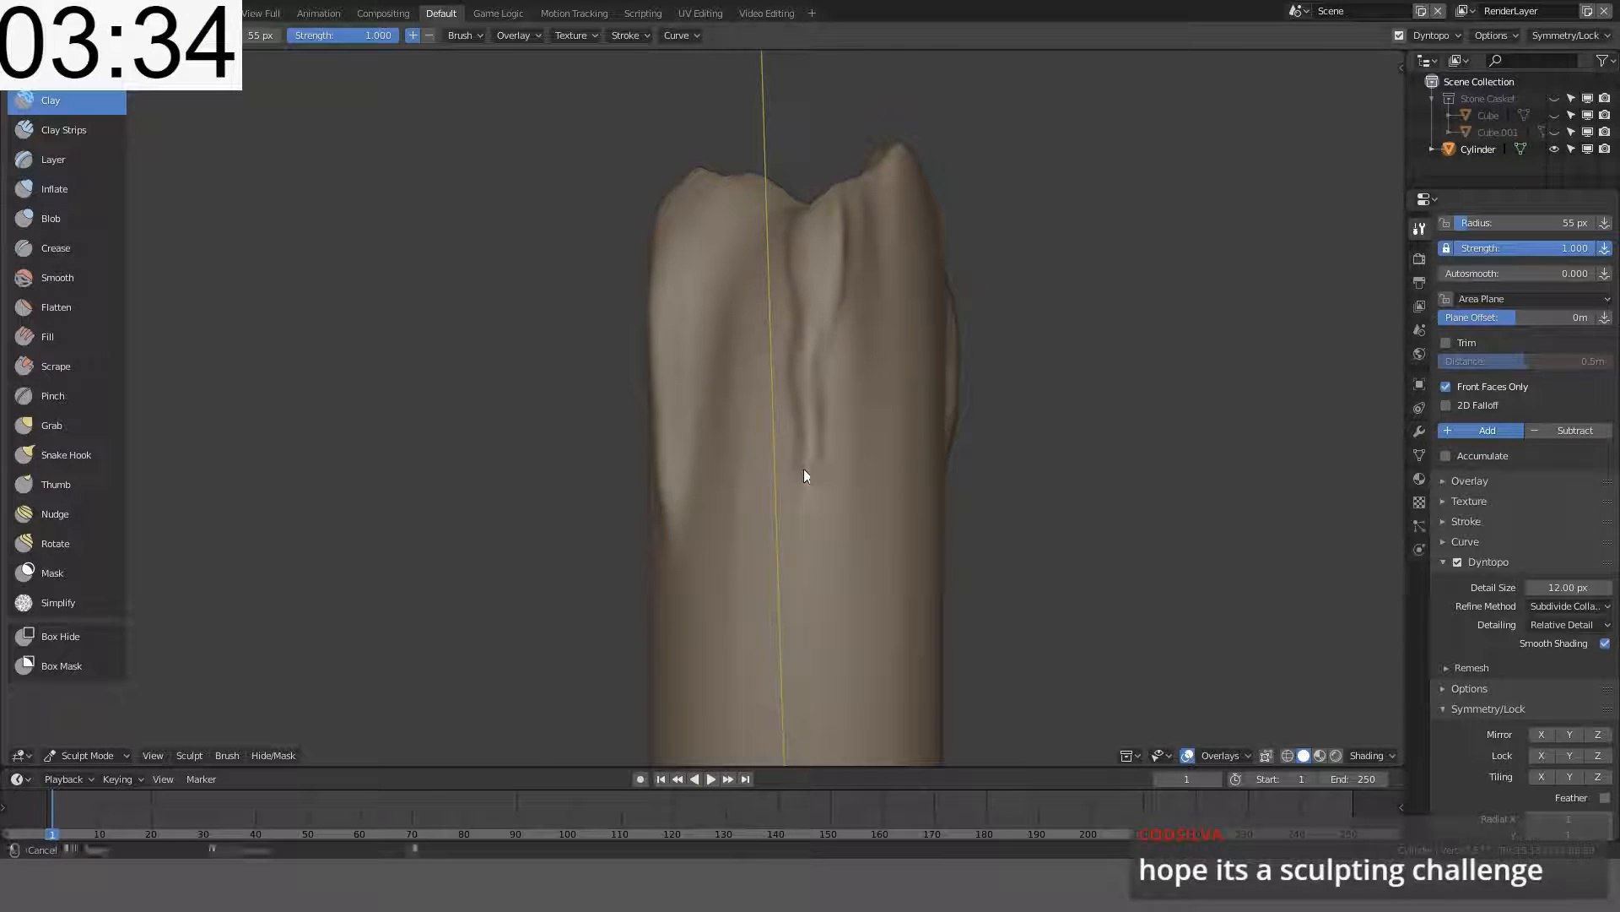
pyautogui.moveTo(824, 318)
pyautogui.mouseDown(button='middle')
pyautogui.moveTo(875, 275)
pyautogui.moveTo(836, 341)
pyautogui.mouseUp(button='middle')
pyautogui.moveTo(847, 339); pyautogui.dragTo(849, 558)
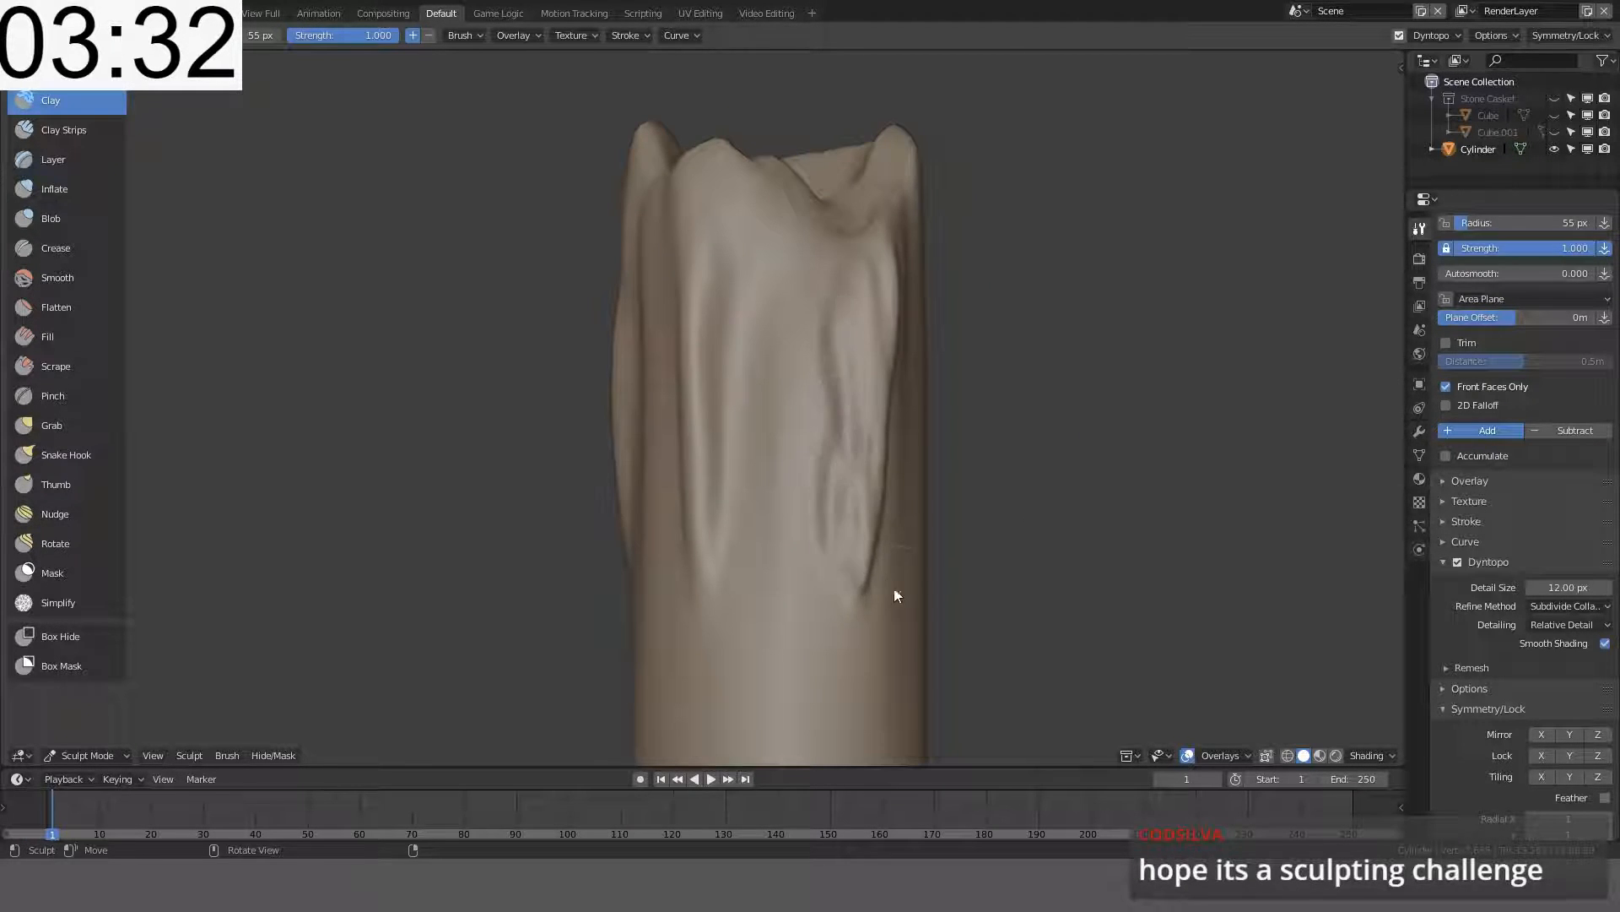
pyautogui.moveTo(844, 472)
pyautogui.mouseDown()
pyautogui.moveTo(840, 640)
pyautogui.moveTo(842, 582)
pyautogui.mouseUp()
pyautogui.moveTo(868, 539)
pyautogui.mouseDown(button='middle')
pyautogui.moveTo(763, 402)
pyautogui.moveTo(826, 478)
pyautogui.moveTo(811, 478)
pyautogui.mouseUp(button='middle')
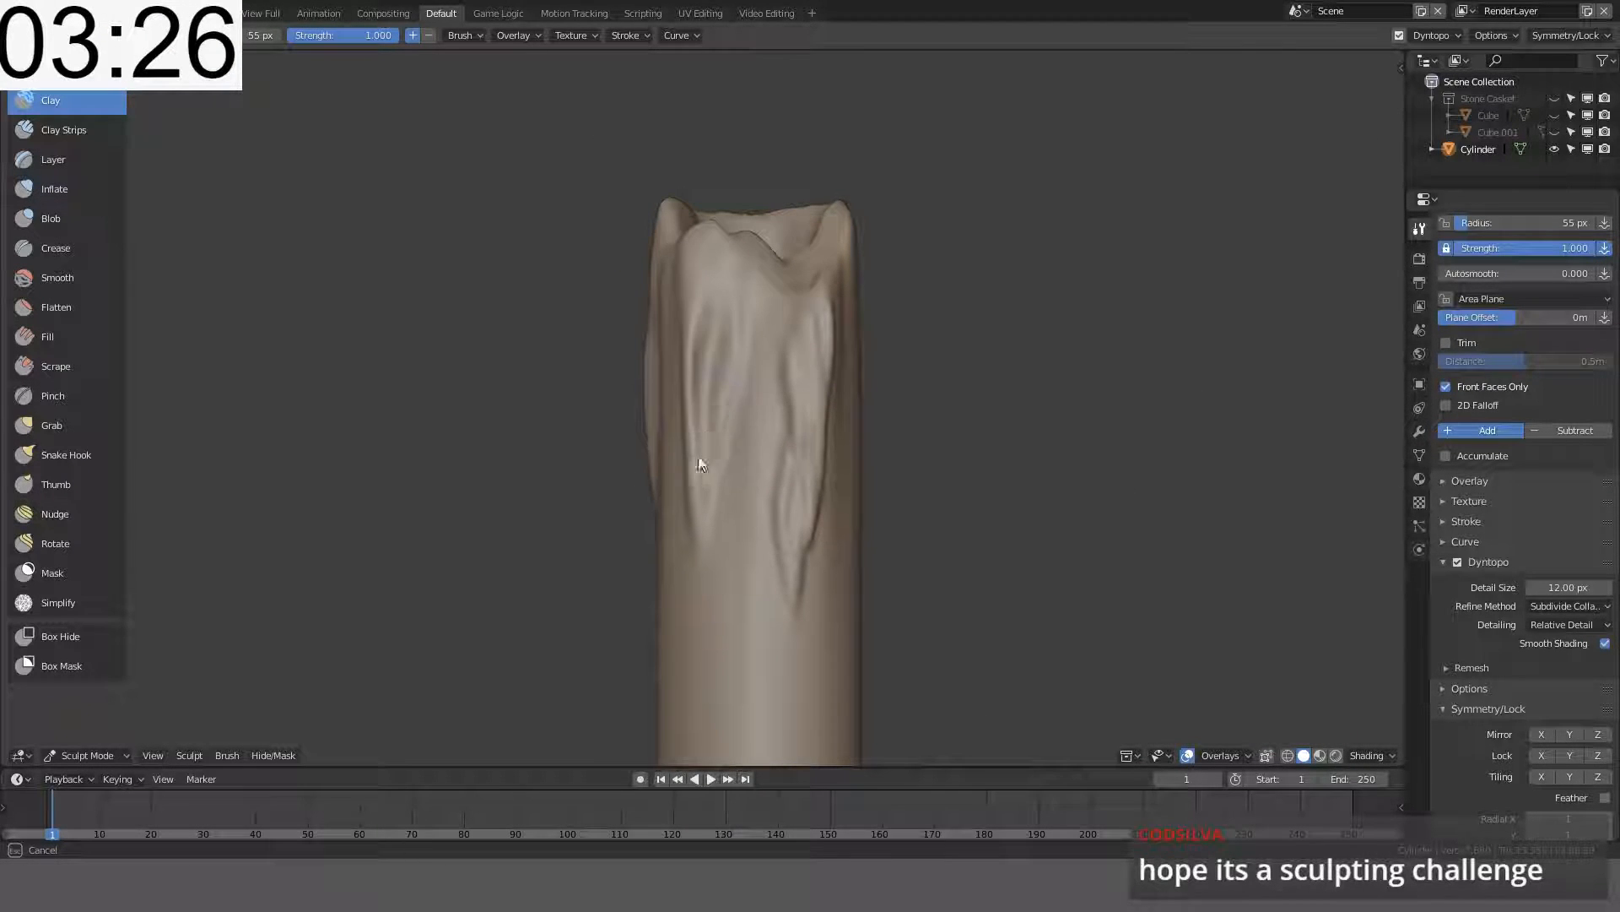
# - Work around the candle's upper part, adding overlapping wax drips and defining the rim with Clay strokes
pyautogui.moveTo(669, 351); pyautogui.dragTo(827, 356, button='middle')
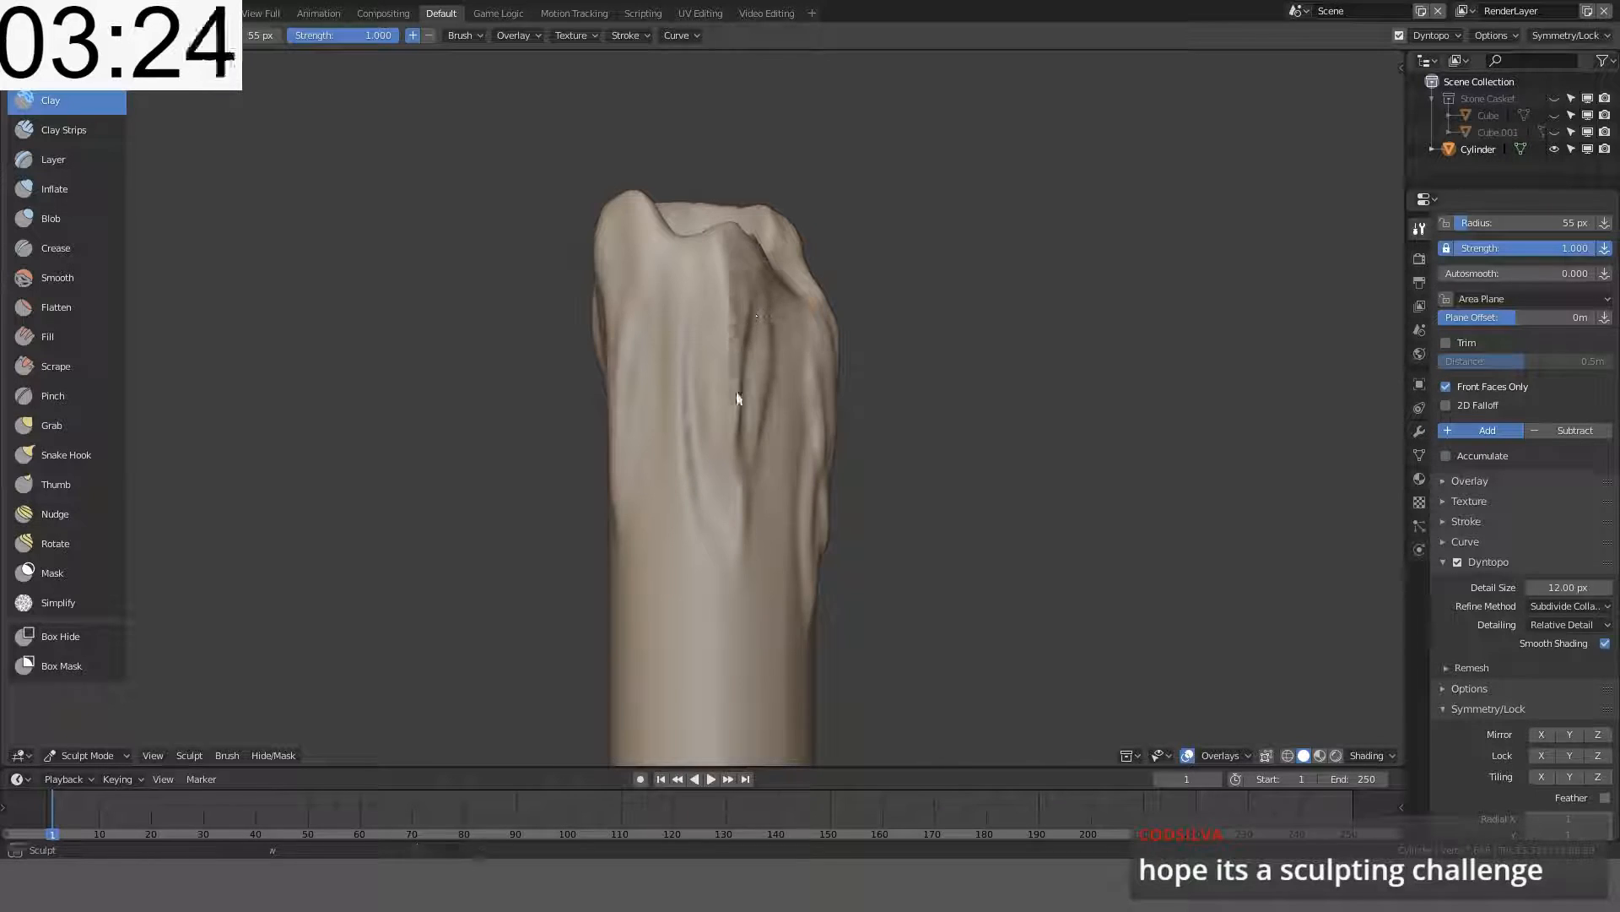
pyautogui.moveTo(712, 337); pyautogui.dragTo(882, 323, button='middle')
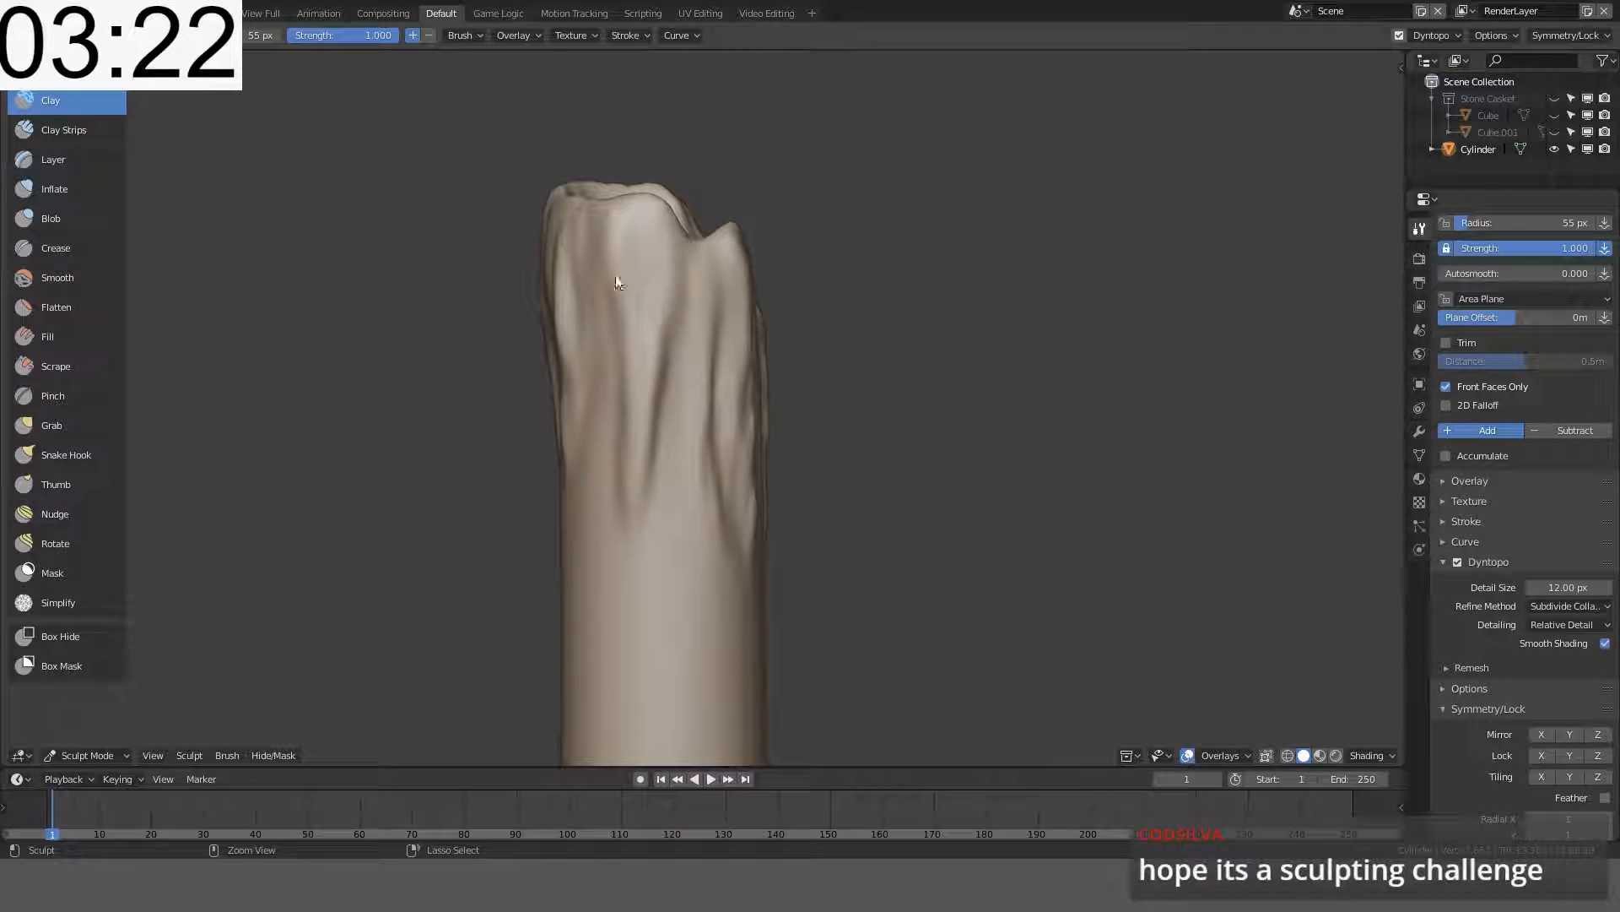
pyautogui.moveTo(632, 371)
pyautogui.mouseDown(button='middle')
pyautogui.moveTo(796, 271)
pyautogui.moveTo(688, 271)
pyautogui.moveTo(756, 304)
pyautogui.moveTo(723, 326)
pyautogui.moveTo(822, 326)
pyautogui.moveTo(860, 308)
pyautogui.moveTo(731, 362)
pyautogui.moveTo(800, 295)
pyautogui.moveTo(809, 357)
pyautogui.mouseUp(button='middle')
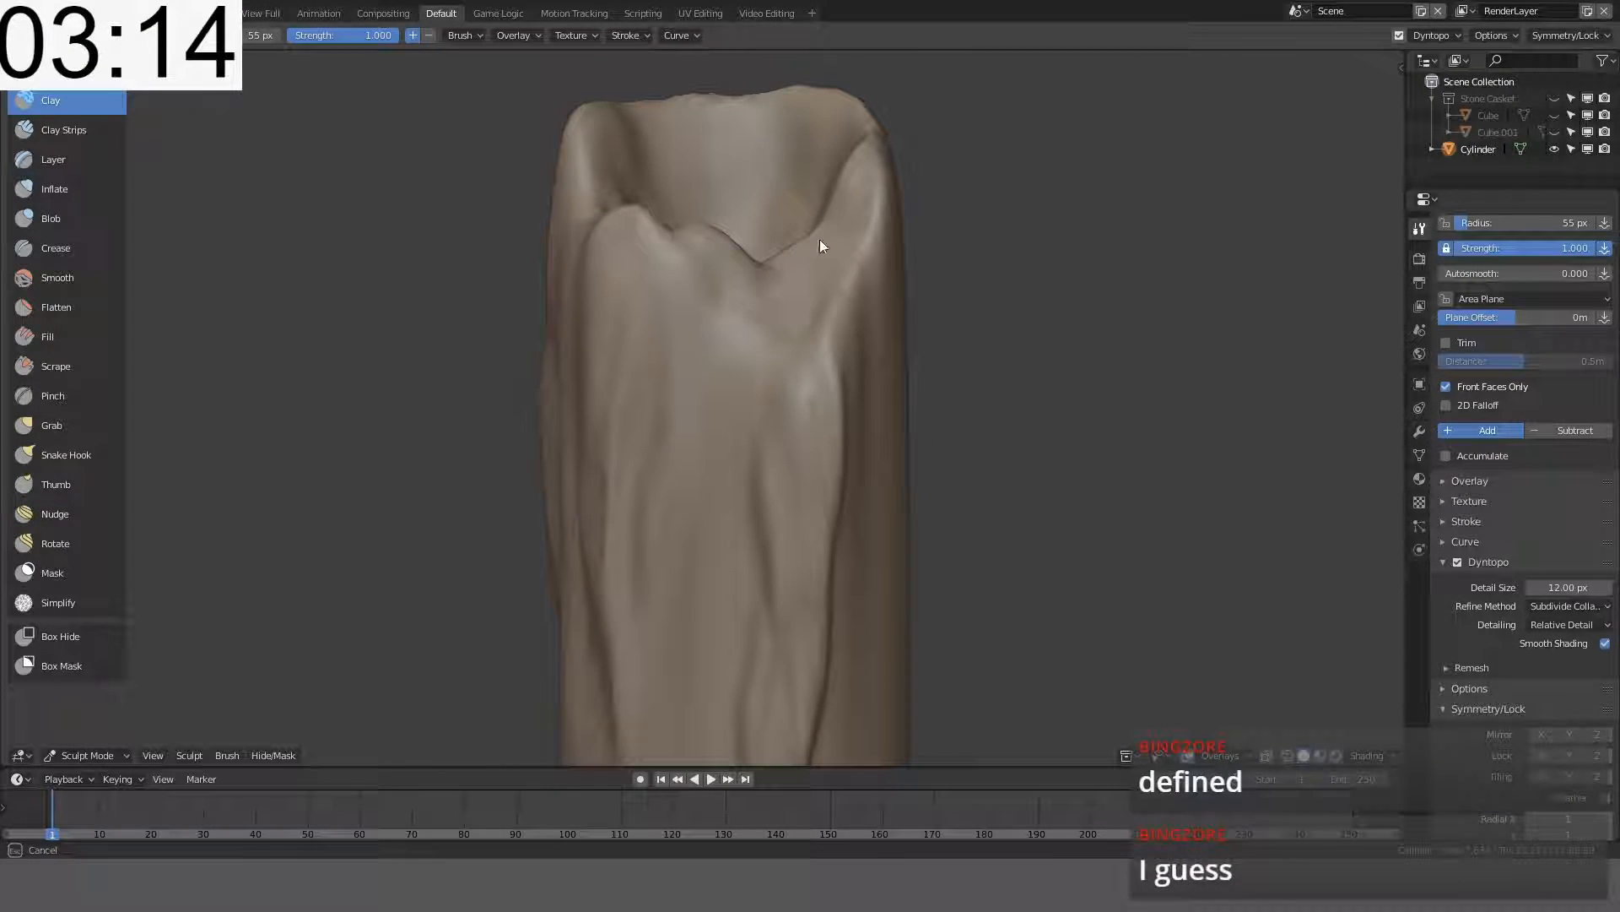
pyautogui.moveTo(741, 346); pyautogui.dragTo(768, 405, button='middle')
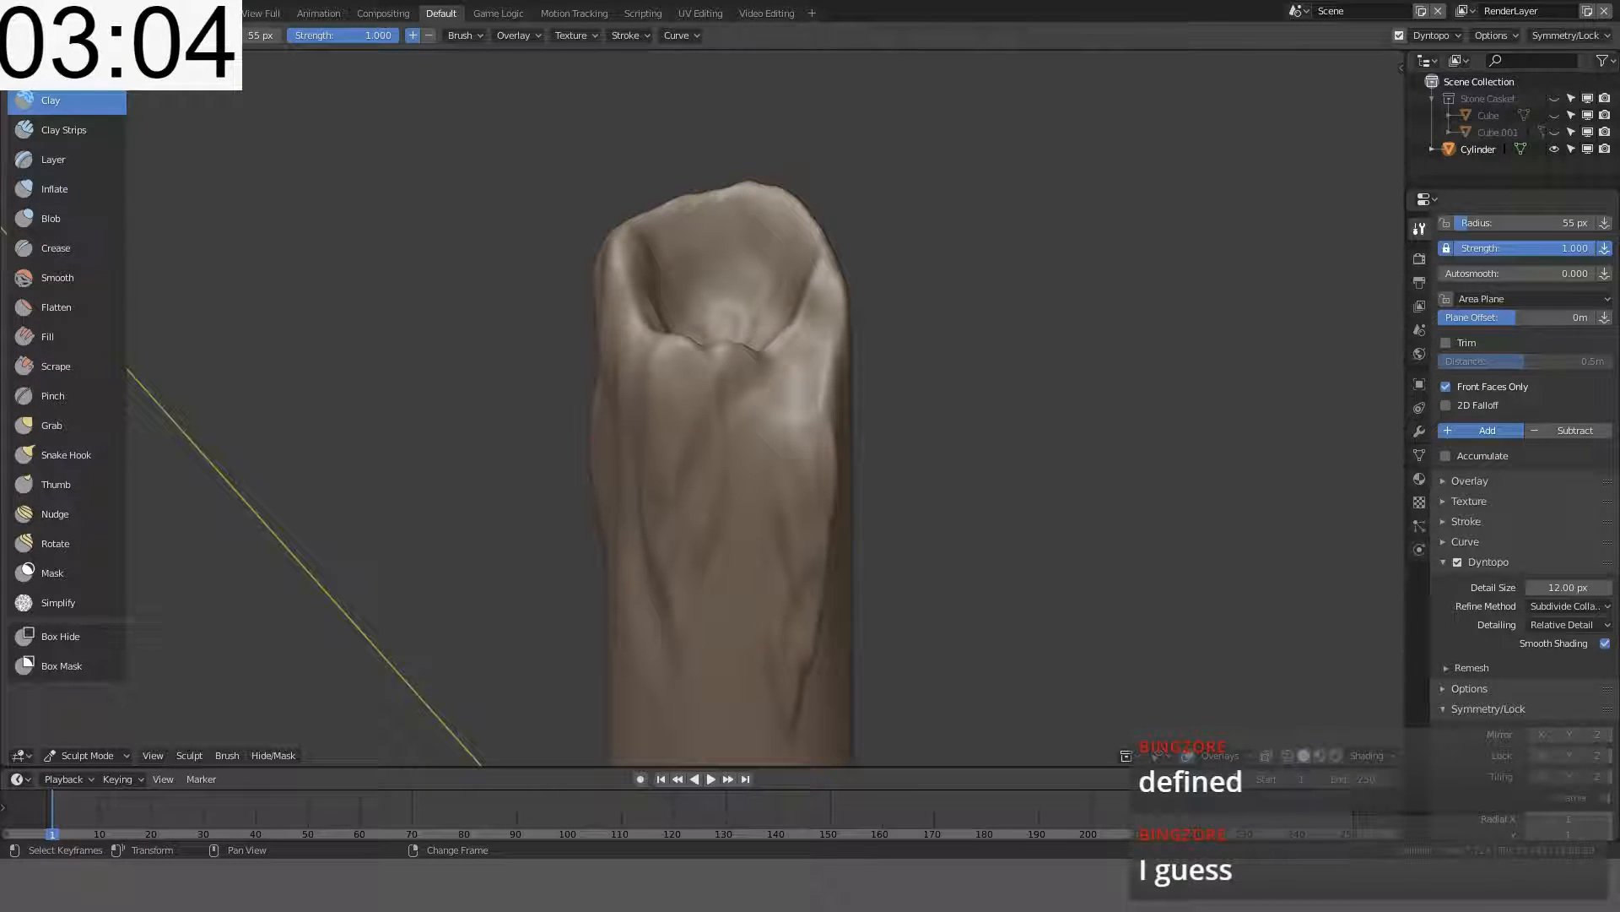
# - Examine the sculpted candle from several distances and check its whole mesh in Edit Mode before returning to Sculpt Mode
pyautogui.moveTo(898, 268)
pyautogui.mouseDown(button='middle')
pyautogui.moveTo(871, 204)
pyautogui.moveTo(915, 394)
pyautogui.moveTo(913, 299)
pyautogui.moveTo(813, 381)
pyautogui.mouseUp(button='middle')
pyautogui.scroll(-6, 870, 203)
pyautogui.scroll(4, 915, 393)
pyautogui.scroll(3, 915, 393)
pyautogui.scroll(-5, 813, 382)
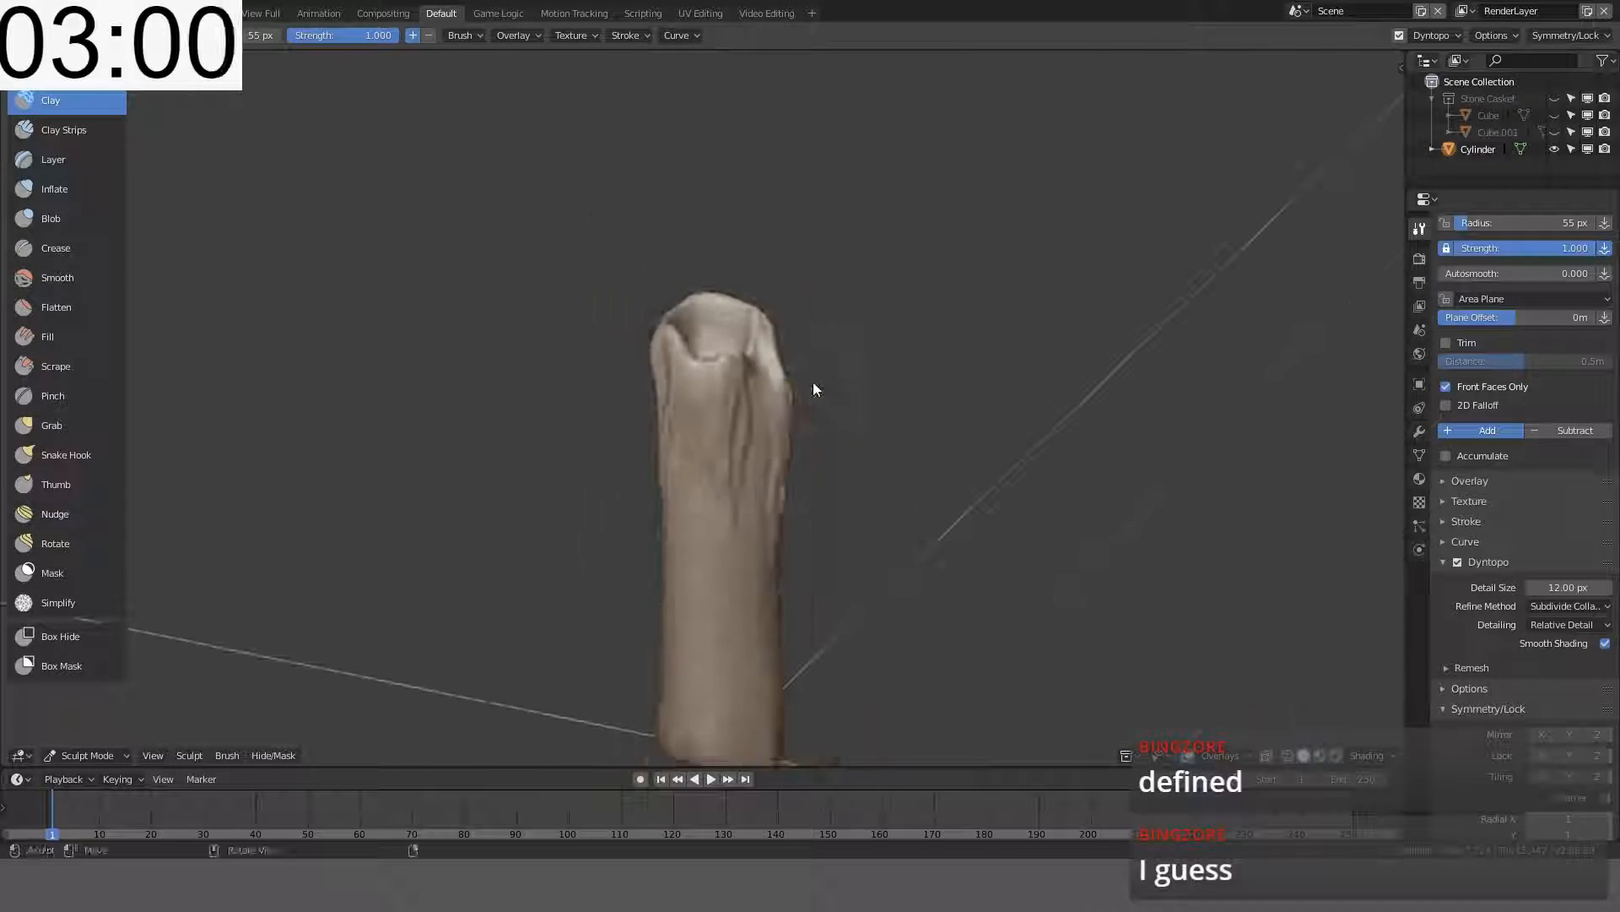
pyautogui.press('Tab')
pyautogui.scroll(-4, 748, 430)
pyautogui.moveTo(748, 431)
pyautogui.mouseDown(button='middle')
pyautogui.moveTo(796, 421)
pyautogui.moveTo(799, 383)
pyautogui.moveTo(734, 398)
pyautogui.moveTo(822, 416)
pyautogui.mouseUp(button='middle')
pyautogui.press('a')
pyautogui.scroll(3, 735, 397)
pyautogui.scroll(3, 822, 416)
pyautogui.scroll(-3, 831, 424)
pyautogui.hotkey('alt', 'a')
pyautogui.press('Tab')
# - Show the candle in front view and switch it to Object Mode
pyautogui.press('KP_1')
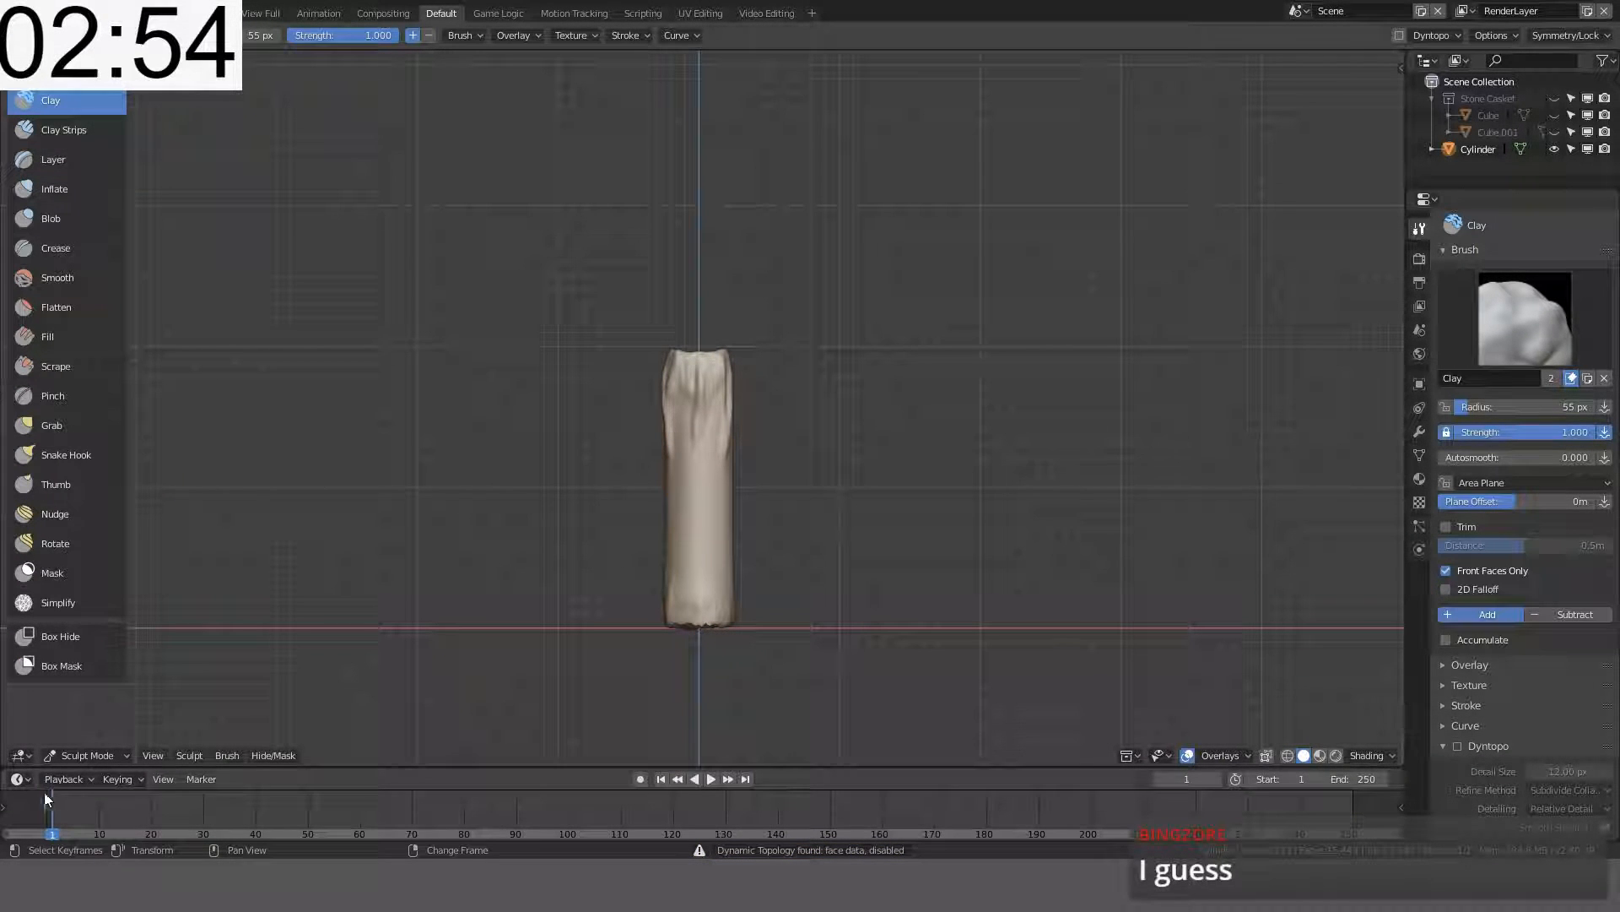
pyautogui.click(84, 756)
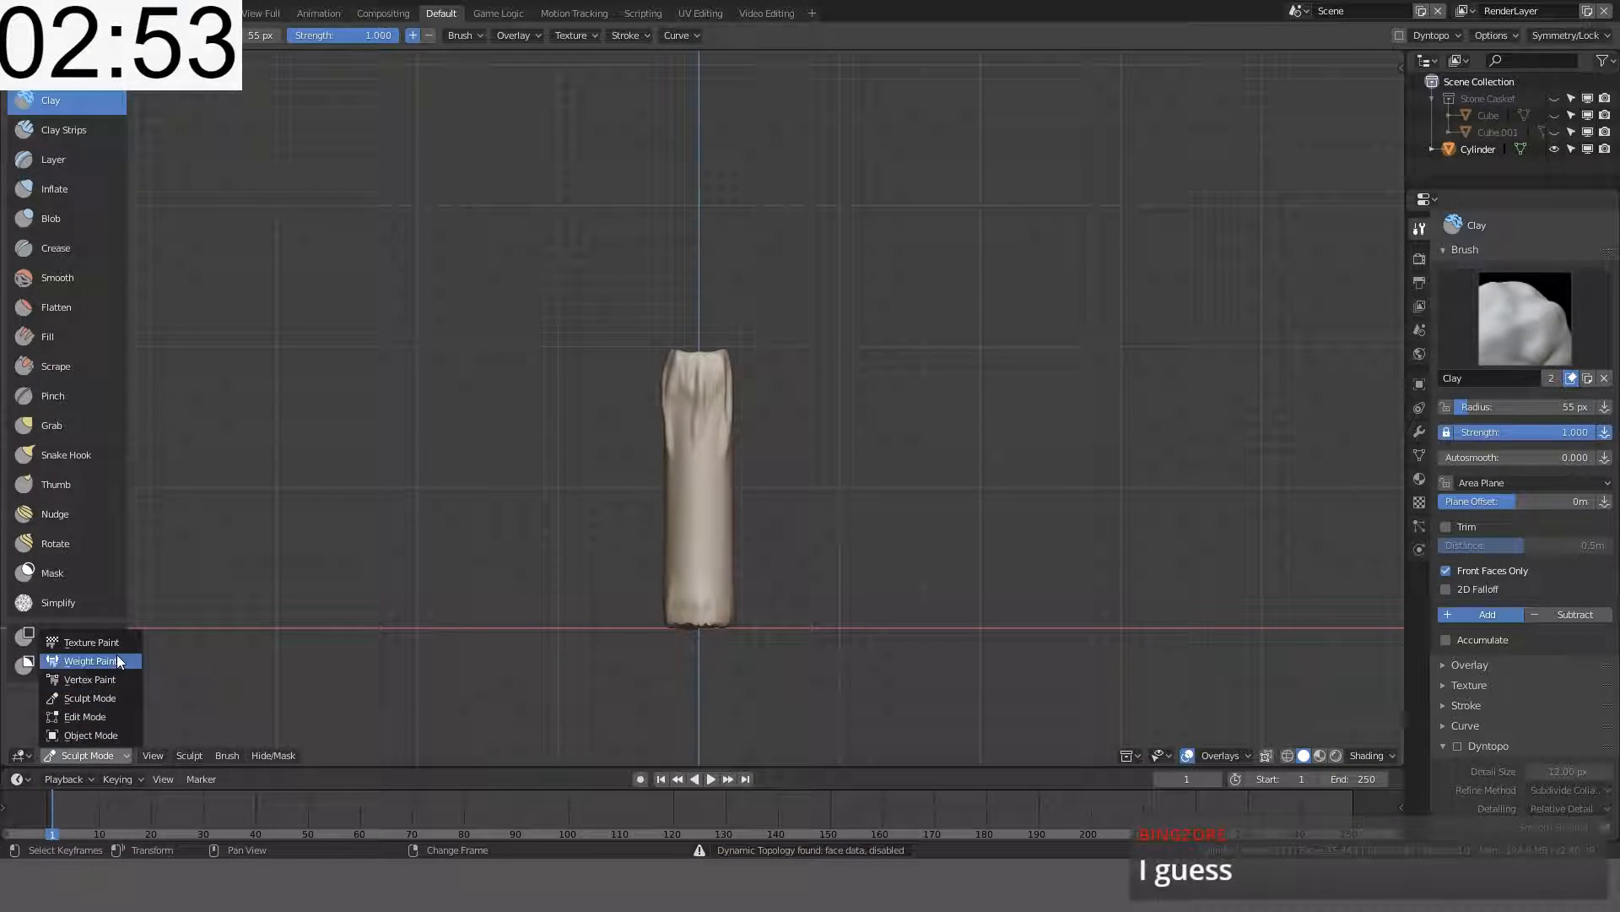
pyautogui.click(99, 736)
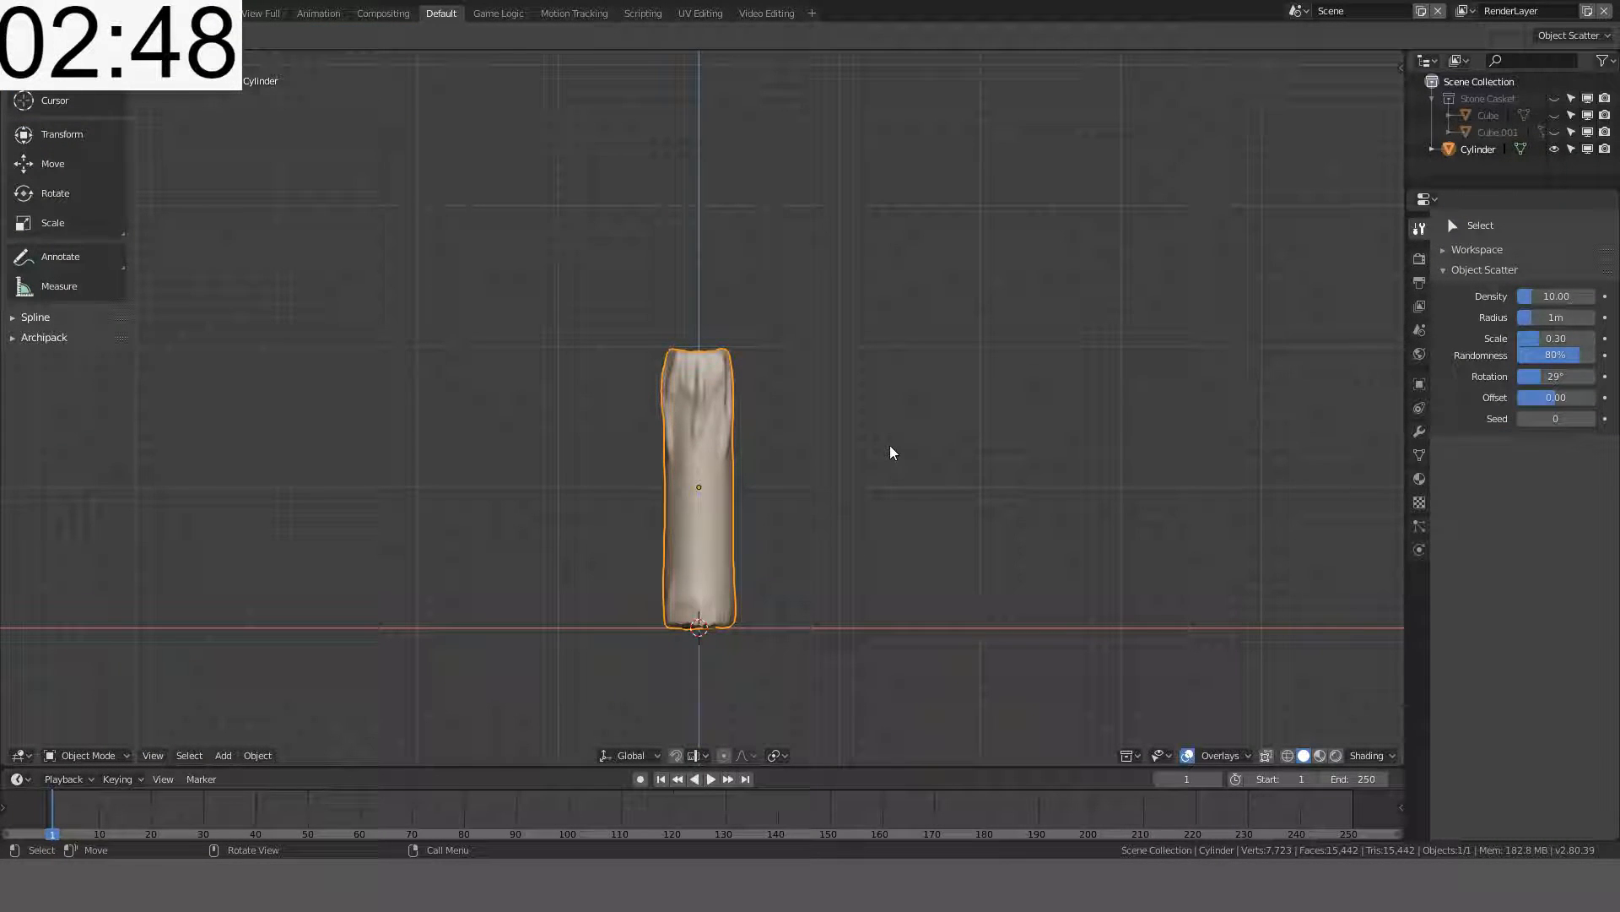
# - Add a 16-vertex cylinder mesh at the origin with a 1 m radius and 2 m depth
pyautogui.hotkey('shift', 'a')
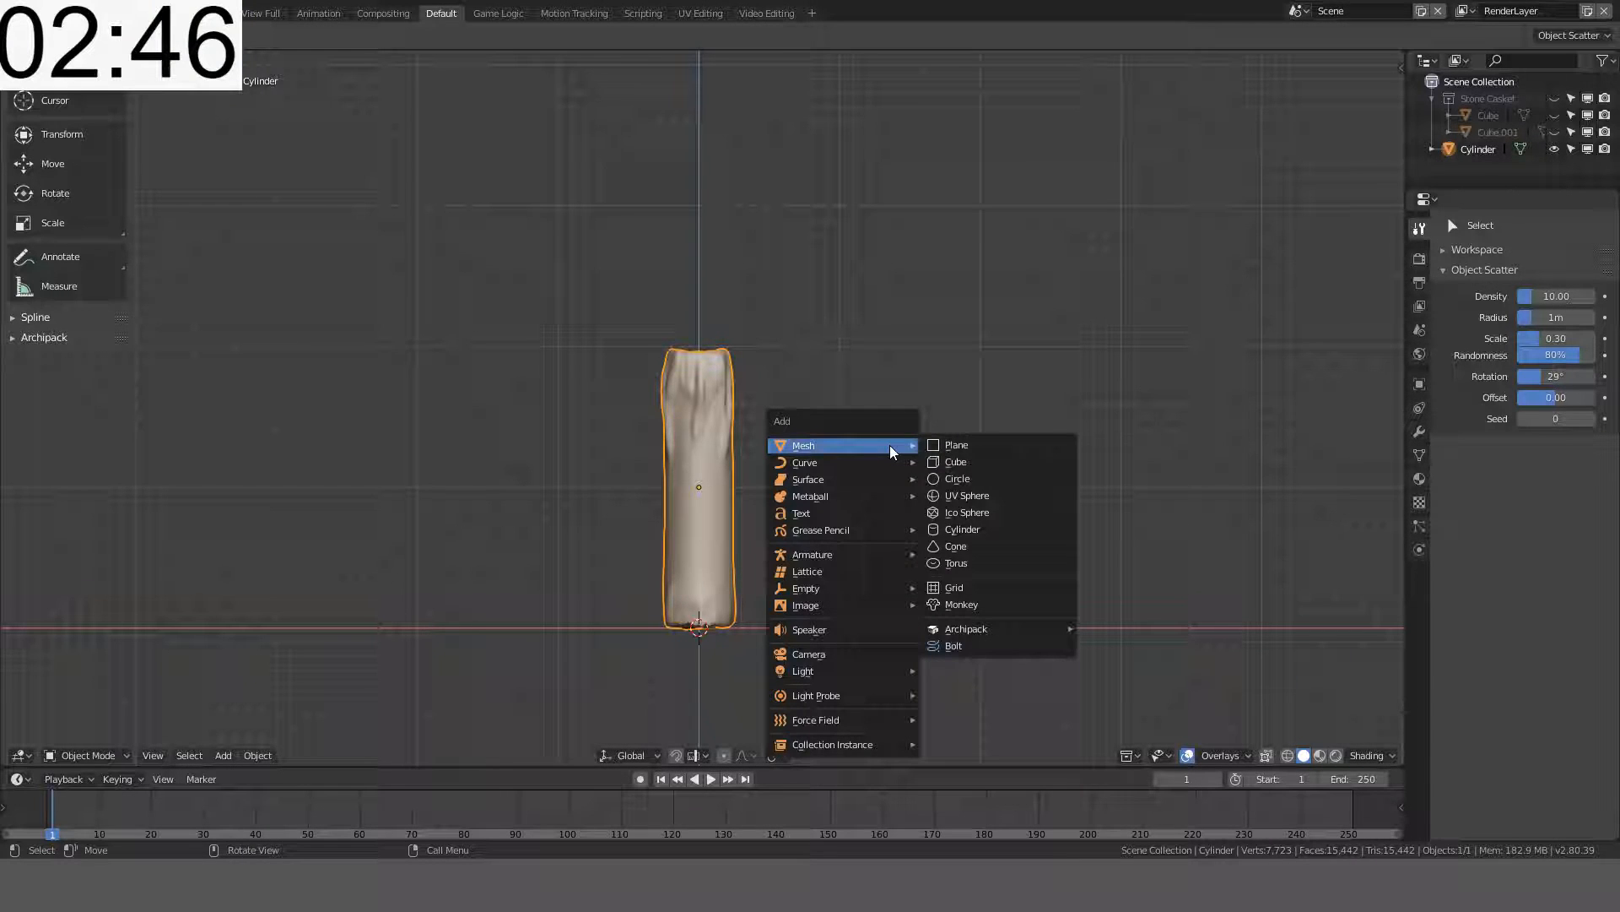
pyautogui.click(962, 529)
pyautogui.scroll(-4, 940, 398)
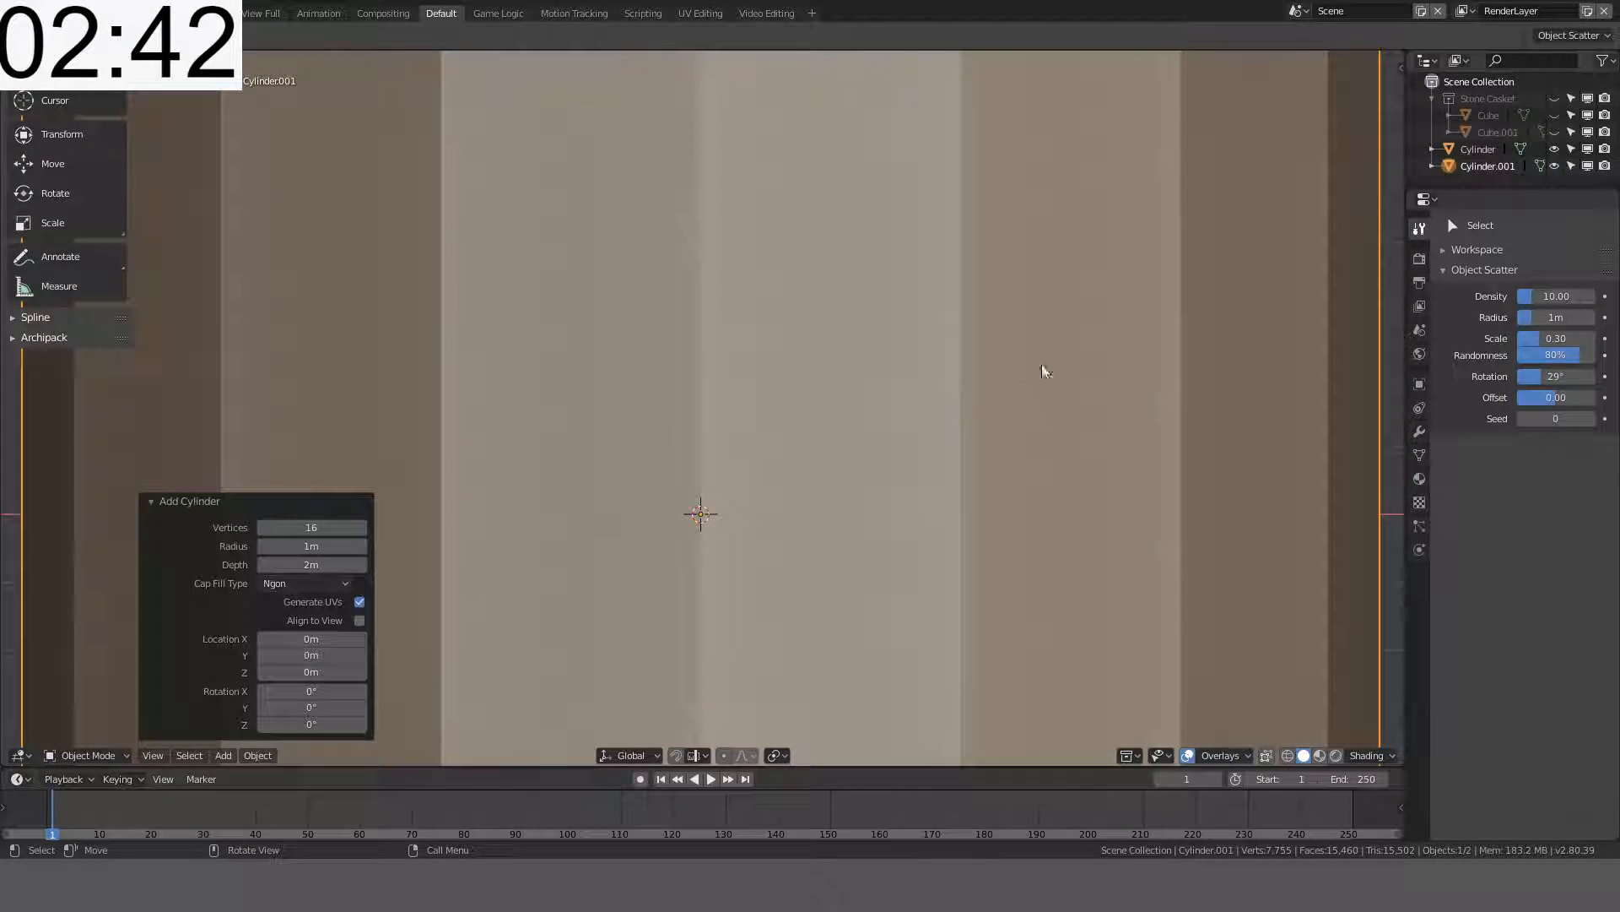
# - Set the new cylinder's dimensions to 0.05 m in X and Y and 0.2 m in Z
pyautogui.press('n')
pyautogui.click(1361, 360)
pyautogui.write('0.2')
pyautogui.press('Return')
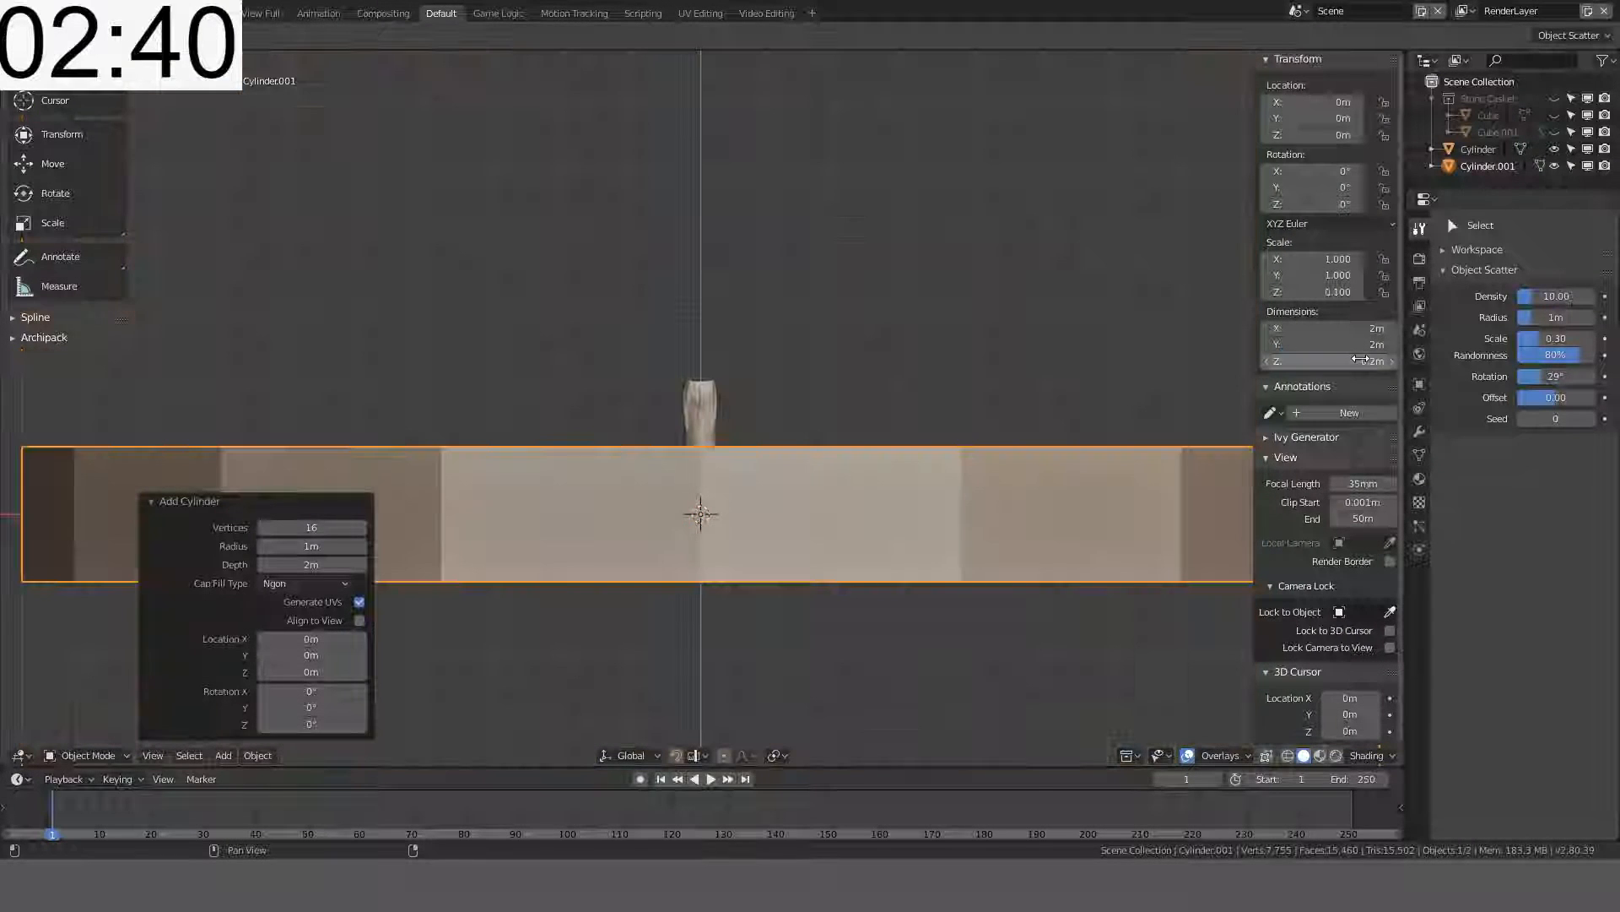
pyautogui.click(1356, 345)
pyautogui.write('0.05')
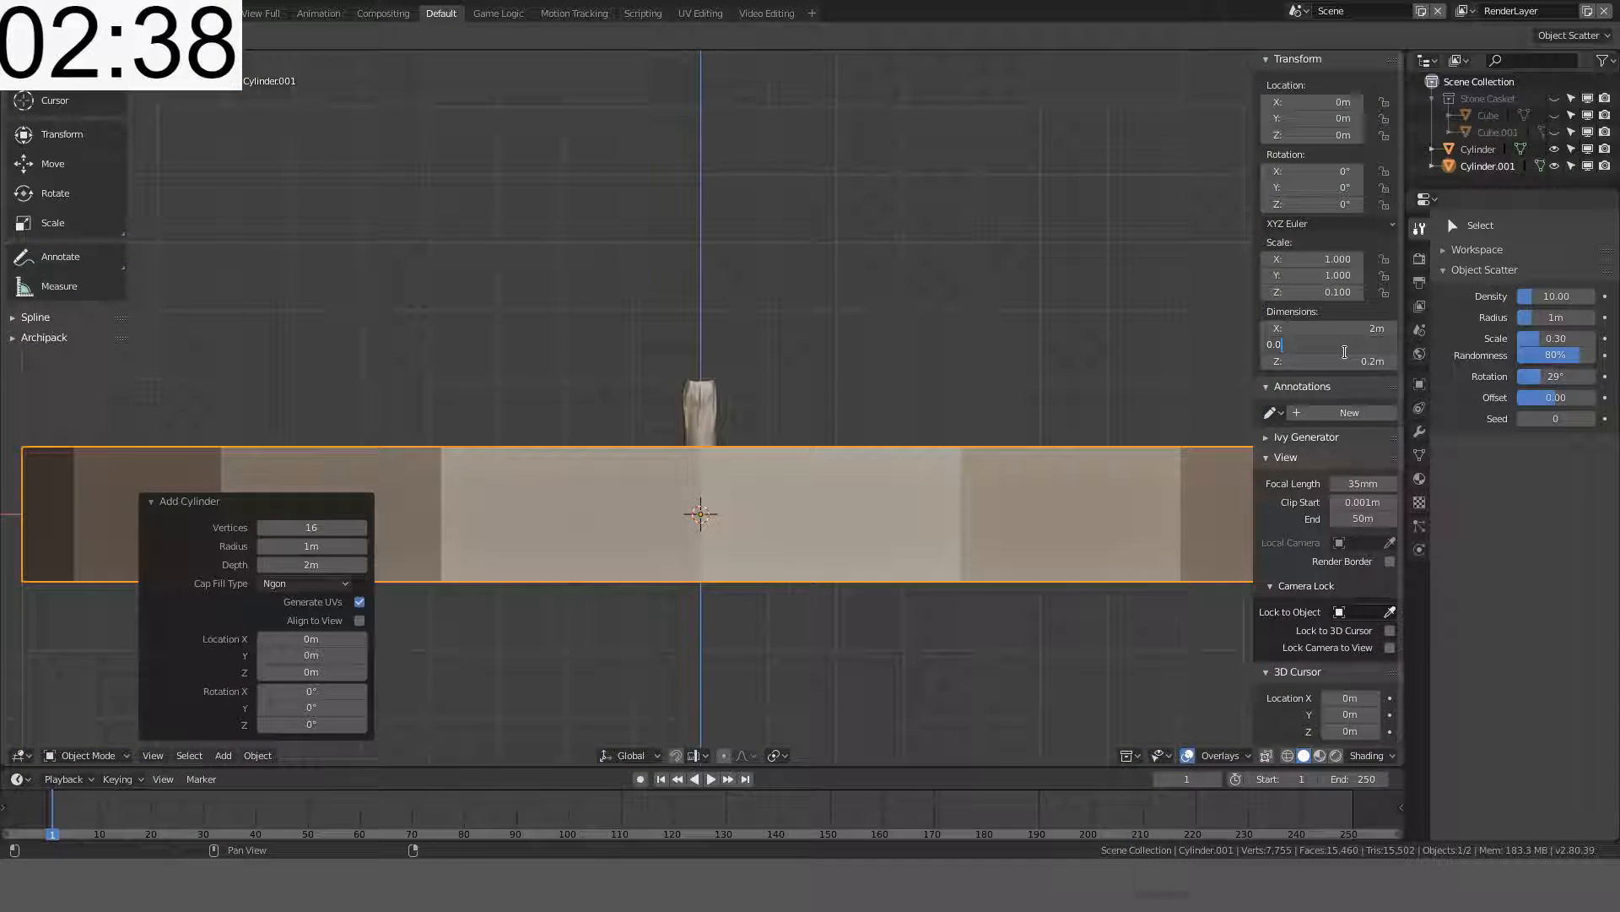
pyautogui.press('Return')
pyautogui.click(1364, 327)
pyautogui.write('0.05m')
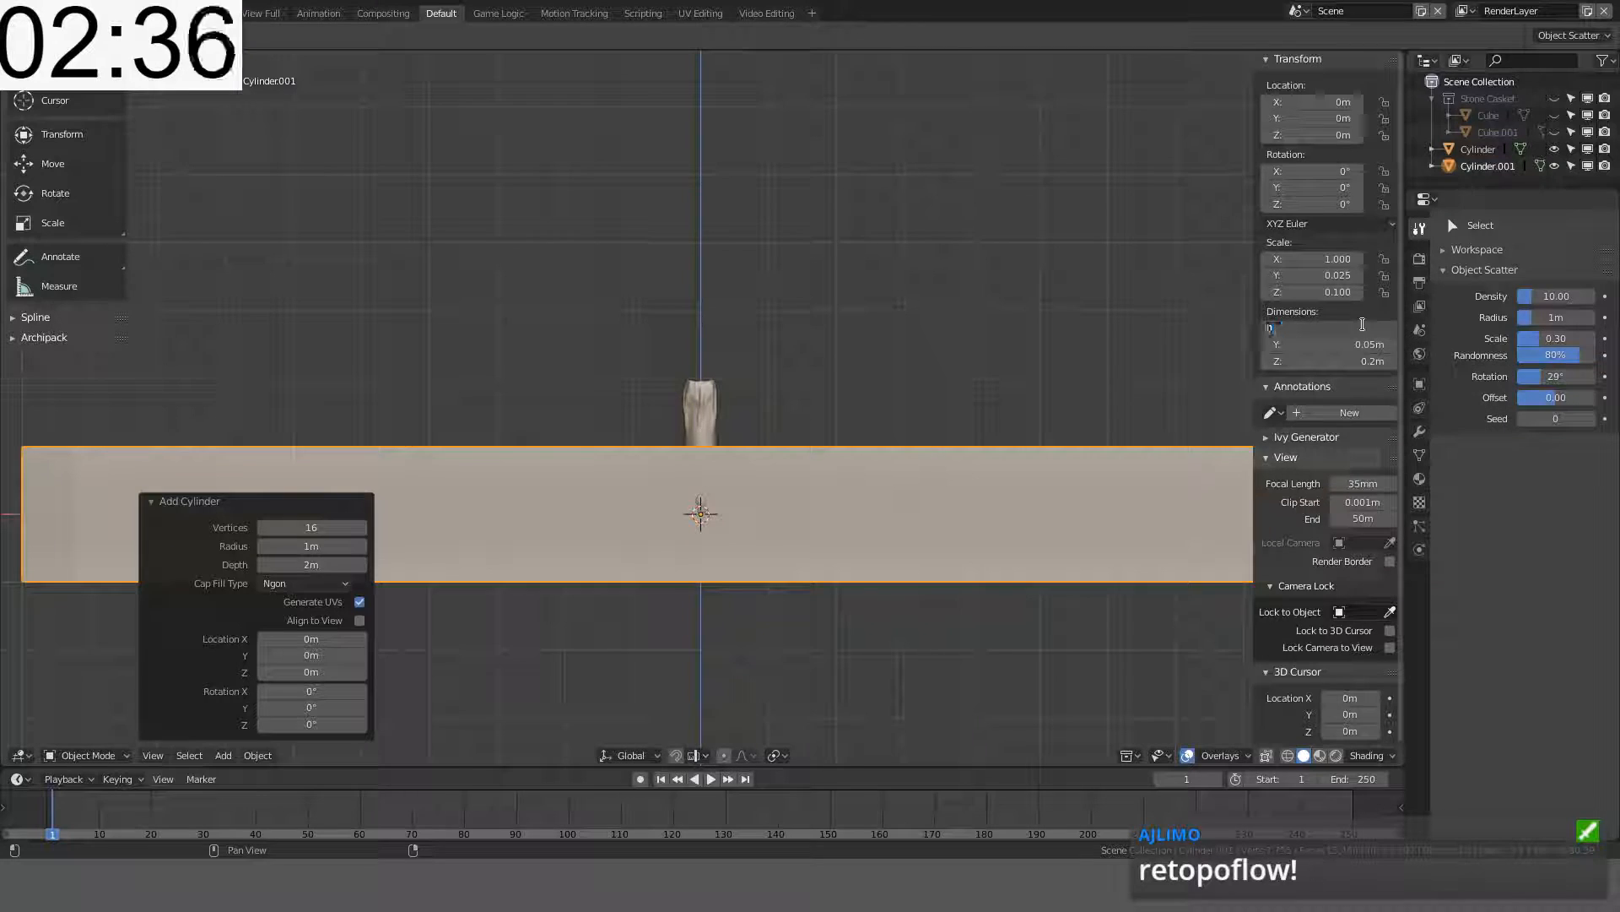
pyautogui.press('Return')
pyautogui.scroll(4, 985, 464)
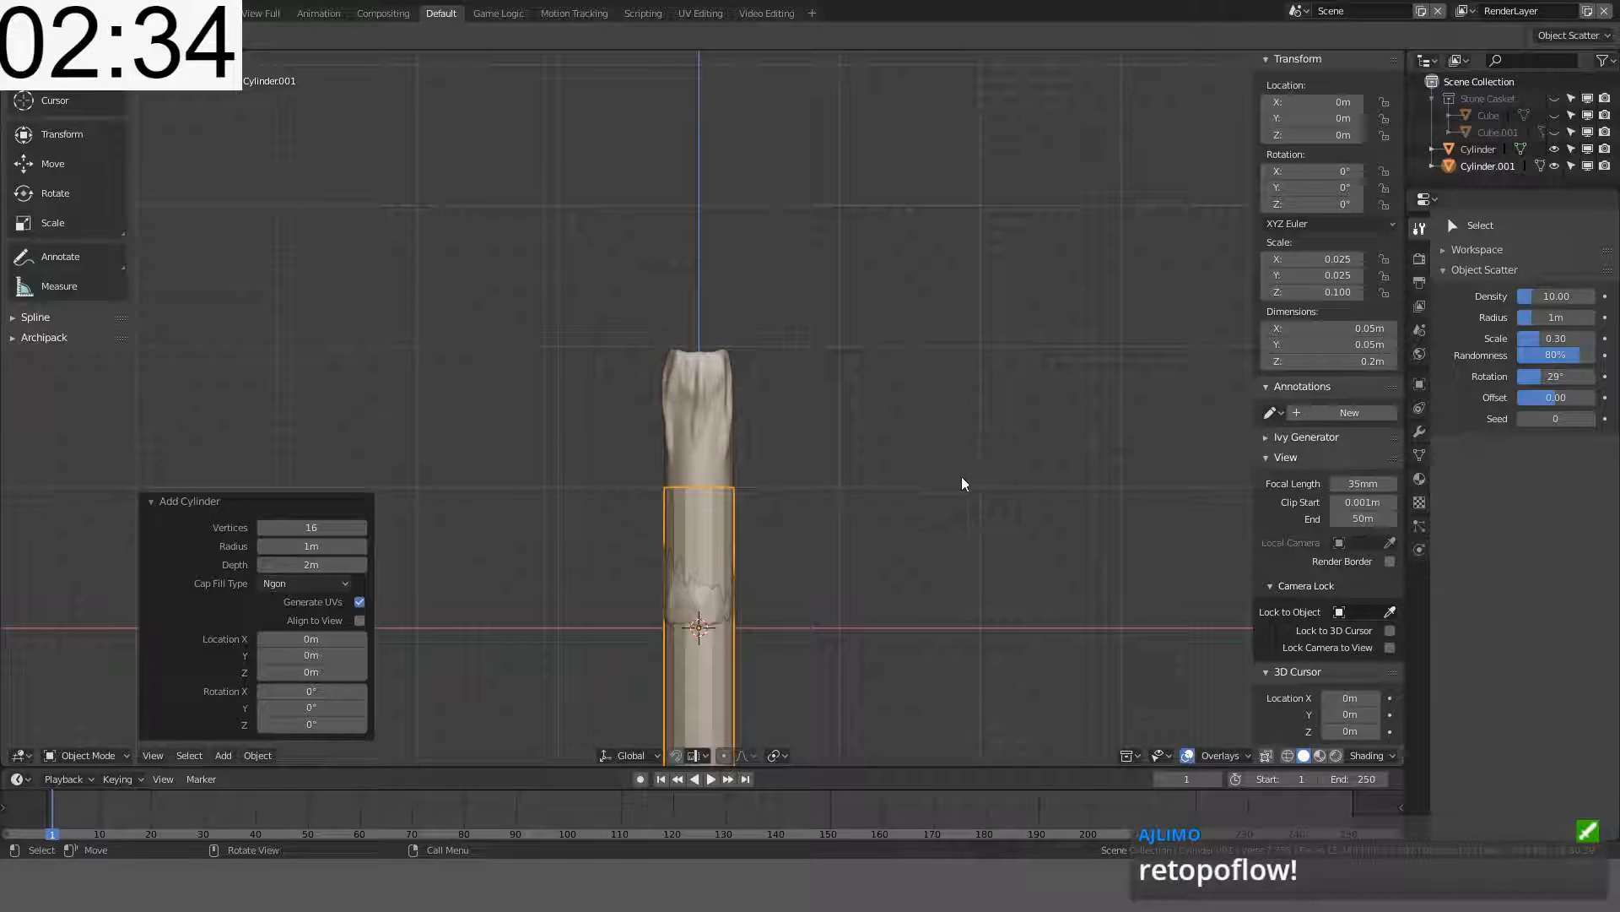
# - Shade the new cylinder's faces smooth and move the object up 0.1 m along Z to align it with the candle
pyautogui.press('Tab')
pyautogui.hotkey('ctrl', 'f')
pyautogui.click(960, 476)
pyautogui.press('Tab')
pyautogui.press('g')
pyautogui.press('z')
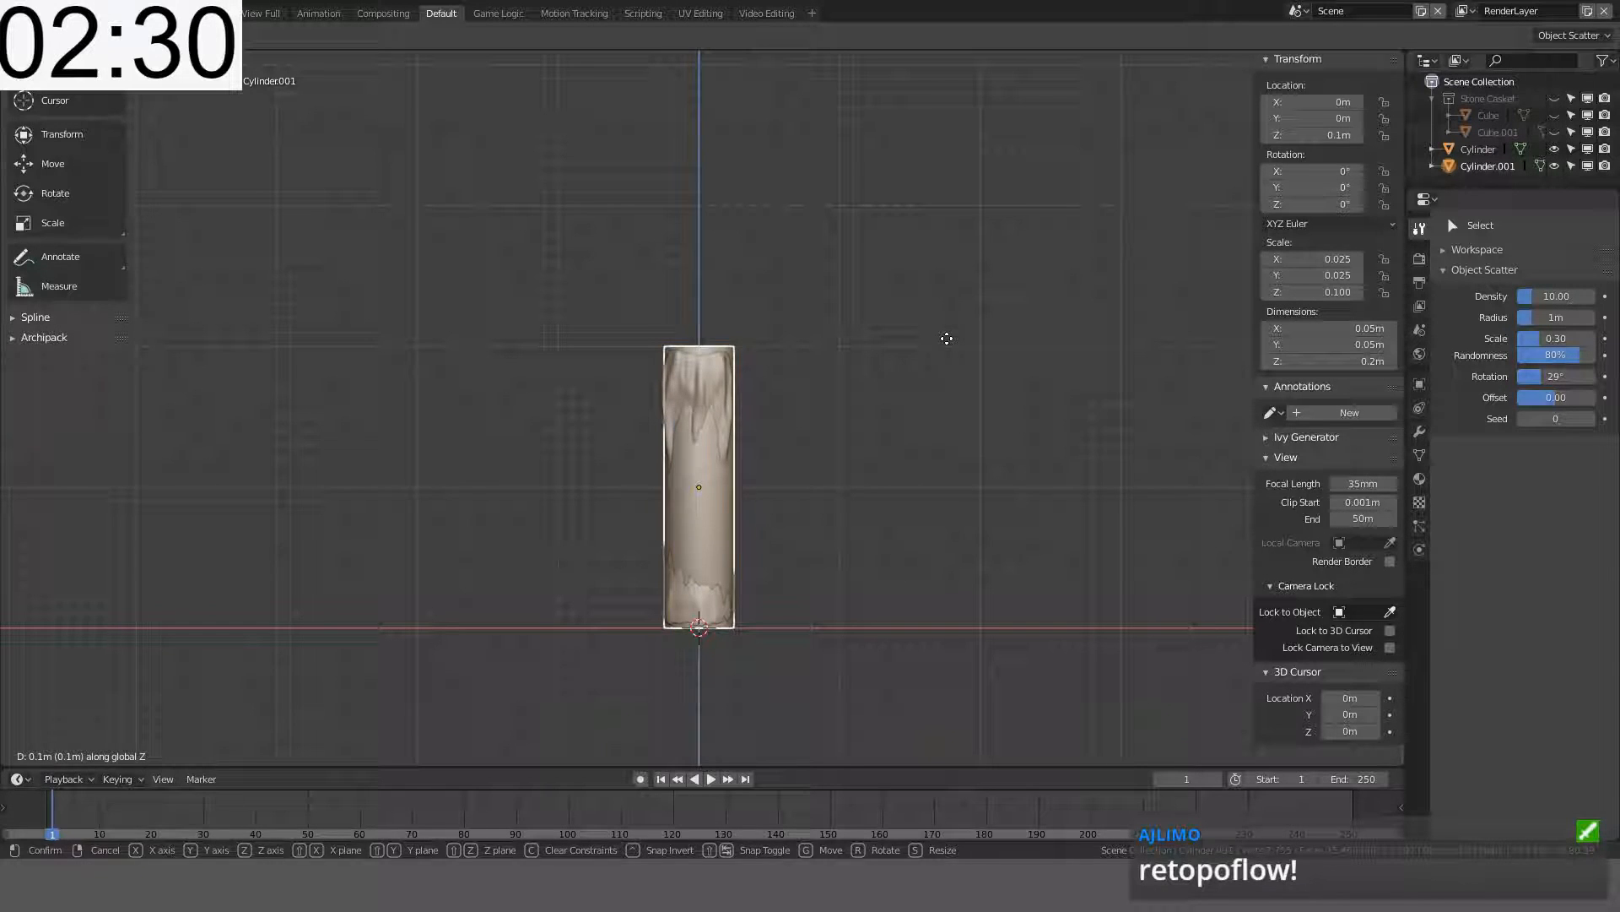
pyautogui.click(948, 338)
# - Lower the new cylinder's top edge loop along Z to bring its height to about 0.199 m, and return to Object Mode
pyautogui.scroll(1, 884, 308)
pyautogui.scroll(3, 884, 308)
pyautogui.press('Tab')
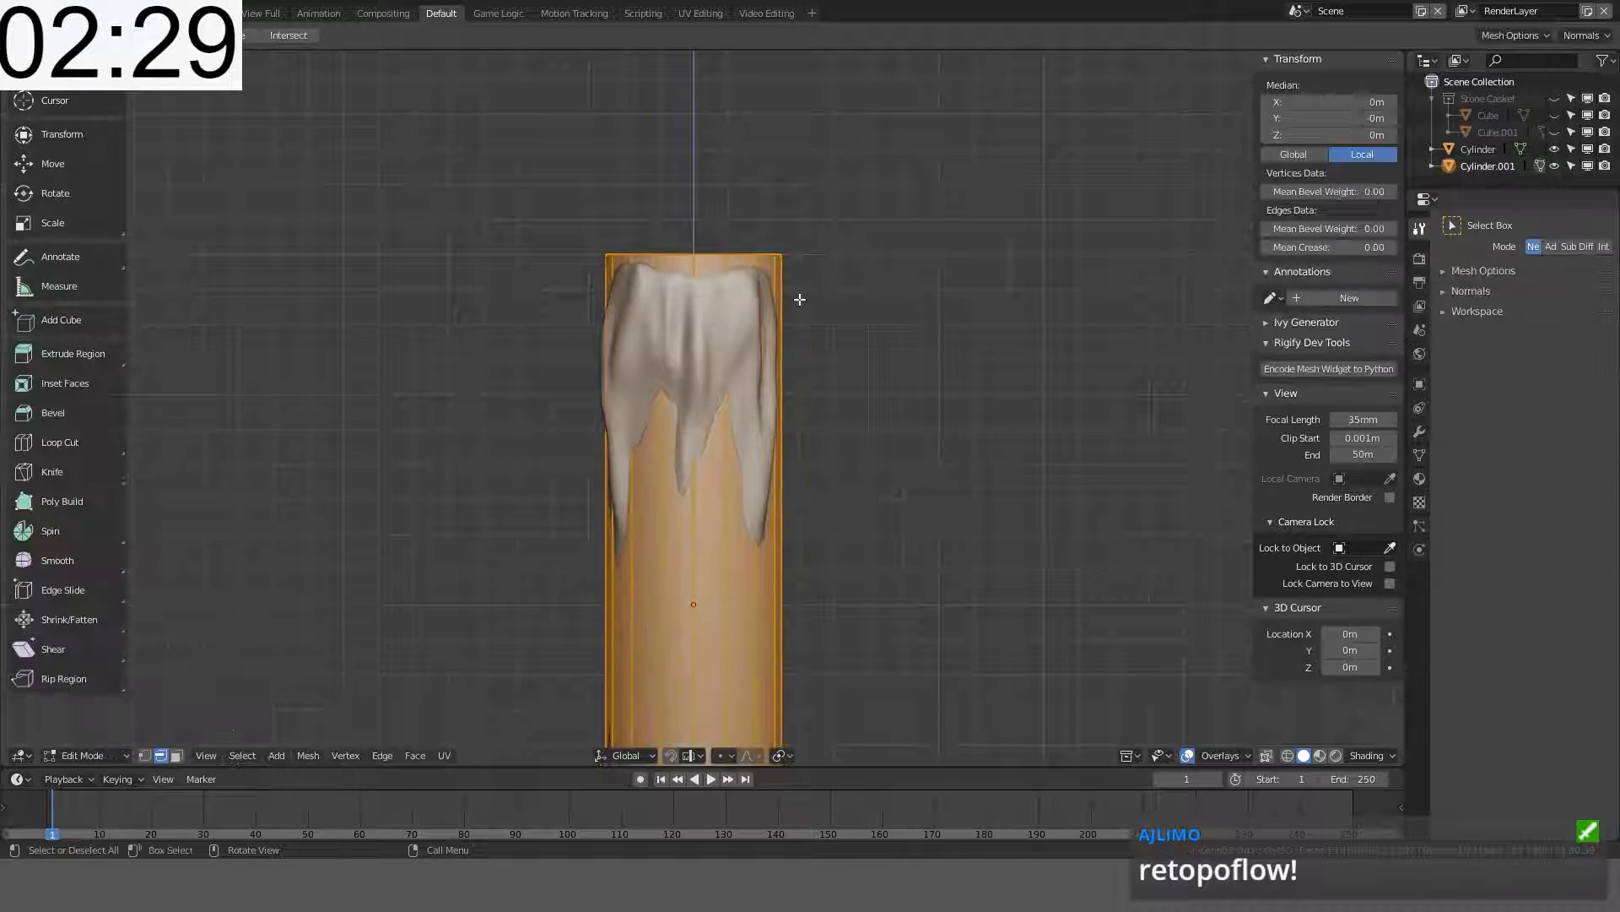
pyautogui.keyDown('alt'); pyautogui.click(717, 251); pyautogui.keyUp('alt')
pyautogui.press('g')
pyautogui.press('z')
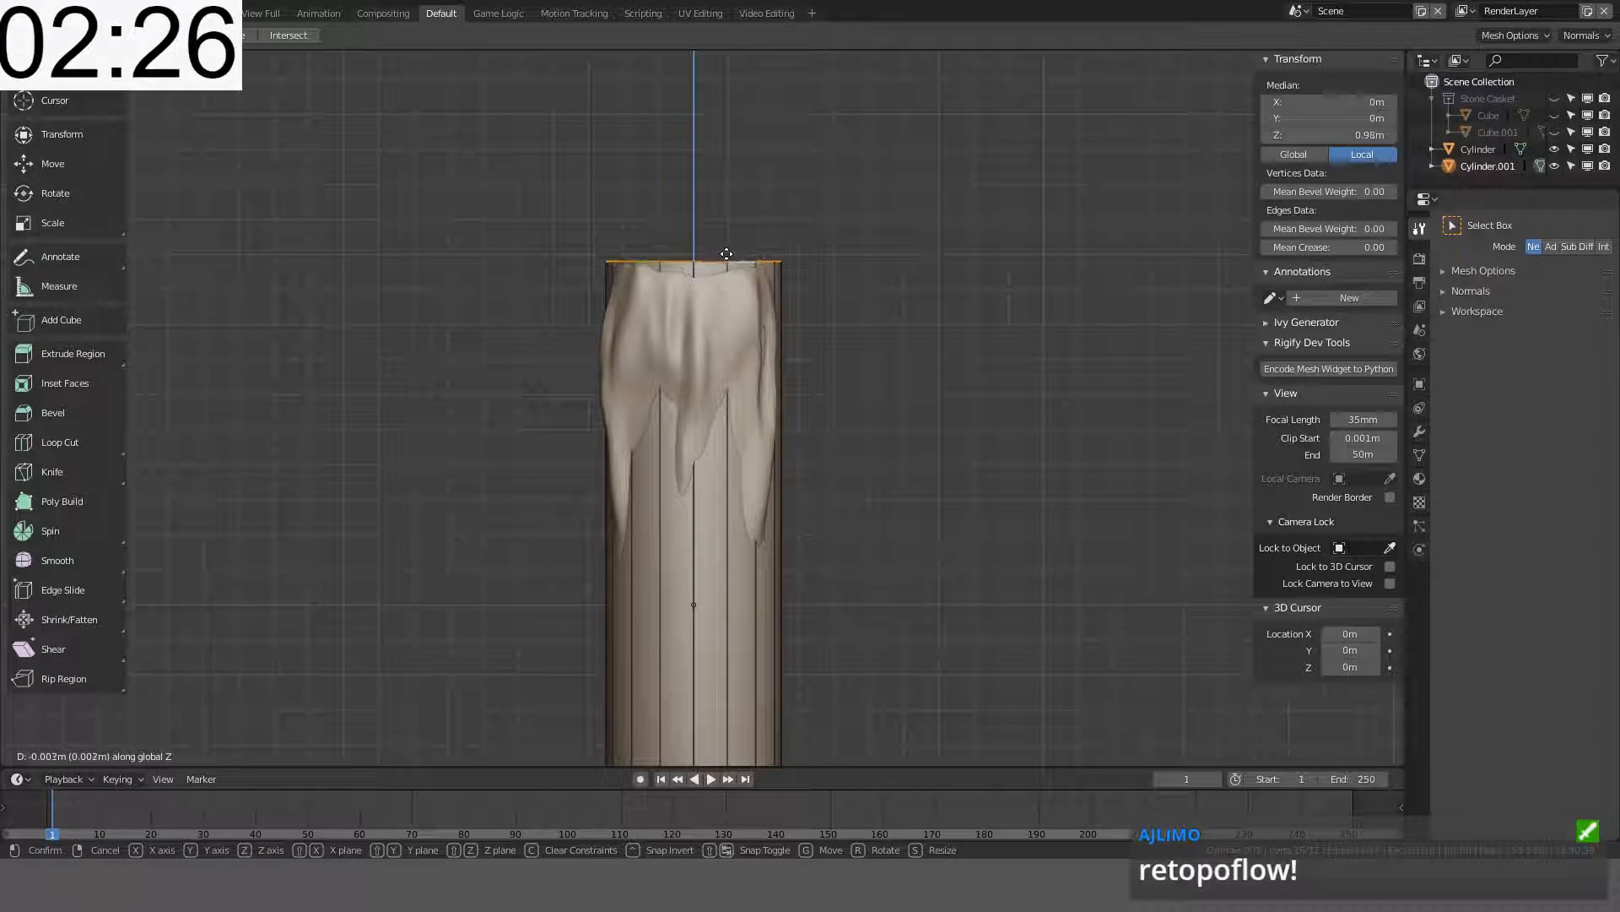
pyautogui.click(737, 238)
pyautogui.moveTo(736, 238); pyautogui.dragTo(1027, 239, button='middle')
pyautogui.press('Tab')
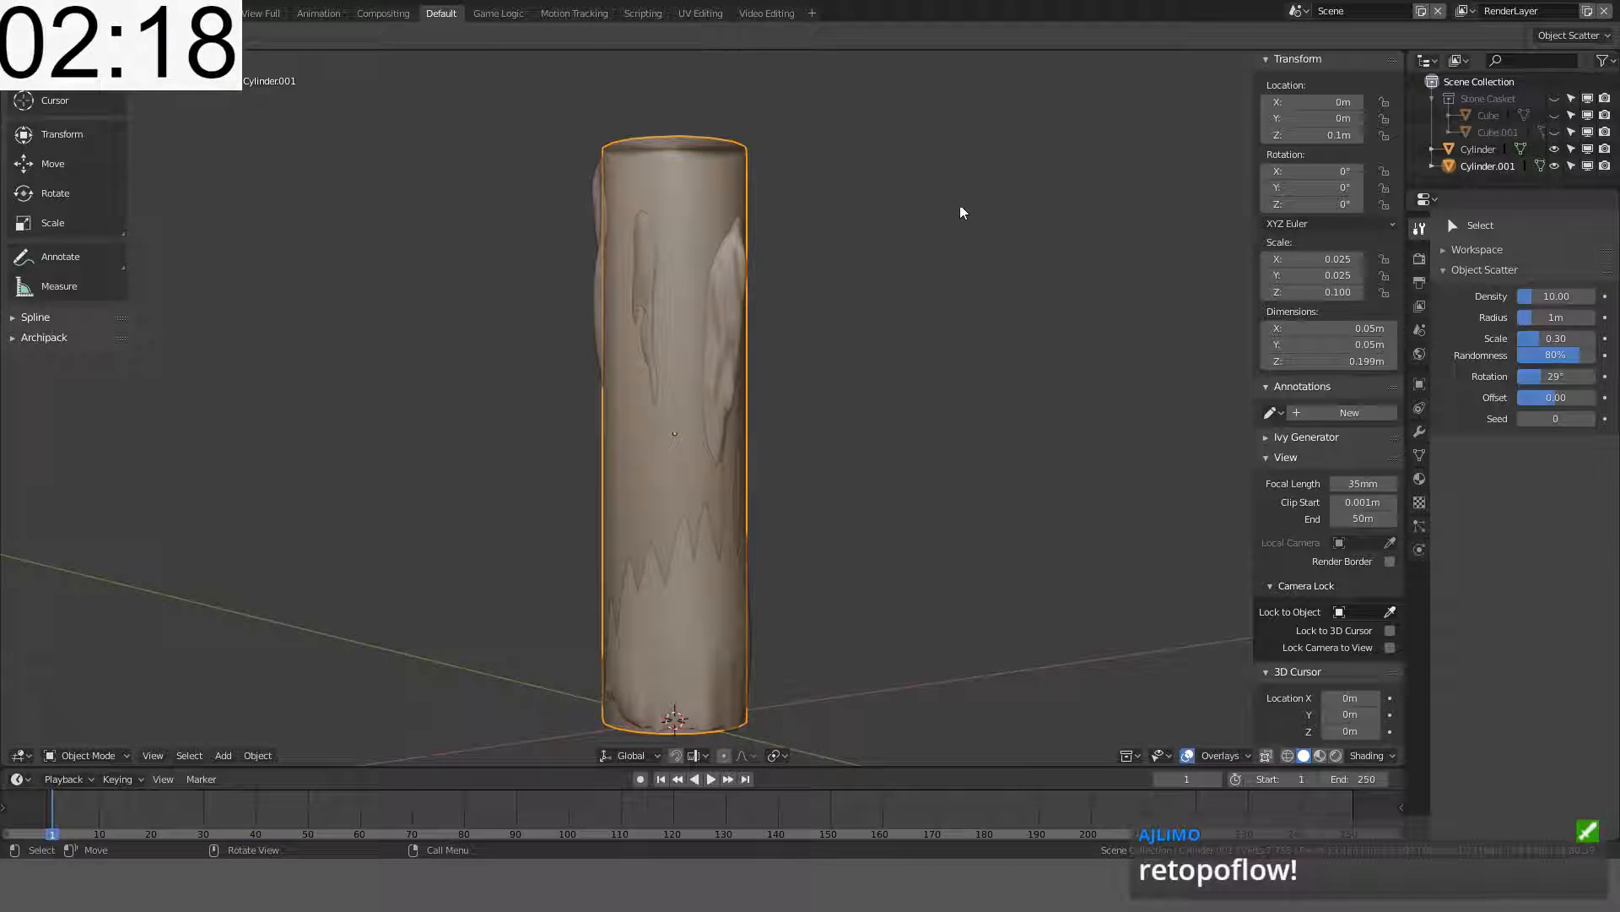
# - Scale the new cylinder to 0.9 in X and Y only, keeping its height
pyautogui.press('s')
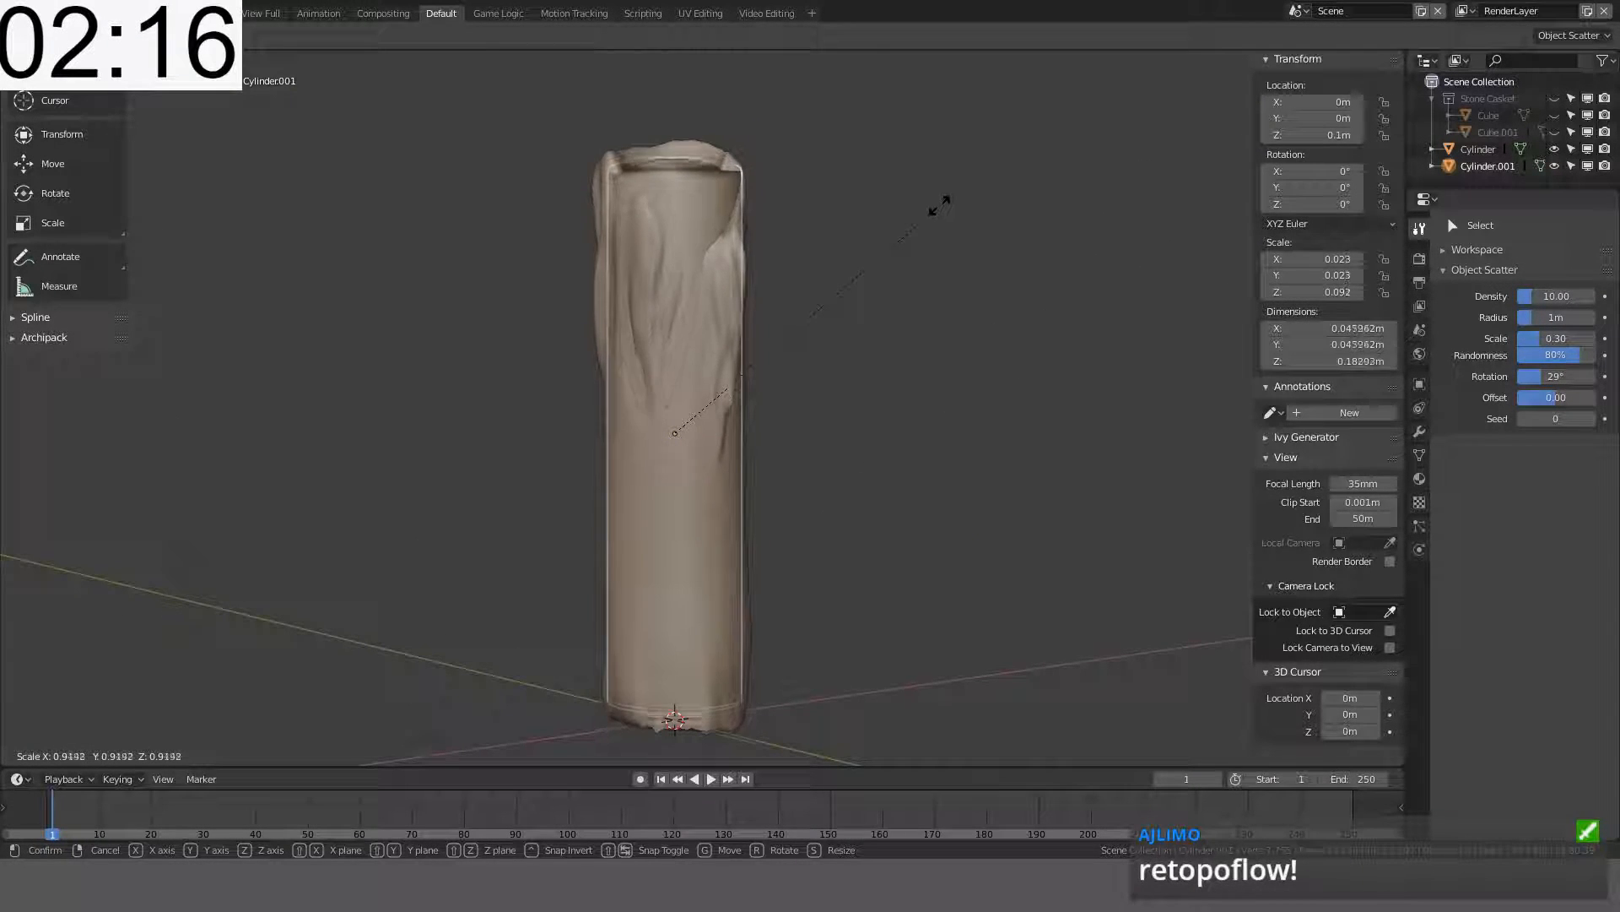
pyautogui.press('Escape')
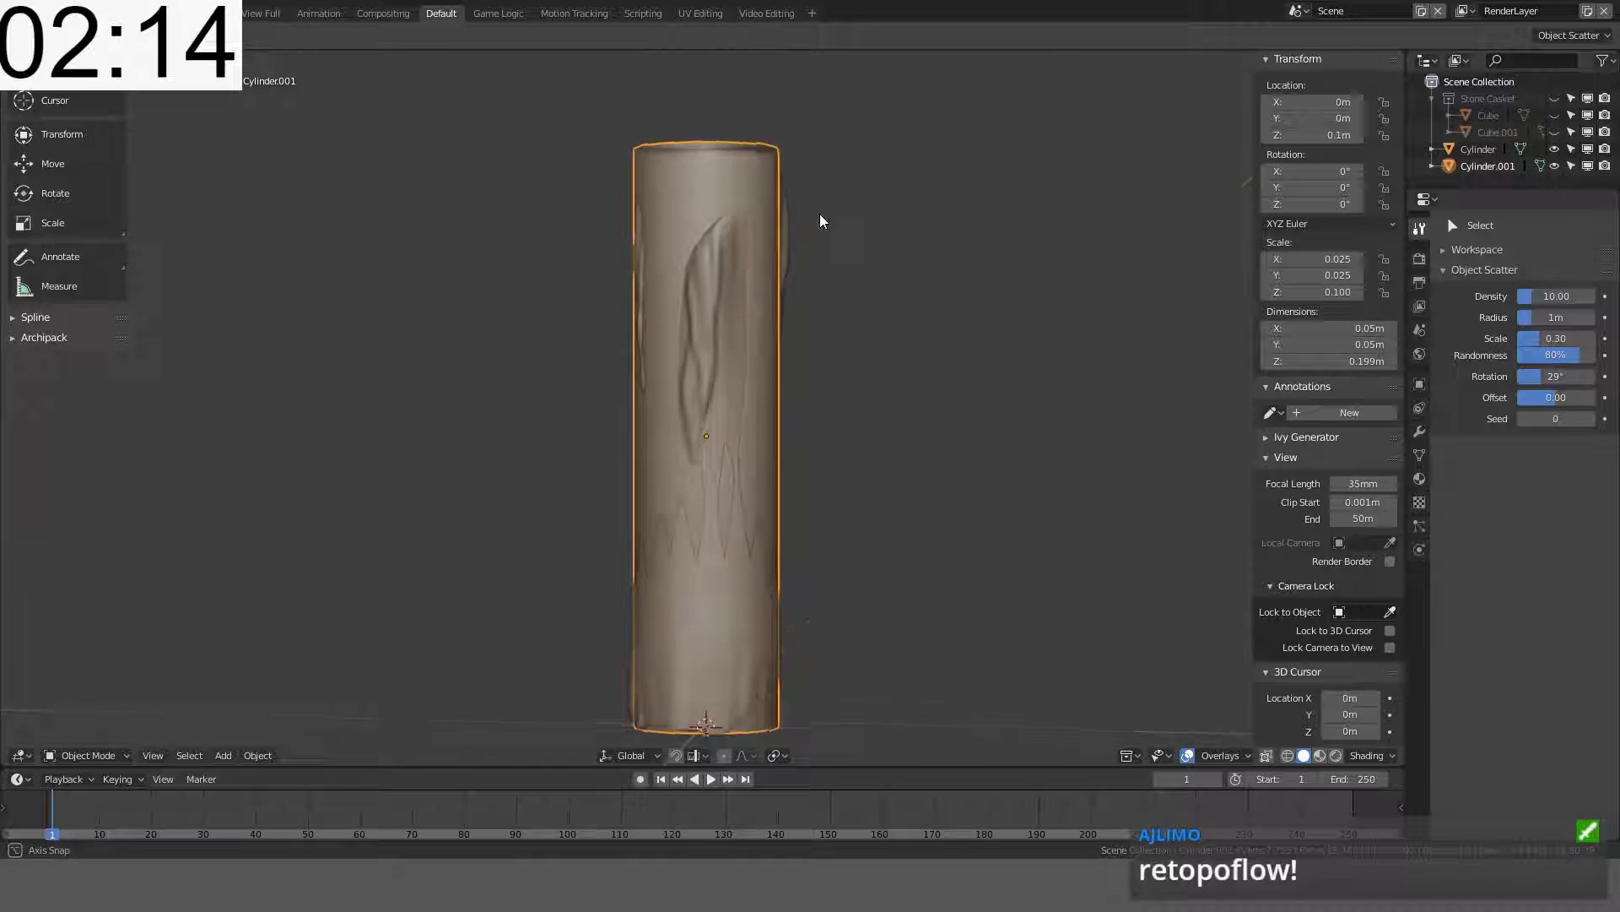
pyautogui.moveTo(942, 196); pyautogui.dragTo(940, 266, button='middle')
pyautogui.press('KP_1')
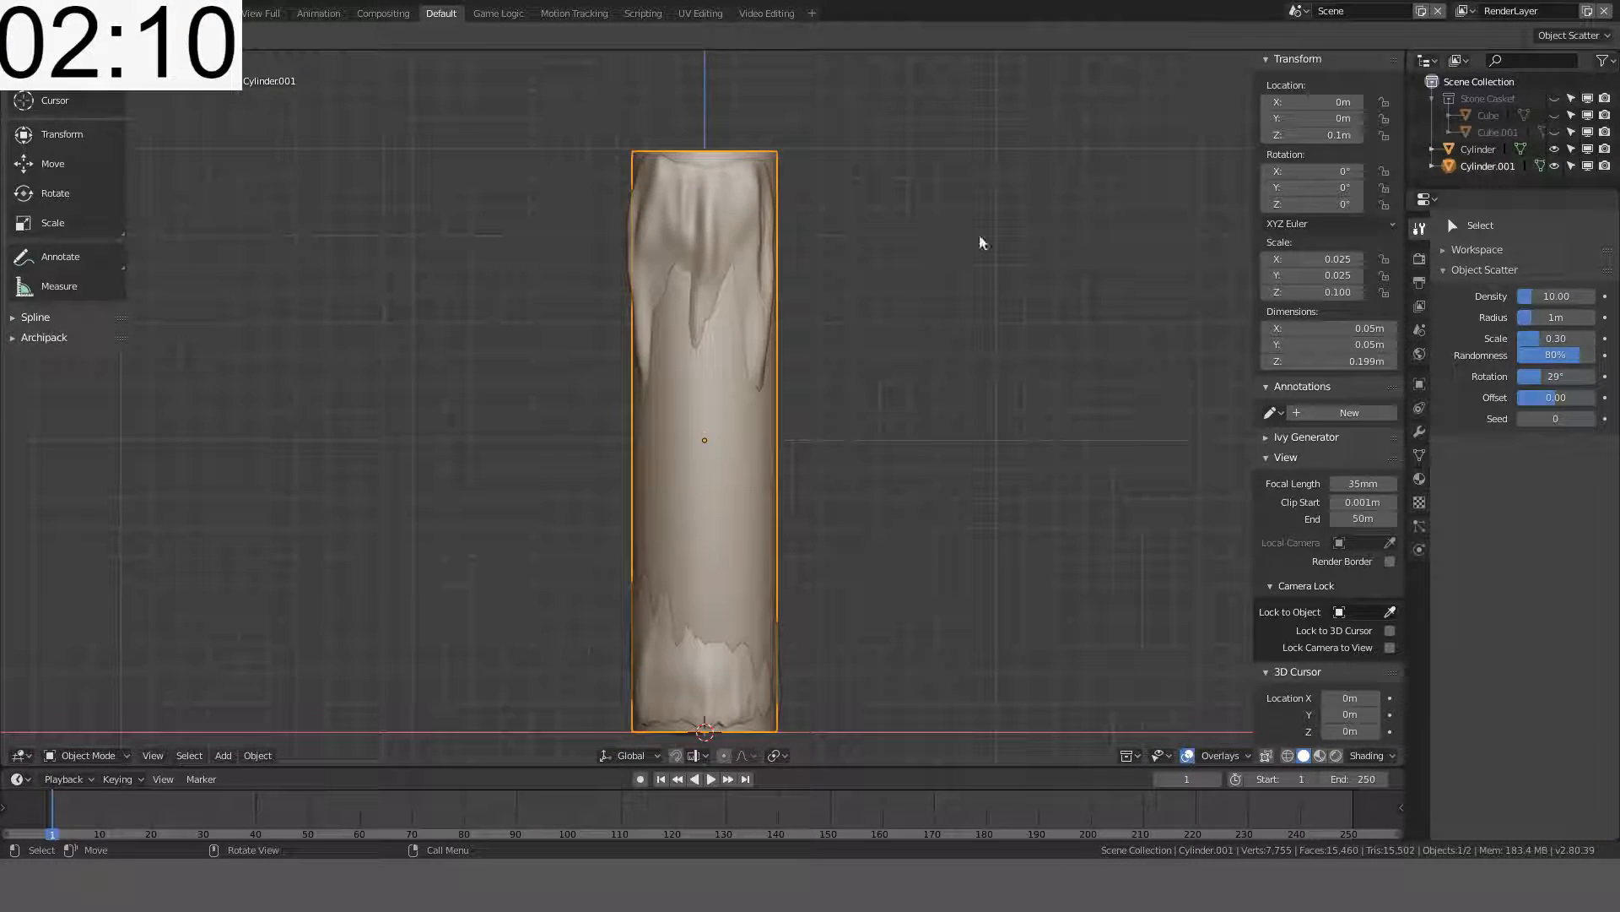
pyautogui.press('s')
pyautogui.hotkey('shift', 'z')
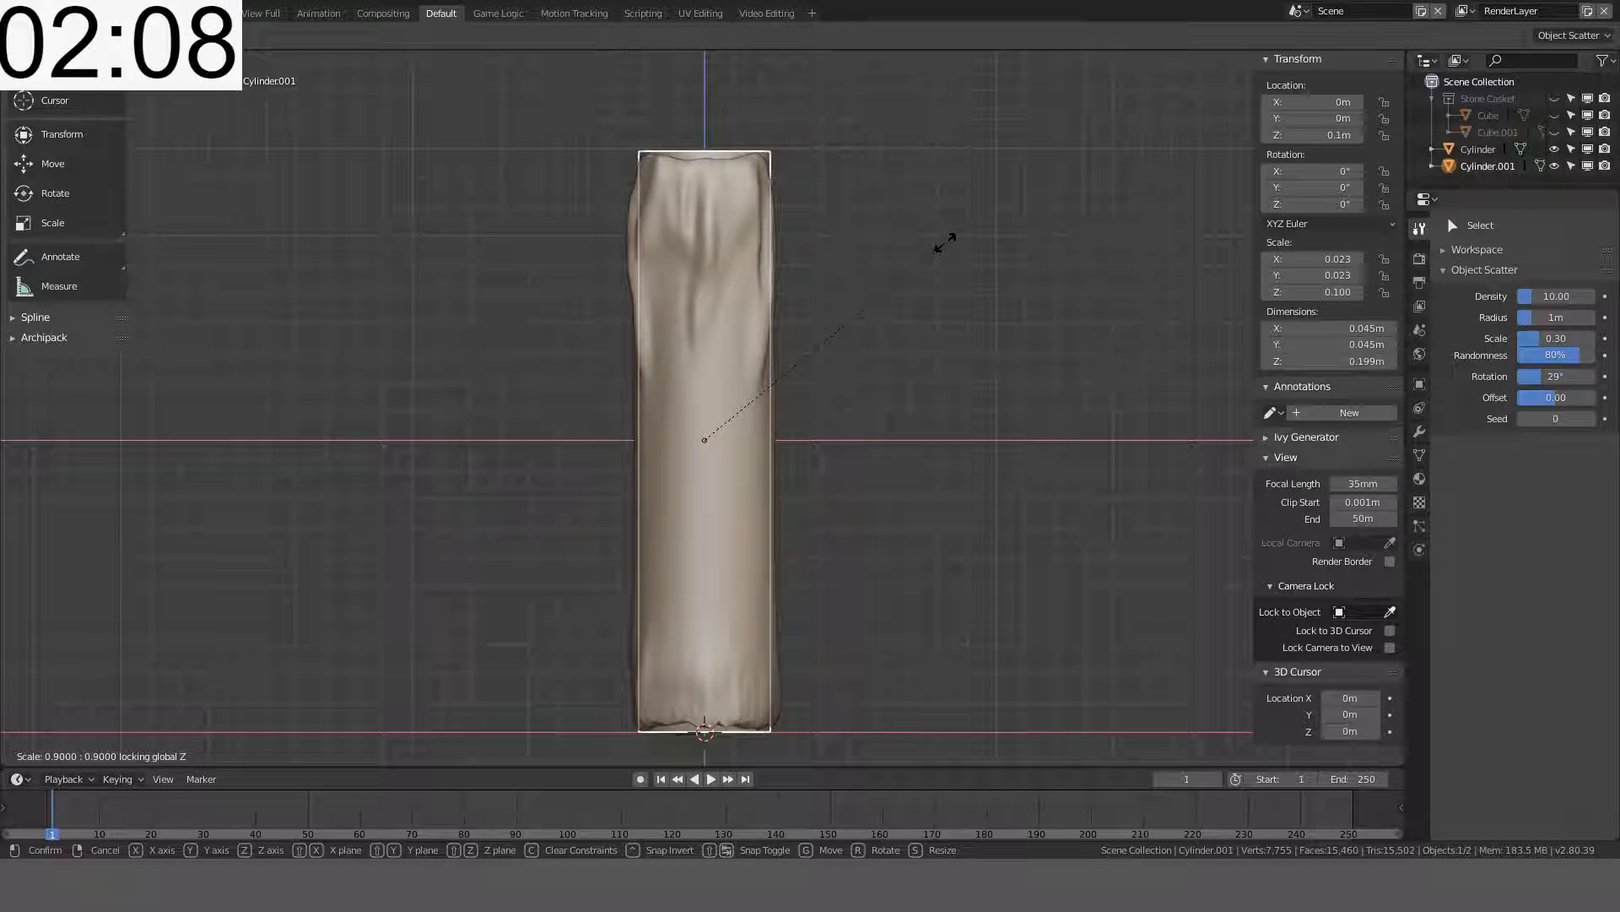
pyautogui.click(944, 242)
pyautogui.moveTo(945, 242); pyautogui.dragTo(731, 372, button='middle')
pyautogui.click(875, 177)
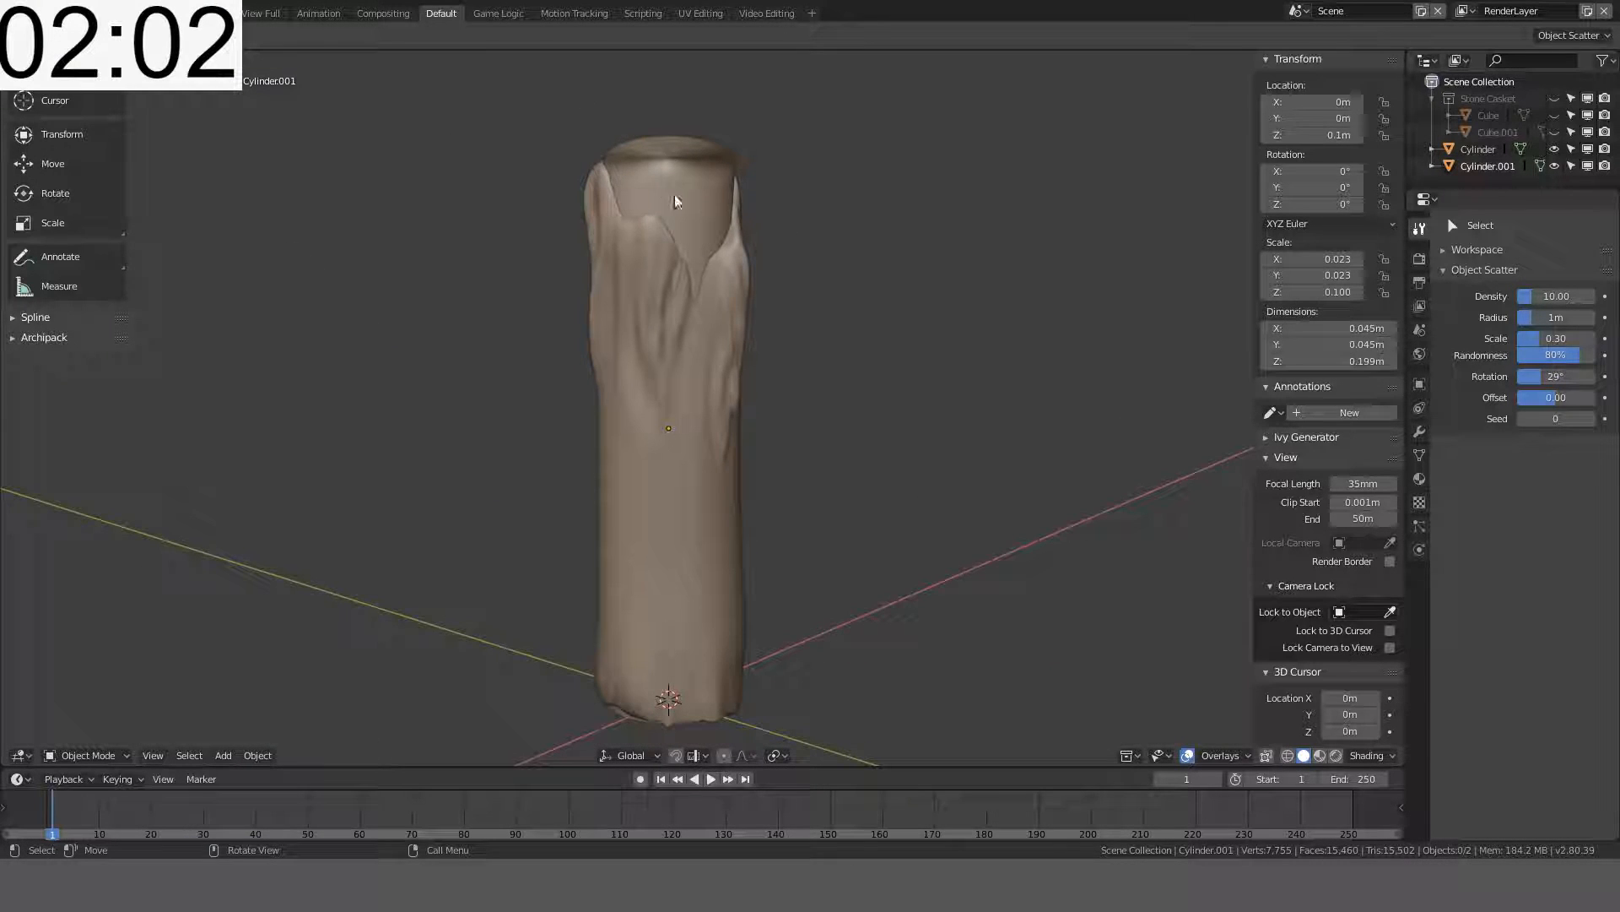
# - Add one horizontal loop cut around the inner cylinder, slid toward its top with a factor of -0.570
pyautogui.moveTo(675, 201); pyautogui.dragTo(777, 264, button='middle')
pyautogui.click(707, 292)
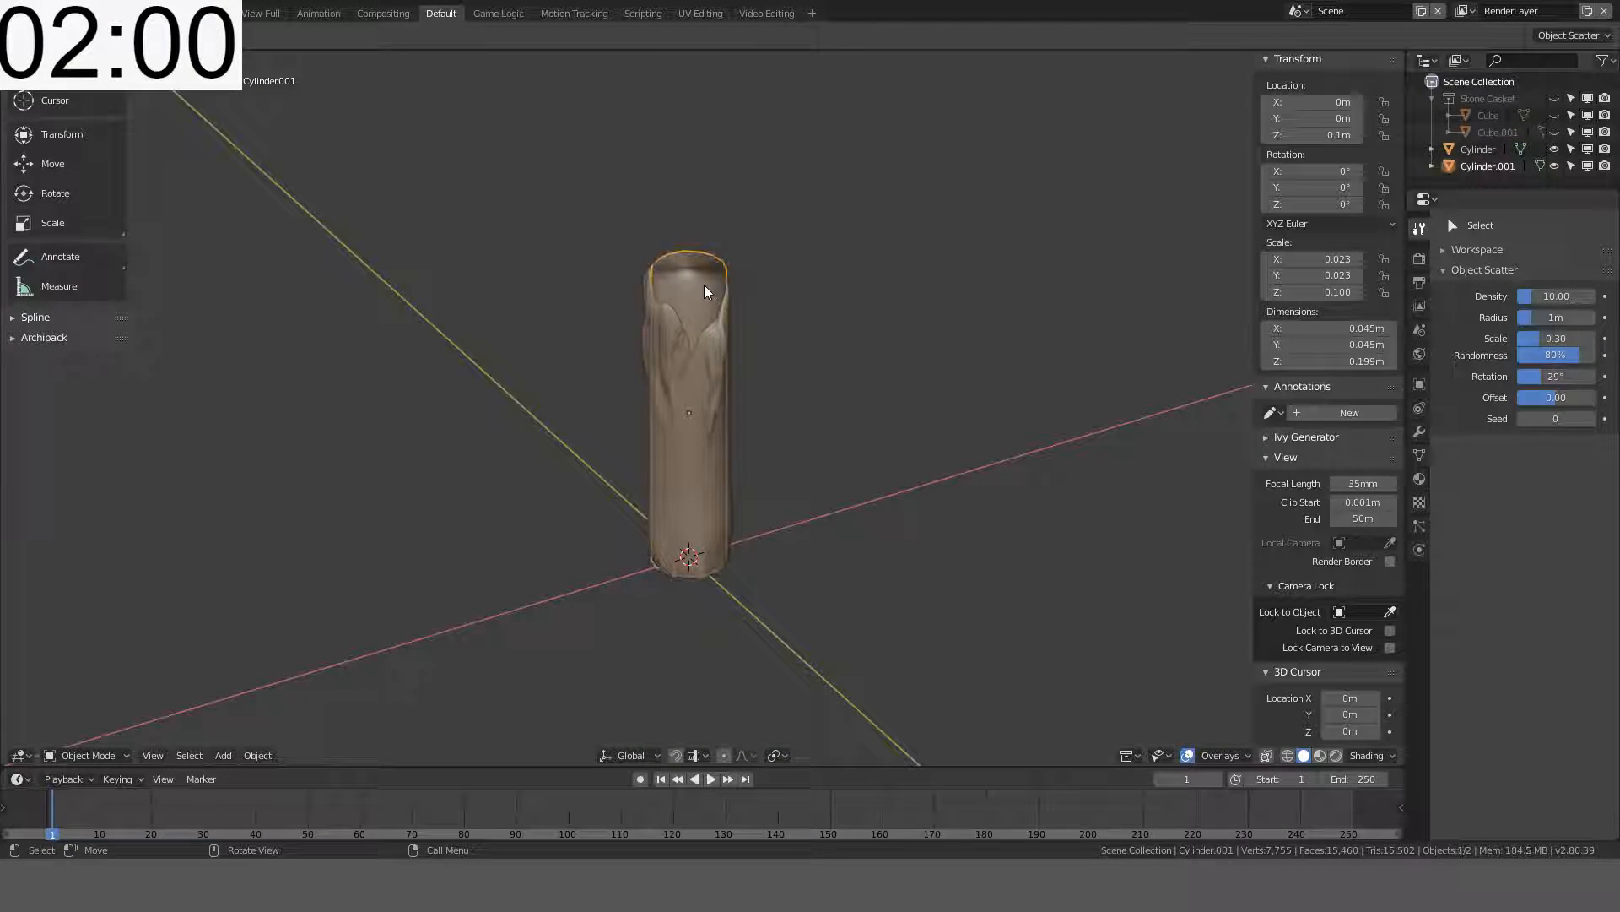
pyautogui.press('KP_1')
pyautogui.scroll(4, 759, 312)
pyautogui.press('ctrl+KP_1')
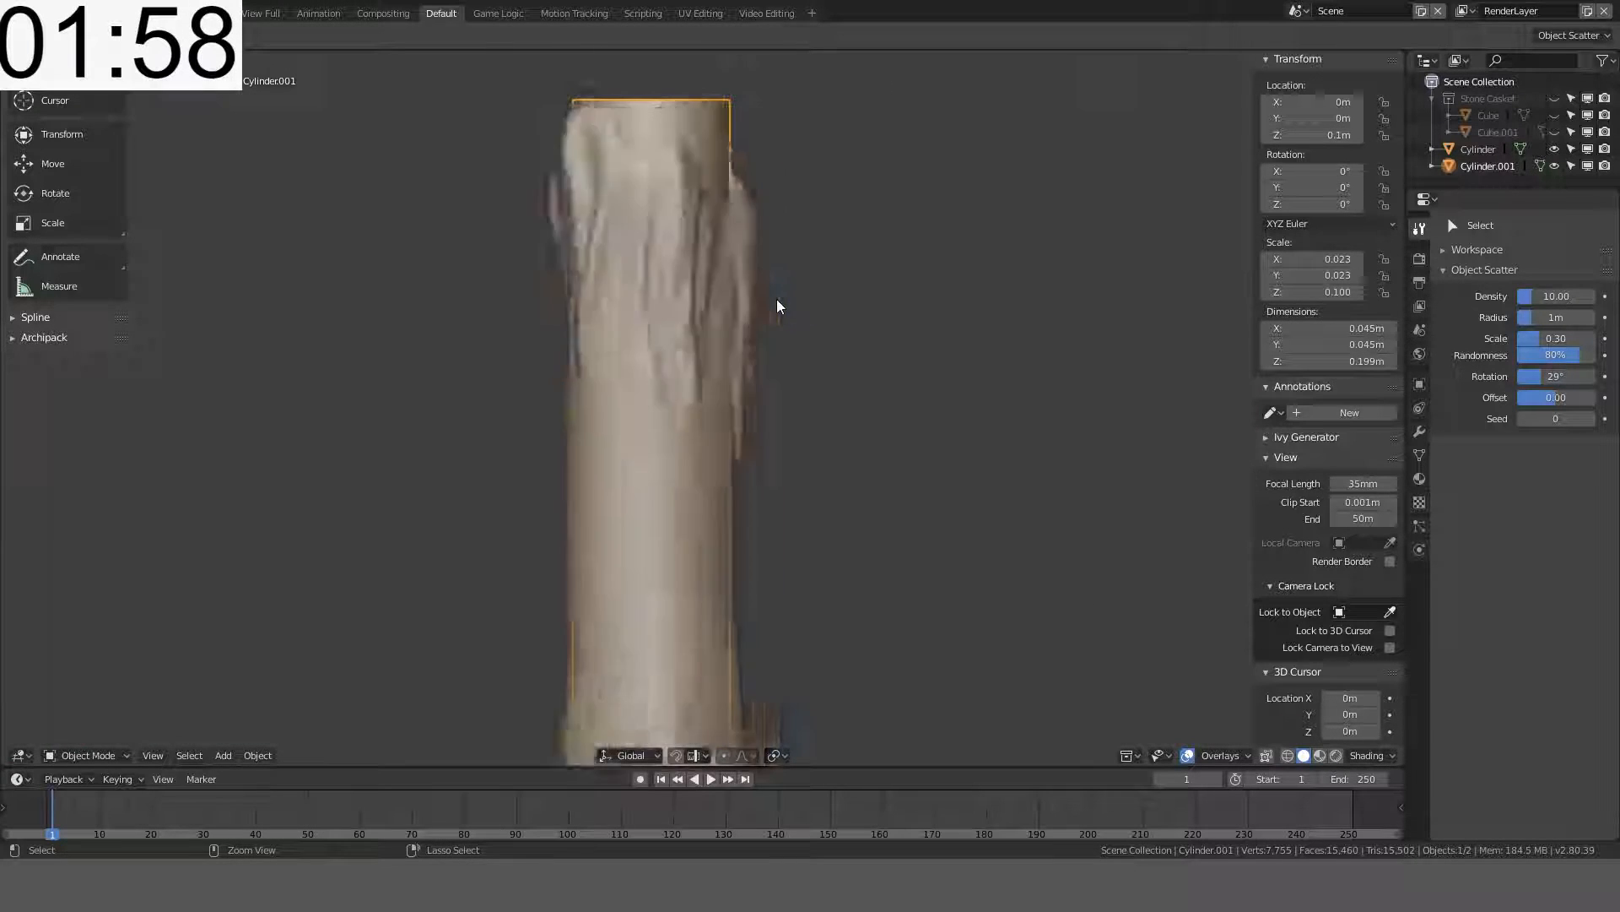
pyautogui.press('Tab')
pyautogui.scroll(5, 671, 211)
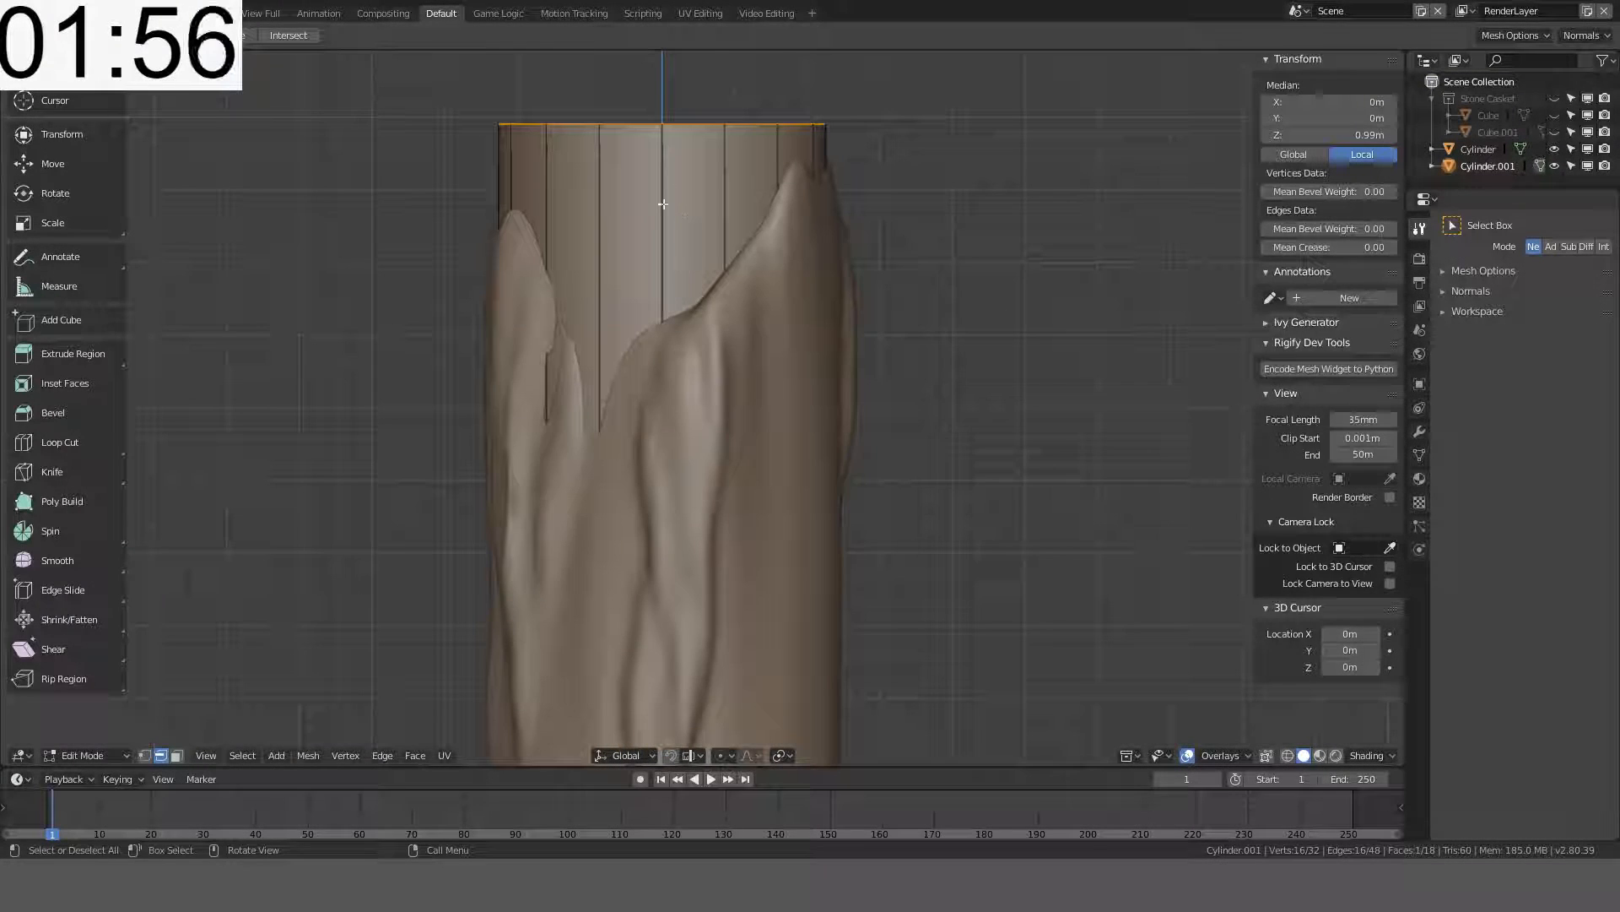
pyautogui.hotkey('ctrl', 'r')
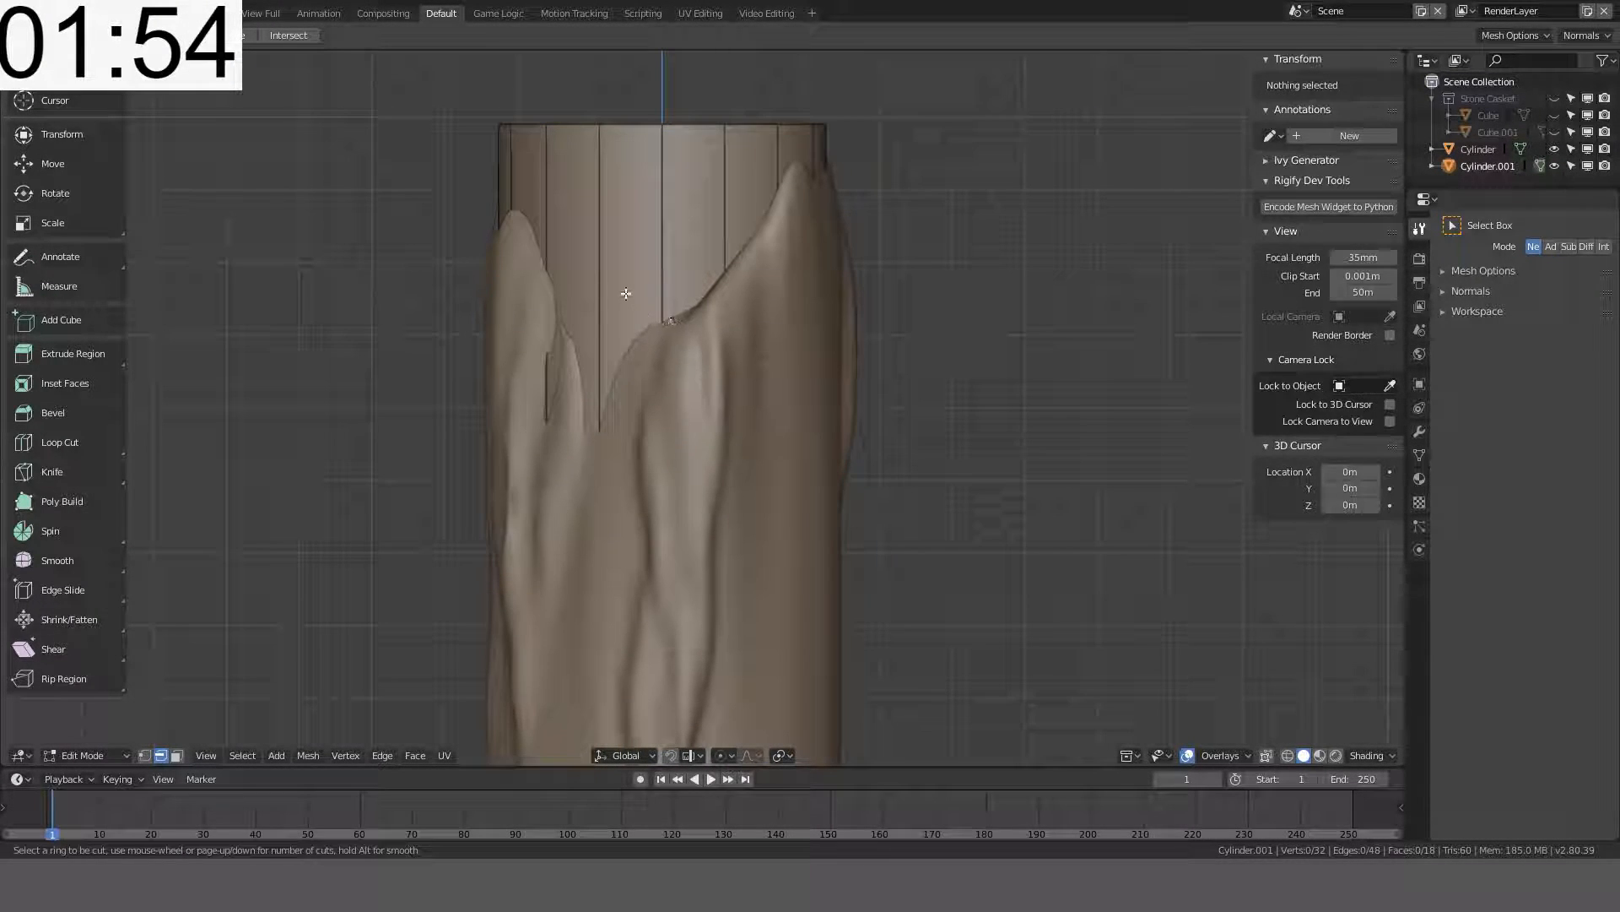
pyautogui.click(628, 283)
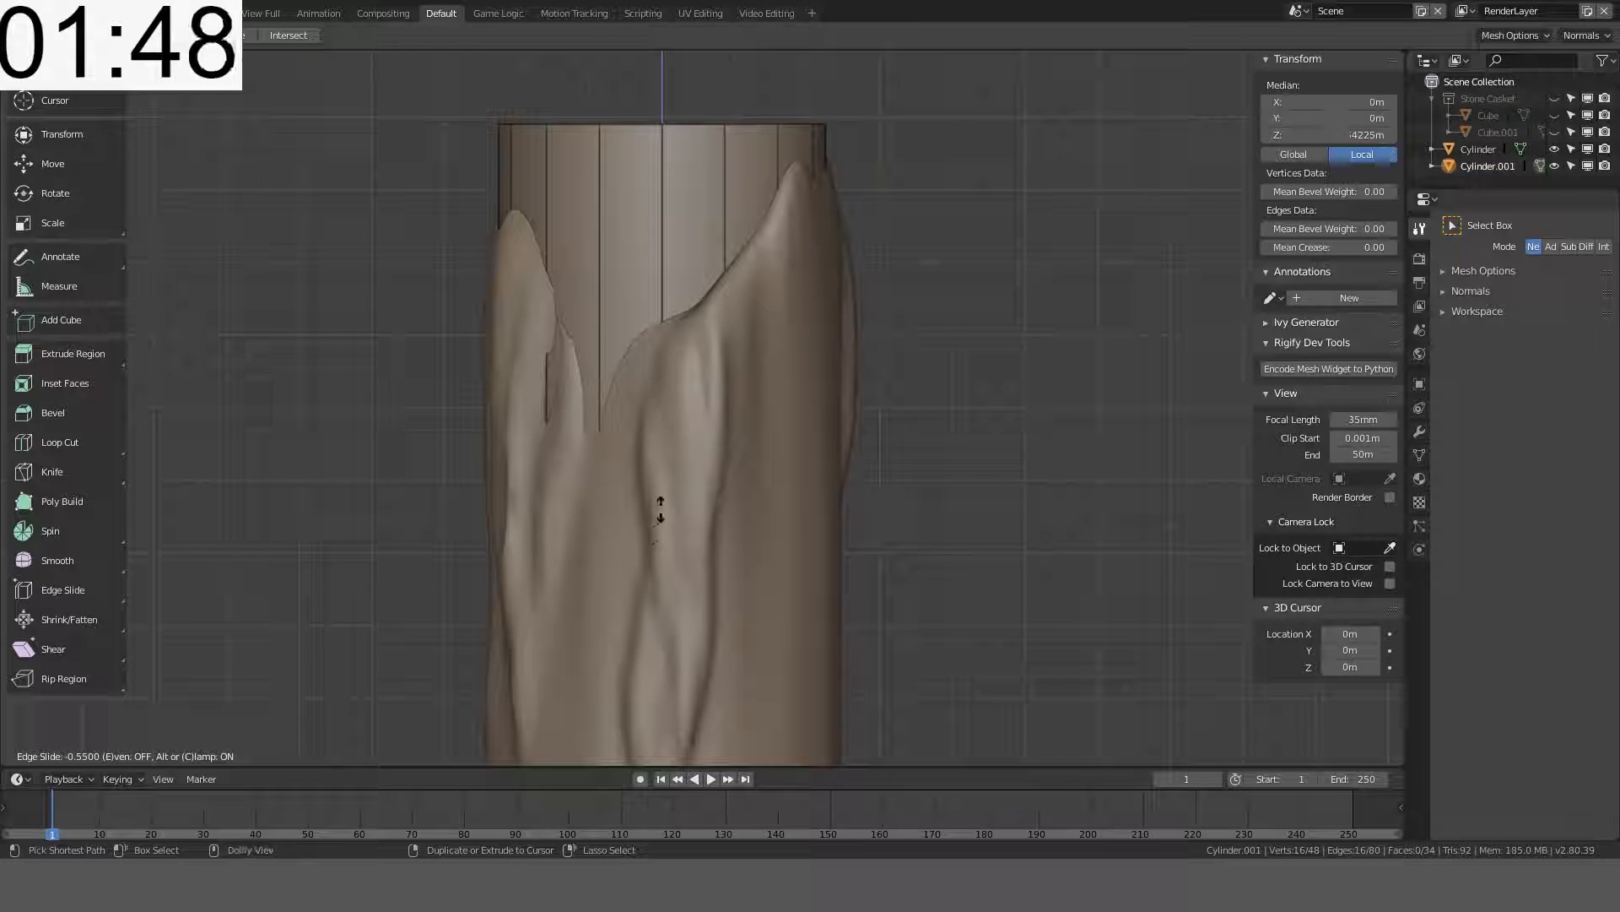
pyautogui.click(662, 598)
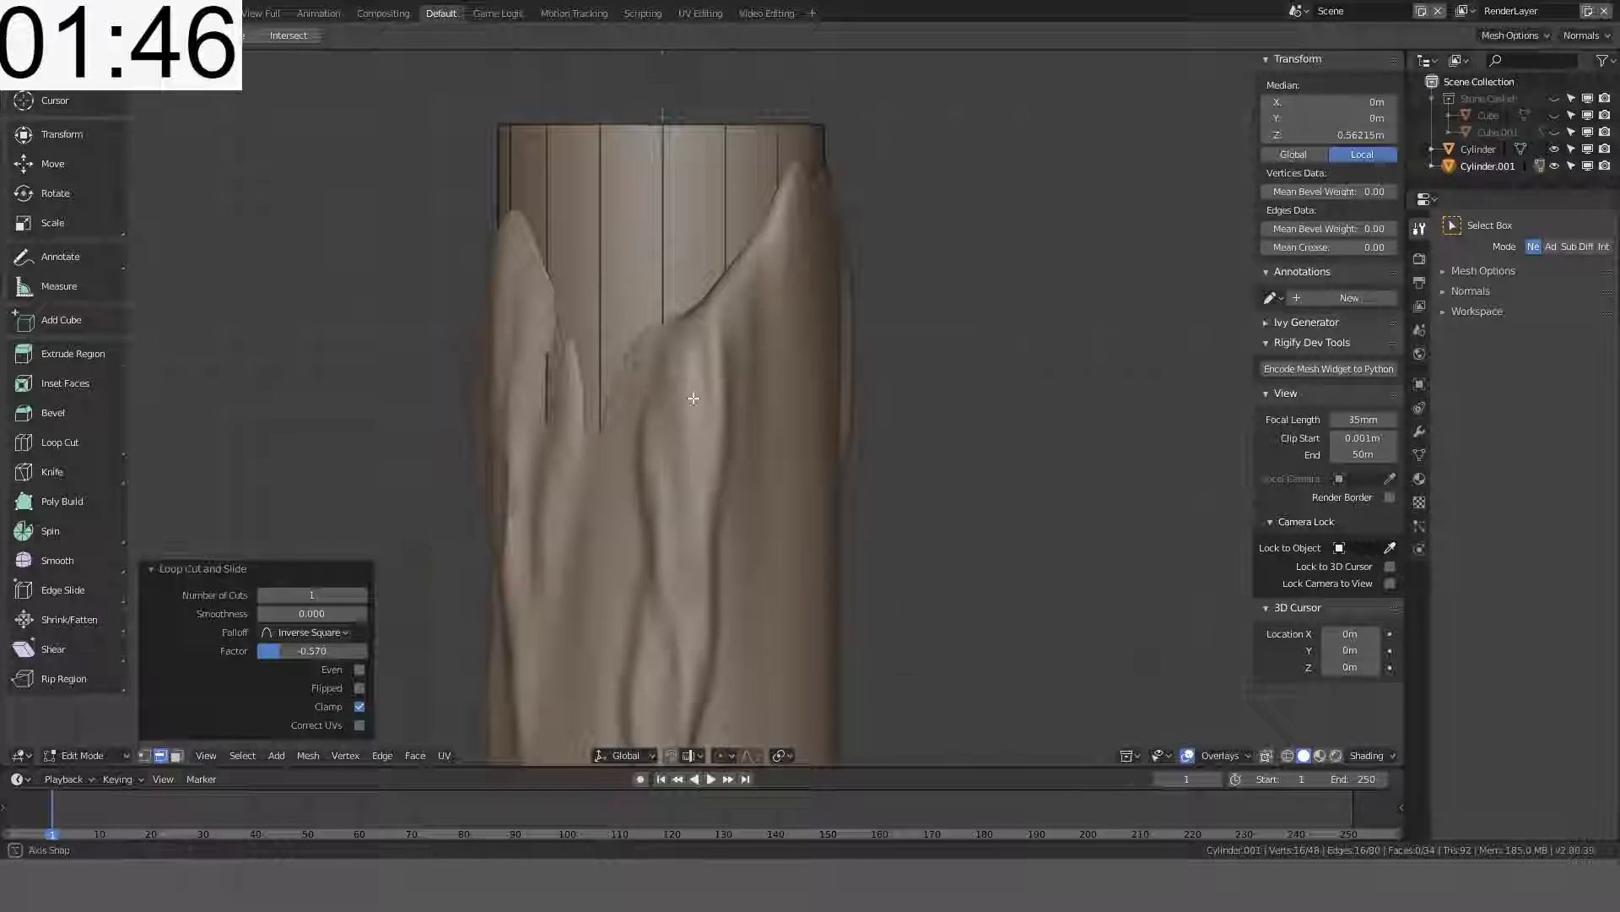
# - Select the inner cylinder's top face in face mode and show the candle from the back
pyautogui.moveTo(506, 532); pyautogui.dragTo(498, 581, button='middle')
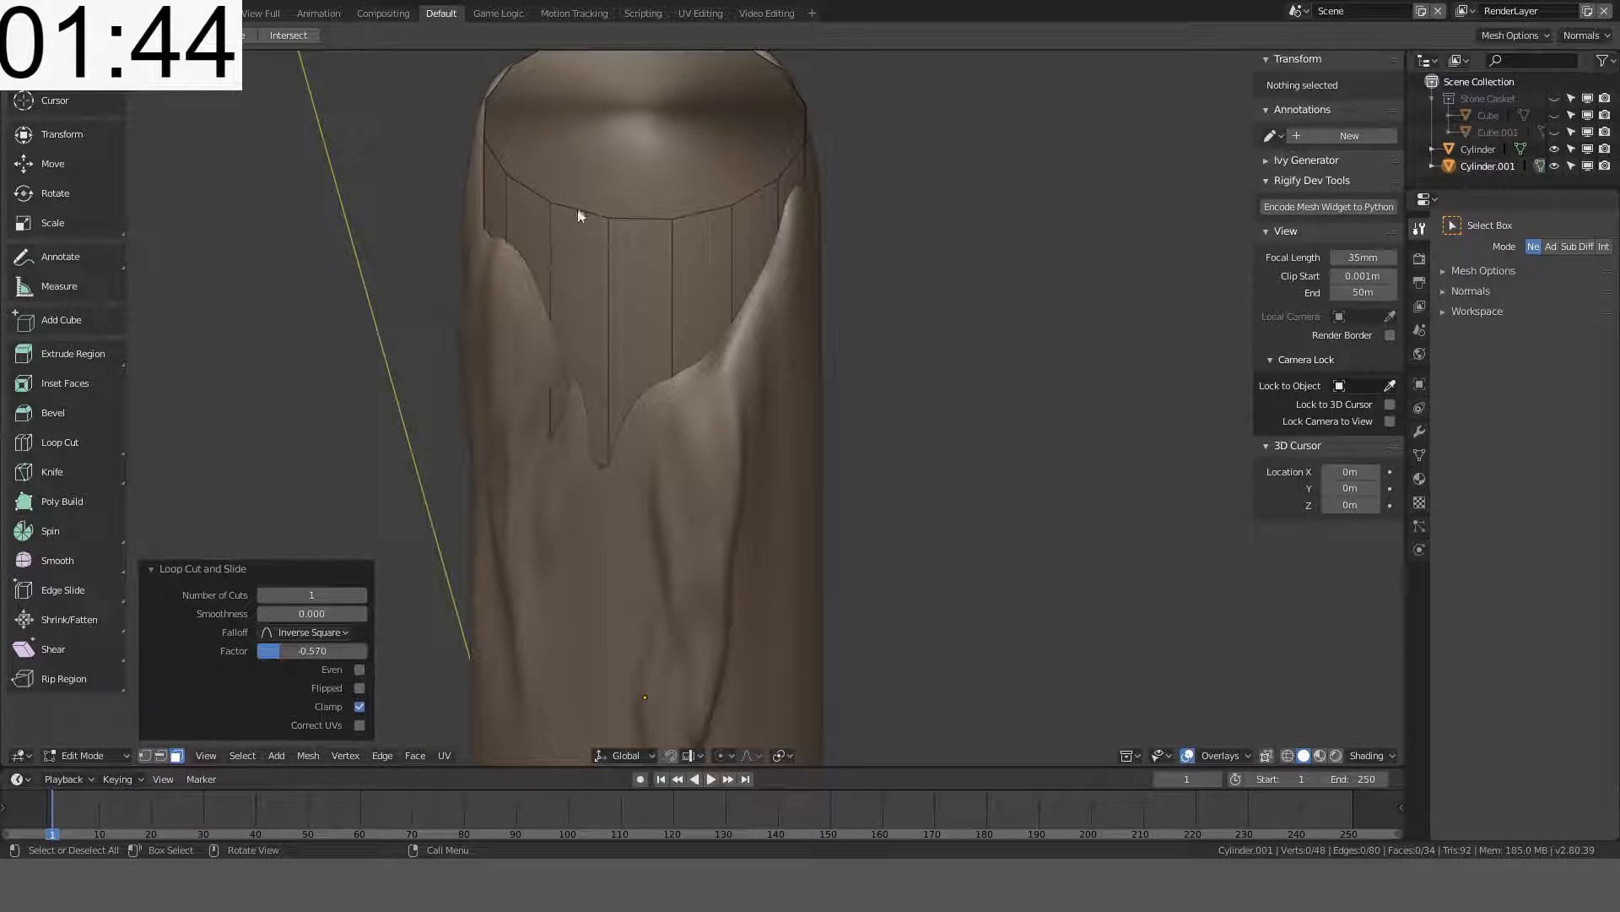
pyautogui.click(626, 179)
pyautogui.press('KP_1')
pyautogui.press('ctrl+KP_1')
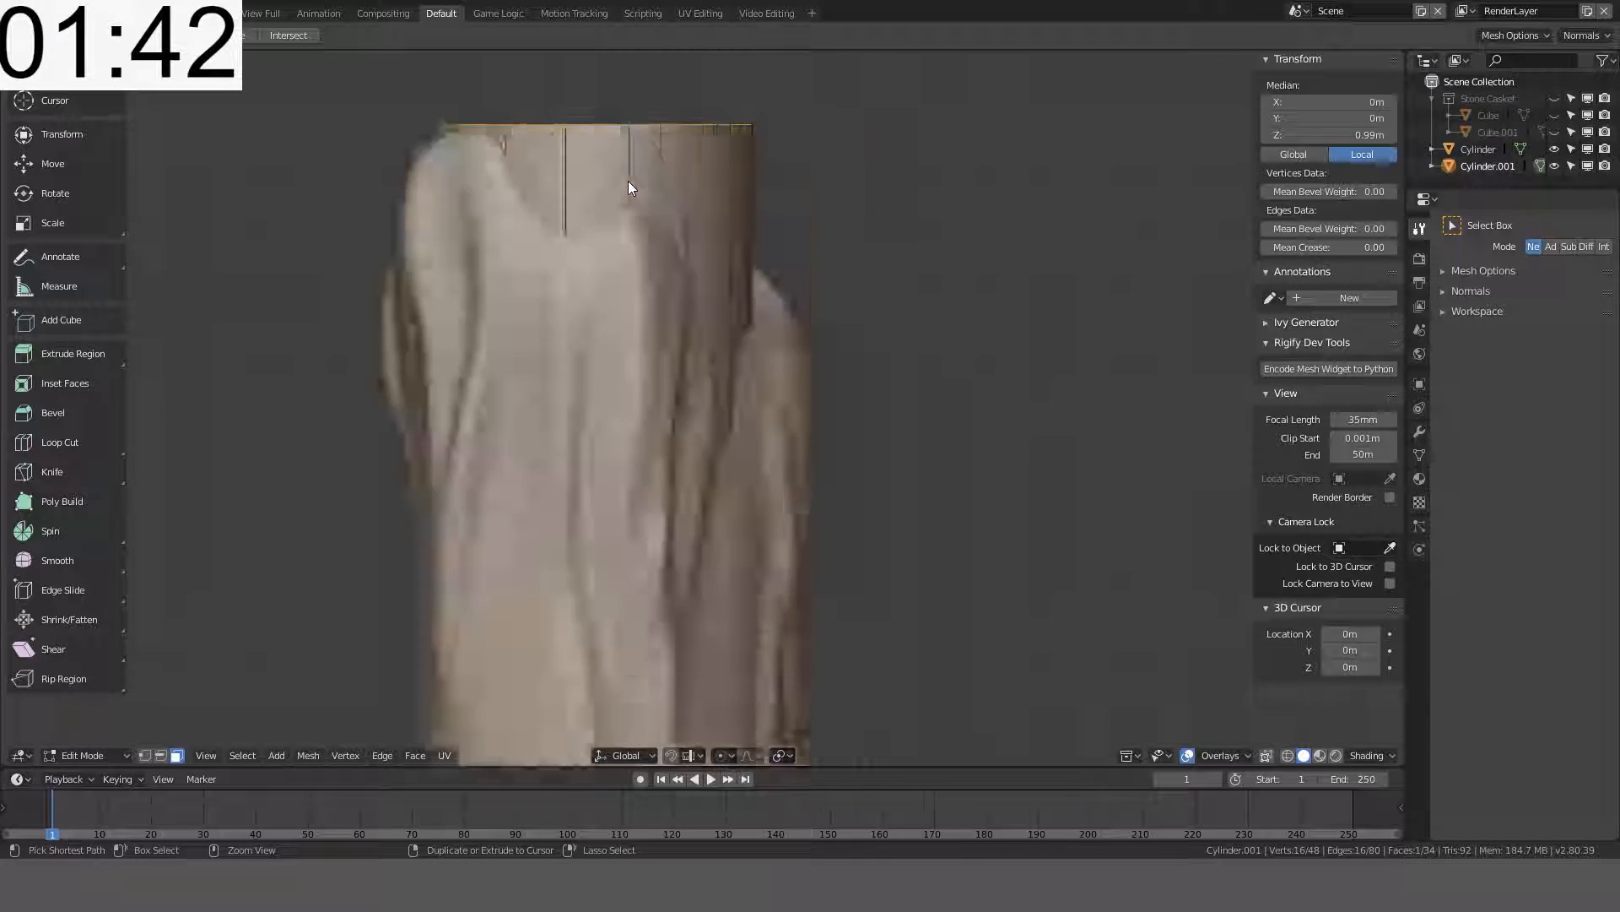
# - Try to taper the inner cylinder's top by scaling its top face to 0.7 and lowering it along Z
pyautogui.press('s')
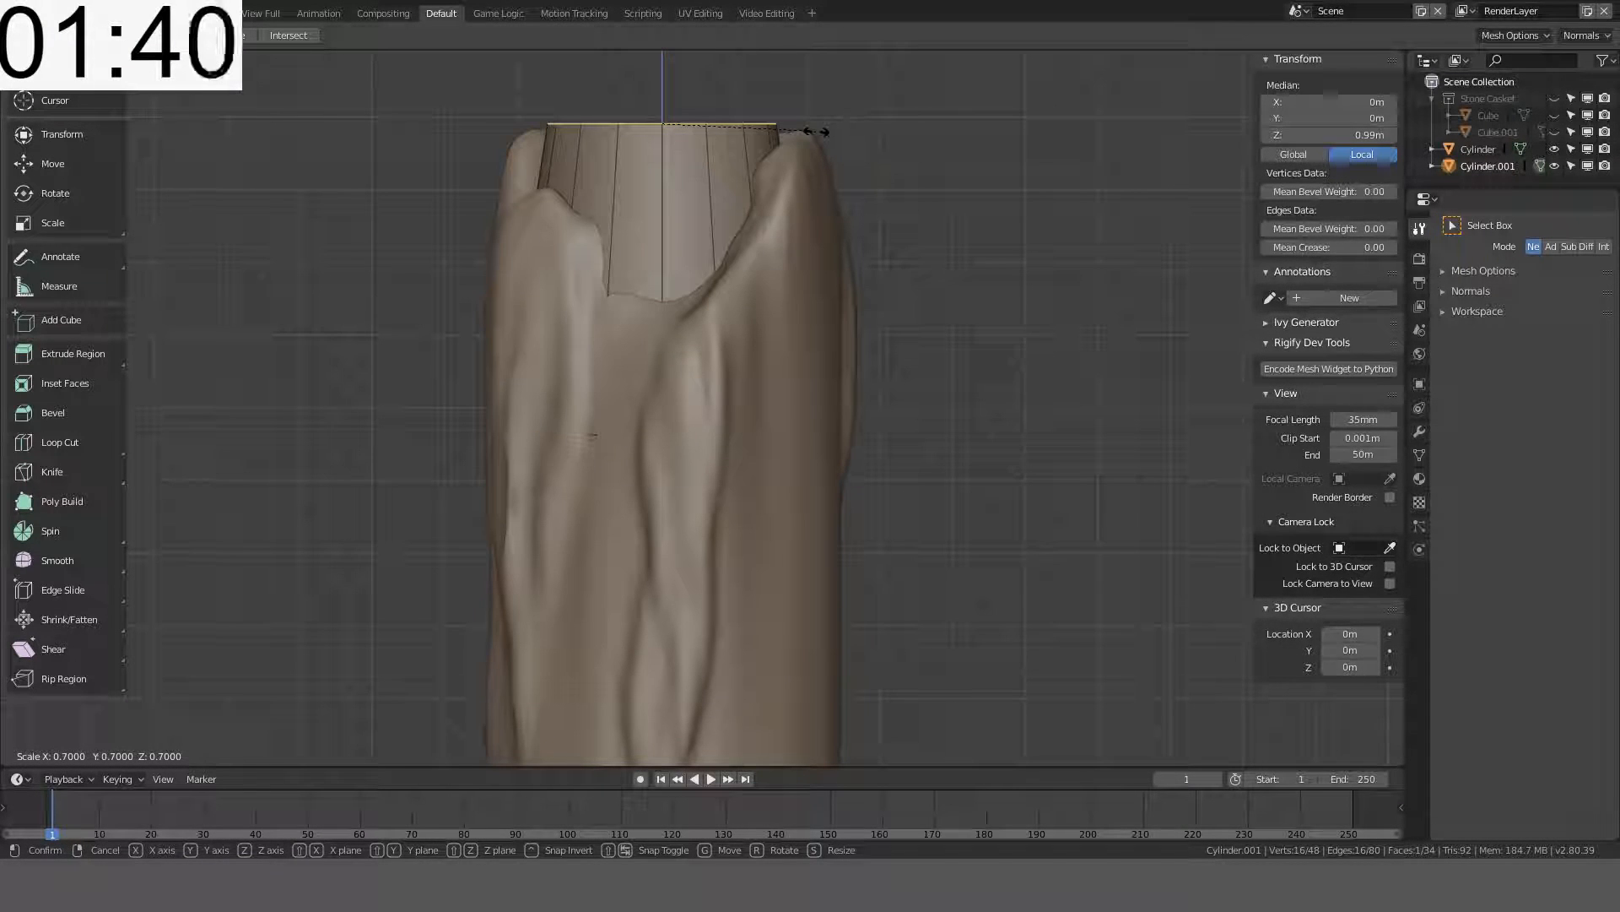
pyautogui.click(815, 131)
pyautogui.press('g')
pyautogui.press('z')
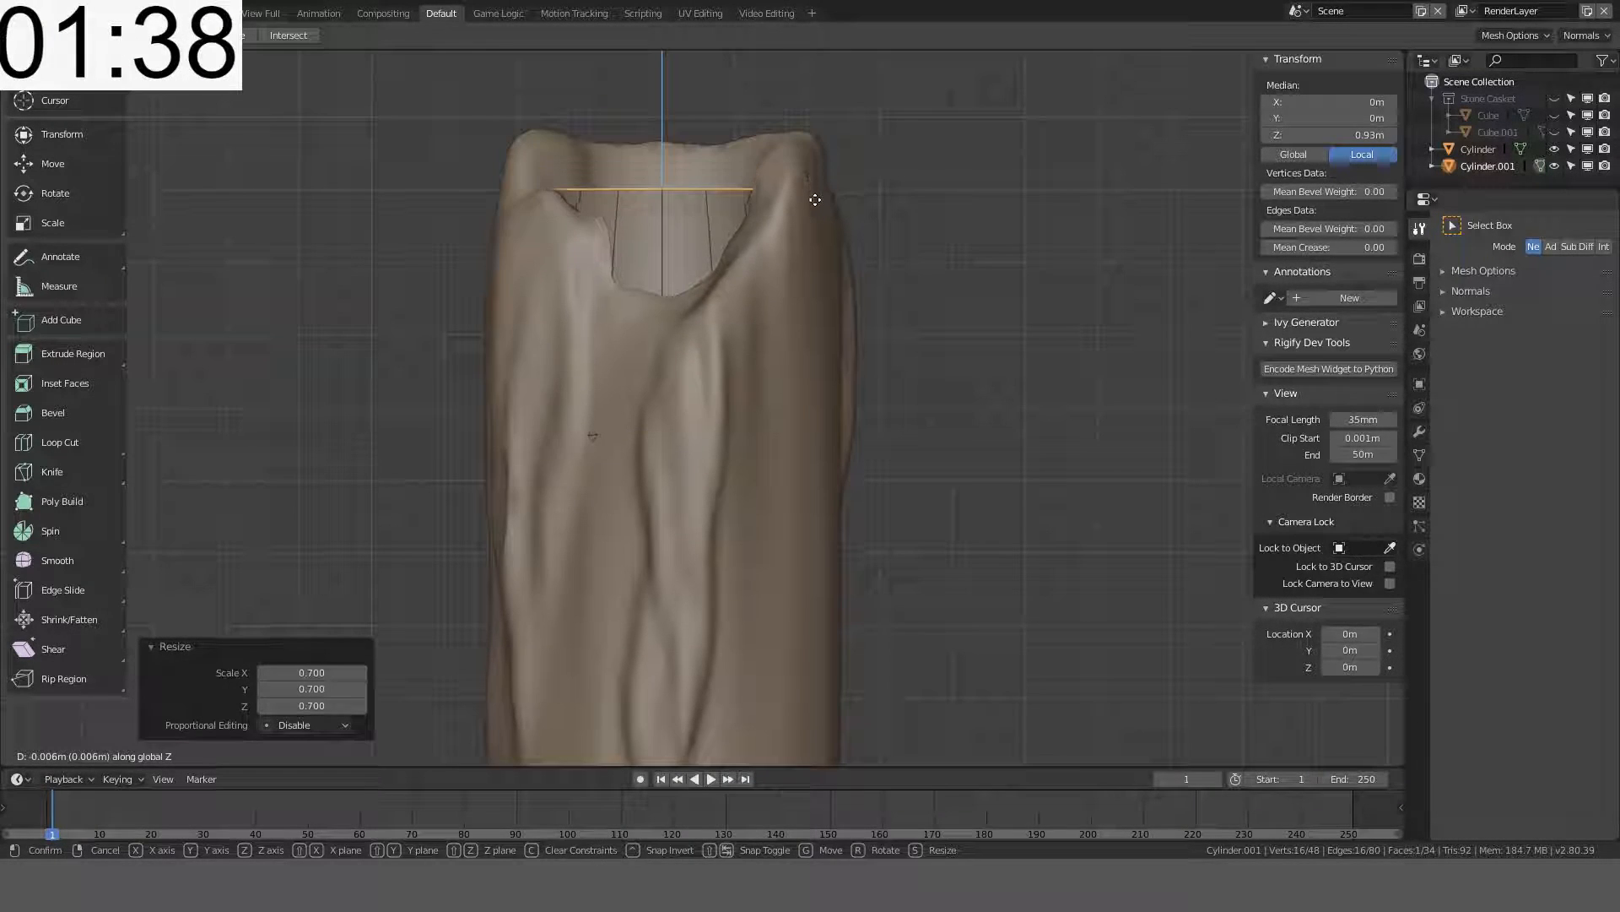
pyautogui.click(830, 142)
pyautogui.hotkey('ctrl', 'z')
pyautogui.hotkey('ctrl', 'z')
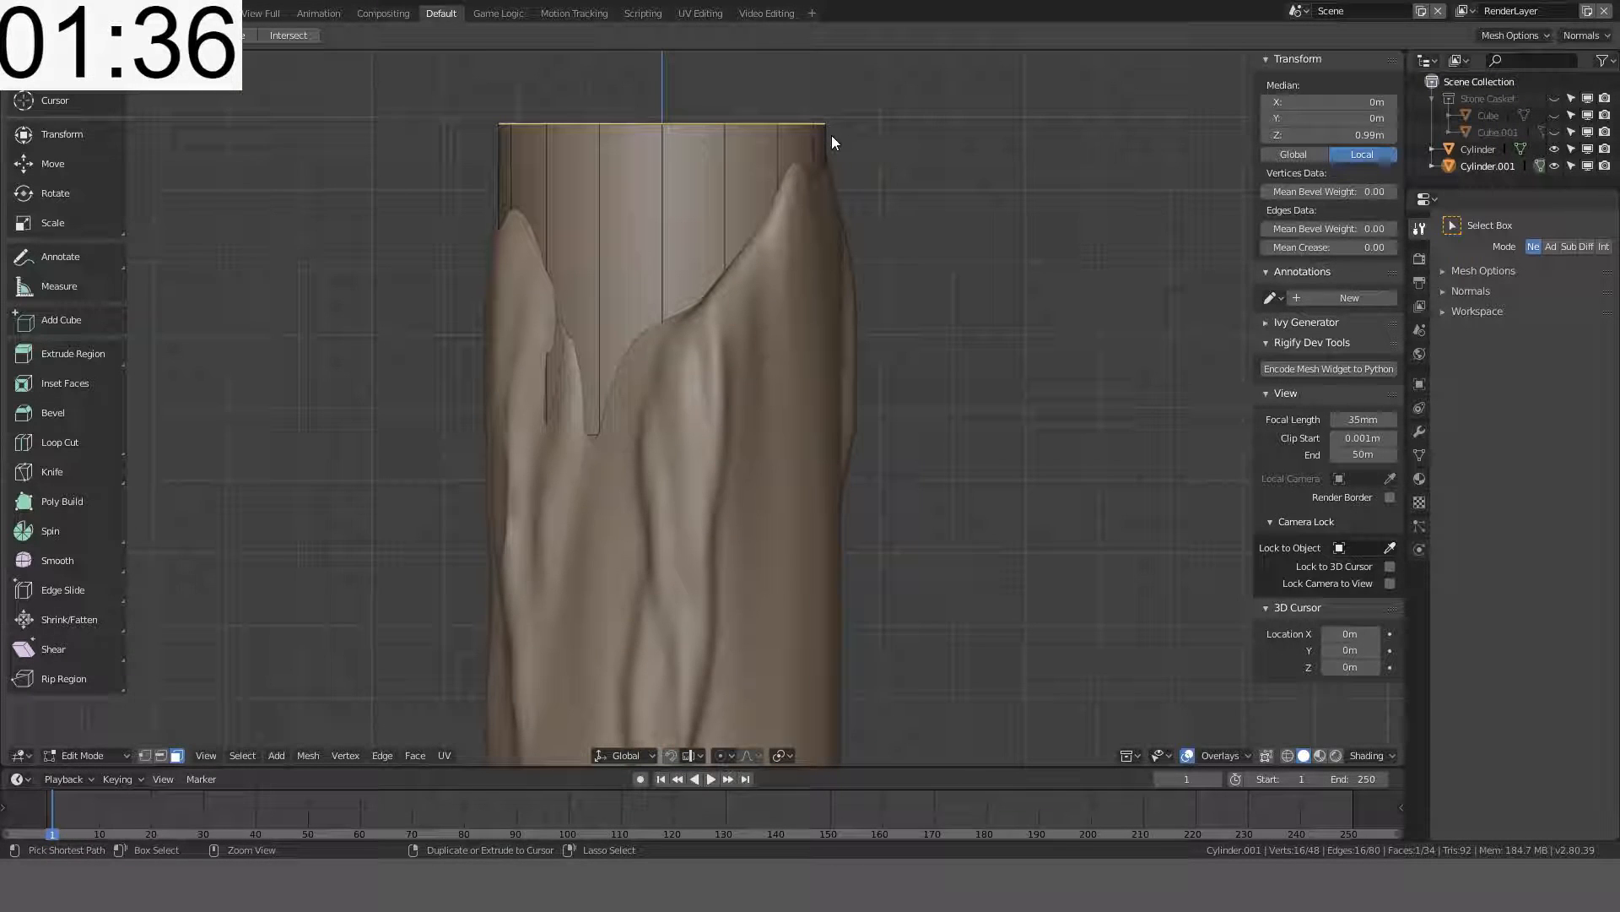
# - Inset the inner cylinder's top face with a thickness of 0.1 m
pyautogui.moveTo(832, 135); pyautogui.dragTo(926, 223, button='middle')
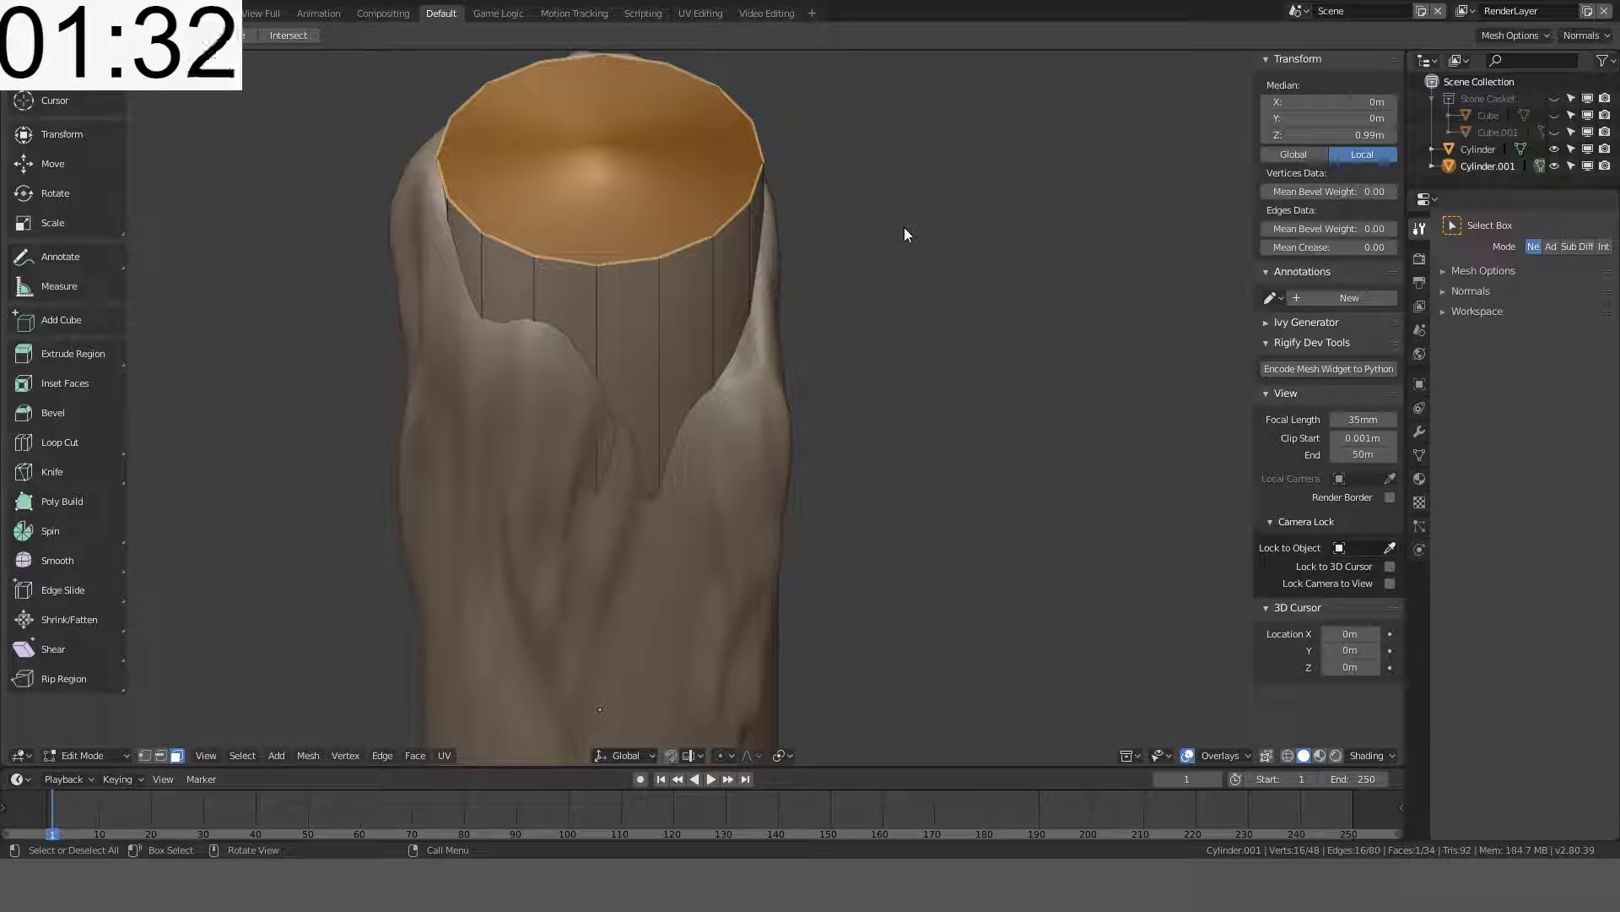
pyautogui.press('KP_1')
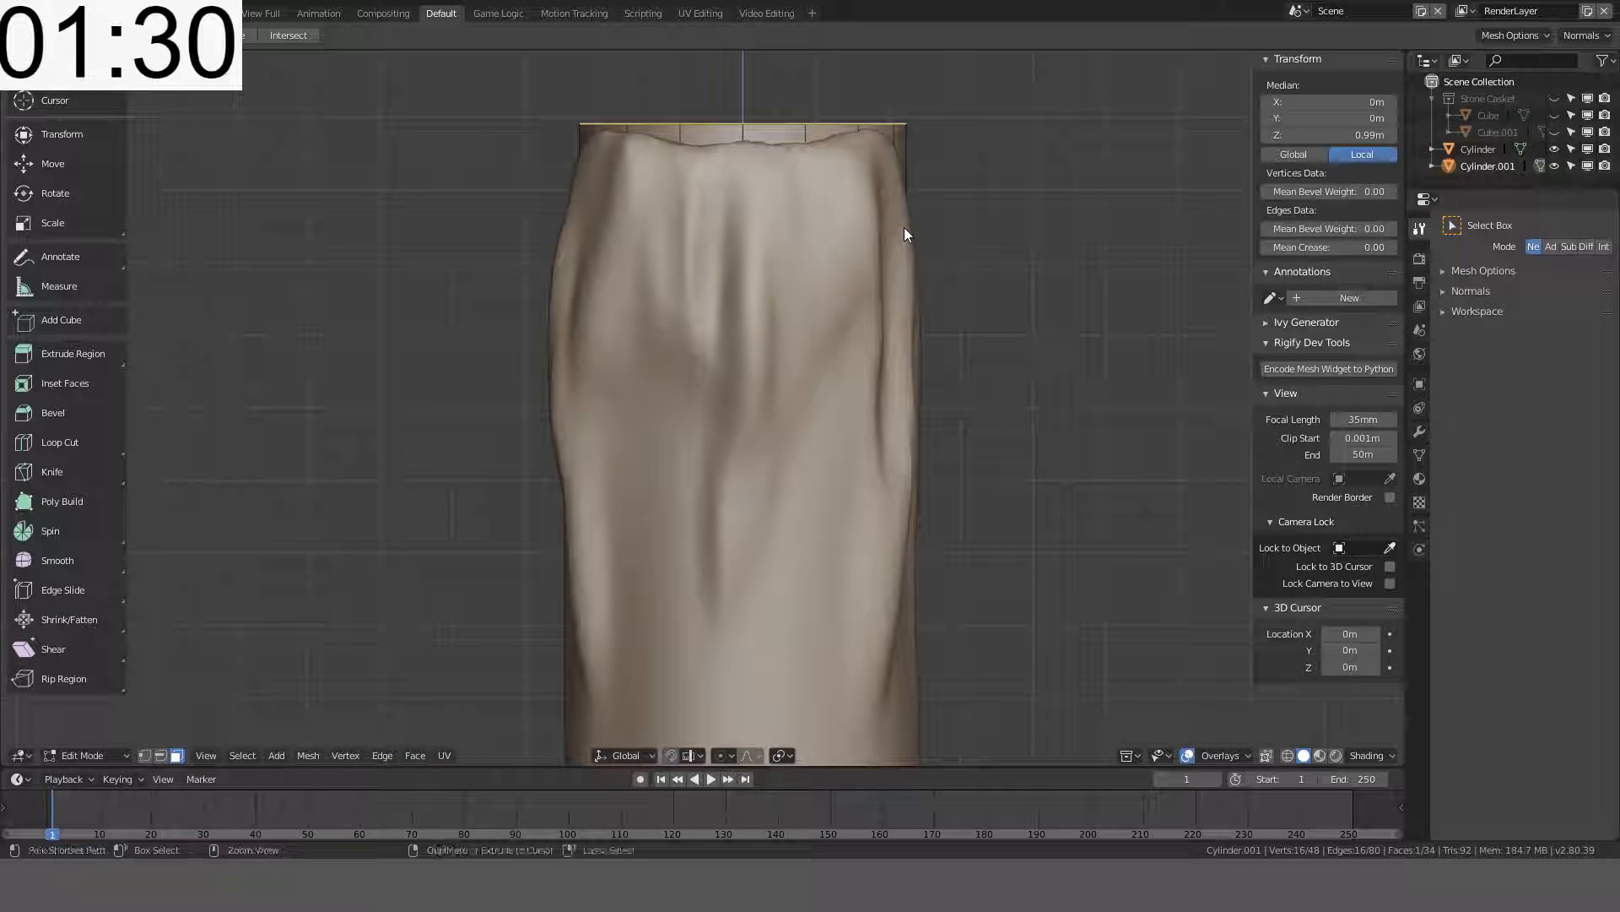
pyautogui.press('KP_5')
pyautogui.moveTo(904, 227); pyautogui.dragTo(918, 311, button='middle')
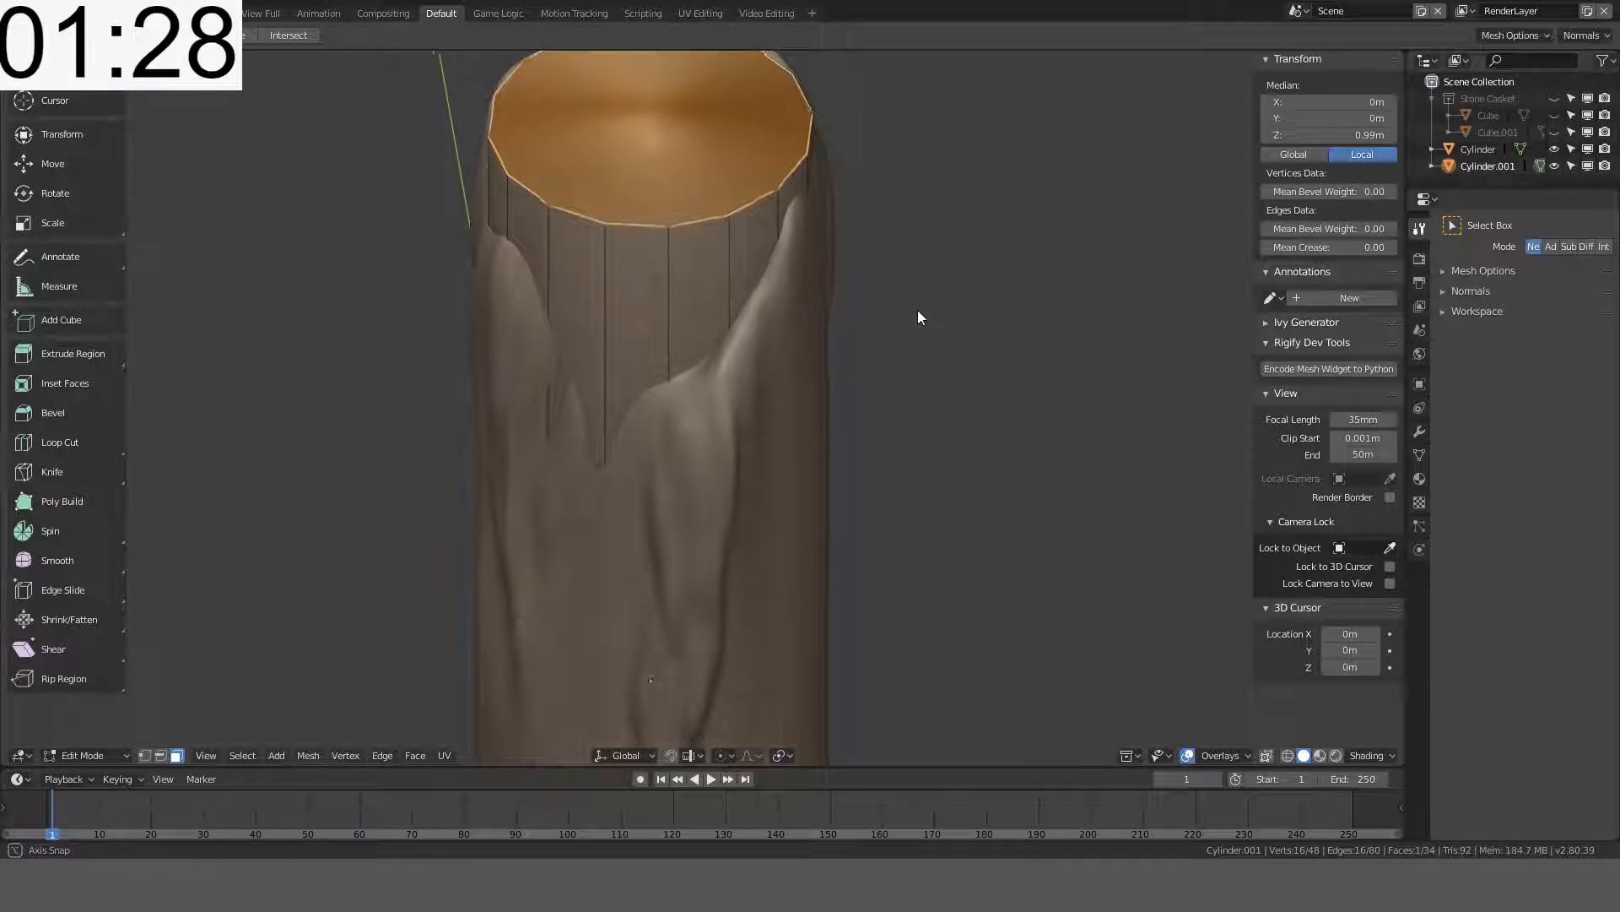
pyautogui.write('i0.01')
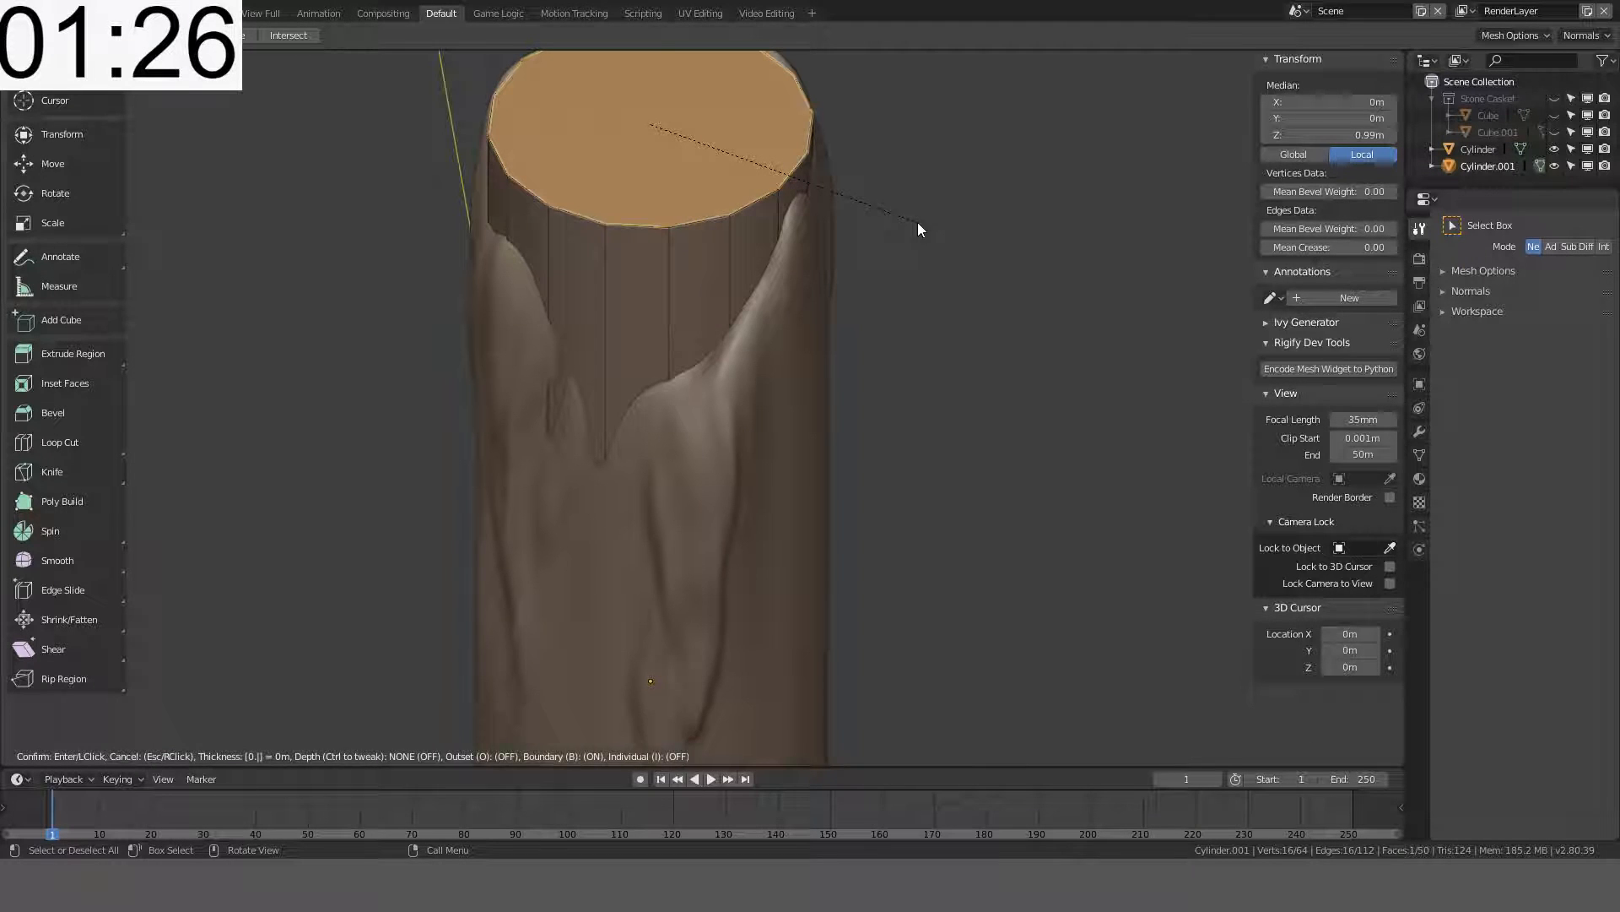
pyautogui.press('BackSpace')
pyautogui.press('BackSpace')
pyautogui.write('1')
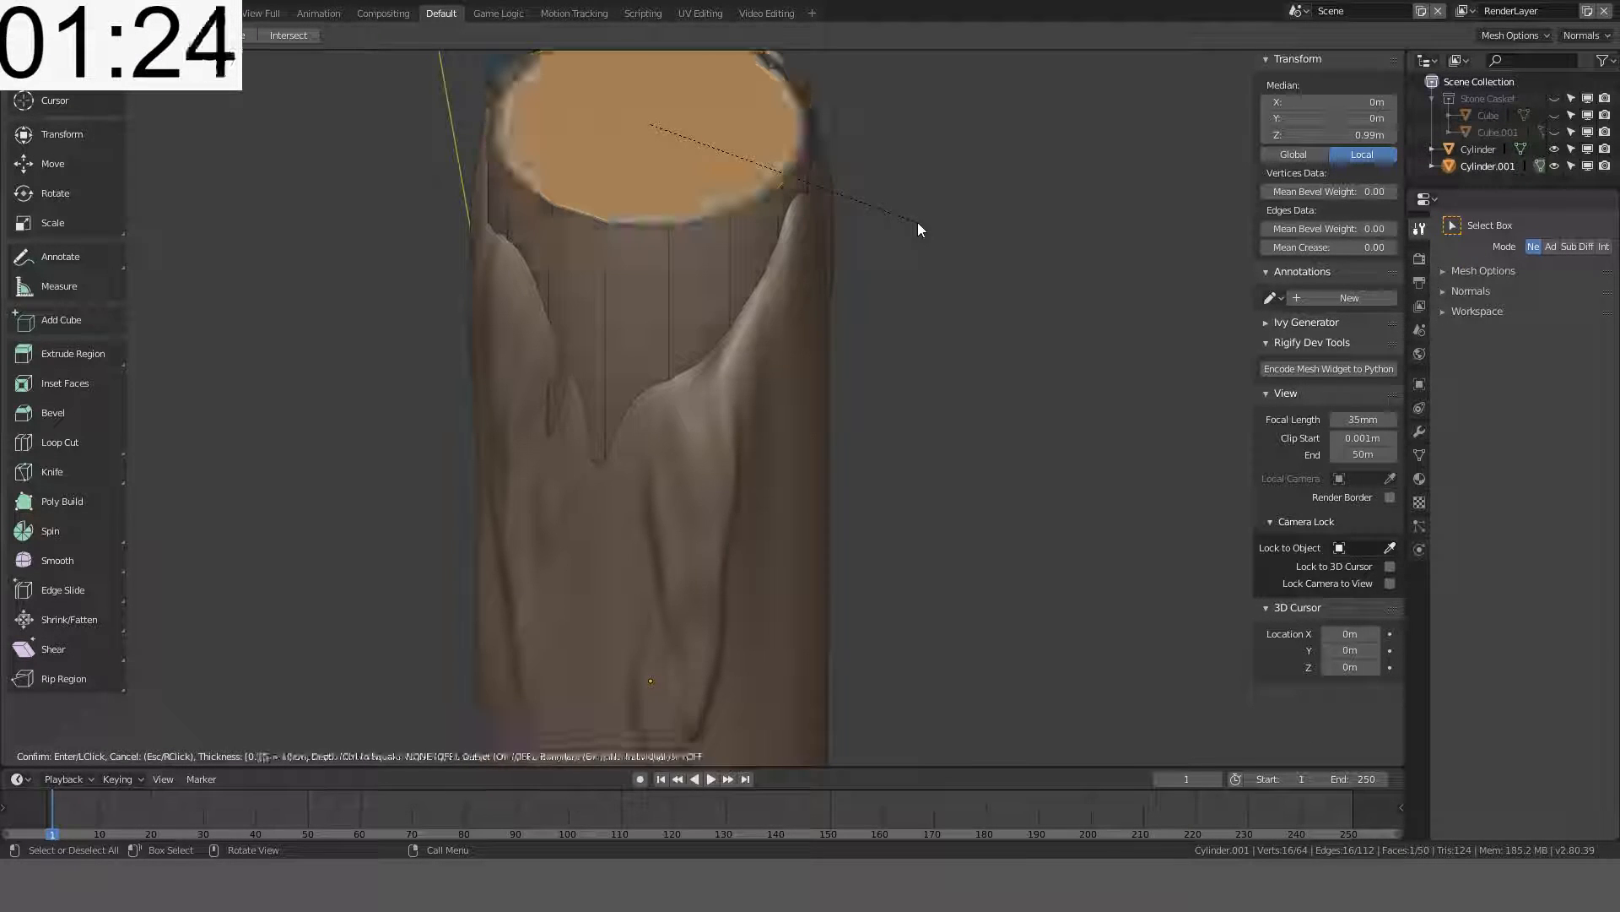
pyautogui.press('Return')
# - Extrude the inset face down inside the candle using wireframe display, and return to solid shading
pyautogui.press('ctrl+KP_1')
pyautogui.press('z')
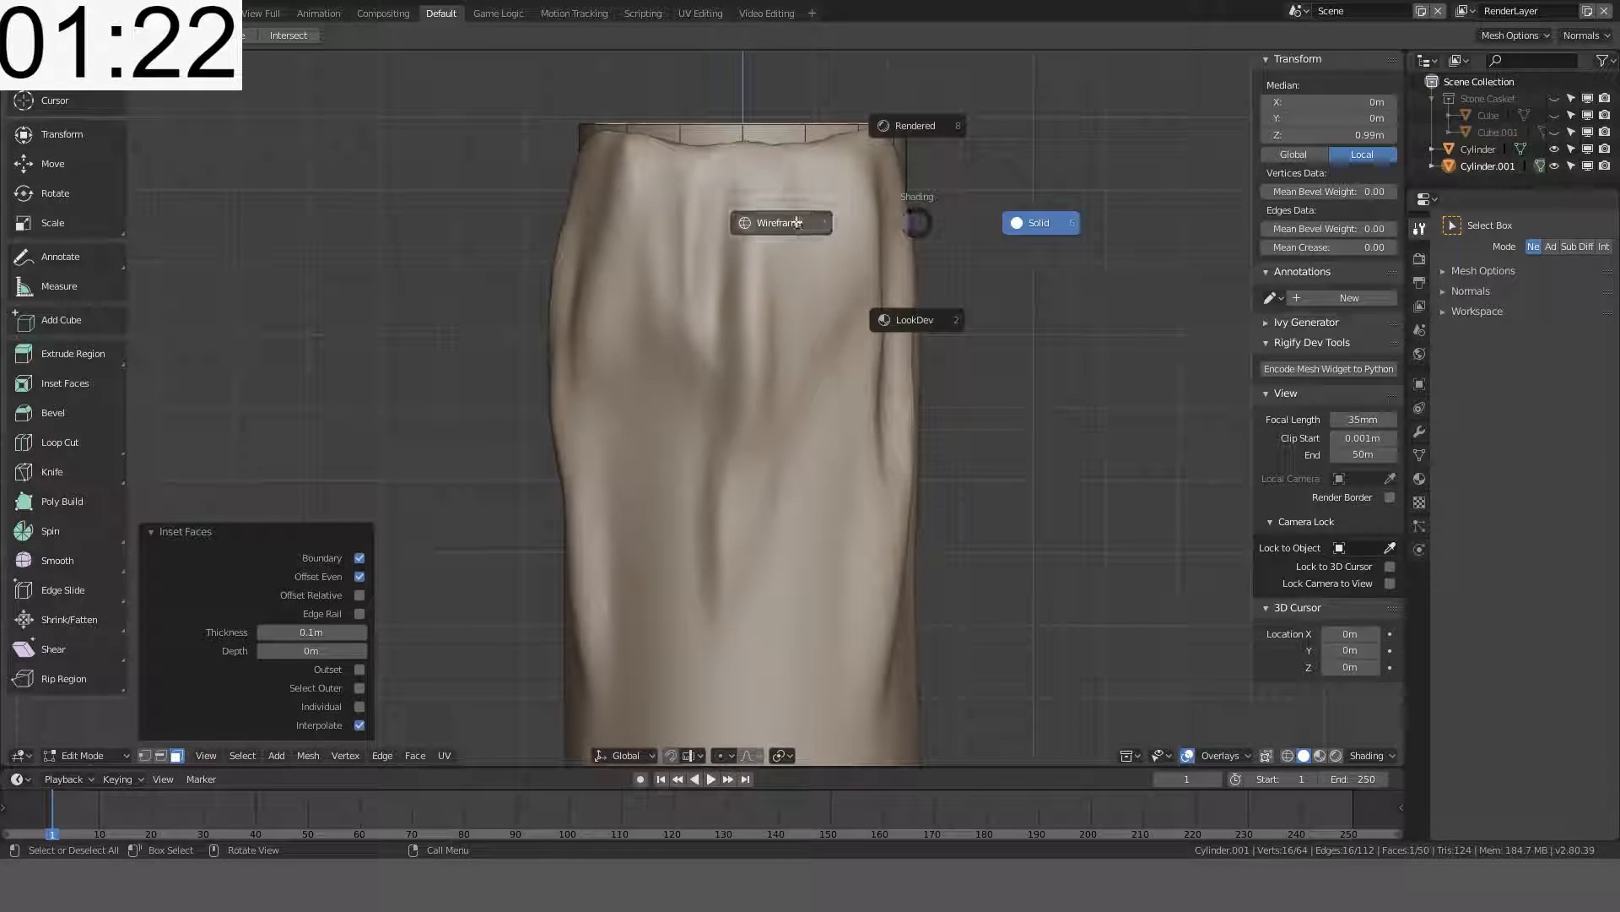
pyautogui.click(797, 221)
pyautogui.press('e')
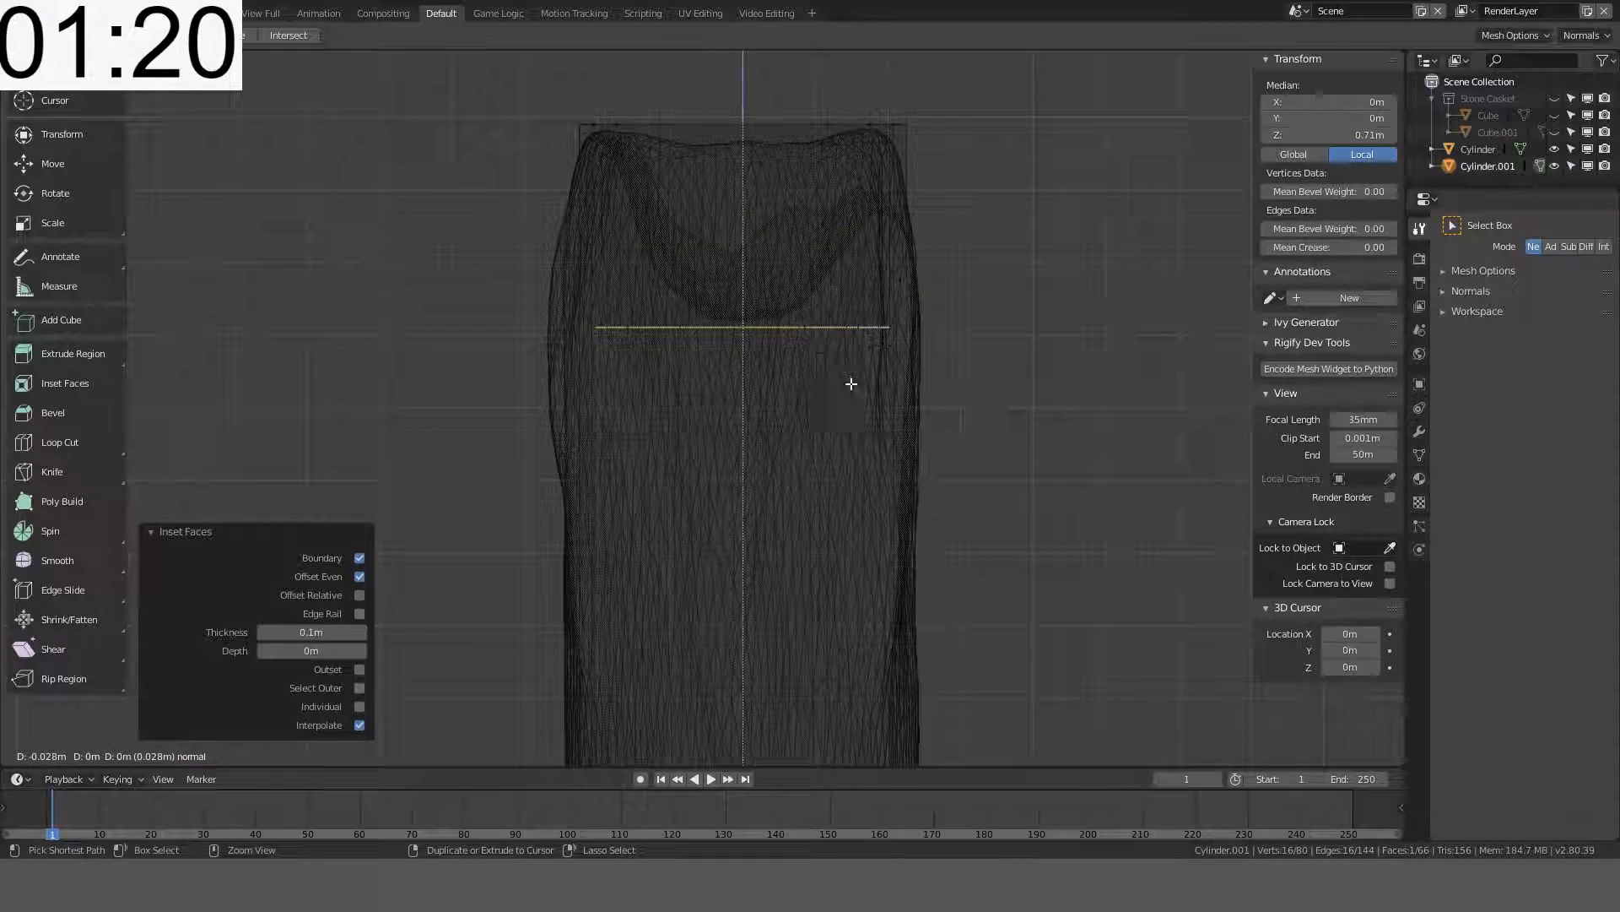
pyautogui.click(851, 353)
pyautogui.moveTo(850, 353); pyautogui.dragTo(942, 376, button='middle')
pyautogui.press('z')
pyautogui.click(1048, 380)
# - Select the inner cylinder's top rim face loop and lower it about 0.005 m along Z
pyautogui.moveTo(1048, 387); pyautogui.dragTo(797, 199, button='middle')
pyautogui.keyDown('alt'); pyautogui.click(793, 191); pyautogui.keyUp('alt')
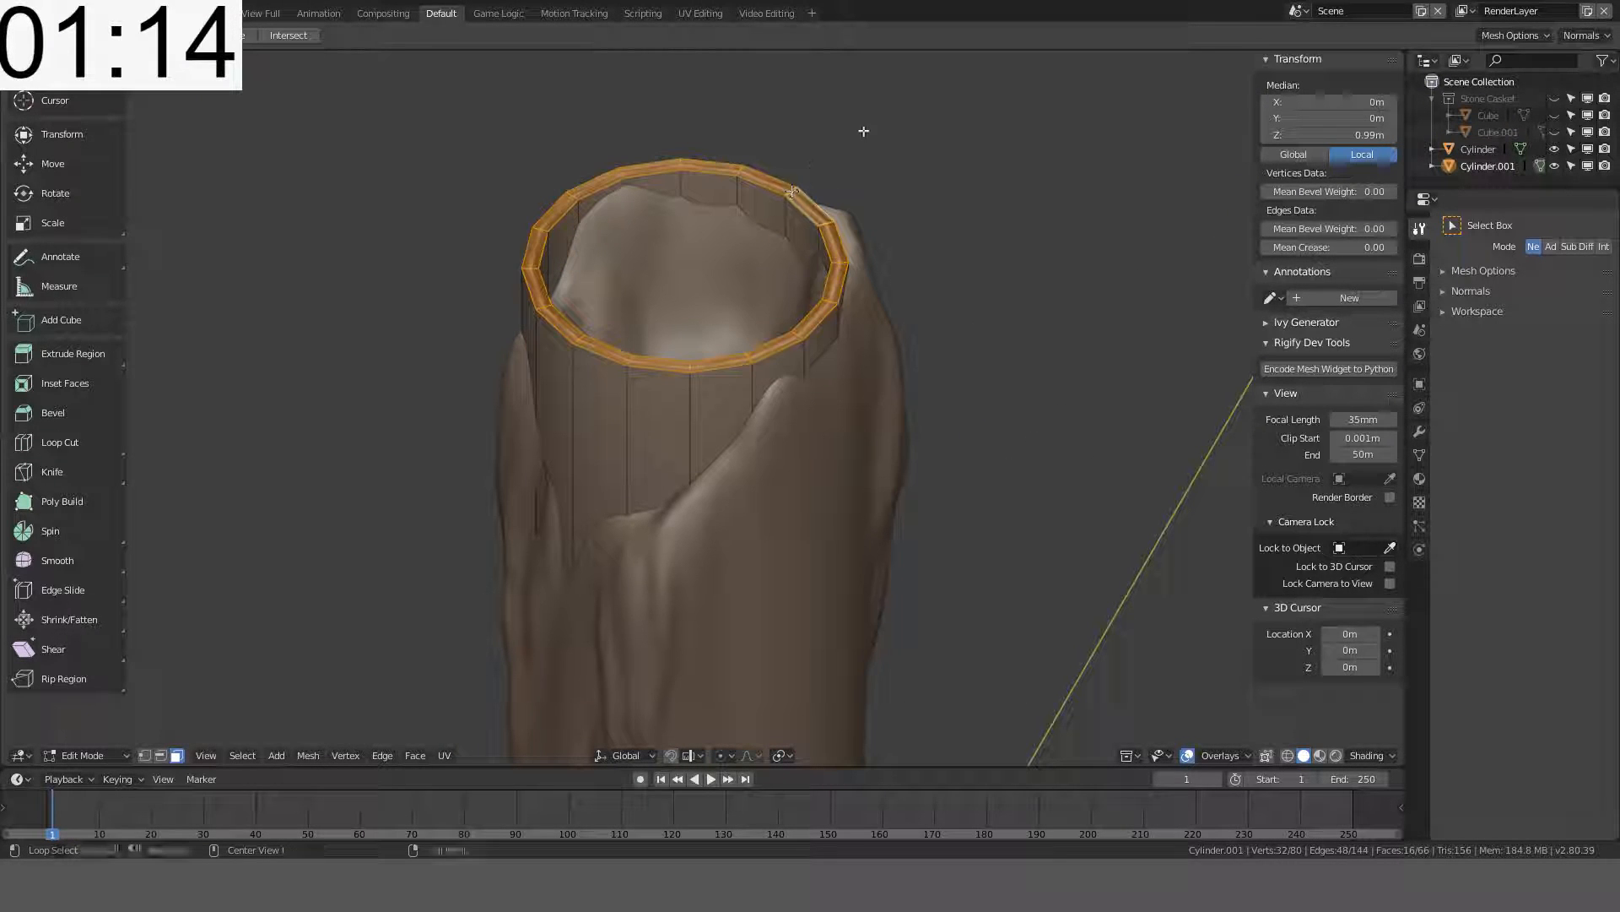
pyautogui.press('g')
pyautogui.press('z')
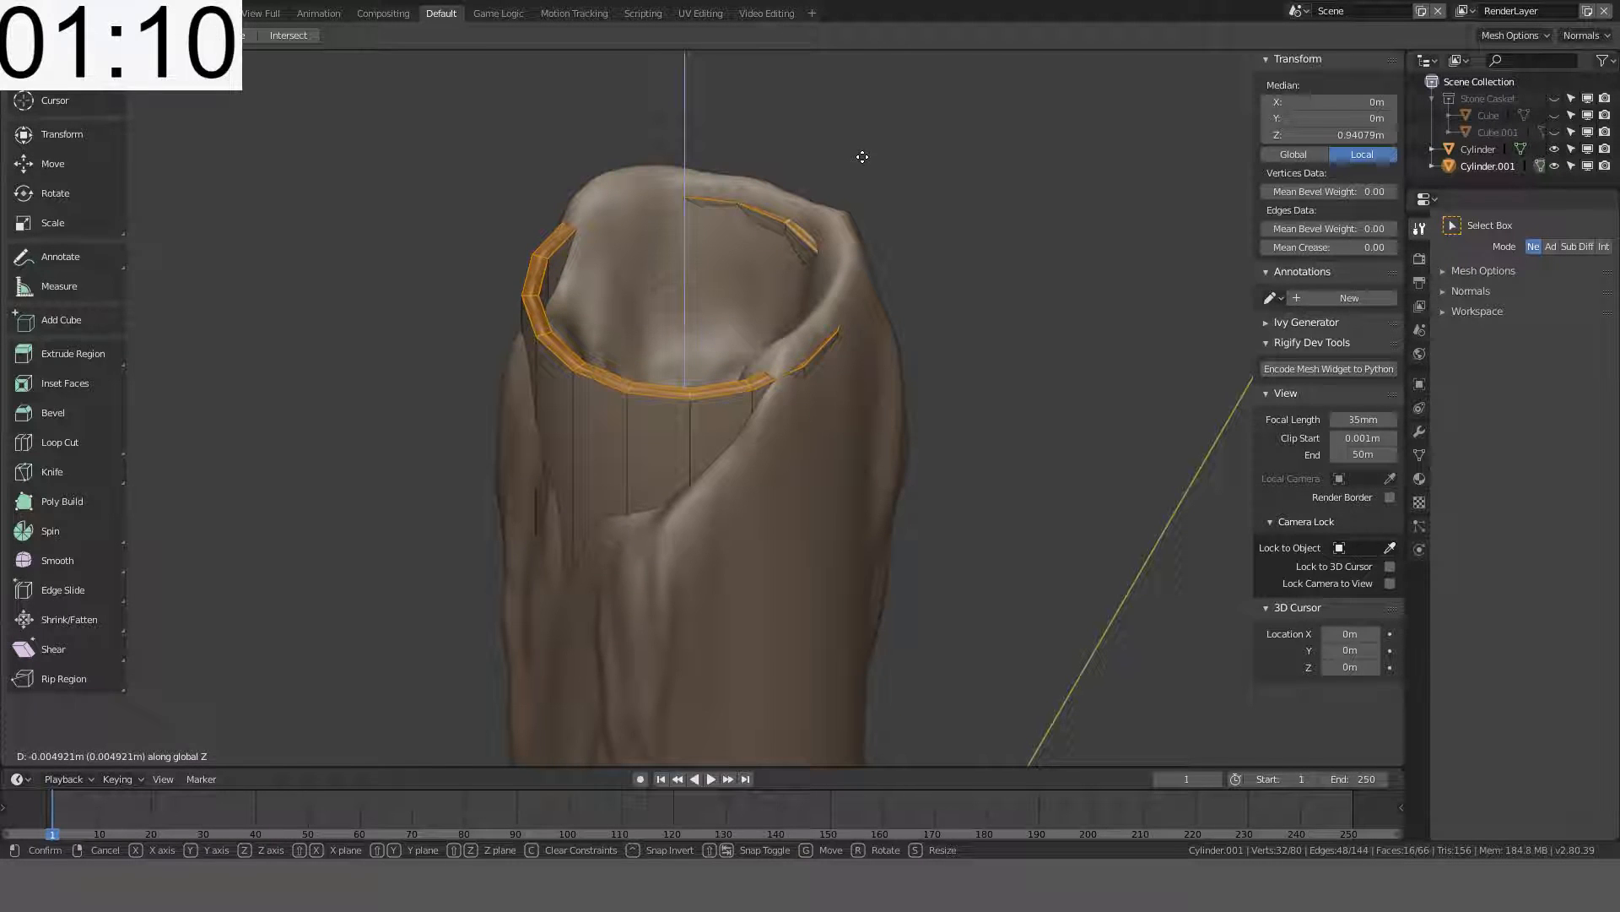
pyautogui.click(861, 155)
# - Select the front face of the inner cylinder's rim and lower it about 0.022 m along Z to form a notch
pyautogui.moveTo(861, 155); pyautogui.dragTo(969, 178, button='middle')
pyautogui.click(763, 376)
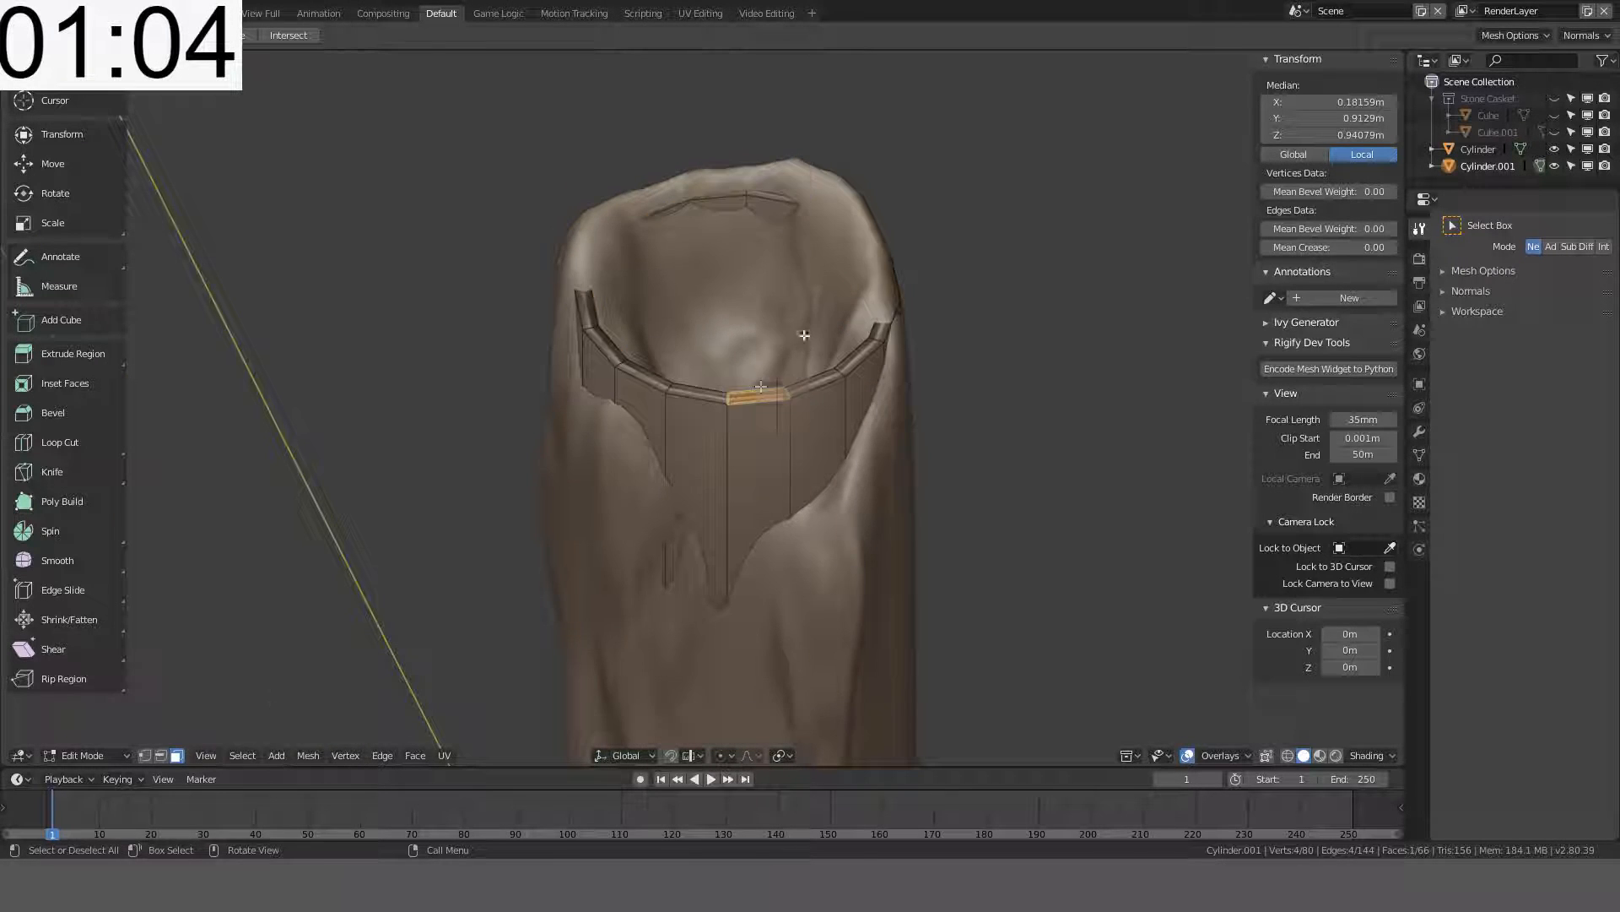
pyautogui.press('g')
pyautogui.press('z')
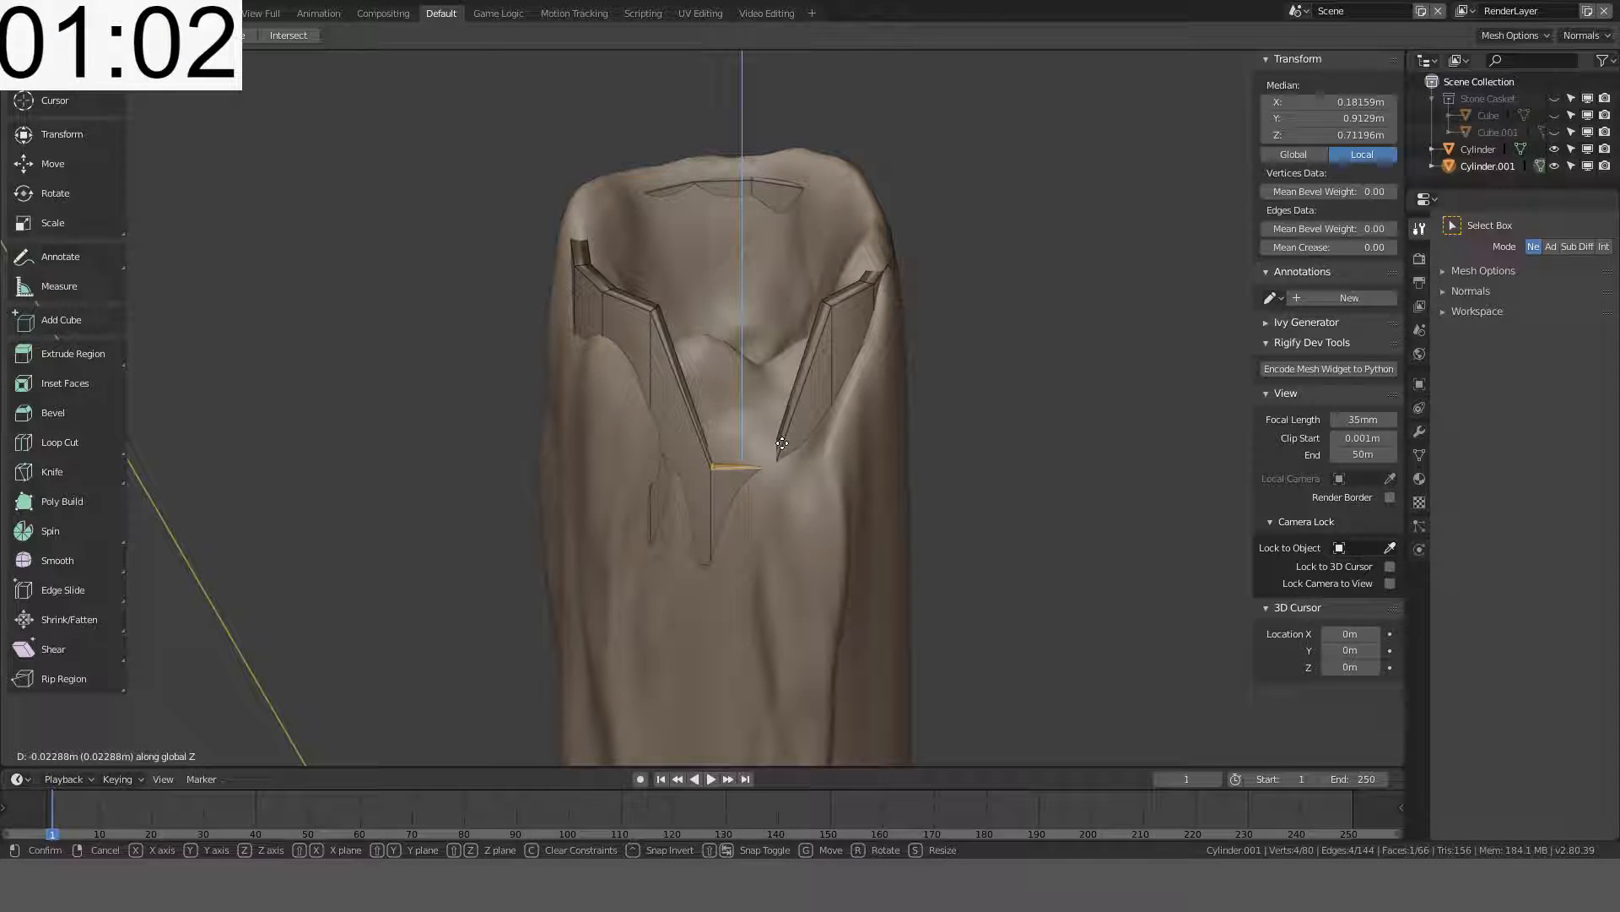
pyautogui.click(783, 438)
# - Lower the neighbouring rim face beside the notch slightly along Z and return to Object Mode
pyautogui.moveTo(832, 339); pyautogui.dragTo(838, 376, button='middle')
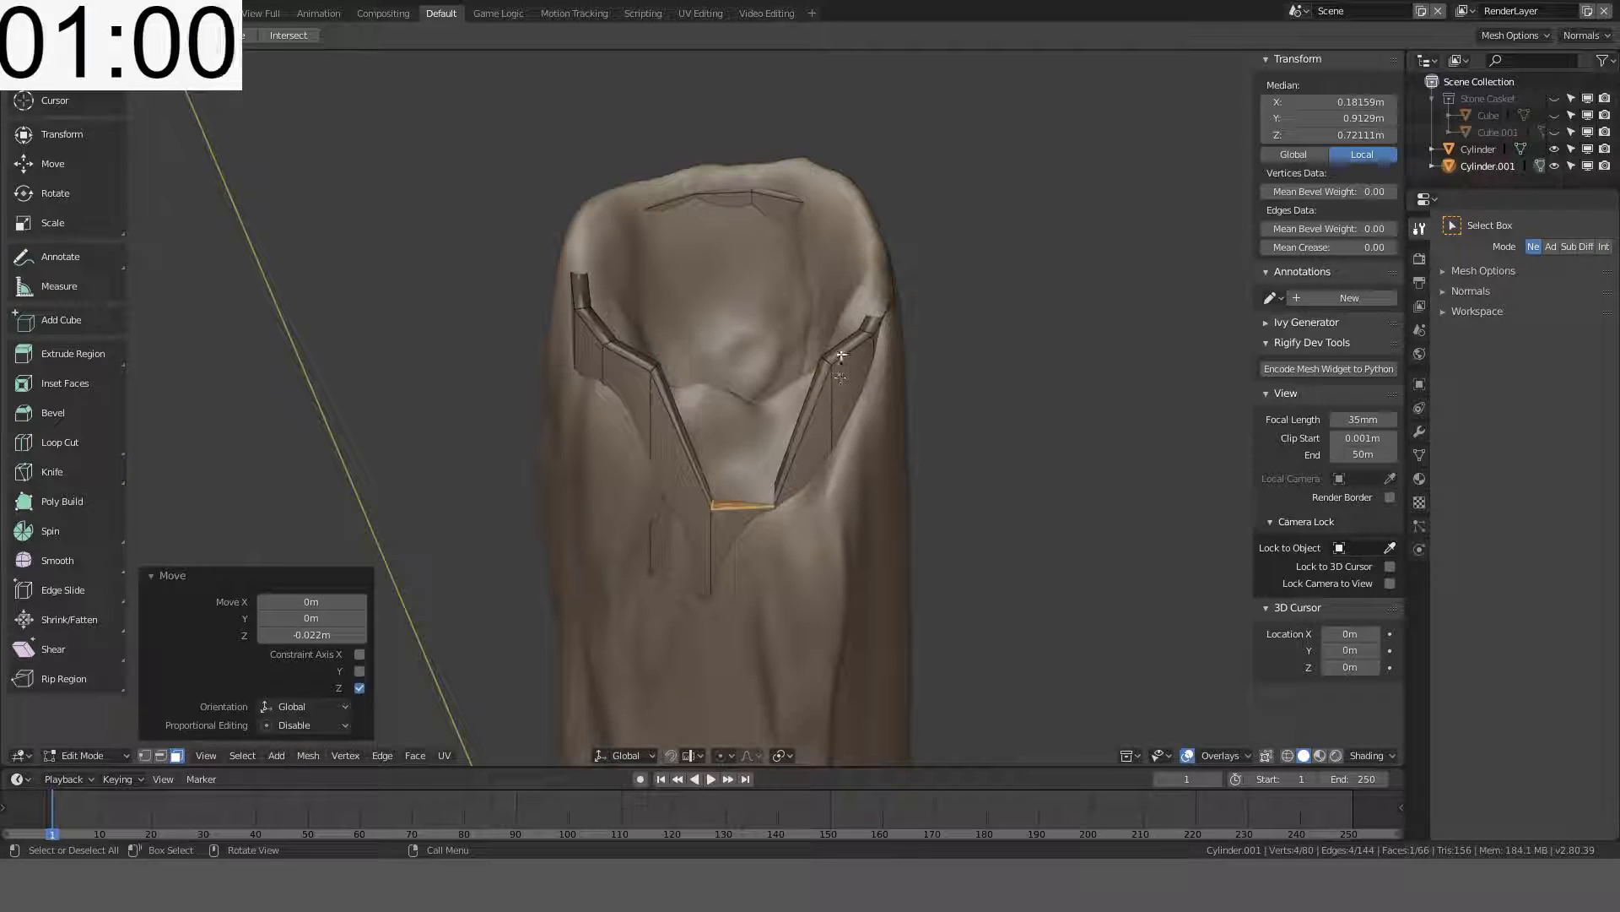
pyautogui.click(839, 354)
pyautogui.press('g')
pyautogui.press('z')
pyautogui.click(839, 354)
pyautogui.press('Tab')
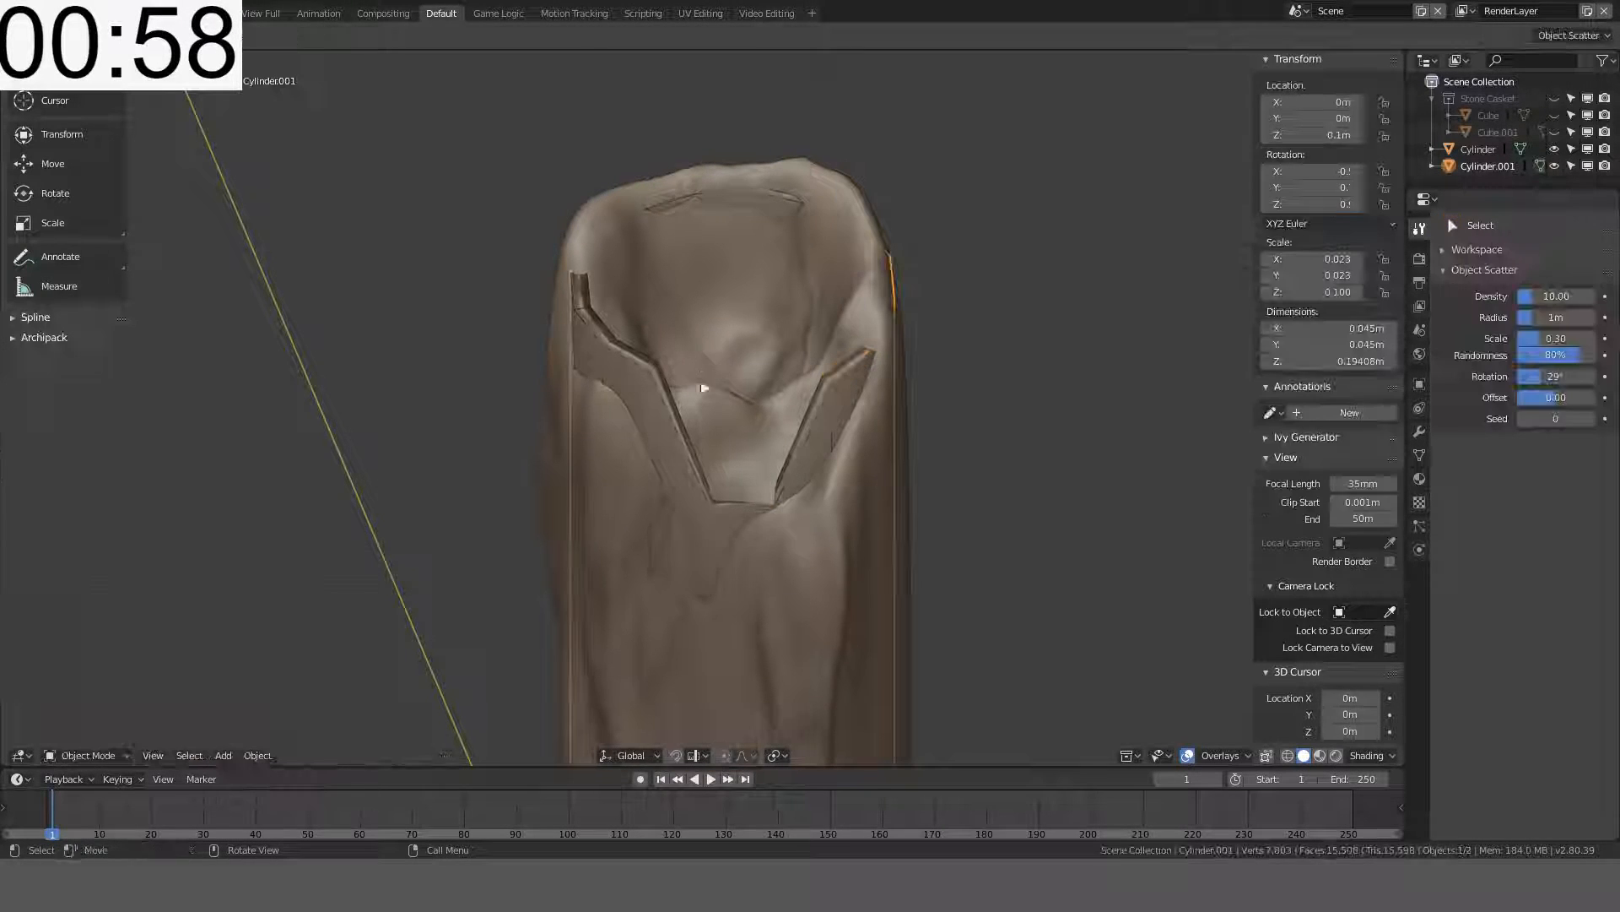
pyautogui.press('Tab')
pyautogui.press('Tab')
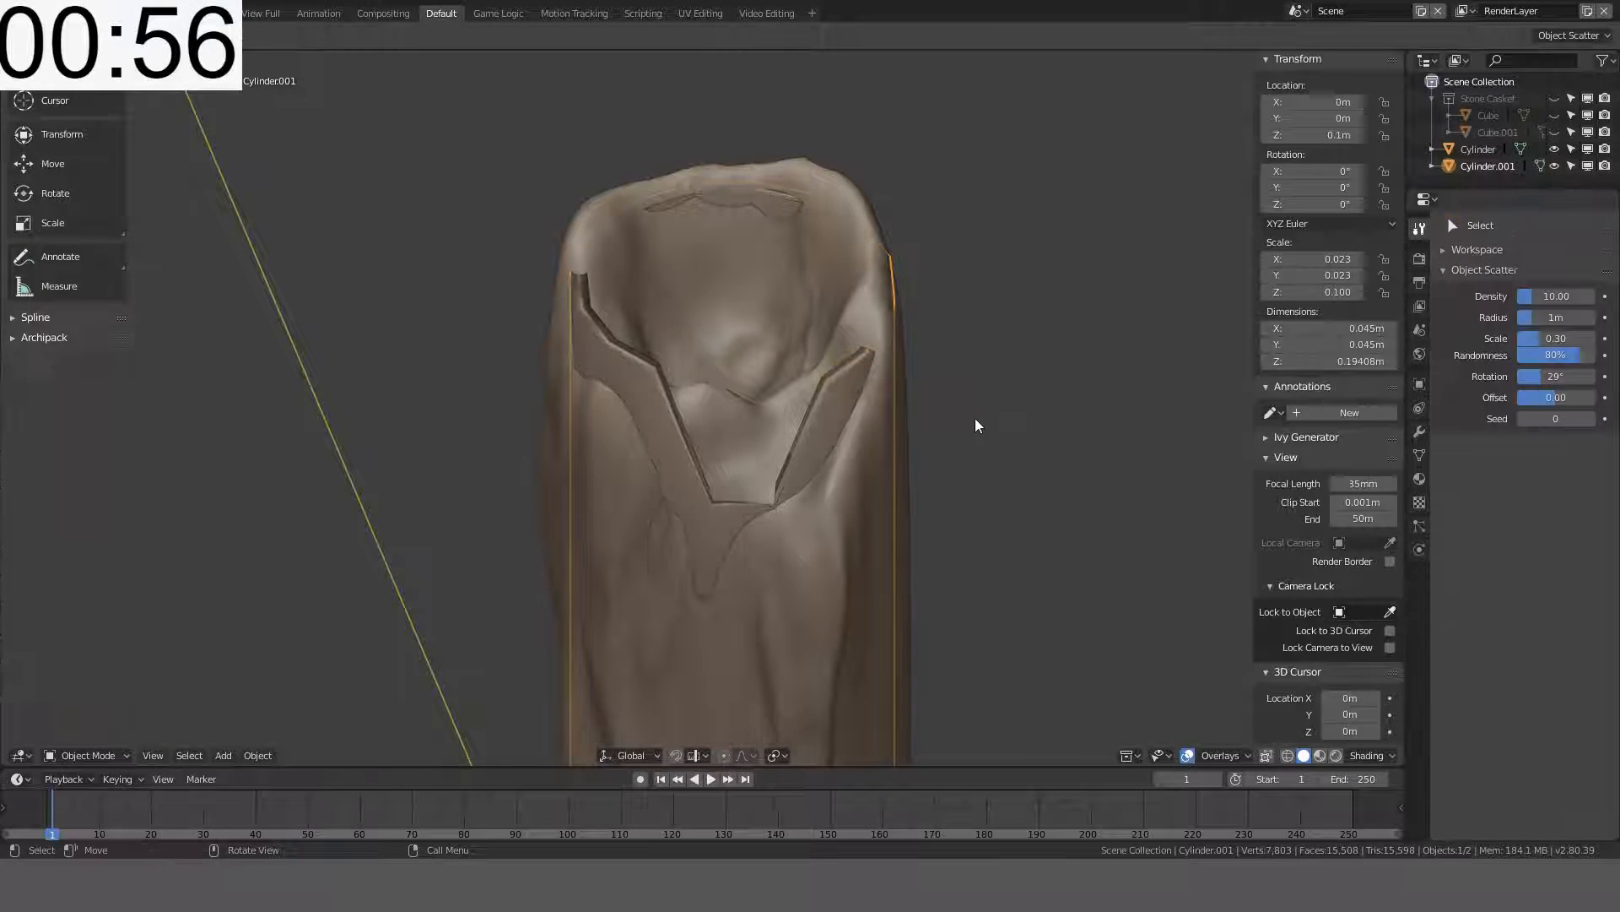
# - Add a Shrinkwrap modifier to the inner cylinder with the sculpted Cylinder as target, and apply it
pyautogui.click(1420, 431)
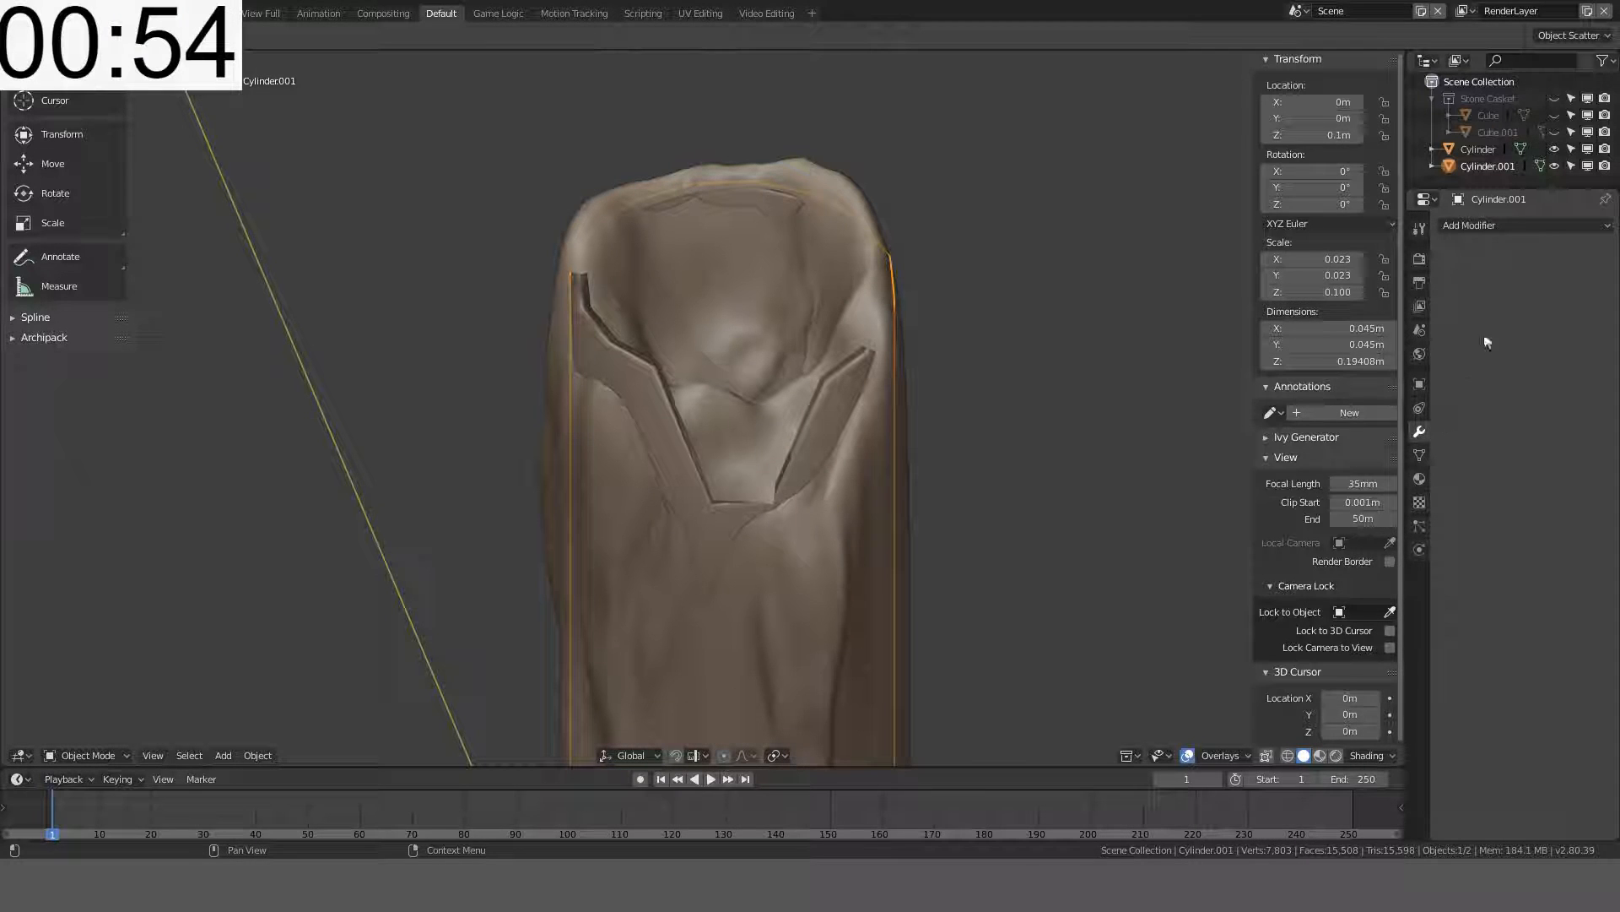
pyautogui.click(1517, 230)
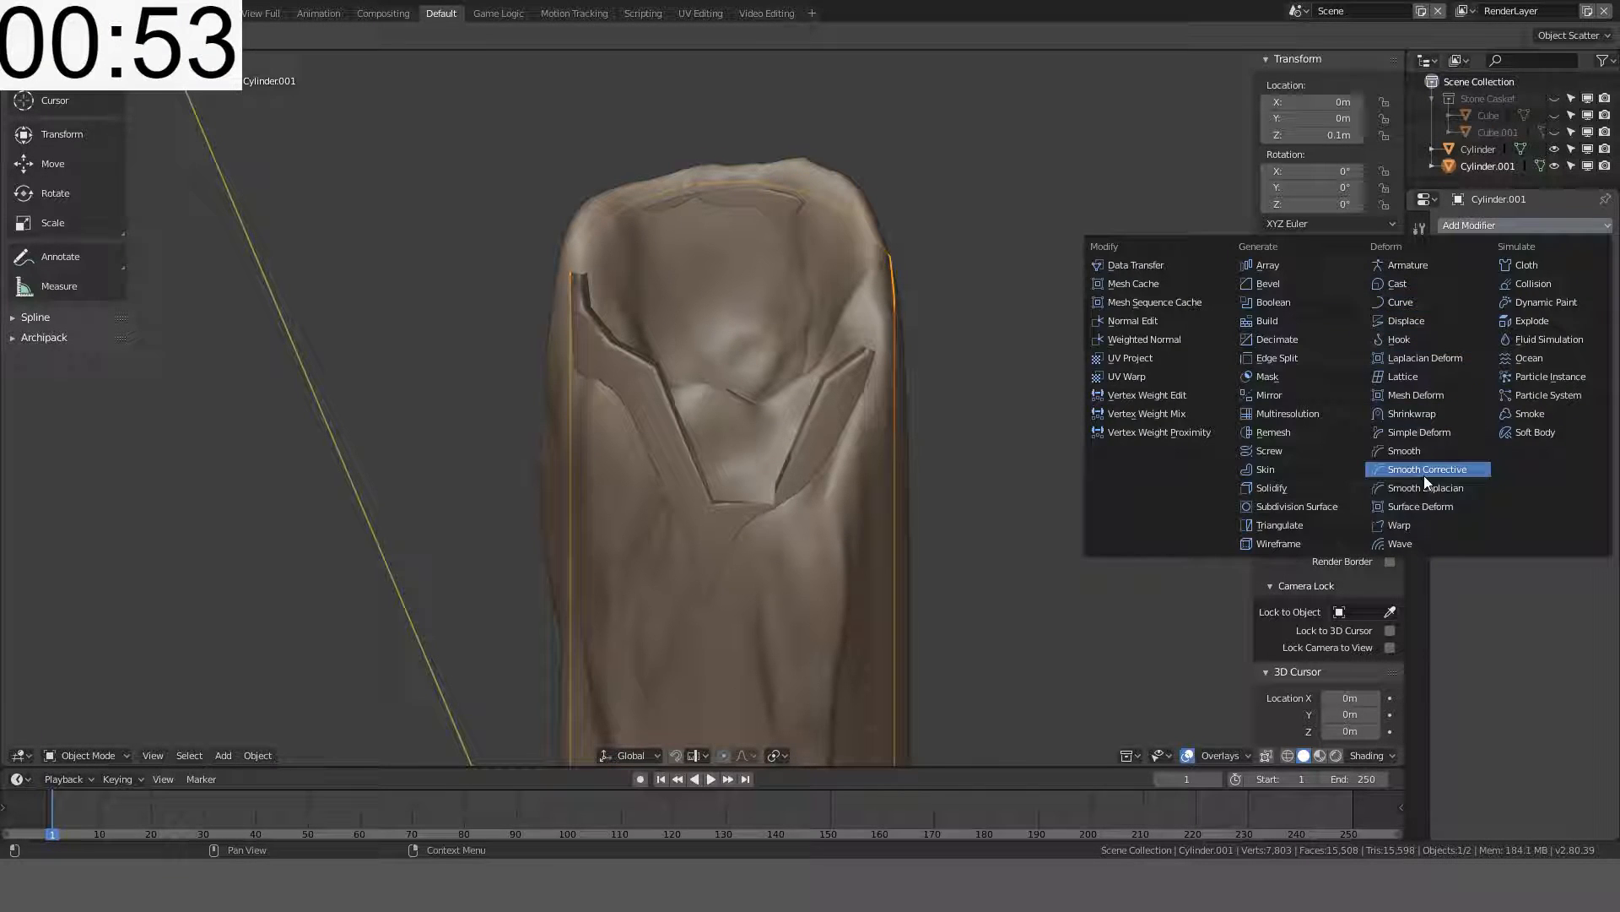
pyautogui.click(1427, 414)
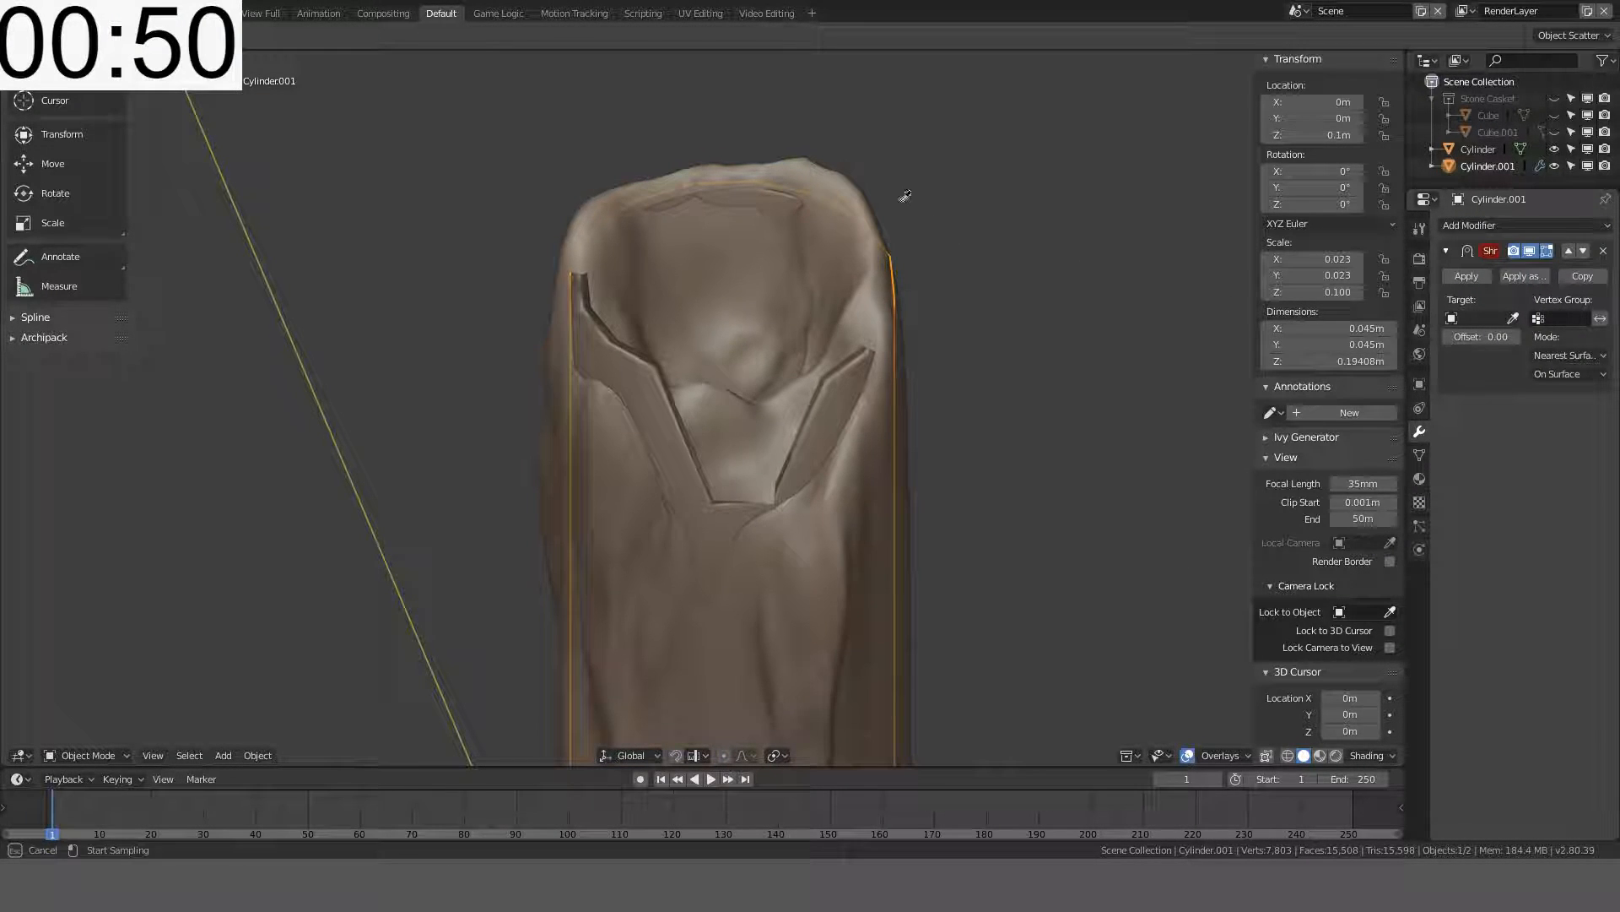
pyautogui.click(860, 184)
pyautogui.scroll(-4, 1057, 230)
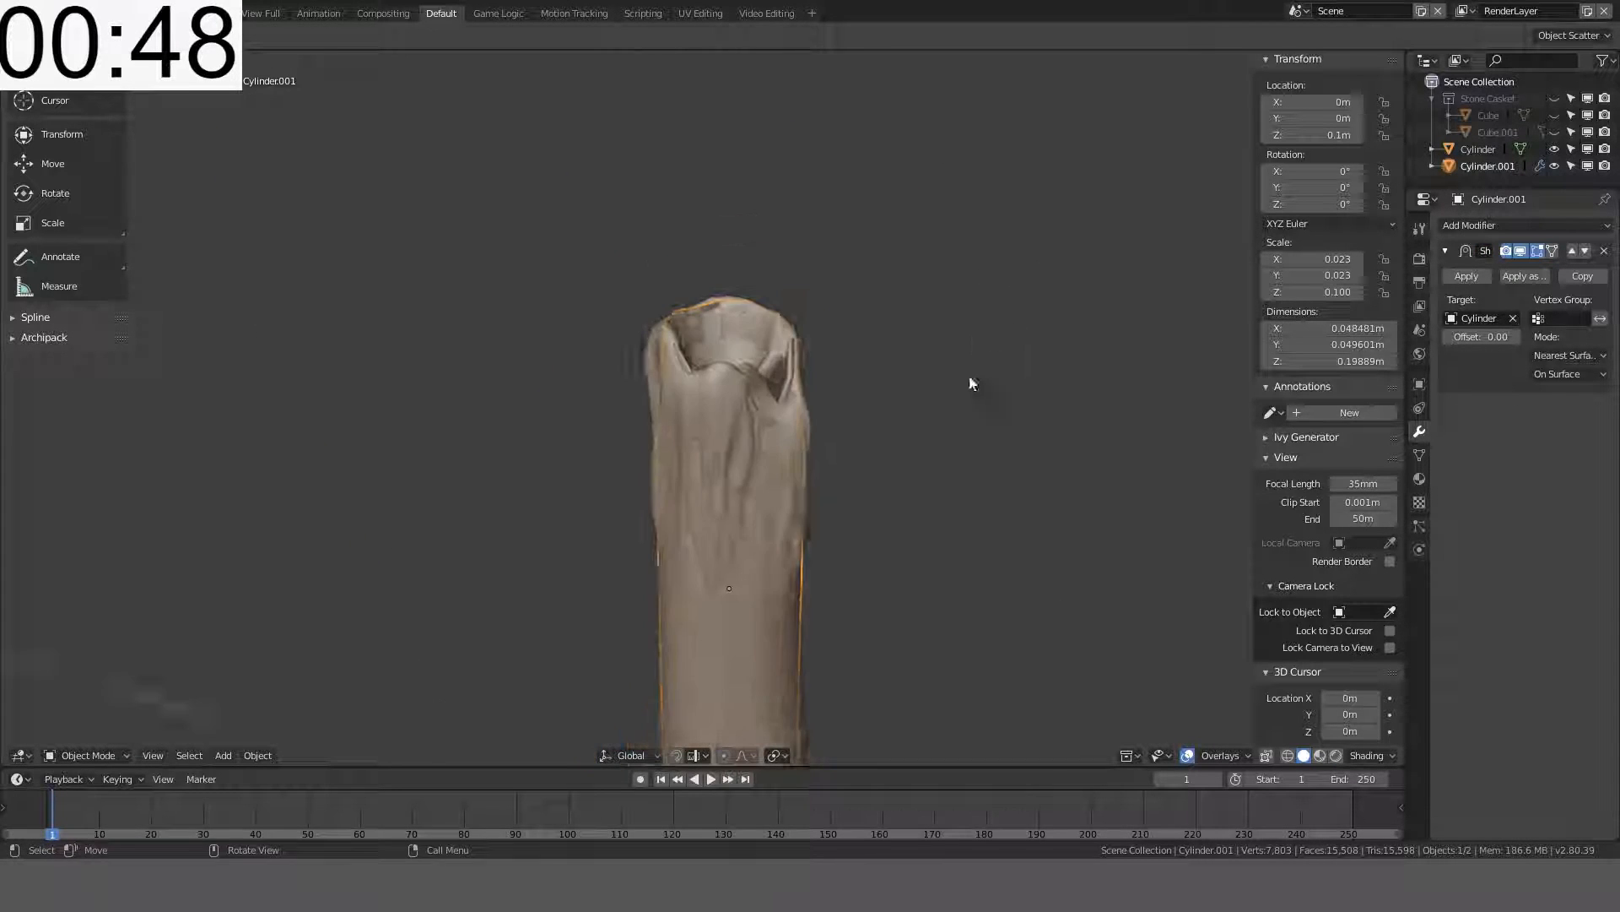
pyautogui.moveTo(968, 254); pyautogui.dragTo(1401, 262, button='middle')
pyautogui.click(1467, 277)
# - Select the sculpted candle and move it 0.08 m along X, beside the low-poly candle
pyautogui.moveTo(1182, 363); pyautogui.dragTo(1004, 434, button='middle')
pyautogui.click(766, 305)
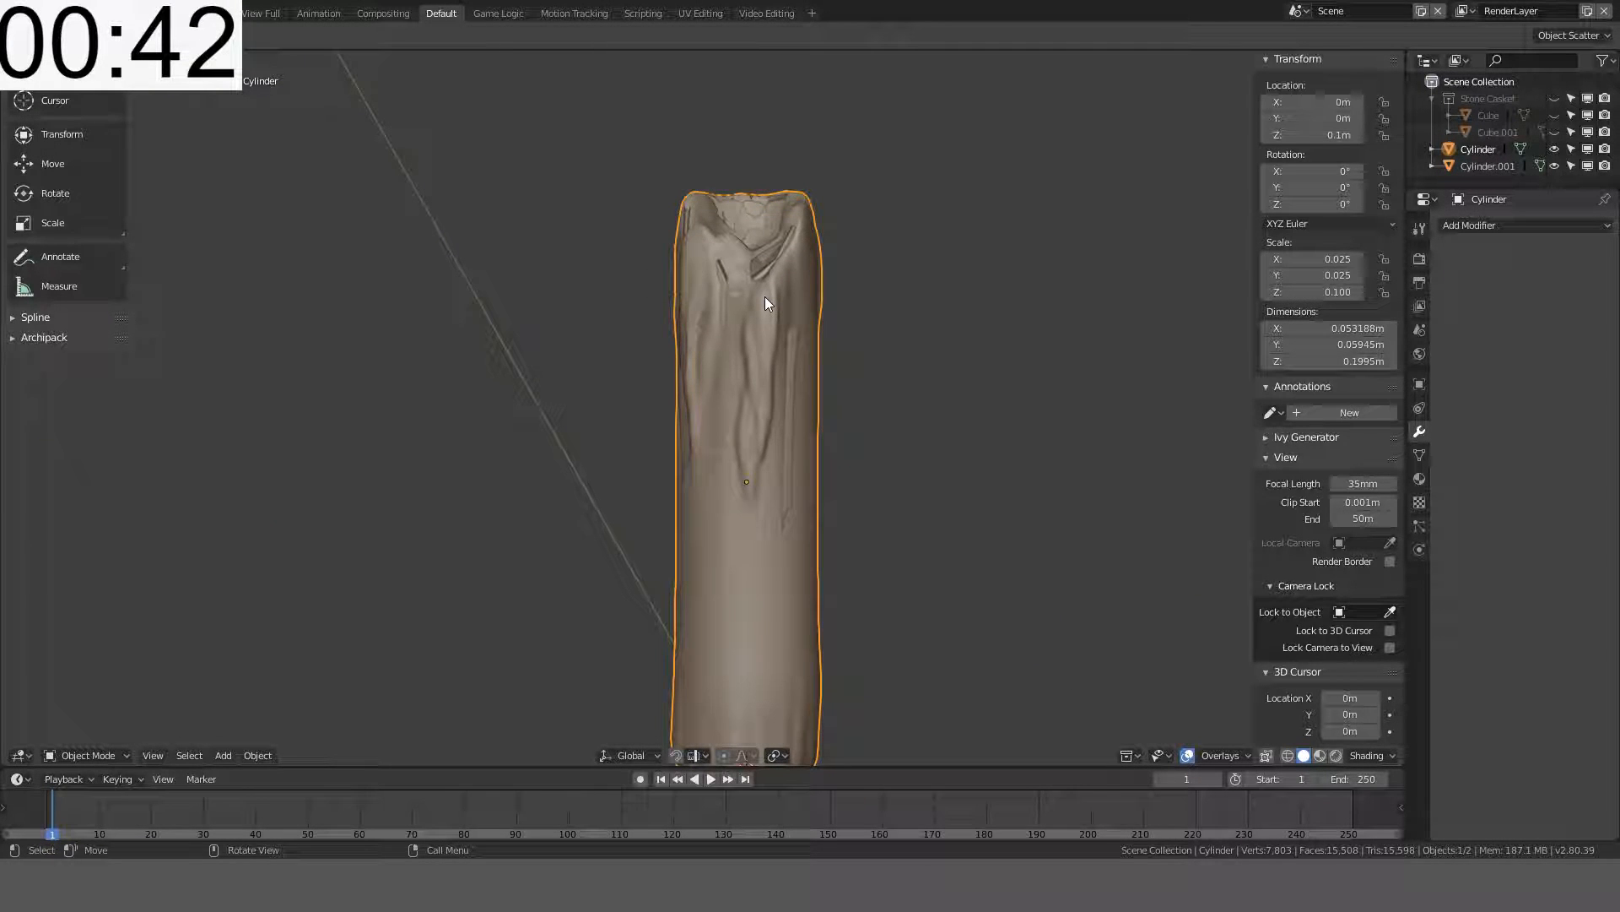
pyautogui.press('KP_1')
pyautogui.press('g')
pyautogui.press('x')
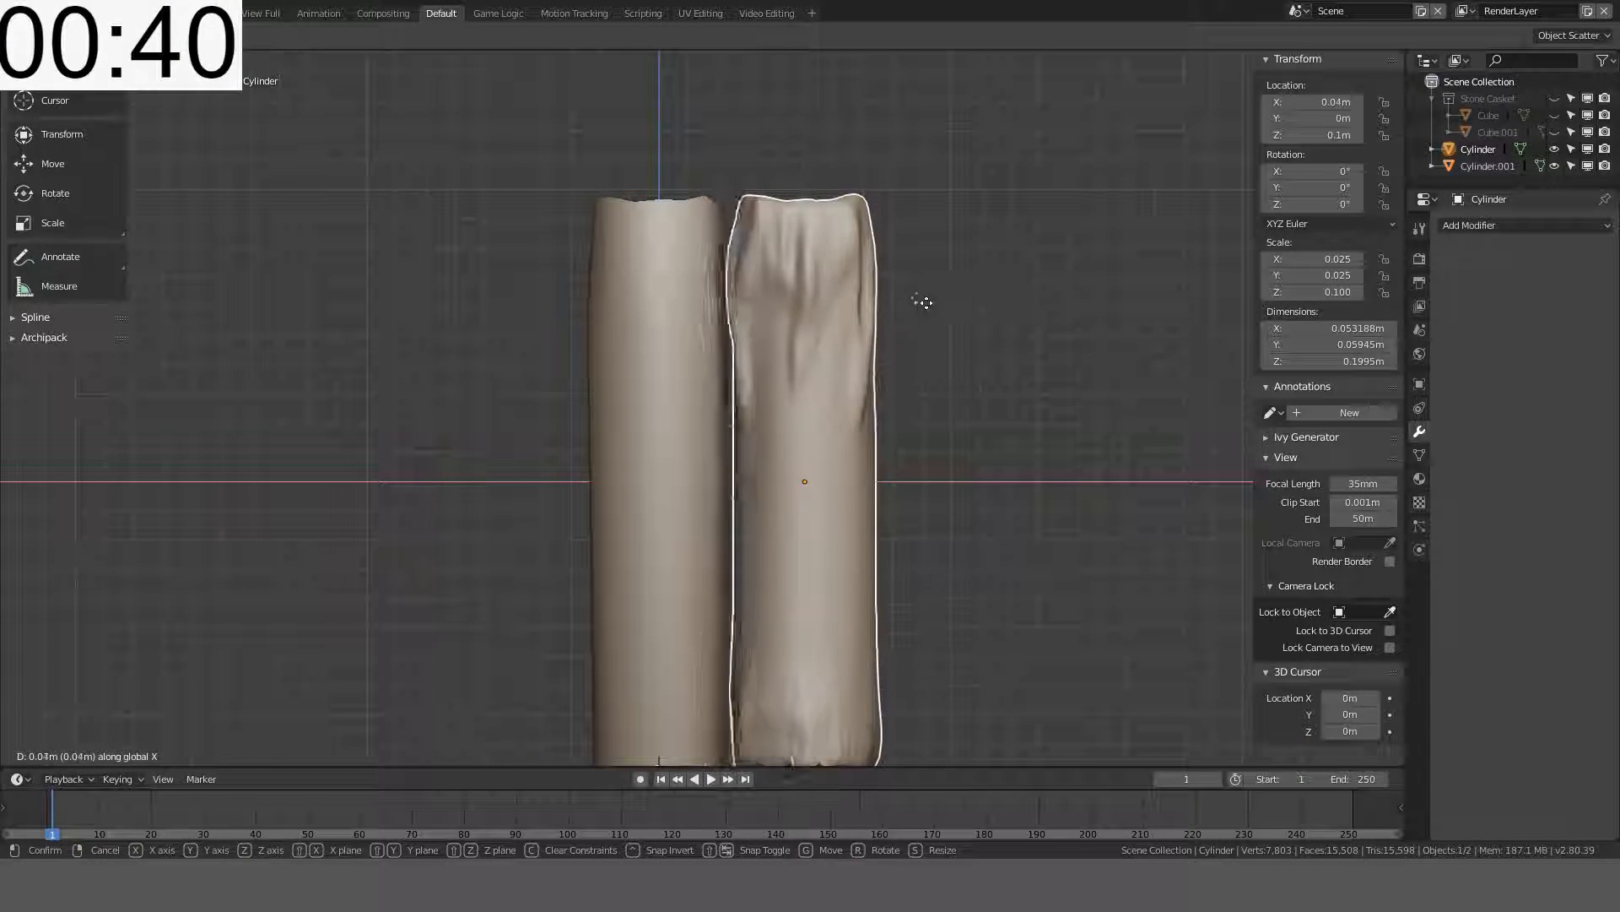
pyautogui.click(992, 314)
# - Select the floor face of the low-poly candle's hollow in Edit Mode and scale it down inside the walls
pyautogui.moveTo(991, 314); pyautogui.dragTo(742, 510, button='middle')
pyautogui.click(707, 310)
pyautogui.scroll(5, 771, 442)
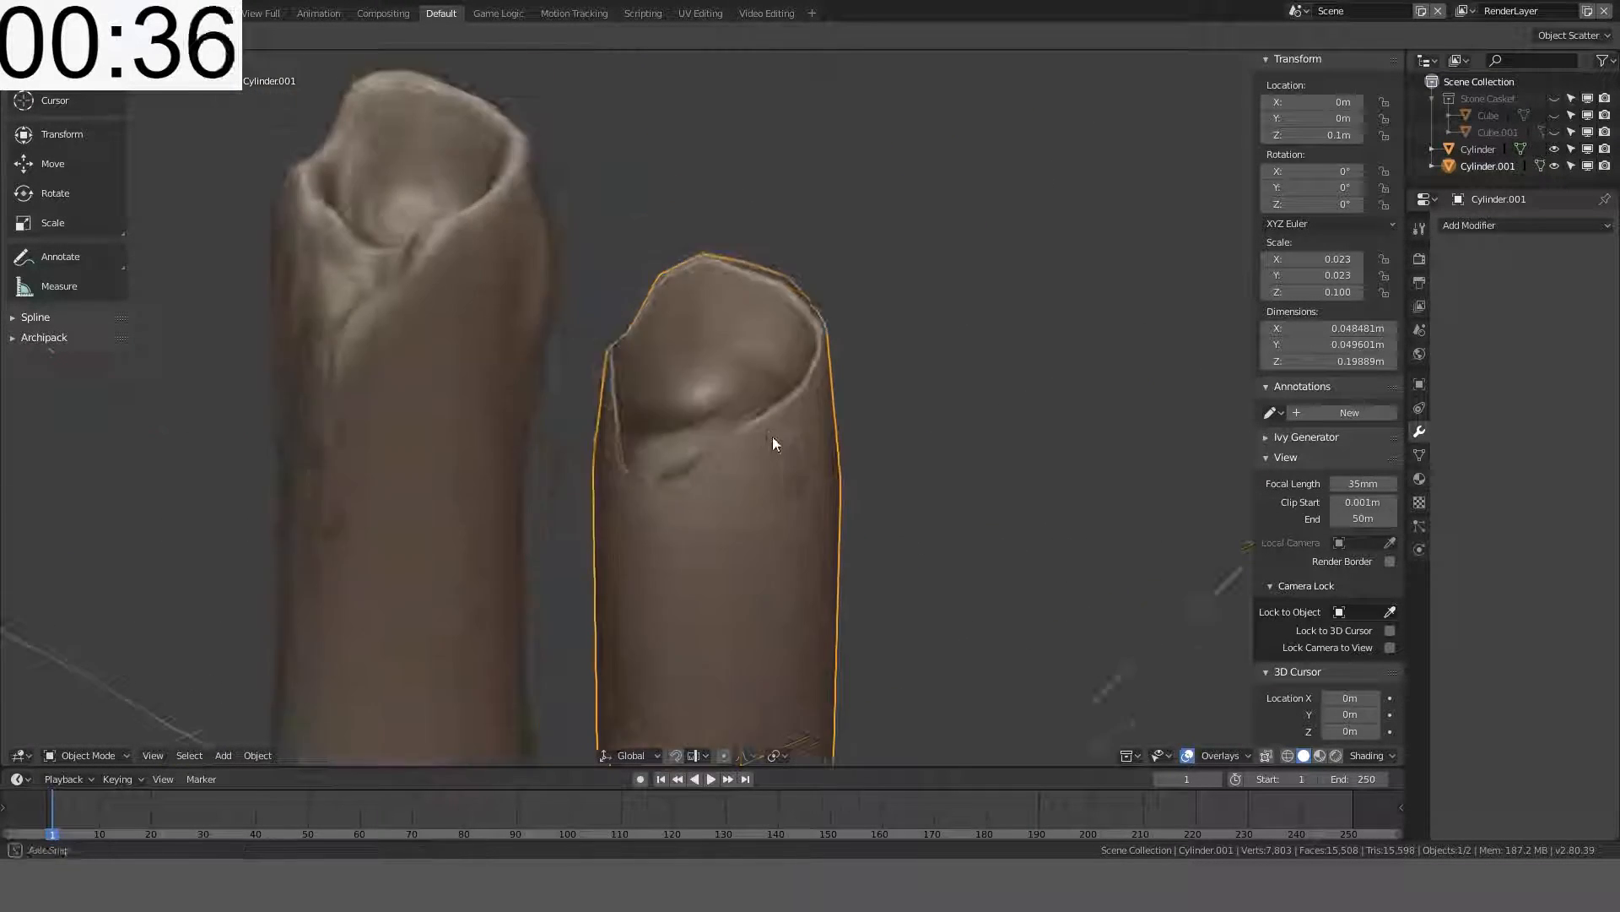
pyautogui.press('Tab')
pyautogui.moveTo(822, 475); pyautogui.dragTo(999, 330, button='middle')
pyautogui.click(865, 425)
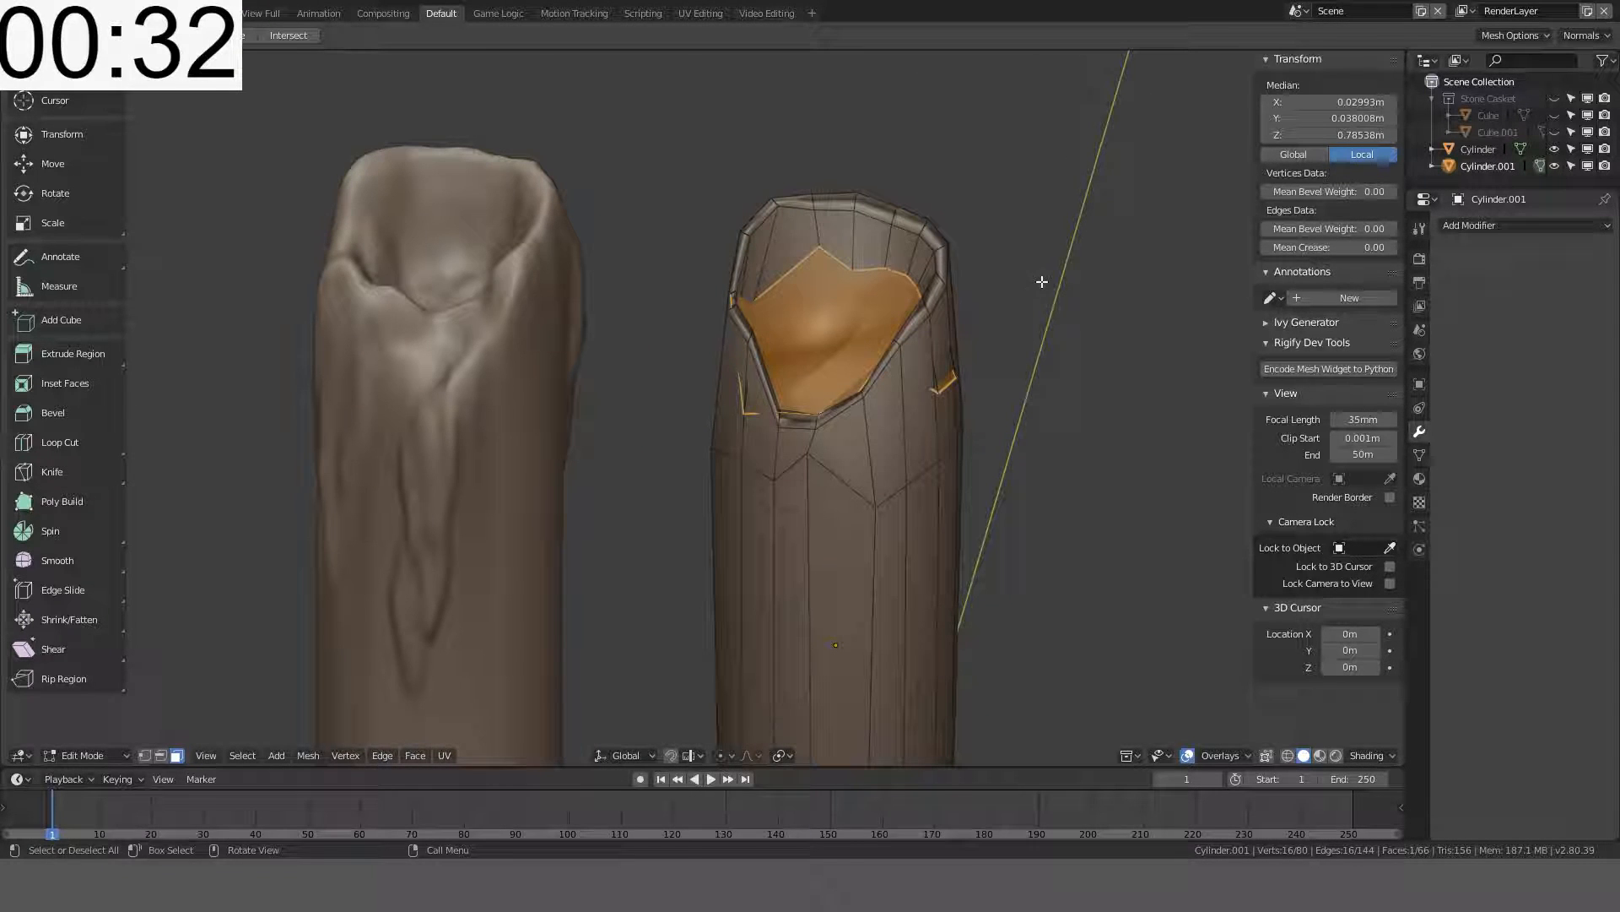
pyautogui.press('s')
pyautogui.click(1000, 288)
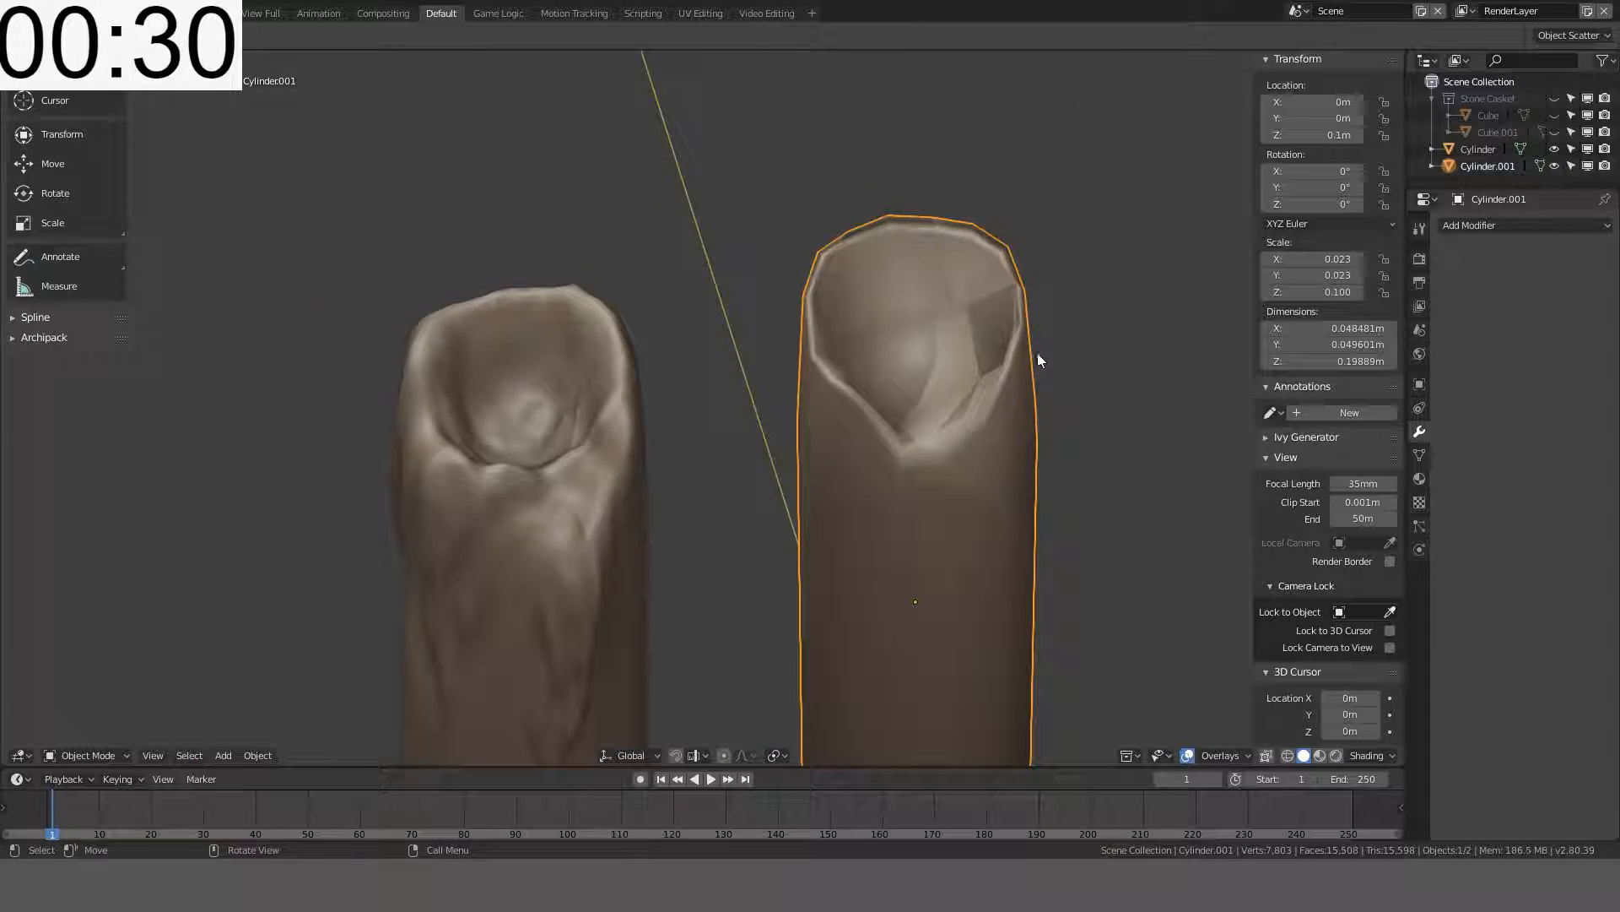
# - Triangulate the floor face of the low-poly candle's hollow and check its shading
pyautogui.moveTo(1037, 353)
pyautogui.mouseDown(button='middle')
pyautogui.moveTo(910, 408)
pyautogui.moveTo(827, 286)
pyautogui.moveTo(720, 332)
pyautogui.moveTo(828, 391)
pyautogui.mouseUp(button='middle')
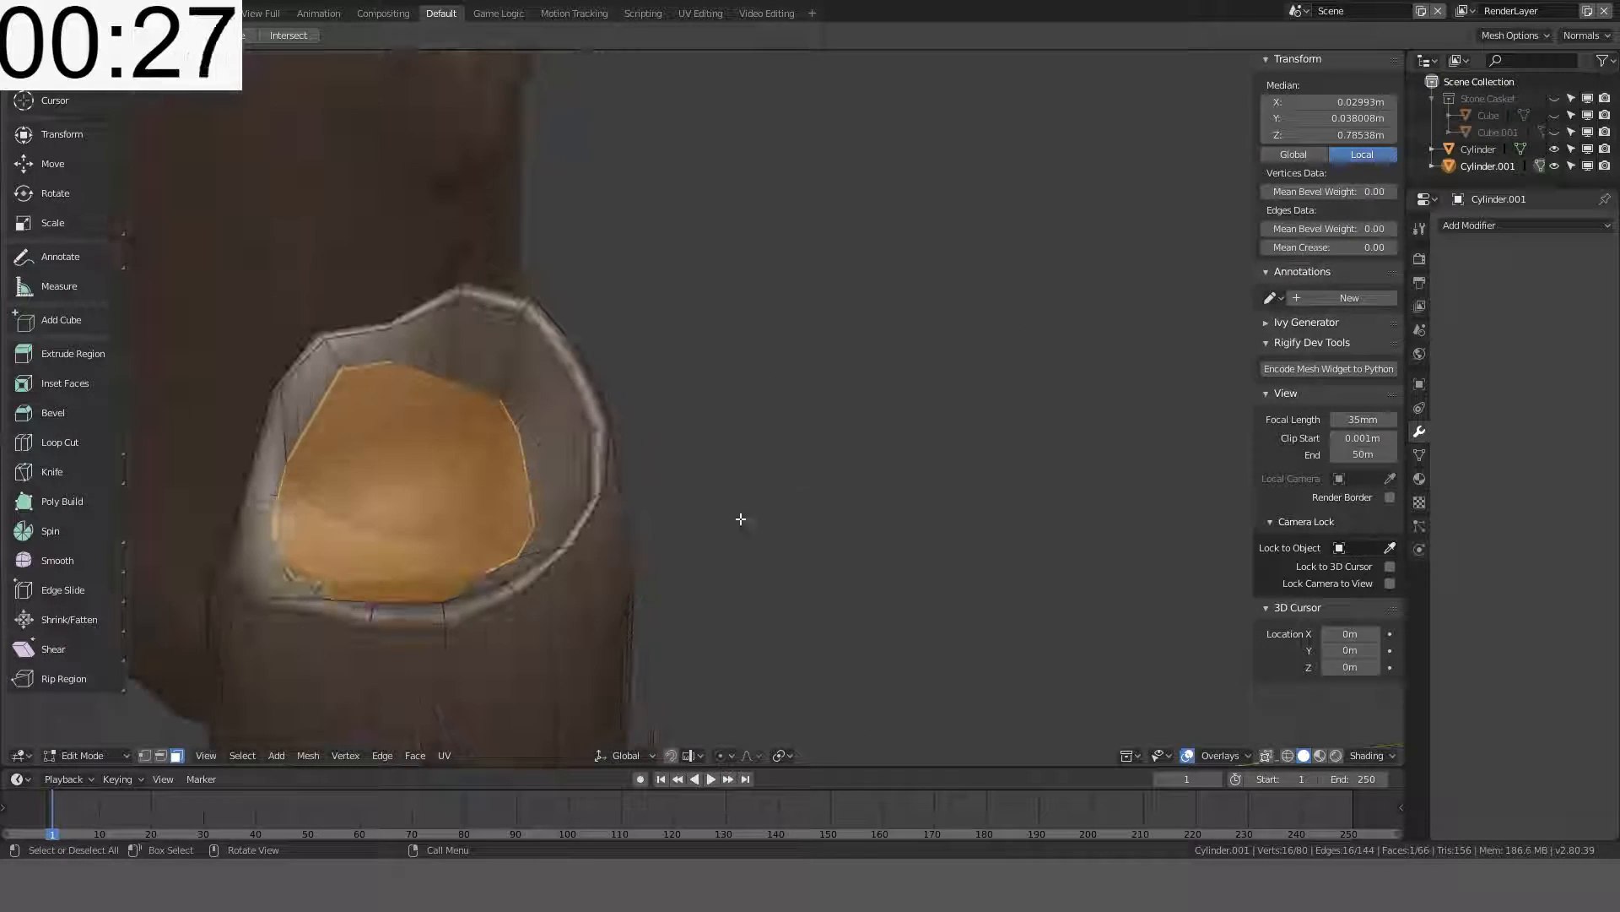
pyautogui.moveTo(742, 518)
pyautogui.mouseDown(button='middle')
pyautogui.moveTo(650, 477)
pyautogui.moveTo(741, 535)
pyautogui.moveTo(908, 459)
pyautogui.moveTo(915, 479)
pyautogui.moveTo(847, 549)
pyautogui.moveTo(742, 612)
pyautogui.moveTo(742, 506)
pyautogui.moveTo(803, 410)
pyautogui.moveTo(763, 397)
pyautogui.moveTo(746, 409)
pyautogui.moveTo(773, 484)
pyautogui.mouseUp(button='middle')
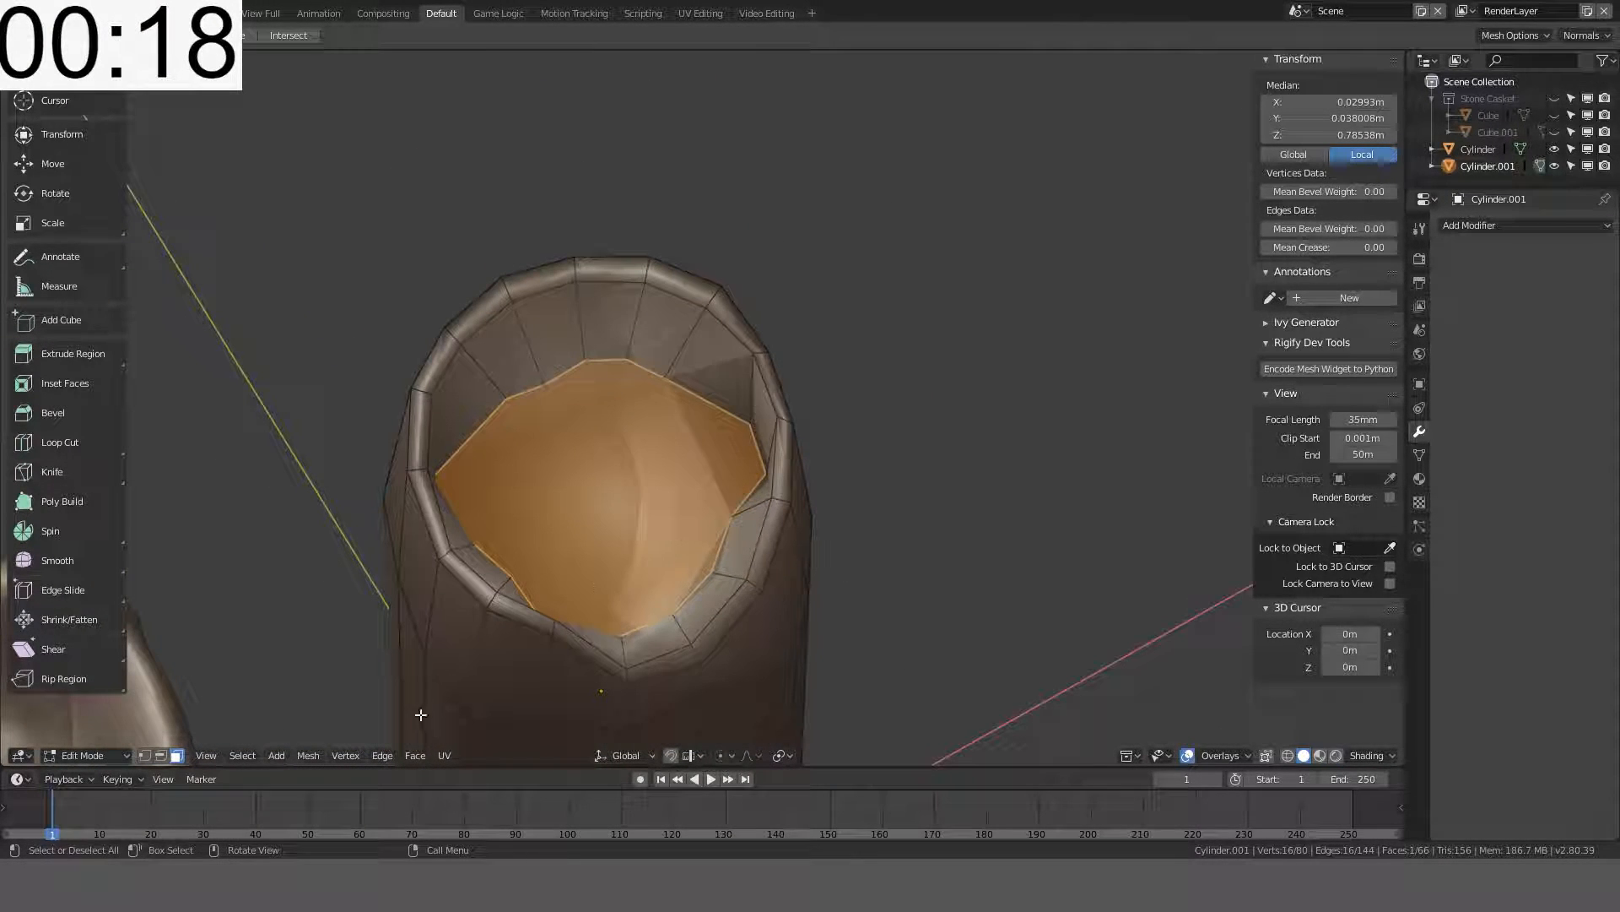
pyautogui.hotkey('ctrl', 't')
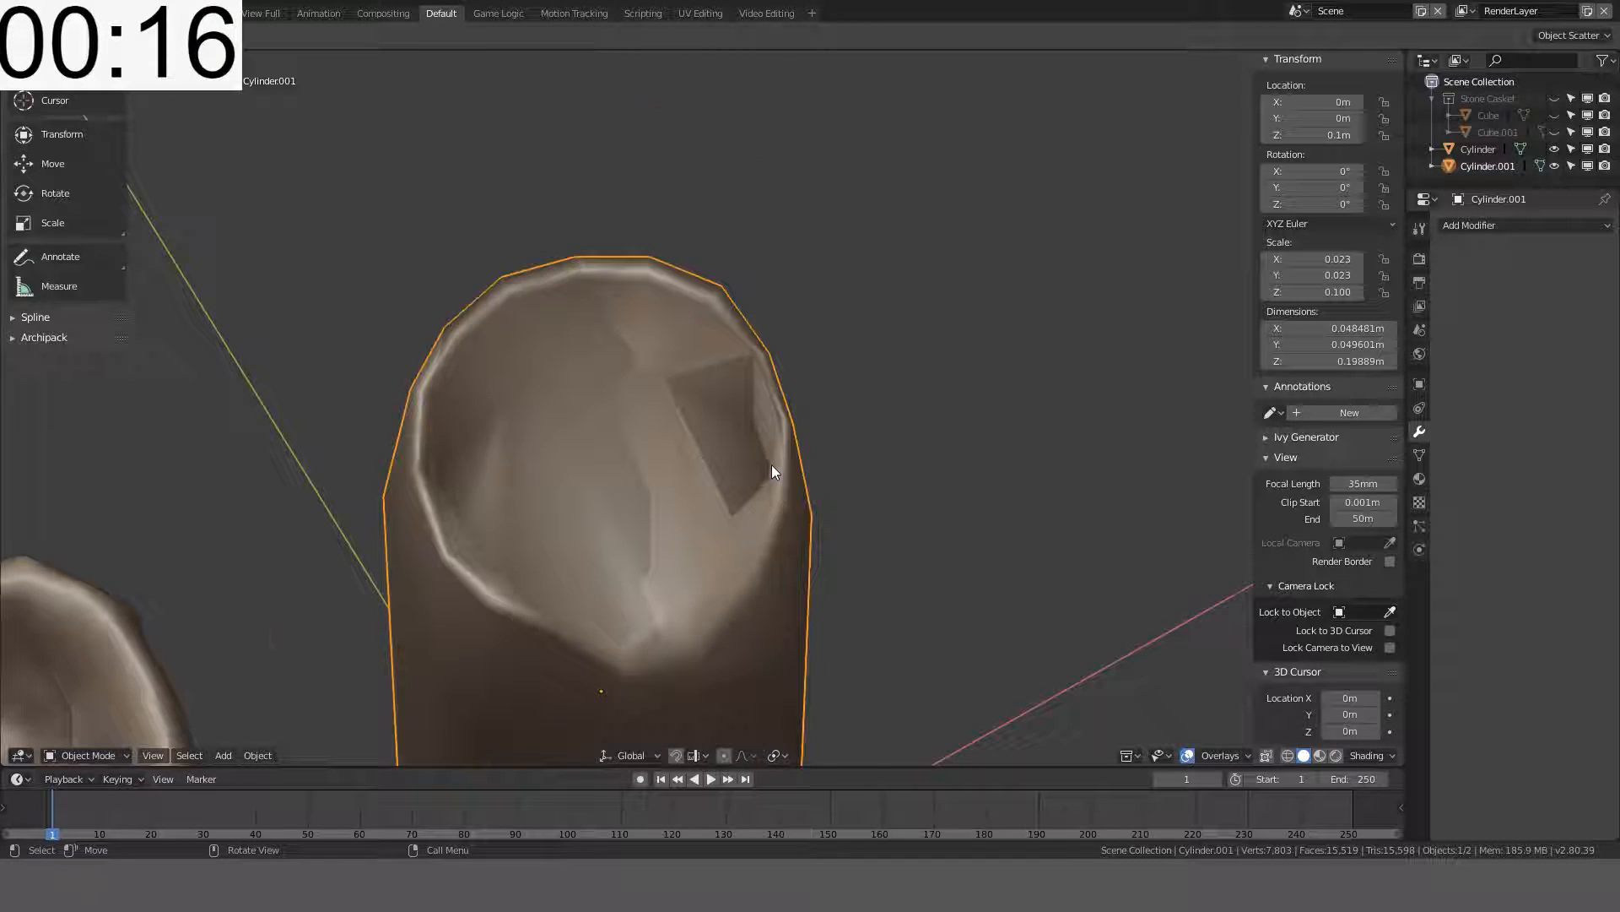
pyautogui.moveTo(771, 464); pyautogui.dragTo(785, 432, button='middle')
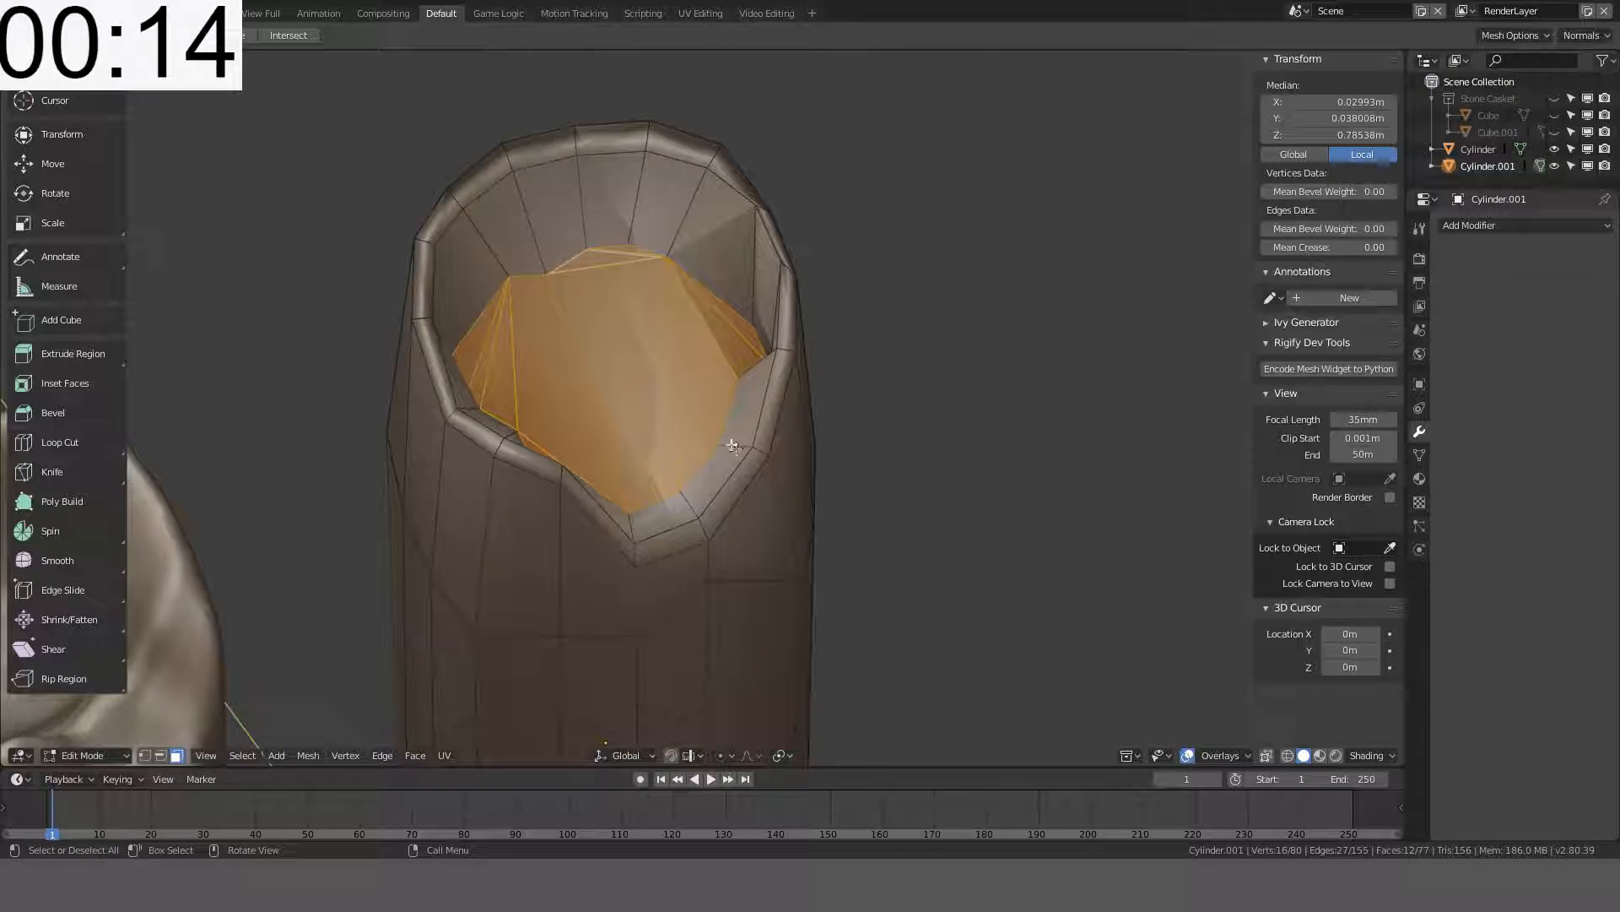
pyautogui.scroll(3, 730, 434)
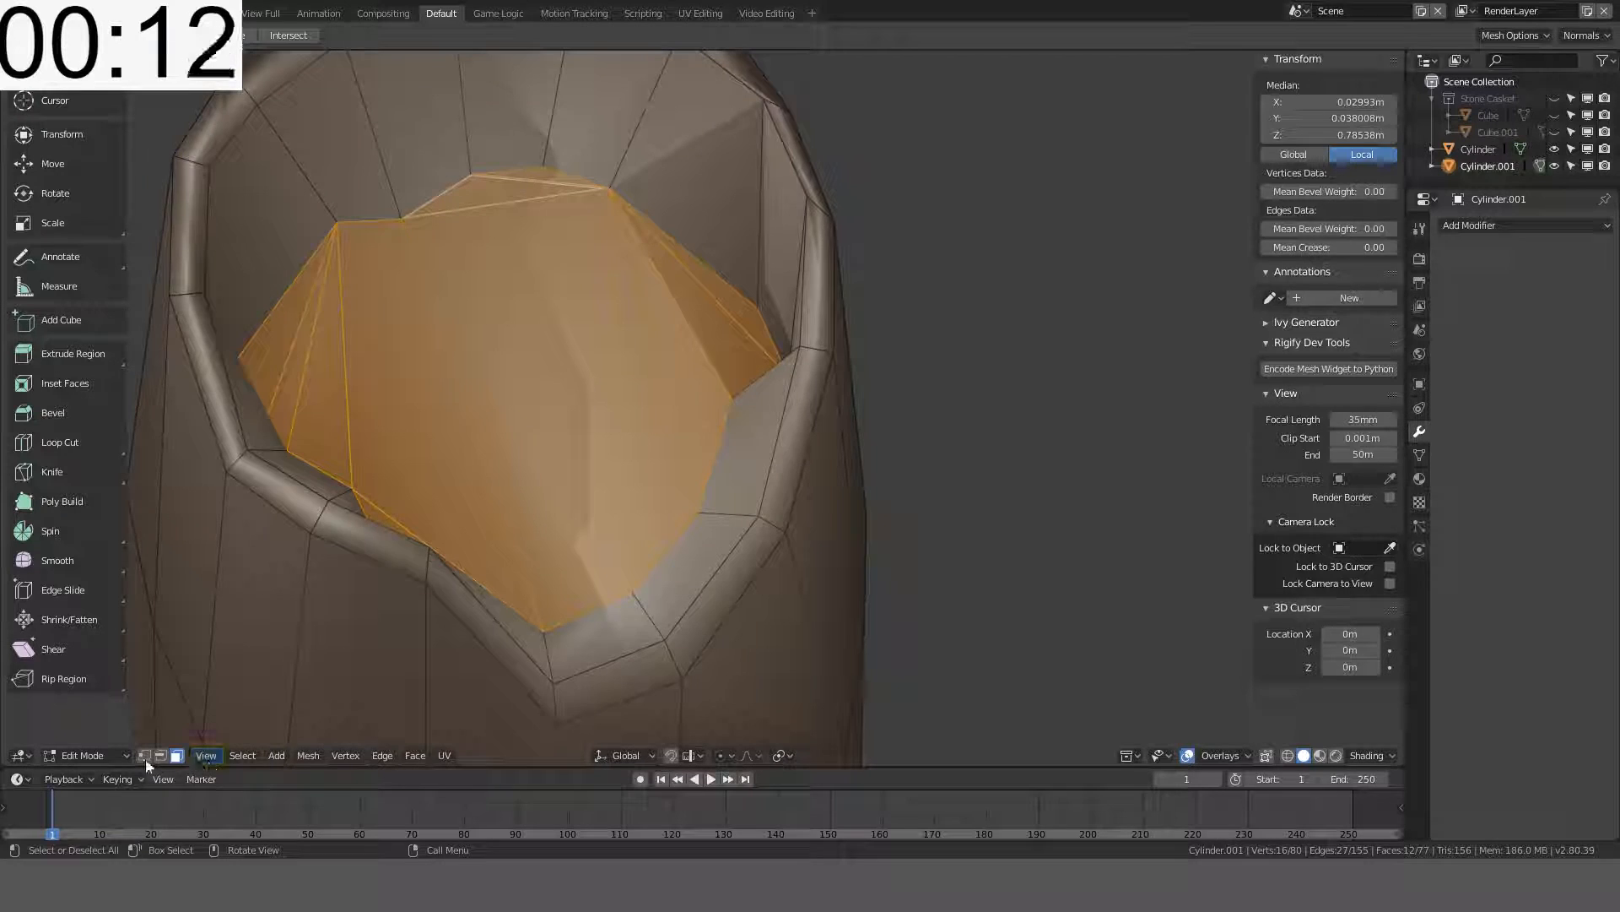
# - Select the two hollow-floor vertices at the dark shading fault in vertex mode, using wireframe display, and return to solid shading
pyautogui.moveTo(897, 341); pyautogui.dragTo(944, 474, button='middle')
pyautogui.hotkey('alt', 'a')
pyautogui.press('1')
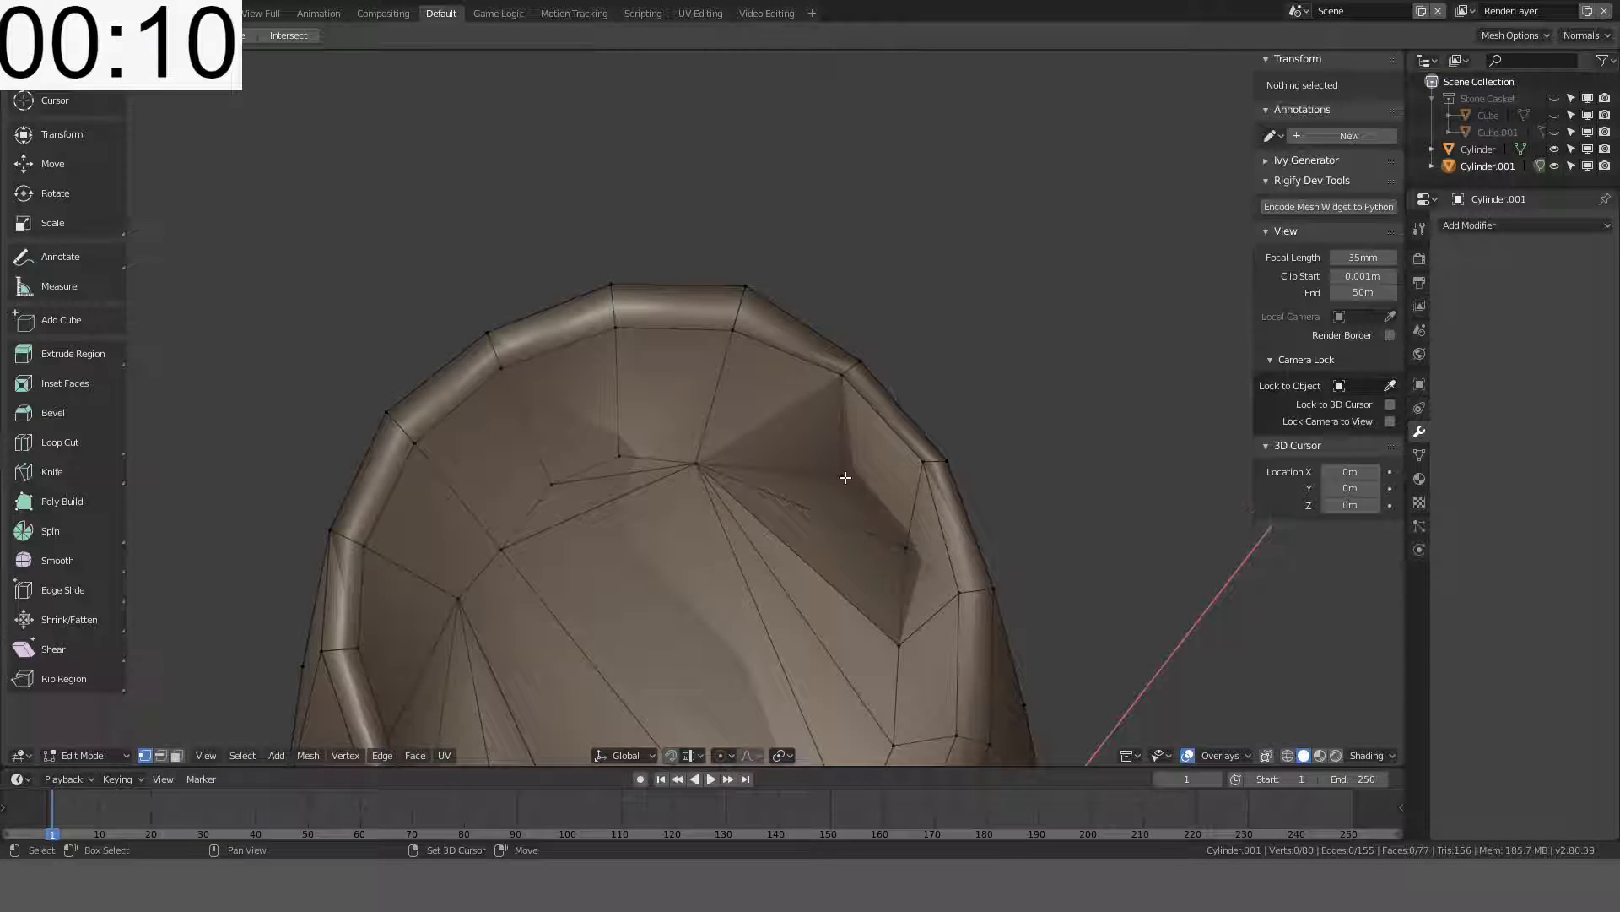
pyautogui.press('z')
pyautogui.click(842, 476)
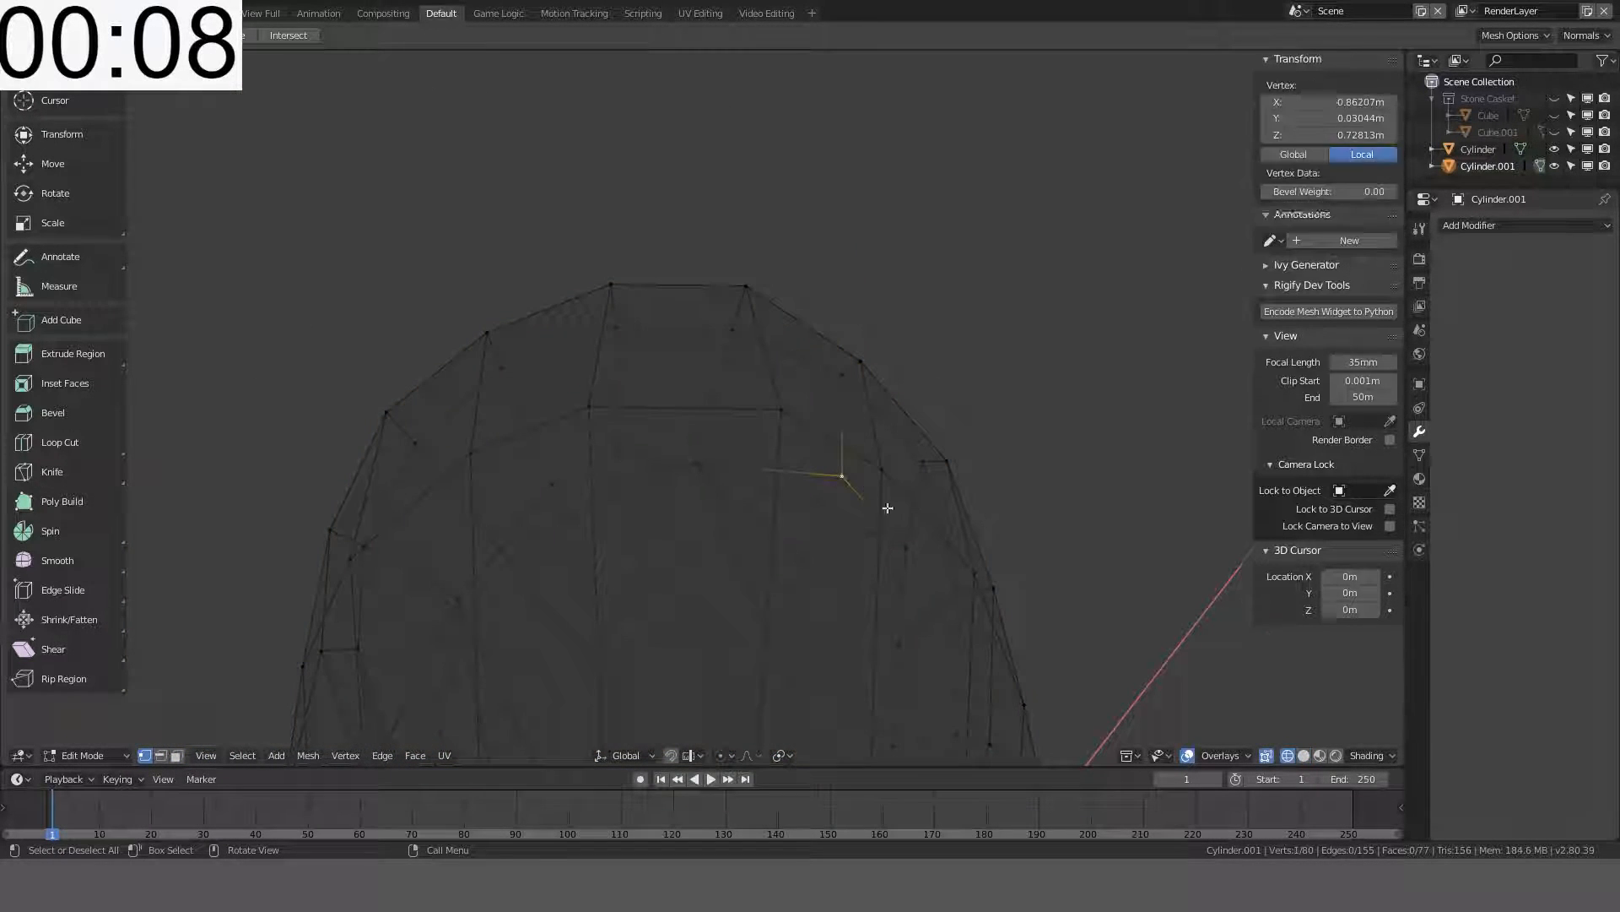
pyautogui.keyDown('shift'); pyautogui.click(908, 543); pyautogui.keyUp('shift')
pyautogui.press('z')
pyautogui.click(996, 521)
# - Try sliding the selected edge across the inside of the hollow, and undo the slide
pyautogui.press('g')
pyautogui.press('g')
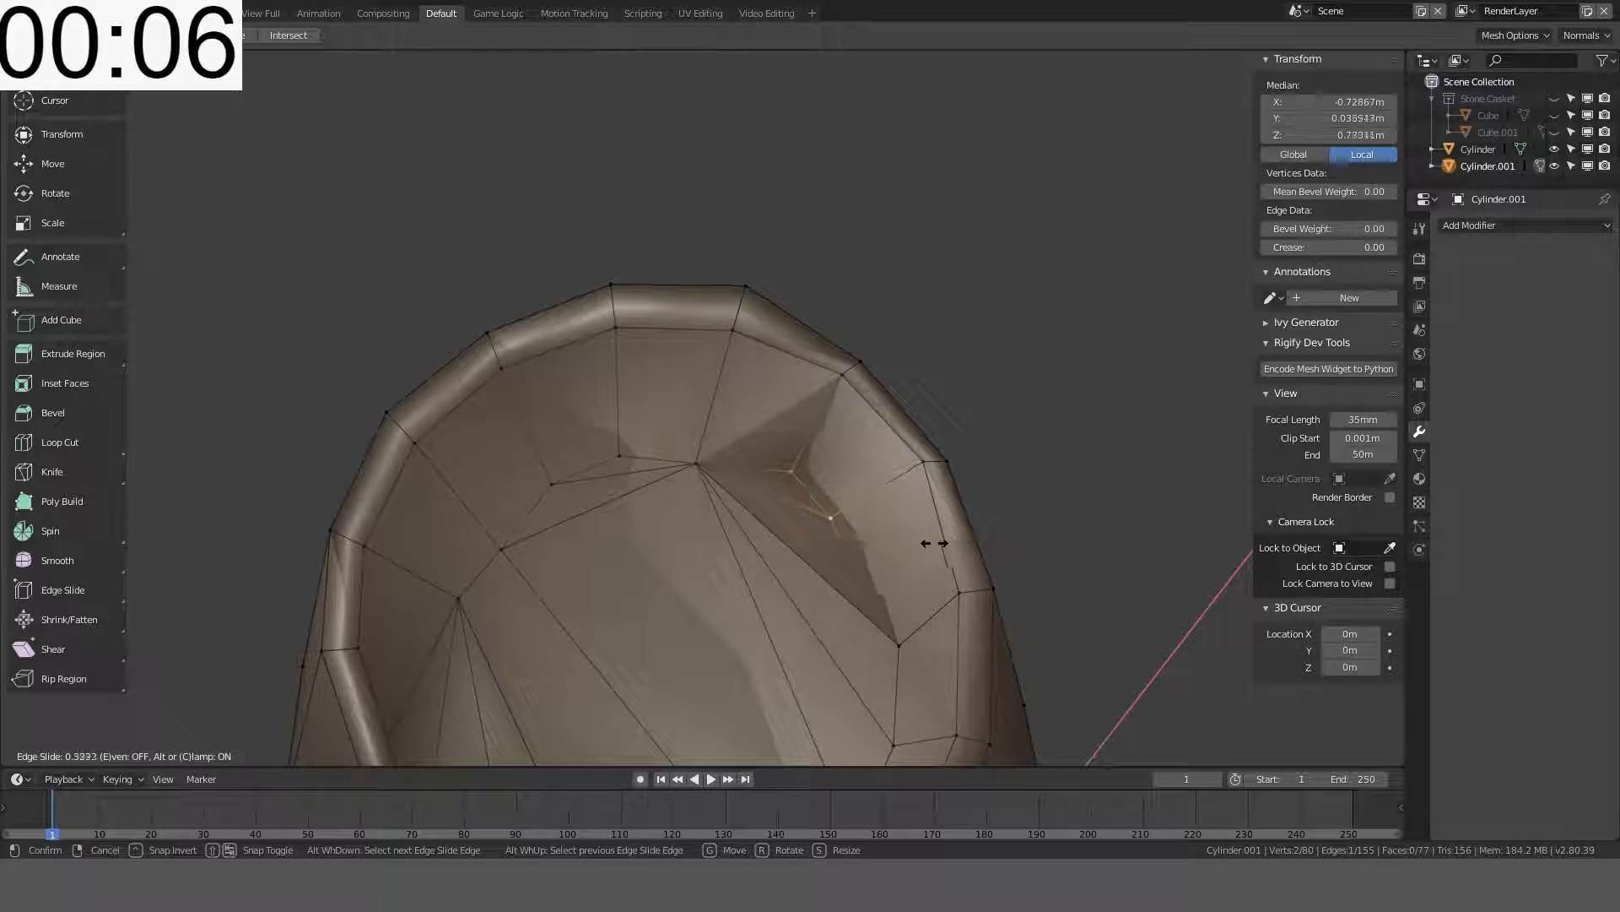
pyautogui.click(809, 558)
pyautogui.rightClick(929, 591)
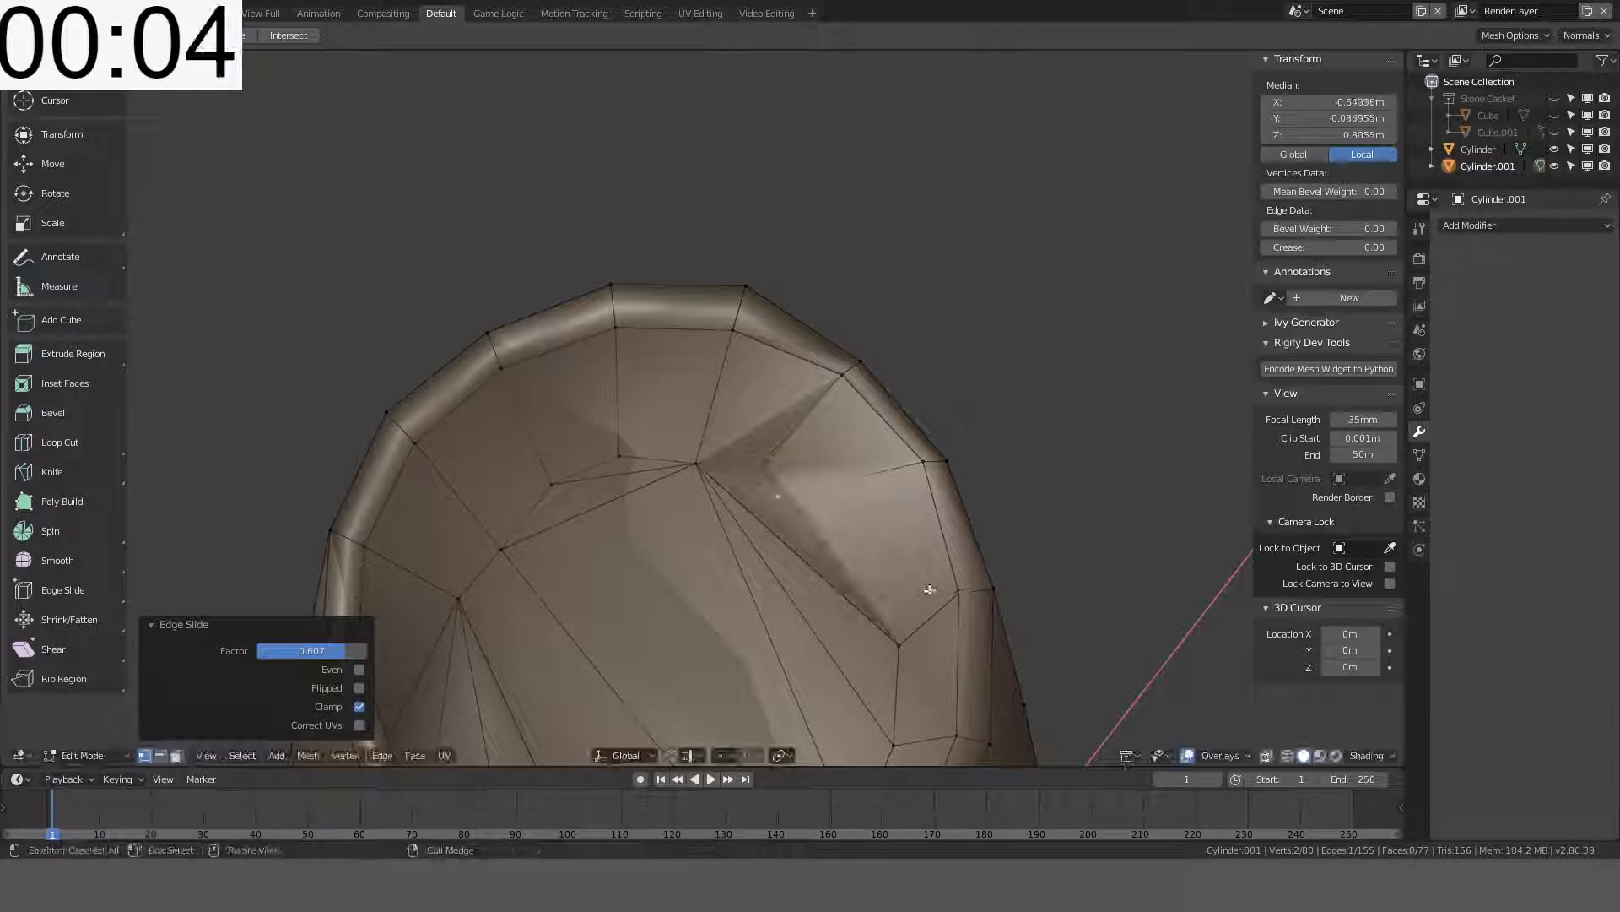
pyautogui.hotkey('ctrl', 'z')
# - Raise the selected edge about 0.01 m along Z and shift it along X to smooth the hollow's wall
pyautogui.press('g')
pyautogui.press('z')
pyautogui.click(929, 509)
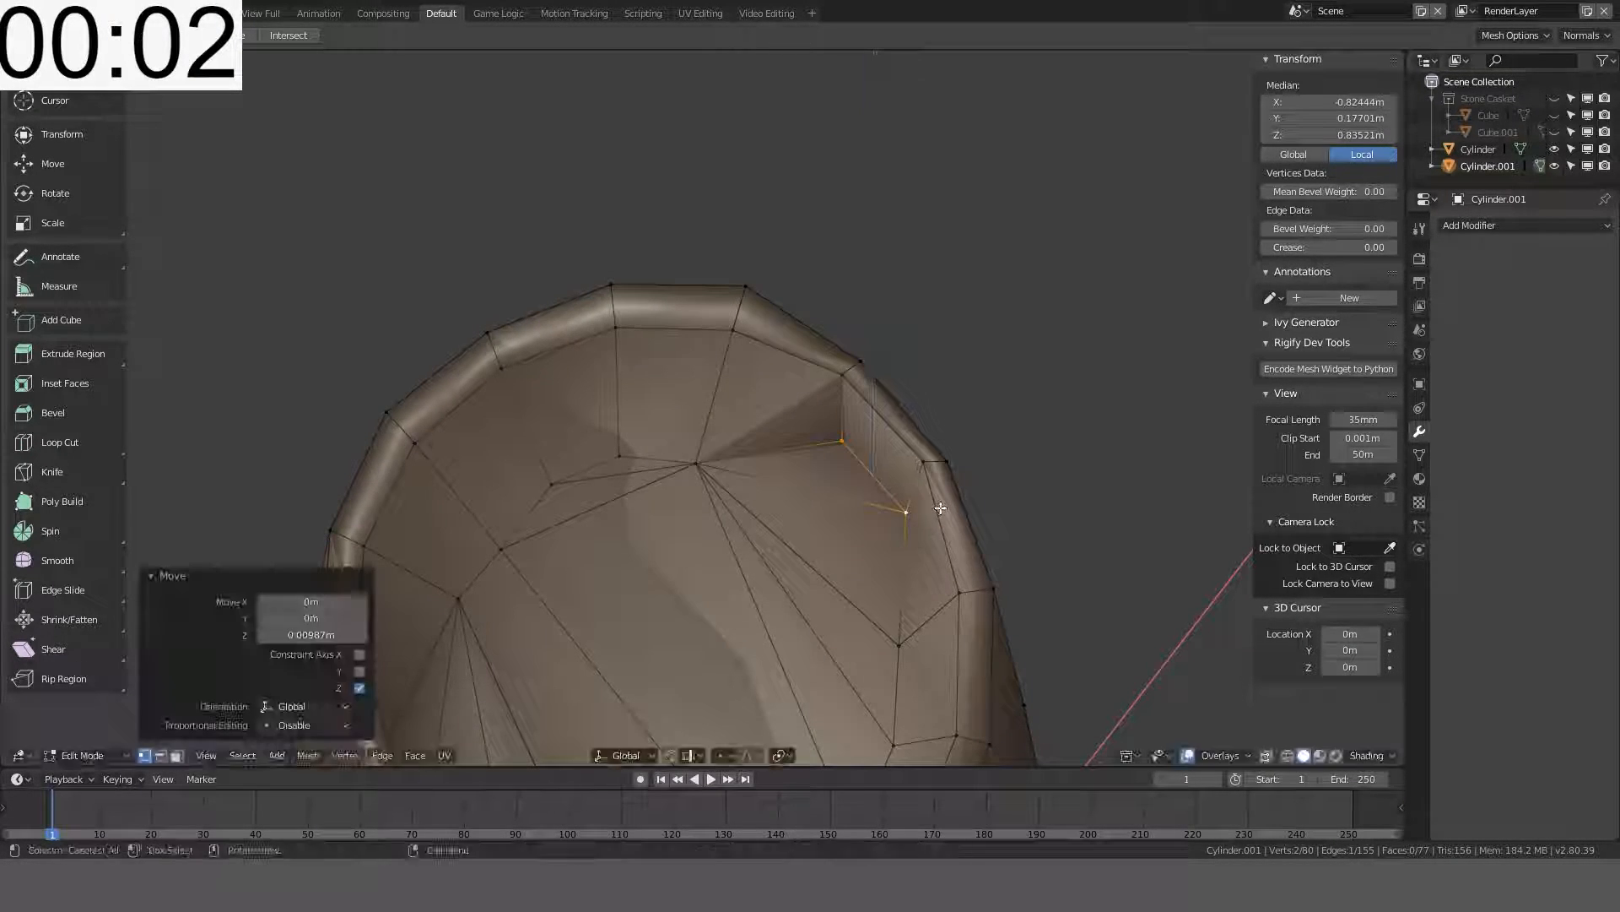
pyautogui.moveTo(904, 507); pyautogui.dragTo(828, 484, button='middle')
pyautogui.press('g')
pyautogui.press('x')
pyautogui.click(787, 496)
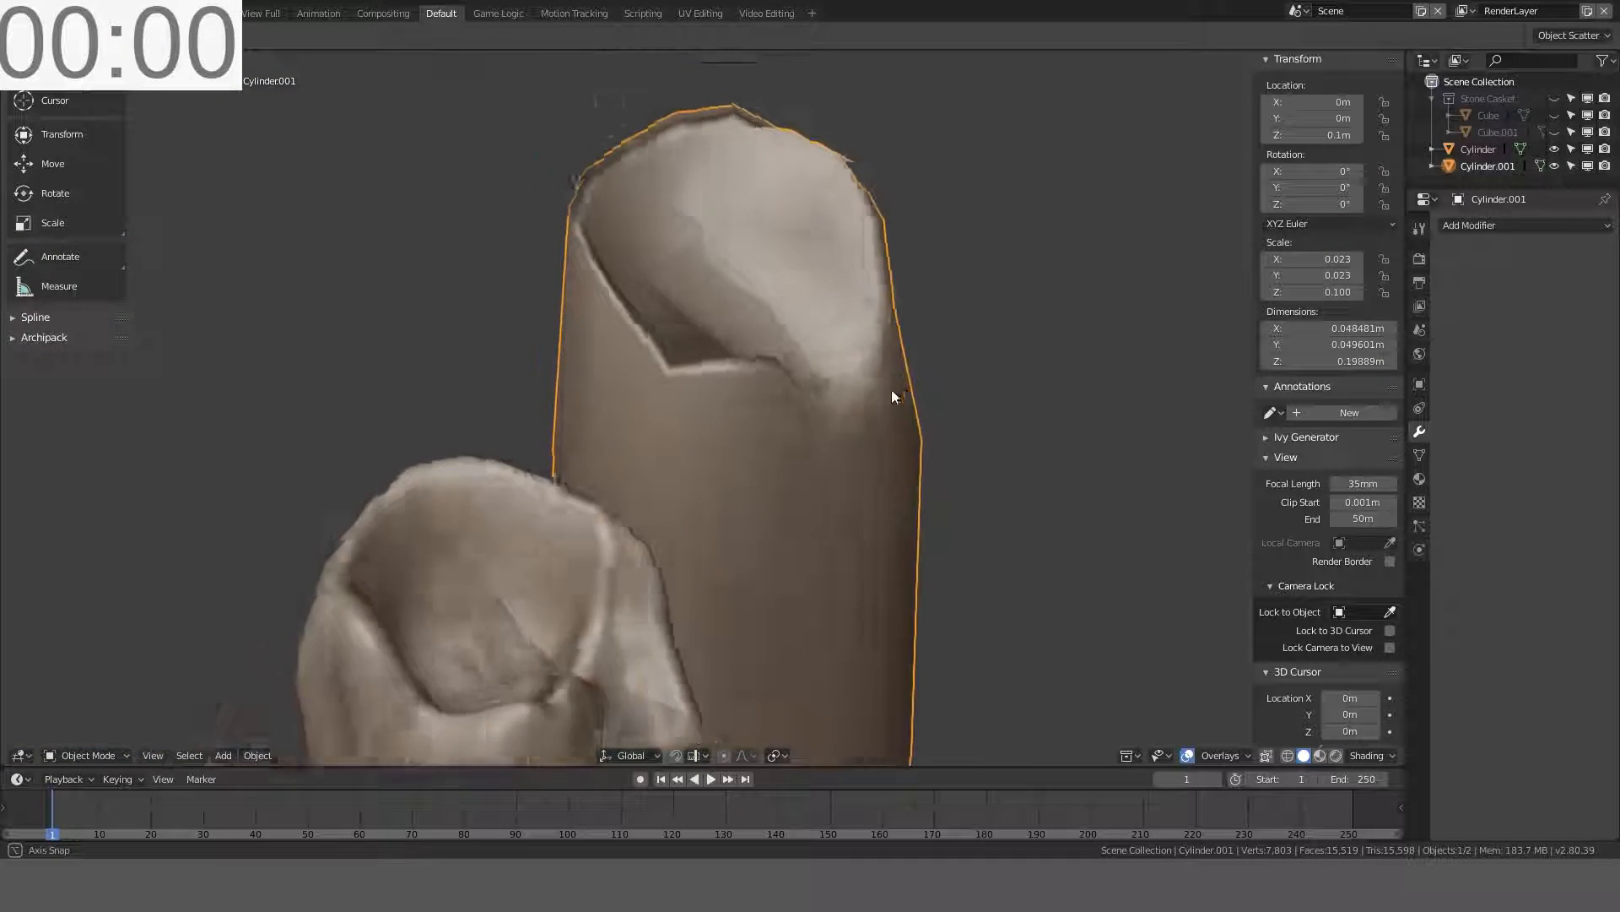
# - Select the sculpted candle and move it -0.08 m along X, back onto the low-poly candle
pyautogui.moveTo(892, 388); pyautogui.dragTo(886, 468, button='middle')
pyautogui.scroll(5, 722, 372)
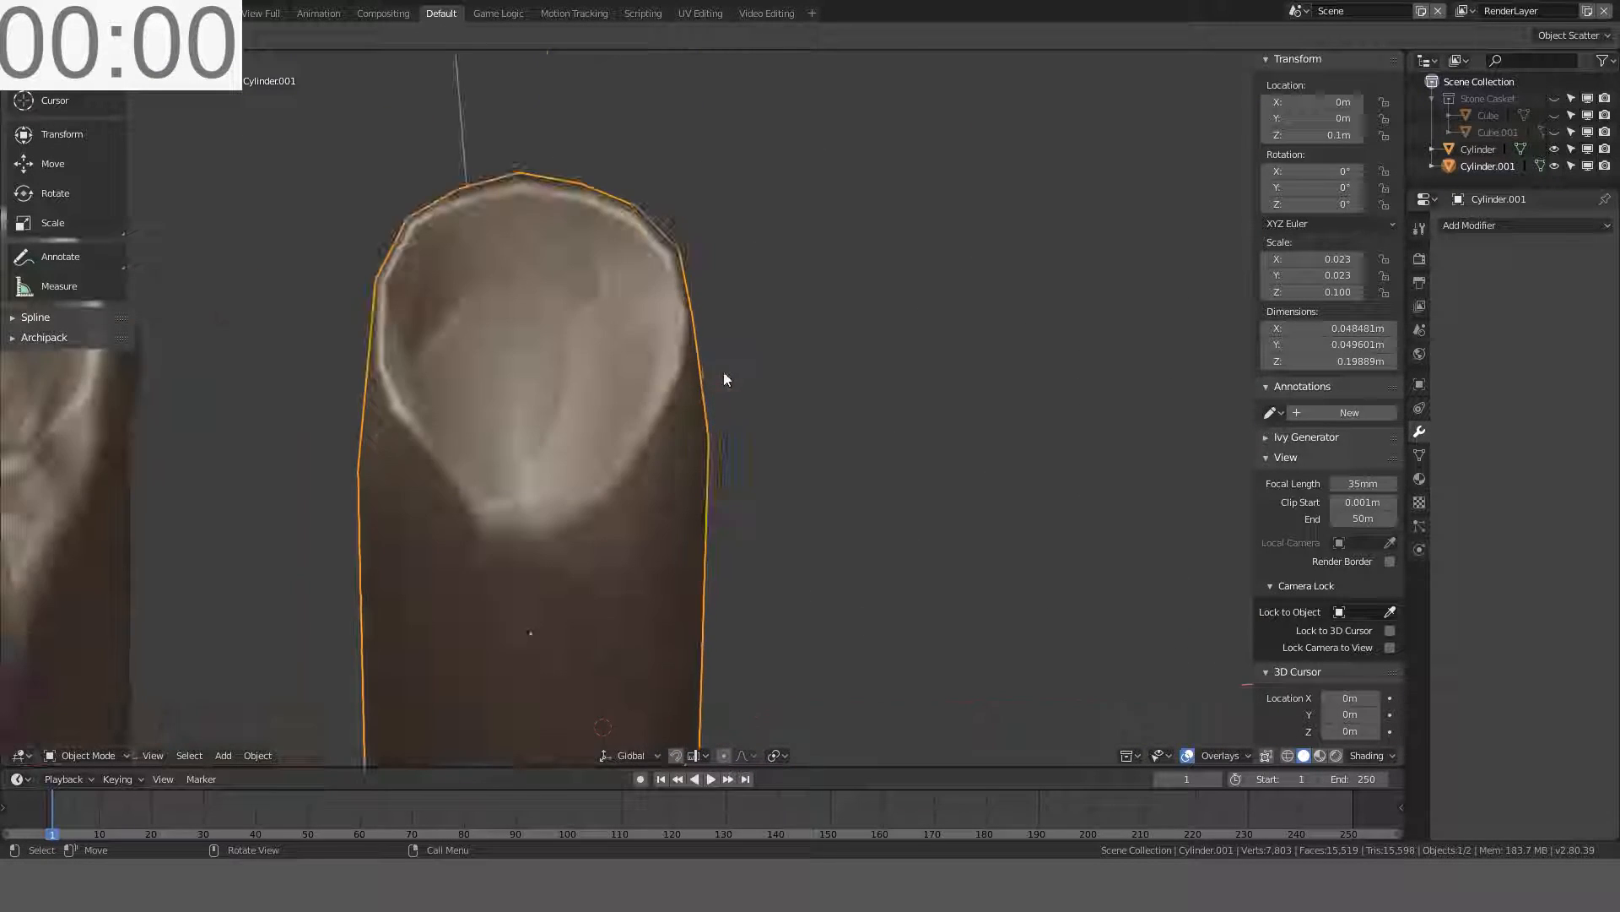
pyautogui.press('KP_1')
pyautogui.scroll(-5, 721, 377)
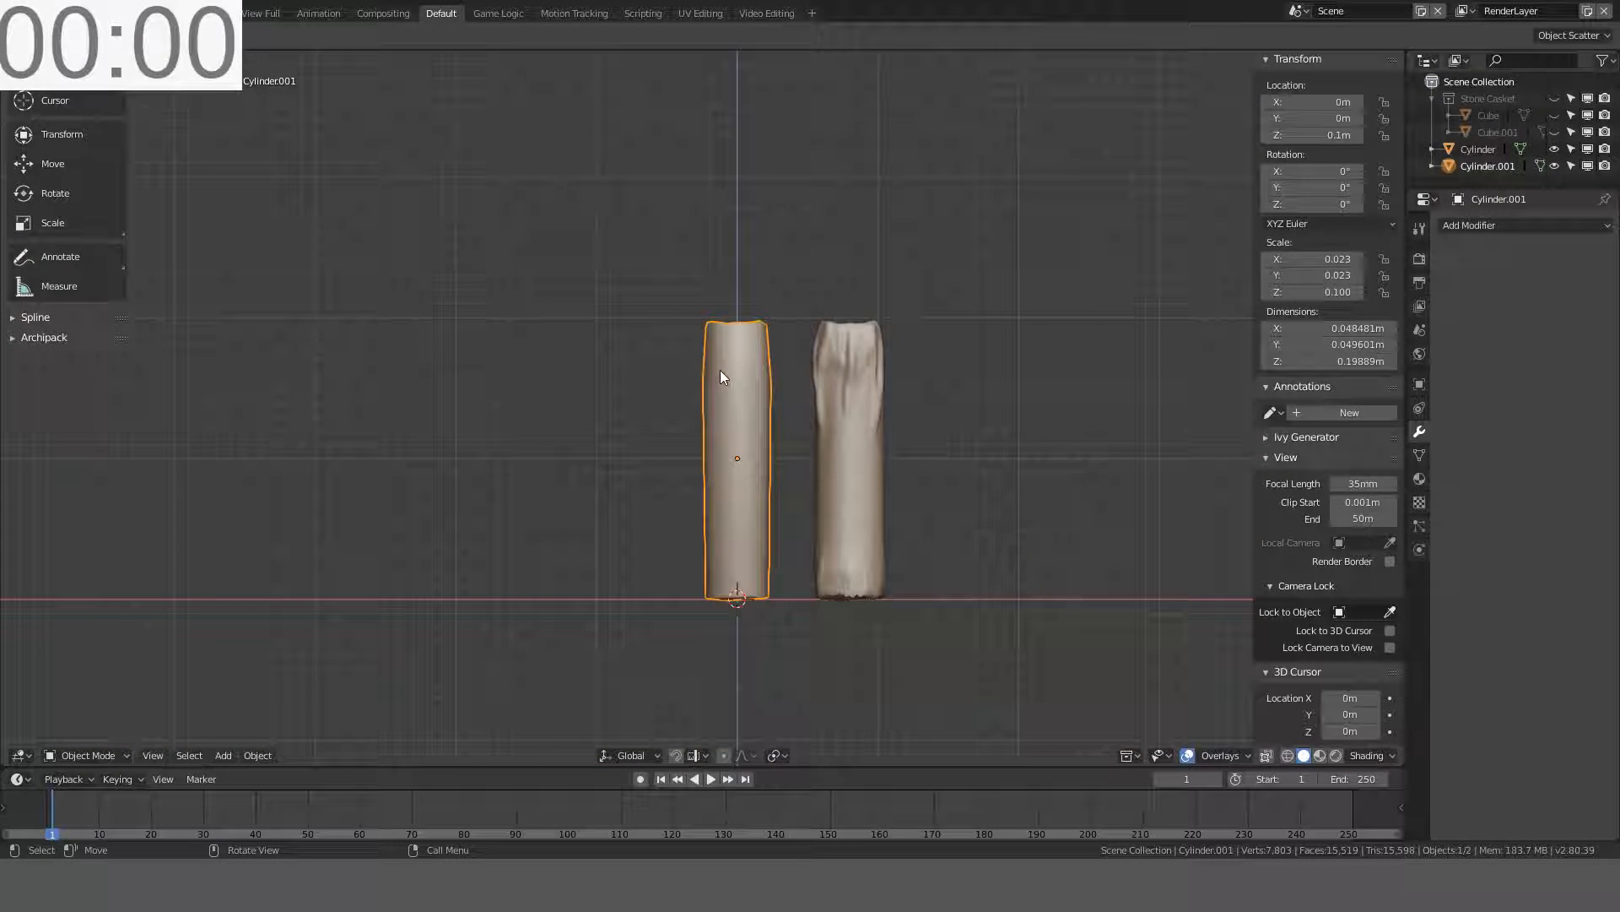
pyautogui.click(837, 519)
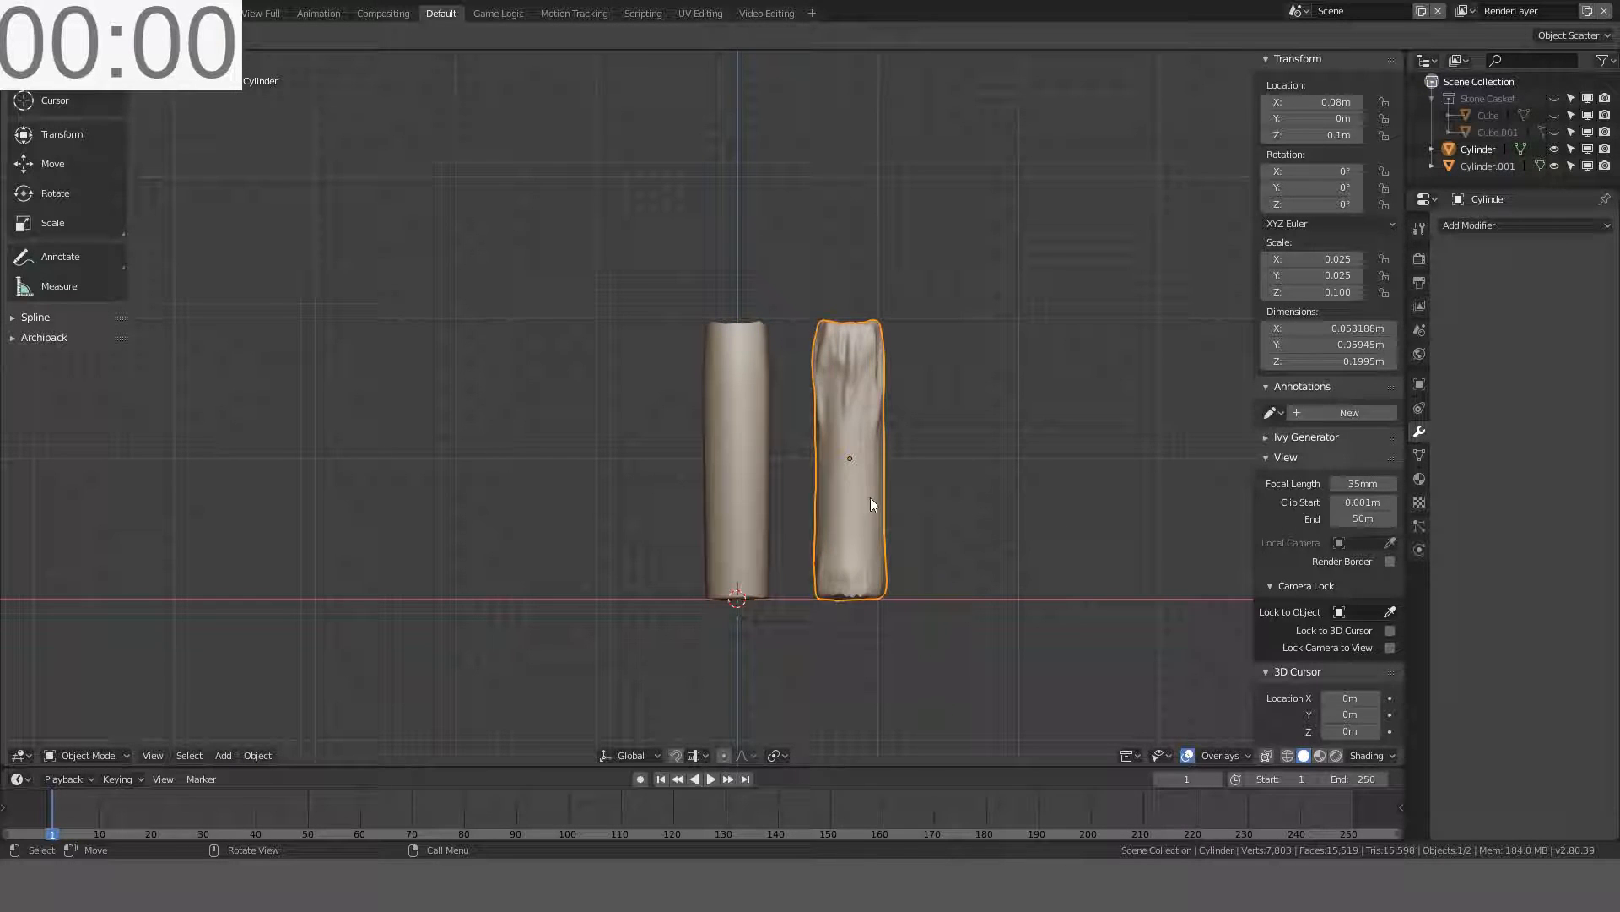
pyautogui.press('g')
pyautogui.press('x')
pyautogui.click(789, 492)
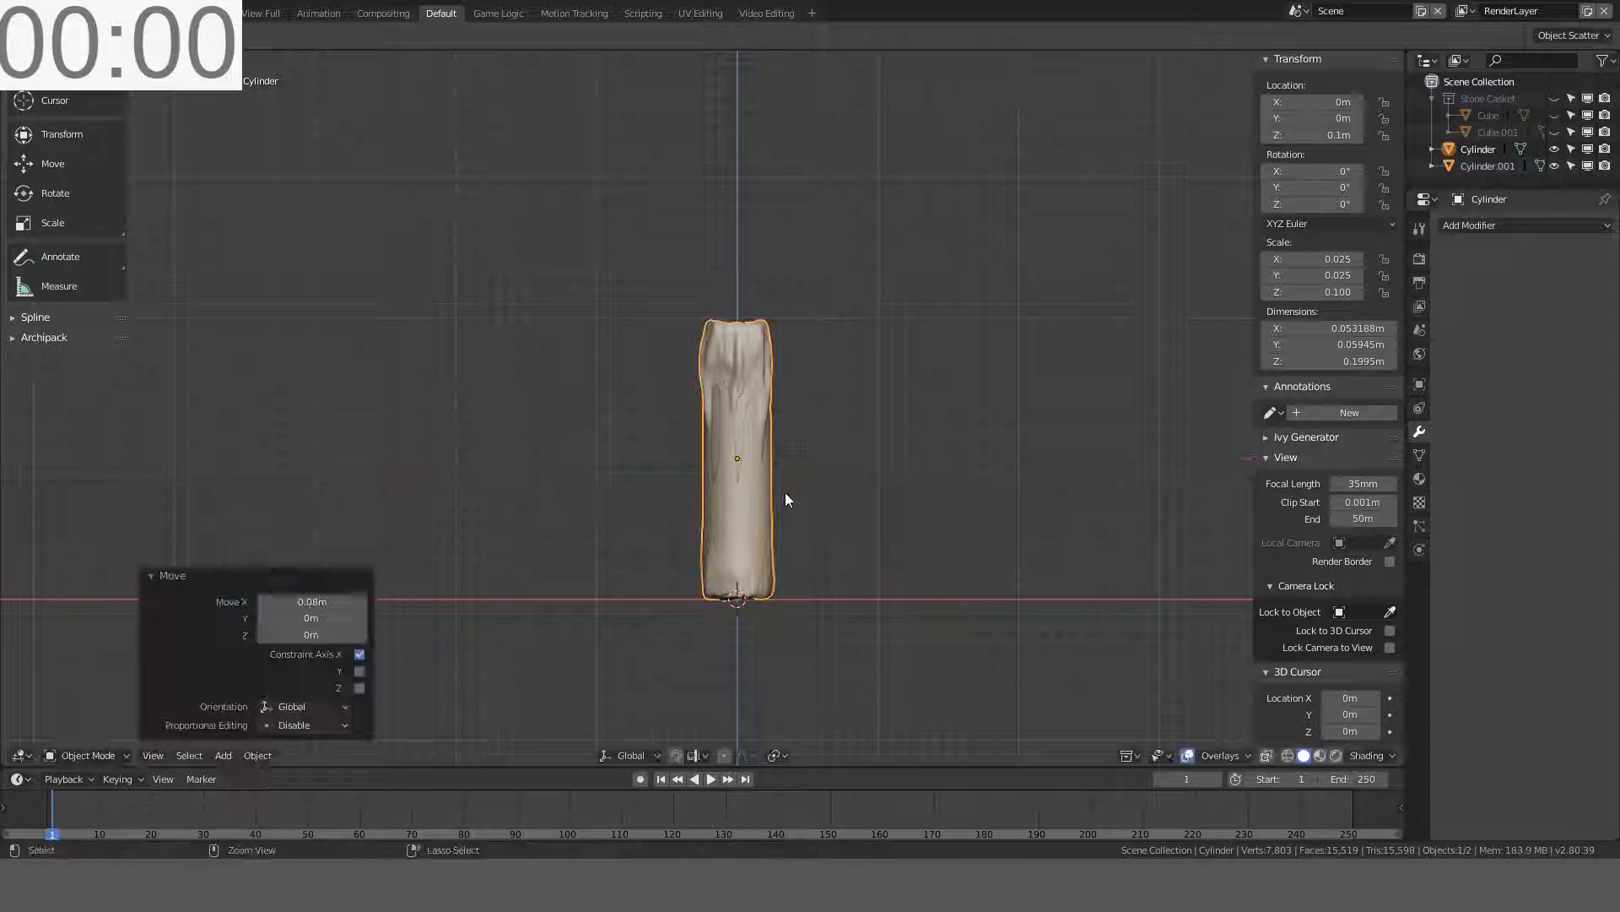
# - Inspect the overlapping candles around the rim, select the low-poly candle, and show them from the front
pyautogui.moveTo(785, 493); pyautogui.dragTo(900, 407, button='middle')
pyautogui.click(946, 557)
pyautogui.scroll(4, 900, 407)
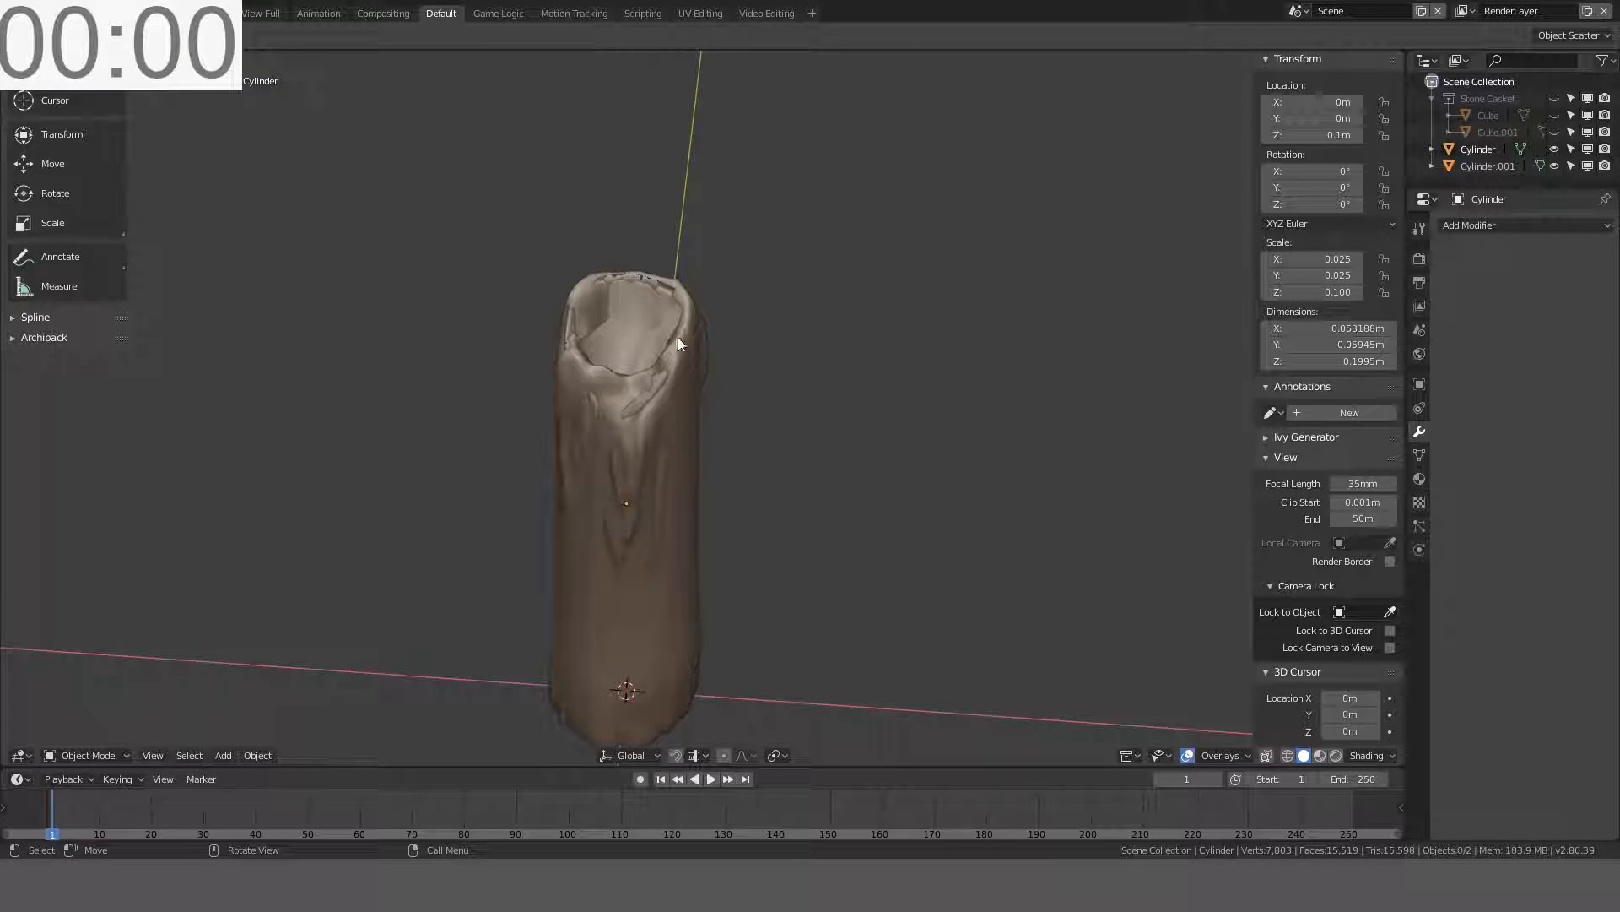
pyautogui.click(638, 296)
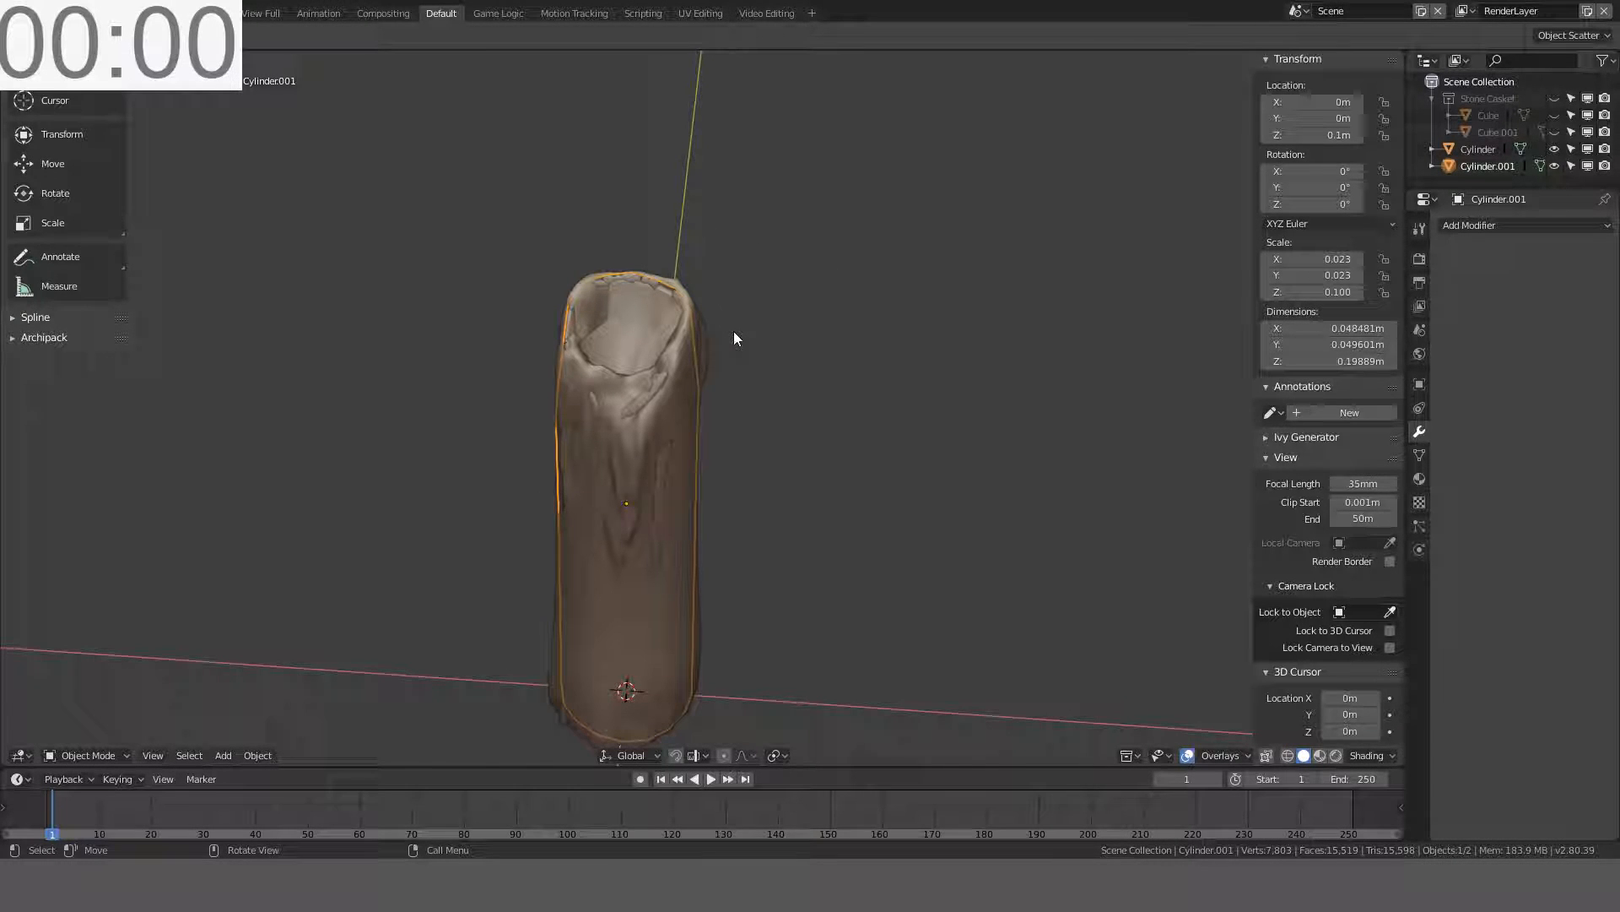
pyautogui.scroll(-2, 733, 336)
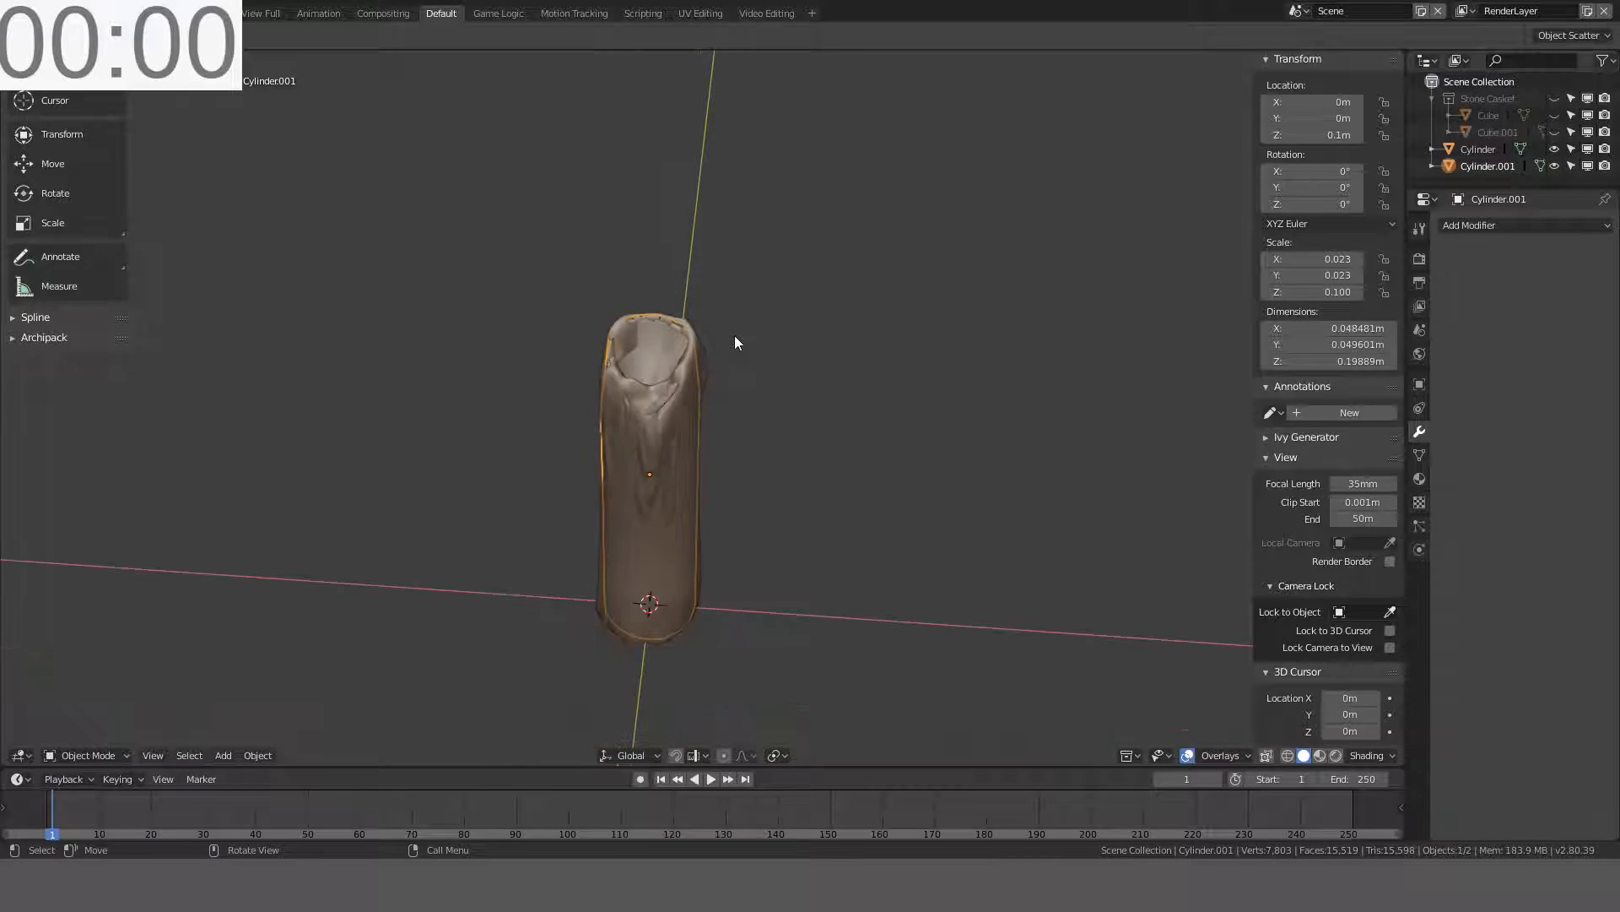
pyautogui.press('KP_1')
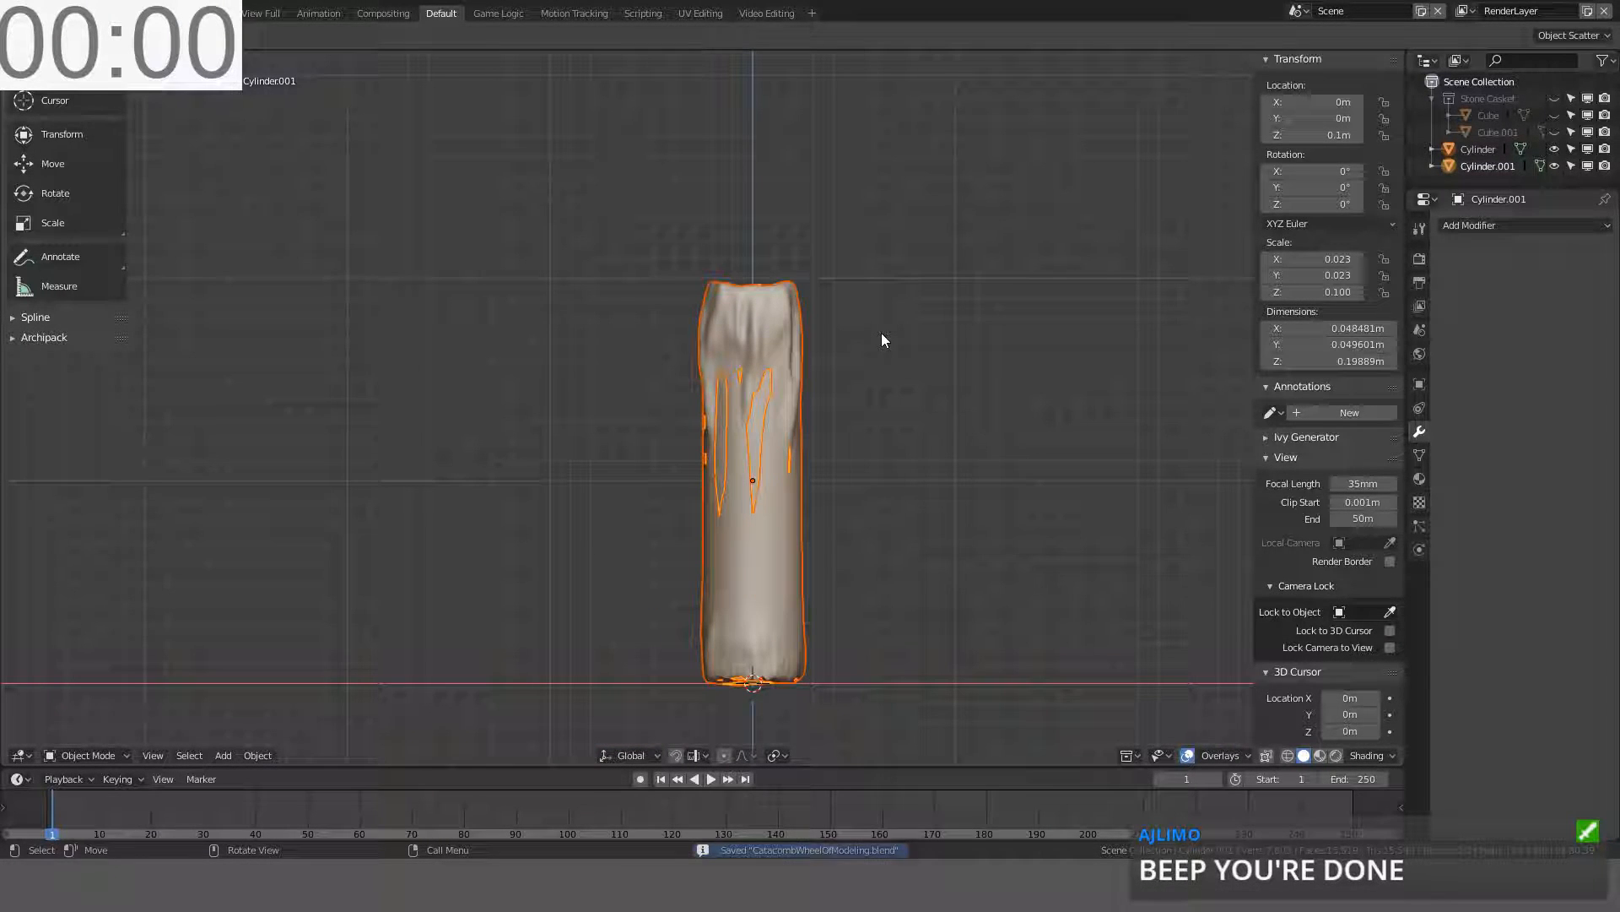
pyautogui.hotkey('ctrl', 'm')
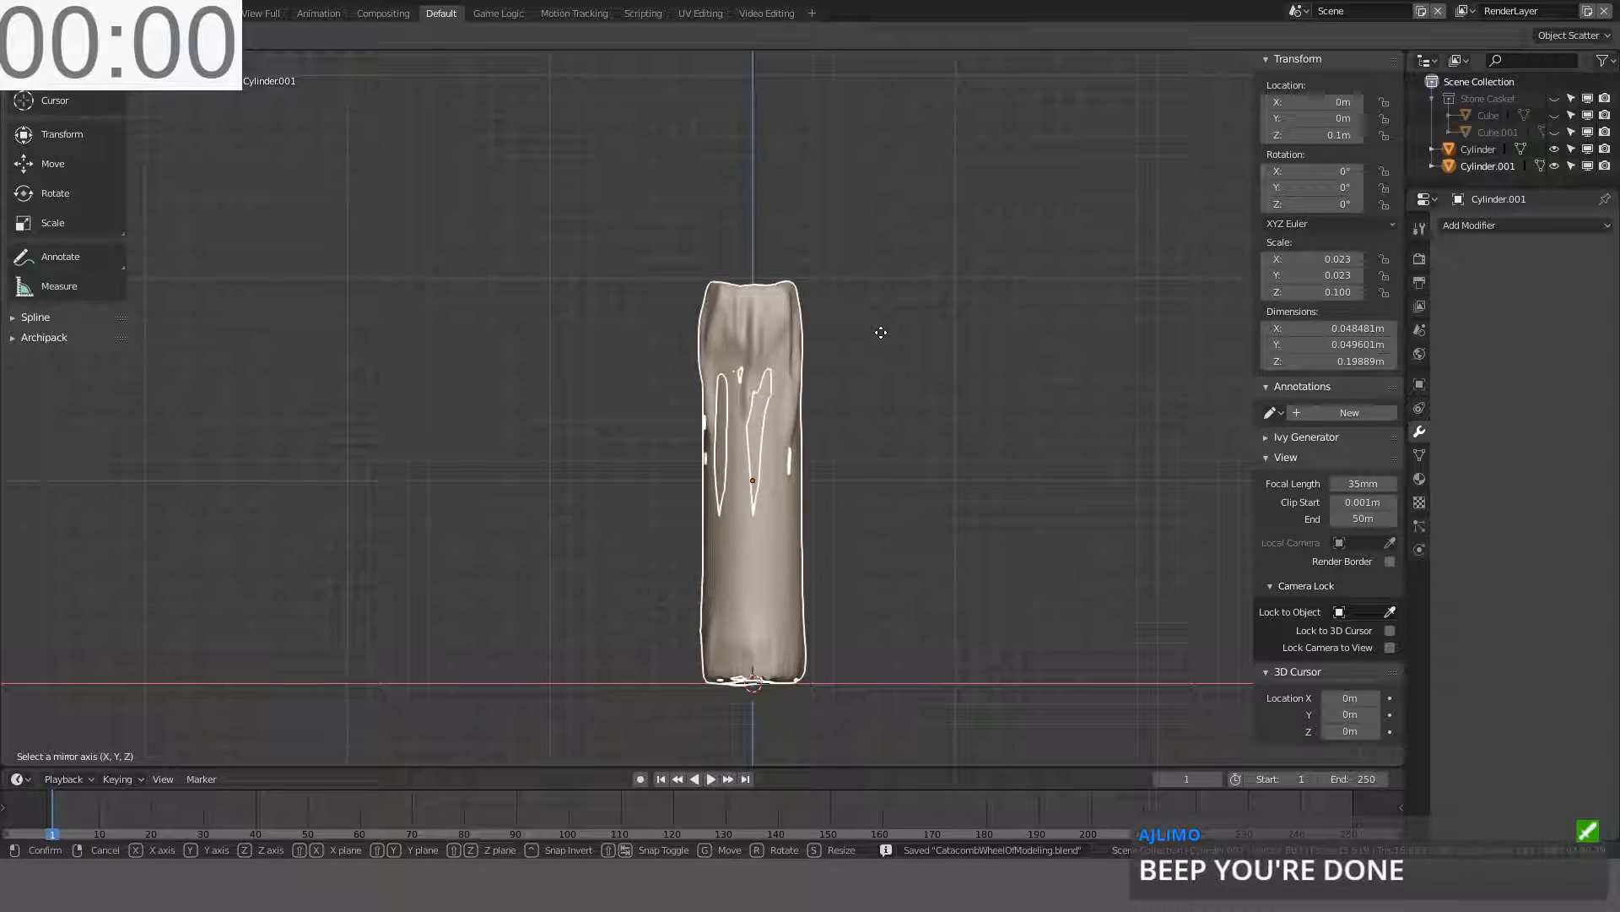
pyautogui.rightClick(903, 326)
pyautogui.hotkey('ctrl', 'm')
pyautogui.click(924, 354)
pyautogui.click(829, 412)
pyautogui.click(768, 518)
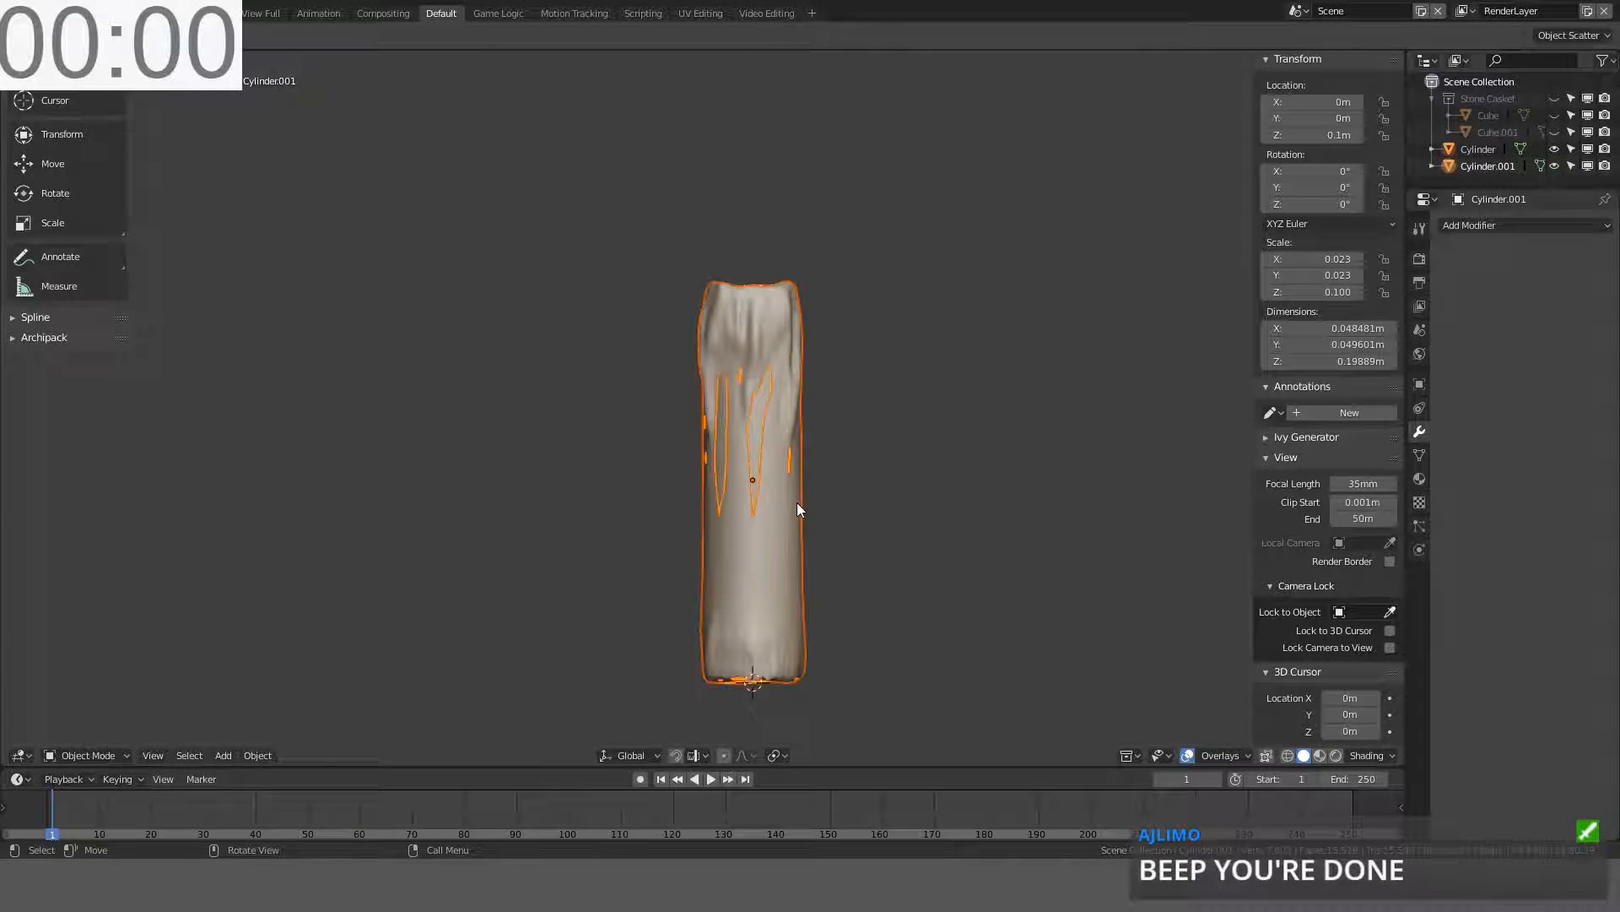
pyautogui.hotkey('ctrl', 'm')
pyautogui.rightClick(797, 502)
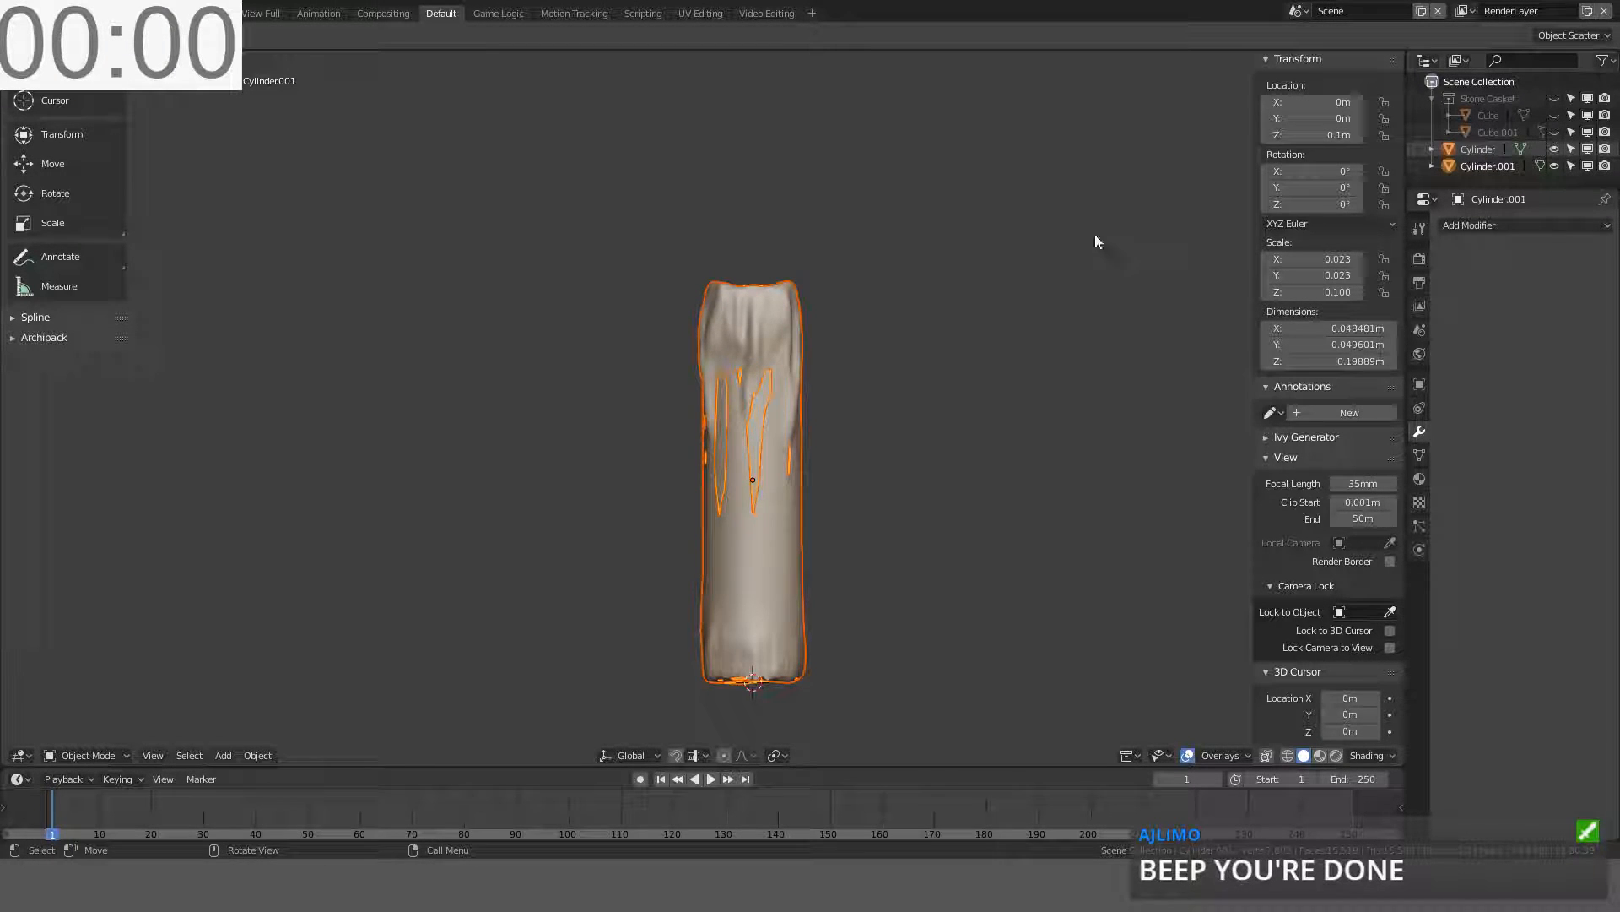
pyautogui.moveTo(1028, 284); pyautogui.dragTo(724, 350, button='middle')
pyautogui.click(724, 350)
pyautogui.click(713, 310)
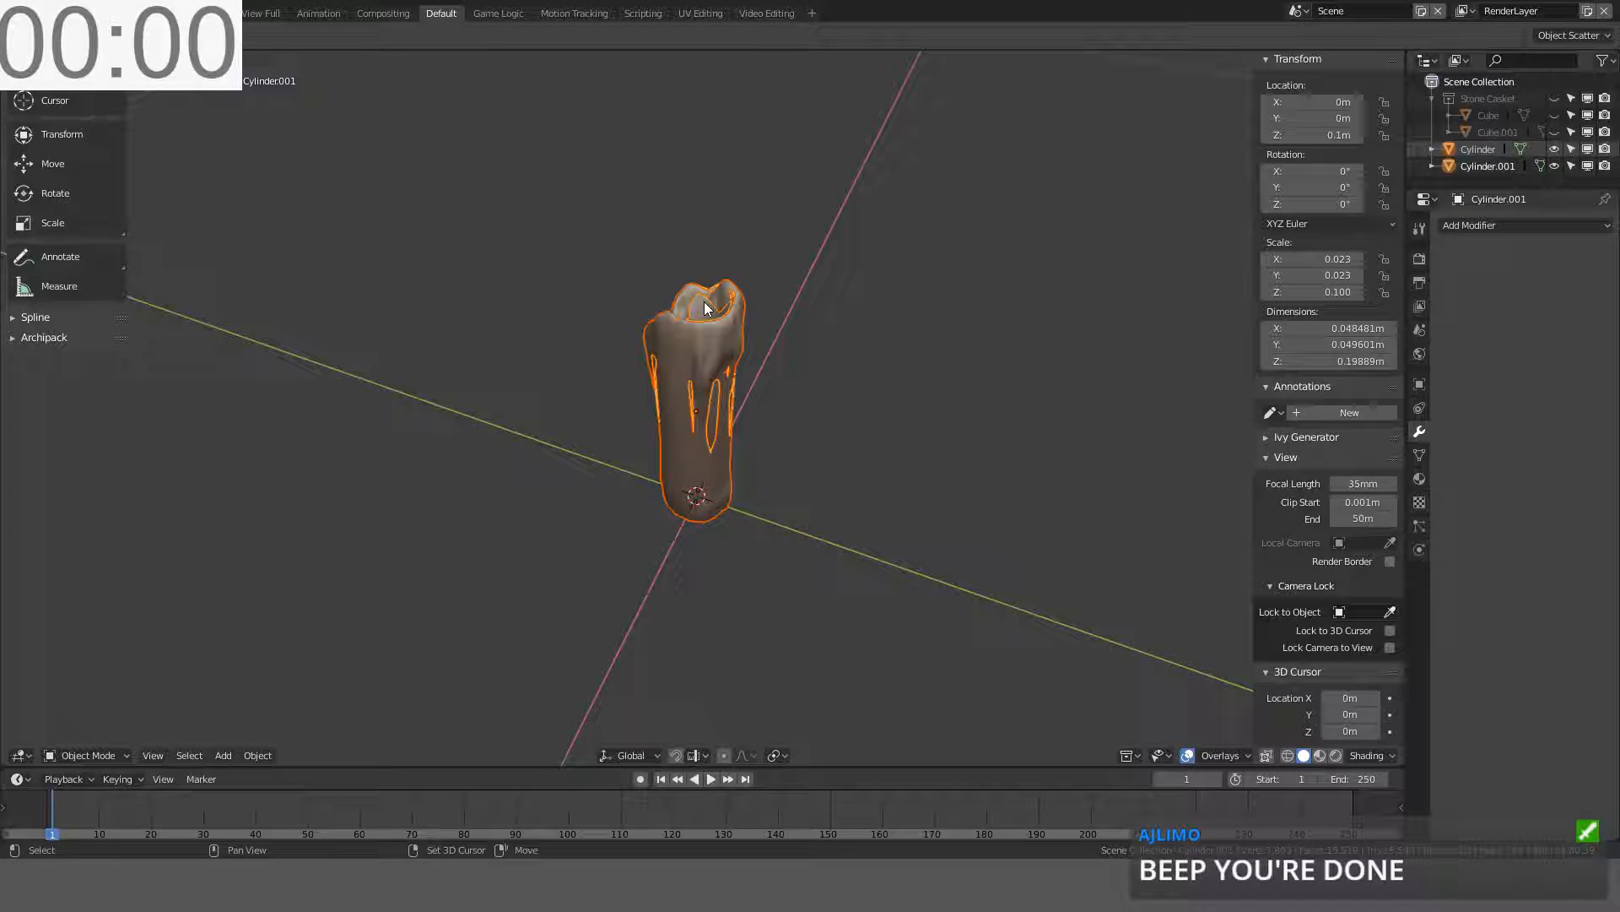
pyautogui.hotkey('ctrl', 'm')
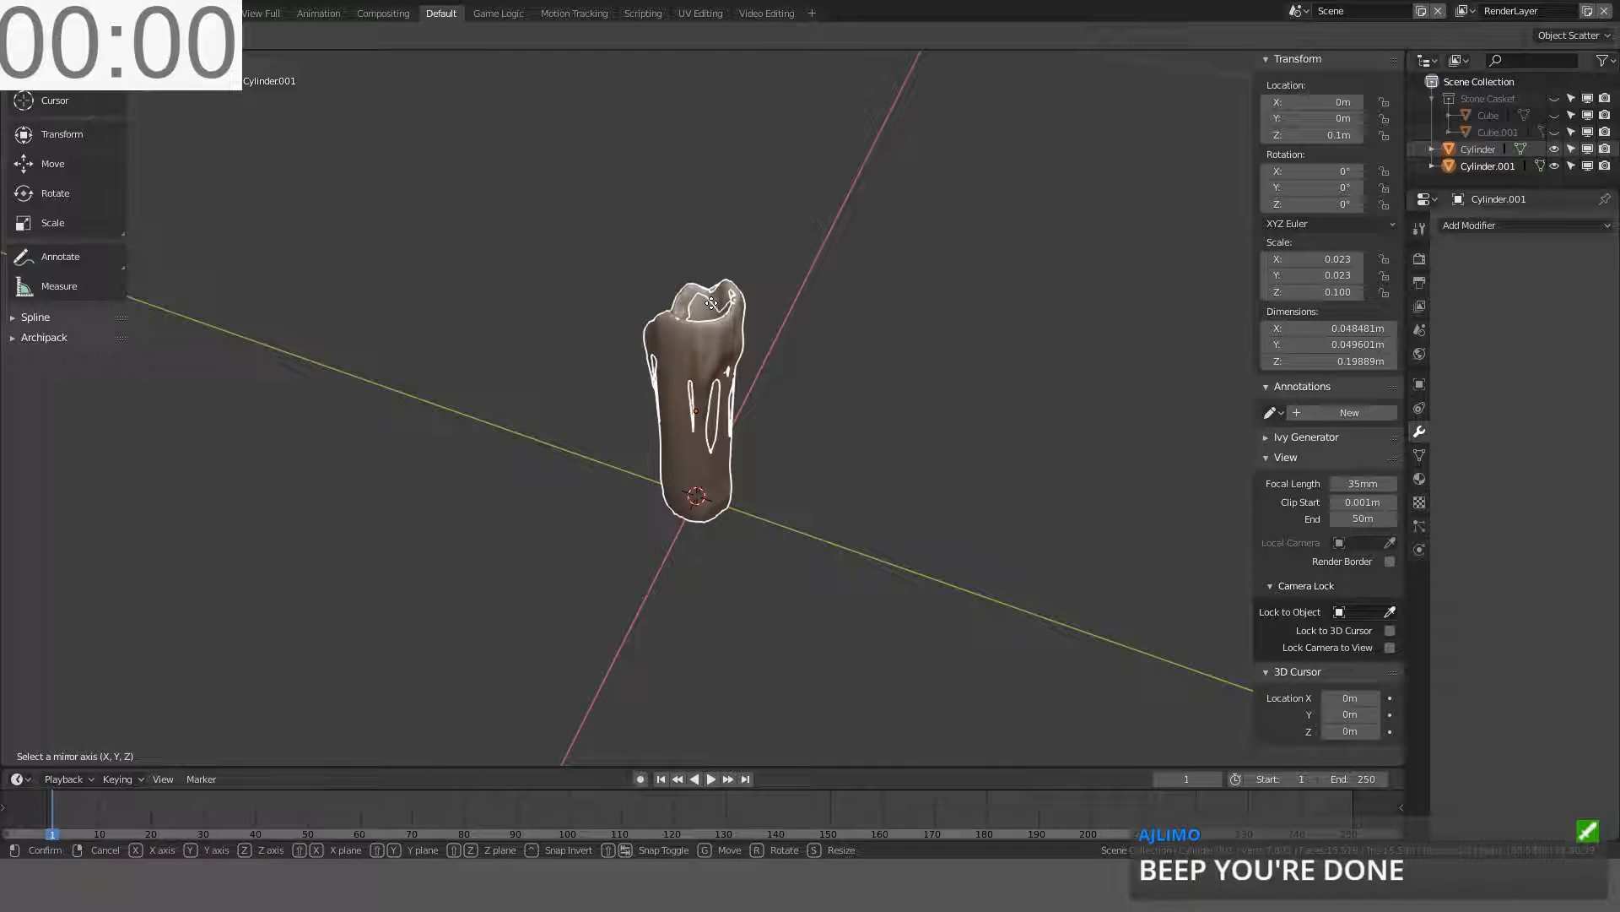
pyautogui.rightClick(801, 398)
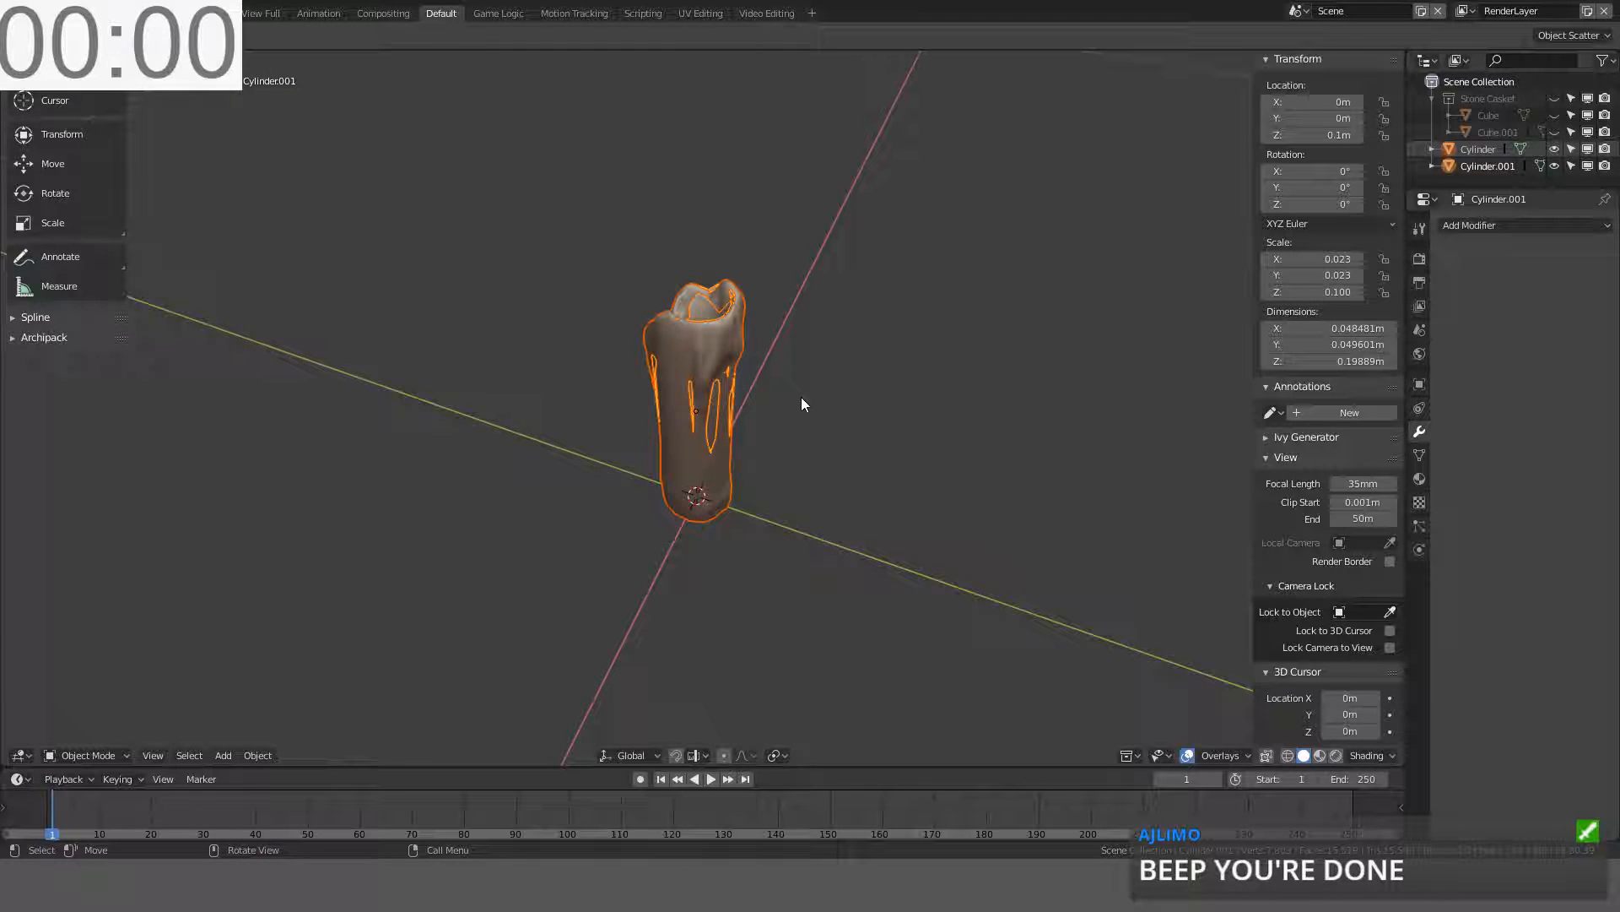
# - Move both selected candle objects into a new collection named Candle
pyautogui.press('m')
pyautogui.click(800, 395)
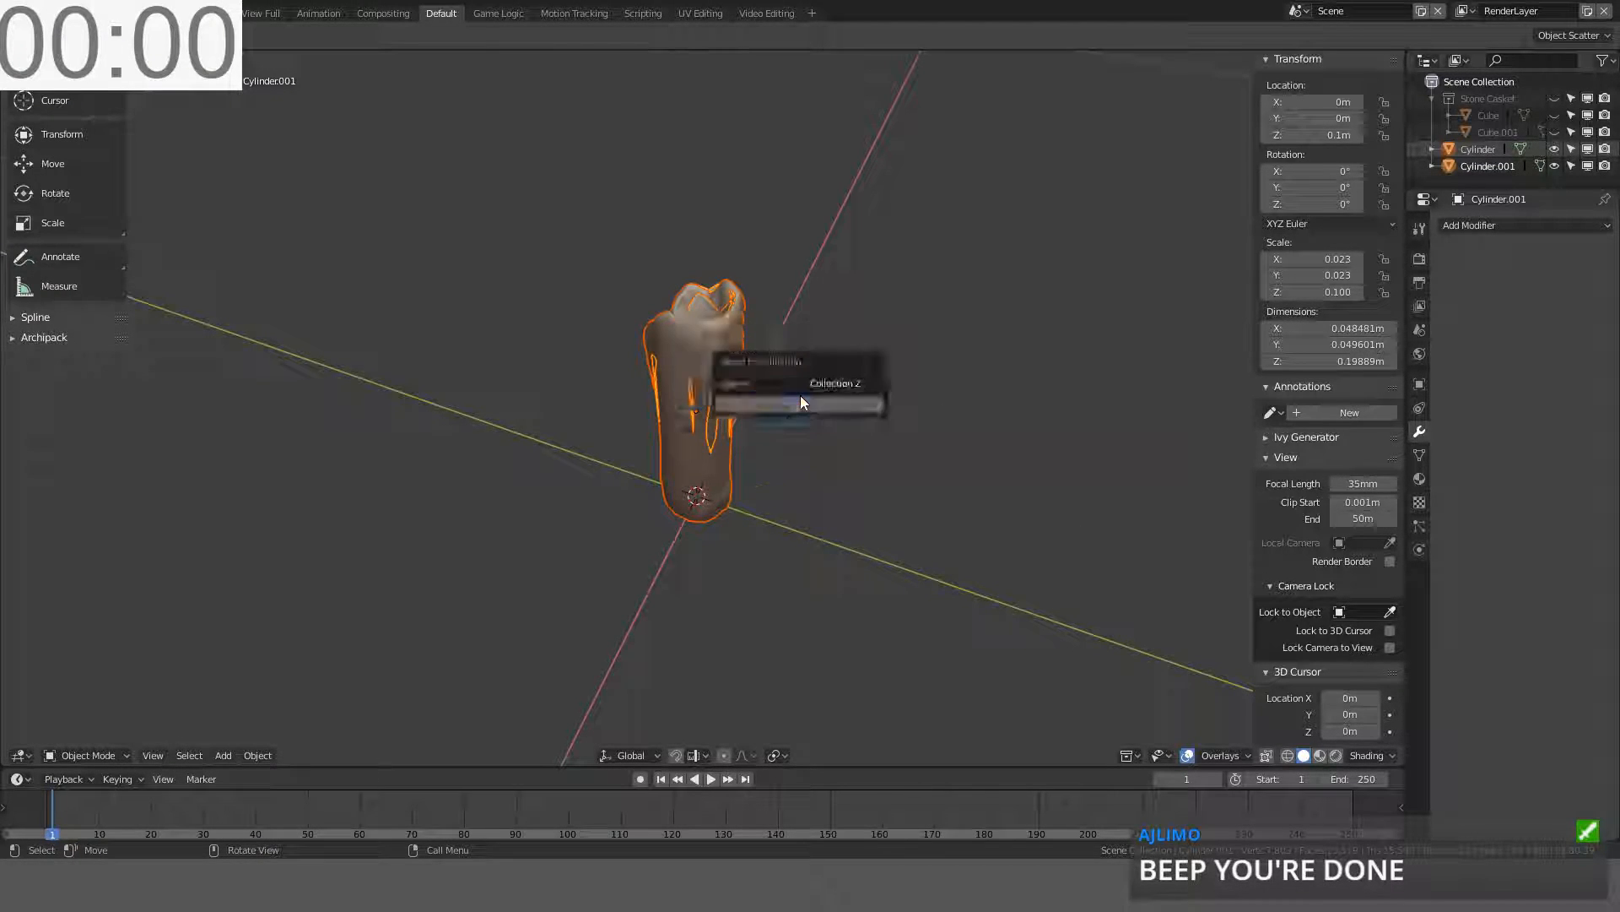
pyautogui.click(810, 384)
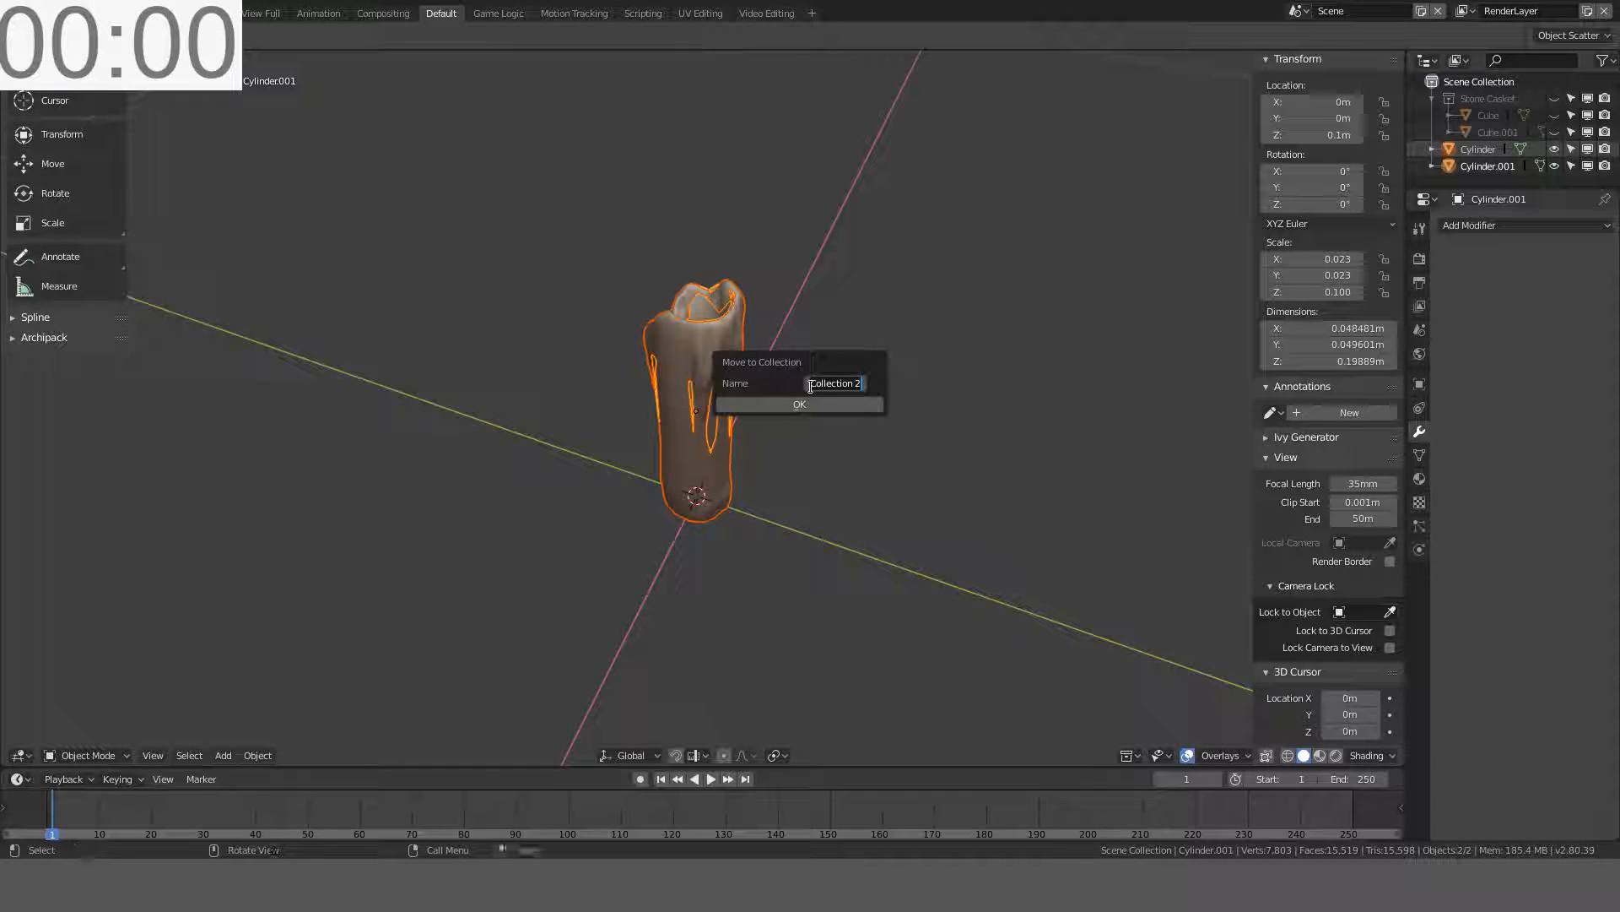
pyautogui.write('Candle')
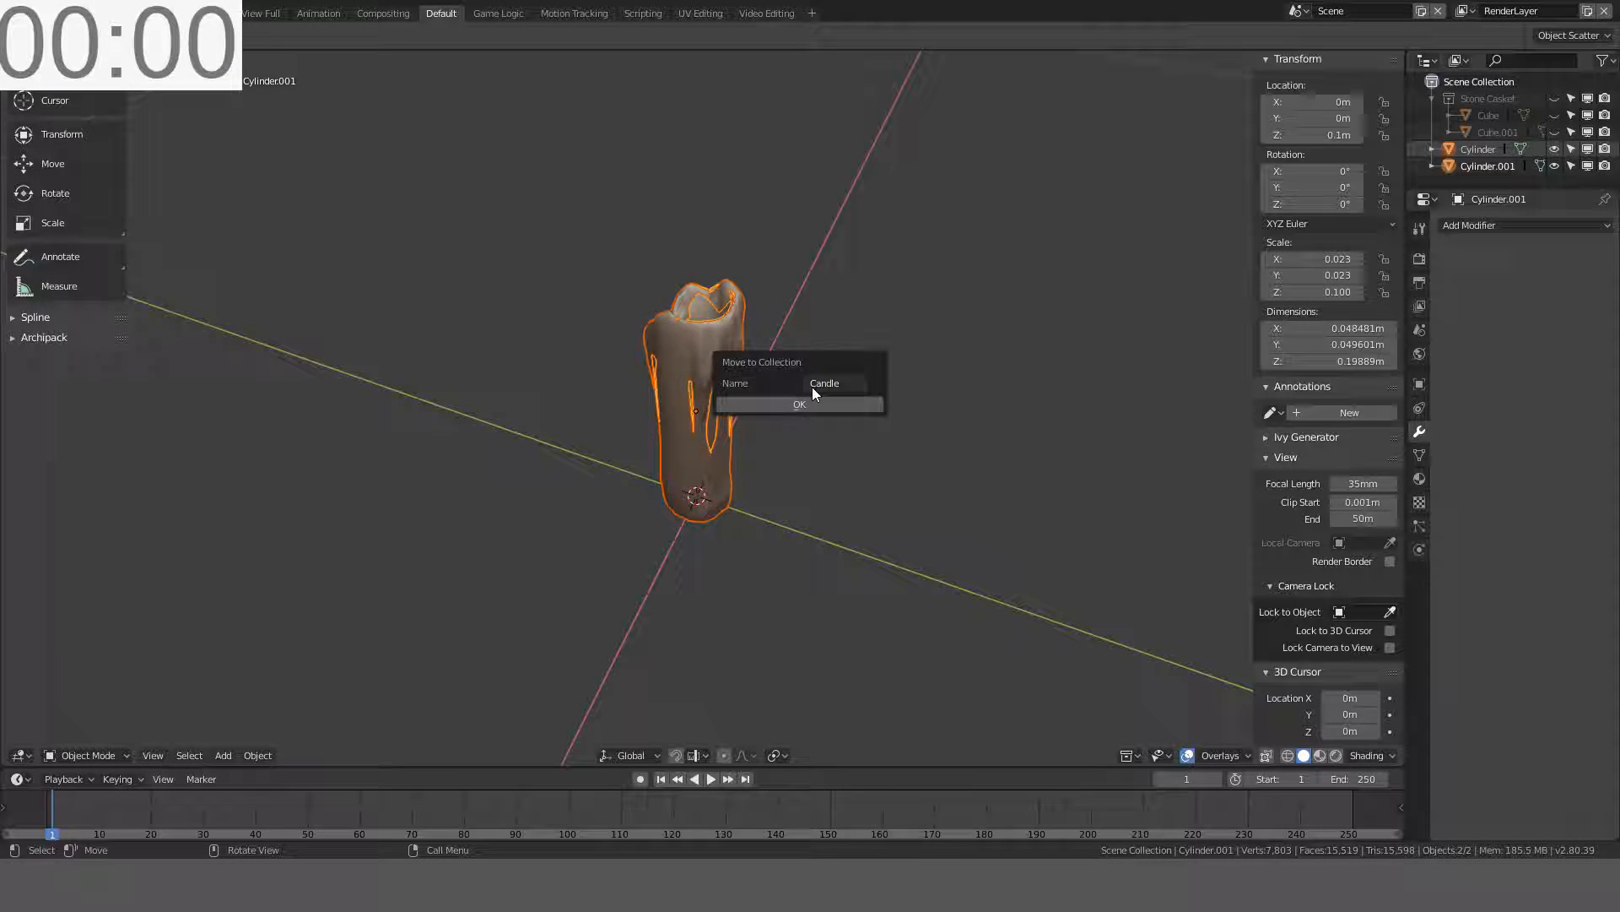
pyautogui.click(793, 403)
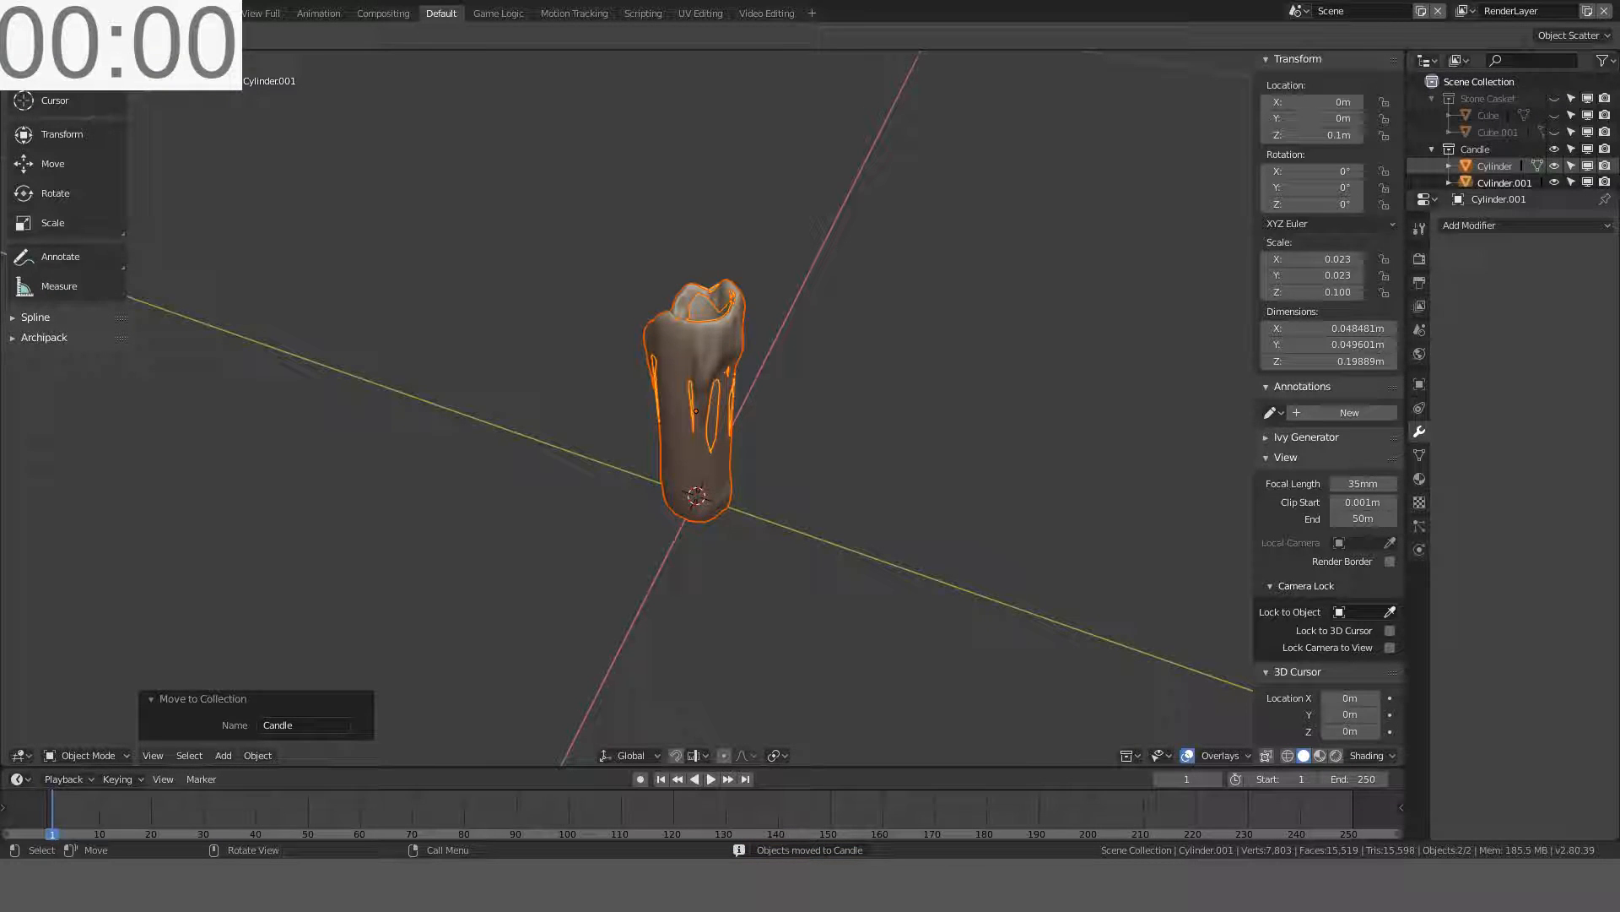
# - Hide both candle objects to clear the viewport
pyautogui.press('g')
pyautogui.rightClick(1016, 337)
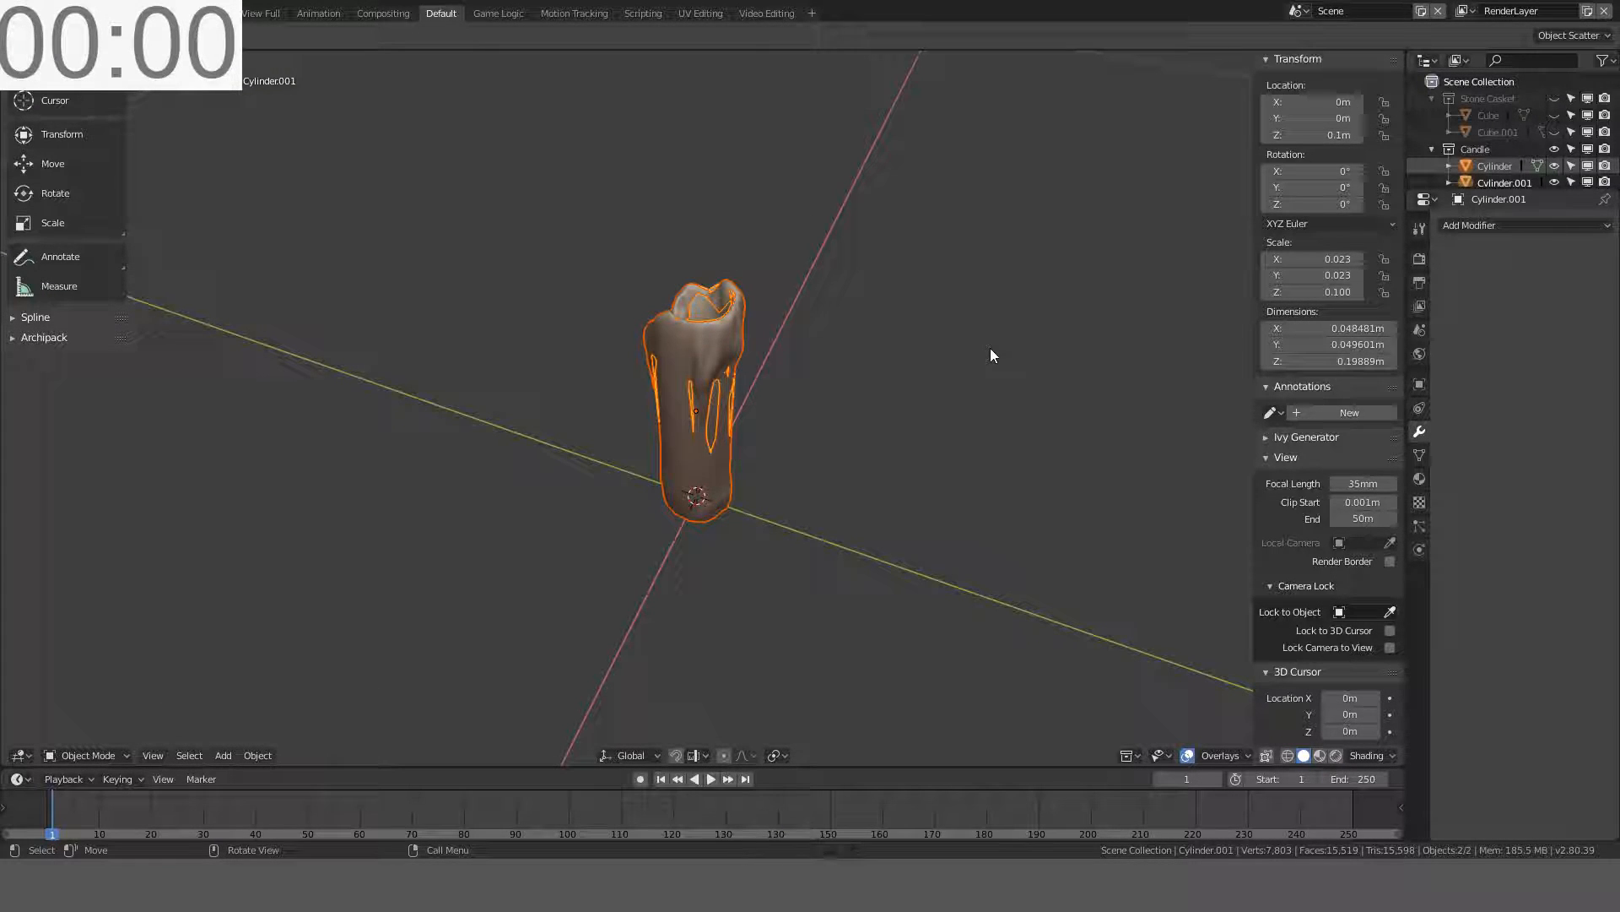
pyautogui.press('h')
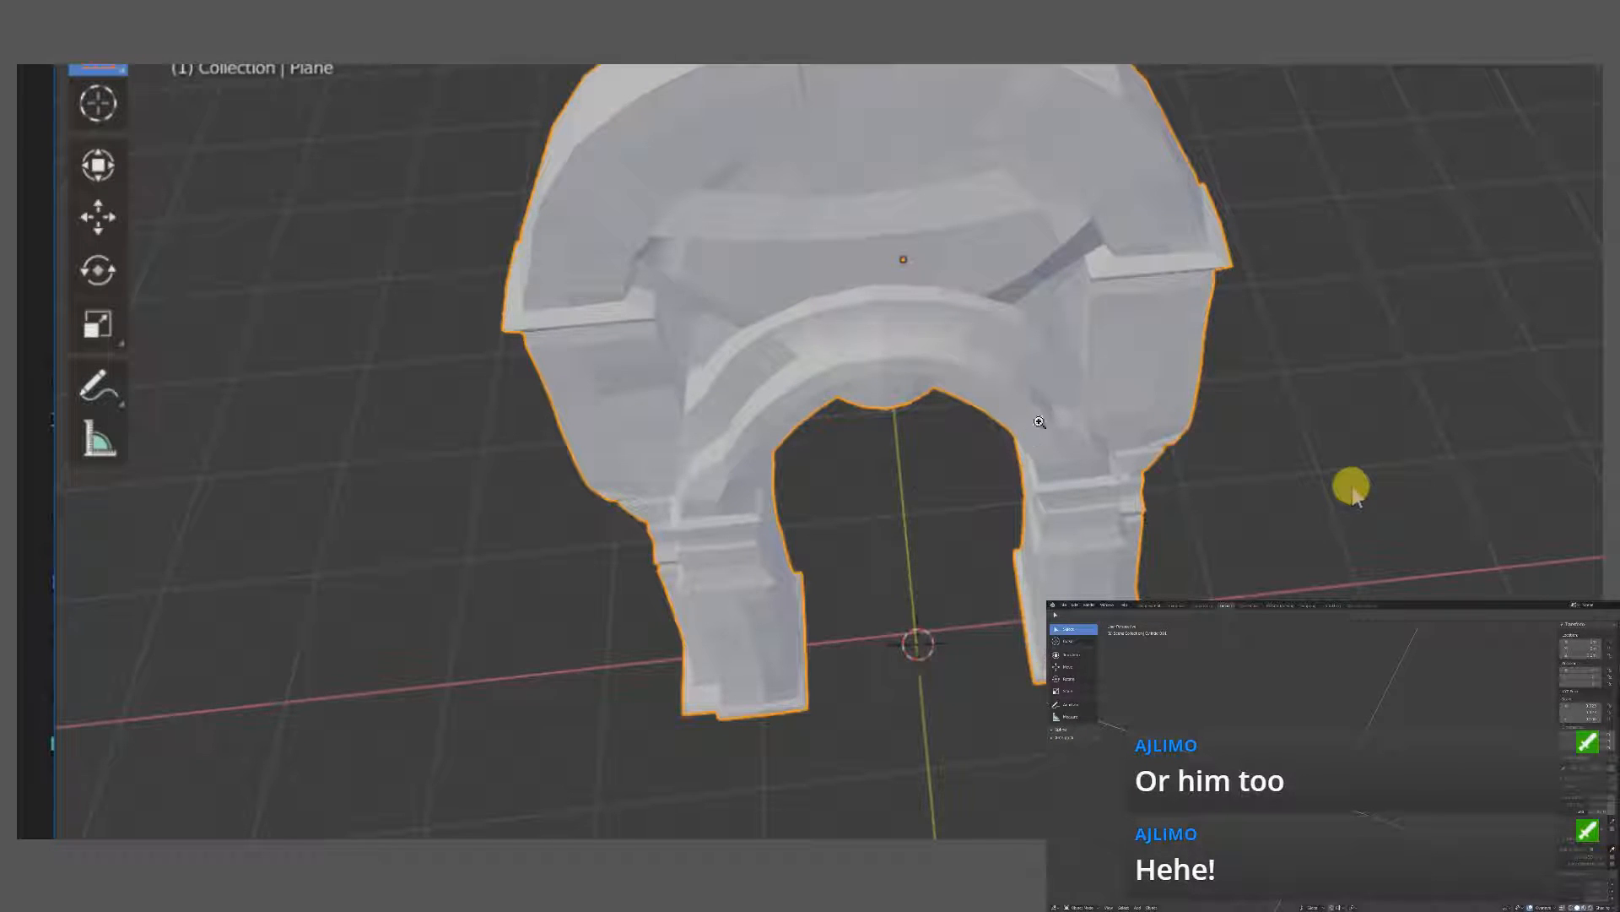
# - Examine the shading of the arch model in the shared screenshot, from its crown down to the legs
pyautogui.scroll(2, 685, 371)
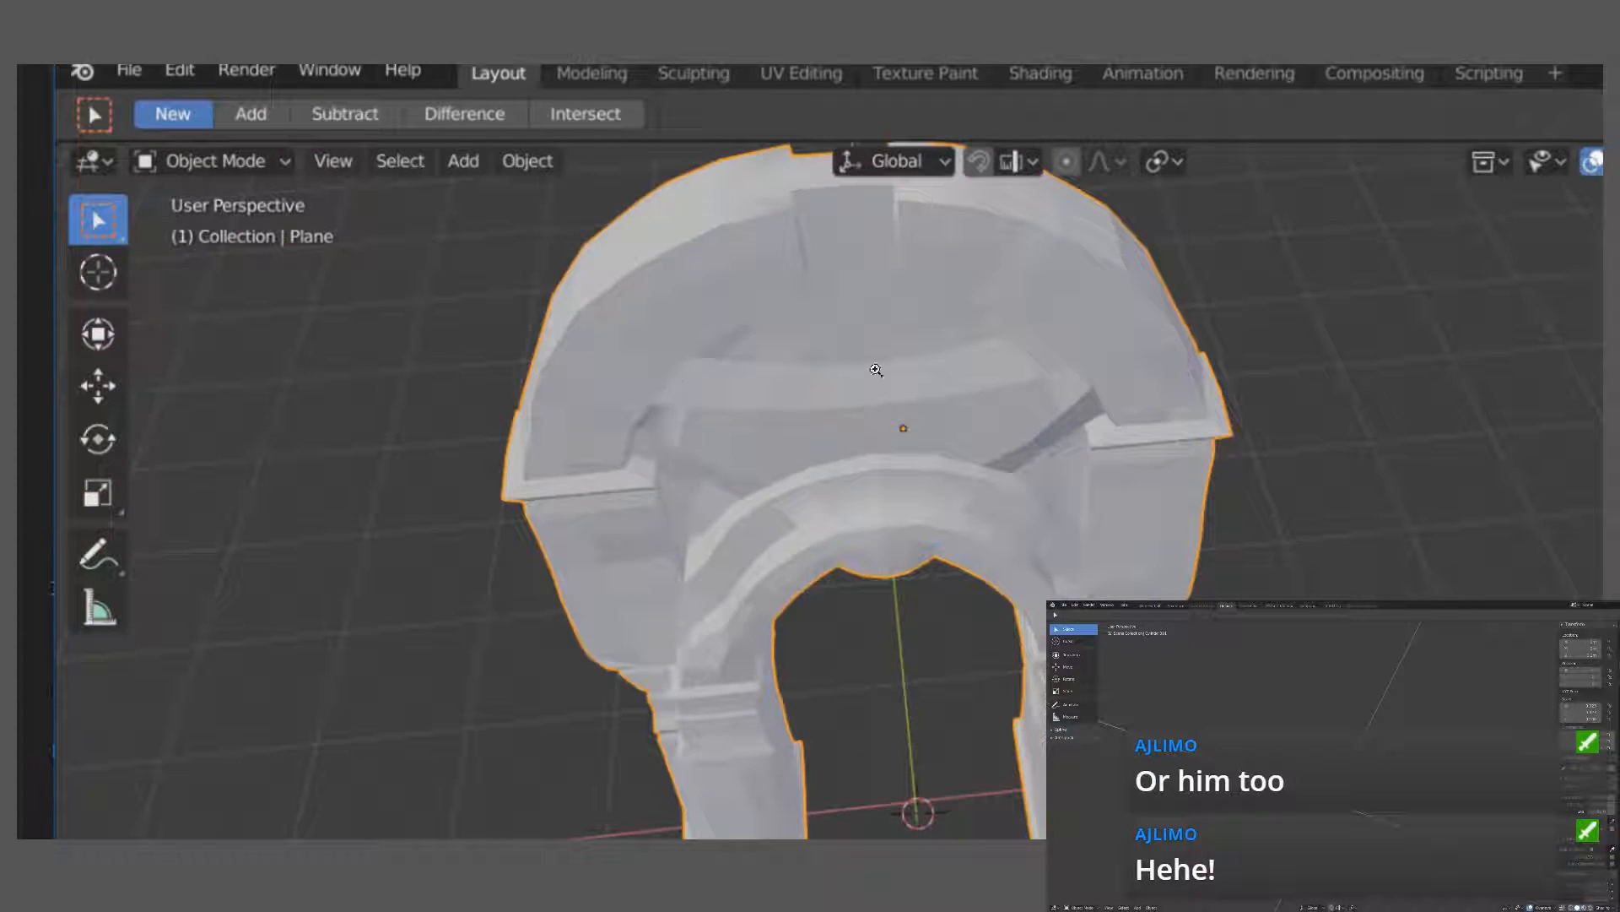
pyautogui.scroll(-1, 920, 370)
pyautogui.scroll(1, 921, 369)
pyautogui.scroll(-6, 921, 370)
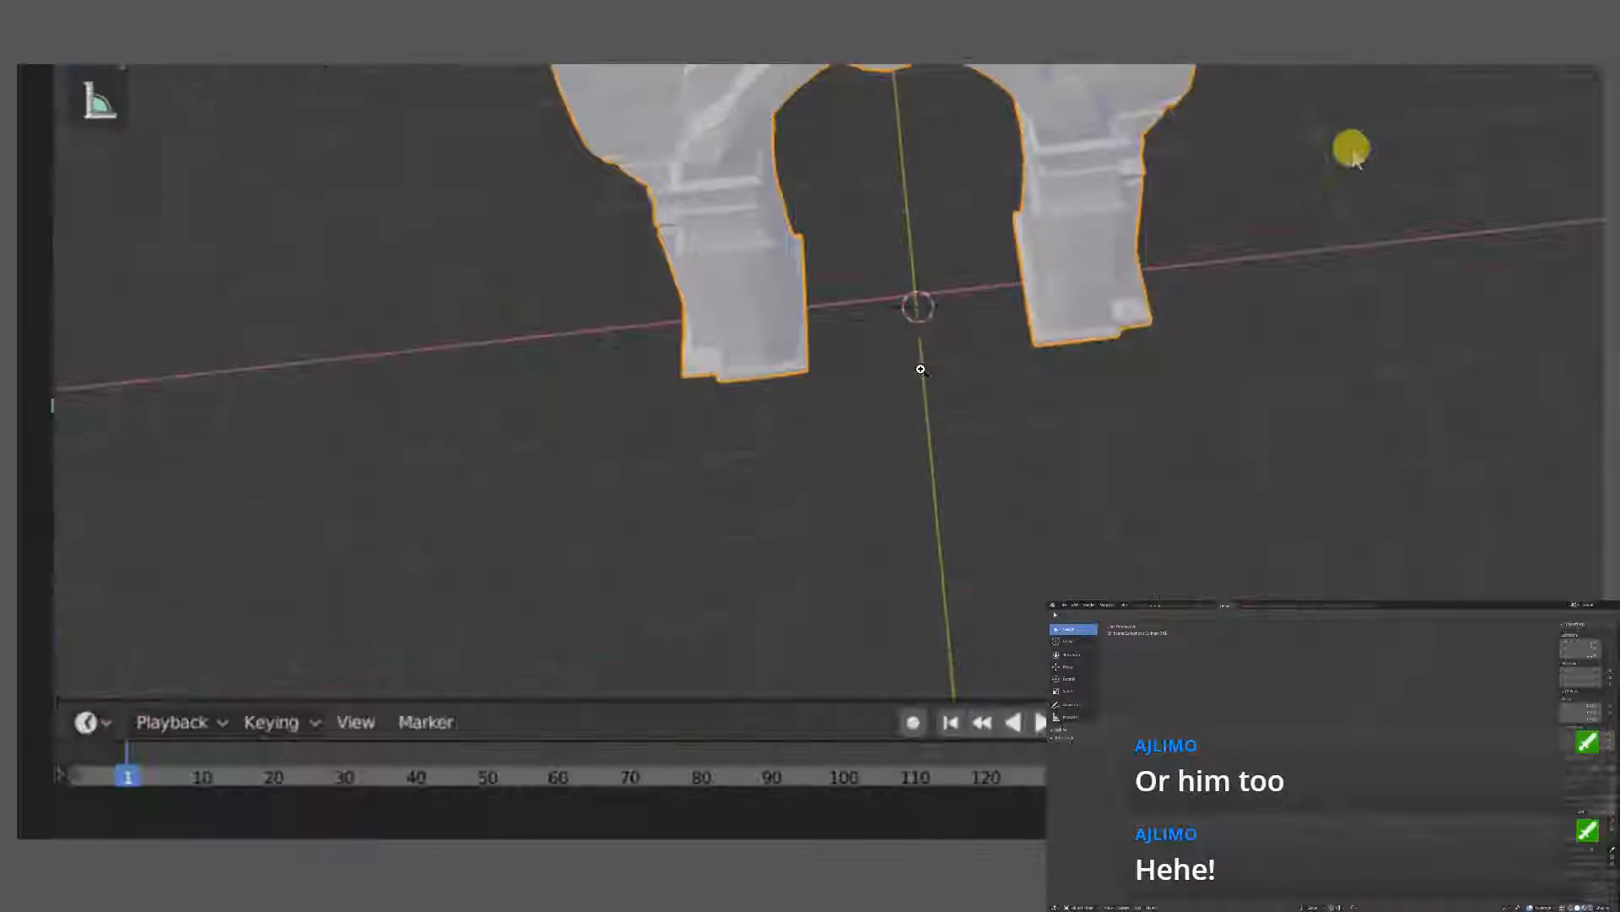
pyautogui.scroll(4, 920, 370)
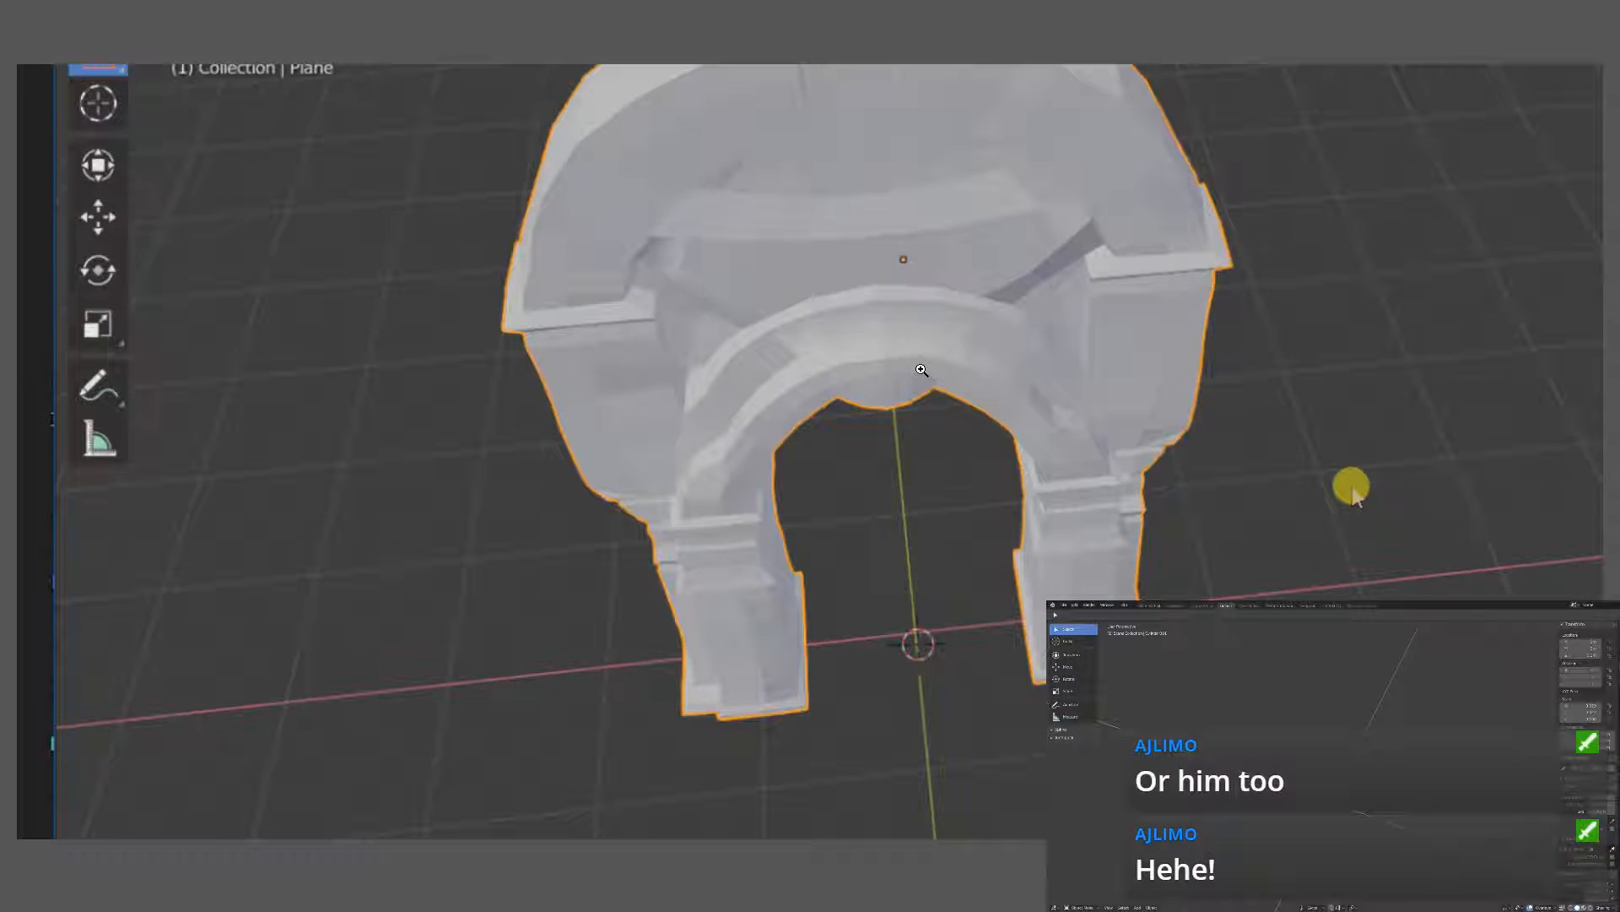
pyautogui.scroll(2, 845, 347)
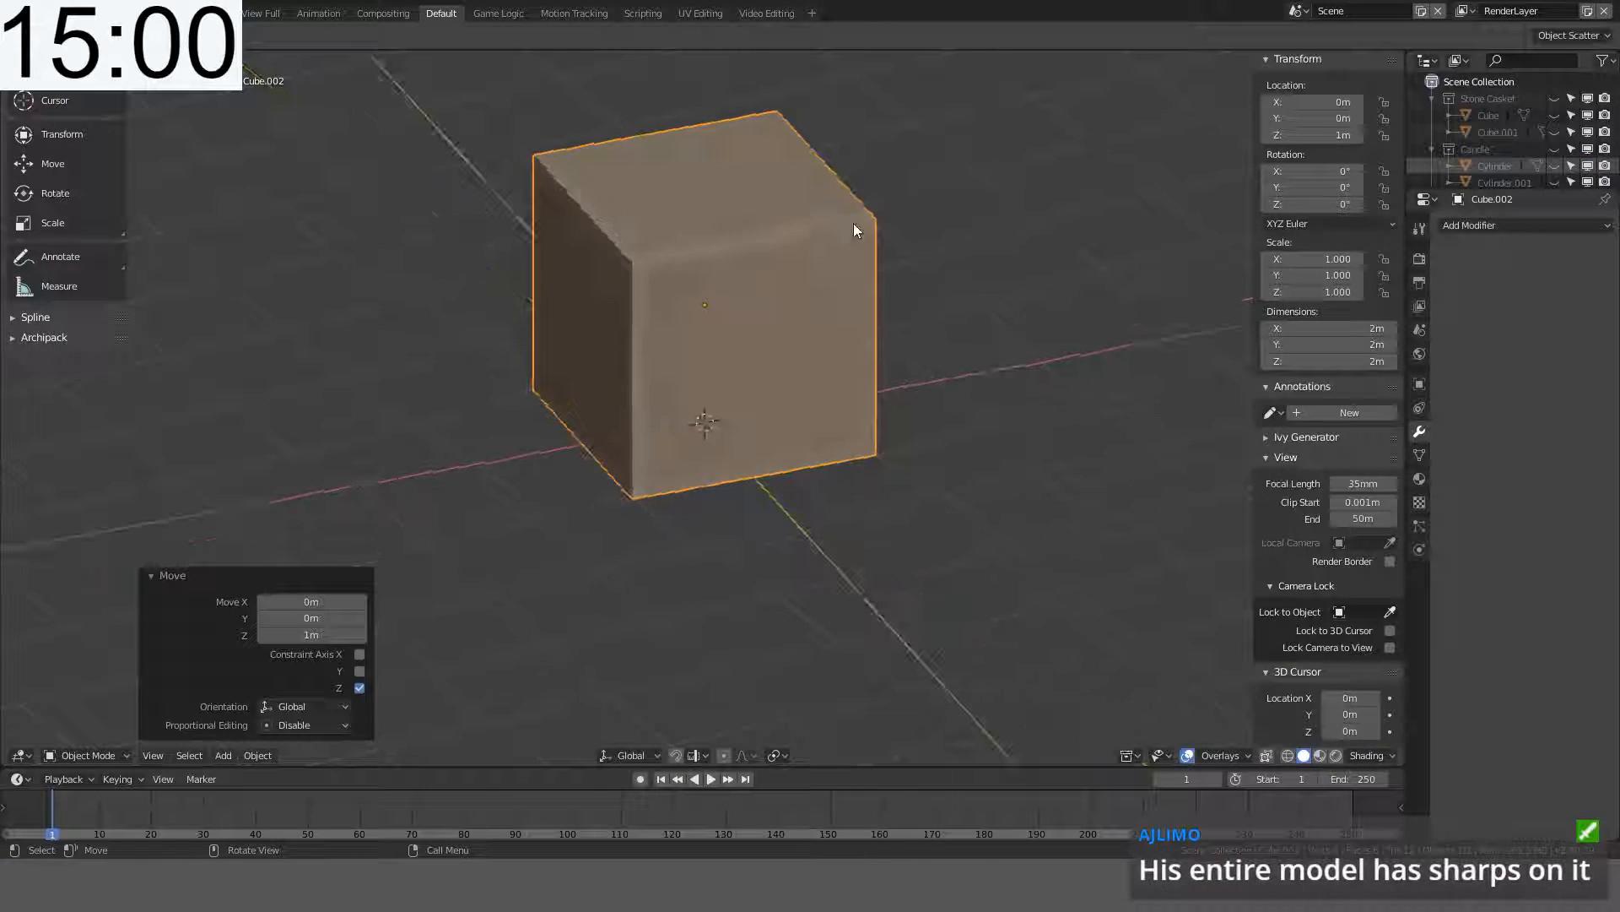
# - Shade all faces of the cube smooth and return to Object Mode
pyautogui.press('Tab')
pyautogui.hotkey('ctrl', 'f')
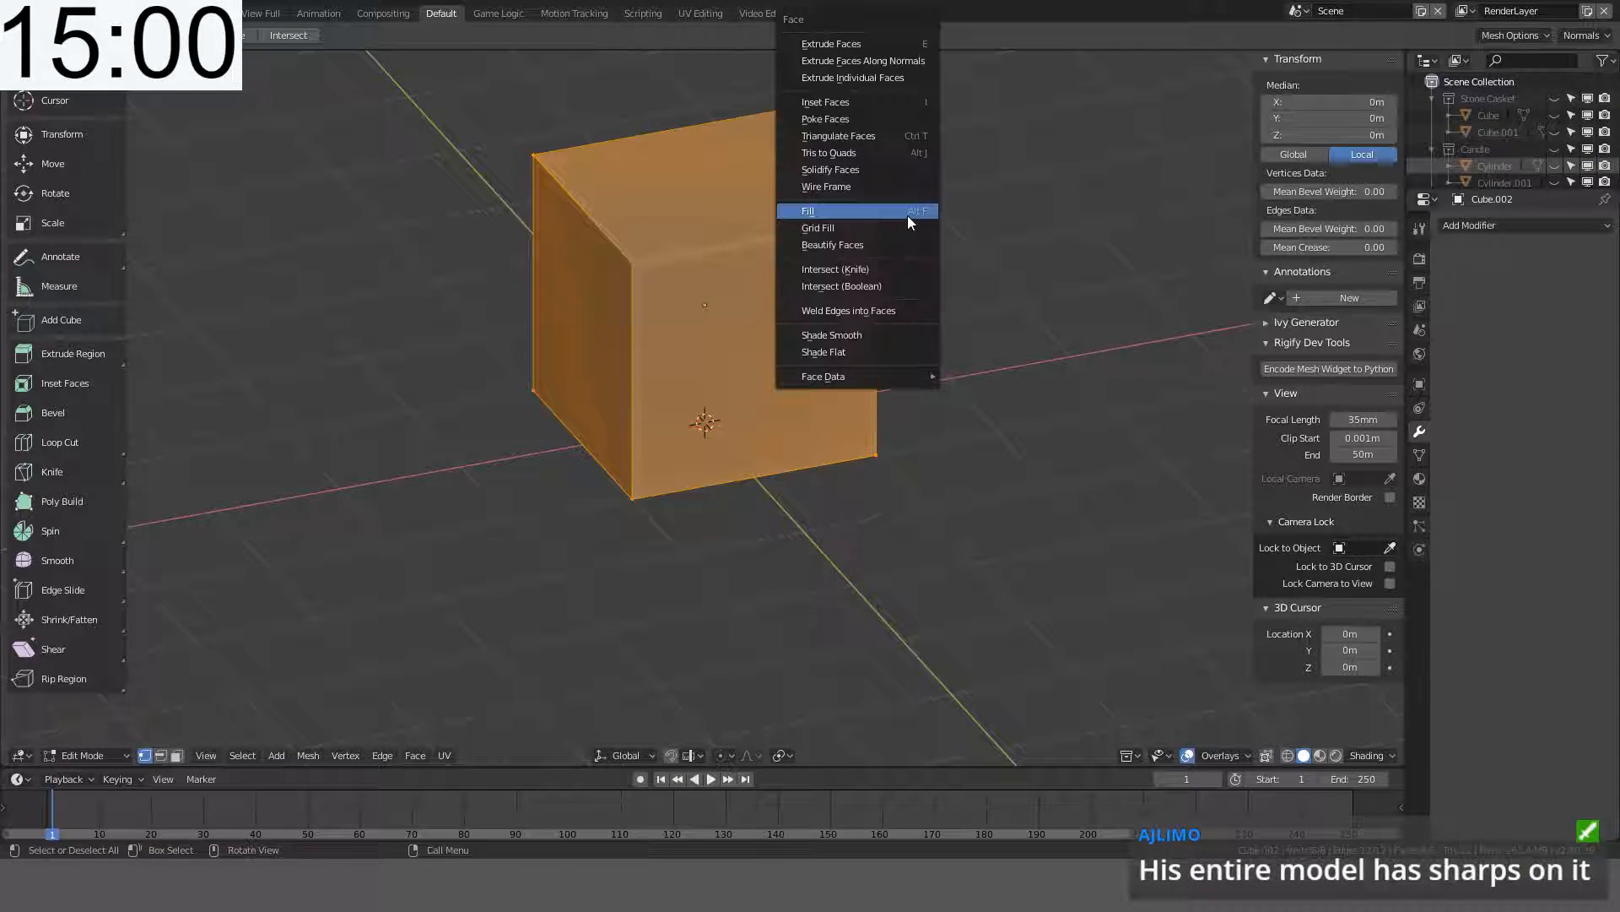
pyautogui.click(852, 333)
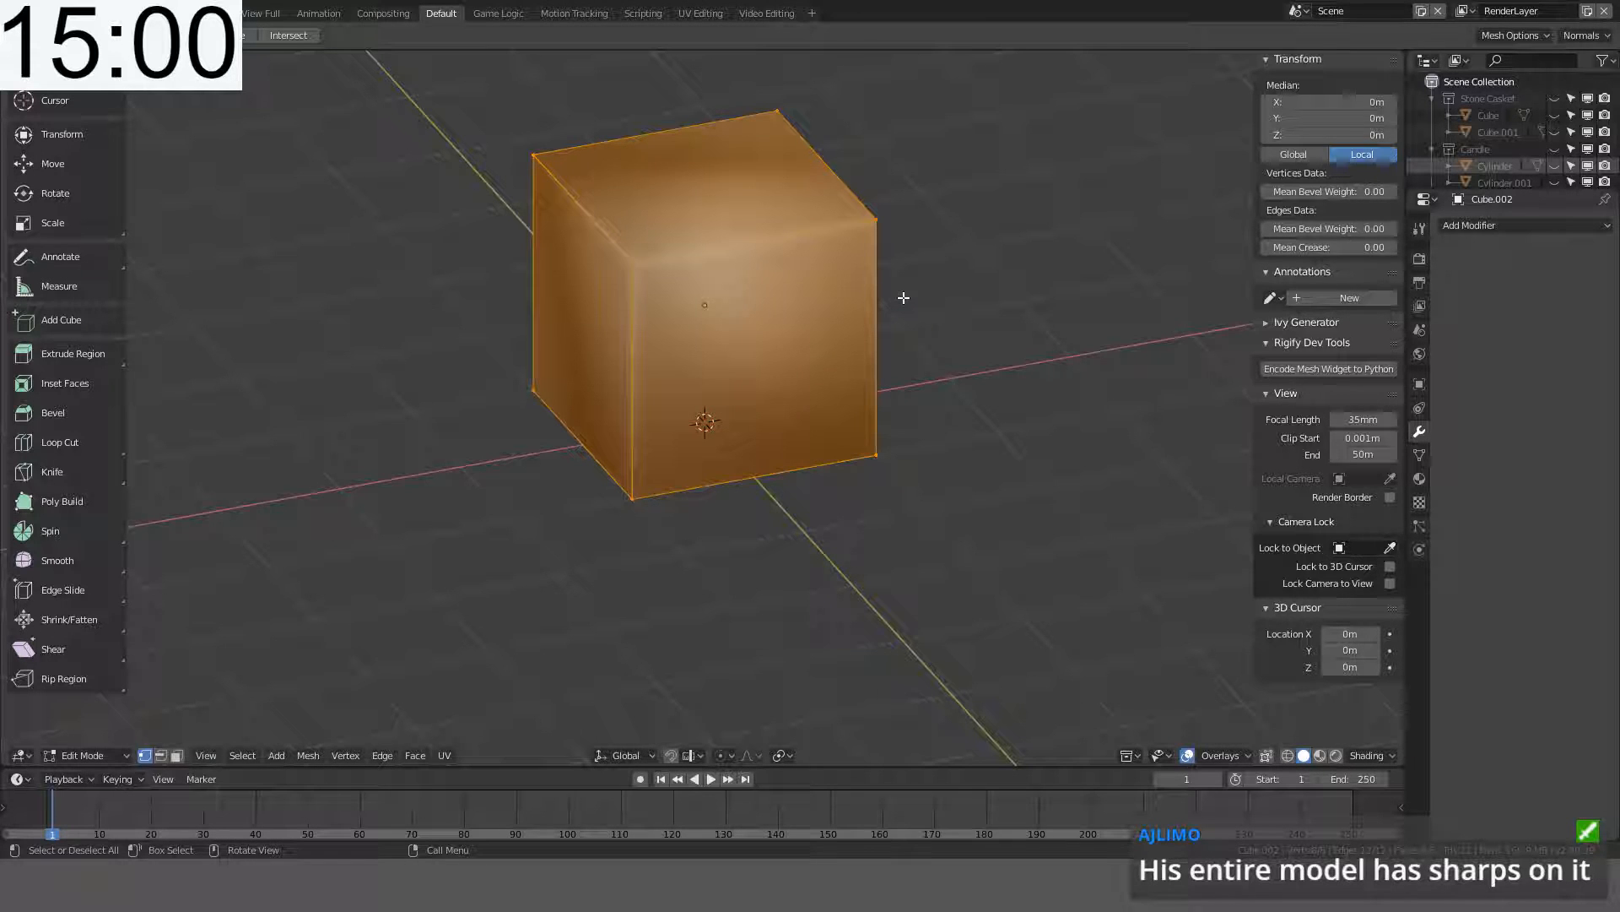
pyautogui.scroll(2, 904, 298)
pyautogui.keyDown('shift'); pyautogui.moveTo(1049, 194); pyautogui.dragTo(1050, 327, button='middle'); pyautogui.keyUp('shift')
pyautogui.press('Tab')
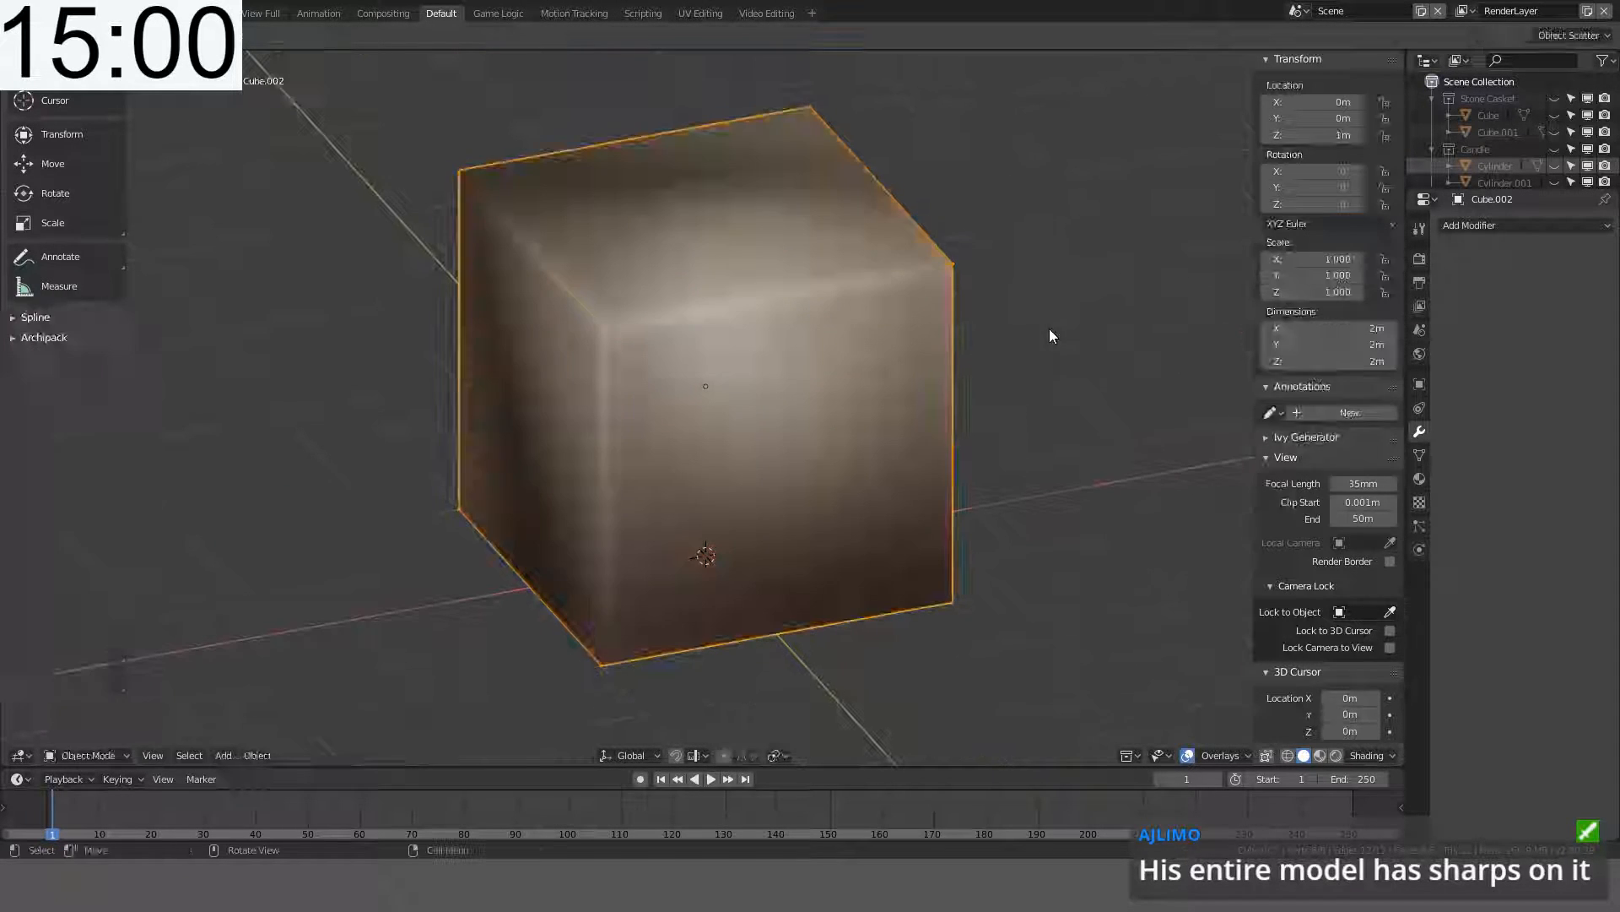
# - Delete the smooth-shaded cube and add a new 2 m cube at the world origin
pyautogui.press('Delete')
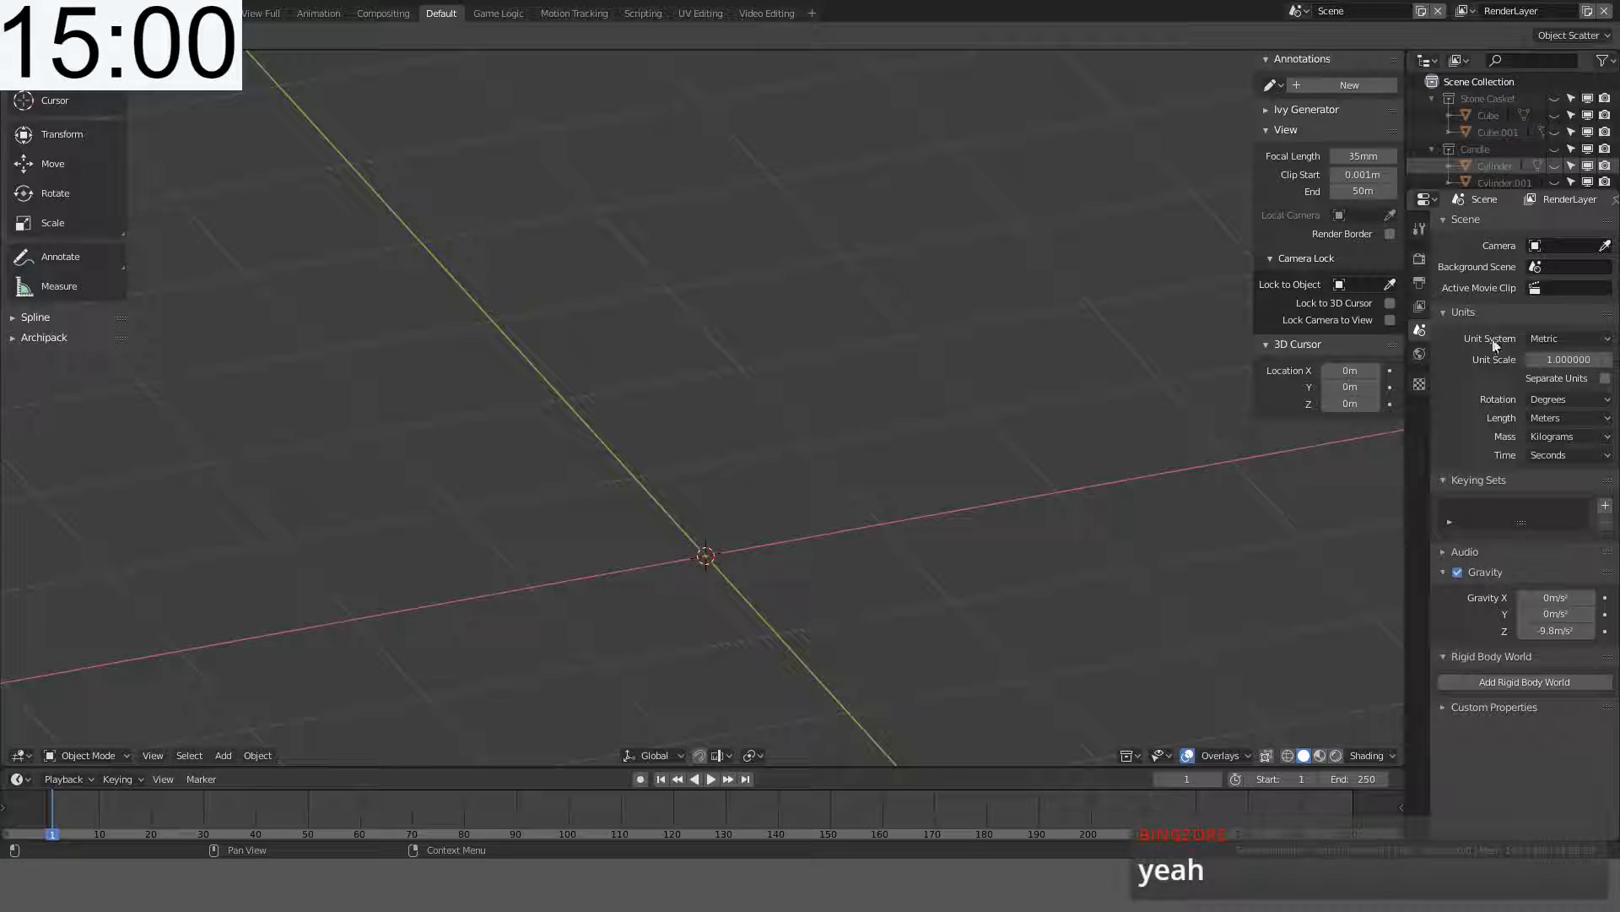
pyautogui.keyDown('shift'); pyautogui.moveTo(899, 446); pyautogui.dragTo(894, 387, button='middle'); pyautogui.keyUp('shift')
pyautogui.hotkey('shift', 'a')
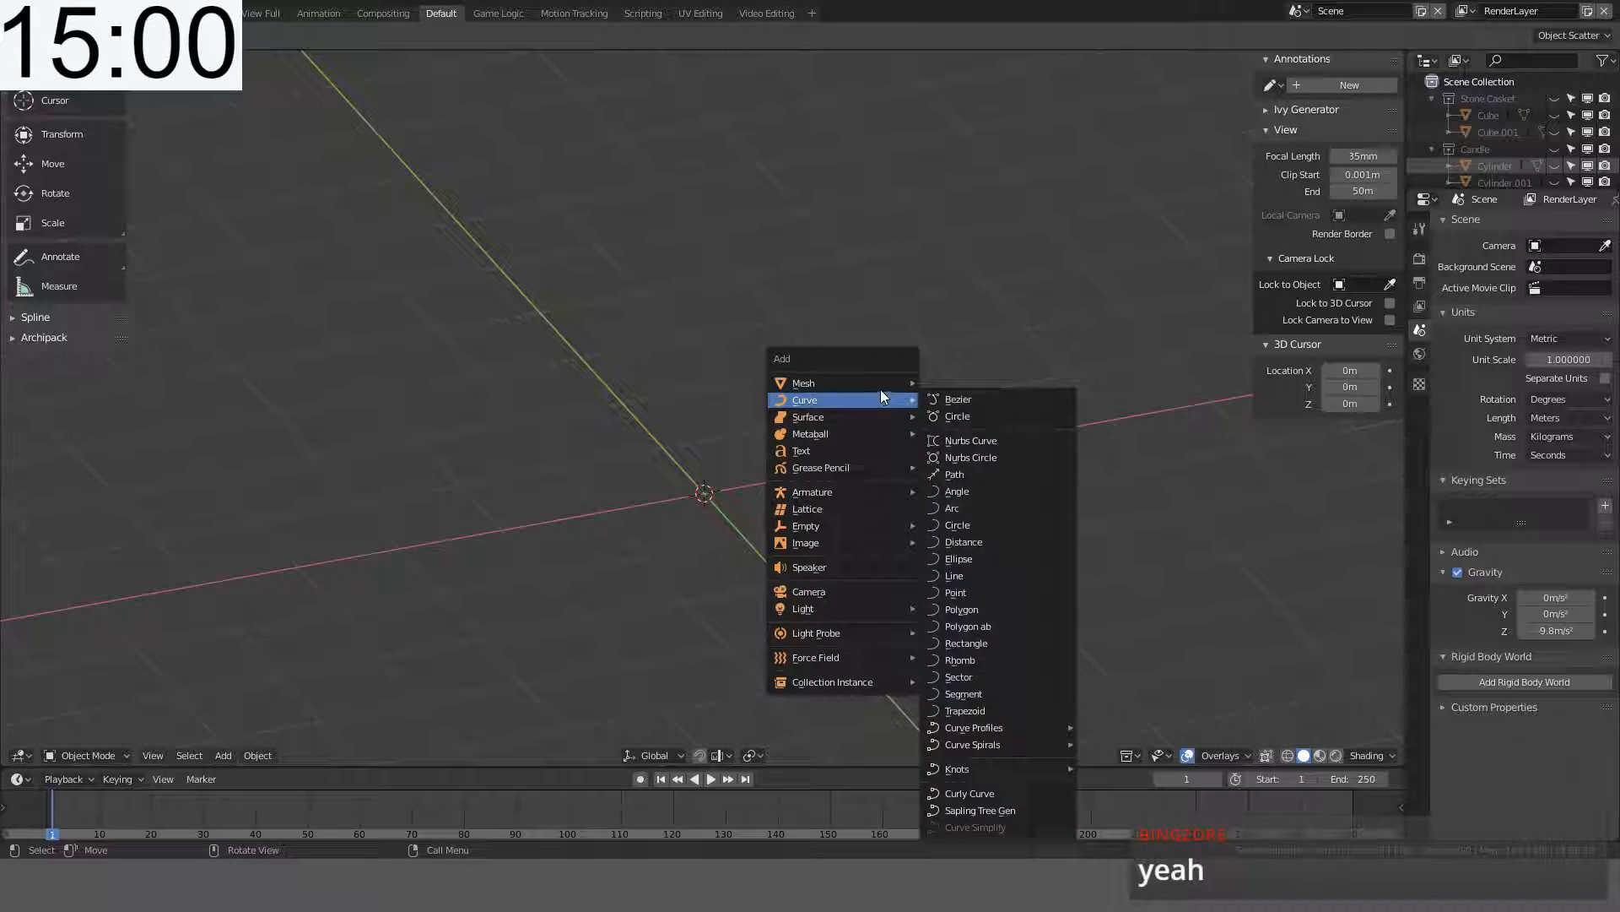
pyautogui.moveTo(896, 384)
pyautogui.click(982, 397)
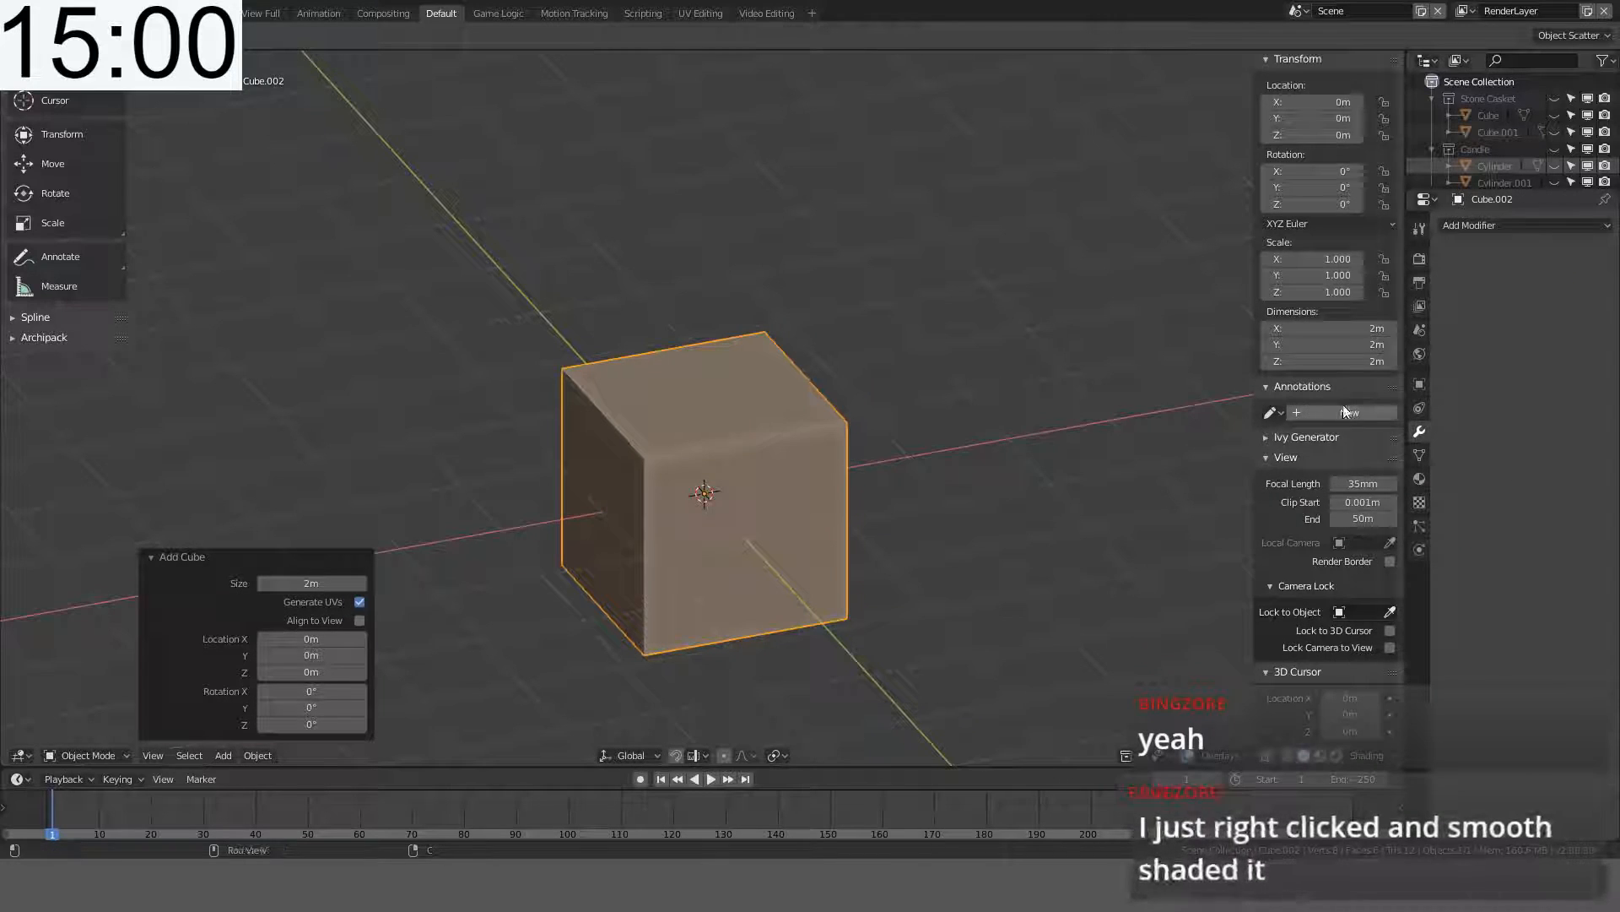
# - Enable Auto Smooth in the mesh normals settings of the new cube
pyautogui.click(1420, 460)
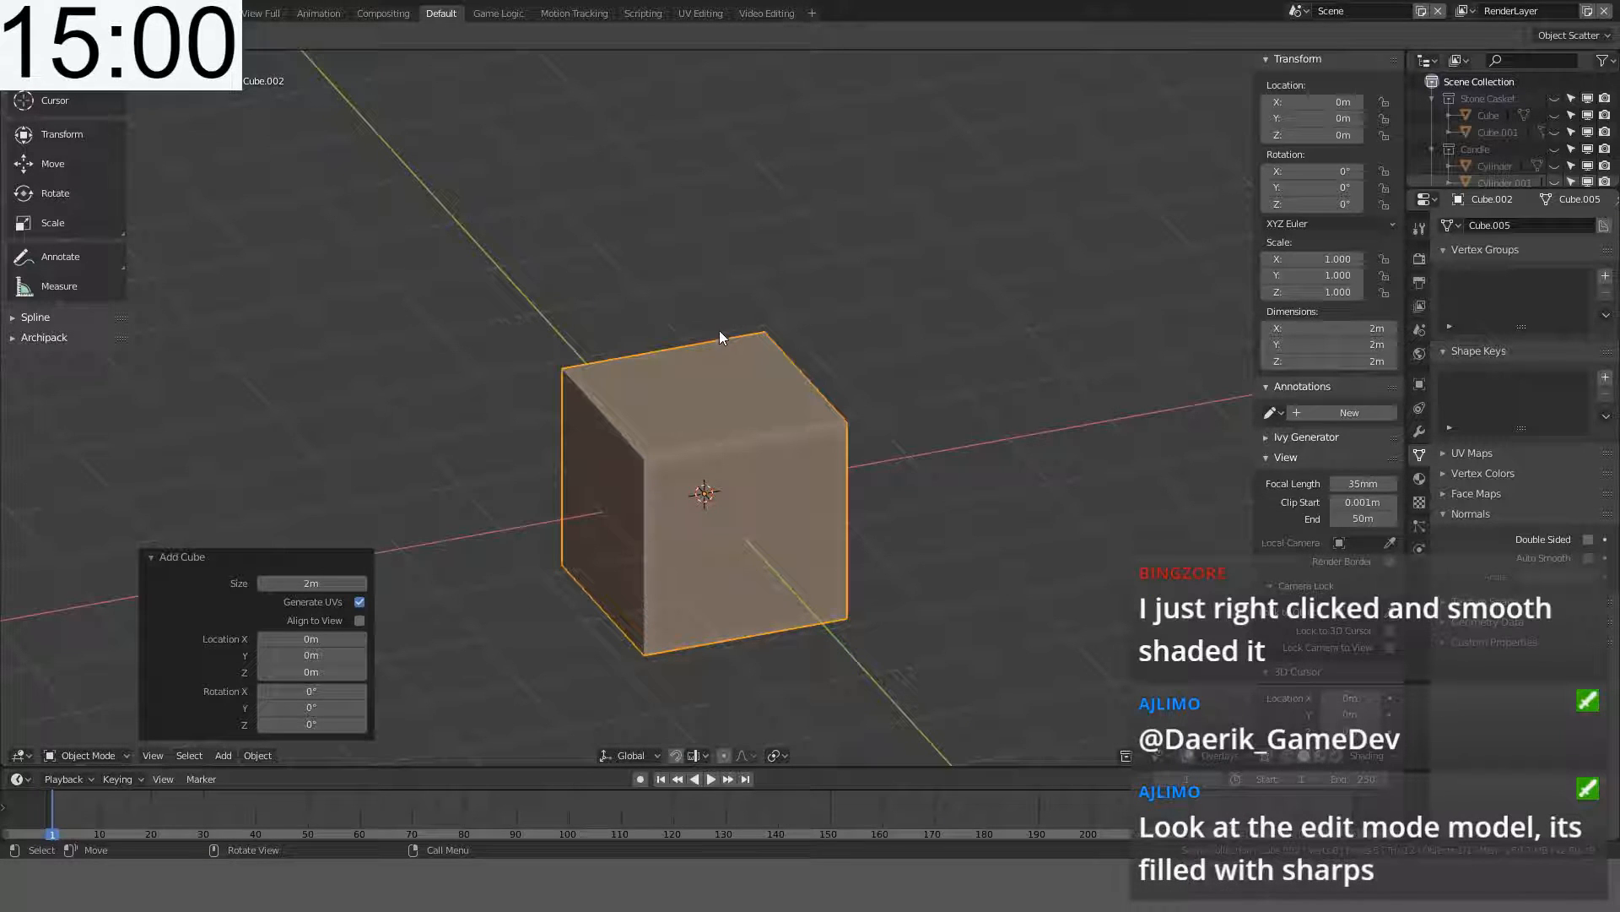
pyautogui.scroll(3, 893, 372)
pyautogui.scroll(-1, 912, 390)
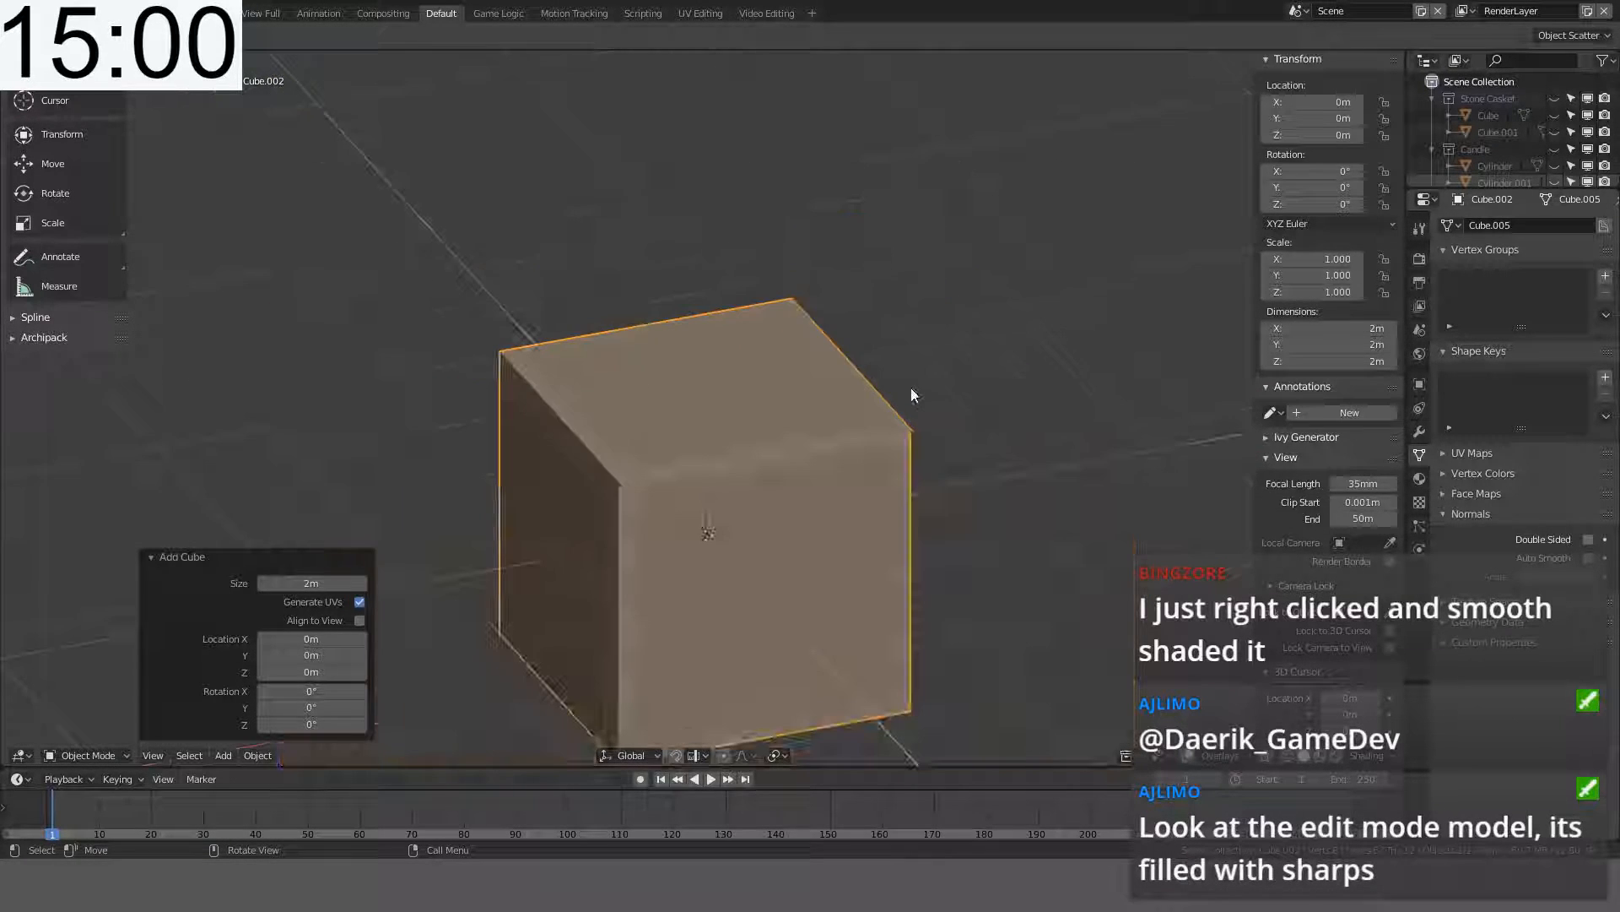
pyautogui.click(1589, 558)
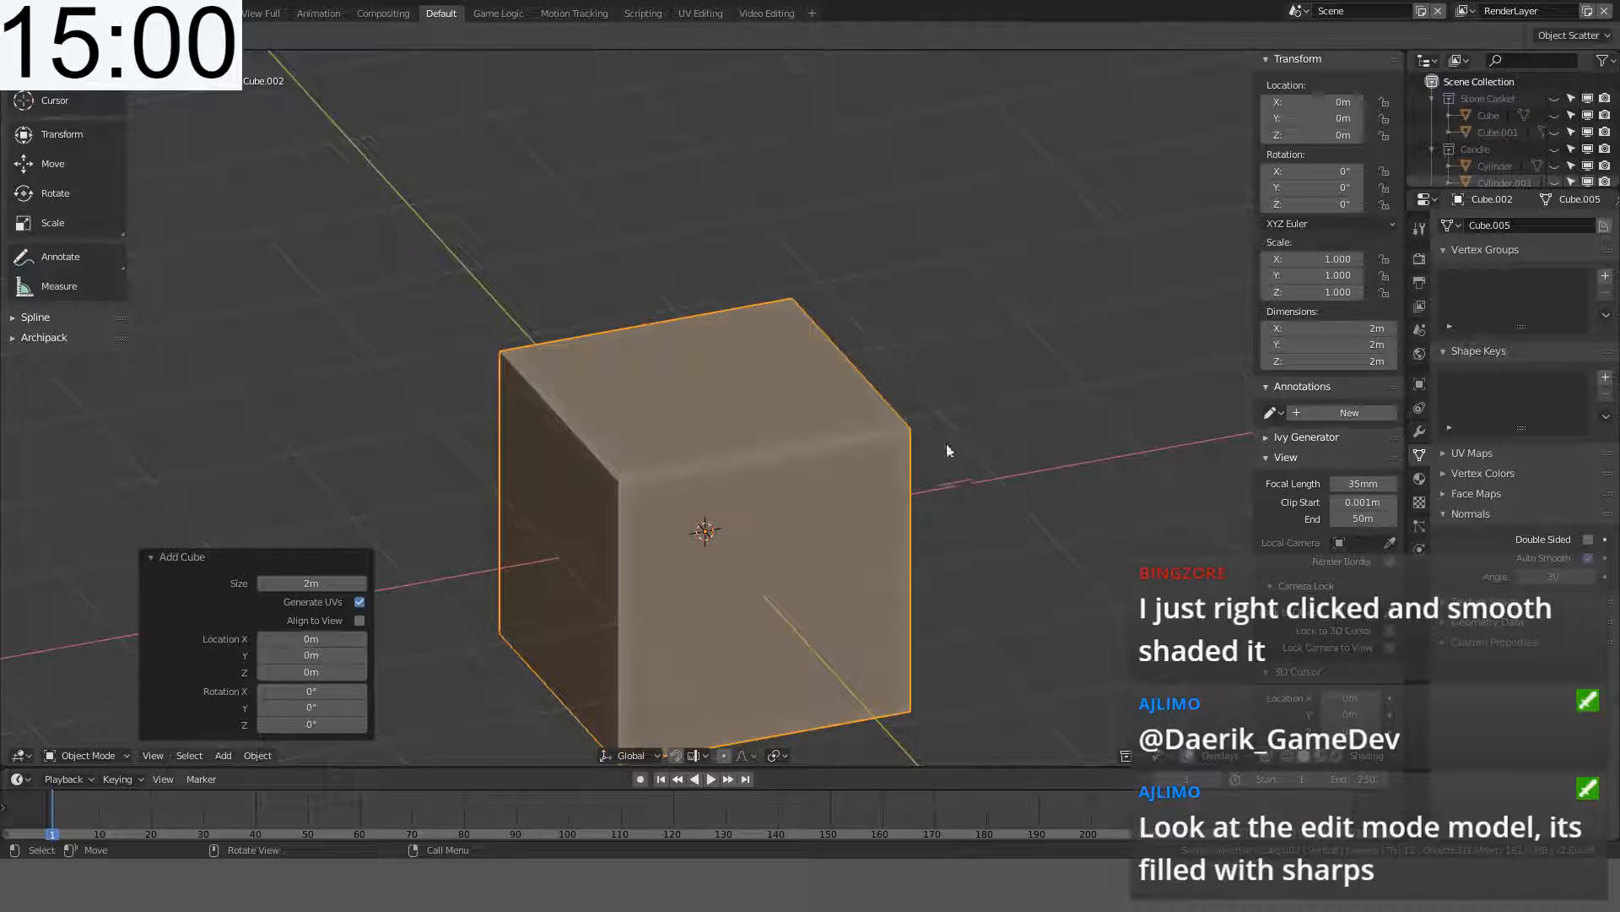
# - Mark all edges of the cube as sharp in Edit Mode
pyautogui.press('KP_1')
pyautogui.scroll(-2, 898, 435)
pyautogui.moveTo(898, 436); pyautogui.dragTo(891, 469, button='middle')
pyautogui.scroll(3, 891, 469)
pyautogui.press('Tab')
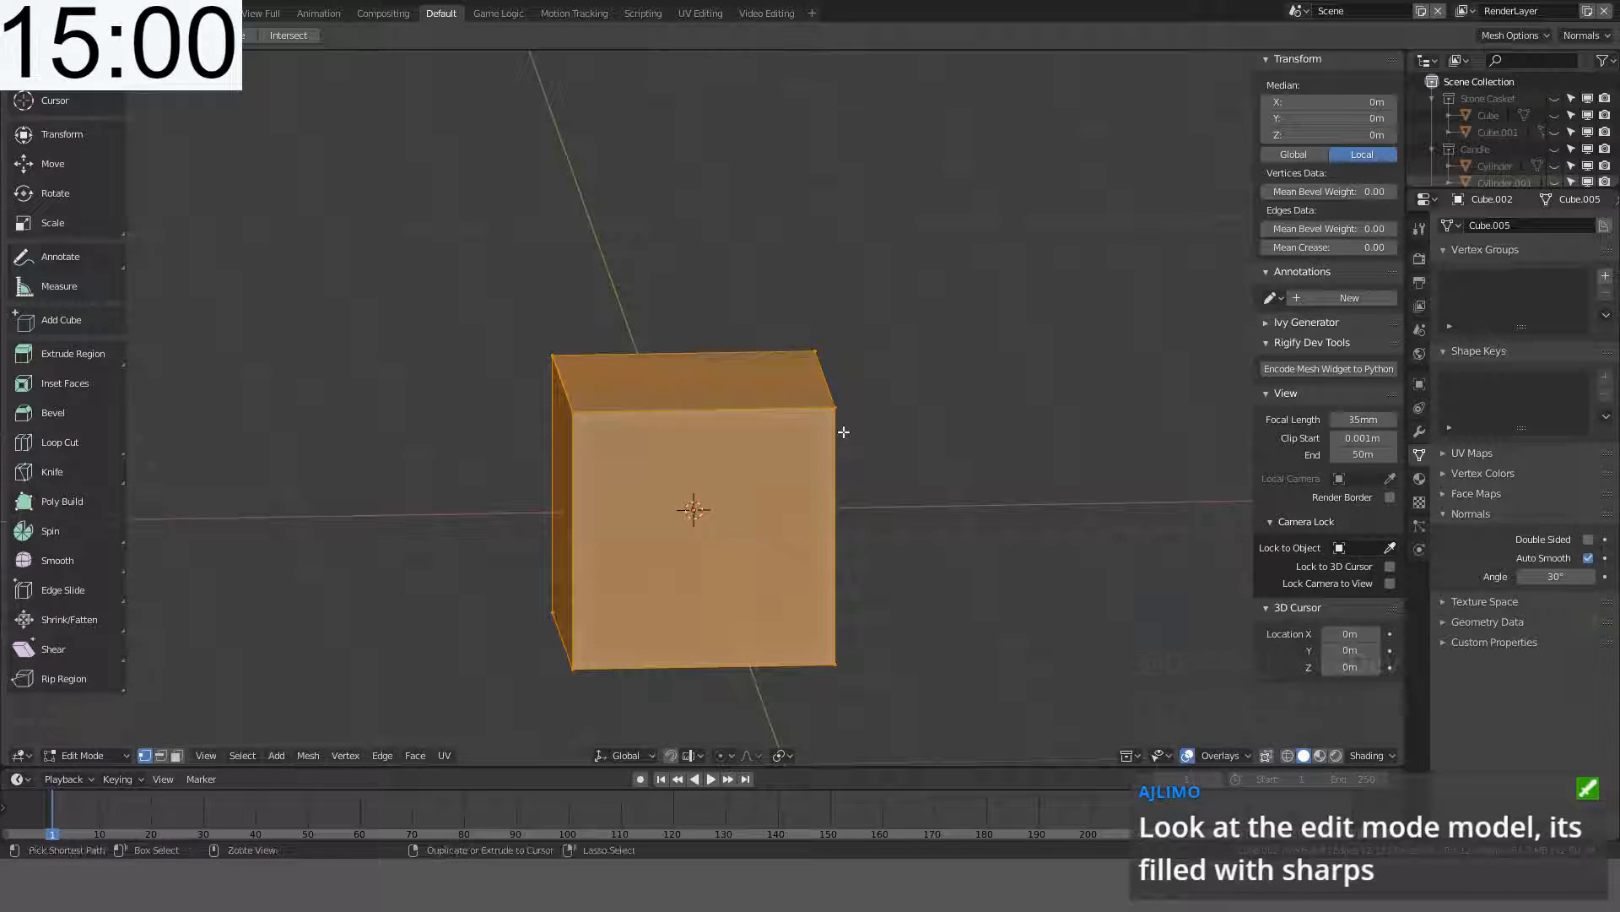
pyautogui.hotkey('ctrl', 'e')
pyautogui.click(844, 429)
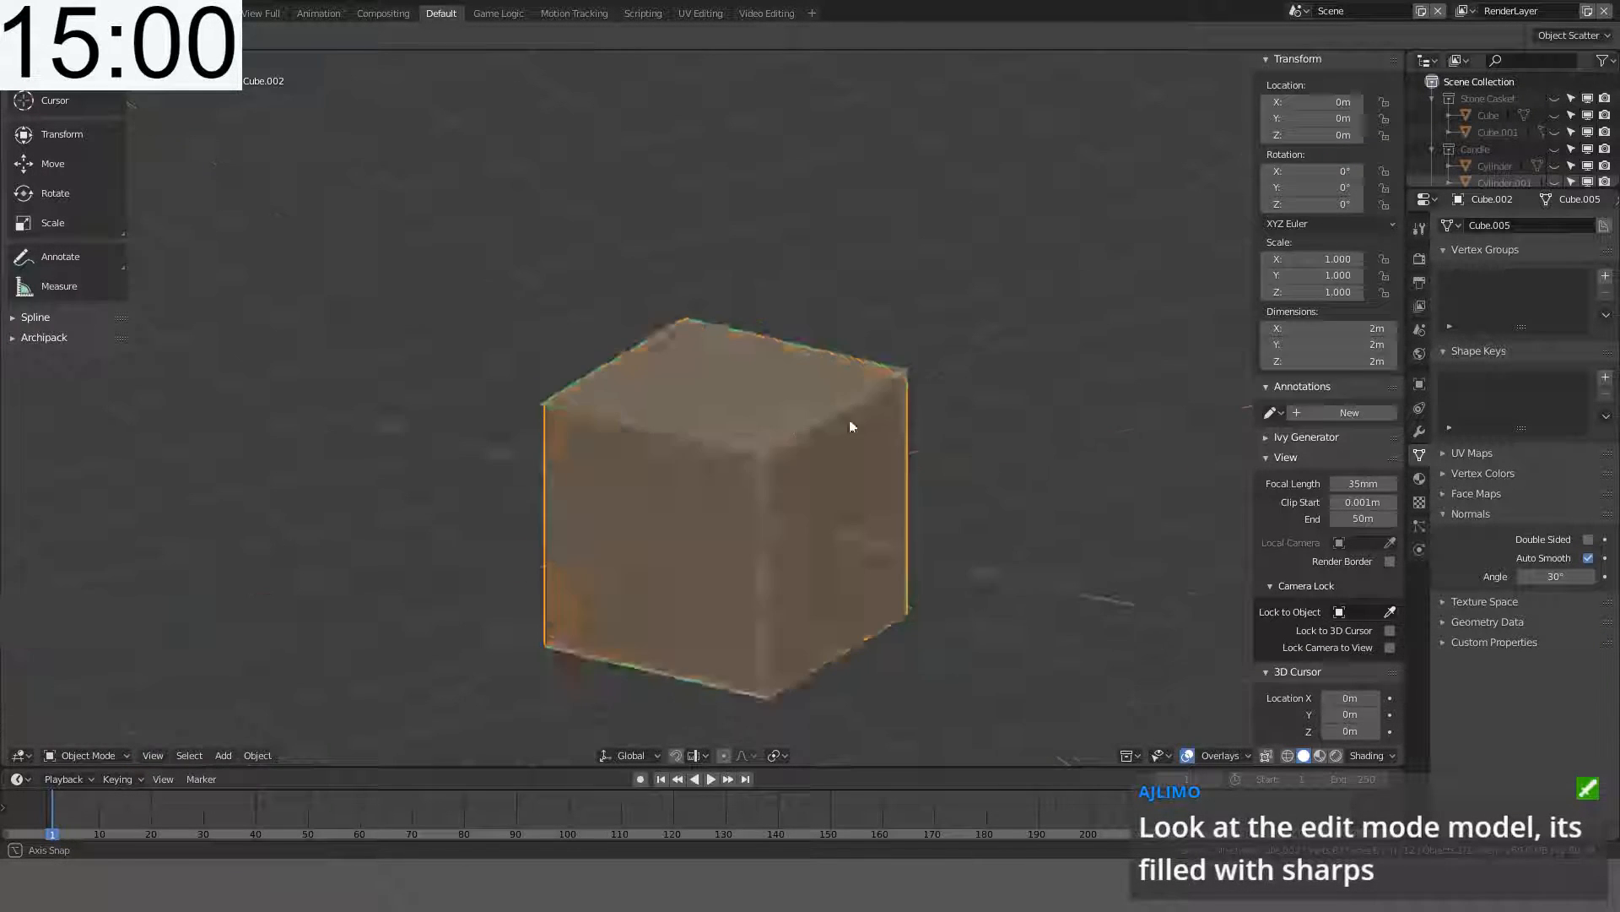
pyautogui.moveTo(850, 421); pyautogui.dragTo(860, 418, button='middle')
pyautogui.press('Tab')
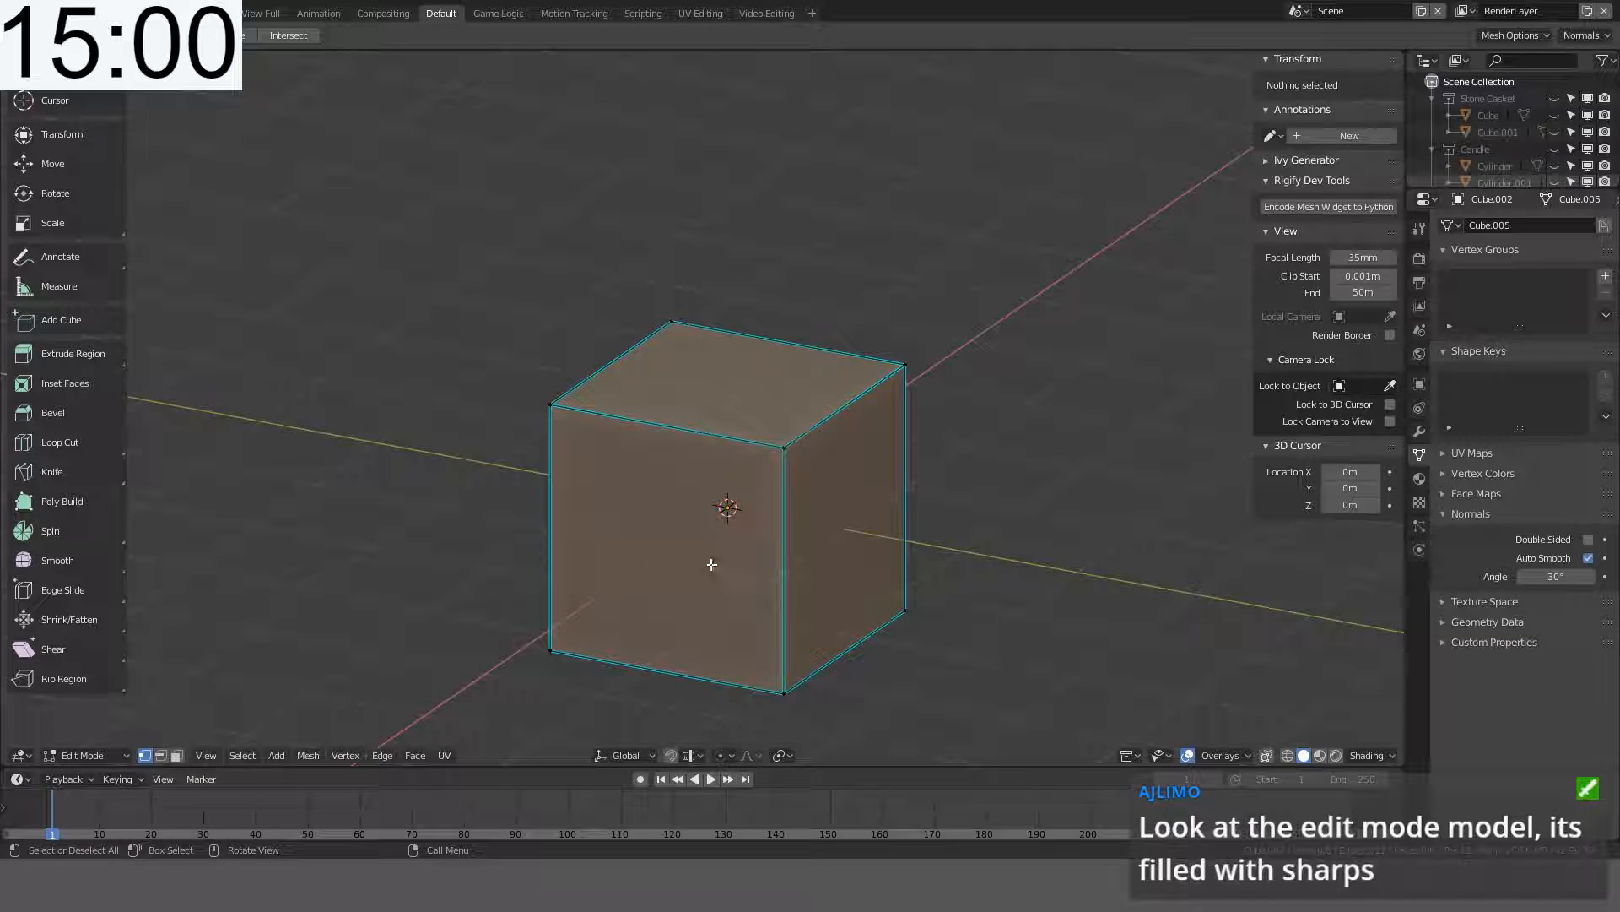
# - Clear the sharp marking from the four edges around the cube's top face, and deselect everything
pyautogui.press('a')
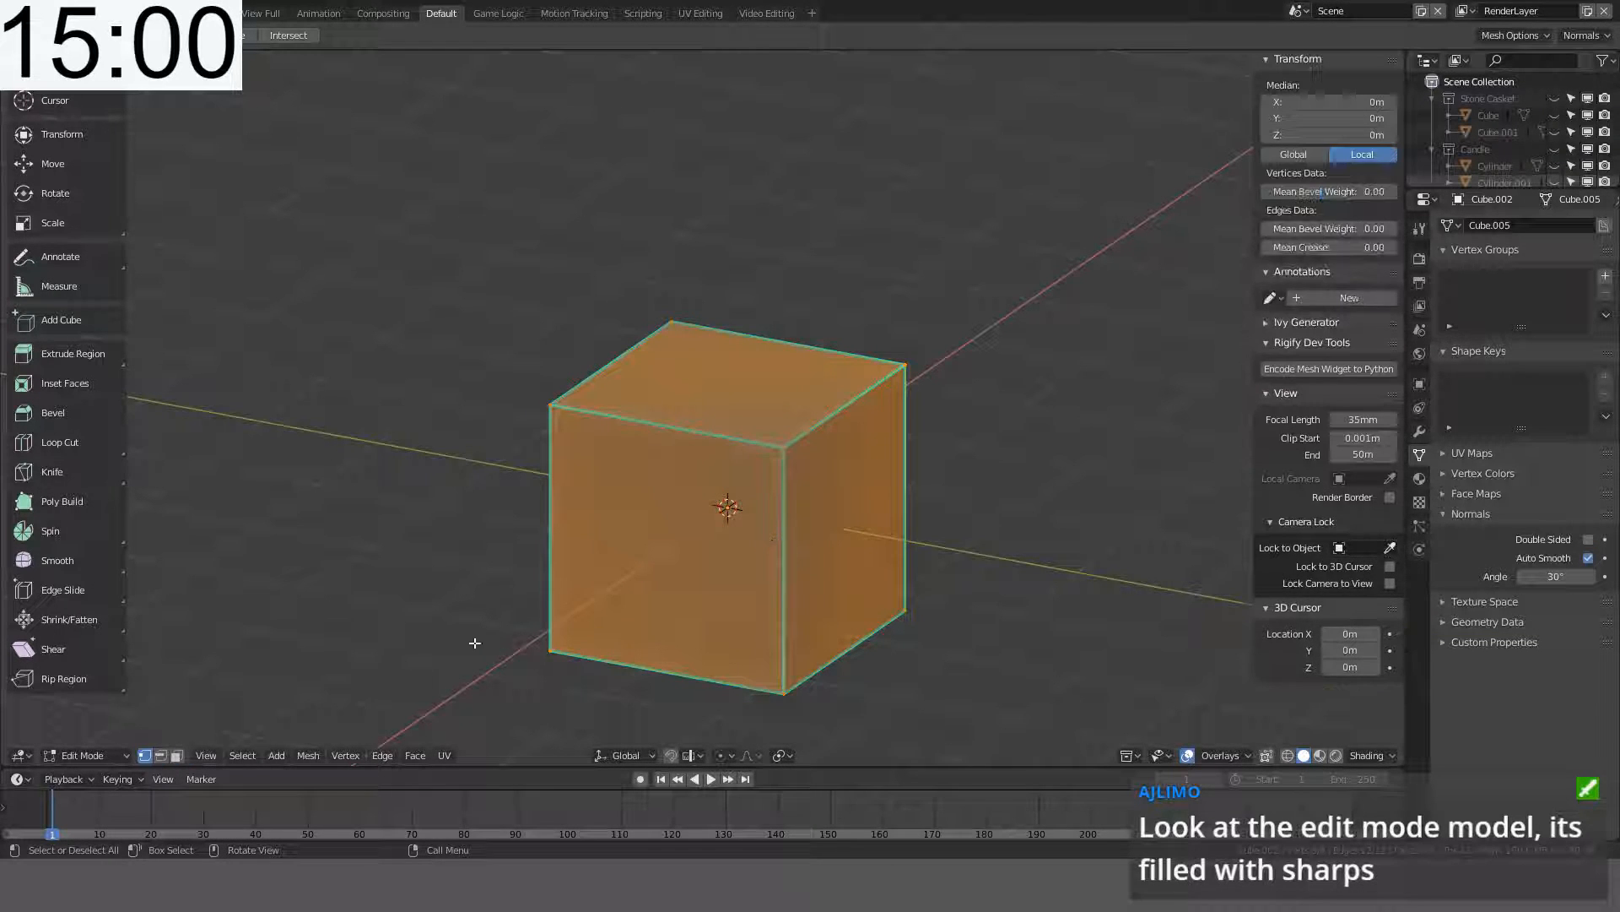
pyautogui.click(160, 755)
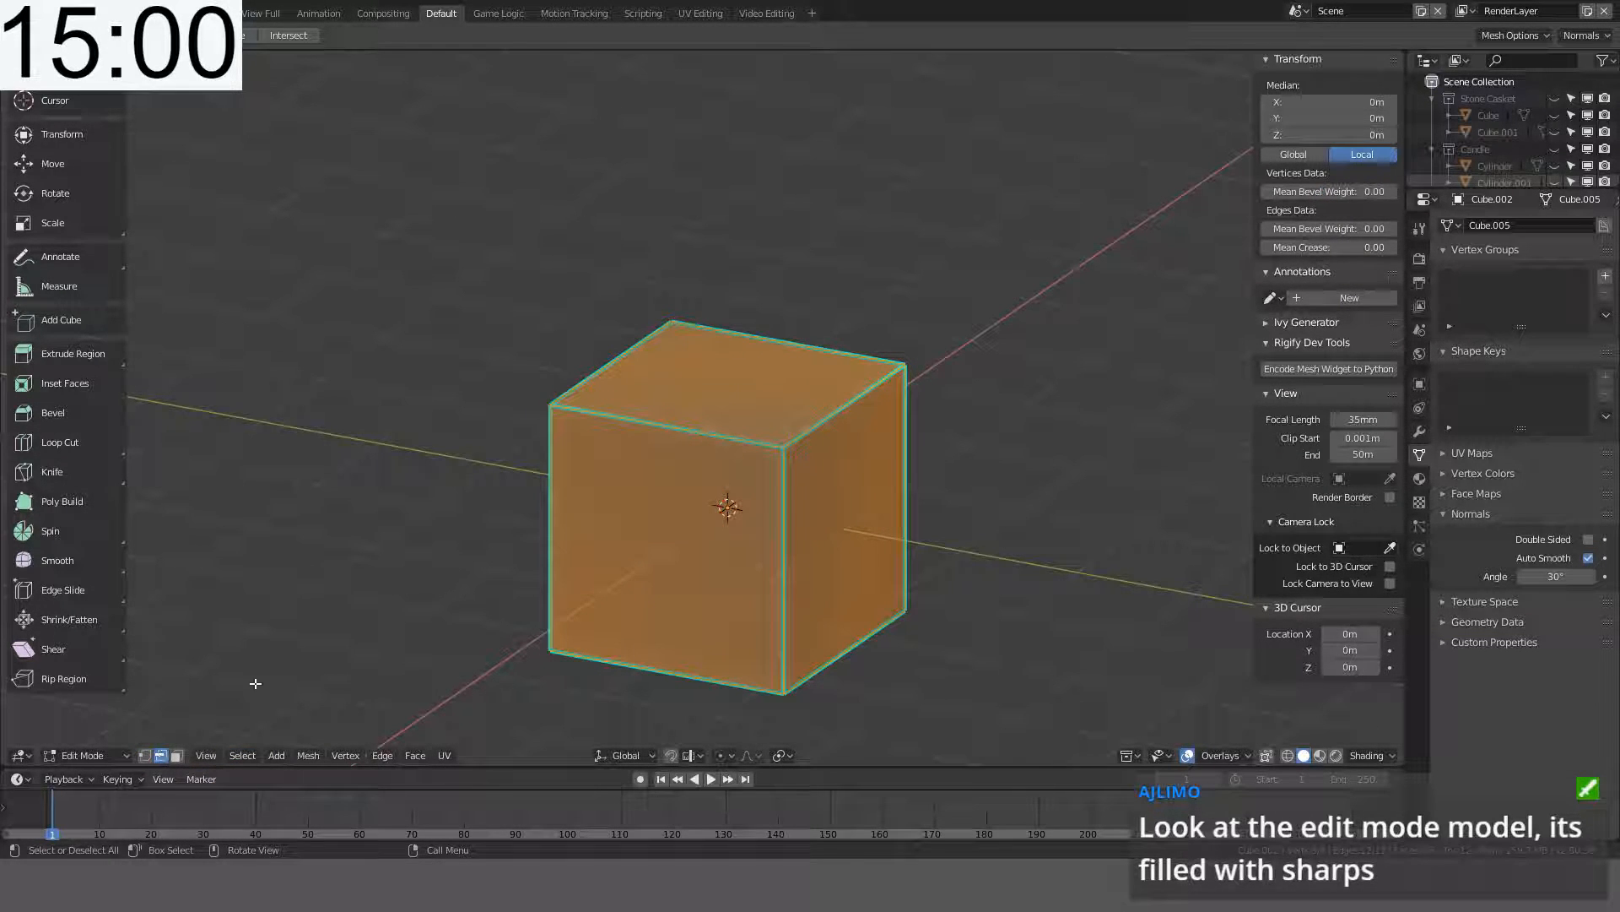
pyautogui.hotkey('alt', 'a')
pyautogui.click(620, 419)
pyautogui.keyDown('shift'); pyautogui.click(642, 369); pyautogui.keyUp('shift')
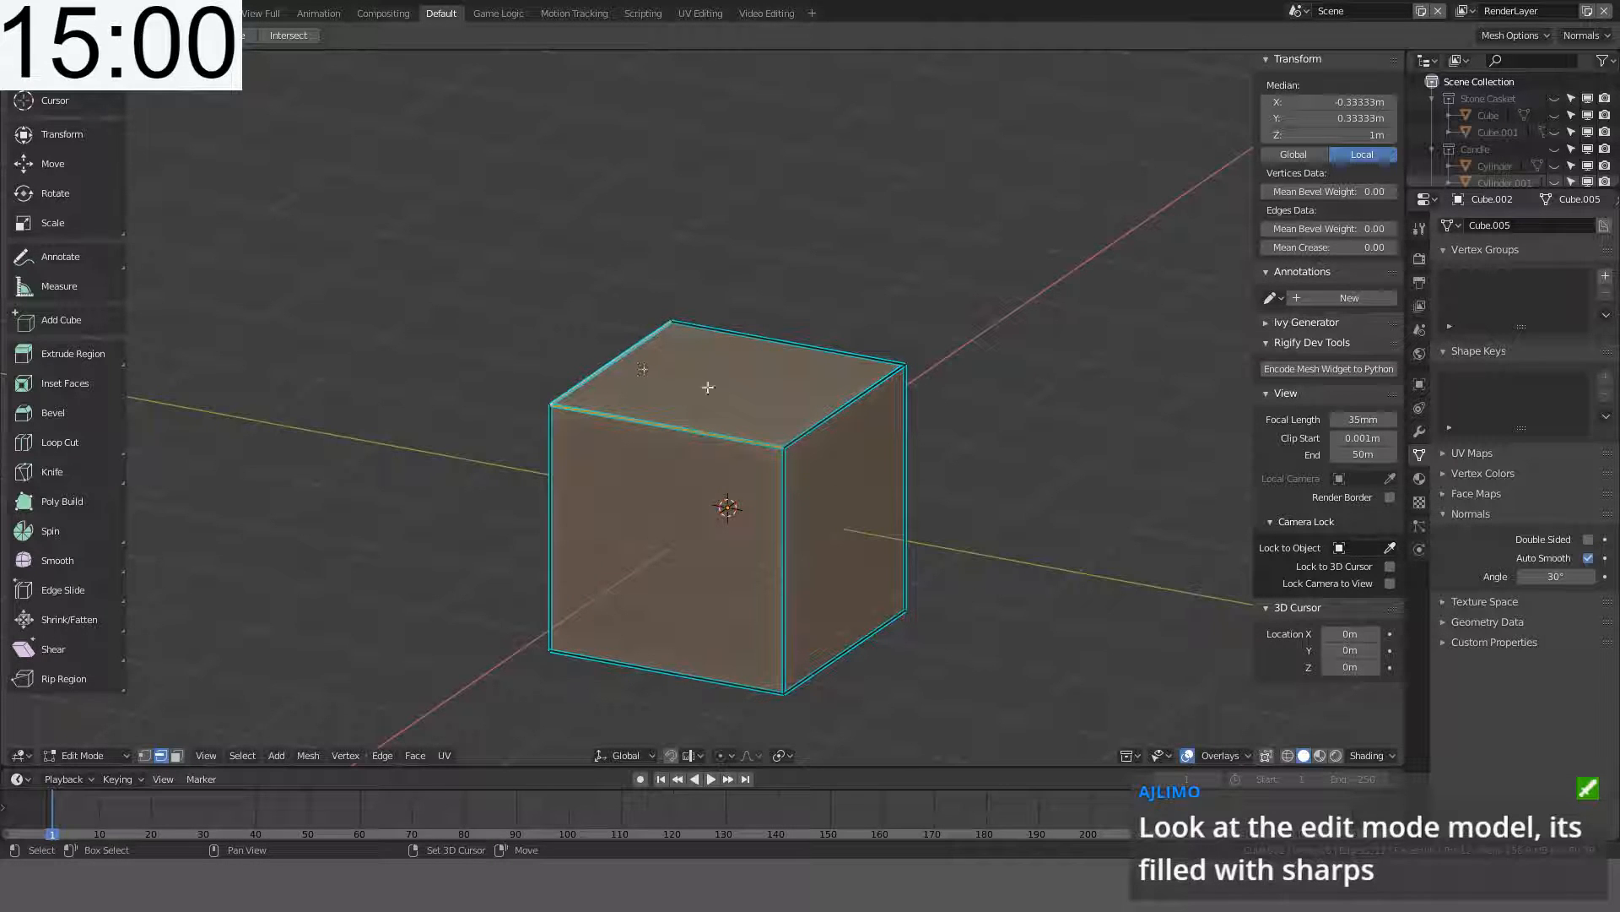
pyautogui.keyDown('shift'); pyautogui.click(815, 420); pyautogui.keyUp('shift')
pyautogui.keyDown('shift'); pyautogui.click(823, 335); pyautogui.keyUp('shift')
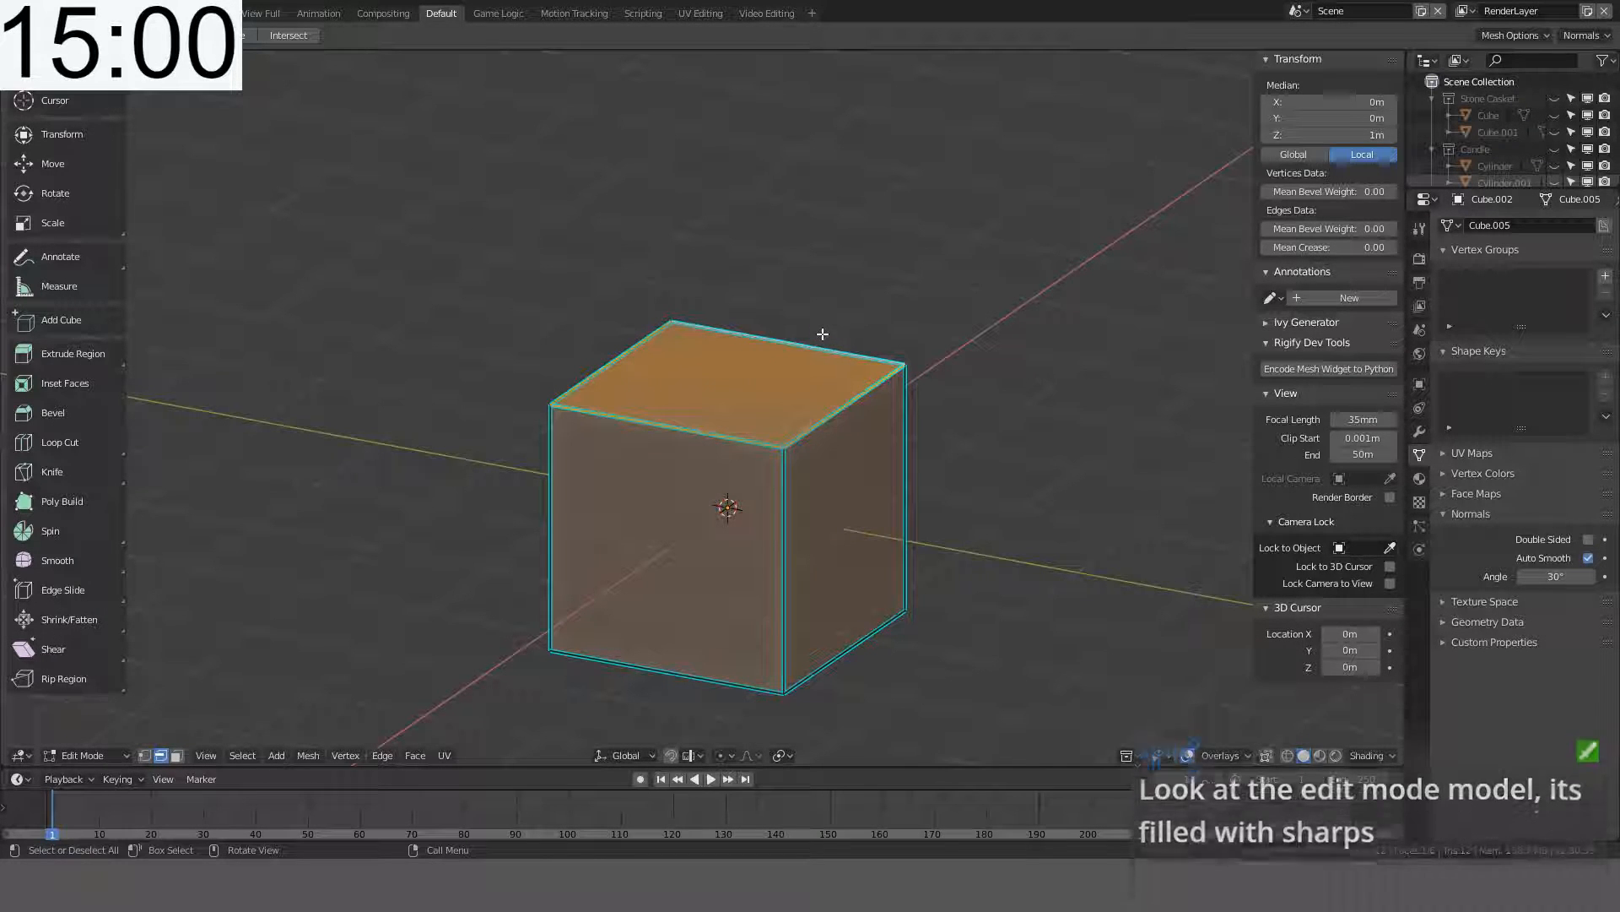
pyautogui.hotkey('ctrl', 'e')
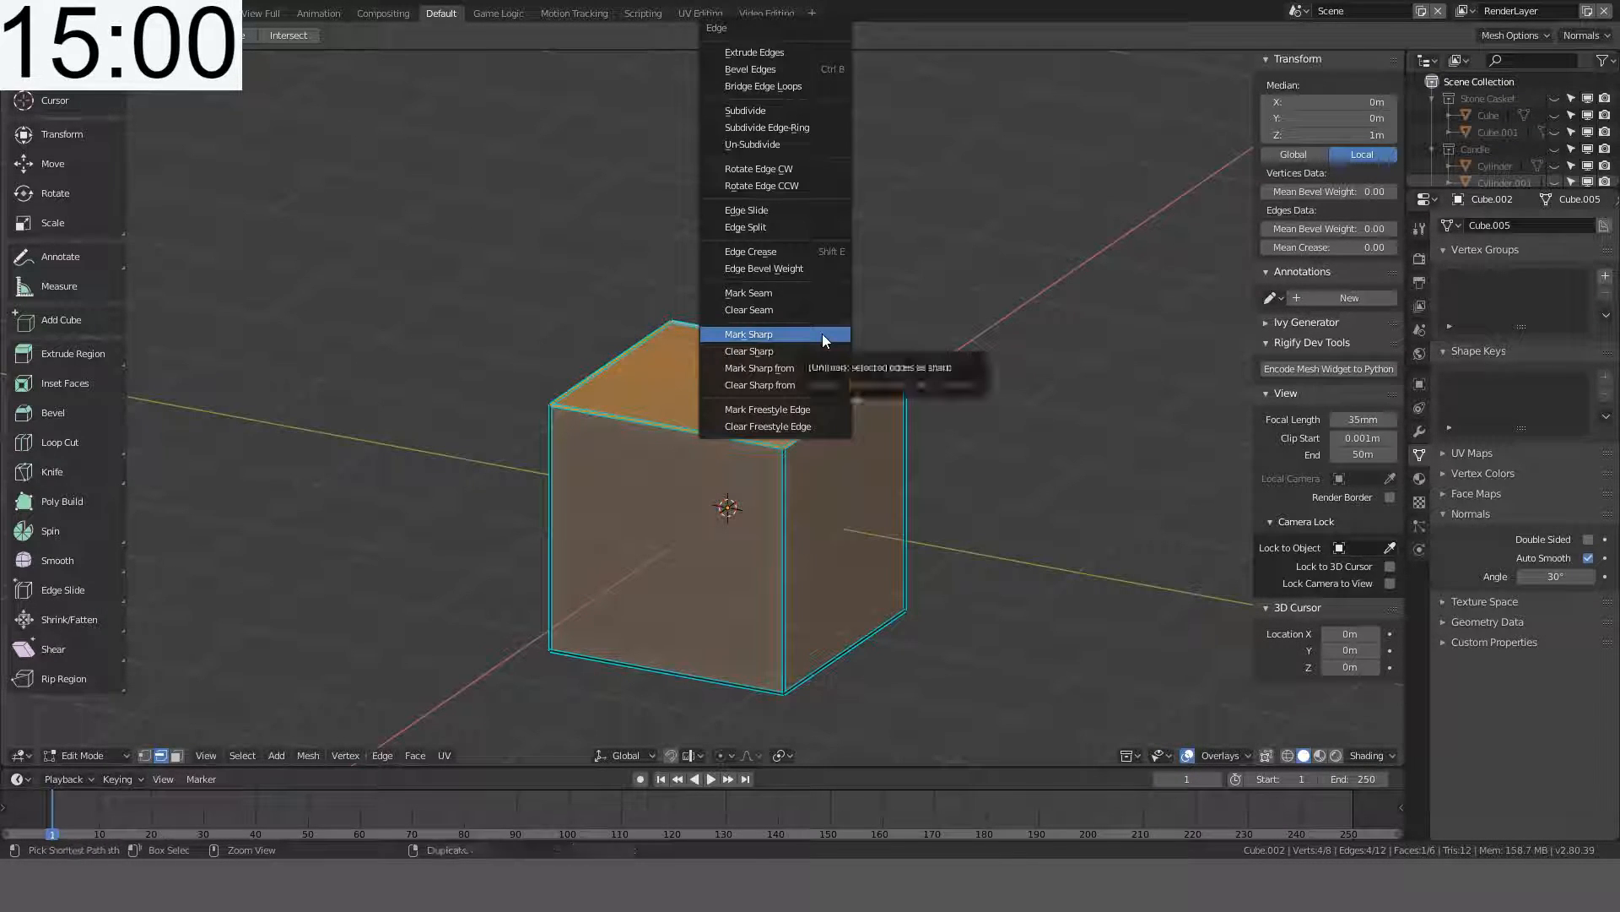
pyautogui.click(802, 346)
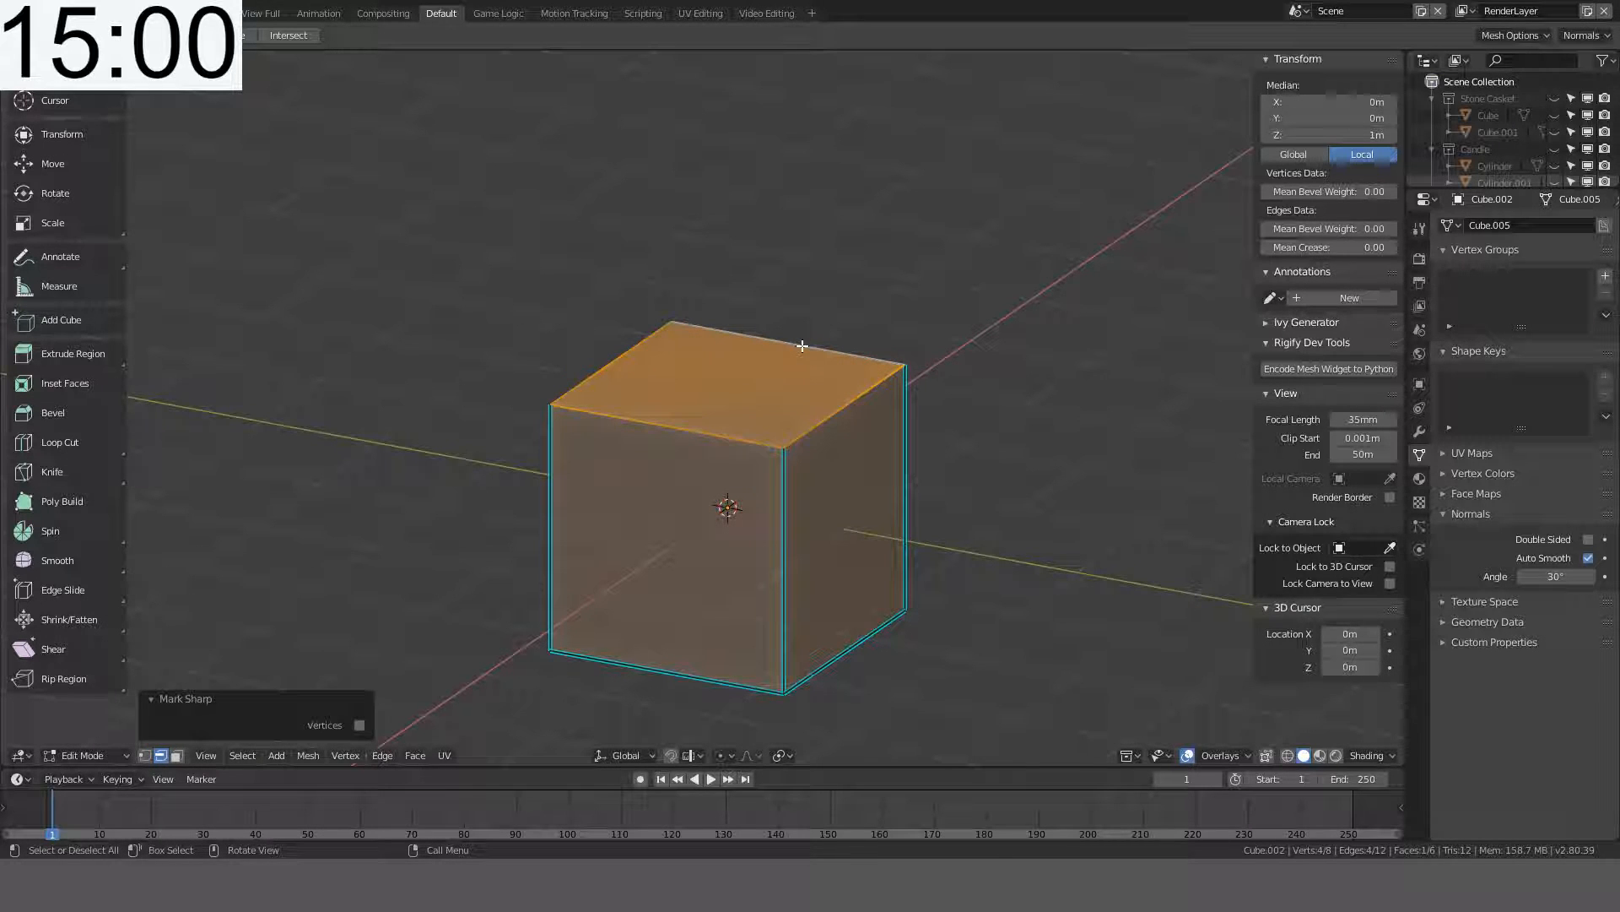
pyautogui.hotkey('alt', 'a')
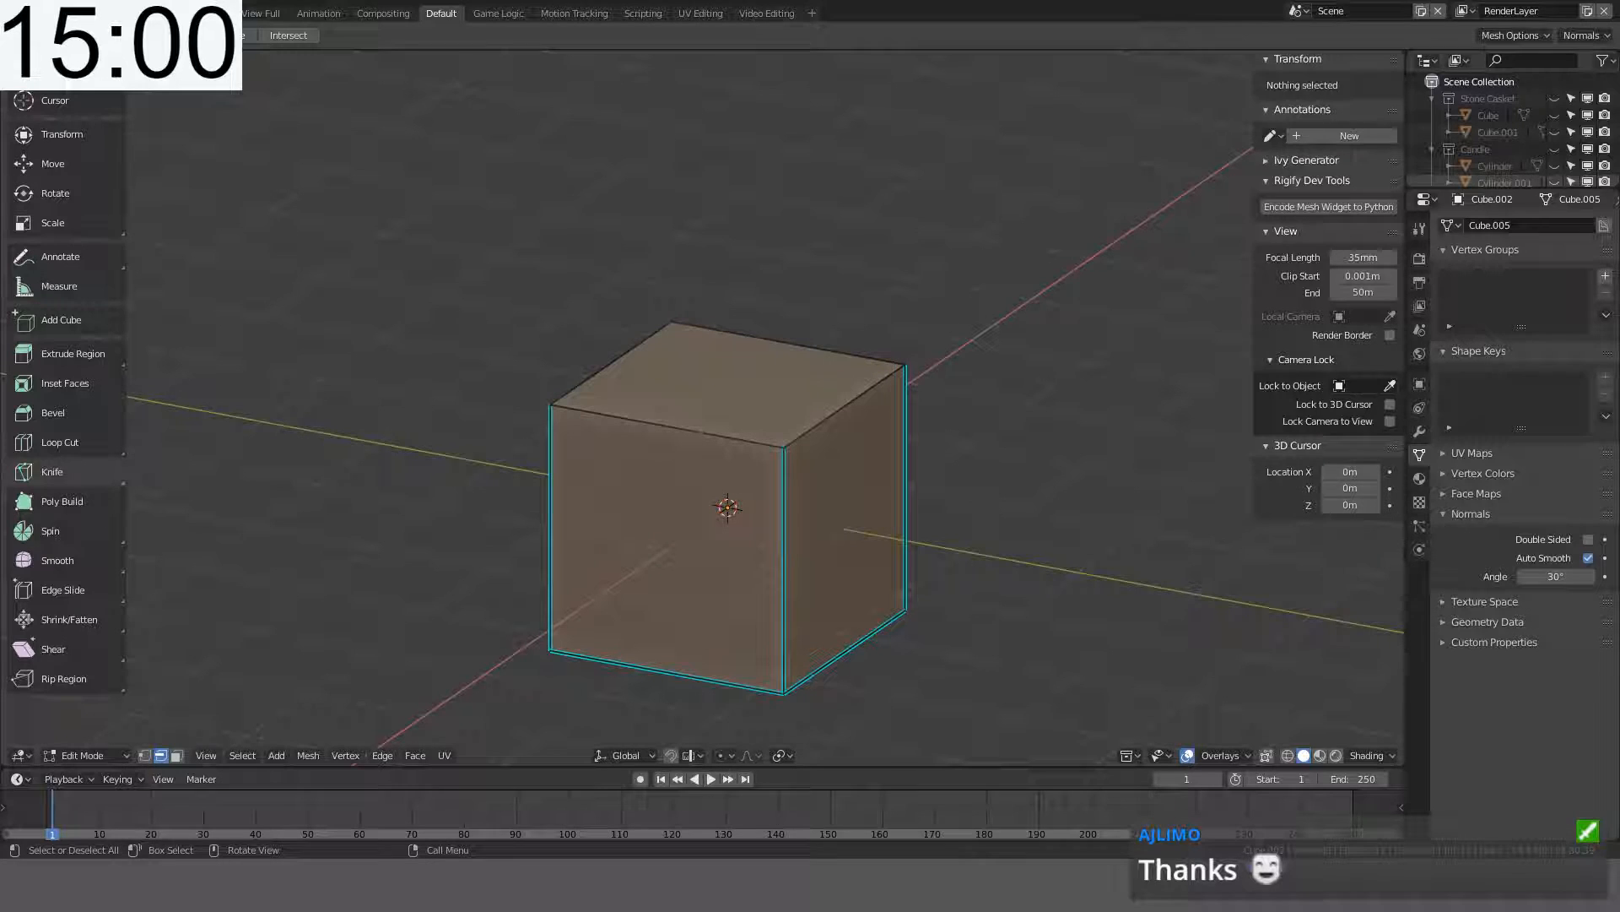
# - Try Auto Smooth angles of 60°, 15° and 90° on the cube, finishing with 60°
pyautogui.hotkey('ctrl', 'e')
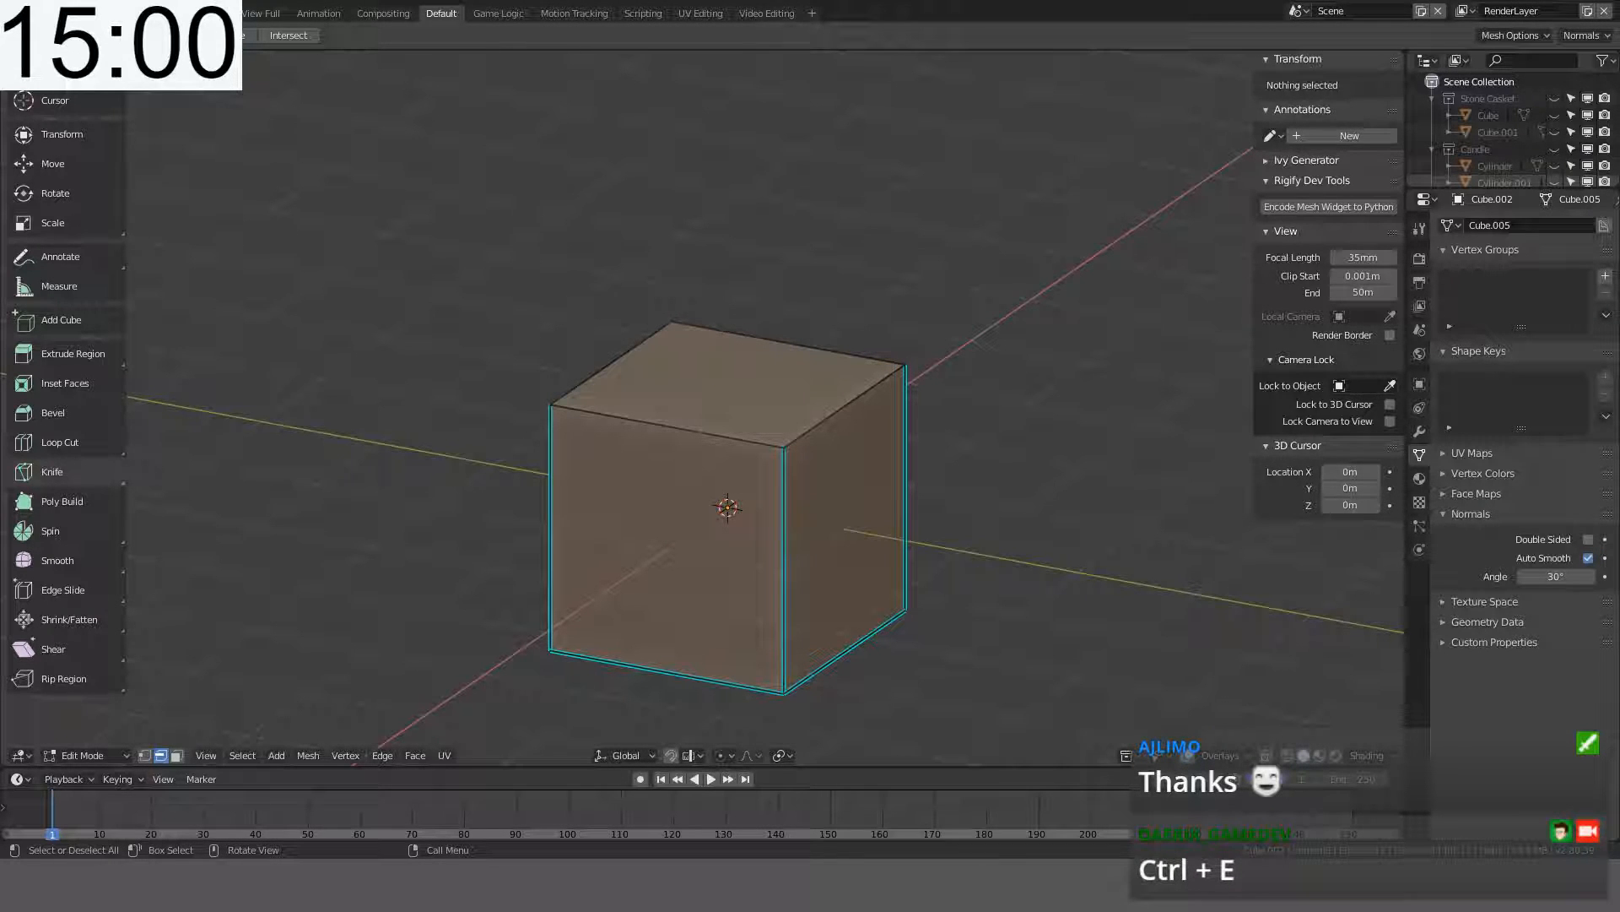
pyautogui.moveTo(814, 453); pyautogui.dragTo(803, 476, button='middle')
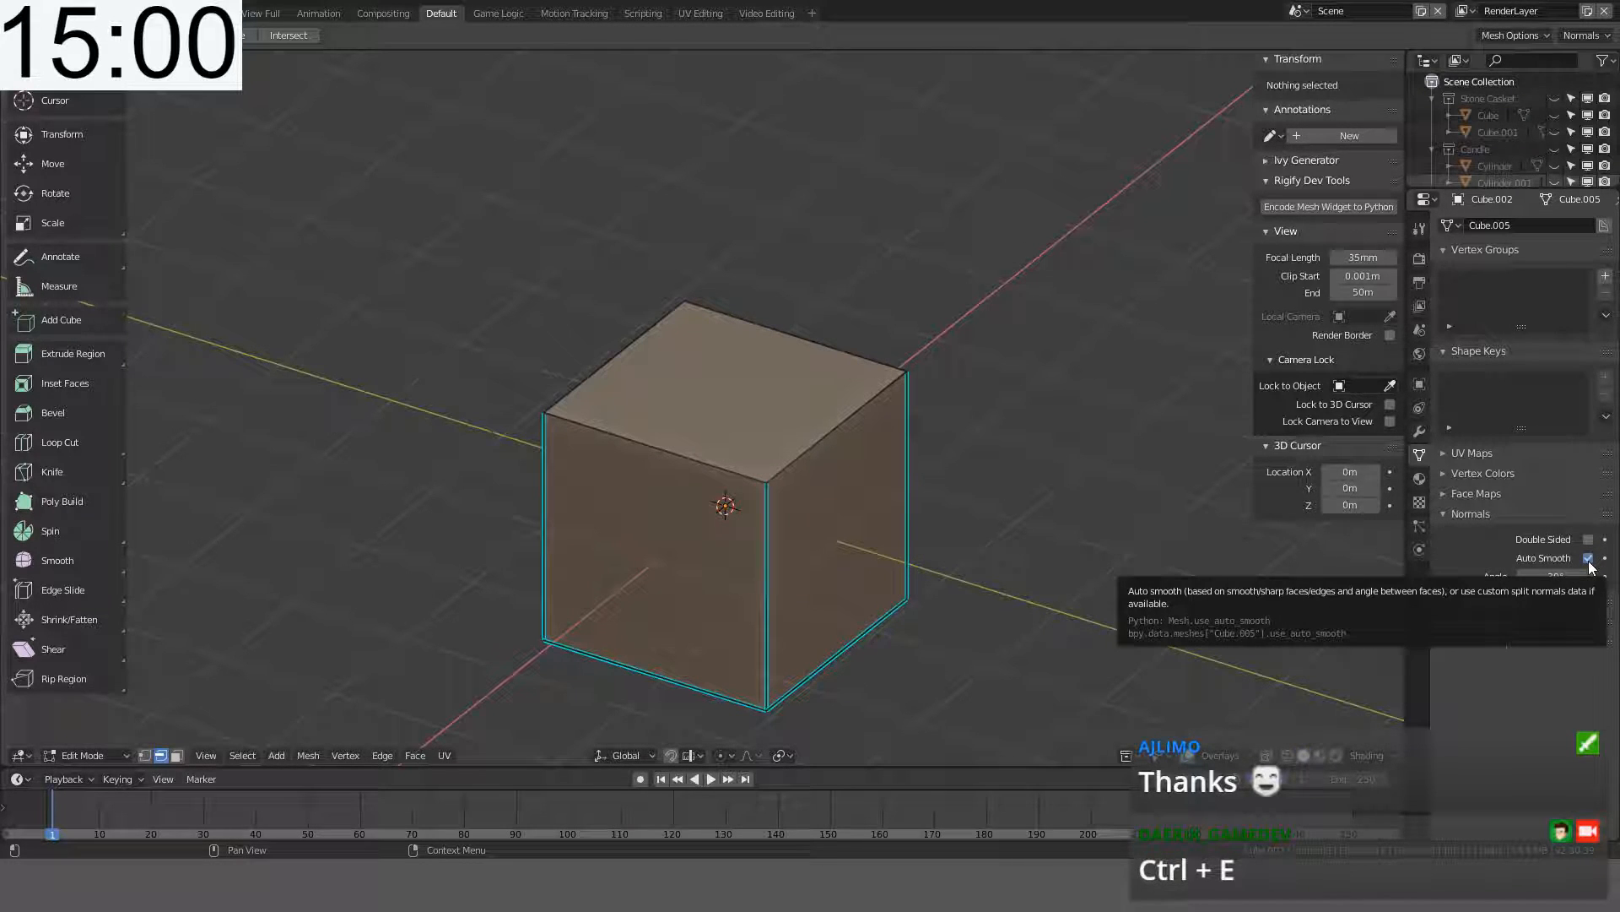
pyautogui.click(1558, 577)
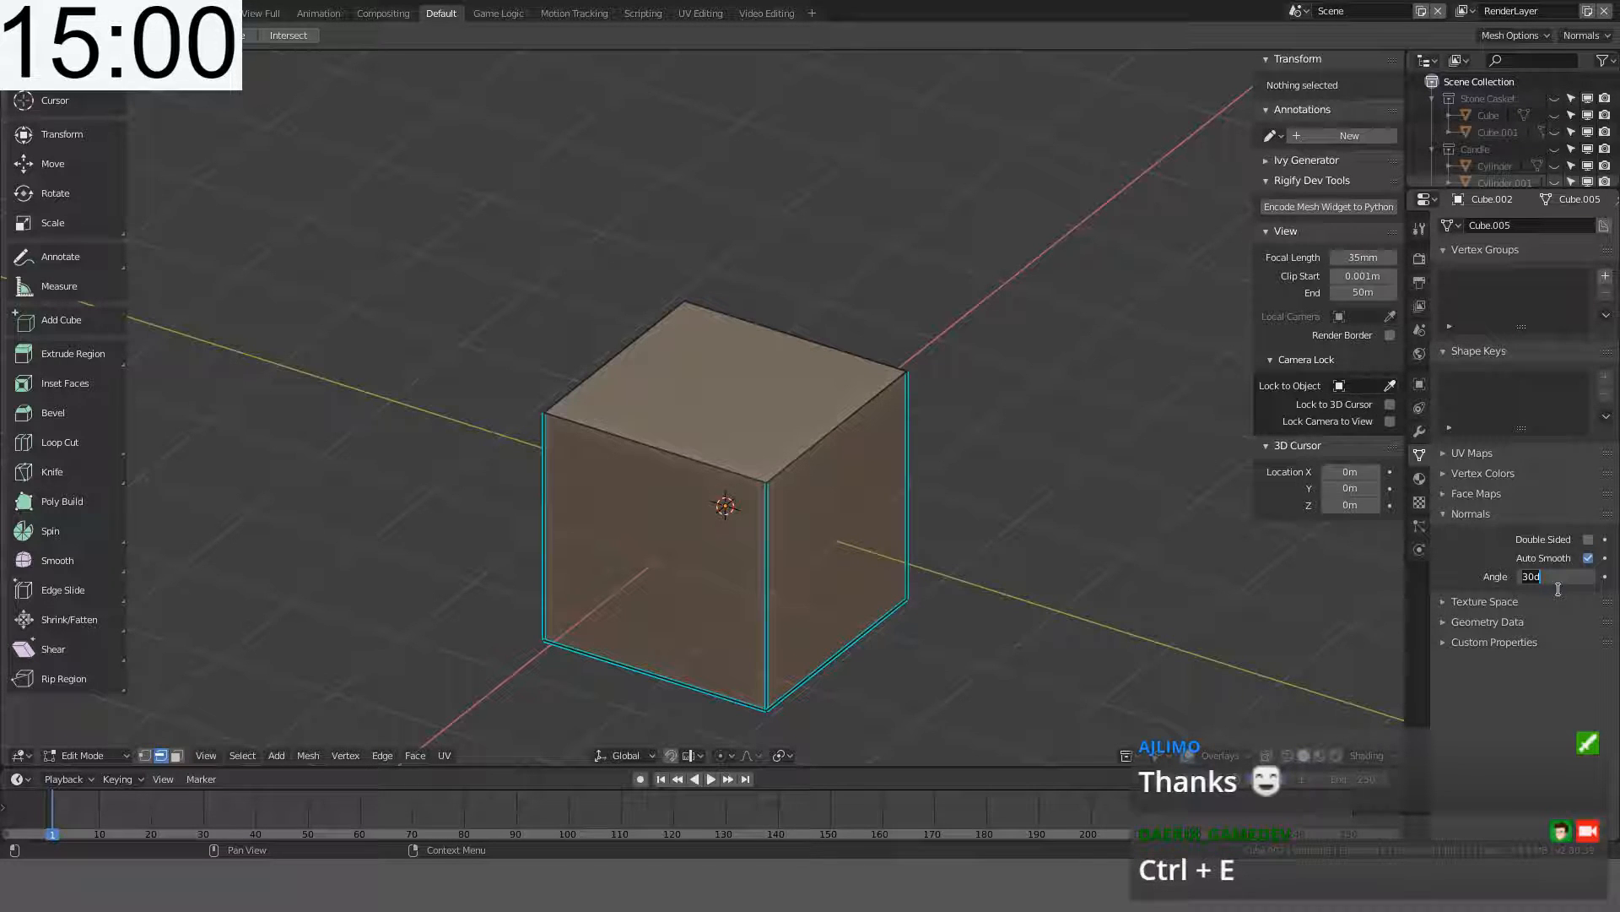
pyautogui.write('60')
pyautogui.press('Return')
pyautogui.click(1558, 579)
pyautogui.write('15')
pyautogui.press('Return')
pyautogui.click(1562, 578)
pyautogui.write('90')
pyautogui.press('Return')
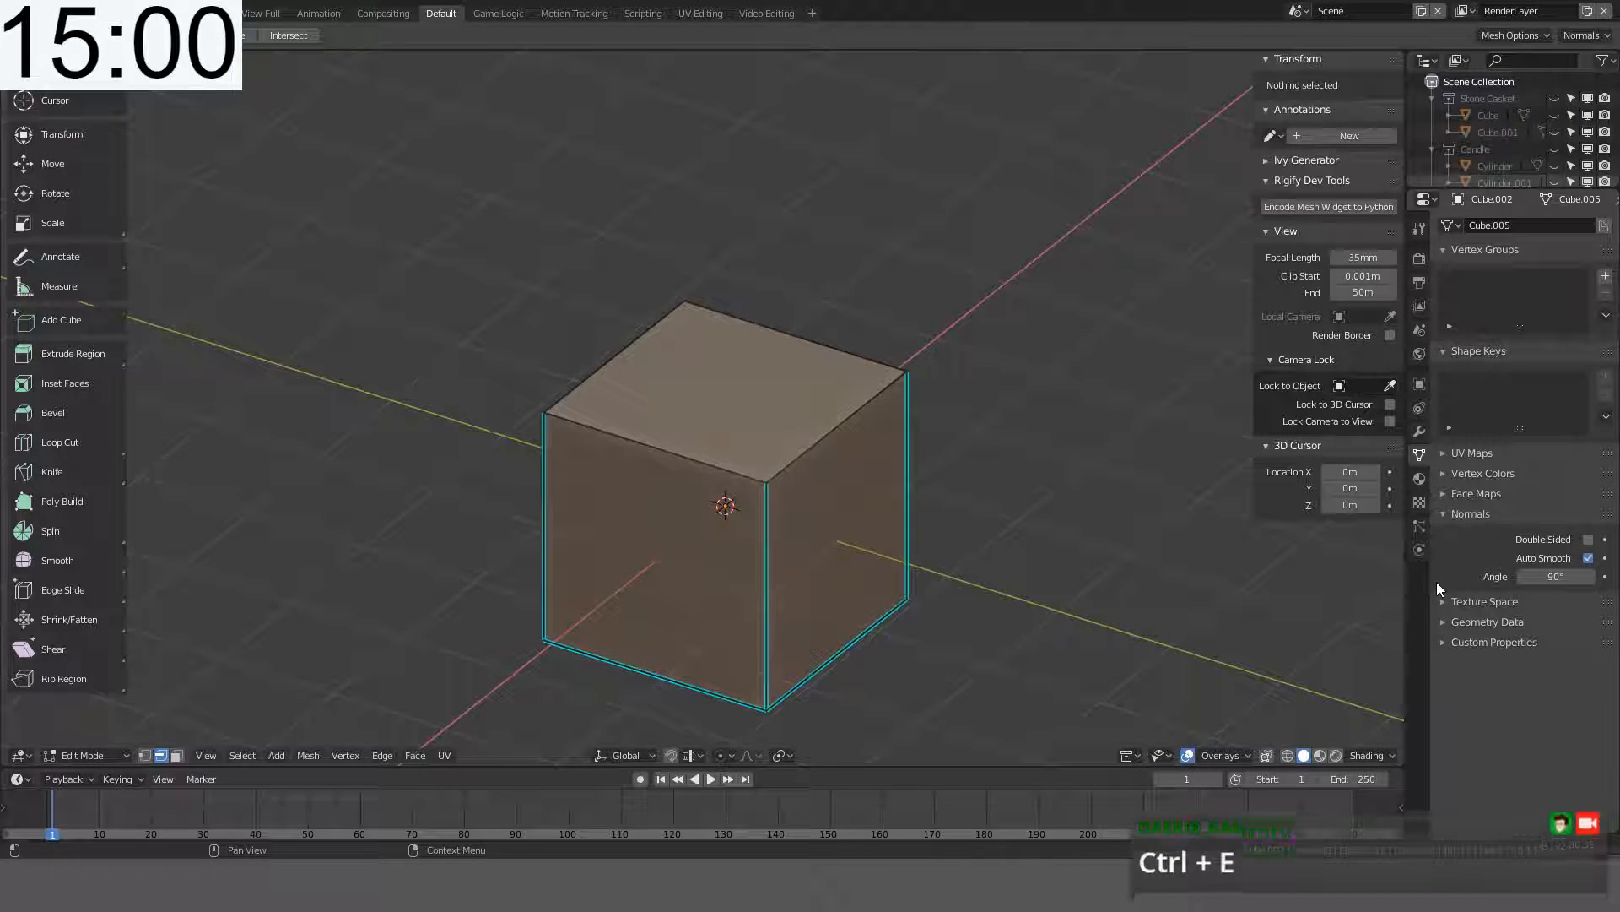
pyautogui.moveTo(1538, 580); pyautogui.dragTo(1490, 583)
# - Return to Object Mode and delete the demonstration cube
pyautogui.moveTo(863, 606); pyautogui.dragTo(761, 535, button='middle')
pyautogui.click(709, 503)
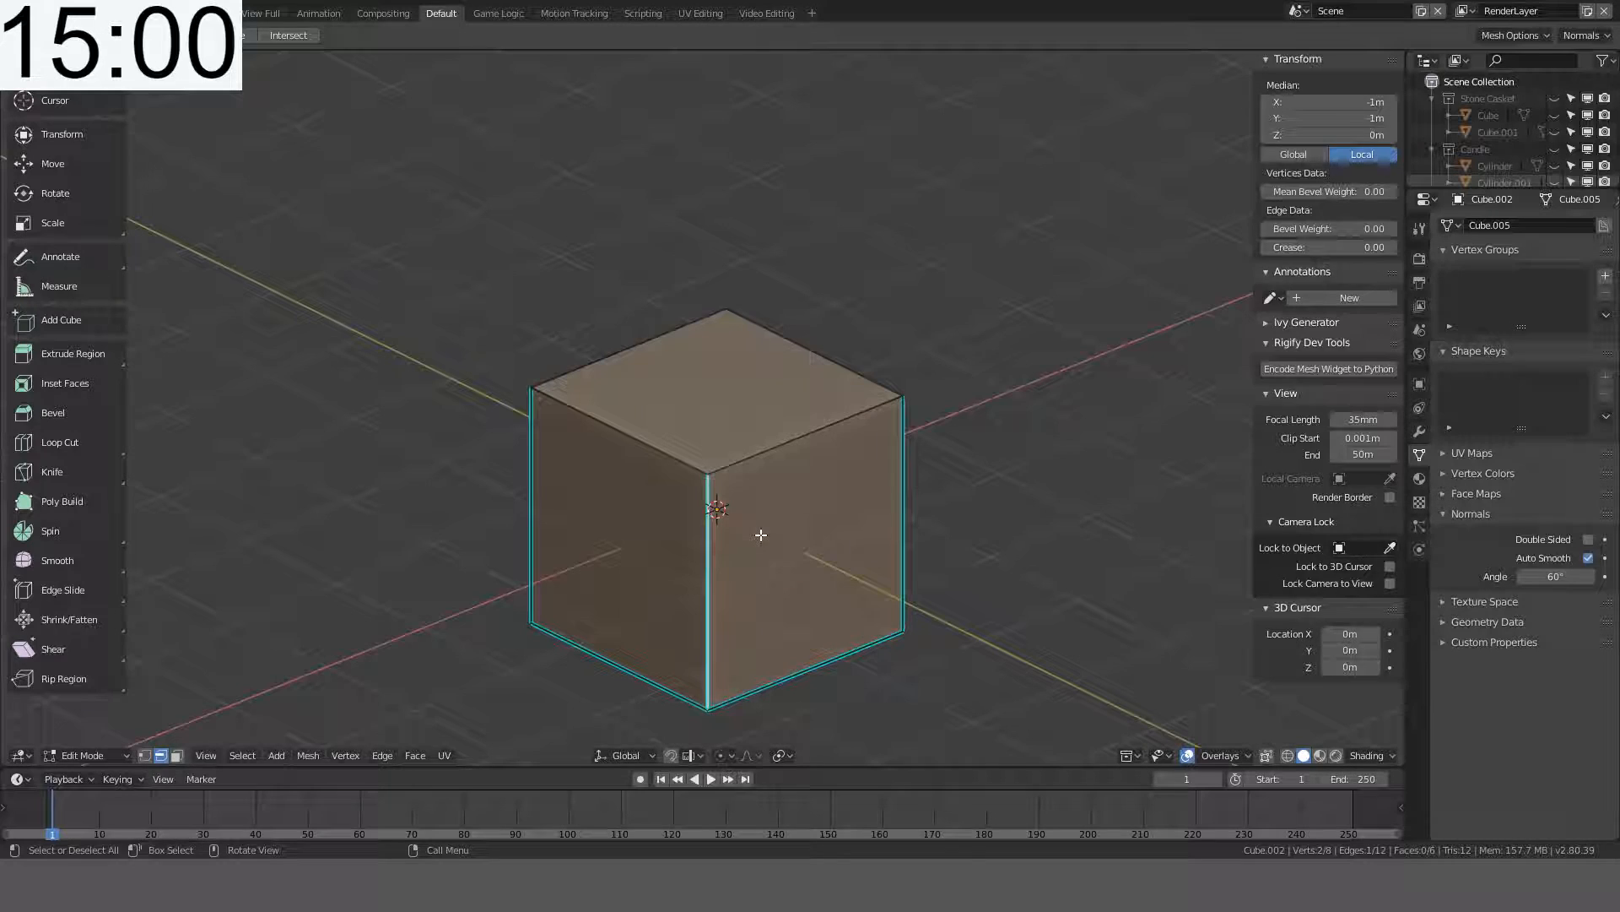
pyautogui.press('Tab')
pyautogui.press('Delete')
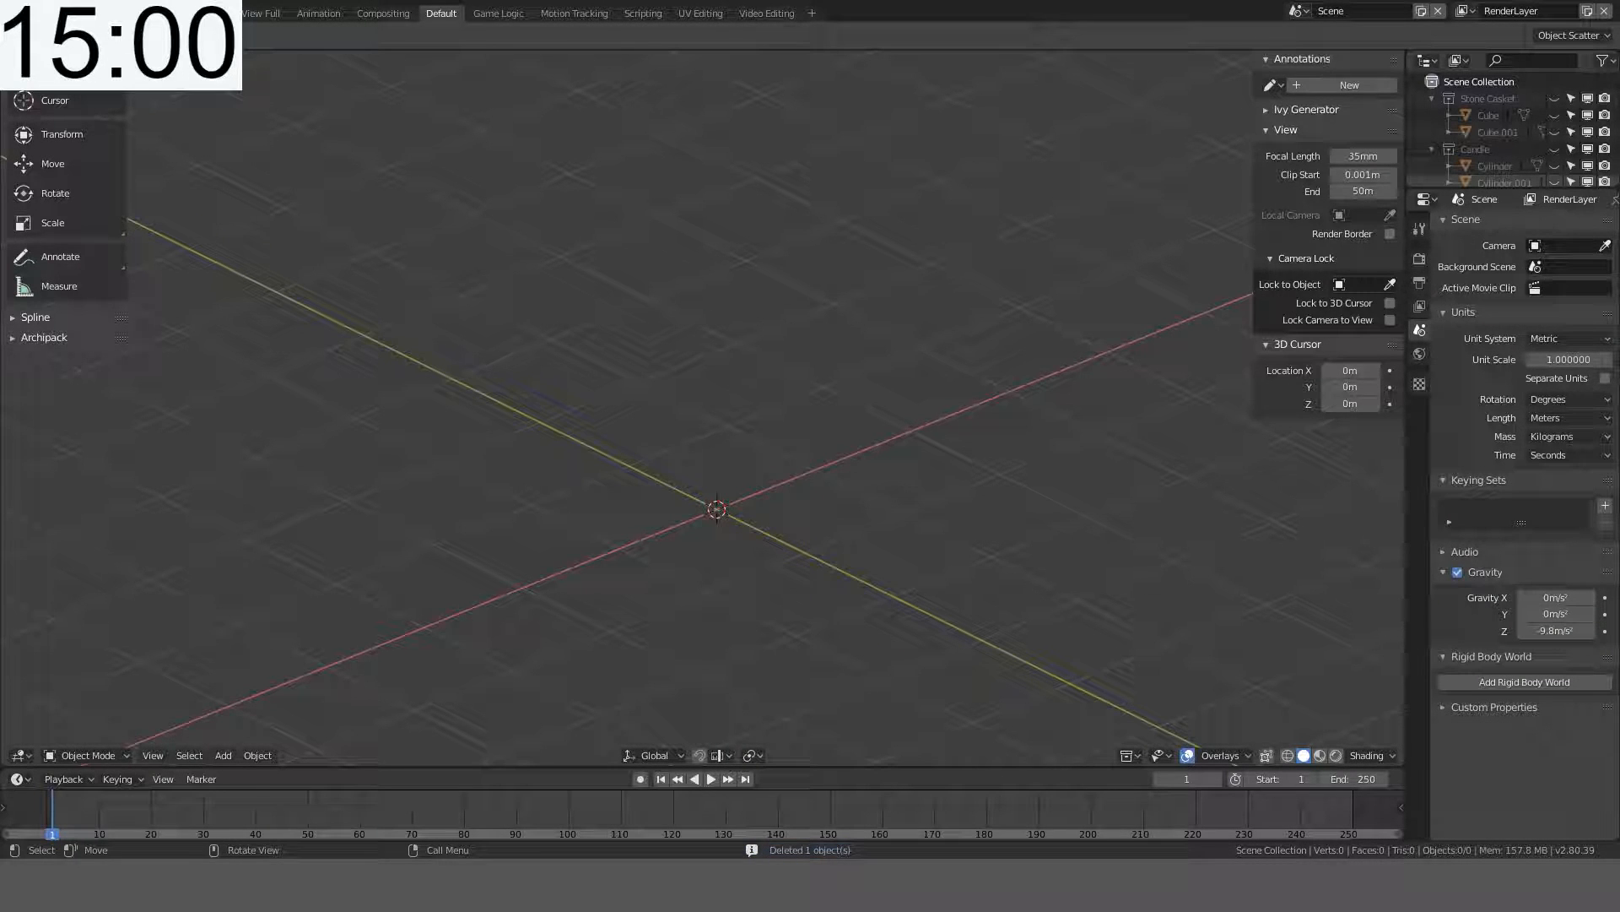
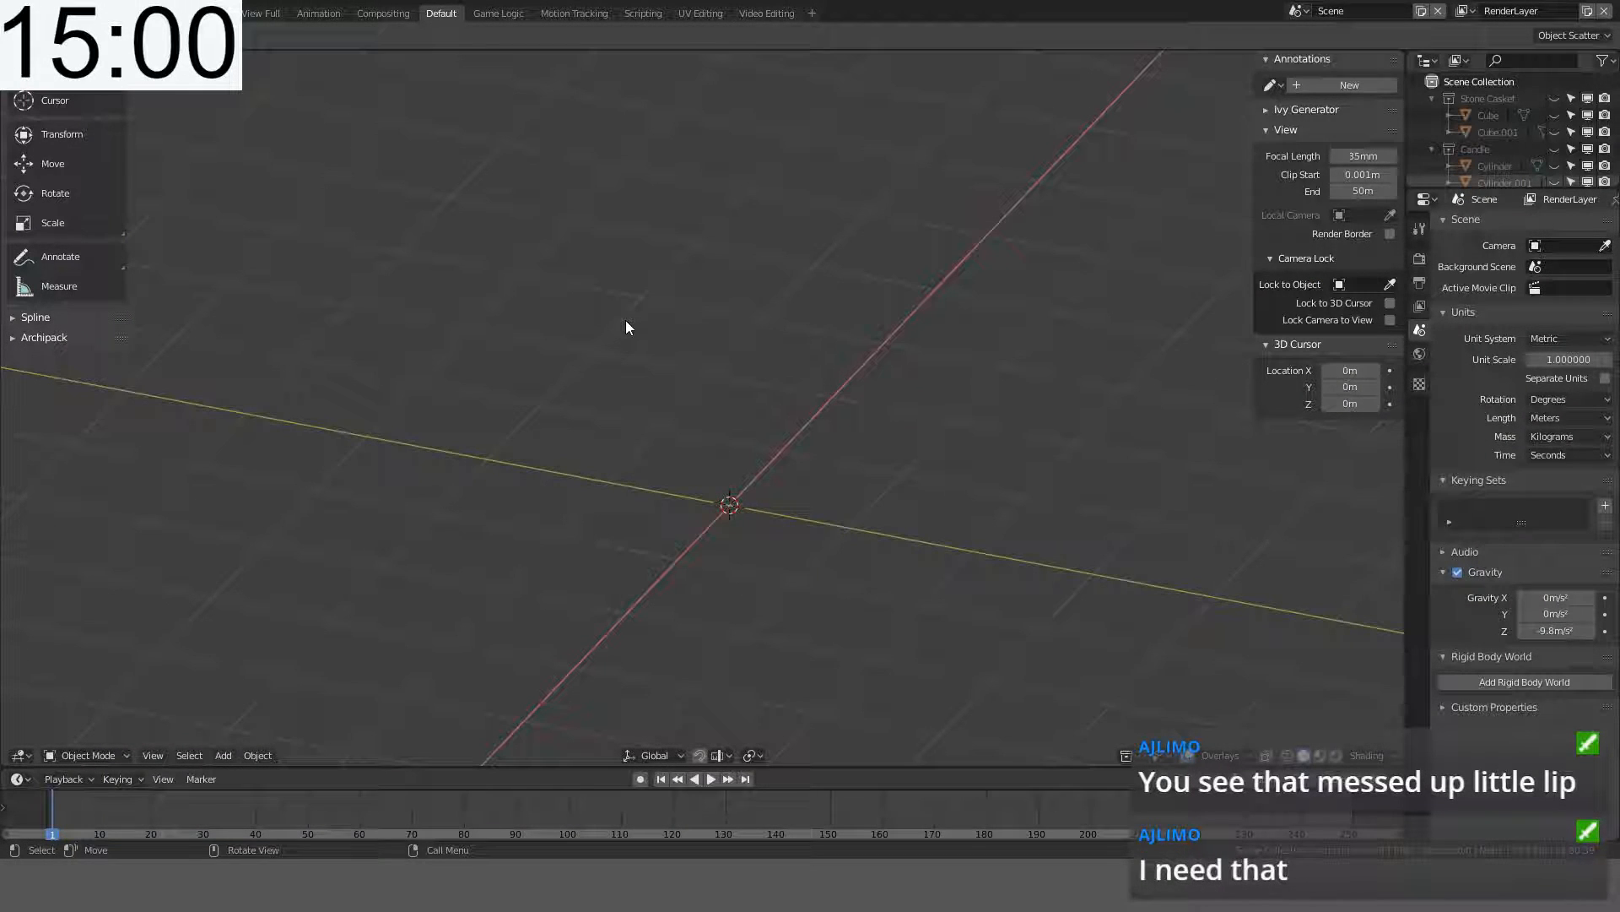
# - Hide the viewport's sidebar and tool shelf, and switch to the front view
pyautogui.press('n')
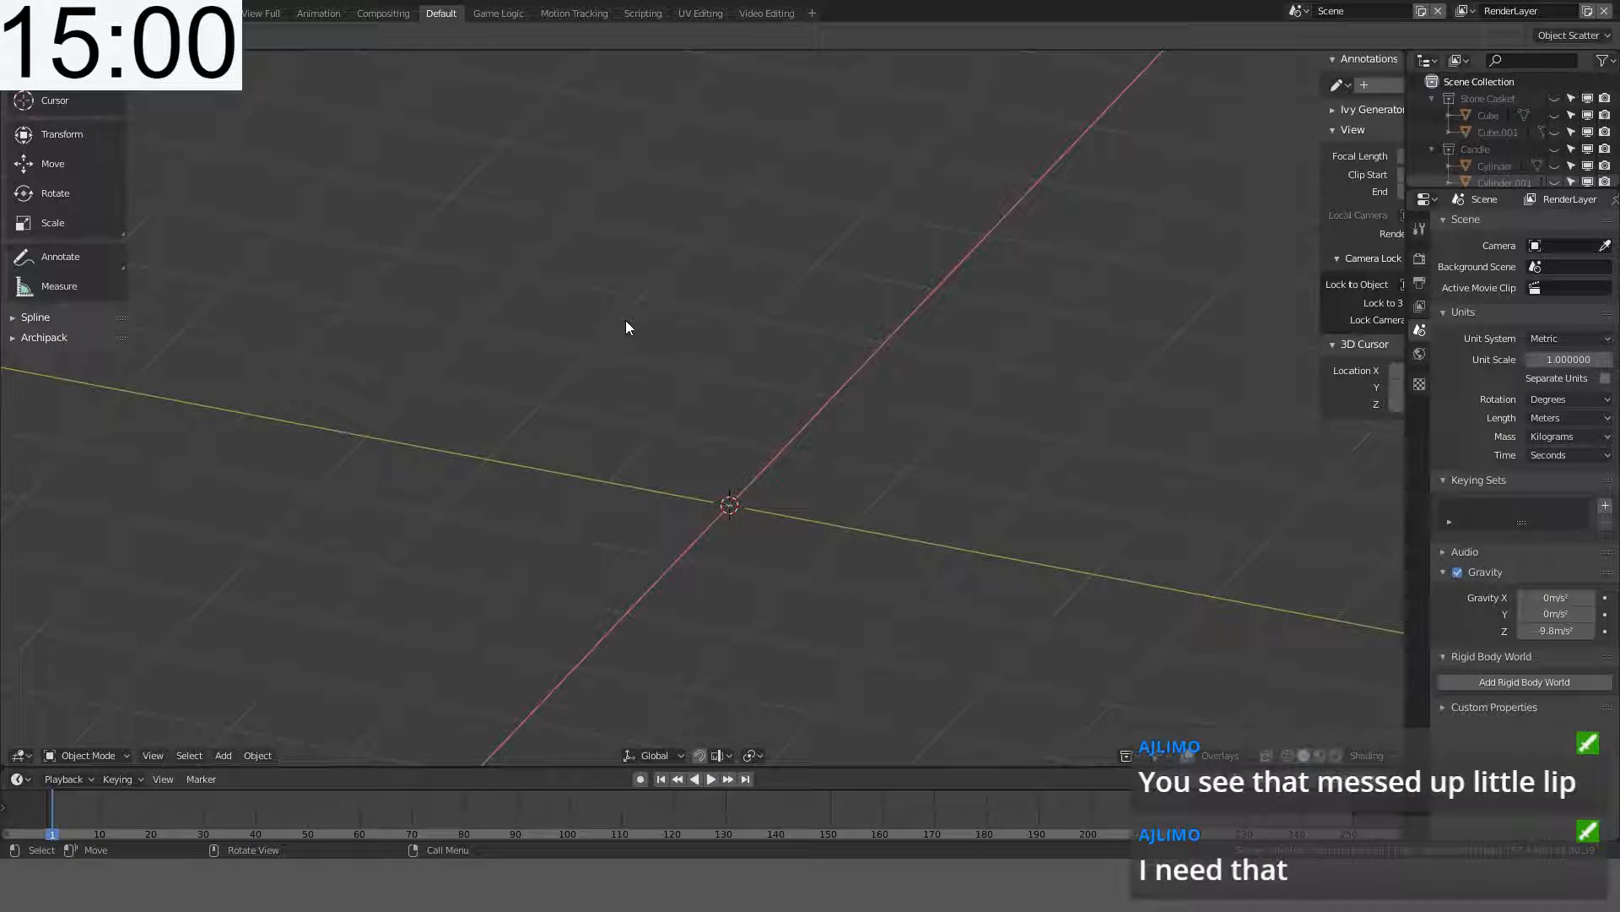
pyautogui.press('t')
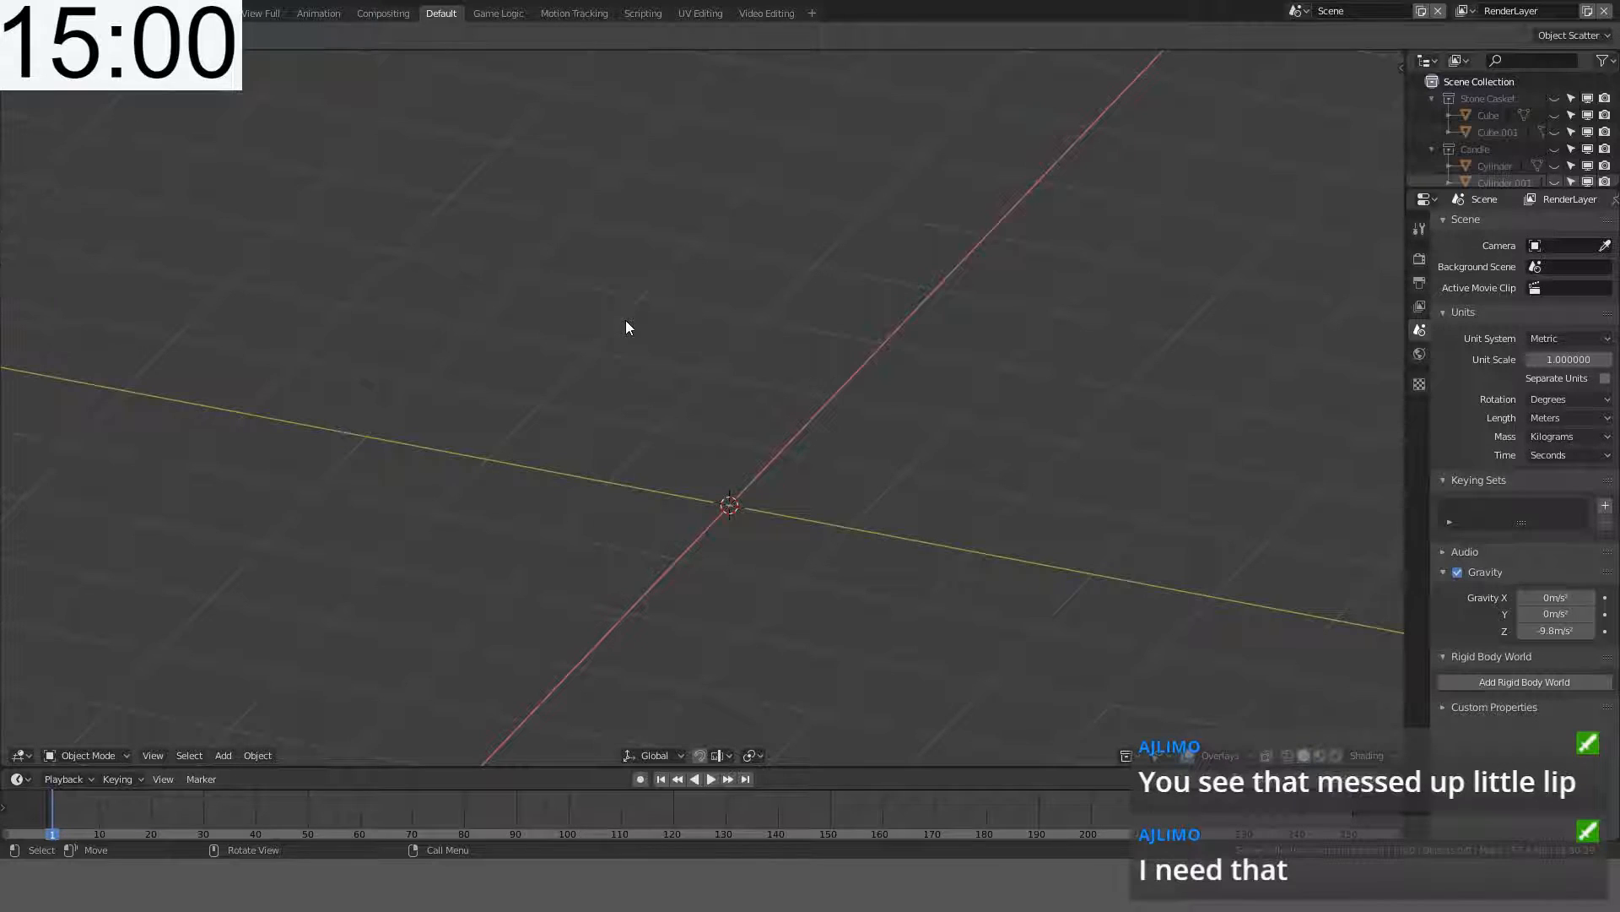
pyautogui.press('KP_1')
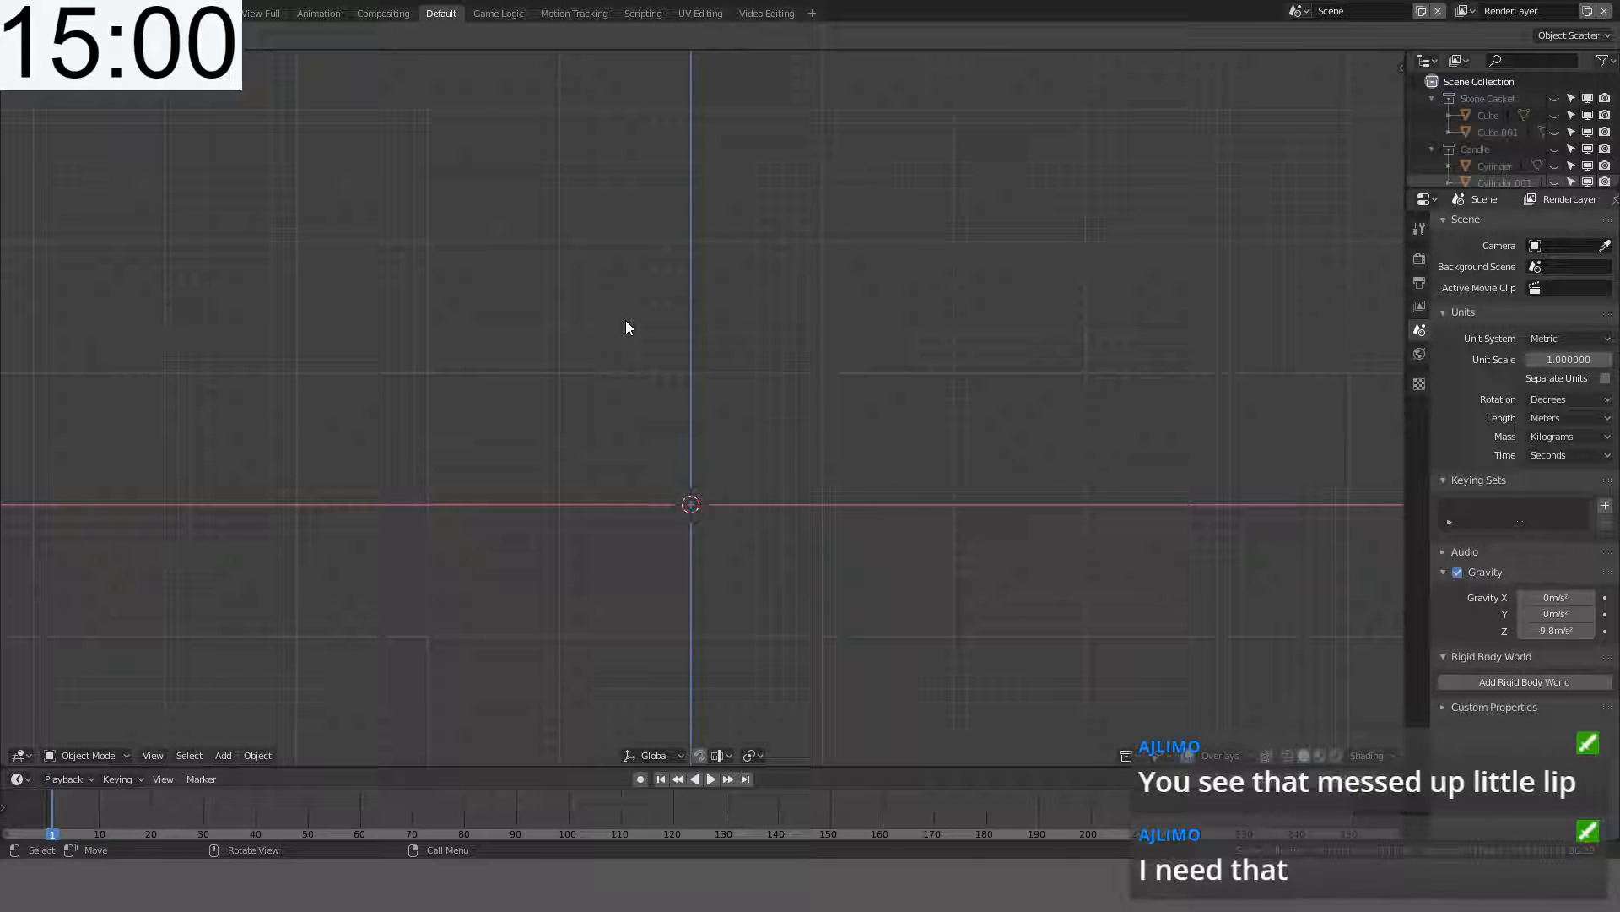
# - Add a mesh cylinder with 32 vertices, 1 m radius and 2 m depth at the world origin
pyautogui.hotkey('shift', 'a')
pyautogui.moveTo(621, 335)
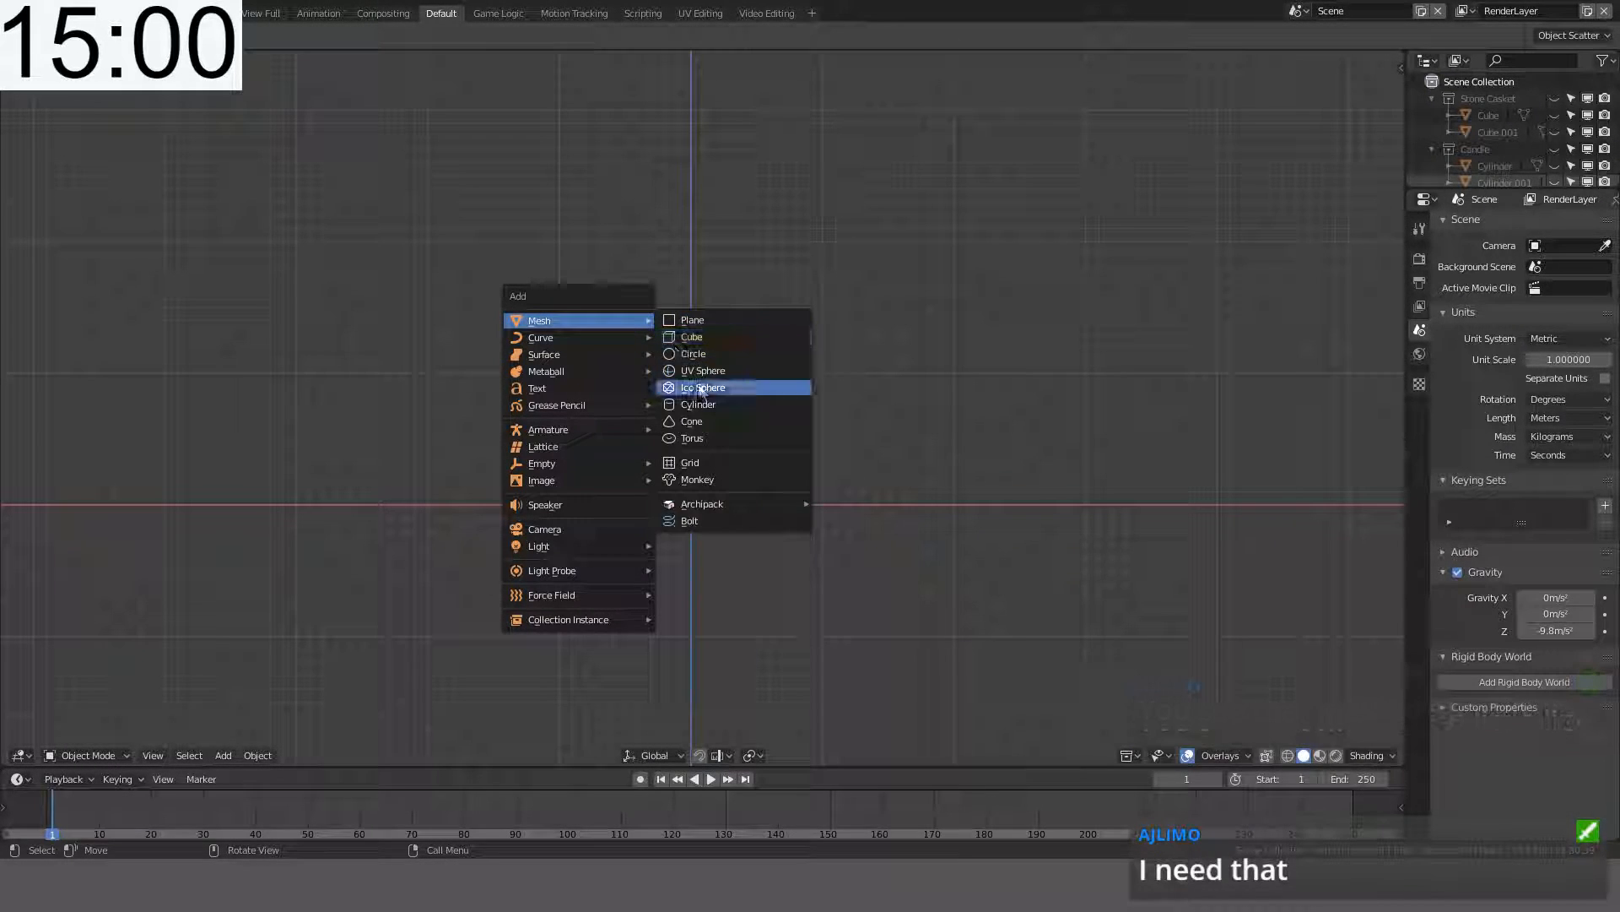
pyautogui.click(698, 404)
pyautogui.click(195, 544)
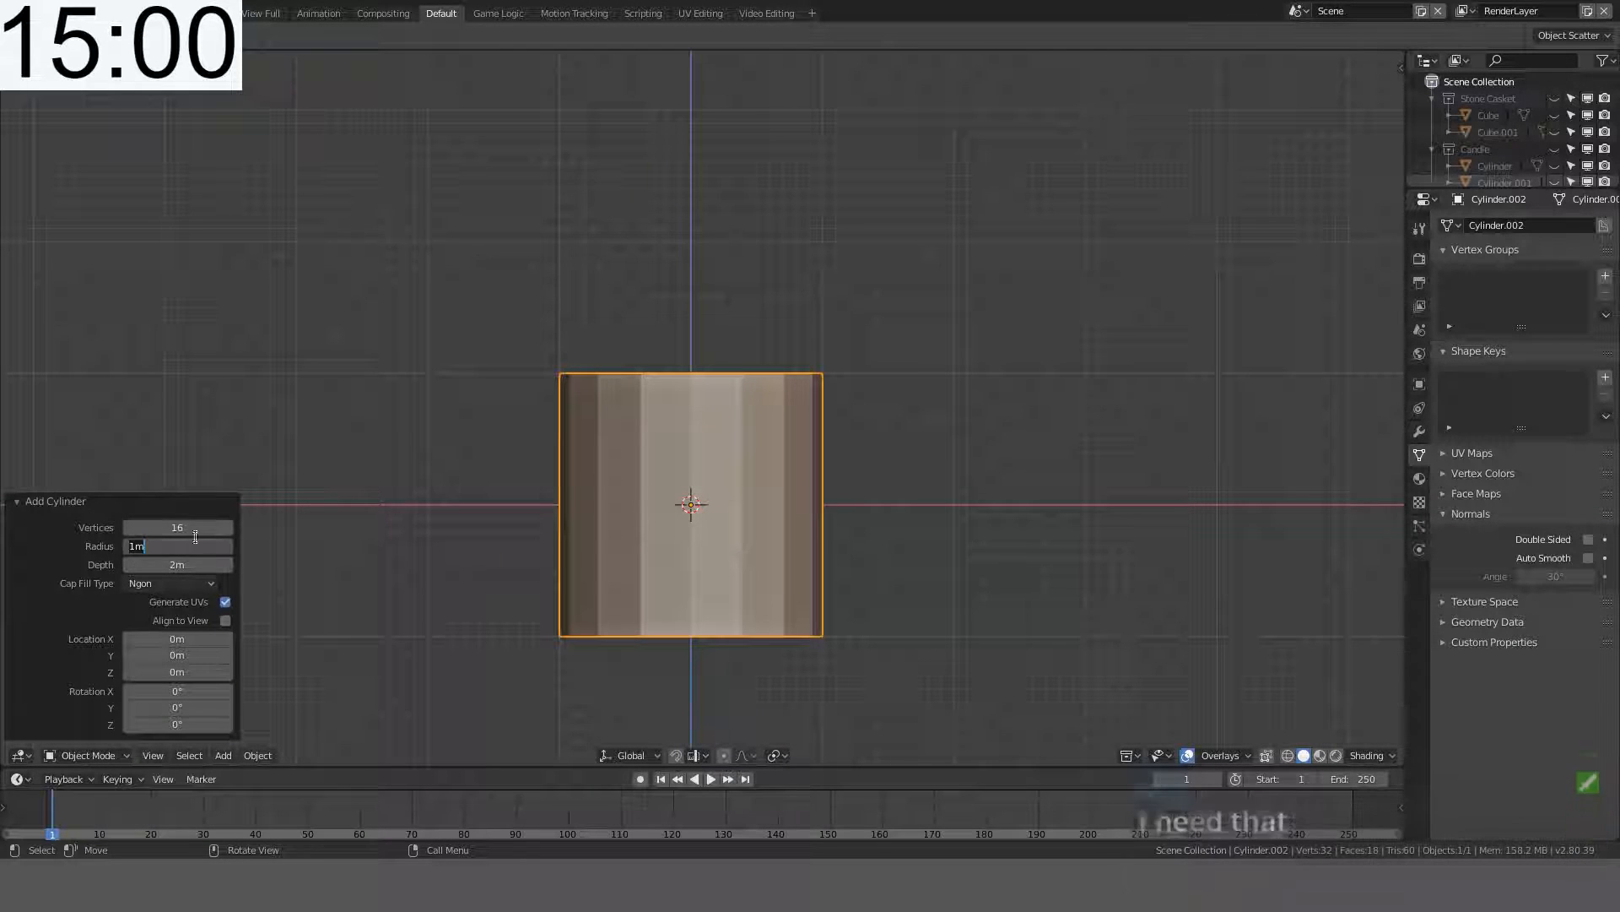
pyautogui.click(194, 528)
pyautogui.write('32')
pyautogui.press('Return')
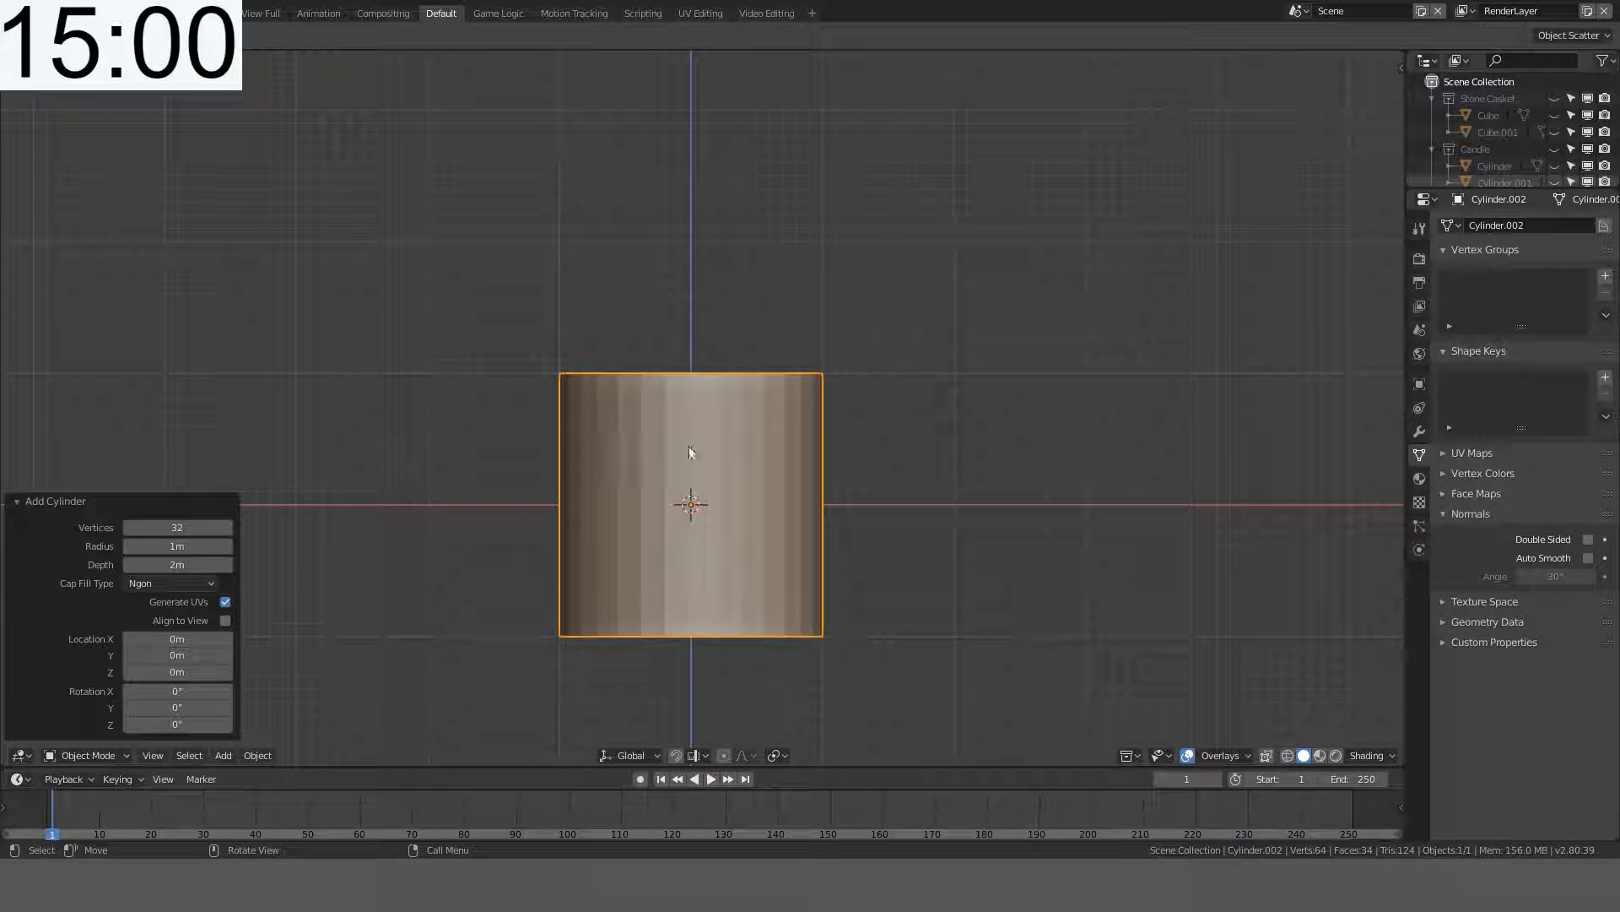
# - Shade all faces of the cylinder smooth in Edit Mode and return to Object Mode
pyautogui.press('Tab')
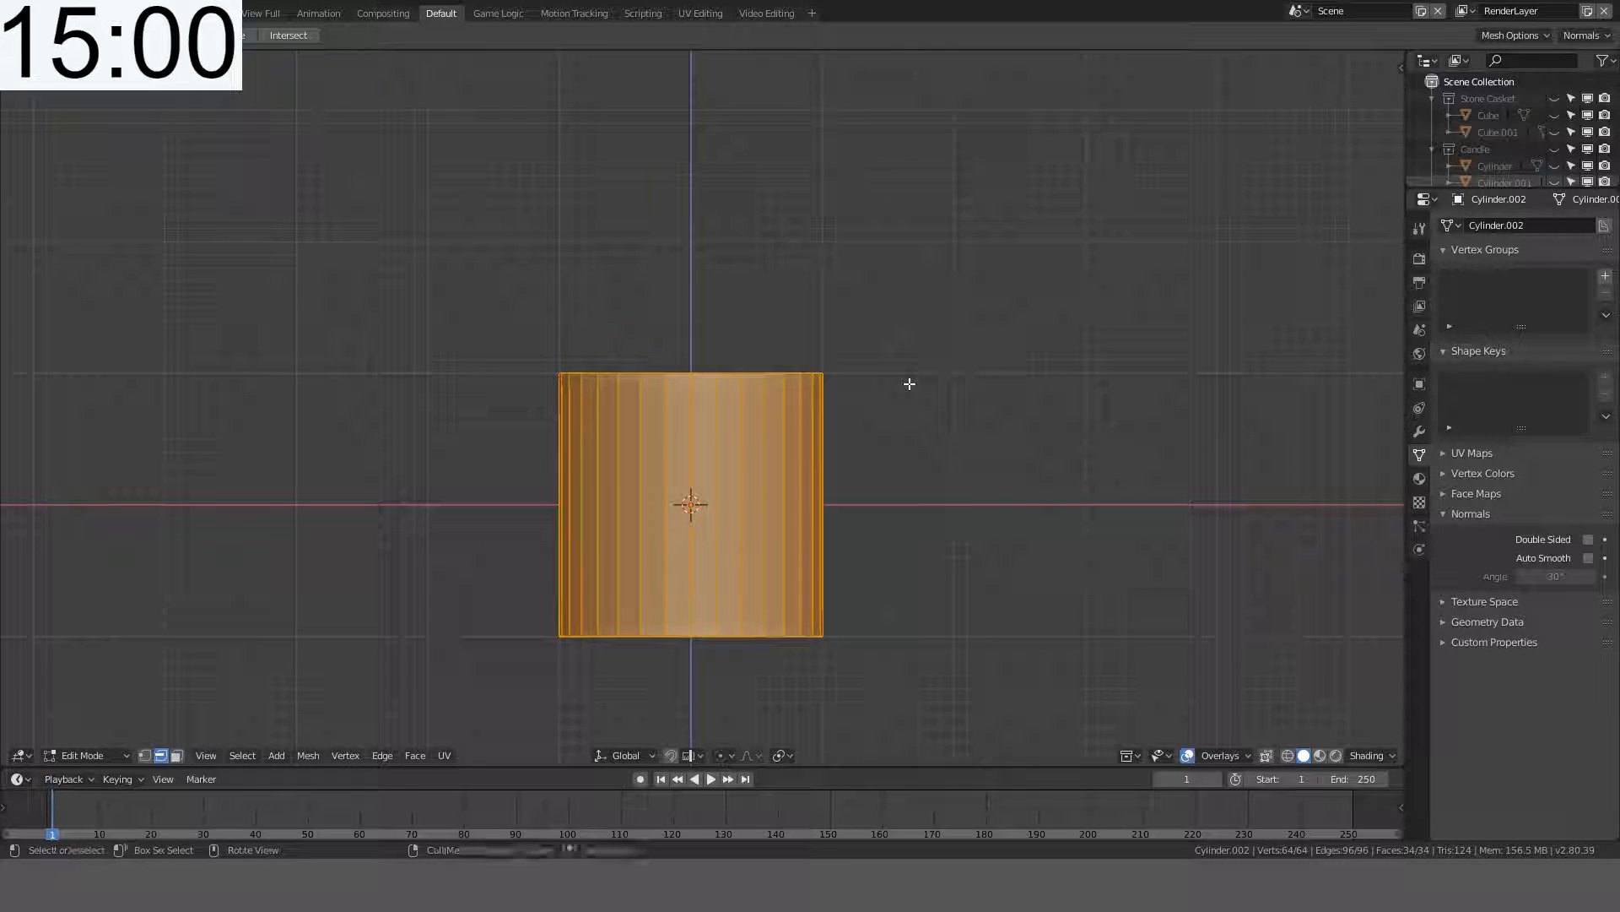
pyautogui.hotkey('ctrl', 'f')
pyautogui.click(909, 383)
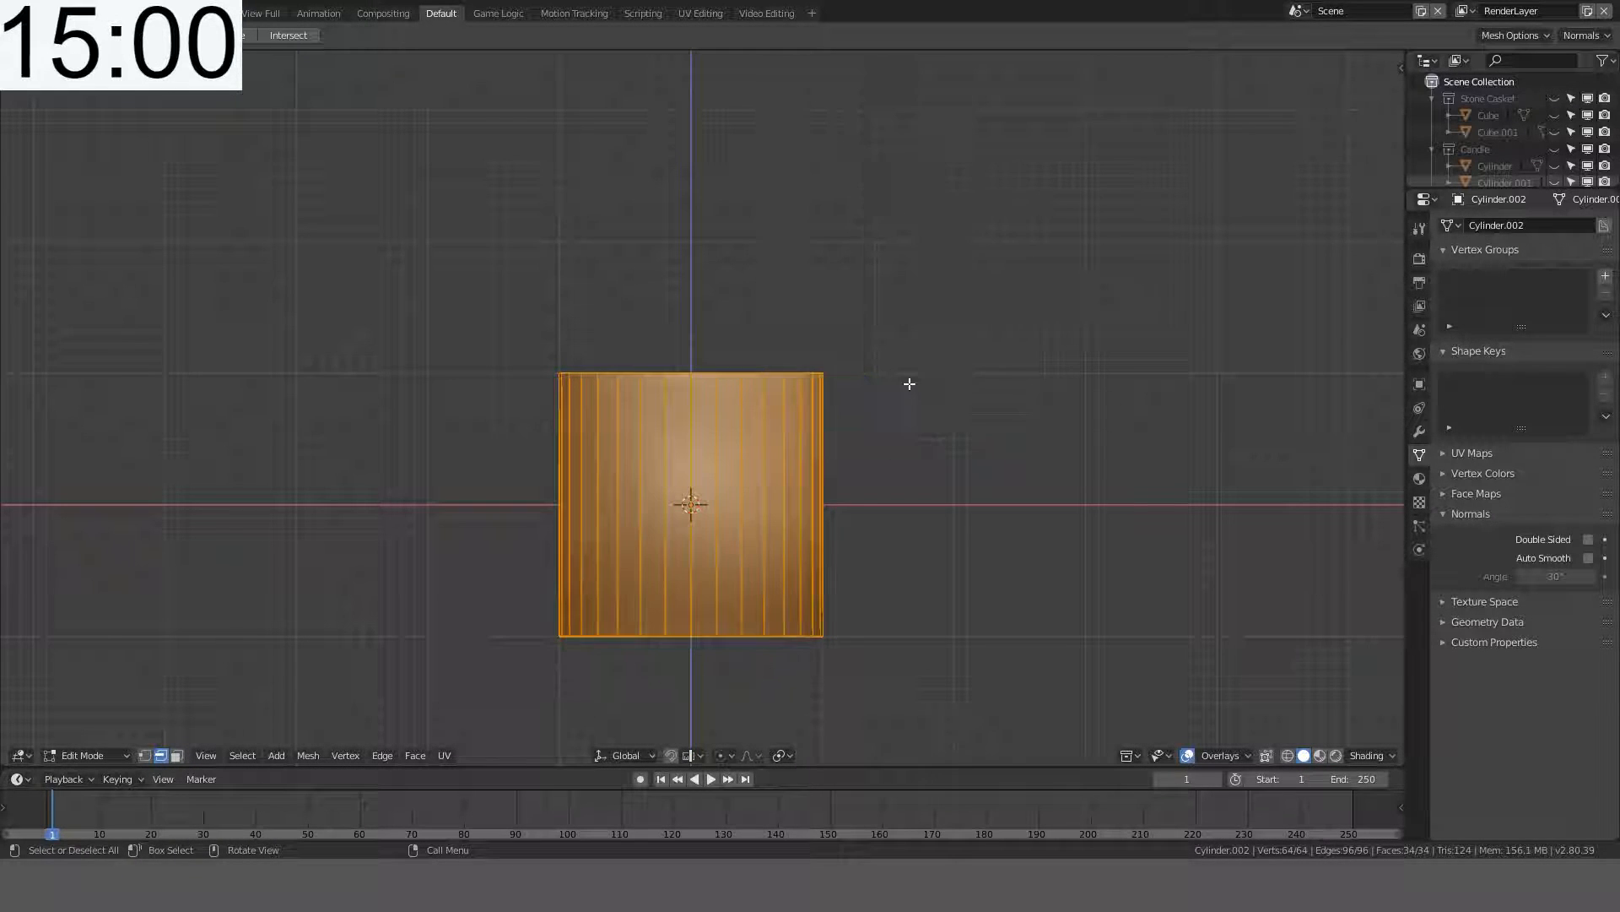
pyautogui.press('Tab')
# - Move the cylinder up 1 m along Z so its base rests on the ground line
pyautogui.press('g')
pyautogui.press('z')
pyautogui.press('1')
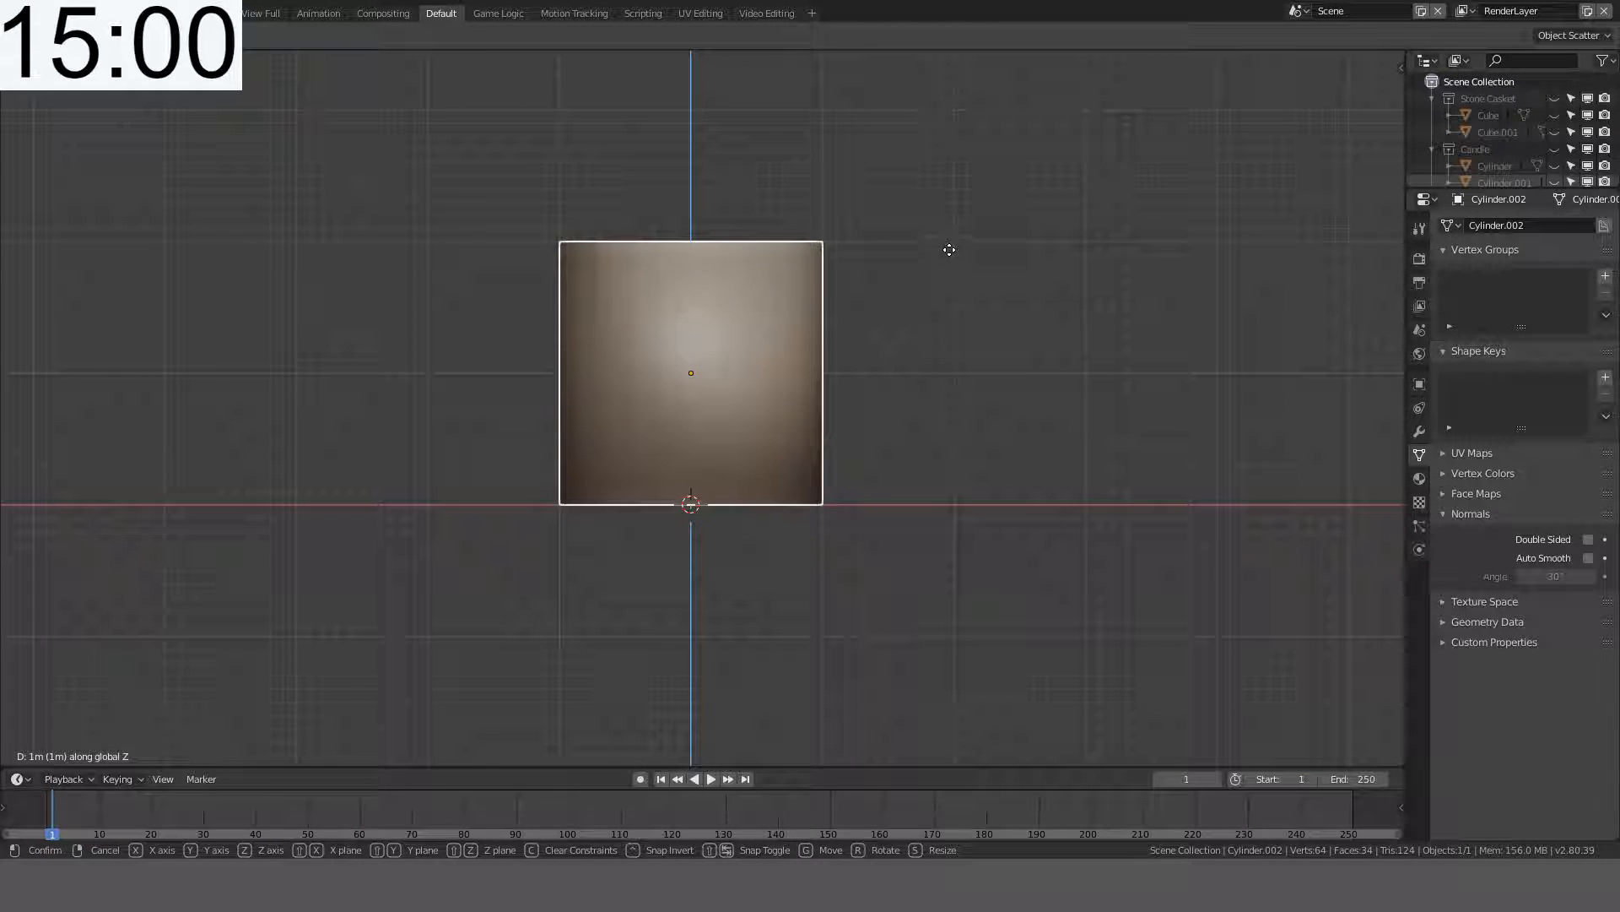
pyautogui.press('Return')
pyautogui.scroll(2, 916, 250)
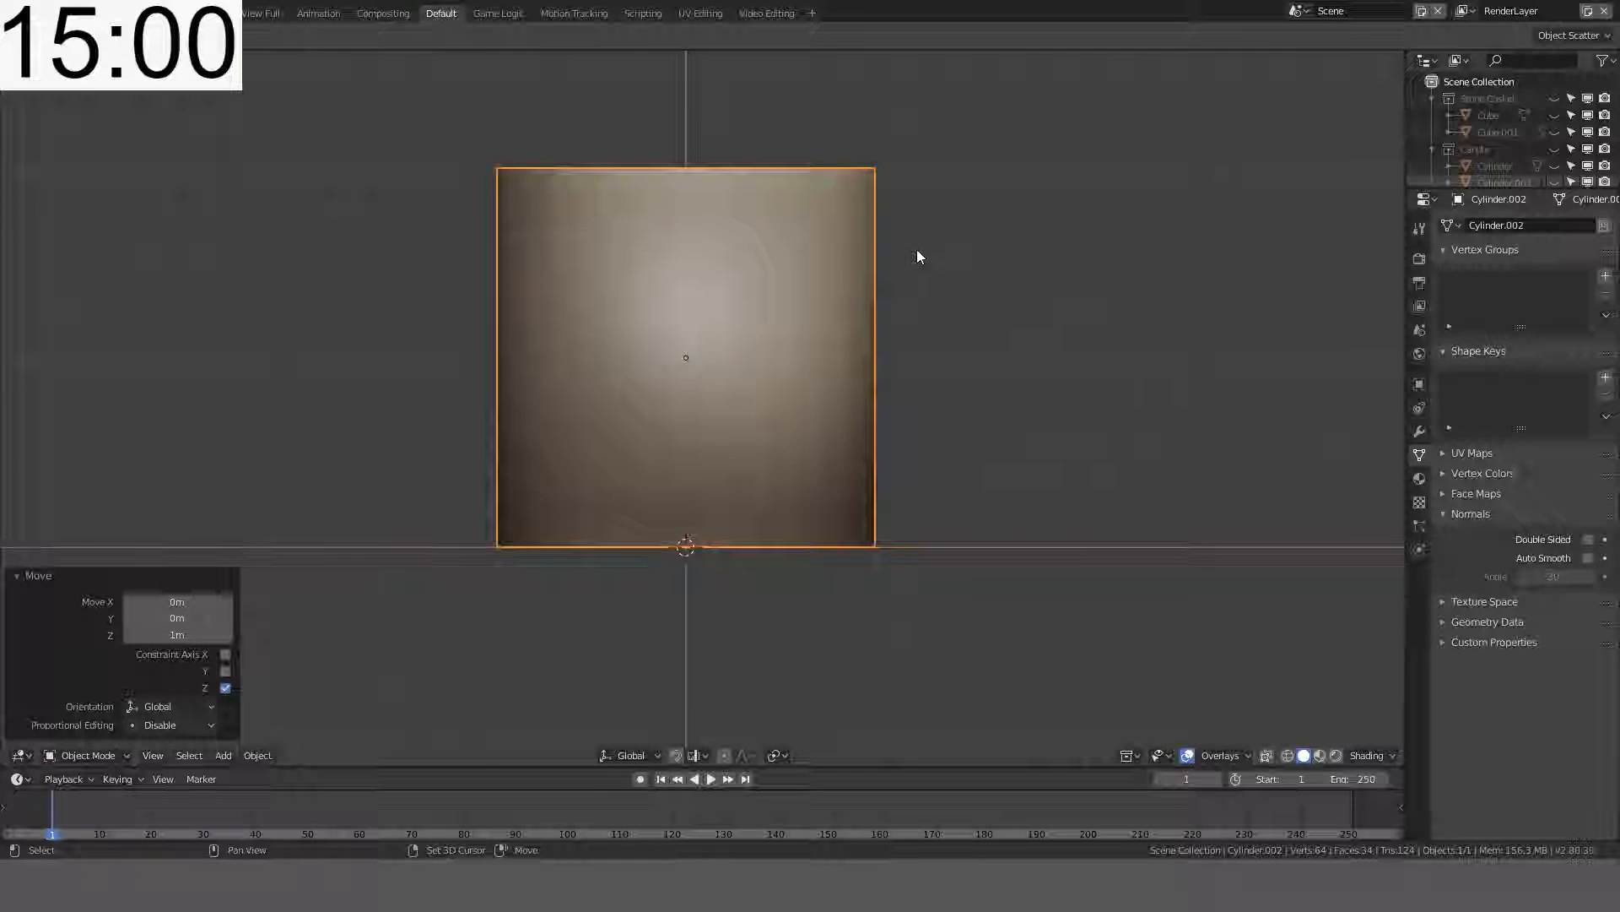
pyautogui.keyDown('shift'); pyautogui.moveTo(916, 250); pyautogui.dragTo(873, 306, button='middle'); pyautogui.keyUp('shift')
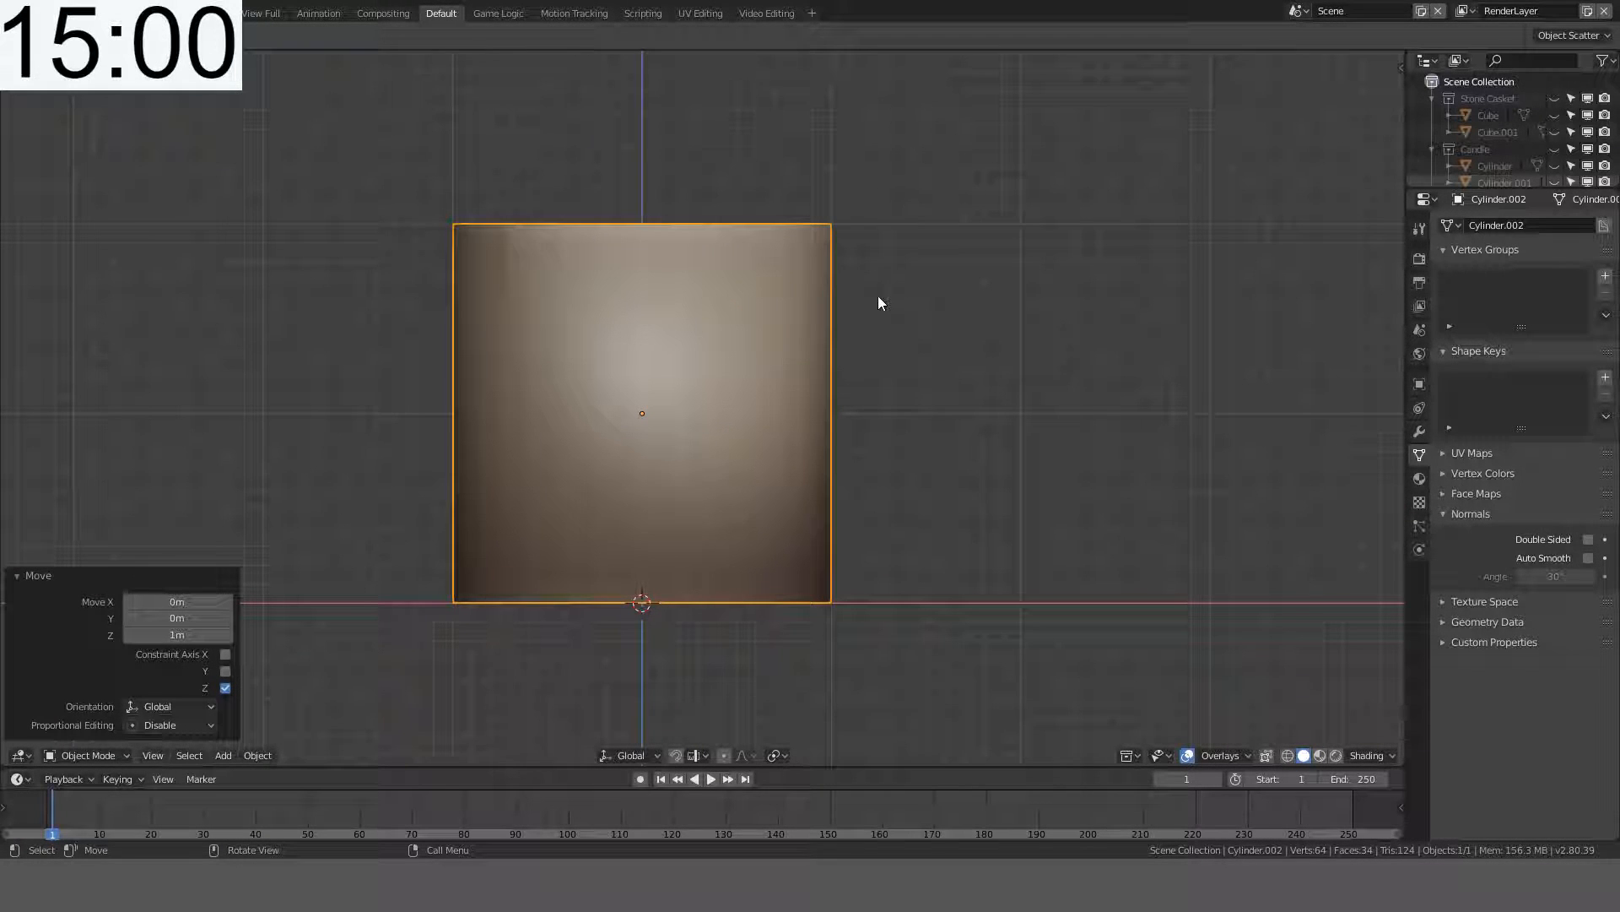
pyautogui.press('Tab')
pyautogui.press('Tab')
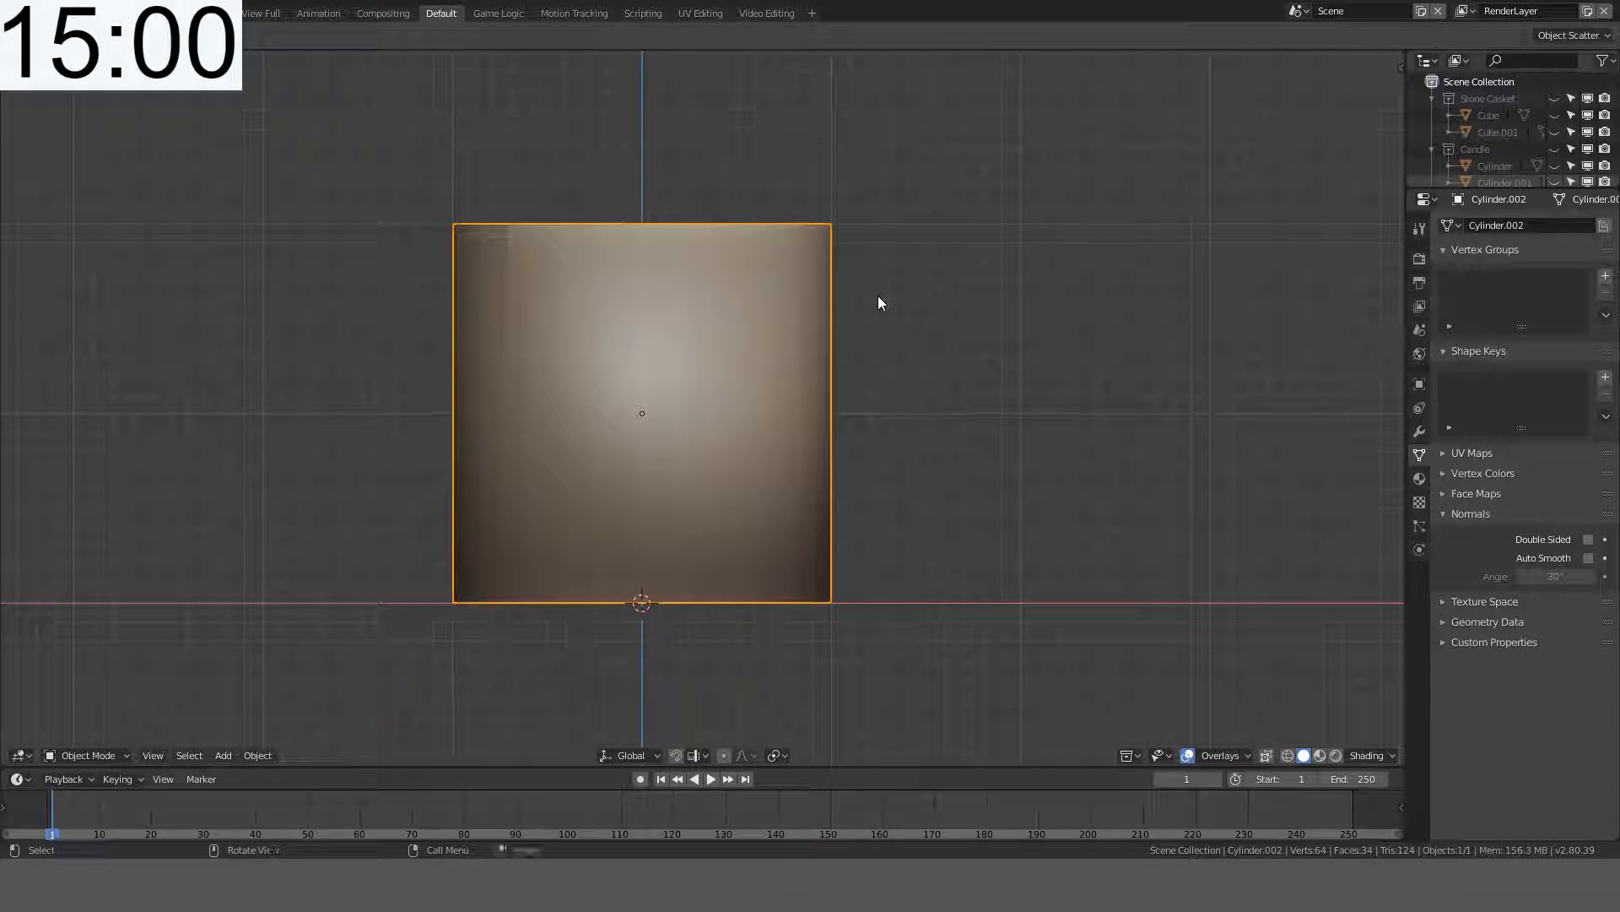
# - Duplicate the cylinder in place and scale the copy to 0.3 along Z
pyautogui.hotkey('shift', 'd')
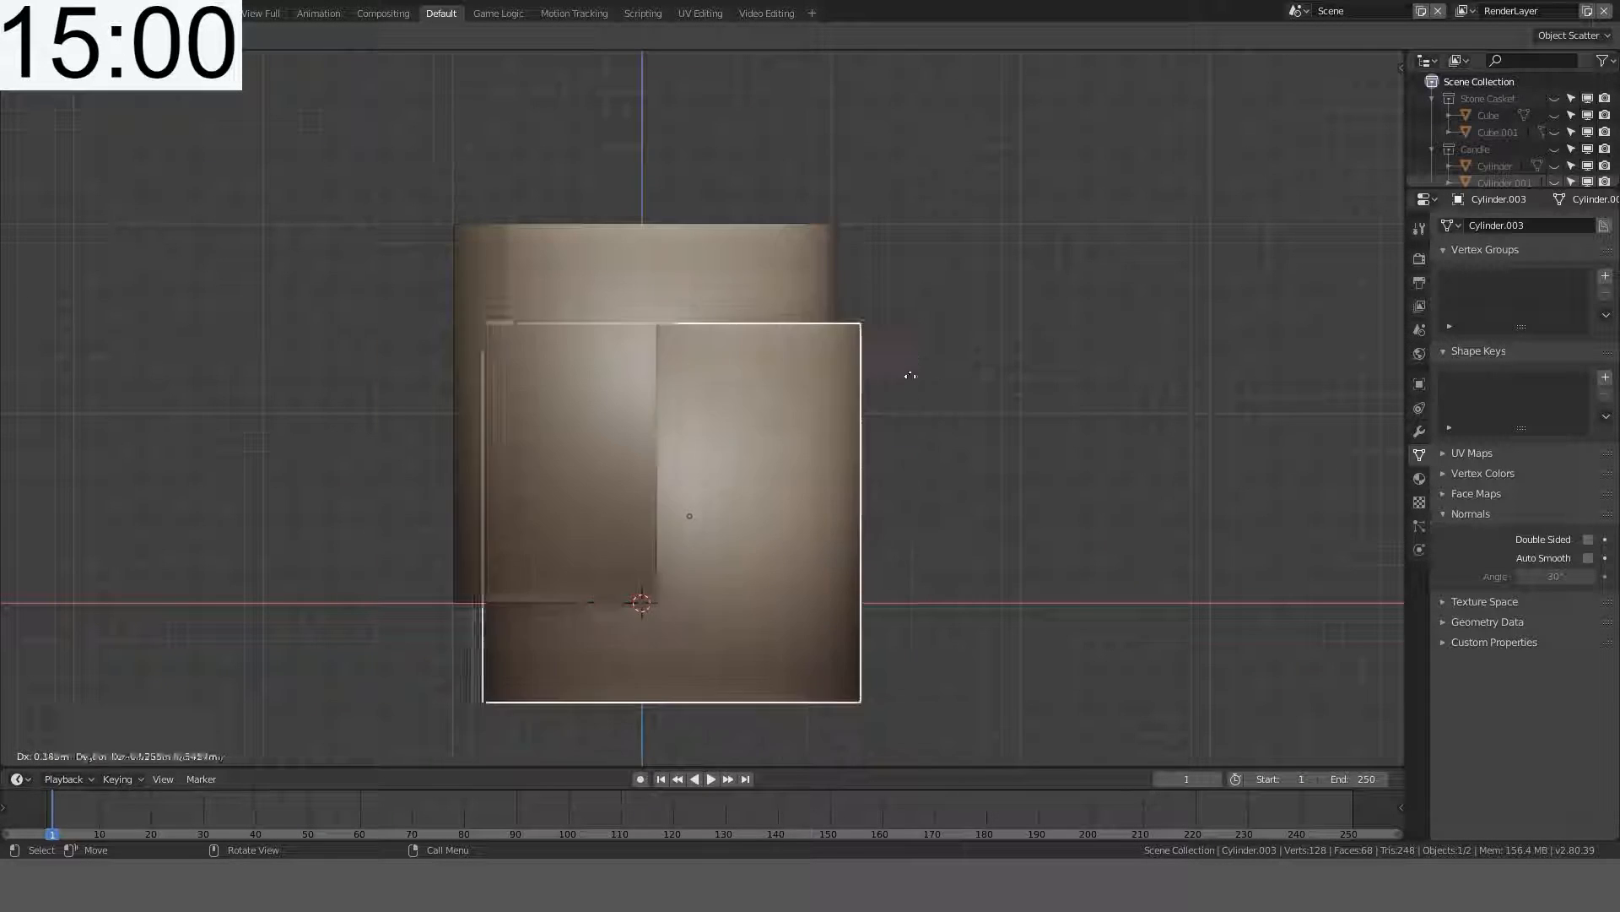
pyautogui.rightClick(1016, 308)
pyautogui.press('s')
pyautogui.press('z')
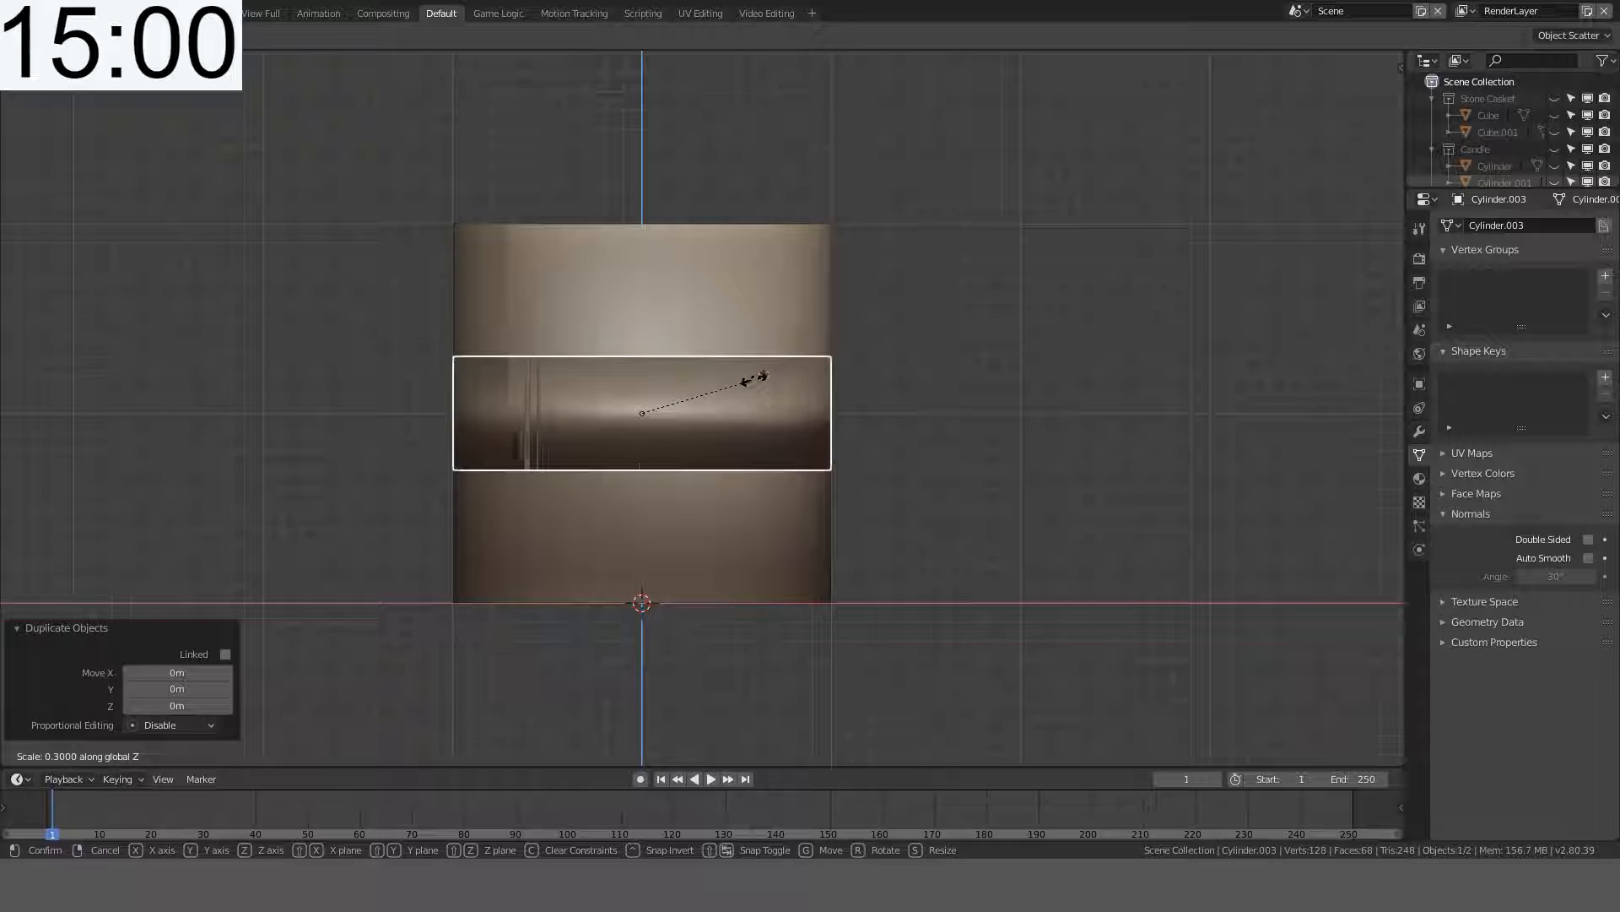
pyautogui.click(762, 375)
# - Move the flattened copy up 0.7 m along Z, aligning its top with the original cylinder's top
pyautogui.press('g')
pyautogui.press('z')
pyautogui.click(885, 238)
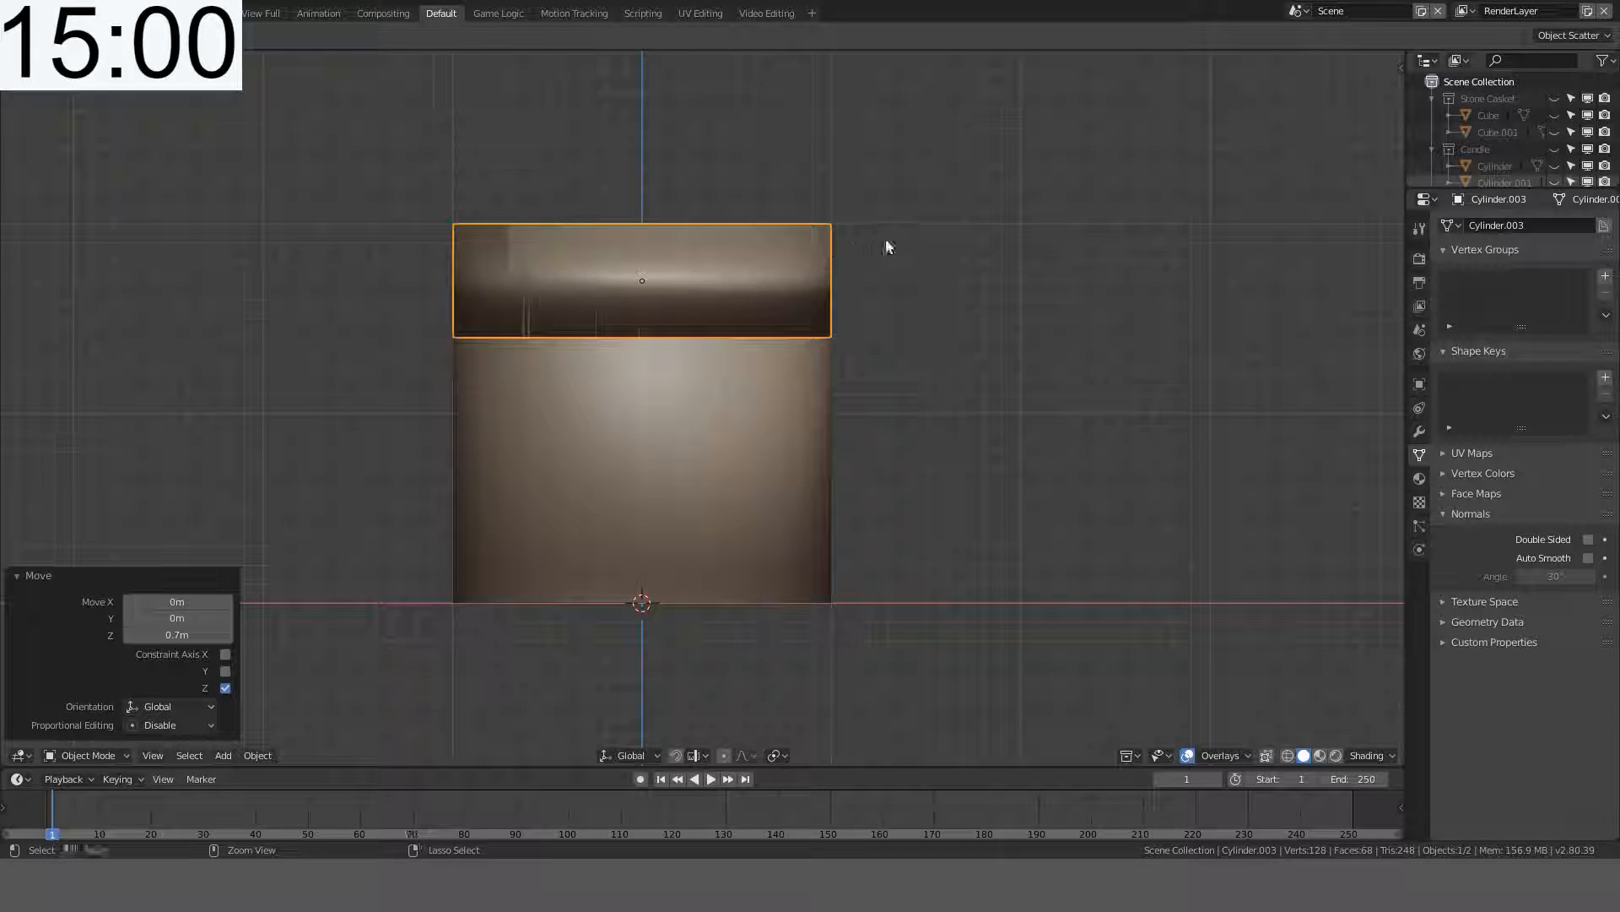
pyautogui.moveTo(884, 238); pyautogui.dragTo(847, 283, button='middle')
pyautogui.press('KP_1')
# - Move the original tall cylinder about 2.6 m along X, away from the flattened copy
pyautogui.click(692, 504)
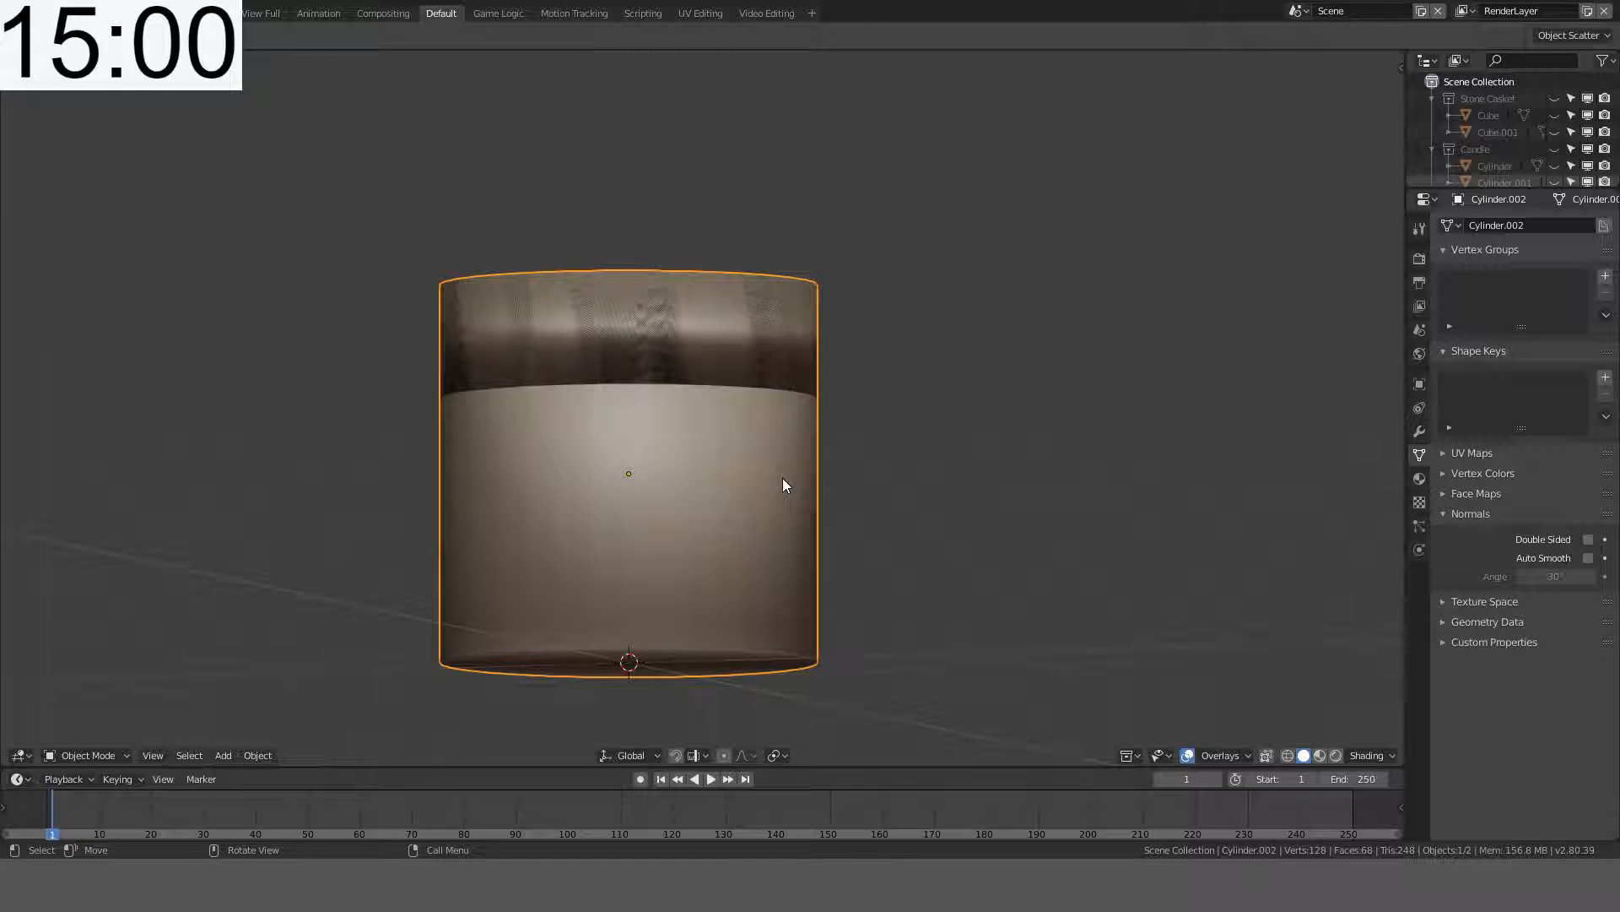
pyautogui.press('KP_1')
pyautogui.press('g')
pyautogui.press('x')
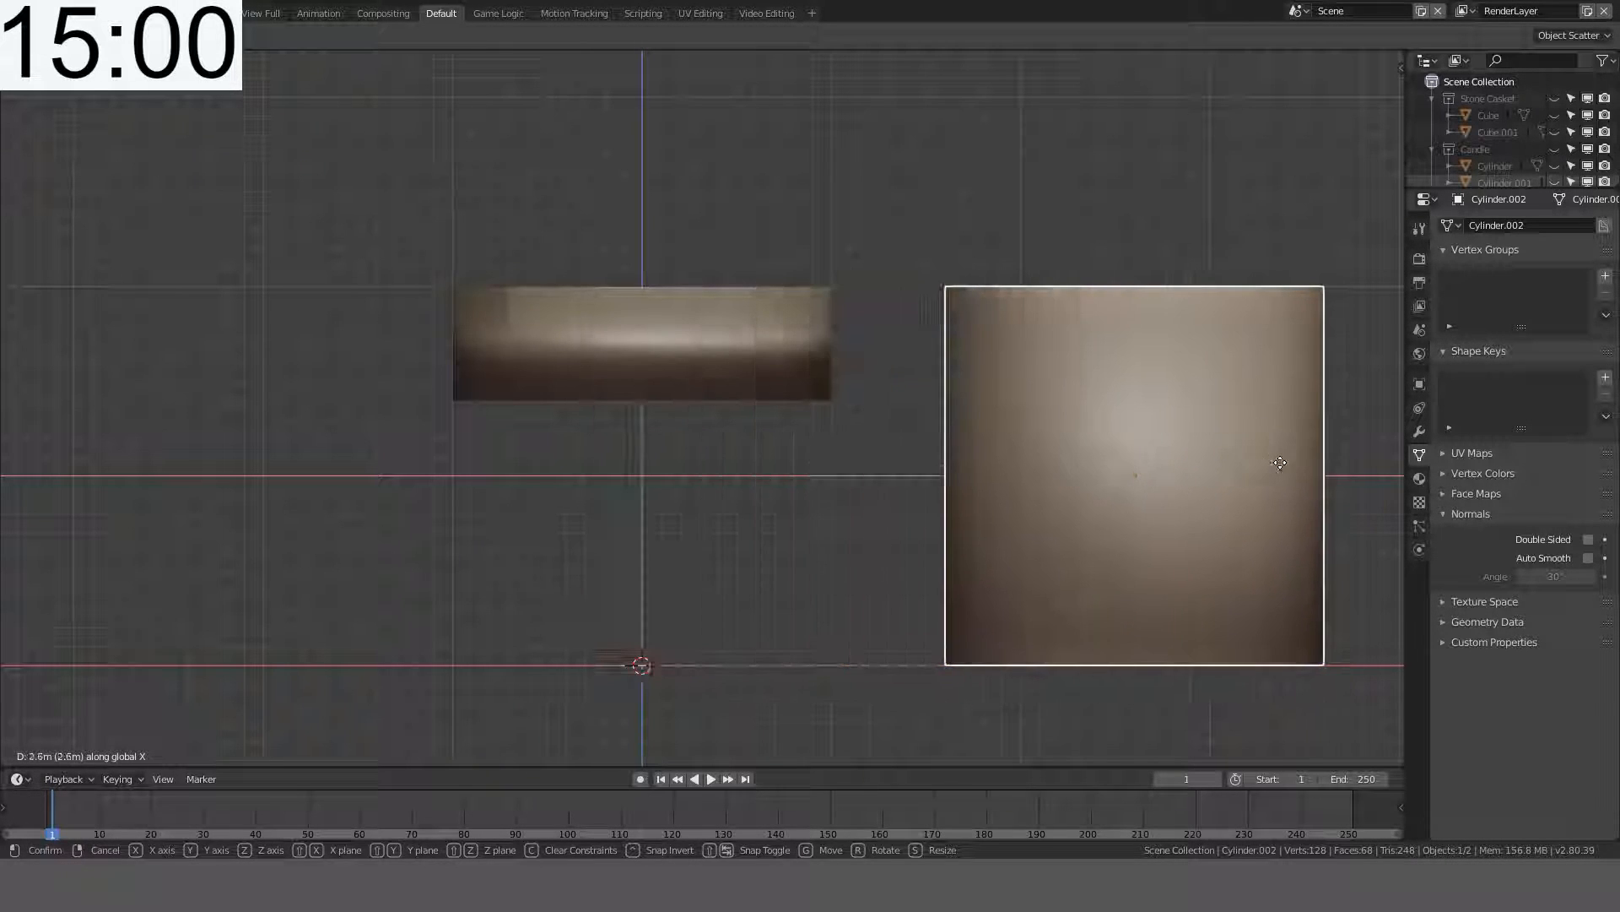
pyautogui.click(1307, 478)
# - Select the bottom and top cap faces of the flattened cylinder in Edit Mode
pyautogui.click(787, 360)
pyautogui.moveTo(793, 350); pyautogui.dragTo(802, 245, button='middle')
pyautogui.press('Tab')
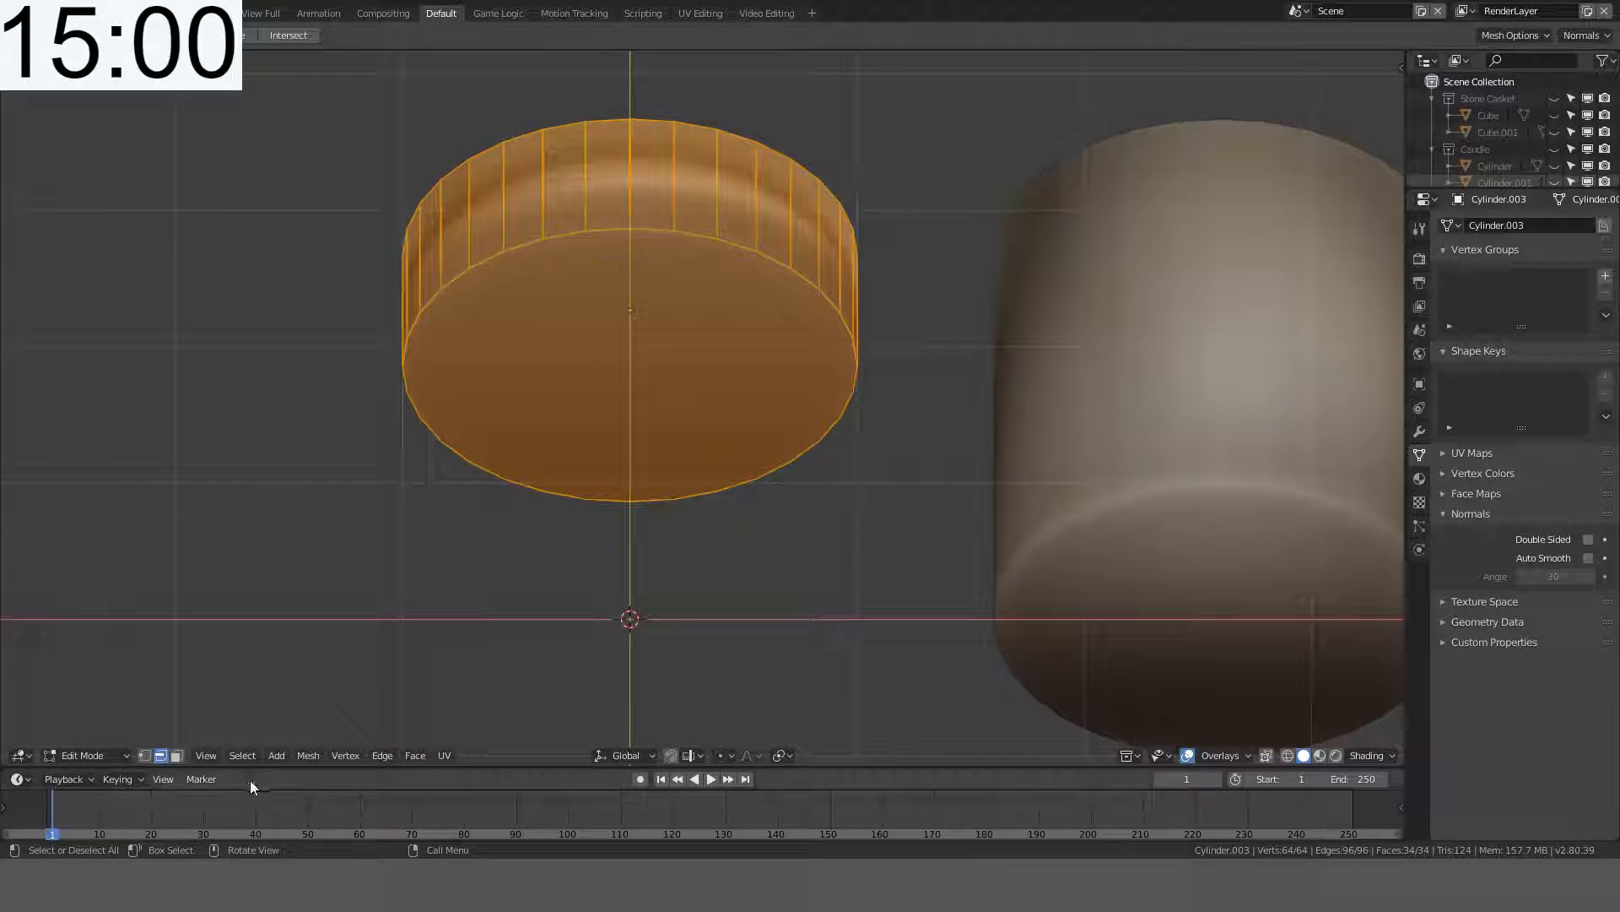
pyautogui.click(176, 755)
pyautogui.click(546, 300)
pyautogui.moveTo(545, 300); pyautogui.dragTo(672, 351, button='middle')
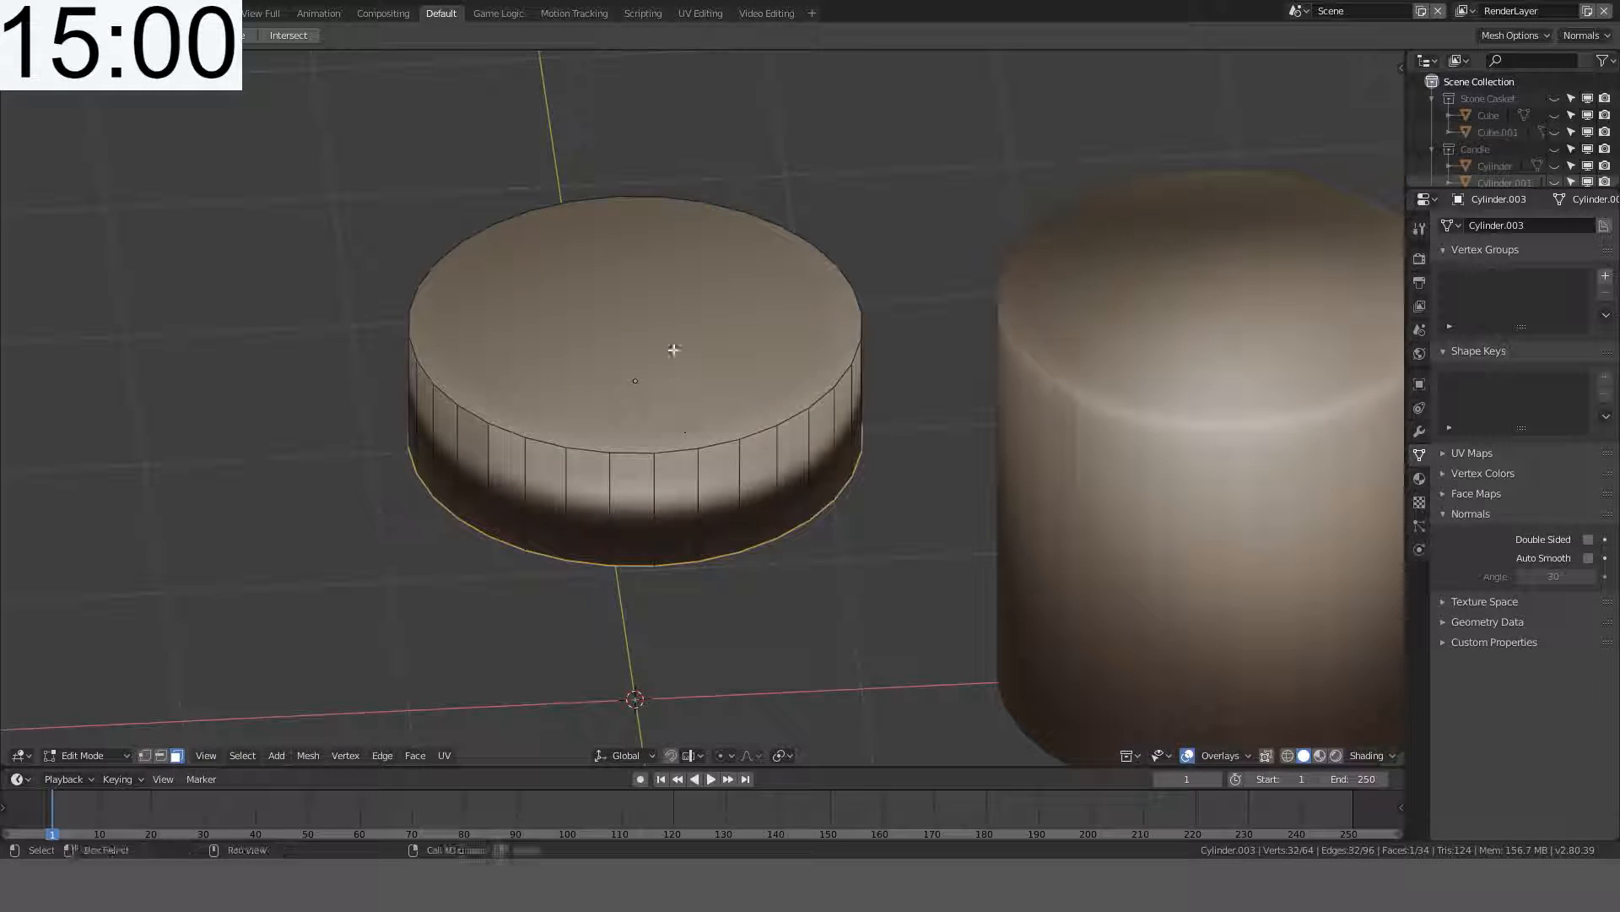
pyautogui.keyDown('shift'); pyautogui.click(673, 351); pyautogui.keyUp('shift')
pyautogui.press('x')
pyautogui.click(672, 351)
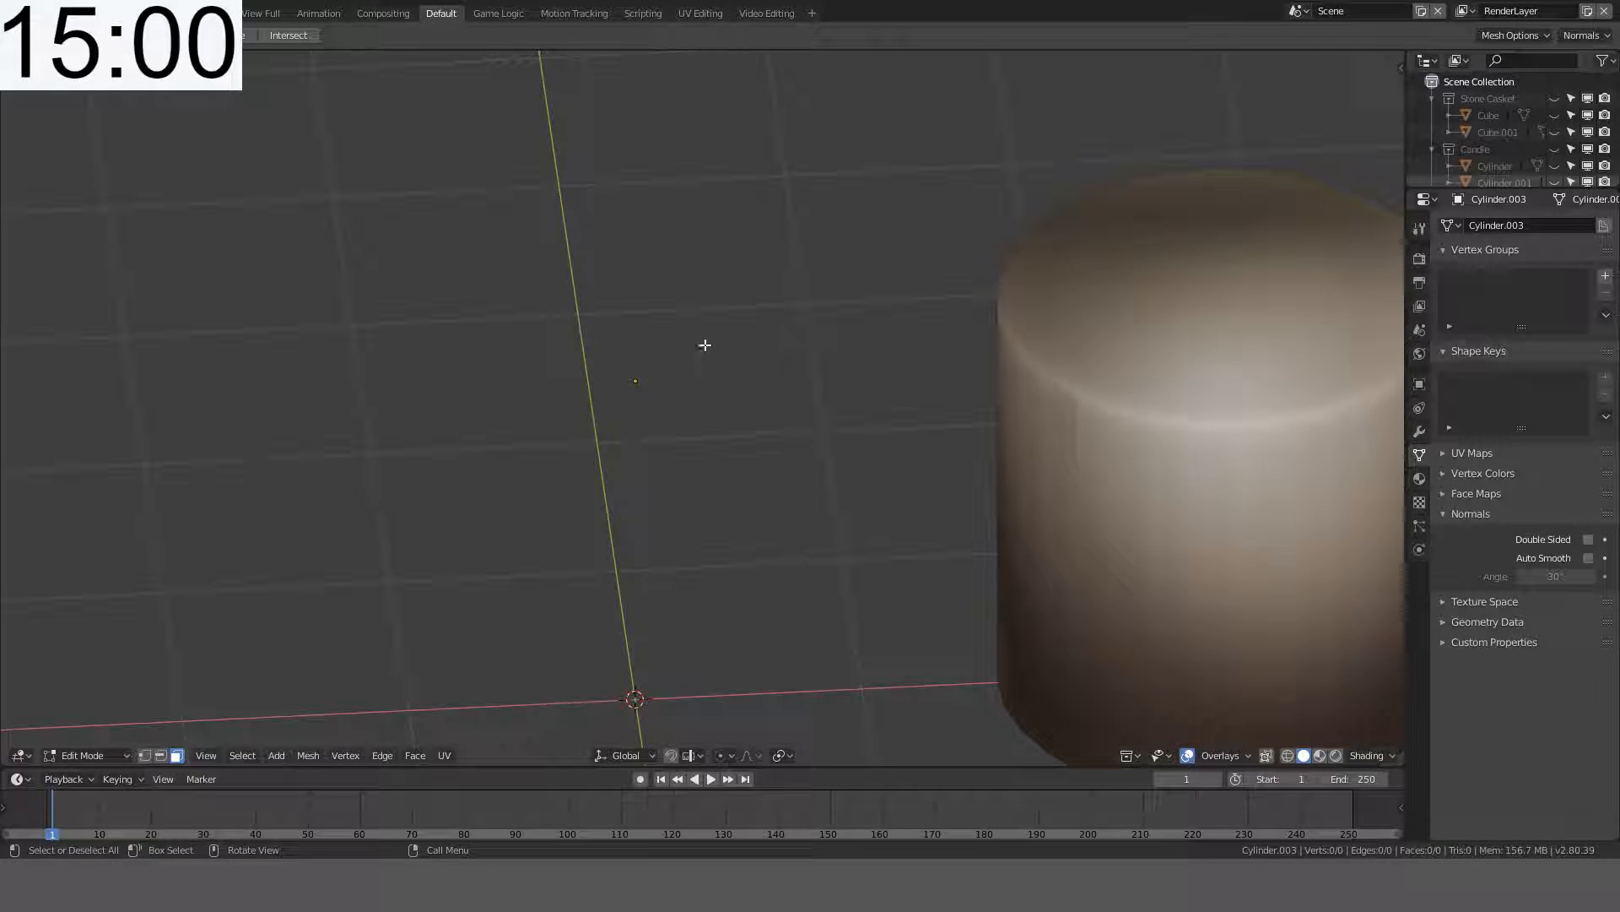
pyautogui.hotkey('ctrl', 'z')
# - Delete only the two selected cap faces, keeping the cylinder's side wall as an open ring
pyautogui.press('x')
pyautogui.click(661, 376)
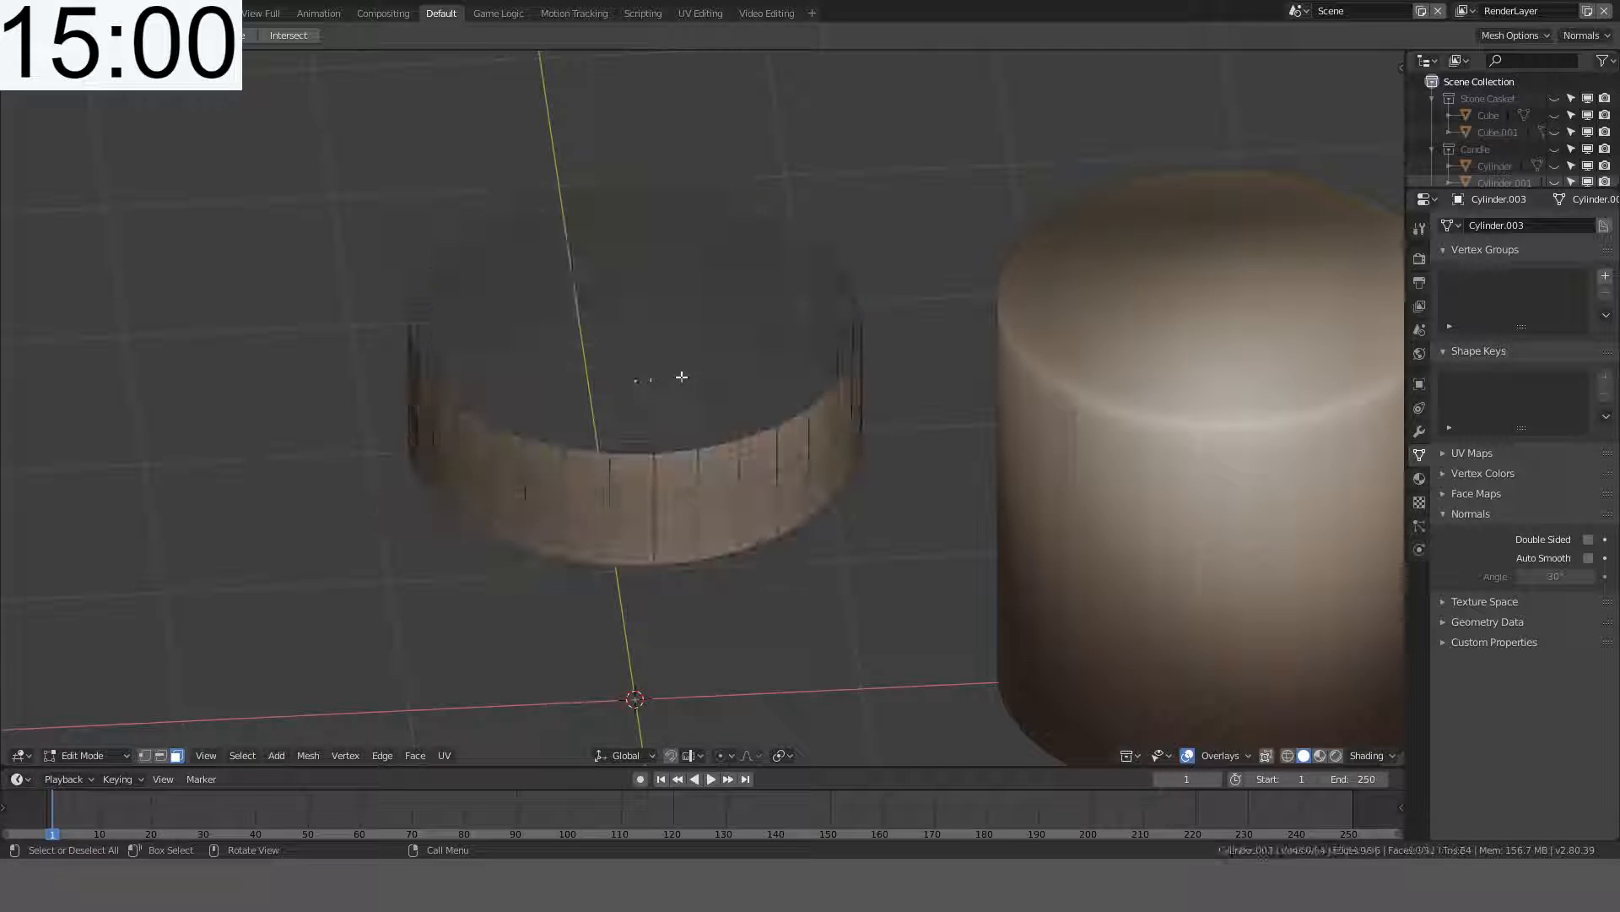
pyautogui.press('Tab')
pyautogui.moveTo(636, 372); pyautogui.dragTo(739, 347, button='middle')
pyautogui.press('Tab')
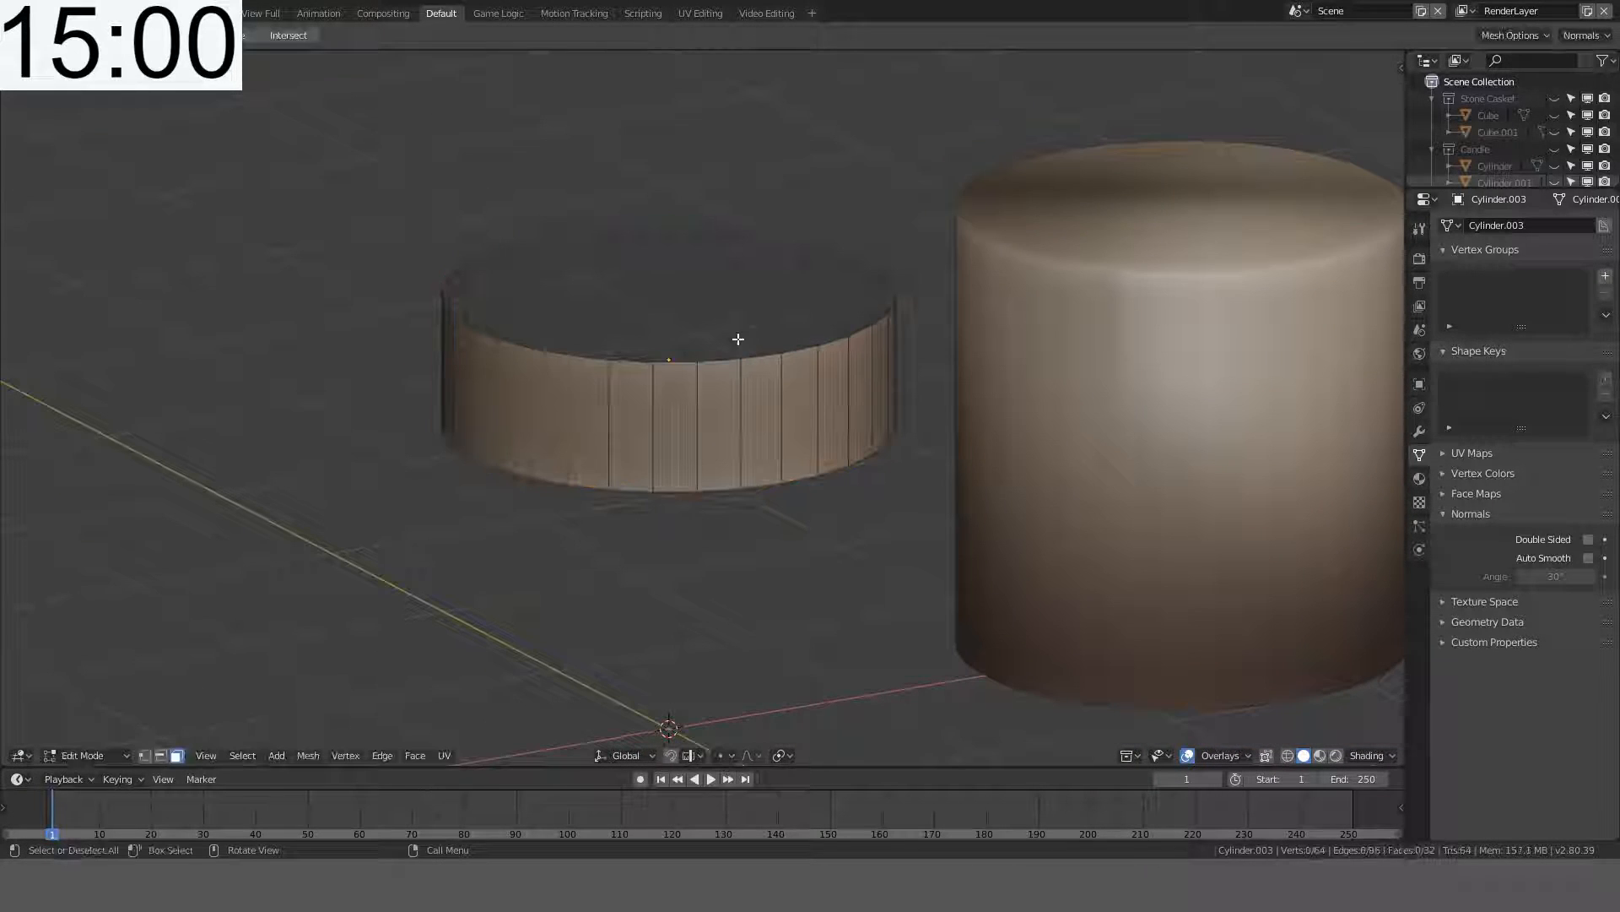
pyautogui.click(160, 754)
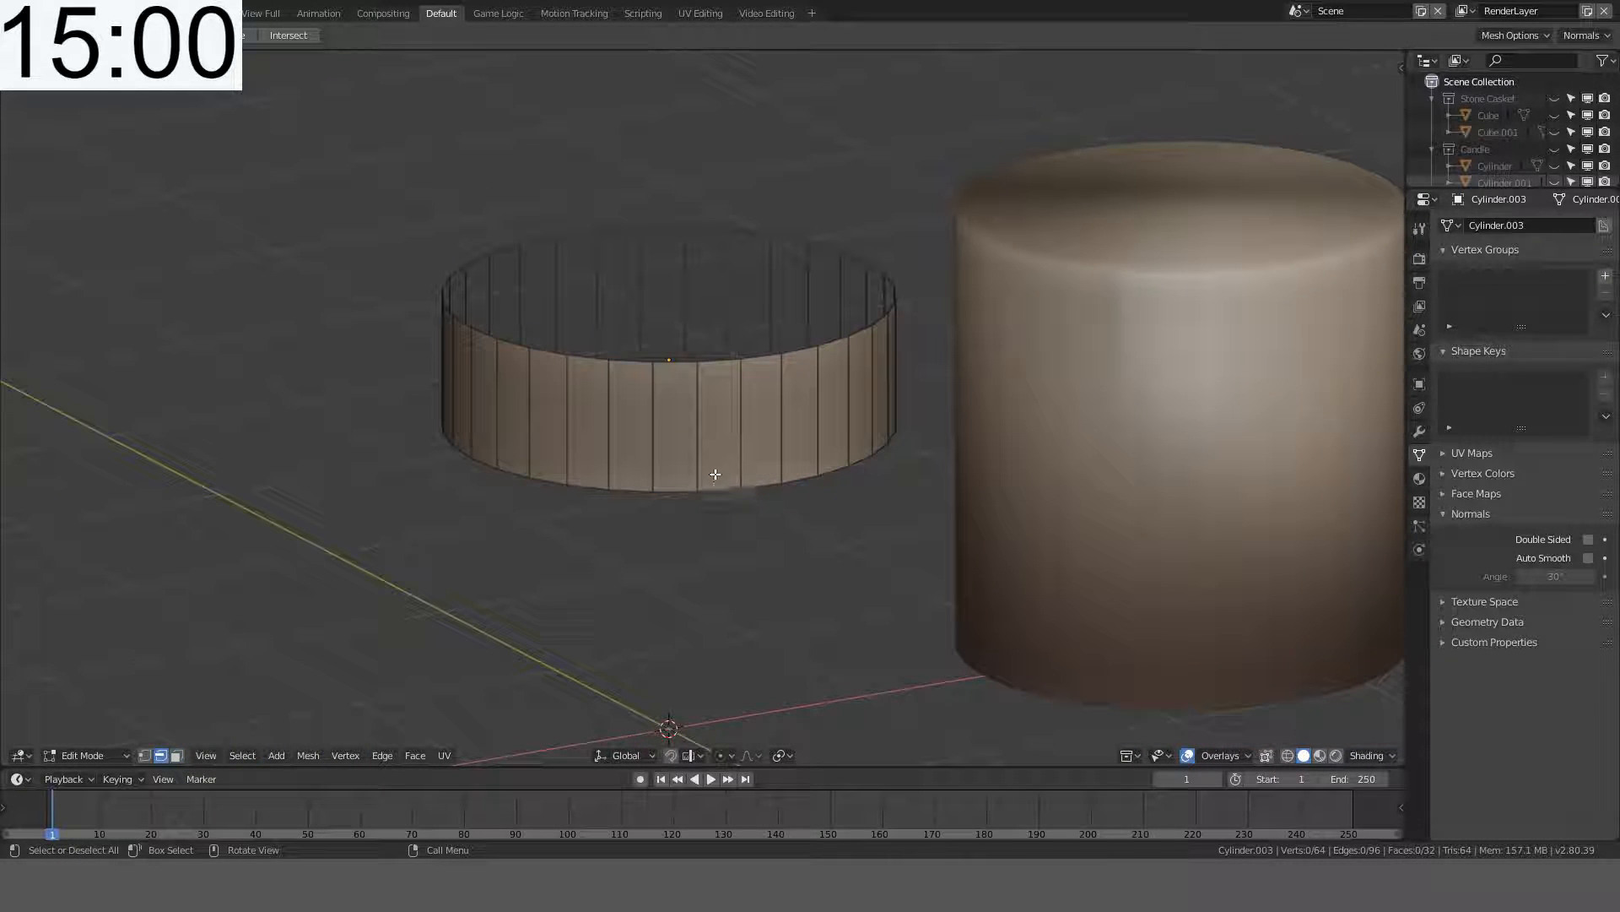
pyautogui.click(747, 427)
pyautogui.press('KP_1')
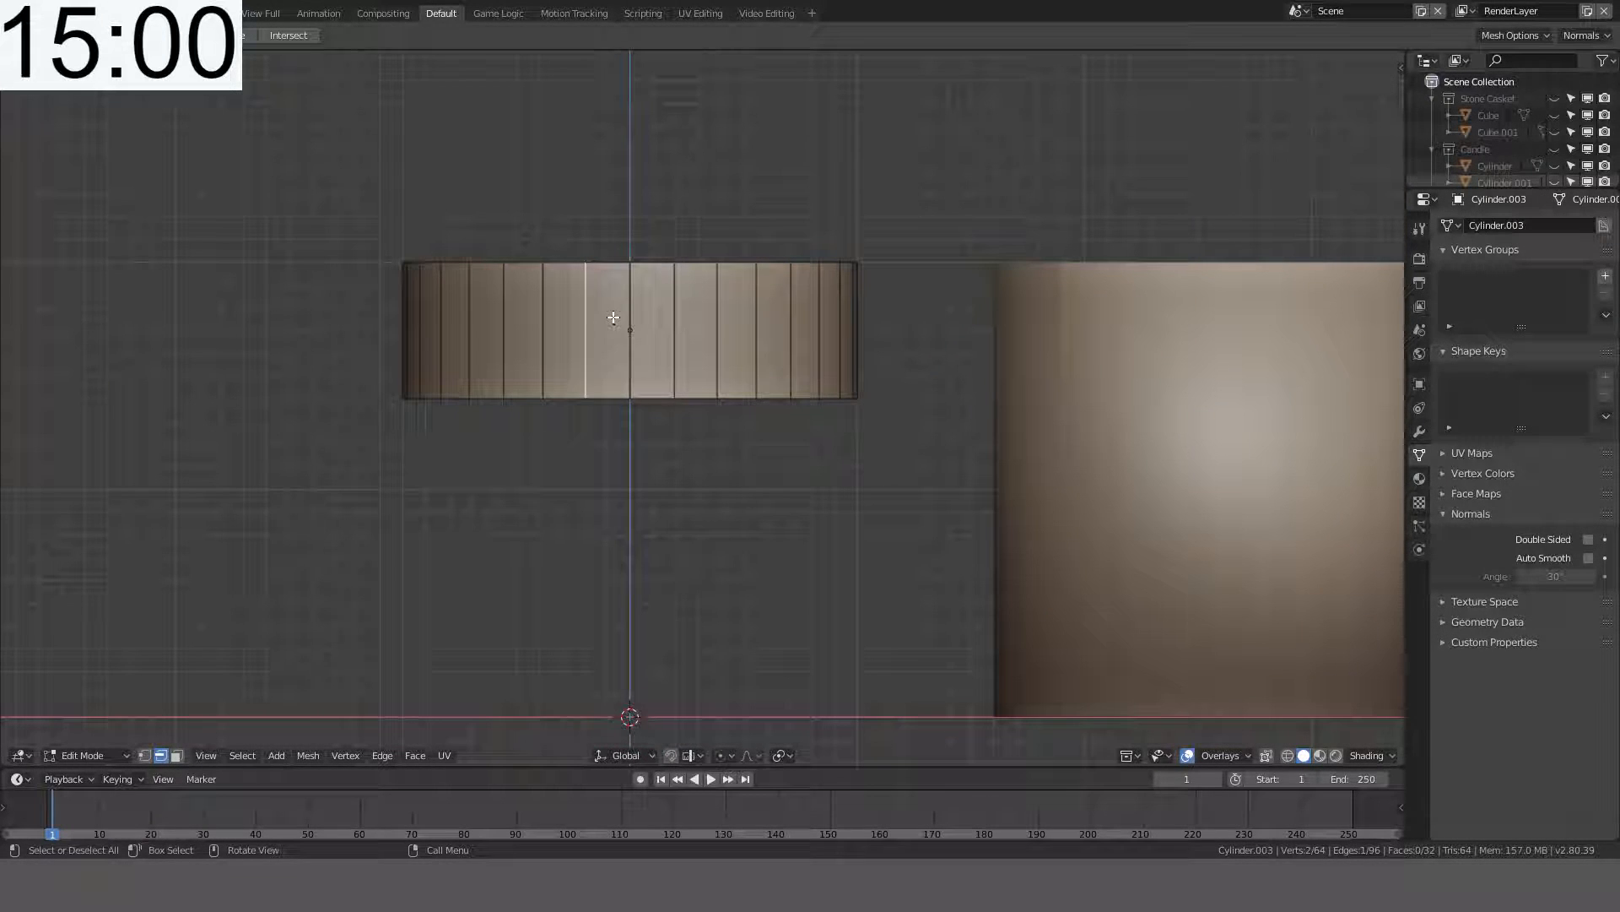
pyautogui.moveTo(647, 315); pyautogui.dragTo(751, 336, button='middle')
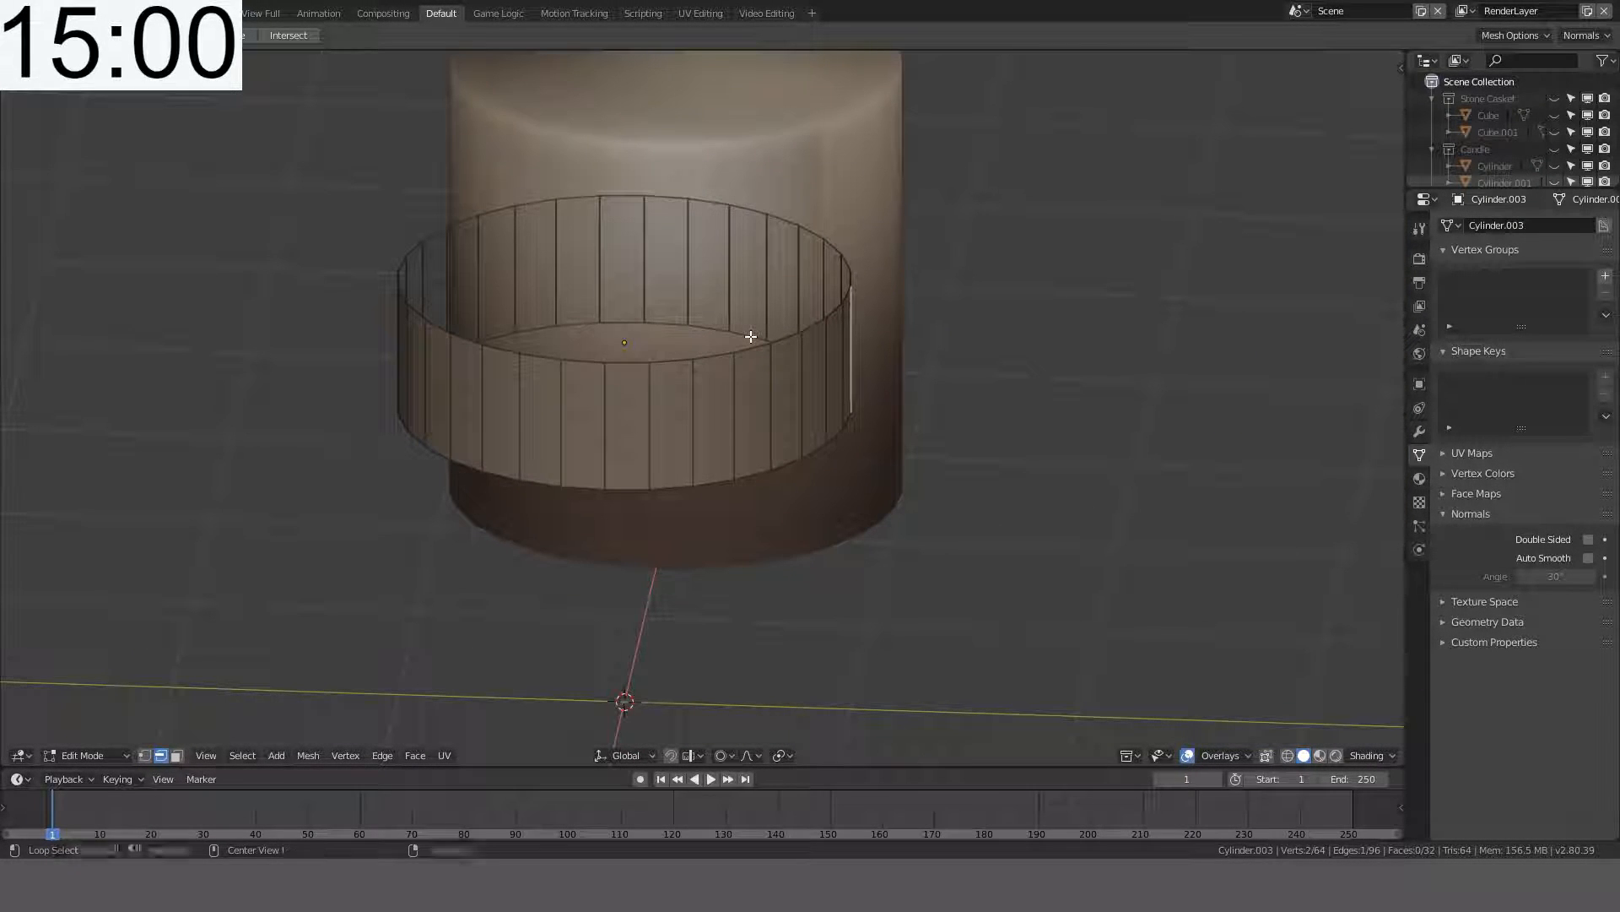
pyautogui.press('KP_1')
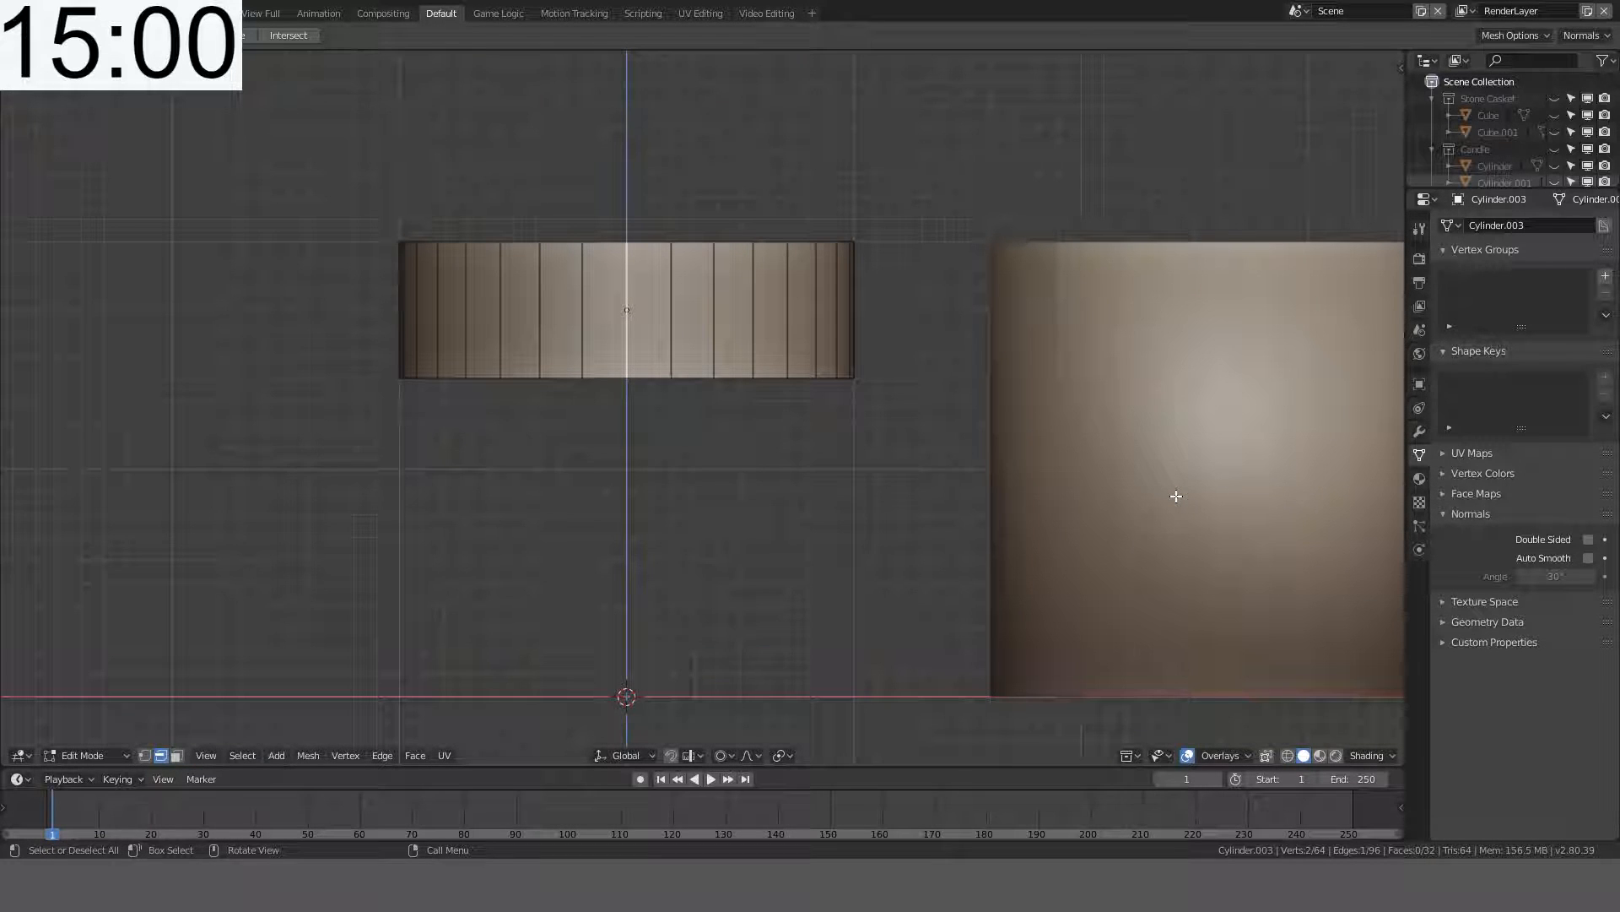
pyautogui.press('g')
pyautogui.press('z')
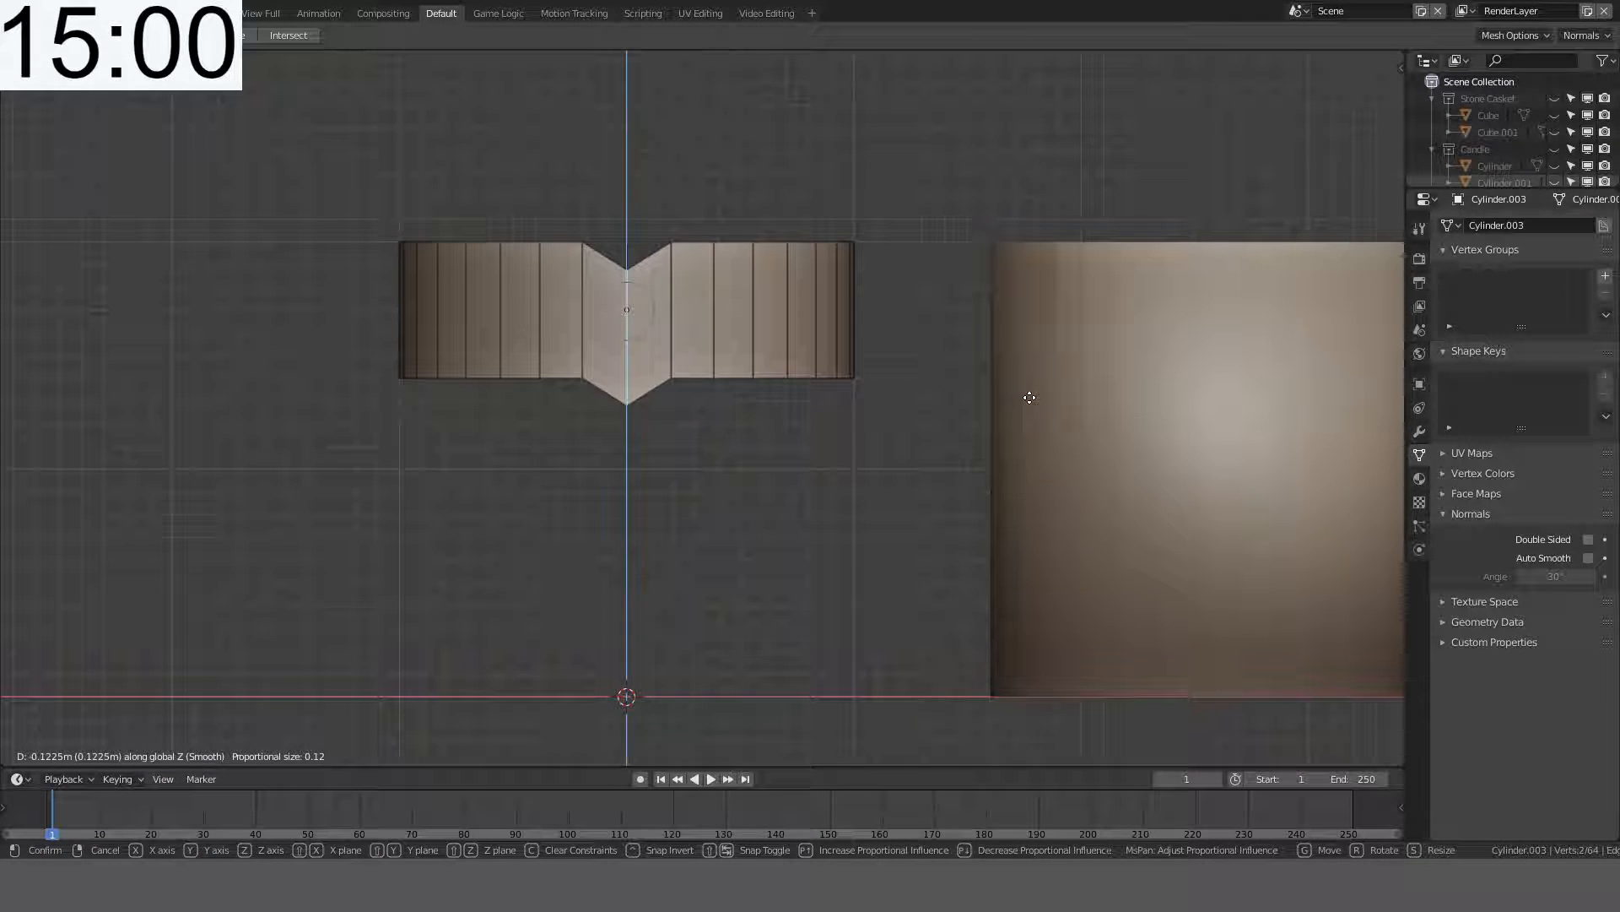
pyautogui.scroll(-3, 1029, 395)
pyautogui.scroll(-14, 1030, 397)
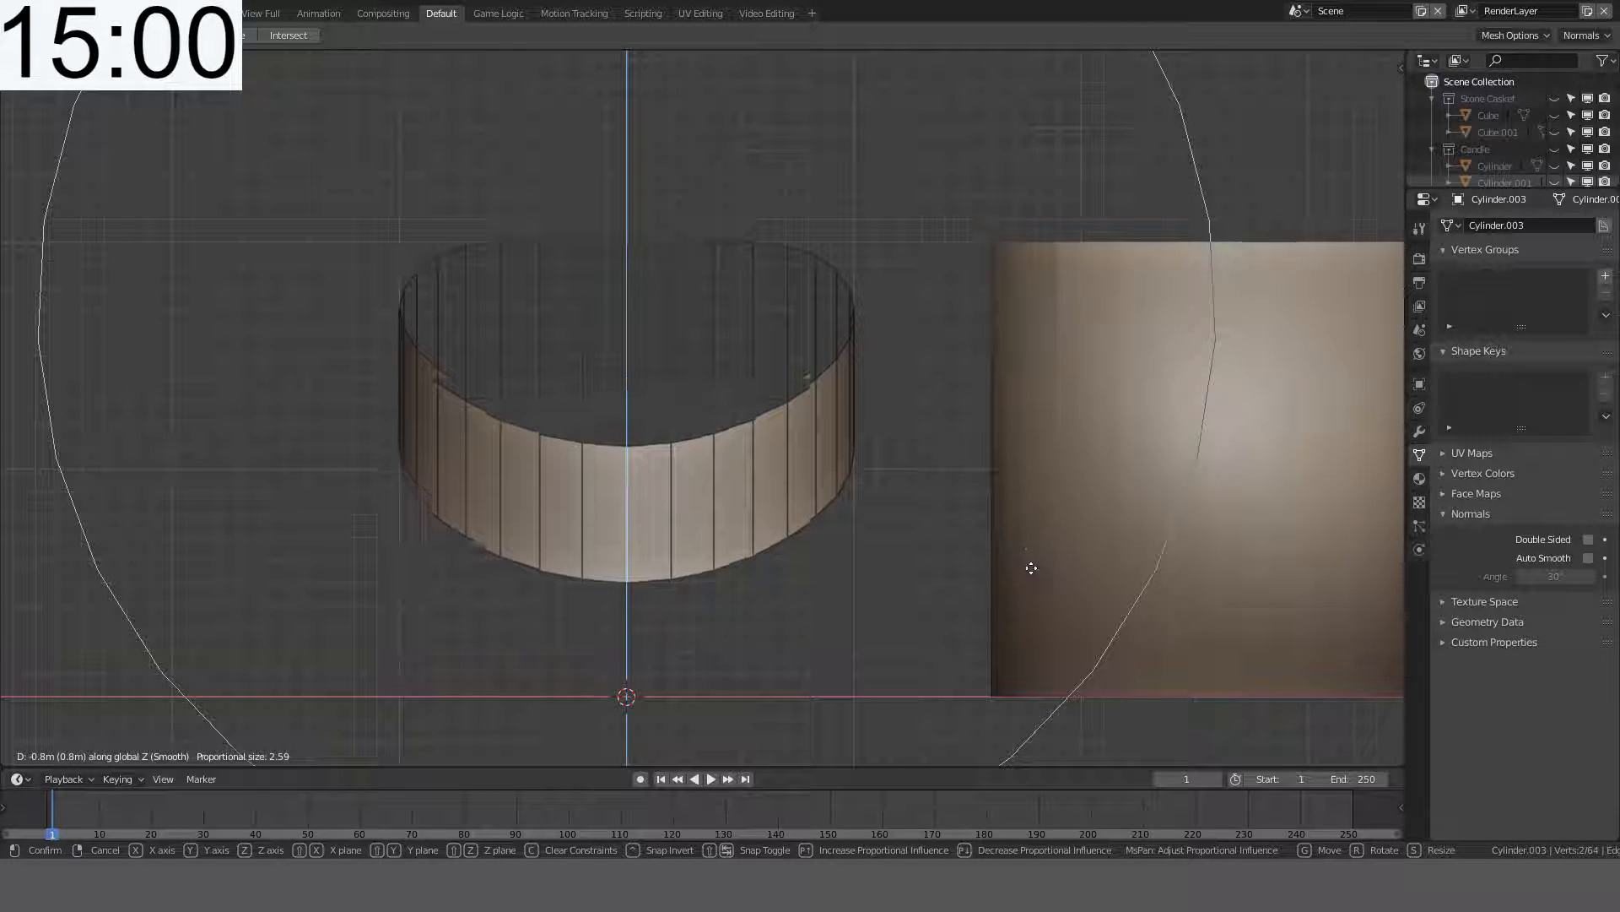
pyautogui.press('Escape')
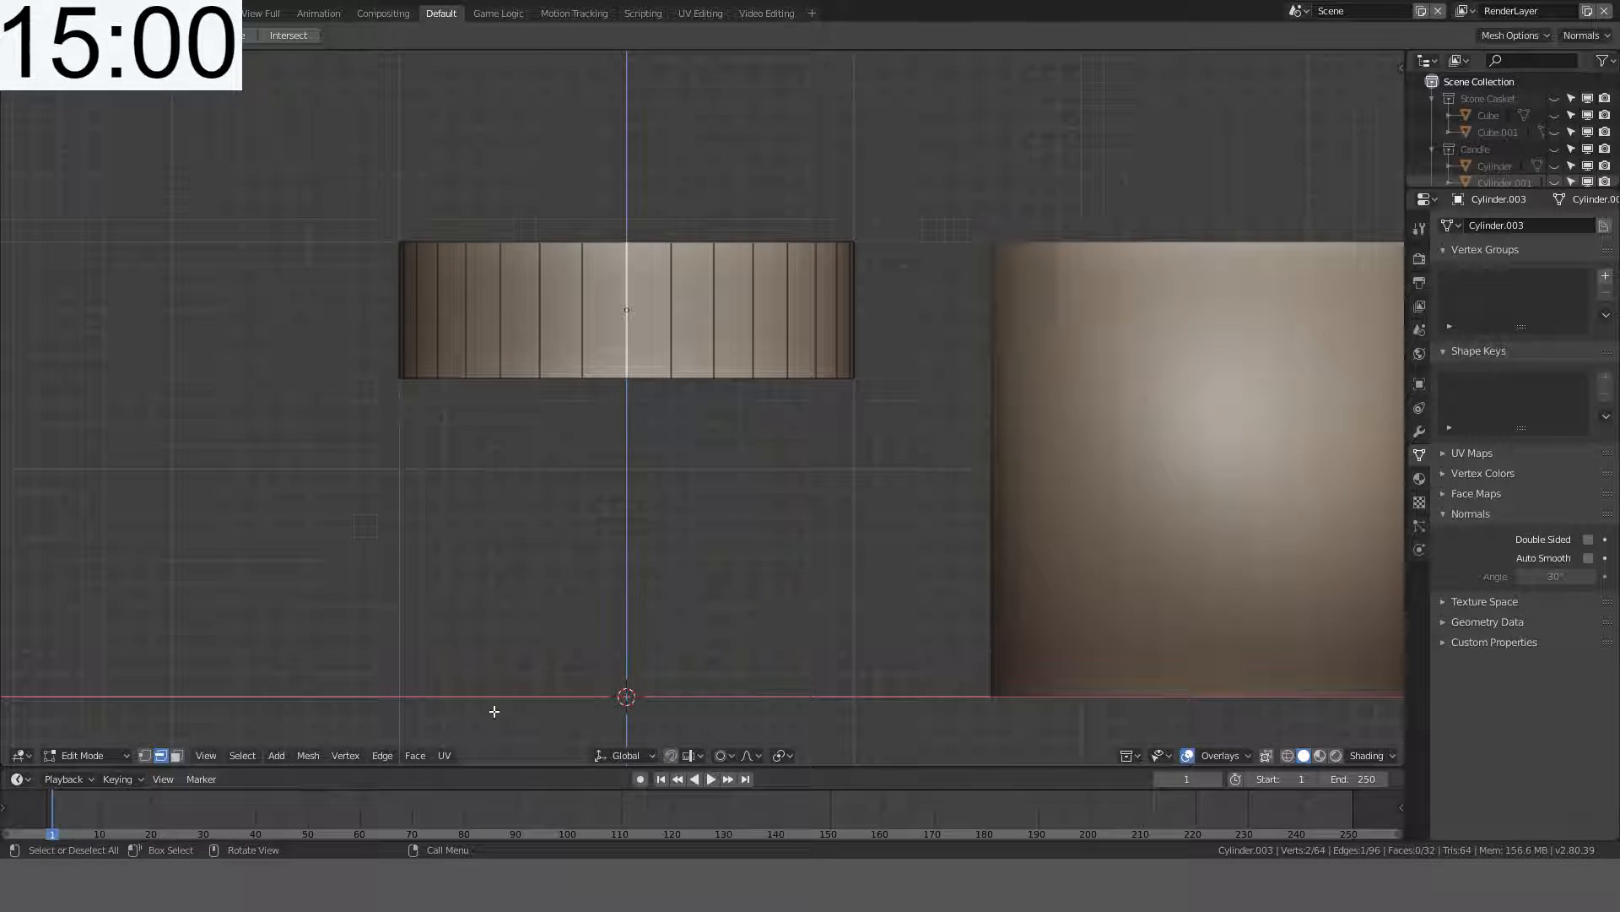
# - Select the bottom vertex at the front centre of the ring in vertex select mode
pyautogui.click(145, 755)
pyautogui.click(627, 377)
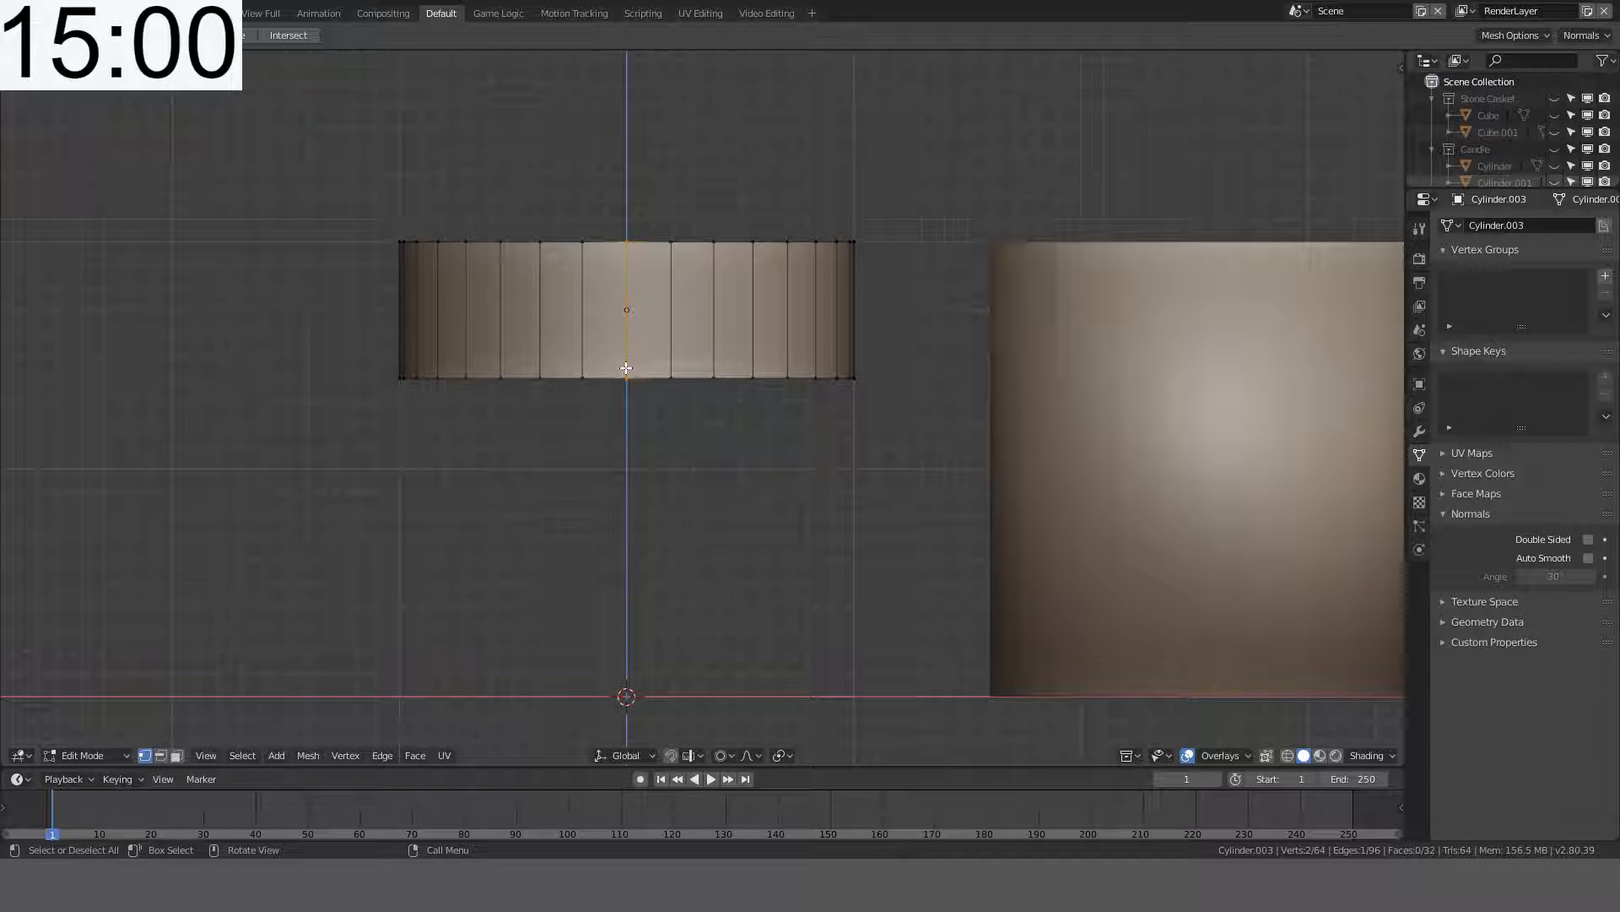
pyautogui.press('g')
pyautogui.press('z')
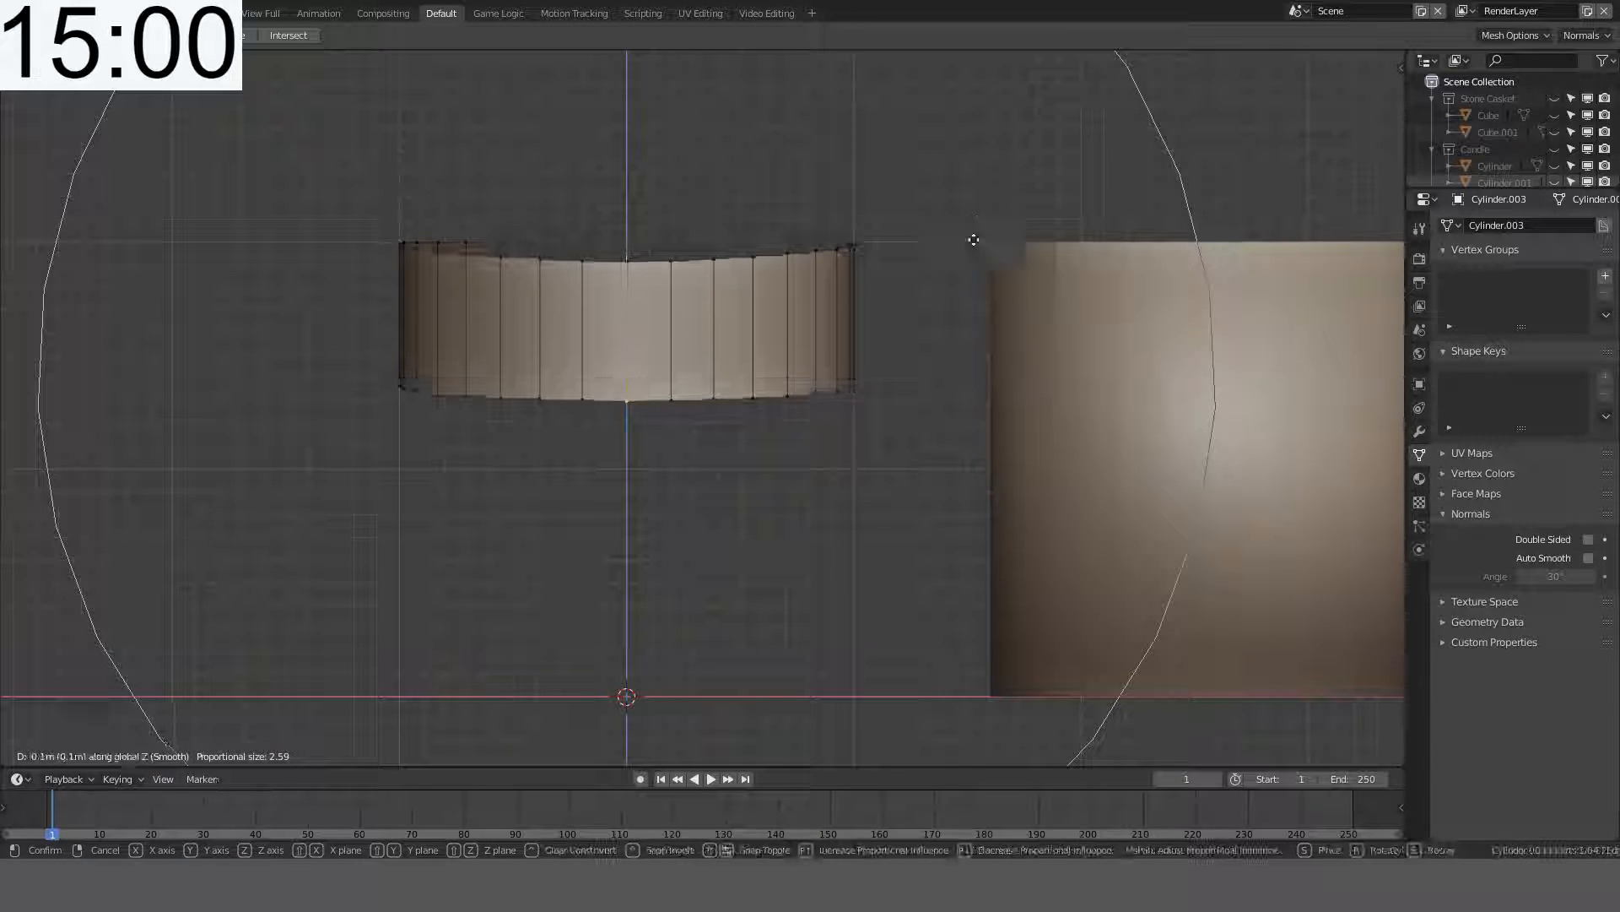
pyautogui.scroll(15, 970, 356)
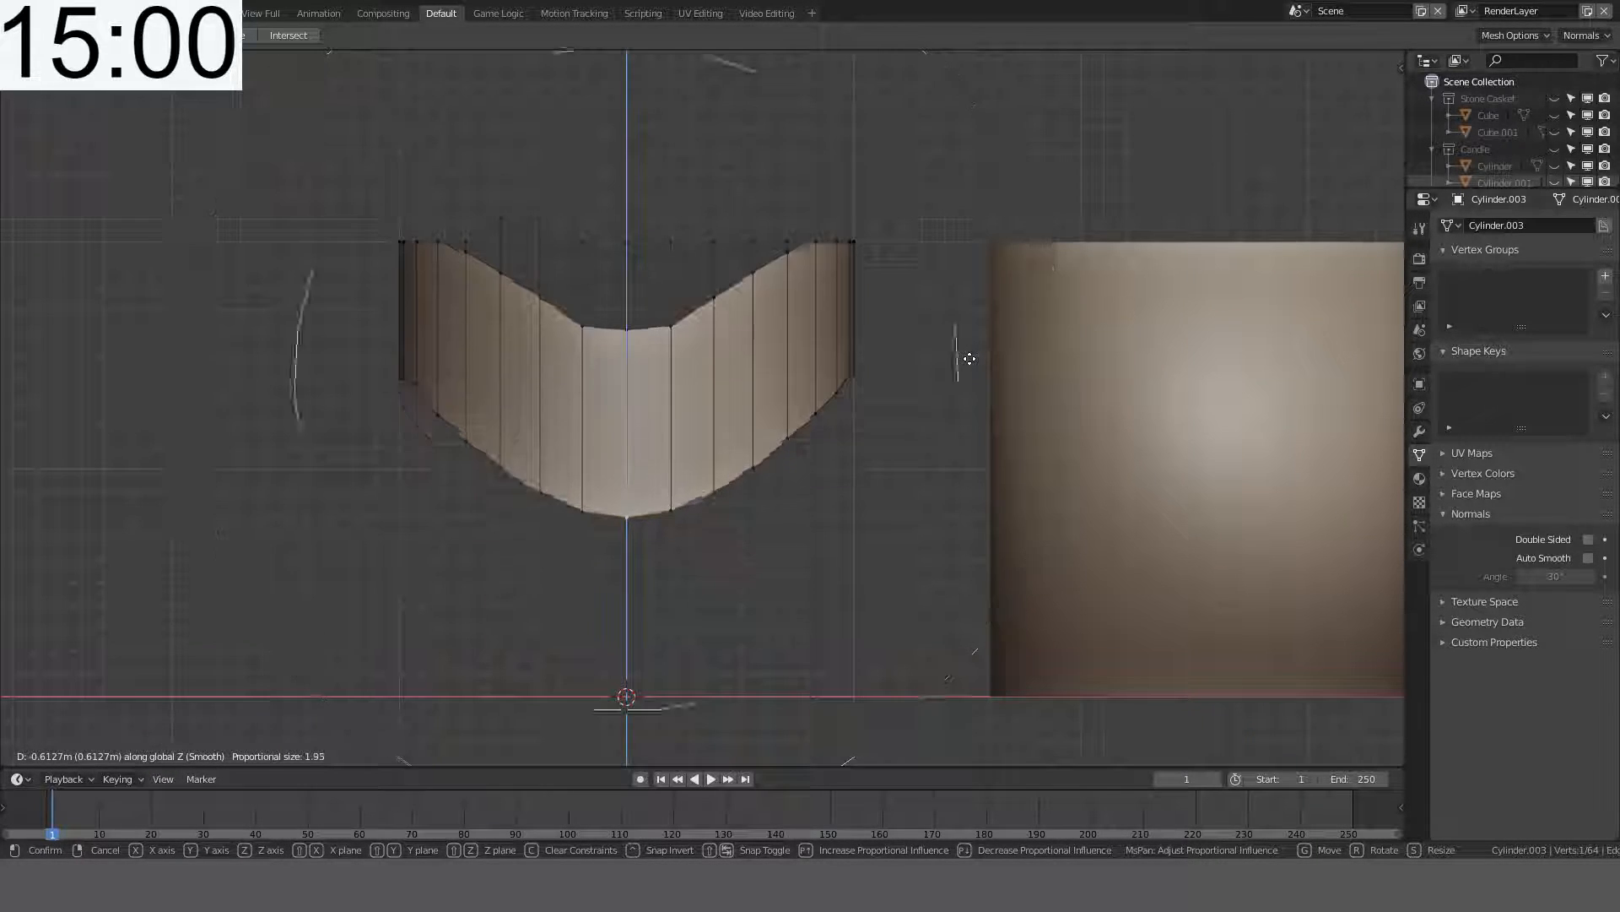
pyautogui.scroll(-14, 970, 359)
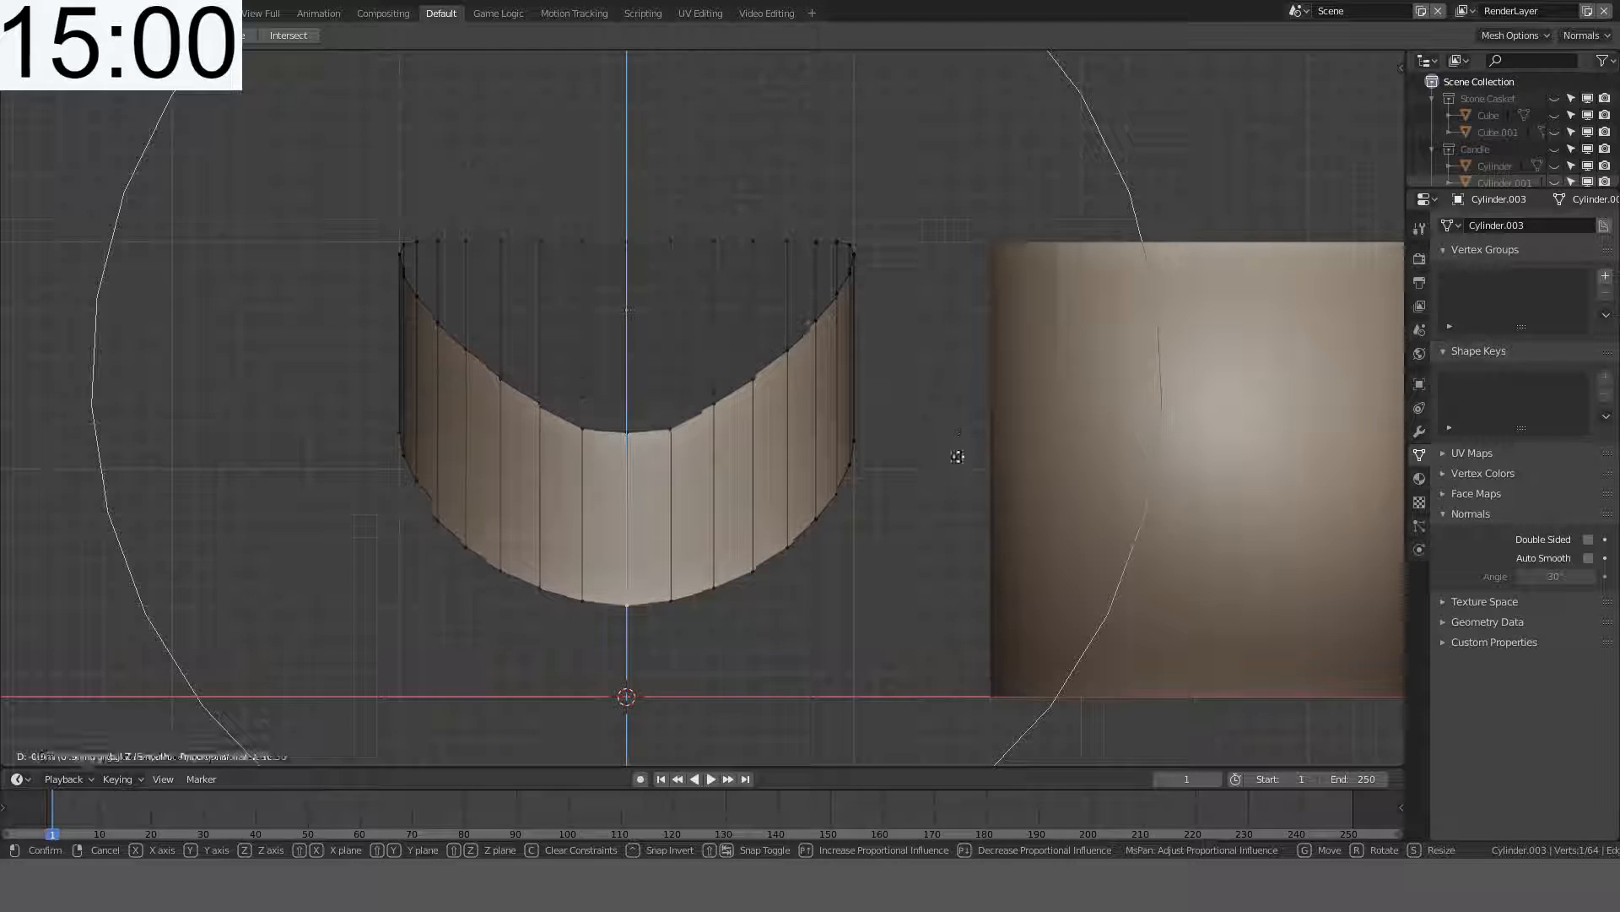
pyautogui.scroll(4, 959, 456)
pyautogui.scroll(-3, 971, 431)
pyautogui.rightClick(979, 414)
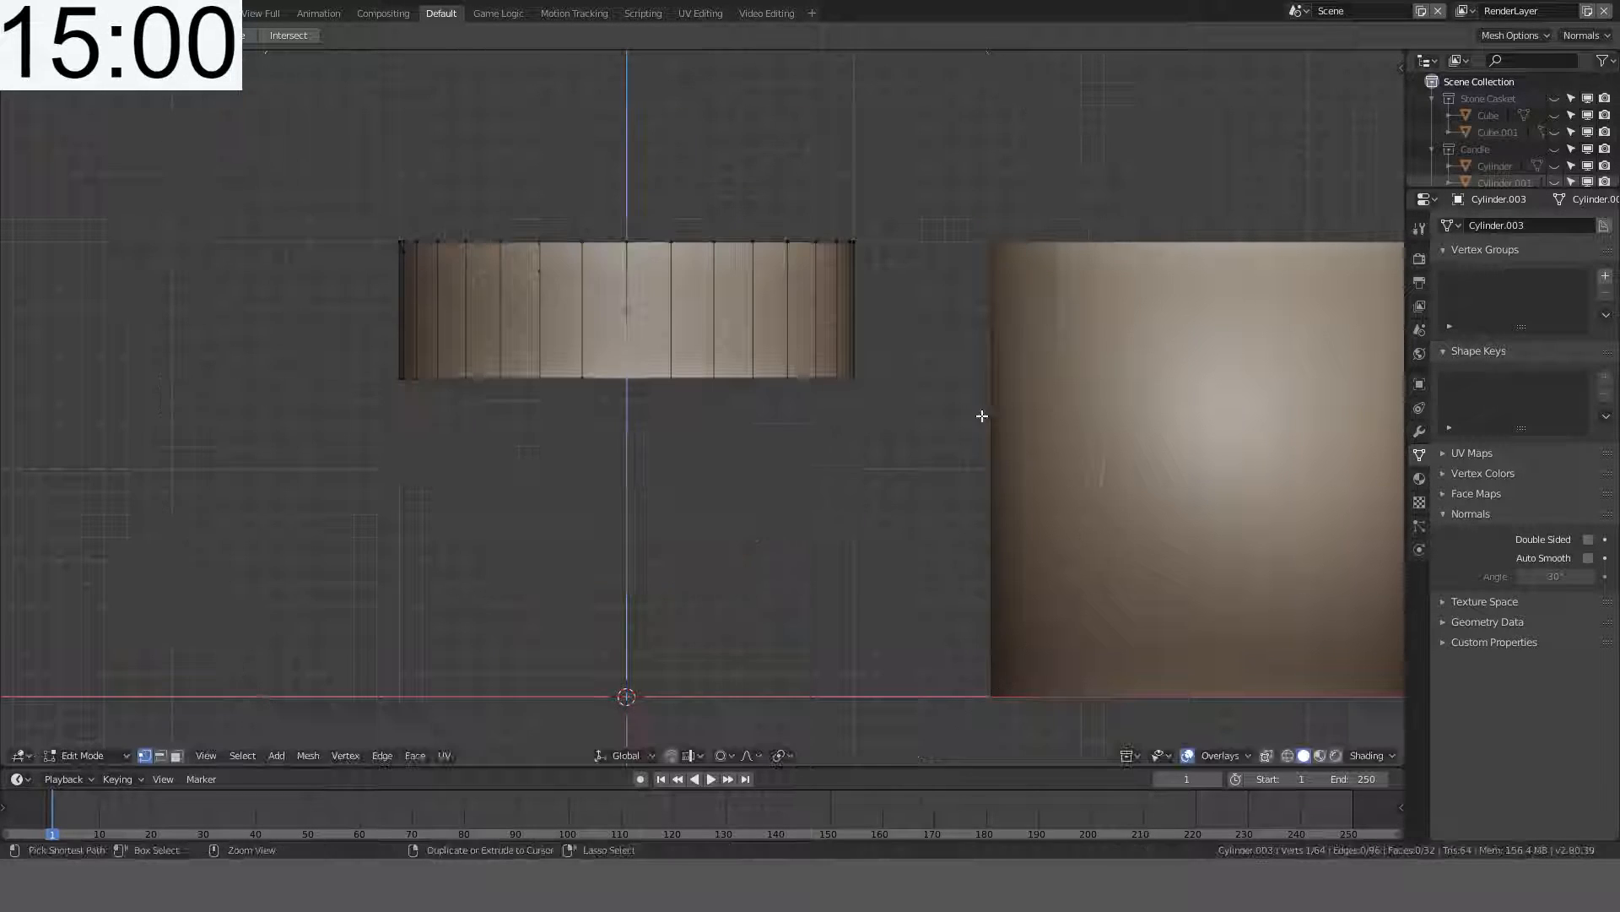
pyautogui.press('g')
pyautogui.press('z')
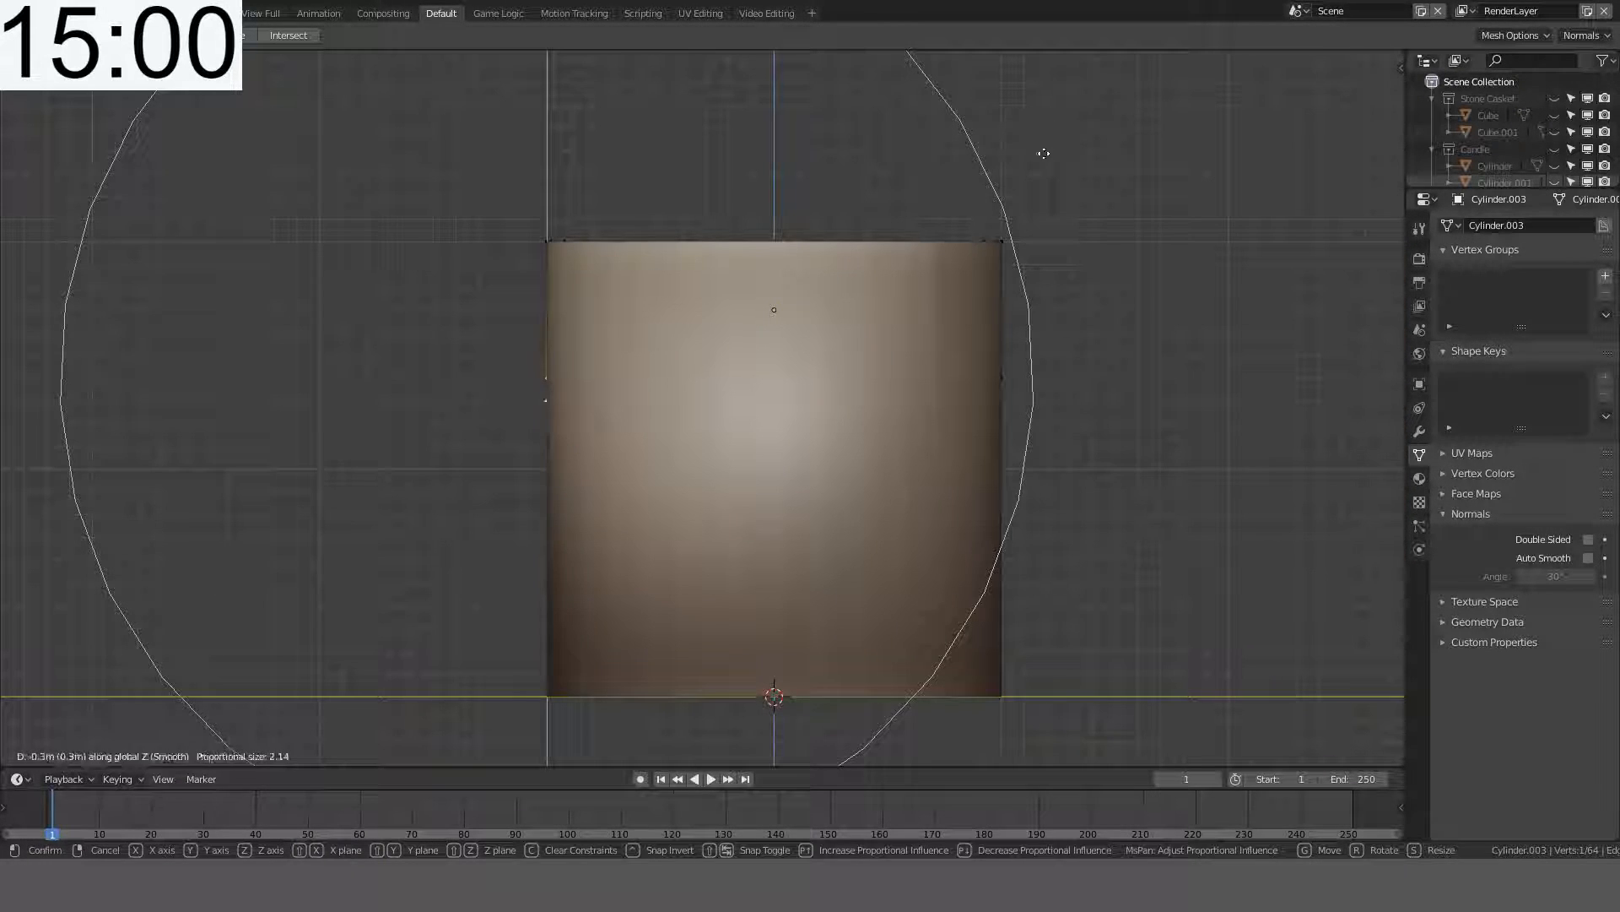
pyautogui.rightClick(1040, 221)
# - Pull the selected vertex down 1.4 m along Z with connected, smooth proportional editing at a size of about 2.36
pyautogui.press('ctrl+KP_3')
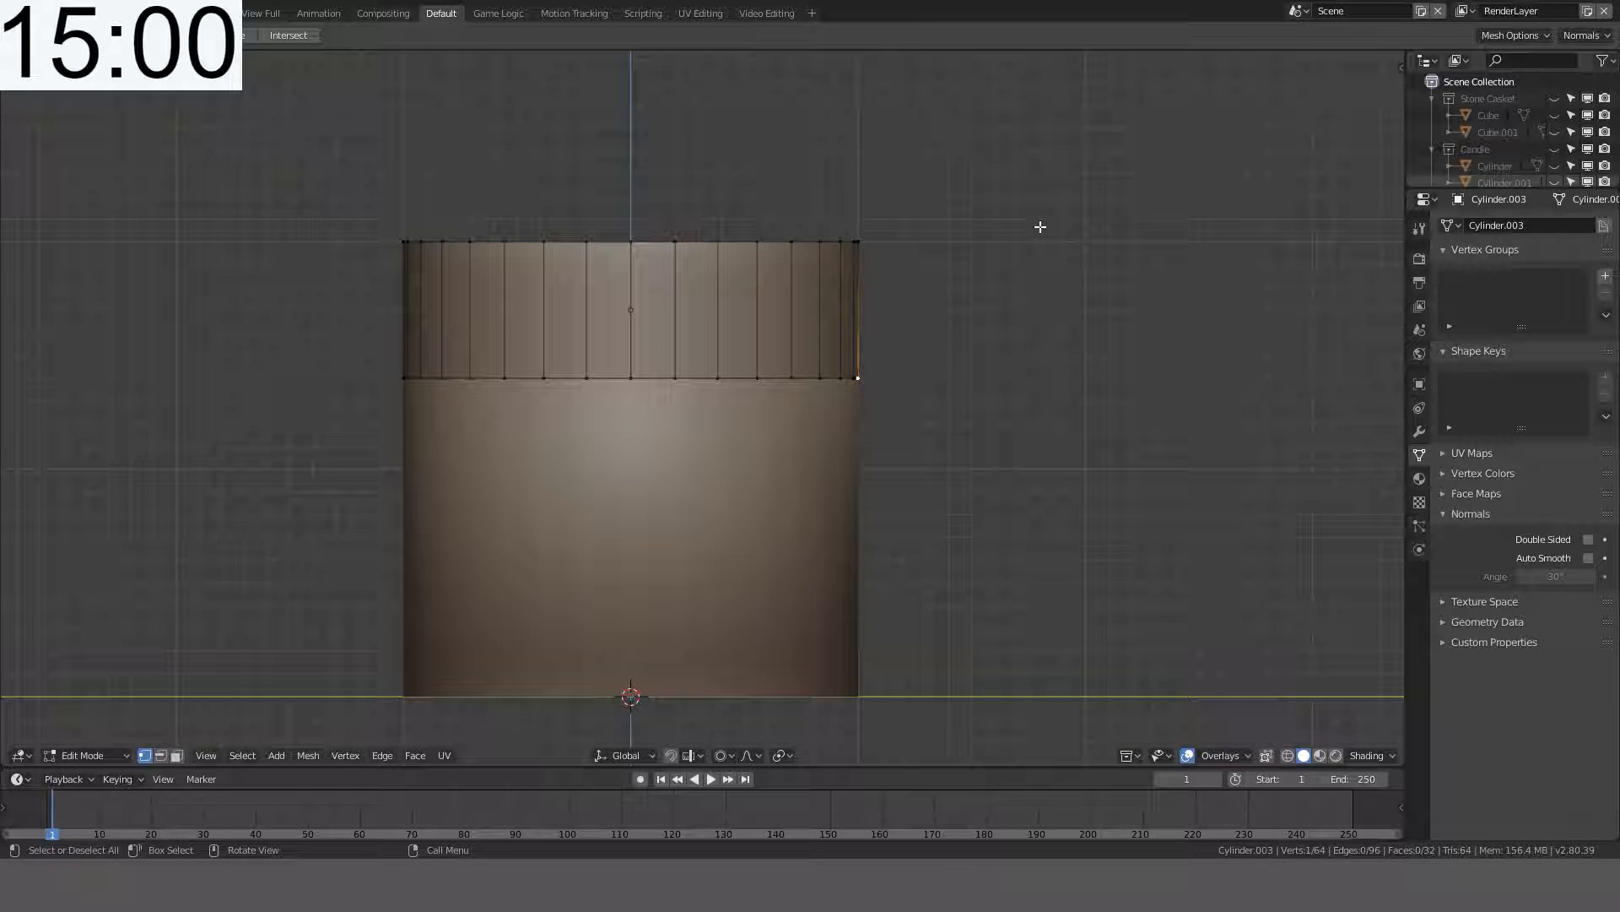
pyautogui.press('g')
pyautogui.press('z')
pyautogui.scroll(-5, 1041, 422)
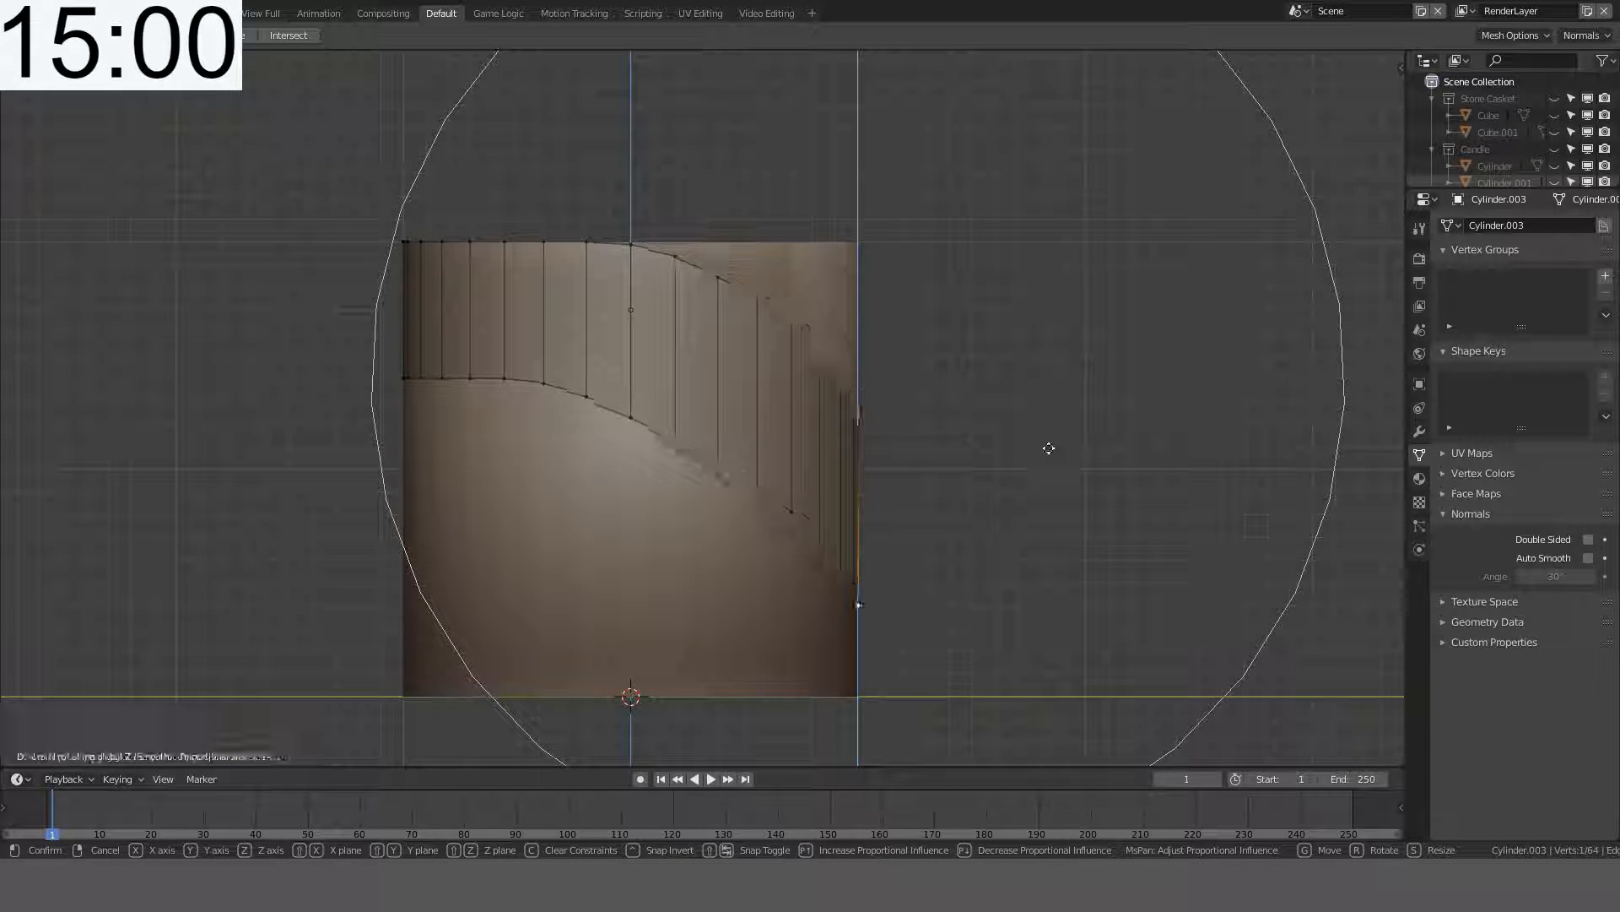
pyautogui.scroll(4, 1044, 483)
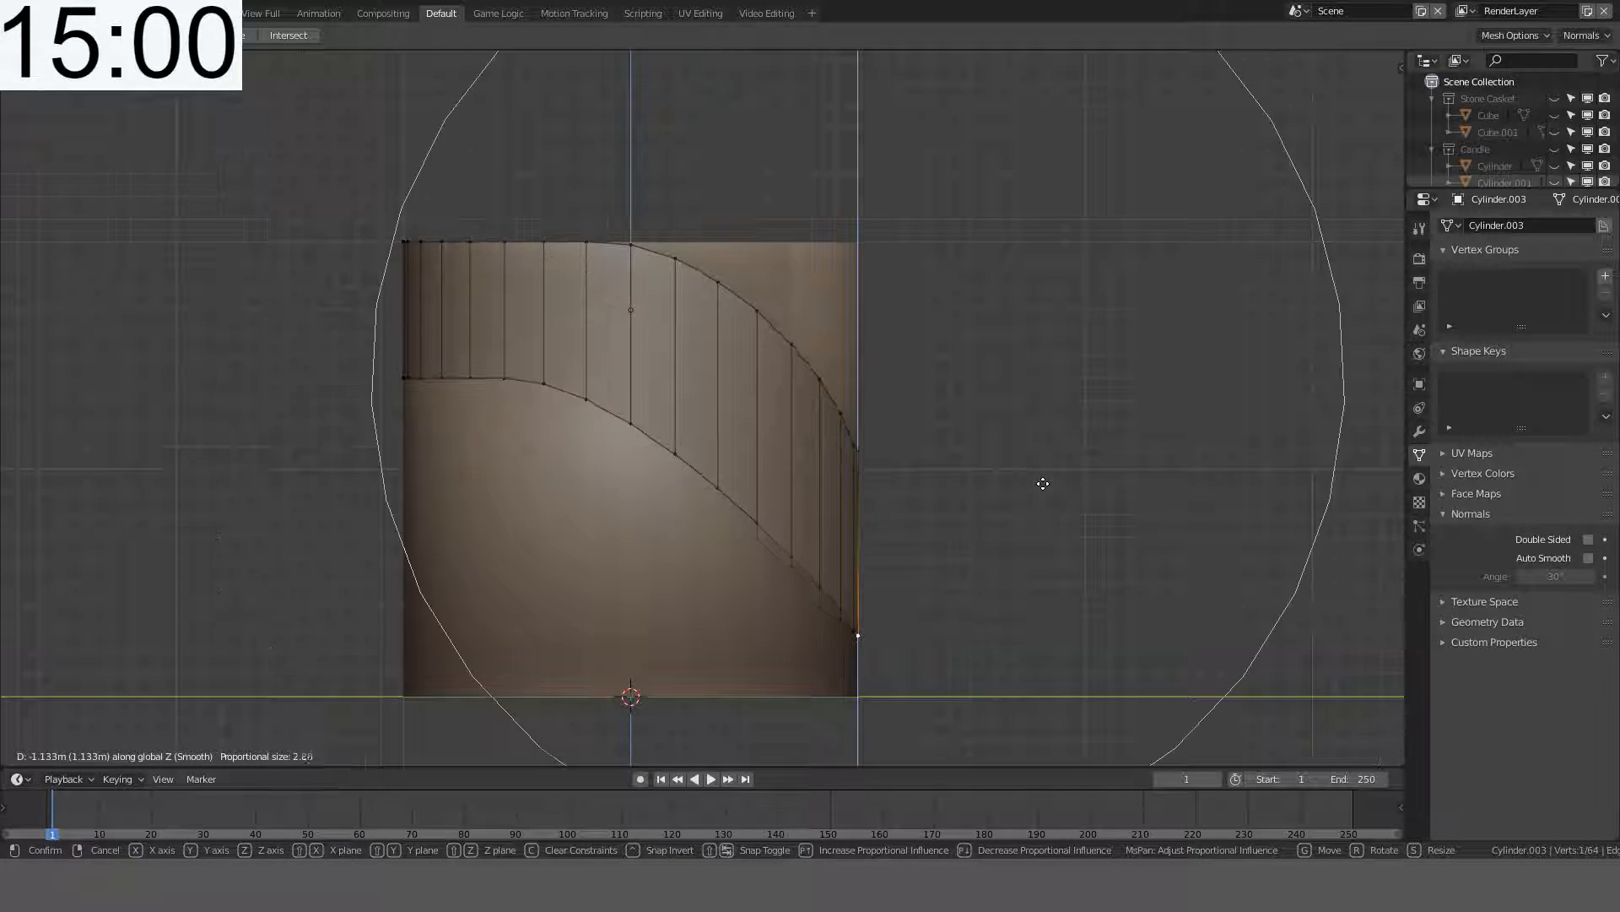
pyautogui.scroll(-1, 1022, 548)
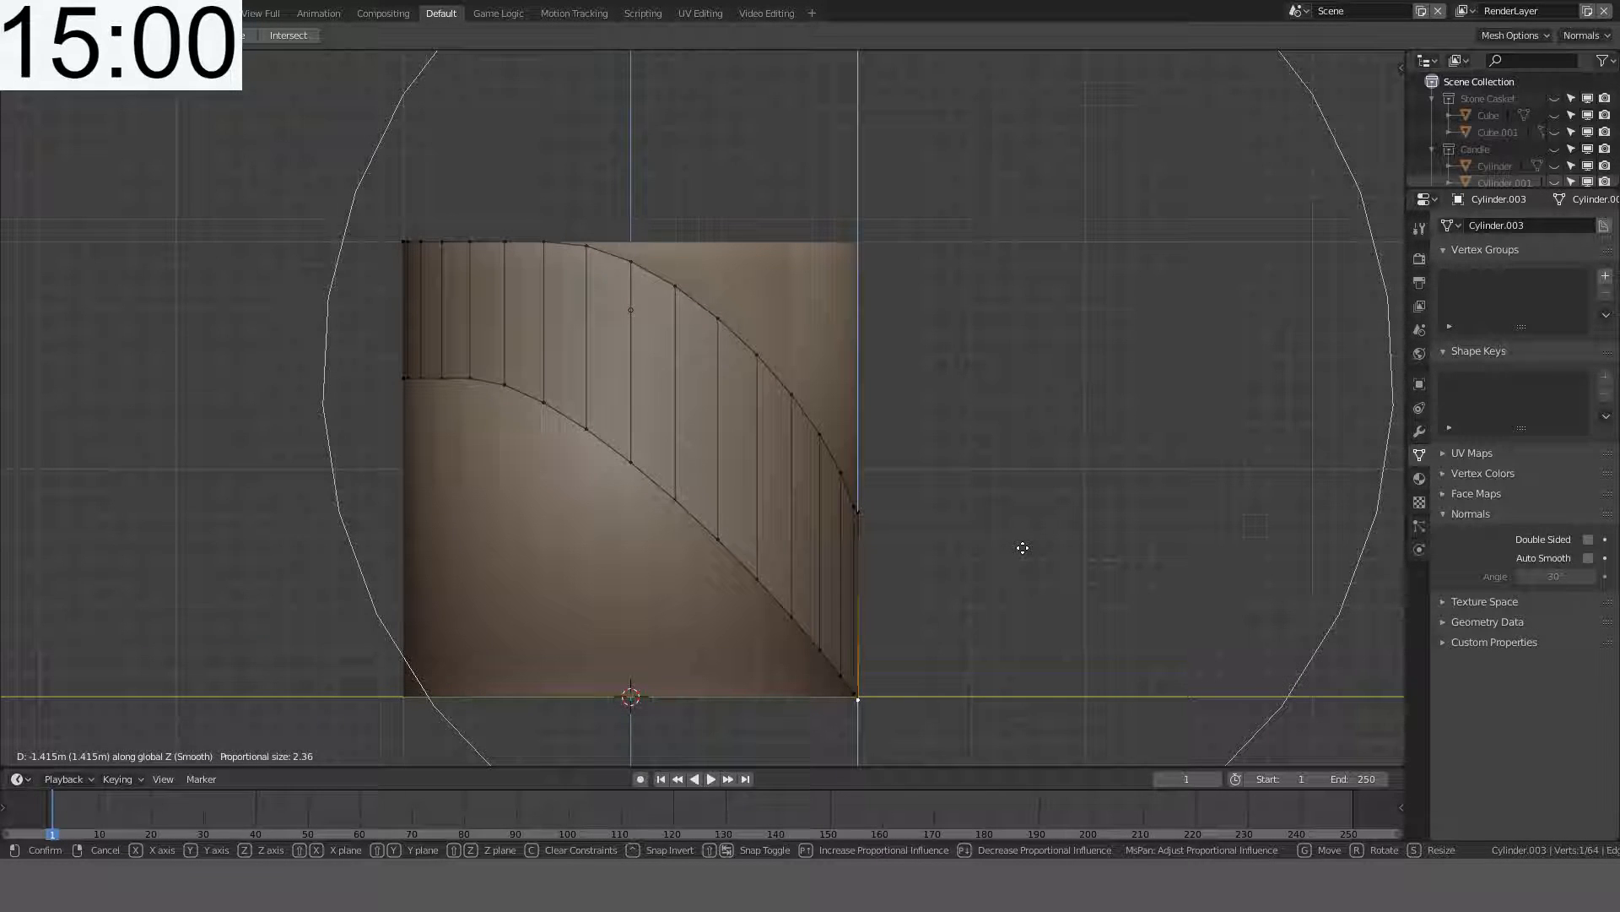
pyautogui.click(1023, 547)
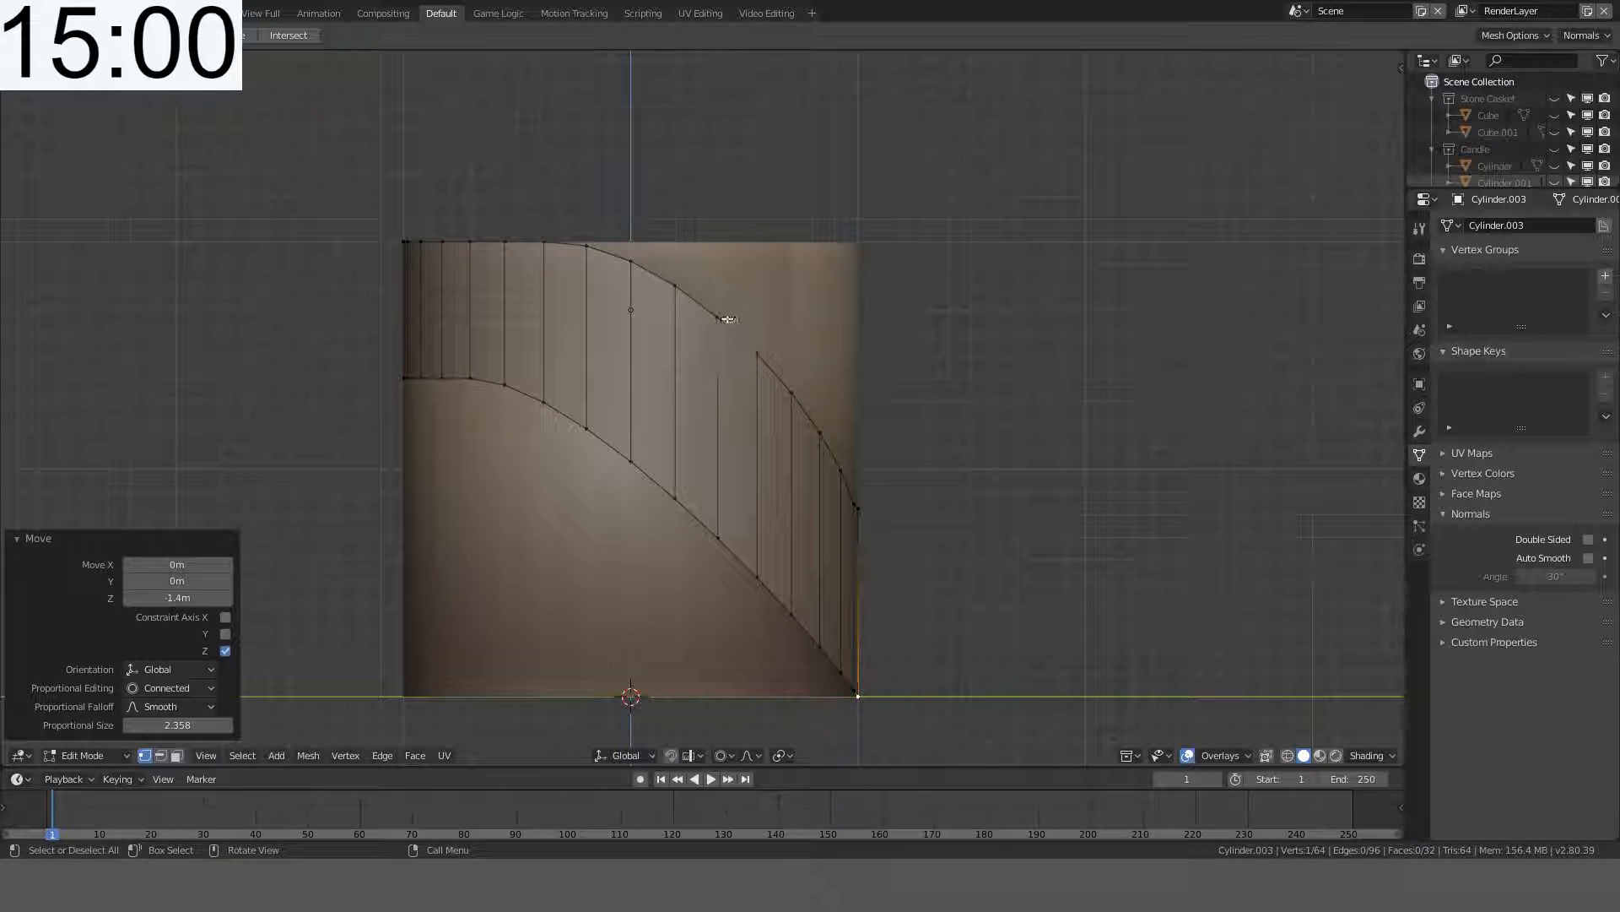
# - Select the ring's top edge loop, disable proportional editing and flatten the loop by scaling it to 0 along Z
pyautogui.keyDown('alt'); pyautogui.click(706, 298); pyautogui.keyUp('alt')
pyautogui.press('s')
pyautogui.press('z')
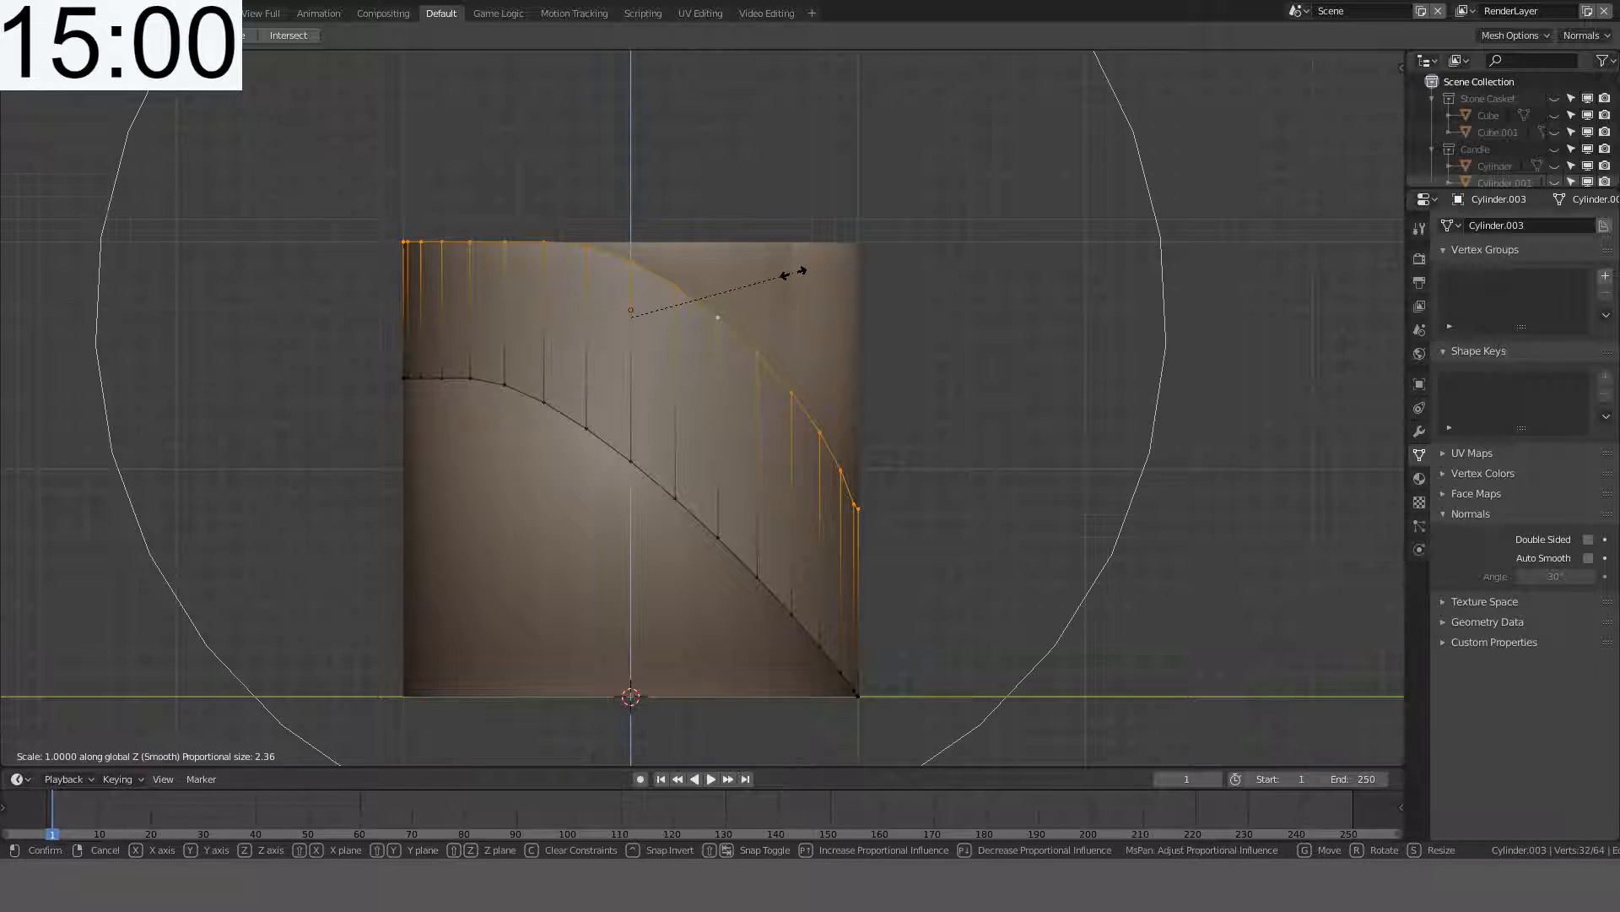
pyautogui.press('Escape')
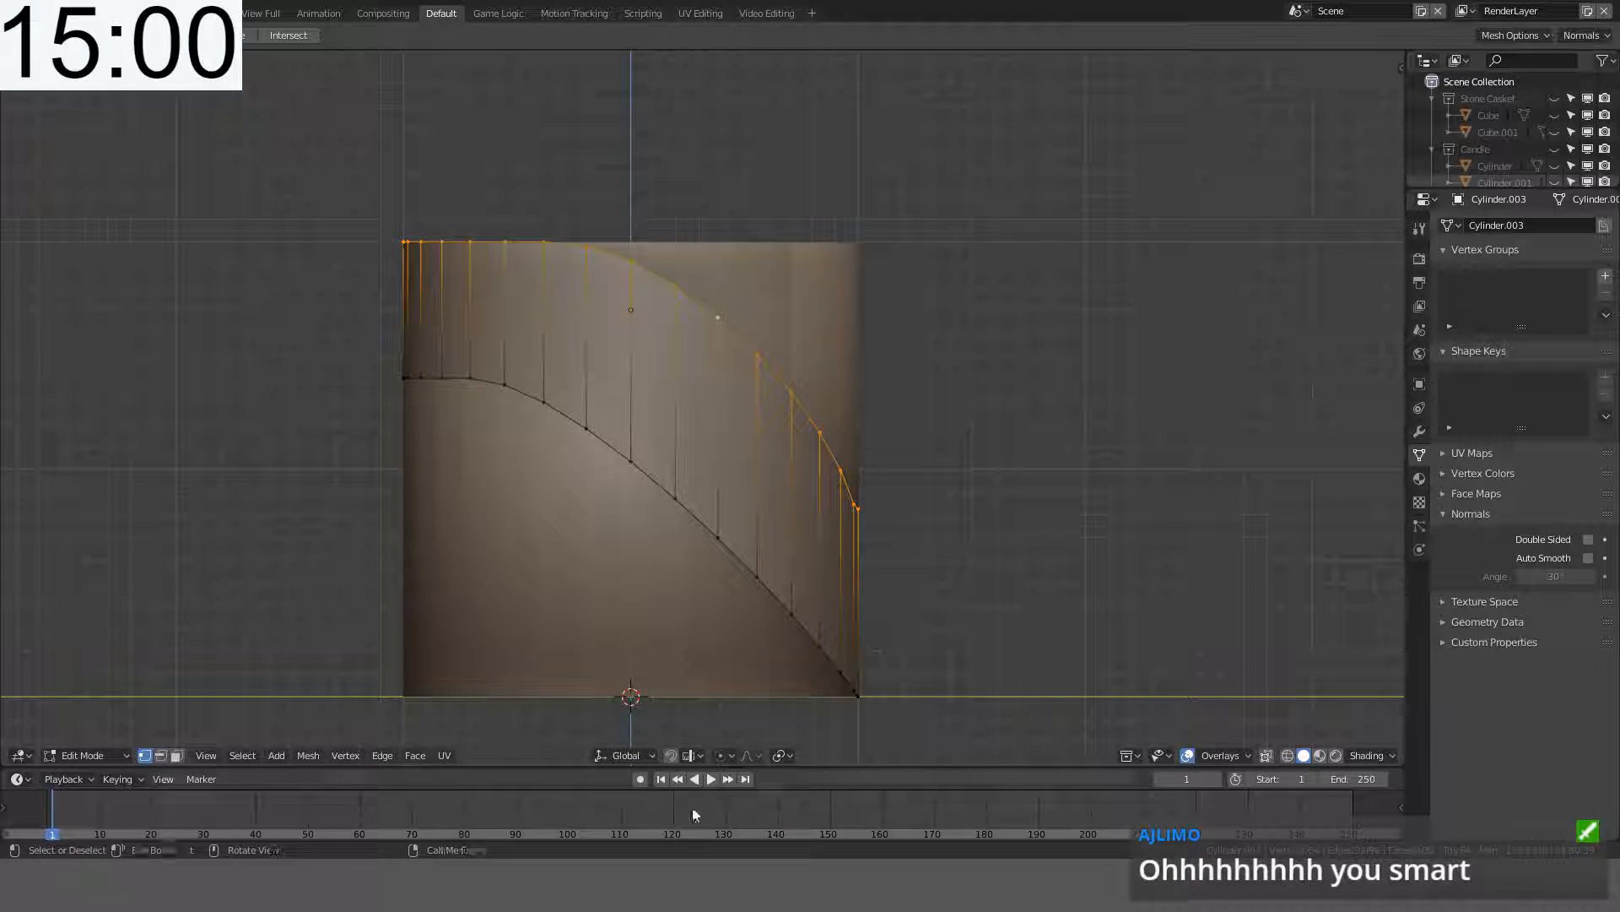
pyautogui.click(727, 759)
pyautogui.click(805, 679)
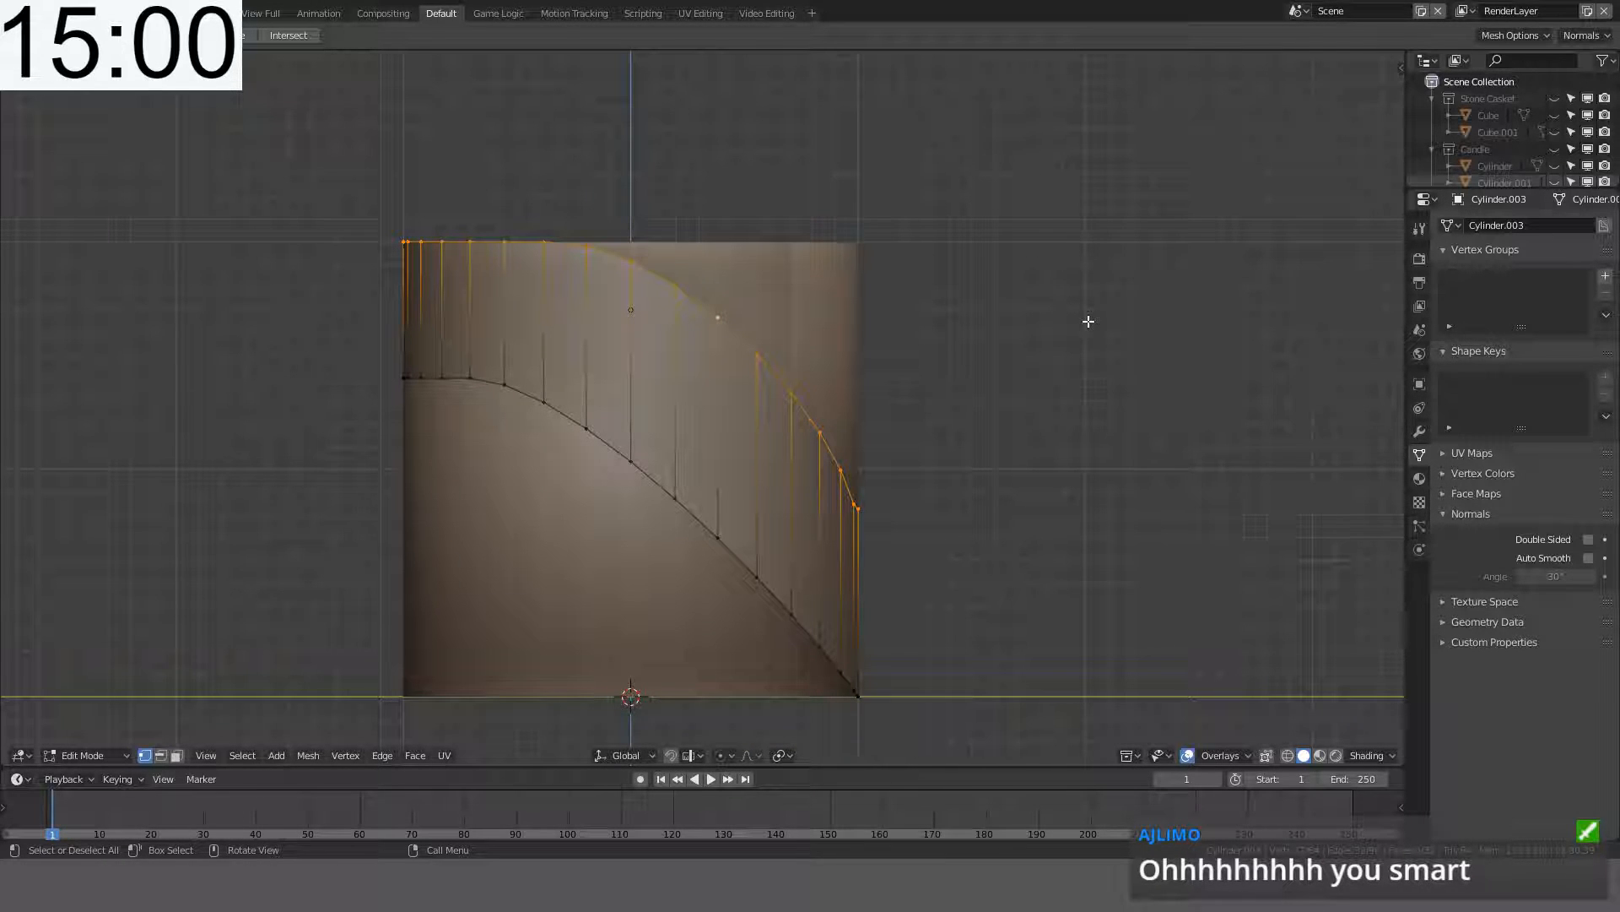
pyautogui.press('s')
pyautogui.press('z')
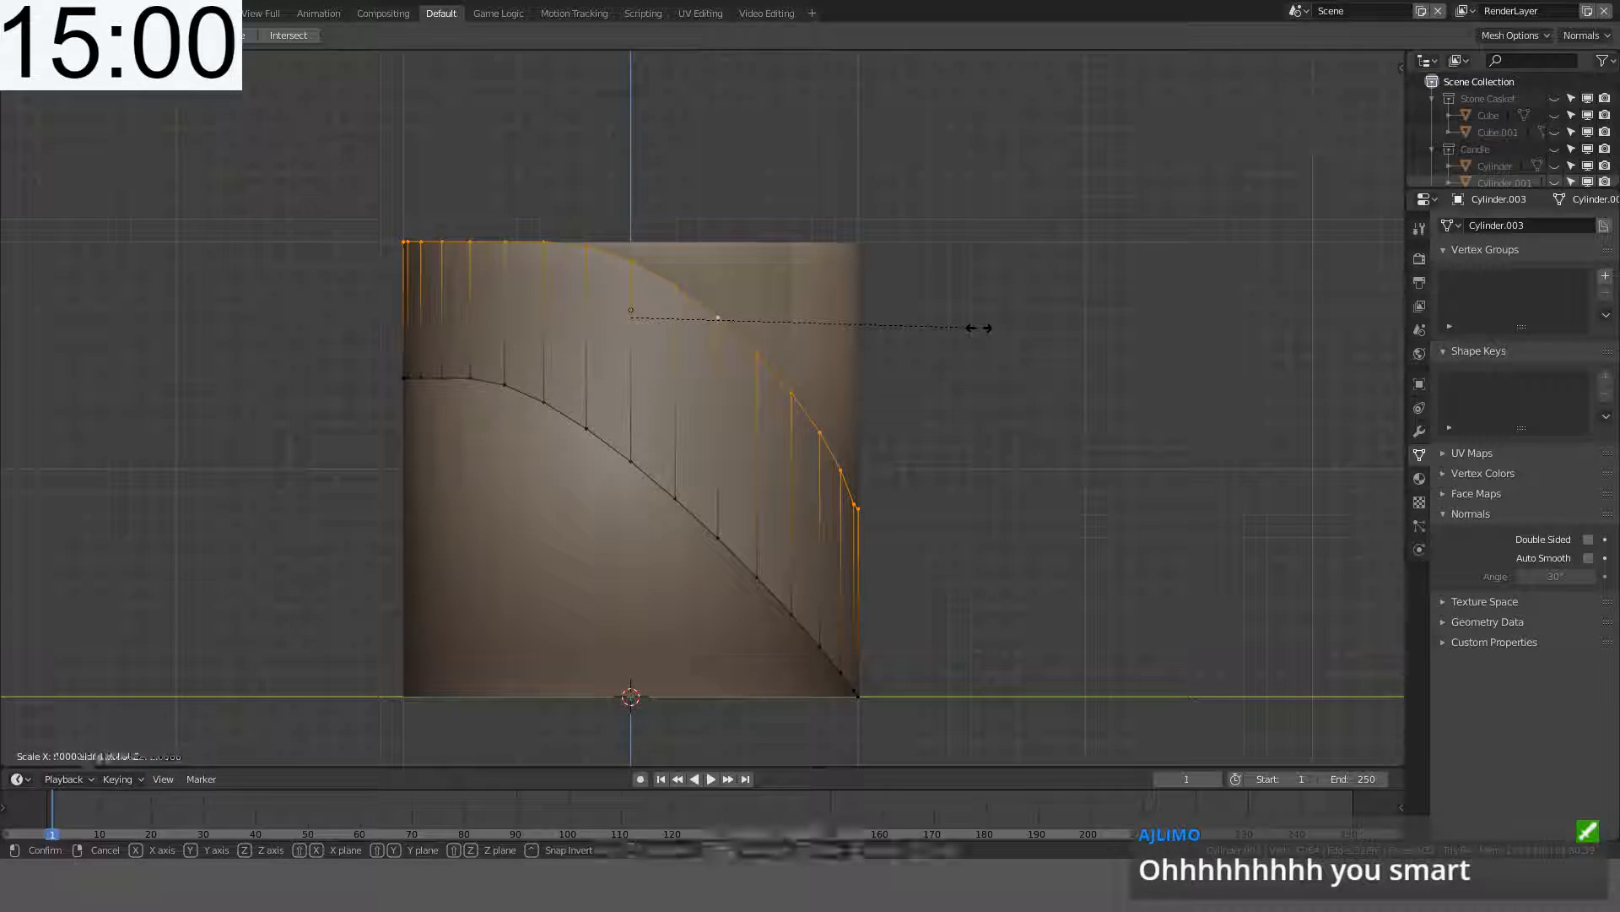
pyautogui.press('0')
pyautogui.press('Return')
# - Move the flattened top loop up 0.3 m along Z, close to the tall cylinder's top
pyautogui.press('g')
pyautogui.press('z')
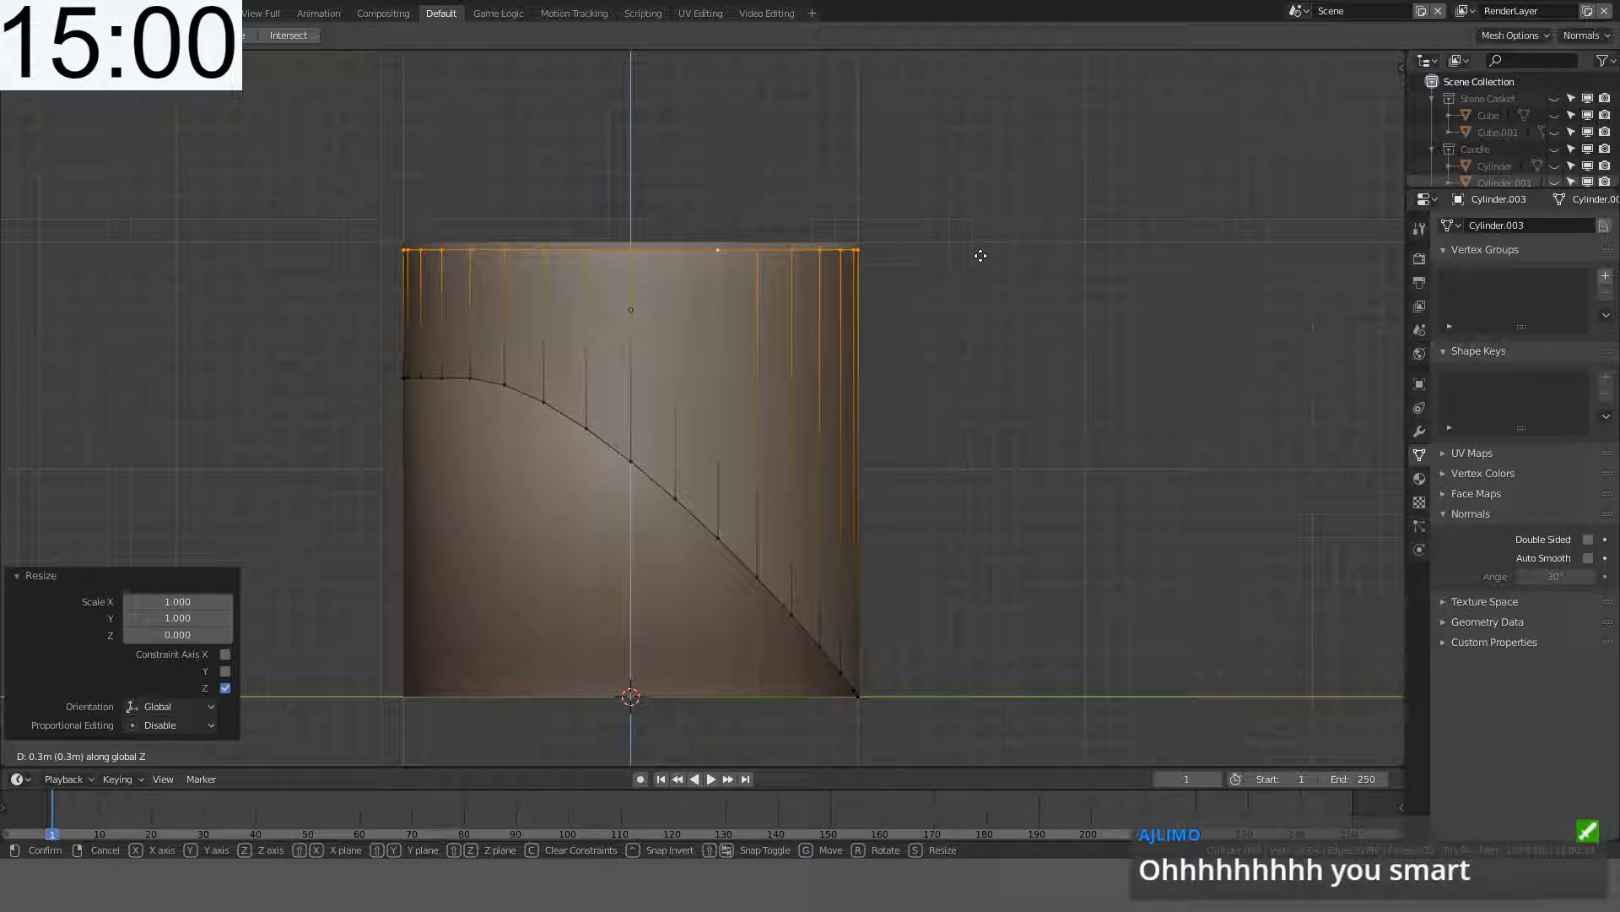
pyautogui.click(979, 256)
# - Move the tall cylinder 2.6 m in the negative X direction in Object Mode so it lines up with the ring
pyautogui.press('Tab')
pyautogui.moveTo(932, 288); pyautogui.dragTo(965, 318, button='middle')
pyautogui.click(965, 318)
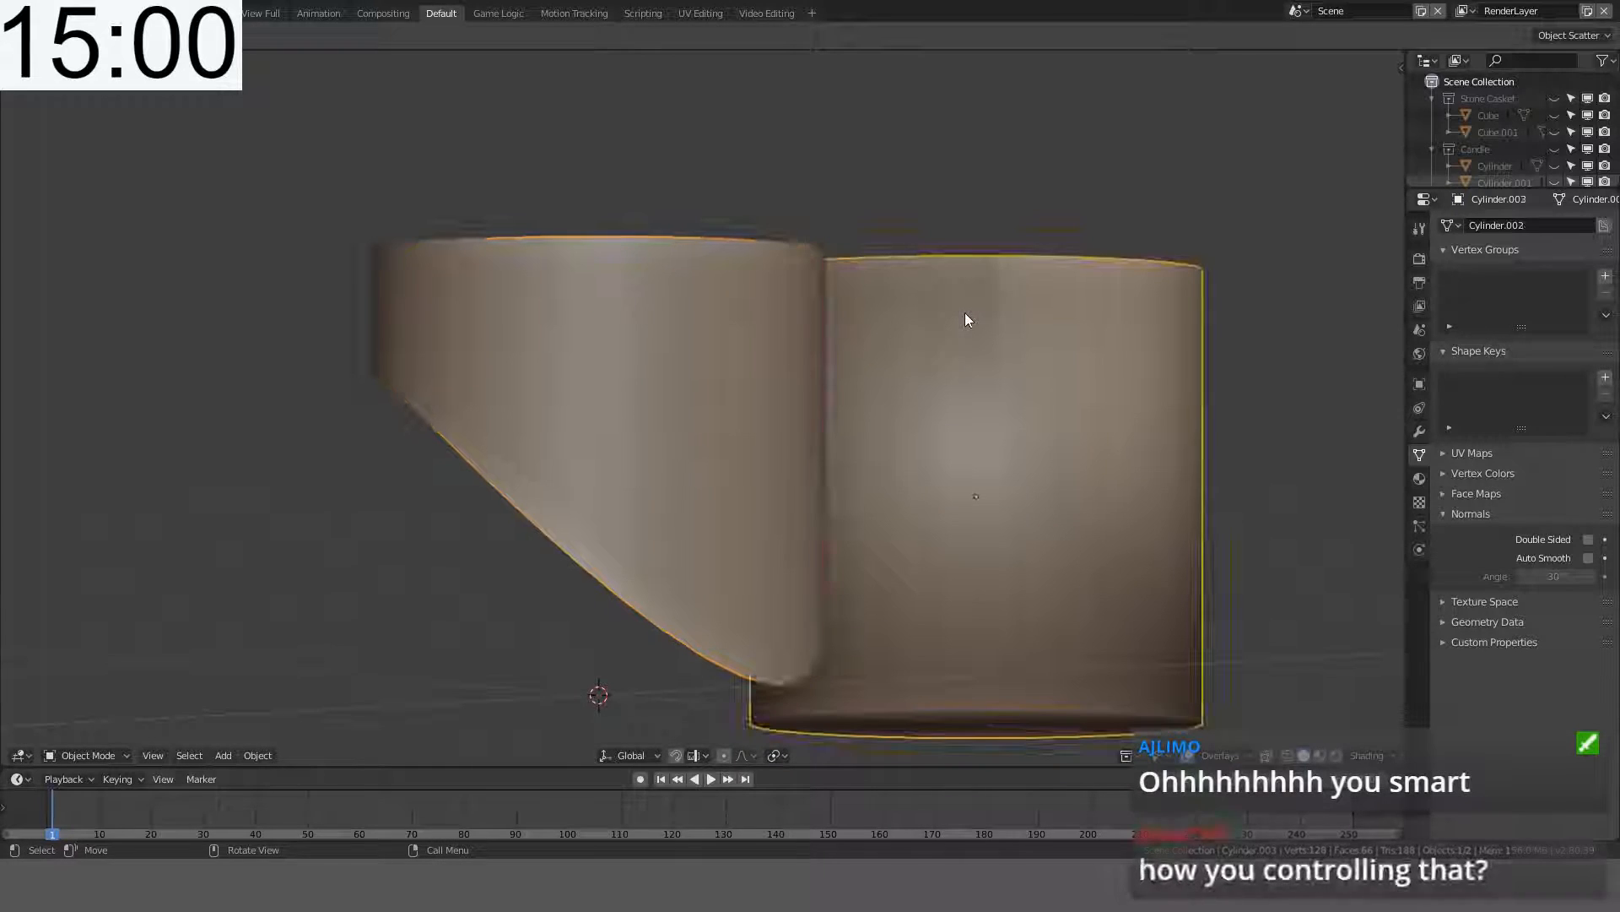
pyautogui.press('KP_1')
pyautogui.press('g')
pyautogui.press('x')
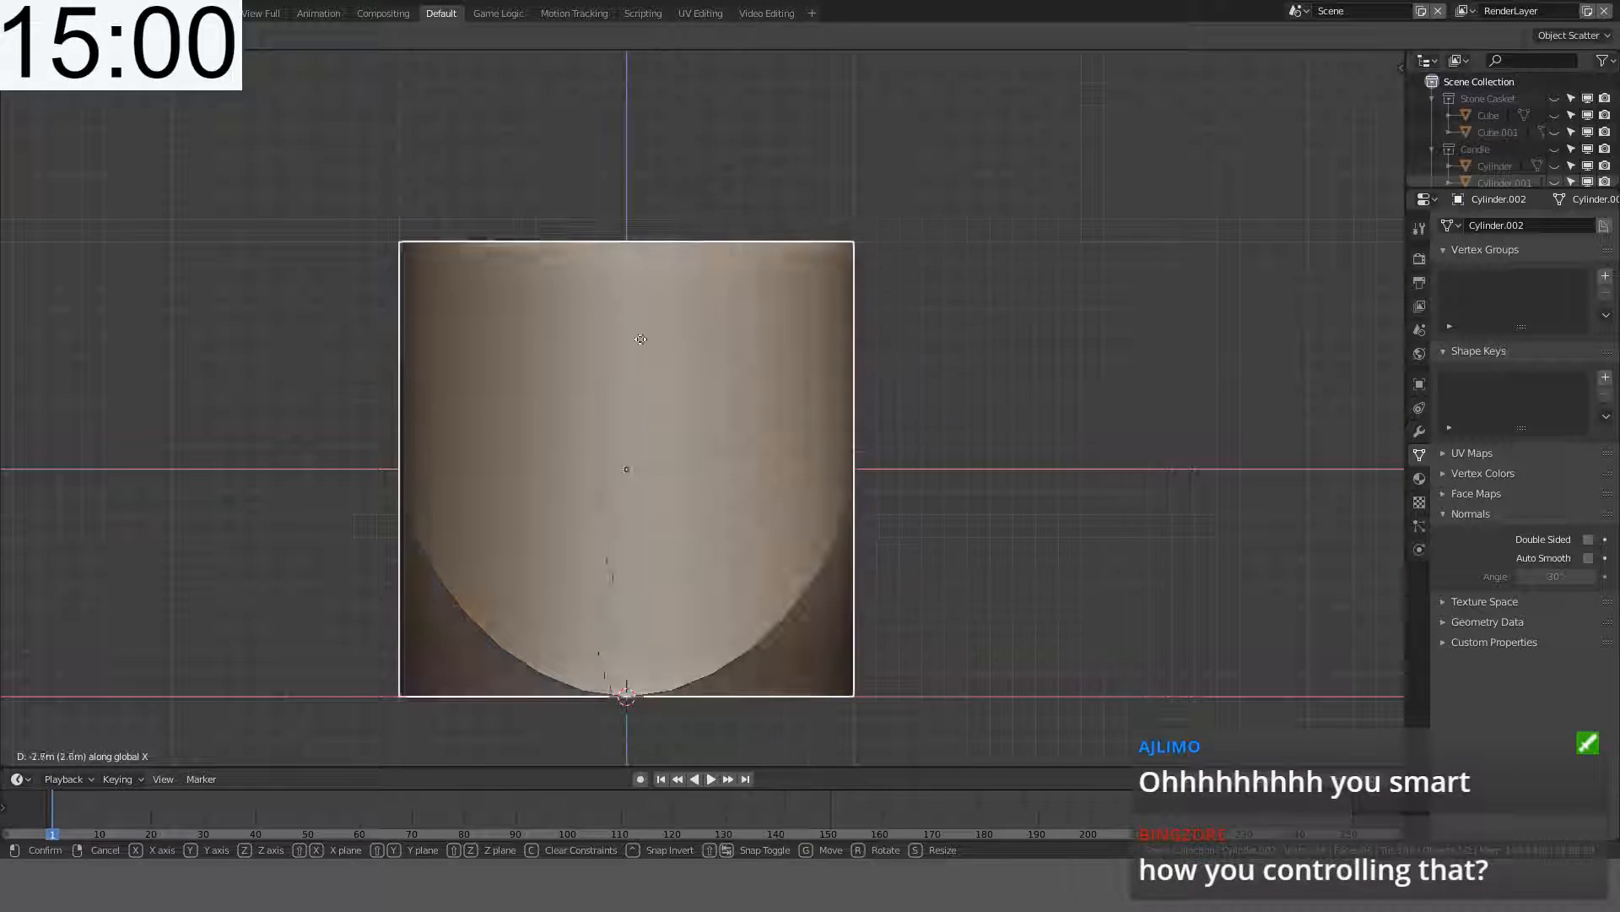
pyautogui.click(640, 338)
# - Join the ring into the tall cylinder object and open the combined mesh in Edit Mode with nothing selected
pyautogui.moveTo(741, 350); pyautogui.dragTo(768, 268, button='middle')
pyautogui.hotkey('ctrl', 'z')
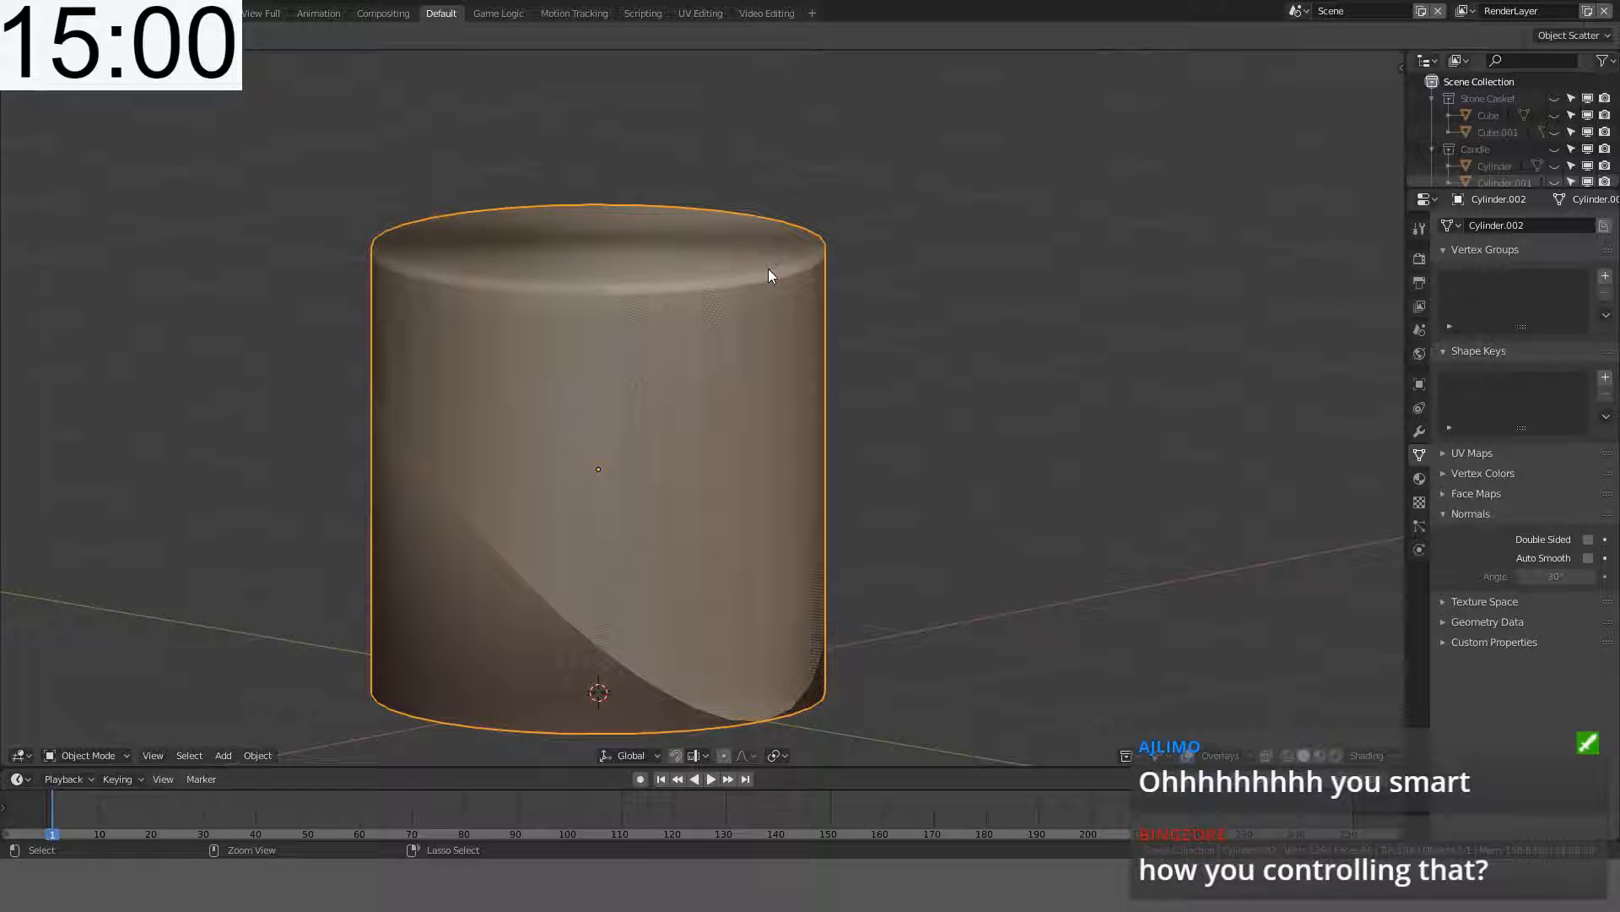
pyautogui.press('Tab')
pyautogui.hotkey('alt', 'a')
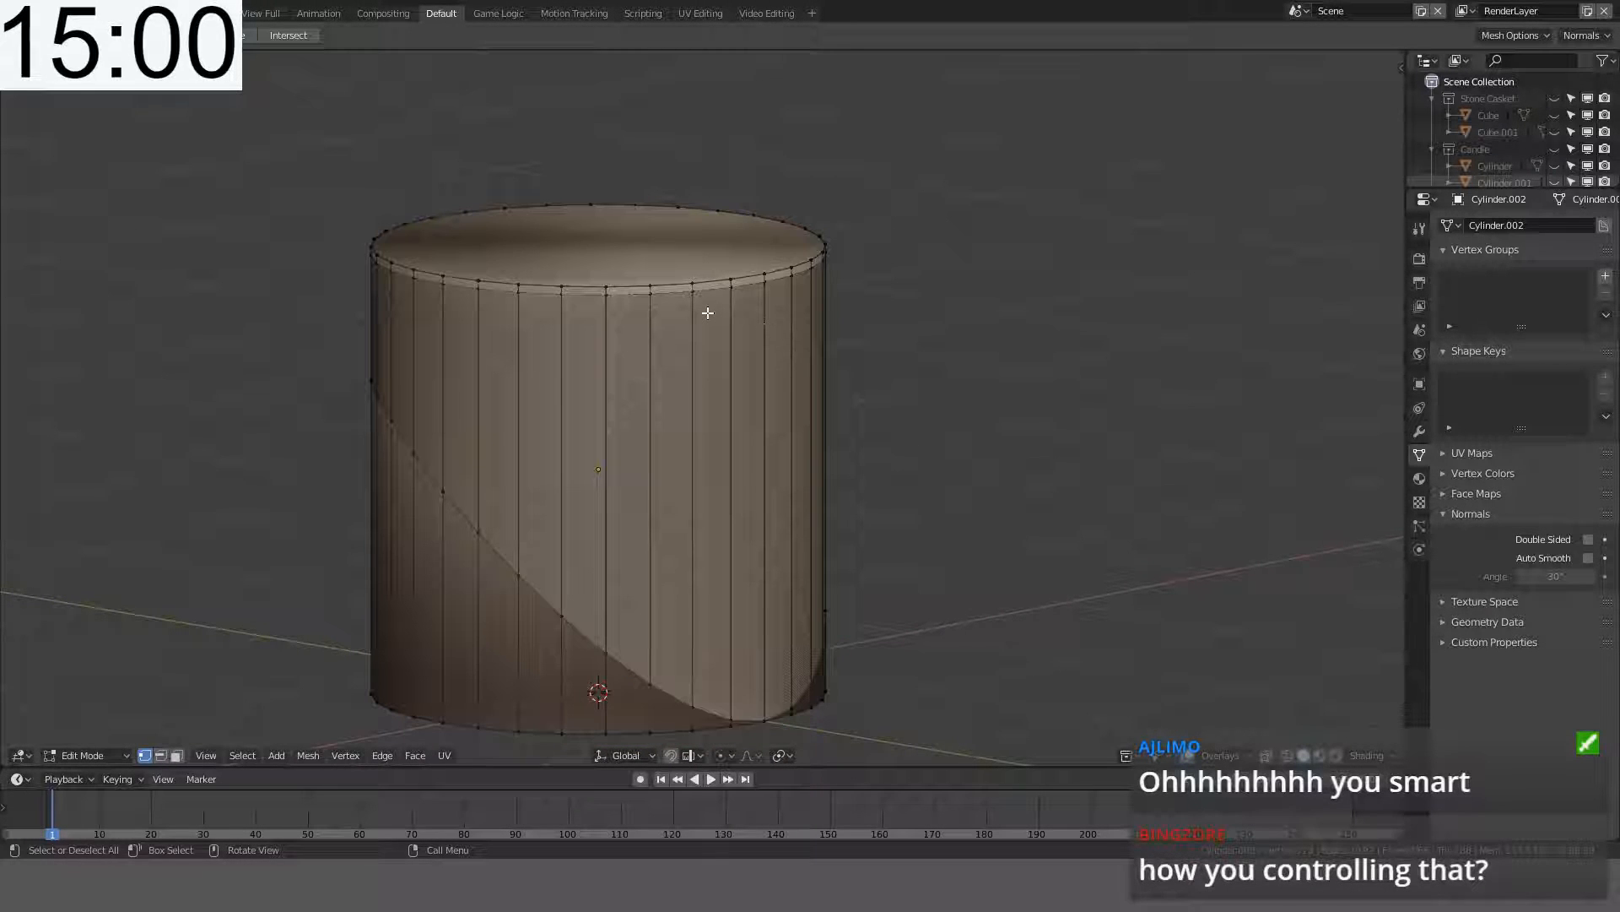
# - Select all geometry linked to the slanted ring and scale it up slightly so it surrounds the cylinder
pyautogui.press('l')
pyautogui.press('KP_1')
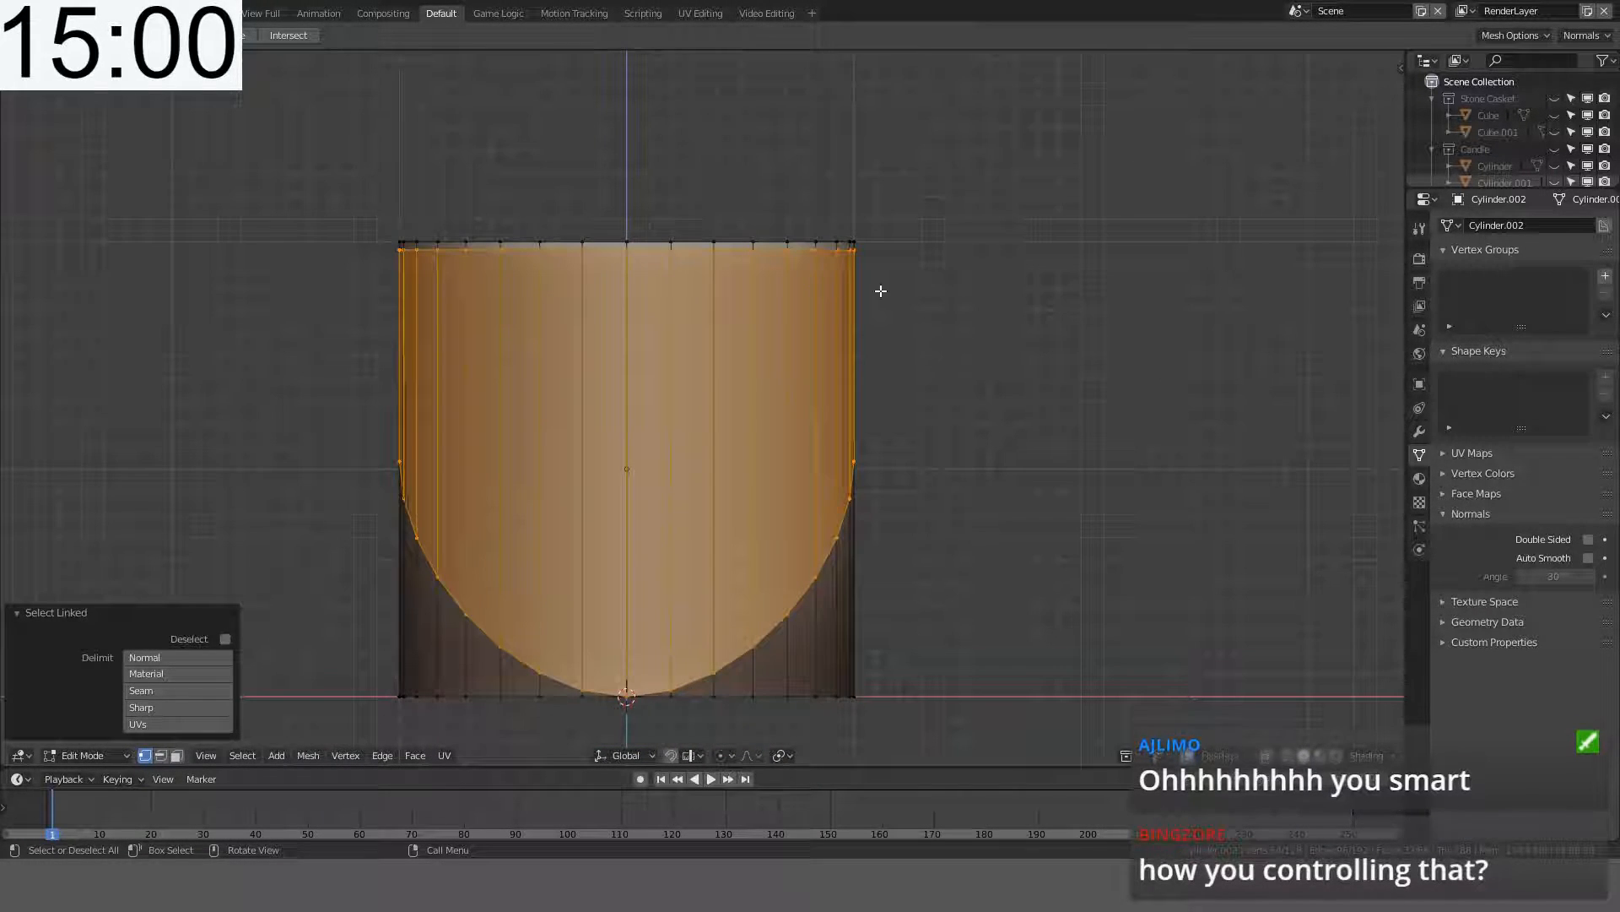
pyautogui.press('s')
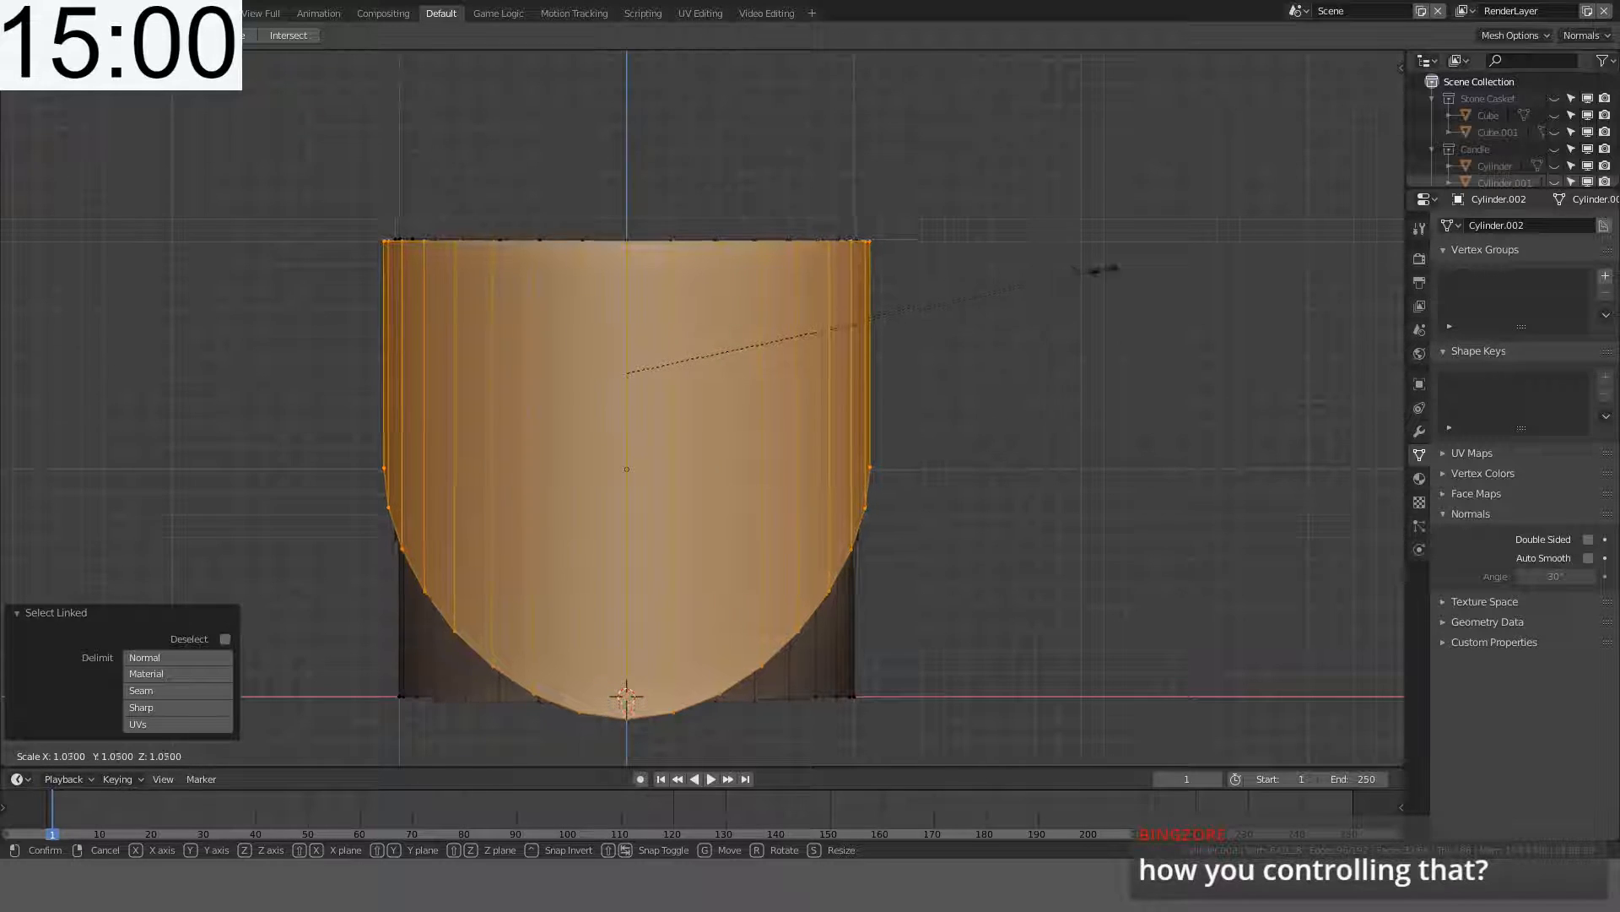
pyautogui.click(1106, 270)
# - Delete the inner cylinder's top cap face in face select mode
pyautogui.moveTo(1105, 270); pyautogui.dragTo(831, 295, button='middle')
pyautogui.keyDown('alt'); pyautogui.click(827, 292); pyautogui.keyUp('alt')
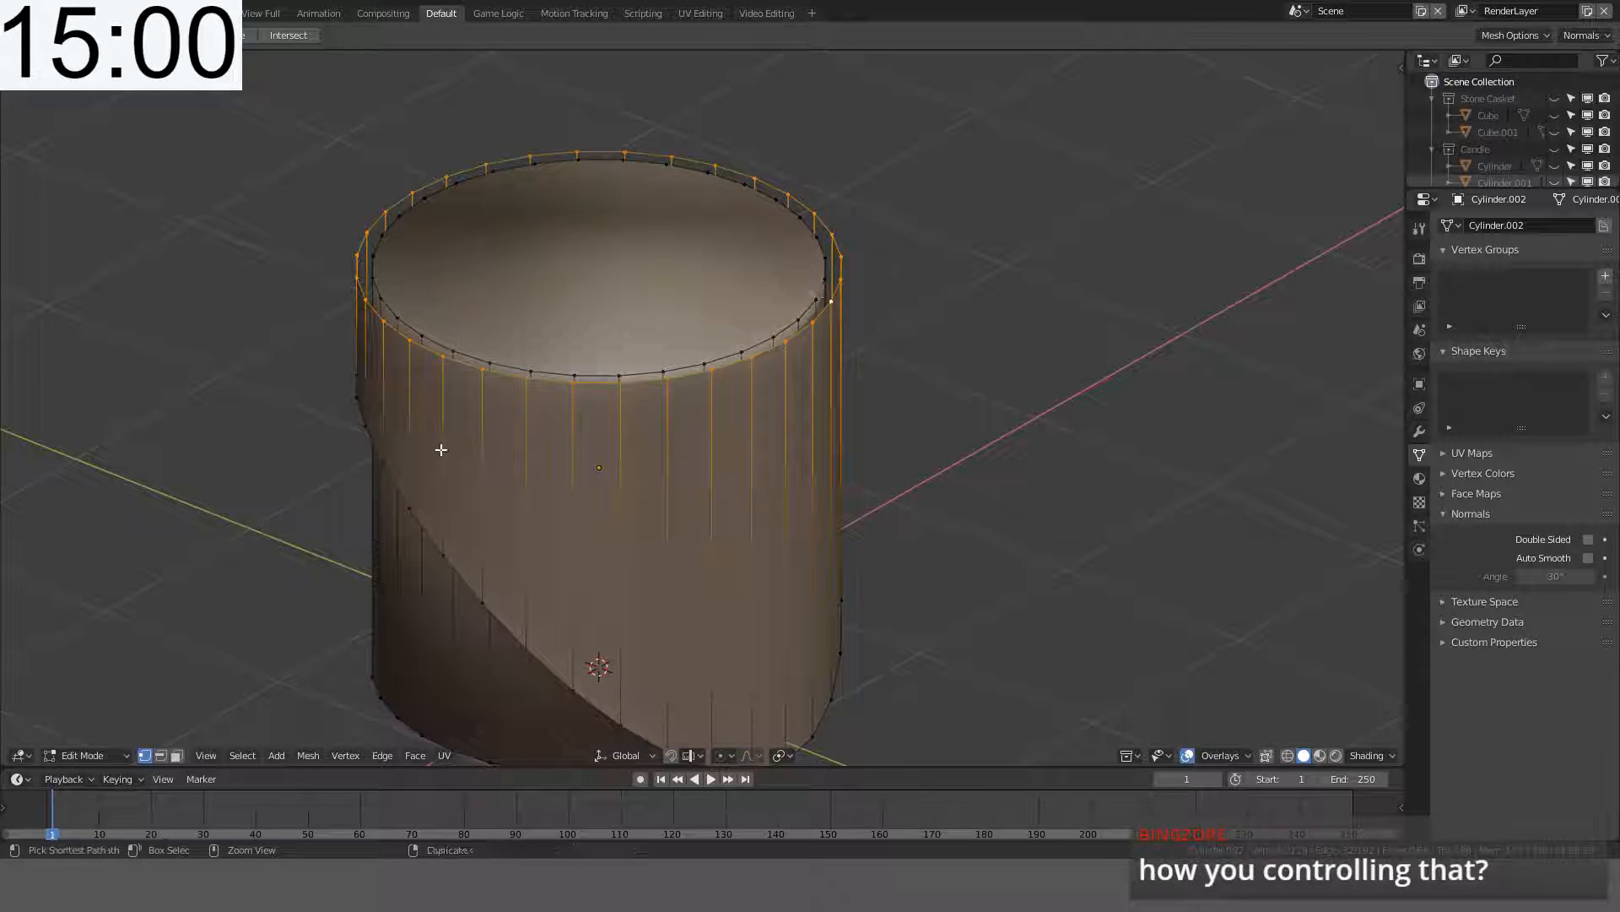
pyautogui.click(176, 755)
pyautogui.click(562, 239)
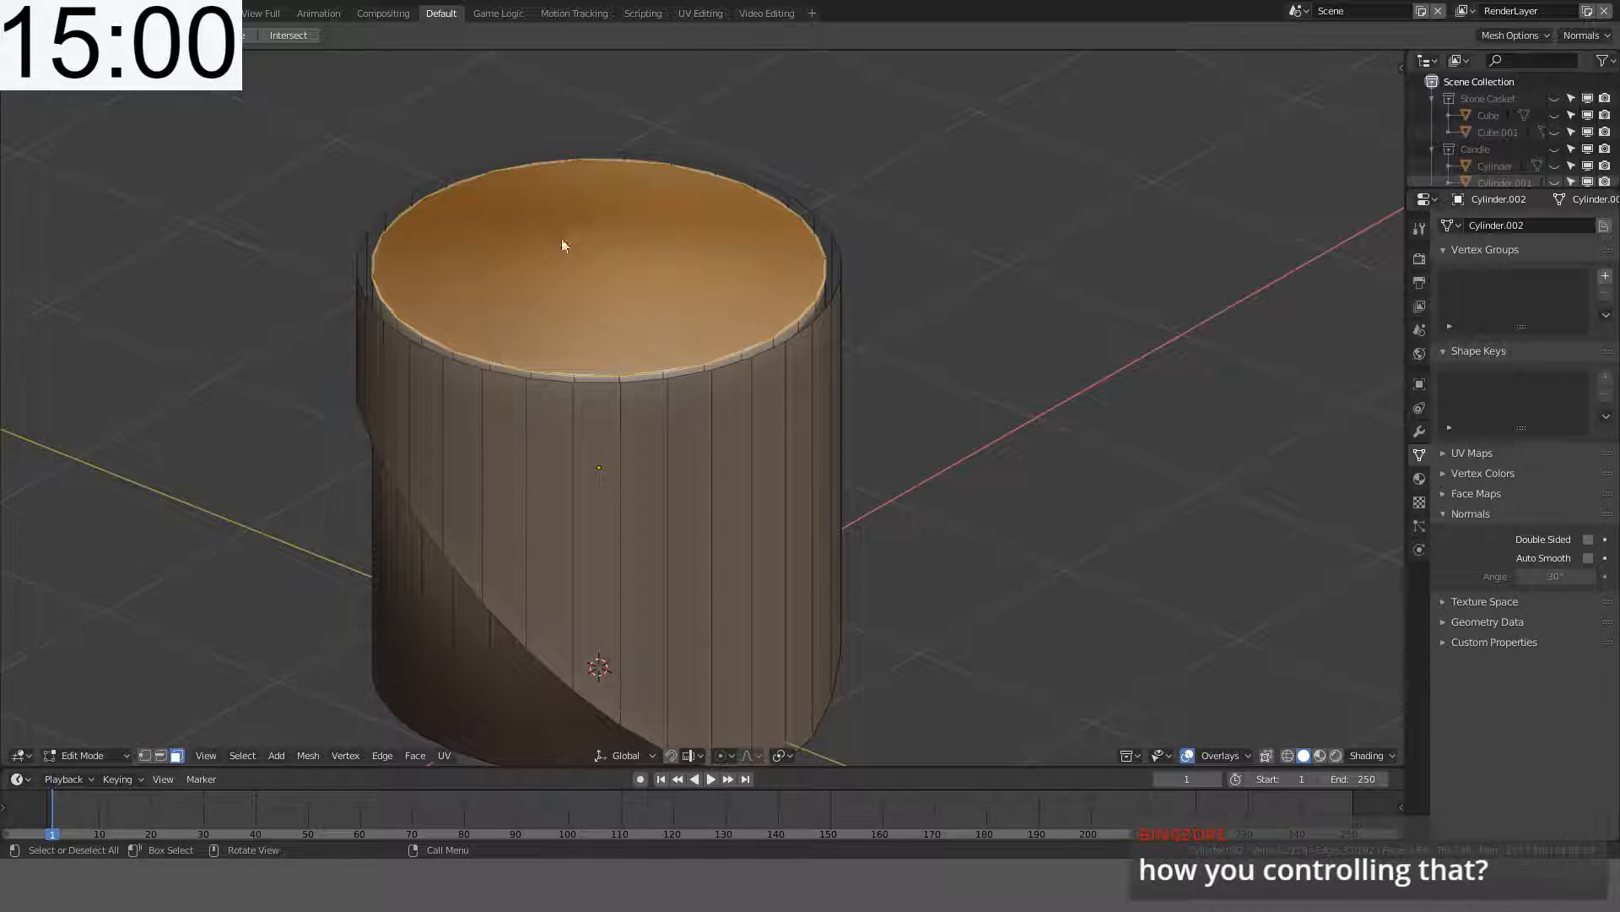
pyautogui.press('x')
pyautogui.click(529, 250)
pyautogui.hotkey('ctrl', 'z')
pyautogui.press('x')
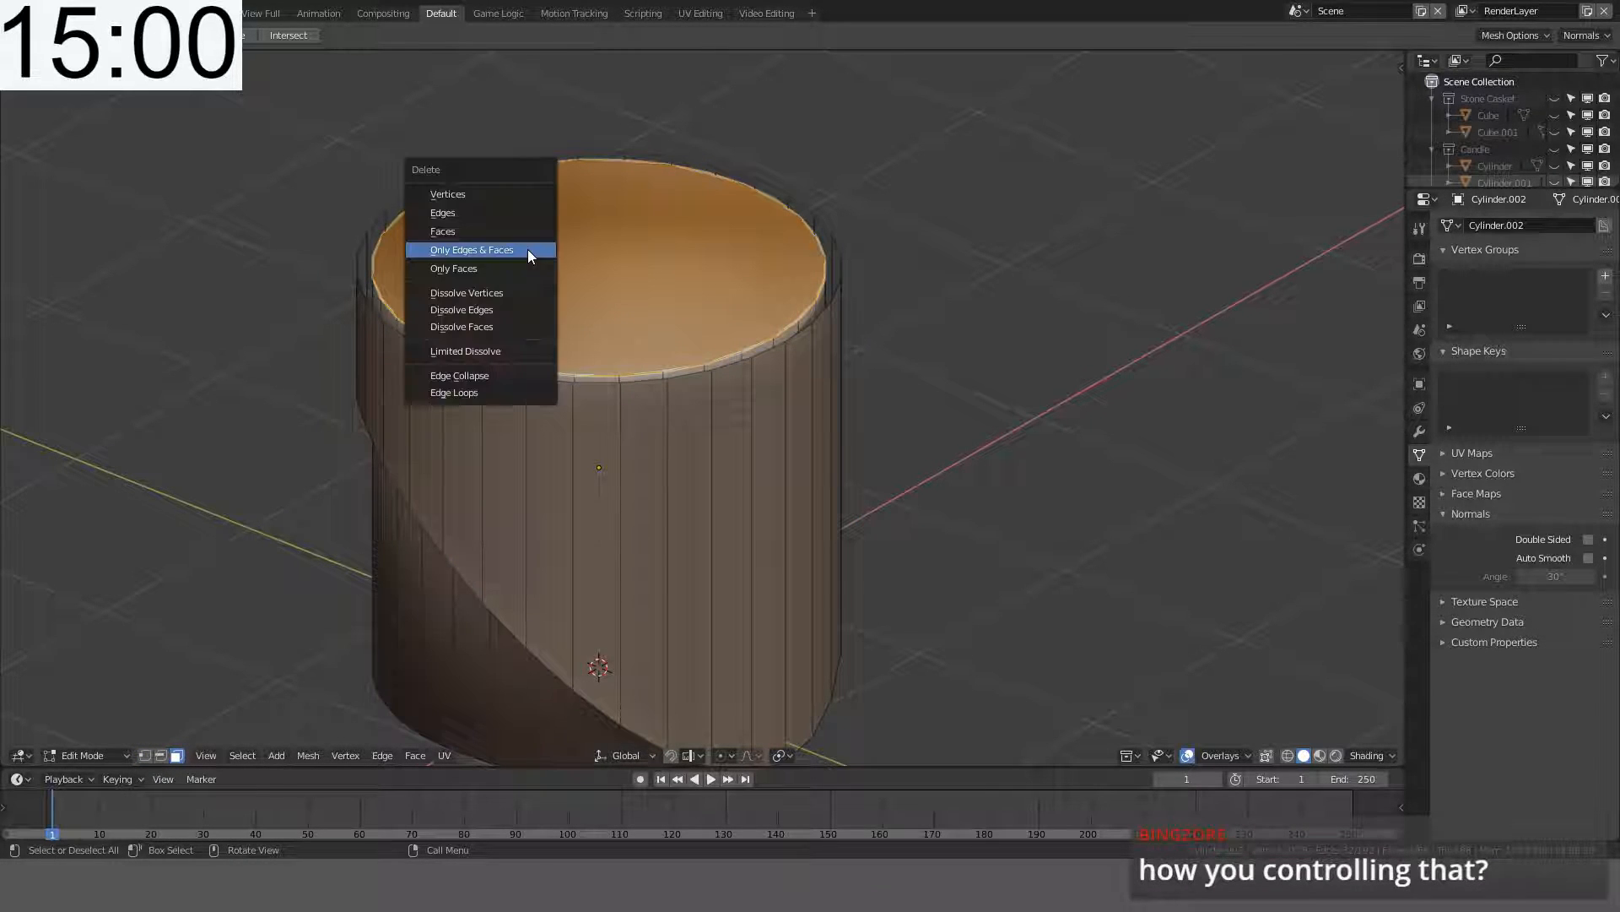
pyautogui.click(488, 232)
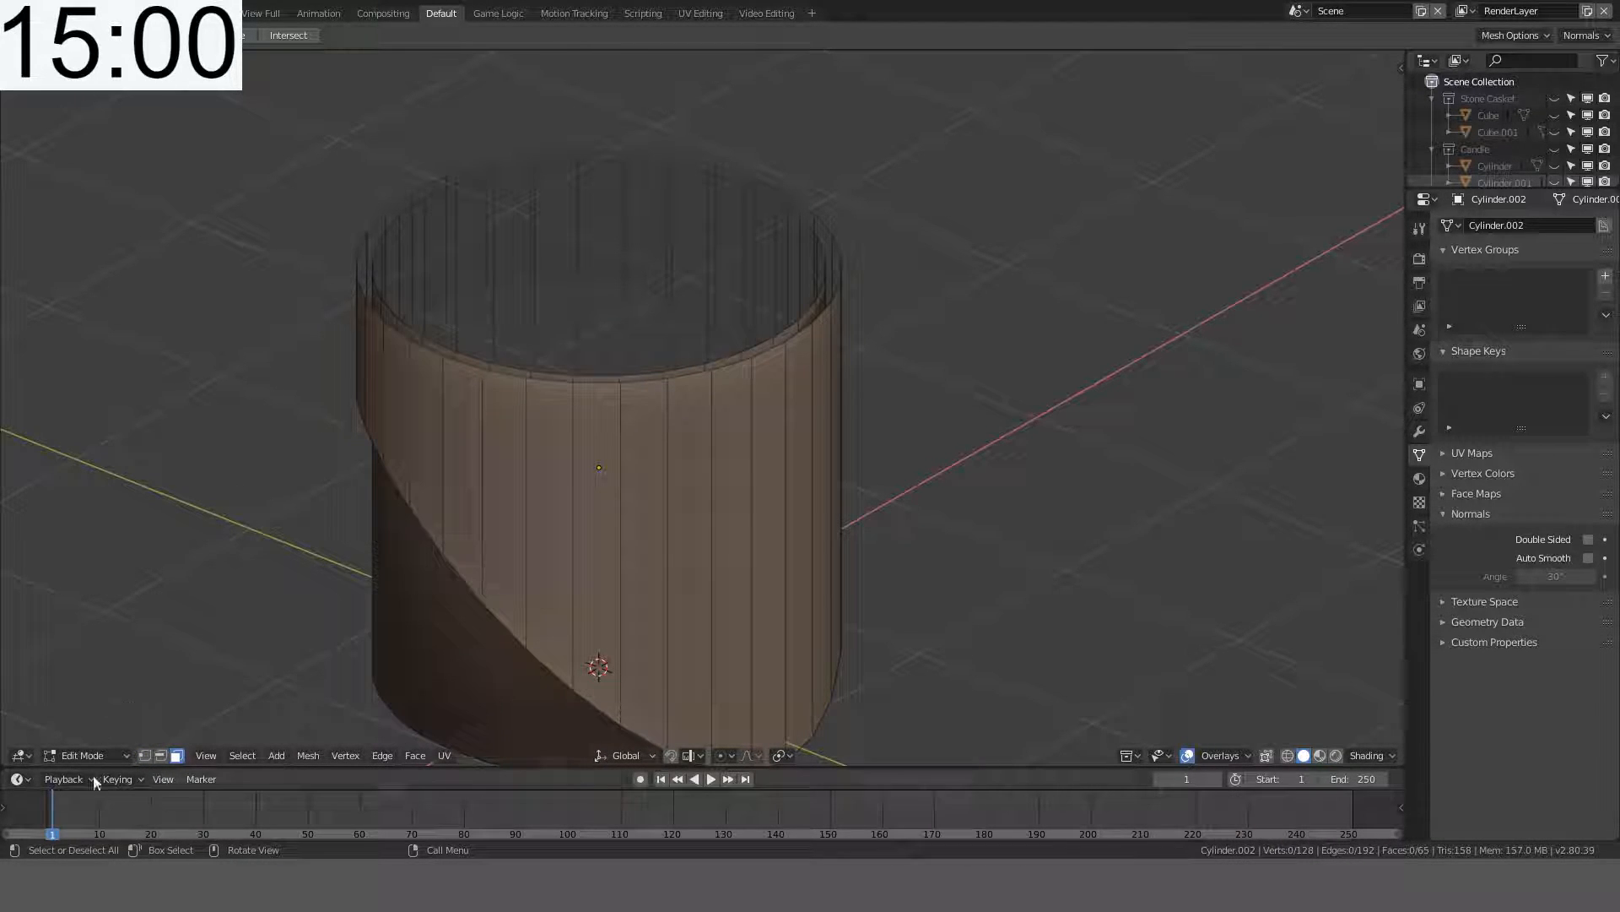
# - Select the top edge loops of the outer ring and inner cylinder in edge select mode and bridge them
pyautogui.click(165, 757)
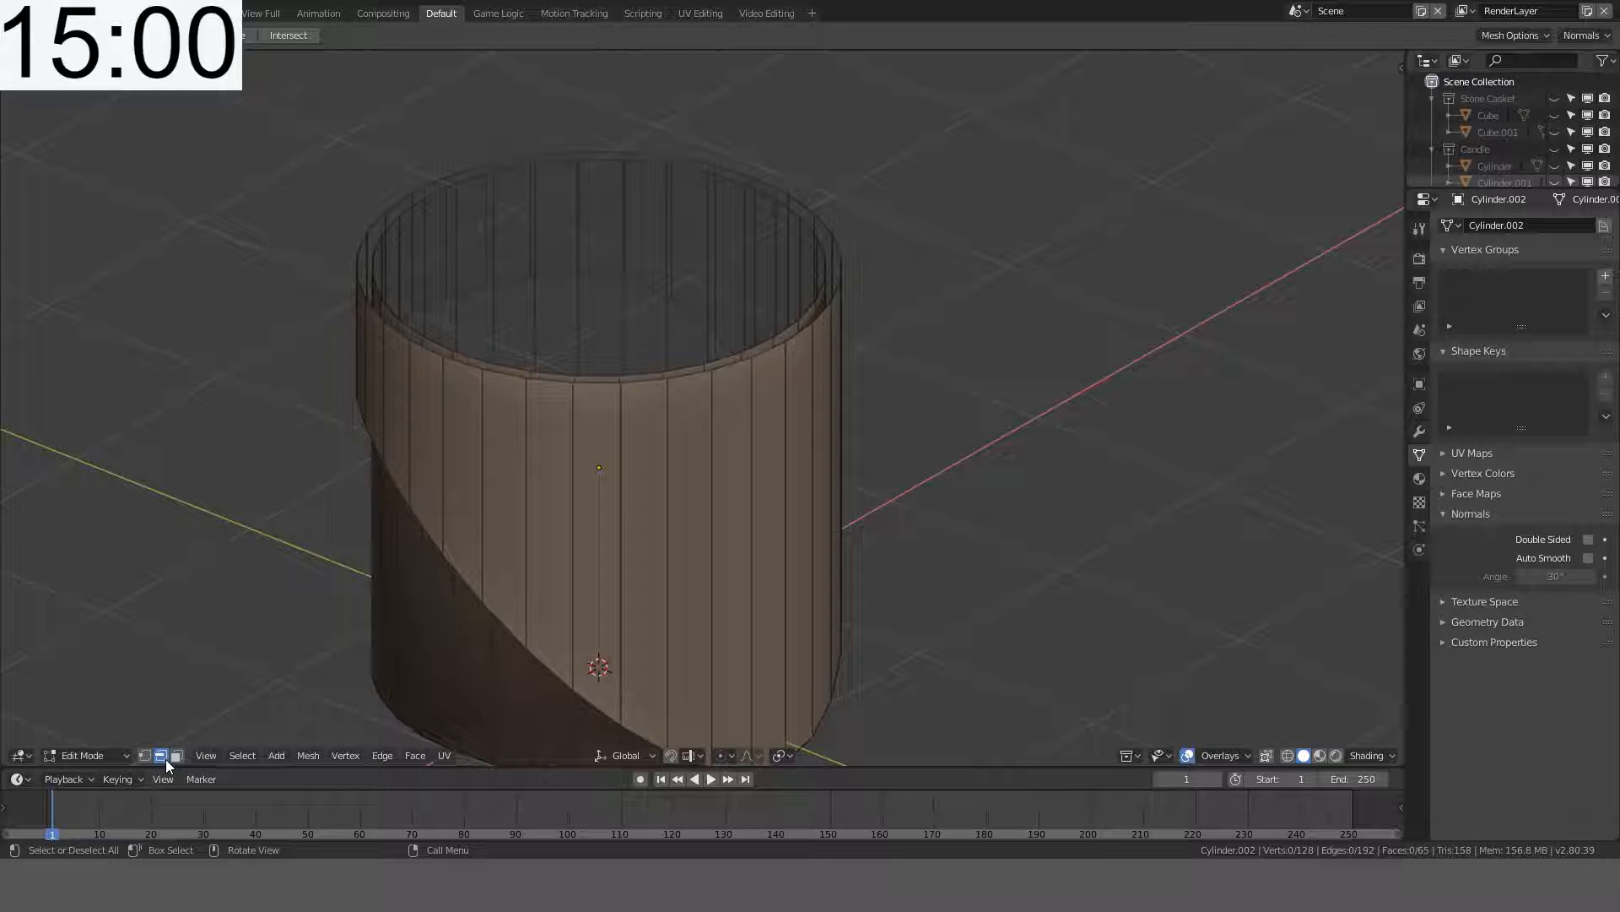
pyautogui.keyDown('alt'); pyautogui.click(751, 361); pyautogui.keyUp('alt')
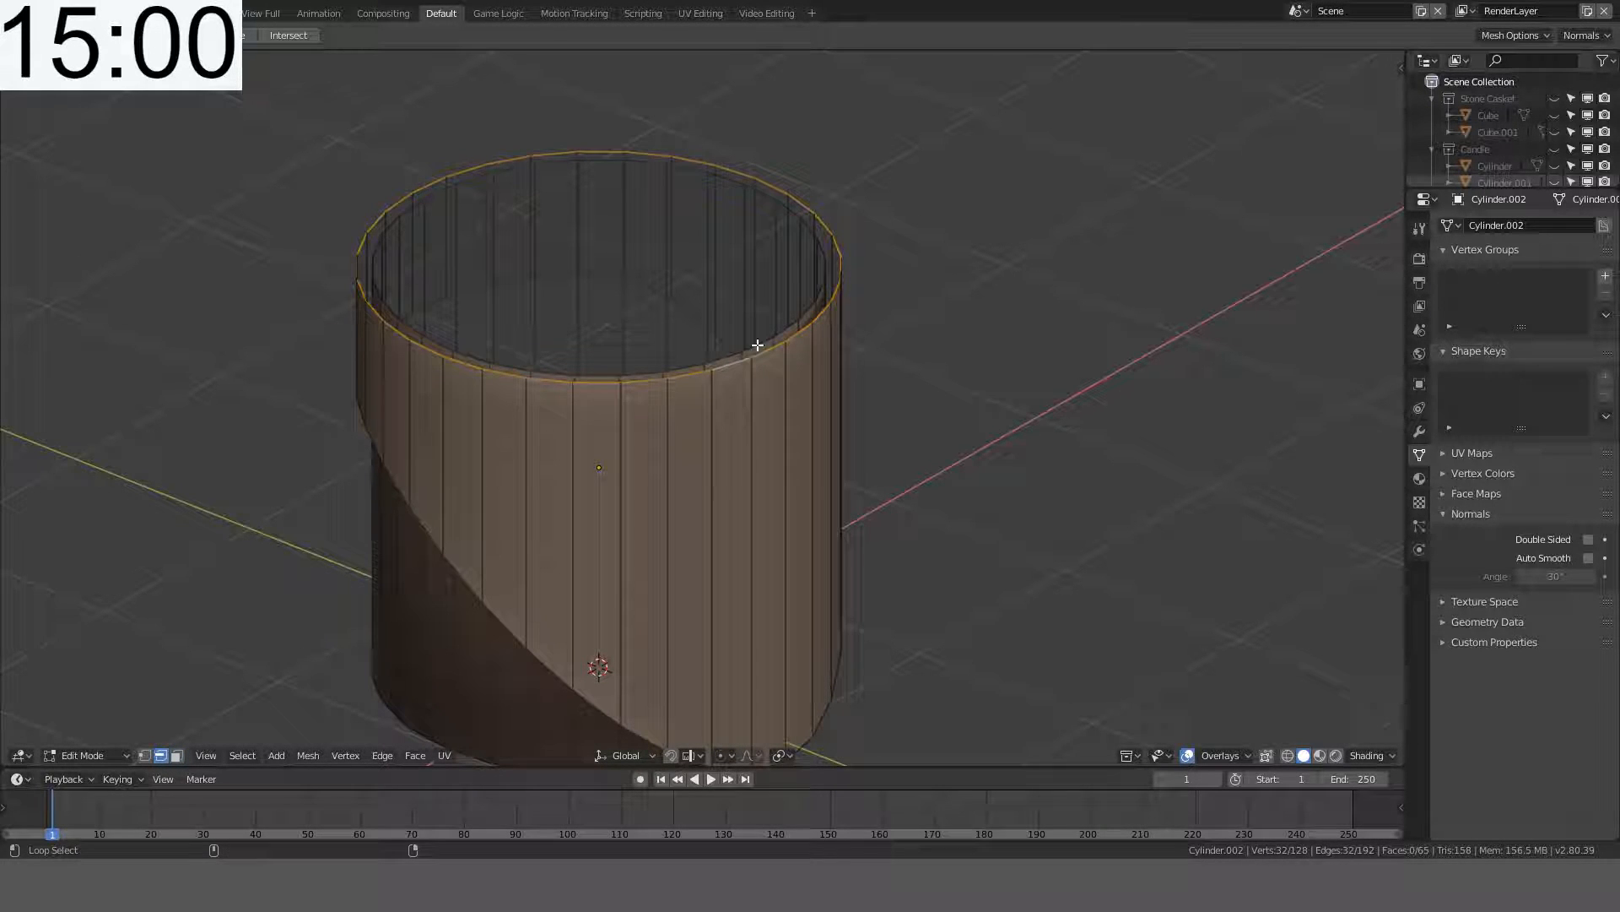
pyautogui.keyDown('alt'); pyautogui.keyDown('shift'); pyautogui.click(758, 345); pyautogui.keyUp('shift'); pyautogui.keyUp('alt')
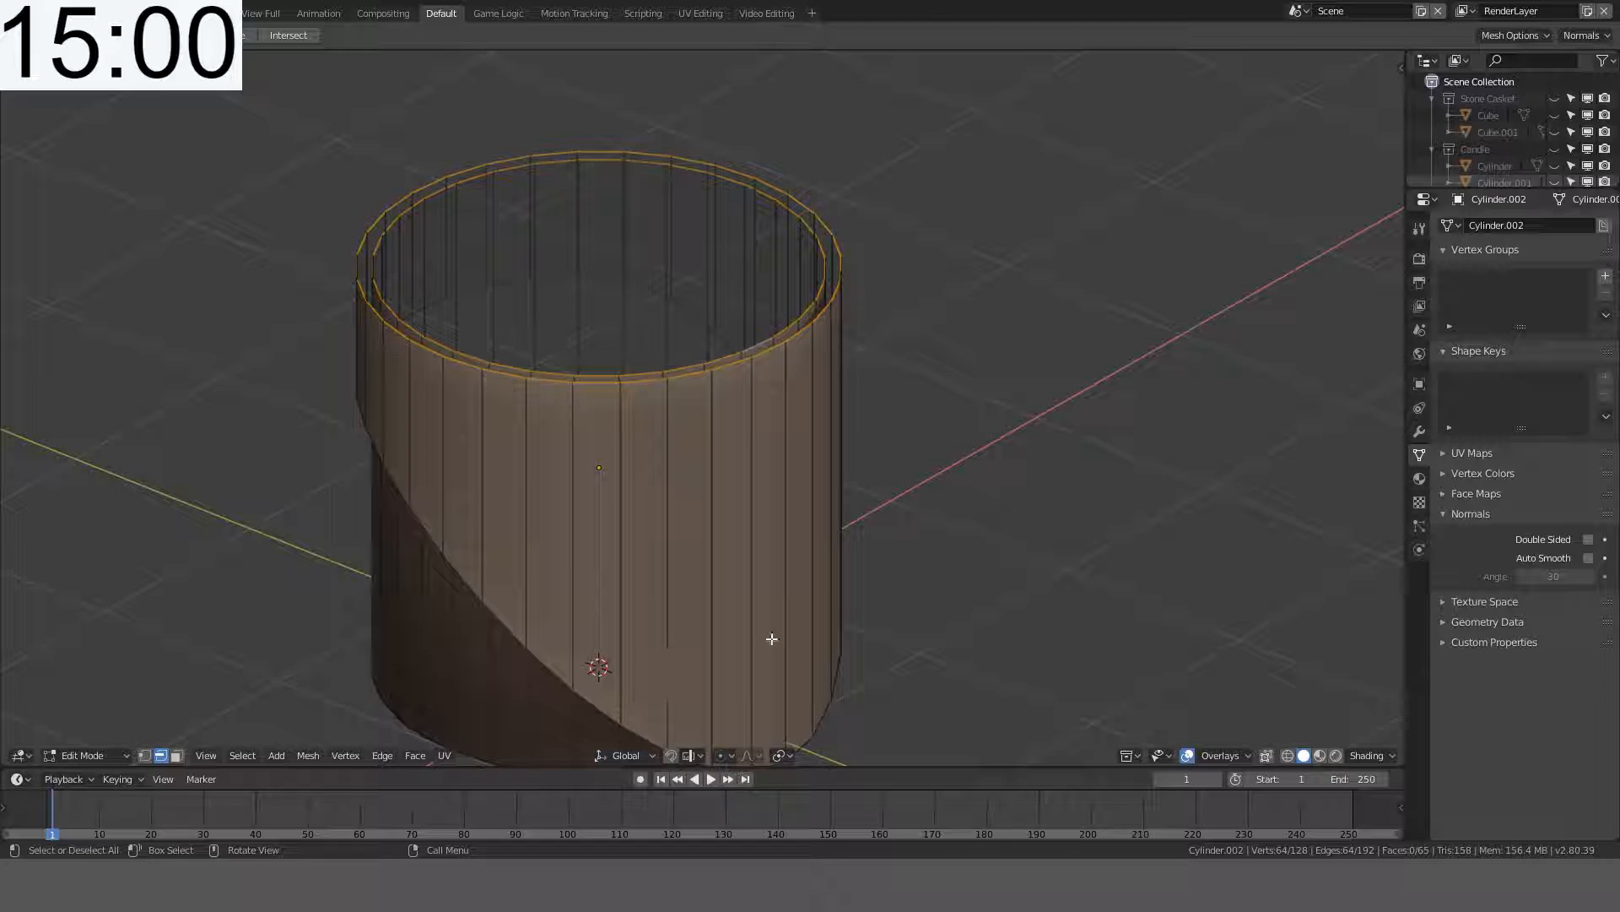
pyautogui.click(731, 755)
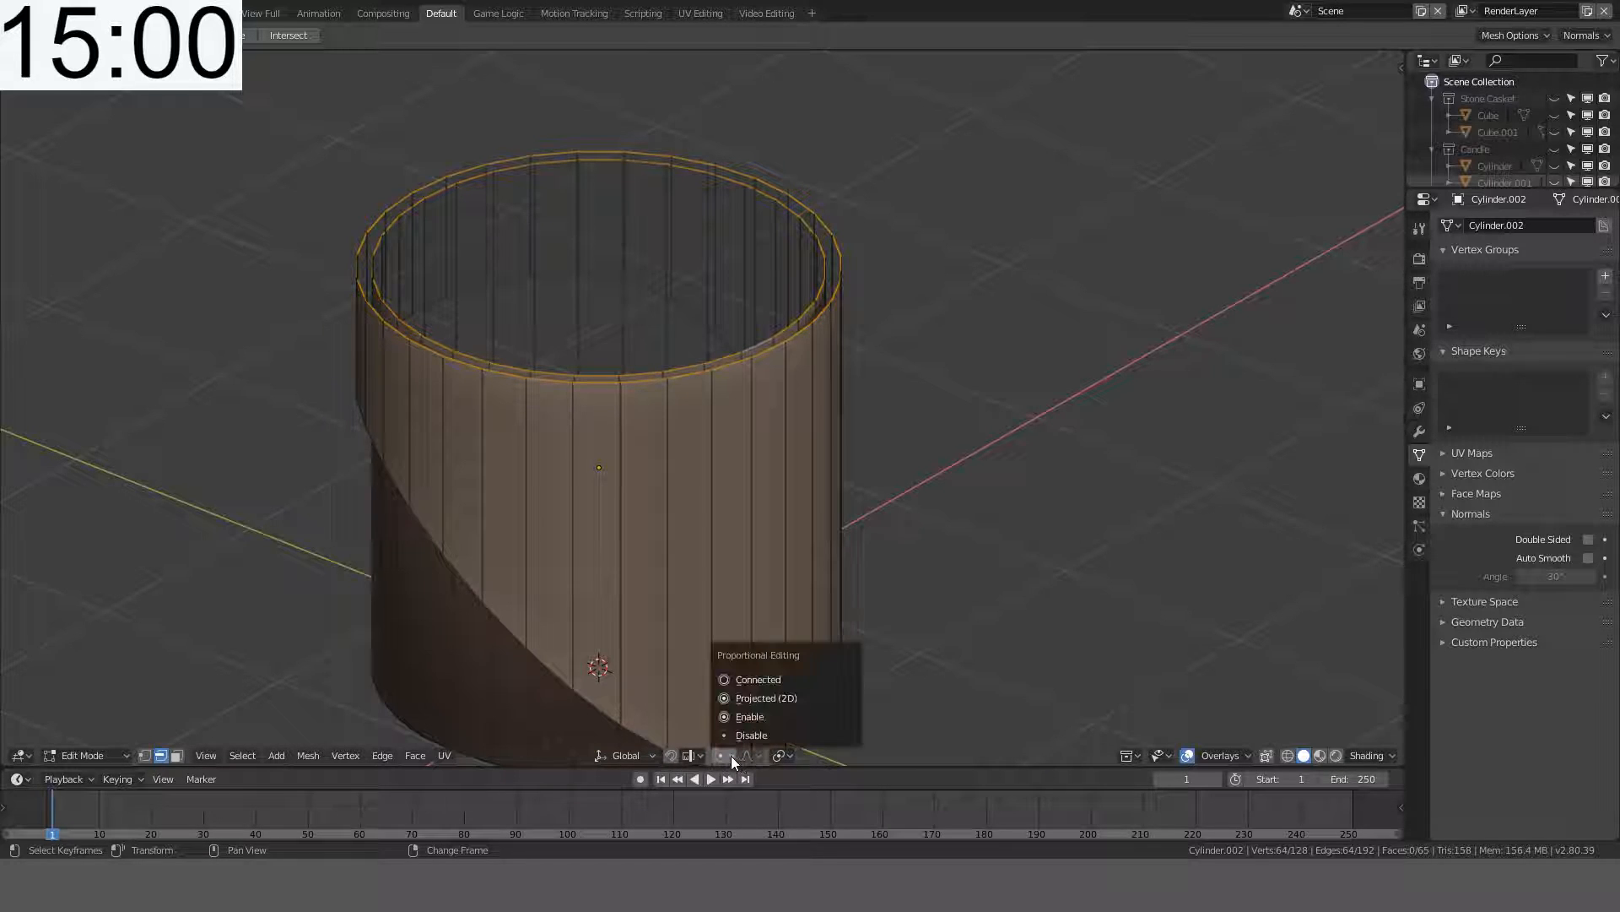
pyautogui.click(756, 700)
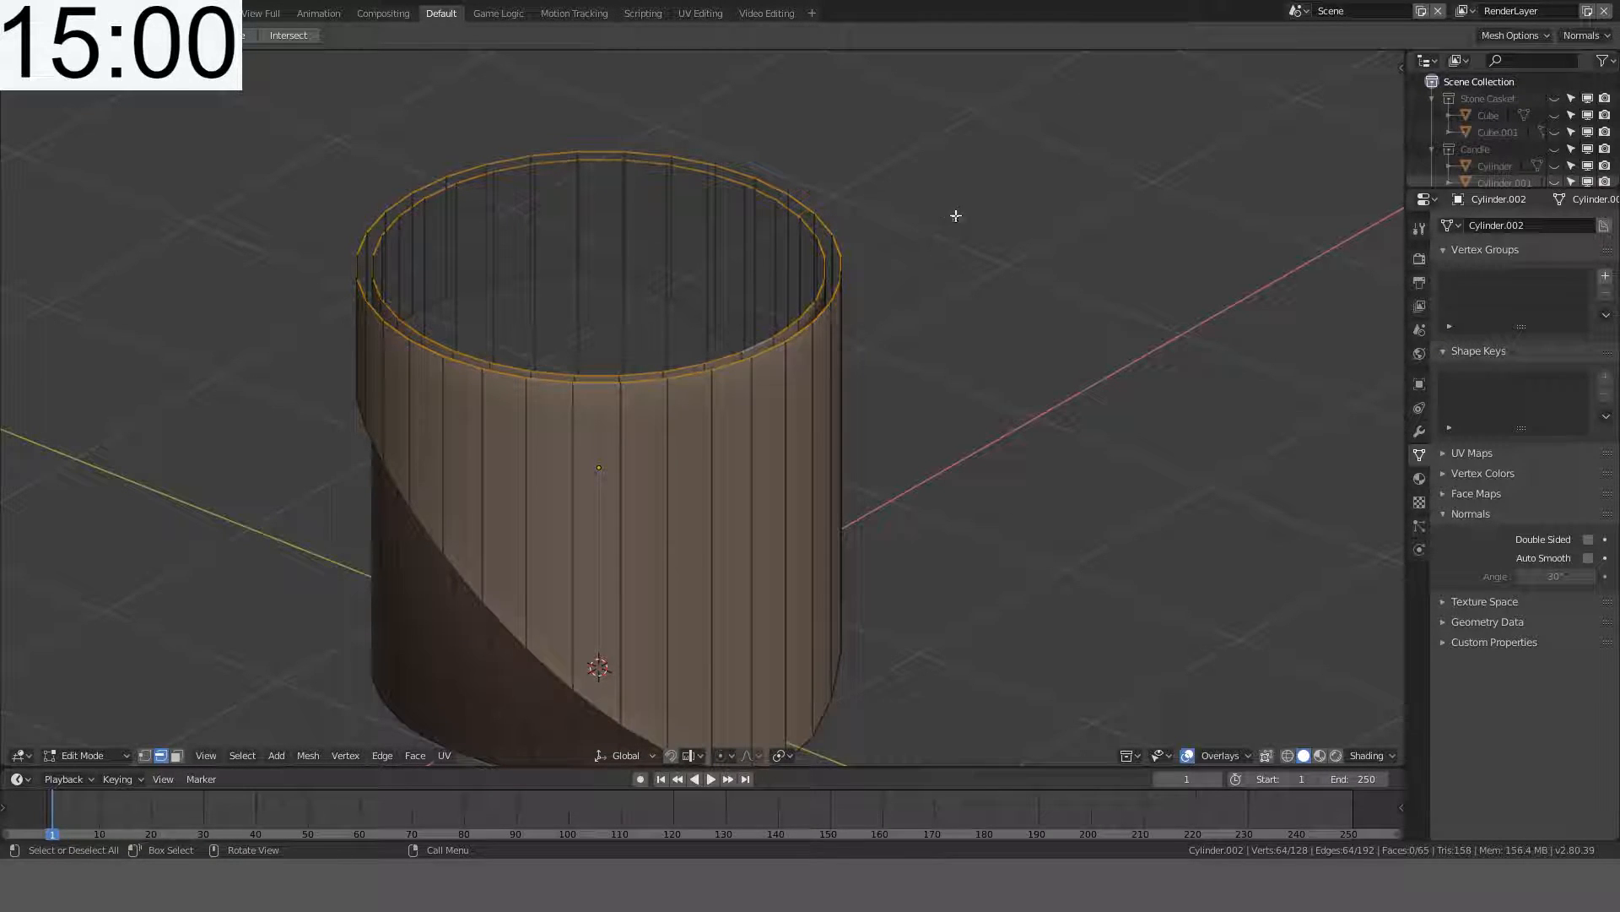
pyautogui.moveTo(956, 216); pyautogui.dragTo(848, 323, button='middle')
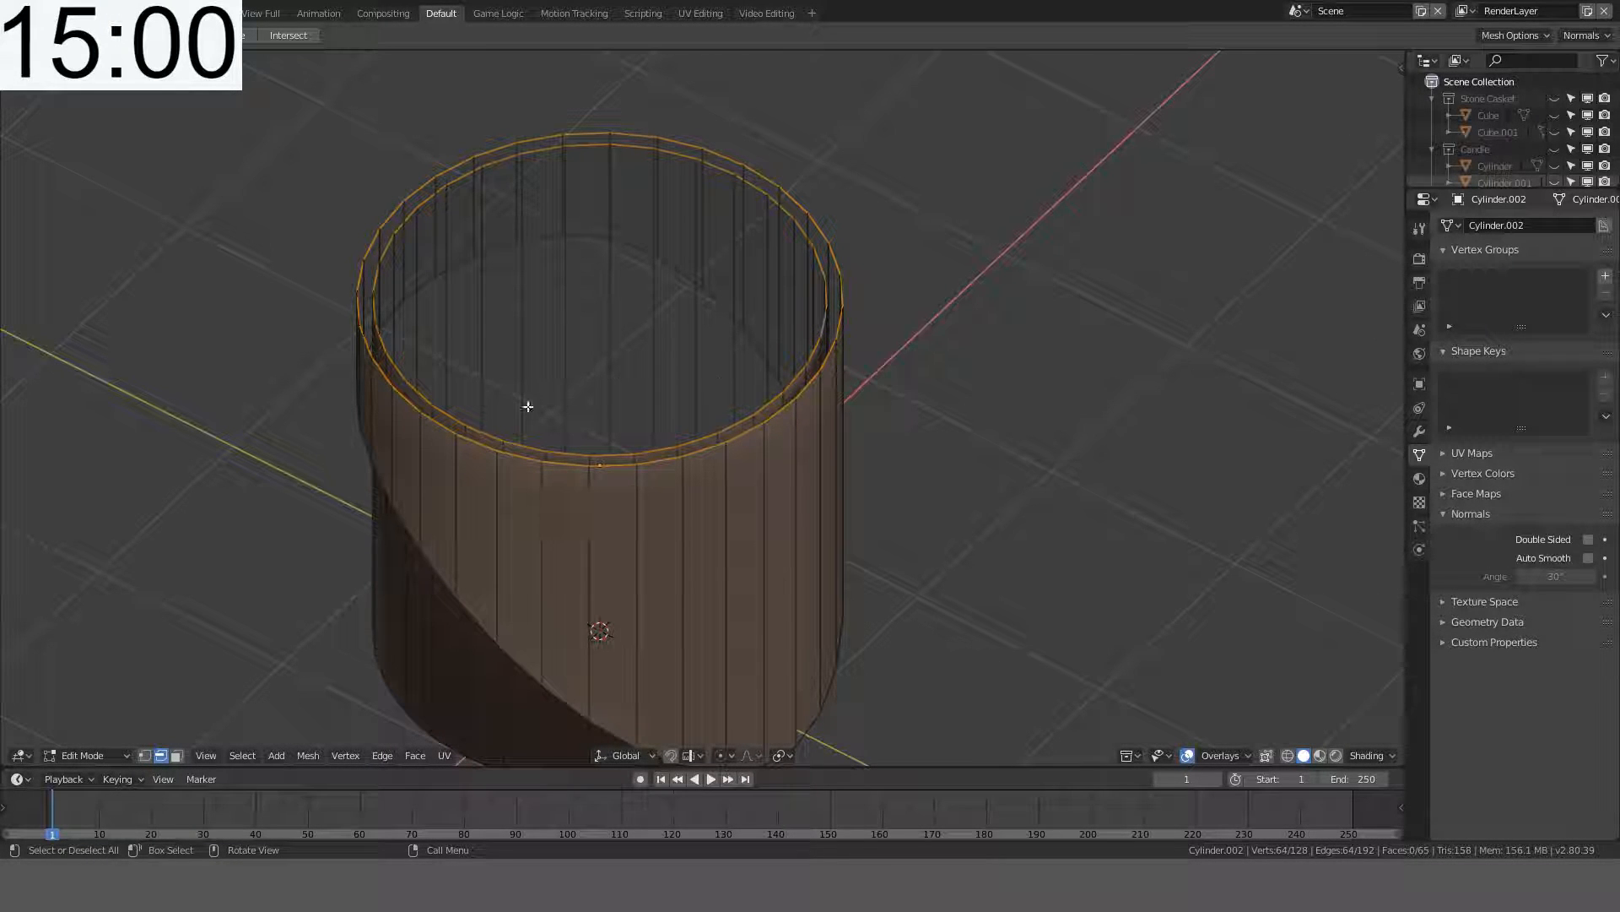
pyautogui.hotkey('ctrl', 'e')
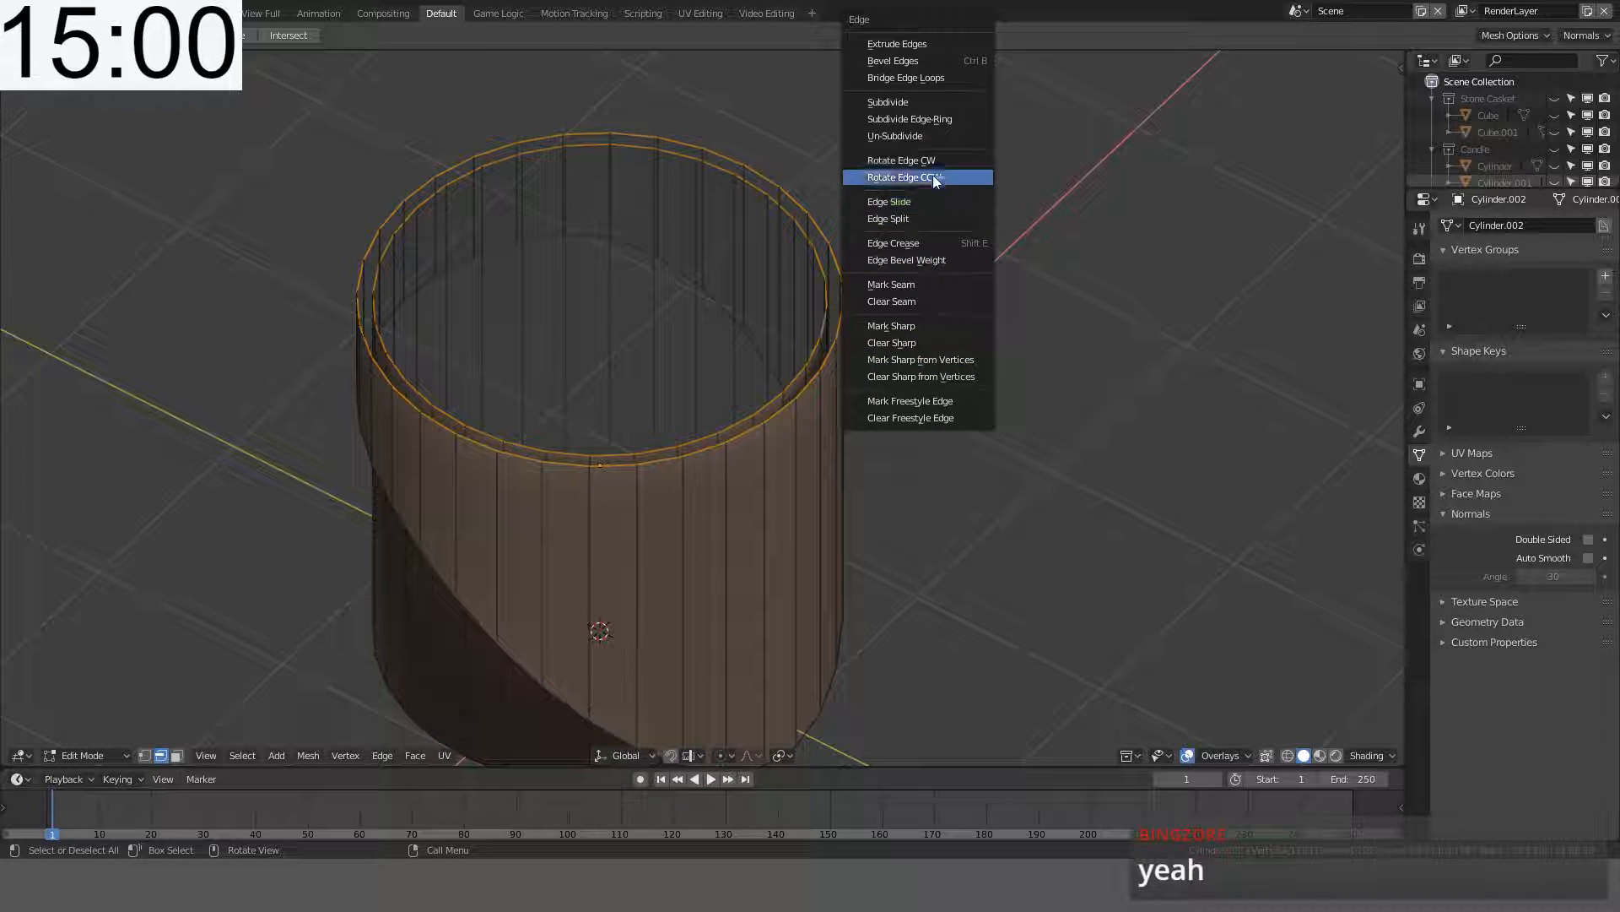
pyautogui.click(895, 78)
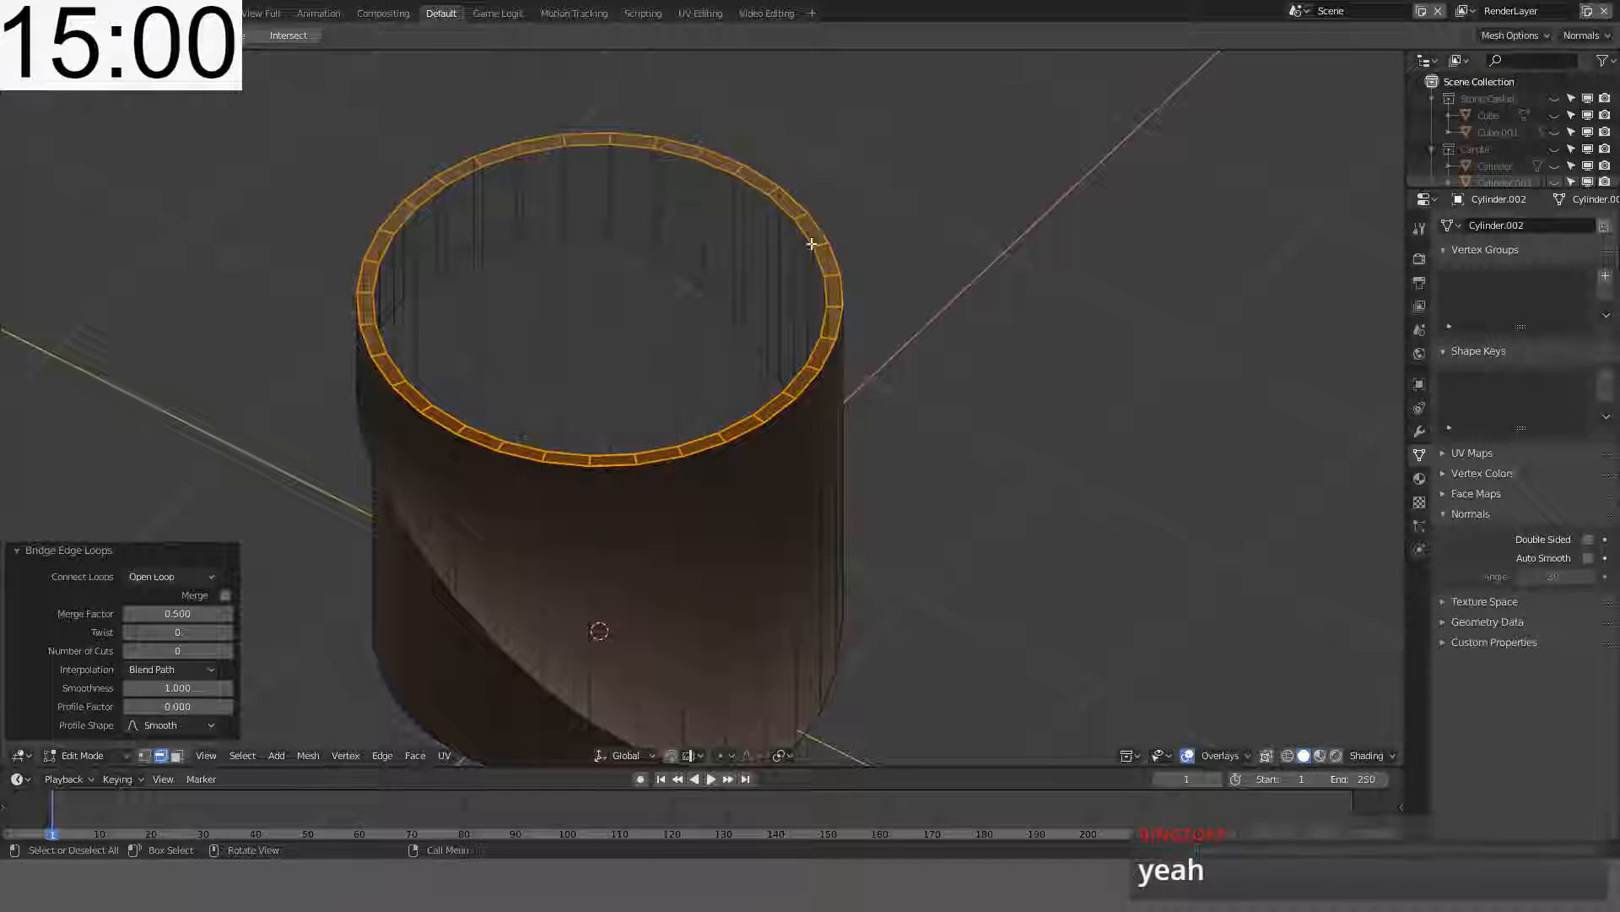
# - Recalculate the normals of the whole mesh to face outside, ending with nothing selected
pyautogui.moveTo(810, 245); pyautogui.dragTo(854, 267, button='middle')
pyautogui.press('a')
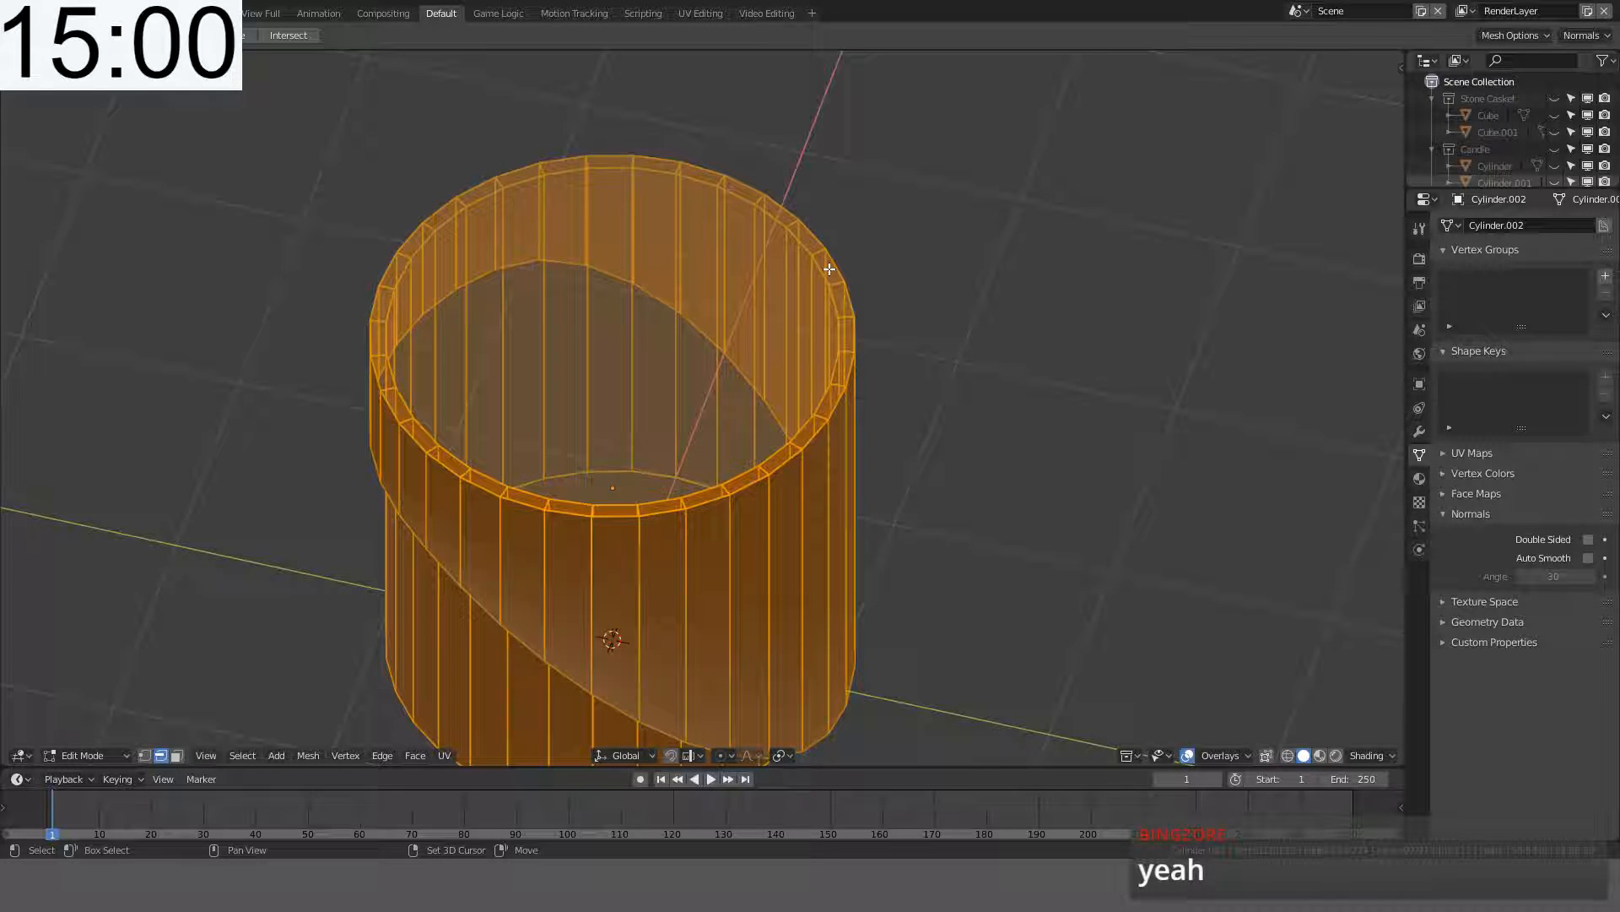
pyautogui.hotkey('shift', 'n')
pyautogui.scroll(-2, 829, 269)
pyautogui.moveTo(737, 453); pyautogui.dragTo(829, 490, button='middle')
pyautogui.press('Tab')
pyautogui.press('Tab')
pyautogui.hotkey('alt', 'a')
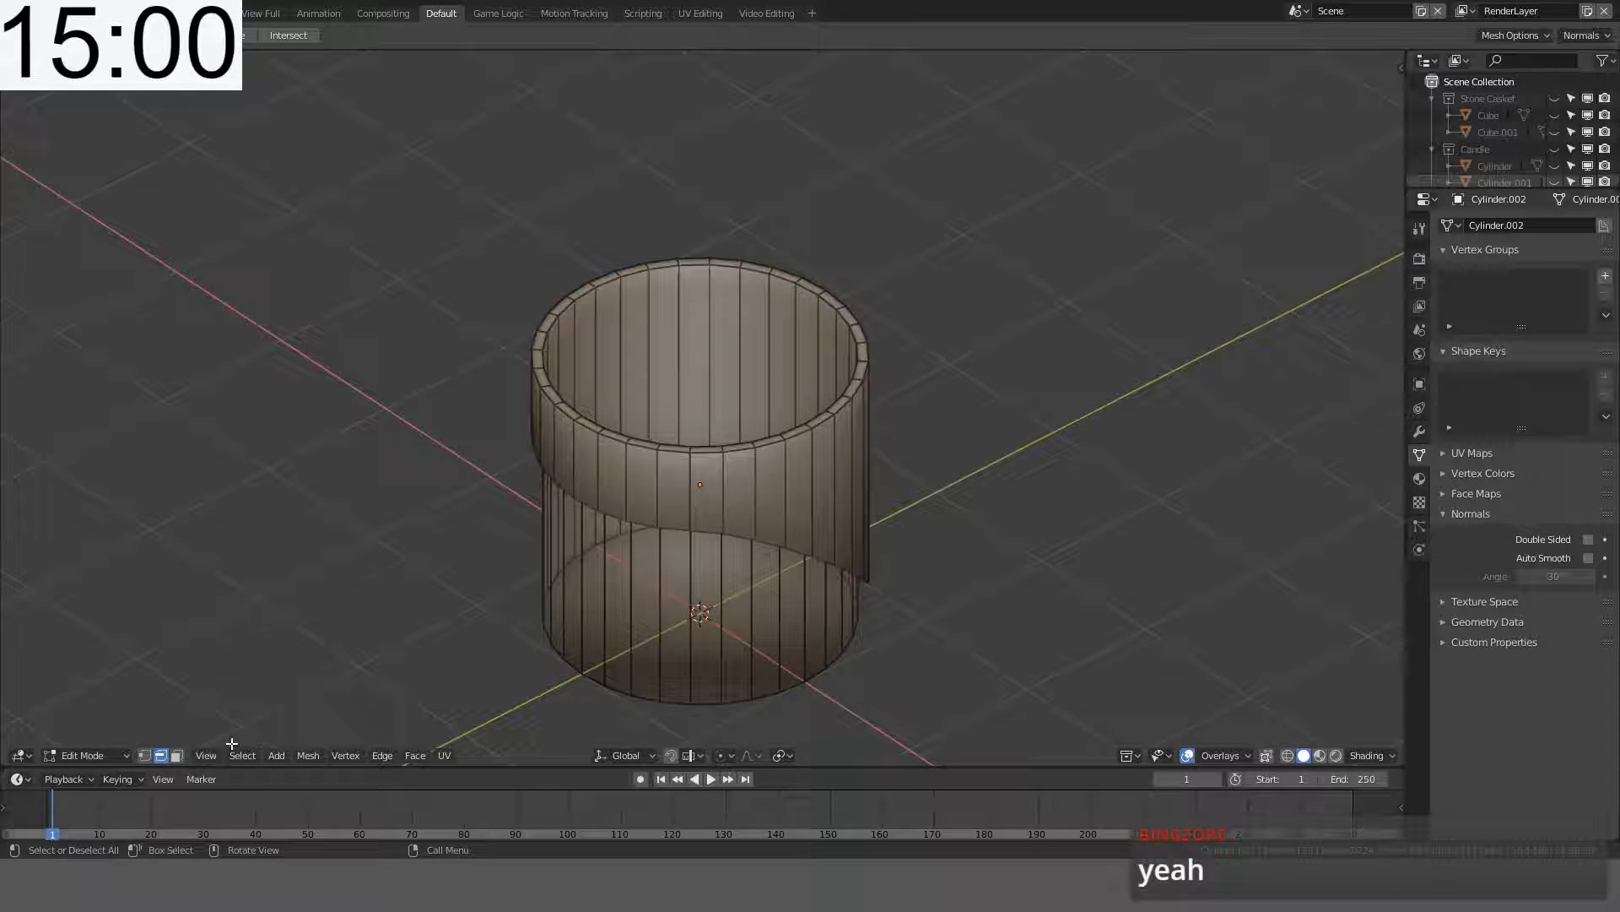
# - Select the inner cylinder's loop of side faces and recalculate their normals with Inside enabled
pyautogui.press('3')
pyautogui.keyDown('alt'); pyautogui.click(747, 601); pyautogui.keyUp('alt')
pyautogui.moveTo(747, 601); pyautogui.dragTo(648, 465, button='middle')
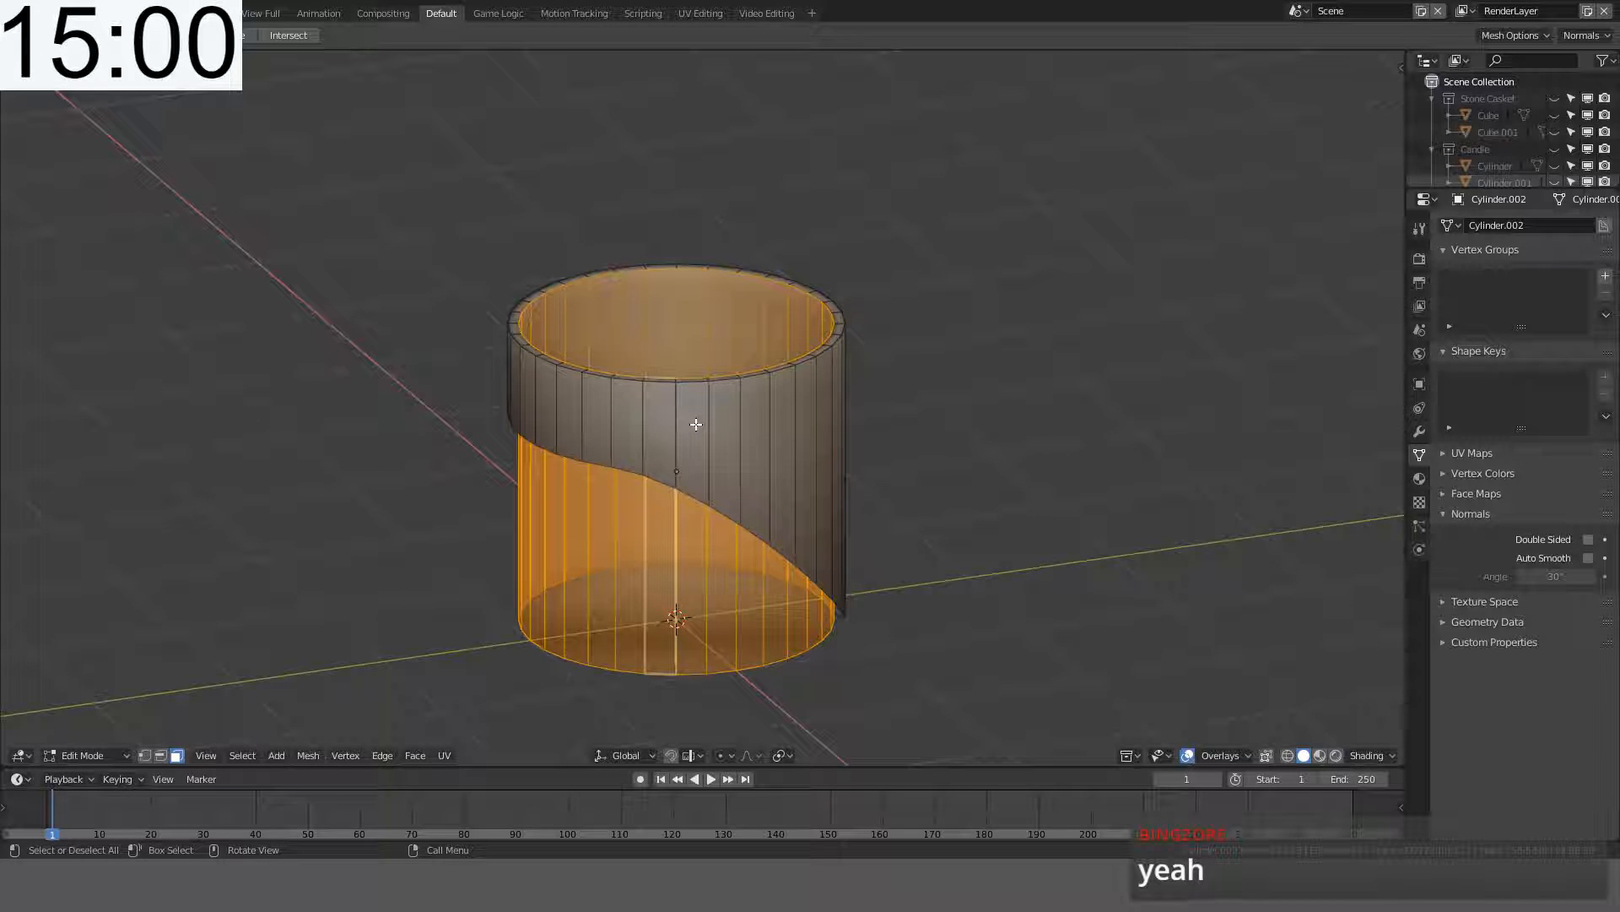
pyautogui.hotkey('shift', 'n')
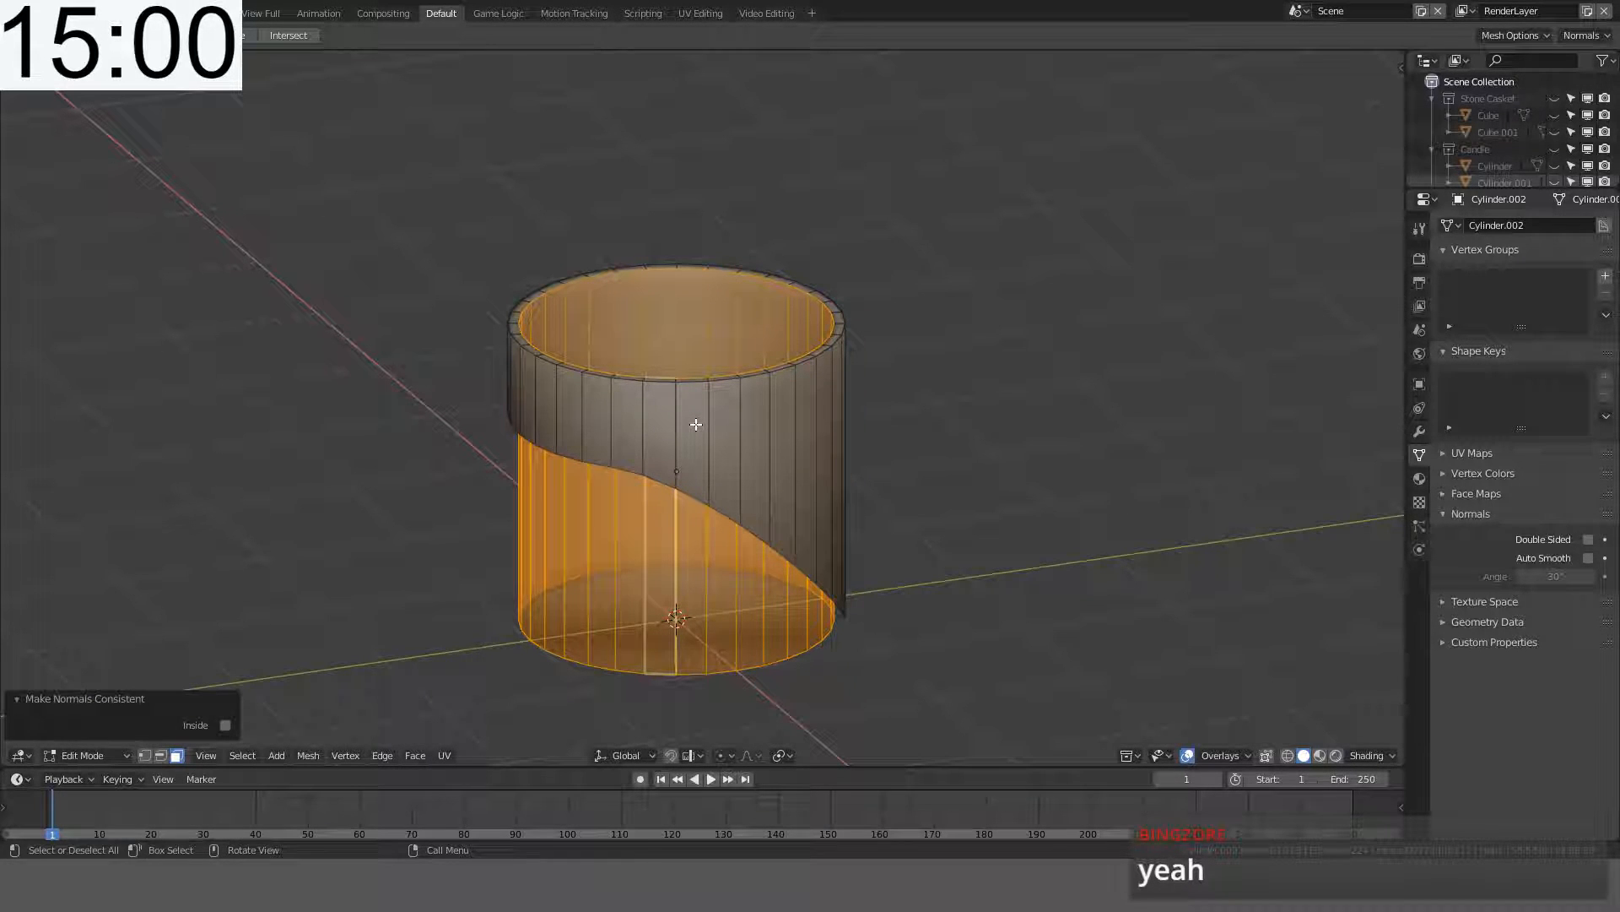
pyautogui.hotkey('ctrl', 'shift', 'n')
pyautogui.moveTo(698, 423); pyautogui.dragTo(699, 281, button='middle')
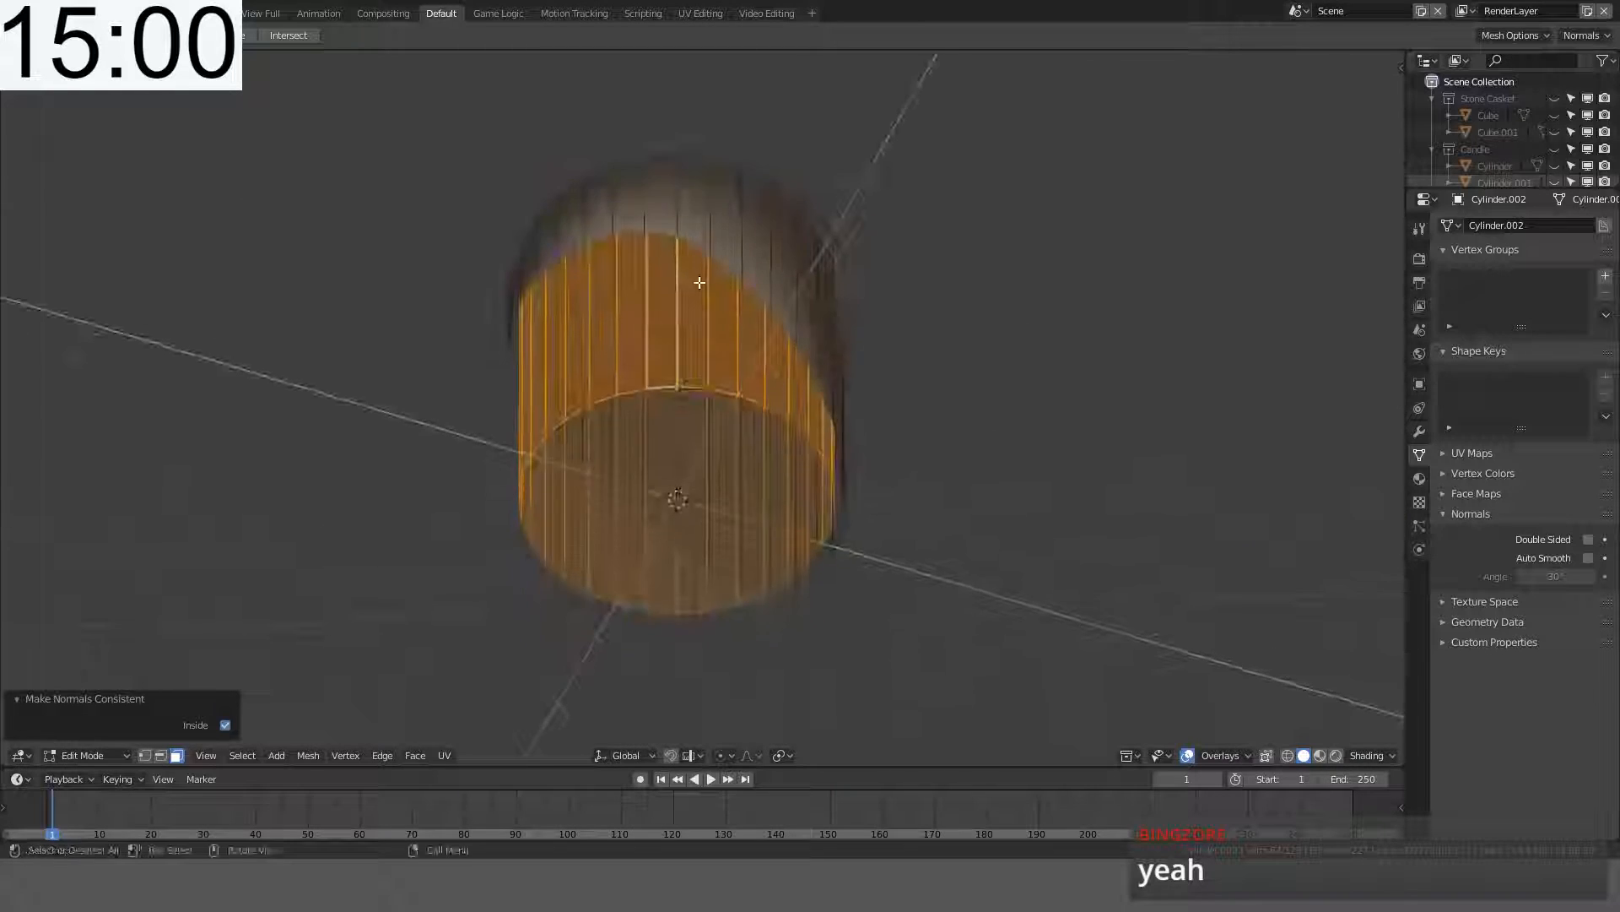
# - Recalculate the normal of the cylinder's bottom cap face with Inside enabled and return to Object Mode
pyautogui.hotkey('alt', 'a')
pyautogui.click(661, 514)
pyautogui.hotkey('ctrl', 'shift', 'n')
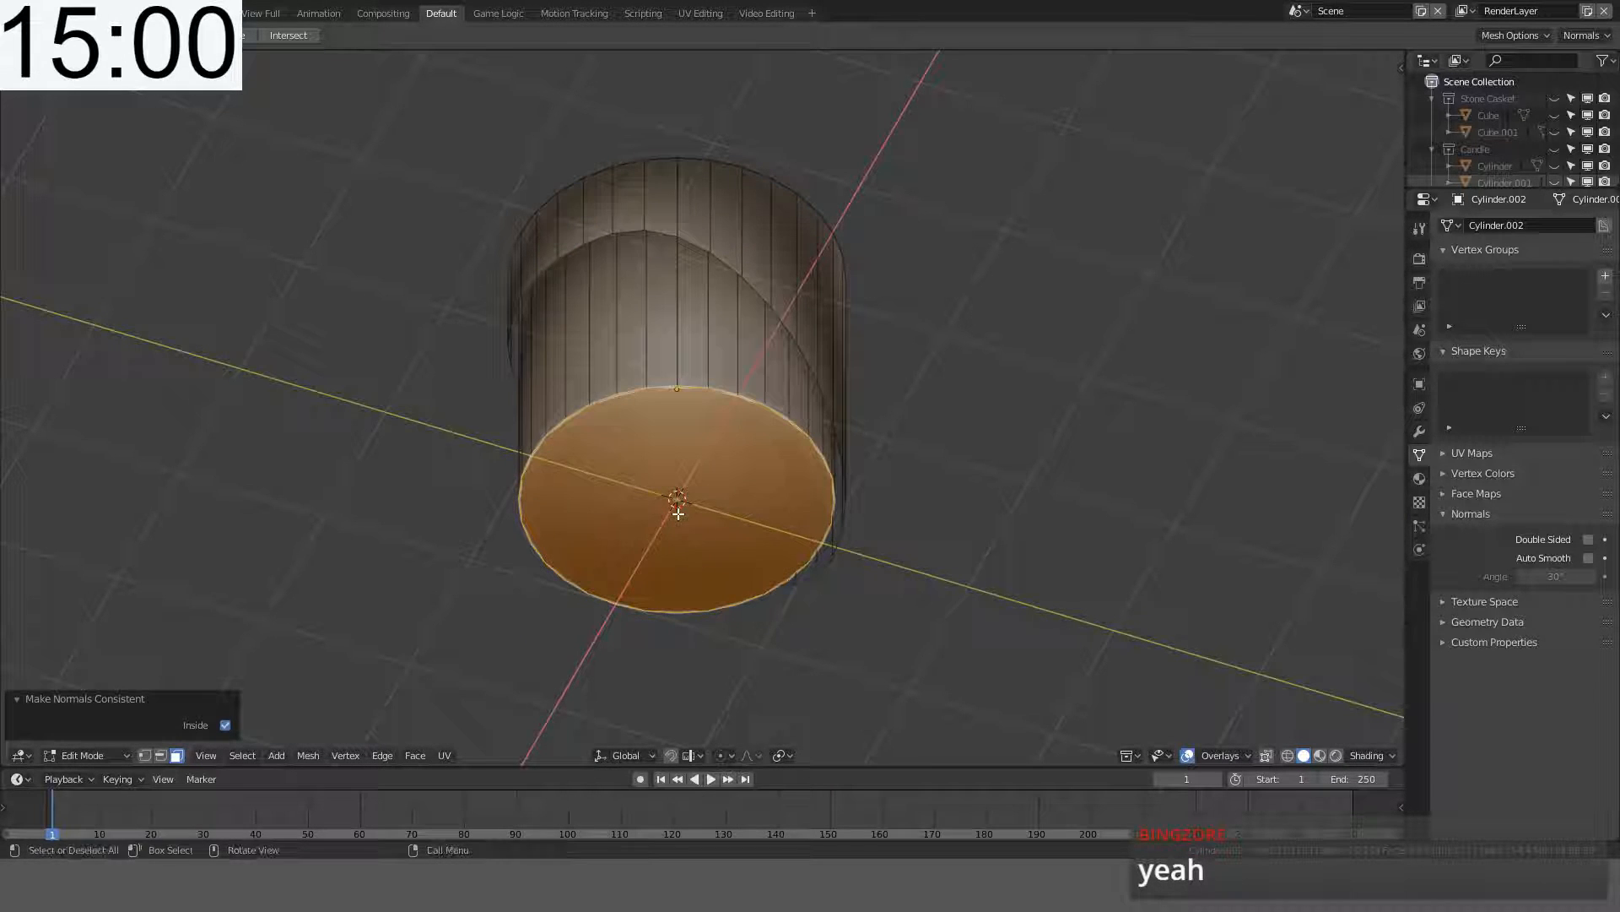
pyautogui.moveTo(678, 513); pyautogui.dragTo(883, 572, button='middle')
pyautogui.hotkey('alt', 'a')
pyautogui.press('Tab')
pyautogui.moveTo(798, 513); pyautogui.dragTo(653, 591, button='middle')
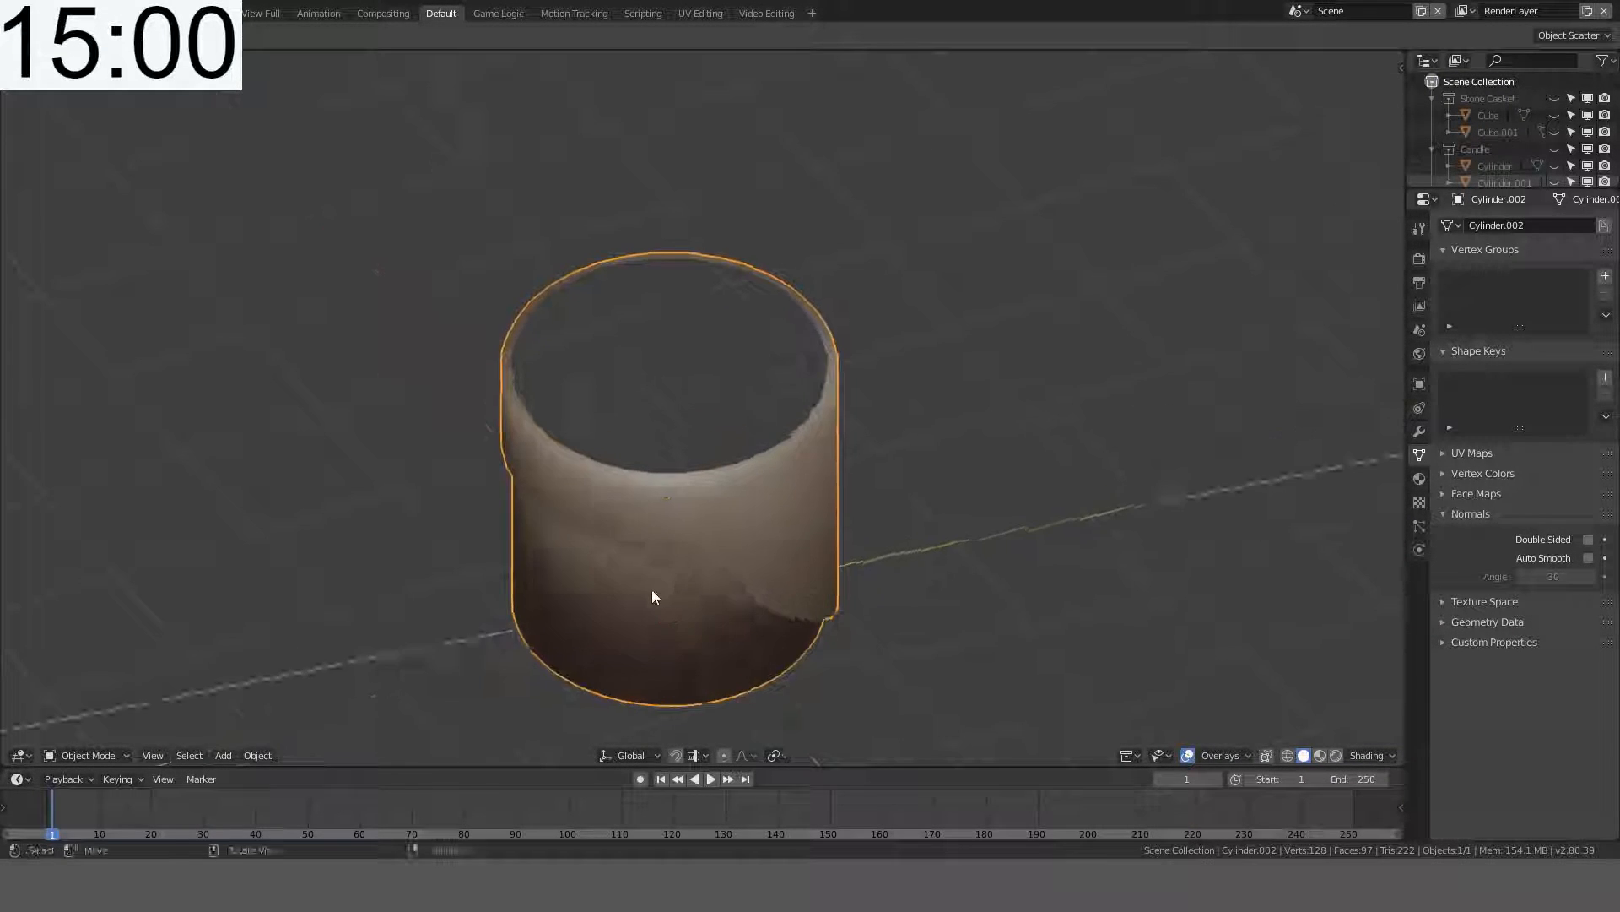
# - Select the outer ring's slanted lower edge loop in edge select mode and view it from the back
pyautogui.scroll(3, 655, 592)
pyautogui.press('Tab')
pyautogui.moveTo(825, 510); pyautogui.dragTo(908, 282, button='middle')
pyautogui.press('a')
pyautogui.hotkey('alt', 'a')
pyautogui.keyDown('shift'); pyautogui.moveTo(852, 149); pyautogui.dragTo(703, 408, button='middle'); pyautogui.keyUp('shift')
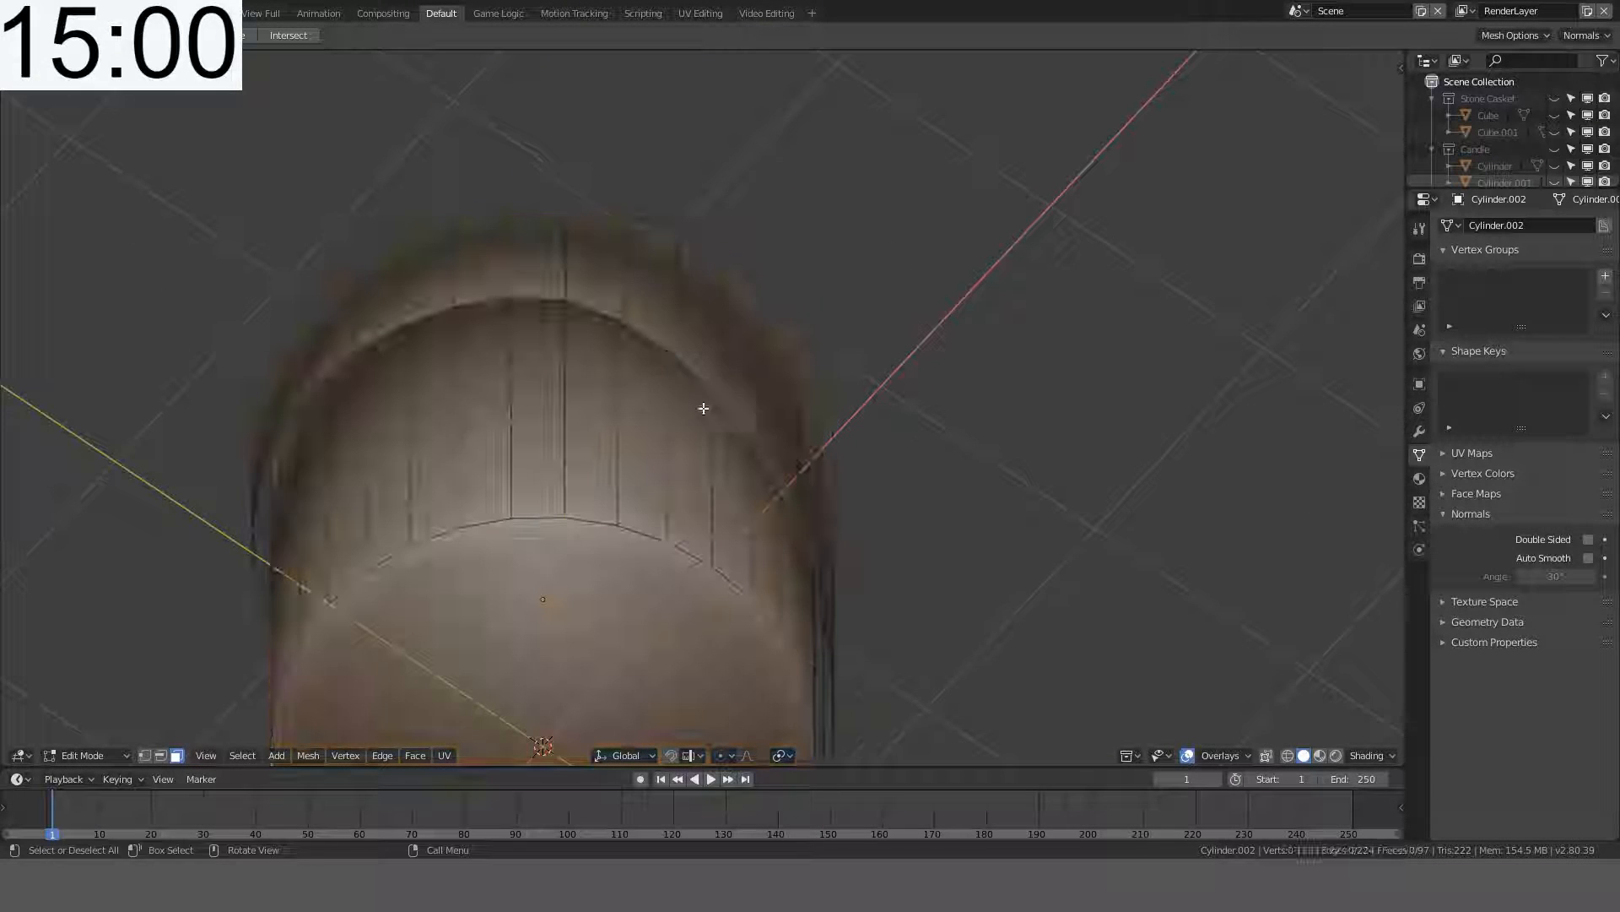
pyautogui.click(161, 754)
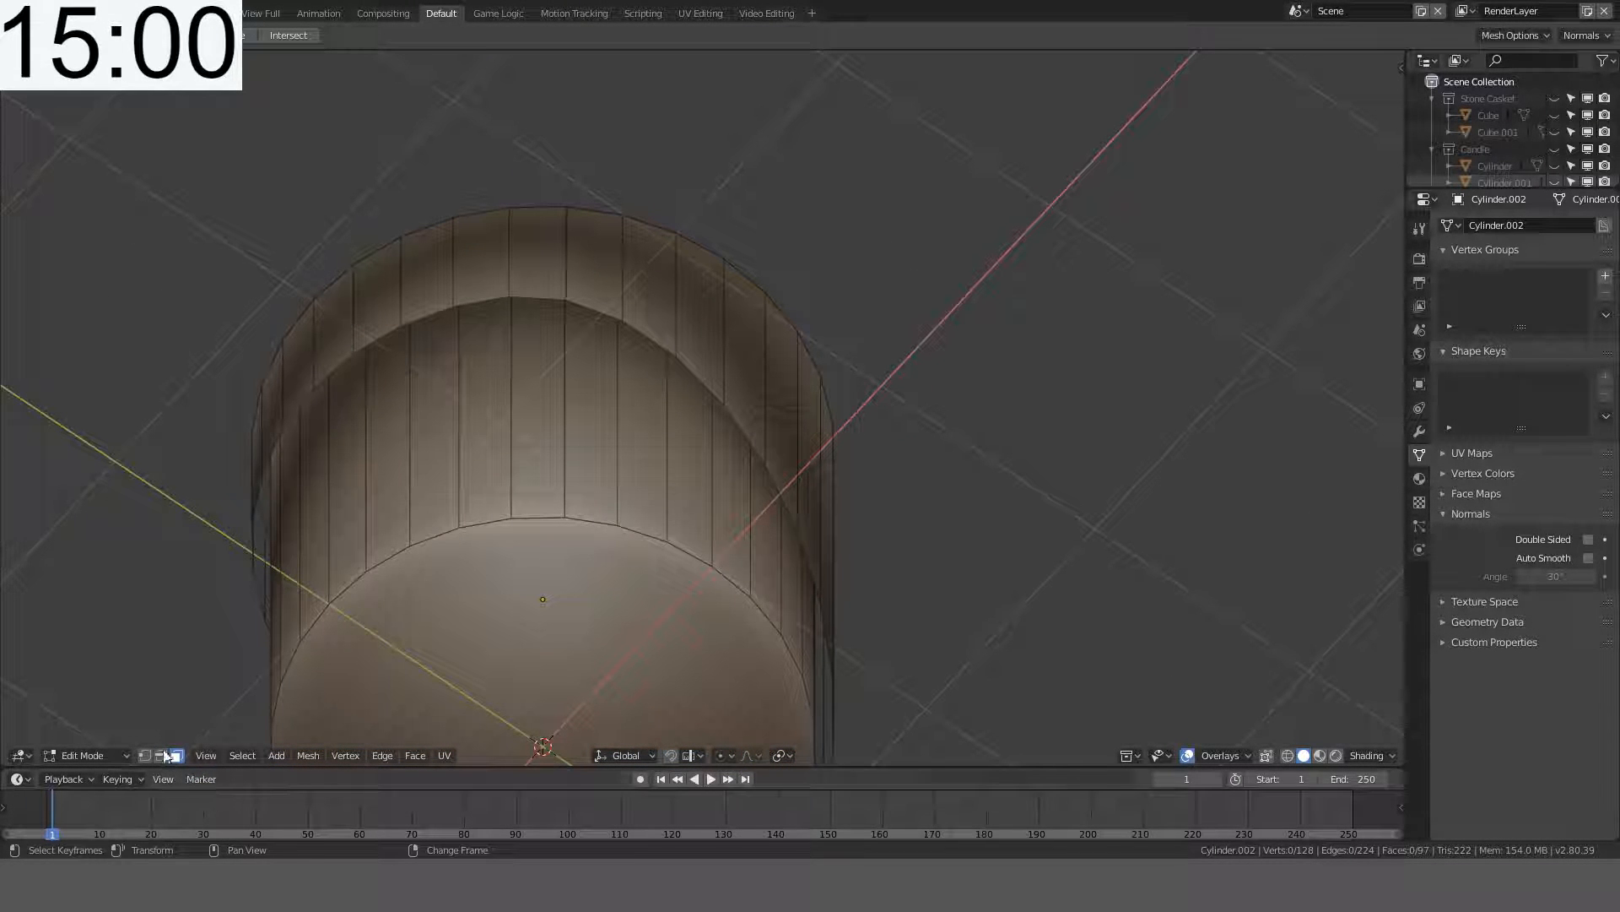
pyautogui.keyDown('alt'); pyautogui.click(634, 319); pyautogui.keyUp('alt')
pyautogui.press('KP_1')
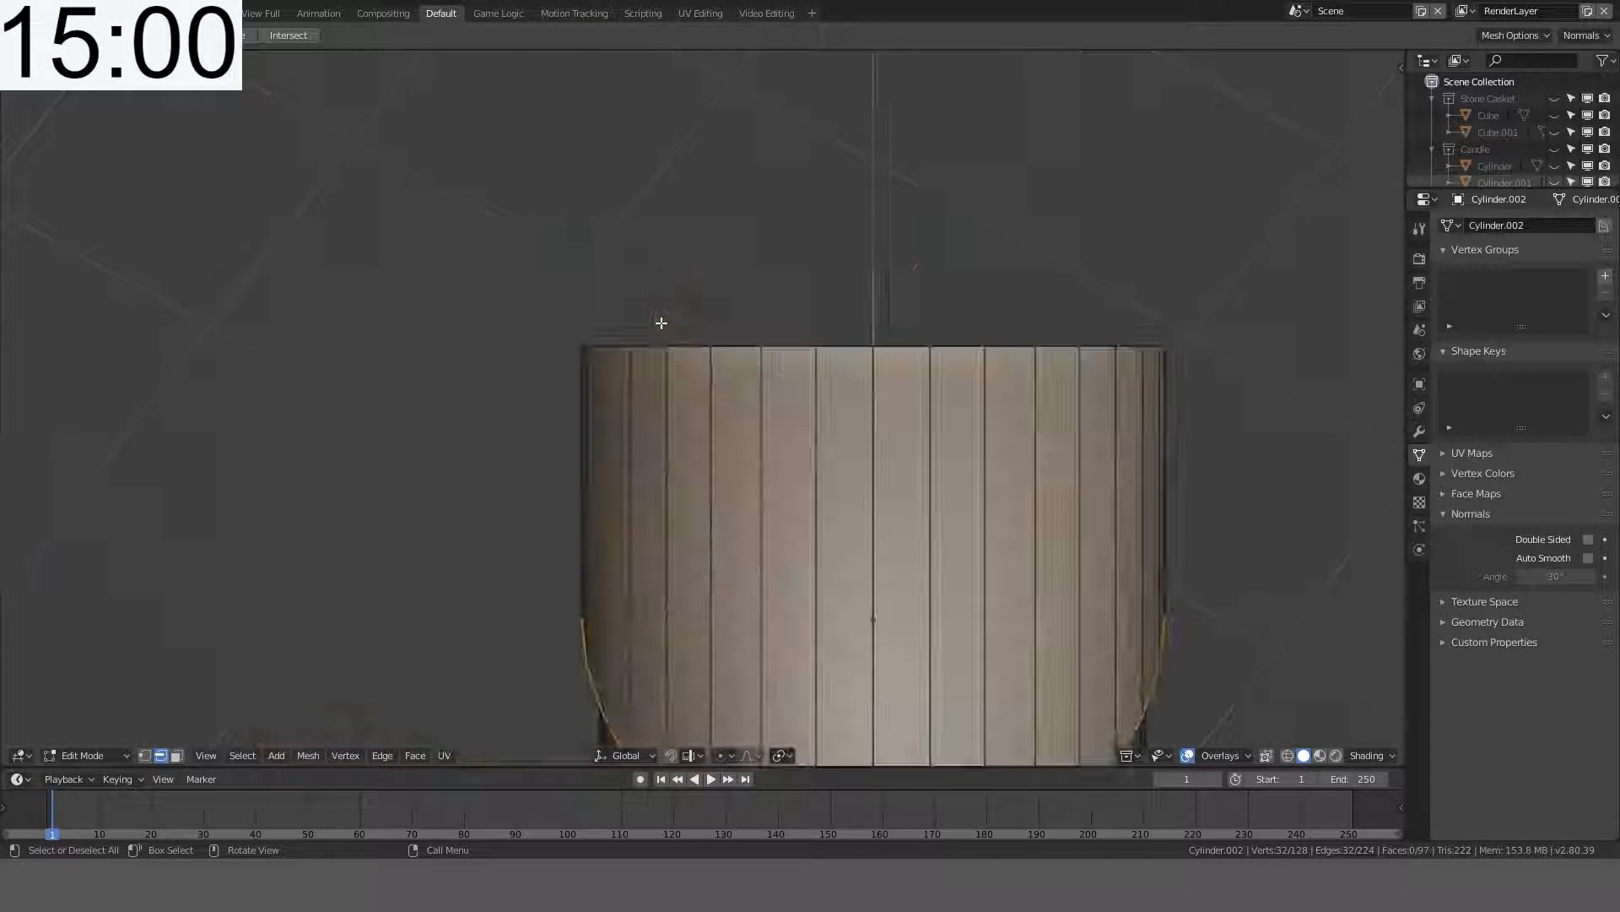
pyautogui.press('ctrl+KP_1')
pyautogui.scroll(-3, 694, 373)
pyautogui.keyDown('shift'); pyautogui.moveTo(924, 379); pyautogui.dragTo(913, 273, button='middle'); pyautogui.keyUp('shift')
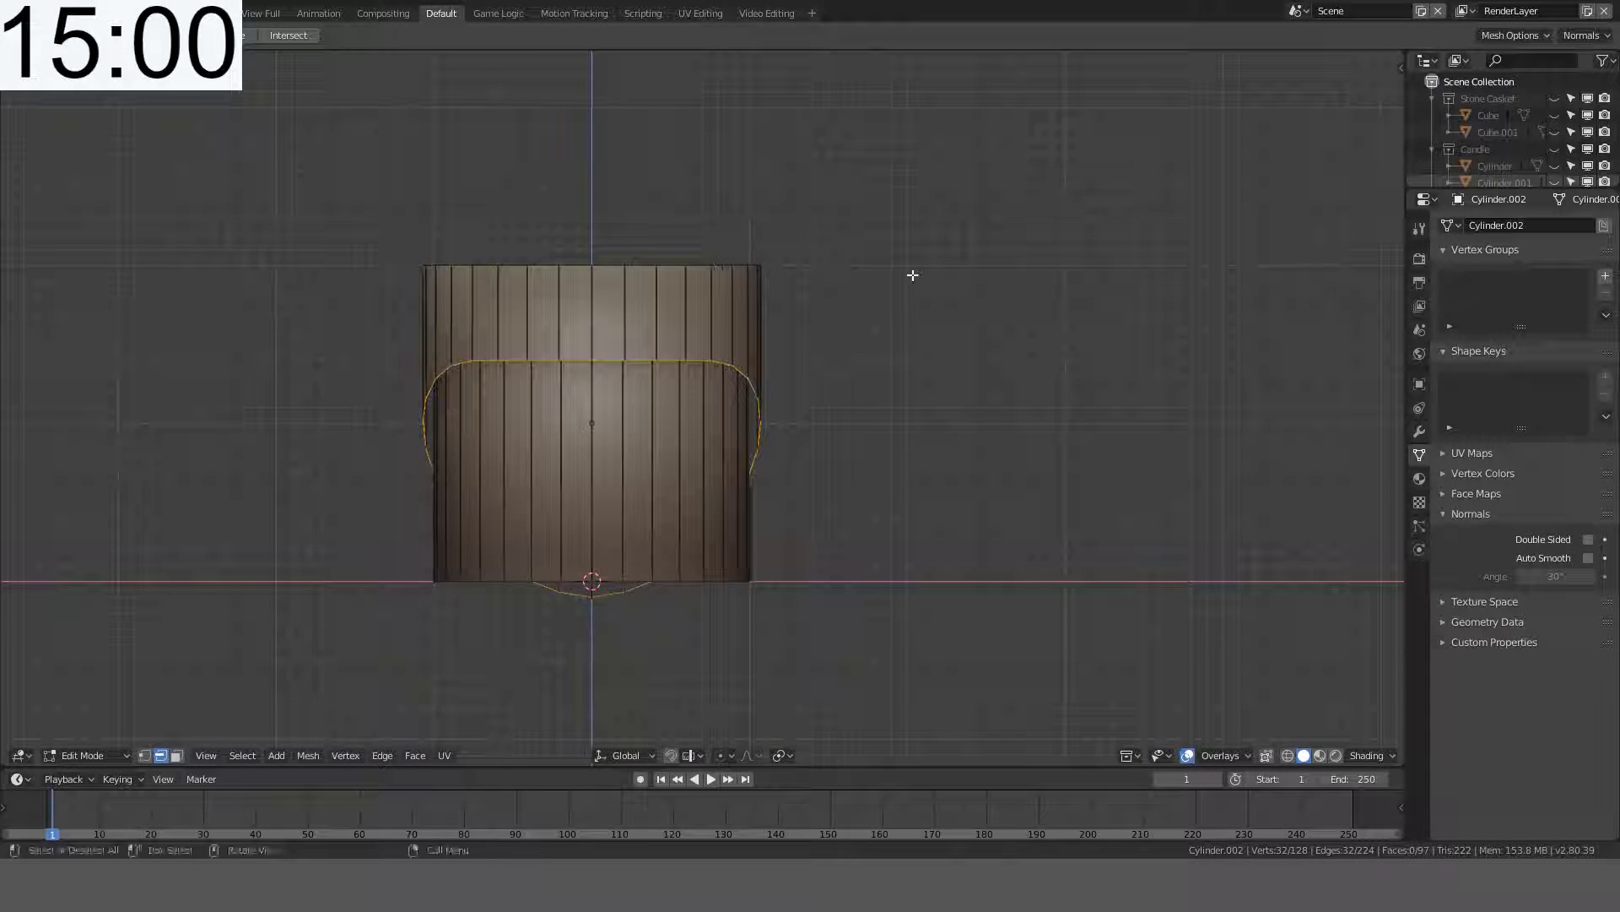
# - Extrude the ring's slanted lower edge loop in place and scale it to 0.9 in X and Y with Z locked
pyautogui.press('e')
pyautogui.rightClick(913, 275)
pyautogui.press('s')
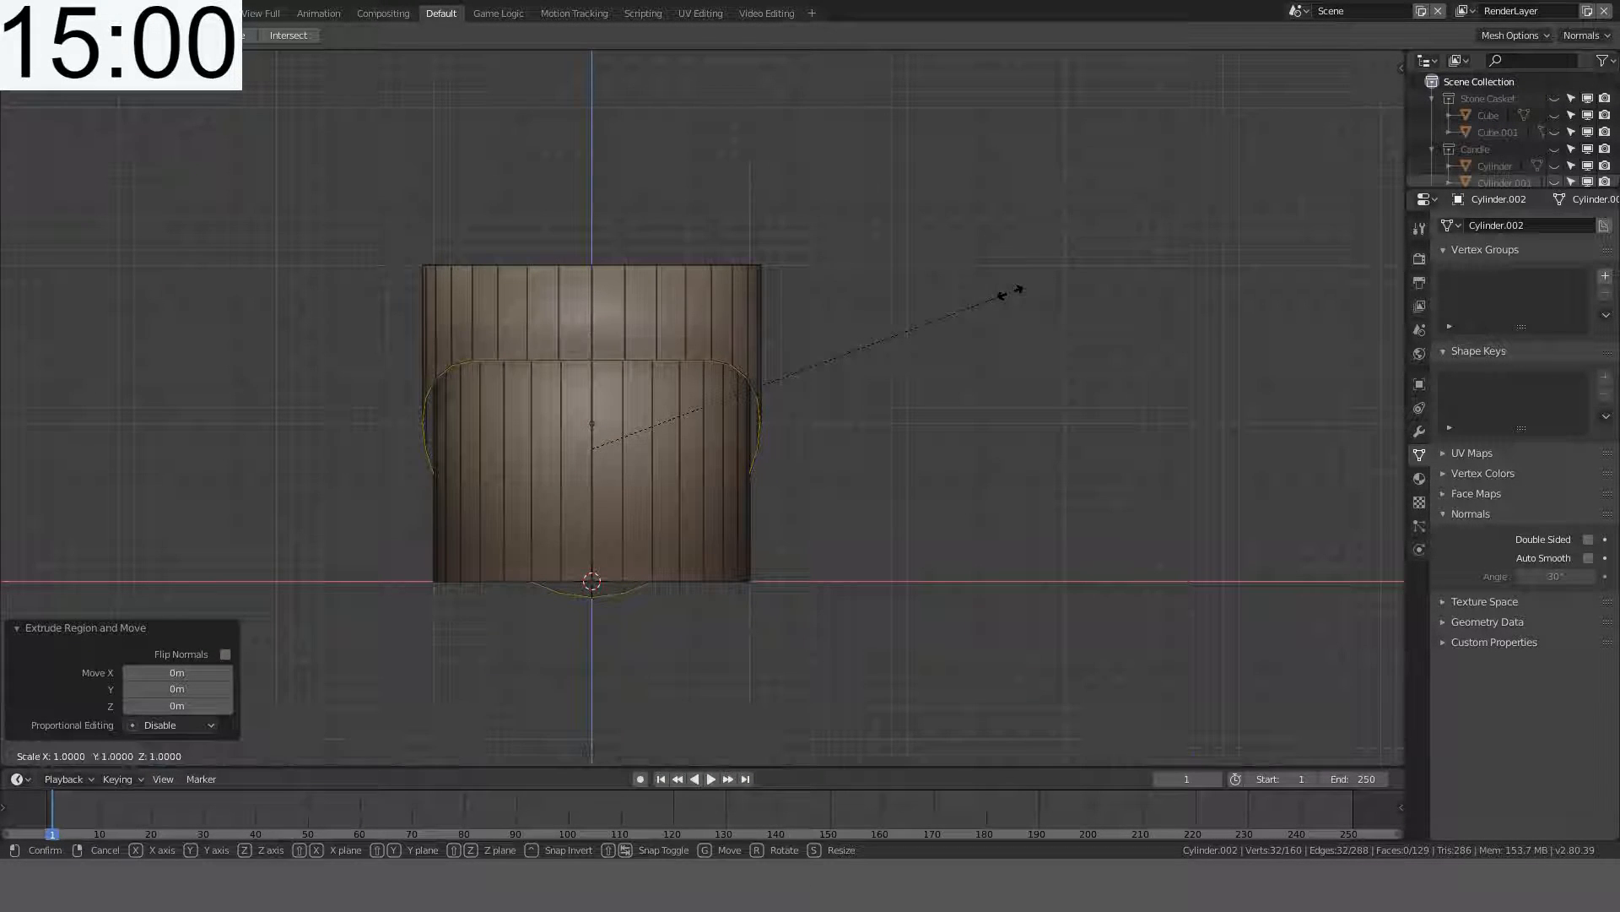
pyautogui.hotkey('shift', 'z')
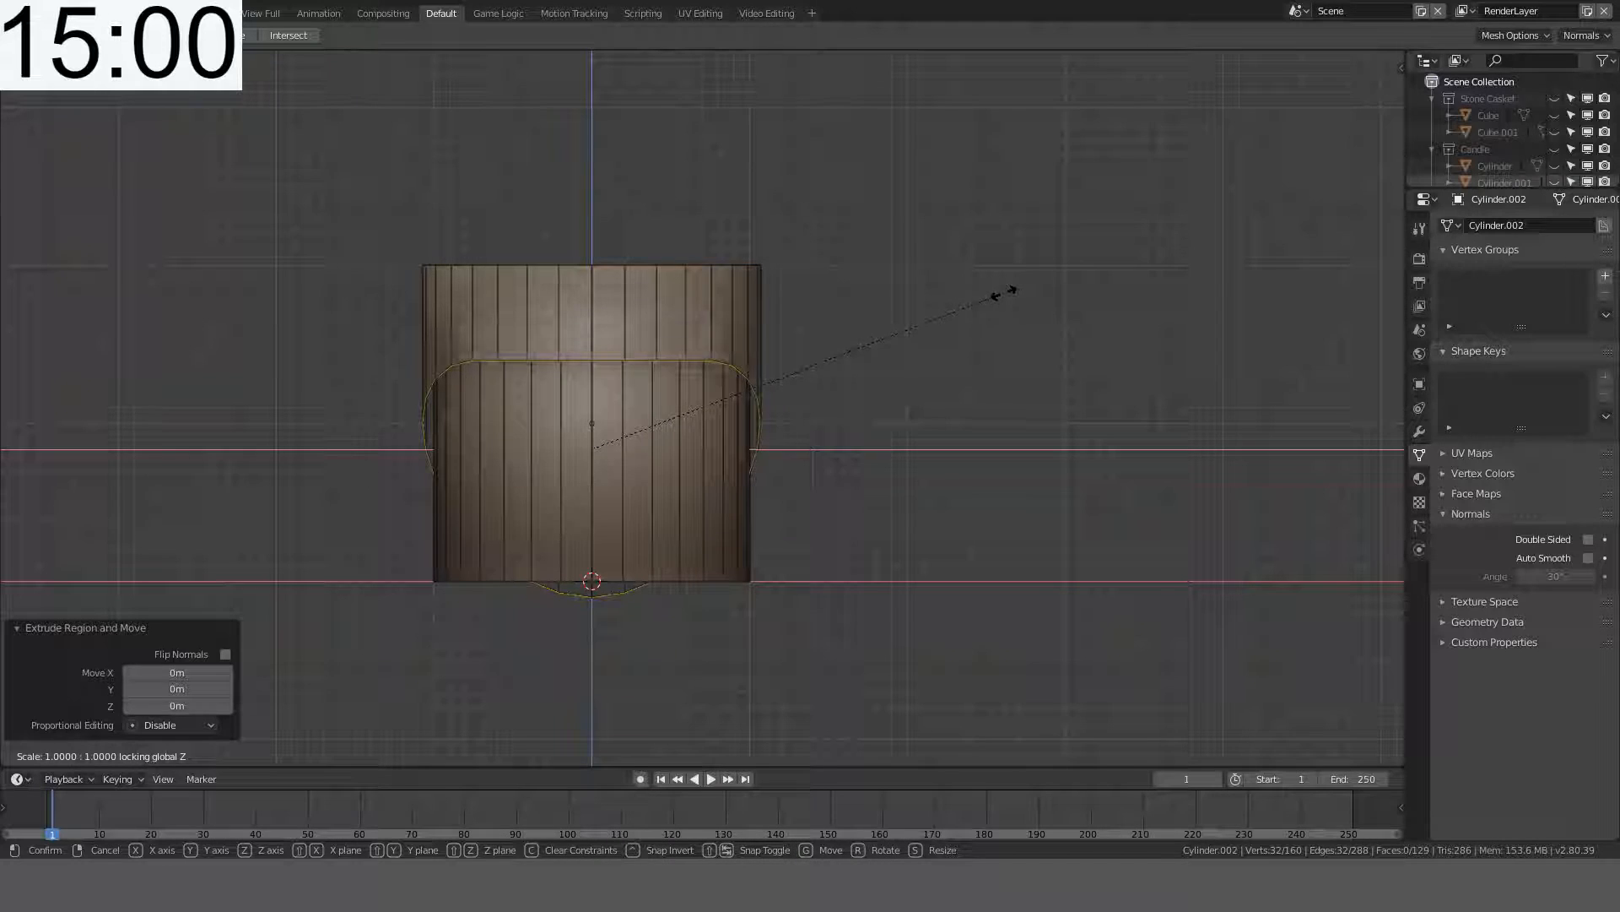
pyautogui.click(980, 298)
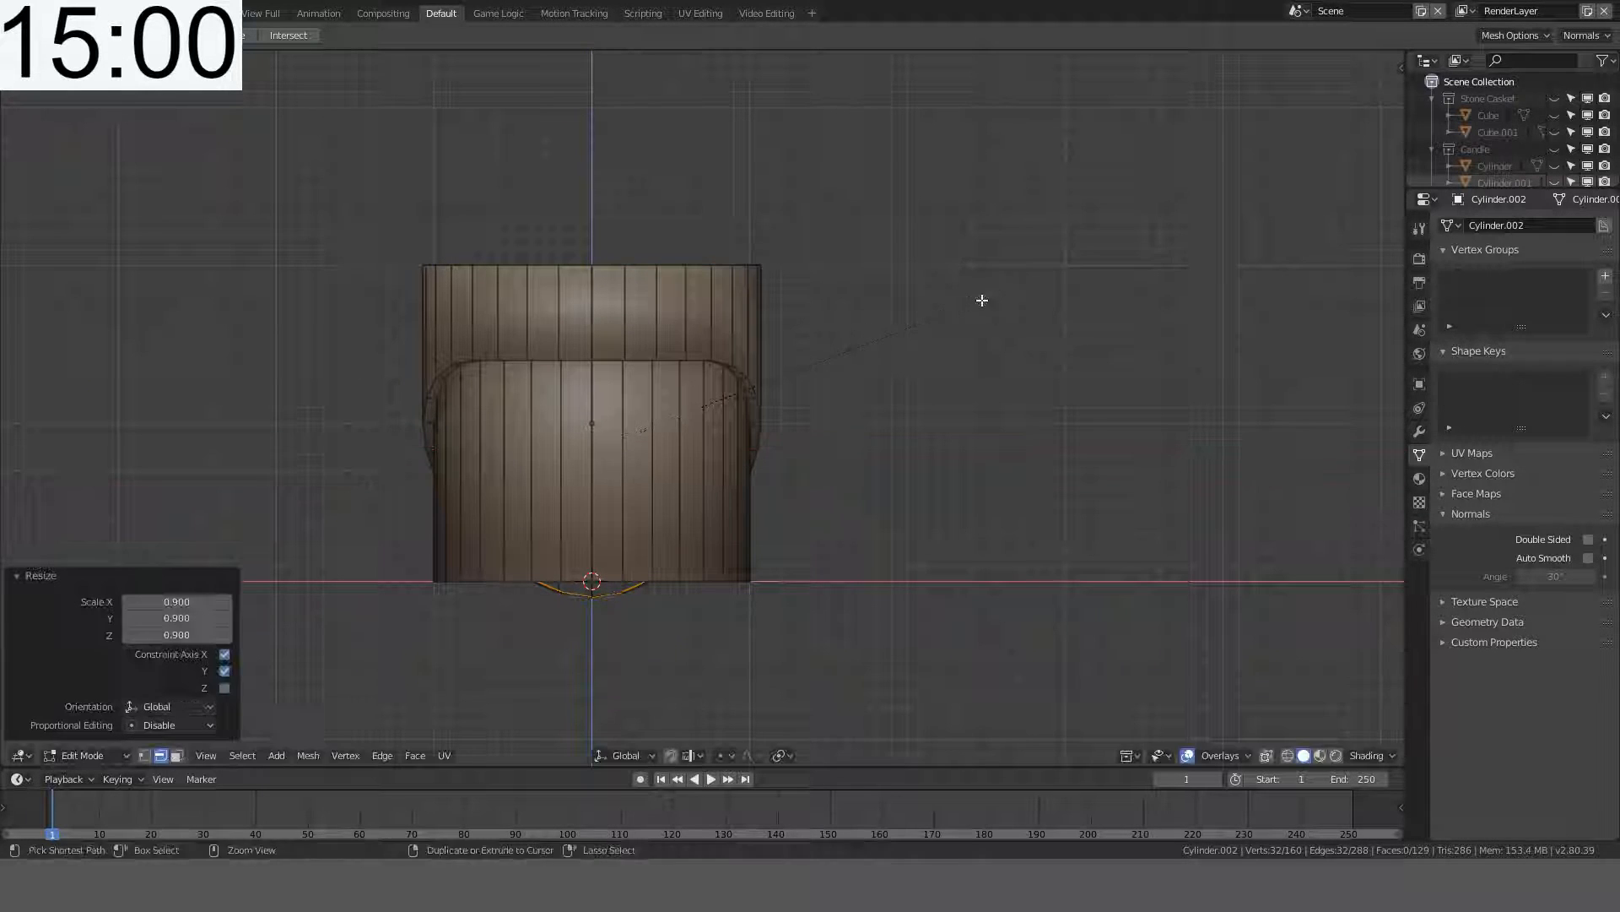
pyautogui.moveTo(980, 296); pyautogui.dragTo(892, 197, button='middle')
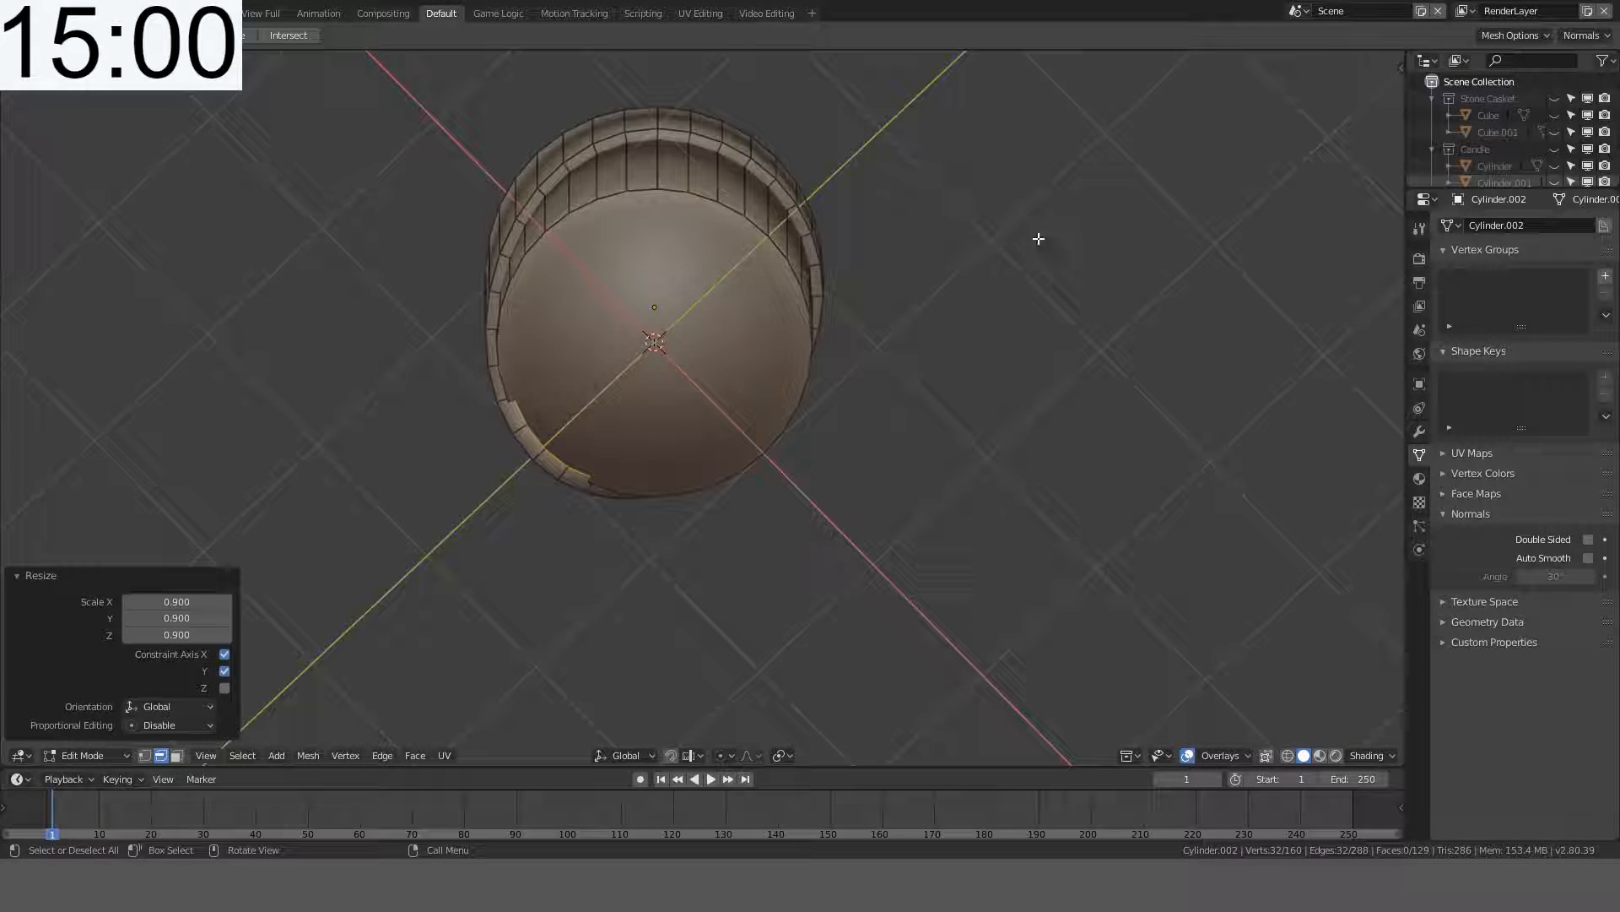
# - Scale the extruded edge loop inward once more by 0.9 with Z locked so it reaches into the cylinder
pyautogui.press('s')
pyautogui.hotkey('shift', 'z')
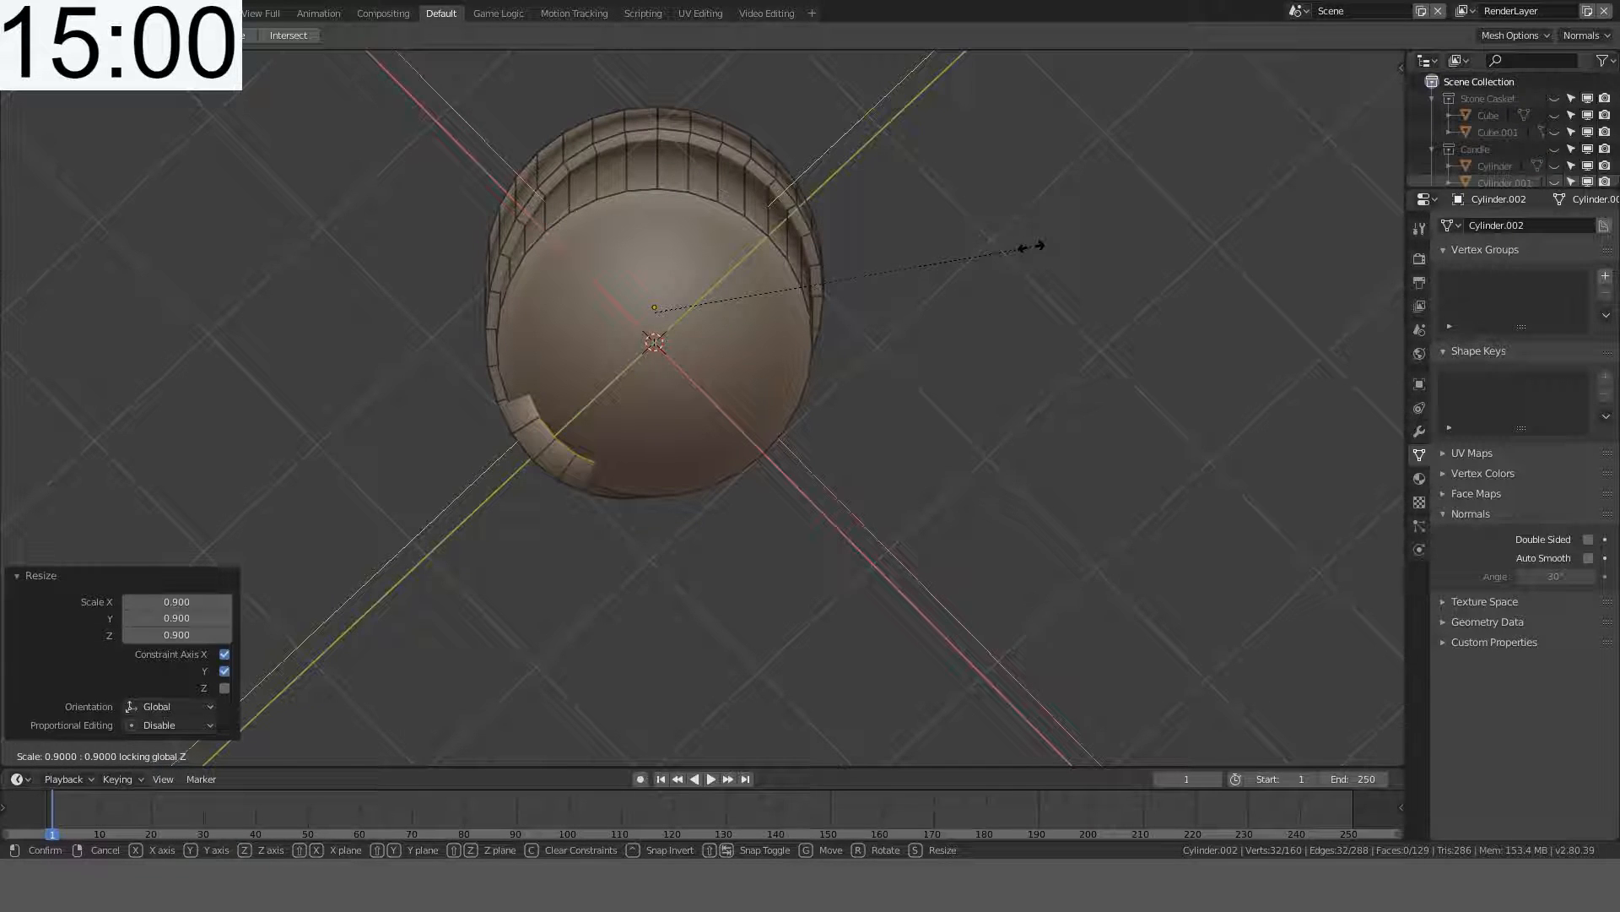
pyautogui.click(1040, 246)
pyautogui.moveTo(723, 318); pyautogui.dragTo(694, 448, button='middle')
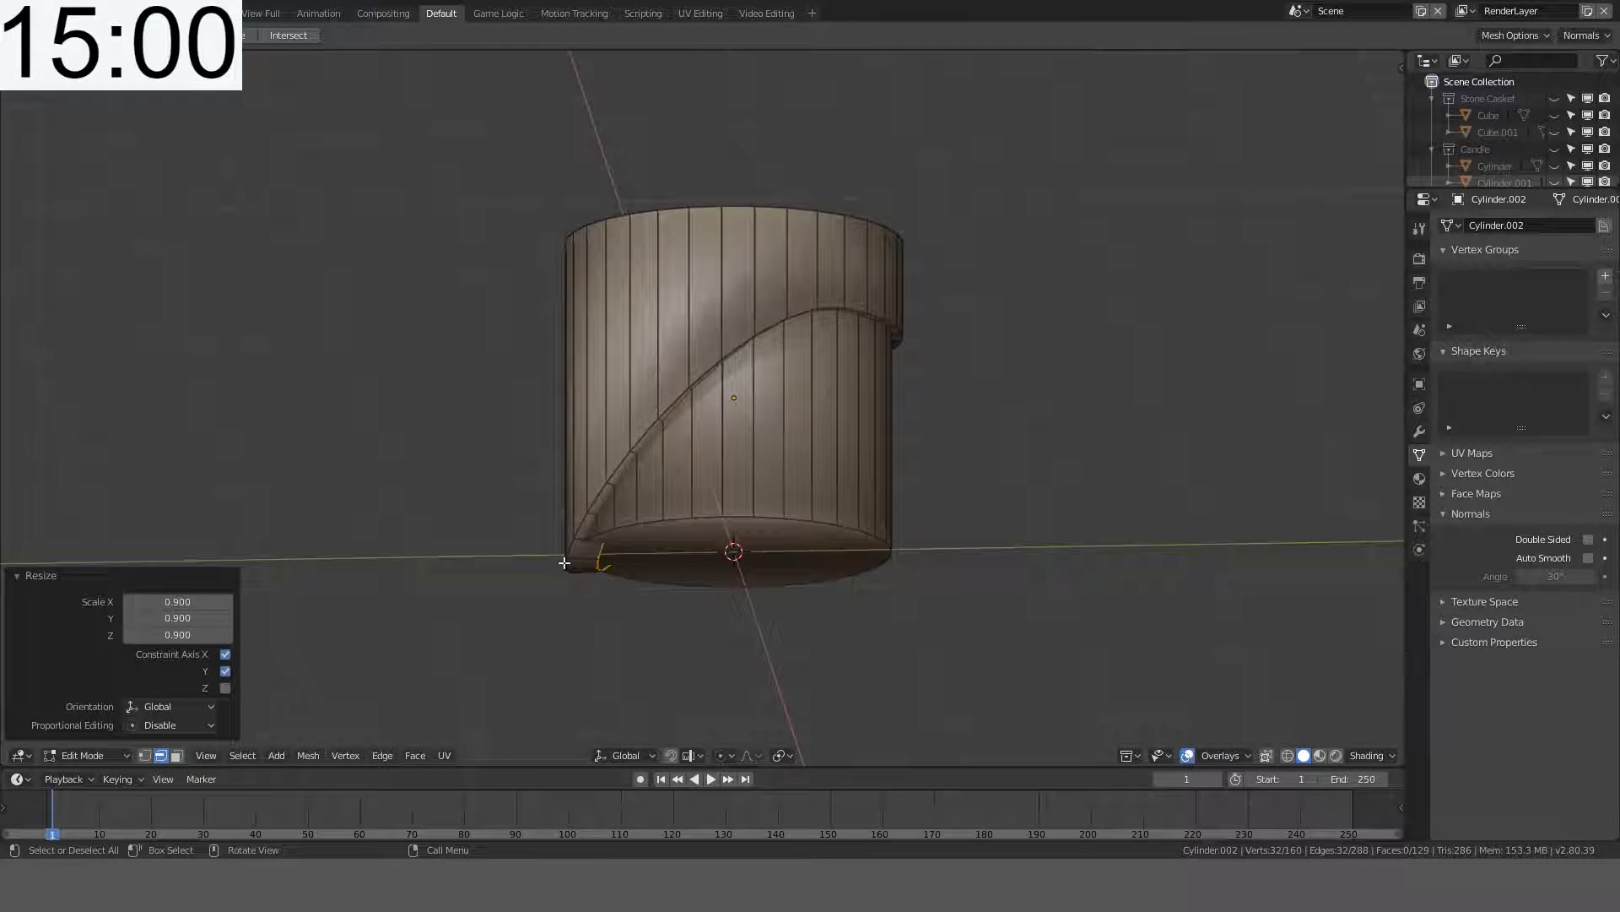
# - Move the inner cylinder's bottom edge loop down along Z to lengthen the cylinder, leaving nothing selected in Edit Mode
pyautogui.press('KP_1')
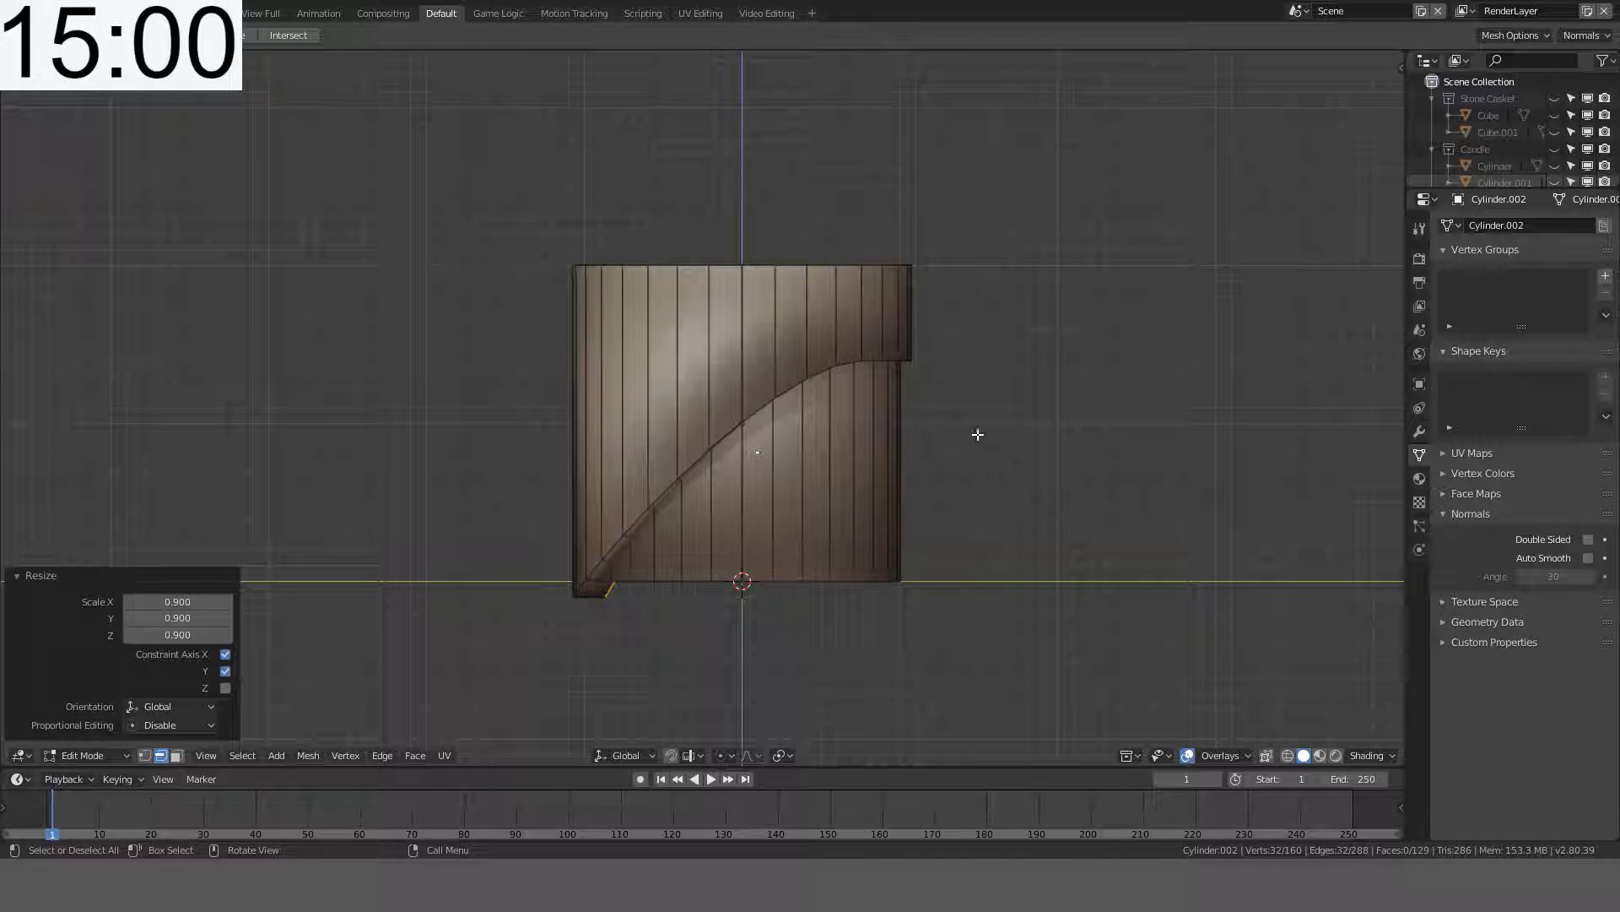
pyautogui.scroll(2, 983, 439)
pyautogui.keyDown('alt'); pyautogui.click(750, 659); pyautogui.keyUp('alt')
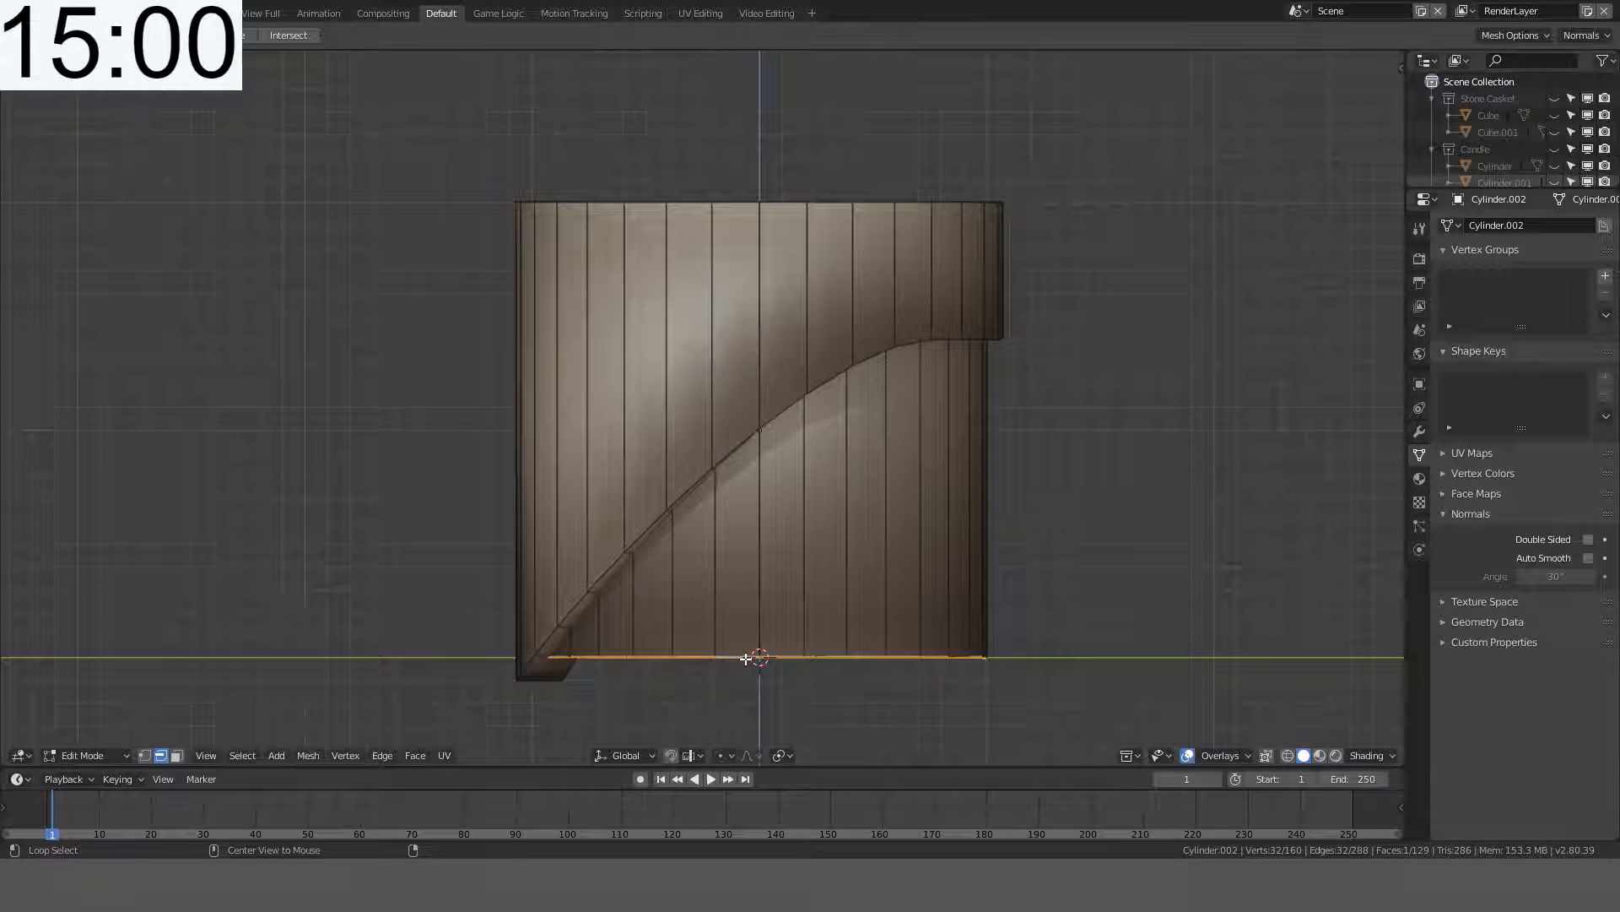
pyautogui.press('g')
pyautogui.press('z')
pyautogui.keyDown('ctrl'); pyautogui.click(947, 241); pyautogui.keyUp('ctrl')
pyautogui.press('Tab')
pyautogui.moveTo(947, 240); pyautogui.dragTo(117, 690, button='middle')
pyautogui.press('Tab')
pyautogui.hotkey('alt', 'a')
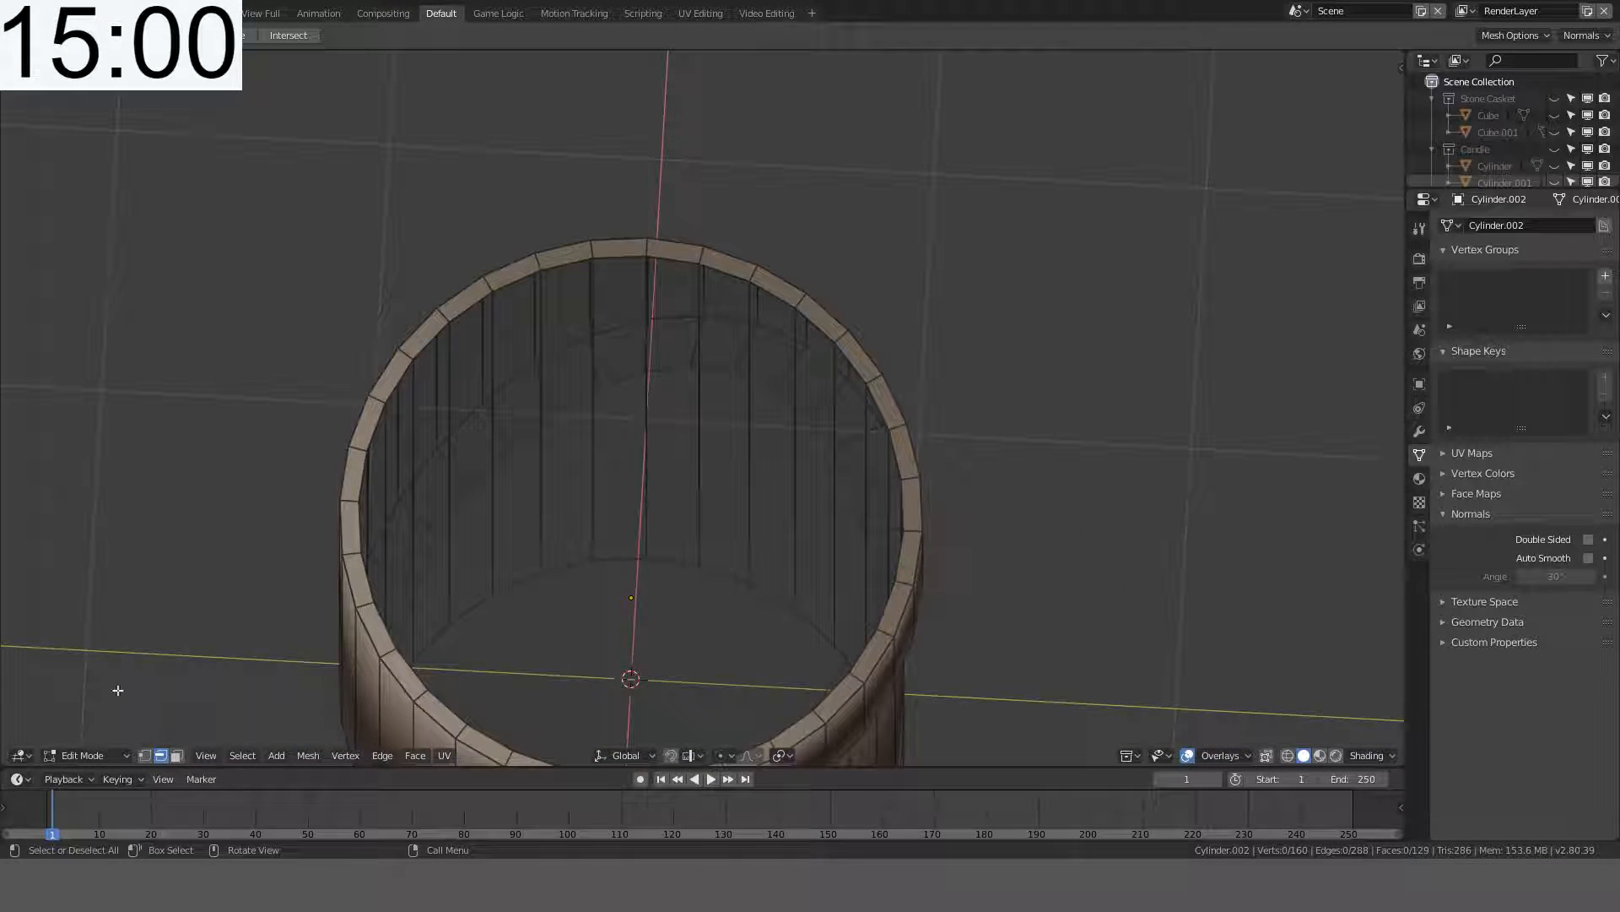
# - Duplicate the inner cylinder's side face loop in place and recalculate the copy's normals with Inside enabled
pyautogui.click(176, 756)
pyautogui.keyDown('alt'); pyautogui.click(701, 396); pyautogui.keyUp('alt')
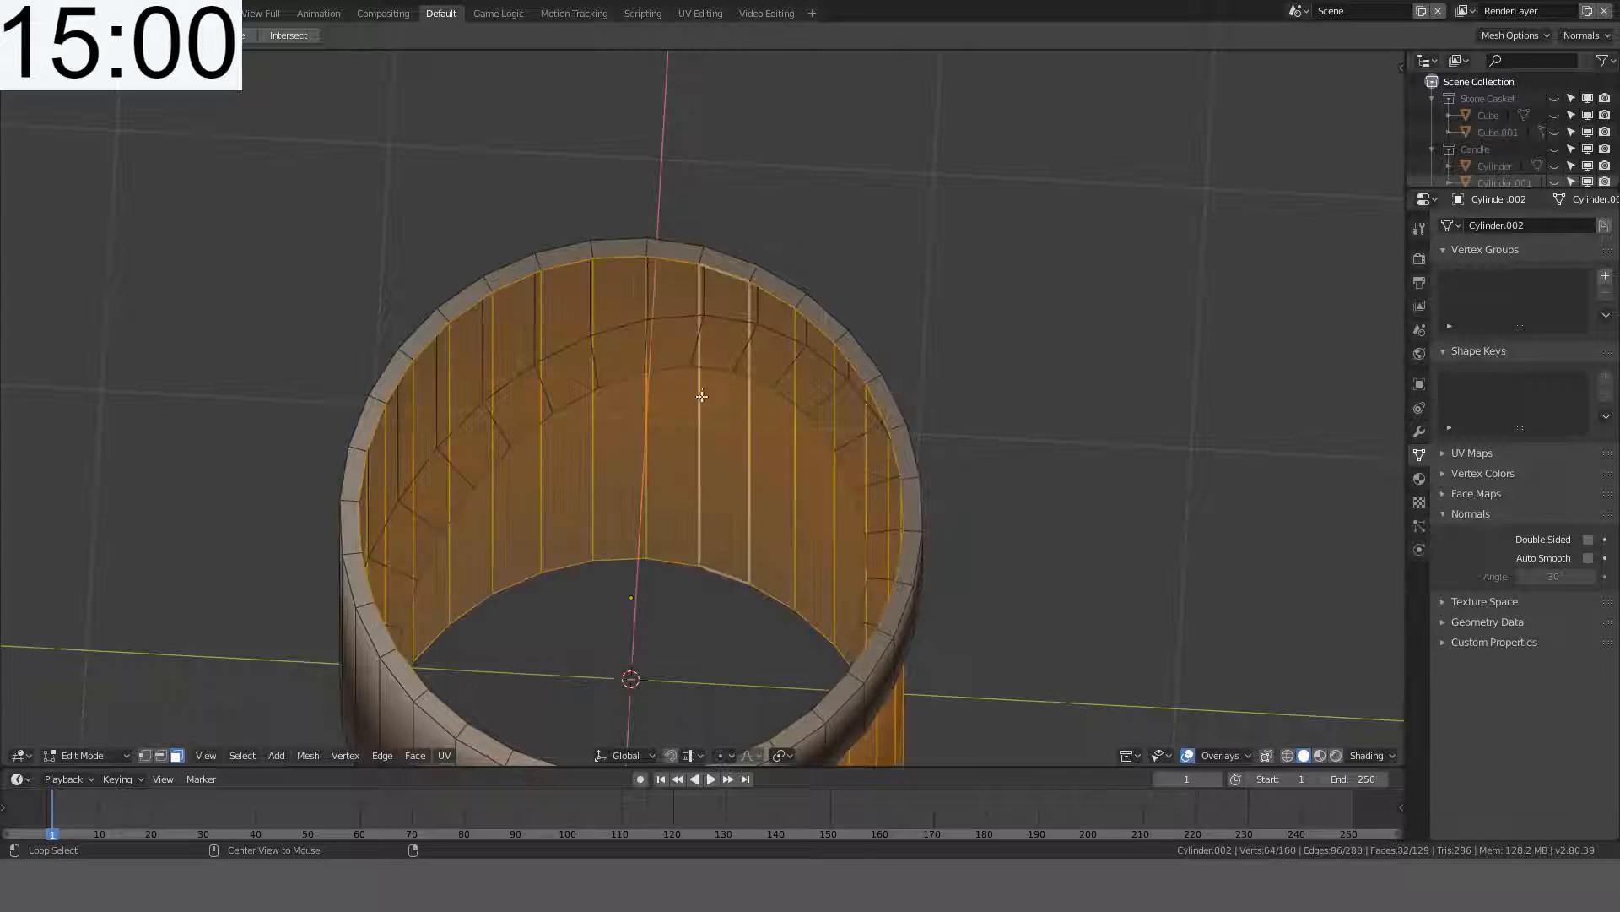
pyautogui.hotkey('shift', 'd')
pyautogui.rightClick(1002, 291)
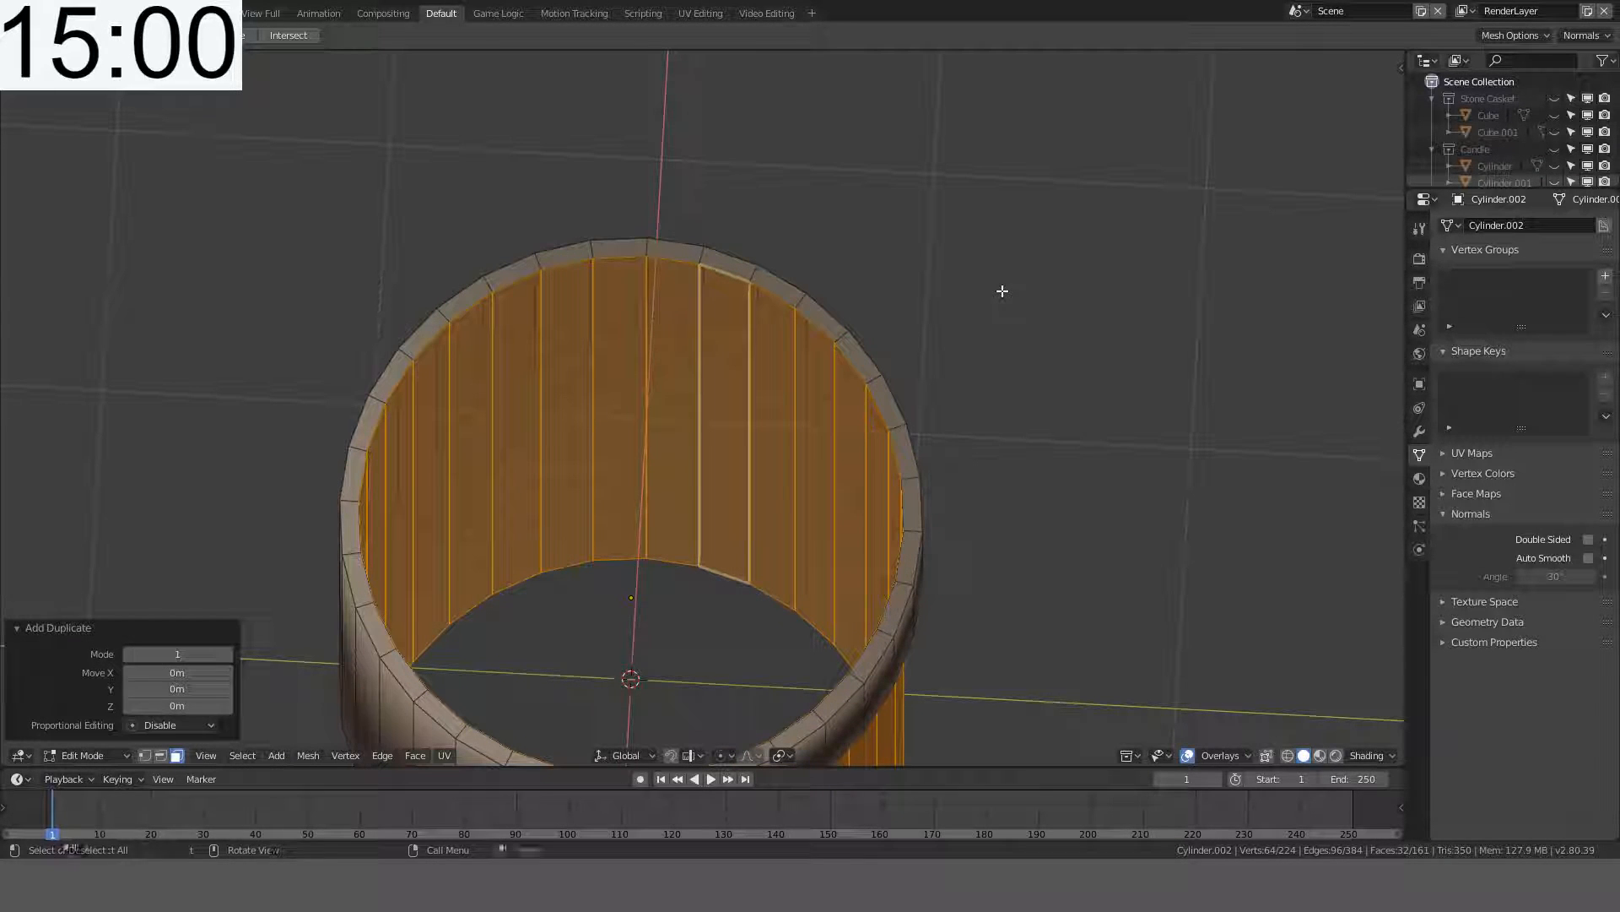
pyautogui.hotkey('shift', 'n')
pyautogui.hotkey('ctrl', 'shift', 'n')
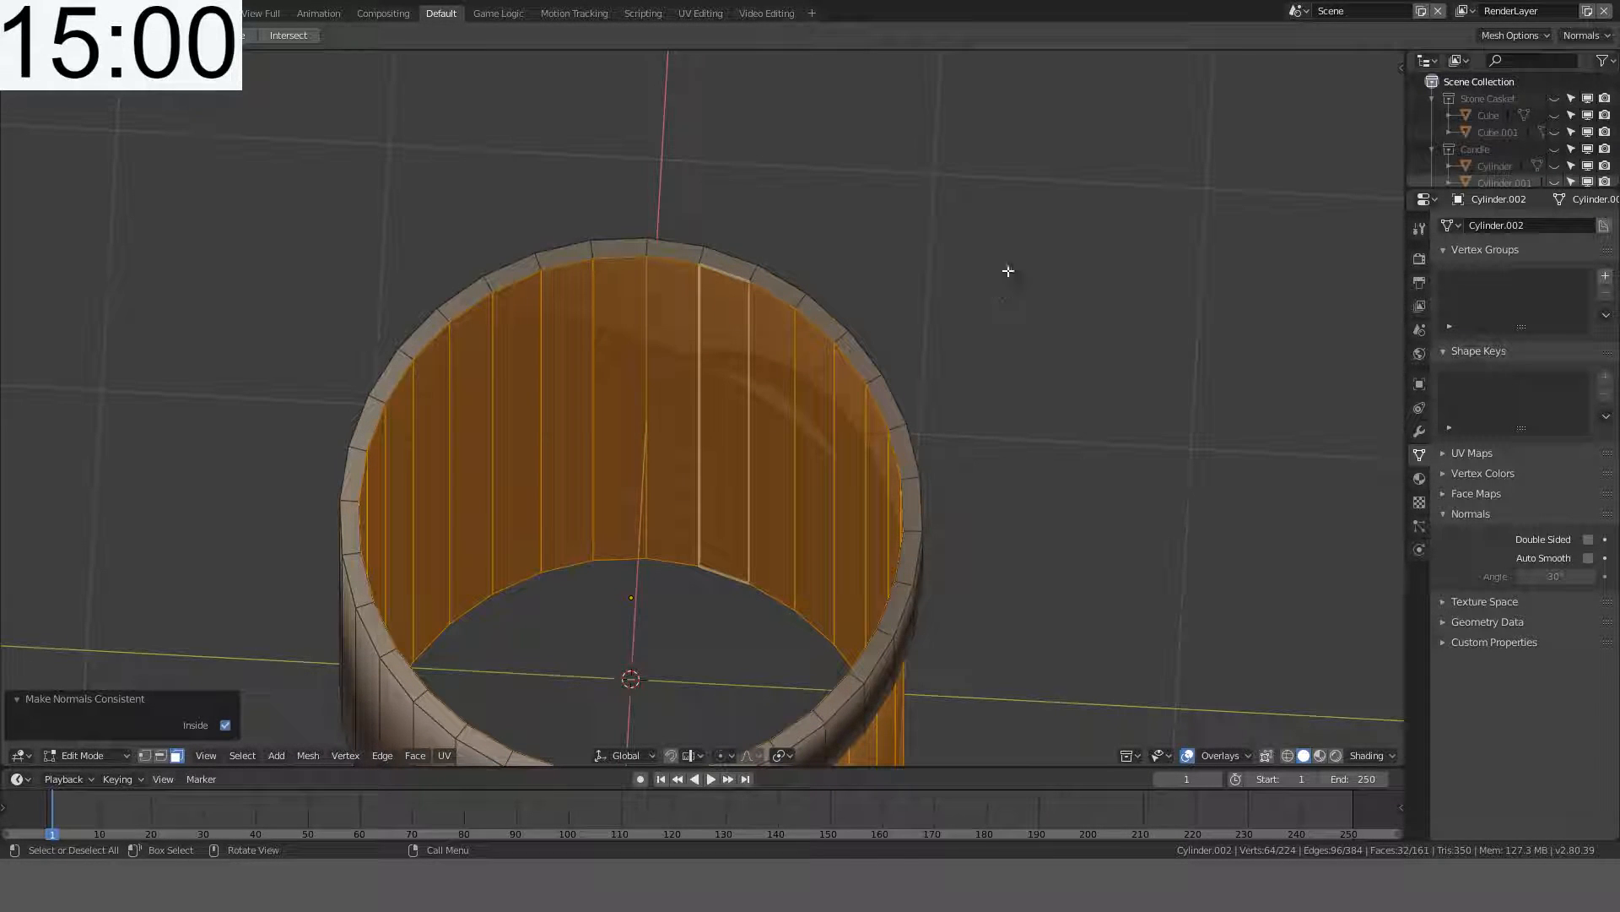
# - Scale the duplicated inner wall faces down slightly and return to Object Mode
pyautogui.press('s')
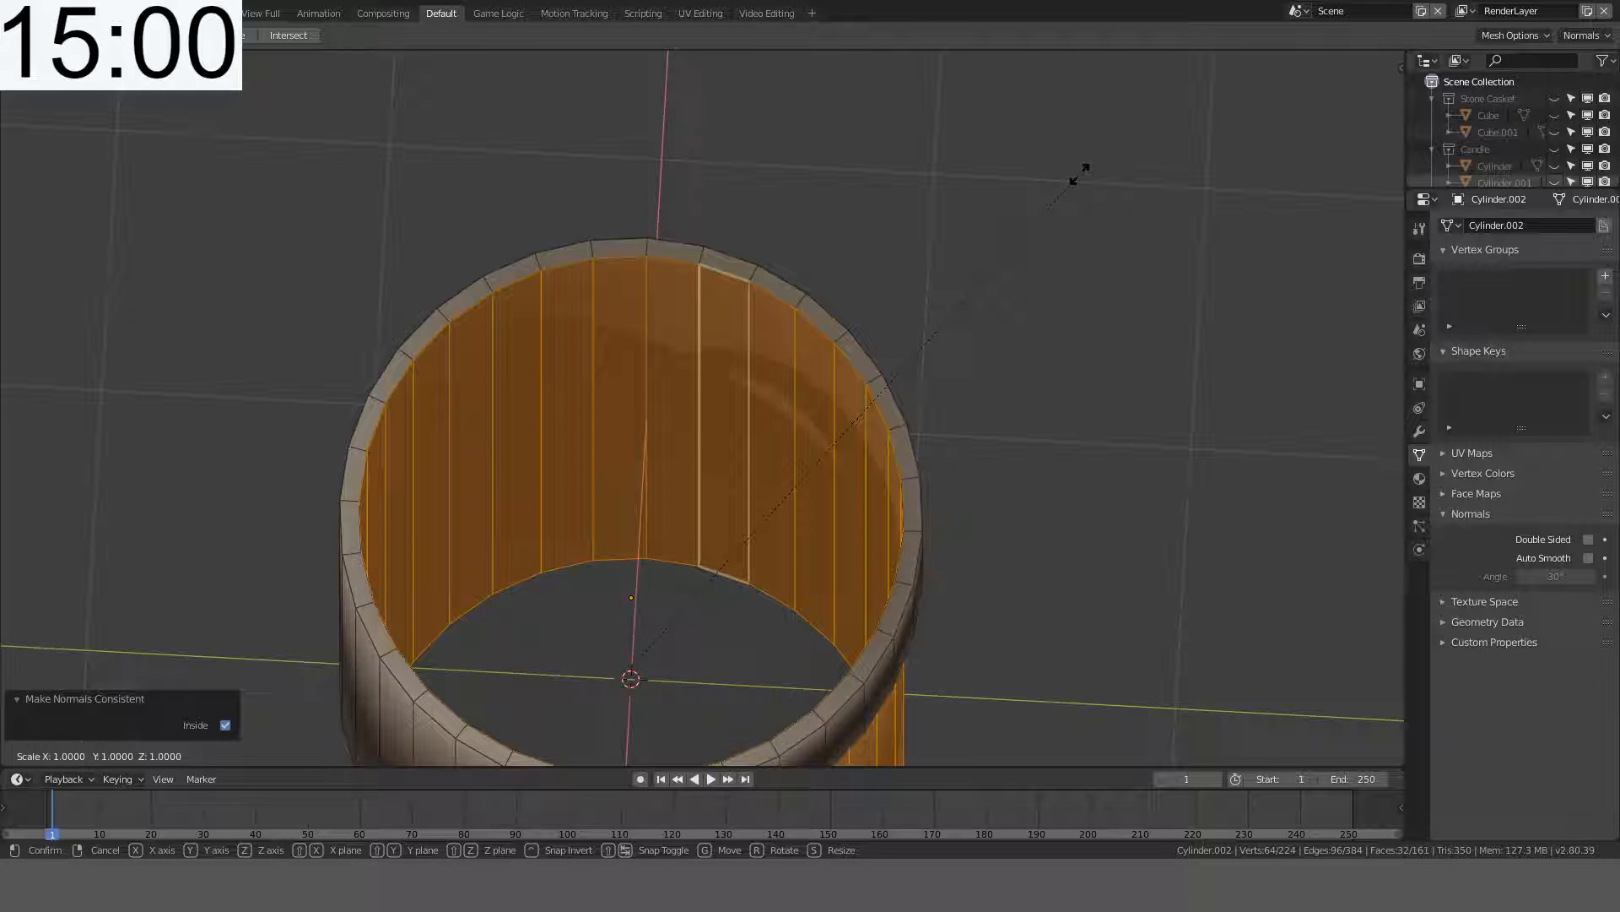
pyautogui.click(1046, 213)
pyautogui.press('Tab')
pyautogui.moveTo(878, 273); pyautogui.dragTo(797, 810, button='middle')
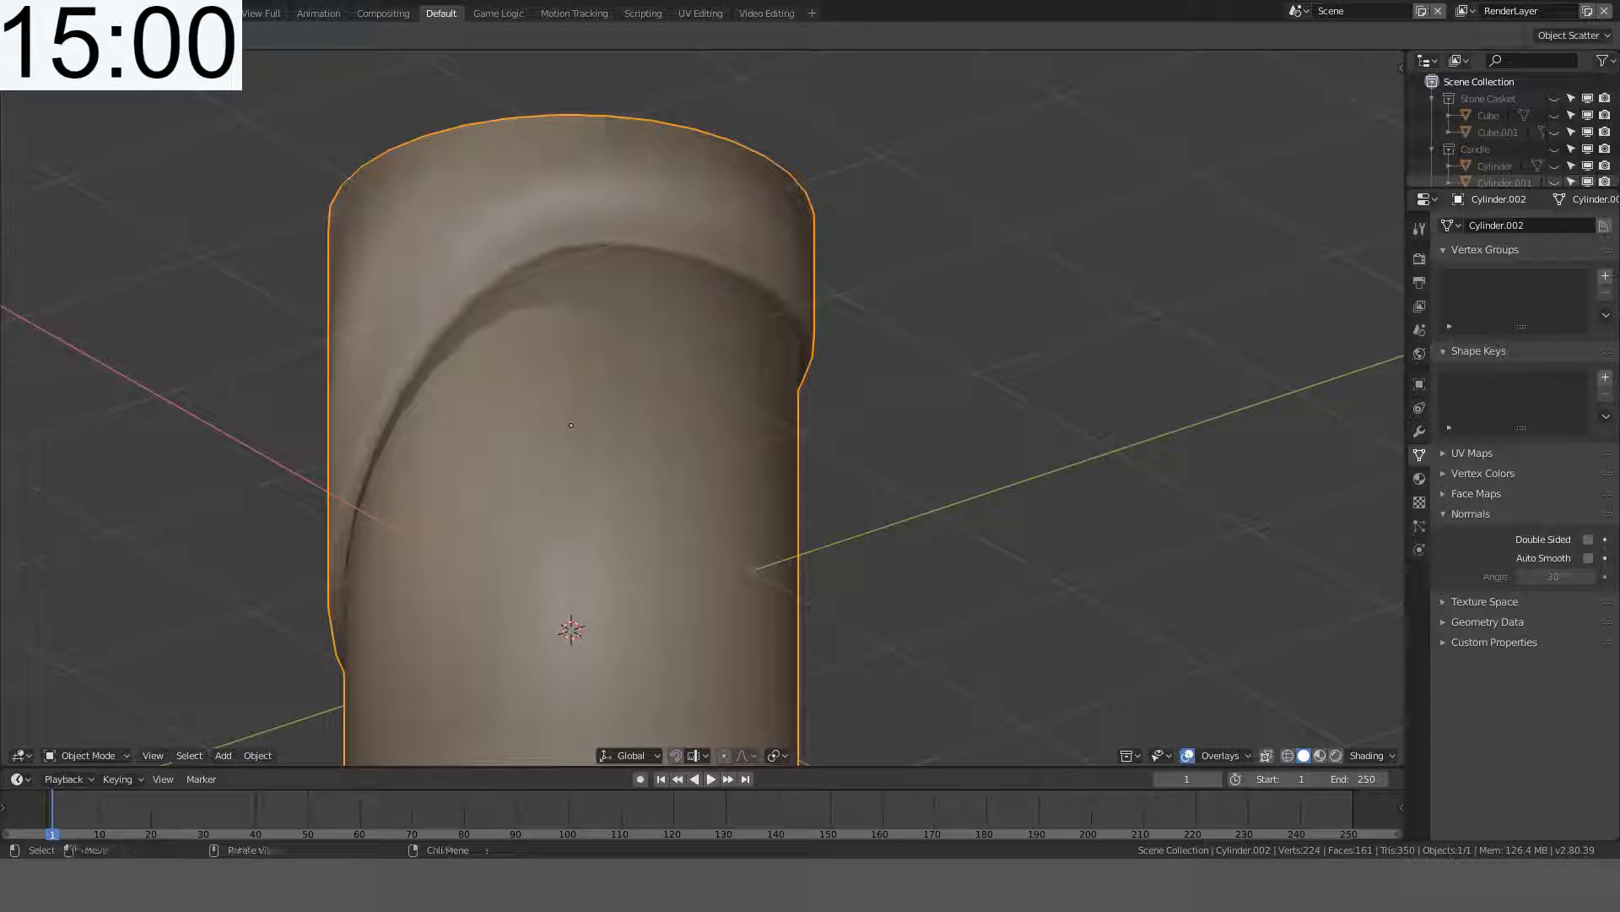
# - Examine the cylinder's slanted ring transition from the side and from below
pyautogui.moveTo(815, 511); pyautogui.dragTo(893, 535, button='middle')
pyautogui.press('KP_3')
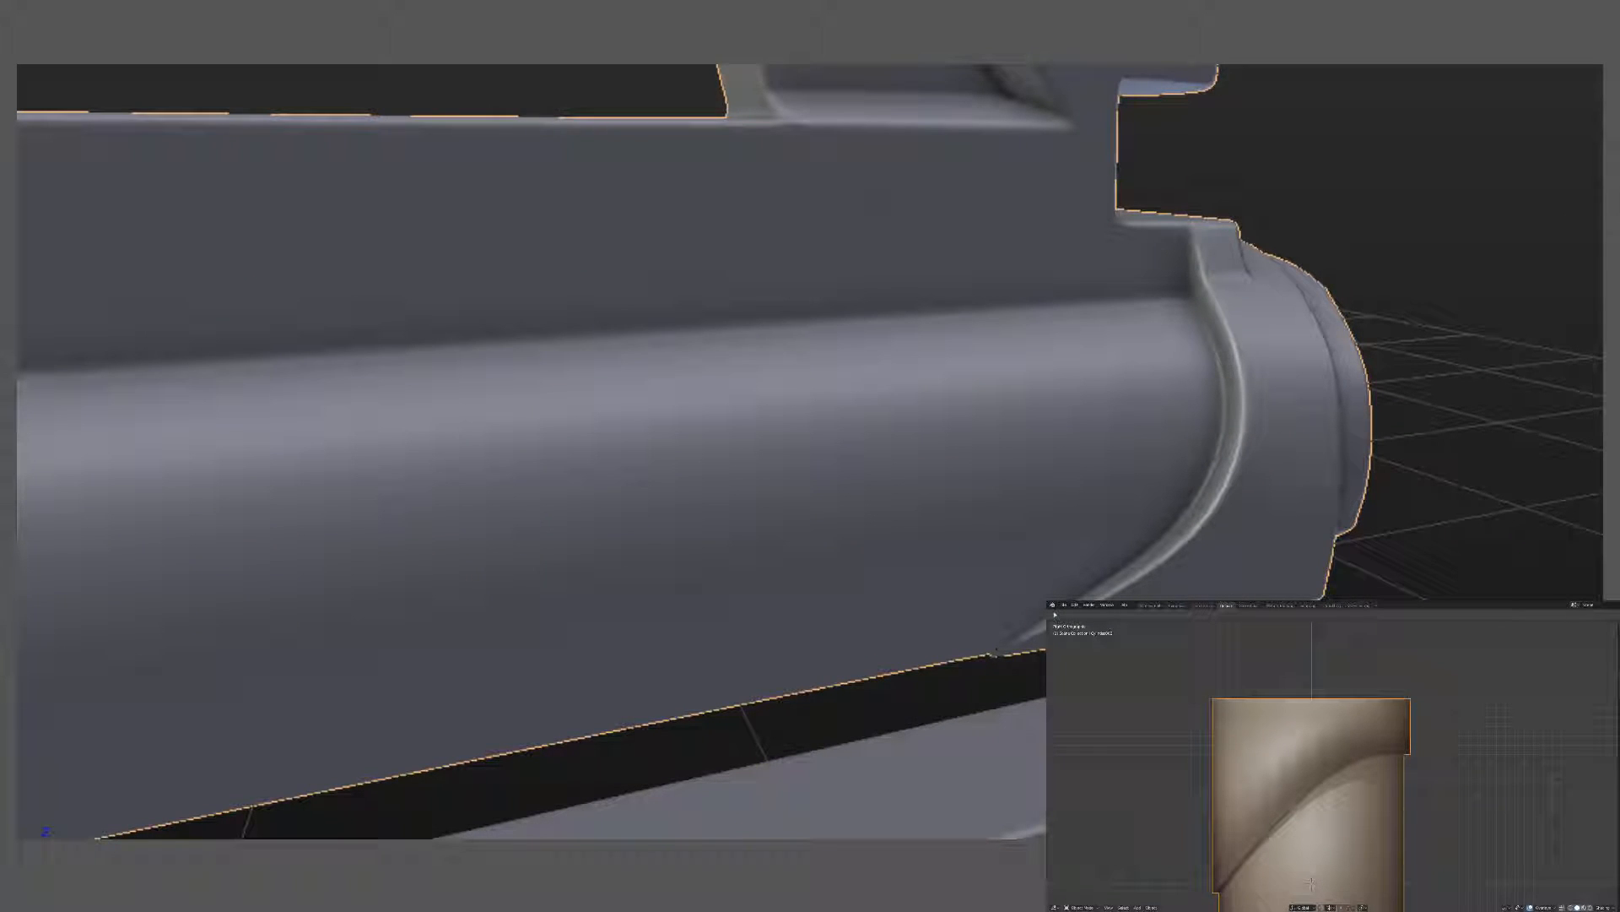
pyautogui.scroll(-2, 1389, 785)
pyautogui.moveTo(1389, 785)
pyautogui.mouseDown(button='middle')
pyautogui.moveTo(1382, 732)
pyautogui.moveTo(1350, 780)
pyautogui.moveTo(1382, 787)
pyautogui.mouseUp(button='middle')
pyautogui.scroll(2, 1340, 793)
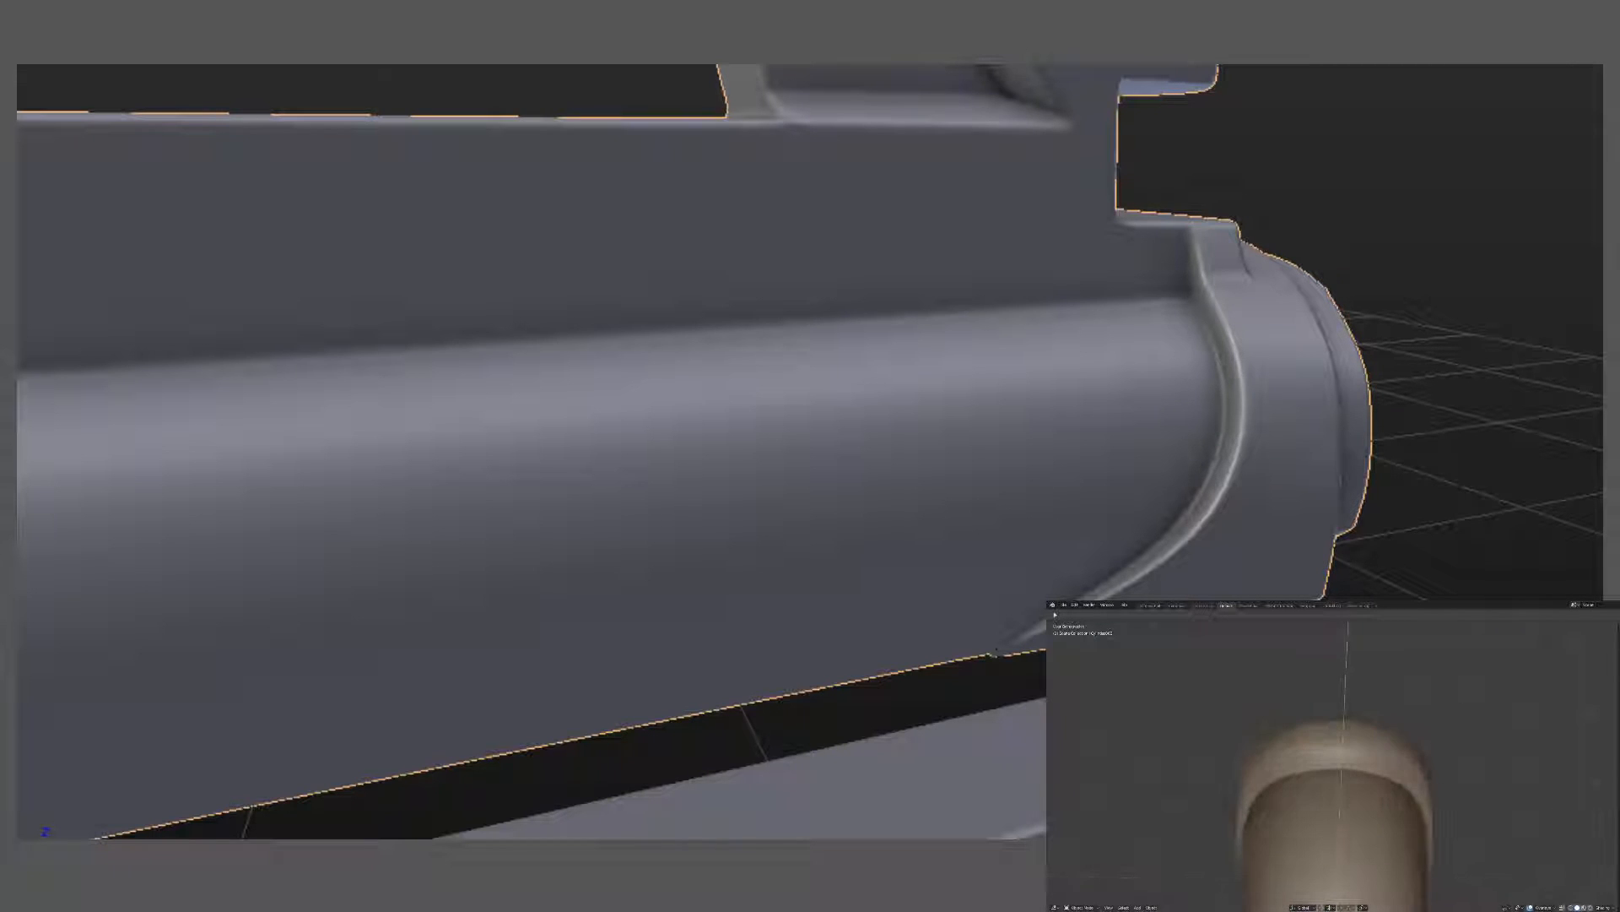
# - Undo the last shading change on the cylinder
pyautogui.hotkey('ctrl', 'z')
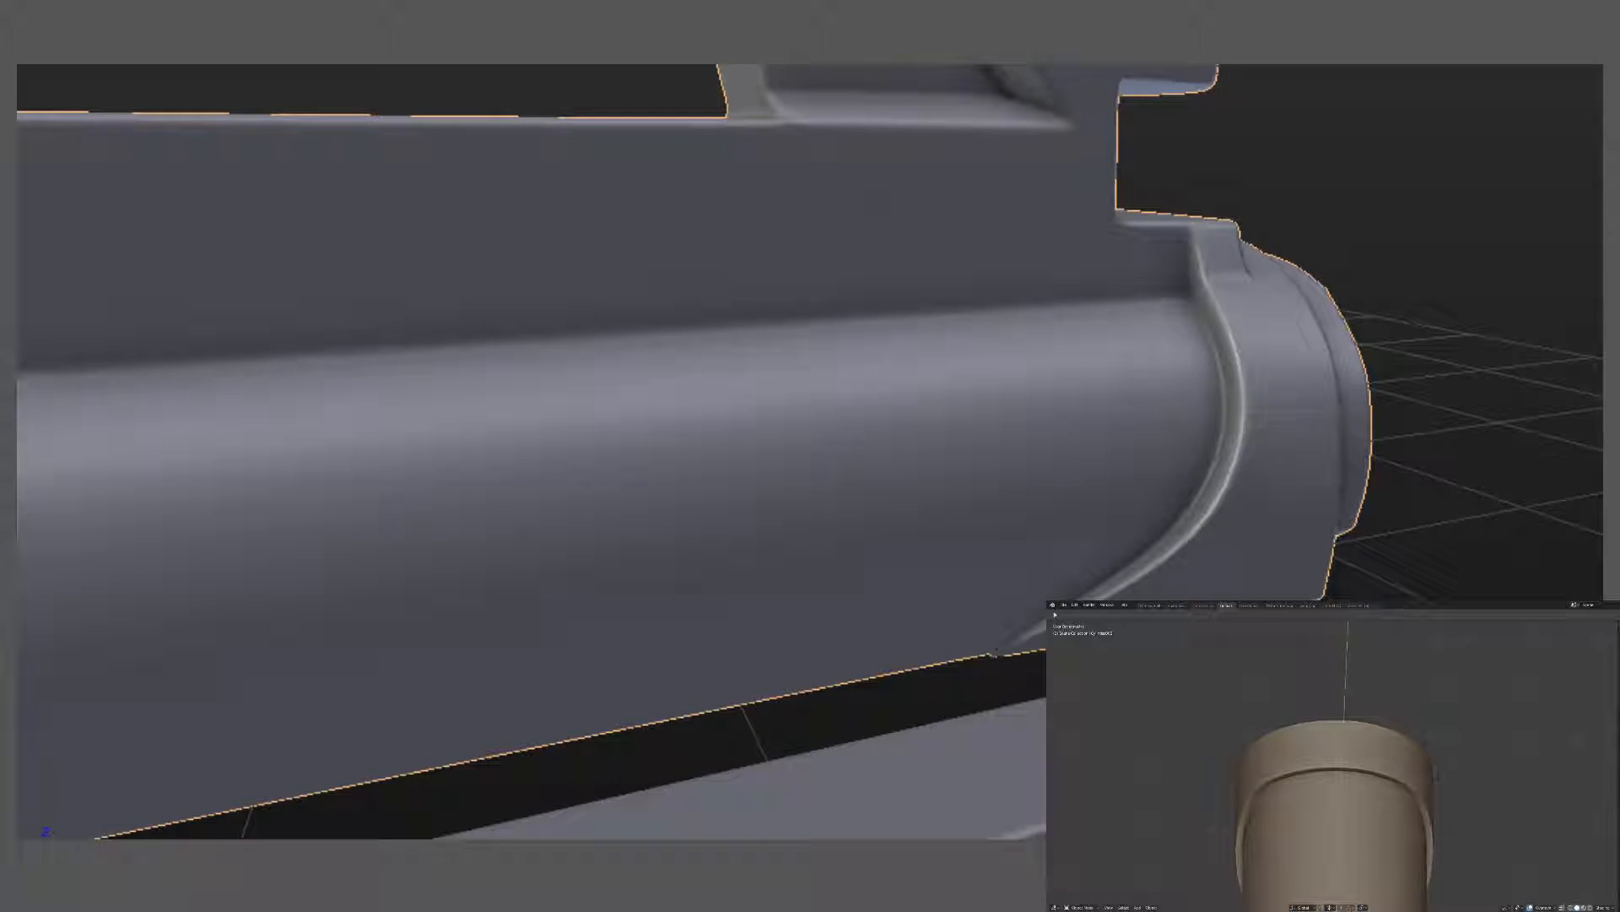
pyautogui.moveTo(1446, 827); pyautogui.dragTo(1433, 731, button='middle')
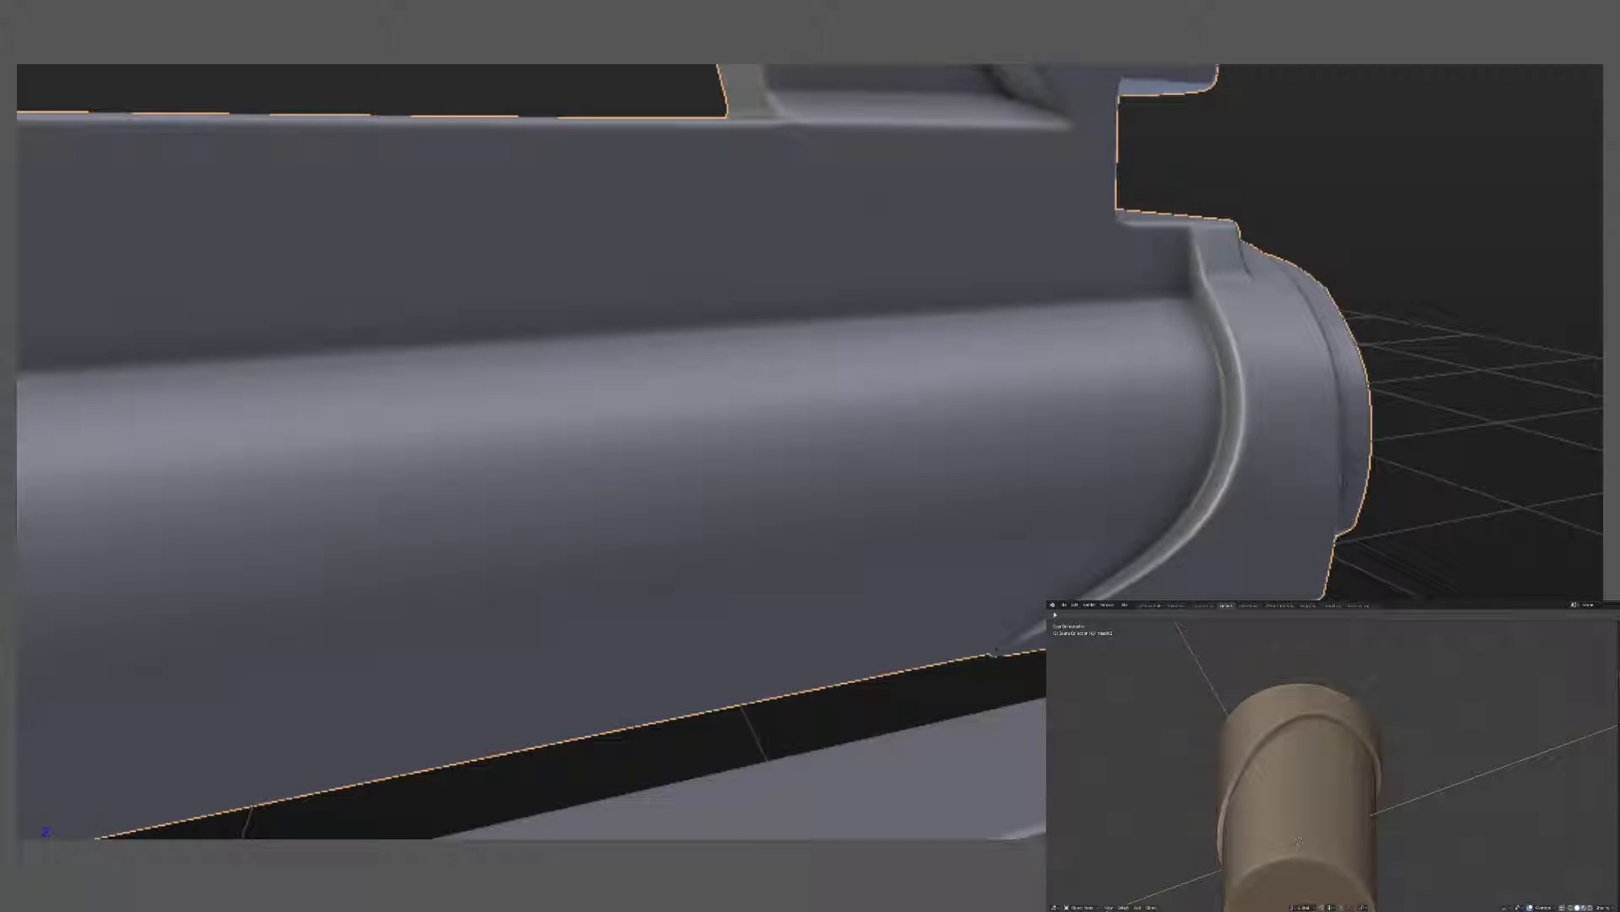
# - Try a Bevel modifier on the cylinder and inspect the slanted ring's shading before undoing it
pyautogui.click(1610, 709)
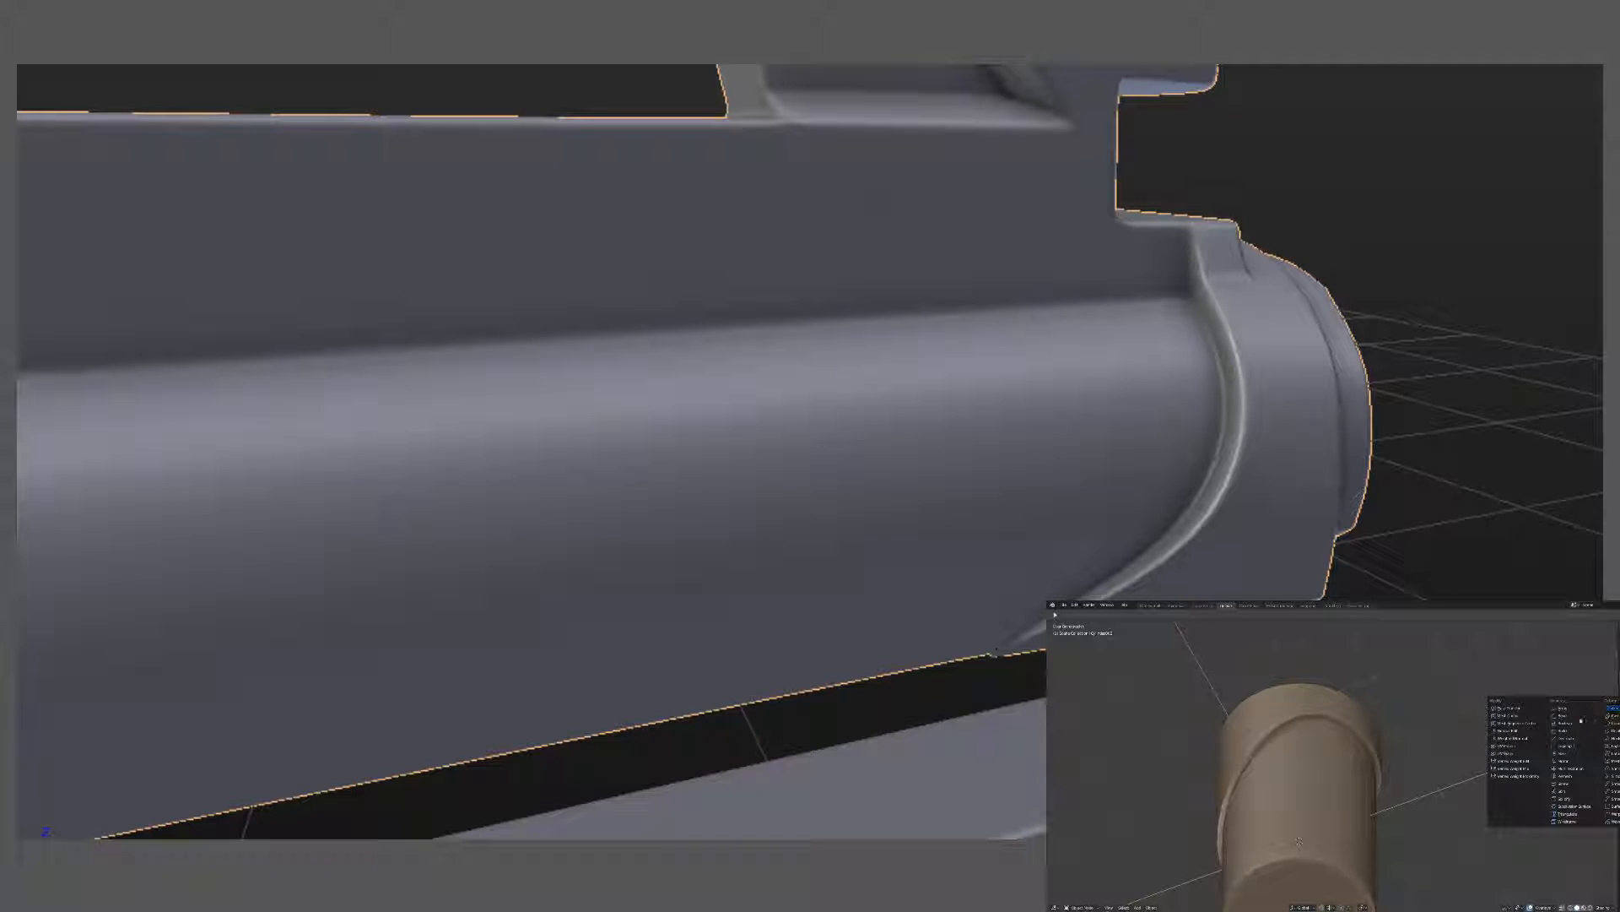
pyautogui.click(1575, 716)
pyautogui.moveTo(1448, 759); pyautogui.dragTo(1369, 772, button='middle')
pyautogui.scroll(5, 1407, 767)
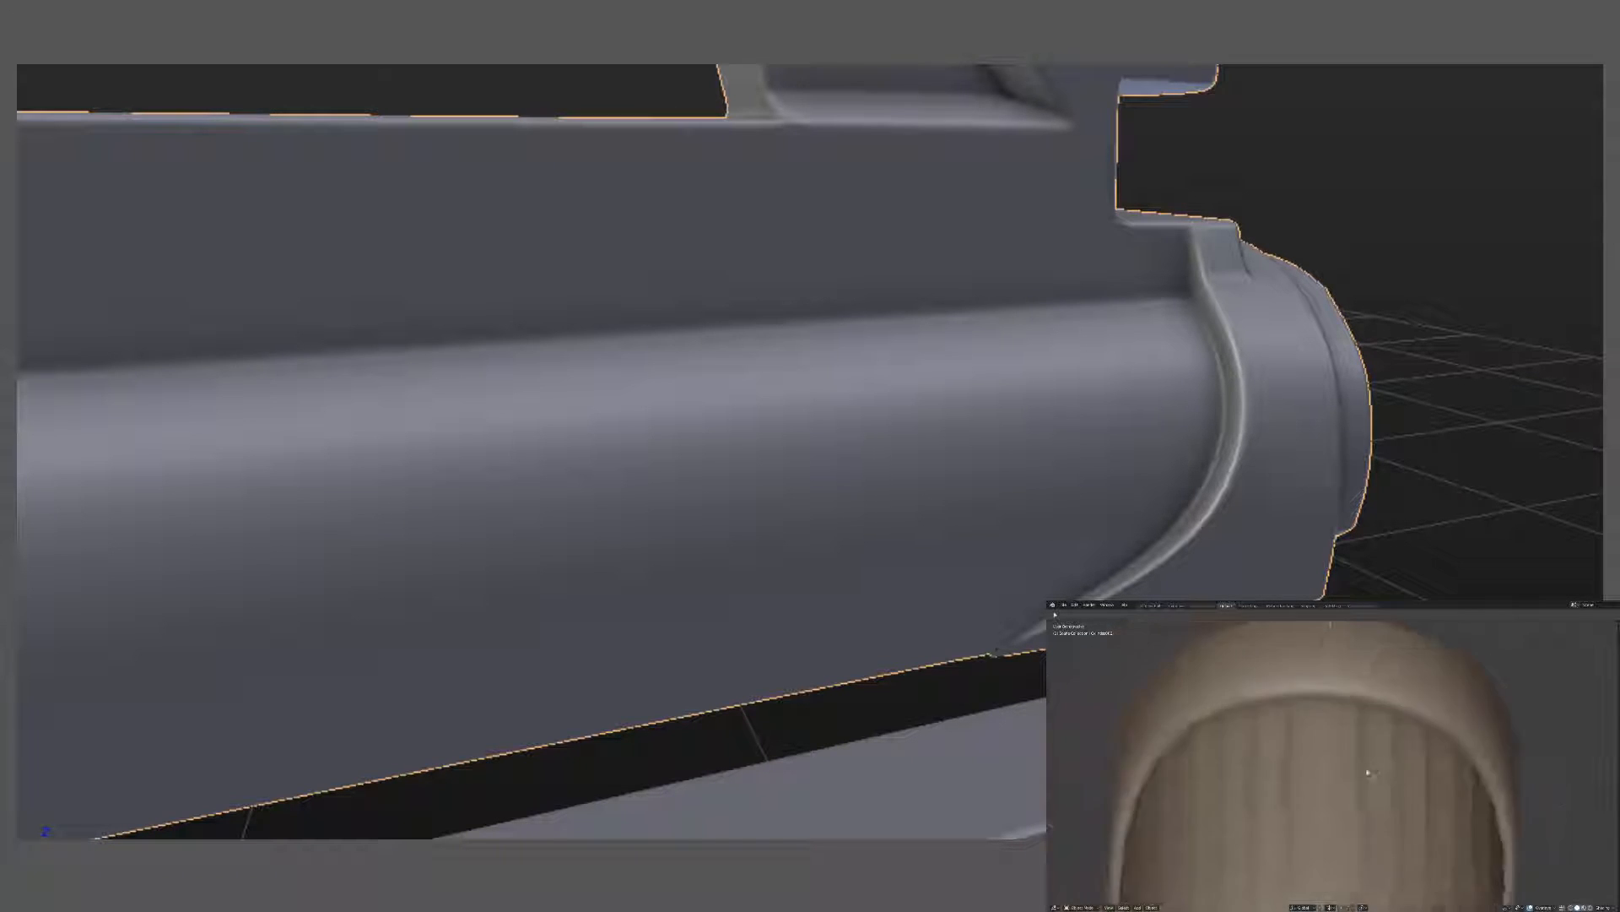
pyautogui.scroll(-4, 1367, 773)
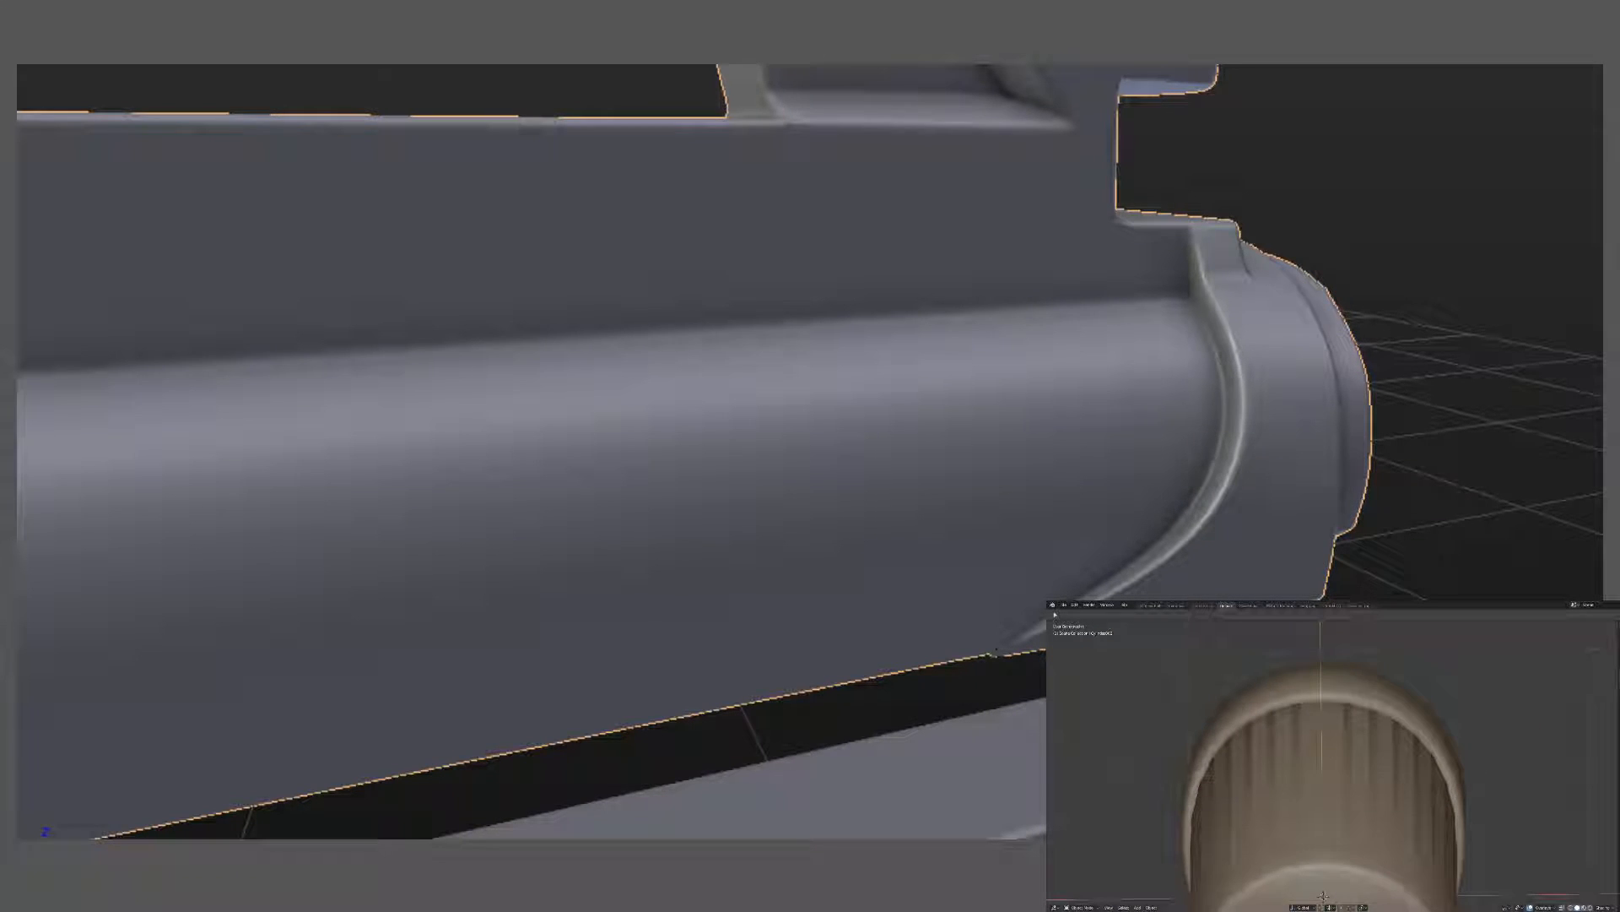
pyautogui.hotkey('ctrl', 'z')
# - Bevel the slanted ring's edge loop in Edit Mode and return to Object Mode
pyautogui.press('Tab')
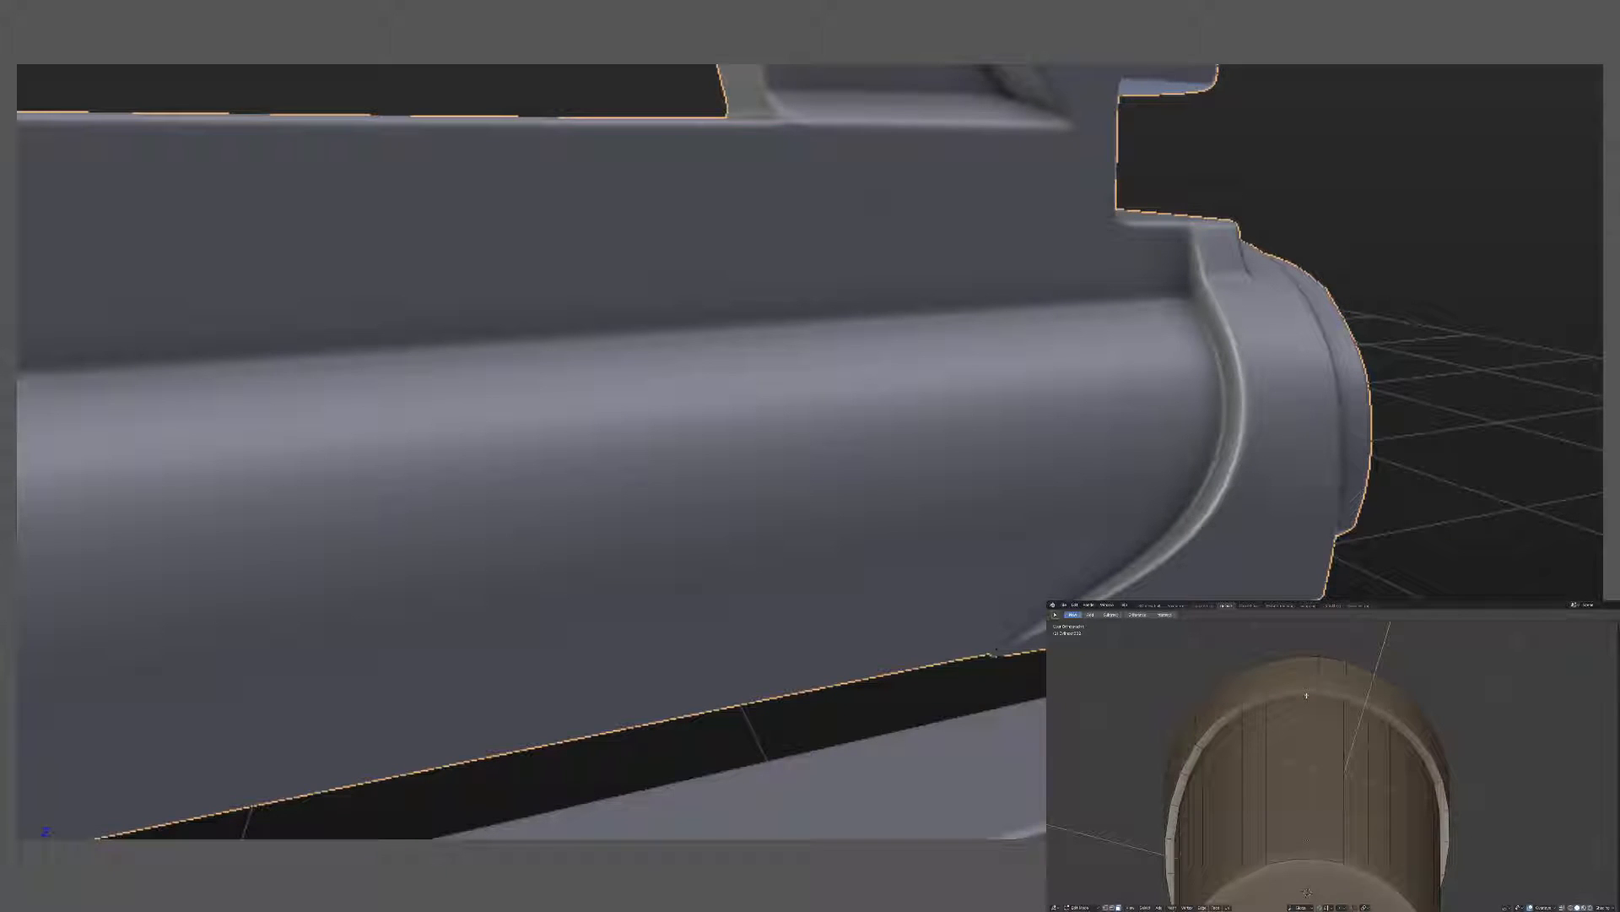
pyautogui.keyDown('alt'); pyautogui.click(1306, 690); pyautogui.keyUp('alt')
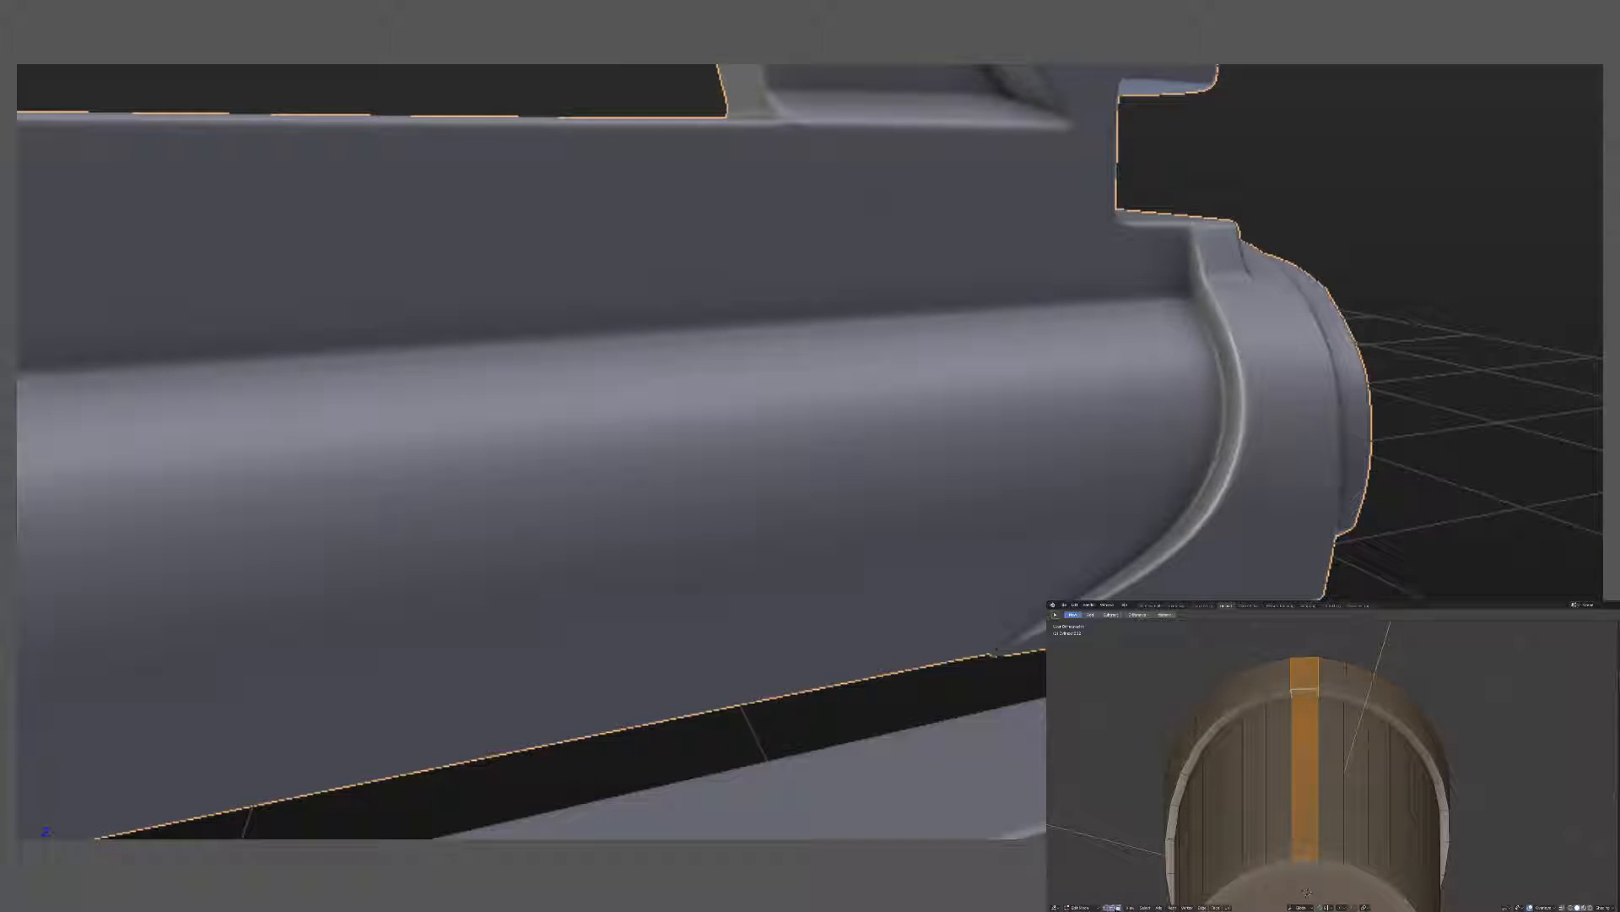
pyautogui.keyDown('alt'); pyautogui.click(1263, 705); pyautogui.keyUp('alt')
pyautogui.hotkey('ctrl', 'b')
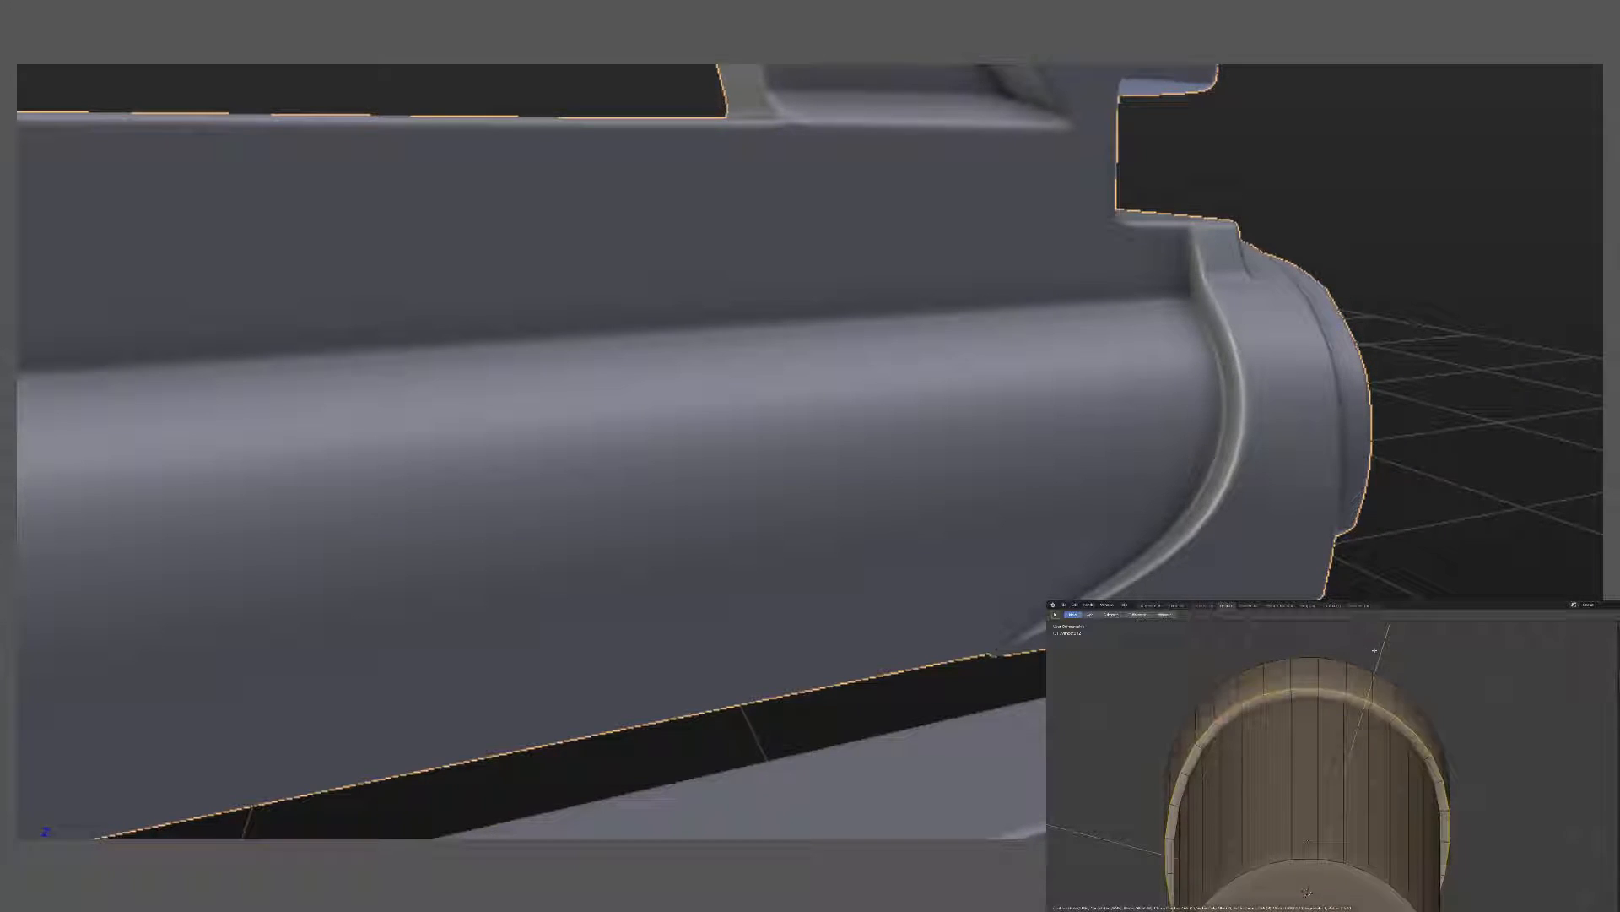
pyautogui.click(1375, 650)
pyautogui.press('Tab')
pyautogui.moveTo(1374, 650); pyautogui.dragTo(1370, 713, button='middle')
# - Bevel the slanted ring's selected edges once more and update the object's shading in Object Mode
pyautogui.press('Tab')
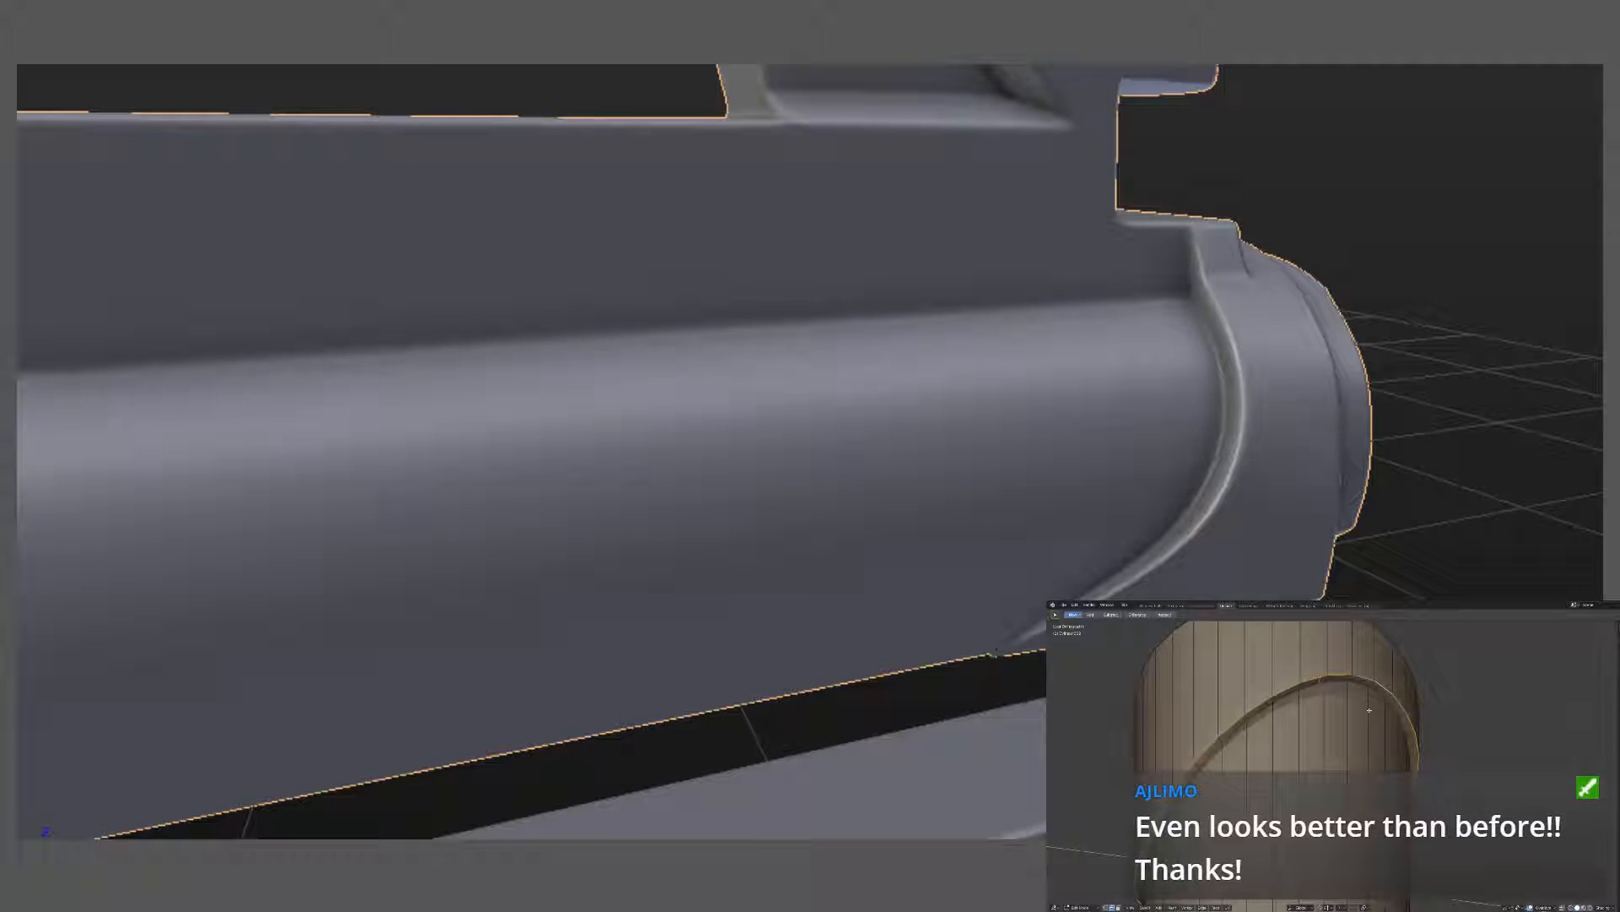
pyautogui.hotkey('ctrl', 'b')
pyautogui.click(1375, 712)
pyautogui.press('Tab')
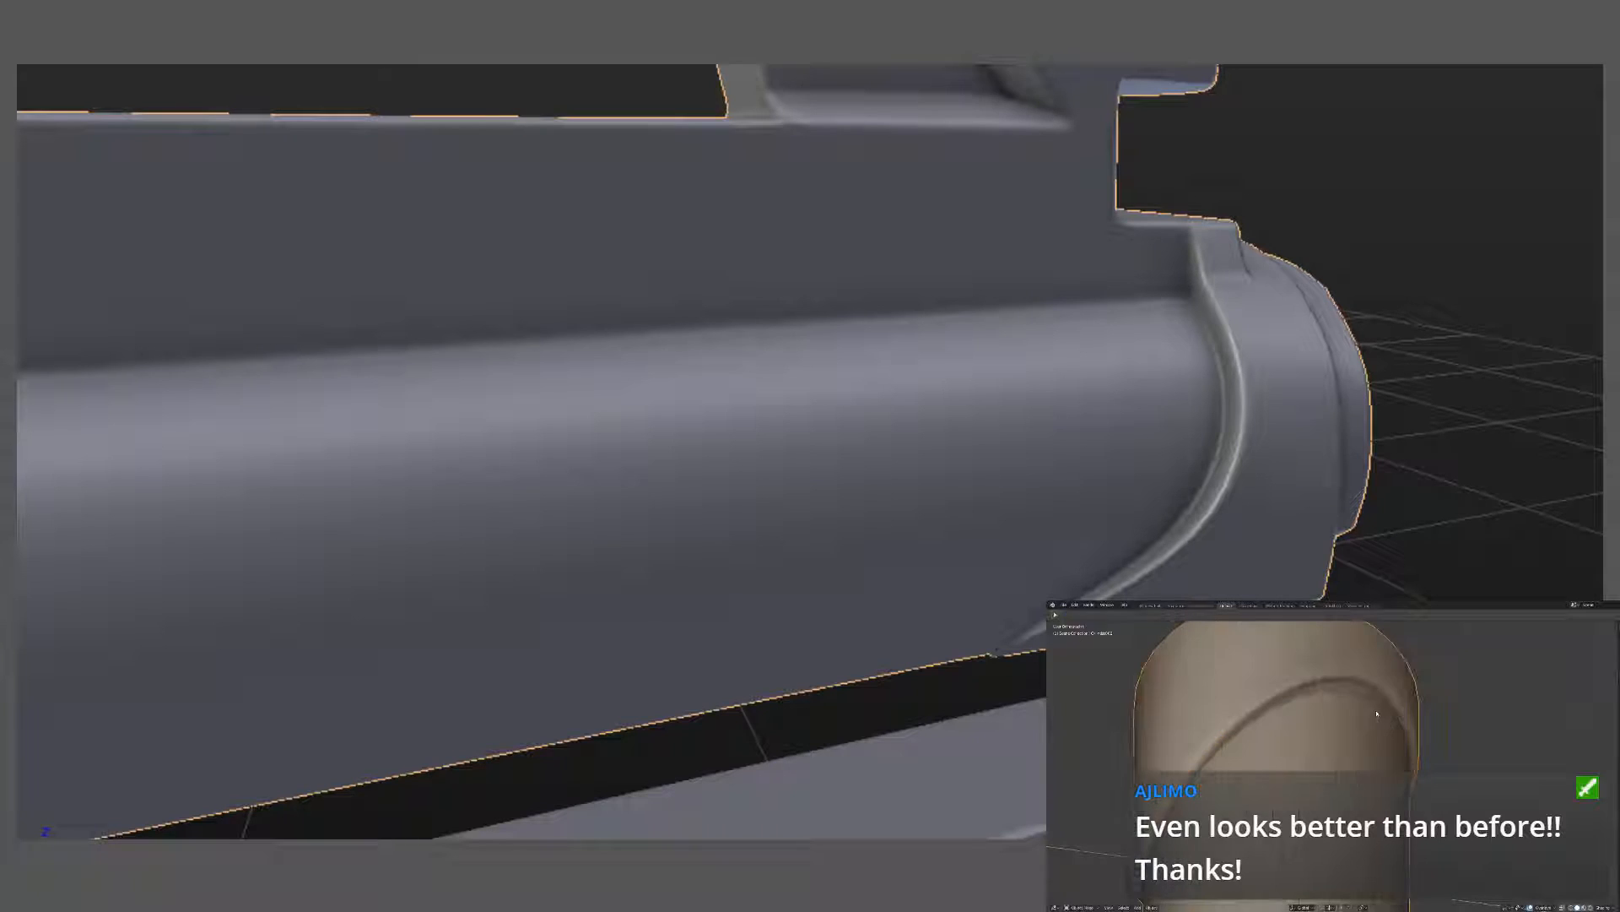
pyautogui.rightClick(1401, 716)
pyautogui.click(1399, 715)
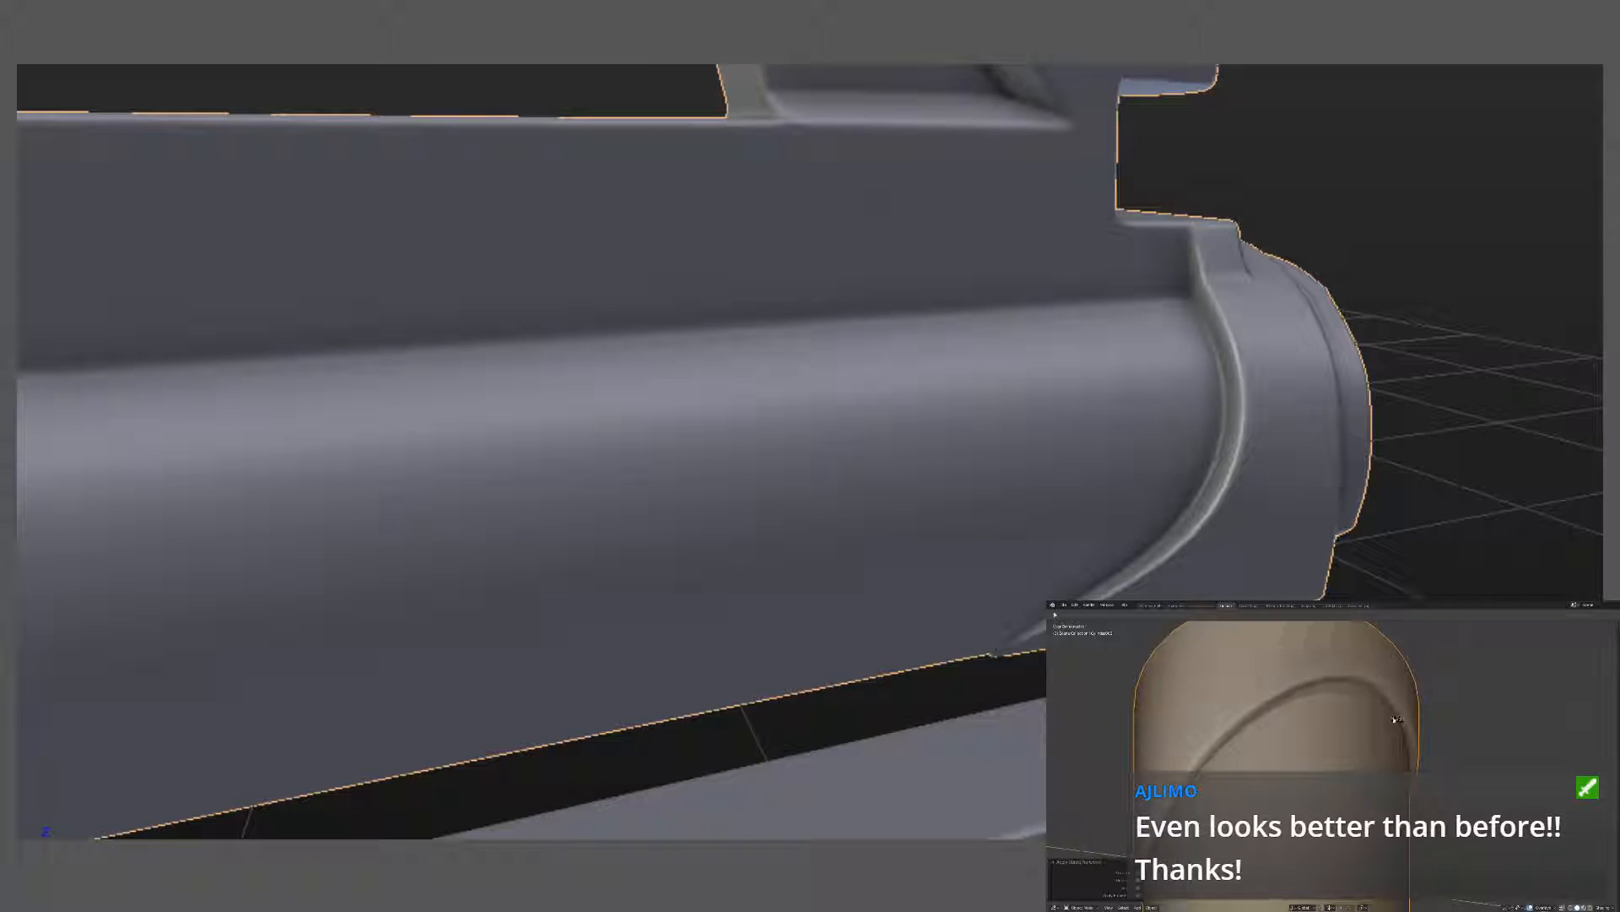
# - Mark the slanted ring's beveled edges as sharp, revise their edge marking, and return to Object Mode
pyautogui.press('Tab')
pyautogui.hotkey('ctrl', 'e')
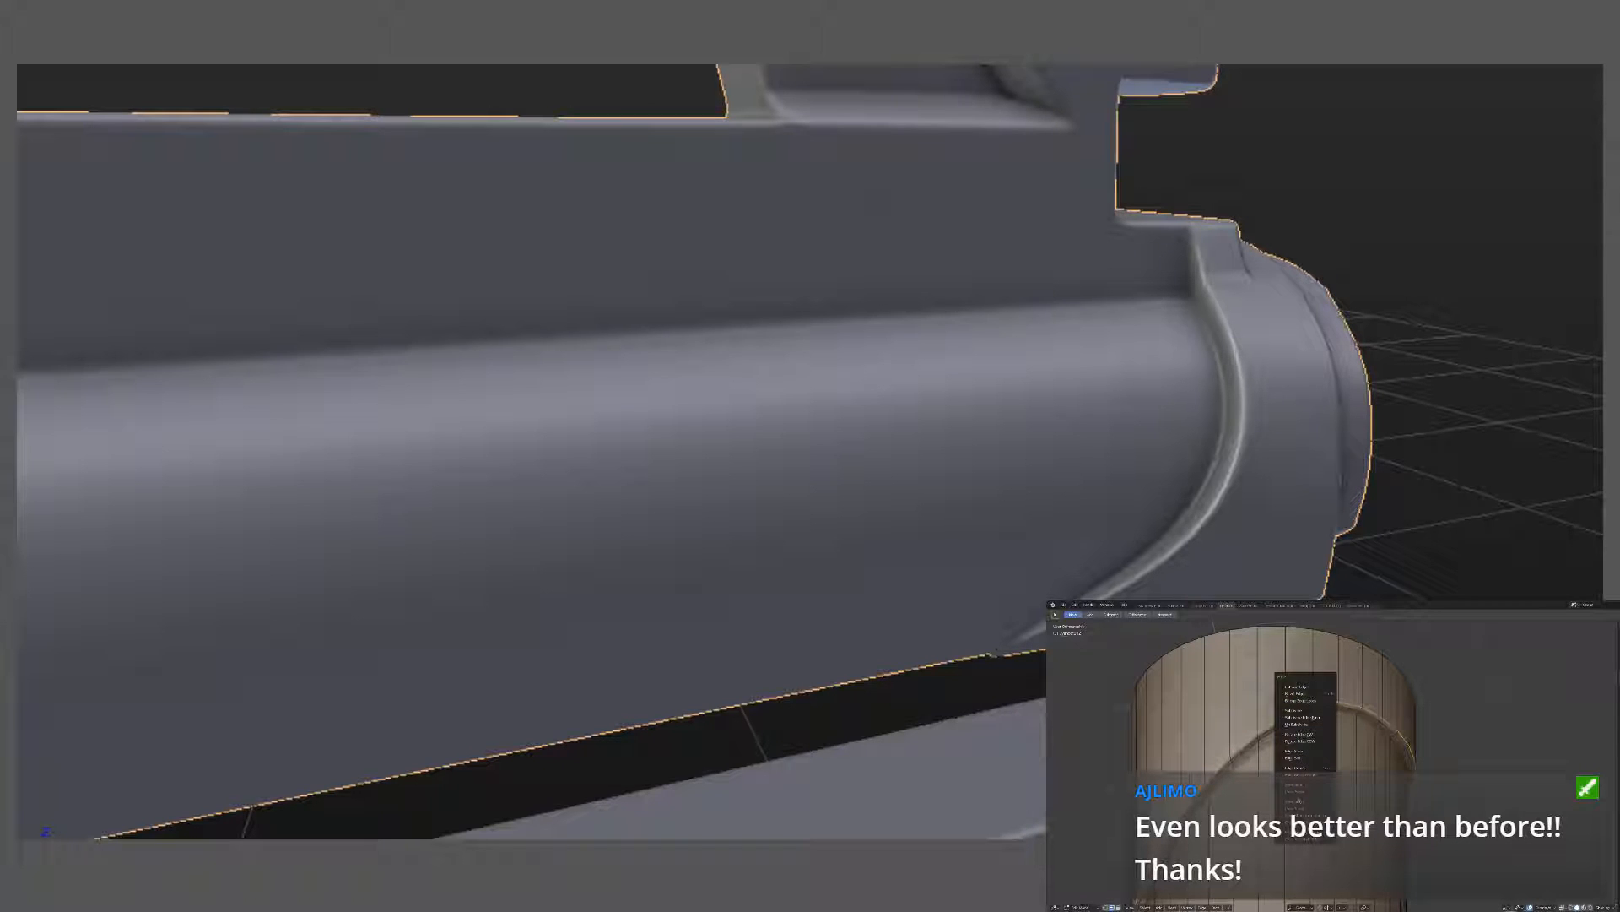
pyautogui.click(1299, 801)
pyautogui.press('Tab')
pyautogui.scroll(-1, 1300, 798)
pyautogui.moveTo(1300, 793); pyautogui.dragTo(1279, 711, button='middle')
pyautogui.press('Tab')
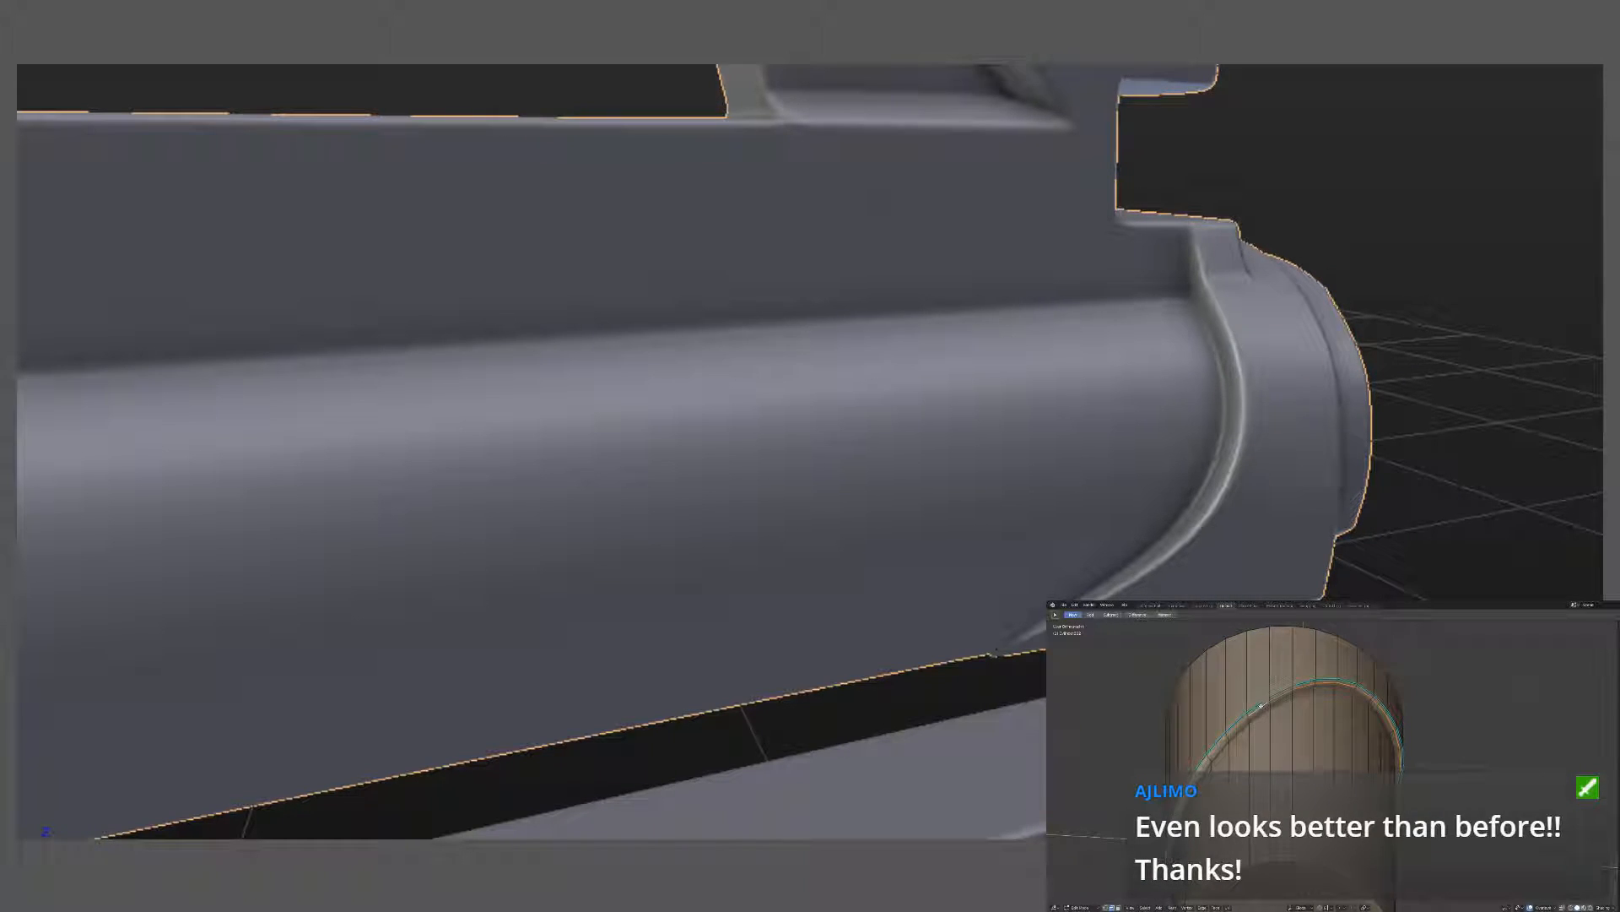
pyautogui.hotkey('ctrl', 'e')
pyautogui.click(1261, 706)
pyautogui.hotkey('ctrl', 'e')
pyautogui.click(1244, 732)
pyautogui.press('Tab')
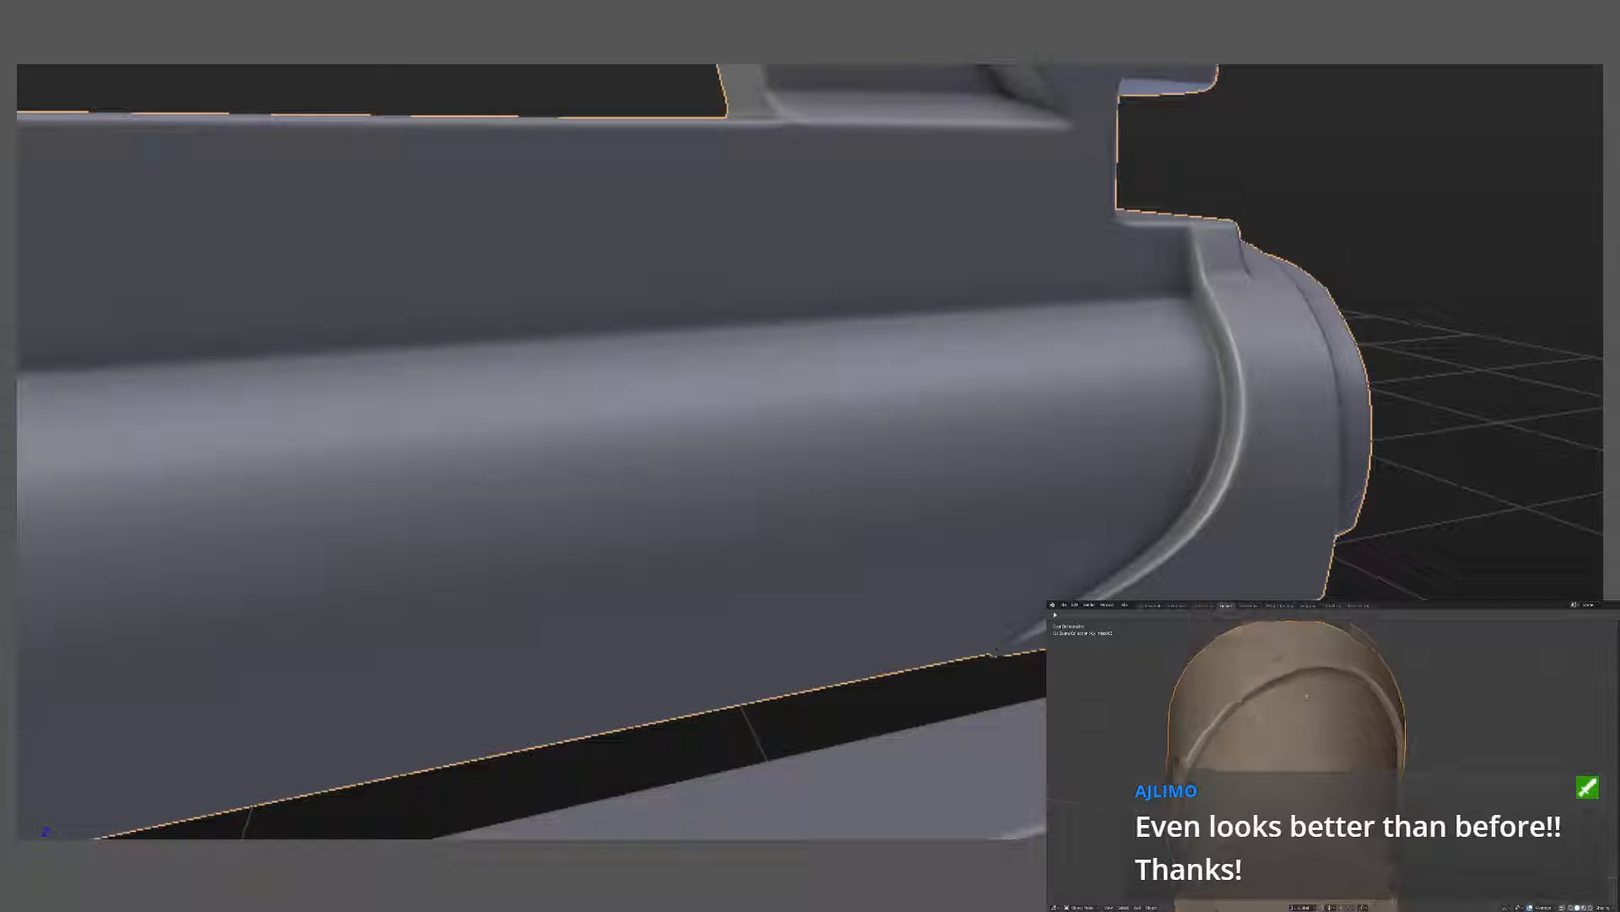
# - Delete the cylinder after viewing its slanted ring from the side
pyautogui.moveTo(1257, 728); pyautogui.dragTo(1359, 718, button='middle')
pyautogui.moveTo(1294, 735)
pyautogui.mouseDown(button='middle')
pyautogui.moveTo(1272, 738)
pyautogui.moveTo(1260, 771)
pyautogui.moveTo(1273, 751)
pyautogui.moveTo(1201, 788)
pyautogui.moveTo(1239, 751)
pyautogui.moveTo(1286, 755)
pyautogui.mouseUp(button='middle')
pyautogui.scroll(-2, 1273, 751)
pyautogui.press('KP_3')
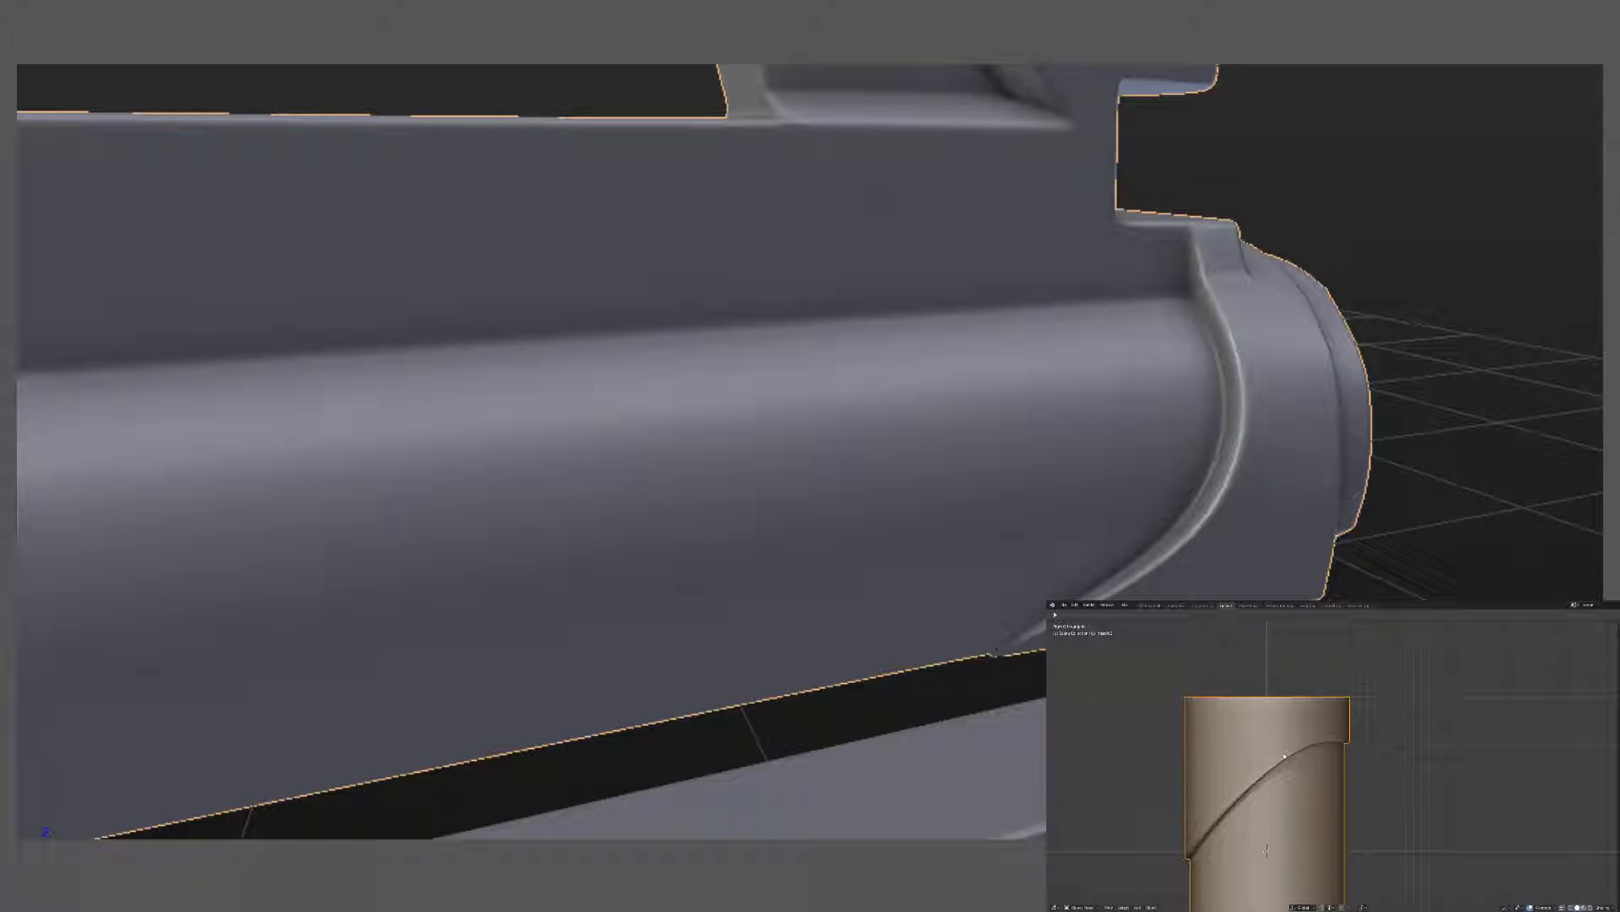
pyautogui.scroll(-3, 1284, 755)
pyautogui.press('Delete')
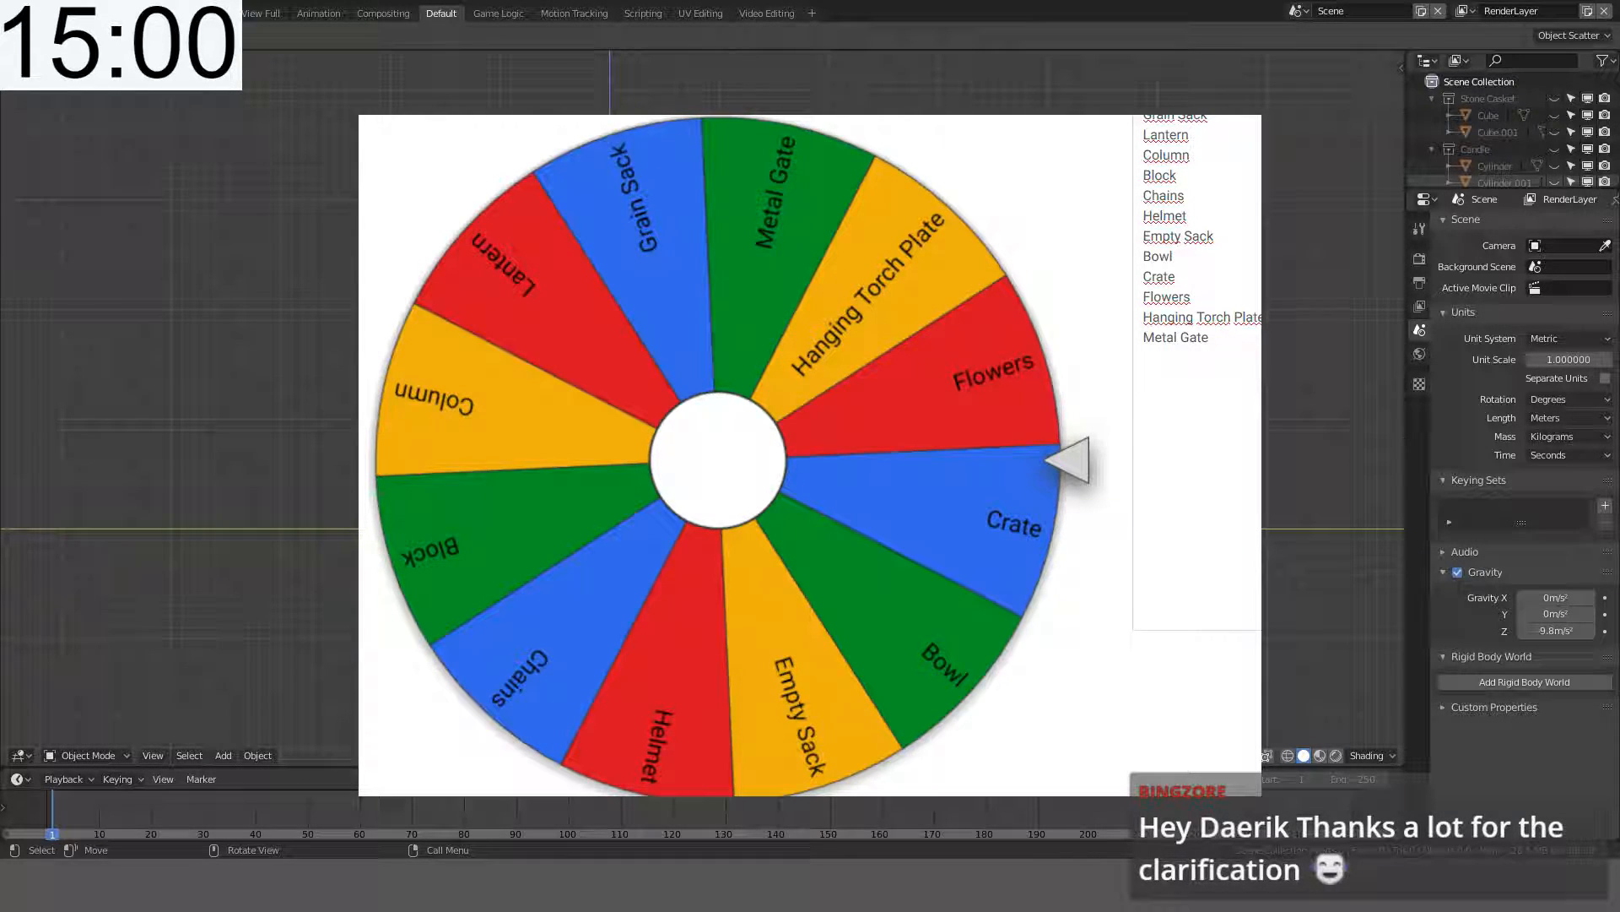
# - Switch to the picker wheel of prop names, spin it, and remove the picked Metal Gate entry
pyautogui.click(798, 419)
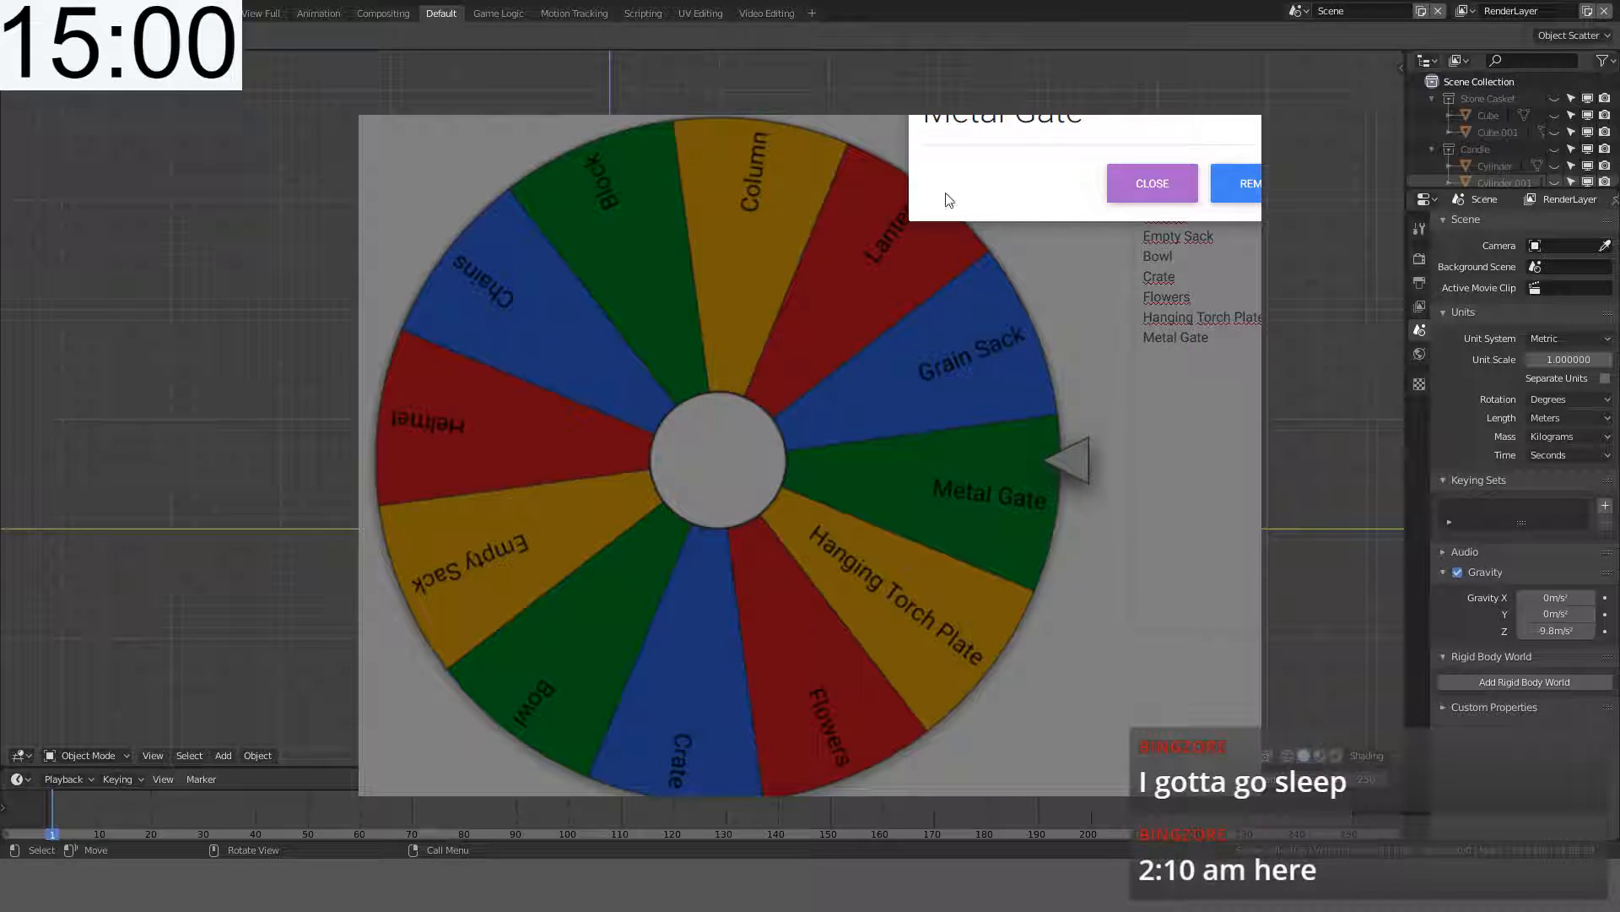
pyautogui.click(1239, 183)
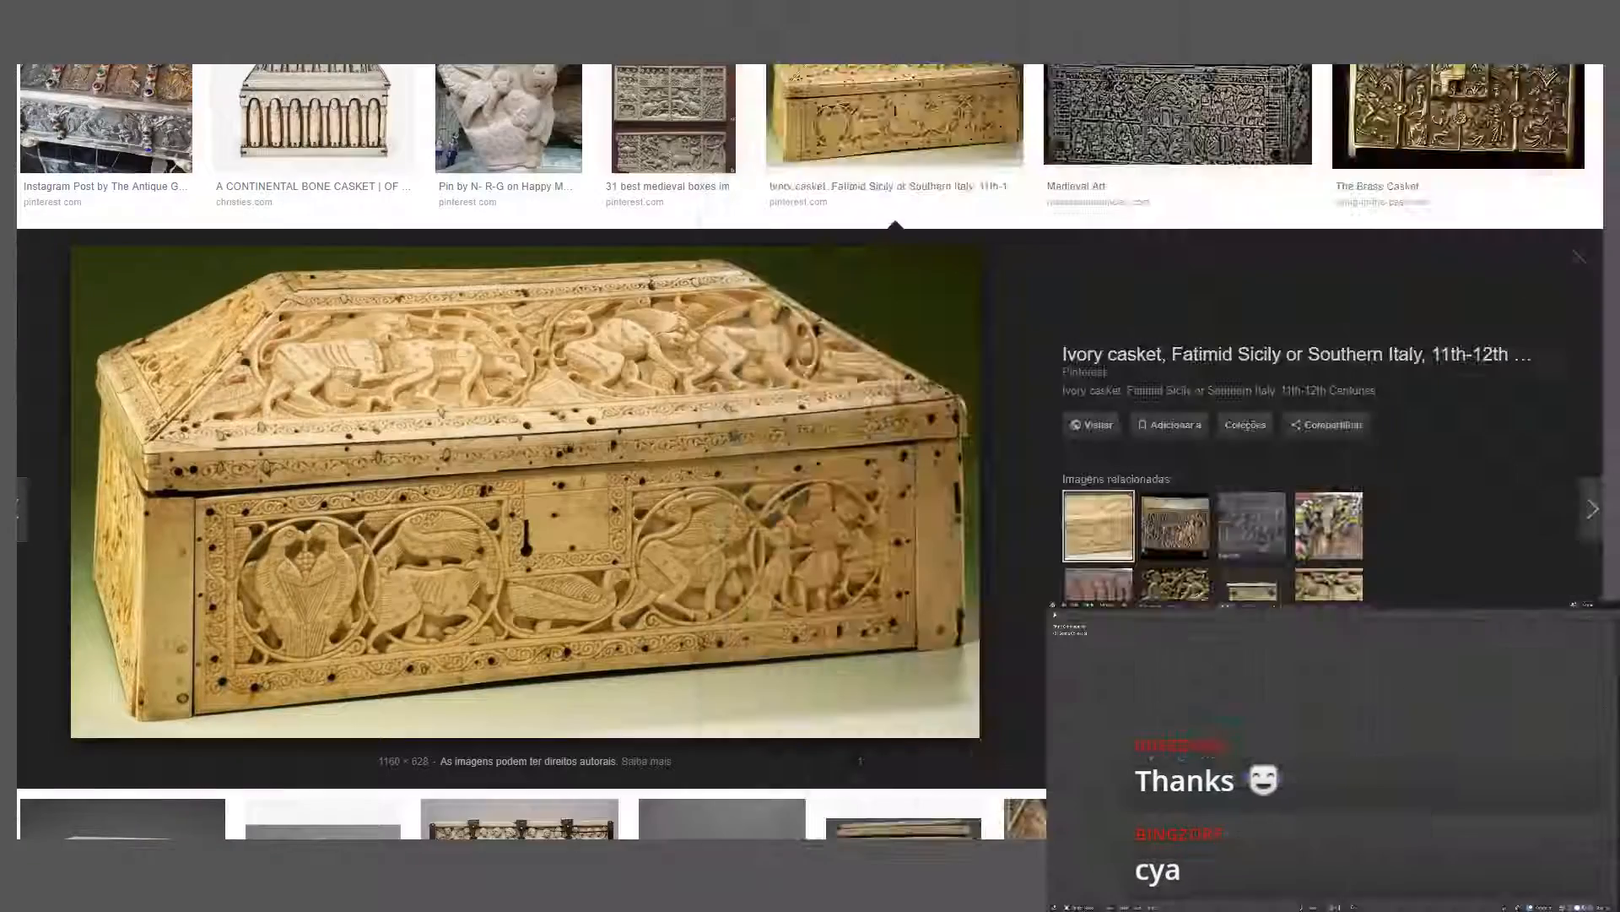
# - Switch to Google Images and replace the stone casket query with a search for "old medieval metal gate"
pyautogui.scroll(6, 811, 456)
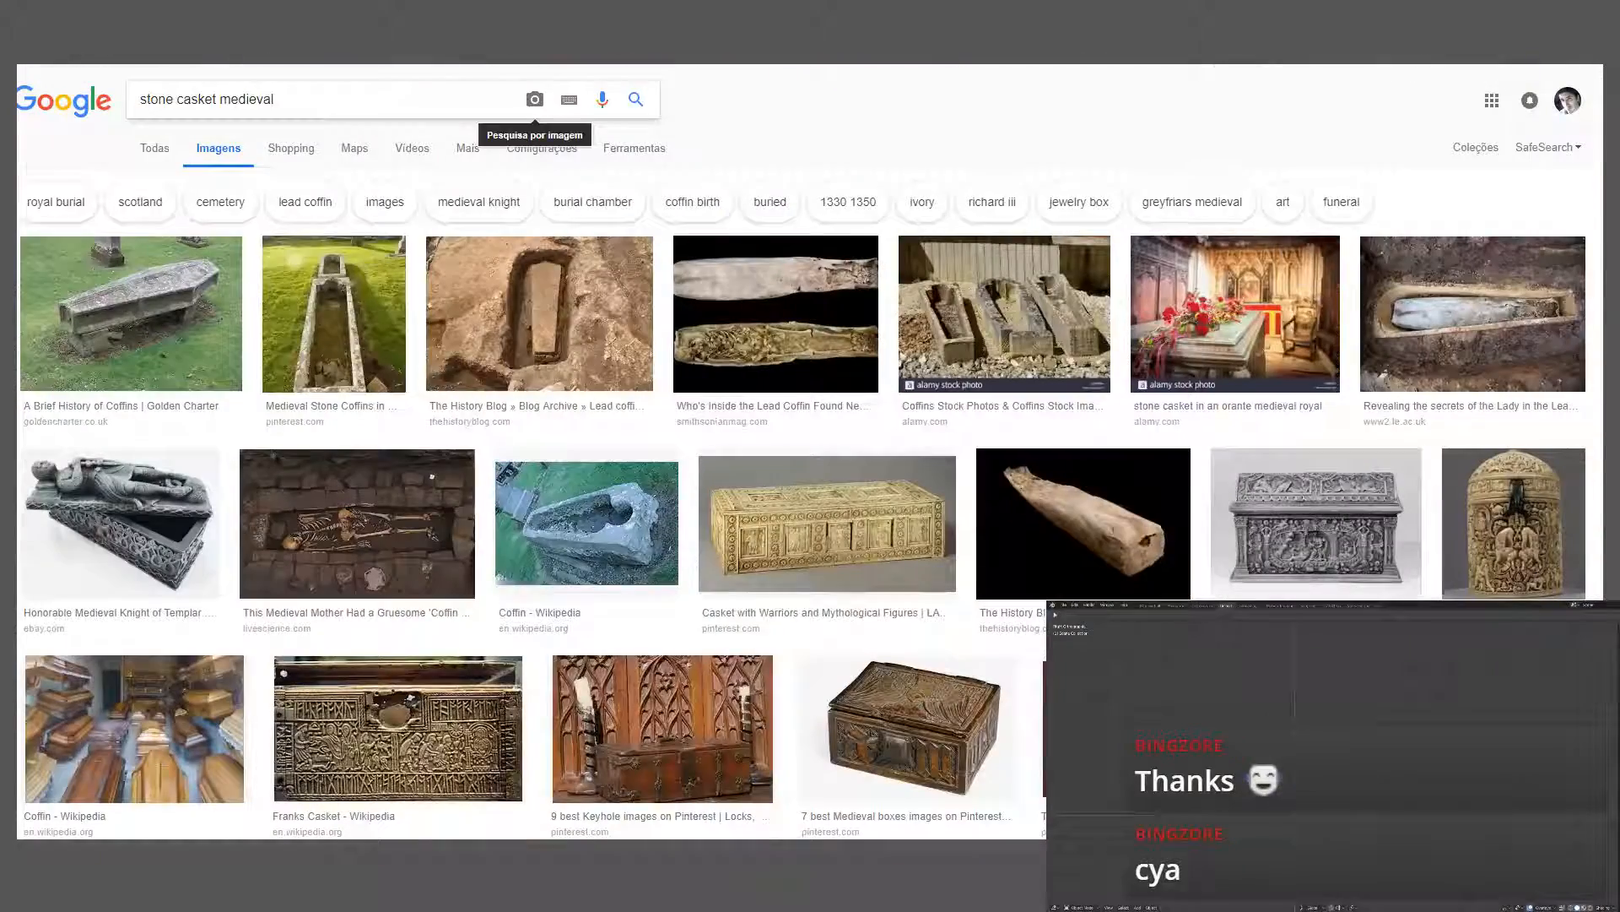
pyautogui.moveTo(506, 99); pyautogui.dragTo(95, 105)
pyautogui.write('metal')
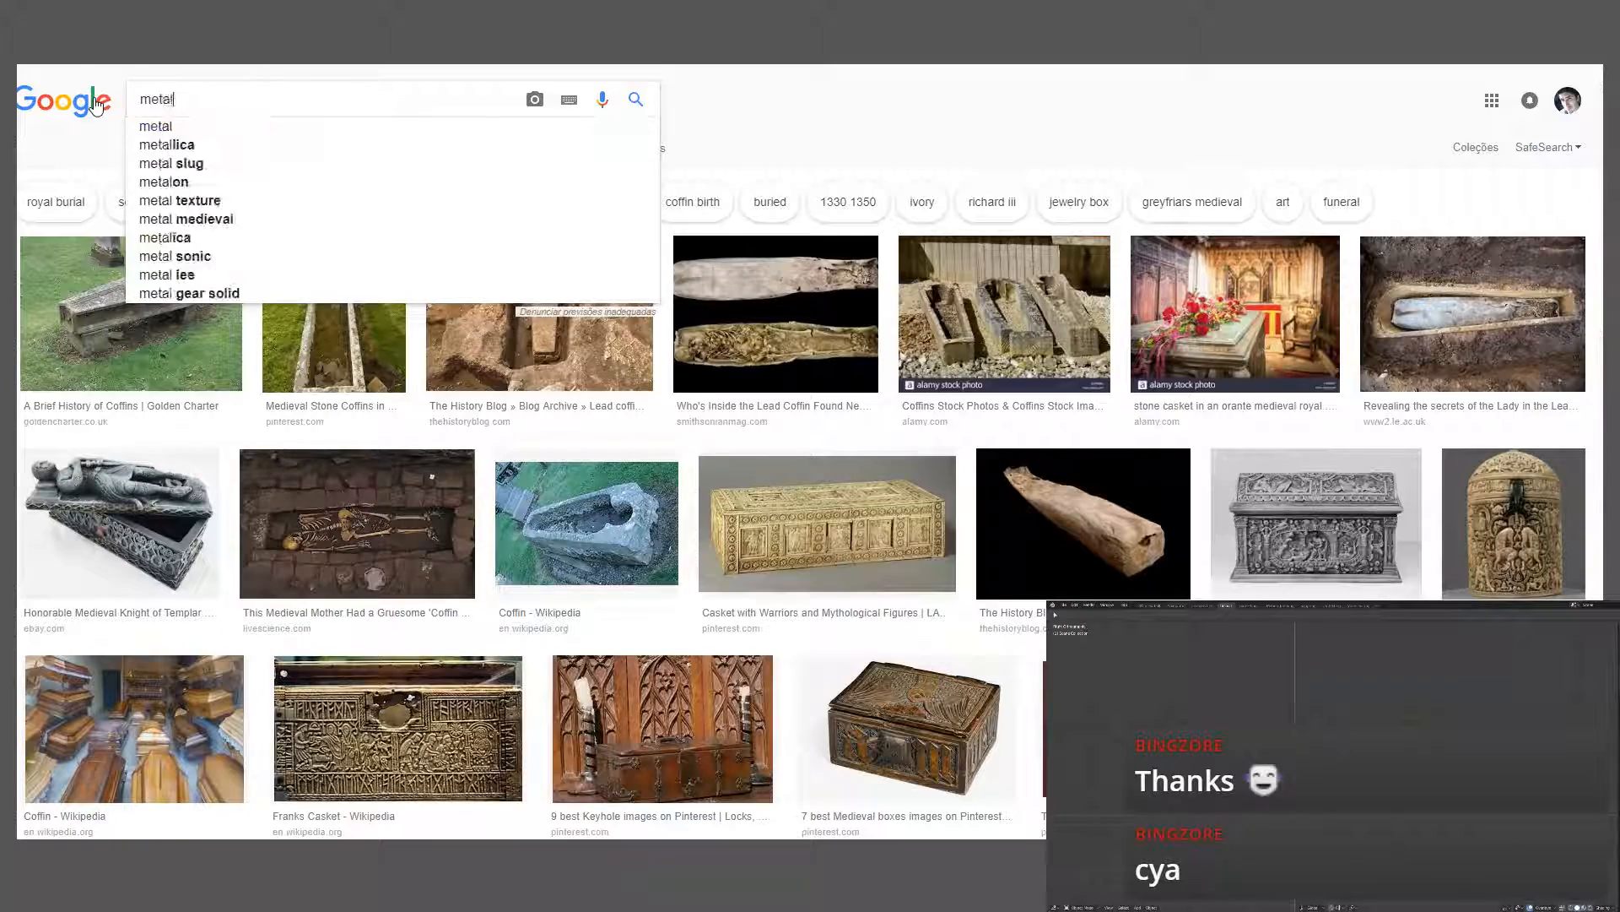
pyautogui.press('BackSpace')
pyautogui.press('BackSpace')
pyautogui.press('BackSpace')
pyautogui.press('BackSpace')
pyautogui.press('BackSpace')
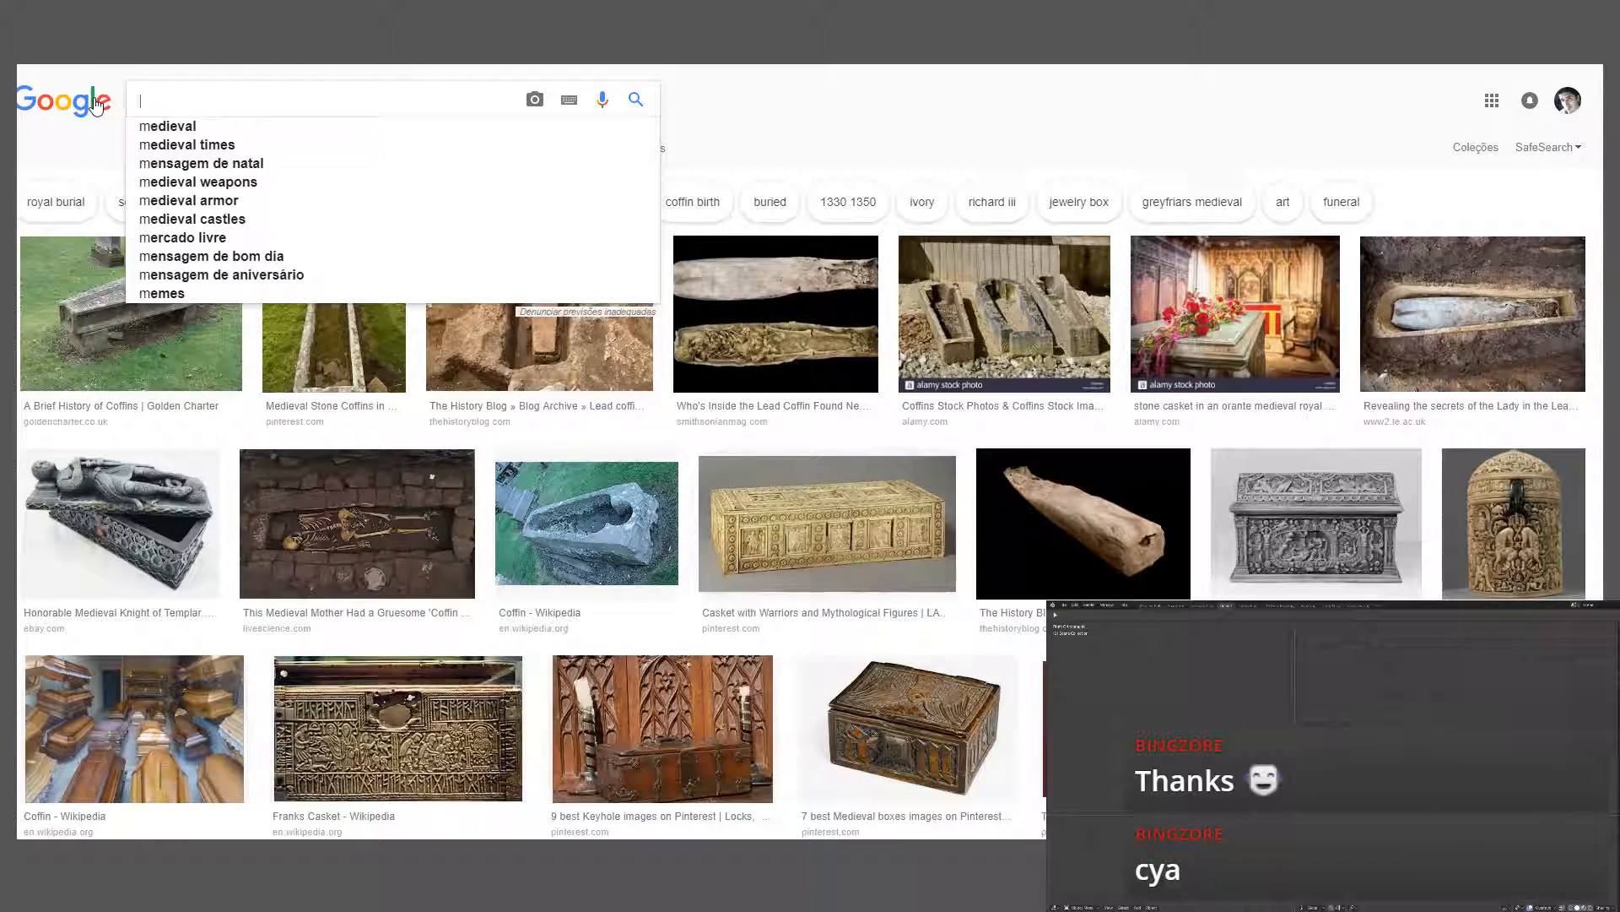
pyautogui.write('old medieval ')
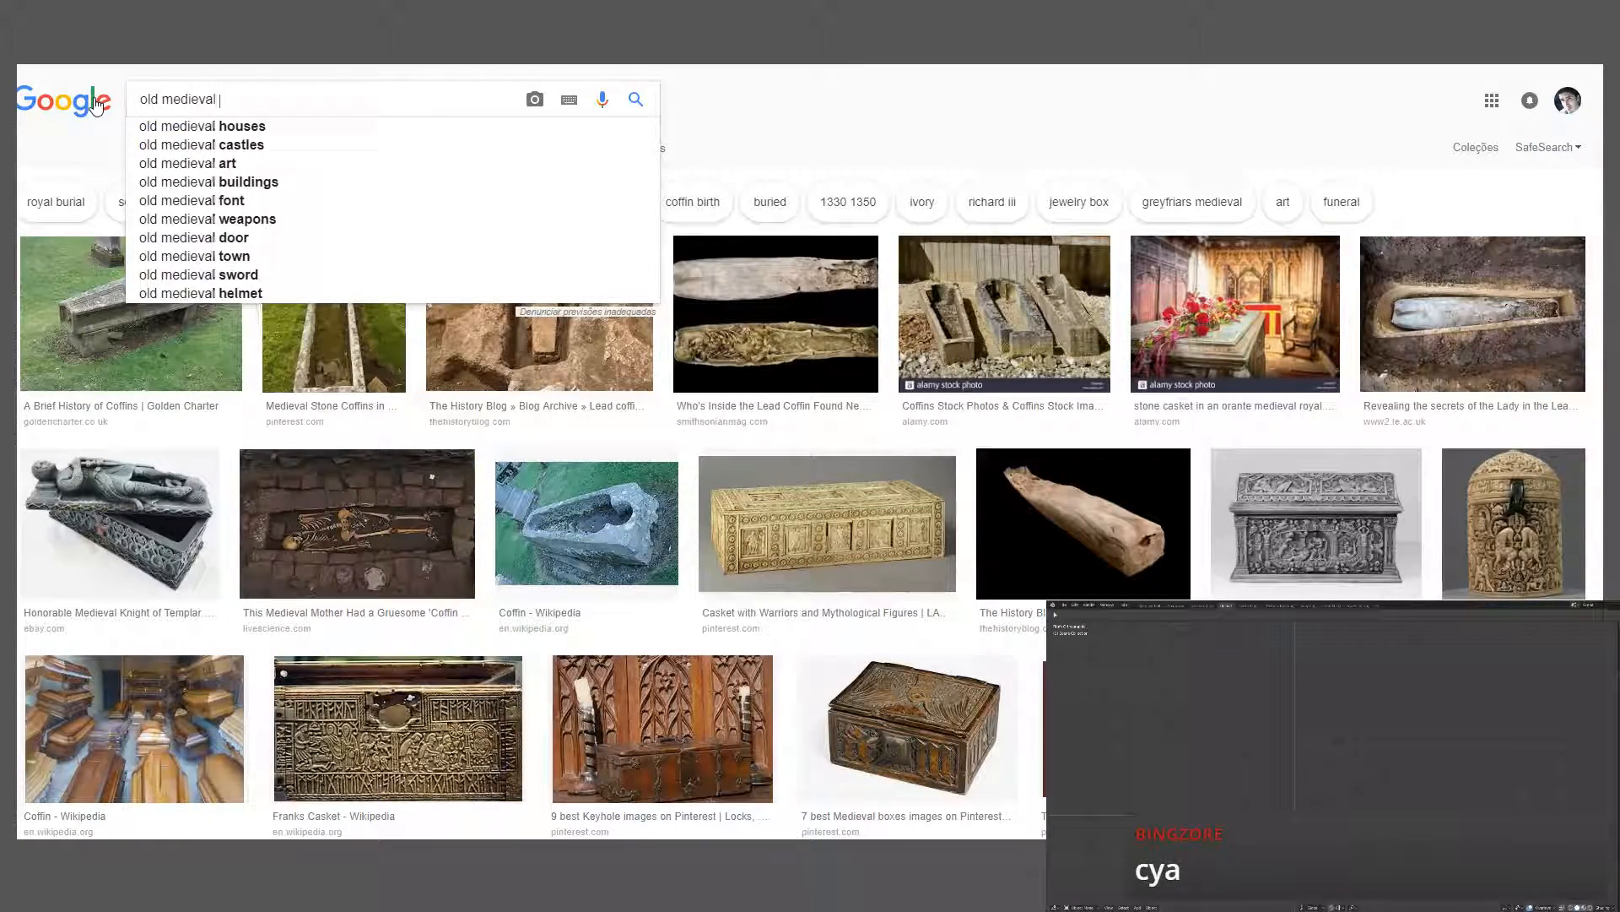
pyautogui.write('metal gate')
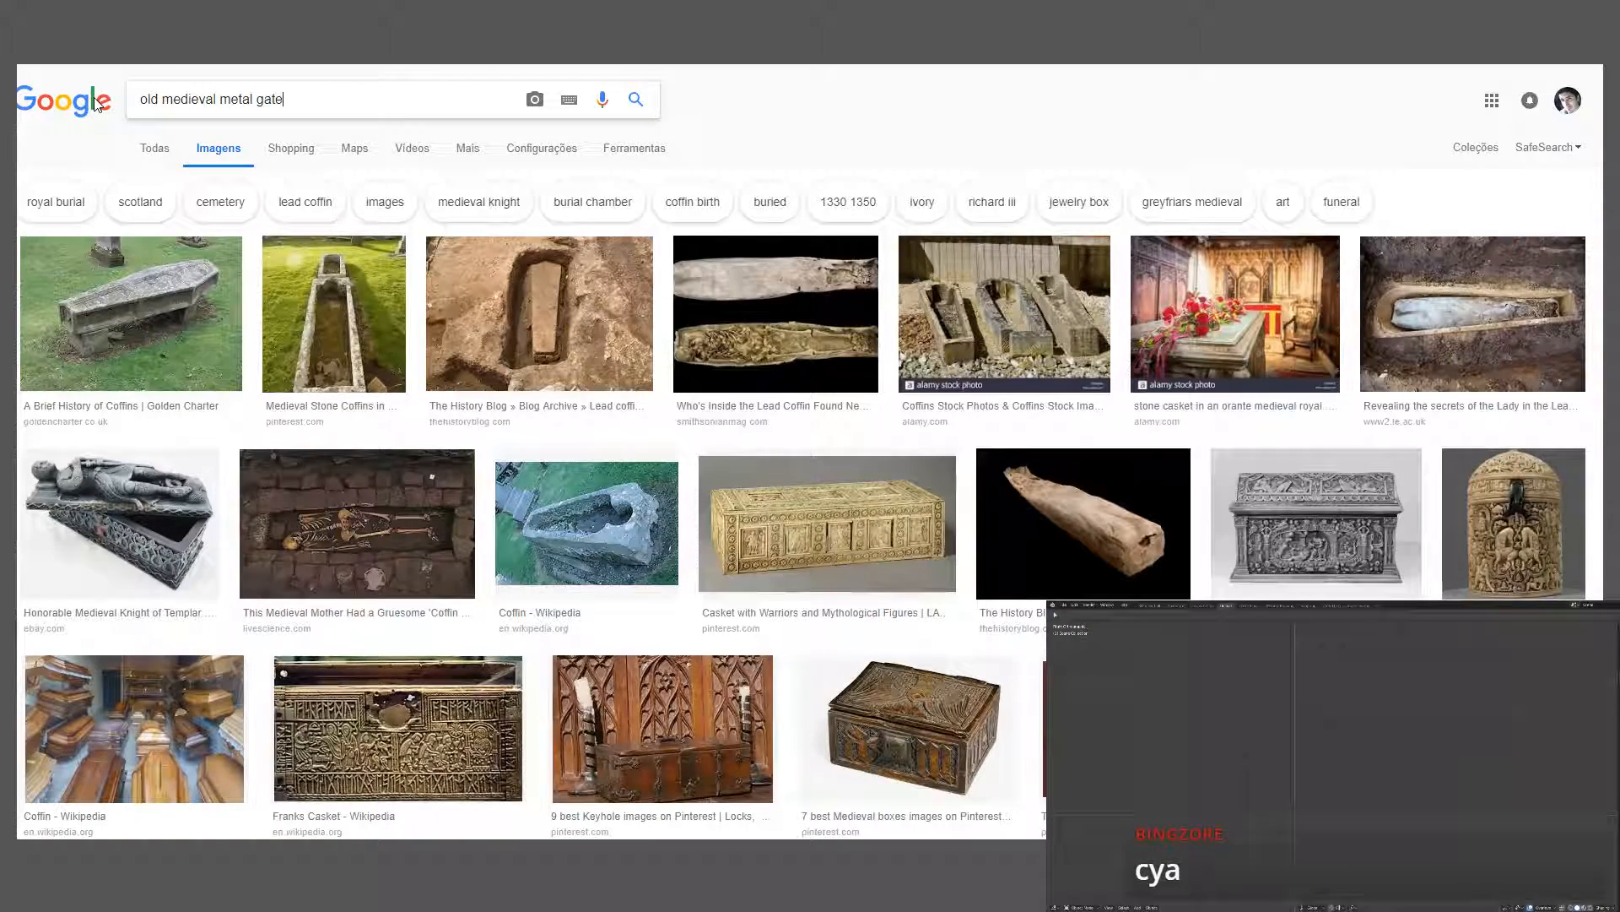
pyautogui.press('Return')
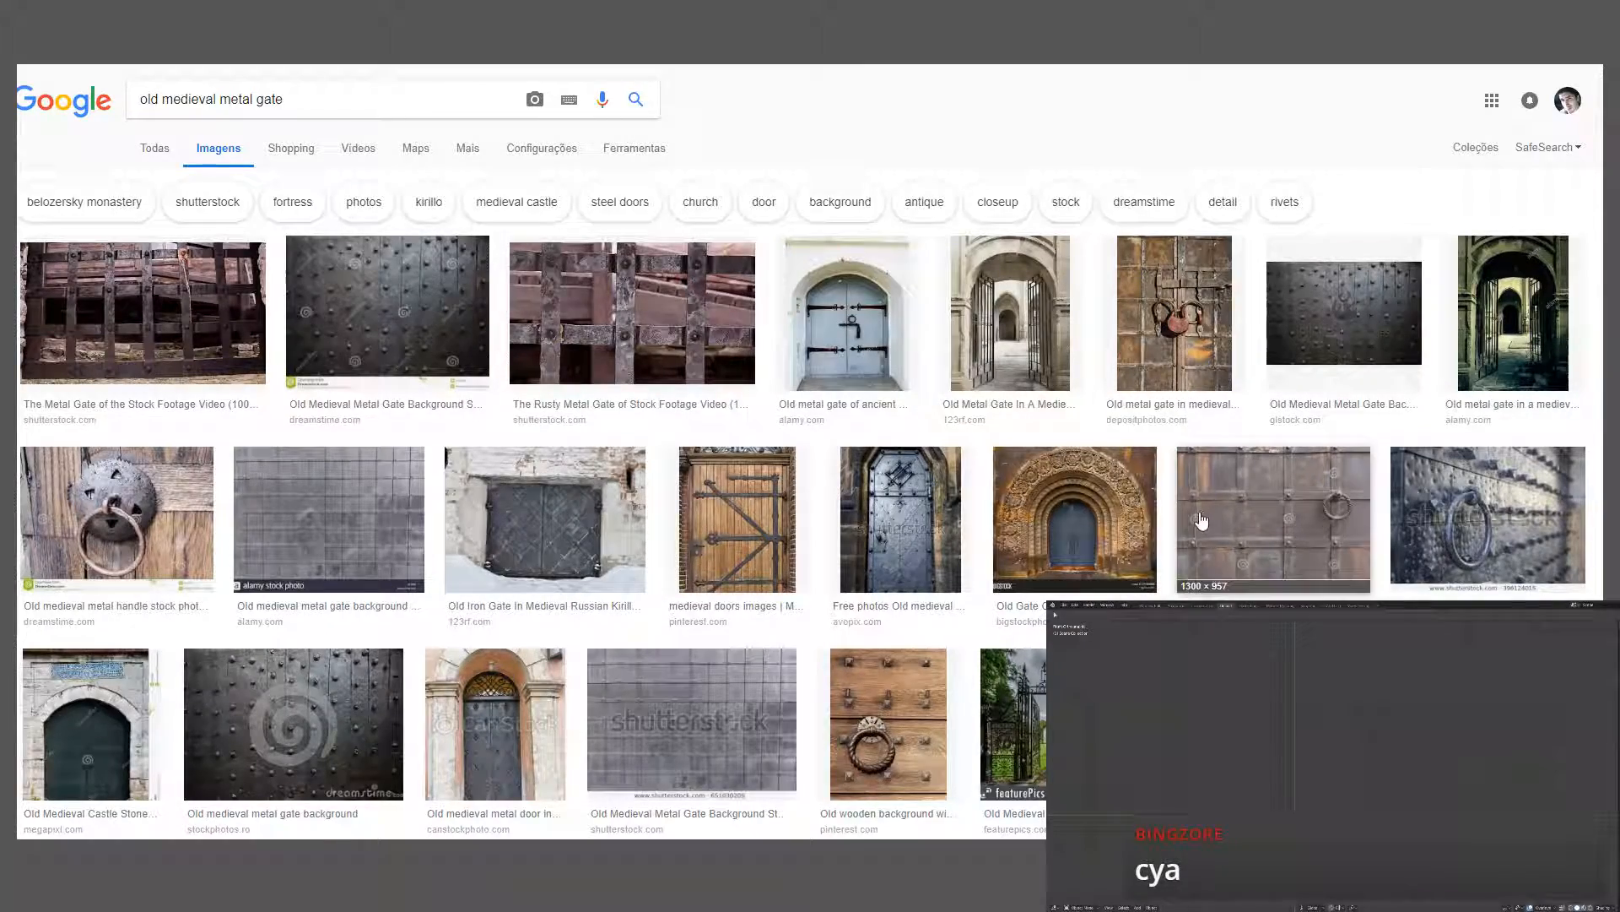
# - Browse the gate images and refine the image search to "tomb old medieval metal gate"
pyautogui.scroll(-3, 1200, 521)
pyautogui.scroll(-1, 1201, 521)
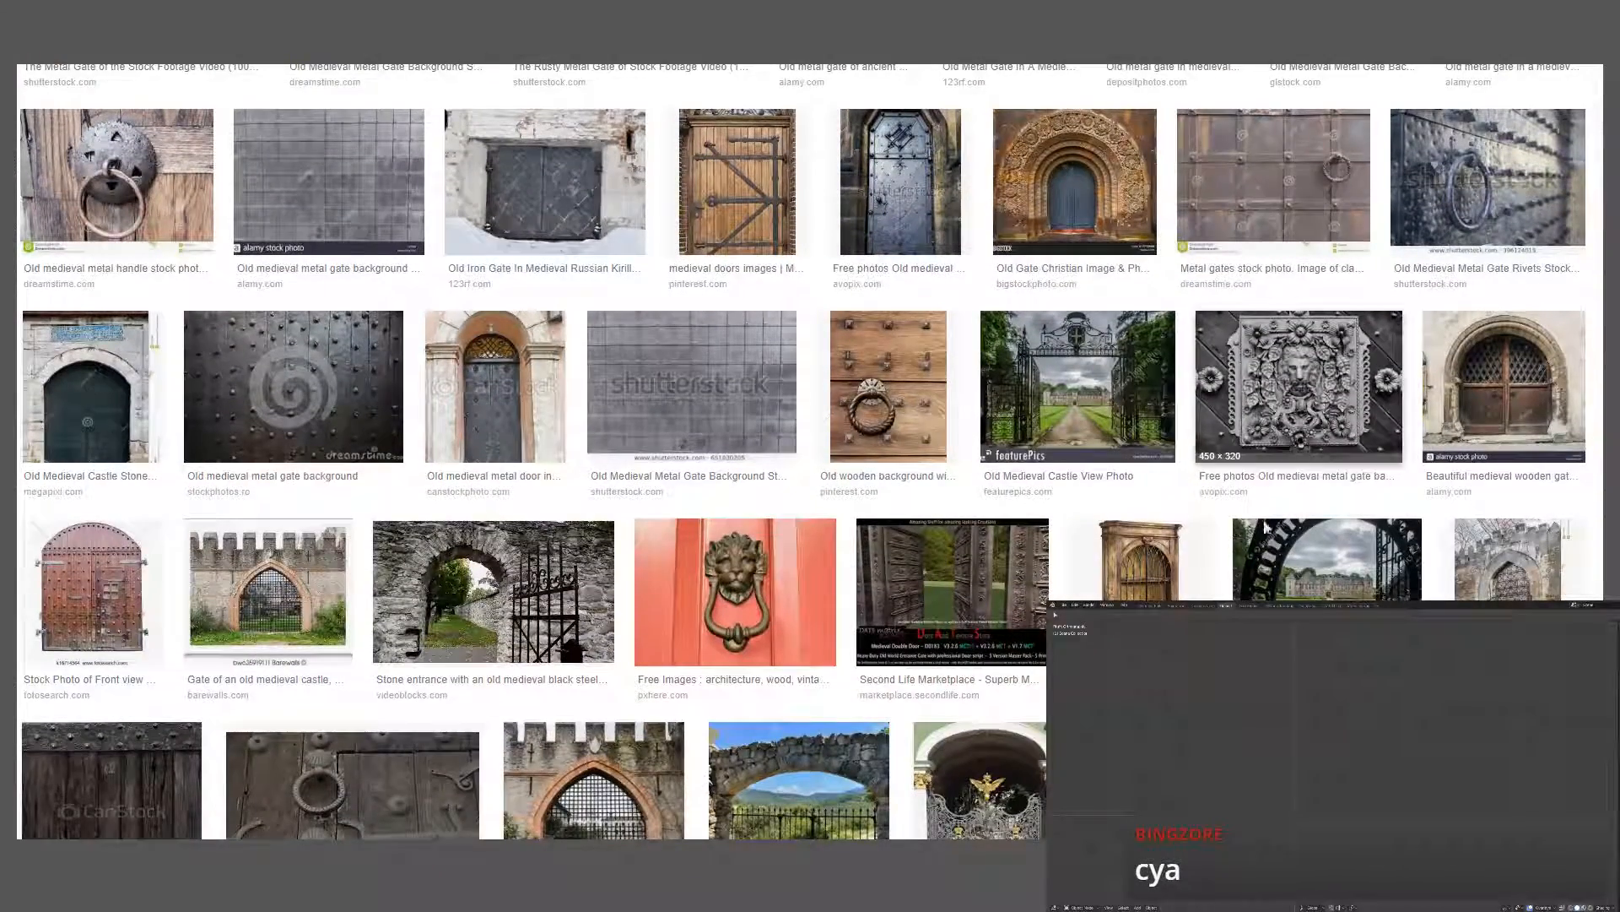
pyautogui.scroll(-1, 1200, 520)
pyautogui.scroll(-3, 850, 478)
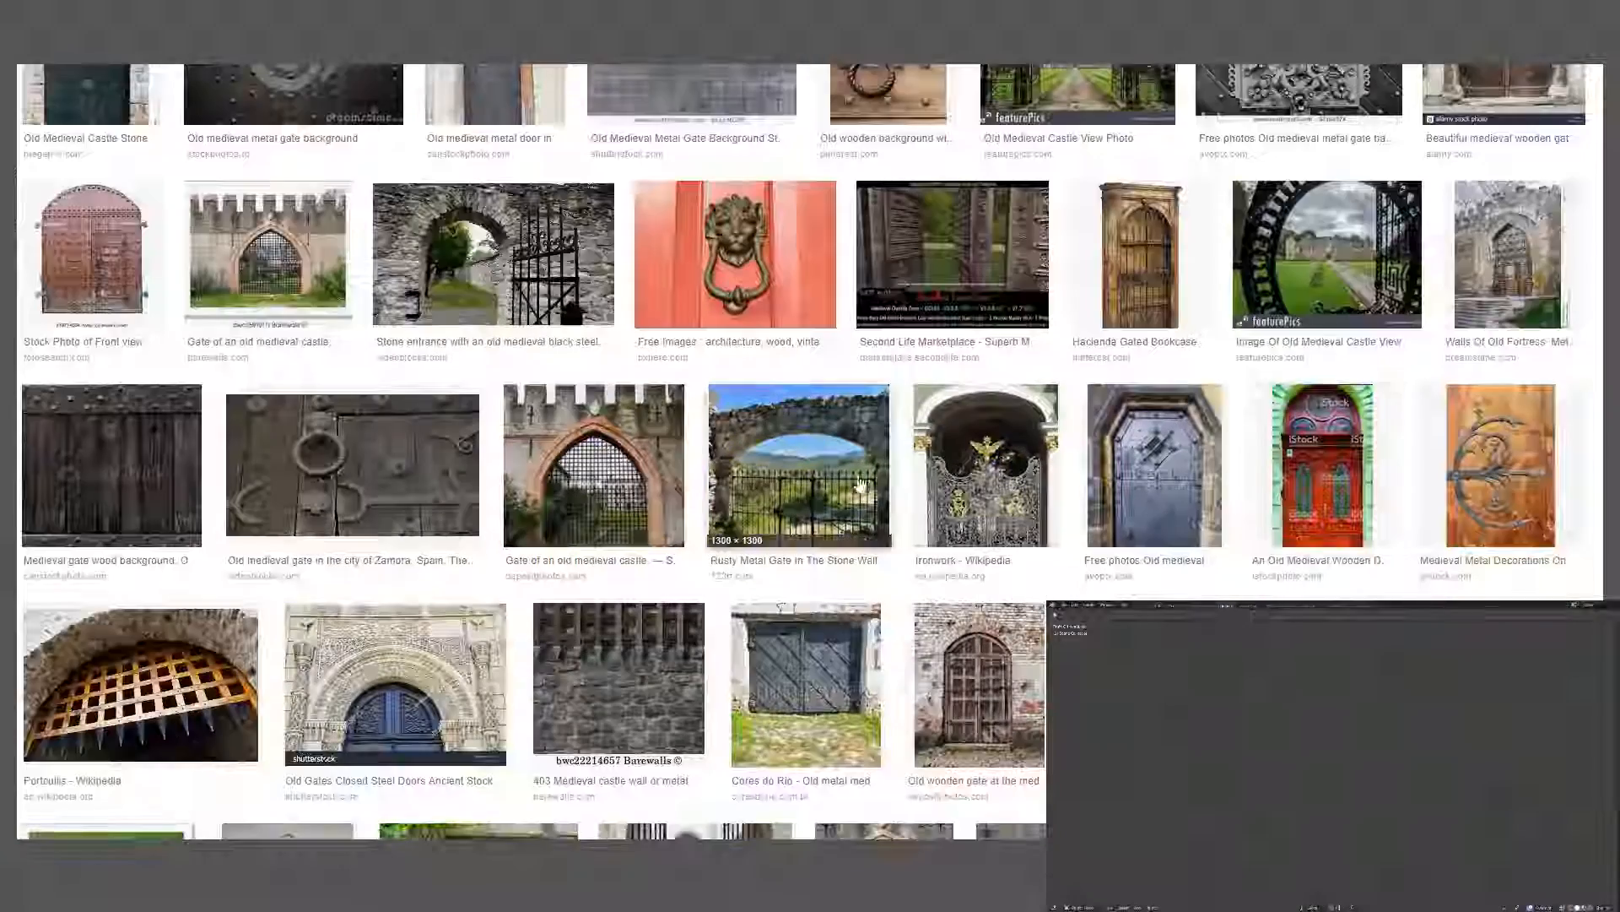
pyautogui.scroll(8, 850, 479)
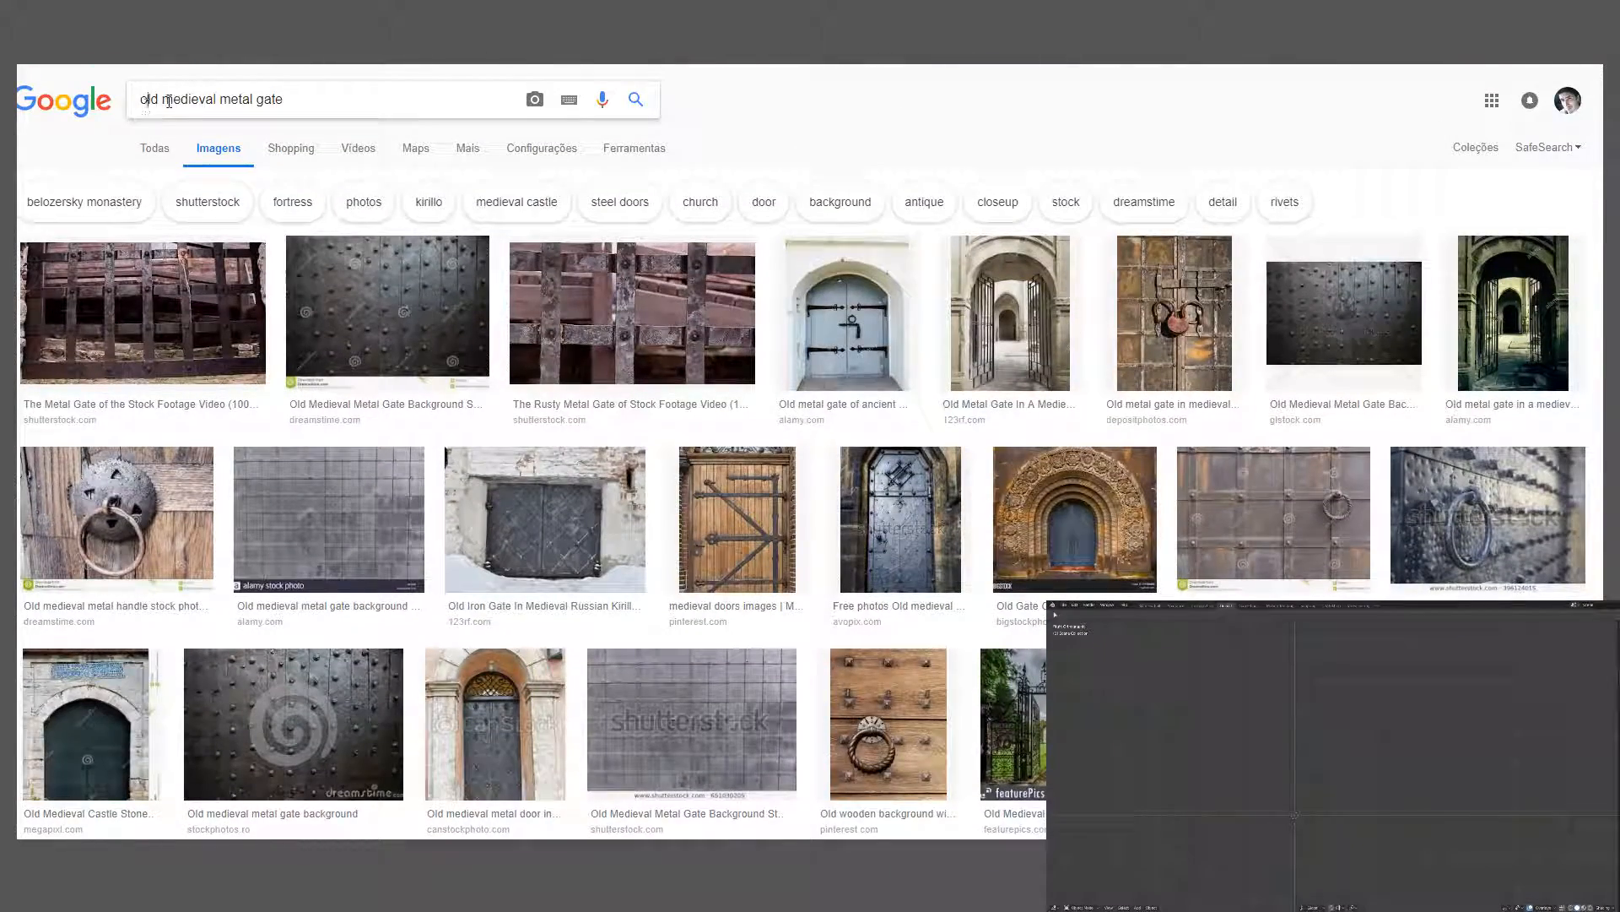
pyautogui.write('tomb')
pyautogui.press('Return')
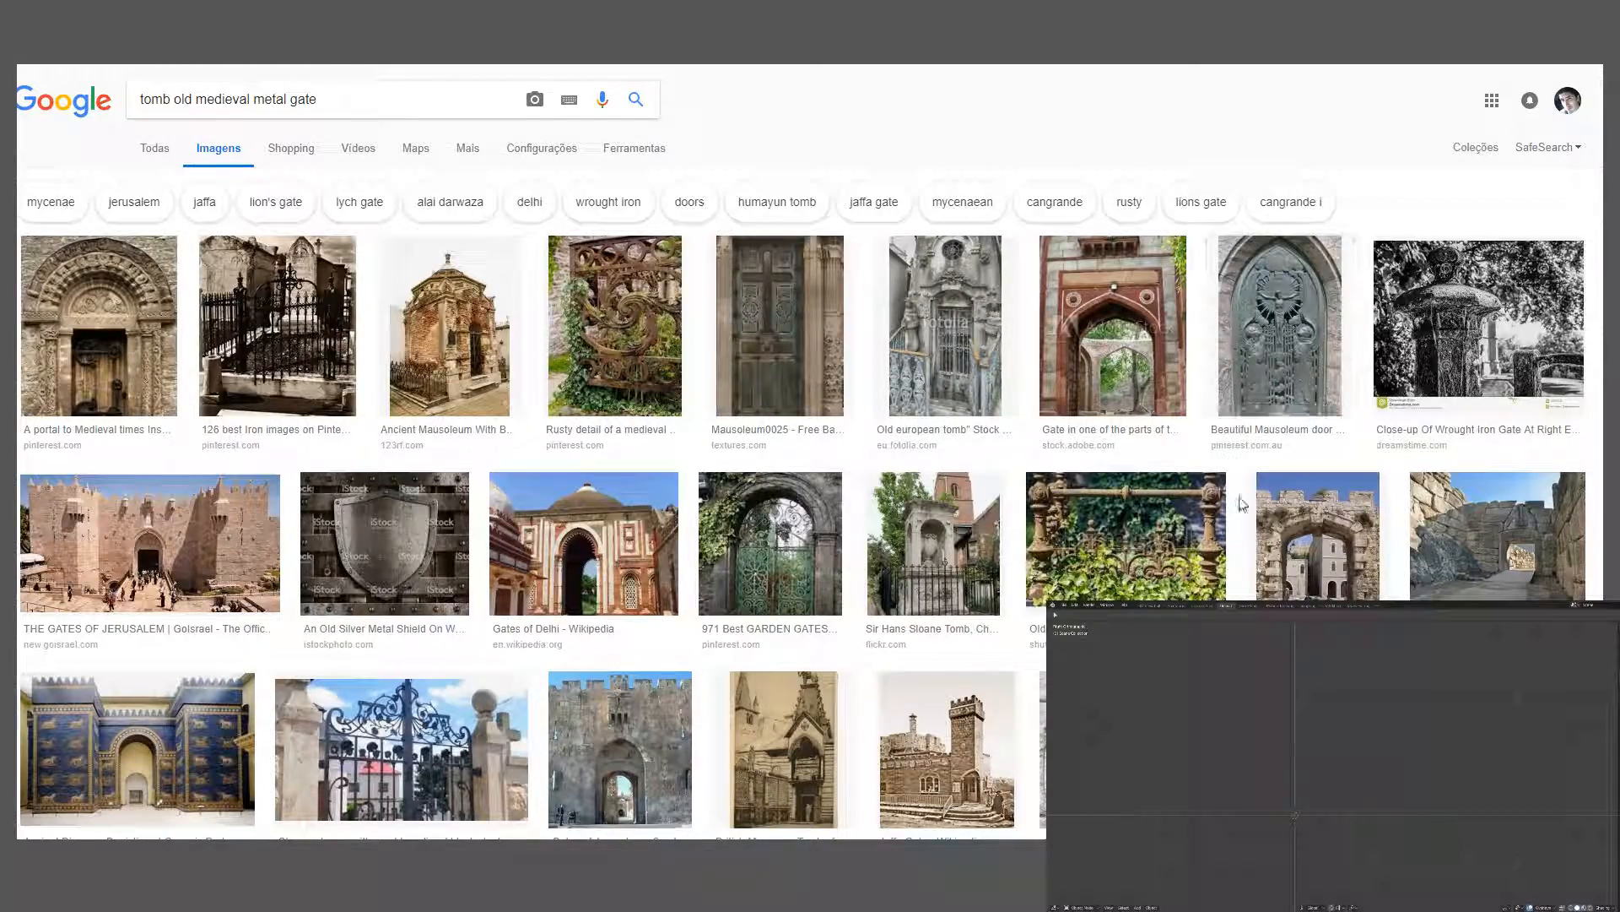
# - Look through the tomb gate images for a modeling reference, including a preview of the Lion Gate photo
pyautogui.scroll(-3, 1241, 504)
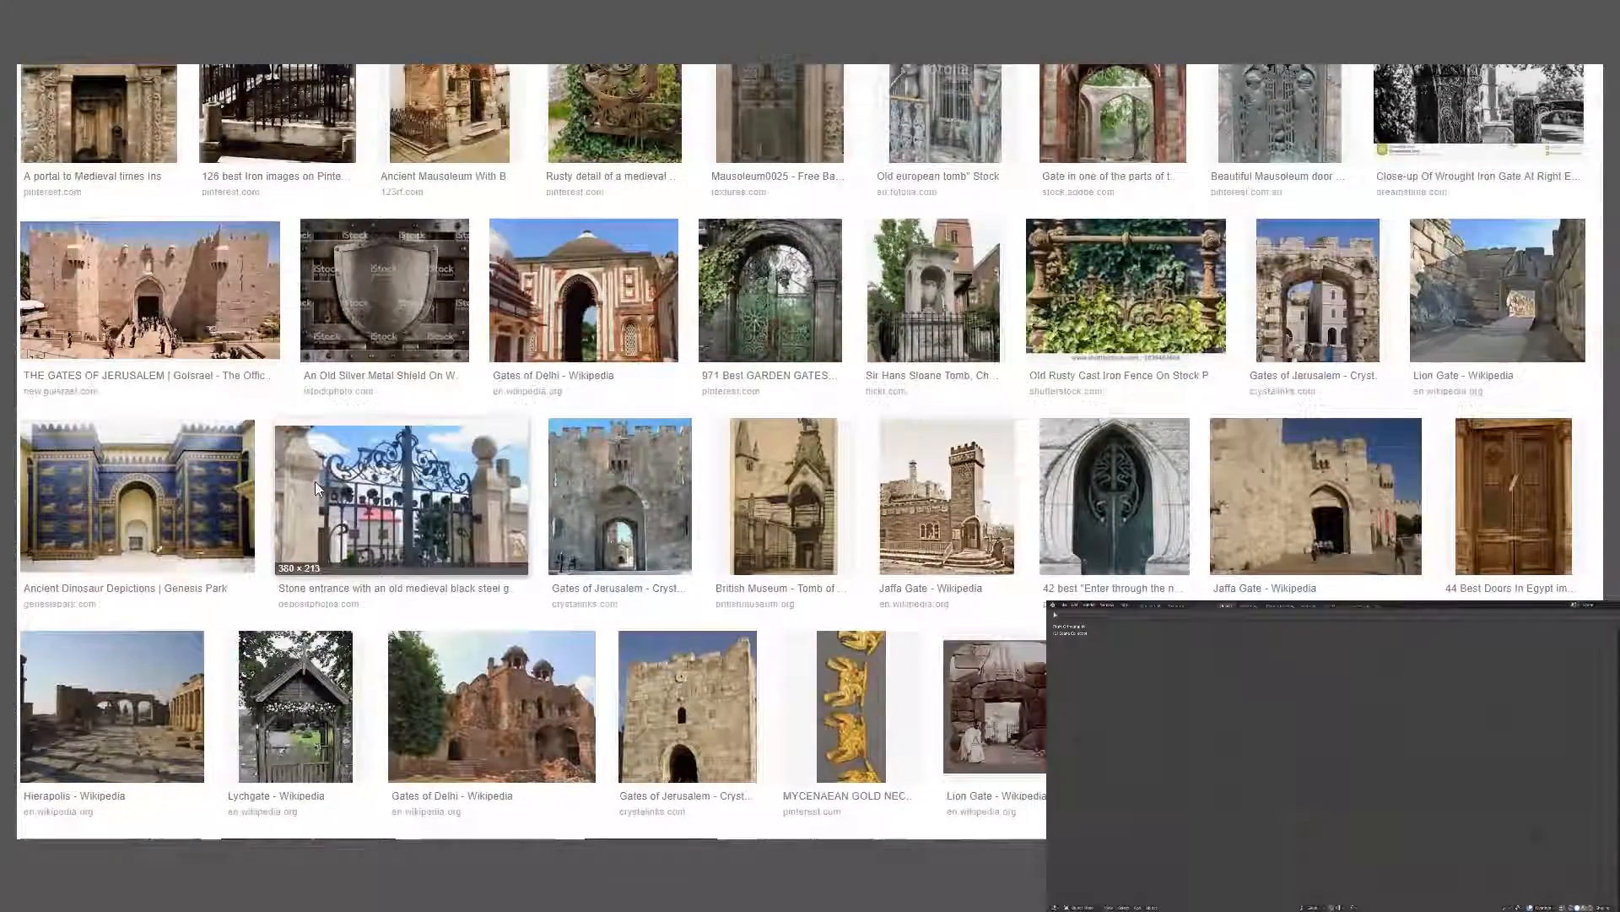
pyautogui.scroll(-3, 316, 481)
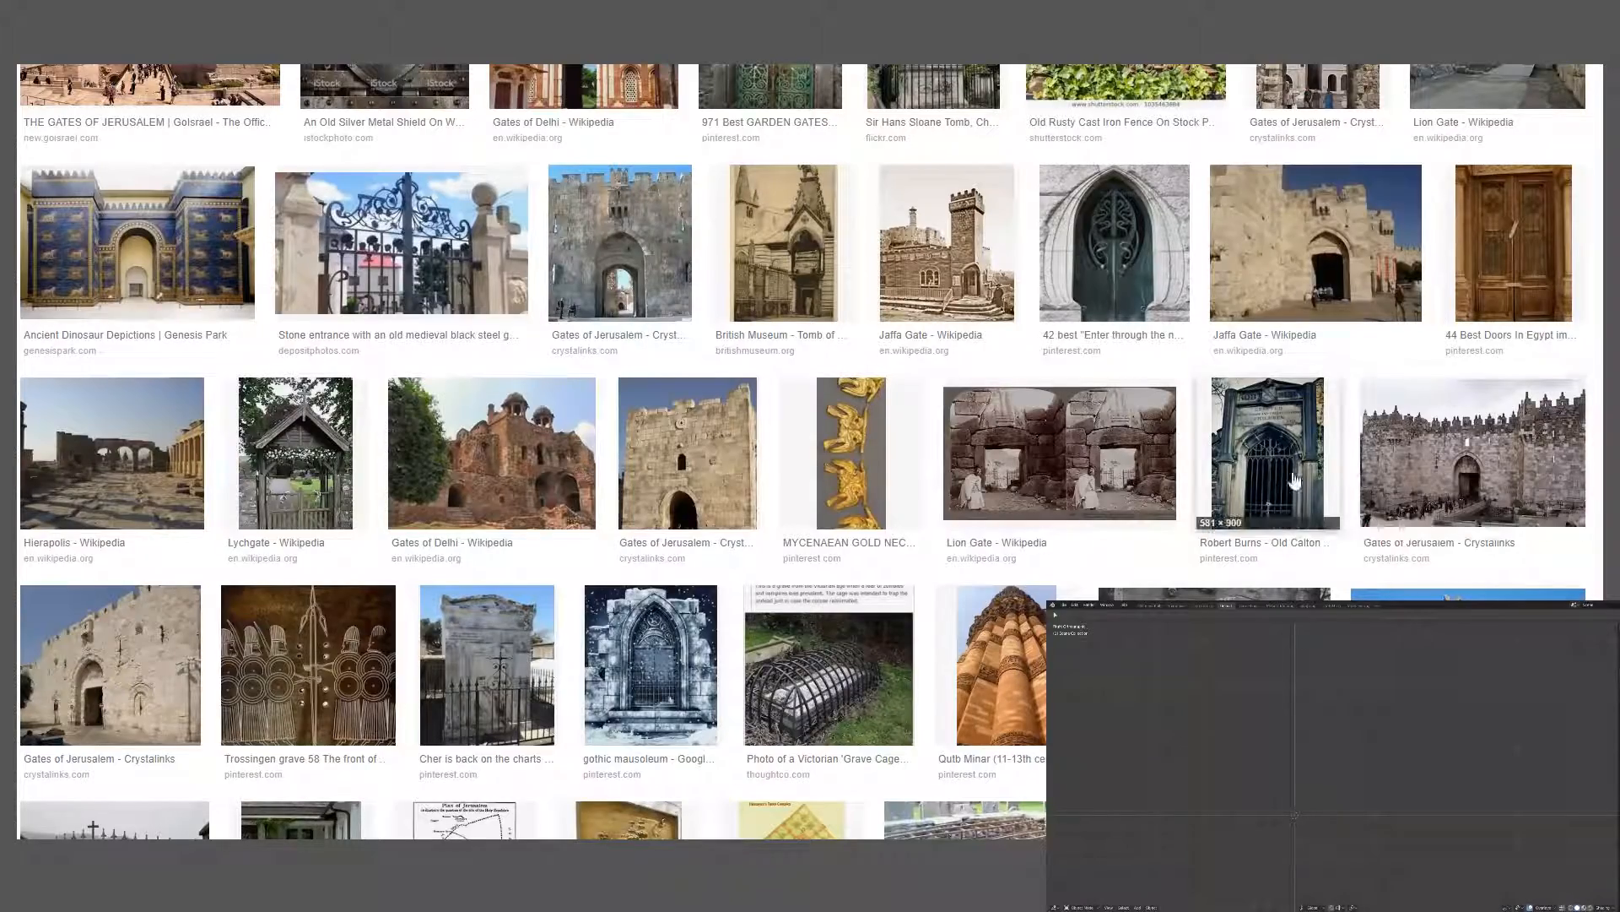
pyautogui.click(1114, 481)
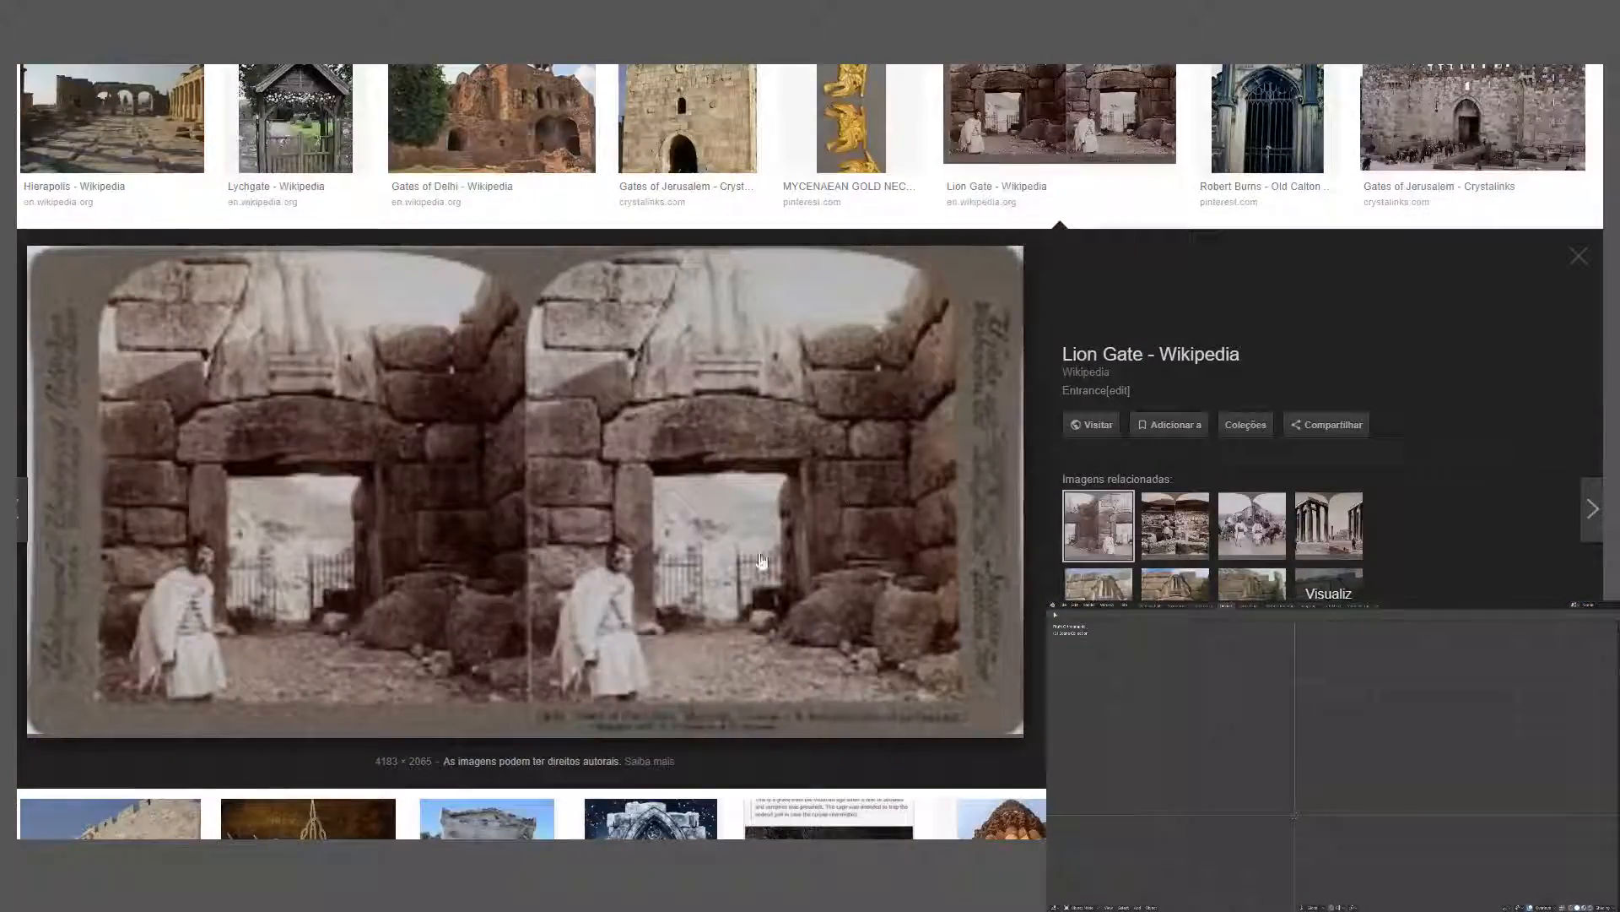
pyautogui.scroll(-4, 1013, 394)
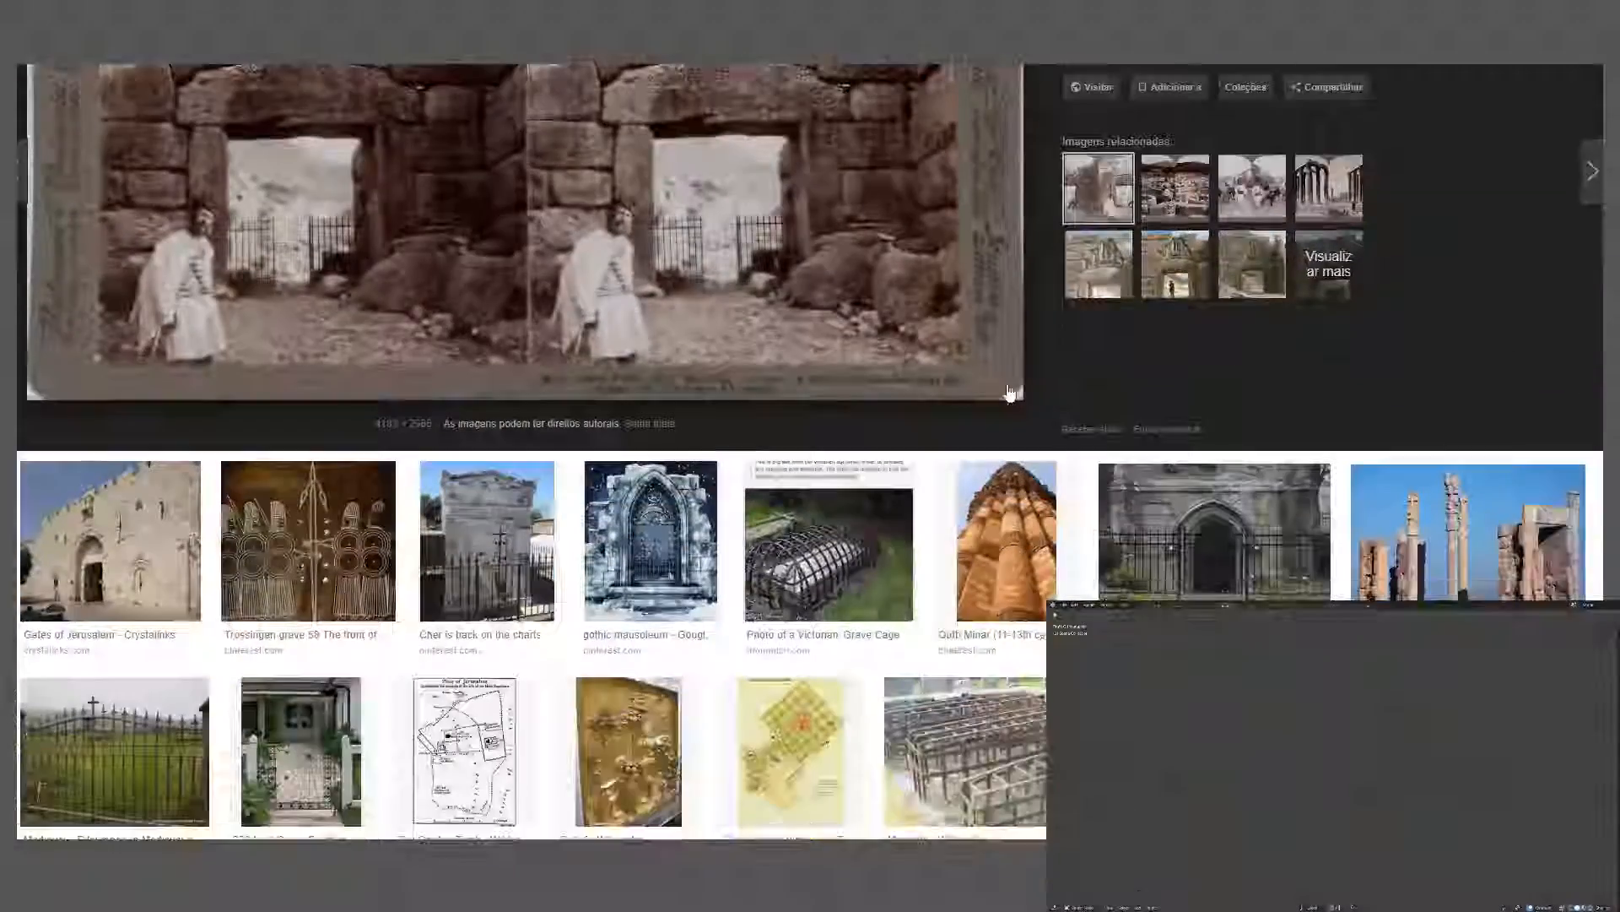
pyautogui.scroll(-5, 1011, 392)
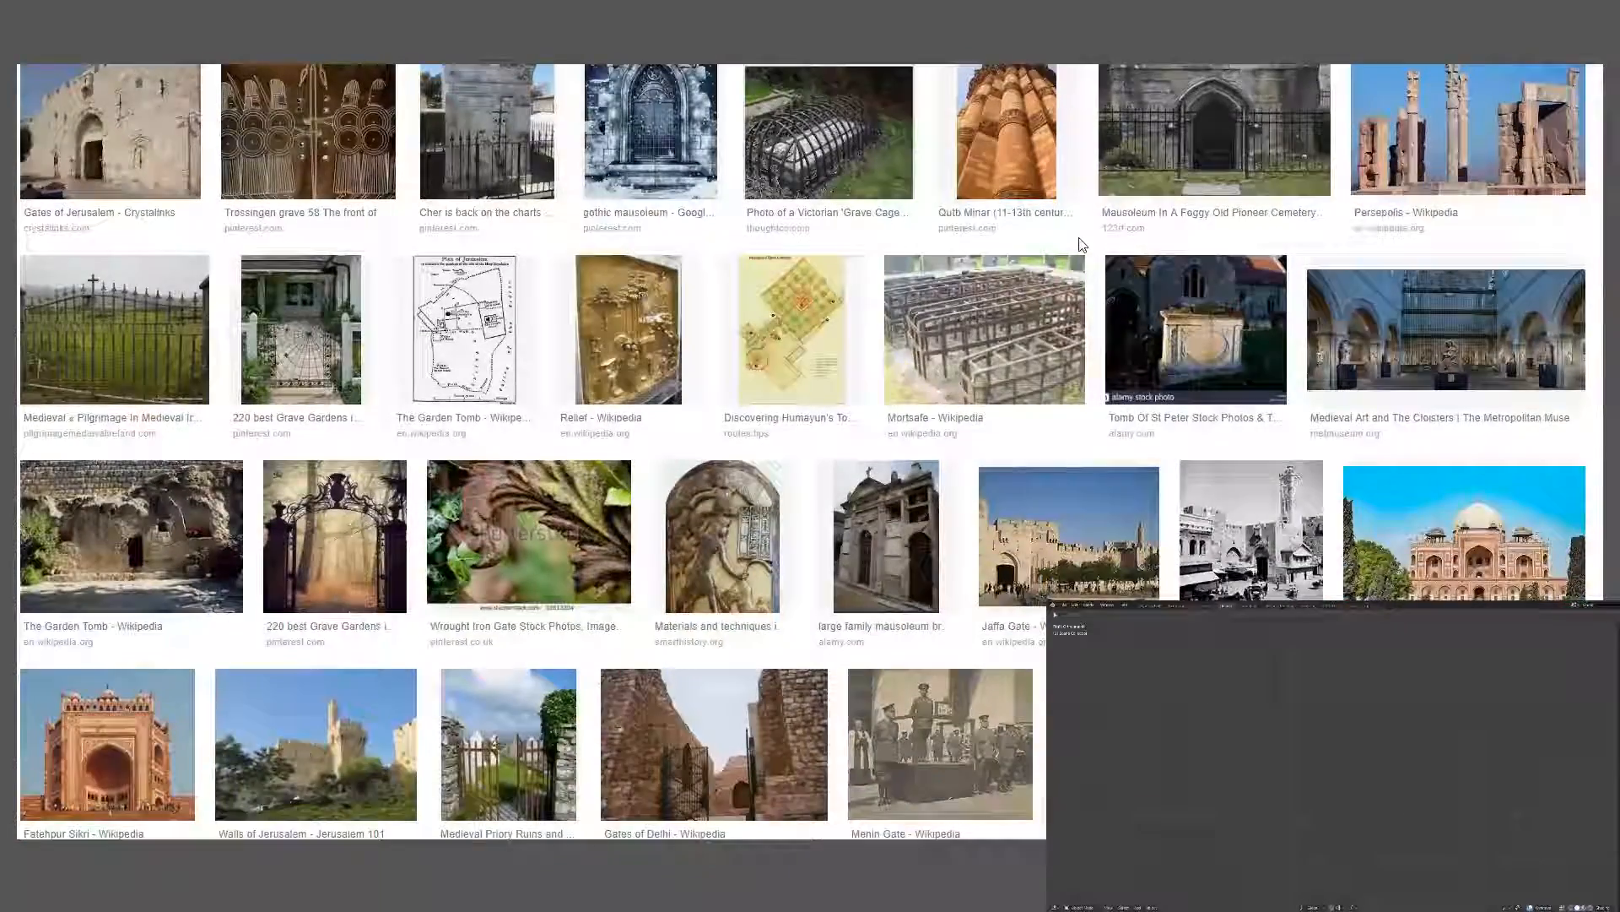
pyautogui.scroll(15, 1128, 241)
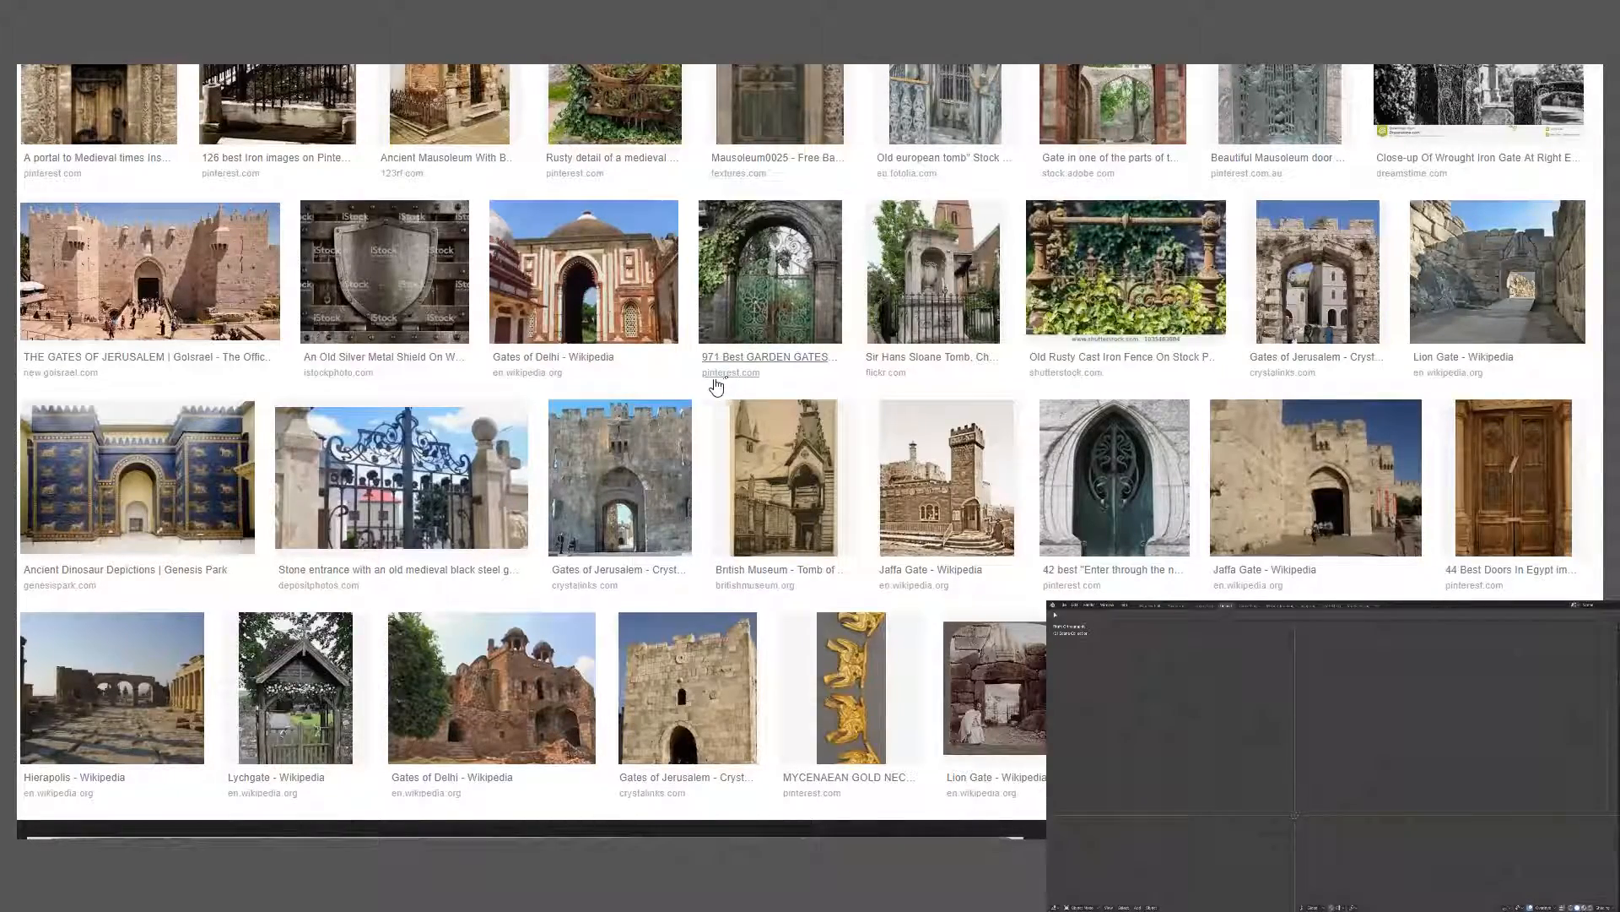
pyautogui.scroll(3, 304, 433)
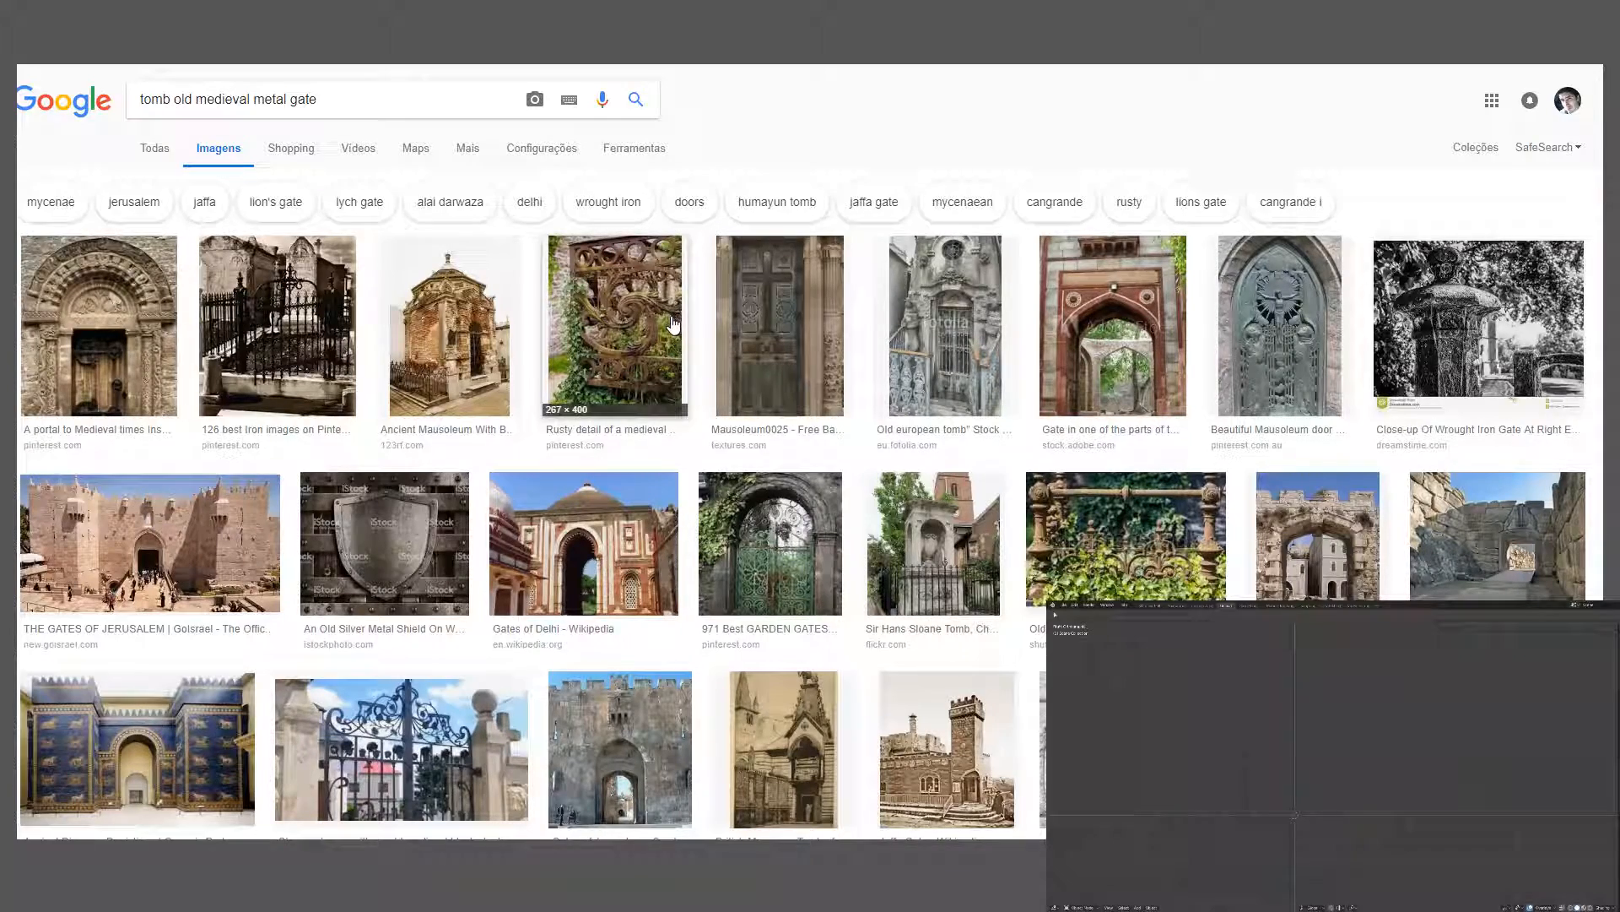
# - Open the preview of the wrought iron fence in front of tombs and examine its bars and gate as a modeling reference
pyautogui.click(302, 334)
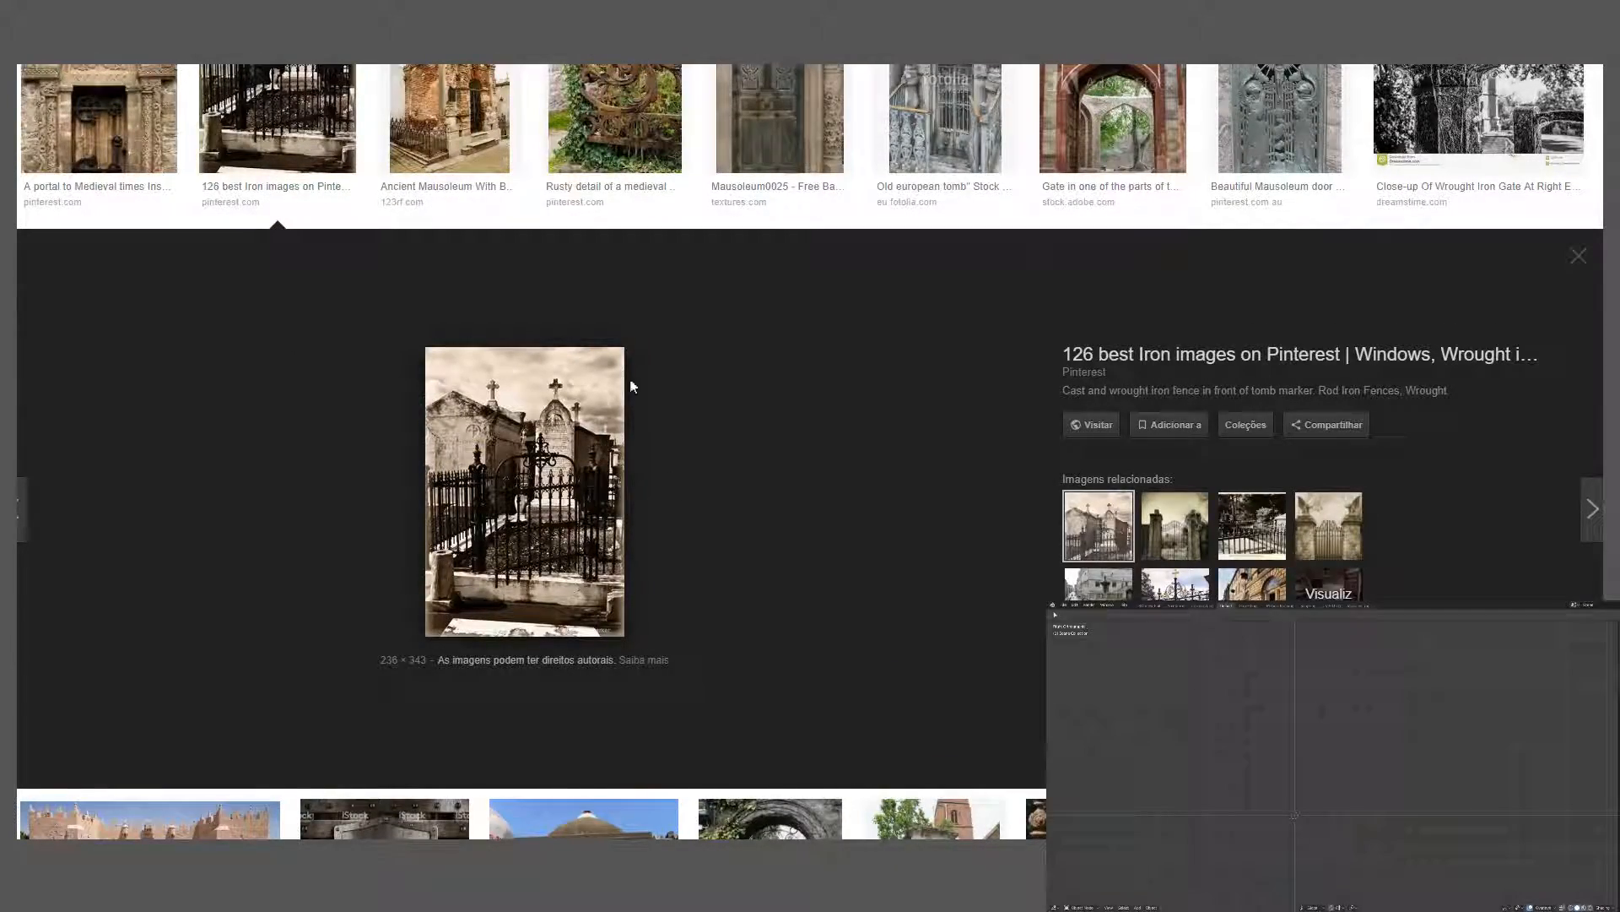
pyautogui.scroll(2, 637, 473)
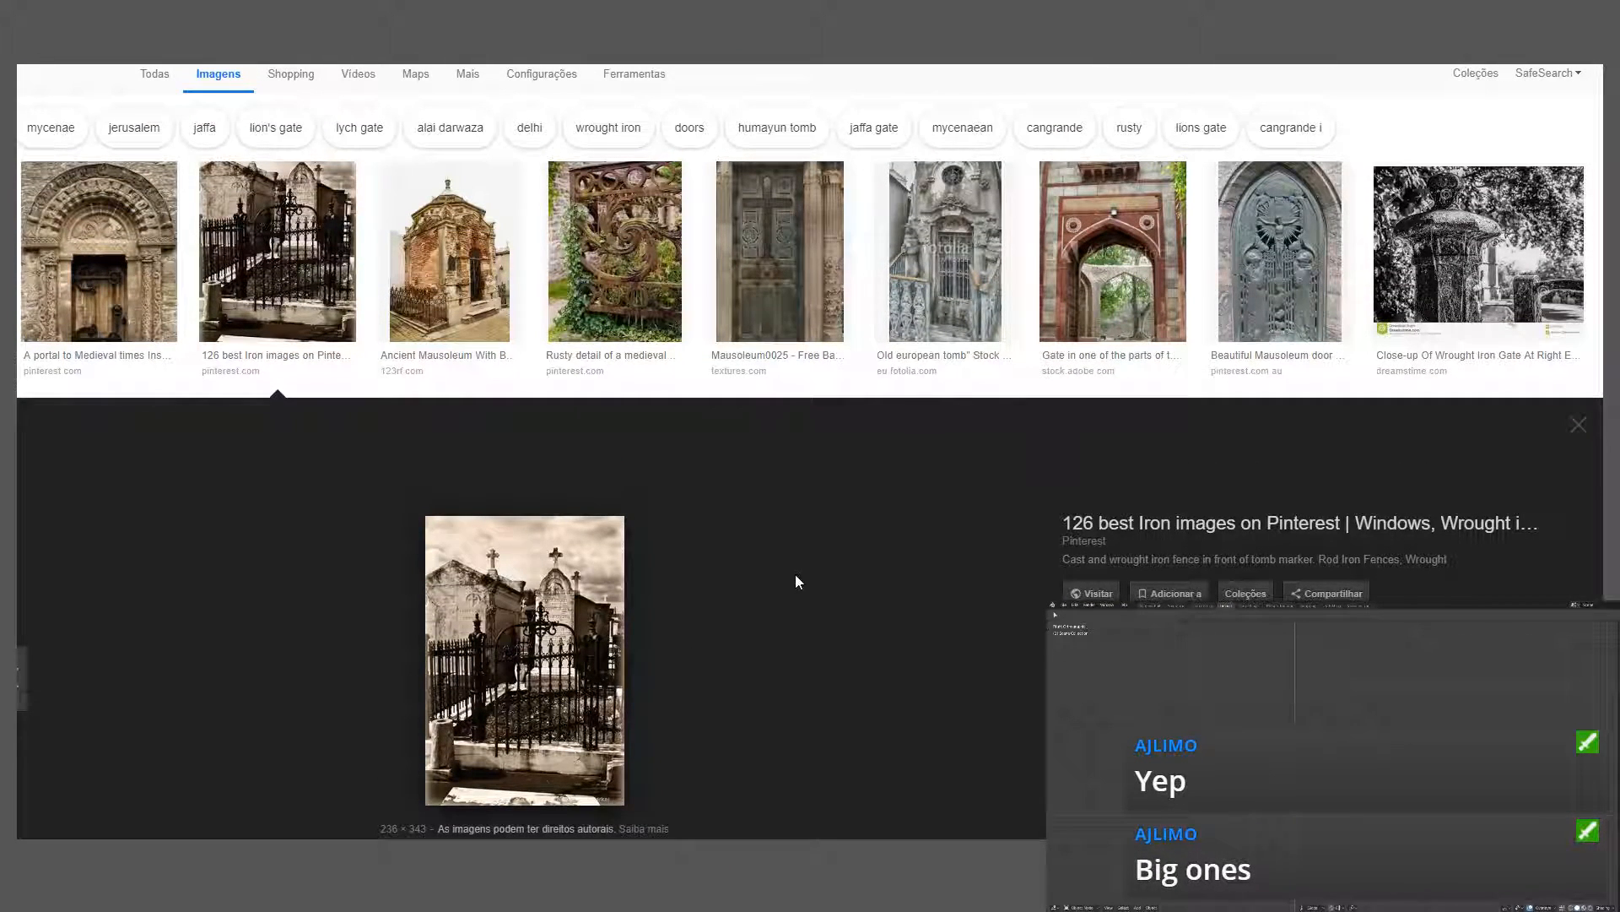
pyautogui.scroll(-1, 752, 503)
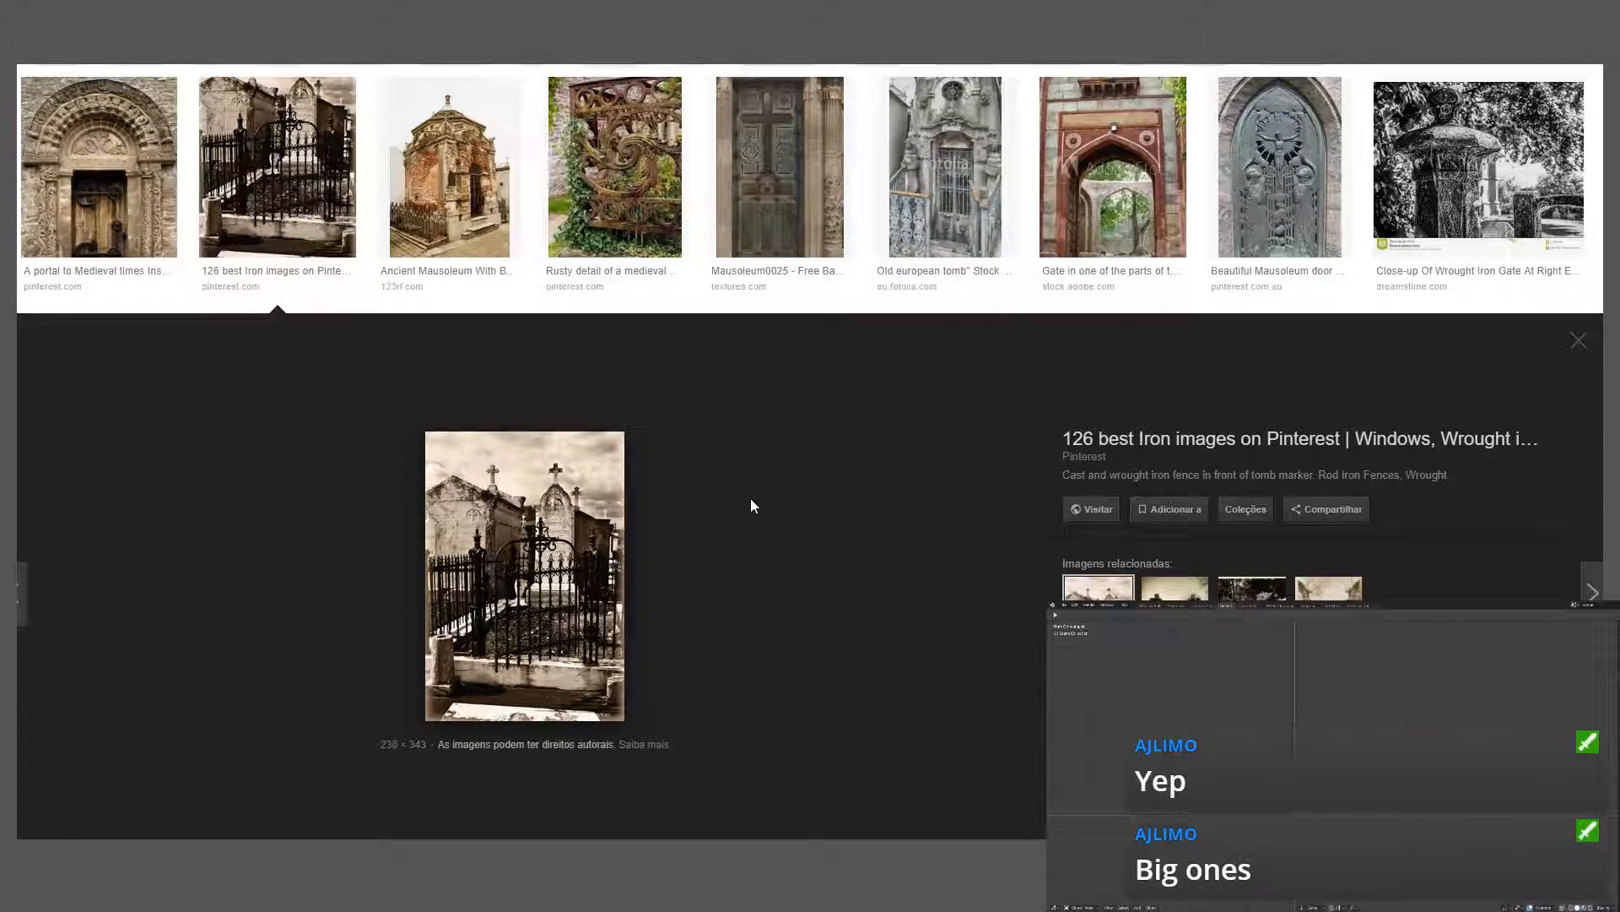
pyautogui.scroll(1, 549, 607)
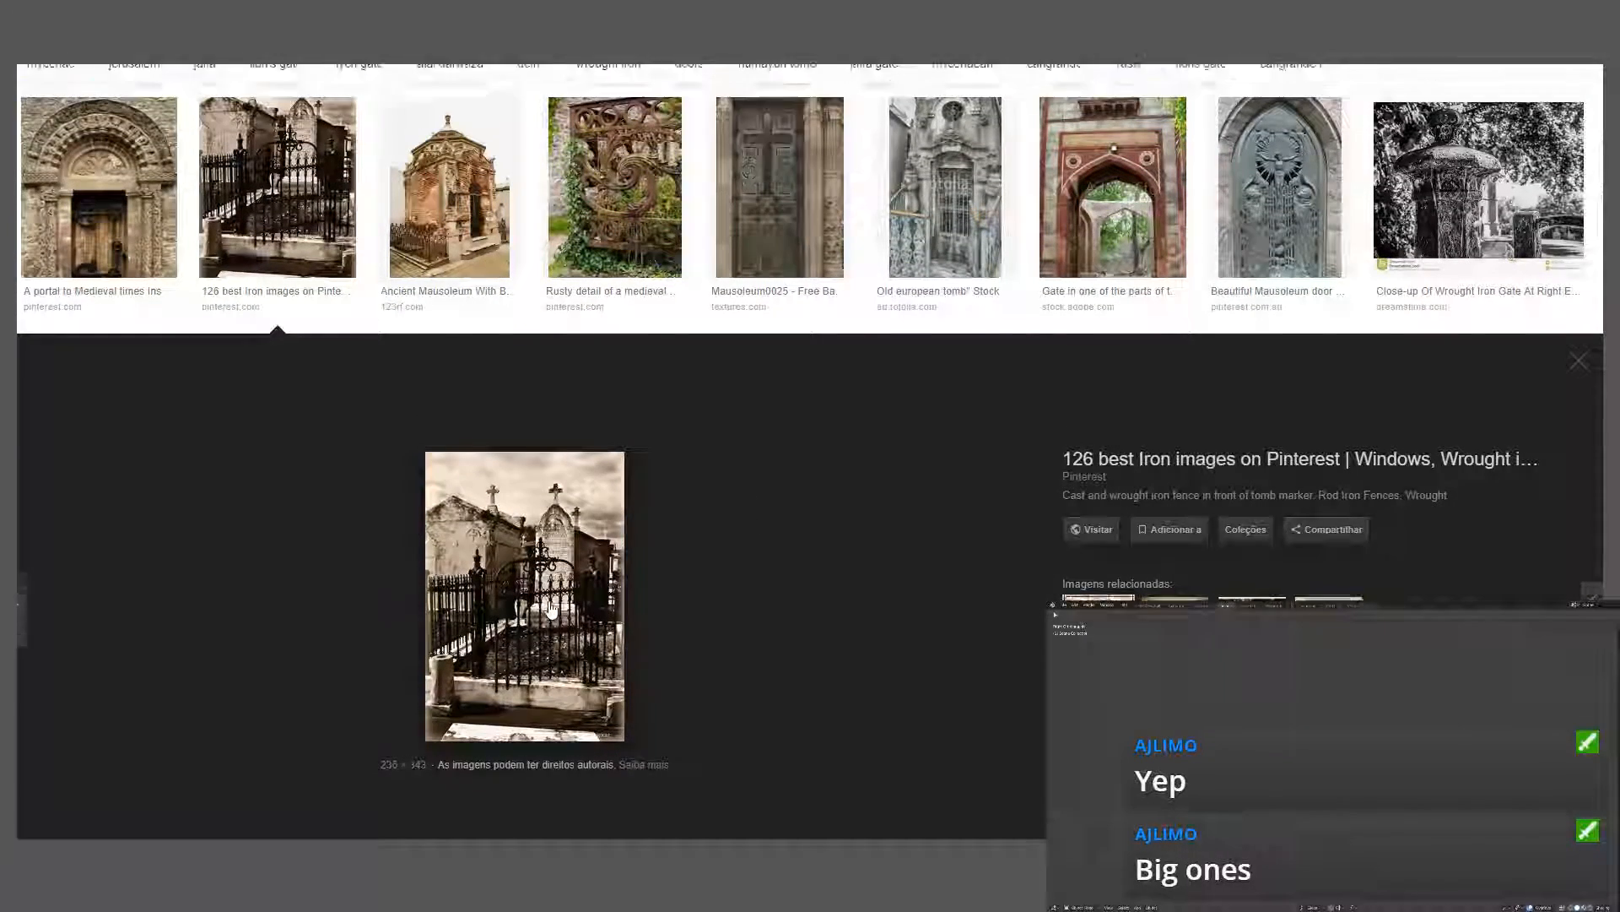
pyautogui.scroll(-1, 550, 608)
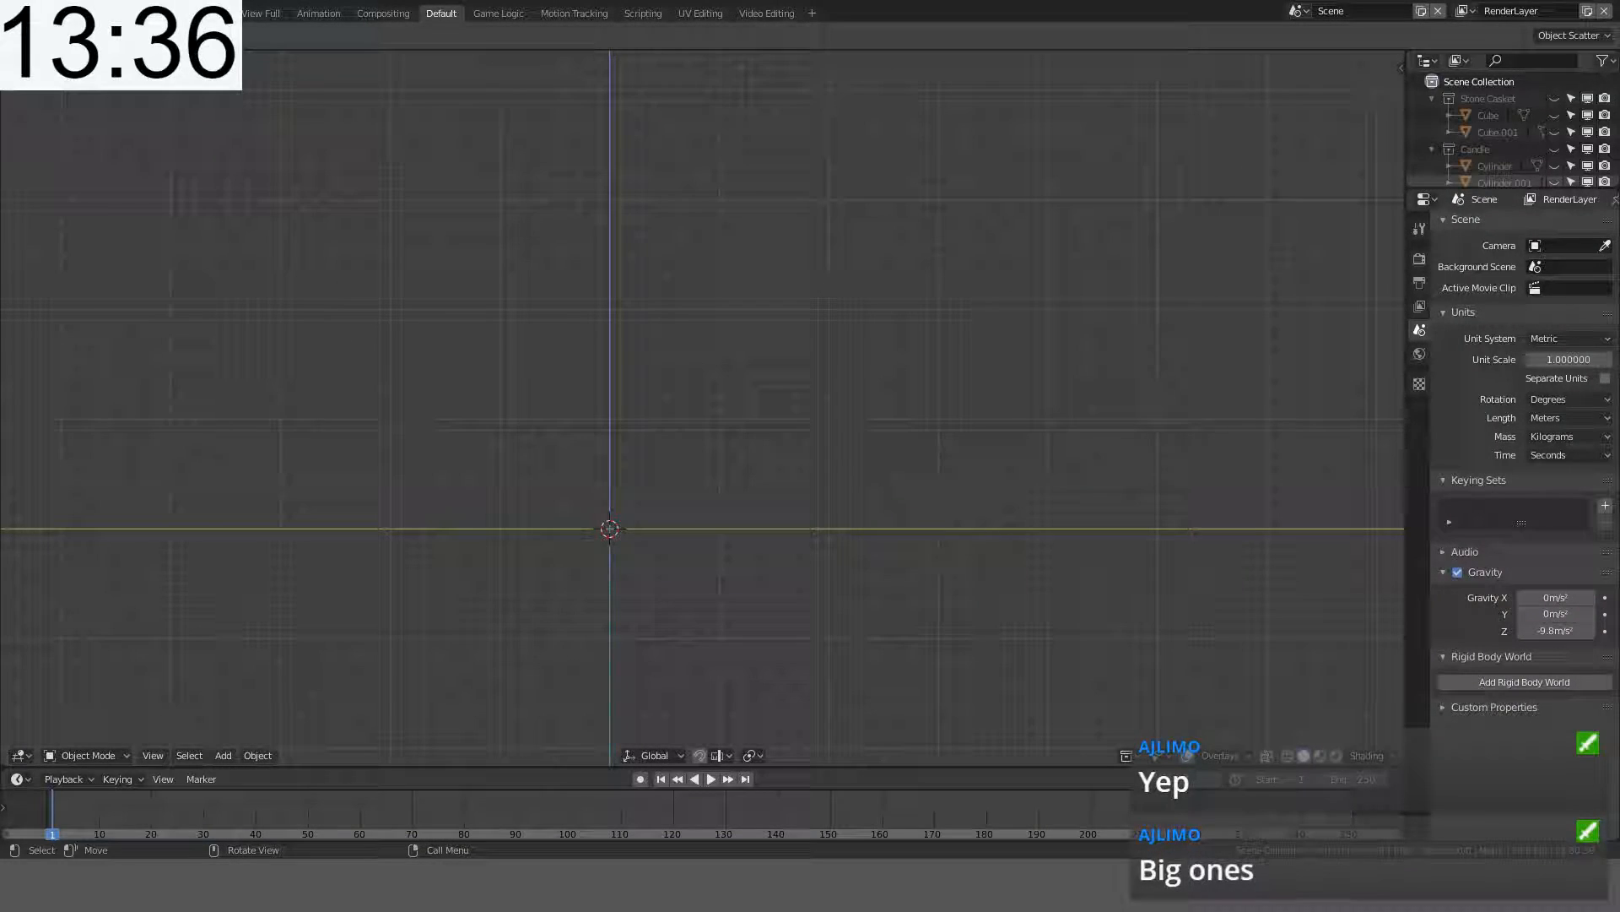
# - Switch to Blender and, in front view, add a mesh cylinder with 12 vertices at the world origin
pyautogui.scroll(-3, 781, 380)
pyautogui.press('KP_1')
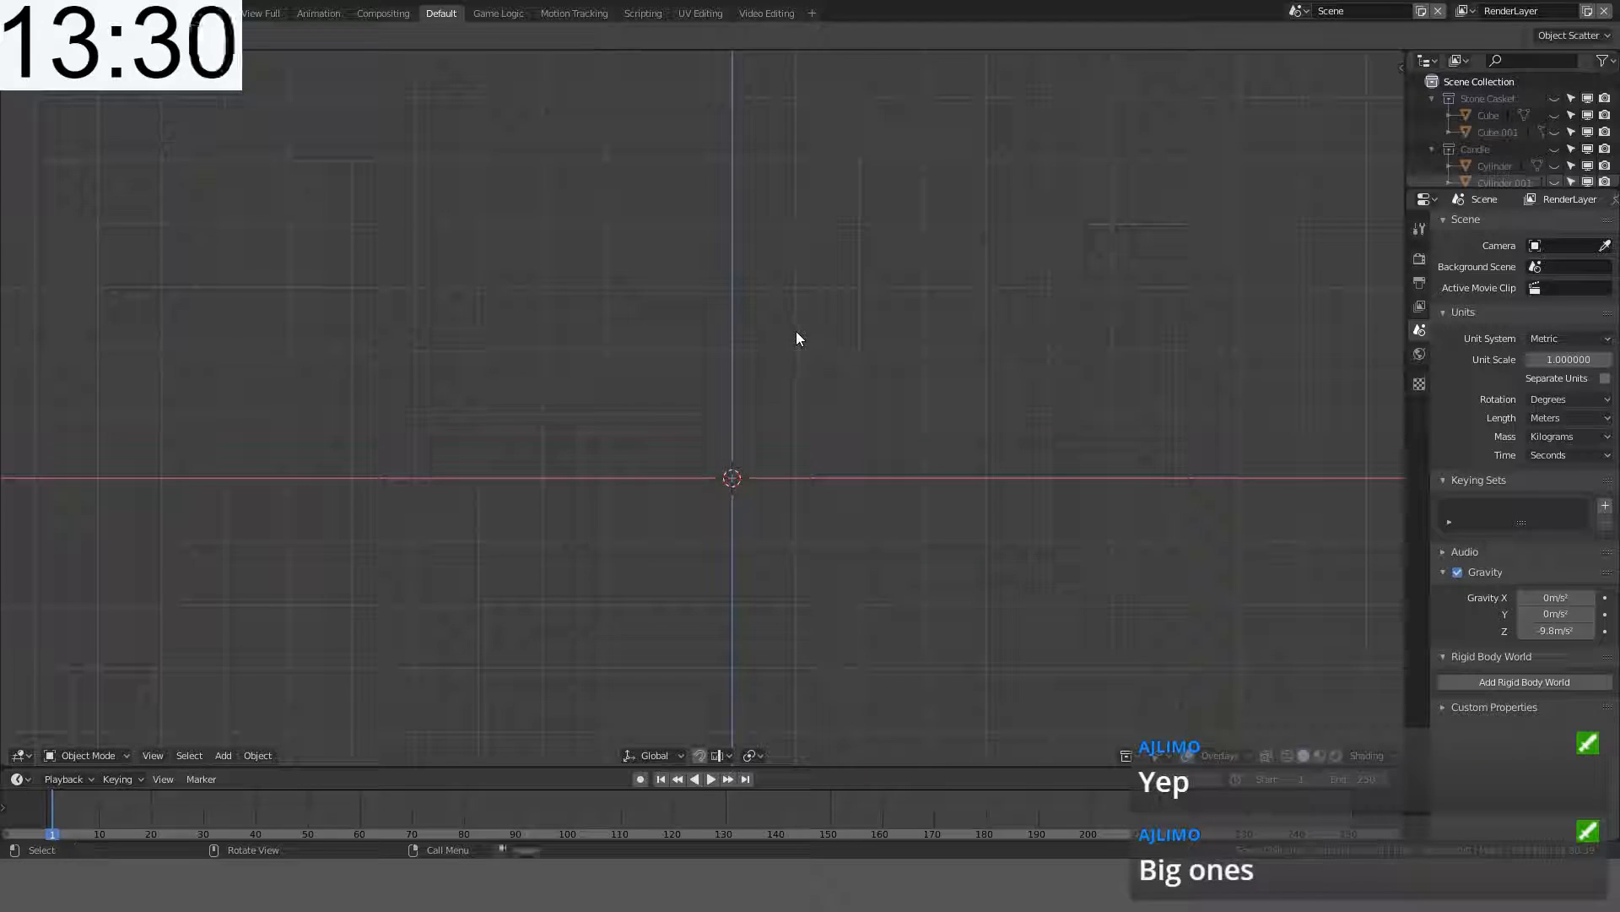
pyautogui.hotkey('shift', 'a')
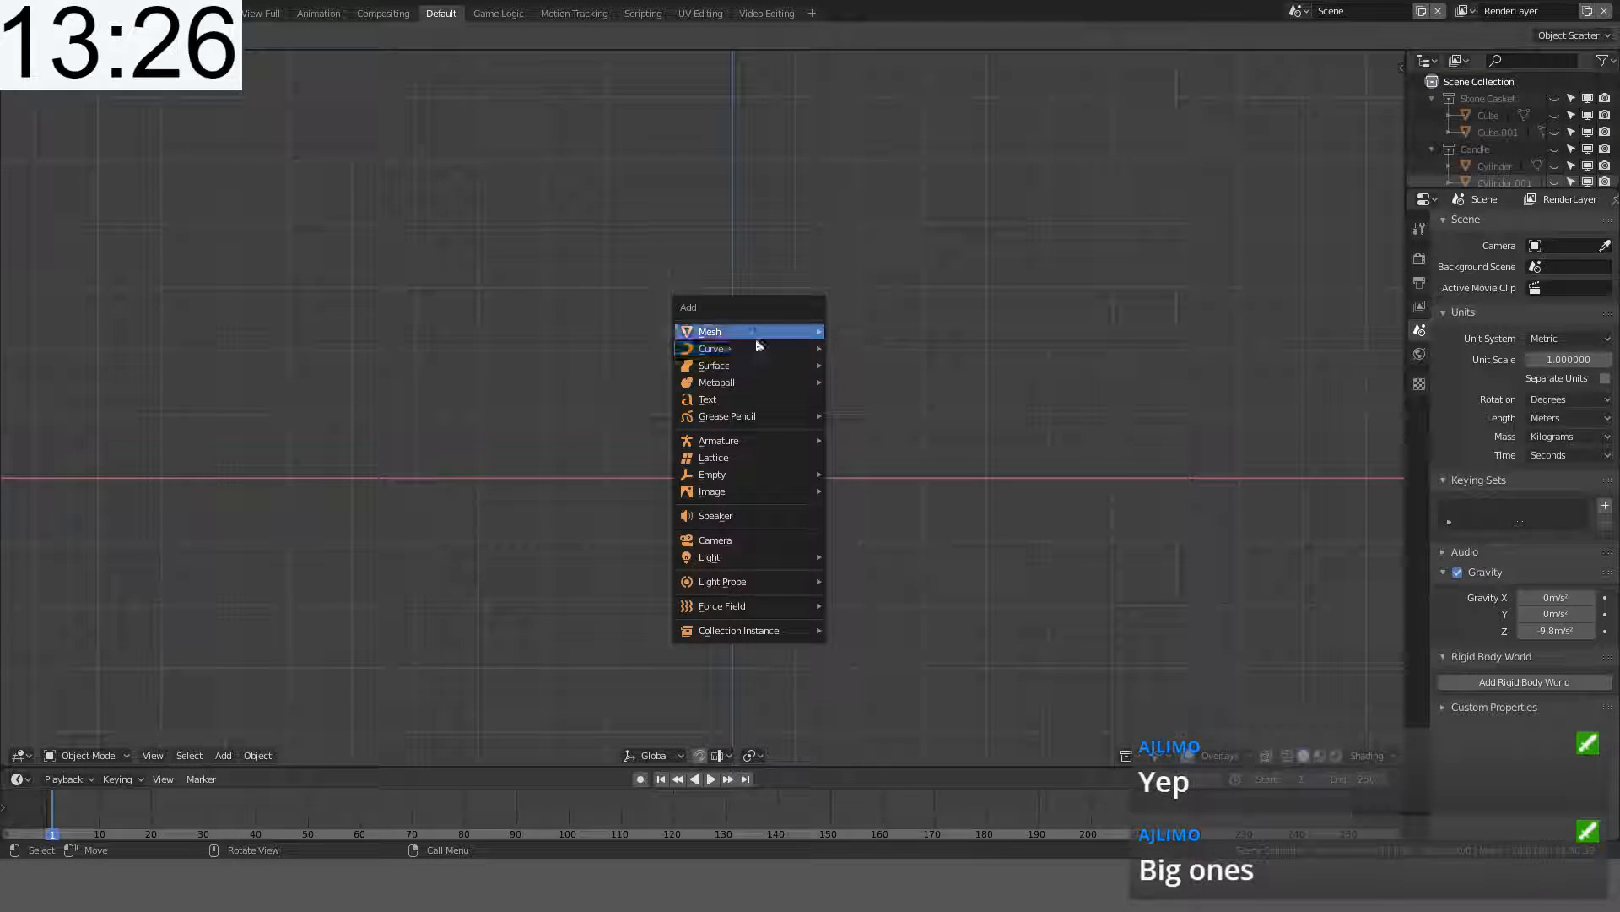
pyautogui.moveTo(800, 341)
pyautogui.click(882, 413)
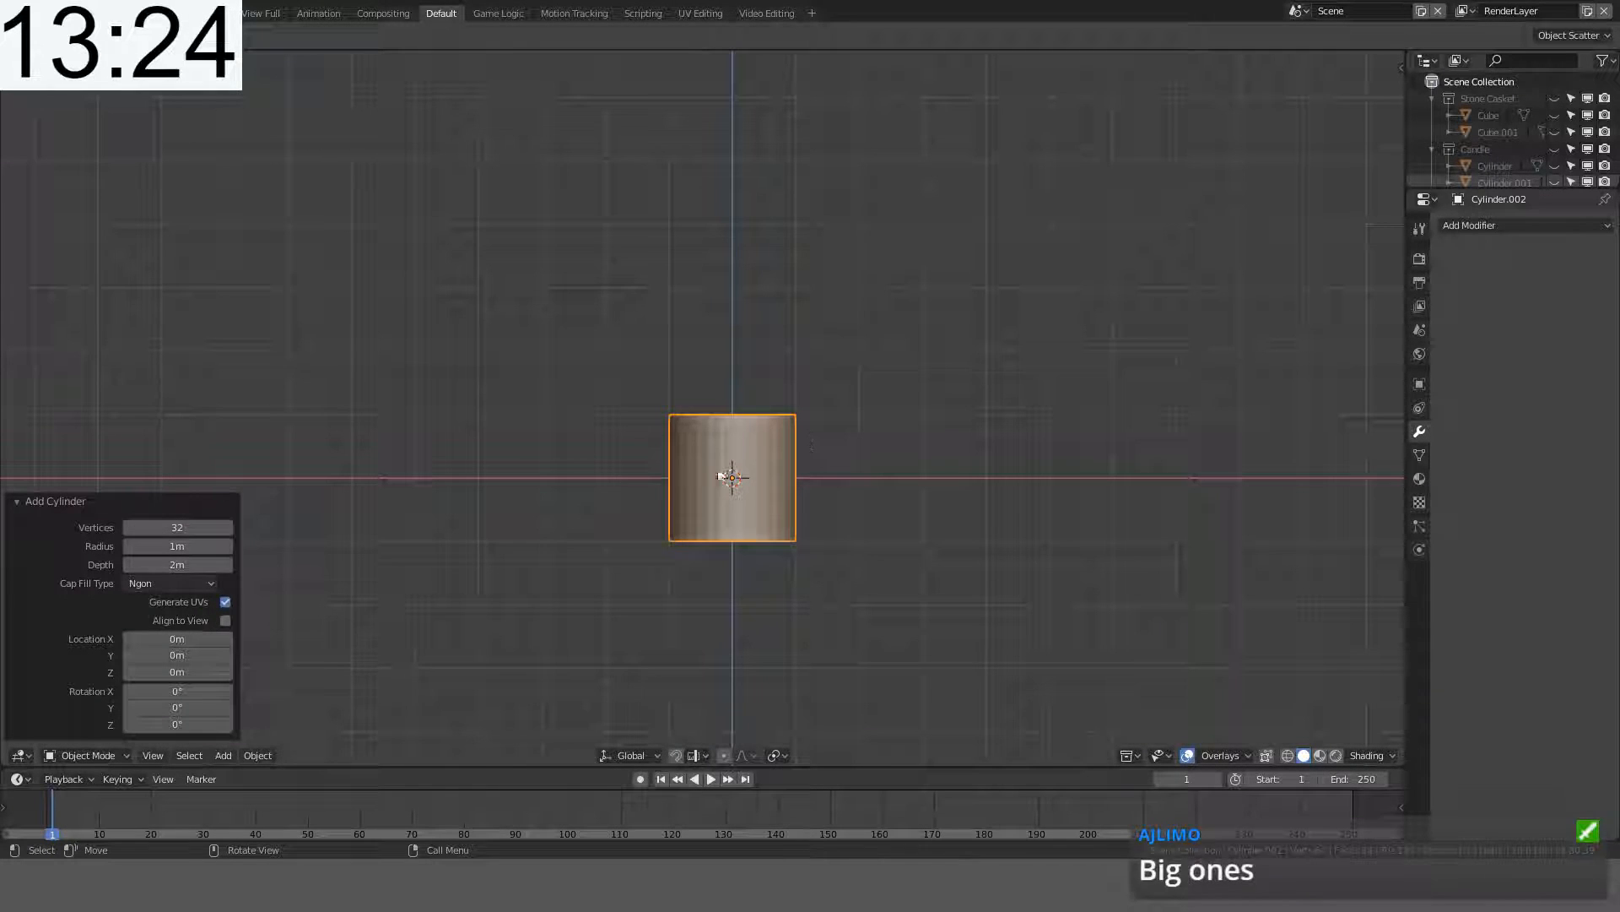
pyautogui.click(185, 528)
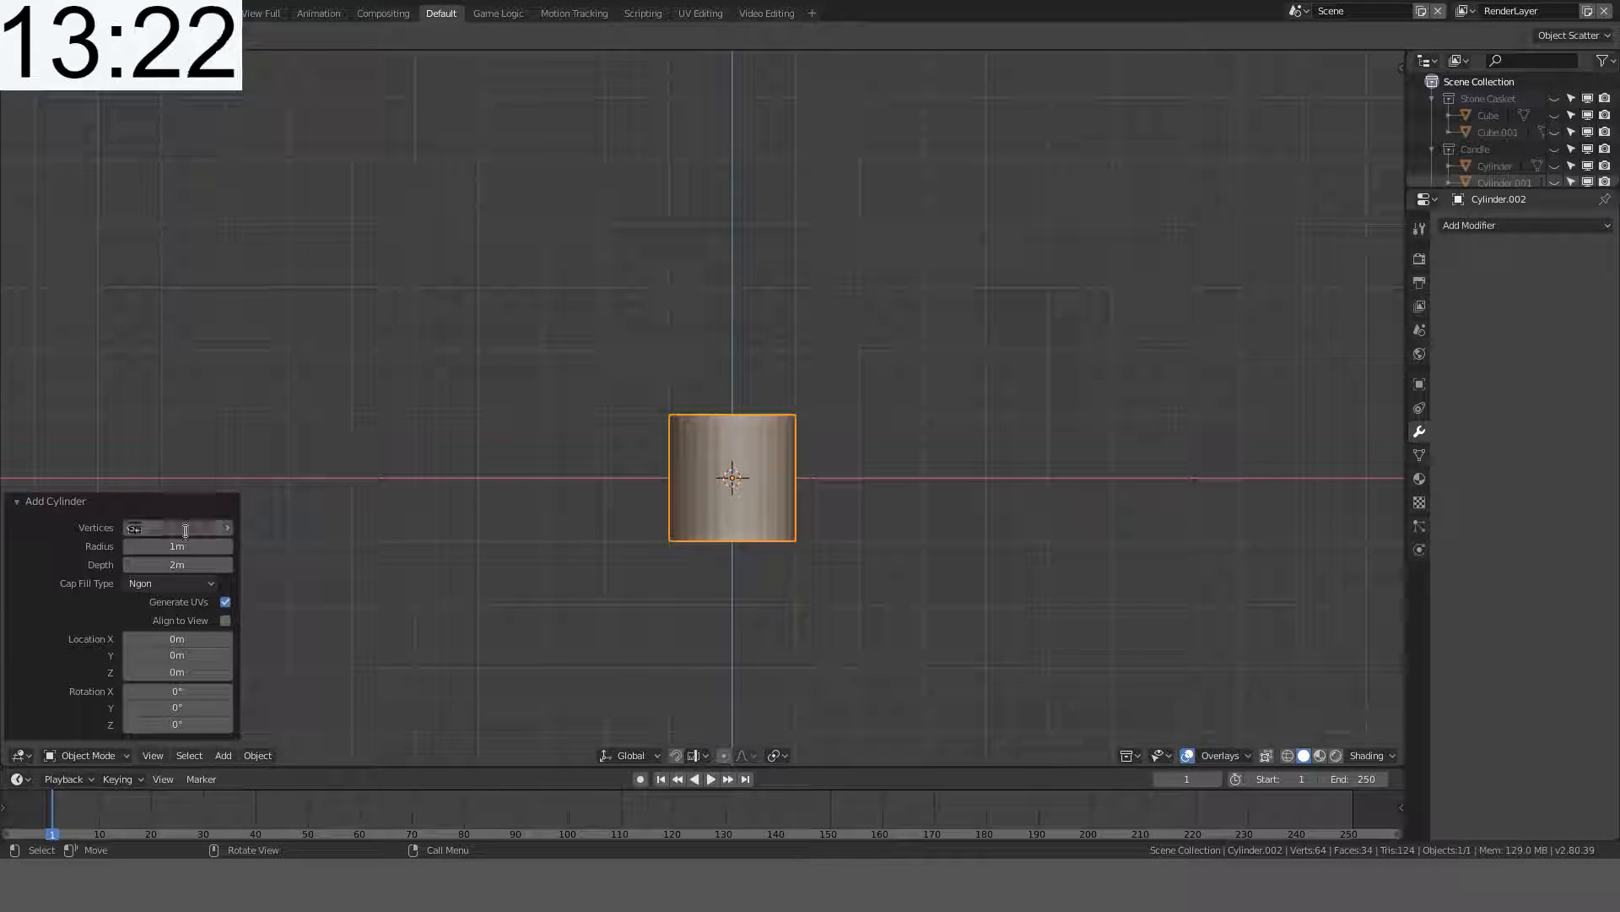
pyautogui.write('16')
pyautogui.press('Return')
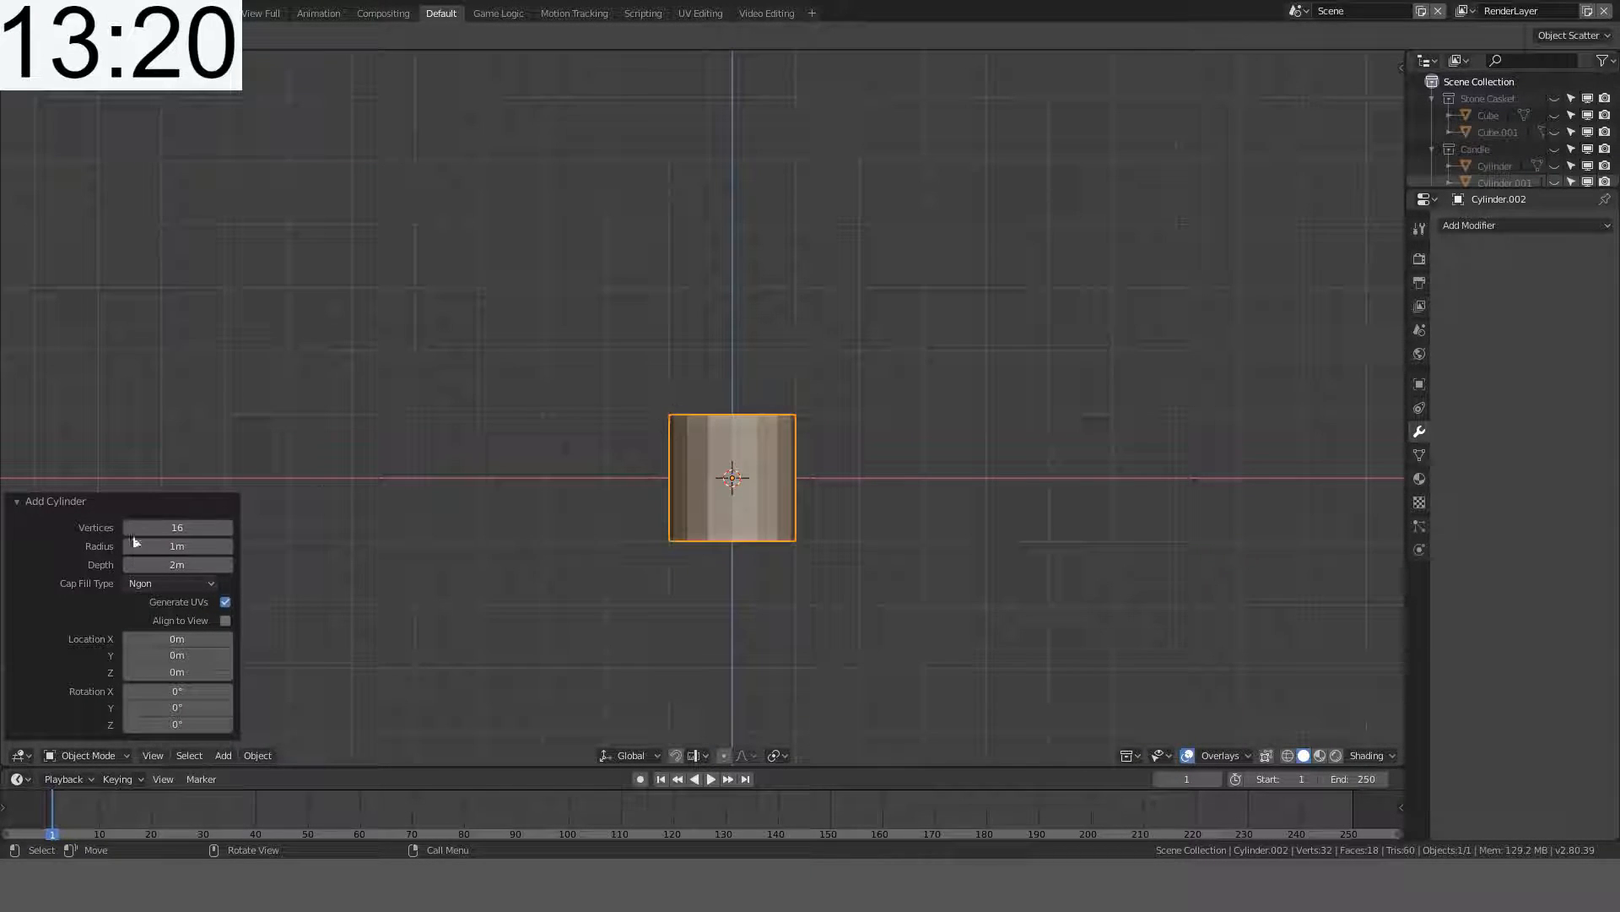
pyautogui.click(174, 529)
pyautogui.write('12')
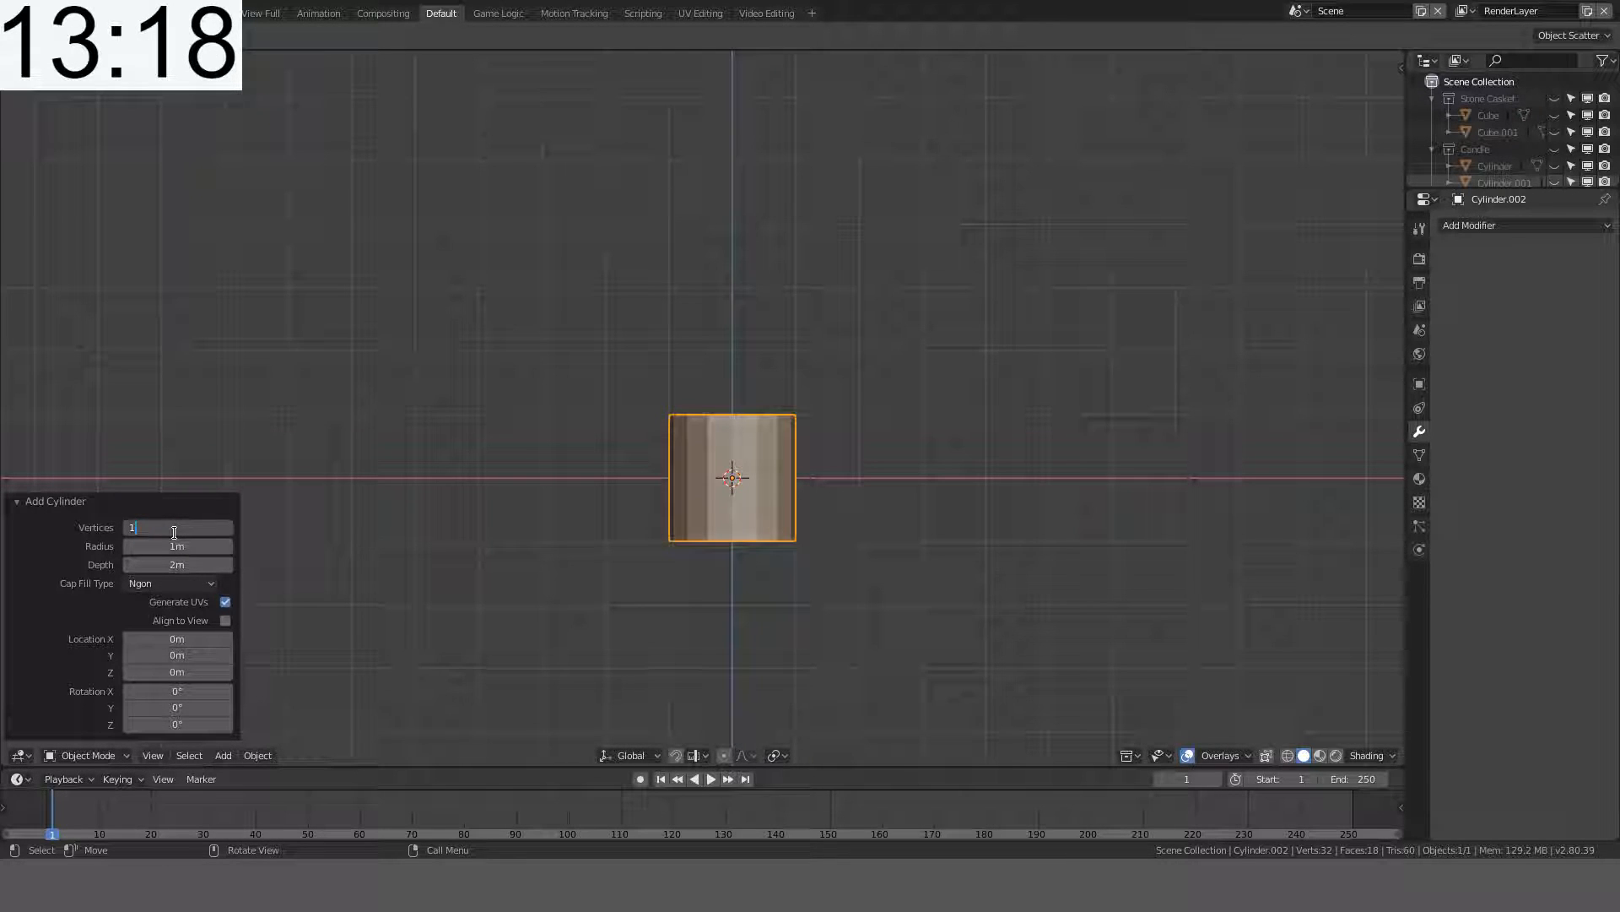
pyautogui.press('Return')
pyautogui.press('t')
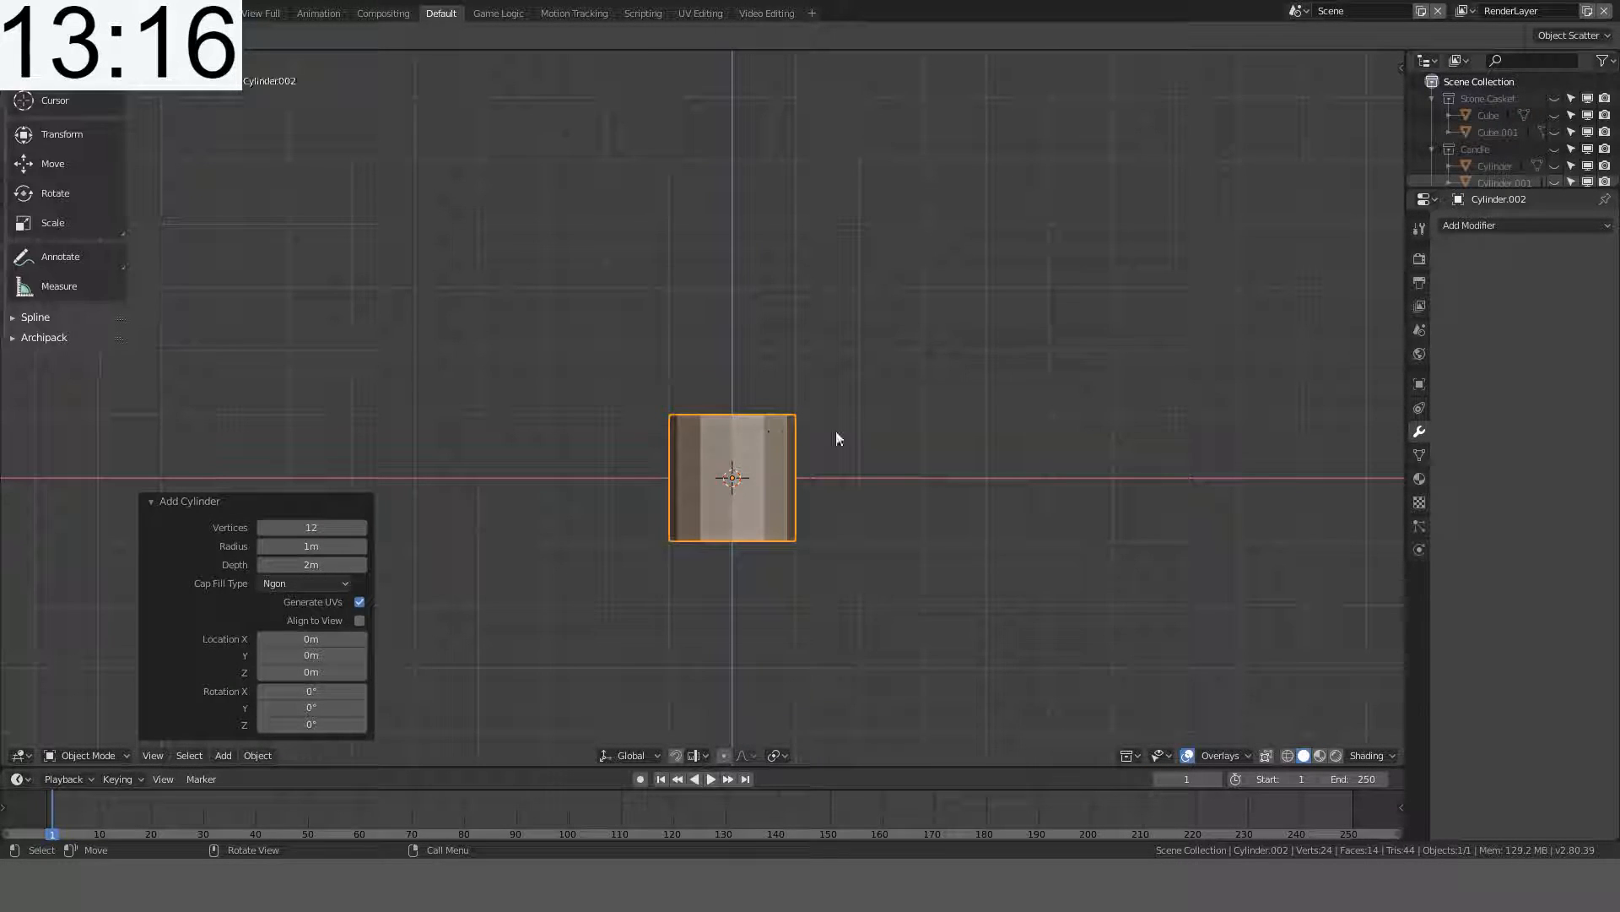
pyautogui.press('t')
# - Move the cylinder up 1 m along Z and scale its height by 0.8
pyautogui.scroll(2, 757, 443)
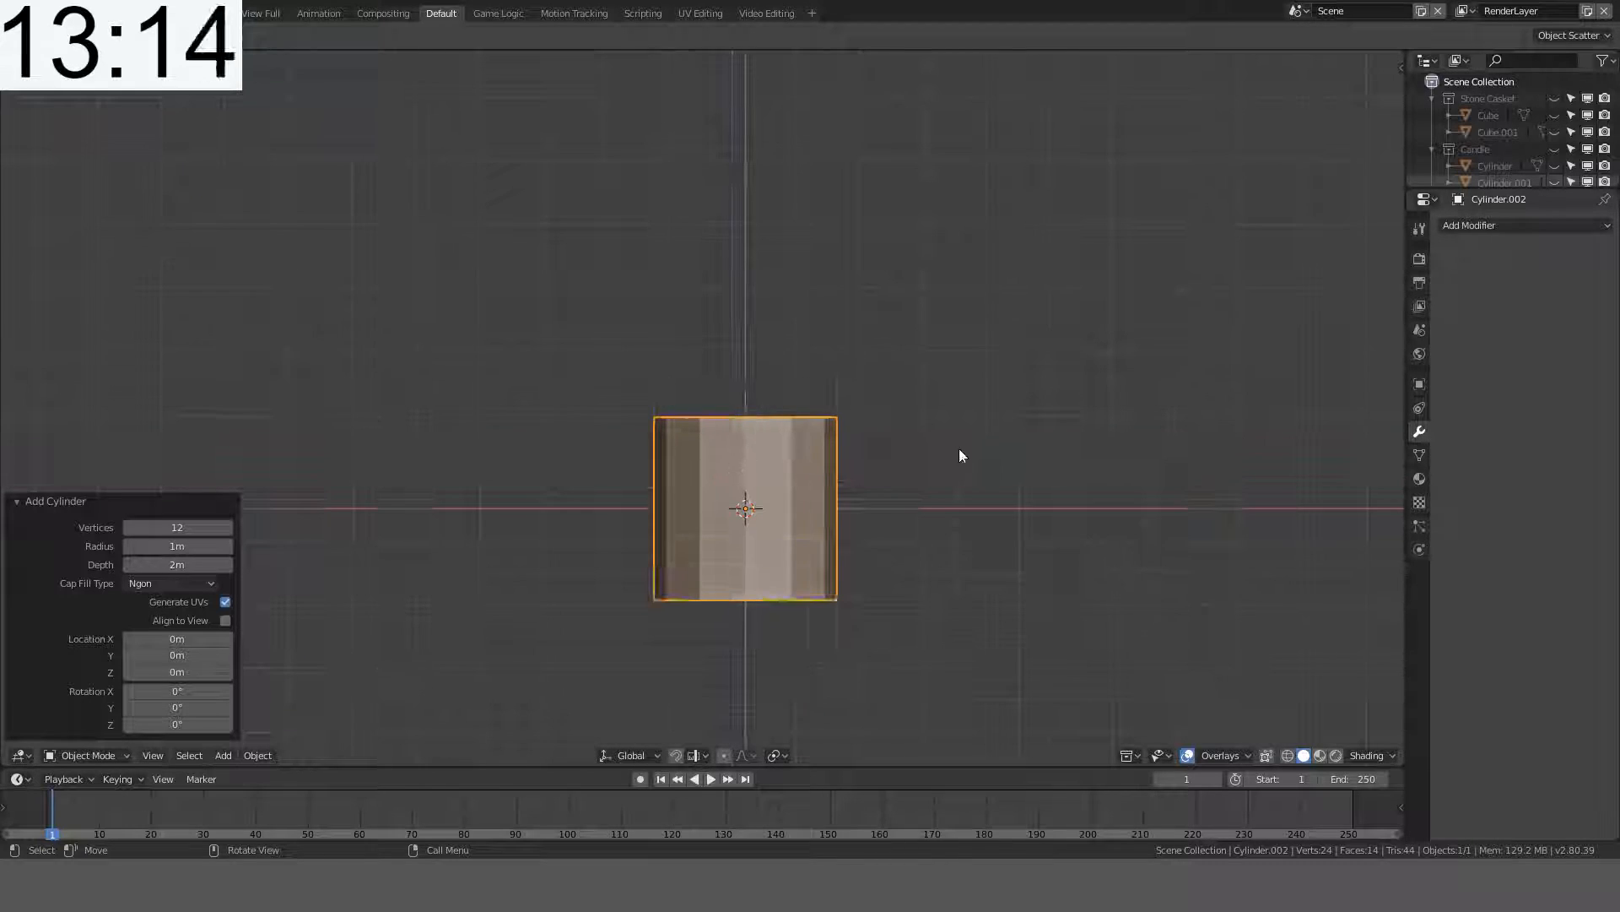
pyautogui.press('g')
pyautogui.press('z')
pyautogui.click(959, 360)
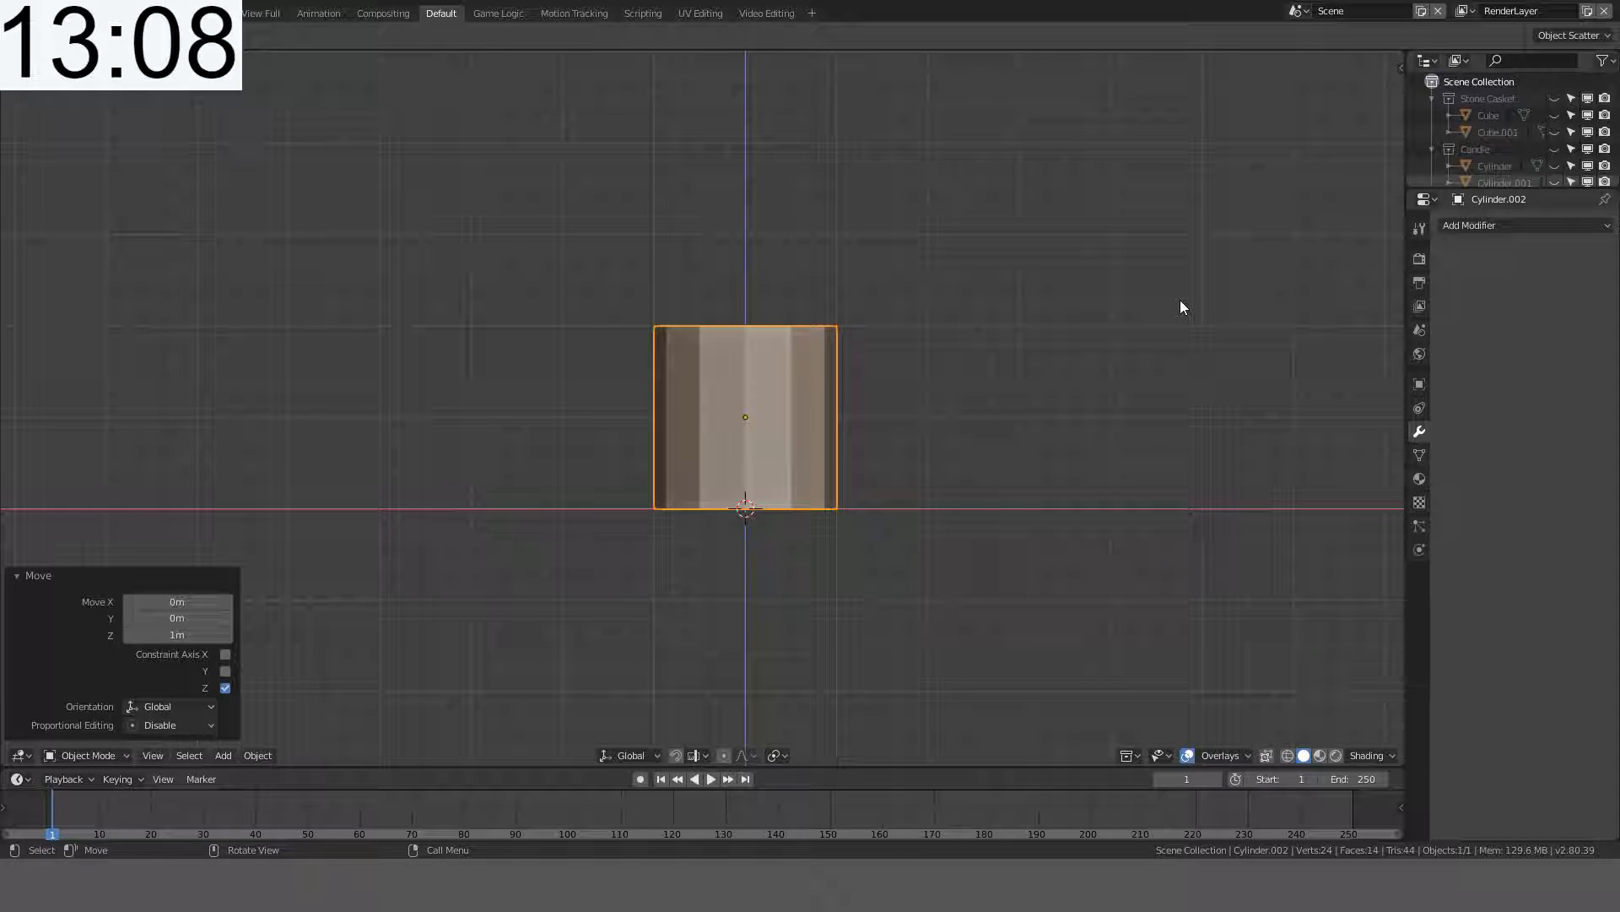
pyautogui.press('s')
pyautogui.press('z')
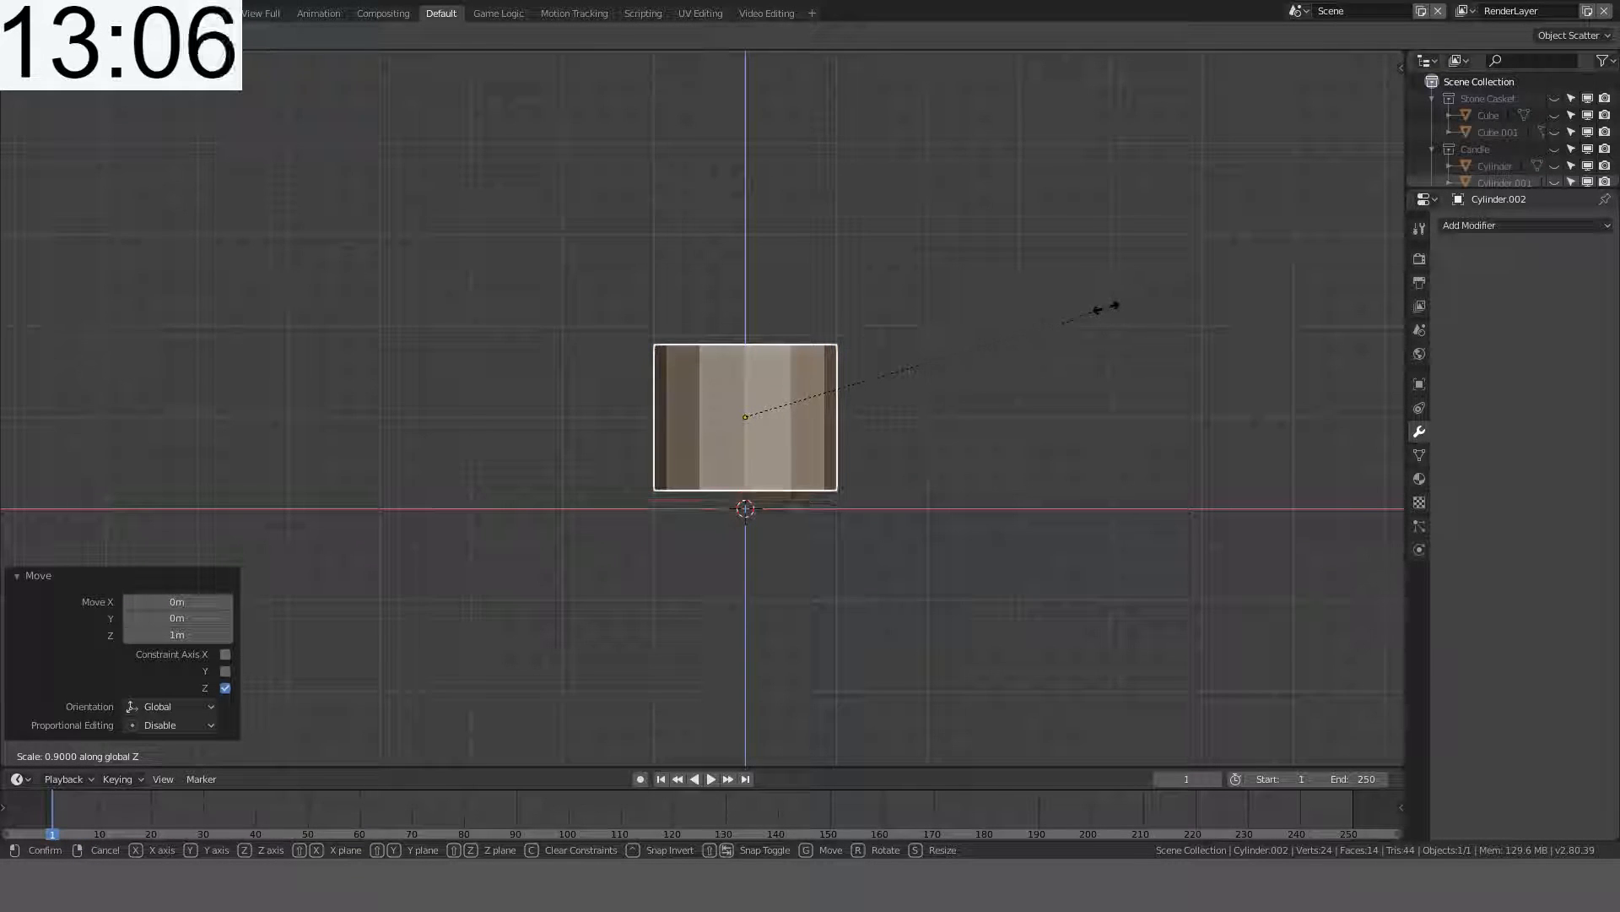
pyautogui.click(1106, 307)
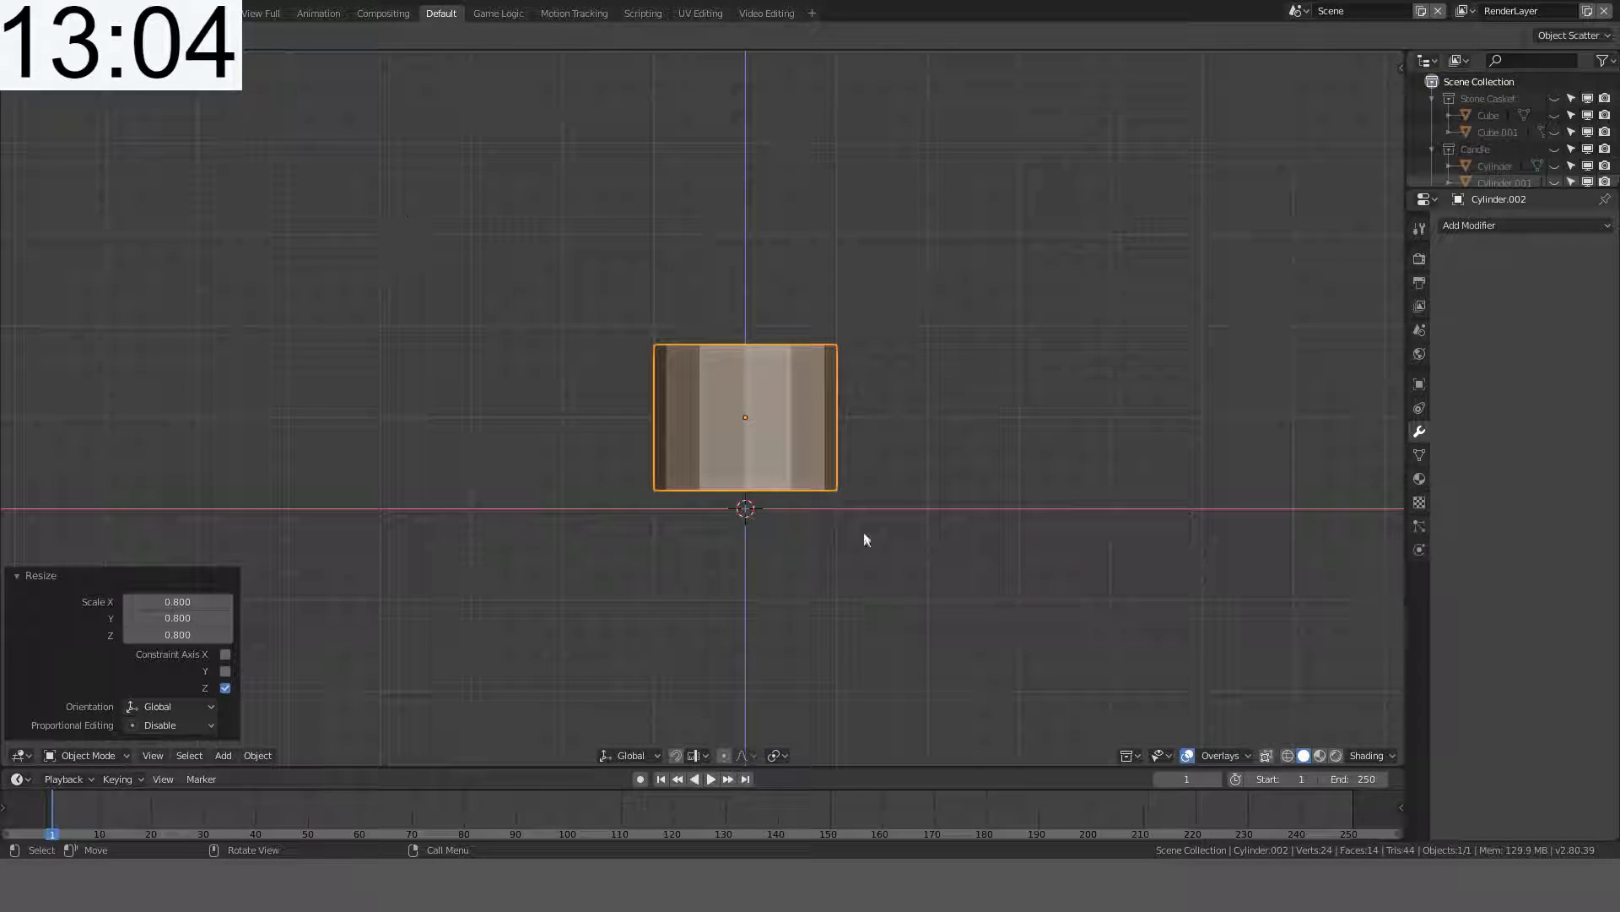
# - Thin the cylinder into a bar by scaling it on X and Y only, first by 0.1 and again by 0.2
pyautogui.scroll(5, 840, 463)
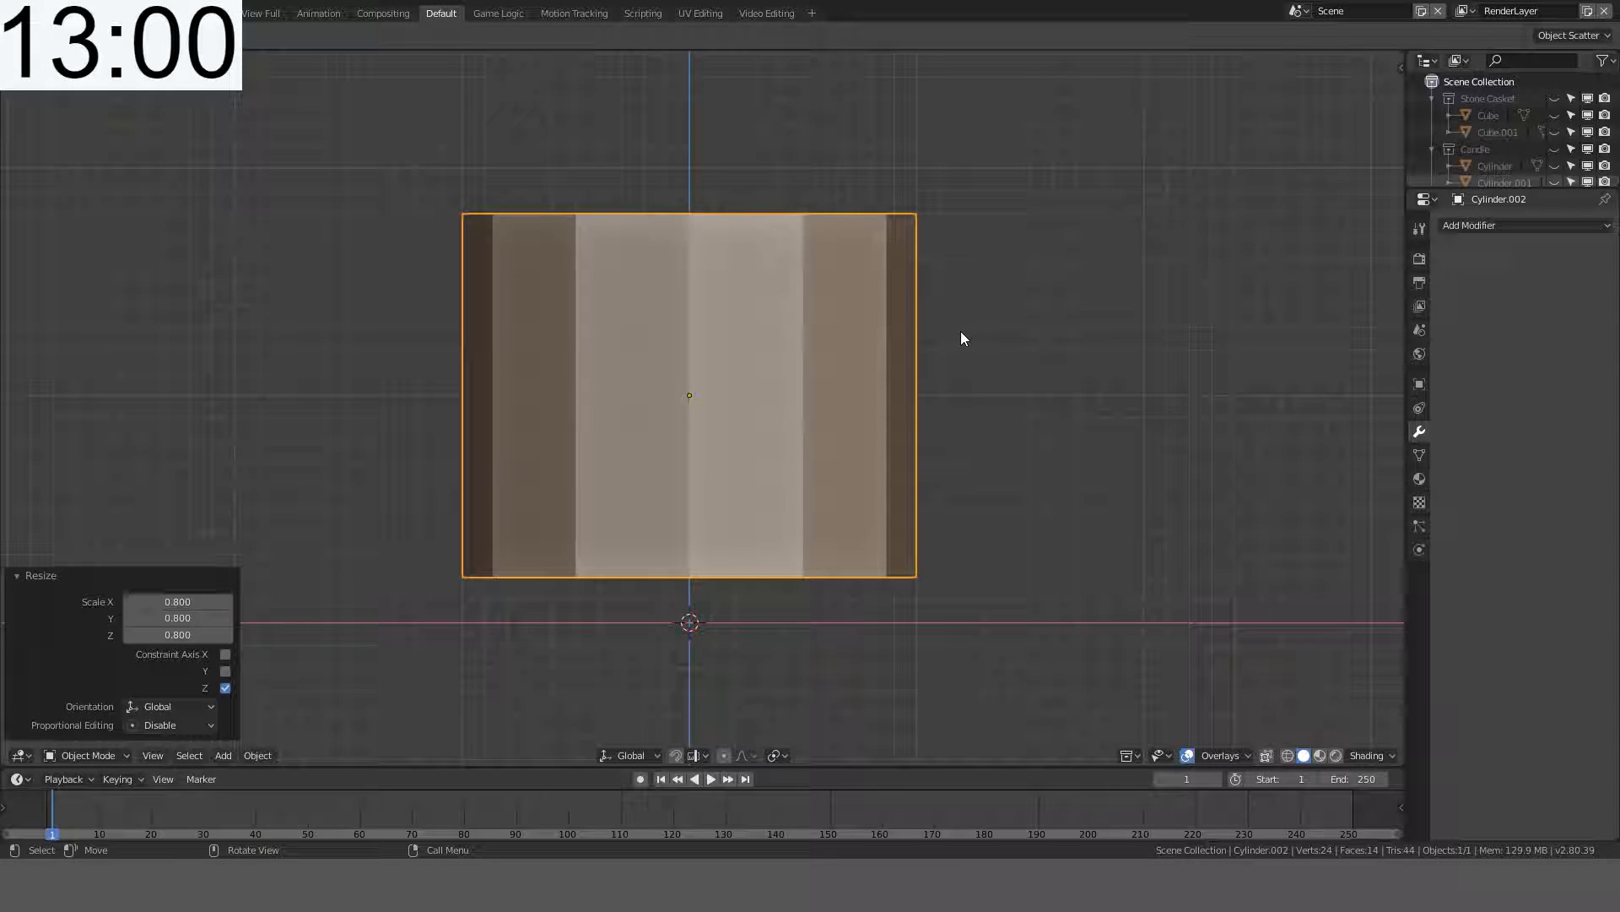
pyautogui.press('s')
pyautogui.hotkey('shift', 'z')
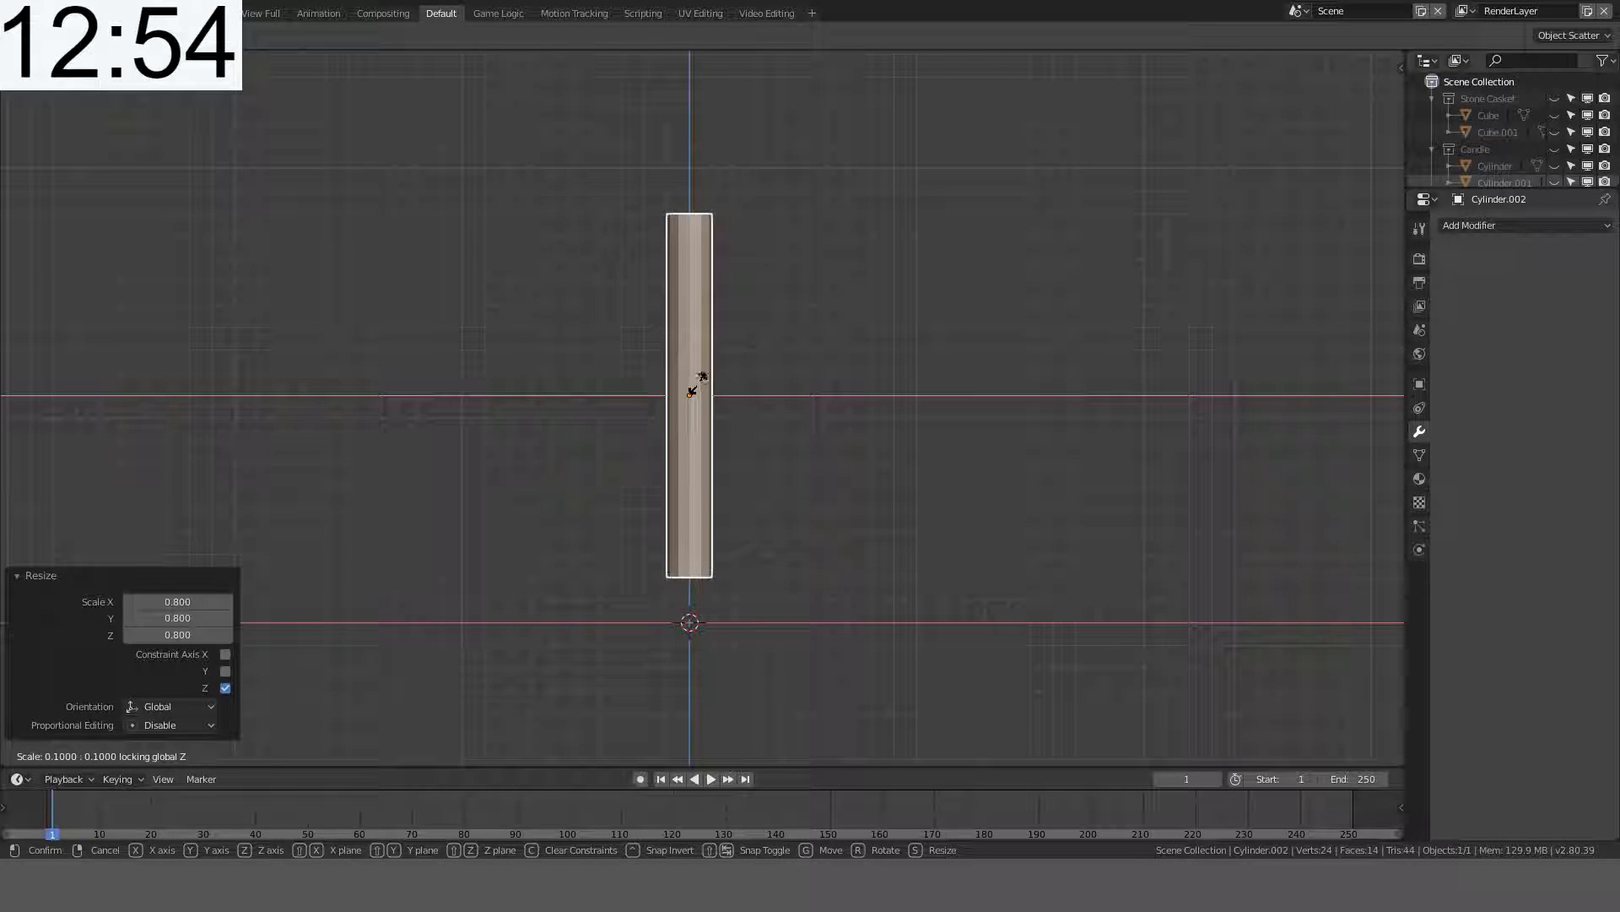
pyautogui.click(698, 378)
pyautogui.press('s')
pyautogui.hotkey('shift', 'z')
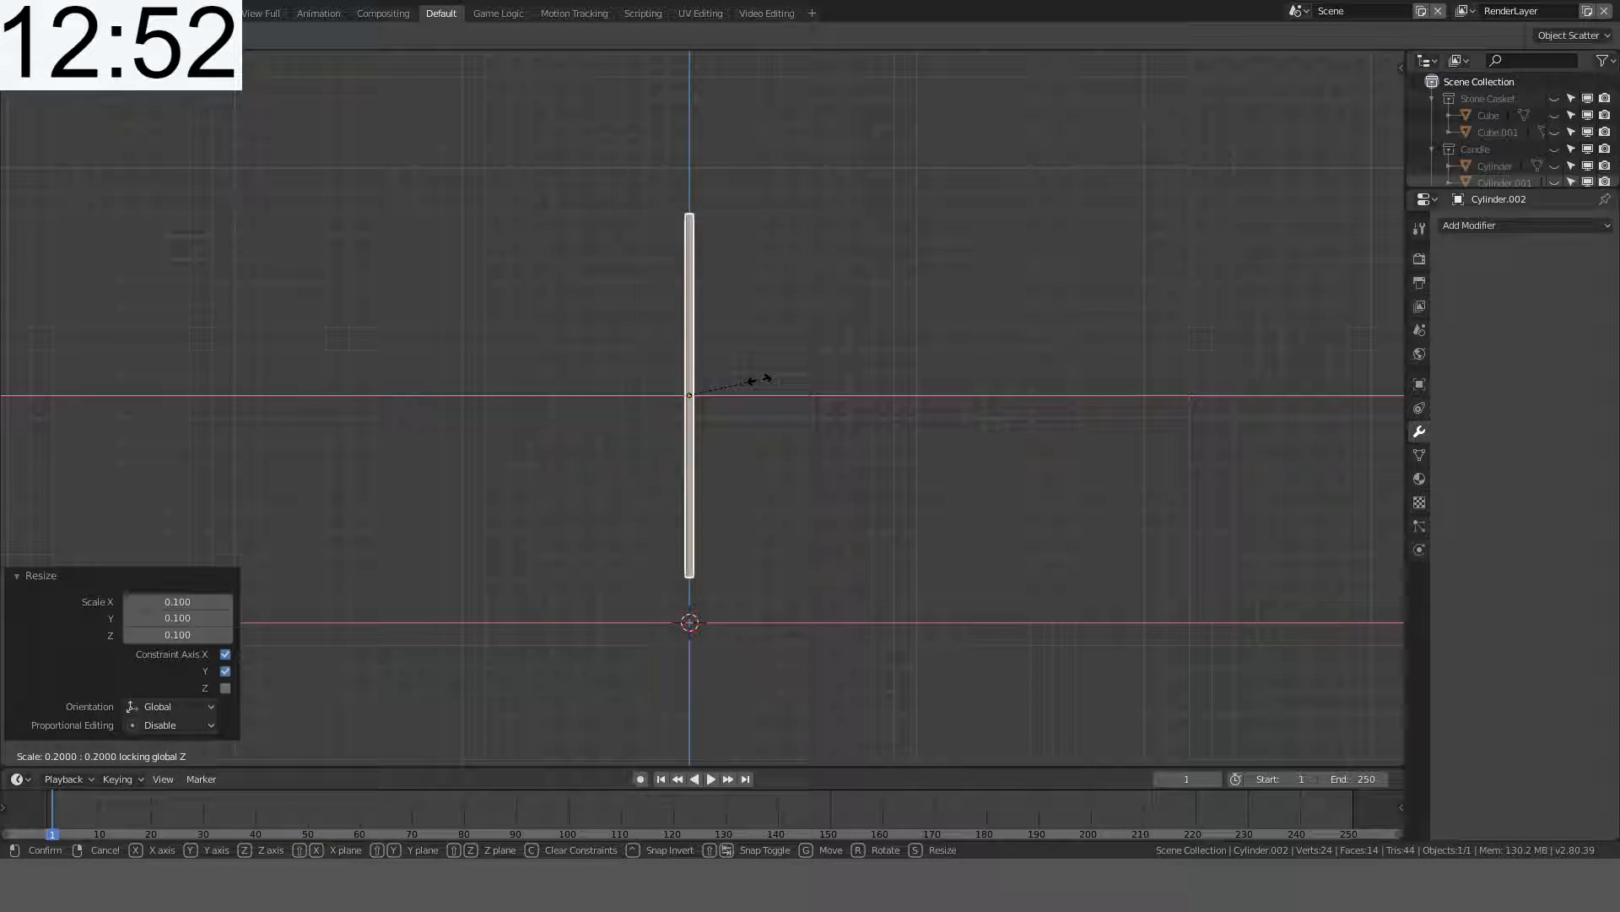
pyautogui.click(766, 380)
# - Apply smooth shading to all faces of the thin bar
pyautogui.press('Tab')
pyautogui.hotkey('ctrl', 'f')
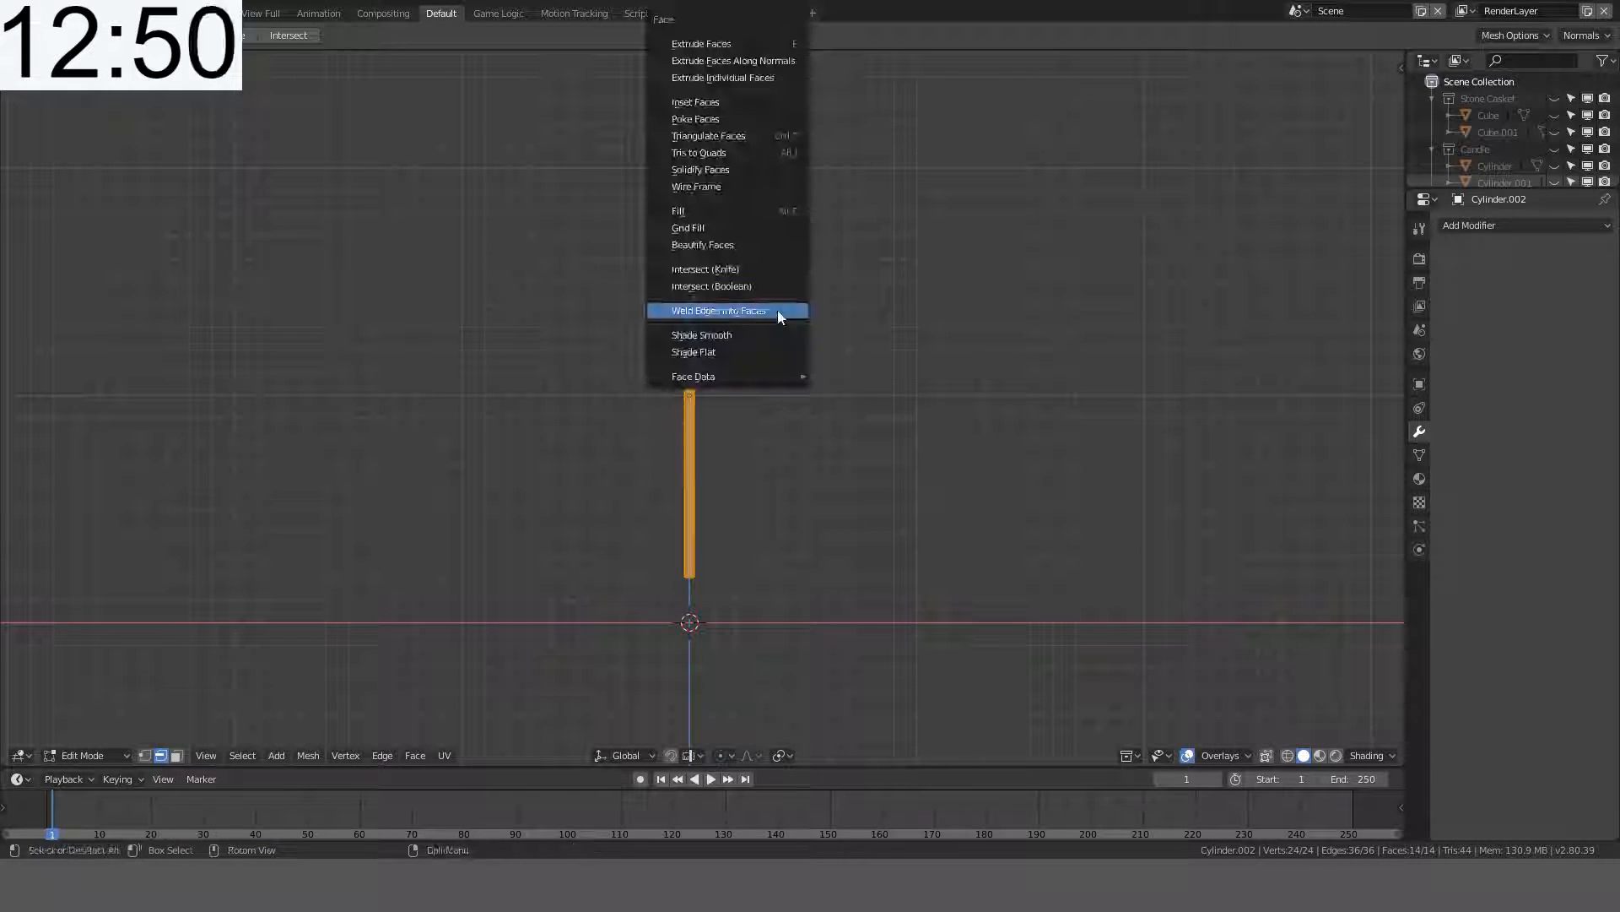
pyautogui.click(756, 334)
pyautogui.press('Tab')
# - Select the bar's top and bottom cap faces and mark their edges as sharp
pyautogui.scroll(5, 783, 326)
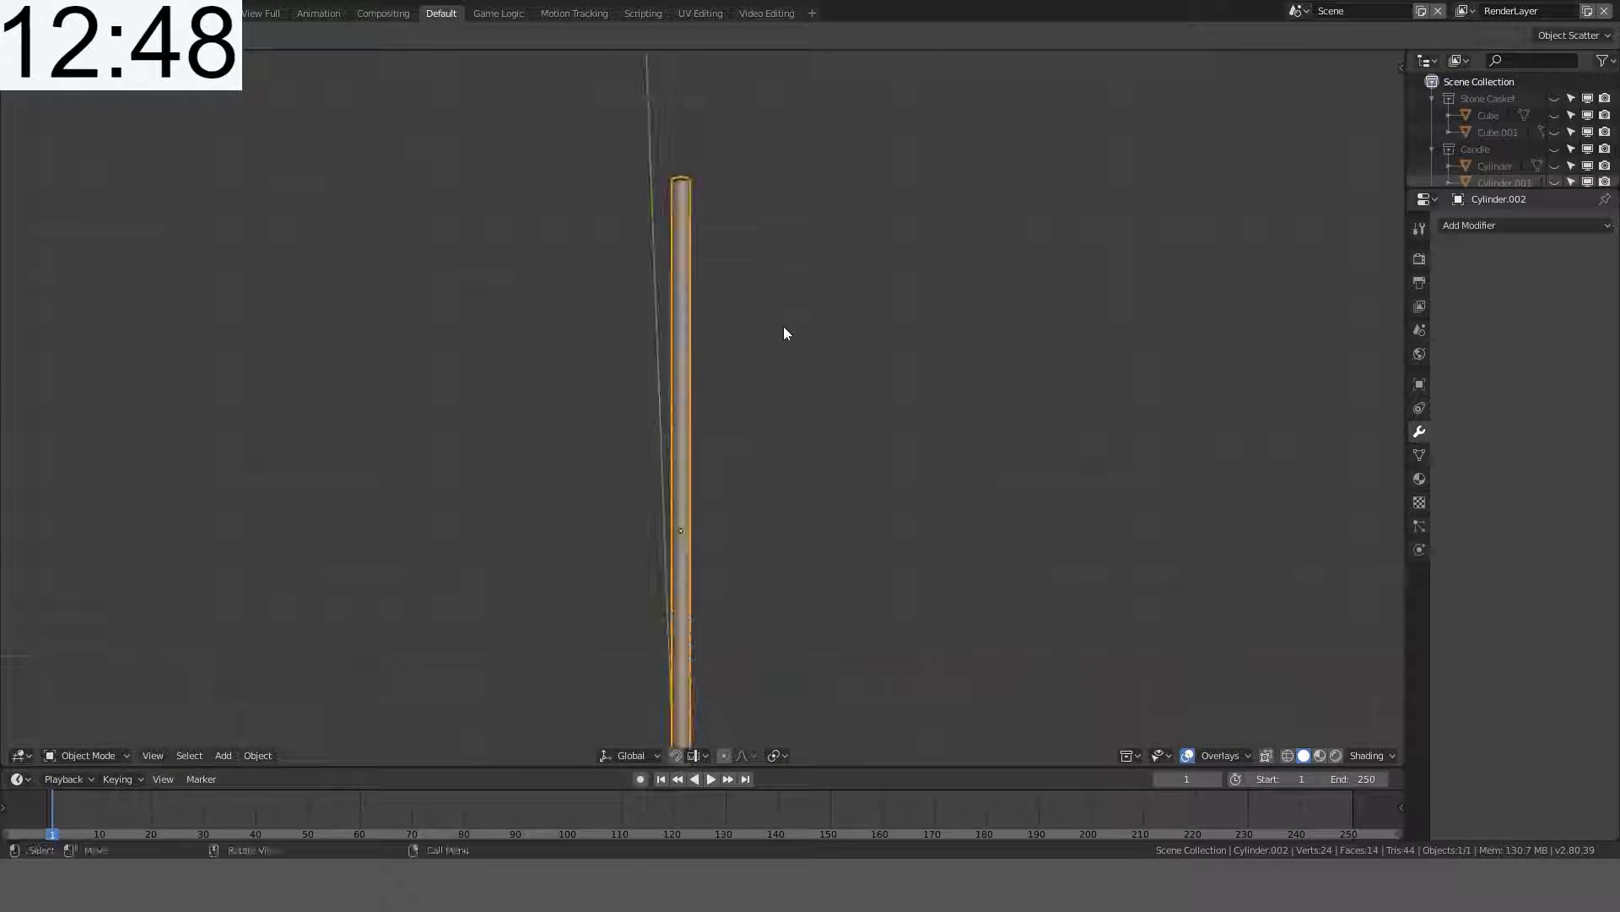
pyautogui.keyDown('shift'); pyautogui.moveTo(805, 159); pyautogui.dragTo(817, 359, button='middle'); pyautogui.keyUp('shift')
pyautogui.hotkey('alt', 'a')
pyautogui.scroll(-2, 769, 364)
pyautogui.keyDown('shift'); pyautogui.moveTo(796, 263); pyautogui.dragTo(757, 430, button='middle'); pyautogui.keyUp('shift')
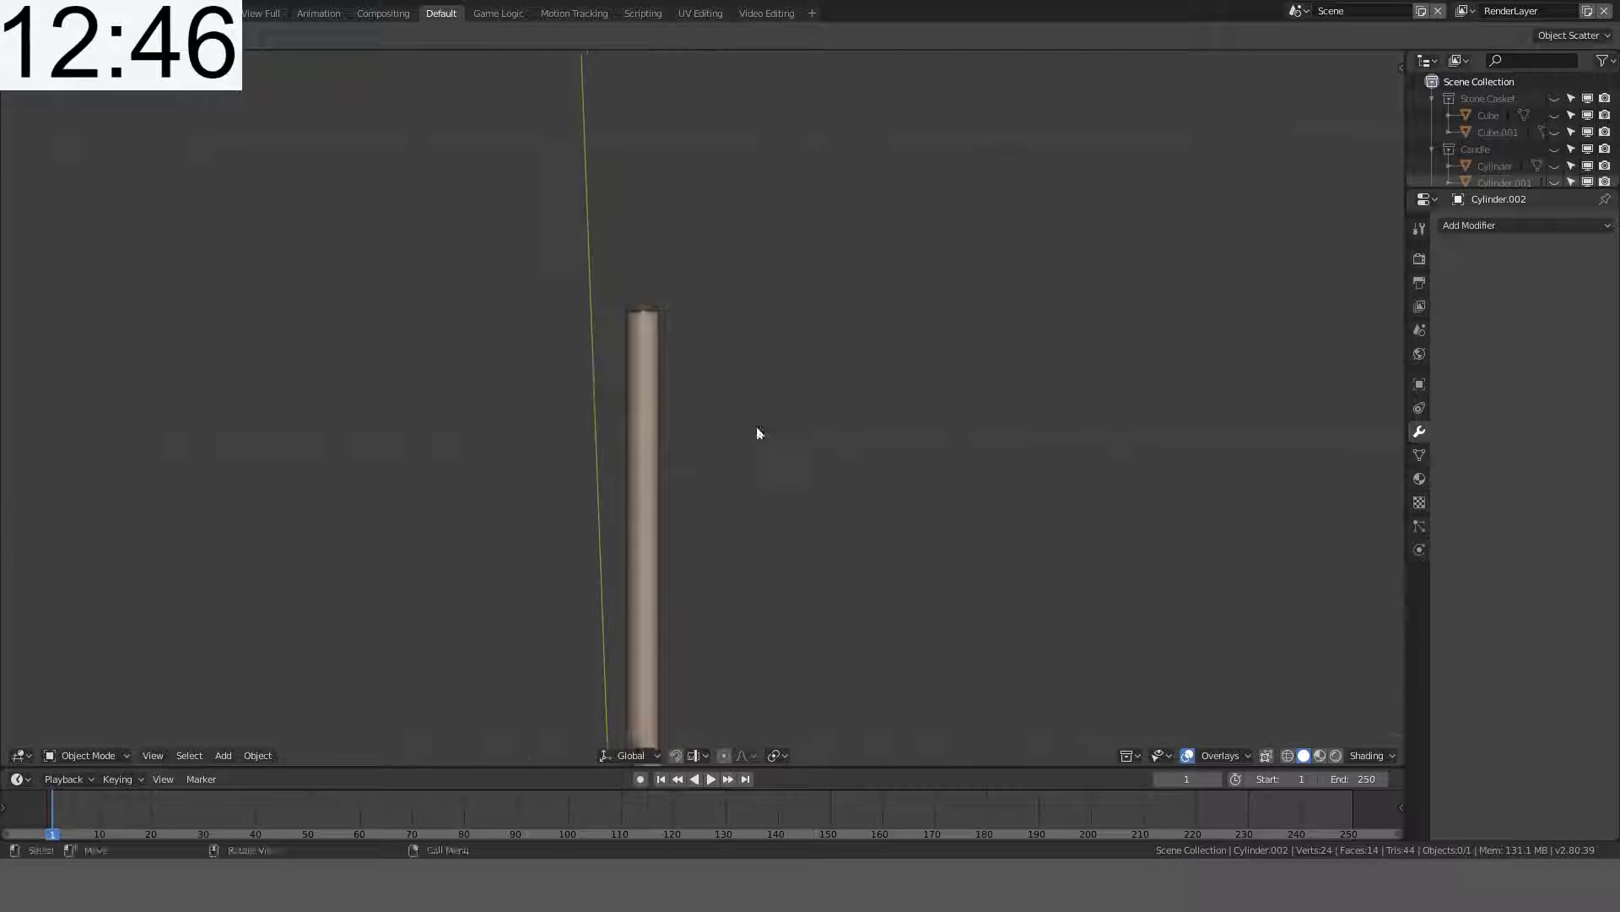
pyautogui.scroll(3, 751, 427)
pyautogui.press('Tab')
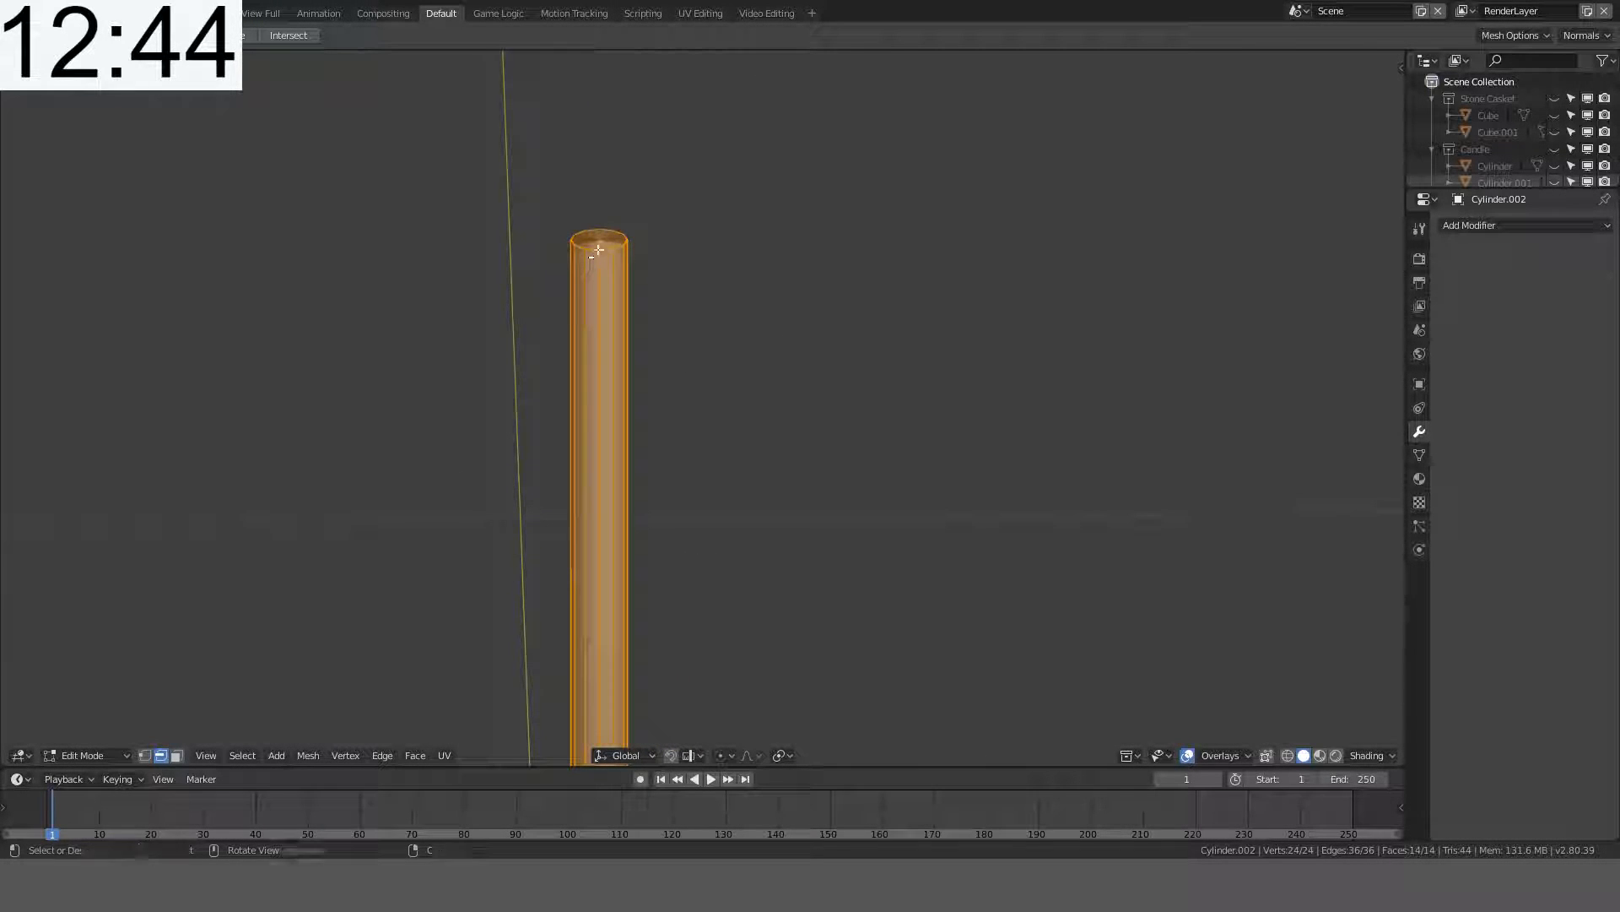
pyautogui.click(179, 755)
pyautogui.click(586, 261)
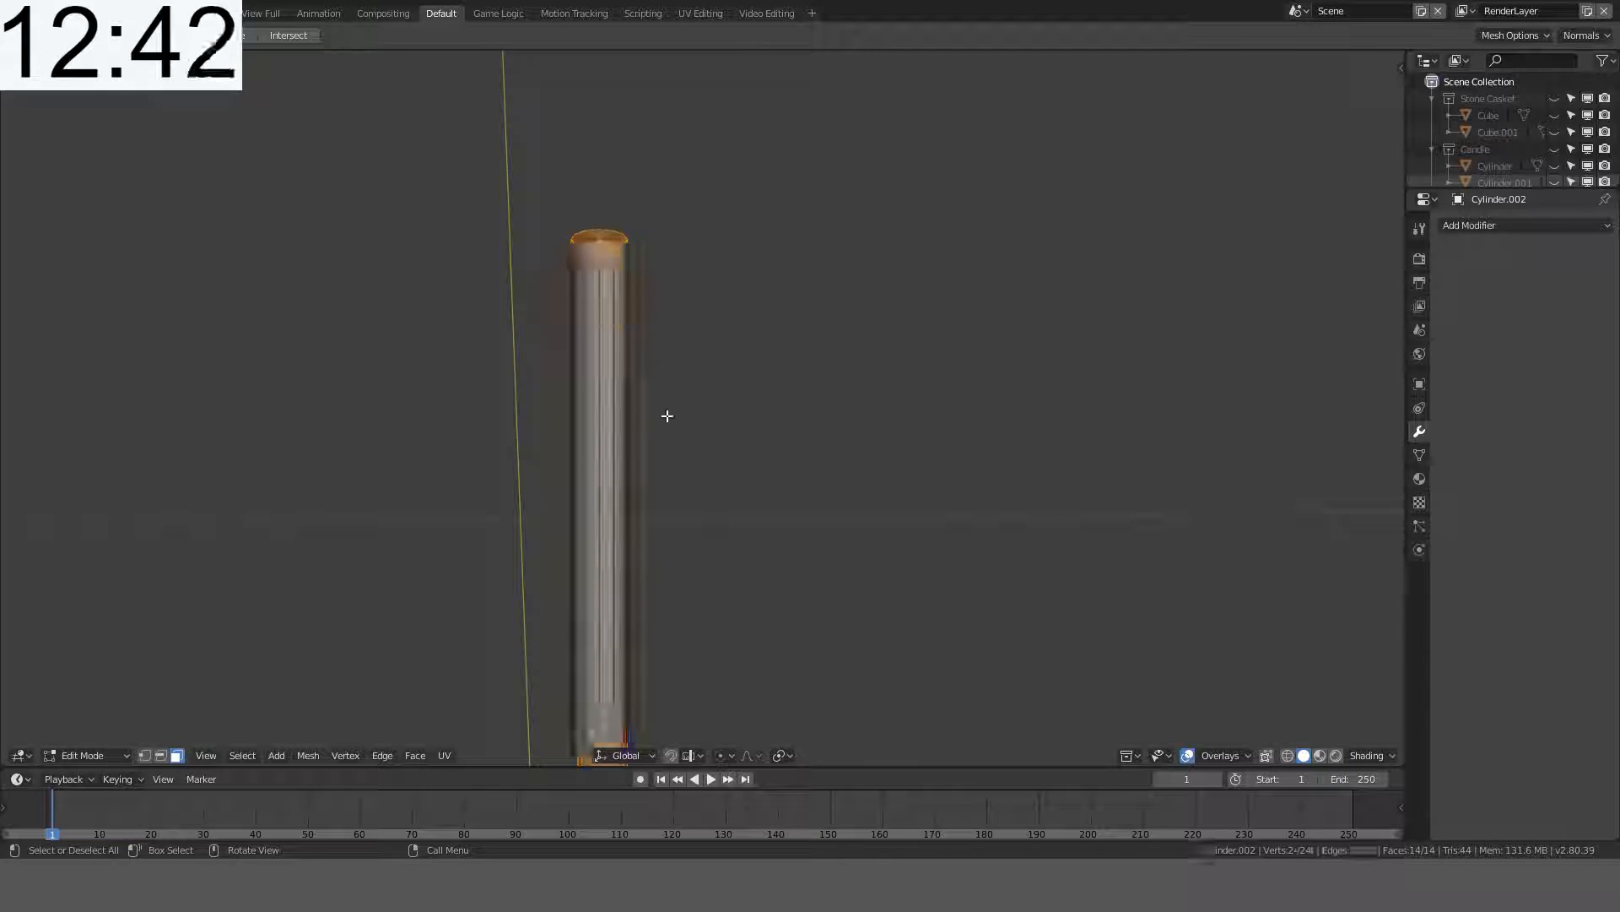
pyautogui.moveTo(666, 416); pyautogui.dragTo(631, 179, button='middle')
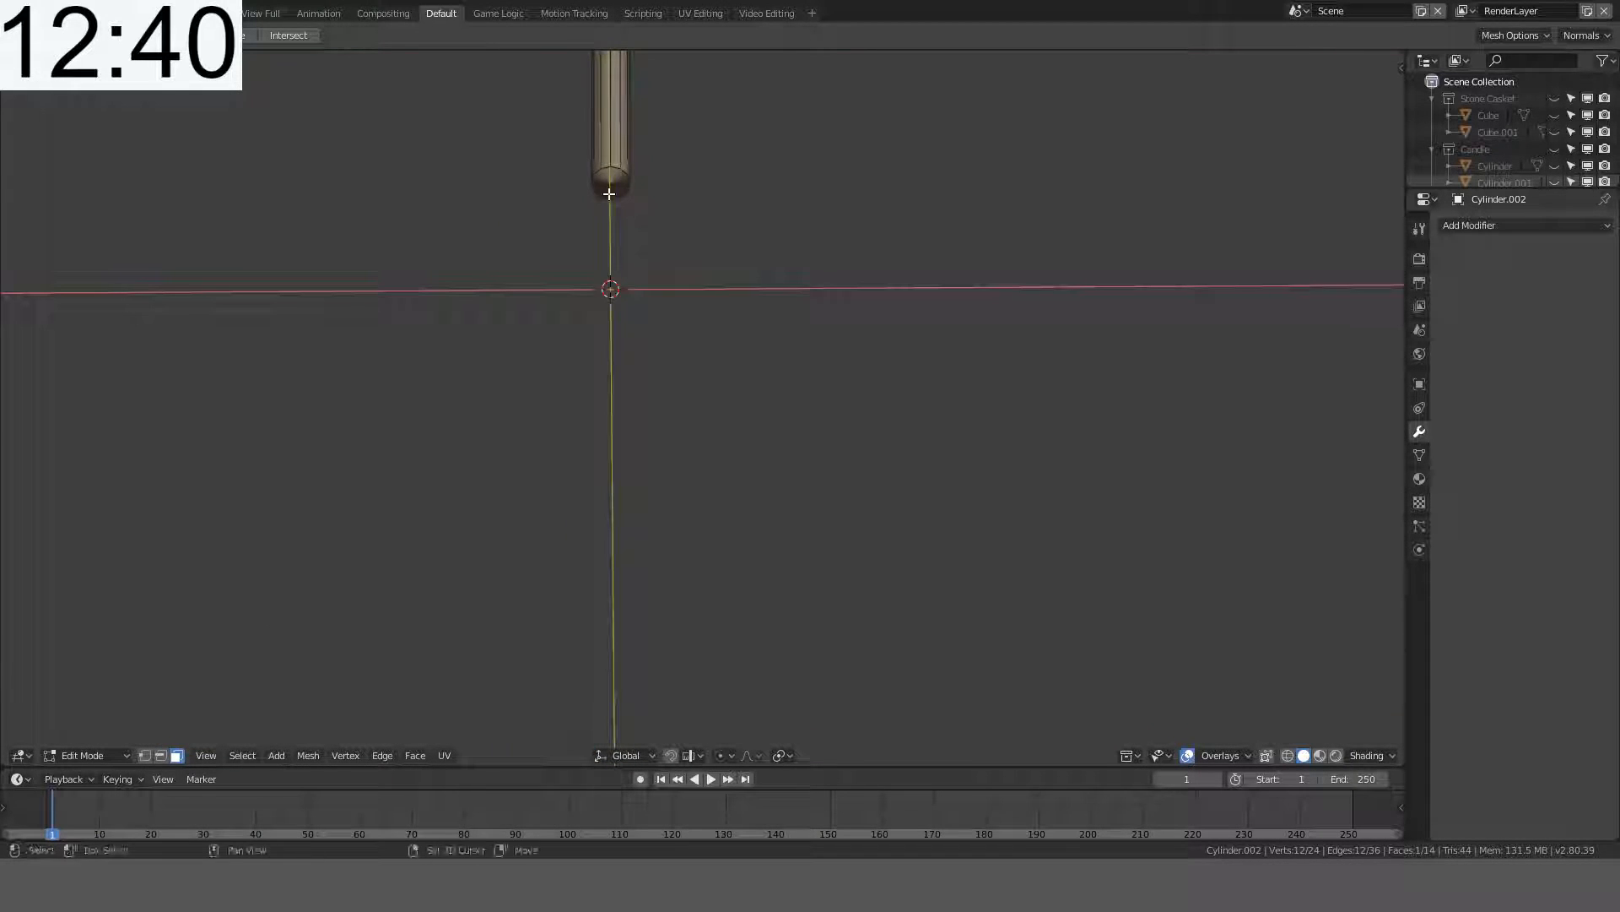
pyautogui.keyDown('shift'); pyautogui.click(614, 181); pyautogui.keyUp('shift')
pyautogui.hotkey('ctrl', 'e')
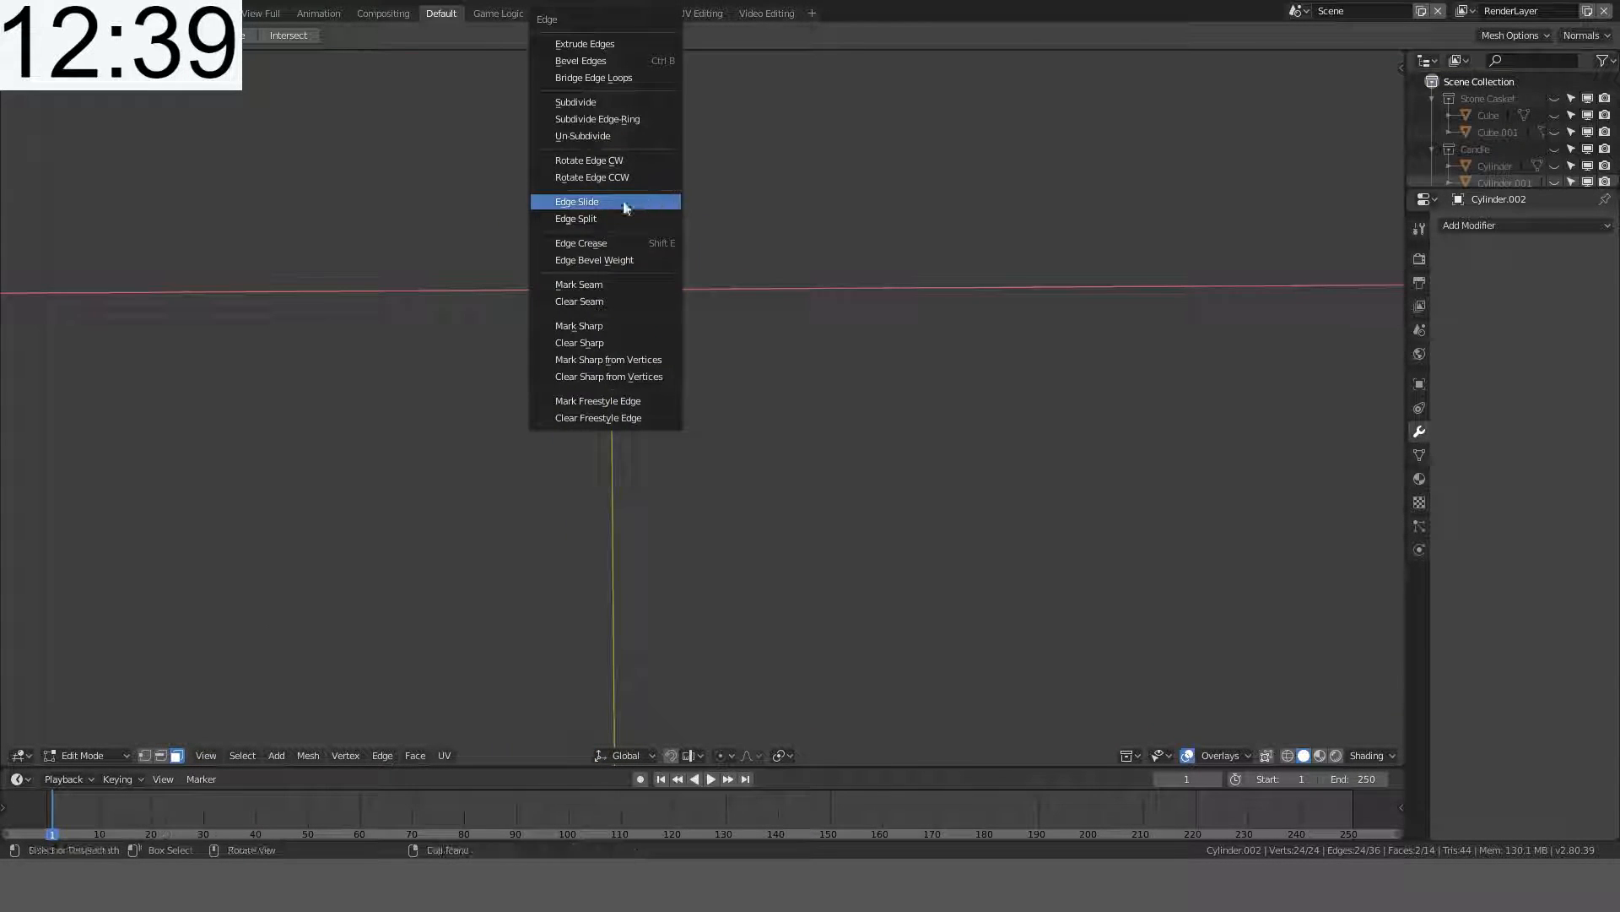
pyautogui.click(586, 326)
pyautogui.moveTo(712, 345); pyautogui.dragTo(715, 360, button='middle')
pyautogui.click(766, 264)
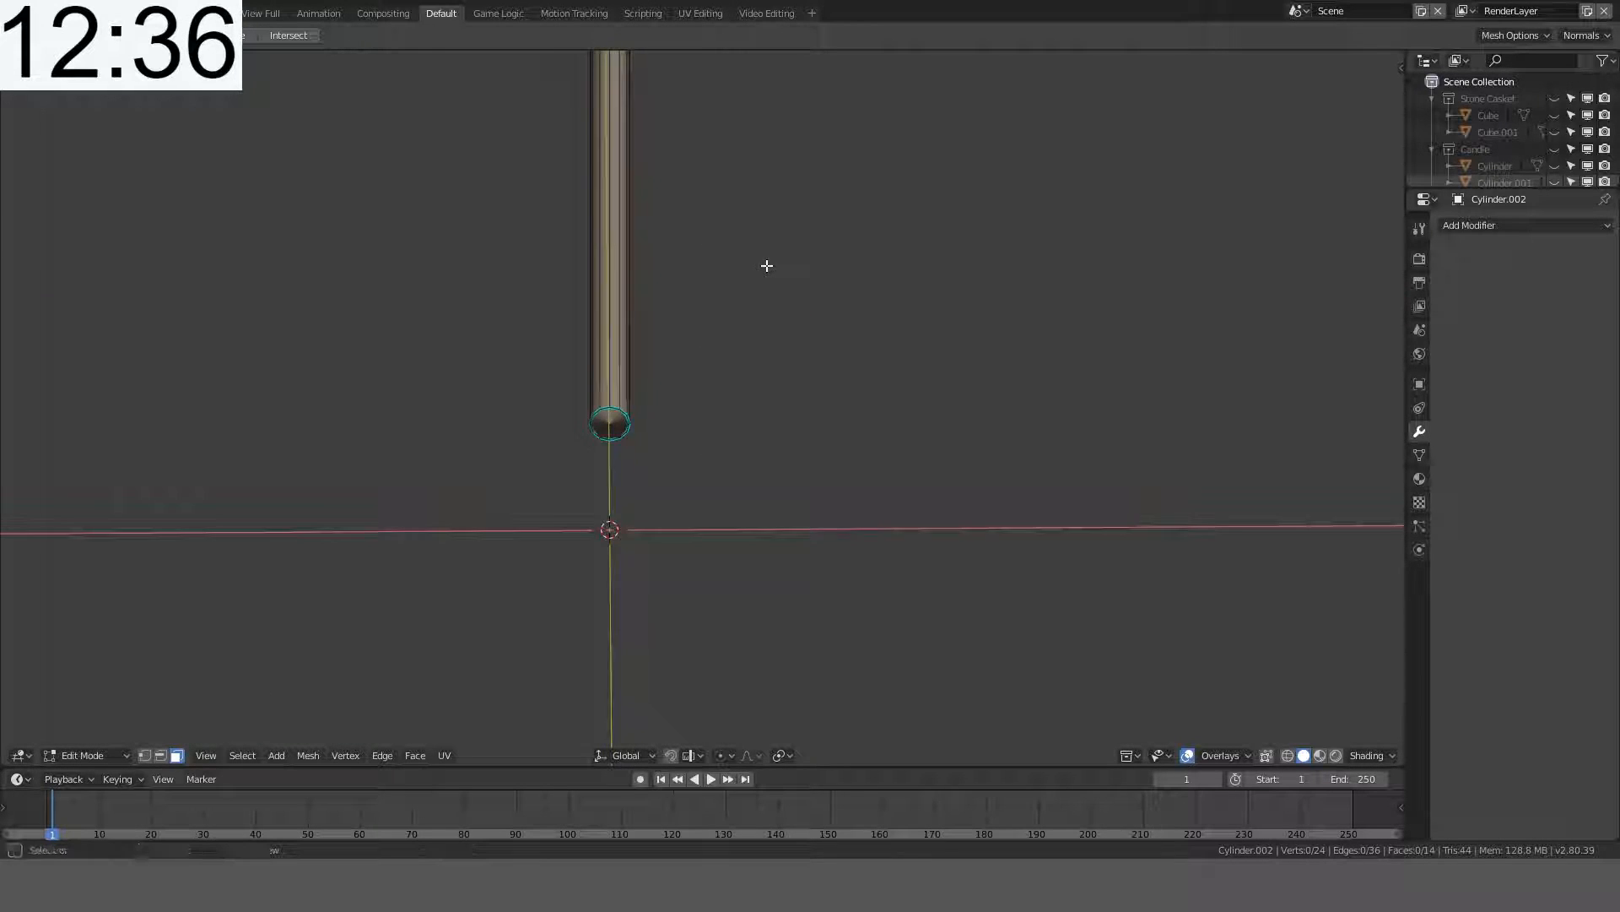
pyautogui.moveTo(766, 264); pyautogui.dragTo(766, 318, button='middle')
pyautogui.scroll(-8, 766, 318)
pyautogui.press('KP_1')
pyautogui.scroll(3, 767, 332)
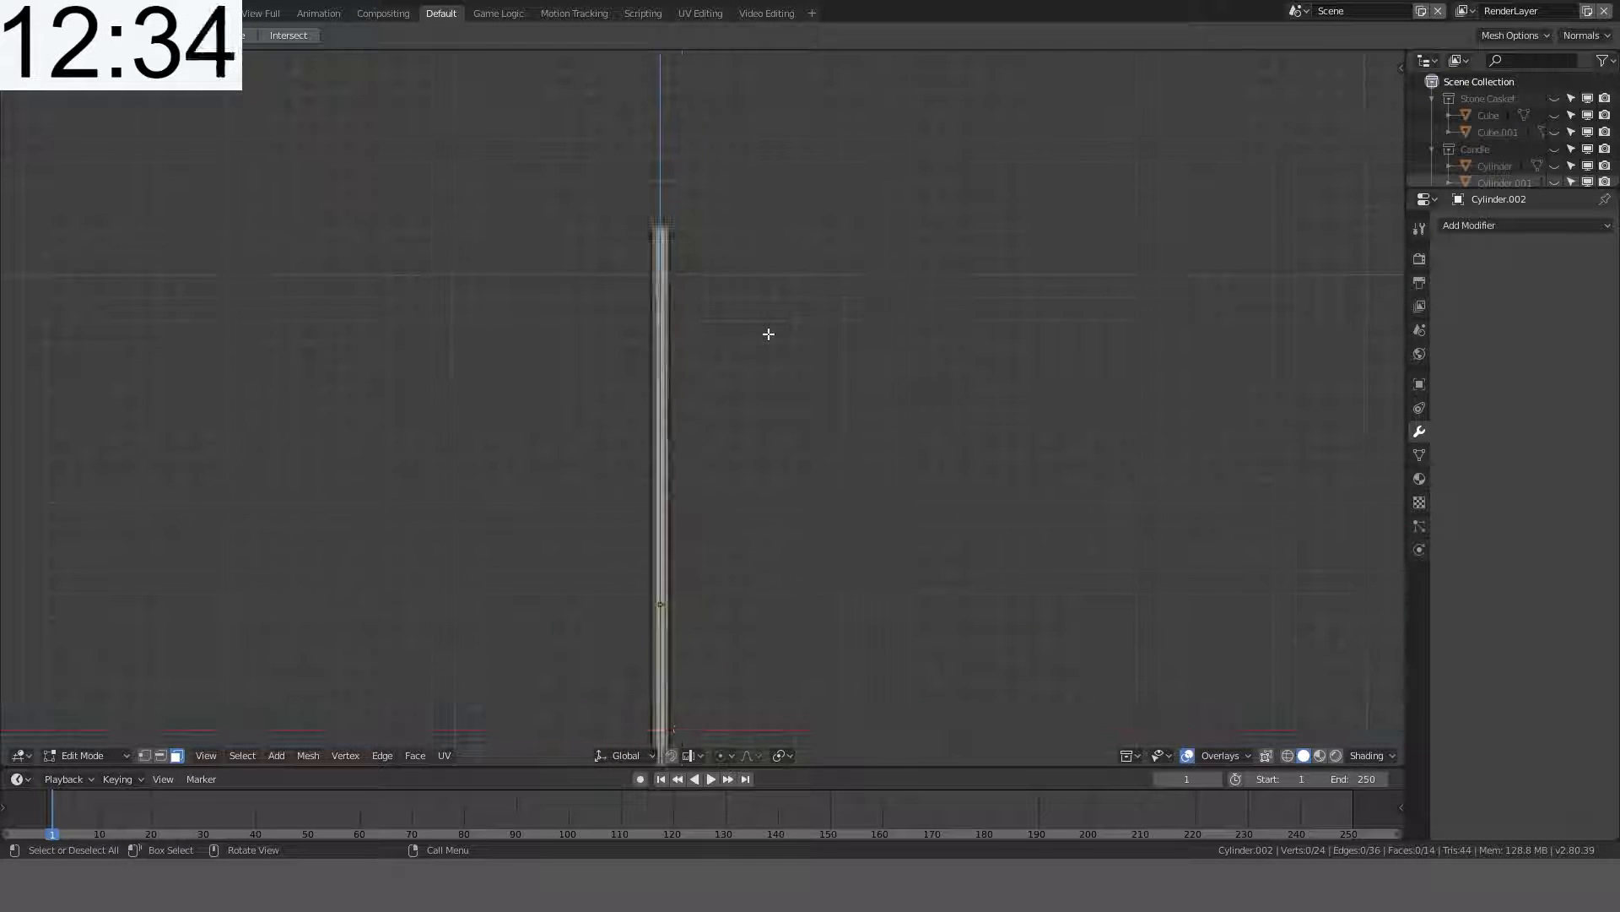
pyautogui.press('Tab')
# - Add a Mirror modifier to the bar and set it to mirror on the Z axis only
pyautogui.scroll(-1, 757, 239)
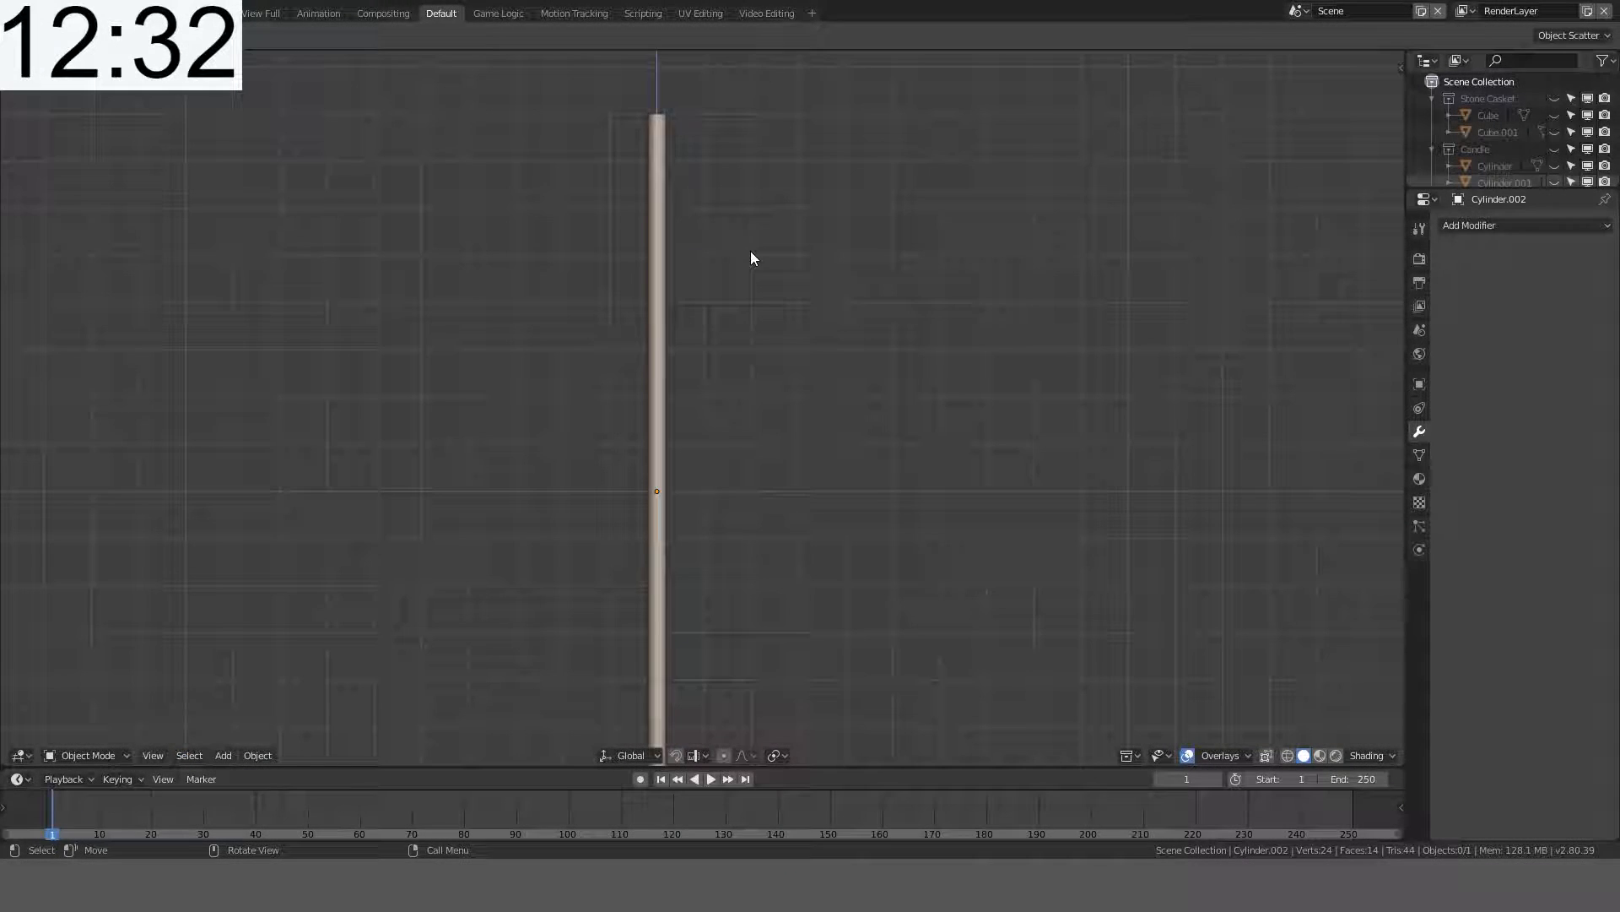
pyautogui.click(652, 408)
pyautogui.scroll(-3, 677, 433)
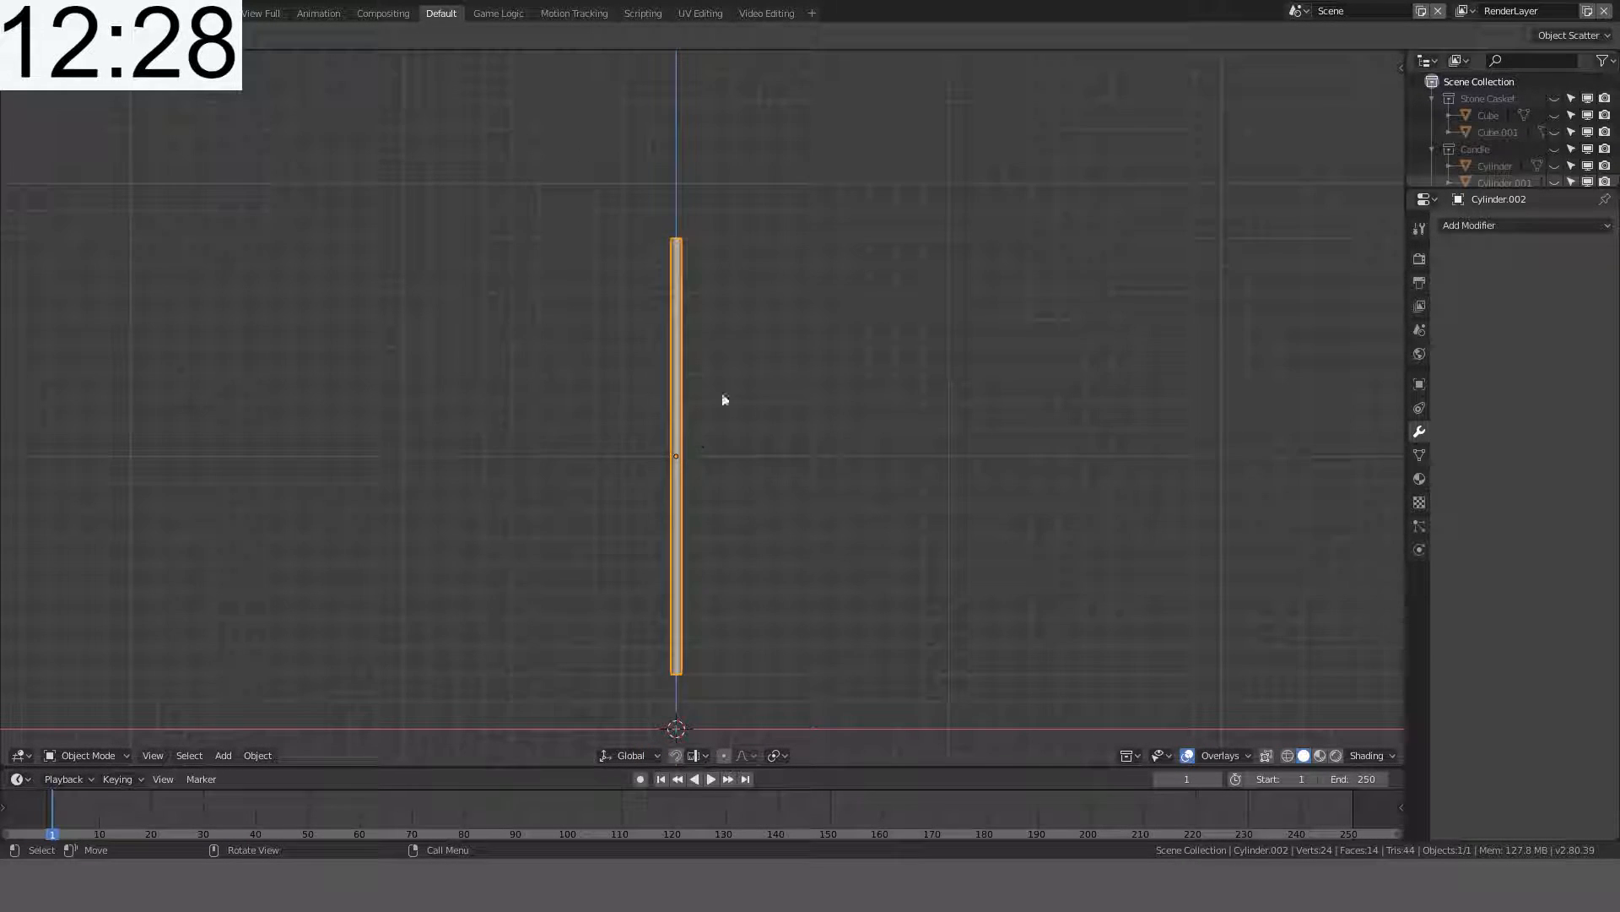
pyautogui.scroll(3, 733, 364)
pyautogui.press('Tab')
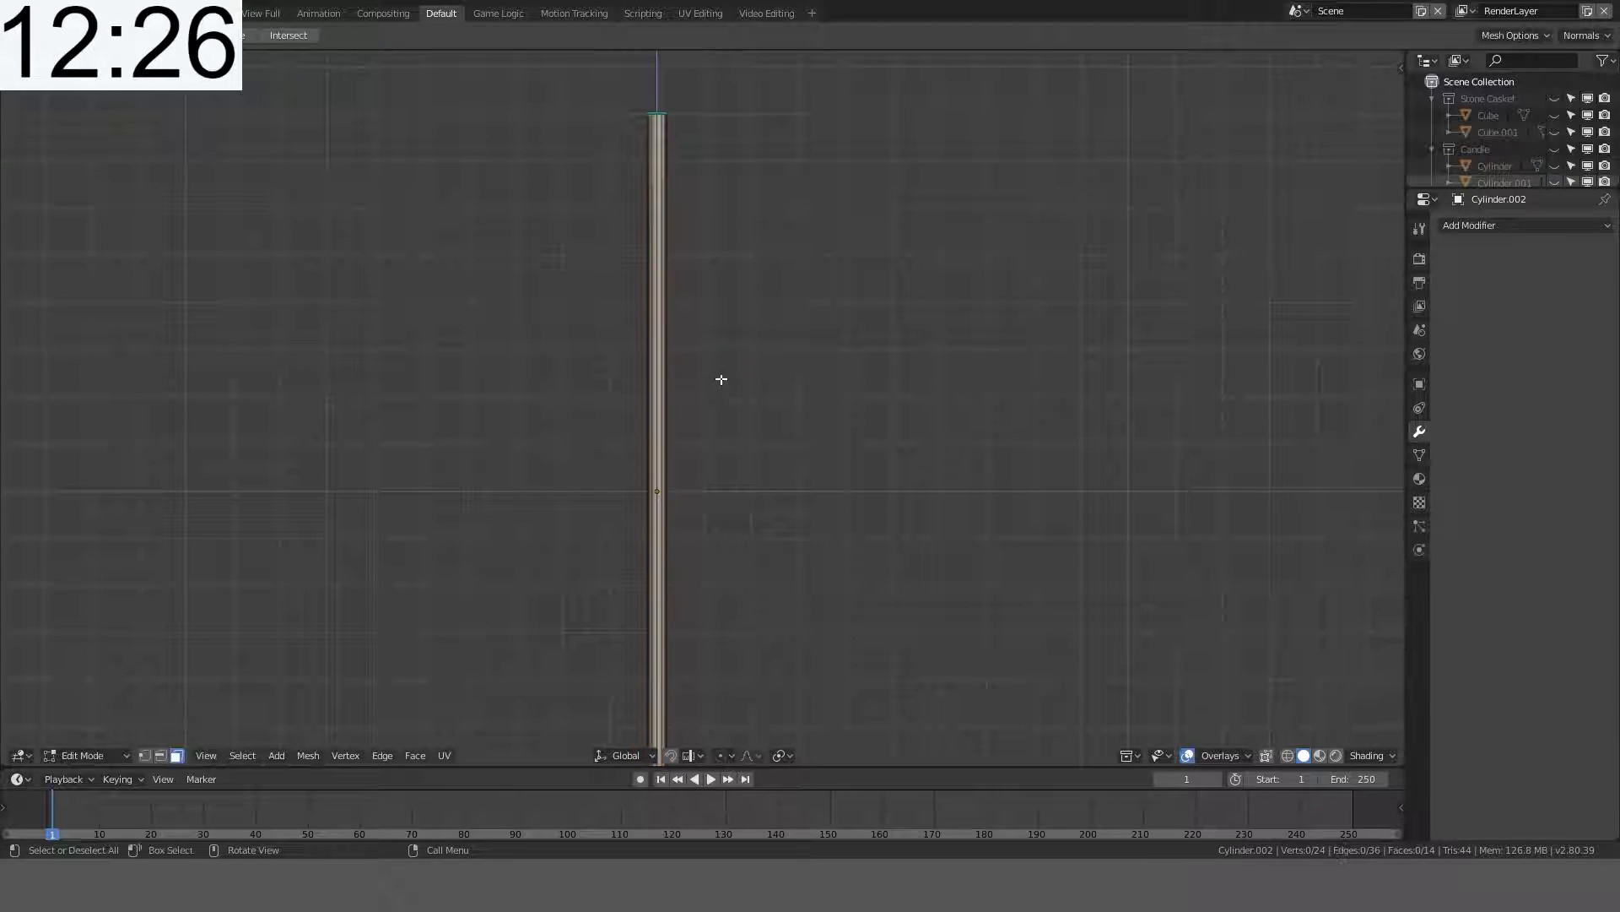
pyautogui.press('Tab')
pyautogui.press('Tab')
pyautogui.keyDown('shift'); pyautogui.moveTo(991, 564); pyautogui.dragTo(1295, 347, button='middle'); pyautogui.keyUp('shift')
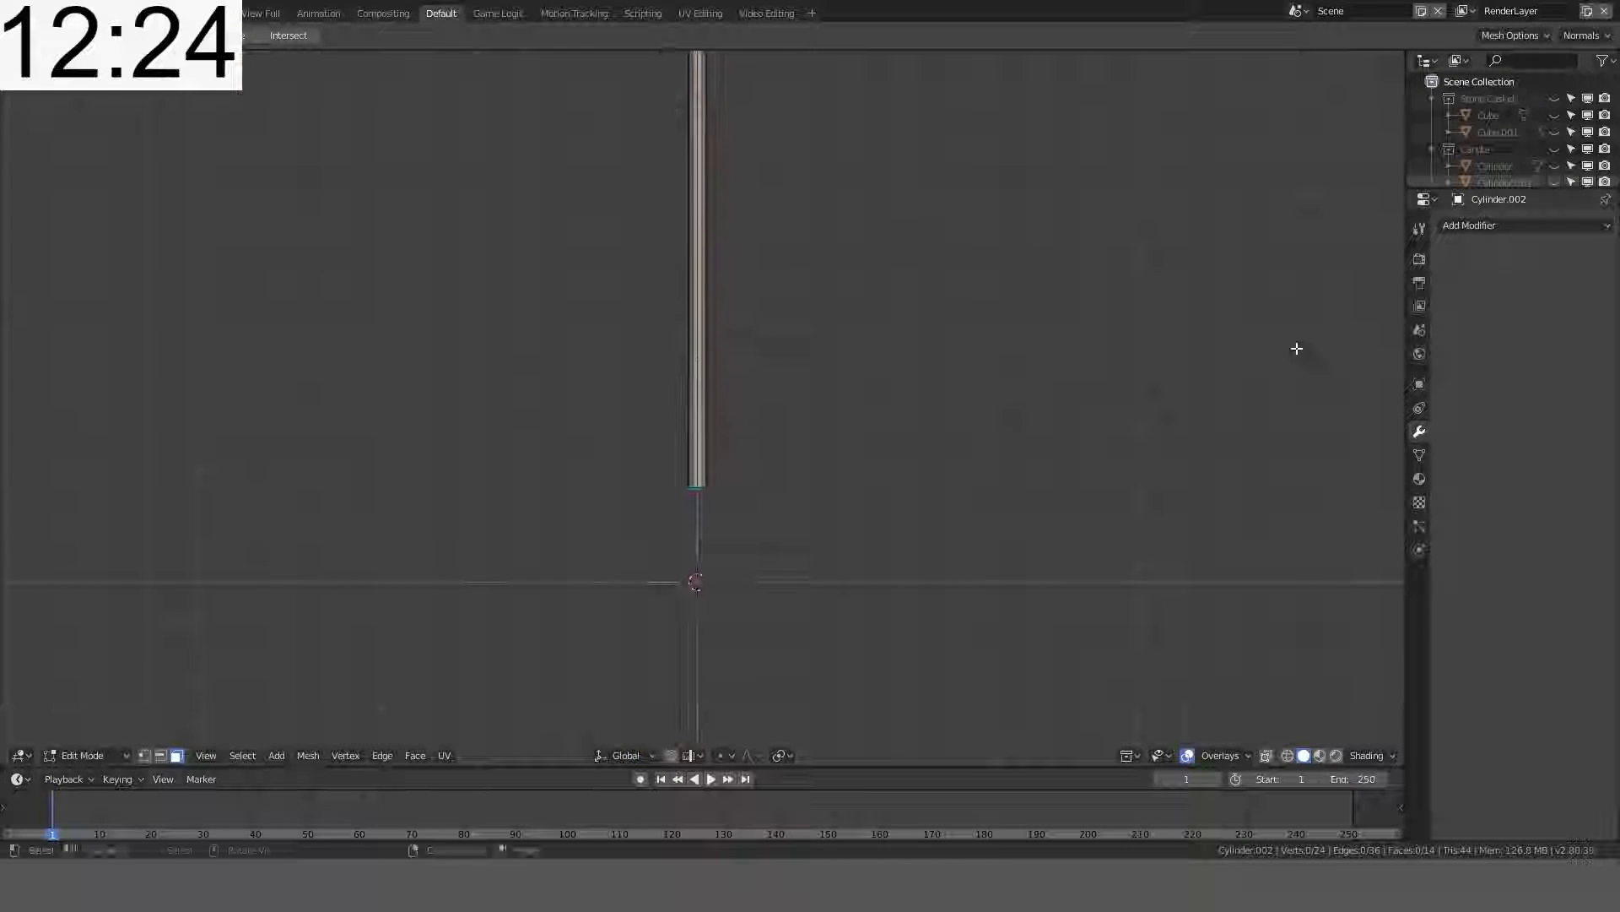
pyautogui.click(1444, 226)
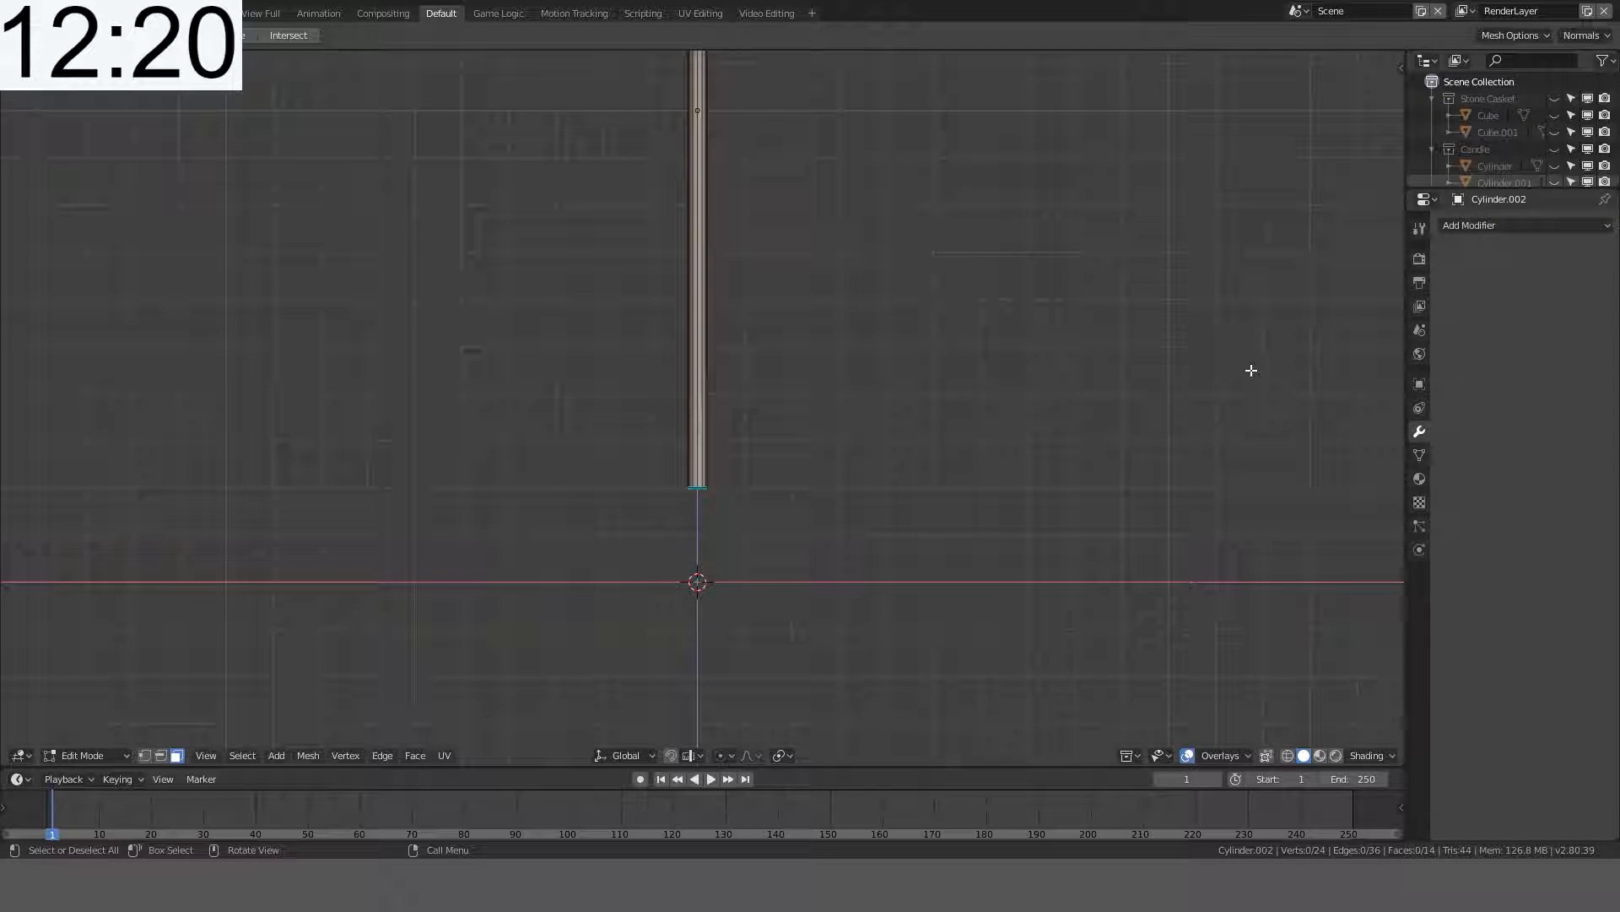
pyautogui.click(1472, 227)
pyautogui.click(1294, 397)
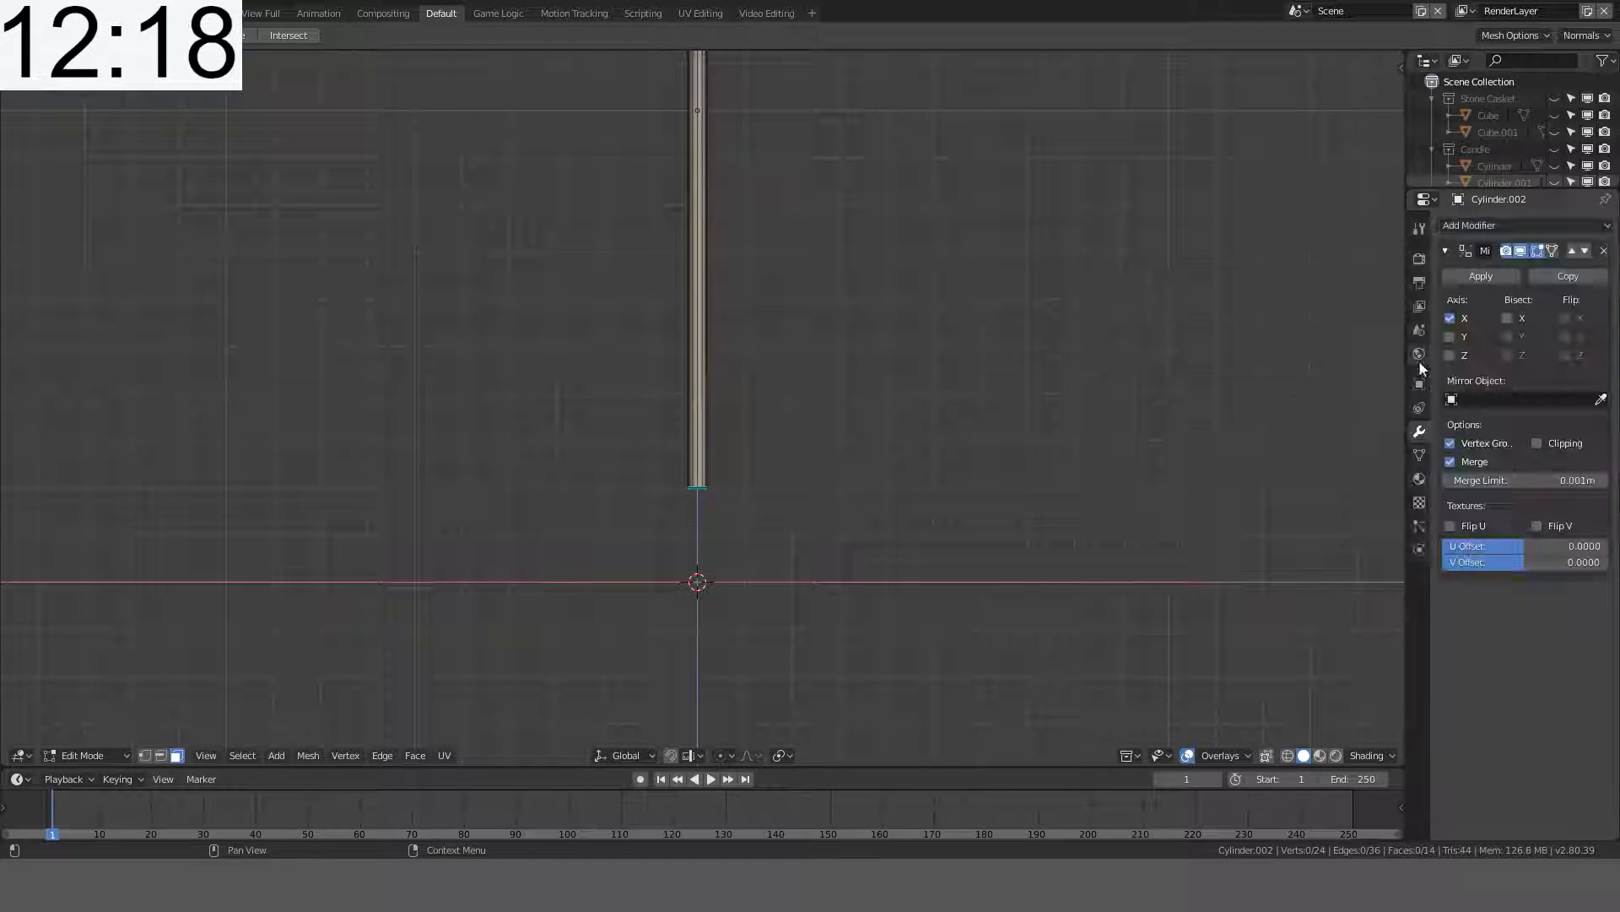
pyautogui.click(1451, 355)
pyautogui.click(1450, 318)
pyautogui.press('Tab')
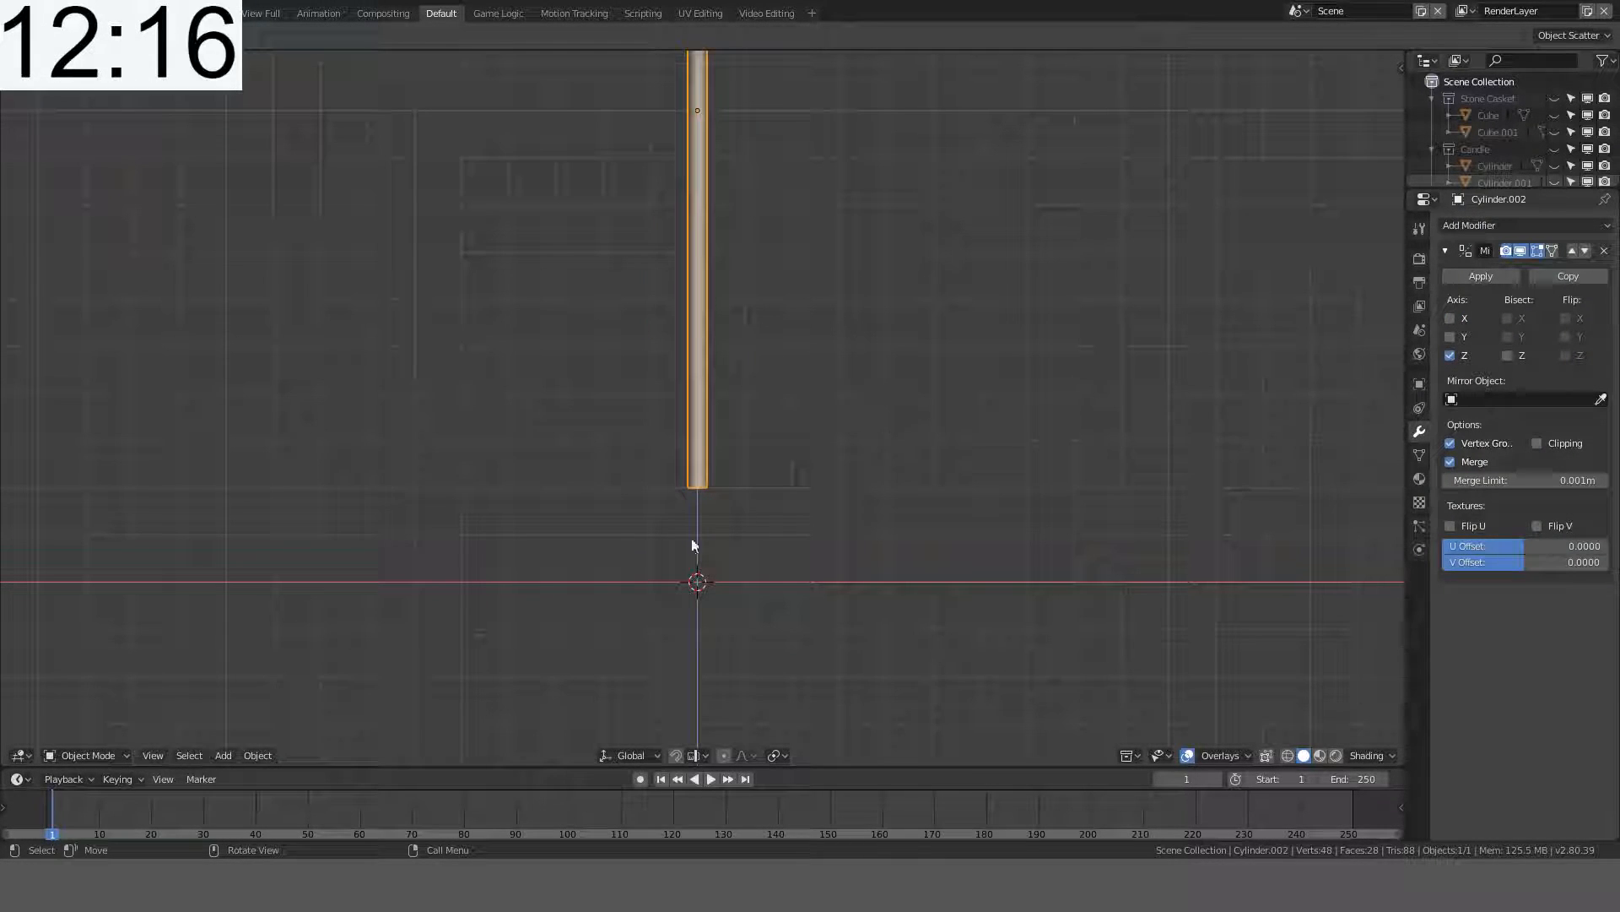
# - Enable clipping on the Mirror modifier and move the bar's bottom-end vertices up along Z to the mirror plane
pyautogui.click(1542, 441)
pyautogui.press('Tab')
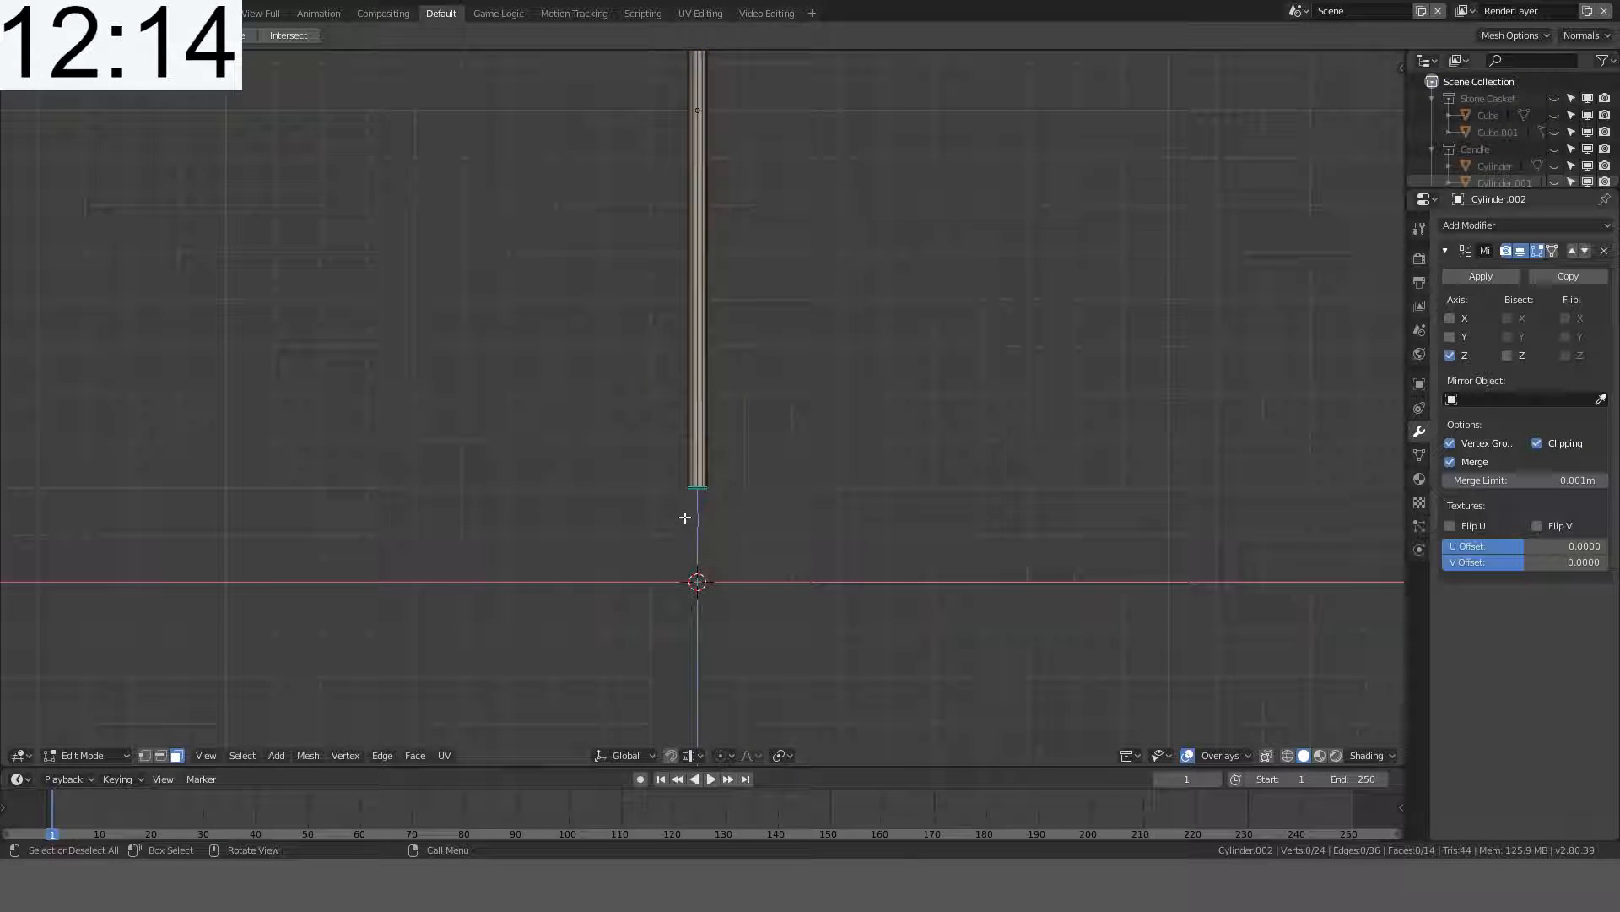
pyautogui.click(700, 485)
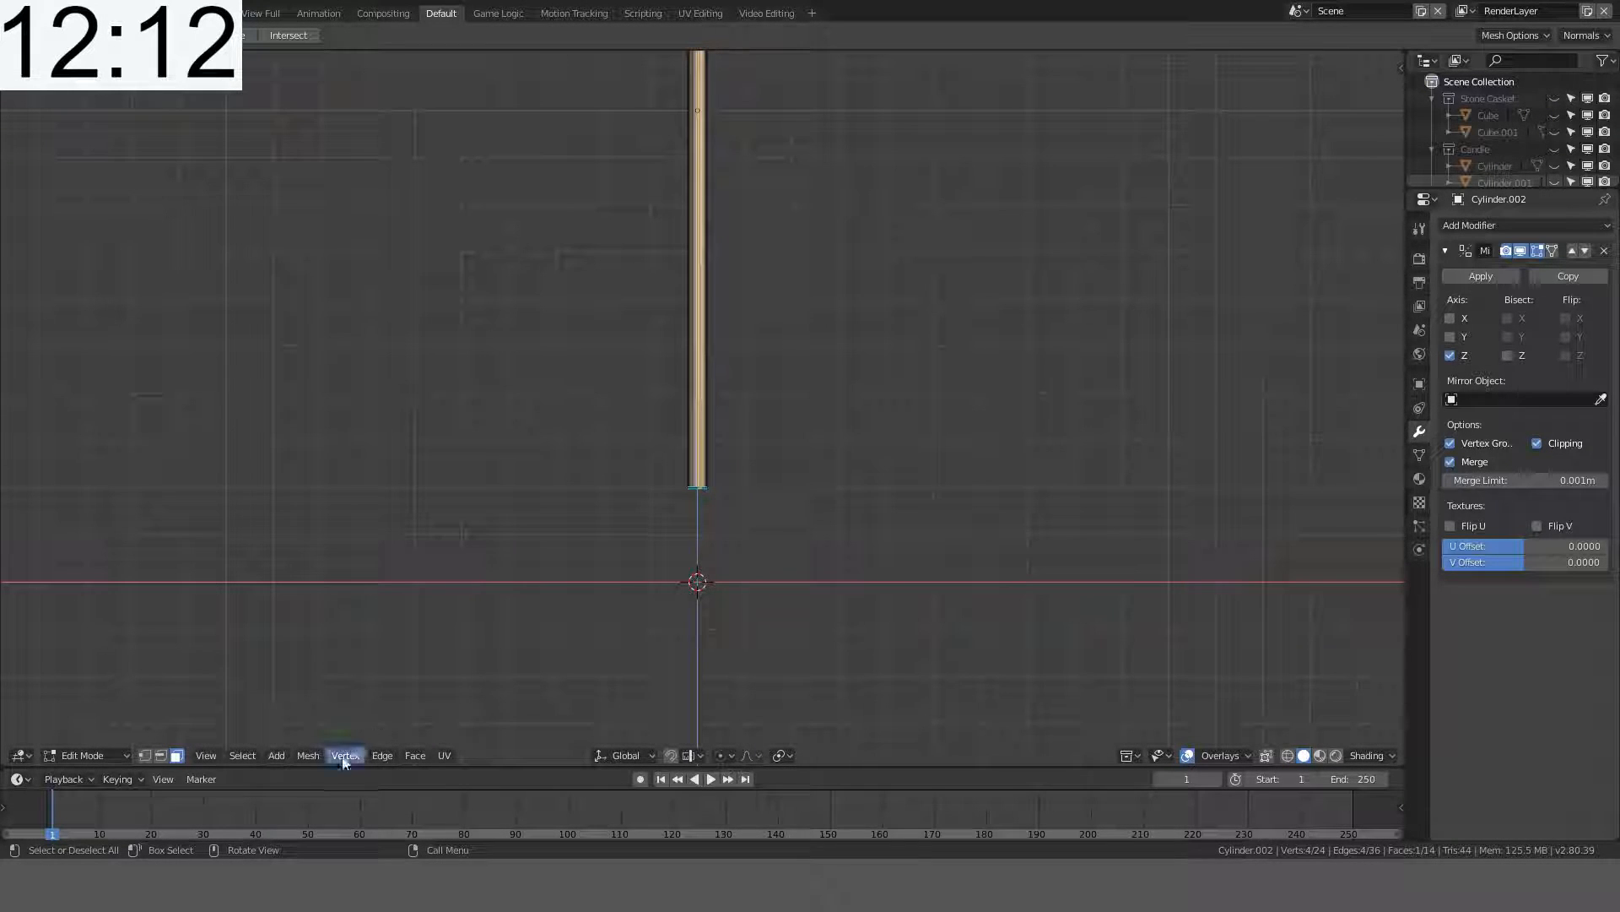
pyautogui.press('1')
pyautogui.hotkey('alt', 'a')
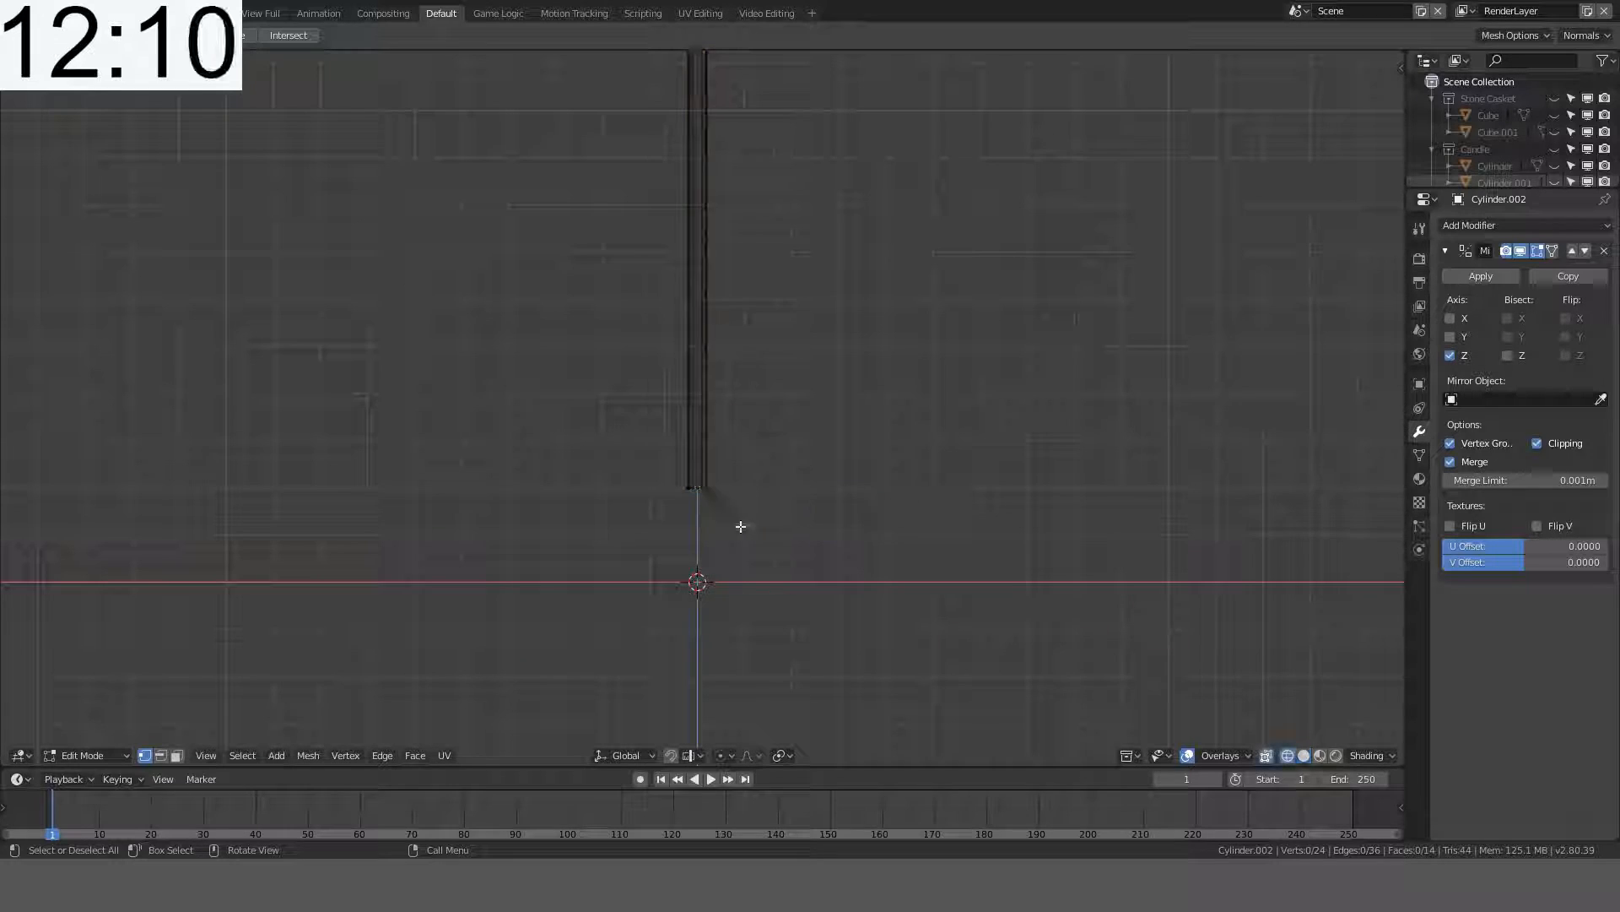
pyautogui.press('c')
pyautogui.moveTo(692, 506); pyautogui.dragTo(565, 488)
pyautogui.scroll(-6, 819, 371)
pyautogui.rightClick(830, 349)
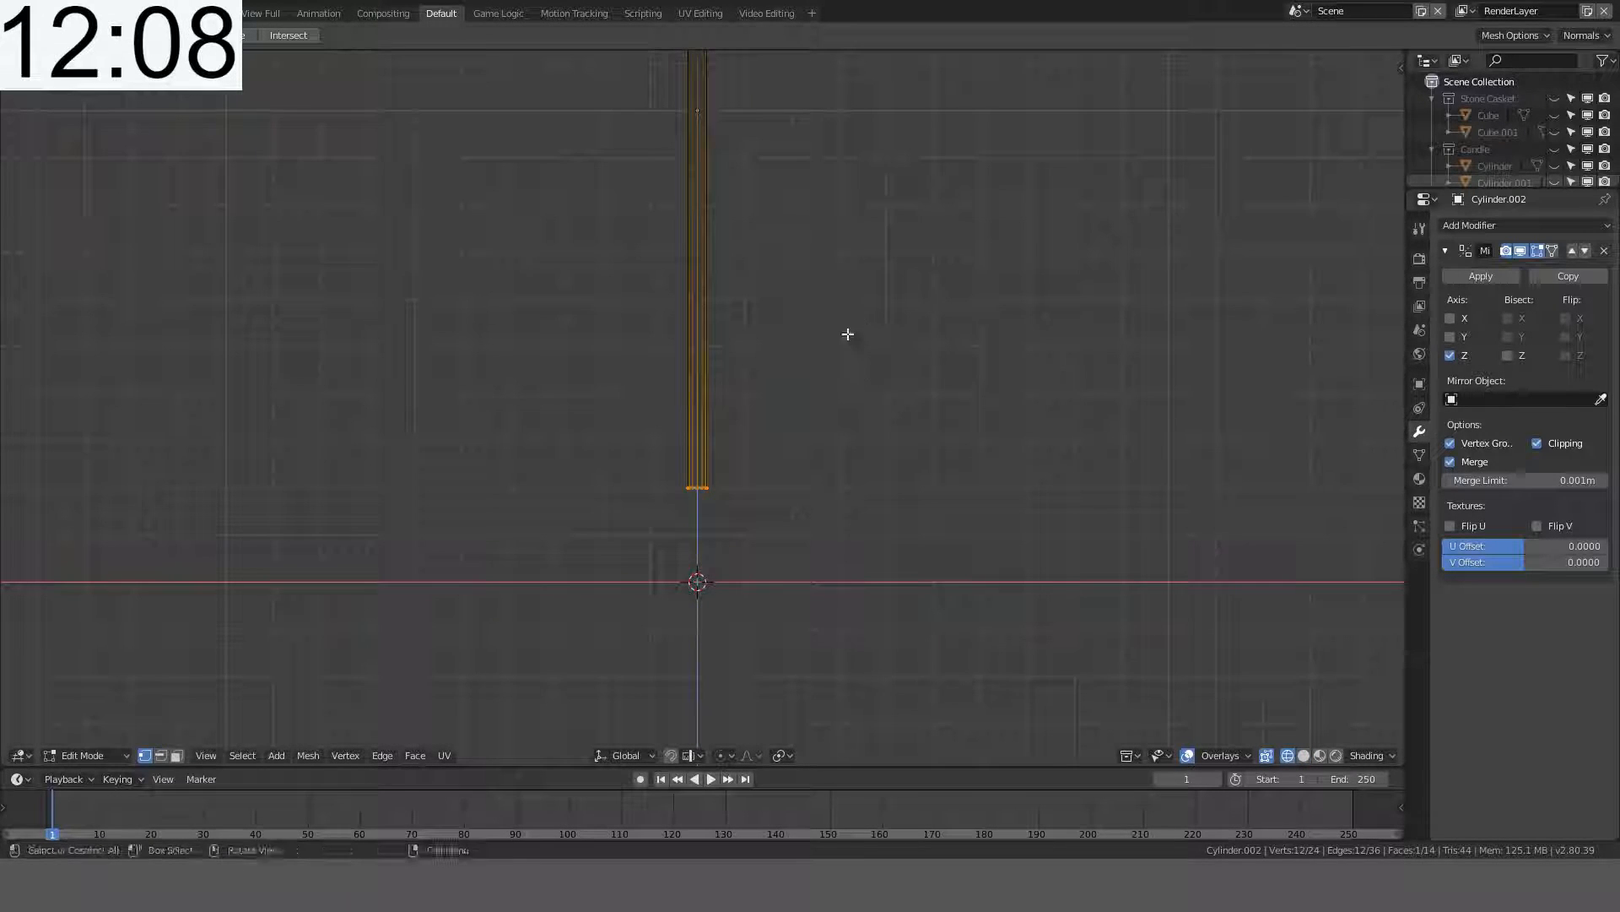
pyautogui.scroll(-4, 847, 333)
pyautogui.keyDown('shift'); pyautogui.moveTo(848, 331); pyautogui.dragTo(819, 540, button='middle'); pyautogui.keyUp('shift')
pyautogui.press('g')
pyautogui.press('z')
pyautogui.click(811, 327)
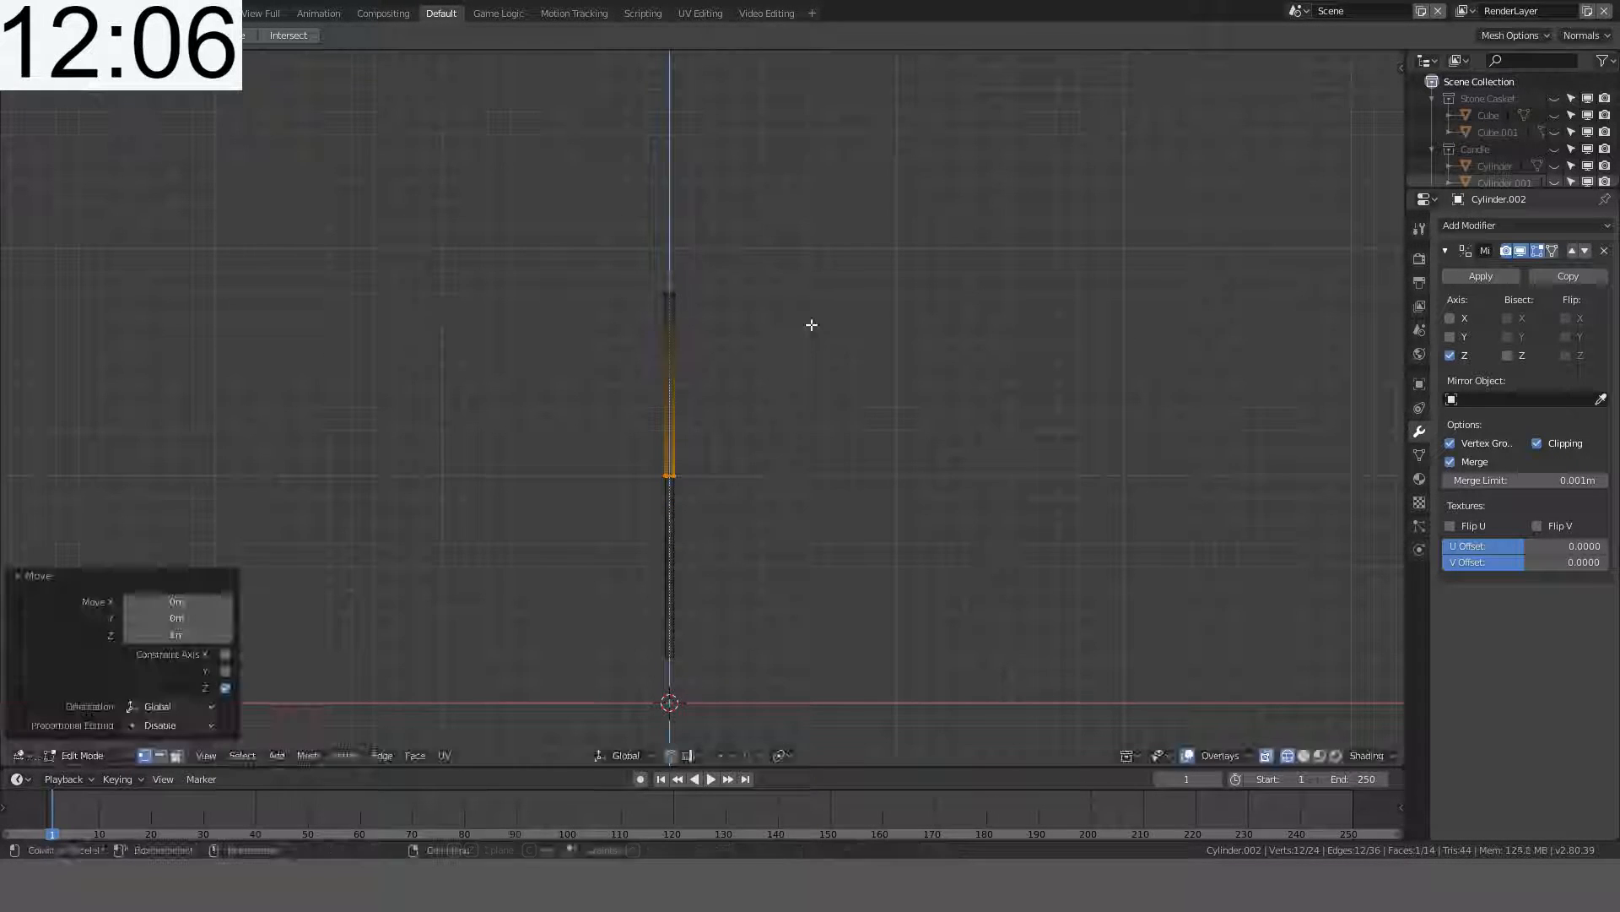
# - Add two loop cuts across the bar's upper half and scale them together along Z by 0.1
pyautogui.hotkey('alt', 'a')
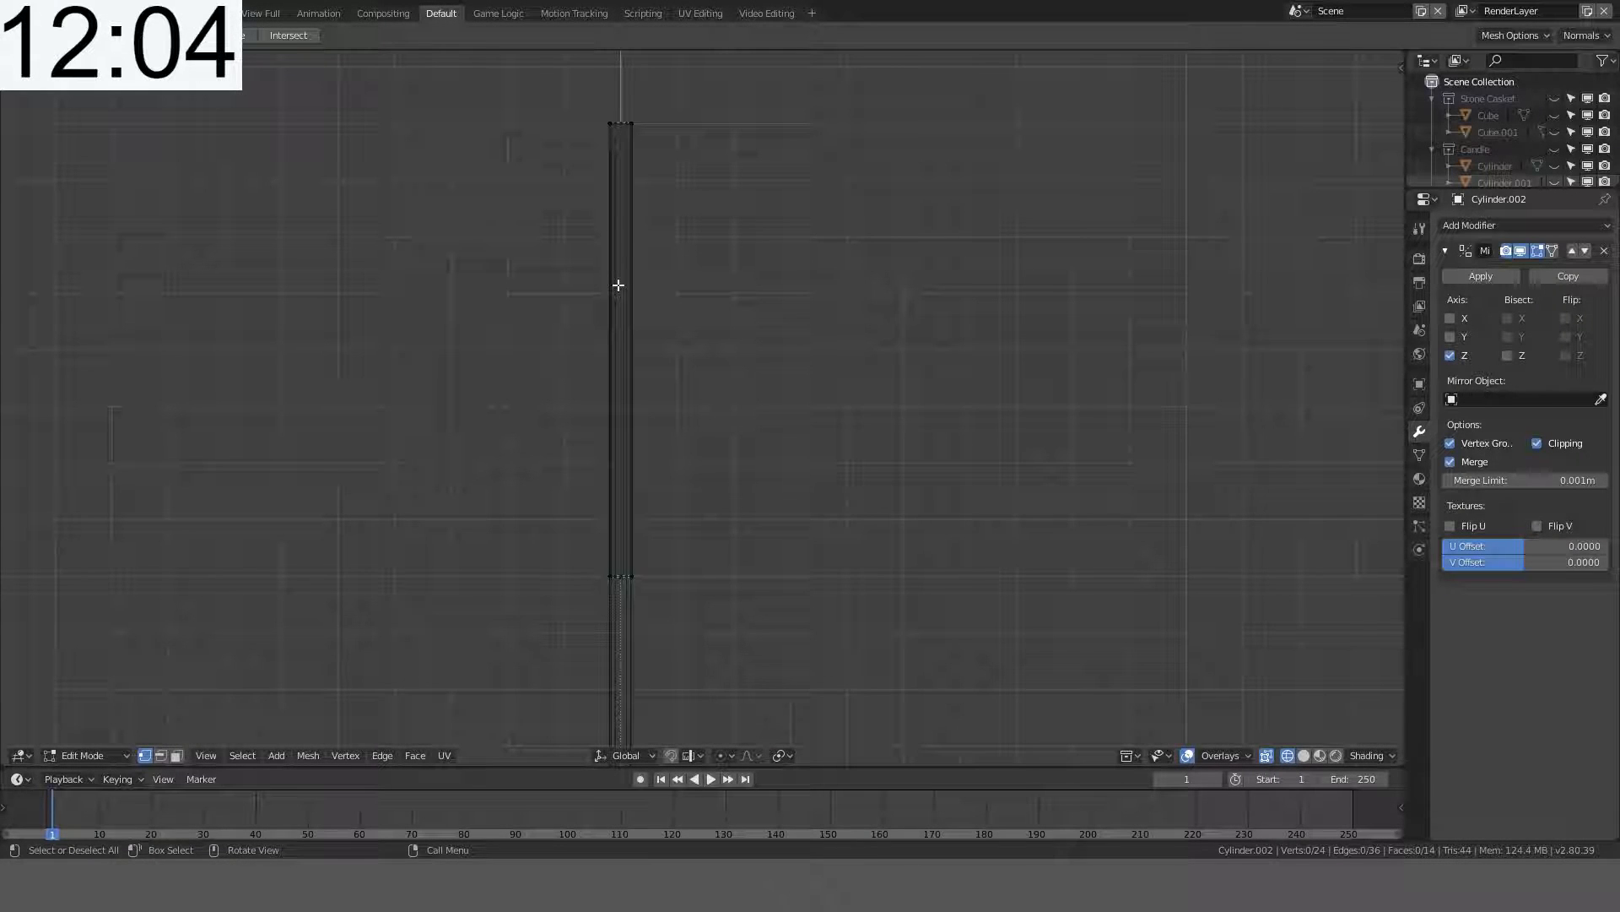
pyautogui.hotkey('ctrl', 'r')
pyautogui.scroll(1, 618, 285)
pyautogui.click(618, 284)
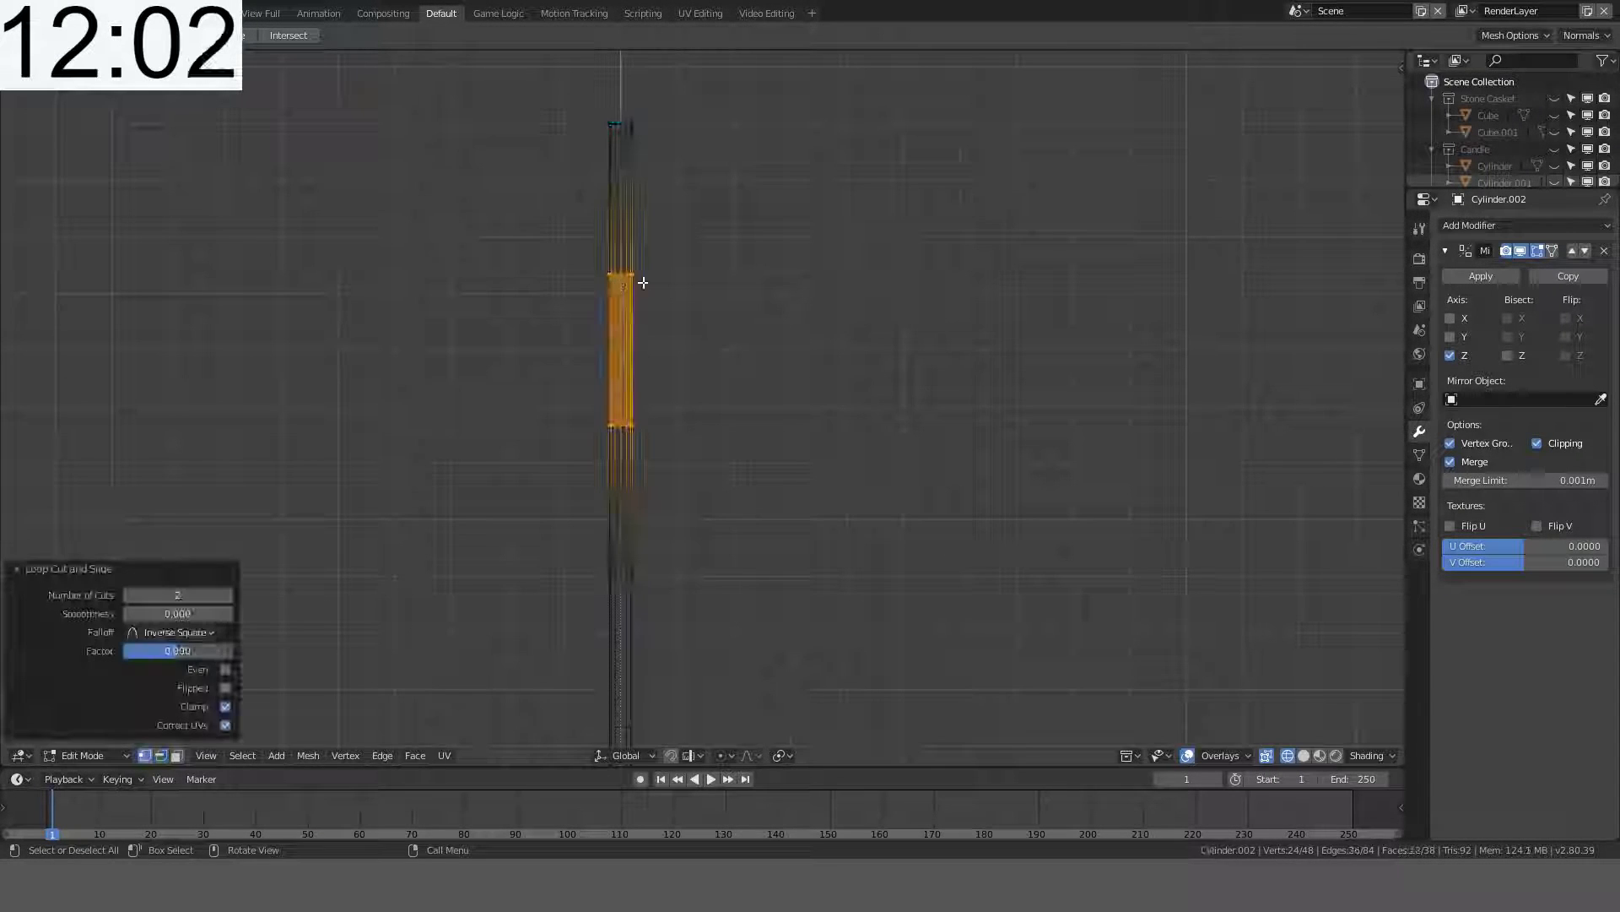
pyautogui.write('sz.1')
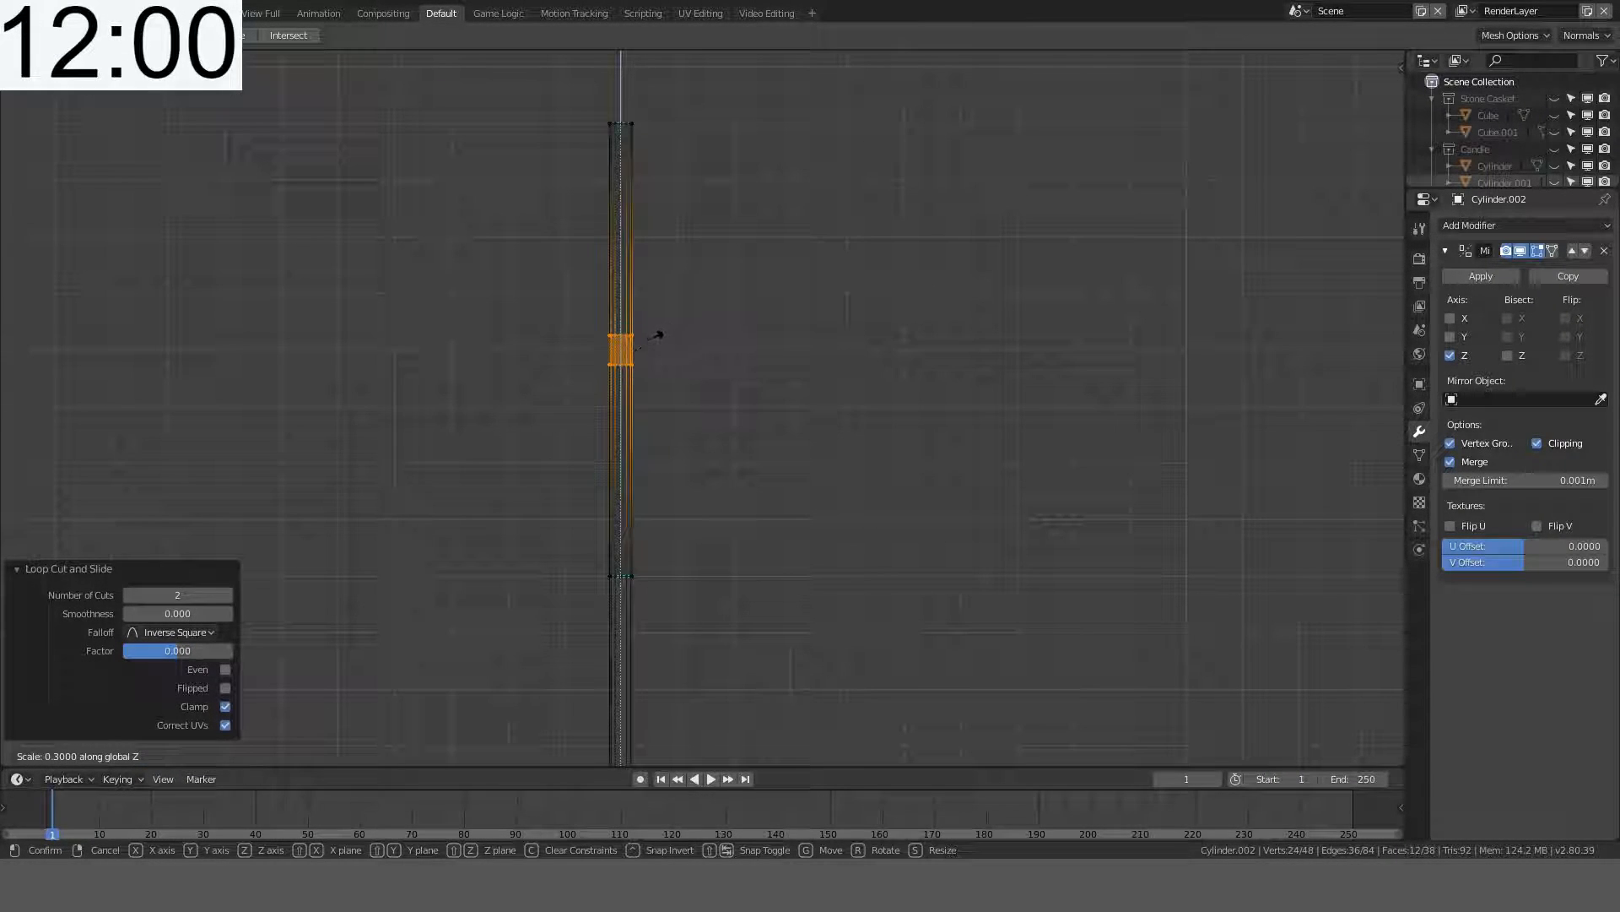
pyautogui.press('Return')
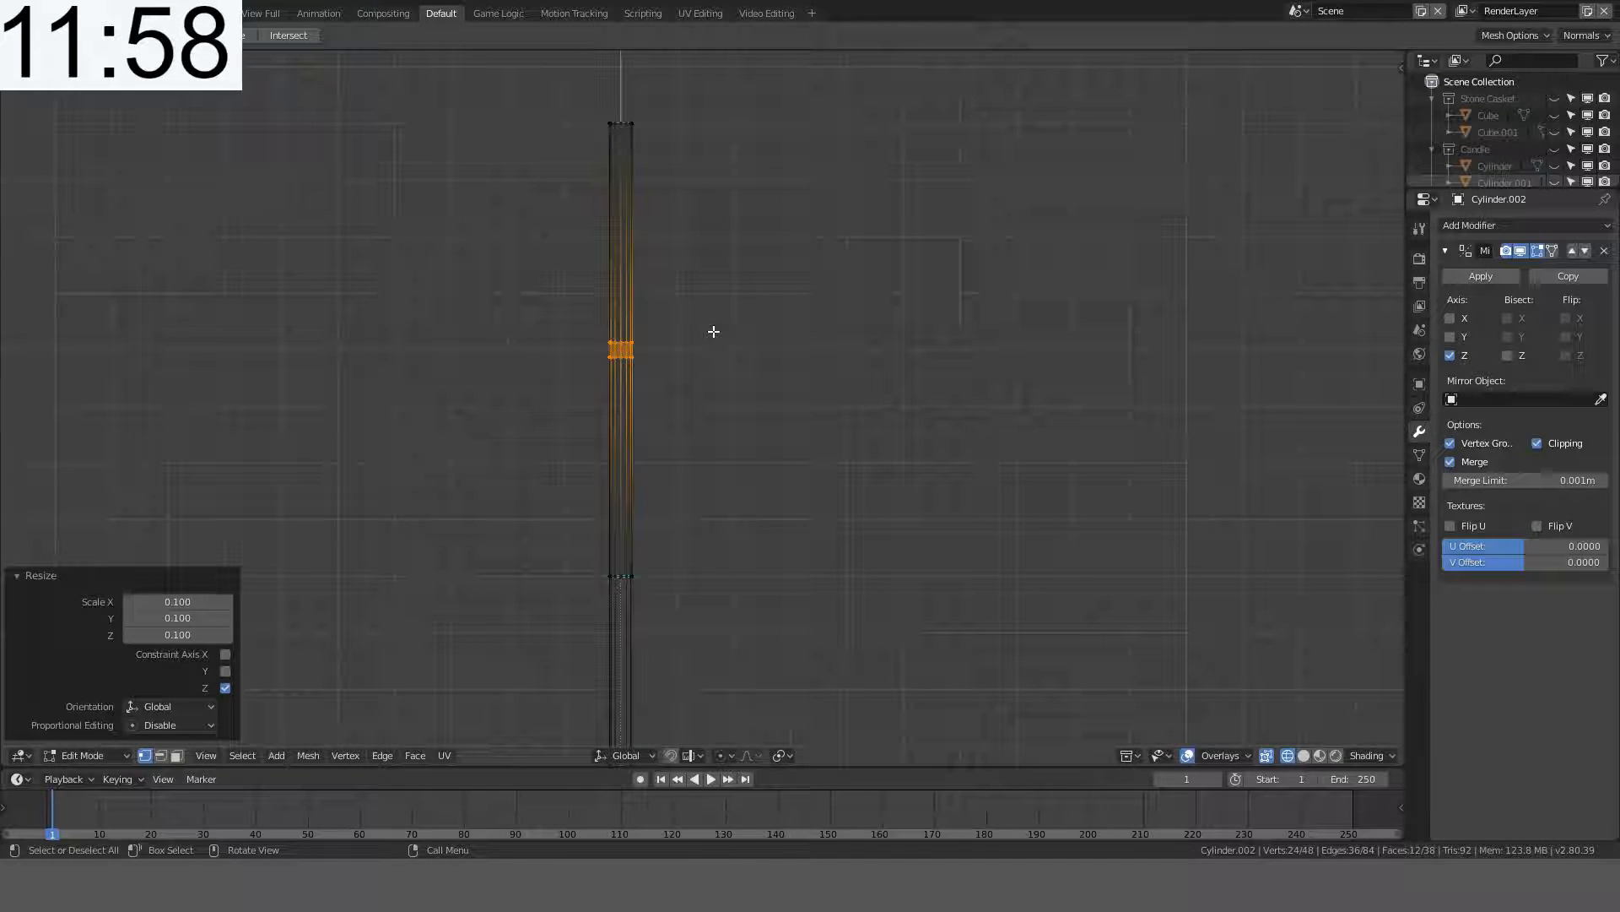
# - Move the narrow loop band up 0.2 m along Z and make it somewhat taller by scaling along Z
pyautogui.write('gz.2')
pyautogui.press('Return')
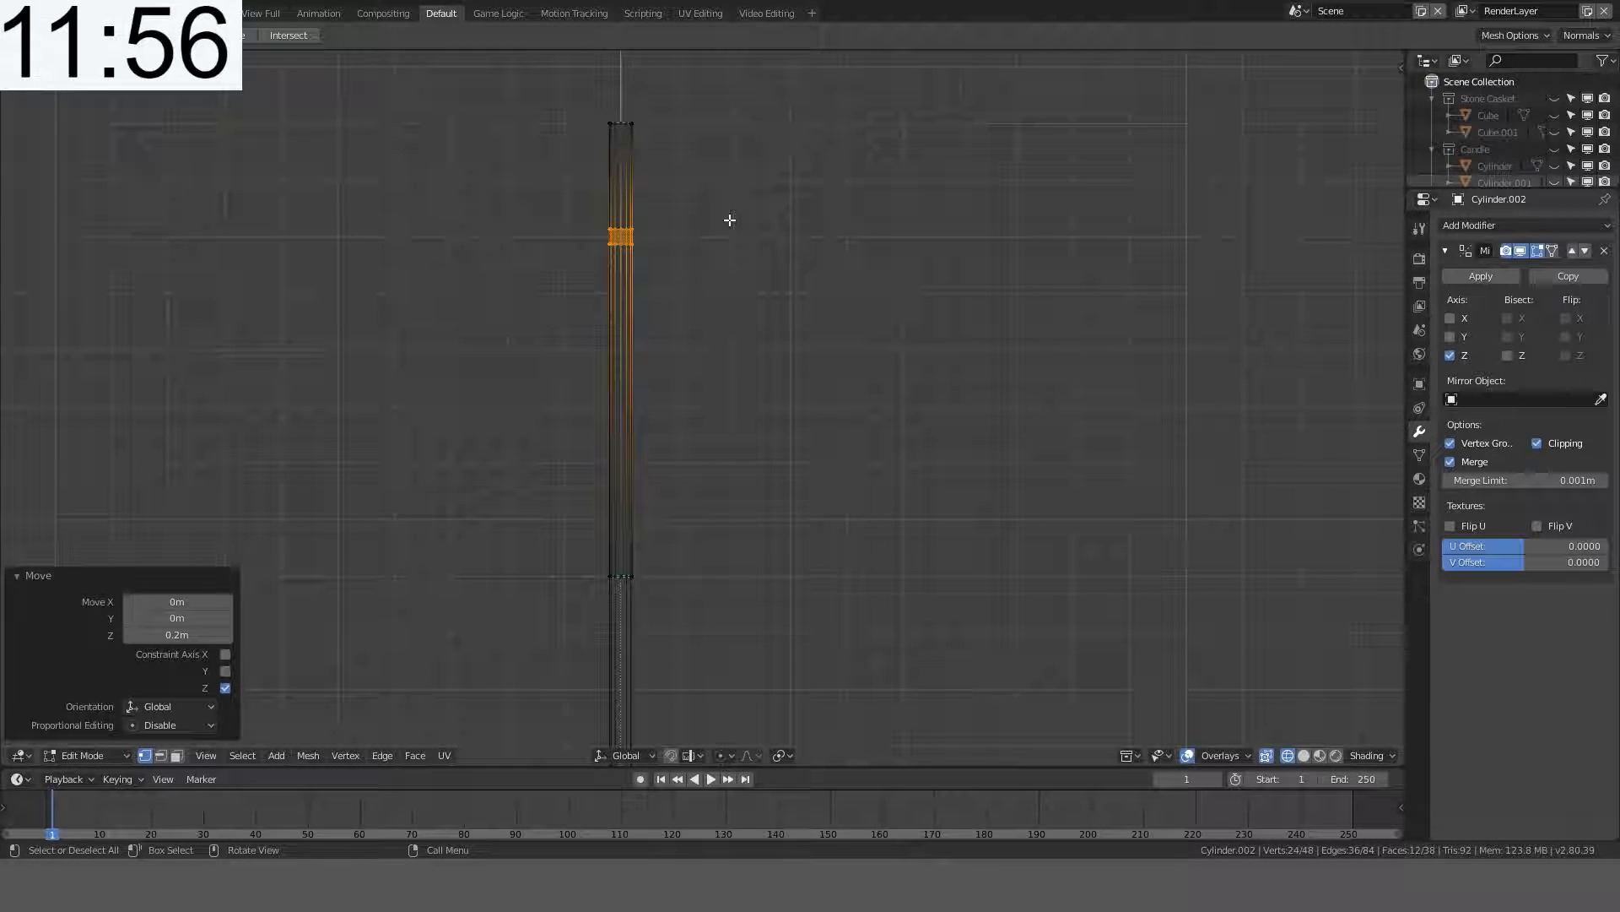
pyautogui.scroll(7, 730, 220)
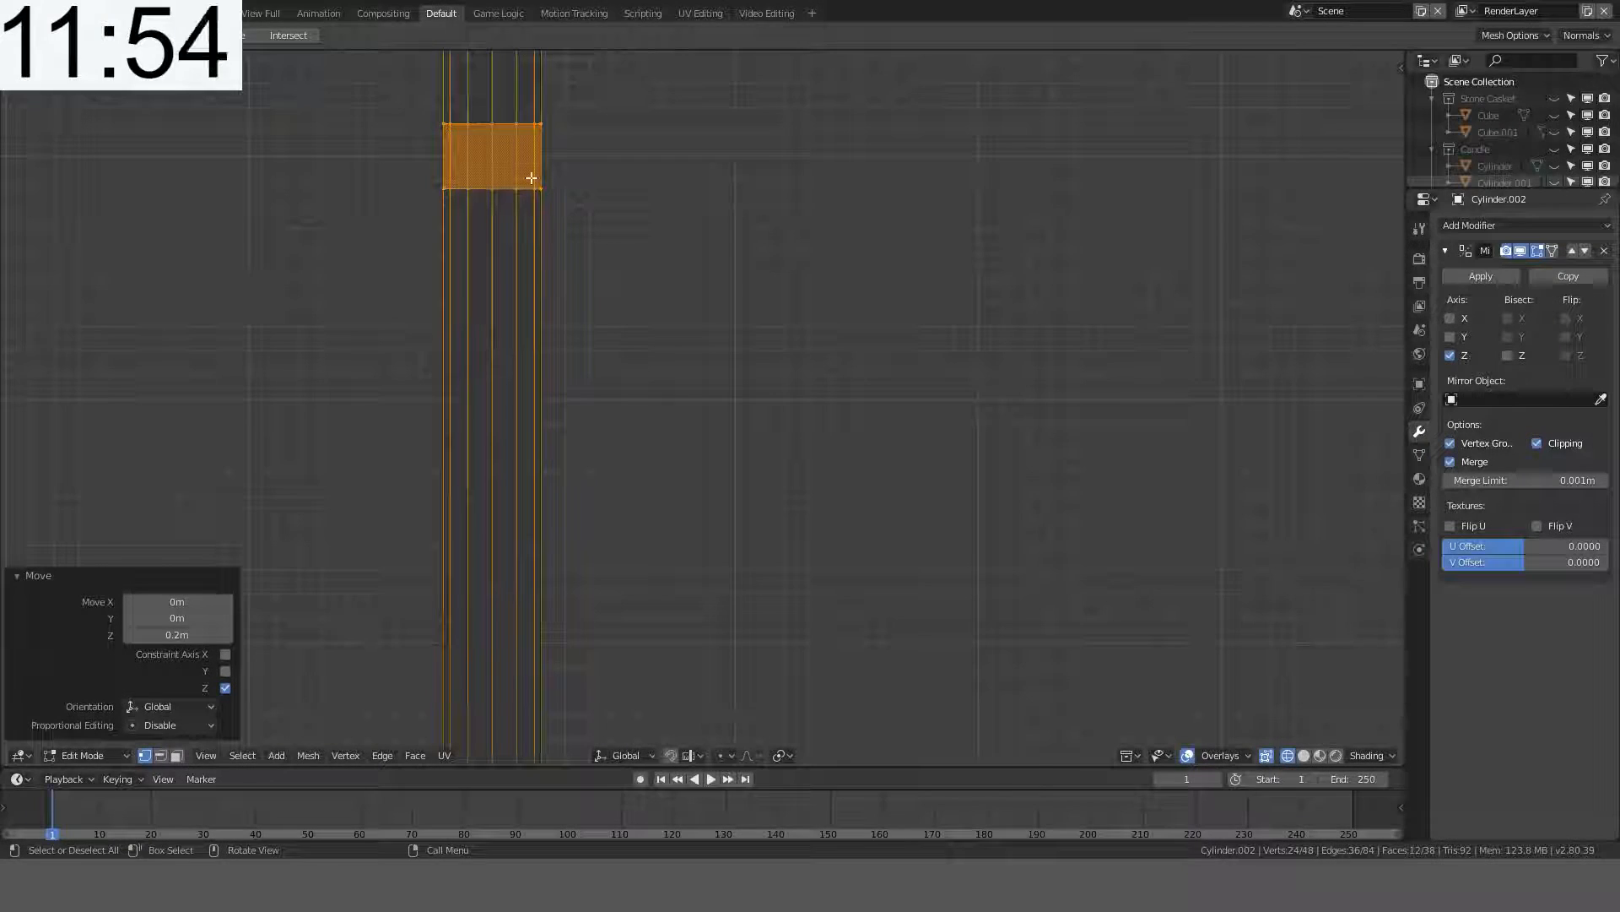
pyautogui.press('s')
pyautogui.press('z')
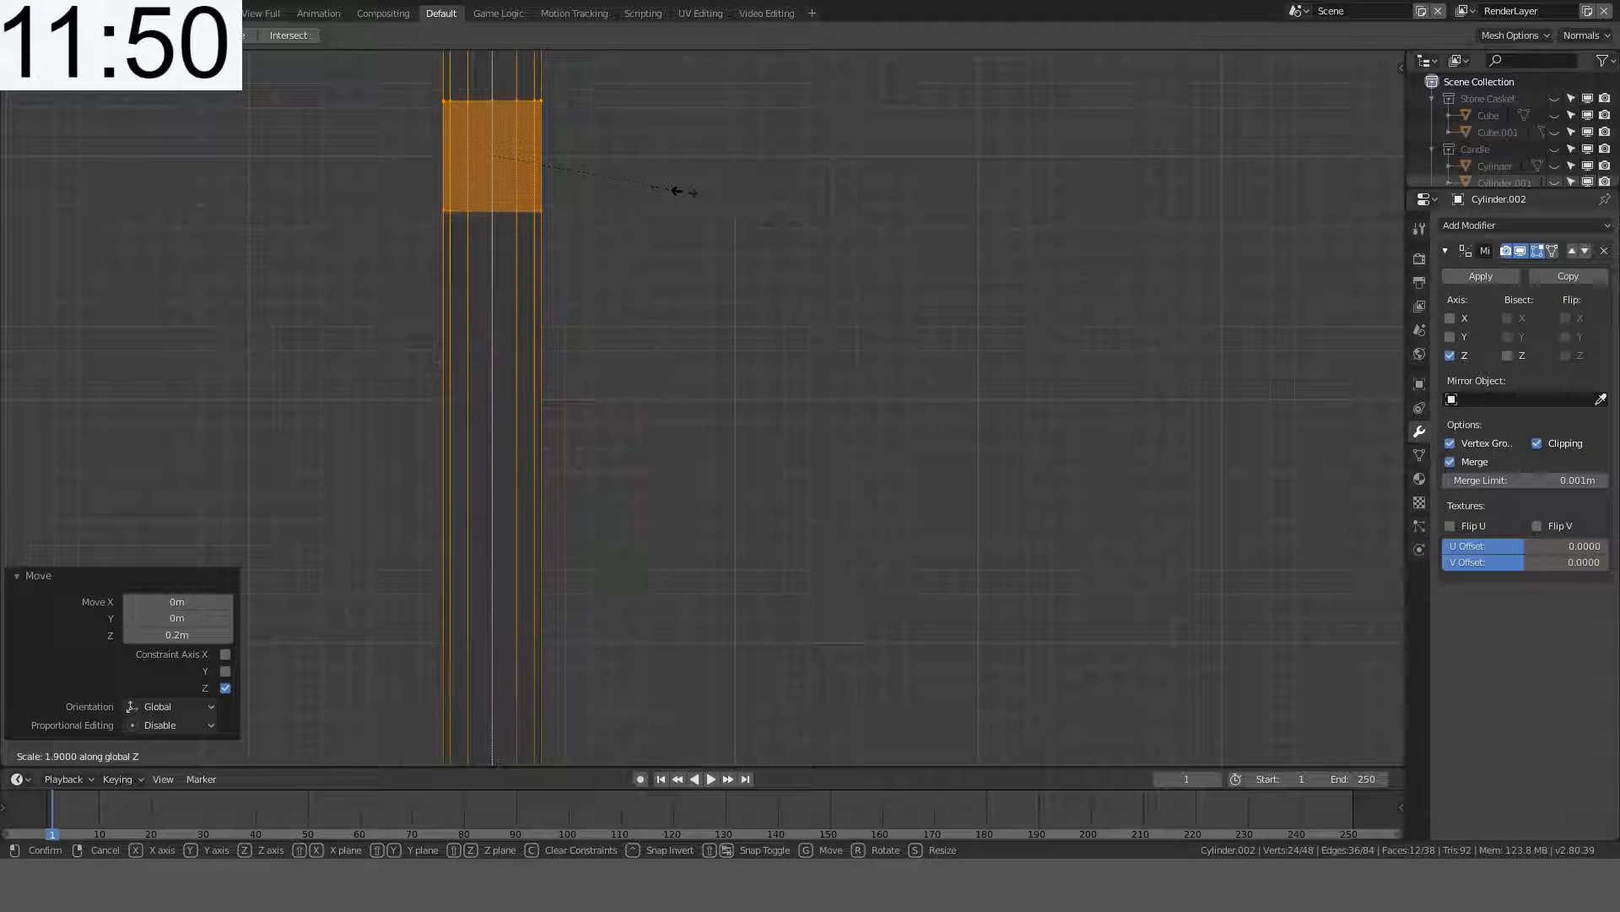
pyautogui.click(659, 192)
# - Add two loop cuts inside the band and widen them by scaling 1.3 on X and Y only
pyautogui.hotkey('alt', 'a')
pyautogui.hotkey('ctrl', 'r')
pyautogui.scroll(1, 496, 153)
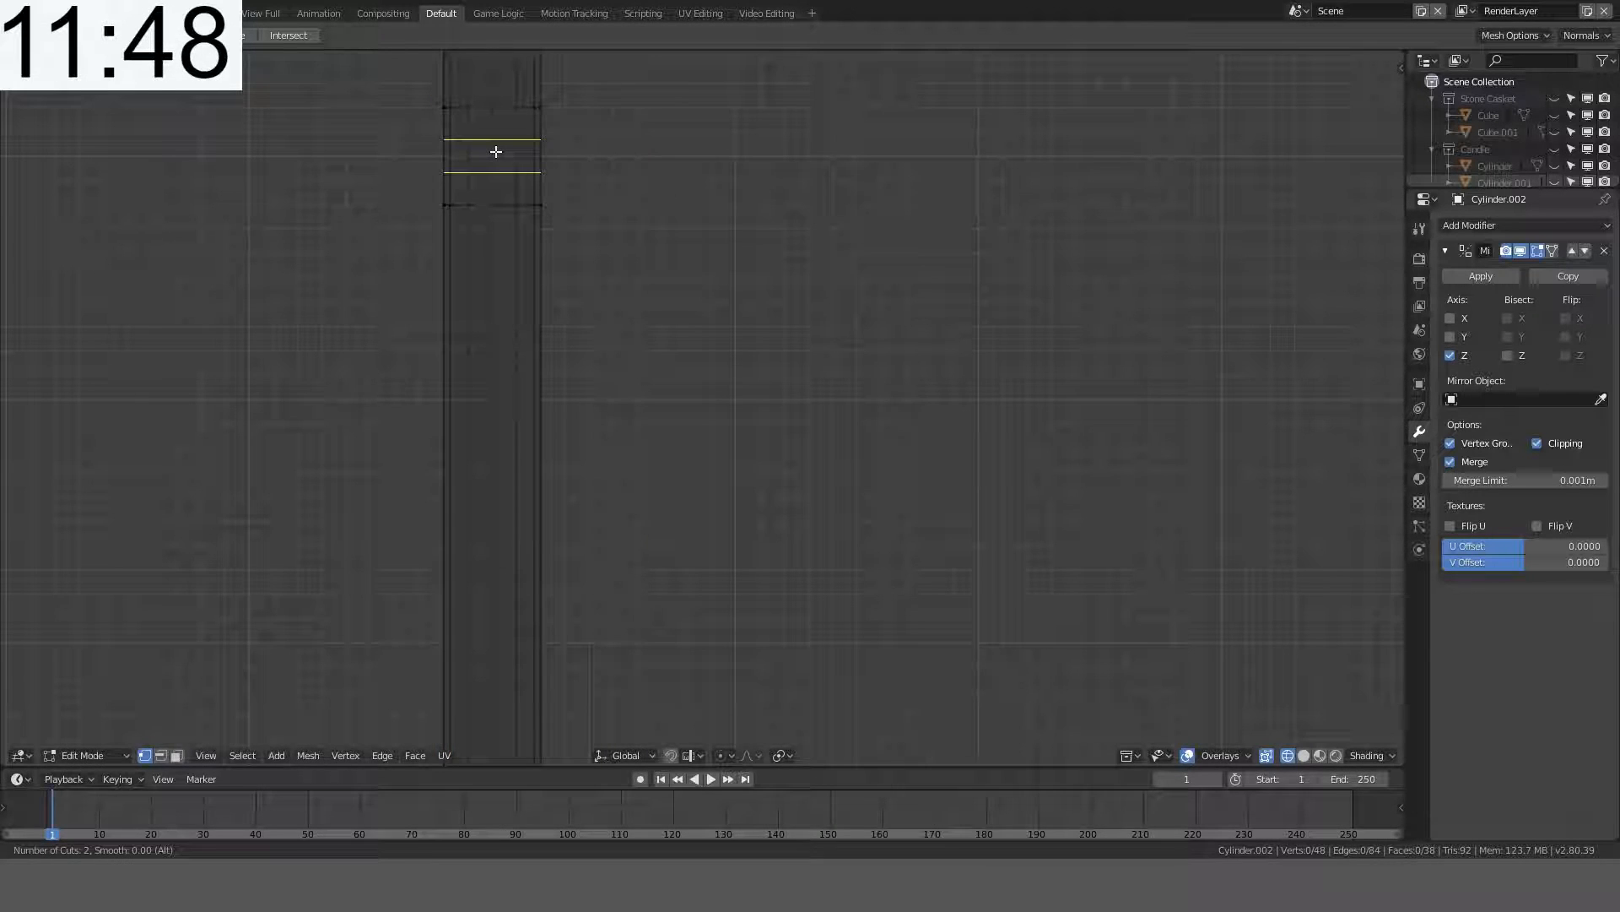
pyautogui.click(495, 152)
pyautogui.rightClick(496, 152)
pyautogui.press('s')
pyautogui.hotkey('shift', 'z')
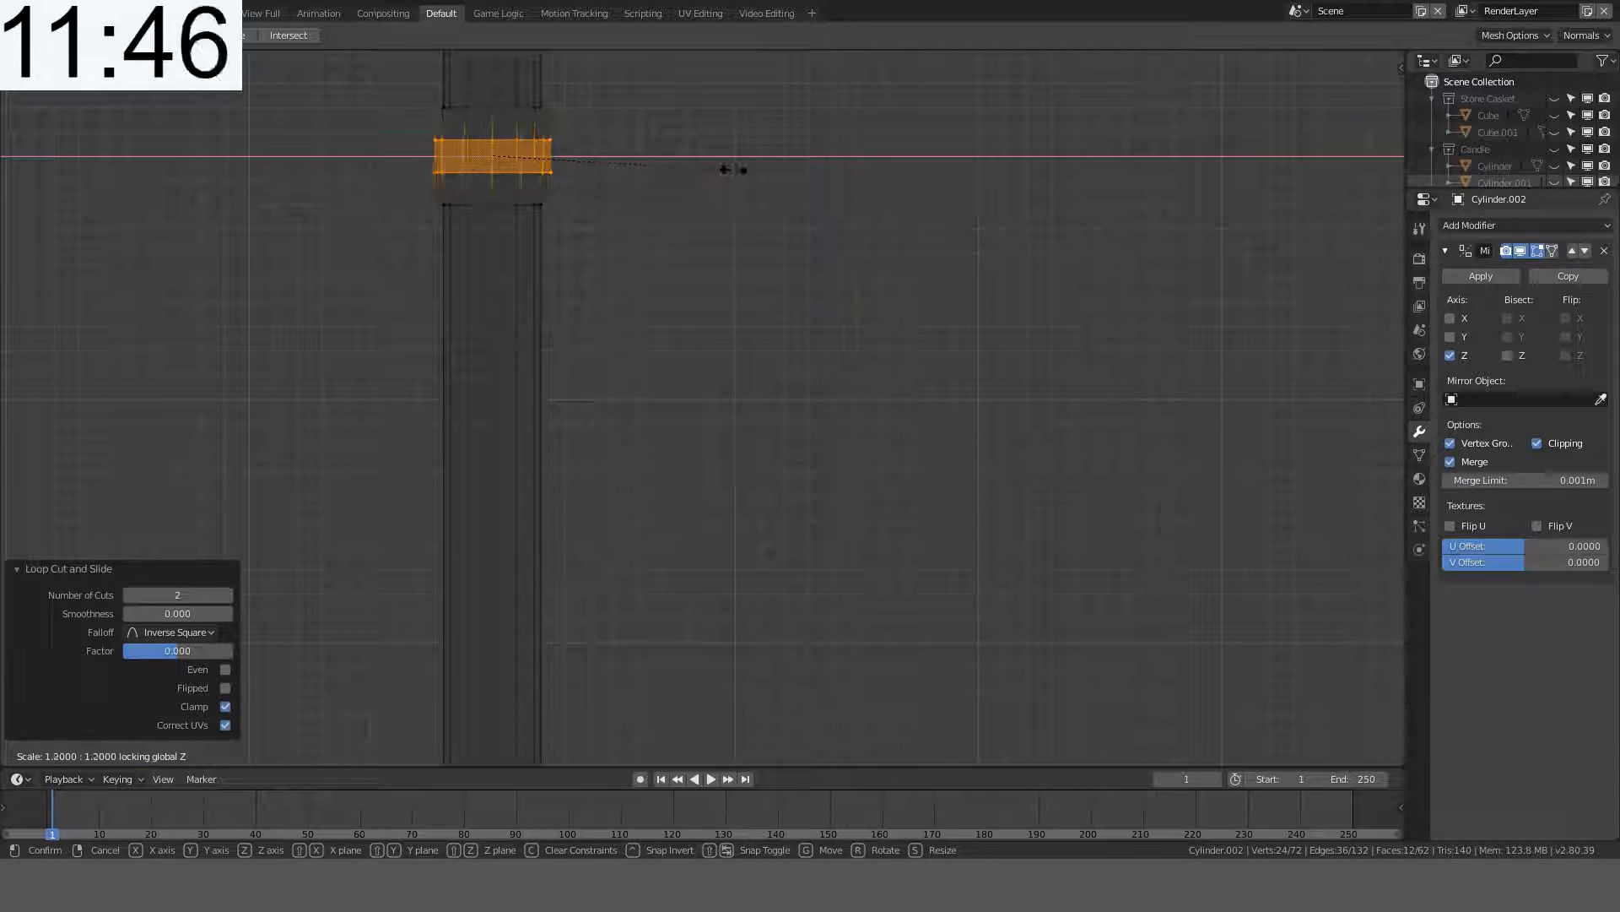
pyautogui.click(768, 170)
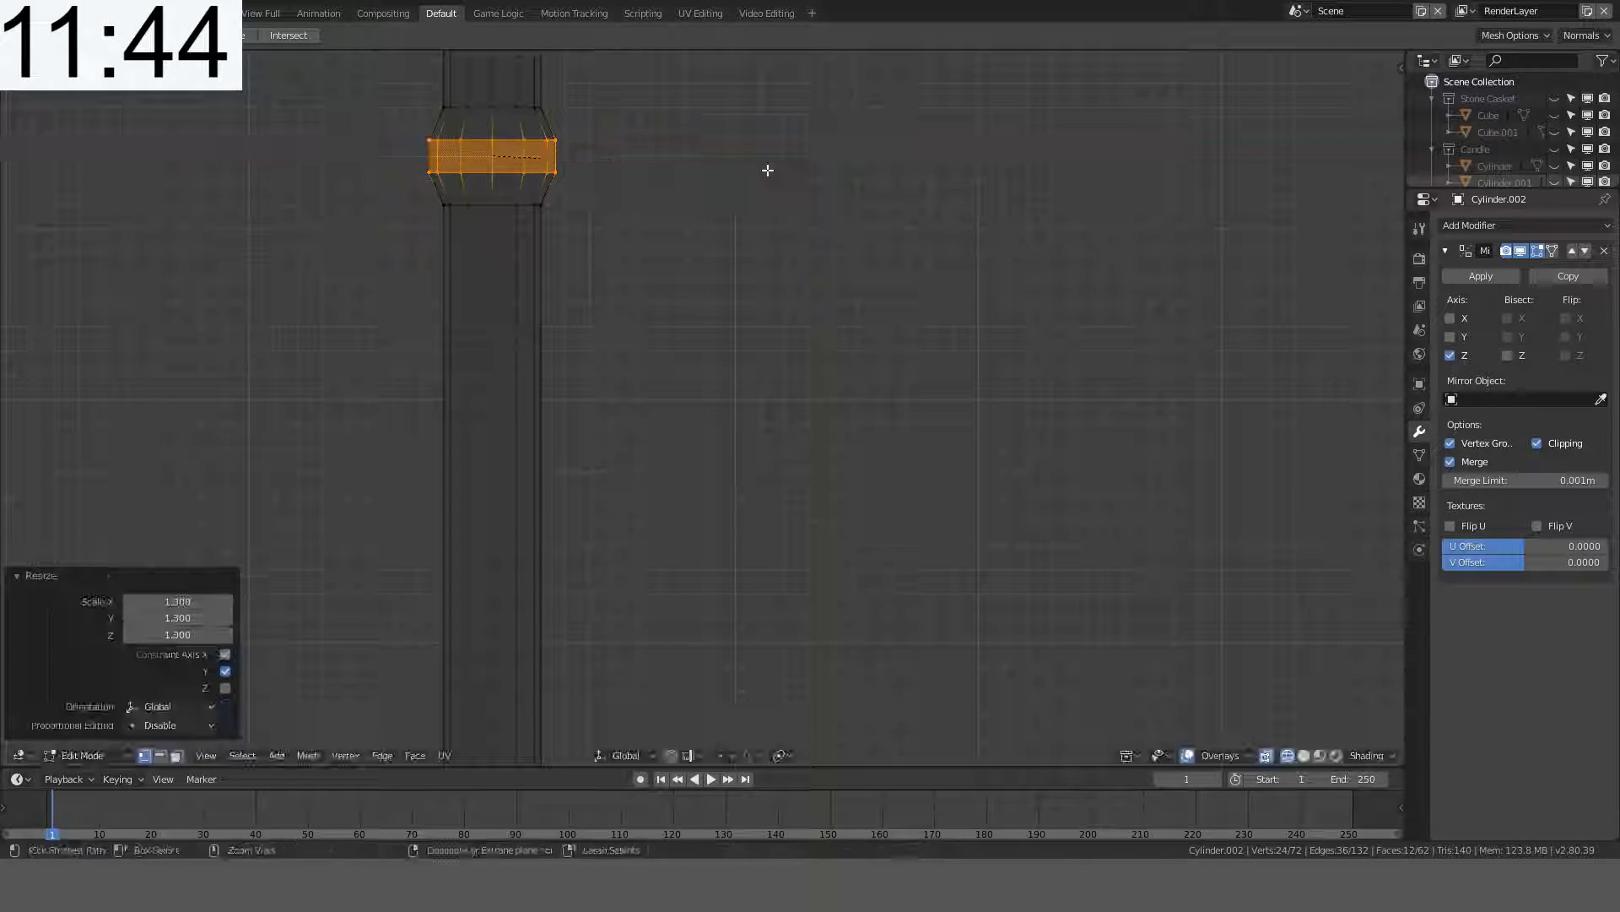
# - Stretch the widened ring along Z until its loops nearly reach the band's outer edges
pyautogui.press('s')
pyautogui.press('z')
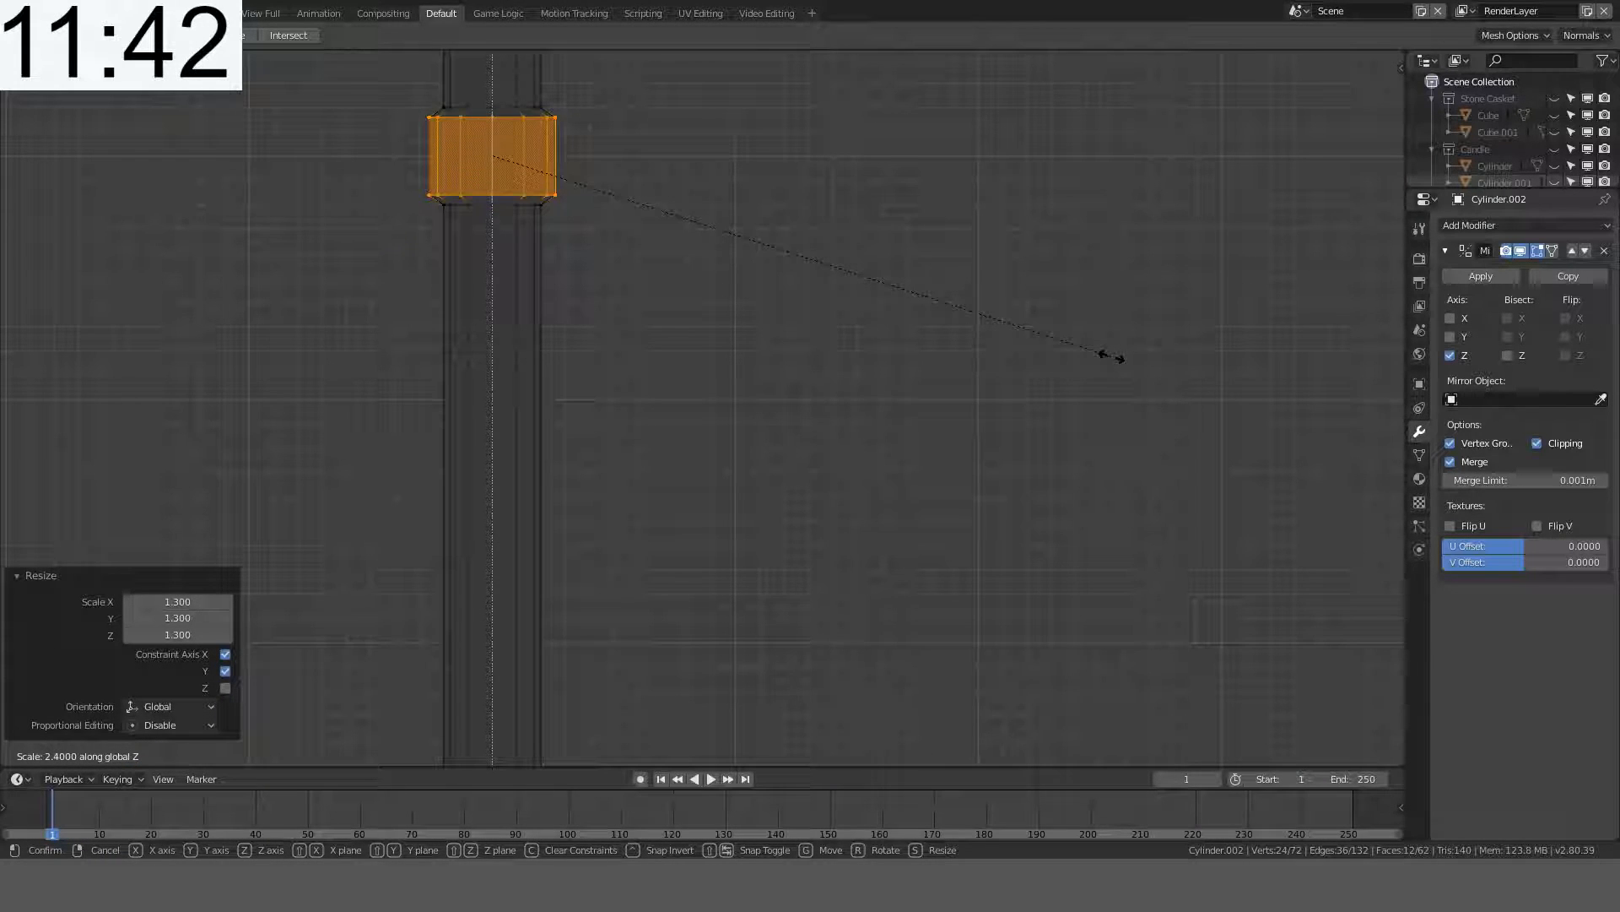
pyautogui.click(1094, 356)
# - Add one loop cut around the middle of the collar, scale it inward to 0.8 and leave Edit Mode
pyautogui.hotkey('alt', 'a')
pyautogui.hotkey('ctrl', 'r')
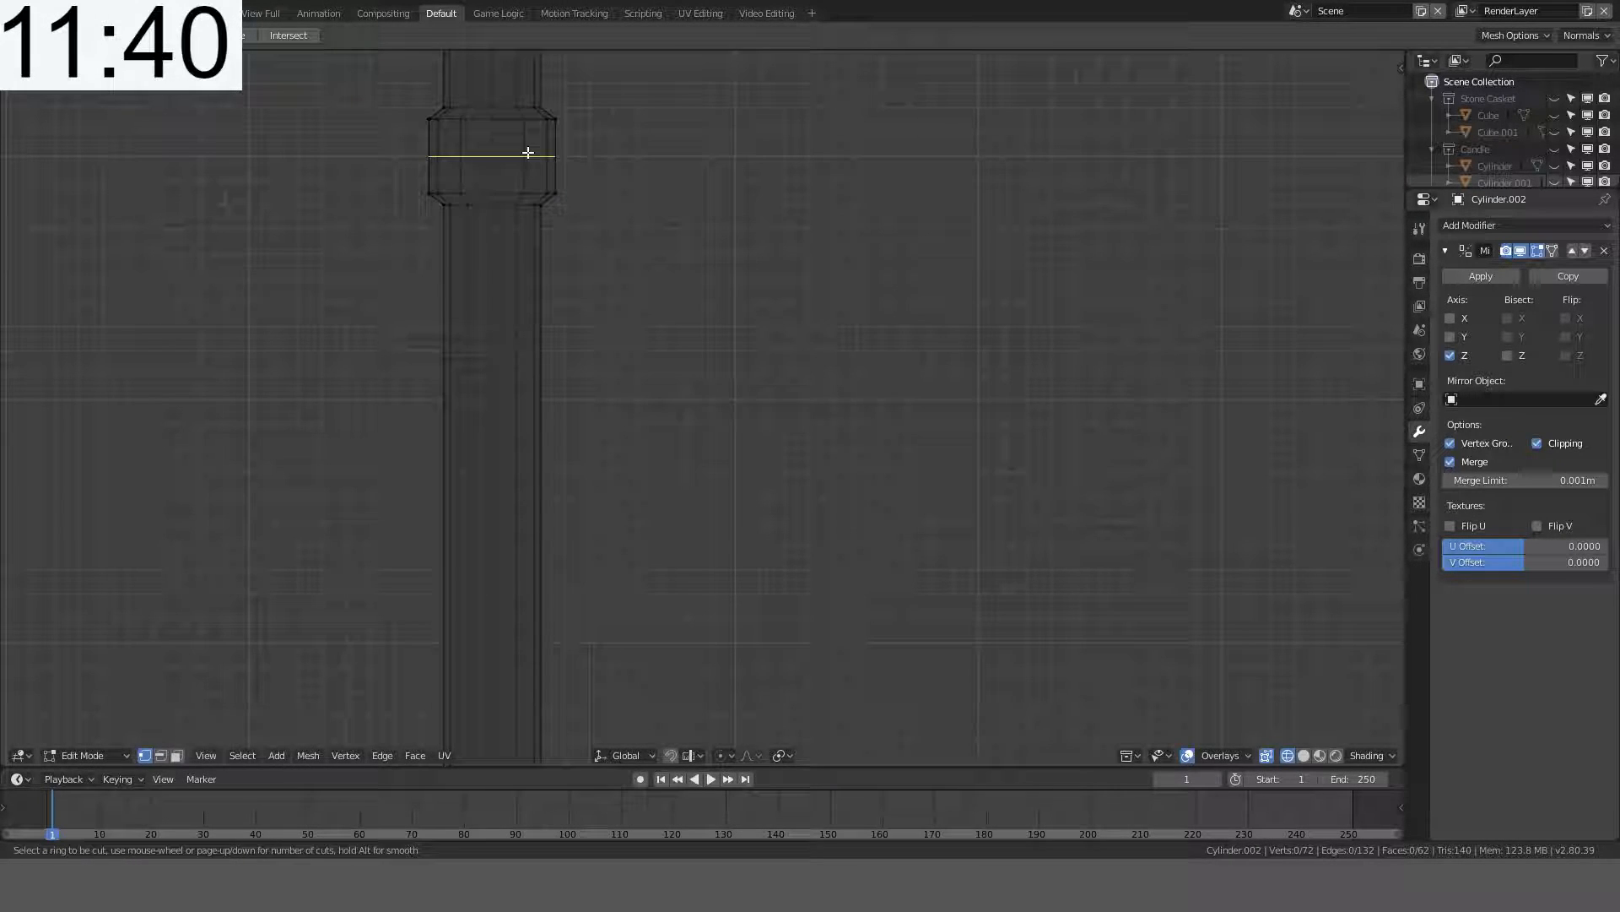
pyautogui.click(528, 153)
pyautogui.rightClick(528, 153)
pyautogui.press('s')
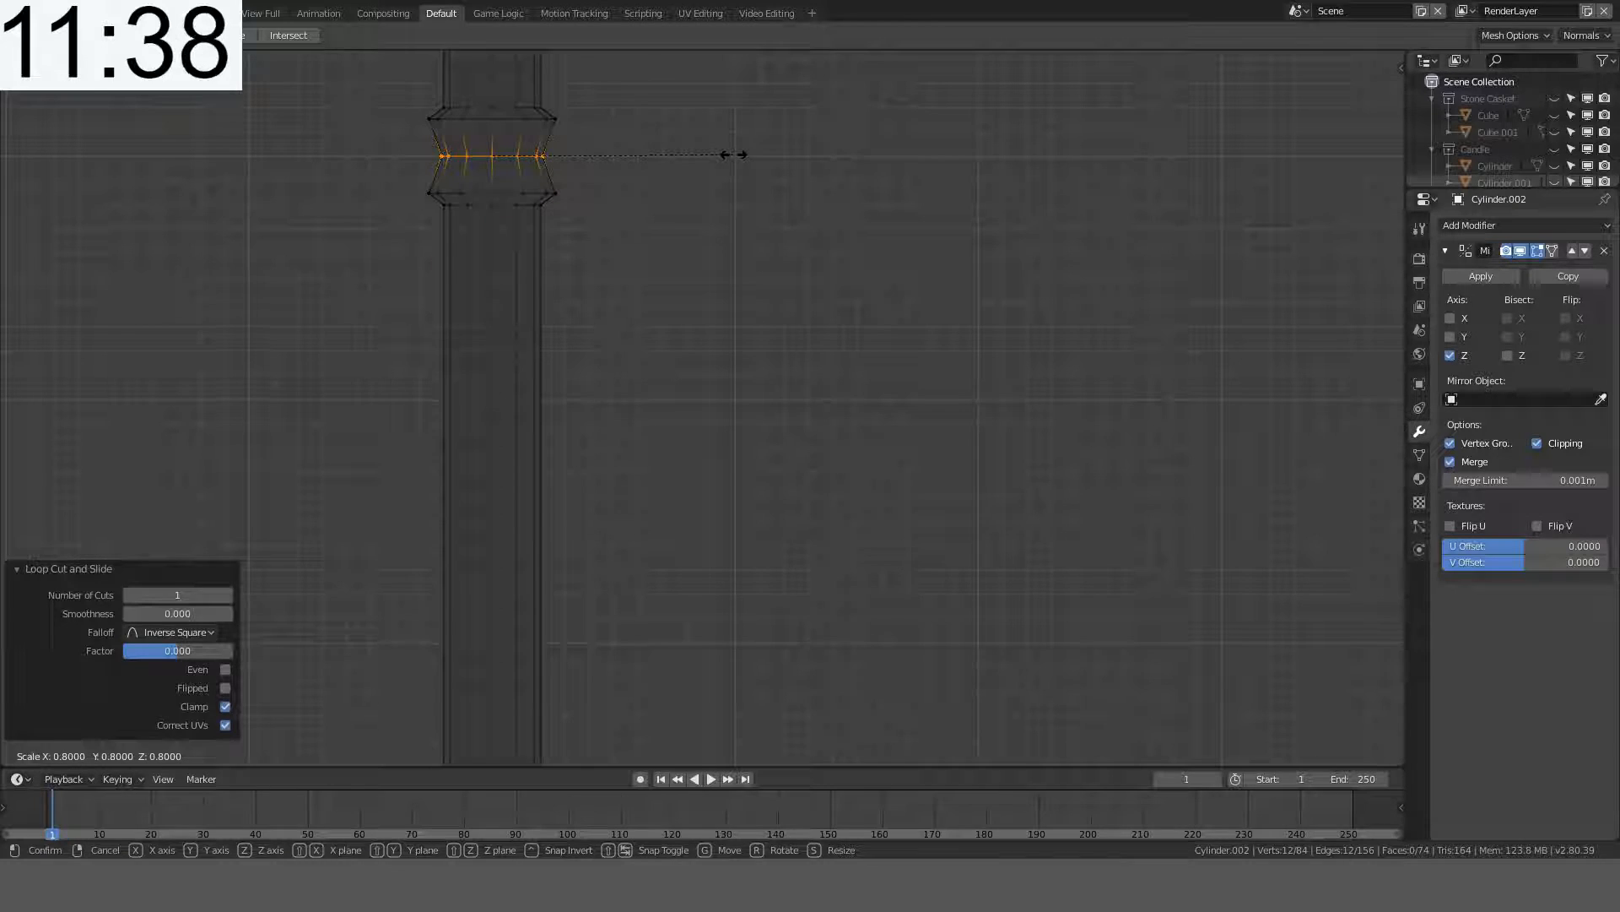
pyautogui.click(724, 153)
pyautogui.press('Tab')
pyautogui.scroll(-8, 697, 244)
pyautogui.scroll(8, 731, 296)
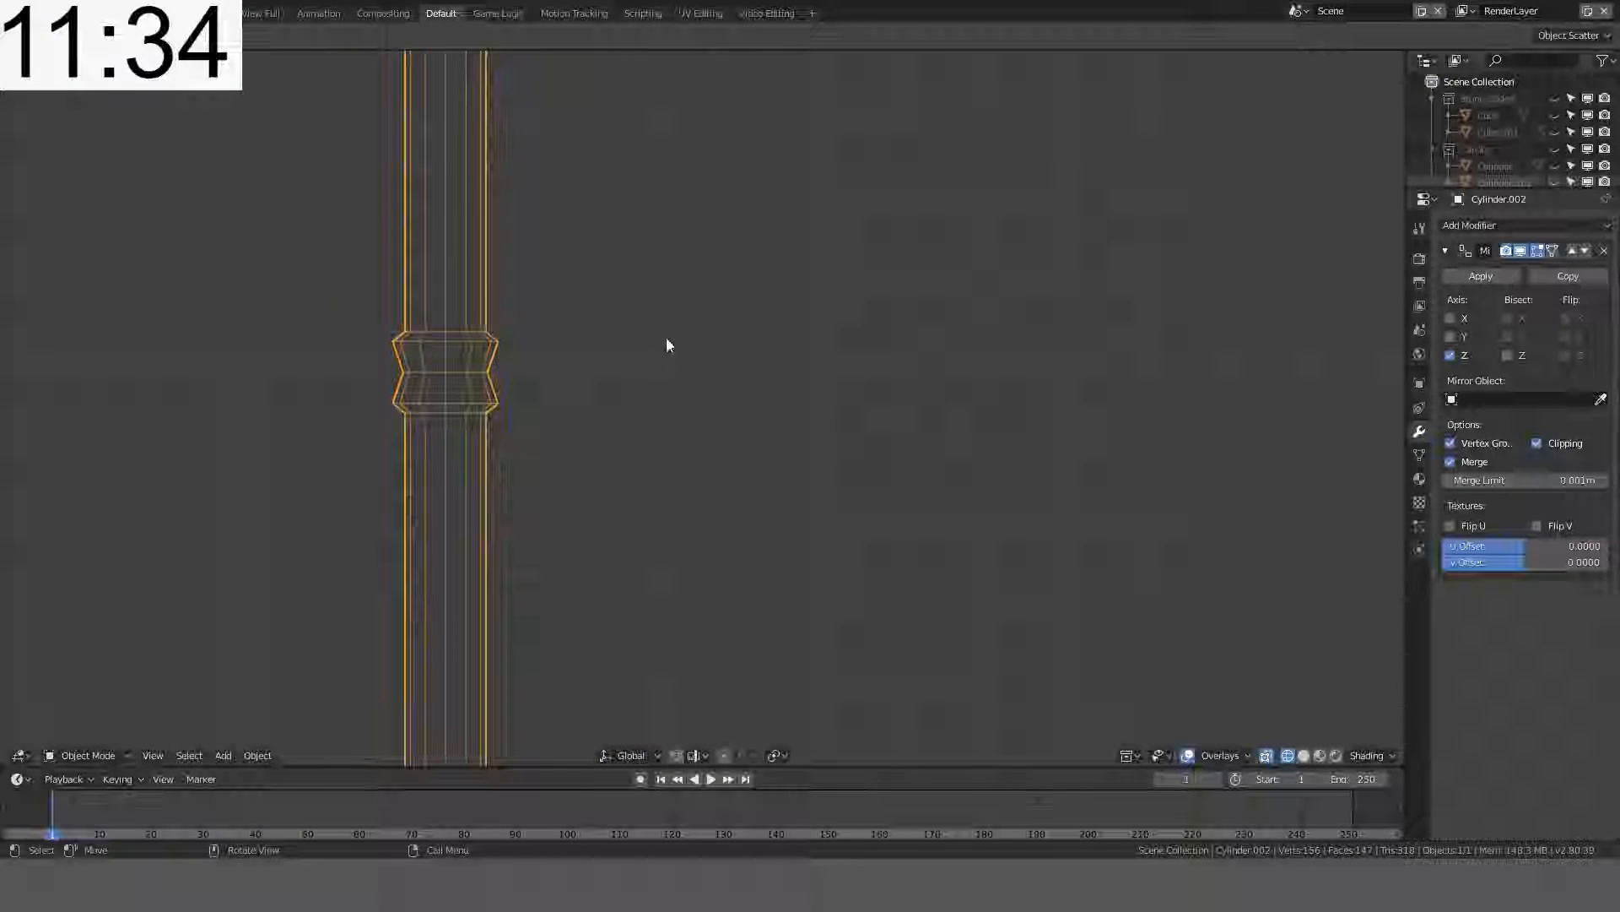
pyautogui.scroll(2, 666, 347)
pyautogui.scroll(-8, 458, 285)
pyautogui.scroll(-2, 725, 444)
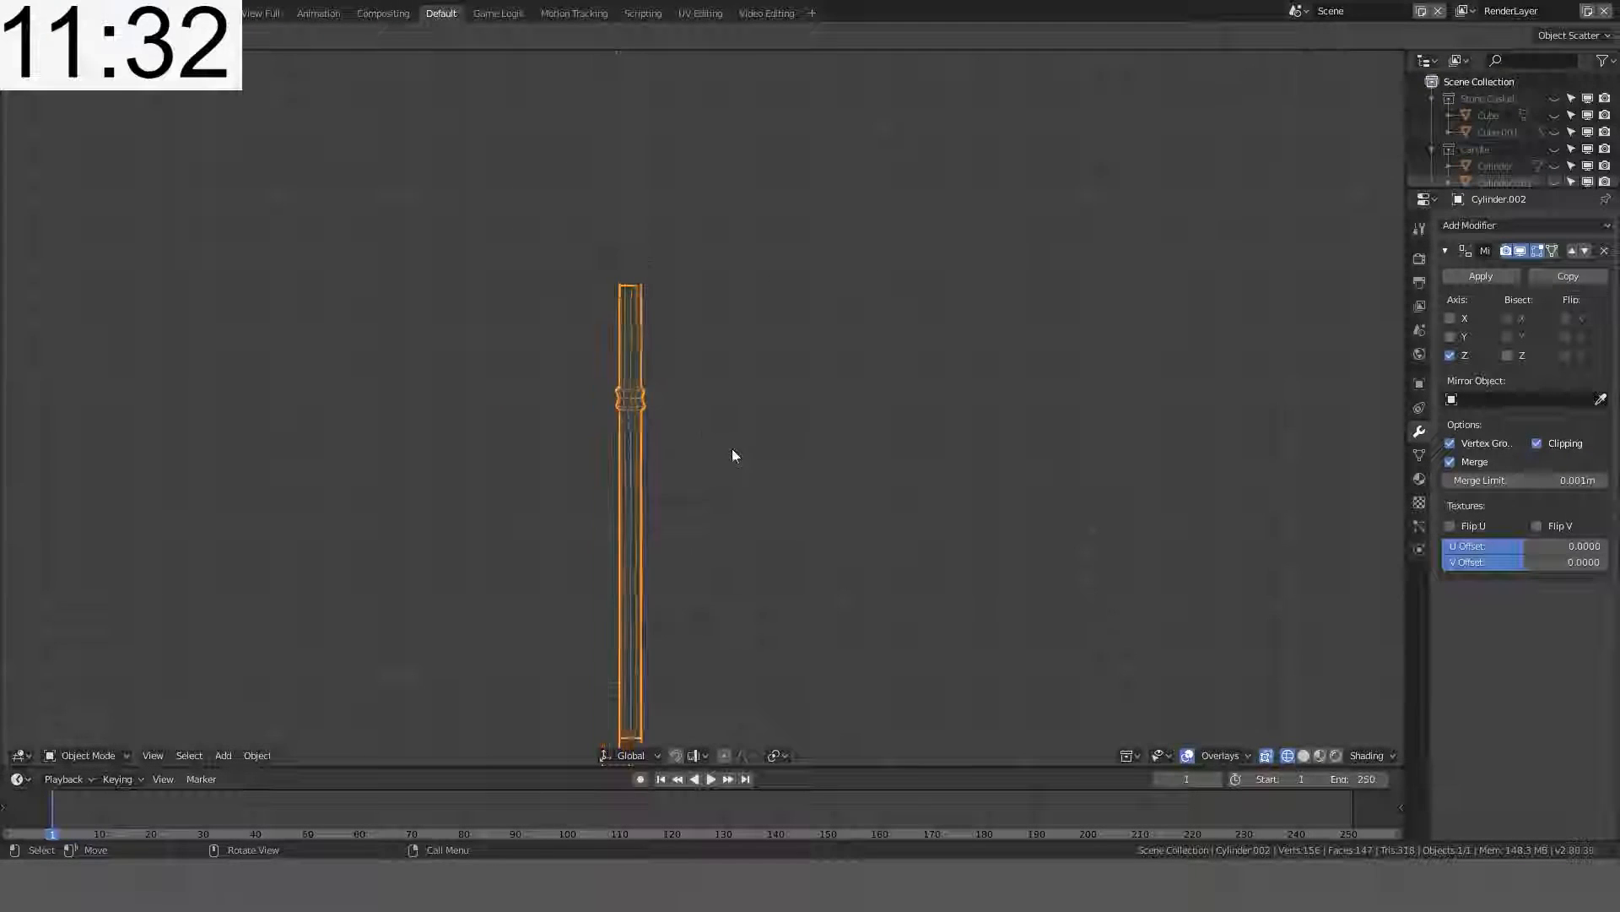
pyautogui.keyDown('shift'); pyautogui.moveTo(717, 434); pyautogui.dragTo(694, 303, button='middle'); pyautogui.keyUp('shift')
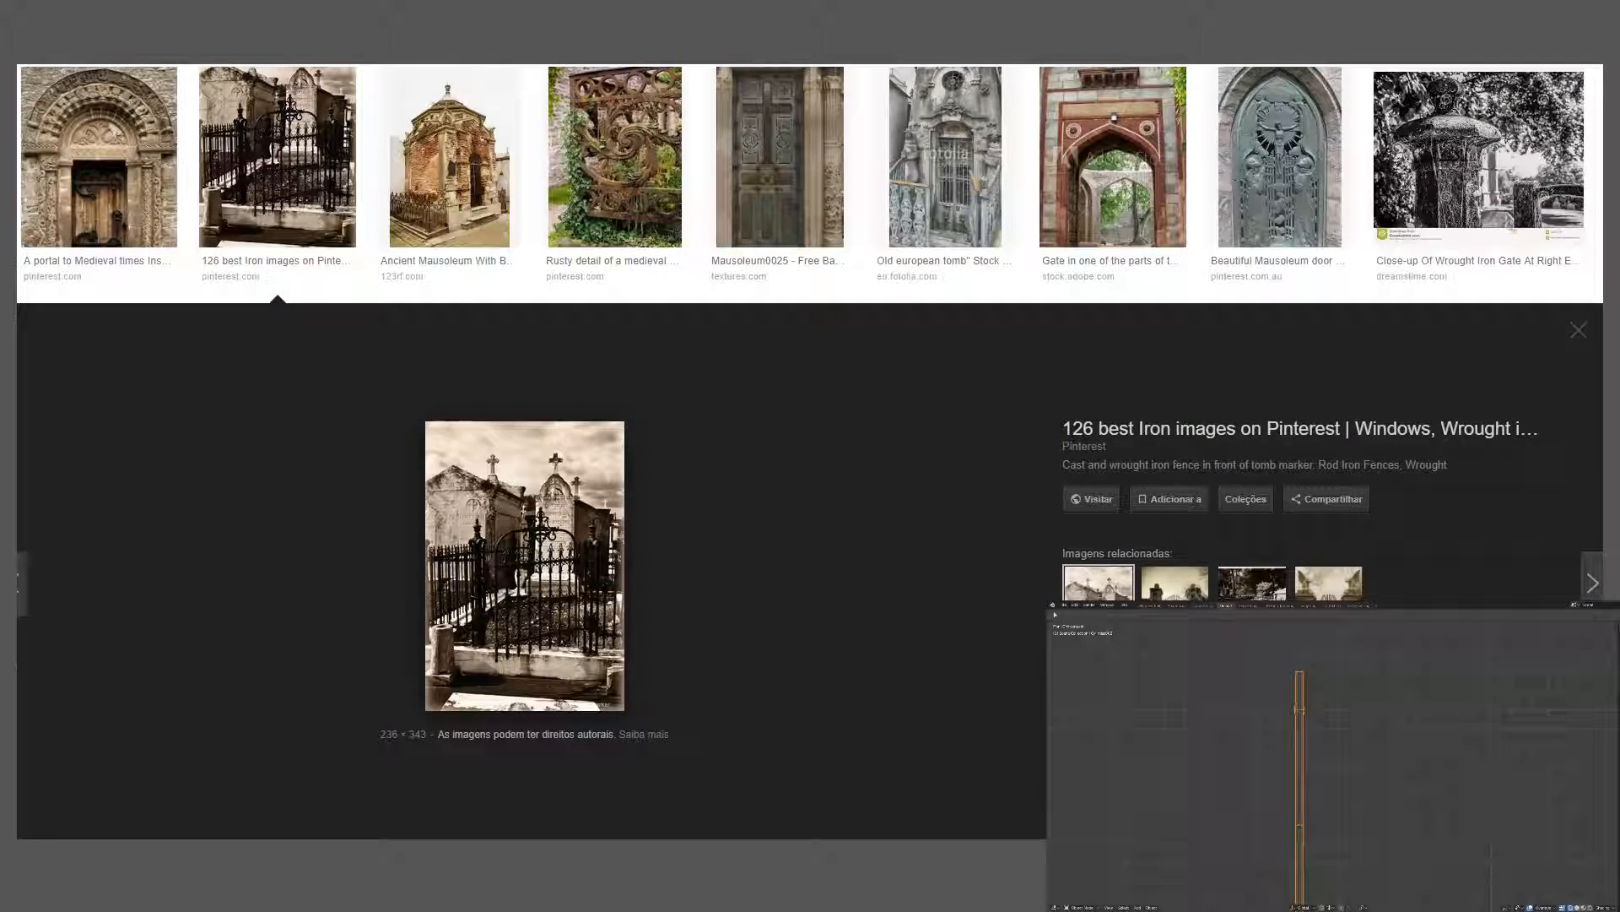
# - Switch to the browser and search Google Images for "old metal fence gate"
pyautogui.scroll(-9, 785, 372)
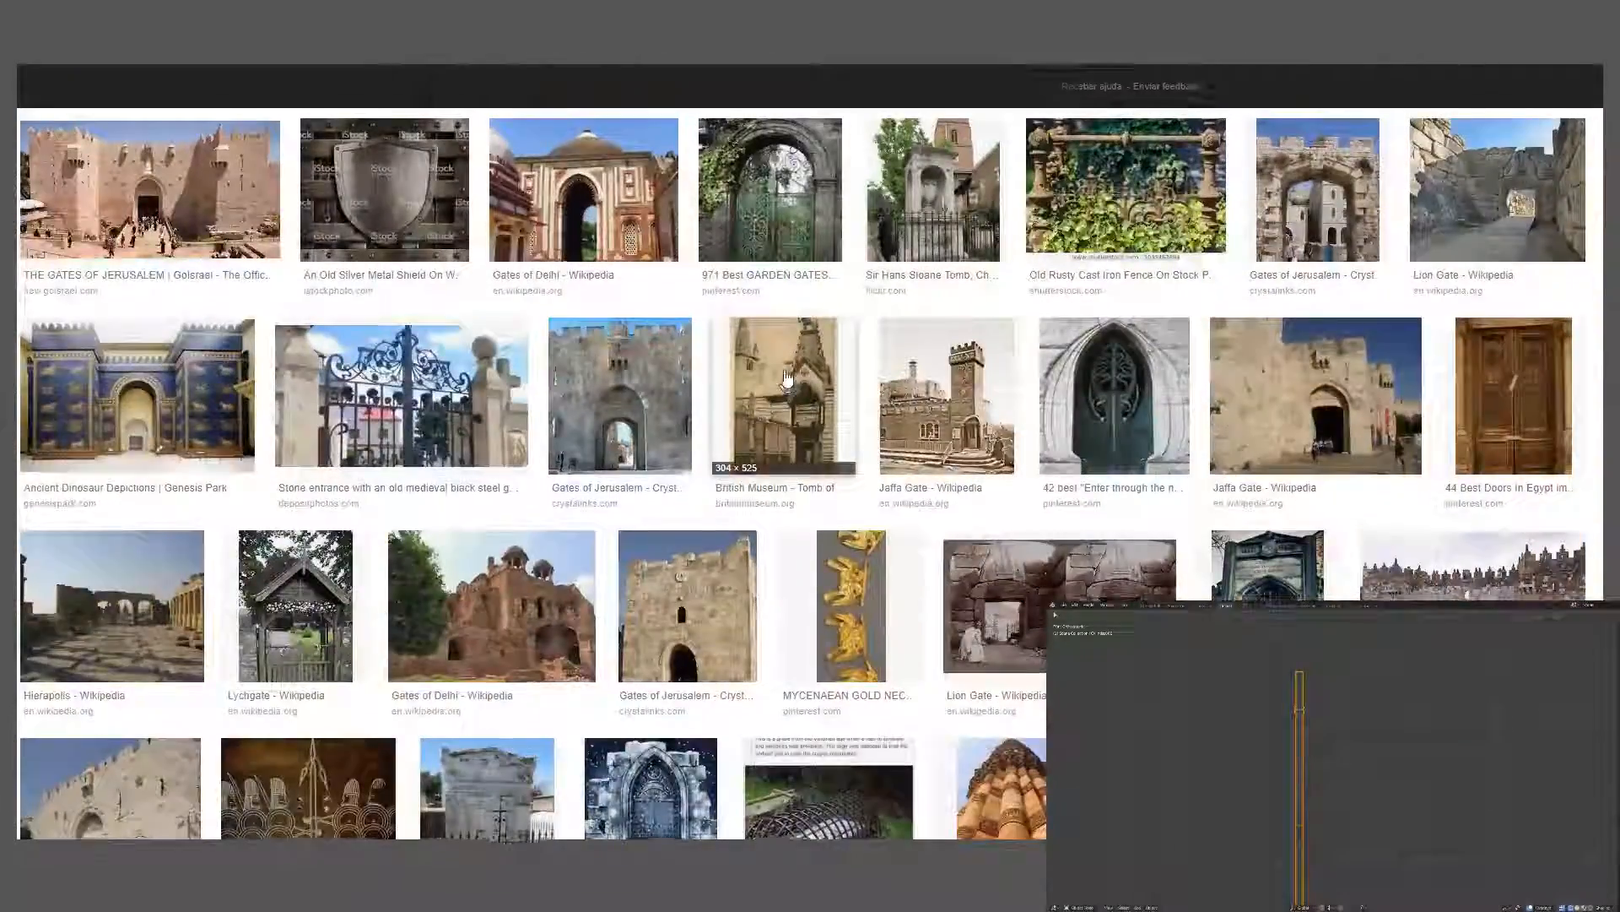
pyautogui.scroll(9, 806, 392)
pyautogui.scroll(2, 806, 392)
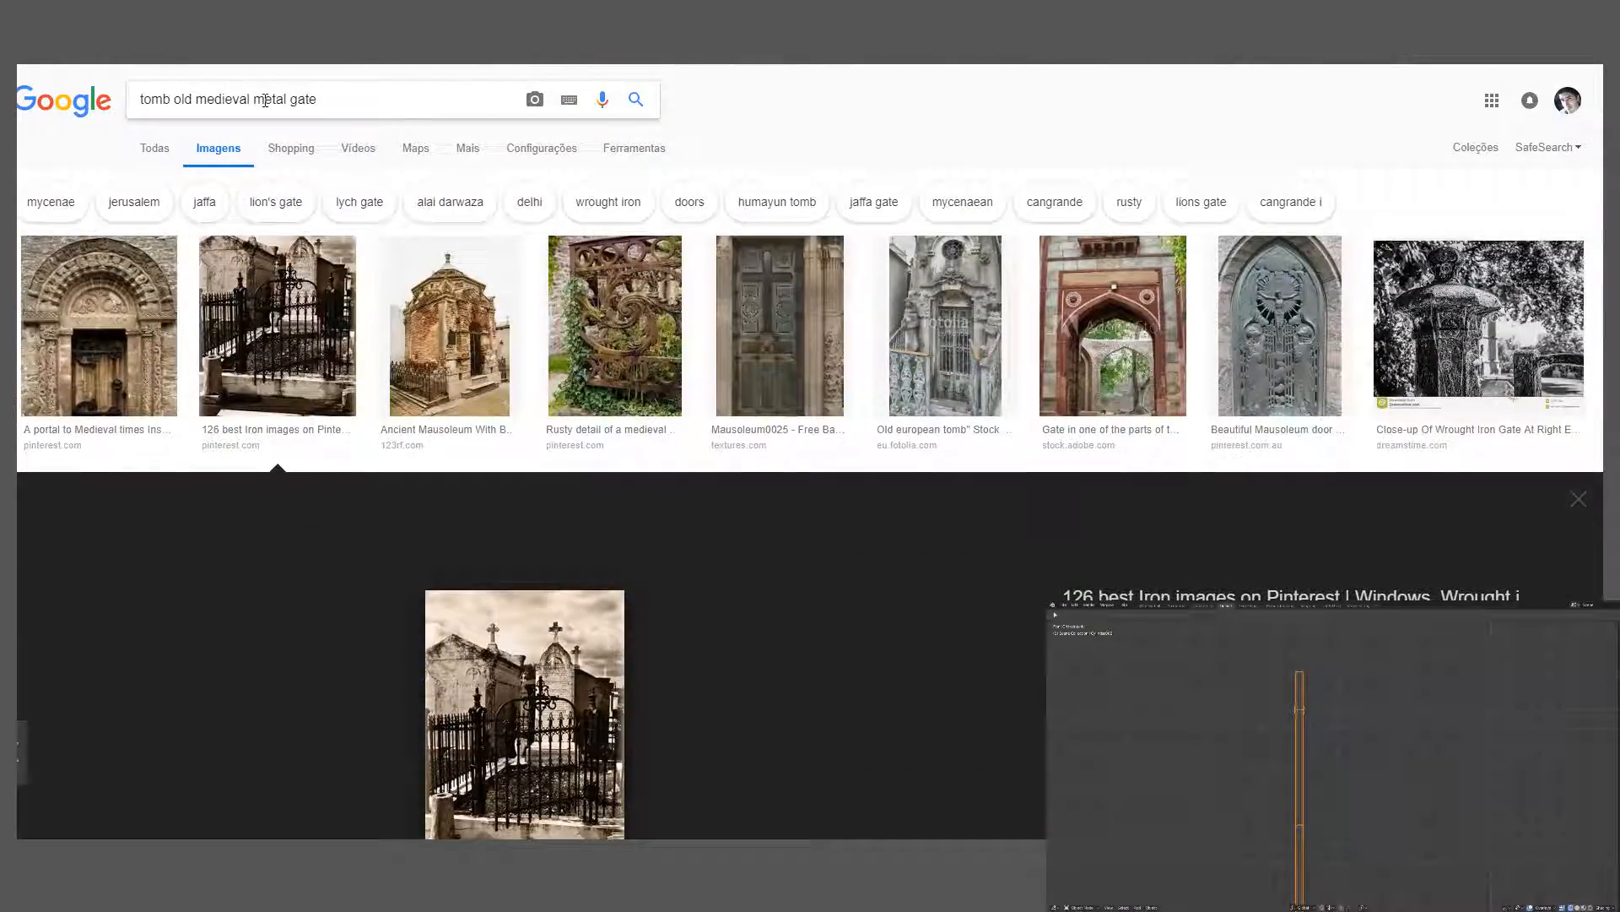
pyautogui.hotkey('ctrl', 'a')
pyautogui.write('old')
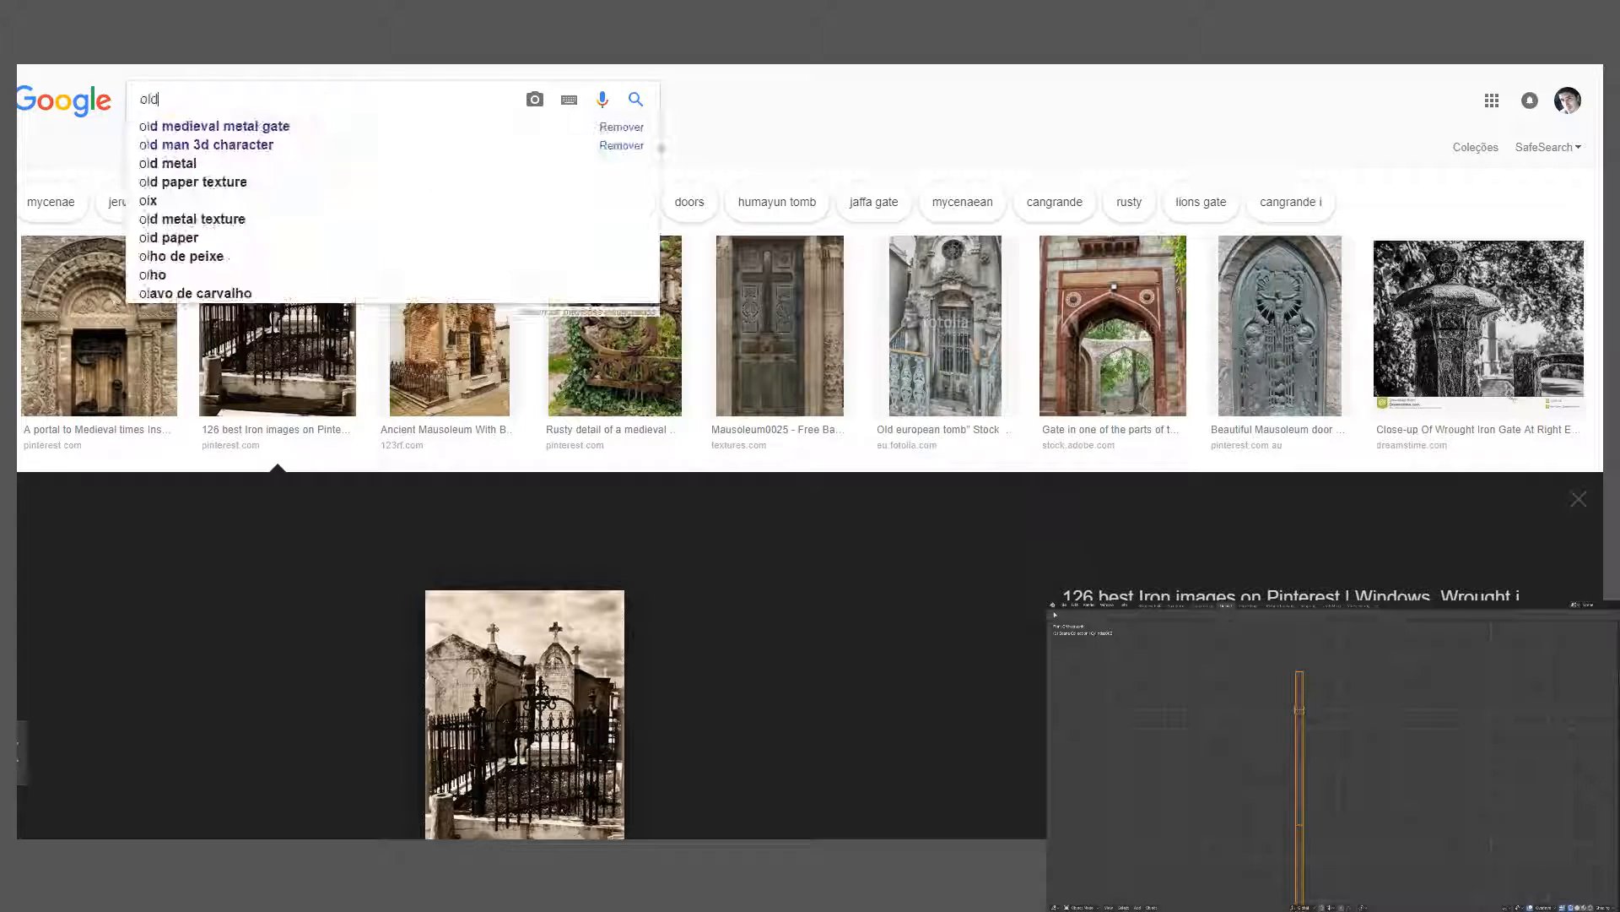
pyautogui.write(' metal fence gate')
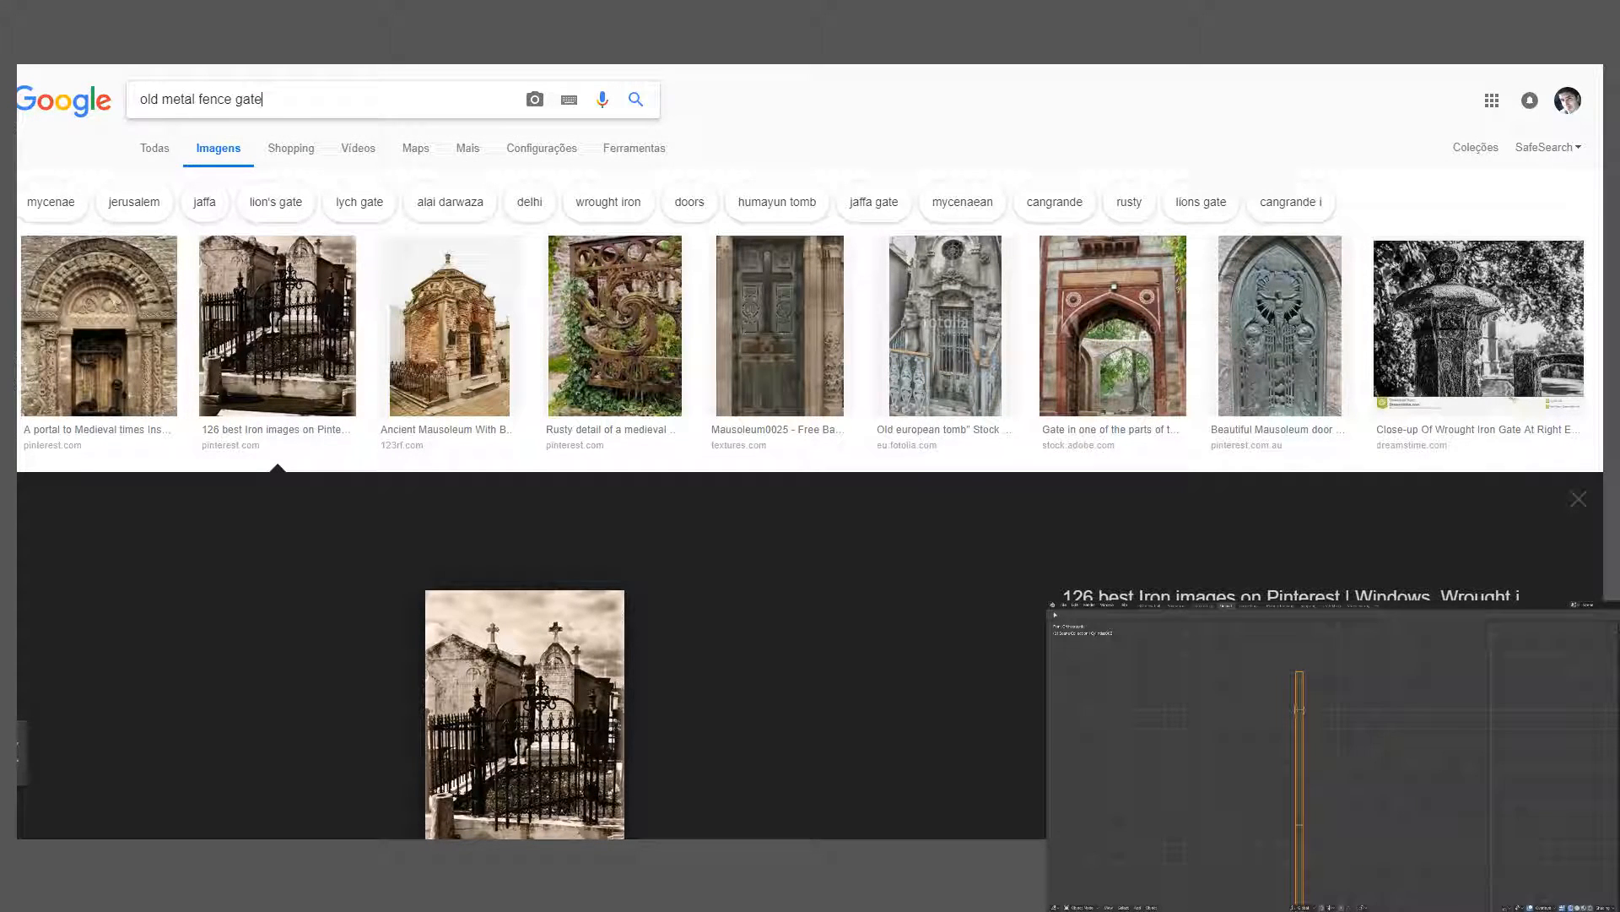
pyautogui.press('Return')
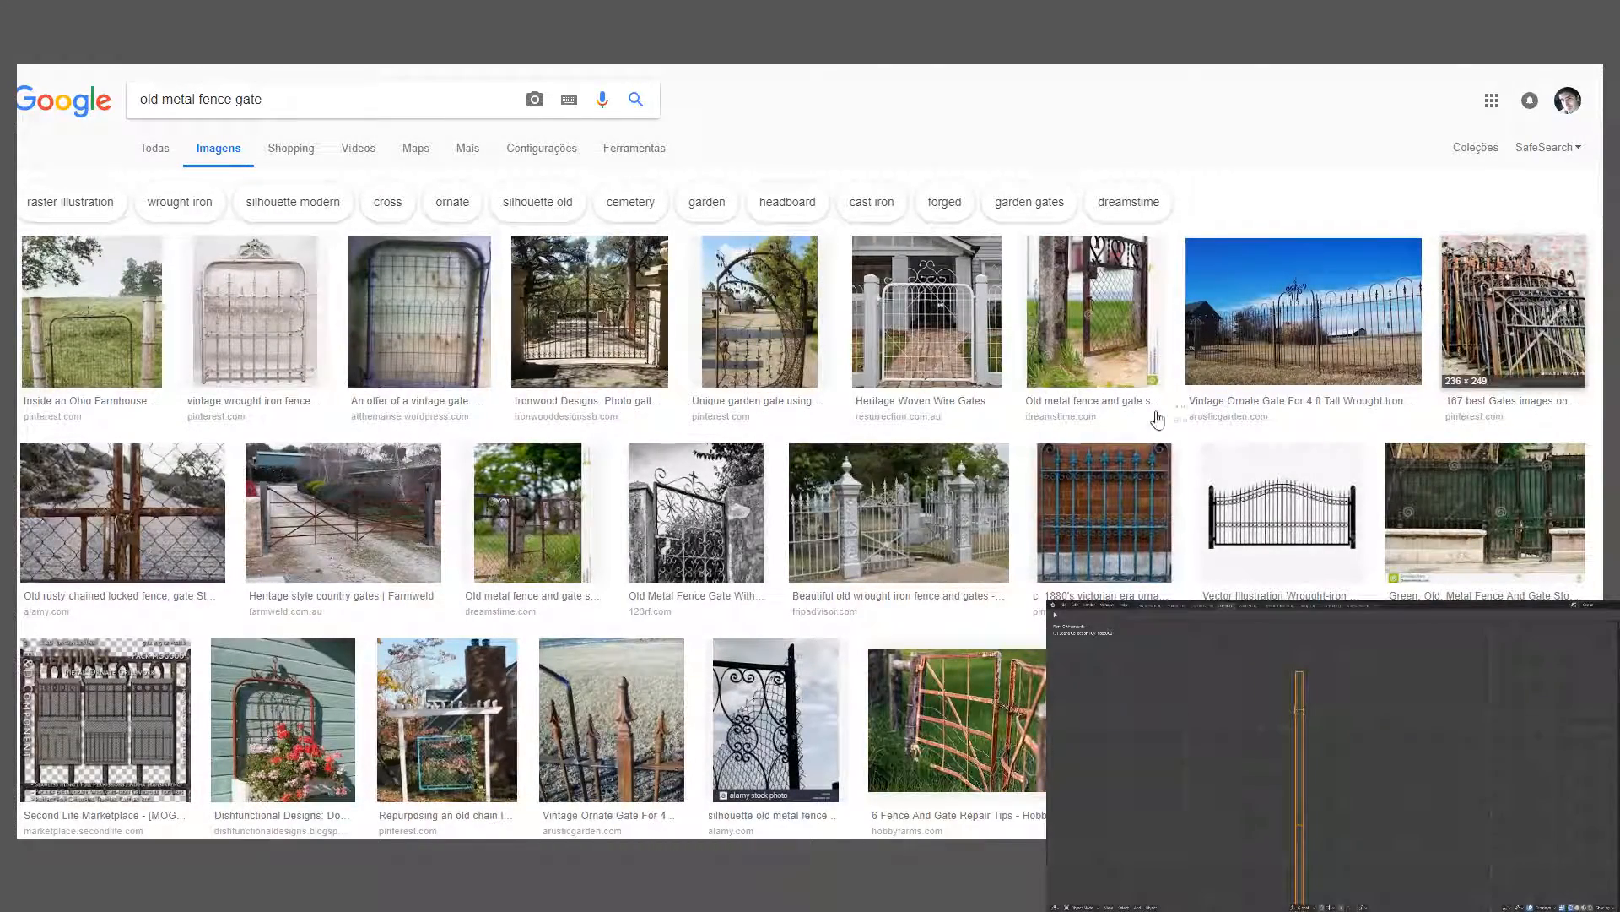
# - Examine the wrought iron gate and fence images and their related pictures for bar, collar and ornament design references
pyautogui.click(1557, 346)
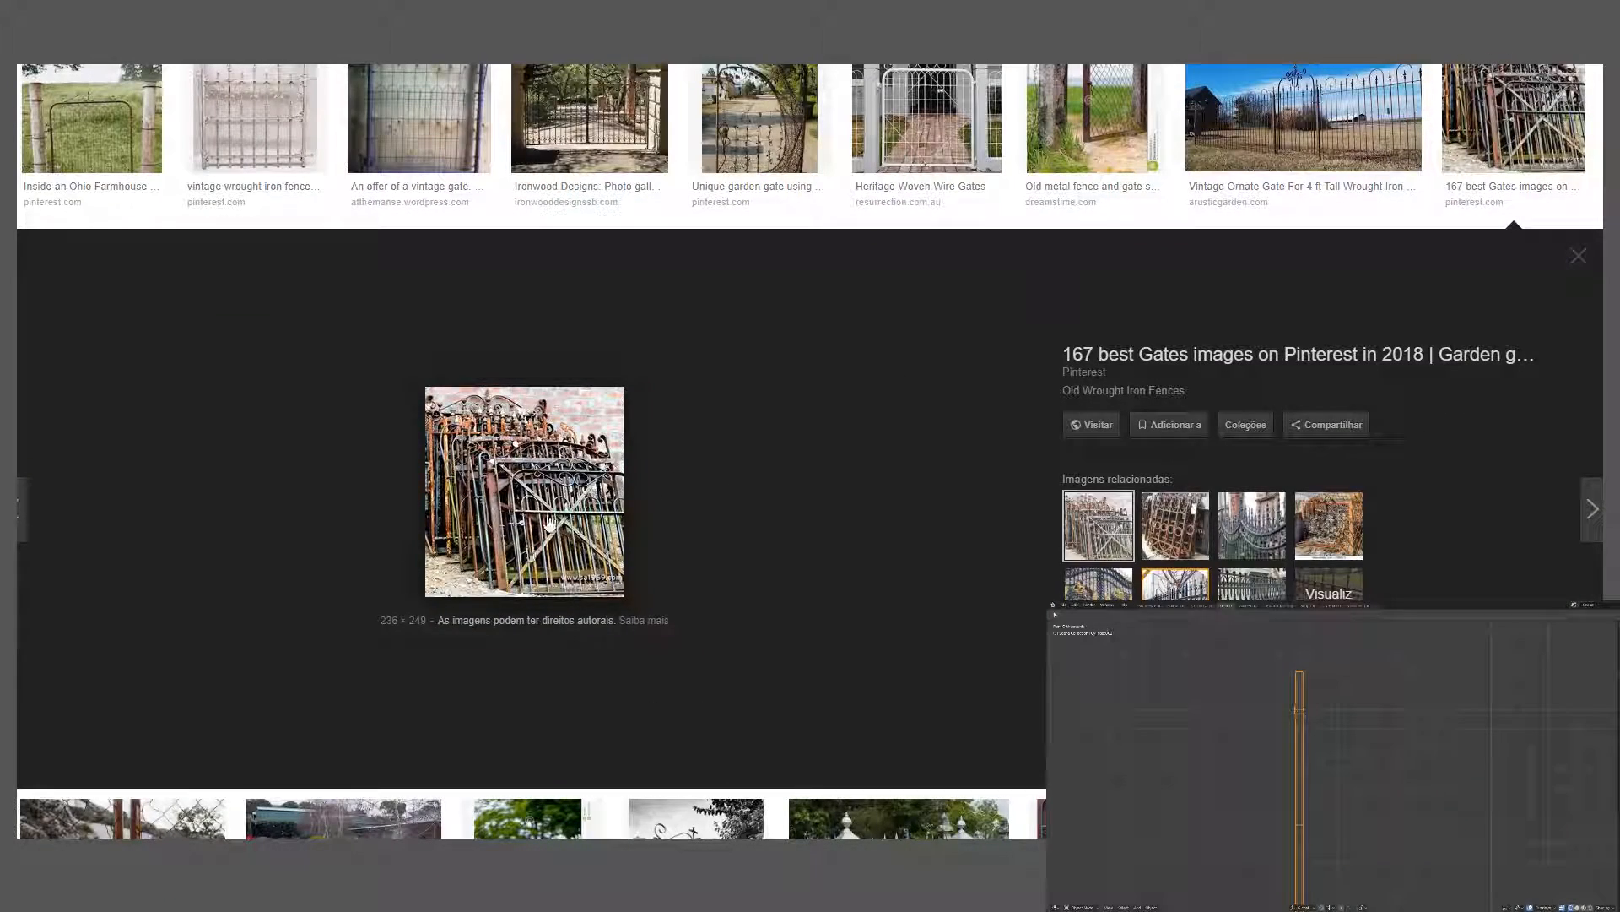
pyautogui.scroll(-1, 1100, 594)
pyautogui.click(1170, 449)
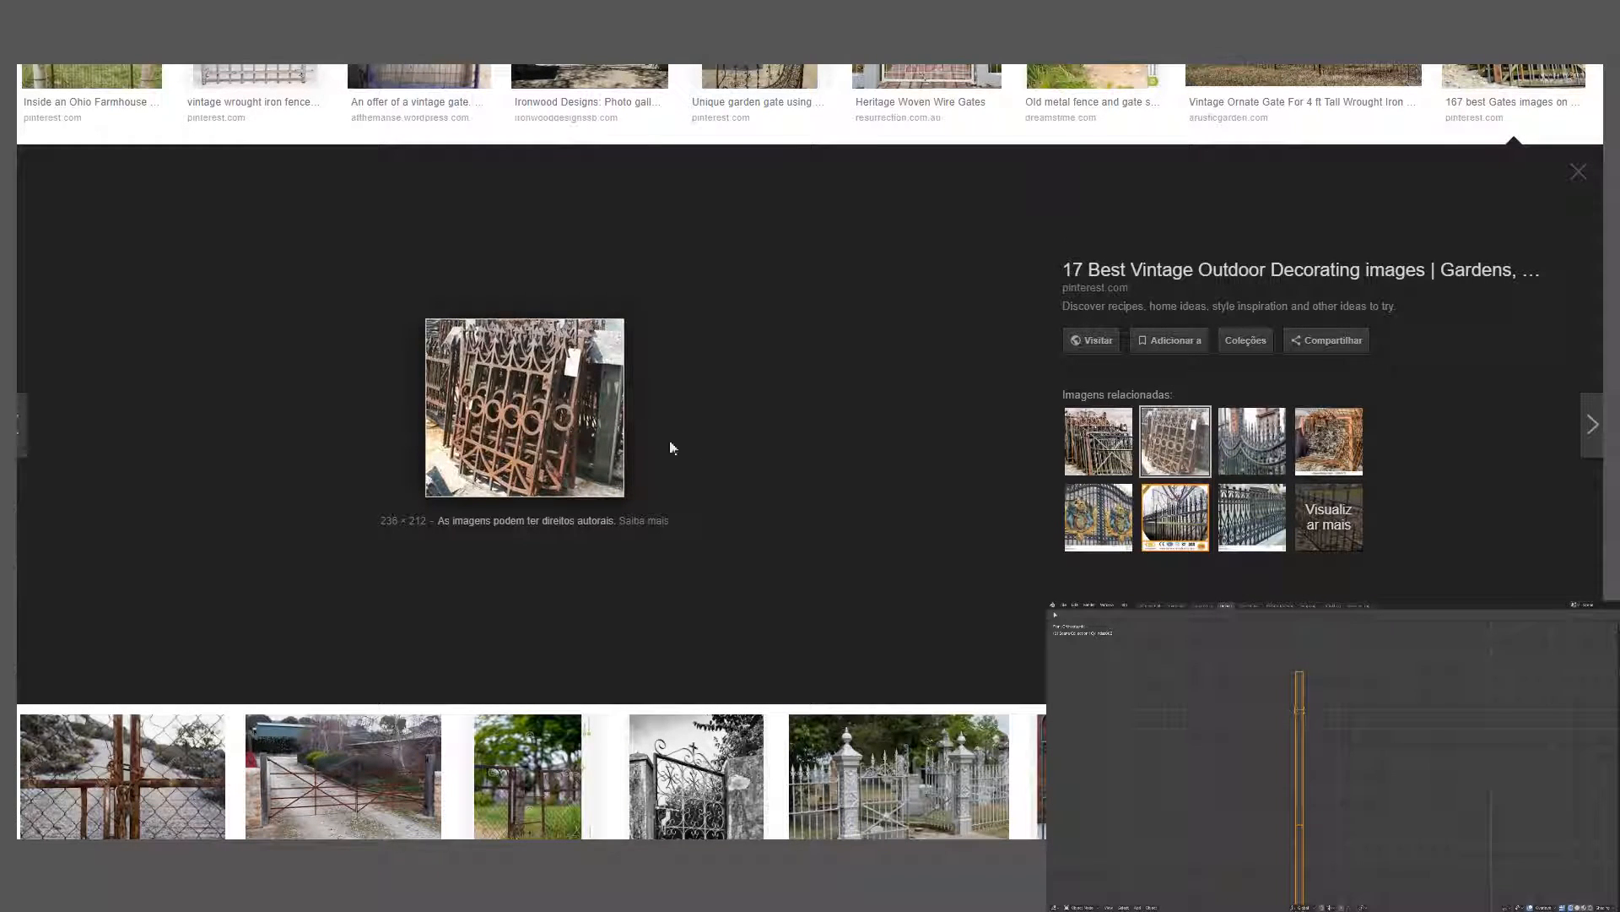
pyautogui.click(1257, 446)
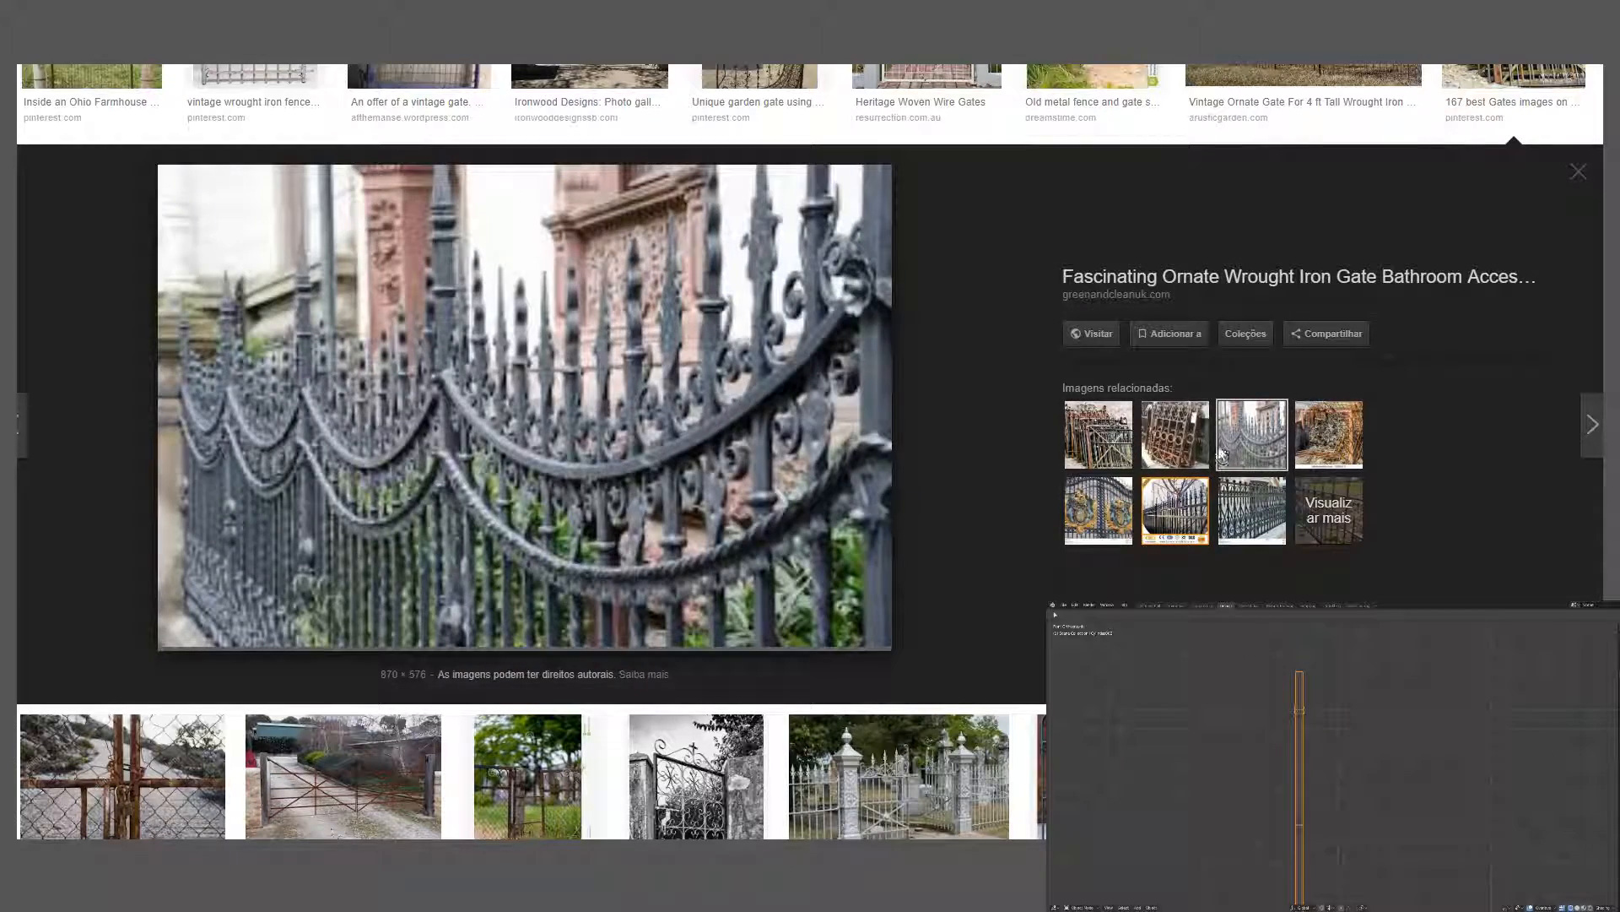
pyautogui.click(1237, 521)
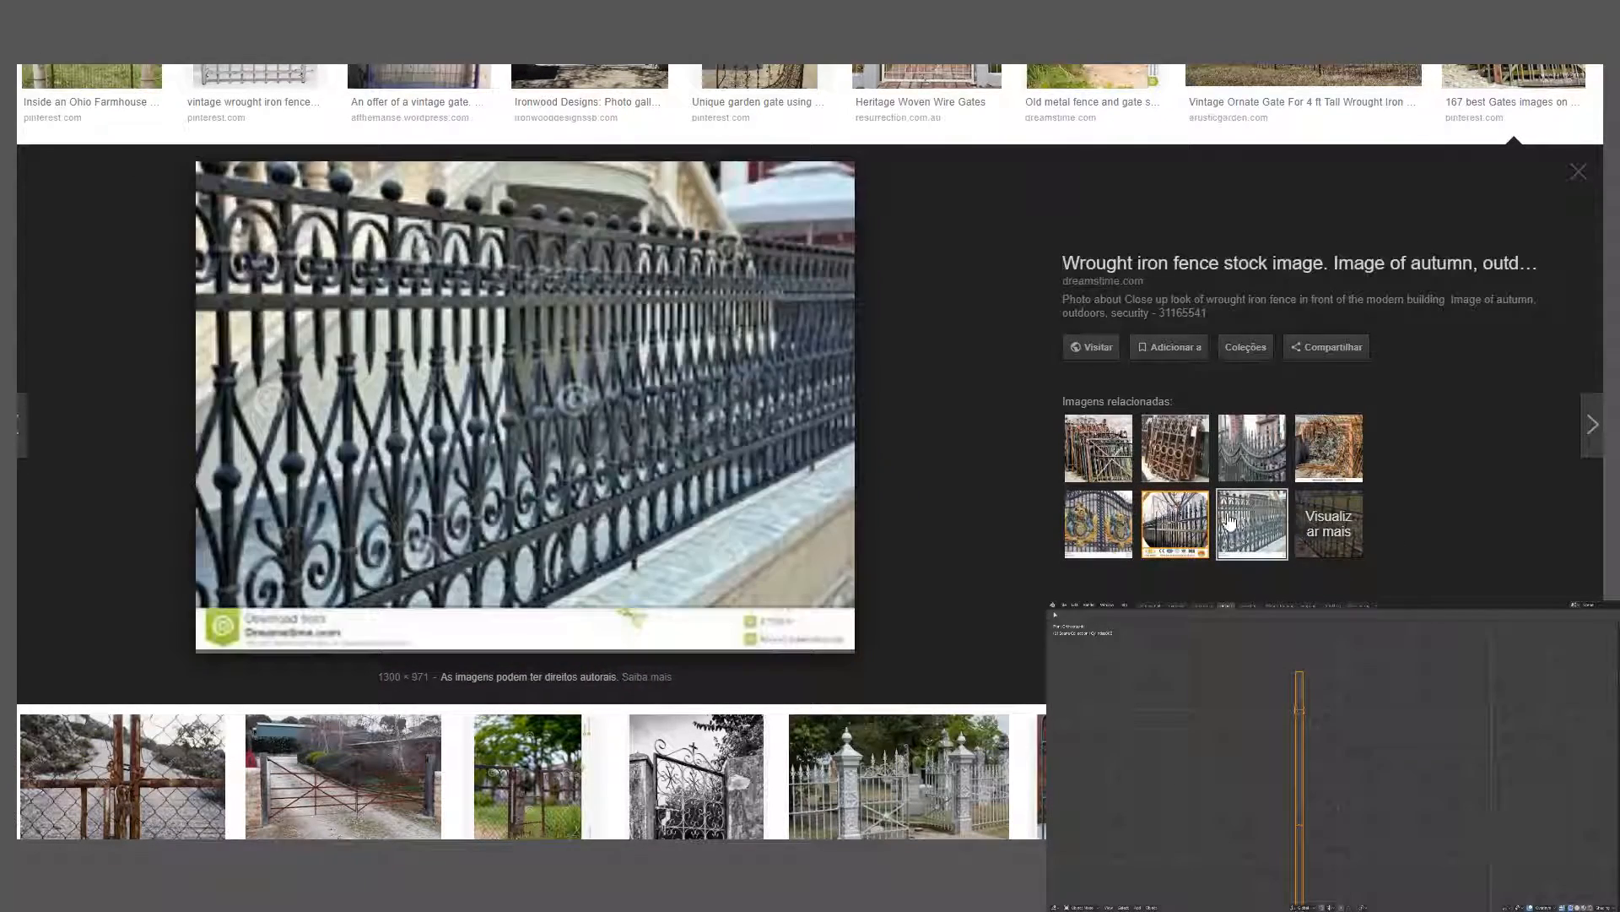
pyautogui.click(1316, 460)
pyautogui.scroll(-5, 847, 497)
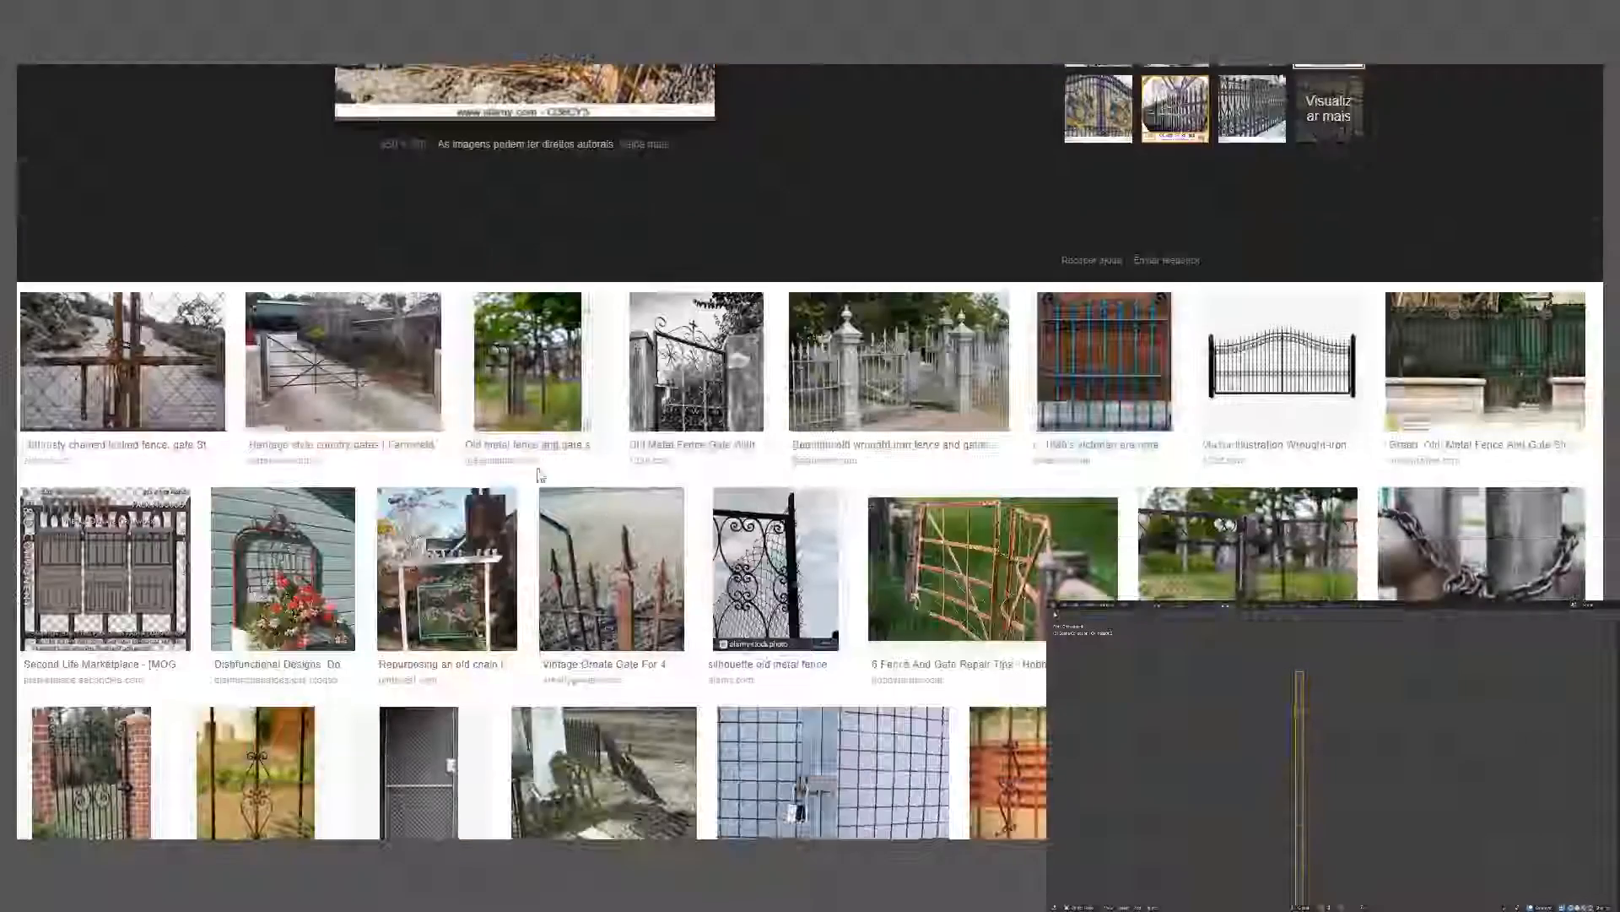
pyautogui.click(1142, 407)
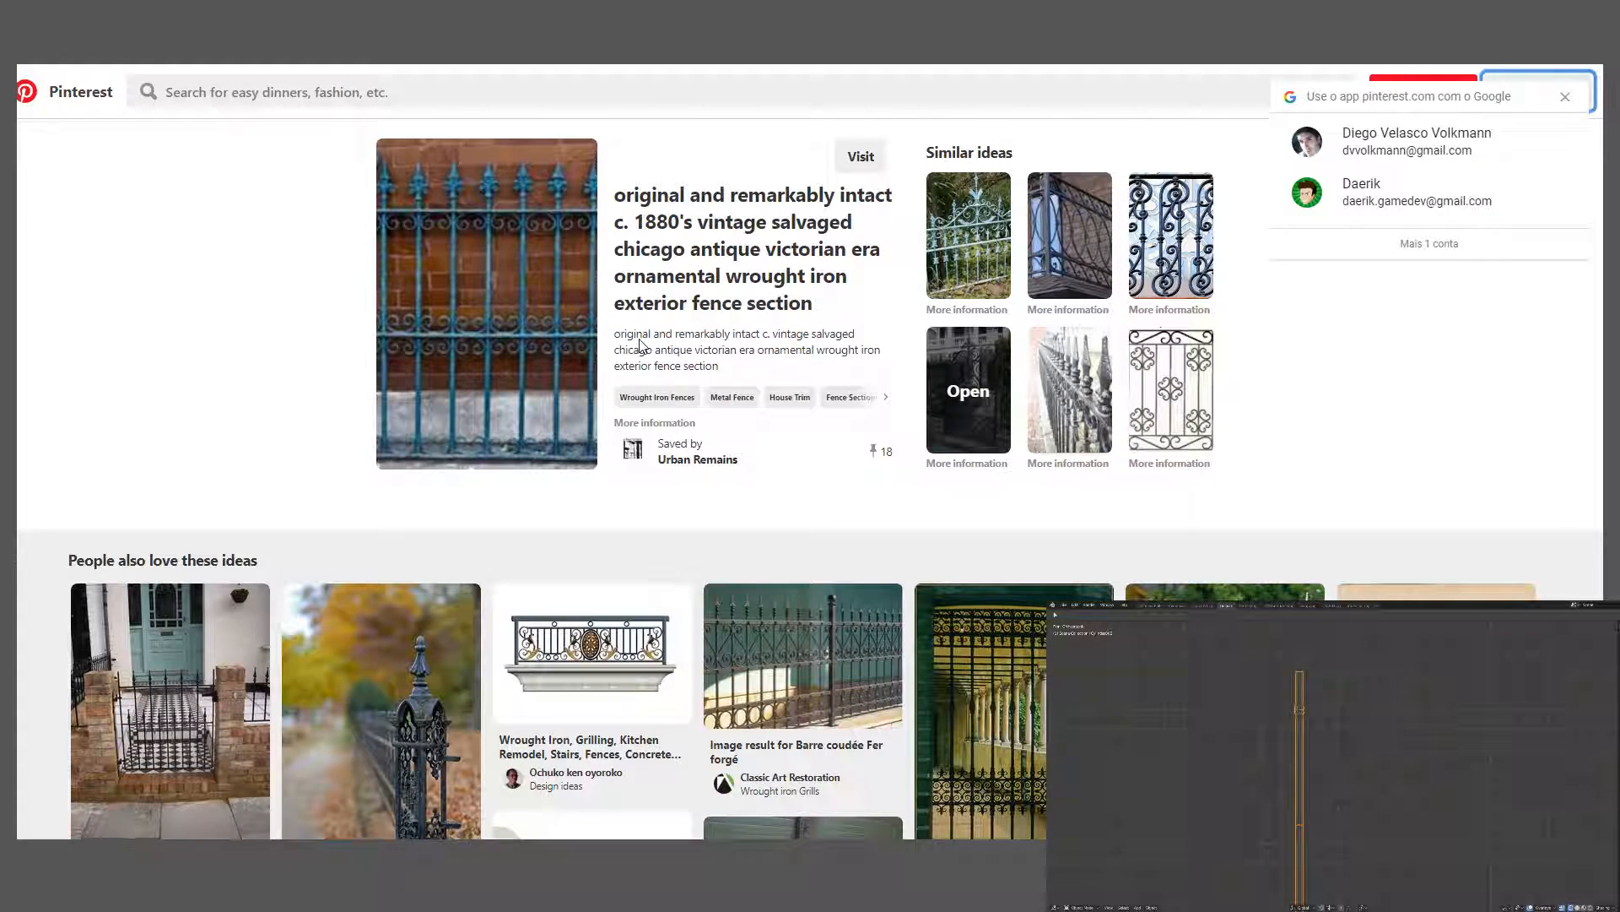
pyautogui.hotkey('alt', 'Left')
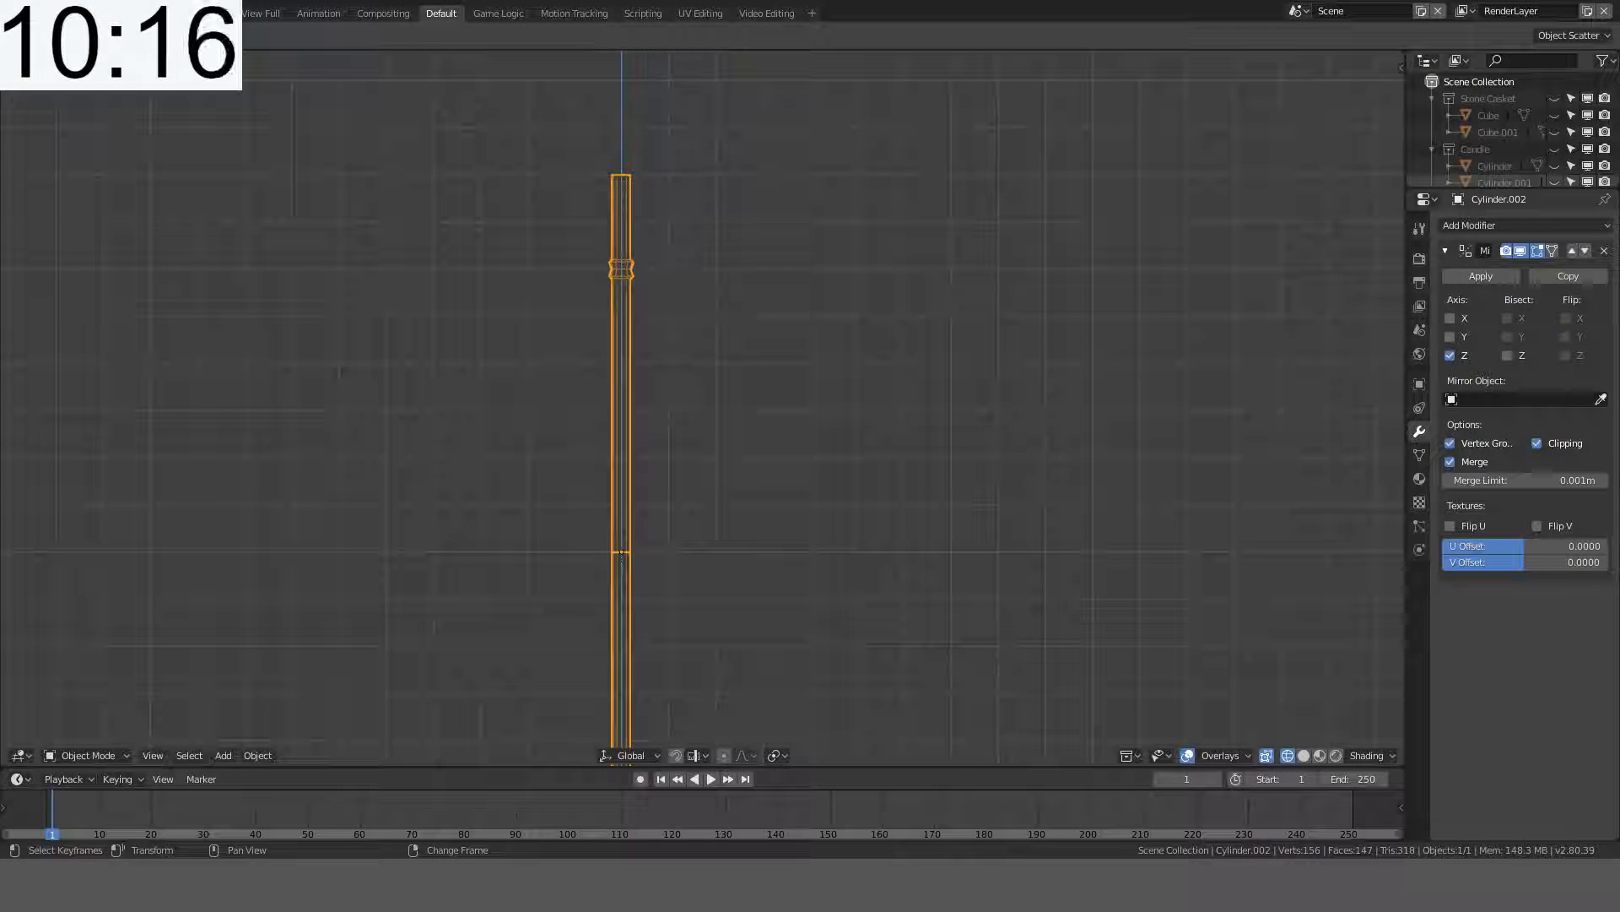
# - Add an Array modifier to the mirrored bar and set its count to 7
pyautogui.scroll(-5, 1049, 307)
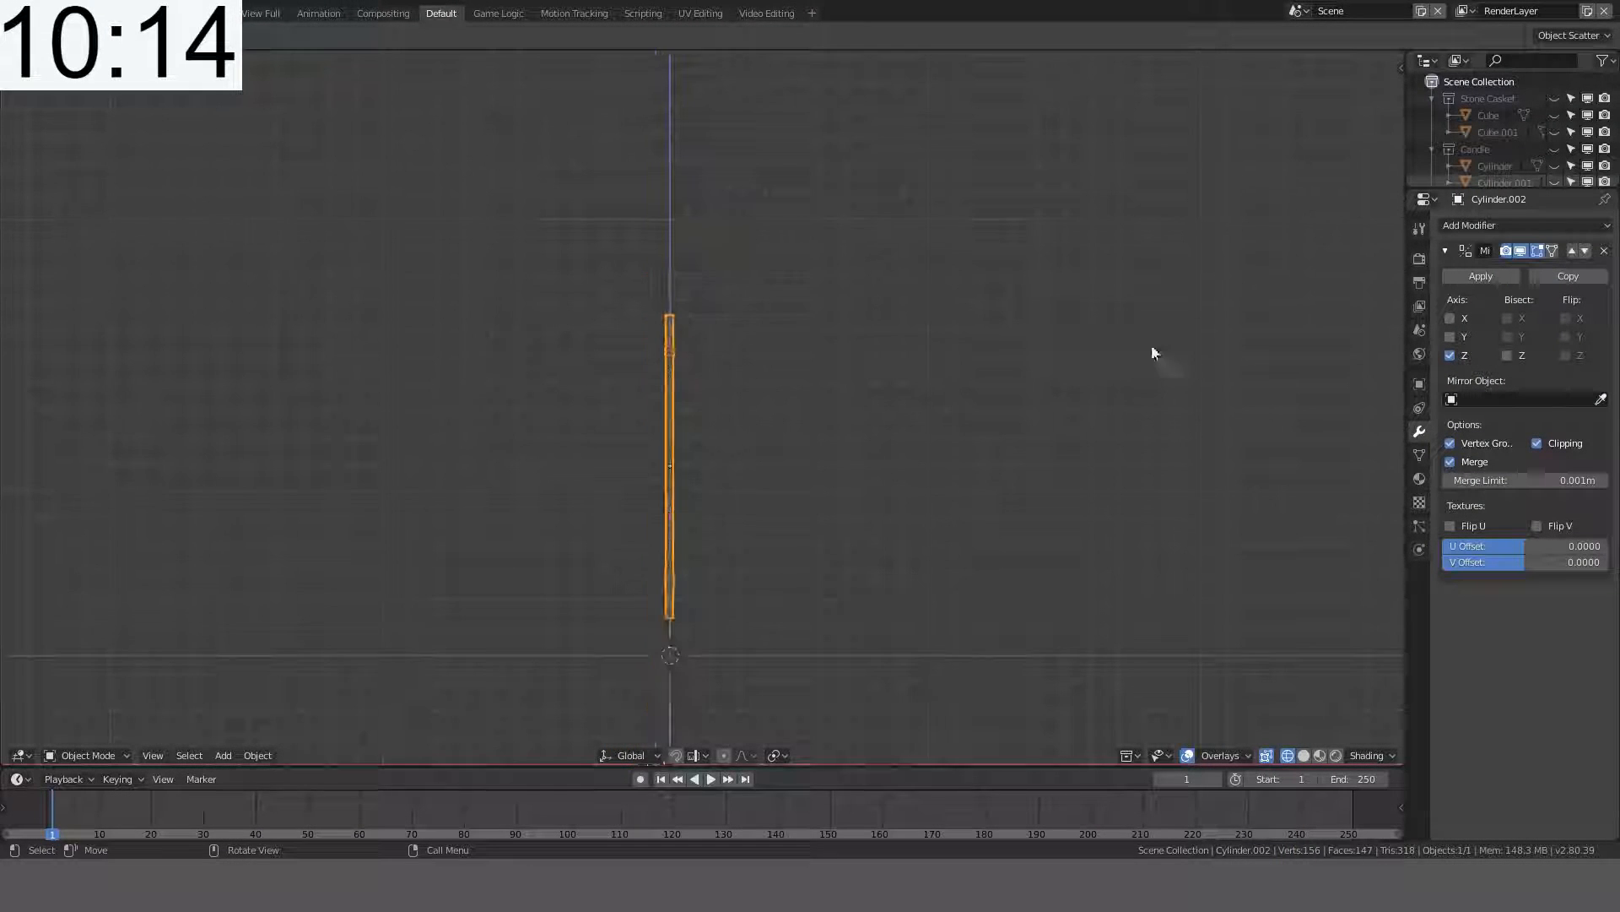
pyautogui.click(1557, 226)
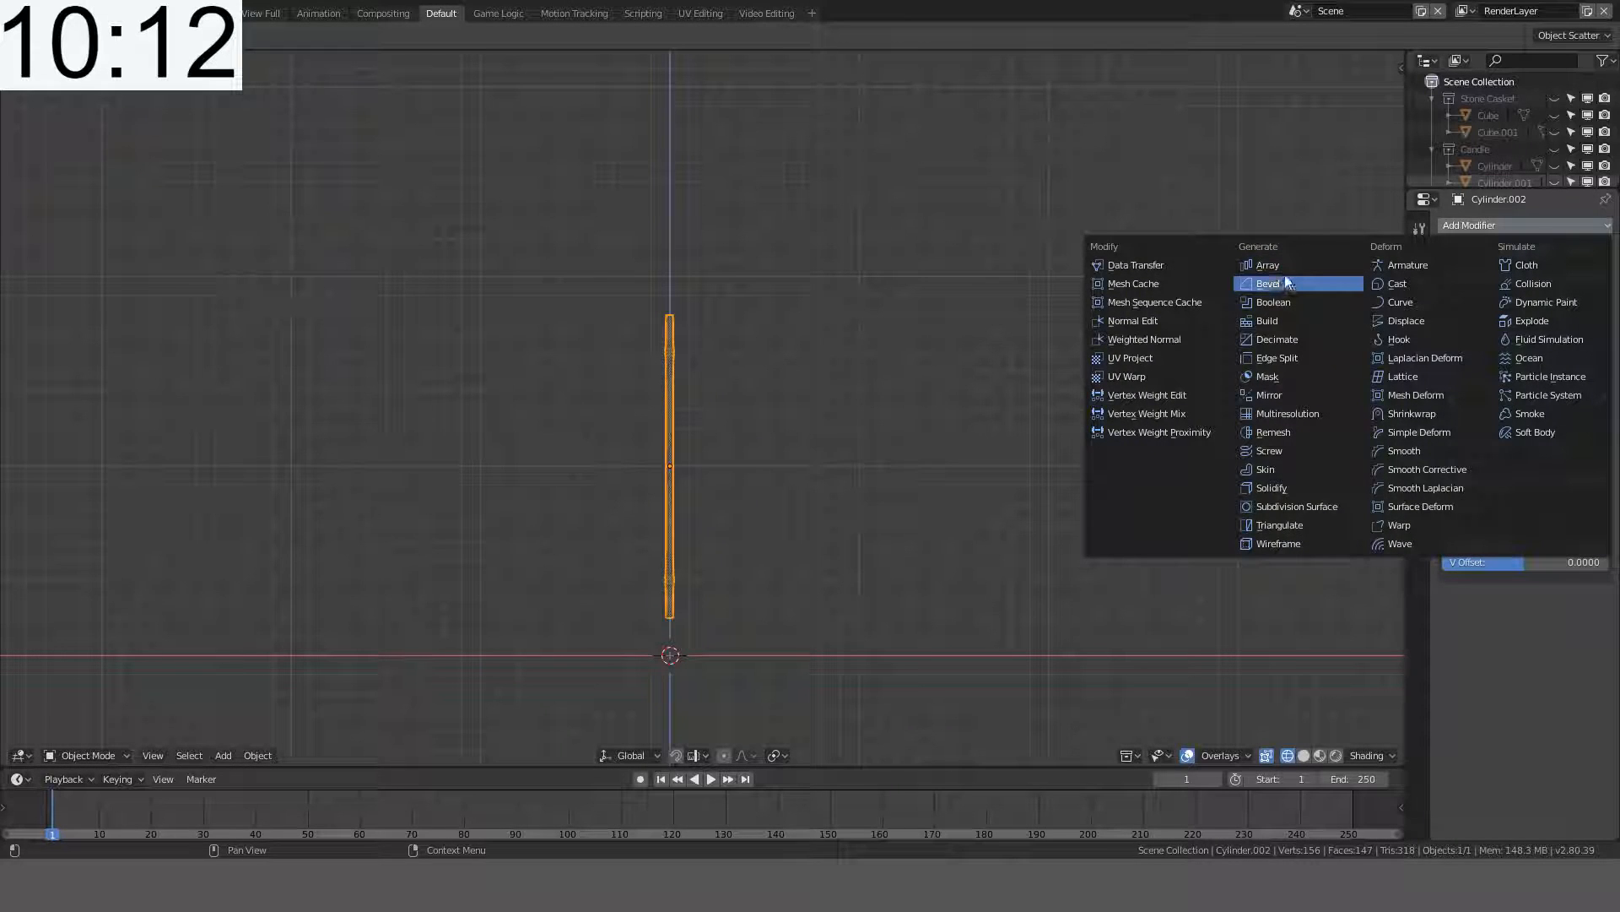
pyautogui.click(1291, 264)
pyautogui.keyDown('shift'); pyautogui.moveTo(984, 297); pyautogui.dragTo(880, 282, button='middle'); pyautogui.keyUp('shift')
pyautogui.scroll(2, 982, 400)
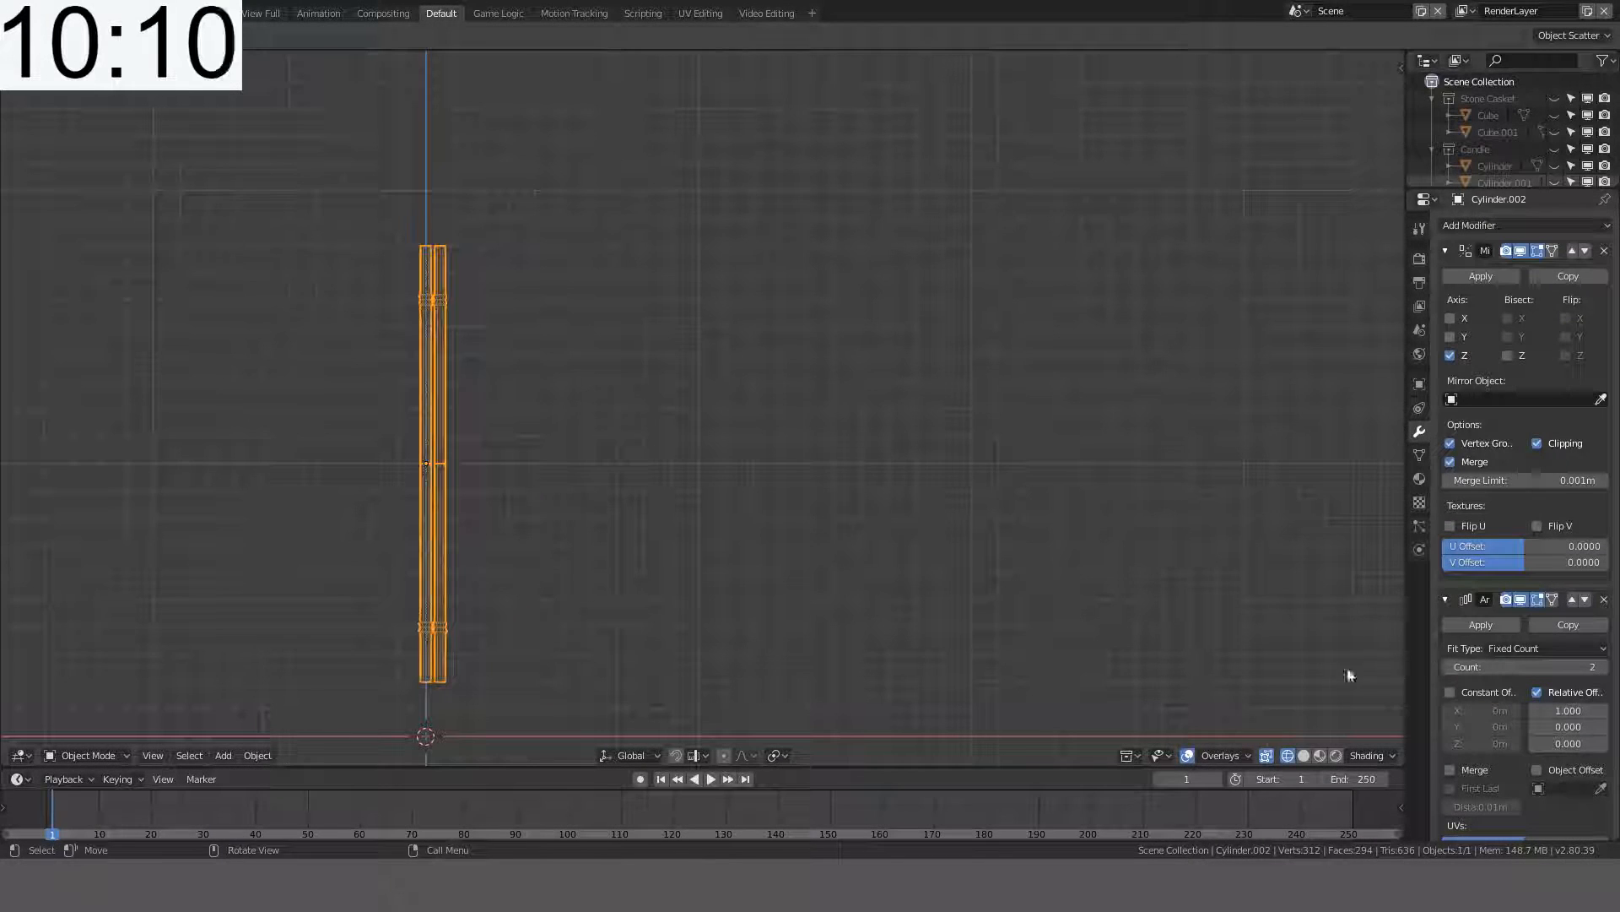
pyautogui.keyDown('shift'); pyautogui.moveTo(1347, 667); pyautogui.dragTo(1291, 601, button='middle'); pyautogui.keyUp('shift')
pyautogui.click(1602, 667)
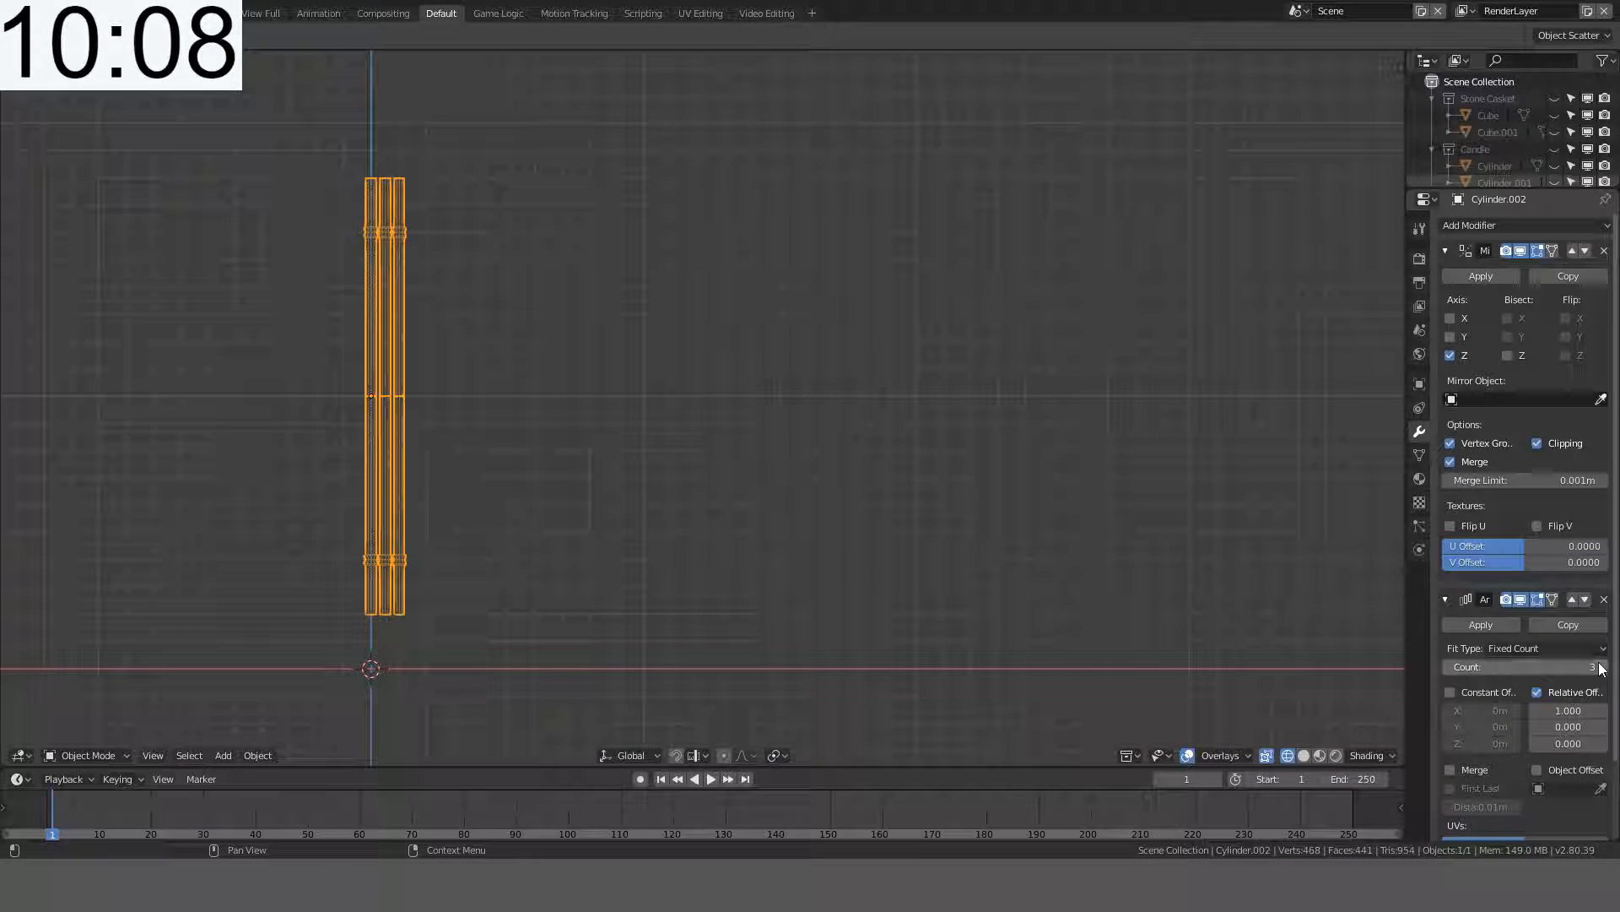
pyautogui.click(1575, 666)
pyautogui.write('7')
pyautogui.press('Return')
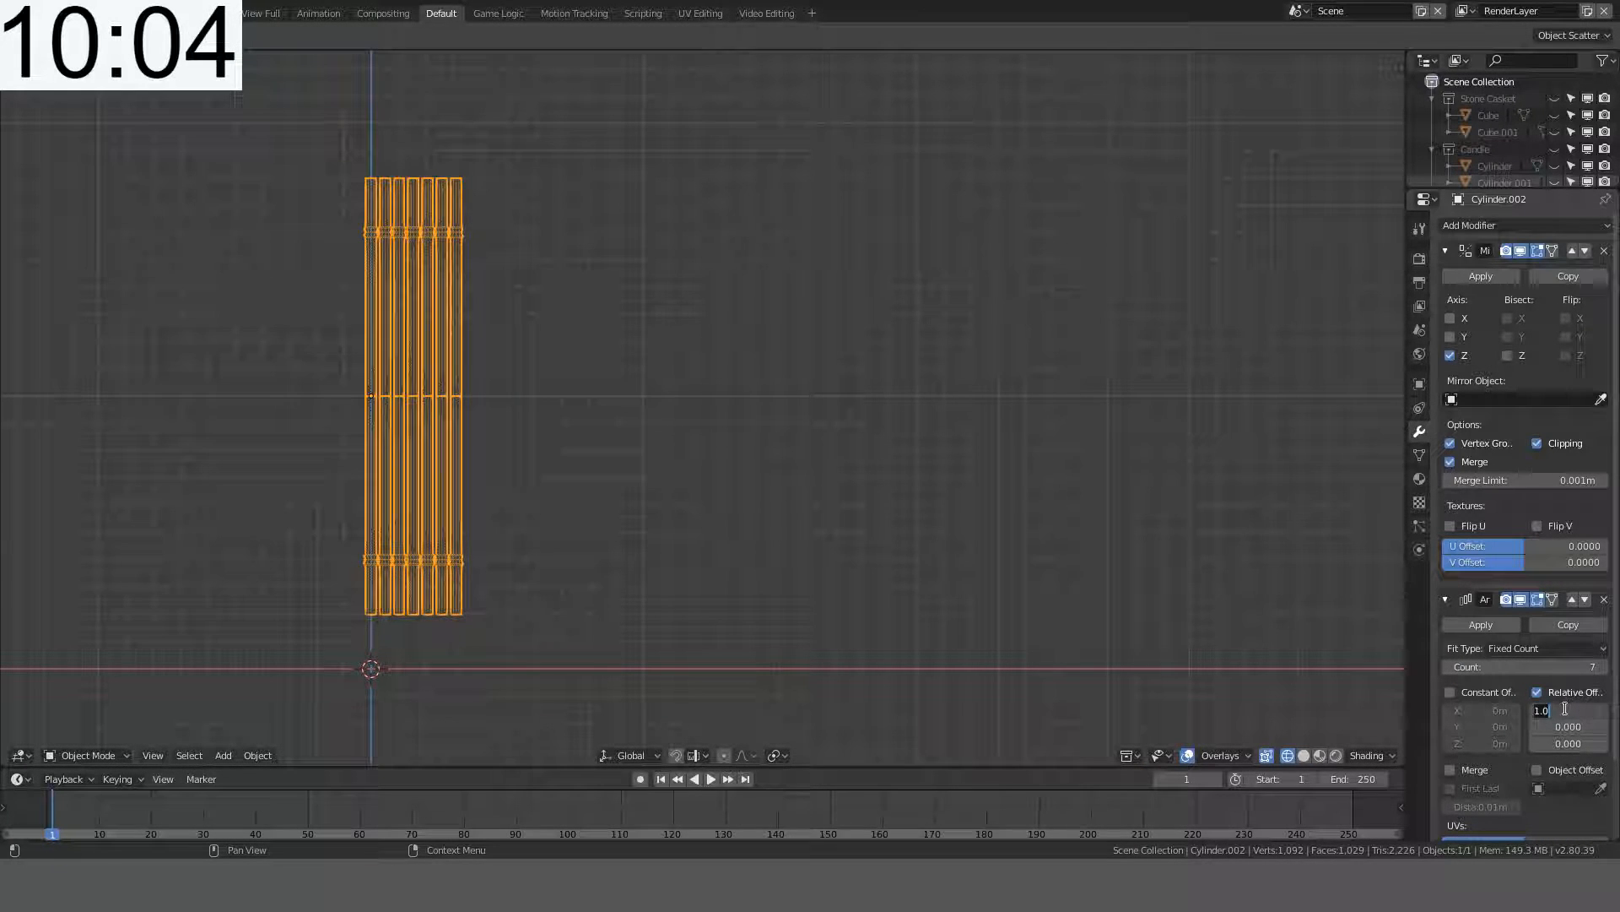
# - Space out the arrayed bars along X, trying a relative offset of 2.5 before setting it to 3
pyautogui.moveTo(1570, 712); pyautogui.dragTo(1564, 709)
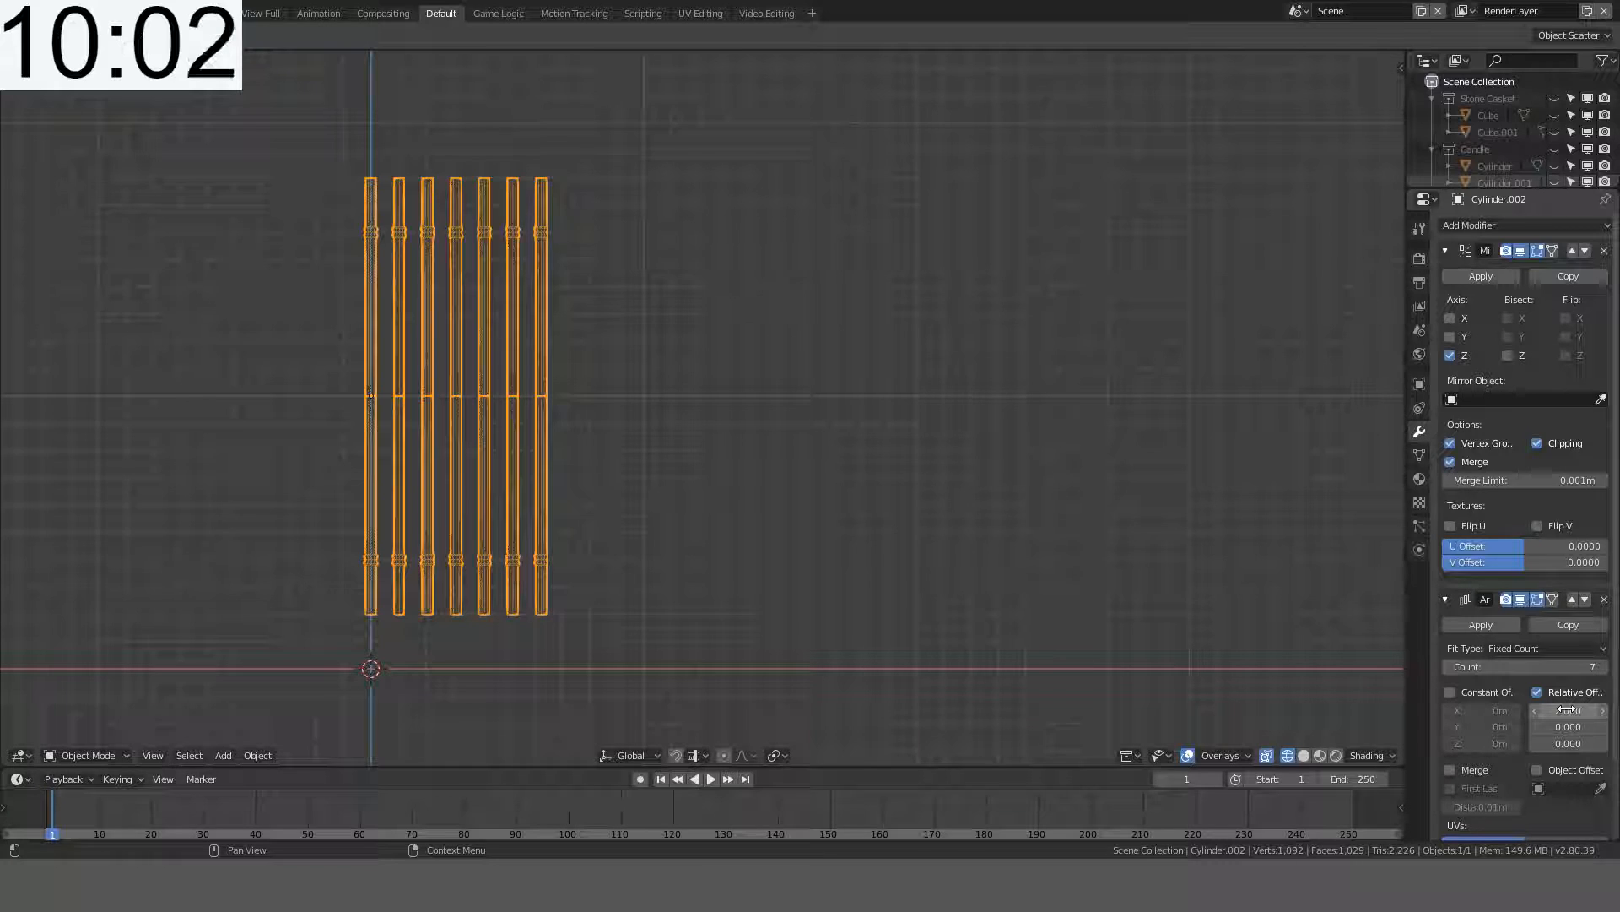
pyautogui.press('BackSpace')
pyautogui.press('BackSpace')
pyautogui.write('.5')
pyautogui.press('Return')
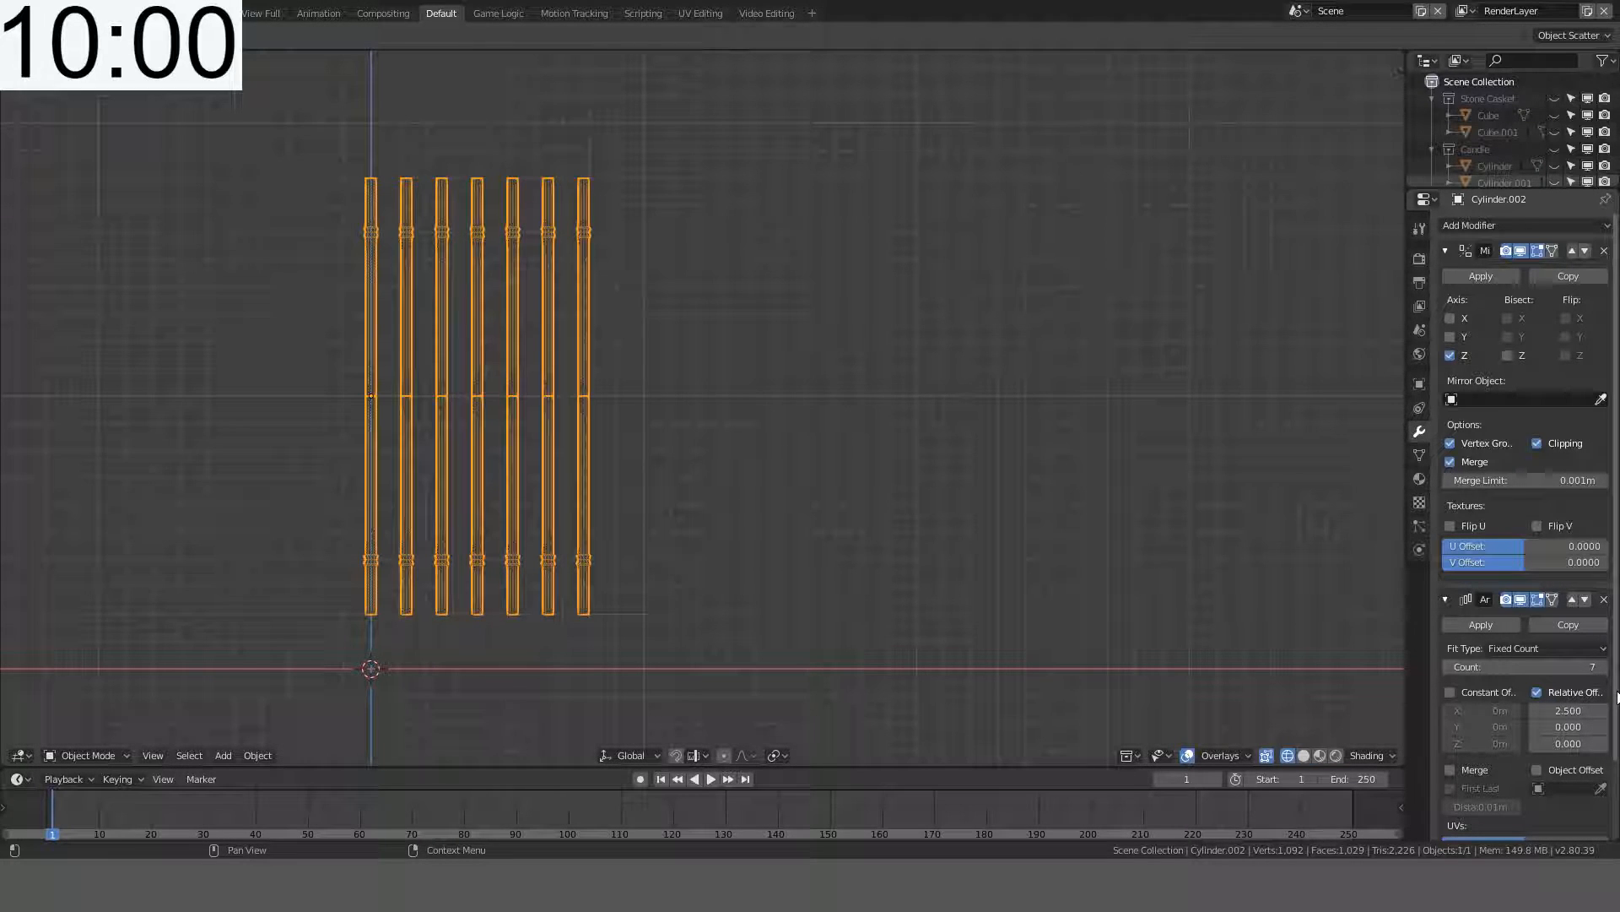
pyautogui.click(1575, 710)
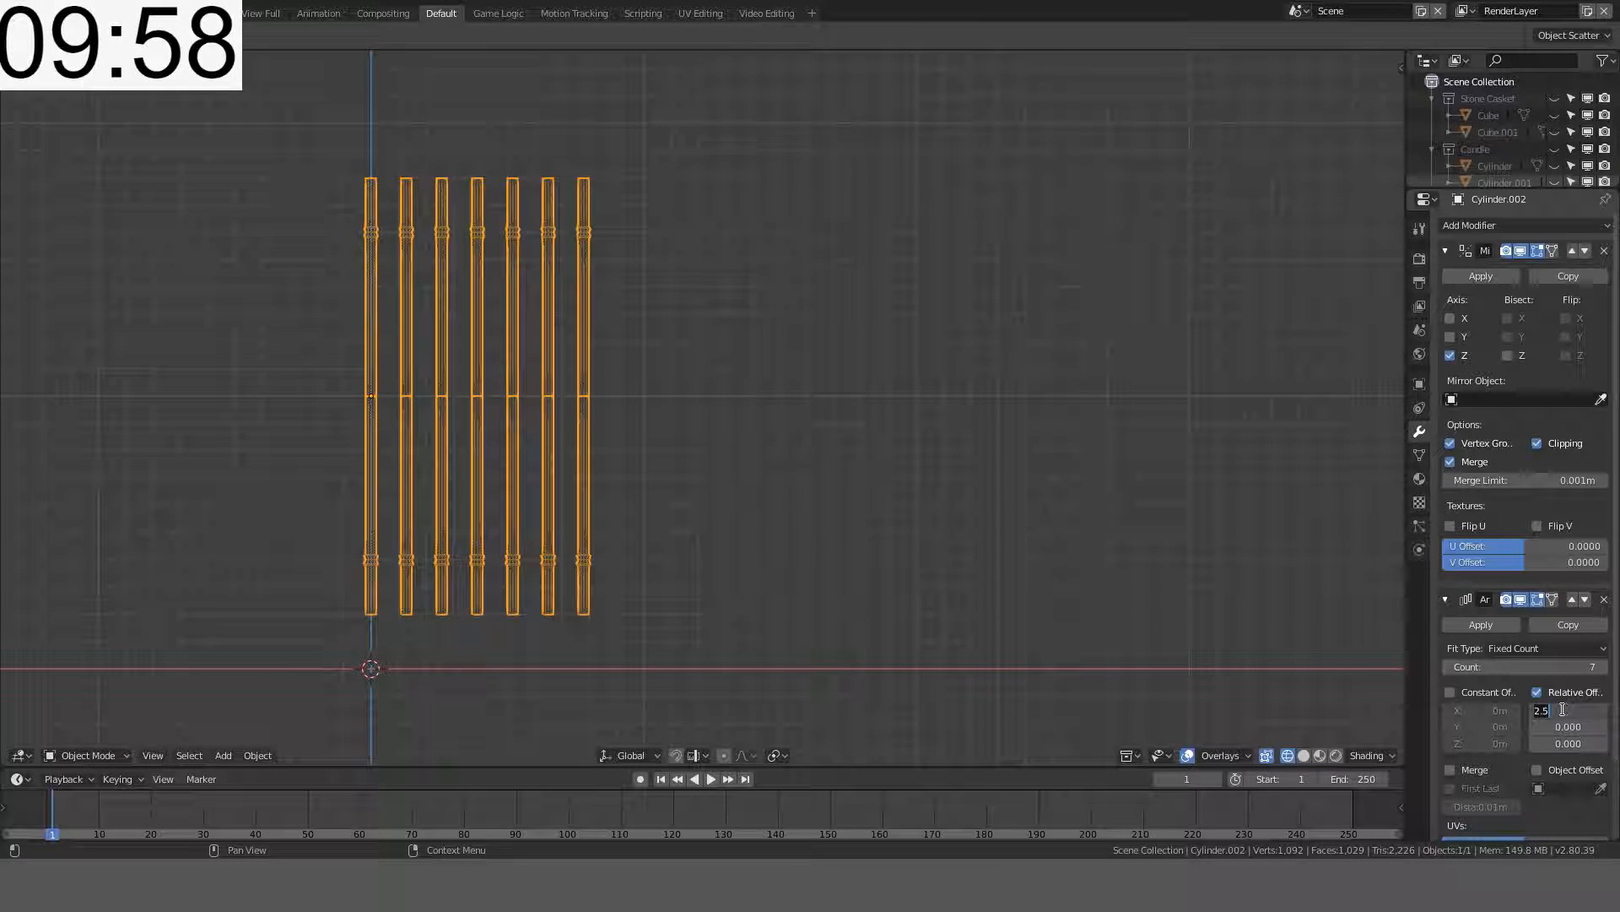
pyautogui.write('3')
pyautogui.press('Return')
pyautogui.scroll(1, 610, 318)
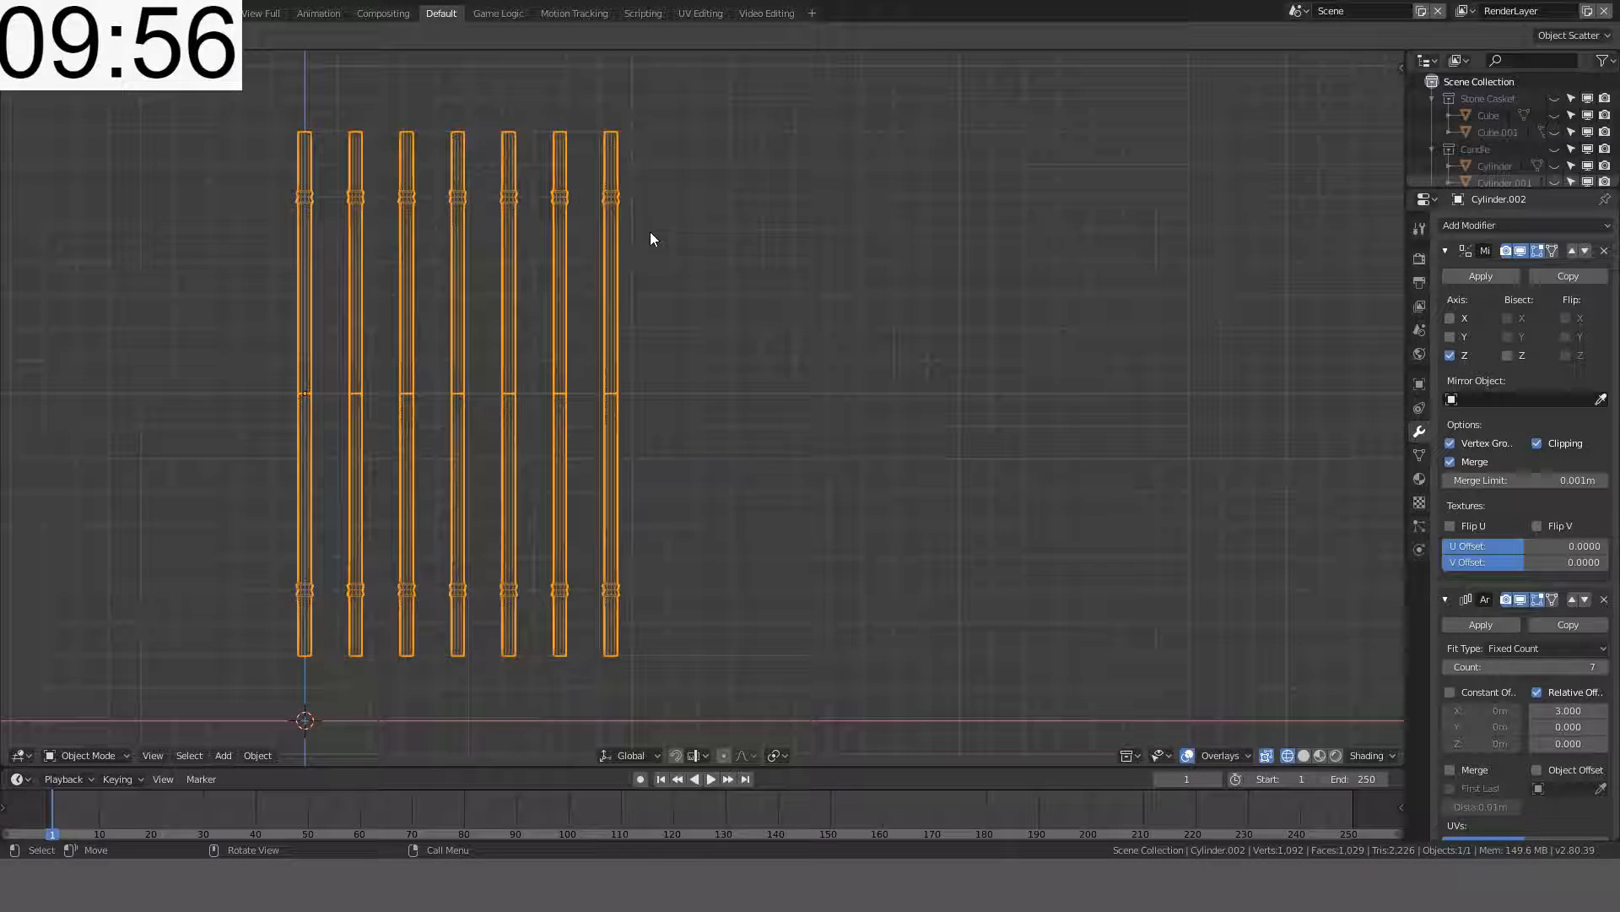
# - Deselect the bars, add a Curly Curve at the world origin and view it from the front
pyautogui.keyDown('shift'); pyautogui.moveTo(655, 236); pyautogui.dragTo(696, 333, button='middle'); pyautogui.keyUp('shift')
pyautogui.hotkey('alt', 'a')
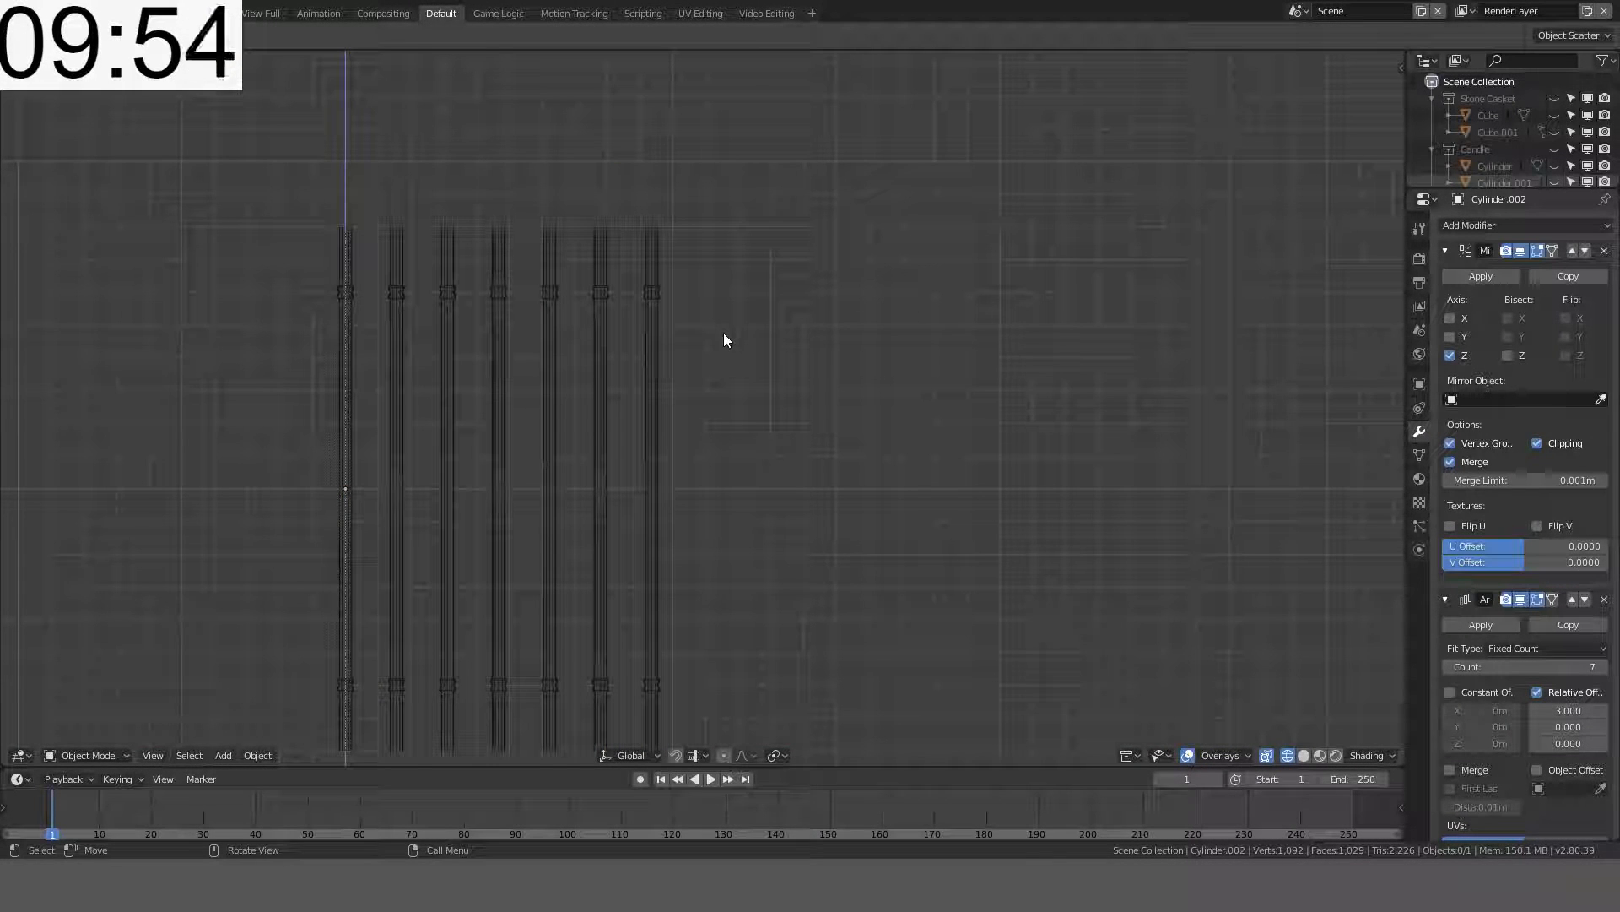
pyautogui.hotkey('shift', 'a')
pyautogui.moveTo(712, 352)
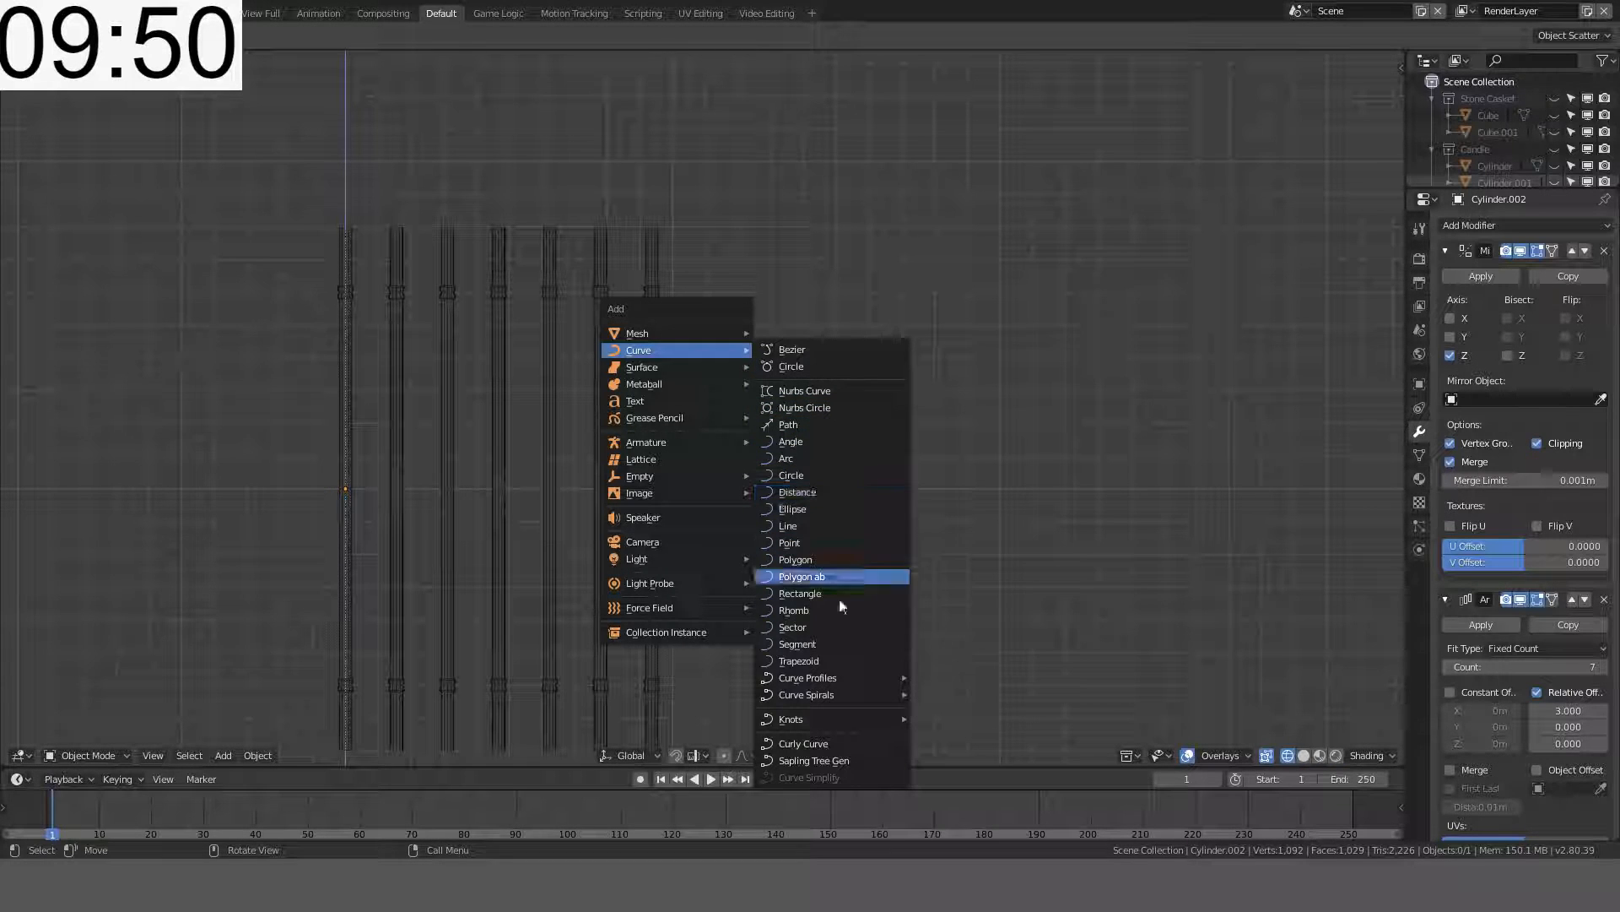
pyautogui.moveTo(834, 722)
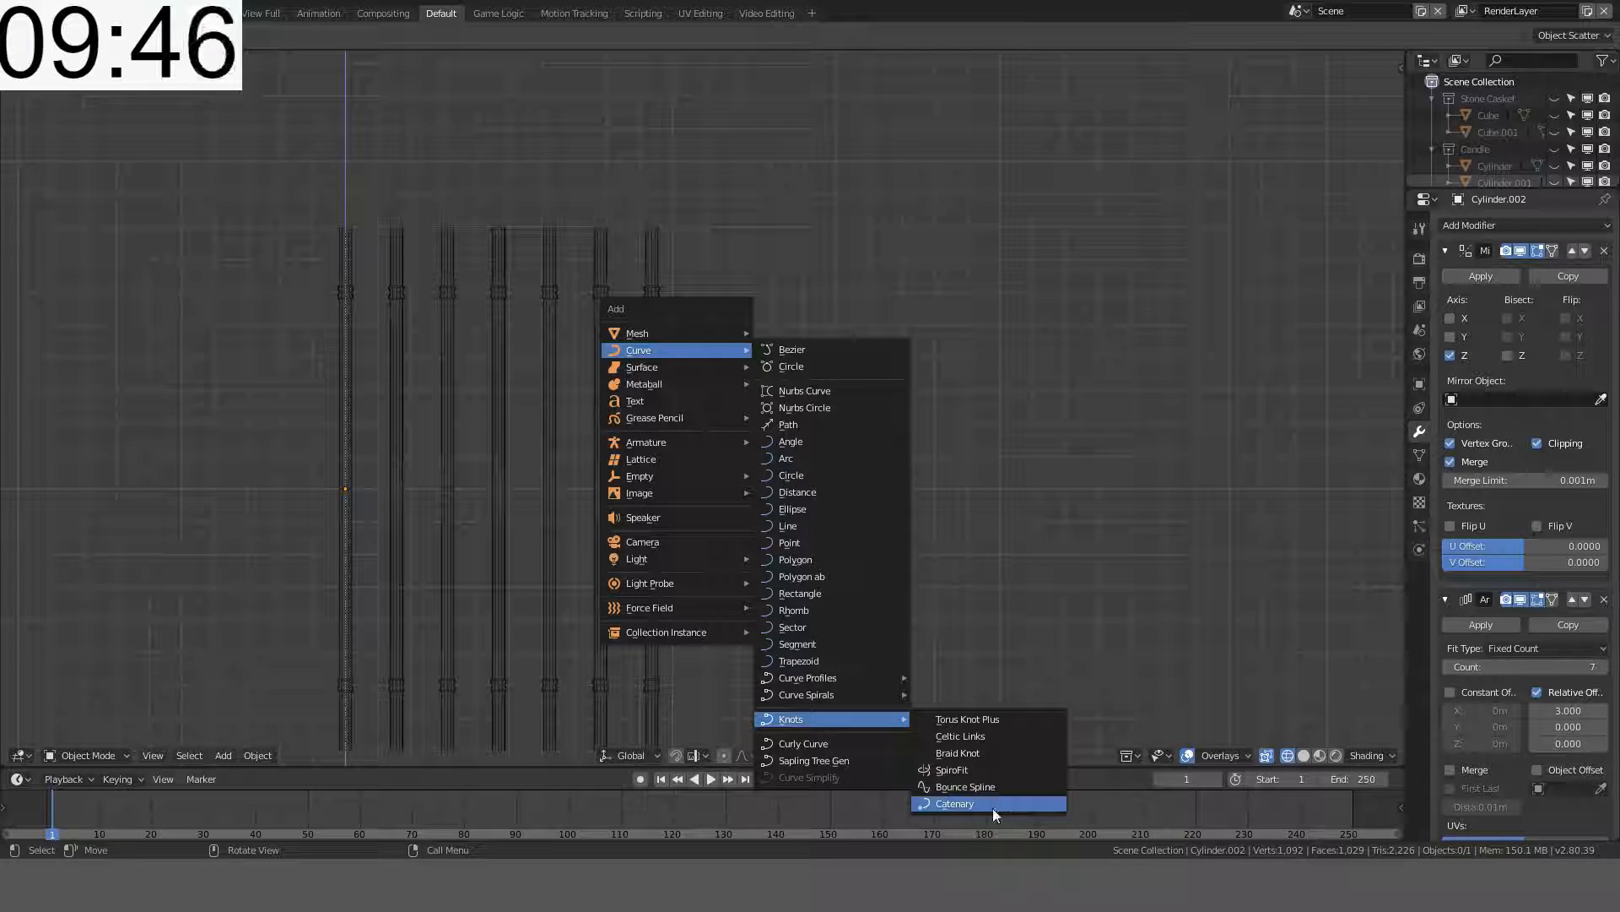
pyautogui.click(851, 744)
pyautogui.scroll(-4, 686, 594)
pyautogui.moveTo(685, 594); pyautogui.dragTo(739, 650, button='middle')
pyautogui.press('KP_1')
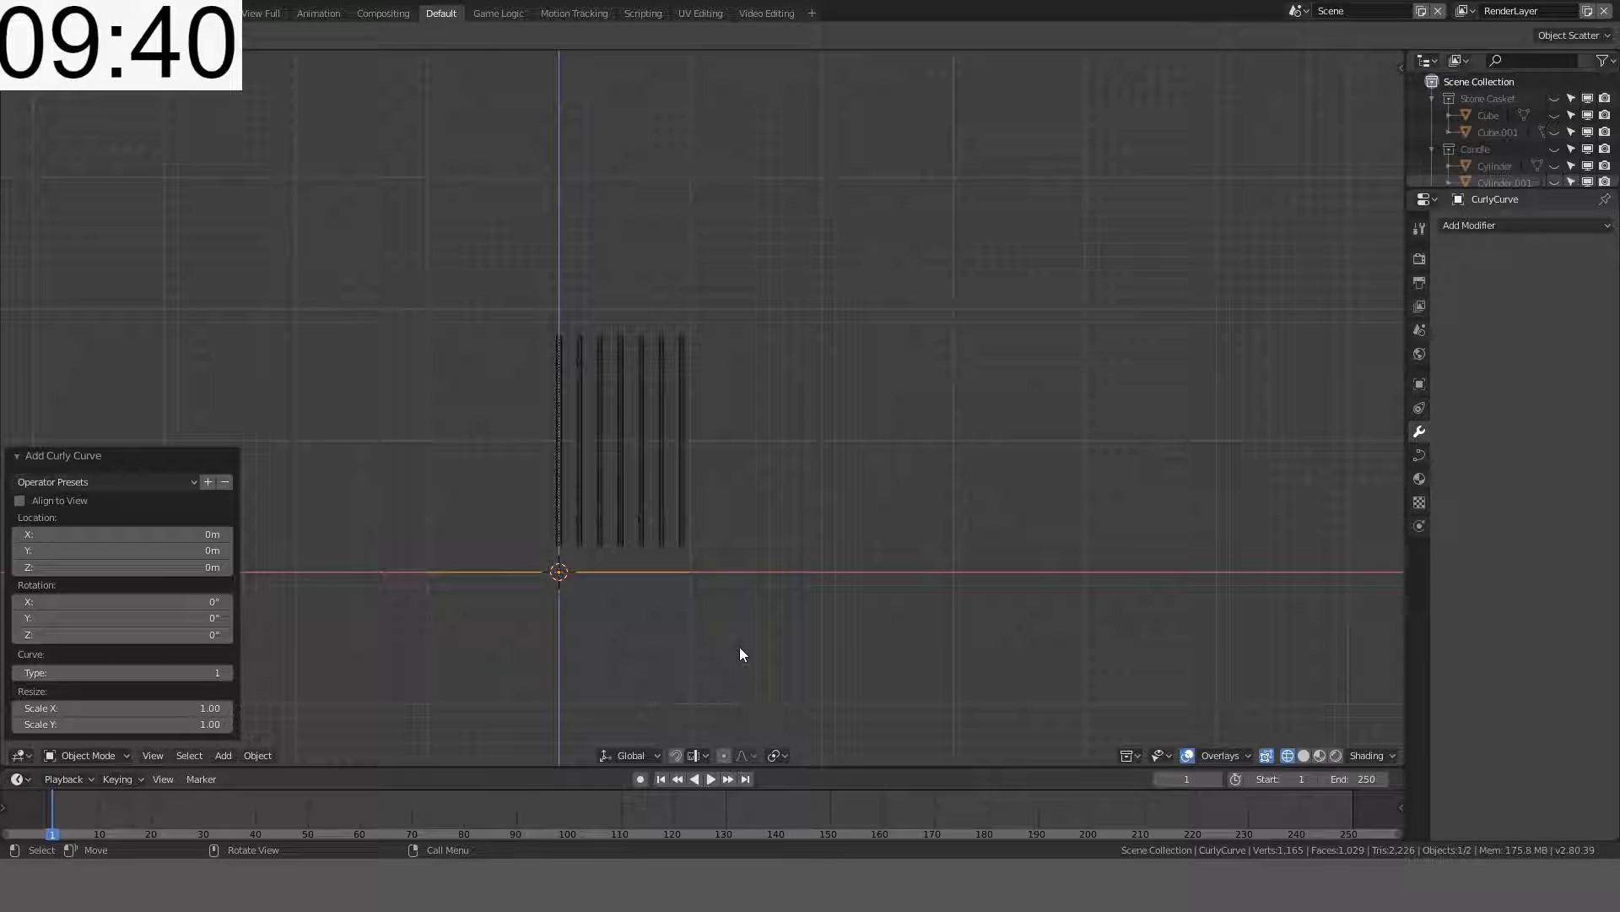
# - Rotate the curly curve 90° about the X axis
pyautogui.press('r')
pyautogui.press('x')
pyautogui.press('9')
pyautogui.press('0')
pyautogui.press('Return')
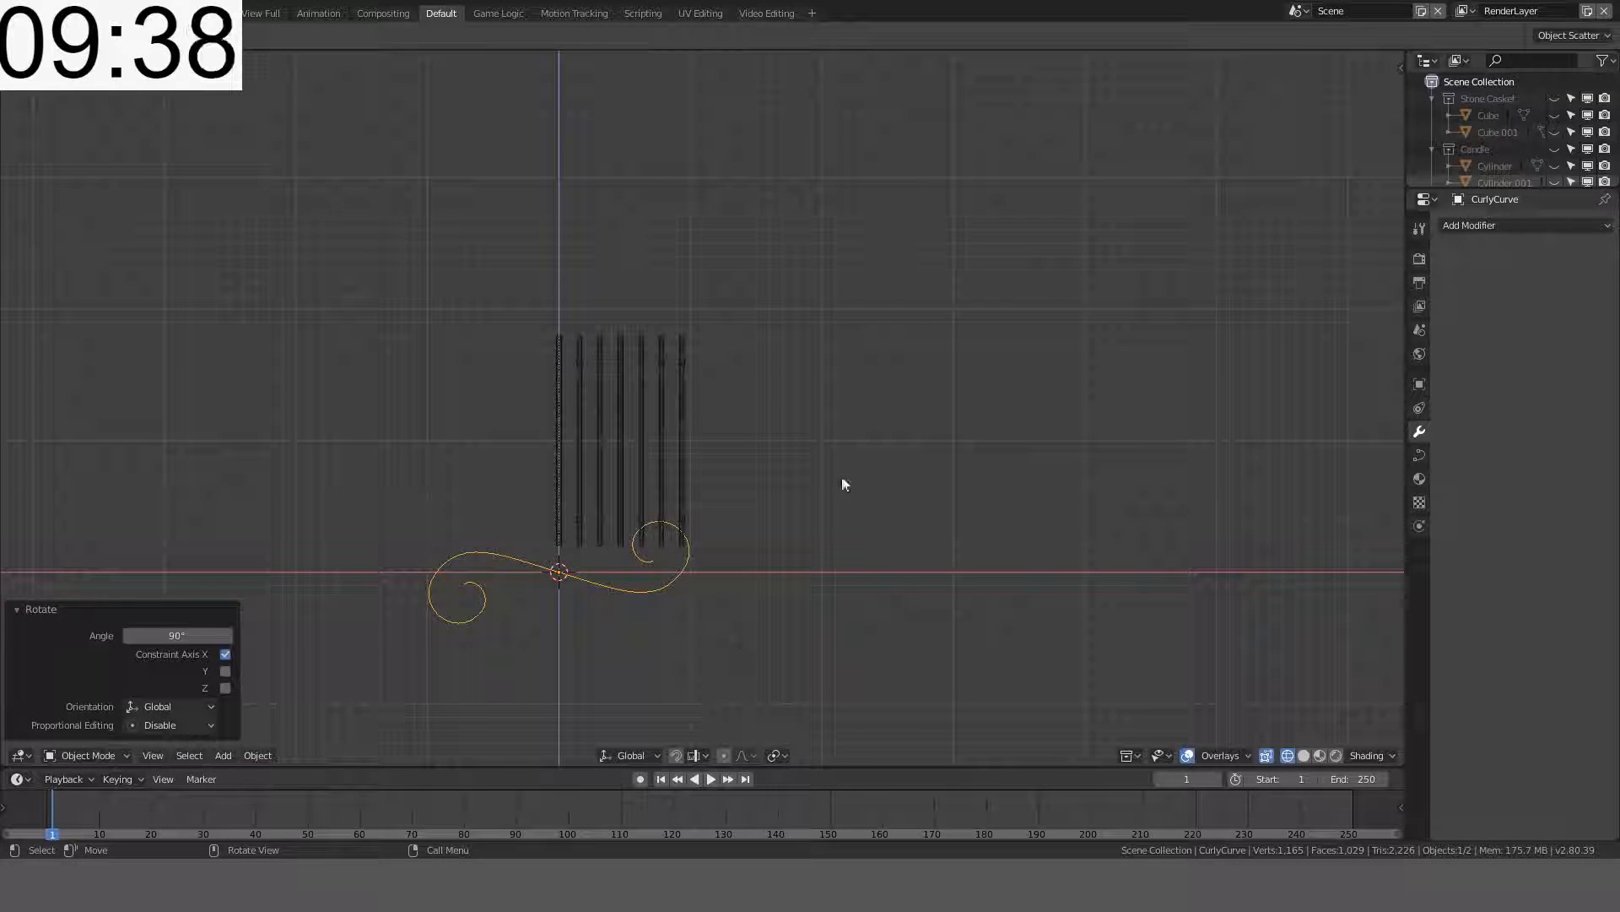
# - Scale the curly curve down by a factor of 0.2, and again by 0.4
pyautogui.press('s')
pyautogui.press('.')
pyautogui.press('2')
pyautogui.press('Return')
pyautogui.scroll(3, 631, 535)
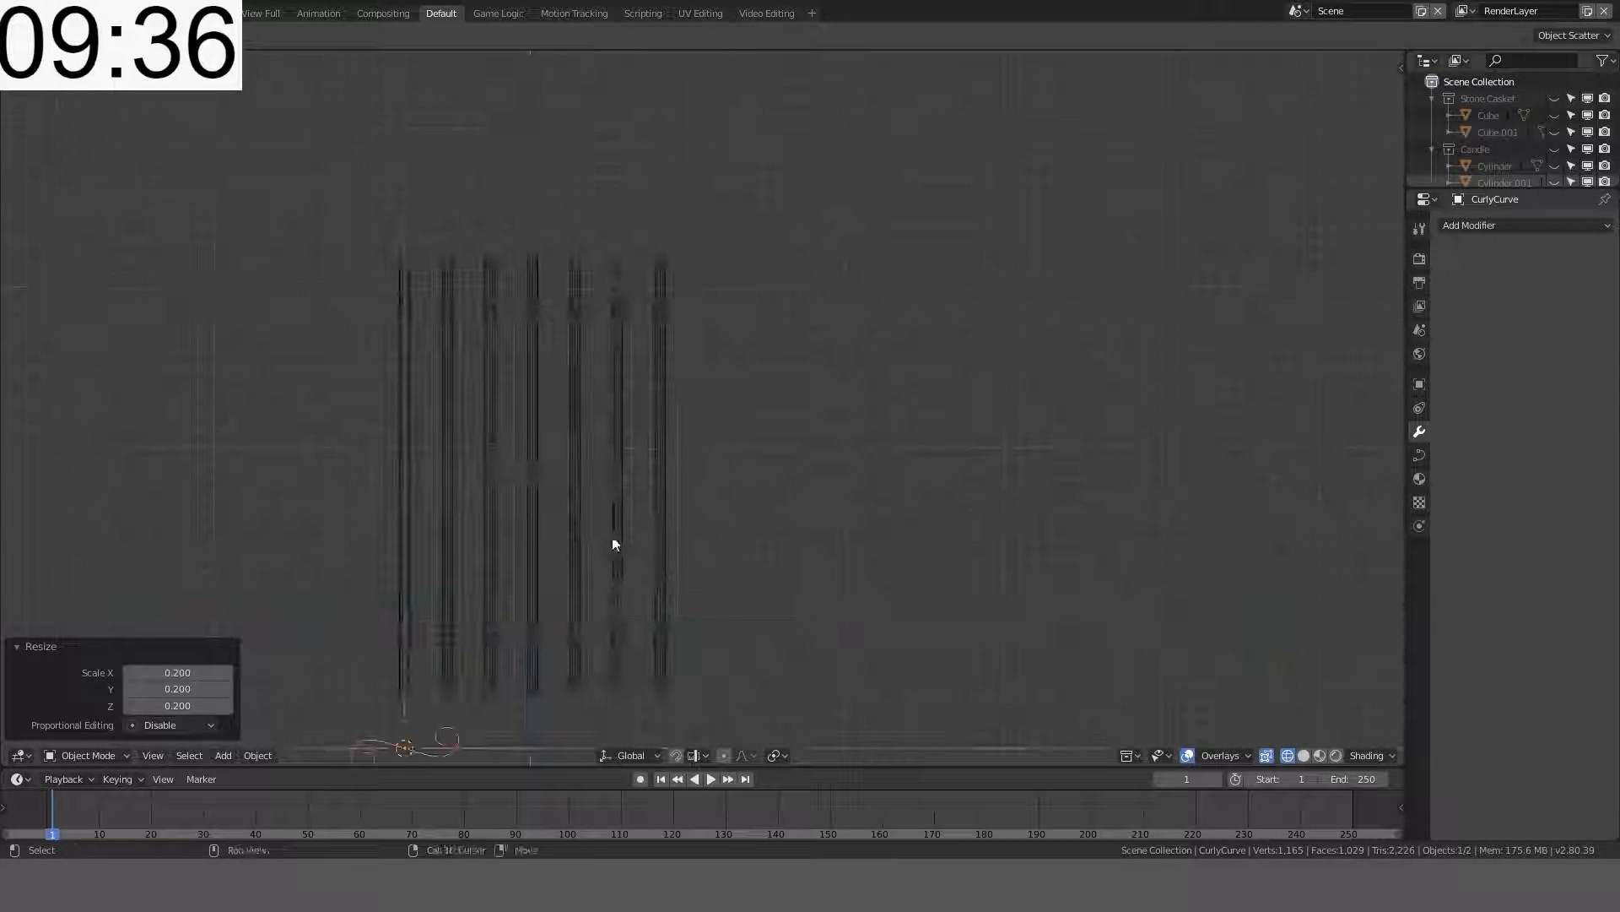
pyautogui.keyDown('shift'); pyautogui.moveTo(613, 539); pyautogui.dragTo(737, 385, button='middle'); pyautogui.keyUp('shift')
pyautogui.scroll(2, 737, 383)
pyautogui.press('s')
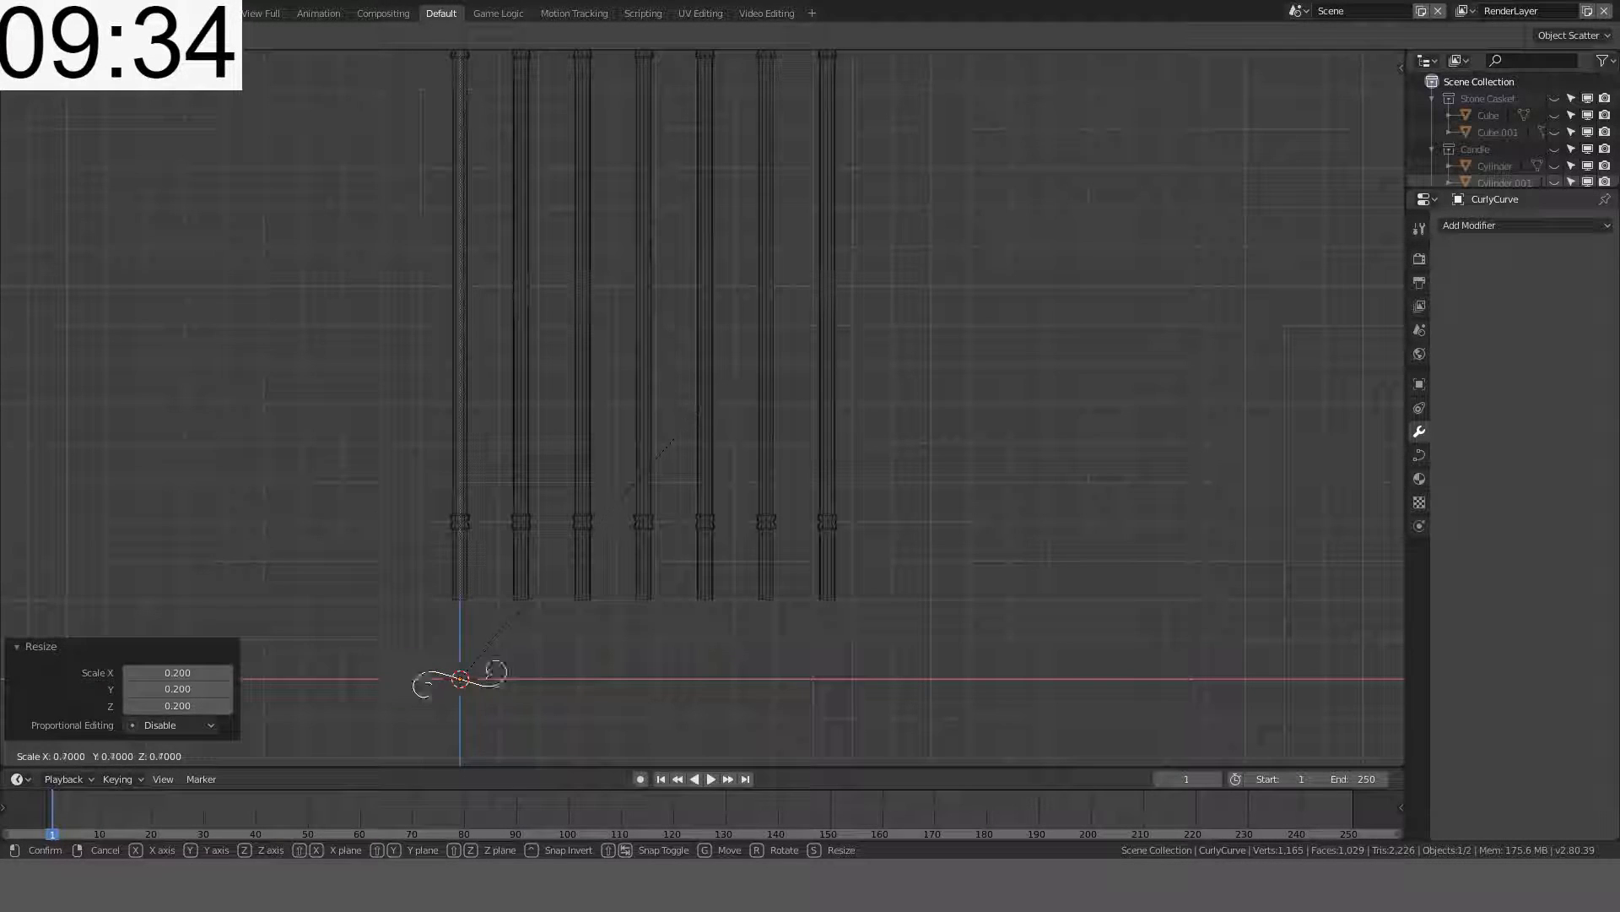
pyautogui.click(568, 535)
# - Move the curly curve up between the first two posts, about 0.1 m in X and 1.5 m in Z
pyautogui.scroll(-2, 591, 565)
pyautogui.press('g')
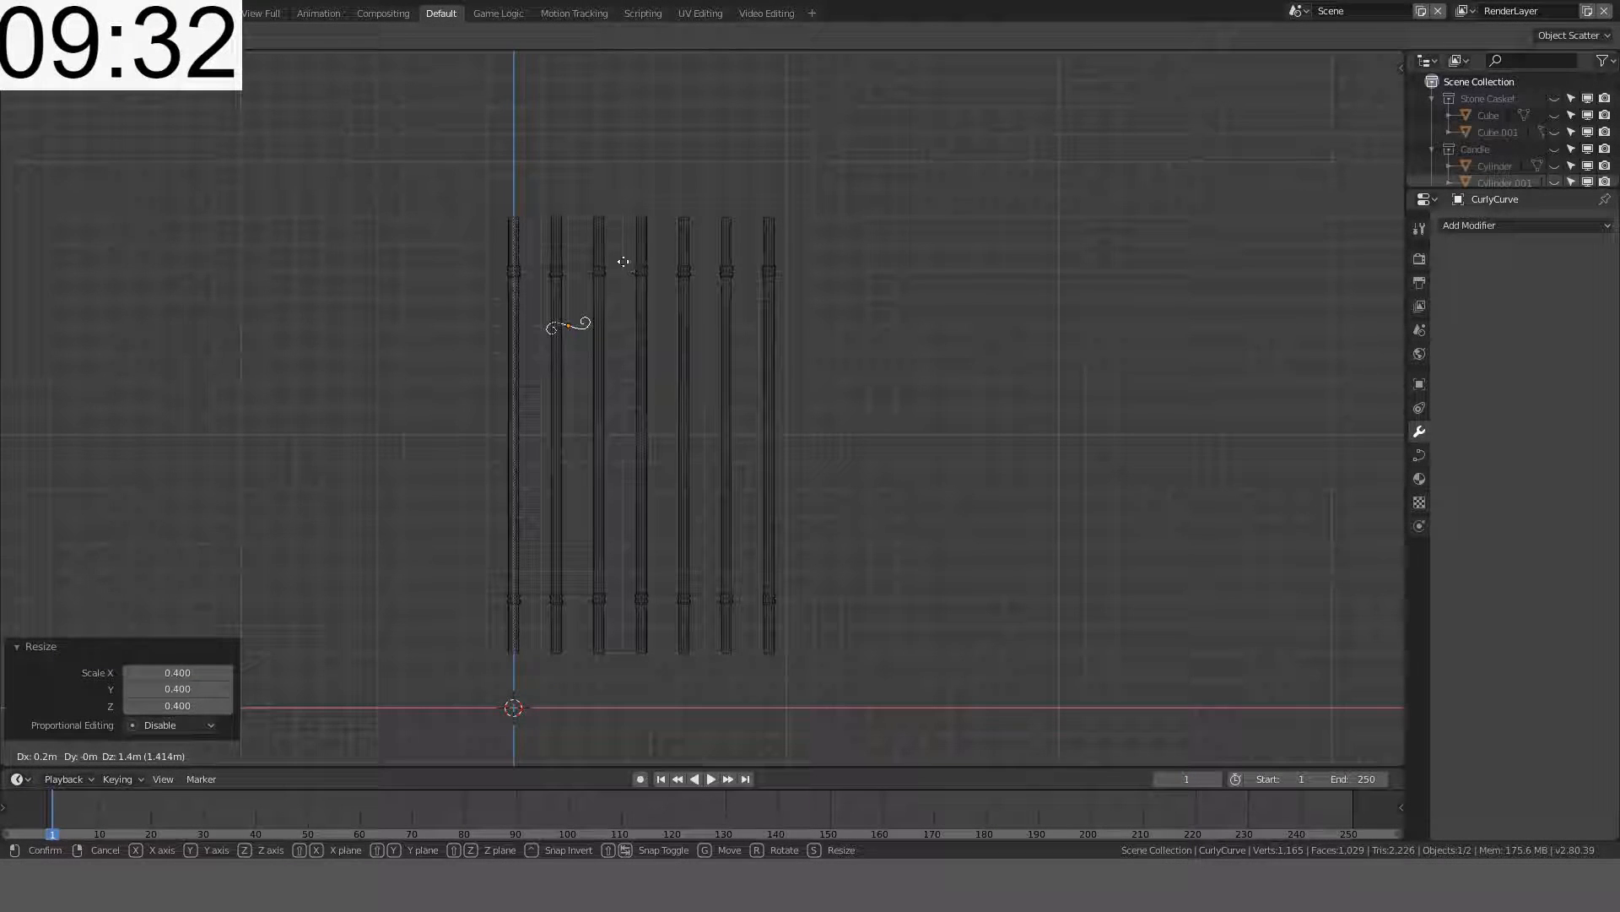
pyautogui.click(598, 241)
pyautogui.scroll(5, 595, 230)
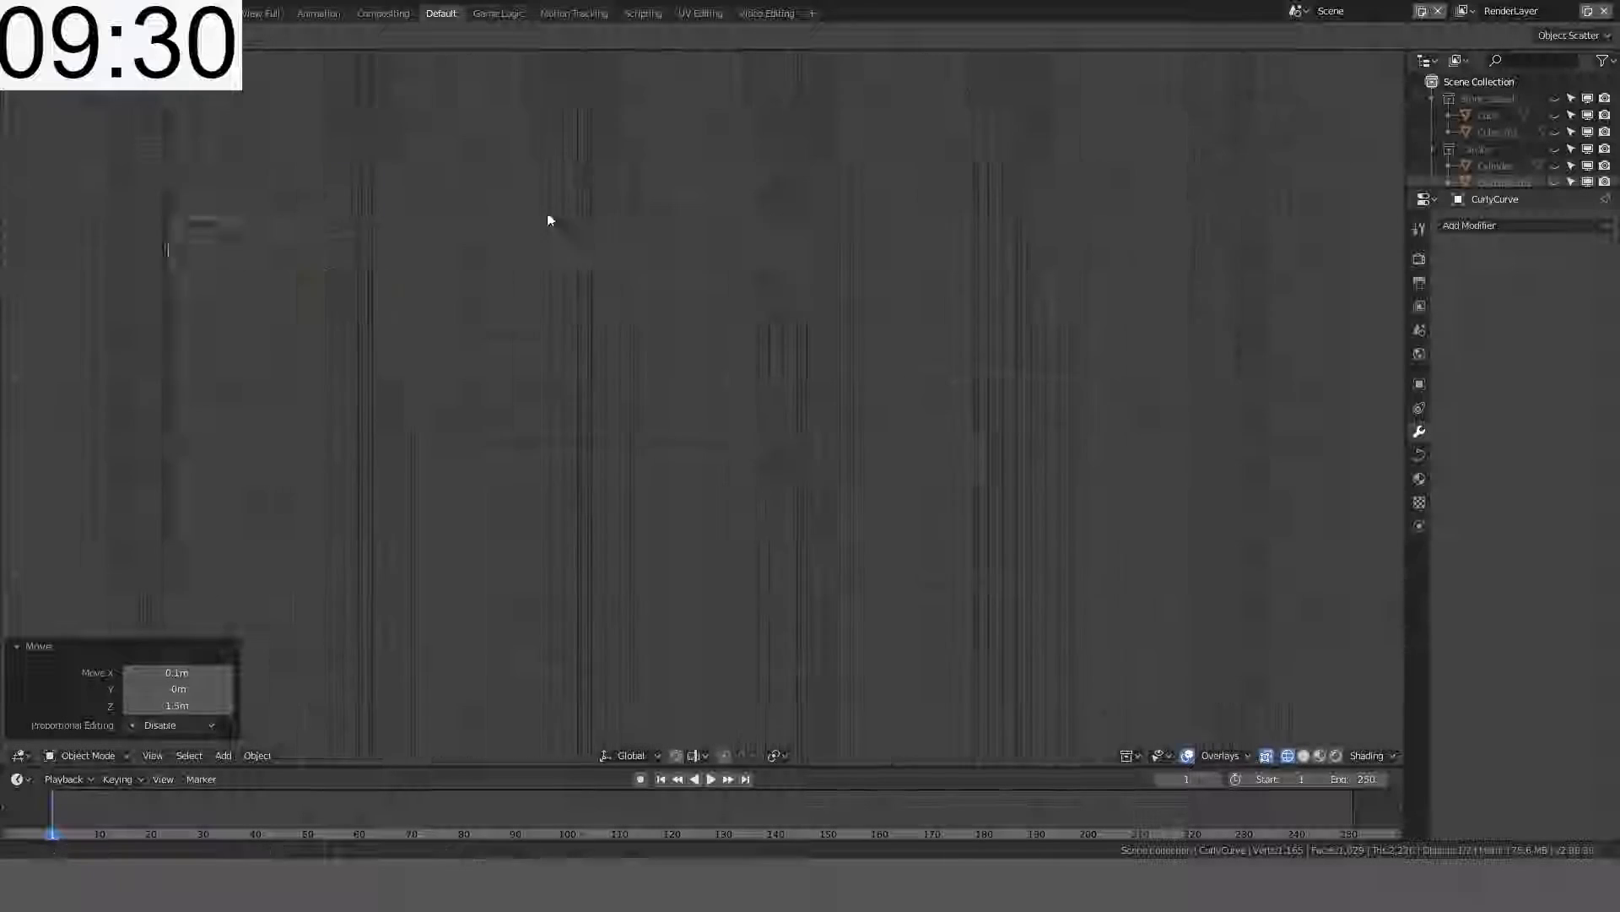
# - Rotate the curly curve in the front view until its middle stretch lies nearly horizontal
pyautogui.scroll(-5, 658, 402)
pyautogui.press('r')
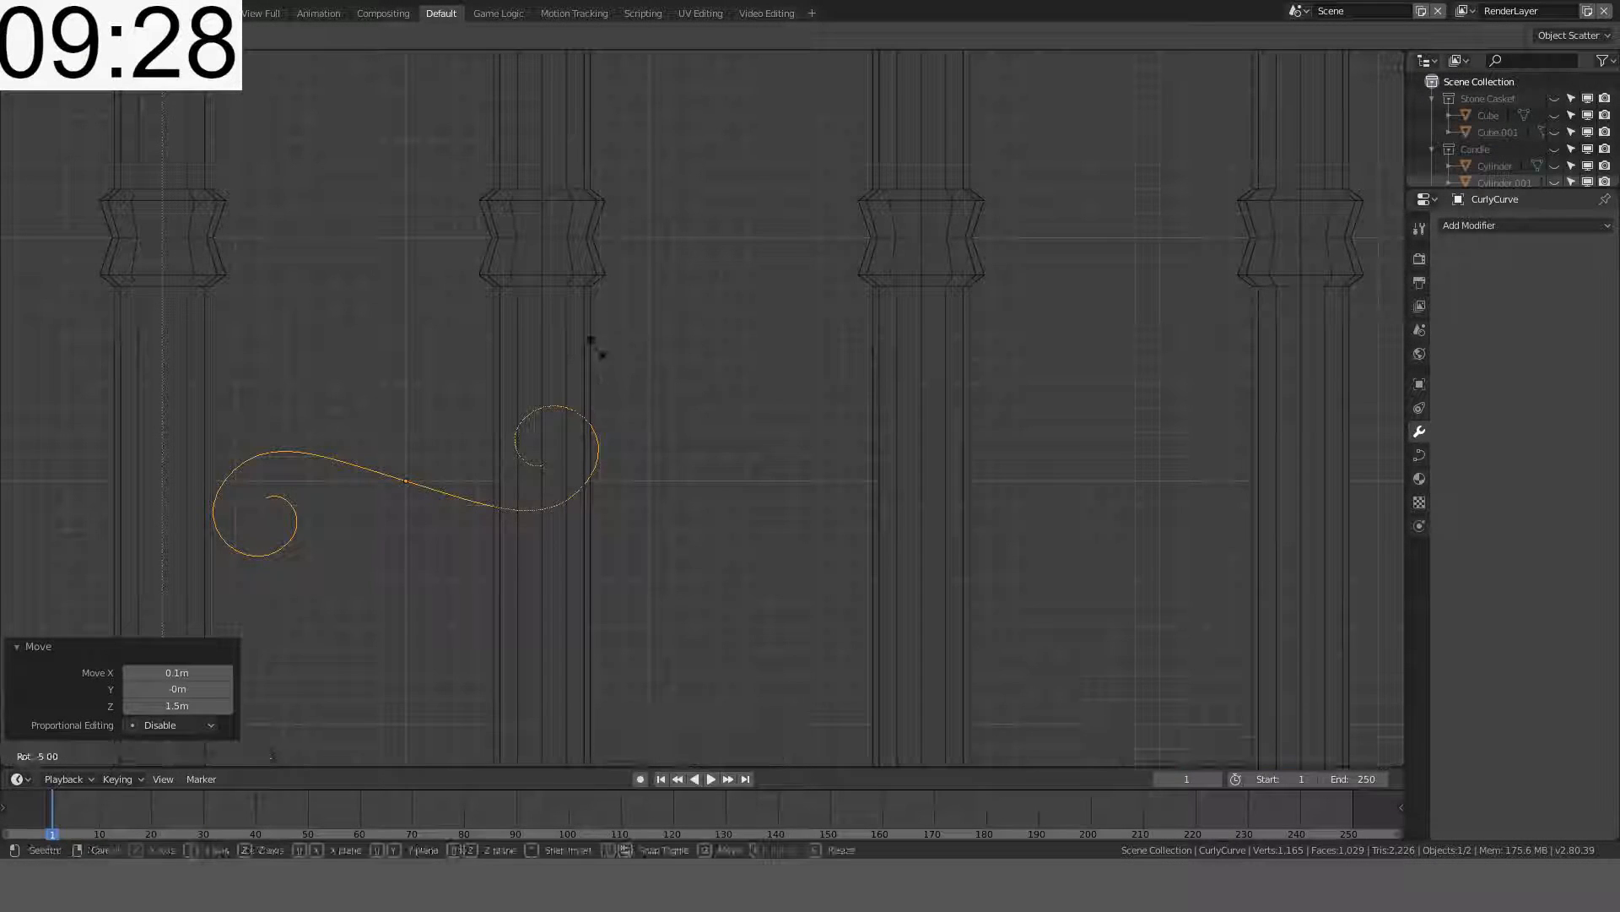
pyautogui.click(547, 309)
pyautogui.press('Tab')
pyautogui.press('Tab')
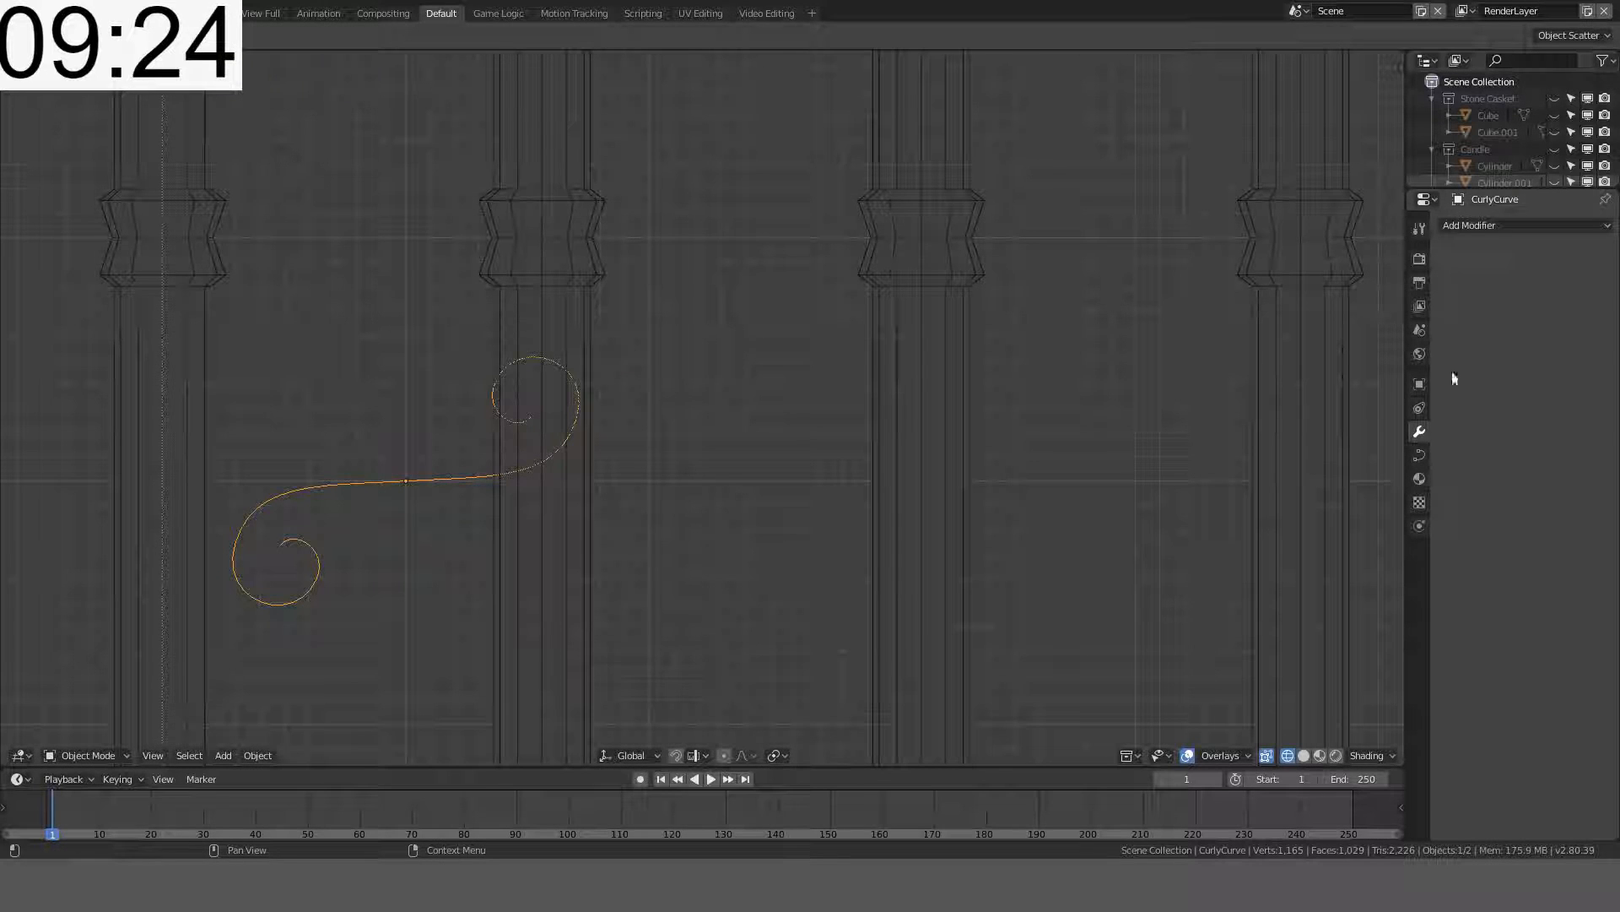
# - Try mirroring the curly curve with a Mirror modifier, switching between its X, Y and Z axes
pyautogui.click(1493, 228)
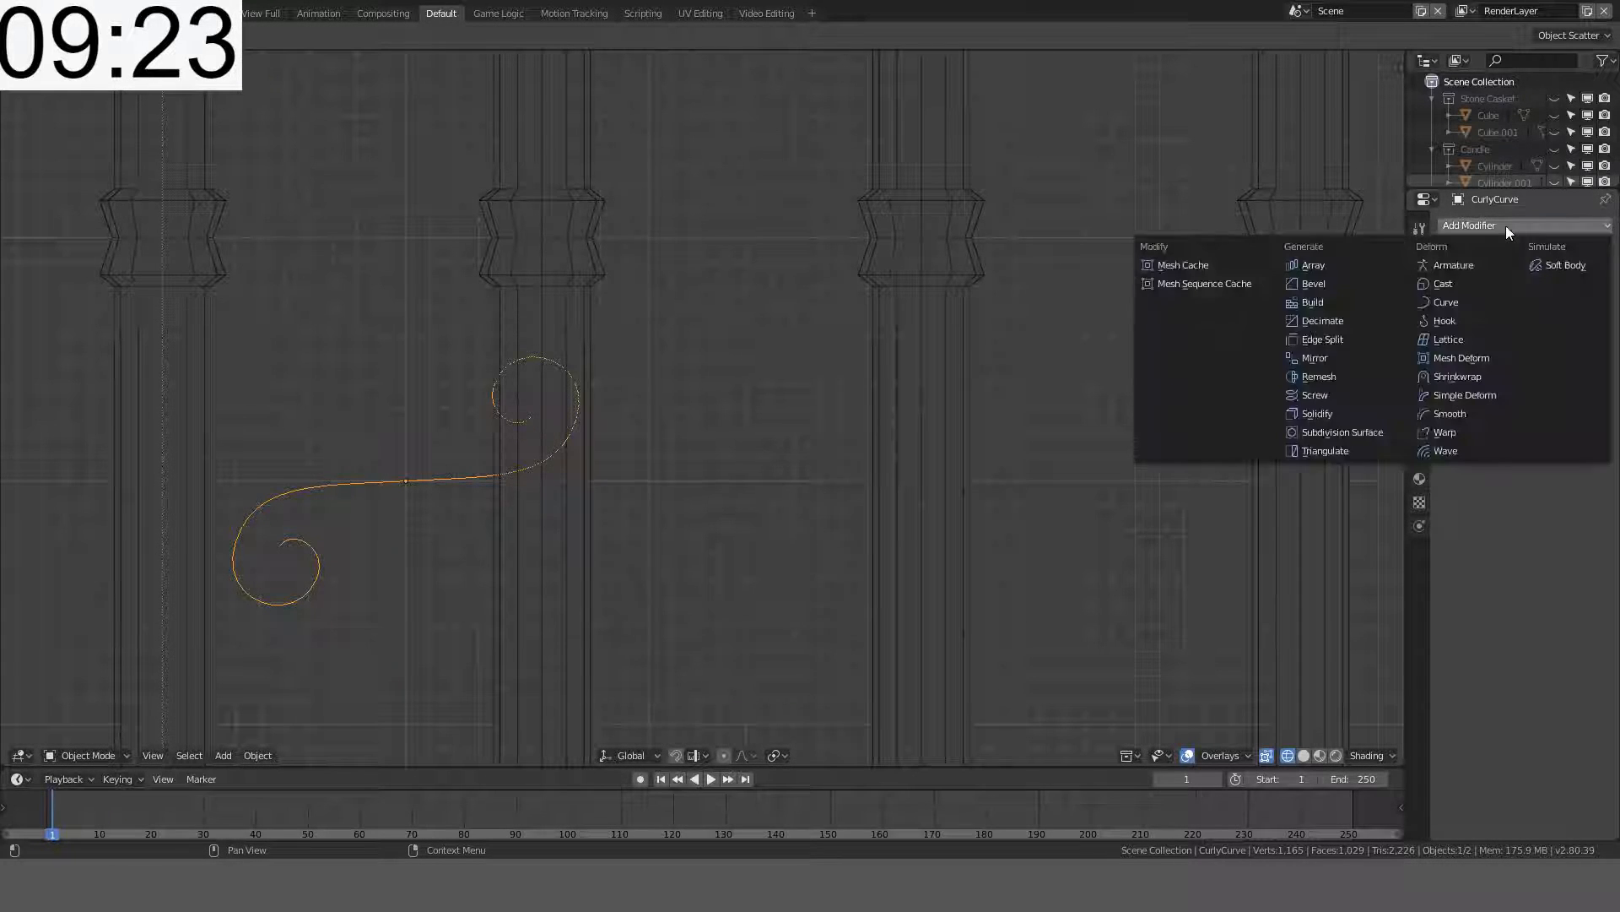
pyautogui.click(1340, 364)
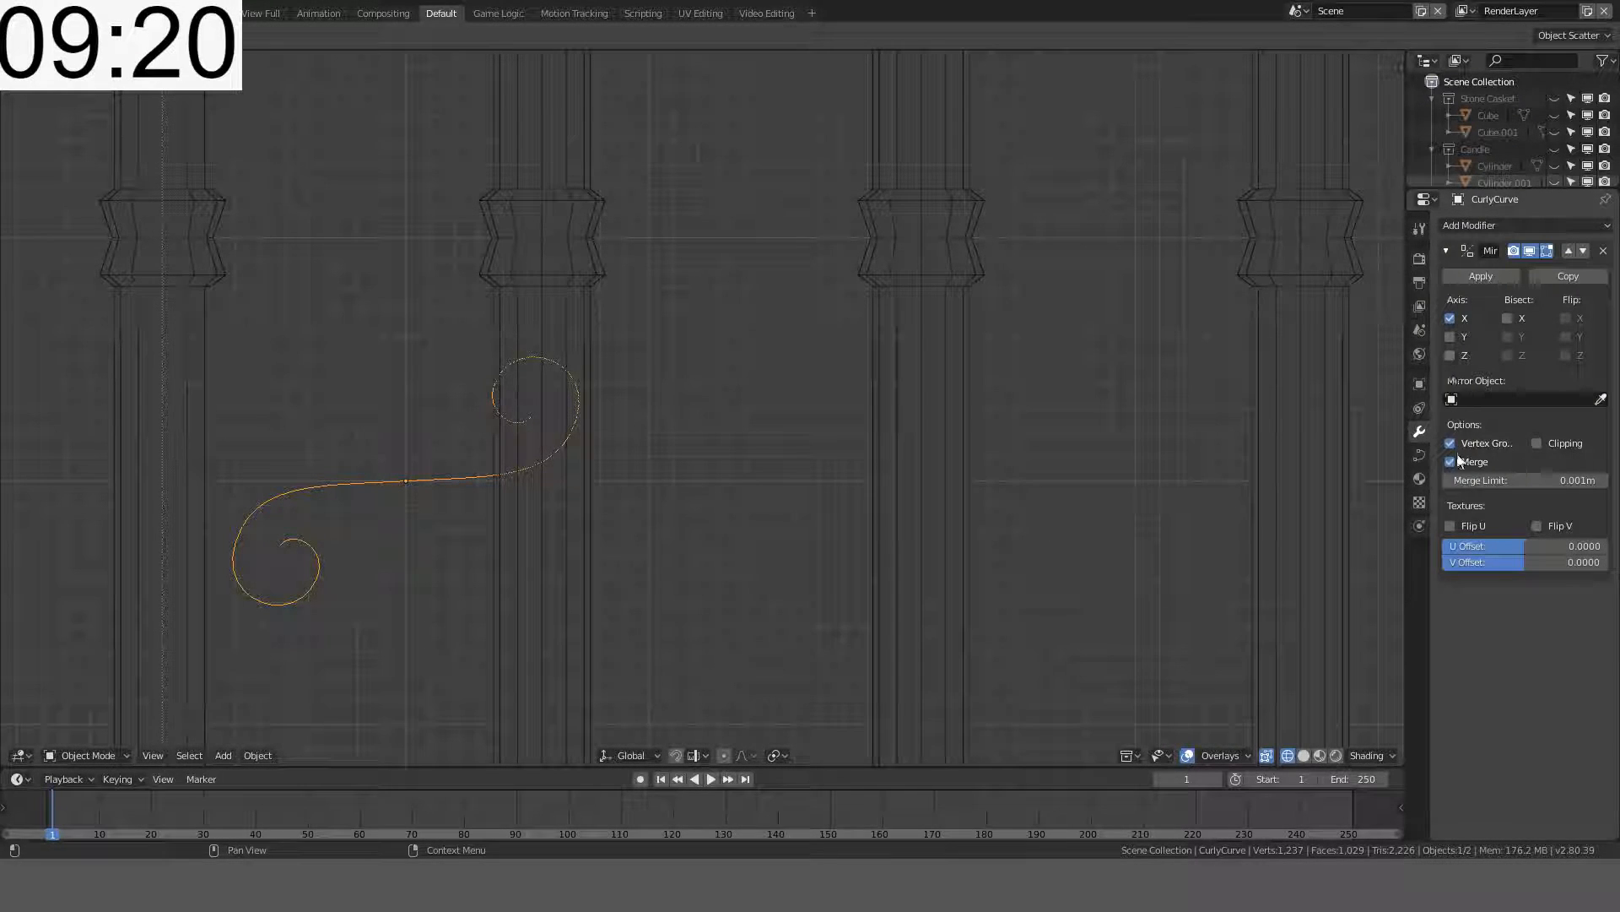
pyautogui.press('Tab')
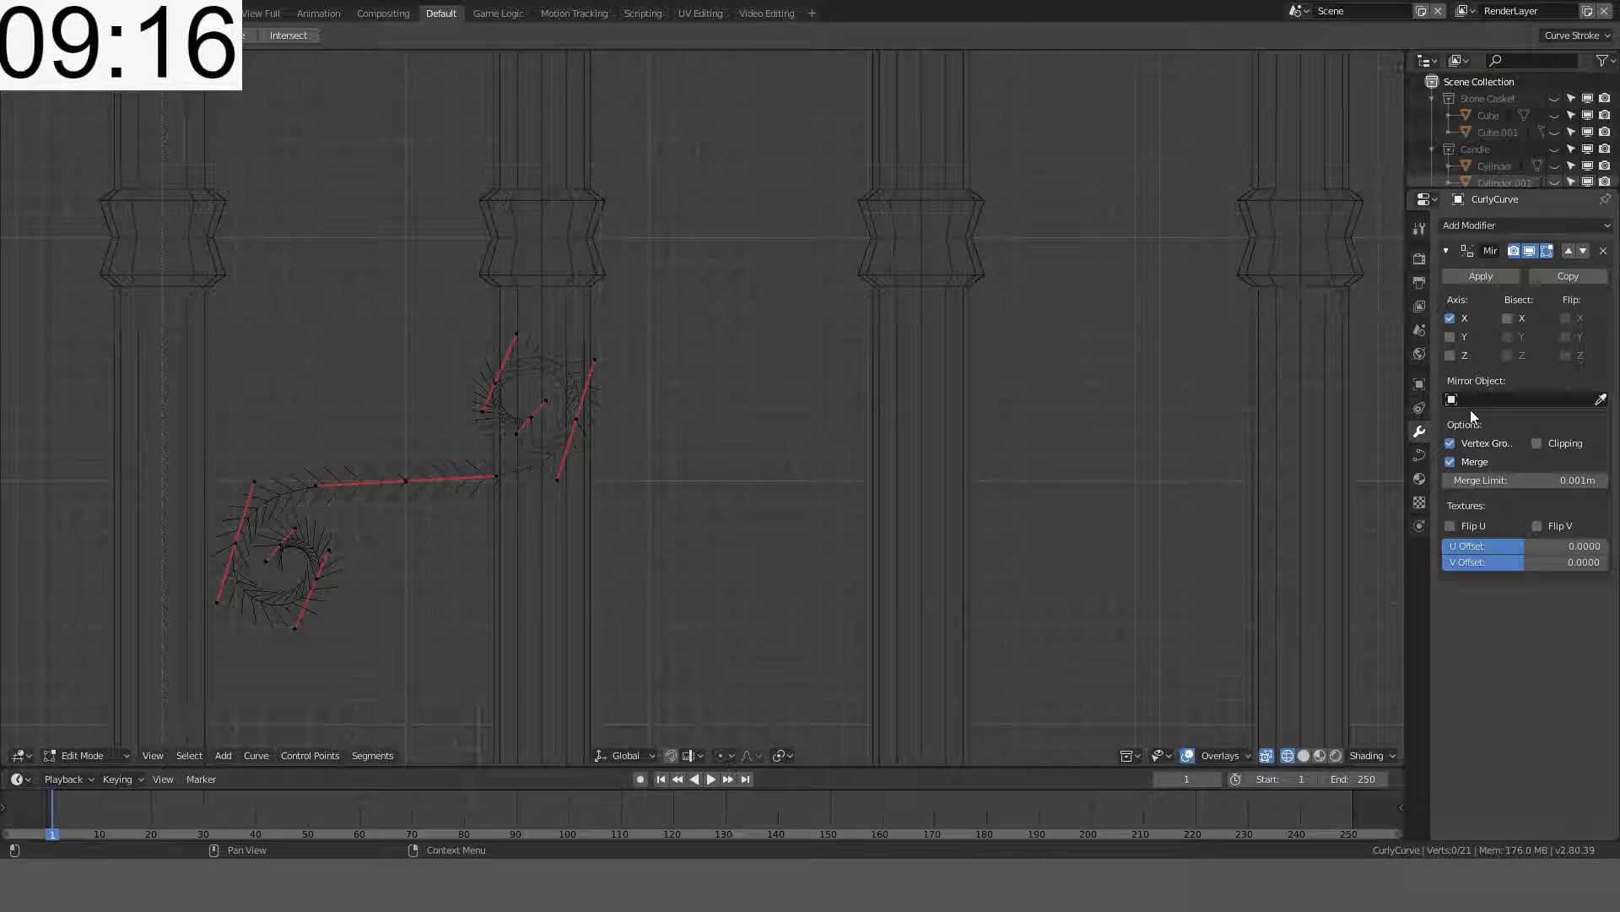
pyautogui.press('Tab')
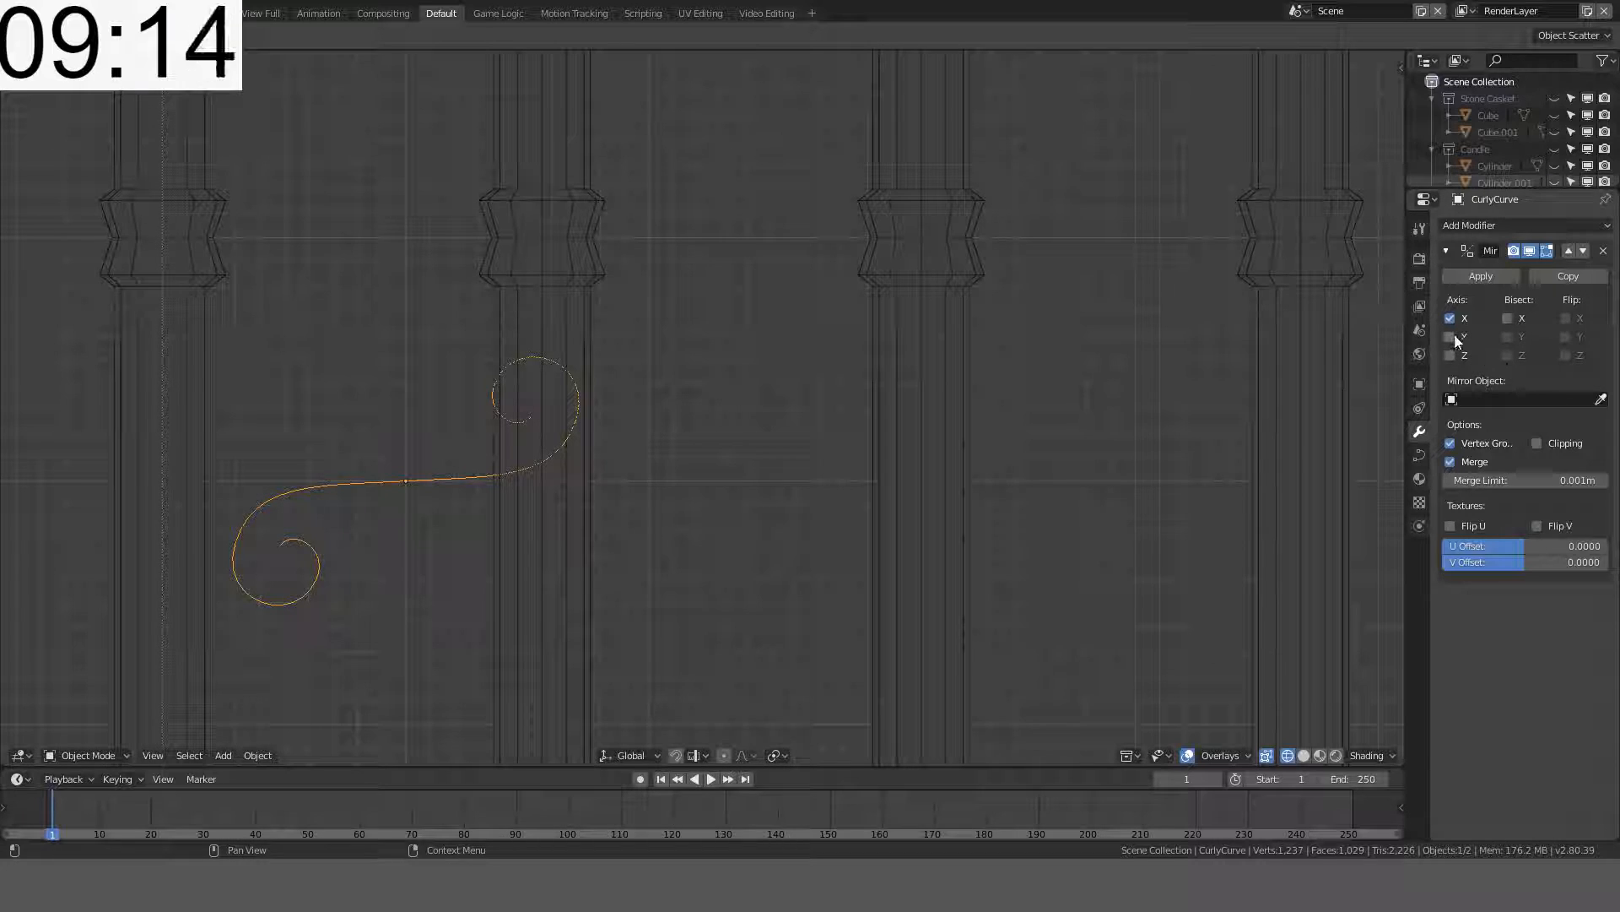
pyautogui.click(1505, 320)
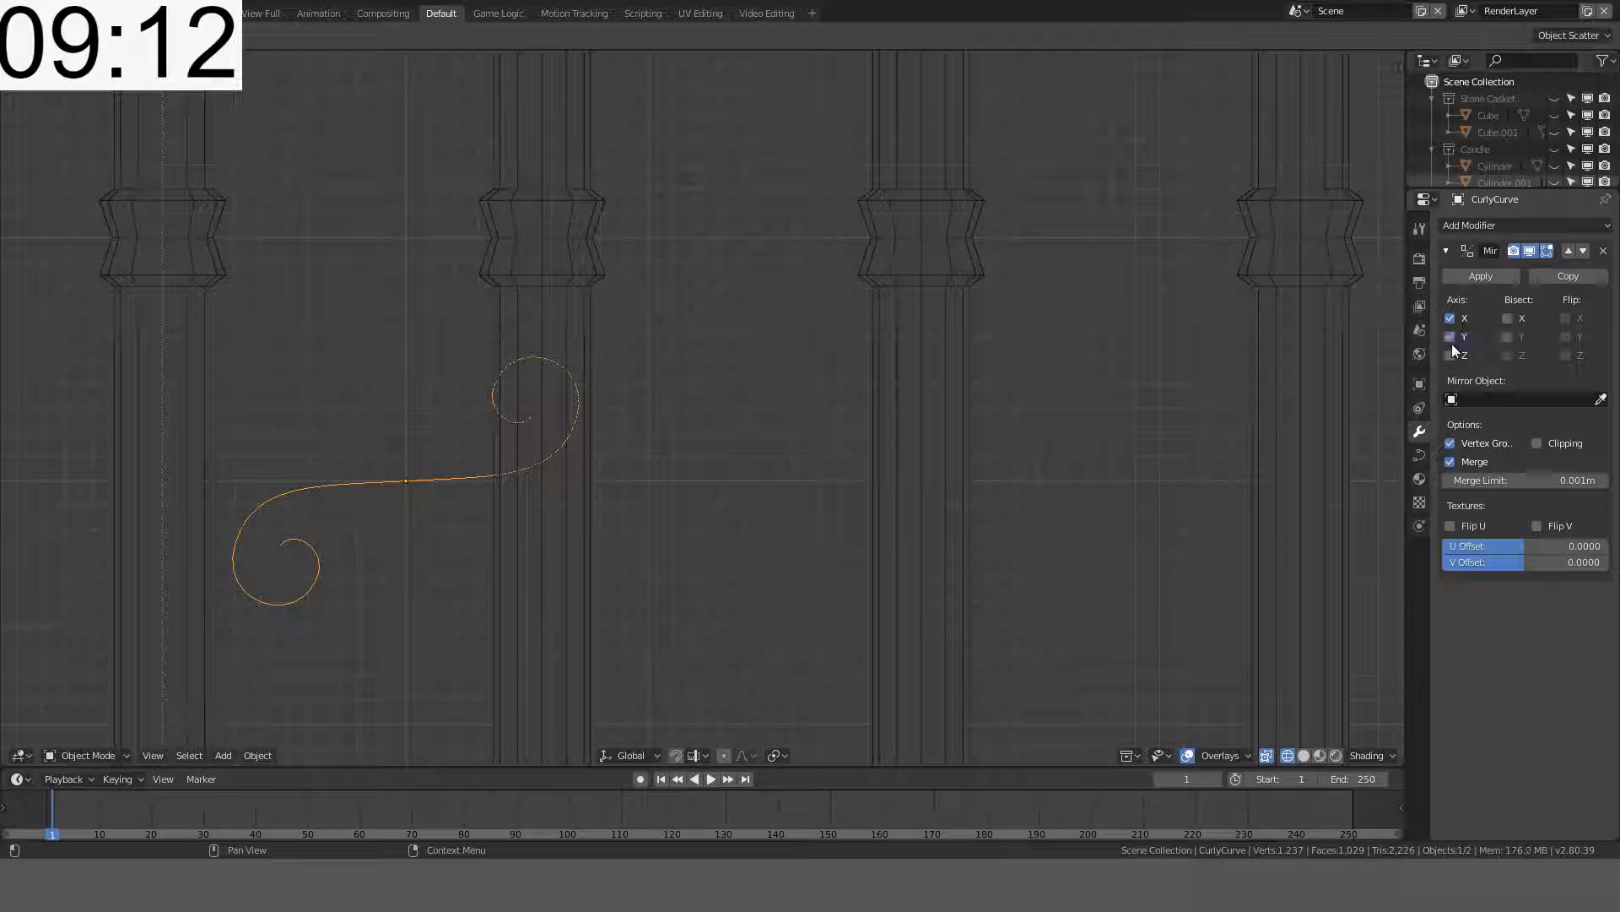
pyautogui.moveTo(1451, 343); pyautogui.dragTo(1450, 346)
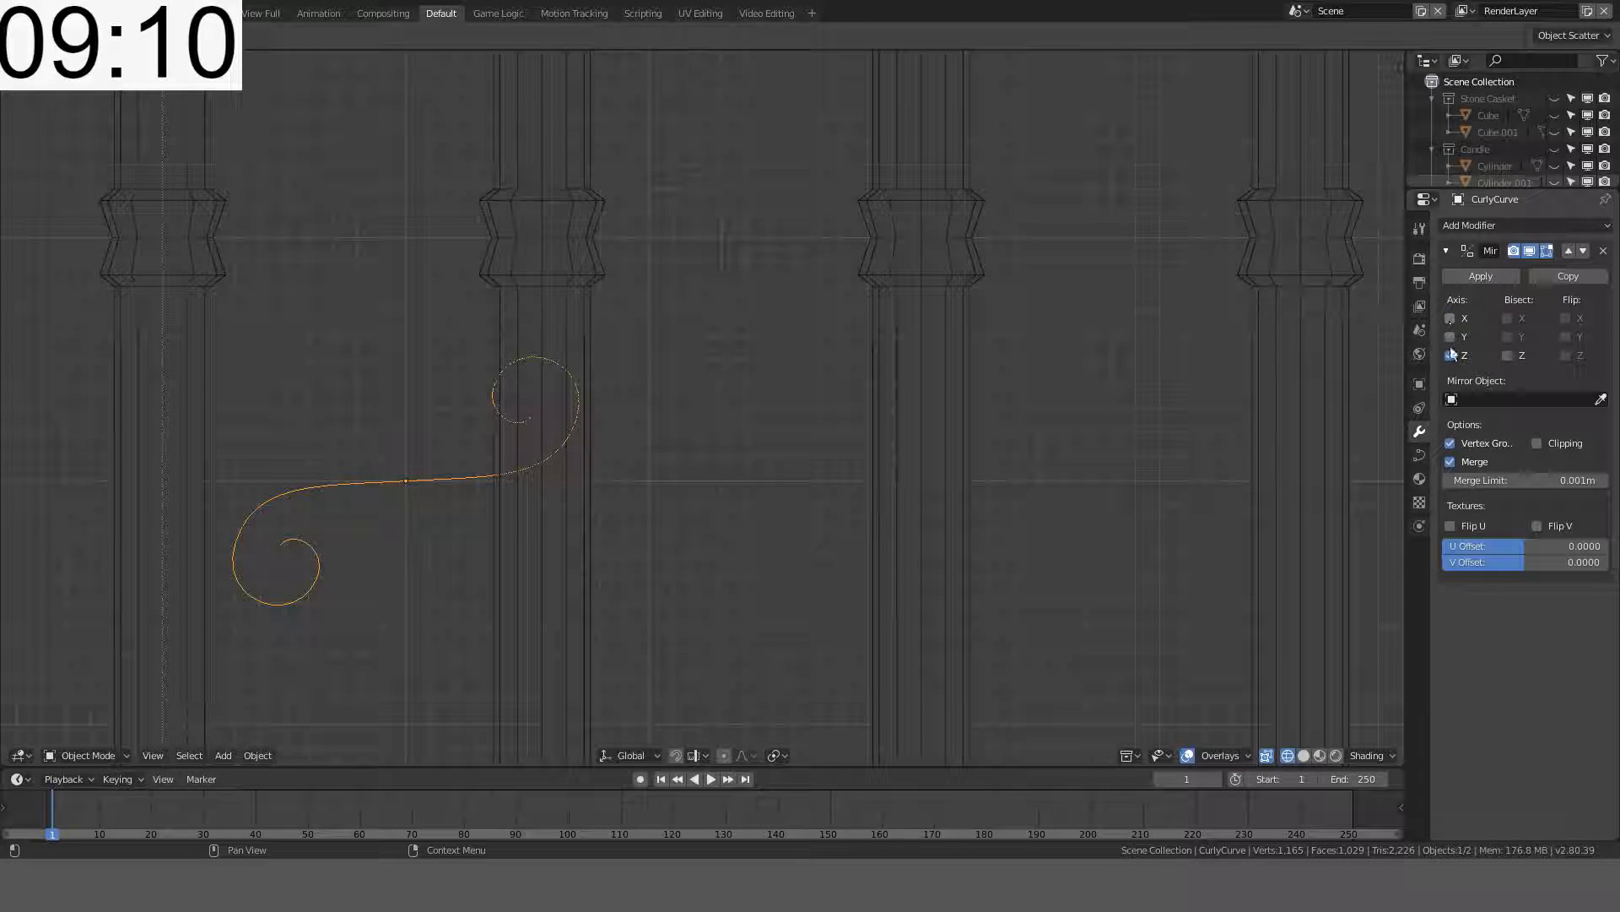
# - Set the curve's bevel depth to 0.1 m and display the railing in solid shading
pyautogui.click(1420, 456)
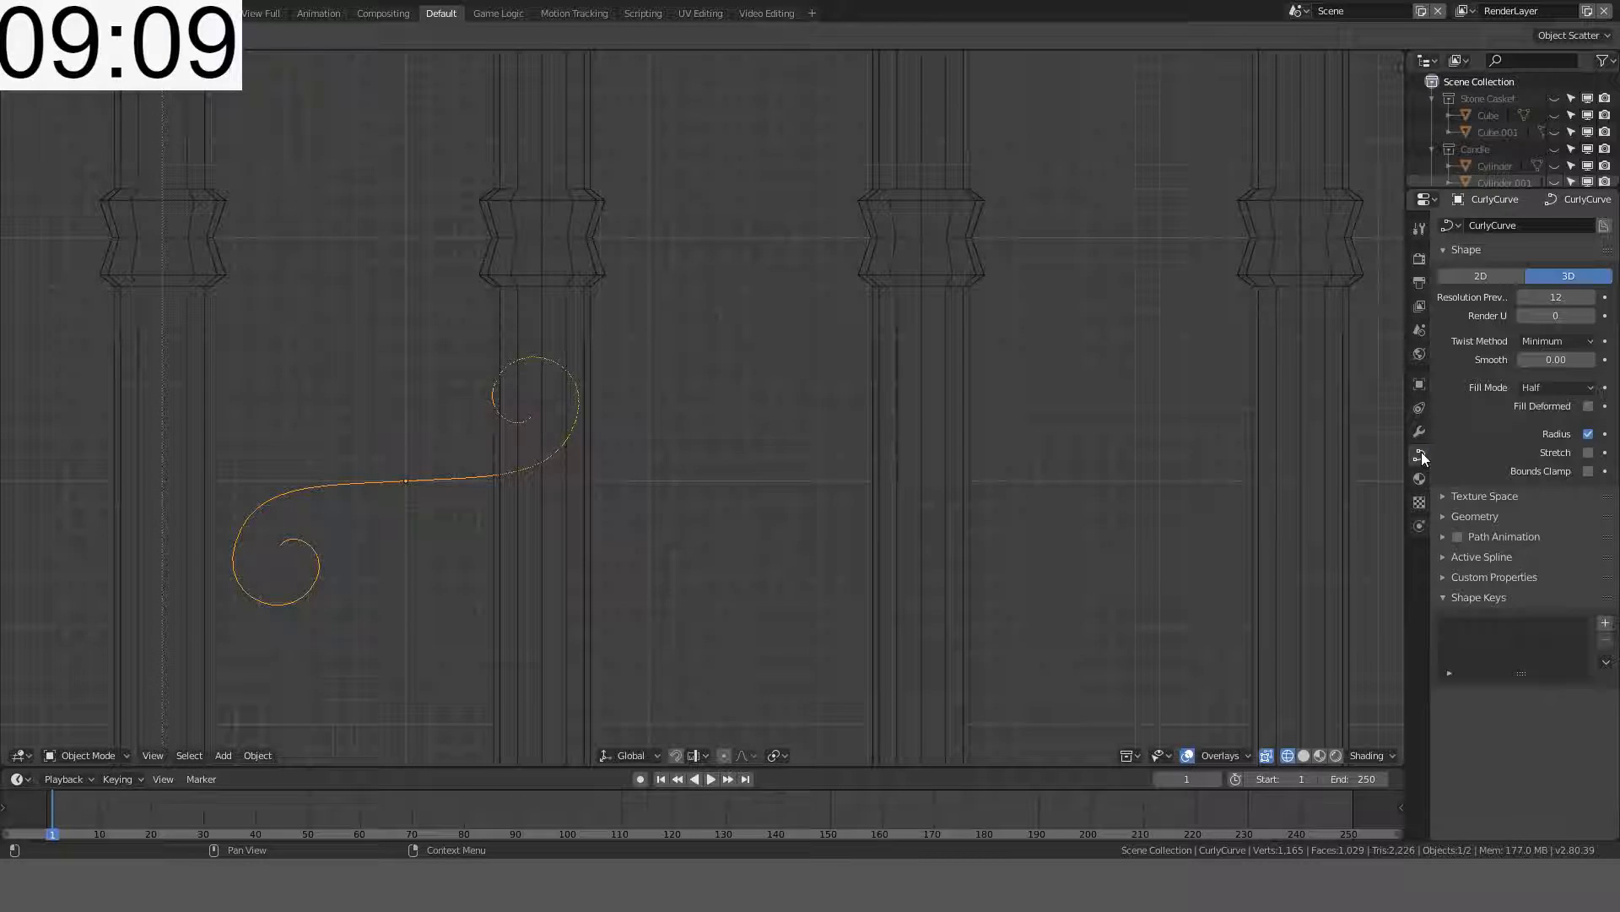
pyautogui.click(1556, 316)
pyautogui.click(1445, 517)
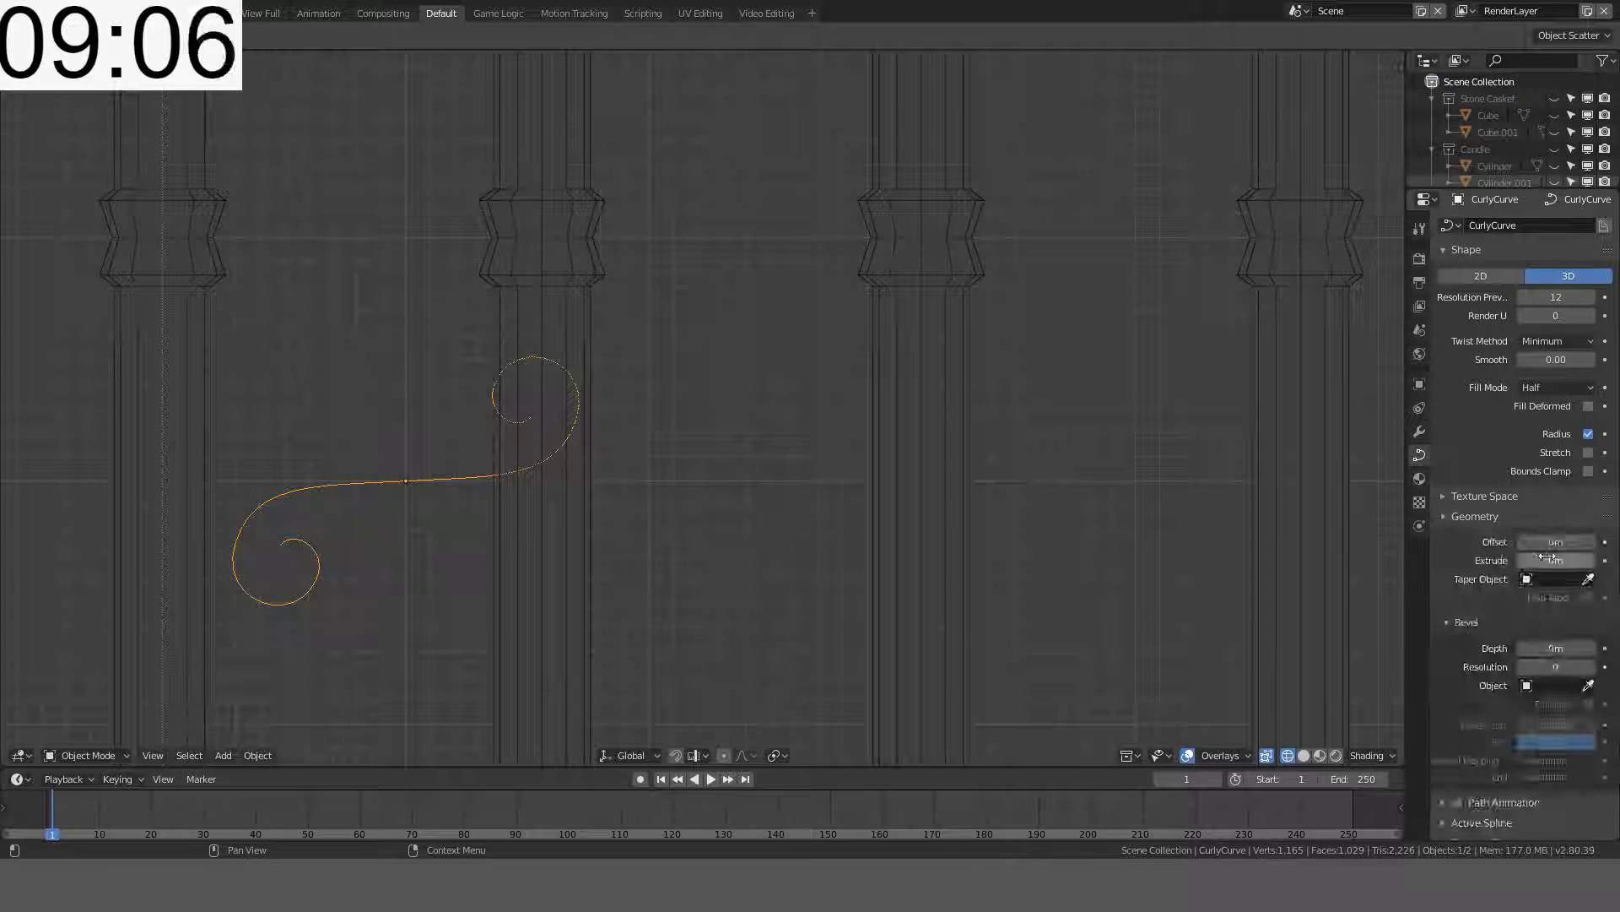
pyautogui.click(1561, 543)
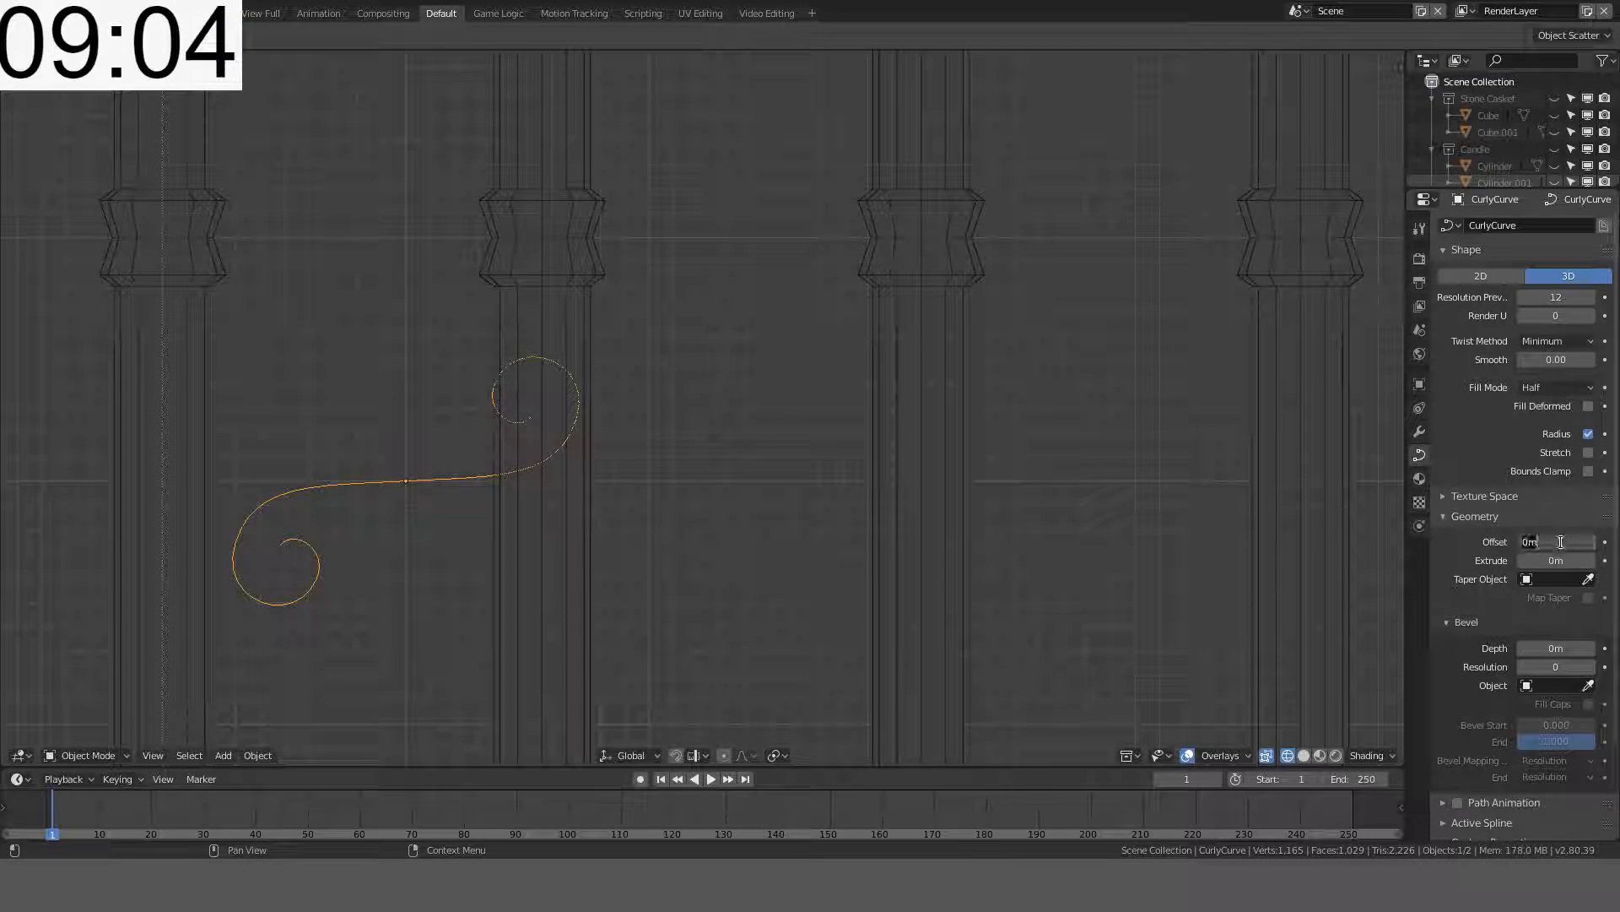
pyautogui.press('Return')
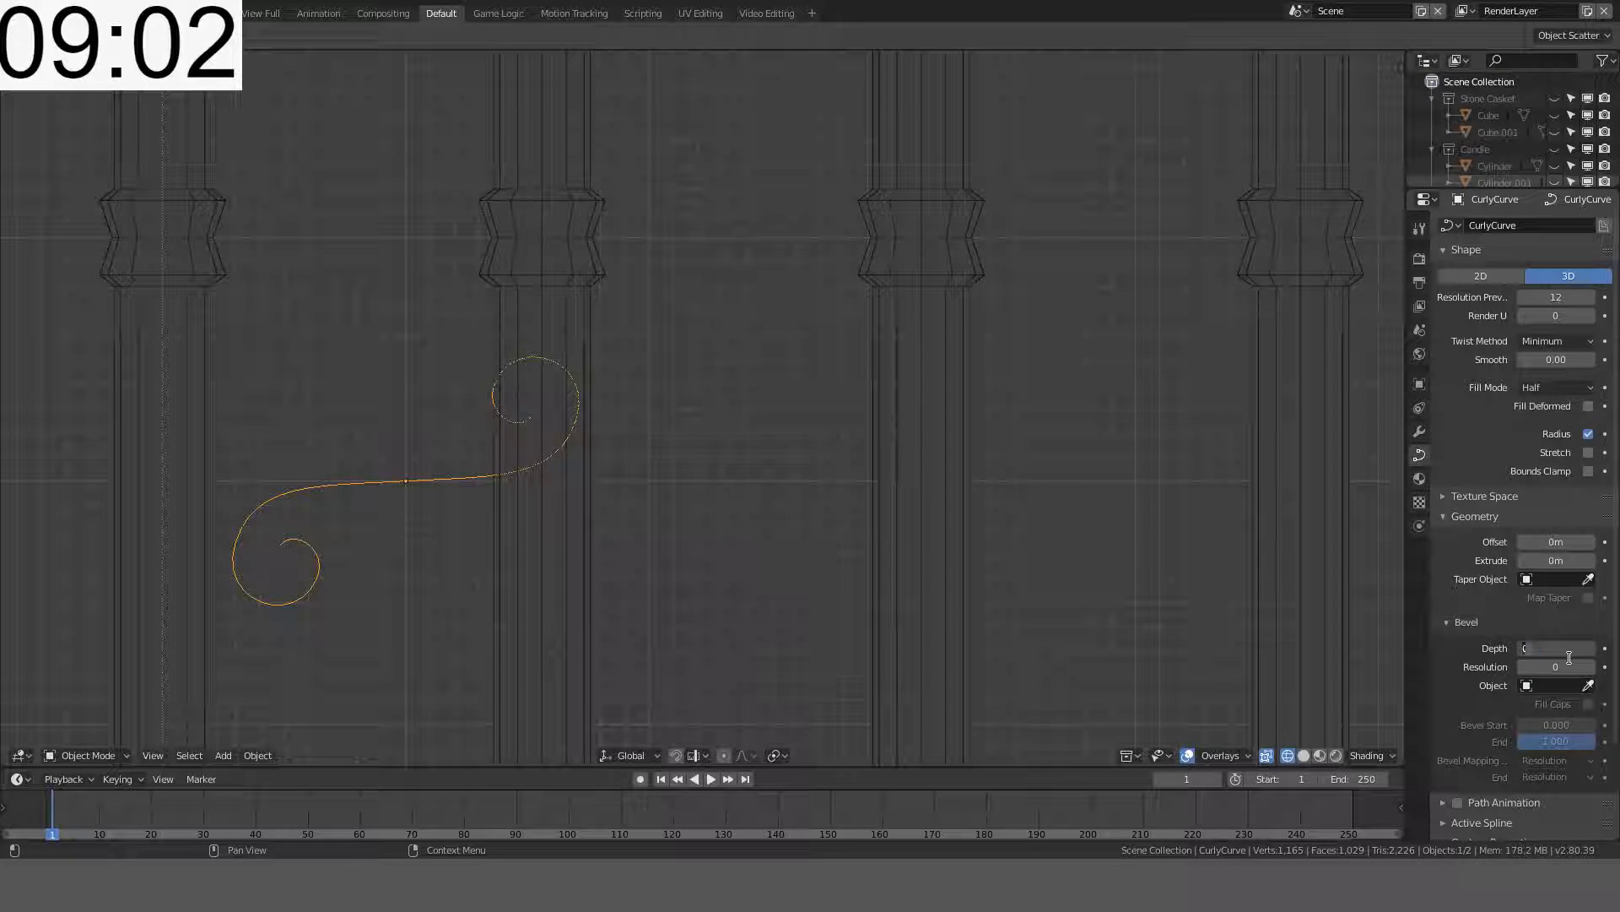
pyautogui.click(1570, 657)
pyautogui.write('0.1')
pyautogui.press('Return')
pyautogui.moveTo(730, 539)
pyautogui.mouseDown(button='middle')
pyautogui.moveTo(778, 555)
pyautogui.moveTo(751, 549)
pyautogui.mouseUp(button='middle')
pyautogui.press('z')
pyautogui.click(806, 545)
pyautogui.moveTo(880, 530); pyautogui.dragTo(714, 449, button='middle')
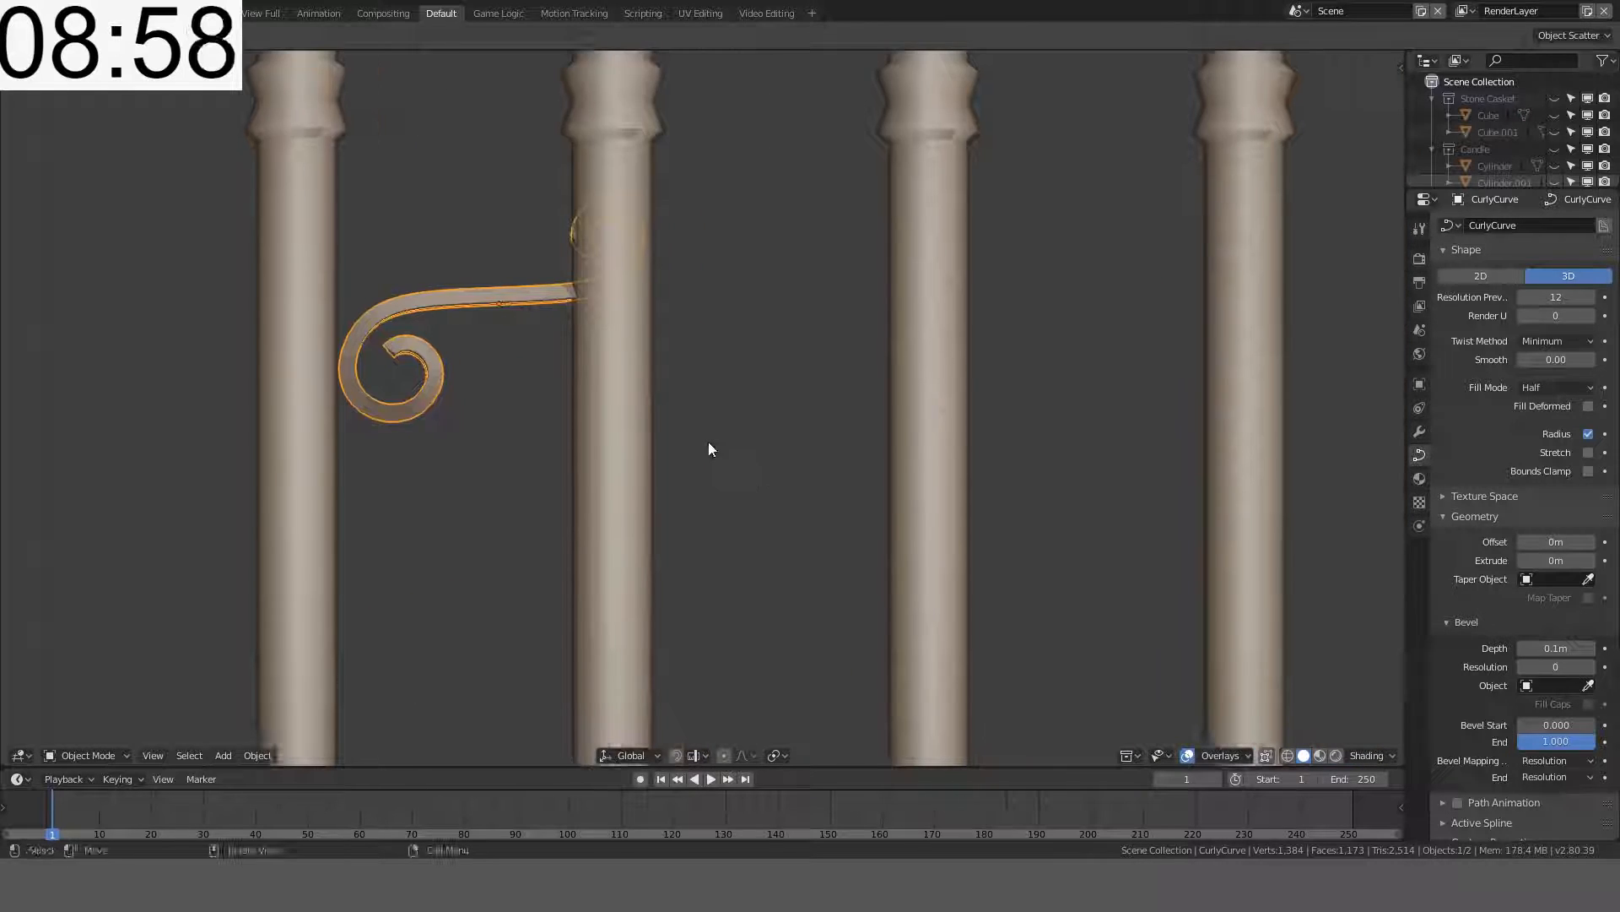
# - Raise the curve's bevel resolution to 2 and set its fill mode to Full
pyautogui.click(1591, 667)
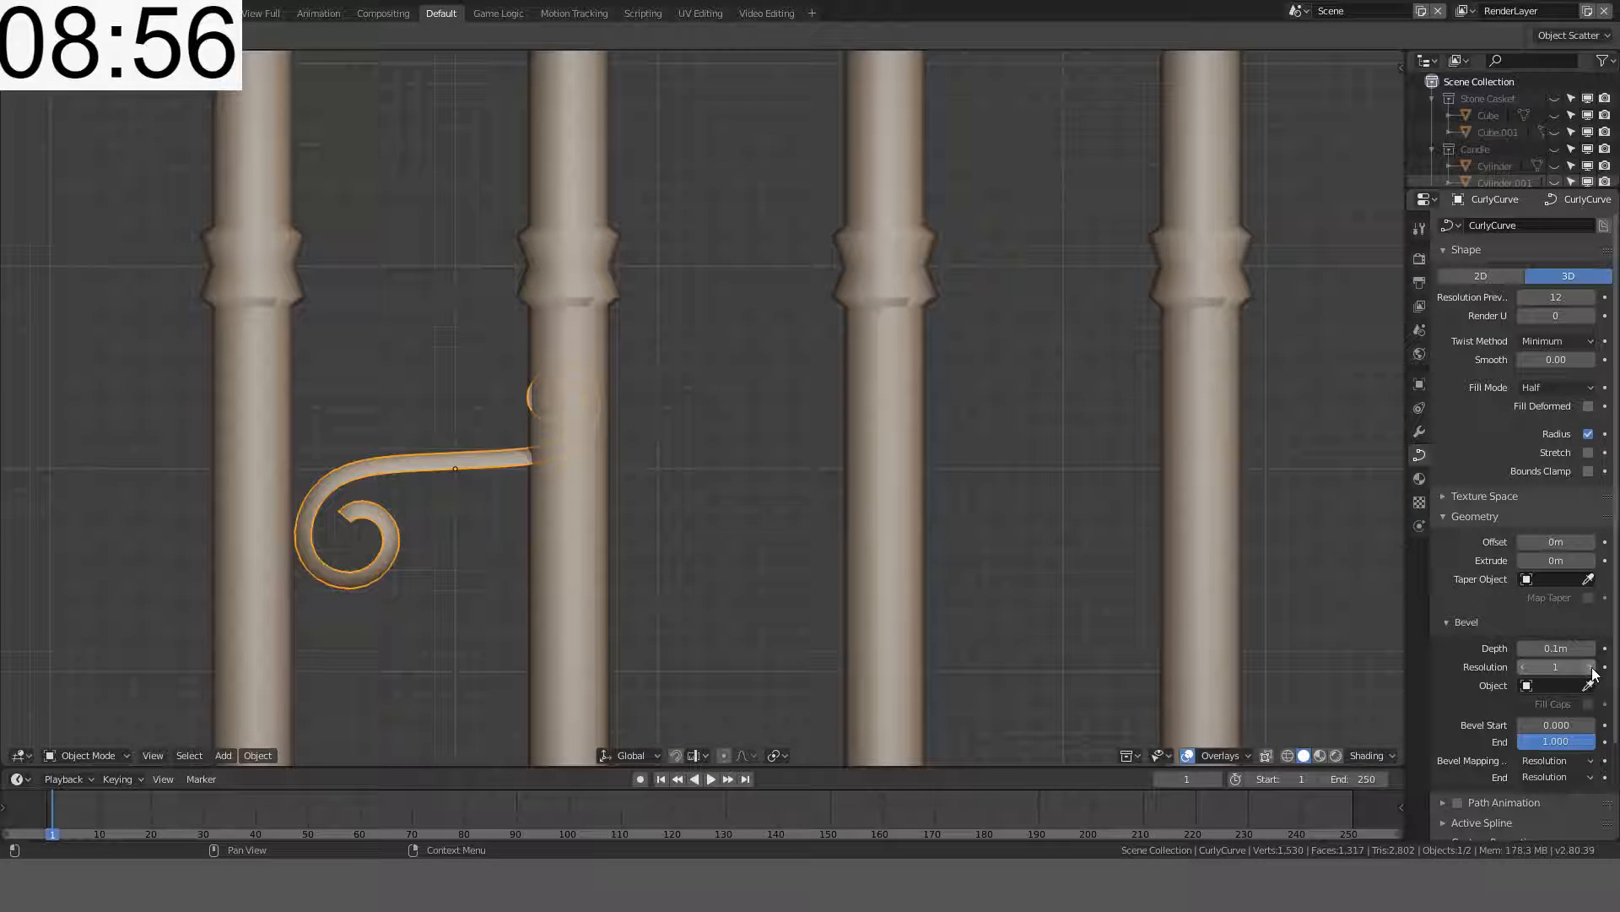
pyautogui.click(1566, 341)
pyautogui.click(1550, 386)
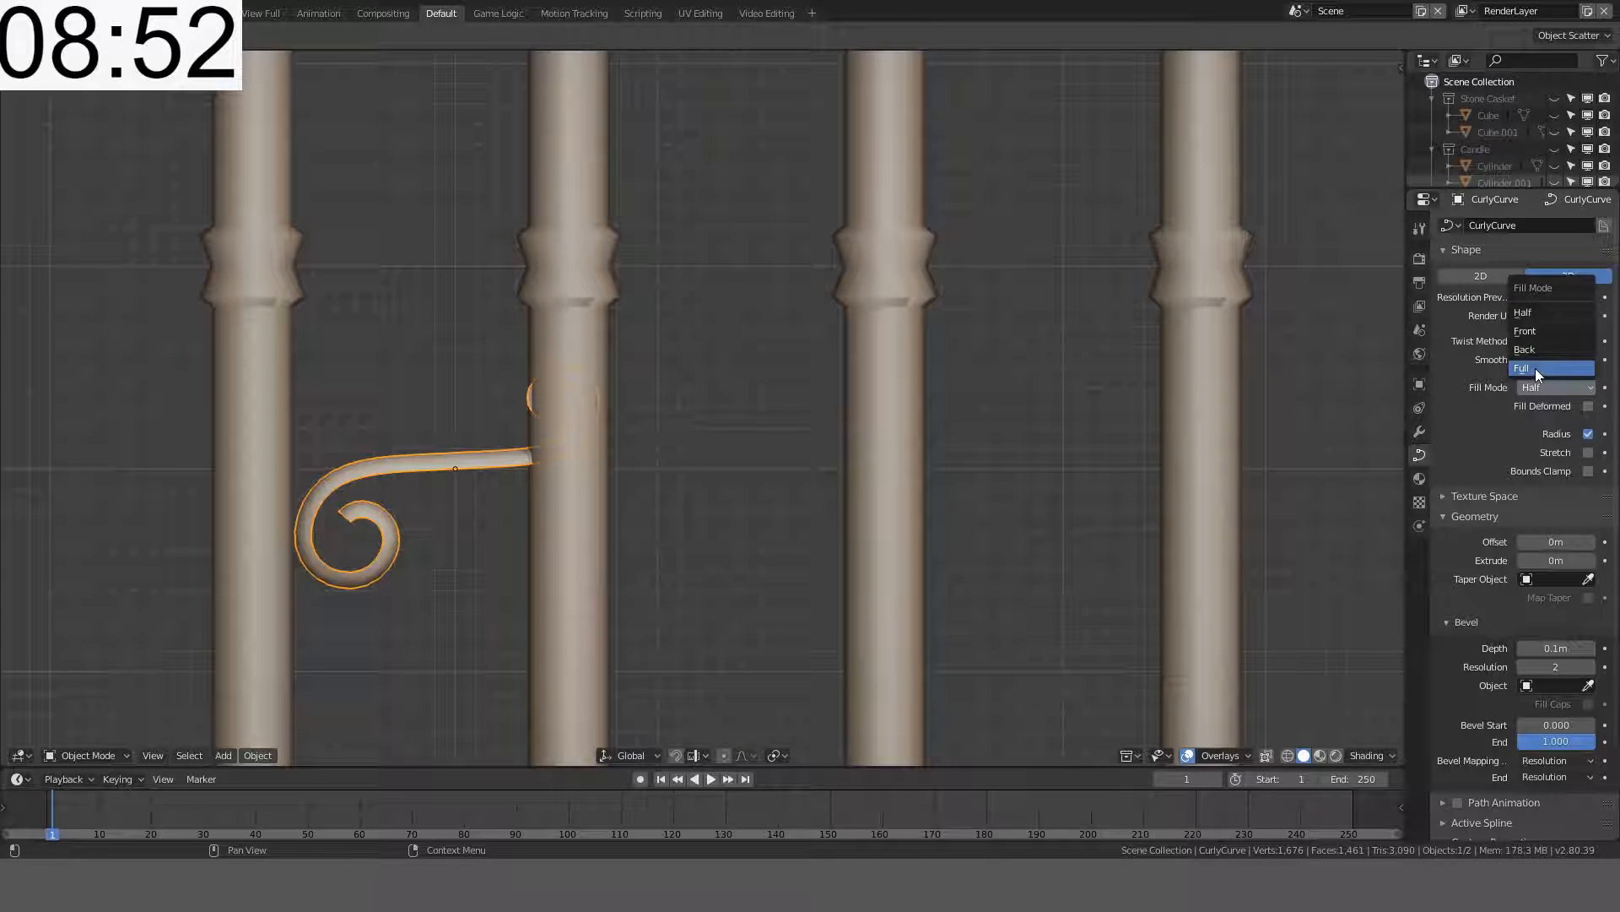
pyautogui.click(1536, 368)
pyautogui.scroll(1, 449, 476)
pyautogui.keyDown('shift'); pyautogui.moveTo(449, 476); pyautogui.dragTo(741, 422, button='middle'); pyautogui.keyUp('shift')
pyautogui.scroll(2, 741, 422)
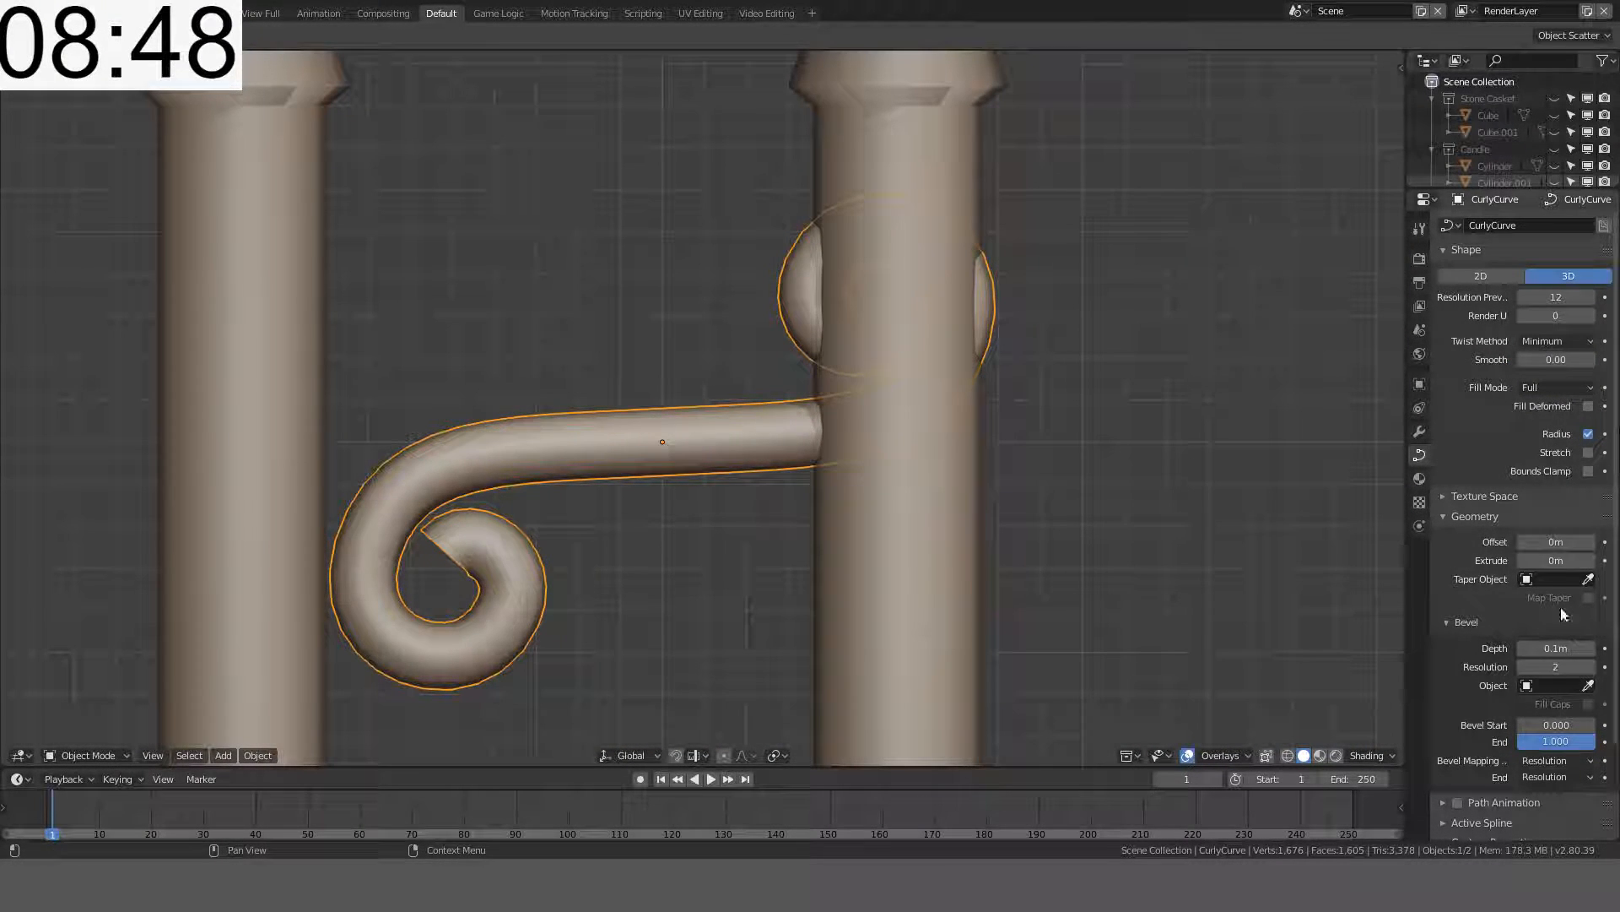
# - Set the curve's bevel depth to 0.05 m
pyautogui.click(1557, 648)
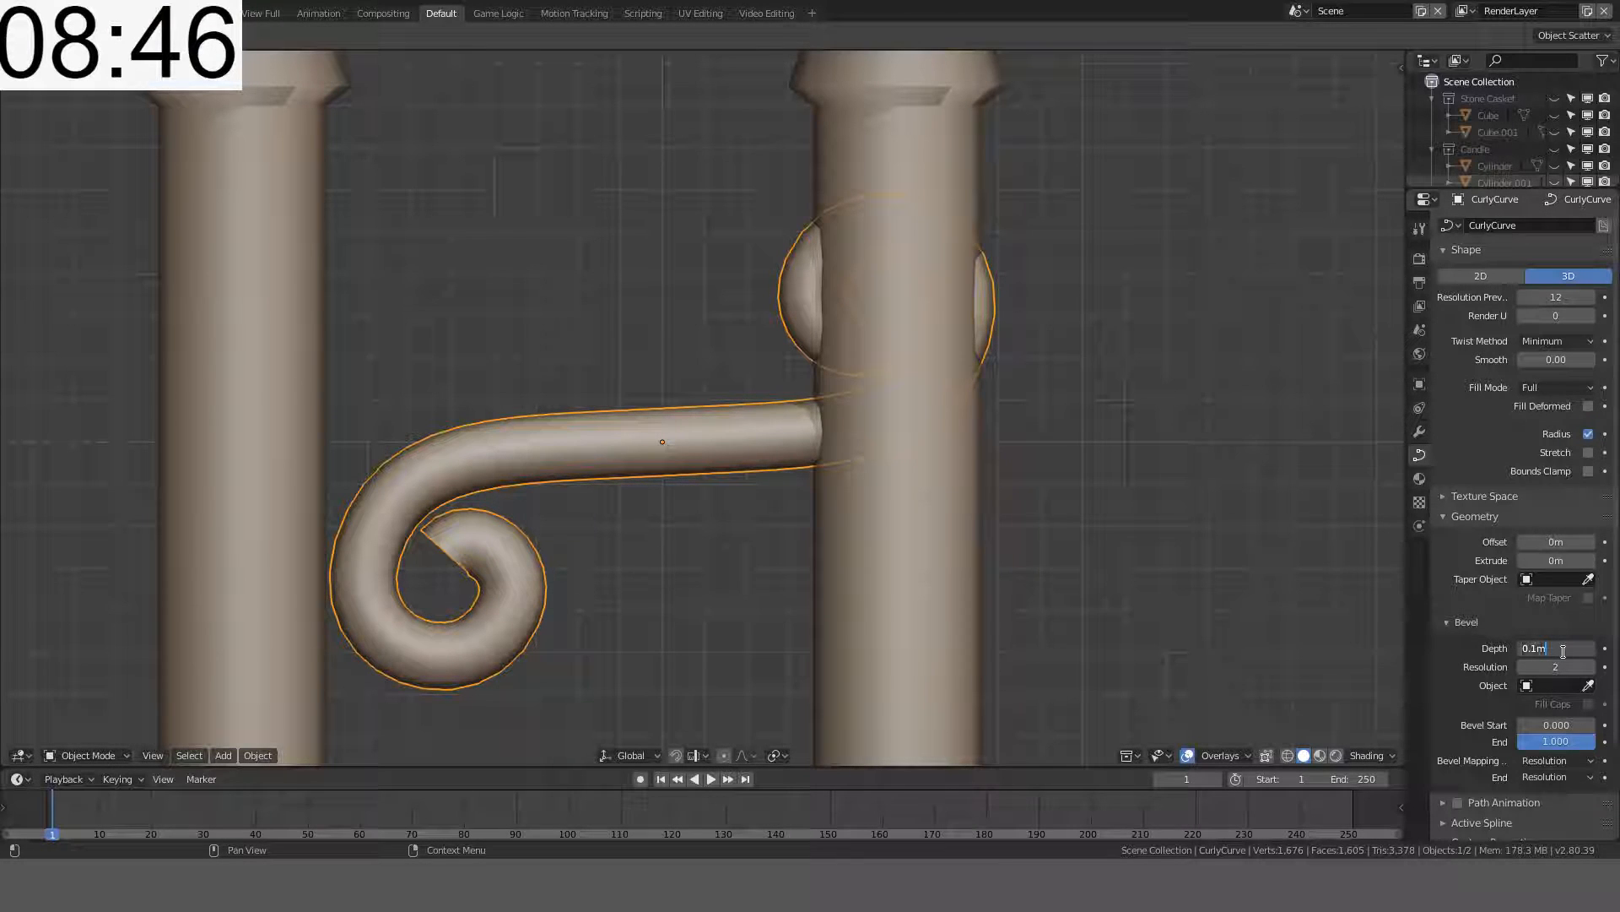
pyautogui.write('0.05')
pyautogui.press('Return')
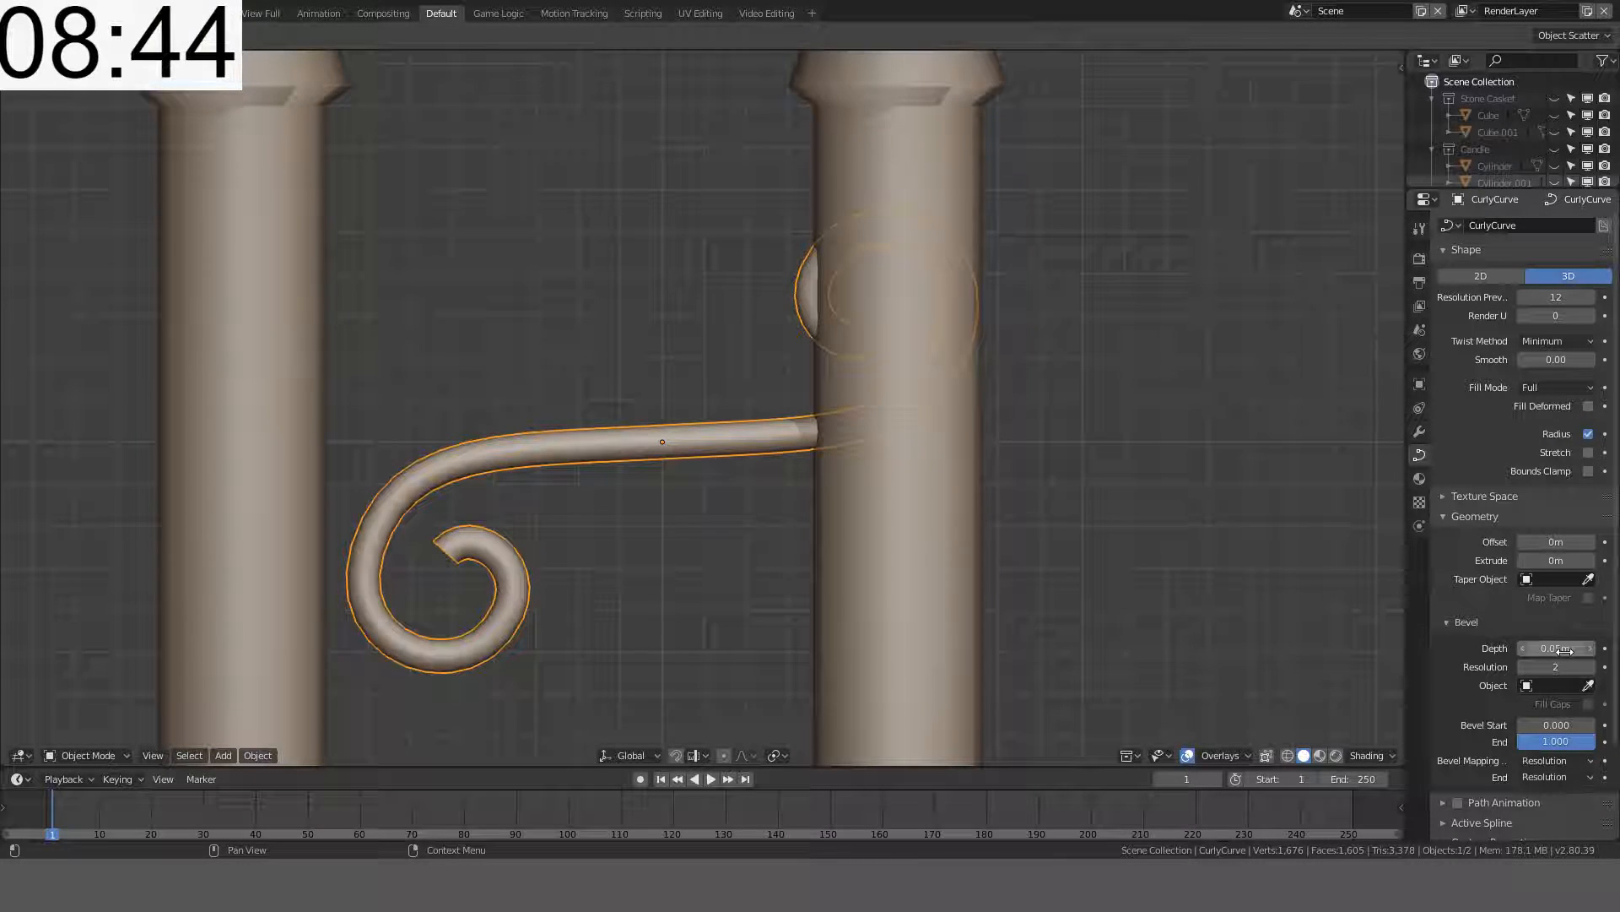
pyautogui.scroll(-4, 821, 478)
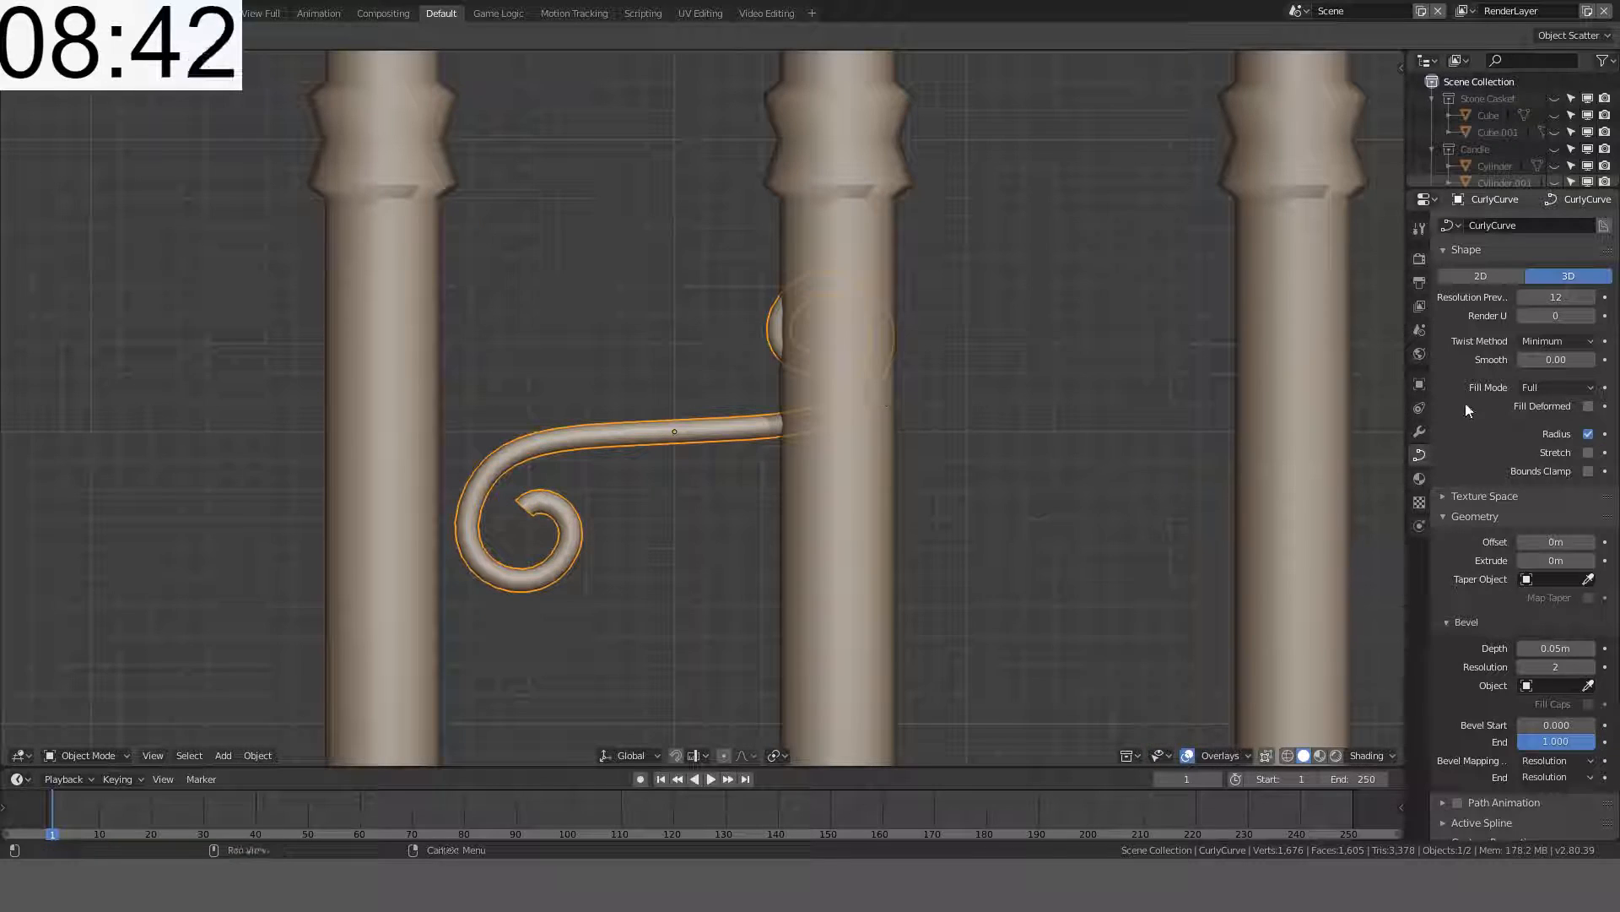
# - Delete the control points of the spiral overlapping the second post, keeping only the other half of the curve
pyautogui.click(1419, 432)
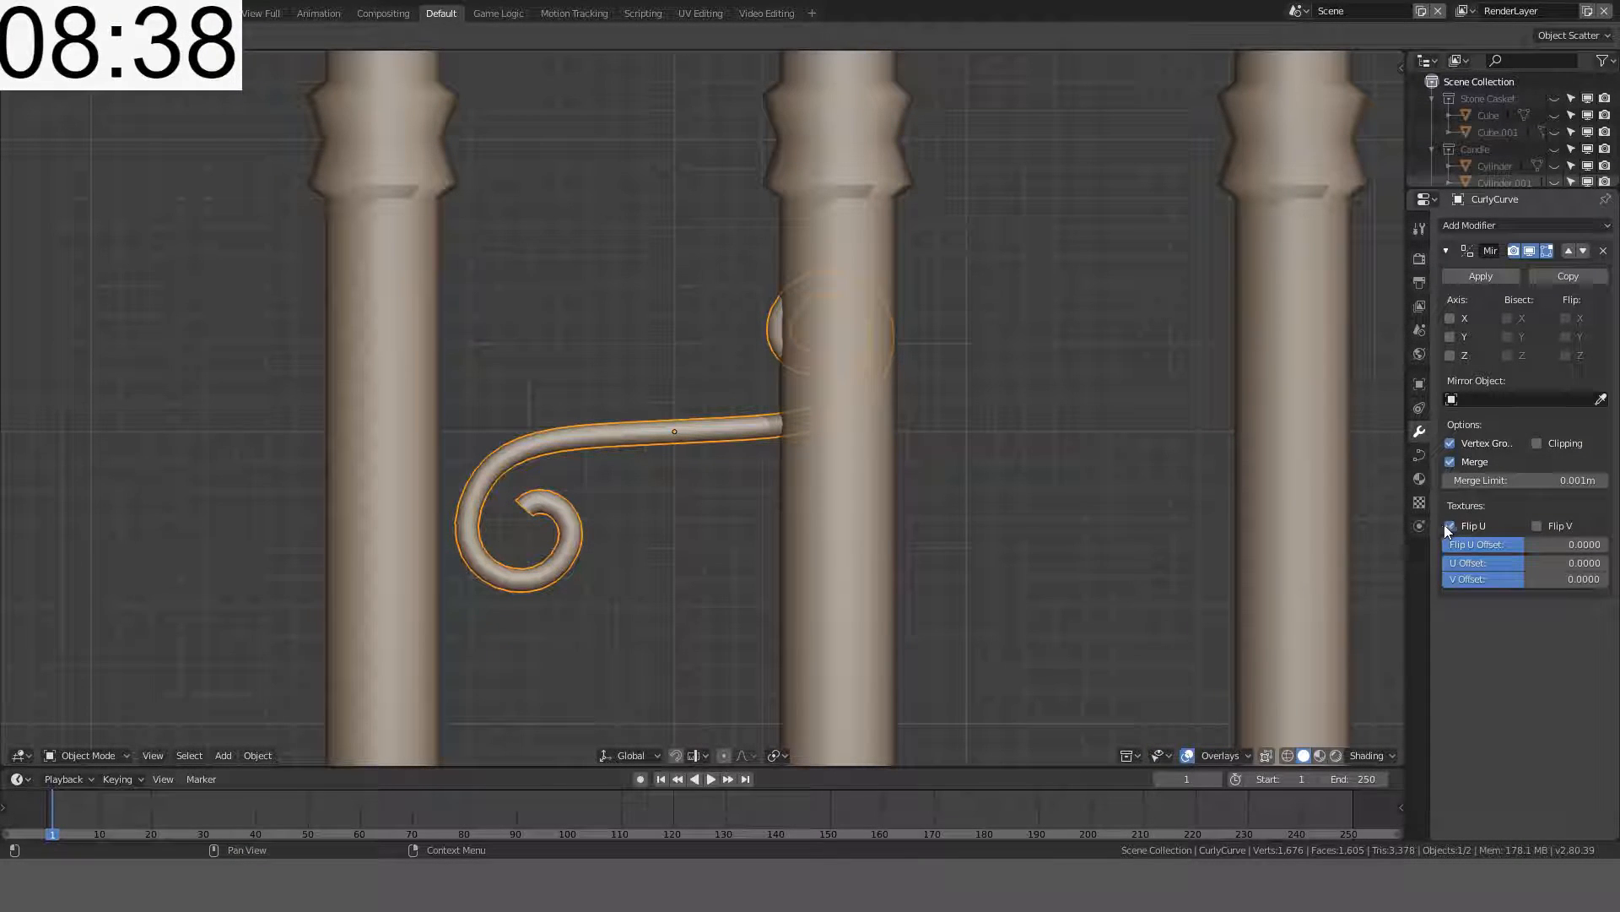
pyautogui.scroll(2, 704, 422)
pyautogui.press('Tab')
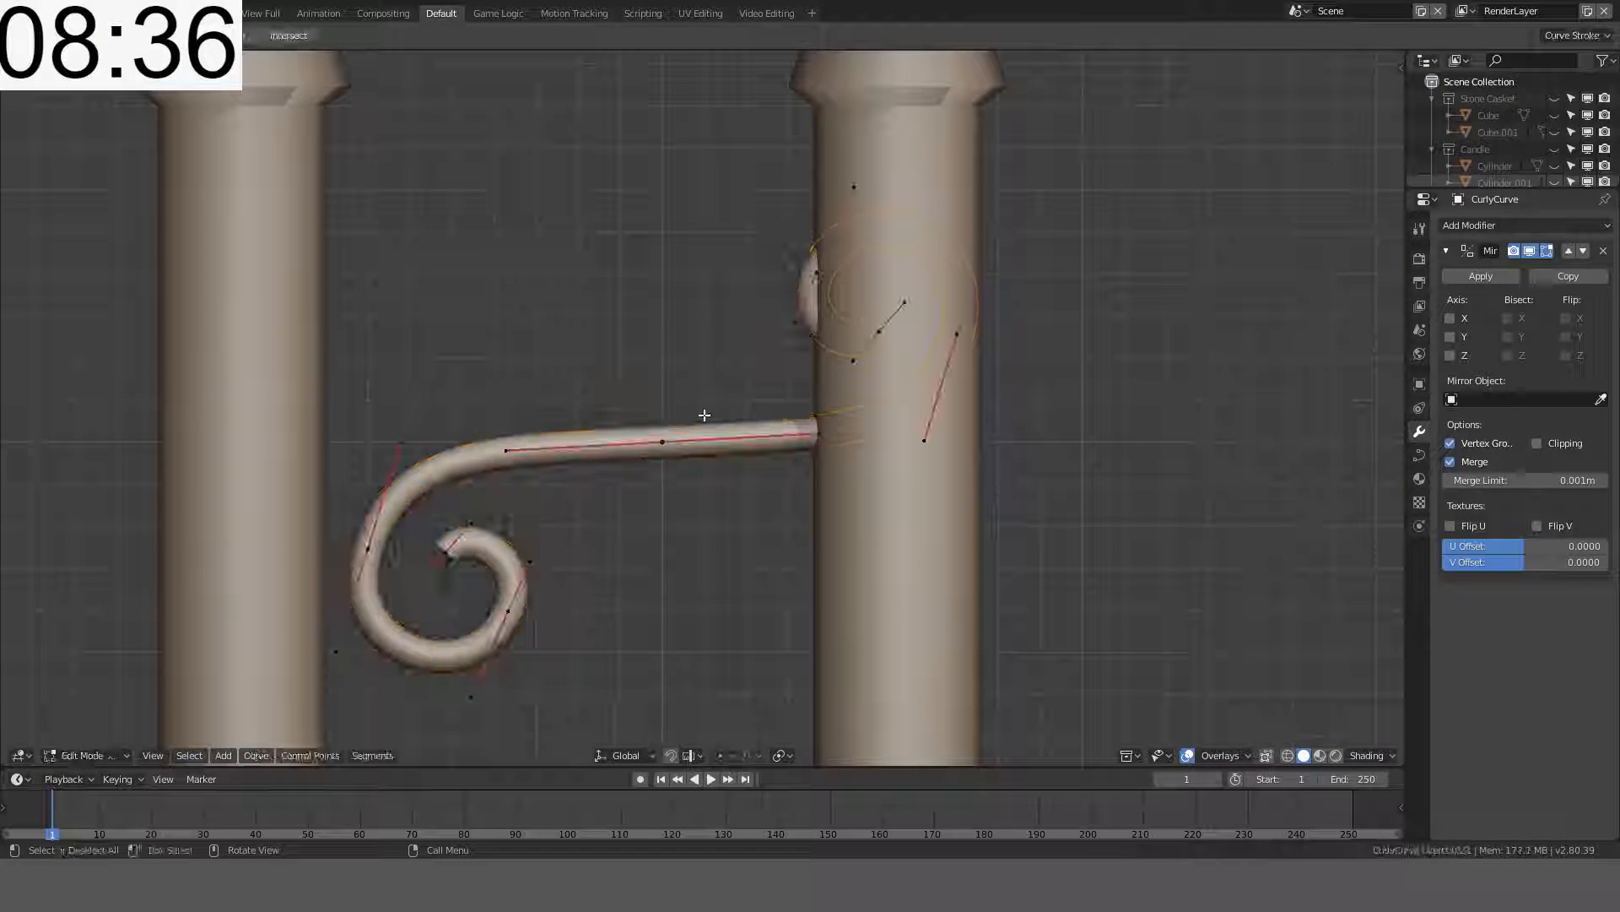
pyautogui.scroll(-4, 704, 416)
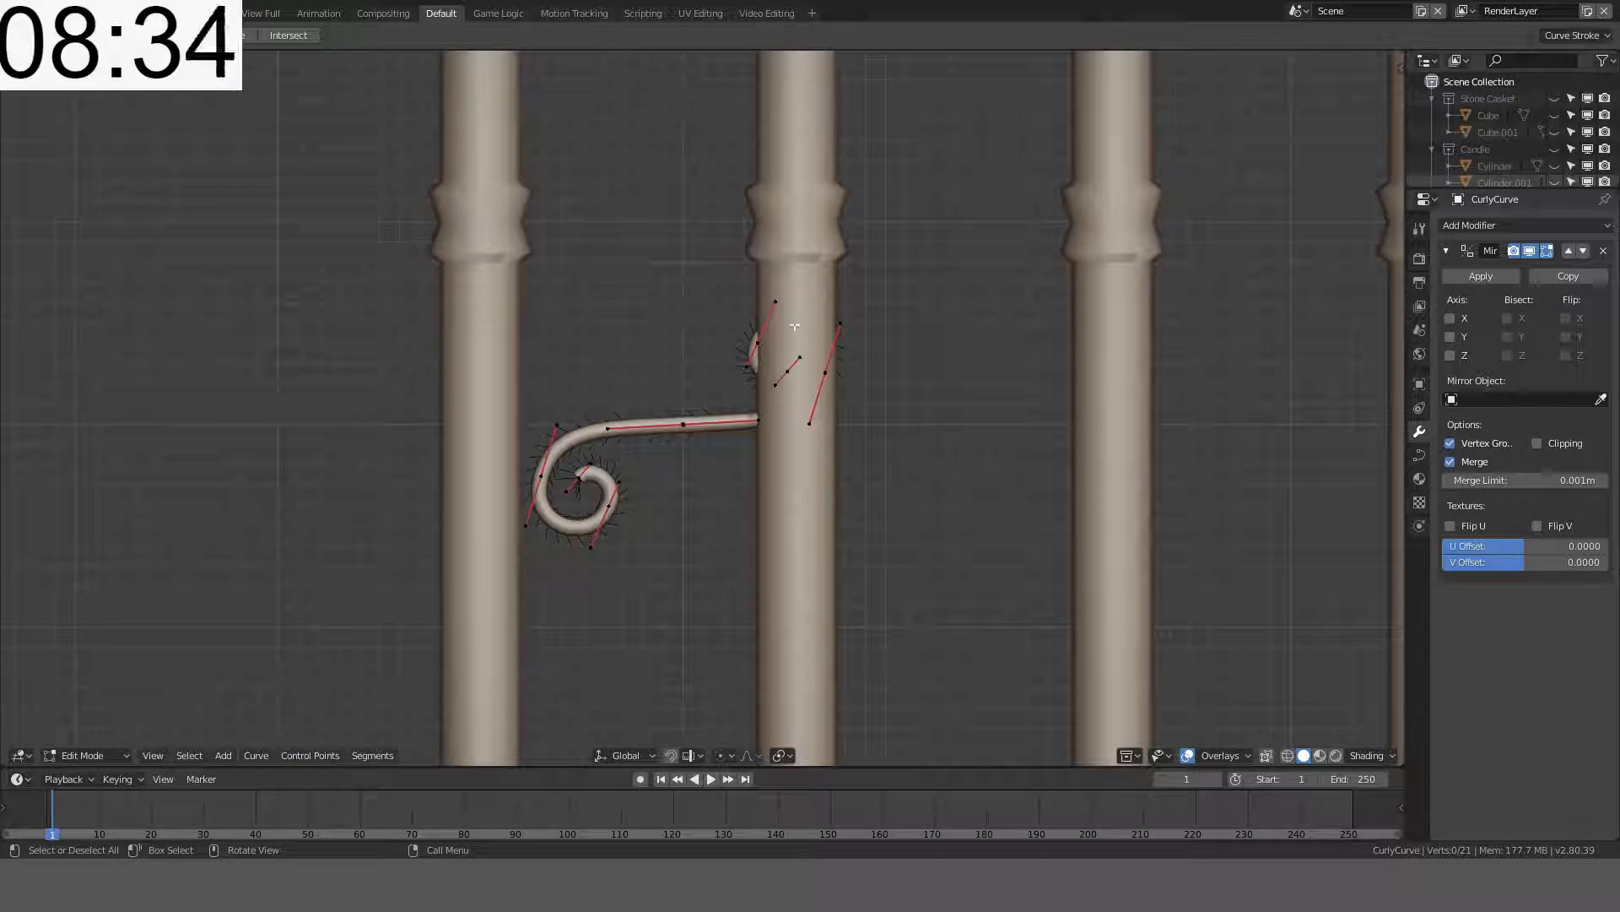
pyautogui.press('c')
pyautogui.moveTo(742, 347); pyautogui.dragTo(864, 356)
pyautogui.rightClick(865, 355)
pyautogui.press('x')
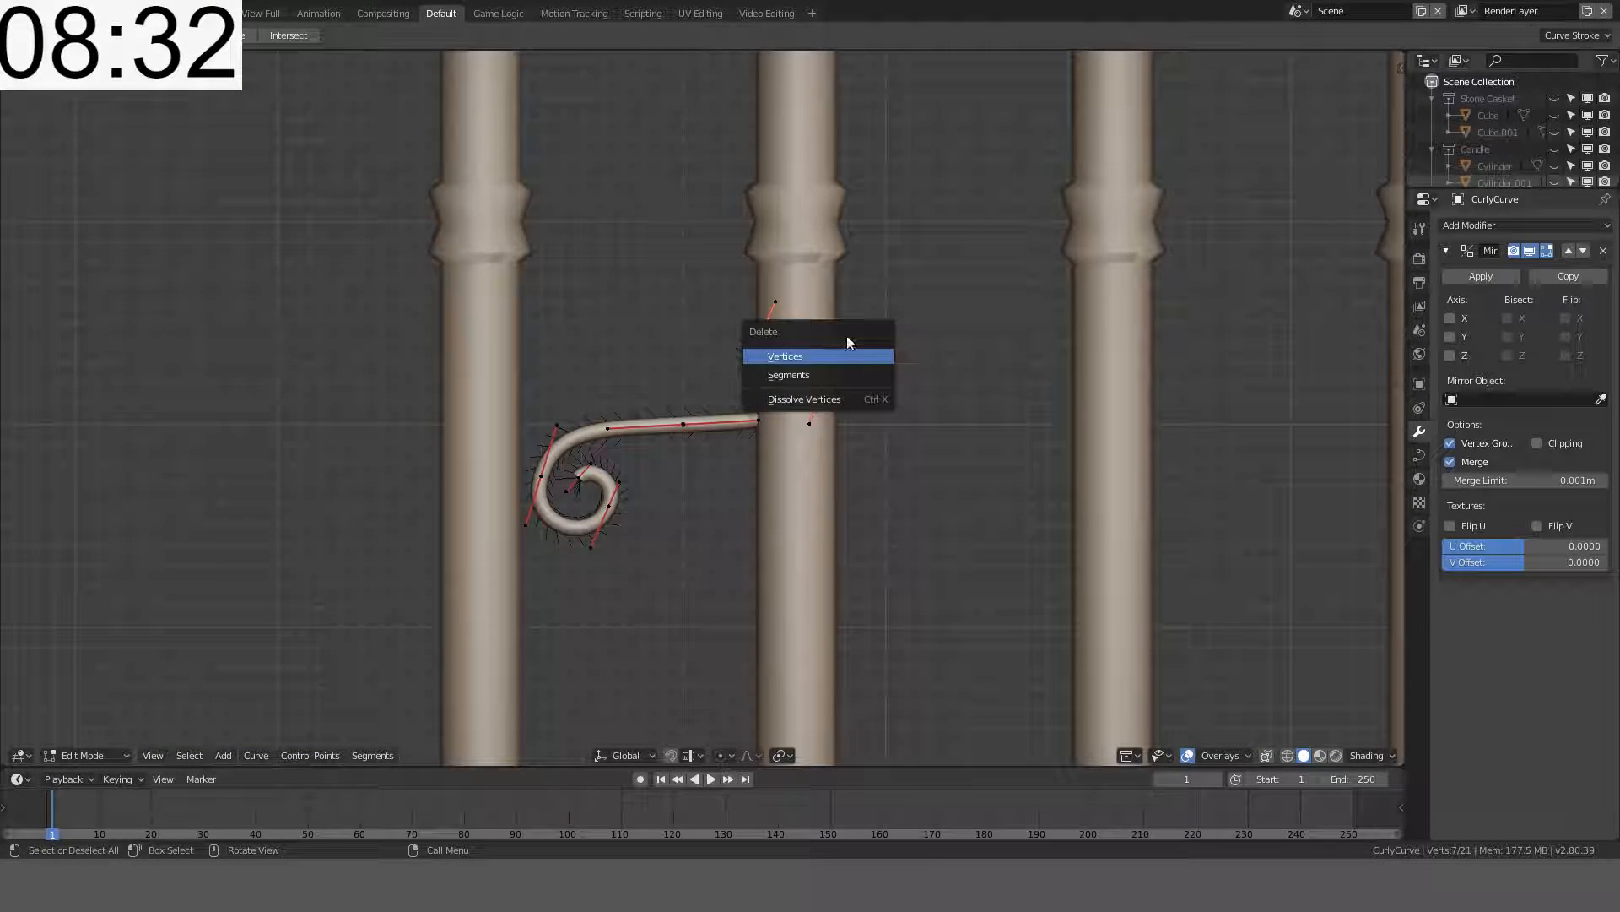
pyautogui.click(837, 361)
pyautogui.press('KP_1')
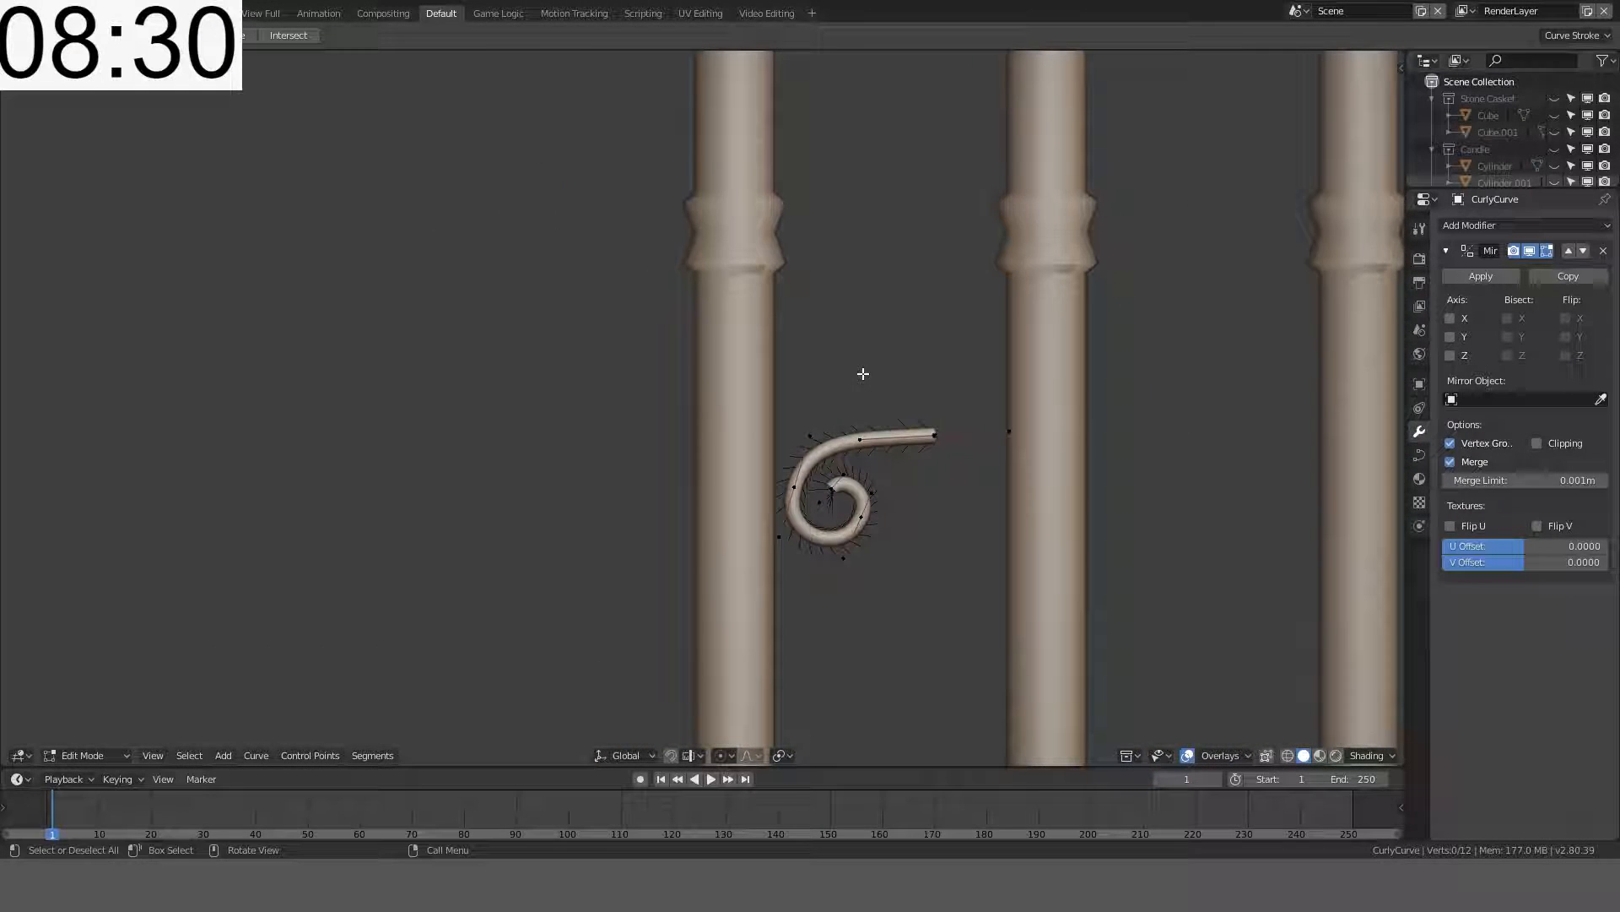
# - Remove the Mirror modifier and duplicate all control points of the remaining half curl in place
pyautogui.press('a')
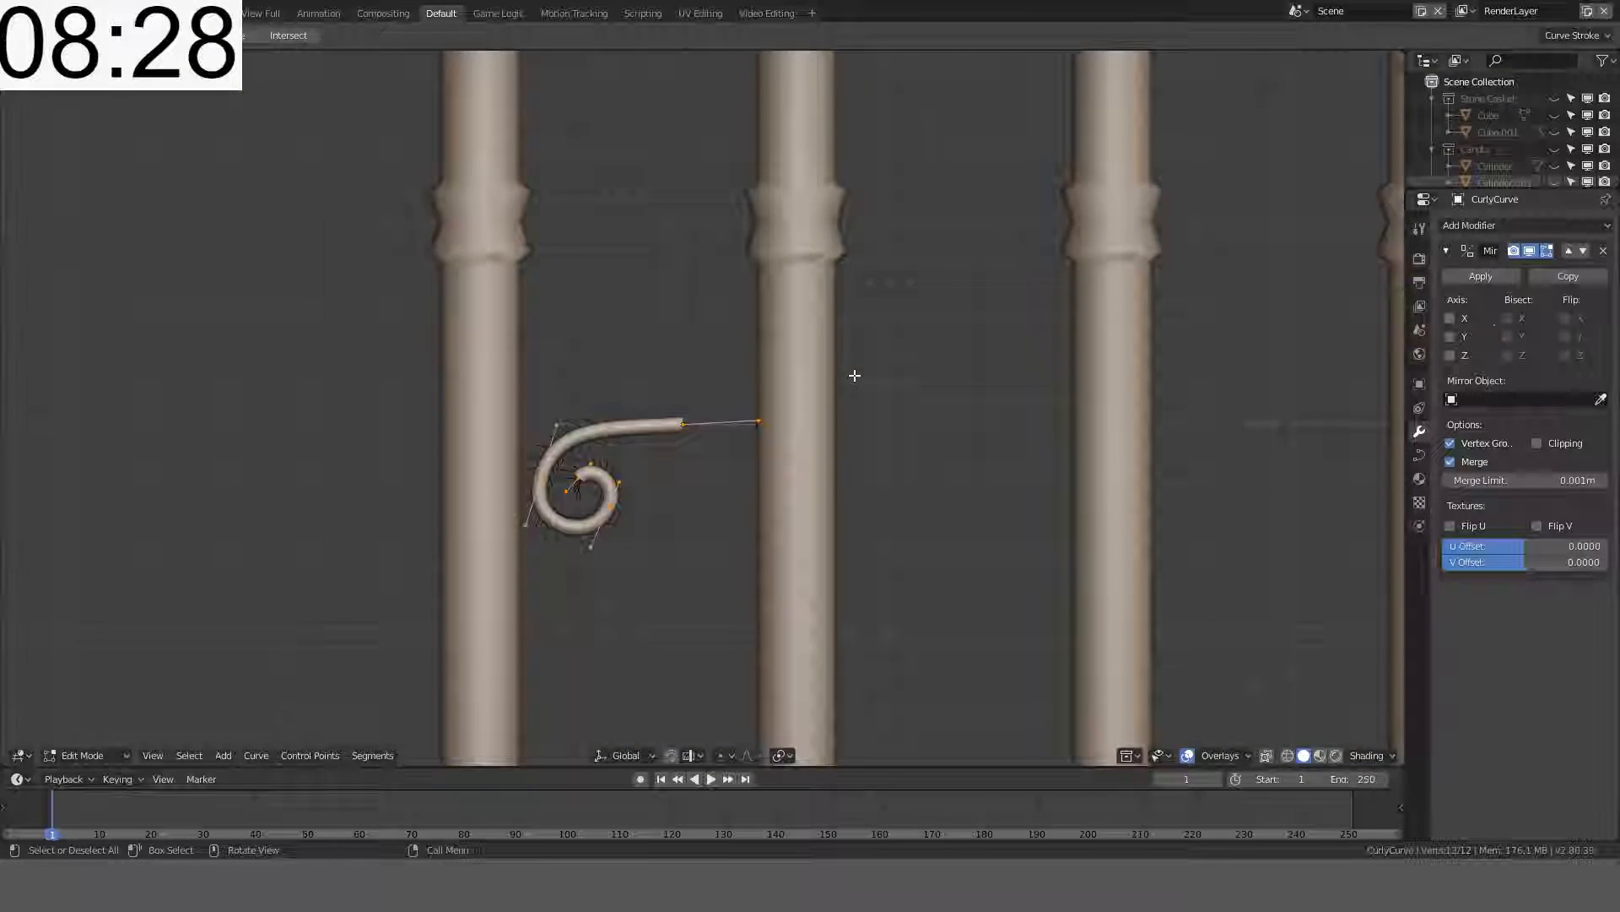
pyautogui.scroll(2, 854, 372)
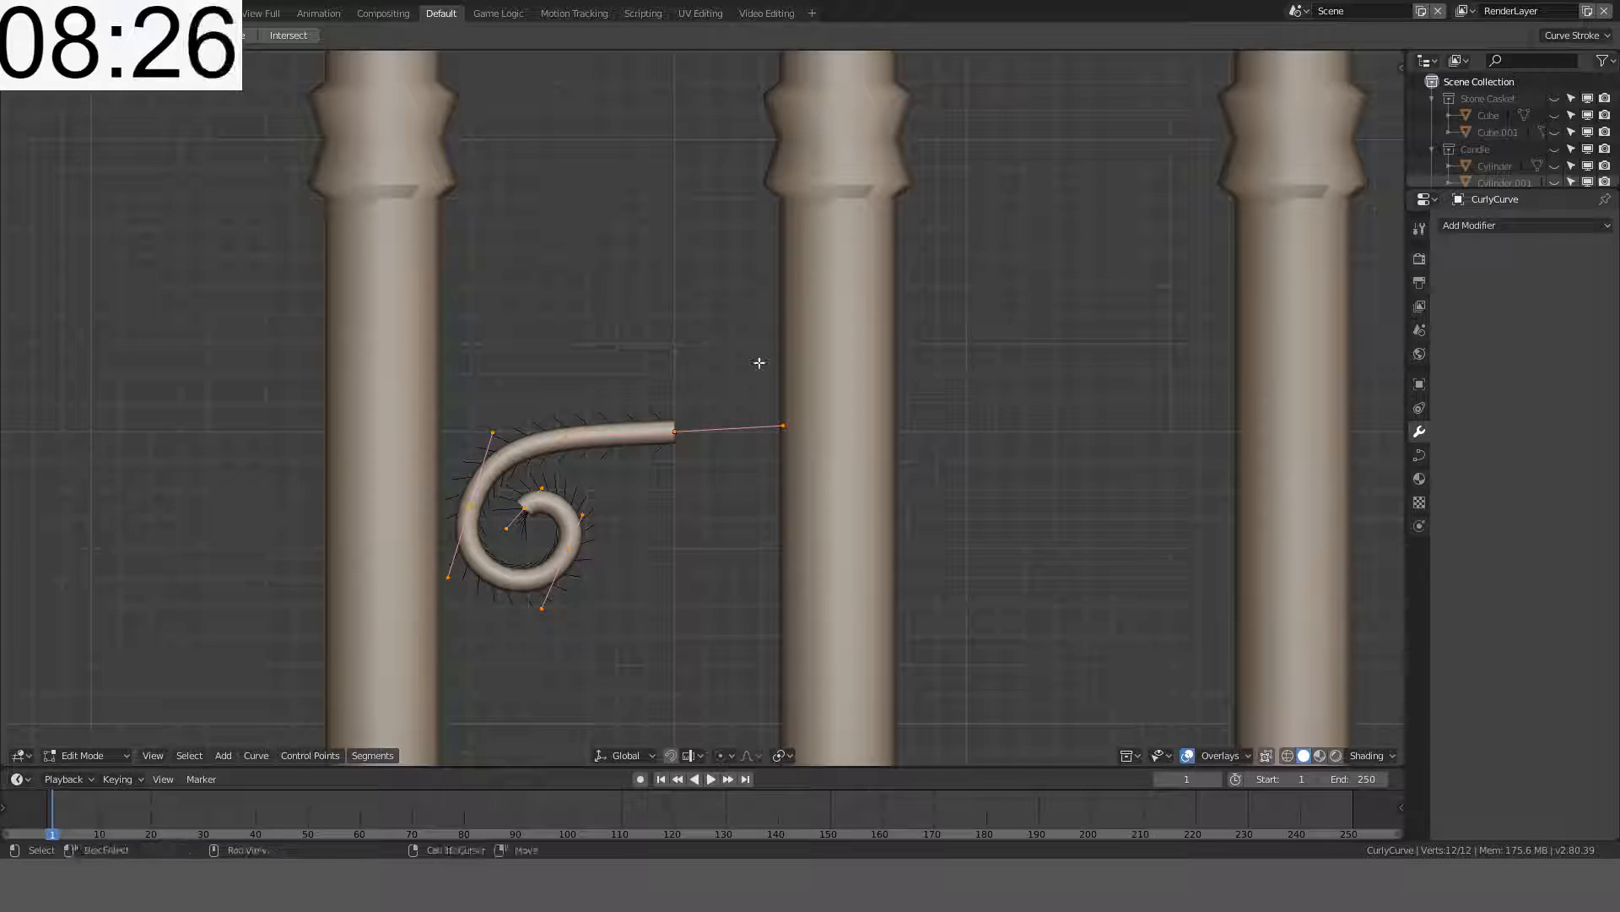
pyautogui.keyDown('shift'); pyautogui.moveTo(760, 361); pyautogui.dragTo(738, 300, button='middle'); pyautogui.keyUp('shift')
pyautogui.hotkey('shift', 'd')
pyautogui.press('Escape')
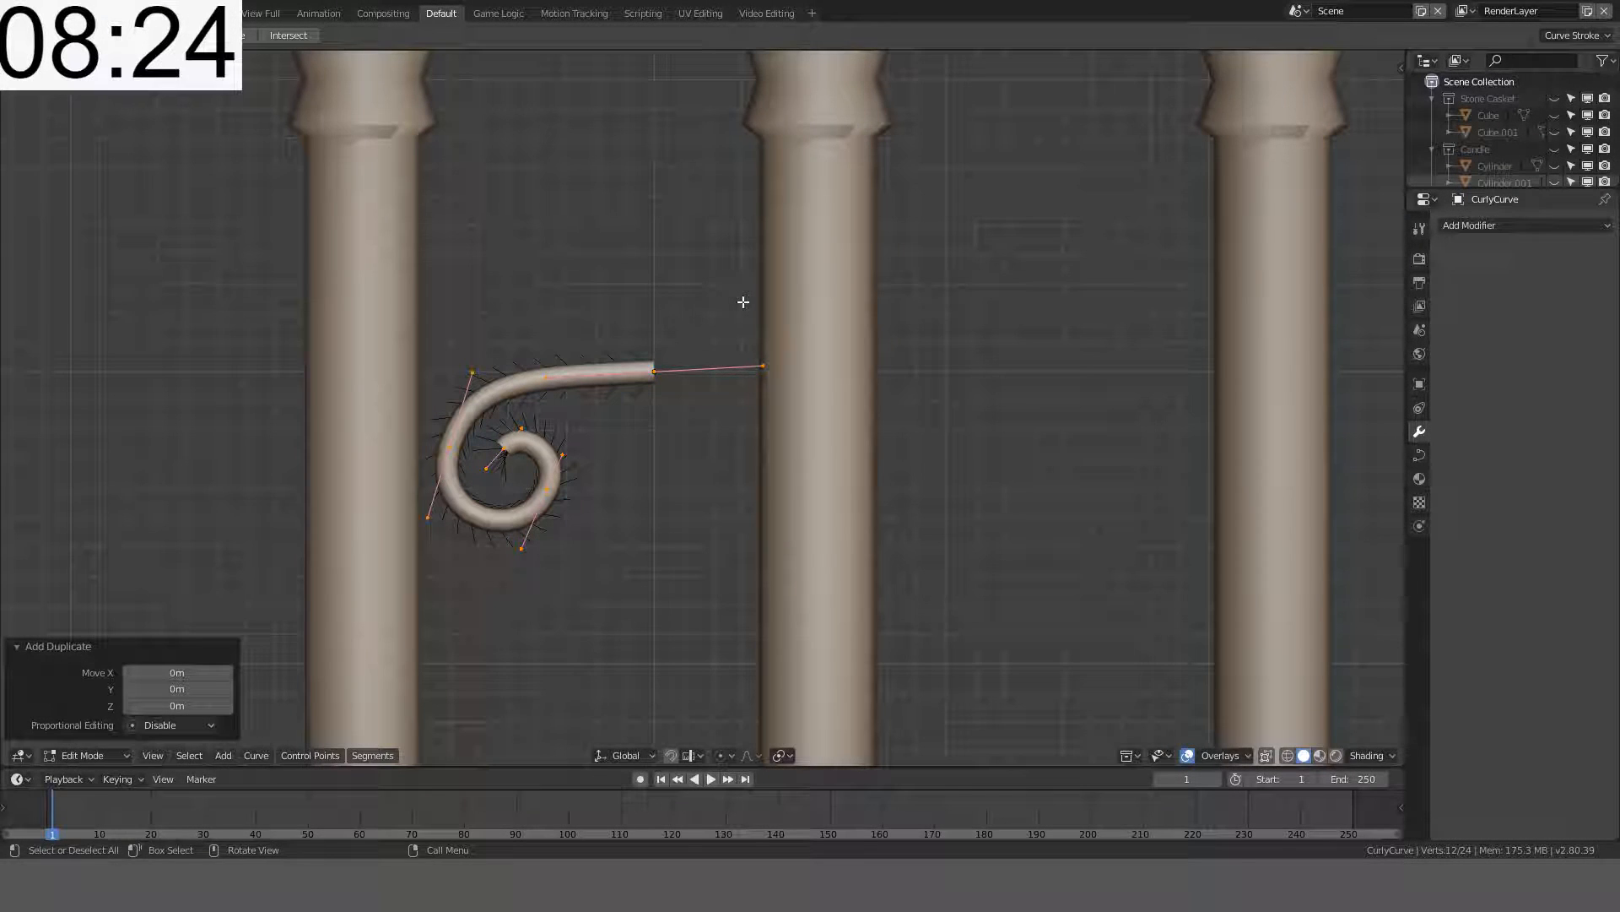
# - Flip the duplicated half curl by scaling it -1 along the X axis
pyautogui.press('s')
pyautogui.press('x')
pyautogui.press('-')
pyautogui.press('1')
pyautogui.press('Return')
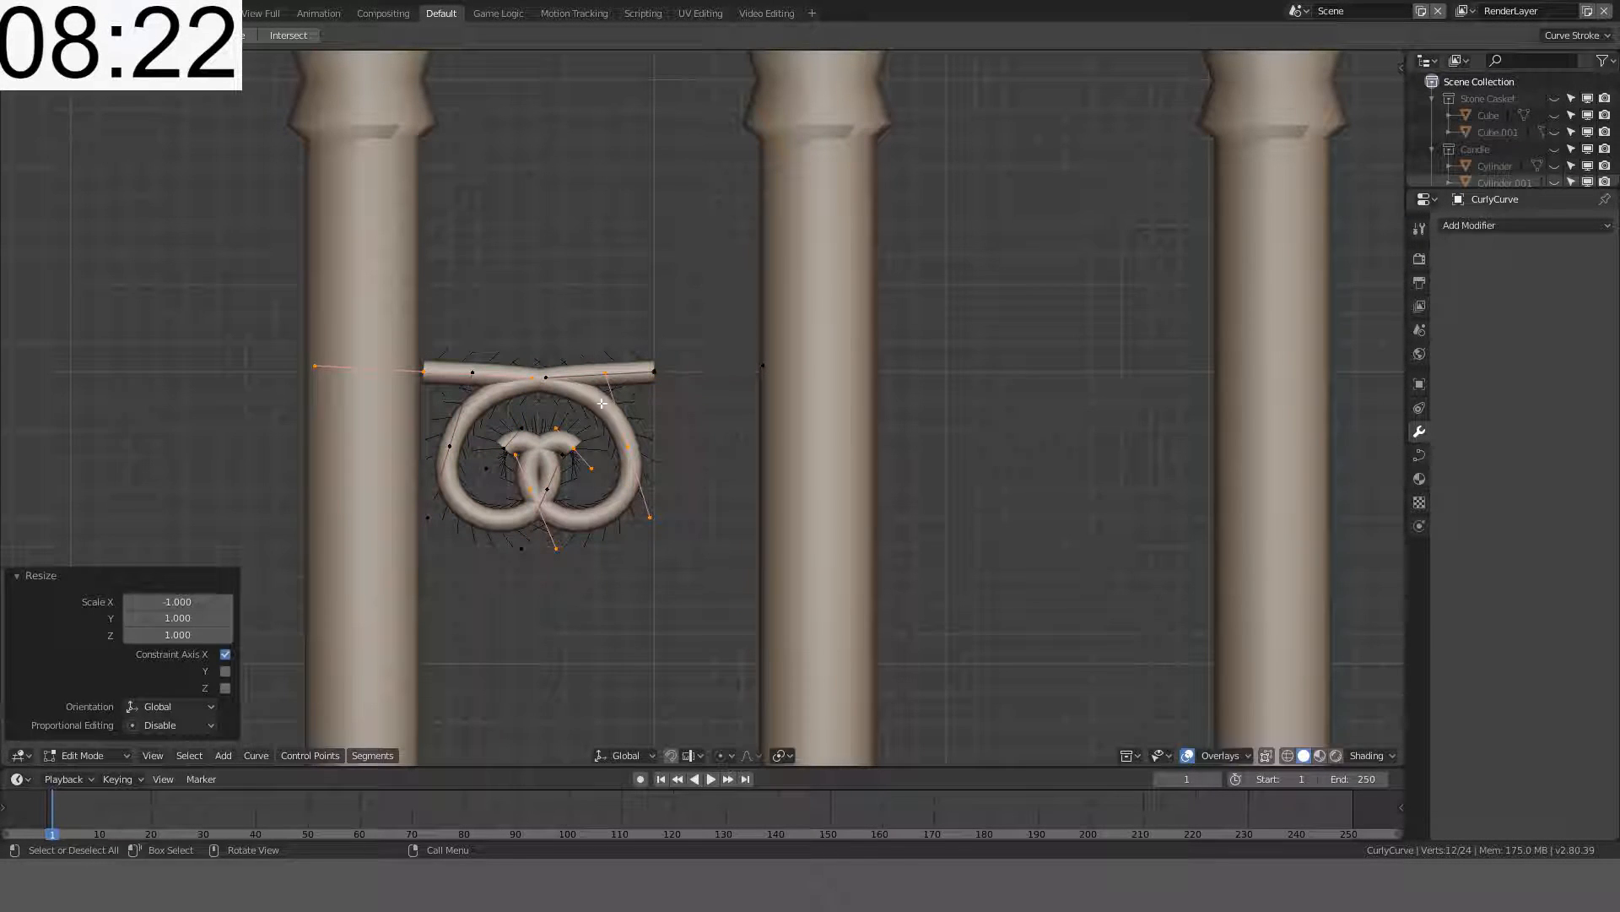
# - Move the flipped half about 0.08 m along X so its straight end meets the original half's end
pyautogui.press('g')
pyautogui.press('x')
pyautogui.click(833, 414)
# - Try to dissolve the control points where the straight ends of the two half curls meet
pyautogui.scroll(6, 677, 362)
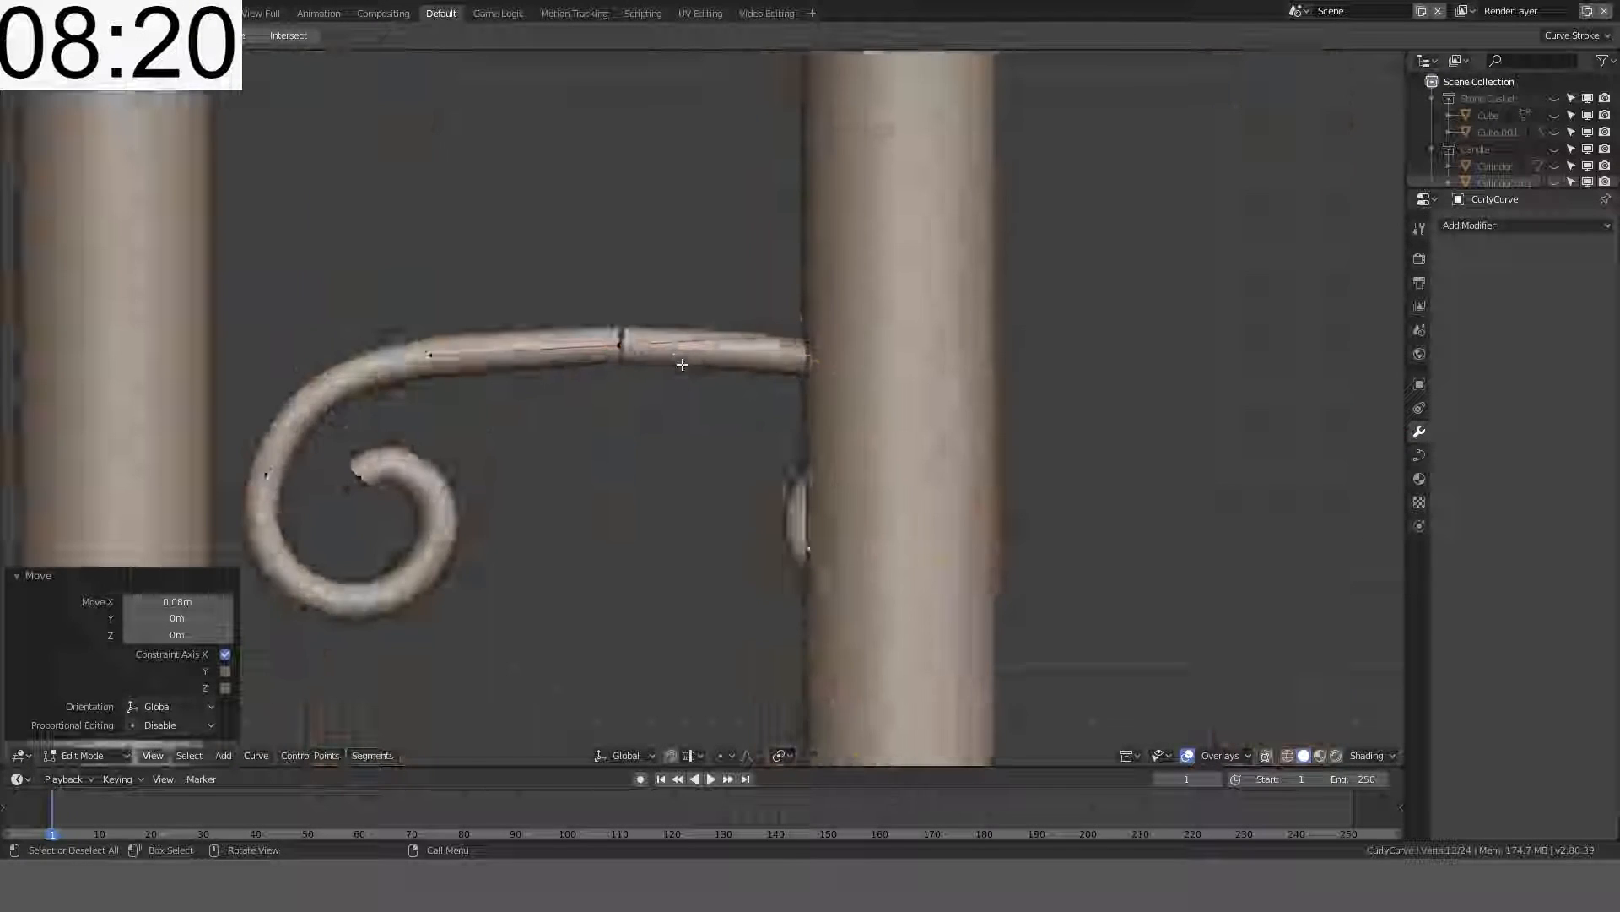
pyautogui.keyDown('shift'); pyautogui.click(628, 264); pyautogui.keyUp('shift')
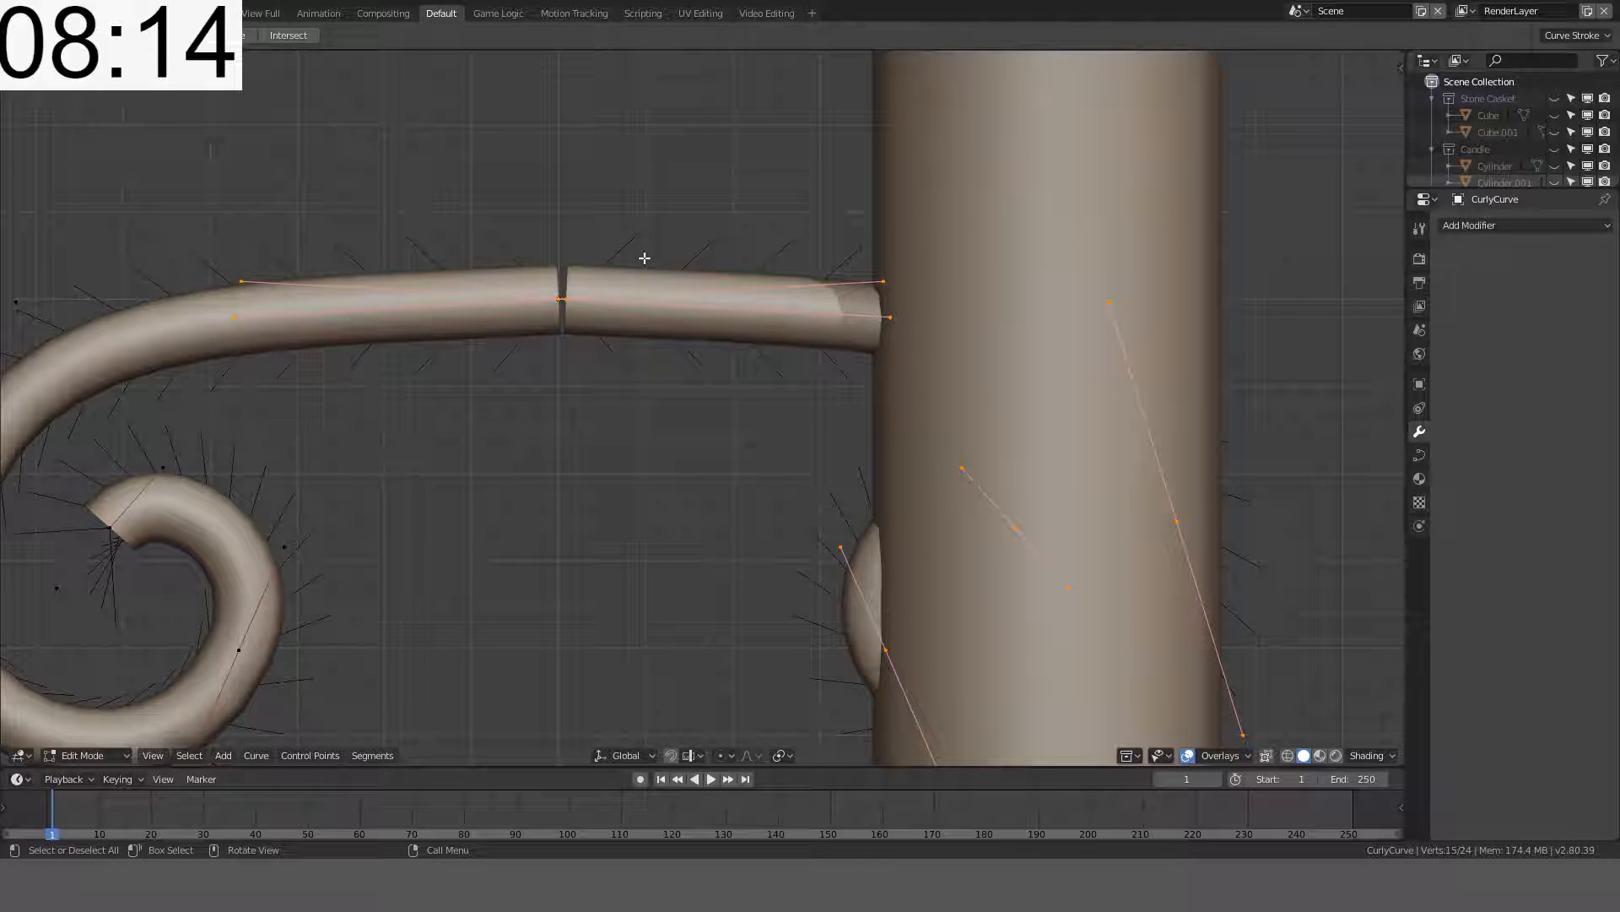
pyautogui.press('x')
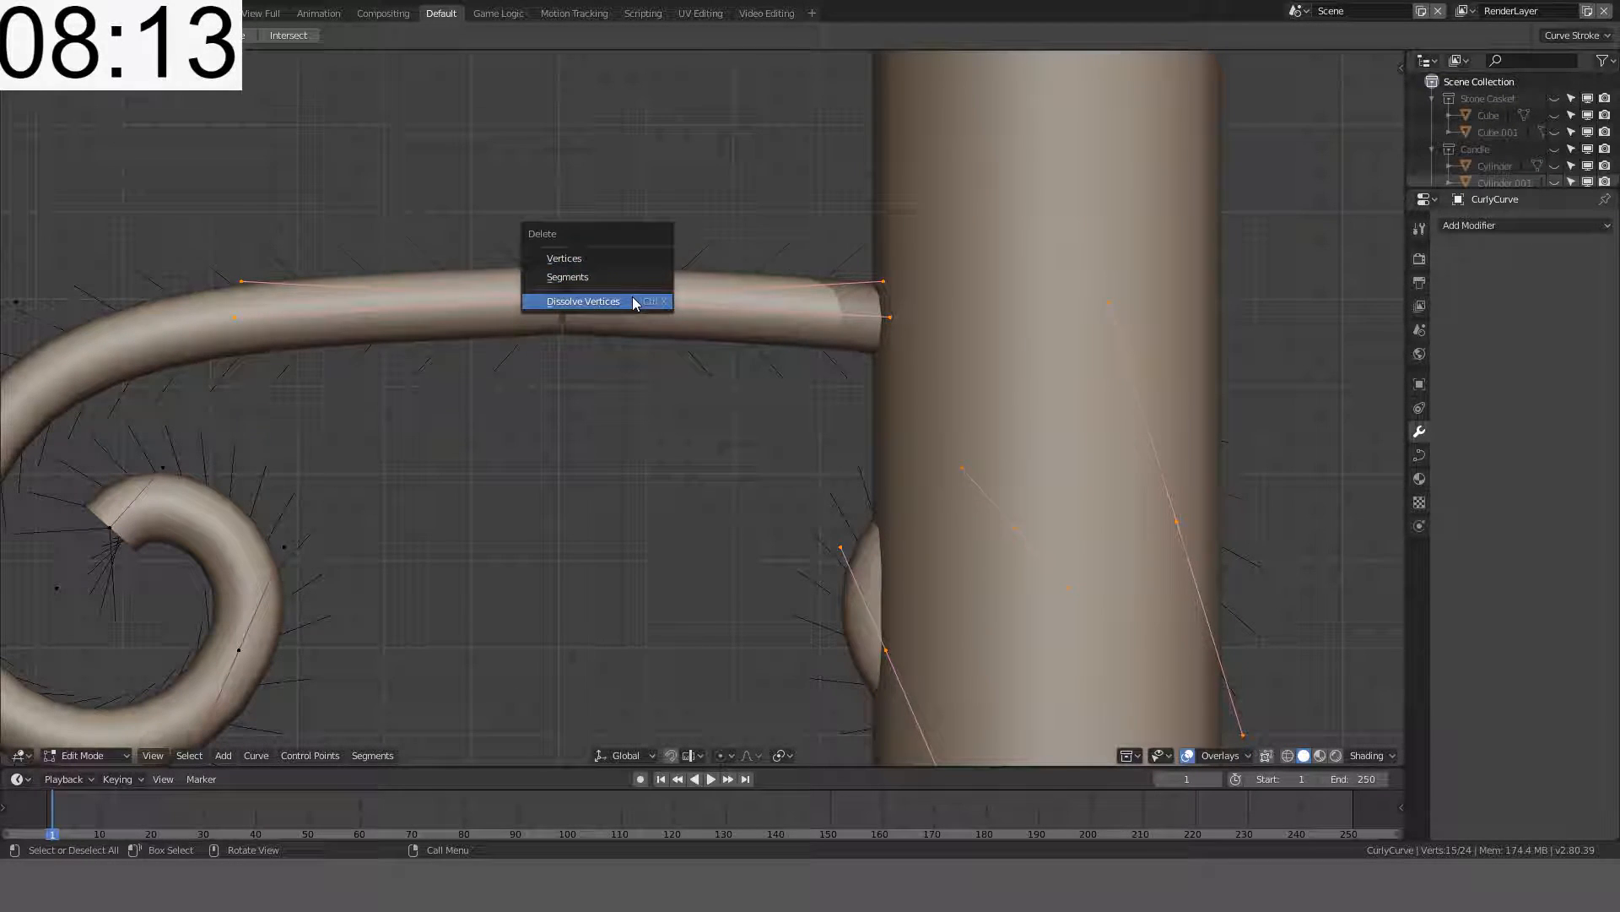
pyautogui.click(636, 301)
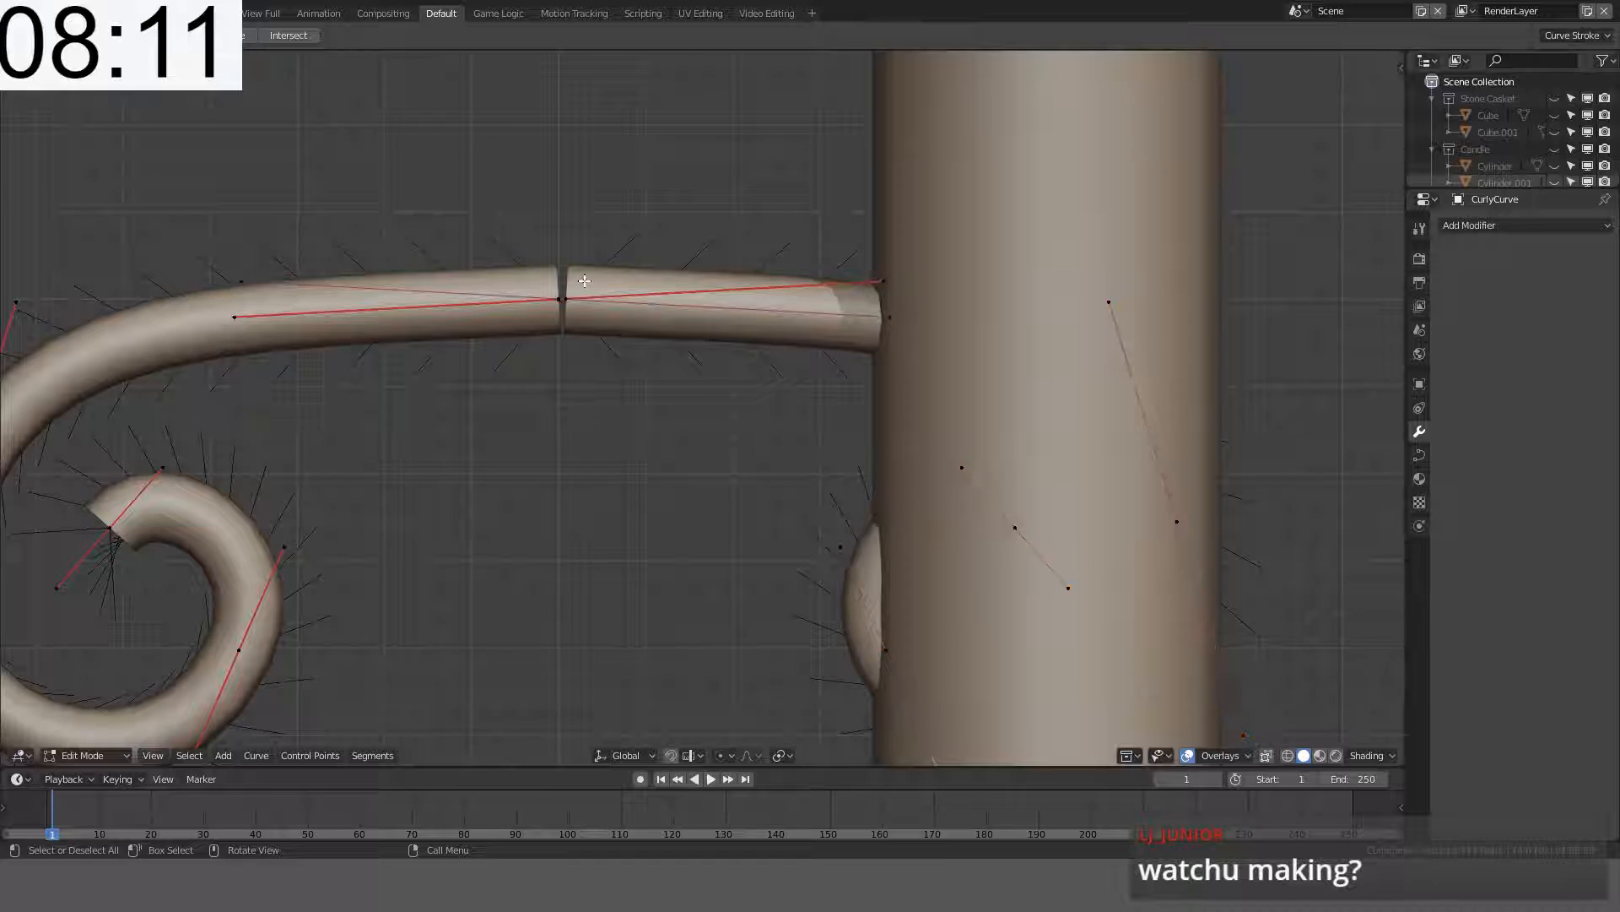
# - Select the two meeting end points of the half curls and join them with a segment
pyautogui.click(574, 287)
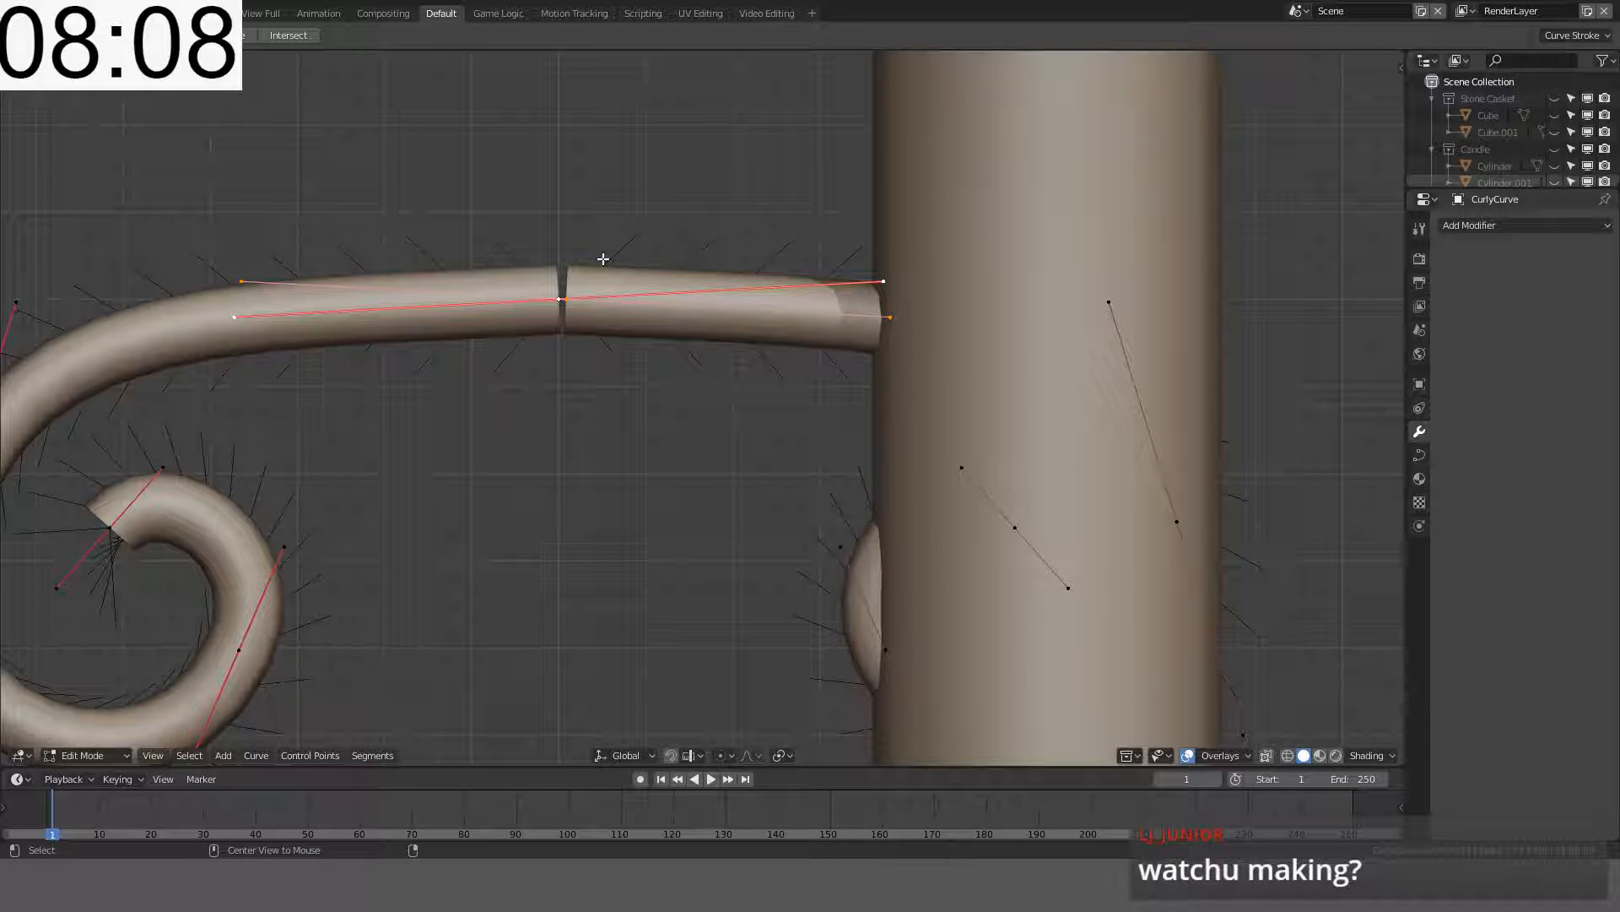
pyautogui.press('f')
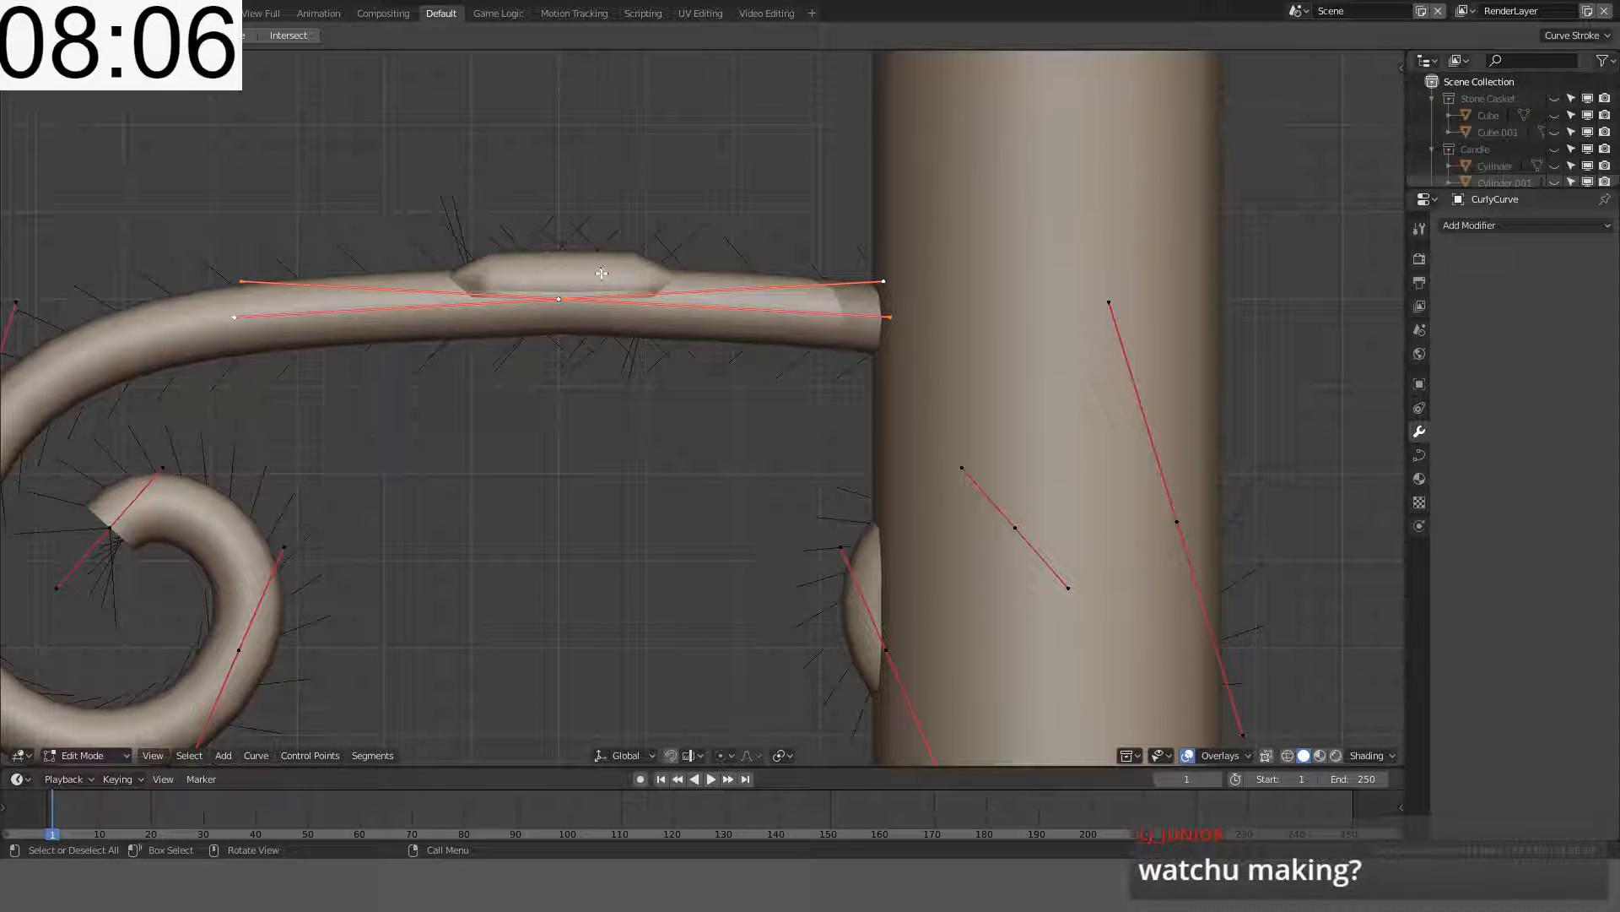
# - Try deleting and dissolving the meeting end points without the joining segment, and restore the join
pyautogui.scroll(2, 601, 273)
pyautogui.hotkey('ctrl', 'z')
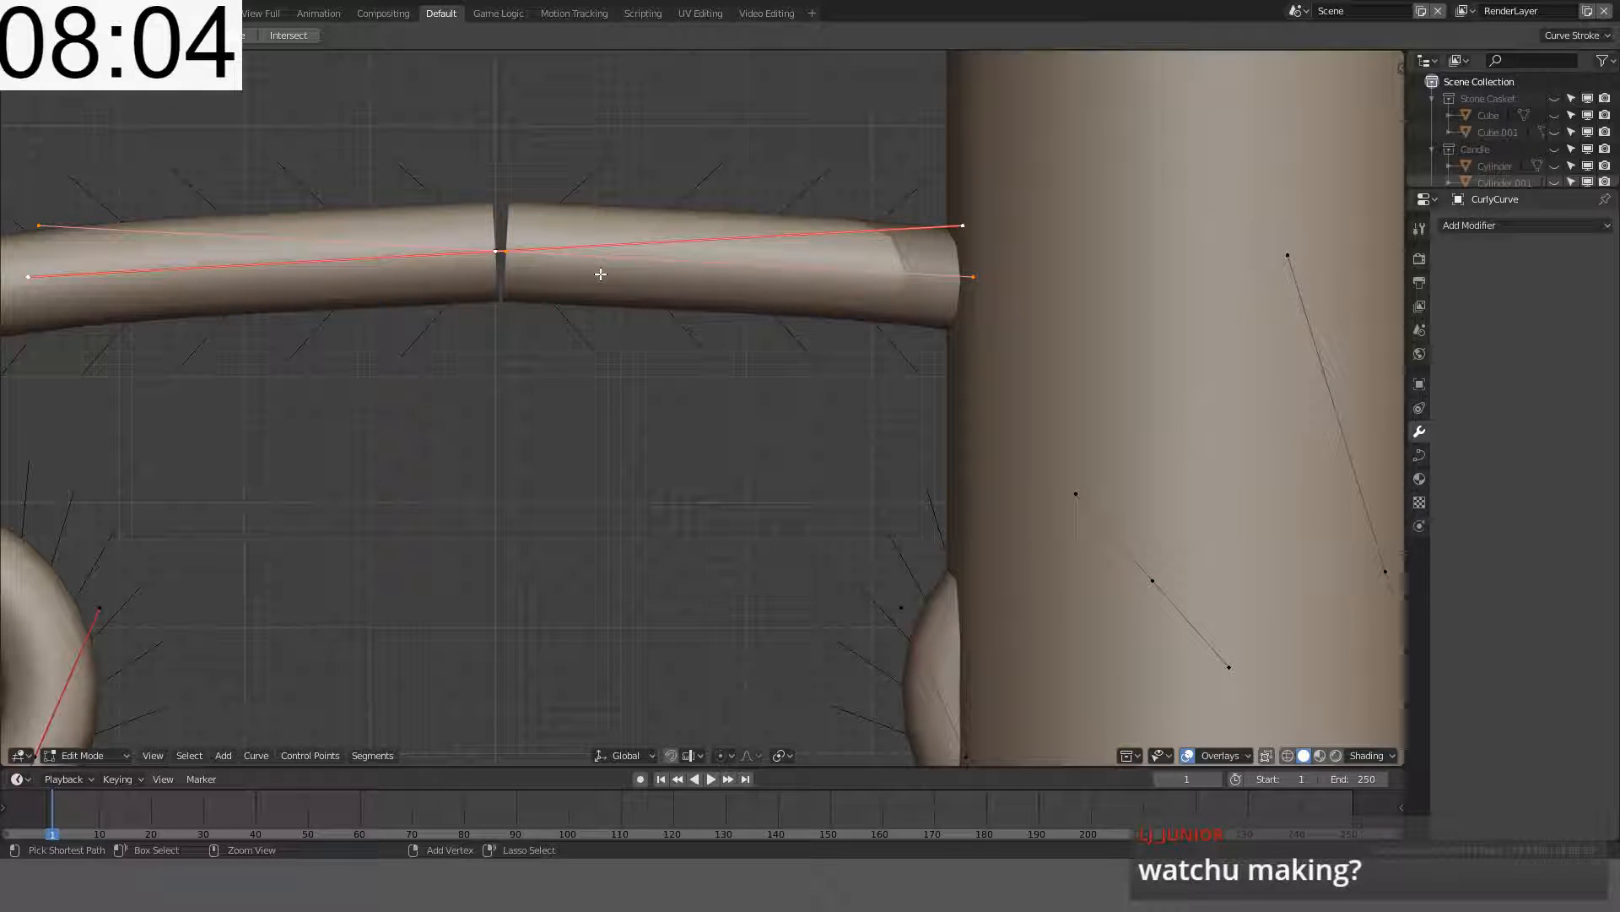
pyautogui.press('x')
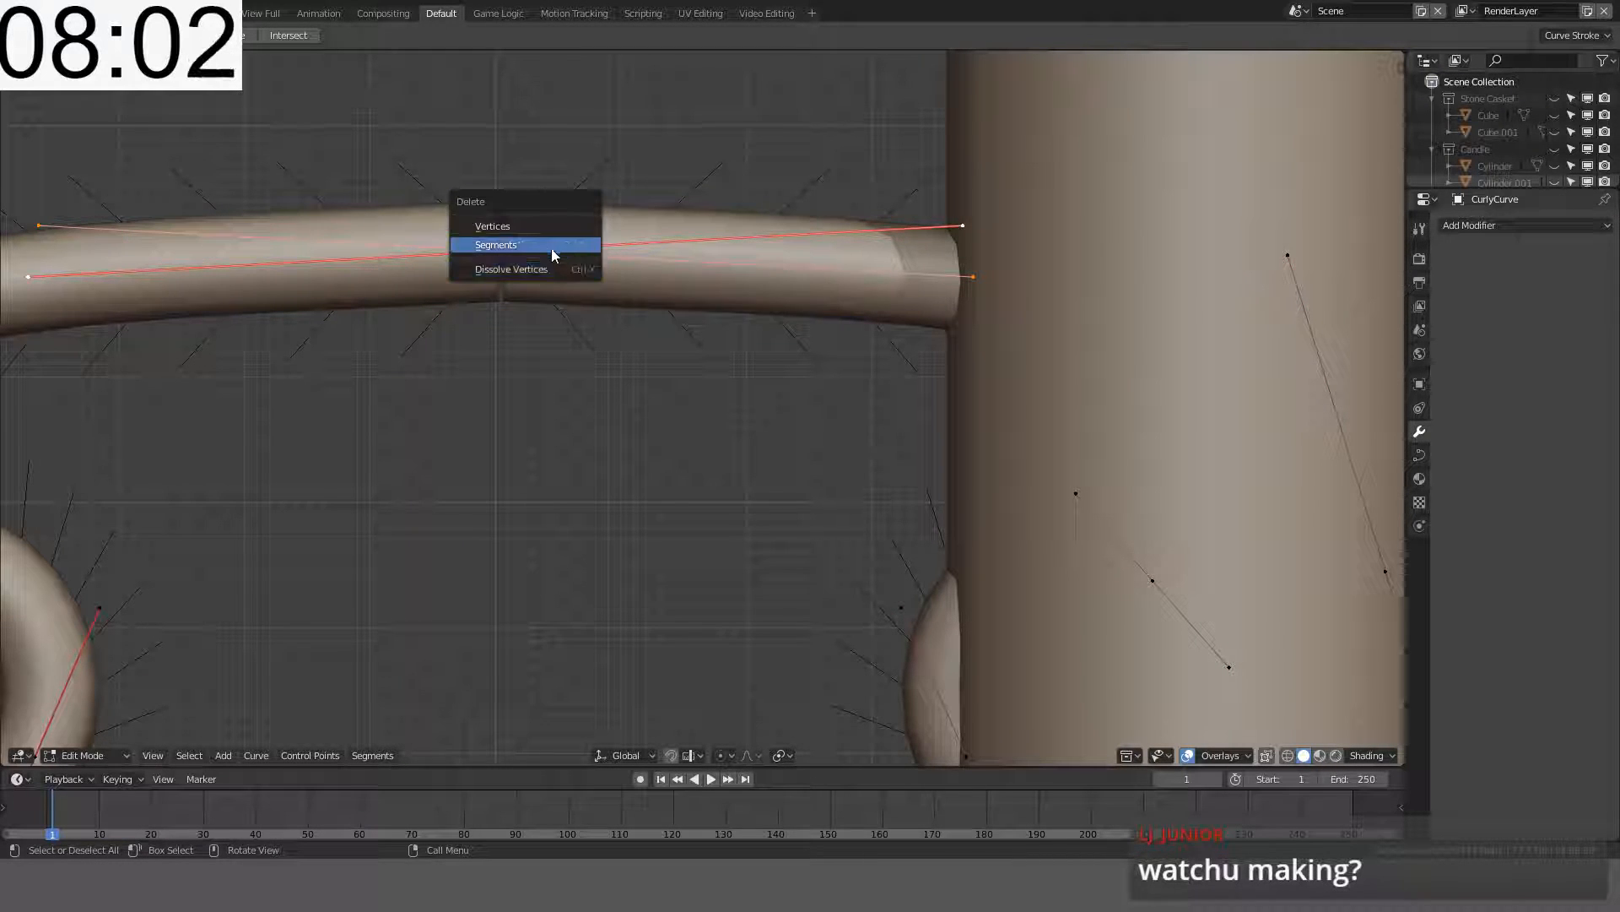
pyautogui.click(554, 254)
pyautogui.press('x')
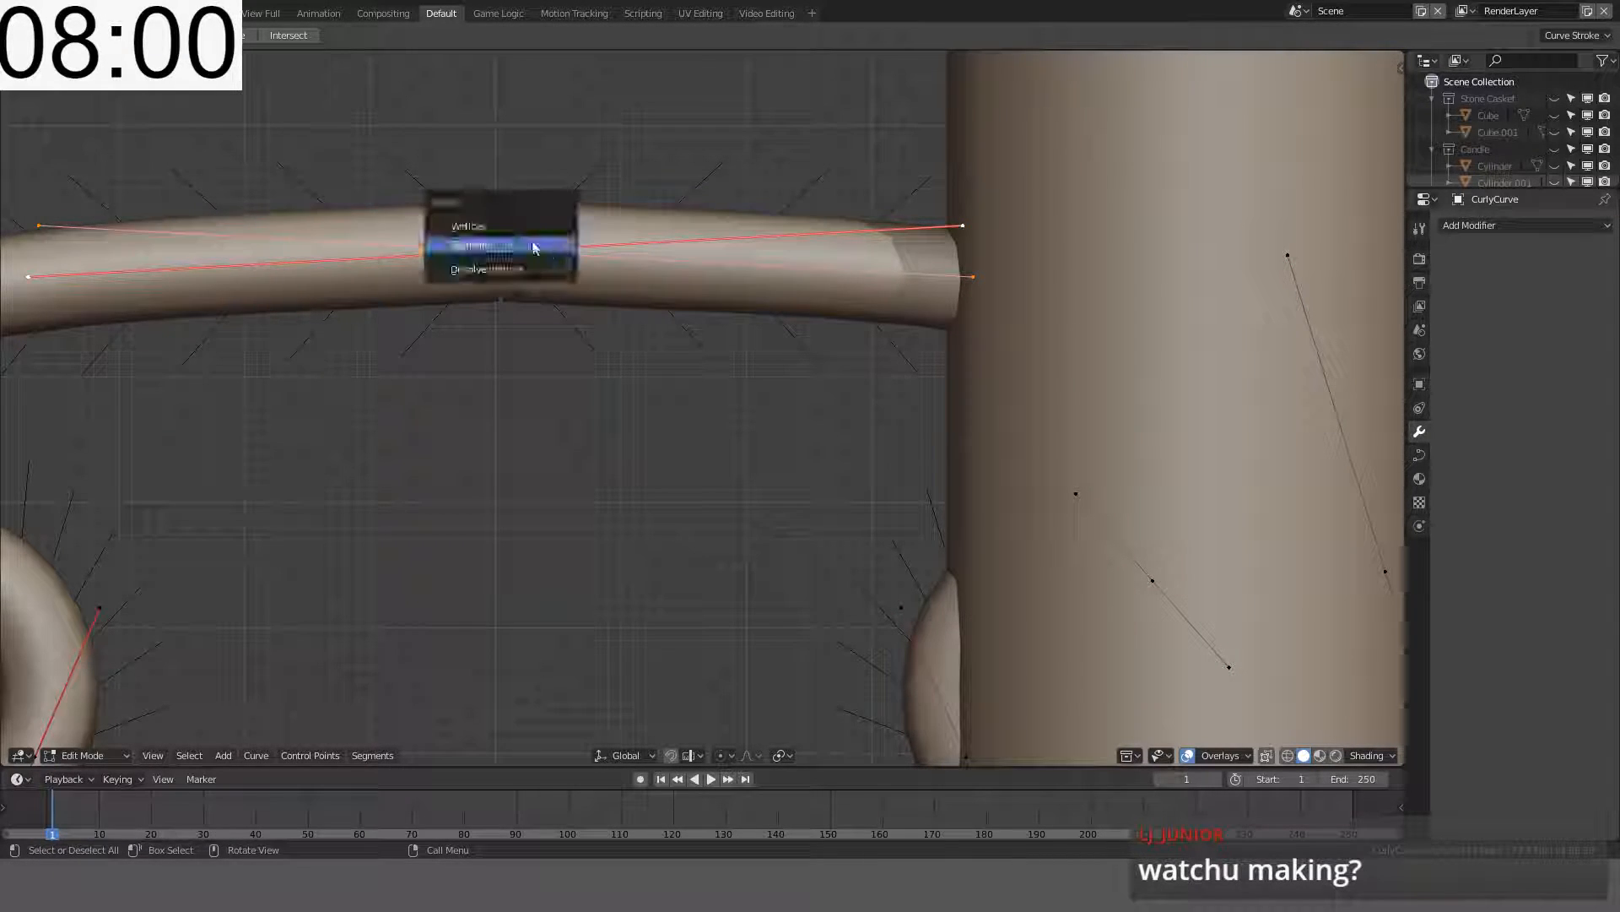
pyautogui.click(516, 227)
pyautogui.scroll(-3, 516, 239)
pyautogui.hotkey('ctrl', 'z')
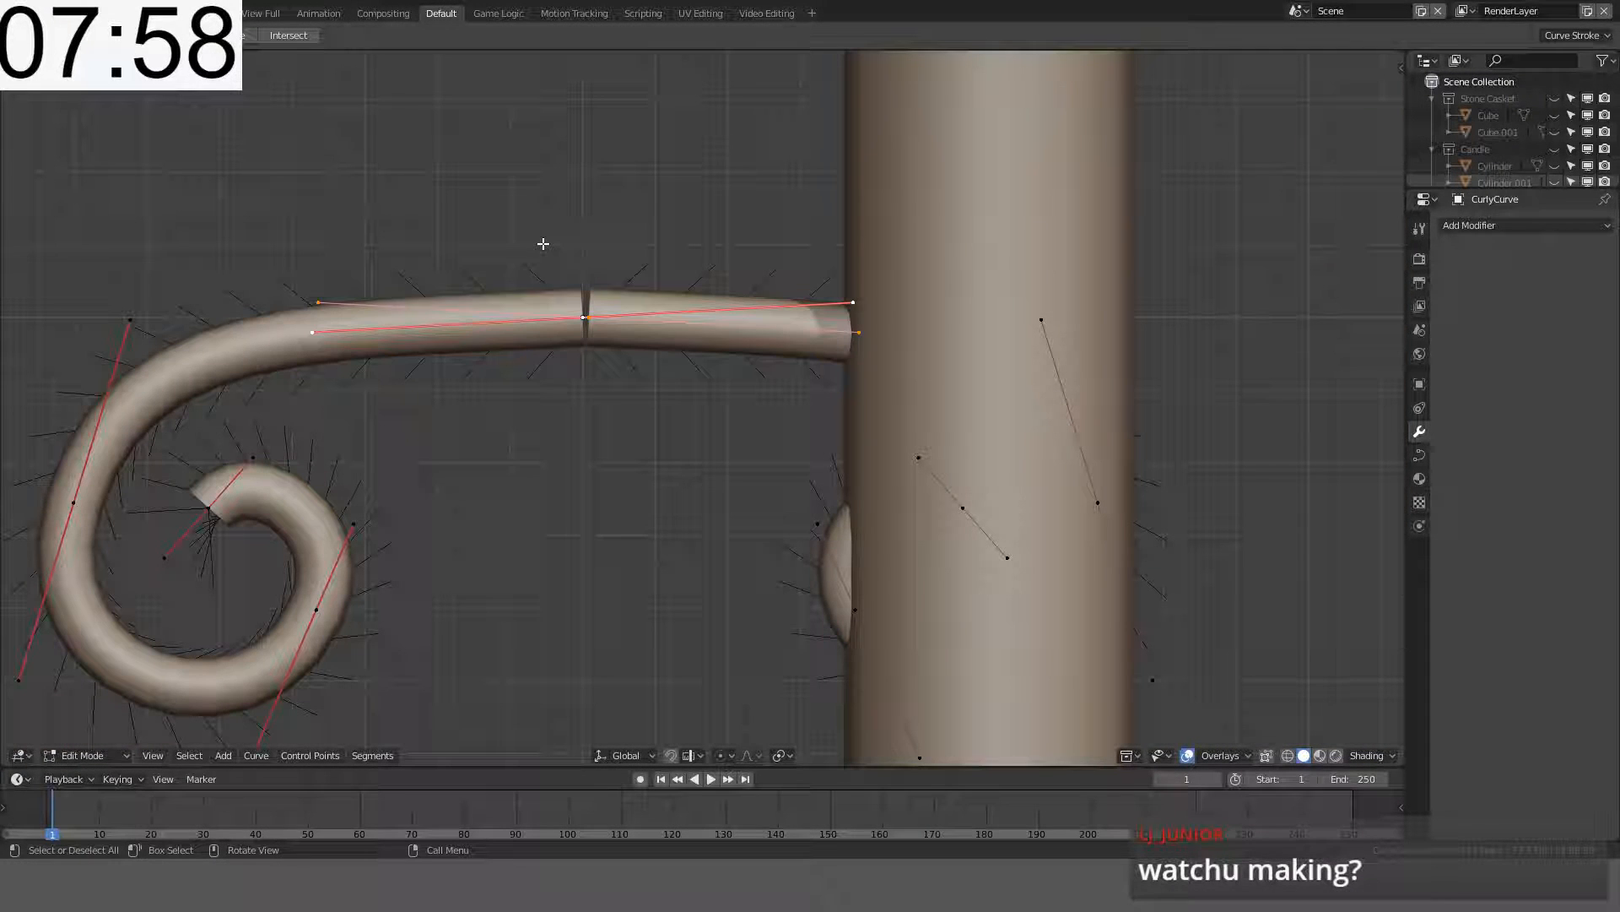
pyautogui.press('x')
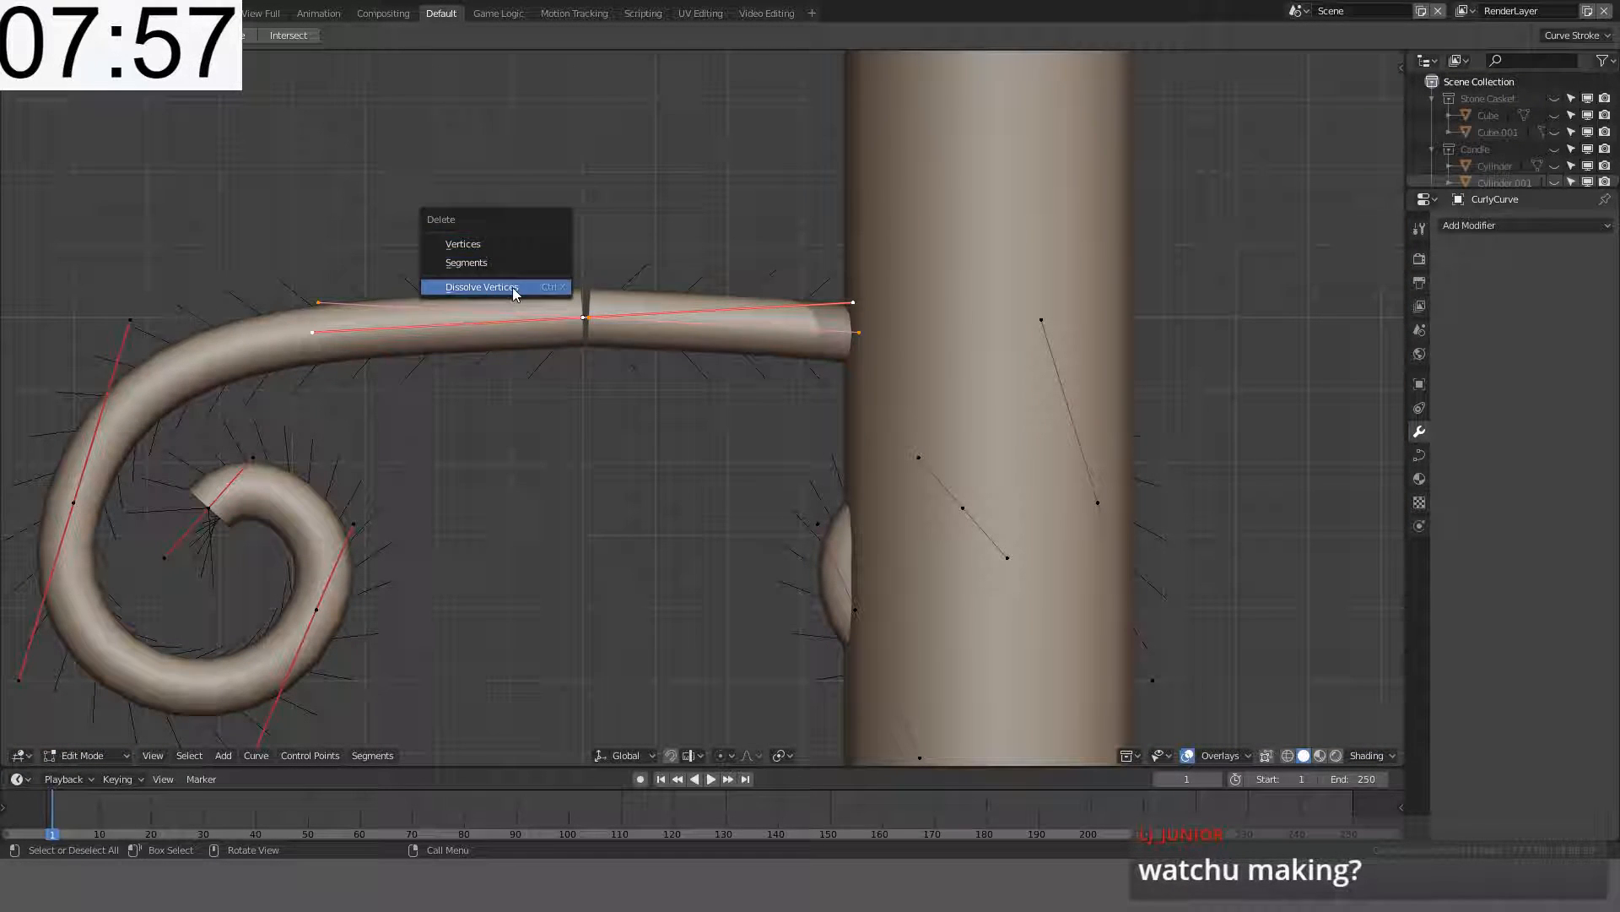
pyautogui.click(514, 287)
pyautogui.hotkey('ctrl', 'z')
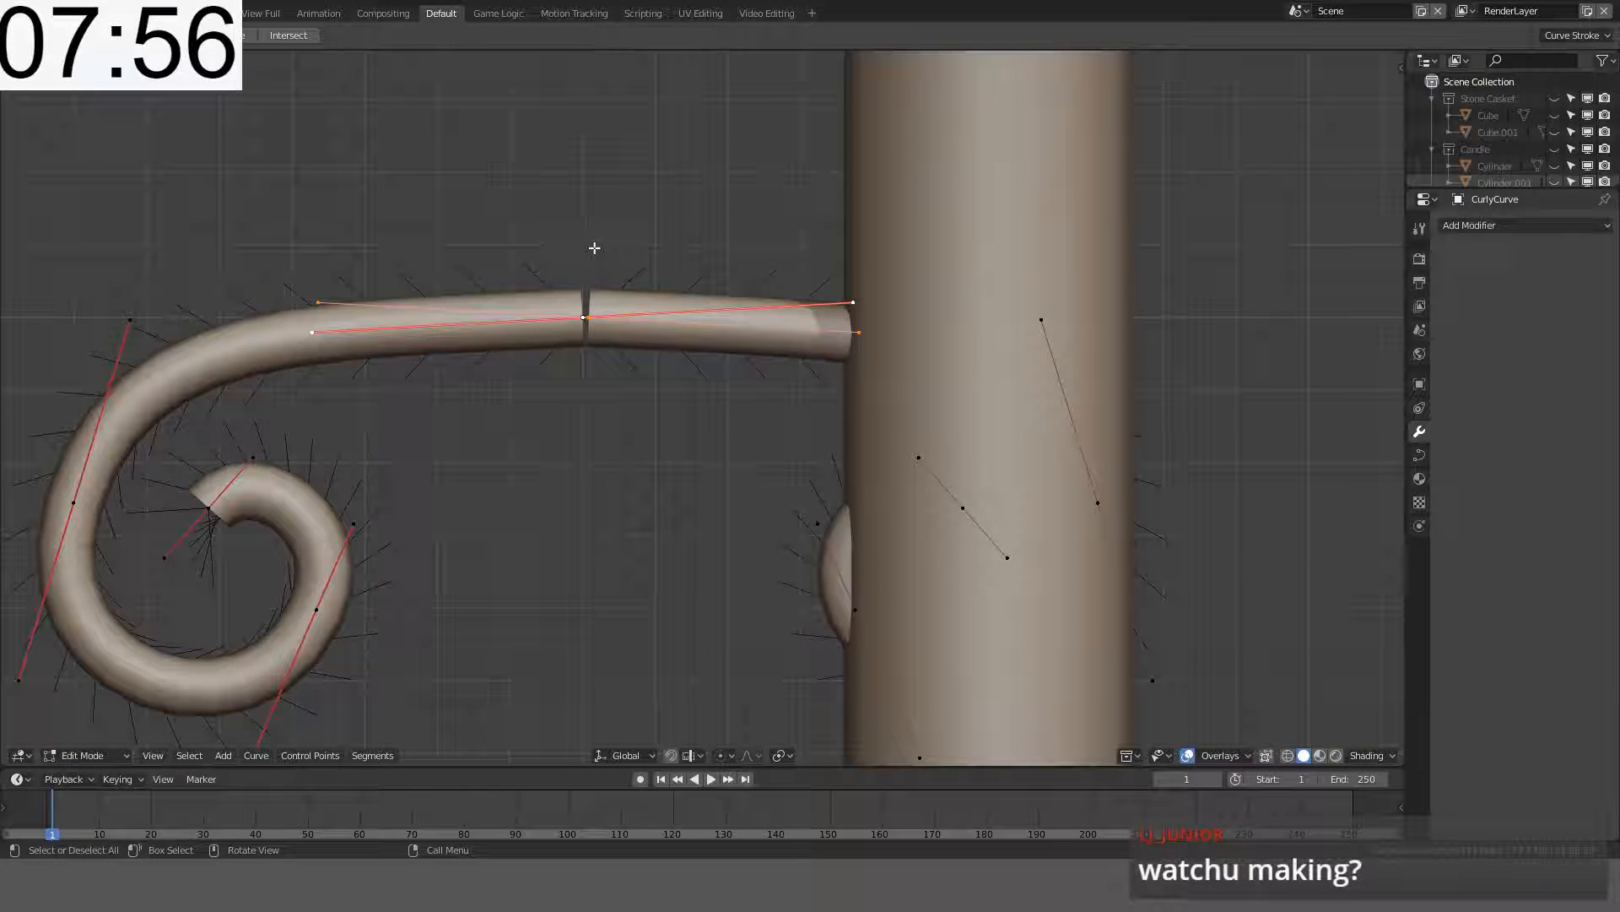
pyautogui.hotkey('ctrl', 'z')
# - Dissolve the overlapping middle control points of the joined curve to form one smooth arch
pyautogui.scroll(4, 568, 264)
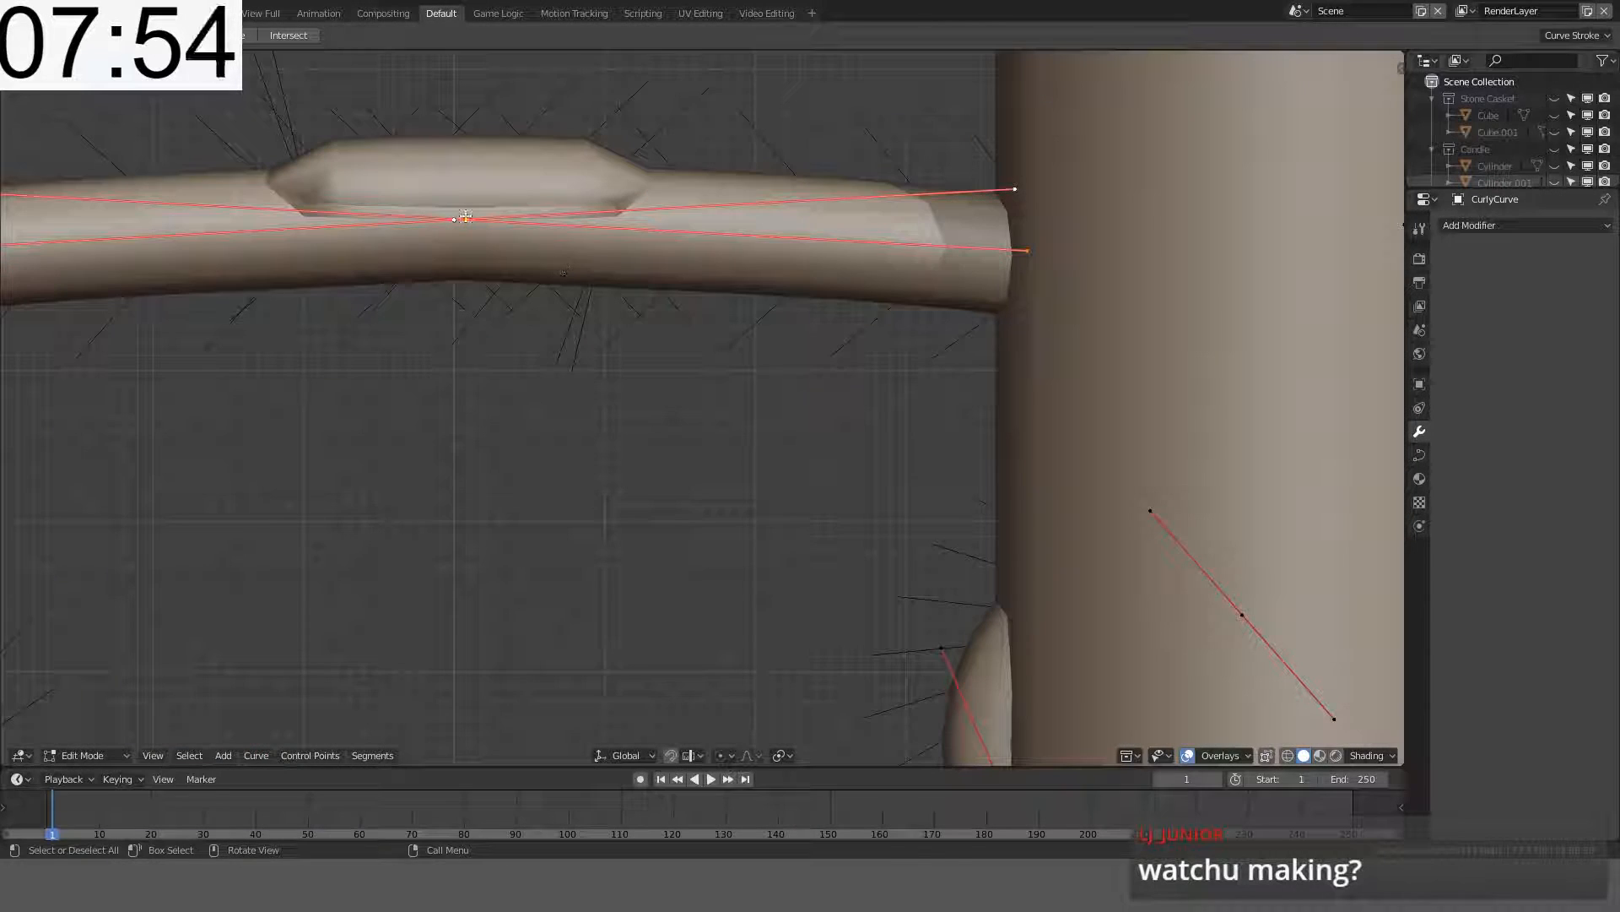
pyautogui.click(463, 219)
pyautogui.keyDown('shift'); pyautogui.click(455, 218); pyautogui.keyUp('shift')
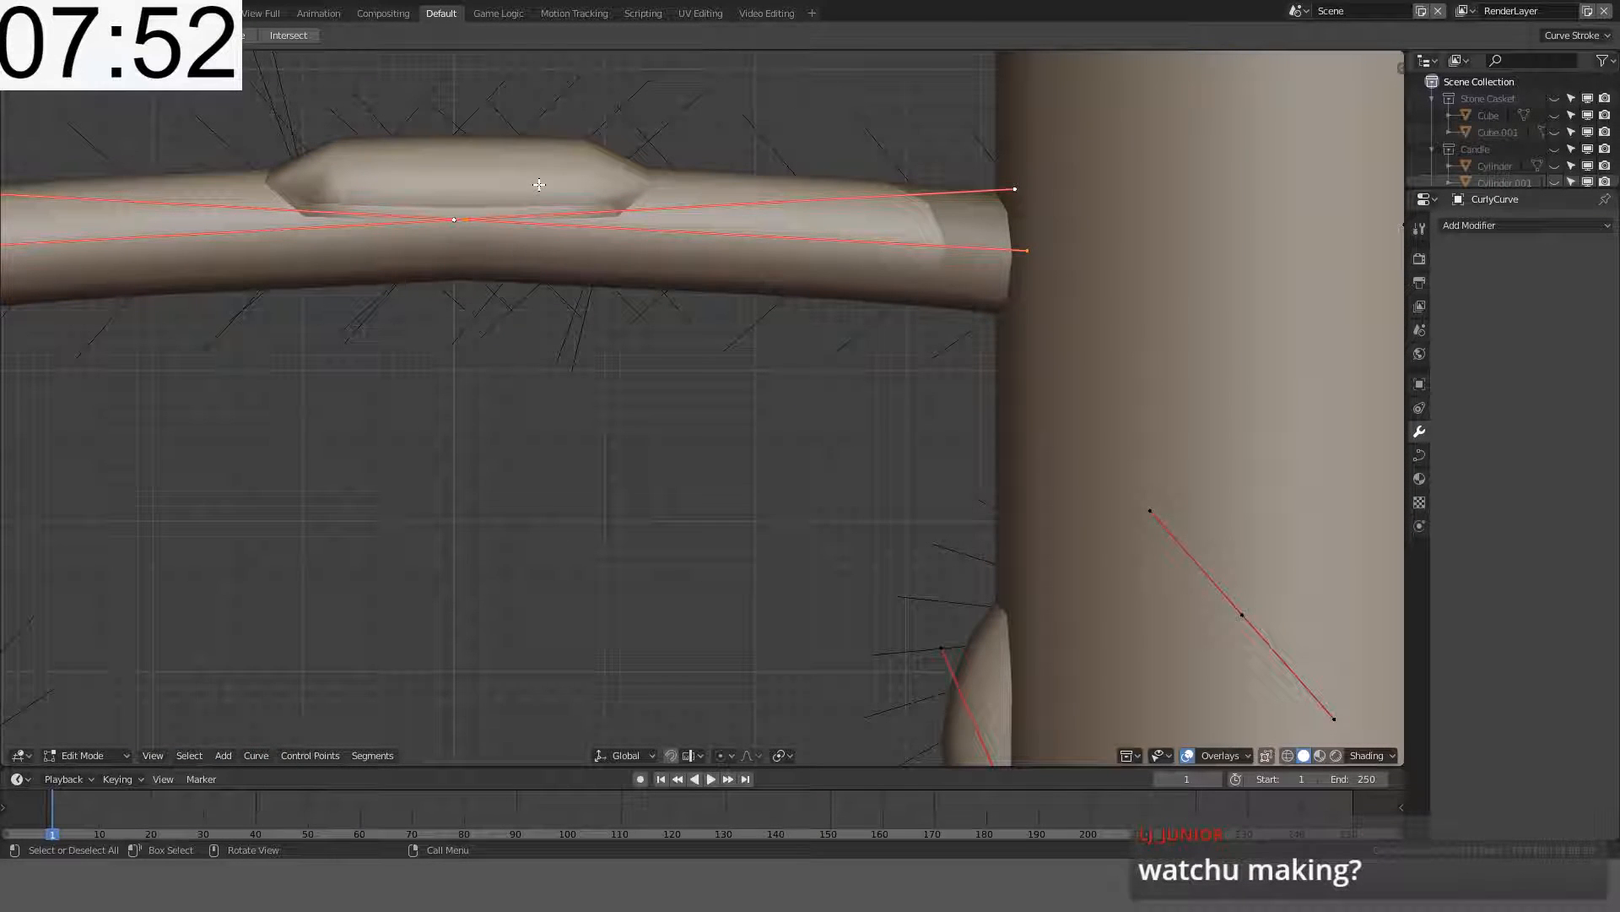
pyautogui.press('x')
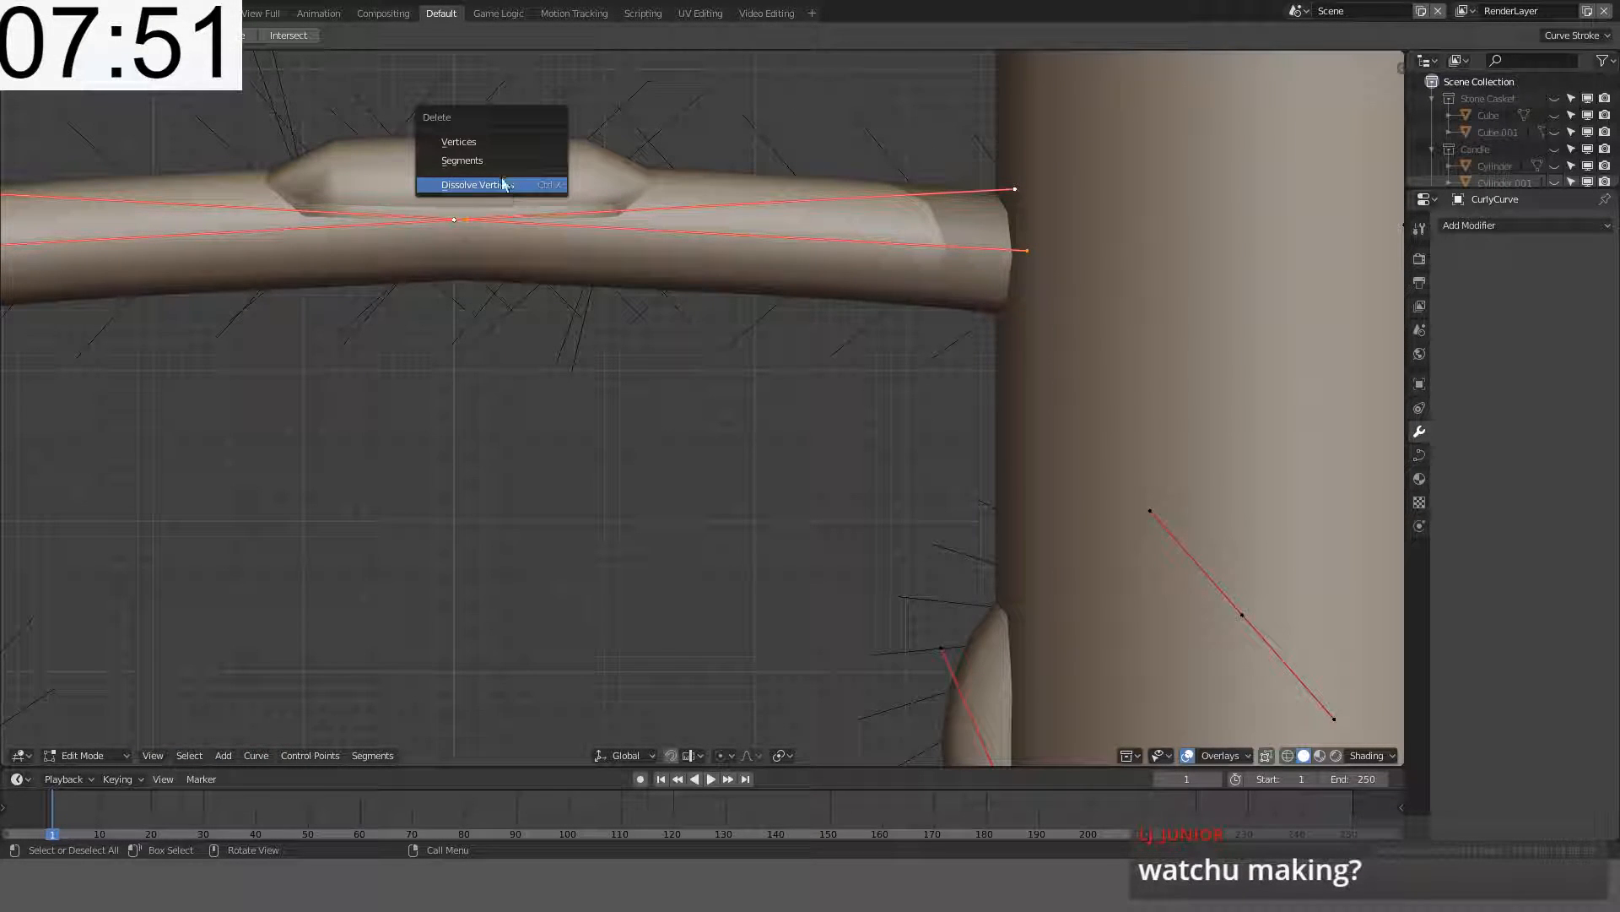
pyautogui.click(504, 184)
pyautogui.scroll(-6, 726, 410)
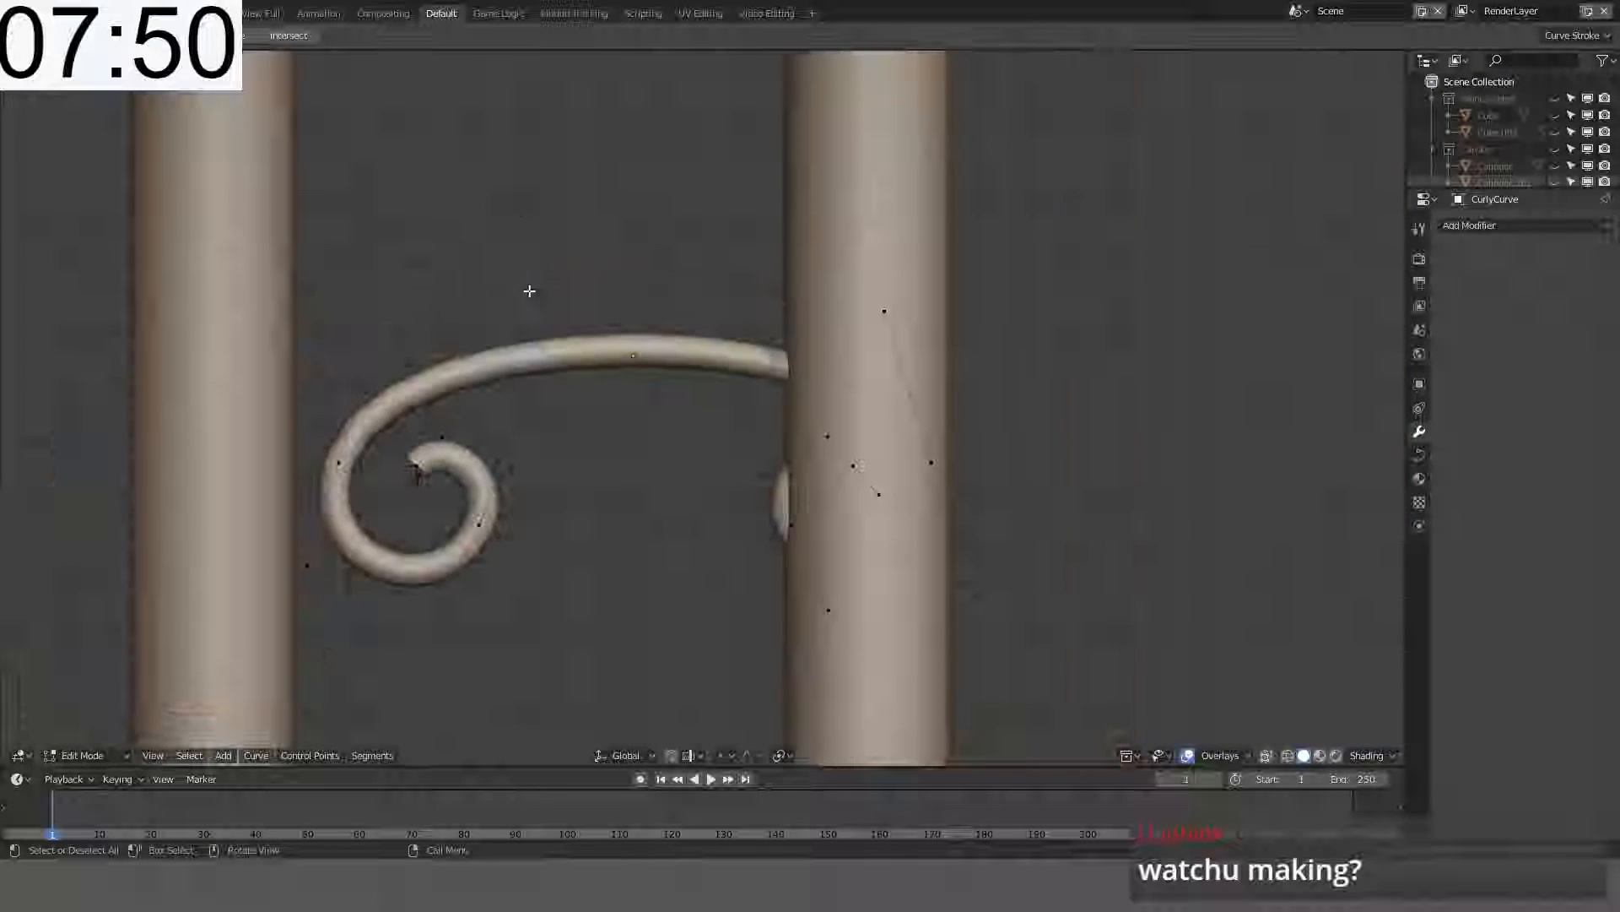
# - Move the control points of the curl inside the second post along negative X so the whole scroll fits between the first two posts
pyautogui.press('Tab')
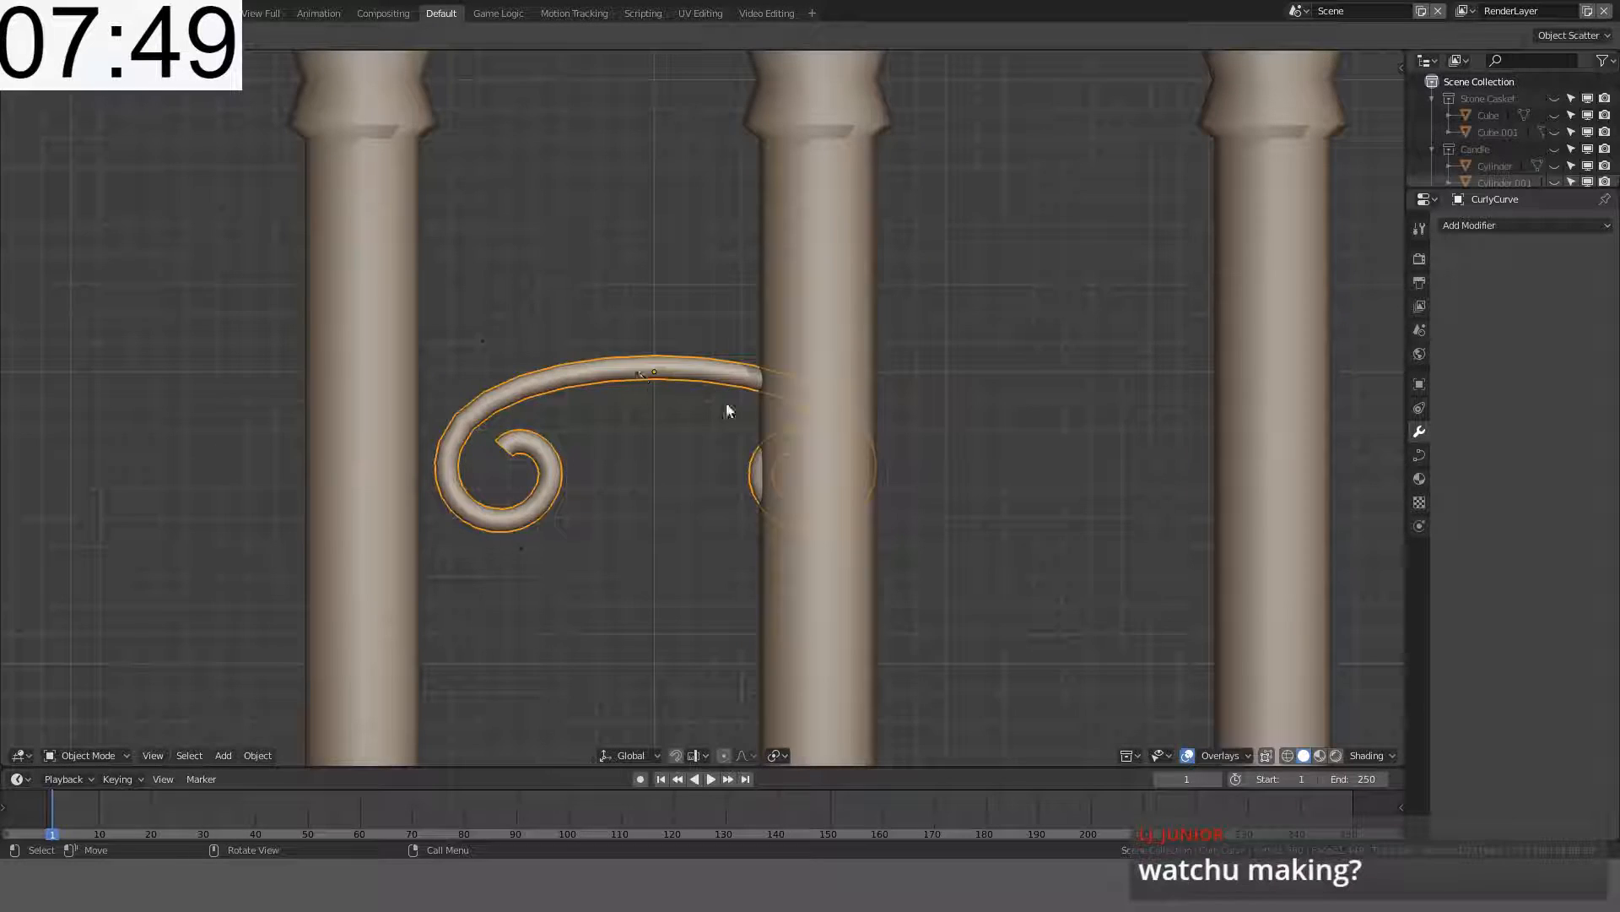
pyautogui.press('Tab')
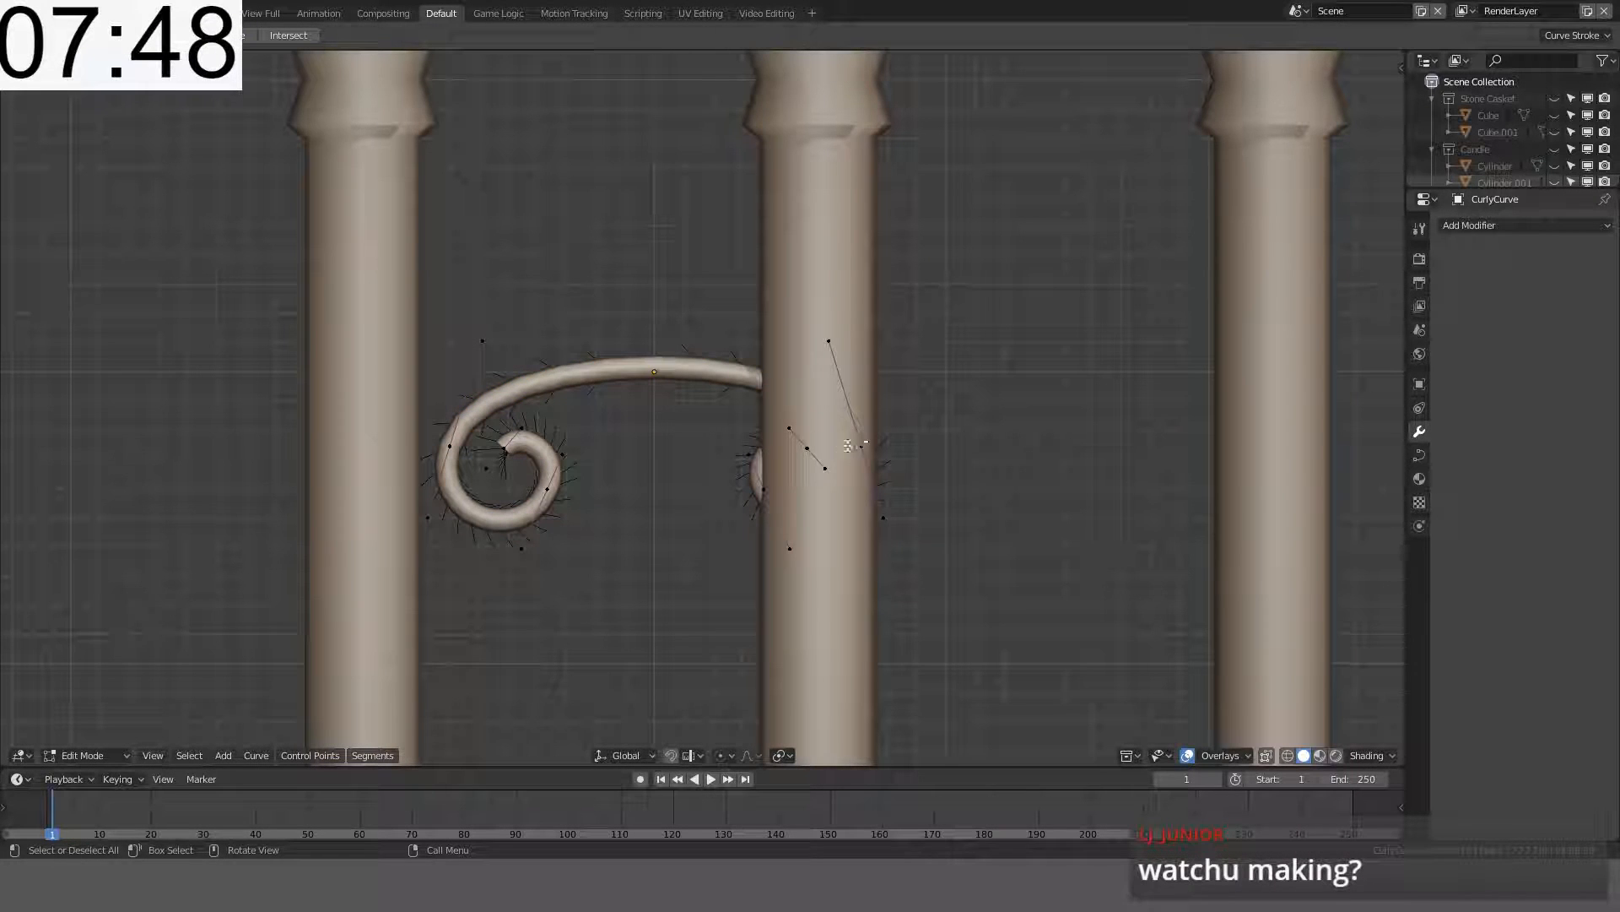
pyautogui.keyDown('shift'); pyautogui.click(767, 495); pyautogui.keyUp('shift')
pyautogui.press('g')
pyautogui.press('x')
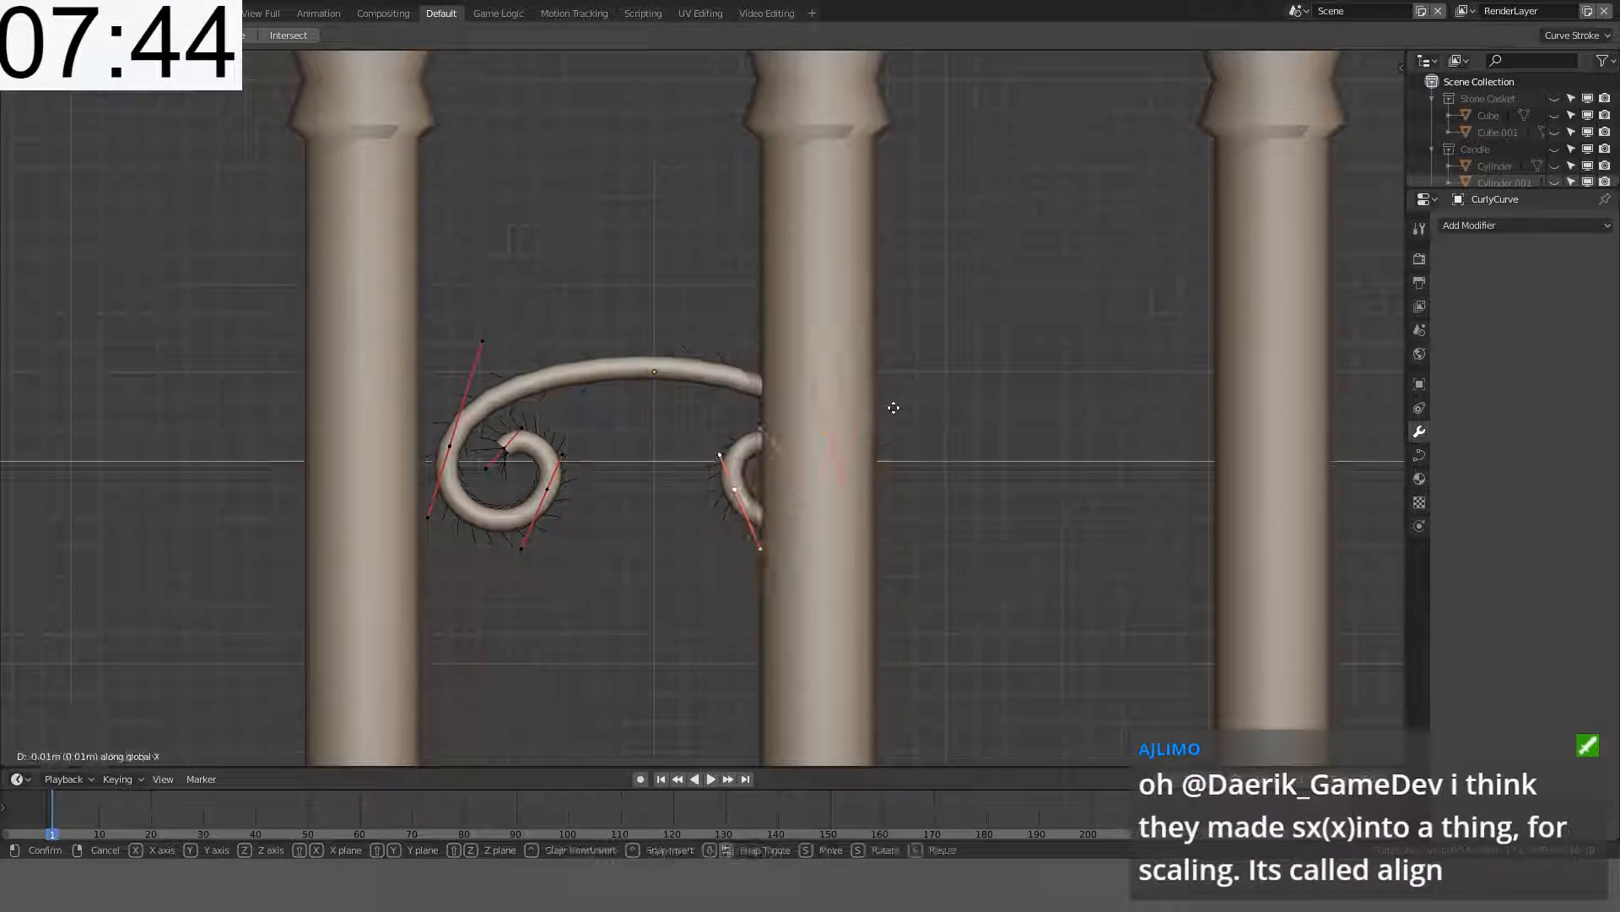
pyautogui.click(788, 411)
pyautogui.scroll(-2, 796, 409)
pyautogui.press('Tab')
# - Set the scroll curve's origin to its geometry
pyautogui.press('s')
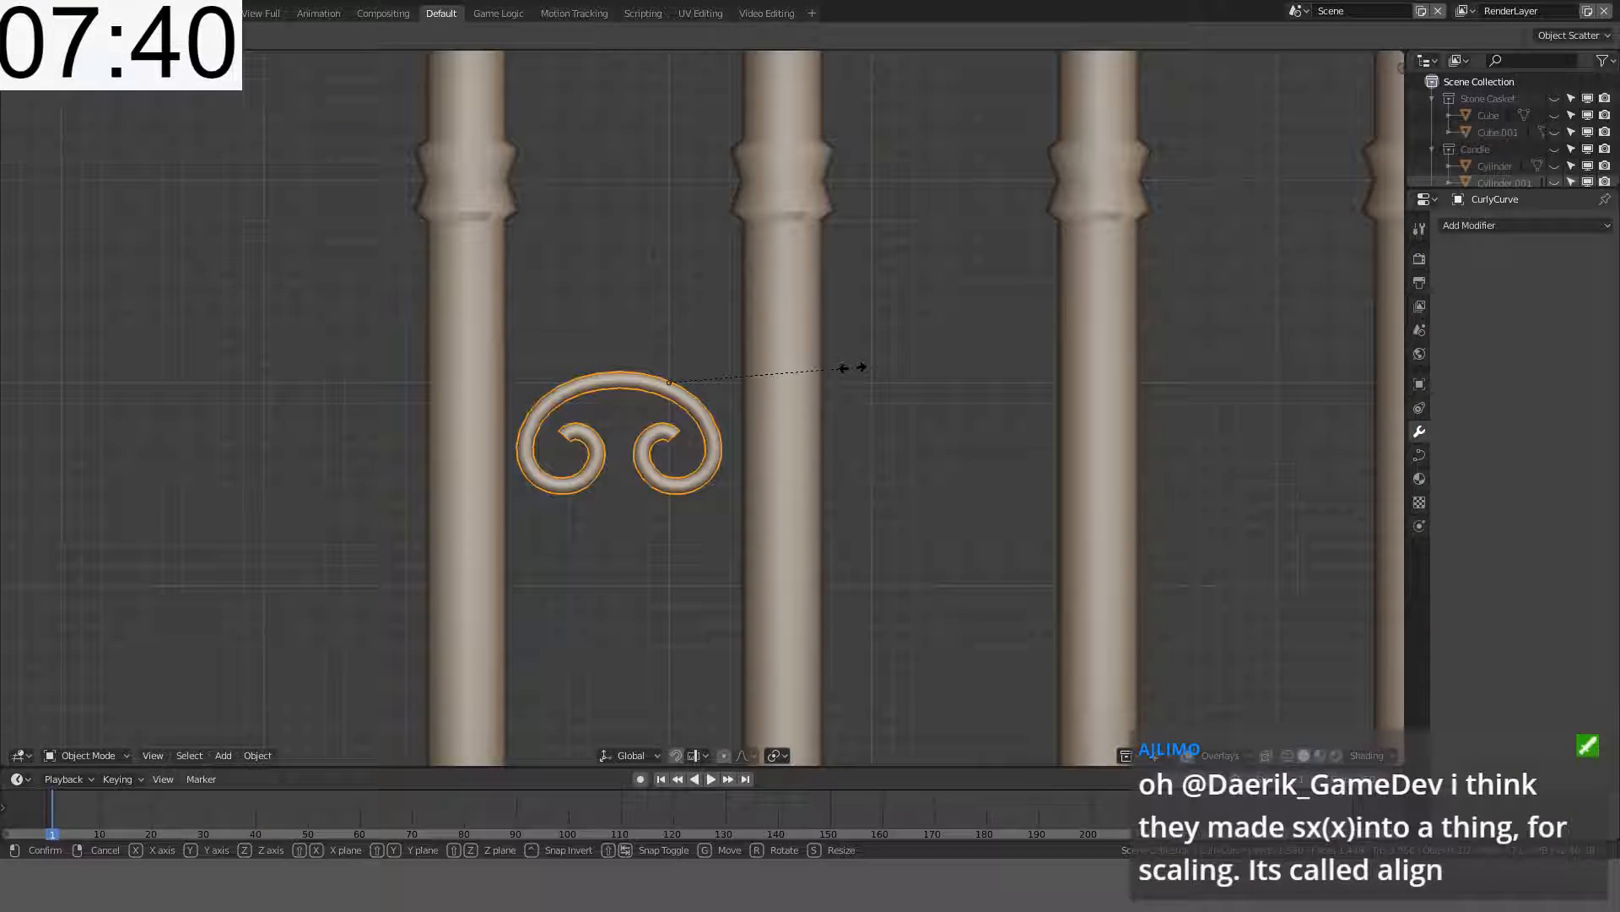
pyautogui.press('Escape')
pyautogui.hotkey('shift', 'ctrl', 'alt', 'c')
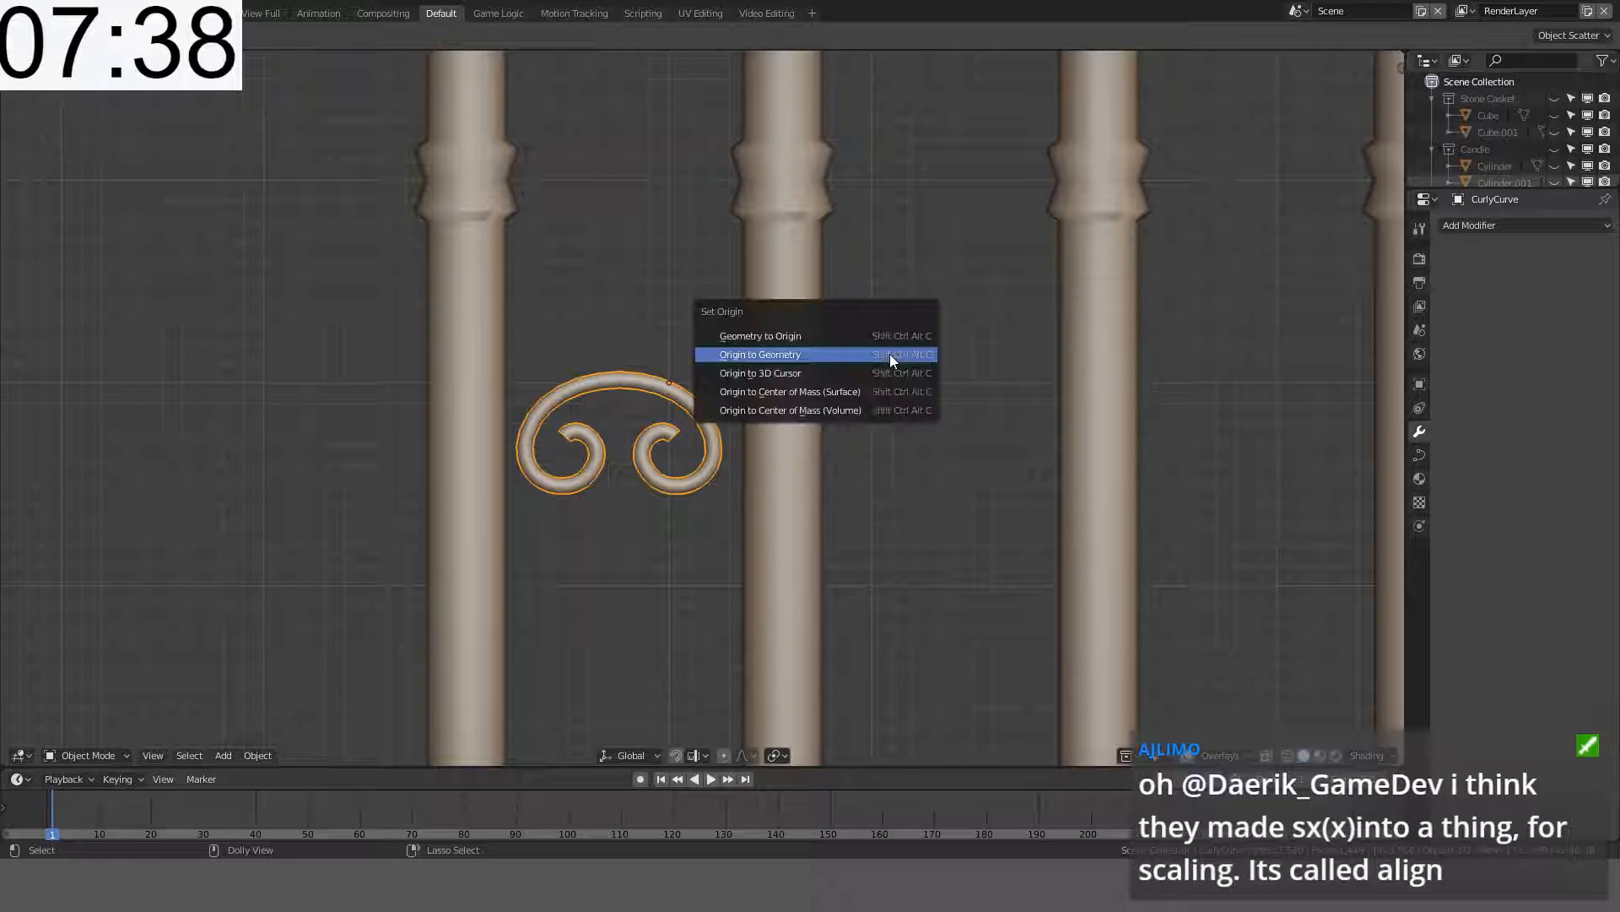
pyautogui.click(889, 354)
# - Enlarge the scroll uniformly to reach both posts and scale it back by 0.9, leaving small gaps
pyautogui.press('s')
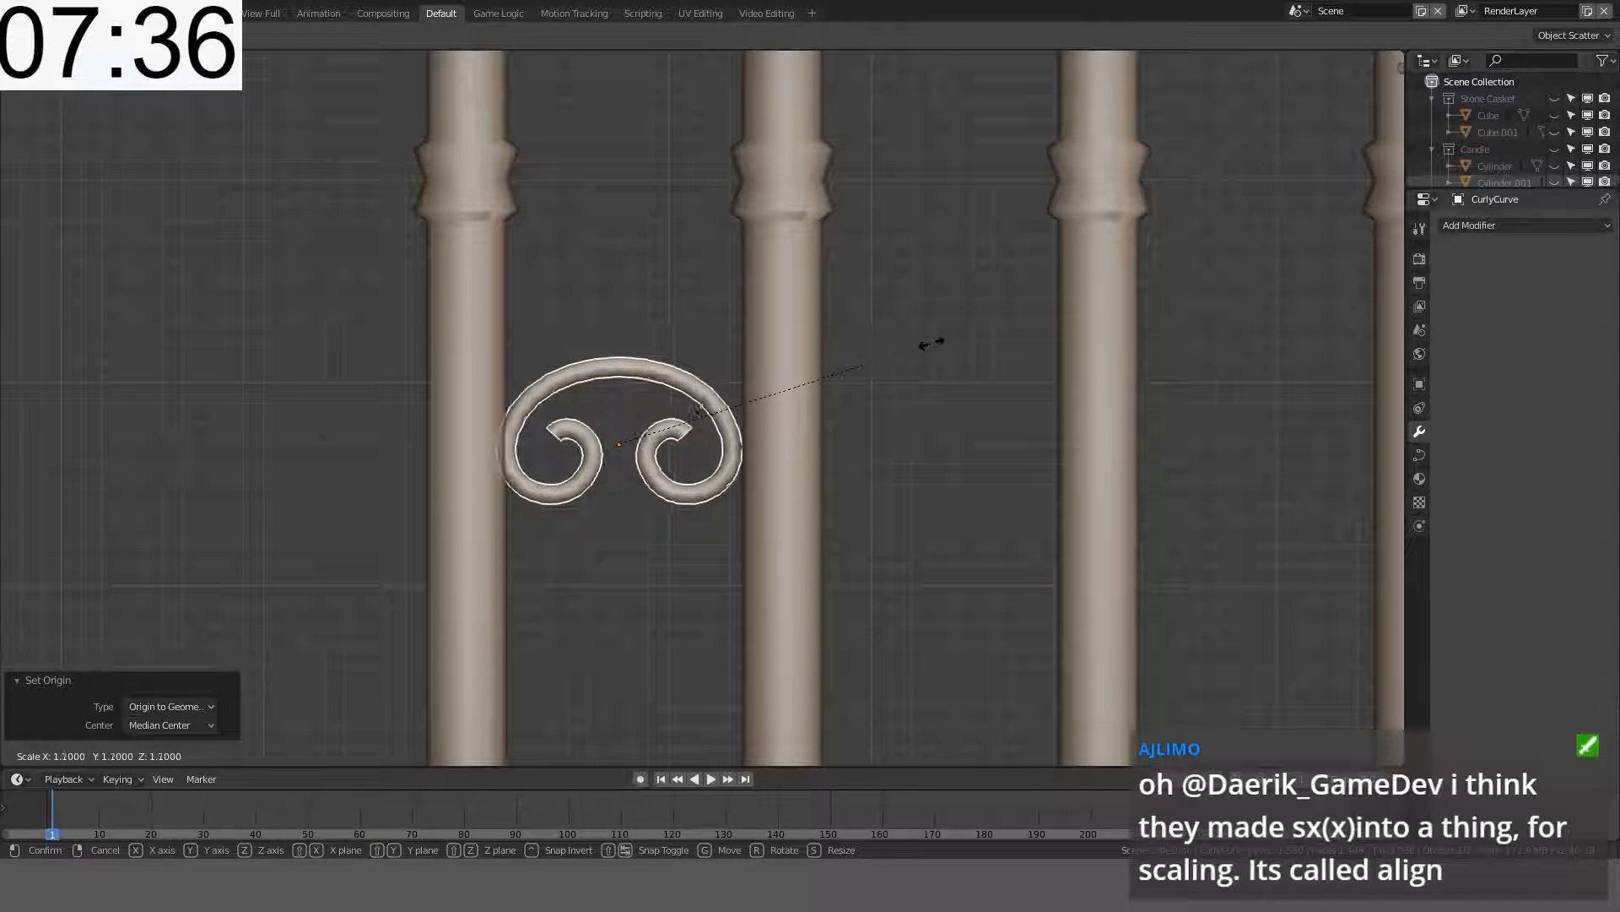
pyautogui.click(926, 343)
pyautogui.press('s')
pyautogui.click(882, 350)
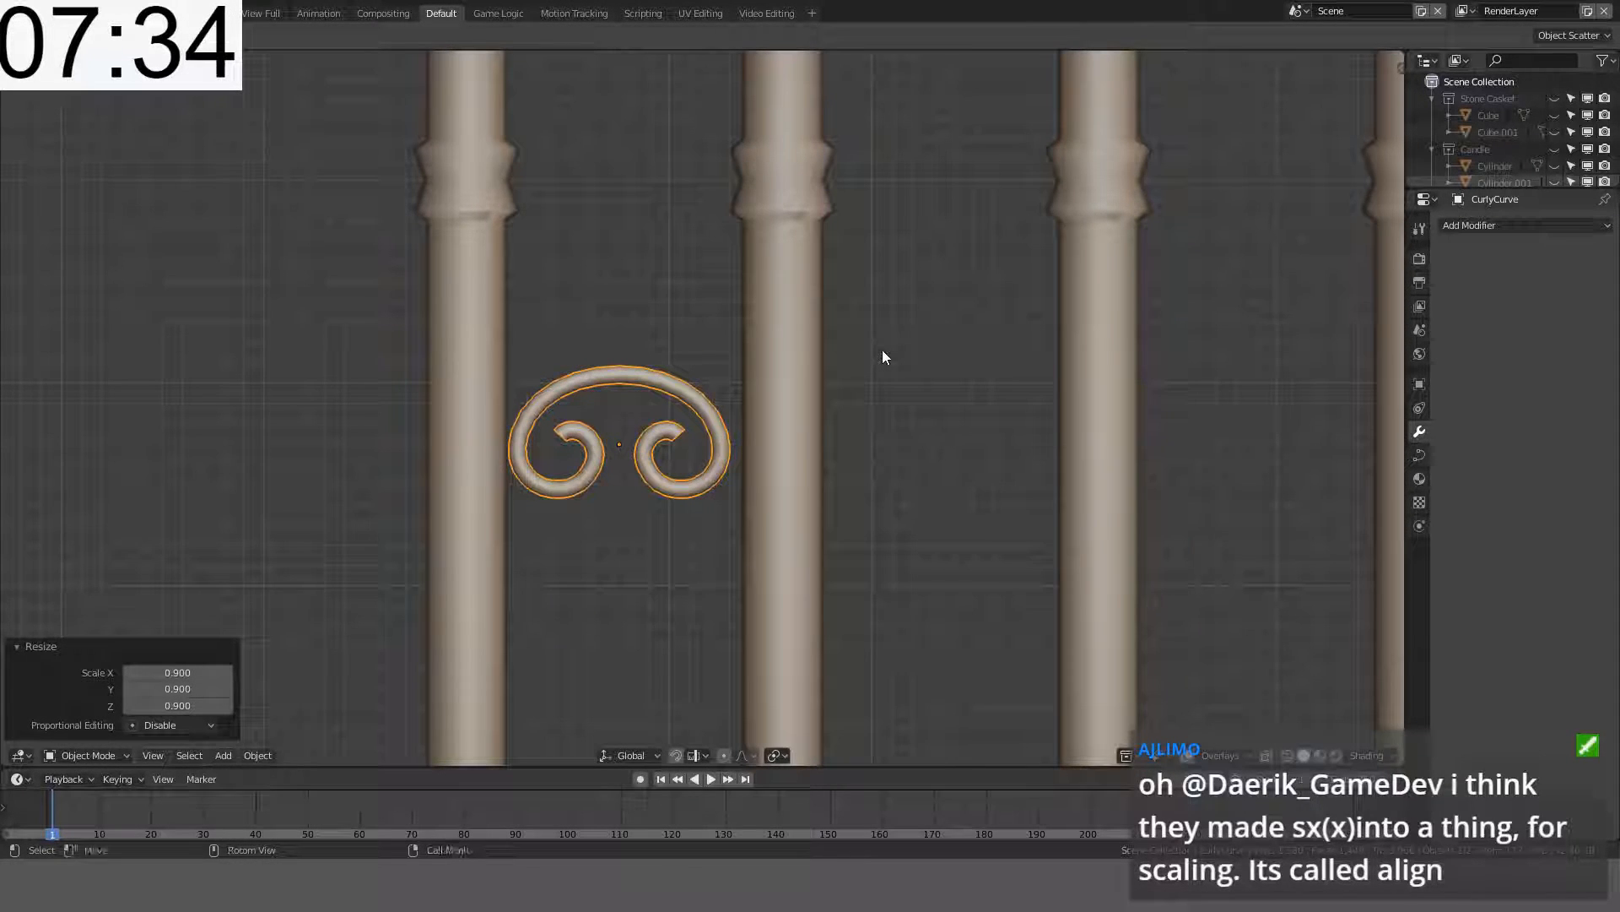
# - Move the scroll up about 0.193 m in Z and 0.003 m in X, placing it above the posts' collars
pyautogui.scroll(-6, 861, 349)
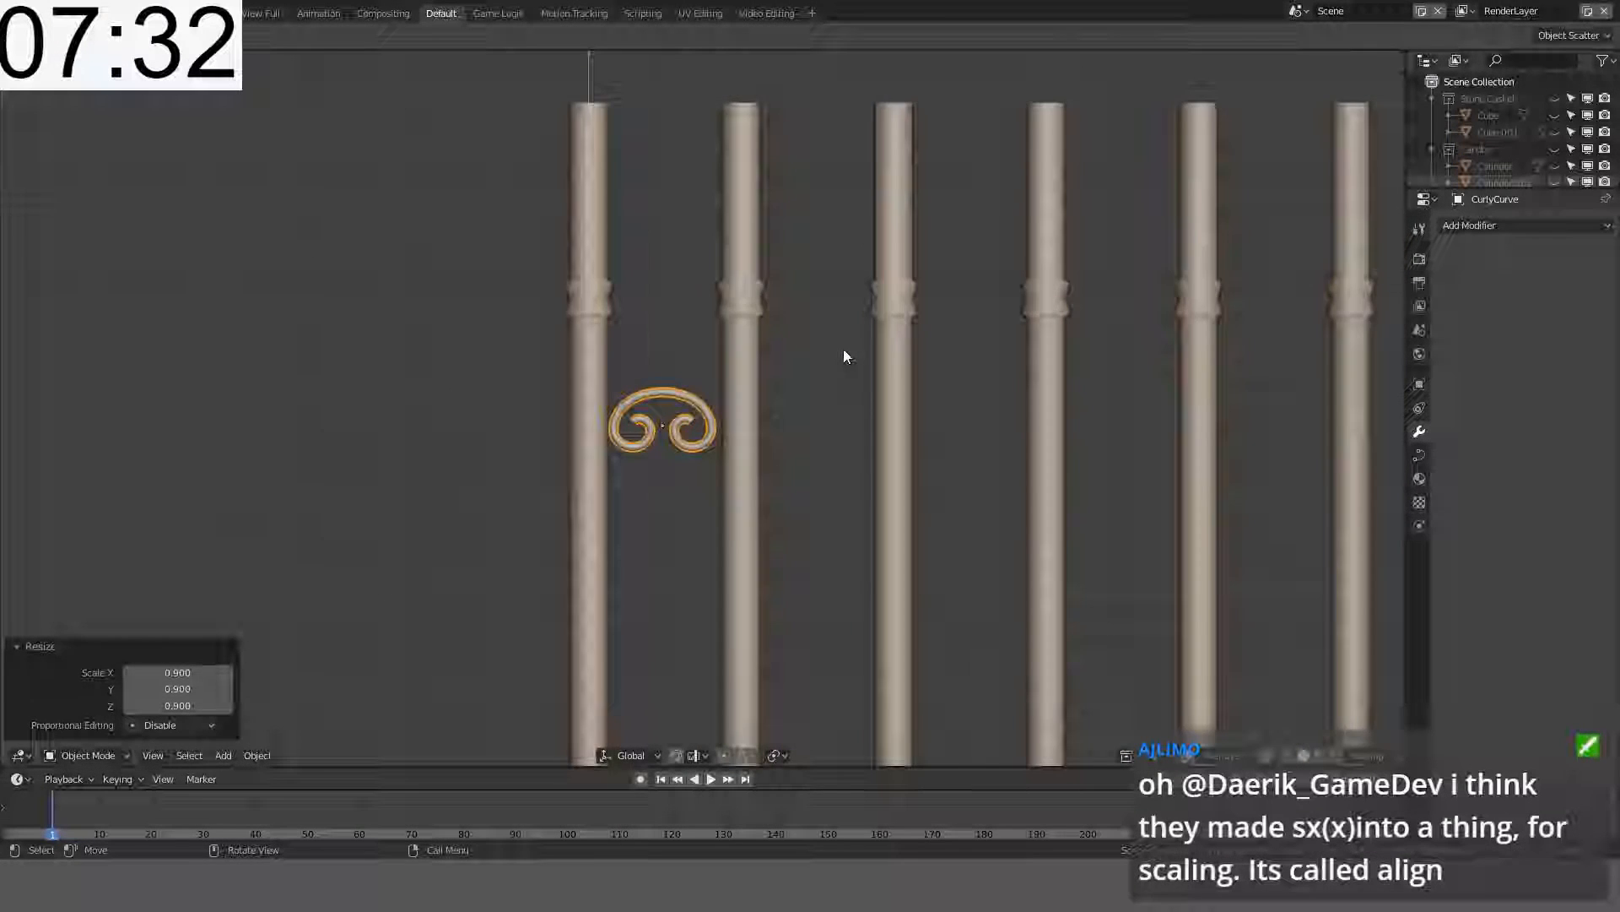
pyautogui.scroll(-3, 844, 348)
pyautogui.scroll(6, 783, 393)
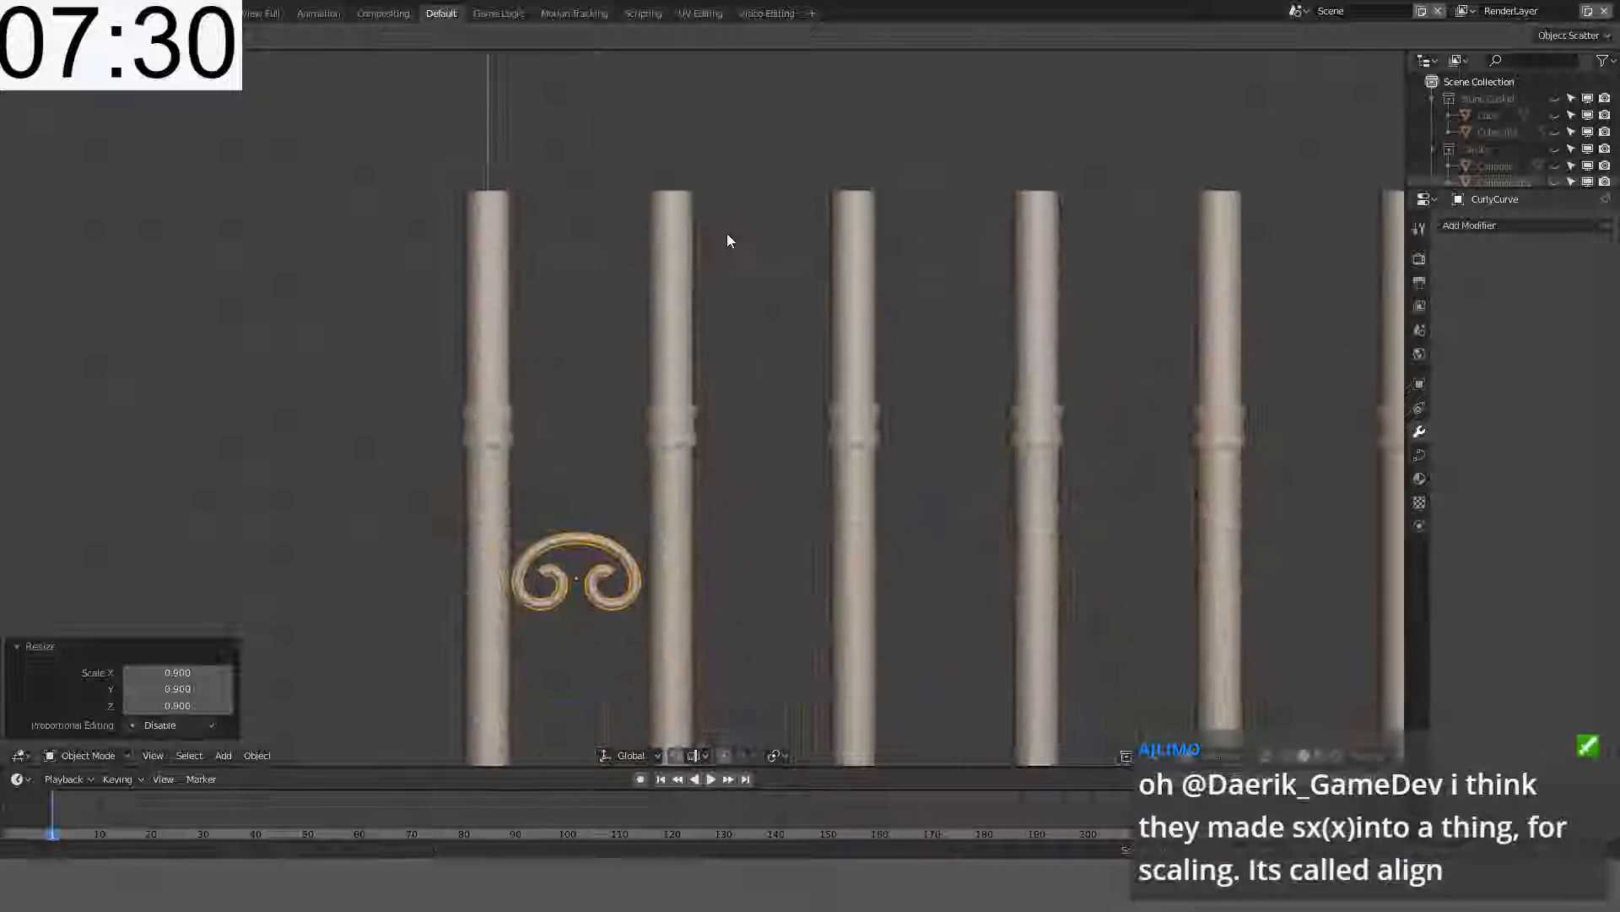
pyautogui.press('g')
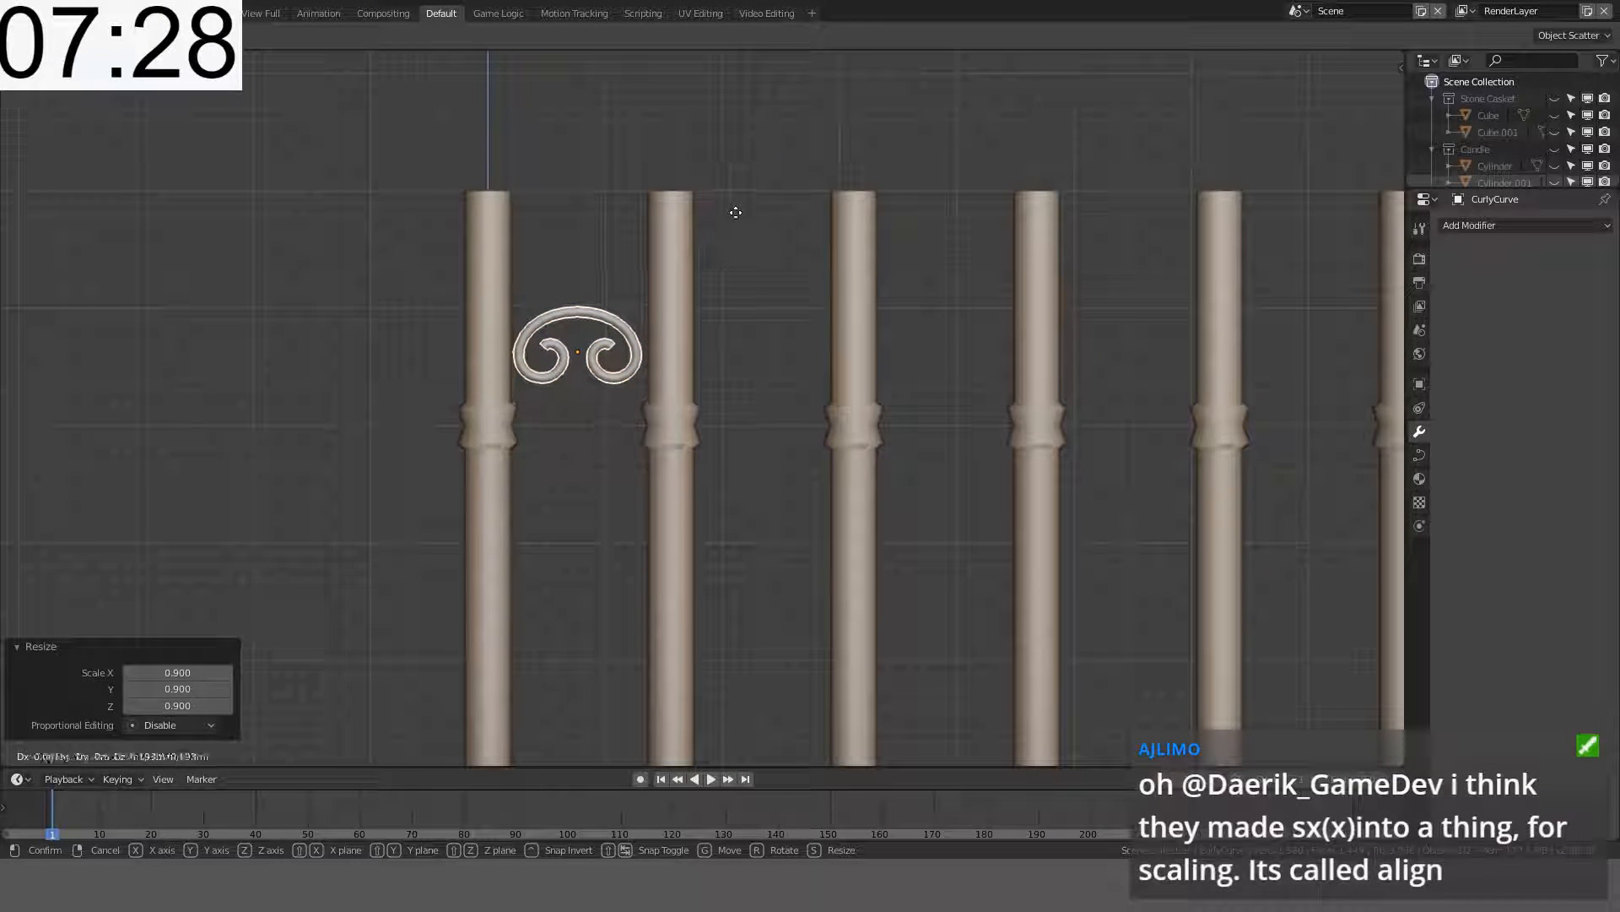
pyautogui.rightClick(760, 210)
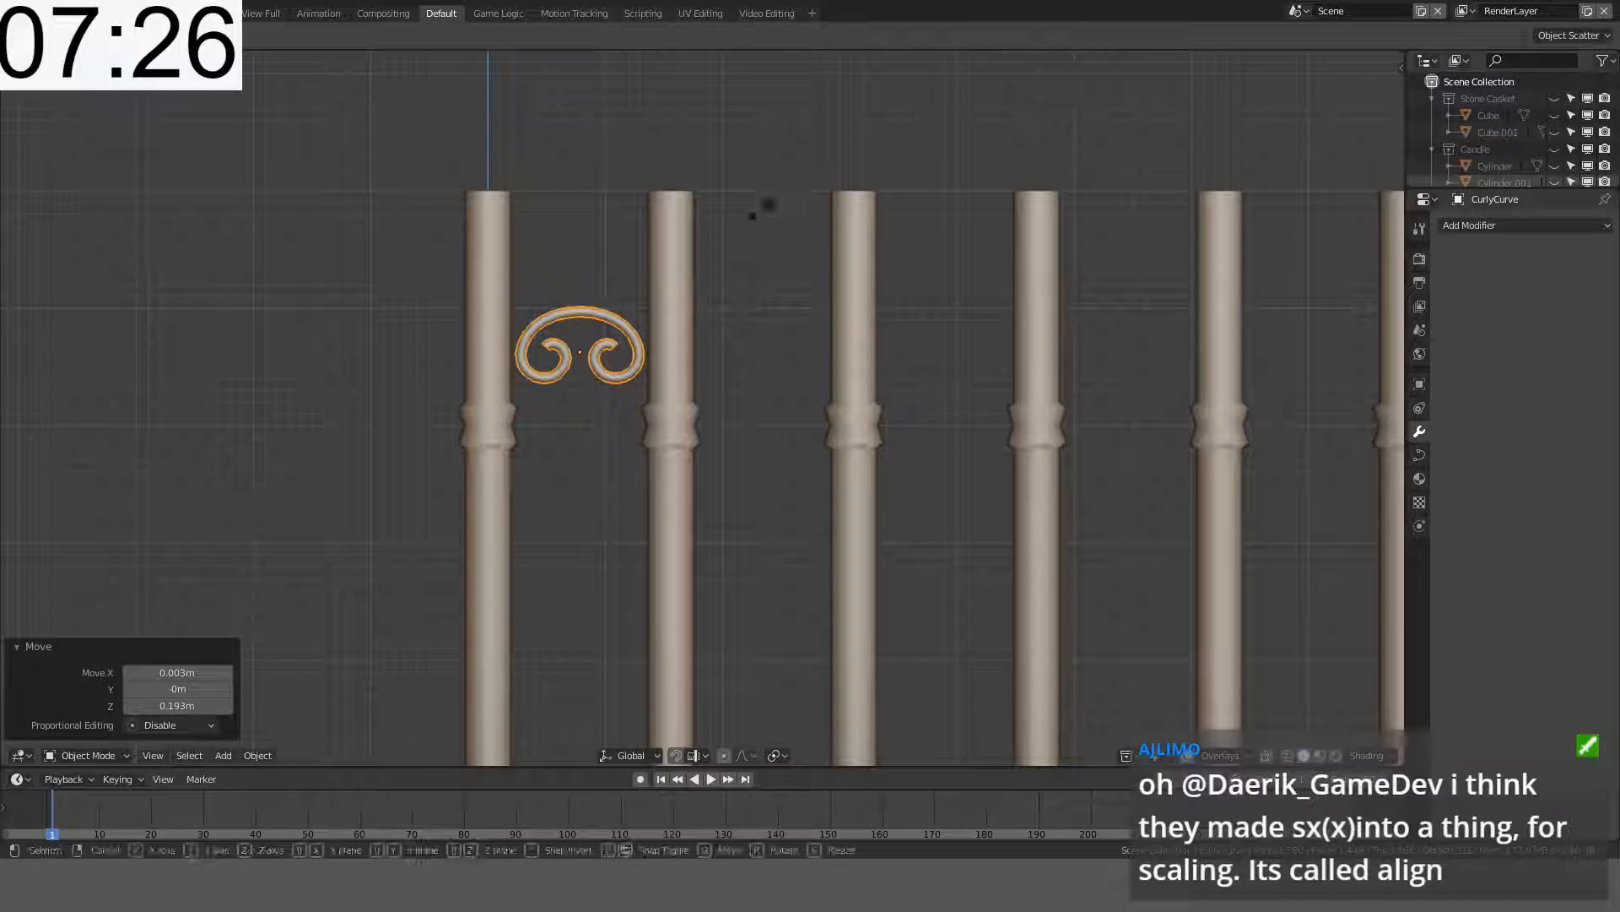
# - Scale the scroll uniformly by 1.1 and again by 0.98 so its outer sides touch the two posts
pyautogui.scroll(4, 773, 205)
pyautogui.press('KP_5')
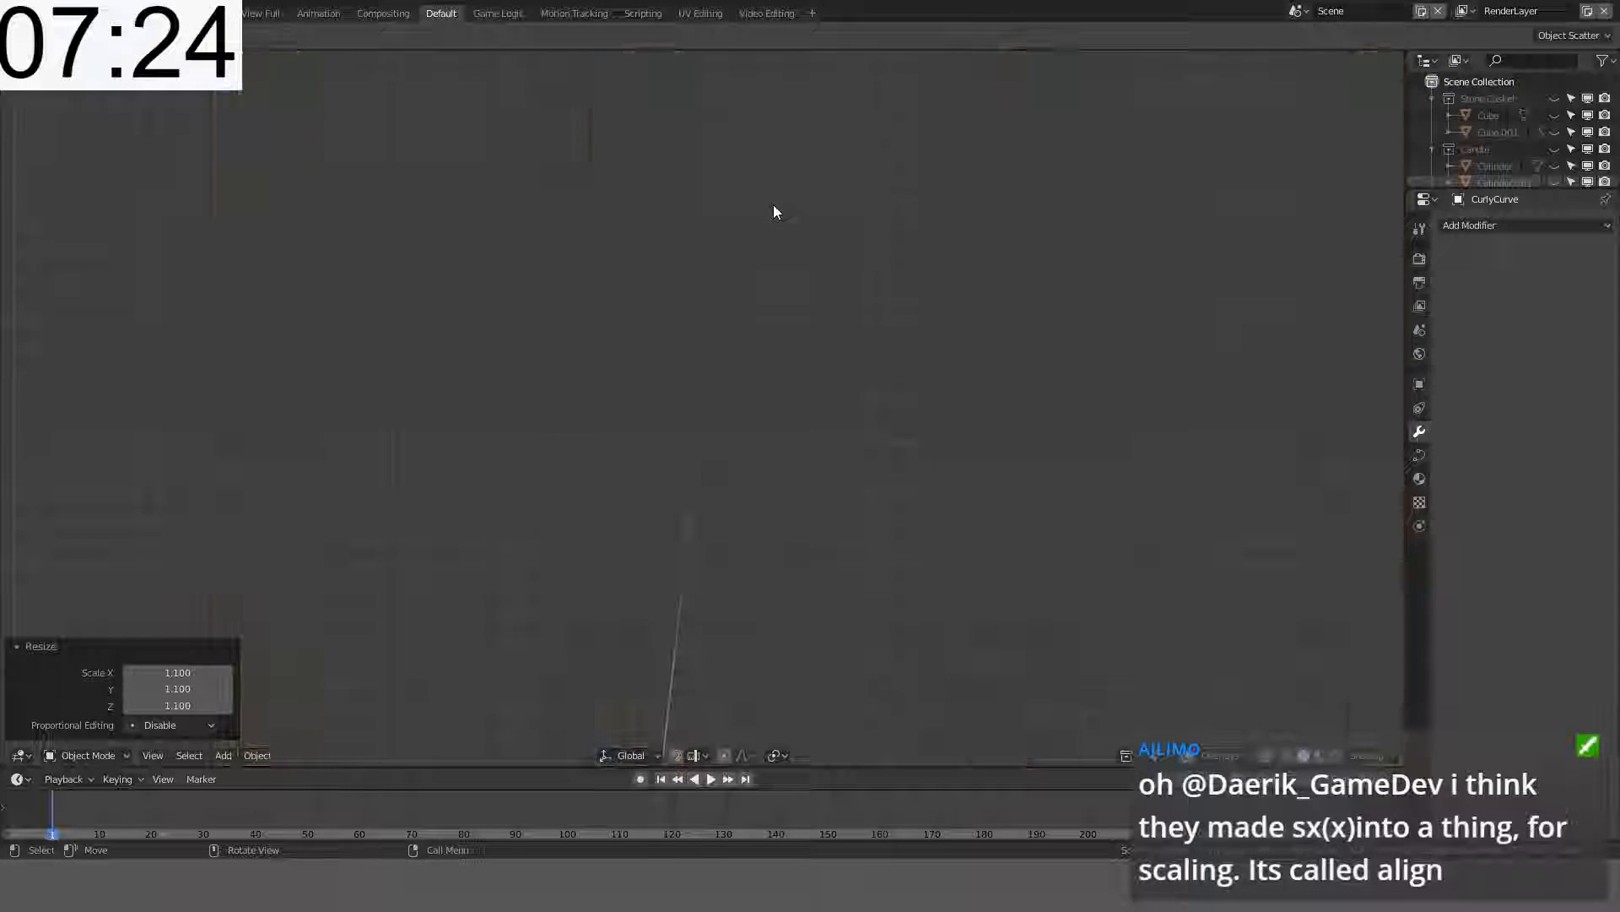
pyautogui.press('KP_5')
pyautogui.scroll(3, 706, 160)
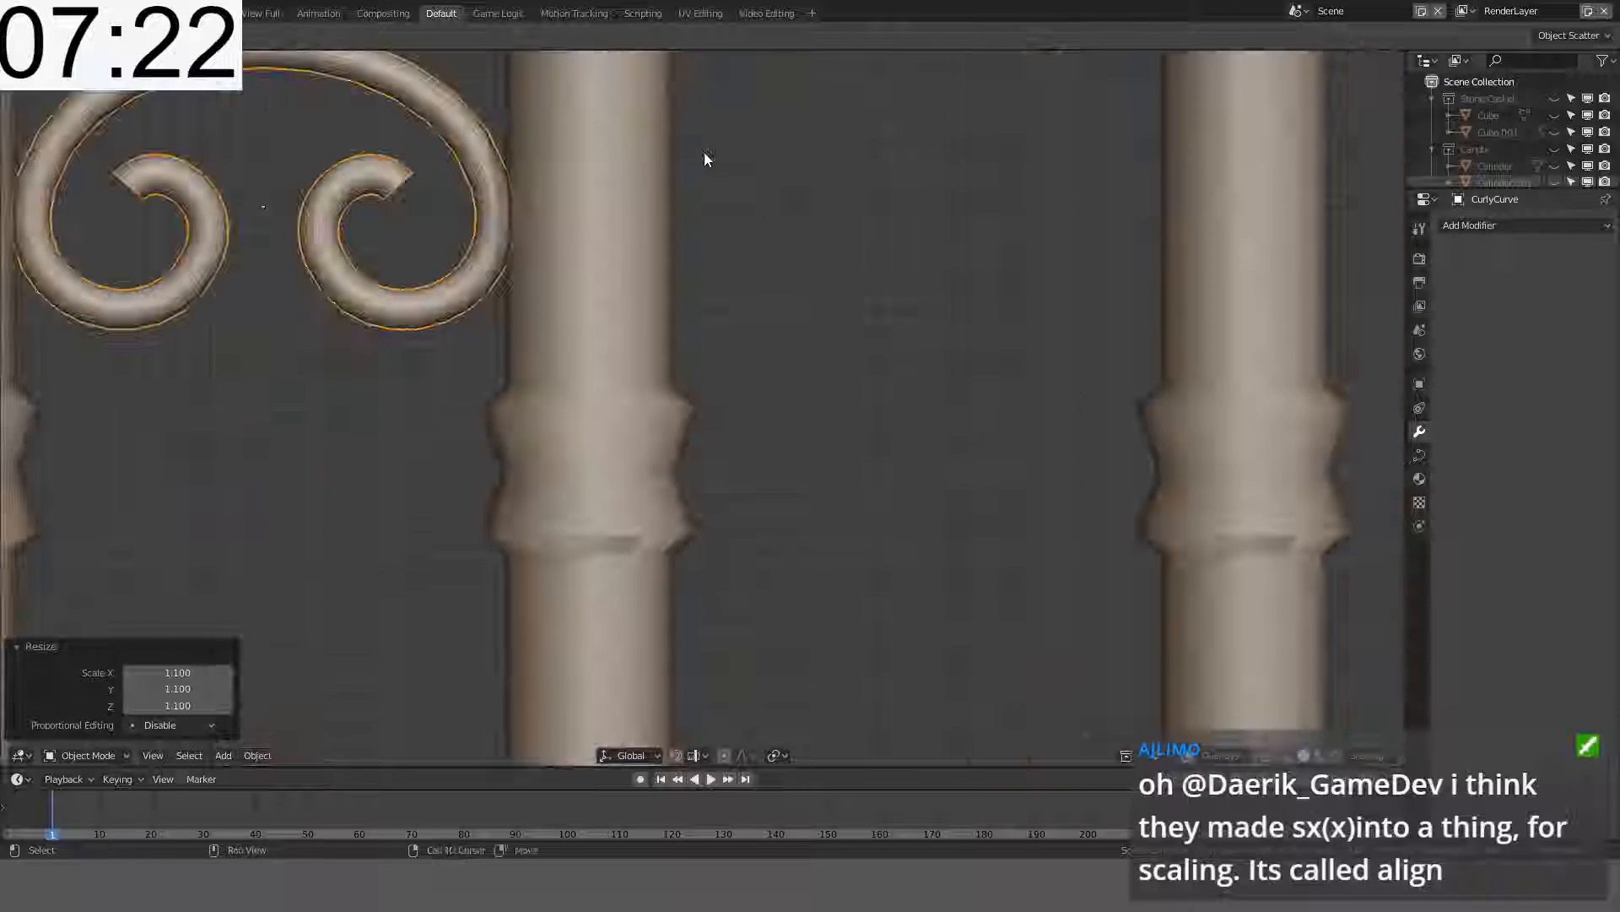
pyautogui.keyDown('shift'); pyautogui.moveTo(705, 160); pyautogui.dragTo(952, 238, button='middle'); pyautogui.keyUp('shift')
pyautogui.press('s')
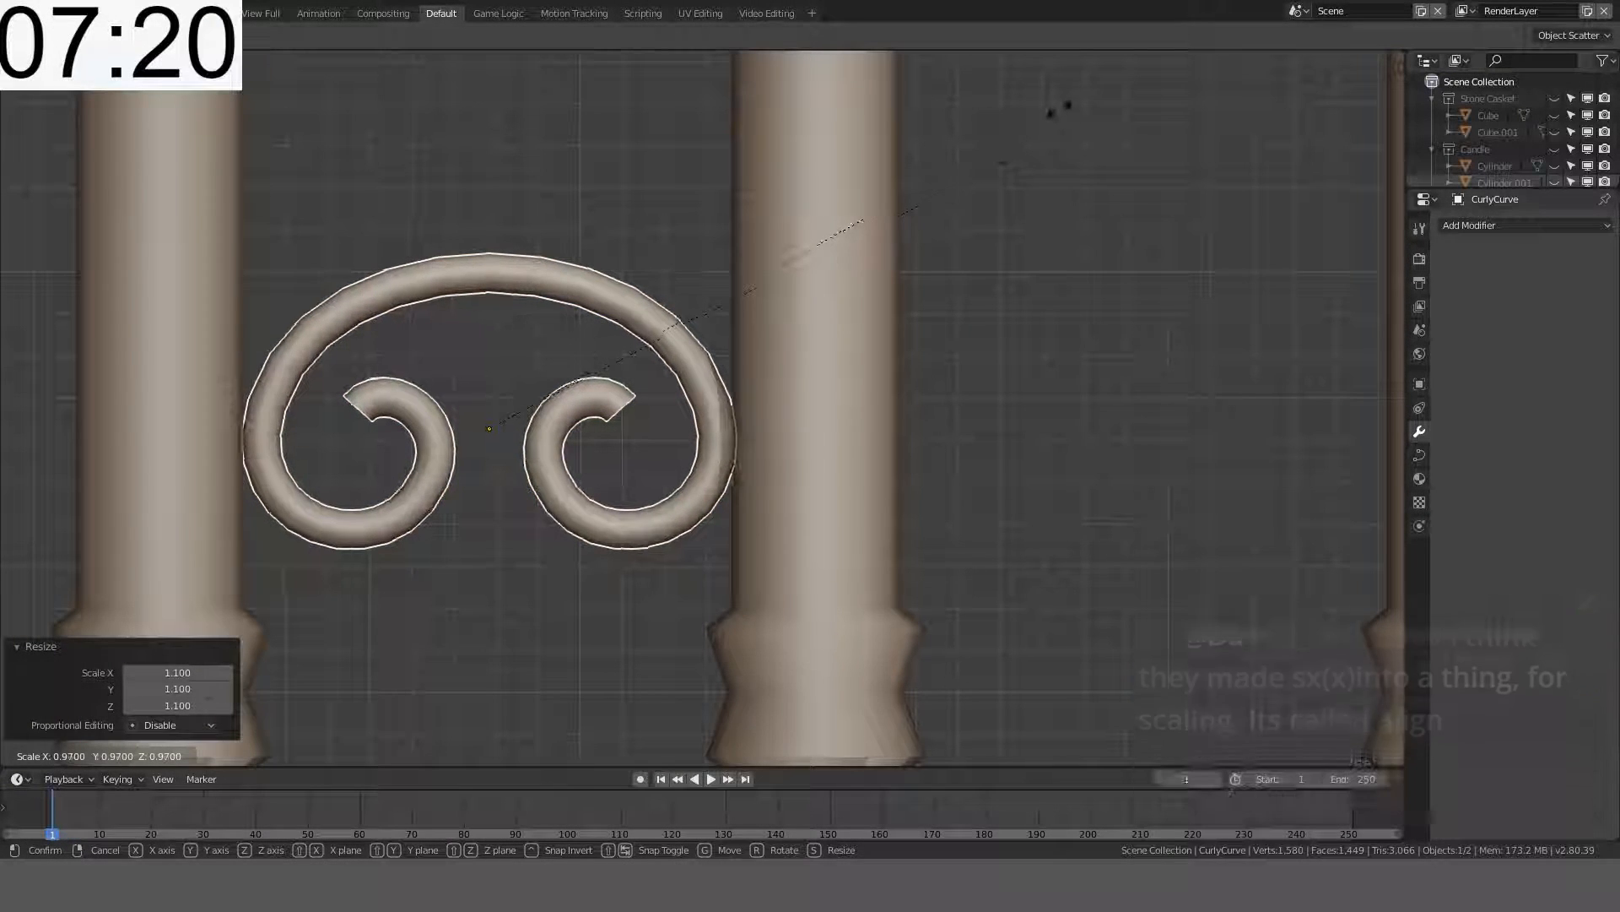
pyautogui.click(1061, 108)
# - Shift the scroll about -0.0006 m along X to centre it between the two posts
pyautogui.press('g')
pyautogui.press('x')
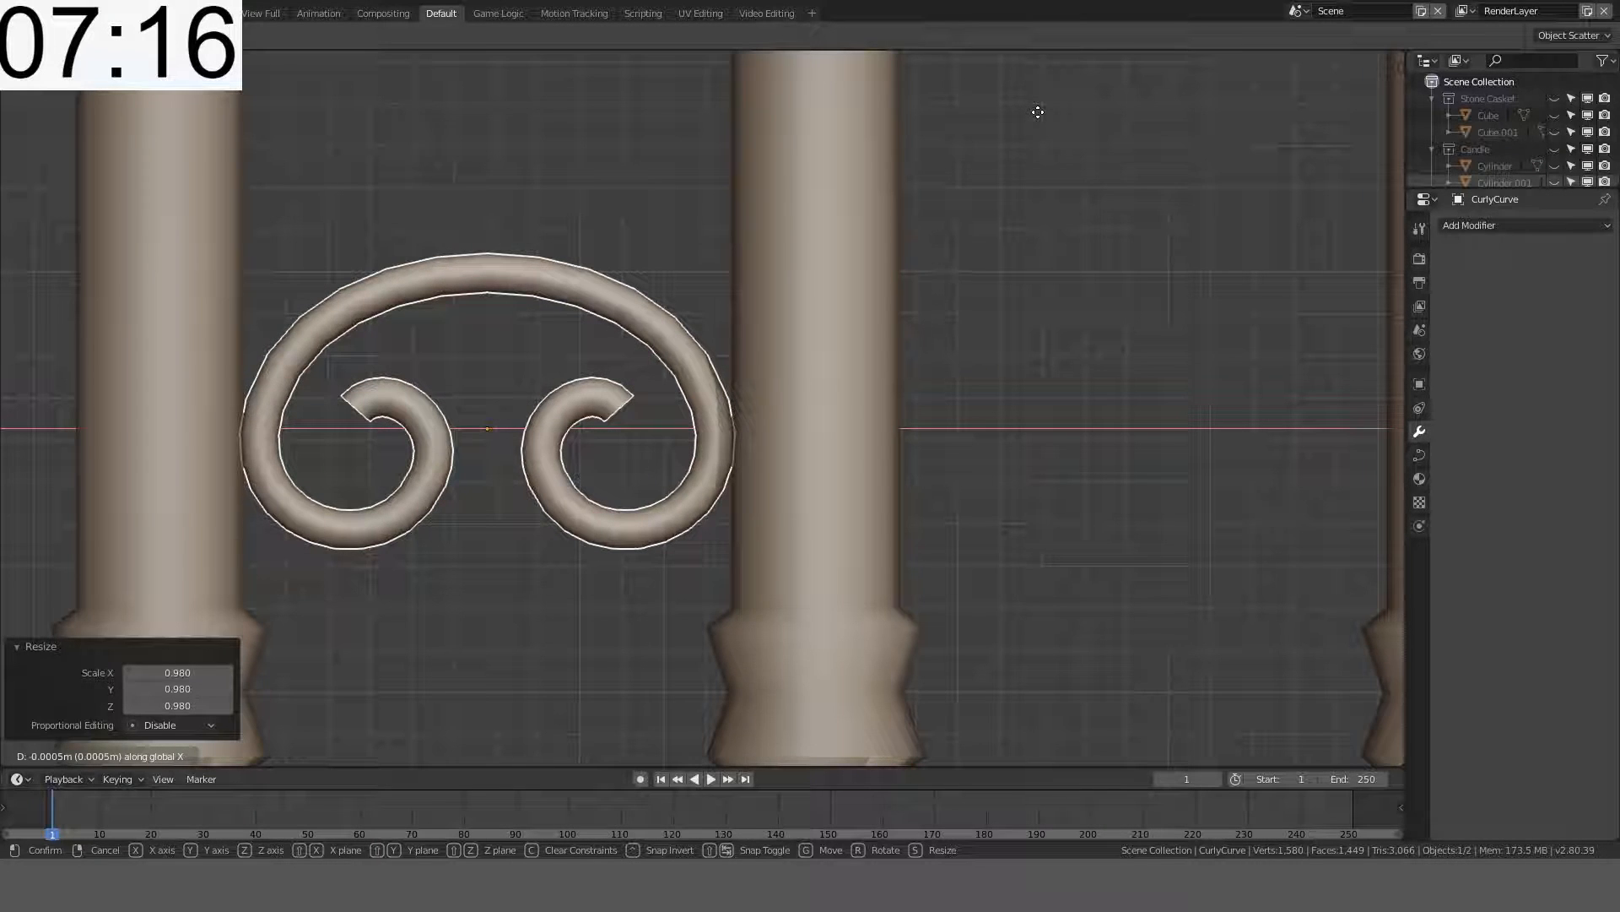
pyautogui.click(1033, 114)
# - Move the scroll about -0.14 m along Z to sit just below the posts' collars
pyautogui.scroll(-4, 878, 274)
pyautogui.scroll(-3, 877, 274)
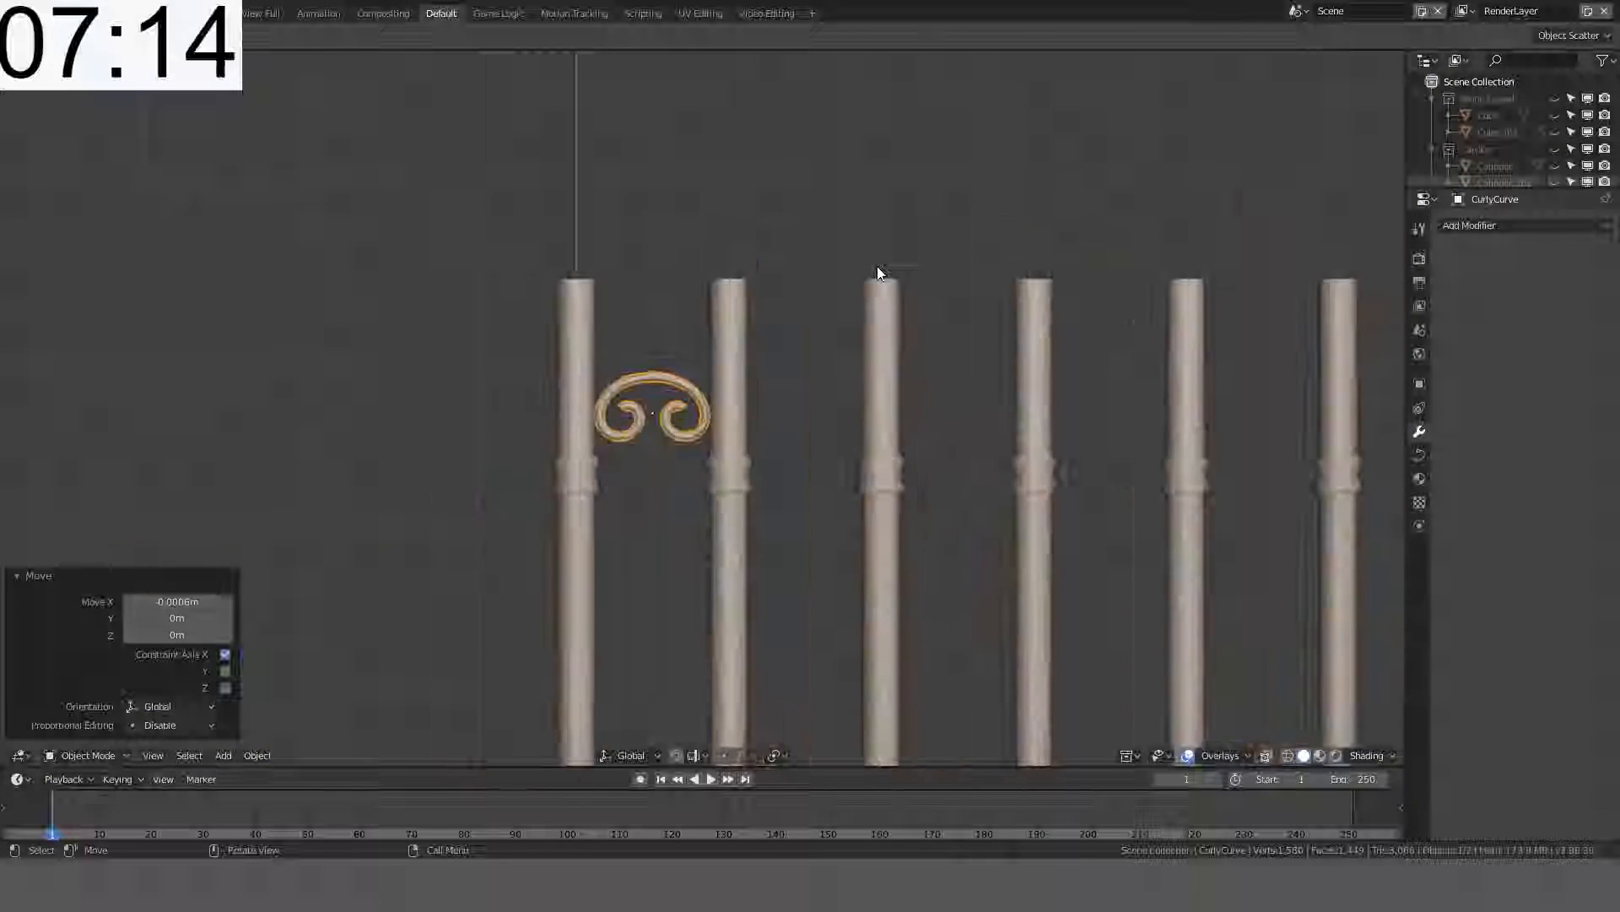
pyautogui.press('g')
pyautogui.press('z')
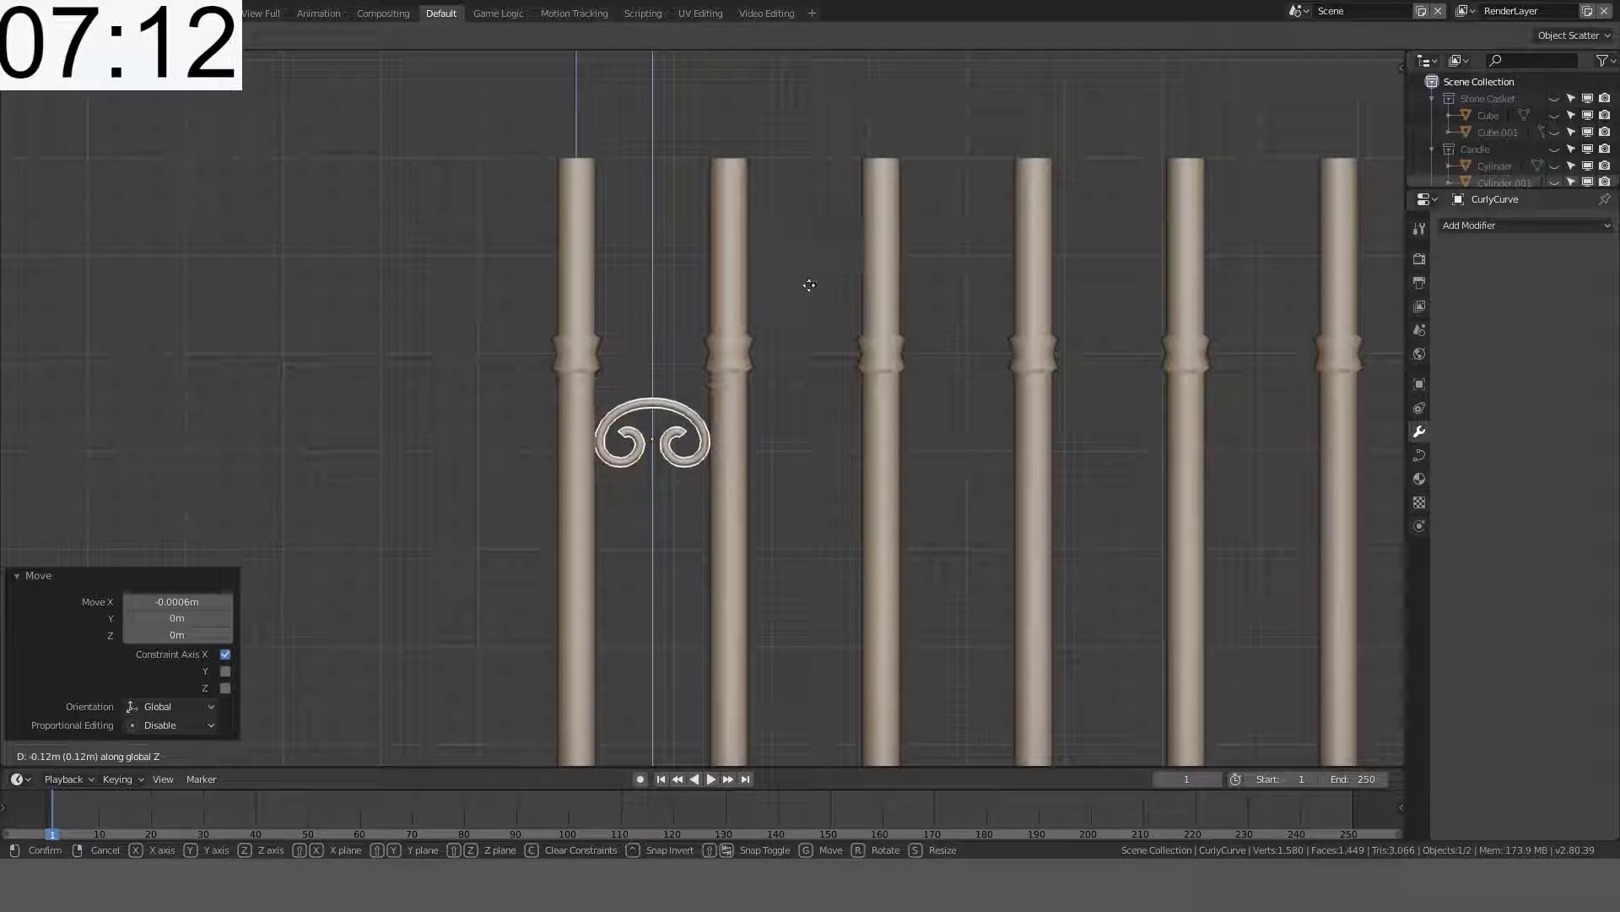
pyautogui.click(813, 275)
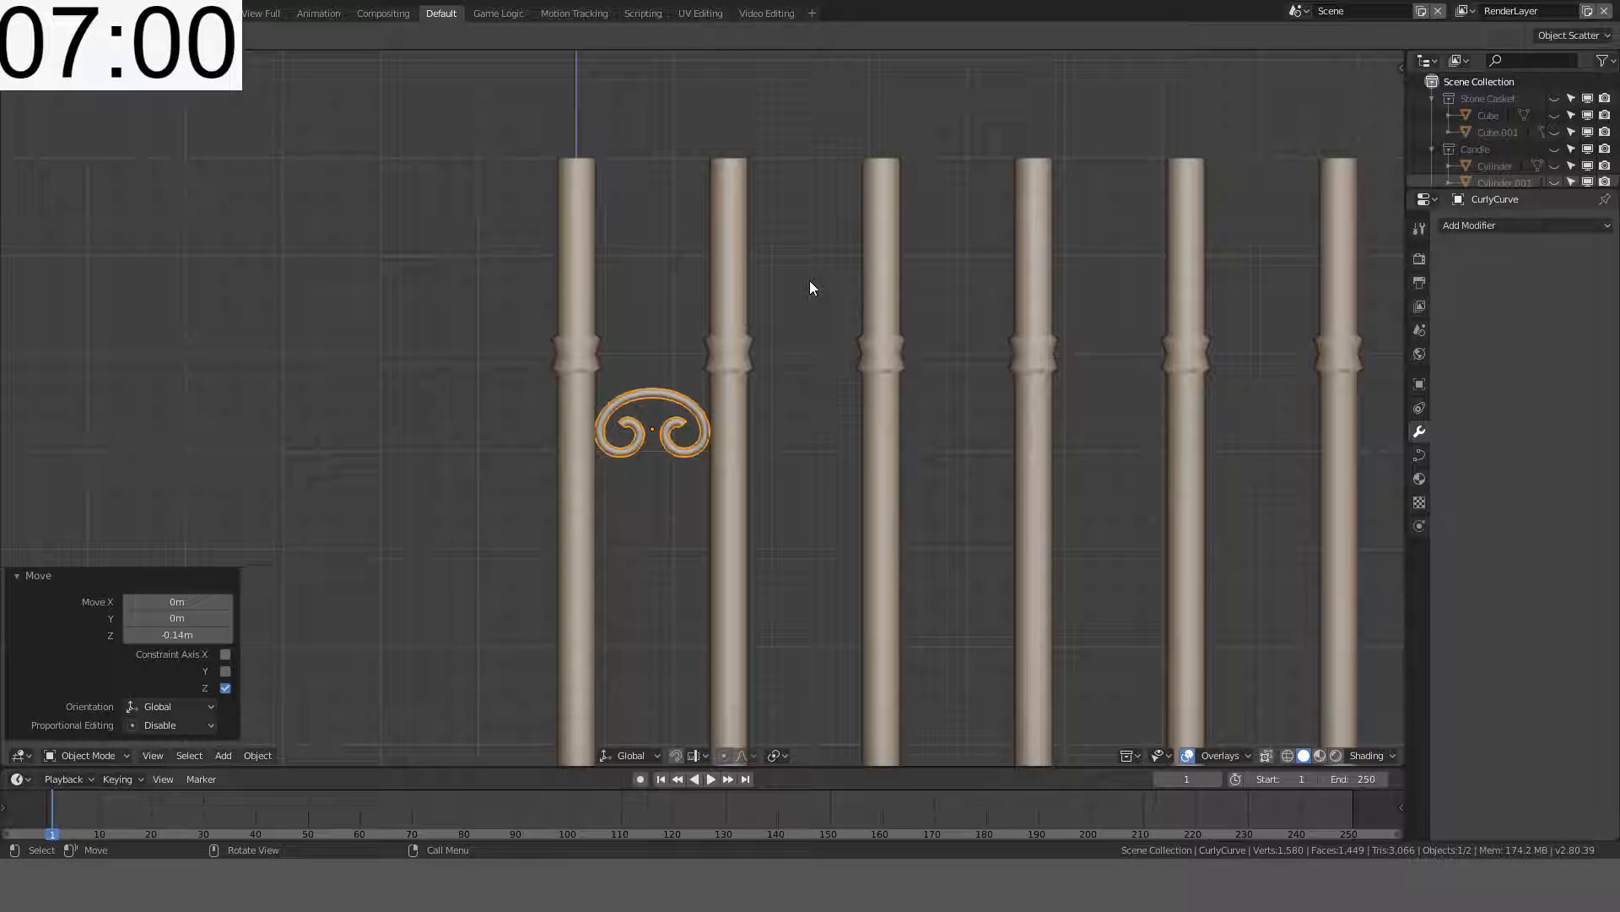
pyautogui.scroll(-2, 810, 291)
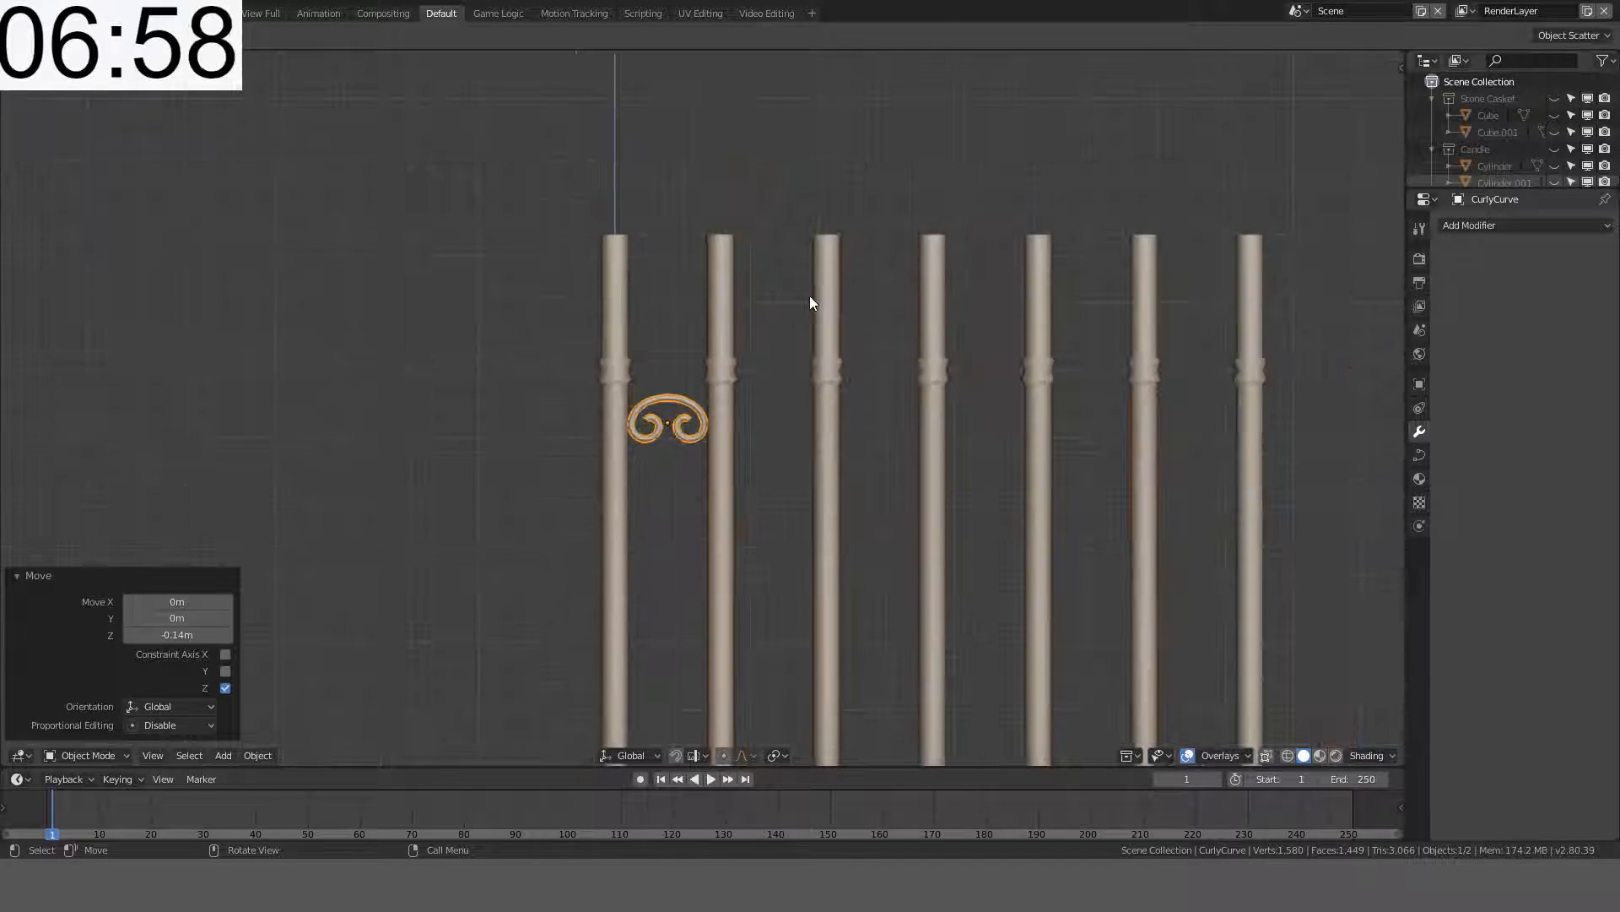
# - Inspect how the scroll fits between the first two posts just below their collars
pyautogui.scroll(3, 811, 297)
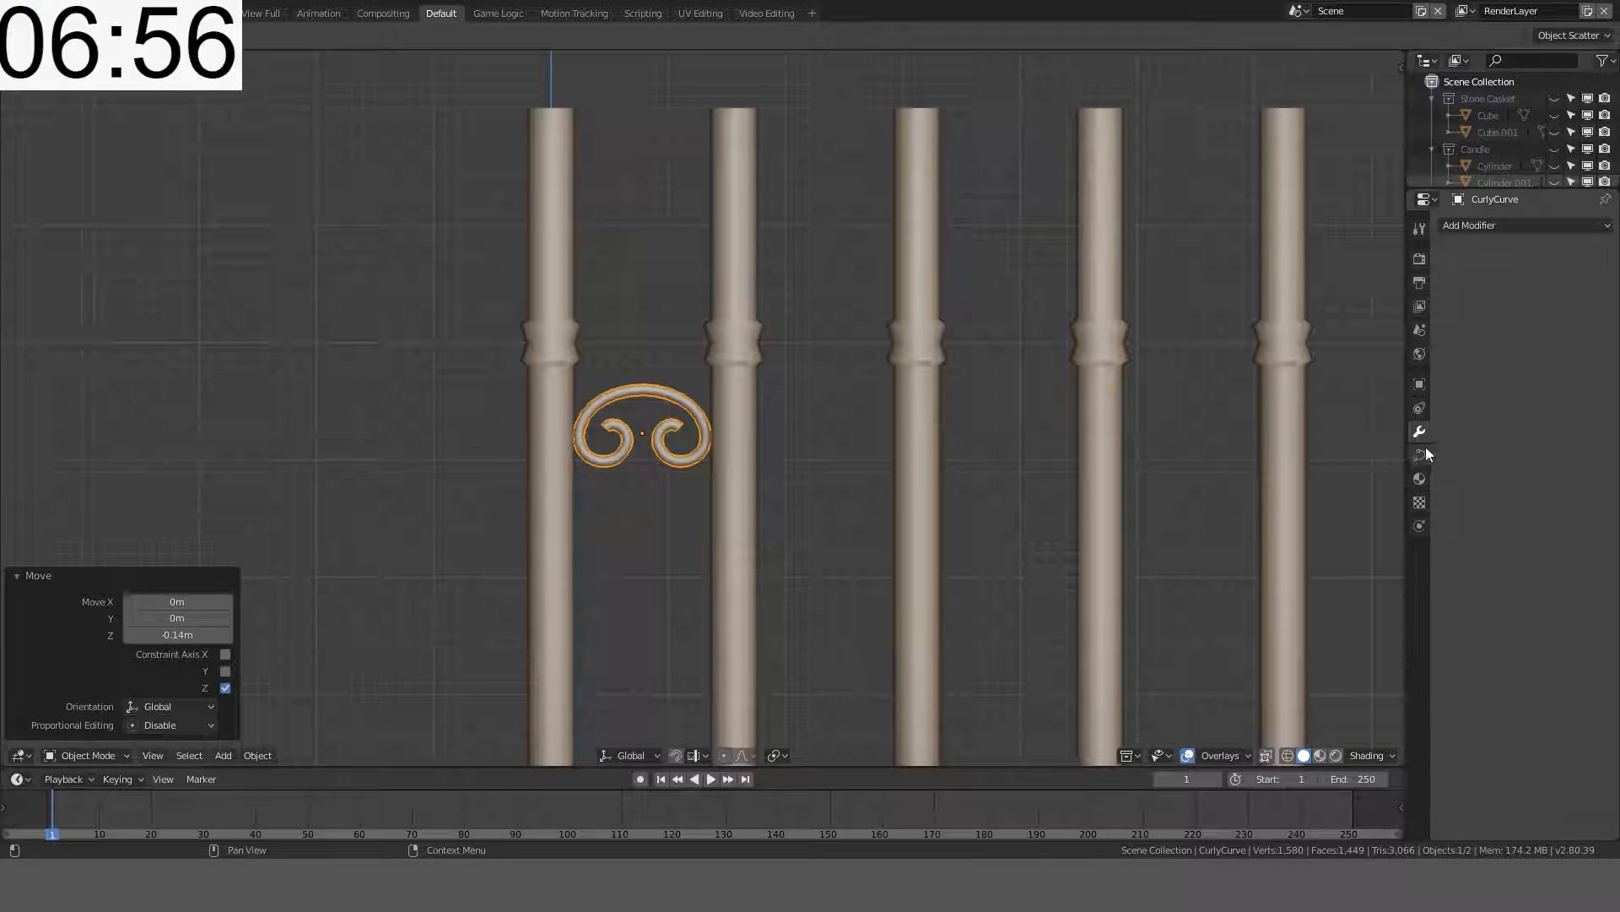
pyautogui.scroll(-5, 878, 431)
pyautogui.keyDown('shift'); pyautogui.moveTo(878, 430); pyautogui.dragTo(852, 393, button='middle'); pyautogui.keyUp('shift')
pyautogui.scroll(8, 682, 507)
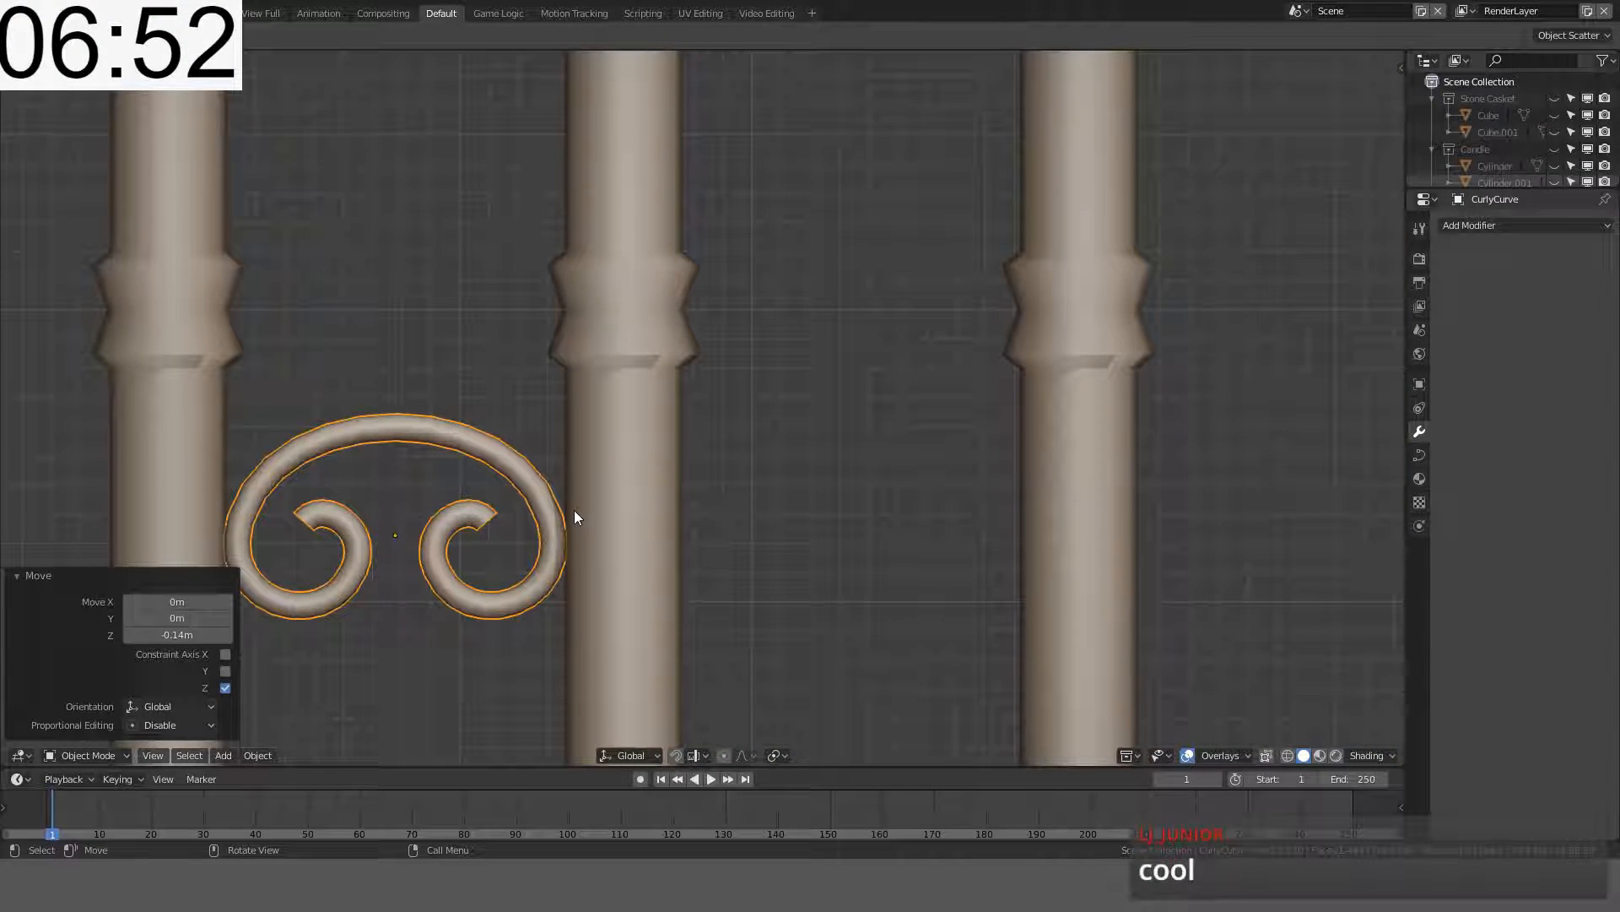
pyautogui.scroll(-4, 574, 510)
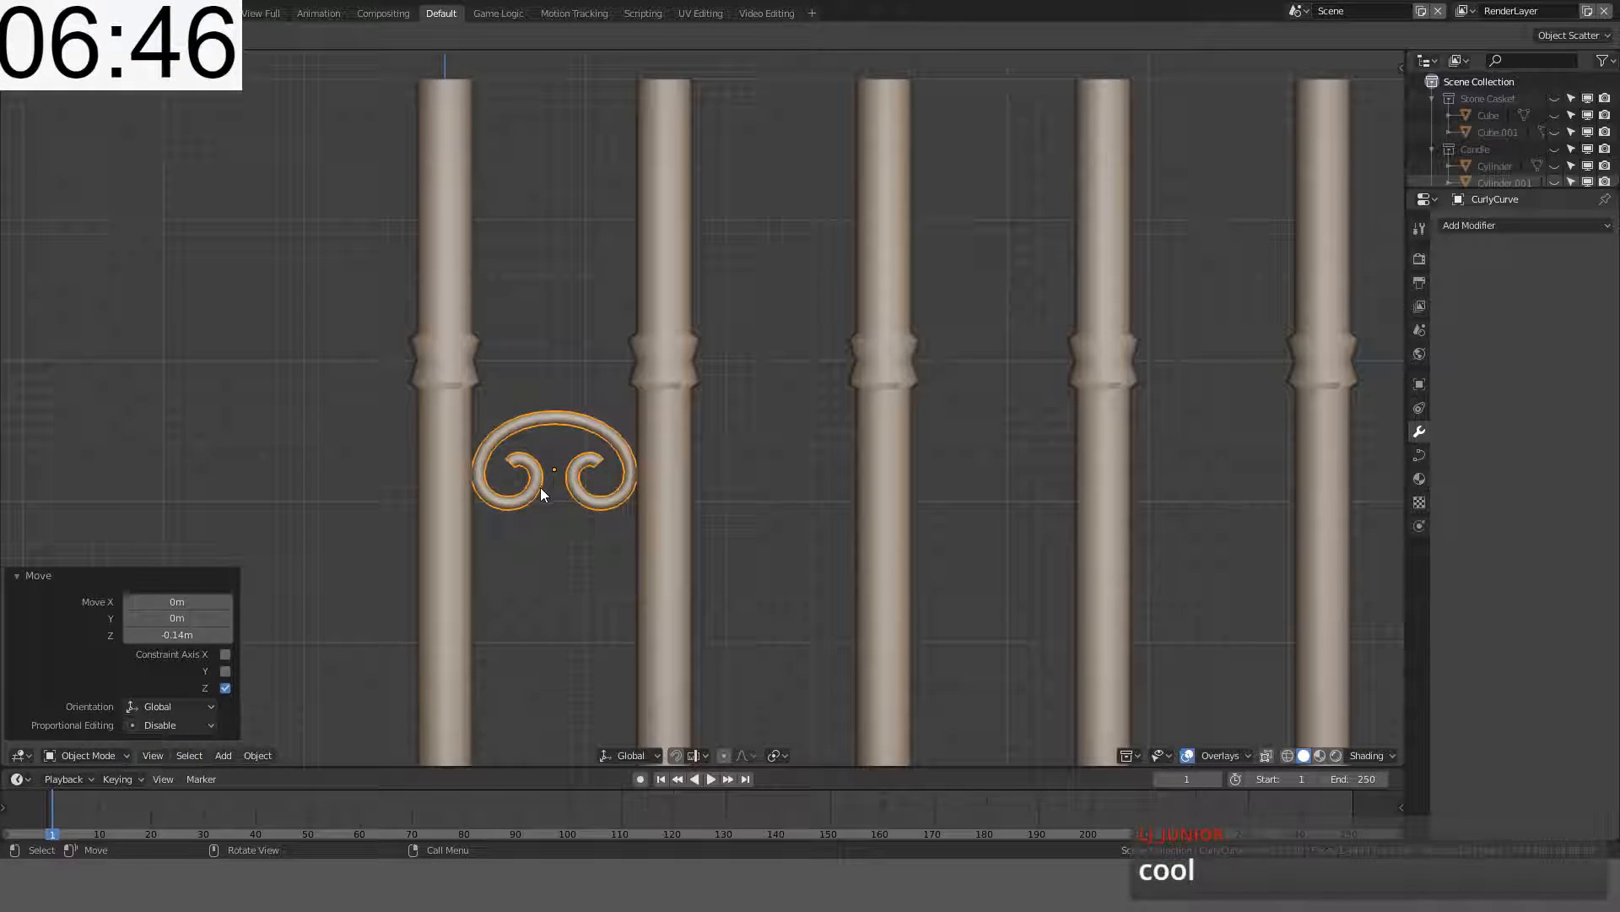
pyautogui.click(540, 488)
pyautogui.click(594, 416)
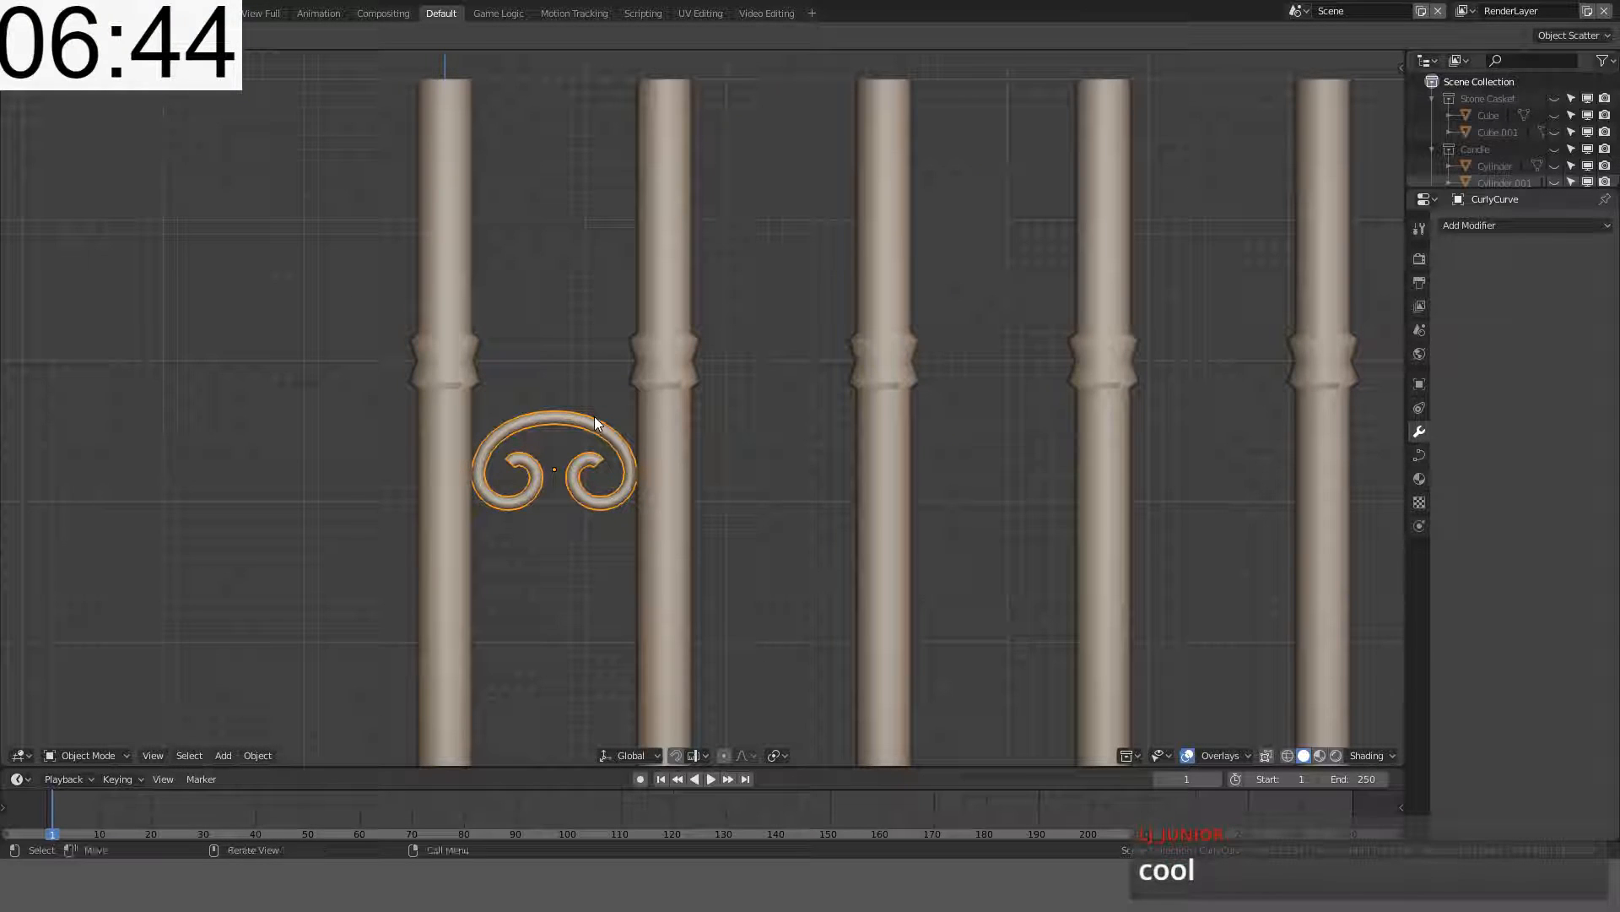
pyautogui.press('Tab')
pyautogui.press('Tab')
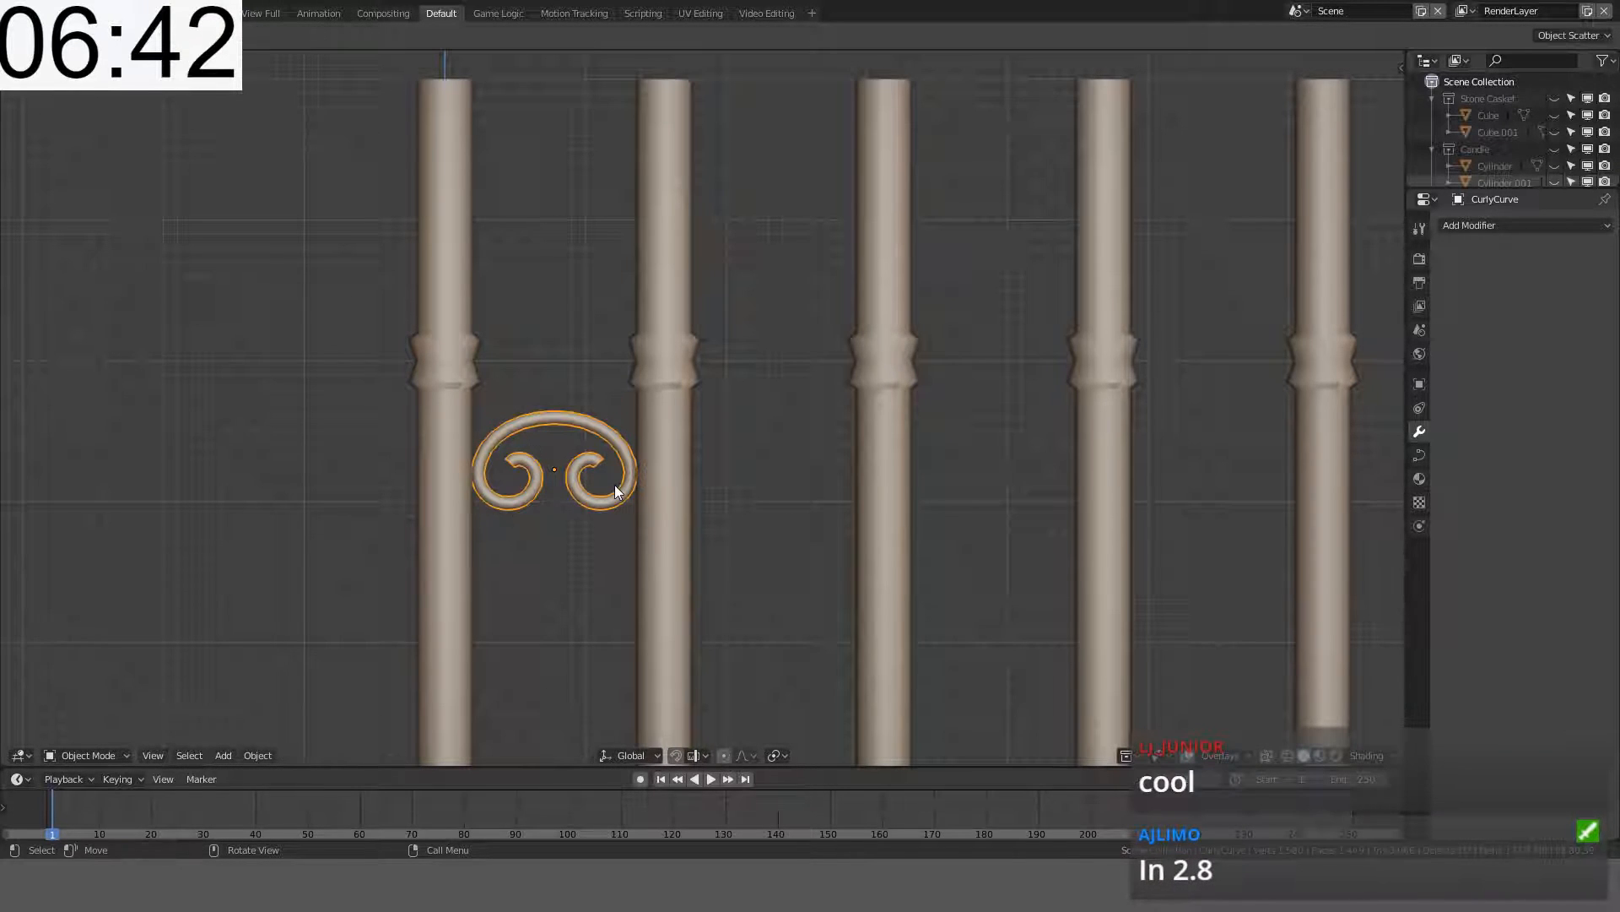
# - Assign the shortcut Alt+C to the Mesh from Curve/Meta/Surf/Text conversion command
pyautogui.click(243, 755)
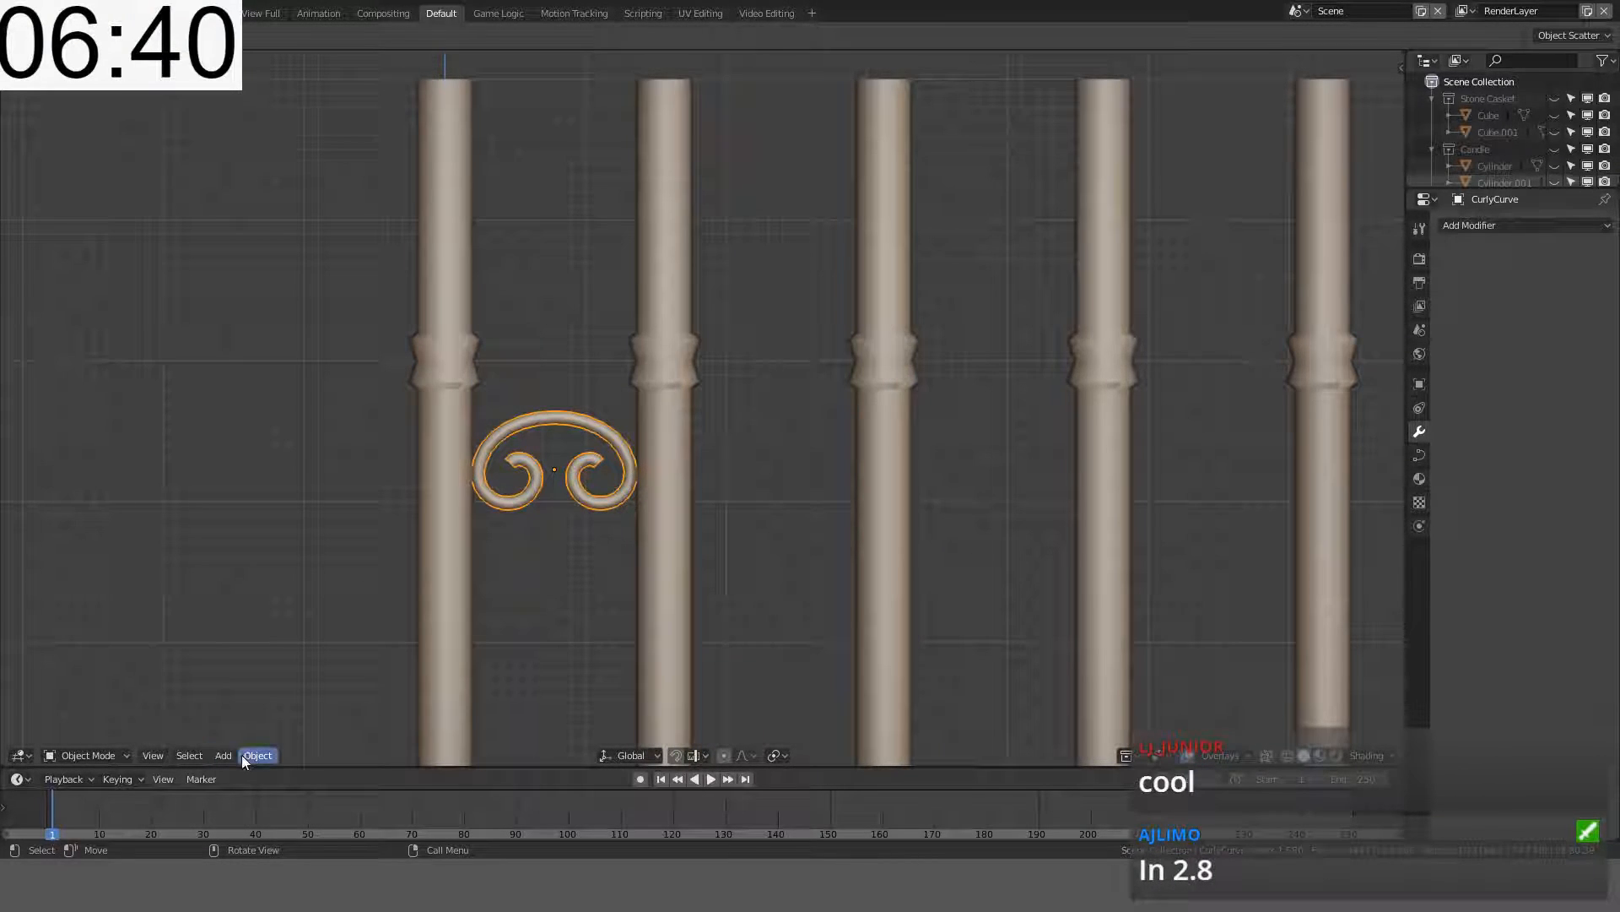
pyautogui.moveTo(196, 757)
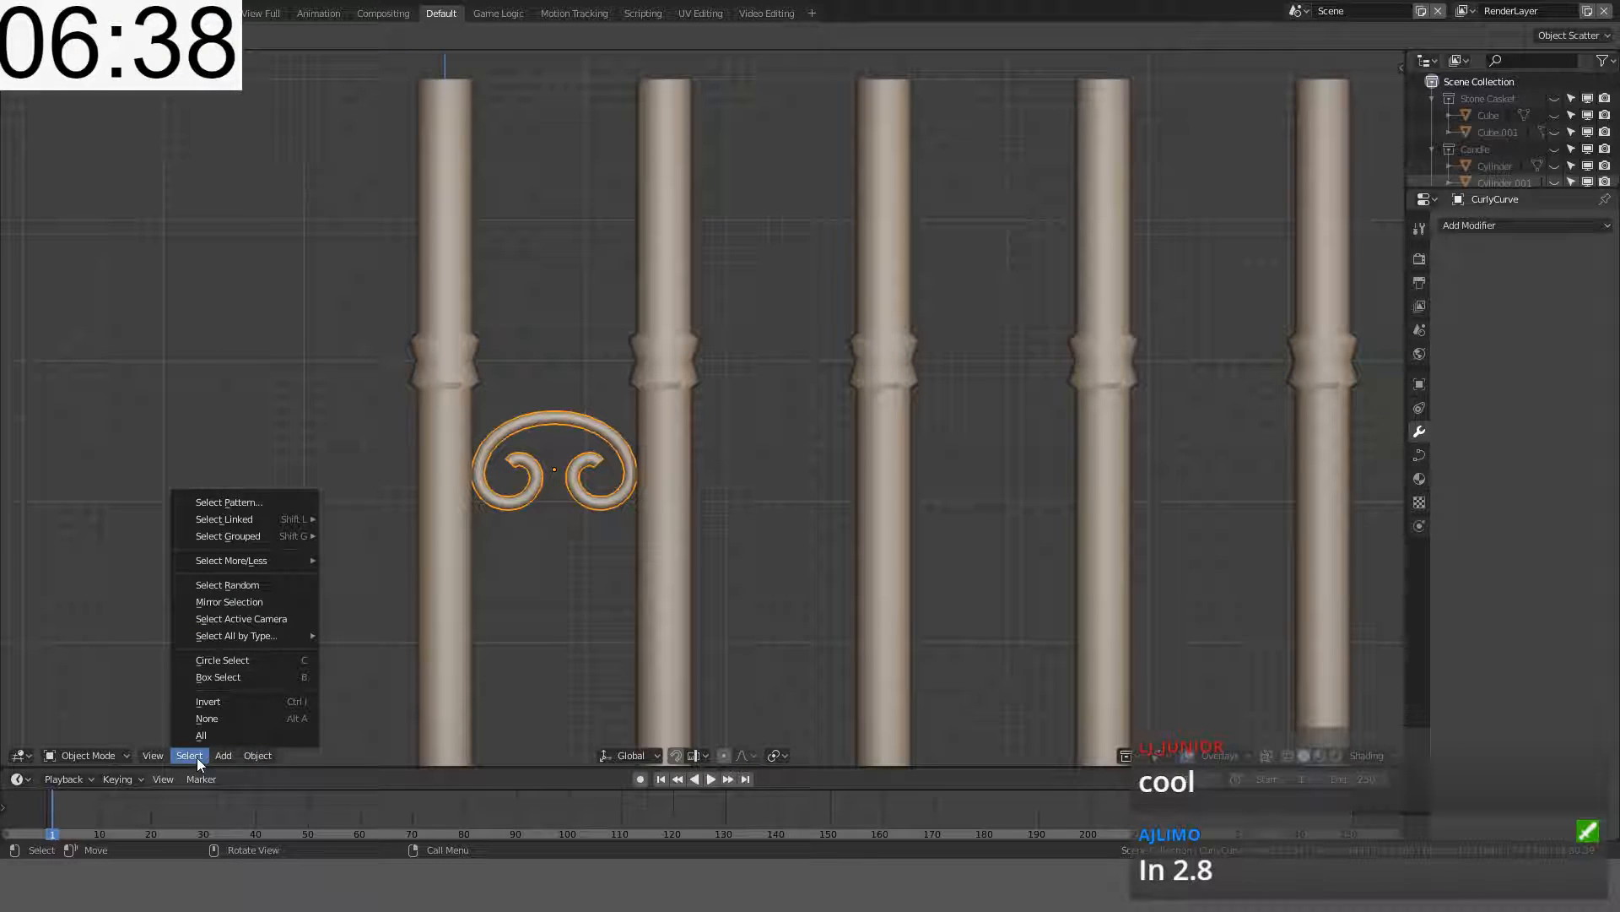
pyautogui.moveTo(269, 756)
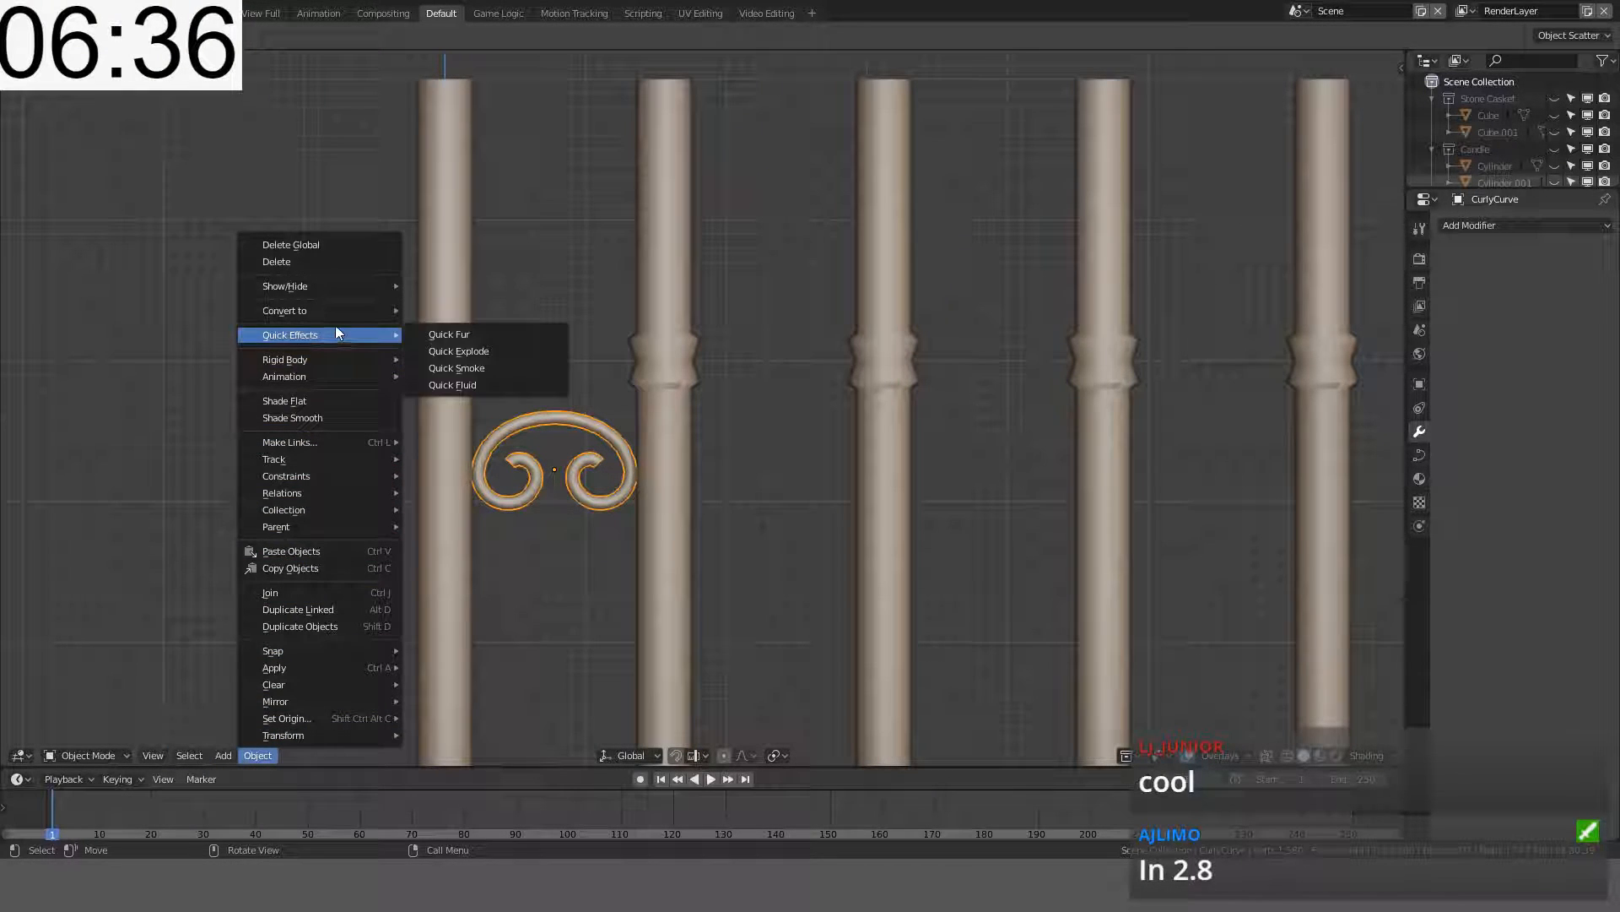
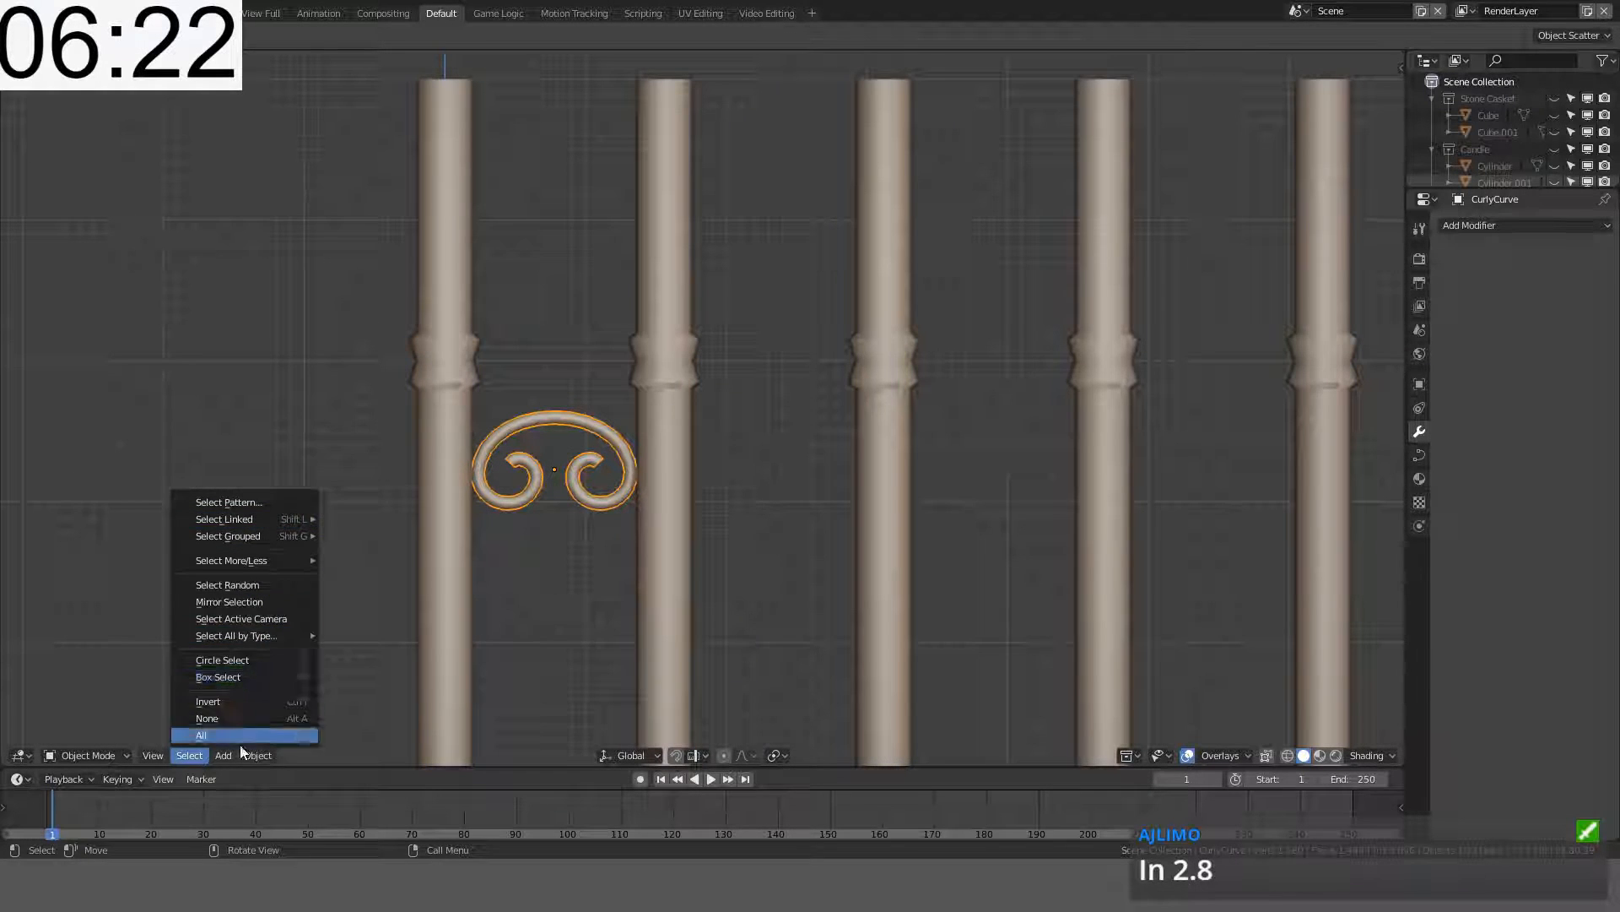
pyautogui.moveTo(250, 762)
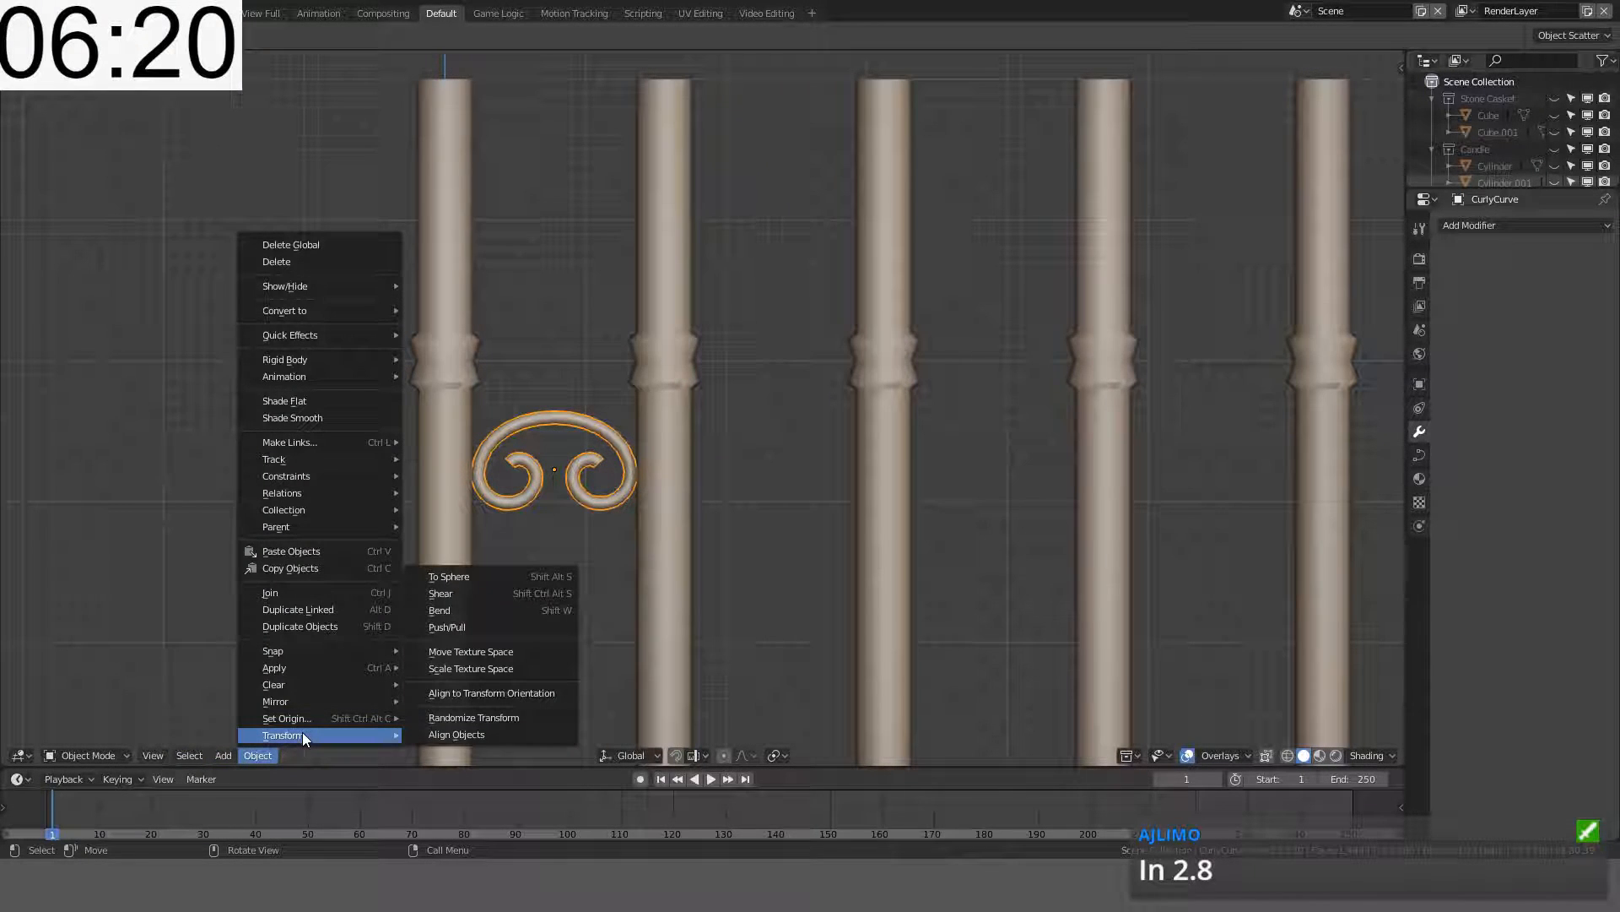
pyautogui.moveTo(338, 718)
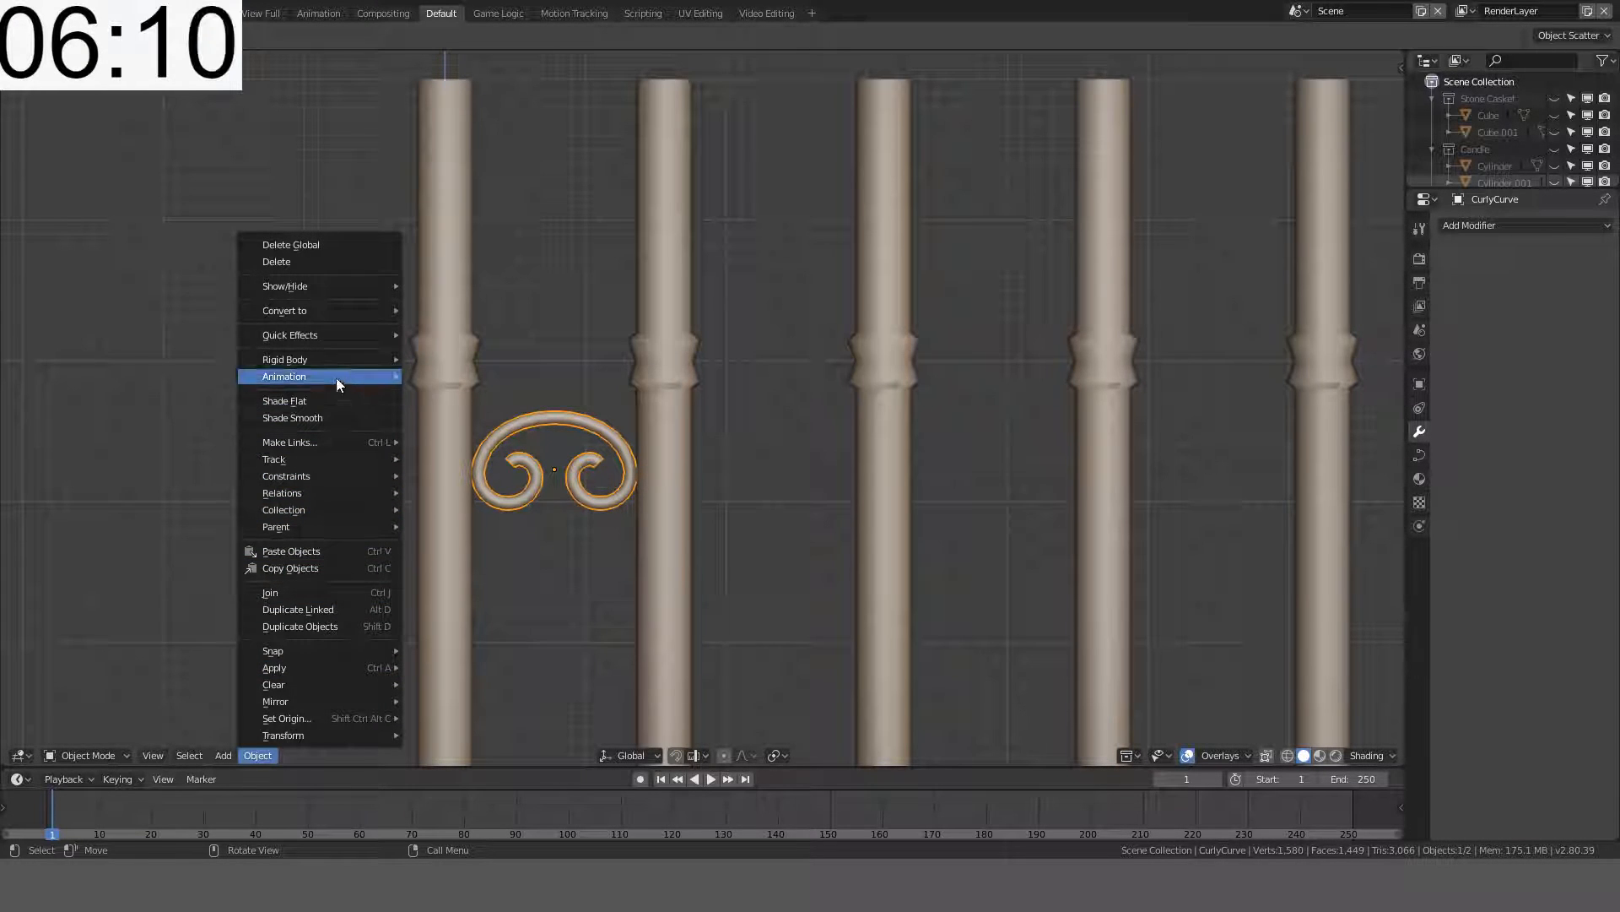
pyautogui.moveTo(312, 312)
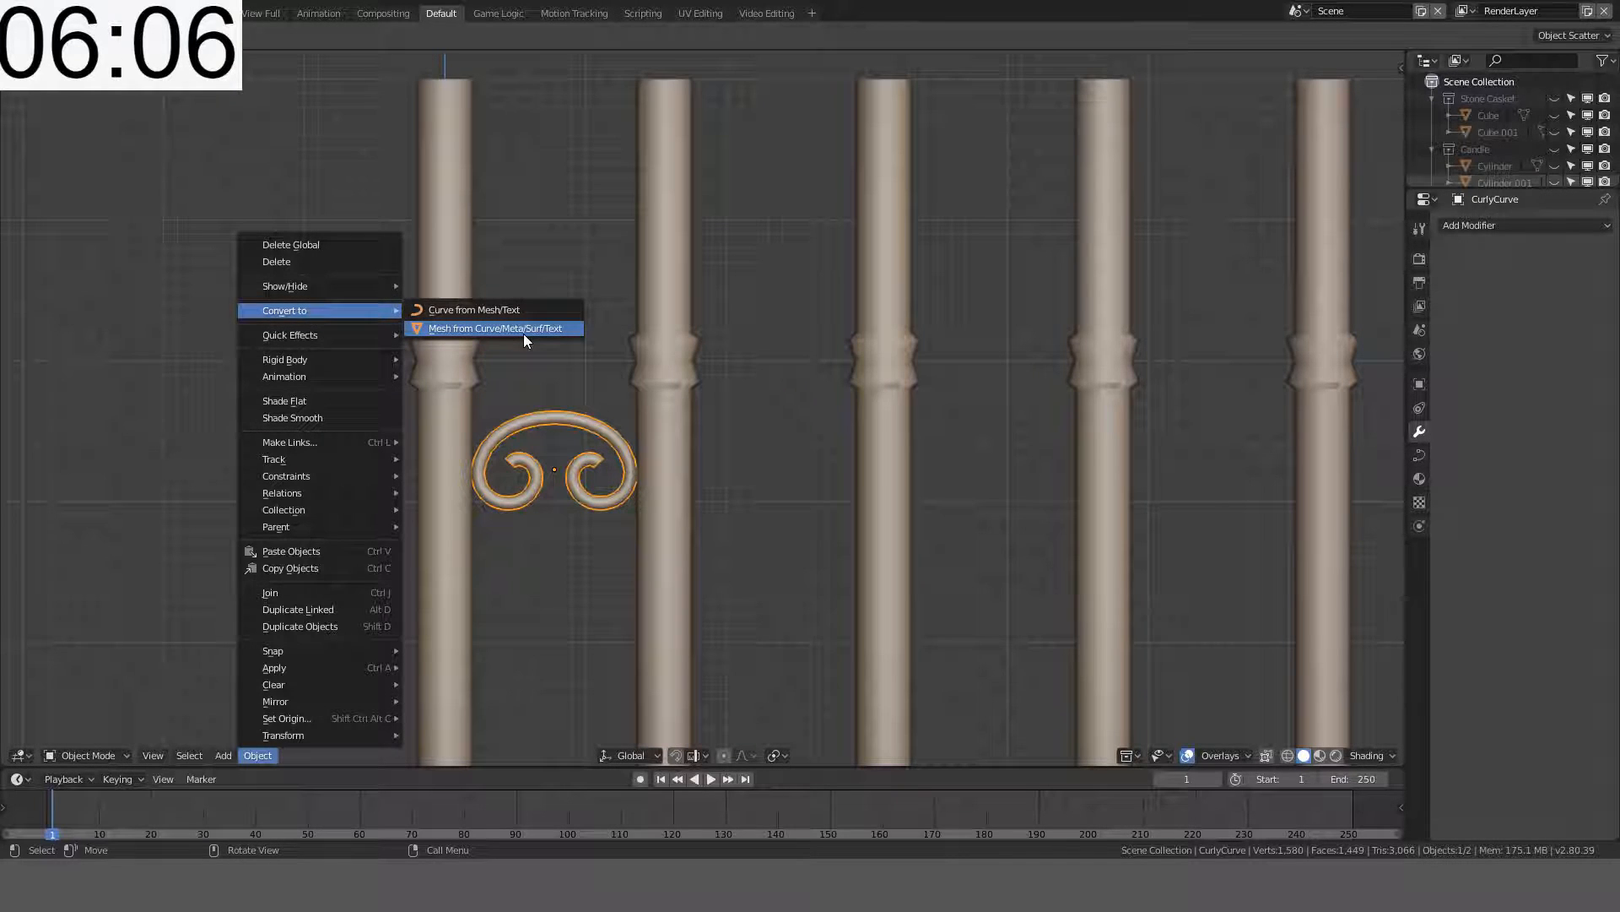
pyautogui.rightClick(494, 329)
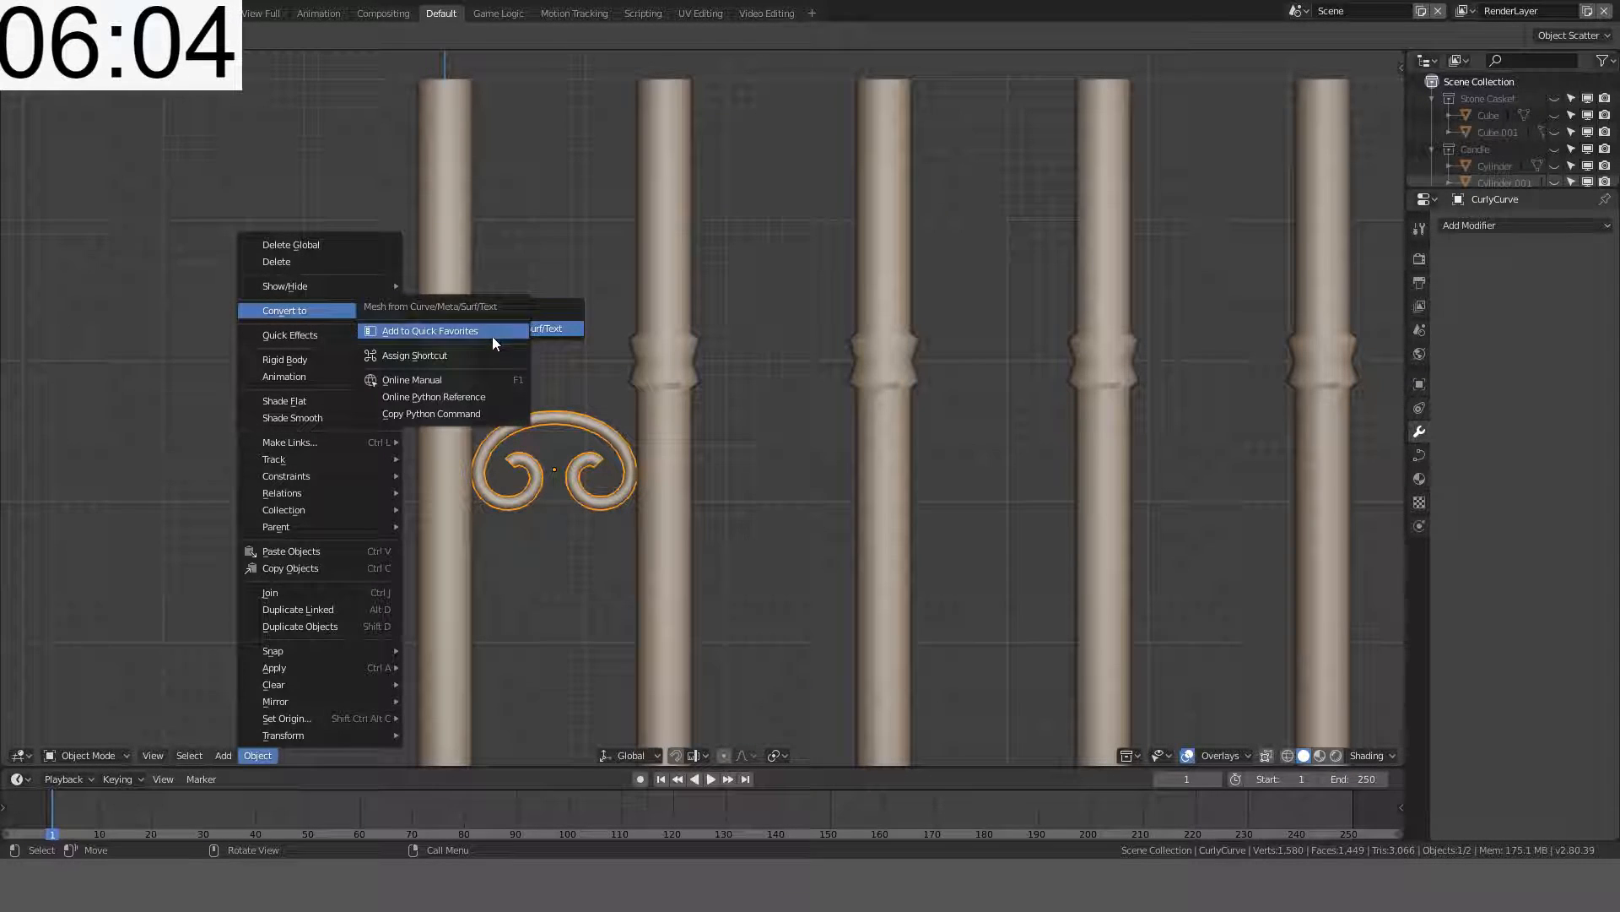
pyautogui.click(480, 352)
pyautogui.moveTo(489, 340)
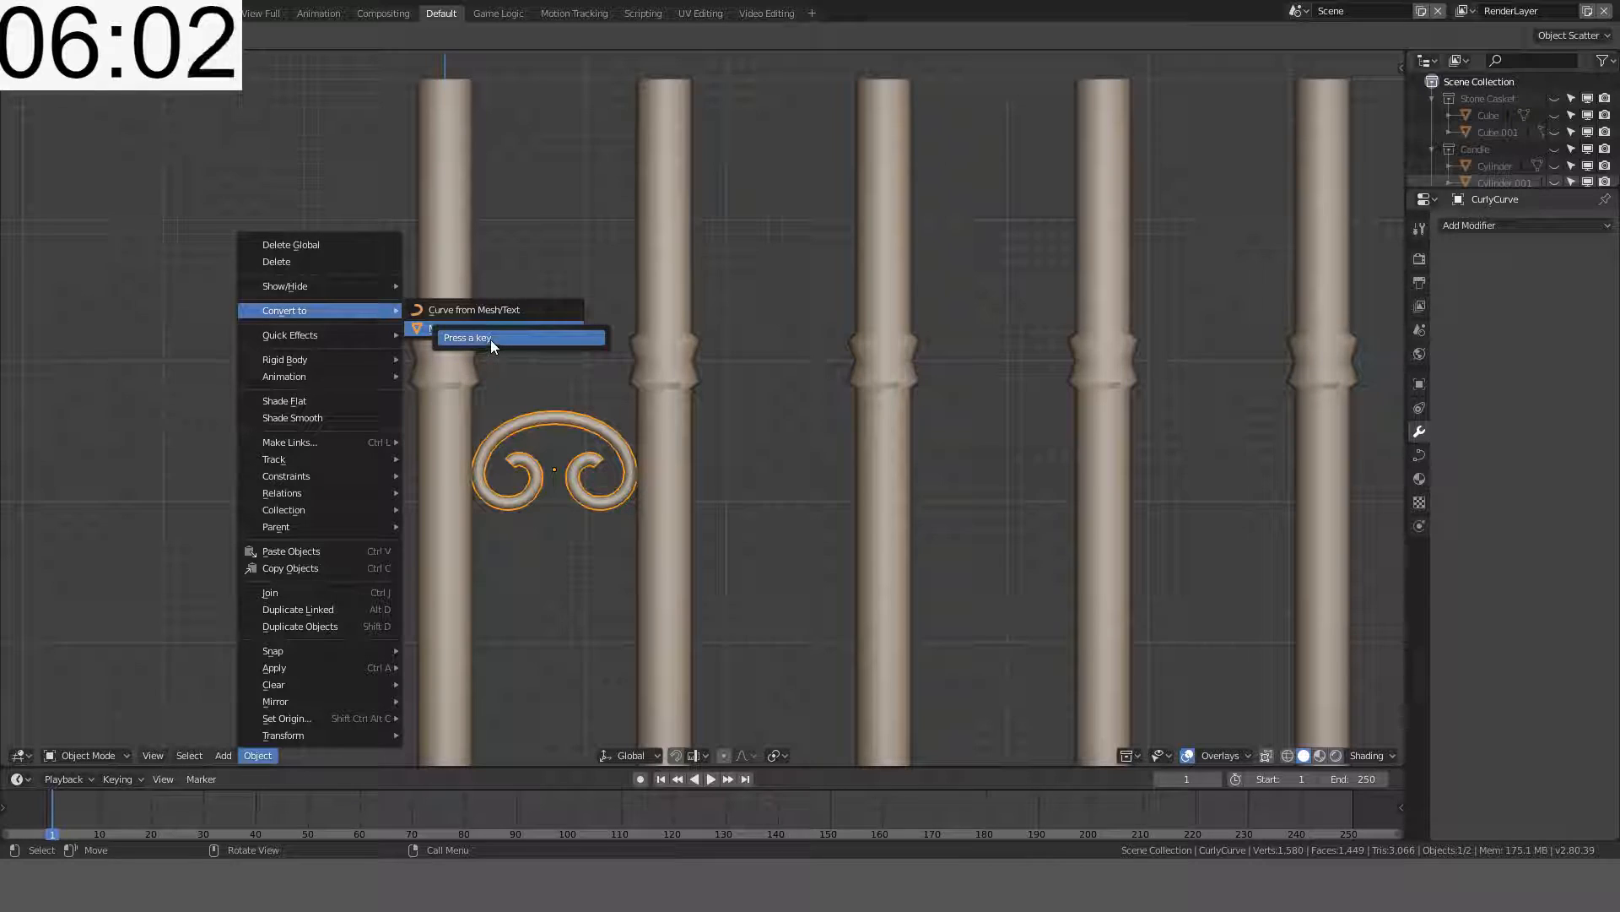
pyautogui.hotkey('alt', 'c')
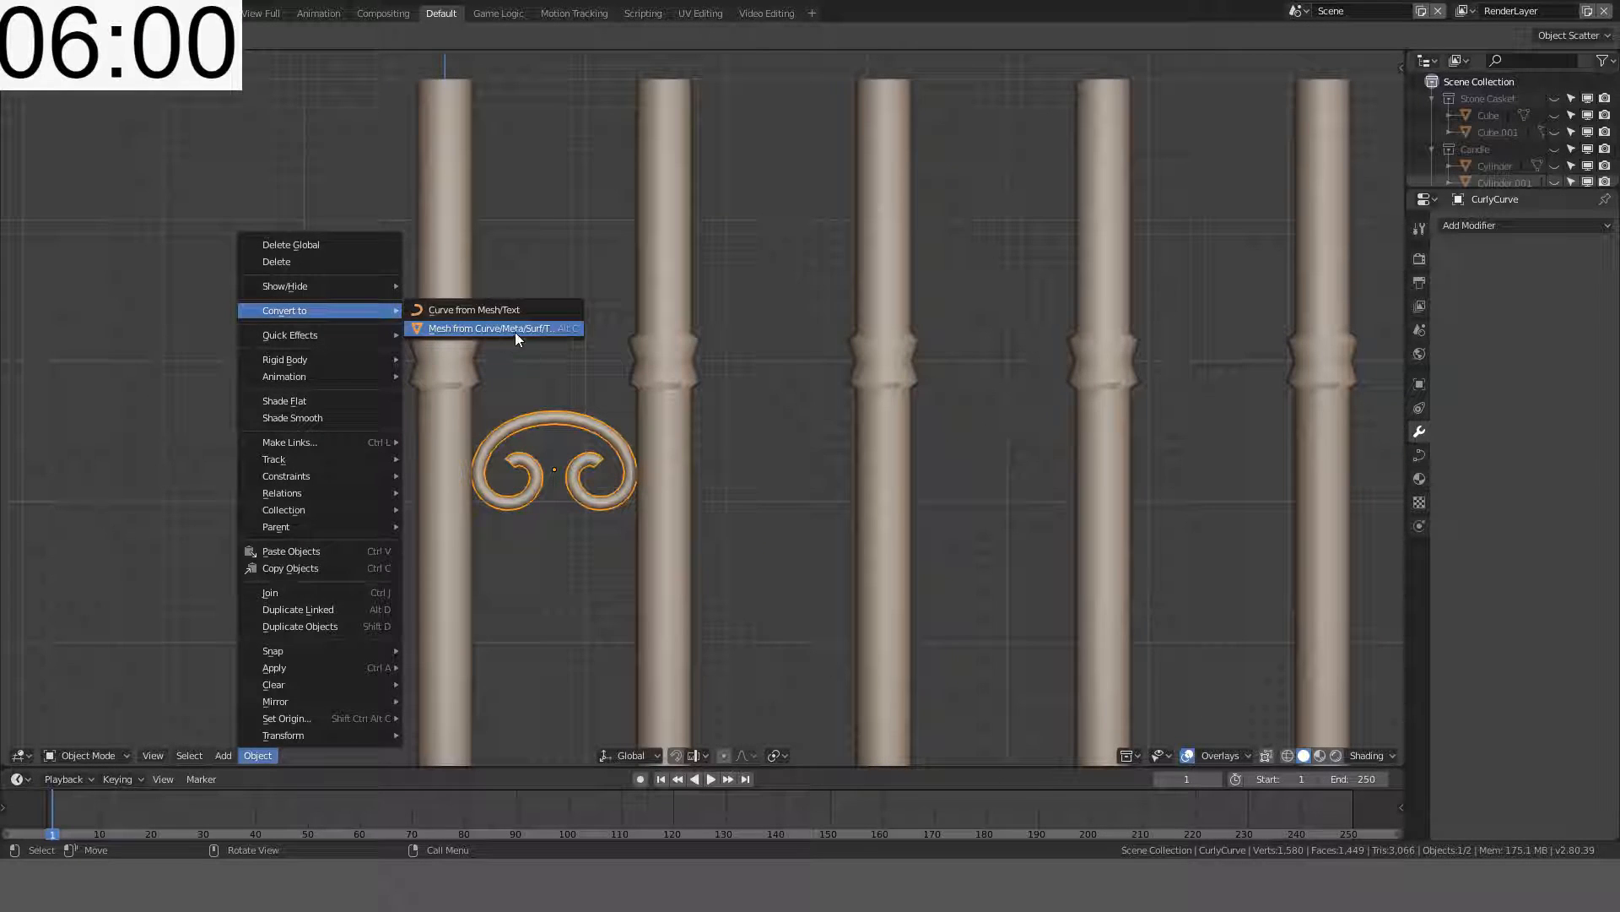
# - Convert the scroll curve to a mesh and cap both of its open curl ends with faces
pyautogui.click(515, 332)
pyautogui.press('Tab')
pyautogui.scroll(4, 571, 437)
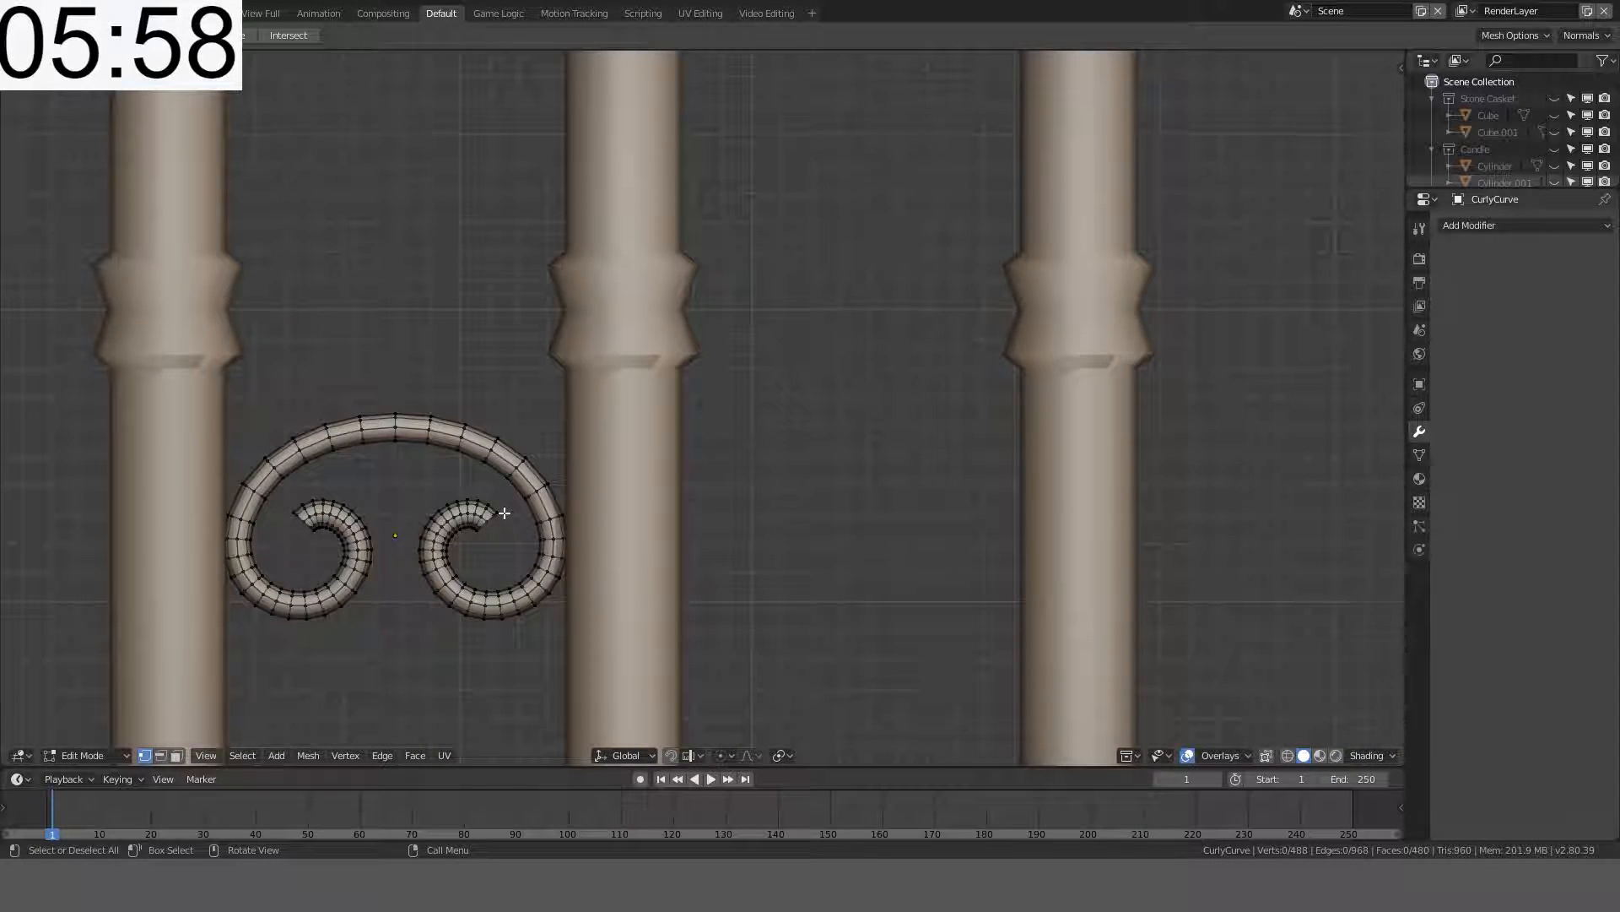
pyautogui.scroll(2, 503, 512)
pyautogui.keyDown('shift'); pyautogui.moveTo(504, 512); pyautogui.dragTo(574, 394, button='middle'); pyautogui.keyUp('shift')
pyautogui.scroll(-4, 355, 267)
pyautogui.scroll(-3, 355, 267)
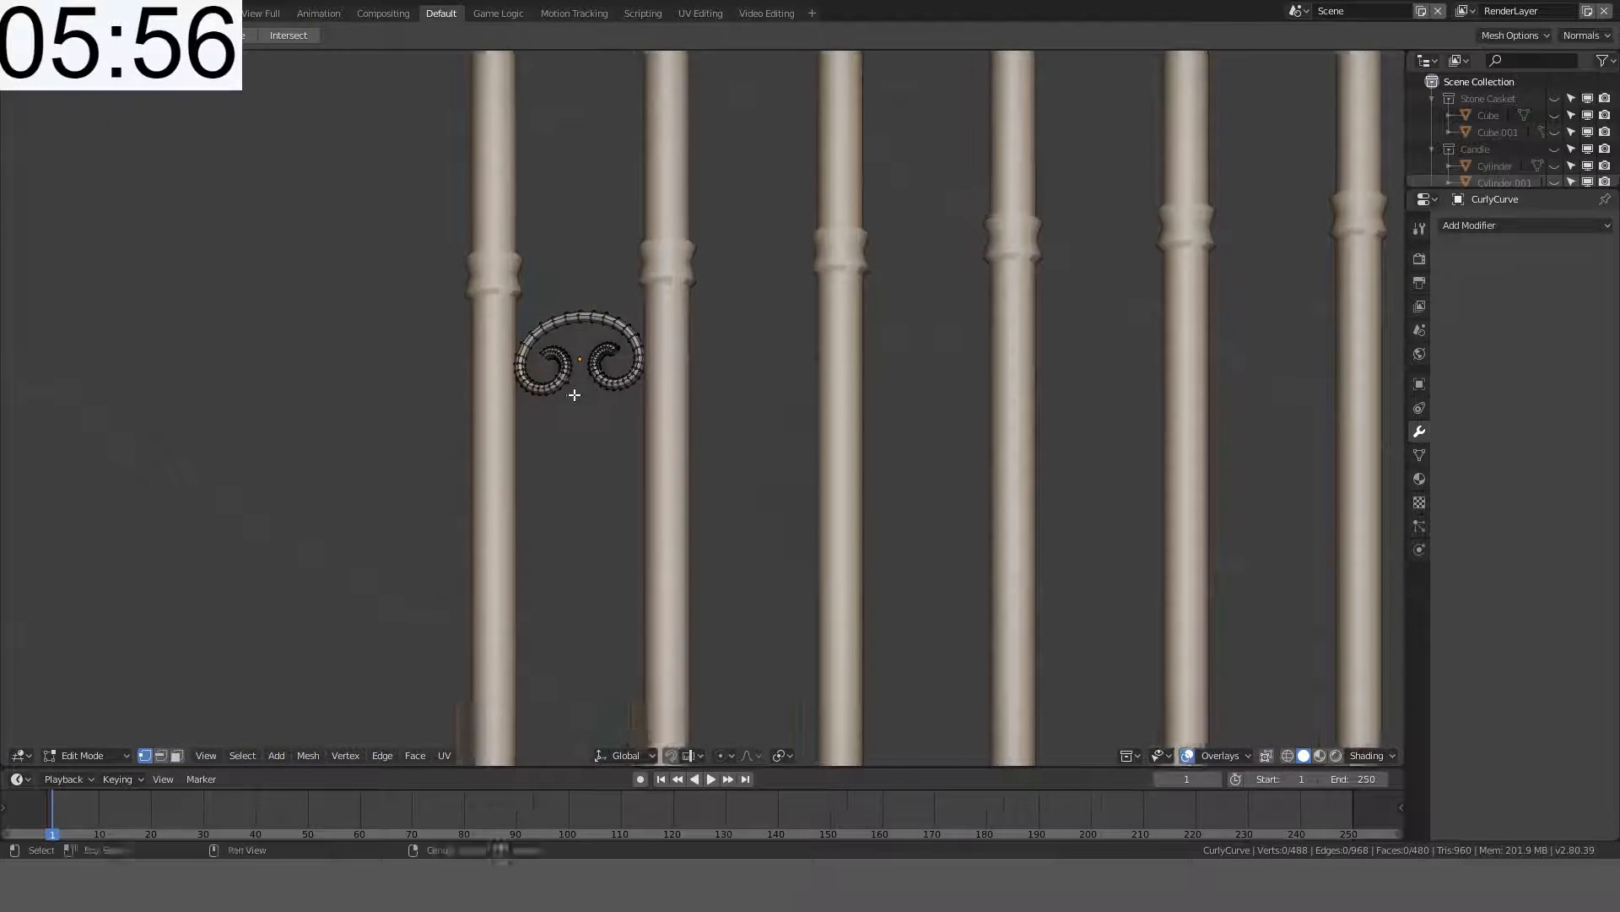
pyautogui.scroll(5, 574, 394)
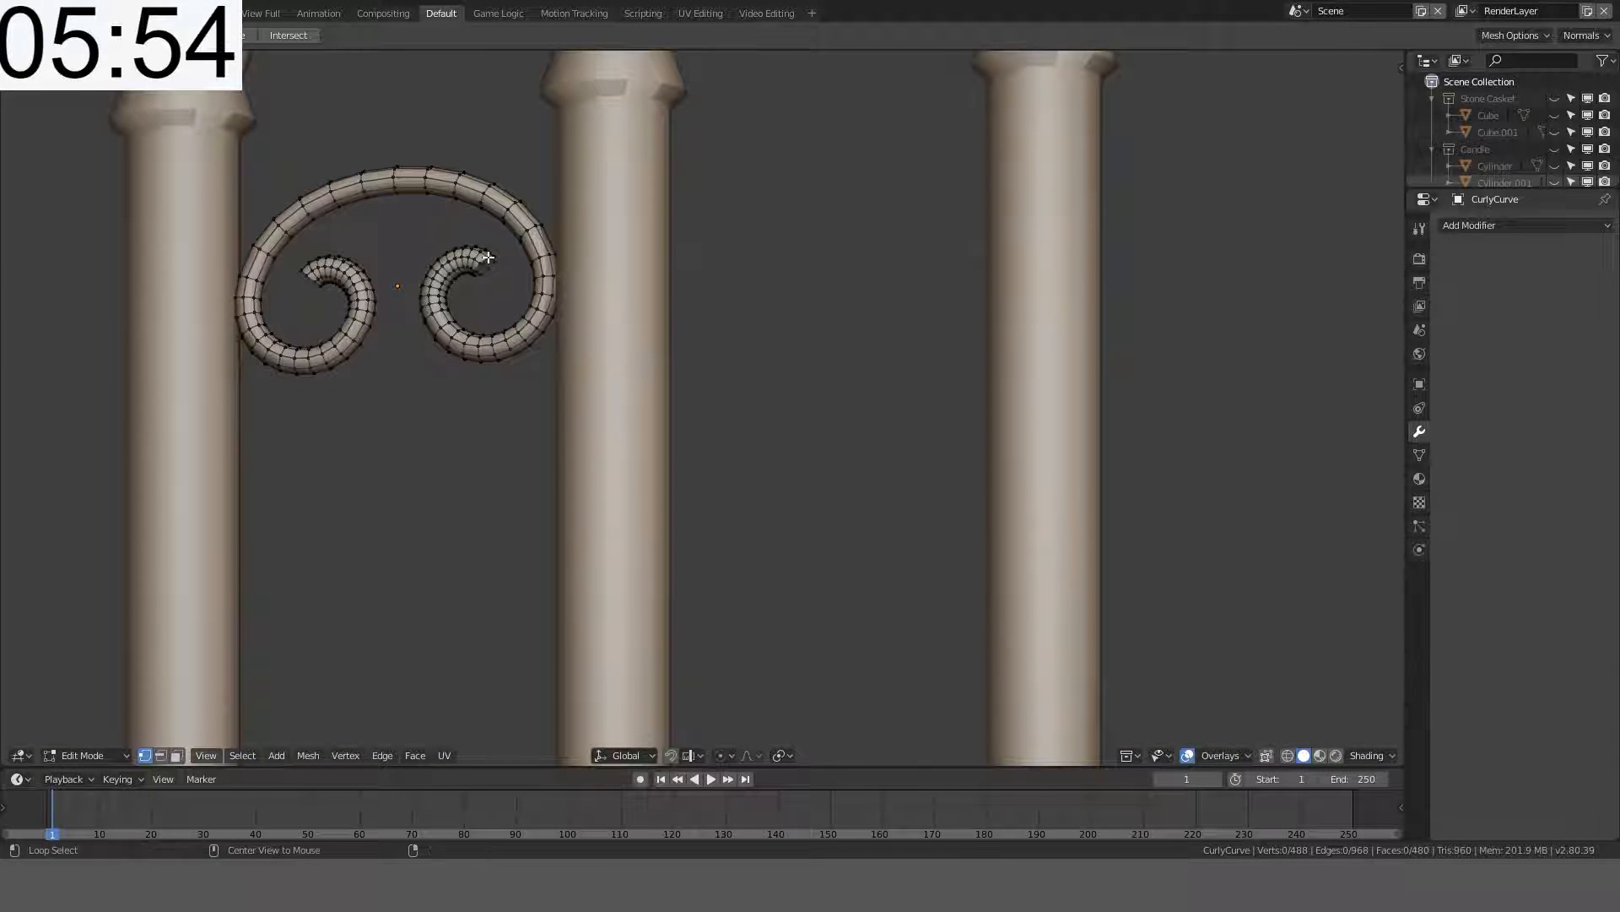
pyautogui.press('f')
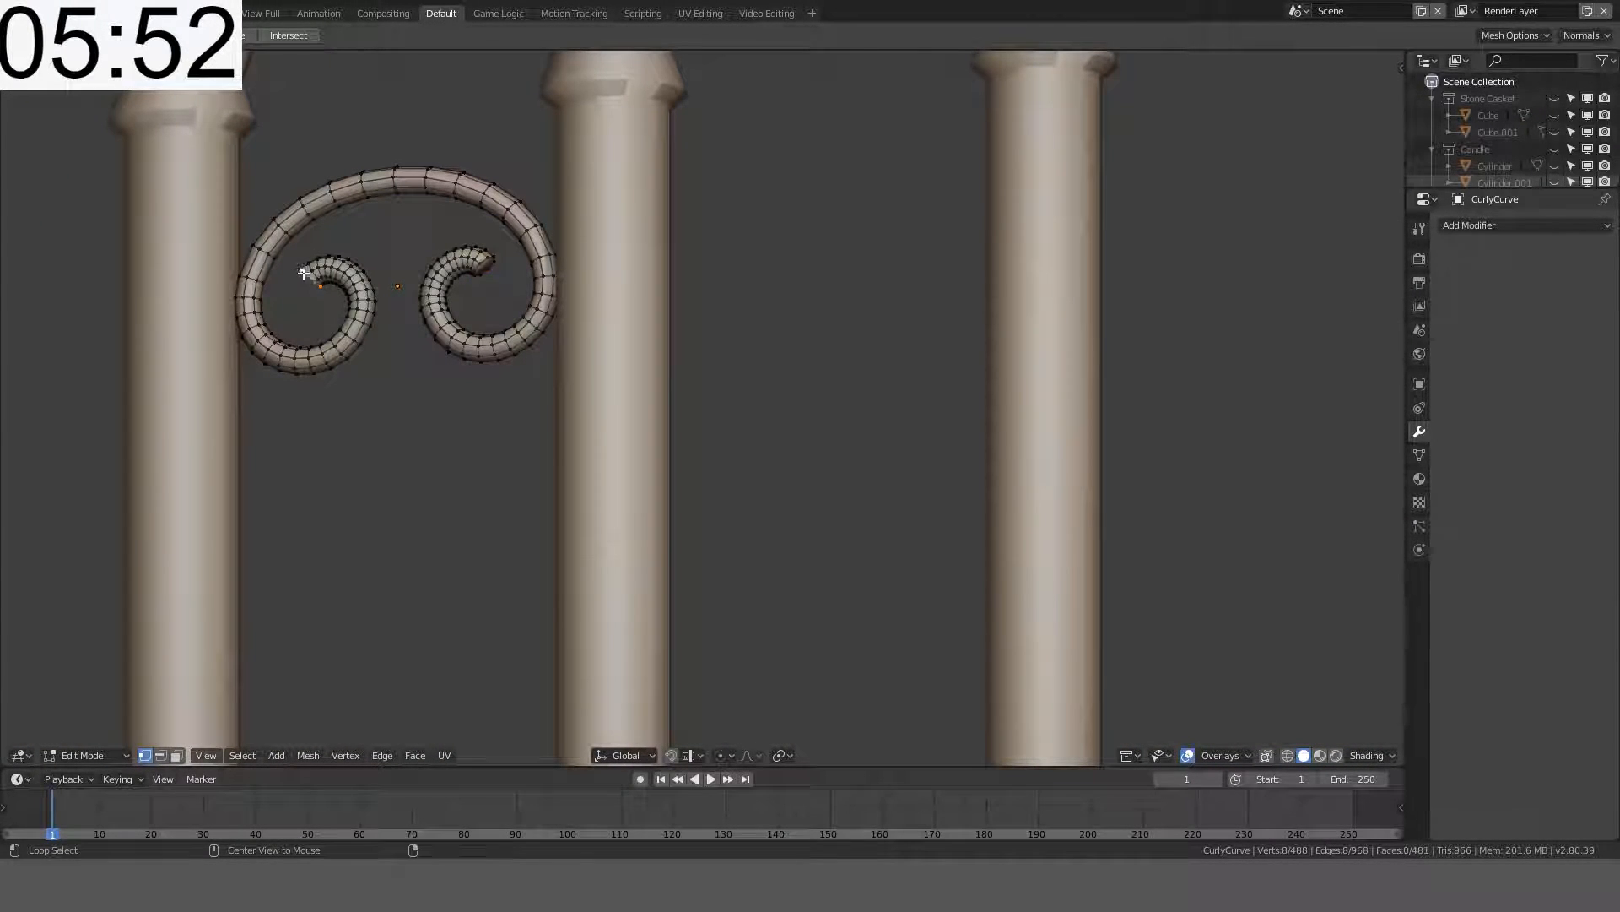
pyautogui.press('Tab')
# - Join the scroll into the post object so it shares the posts' Mirror and Array modifiers
pyautogui.scroll(-8, 508, 226)
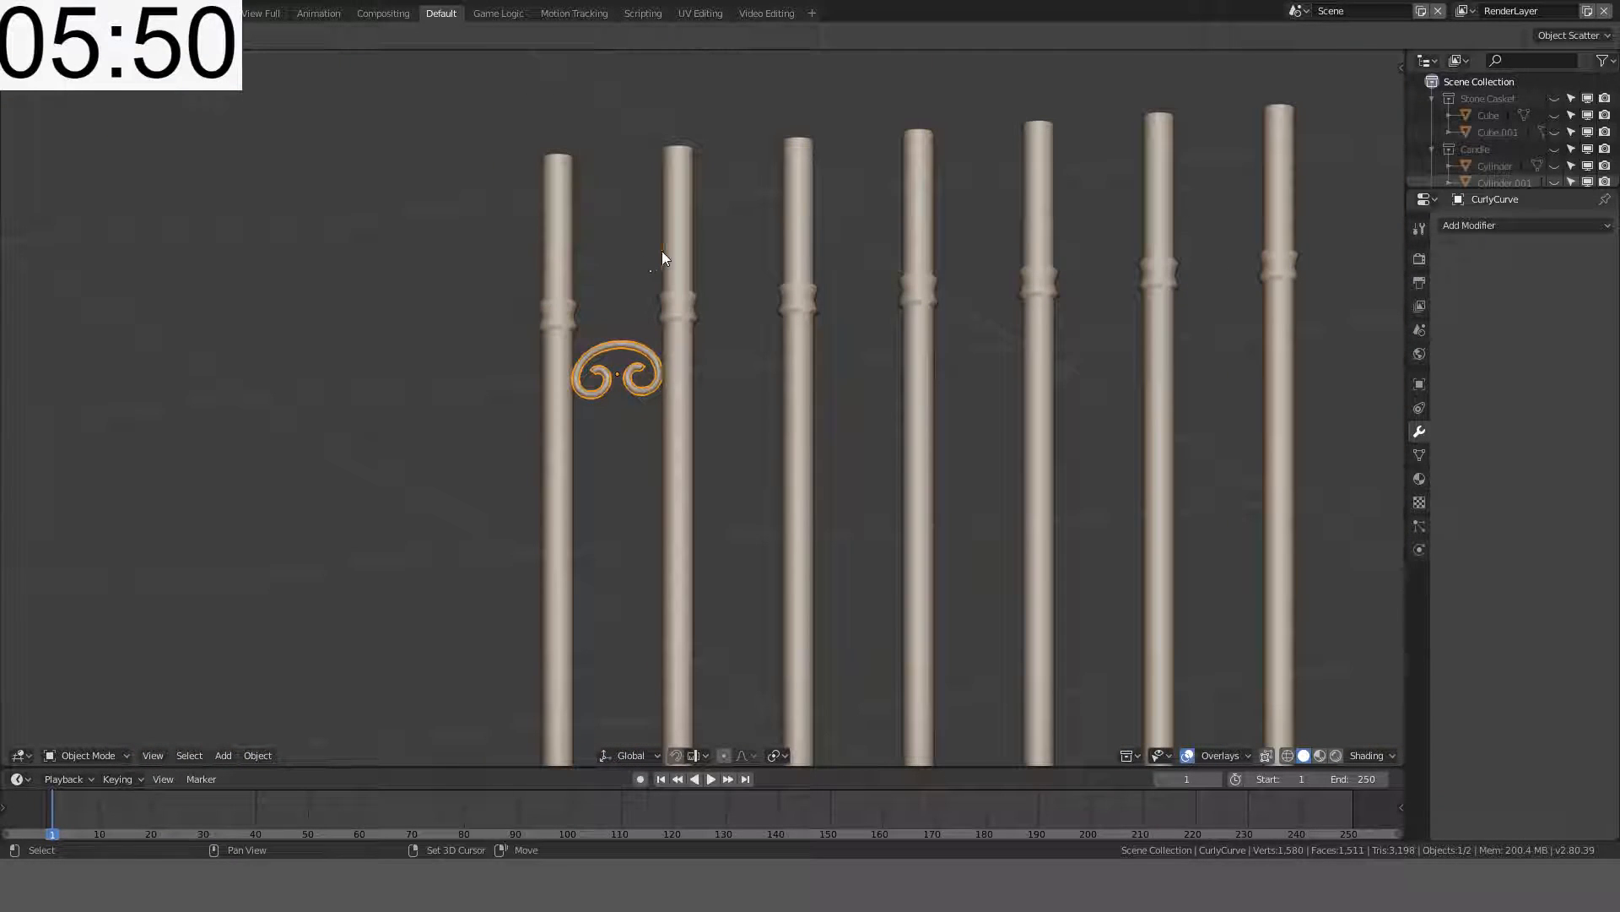
pyautogui.keyDown('shift'); pyautogui.click(663, 251); pyautogui.keyUp('shift')
pyautogui.hotkey('ctrl', 'j')
pyautogui.scroll(-5, 665, 250)
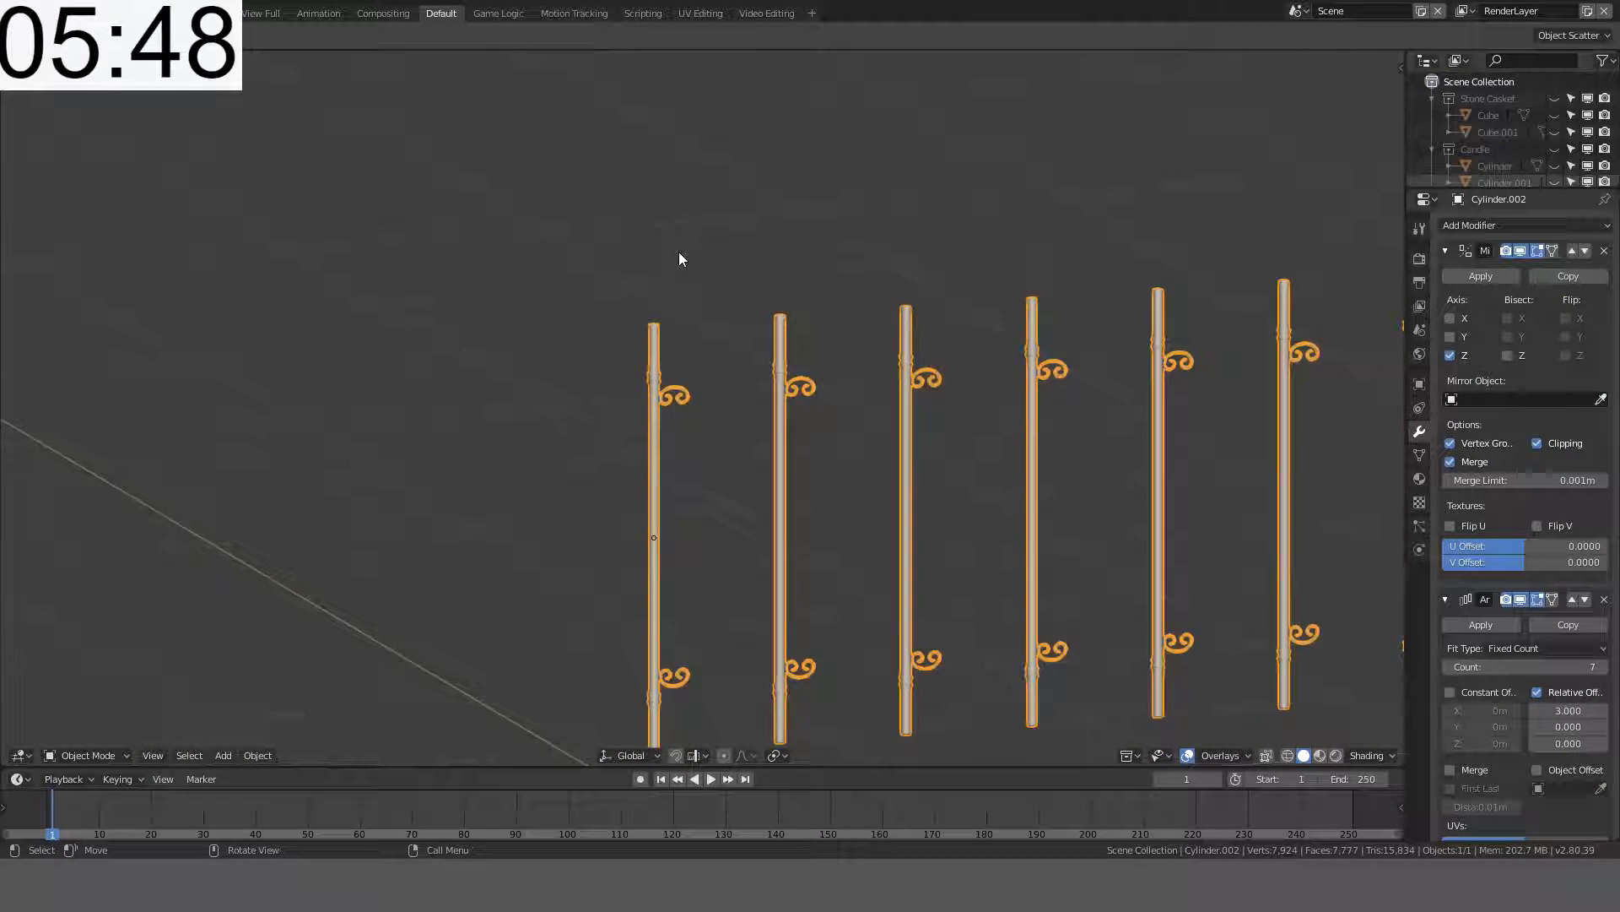
pyautogui.scroll(7, 863, 402)
pyautogui.press('KP_1')
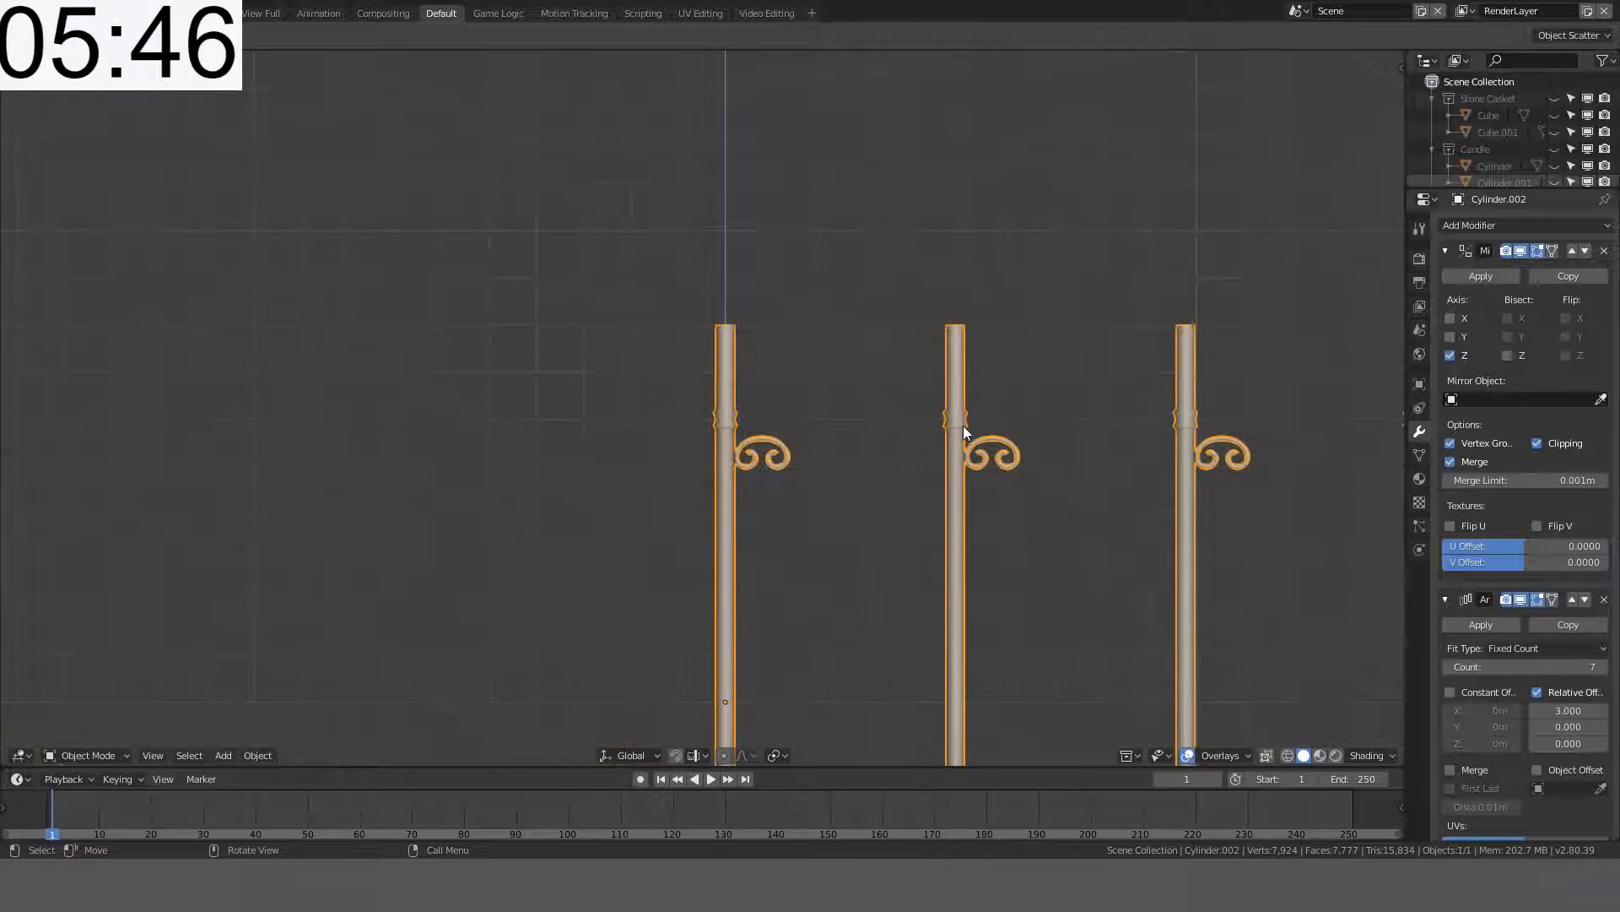
# - Set the Array modifier's relative X offset to 1 for the joined posts and scrolls
pyautogui.scroll(-1, 964, 425)
pyautogui.keyDown('shift'); pyautogui.moveTo(943, 510); pyautogui.dragTo(721, 308, button='middle'); pyautogui.keyUp('shift')
pyautogui.click(1557, 712)
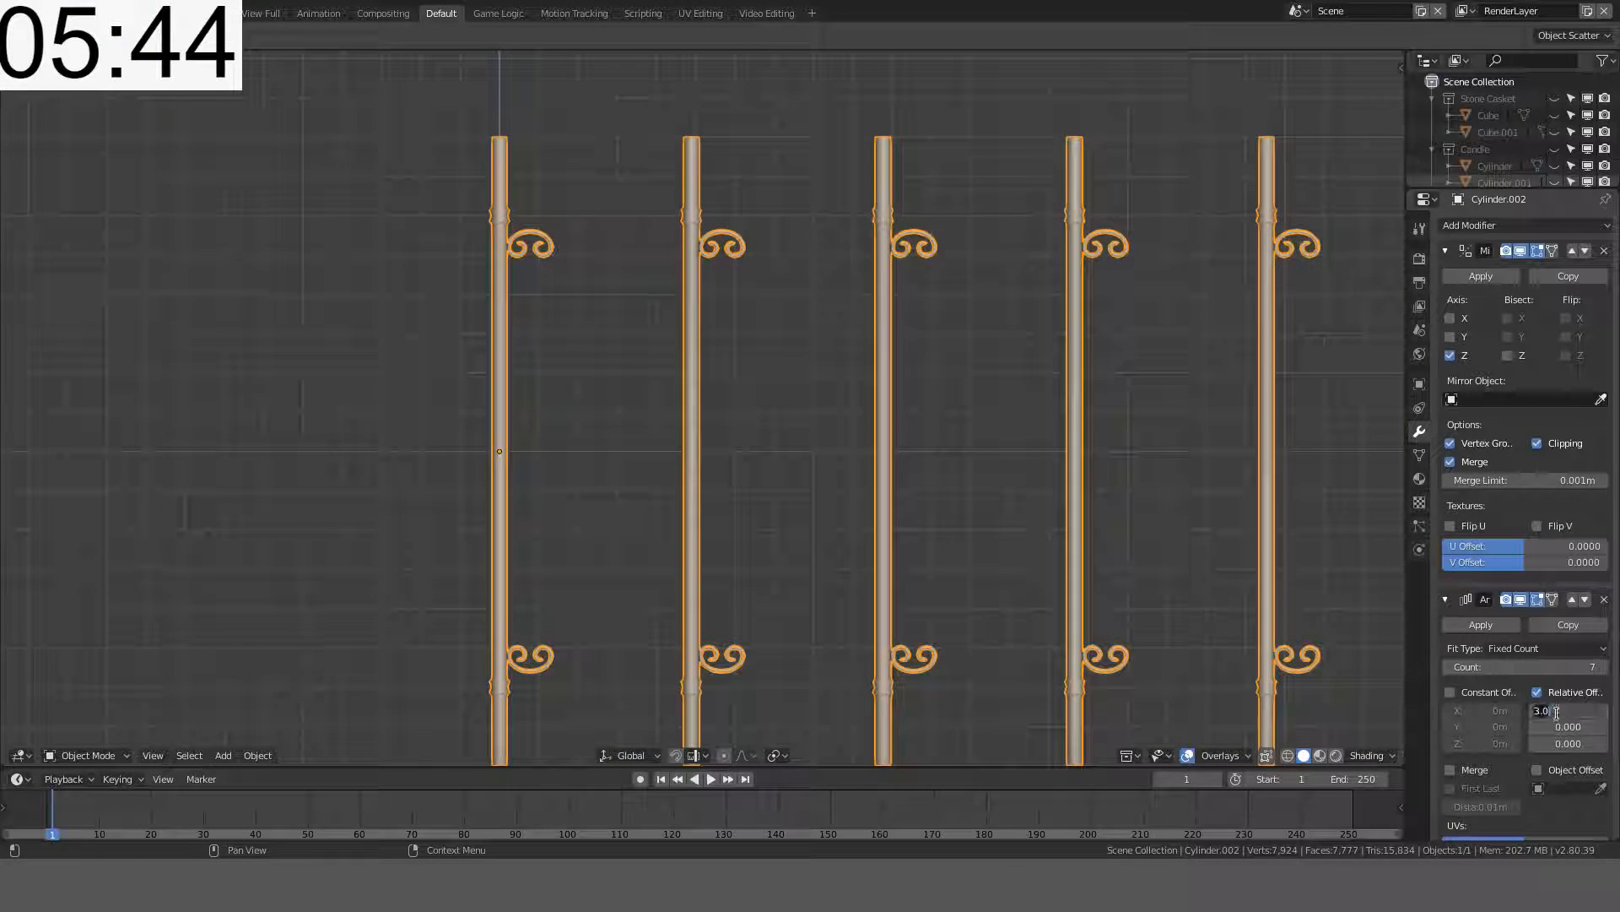
pyautogui.write('1')
pyautogui.press('Return')
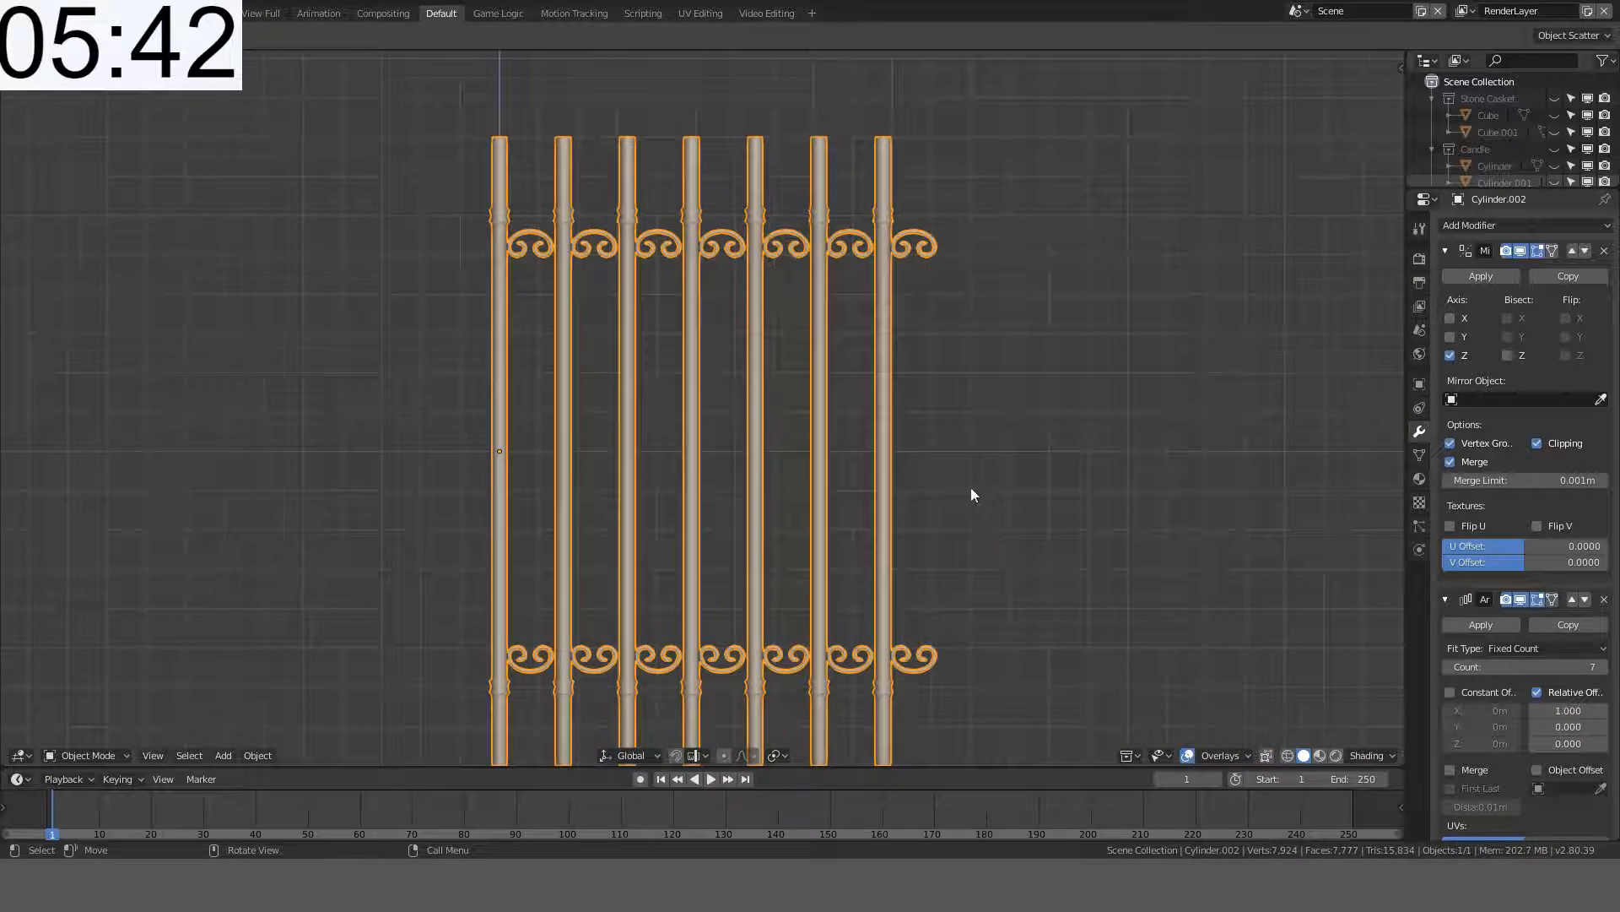
# - Set the Array modifier's relative X offset to 0.99 to tighten the gap between scrolls and neighbouring posts
pyautogui.scroll(3, 873, 232)
pyautogui.keyDown('shift'); pyautogui.moveTo(872, 231); pyautogui.dragTo(1105, 628, button='middle'); pyautogui.keyUp('shift')
pyautogui.scroll(3, 948, 553)
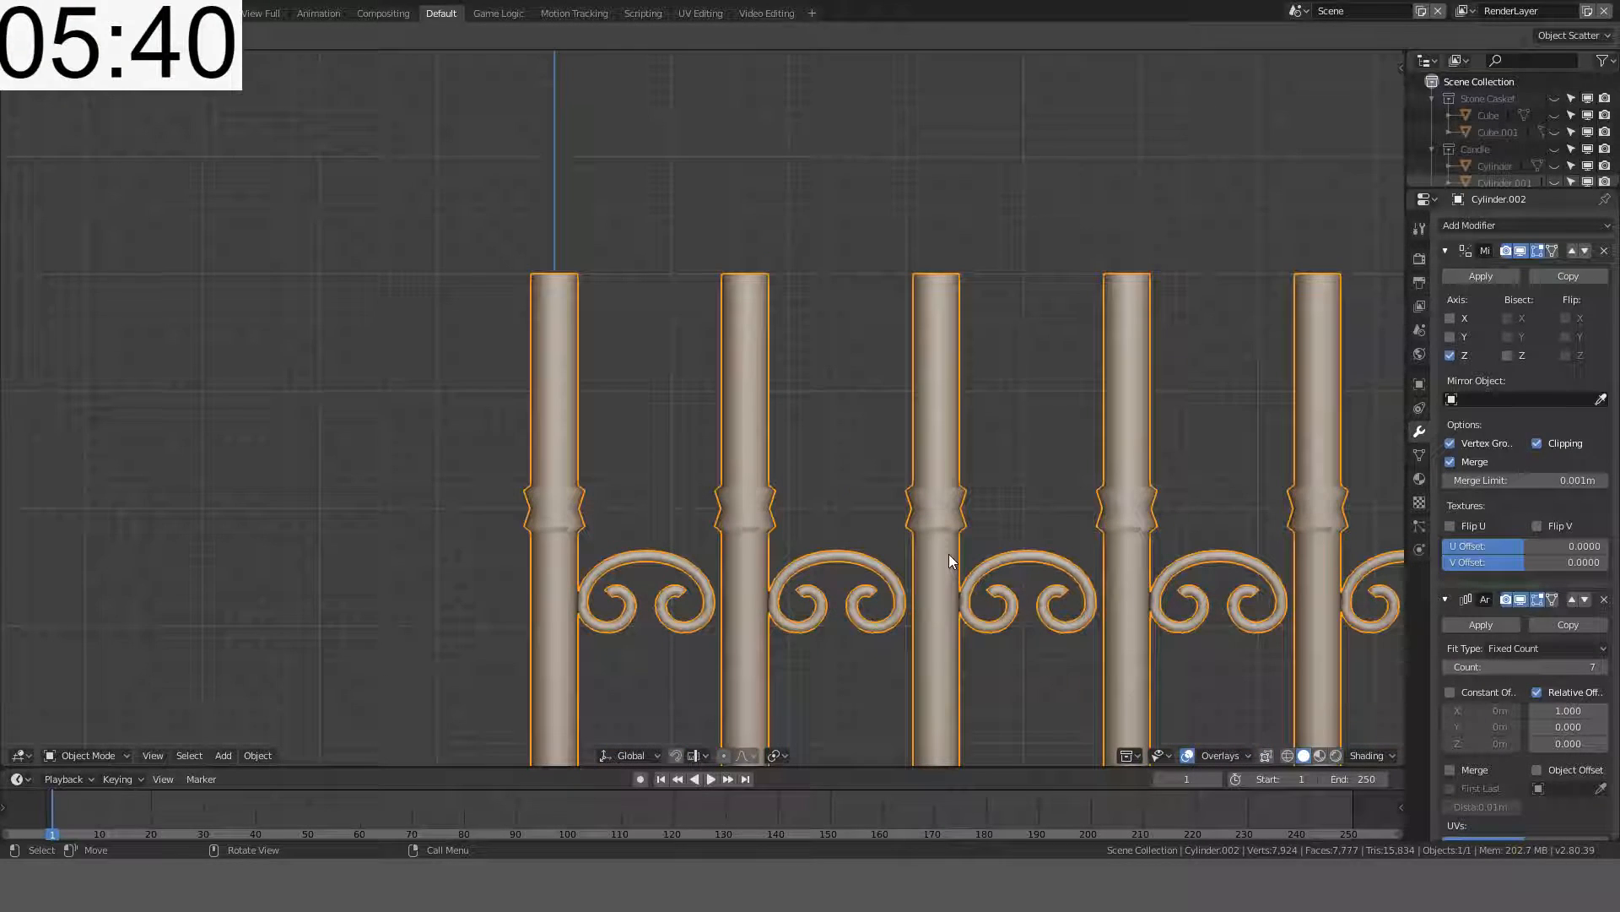
pyautogui.scroll(6, 949, 554)
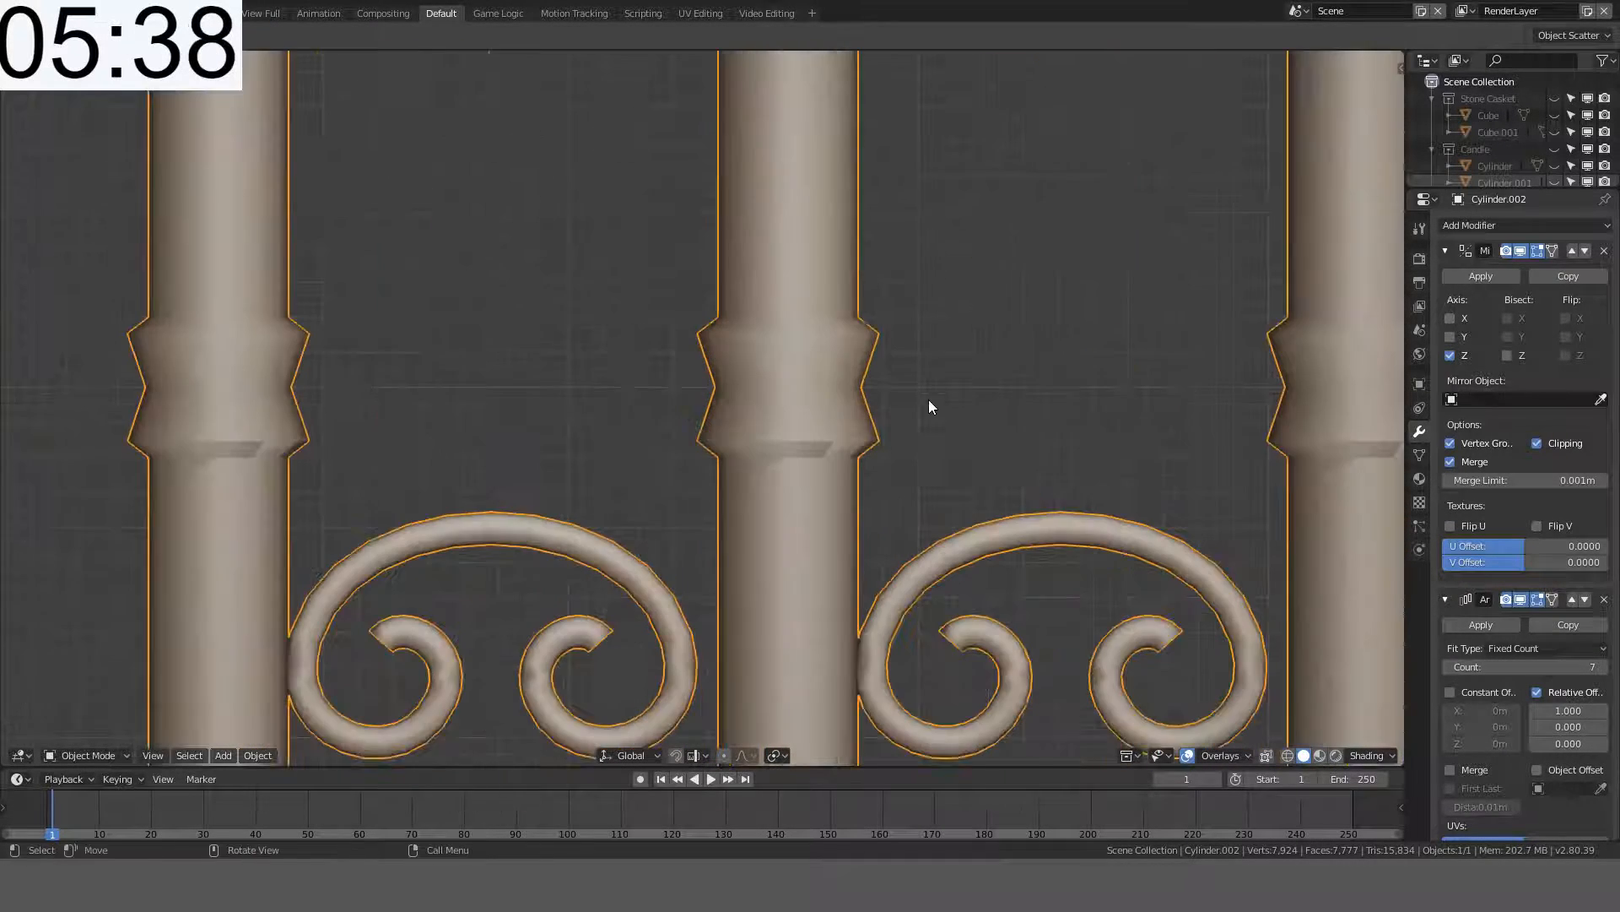
pyautogui.keyDown('shift'); pyautogui.moveTo(1040, 461); pyautogui.dragTo(1042, 433, button='middle'); pyautogui.keyUp('shift')
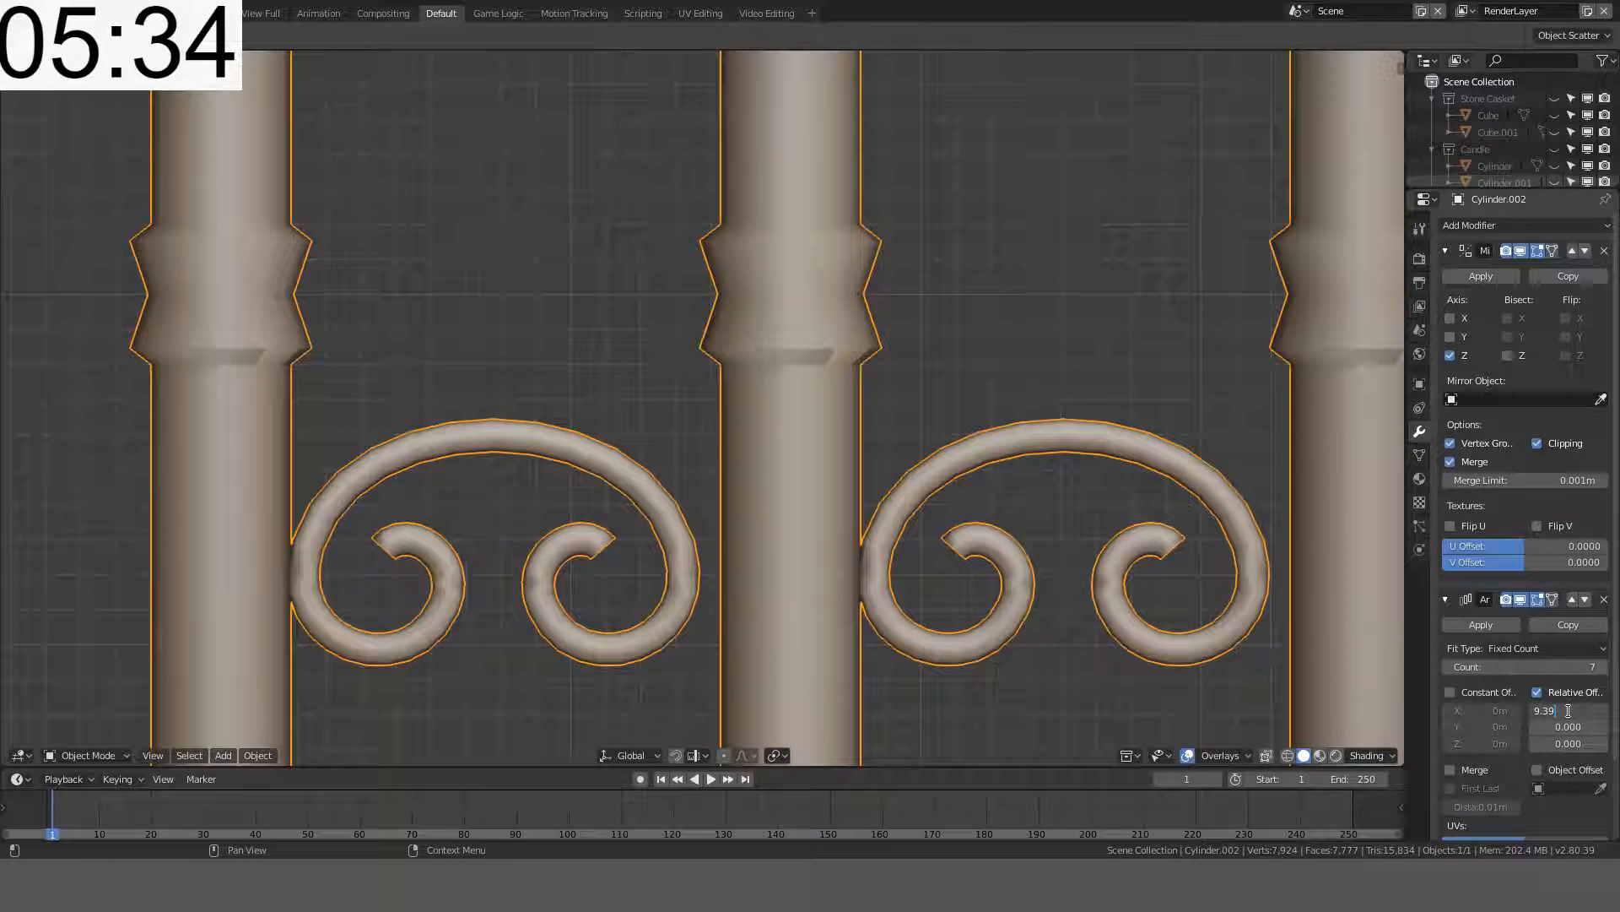
pyautogui.press('Return')
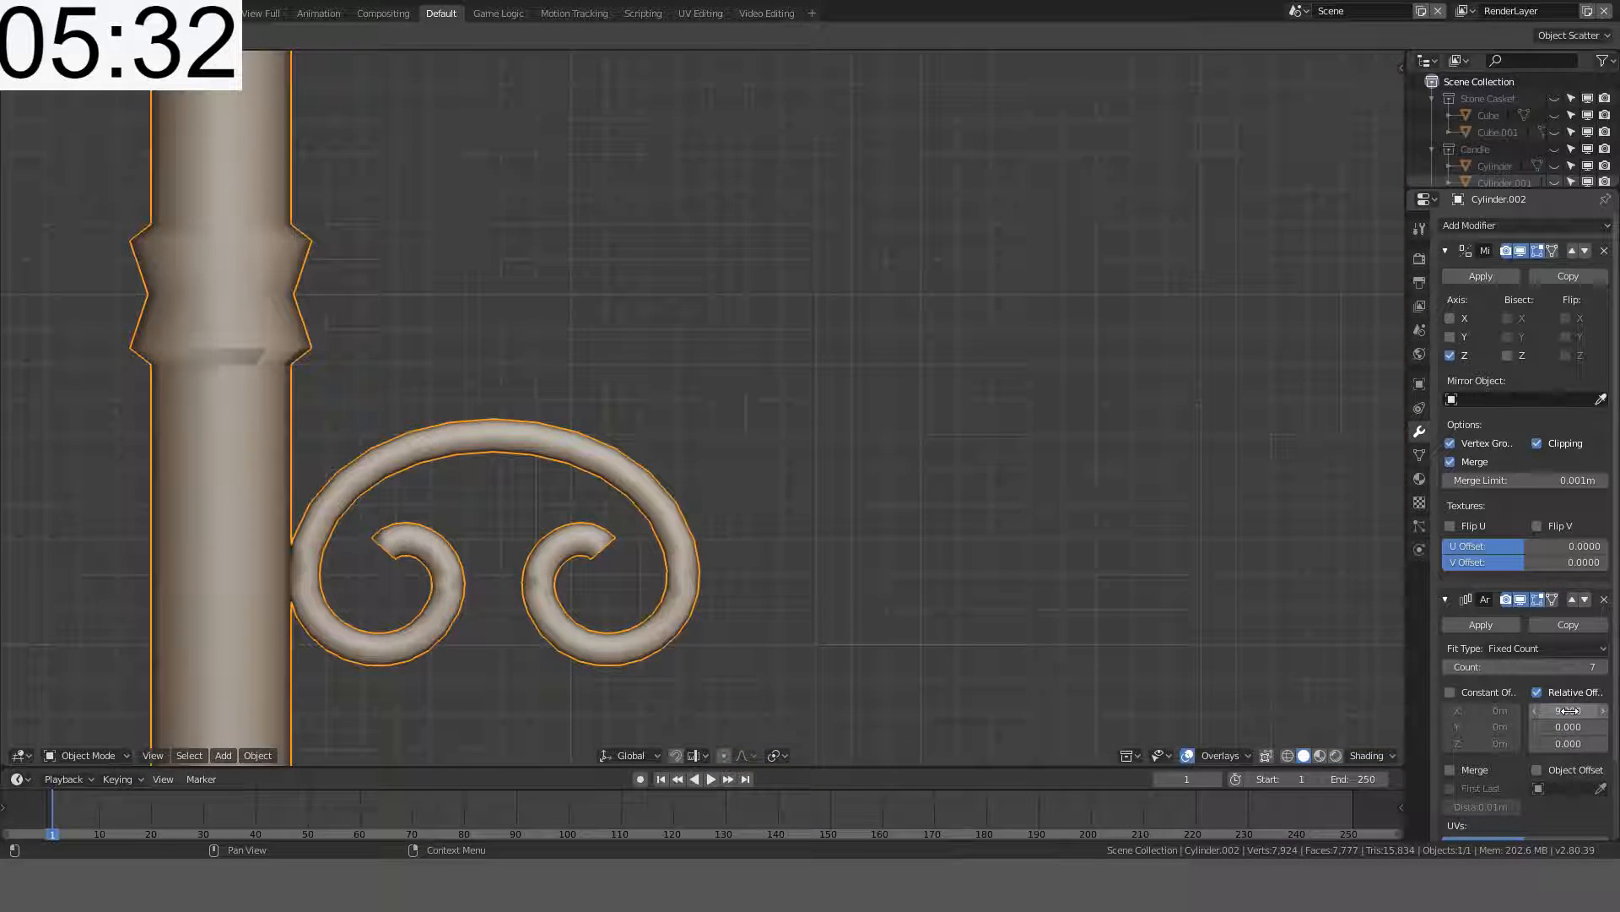
pyautogui.press('BackSpace')
pyautogui.press('BackSpace')
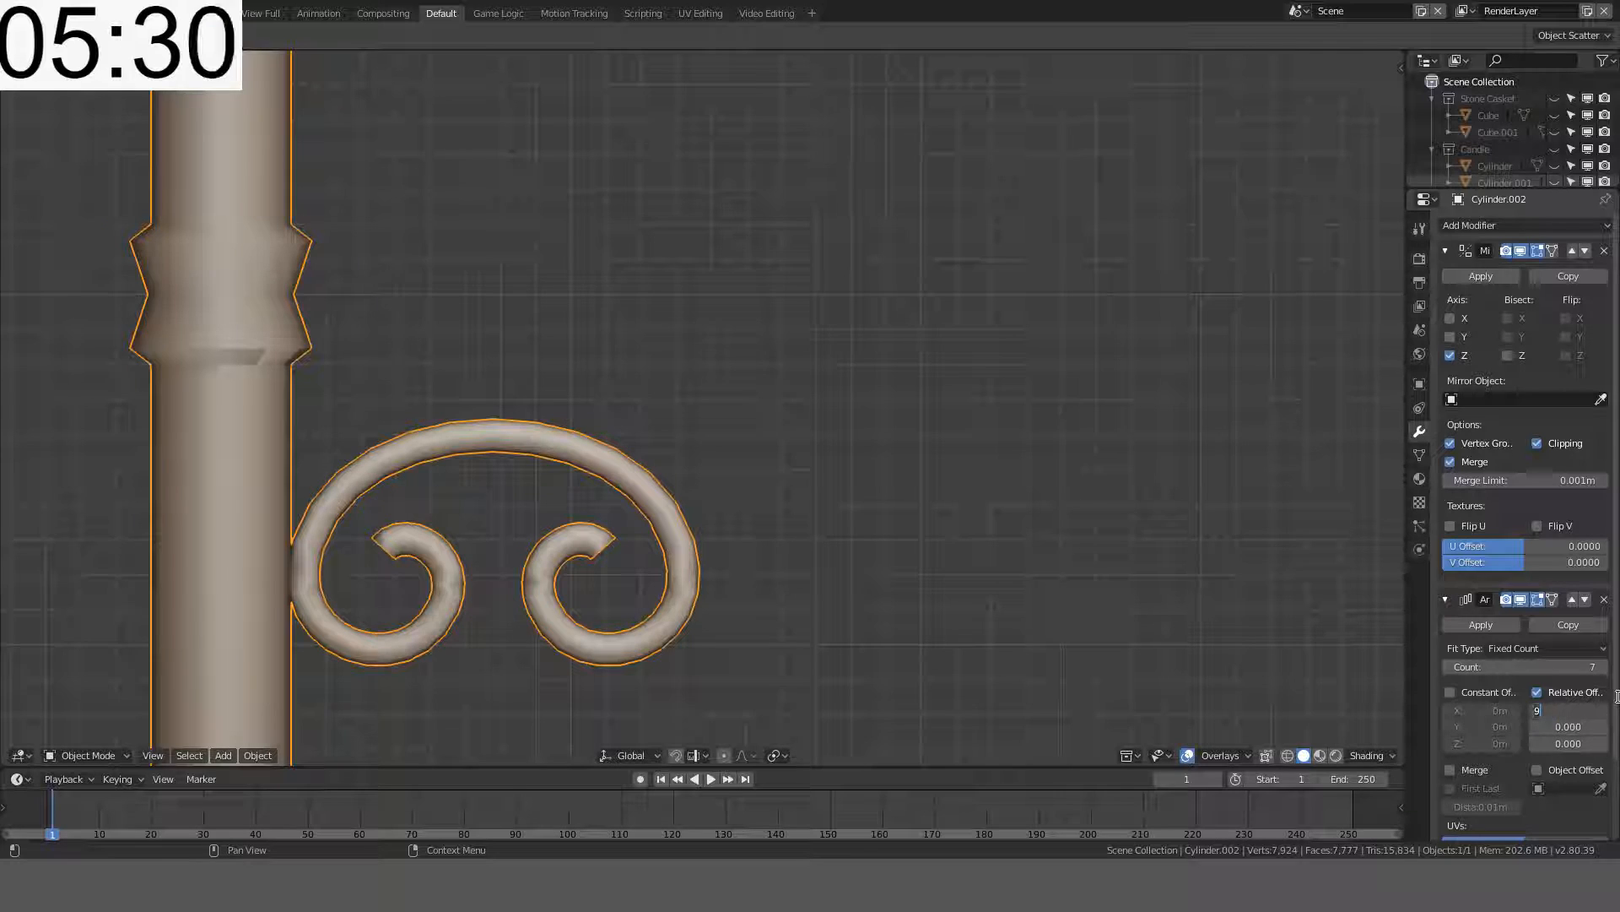
pyautogui.press('BackSpace')
pyautogui.write('0.99')
pyautogui.press('Return')
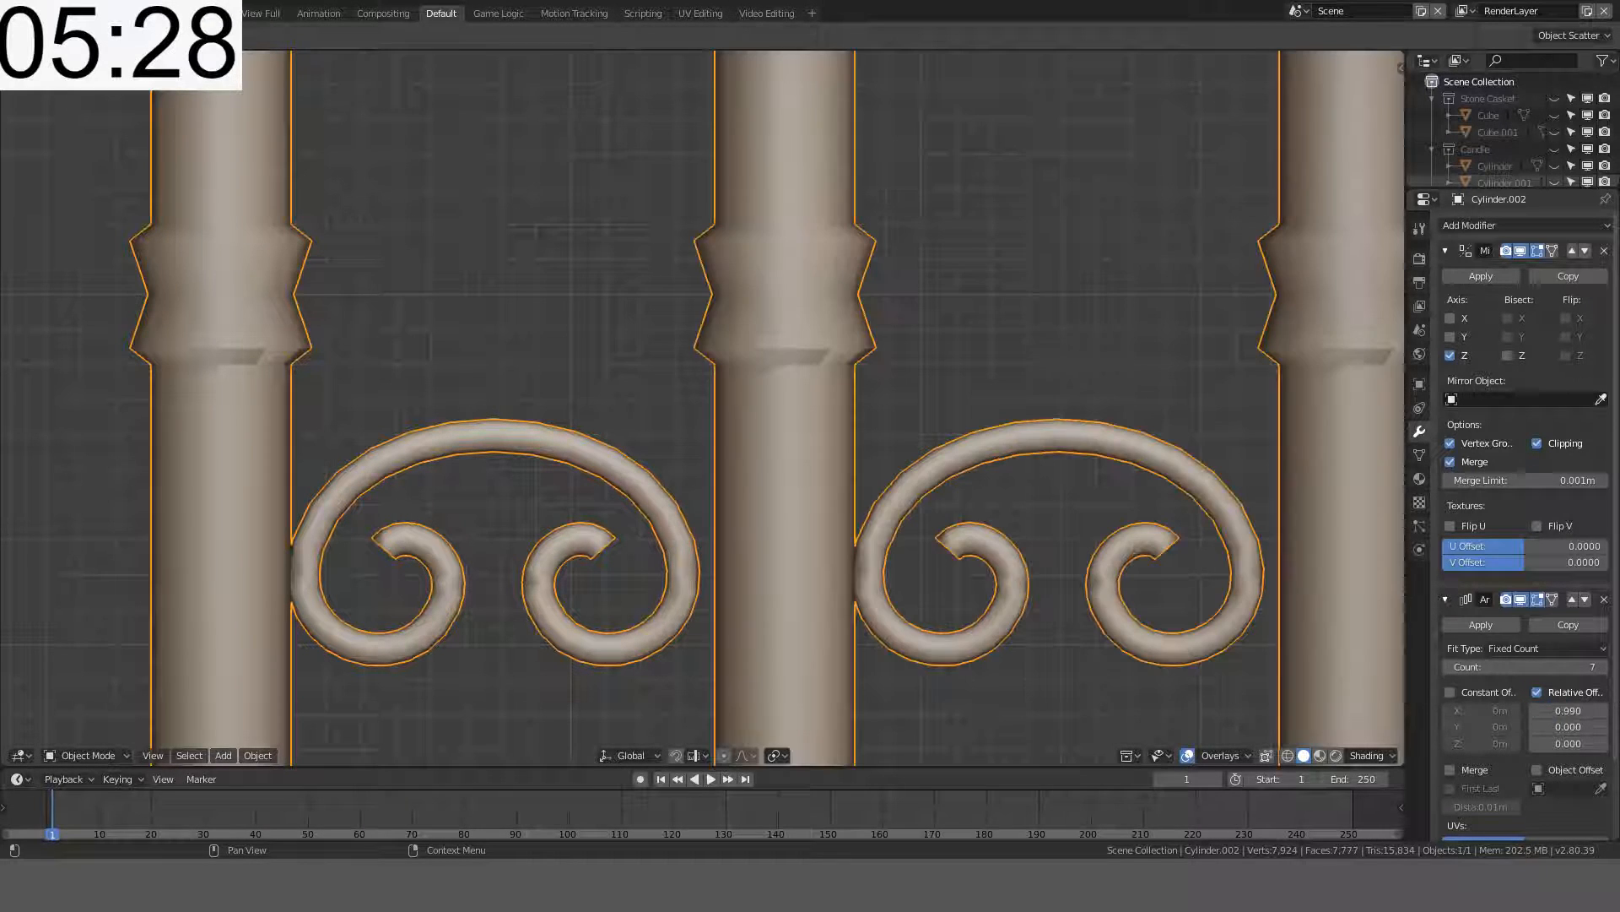
# - Tune the Array modifier's relative X offset through 0.9 and 0.92 to 0.95 so the scrolls meet the neighbouring posts
pyautogui.click(1568, 713)
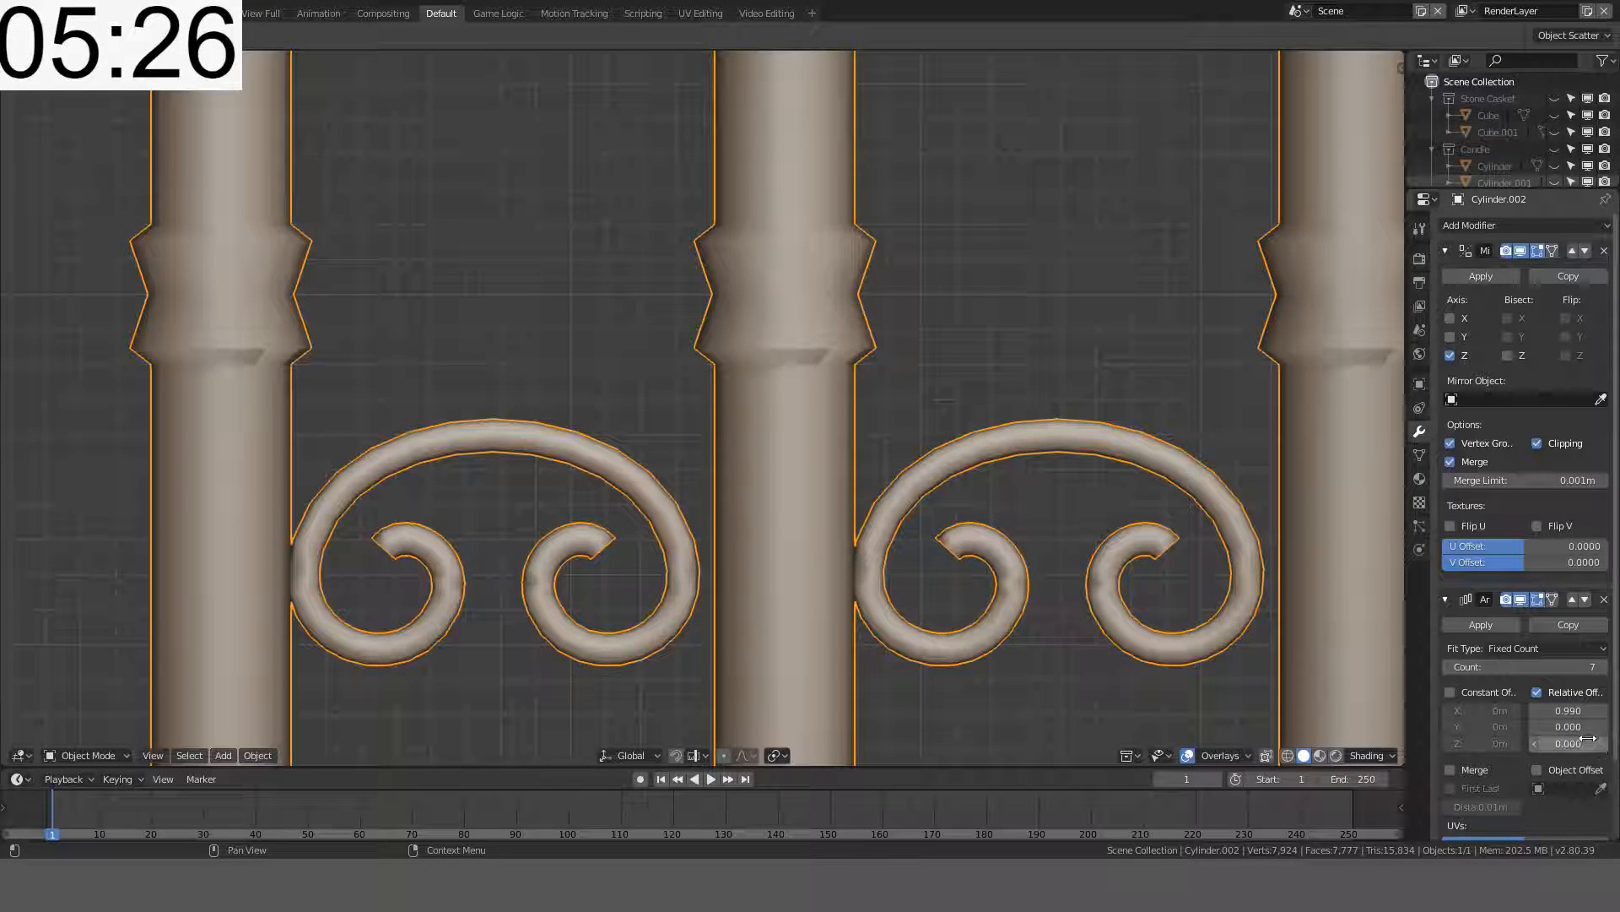
pyautogui.write('.9')
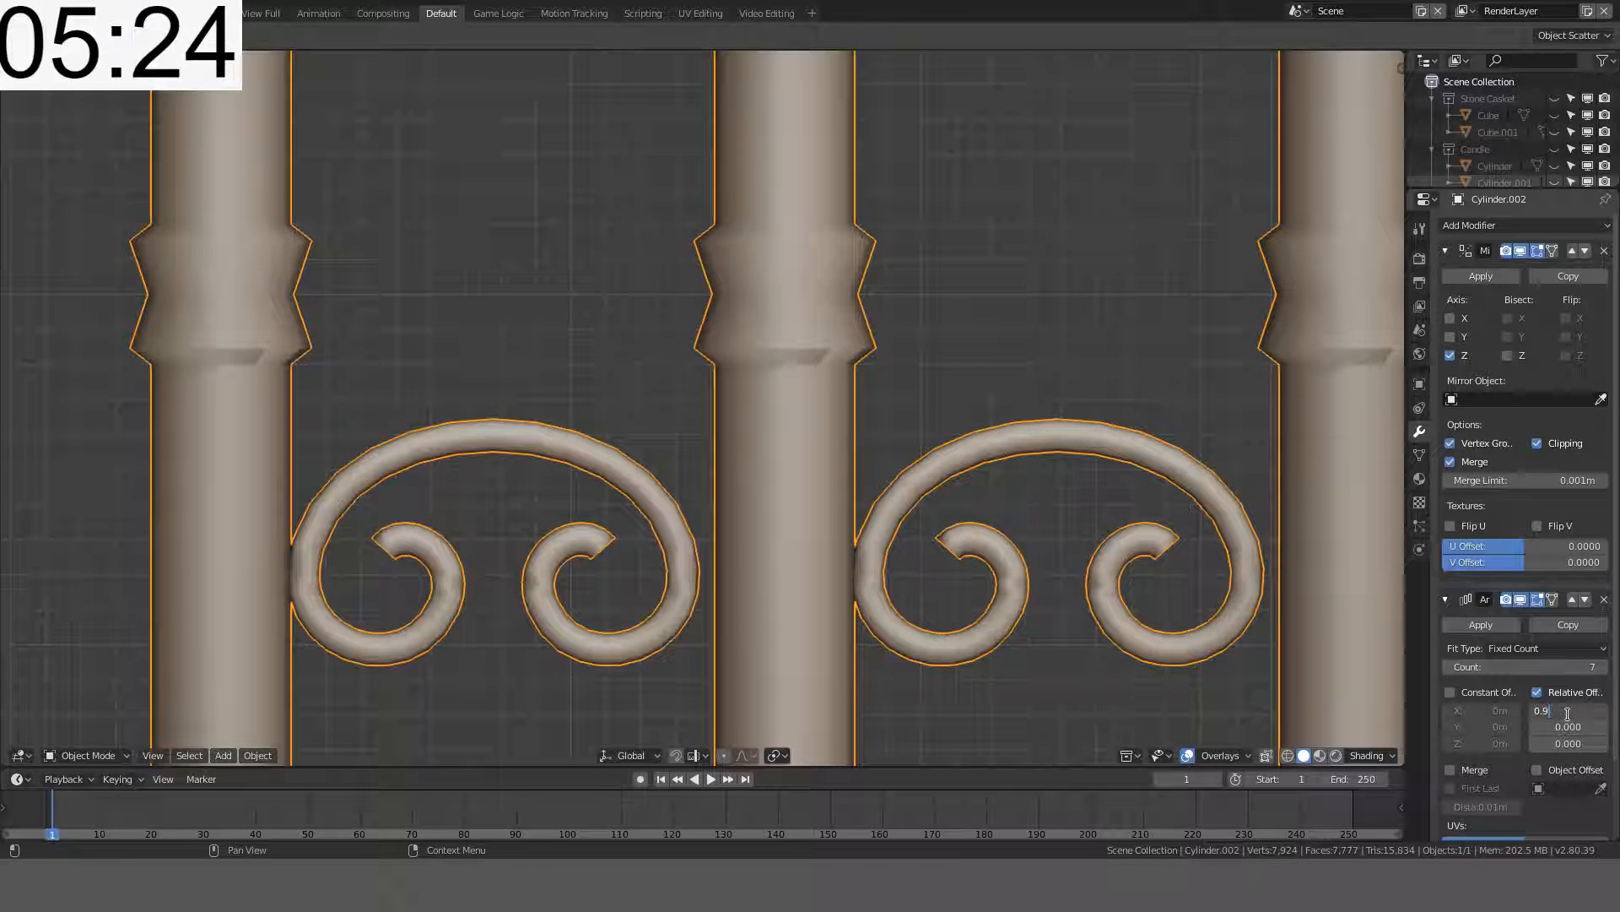
pyautogui.press('Return')
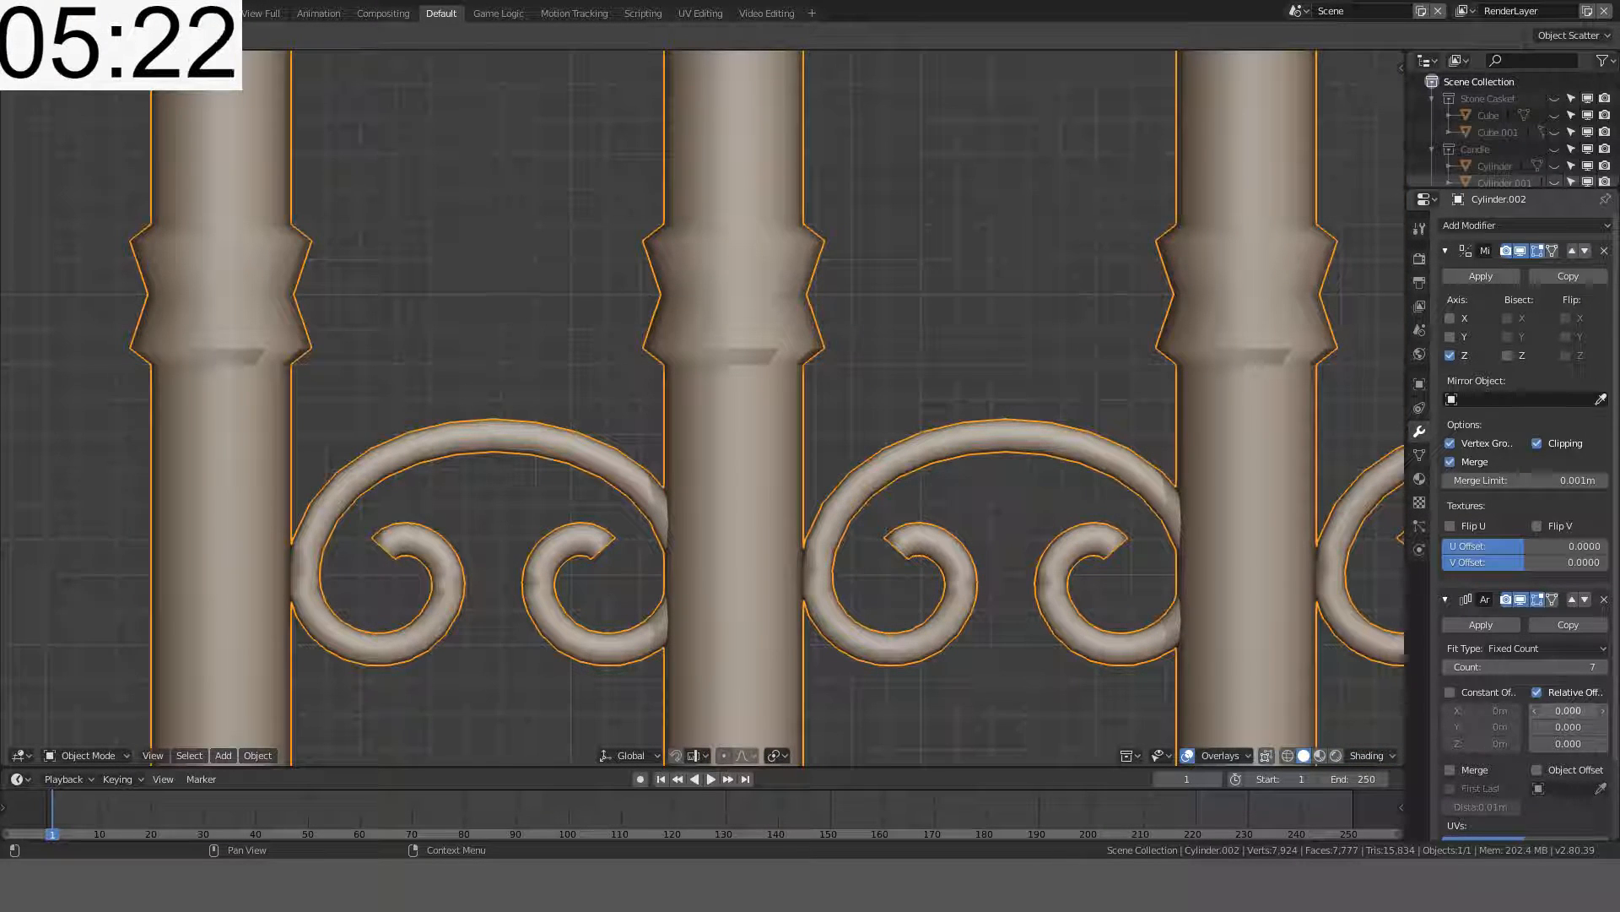
pyautogui.write('2')
pyautogui.press('Return')
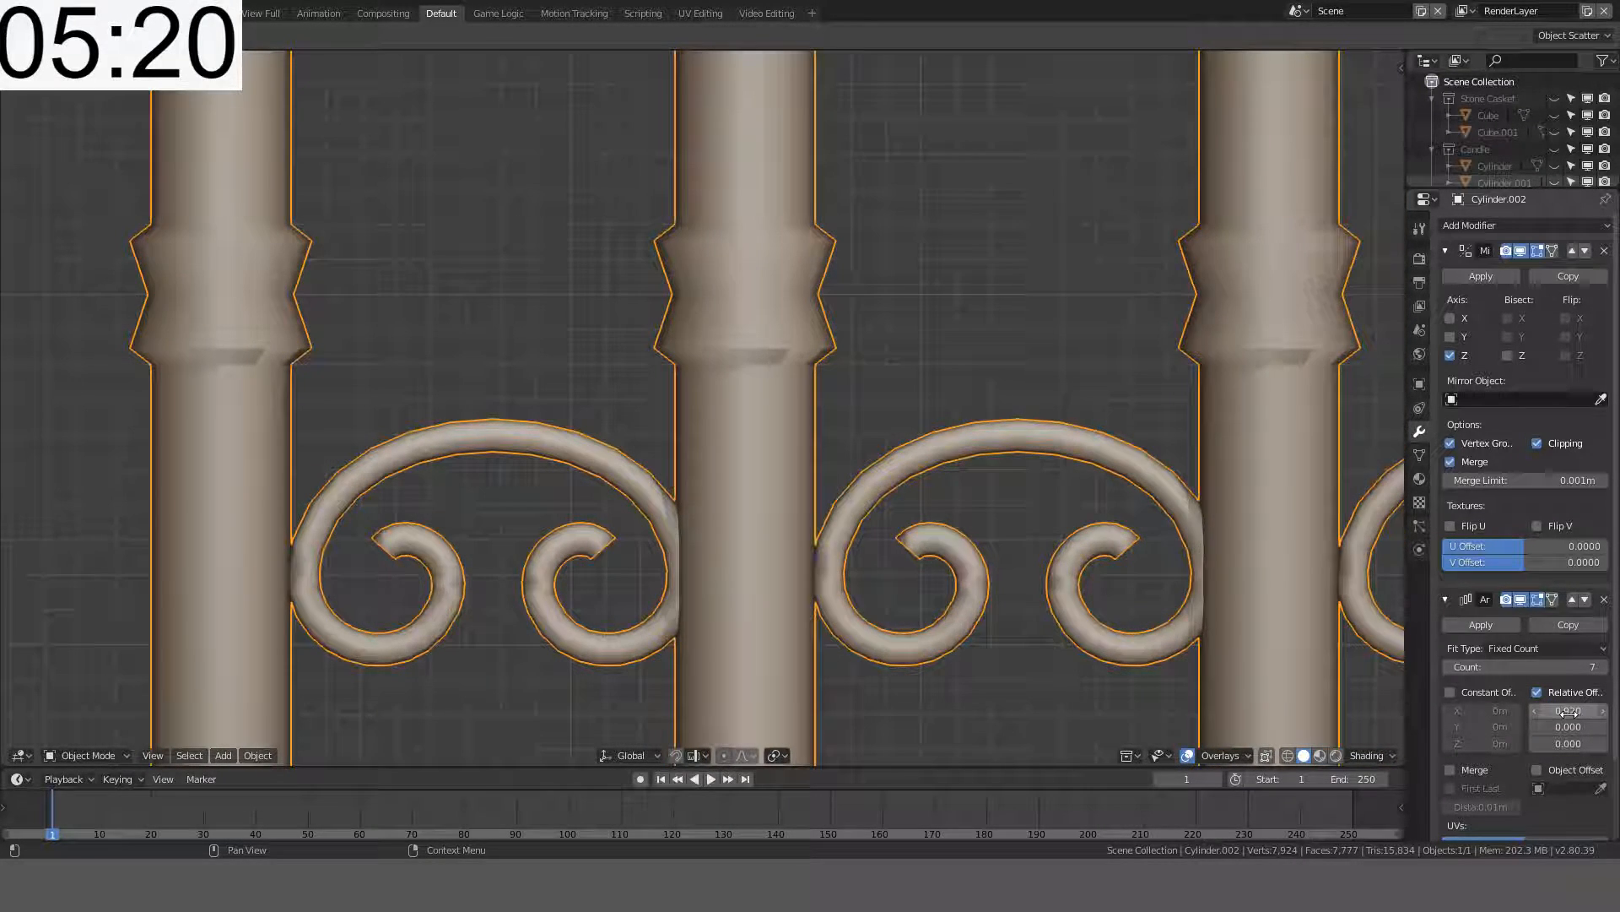
pyautogui.write('5')
pyautogui.press('Return')
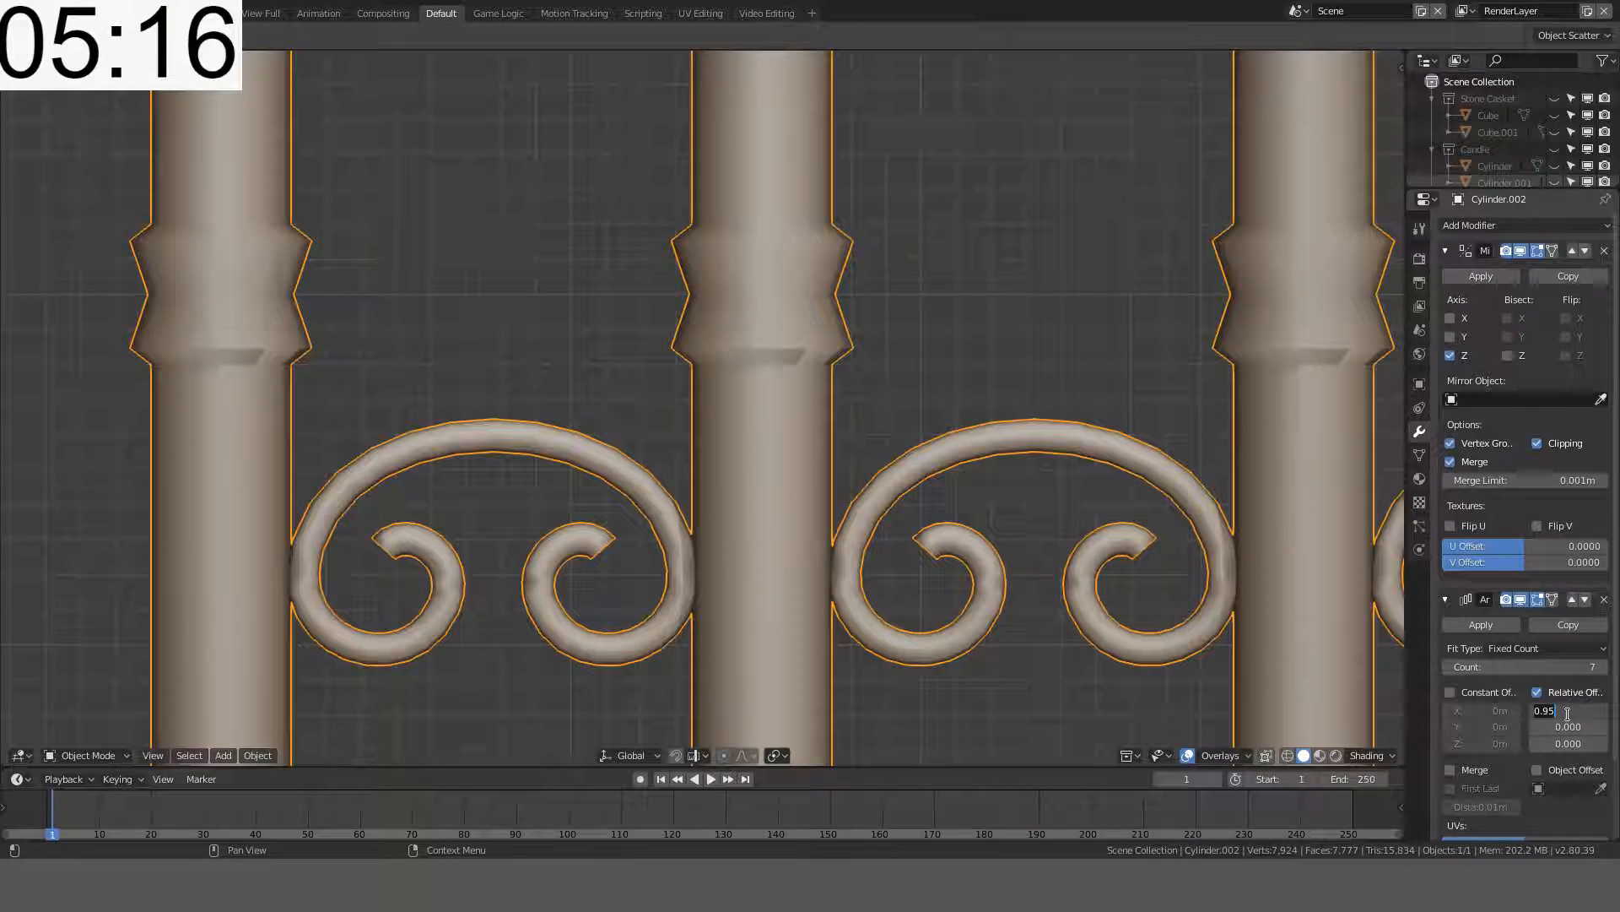
# - Fine-tune the Array modifier's relative X offset to 0.96 and finally 0.955 so the scrolls meet the neighbouring posts
pyautogui.write('96')
pyautogui.press('Return')
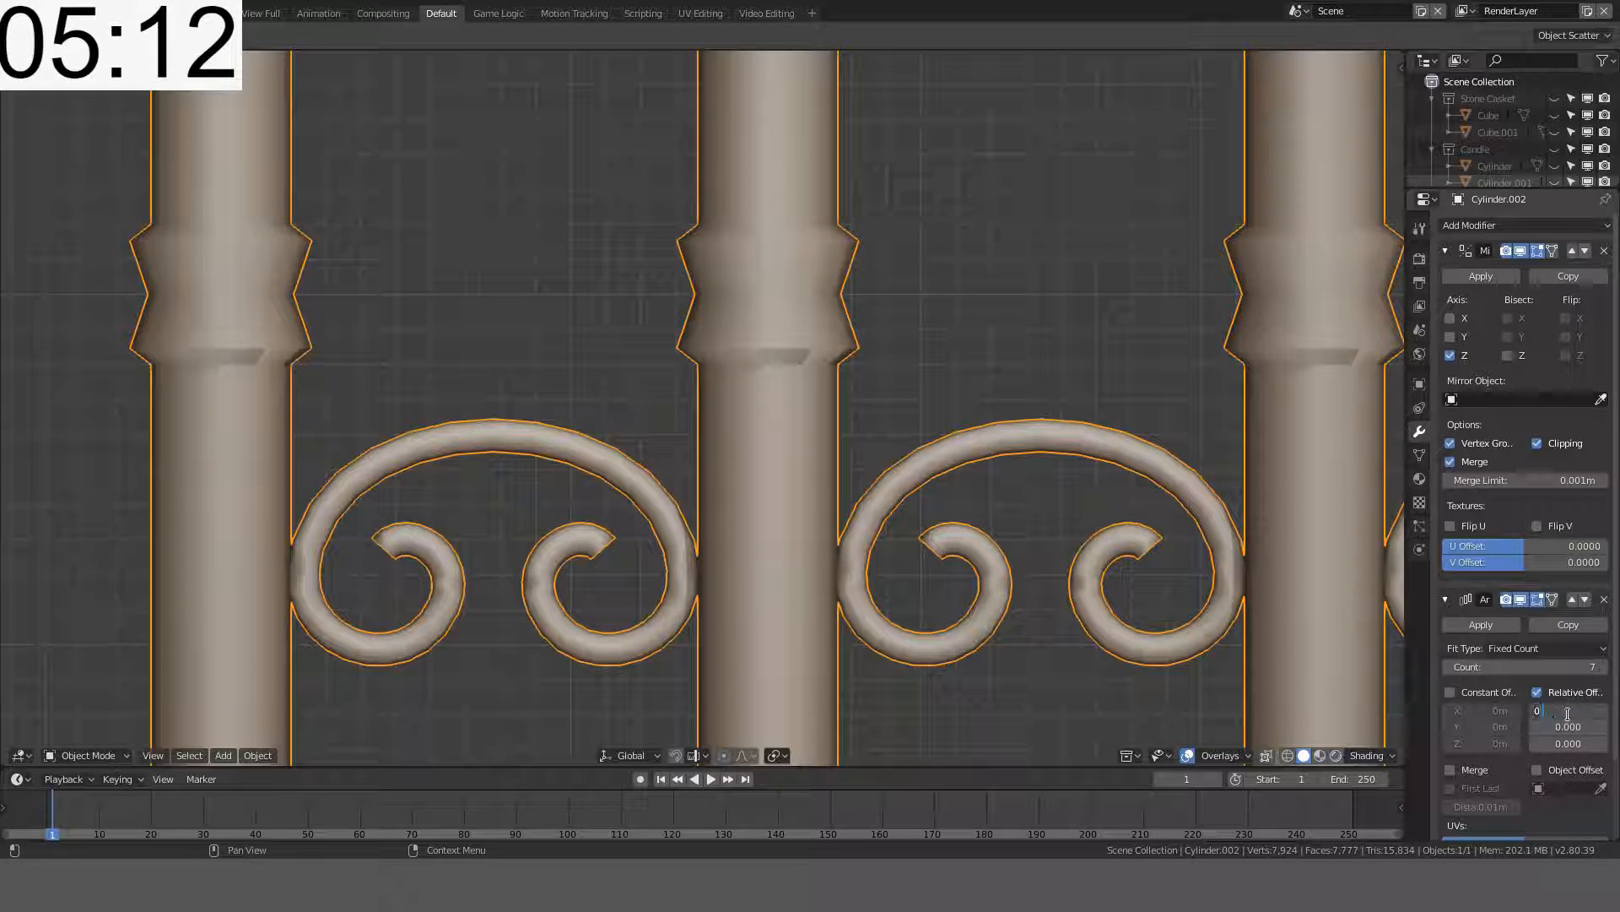
pyautogui.press('Return')
pyautogui.scroll(-4, 718, 514)
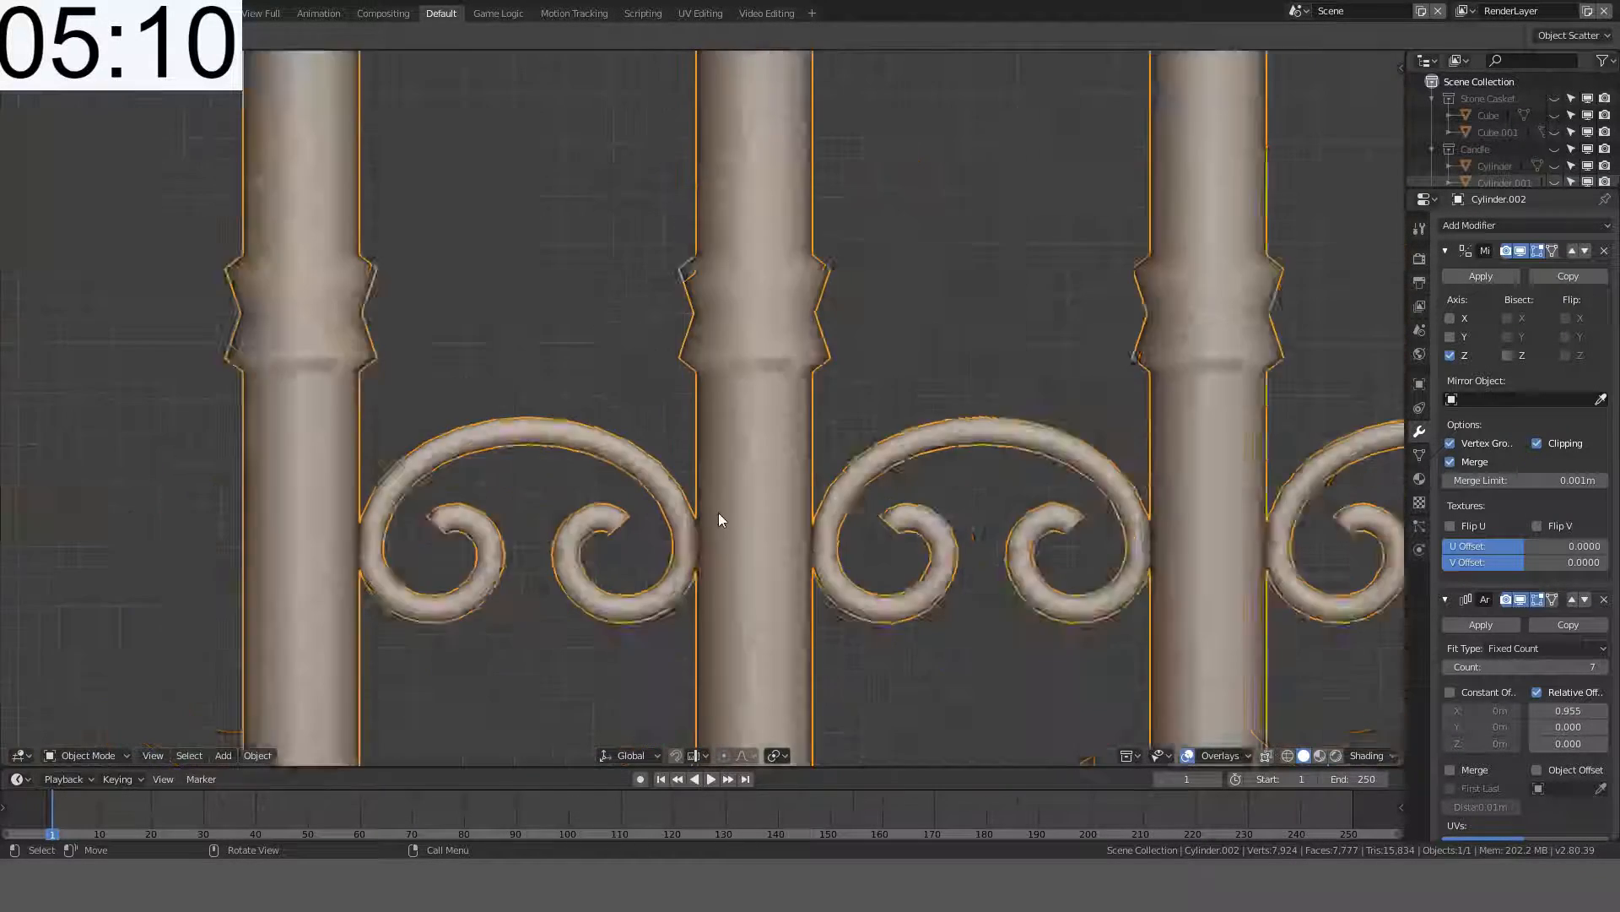
# - Mark the edge loops at the upper end, middle and lower end of the post's collar as sharp
pyautogui.press('Tab')
pyautogui.scroll(5, 726, 406)
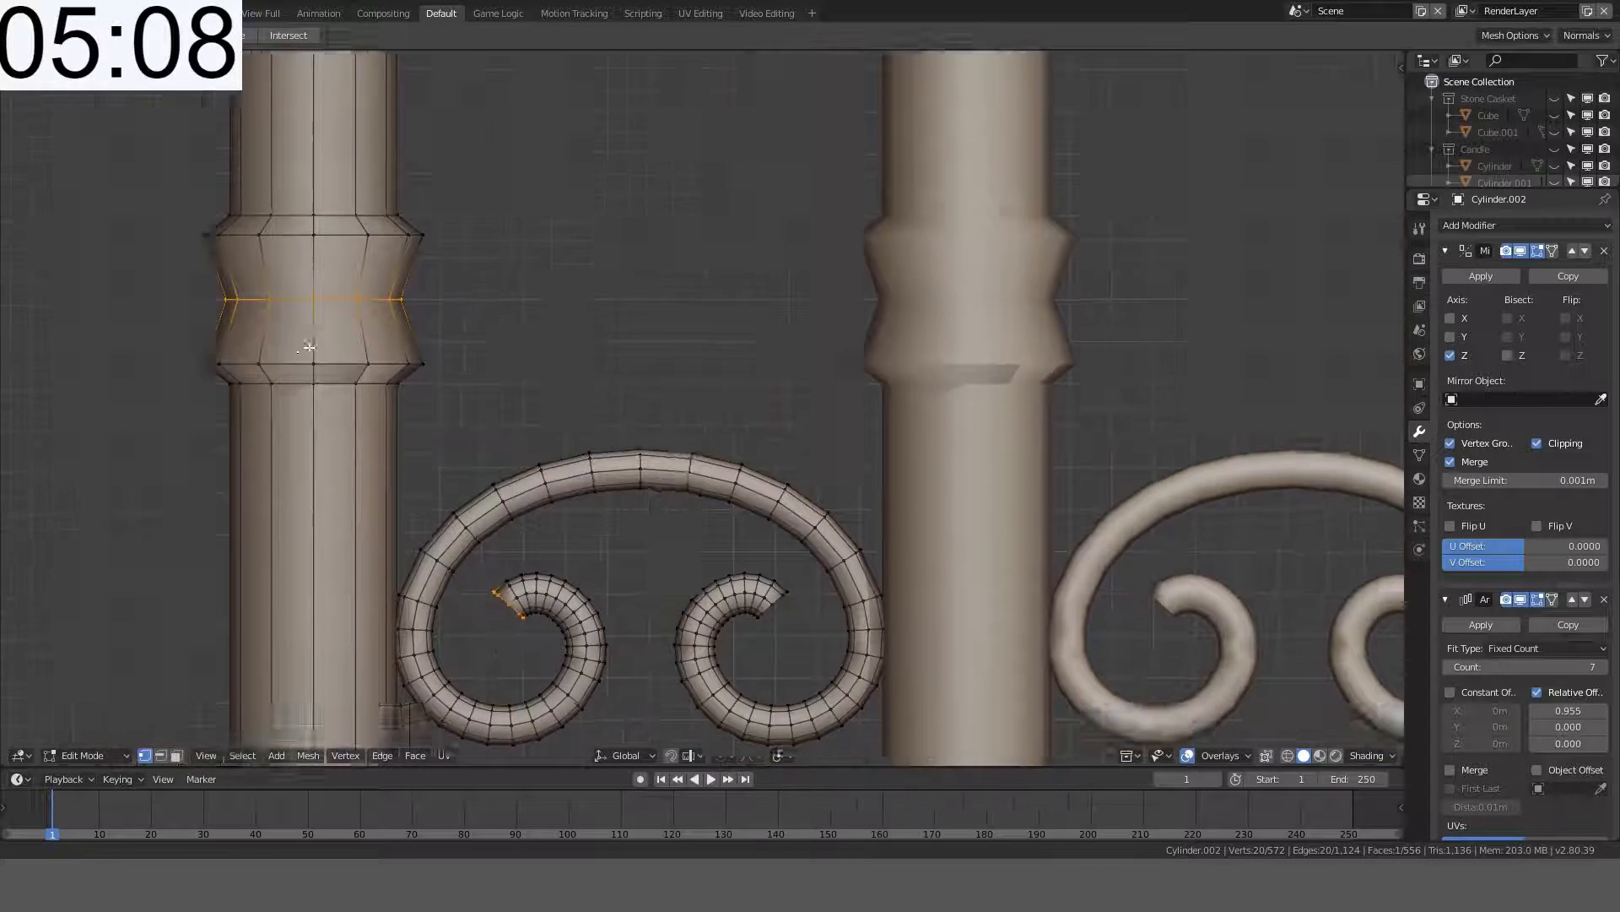
pyautogui.press('2')
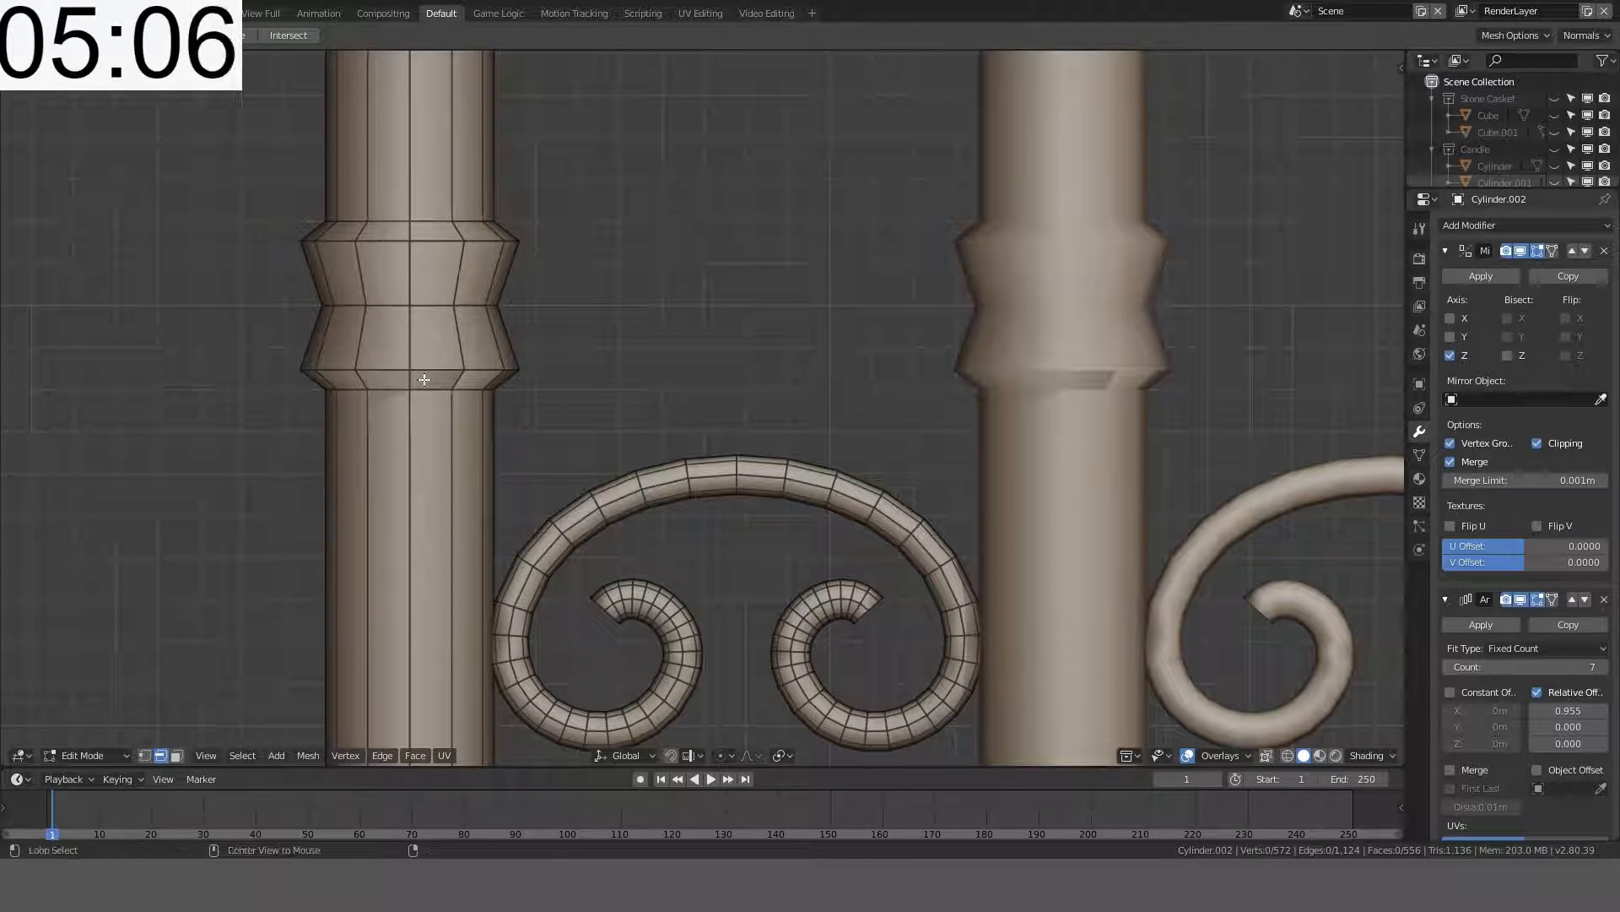
pyautogui.keyDown('alt'); pyautogui.keyDown('shift'); pyautogui.click(435, 218); pyautogui.keyUp('shift'); pyautogui.keyUp('alt')
pyautogui.hotkey('ctrl', 'z')
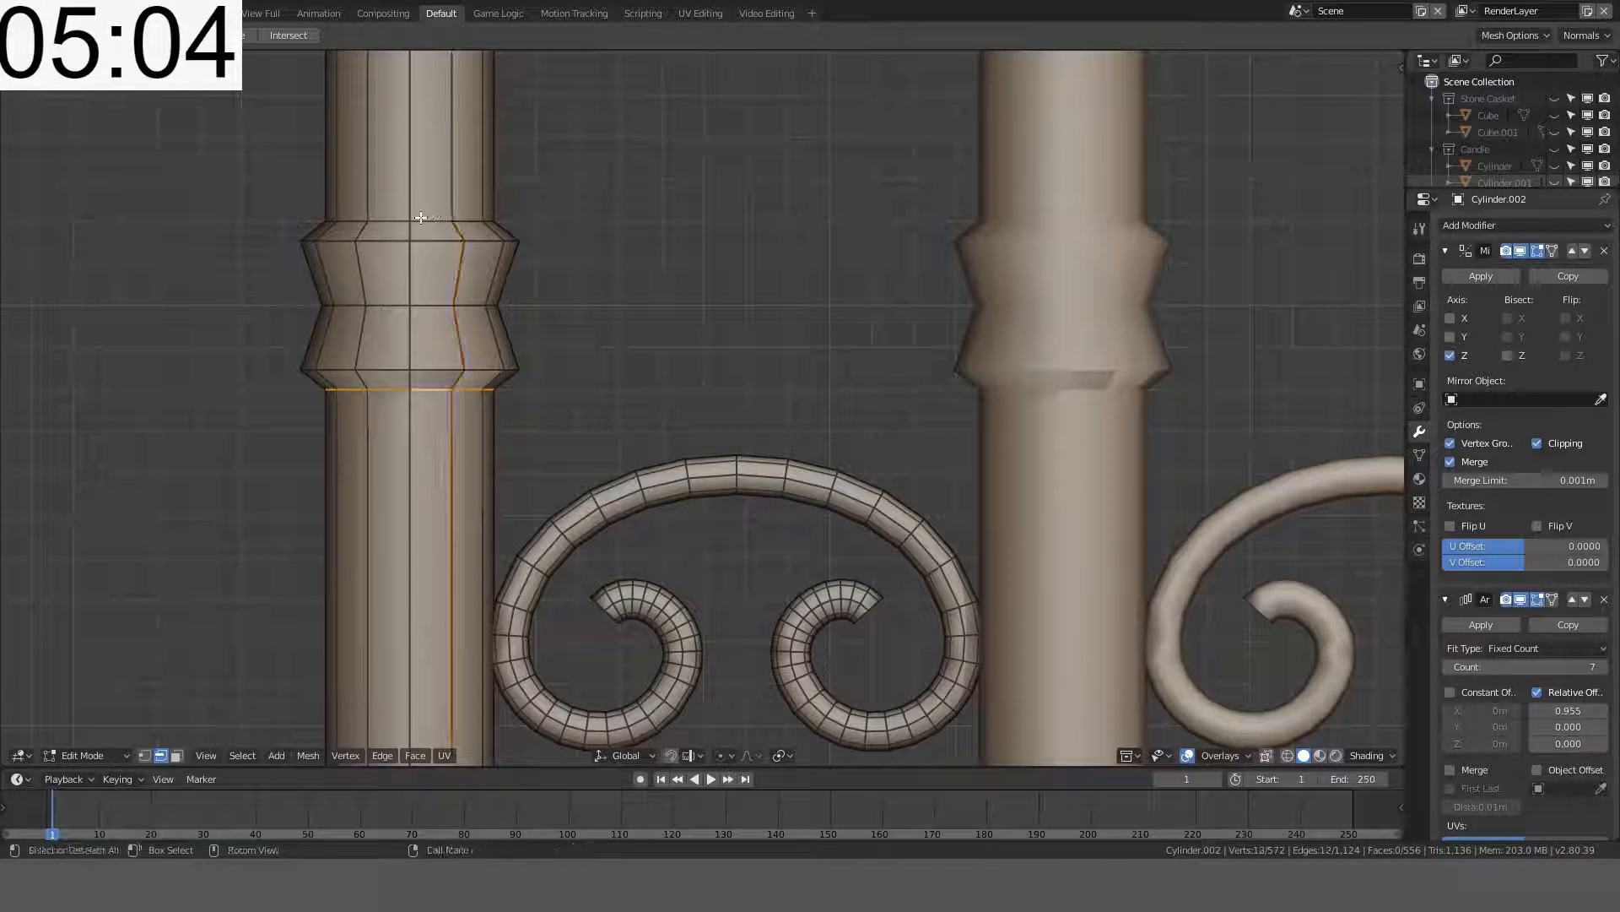
pyautogui.keyDown('alt'); pyautogui.keyDown('shift'); pyautogui.click(423, 240); pyautogui.keyUp('shift'); pyautogui.keyUp('alt')
pyautogui.hotkey('ctrl', 'z')
pyautogui.keyDown('ctrl'); pyautogui.keyDown('alt'); pyautogui.keyDown('shift'); pyautogui.click(436, 218); pyautogui.keyUp('shift'); pyautogui.keyUp('alt'); pyautogui.keyUp('ctrl')
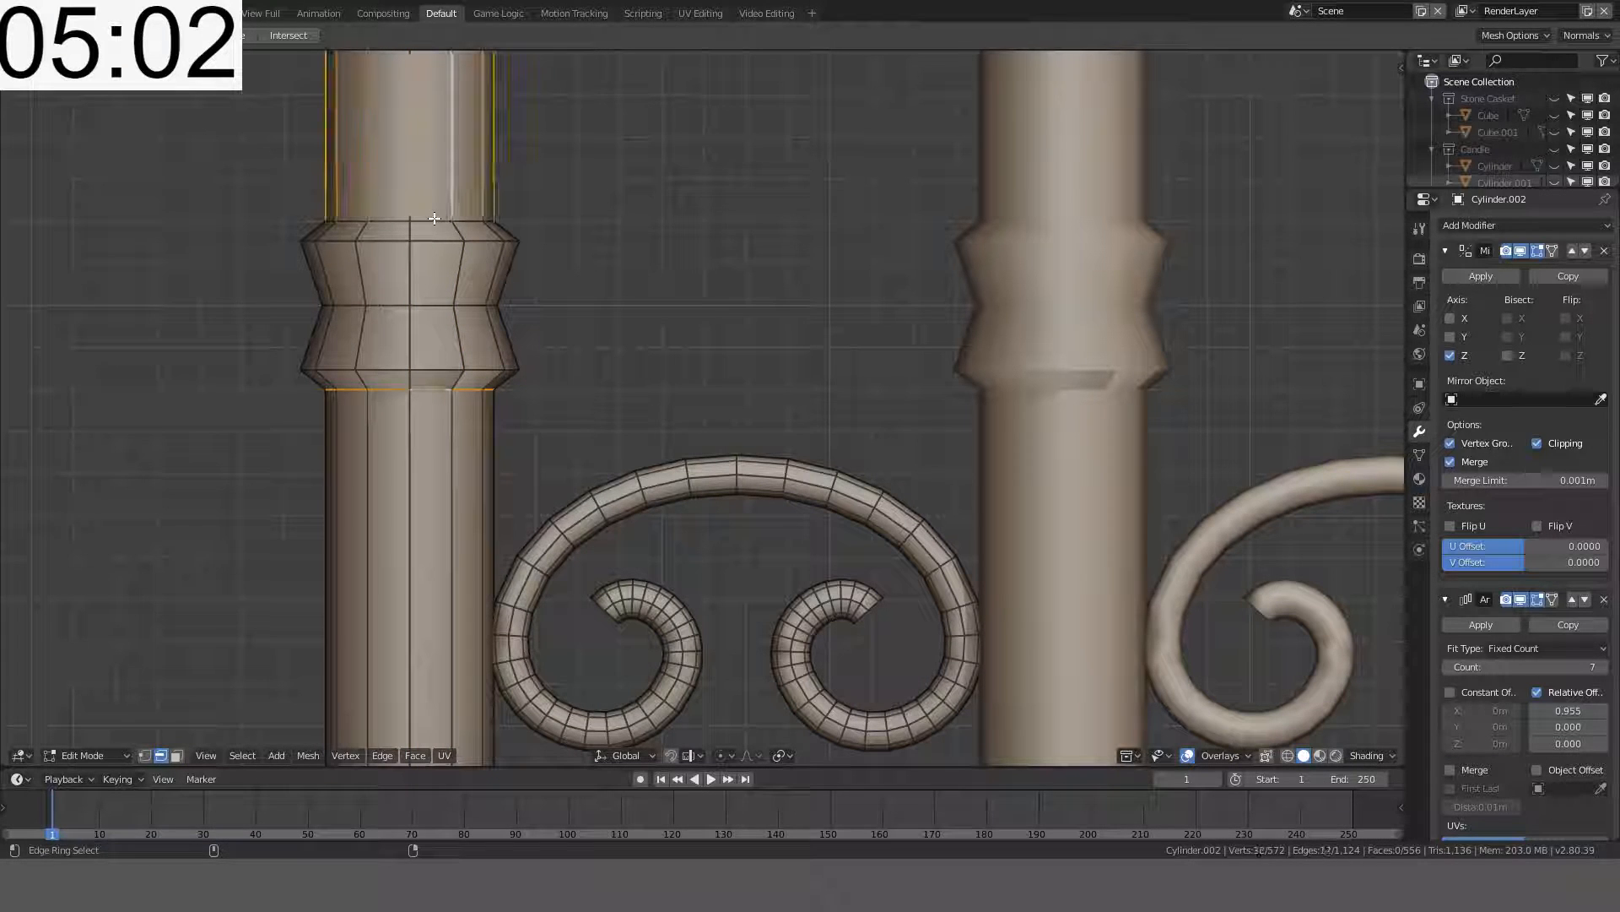
pyautogui.hotkey('ctrl', 'z')
pyautogui.keyDown('alt'); pyautogui.keyDown('shift'); pyautogui.click(436, 218); pyautogui.keyUp('shift'); pyautogui.keyUp('alt')
pyautogui.hotkey('ctrl', 'z')
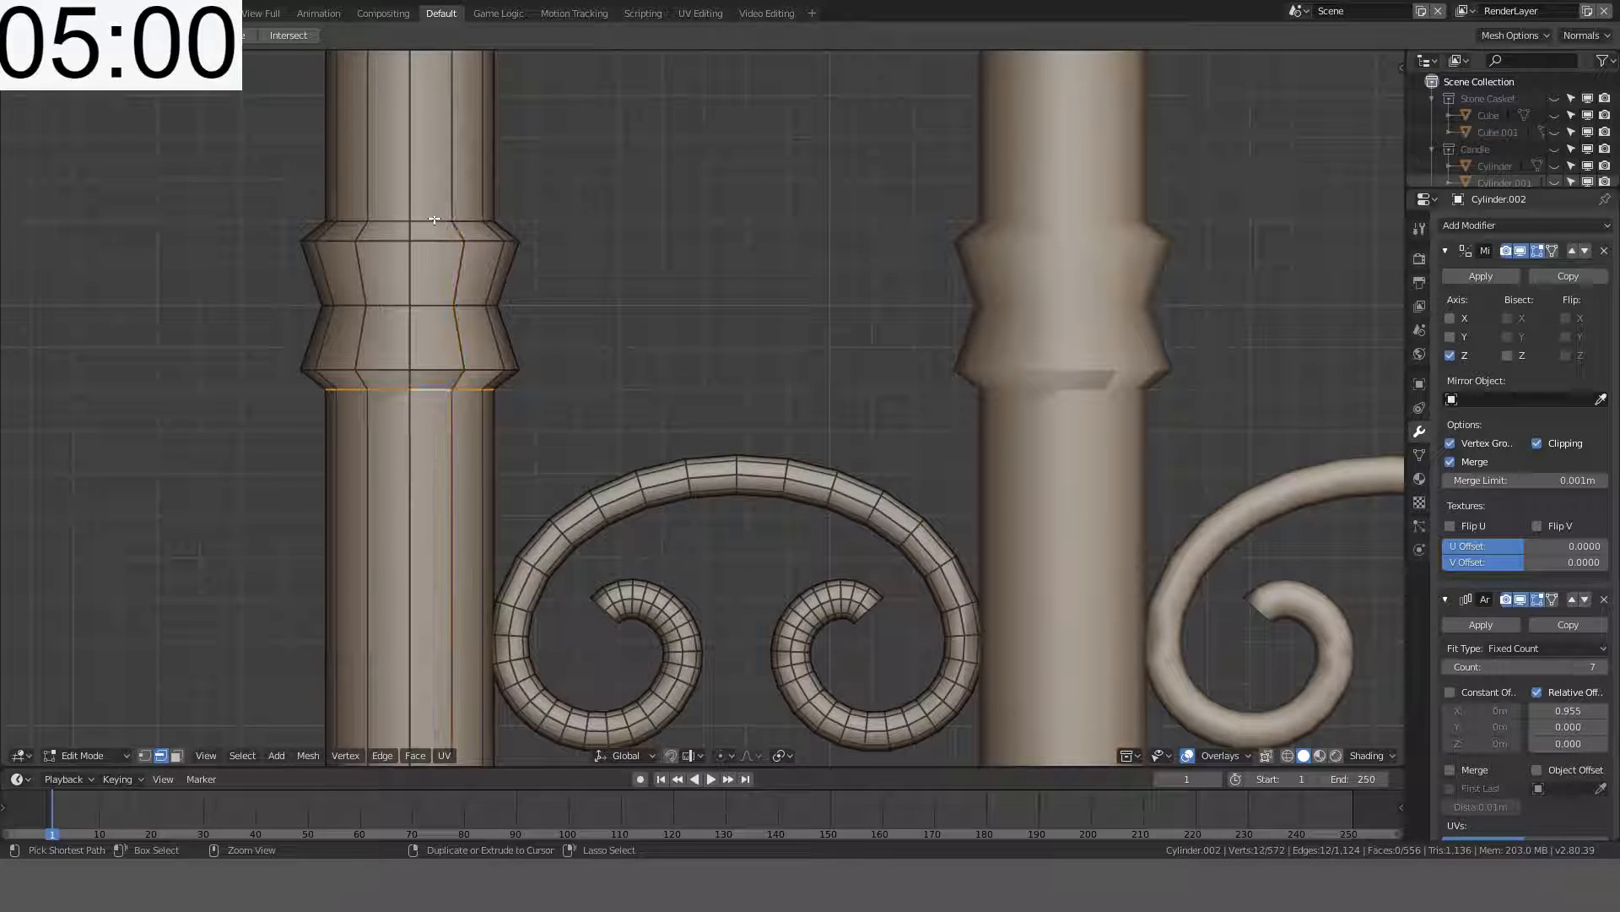
pyautogui.keyDown('alt'); pyautogui.keyDown('shift'); pyautogui.click(423, 219); pyautogui.keyUp('shift'); pyautogui.keyUp('alt')
pyautogui.hotkey('ctrl', 'z')
pyautogui.scroll(4, 405, 217)
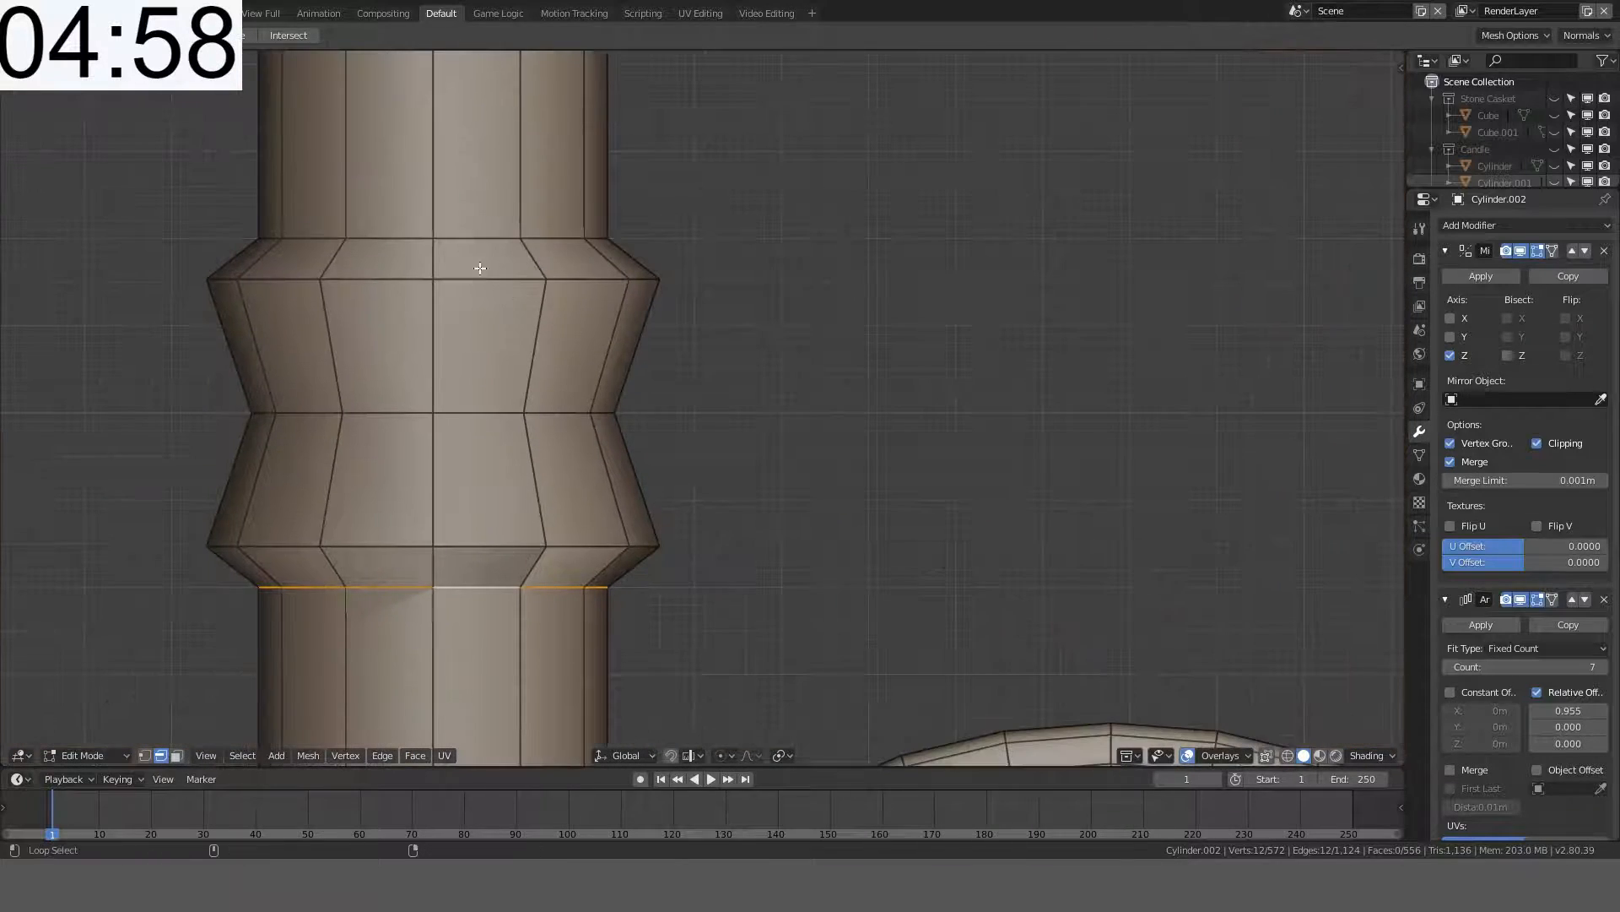
pyautogui.hotkey('ctrl', 'e')
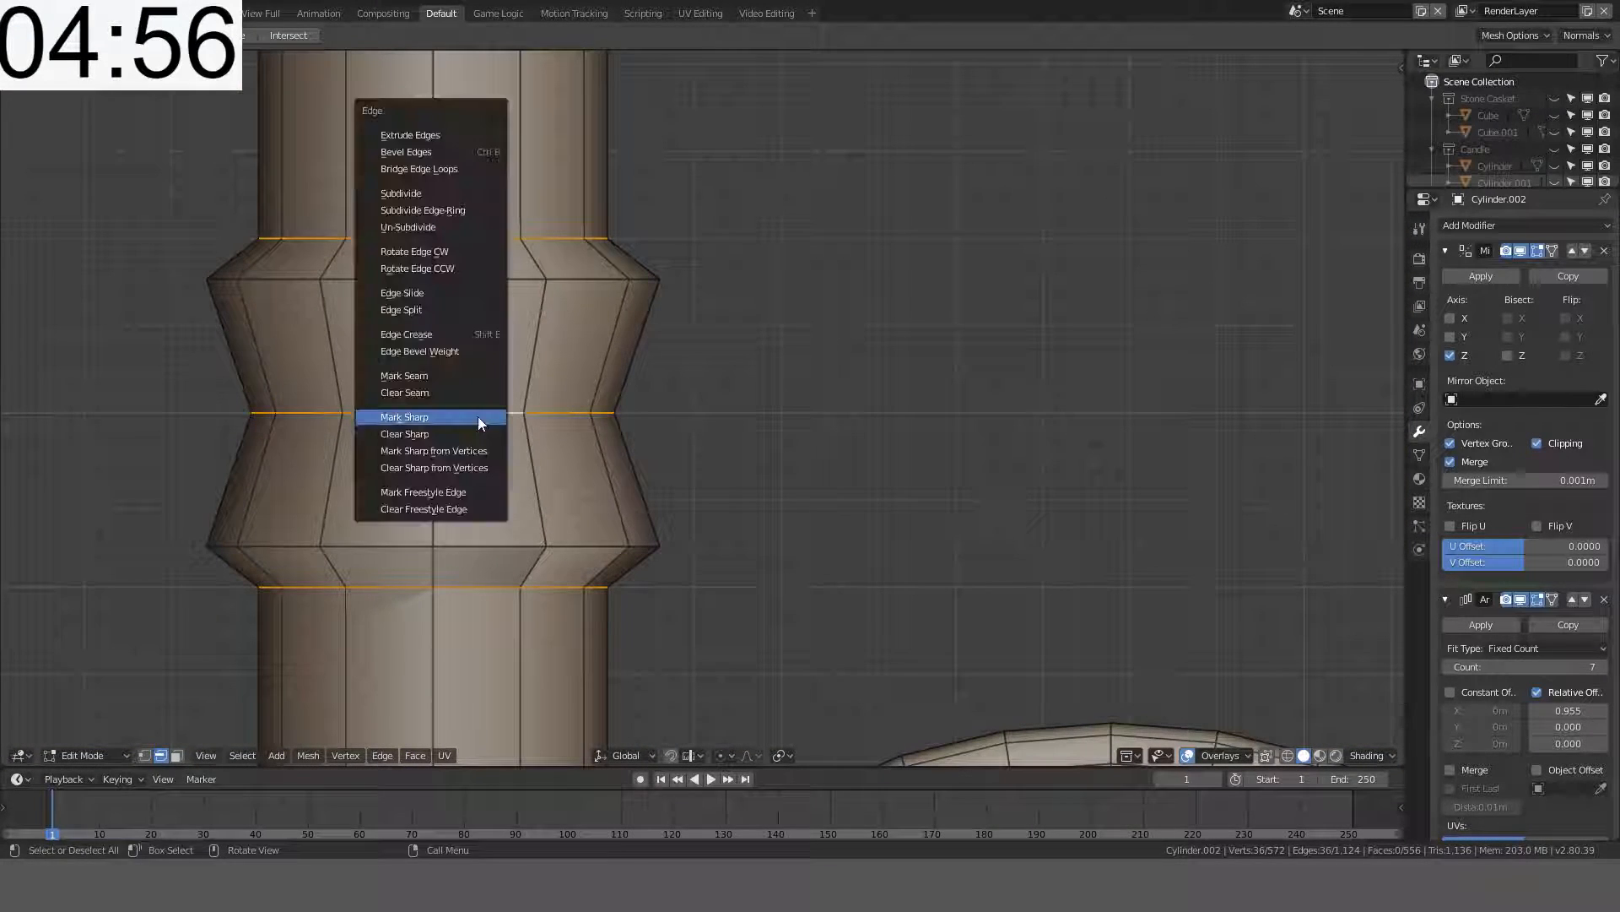
pyautogui.click(475, 417)
pyautogui.scroll(-4, 497, 409)
pyautogui.scroll(-1, 522, 403)
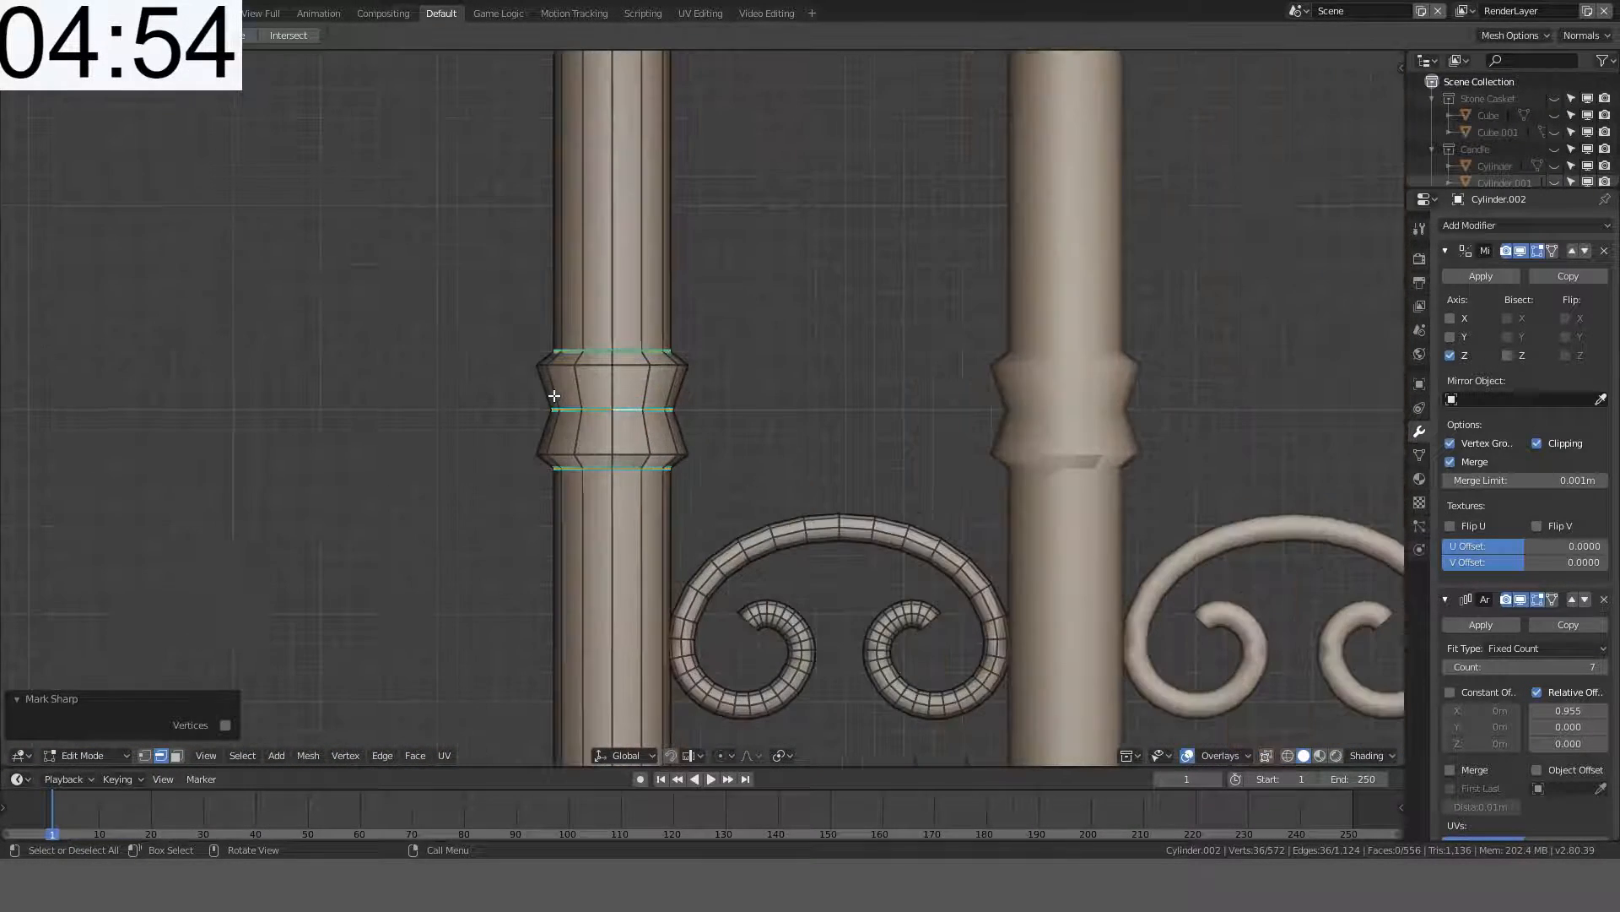
# - Turn on Auto Smooth for the railing's smooth-shaded mesh and set its angle to 60°
pyautogui.press('Tab')
pyautogui.scroll(-3, 610, 387)
pyautogui.scroll(6, 670, 398)
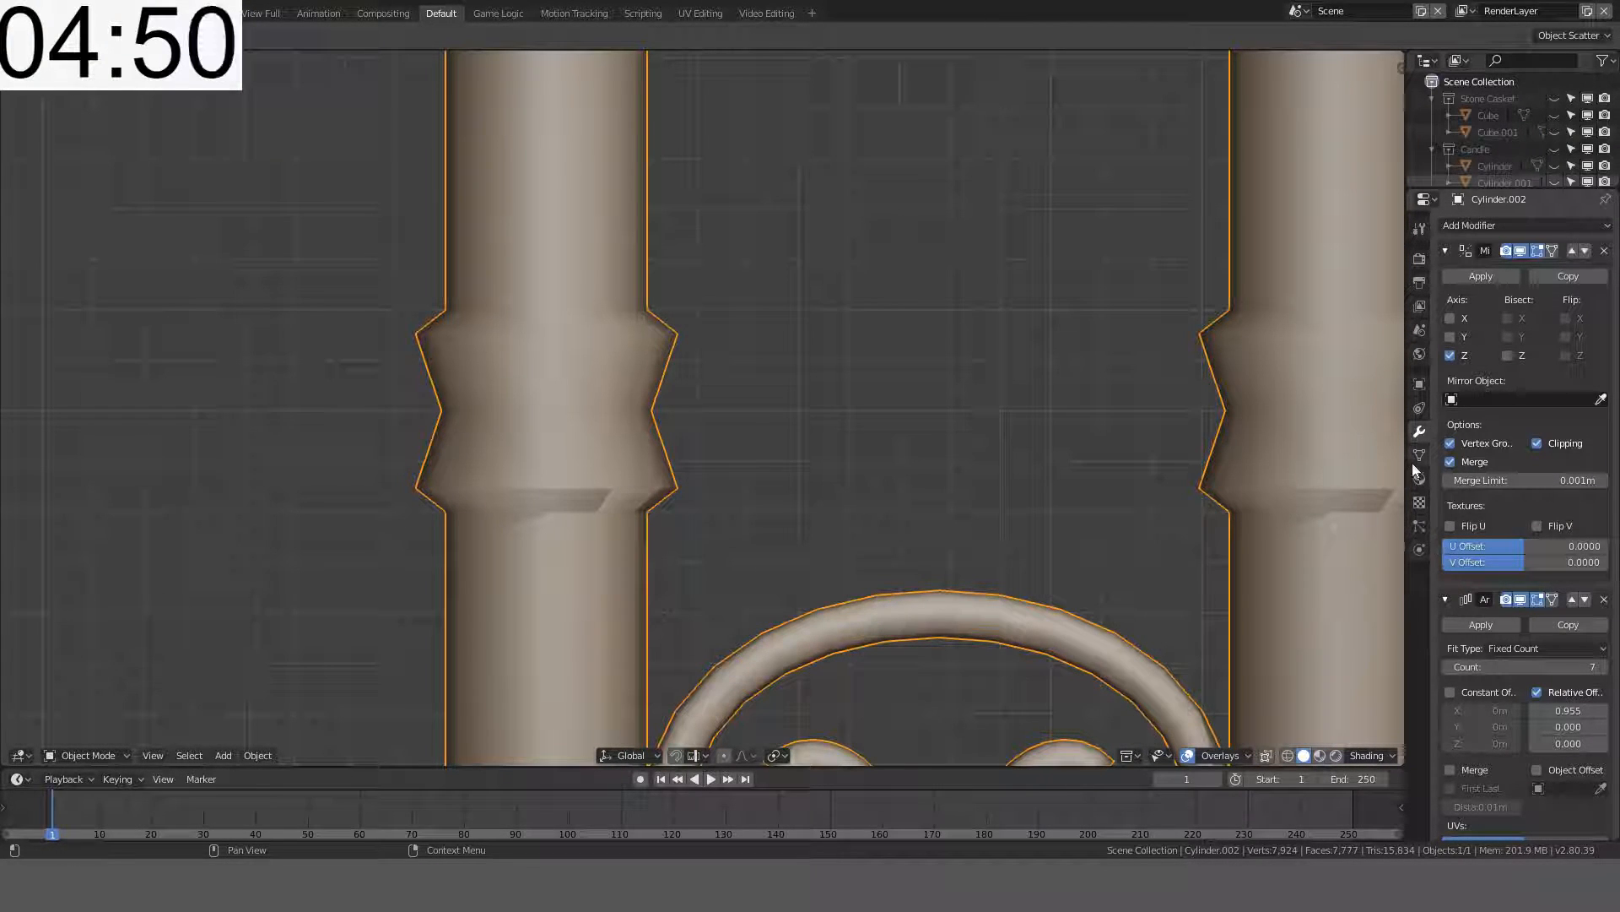
pyautogui.rightClick(528, 331)
pyautogui.click(528, 331)
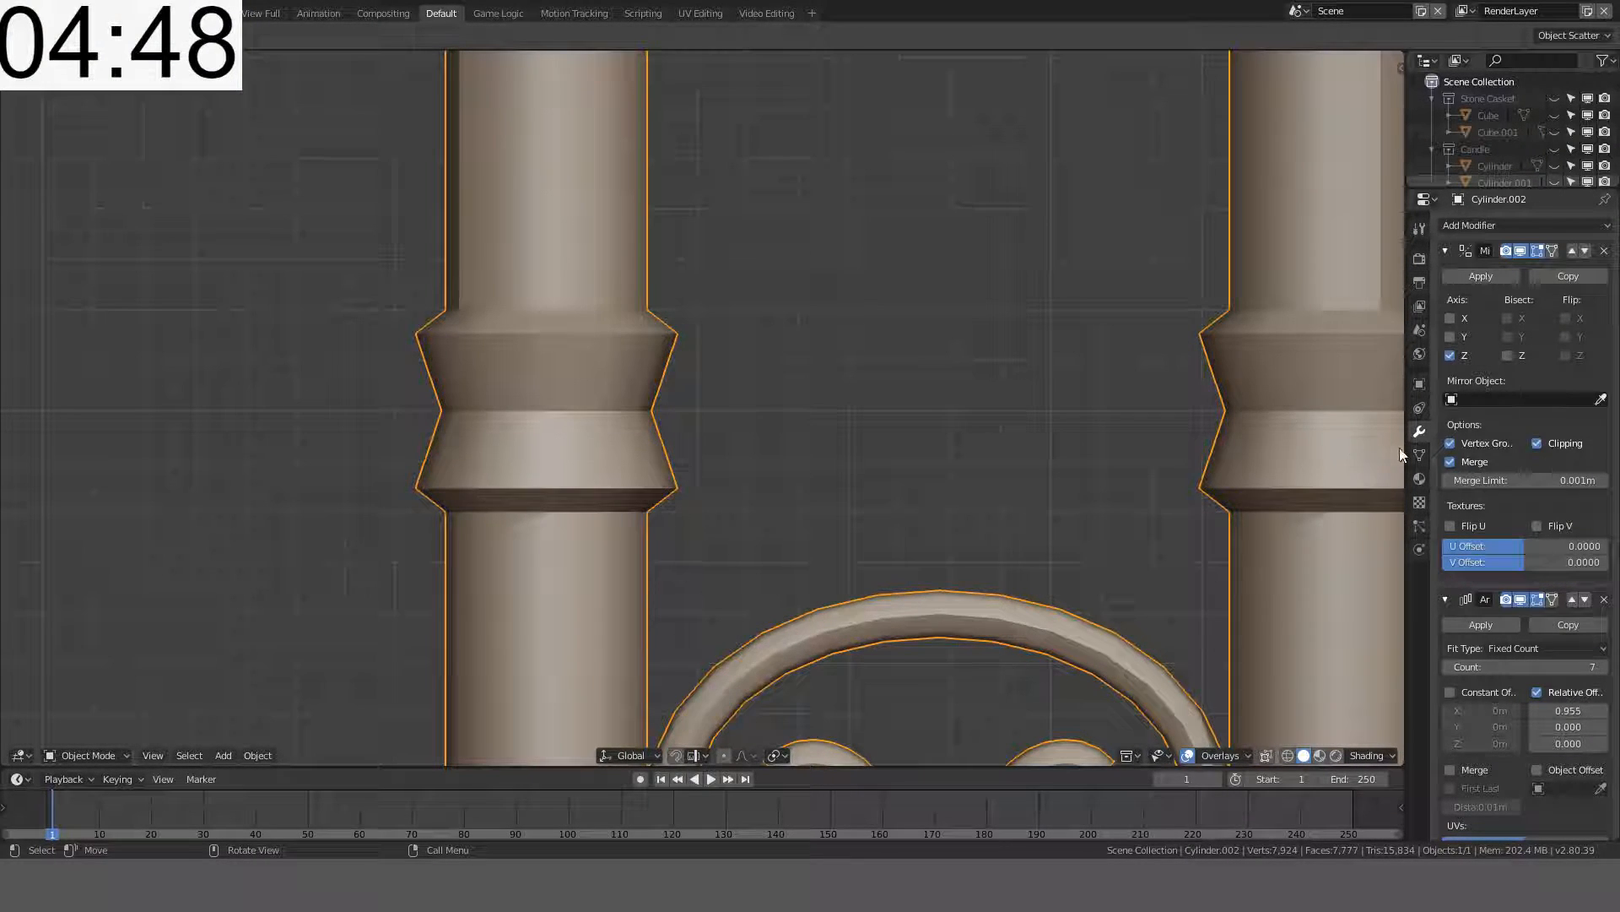
pyautogui.click(1420, 455)
pyautogui.doubleClick(1558, 576)
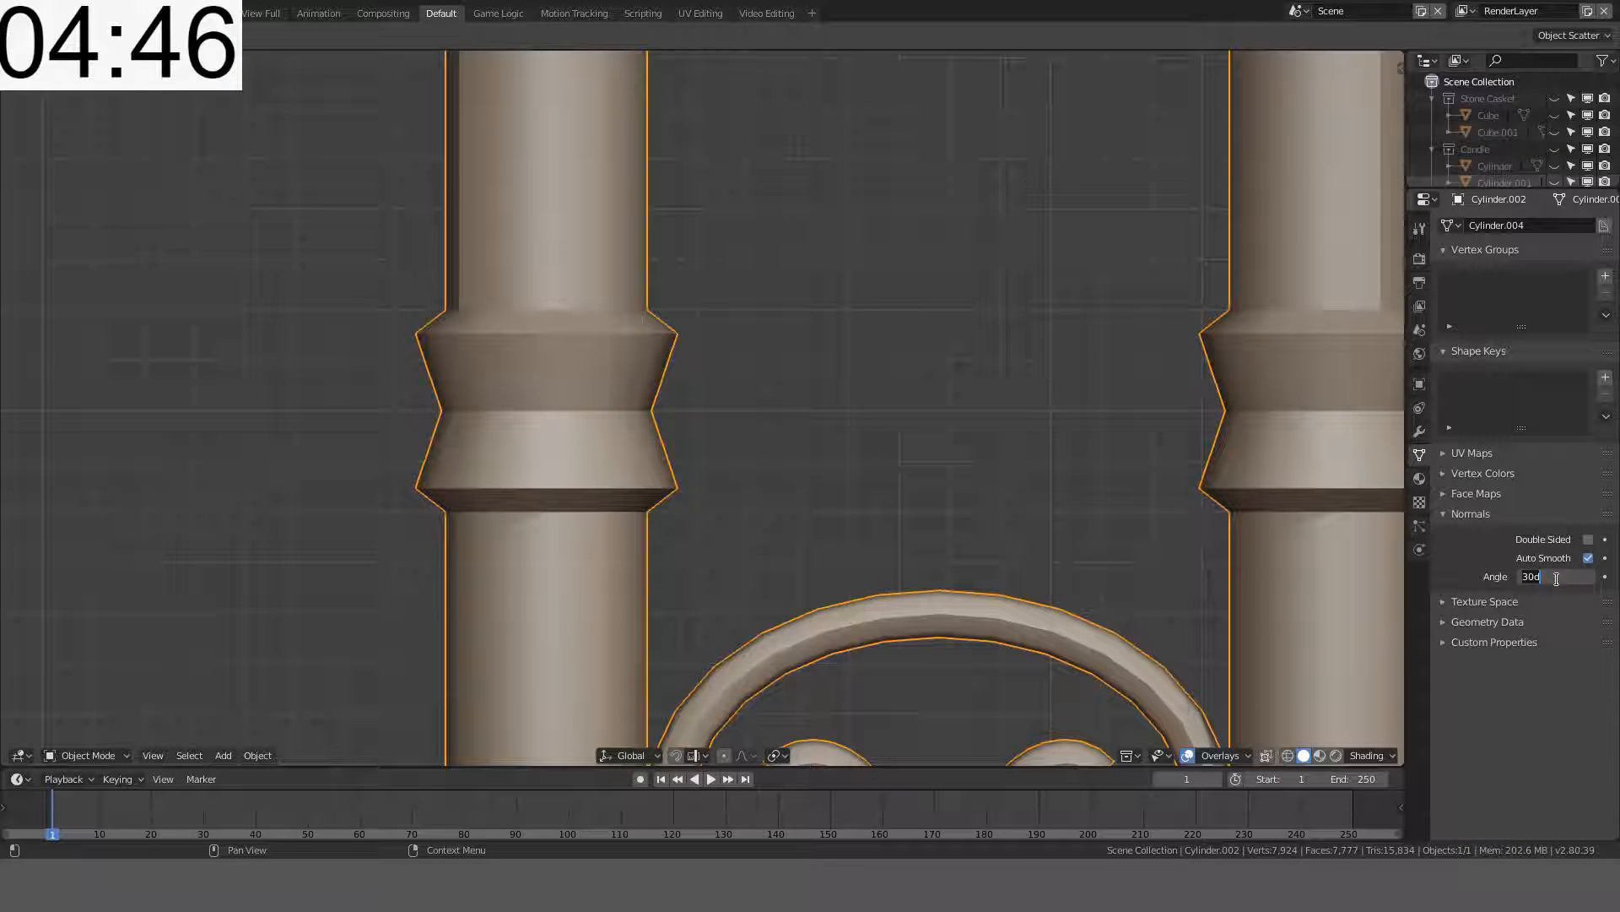
pyautogui.write('60')
pyautogui.press('Return')
# - Deselect the railing and examine the whole array of posts and scrolls from the front
pyautogui.scroll(-8, 528, 511)
pyautogui.moveTo(662, 422)
pyautogui.mouseDown(button='middle')
pyautogui.moveTo(988, 528)
pyautogui.moveTo(788, 434)
pyautogui.moveTo(750, 365)
pyautogui.mouseUp(button='middle')
pyautogui.scroll(-8, 788, 429)
pyautogui.scroll(4, 743, 358)
pyautogui.hotkey('alt', 'a')
pyautogui.scroll(3, 743, 357)
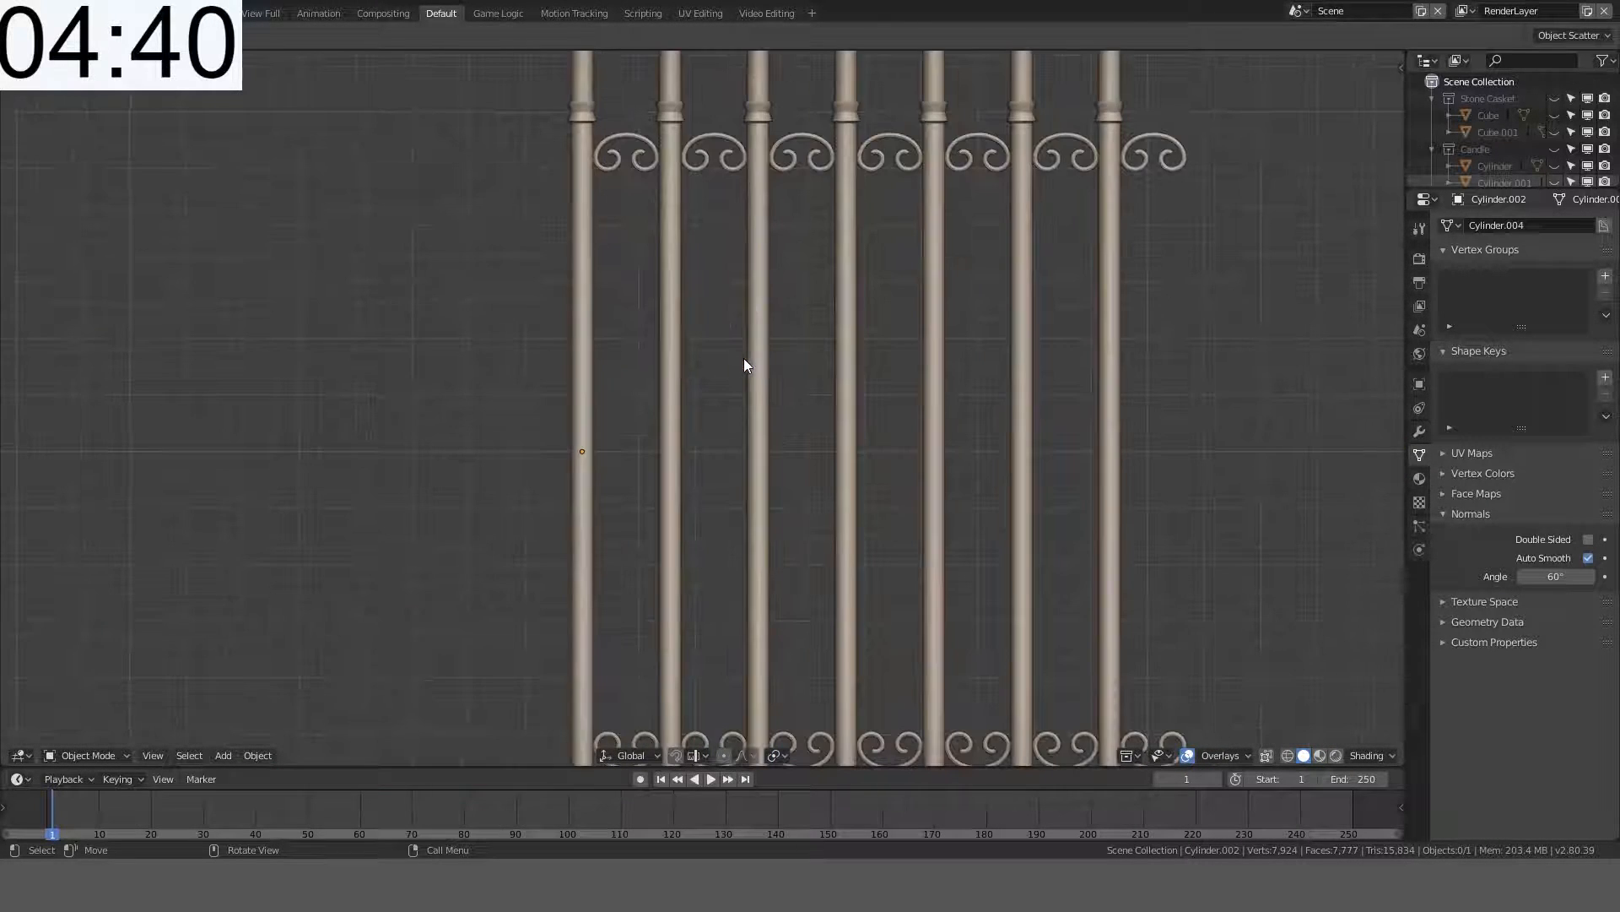
pyautogui.scroll(-3, 743, 358)
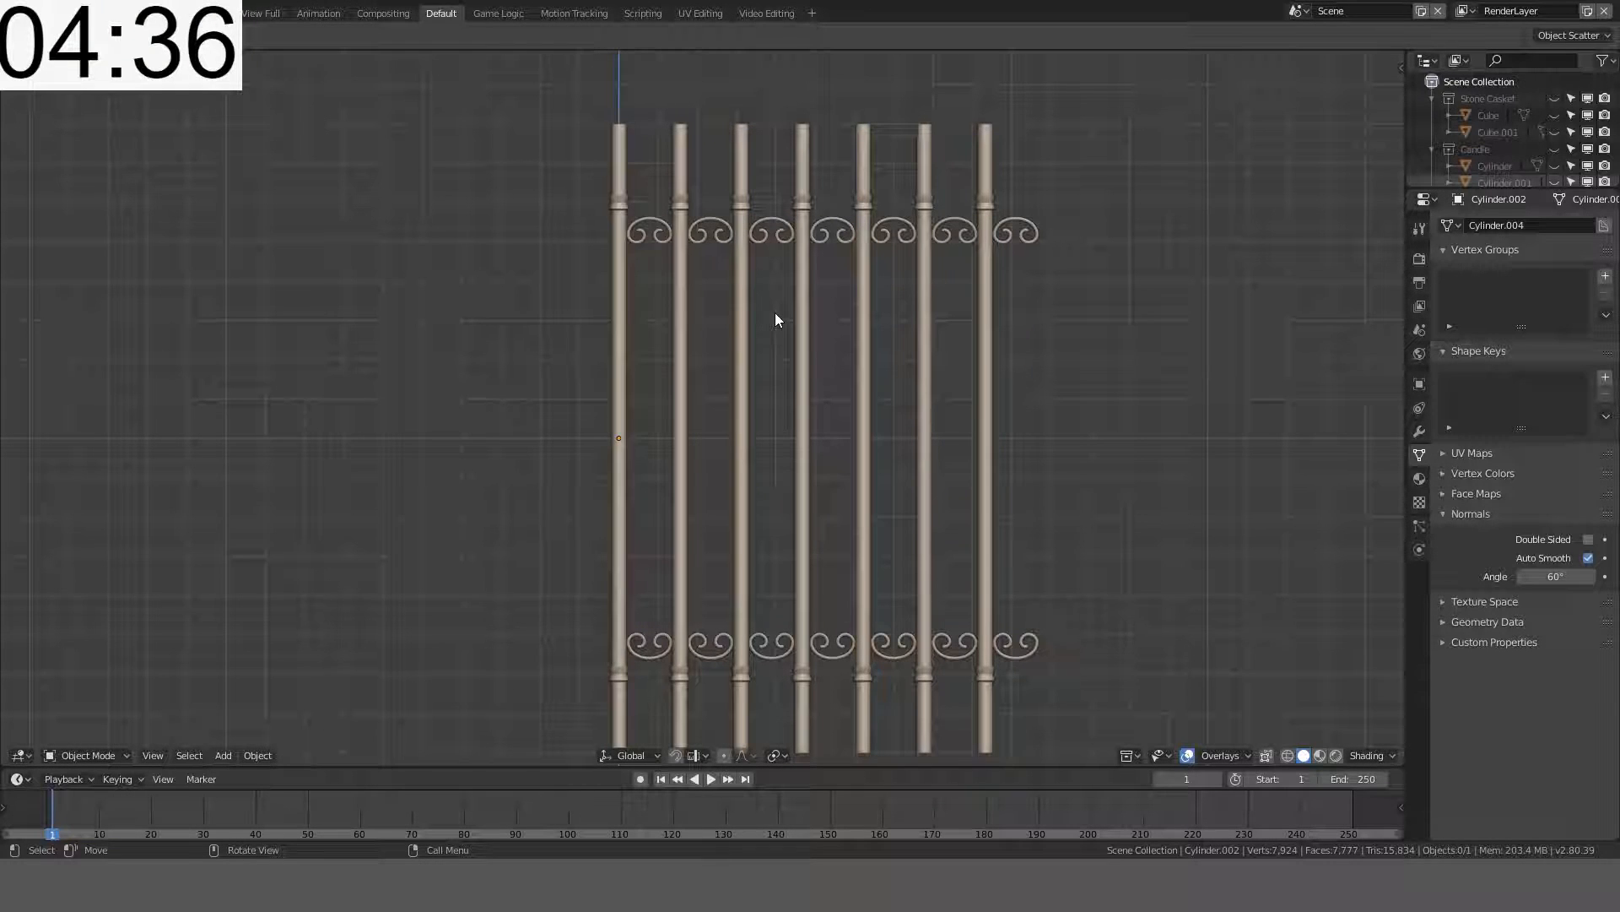
pyautogui.scroll(2, 736, 241)
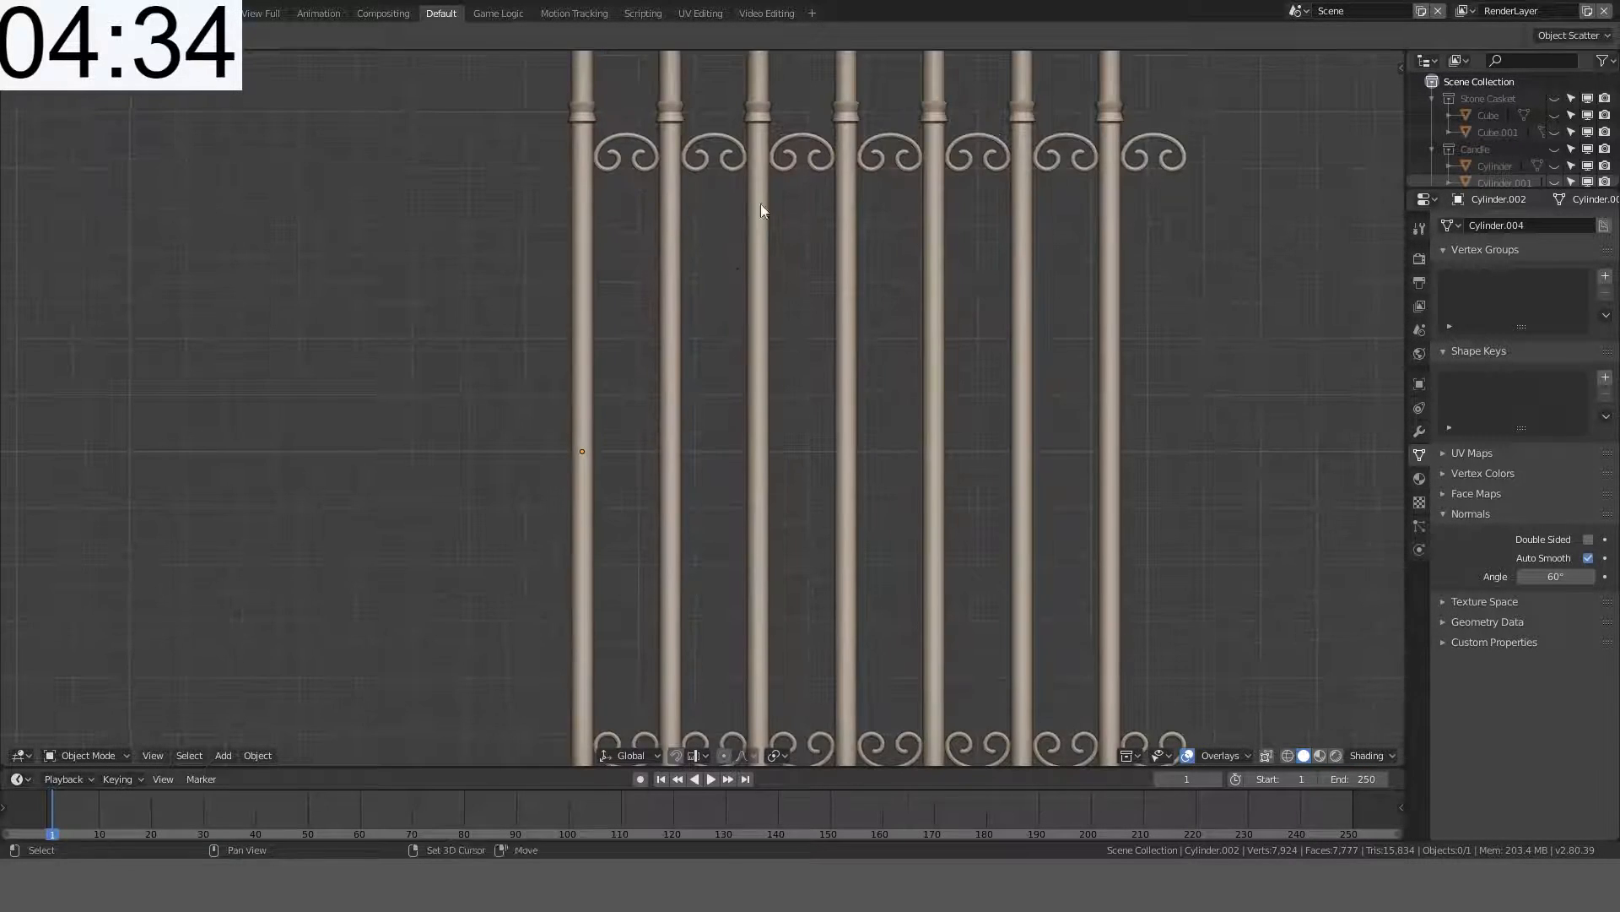
# - Add a cube inside the railing's post mesh and scale it by 0.3
pyautogui.keyDown('shift'); pyautogui.moveTo(760, 210); pyautogui.dragTo(775, 529, button='middle'); pyautogui.keyUp('shift')
pyautogui.scroll(3, 673, 355)
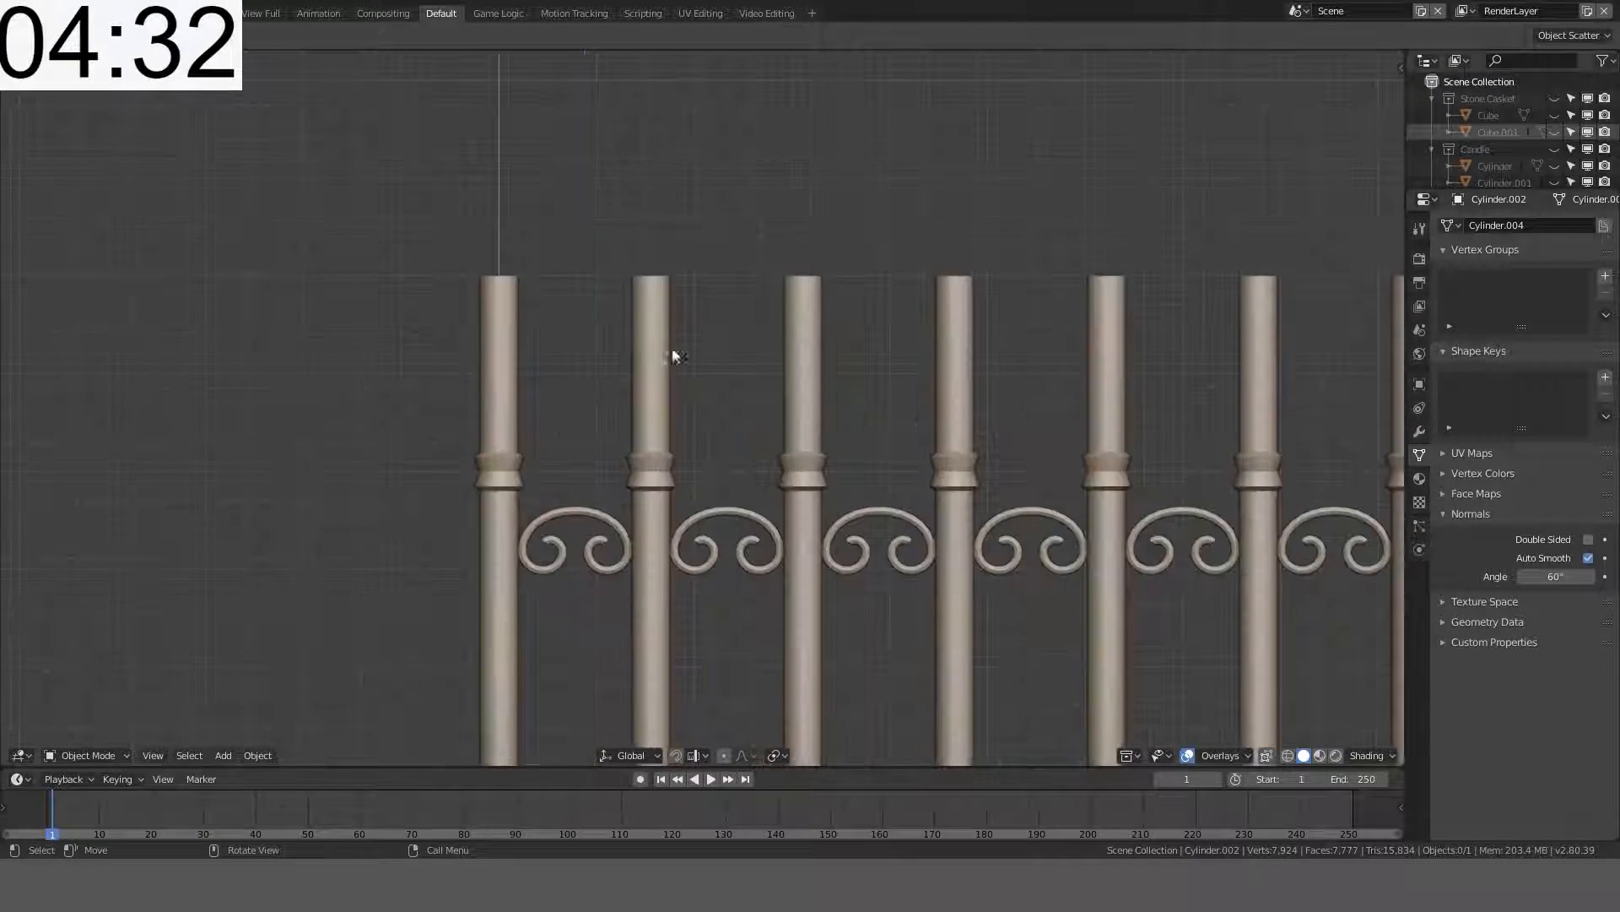
pyautogui.keyDown('shift'); pyautogui.moveTo(549, 287); pyautogui.dragTo(554, 429, button='middle'); pyautogui.keyUp('shift')
pyautogui.click(554, 429)
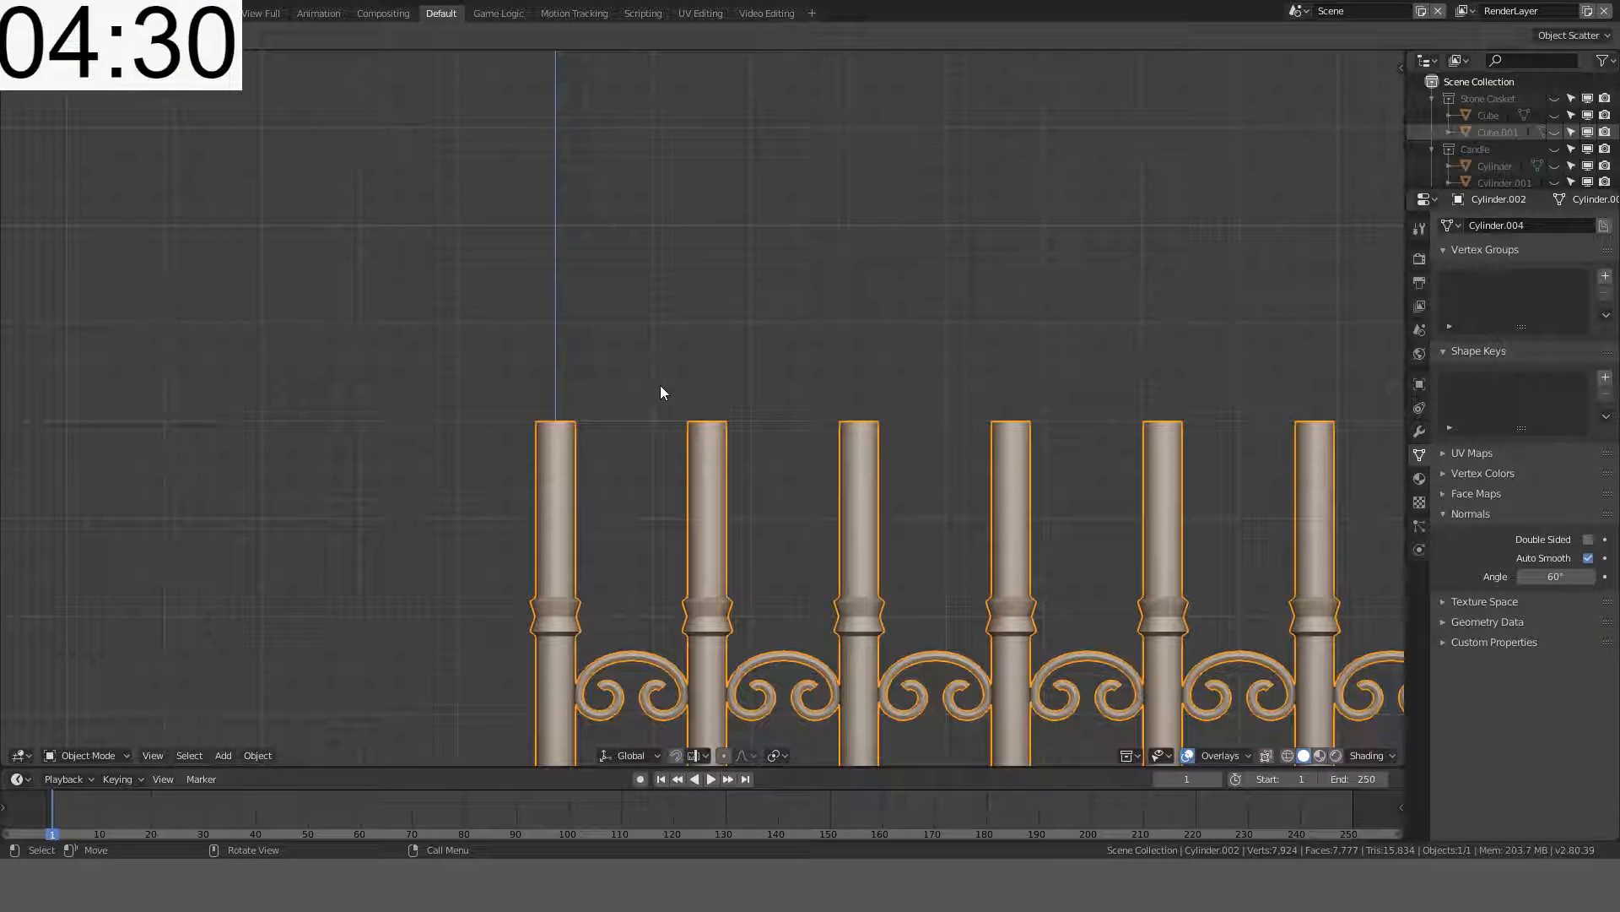
pyautogui.press('Tab')
pyautogui.scroll(1, 594, 429)
pyautogui.hotkey('shift', 'a')
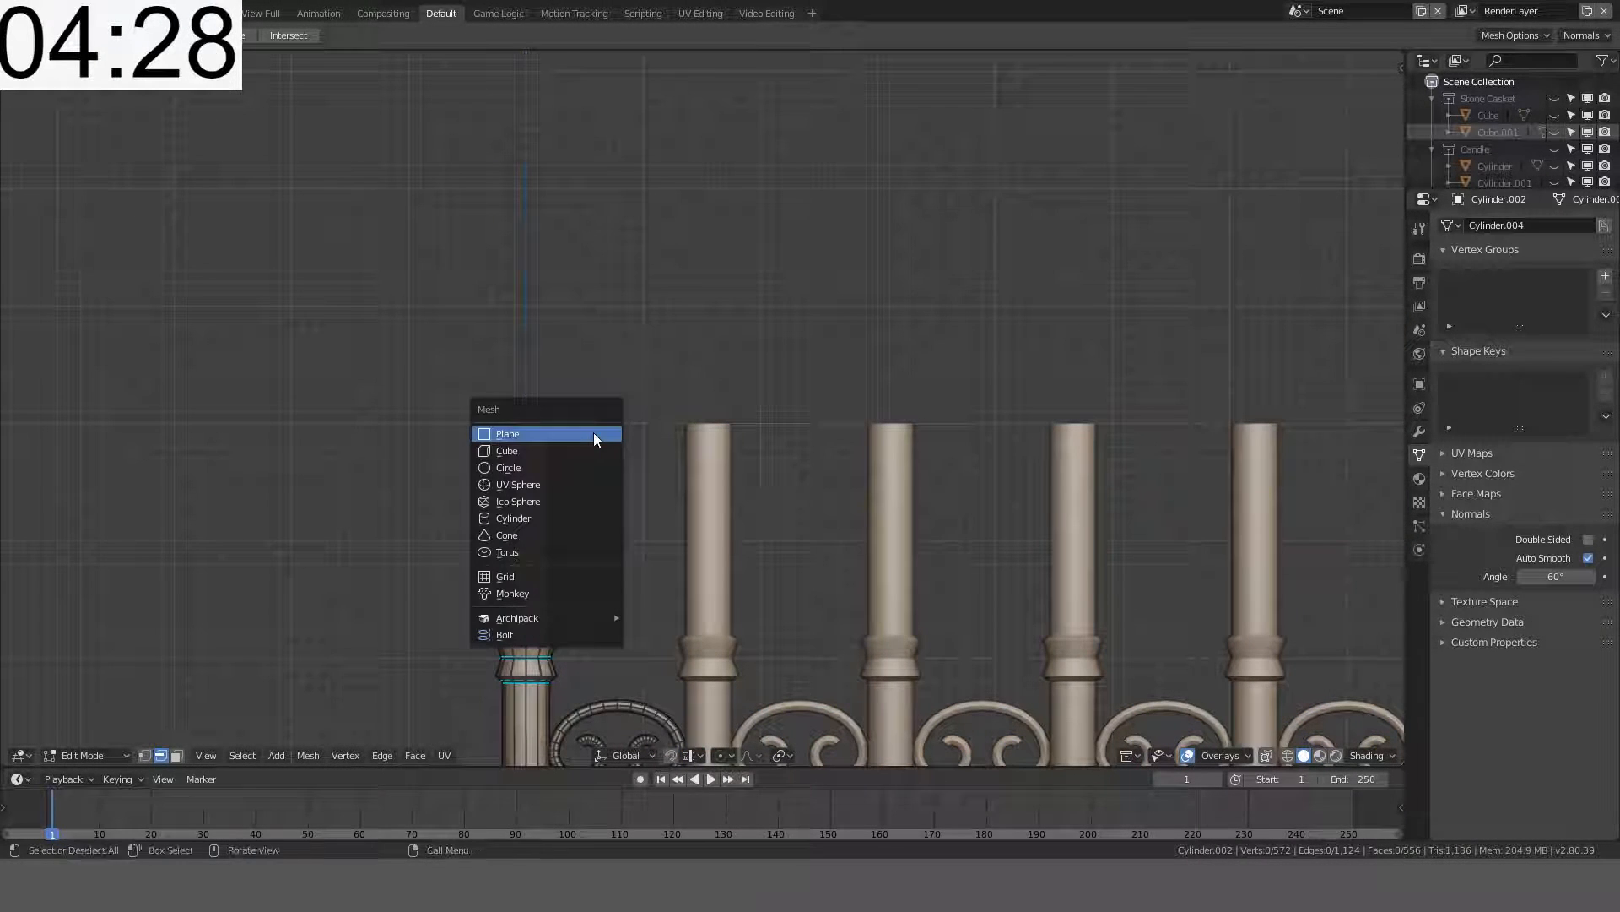
pyautogui.click(582, 451)
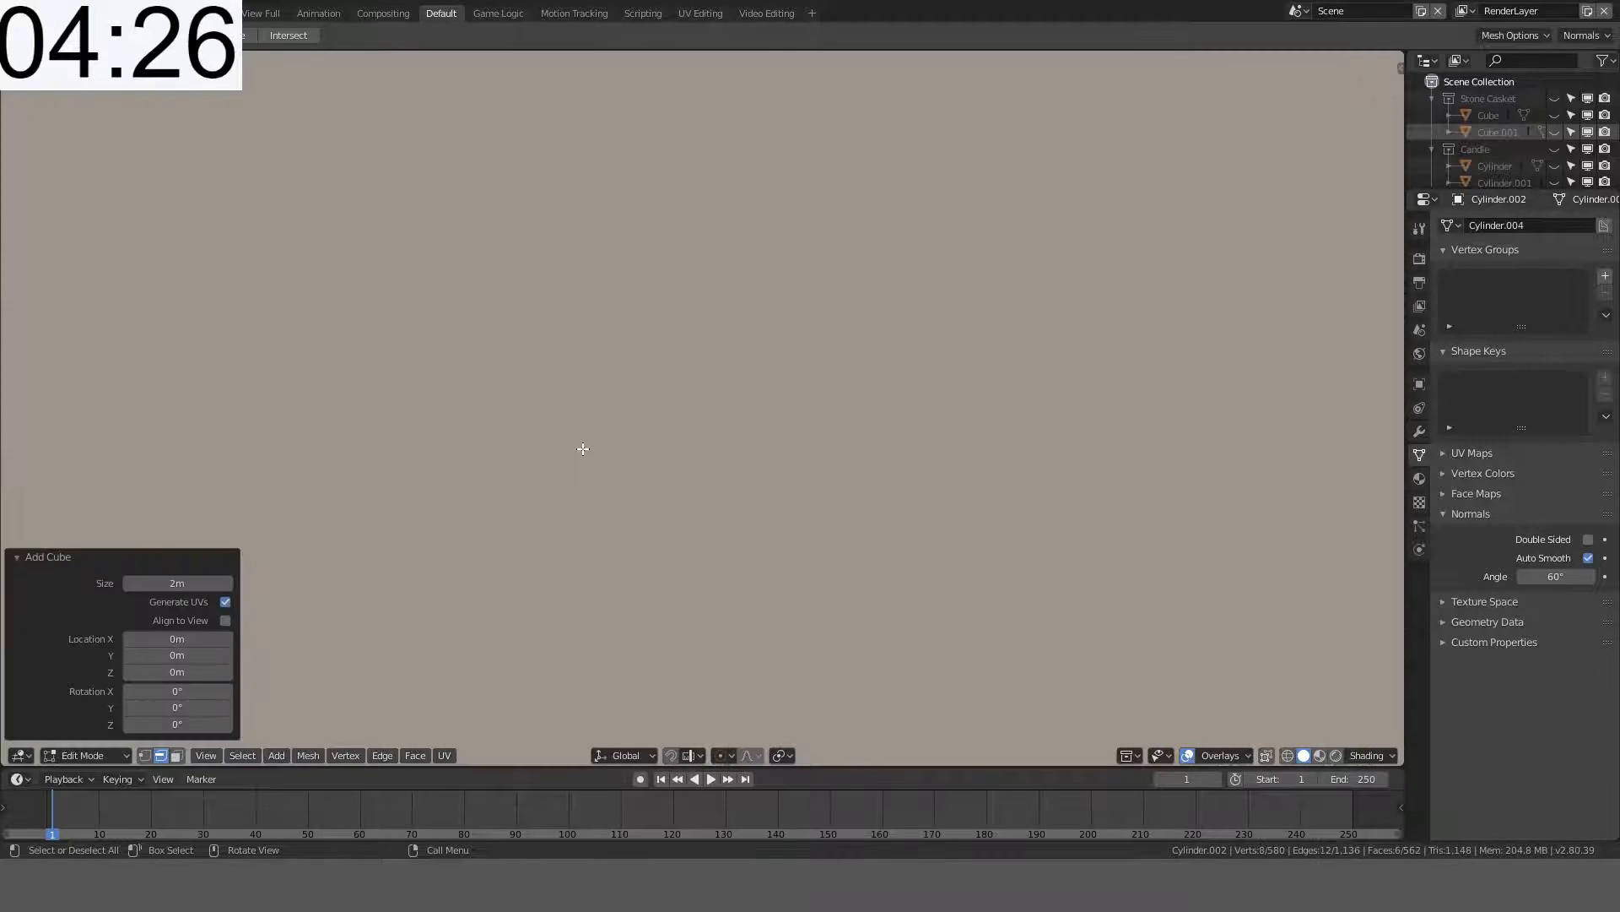
pyautogui.write('s.3')
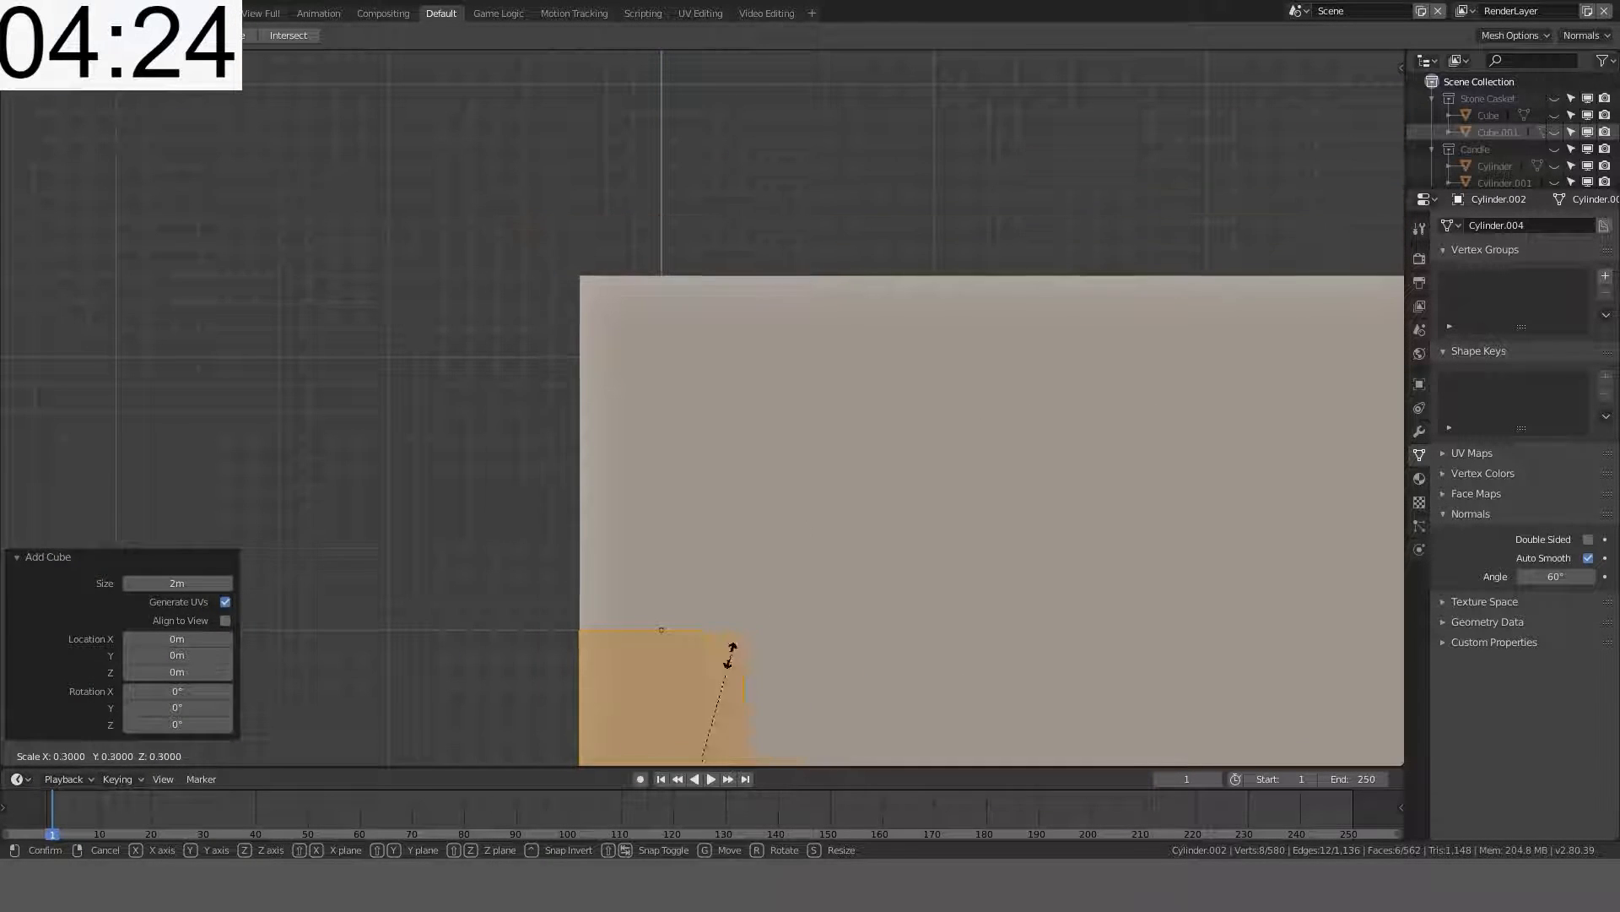
pyautogui.press('Return')
pyautogui.press('g')
pyautogui.press('z')
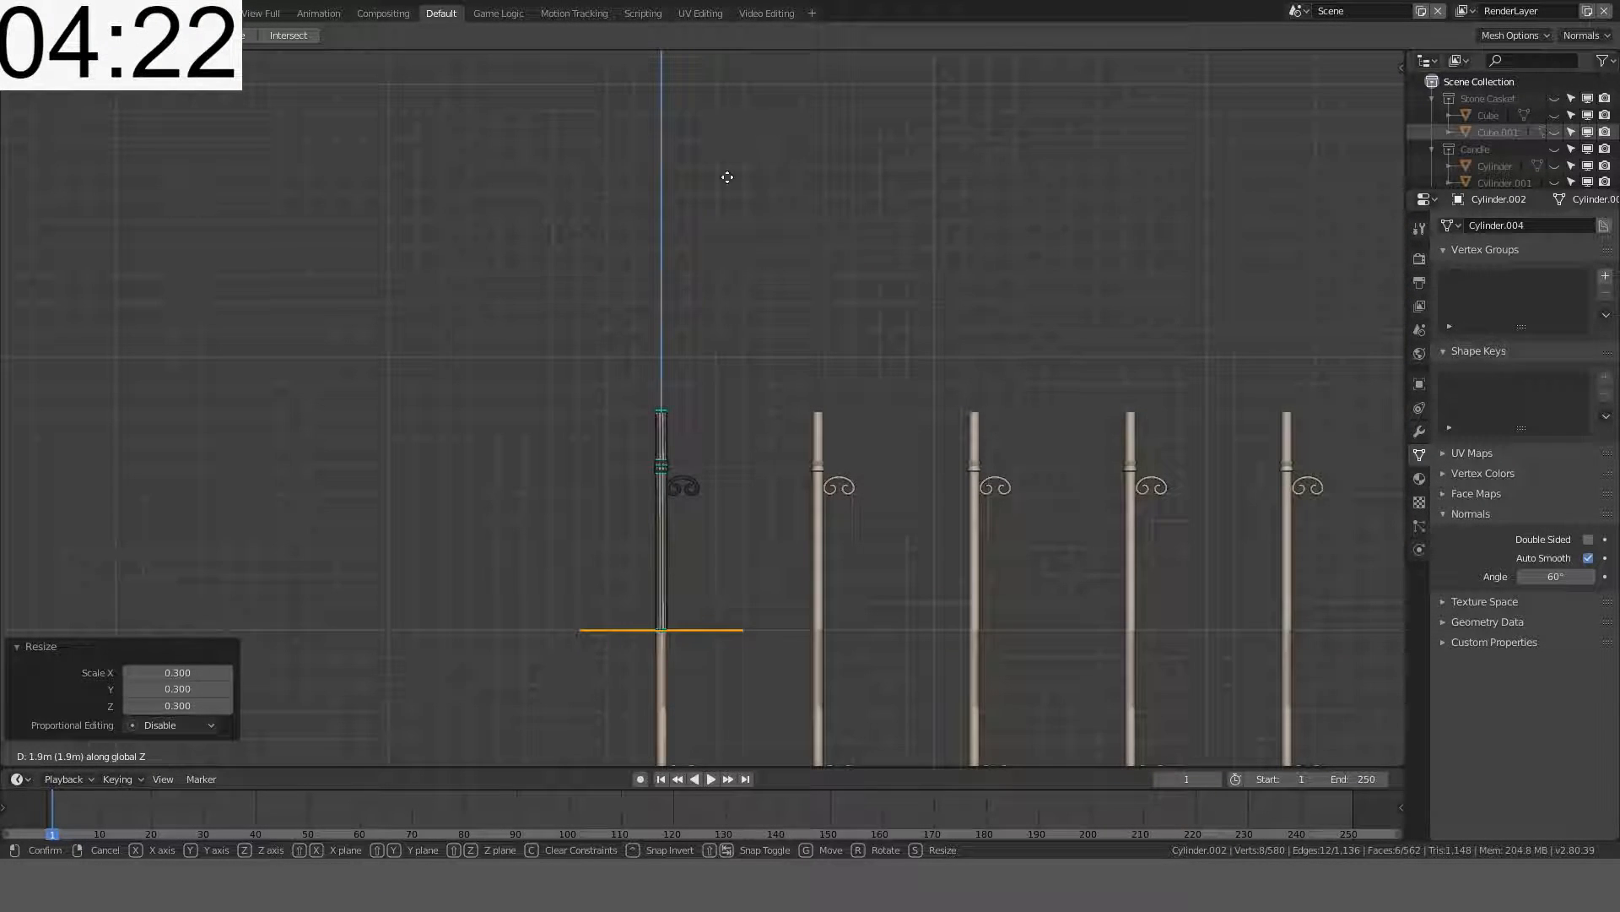
pyautogui.press('Escape')
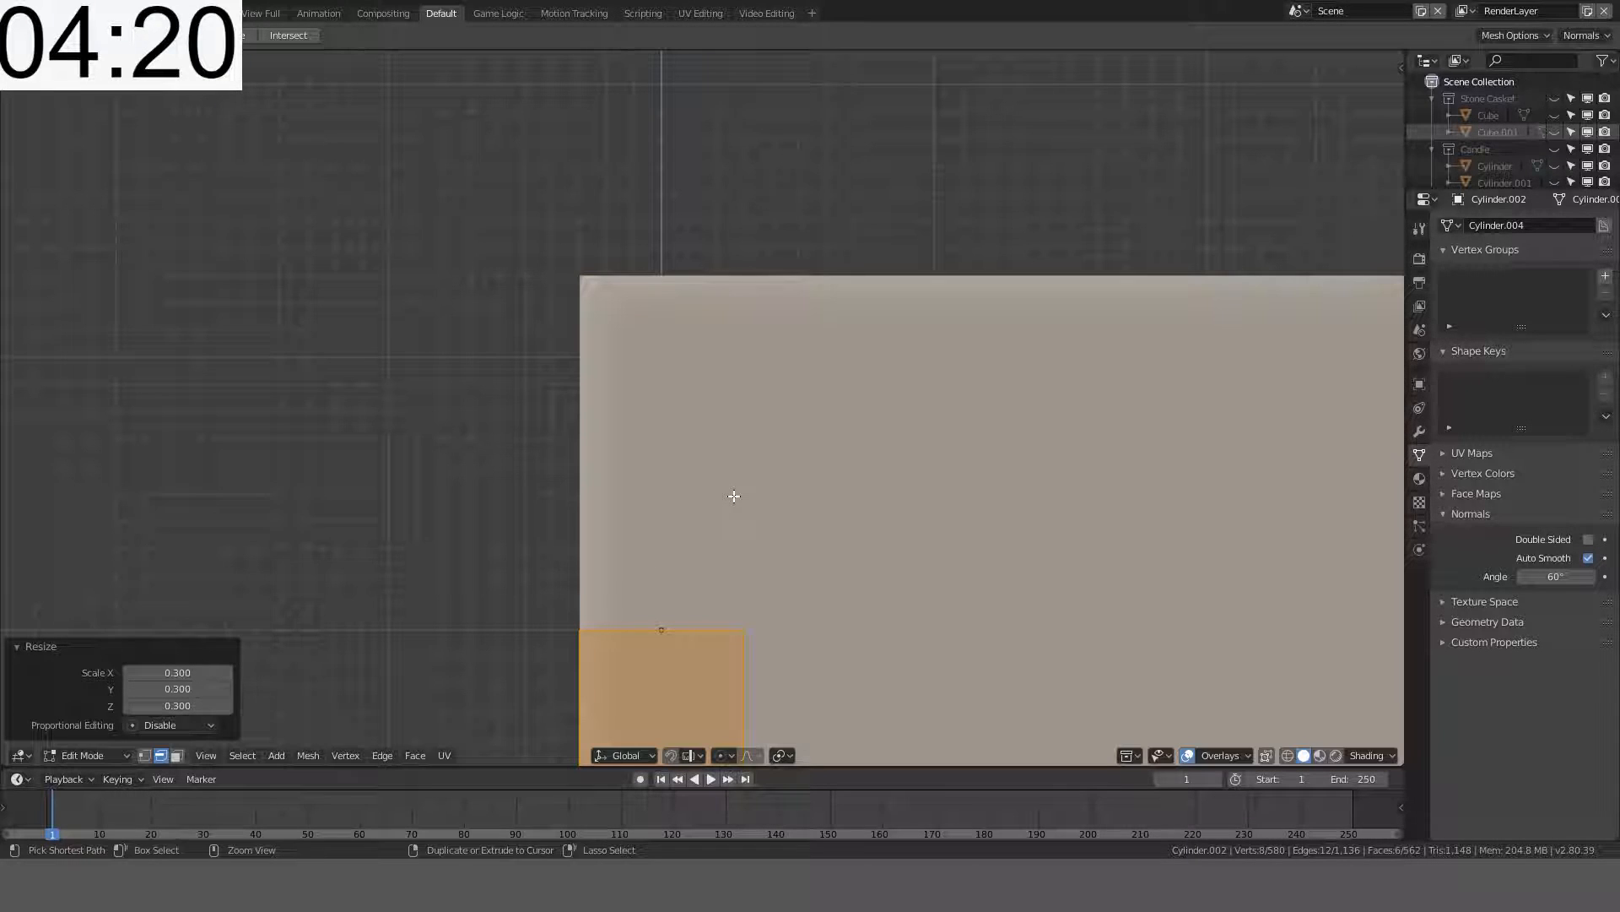
# - Move the cube about 2.01 m up and 0.38 m along negative X with the Mirror modifier's Clipping off, and re-enable Clipping
pyautogui.click(1420, 432)
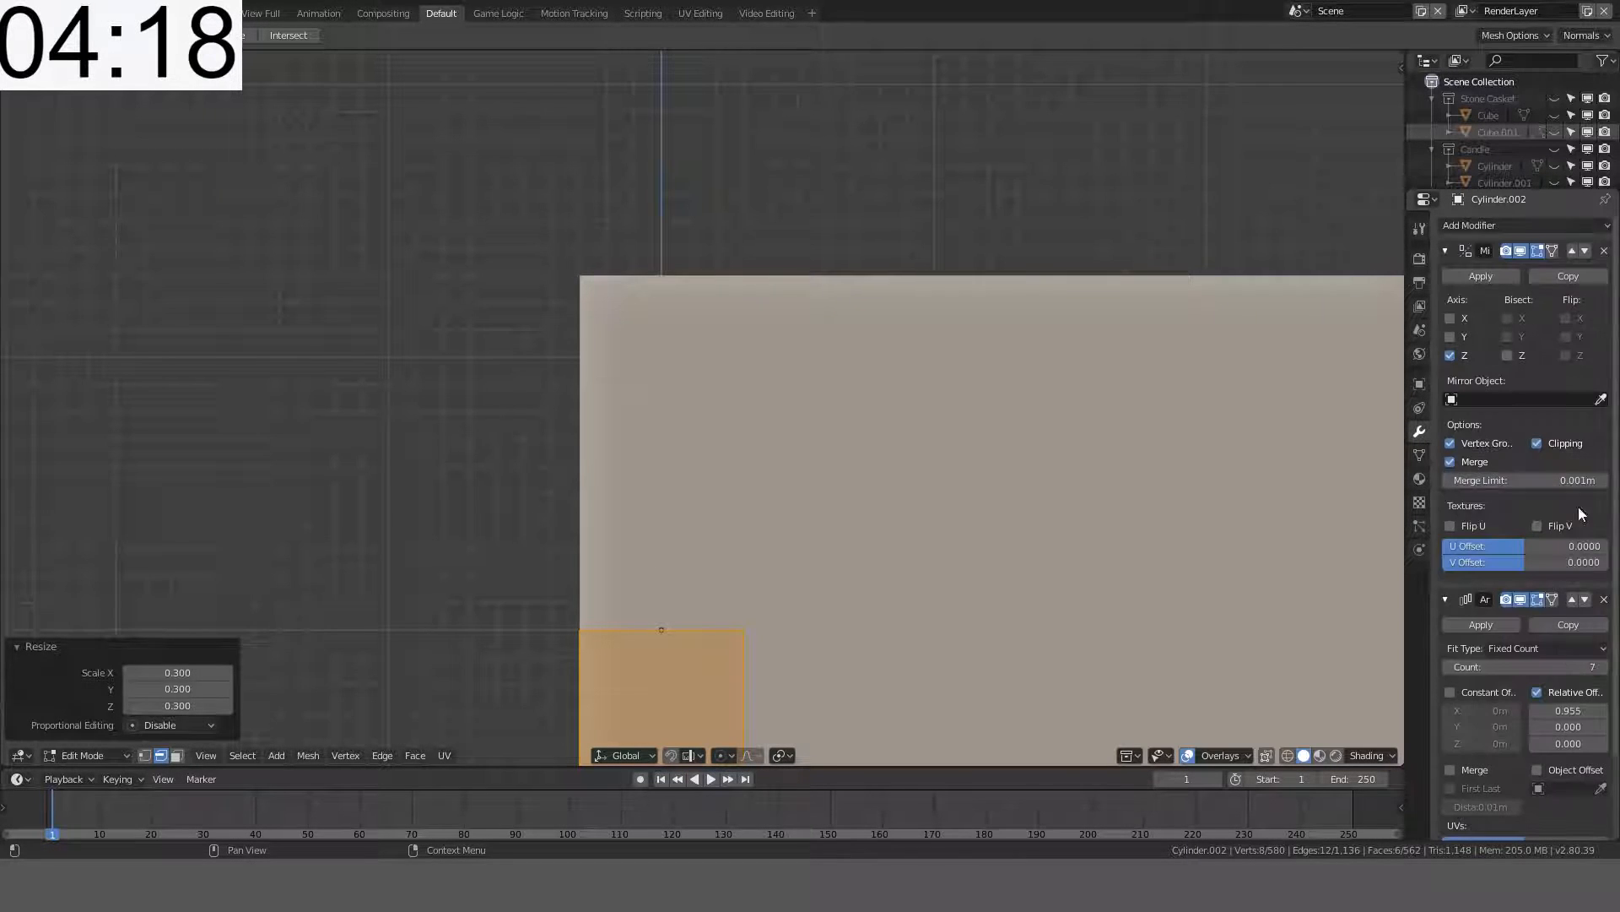
pyautogui.press('g')
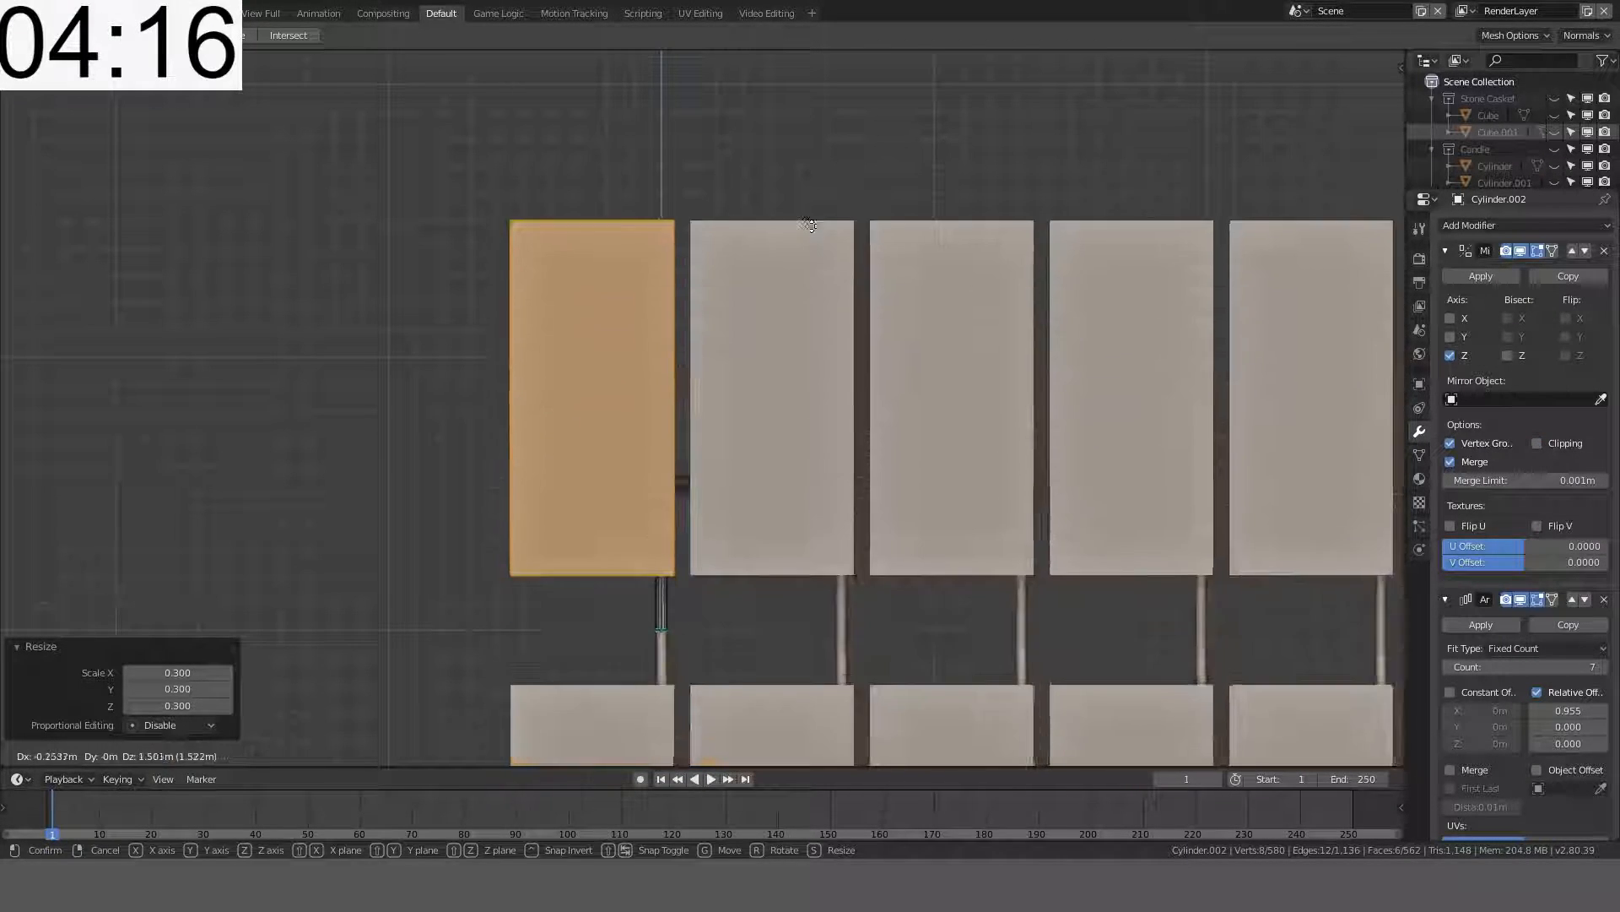
pyautogui.click(781, 101)
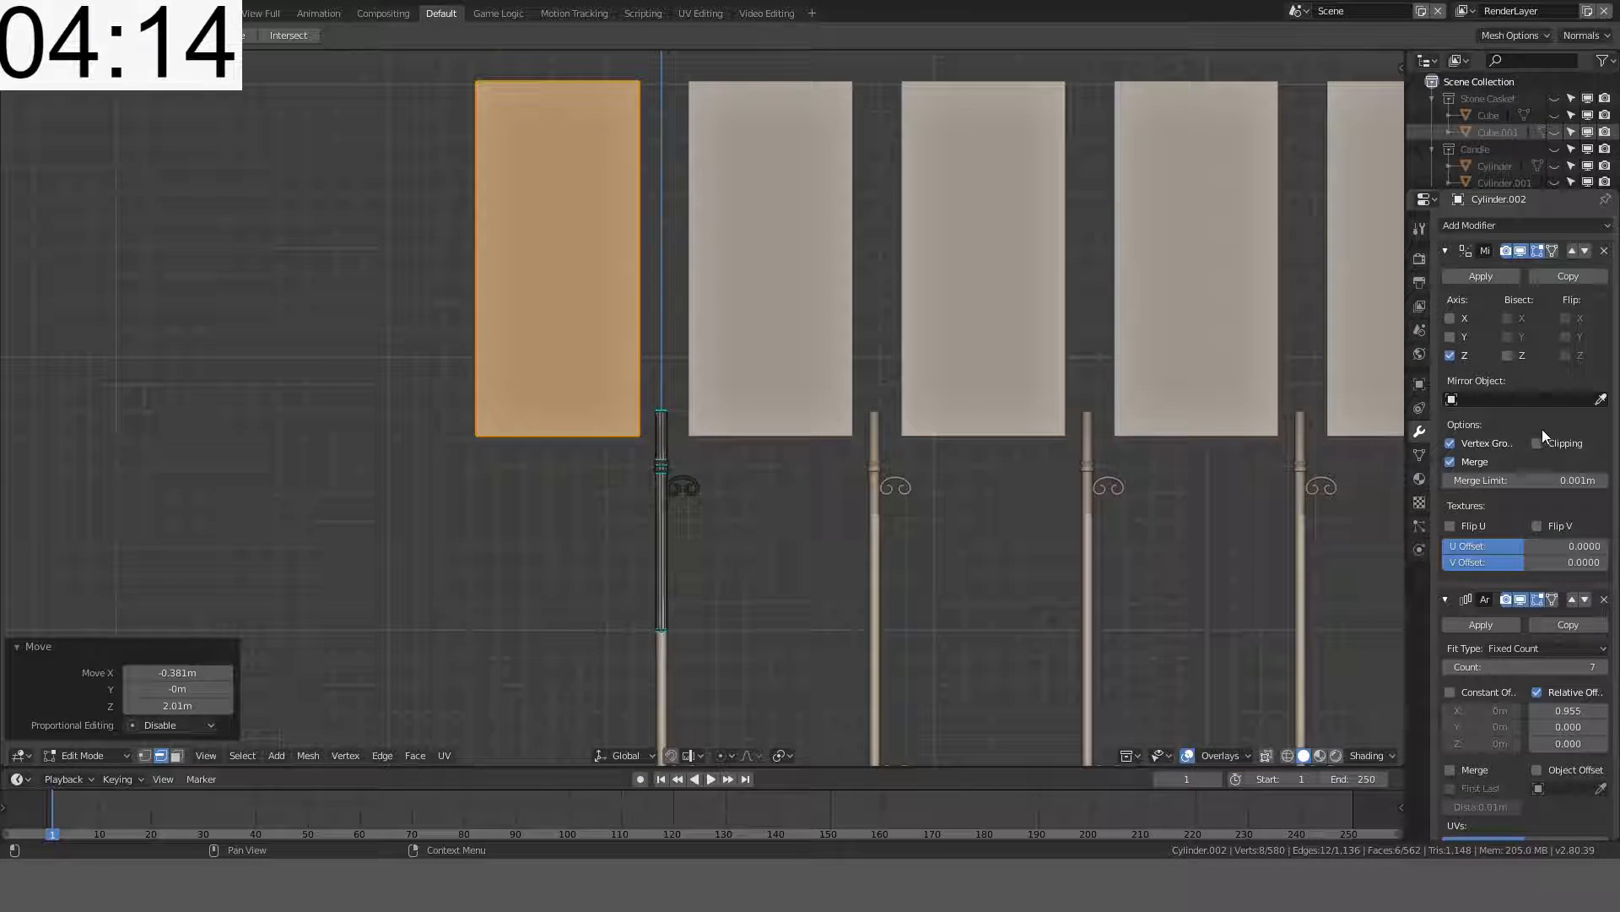
pyautogui.click(1536, 442)
# - Scale the cube by 0.3 and move it roughly over the first post
pyautogui.write('s0.3')
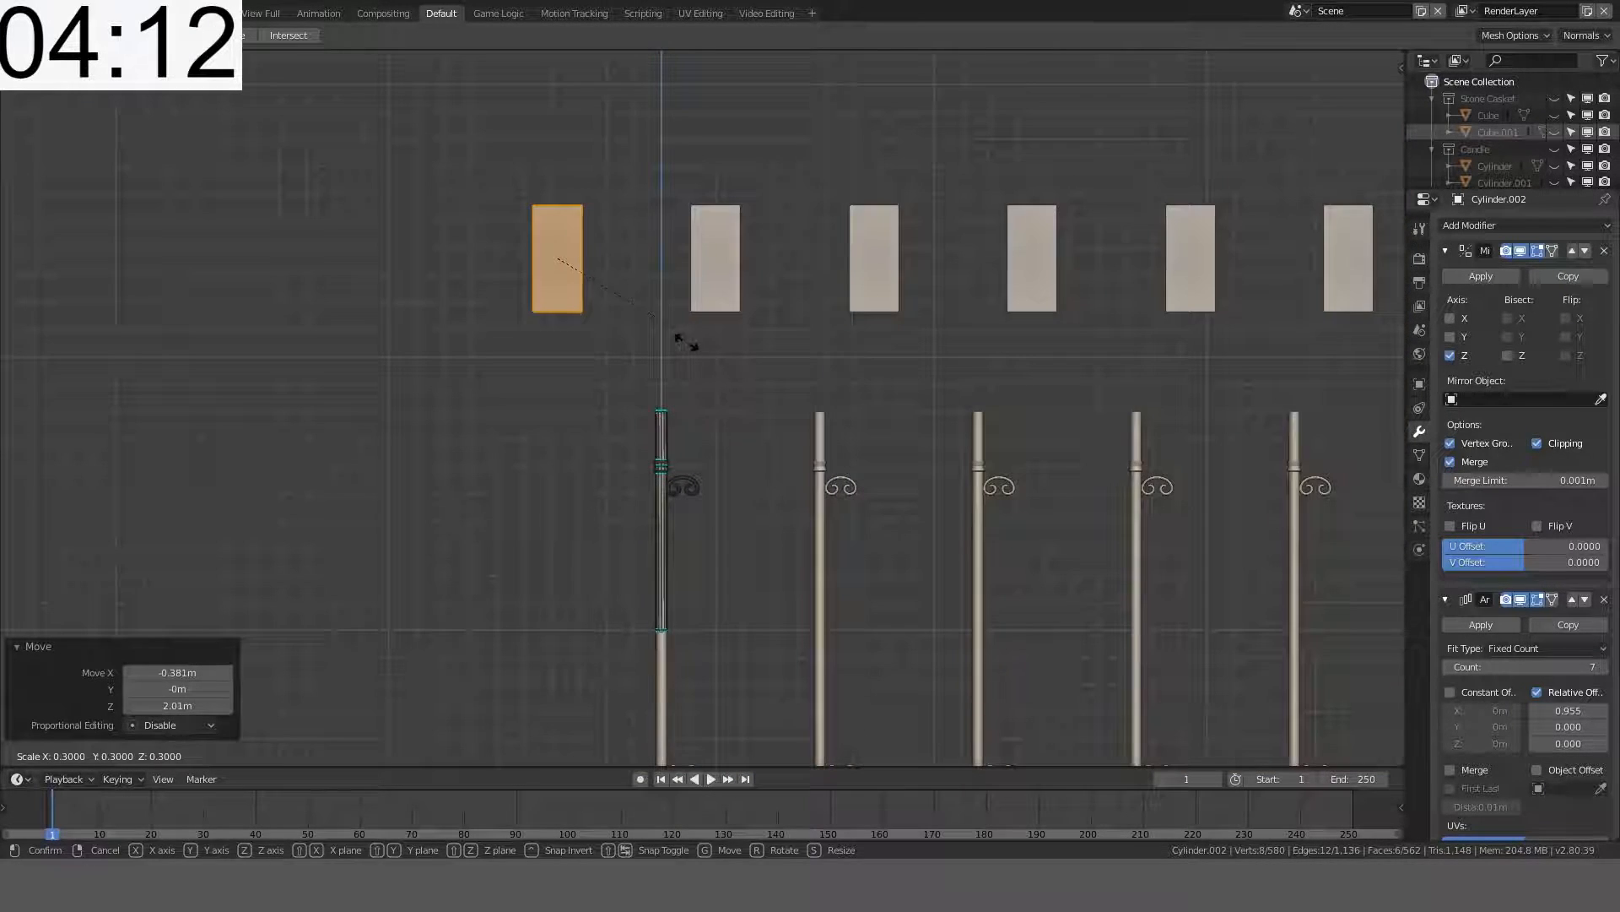
pyautogui.press('Return')
pyautogui.scroll(4, 677, 232)
pyautogui.press('g')
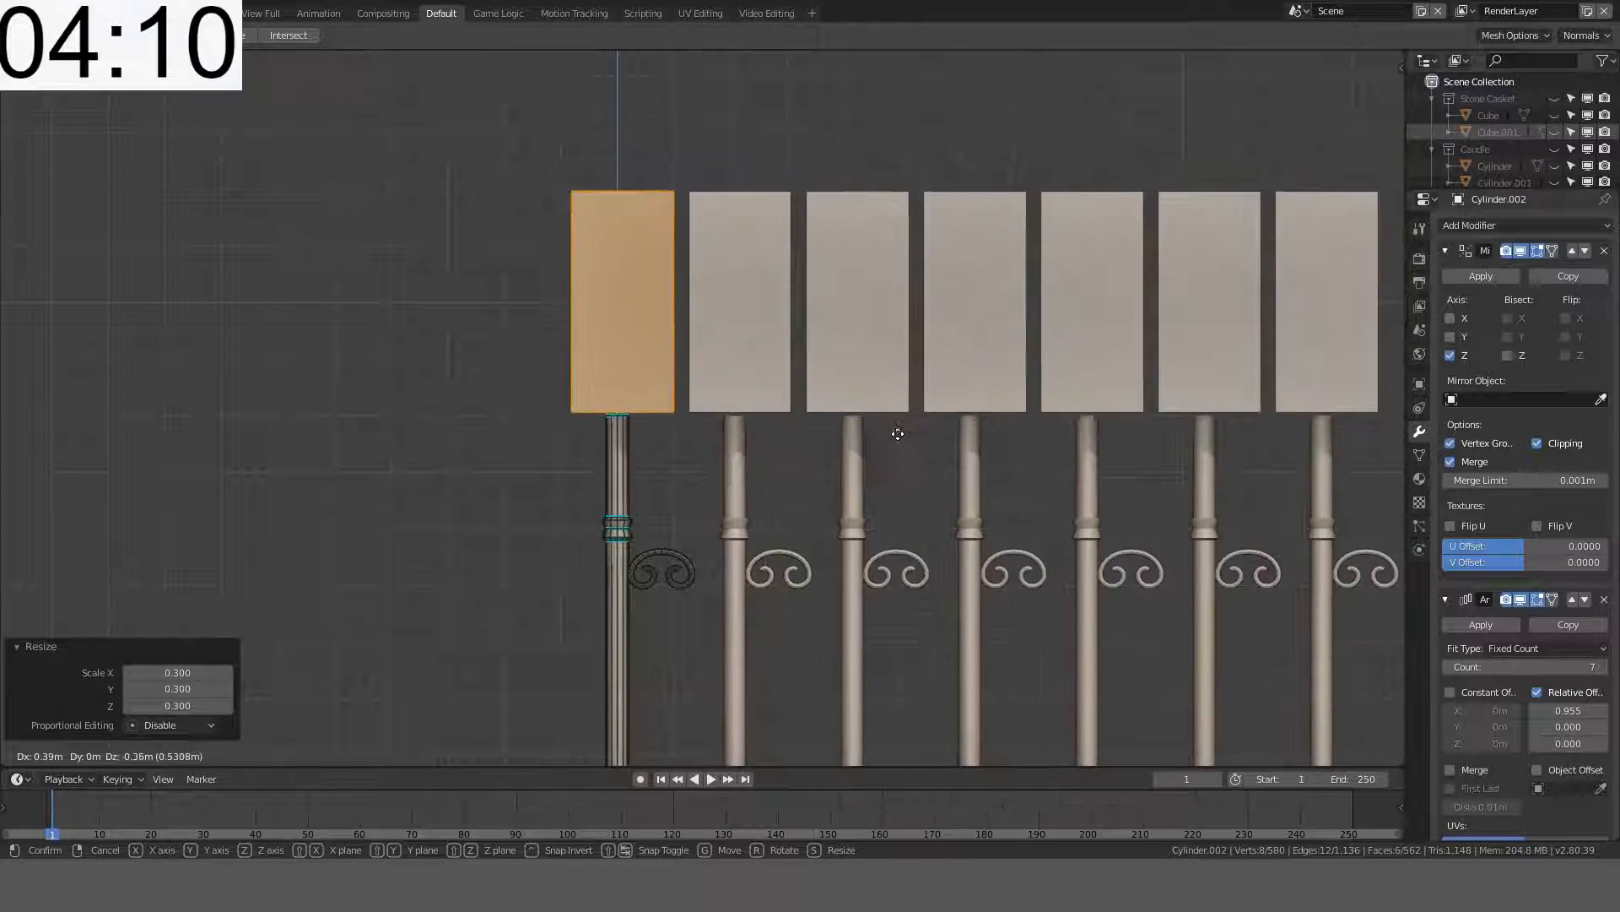
pyautogui.click(898, 439)
# - Resize the cube by 0.2 and by 2.1, and centre it just above the first post's upper end
pyautogui.write('s0.2')
pyautogui.press('Return')
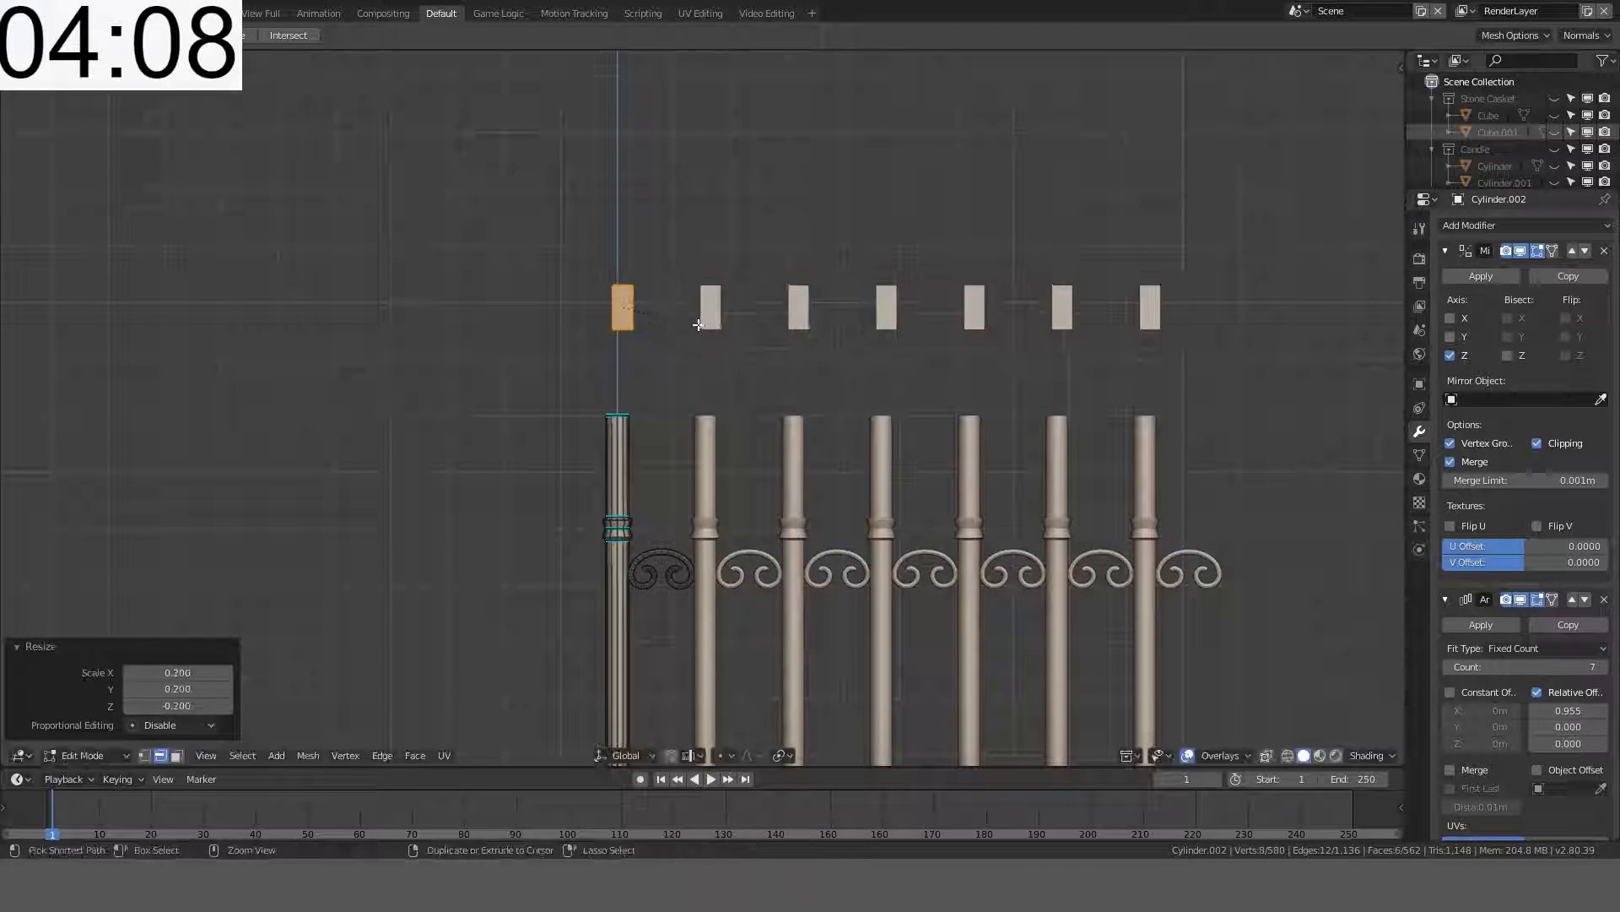
pyautogui.scroll(5, 704, 247)
pyautogui.press('s')
pyautogui.click(924, 237)
pyautogui.press('g')
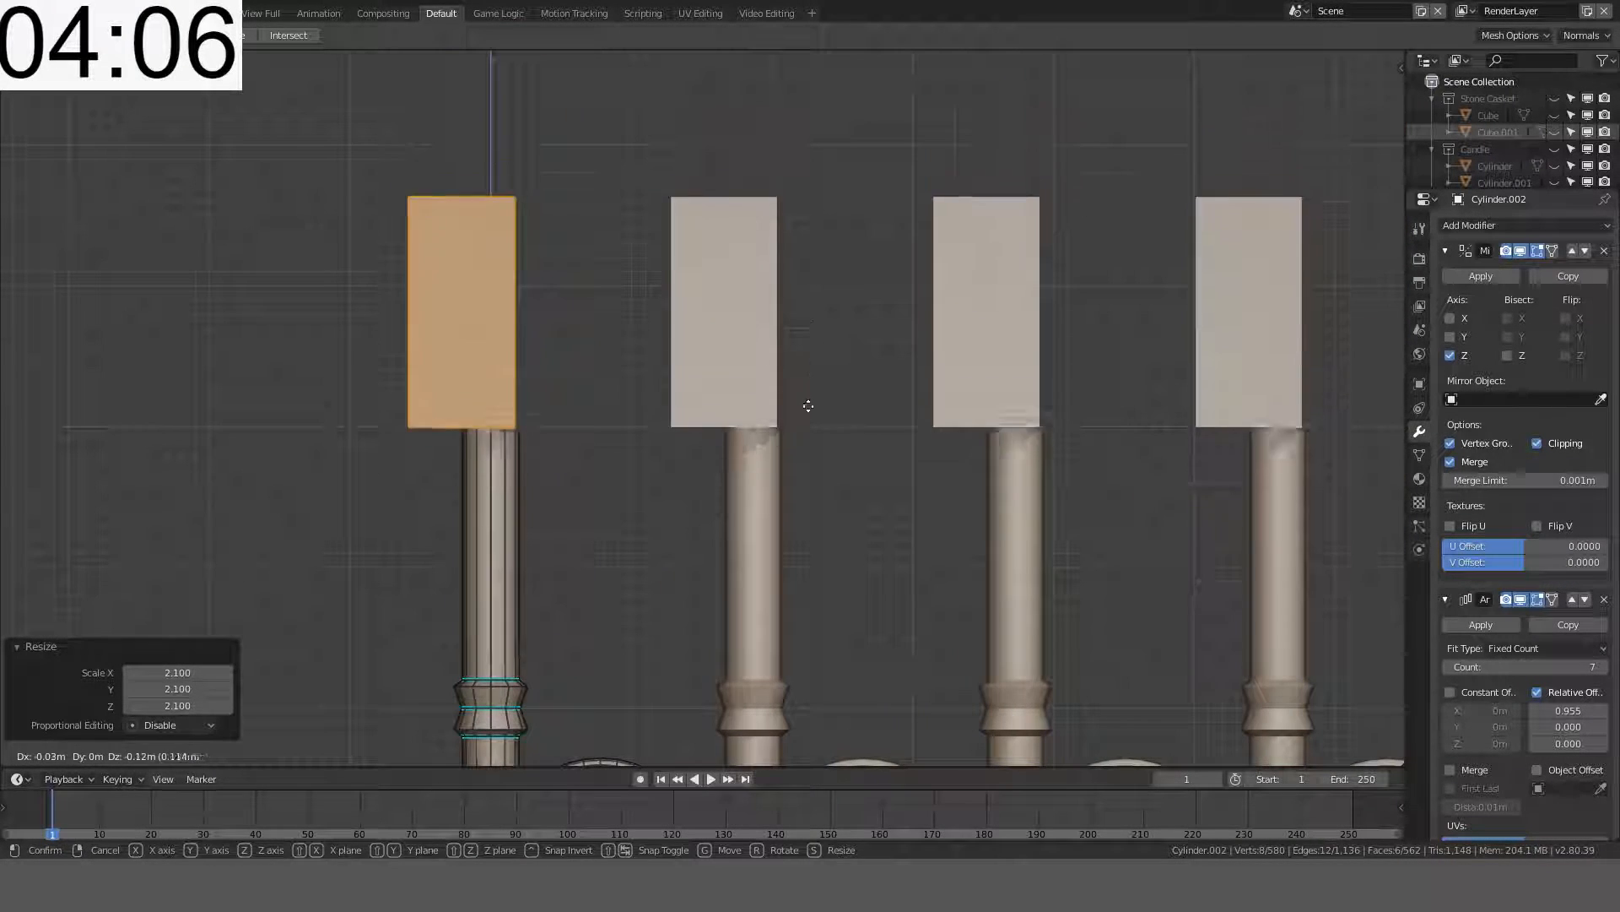
pyautogui.click(832, 381)
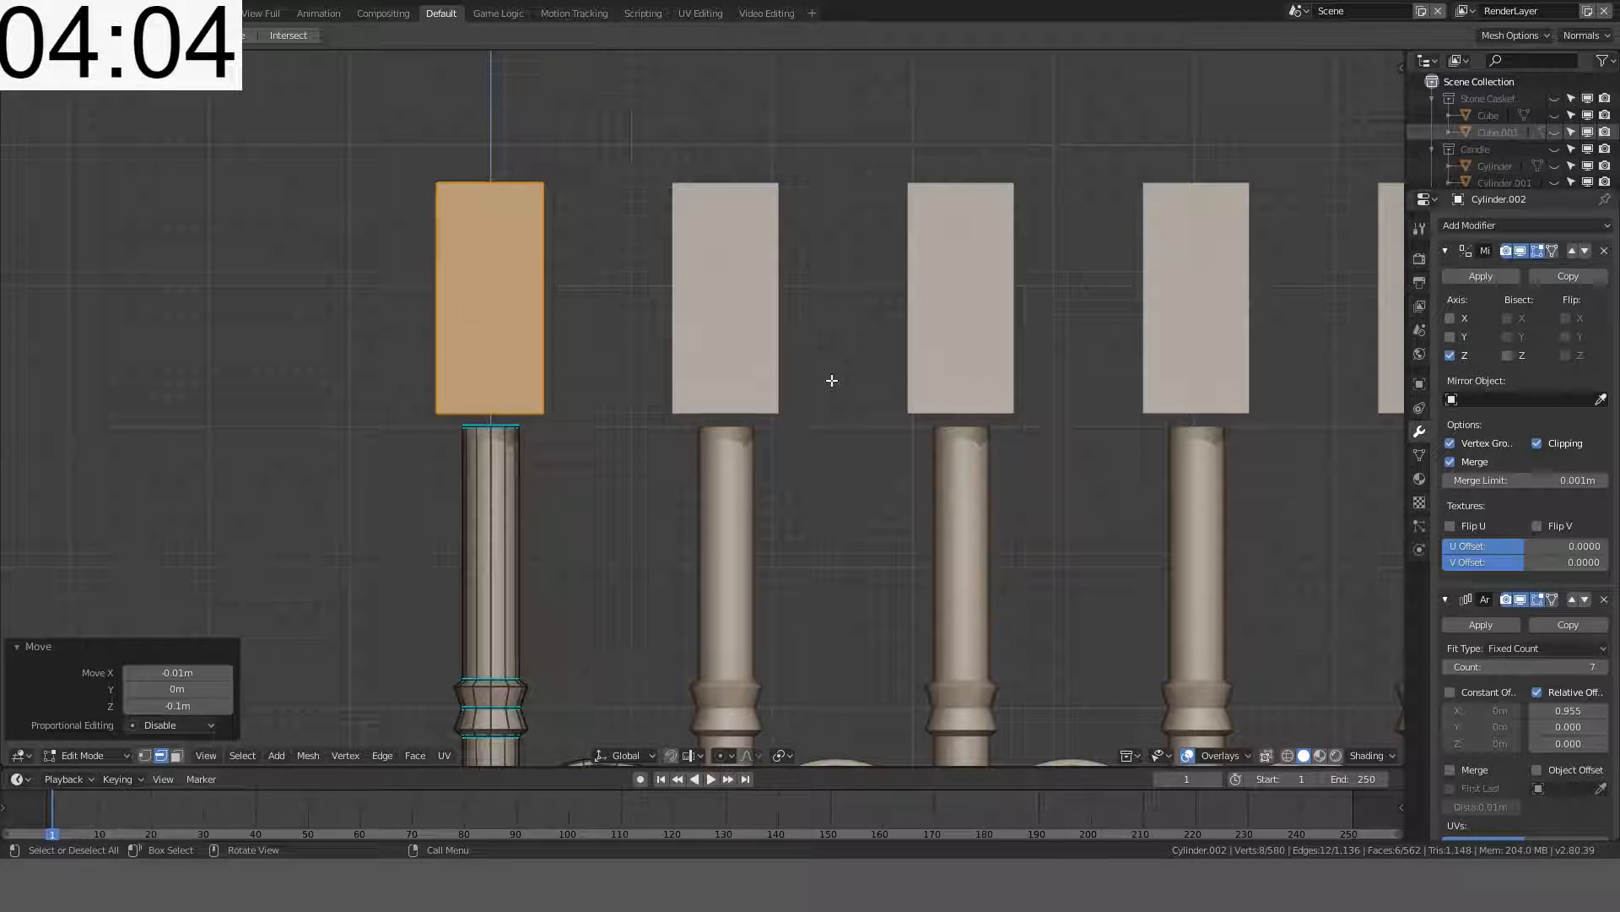
pyautogui.hotkey('alt', 's')
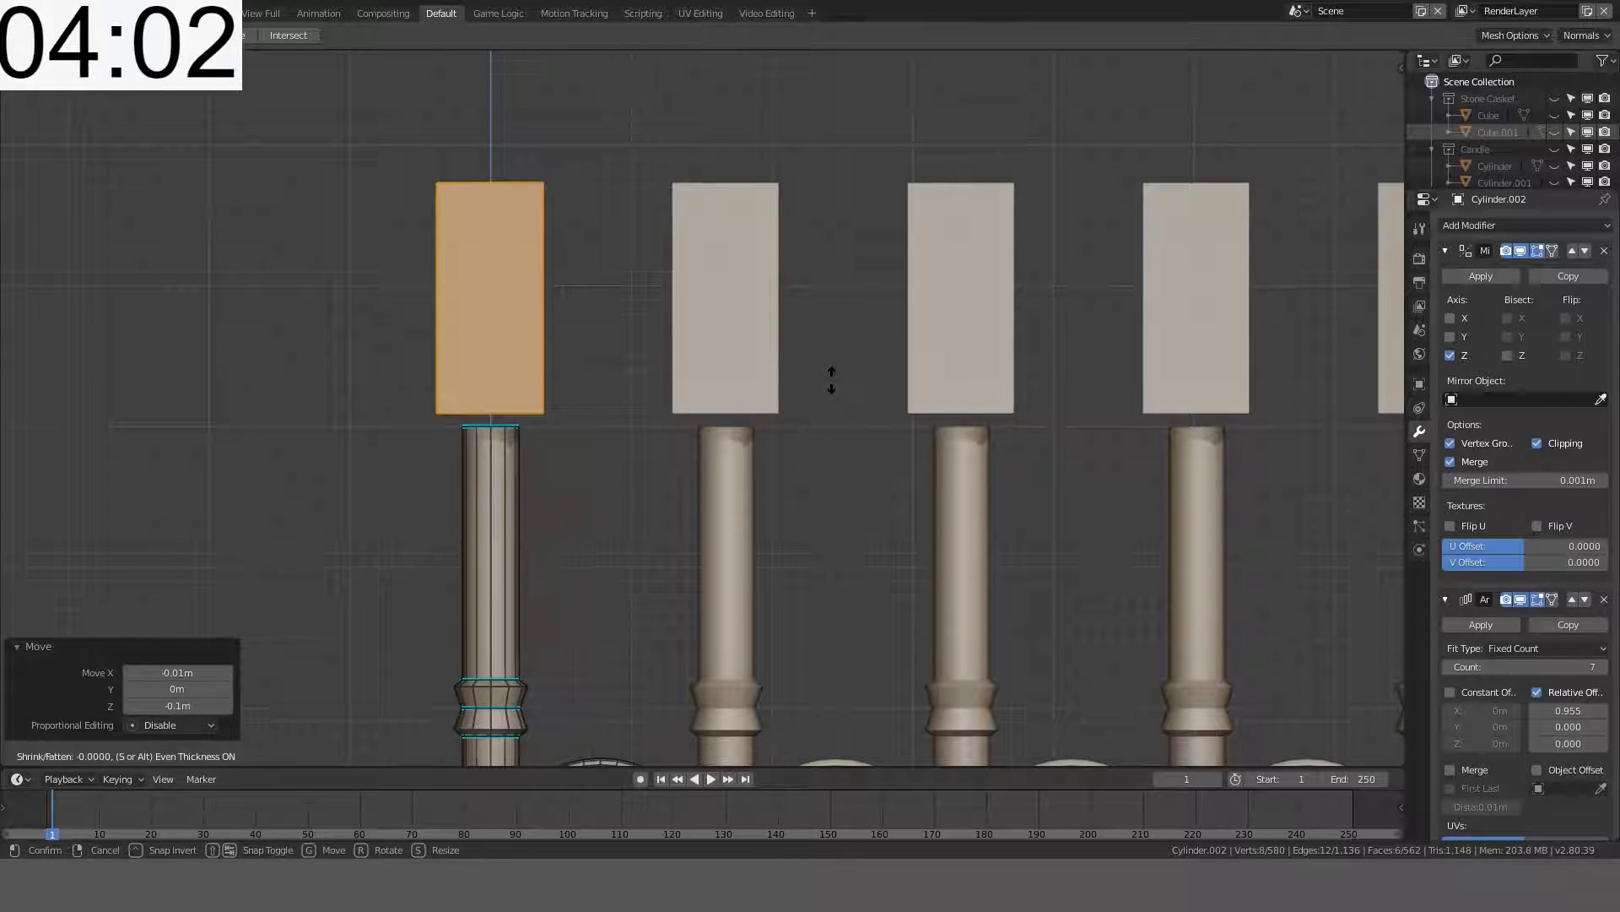
pyautogui.press('Escape')
pyautogui.write('r45')
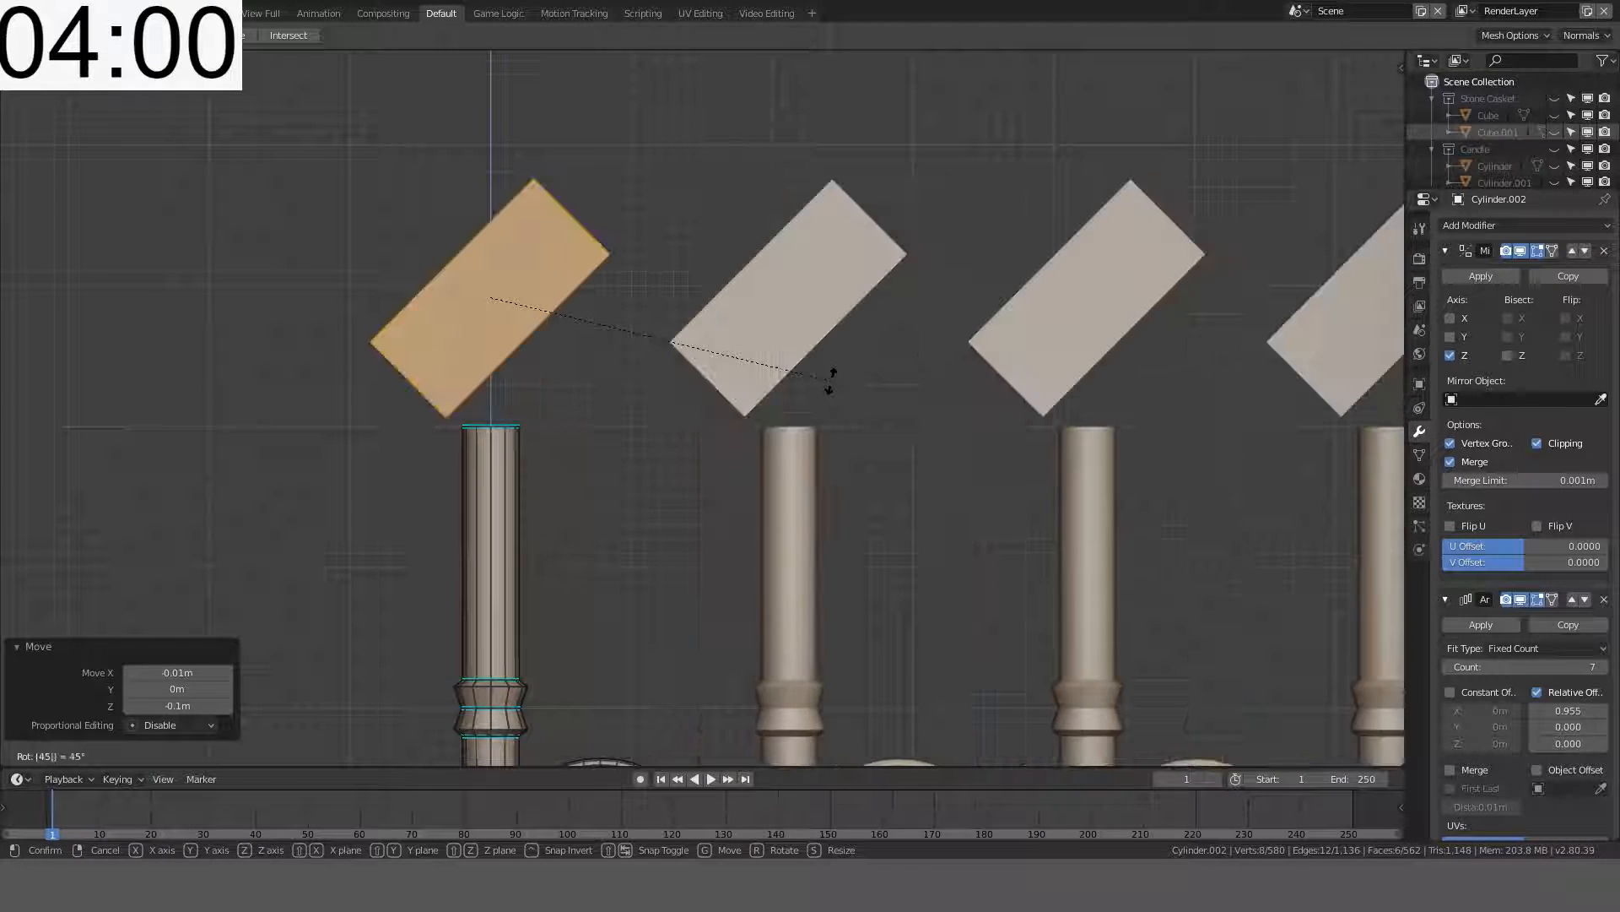
pyautogui.press('Return')
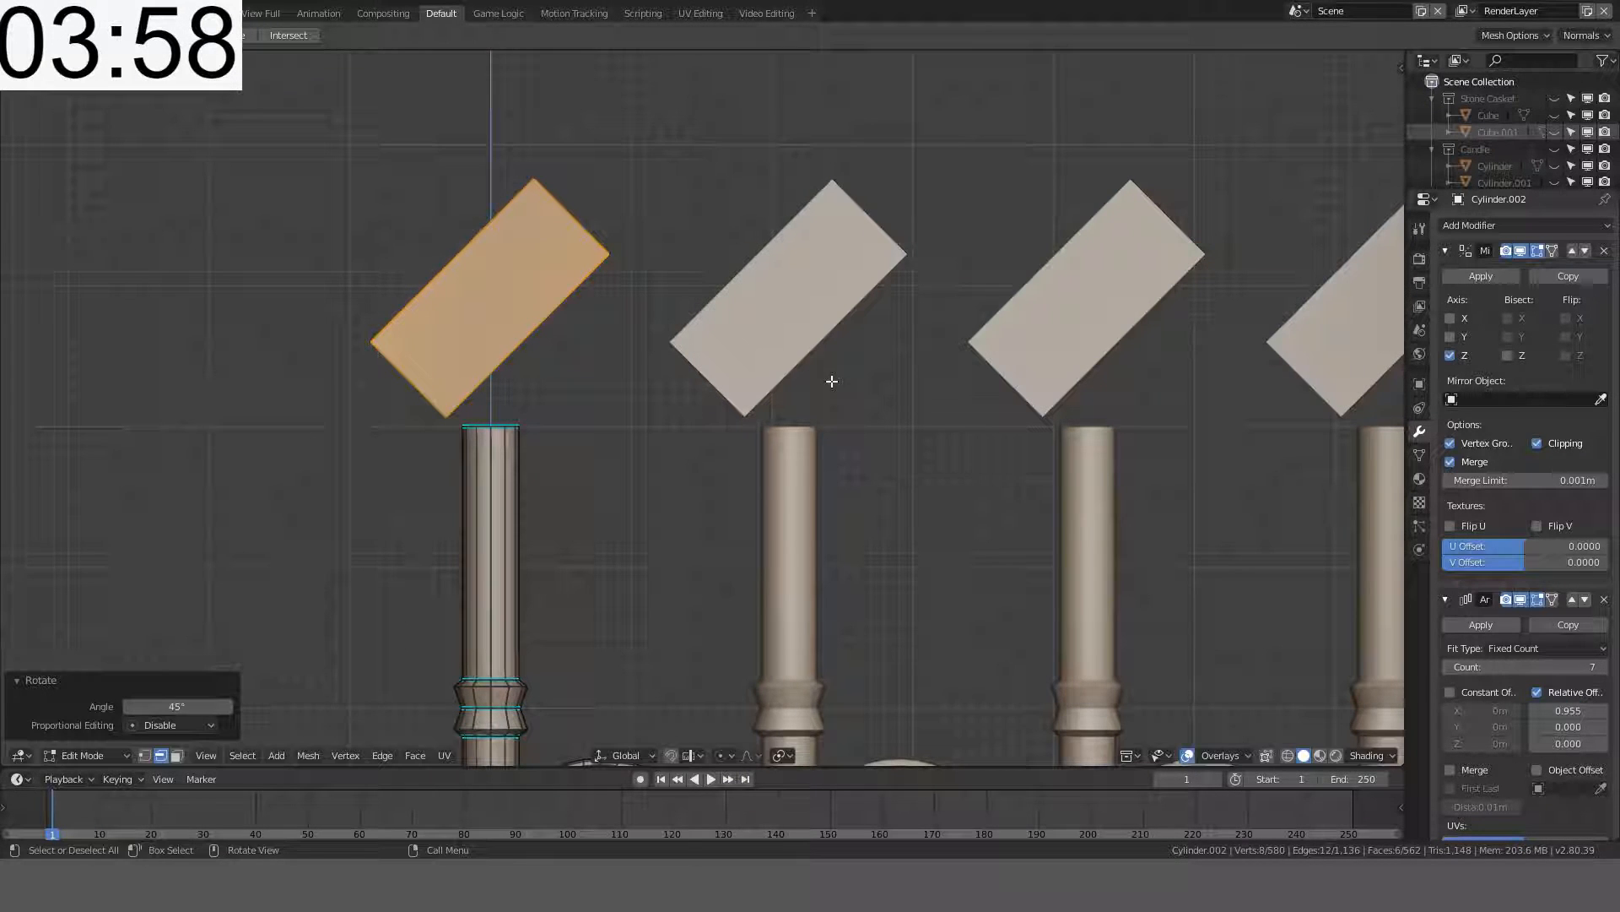
pyautogui.write('sx.5')
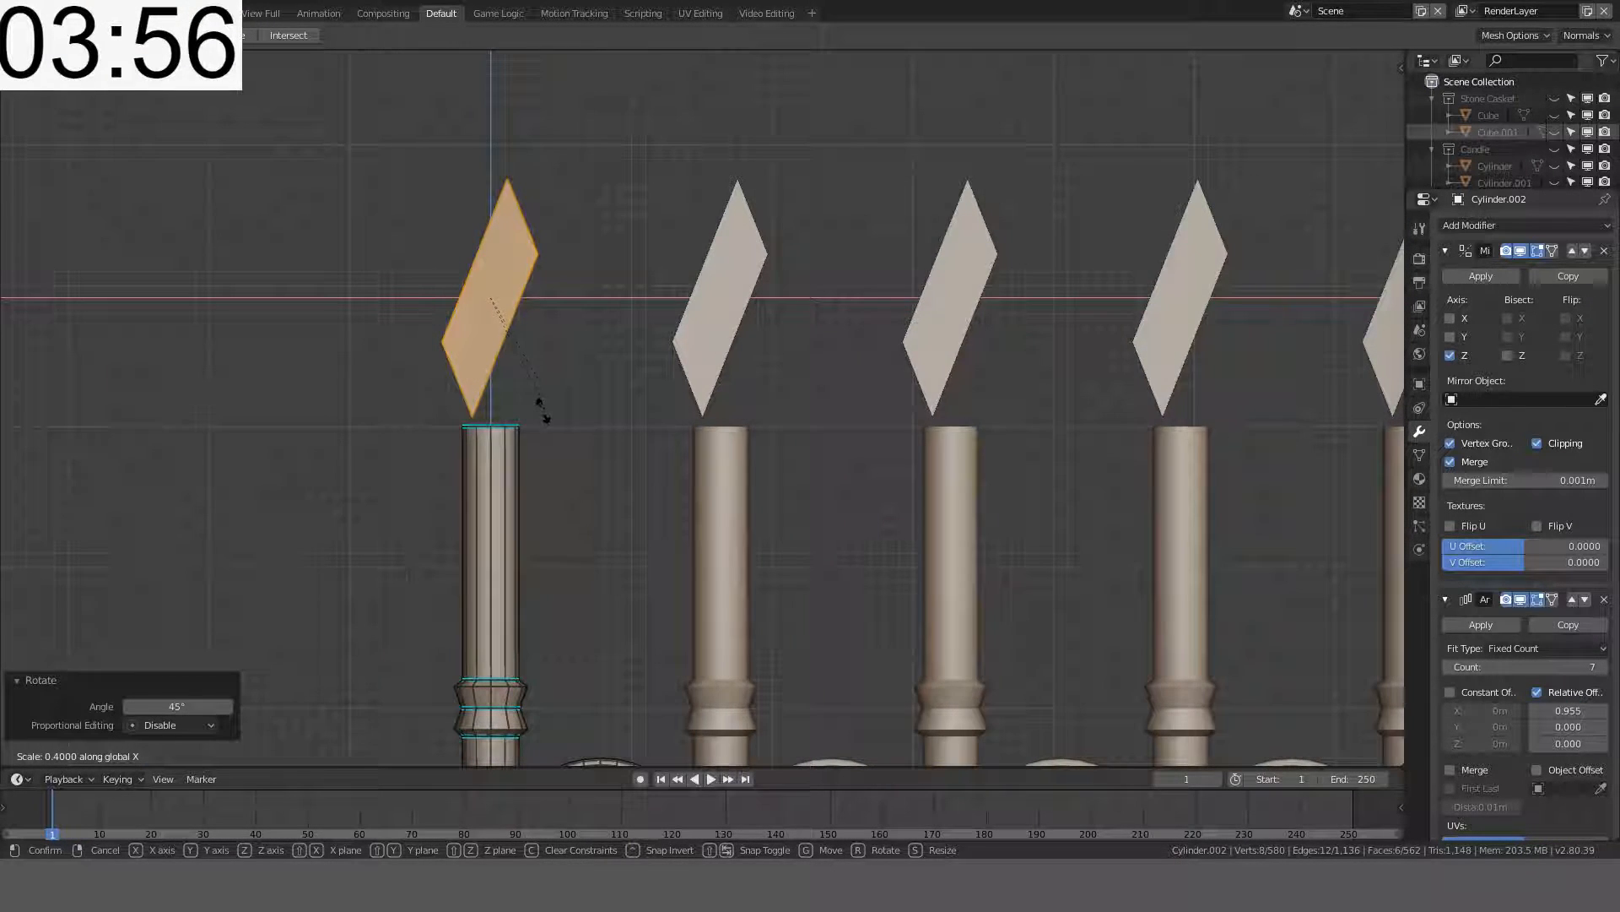
pyautogui.press('Escape')
pyautogui.hotkey('ctrl', 'z')
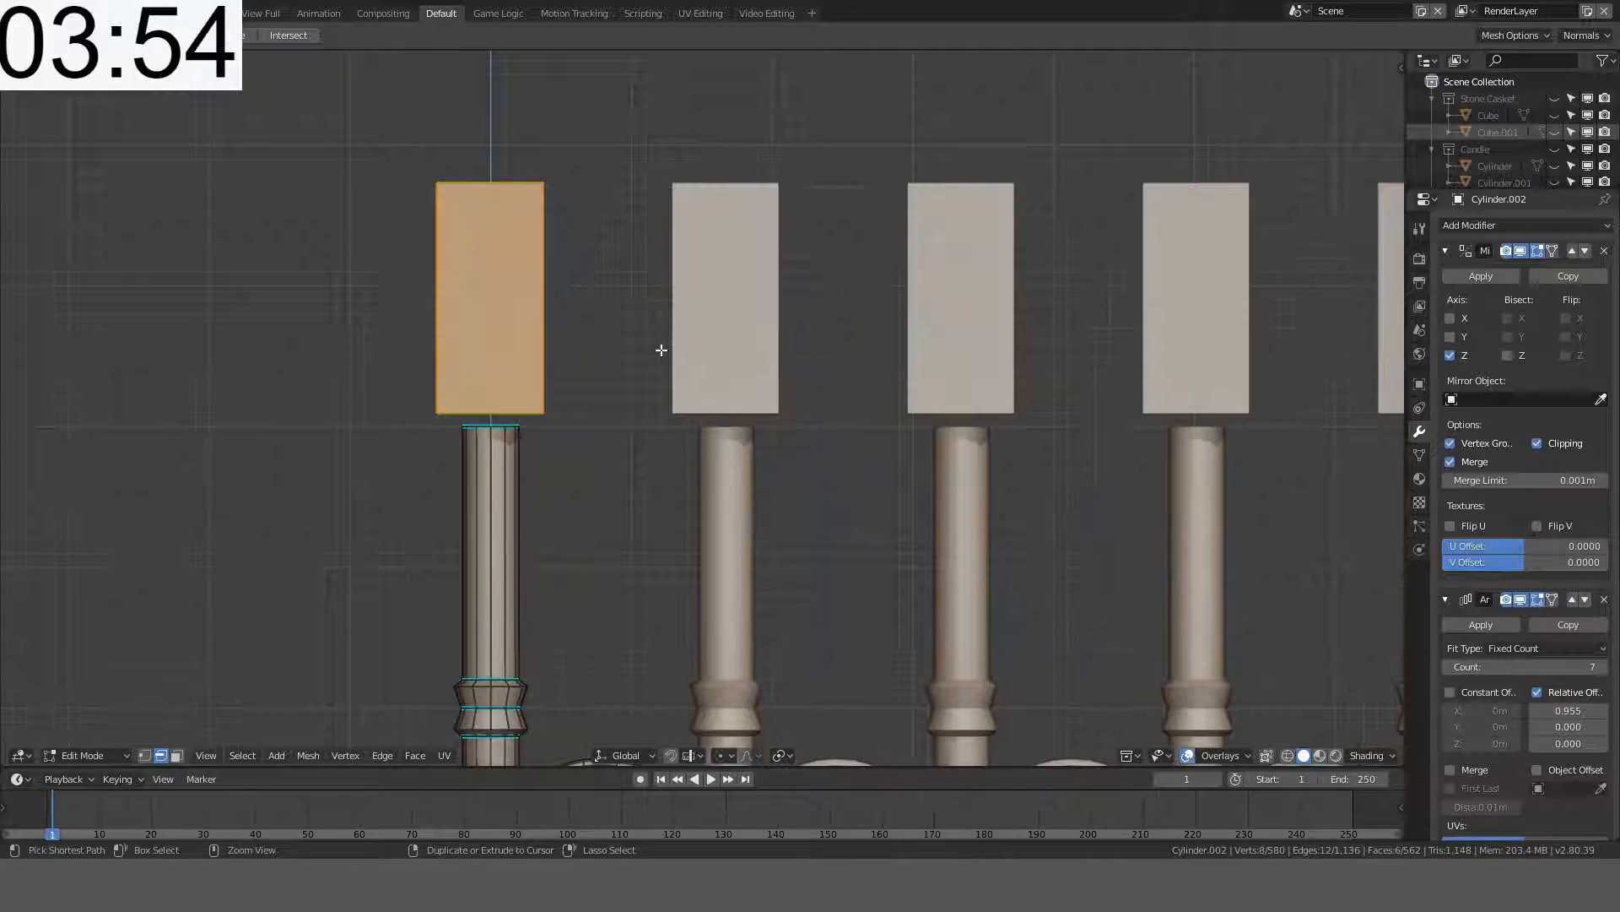
pyautogui.press('r')
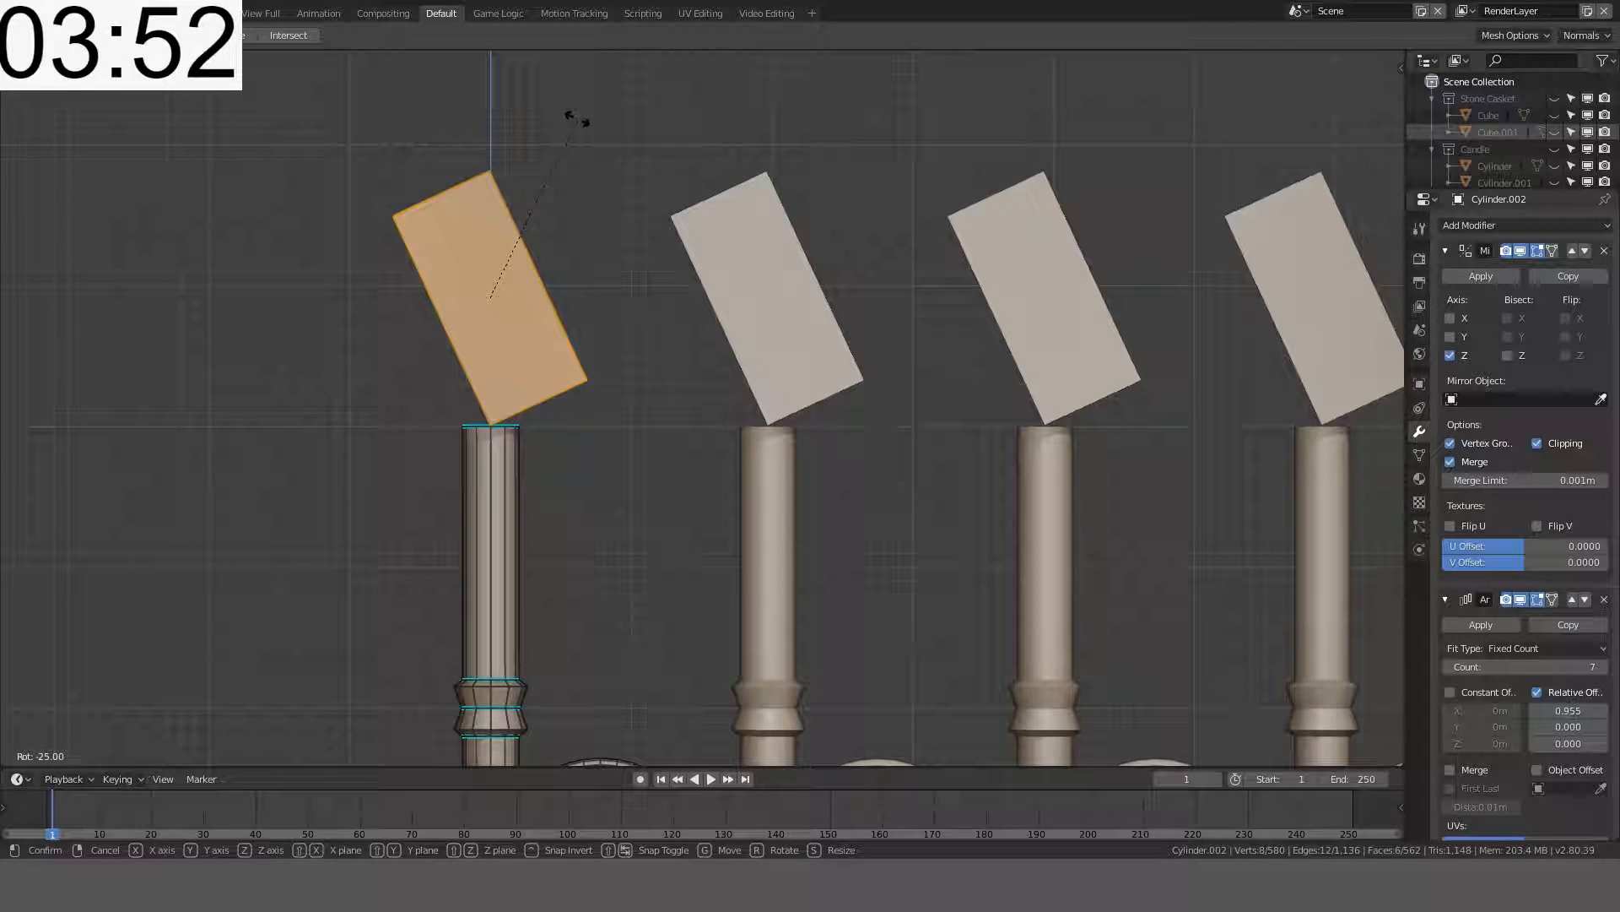
pyautogui.click(577, 119)
pyautogui.press('s')
pyautogui.press('z')
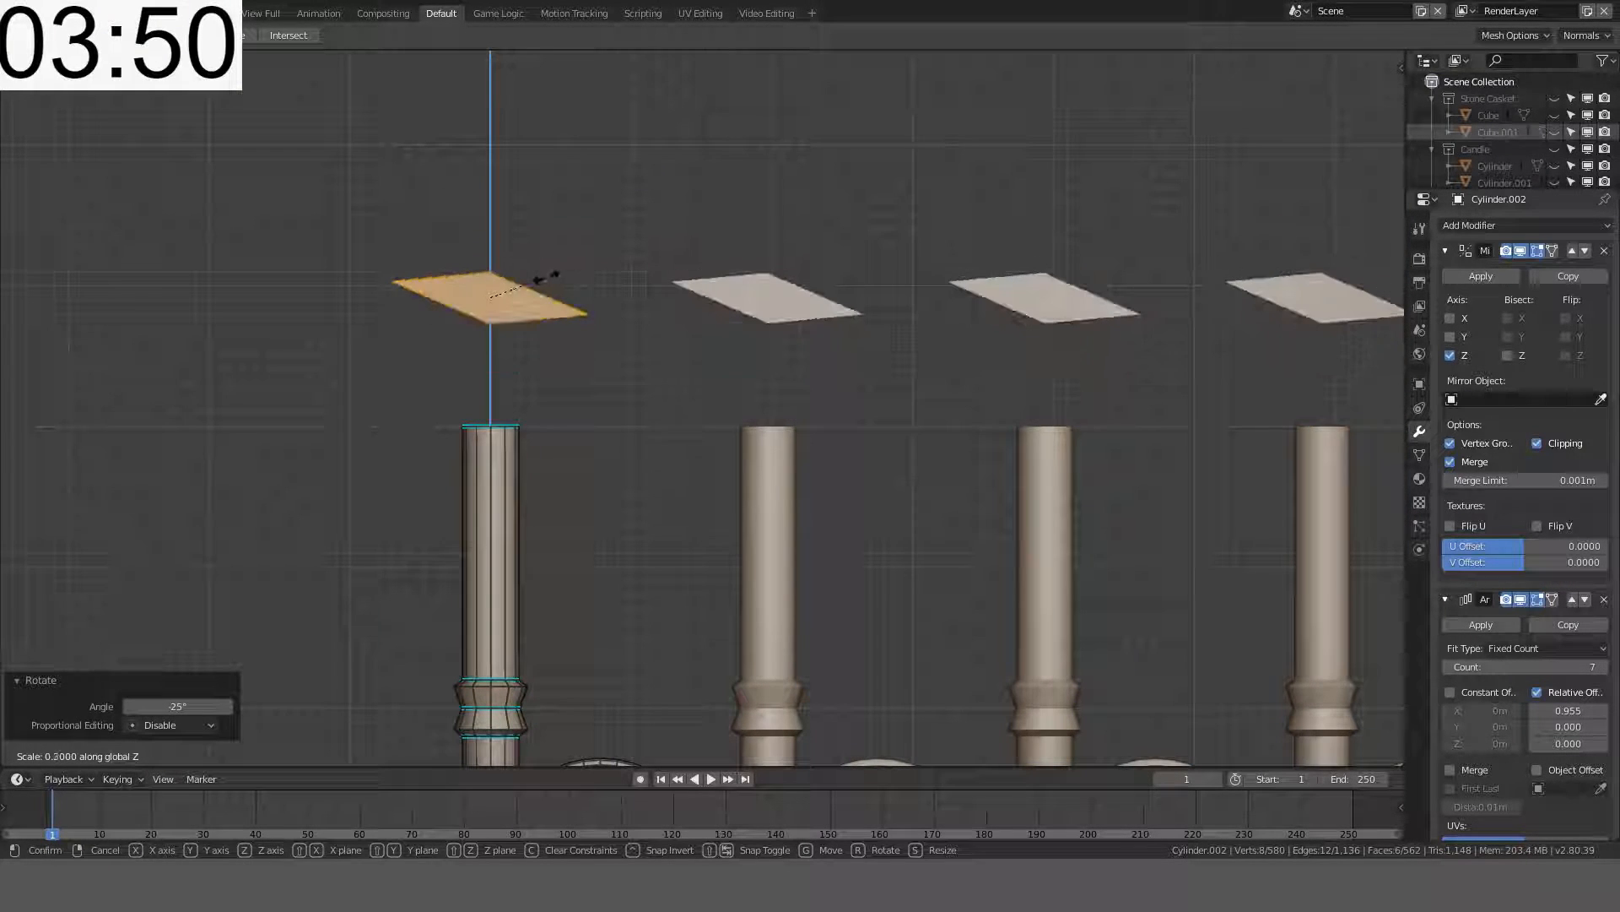
pyautogui.rightClick(542, 278)
pyautogui.scroll(-3, 591, 305)
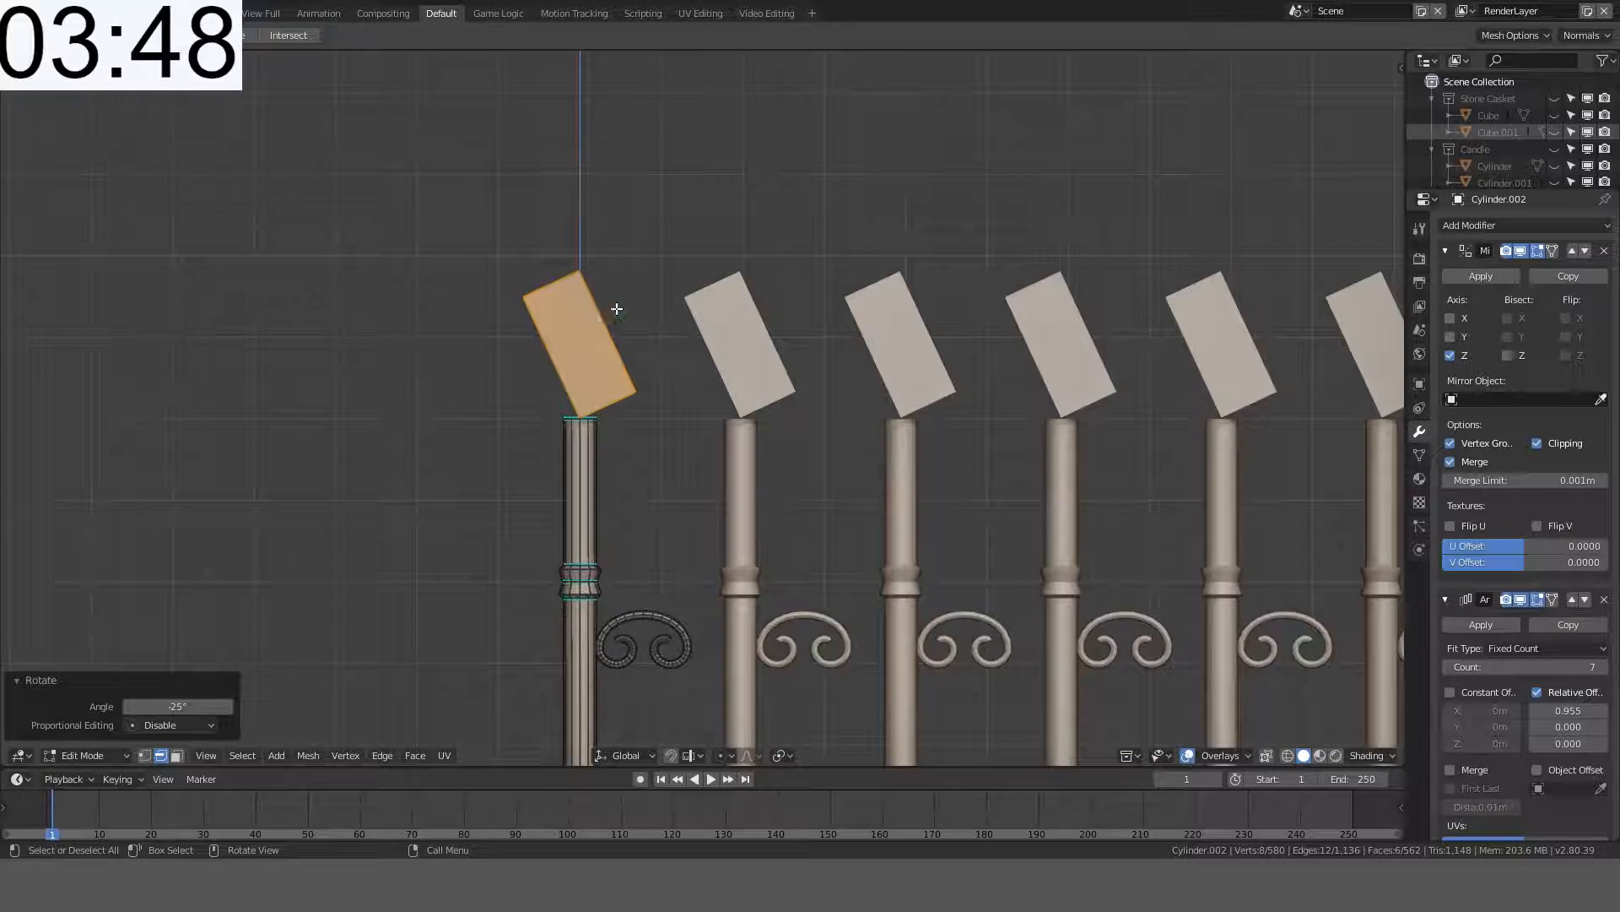
pyautogui.moveTo(615, 307); pyautogui.dragTo(710, 303, button='middle')
pyautogui.hotkey('ctrl', 'z')
# - Scale the cube by 2.2 along X and rotate it 45° in front view to stand as a diamond
pyautogui.moveTo(966, 312); pyautogui.dragTo(943, 340, button='middle')
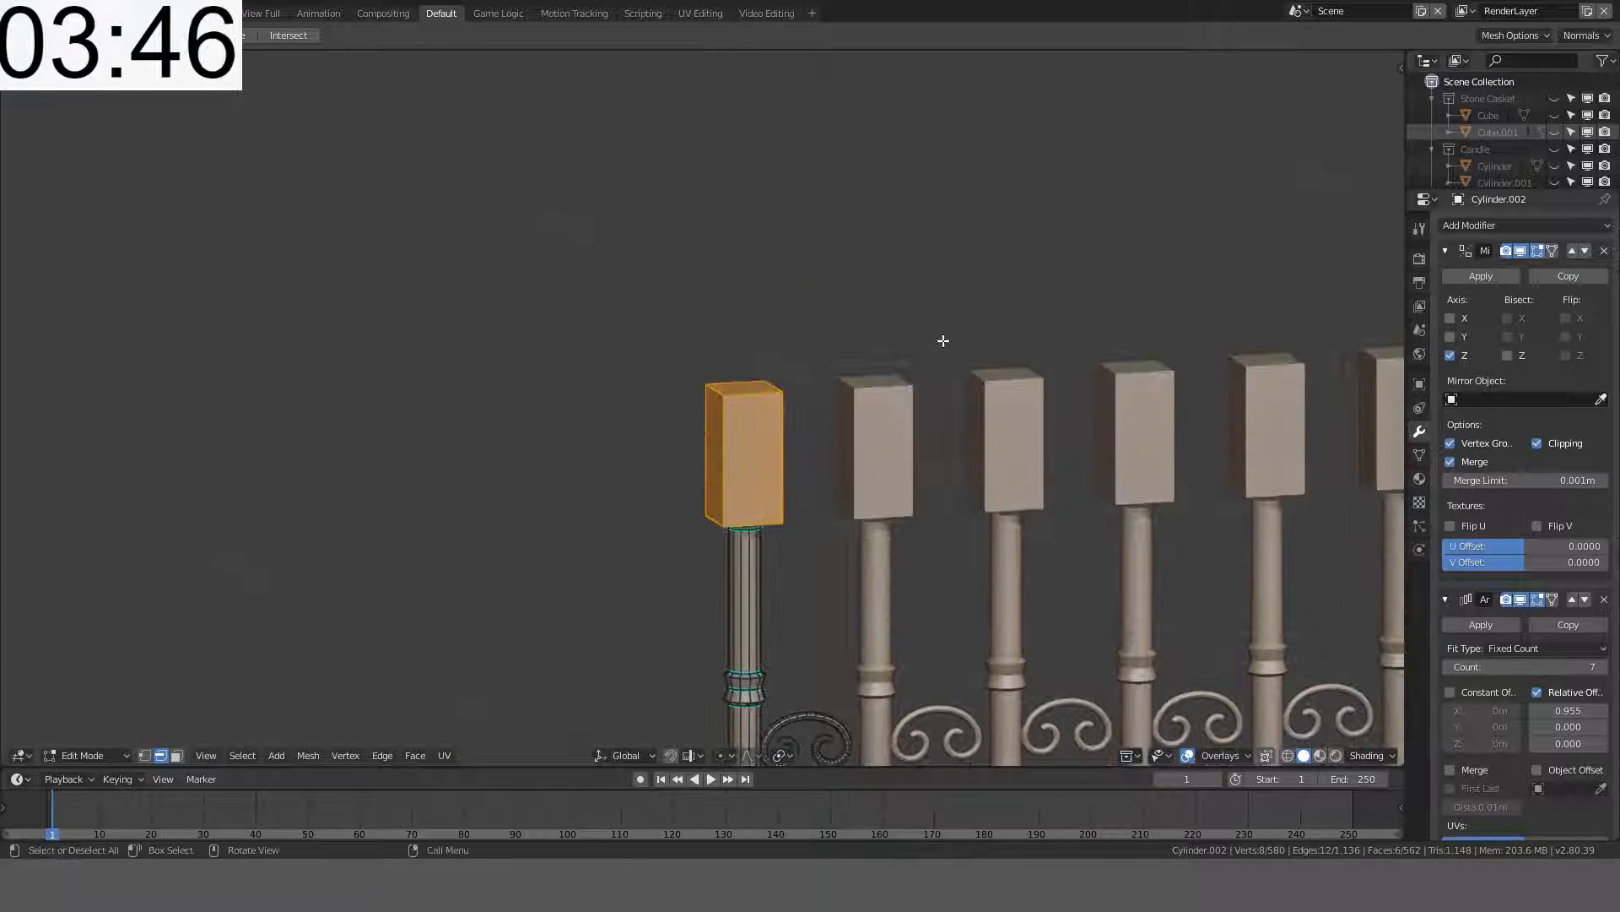
pyautogui.press('KP_1')
pyautogui.press('s')
pyautogui.press('x')
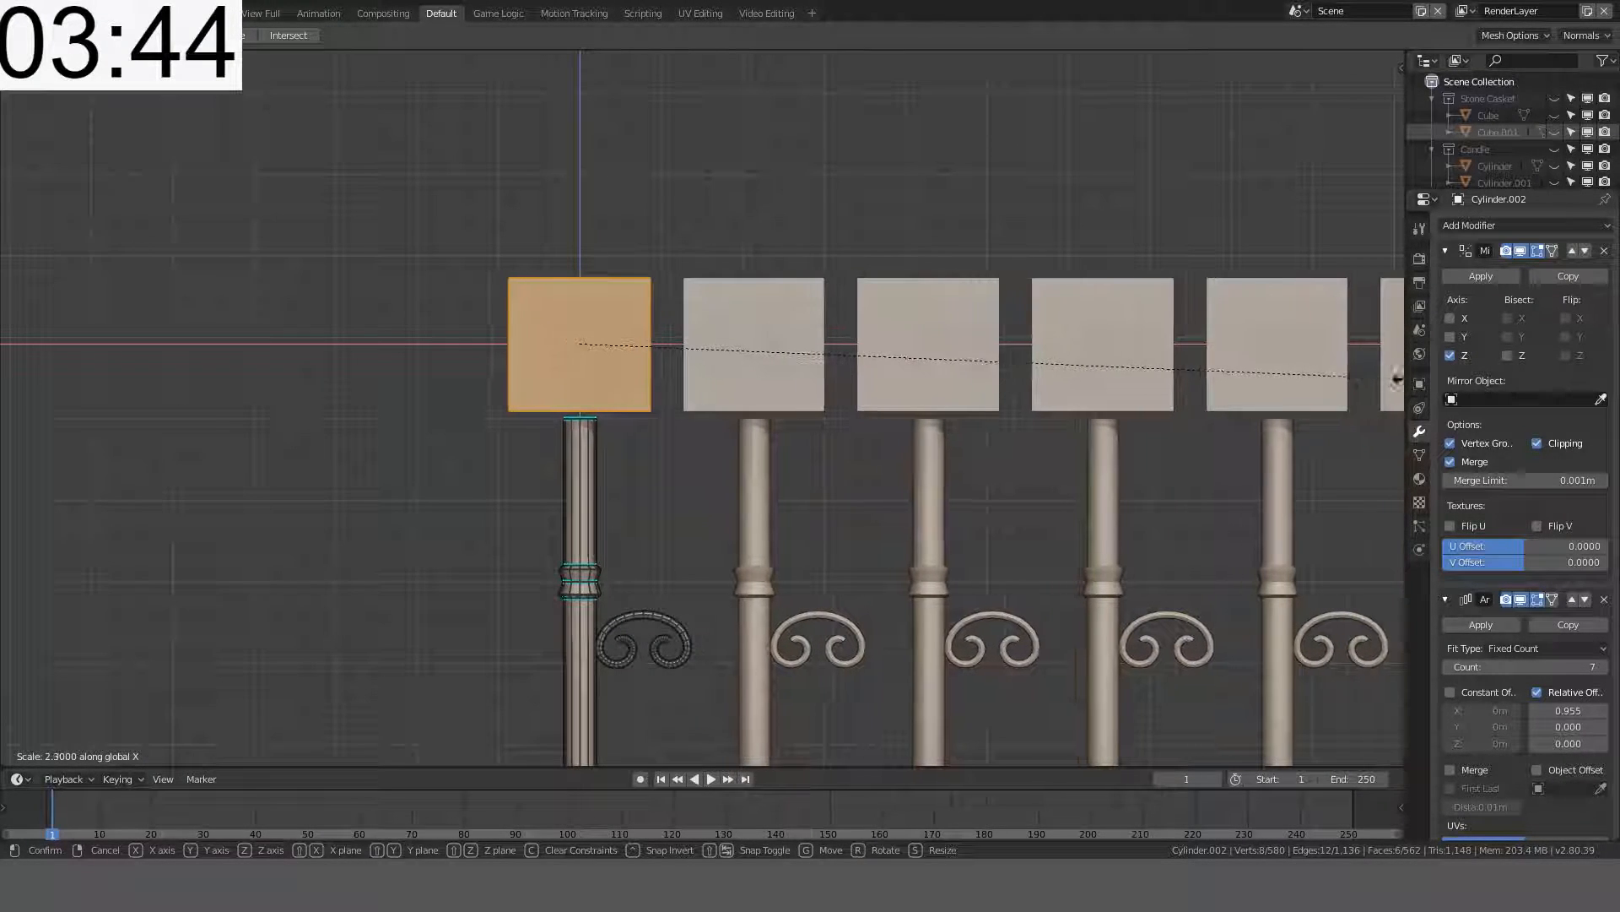
pyautogui.click(1386, 382)
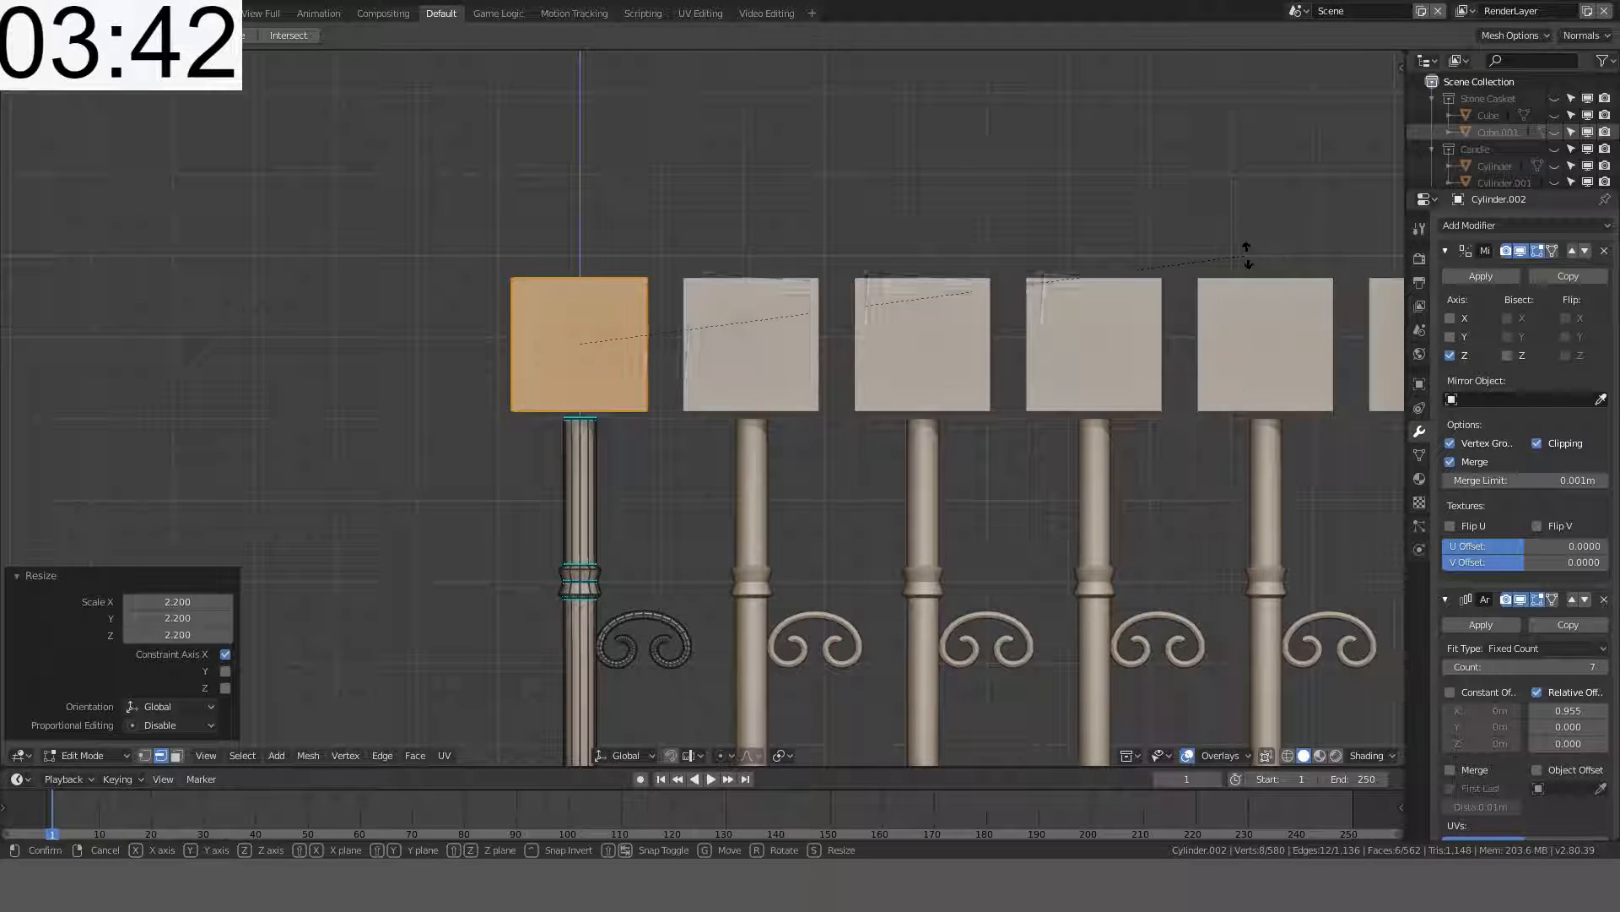
pyautogui.write('r45')
pyautogui.press('Return')
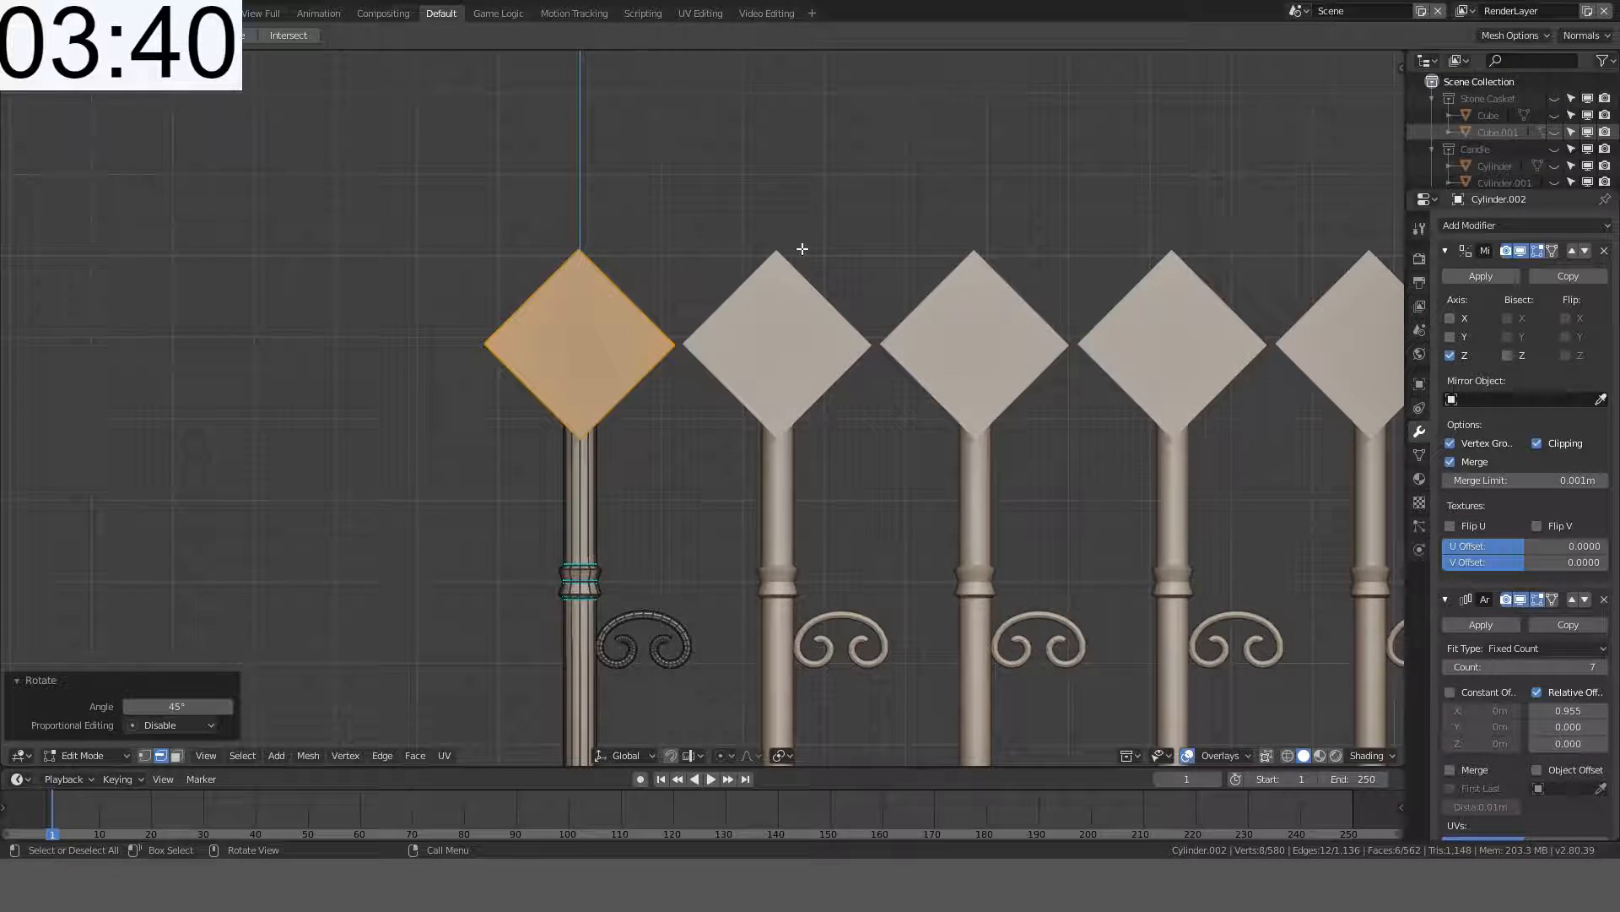
# - Move the diamond about 0.03 m up along Z so its lower corner sits just above the post
pyautogui.scroll(5, 605, 239)
pyautogui.press('g')
pyautogui.press('z')
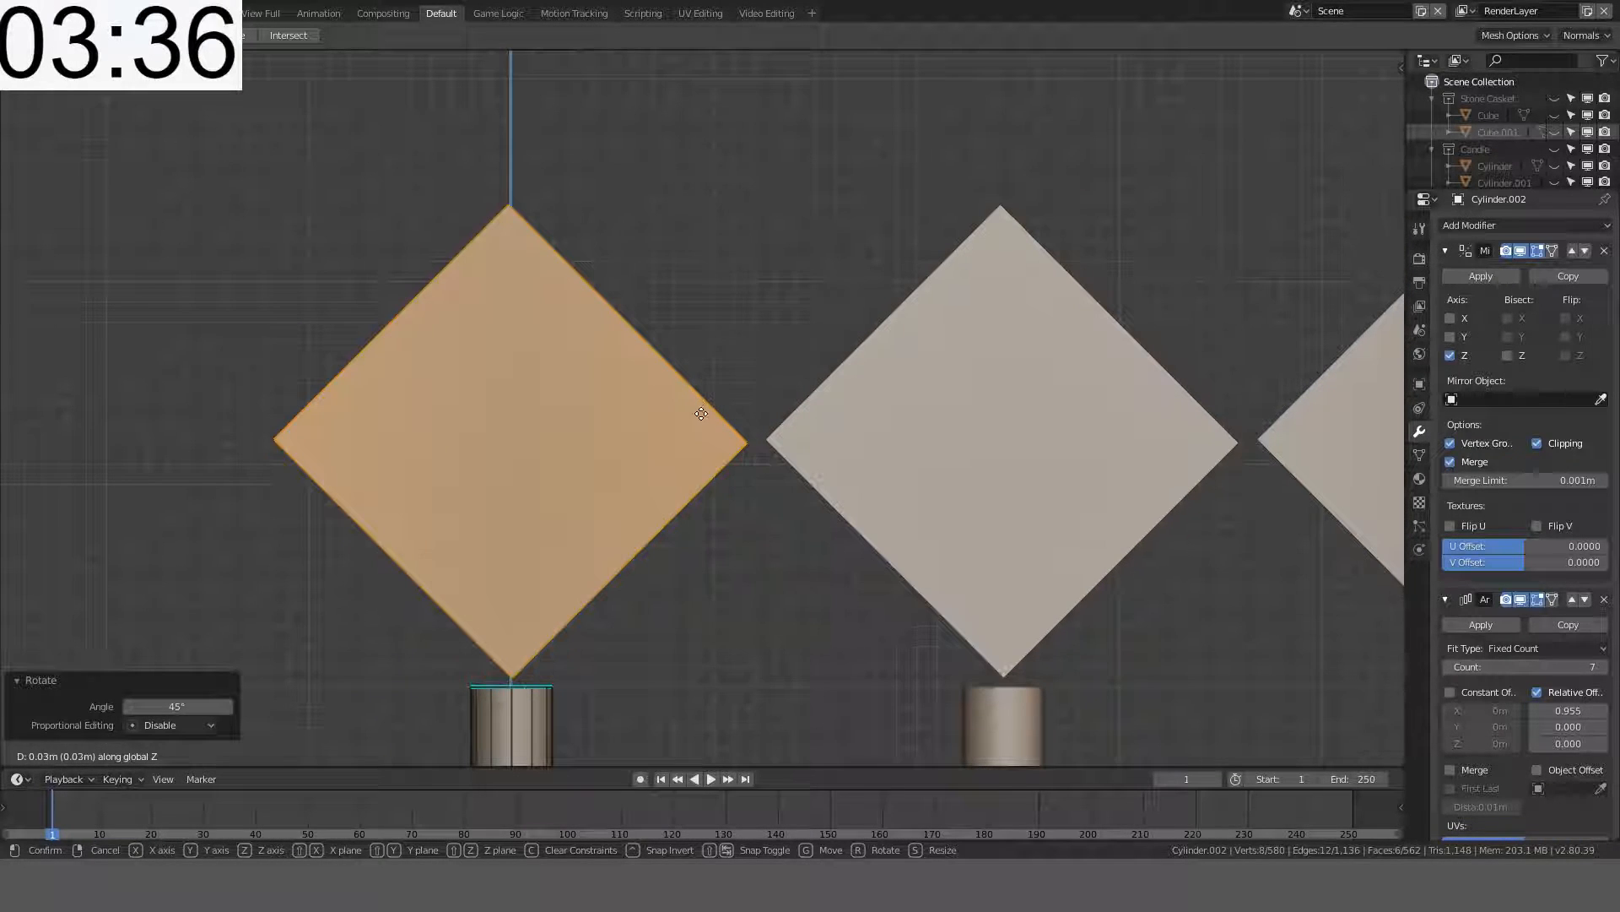
pyautogui.click(703, 415)
pyautogui.press('Tab')
pyautogui.press('Tab')
# - In wireframe shading and vertex selection, delete the two vertices at the diamond's lower corner
pyautogui.press('z')
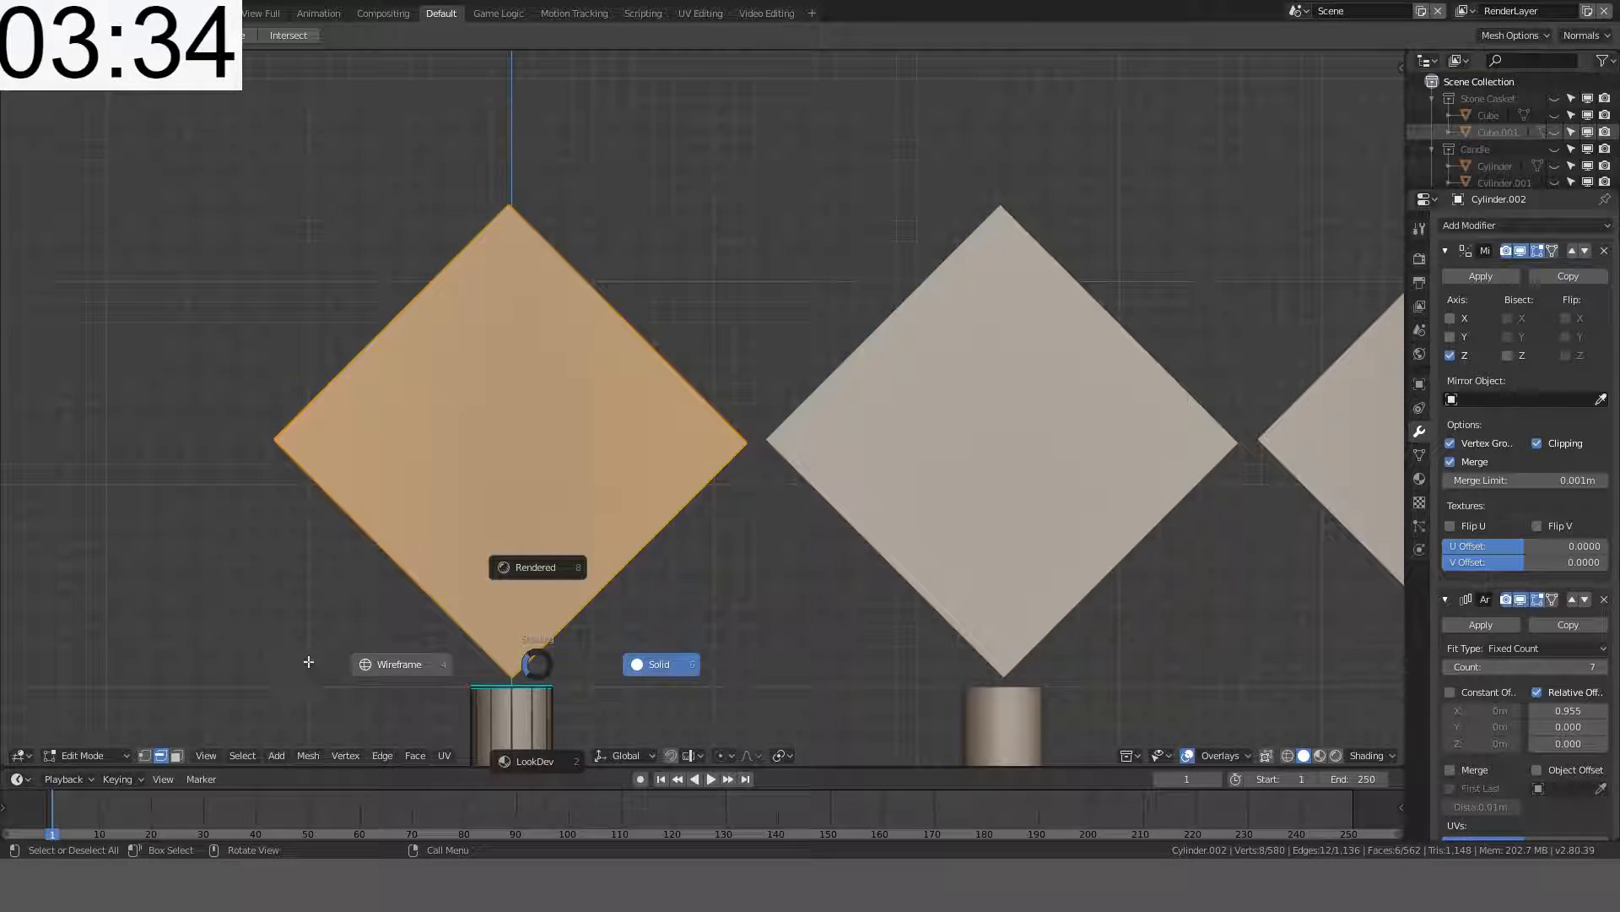
pyautogui.click(307, 662)
pyautogui.click(145, 754)
pyautogui.hotkey('alt', 'a')
pyautogui.press('c')
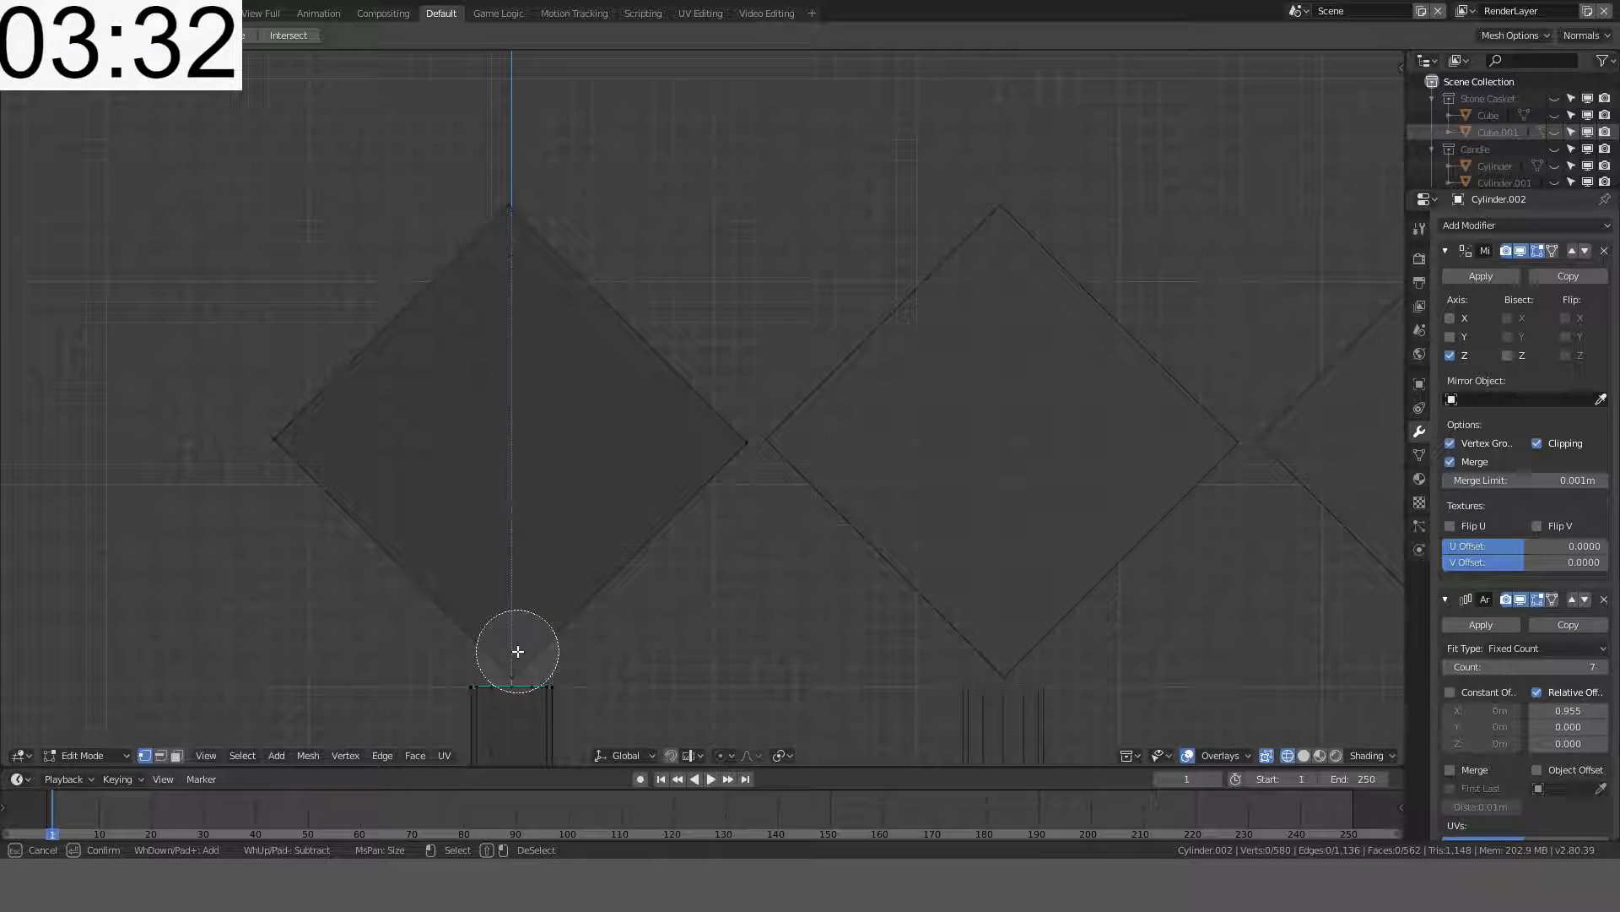
pyautogui.click(511, 640)
pyautogui.press('Escape')
pyautogui.press('x')
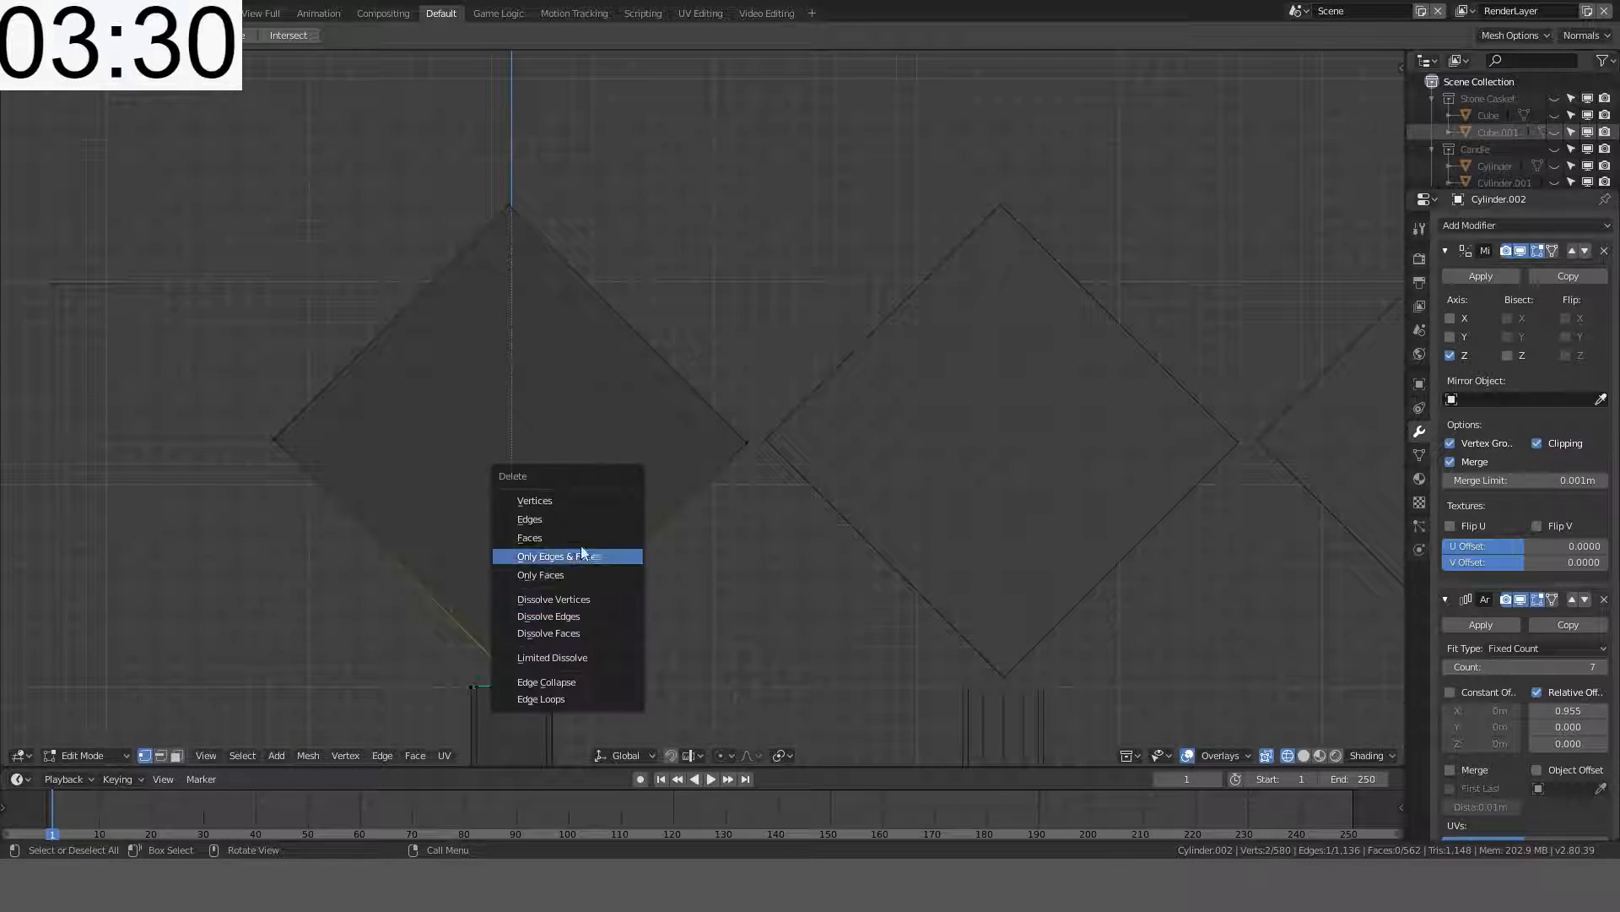
pyautogui.click(568, 500)
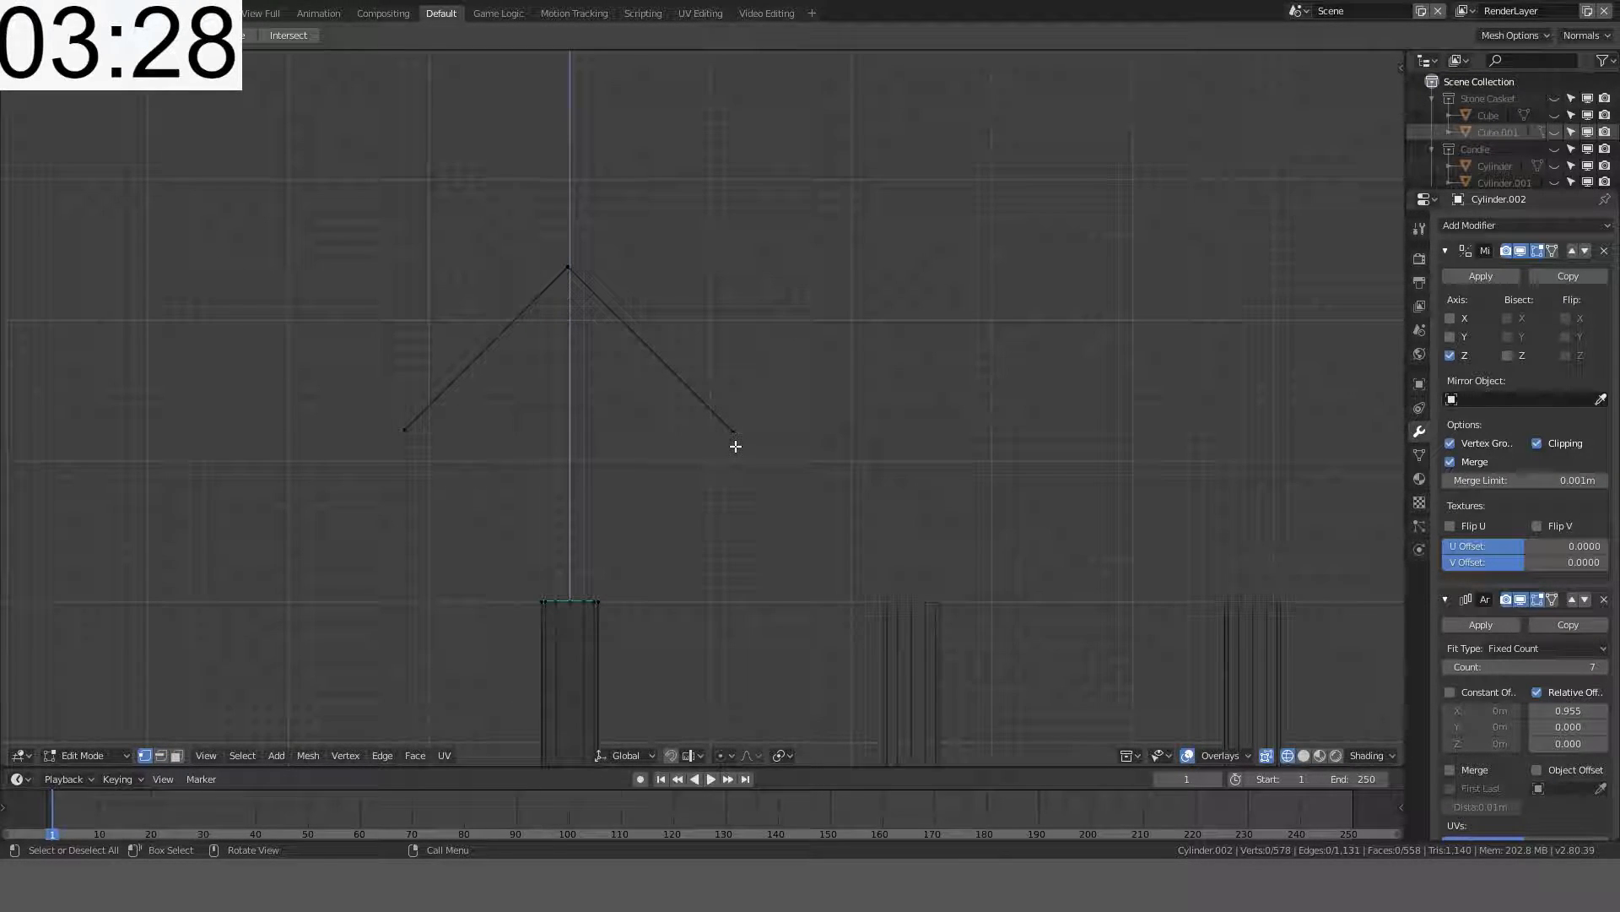
# - Scale the four side-corner vertices by 0.3 along X and fill them with a base face
pyautogui.press('c')
pyautogui.click(734, 434)
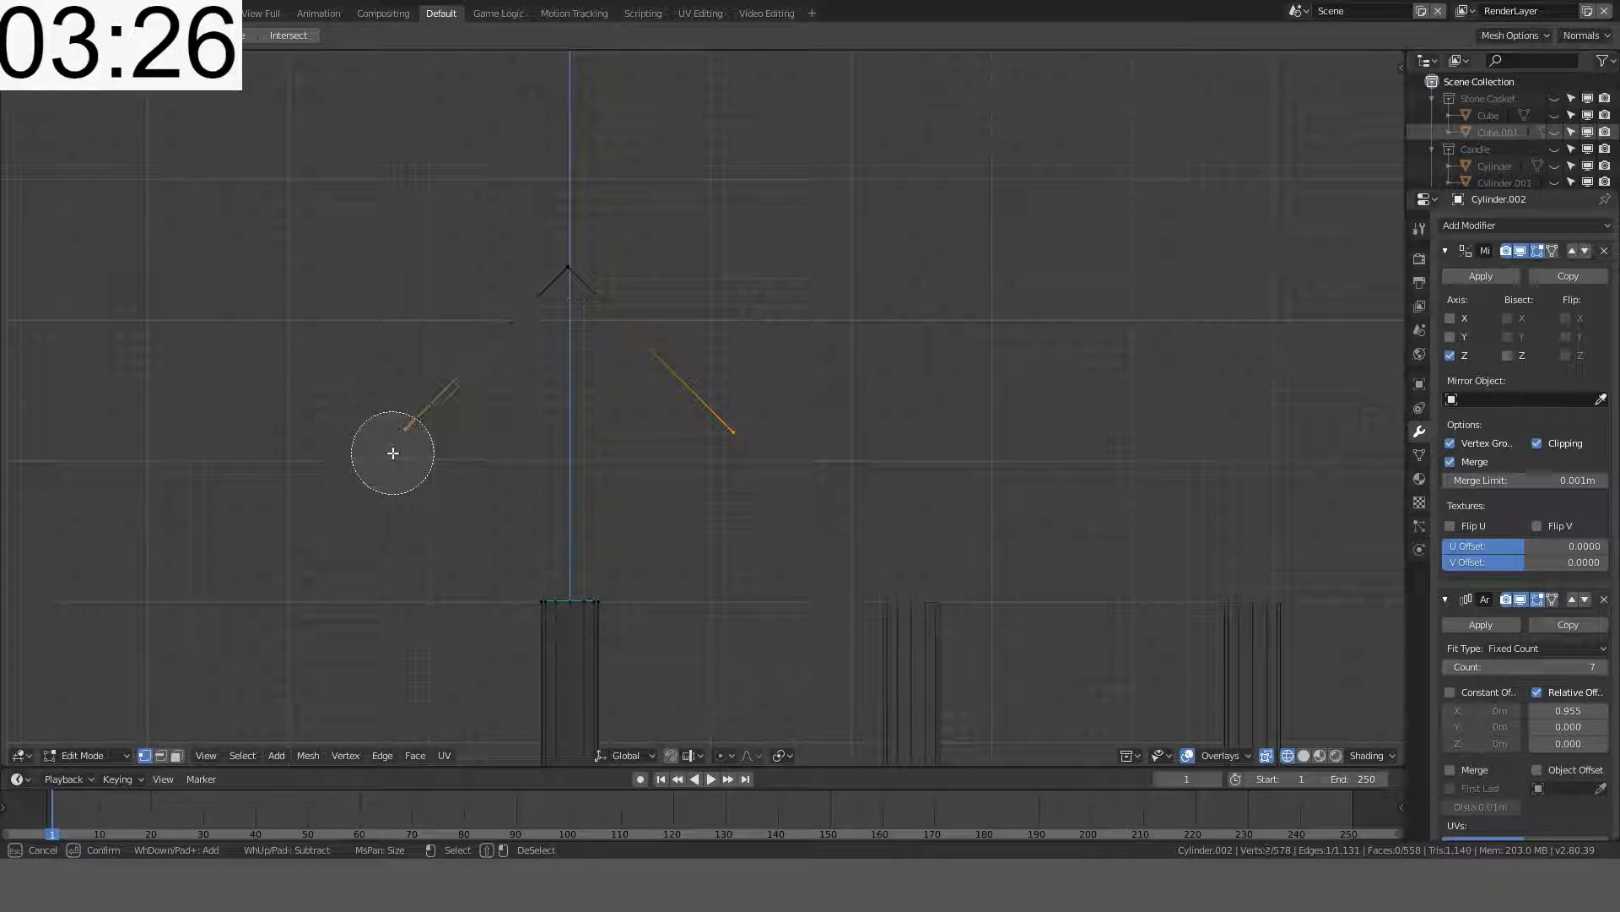
pyautogui.click(397, 443)
pyautogui.press('Escape')
pyautogui.press('s')
pyautogui.press('x')
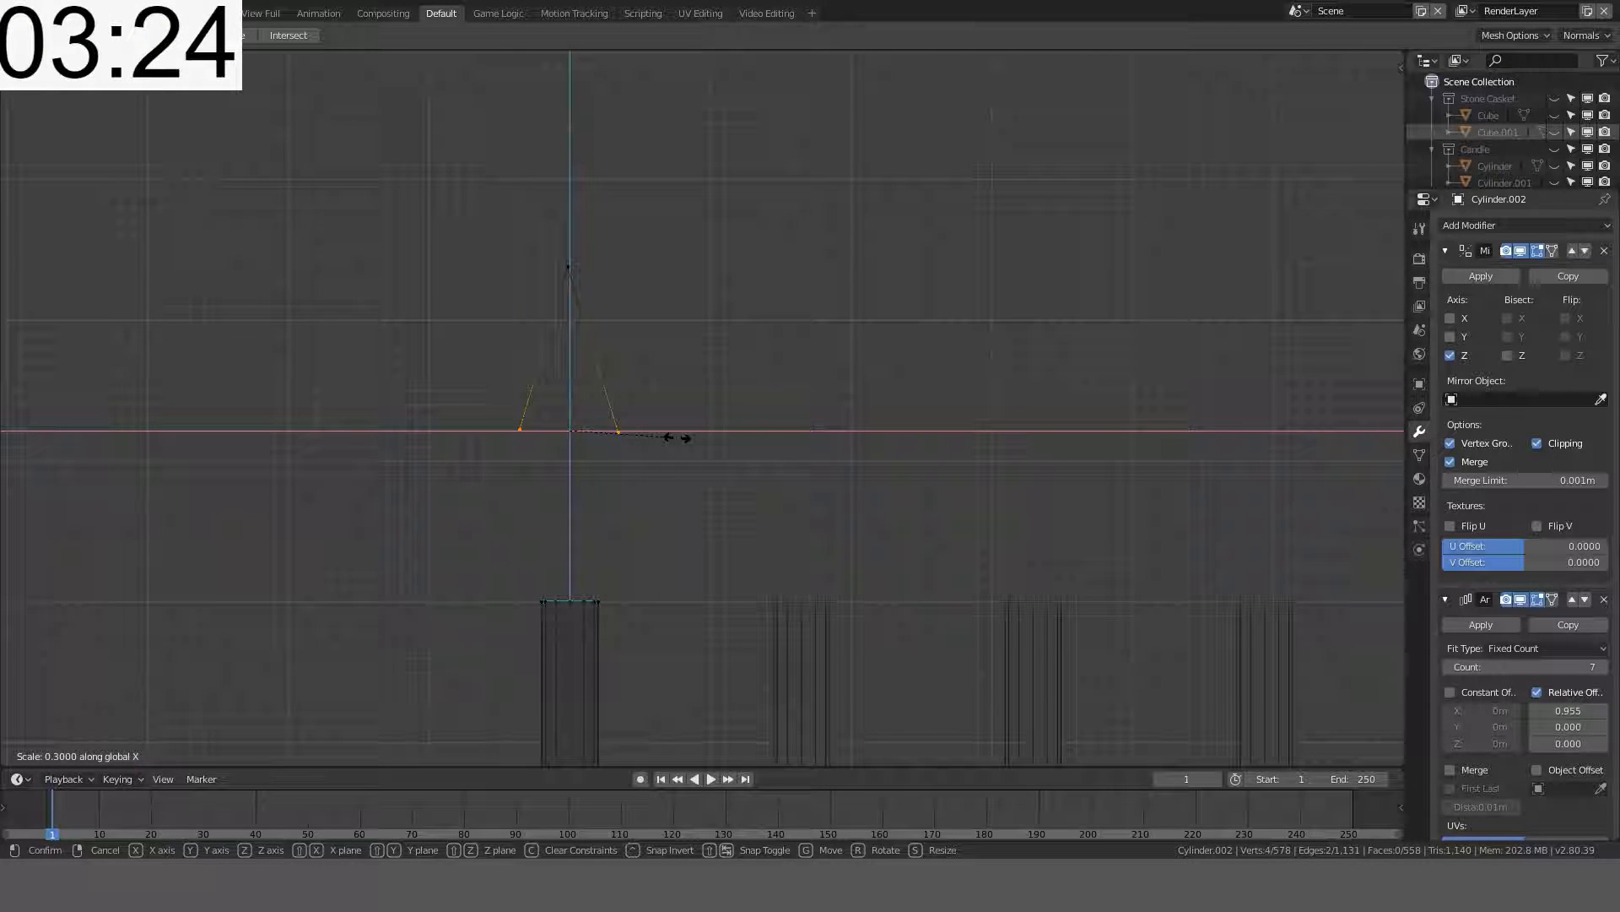
pyautogui.click(669, 438)
pyautogui.press('f')
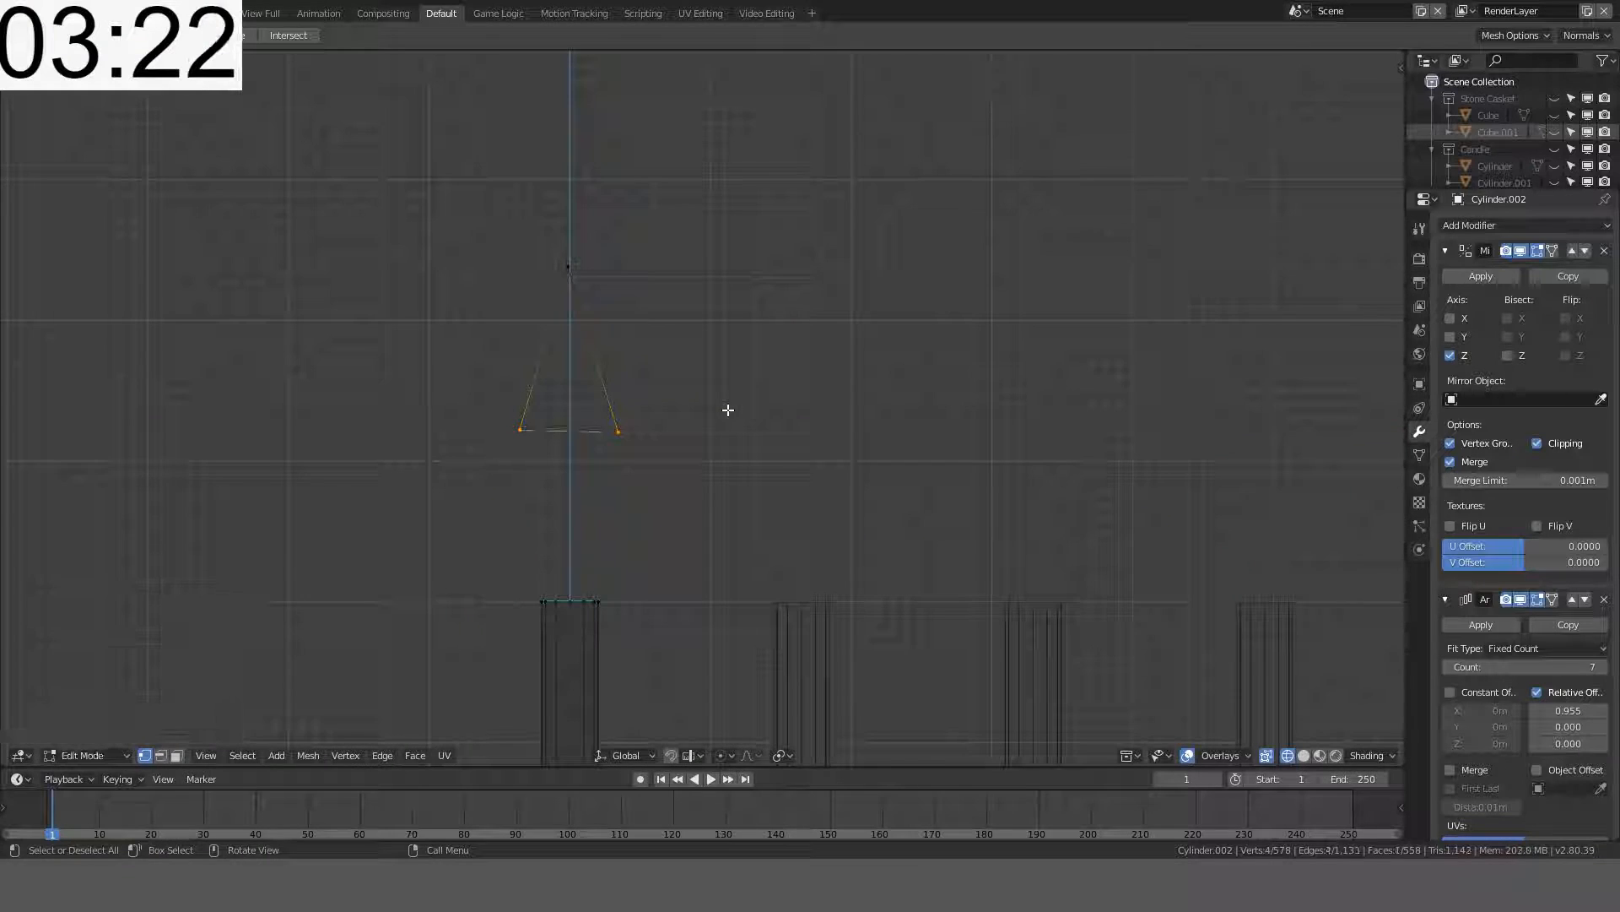
# - Flatten the finial's four base vertices to one level along Z
pyautogui.scroll(1, 698, 407)
pyautogui.press('c')
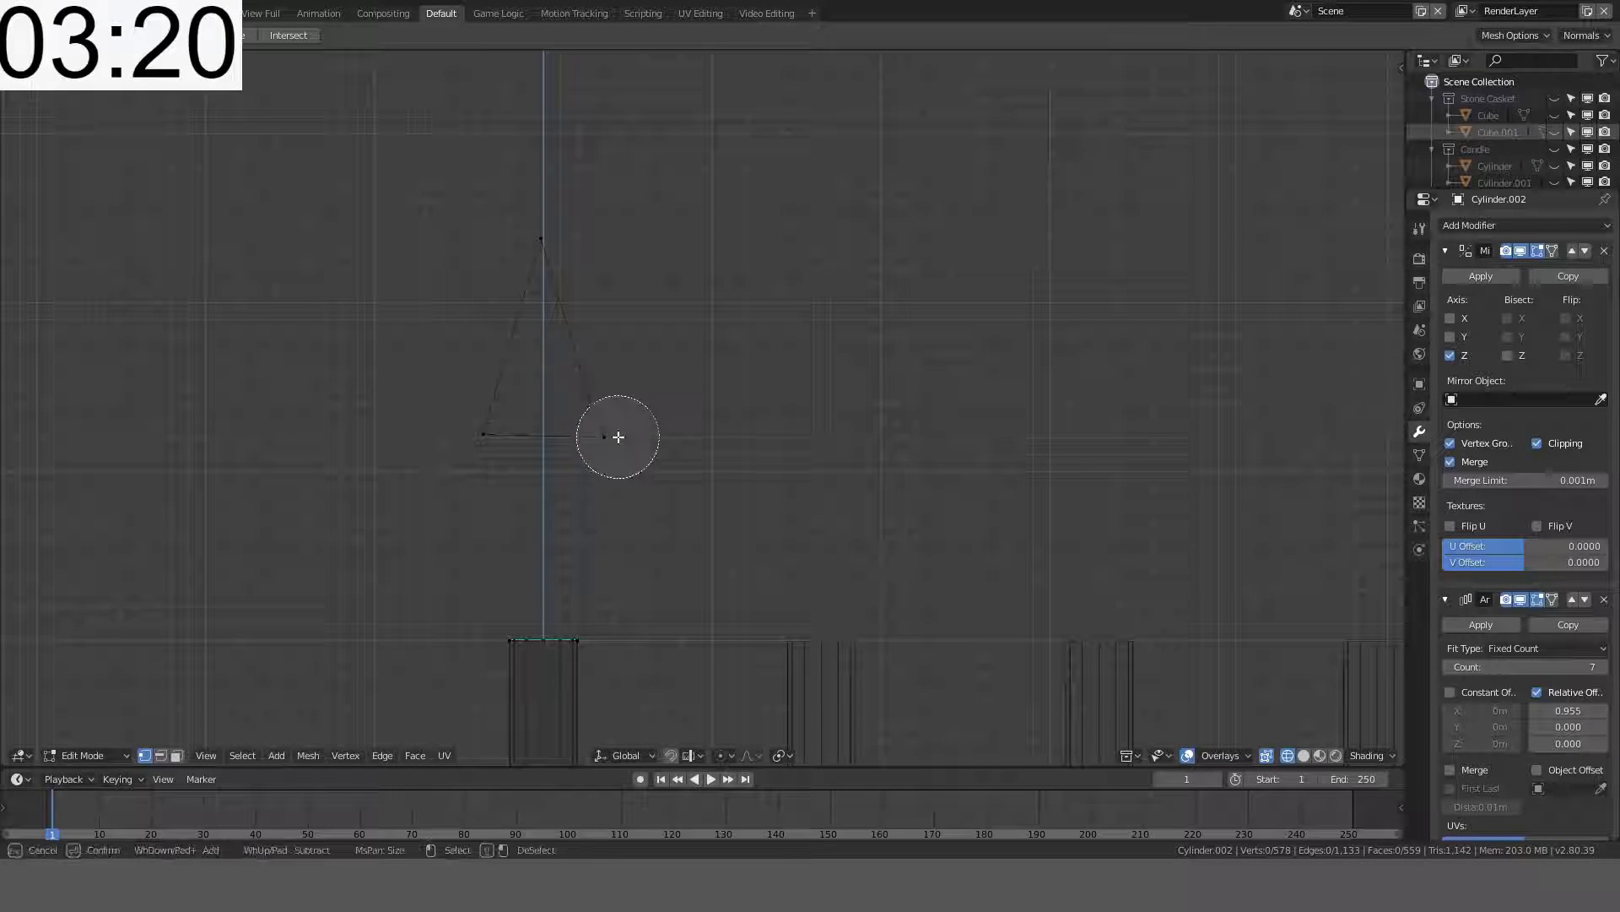
pyautogui.moveTo(611, 439); pyautogui.dragTo(410, 450)
pyautogui.press('Escape')
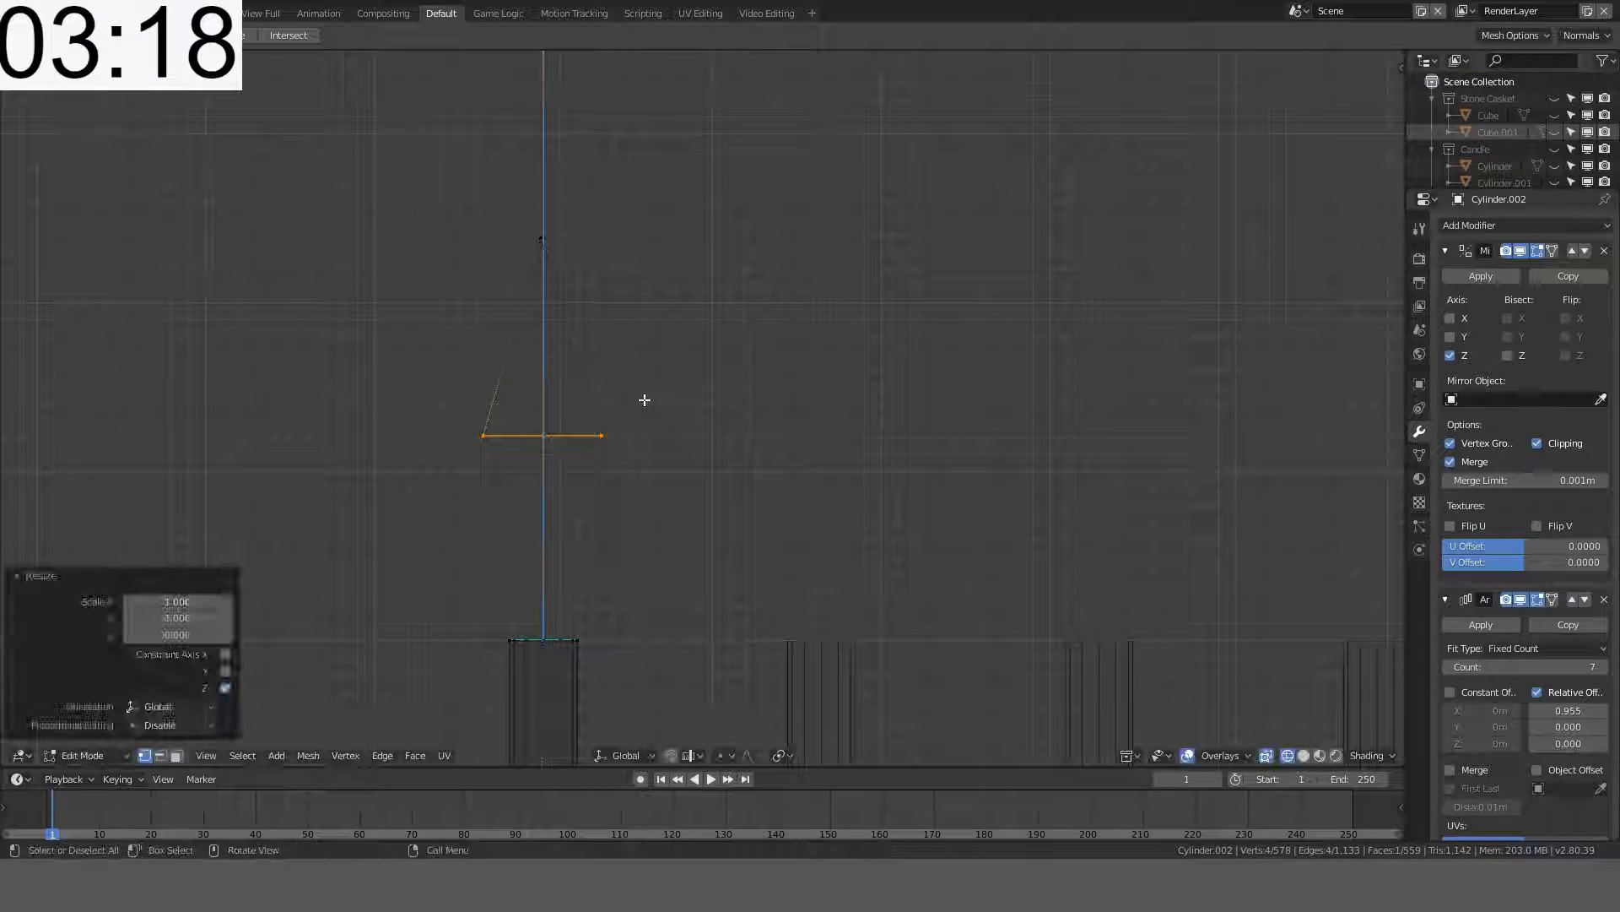
# - Fill the finial's two open triangular sides with faces
pyautogui.click(626, 312)
pyautogui.press('c')
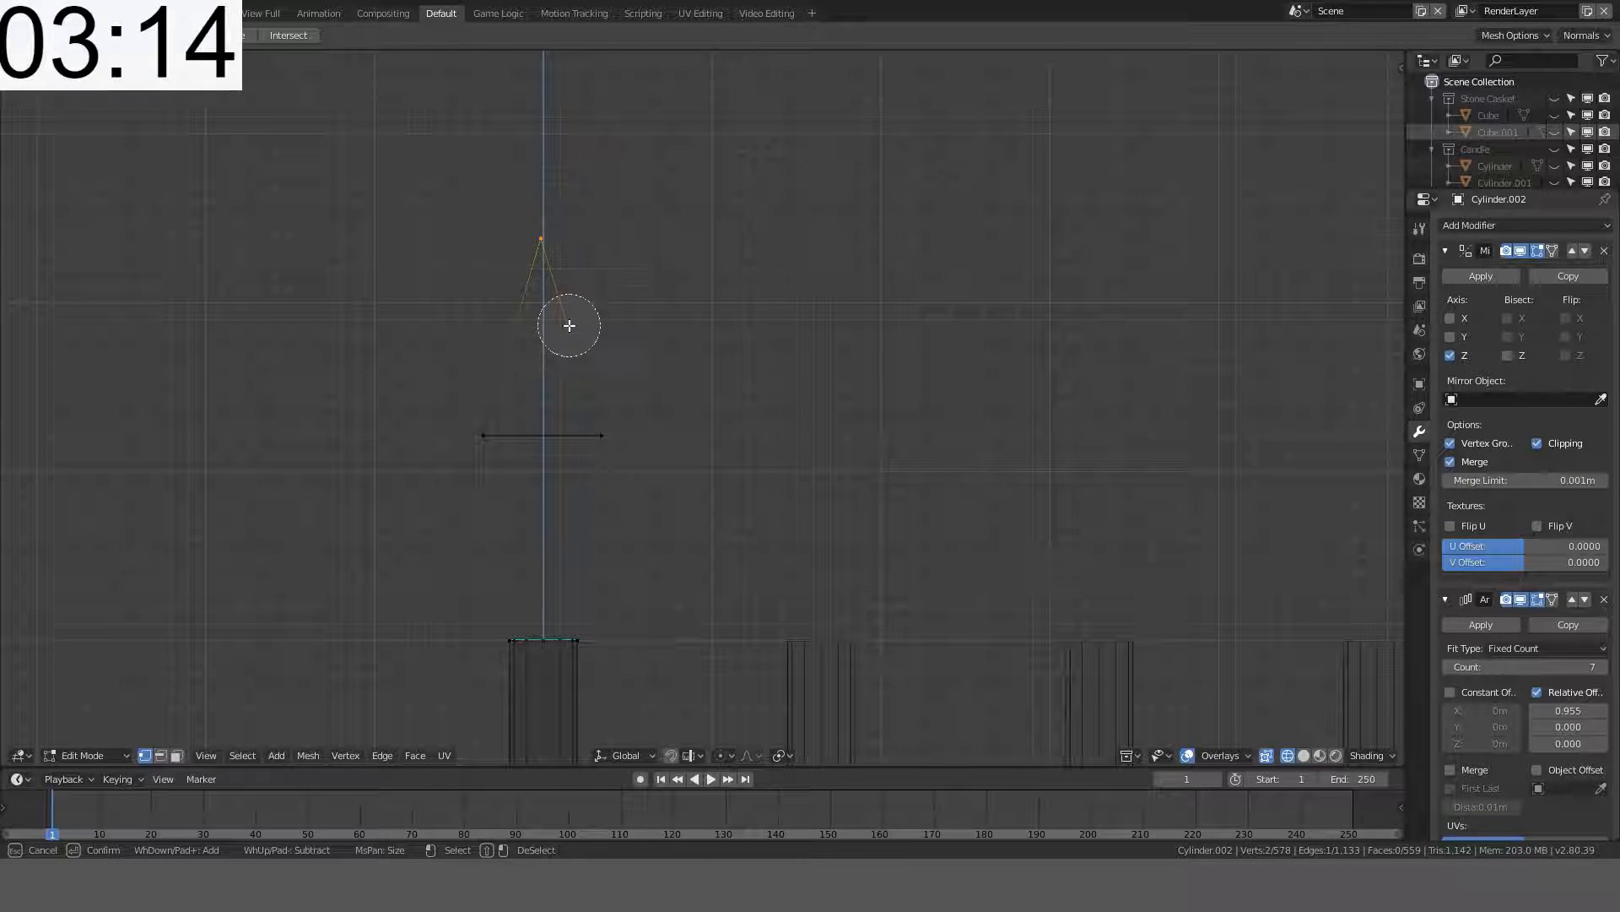
pyautogui.press('Escape')
pyautogui.moveTo(568, 326); pyautogui.dragTo(751, 272, button='middle')
pyautogui.keyDown('alt'); pyautogui.click(314, 279); pyautogui.keyUp('alt')
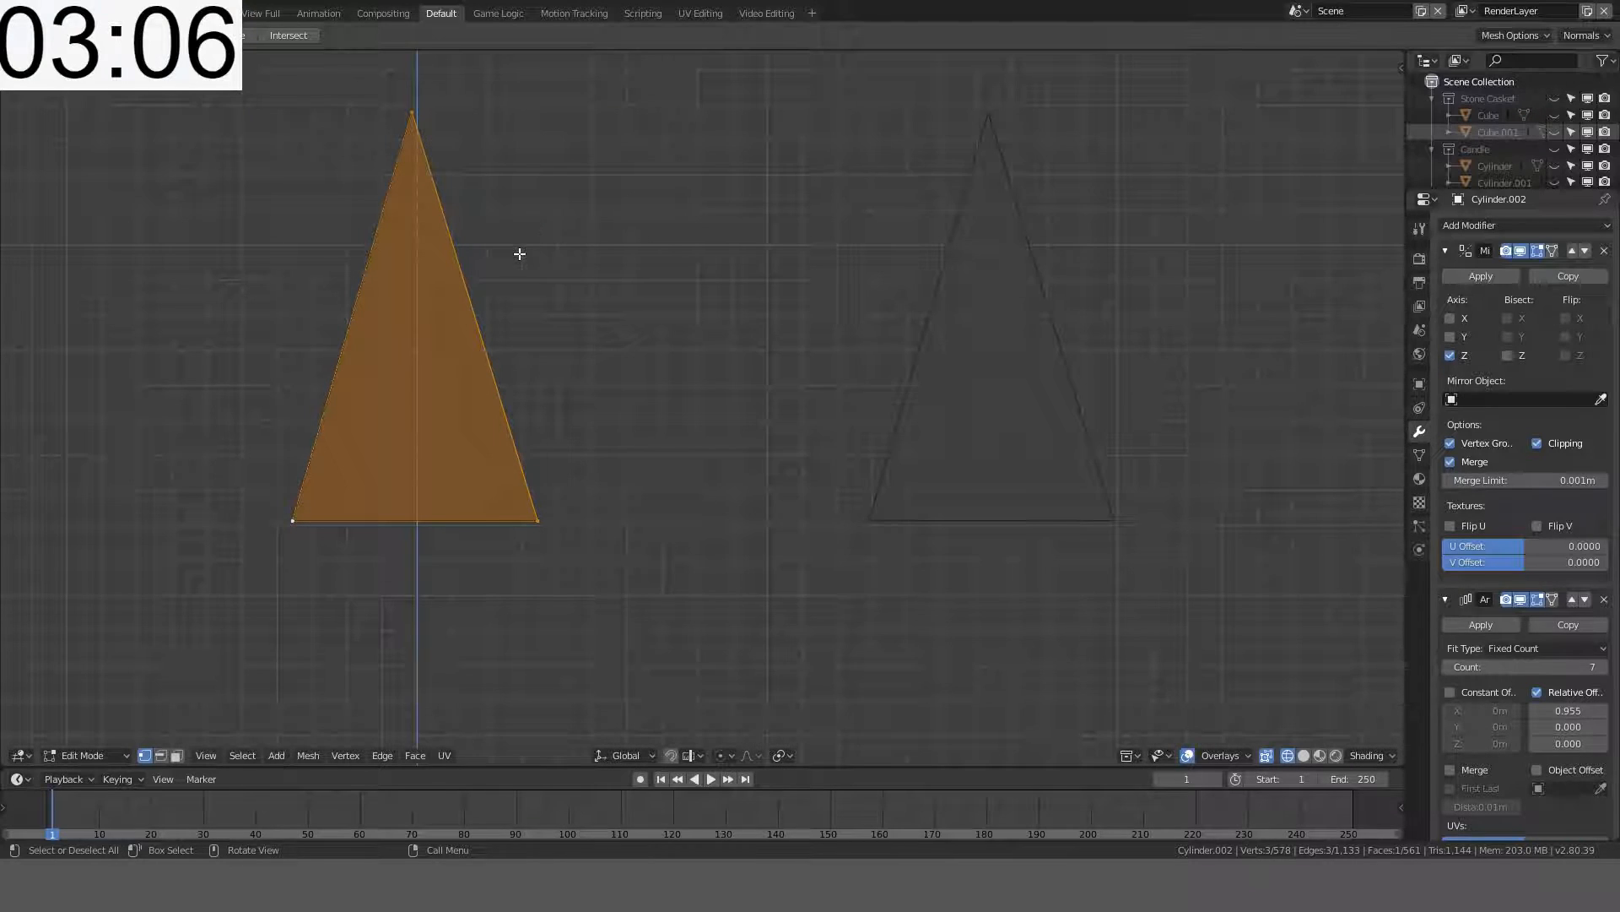
pyautogui.scroll(-2, 540, 481)
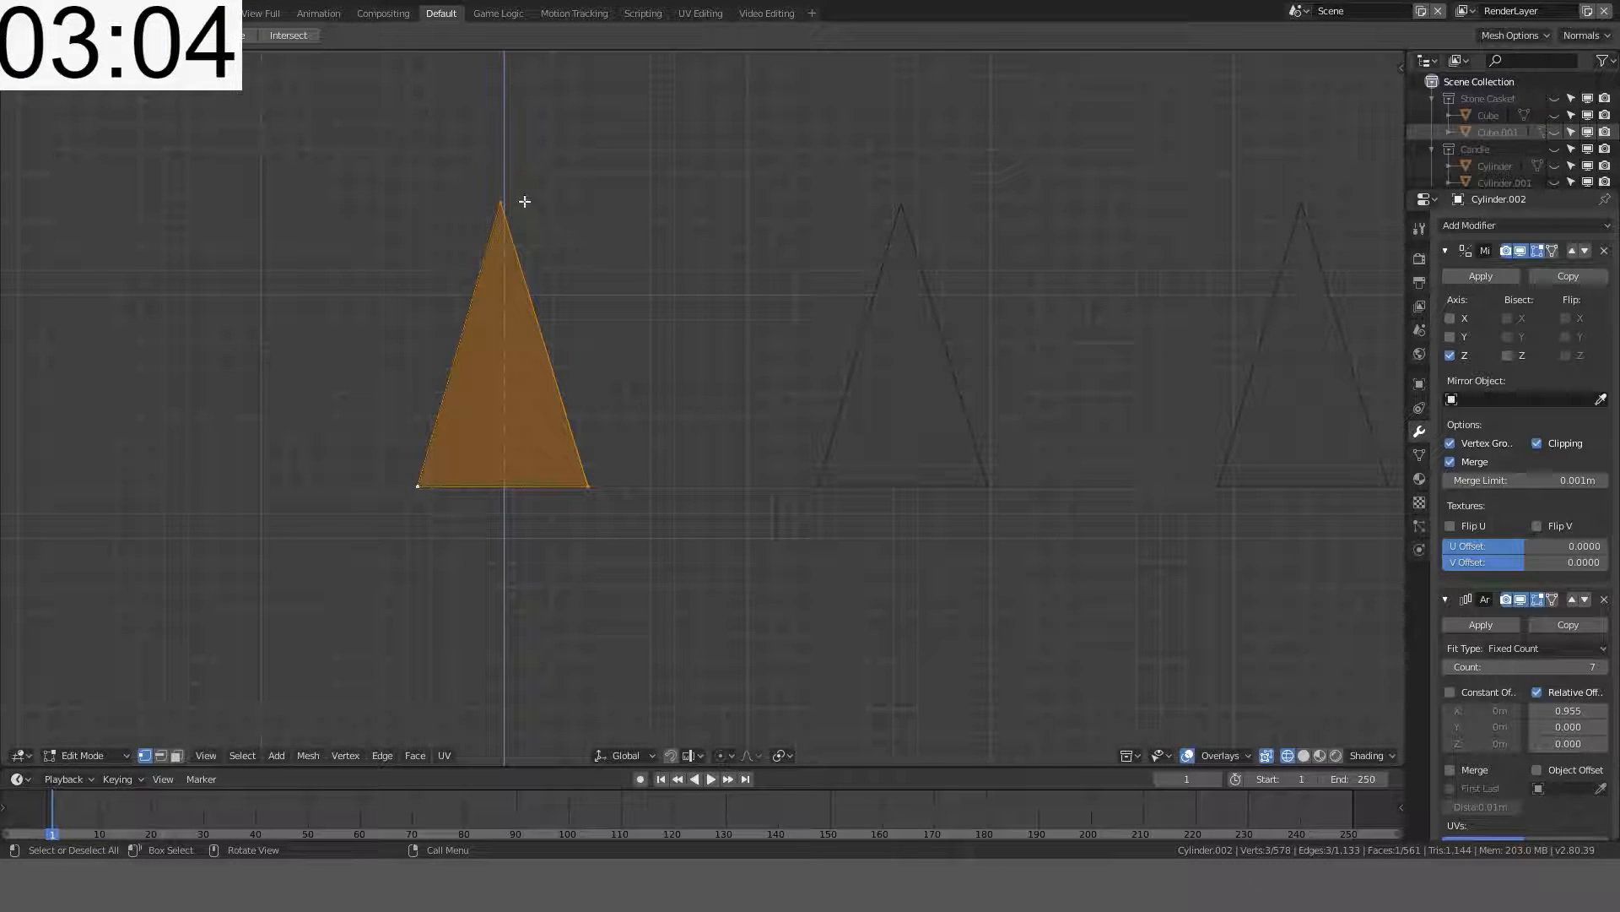
# - Collapse the finial's upper edge into a single apex vertex
pyautogui.click(584, 472)
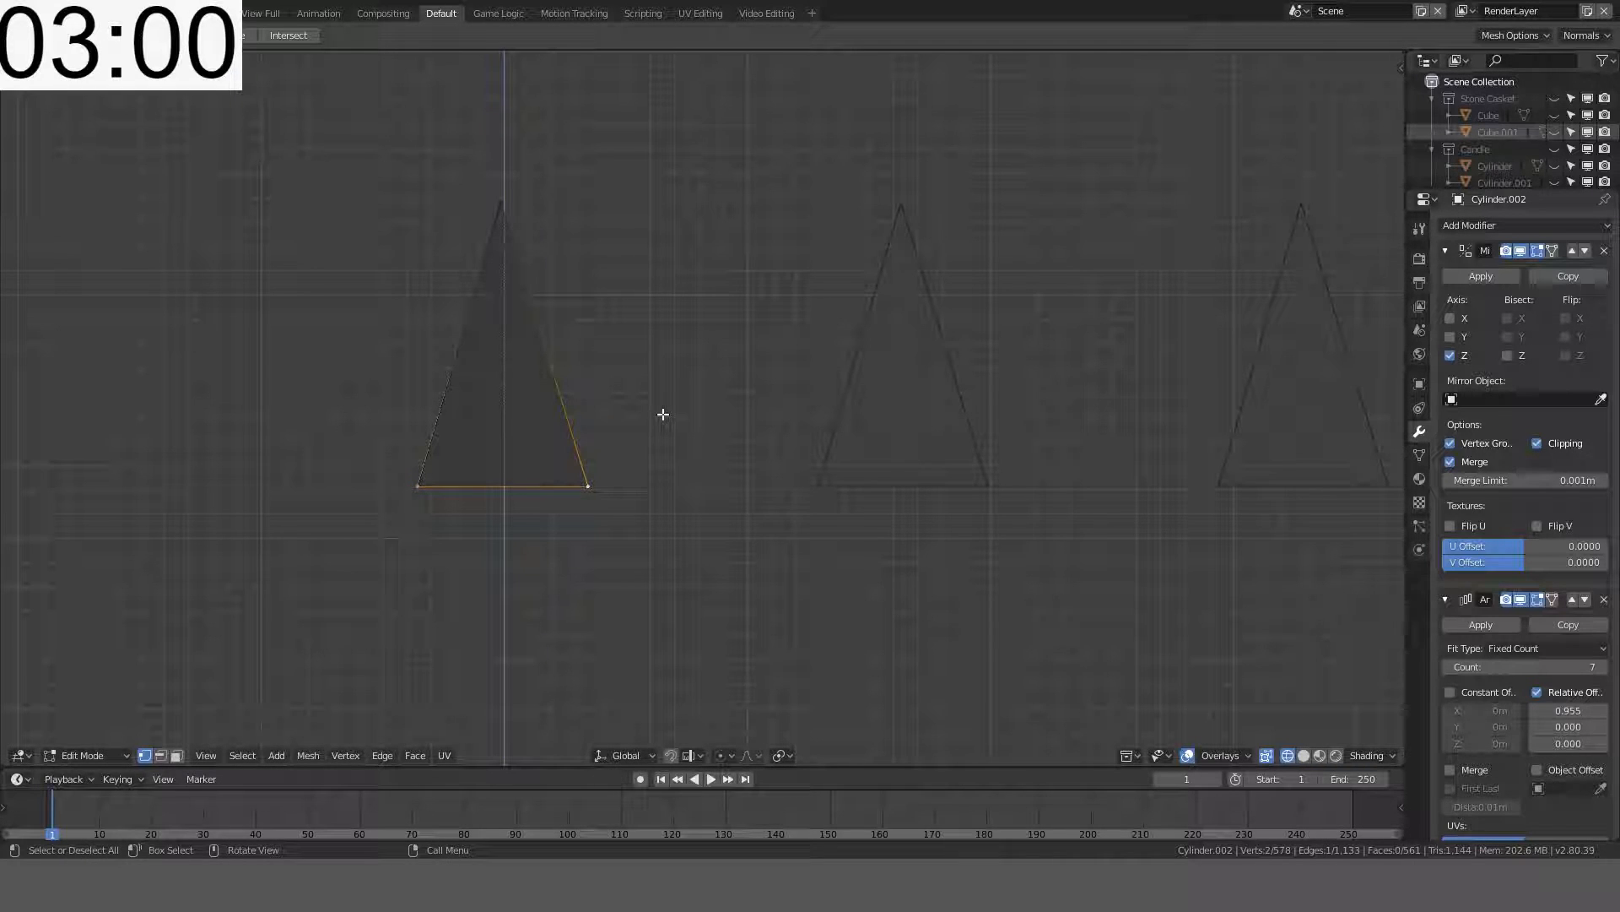
pyautogui.moveTo(602, 448); pyautogui.dragTo(502, 296, button='middle')
pyautogui.keyDown('shift'); pyautogui.click(494, 199); pyautogui.keyUp('shift')
pyautogui.press('x')
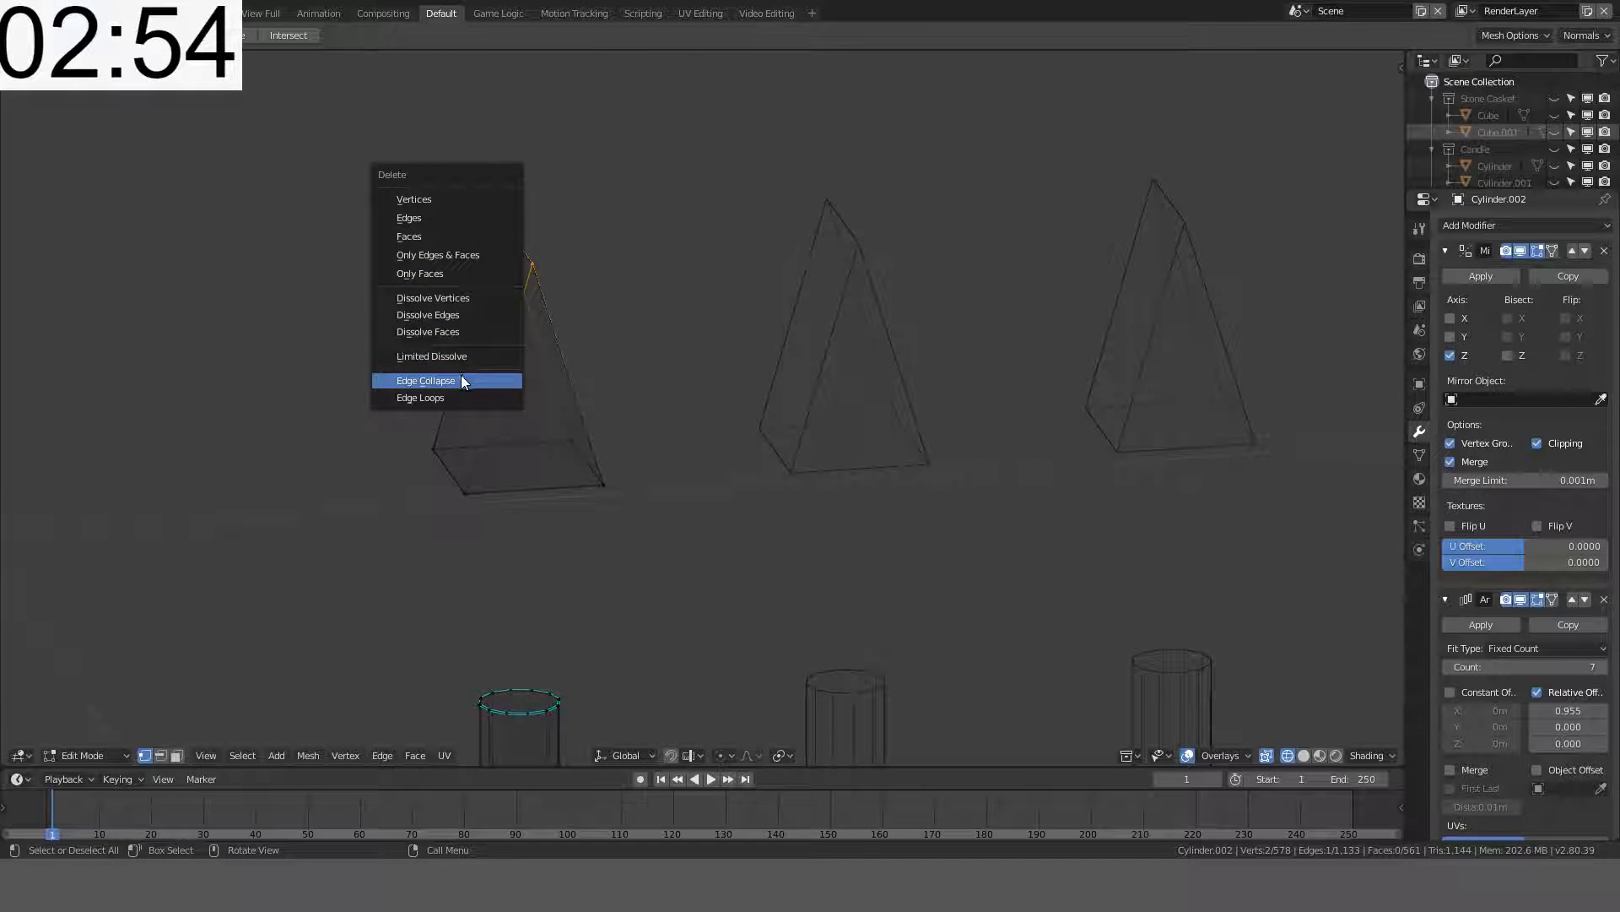
pyautogui.click(461, 379)
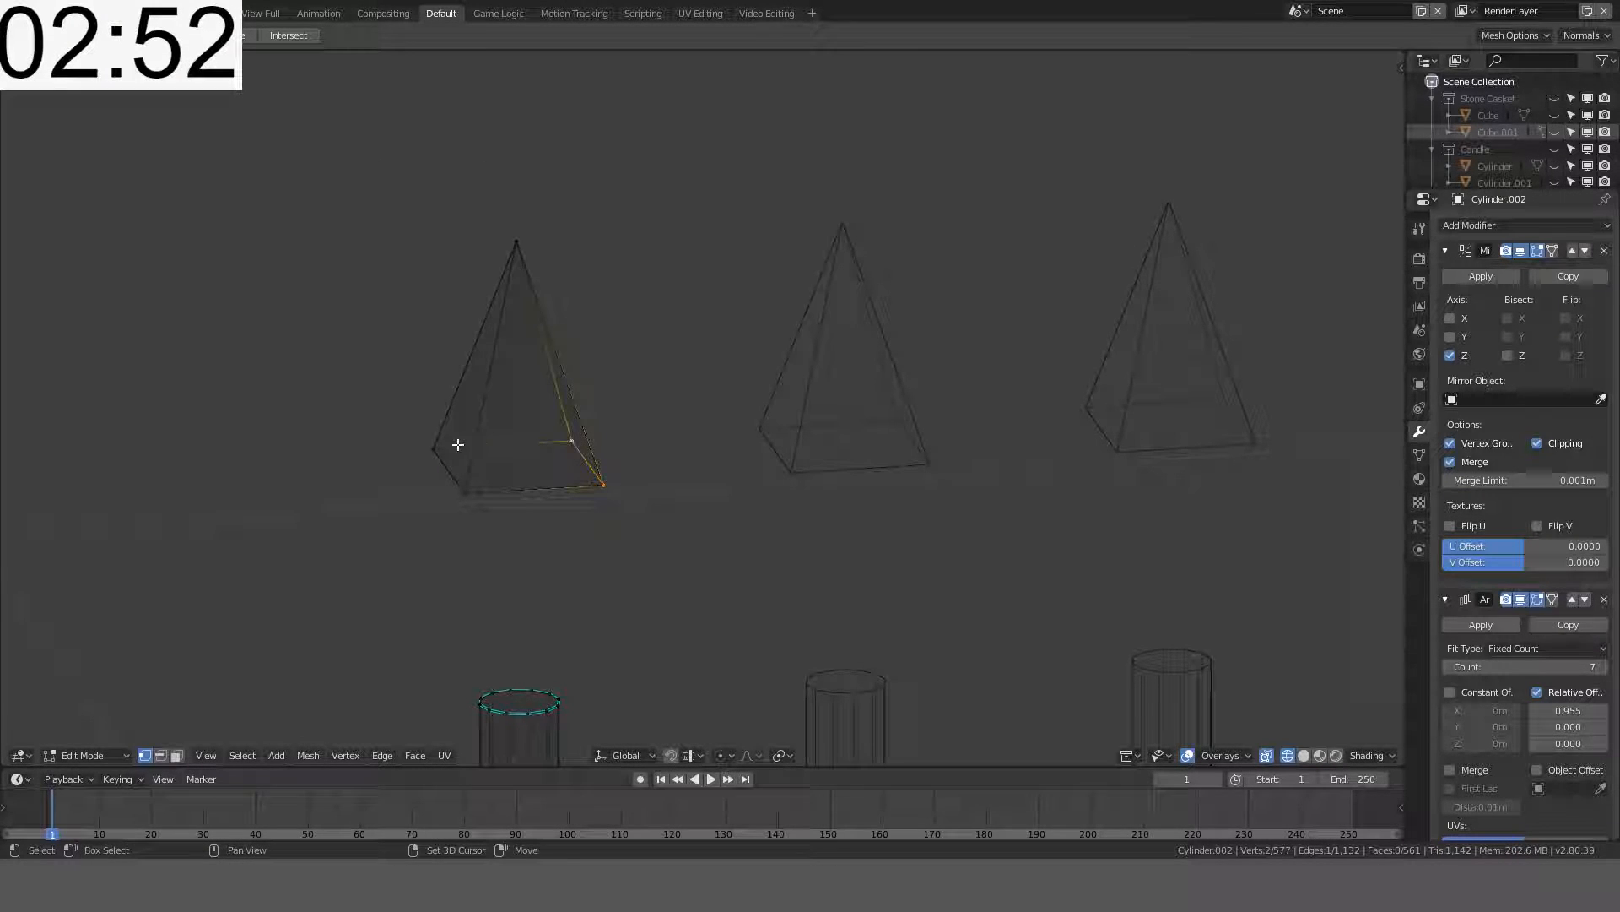
# - Select the finial's base face and snap the 3D cursor to its centre
pyautogui.keyDown('shift'); pyautogui.click(464, 492); pyautogui.keyUp('shift')
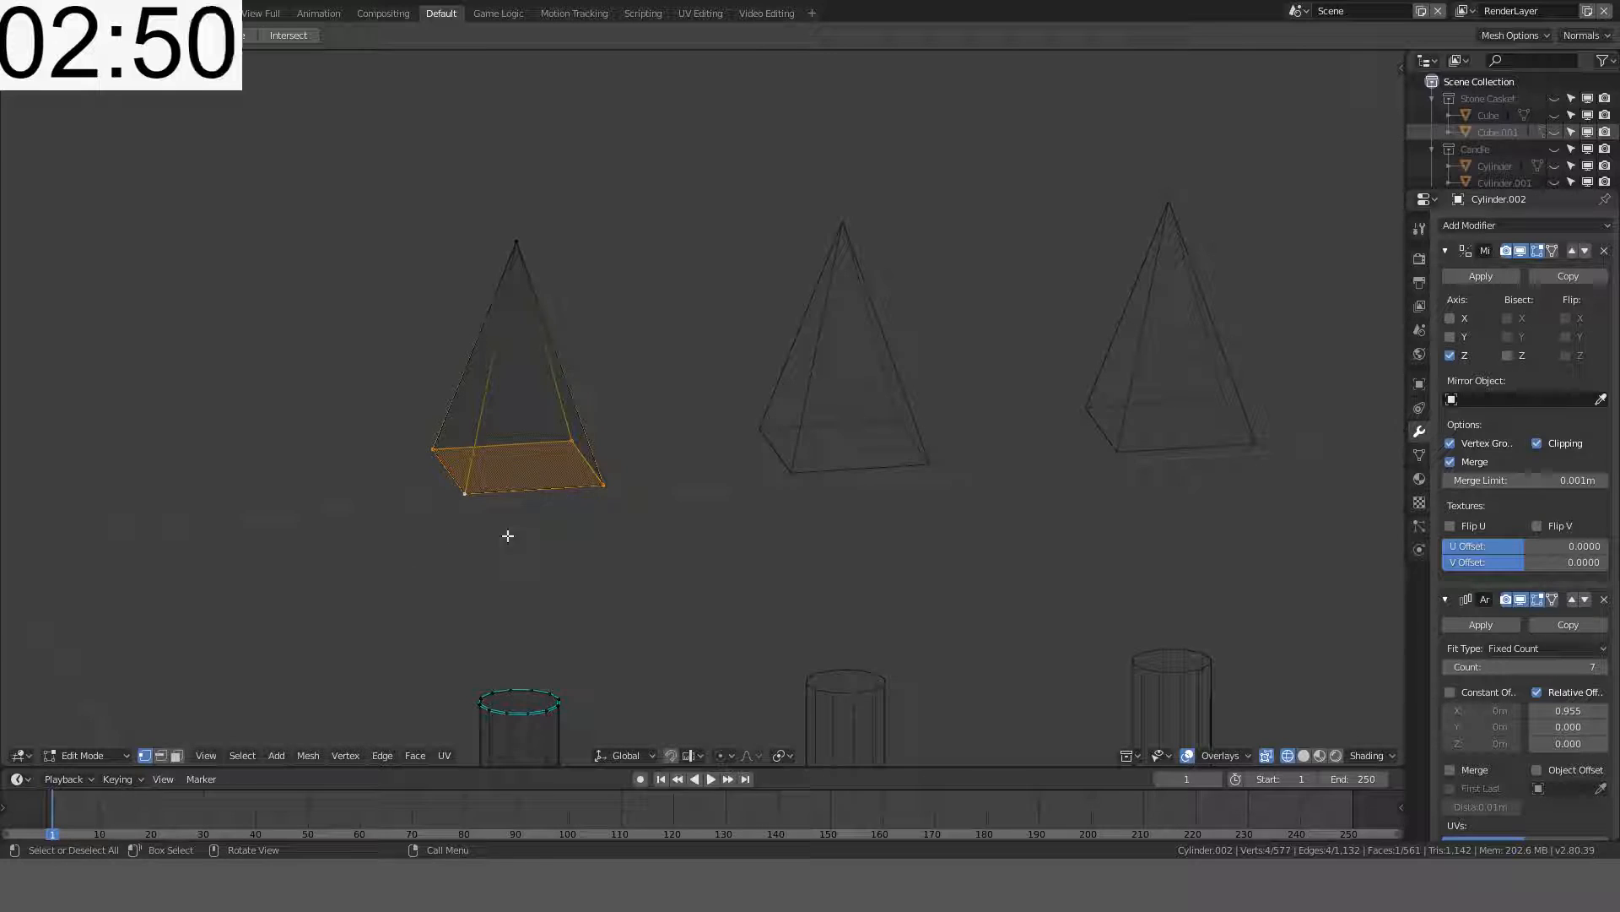
pyautogui.hotkey('shift', 's')
pyautogui.click(533, 612)
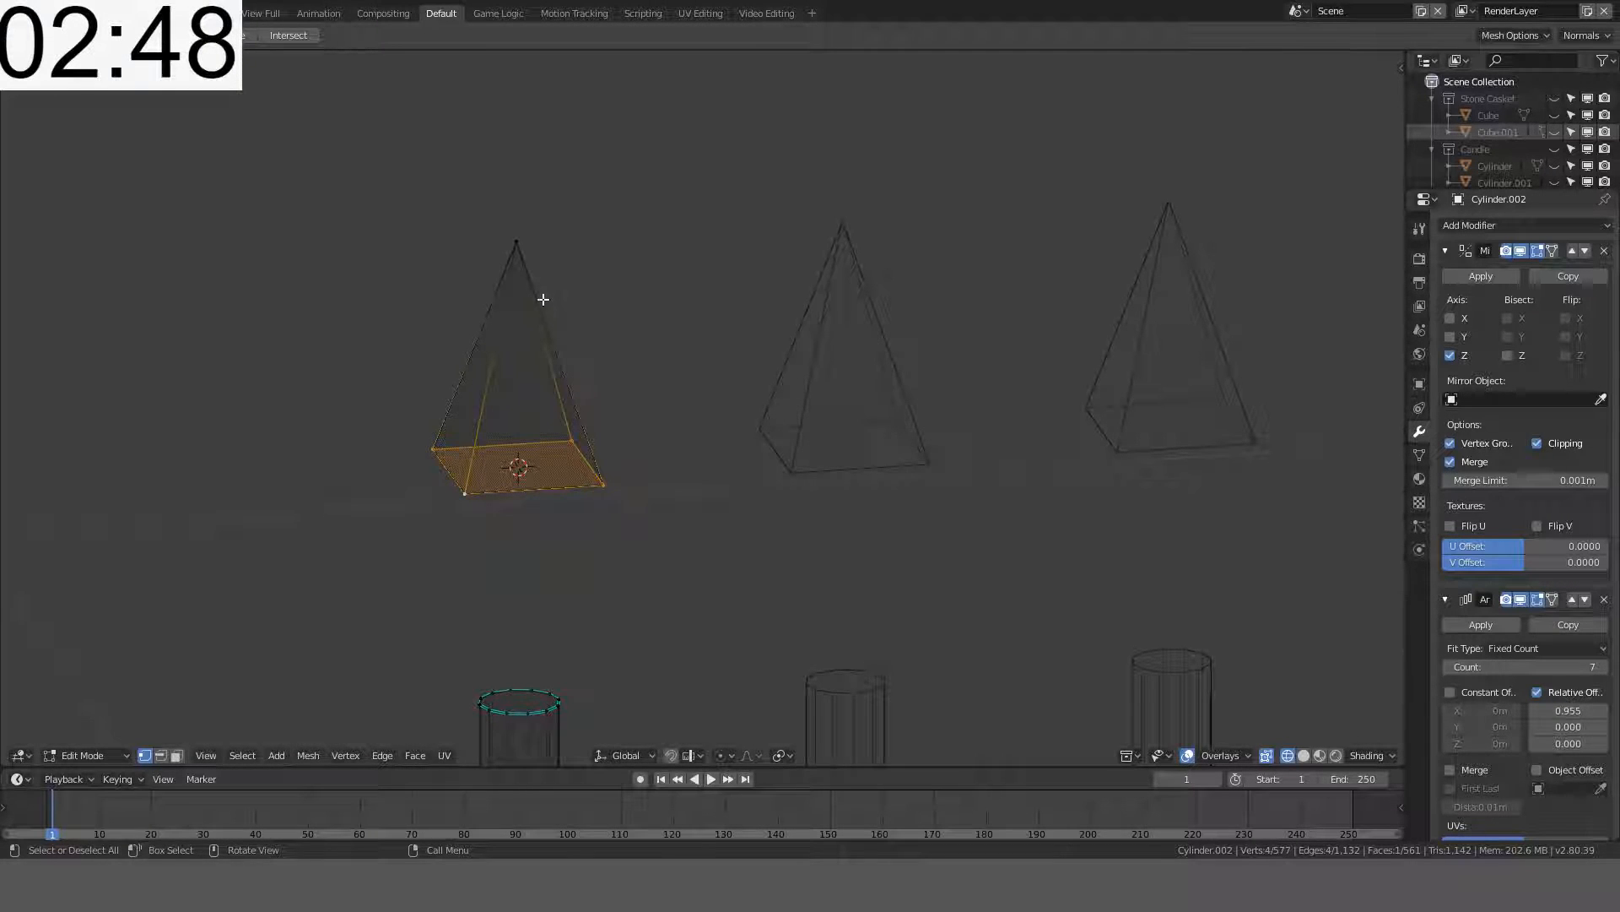
pyautogui.press('Tab')
pyautogui.press('Tab')
# - Snap the apex vertex to the 3D cursor with Keep Offset, move it 0.08 m up along Z, and leave Edit Mode
pyautogui.click(520, 230)
pyautogui.hotkey('shift', 's')
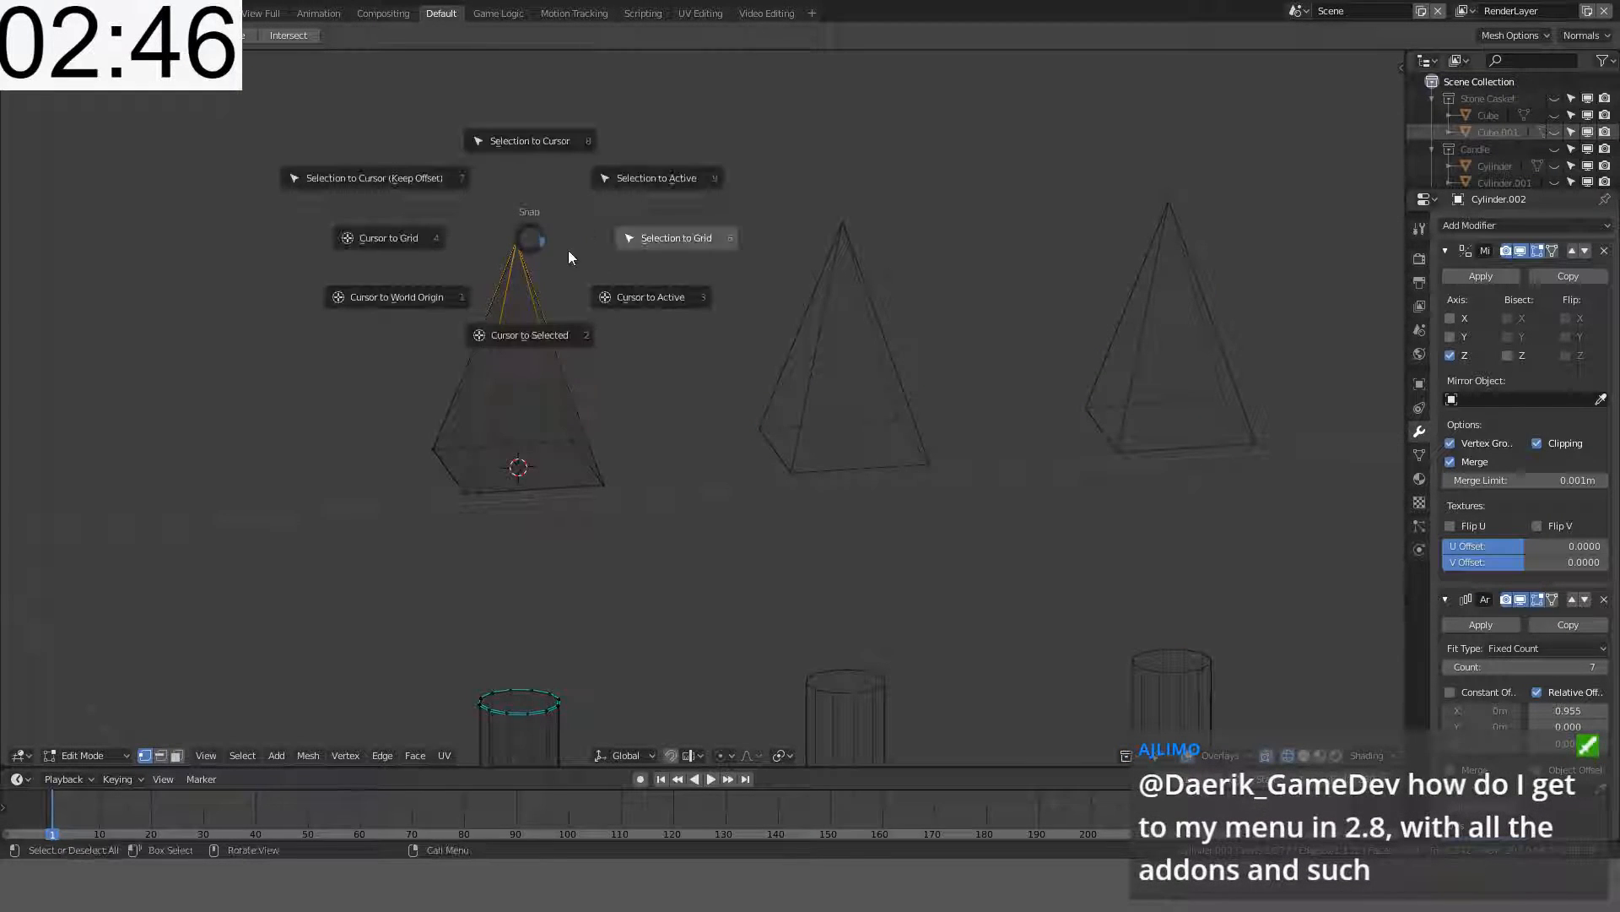
pyautogui.click(413, 174)
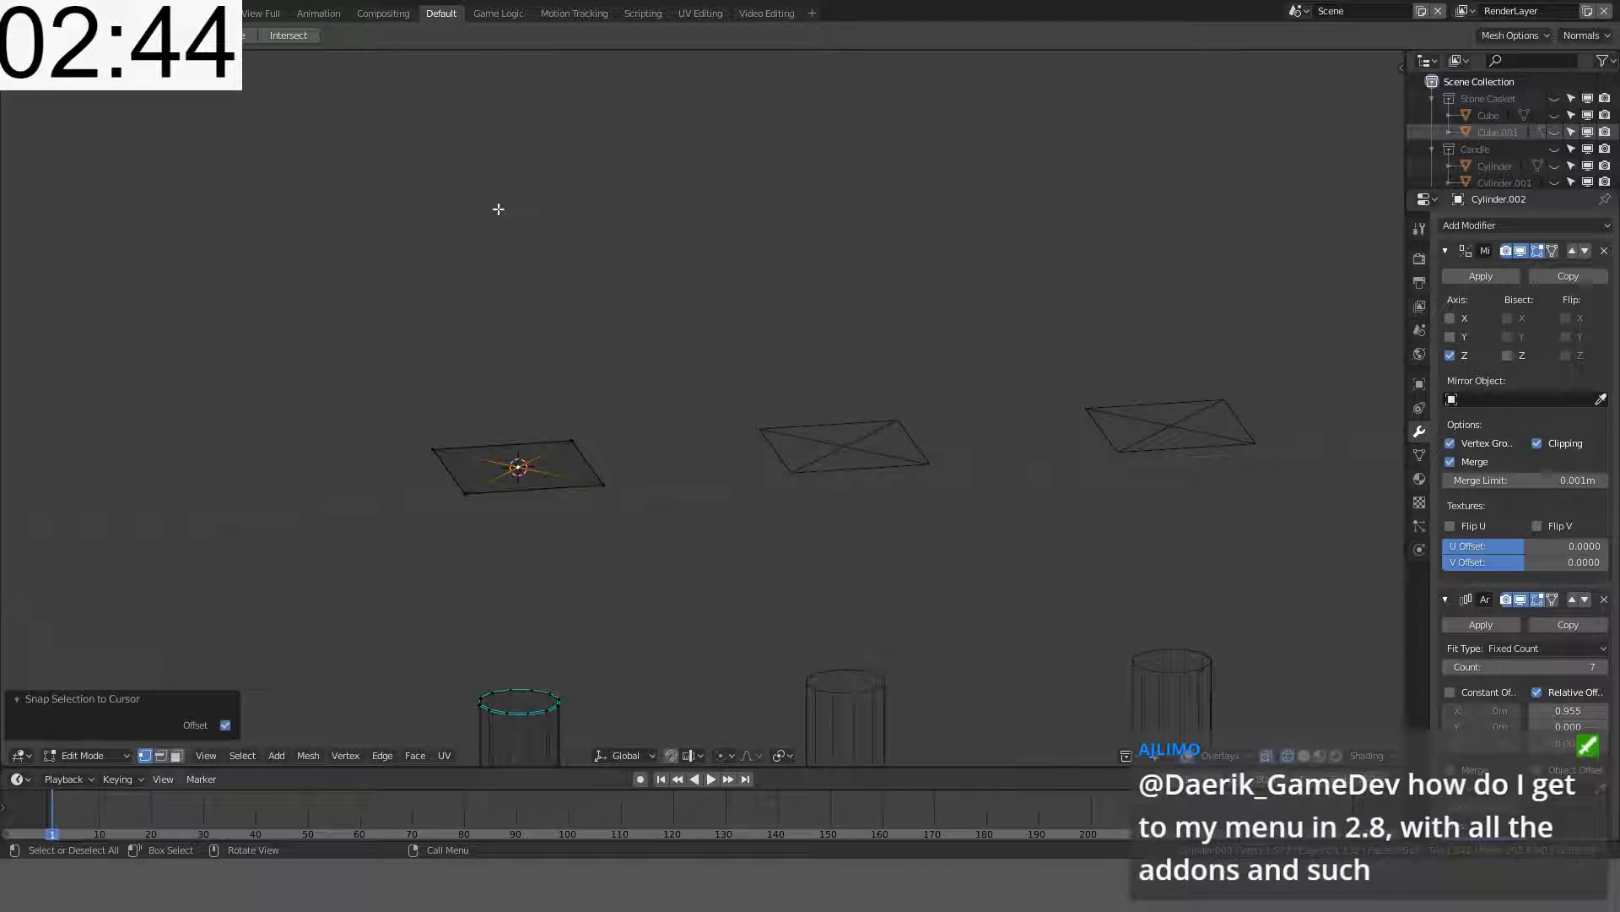
pyautogui.press('KP_1')
pyautogui.keyDown('shift'); pyautogui.moveTo(498, 209); pyautogui.dragTo(630, 492, button='middle'); pyautogui.keyUp('shift')
pyautogui.press('g')
pyautogui.press('z')
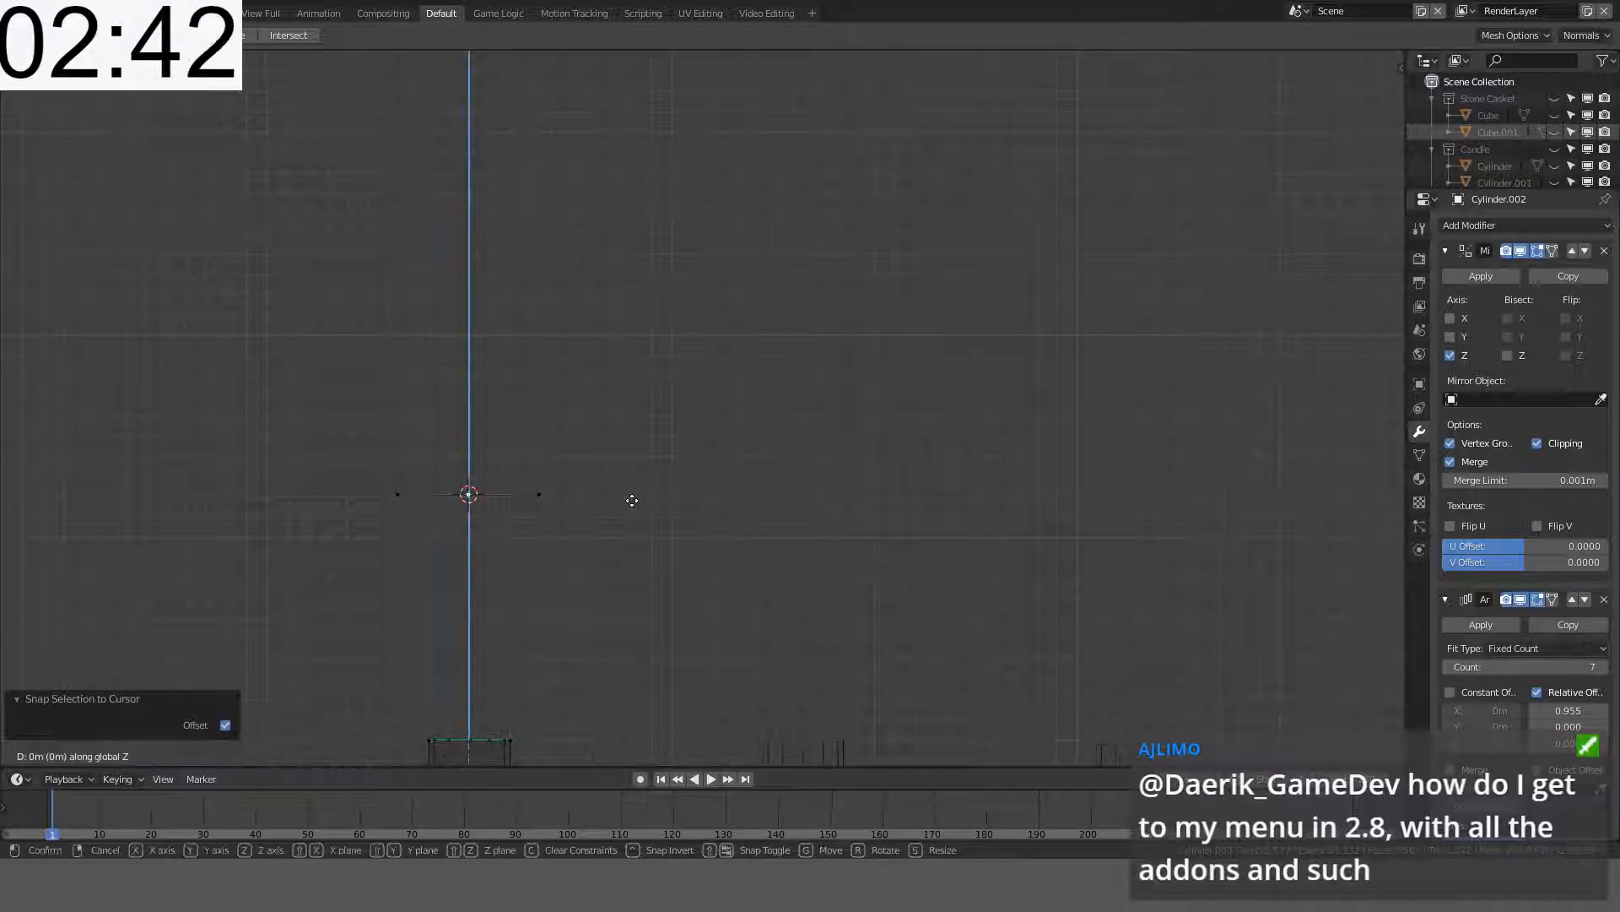
pyautogui.click(646, 331)
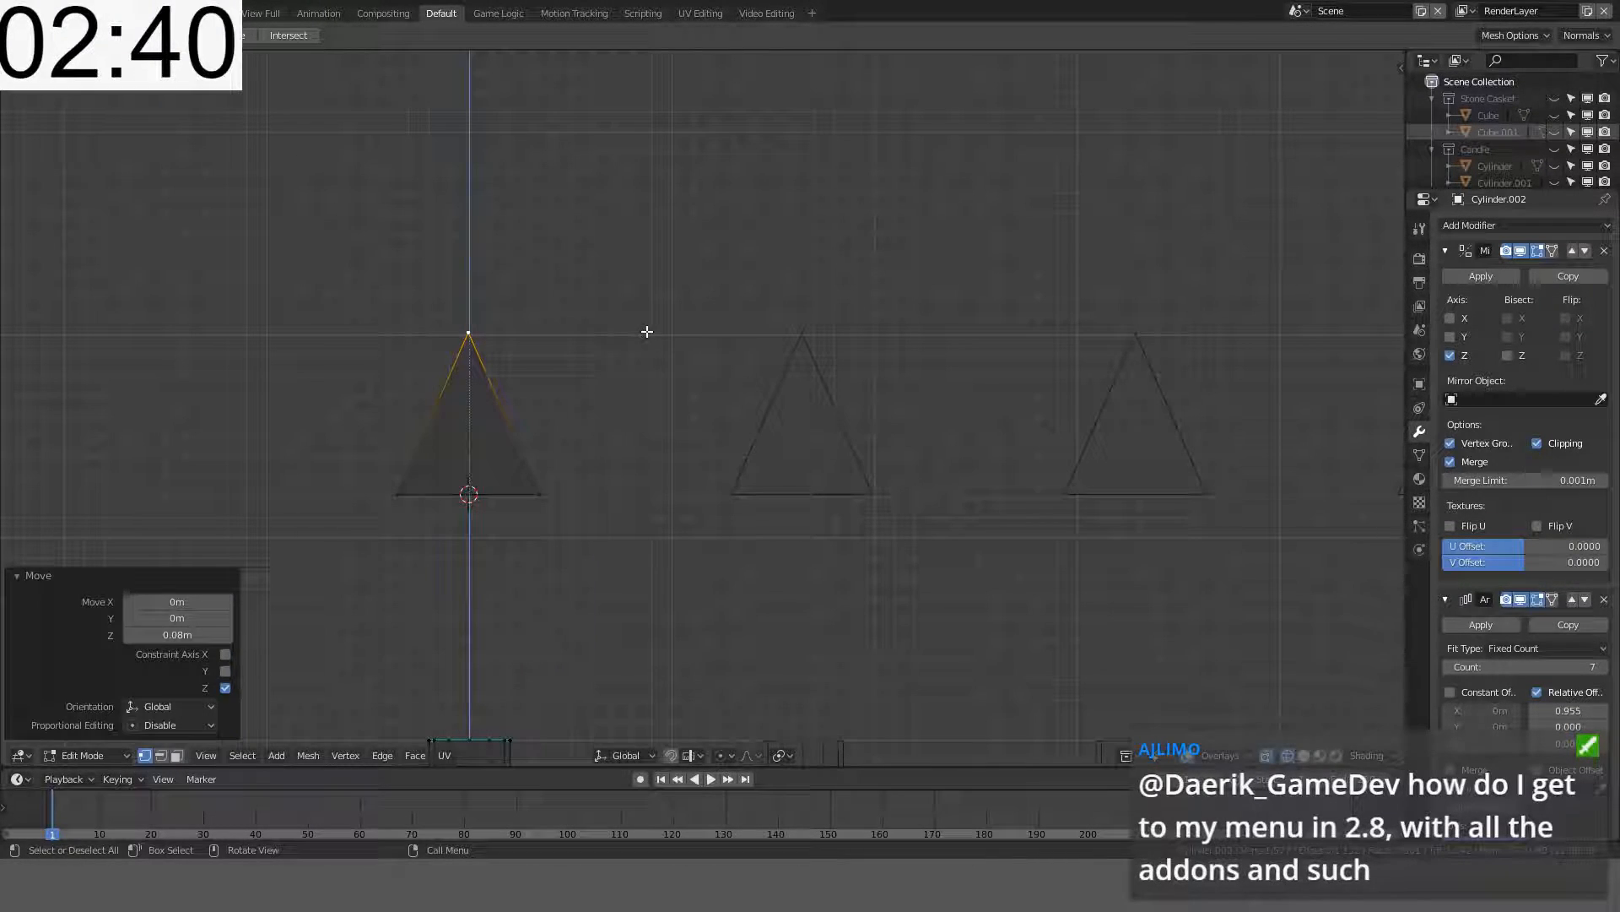
pyautogui.press('Tab')
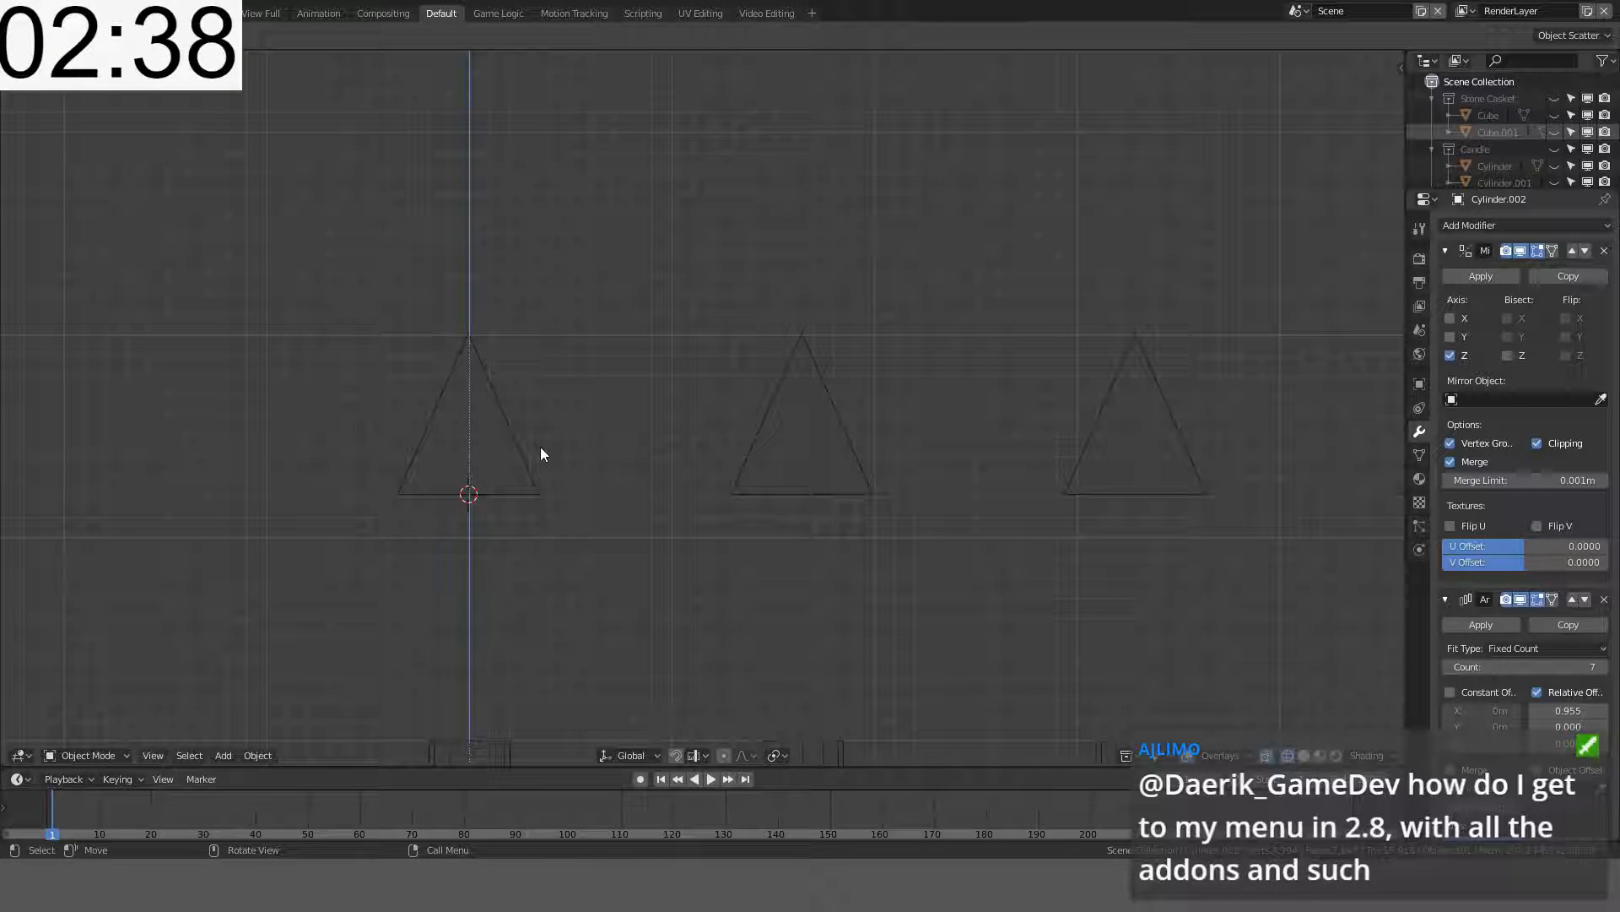
# - Select the railing, enter Edit Mode, and move the whole finial 0.12 m down along Z onto the first post's top
pyautogui.click(521, 466)
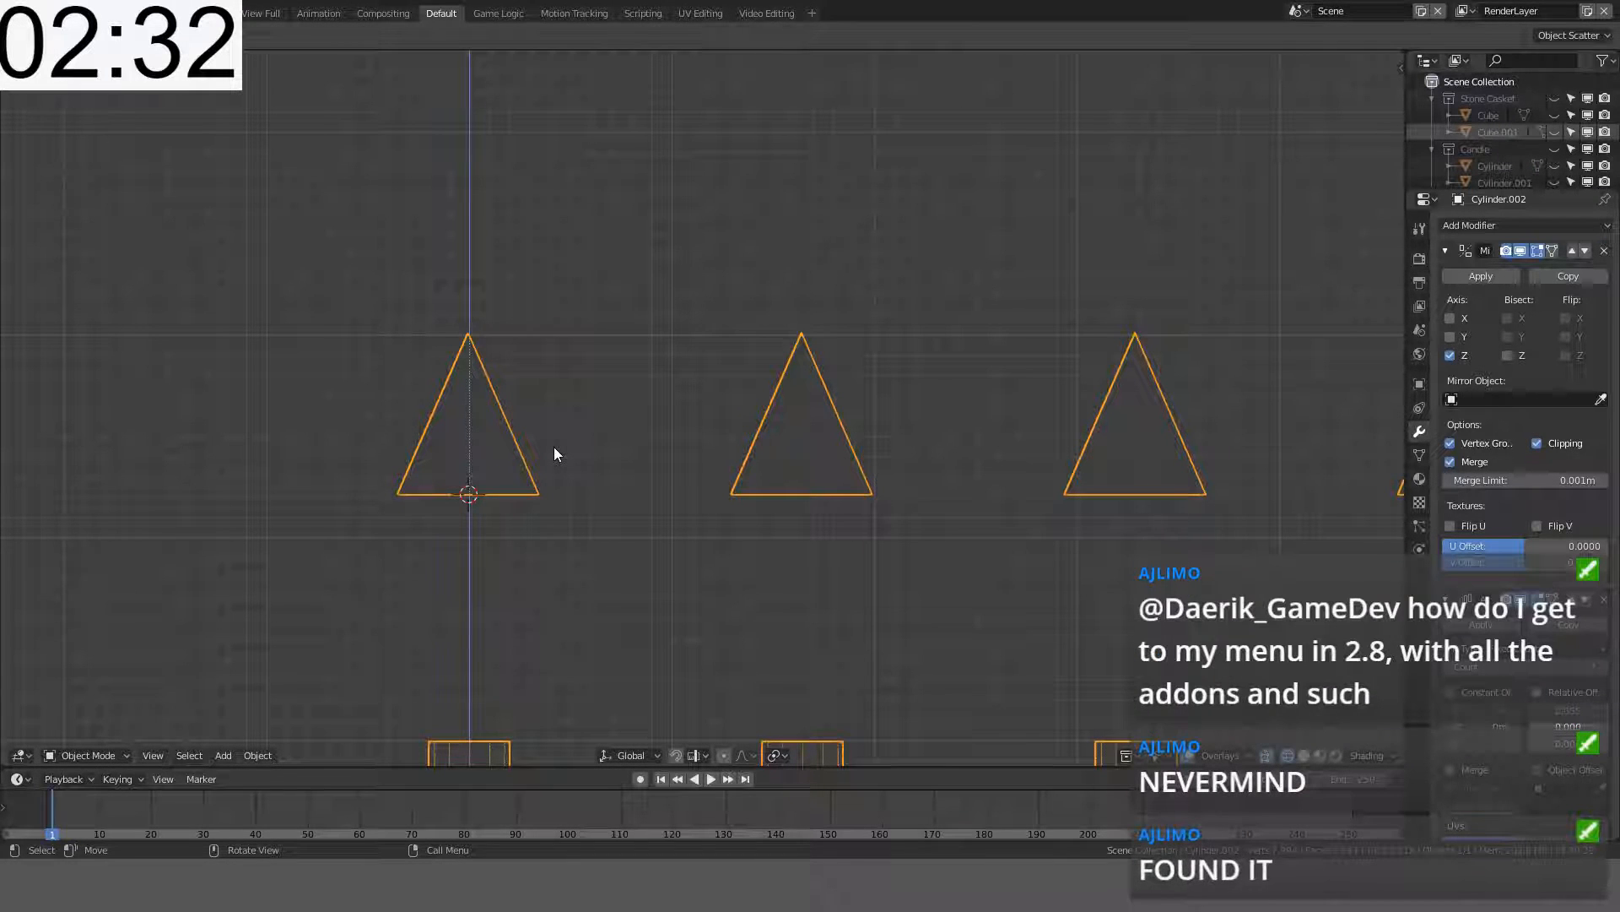
pyautogui.scroll(3, 553, 448)
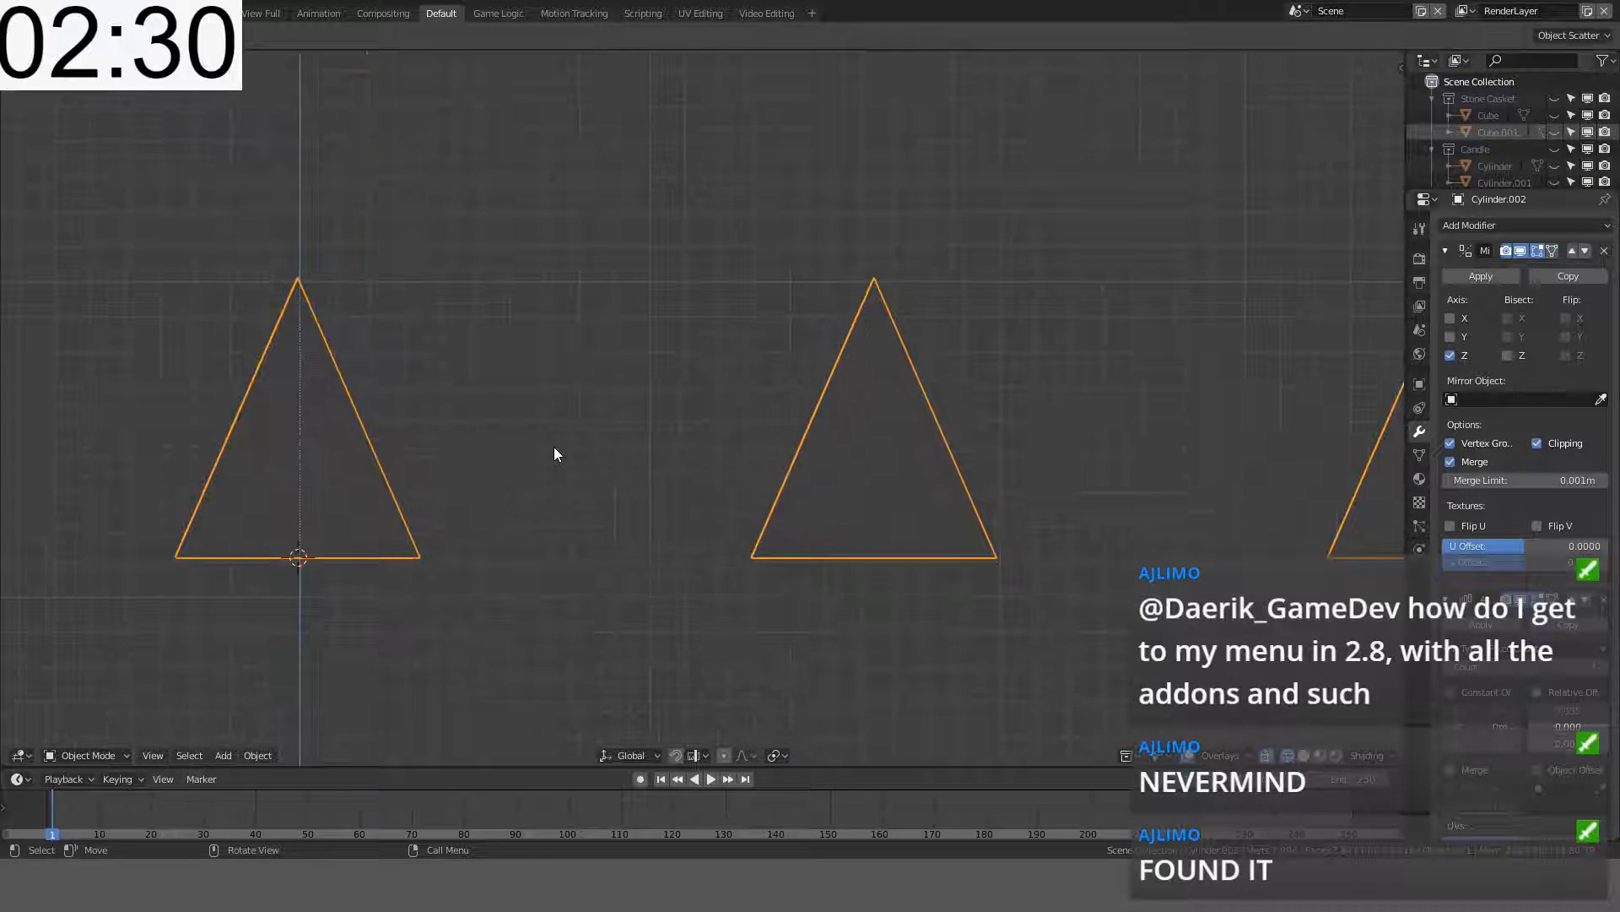
pyautogui.keyDown('shift'); pyautogui.moveTo(554, 447); pyautogui.dragTo(651, 224, button='middle'); pyautogui.keyUp('shift')
pyautogui.scroll(-1, 652, 225)
pyautogui.scroll(-2, 652, 224)
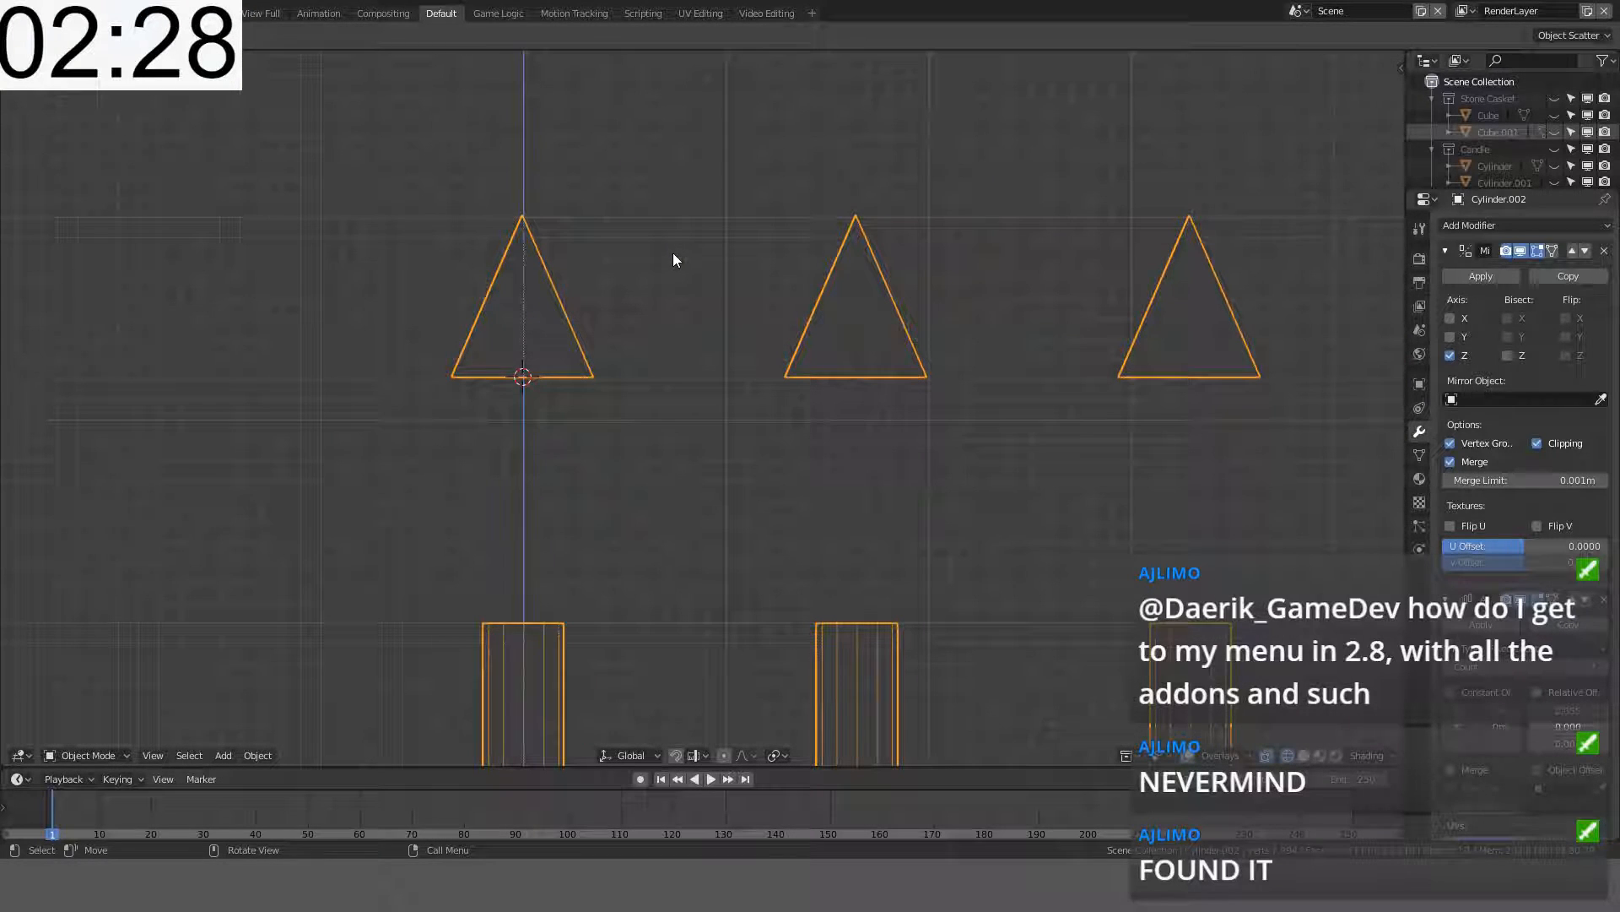
pyautogui.scroll(2, 672, 257)
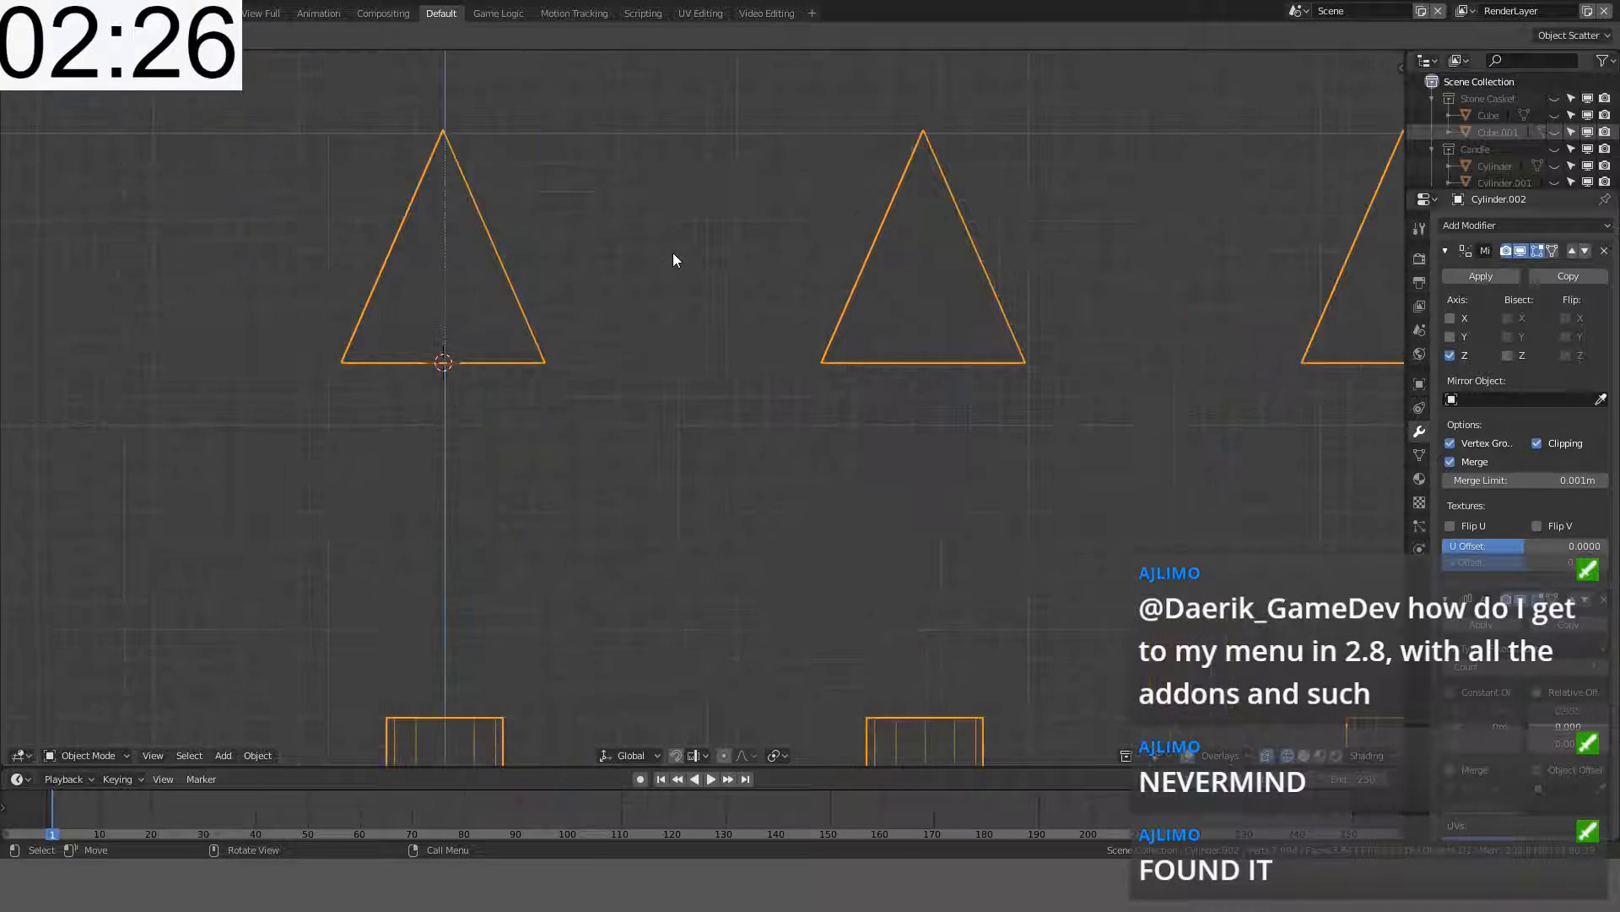
pyautogui.keyDown('shift'); pyautogui.moveTo(672, 257); pyautogui.dragTo(796, 79, button='middle'); pyautogui.keyUp('shift')
pyautogui.scroll(-3, 755, 180)
pyautogui.press('Tab')
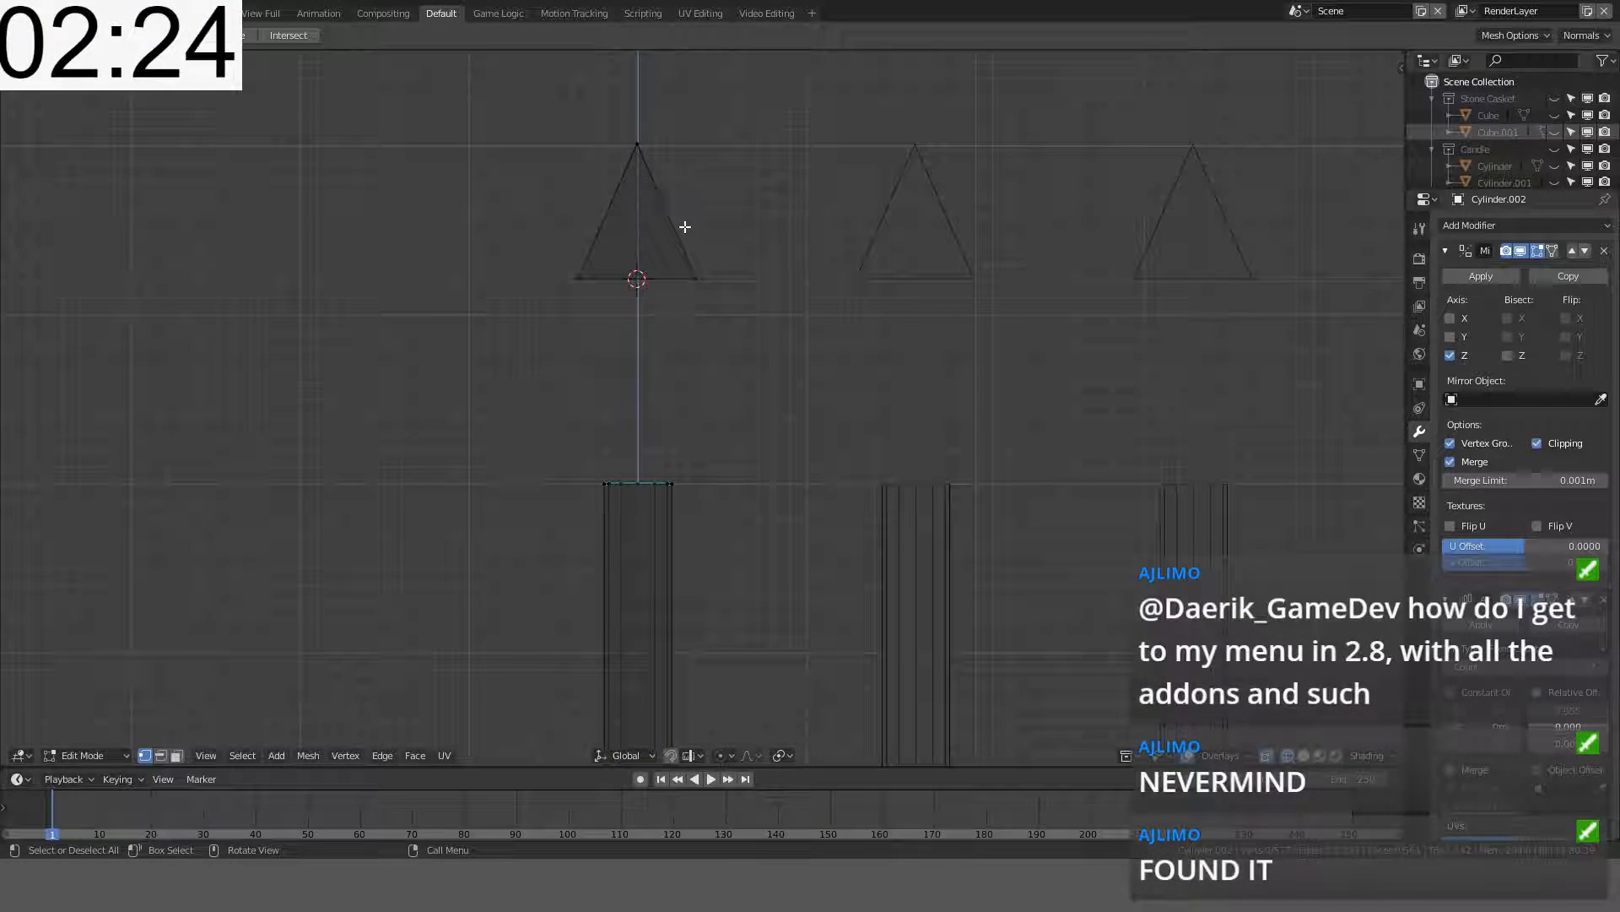
pyautogui.press('l')
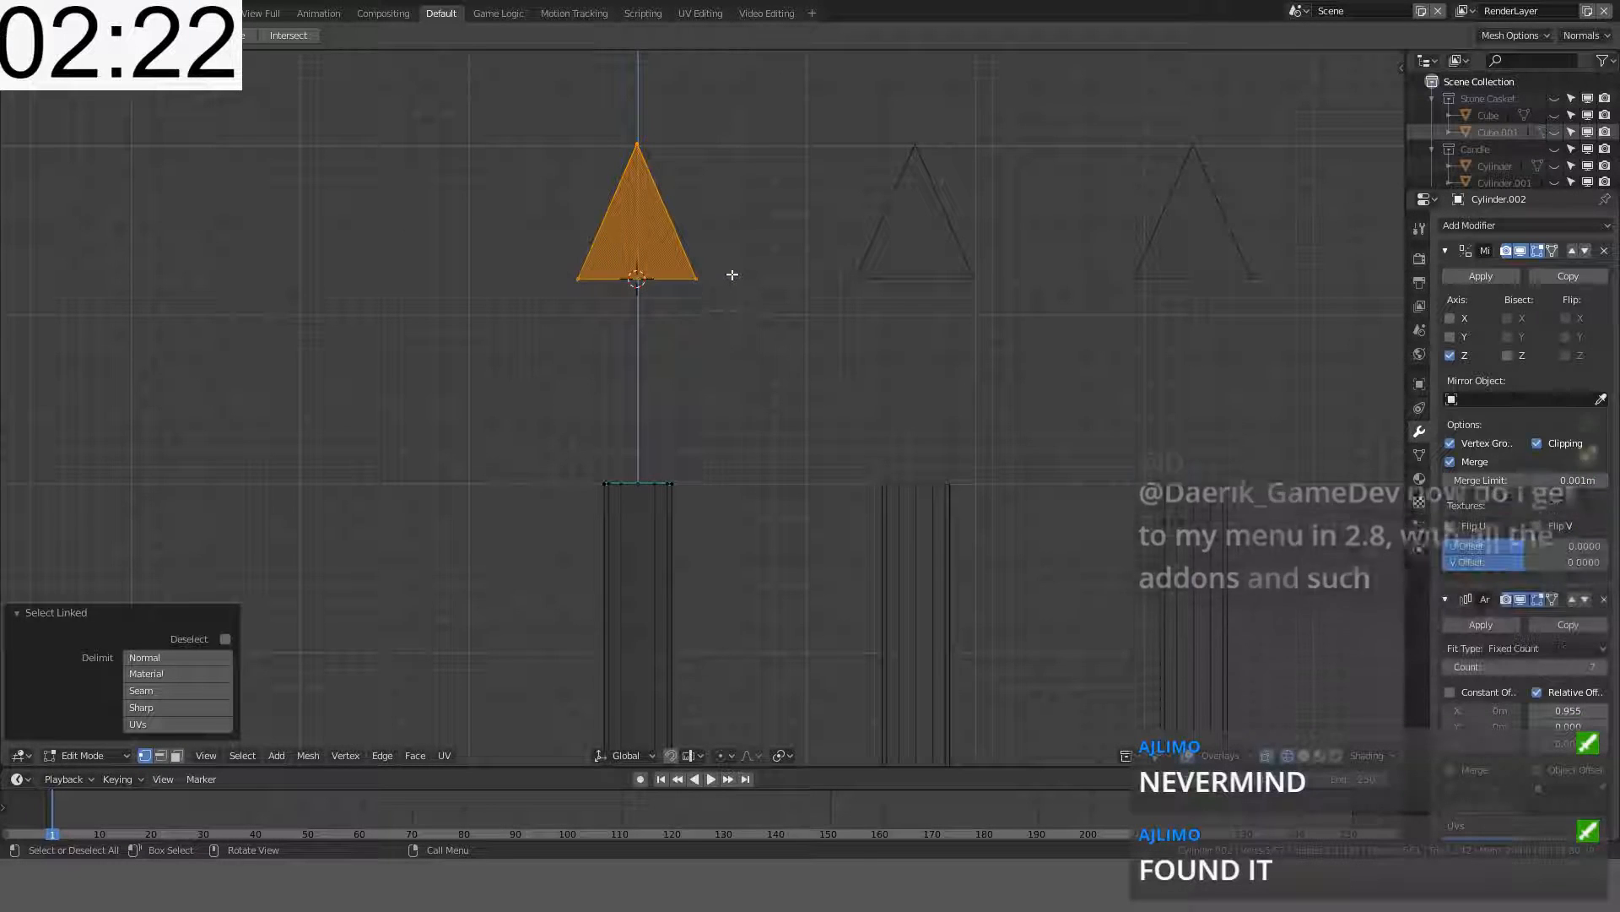
pyautogui.press('g')
pyautogui.press('z')
pyautogui.click(739, 458)
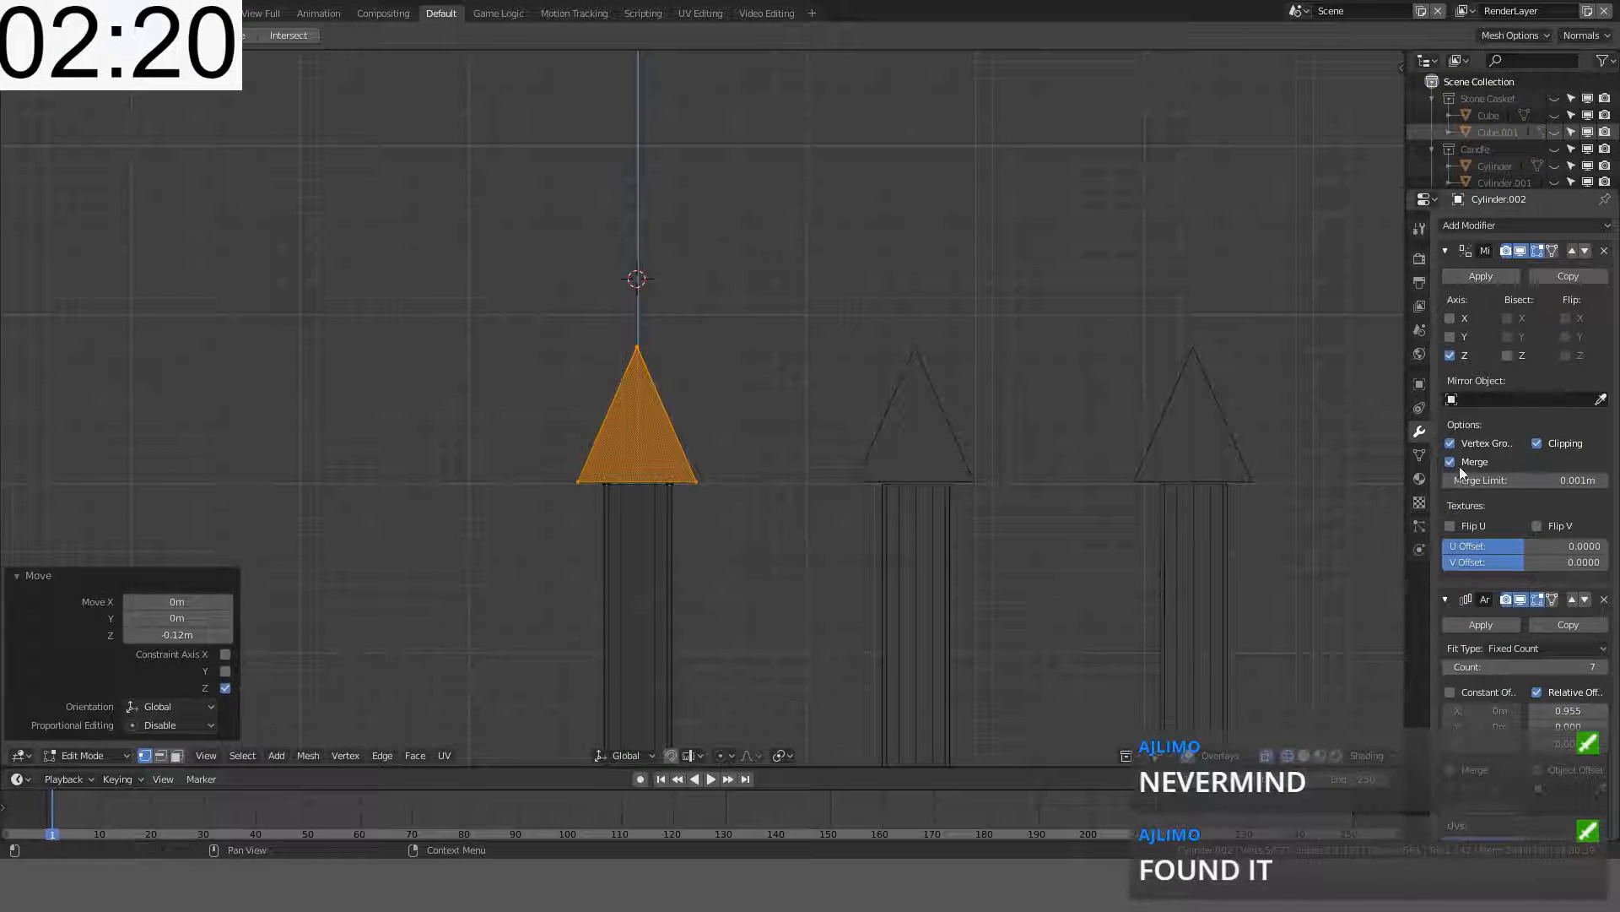
# - In top view, scale the finial to 0.1 along Y to make it a thin blade
pyautogui.click(1419, 229)
pyautogui.moveTo(1161, 303); pyautogui.dragTo(1085, 492, button='middle')
pyautogui.press('KP_7')
pyautogui.scroll(-4, 1088, 492)
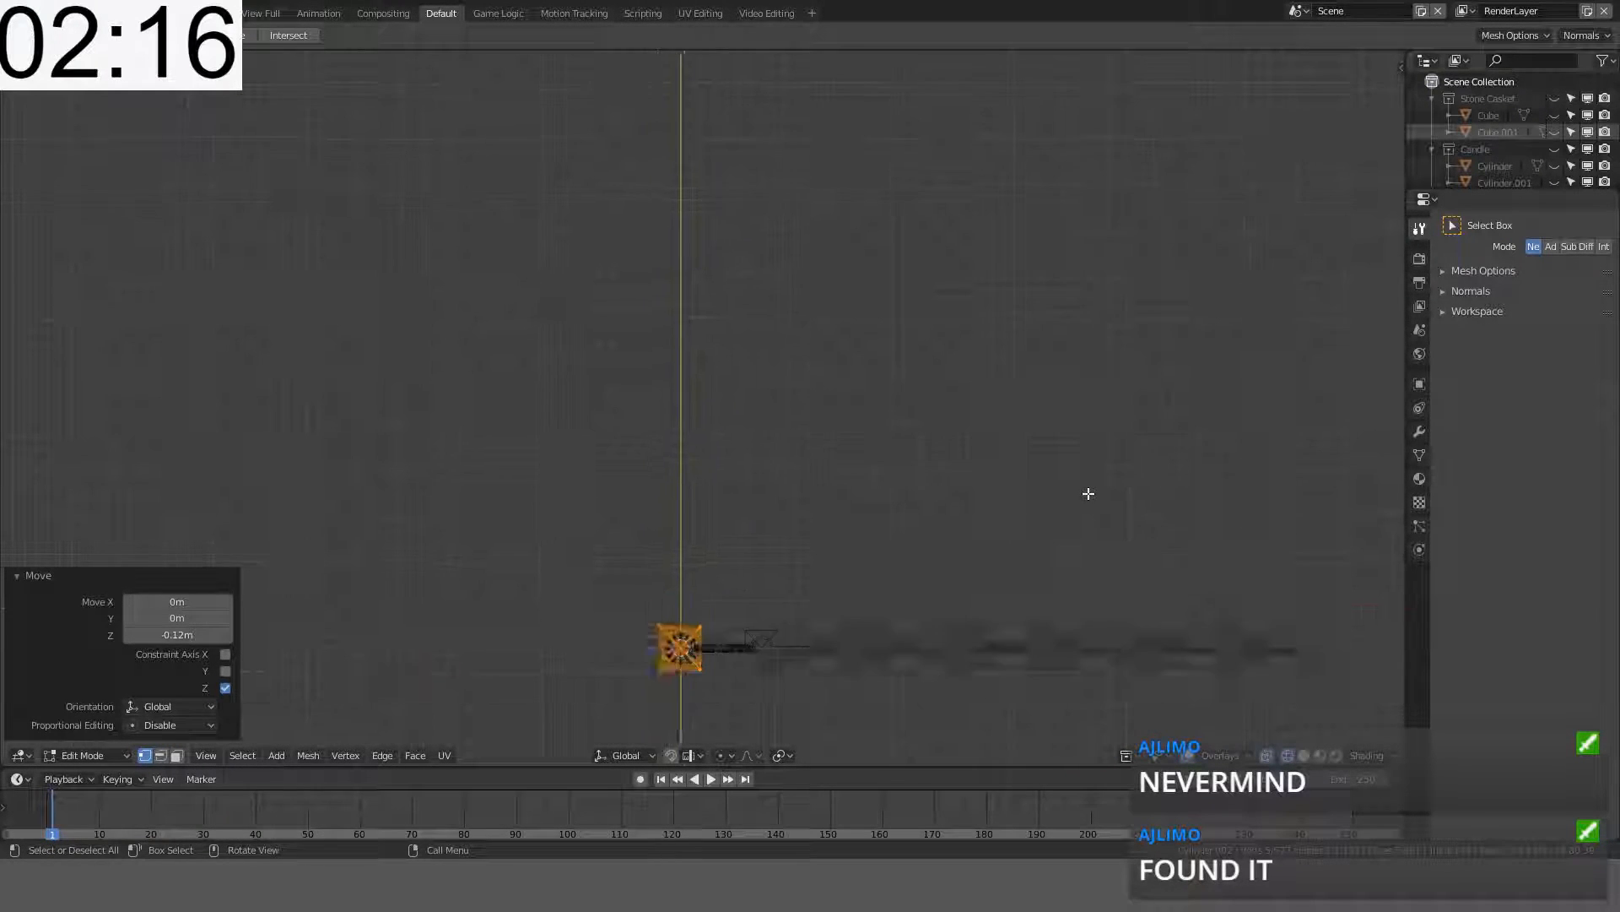
pyautogui.keyDown('shift'); pyautogui.moveTo(749, 503); pyautogui.dragTo(836, 422, button='middle'); pyautogui.keyUp('shift')
pyautogui.scroll(7, 692, 226)
pyautogui.scroll(2, 836, 422)
pyautogui.press('s')
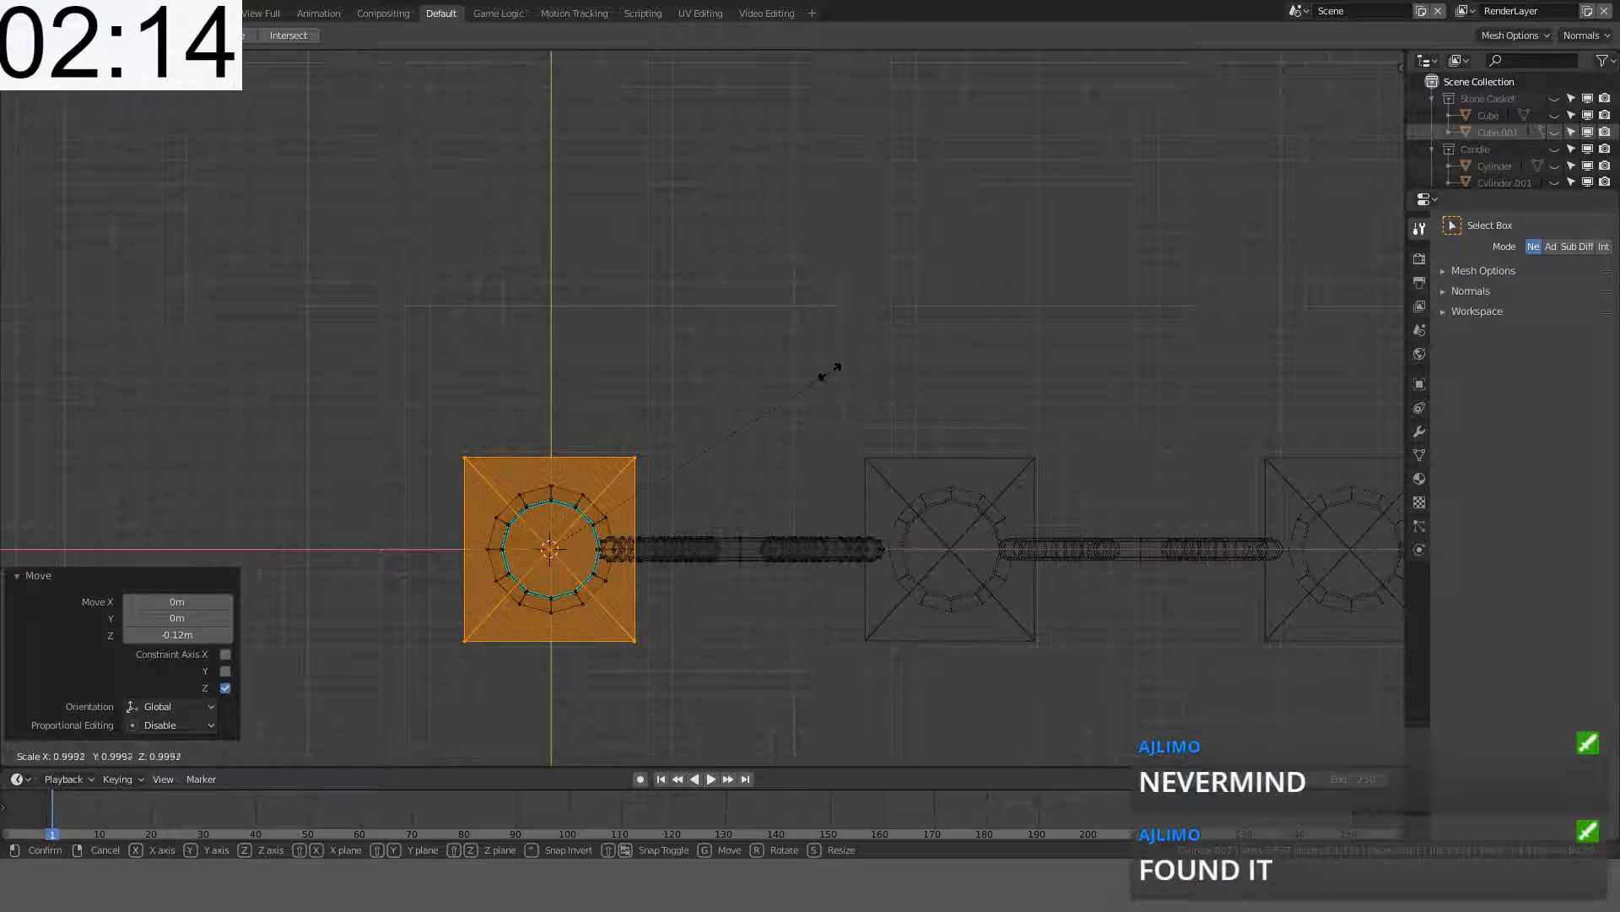
pyautogui.press('y')
pyautogui.press('Return')
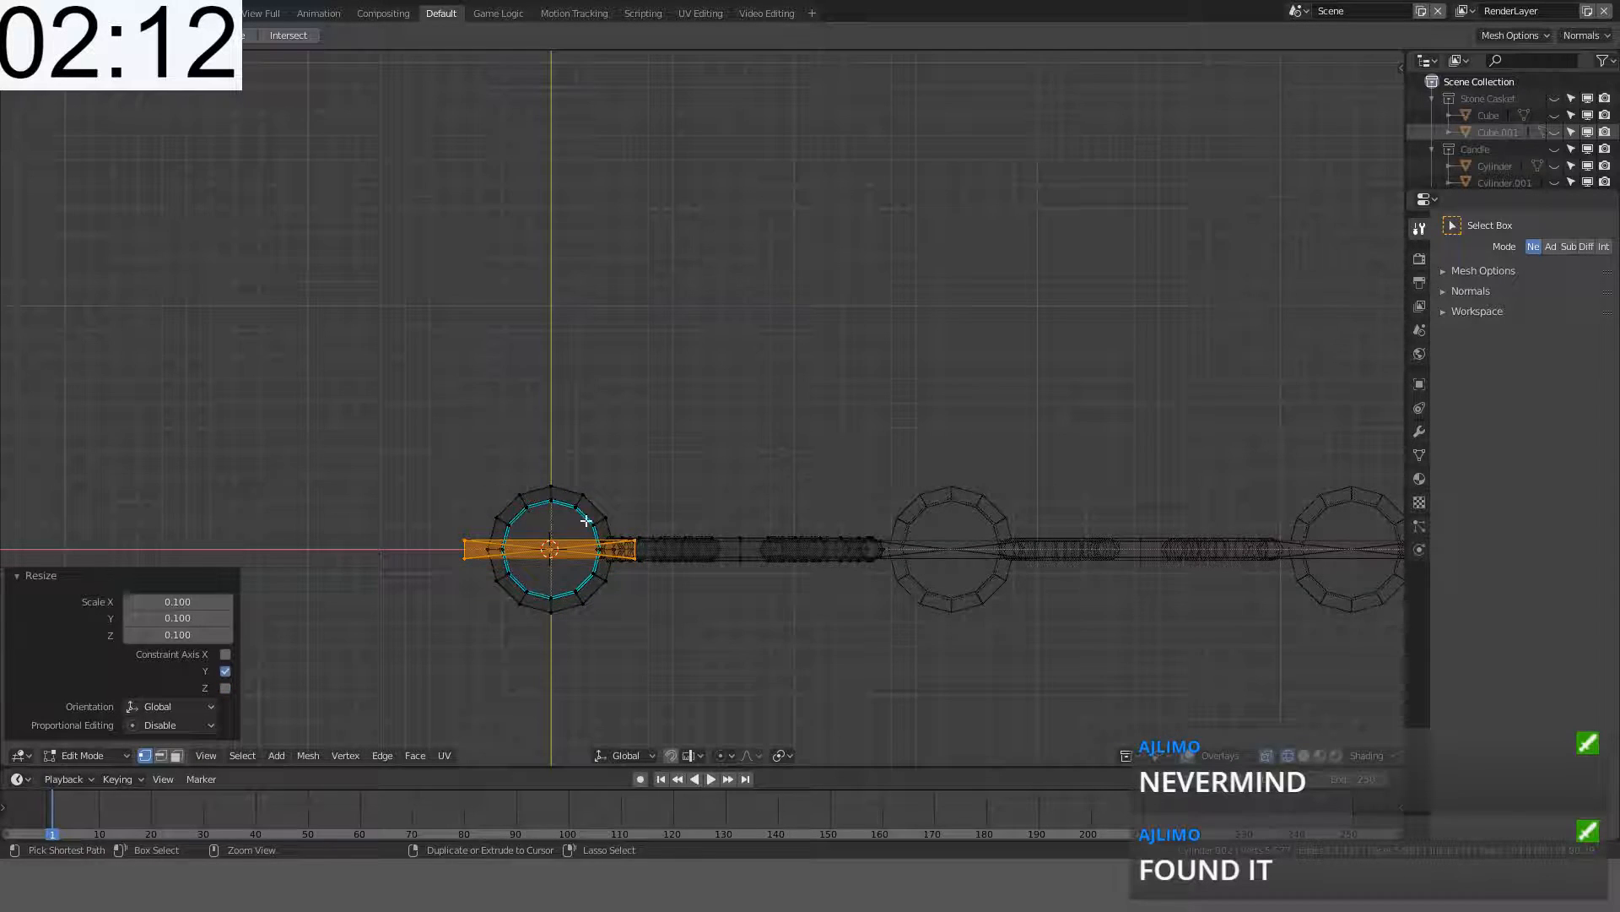
# - Switch the viewport to solid shading and the selection mode to faces
pyautogui.scroll(3, 579, 517)
pyautogui.moveTo(579, 517)
pyautogui.keyDown('shift'); pyautogui.mouseDown(button='middle')
pyautogui.moveTo(944, 308)
pyautogui.moveTo(861, 373)
pyautogui.moveTo(813, 292)
pyautogui.moveTo(875, 293)
pyautogui.moveTo(874, 309)
pyautogui.mouseUp(button='middle'); pyautogui.keyUp('shift')
pyautogui.scroll(-1, 944, 309)
pyautogui.press('z')
pyautogui.click(995, 337)
pyautogui.click(873, 310)
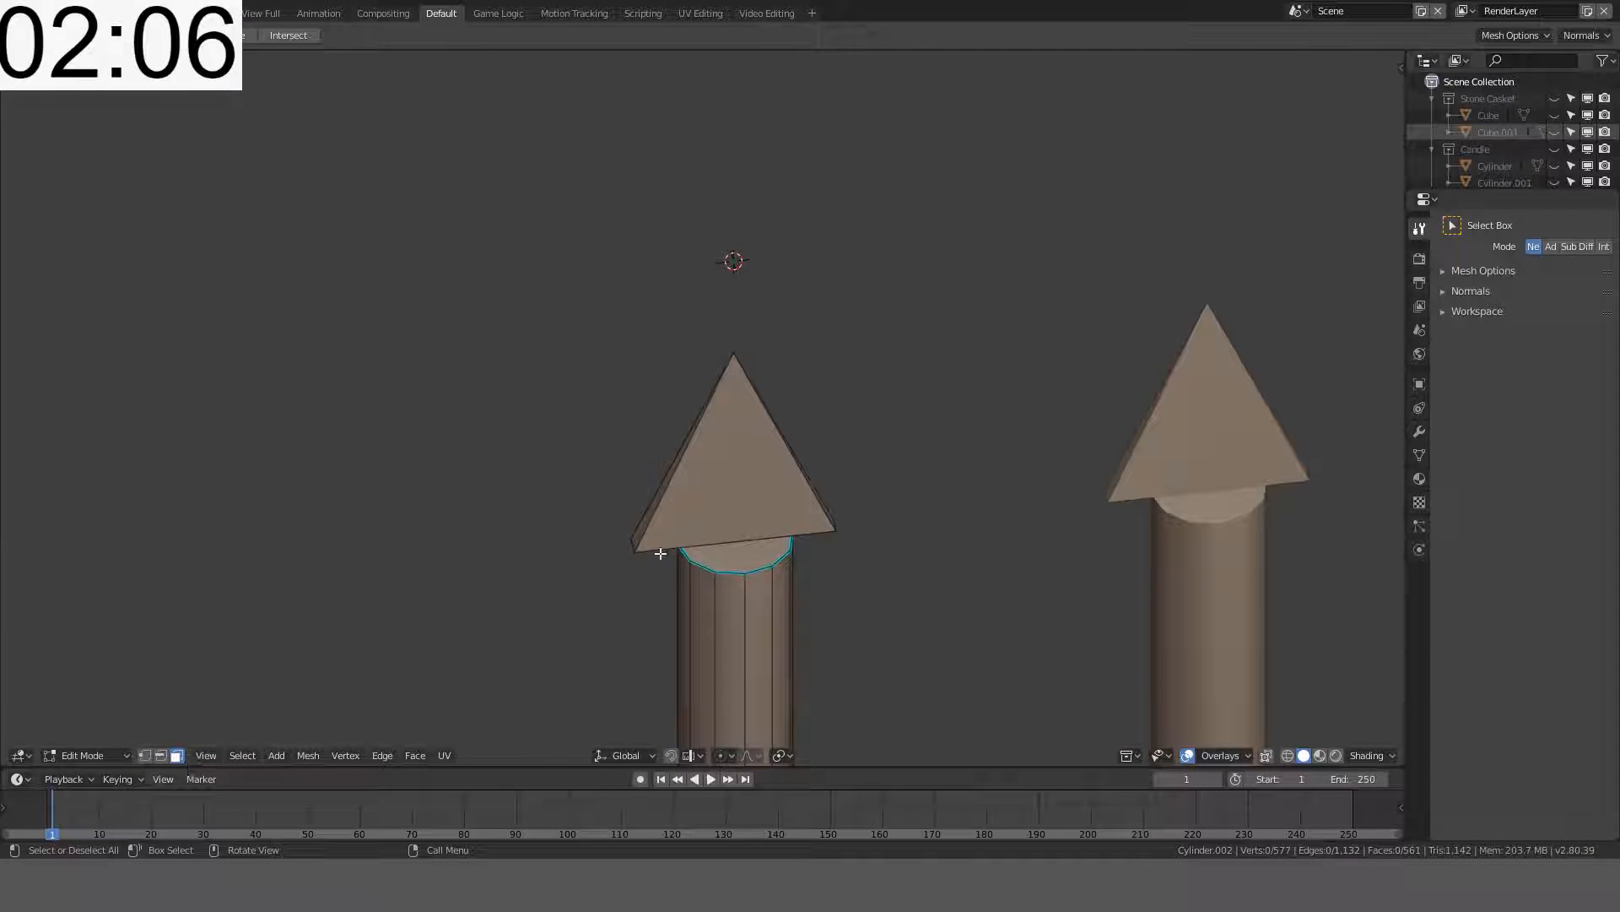
# - Select the finial's front and back triangular faces and inset them by 0.01 m
pyautogui.click(762, 501)
pyautogui.moveTo(858, 488); pyautogui.dragTo(1150, 466, button='middle')
pyautogui.keyDown('shift'); pyautogui.click(738, 464); pyautogui.keyUp('shift')
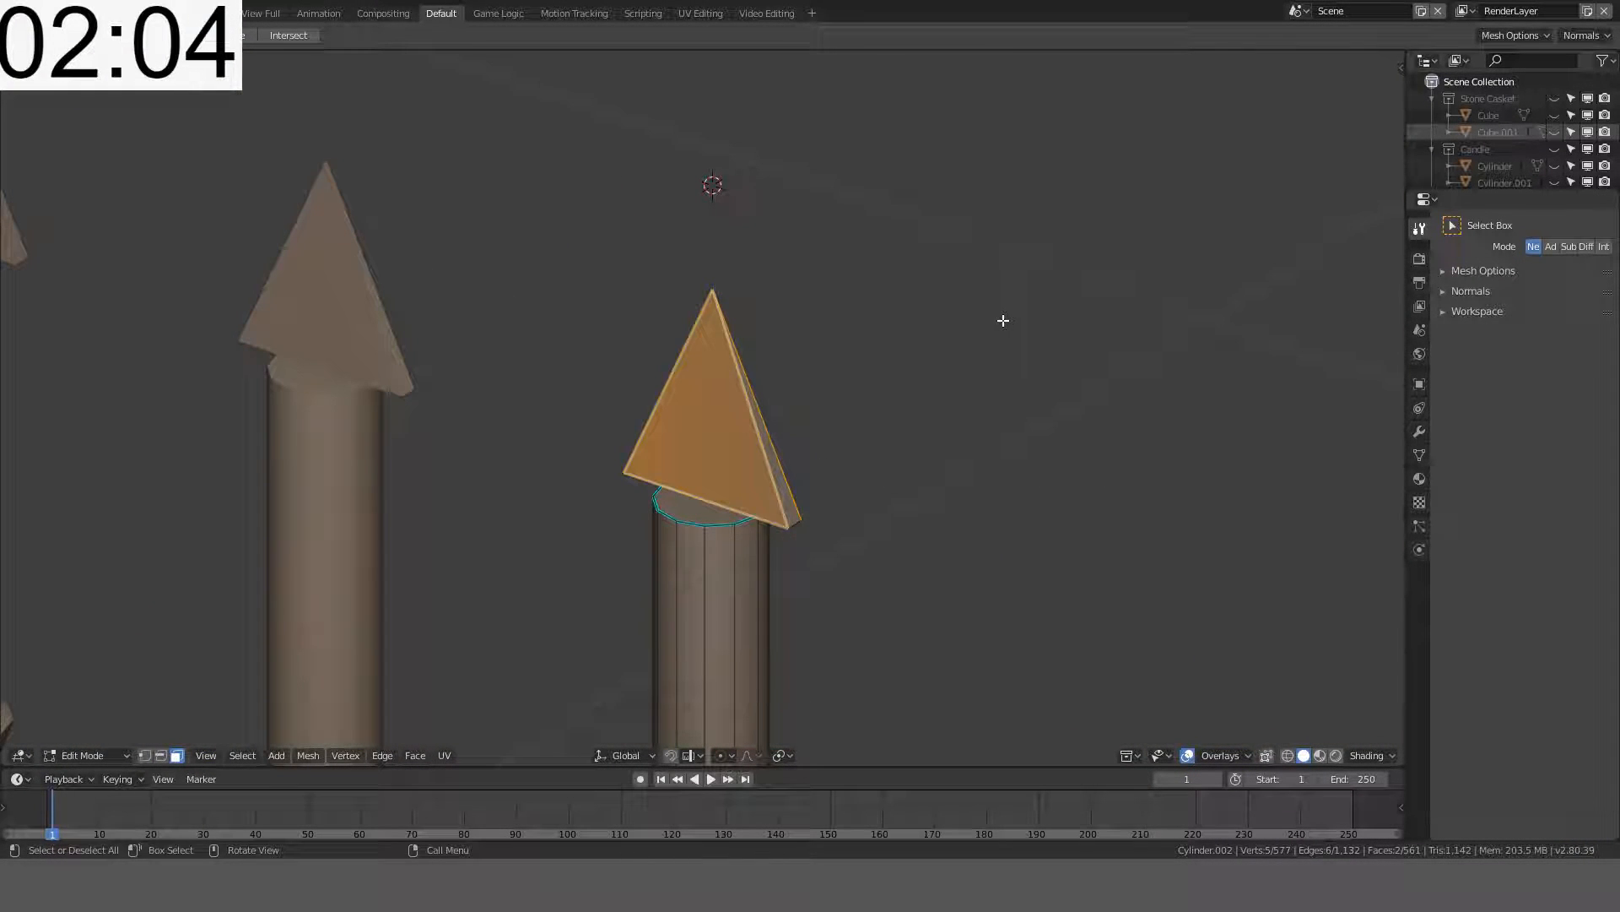
pyautogui.press('i')
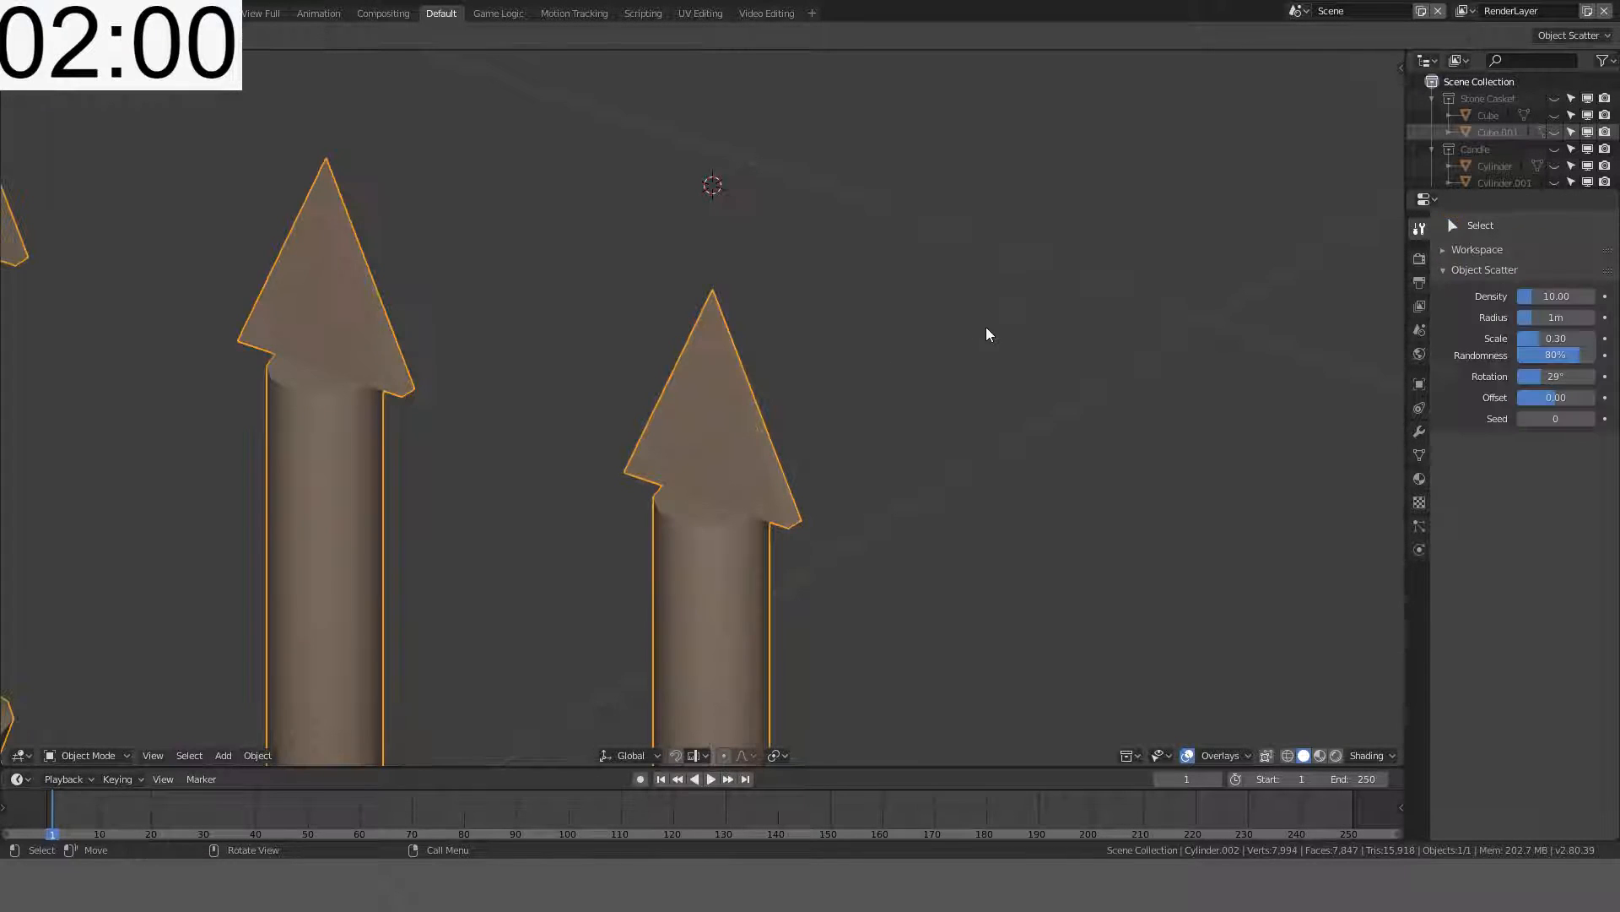
pyautogui.hotkey('ctrl', 'alt', 'z')
pyautogui.click(986, 327)
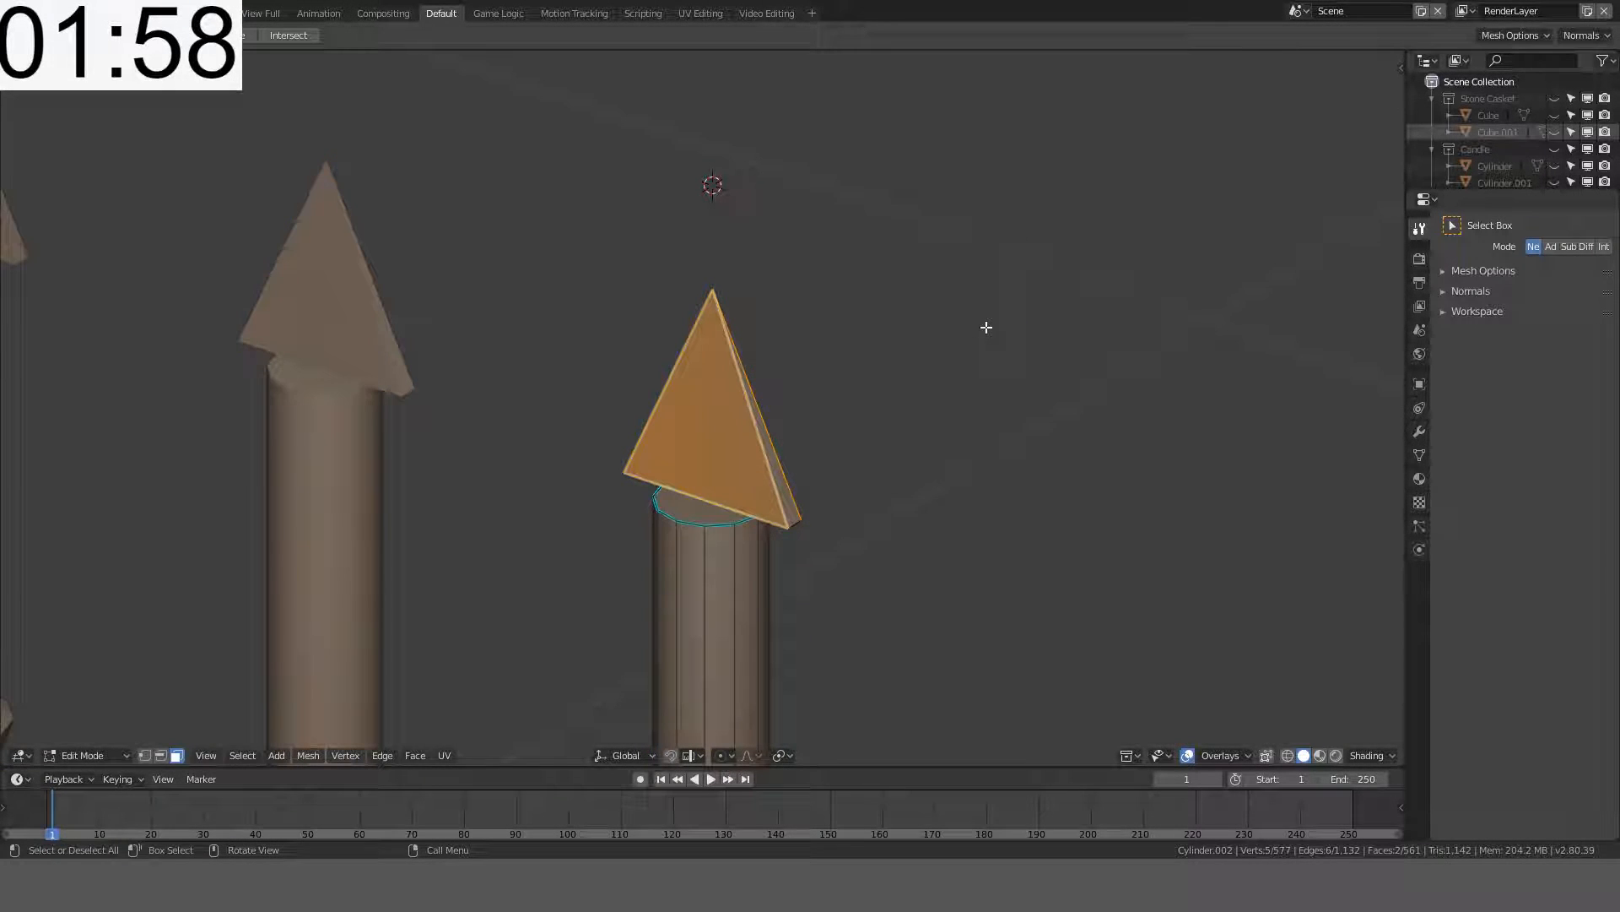
pyautogui.press('i')
pyautogui.click(984, 326)
pyautogui.moveTo(984, 326); pyautogui.dragTo(529, 639, button='middle')
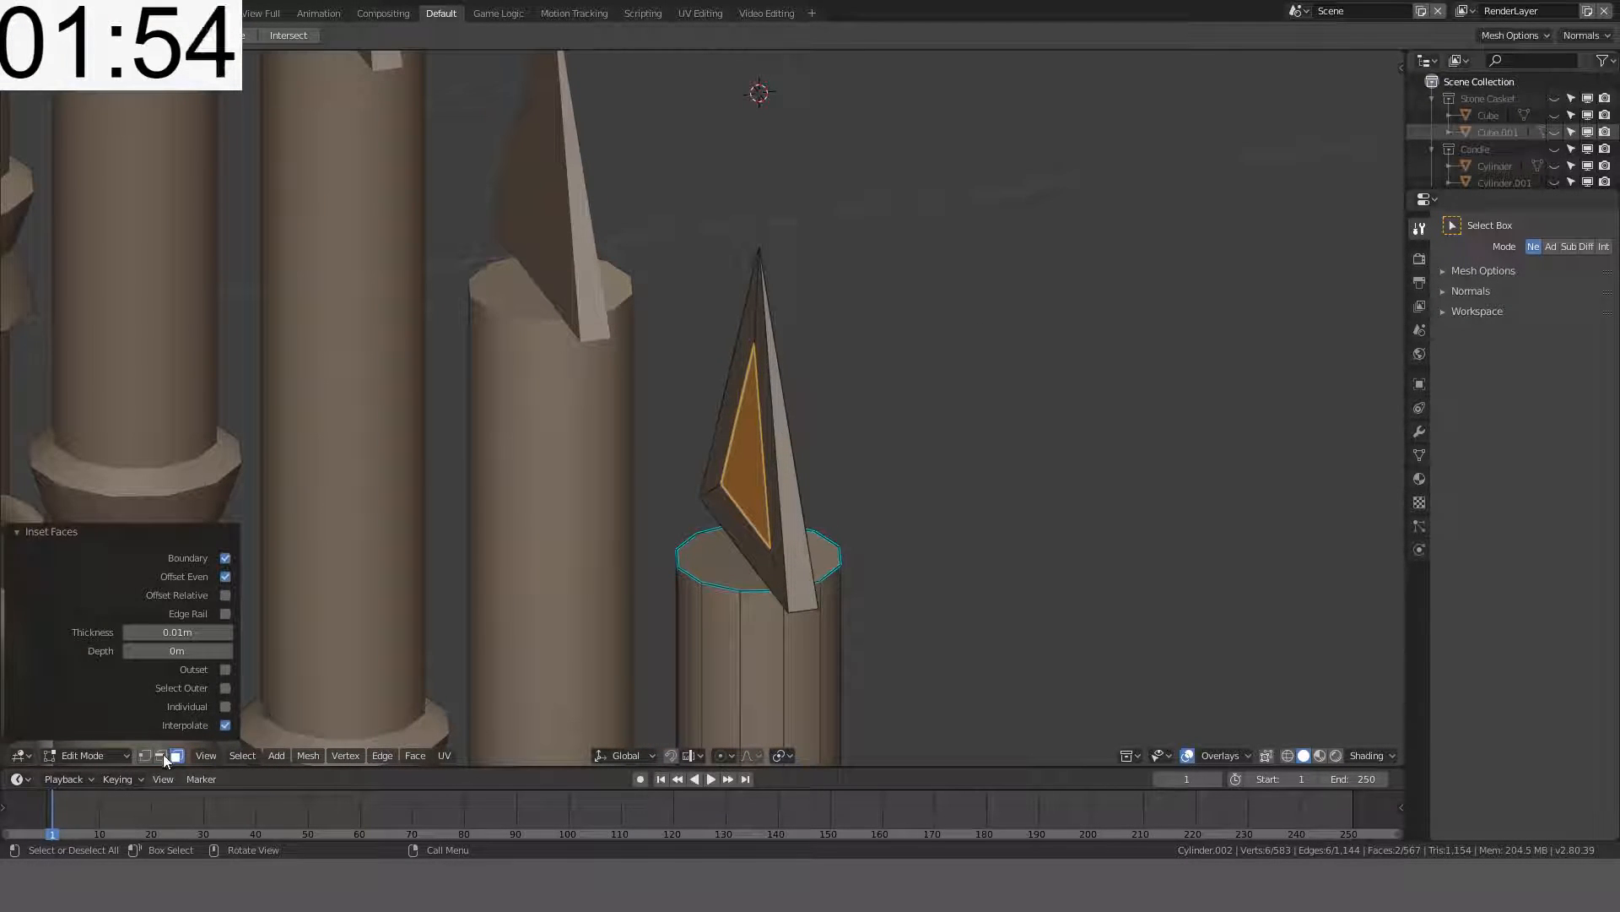
# - Collapse the short base edges on the finial's narrow sides and delete the remaining bottom edge
pyautogui.press('2')
pyautogui.click(824, 600)
pyautogui.moveTo(824, 600); pyautogui.dragTo(780, 525, button='middle')
pyautogui.press('x')
pyautogui.click(800, 618)
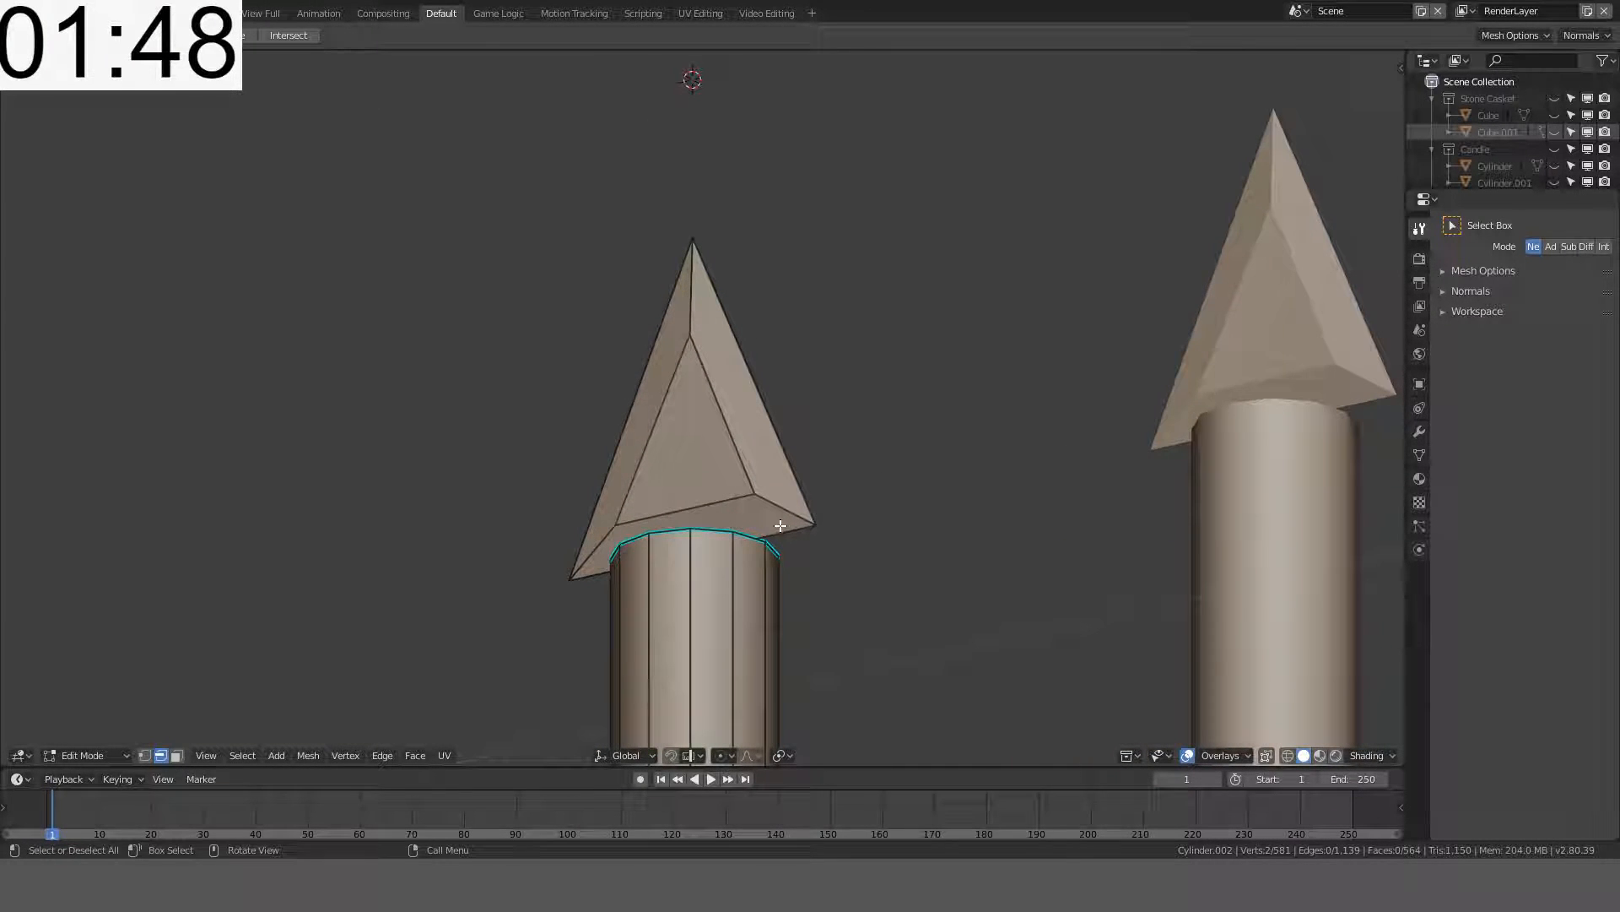
pyautogui.press('x')
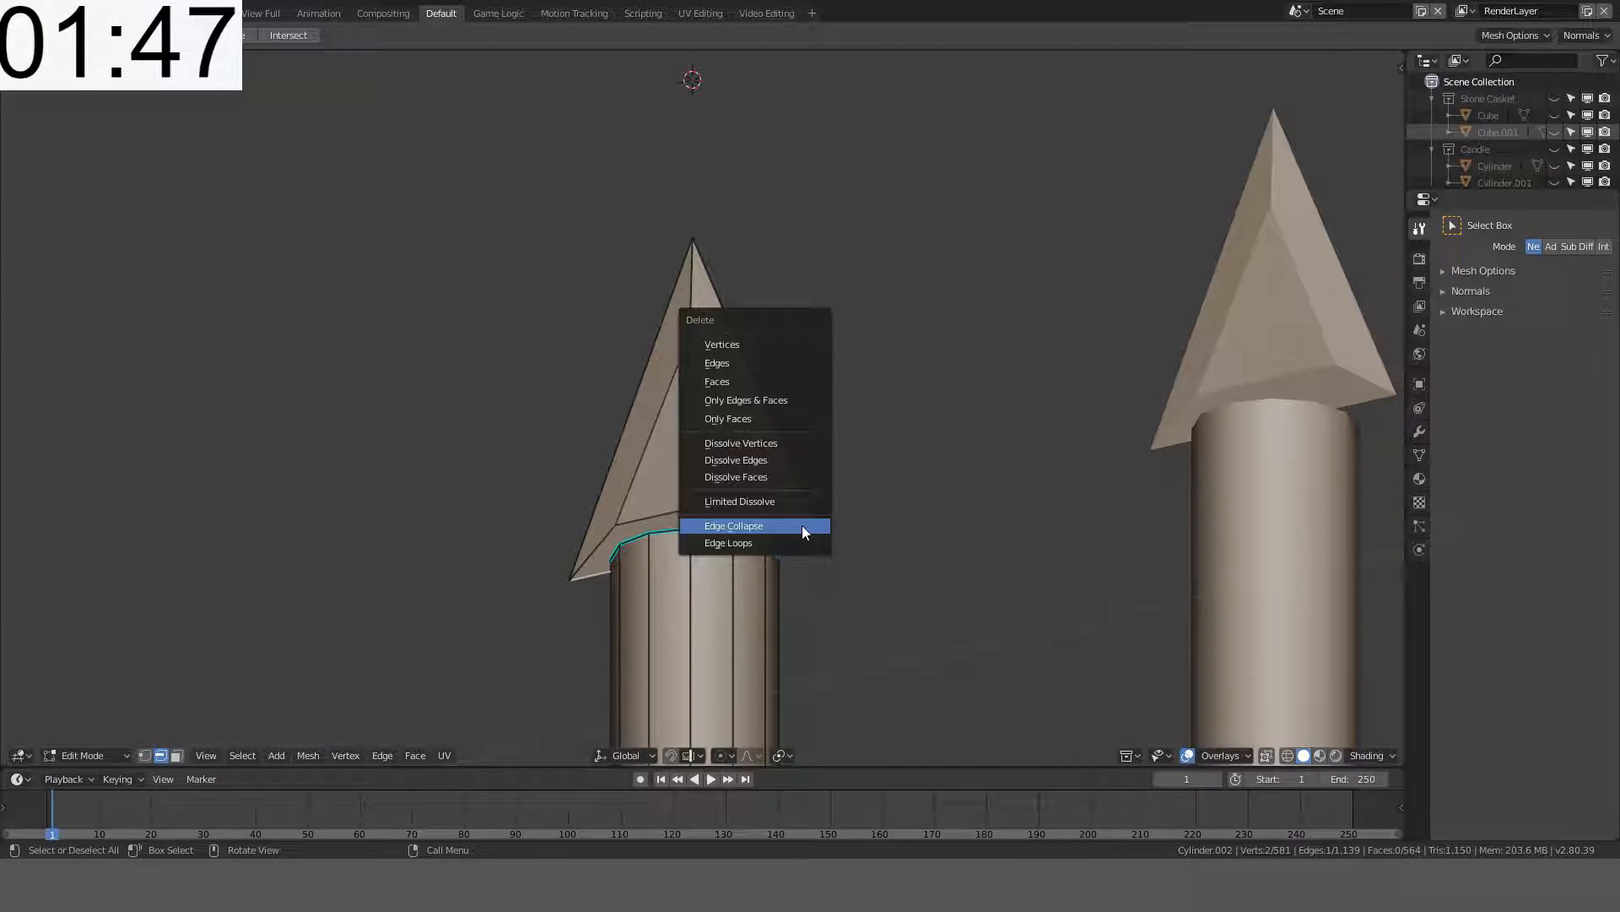
pyautogui.click(758, 370)
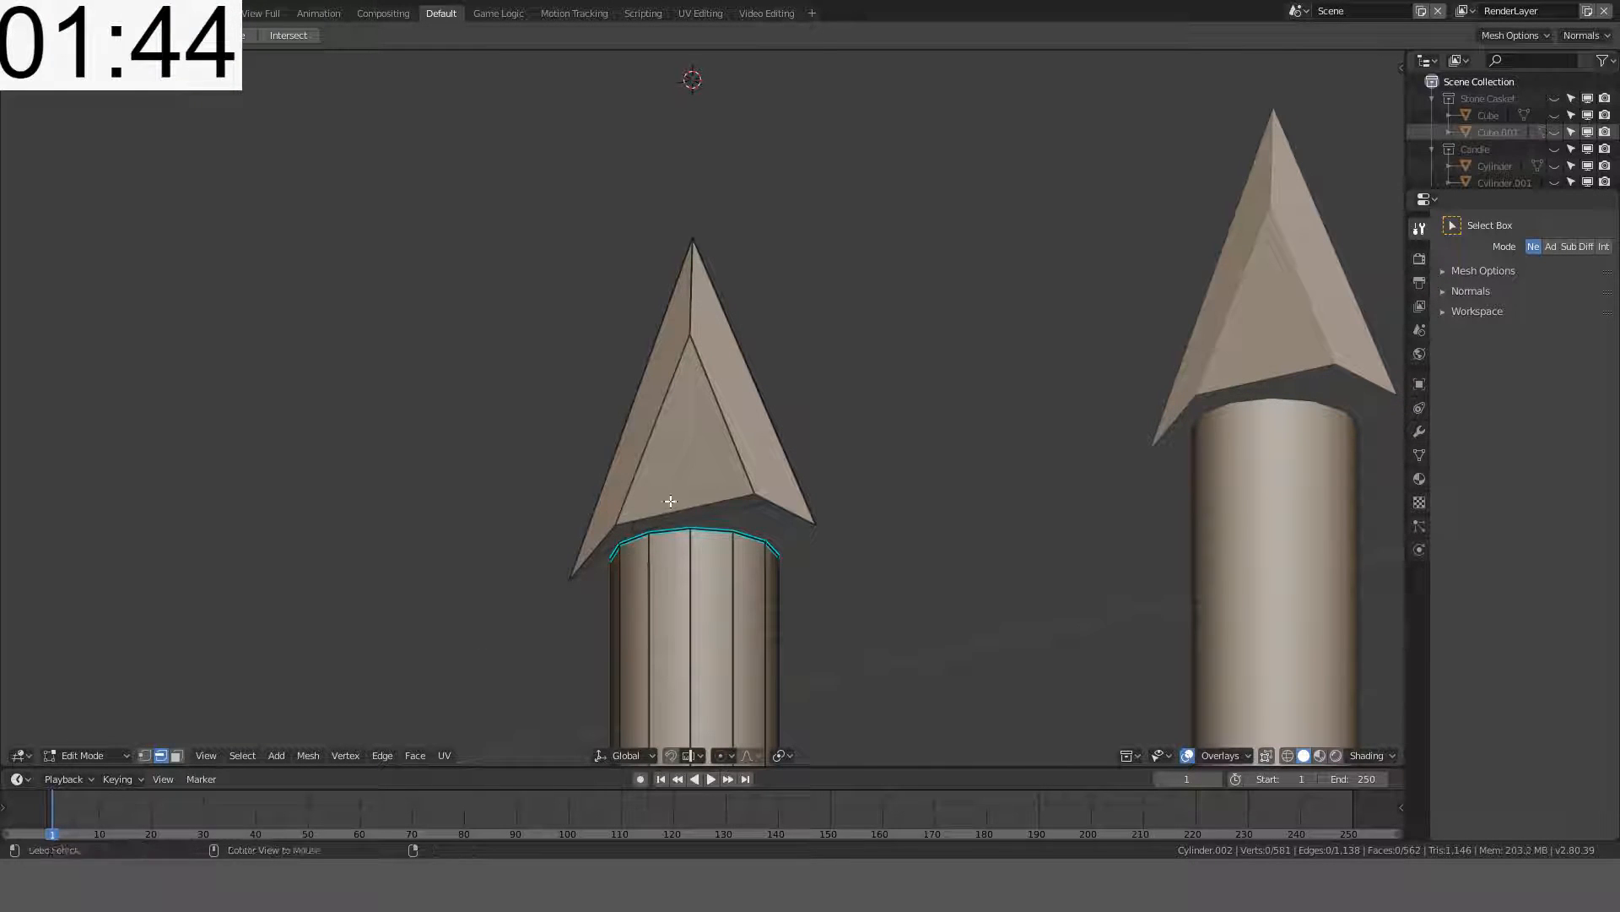
# - Flatten the finial's open bottom edge loop along Z so all its vertices sit level
pyautogui.press('r')
pyautogui.click(887, 460)
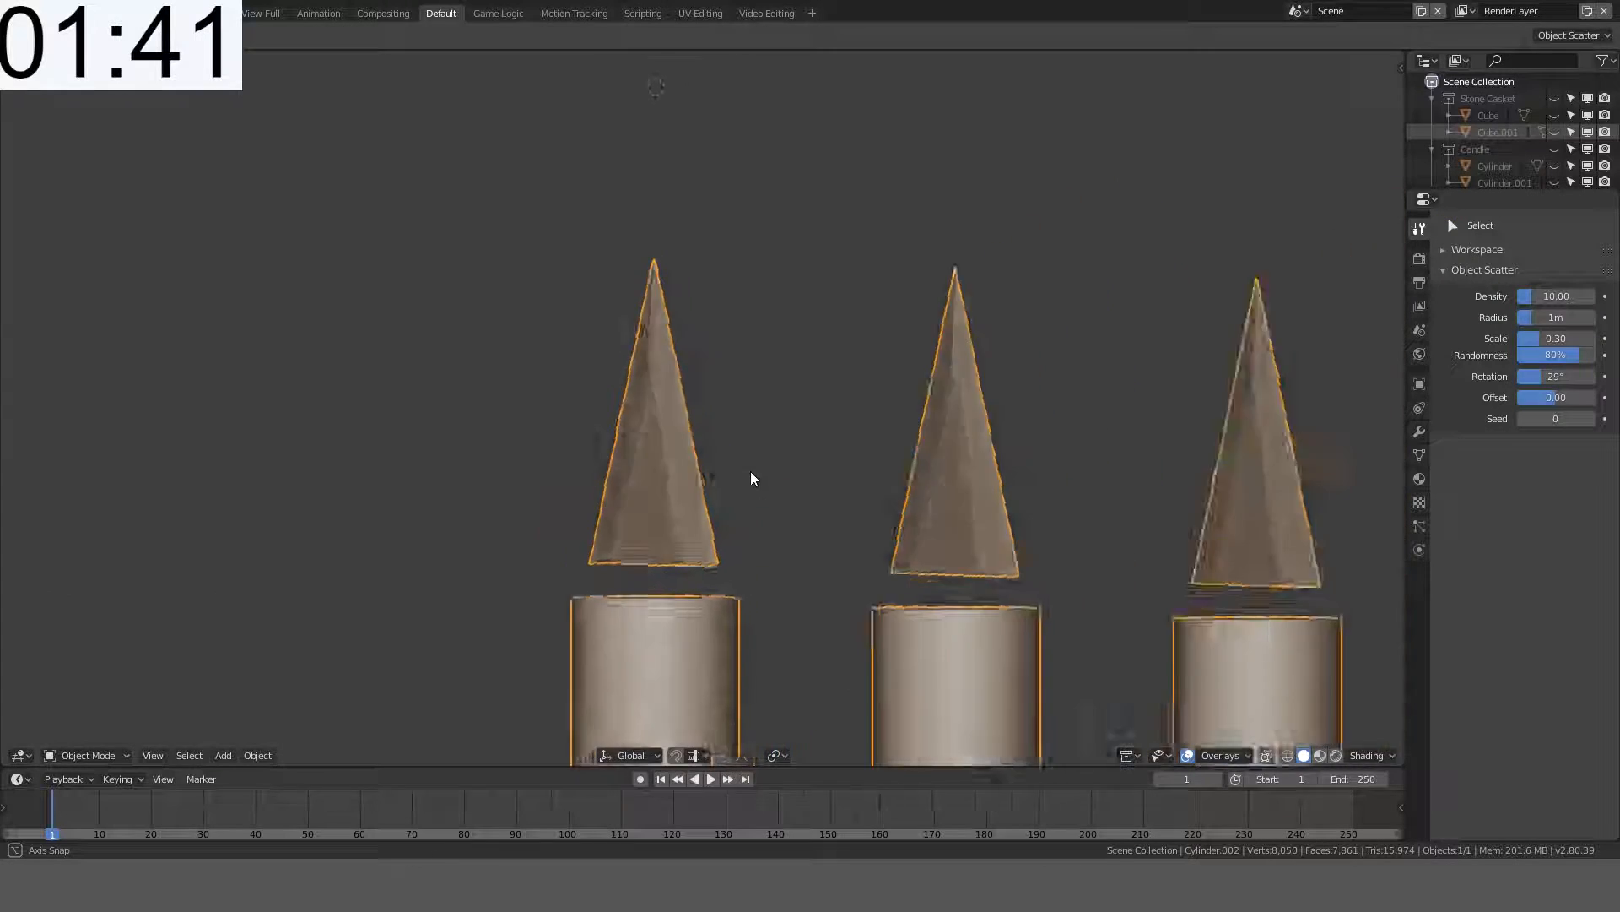
pyautogui.moveTo(754, 478); pyautogui.dragTo(688, 290, button='middle')
pyautogui.press('KP_1')
pyautogui.press('Tab')
pyautogui.scroll(3, 848, 503)
pyautogui.scroll(-2, 733, 393)
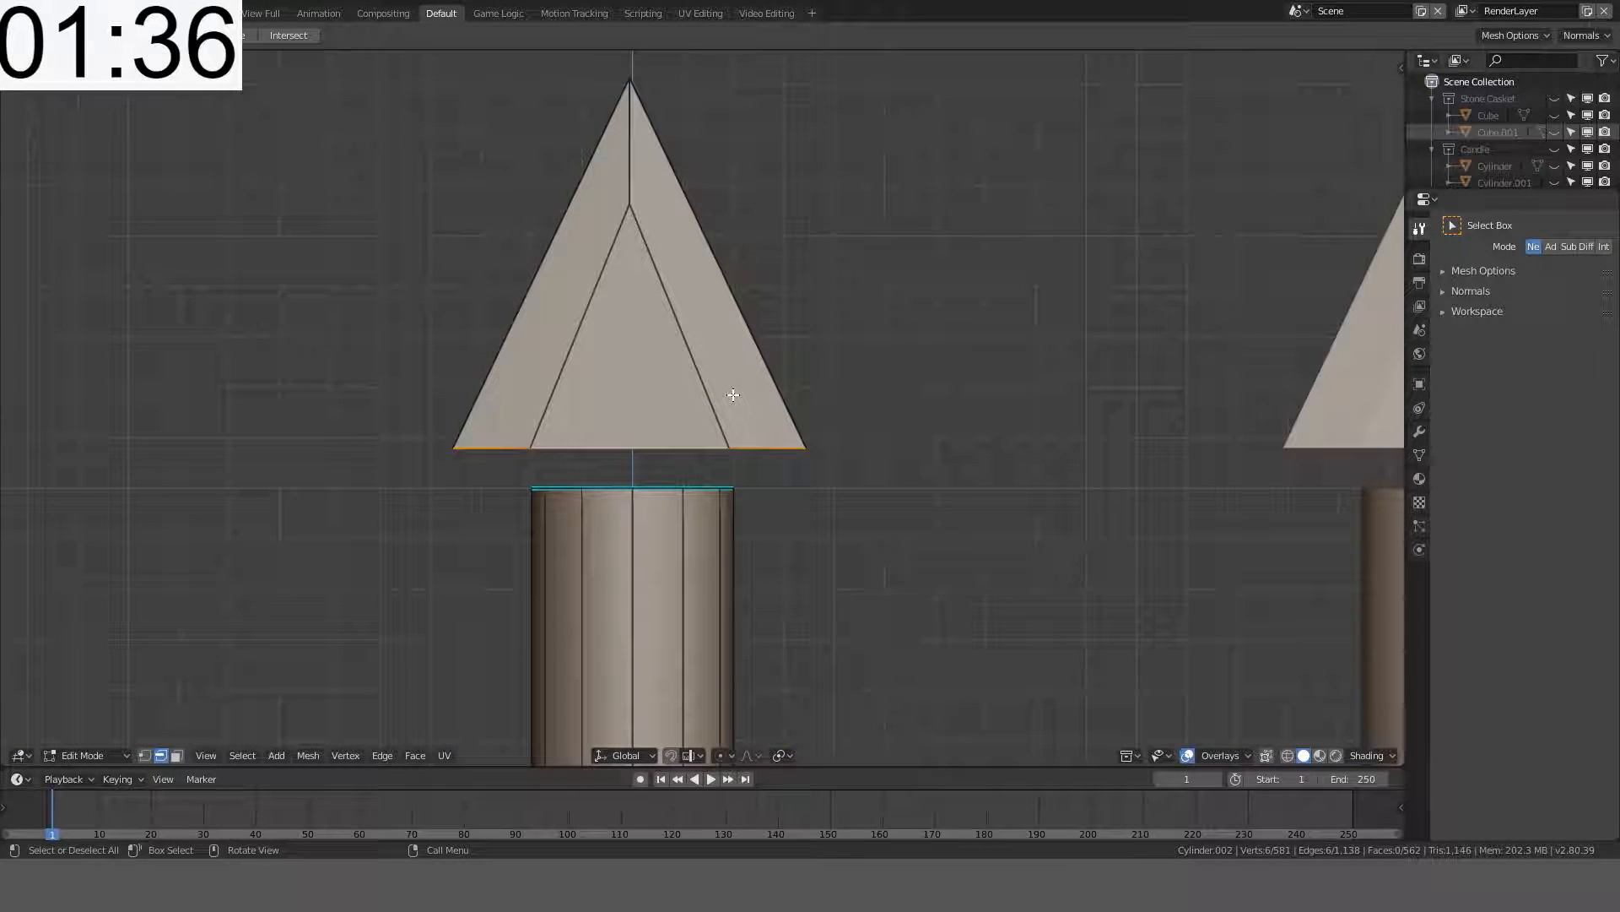
# - Select the finial's open bottom edge loop and fill it with a face
pyautogui.press('Tab')
pyautogui.scroll(-3, 763, 394)
pyautogui.scroll(2, 768, 391)
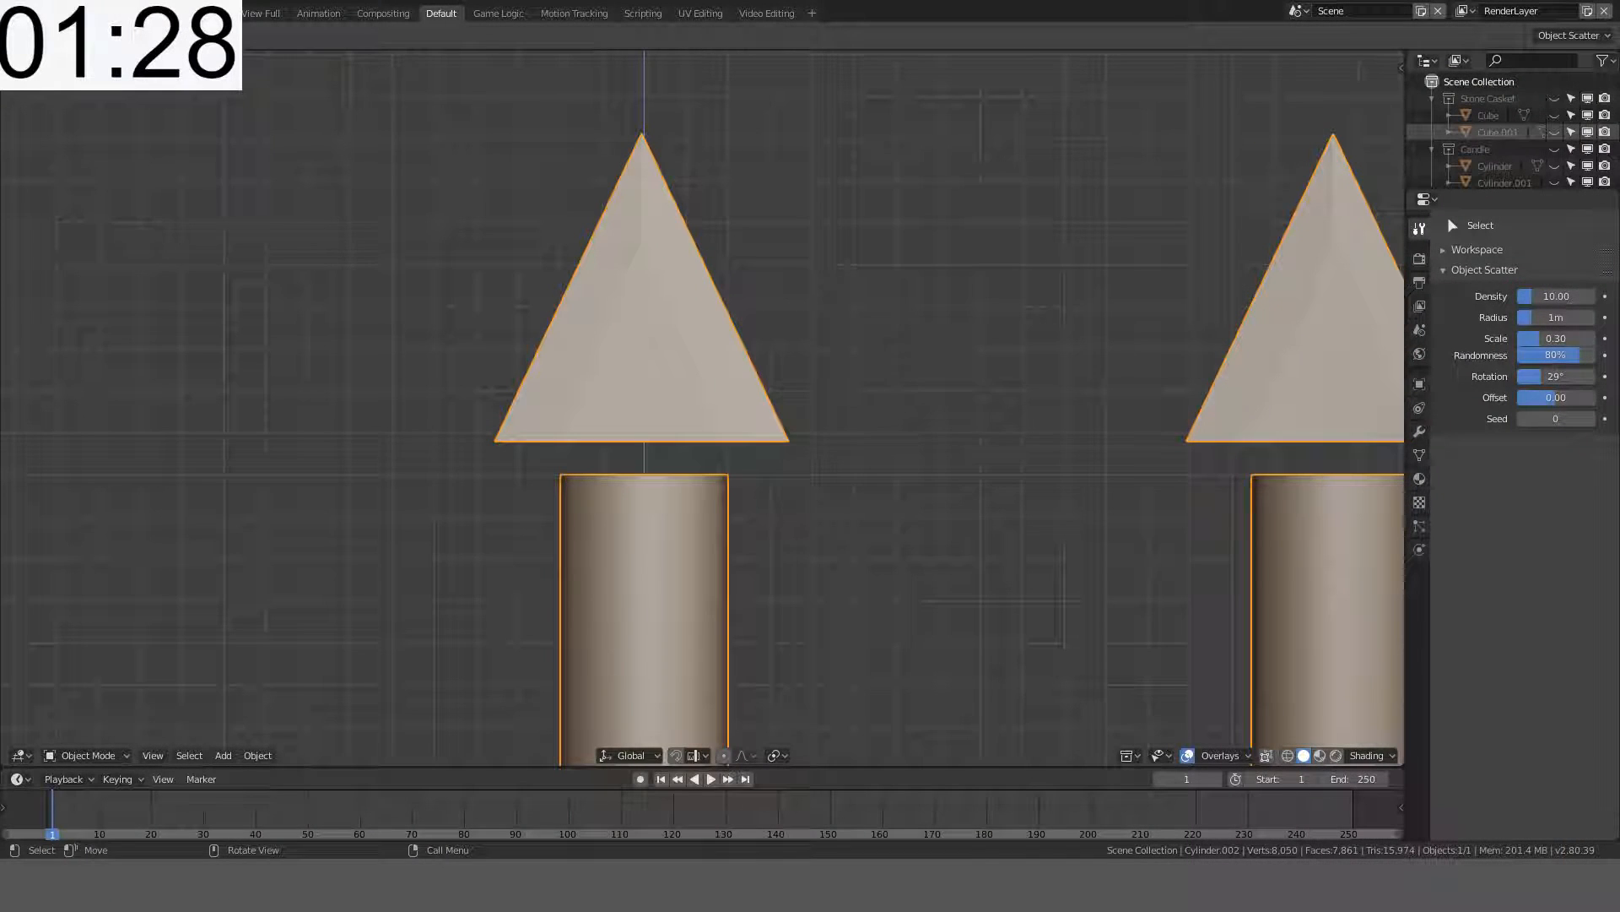
pyautogui.moveTo(700, 291); pyautogui.dragTo(732, 287, button='middle')
pyautogui.press('Tab')
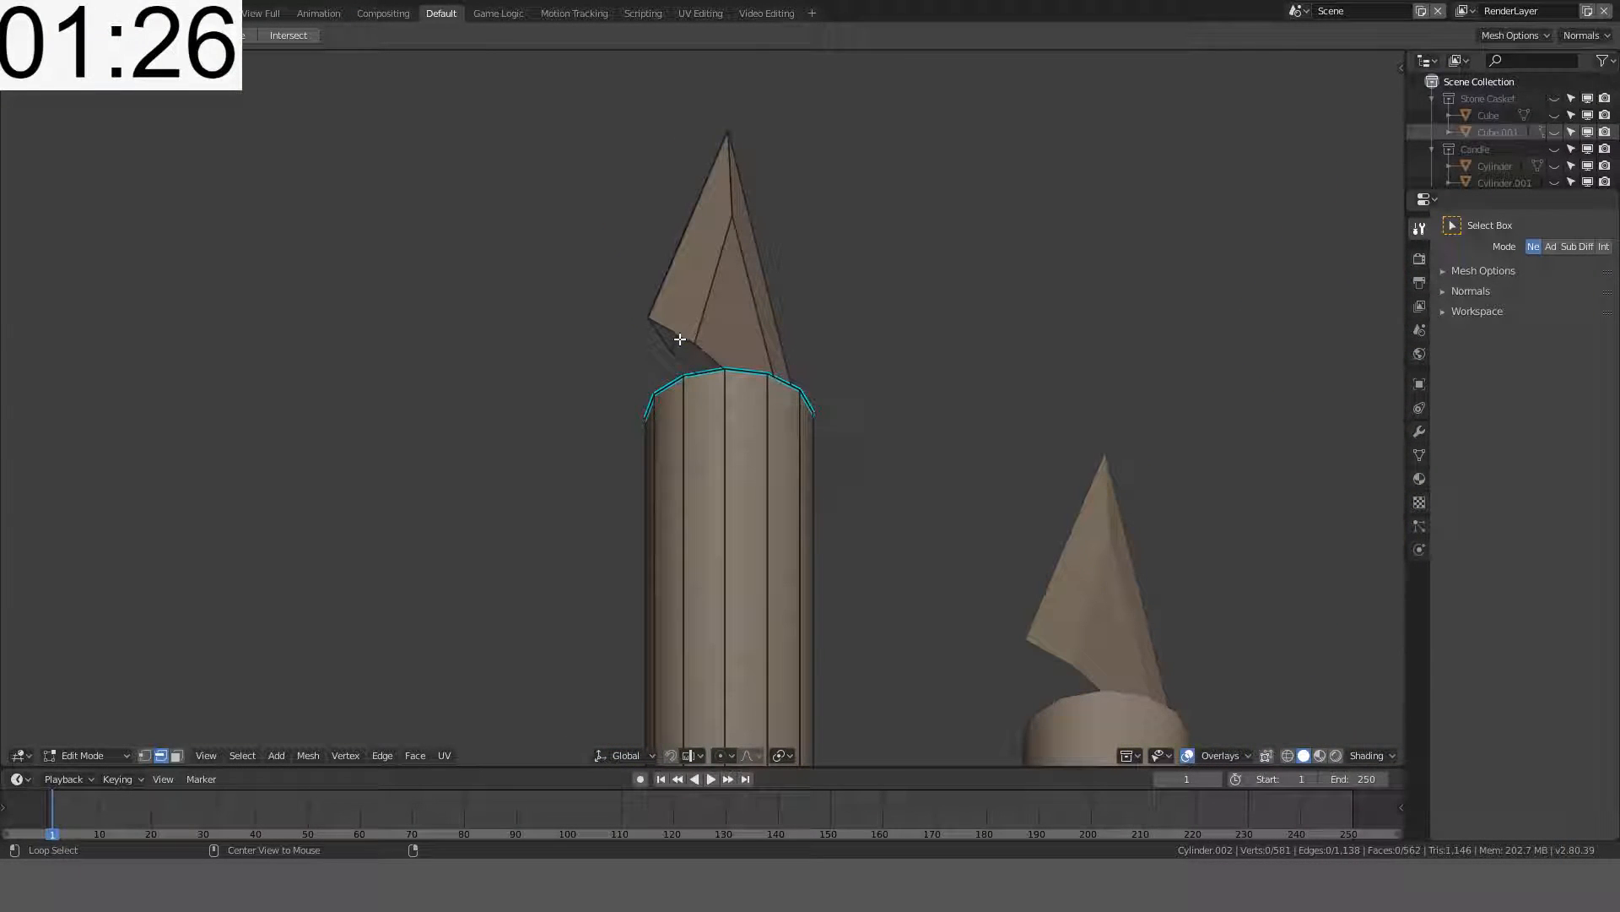
pyautogui.scroll(-2, 793, 320)
pyautogui.moveTo(828, 315); pyautogui.dragTo(774, 381, button='middle')
# - In front view, move the finial down along Z until its base rests on the post's top
pyautogui.press('KP_1')
pyautogui.scroll(3, 808, 339)
pyautogui.press('KP_1')
pyautogui.press('g')
pyautogui.press('z')
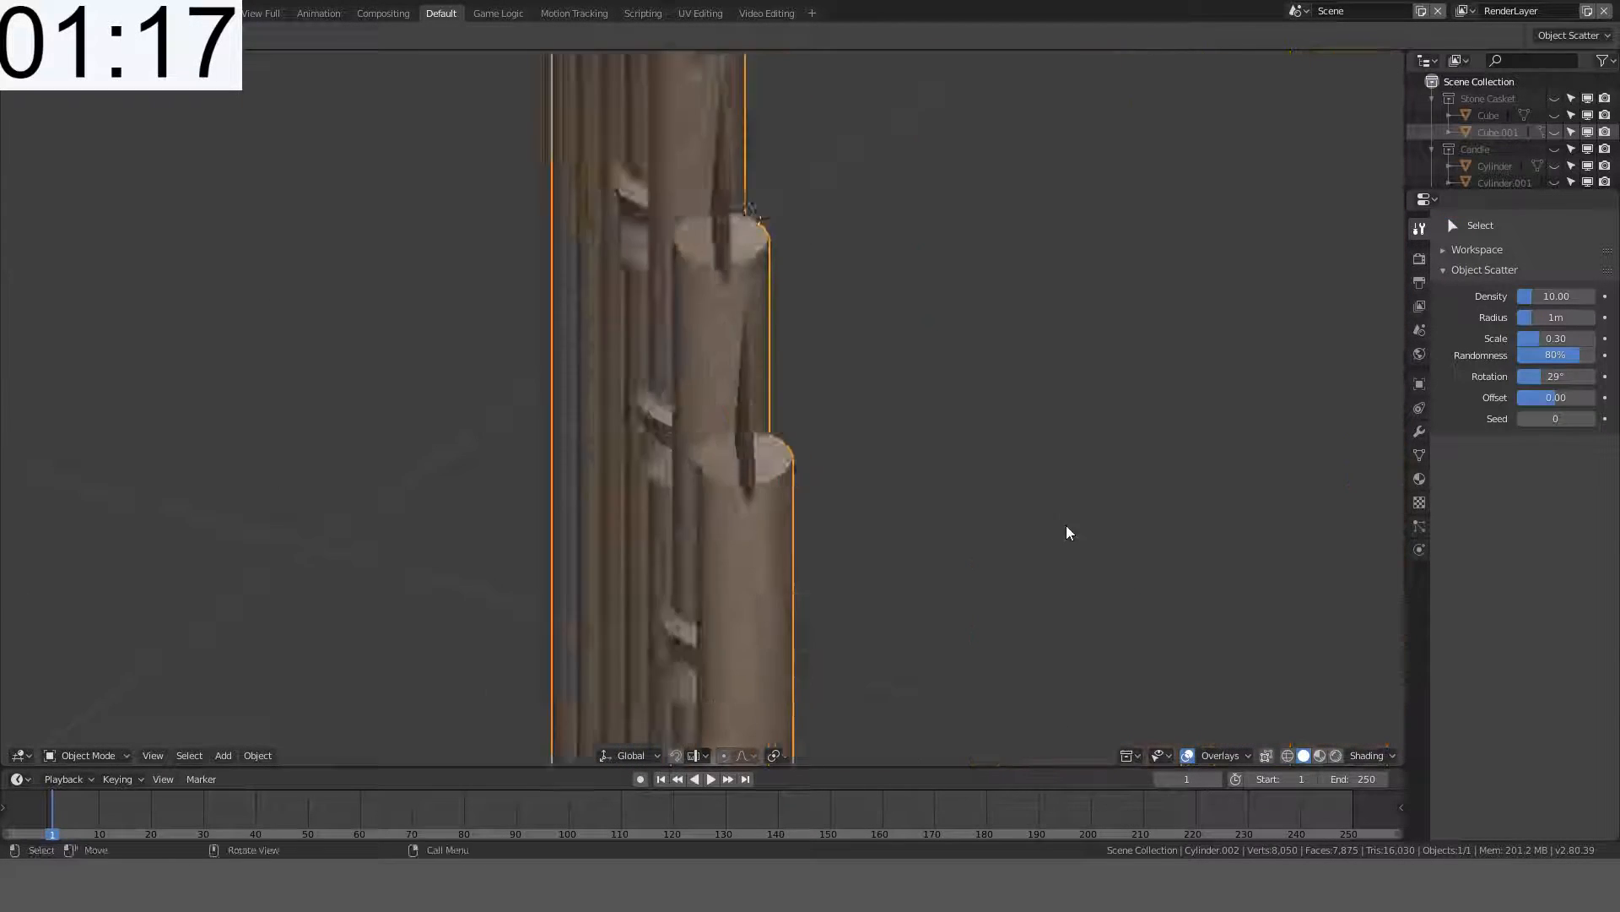
# - Try to narrow the post's top edge loop along Y to match the thin finial
pyautogui.moveTo(1067, 531); pyautogui.dragTo(582, 496, button='middle')
pyautogui.scroll(14, 724, 452)
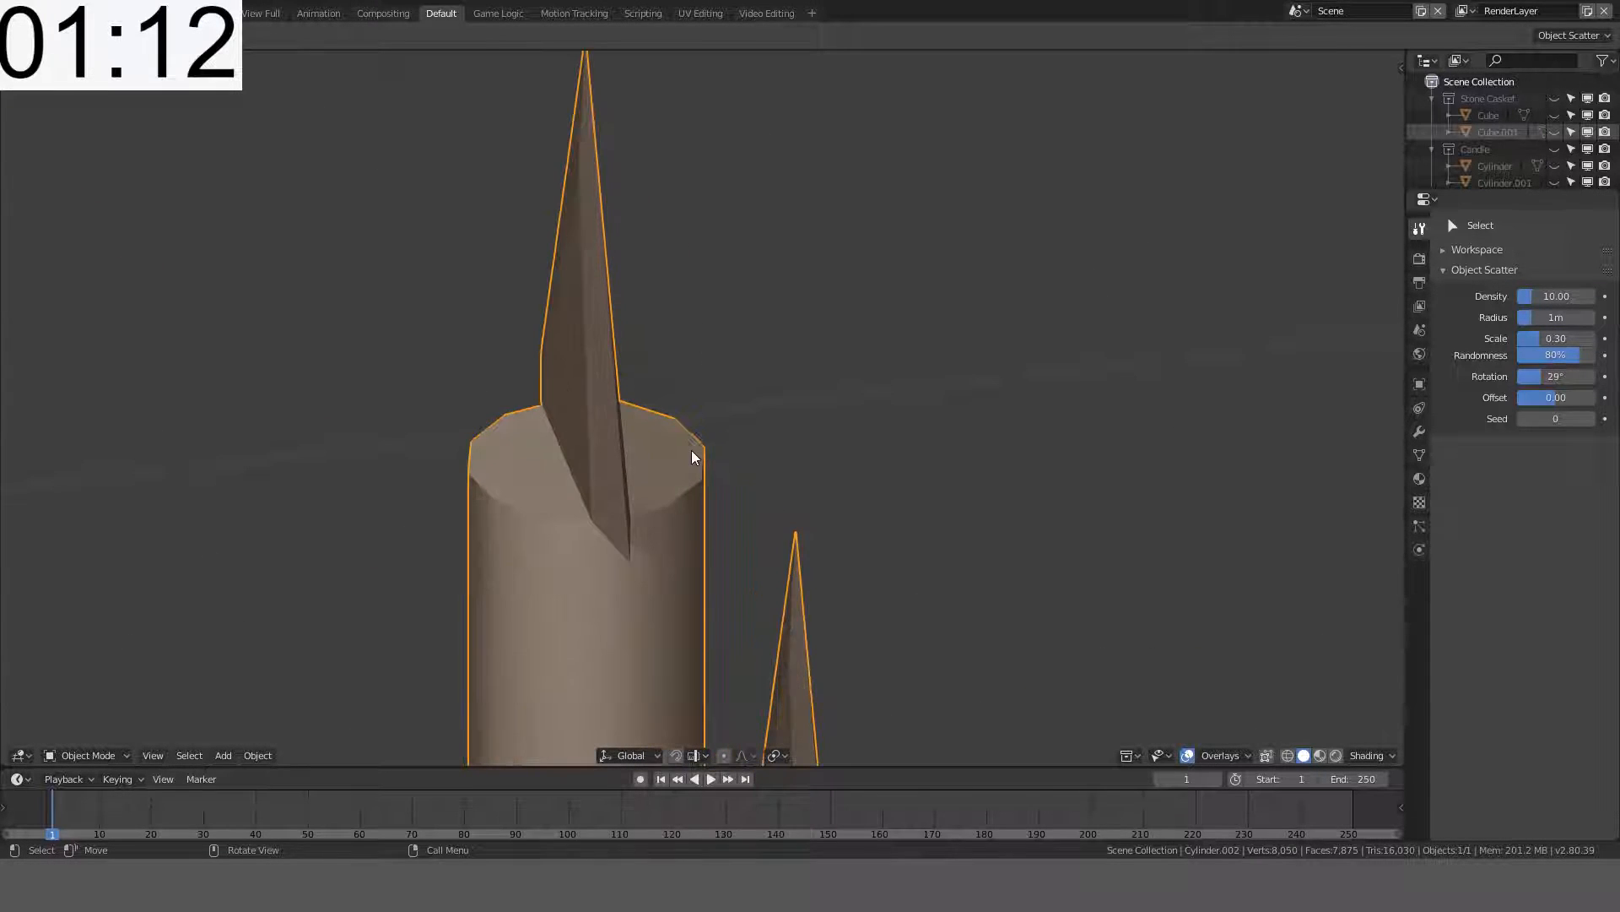
pyautogui.press('Tab')
pyautogui.keyDown('alt'); pyautogui.click(687, 469); pyautogui.keyUp('alt')
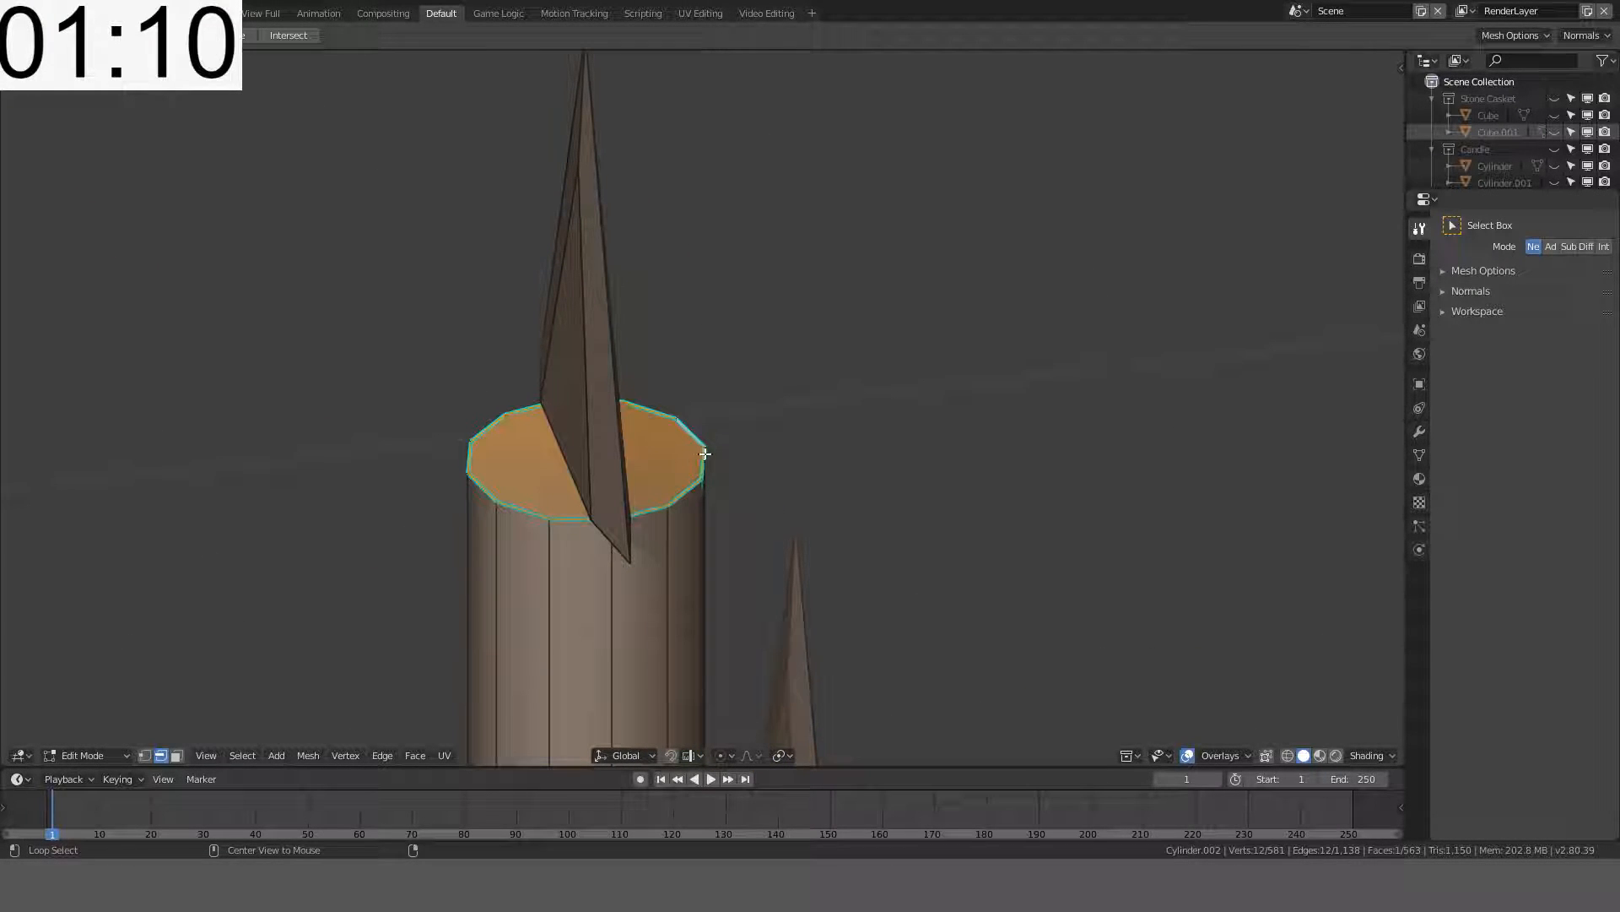
pyautogui.press('s')
pyautogui.press('y')
pyautogui.click(638, 452)
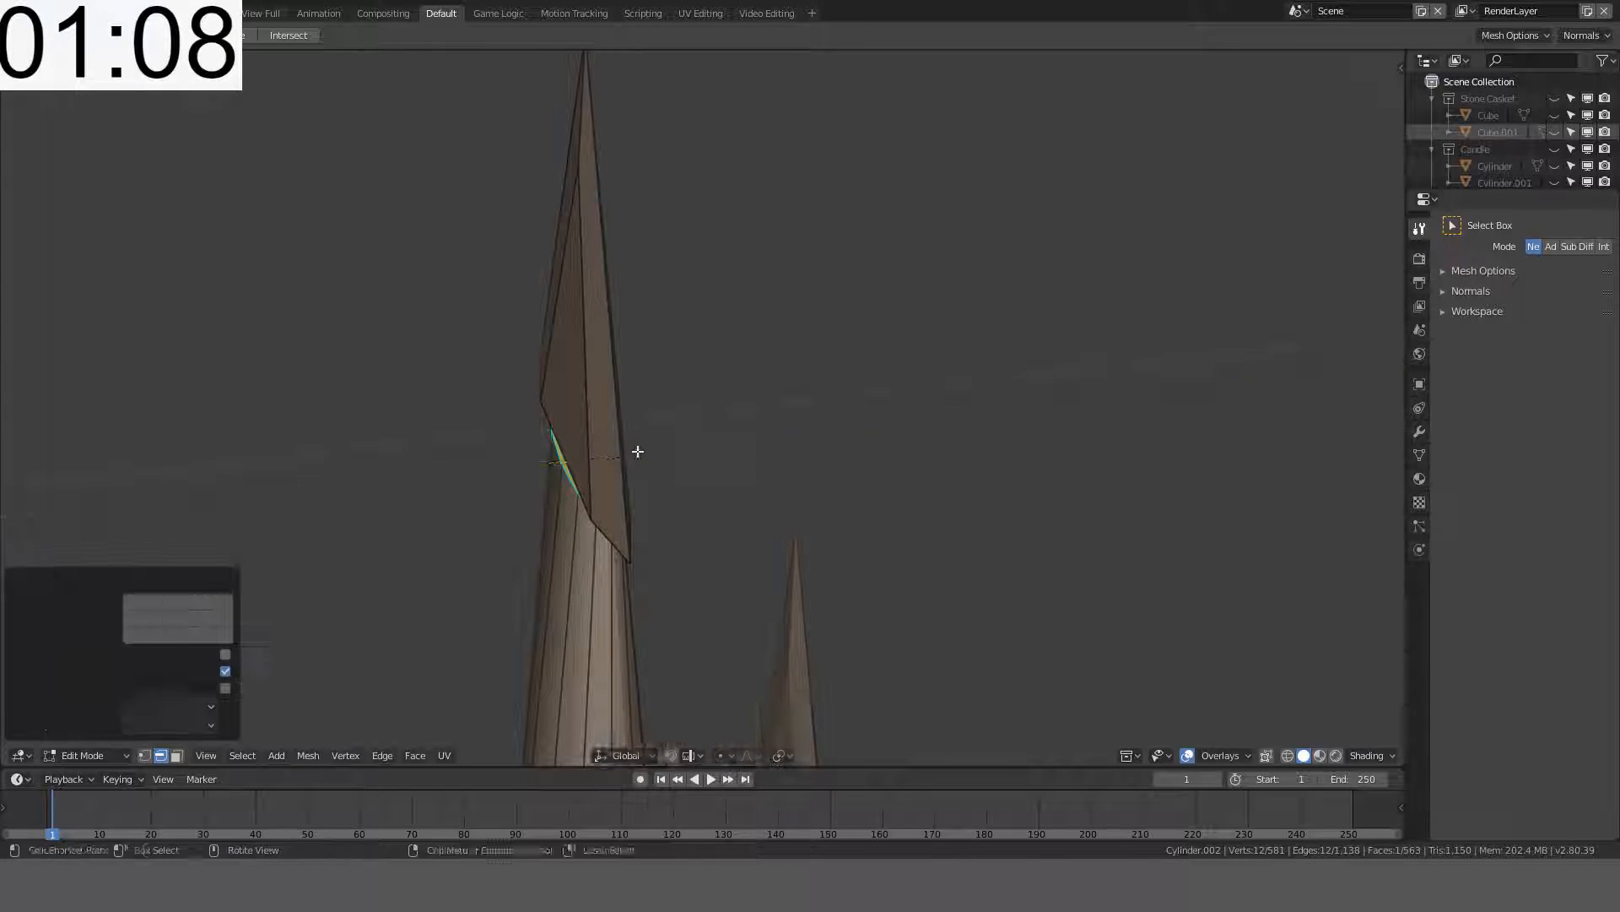
pyautogui.scroll(-5, 667, 485)
pyautogui.moveTo(669, 489); pyautogui.dragTo(823, 436, button='middle')
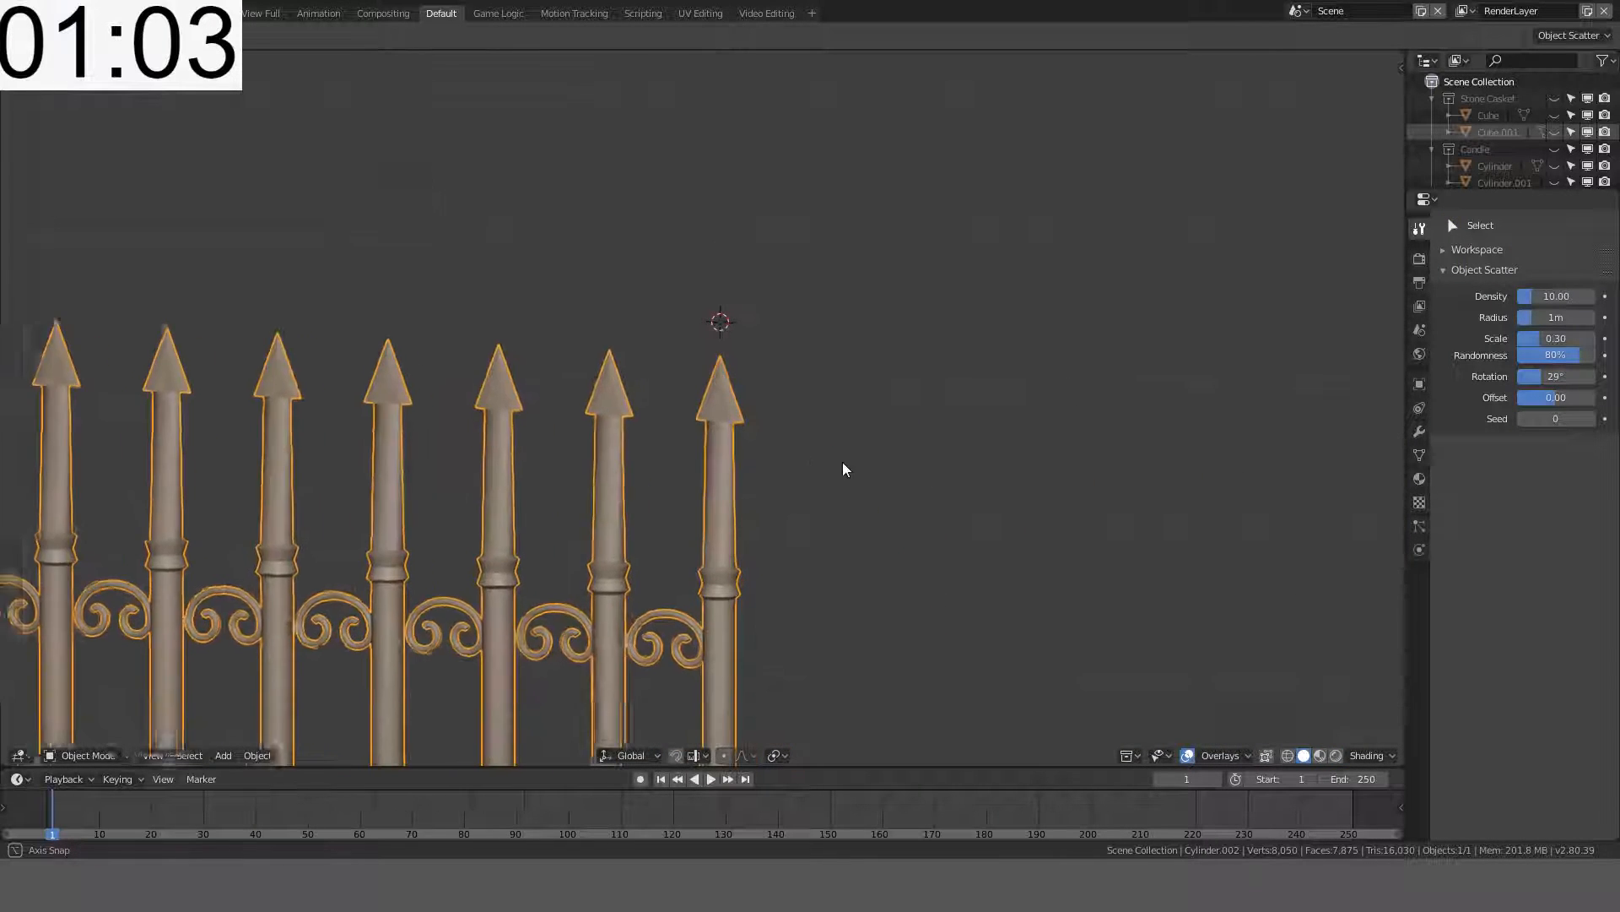
# - Select the post's top edge loop and scale it uniformly to 0.2 to taper the post
pyautogui.moveTo(847, 469); pyautogui.dragTo(661, 459, button='middle')
pyautogui.scroll(5, 824, 438)
pyautogui.press('Tab')
pyautogui.scroll(4, 818, 434)
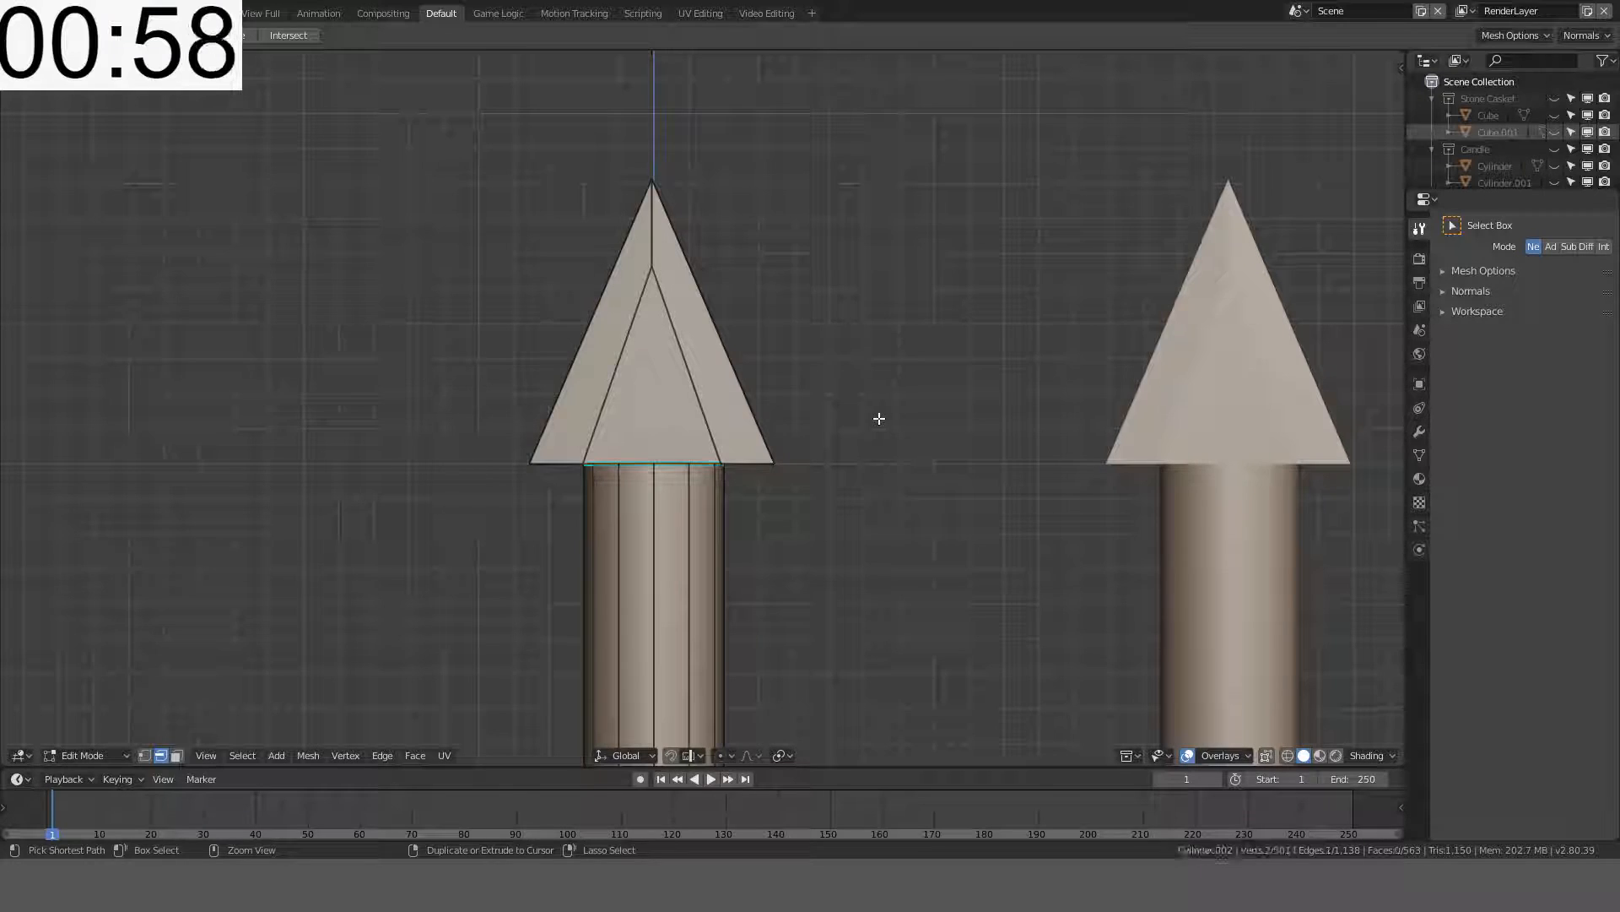
pyautogui.moveTo(879, 418); pyautogui.dragTo(908, 515, button='middle')
pyautogui.keyDown('alt'); pyautogui.click(728, 535); pyautogui.keyUp('alt')
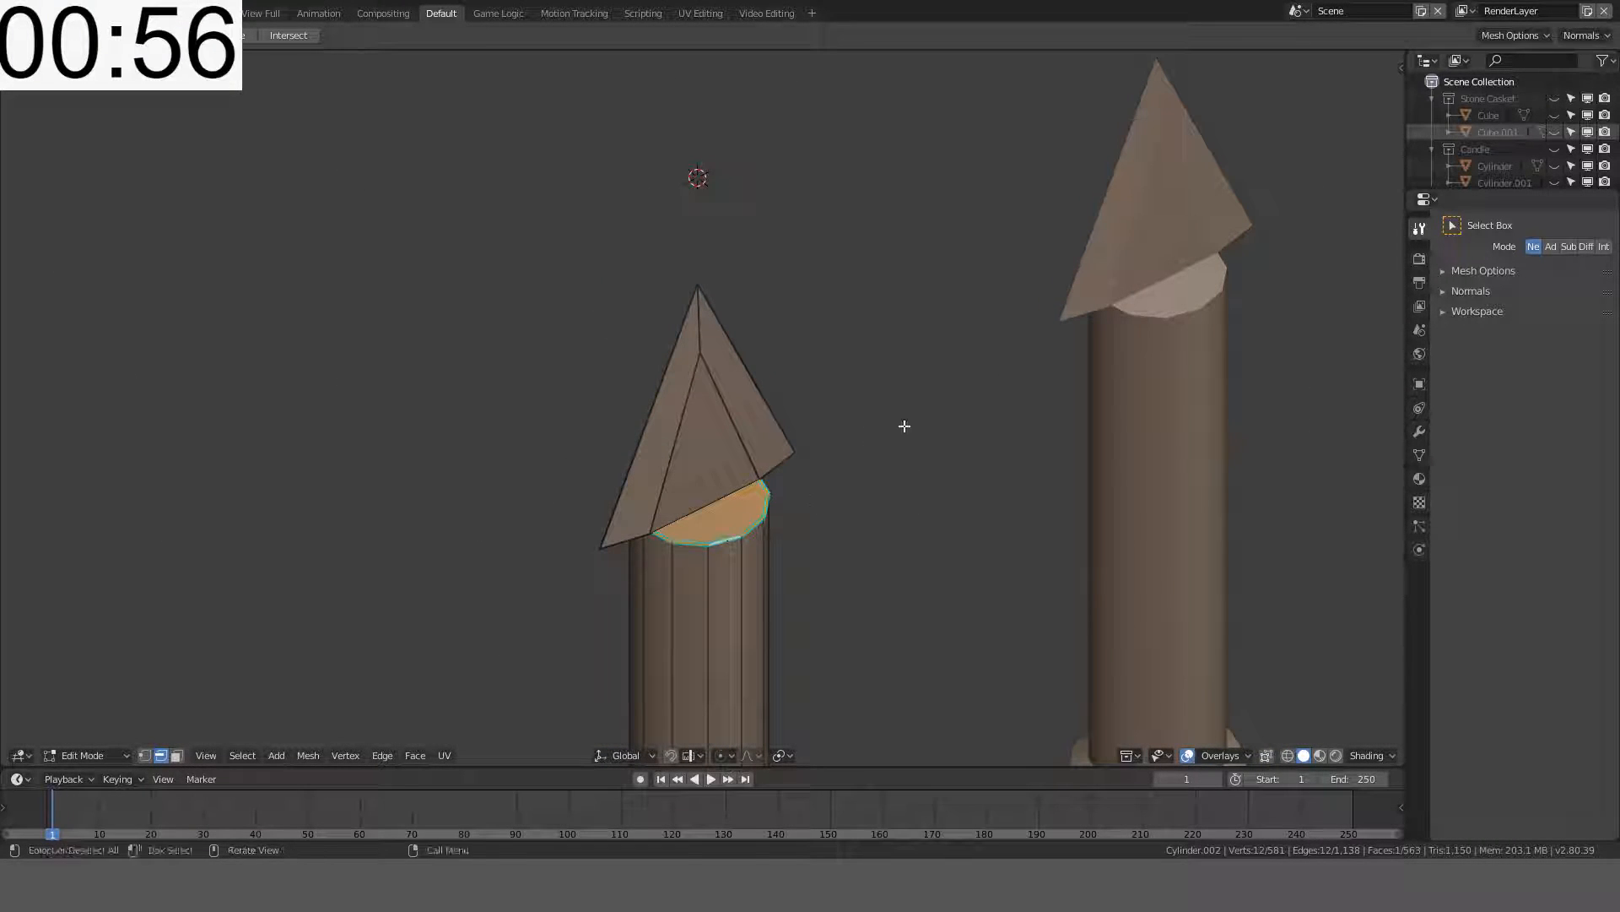
pyautogui.press('s')
pyautogui.press('Return')
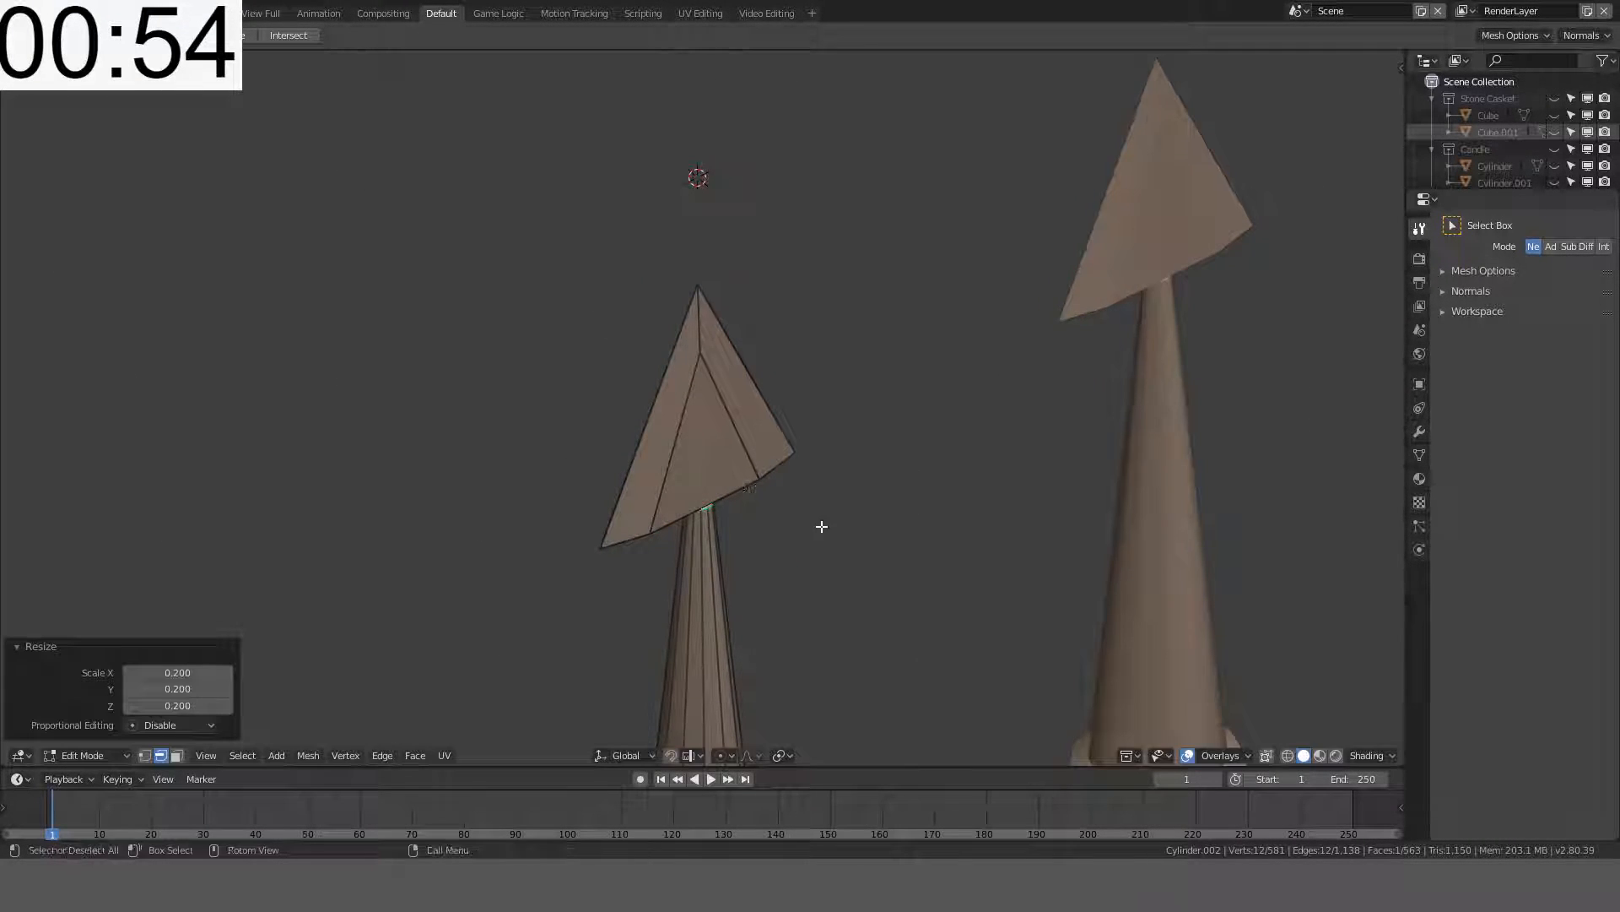
pyautogui.moveTo(824, 528); pyautogui.dragTo(717, 353, button='middle')
pyautogui.press('Tab')
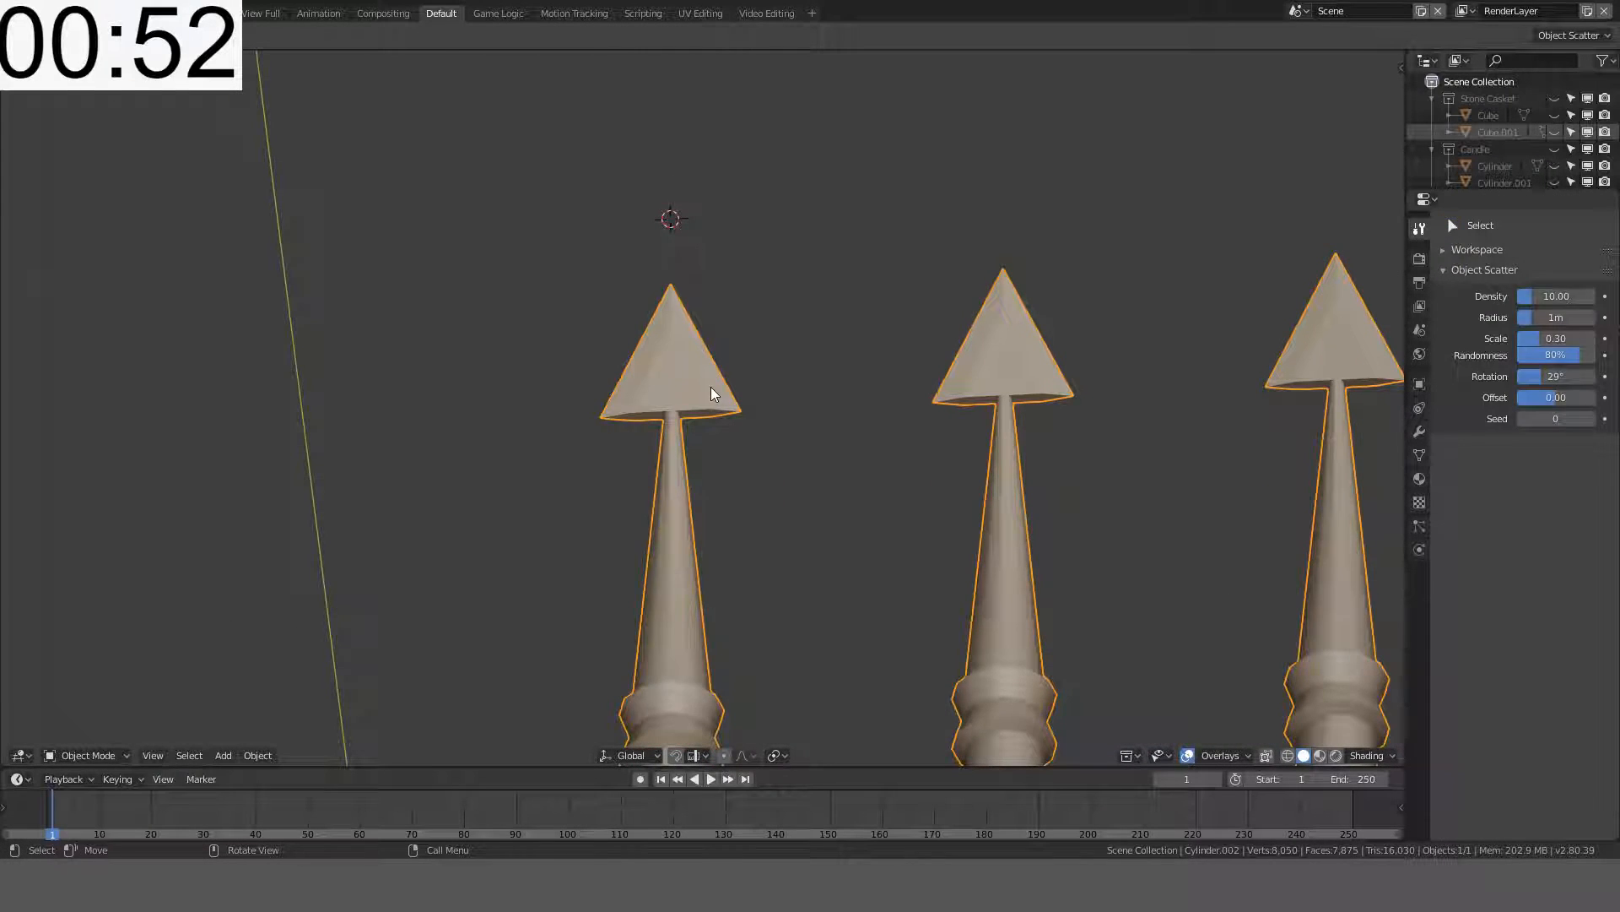
# - Select the whole finial in Edit Mode and scale it uniformly to 0.6
pyautogui.press('Tab')
pyautogui.scroll(3, 711, 393)
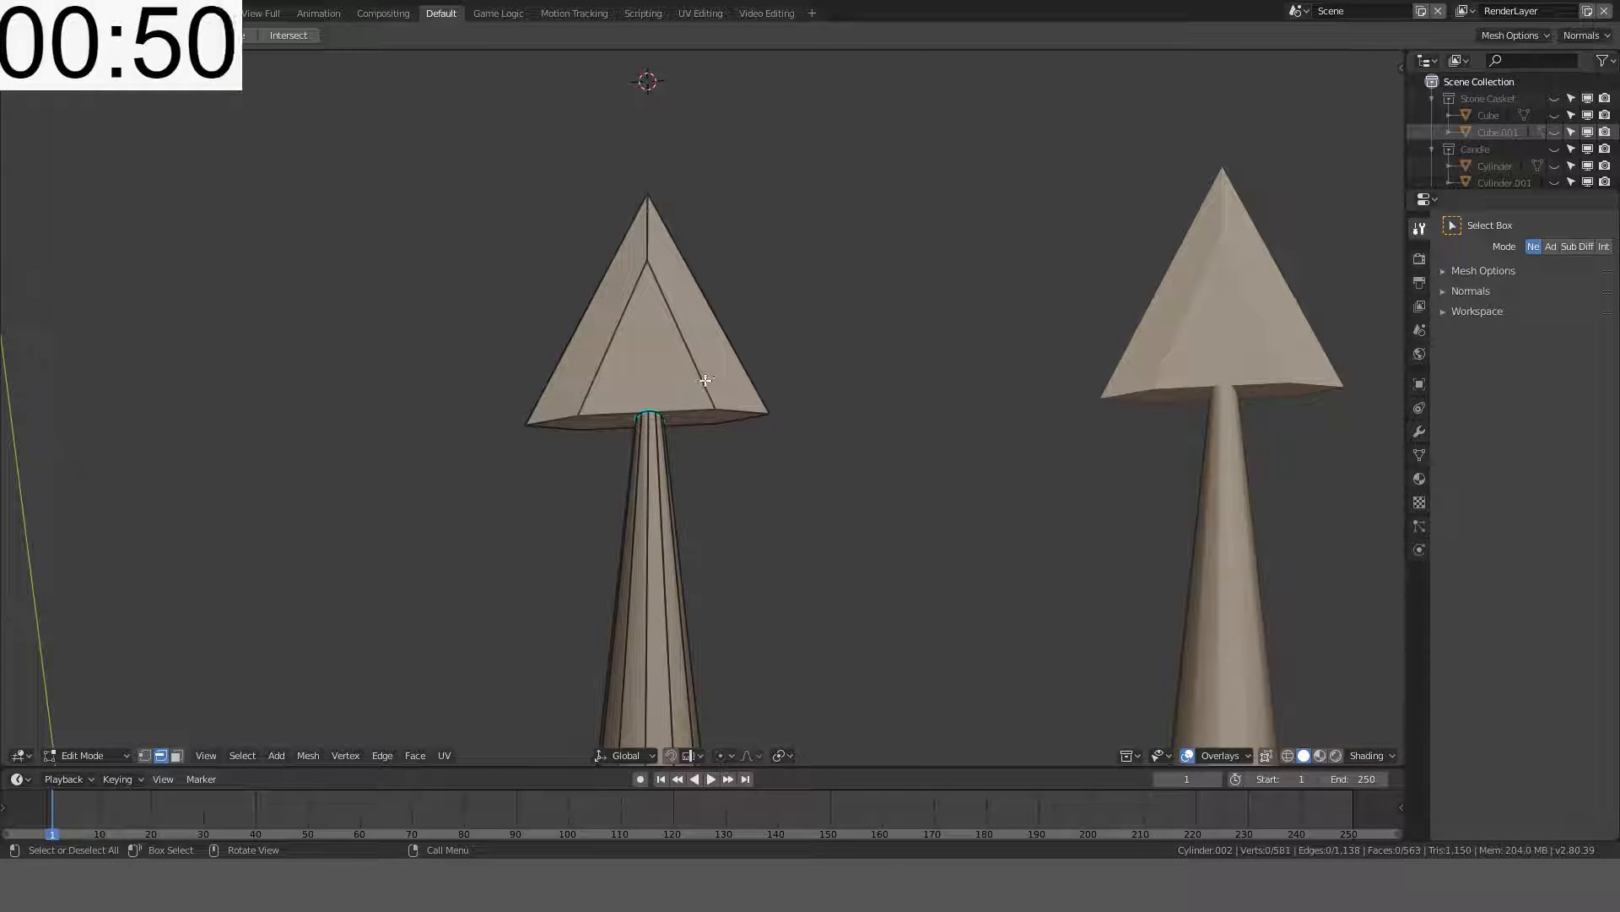
pyautogui.press('l')
pyautogui.press('s')
pyautogui.click(759, 295)
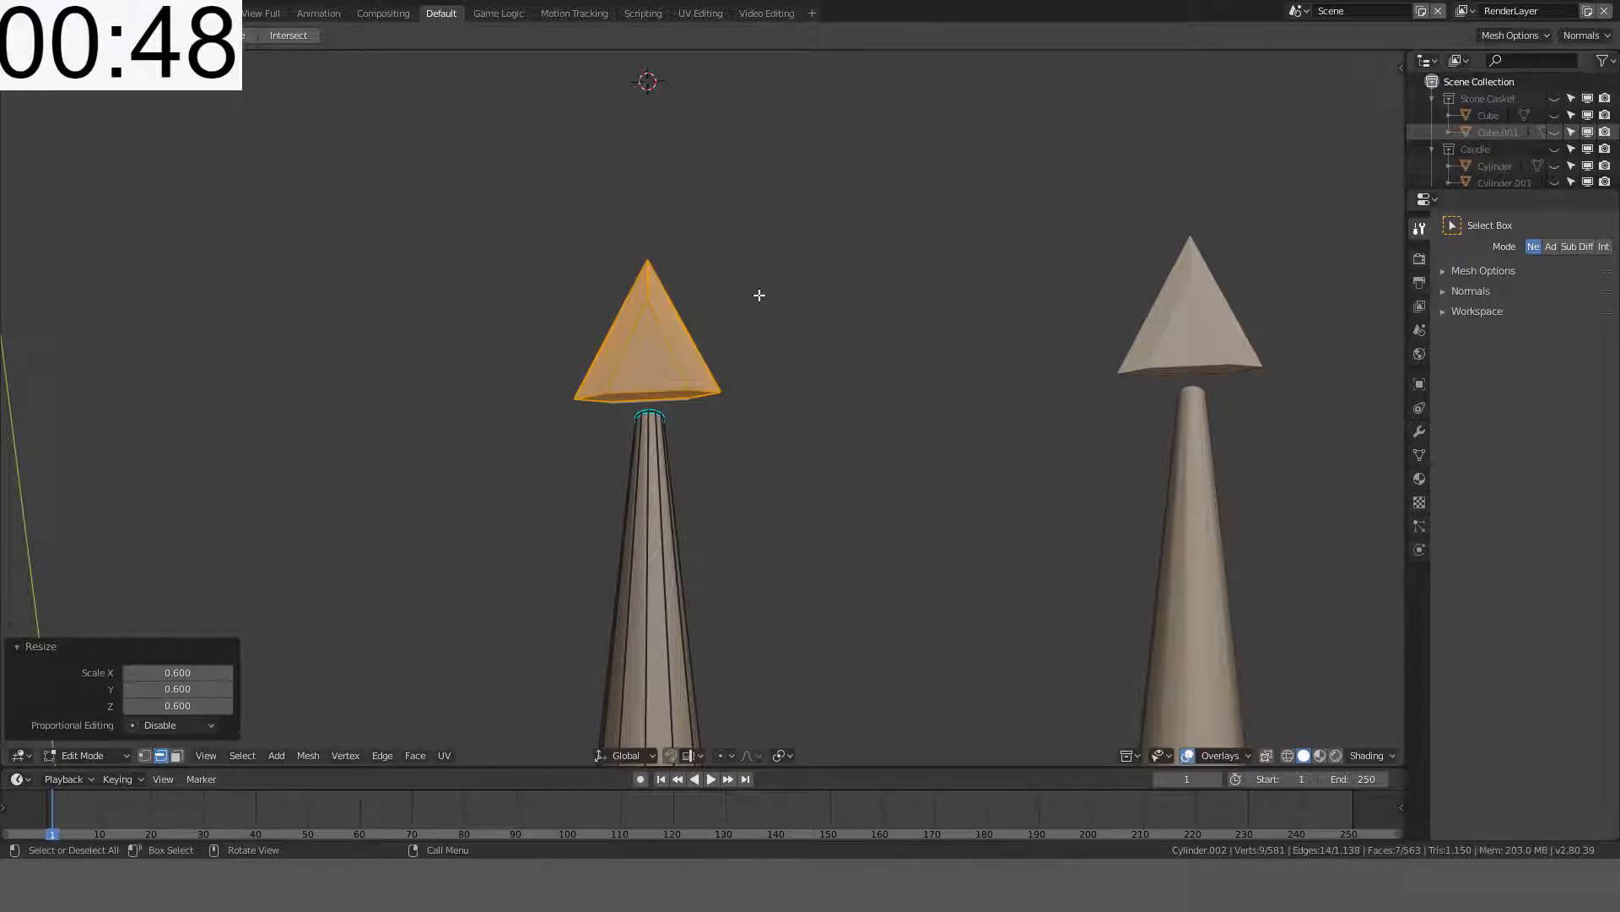
# - In front view, move the finial 0.008 m down along Z onto the tapered post's tip
pyautogui.press('KP_1')
pyautogui.scroll(3, 759, 293)
pyautogui.press('g')
pyautogui.press('z')
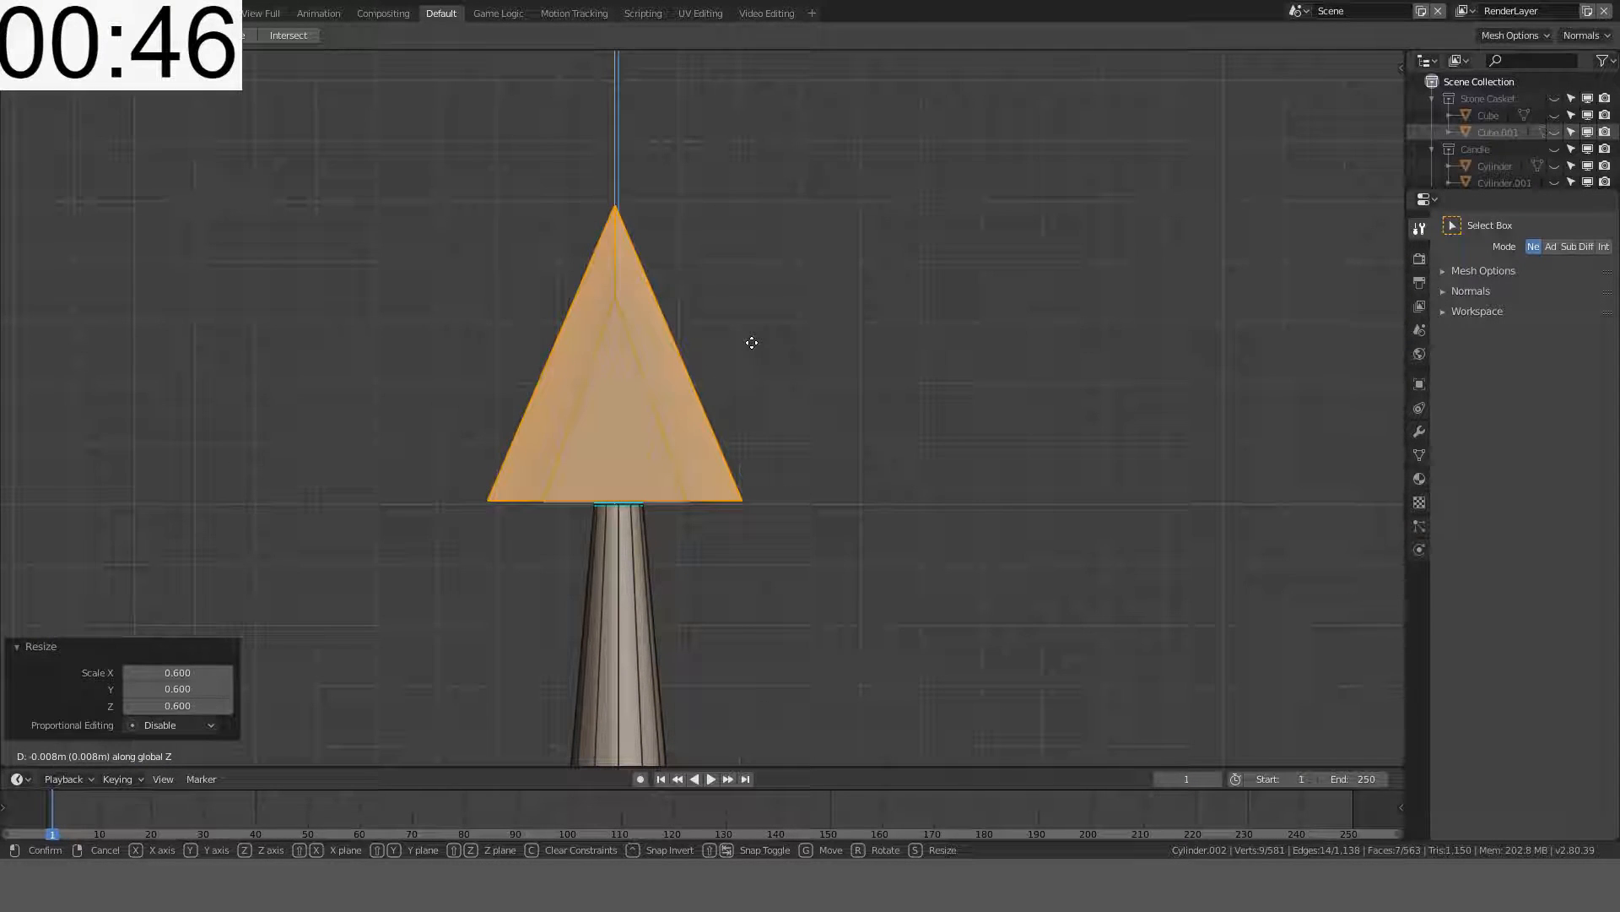
pyautogui.click(752, 343)
pyautogui.scroll(-6, 752, 343)
pyautogui.keyDown('shift'); pyautogui.moveTo(786, 385); pyautogui.dragTo(787, 269, button='middle'); pyautogui.keyUp('shift')
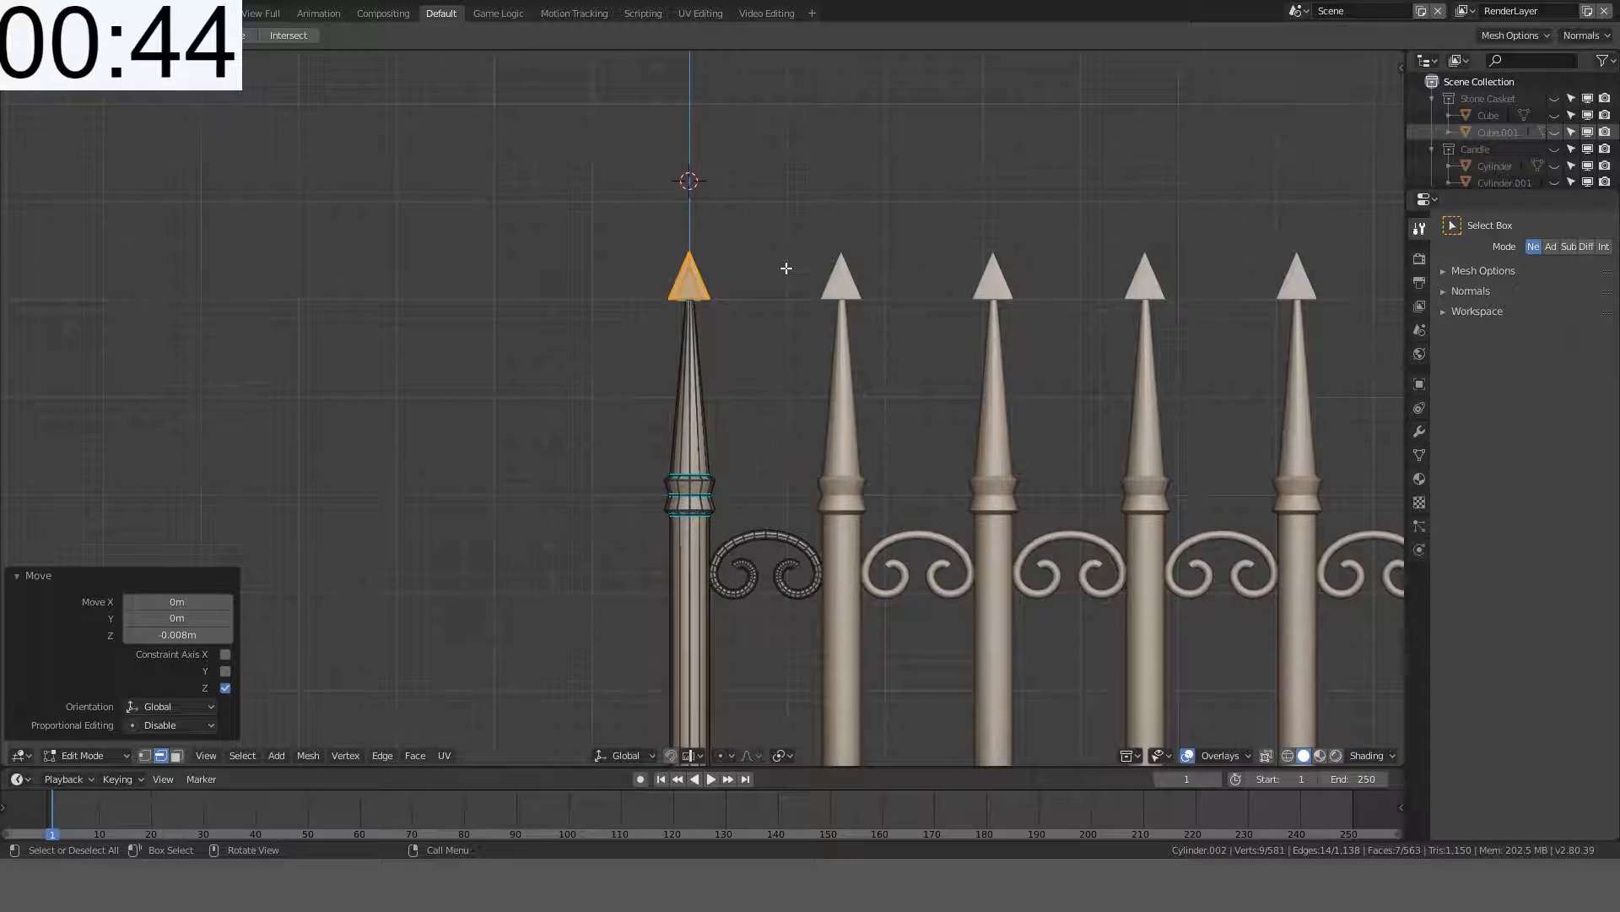
# - Leave Edit Mode, deselect the railing and examine its overall proportions, scrolls and pointed finials in front view
pyautogui.scroll(4, 786, 269)
pyautogui.press('Tab')
pyautogui.scroll(-8, 786, 268)
pyautogui.scroll(-3, 790, 274)
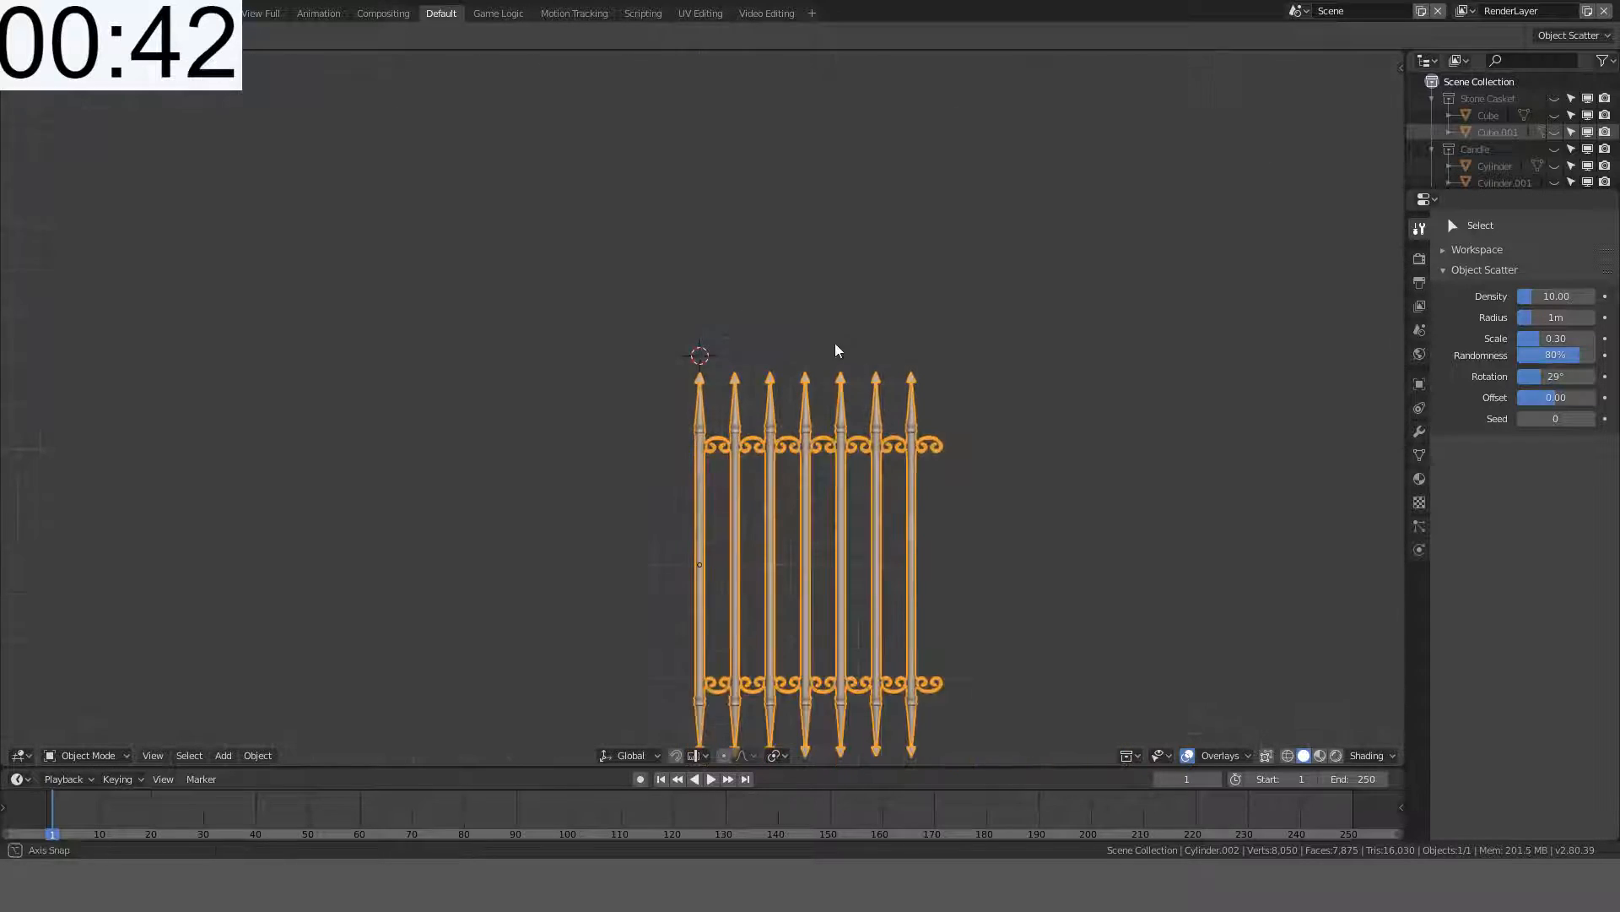
pyautogui.moveTo(836, 352); pyautogui.dragTo(860, 384, button='middle')
pyautogui.hotkey('alt', 'a')
pyautogui.scroll(6, 855, 363)
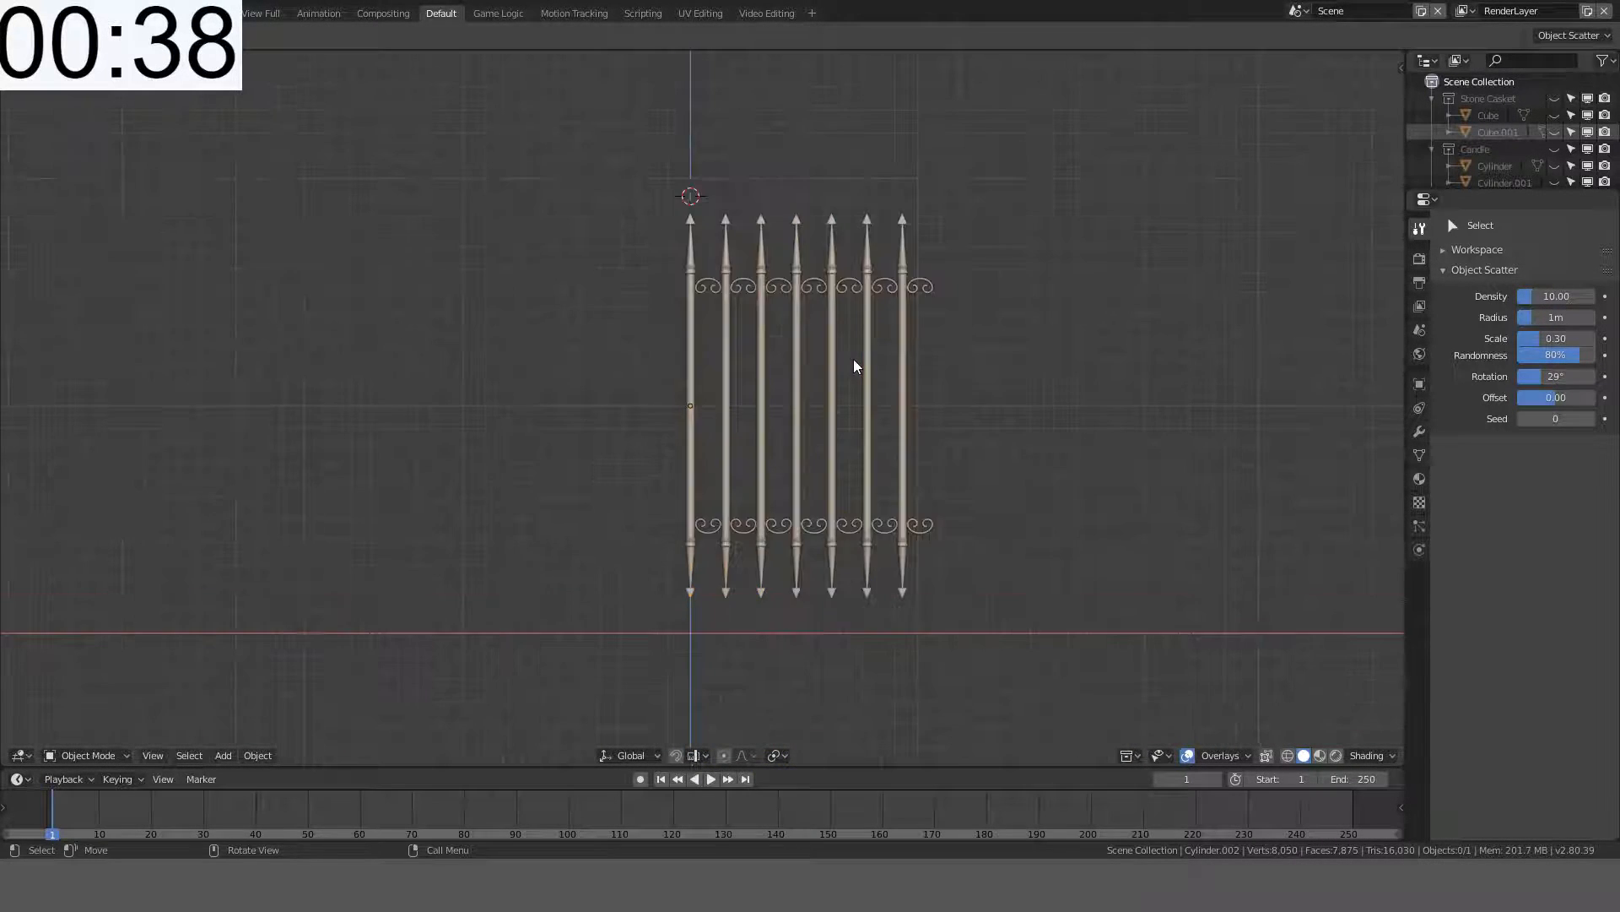
pyautogui.keyDown('shift'); pyautogui.moveTo(769, 226); pyautogui.dragTo(770, 326, button='middle'); pyautogui.keyUp('shift')
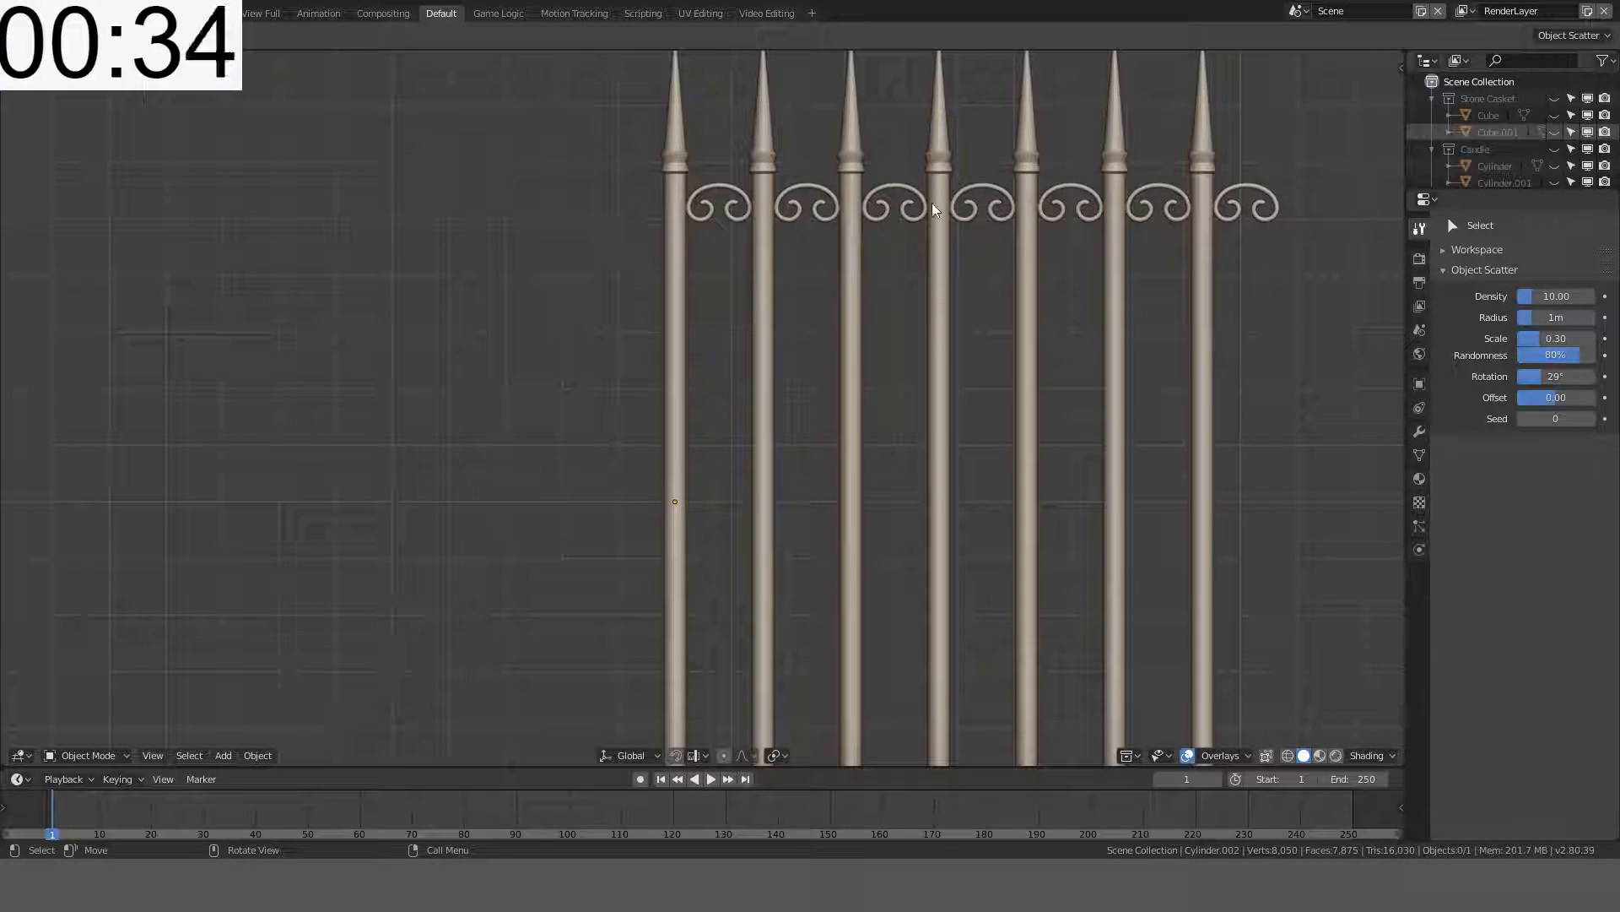
pyautogui.keyDown('shift'); pyautogui.moveTo(687, 246); pyautogui.dragTo(685, 437, button='middle'); pyautogui.keyUp('shift')
pyautogui.scroll(1, 838, 316)
pyautogui.scroll(3, 838, 316)
pyautogui.keyDown('shift'); pyautogui.moveTo(752, 177); pyautogui.dragTo(734, 351, button='middle'); pyautogui.keyUp('shift')
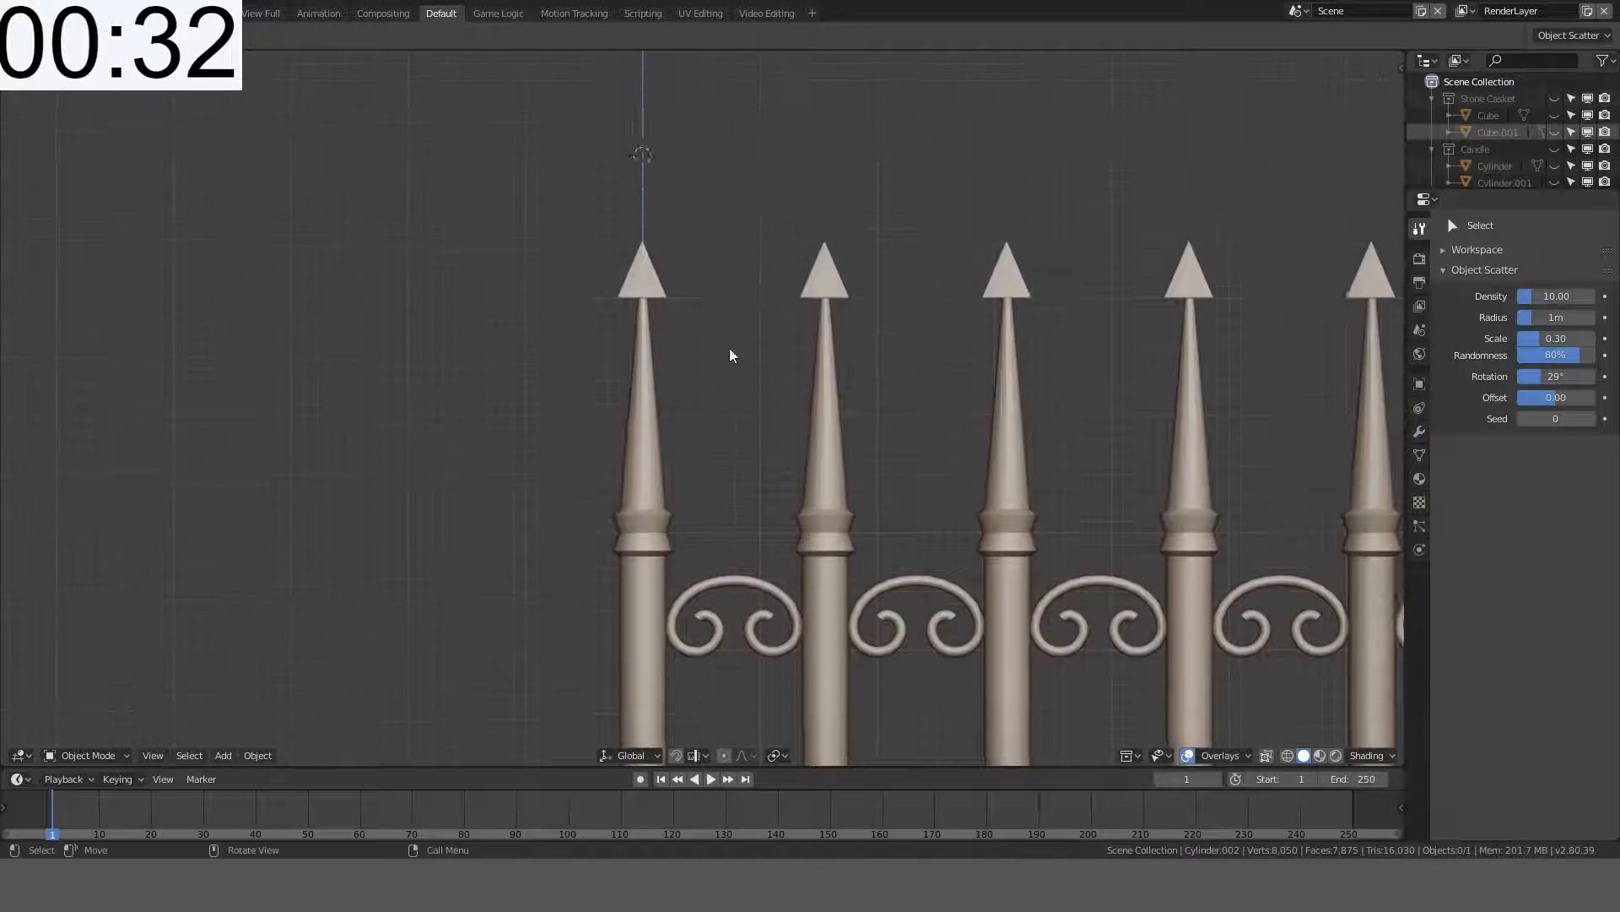
# - Enter Edit Mode on the railing and select the two outer base corner vertices of the first post's finial
pyautogui.scroll(6, 647, 188)
pyautogui.click(578, 302)
pyautogui.press('Tab')
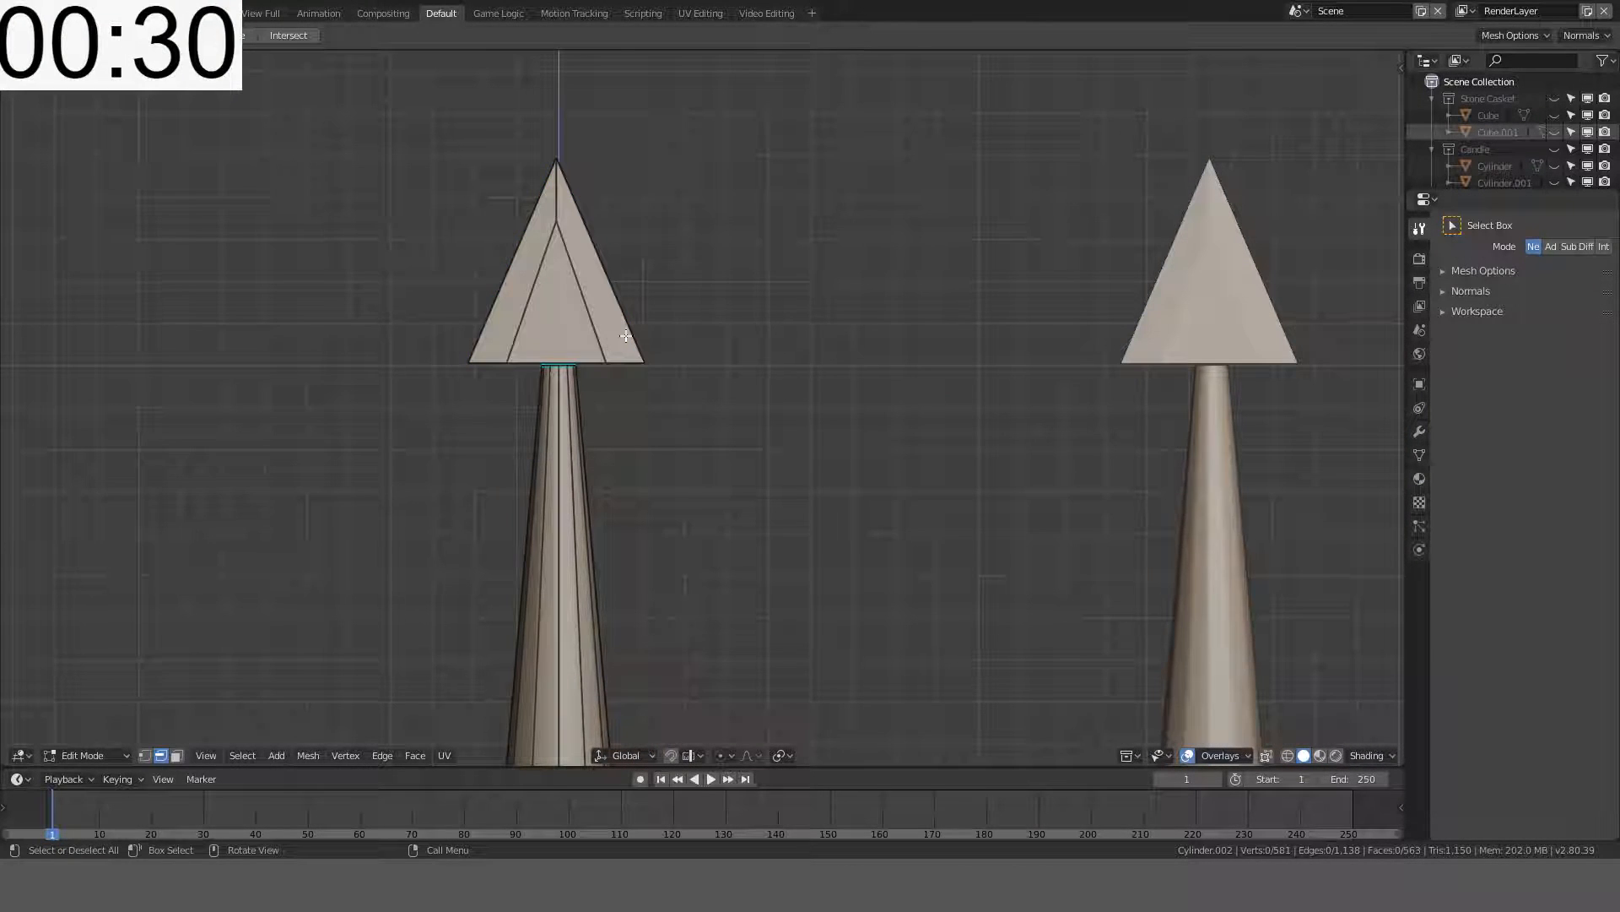
pyautogui.click(145, 755)
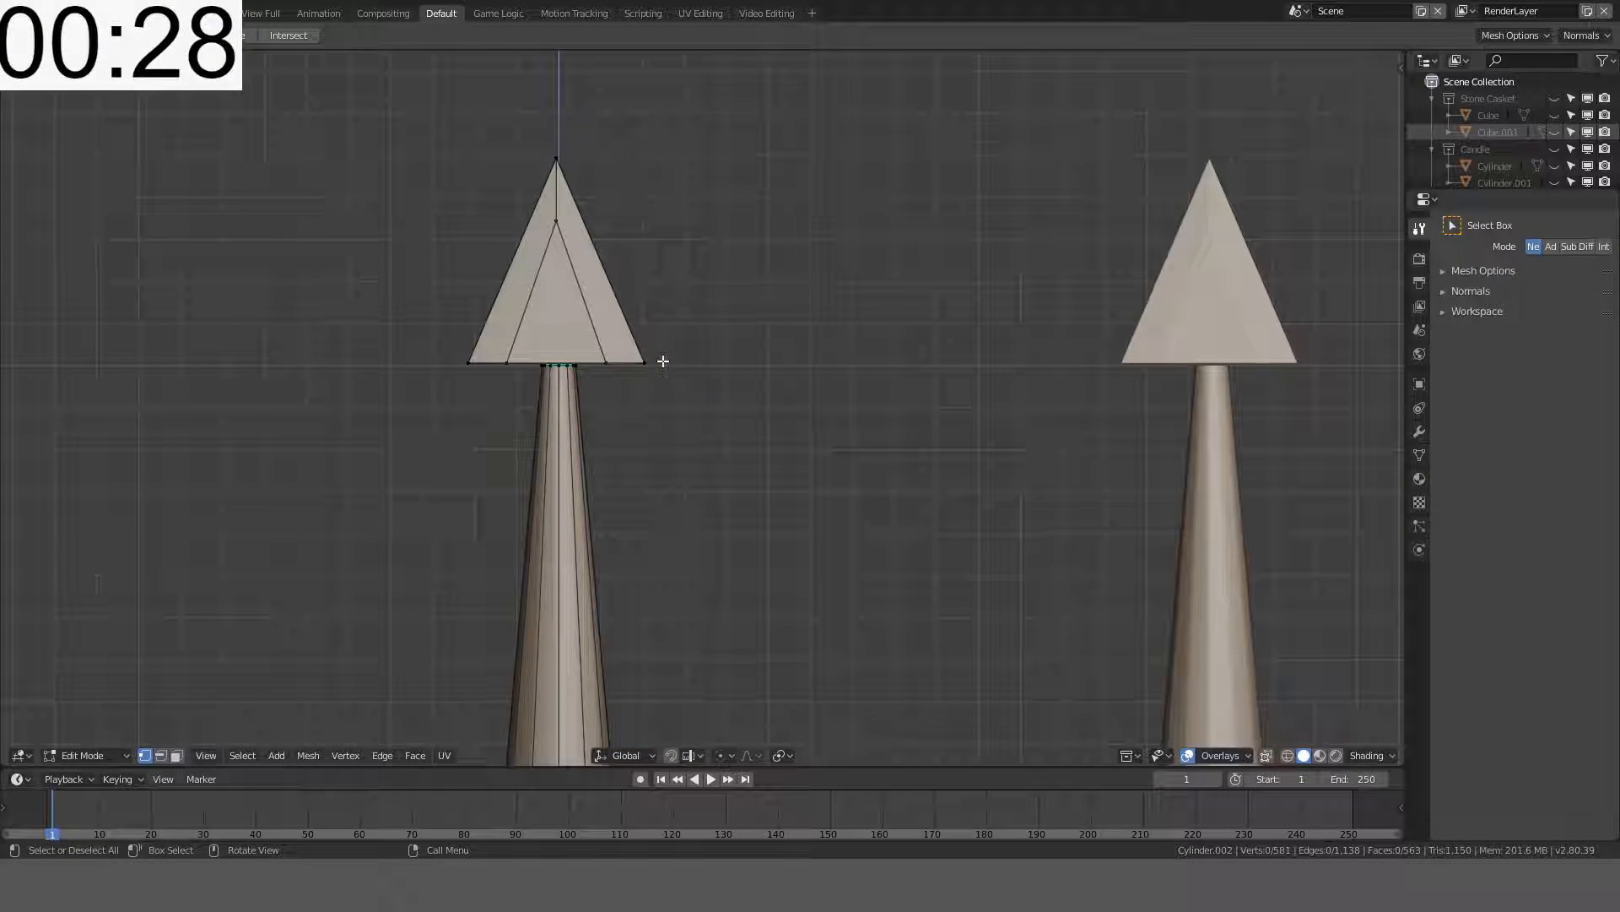
pyautogui.moveTo(566, 341); pyautogui.dragTo(712, 144, button='middle')
pyautogui.scroll(3, 710, 135)
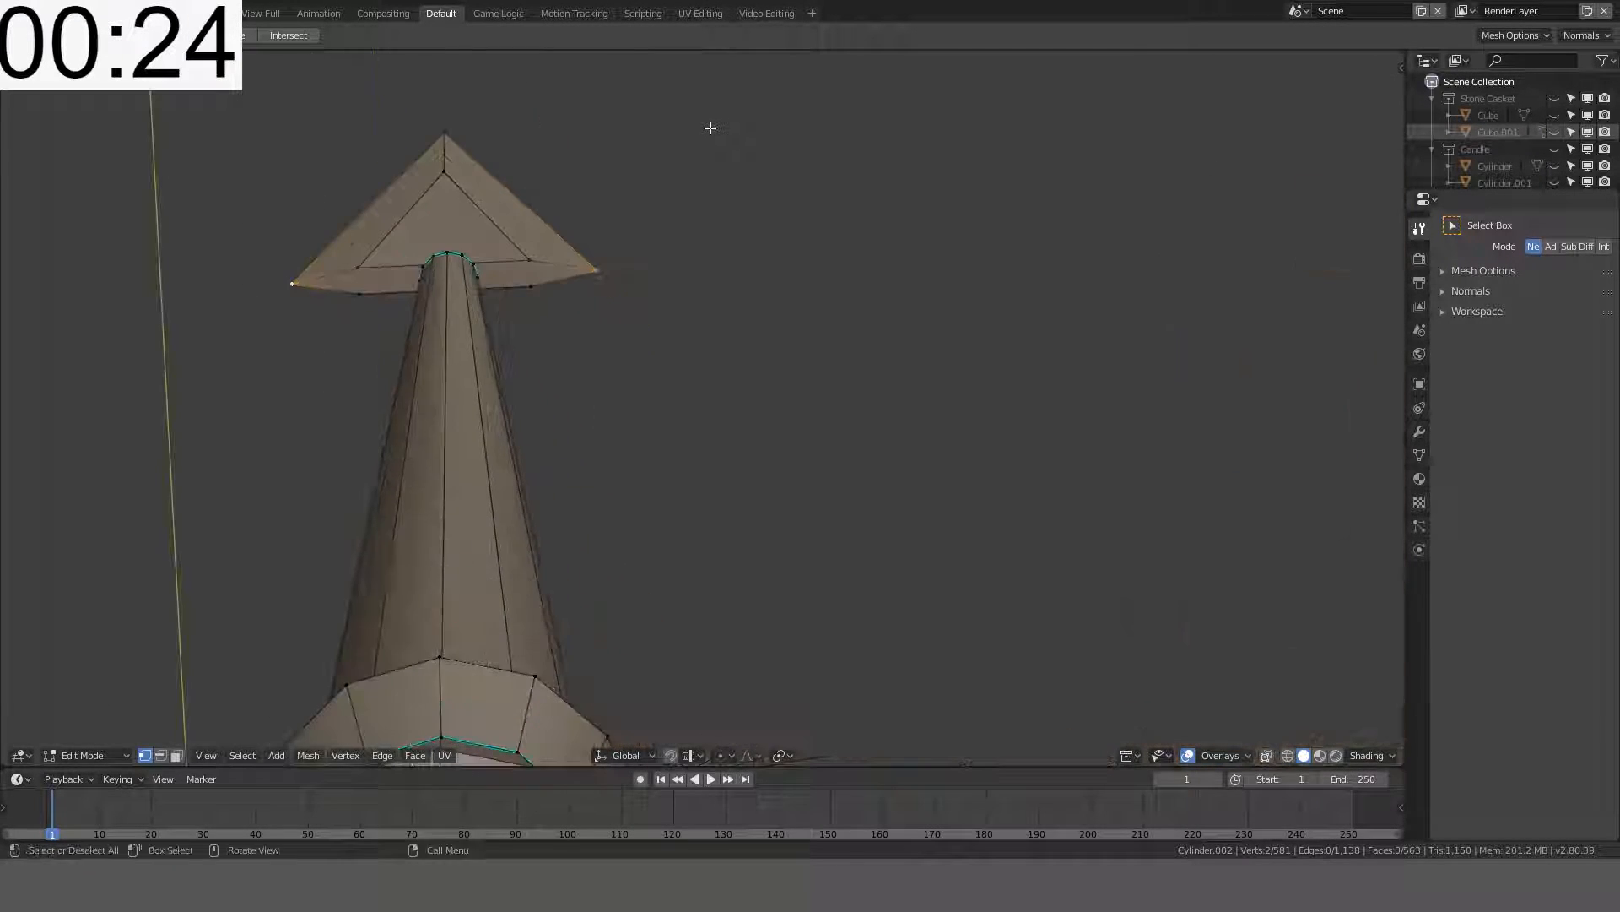
pyautogui.press('g')
pyautogui.press('z')
pyautogui.rightClick(701, 178)
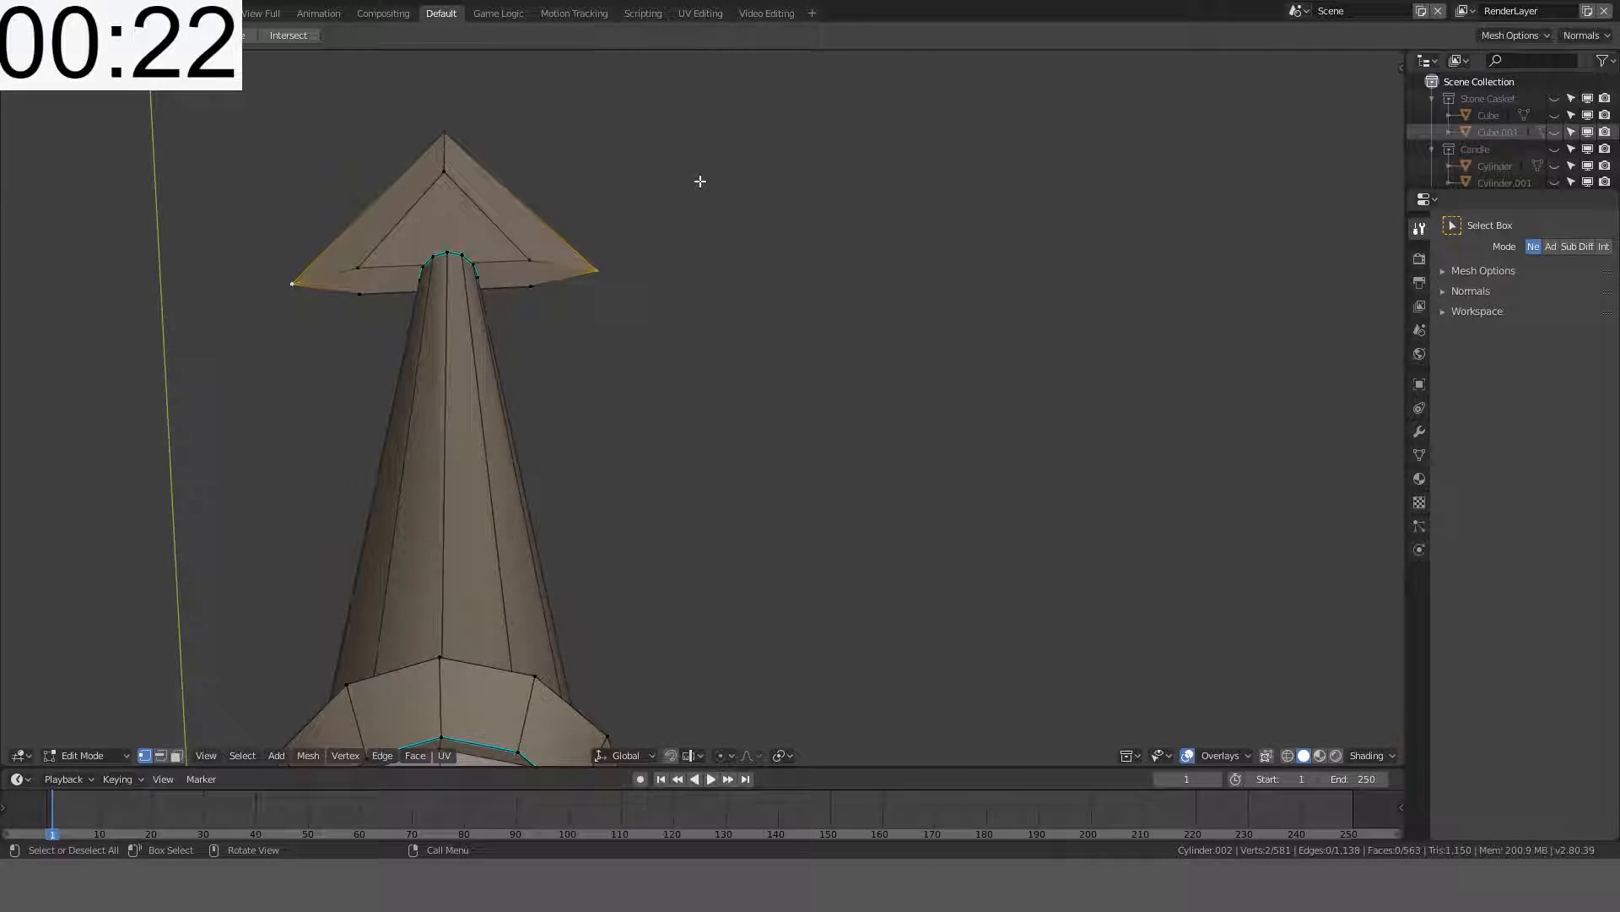
# - Connect the paired inner base vertices across the finial's underside, then move its two outer base corners along Z in front view
pyautogui.moveTo(699, 181); pyautogui.dragTo(693, 215, button='middle')
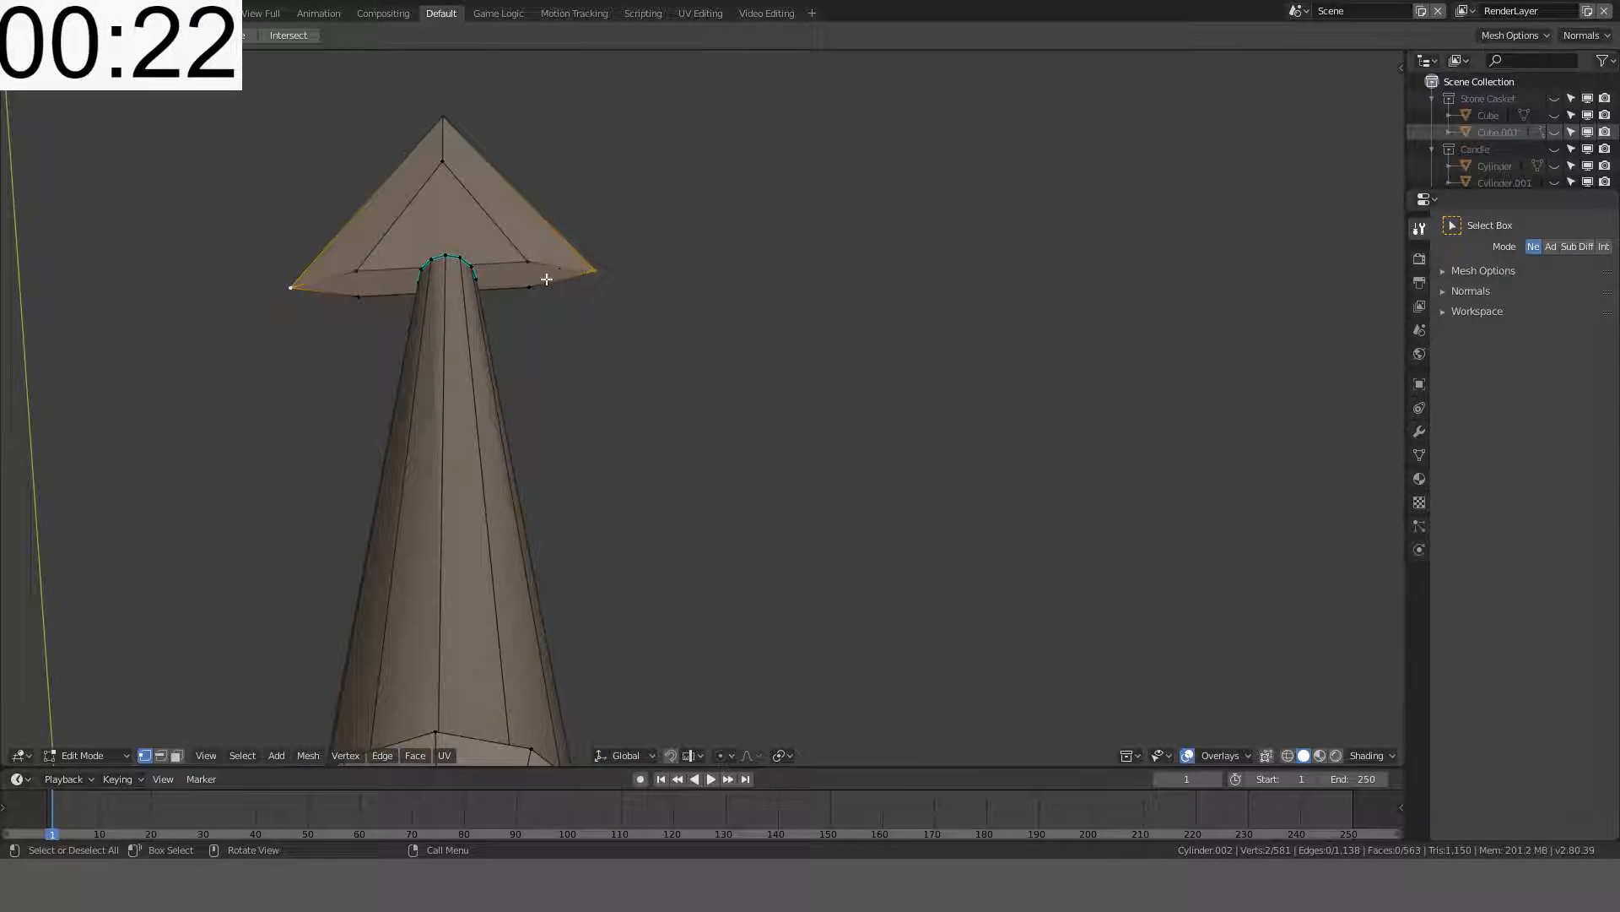
pyautogui.click(365, 271)
pyautogui.keyDown('shift'); pyautogui.click(364, 294); pyautogui.keyUp('shift')
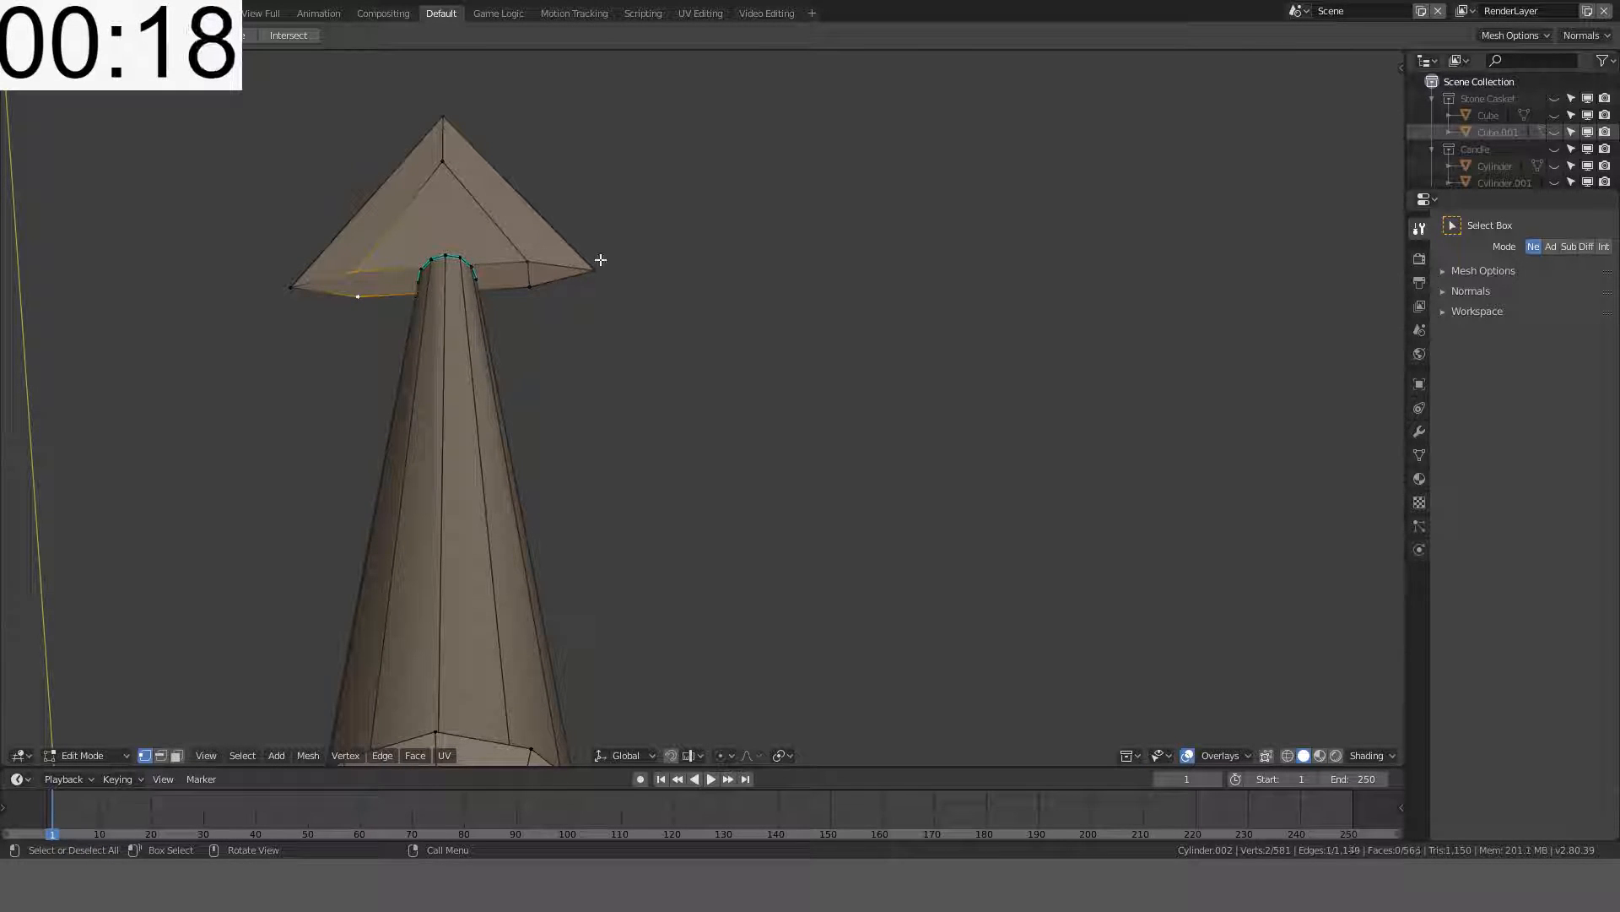
pyautogui.keyDown('shift'); pyautogui.click(302, 283); pyautogui.keyUp('shift')
pyautogui.press('KP_1')
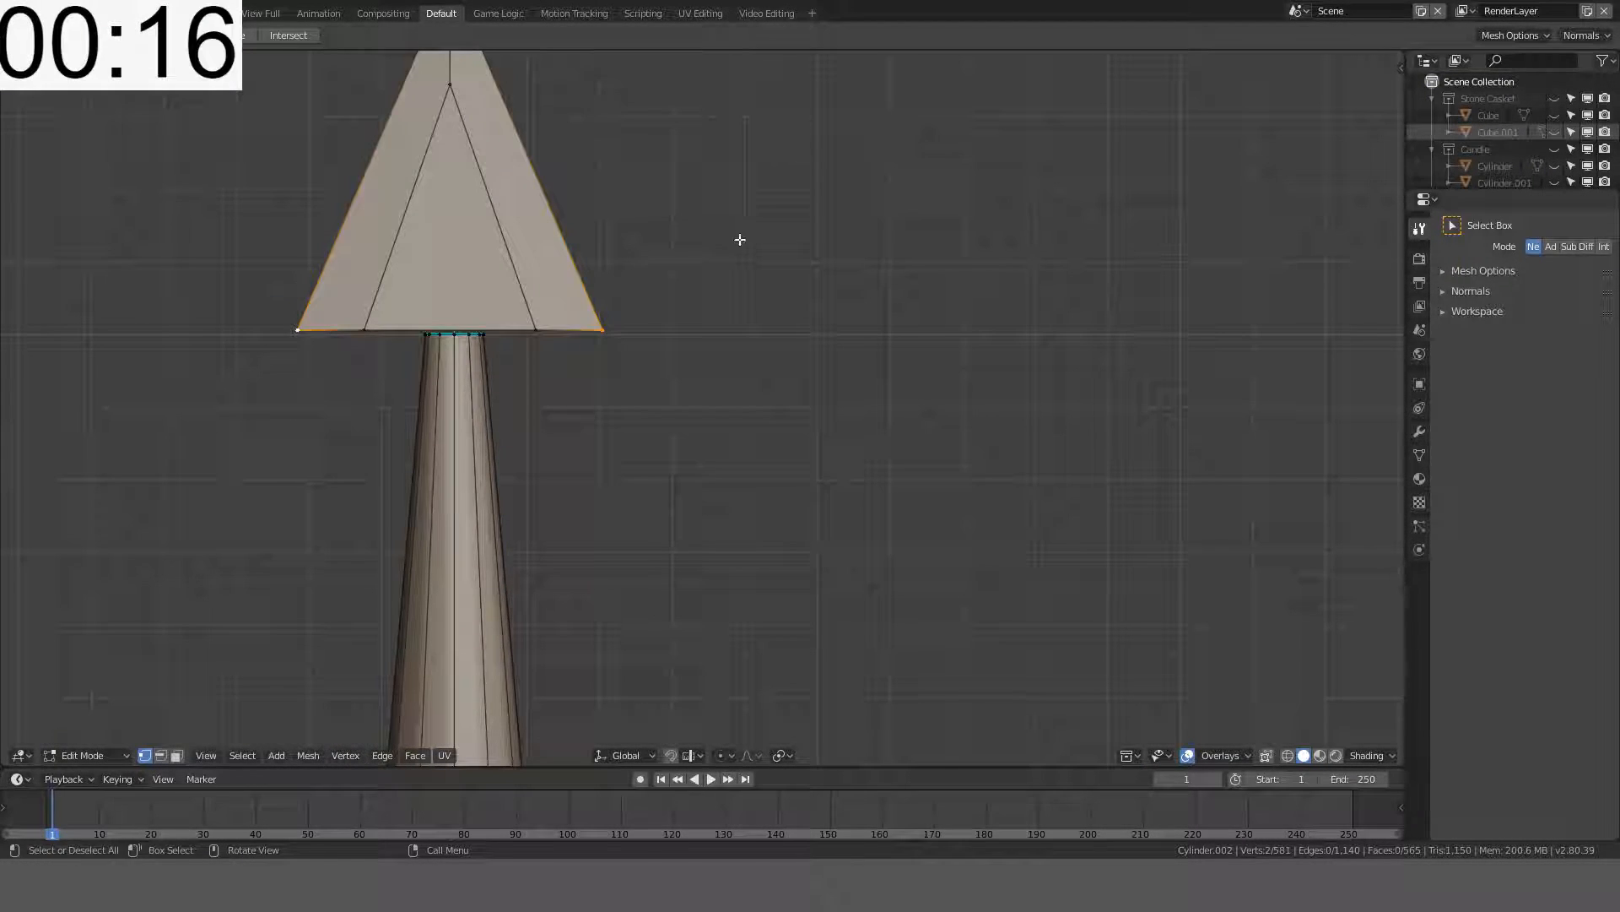
pyautogui.press('g')
pyautogui.press('z')
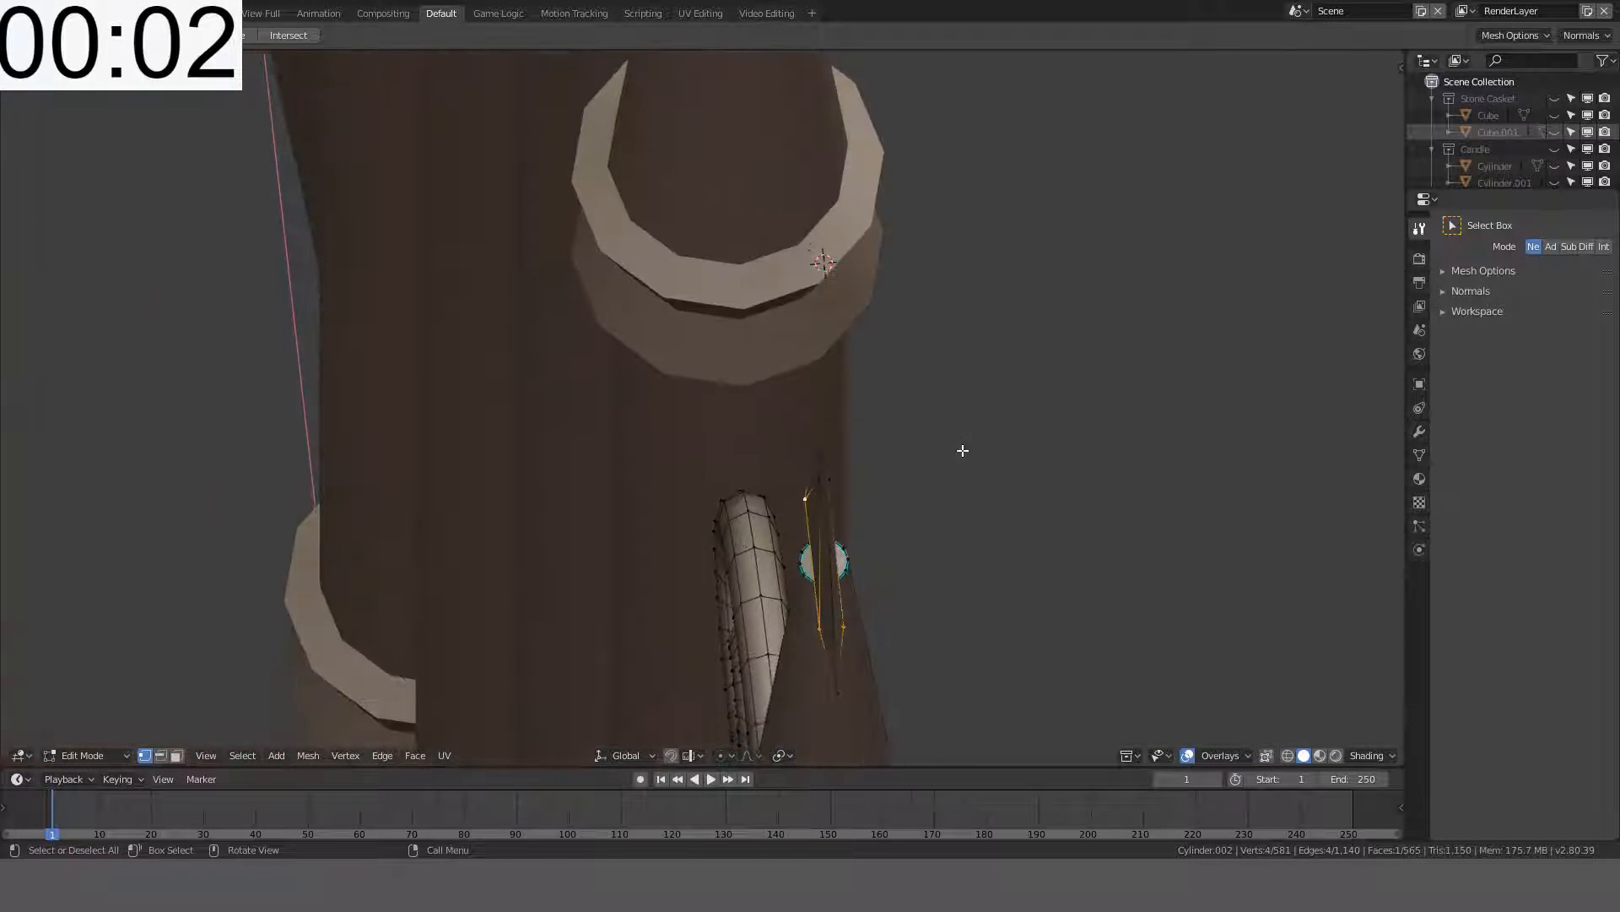
# - Widen the finial's central underside face along the global Y axis and save the file
pyautogui.press('s')
pyautogui.press('y')
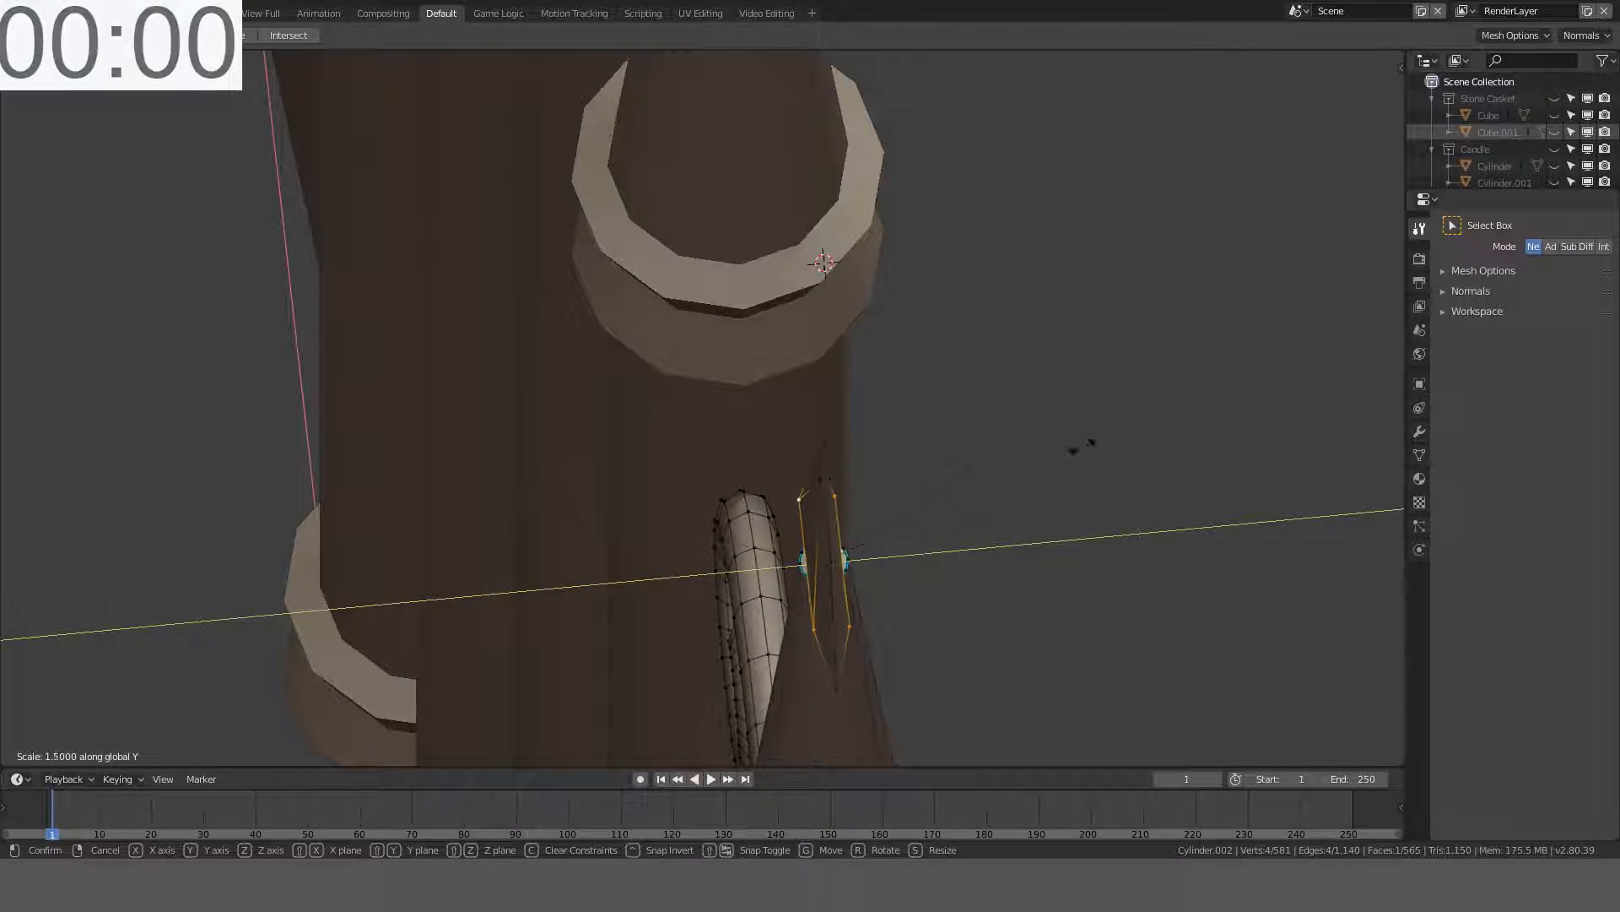
pyautogui.click(1169, 433)
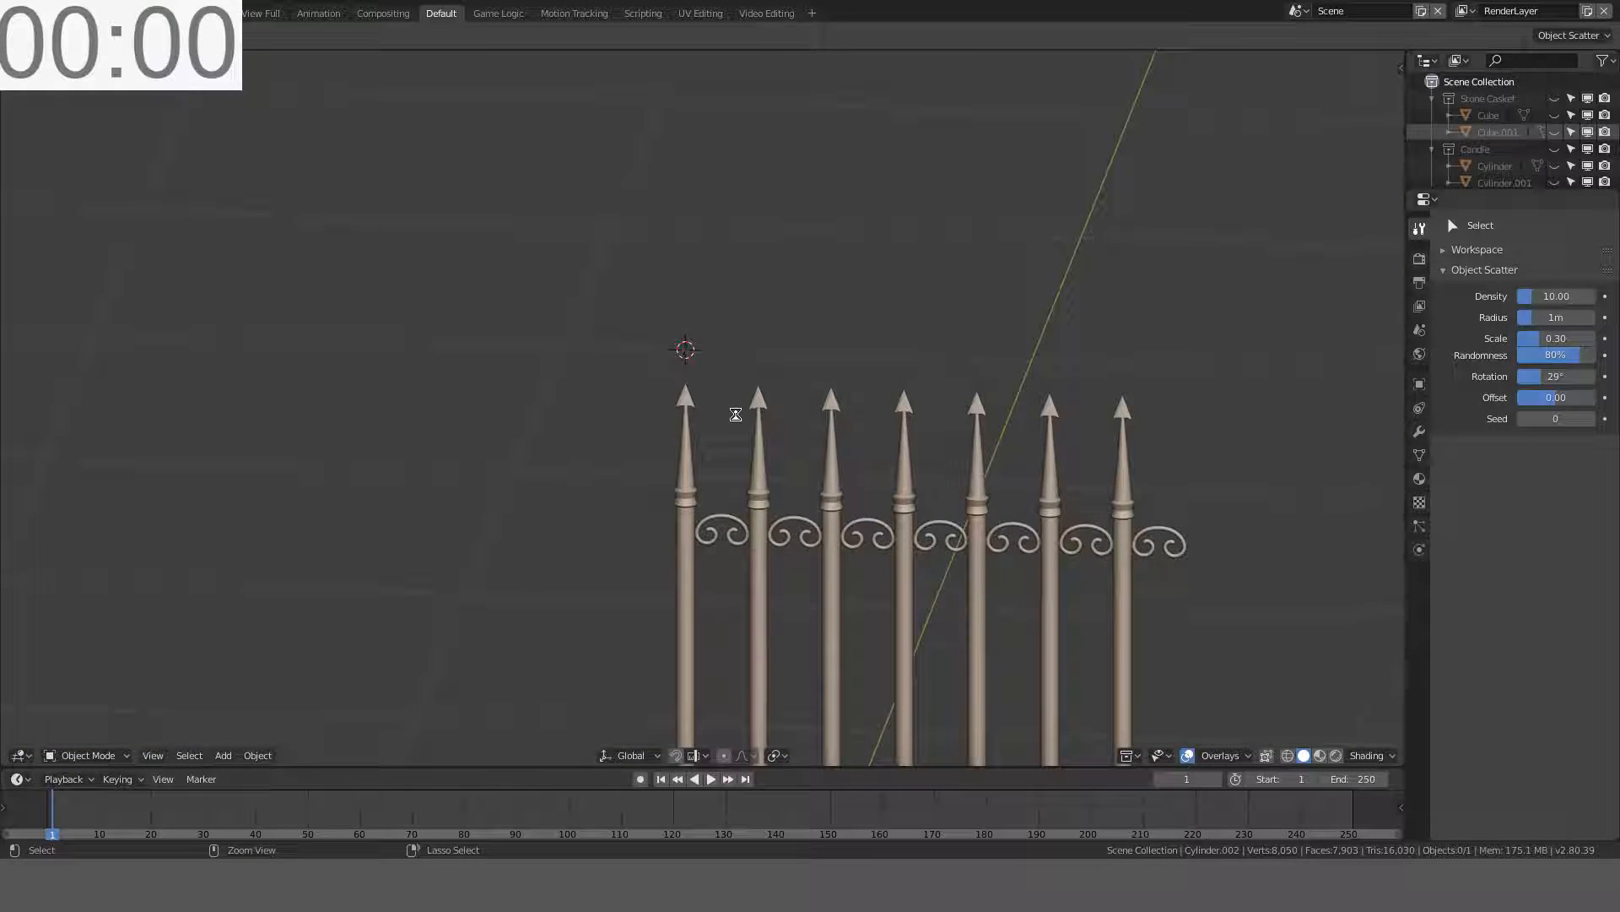
pyautogui.hotkey('ctrl', 's')
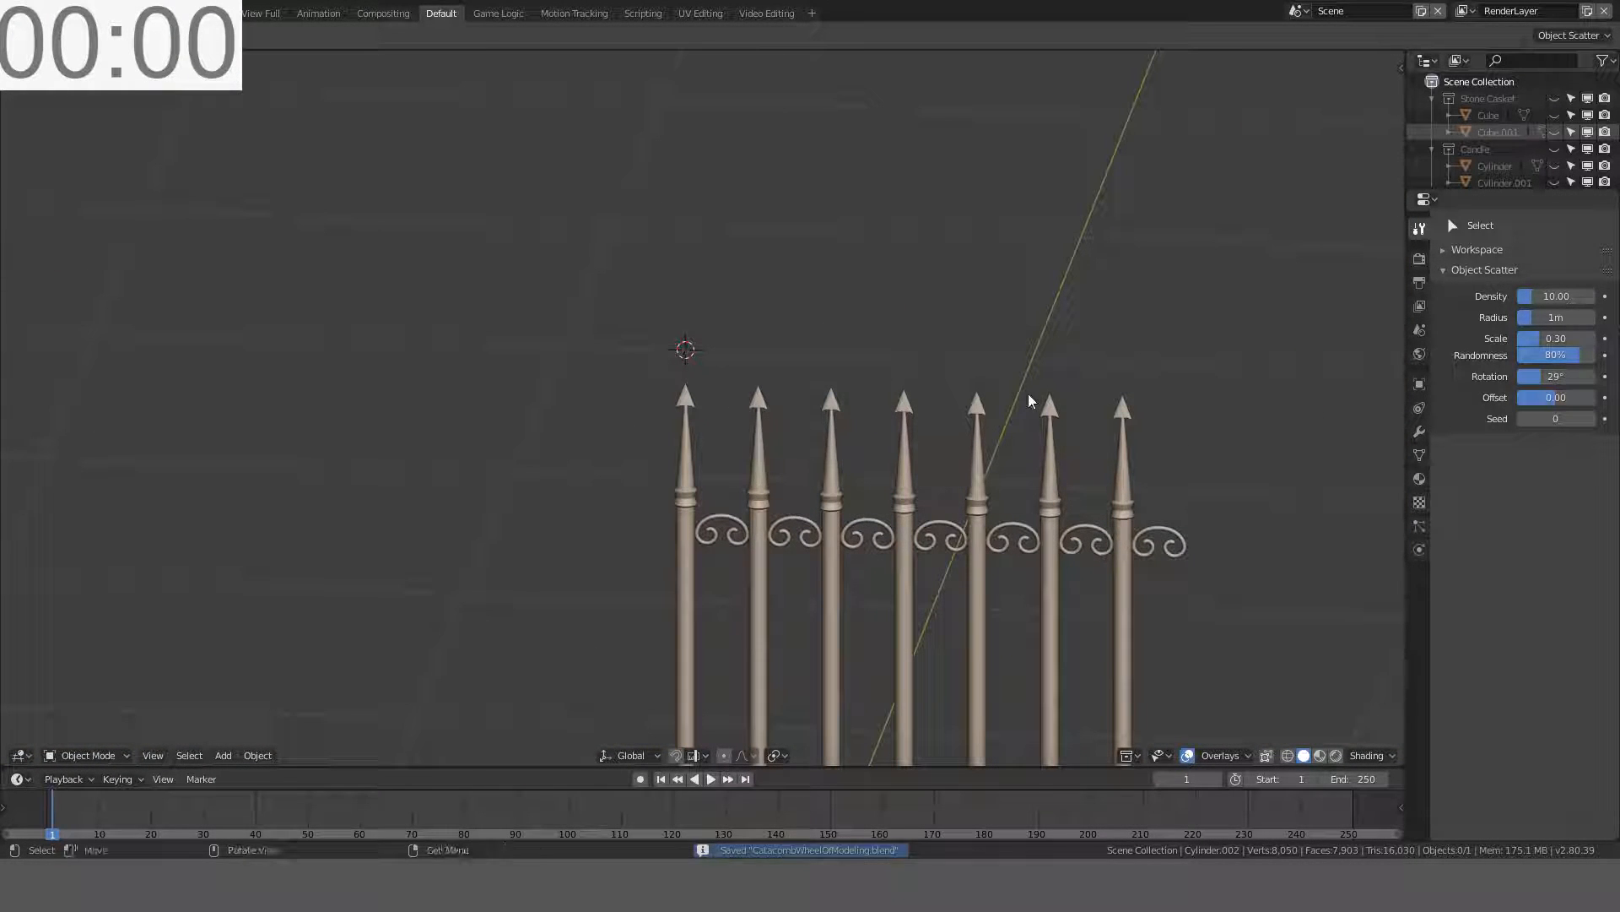
# - Select the whole railing and move it to a new collection named Metal Gate
pyautogui.click(682, 588)
pyautogui.scroll(-3, 848, 544)
pyautogui.keyDown('shift'); pyautogui.moveTo(873, 445); pyautogui.dragTo(803, 233, button='middle'); pyautogui.keyUp('shift')
pyautogui.press('m')
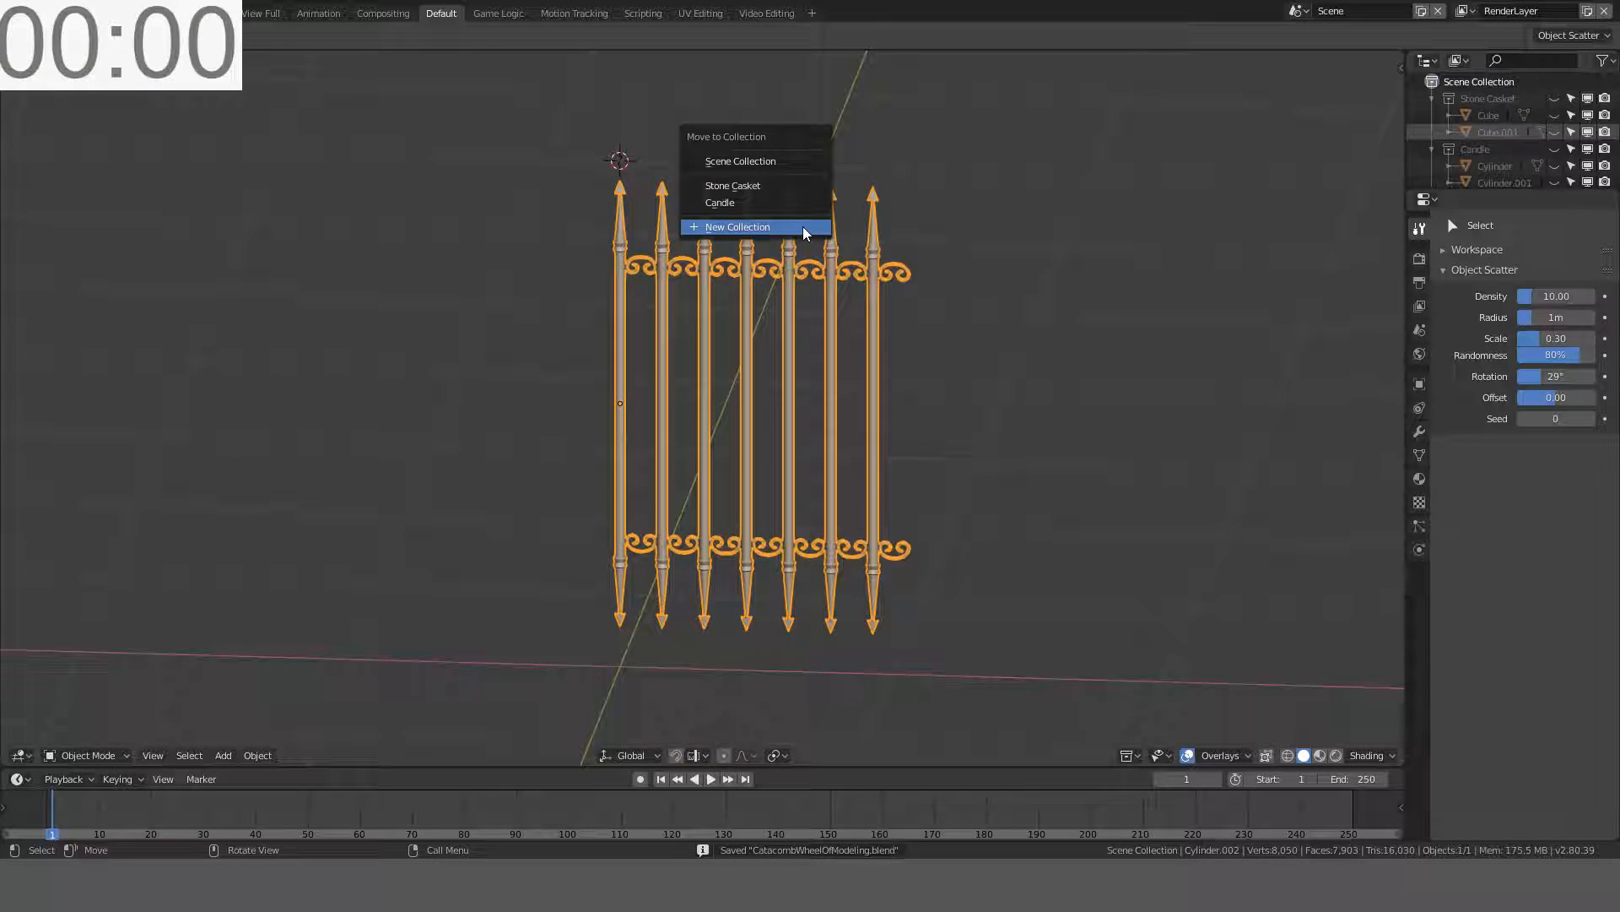
pyautogui.click(804, 230)
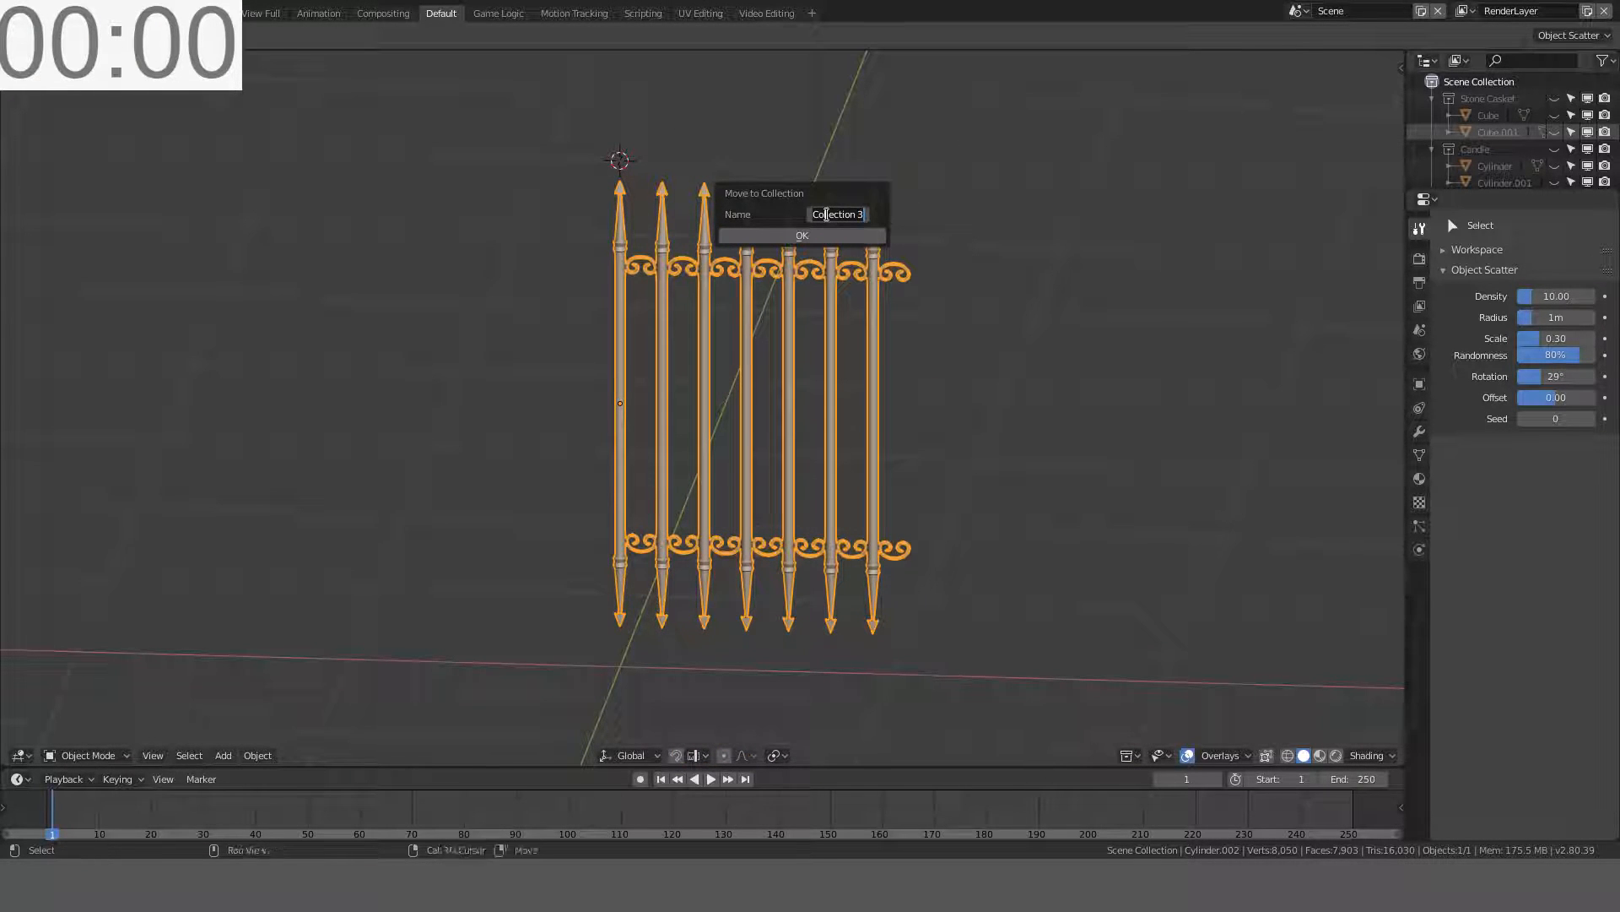
pyautogui.write('Gate')
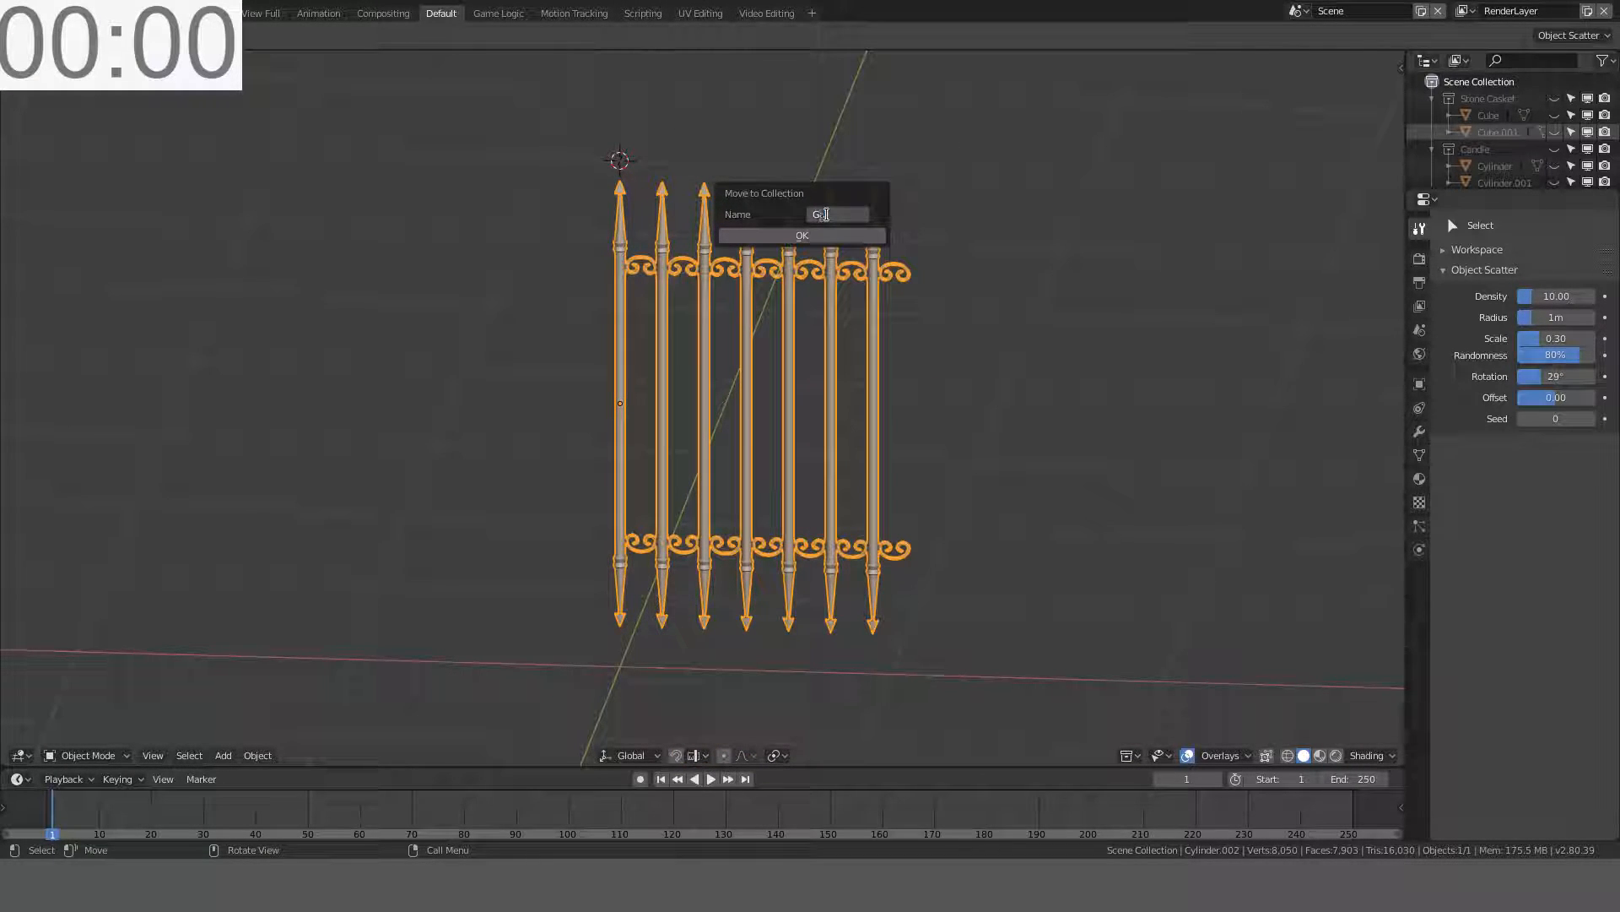
pyautogui.press('BackSpace')
pyautogui.press('BackSpace')
pyautogui.press('BackSpace')
pyautogui.press('BackSpace')
pyautogui.write('Metal Gate')
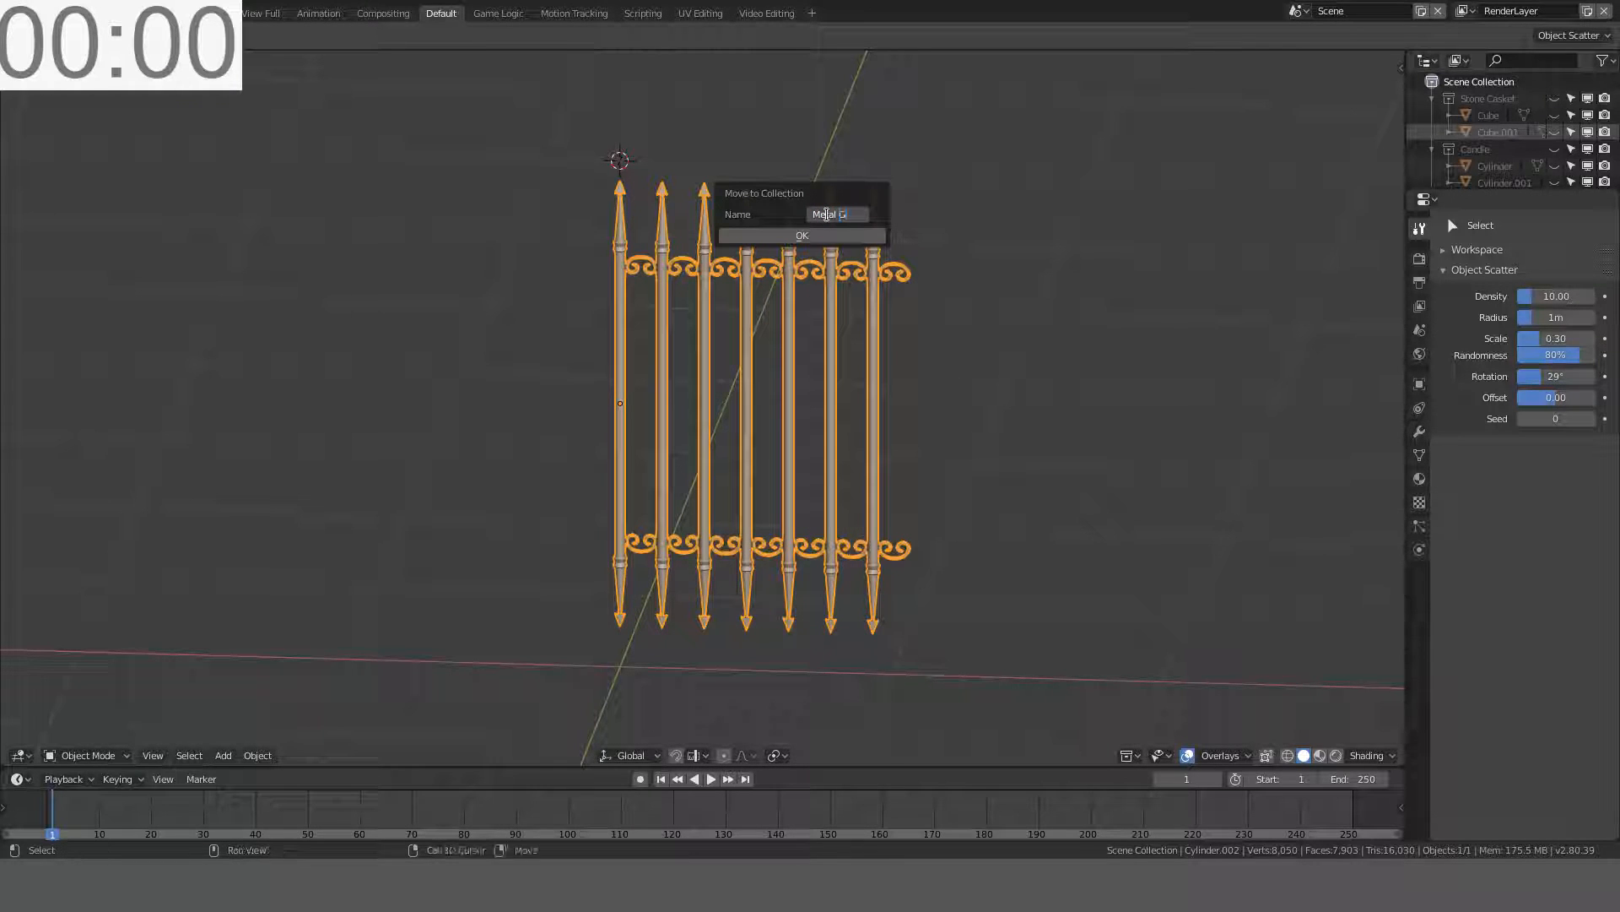
pyautogui.press('Return')
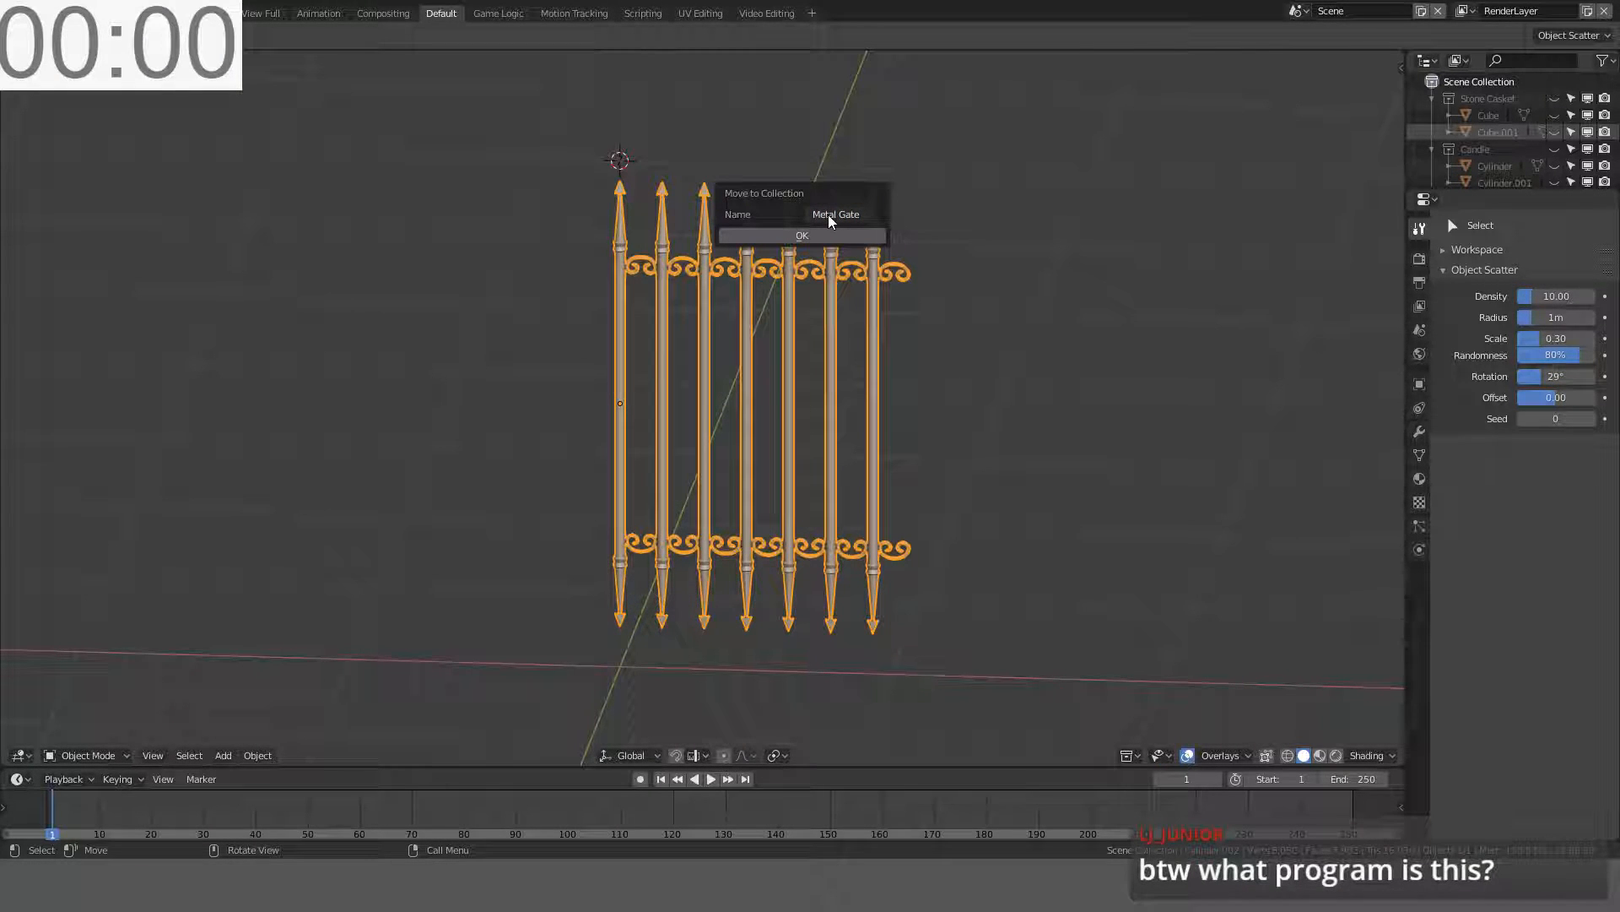
pyautogui.click(806, 237)
pyautogui.press('KP_1')
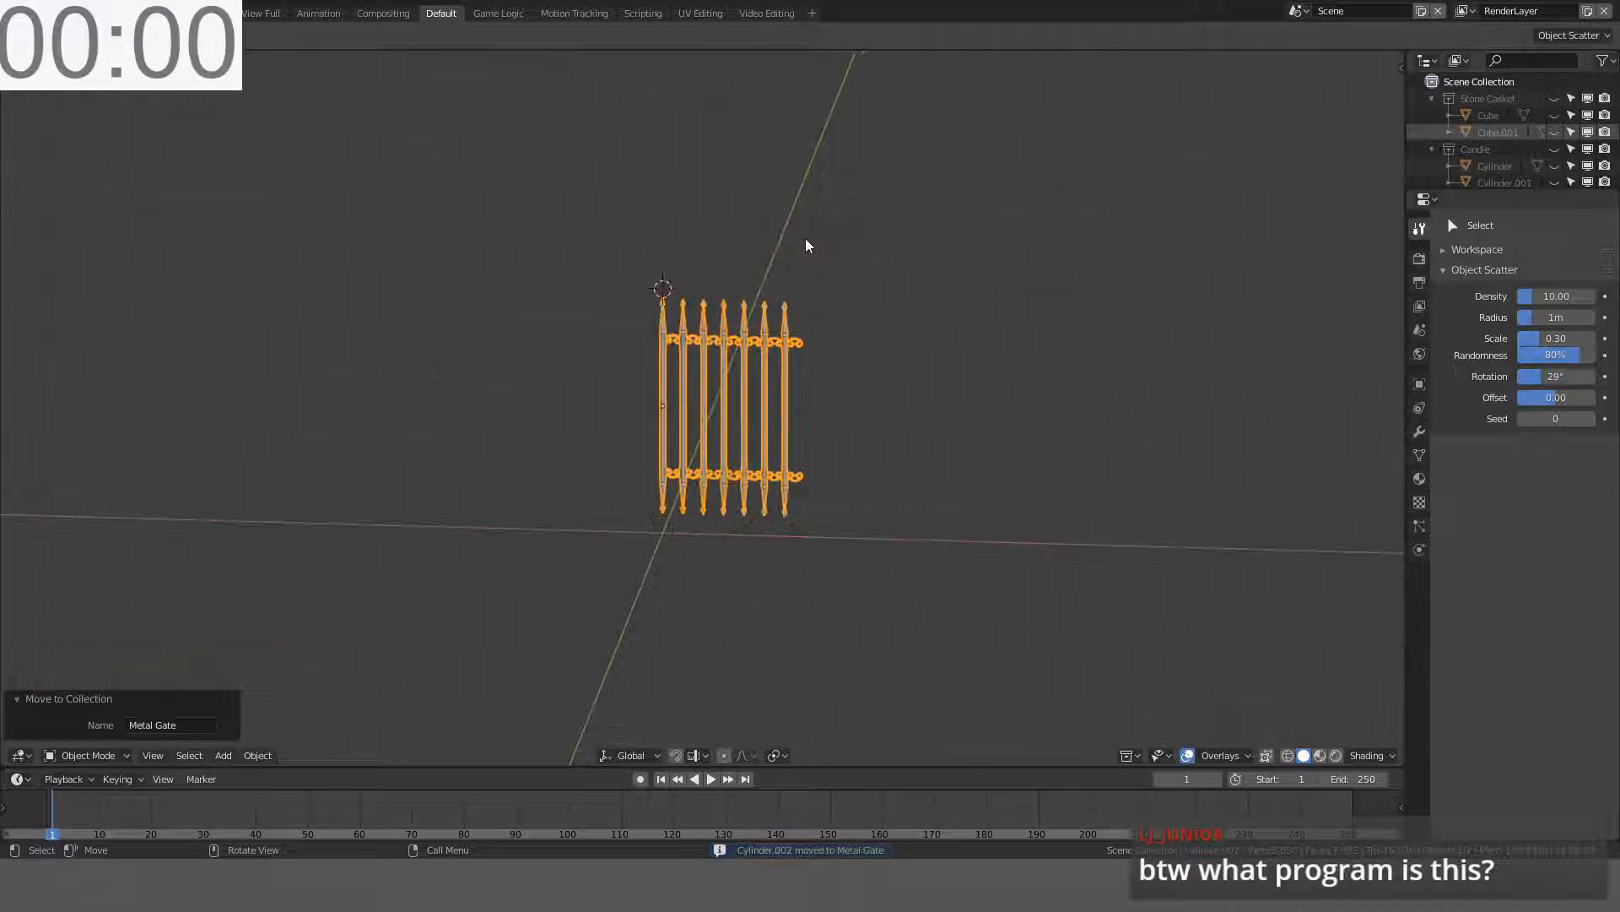
pyautogui.hotkey('alt', 'z')
pyautogui.scroll(4, 807, 245)
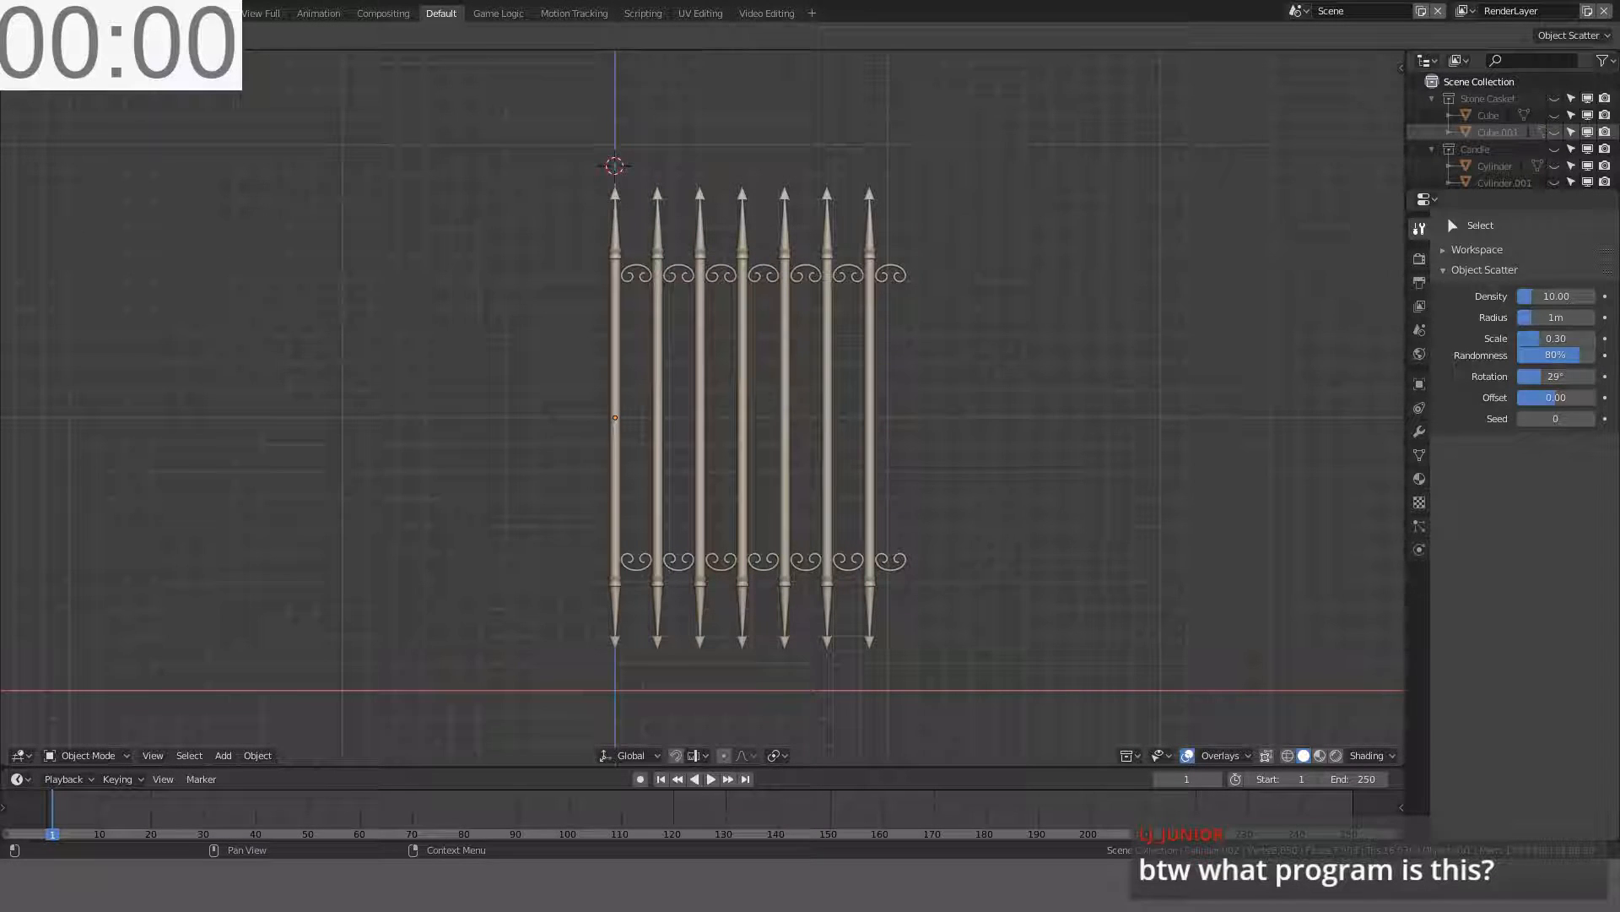
pyautogui.scroll(2, 1164, 599)
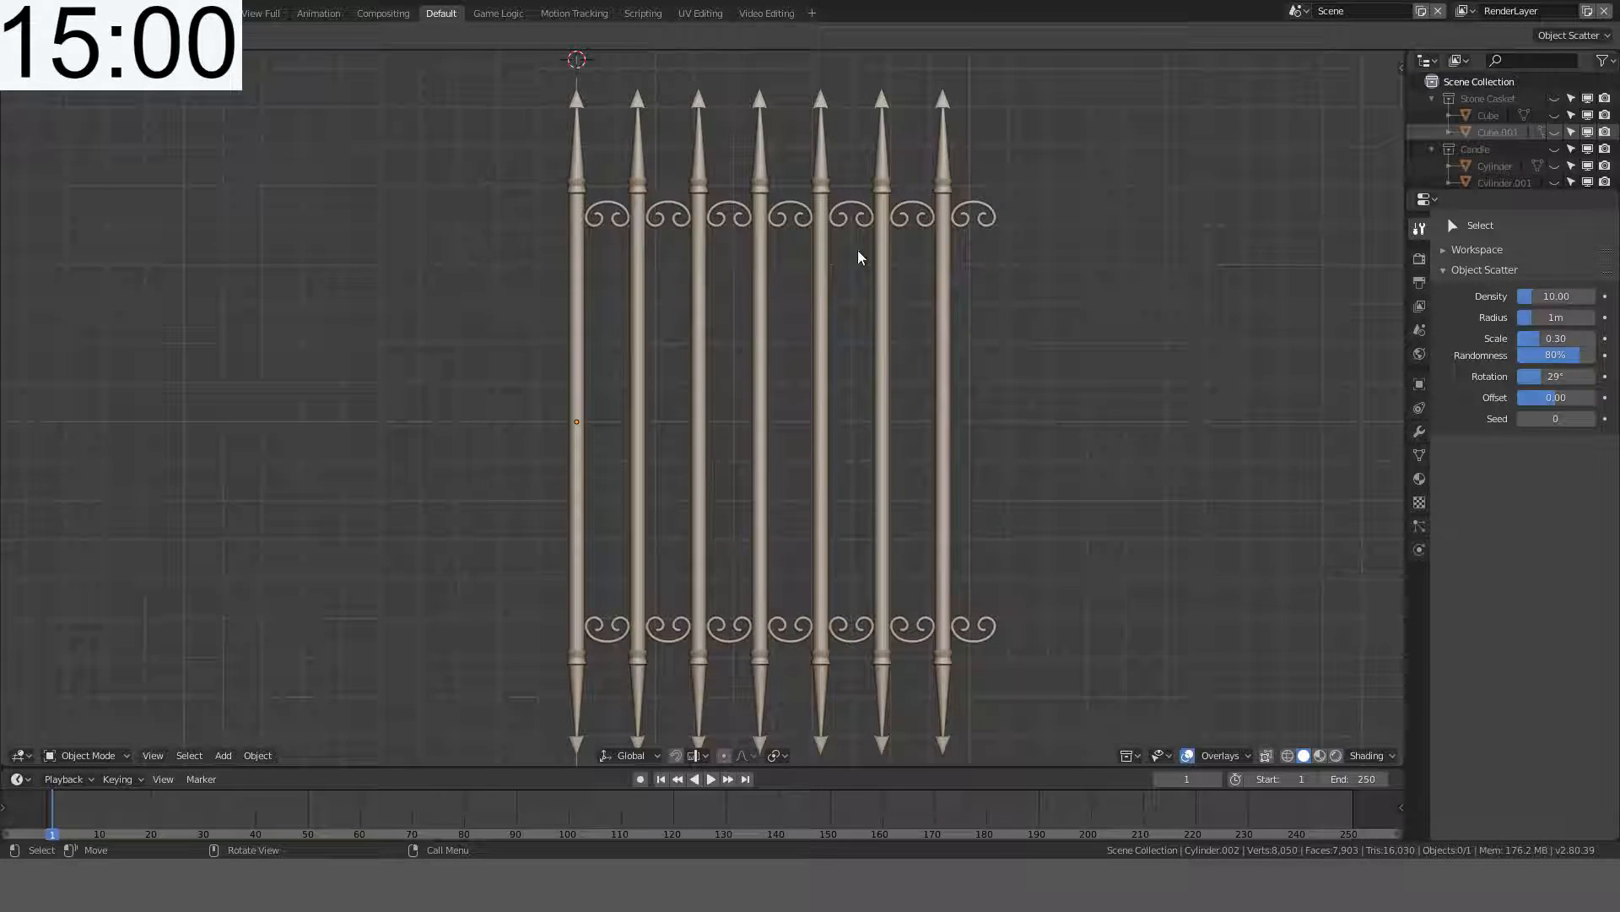
pyautogui.scroll(1, 626, 243)
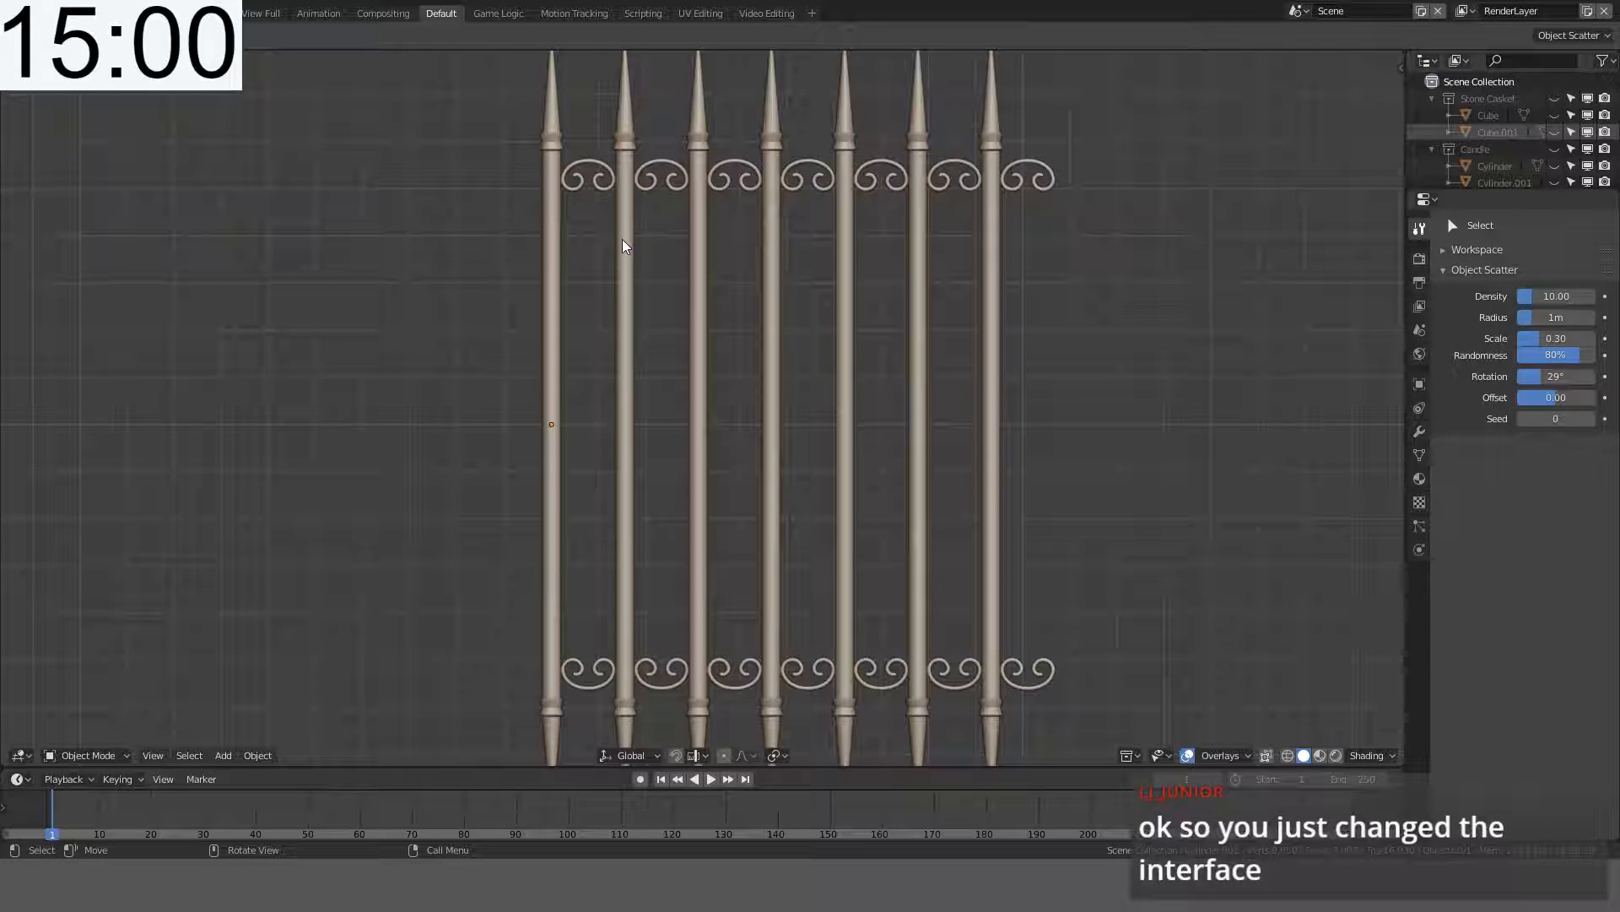
pyautogui.scroll(-1, 626, 245)
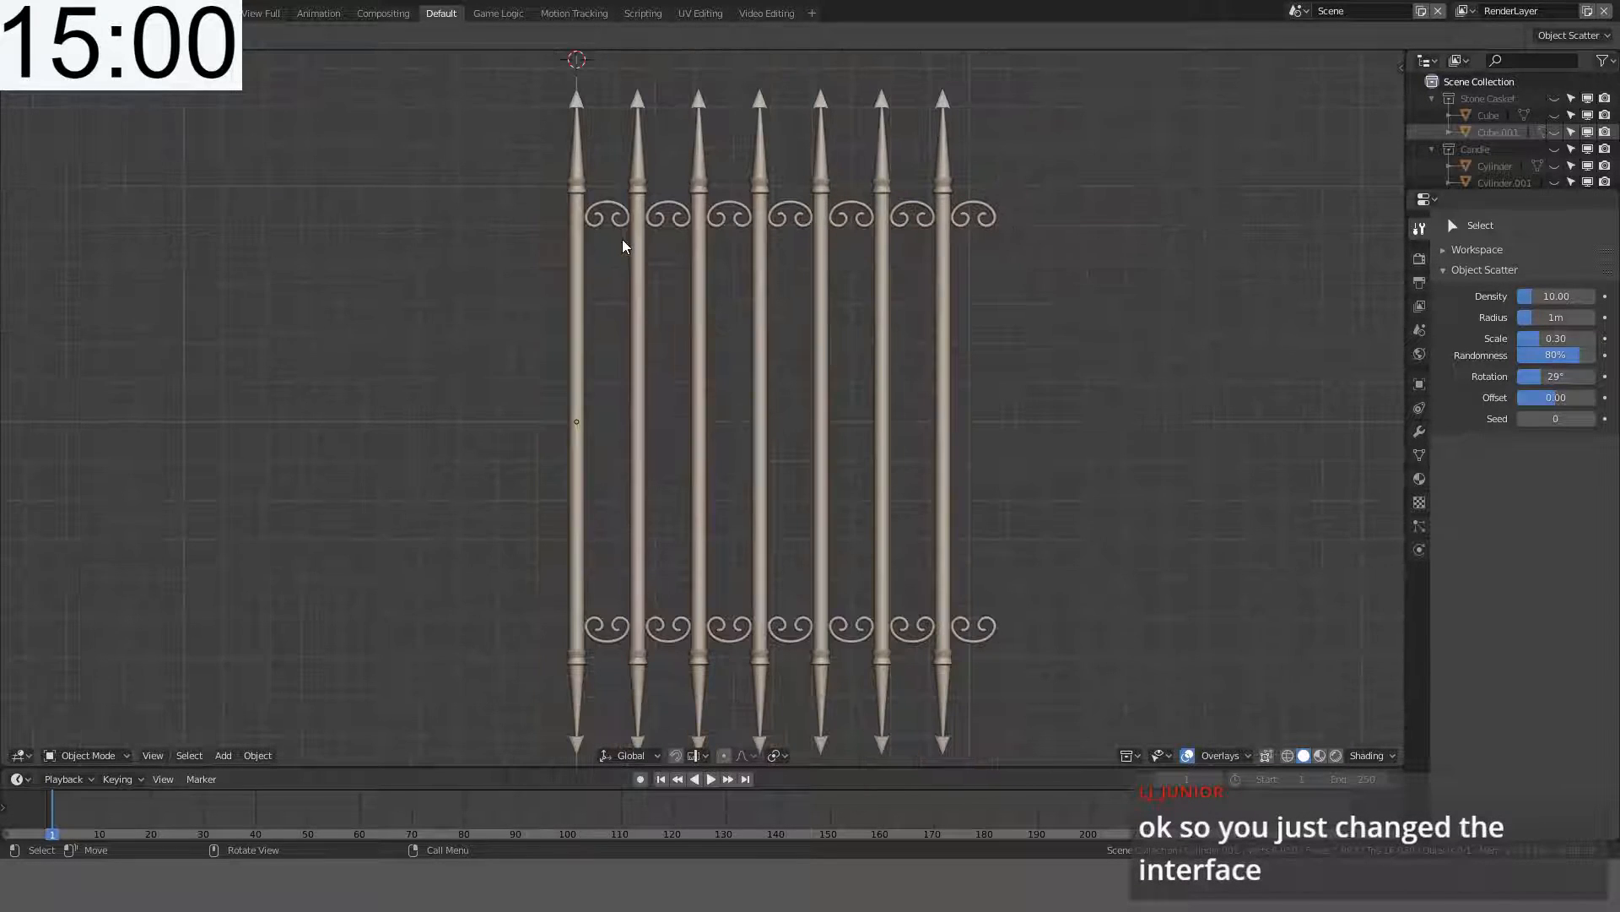
pyautogui.scroll(1, 625, 245)
pyautogui.scroll(-1, 624, 251)
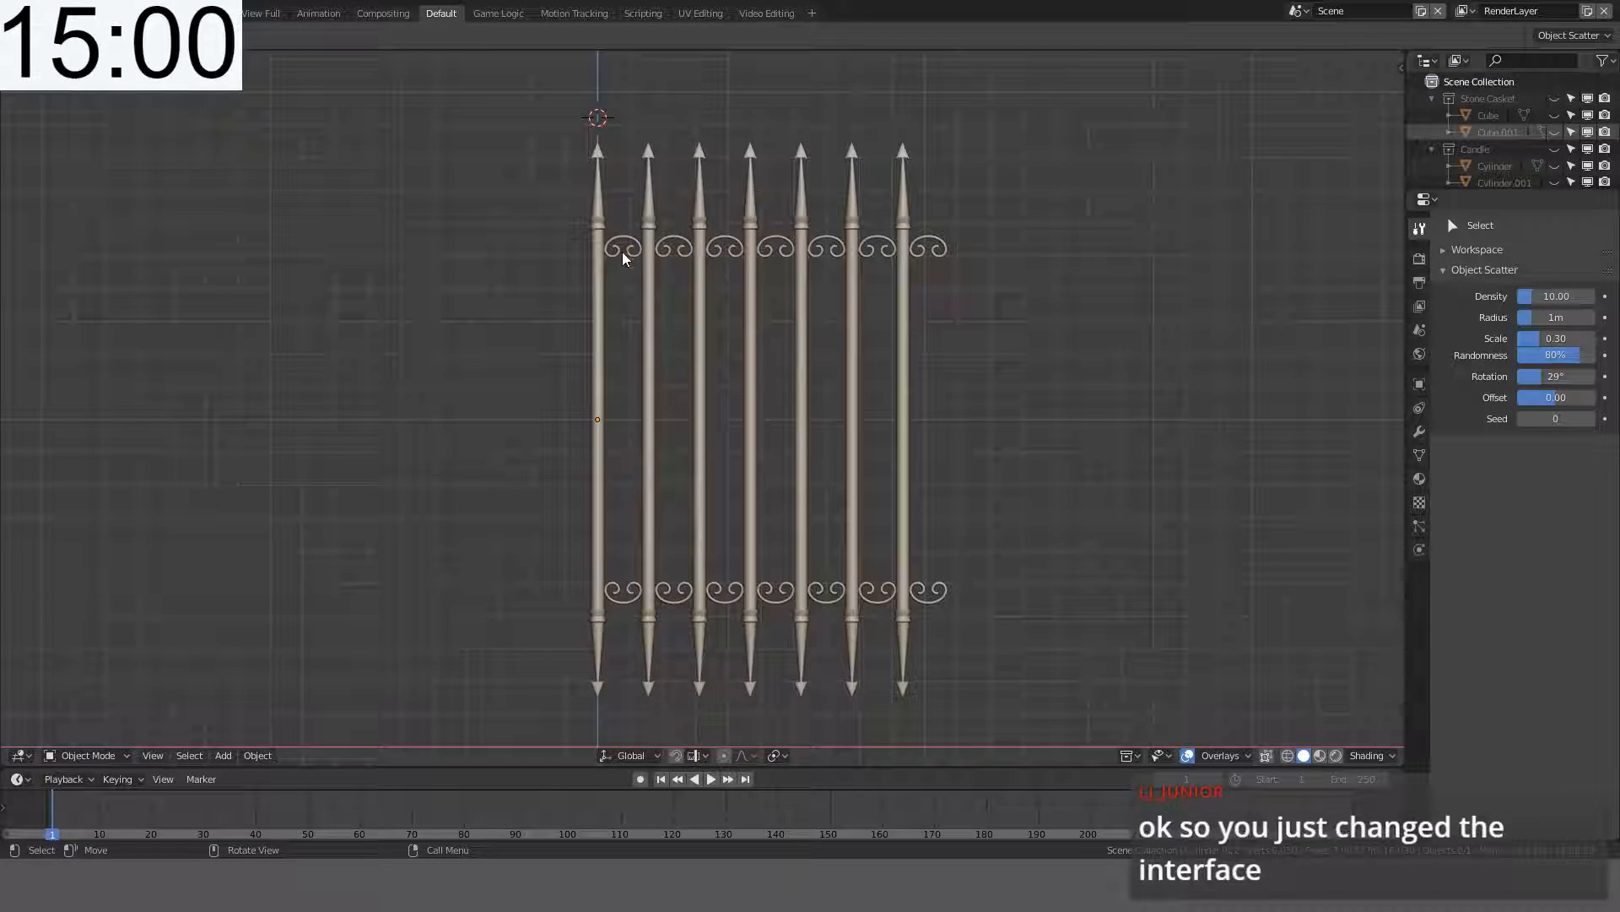
pyautogui.scroll(1, 623, 300)
pyautogui.moveTo(623, 306); pyautogui.dragTo(732, 310, button='middle')
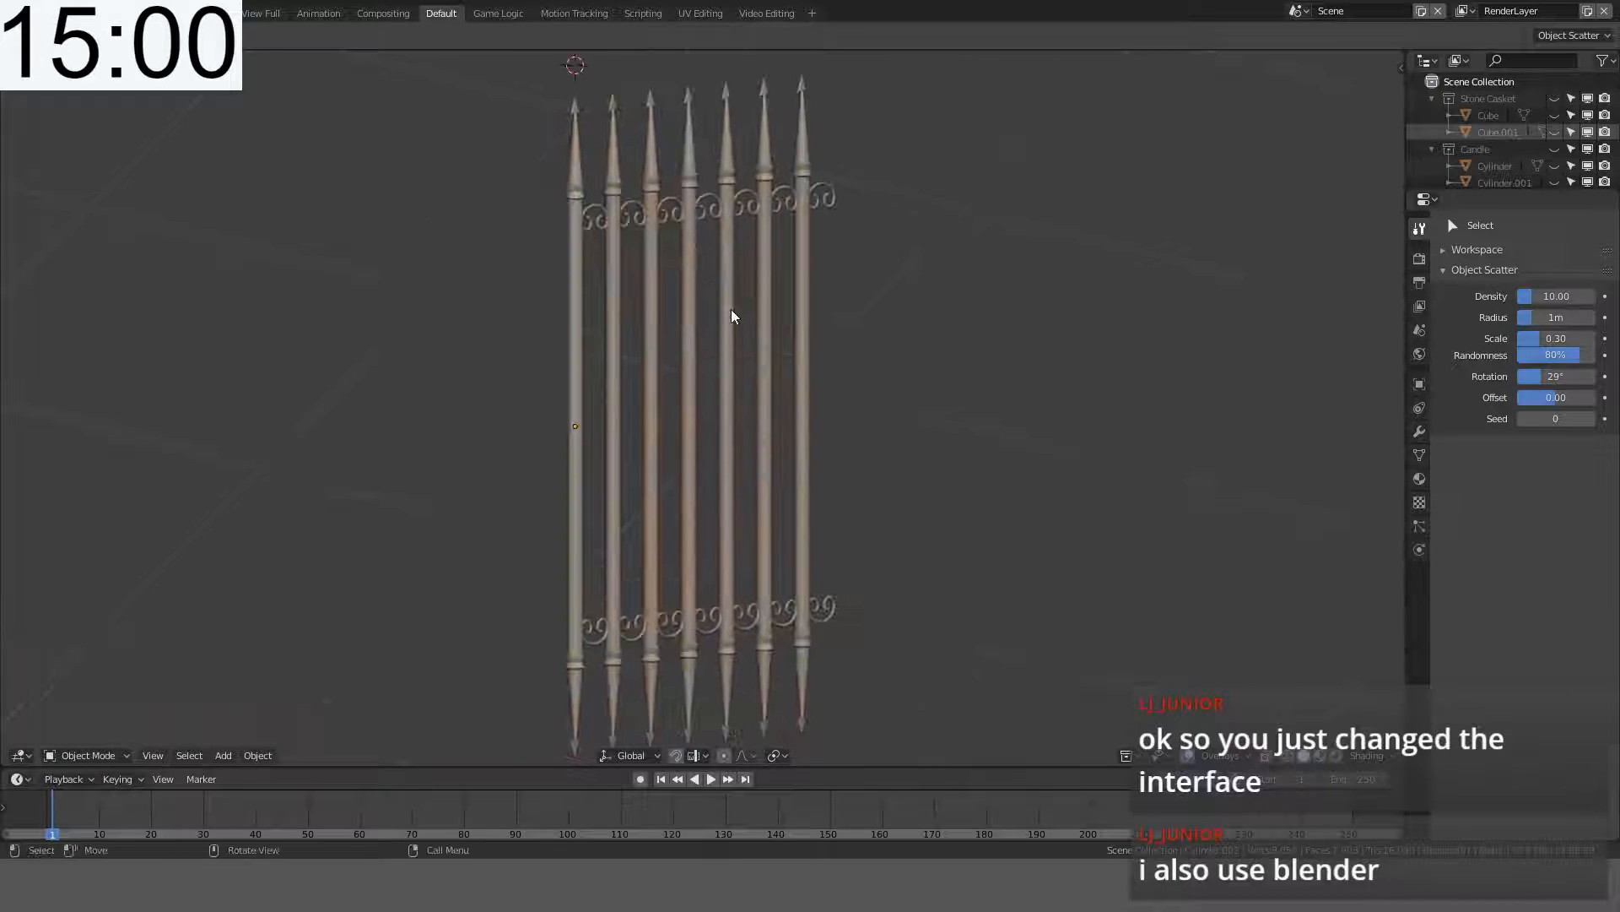
pyautogui.press('KP_1')
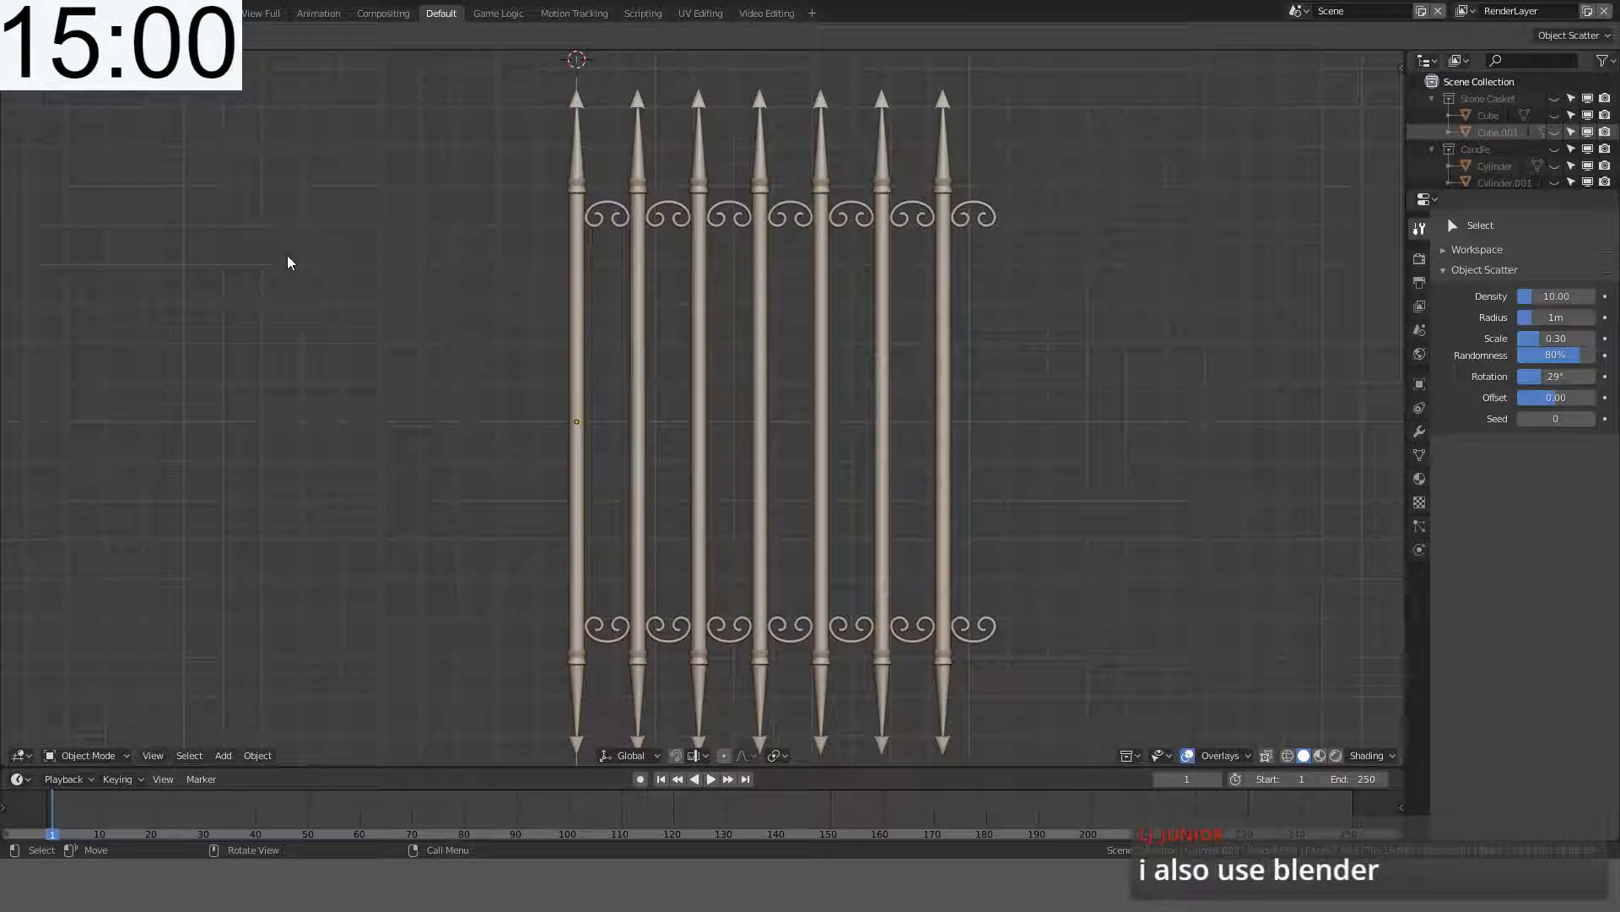
pyautogui.press('t')
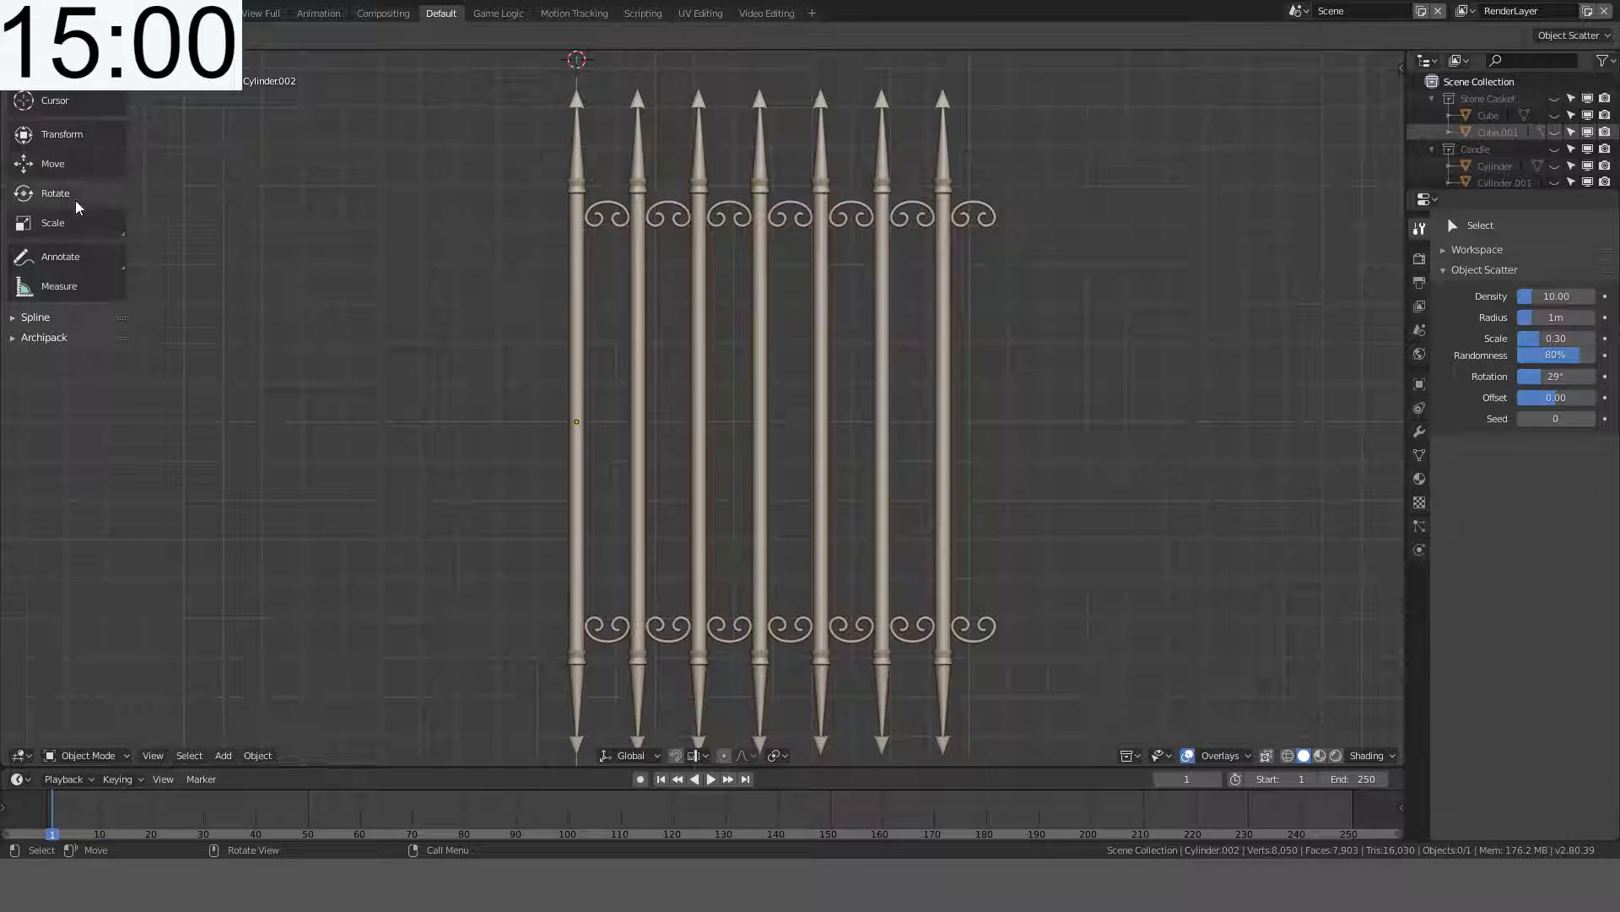
pyautogui.press('t')
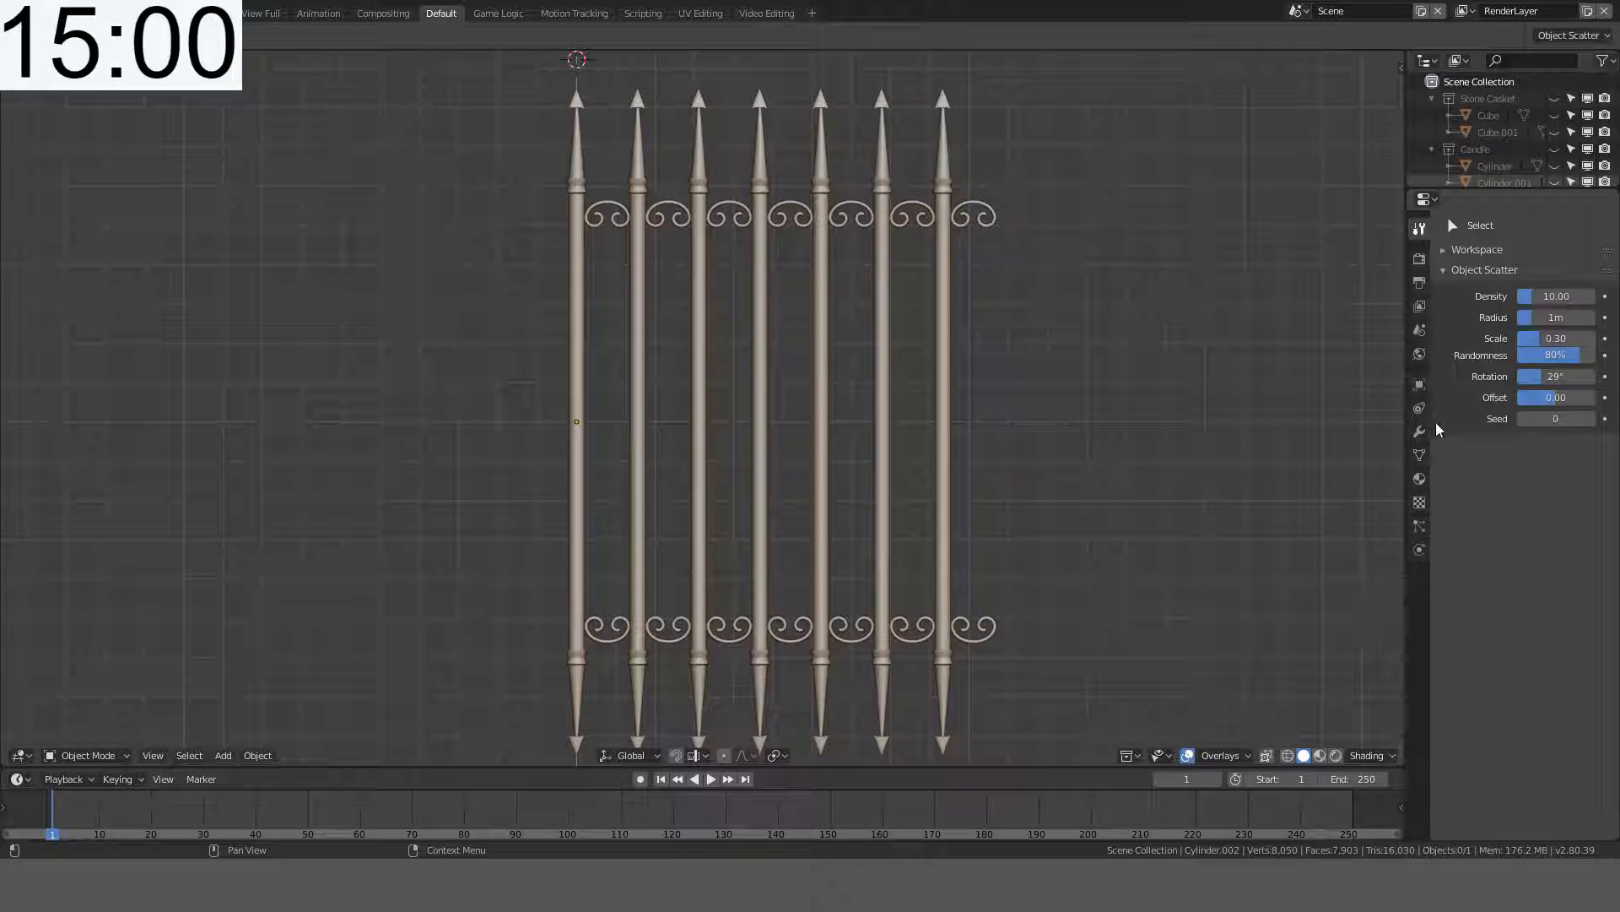
# - Select the gate and switch the scene's render engine to Eevee
pyautogui.click(892, 409)
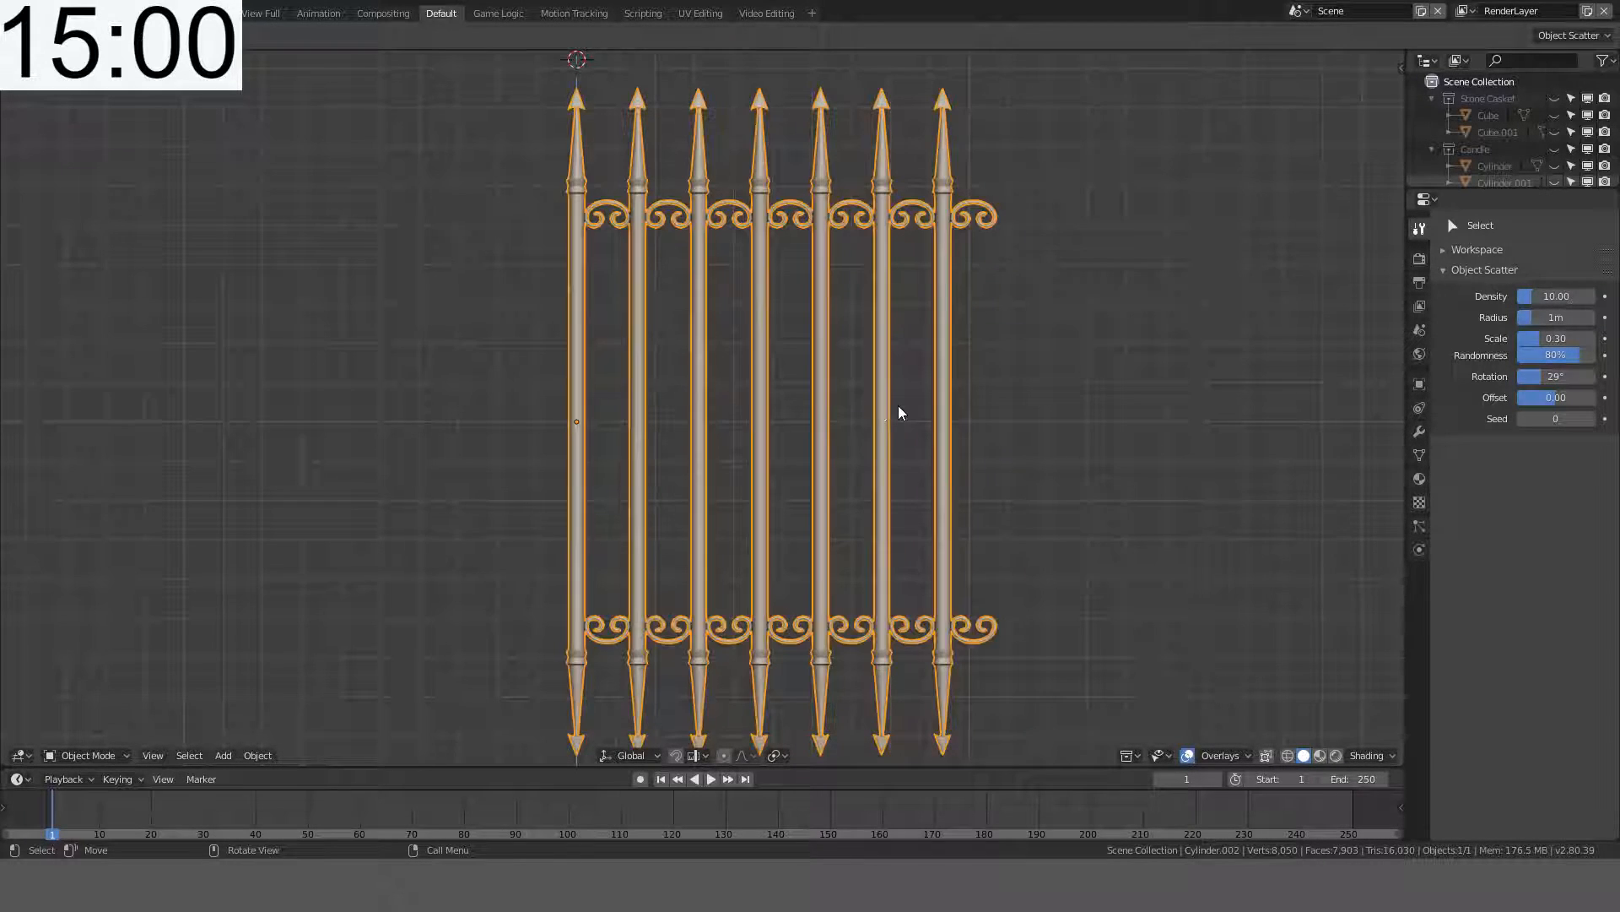
pyautogui.scroll(-3, 876, 422)
pyautogui.scroll(3, 886, 439)
pyautogui.scroll(1, 901, 464)
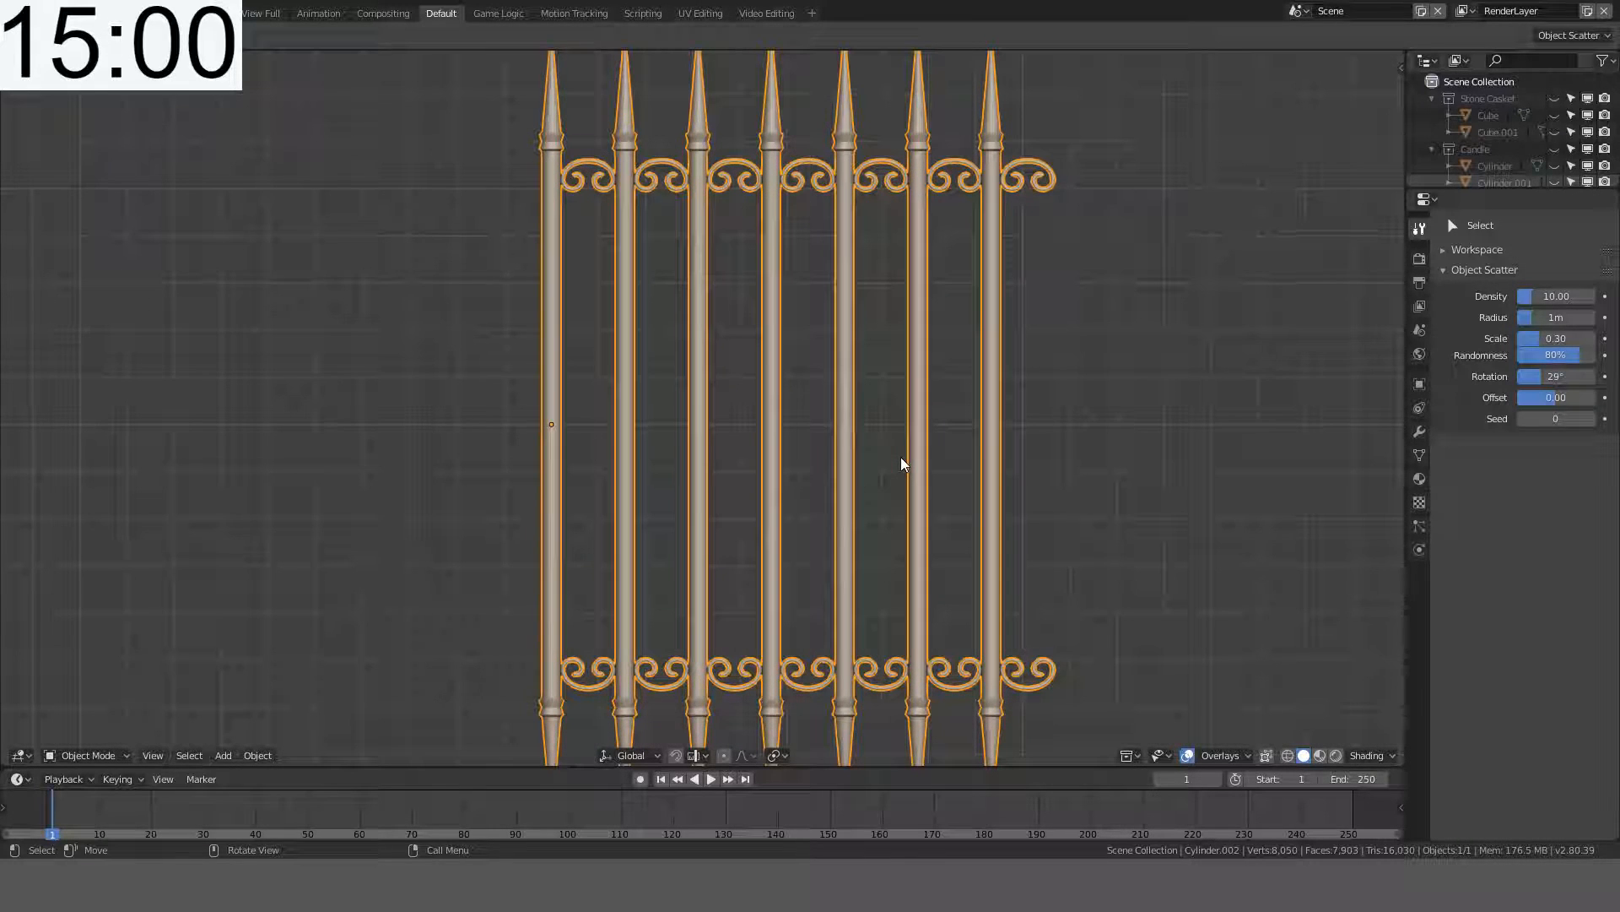
pyautogui.click(1420, 259)
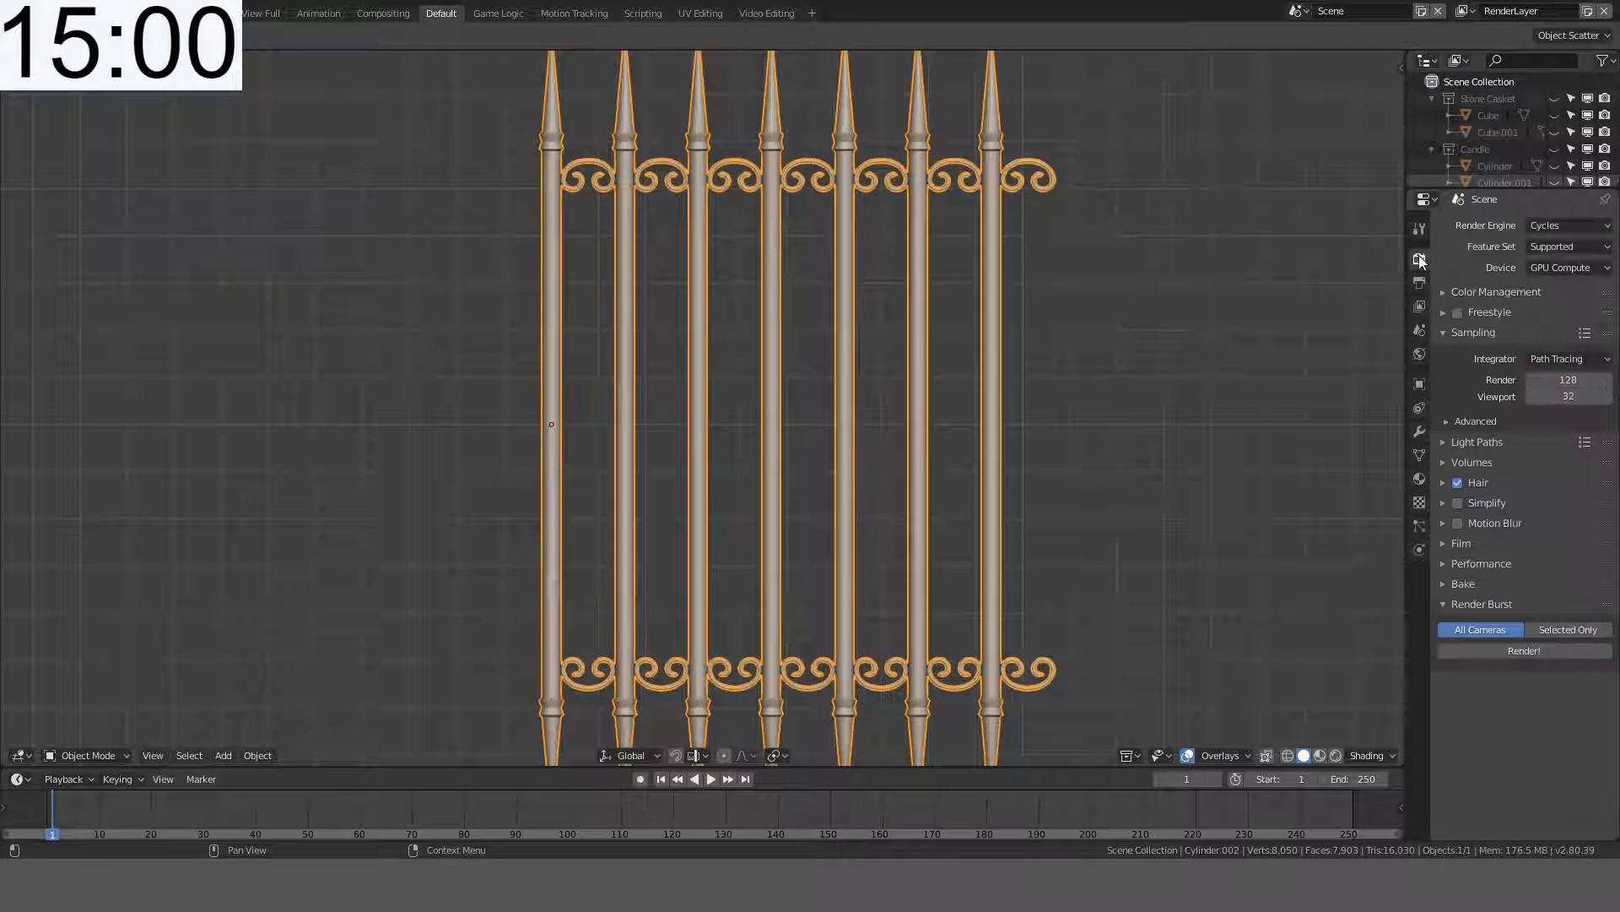
pyautogui.click(1558, 230)
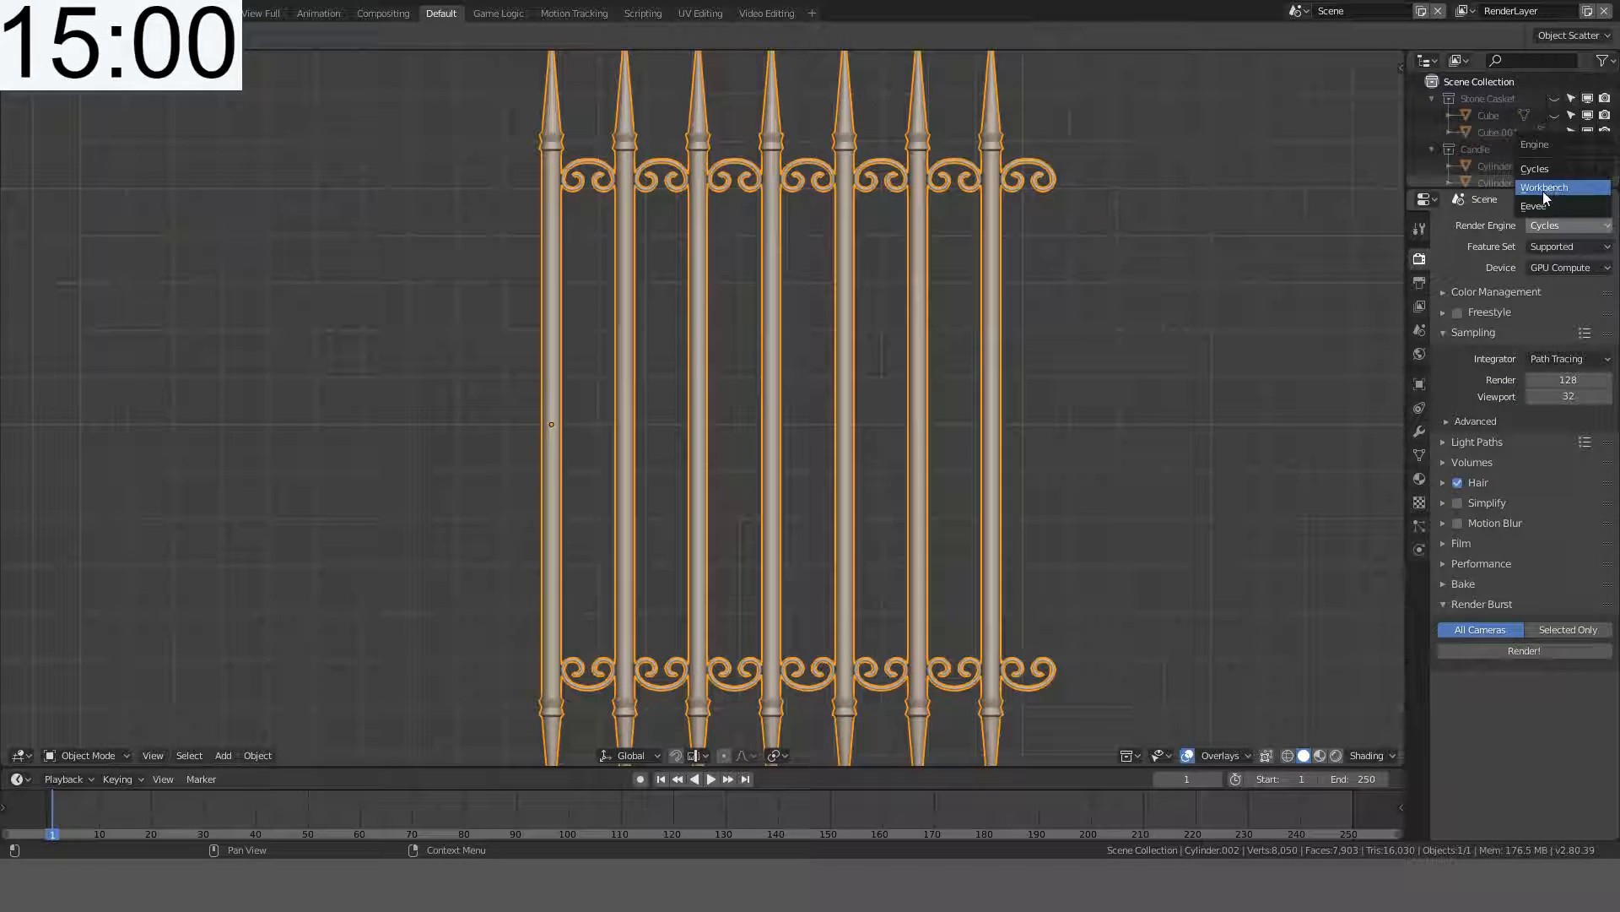
pyautogui.click(1537, 201)
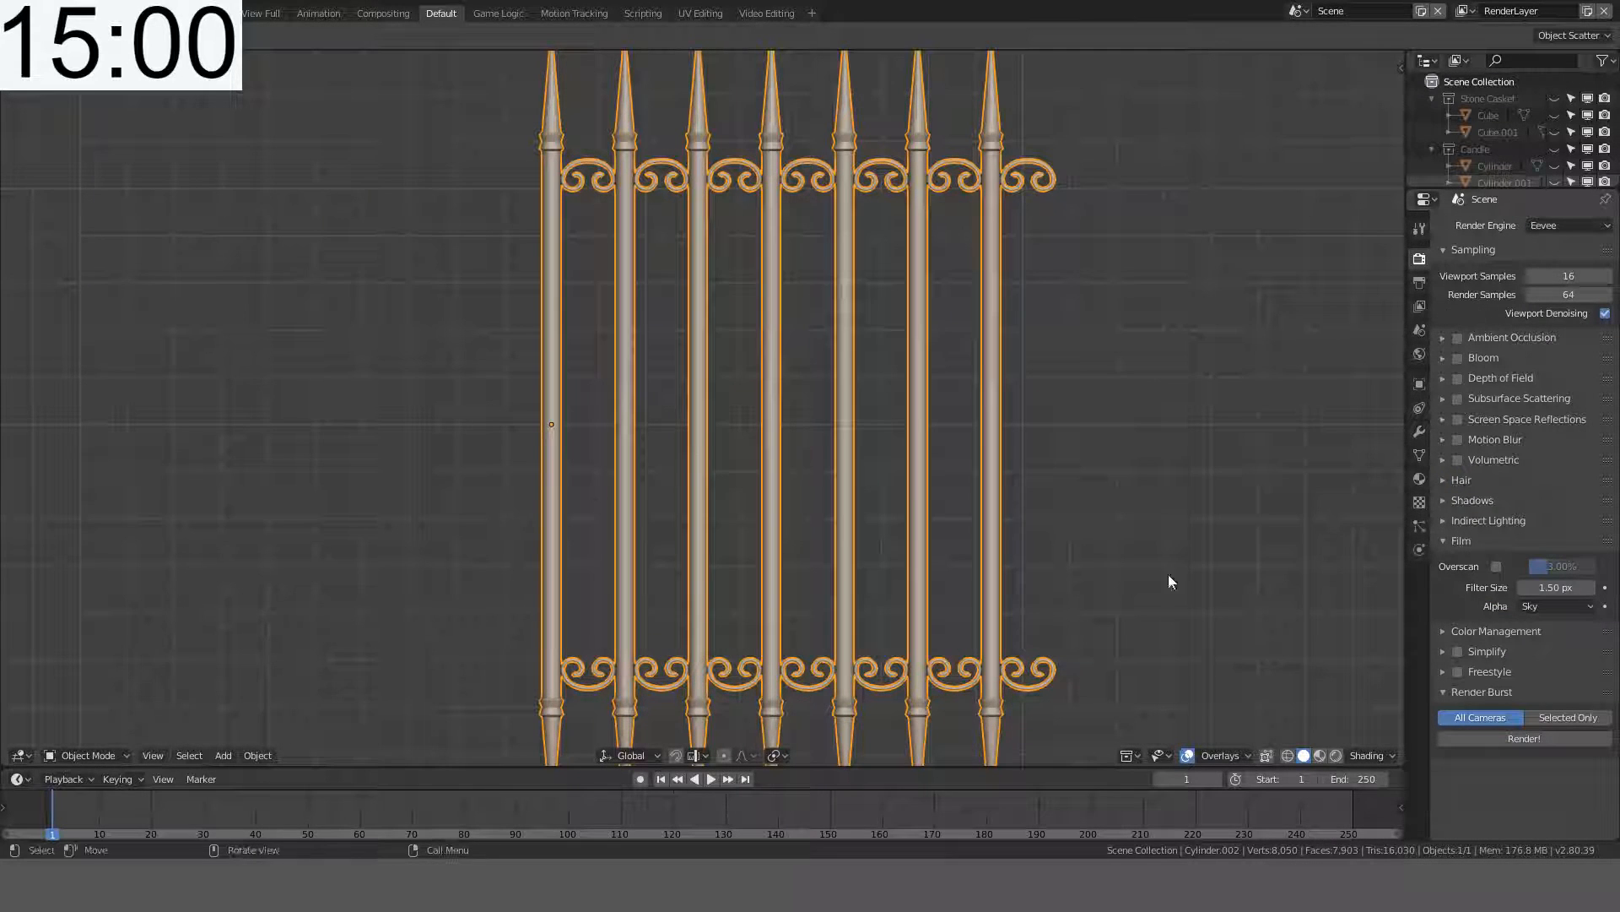
# - Preview the gate in rendered viewport shading and look at it from an angle
pyautogui.press('z')
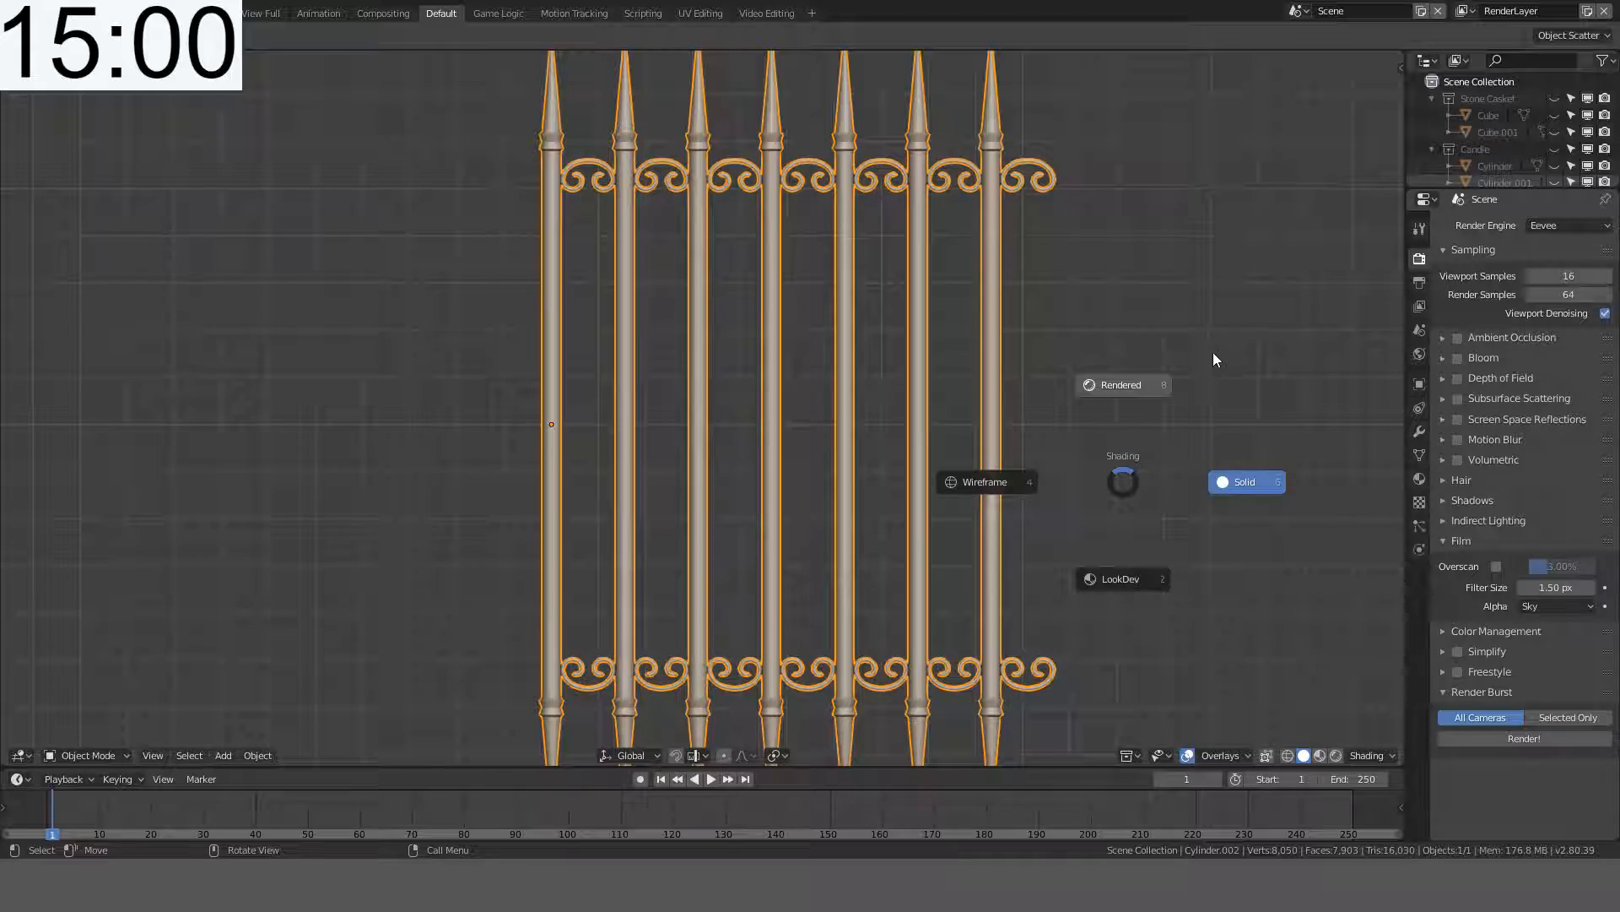
pyautogui.click(1087, 384)
pyautogui.scroll(-3, 937, 369)
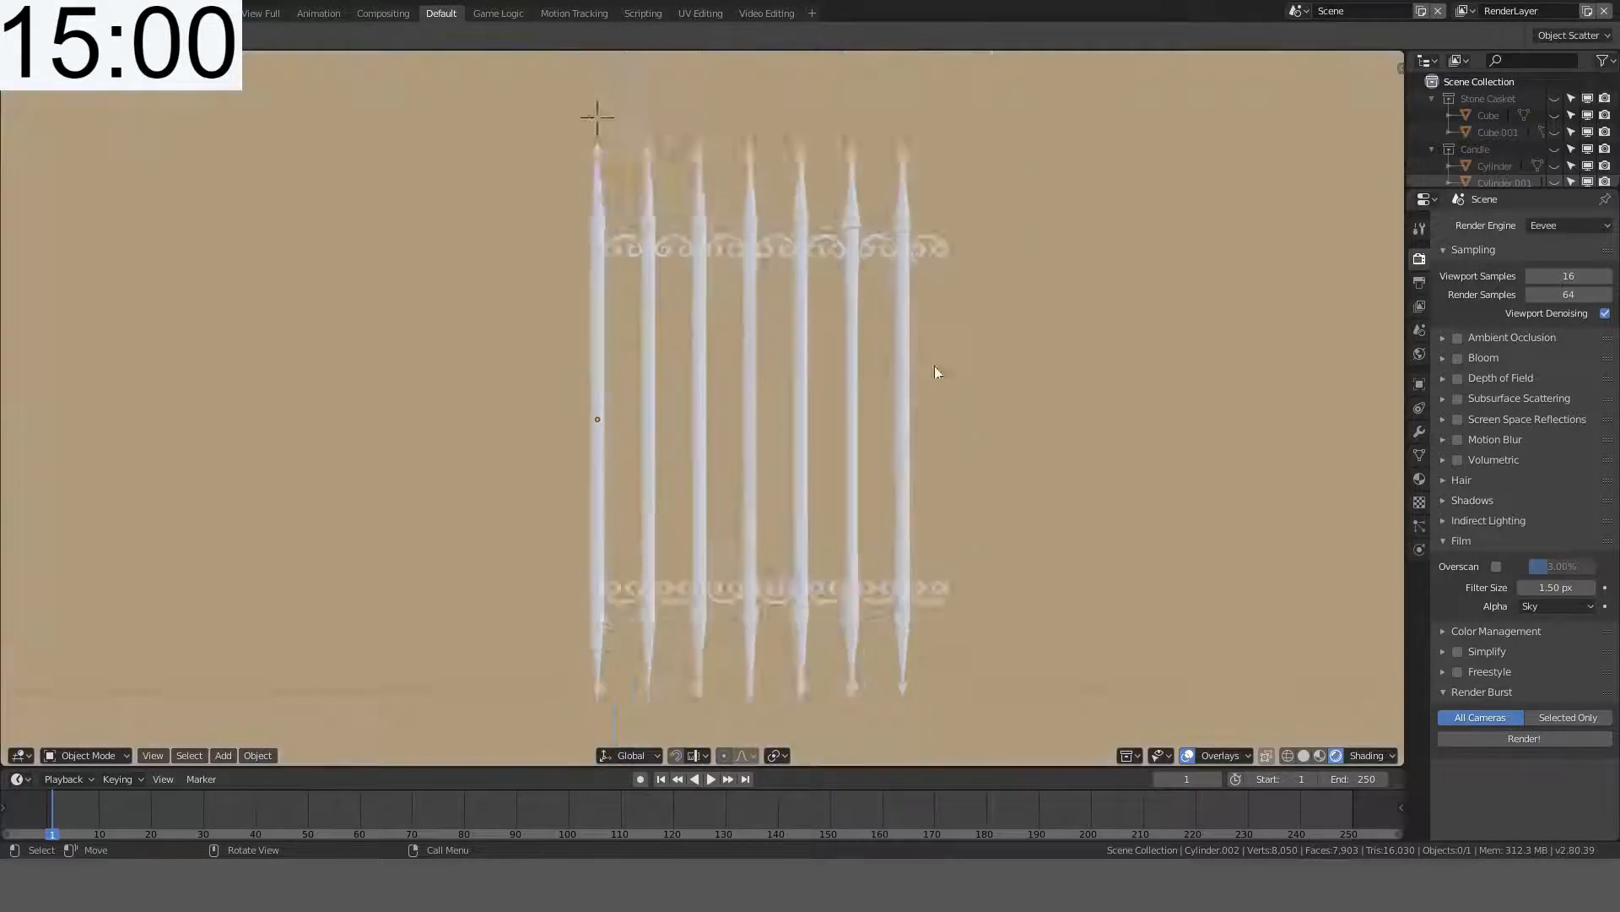
pyautogui.moveTo(936, 369)
pyautogui.mouseDown(button='middle')
pyautogui.moveTo(1050, 427)
pyautogui.moveTo(994, 461)
pyautogui.moveTo(873, 386)
pyautogui.moveTo(657, 322)
pyautogui.moveTo(666, 342)
pyautogui.moveTo(904, 416)
pyautogui.moveTo(759, 371)
pyautogui.mouseUp(button='middle')
# - Try the Cycles render engine on the gate preview, view it from several angles, and return to Eevee
pyautogui.click(1529, 226)
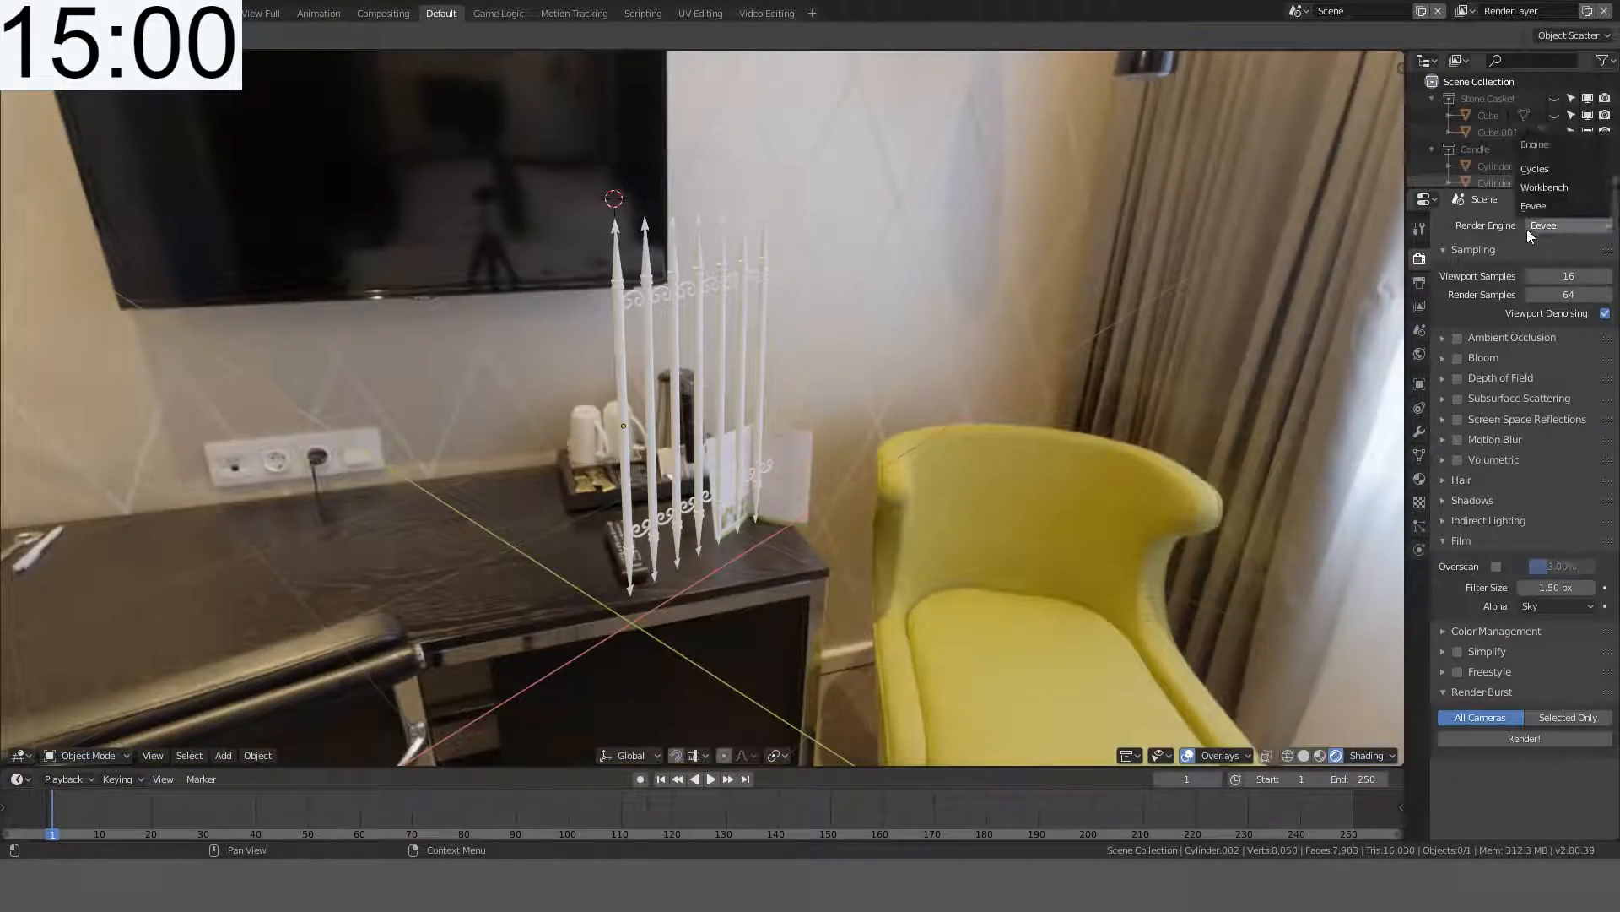
pyautogui.click(1550, 170)
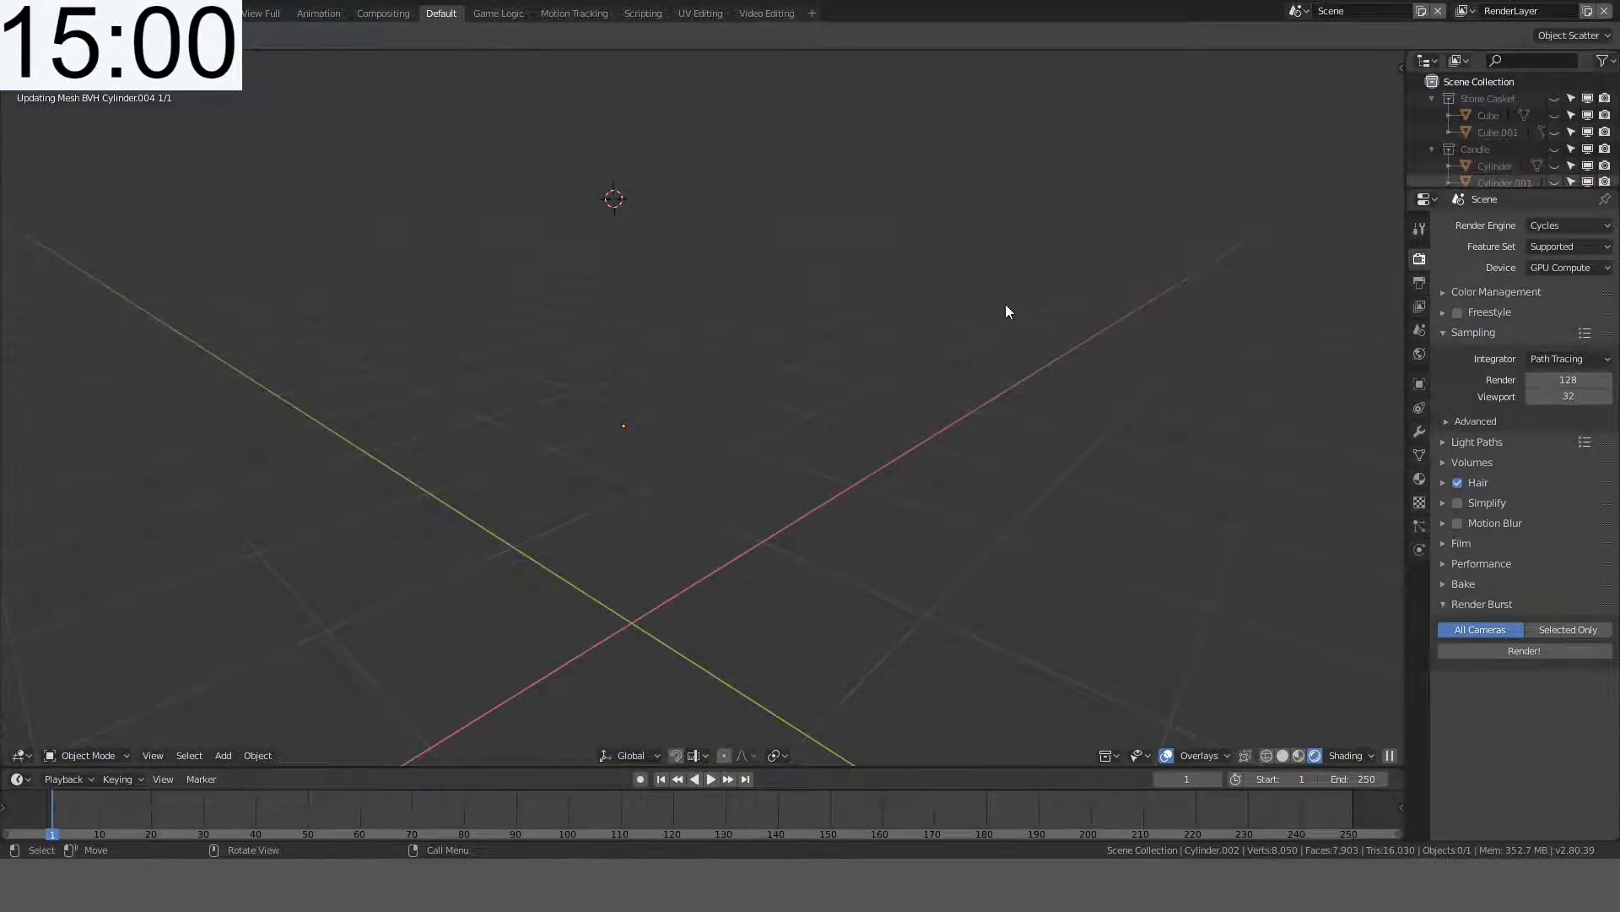
pyautogui.moveTo(896, 326); pyautogui.dragTo(899, 362, button='middle')
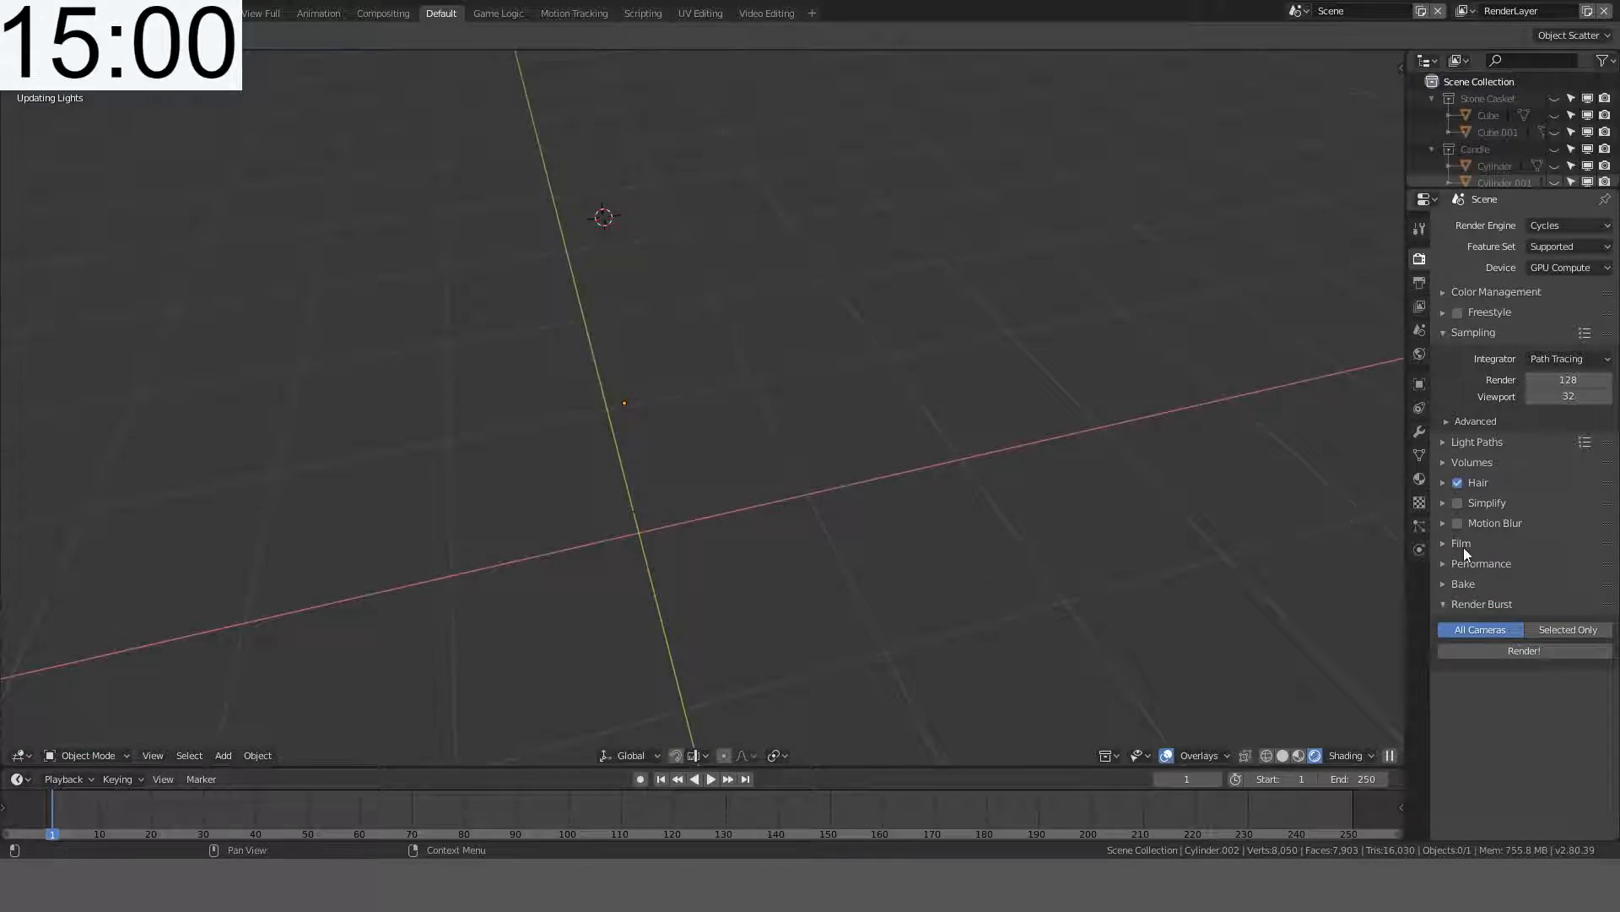
pyautogui.click(1462, 543)
pyautogui.click(1443, 544)
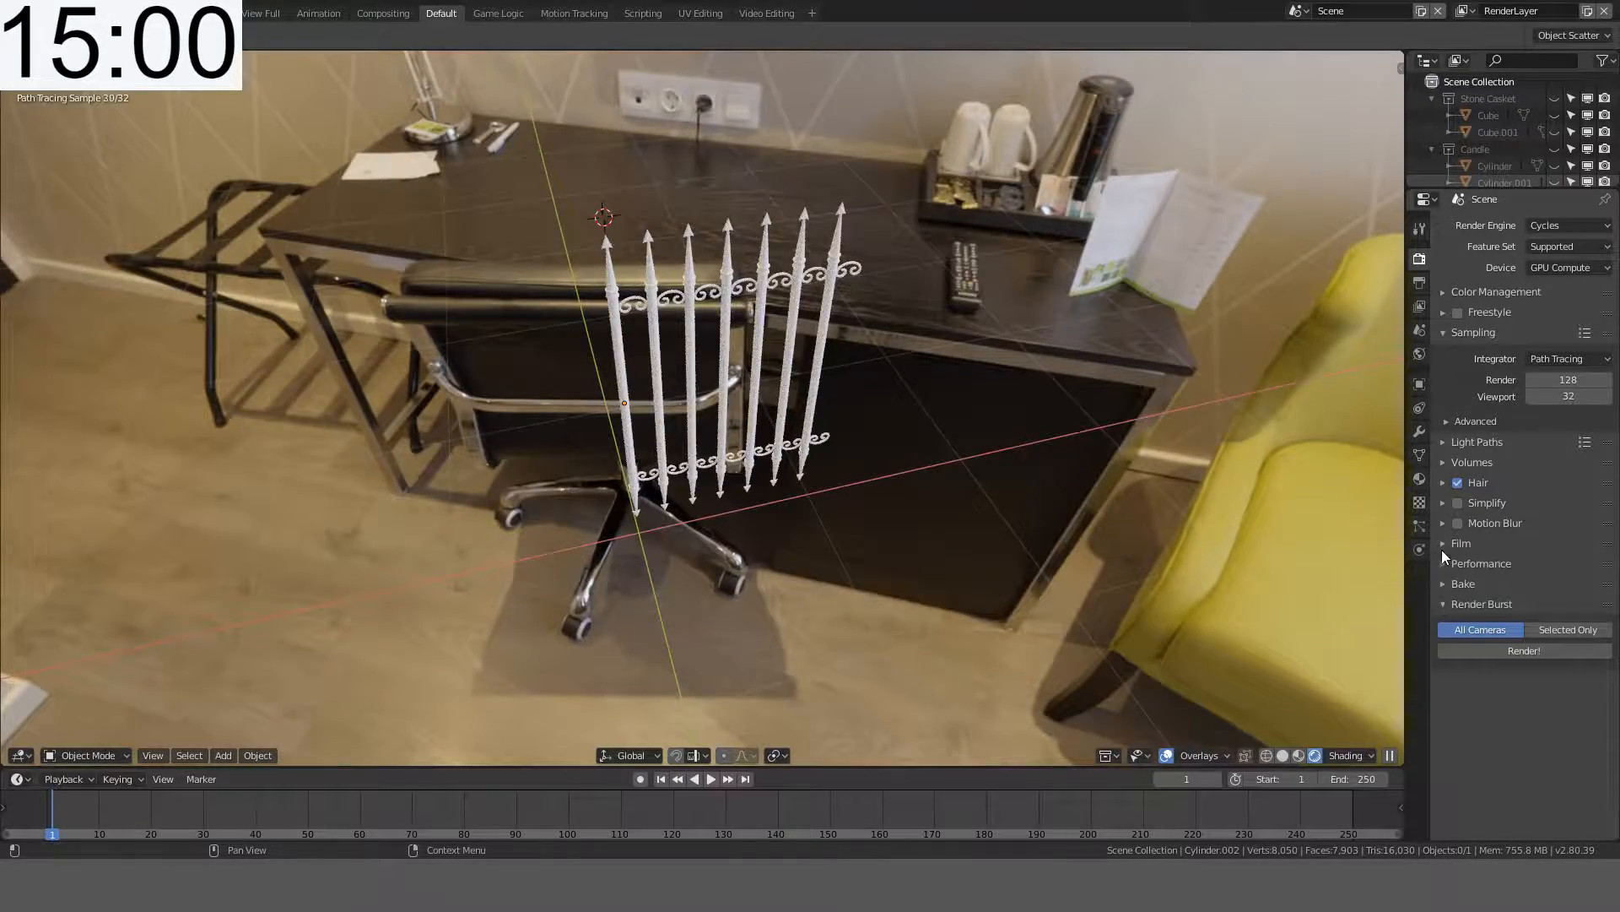
pyautogui.moveTo(1384, 524)
pyautogui.mouseDown(button='middle')
pyautogui.moveTo(900, 235)
pyautogui.moveTo(835, 279)
pyautogui.moveTo(950, 281)
pyautogui.moveTo(962, 325)
pyautogui.mouseUp(button='middle')
pyautogui.click(1566, 221)
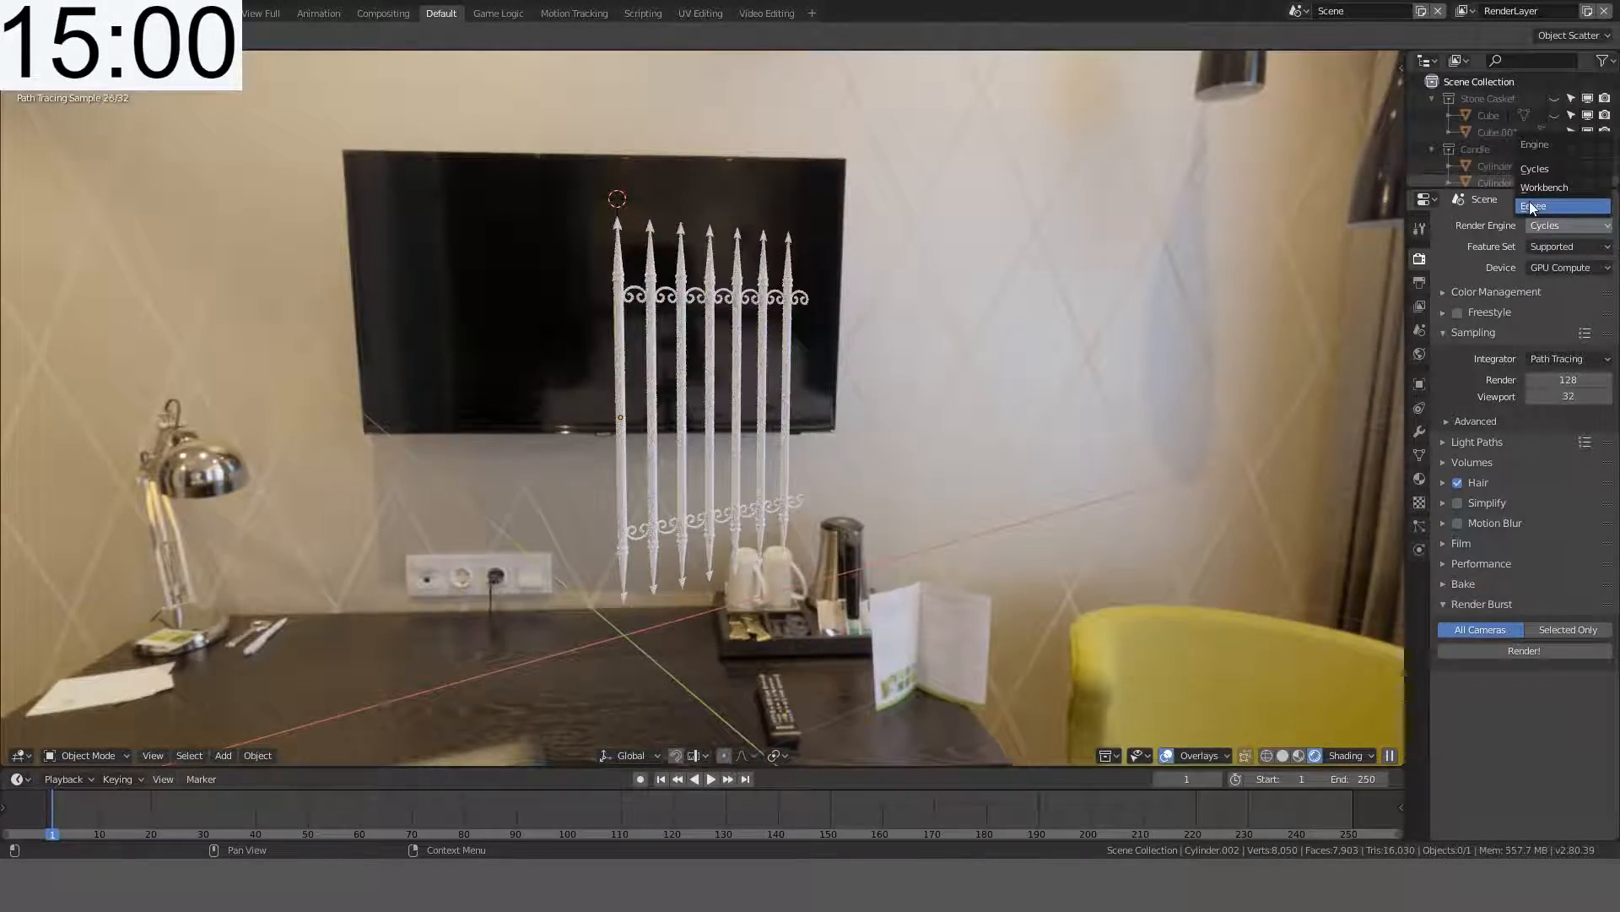
pyautogui.click(1529, 203)
# - Inspect the Eevee-rendered gate up close and from another side, then return the viewport to solid shading
pyautogui.moveTo(1389, 257); pyautogui.dragTo(950, 339, button='middle')
pyautogui.scroll(5, 951, 339)
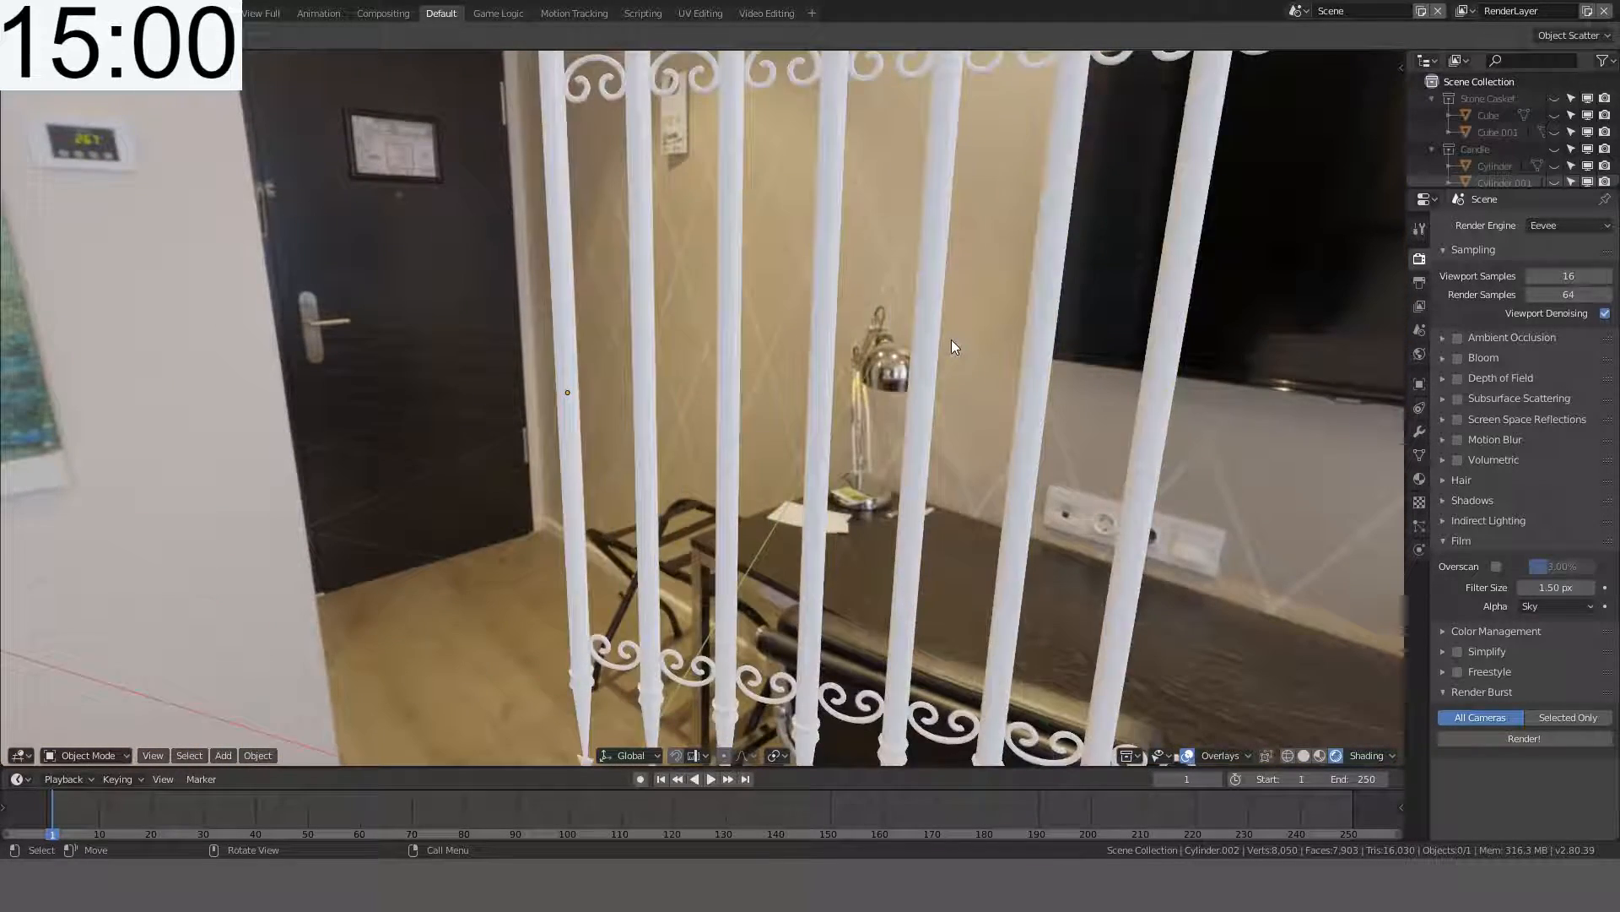
pyautogui.scroll(-5, 950, 339)
pyautogui.scroll(2, 960, 366)
pyautogui.press('z')
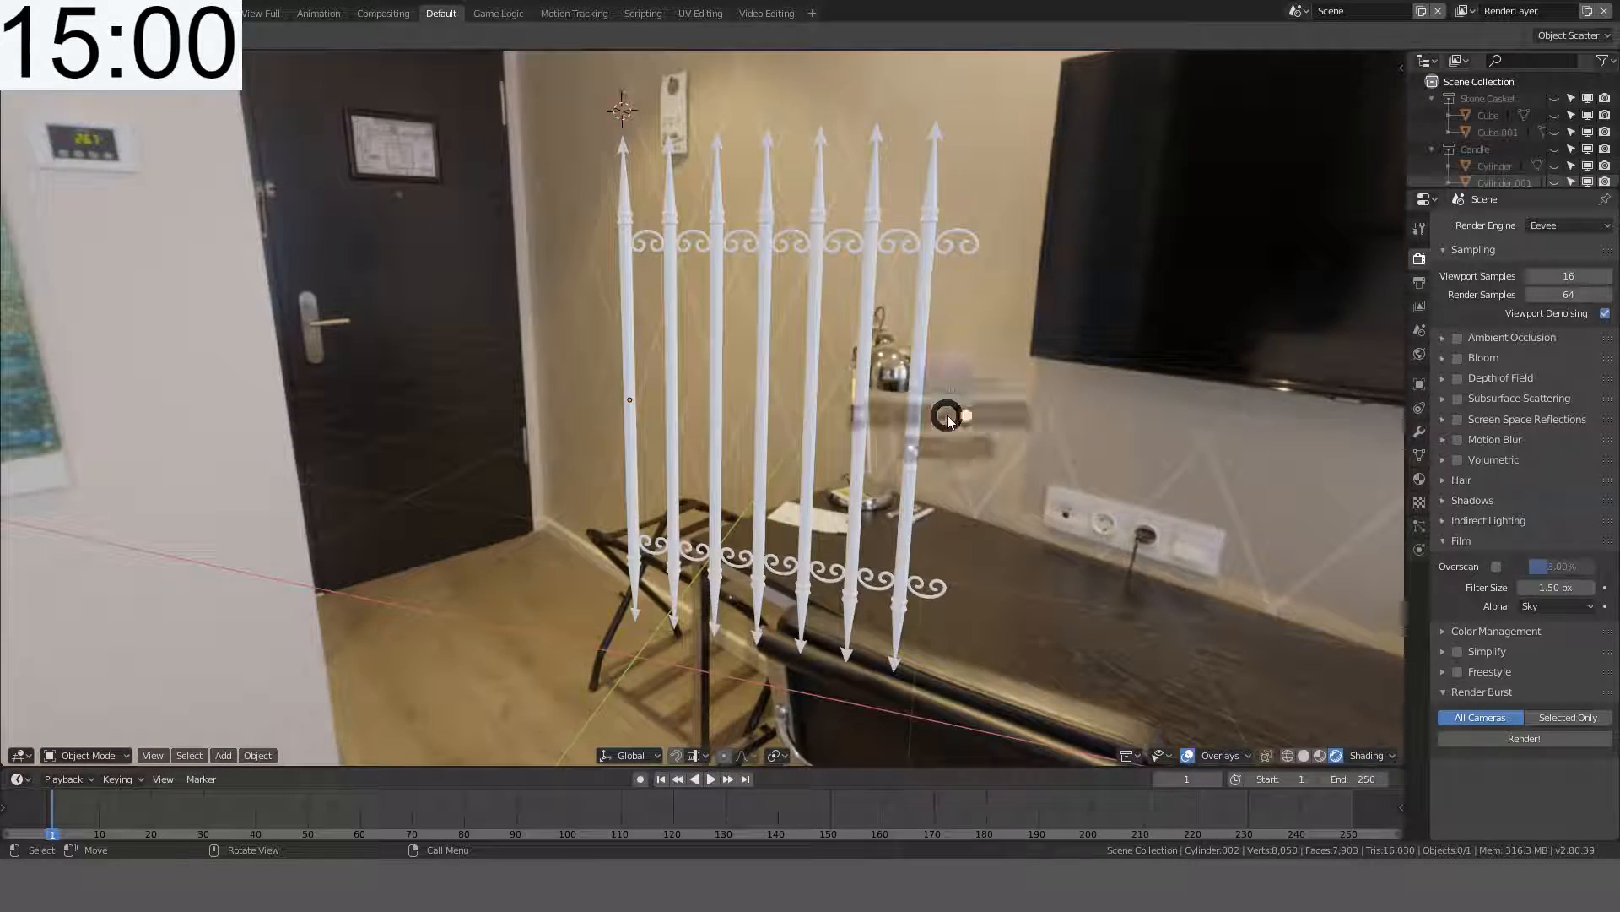
pyautogui.click(1089, 418)
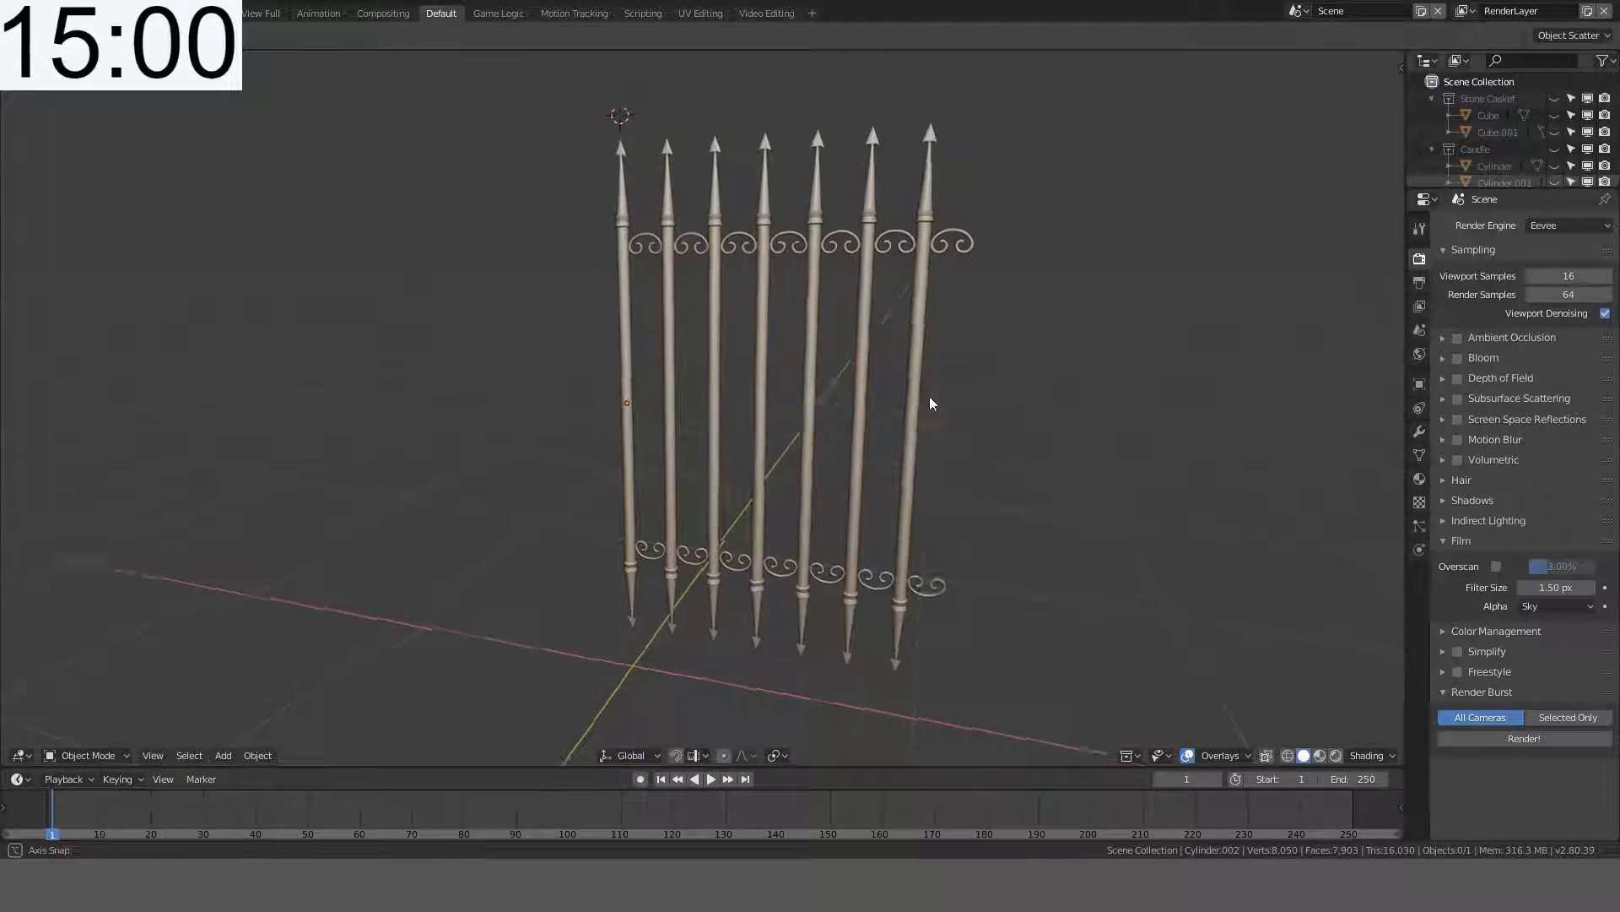
# - Select the finished gate, align to front view, and hide the gate to clear the viewport
pyautogui.click(767, 376)
pyautogui.press('KP_1')
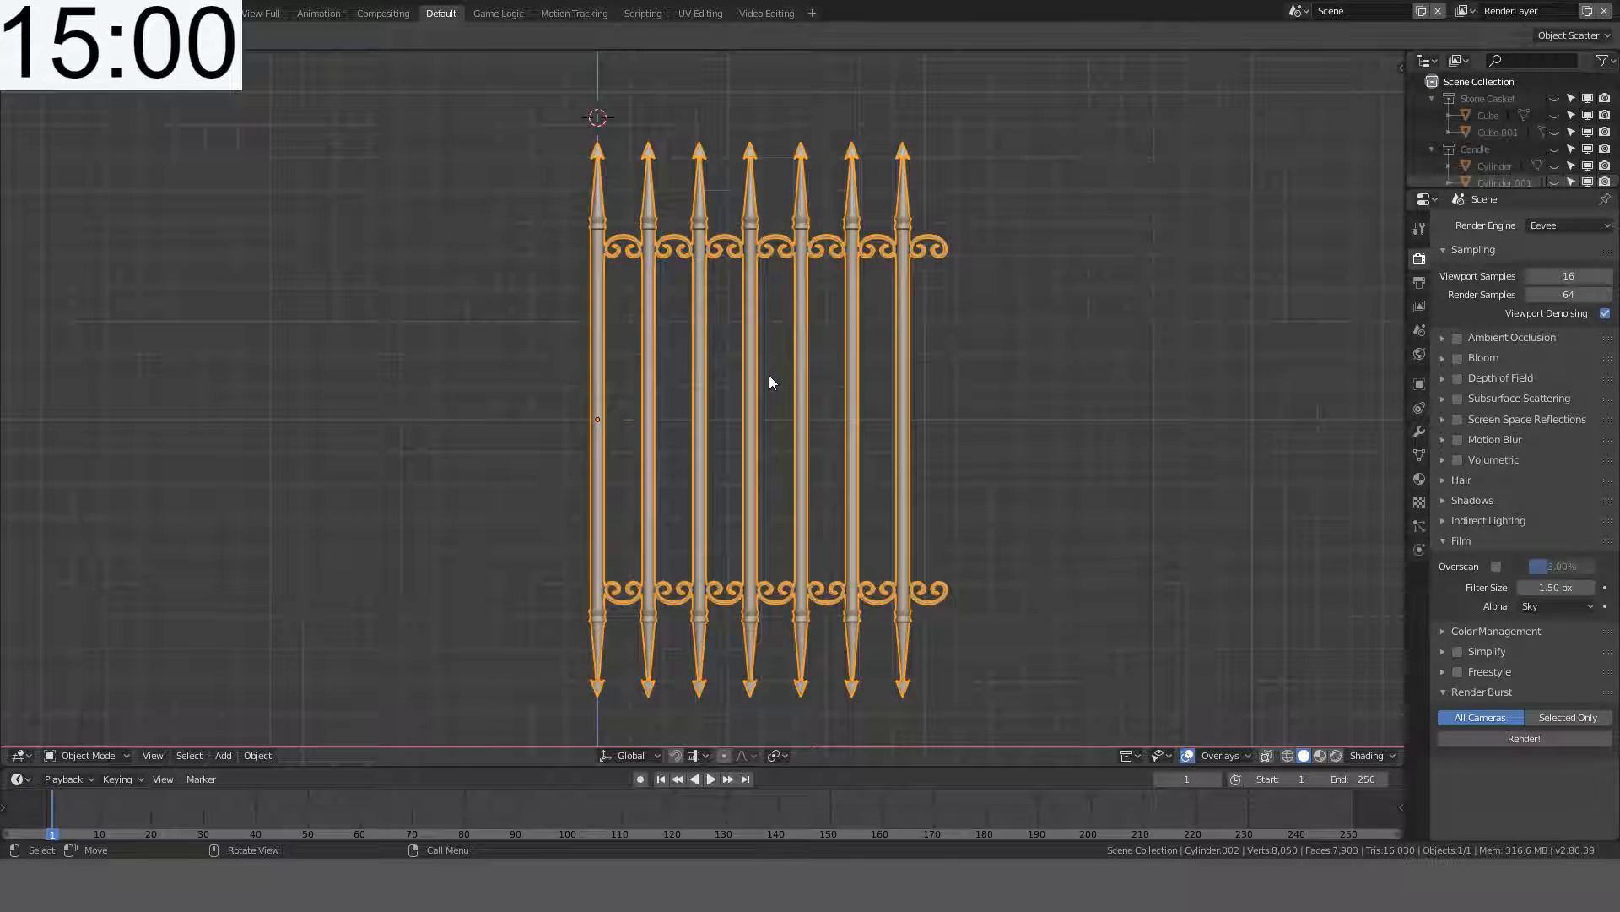
pyautogui.press('Delete')
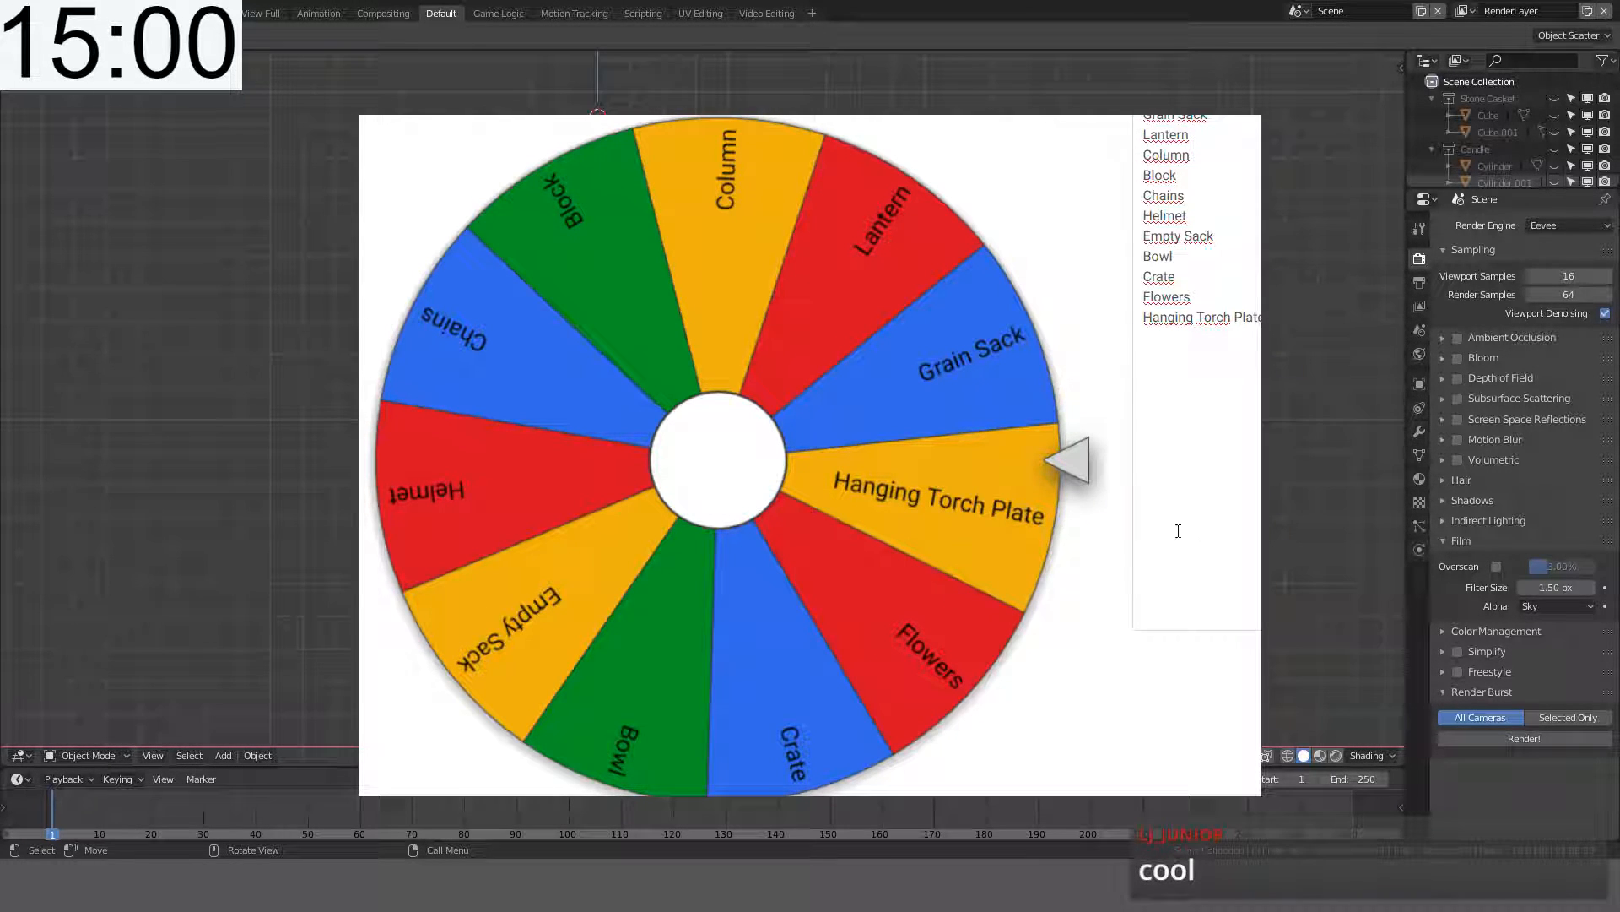
# - Switch to the prop wheel, spin it for the next model, and remove the drawn Column entry
pyautogui.click(953, 375)
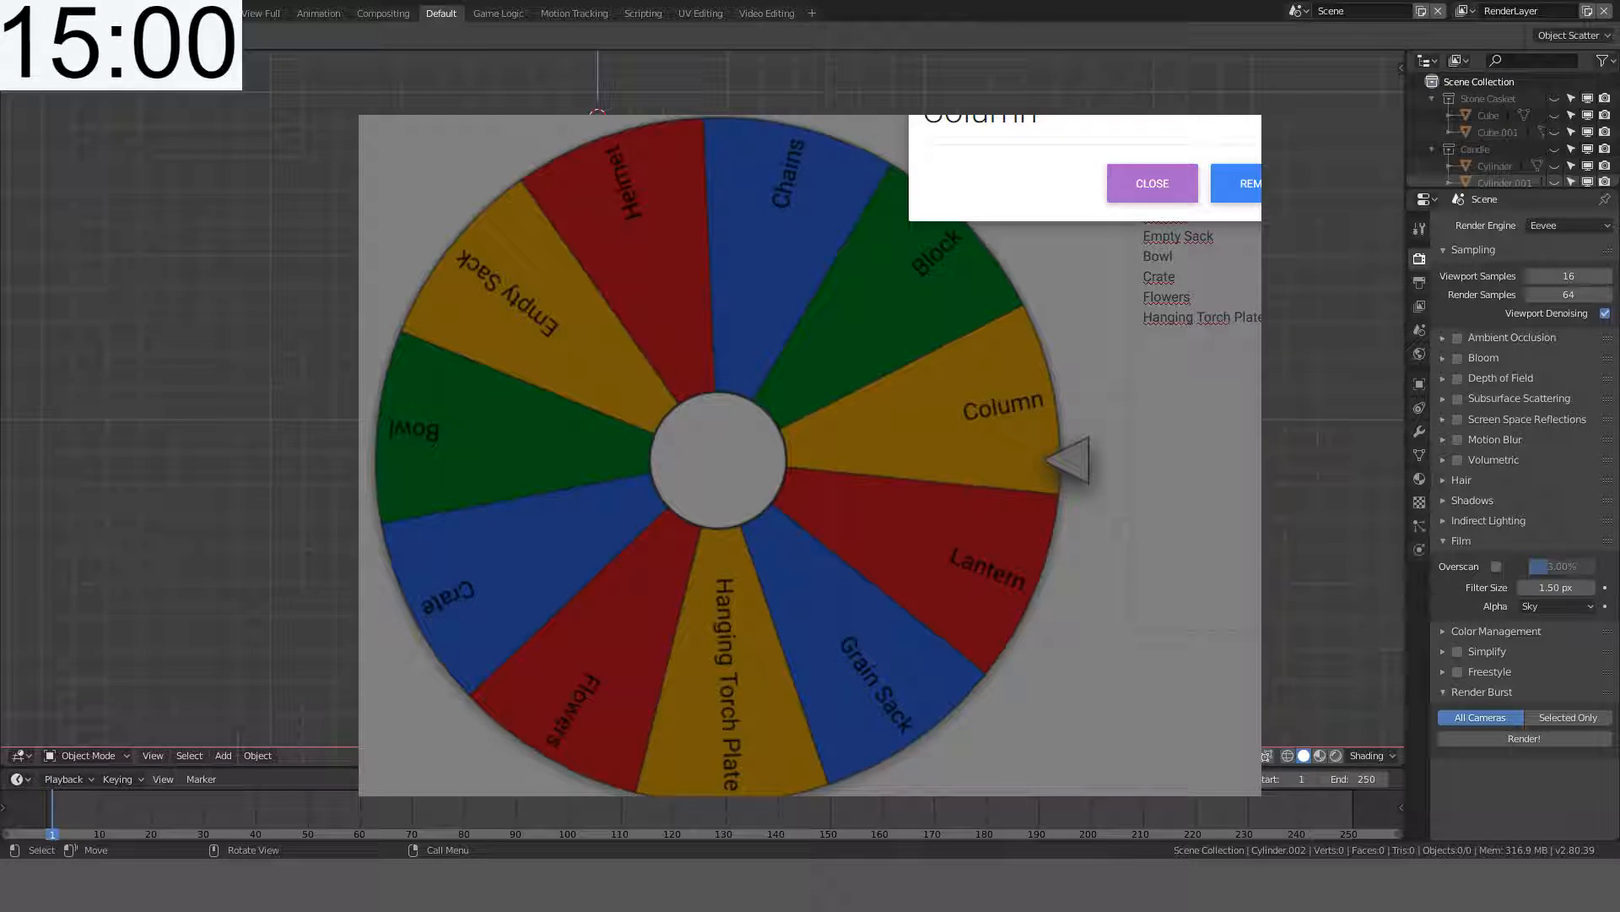
pyautogui.click(1251, 183)
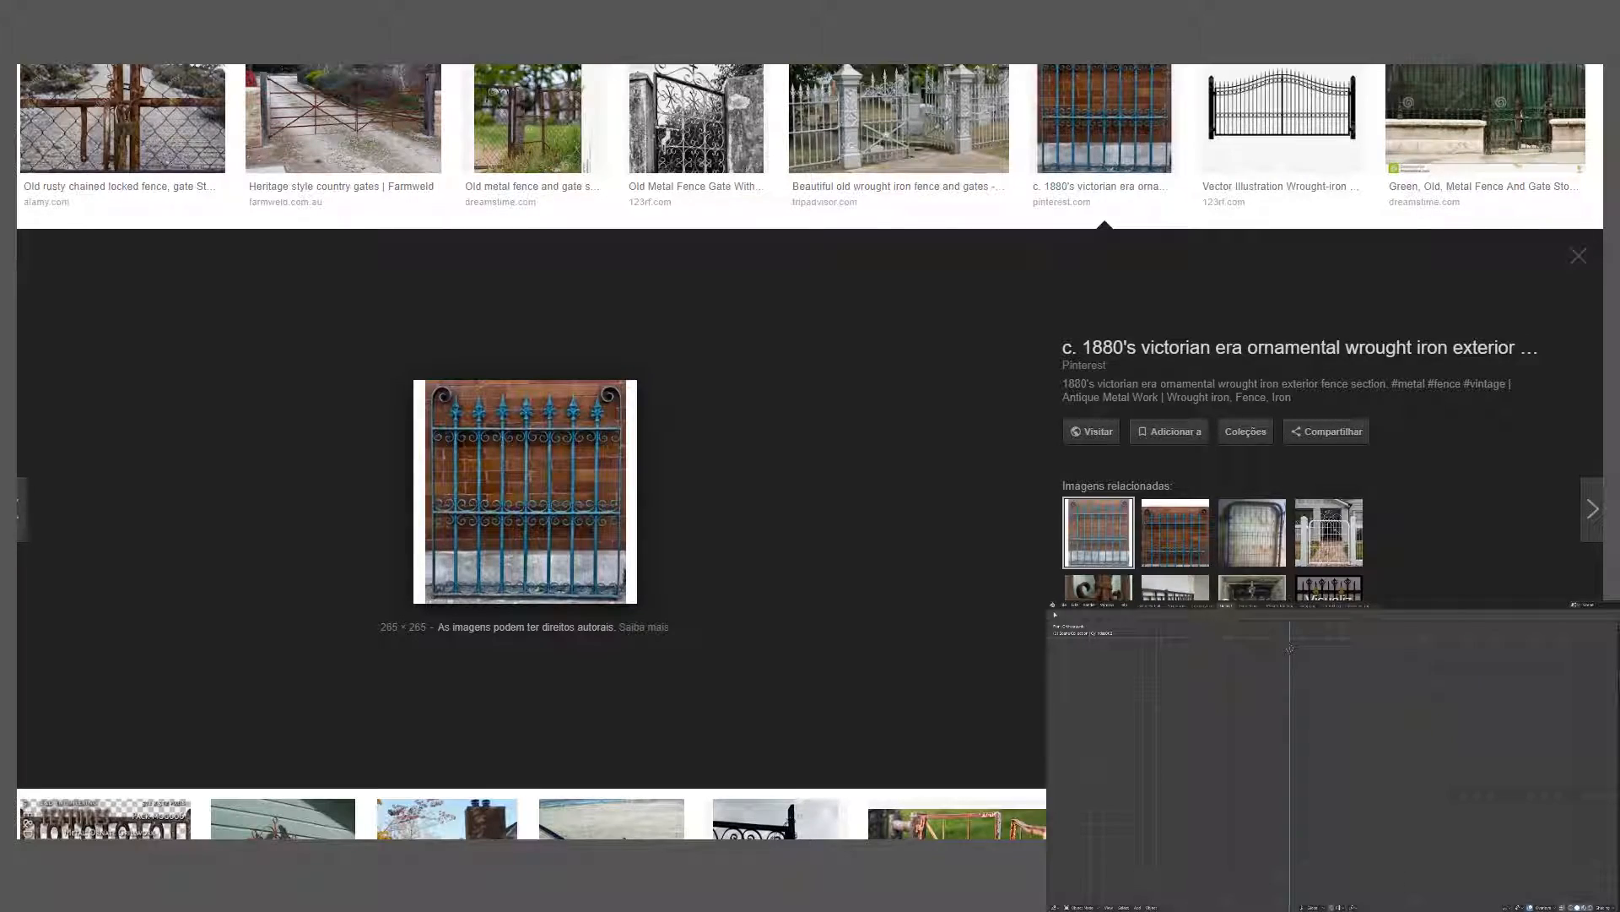
# - Switch to the Google Images page and replace the gate query with a search for "corithian column"
pyautogui.scroll(5, 929, 170)
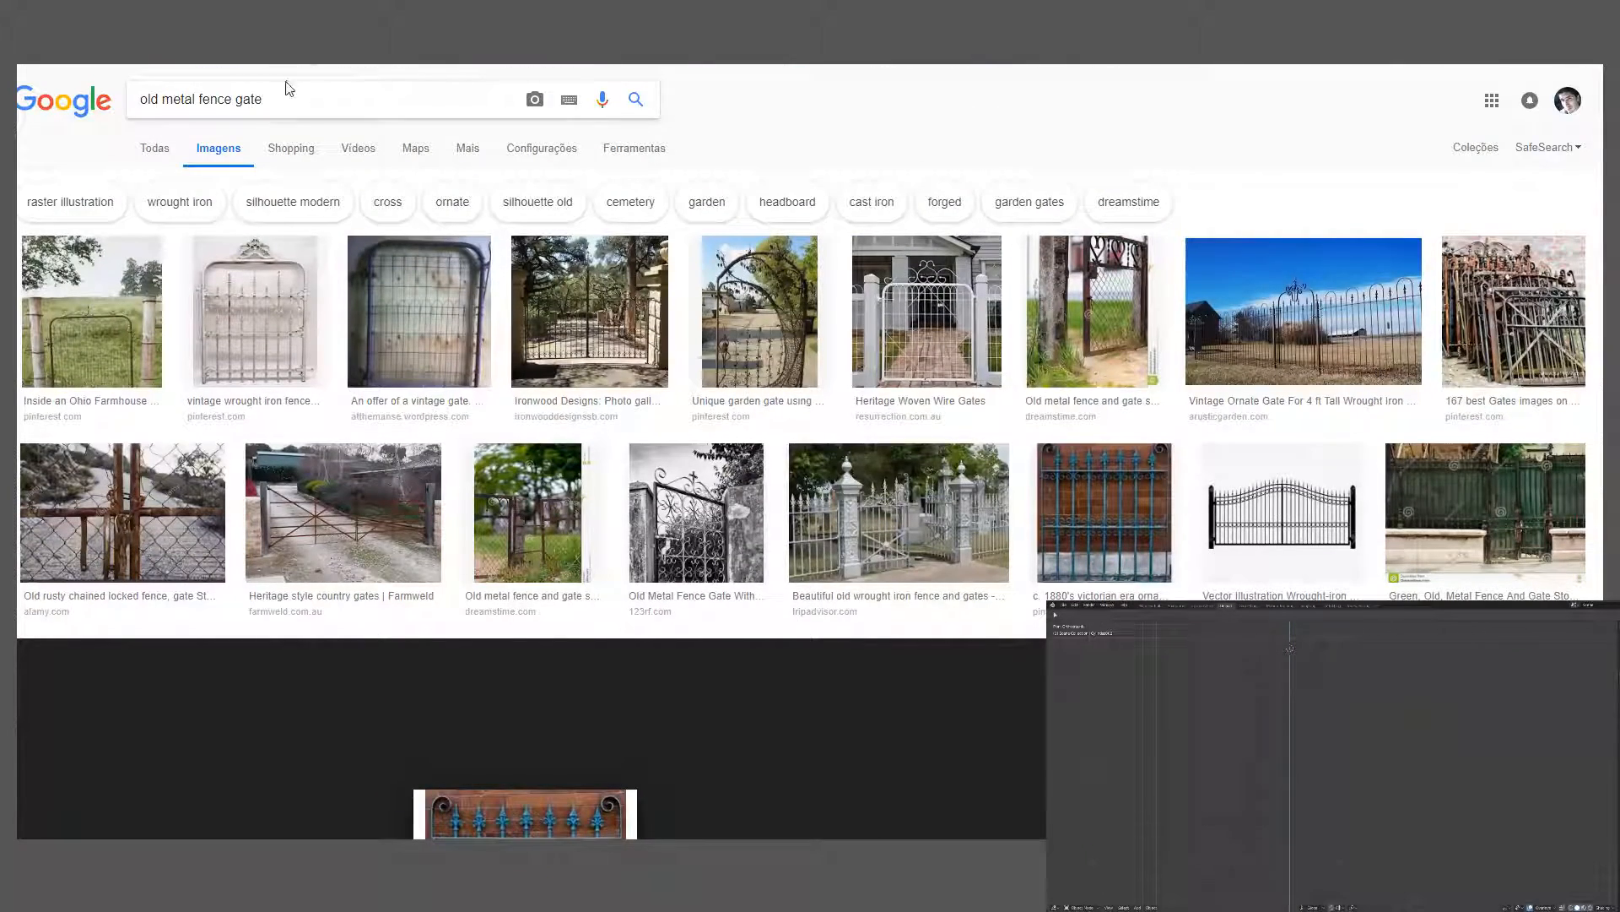
pyautogui.moveTo(318, 97); pyautogui.dragTo(49, 103)
pyautogui.write('corithian')
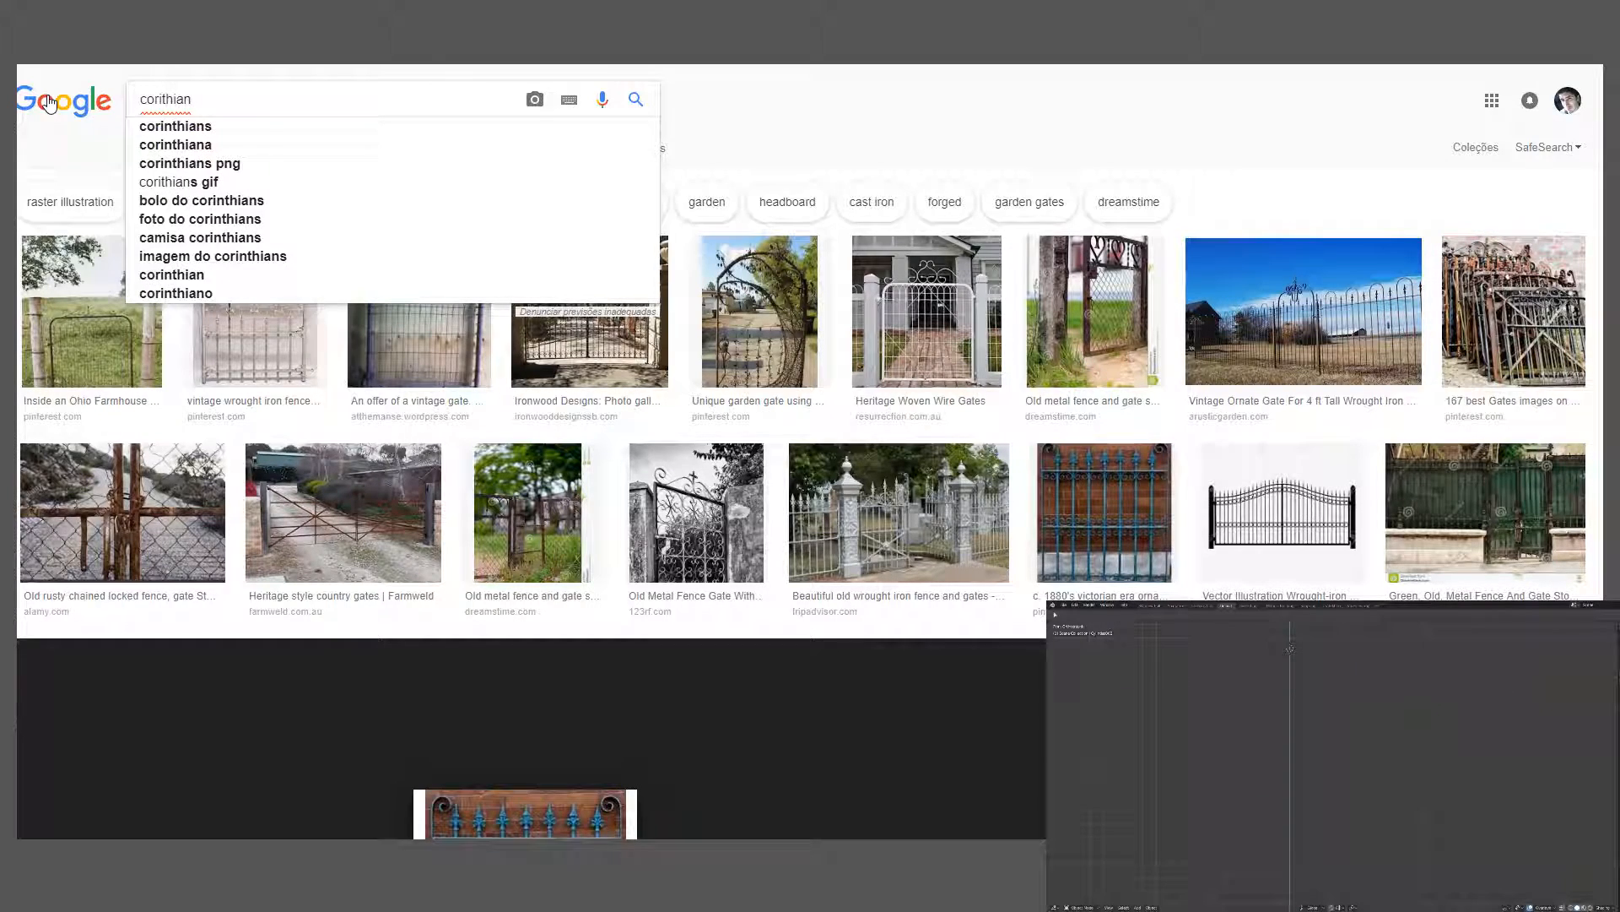
pyautogui.write(' column')
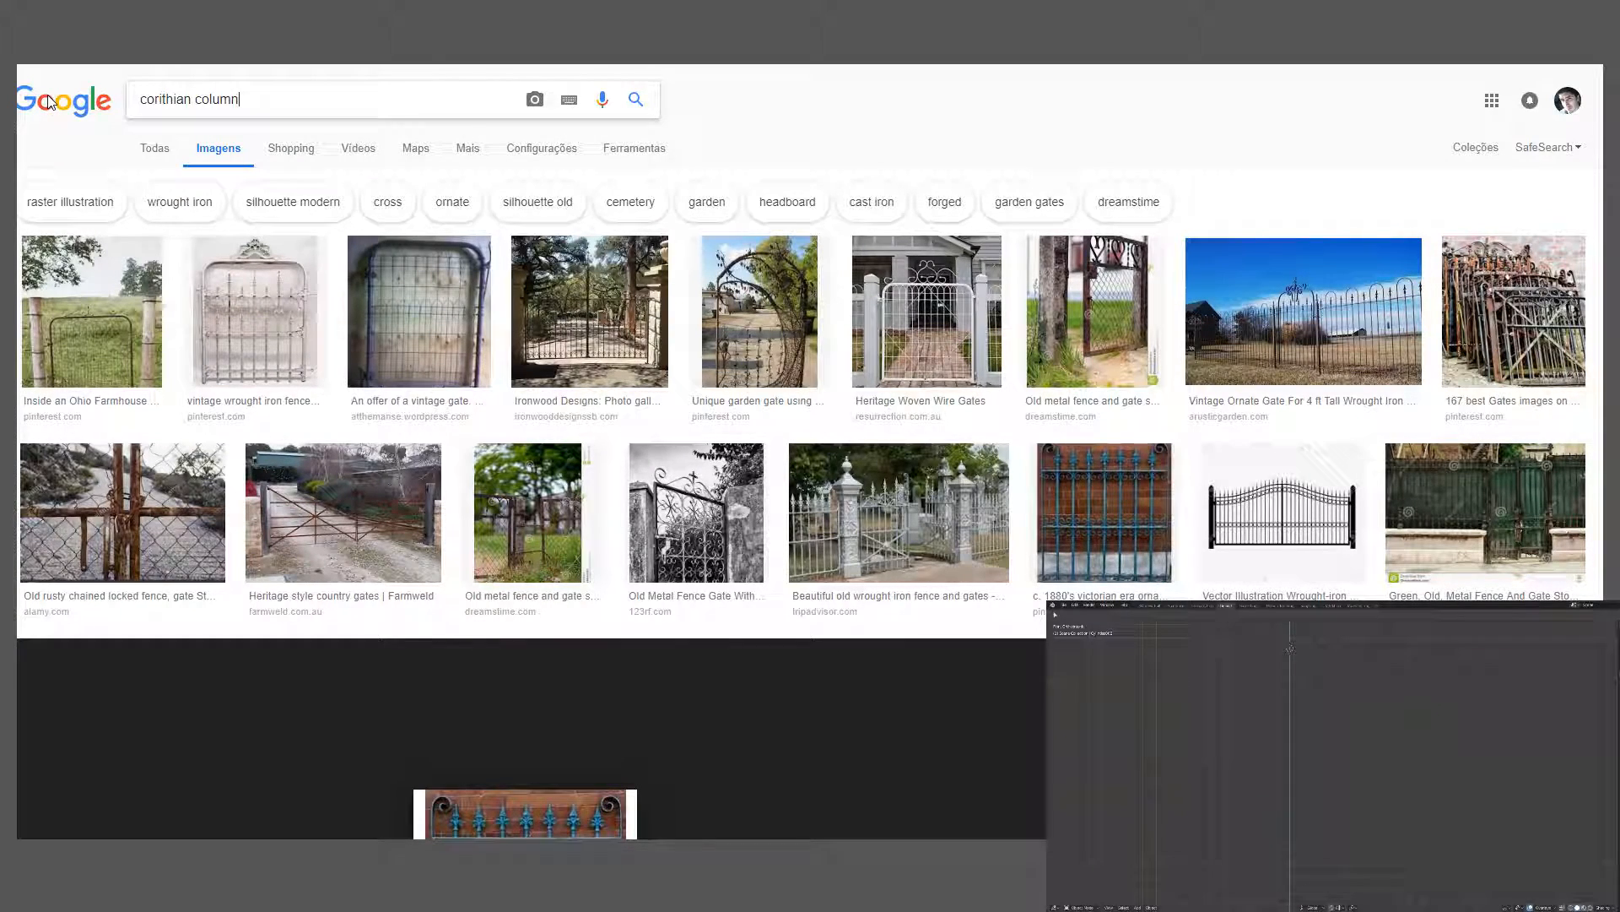
pyautogui.press('Return')
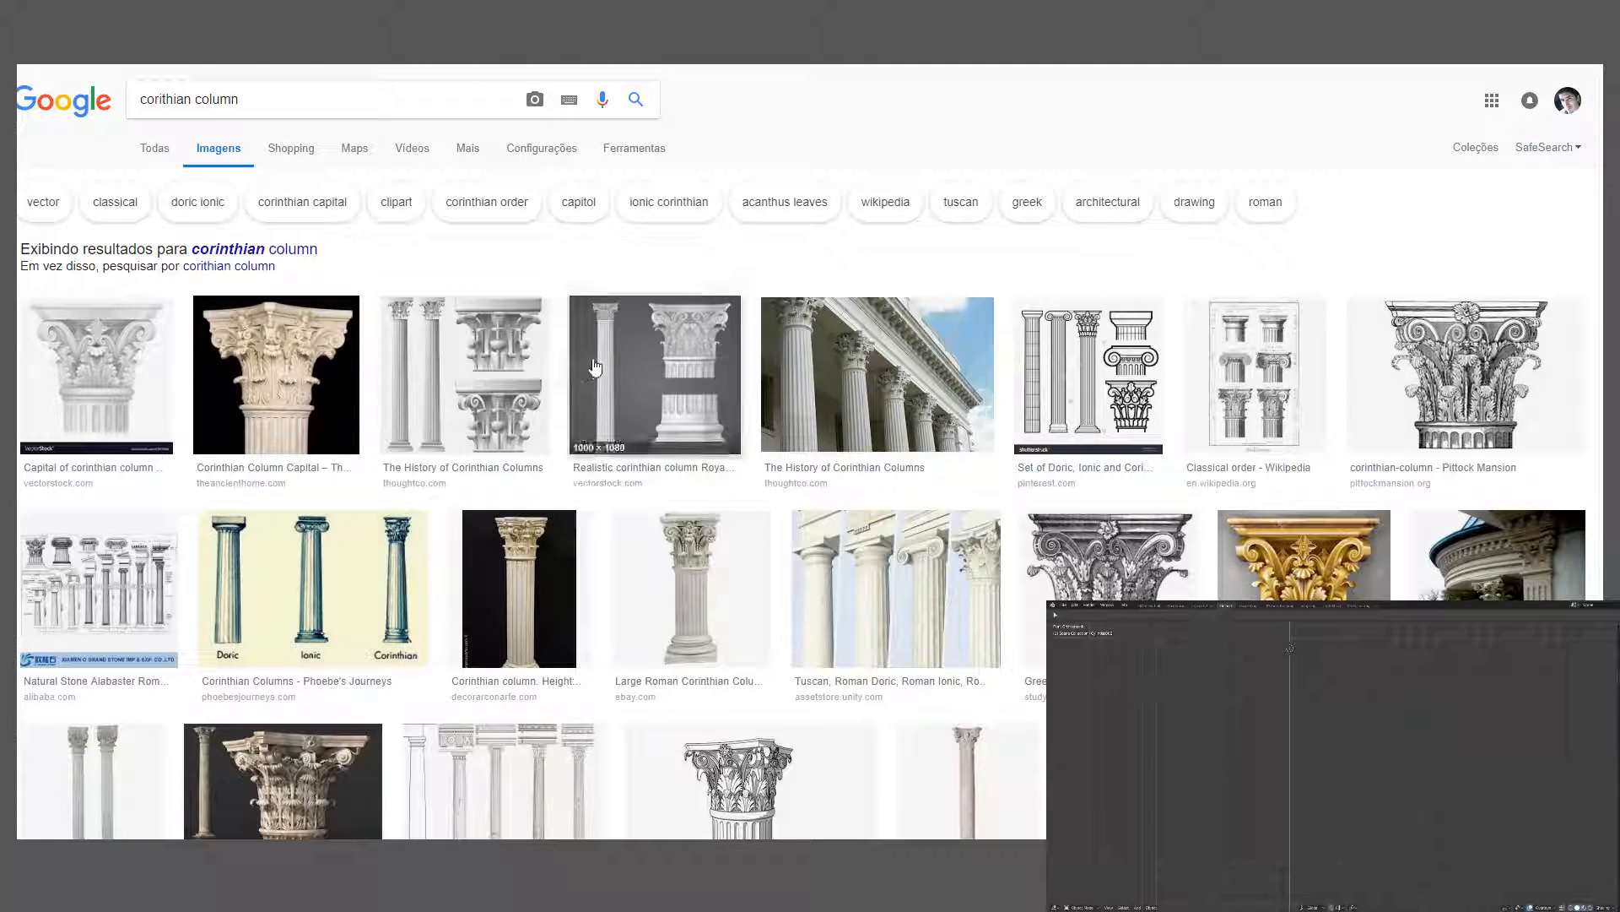
# - Examine the realistic Corinthian column image and the History of Corinthian Columns photo as references
pyautogui.click(596, 393)
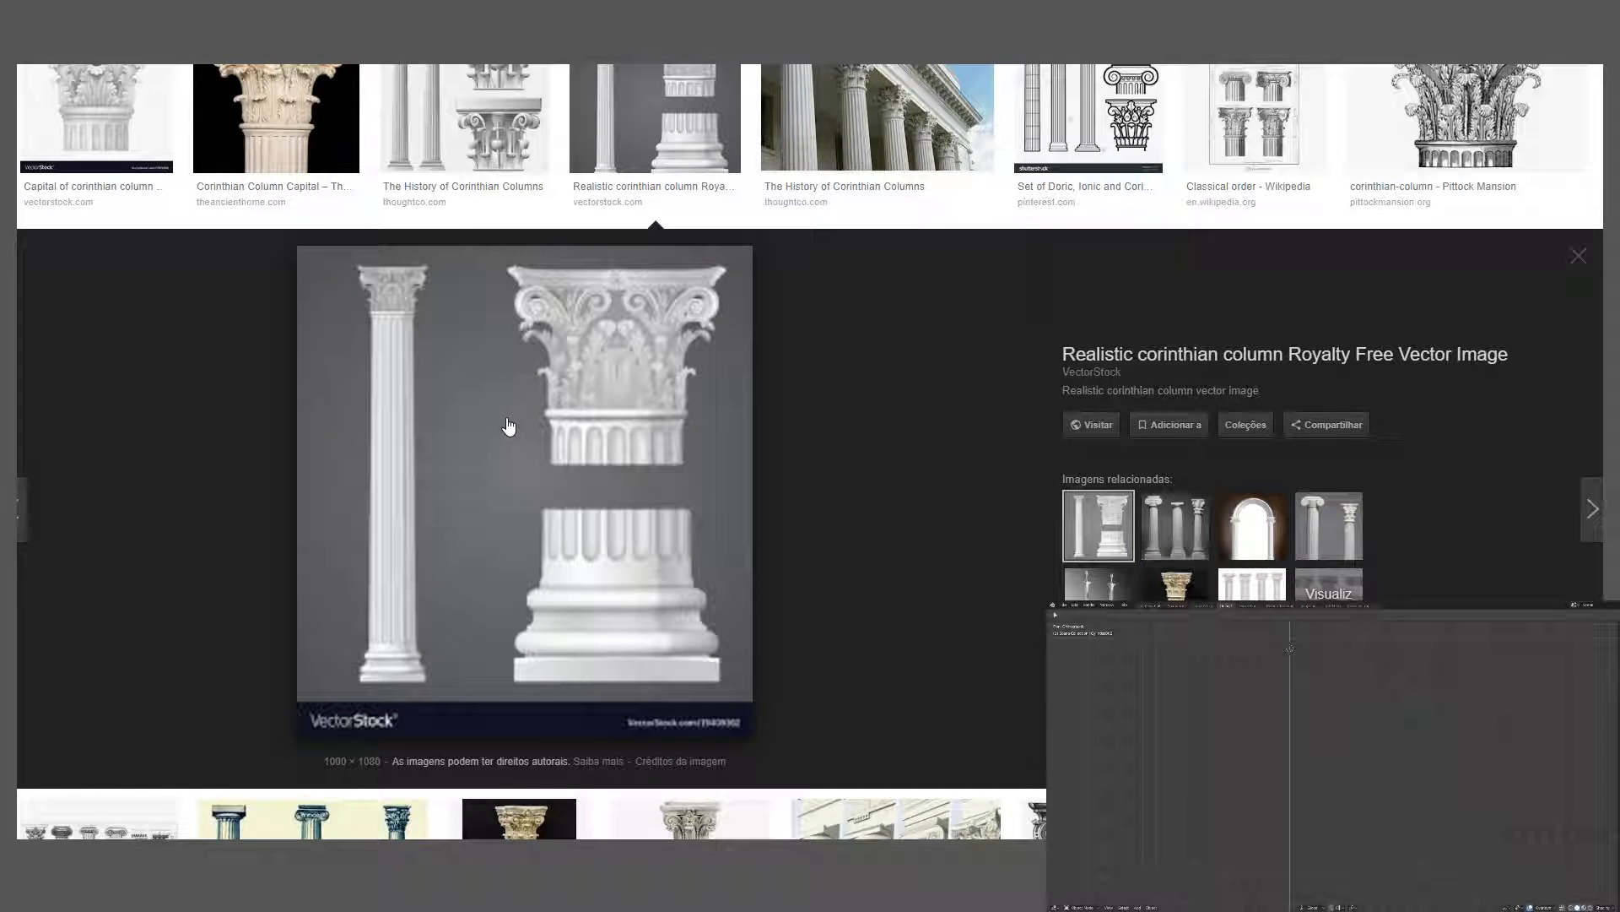
pyautogui.scroll(3, 653, 299)
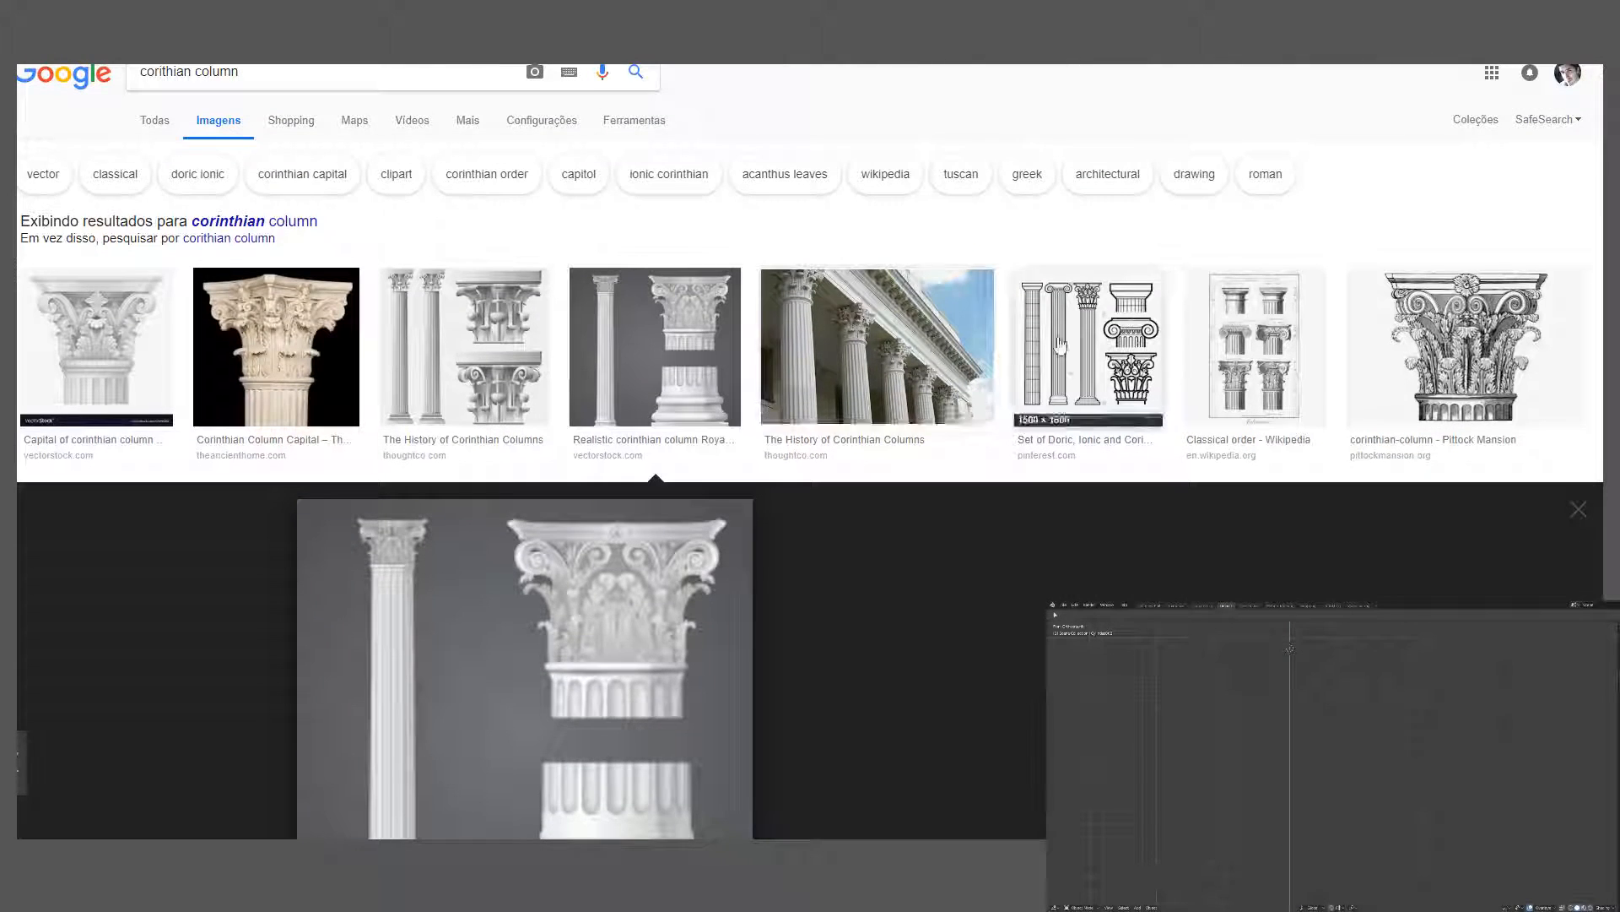
pyautogui.click(901, 356)
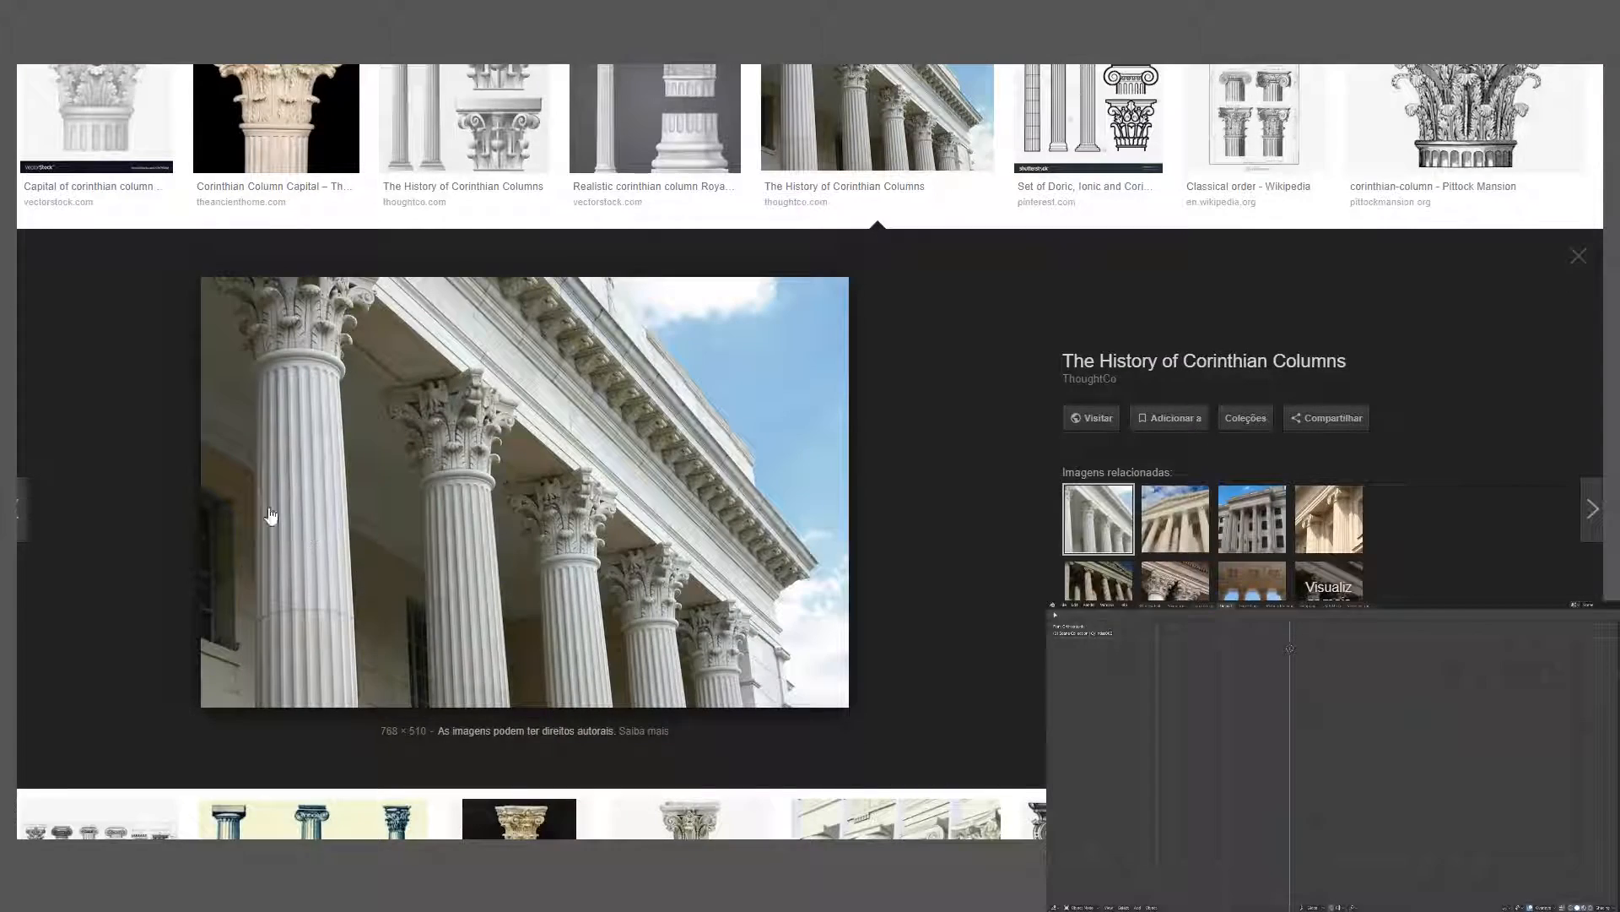
pyautogui.scroll(3, 333, 499)
# - Search images for "types of column" and examine the engraving of five column architecture types
pyautogui.doubleClick(167, 99)
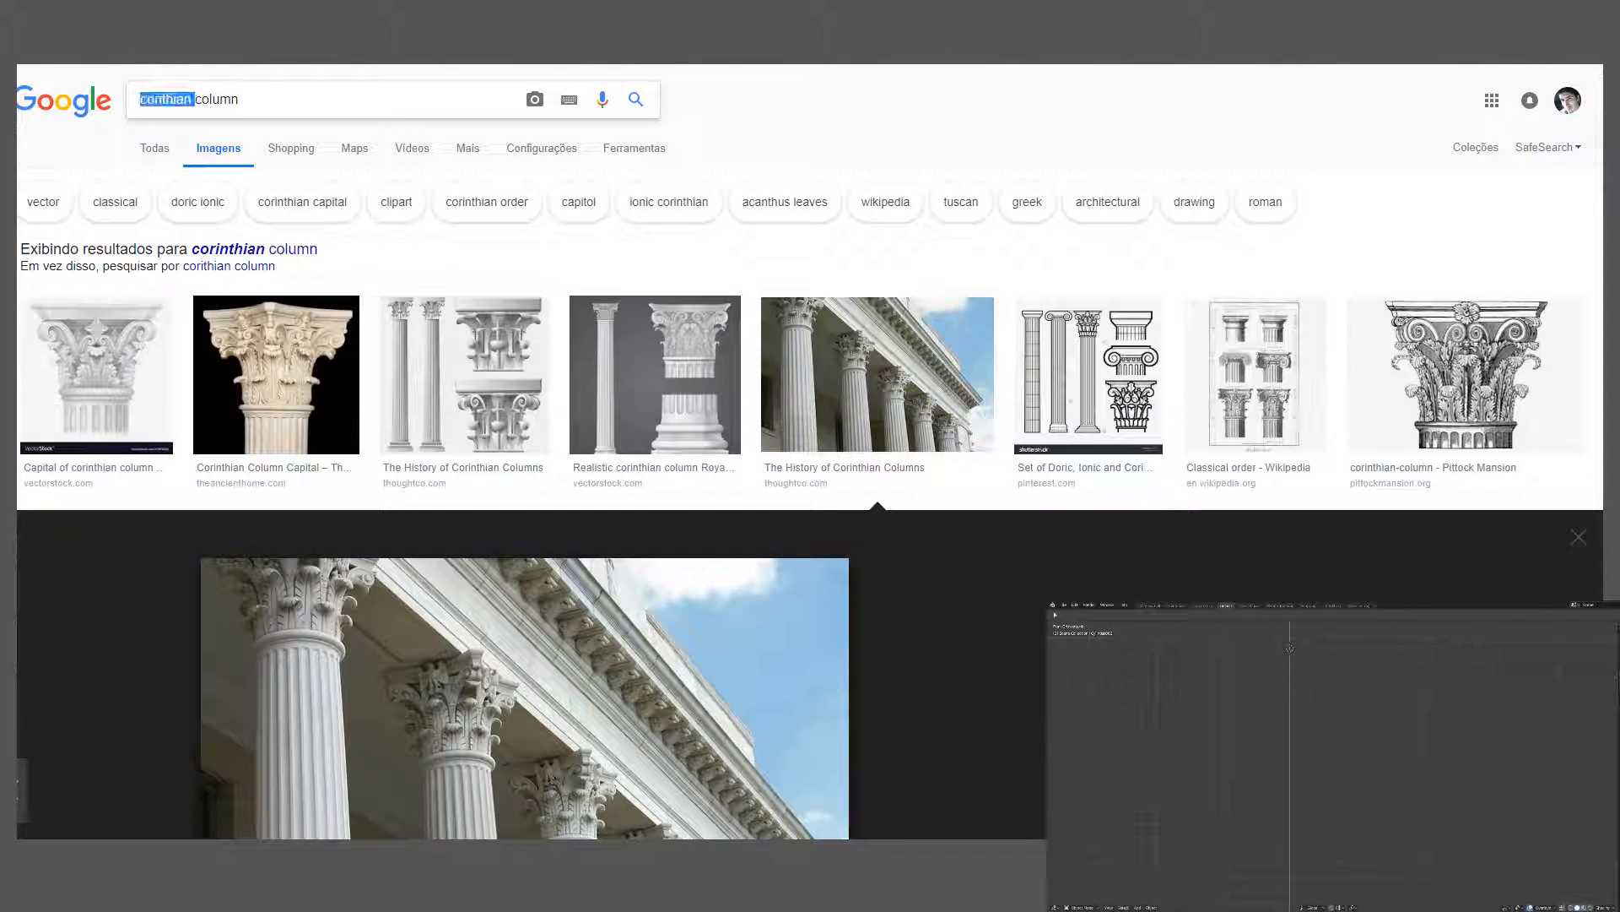
pyautogui.write('types of')
pyautogui.press('Return')
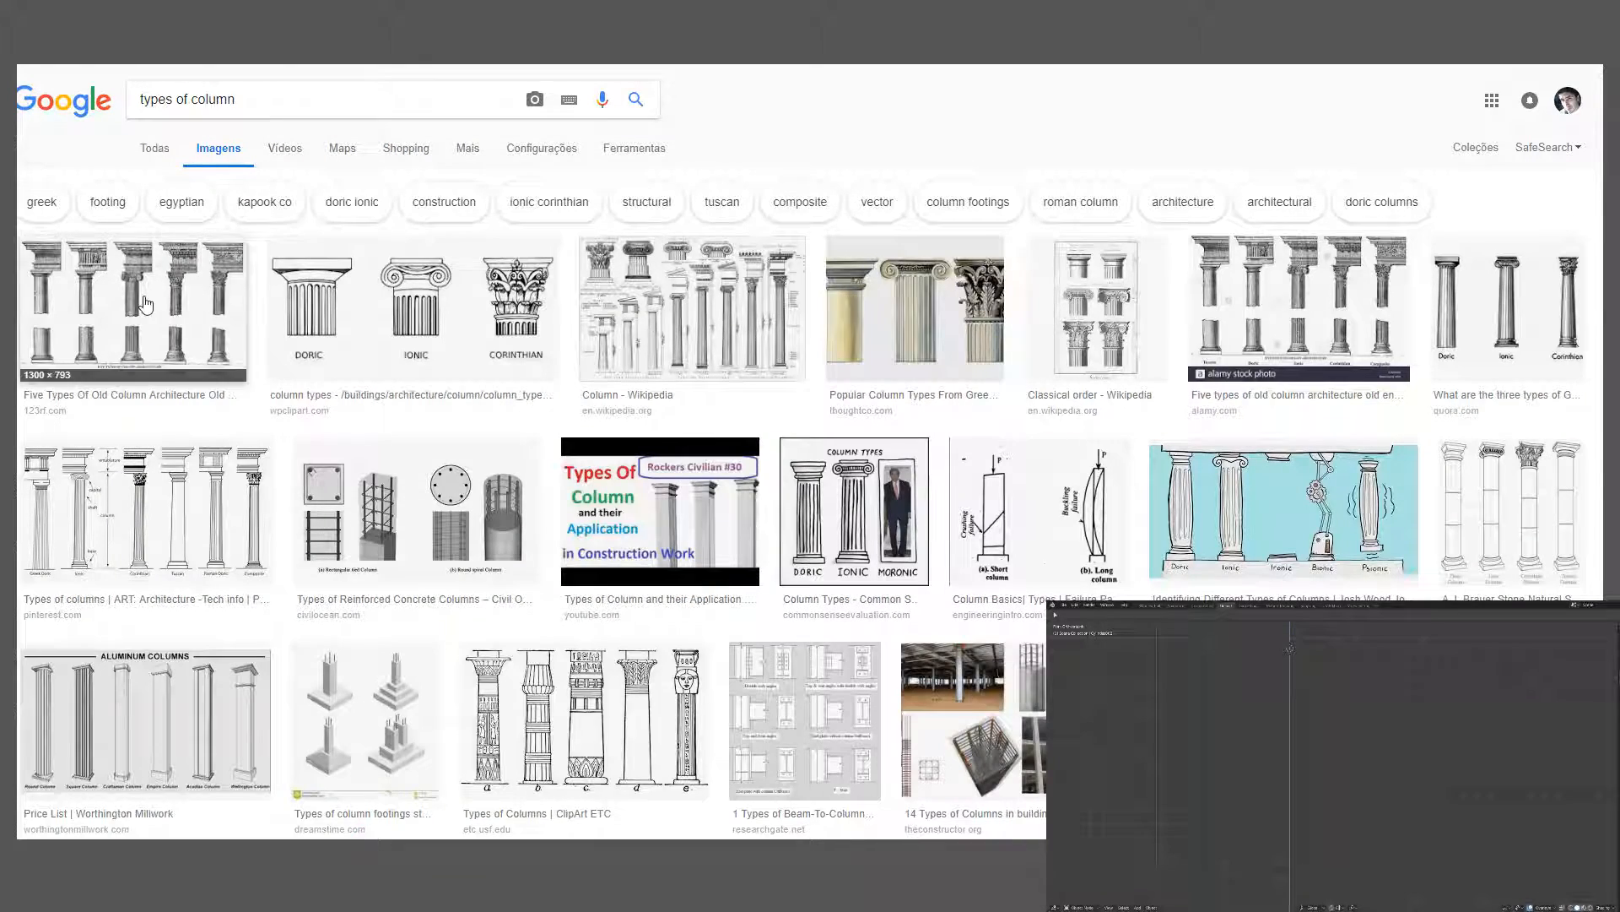
pyautogui.click(145, 304)
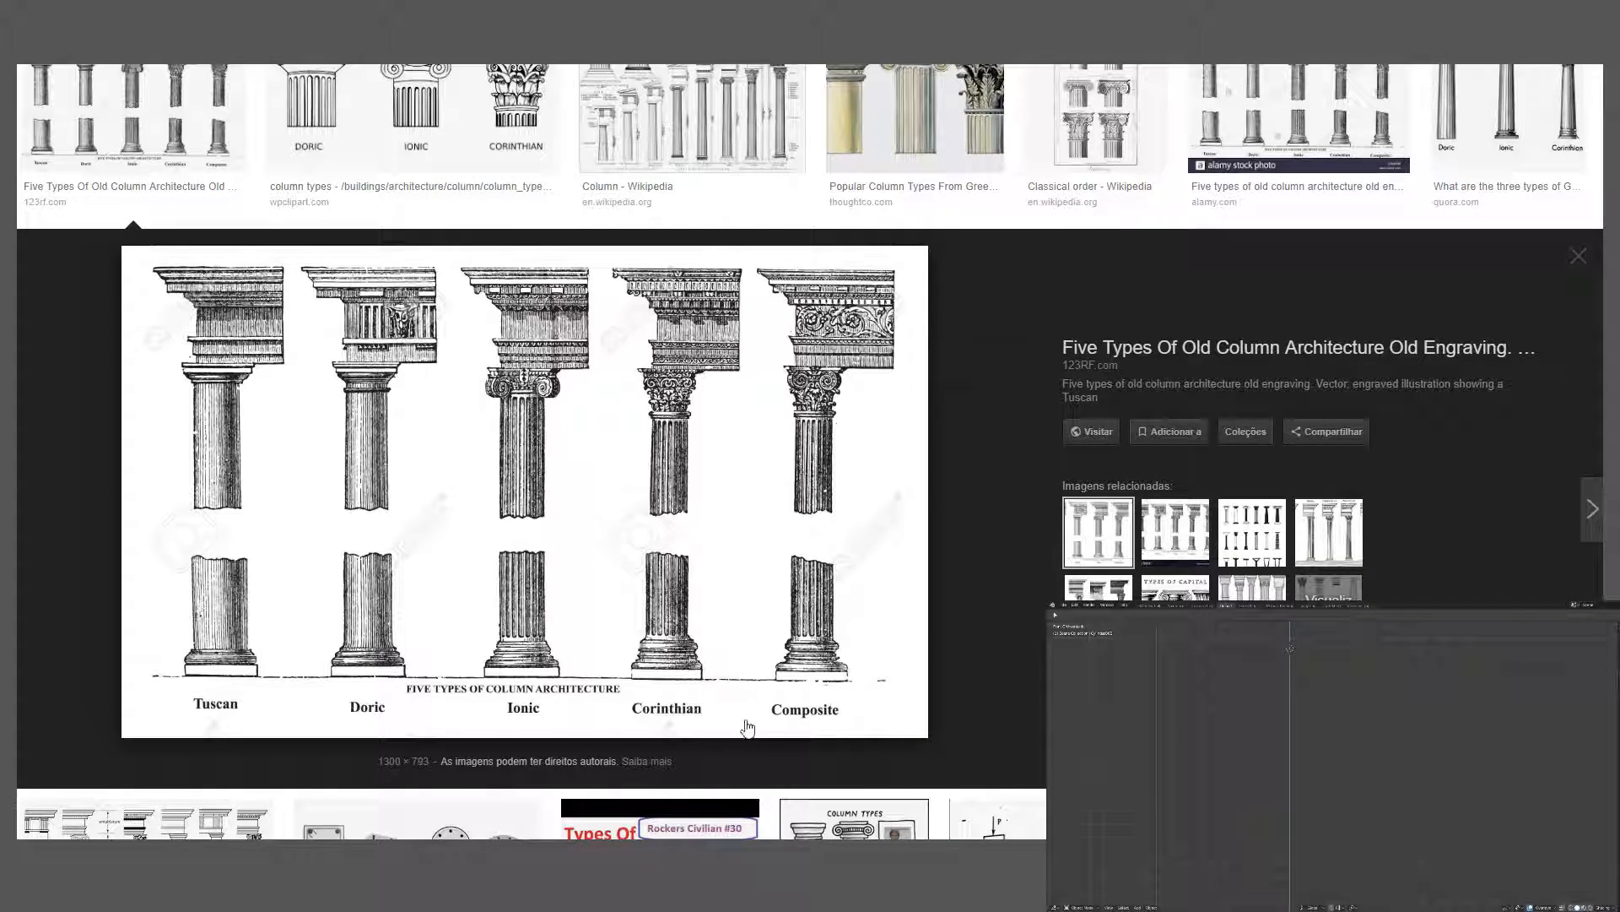
pyautogui.scroll(3, 747, 727)
pyautogui.scroll(-4, 277, 118)
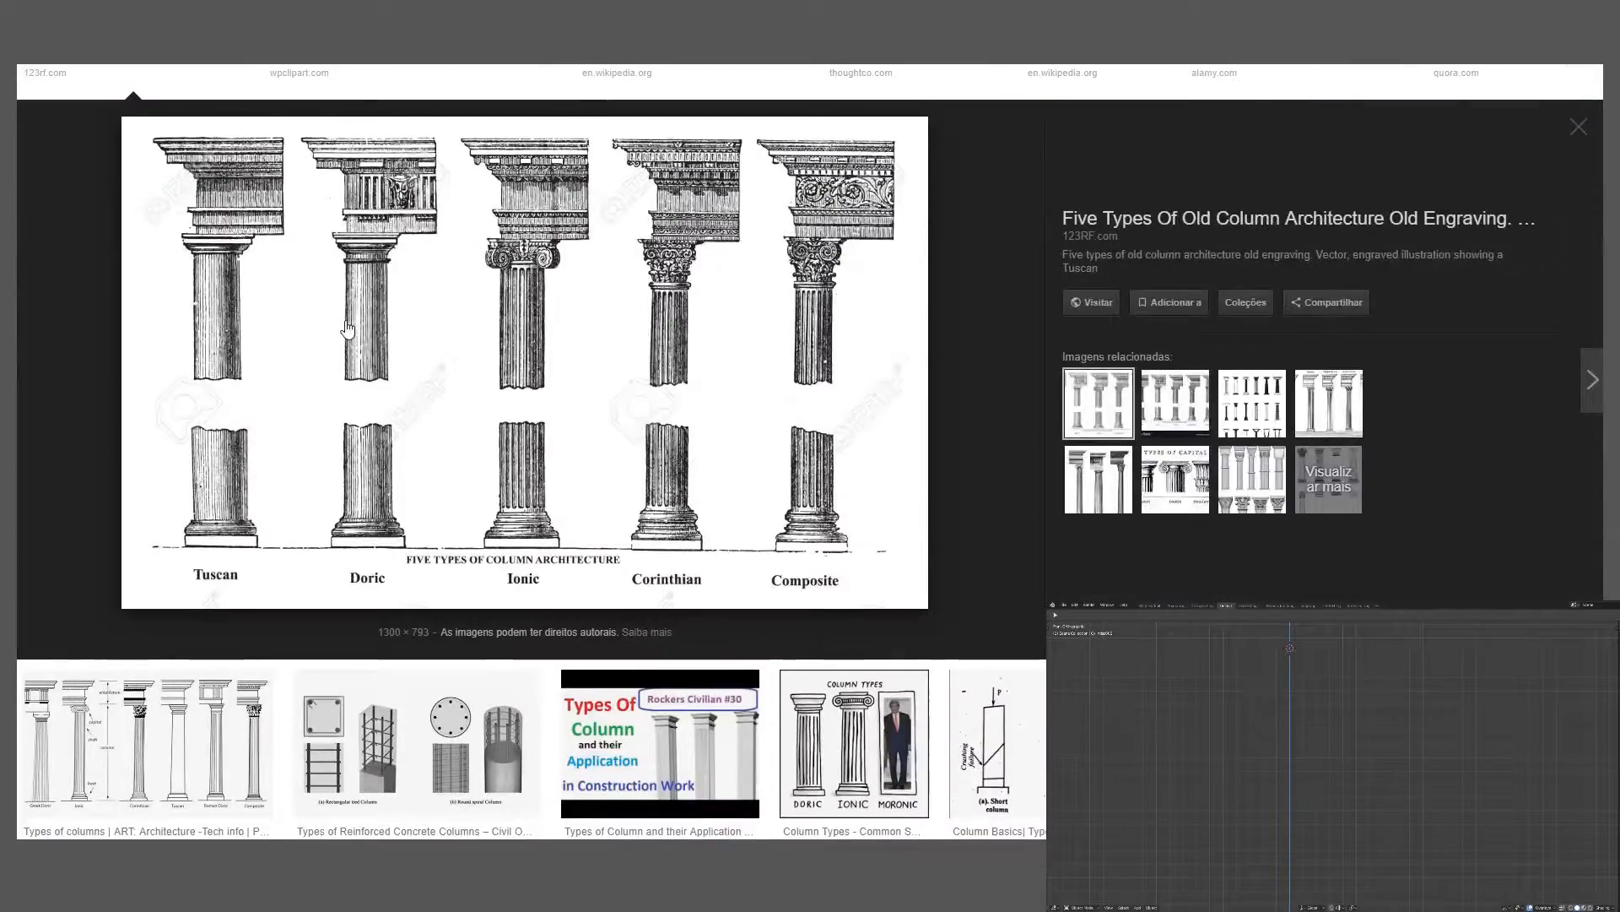
# - Change the image search to "Ionic column"
pyautogui.scroll(4, 276, 101)
pyautogui.moveTo(224, 96); pyautogui.dragTo(28, 103)
pyautogui.click(236, 105)
pyautogui.press('BackSpace')
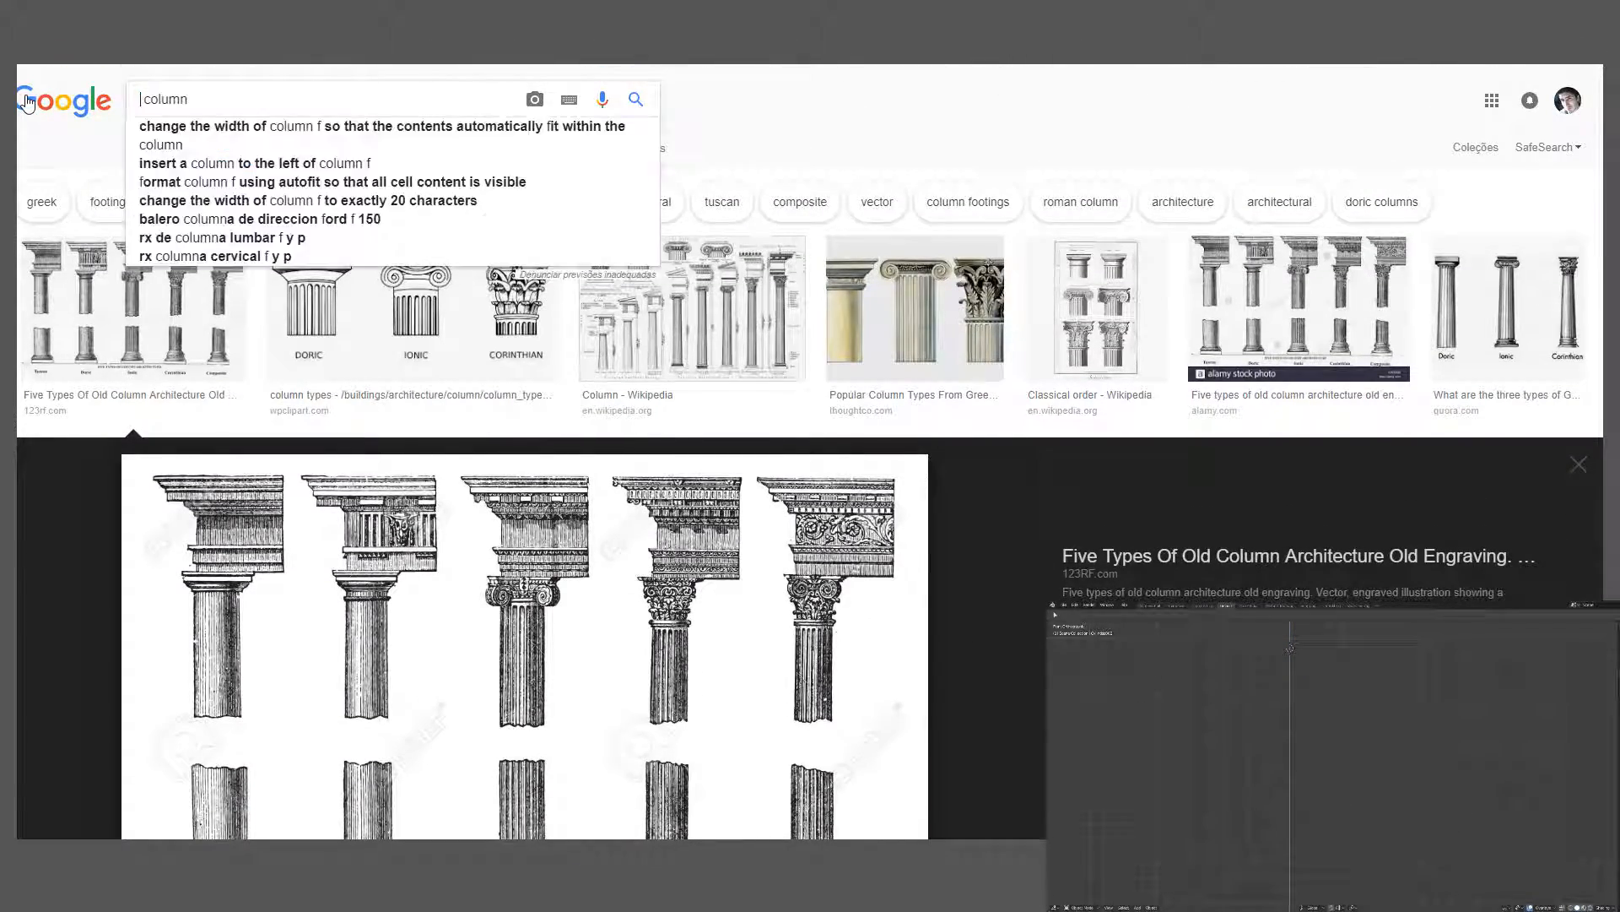
pyautogui.press('Delete')
pyautogui.write('ionic')
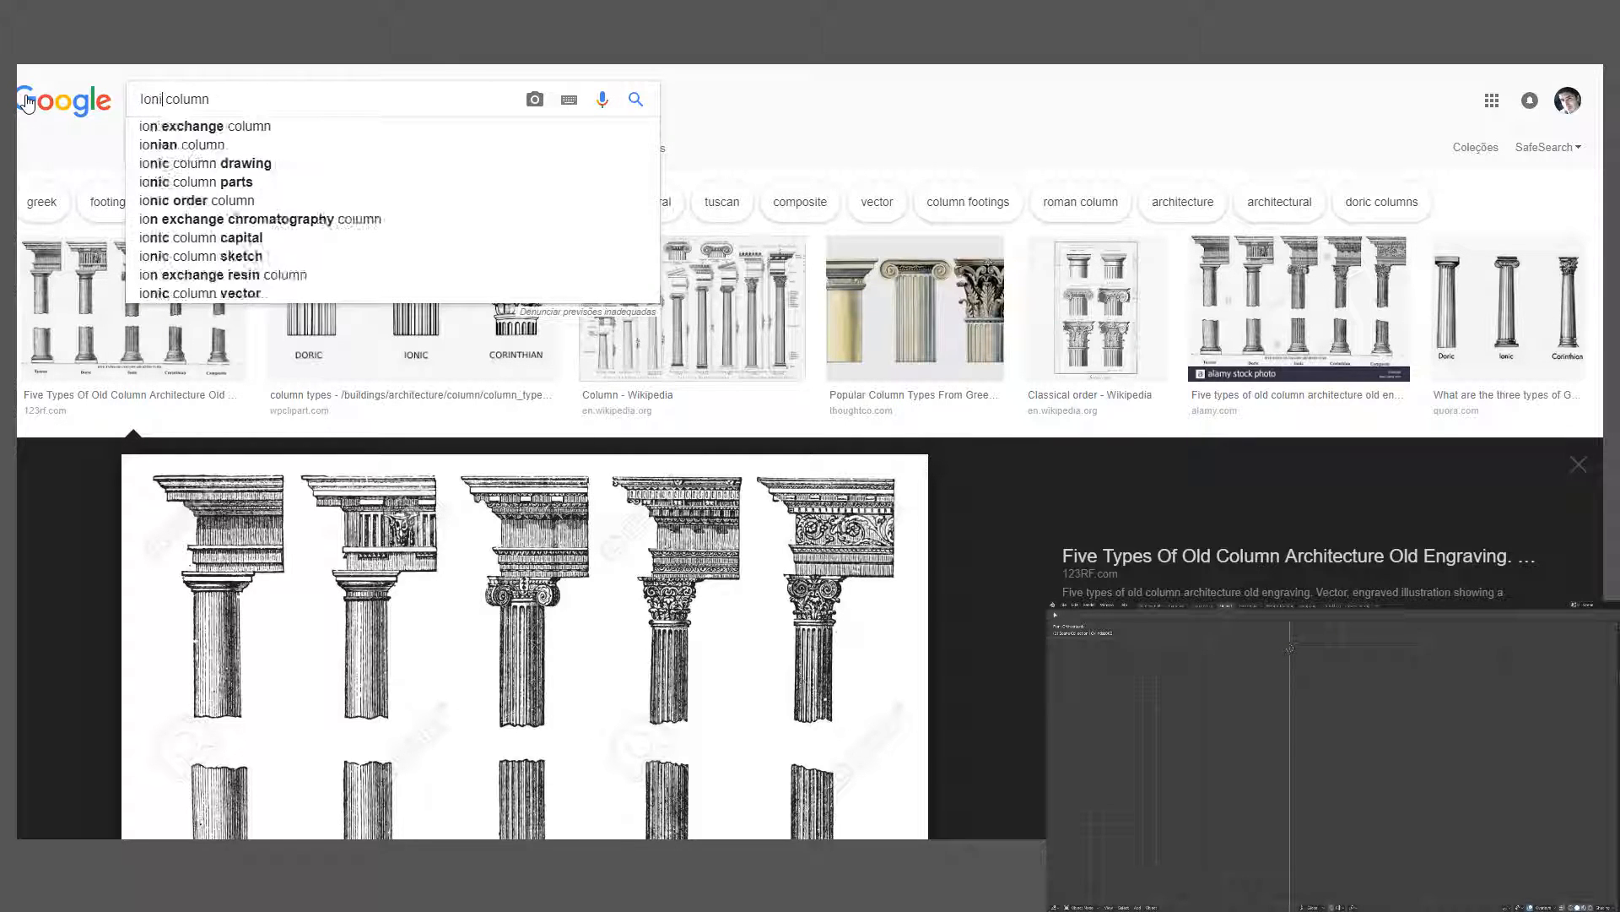
pyautogui.press('Return')
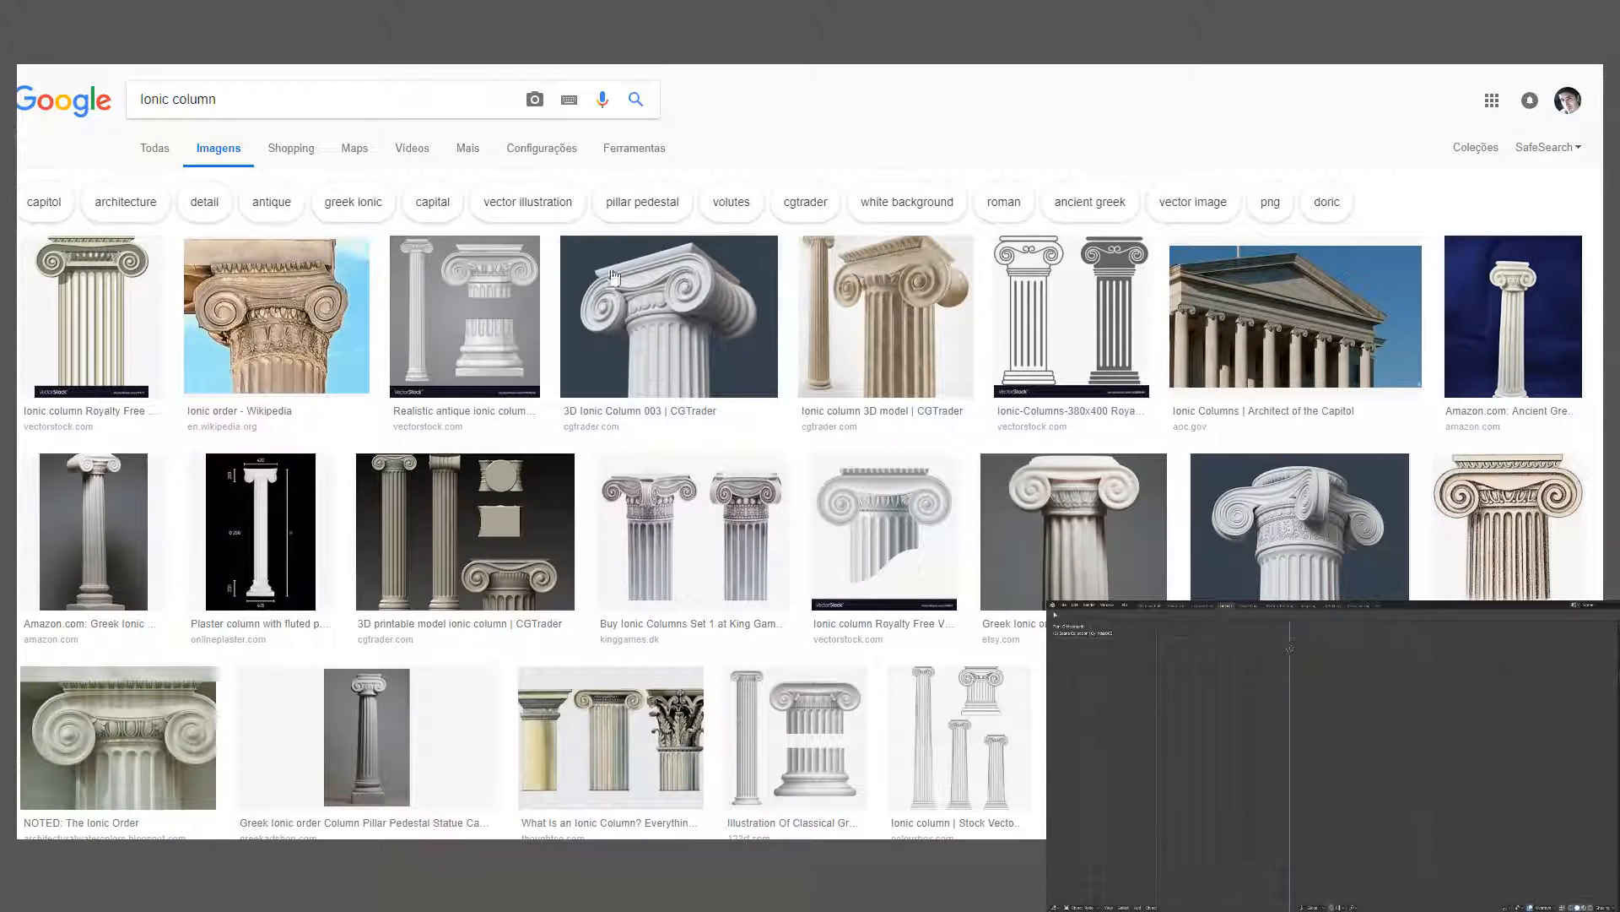
# - Examine the 3D Ionic Column 003 reference and the Ionic column 3D model image from CGTrader
pyautogui.click(613, 276)
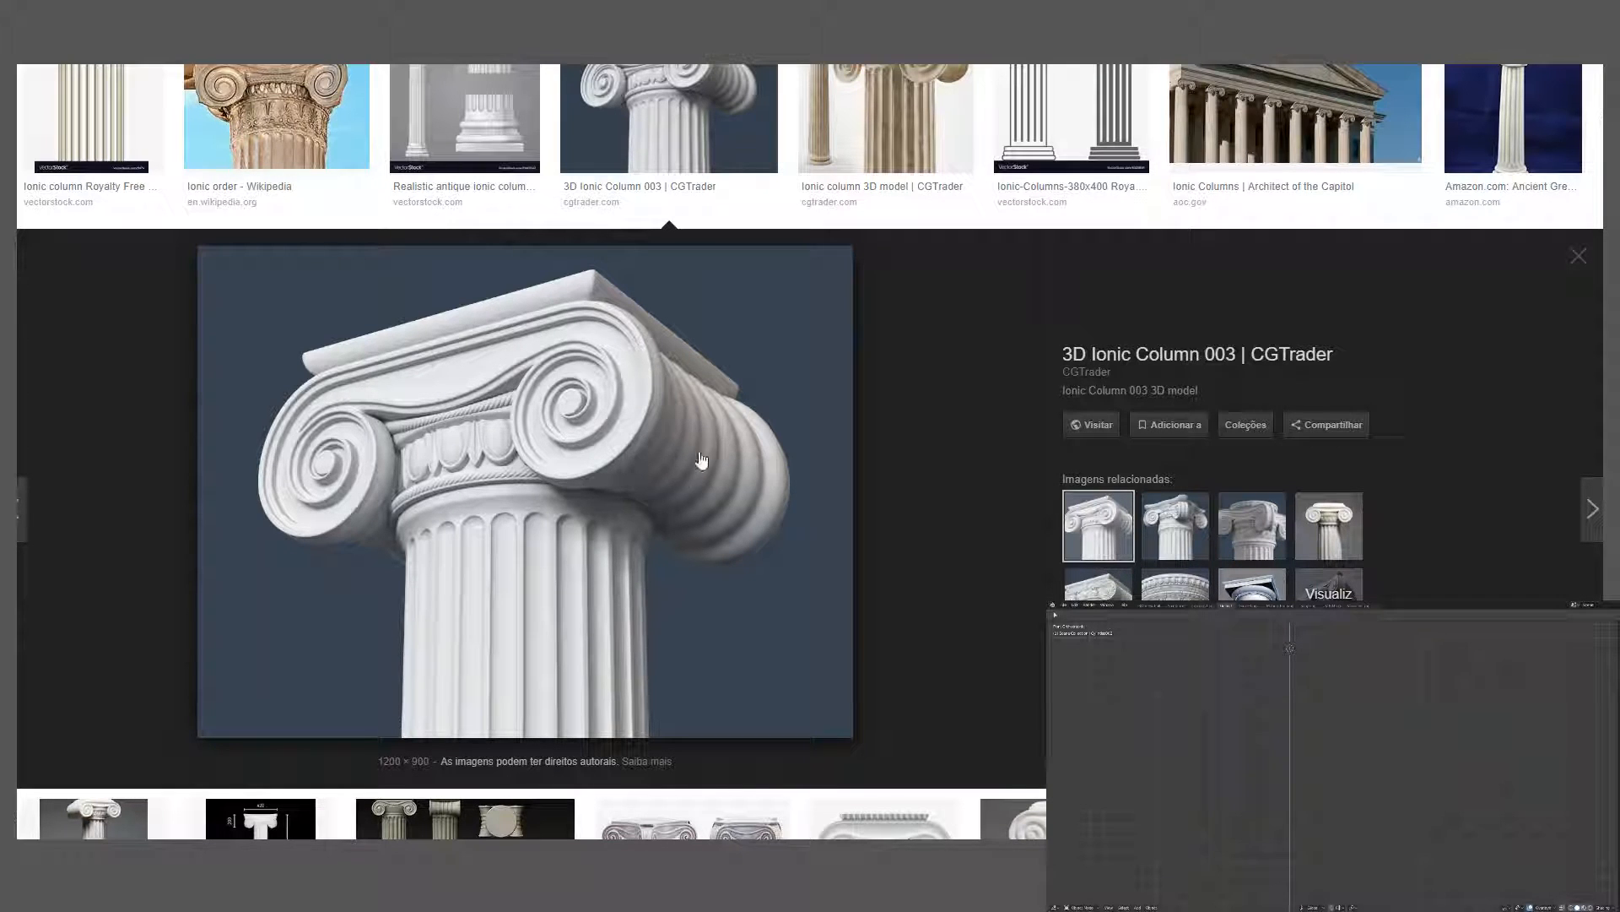
pyautogui.scroll(-3, 644, 543)
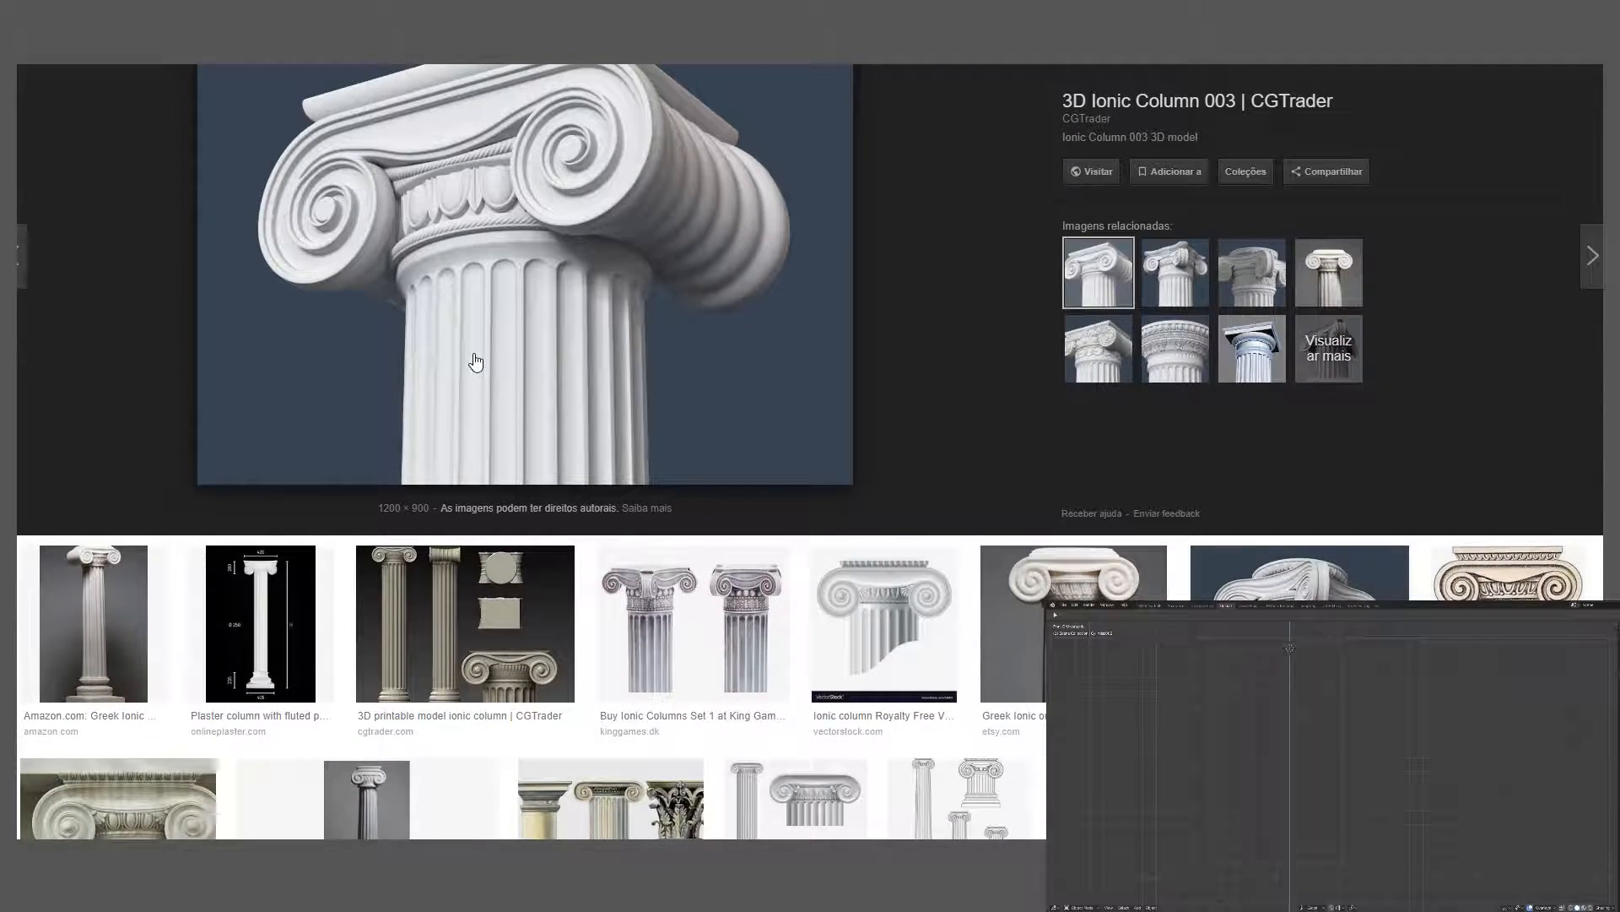
pyautogui.scroll(2, 474, 363)
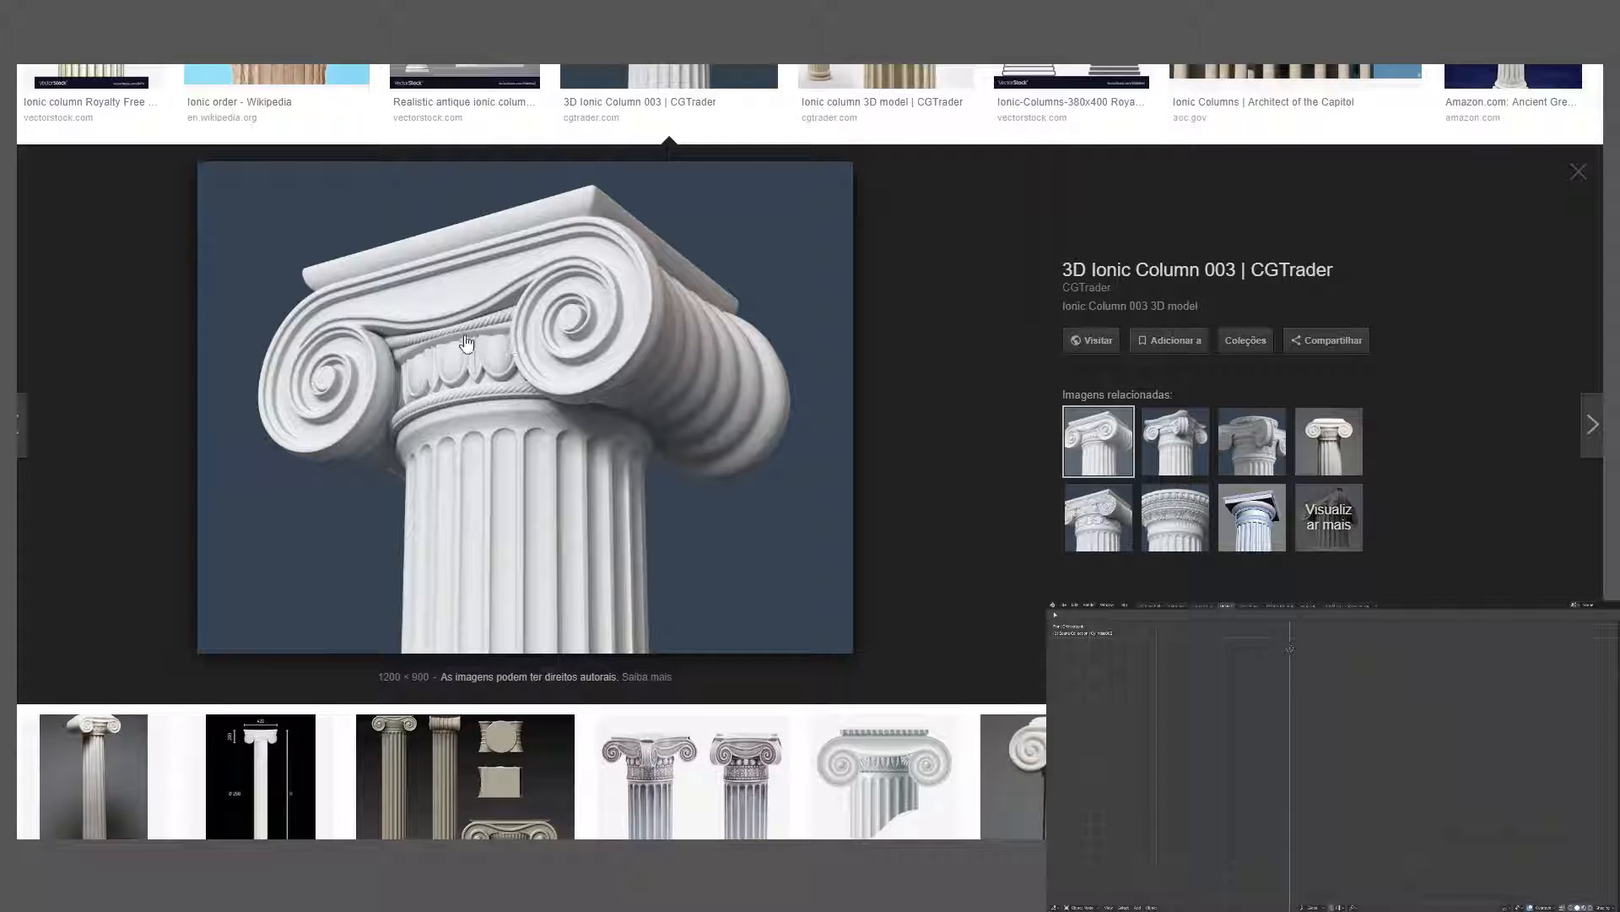
pyautogui.scroll(2, 647, 342)
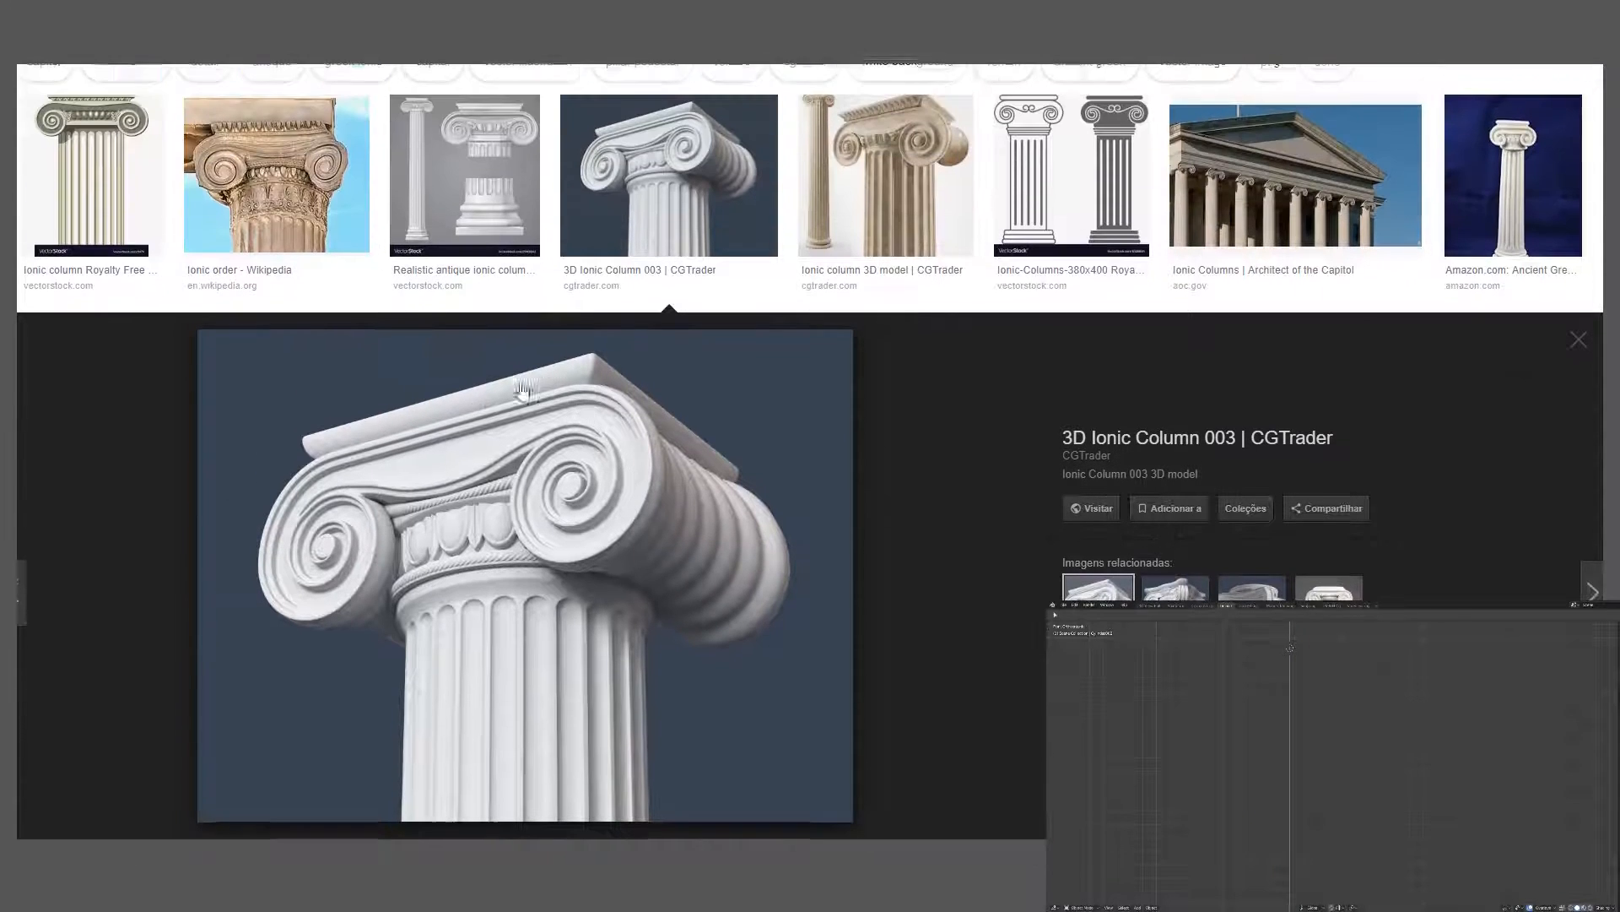
pyautogui.scroll(2, 765, 413)
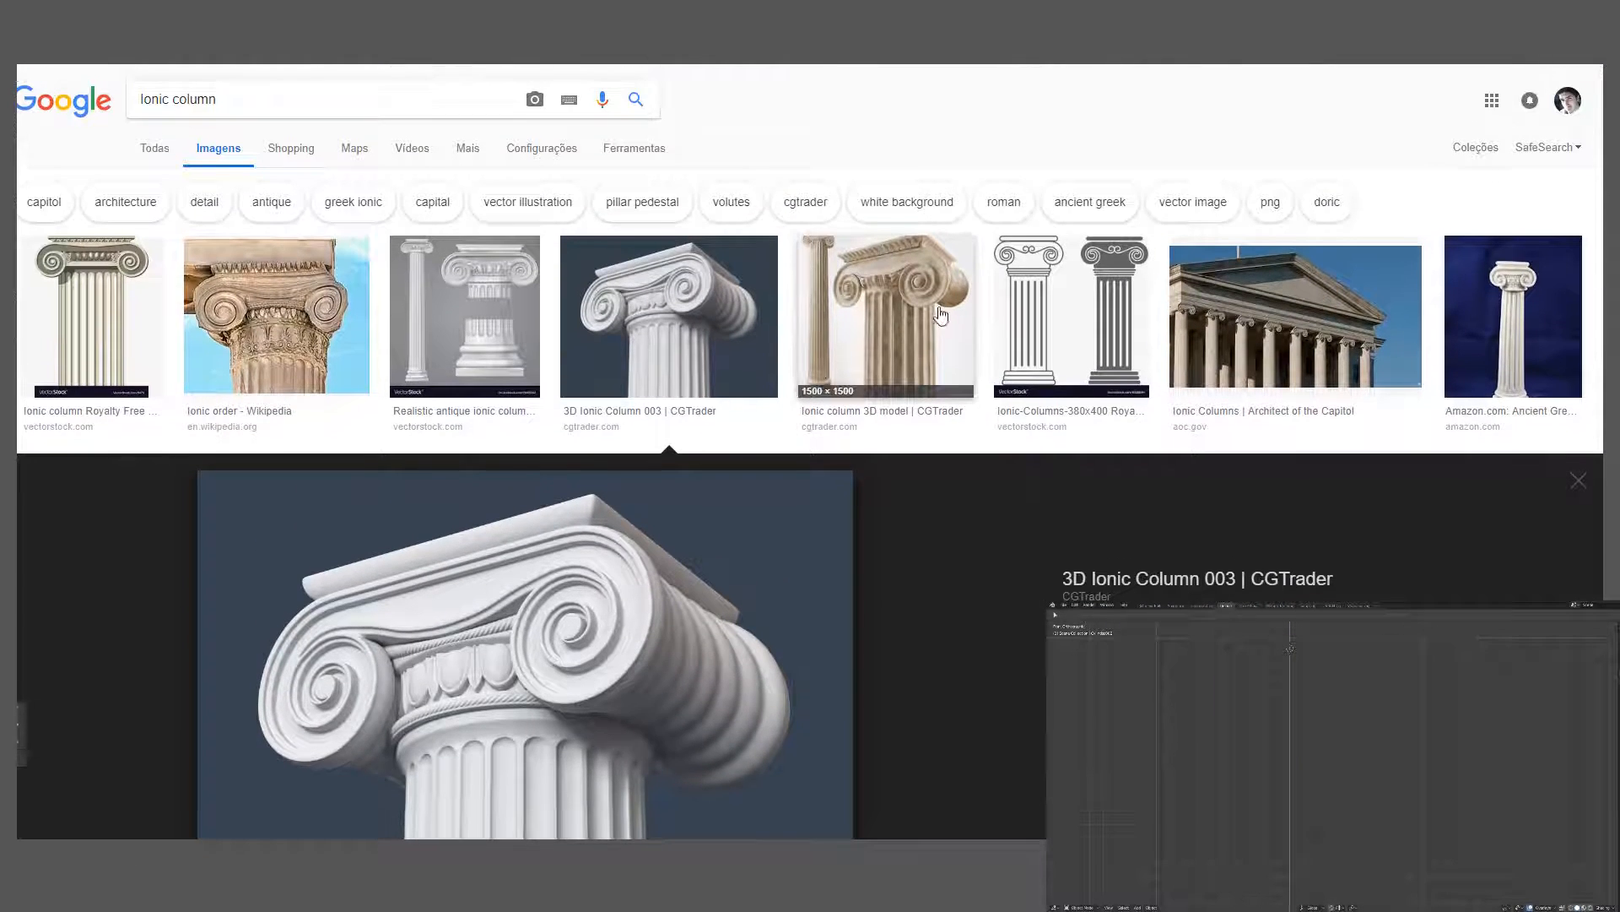
pyautogui.click(933, 309)
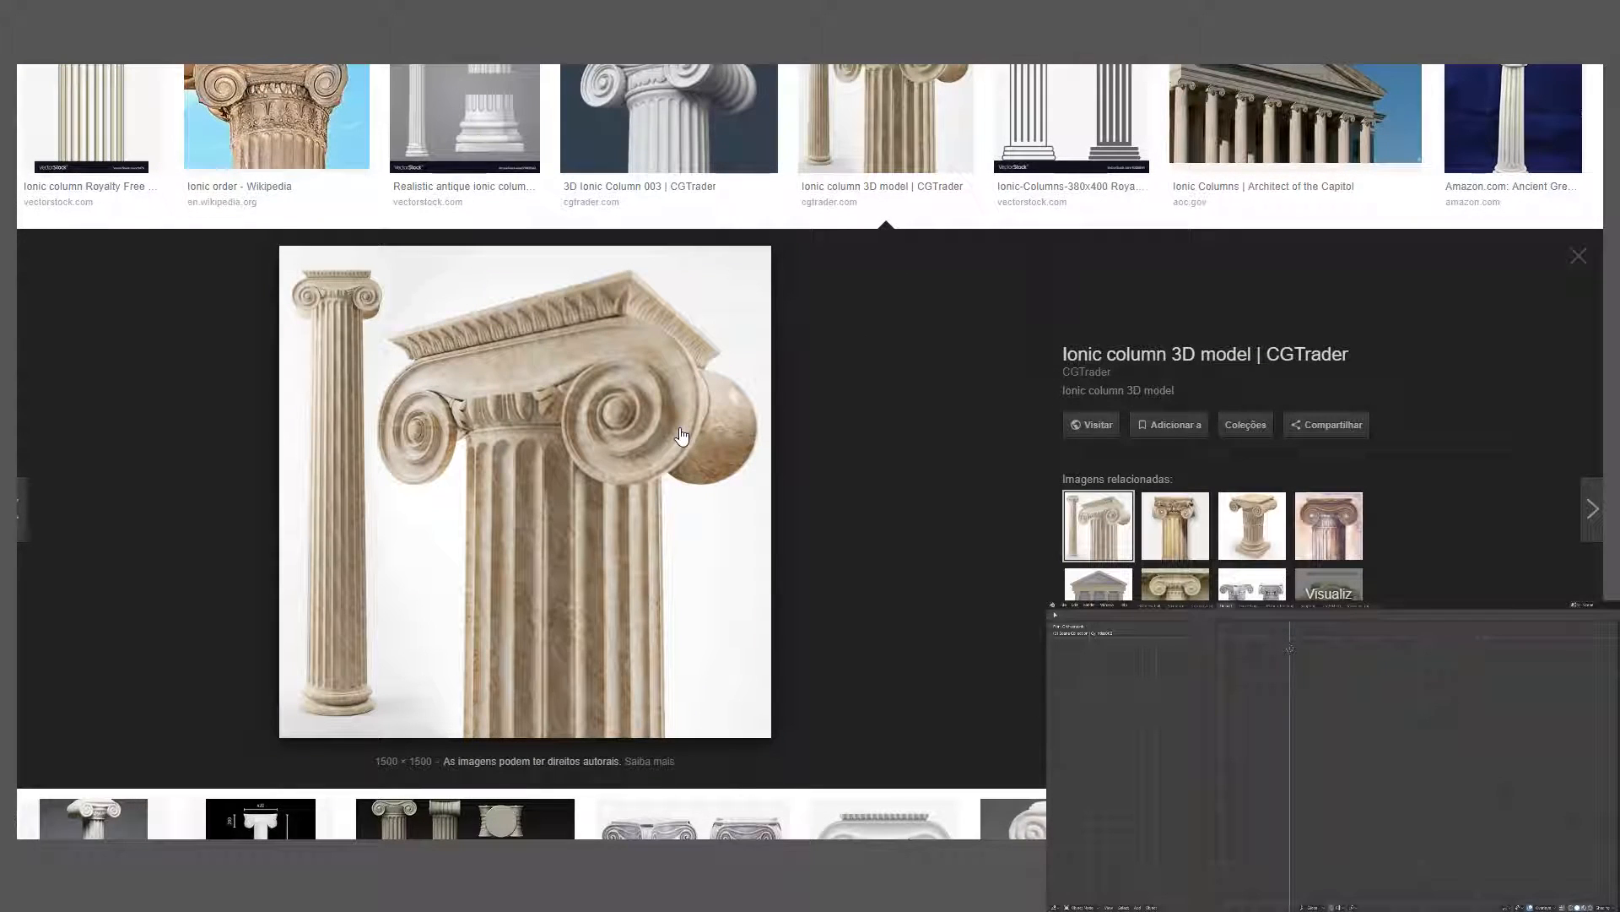
pyautogui.scroll(3, 557, 430)
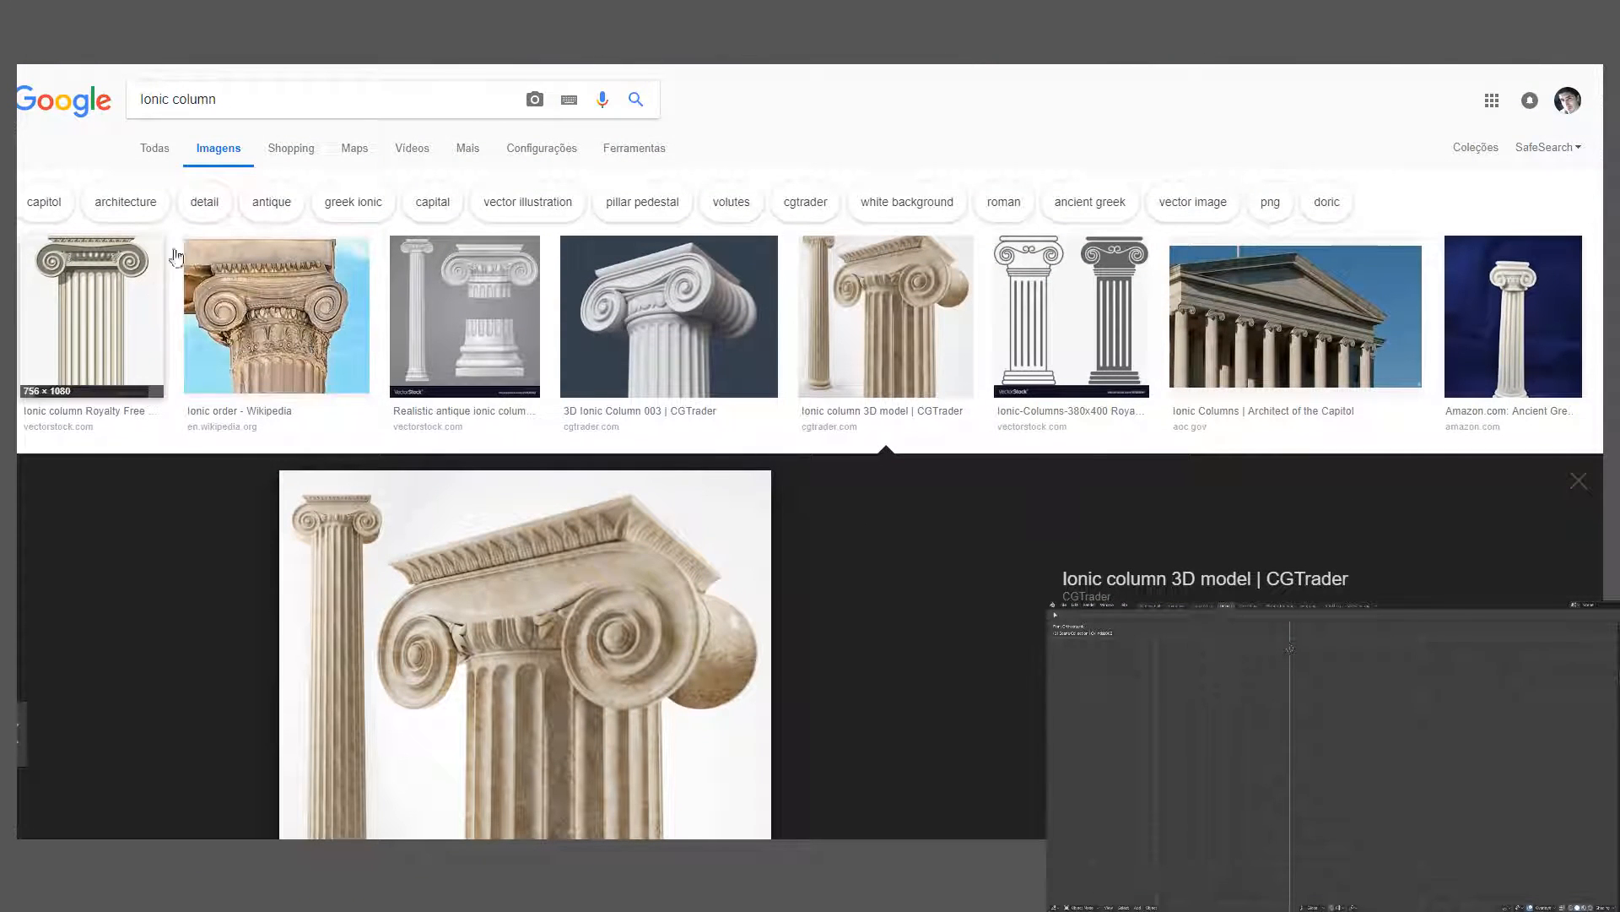
# - Search images for "corithian column" and examine the Corinthian Column Capital image from The Ancient Home
pyautogui.moveTo(170, 100); pyautogui.dragTo(37, 98)
pyautogui.write('cor')
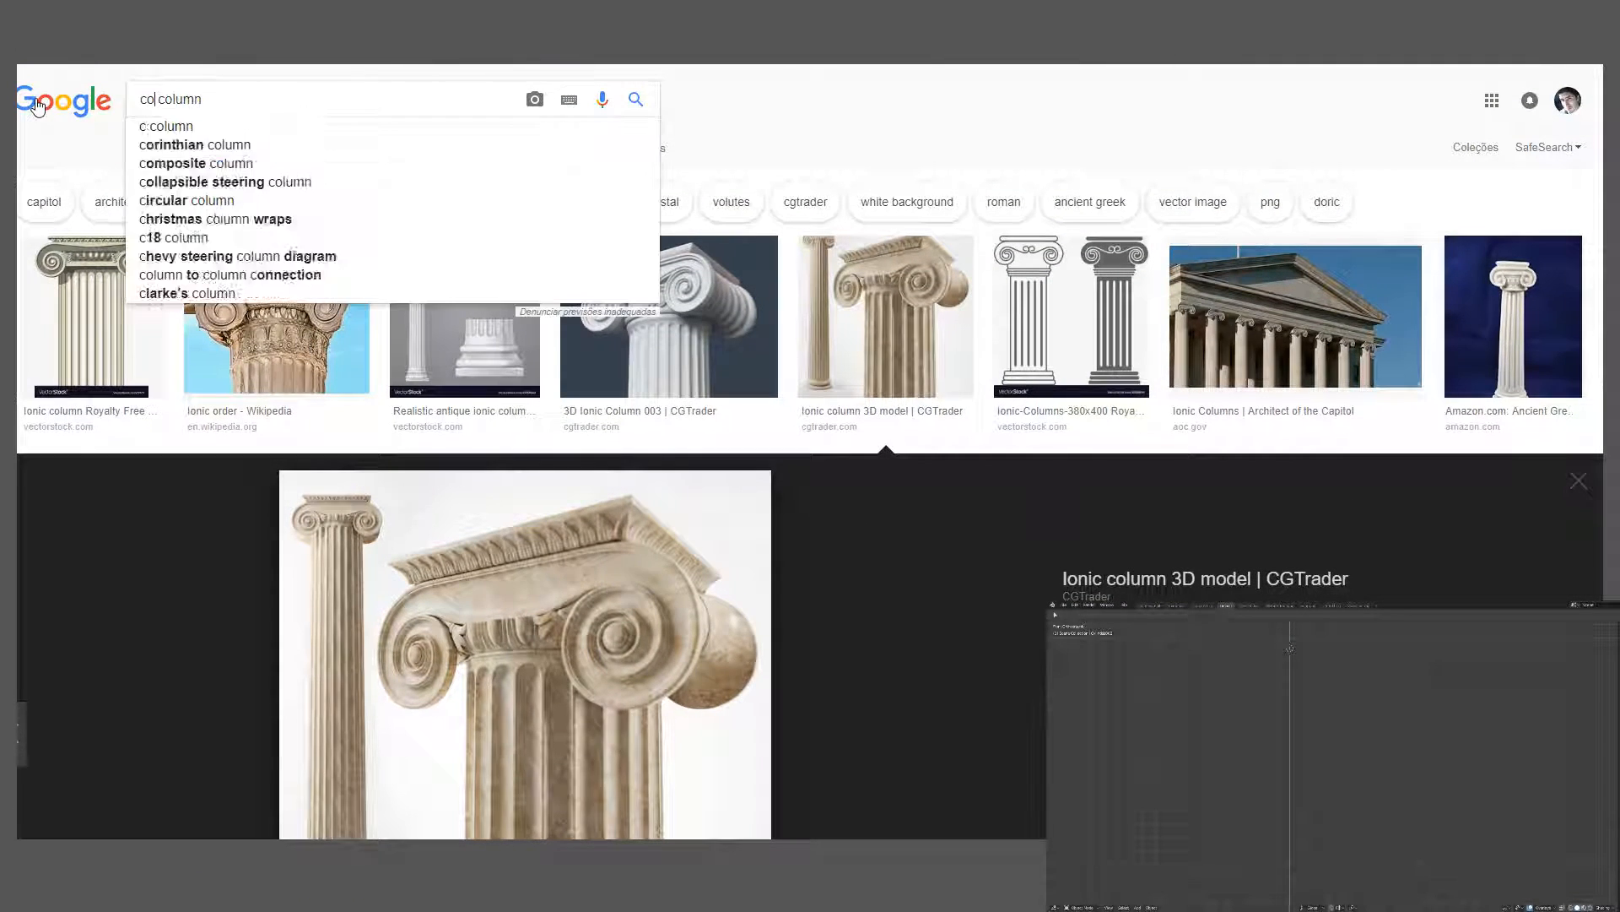
pyautogui.write('ithian')
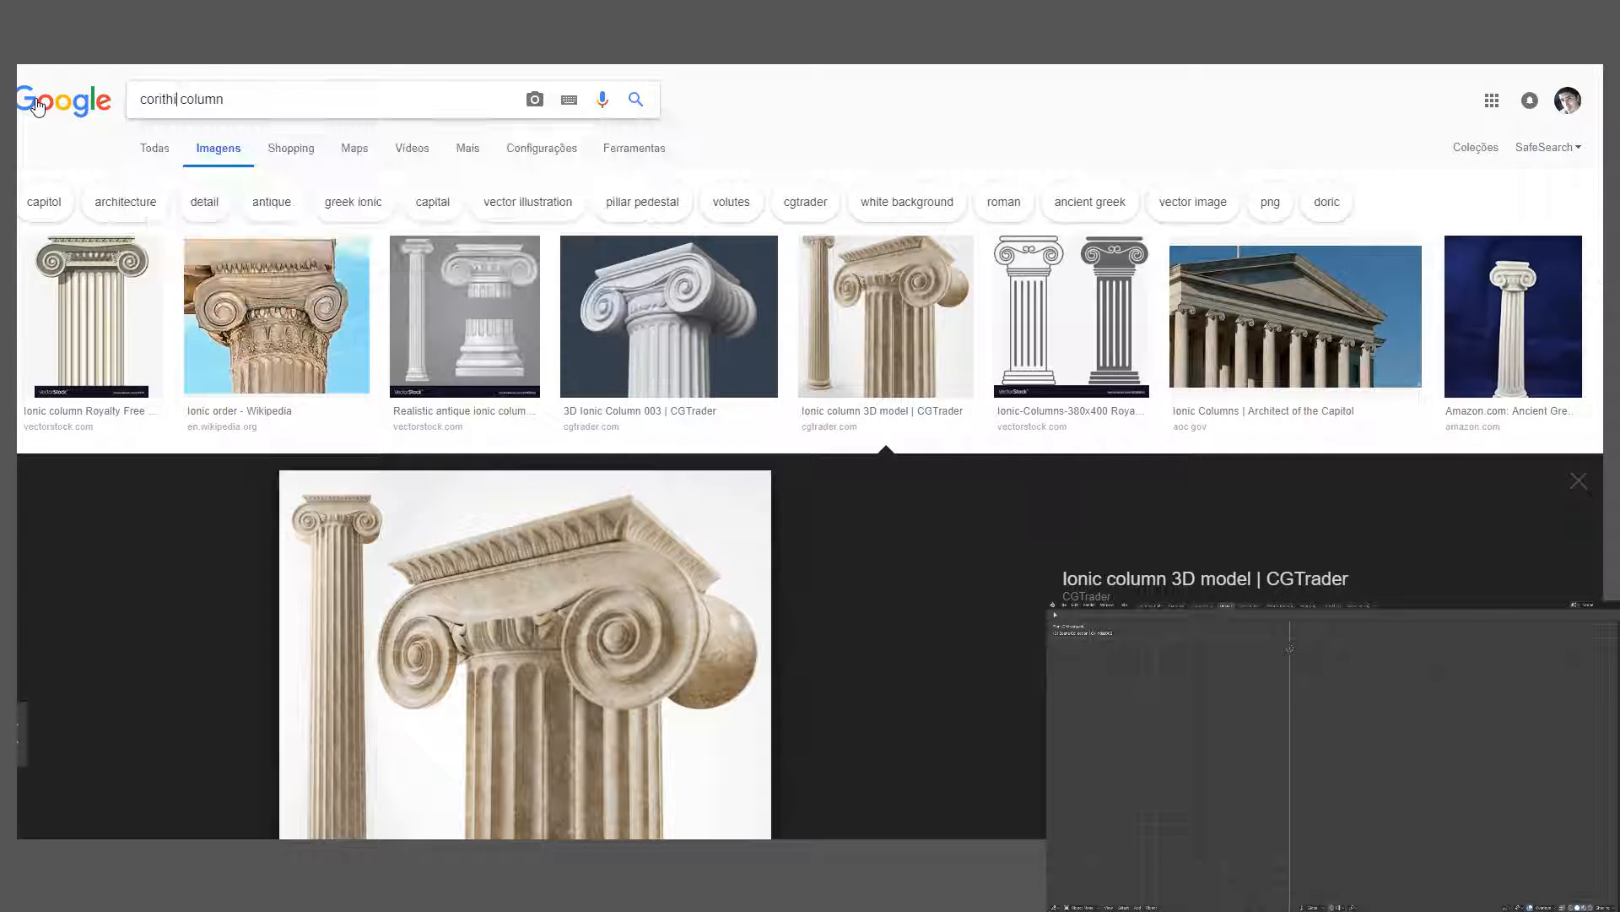
pyautogui.press('Escape')
pyautogui.press('Return')
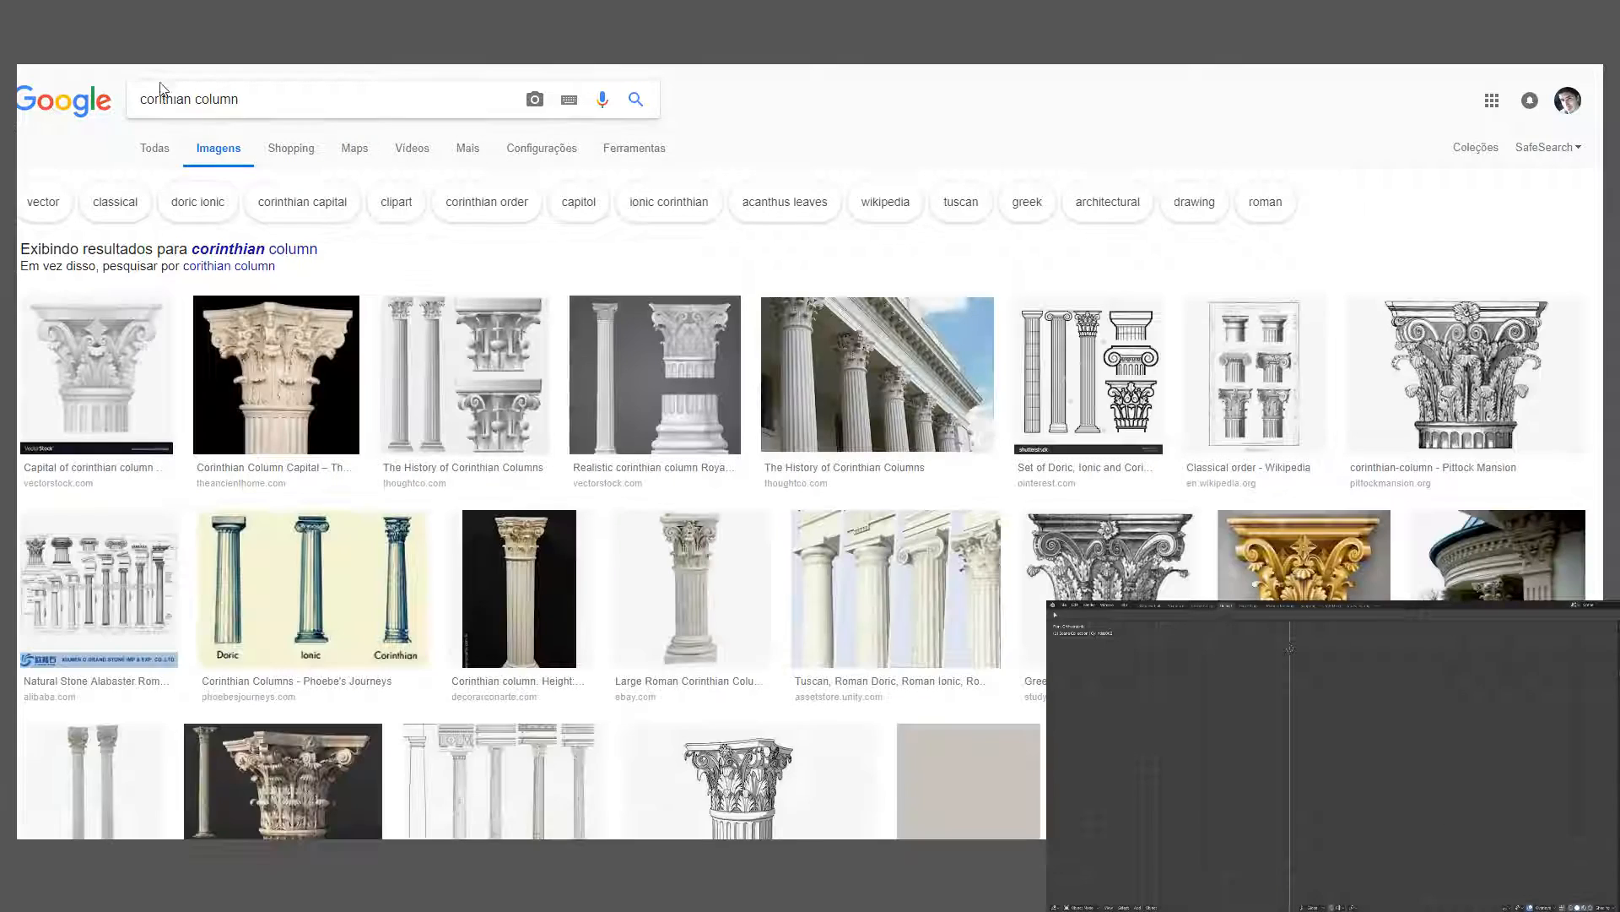
pyautogui.click(291, 371)
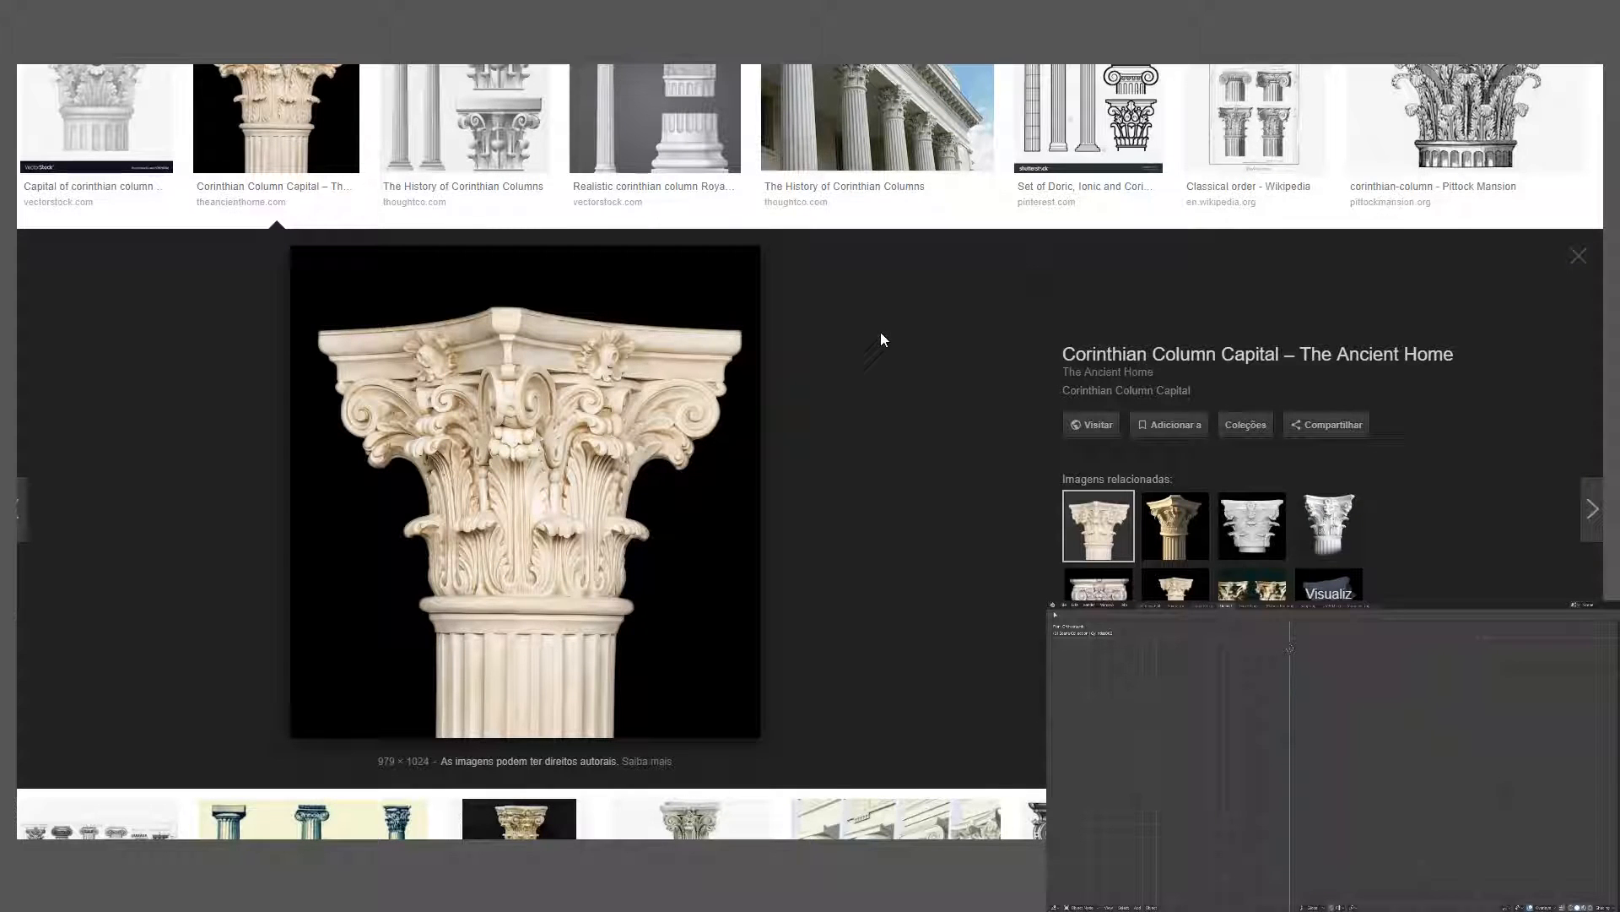
pyautogui.scroll(3, 713, 422)
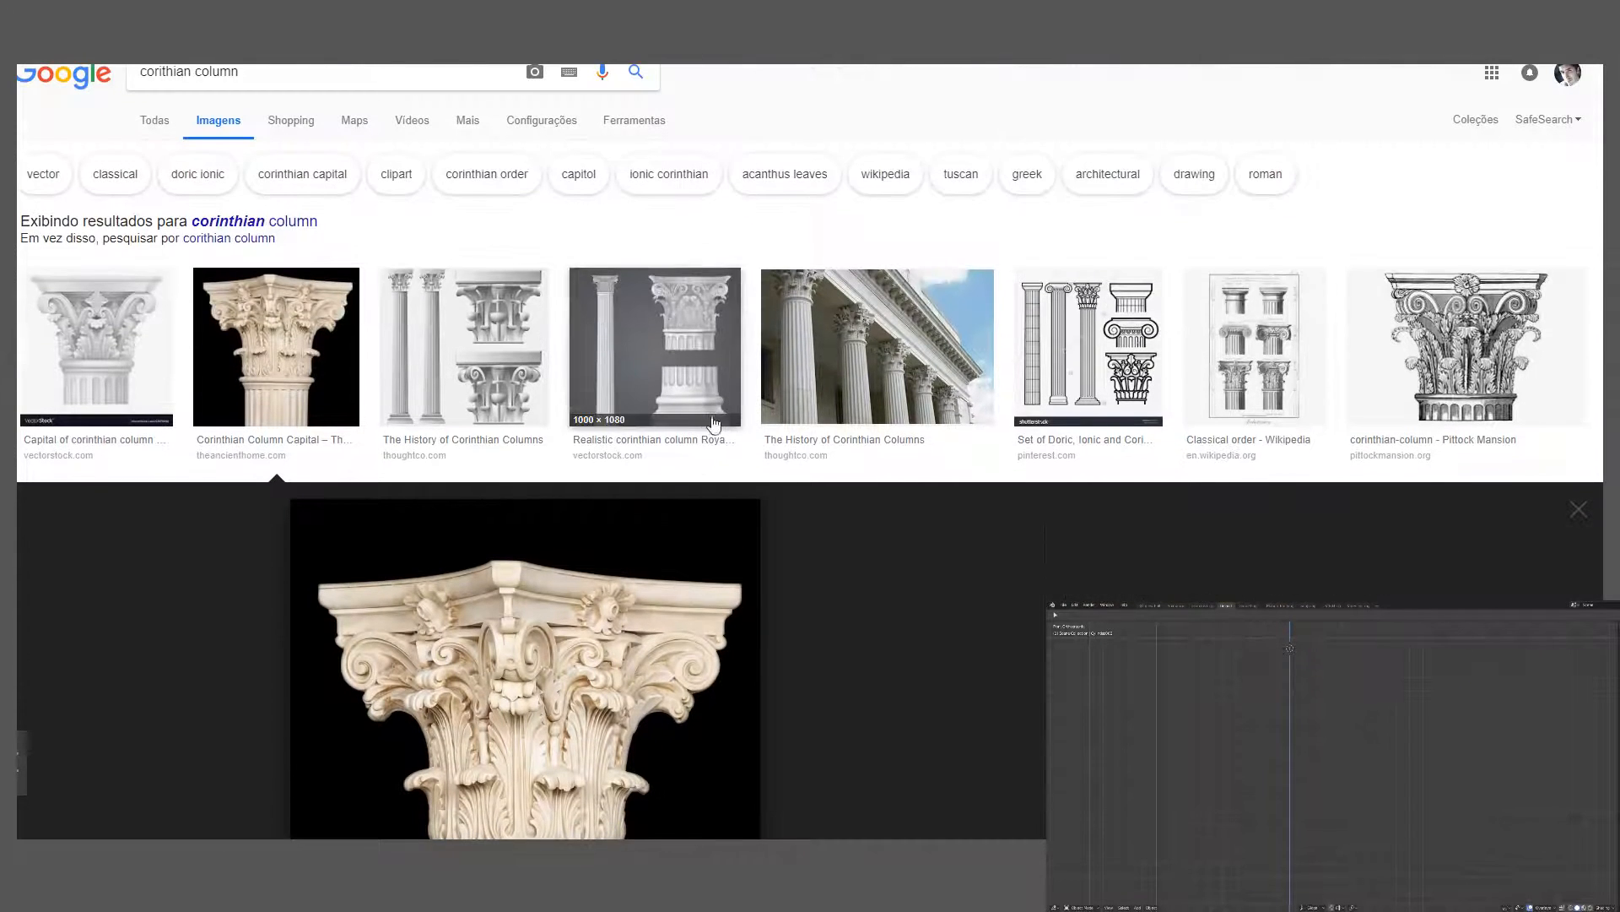
pyautogui.scroll(1, 722, 424)
# - Change the image search to "composite column"
pyautogui.moveTo(185, 99); pyautogui.dragTo(19, 94)
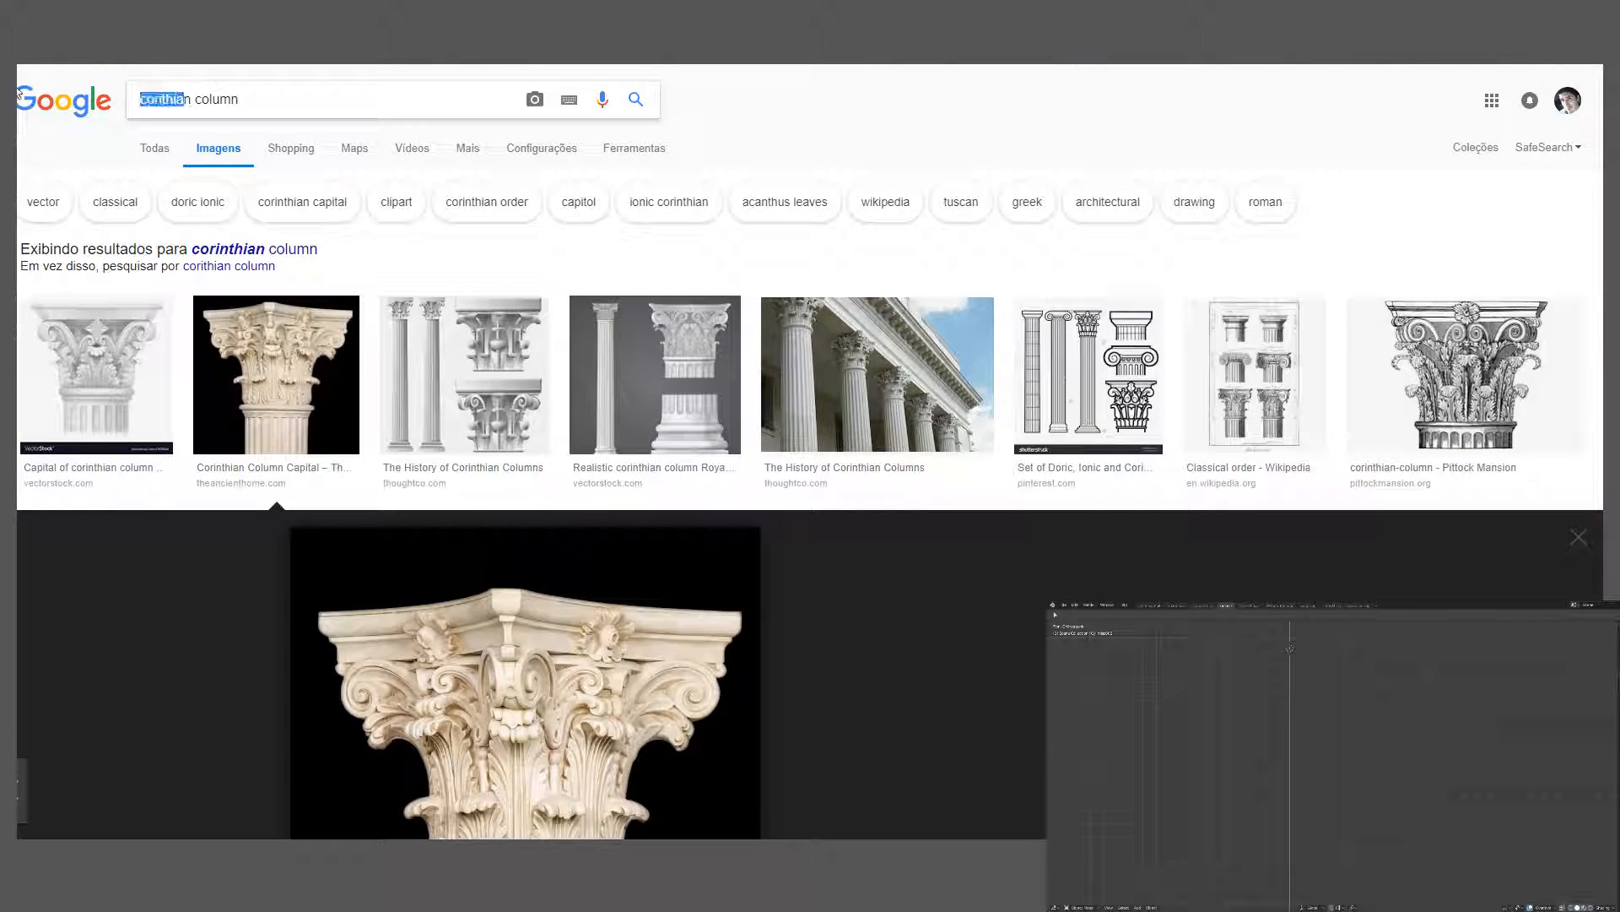
pyautogui.press('Delete')
pyautogui.press('Delete')
pyautogui.write('composit')
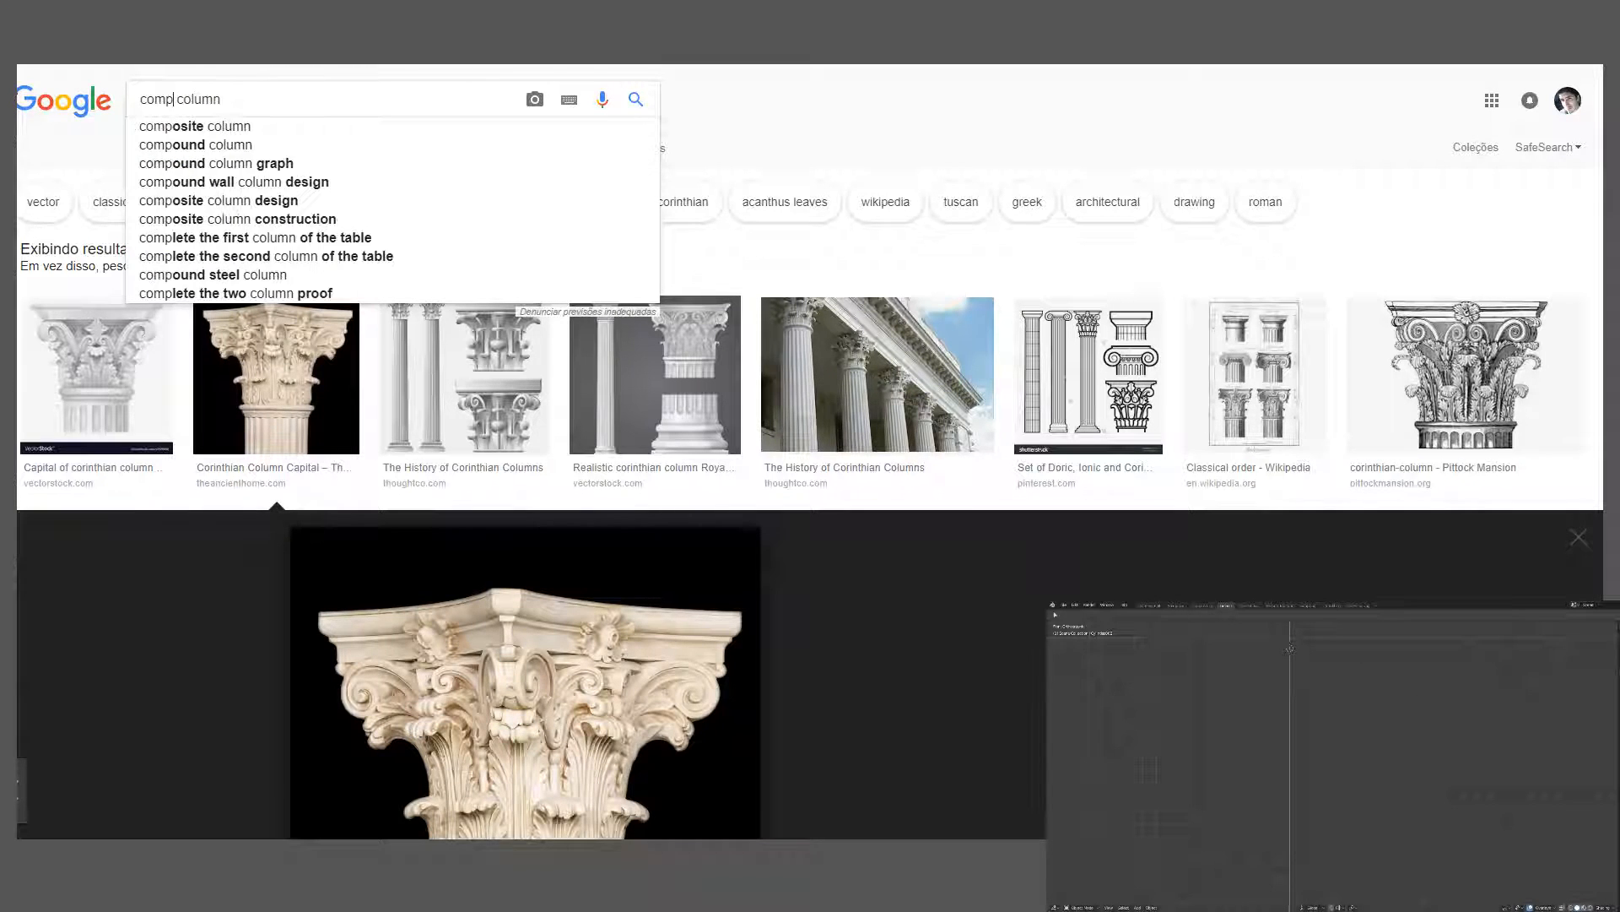
pyautogui.write('e')
pyautogui.press('Return')
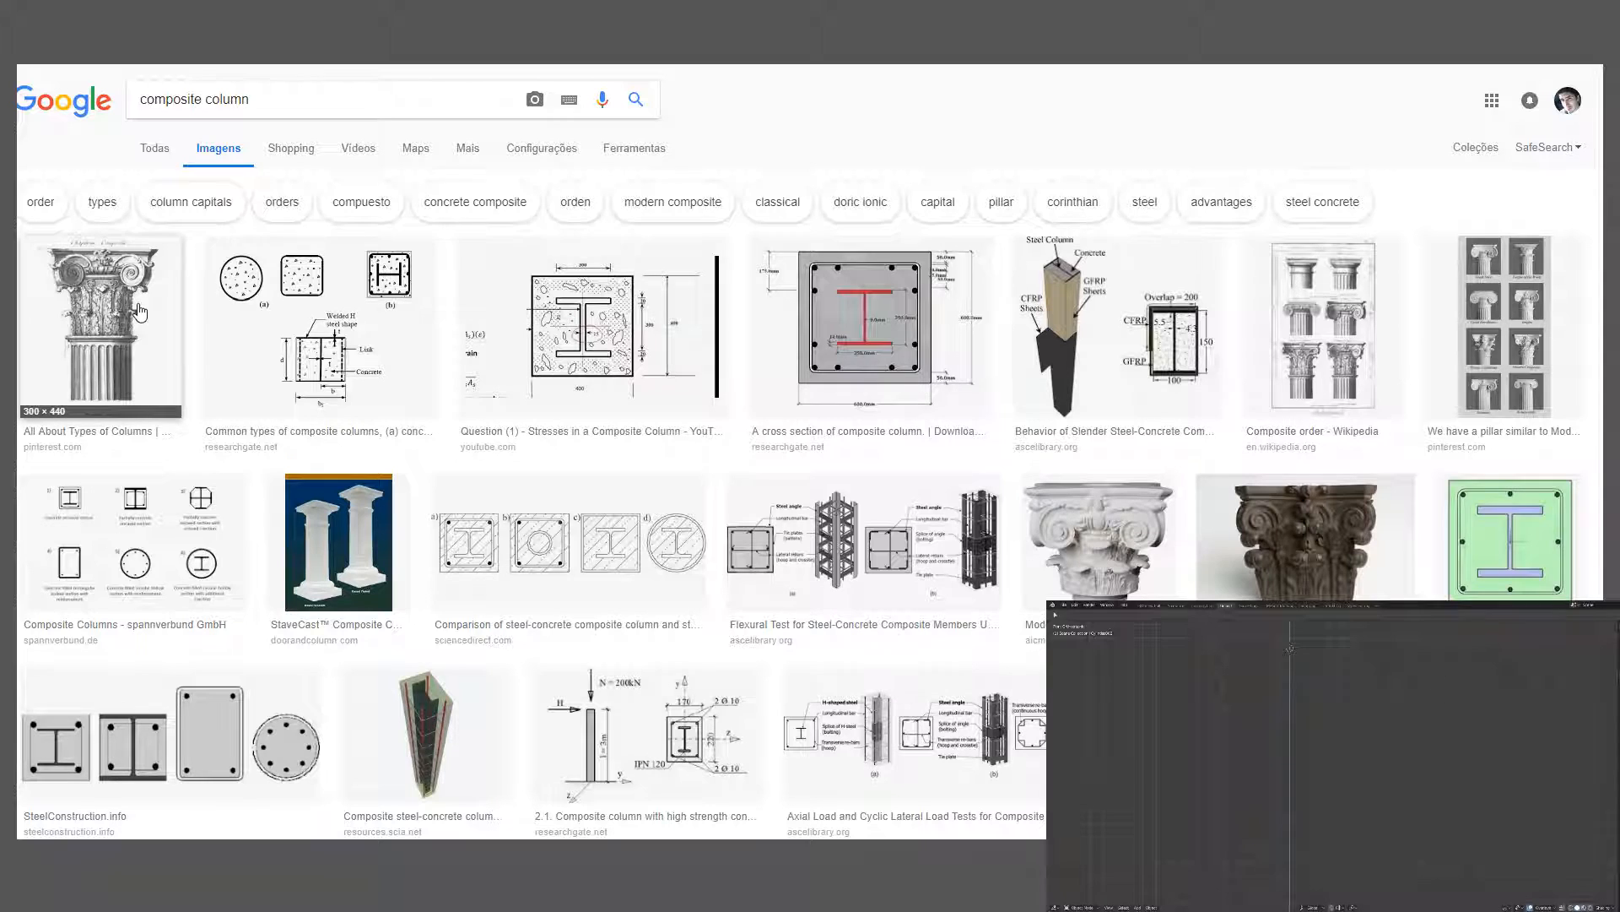
# - Search images for "ionic column" again and browse the results for capital and shaft references
pyautogui.moveTo(202, 99); pyautogui.dragTo(126, 87)
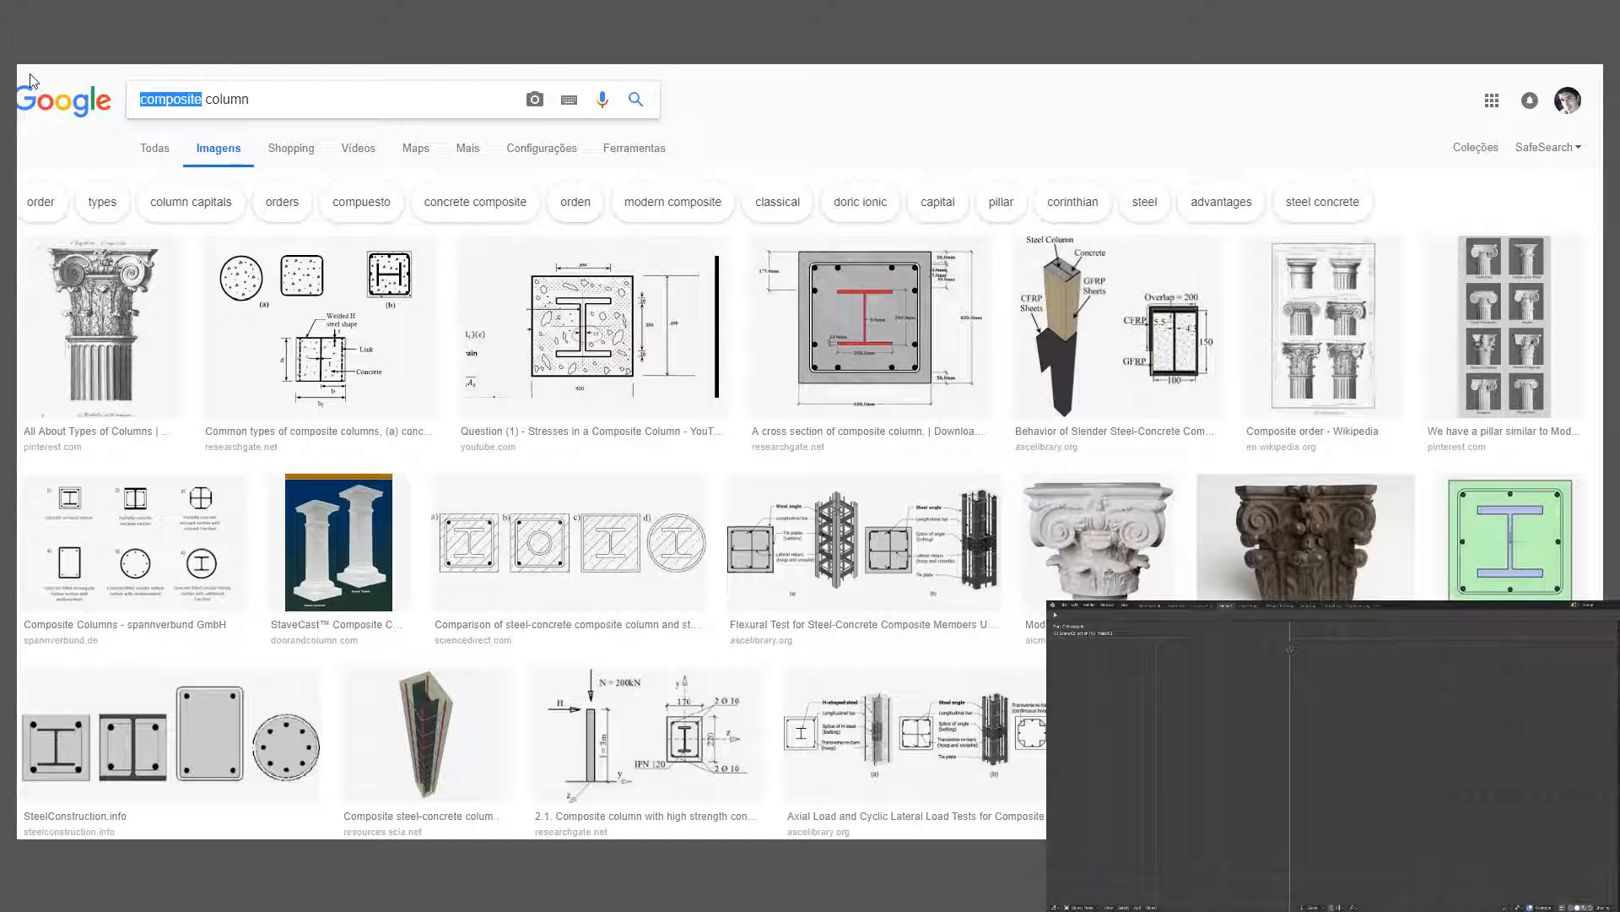
pyautogui.write('ionic')
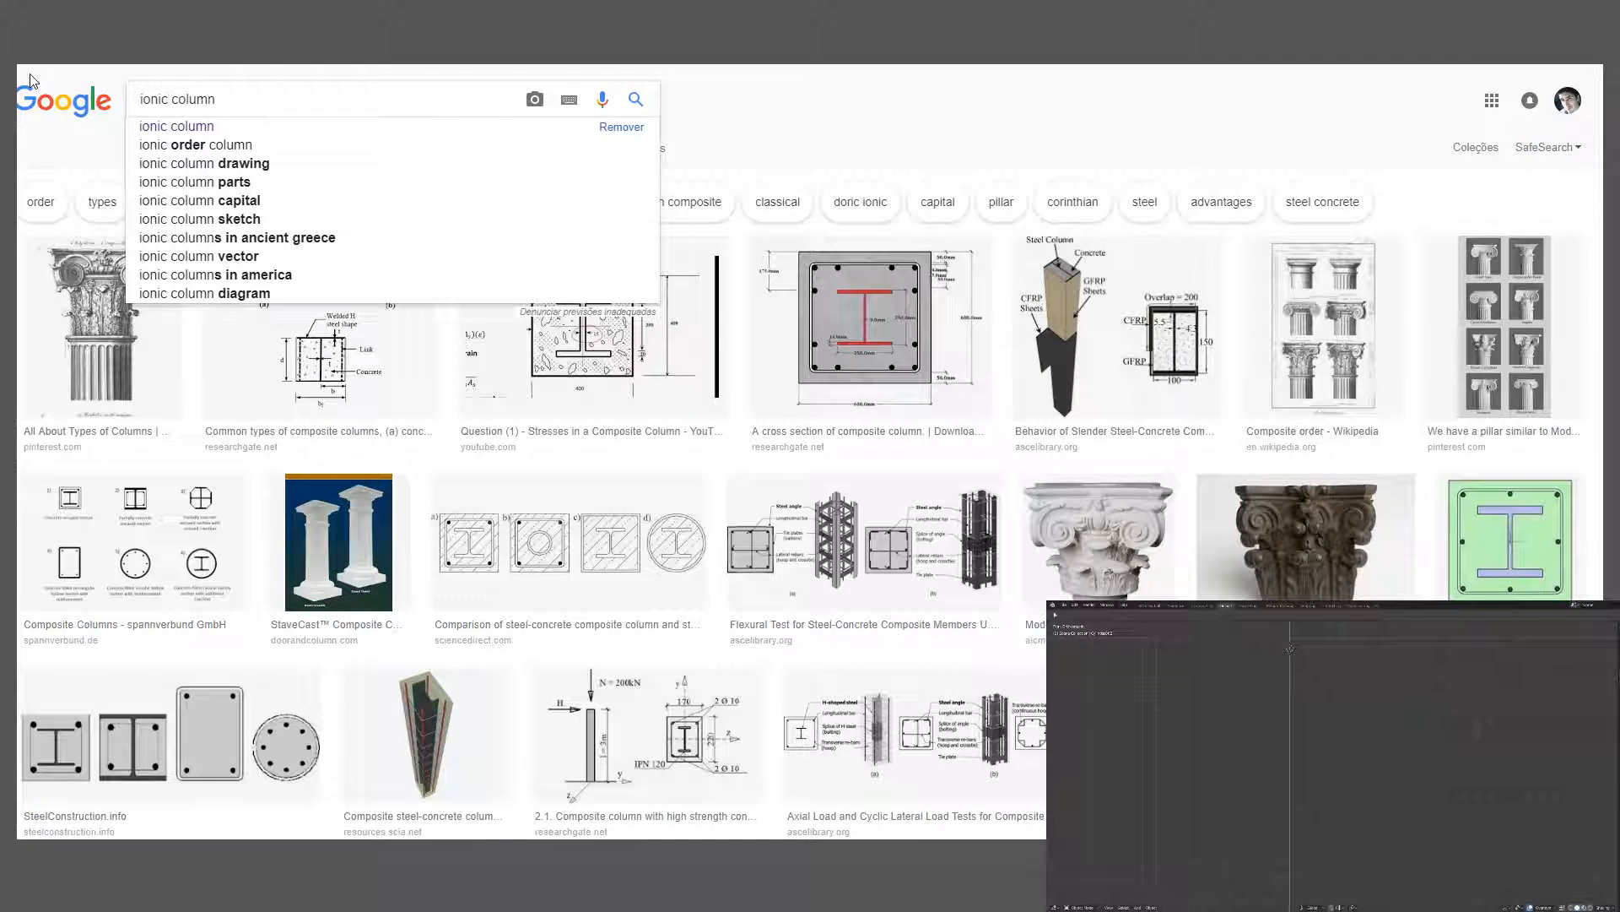
pyautogui.press('Escape')
pyautogui.press('Return')
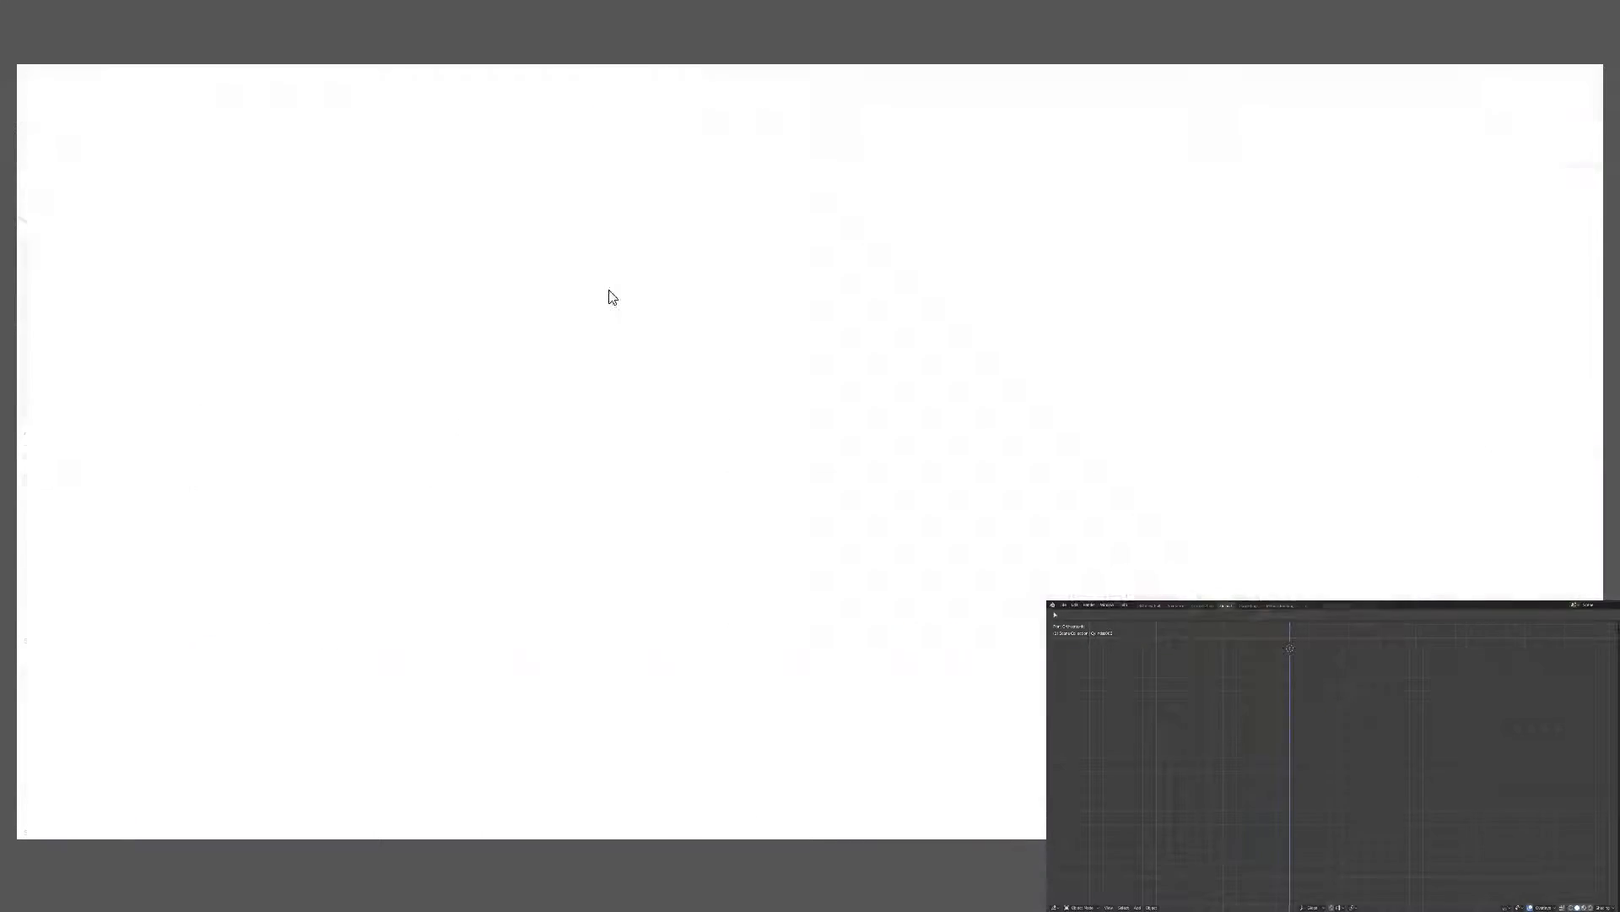
pyautogui.scroll(-3, 703, 327)
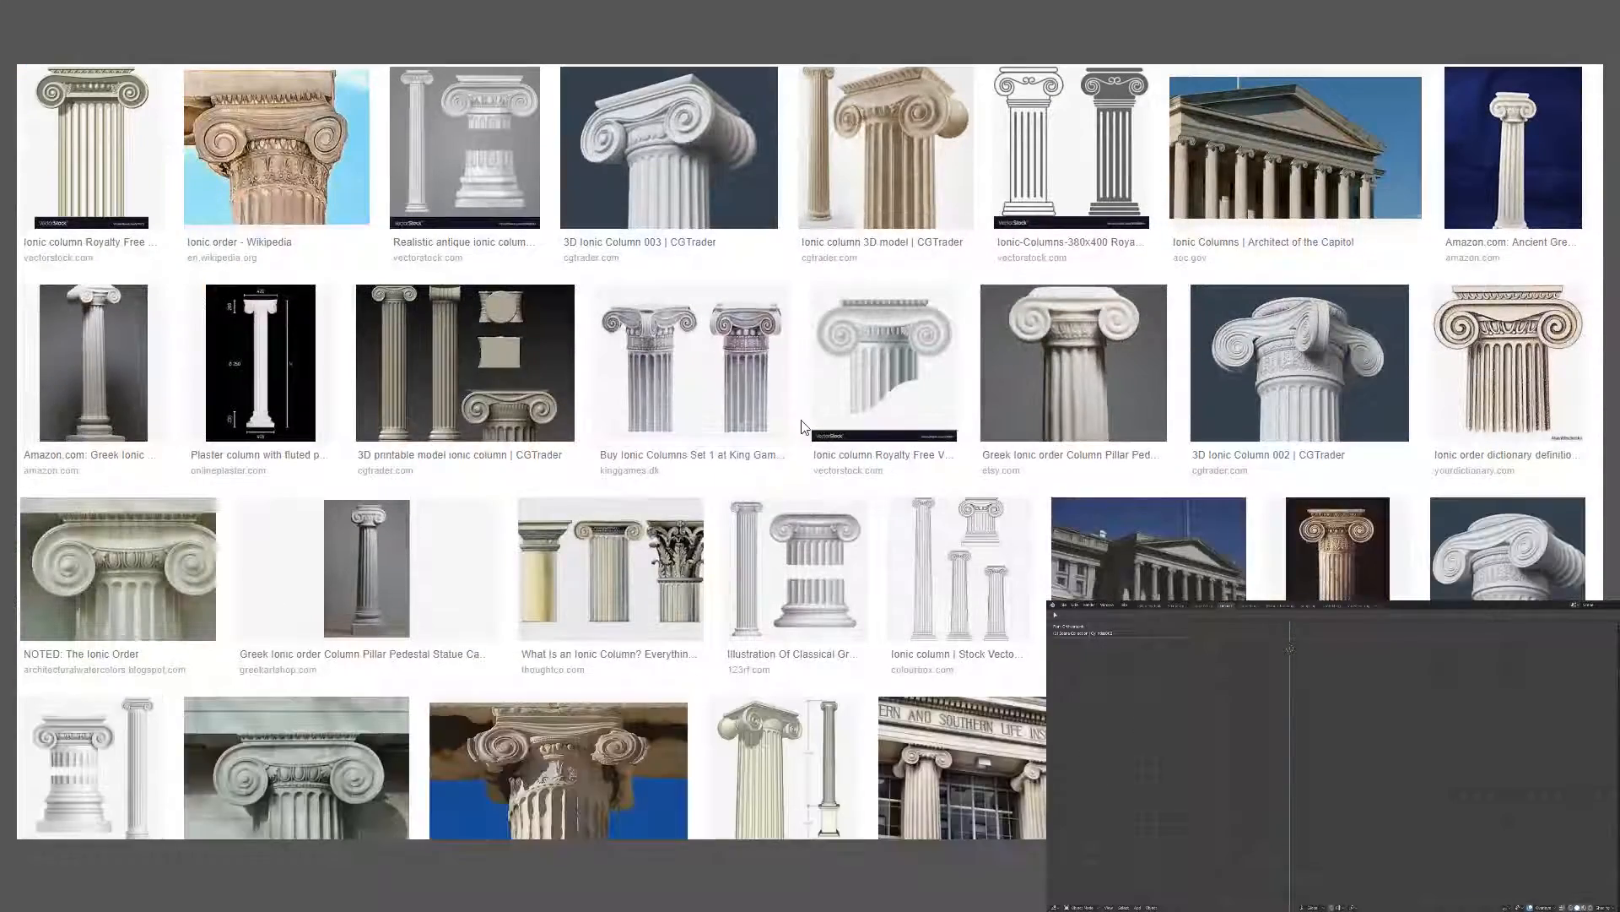
pyautogui.scroll(-2, 929, 408)
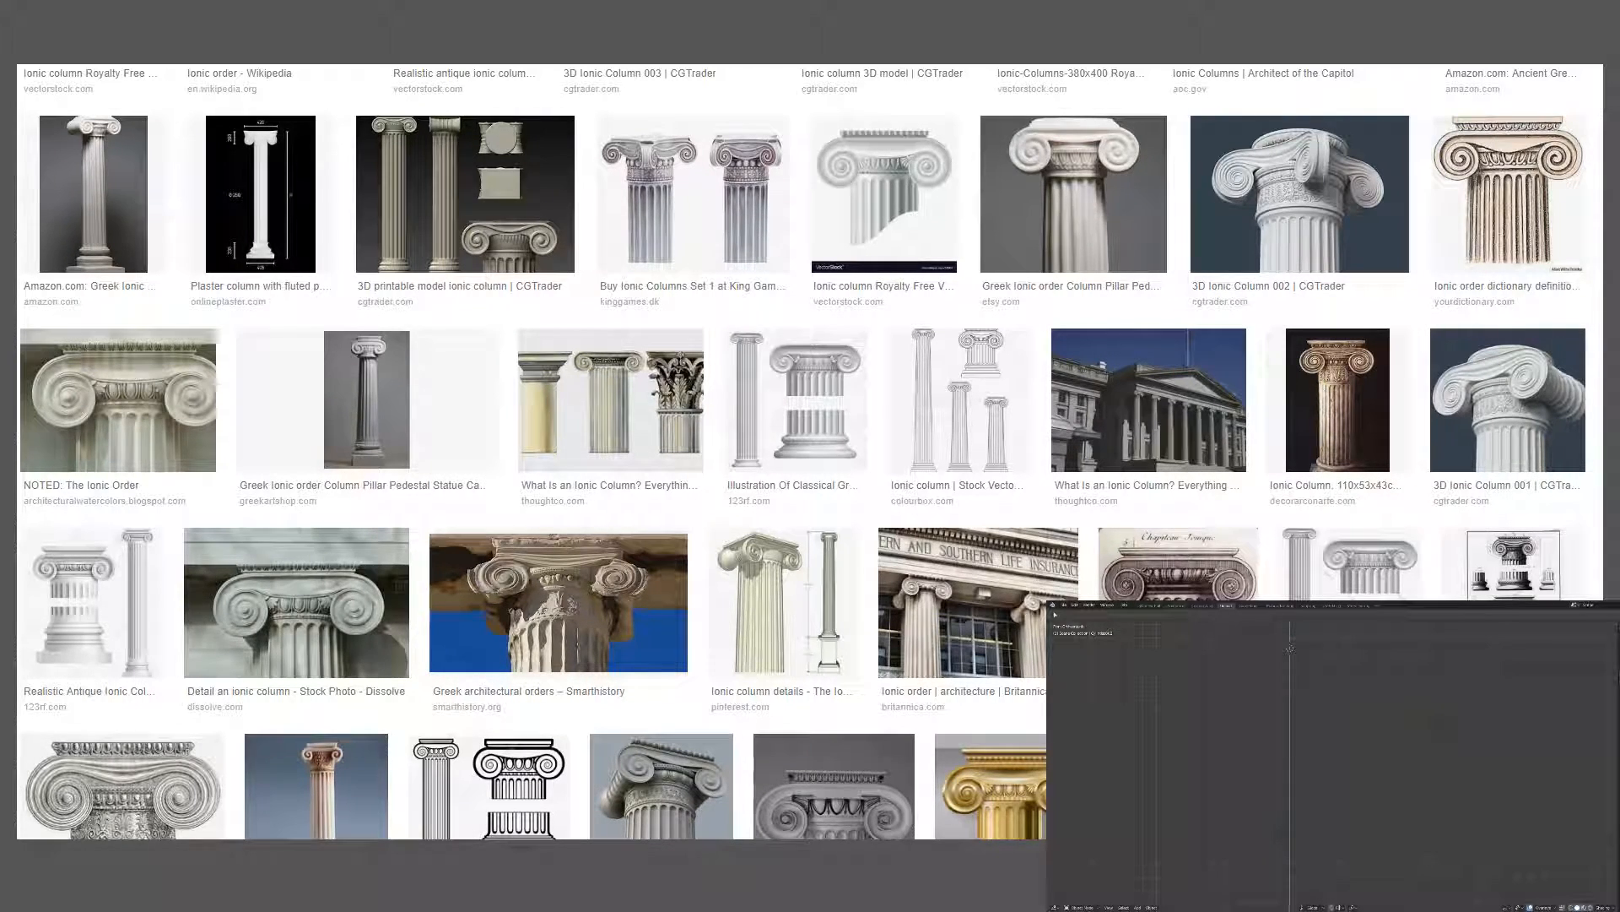
pyautogui.scroll(4, 535, 246)
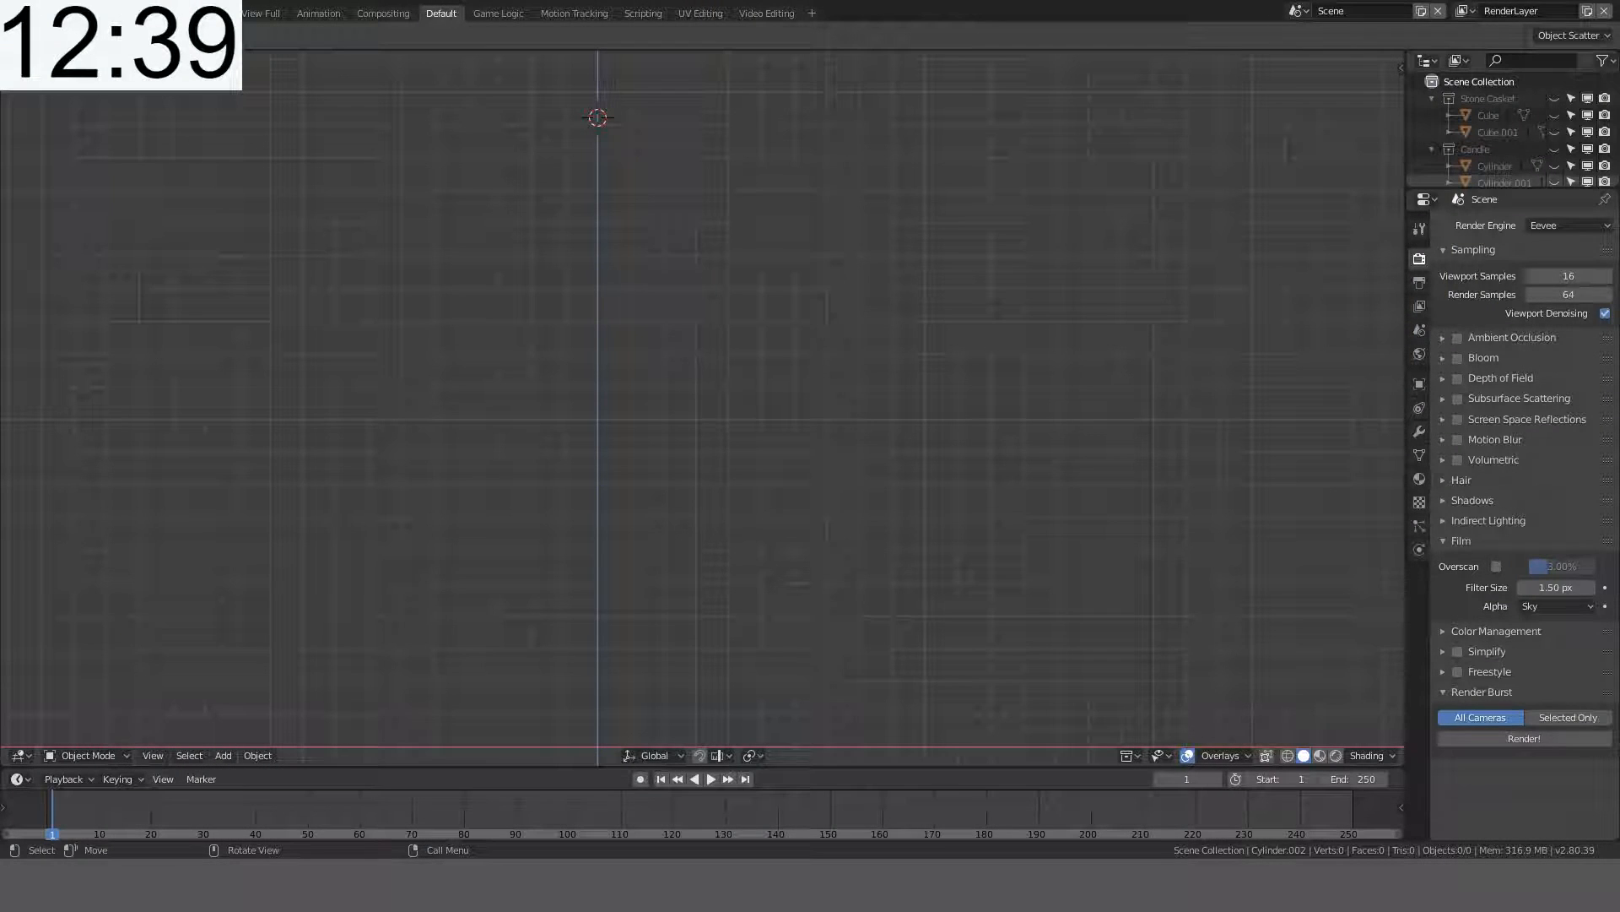
# - Switch to Blender and add a mesh cylinder with 32 vertices in the front view
pyautogui.moveTo(824, 355); pyautogui.dragTo(812, 338, button='middle')
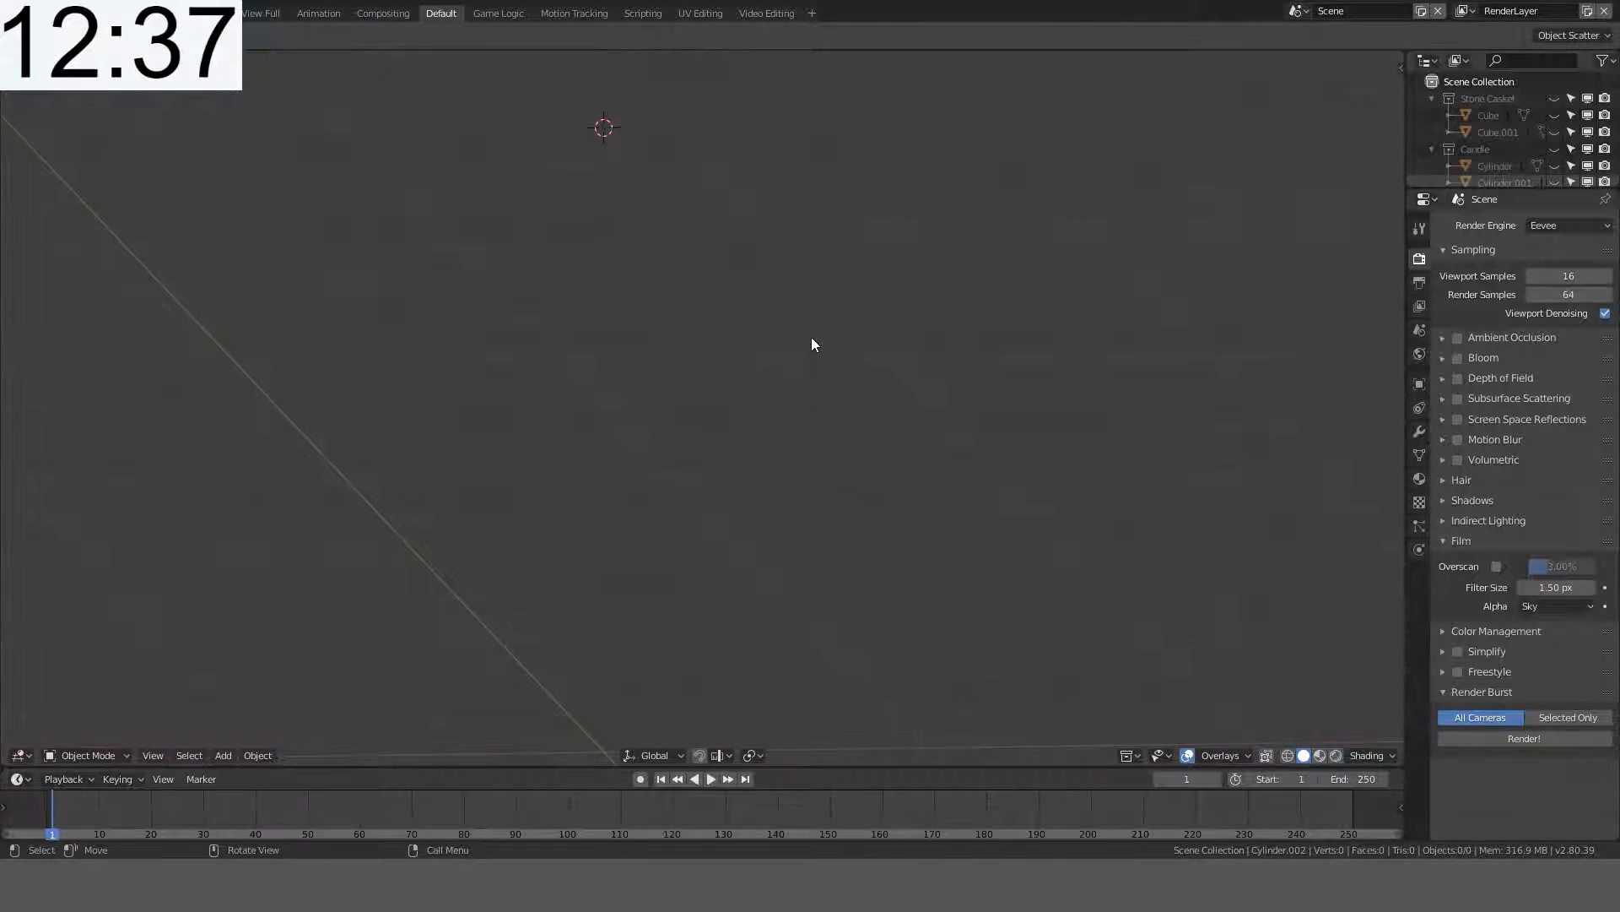
pyautogui.press('KP_1')
pyautogui.press('KP_5')
pyautogui.hotkey('shift', 'a')
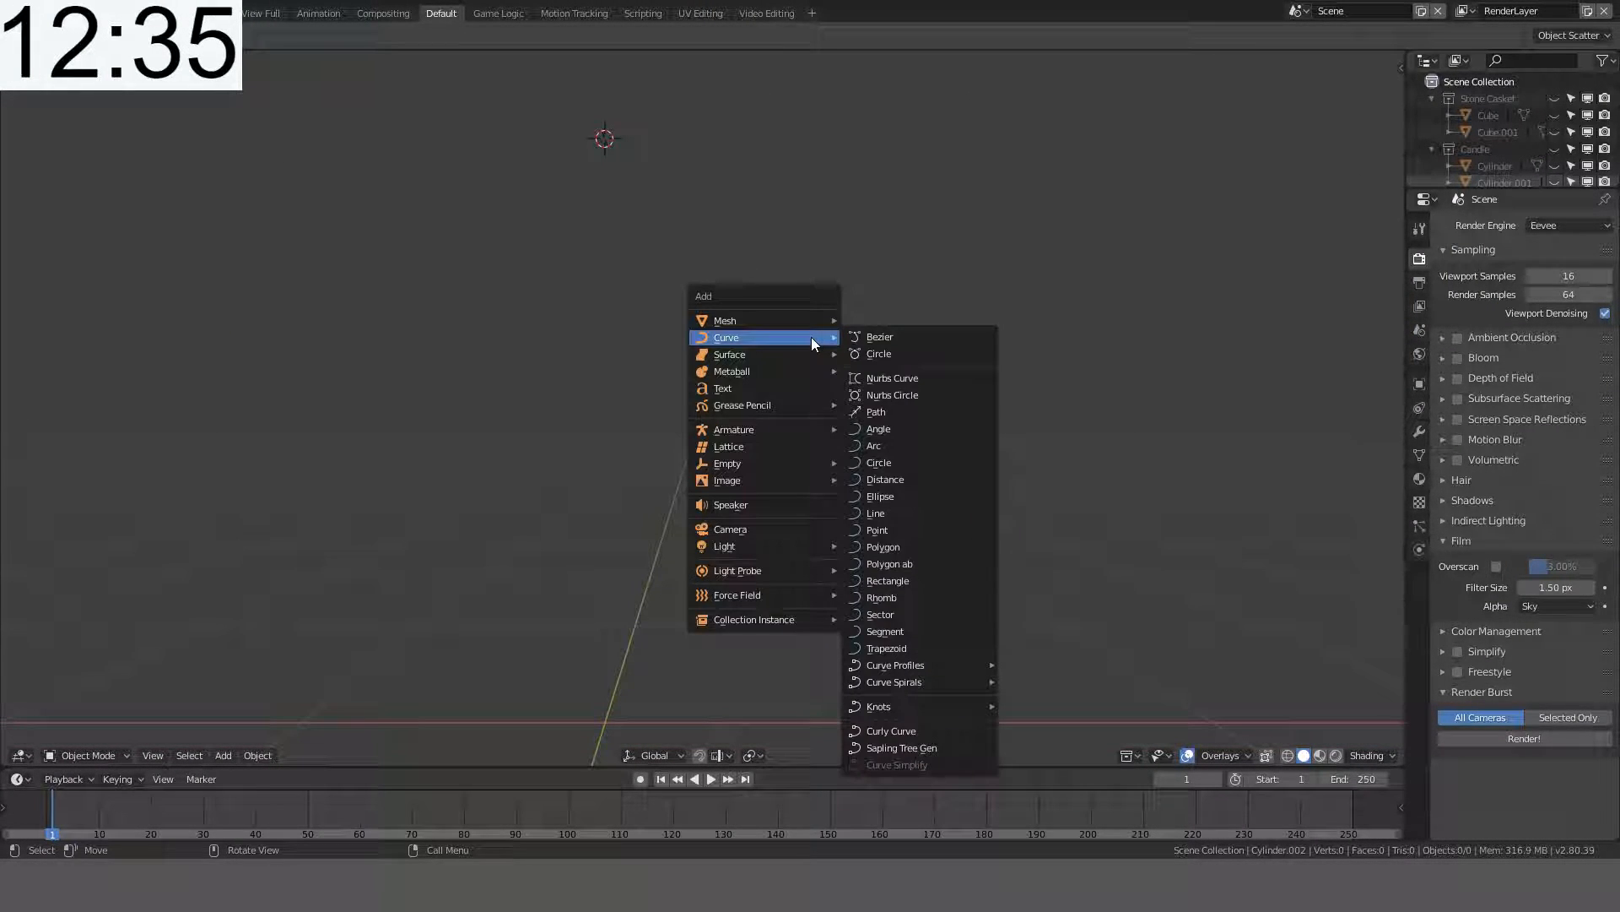
pyautogui.moveTo(812, 319)
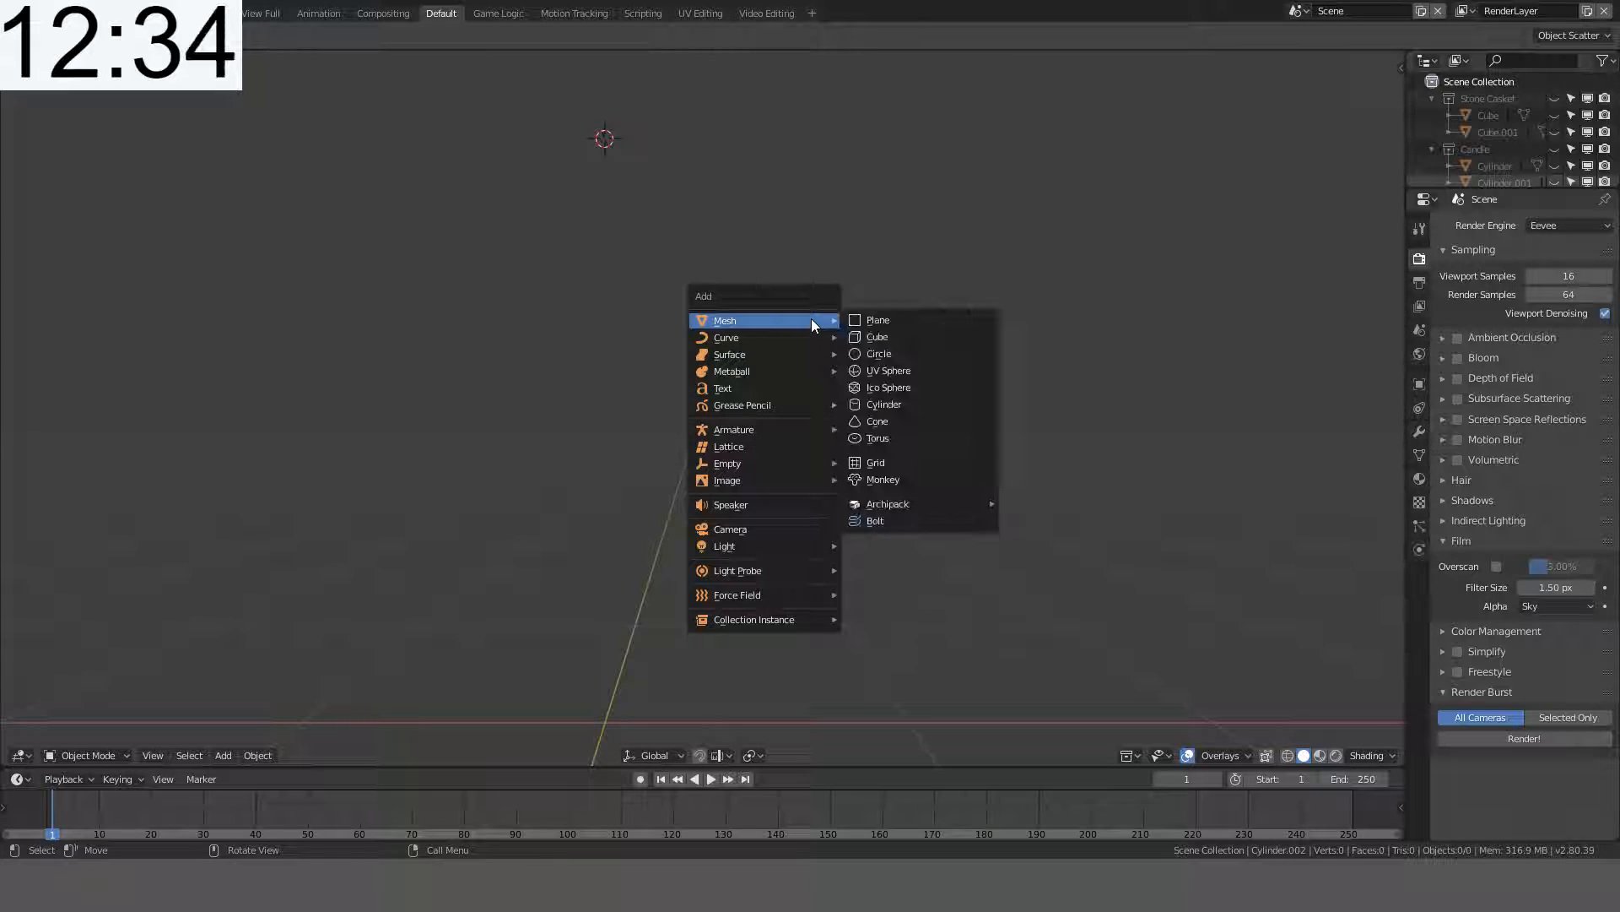
pyautogui.click(899, 404)
pyautogui.press('KP_5')
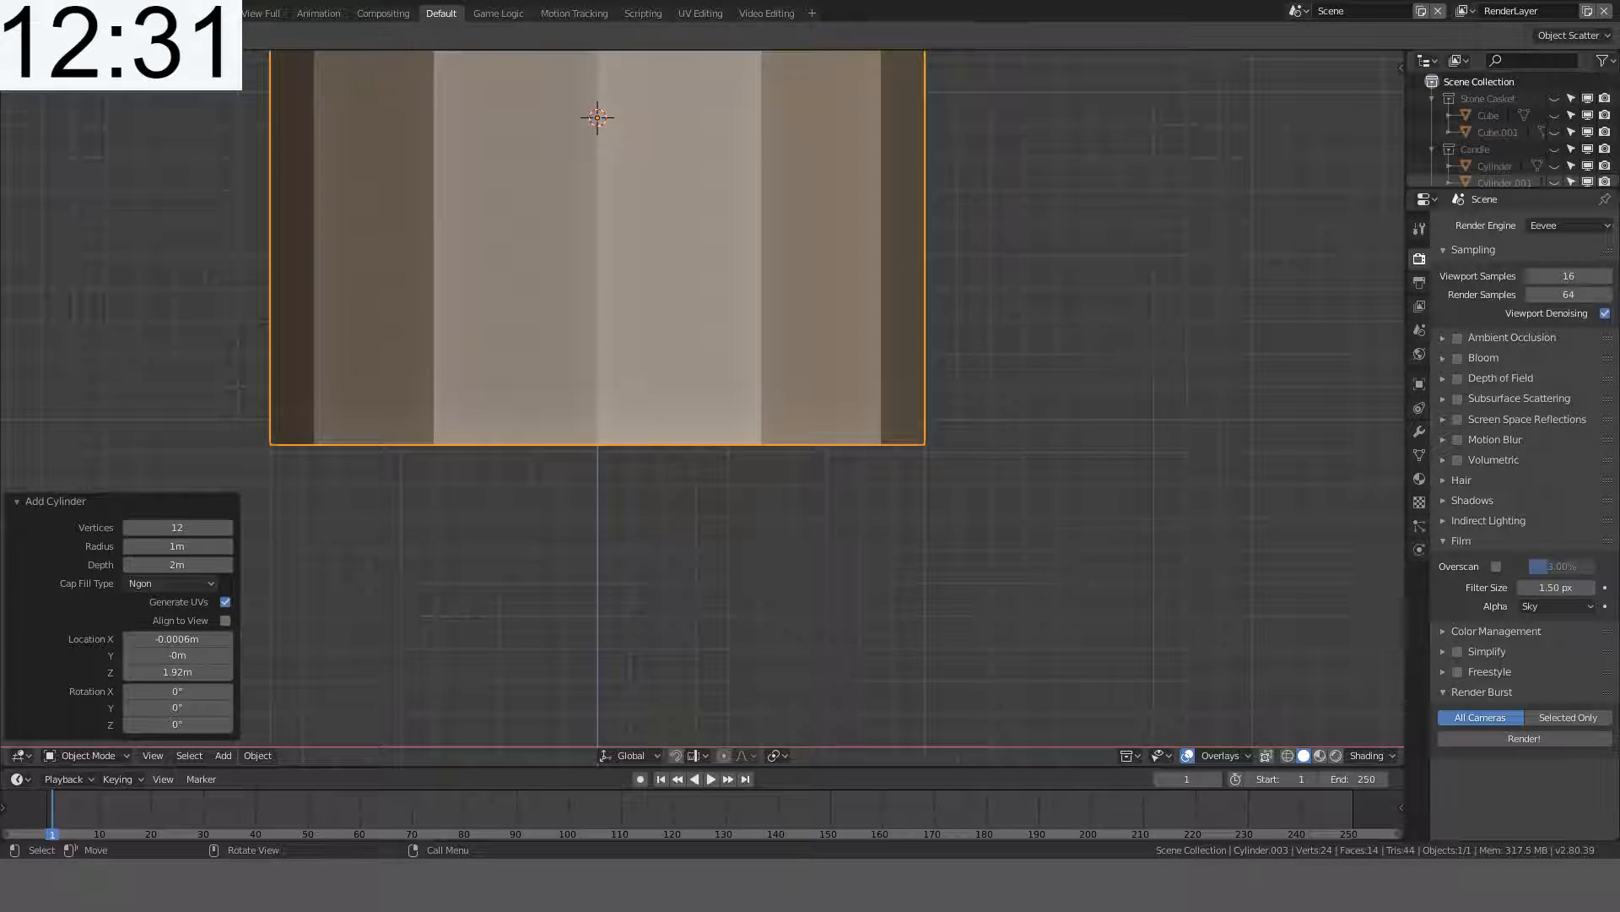
pyautogui.click(168, 528)
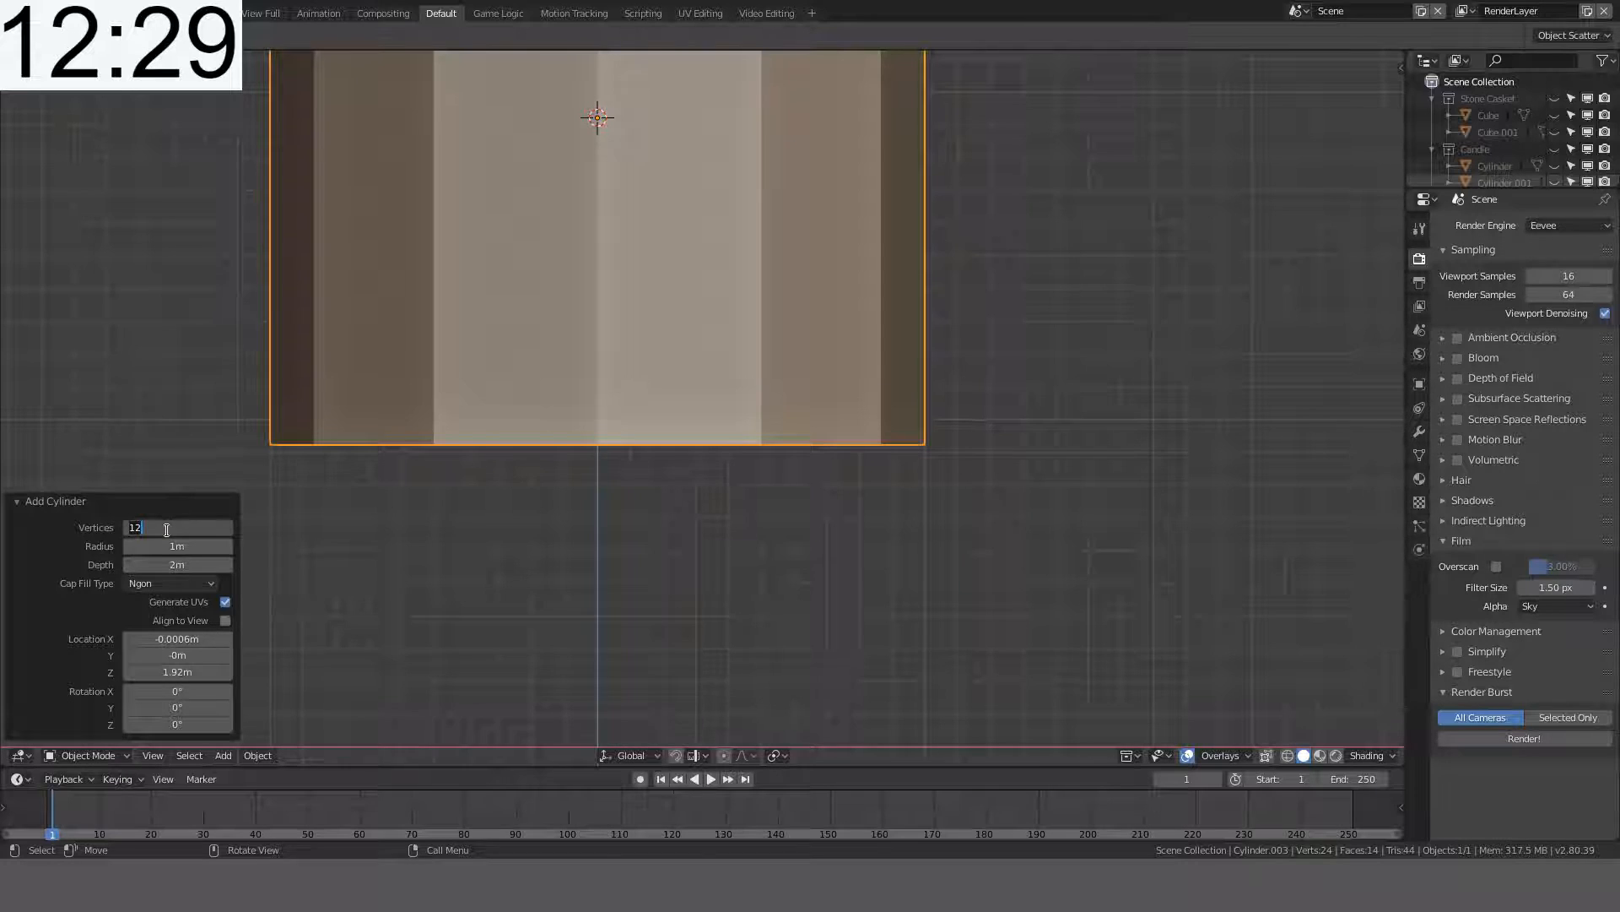
pyautogui.write('32')
pyautogui.press('Return')
# - Snap the cylinder to the 3D cursor at the world origin and scale it uniformly by 0.5
pyautogui.scroll(-8, 764, 449)
pyautogui.scroll(5, 801, 451)
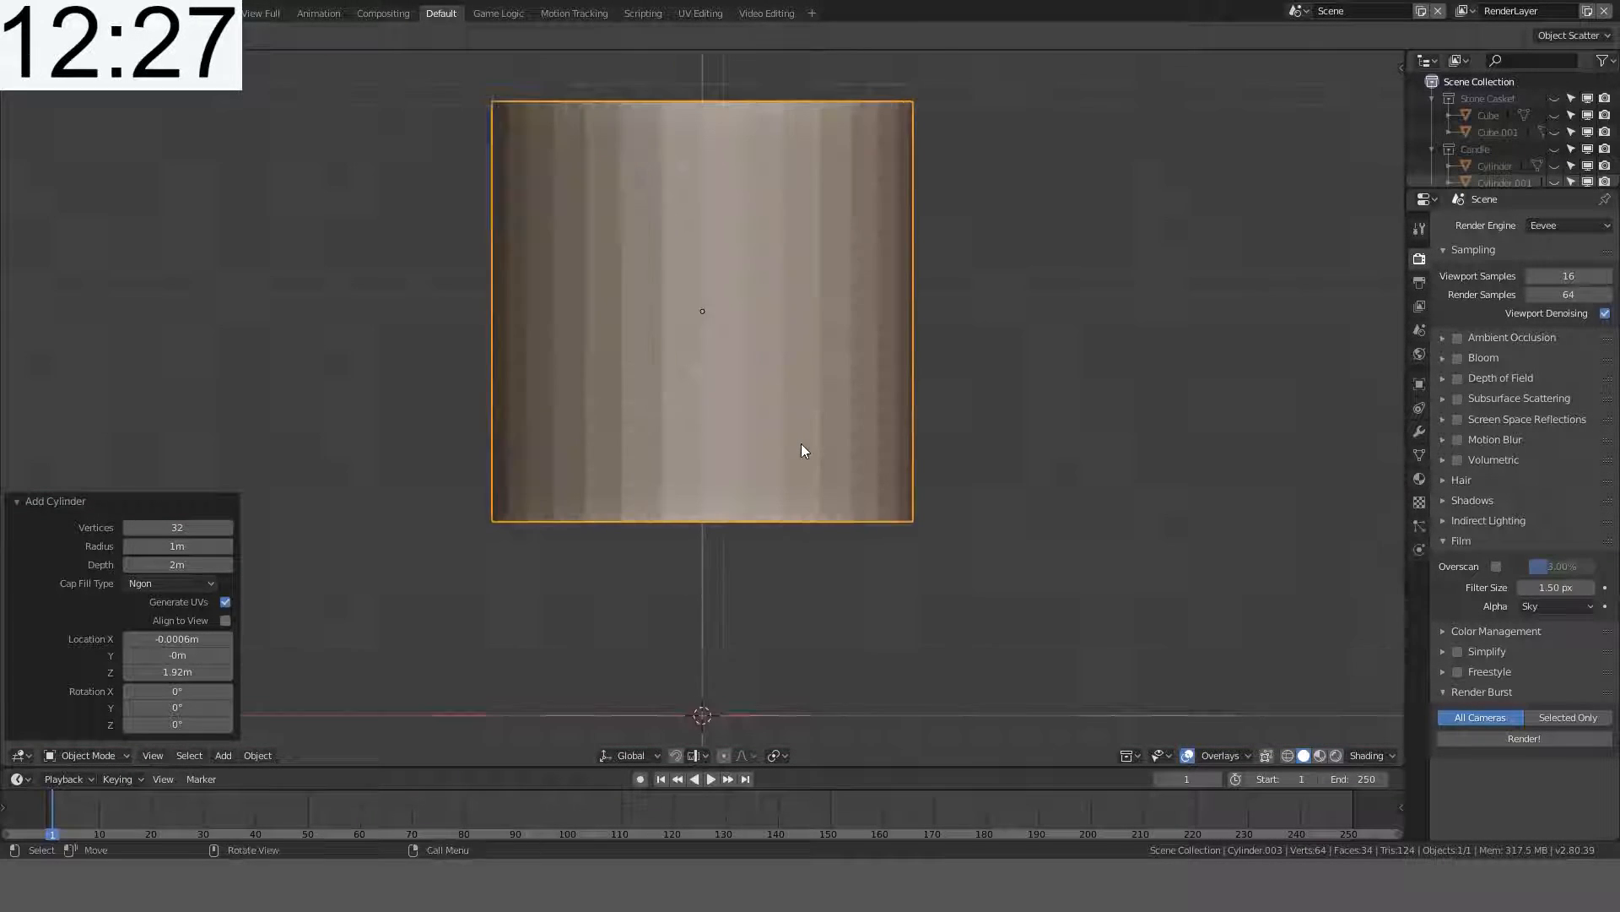
pyautogui.hotkey('shift', 's')
pyautogui.click(727, 381)
pyautogui.scroll(-4, 812, 458)
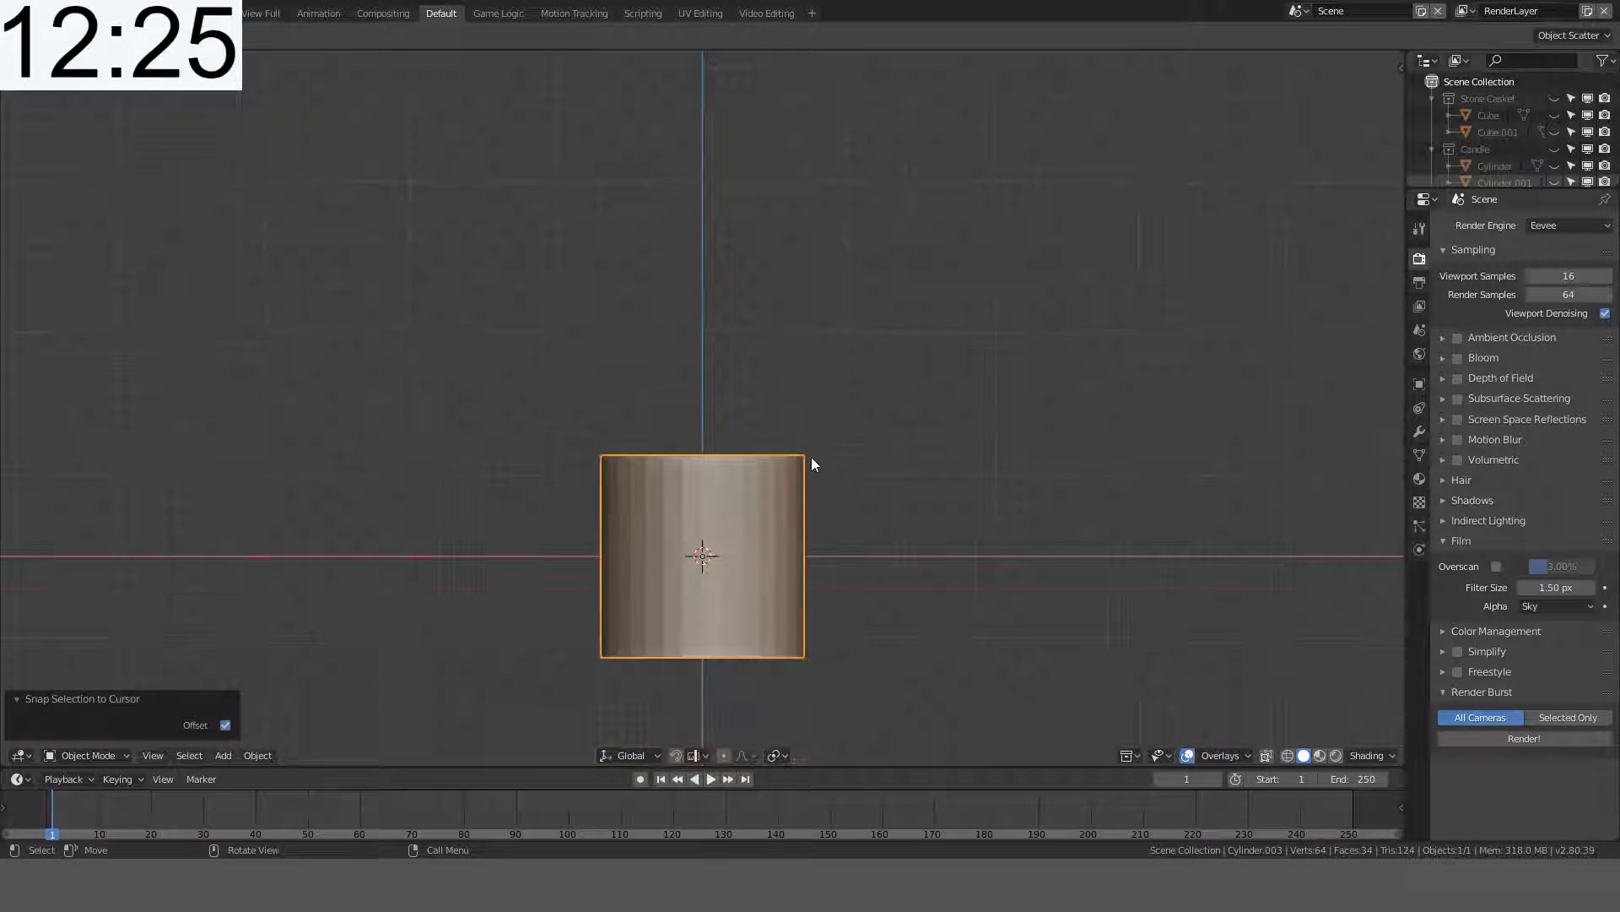
pyautogui.keyDown('shift'); pyautogui.moveTo(812, 457); pyautogui.dragTo(802, 272, button='middle'); pyautogui.keyUp('shift')
pyautogui.scroll(4, 838, 301)
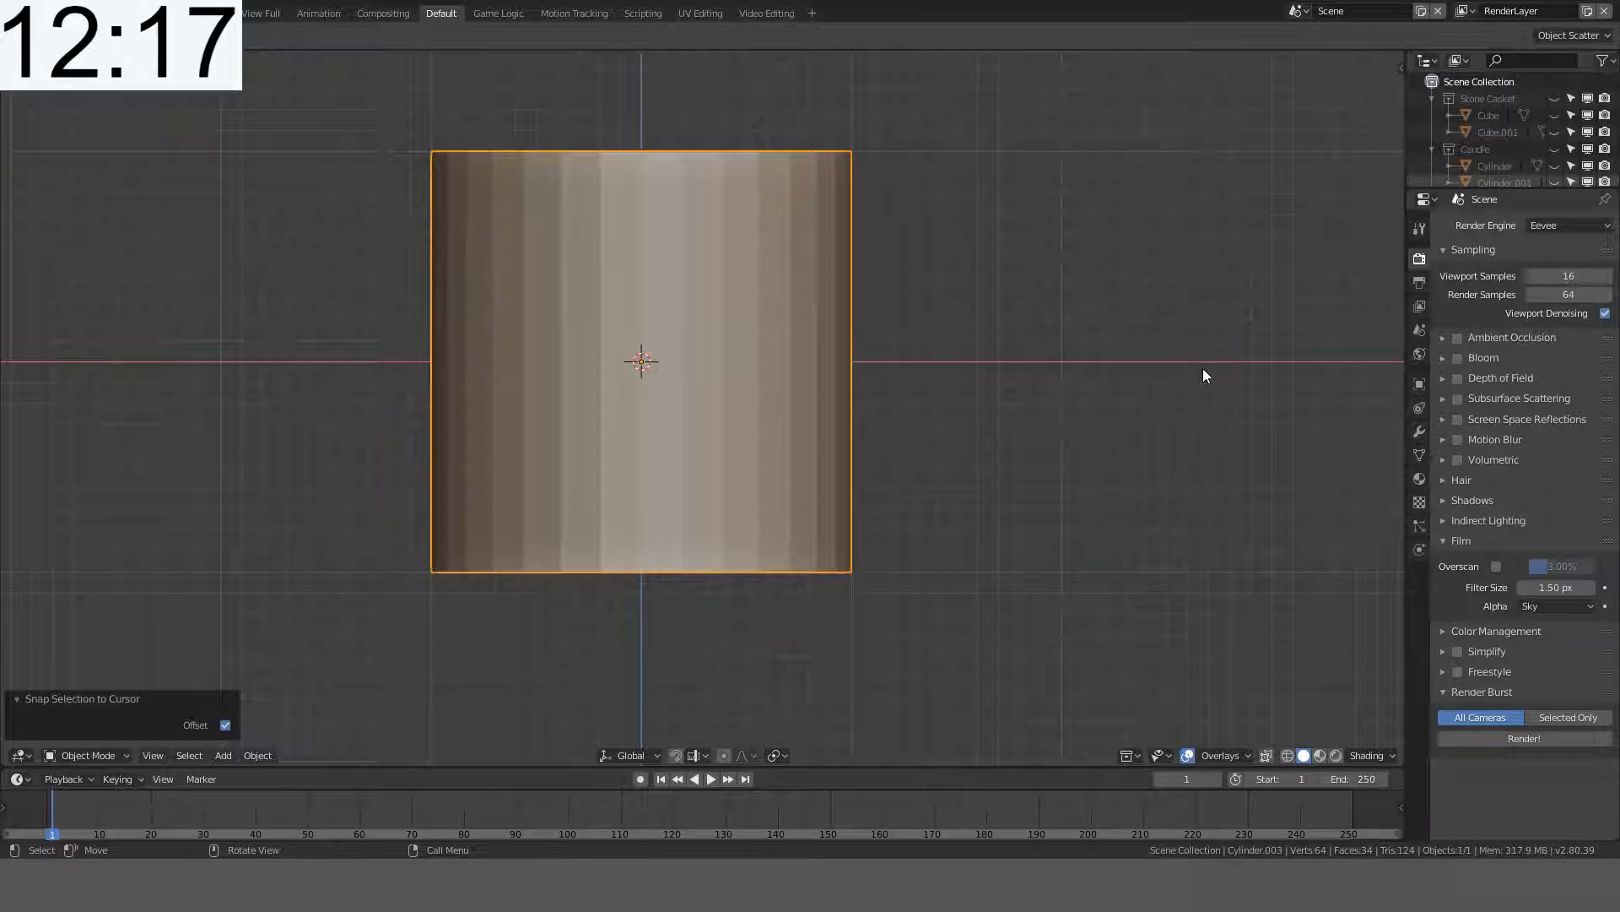
pyautogui.write('s0.5')
pyautogui.press('Return')
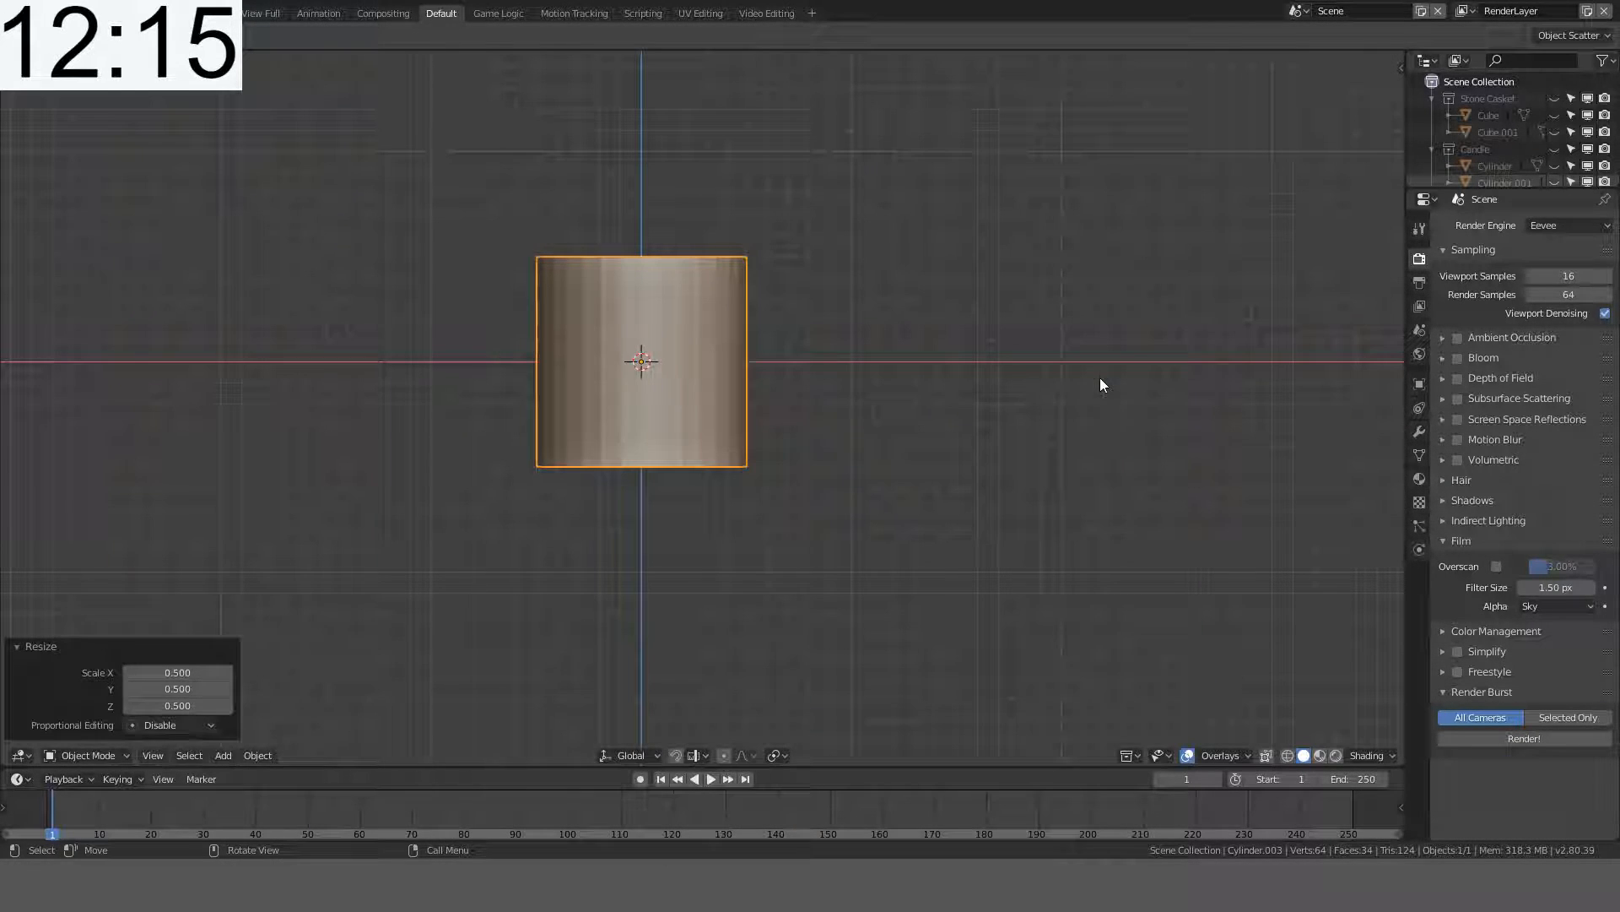
# - Cut two evenly spaced horizontal edge loops around the cylinder and scale them apart by 2.8 along Z
pyautogui.scroll(3, 1105, 355)
pyautogui.scroll(3, 591, 270)
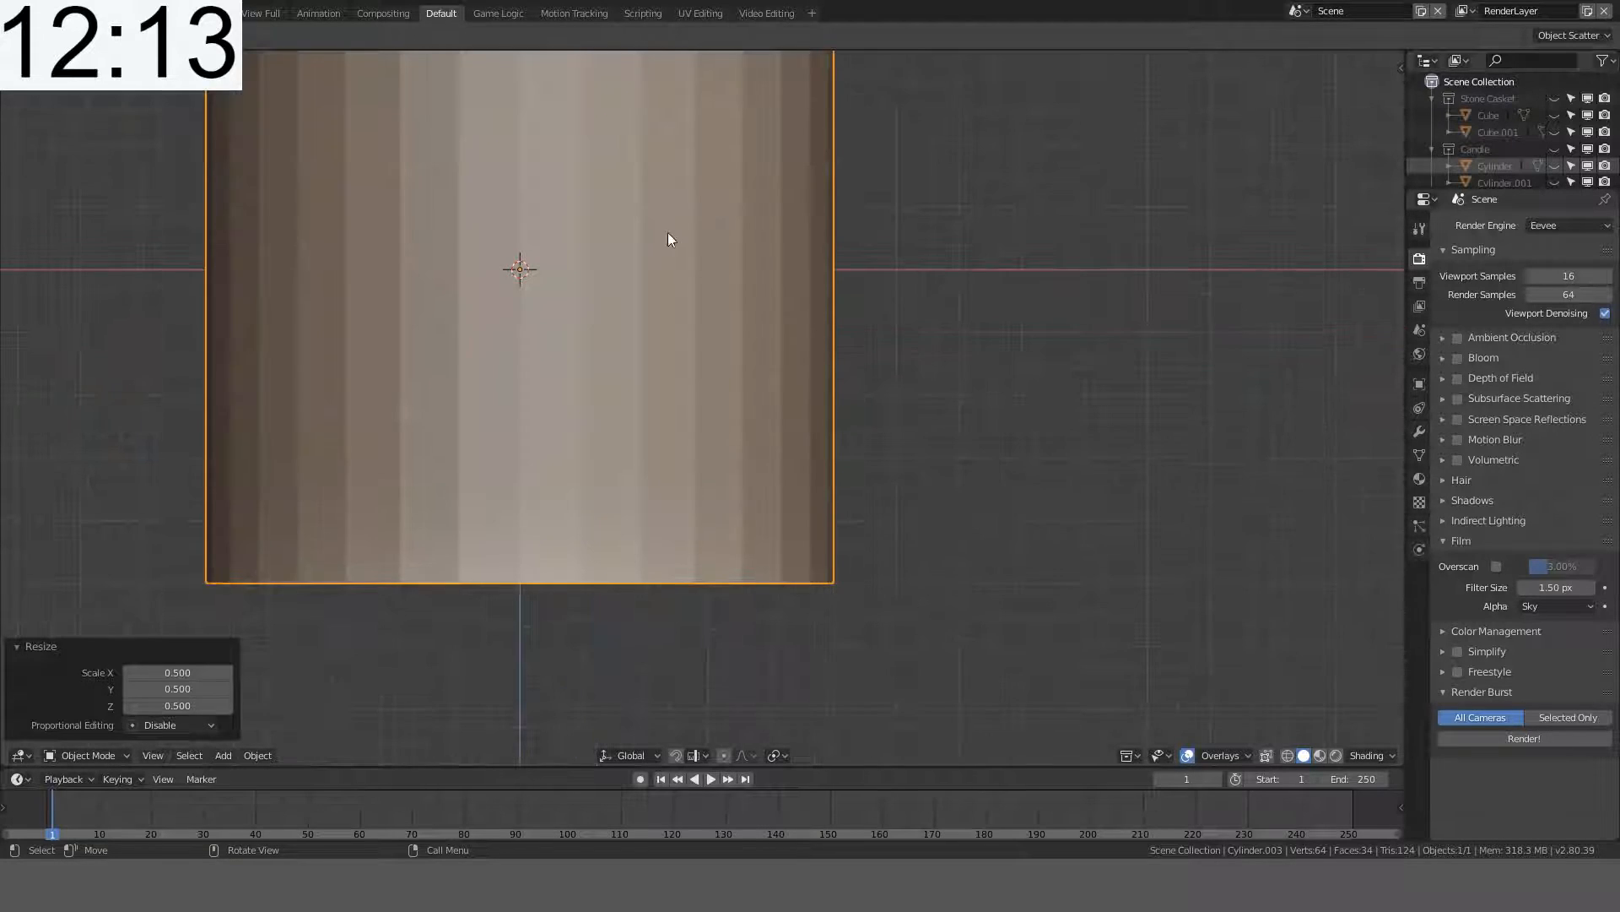
pyautogui.keyDown('shift'); pyautogui.moveTo(667, 240); pyautogui.dragTo(737, 308, button='middle'); pyautogui.keyUp('shift')
pyautogui.press('Tab')
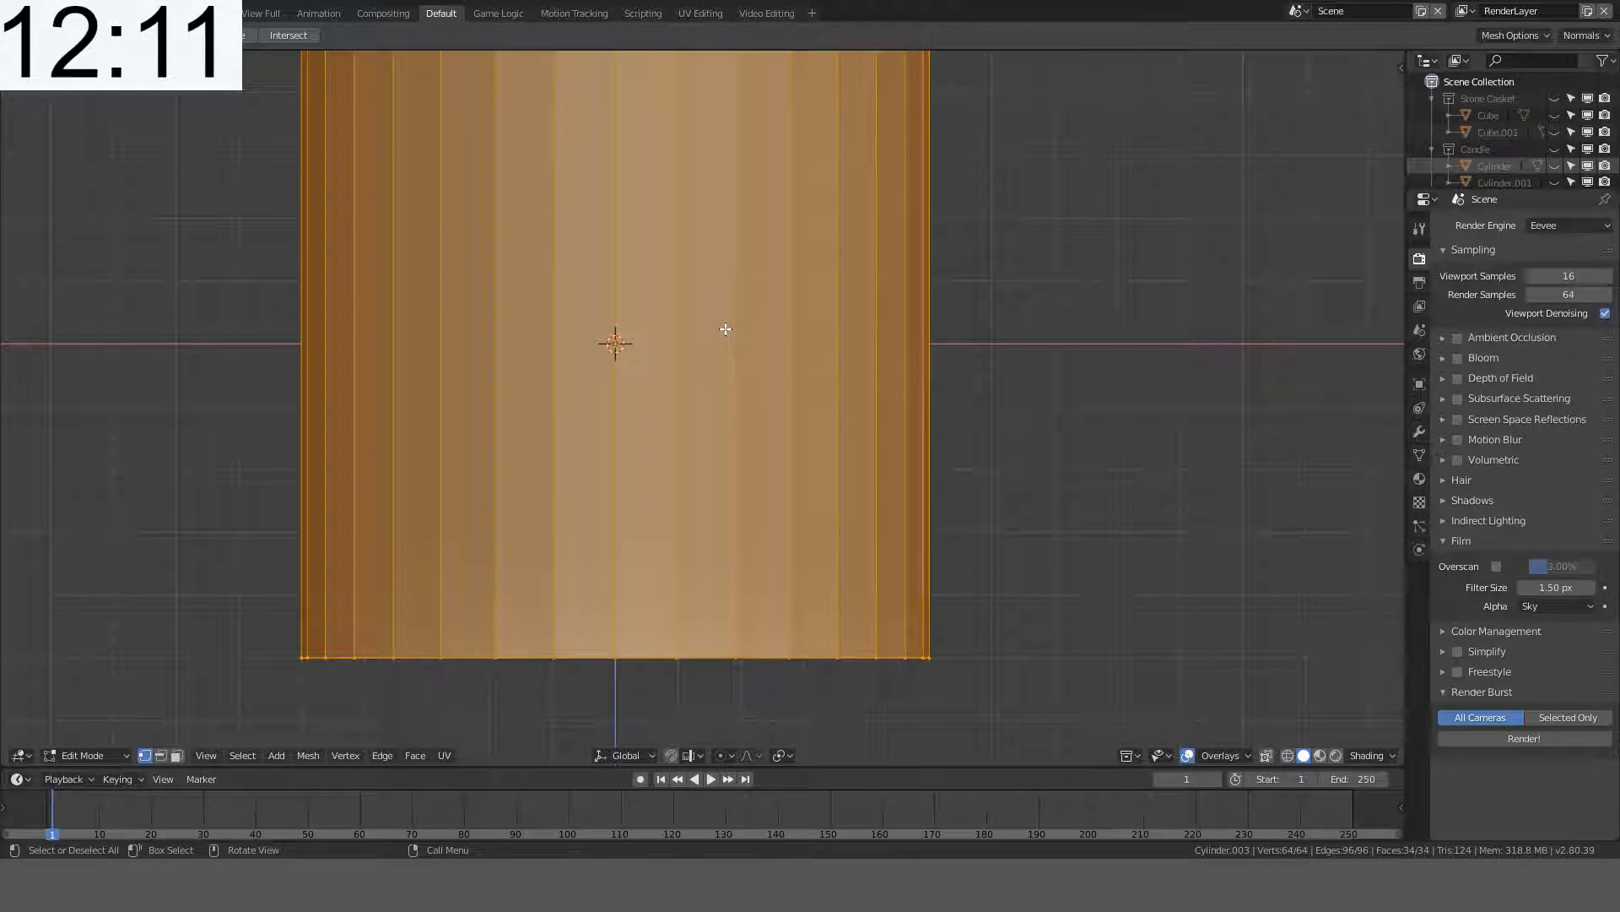
pyautogui.hotkey('alt', 'a')
pyautogui.scroll(-1, 721, 334)
pyautogui.hotkey('ctrl', 'r')
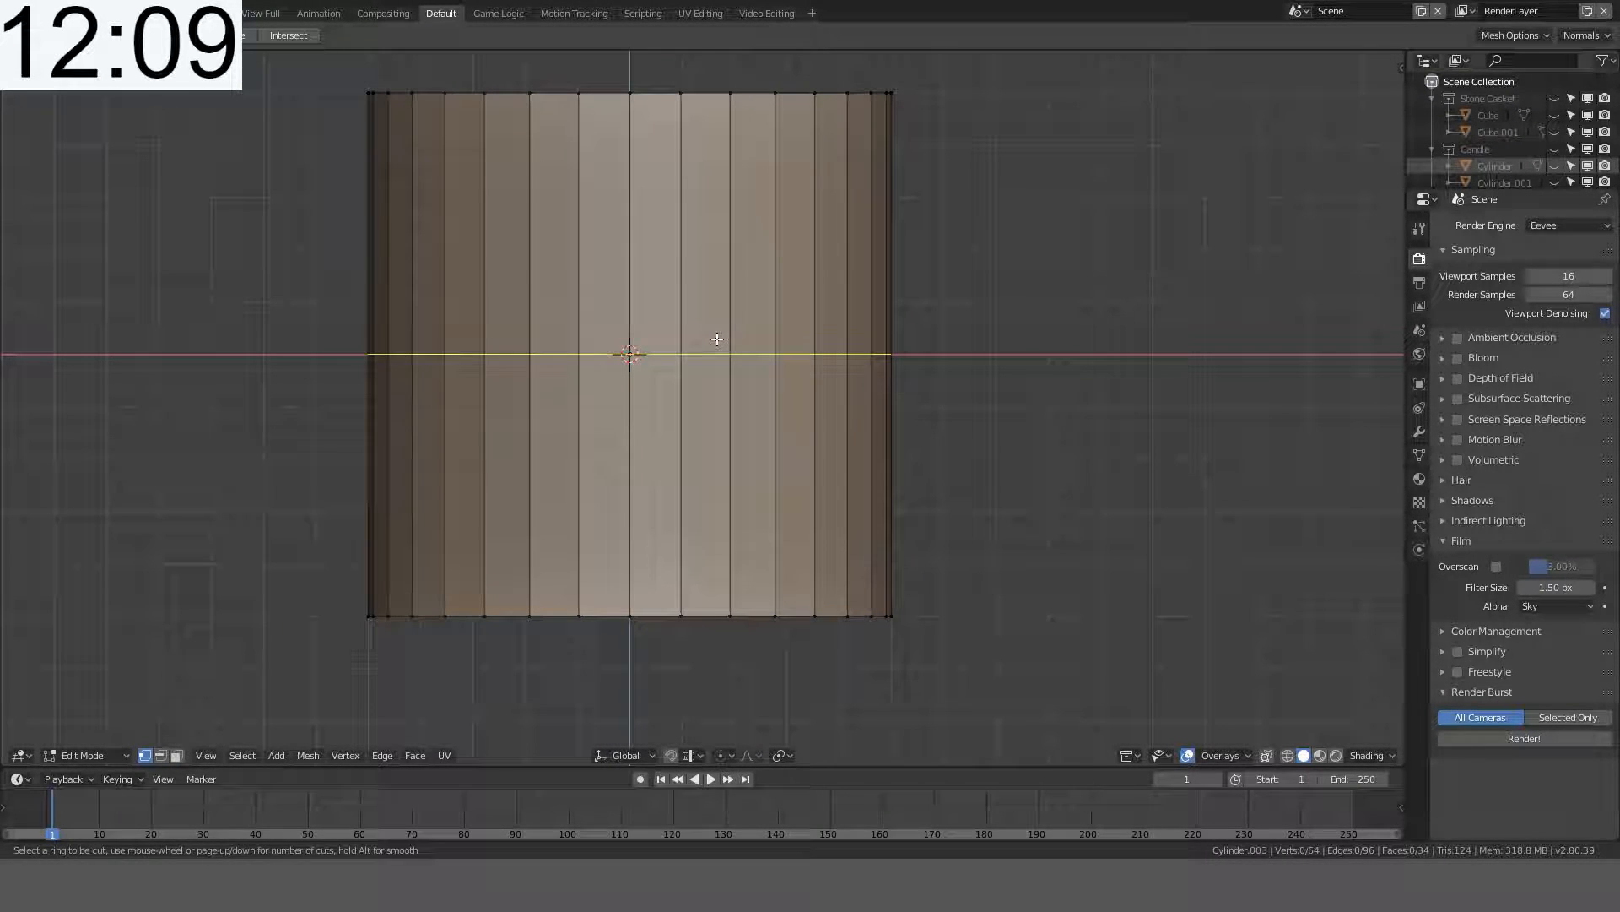
pyautogui.scroll(1, 717, 338)
pyautogui.click(719, 337)
pyautogui.rightClick(810, 337)
pyautogui.press('s')
pyautogui.press('z')
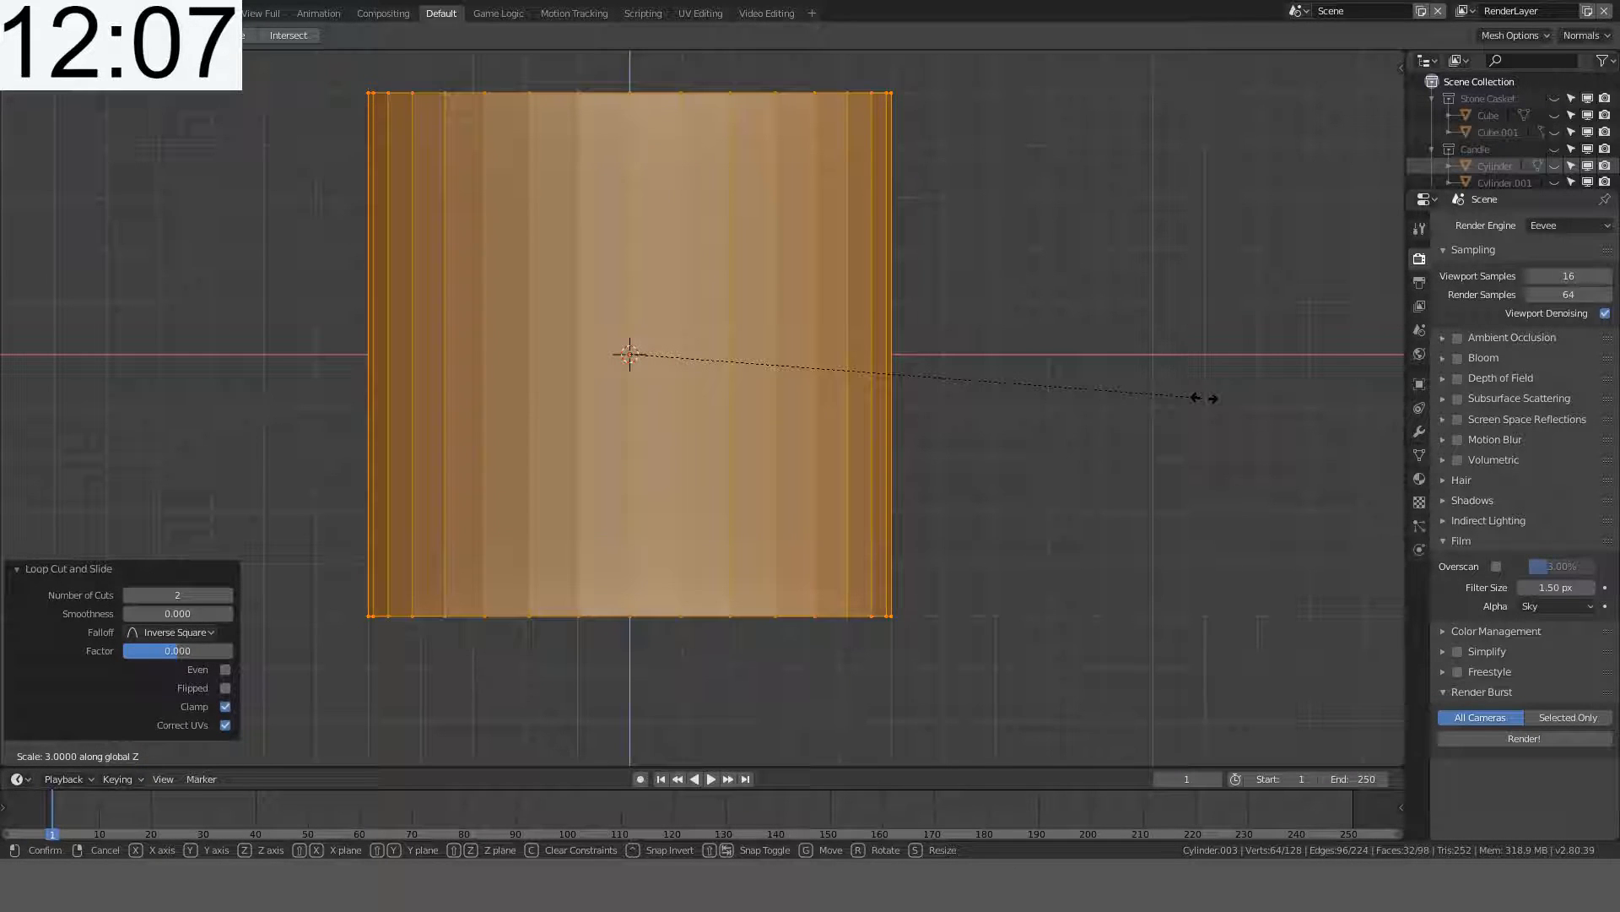
pyautogui.click(1157, 397)
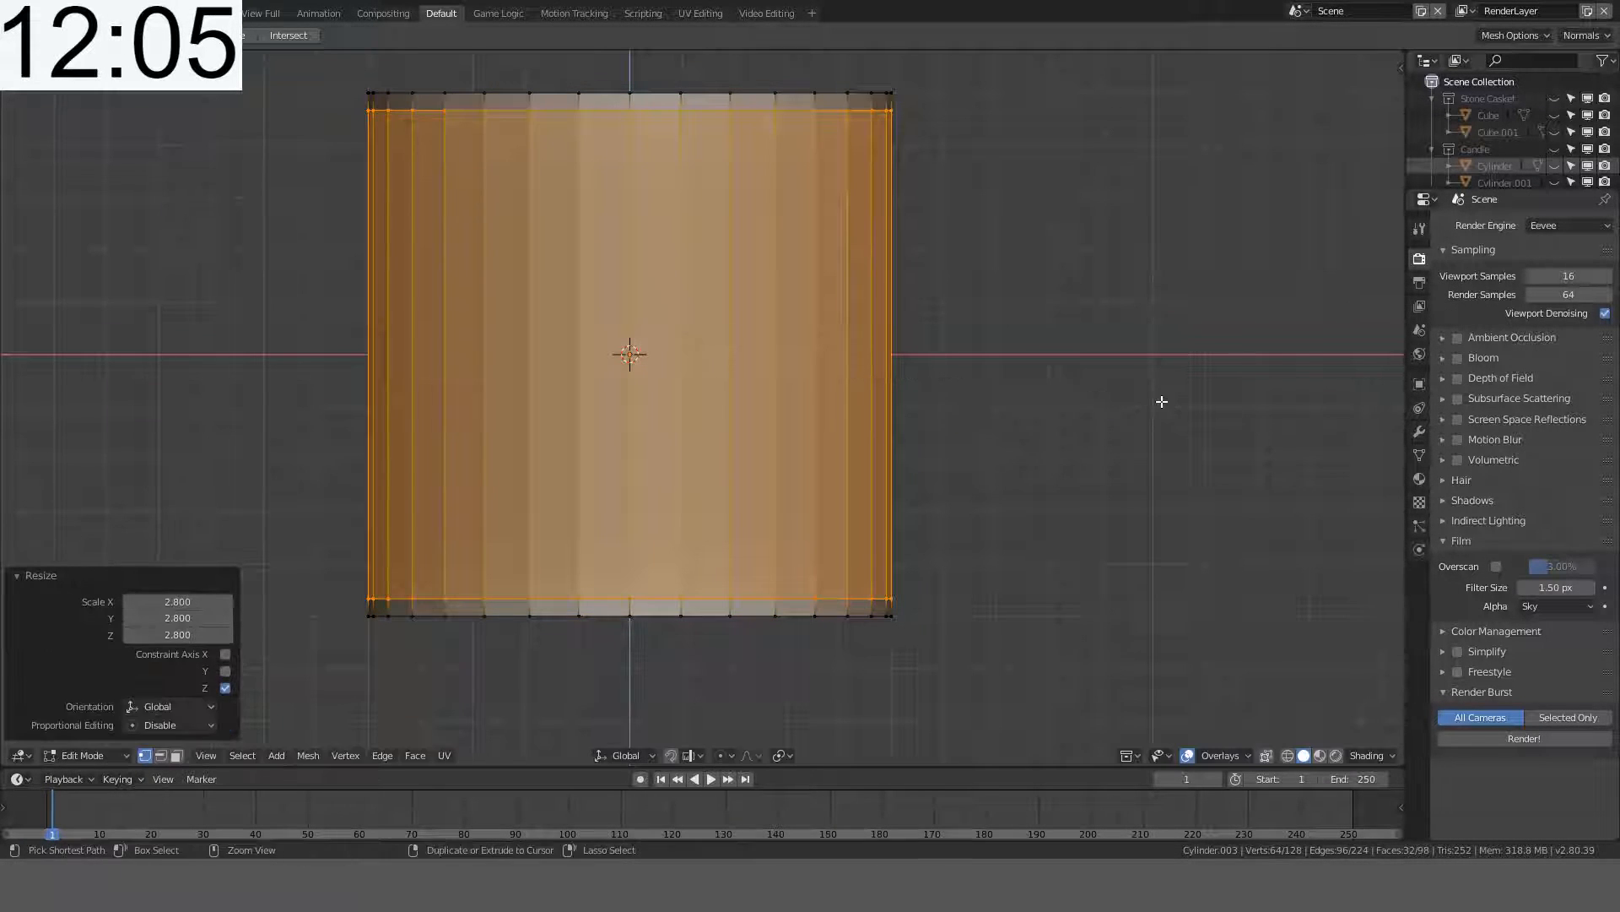
pyautogui.hotkey('alt', 'a')
pyautogui.click(160, 755)
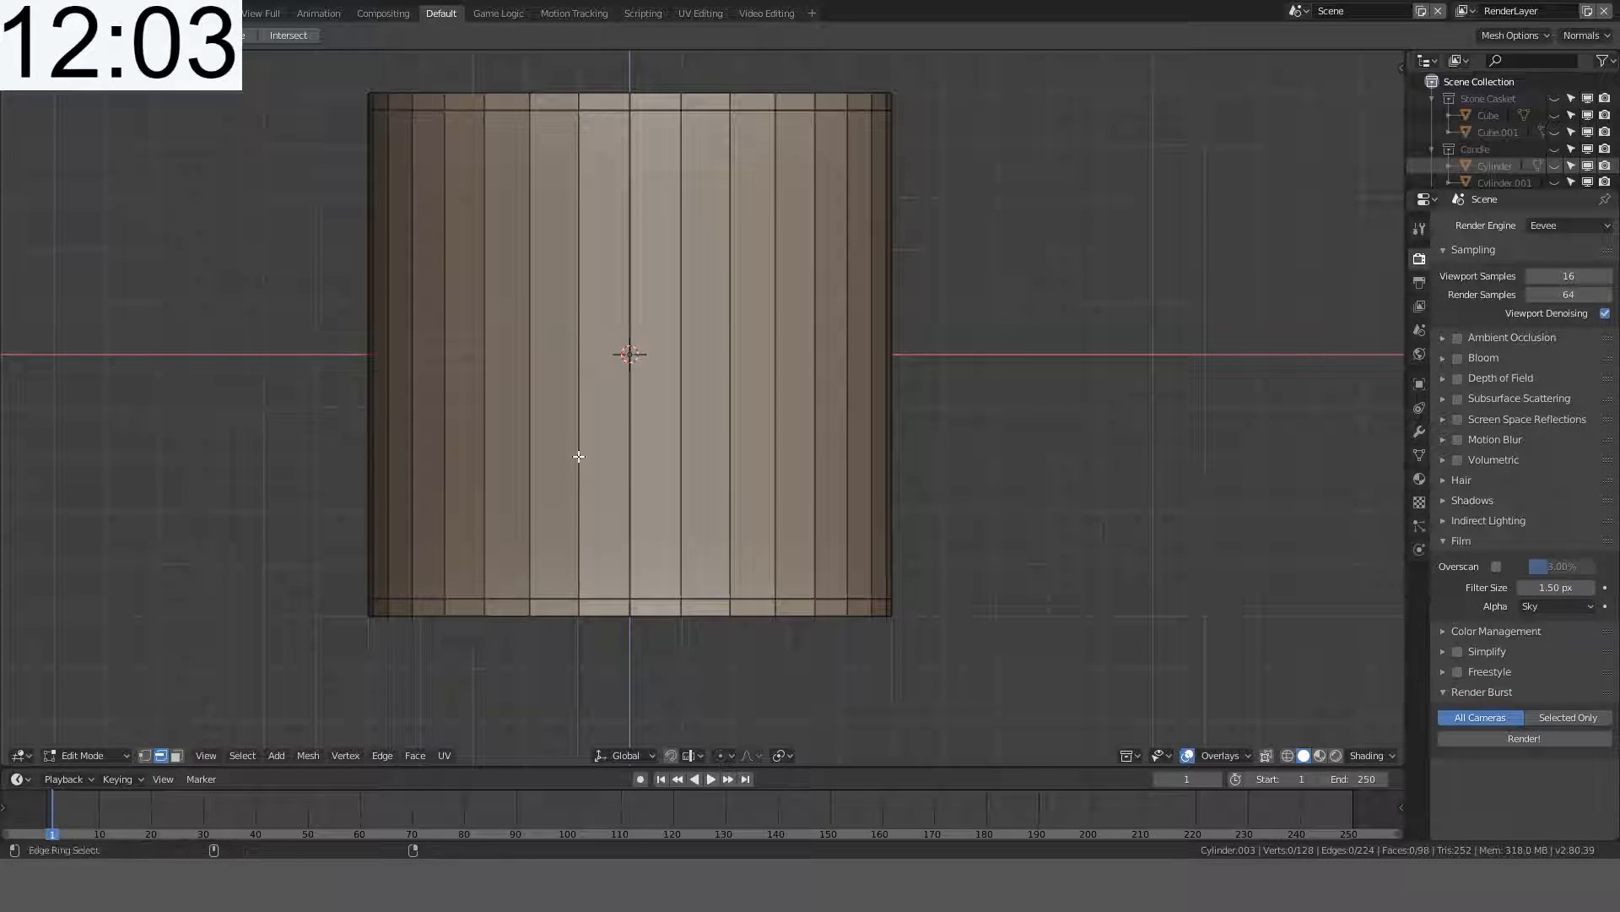
pyautogui.keyDown('ctrl'); pyautogui.keyDown('alt'); pyautogui.click(680, 387); pyautogui.keyUp('alt'); pyautogui.keyUp('ctrl')
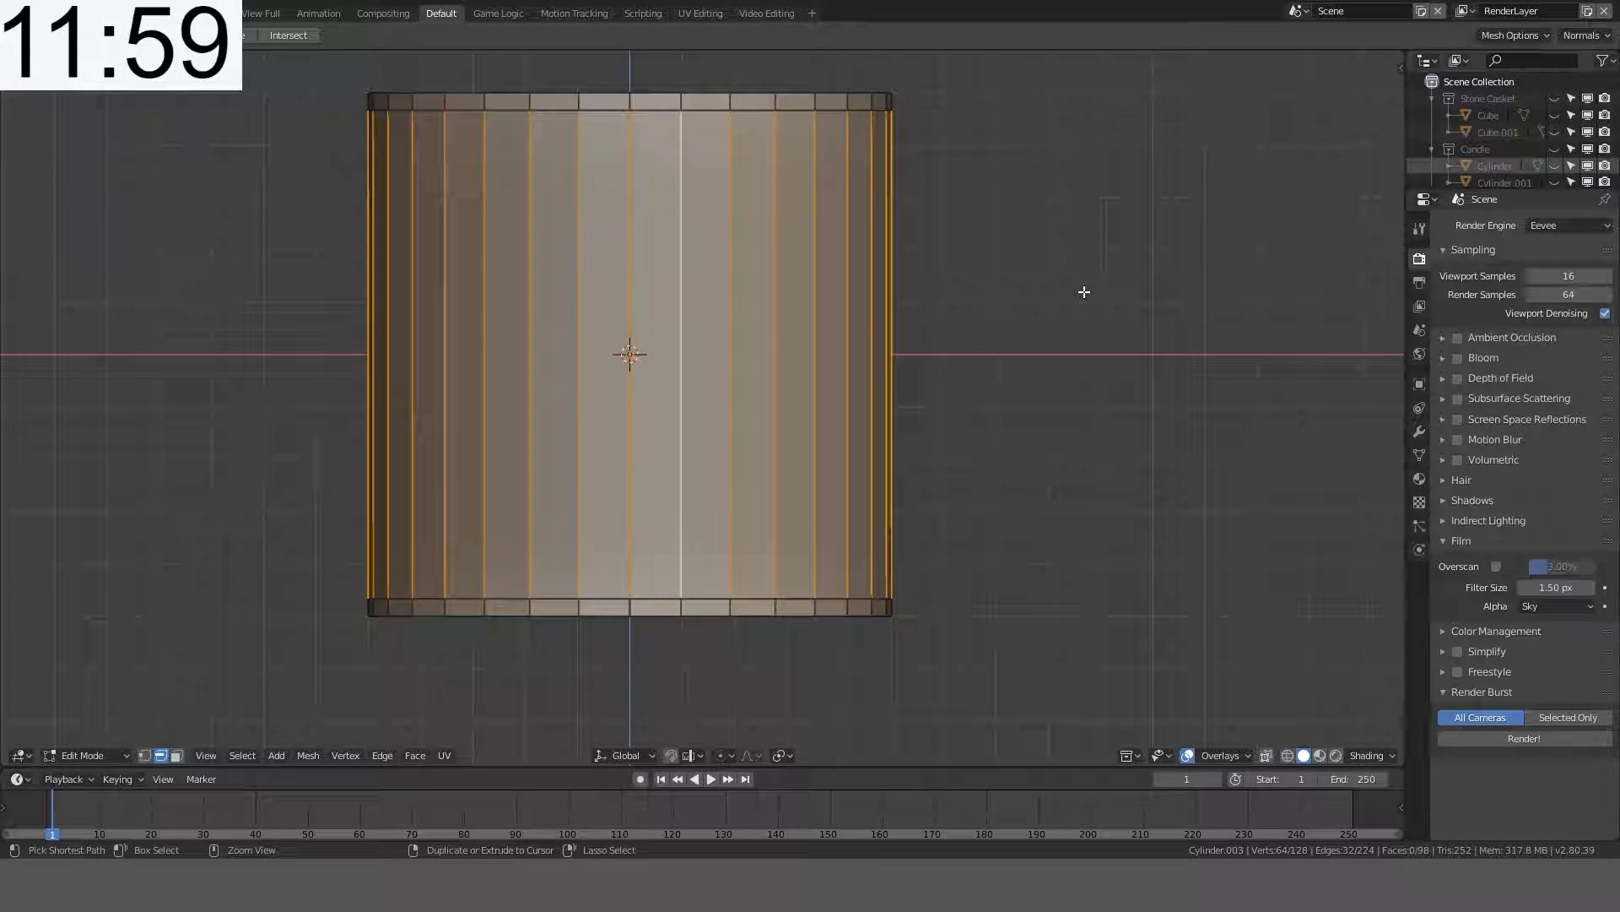
pyautogui.hotkey('ctrl', 'b')
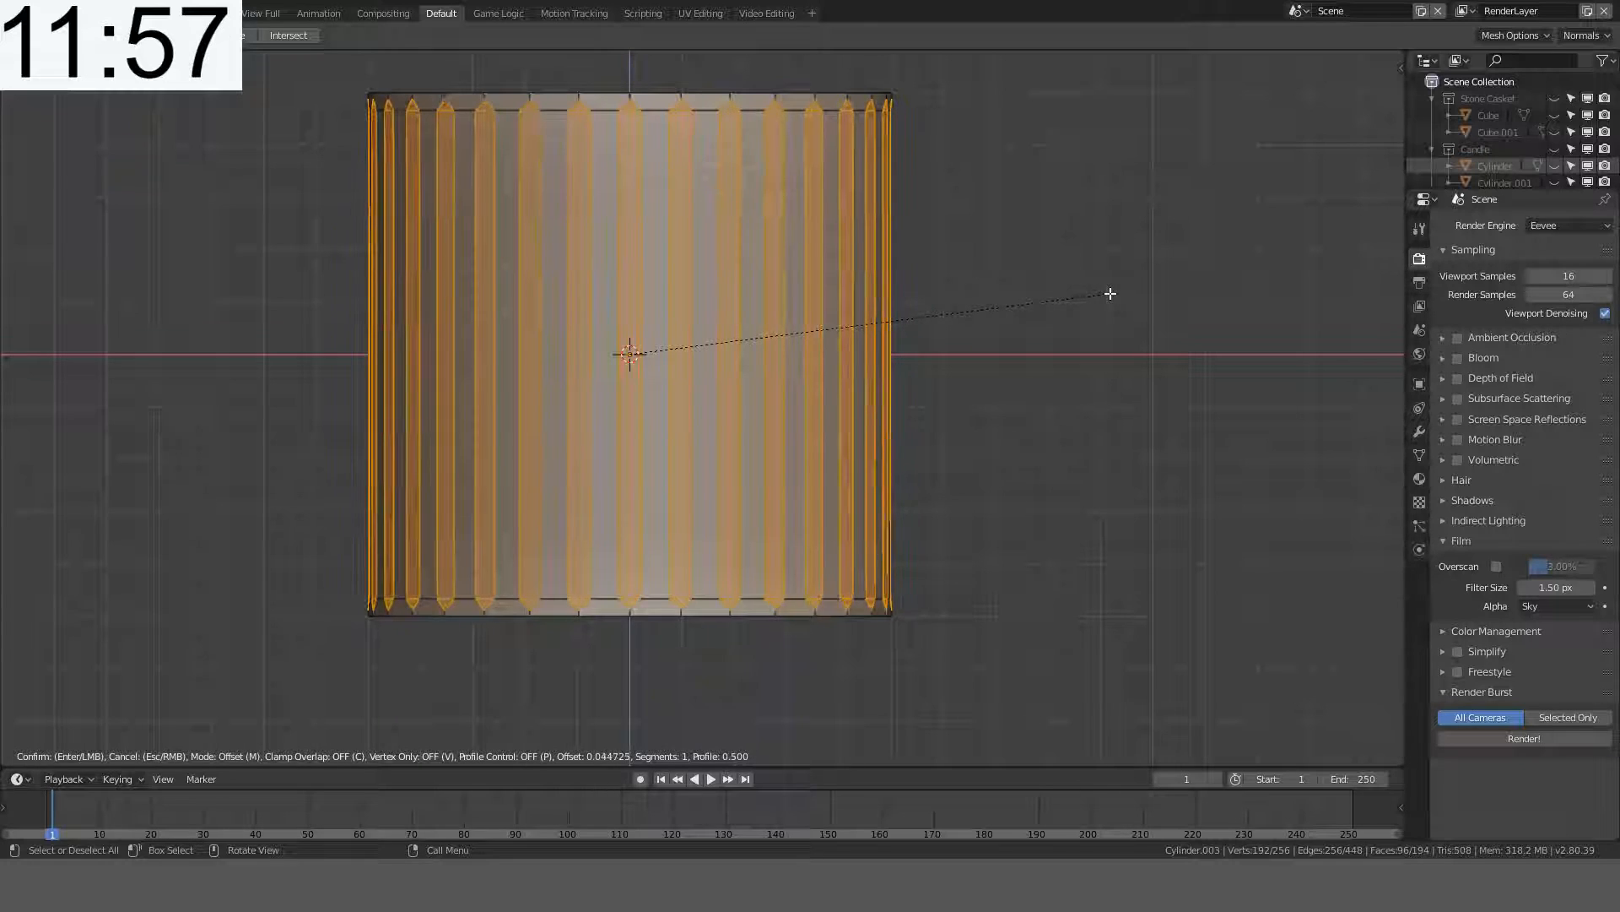
pyautogui.press('Escape')
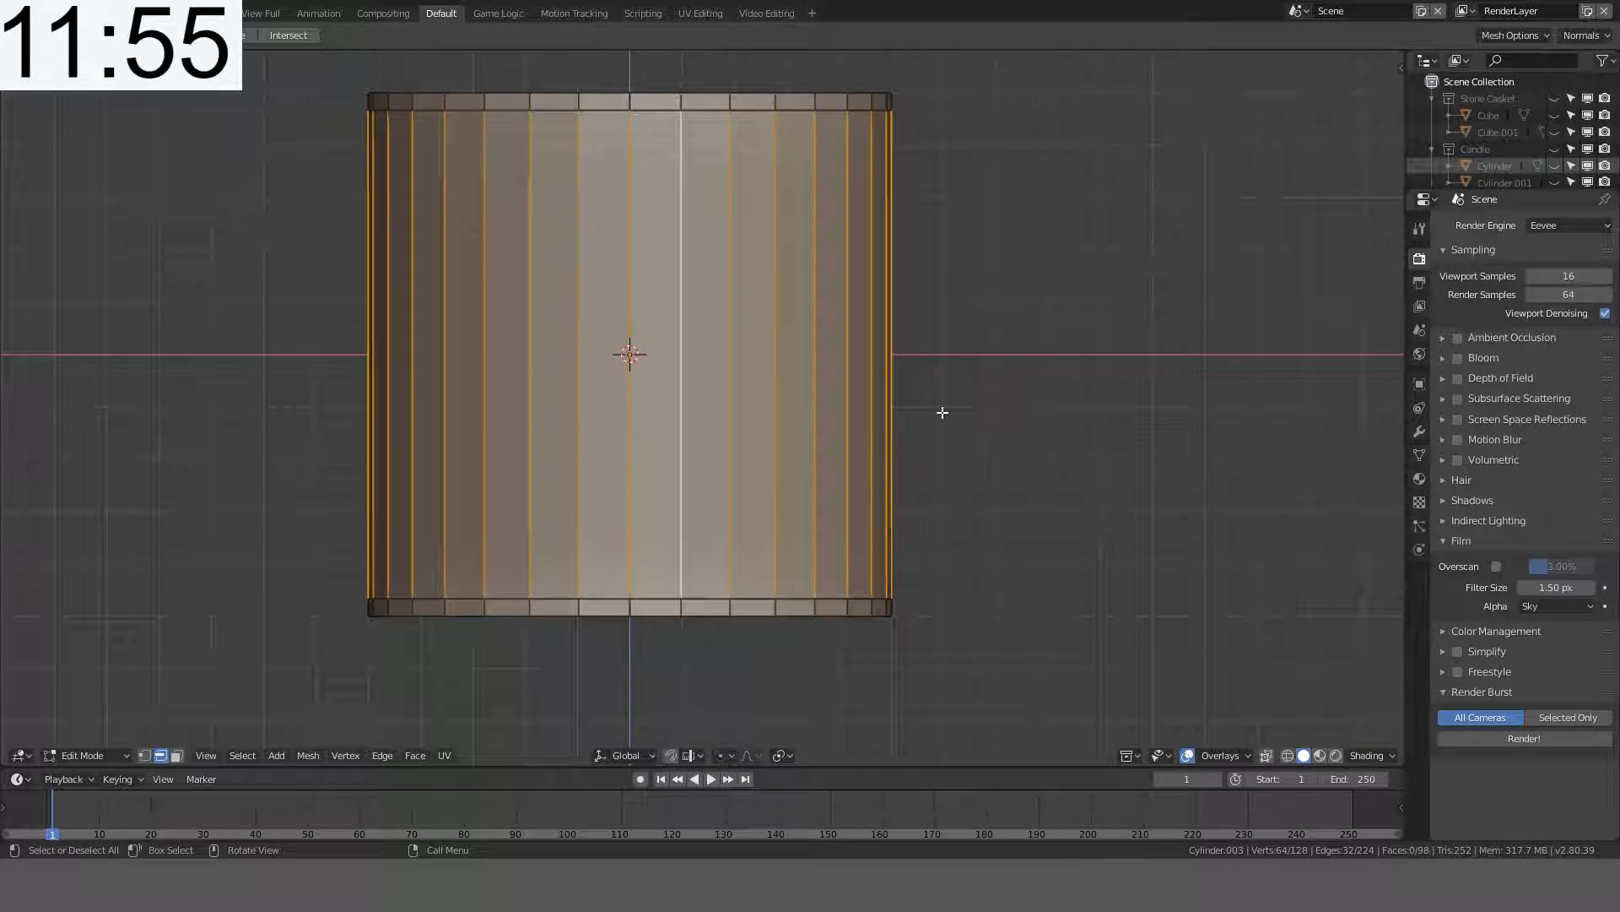
pyautogui.hotkey('alt', 'a')
# - Extrude the cylinder's bottom and top edge loops and scale the extrusion by 1.1 along Z
pyautogui.keyDown('alt'); pyautogui.click(701, 612); pyautogui.keyUp('alt')
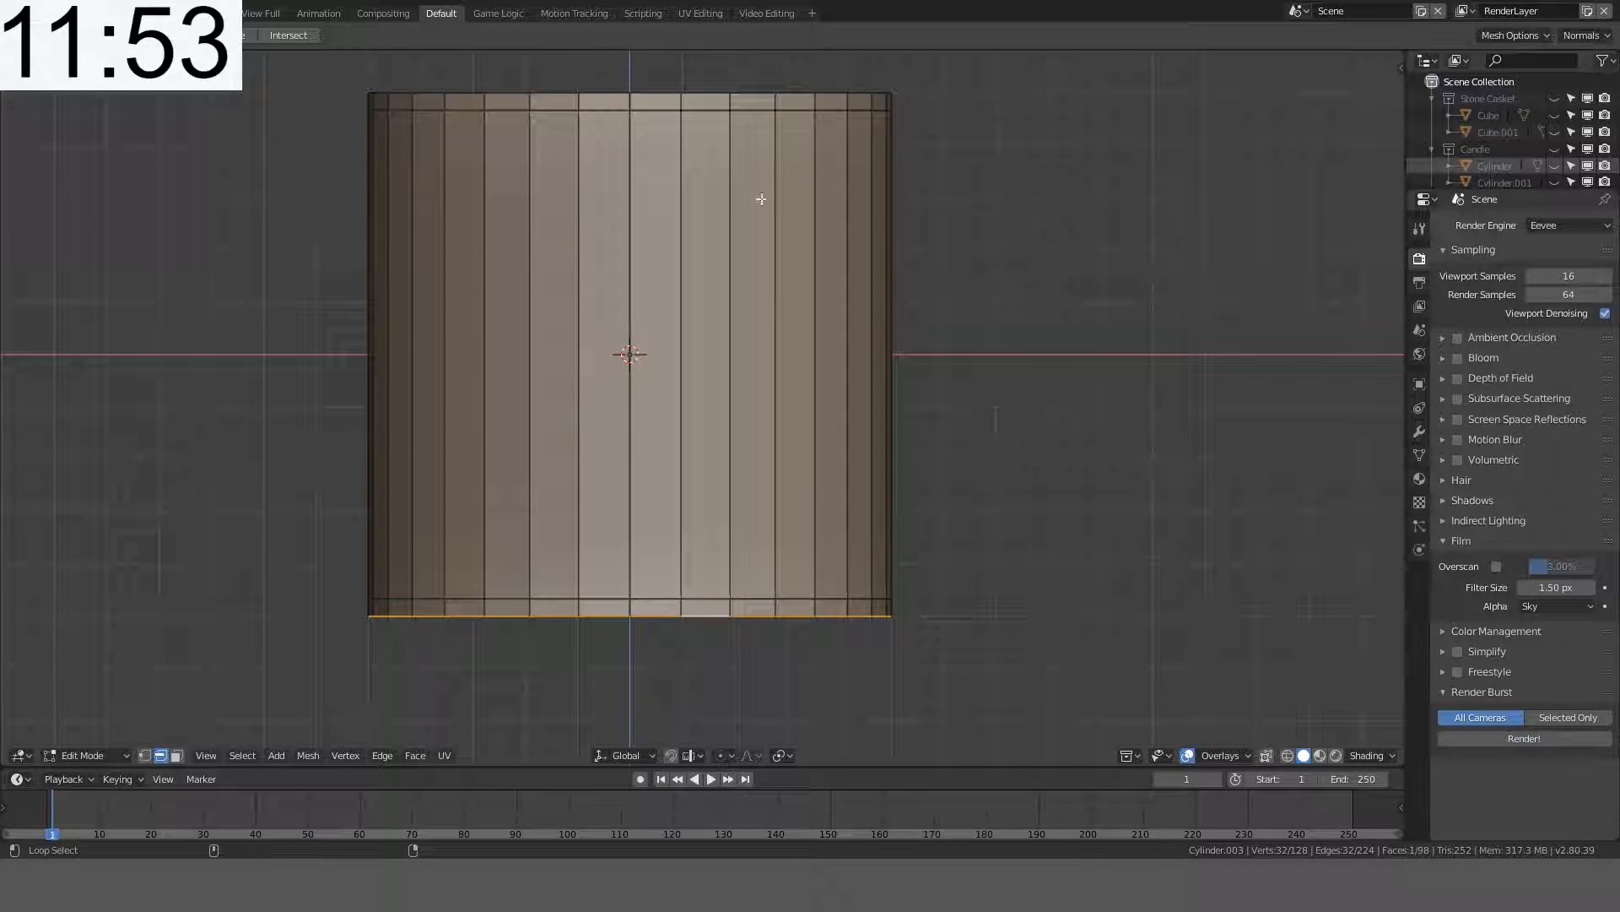
pyautogui.keyDown('alt'); pyautogui.keyDown('shift'); pyautogui.click(785, 98); pyautogui.keyUp('shift'); pyautogui.keyUp('alt')
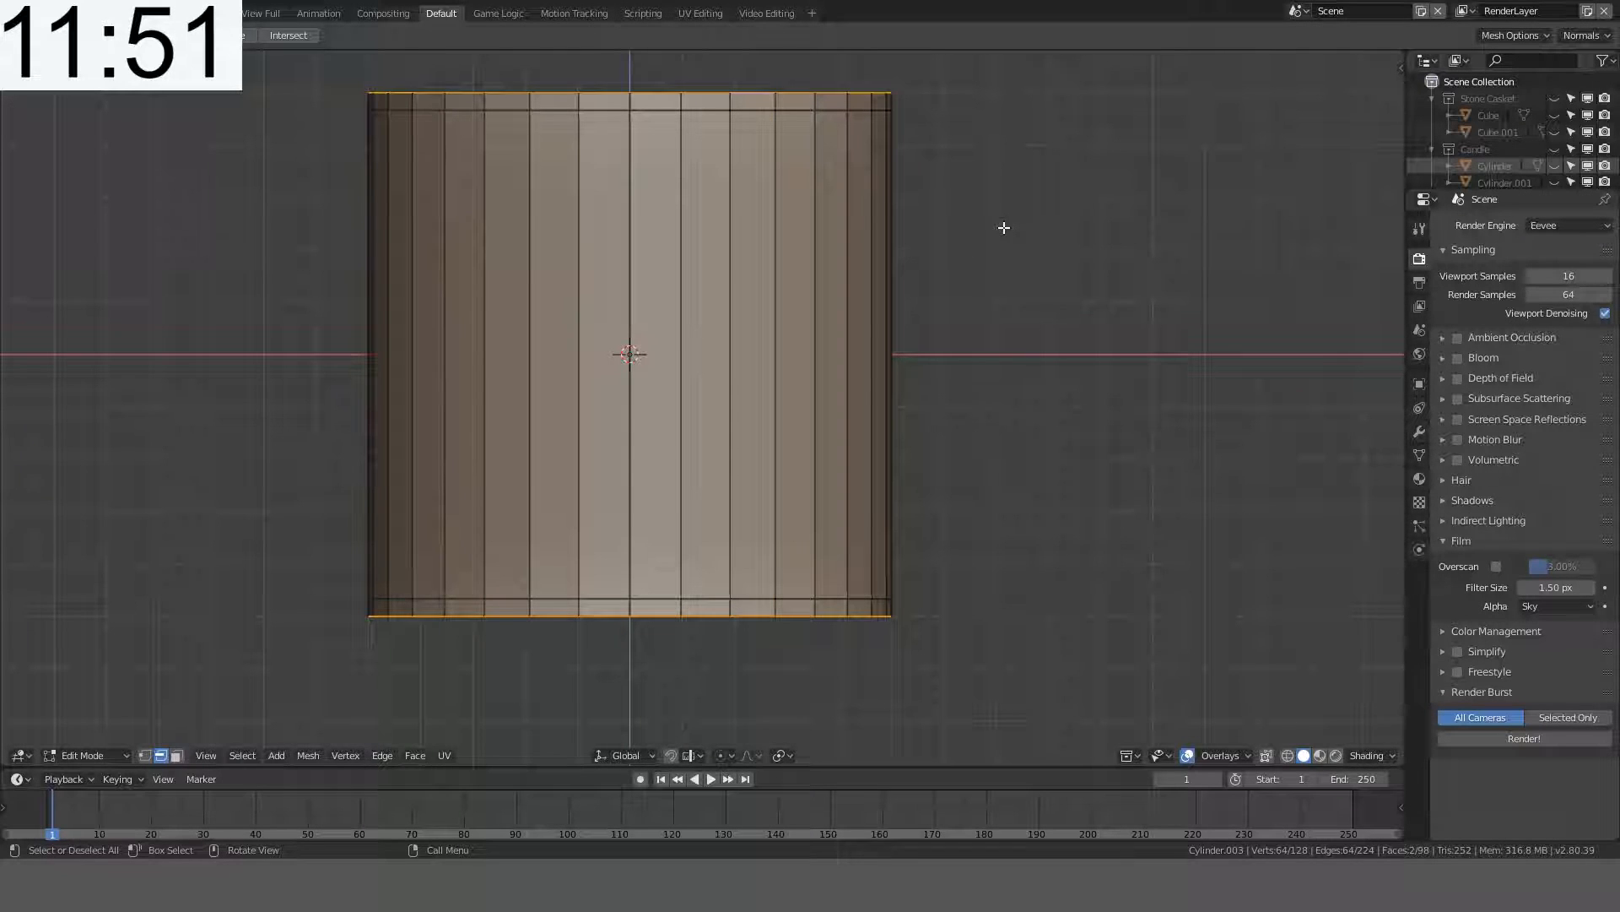
pyautogui.press('e')
pyautogui.press('Escape')
pyautogui.press('s')
pyautogui.press('z')
pyautogui.click(883, 236)
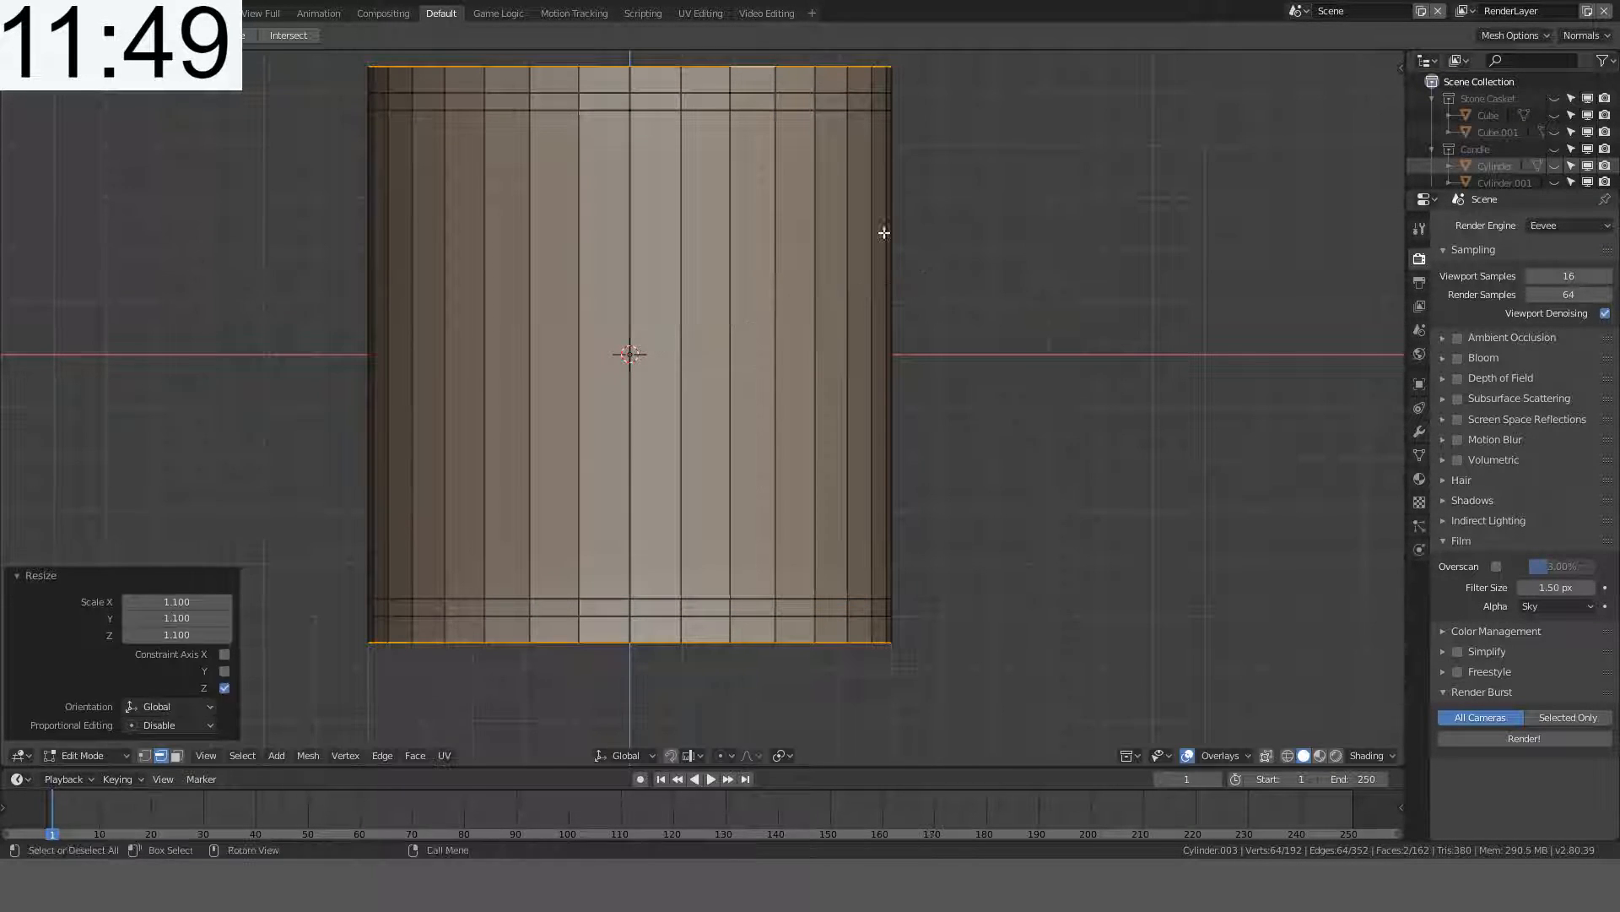
# - Select the ring of vertical edges along the shaft's tall middle section and try bevelling it with several segments
pyautogui.keyDown('ctrl'); pyautogui.keyDown('alt'); pyautogui.click(766, 278); pyautogui.keyUp('alt'); pyautogui.keyUp('ctrl')
pyautogui.hotkey('ctrl', 'b')
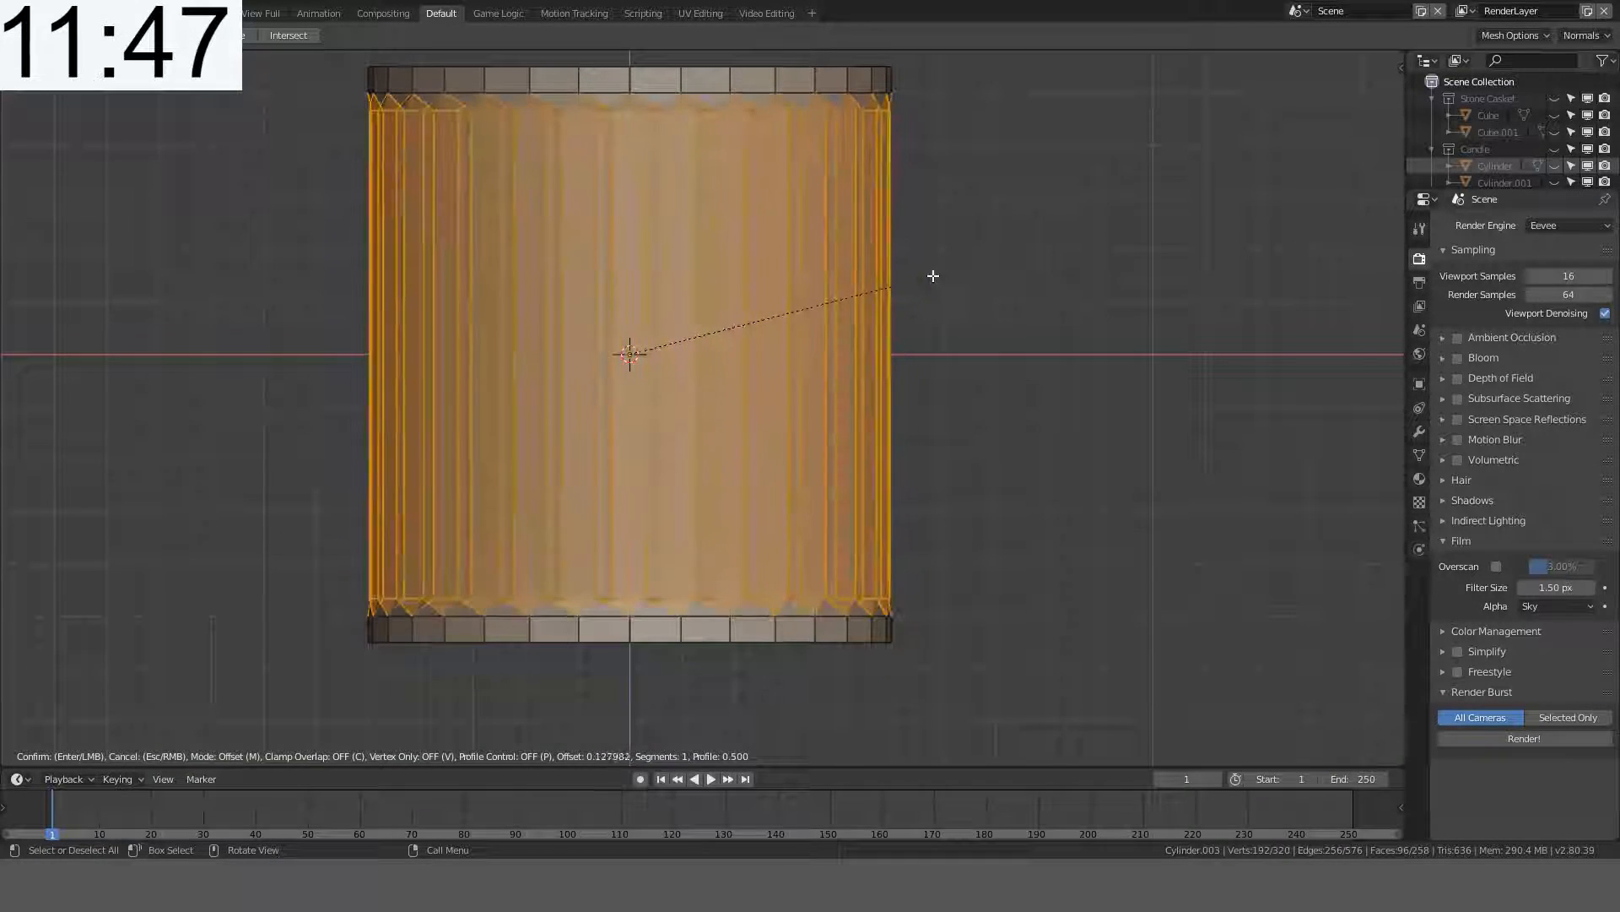
pyautogui.scroll(2, 894, 275)
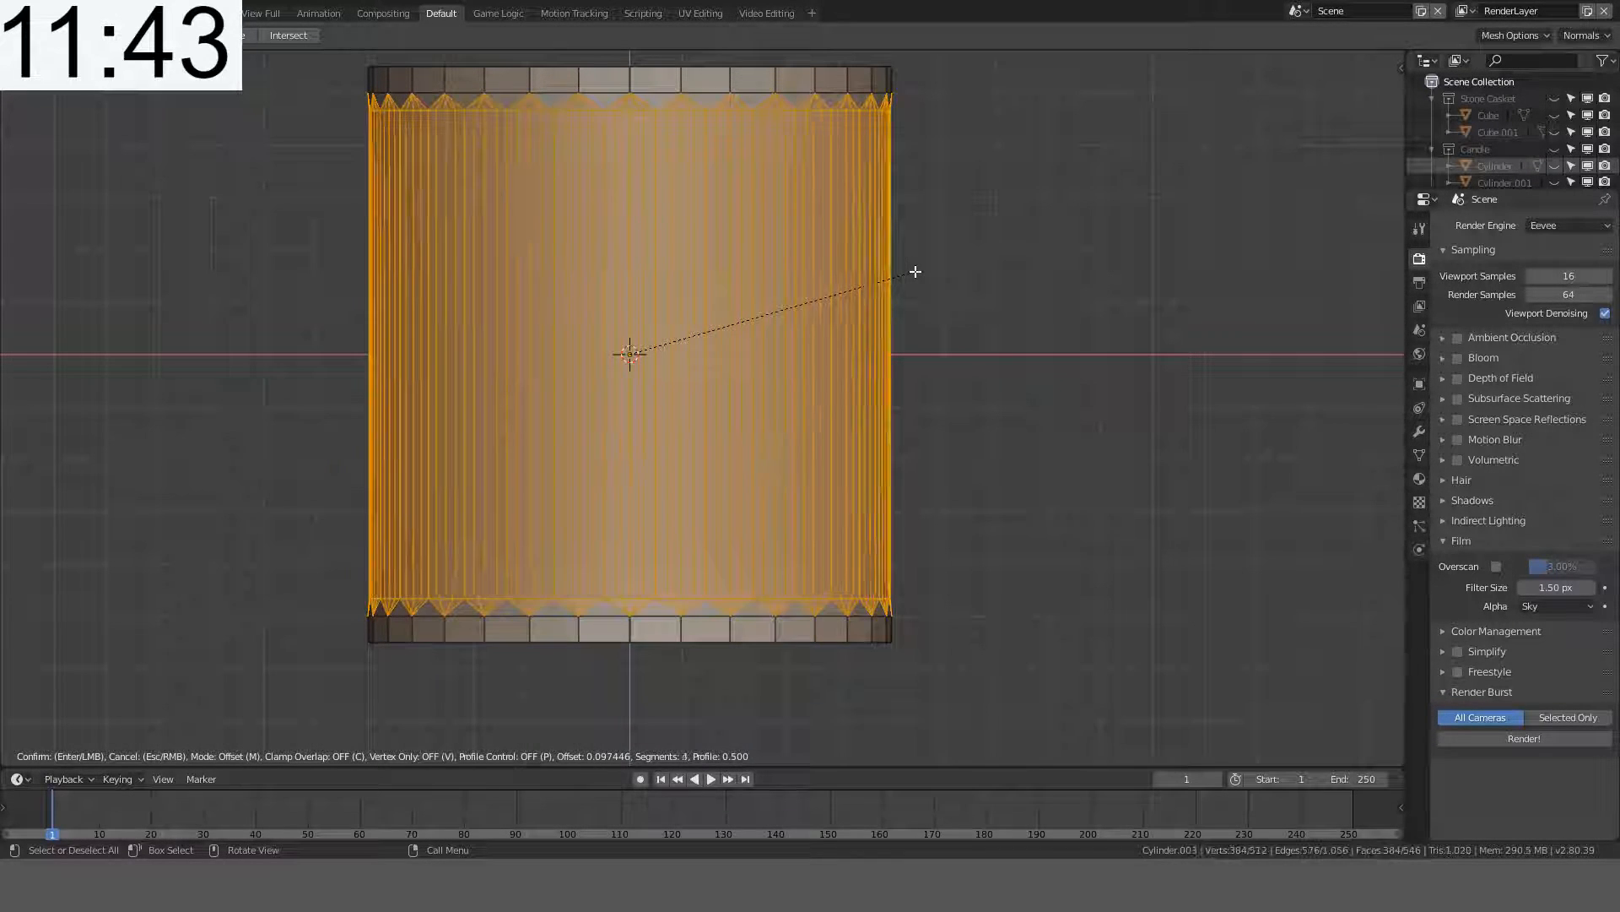
pyautogui.scroll(1, 878, 265)
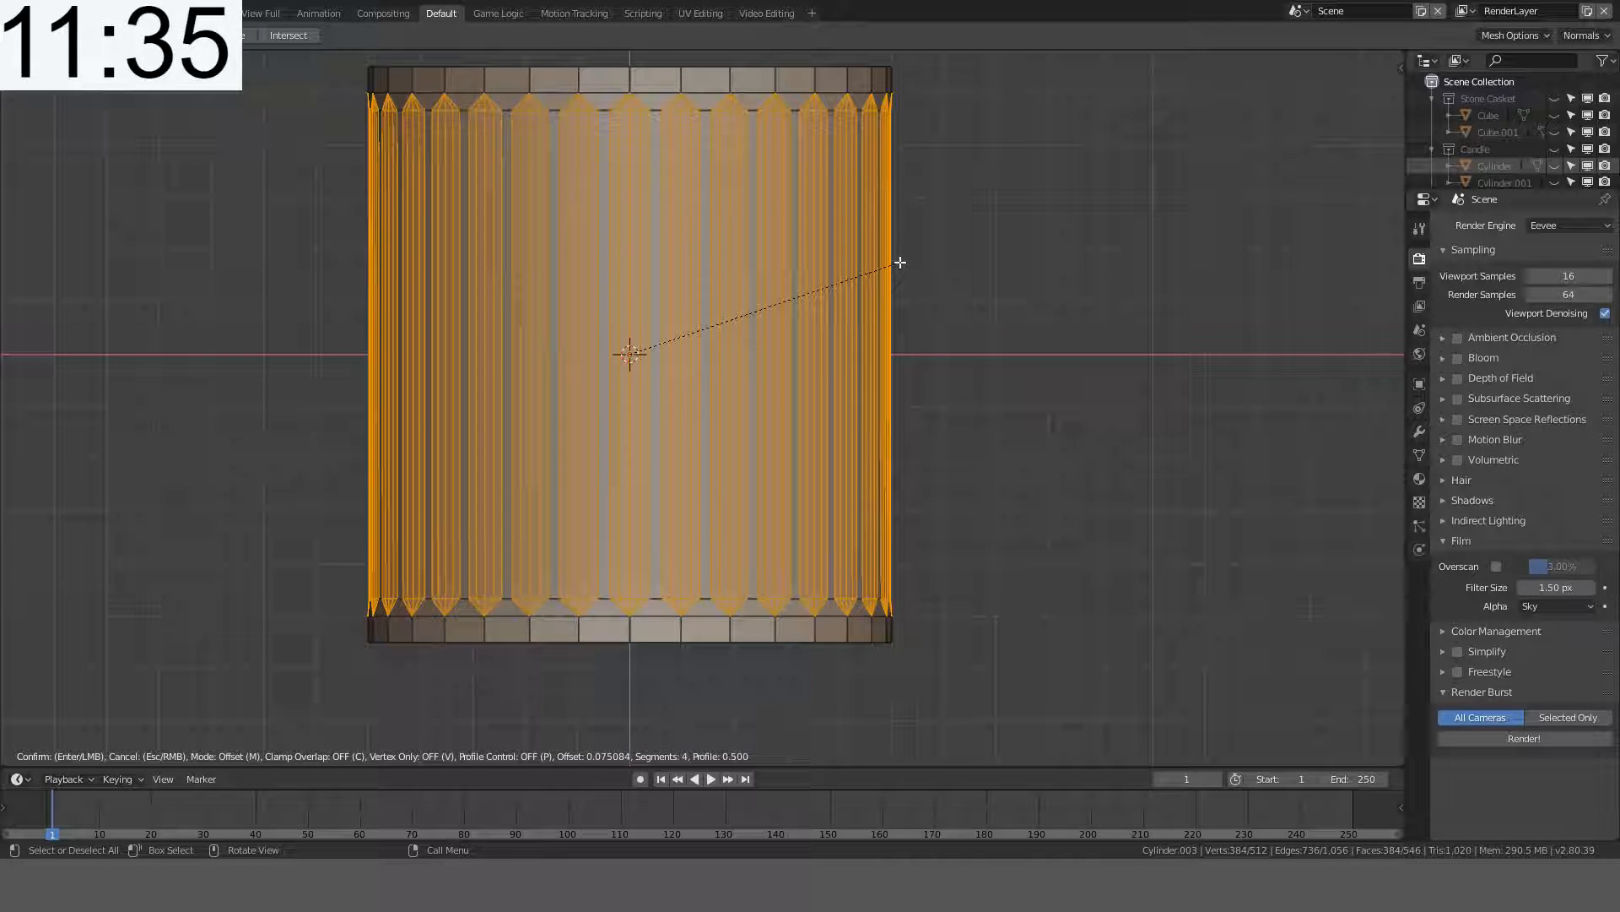
pyautogui.scroll(-2, 900, 263)
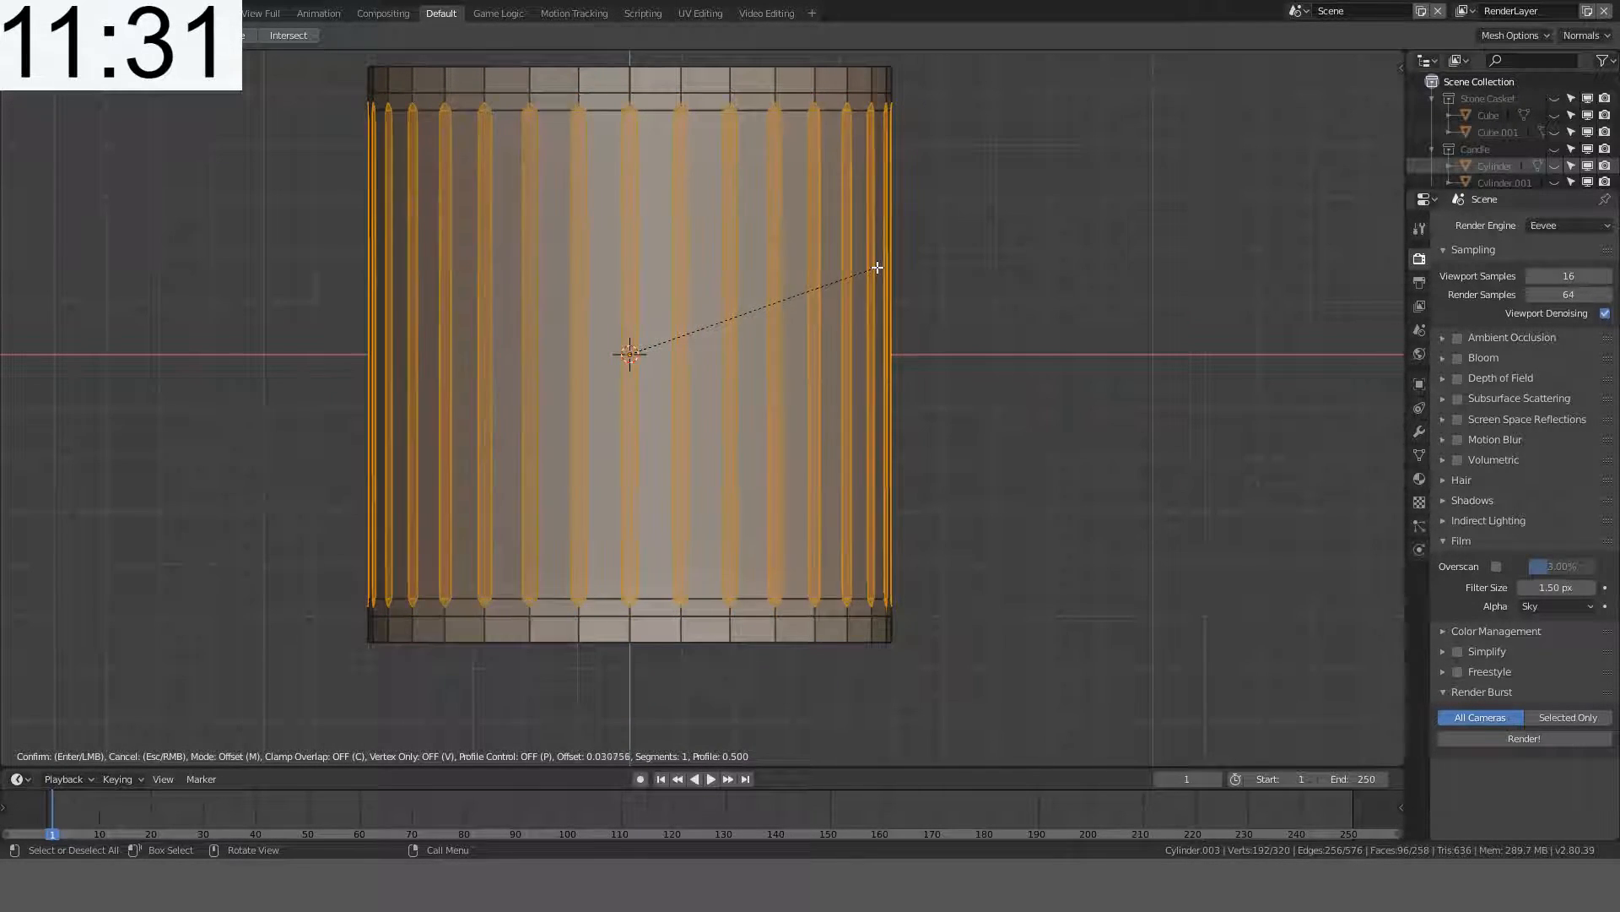
pyautogui.scroll(1, 877, 267)
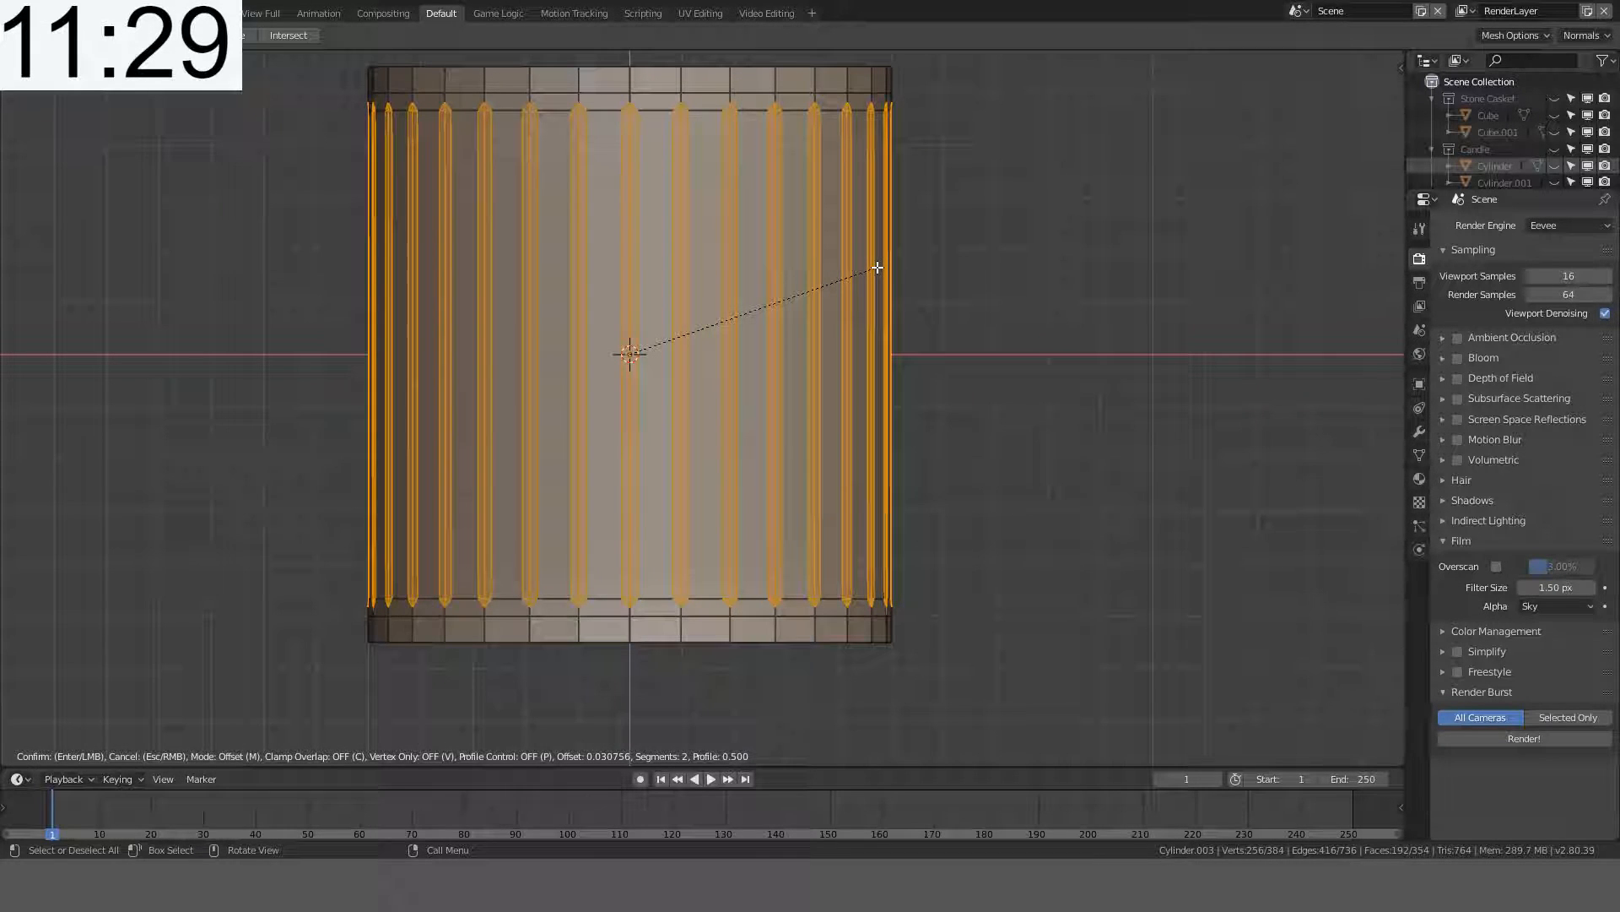
pyautogui.scroll(1, 878, 267)
pyautogui.press('Escape')
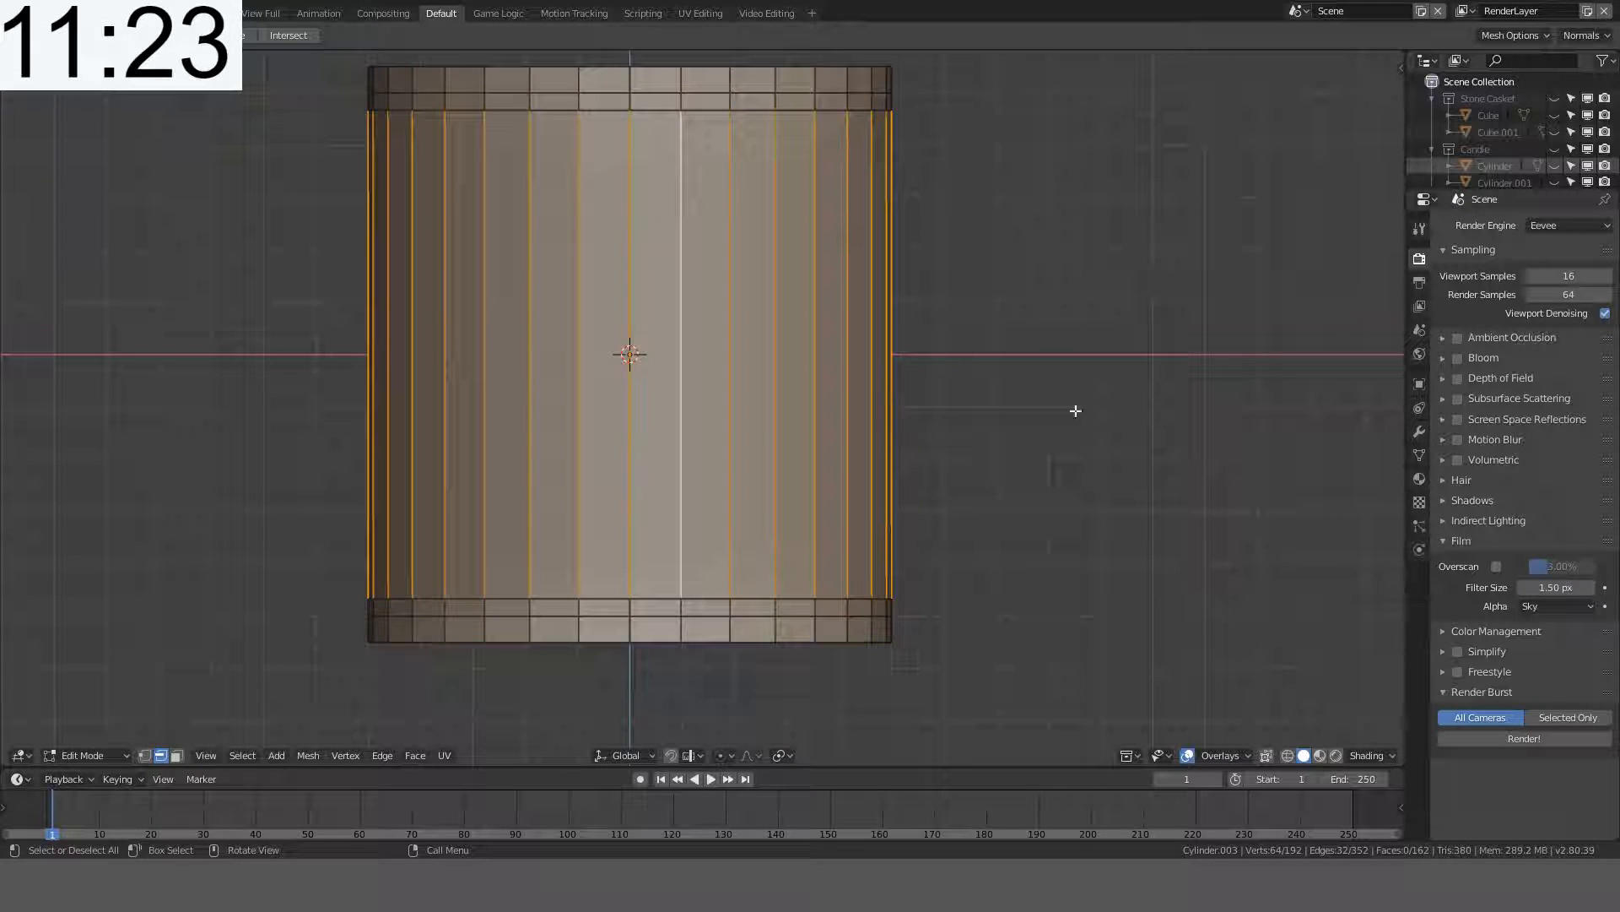
# - Bevel the selected vertical shaft edges by 0.05 with a single segment
pyautogui.hotkey('ctrl', 'b')
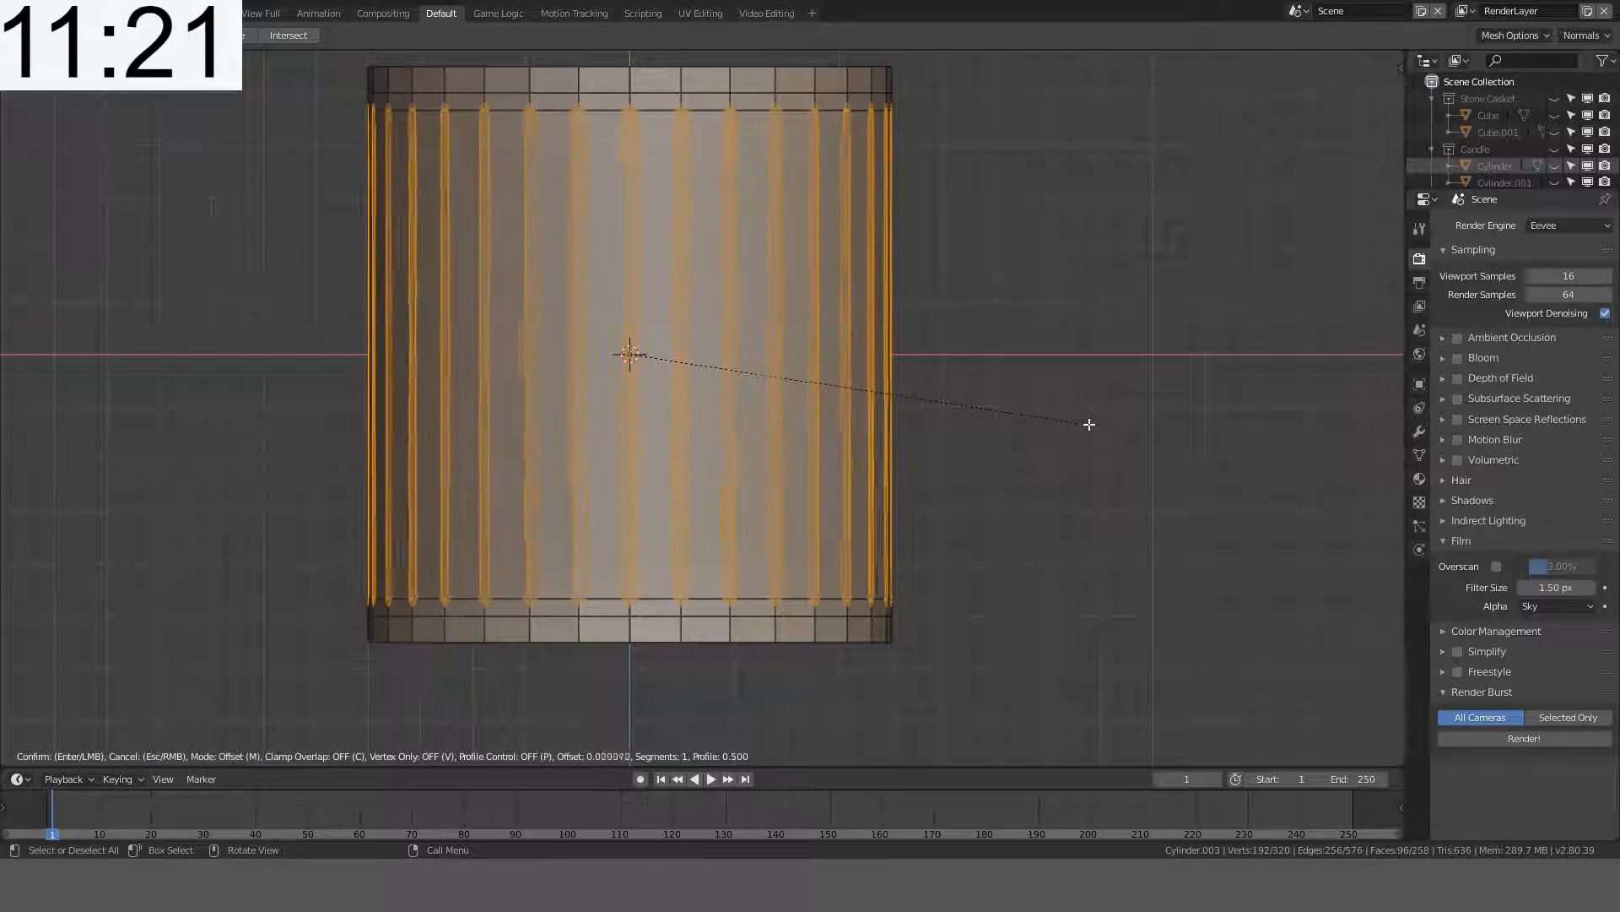
pyautogui.write('0.1')
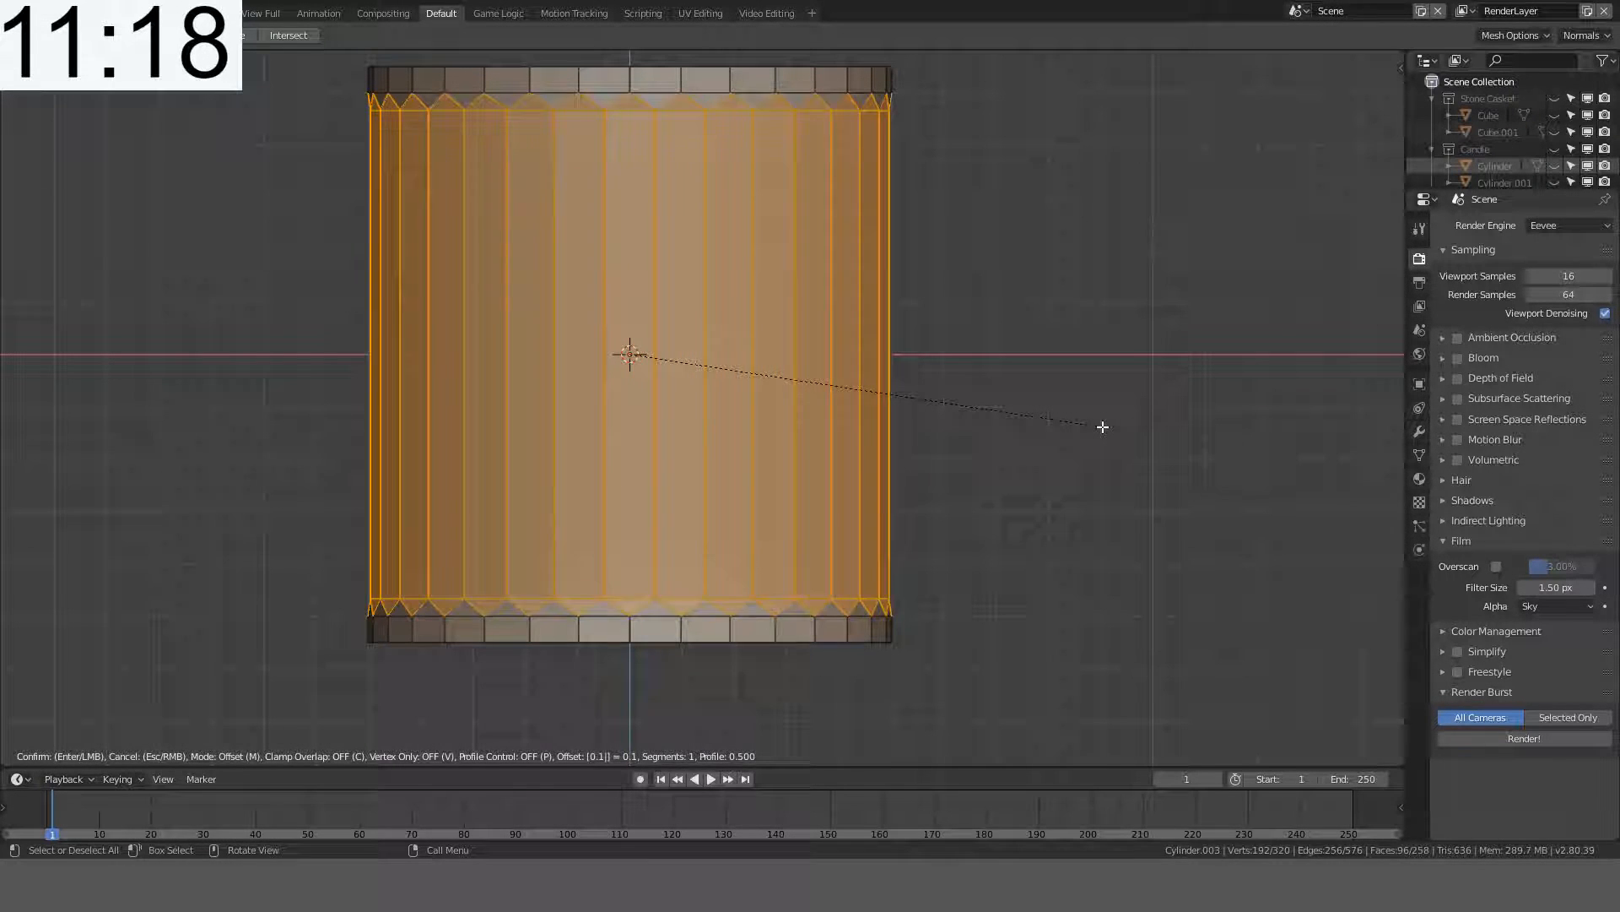
pyautogui.press('BackSpace')
pyautogui.write('05')
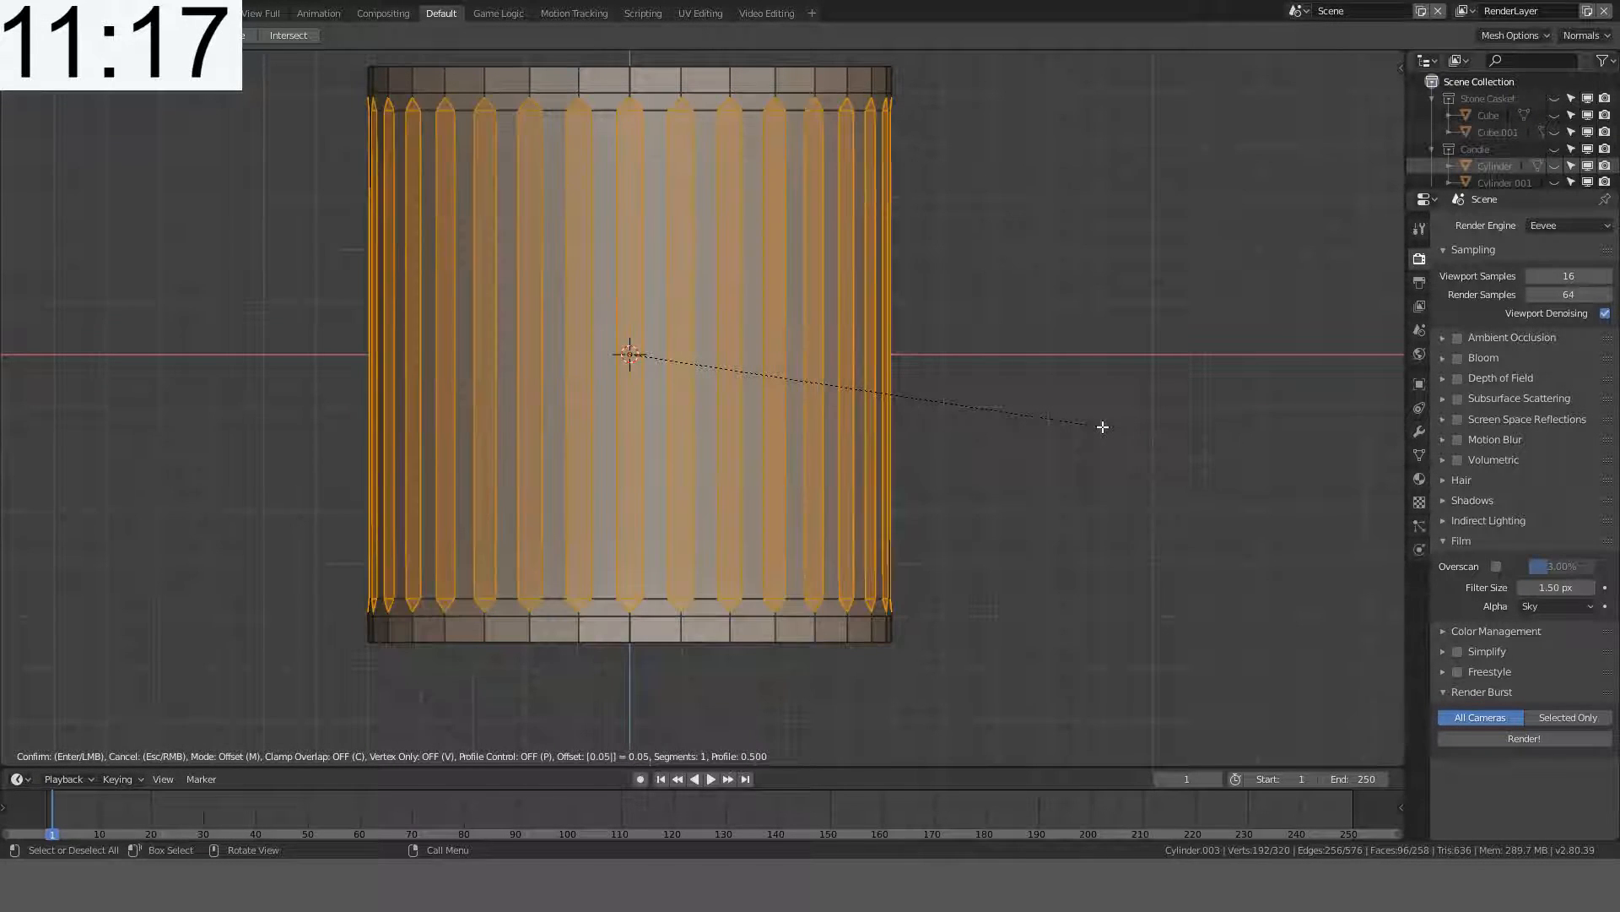
pyautogui.scroll(1, 1102, 427)
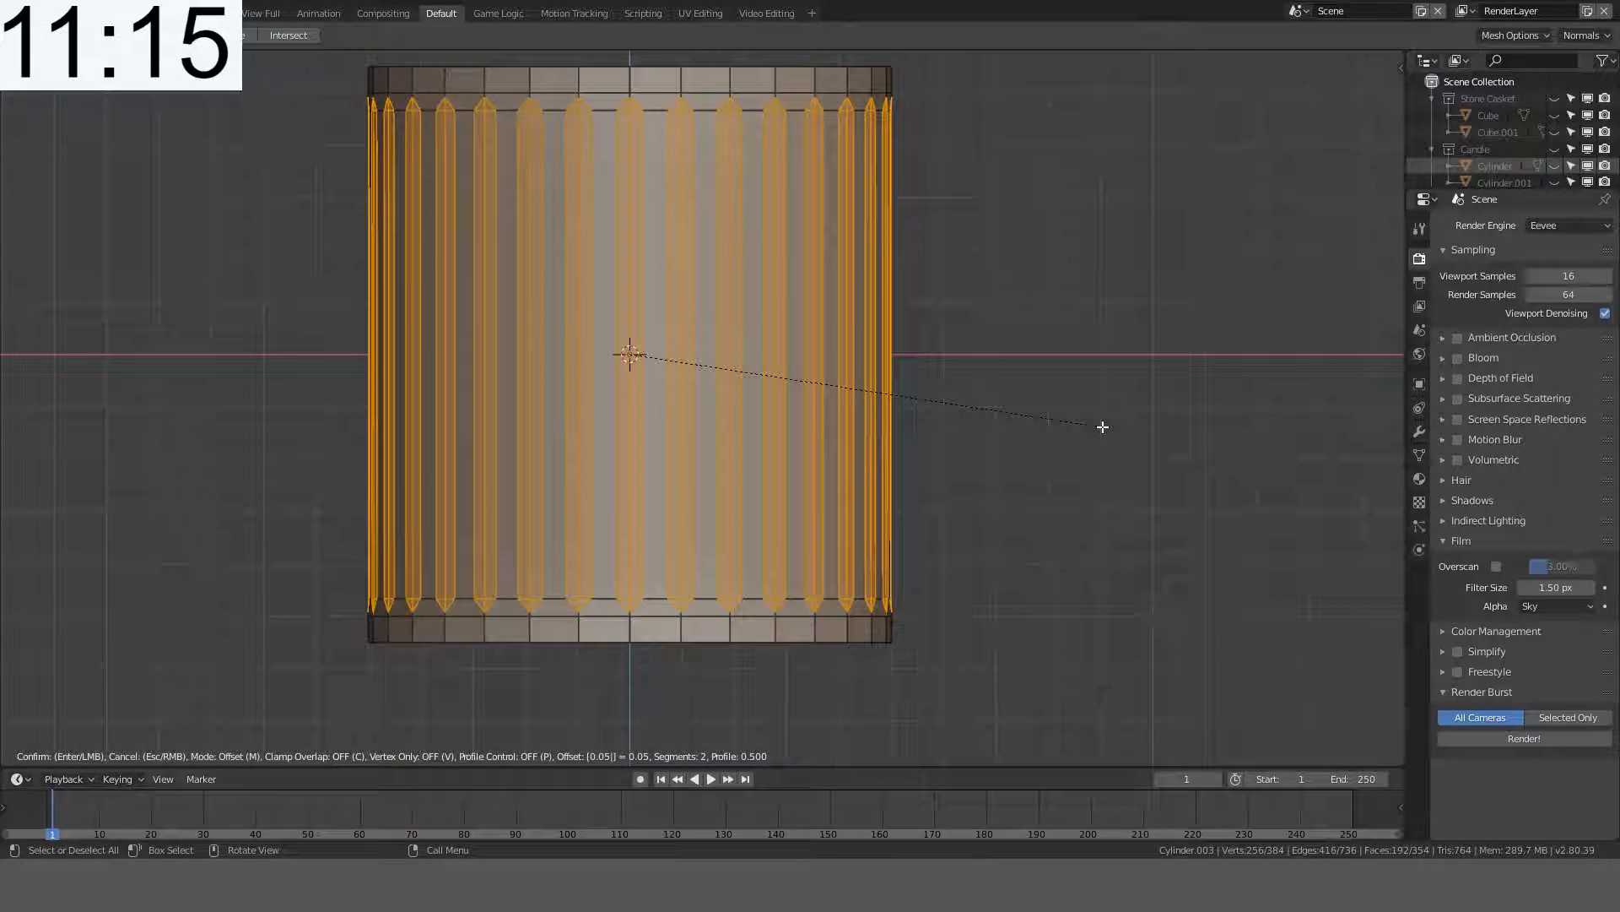
pyautogui.scroll(1, 1102, 427)
pyautogui.scroll(-1, 1102, 426)
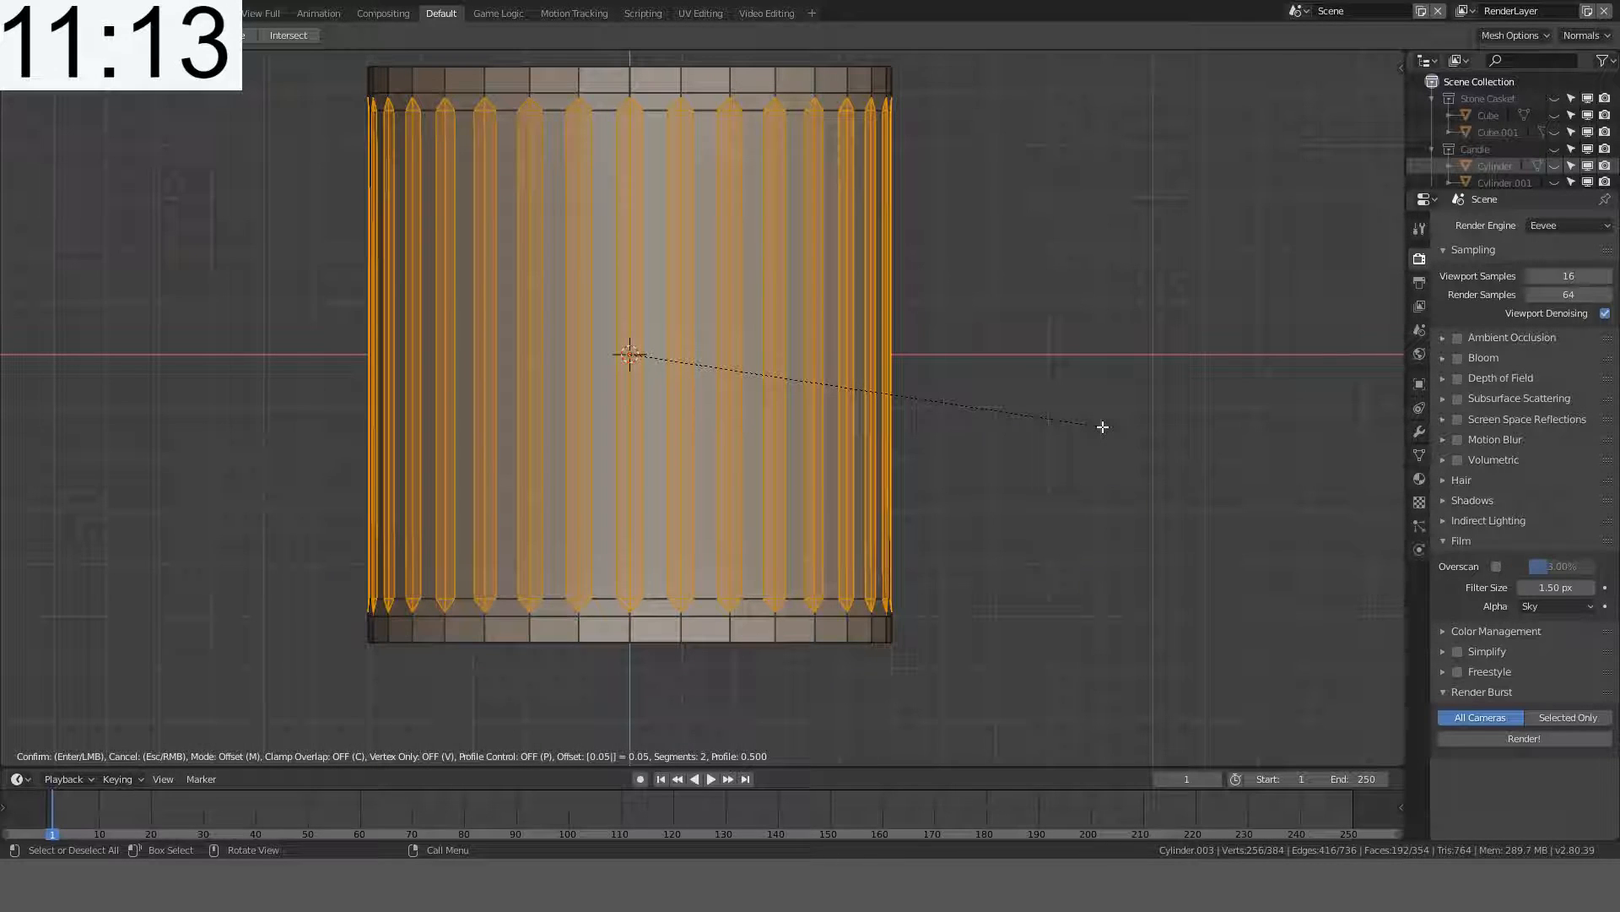
pyautogui.scroll(-1, 1102, 426)
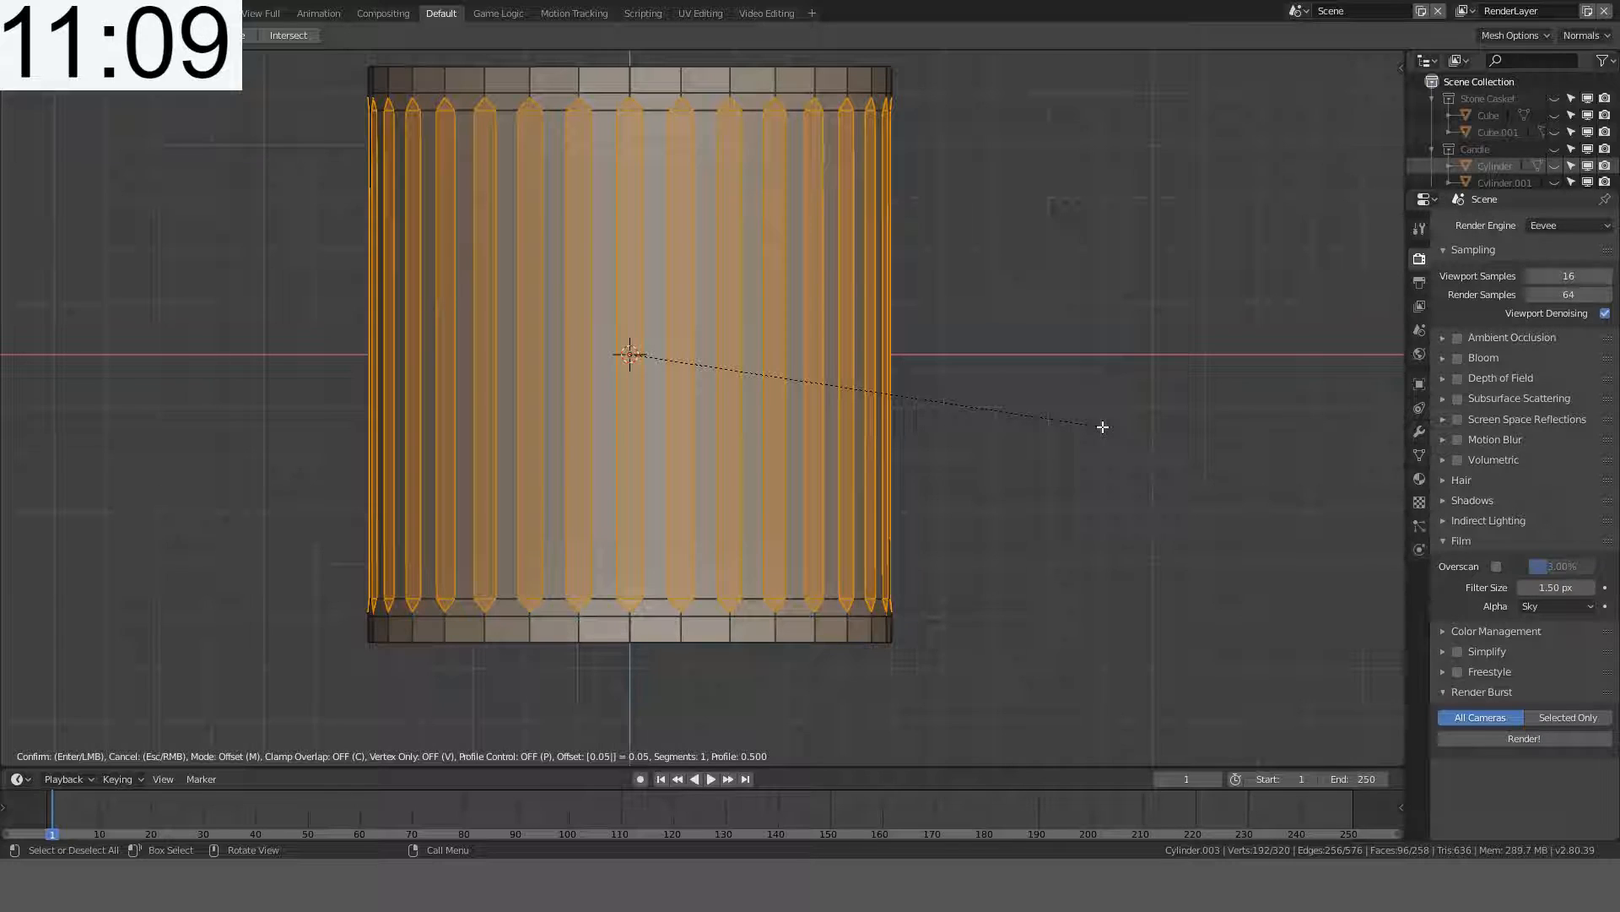
pyautogui.click(1103, 426)
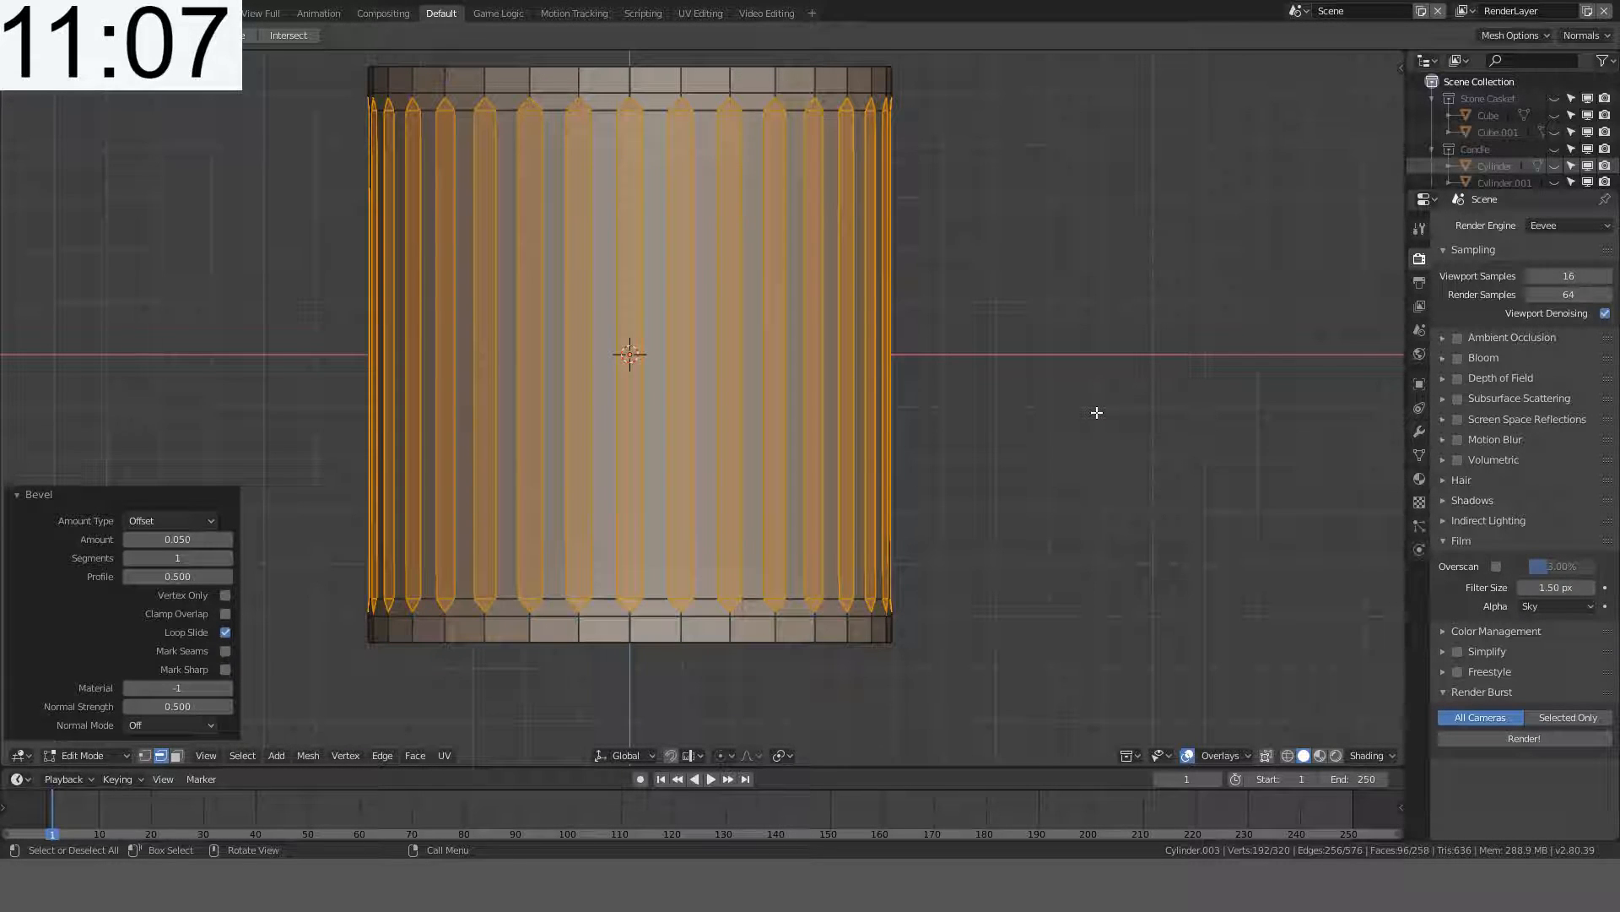
# - Extrude the bevelled strips in place and scale them inward to 0.98 in X and Y, leaving Z locked
pyautogui.moveTo(873, 384); pyautogui.dragTo(998, 398, button='middle')
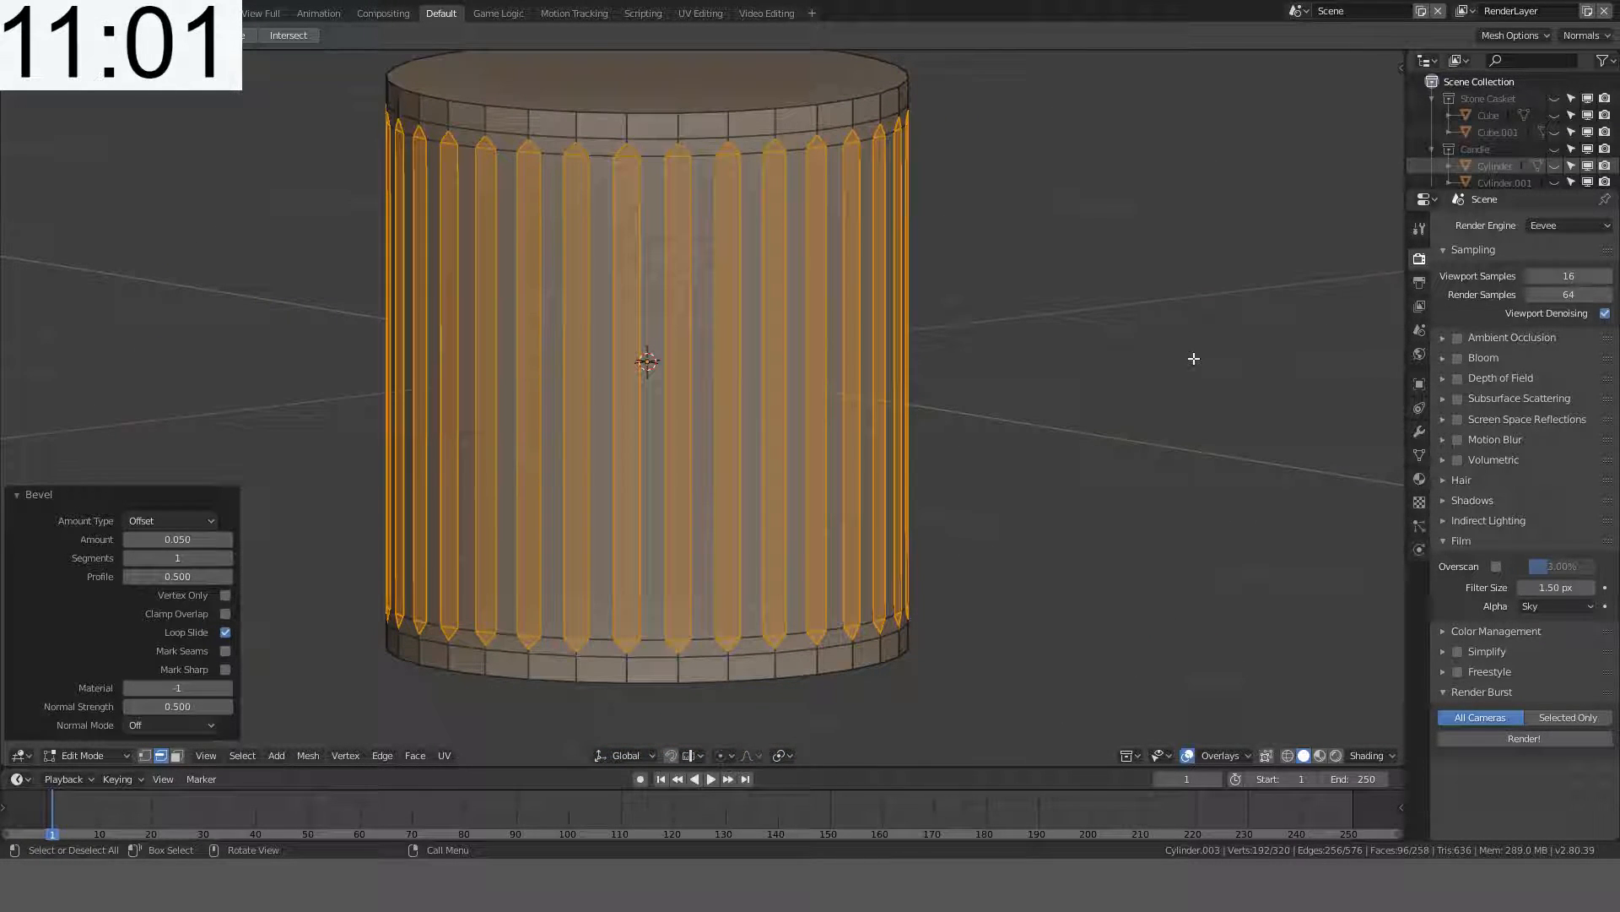
pyautogui.moveTo(1193, 358)
pyautogui.mouseDown(button='middle')
pyautogui.moveTo(1121, 366)
pyautogui.moveTo(1248, 332)
pyautogui.moveTo(1186, 335)
pyautogui.mouseUp(button='middle')
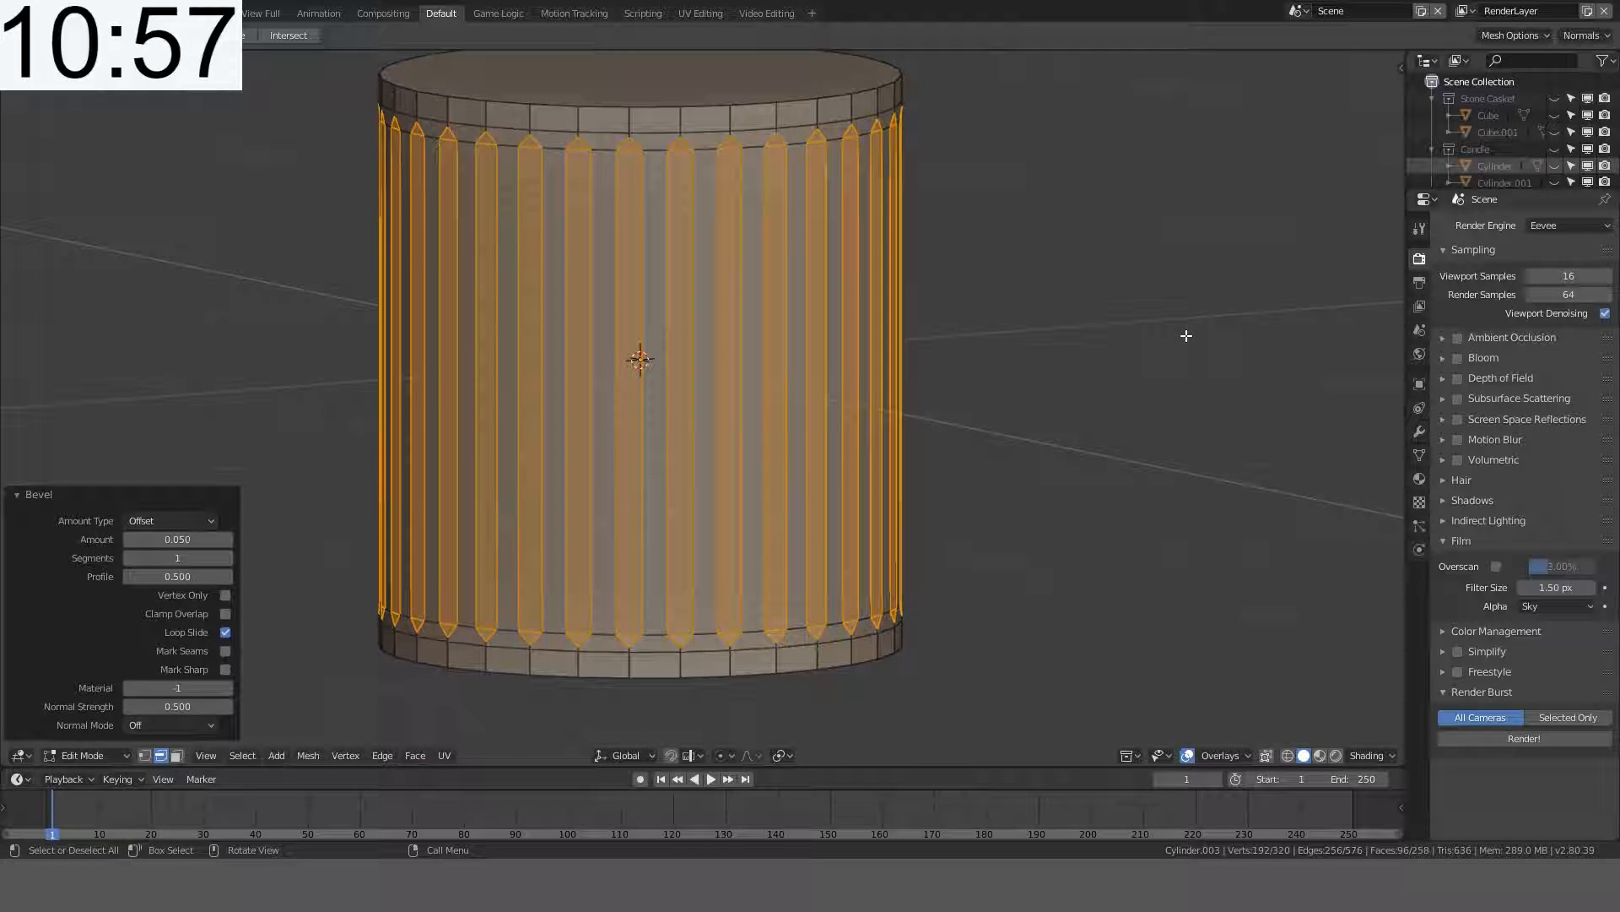
pyautogui.press('e')
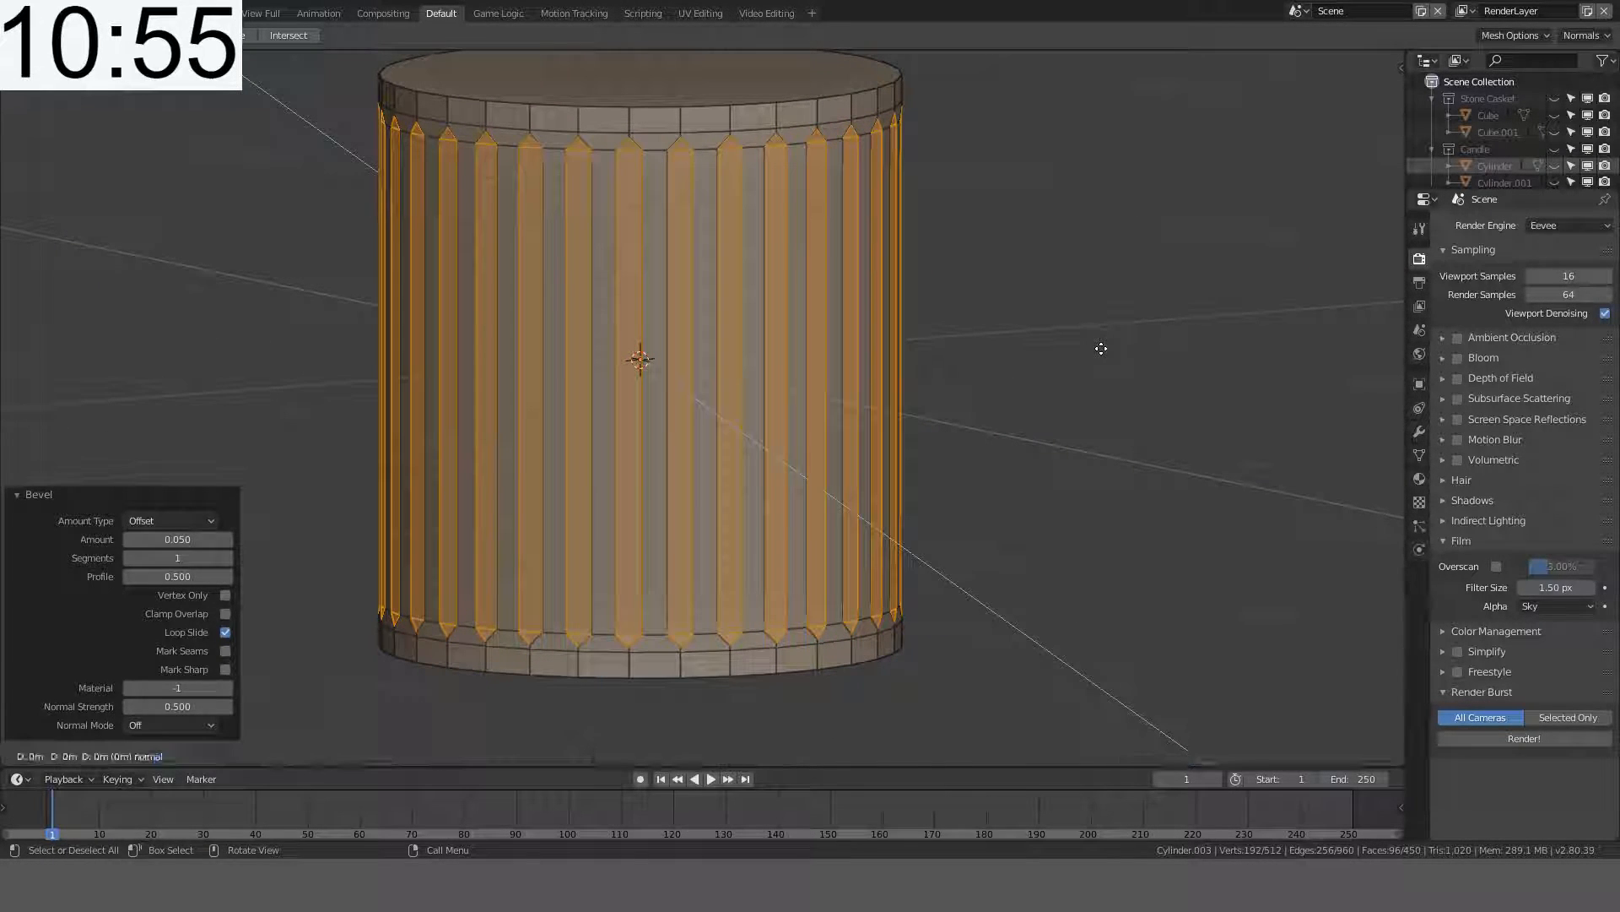
pyautogui.rightClick(1100, 347)
pyautogui.press('s')
pyautogui.hotkey('shift', 'z')
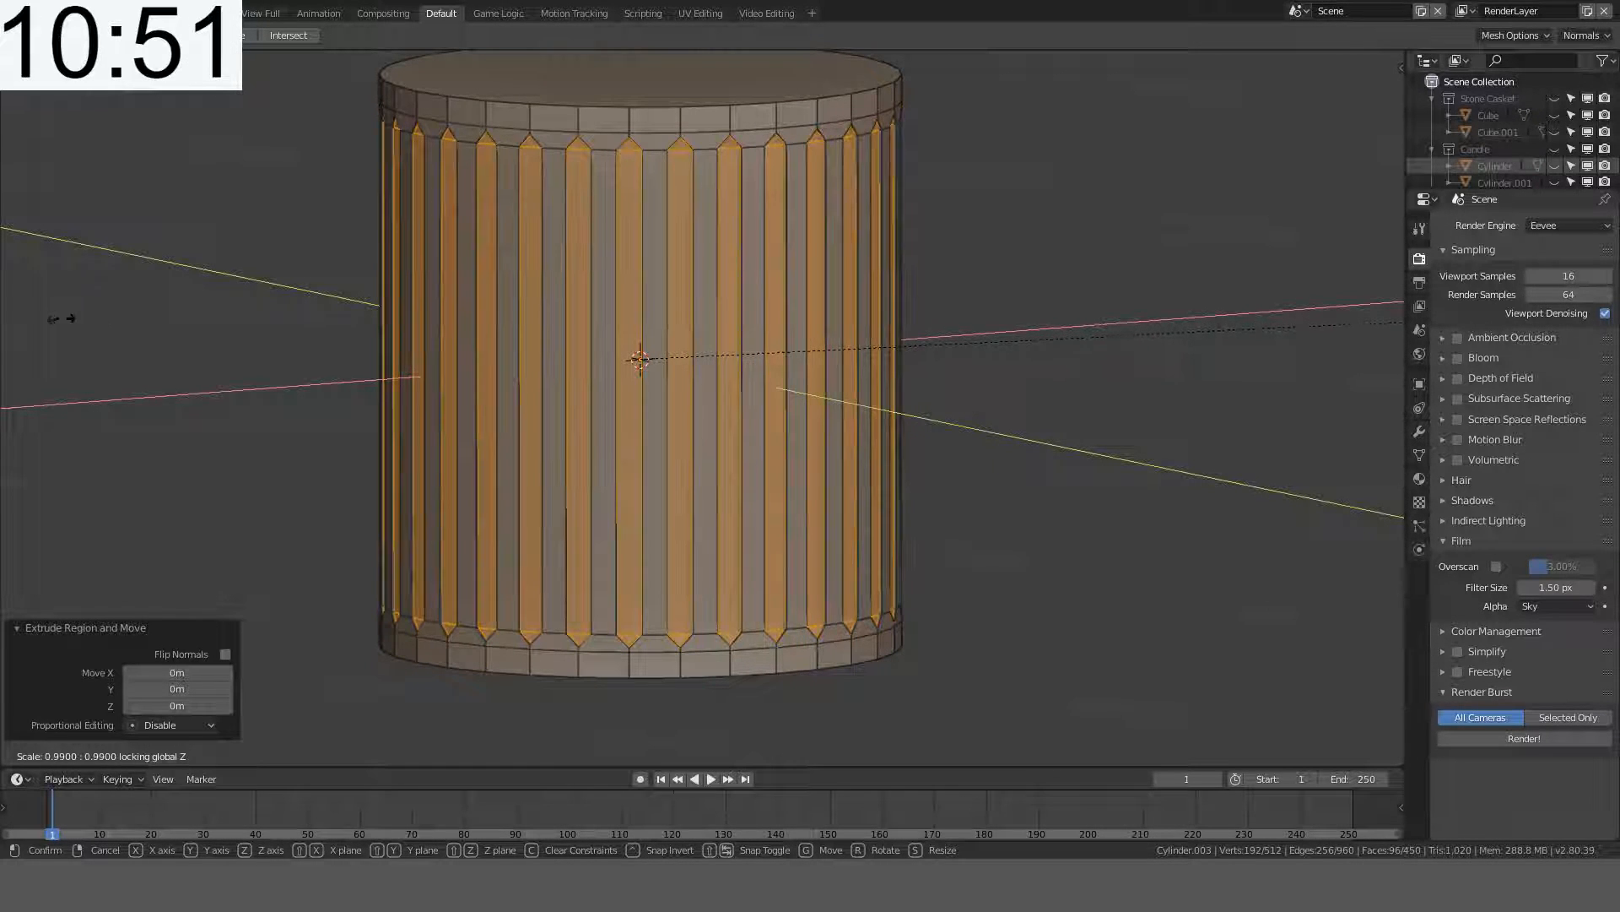
pyautogui.click(1389, 333)
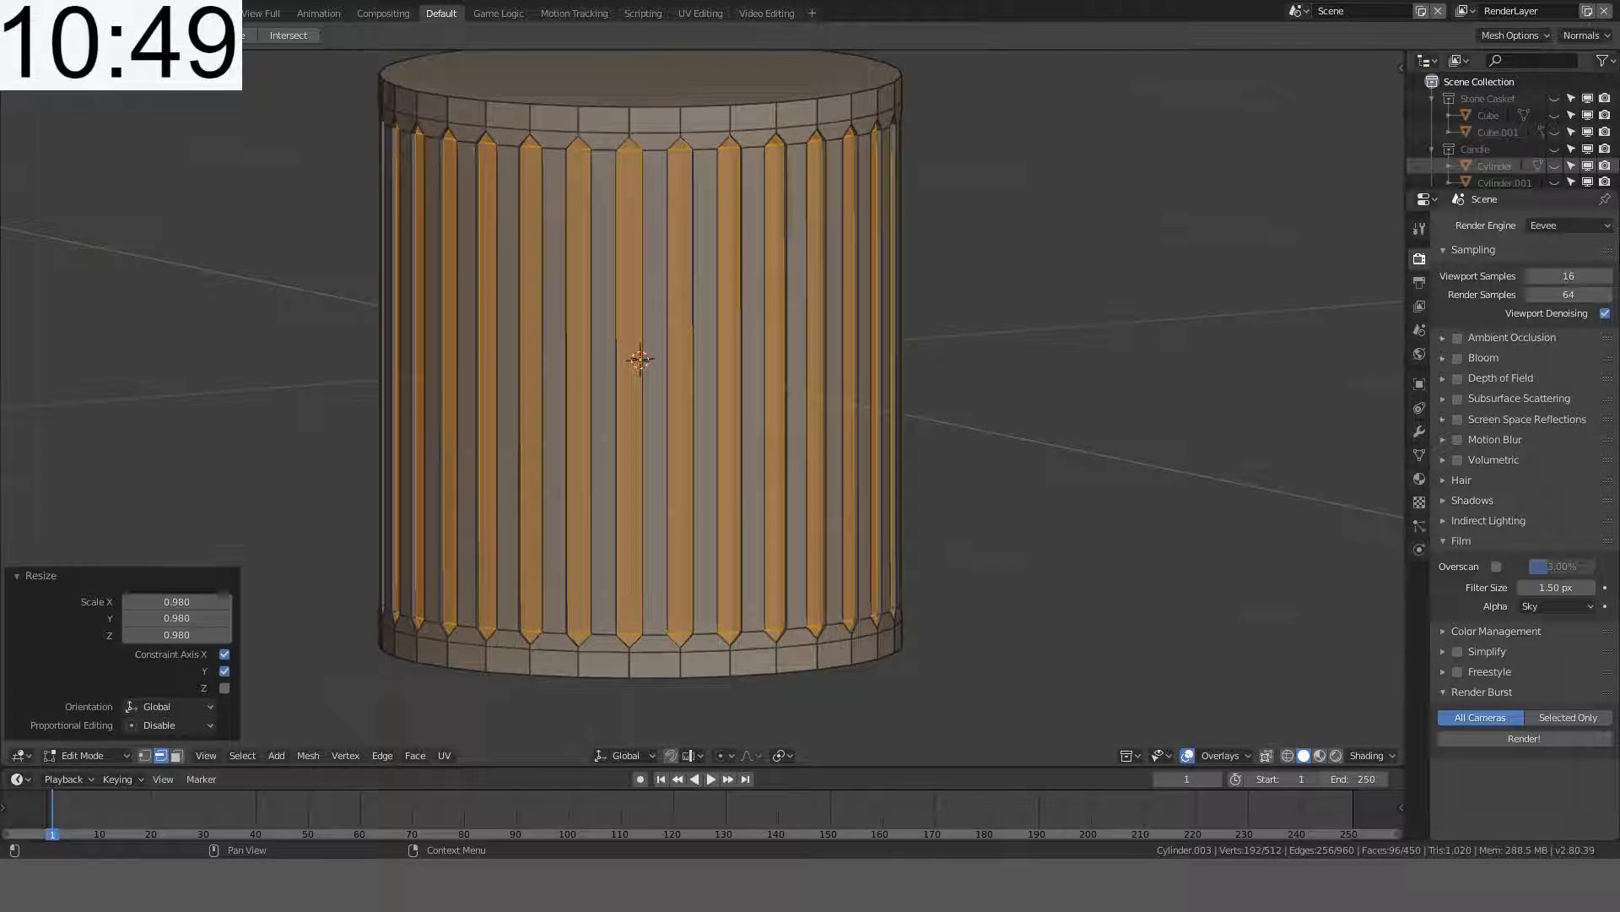
# - Return to Object Mode and apply a level 1 subdivision to the fluted cylinder, viewing it from the front
pyautogui.press('Tab')
pyautogui.moveTo(1104, 253); pyautogui.dragTo(1035, 237, button='middle')
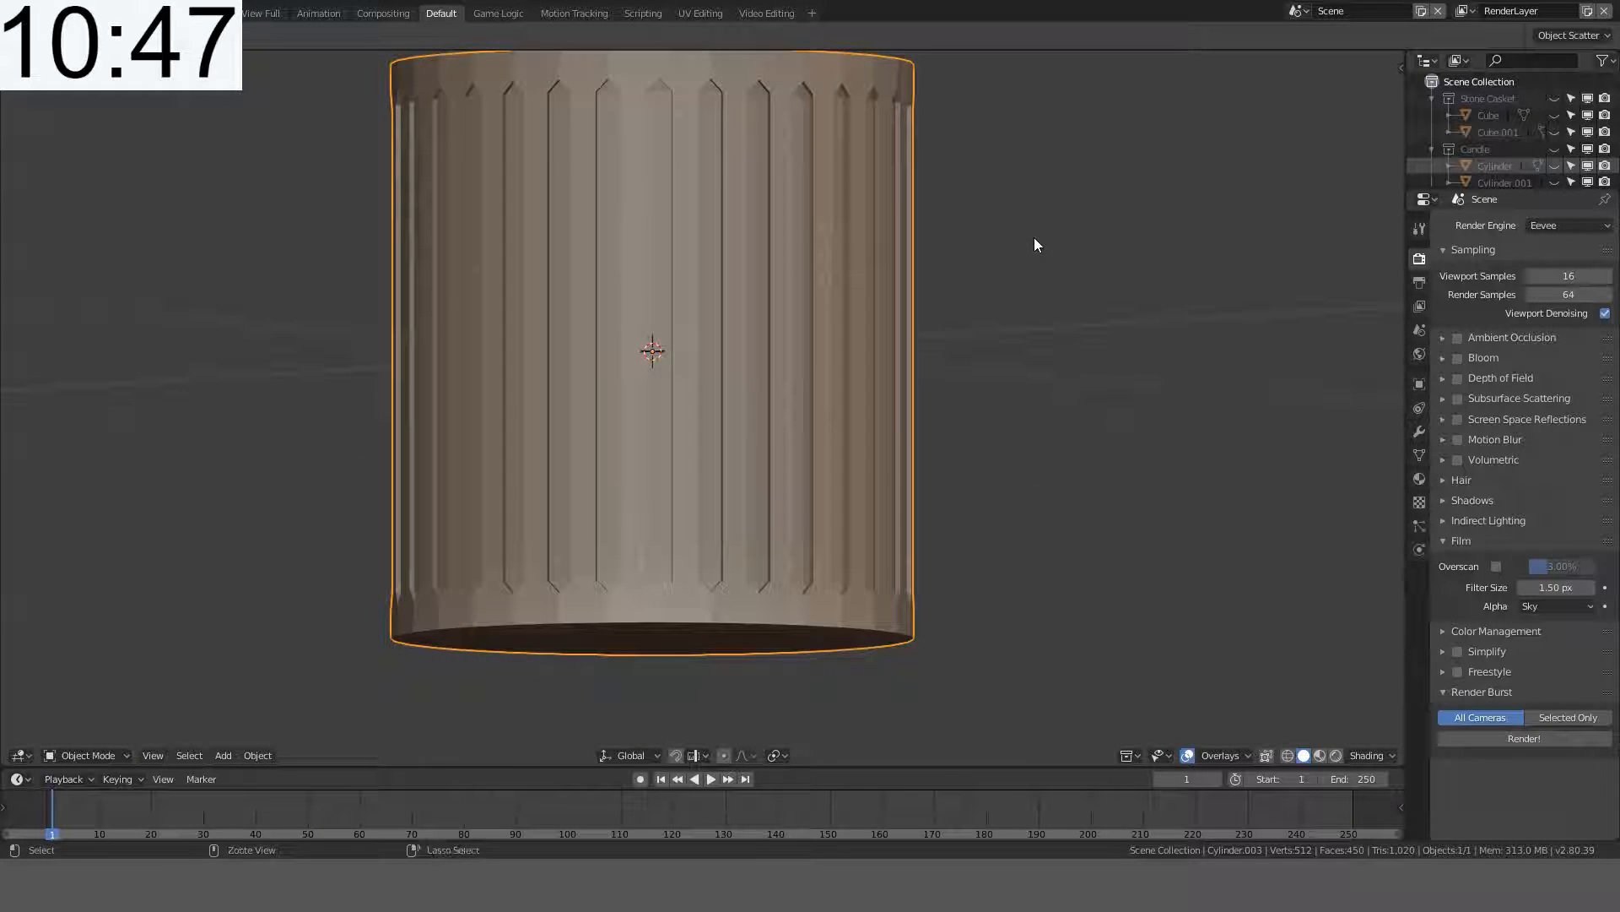
pyautogui.hotkey('ctrl', '1')
pyautogui.moveTo(858, 270); pyautogui.dragTo(977, 293, button='middle')
pyautogui.press('KP_1')
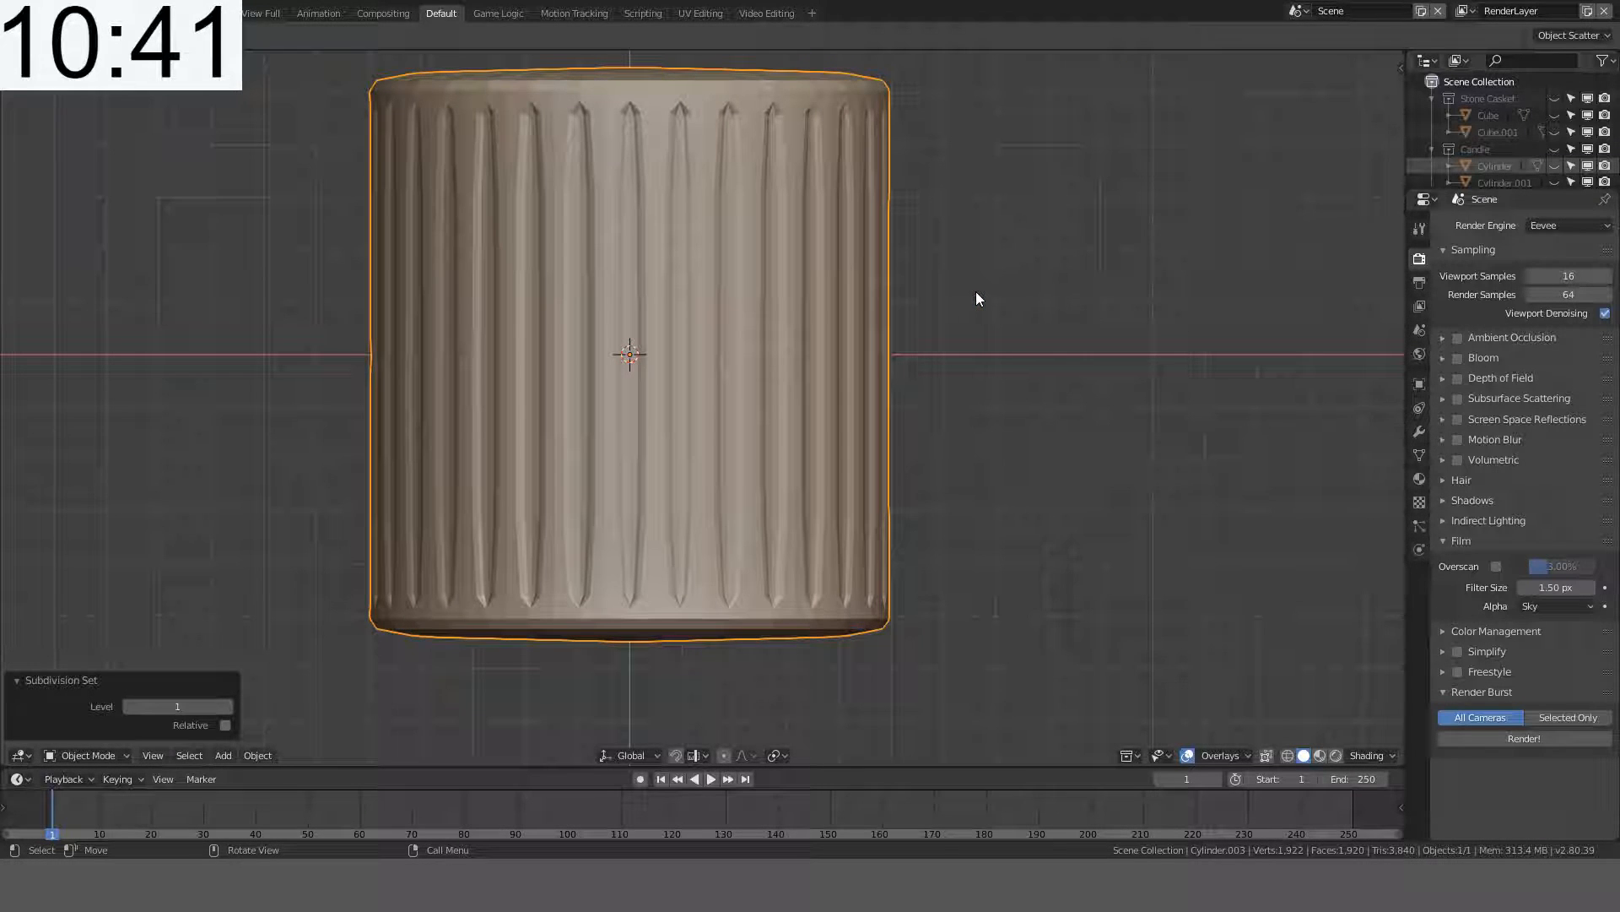
# - Undo the subdivision, the inward extrusion and the bevel, returning to mesh editing of the plain cylinder
pyautogui.hotkey('ctrl', 'z')
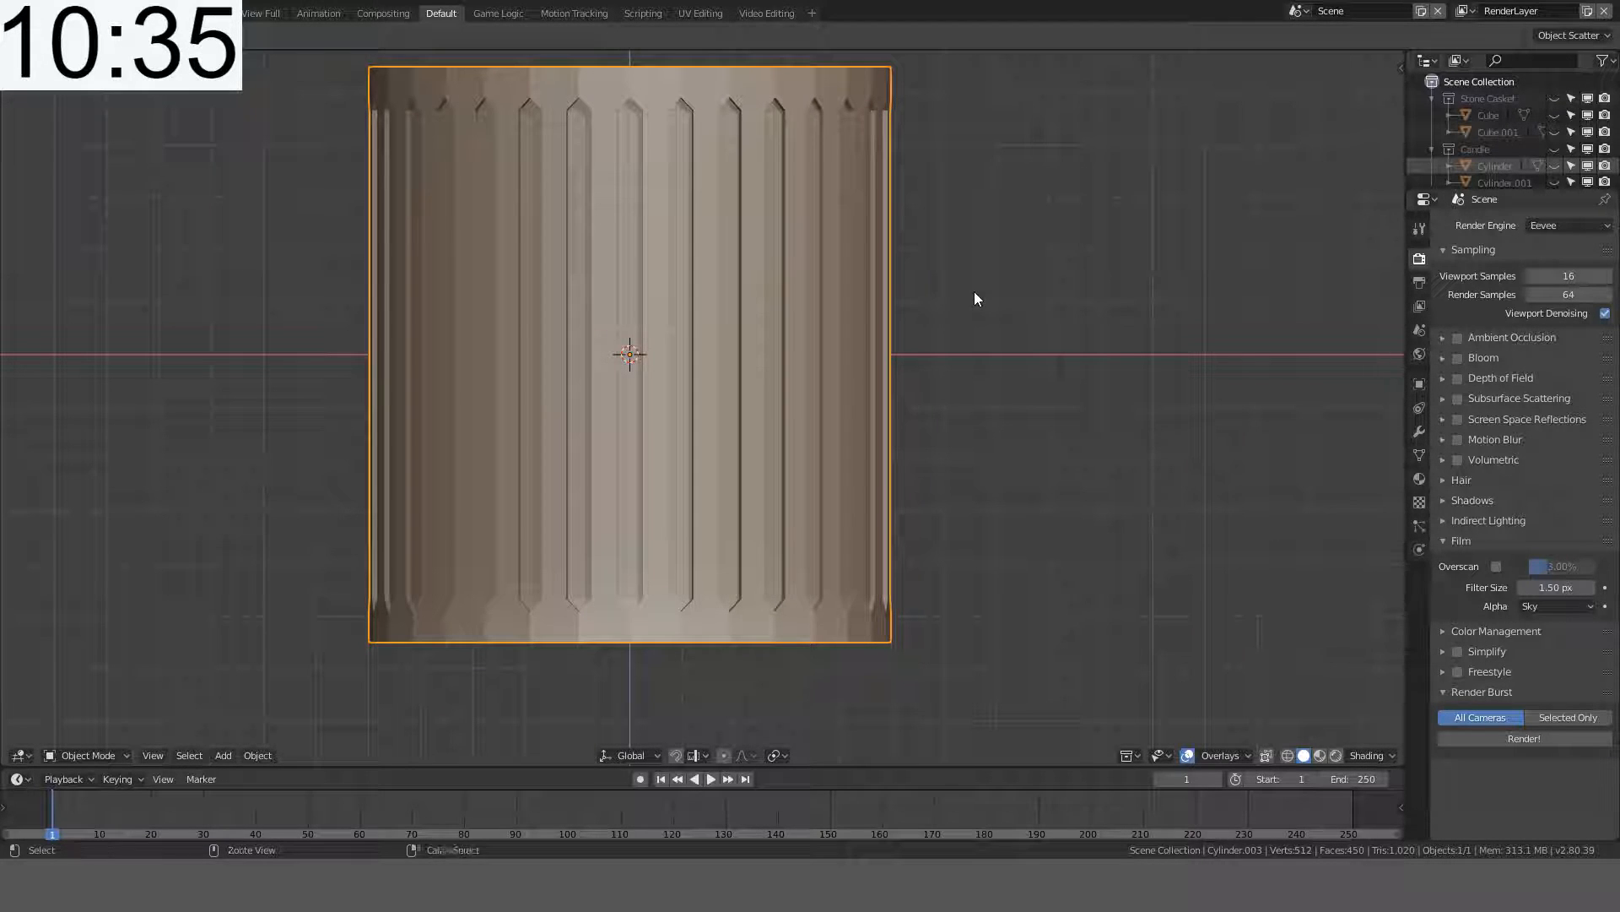
pyautogui.press('Tab')
pyautogui.hotkey('ctrl', 'z')
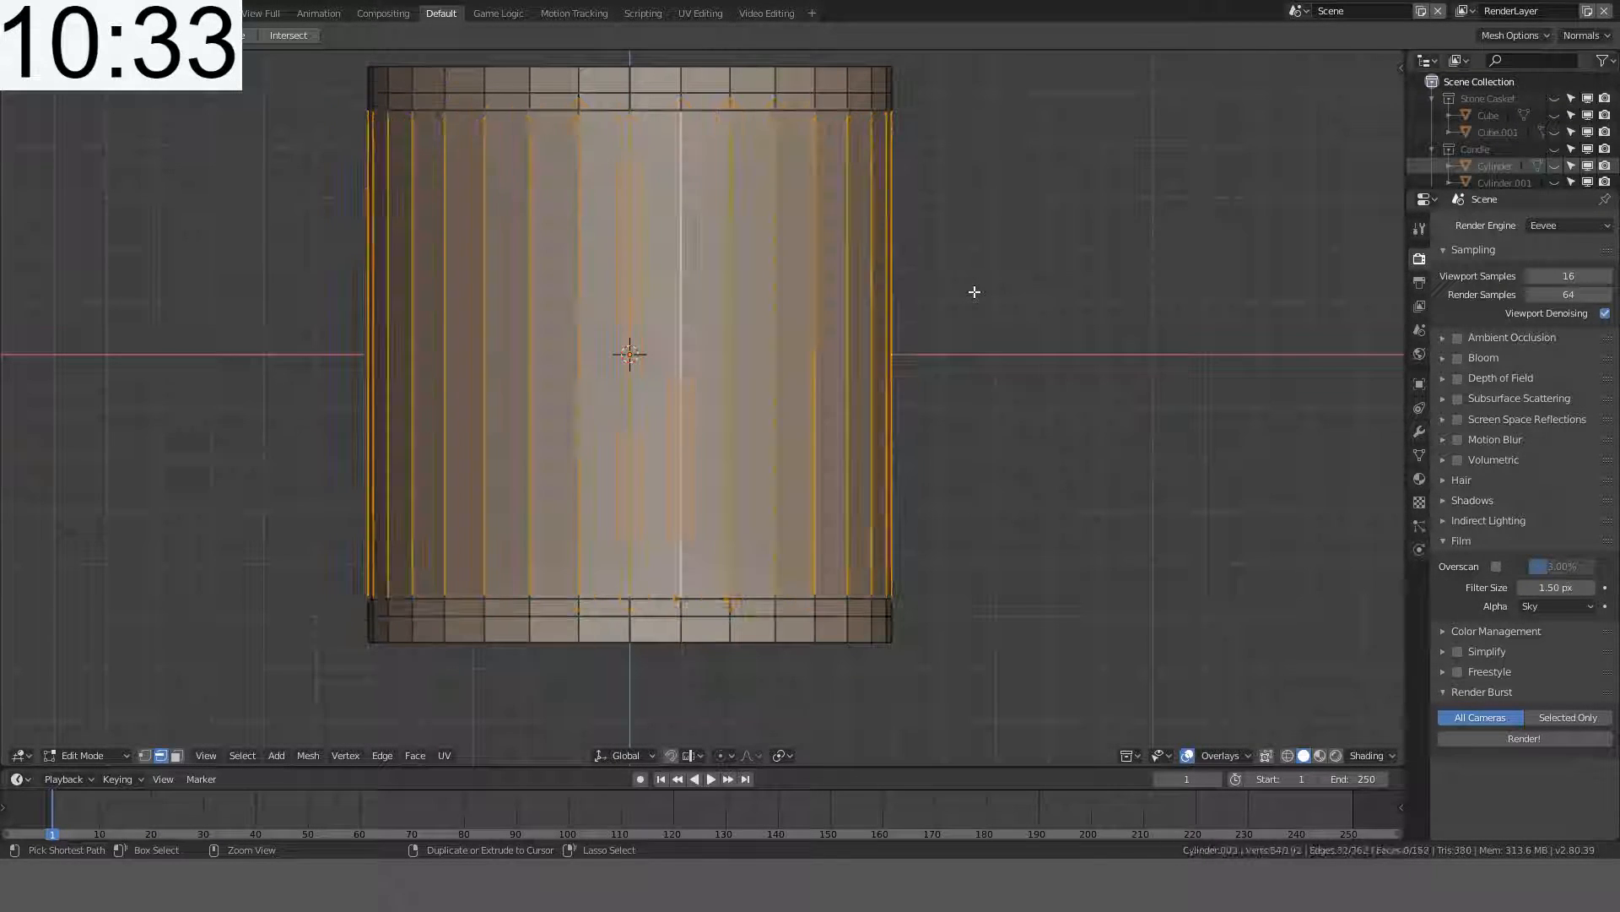
# - Add a centred horizontal loop cut between the two uppermost inner edge loops of the cylinder
pyautogui.press('a')
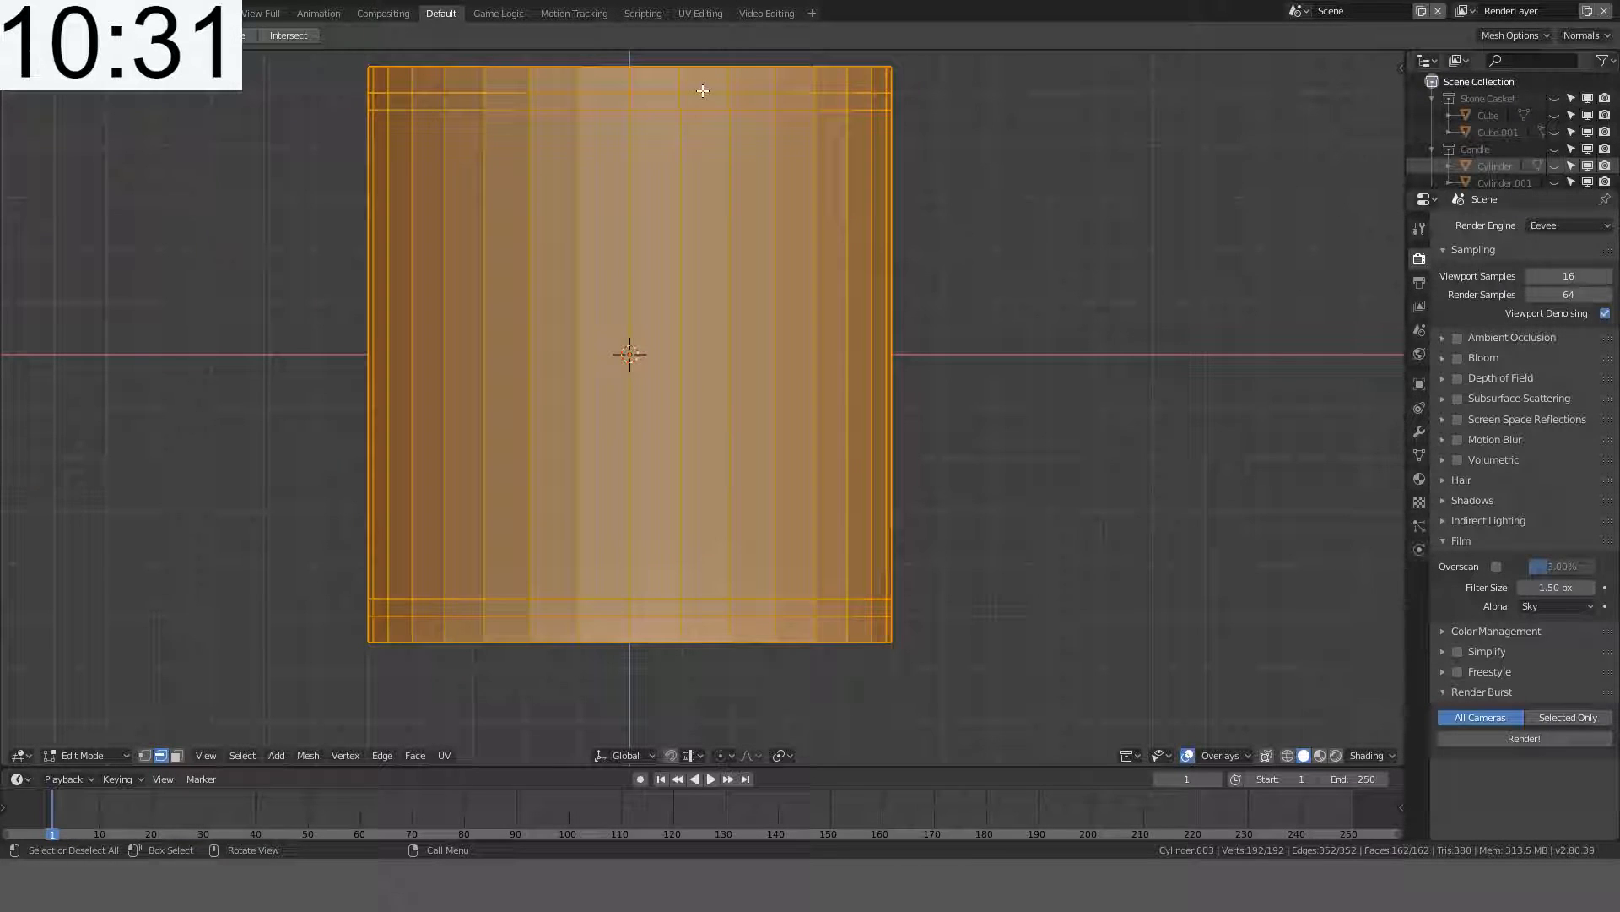
pyautogui.hotkey('alt', 'a')
pyautogui.hotkey('ctrl', 'r')
pyautogui.click(683, 101)
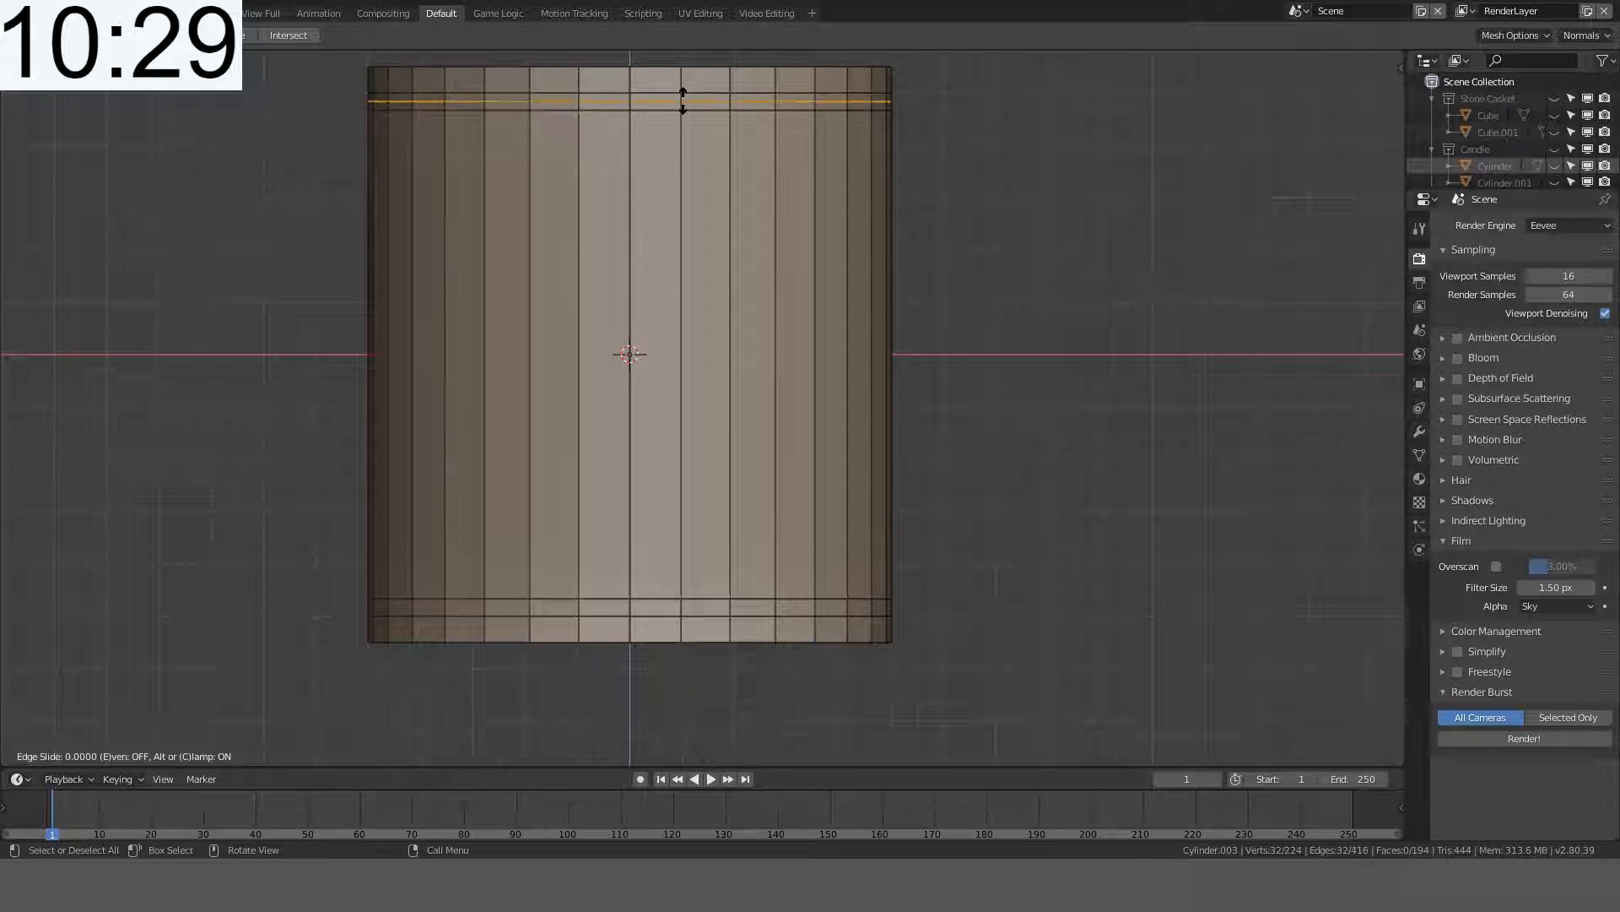
pyautogui.rightClick(687, 157)
# - Try bevelling the ring of vertical shaft edges, and undo the extra loop cut near the cylinder's upper end
pyautogui.keyDown('ctrl'); pyautogui.keyDown('alt'); pyautogui.click(680, 192); pyautogui.keyUp('alt'); pyautogui.keyUp('ctrl')
pyautogui.hotkey('ctrl', 'b')
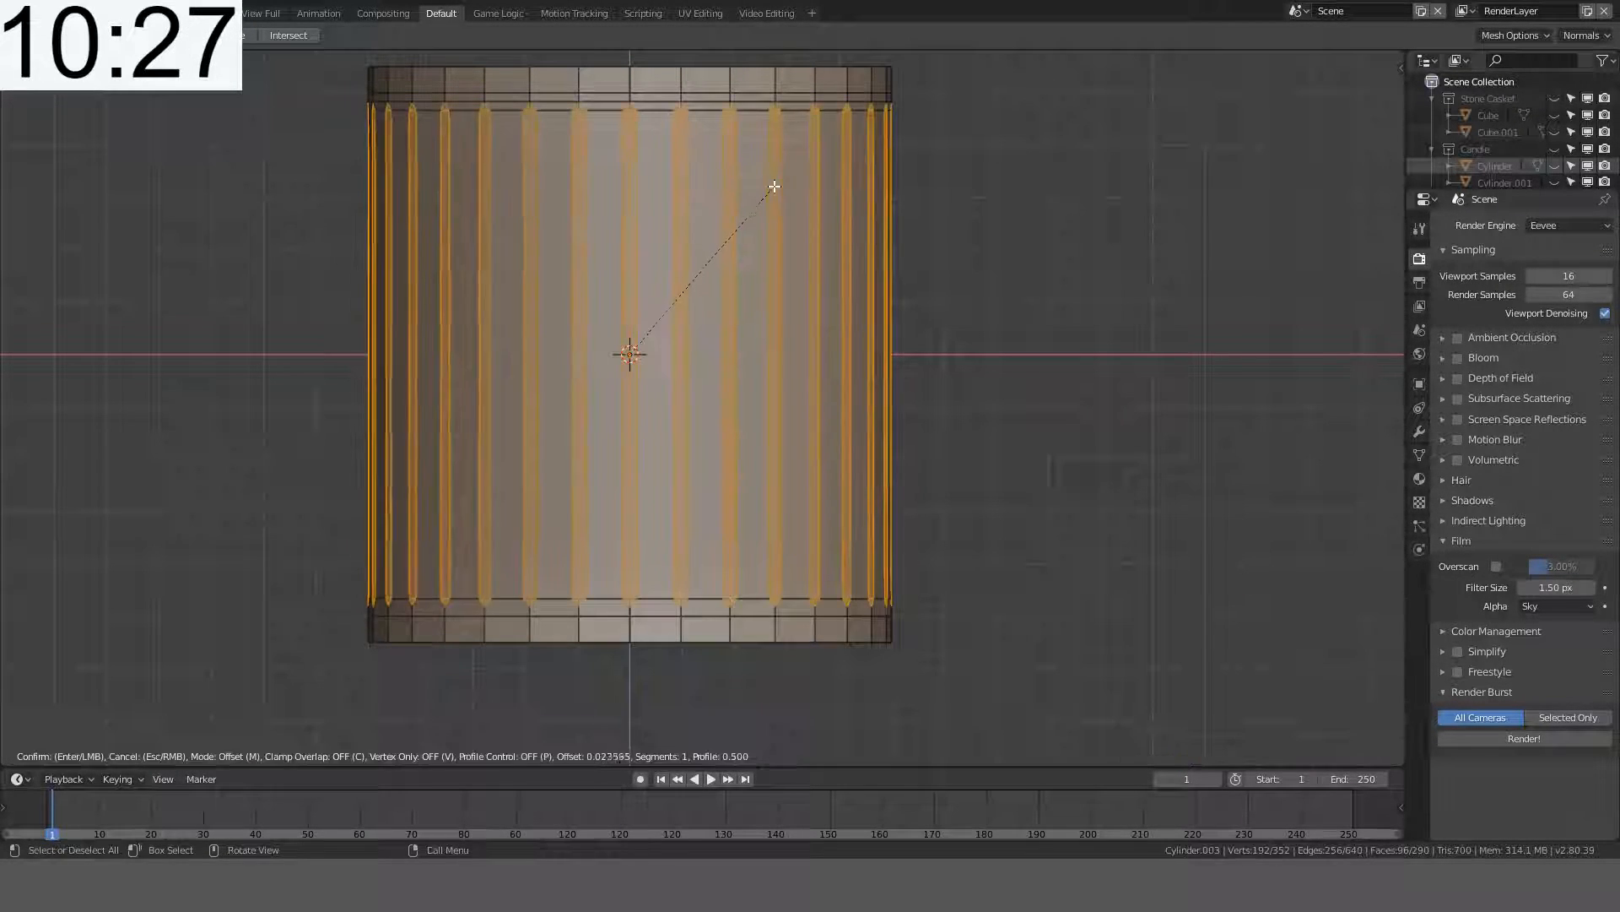
pyautogui.press('Escape')
pyautogui.hotkey('ctrl', 'z')
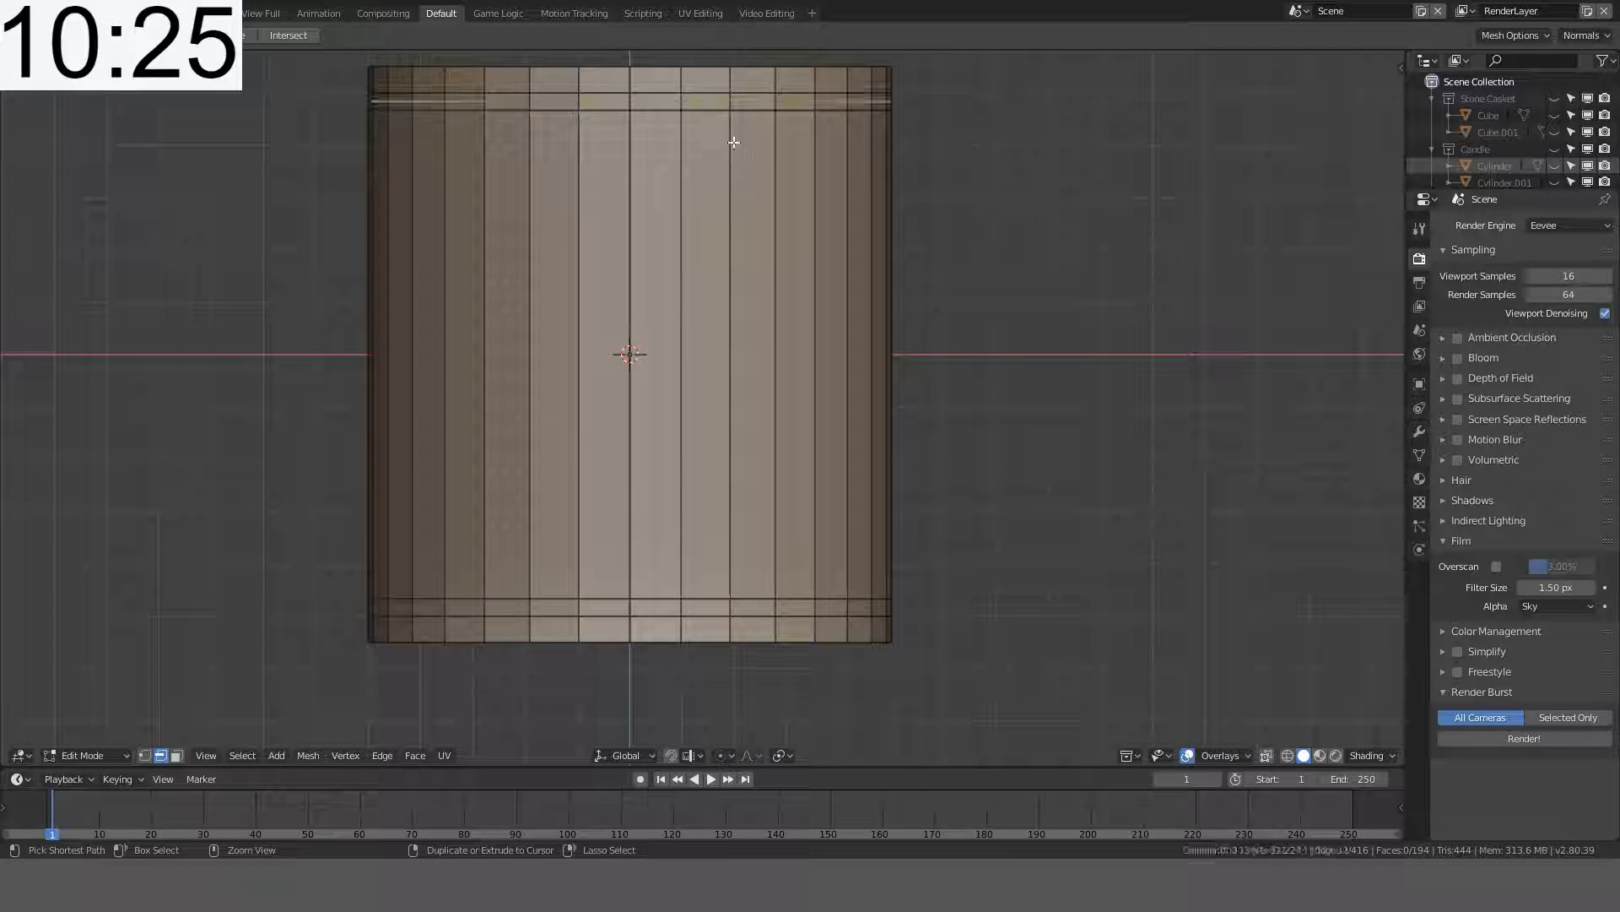
pyautogui.hotkey('ctrl', 'z')
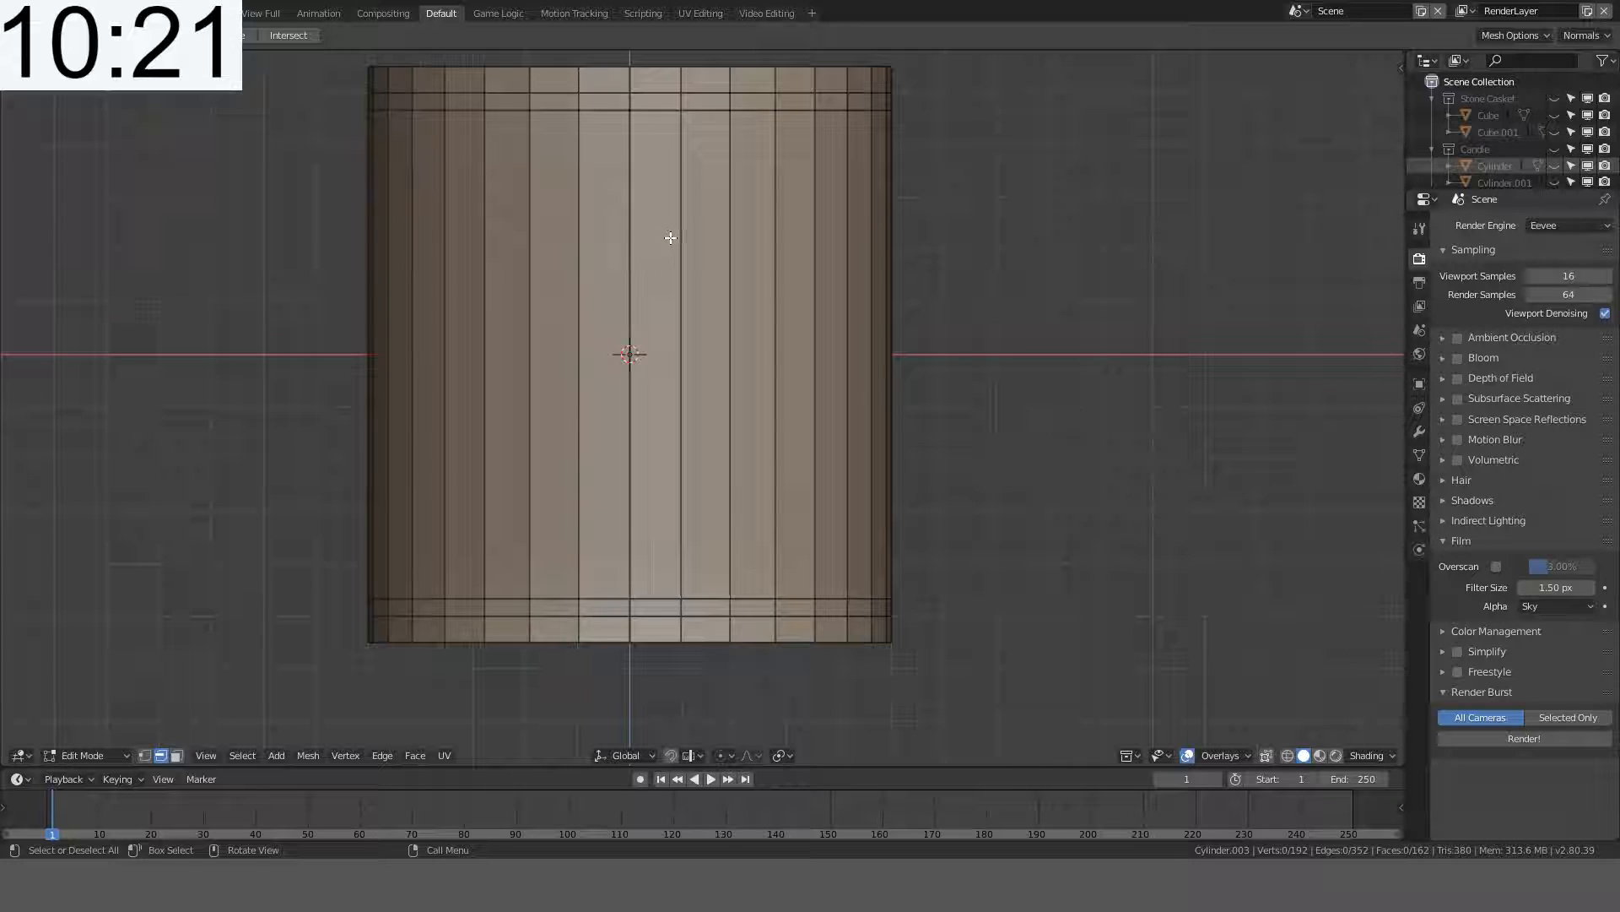
# - Subdivide the cylinder's entire mesh once
pyautogui.press('a')
pyautogui.hotkey('ctrl', 'e')
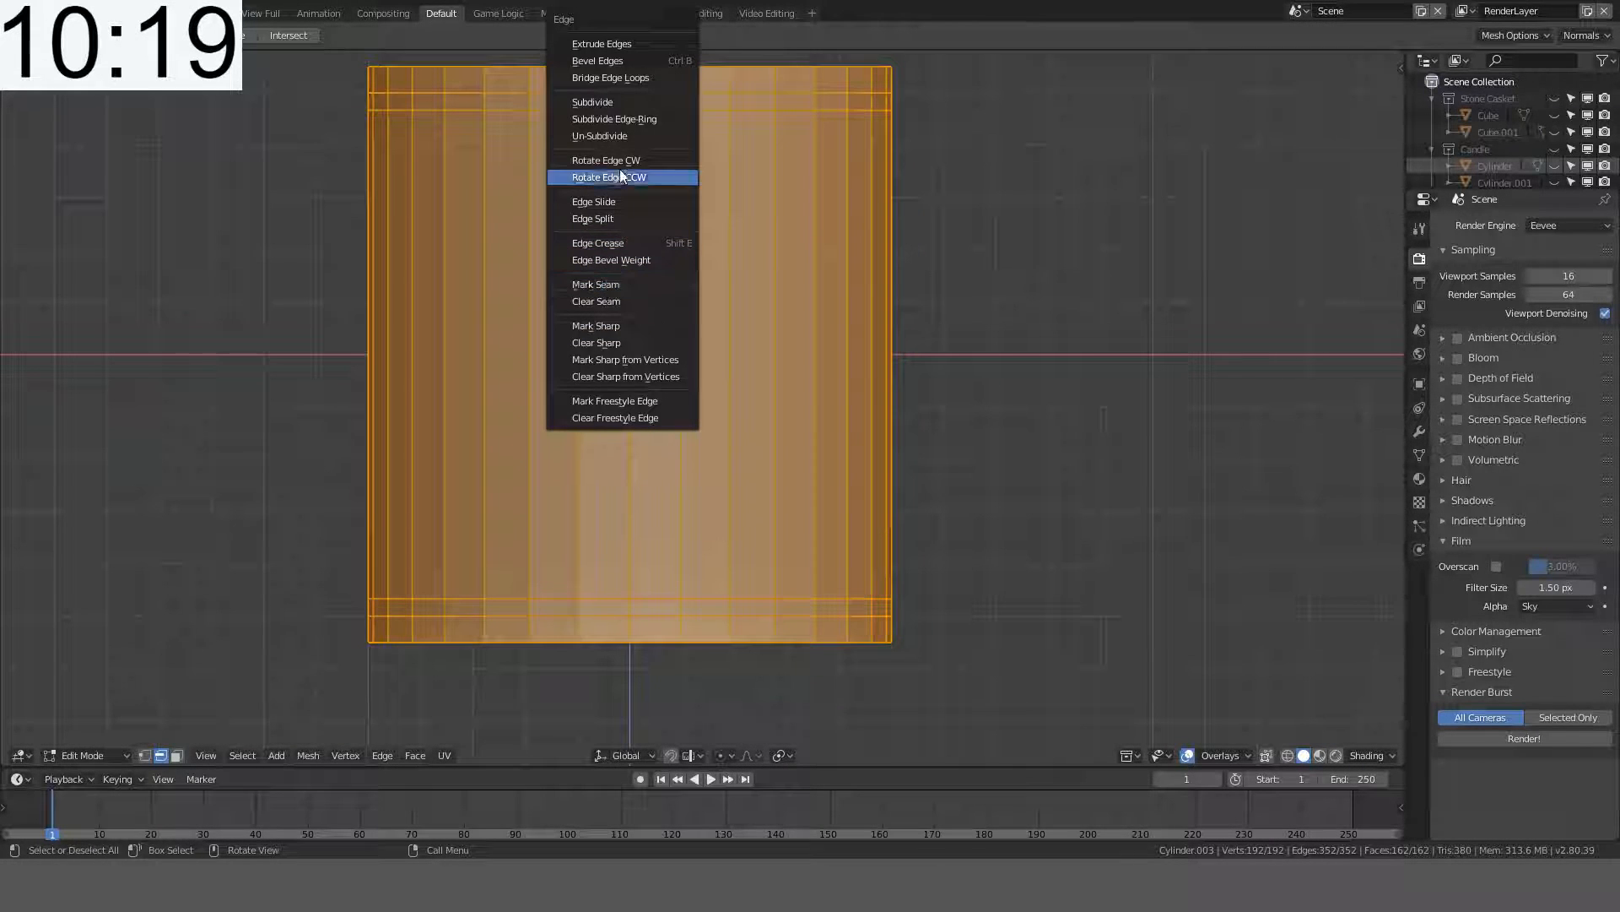
pyautogui.click(608, 101)
# - Dissolve the five extra horizontal edge loops from the subdivision: two near each end and one at mid-height
pyautogui.hotkey('alt', 'a')
pyautogui.keyDown('alt'); pyautogui.click(565, 102); pyautogui.keyUp('alt')
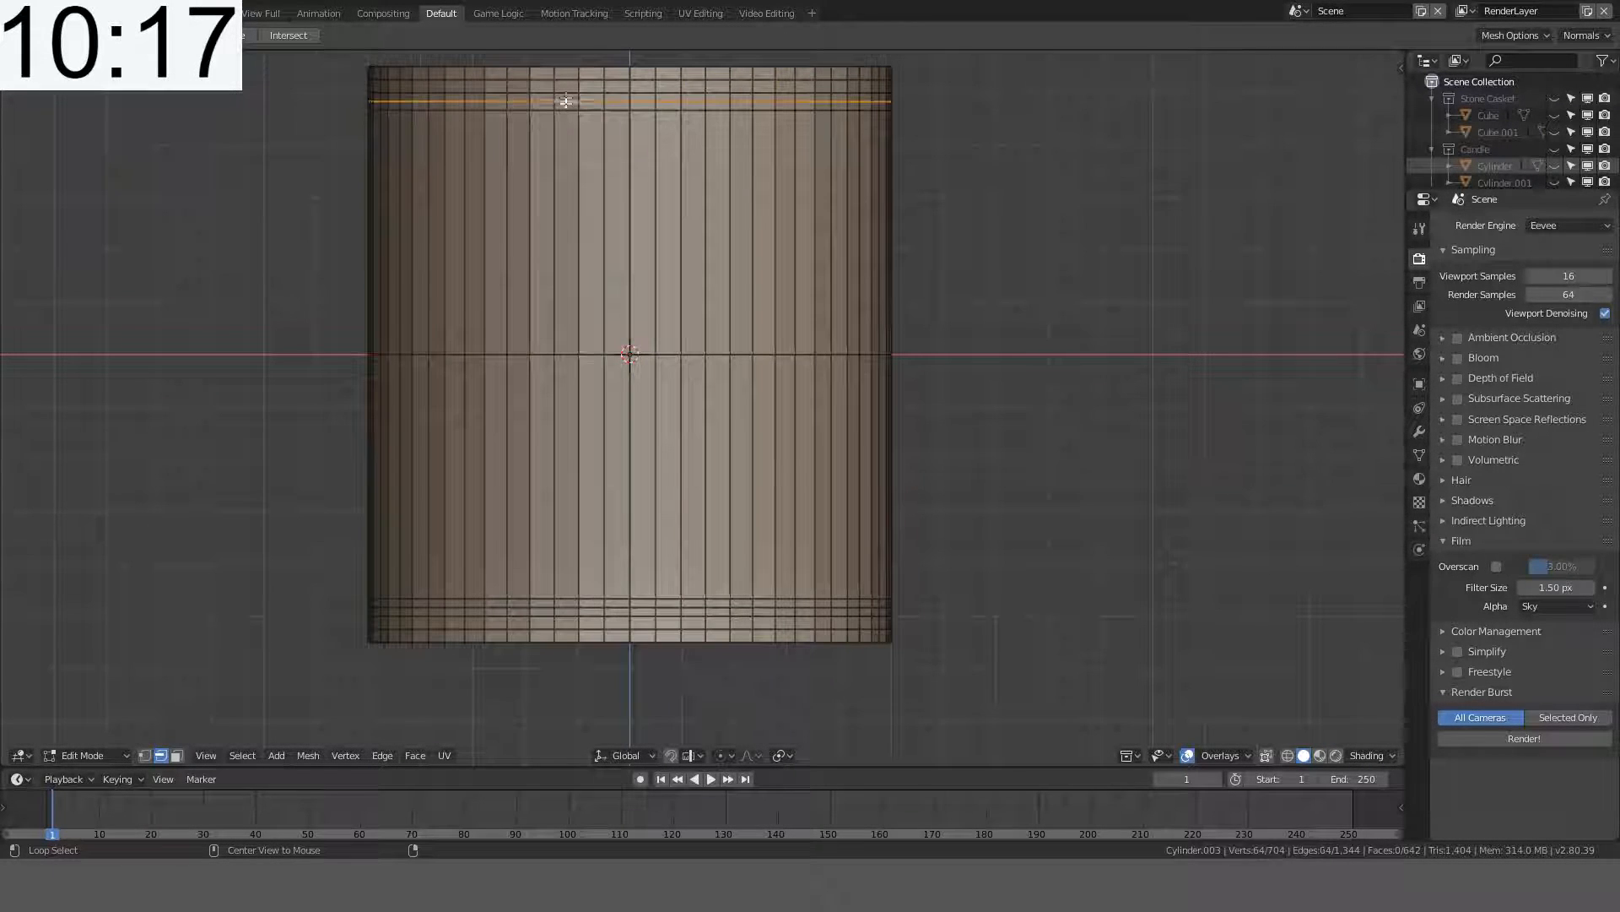
pyautogui.keyDown('alt'); pyautogui.keyDown('shift'); pyautogui.click(565, 79); pyautogui.keyUp('shift'); pyautogui.keyUp('alt')
pyautogui.keyDown('alt'); pyautogui.keyDown('shift'); pyautogui.click(595, 355); pyautogui.keyUp('shift'); pyautogui.keyUp('alt')
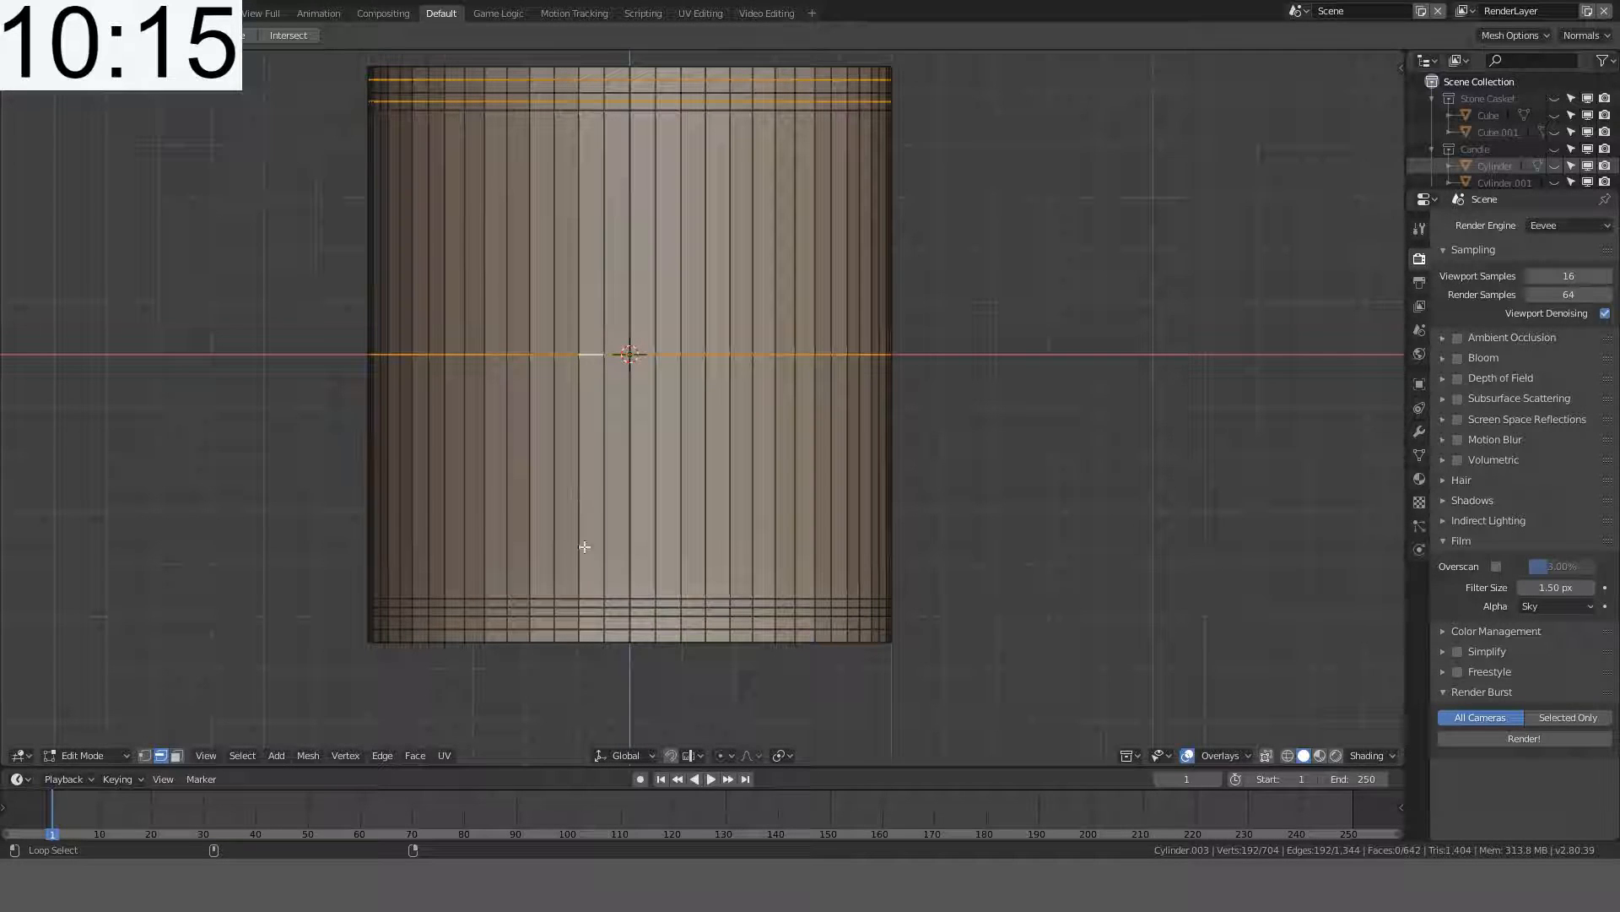
pyautogui.keyDown('alt'); pyautogui.keyDown('shift'); pyautogui.click(596, 607); pyautogui.keyUp('shift'); pyautogui.keyUp('alt')
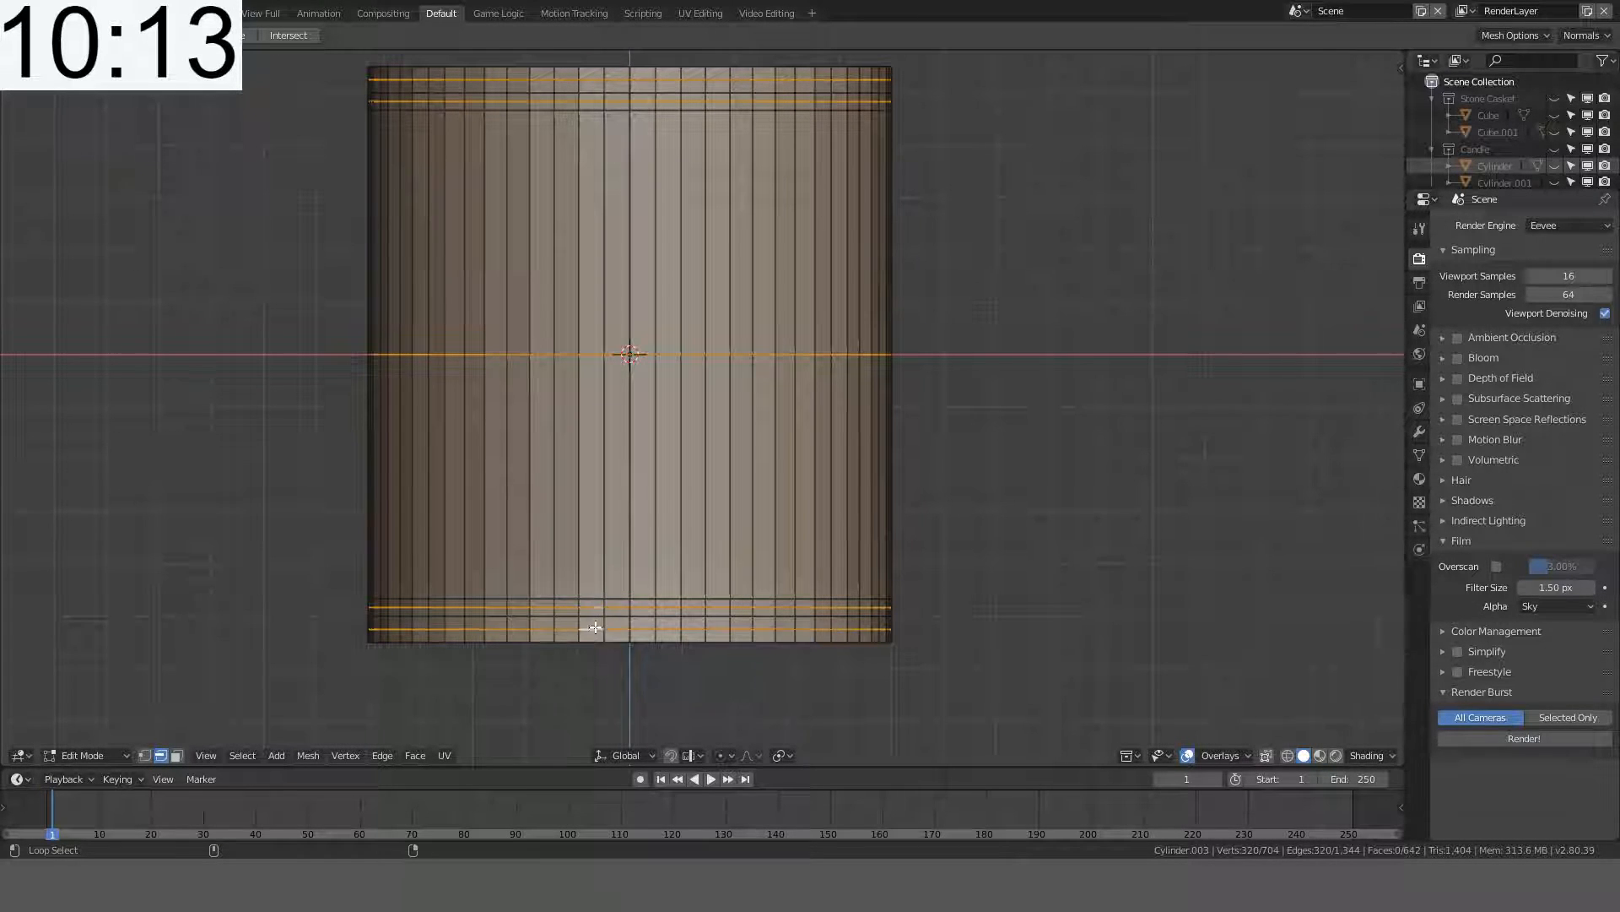
pyautogui.hotkey('ctrl', 'x')
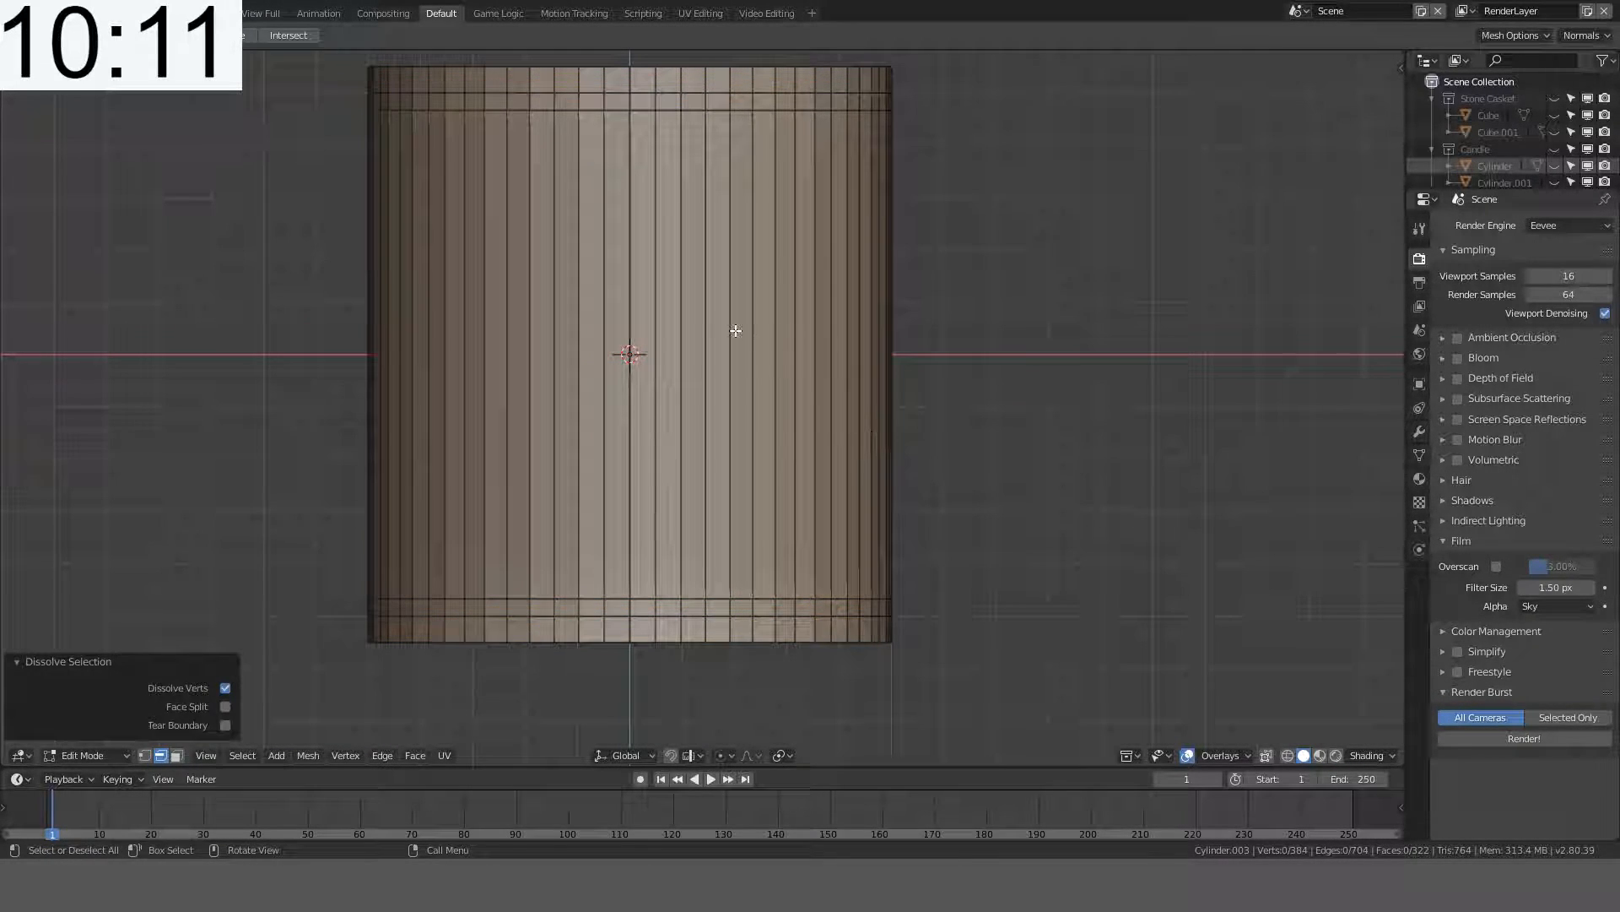
# - Select the ring of vertical shaft edges and checker-deselect it so every second edge stays selected
pyautogui.keyDown('ctrl'); pyautogui.keyDown('alt'); pyautogui.click(707, 318); pyautogui.keyUp('alt'); pyautogui.keyUp('ctrl')
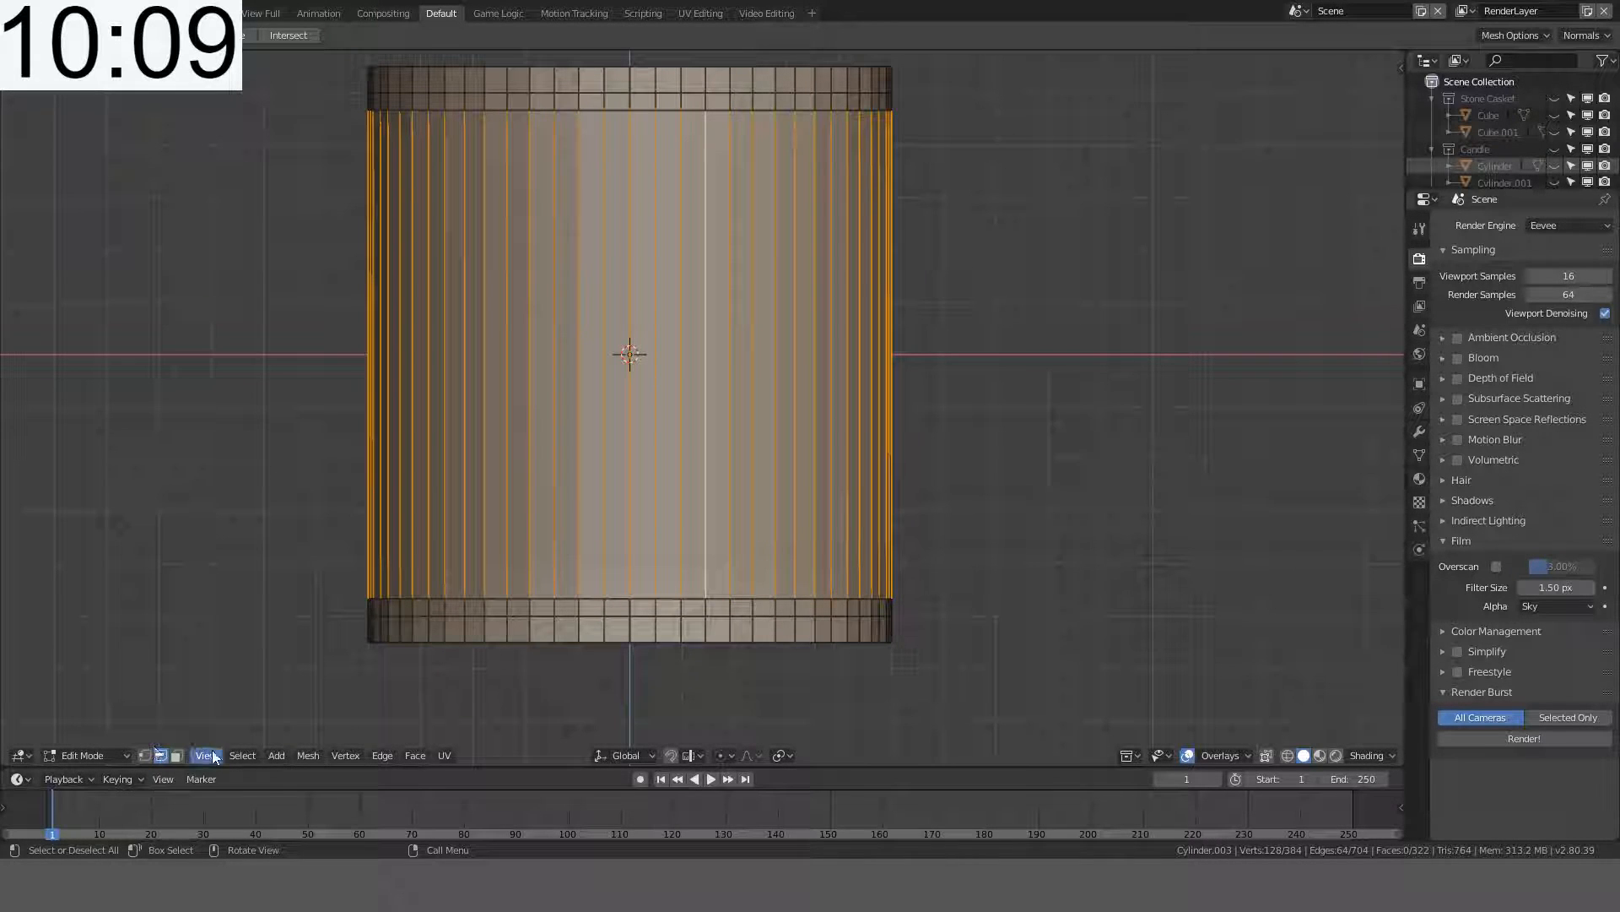
pyautogui.click(245, 755)
pyautogui.click(312, 656)
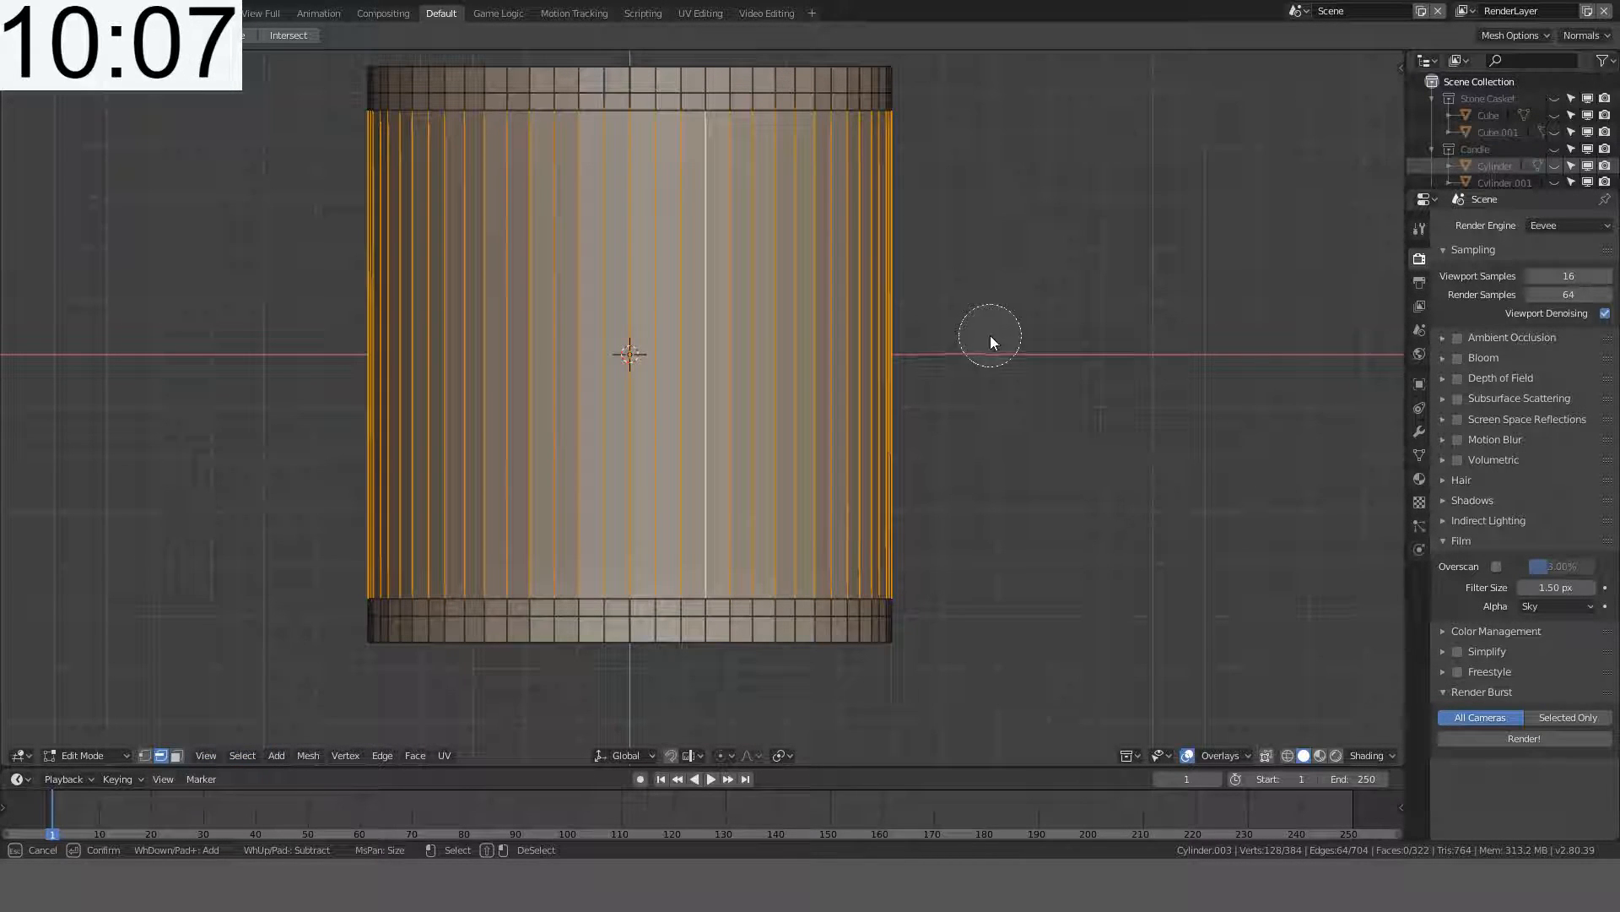
pyautogui.press('Escape')
pyautogui.click(242, 754)
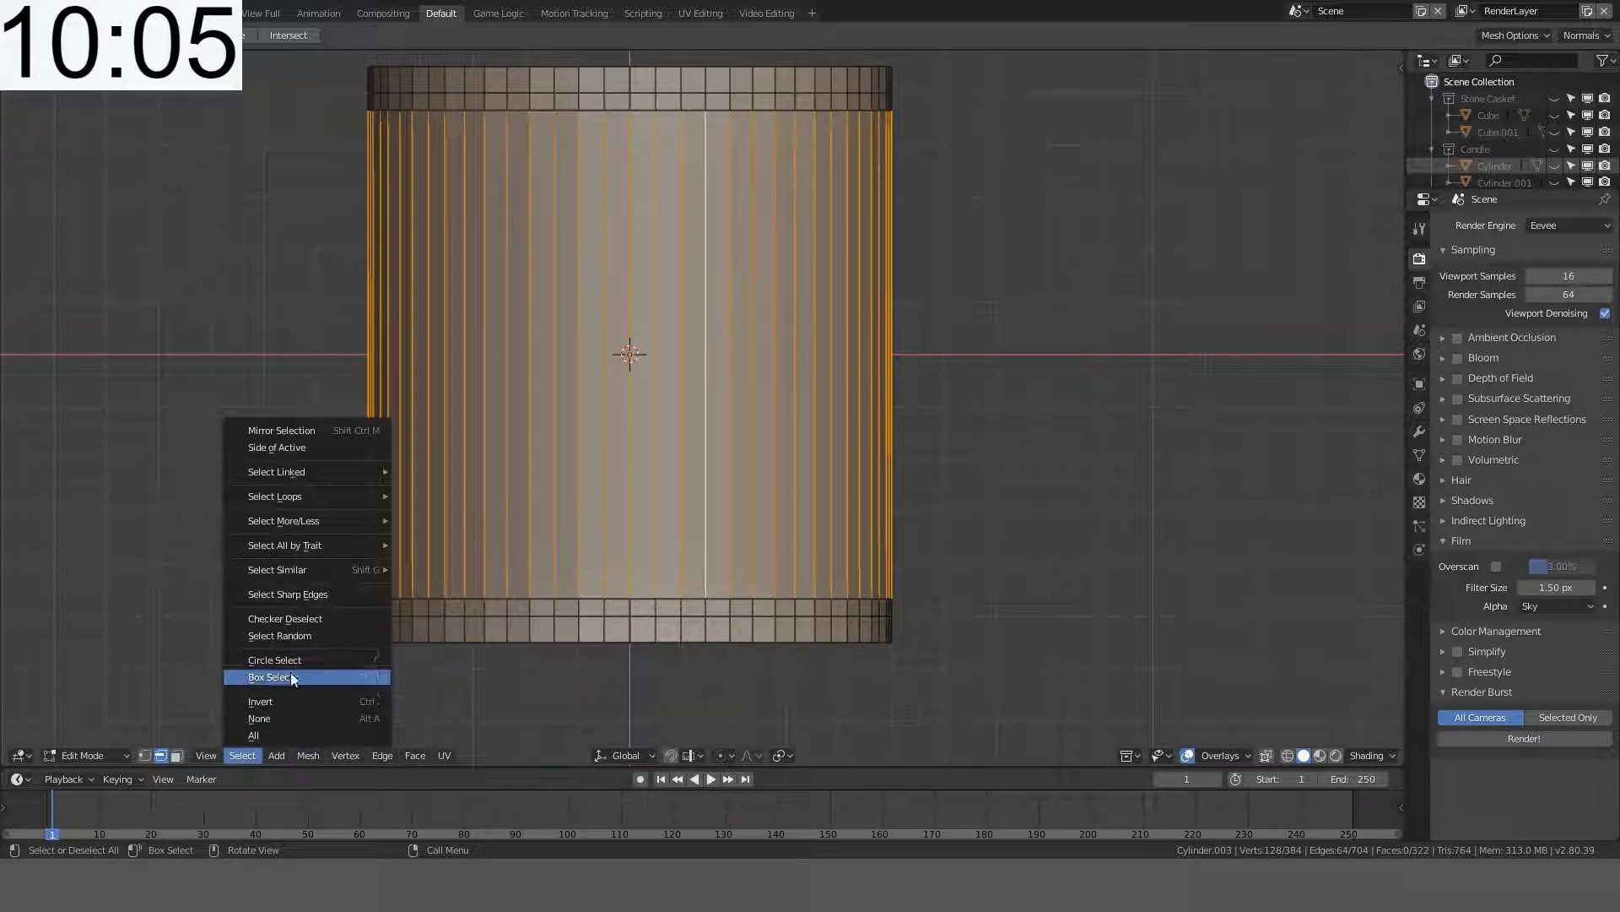
pyautogui.click(312, 619)
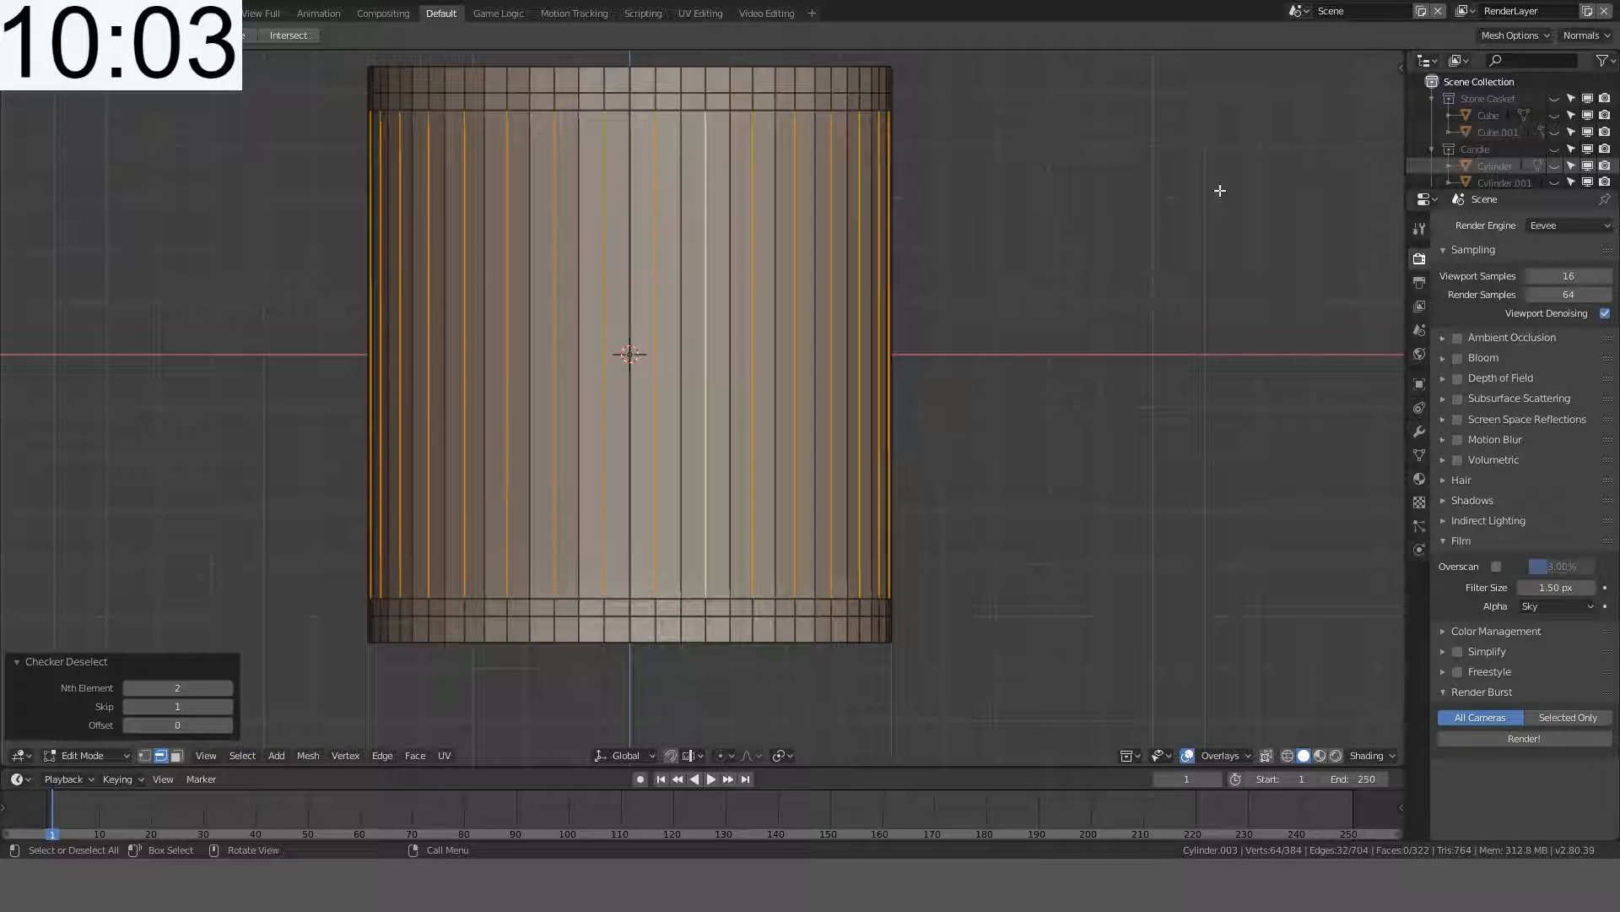
# - Bevel the alternate vertical shaft edges with an offset of 0.05 and 2 segments
pyautogui.hotkey('ctrl', 'b')
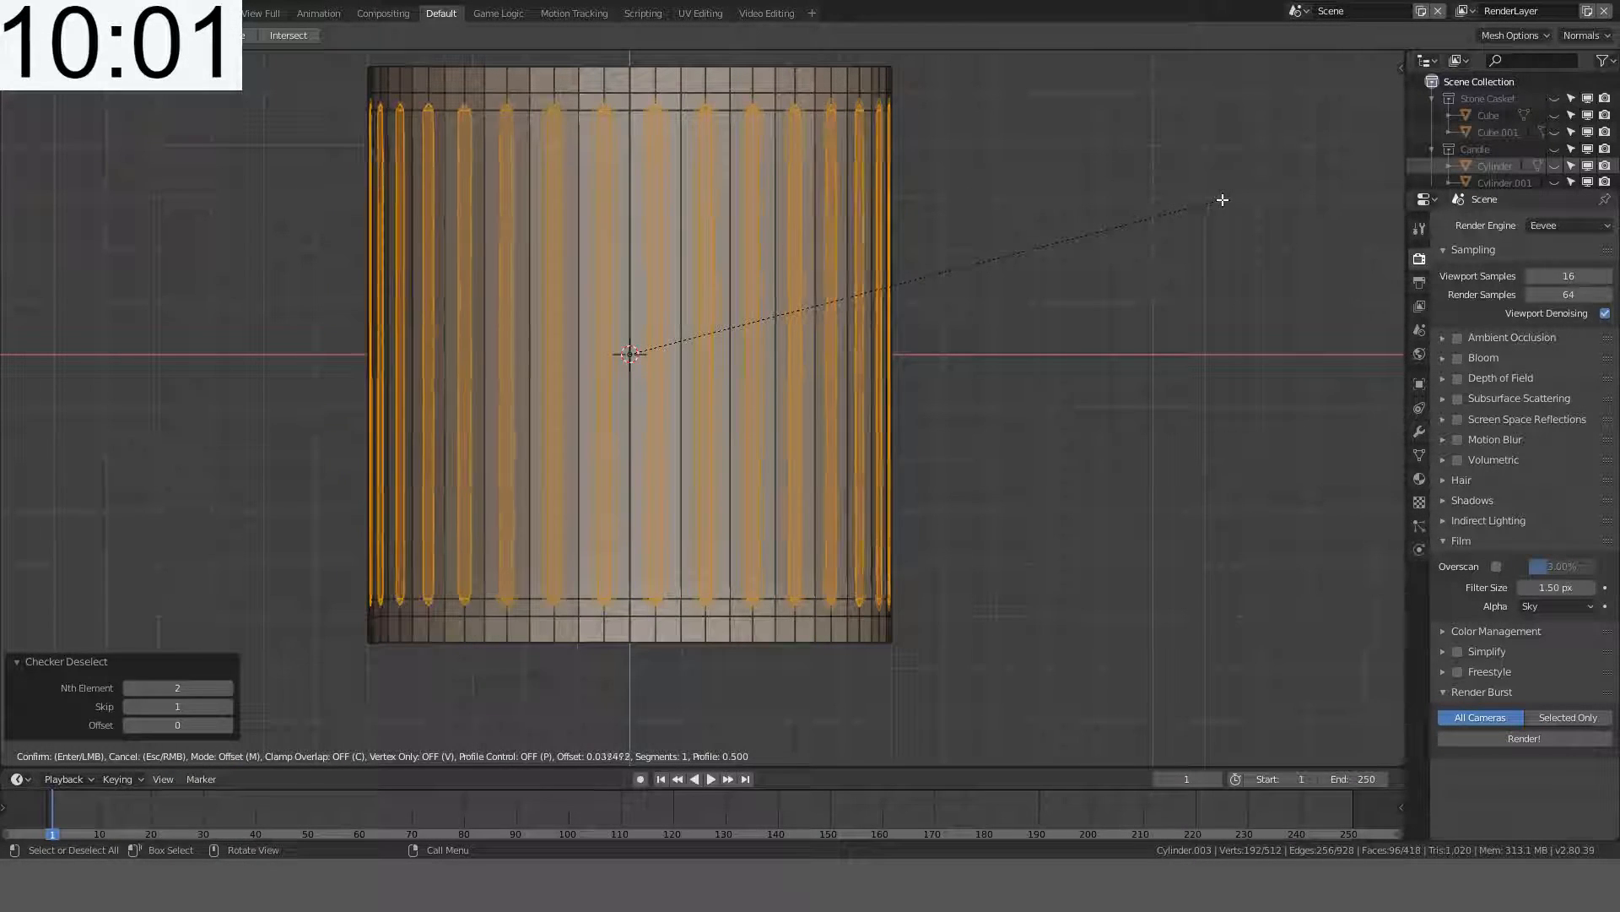
pyautogui.scroll(2, 1226, 200)
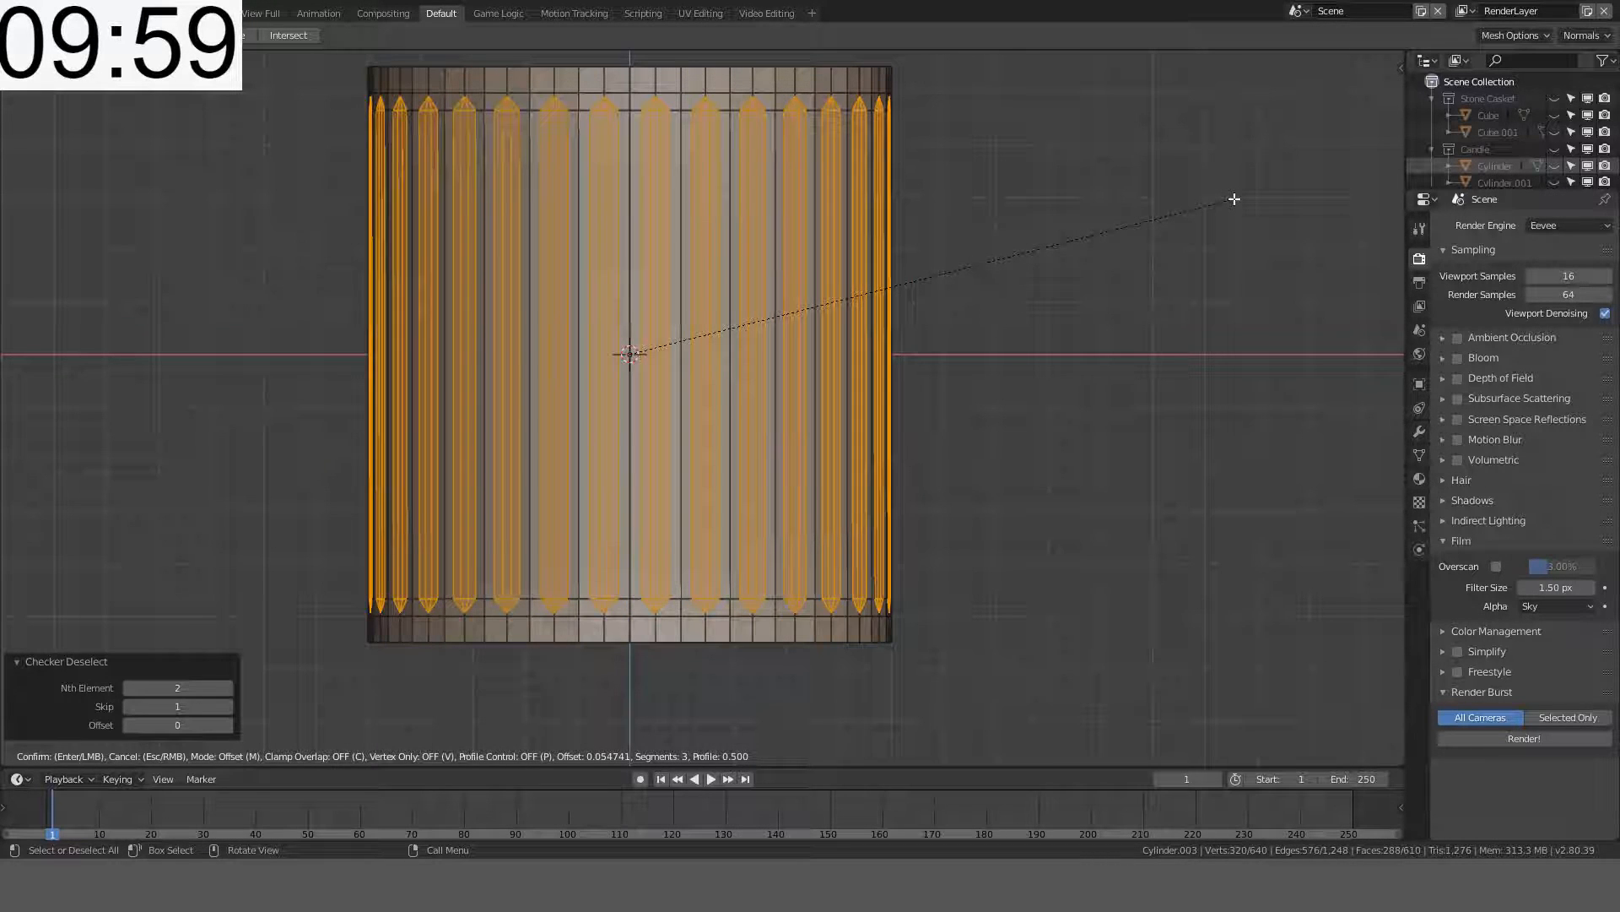
pyautogui.scroll(-1, 1235, 199)
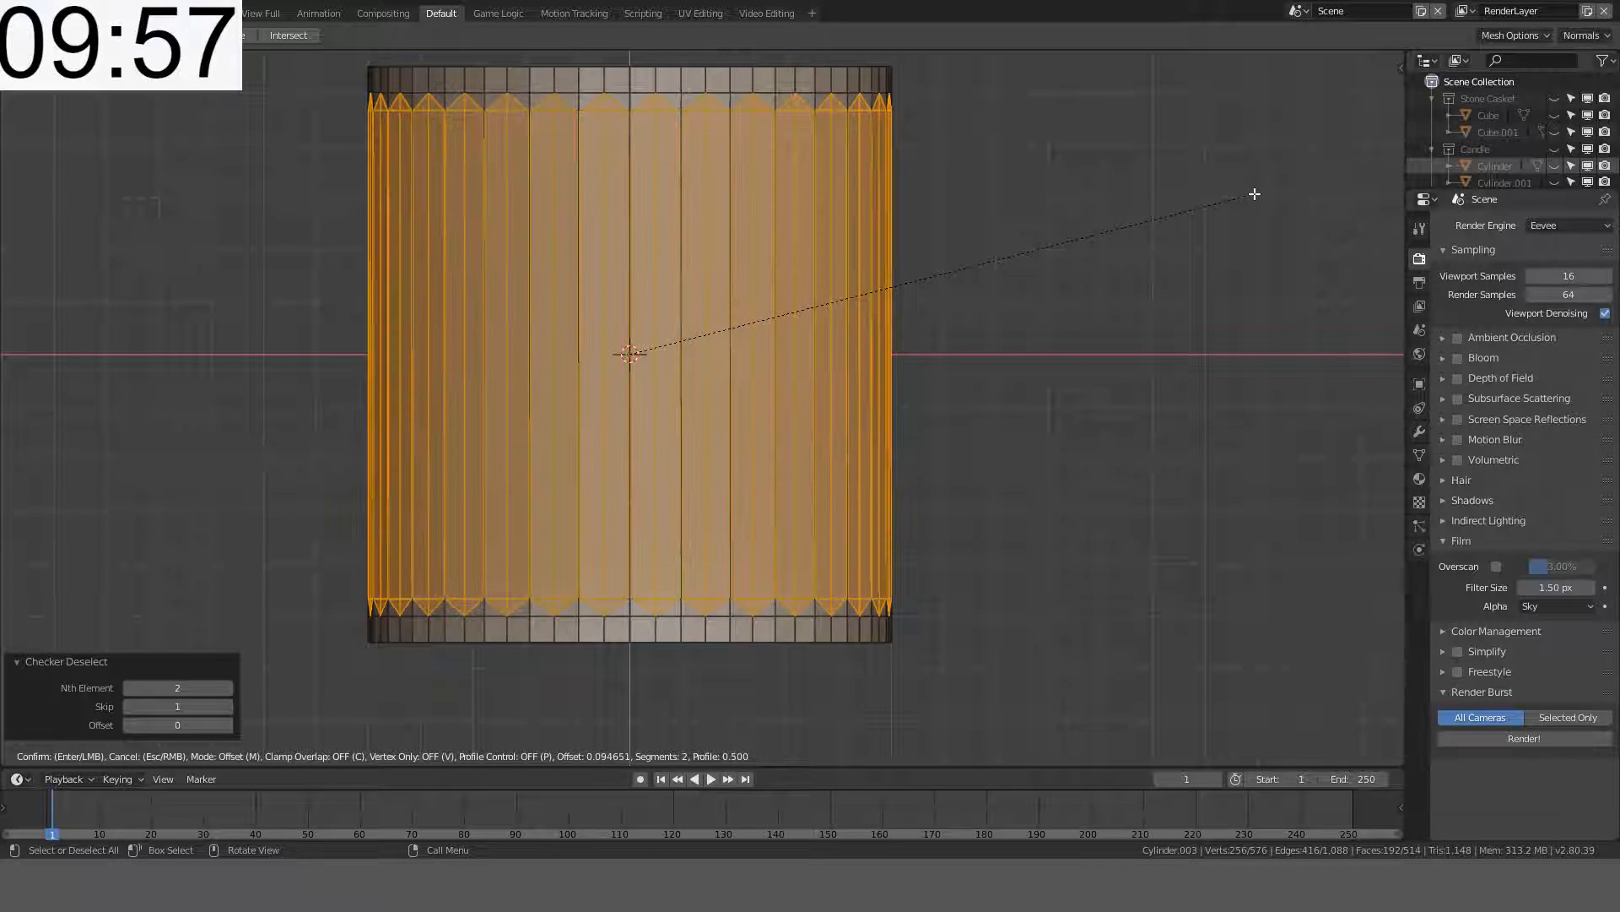
pyautogui.write('0.05')
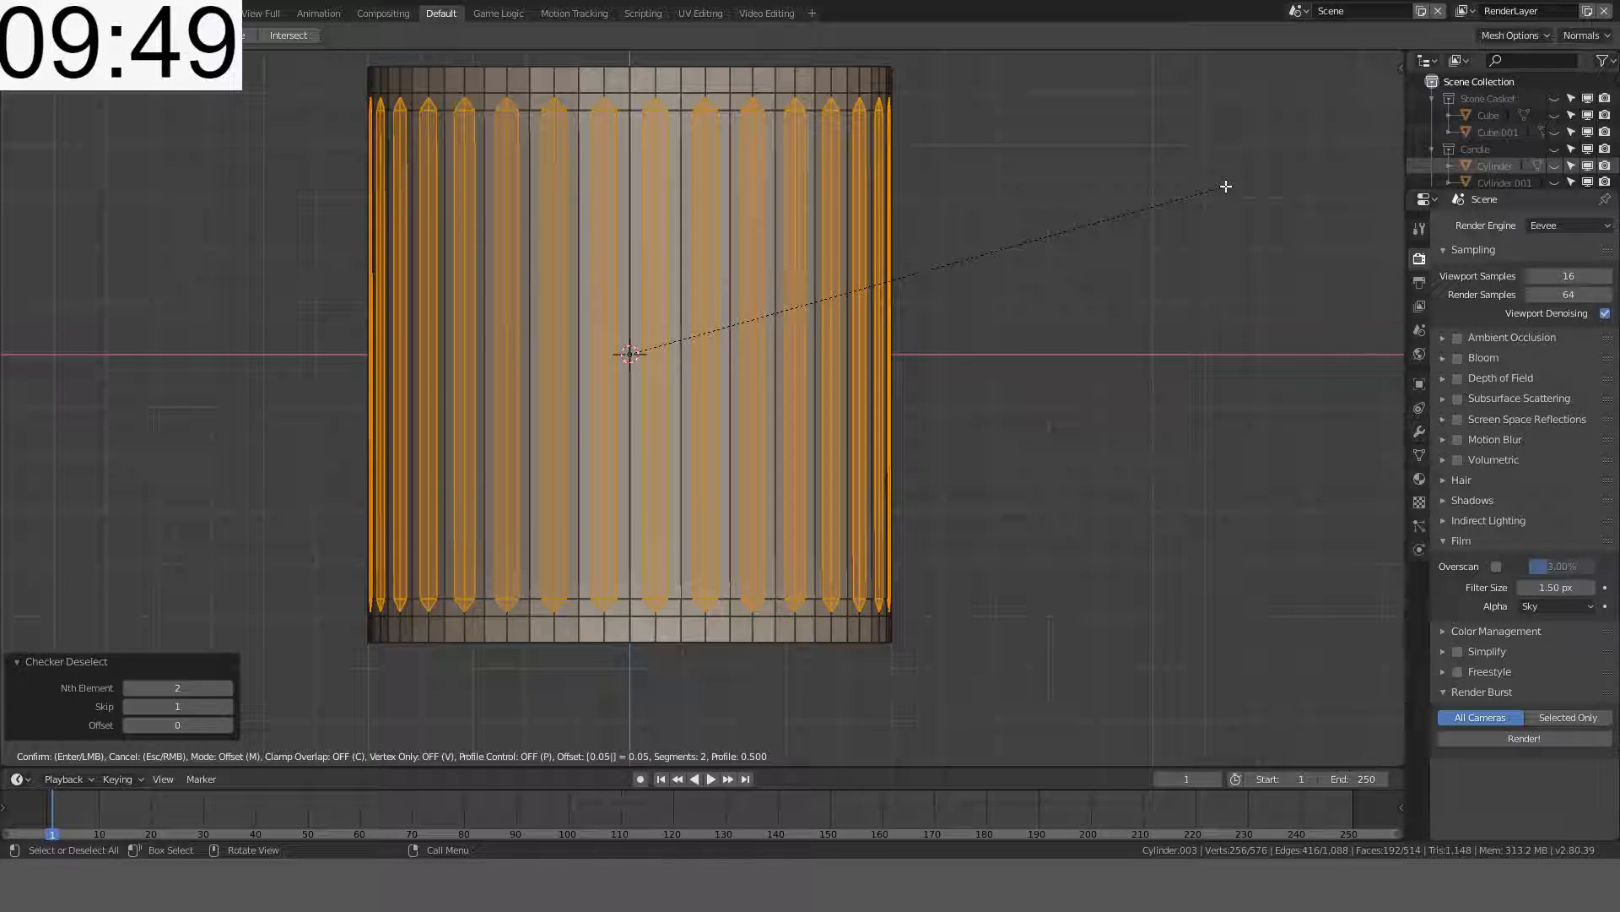
pyautogui.press('Return')
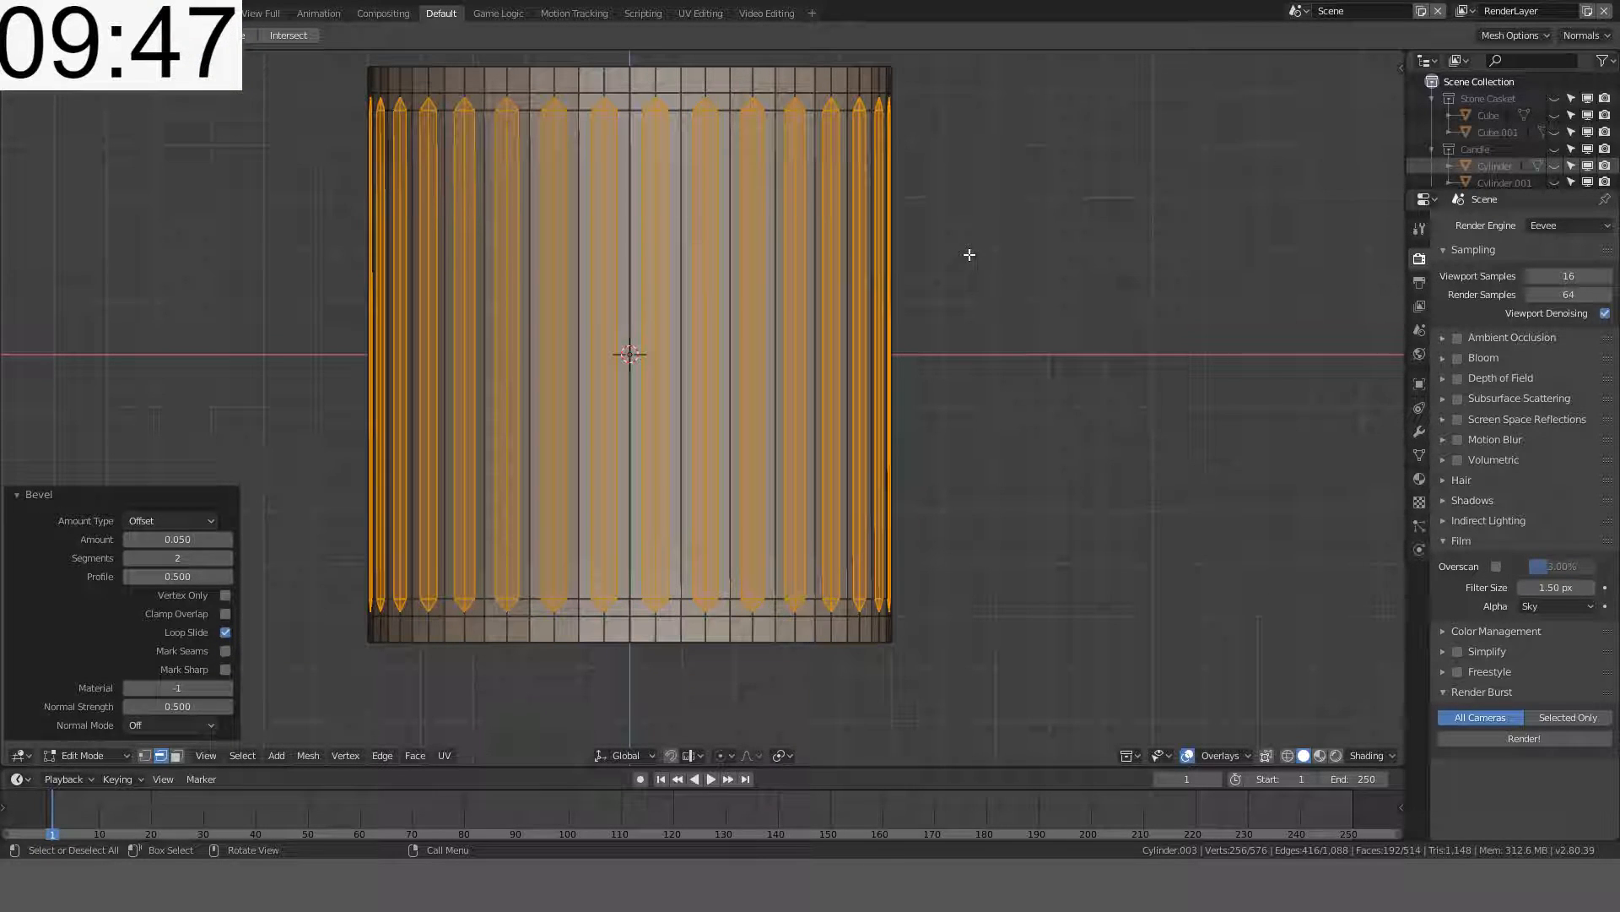
# - Return to Object Mode and add a level 1 subdivision surface to the cylinder
pyautogui.moveTo(969, 254); pyautogui.dragTo(974, 213, button='middle')
pyautogui.press('Tab')
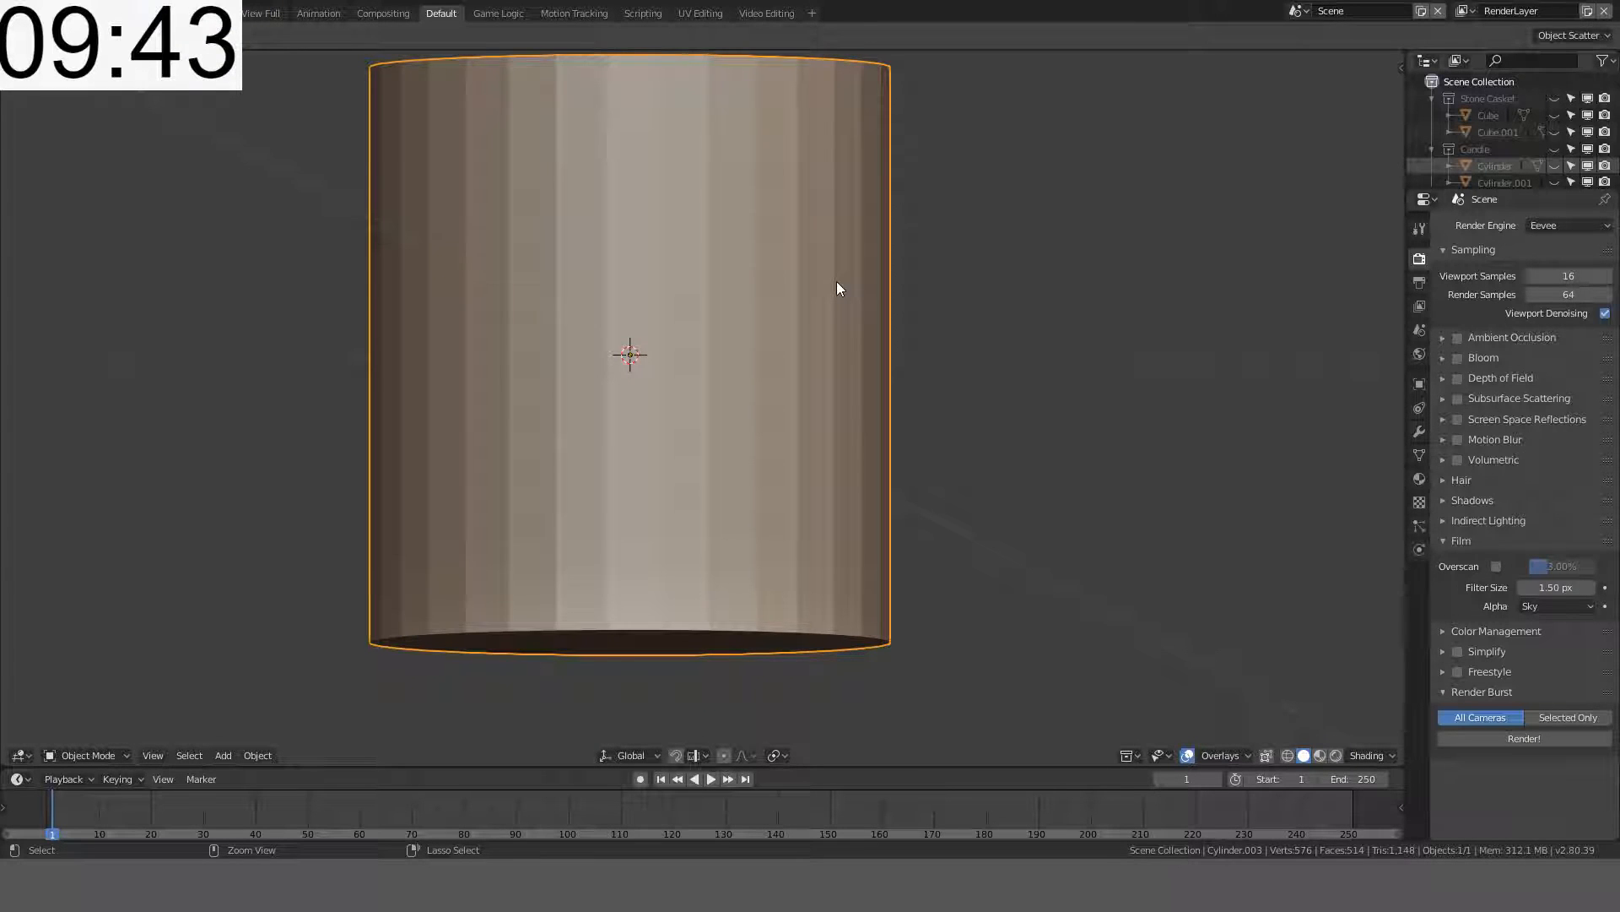
pyautogui.hotkey('ctrl', '1')
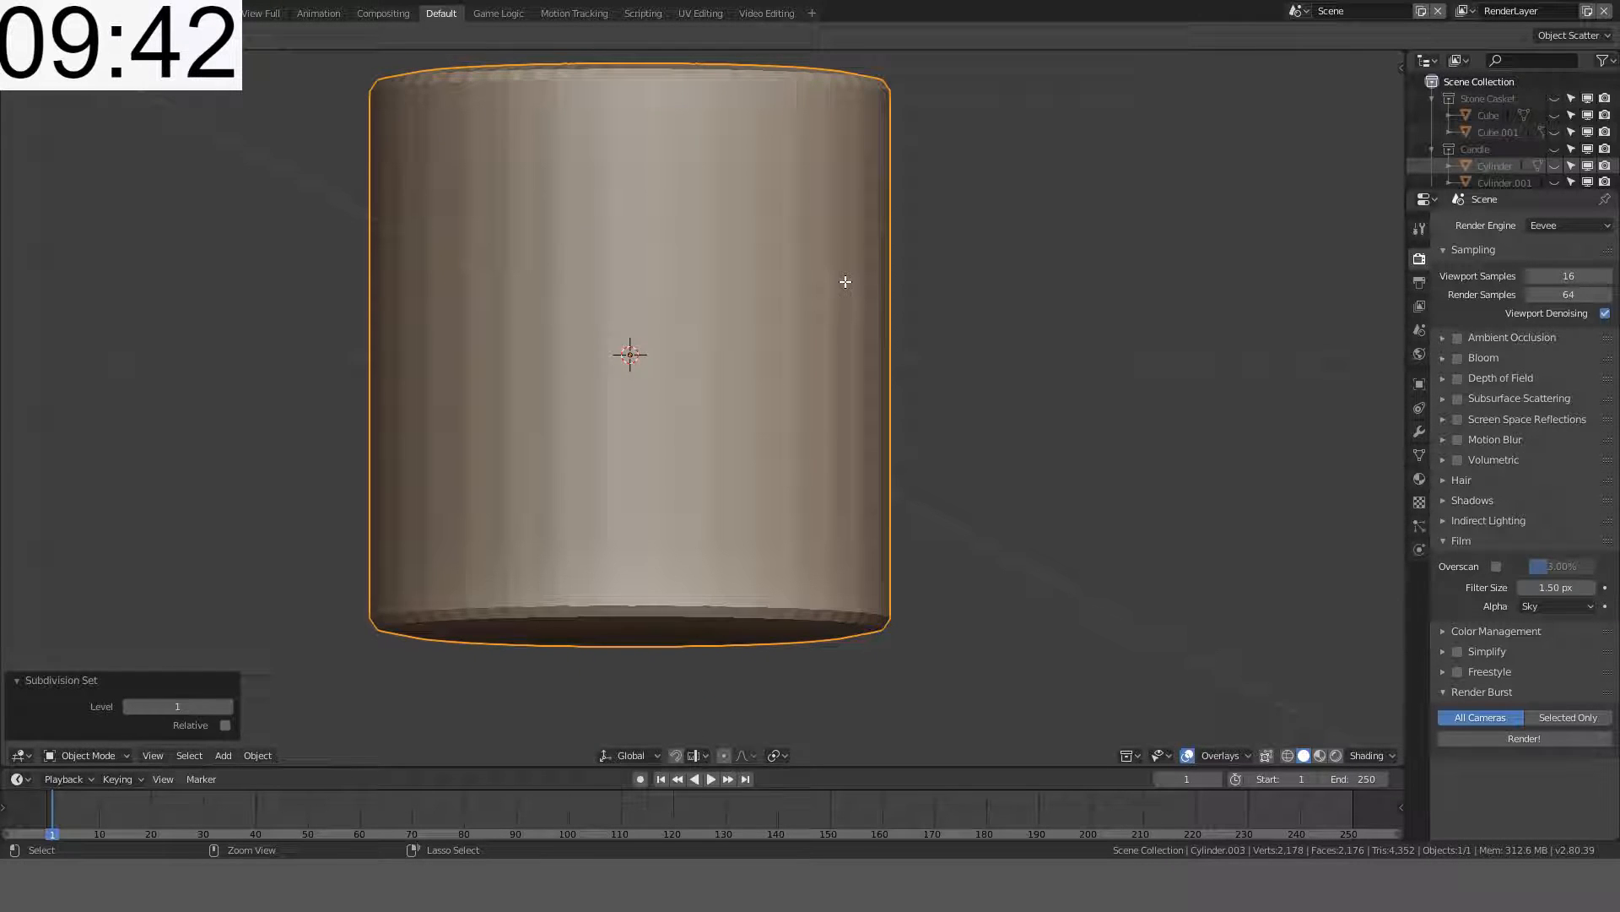
# - Check the cylinder's mesh without smoothing and remove its Subdivision Surface modifier
pyautogui.press('Tab')
pyautogui.rightClick(943, 281)
pyautogui.moveTo(937, 206); pyautogui.dragTo(948, 250, button='middle')
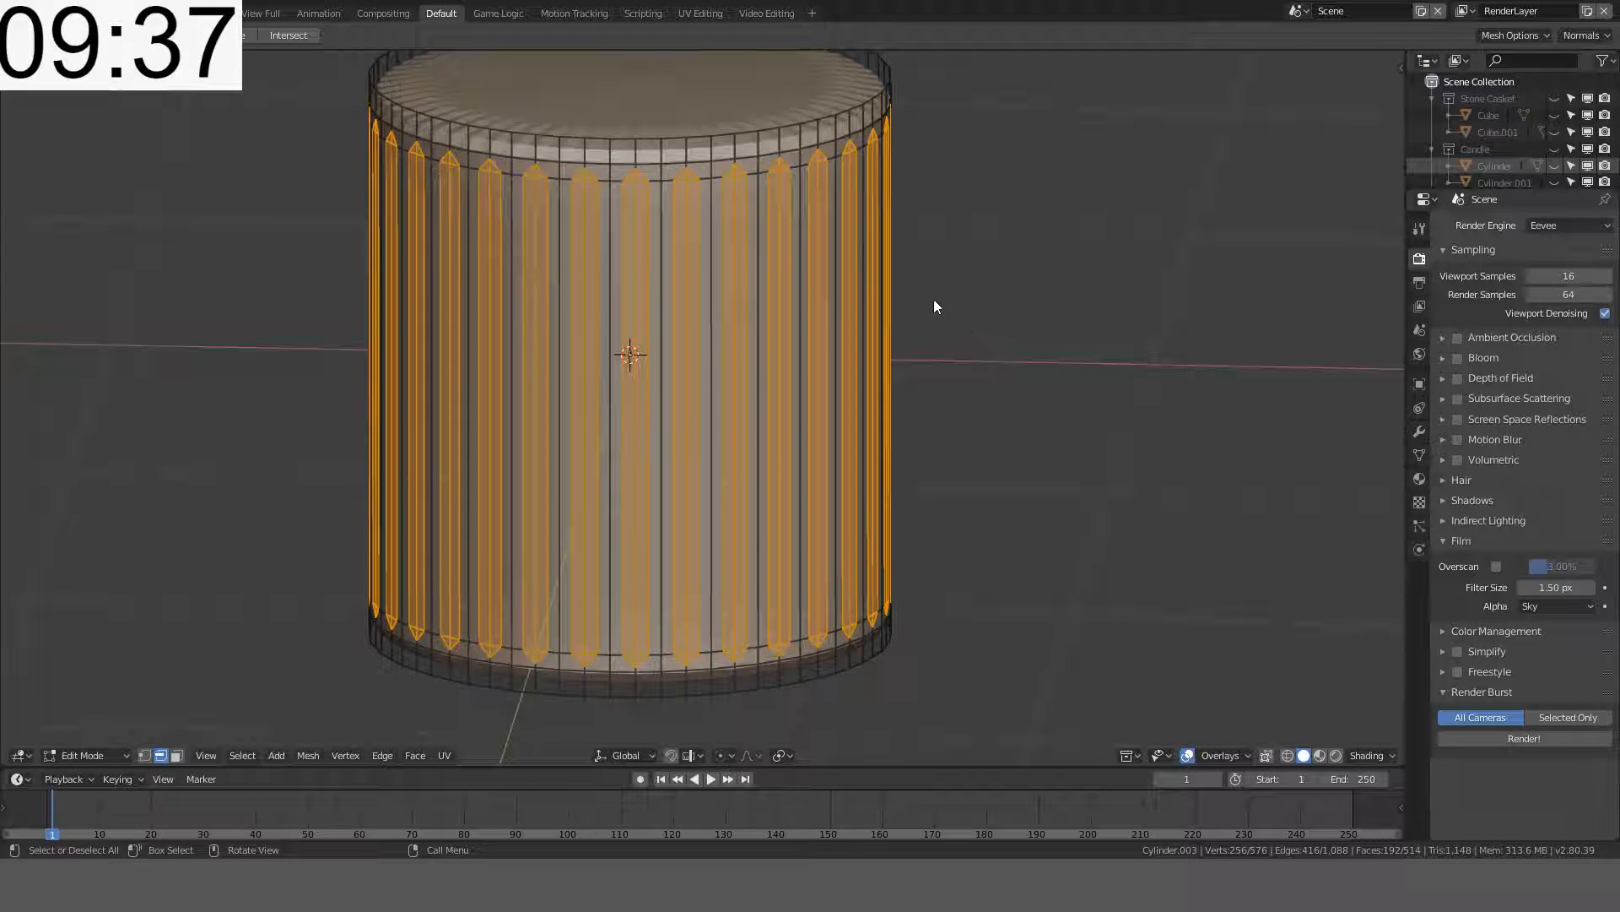
pyautogui.press('Tab')
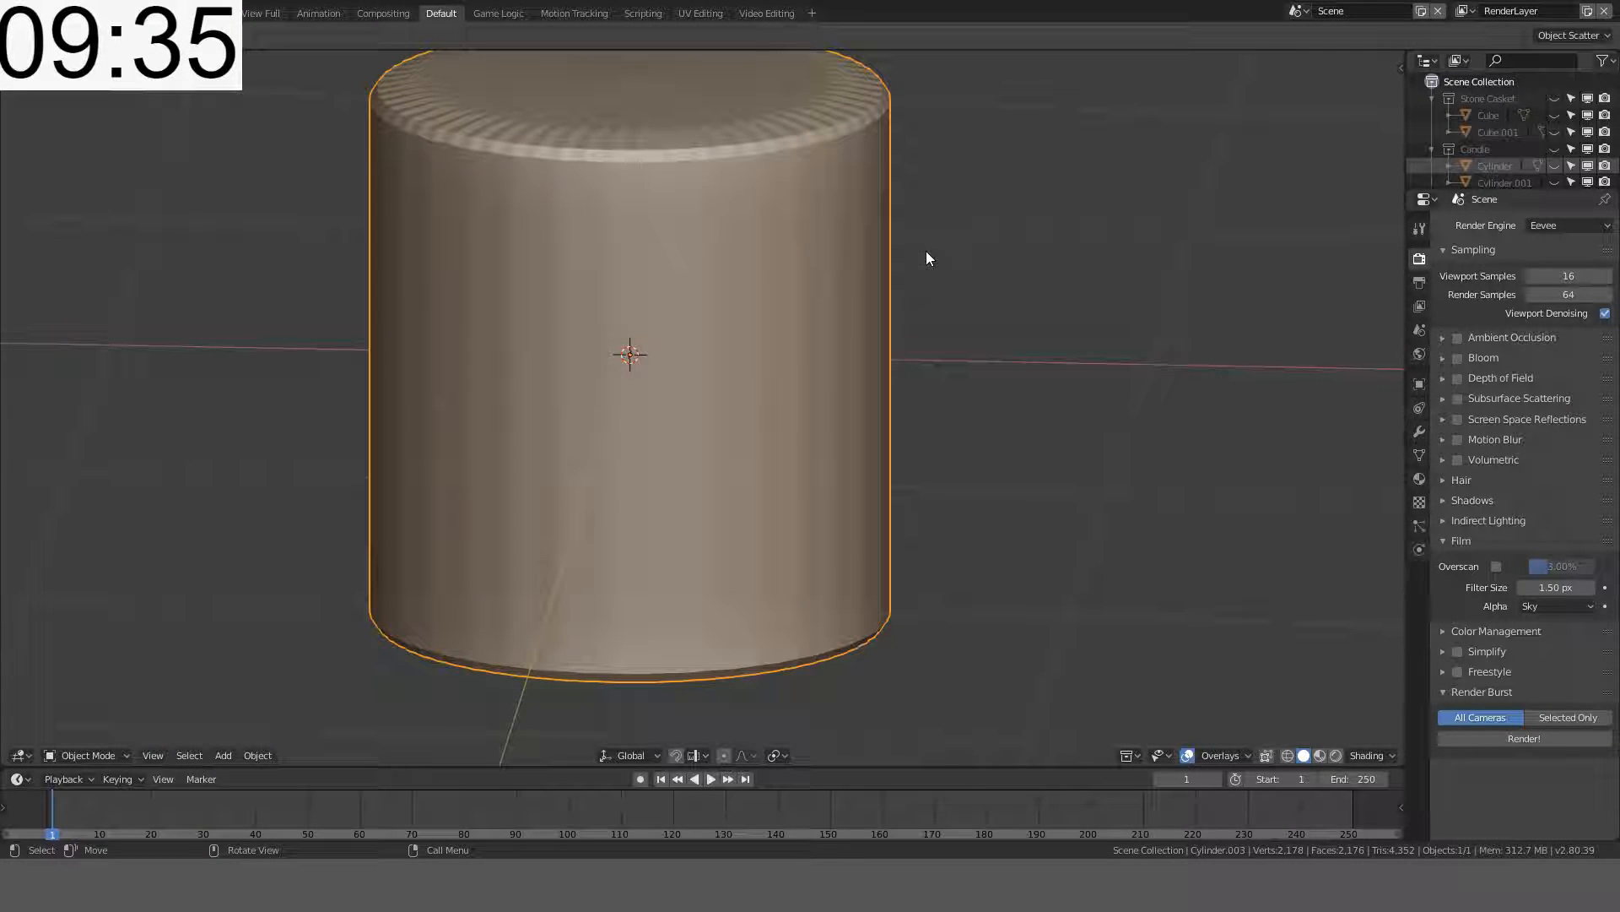
pyautogui.click(1419, 432)
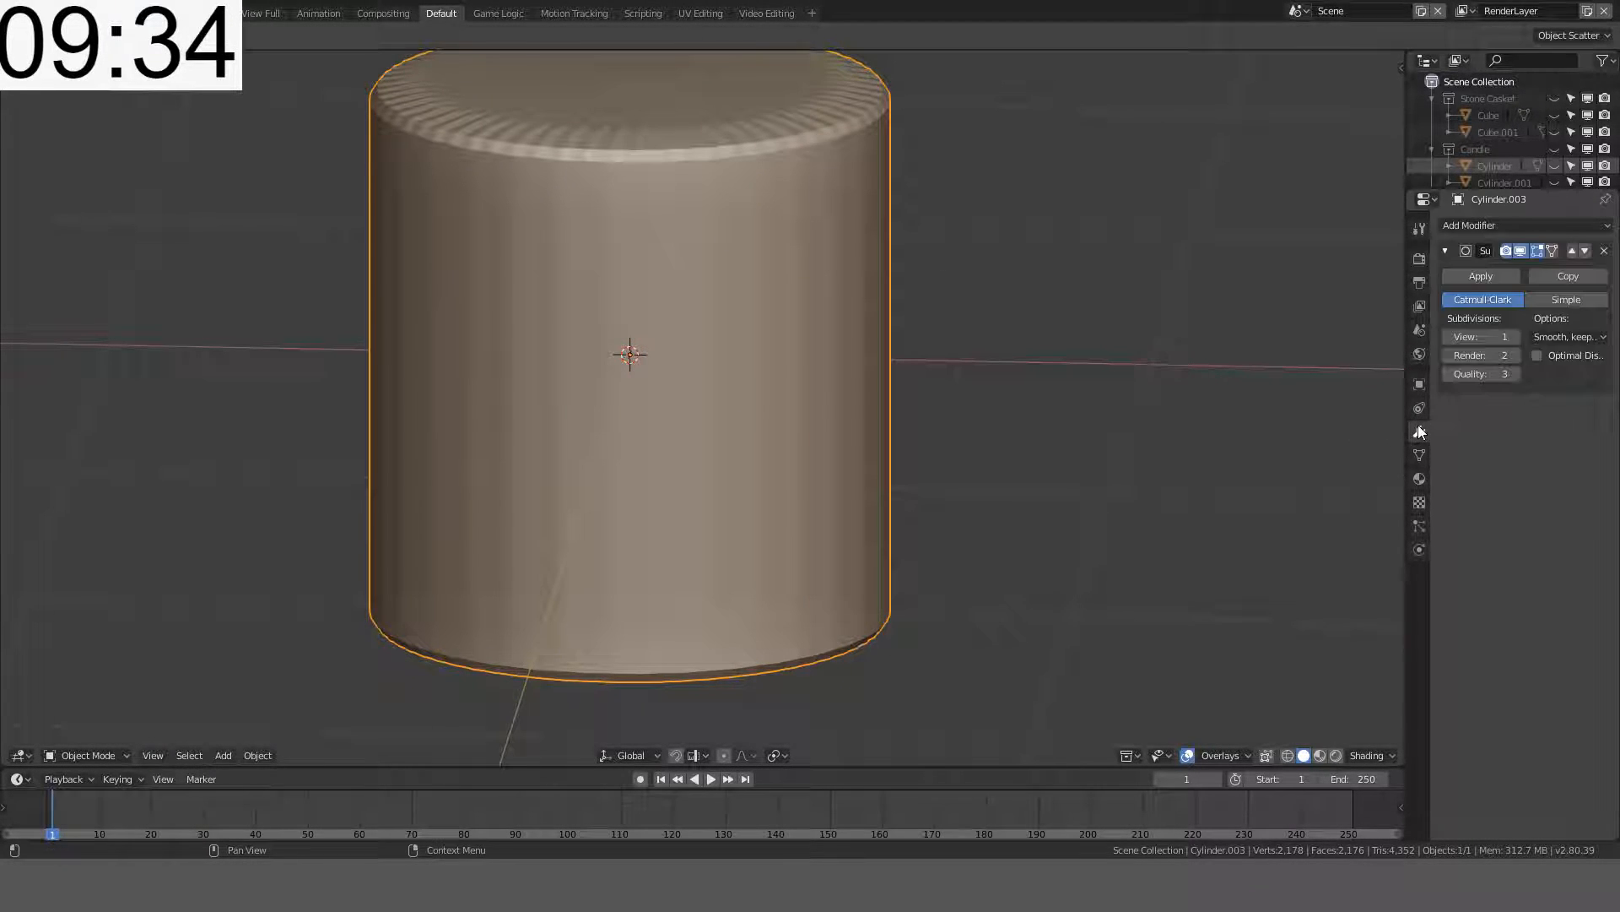
pyautogui.click(1605, 250)
# - Try scaling the selected flute faces inward with the Z axis locked to recess them into the cylinder
pyautogui.press('KP_1')
pyautogui.press('Tab')
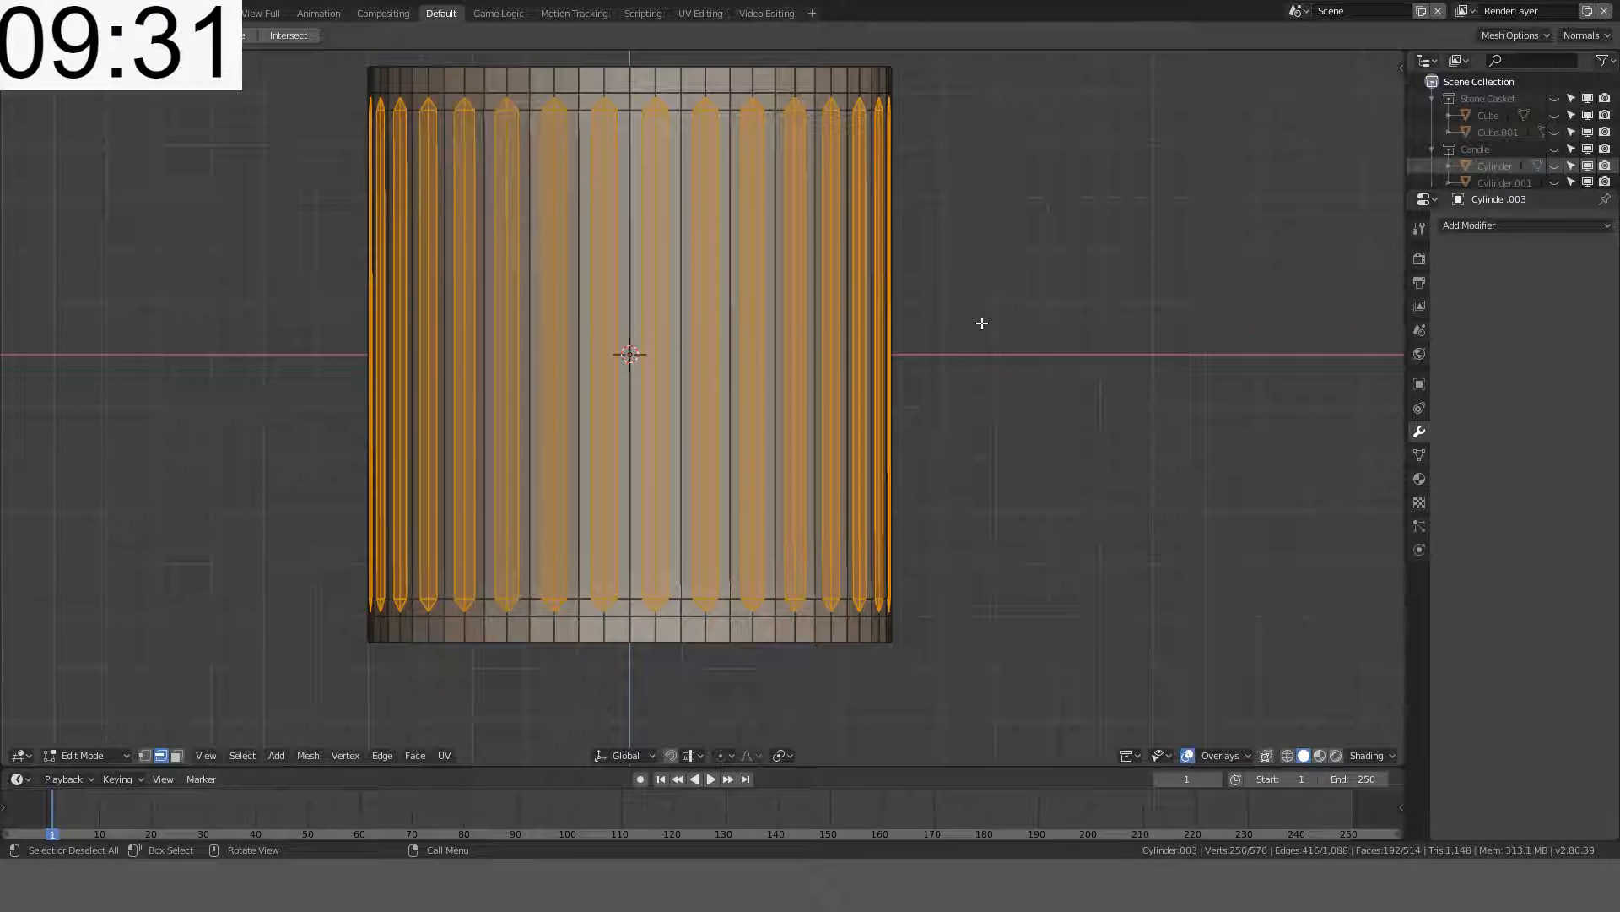
pyautogui.moveTo(981, 322); pyautogui.dragTo(1050, 327, button='middle')
pyautogui.press('s')
pyautogui.hotkey('shift', 'z')
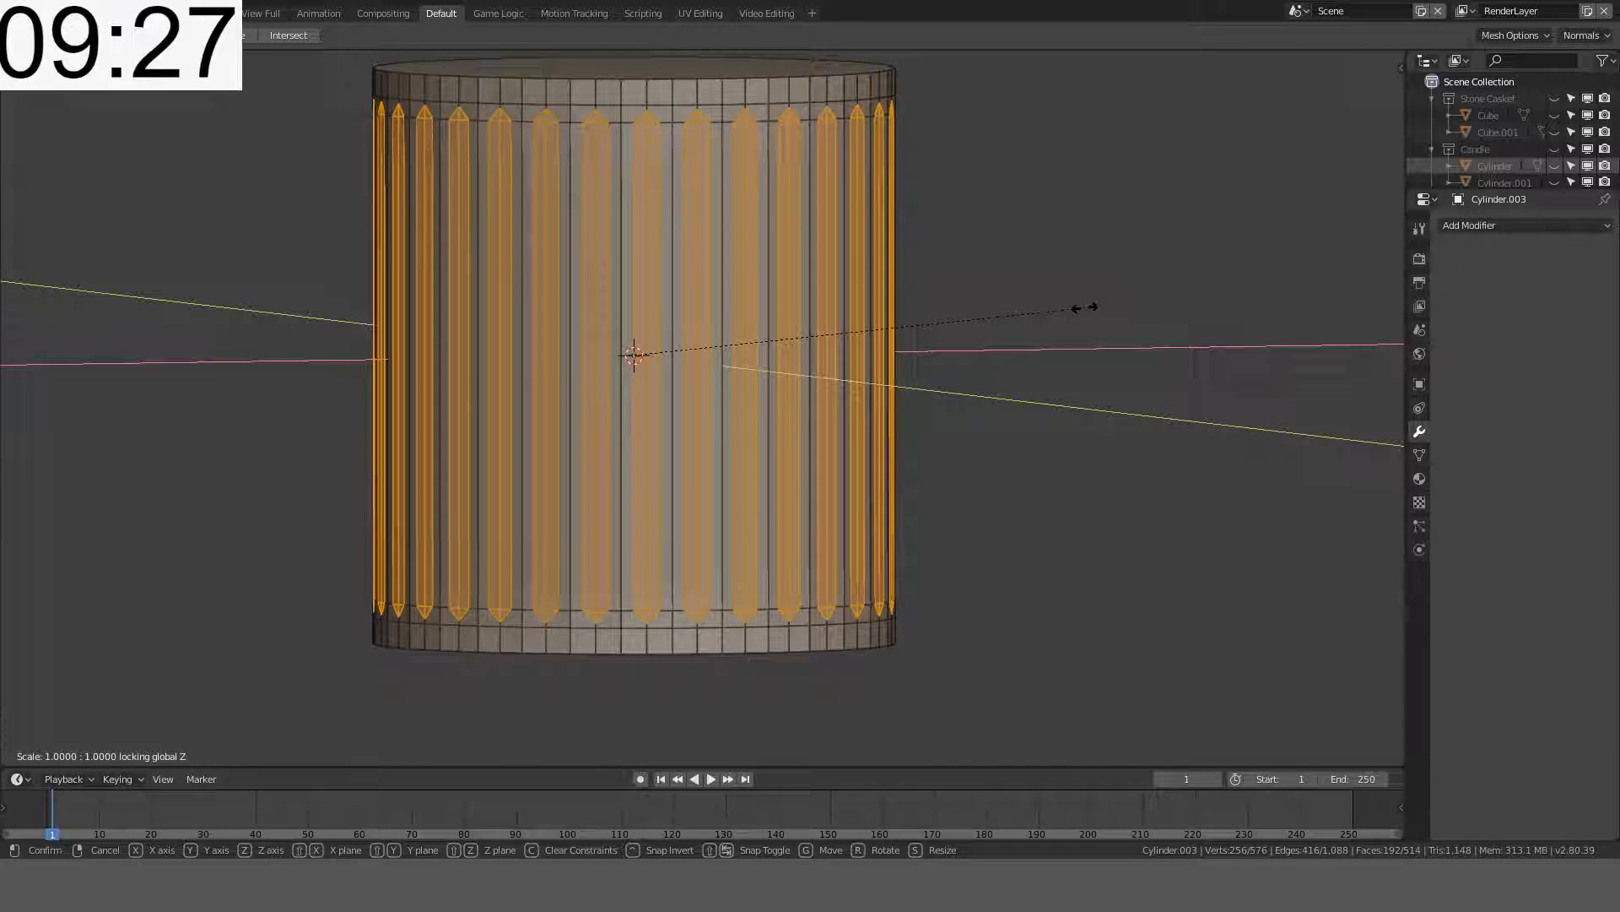
pyautogui.click(1080, 308)
pyautogui.press('Tab')
pyautogui.moveTo(828, 275); pyautogui.dragTo(832, 312, button='middle')
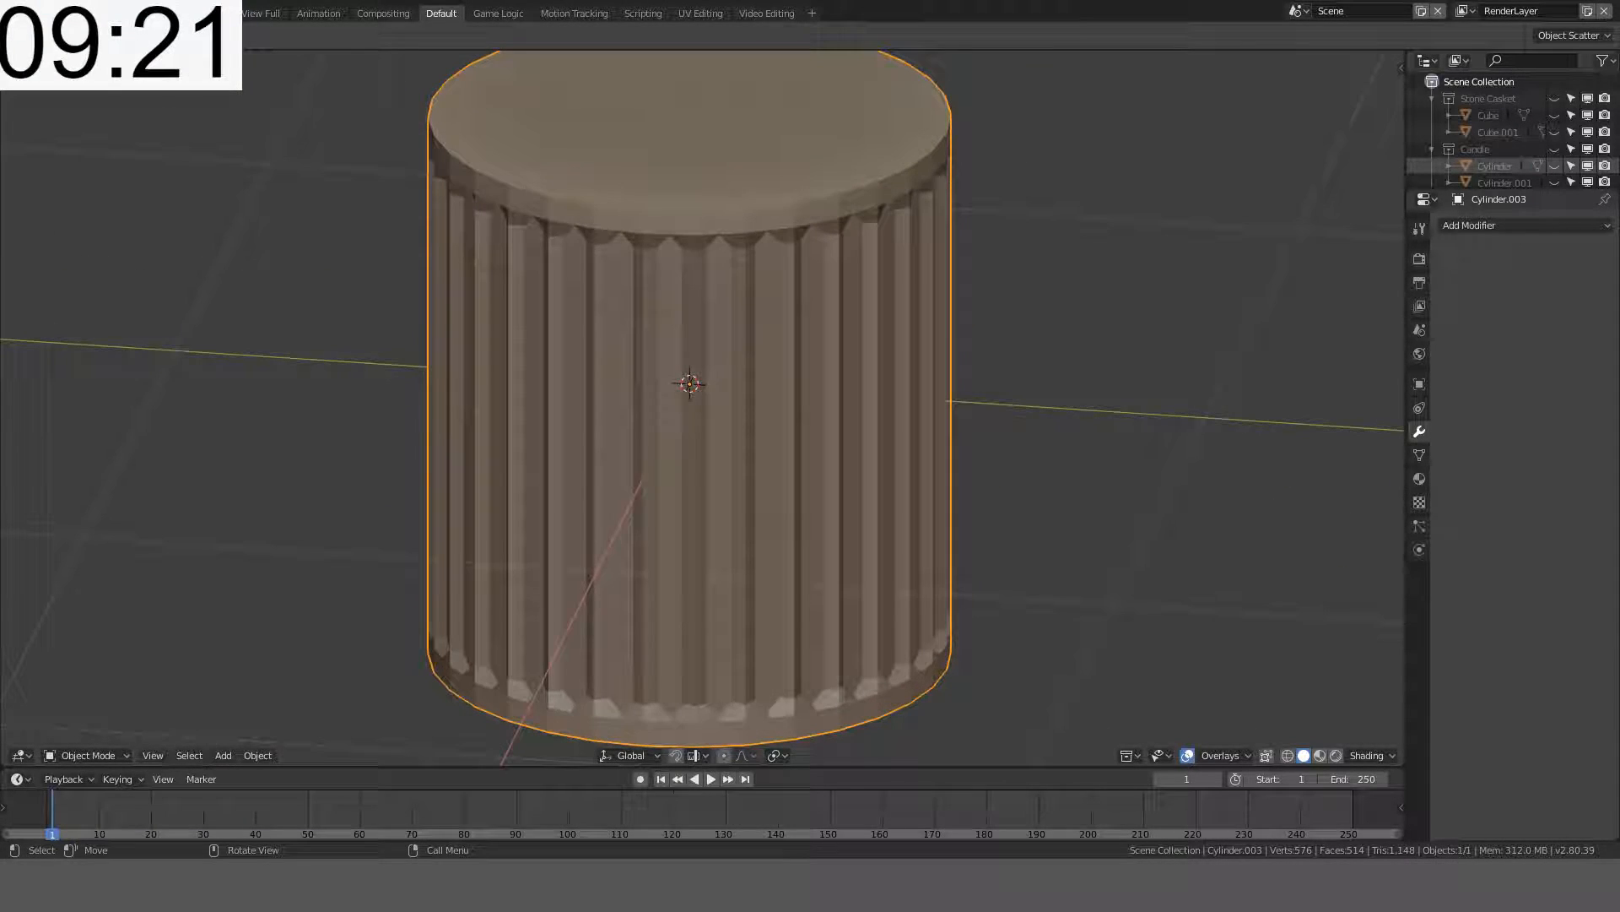
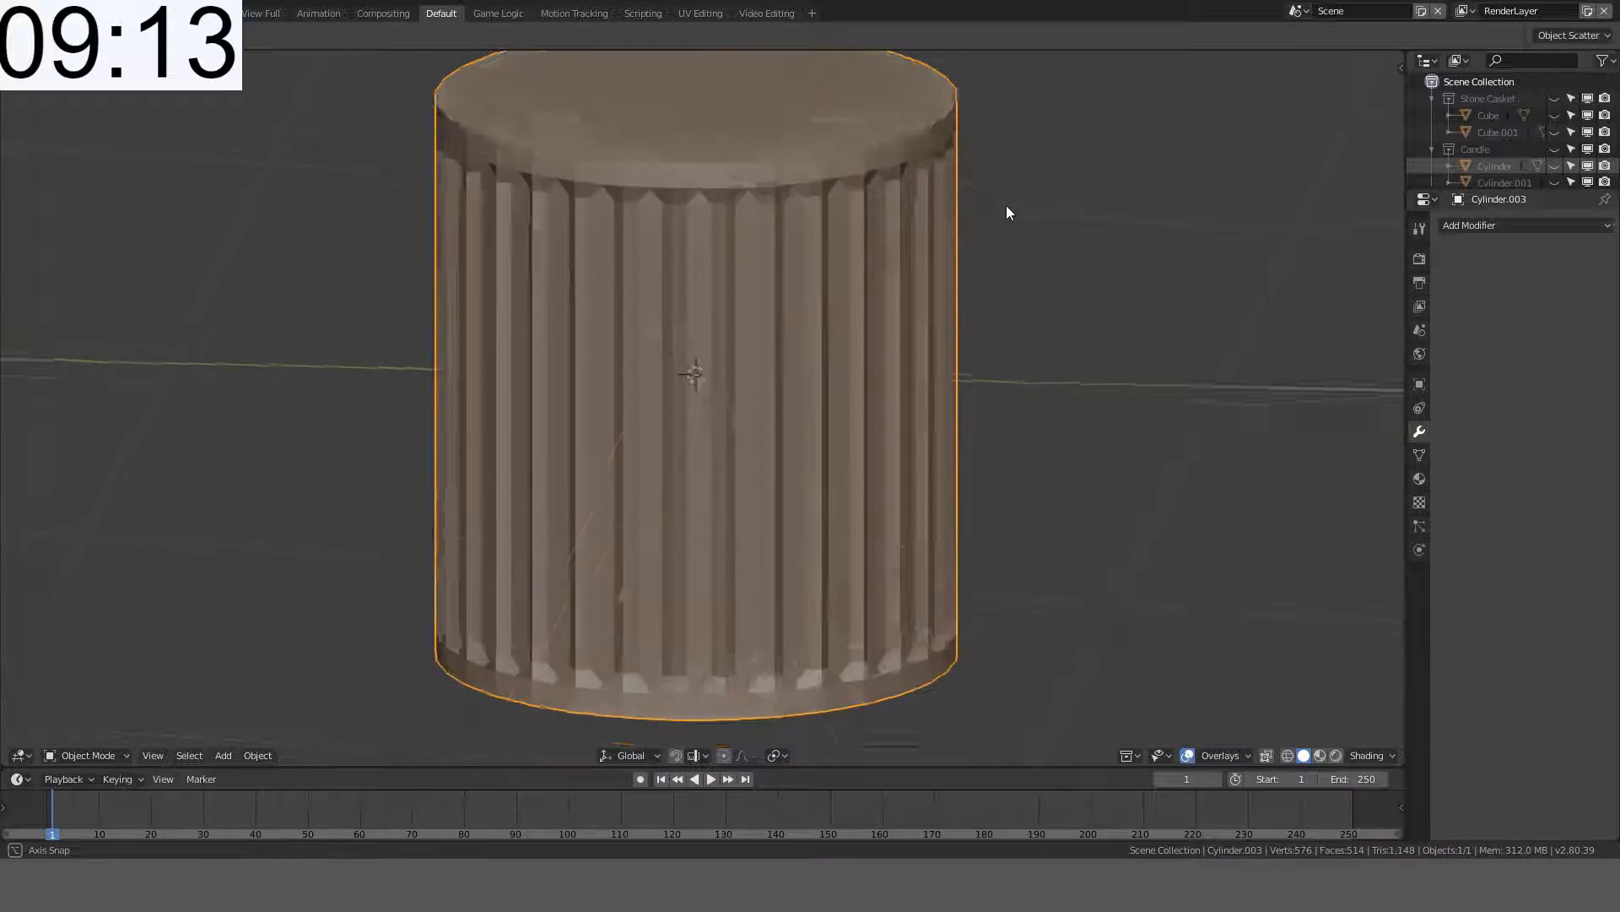
pyautogui.keyDown('alt'); pyautogui.moveTo(1006, 213); pyautogui.dragTo(873, 187, button='middle'); pyautogui.keyUp('alt')
pyautogui.scroll(-2, 959, 196)
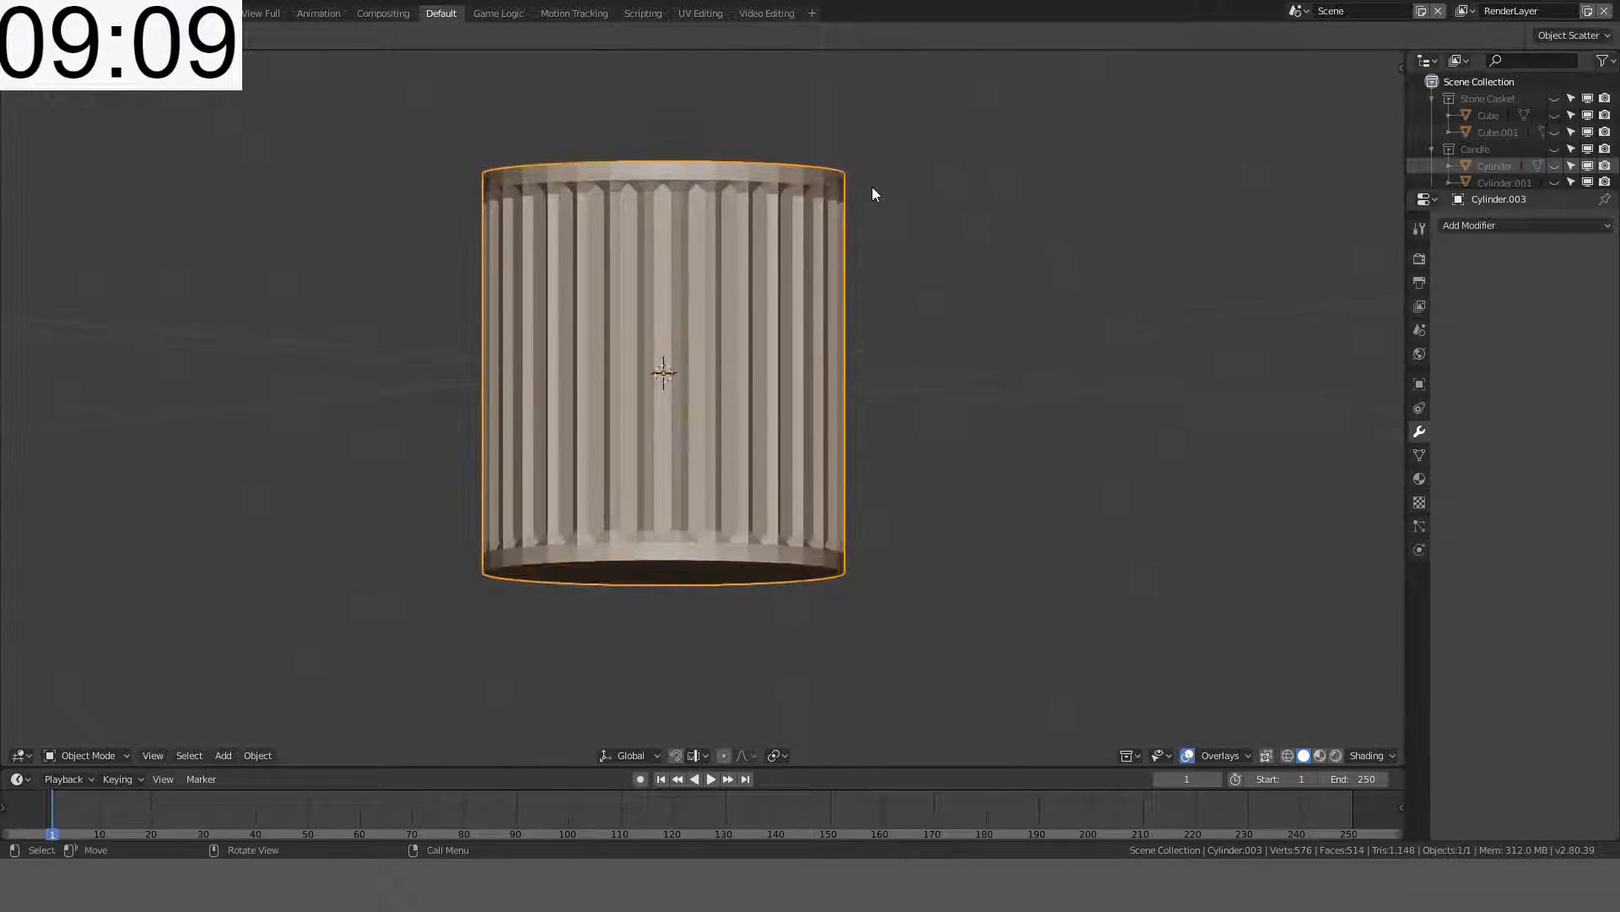
# - Scale the selected flute faces to 0.98 with the Z axis locked to form shallow grooves
pyautogui.press('Tab')
pyautogui.press('s')
pyautogui.hotkey('shift', 'z')
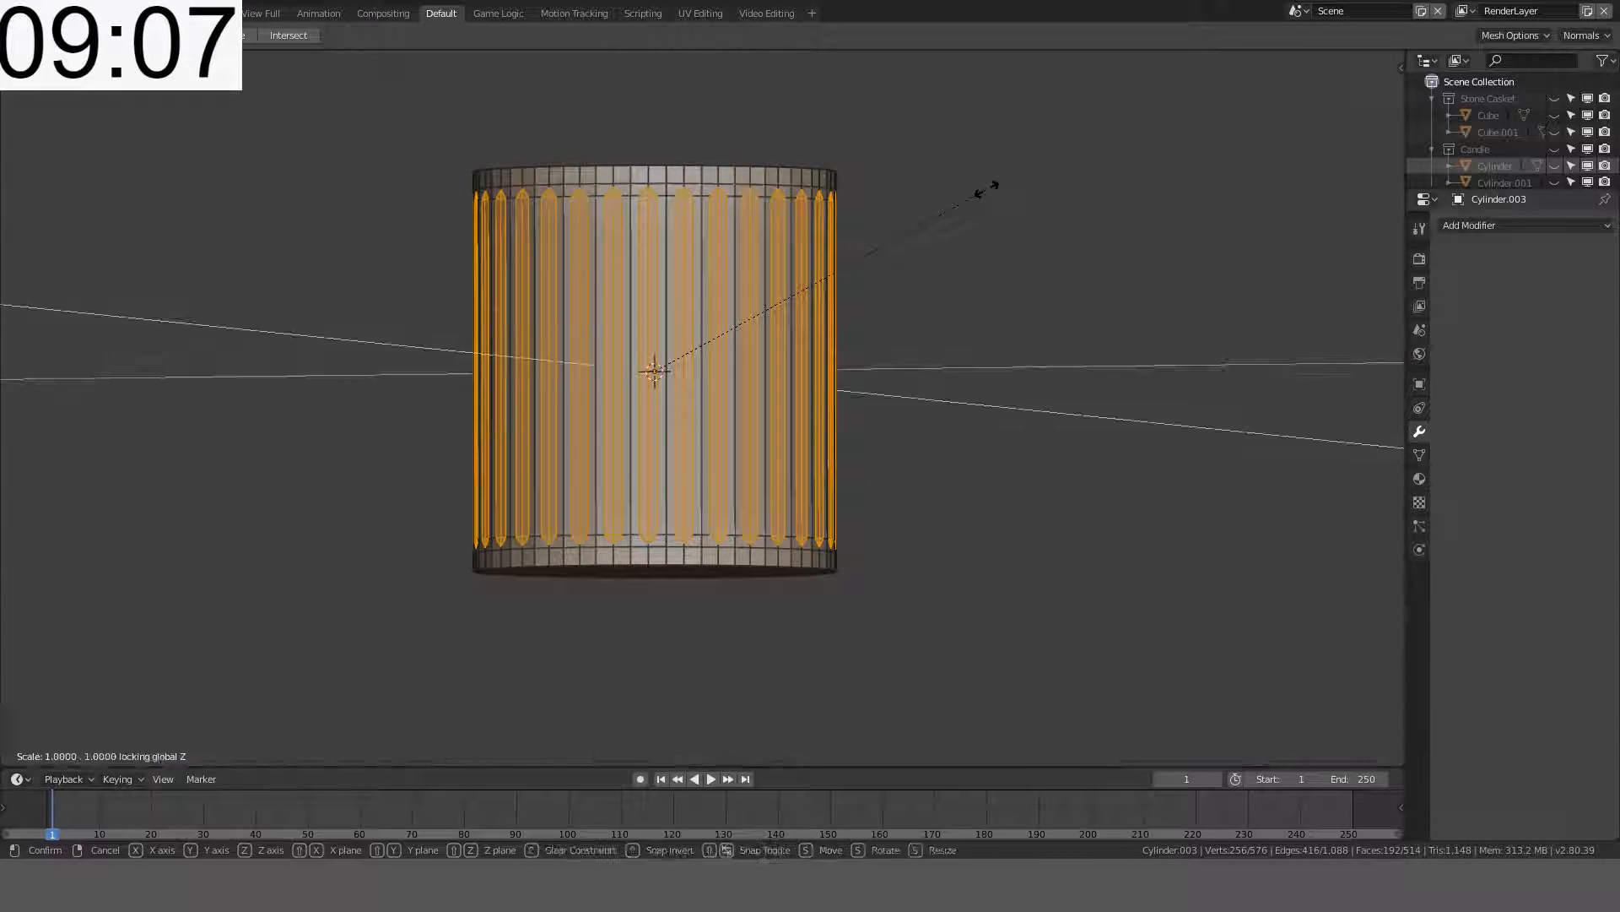
pyautogui.write('0.')
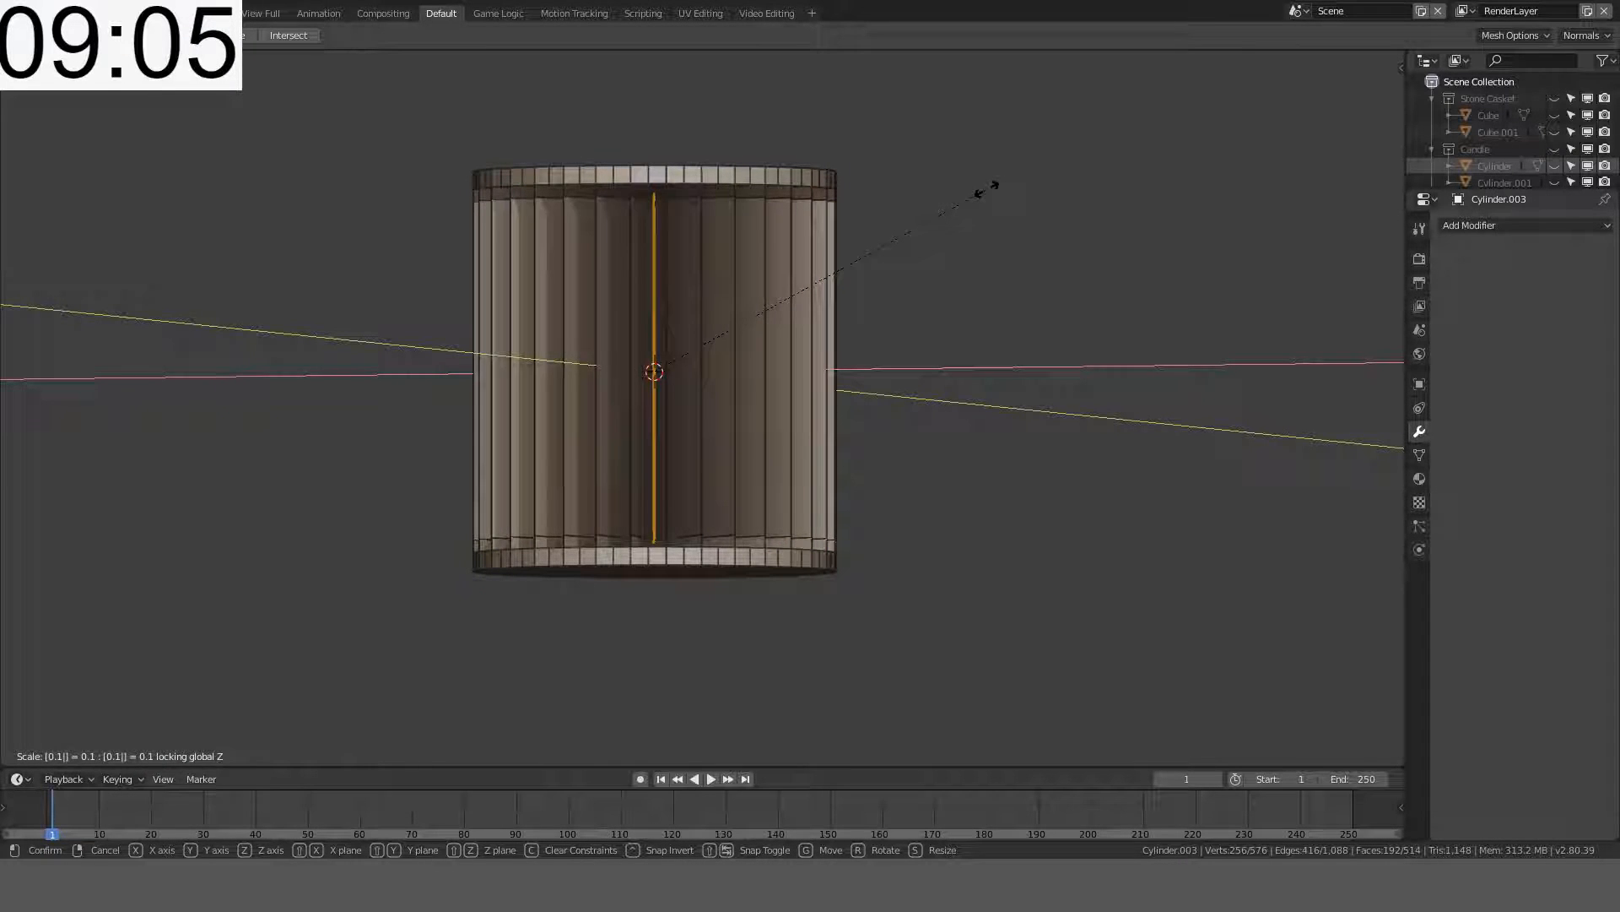
pyautogui.write('9')
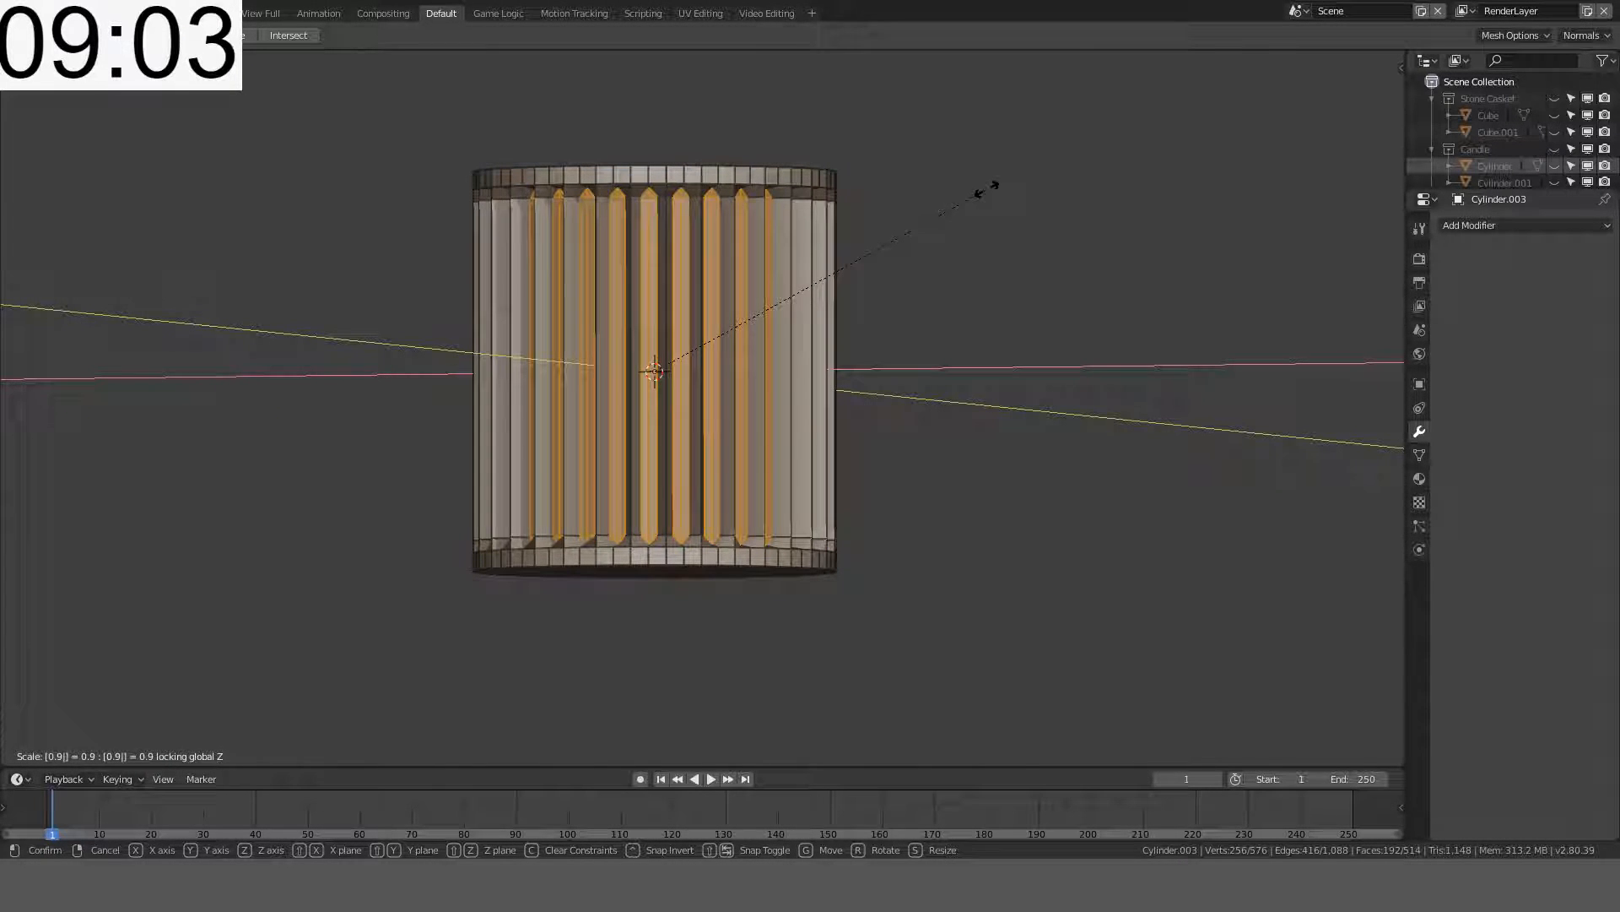
pyautogui.write('5')
pyautogui.press('BackSpace')
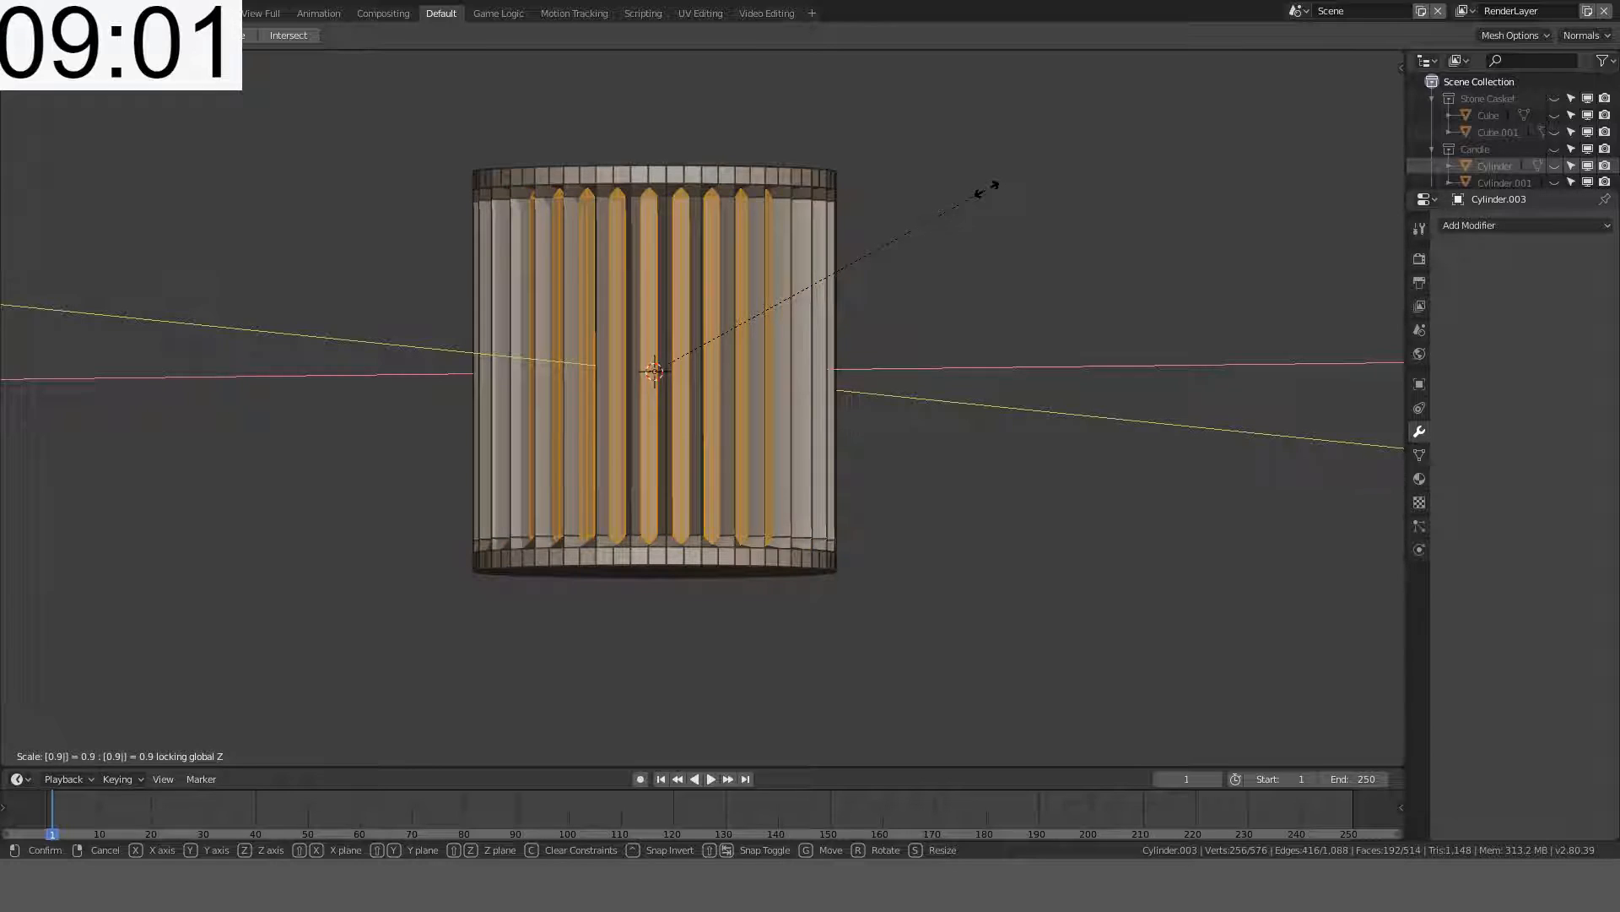
pyautogui.write('9')
pyautogui.press('BackSpace')
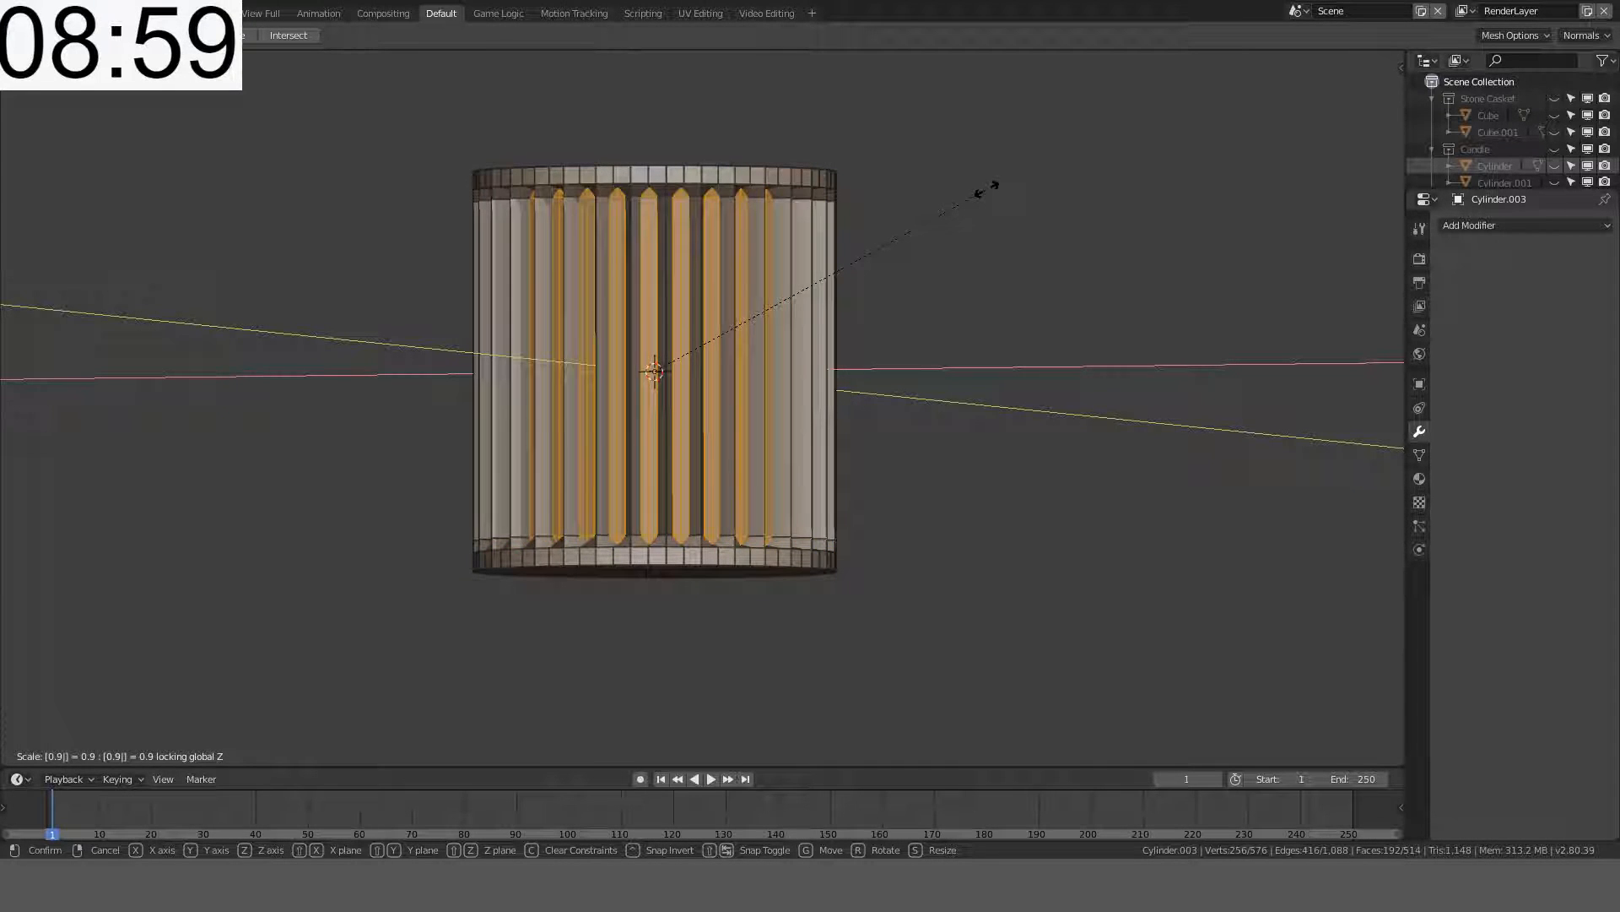
pyautogui.write('6')
pyautogui.press('BackSpace')
pyautogui.write('8')
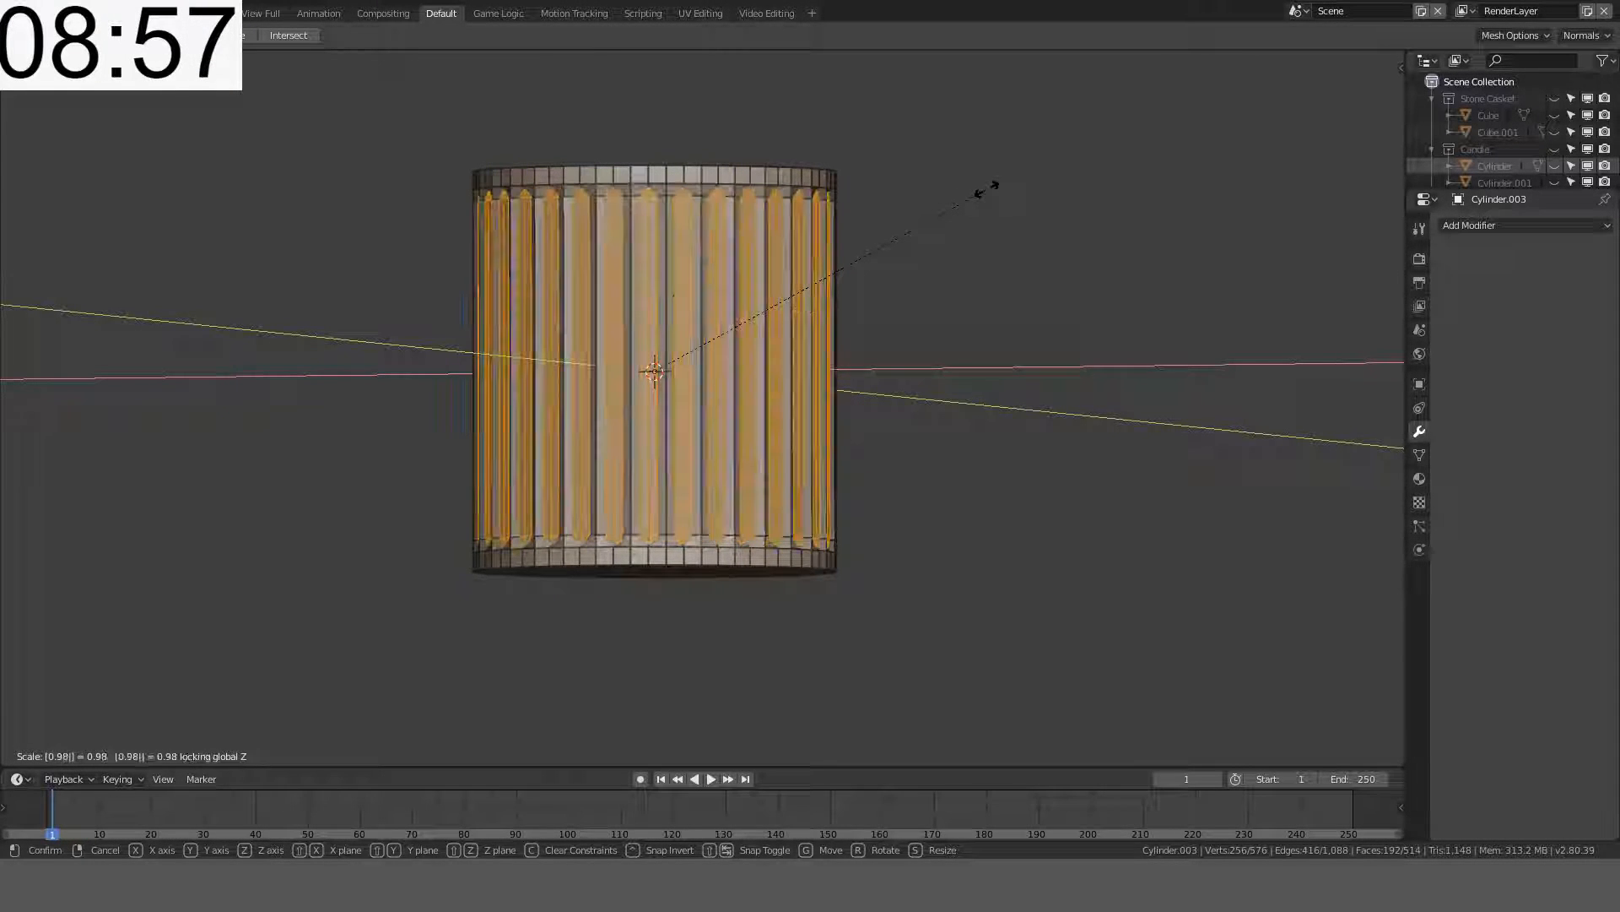
pyautogui.press('Return')
pyautogui.scroll(2, 987, 190)
pyautogui.moveTo(986, 189); pyautogui.dragTo(1042, 207, button='middle')
# - Add a level 1 Subdivision Surface modifier to the grooved cylinder in Object Mode
pyautogui.press('Tab')
pyautogui.moveTo(935, 191); pyautogui.dragTo(905, 175, button='middle')
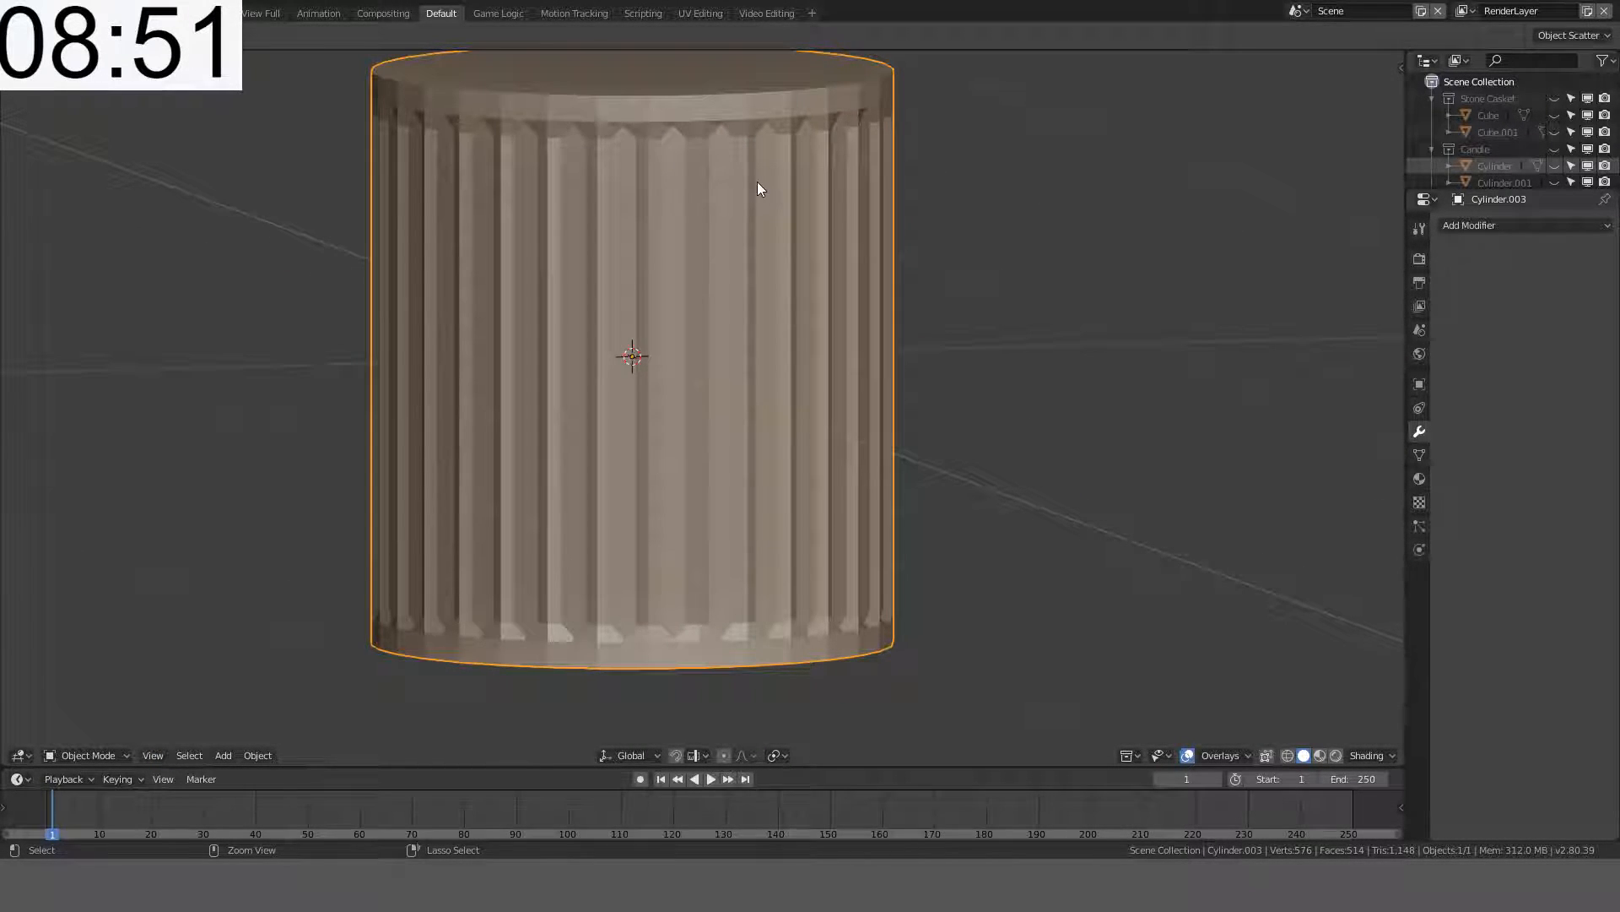
pyautogui.hotkey('ctrl', '1')
pyautogui.moveTo(827, 213)
pyautogui.mouseDown(button='middle')
pyautogui.moveTo(849, 211)
pyautogui.moveTo(811, 232)
pyautogui.mouseUp(button='middle')
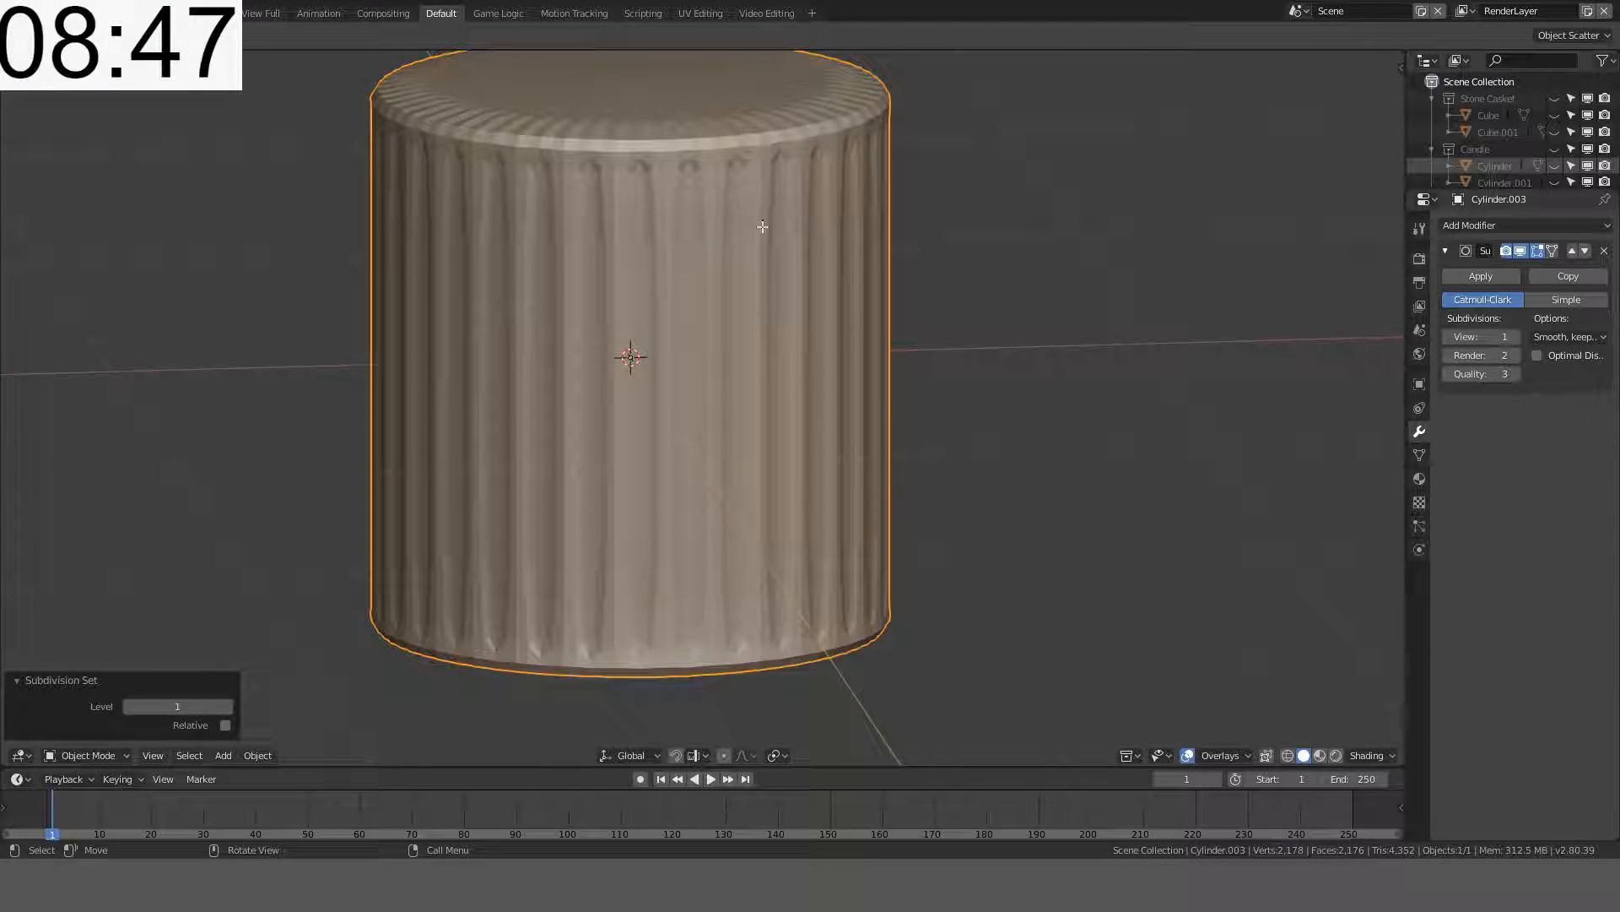
# - Set the mean crease of the cylinder's top and bottom rim loops to 1.00 and the subdivision quality to 1
pyautogui.press('Tab')
pyautogui.moveTo(731, 278); pyautogui.dragTo(726, 194, button='middle')
pyautogui.hotkey('alt', 'a')
pyautogui.keyDown('alt'); pyautogui.click(707, 171); pyautogui.keyUp('alt')
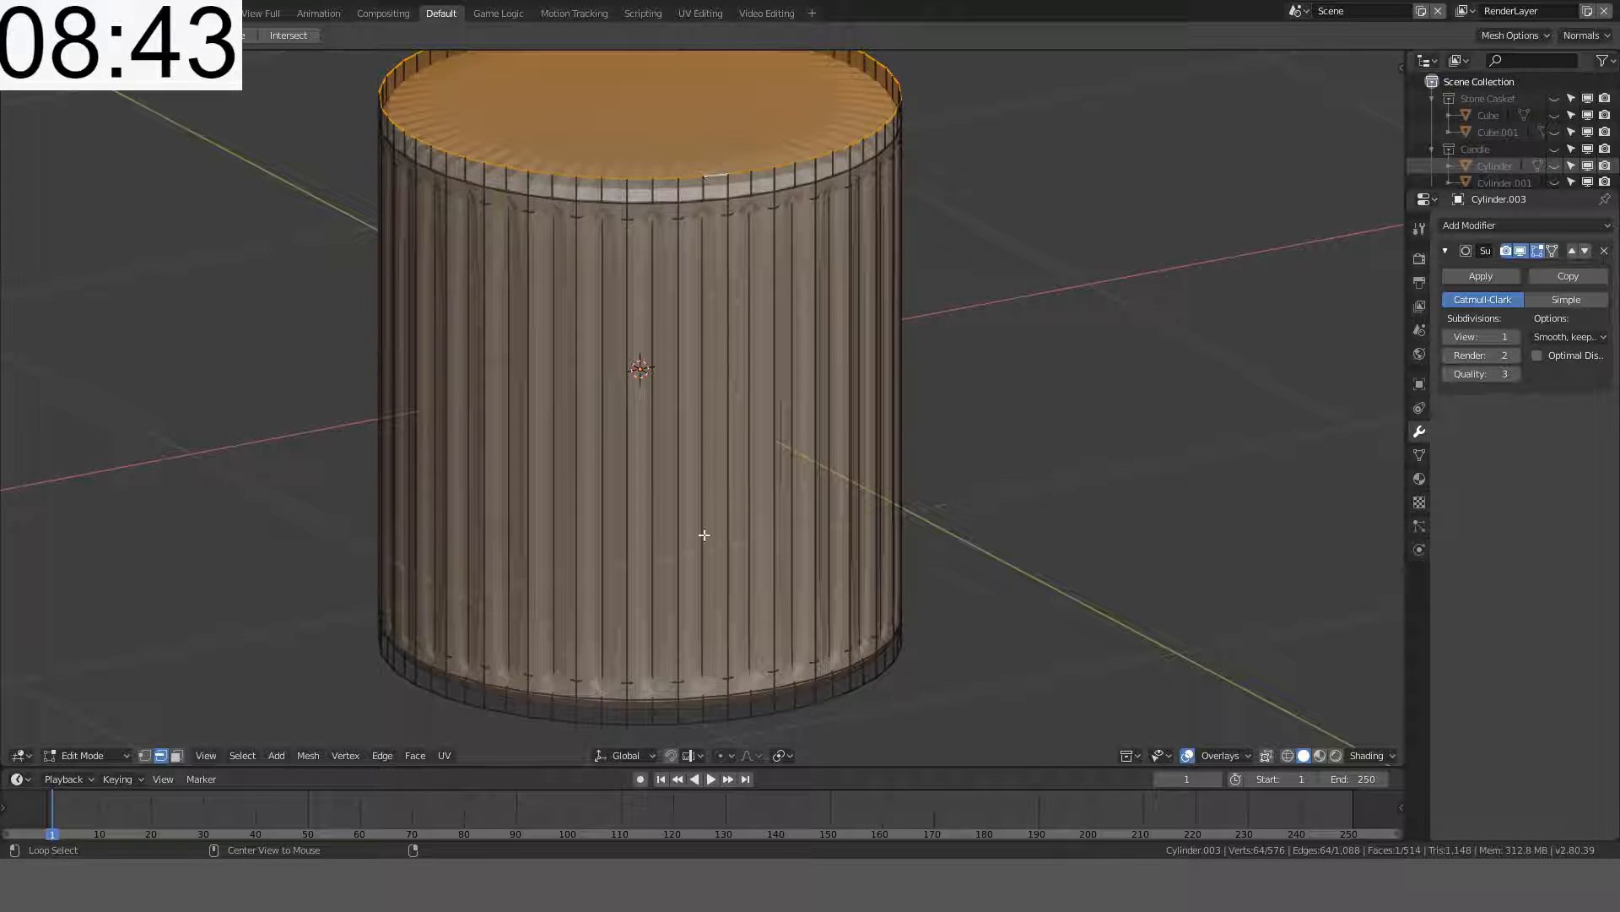
pyautogui.keyDown('alt'); pyautogui.keyDown('shift'); pyautogui.click(686, 724); pyautogui.keyUp('shift'); pyautogui.keyUp('alt')
pyautogui.press('n')
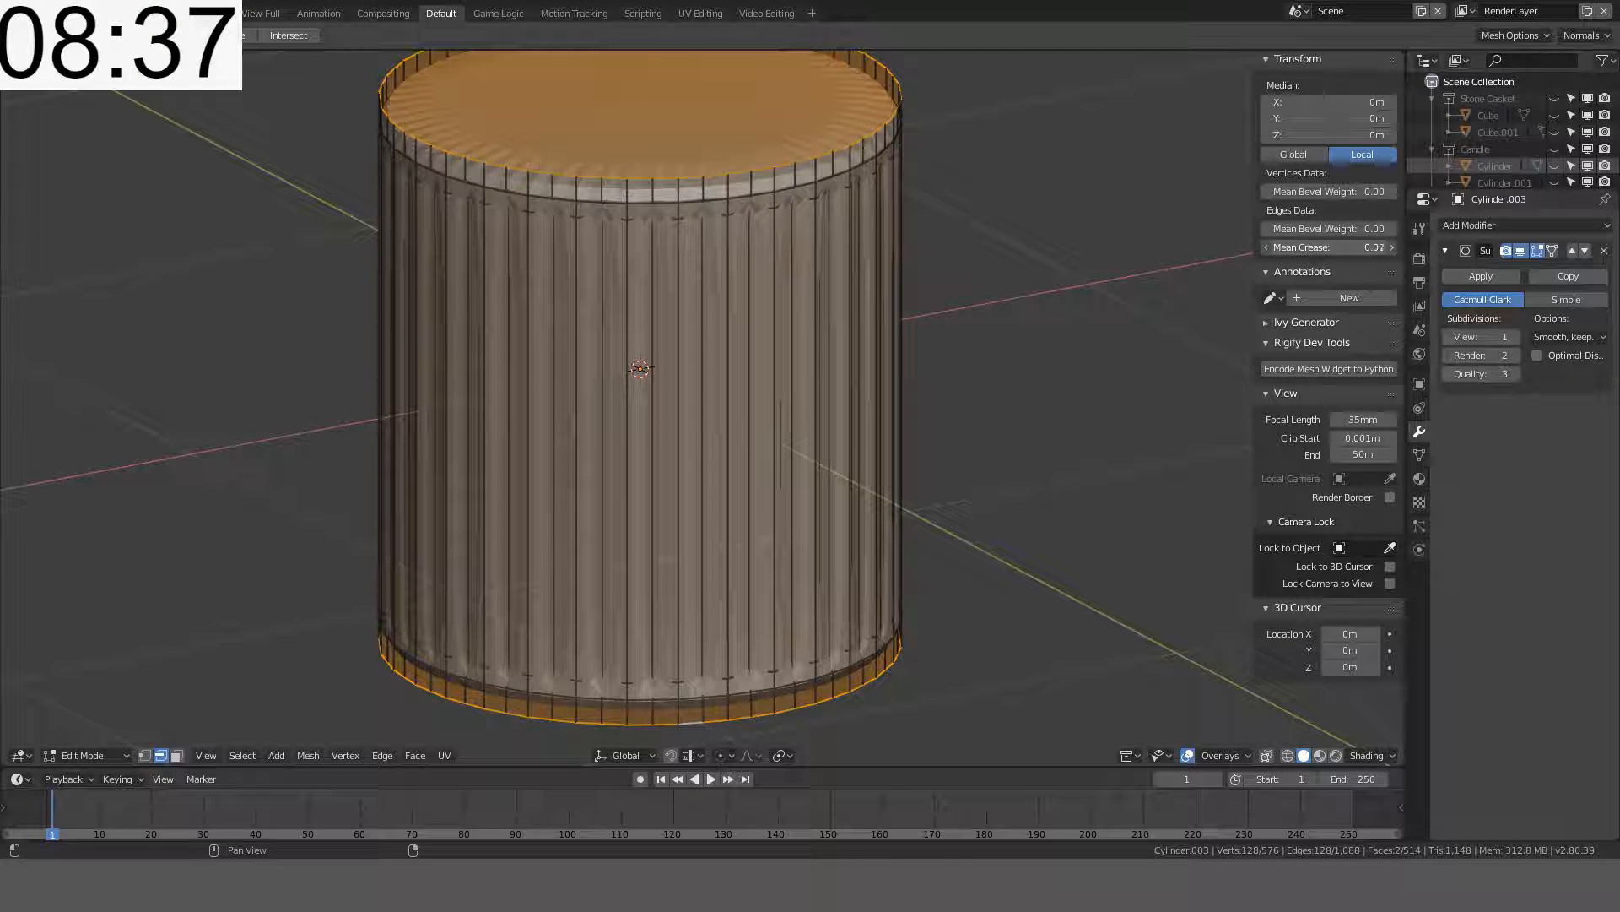
pyautogui.moveTo(1381, 248); pyautogui.dragTo(1604, 247)
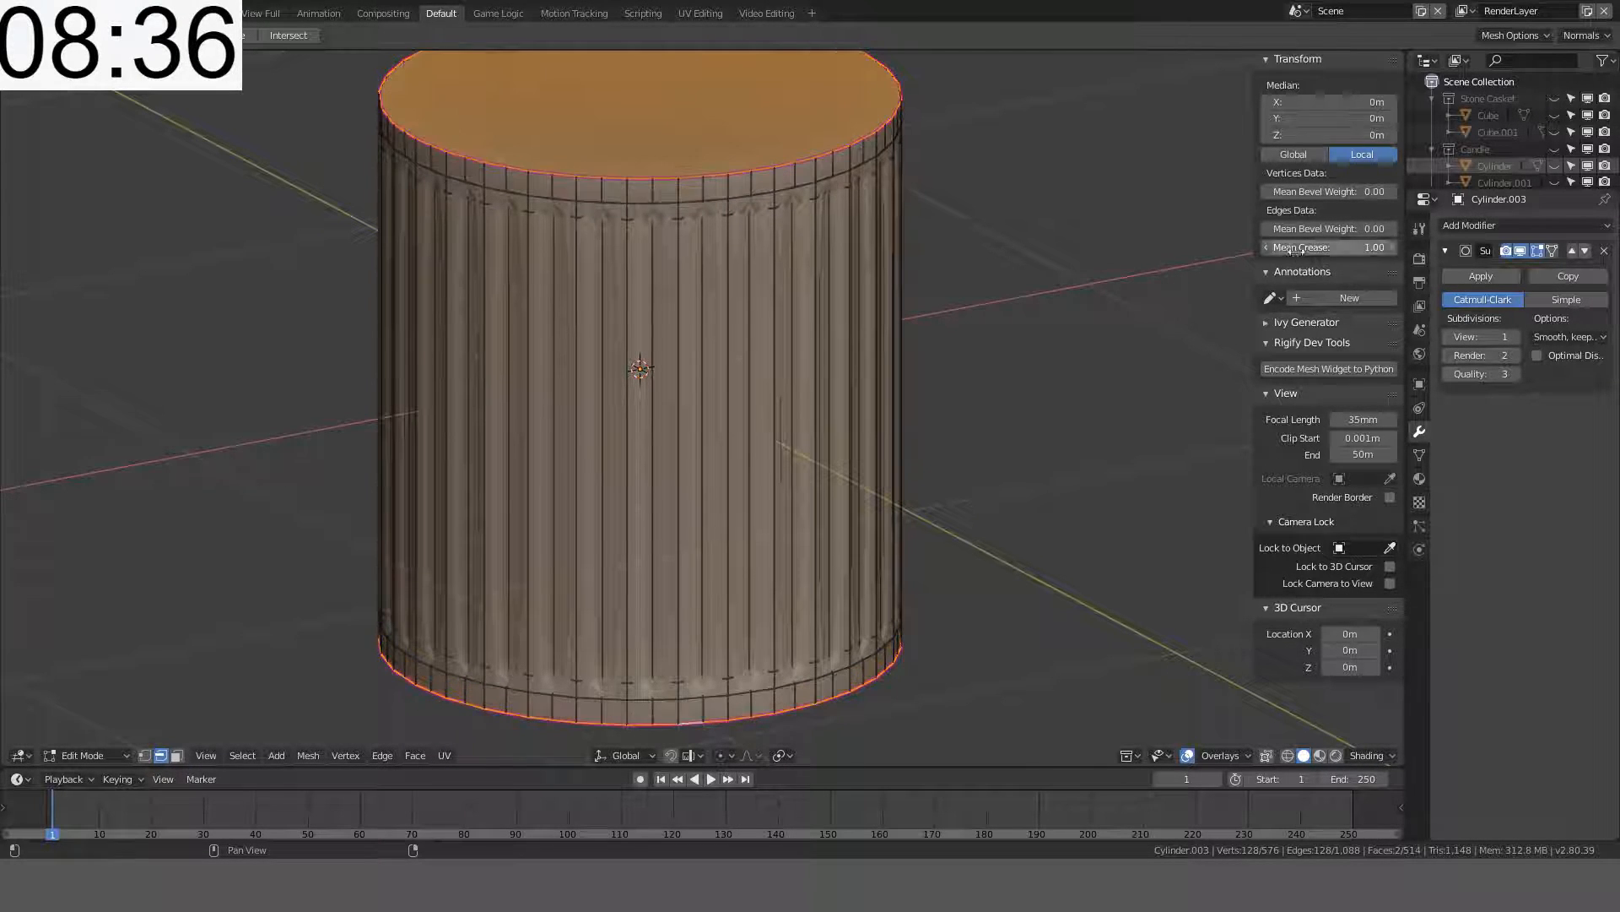
pyautogui.click(1483, 372)
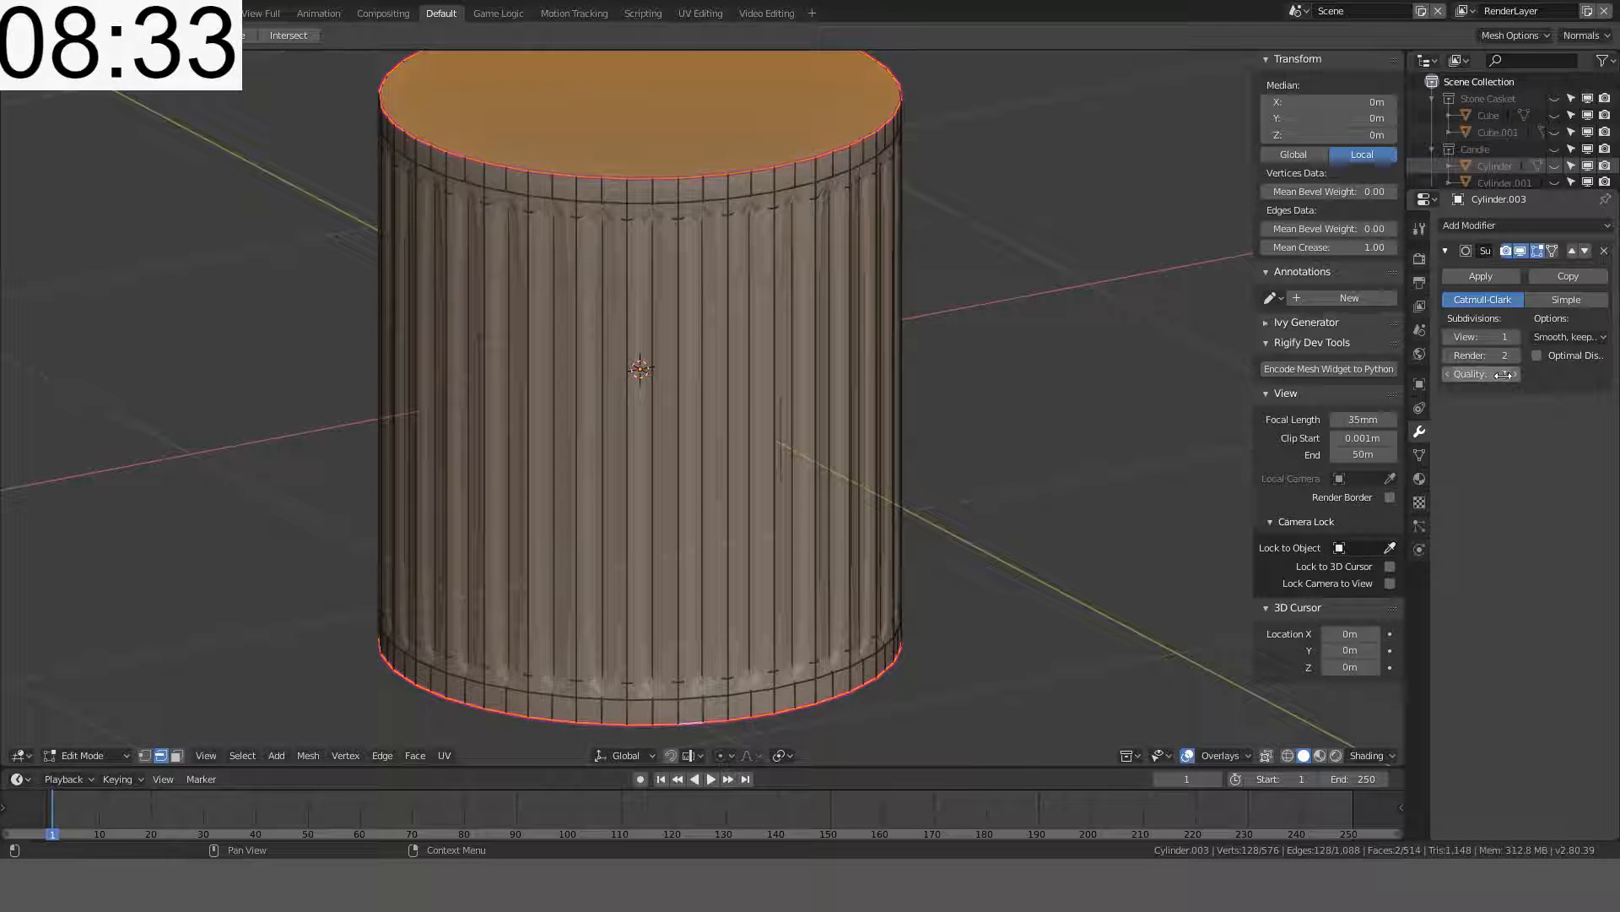
# - Try creasing the two full-height vertical edge loops beside a front flute, and undo the crease
pyautogui.press('KP_1')
pyautogui.hotkey('alt', 'a')
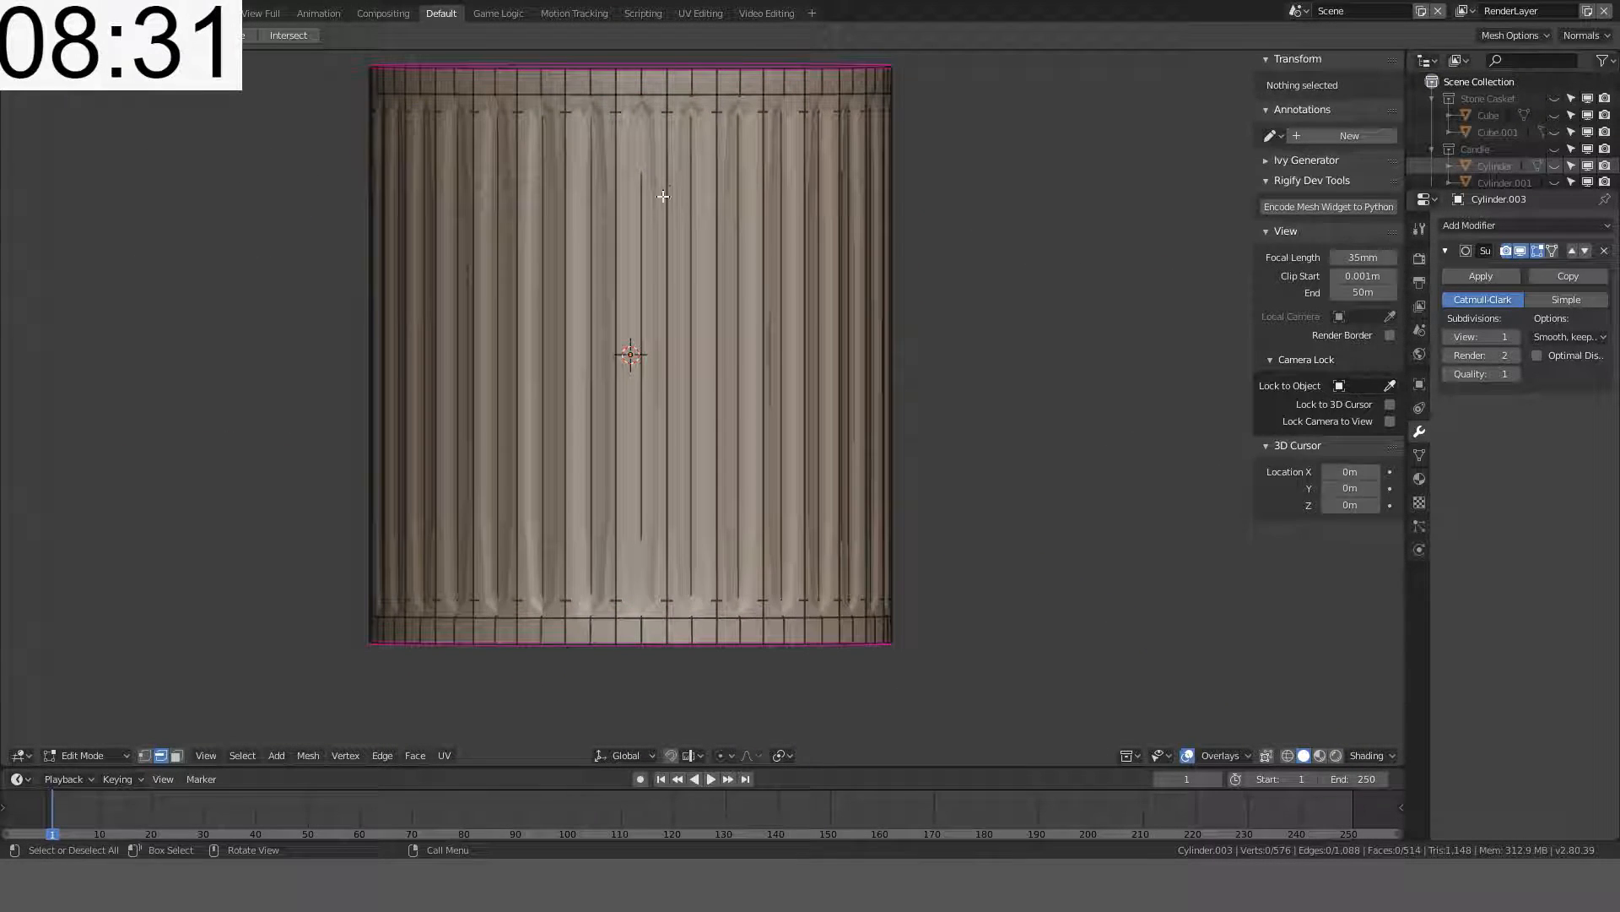
pyautogui.keyDown('alt'); pyautogui.click(666, 253); pyautogui.keyUp('alt')
pyautogui.hotkey('alt', 'a')
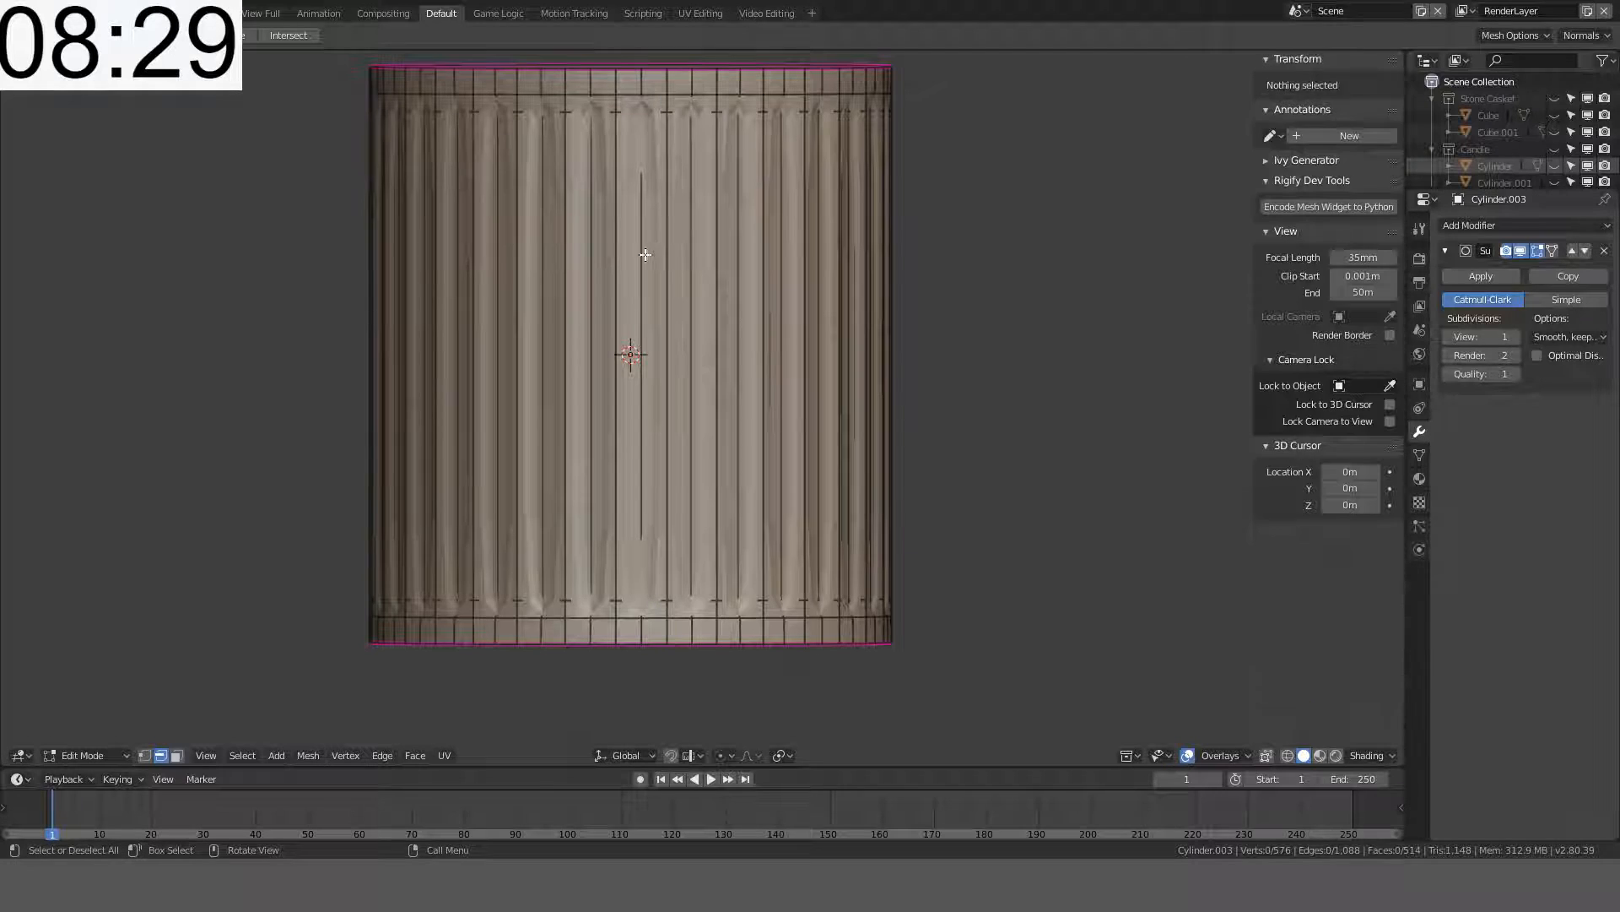
pyautogui.keyDown('alt'); pyautogui.click(660, 317); pyautogui.keyUp('alt')
pyautogui.scroll(2, 641, 296)
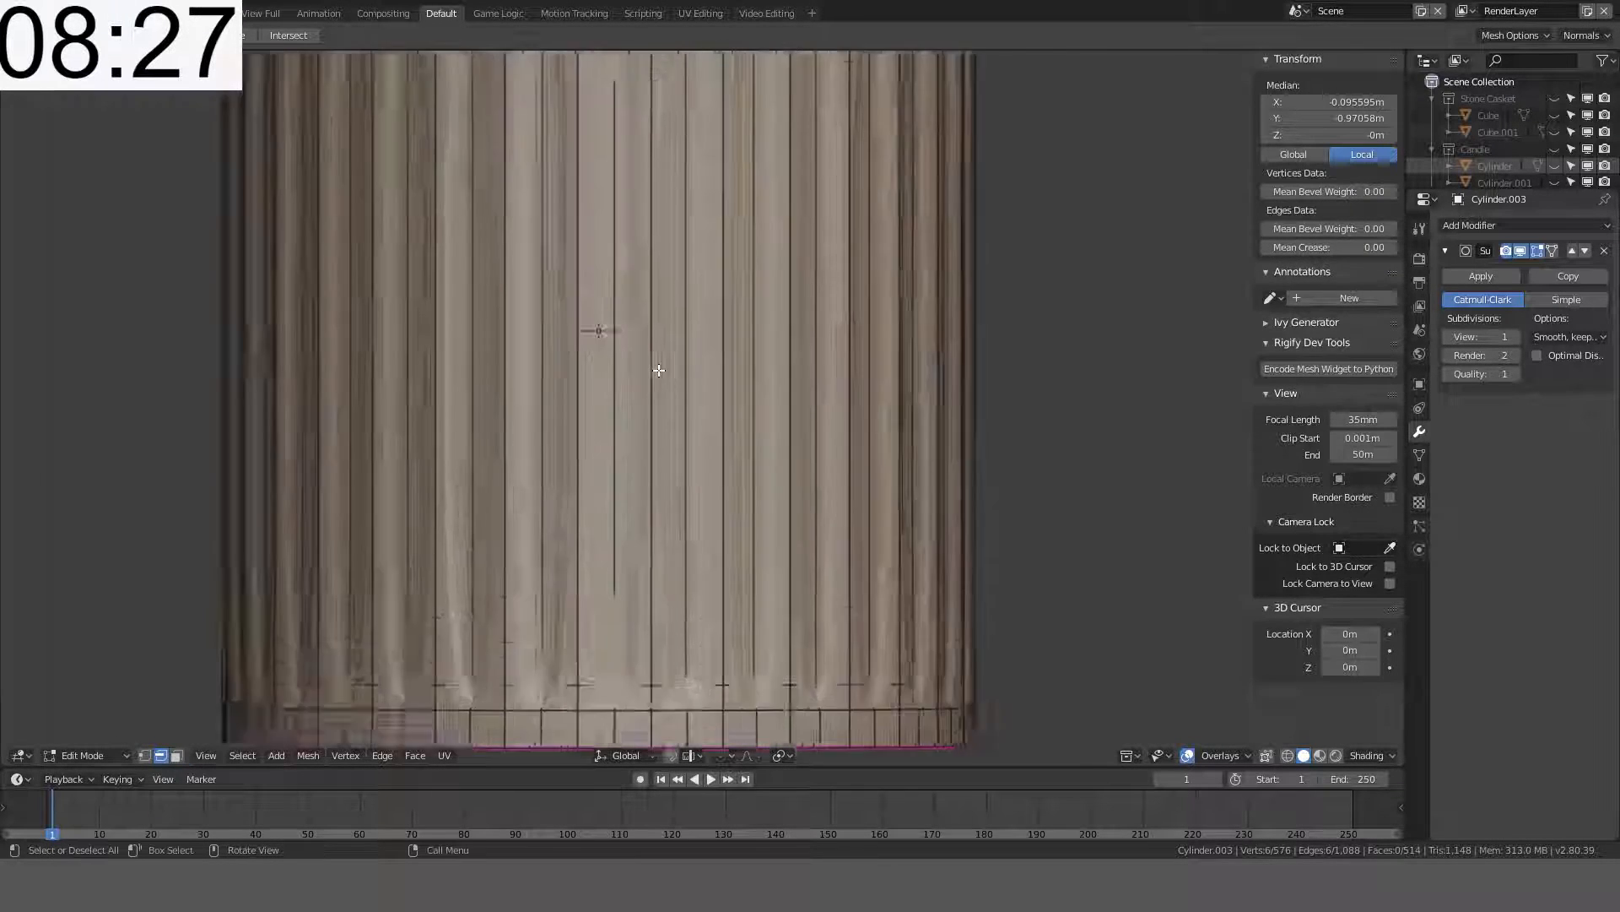
pyautogui.scroll(-2, 635, 288)
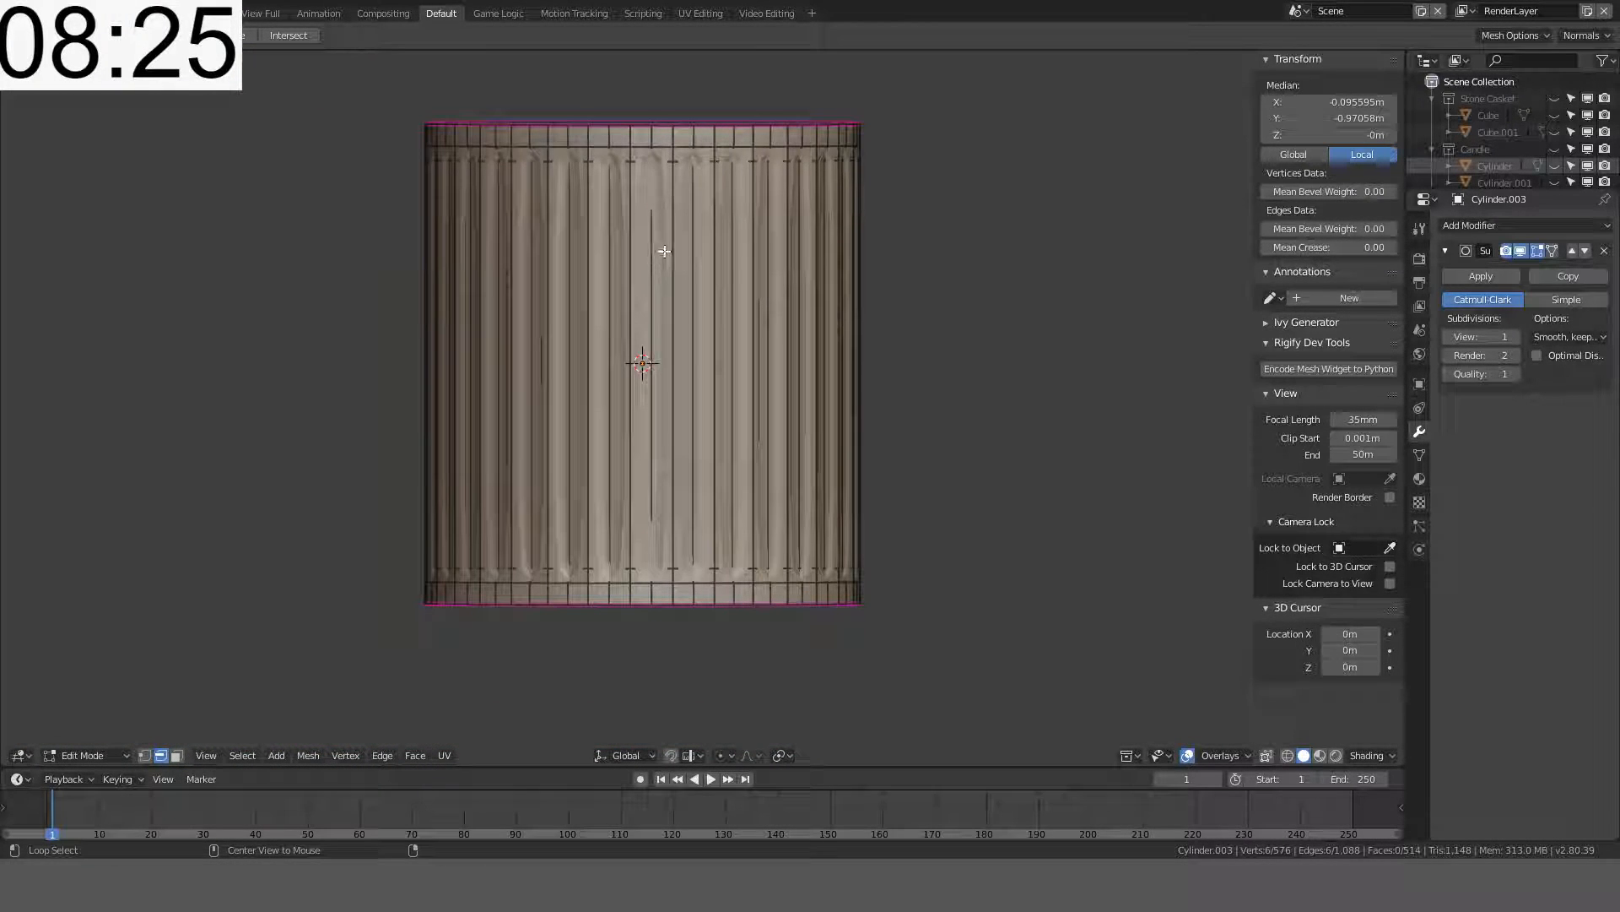
pyautogui.keyDown('alt'); pyautogui.keyDown('shift'); pyautogui.click(632, 253); pyautogui.keyUp('shift'); pyautogui.keyUp('alt')
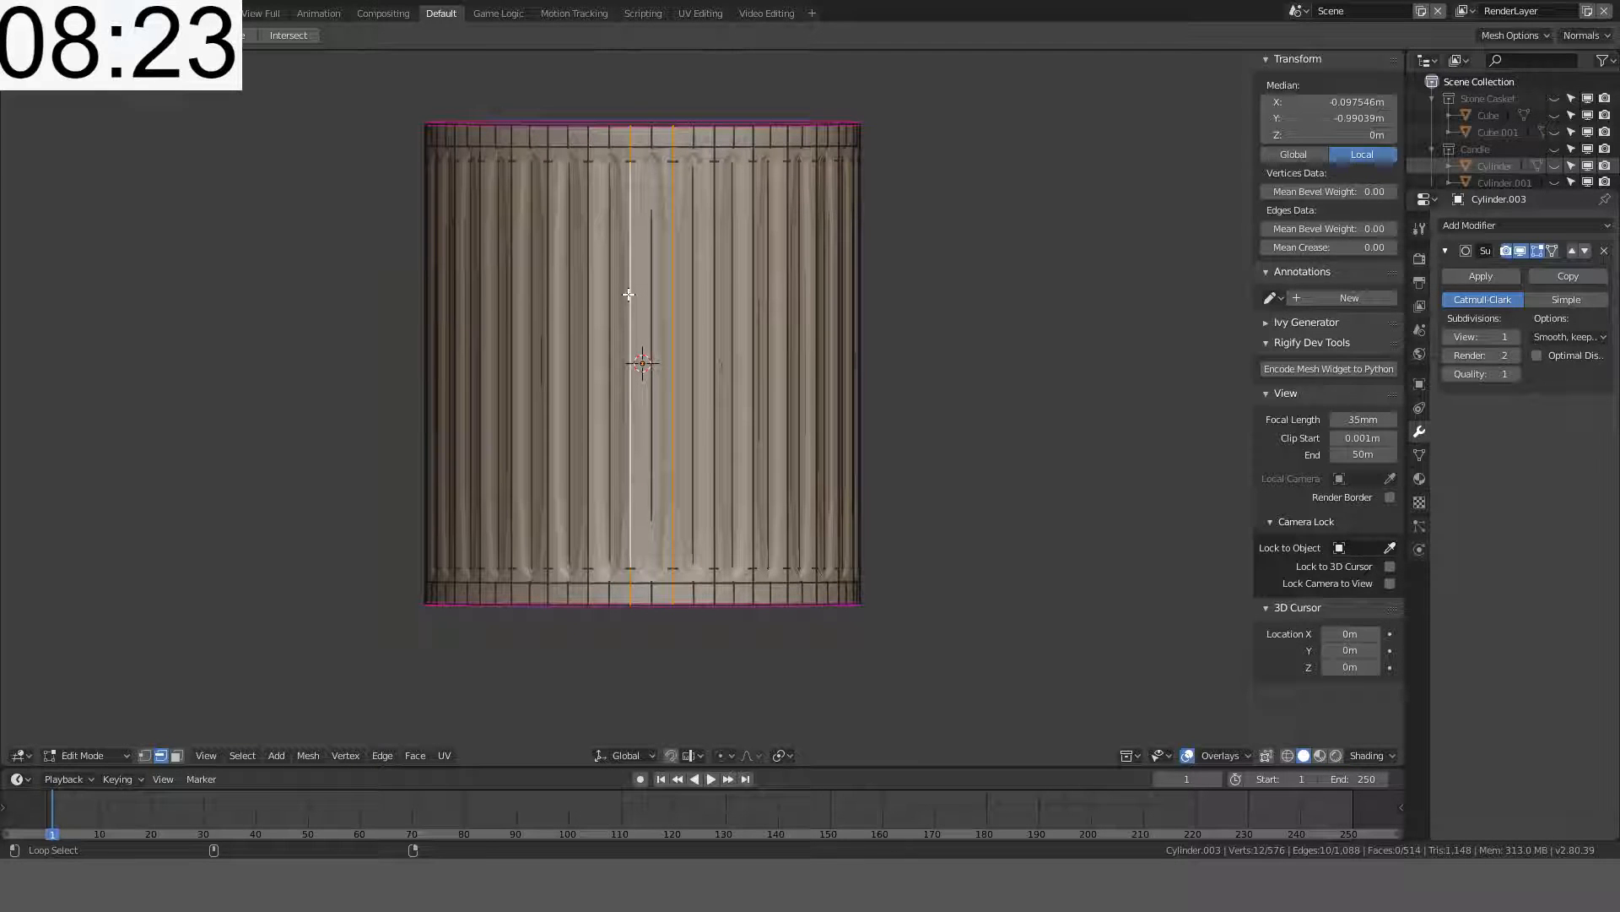
pyautogui.moveTo(1329, 245); pyautogui.dragTo(1452, 246)
pyautogui.scroll(3, 591, 267)
pyautogui.moveTo(709, 273); pyautogui.dragTo(615, 380, button='middle')
pyautogui.hotkey('ctrl', 'z')
# - Select one front flute's inner edge loop in wireframe and deselect its pointed ends, keeping only the two long vertical edges
pyautogui.moveTo(413, 369); pyautogui.dragTo(474, 322, button='middle')
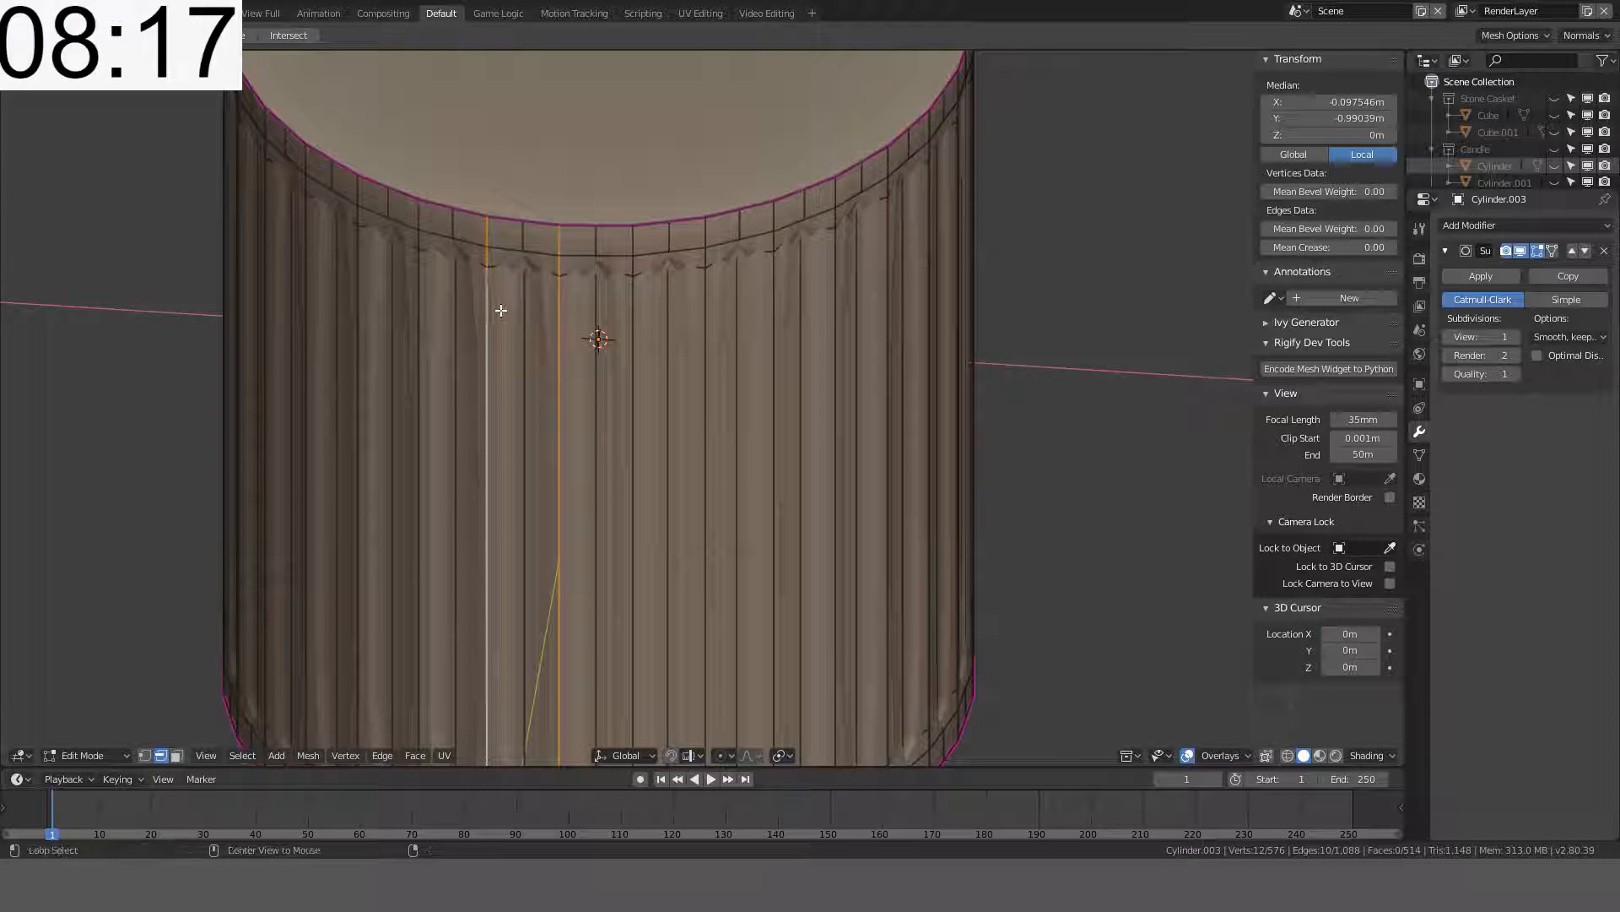
pyautogui.keyDown('alt'); pyautogui.click(505, 310); pyautogui.keyUp('alt')
pyautogui.moveTo(515, 336); pyautogui.dragTo(600, 314)
pyautogui.moveTo(600, 315)
pyautogui.mouseDown(button='middle')
pyautogui.moveTo(618, 286)
pyautogui.moveTo(627, 297)
pyautogui.mouseUp(button='middle')
pyautogui.press('z')
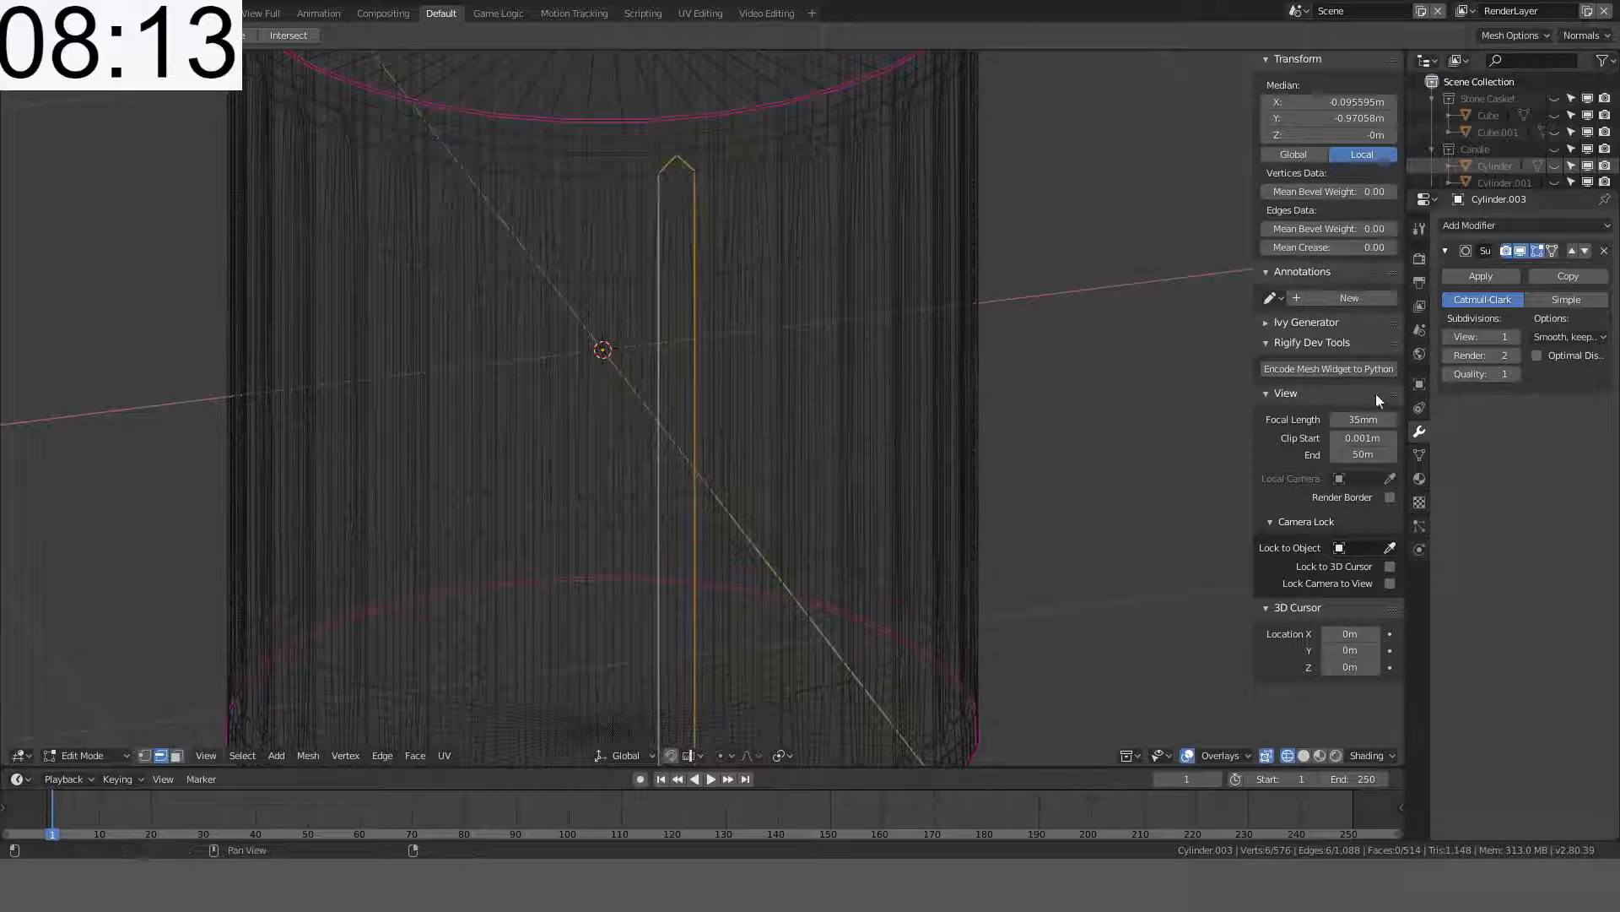
pyautogui.press('KP_1')
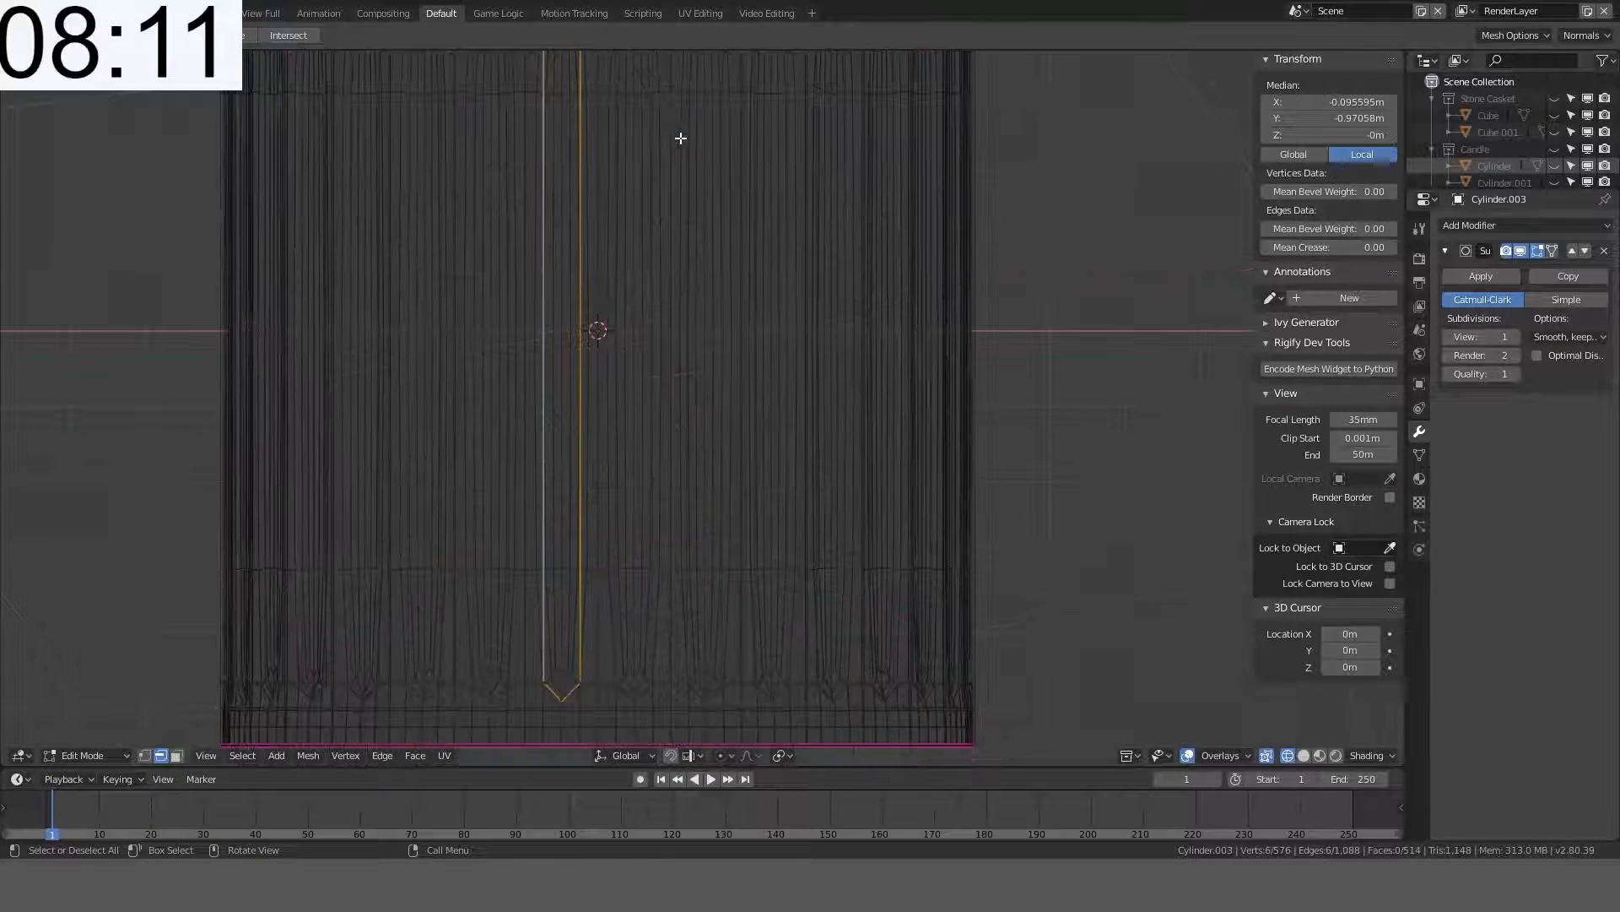
pyautogui.scroll(-2, 680, 138)
pyautogui.press('c')
pyautogui.middleClick(601, 66)
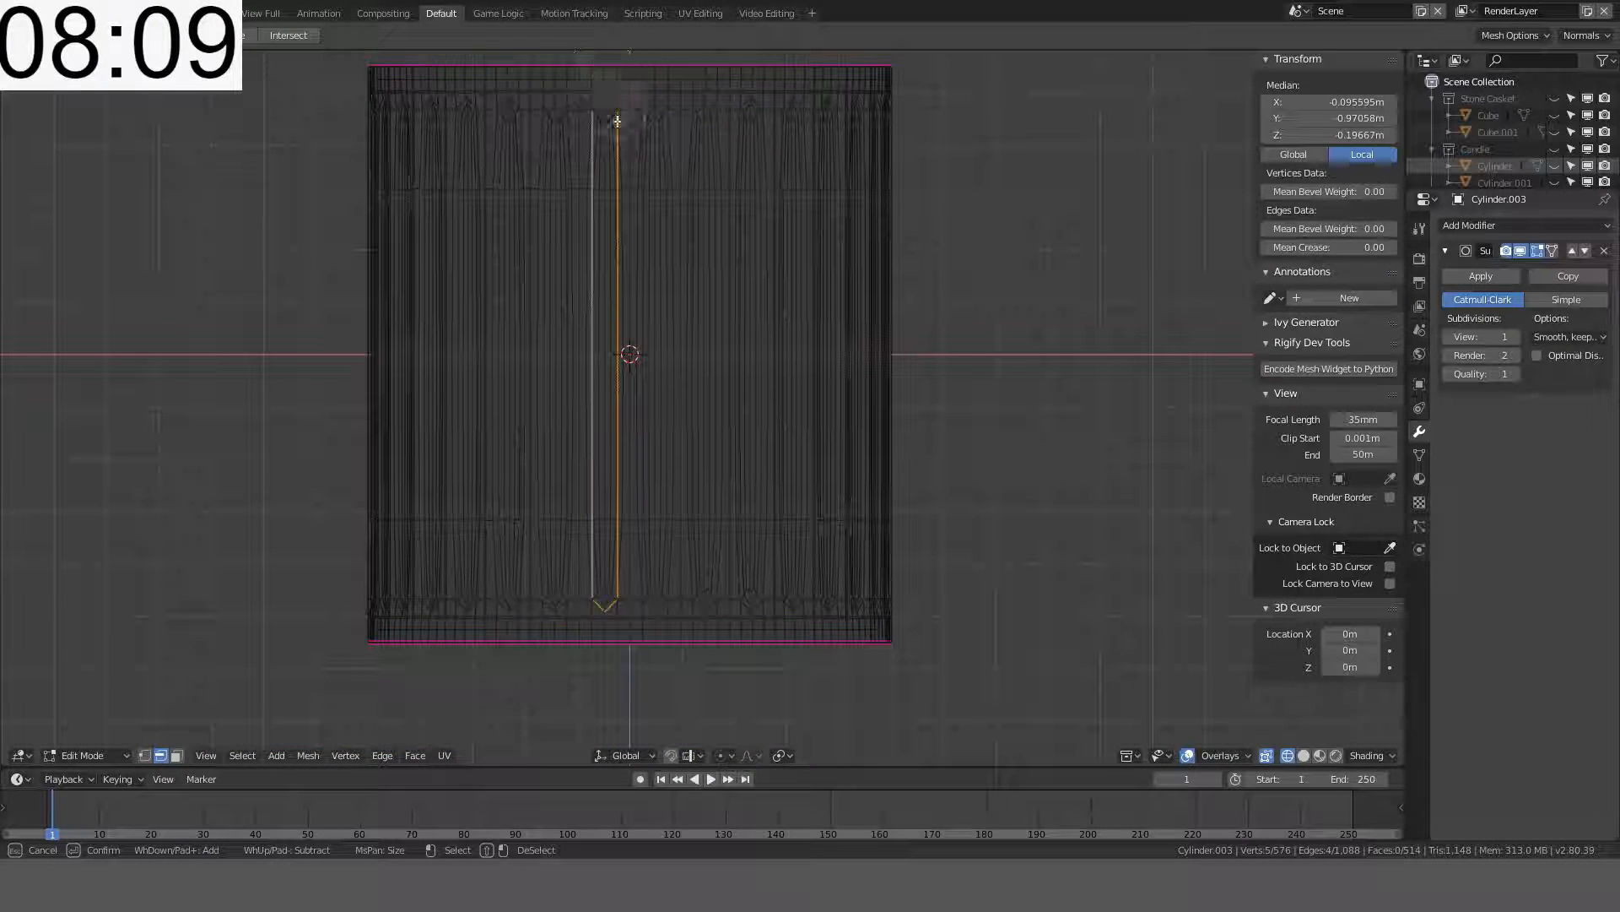
pyautogui.rightClick(605, 632)
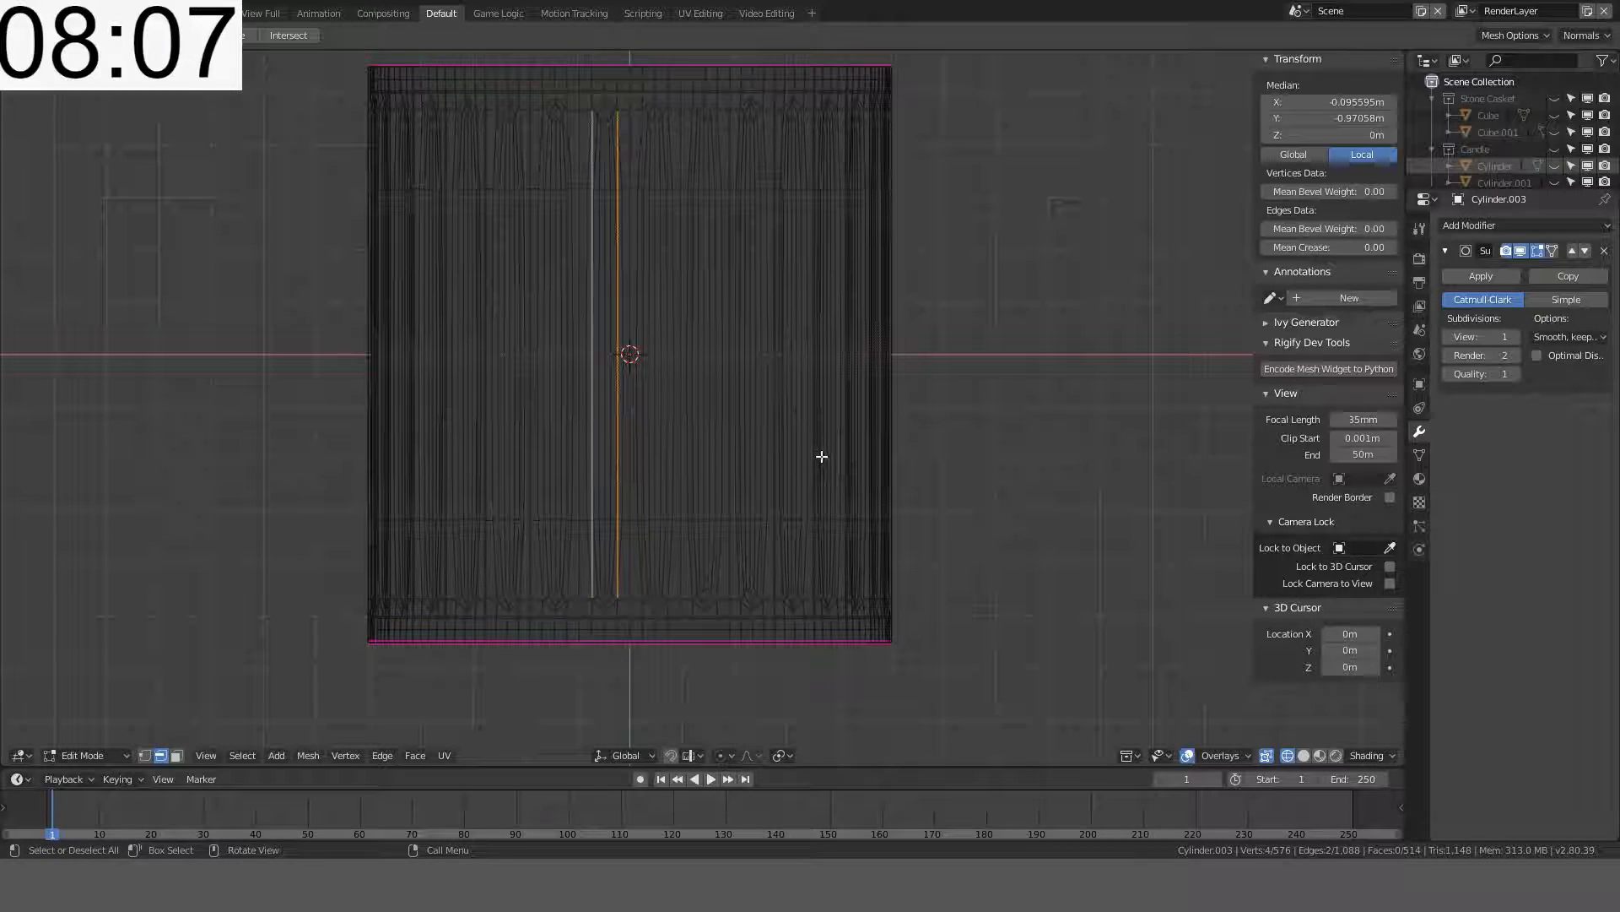
# - Try Select Similar by Length from the two vertical flute edges, check it in solid shading, and undo the selection
pyautogui.hotkey('shift', 'g')
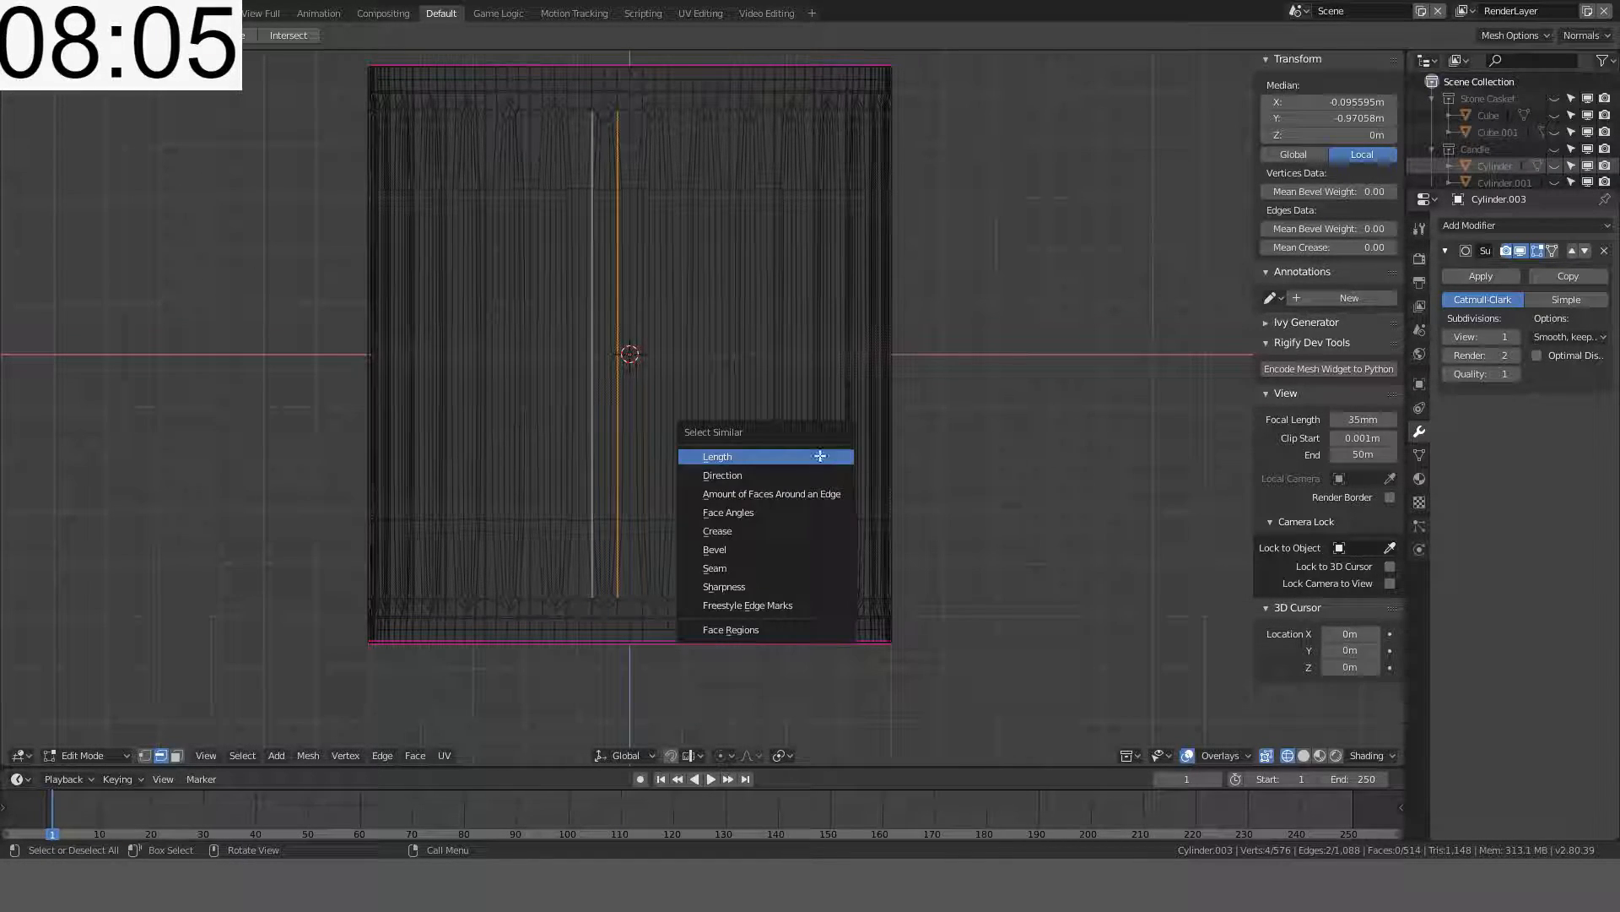
pyautogui.click(819, 456)
pyautogui.moveTo(653, 373); pyautogui.dragTo(734, 416, button='middle')
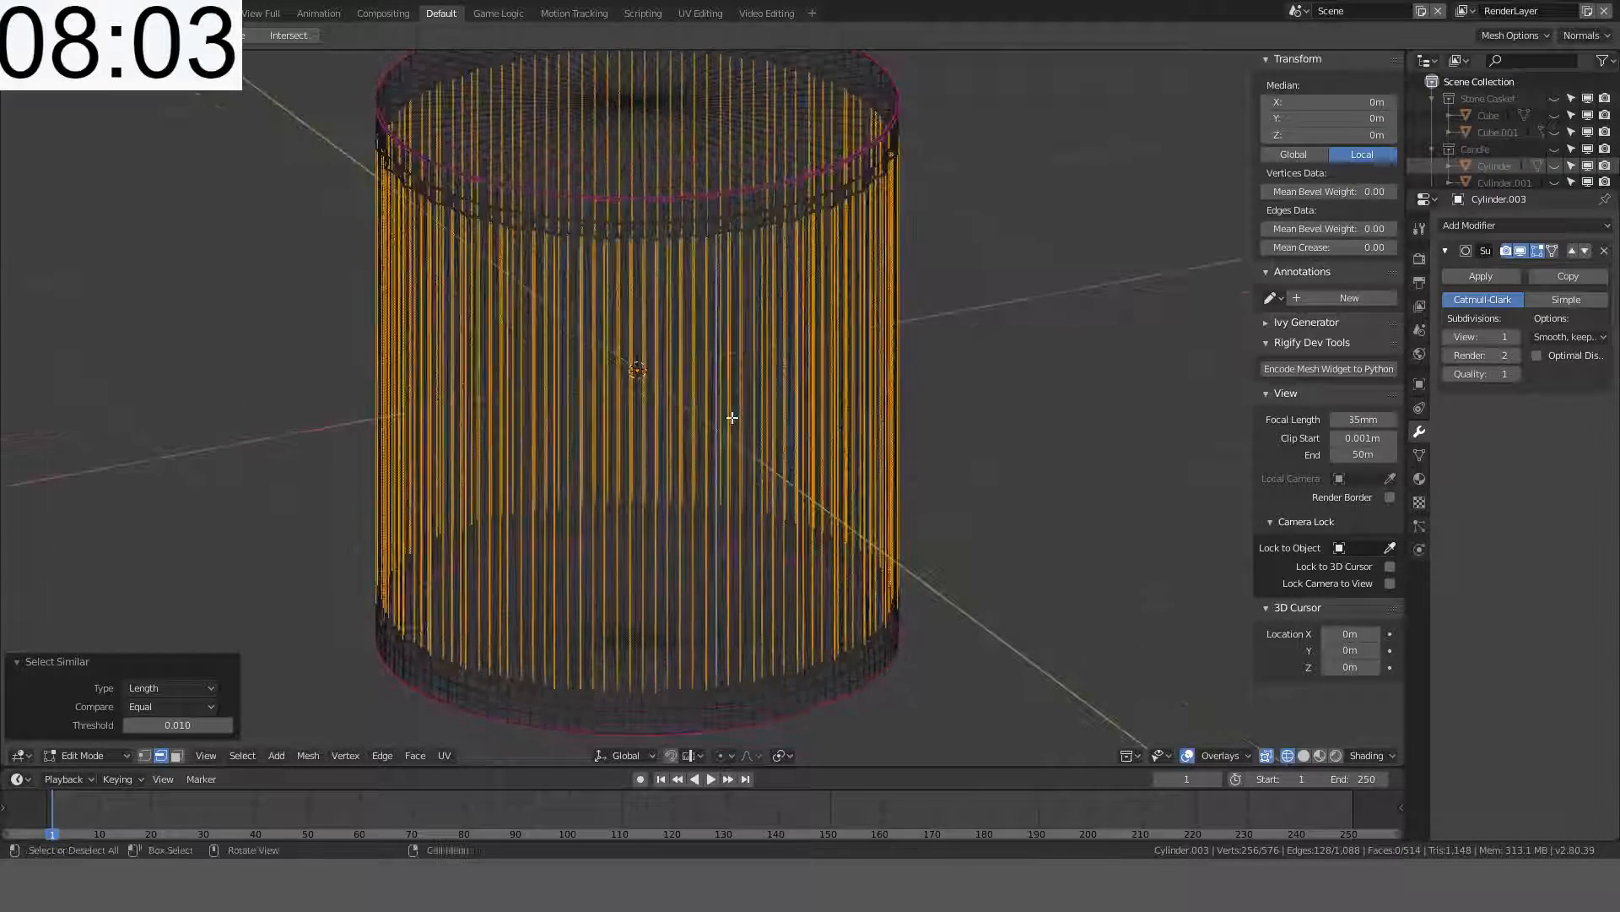
pyautogui.press('KP_1')
pyautogui.press('z')
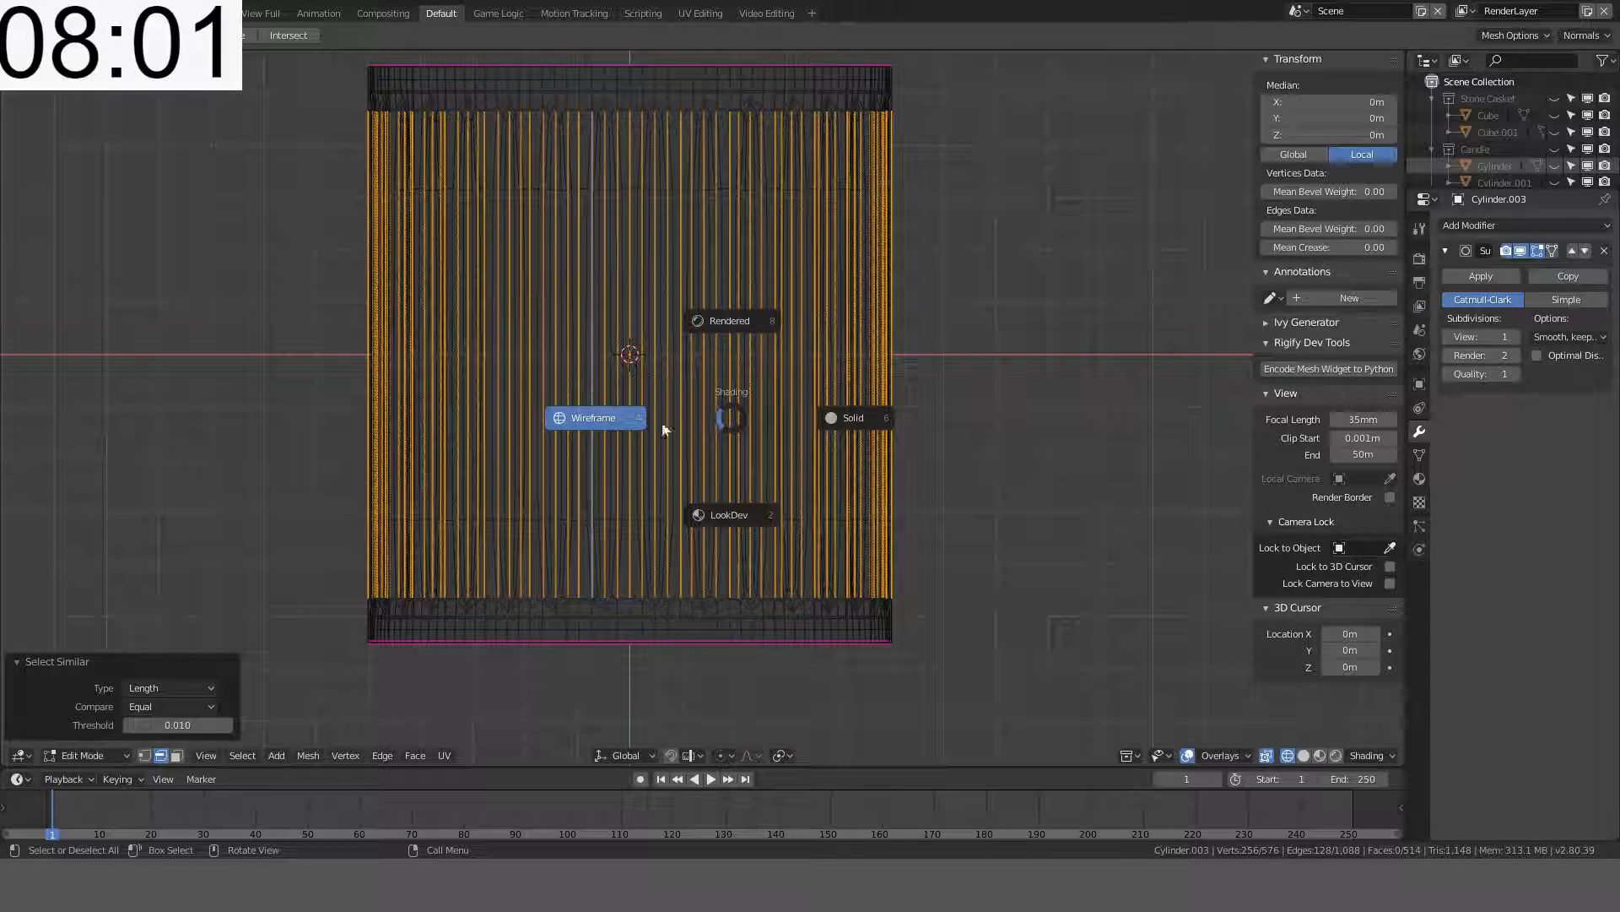
pyautogui.click(829, 426)
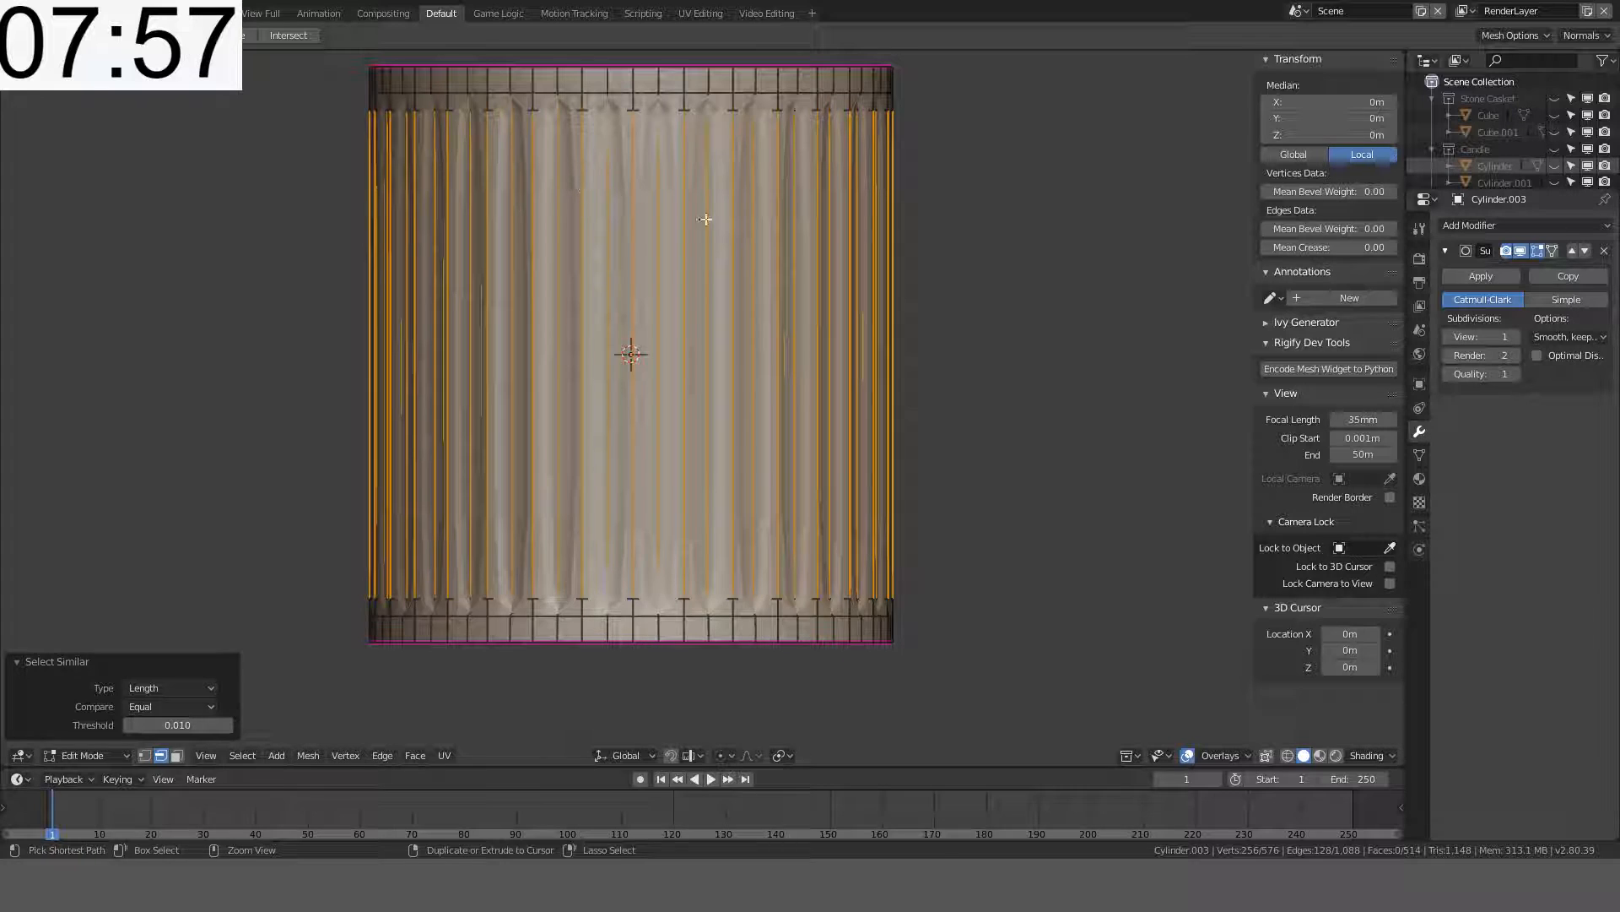
pyautogui.hotkey('ctrl', 'z')
# - Try Select Similar by Face Angles from the two vertical flute edges, in wireframe and orthographic front view
pyautogui.press('KP_5')
pyautogui.press('z')
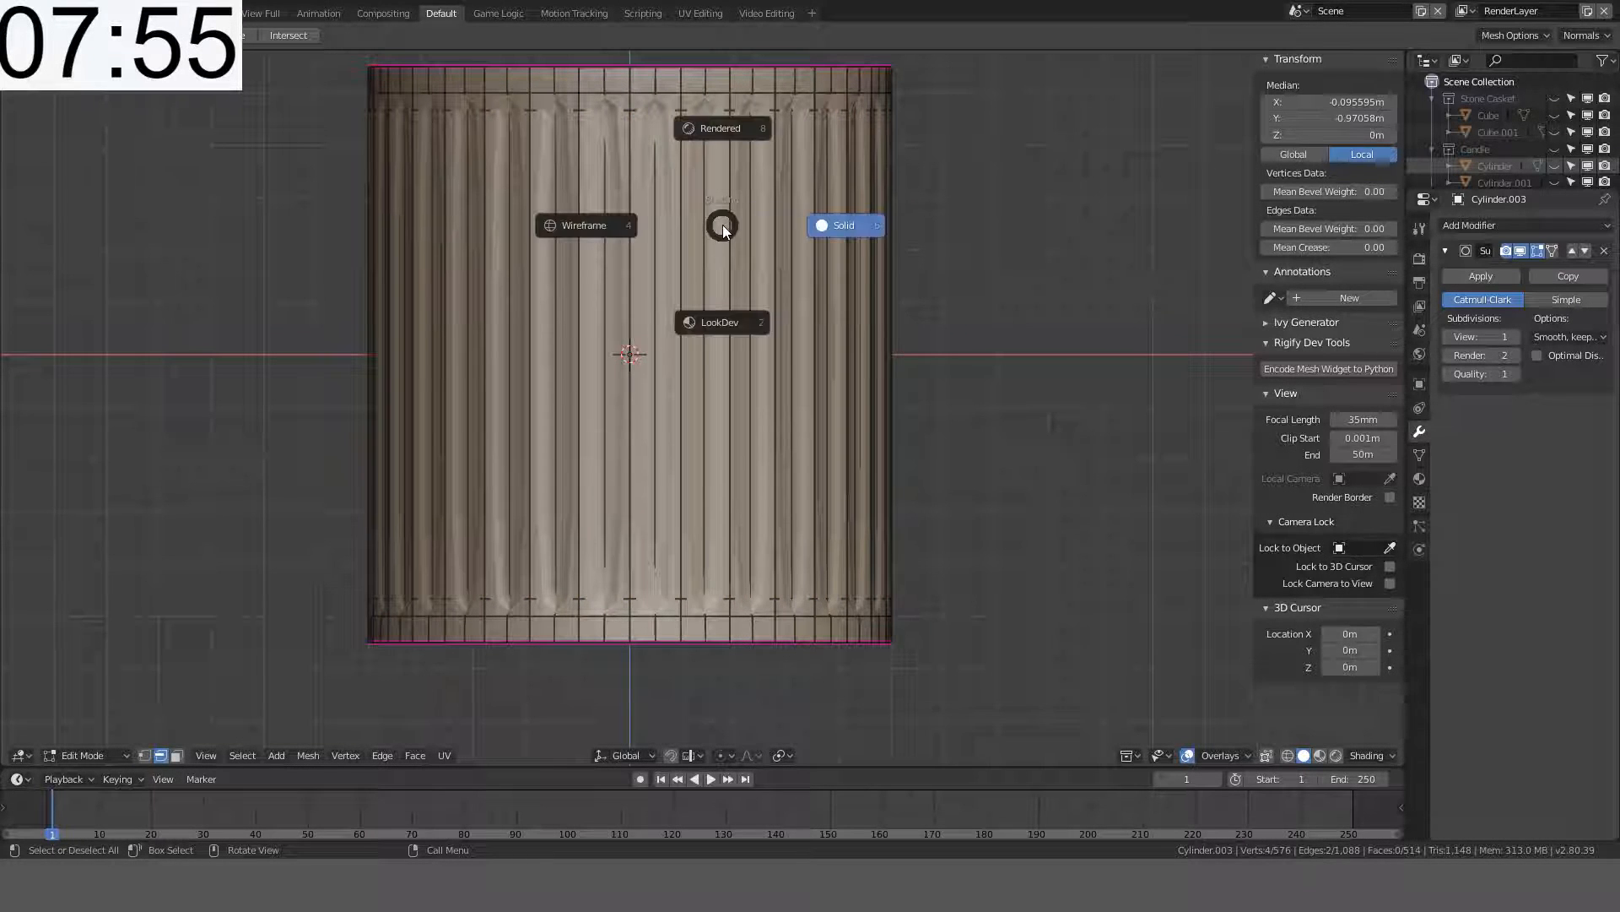
pyautogui.click(578, 246)
pyautogui.hotkey('shift', 'g')
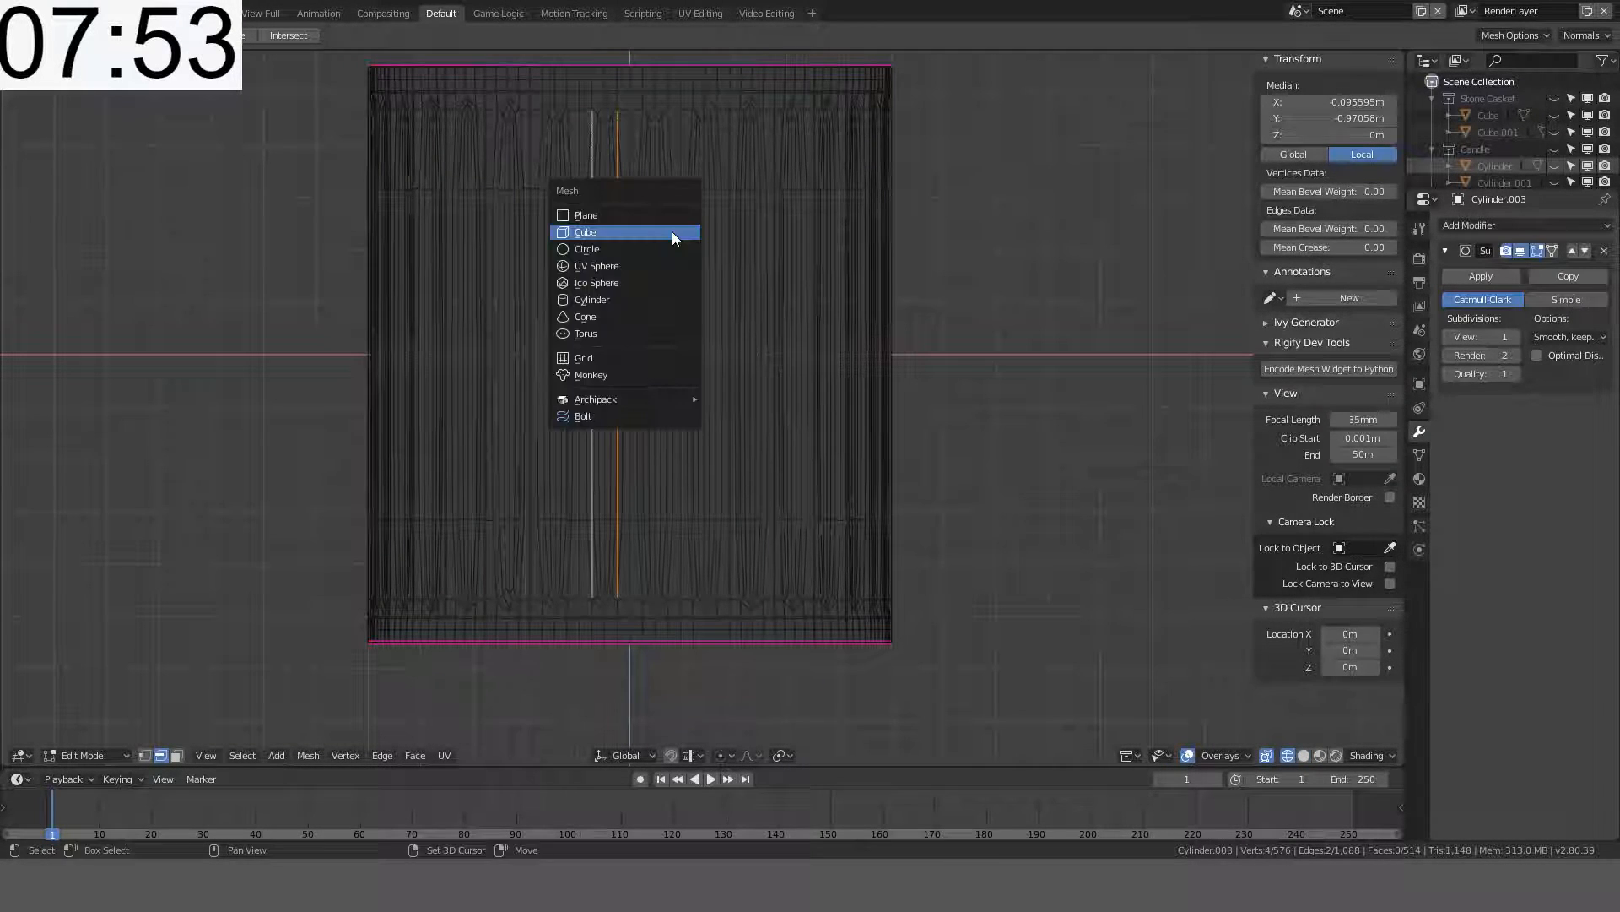
pyautogui.hotkey('shift', 'g')
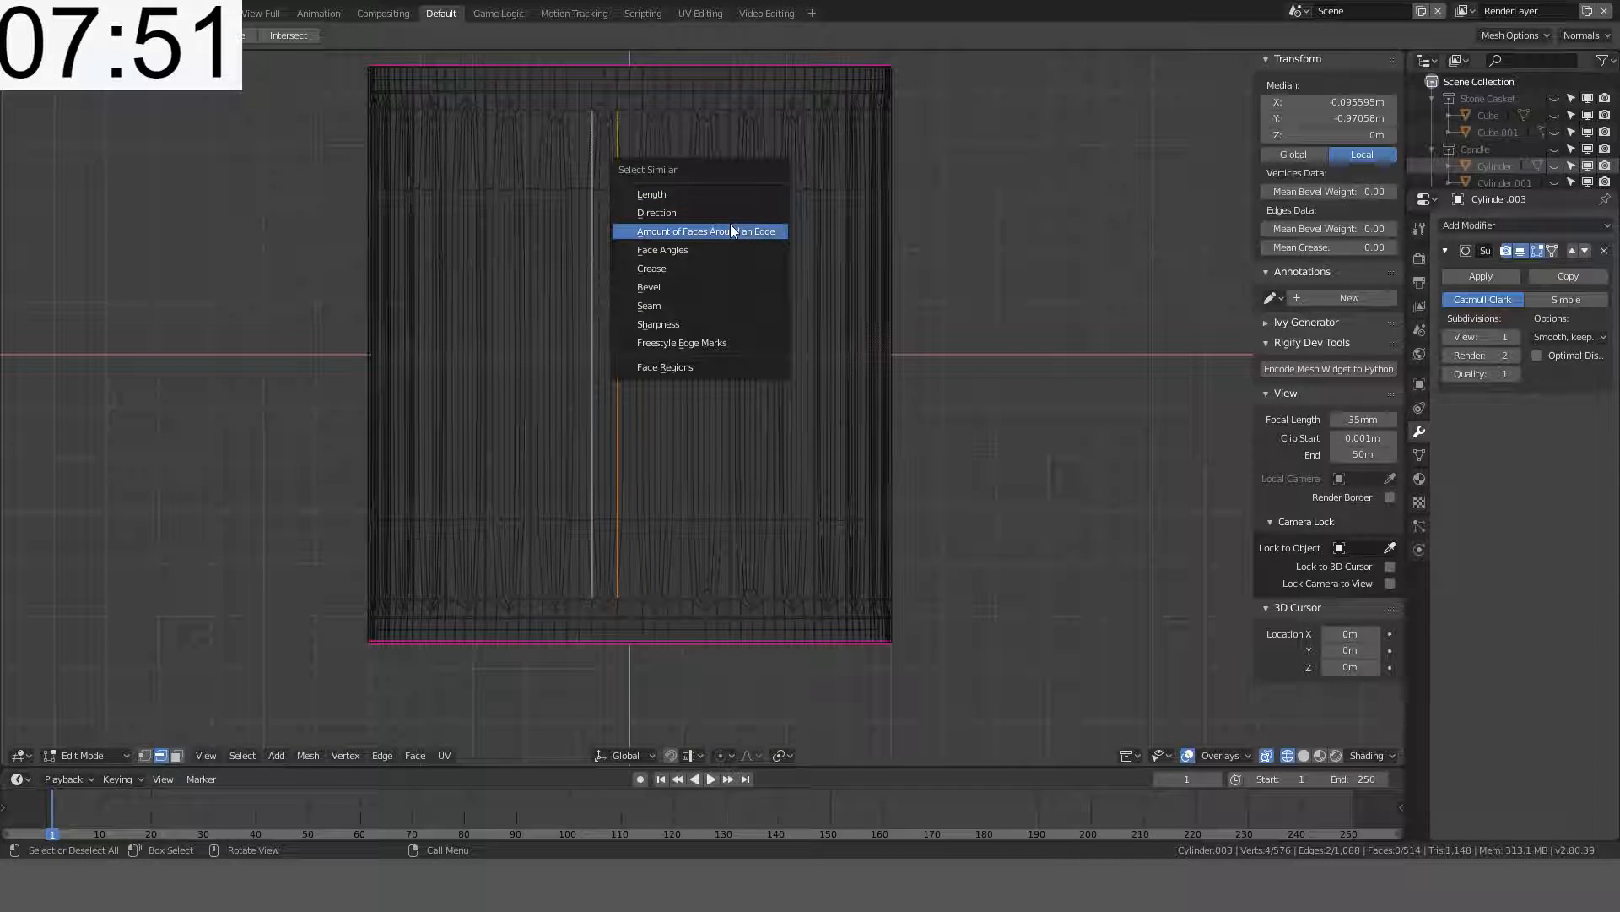
pyautogui.click(709, 248)
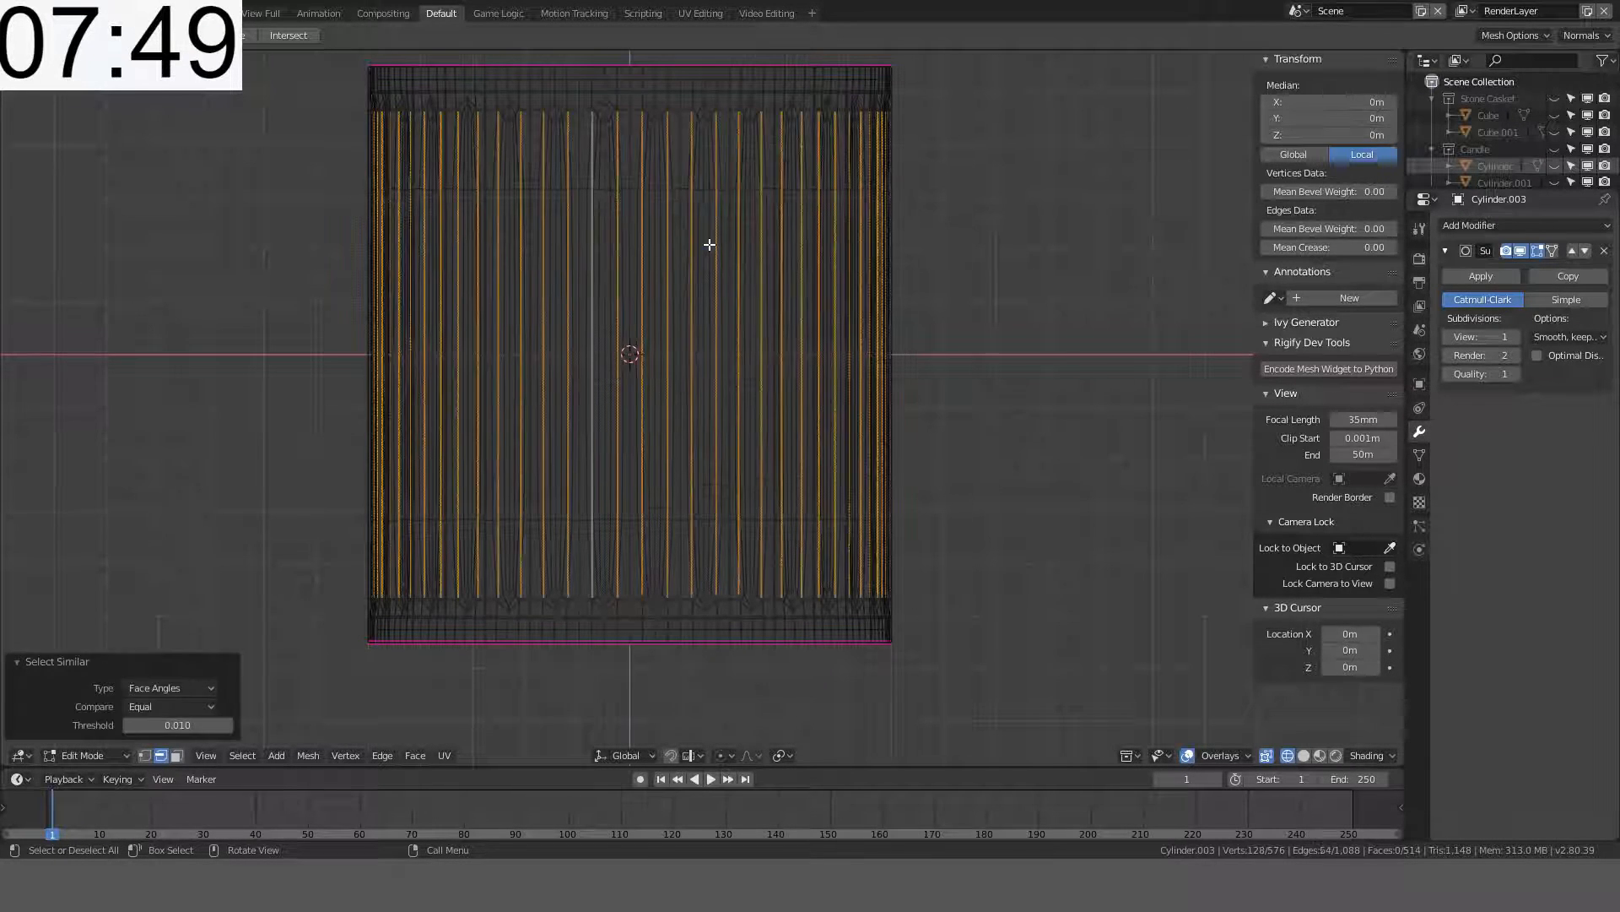
pyautogui.moveTo(710, 245); pyautogui.dragTo(775, 246, button='middle')
pyautogui.press('KP_1')
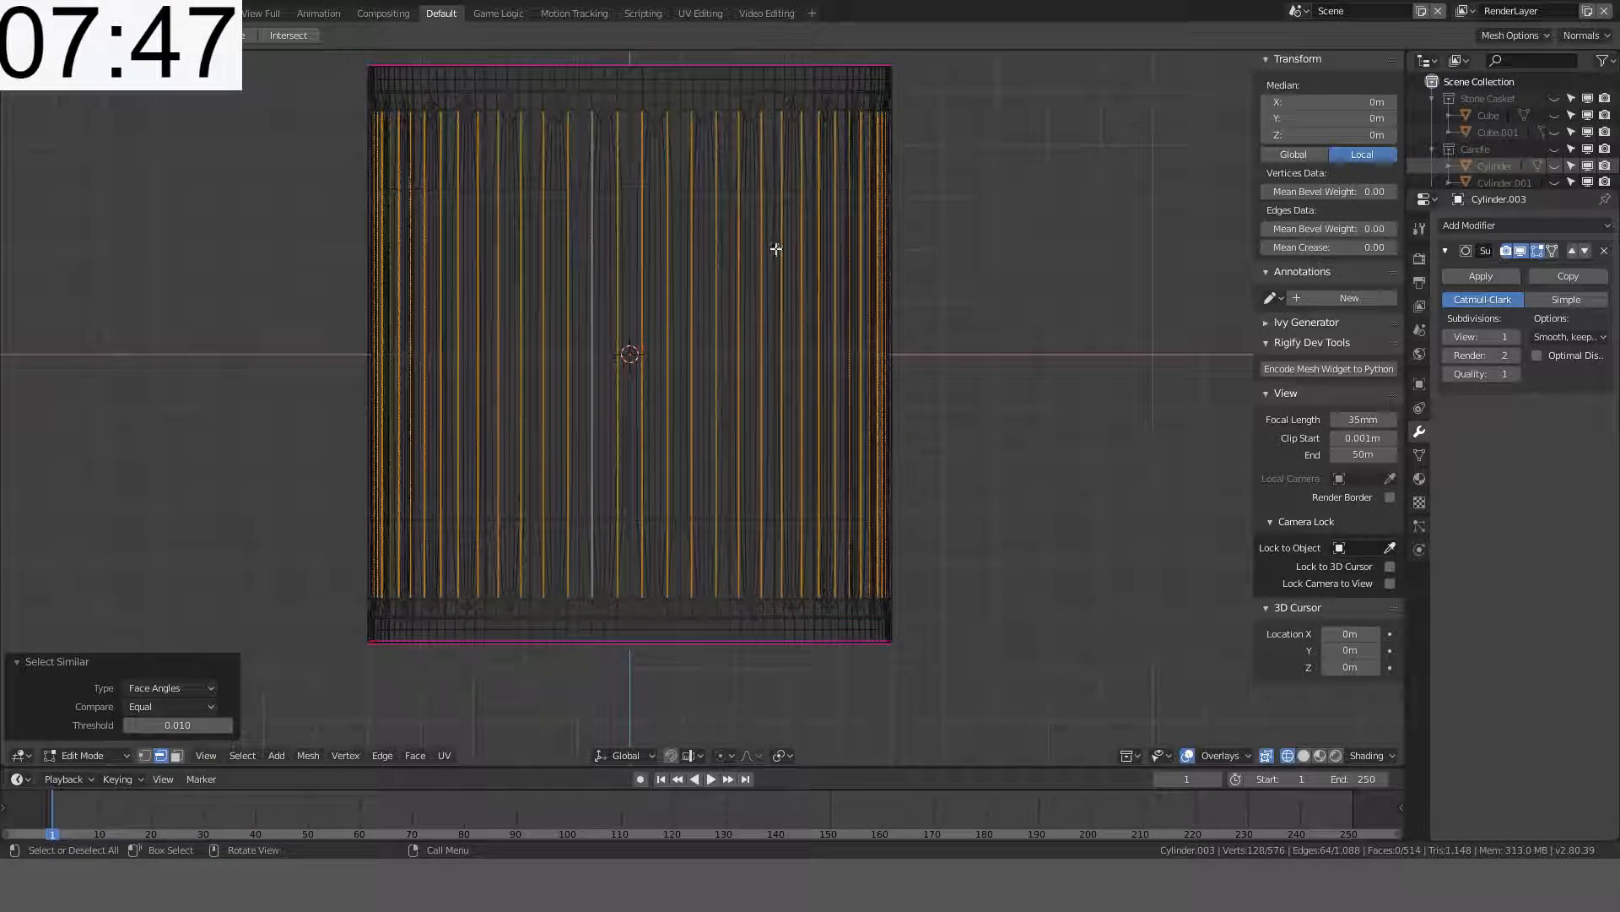
# - Try a mean crease of 1.00 on all selected vertical flute edges and check the smoothed cylinder in solid shading
pyautogui.click(1296, 248)
pyautogui.write('1')
pyautogui.press('Return')
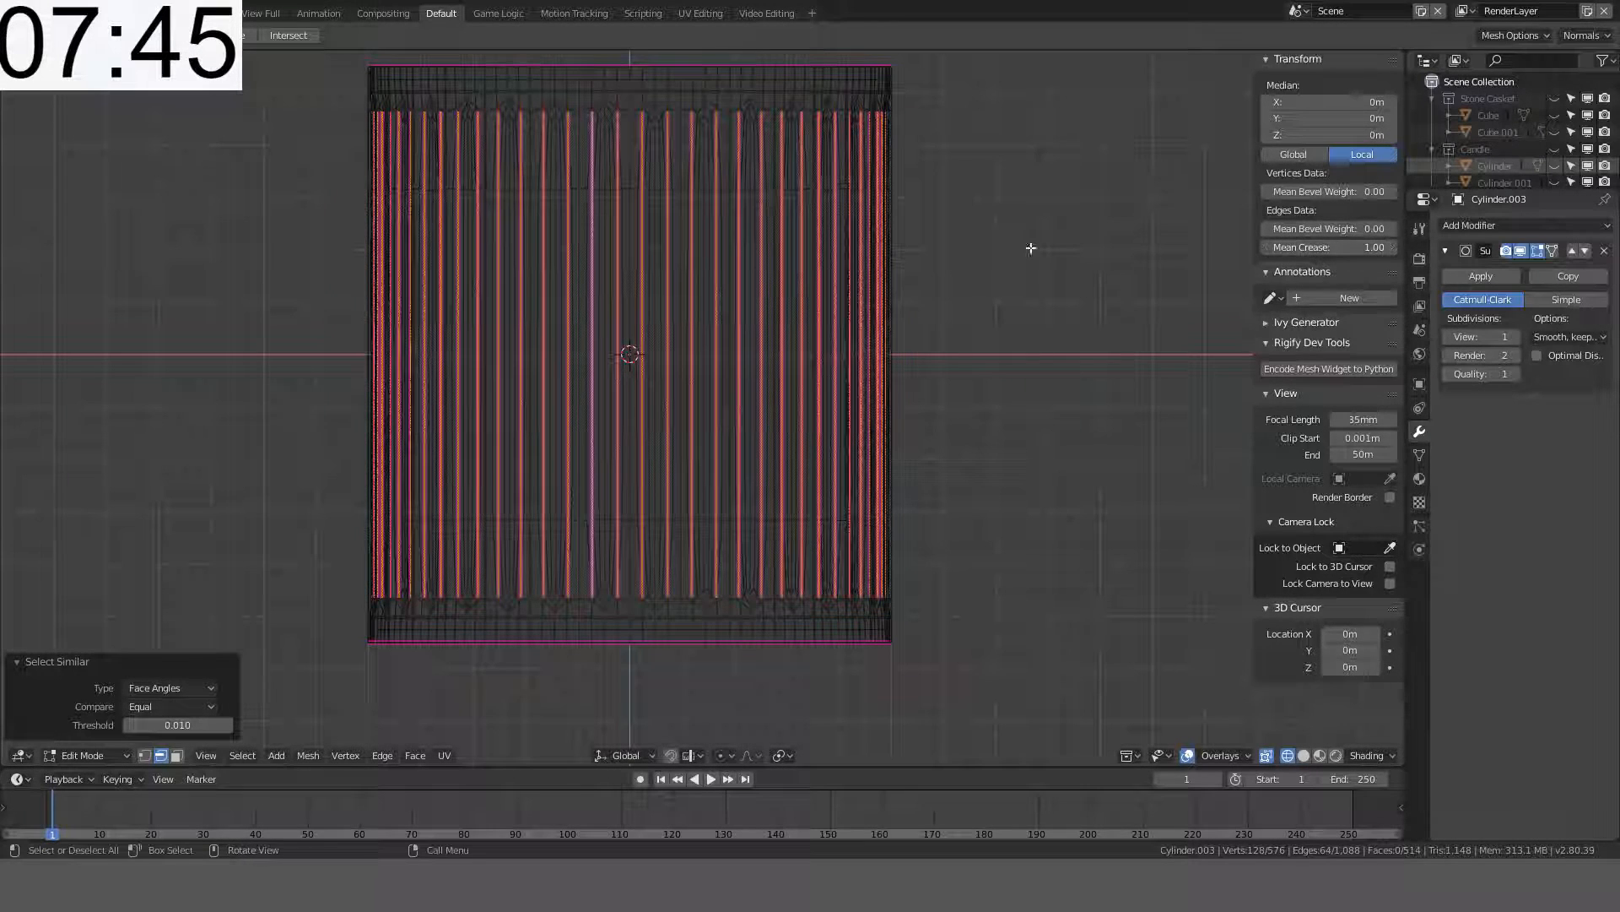
pyautogui.click(874, 272)
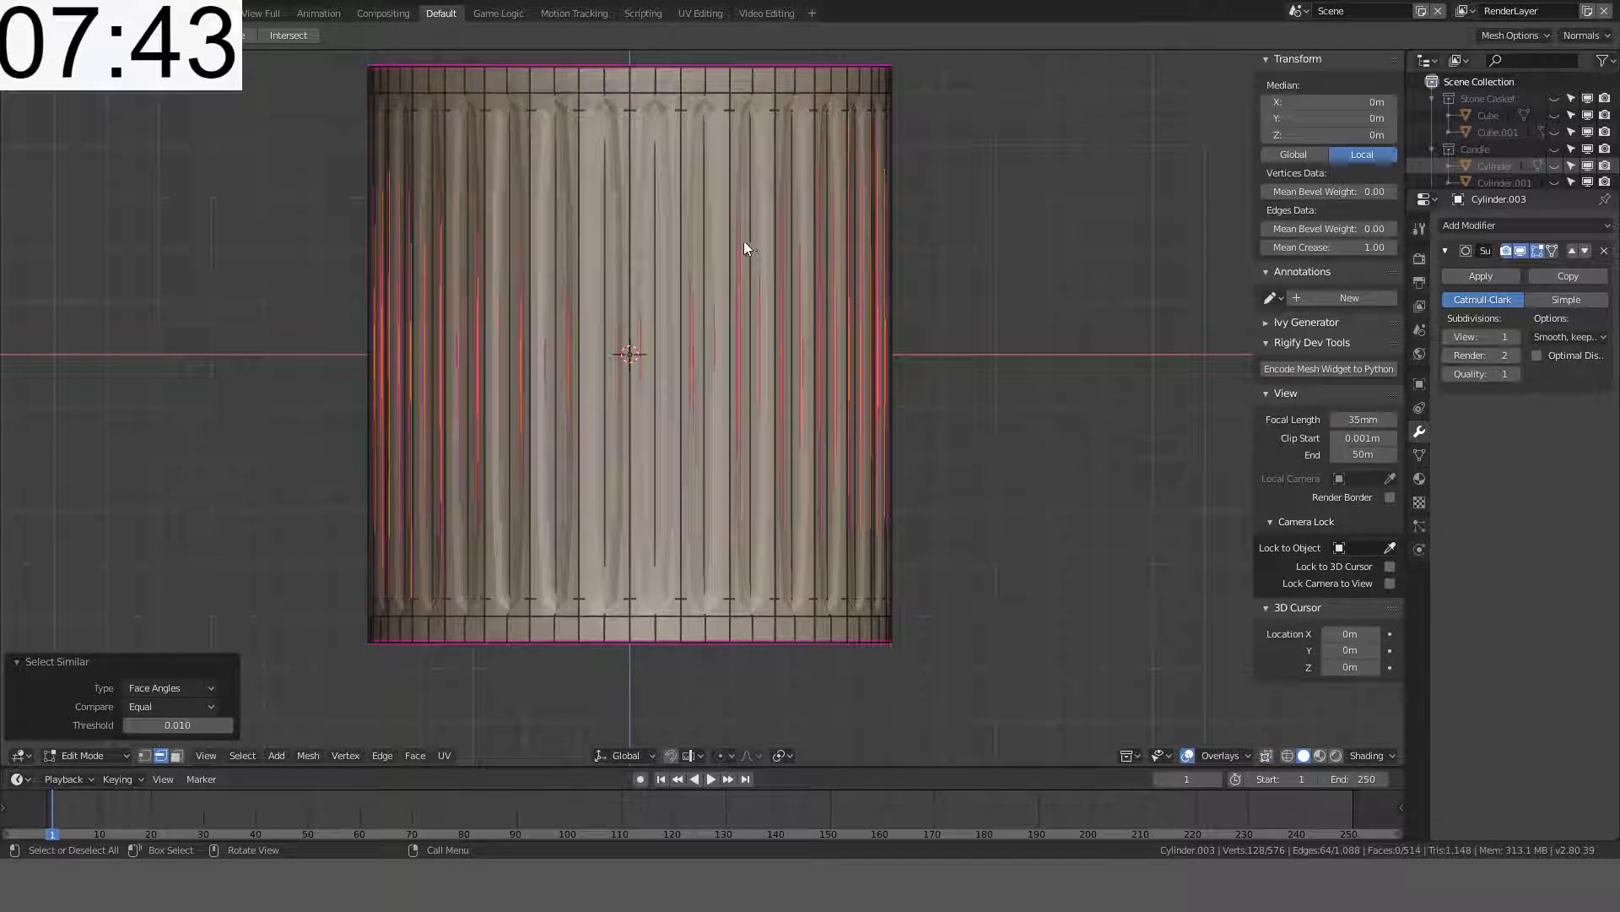
pyautogui.press('Tab')
pyautogui.moveTo(742, 217); pyautogui.dragTo(839, 197, button='middle')
pyautogui.press('Tab')
pyautogui.press('Tab')
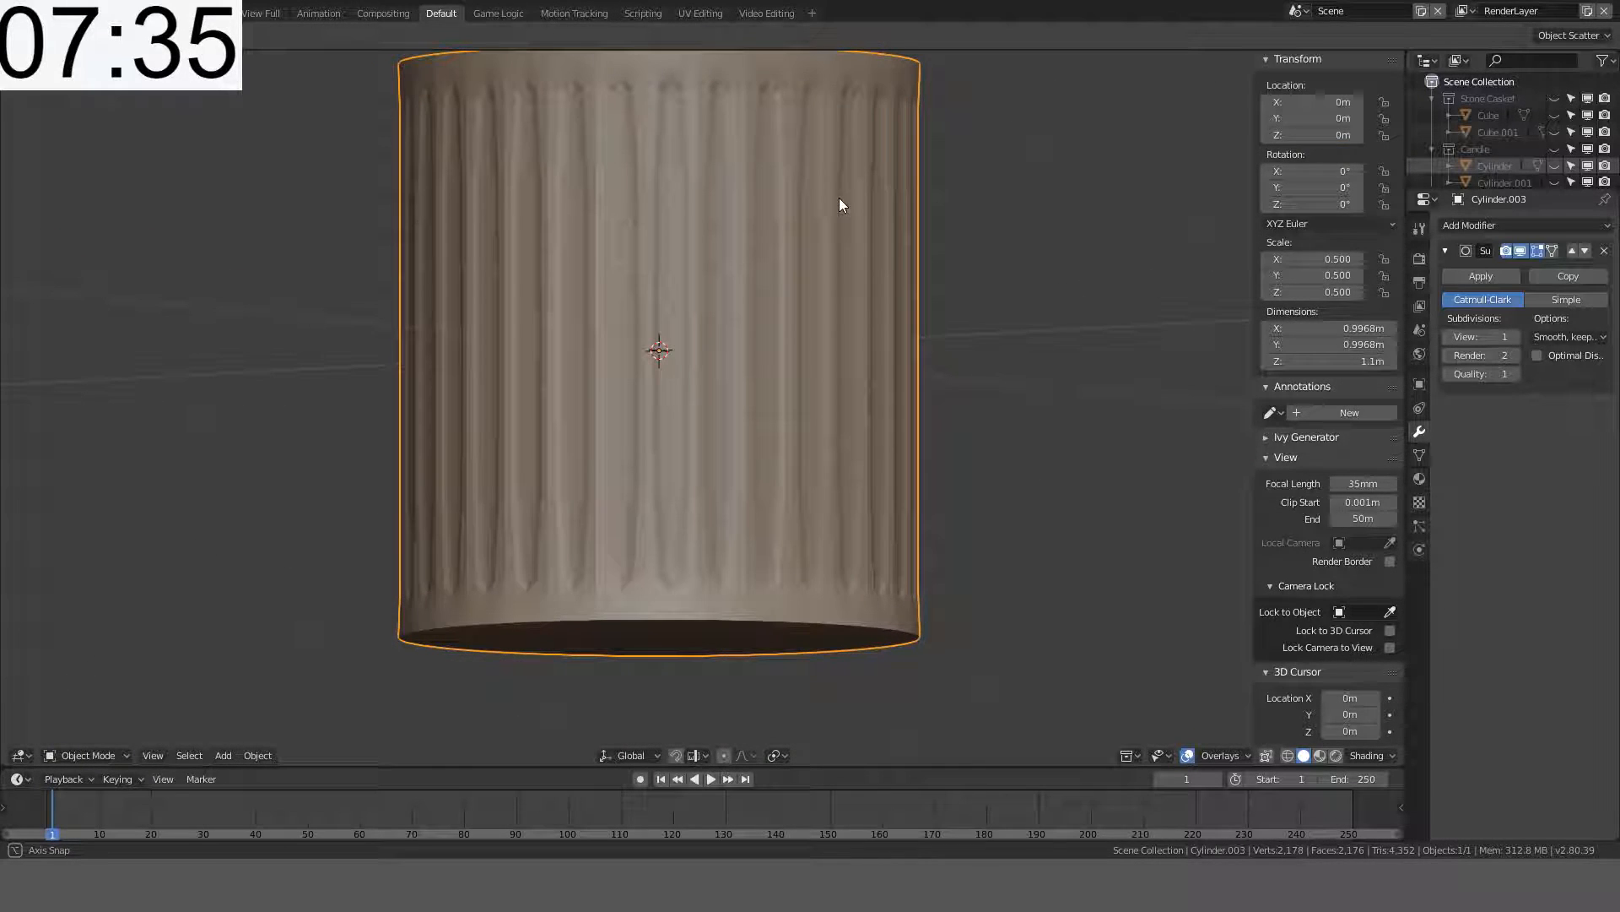
pyautogui.press('Tab')
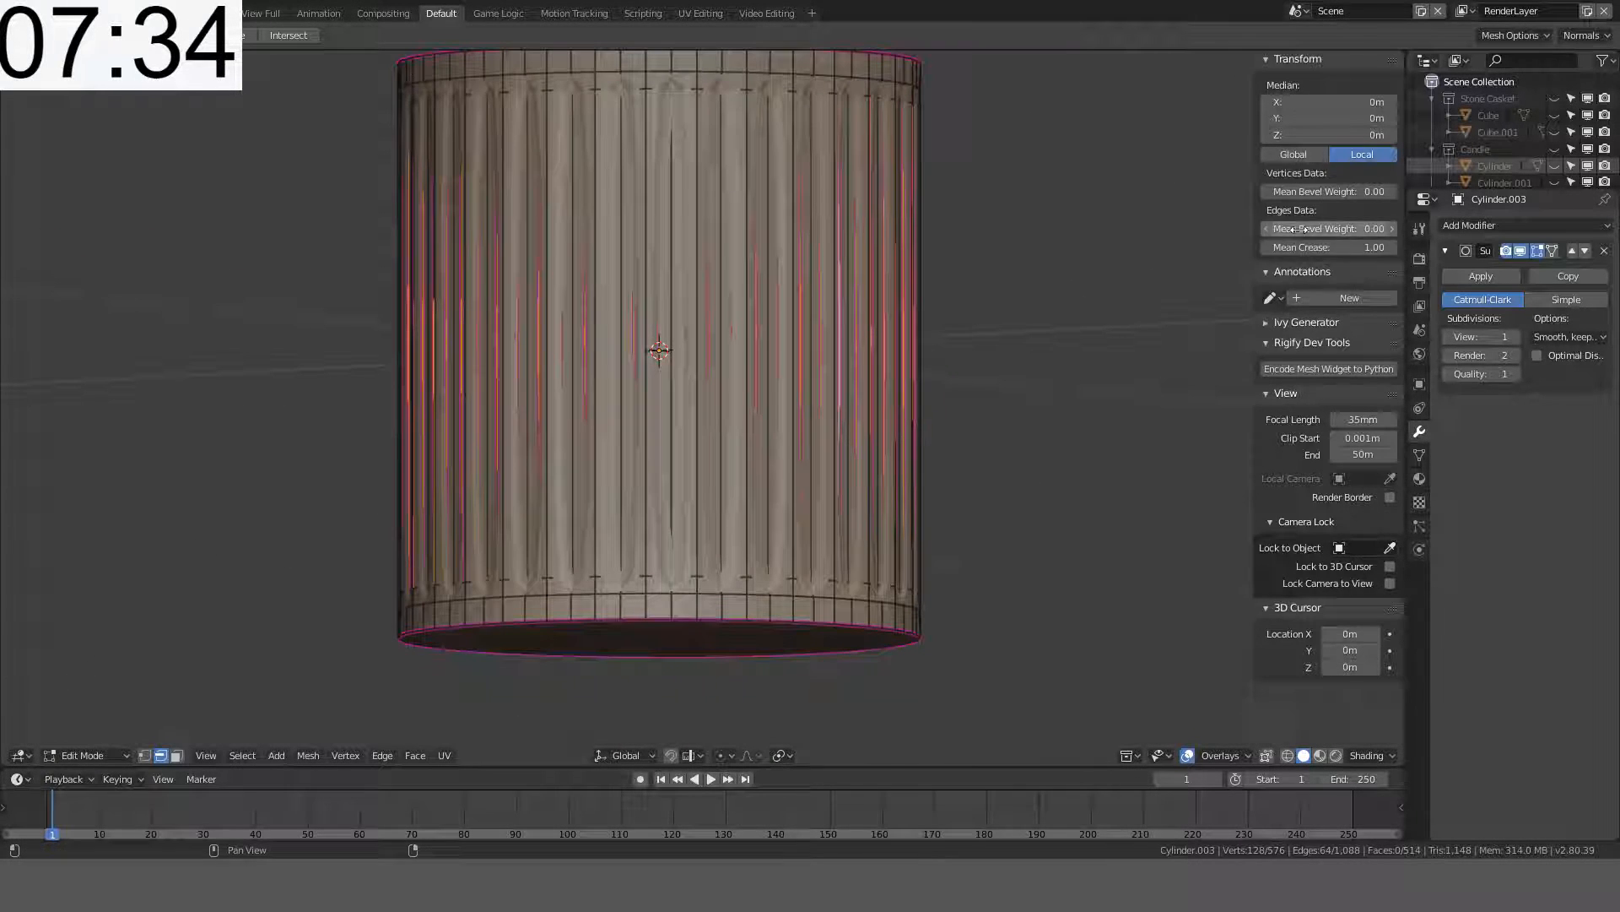
# - Set the vertical flute edges' mean crease to 0.00 and back to 1.00, comparing the smoothed cylinder in object mode
pyautogui.click(1341, 246)
pyautogui.press('Return')
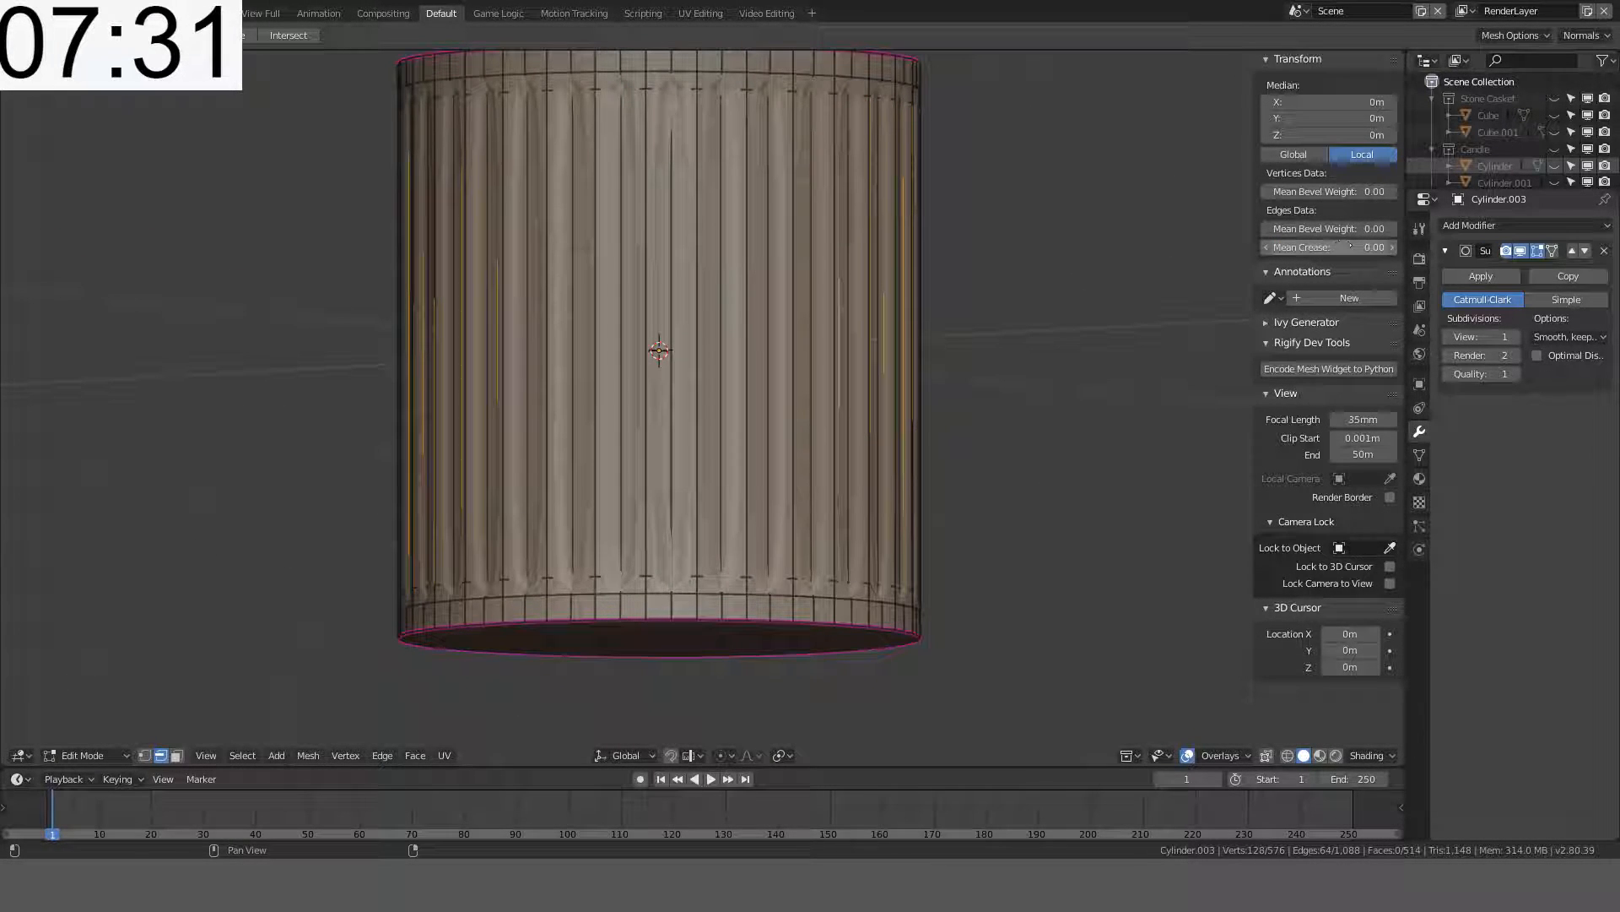
pyautogui.click(1341, 246)
pyautogui.write('1')
pyautogui.press('Return')
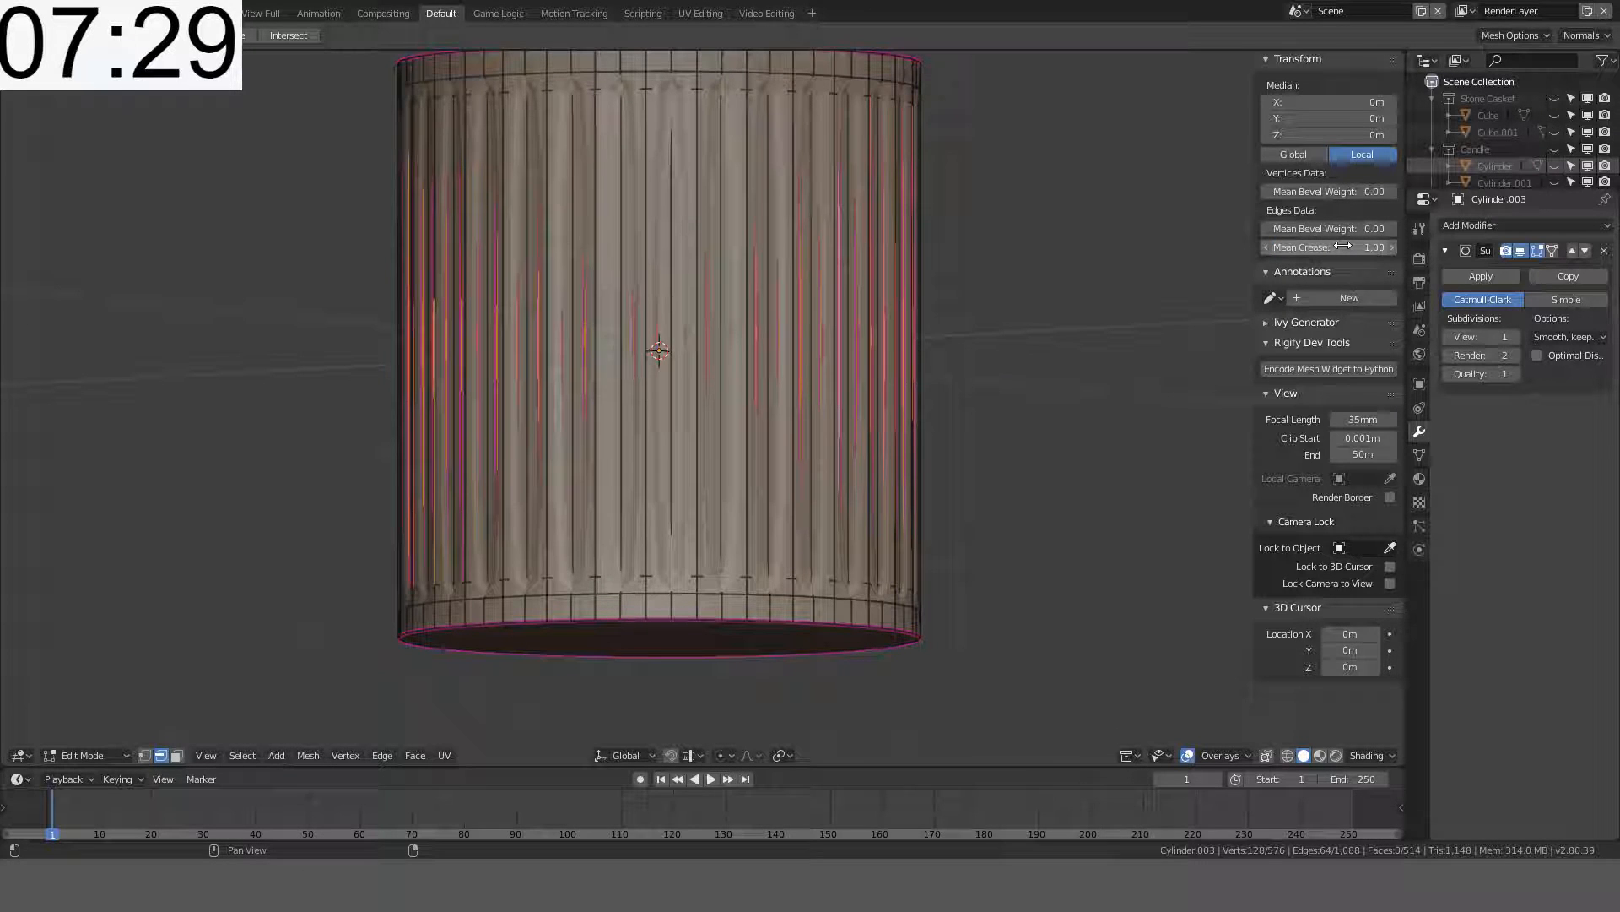
pyautogui.press('Tab')
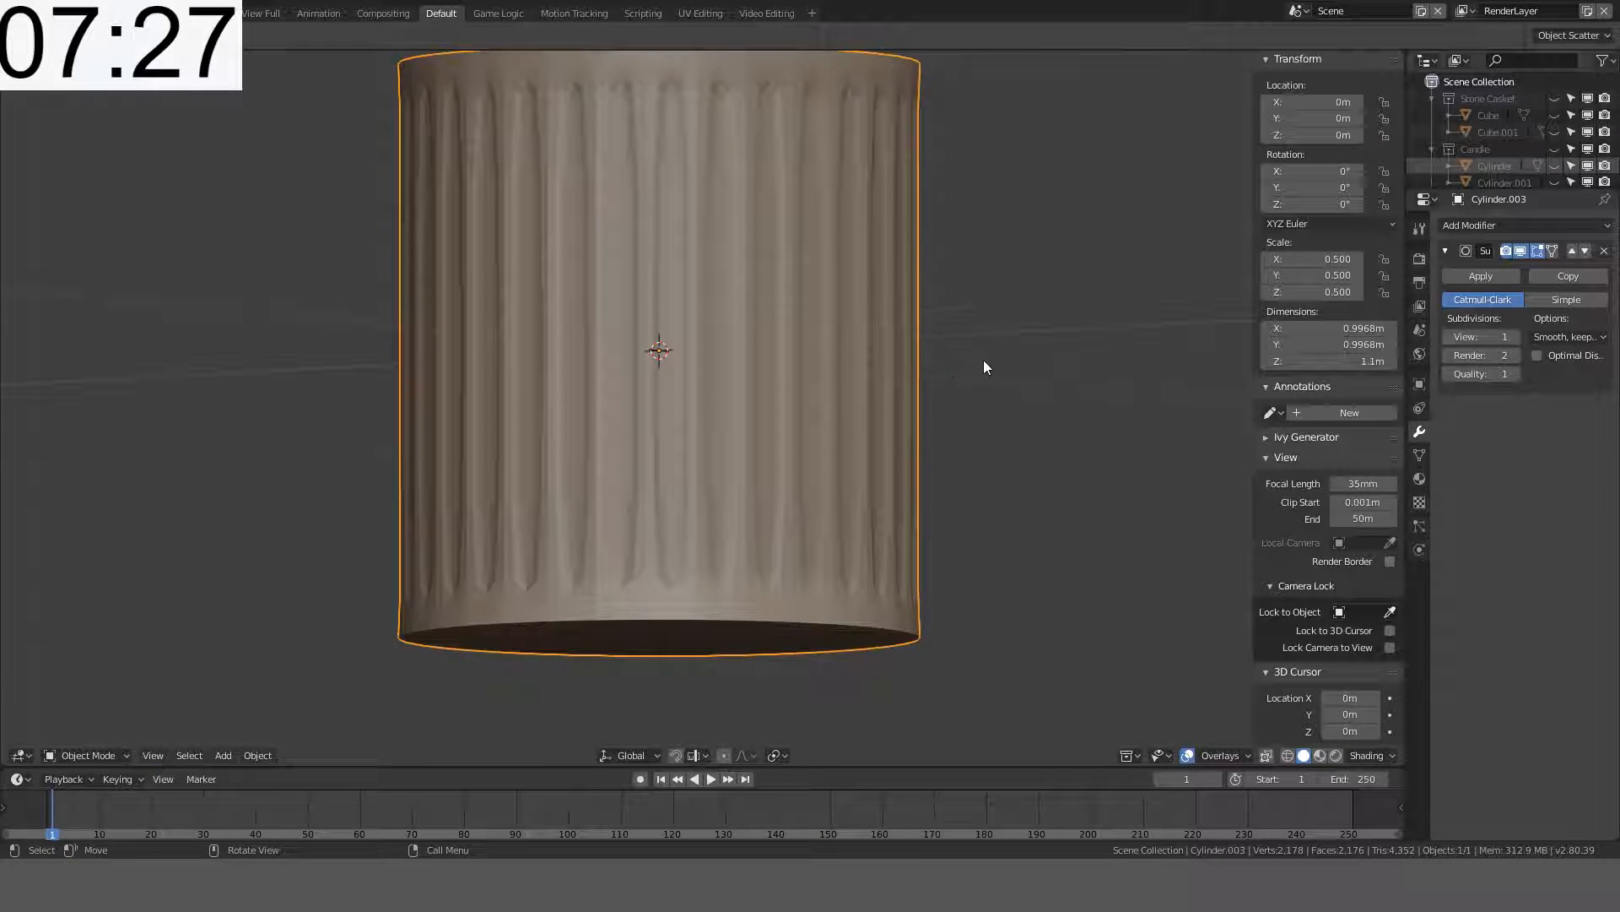
pyautogui.moveTo(984, 360); pyautogui.dragTo(893, 352, button='middle')
pyautogui.press('Tab')
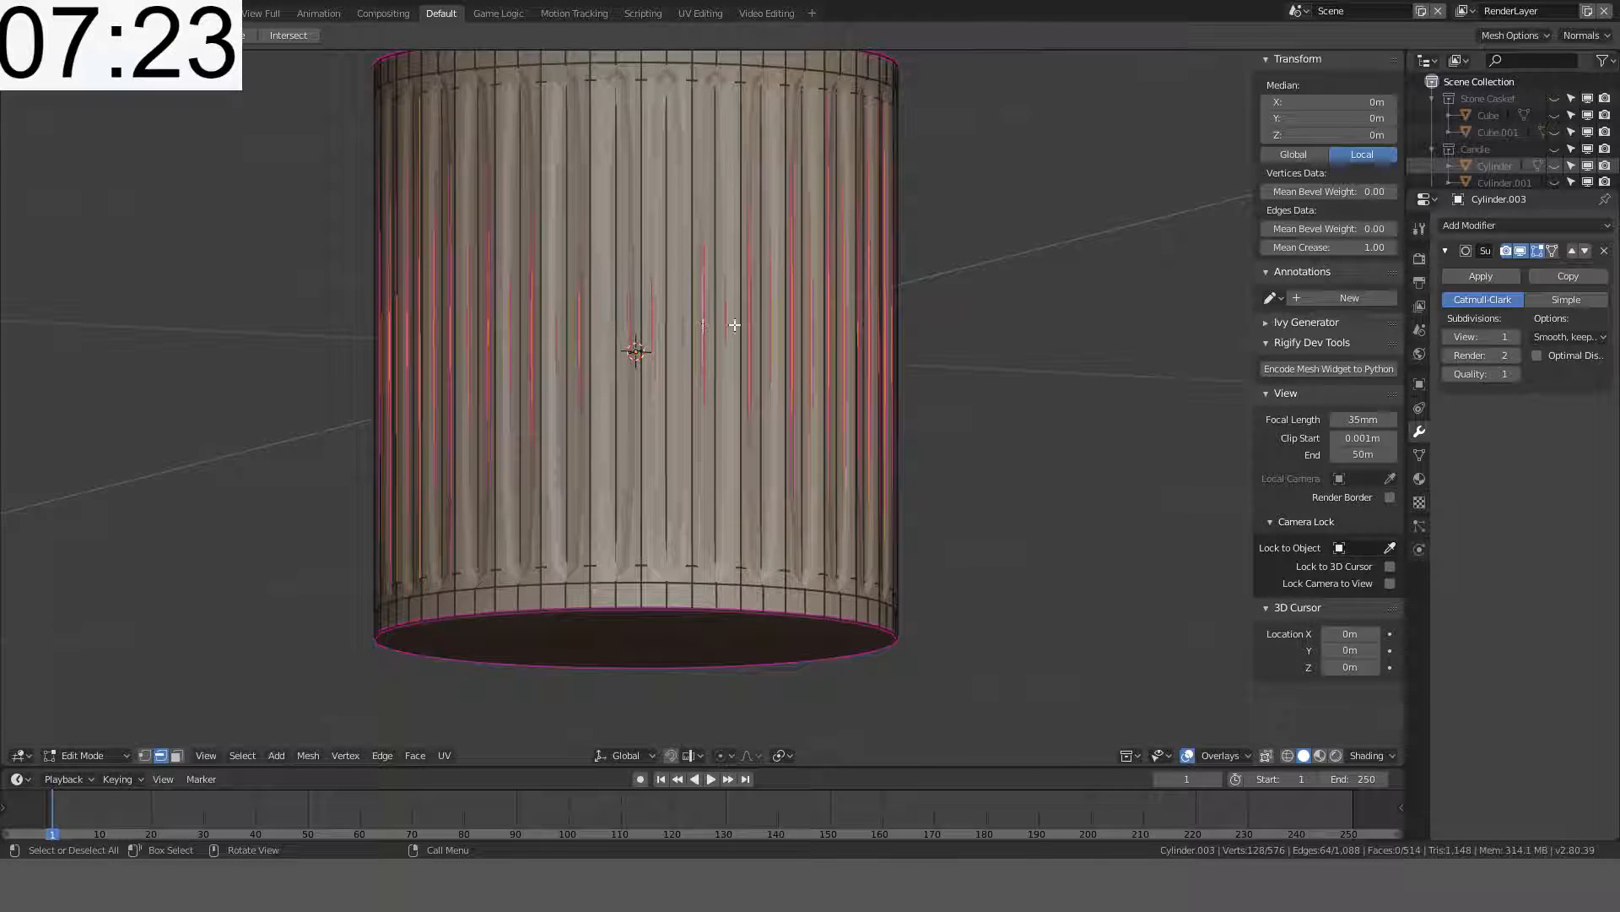
pyautogui.moveTo(745, 328); pyautogui.dragTo(691, 352, button='middle')
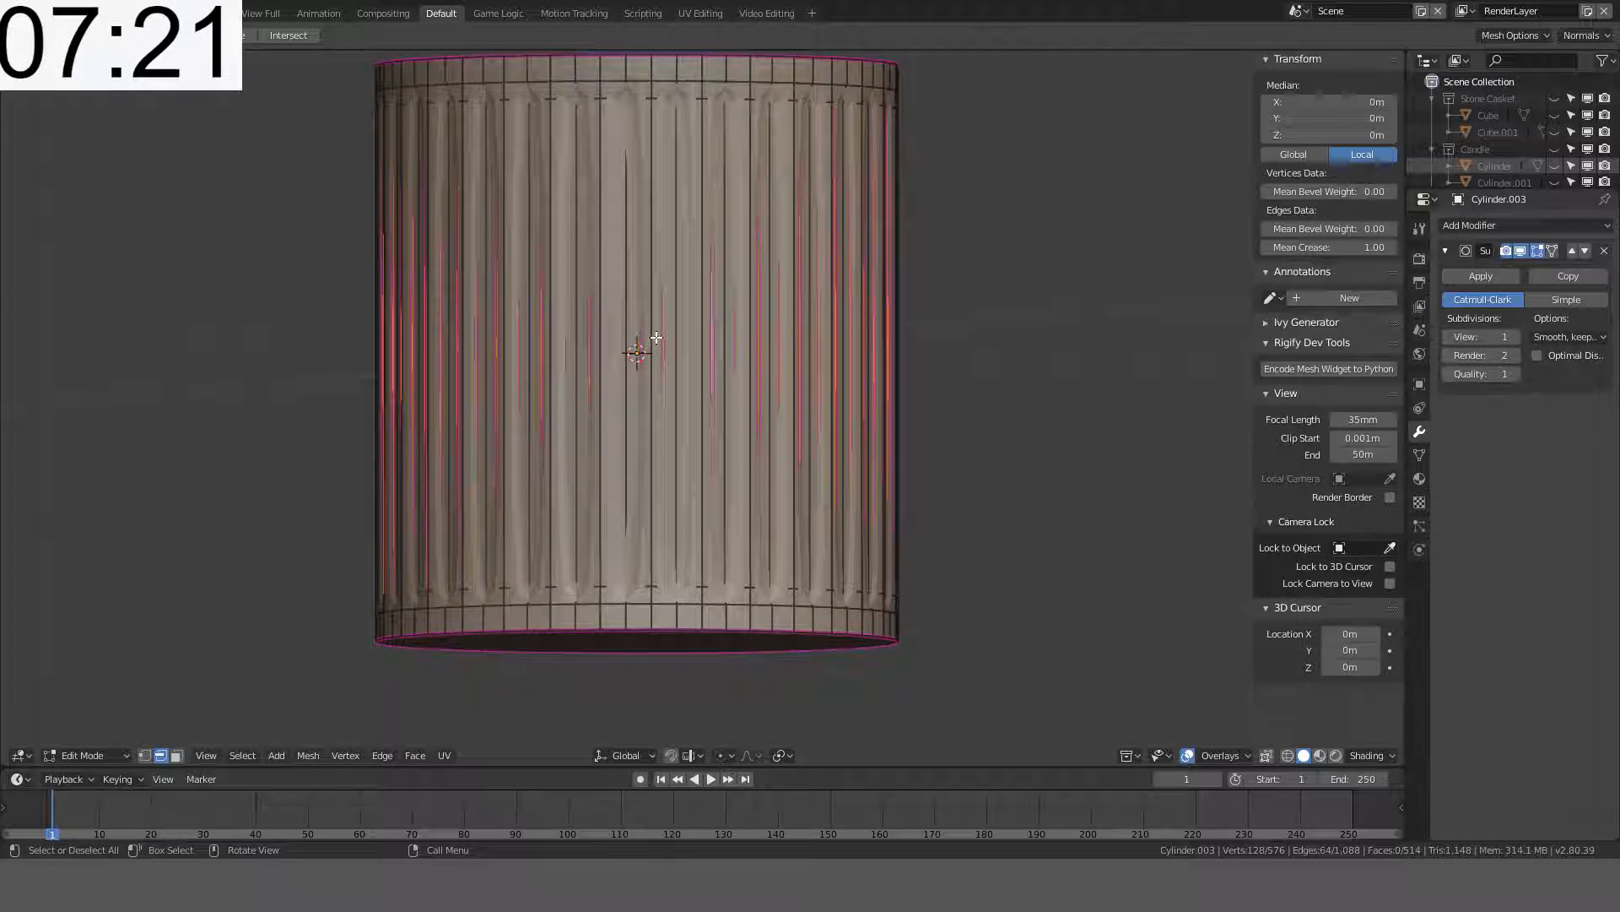
pyautogui.click(676, 328)
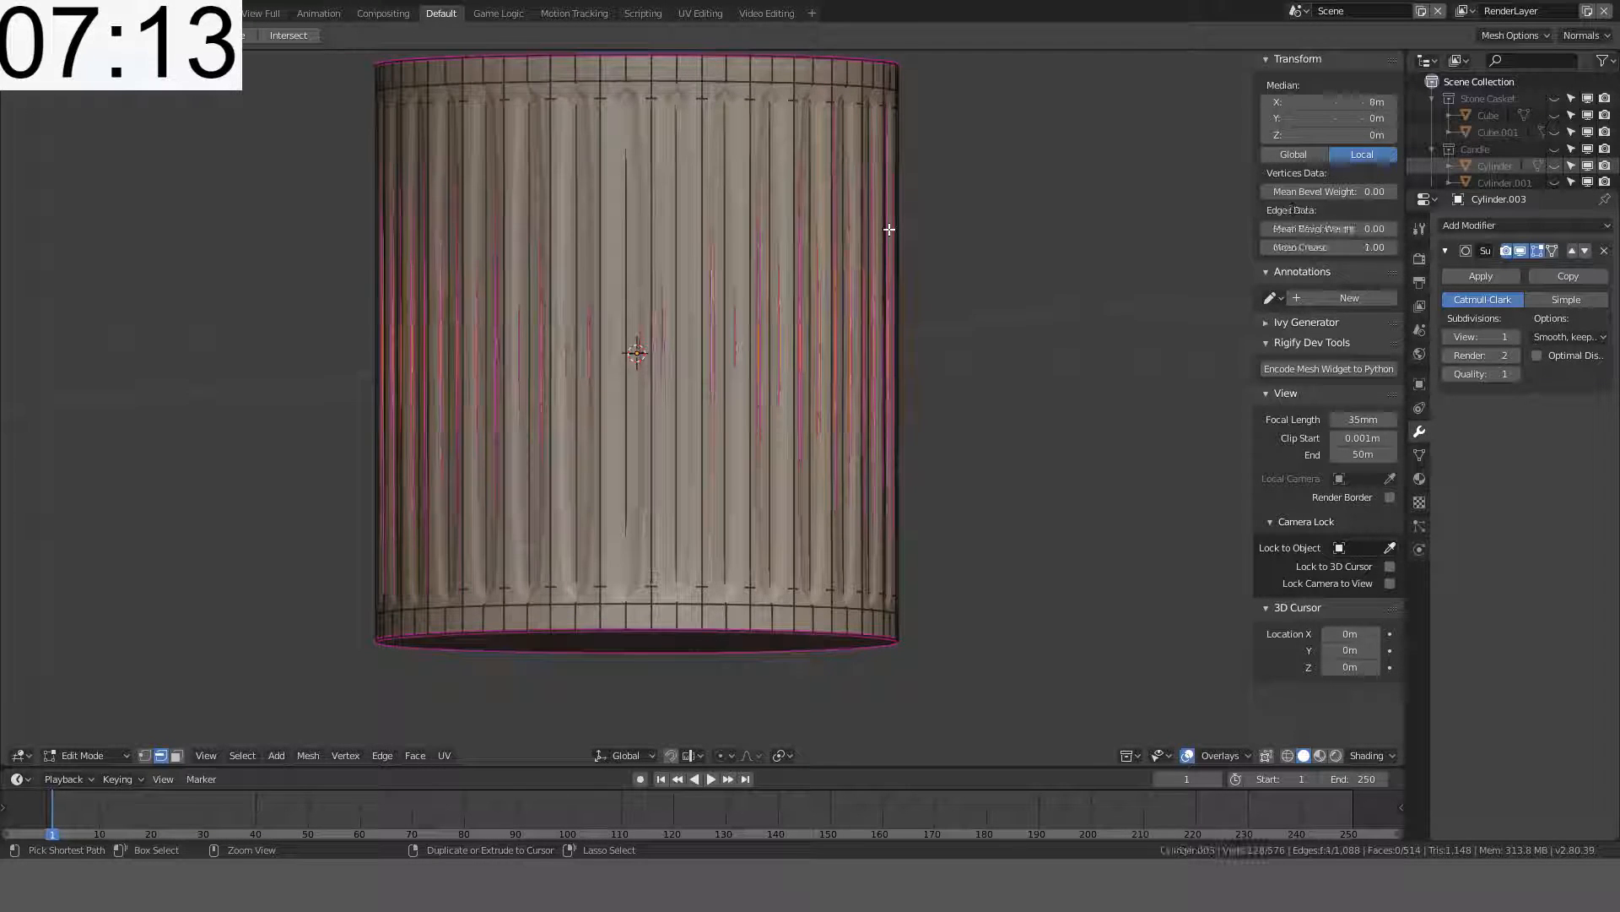
pyautogui.press('Tab')
pyautogui.press('Tab')
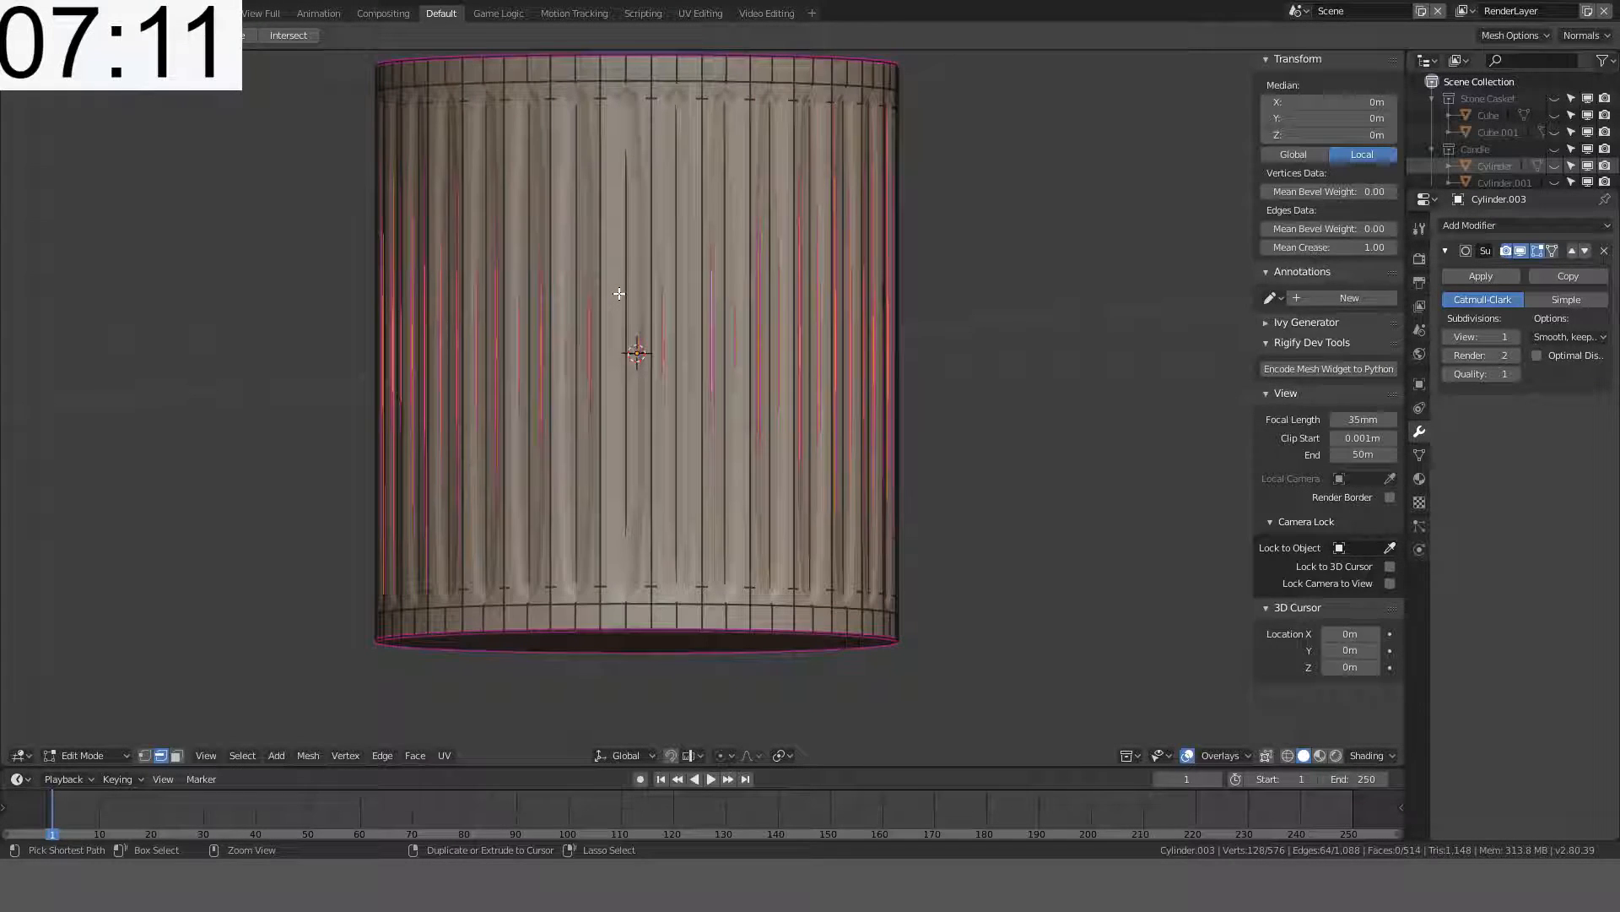
# - Try creasing the vertical flute edges again with Edge Crease 1 in wireframe and compare in object mode
pyautogui.press('z')
pyautogui.click(520, 296)
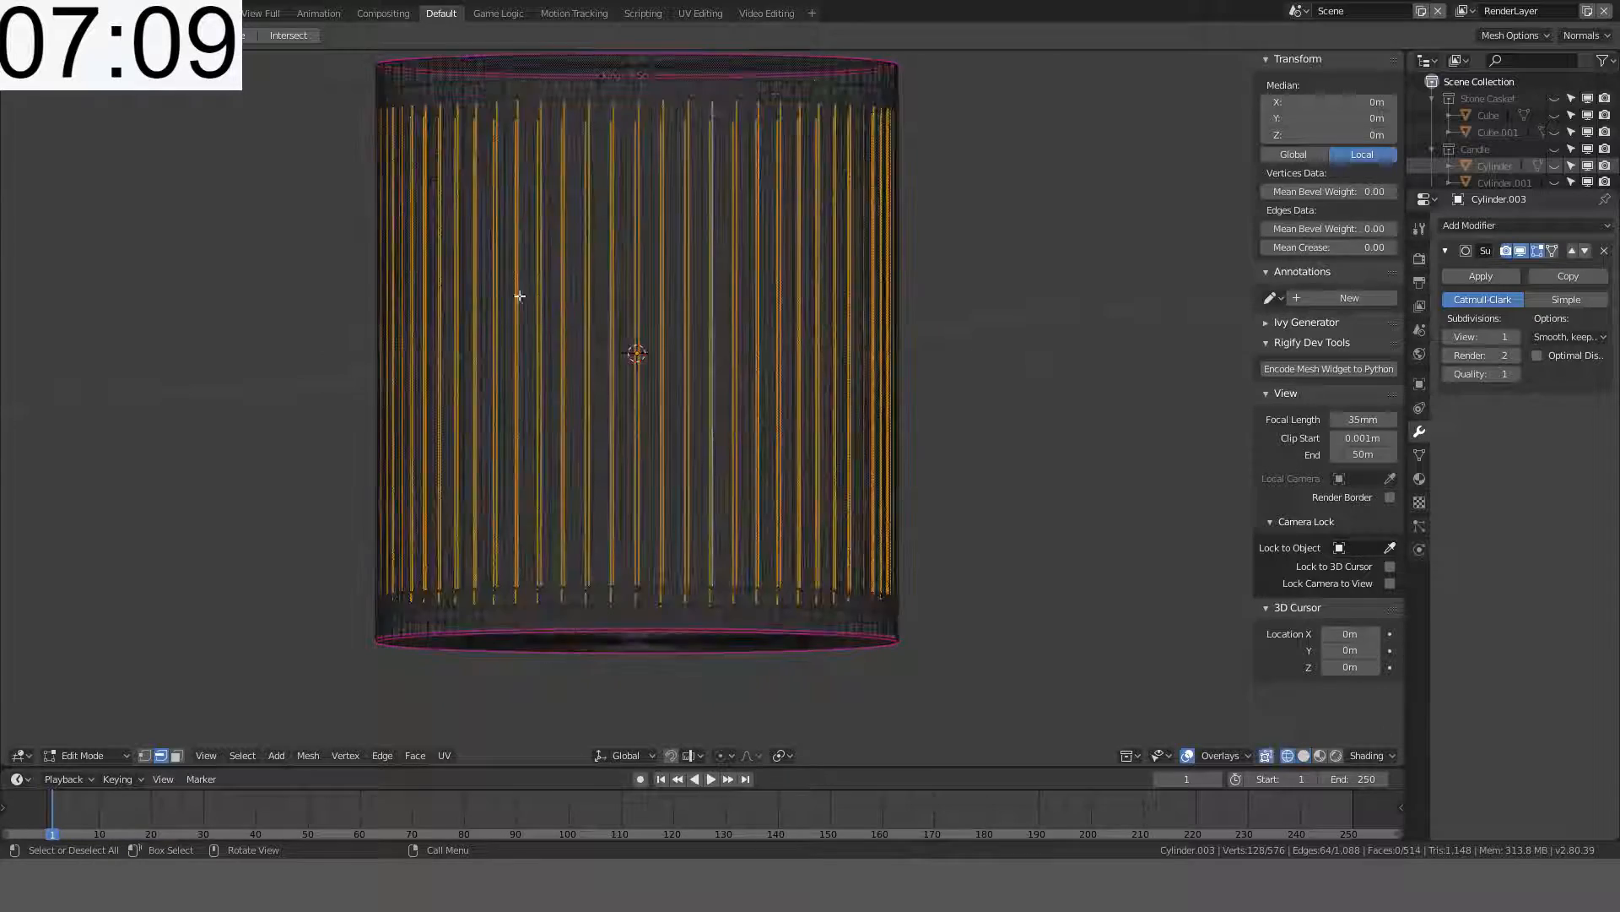
pyautogui.moveTo(612, 285); pyautogui.dragTo(607, 294, button='middle')
pyautogui.hotkey('shift', 'e')
pyautogui.press('1')
pyautogui.press('Return')
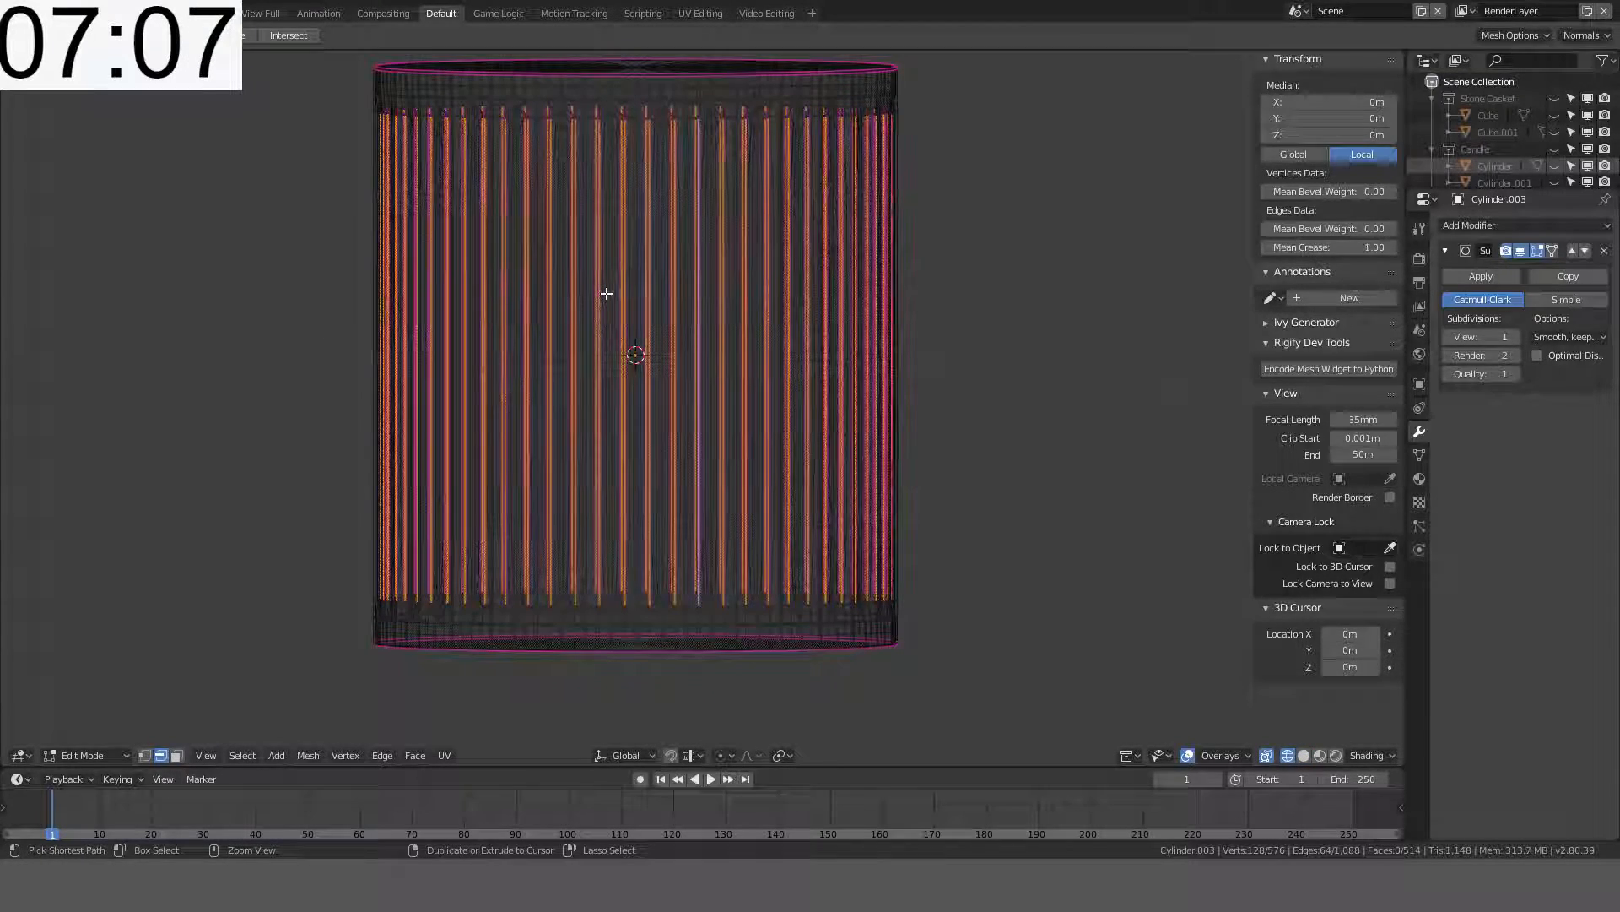
pyautogui.press('Tab')
pyautogui.press('Tab')
pyautogui.press('Tab')
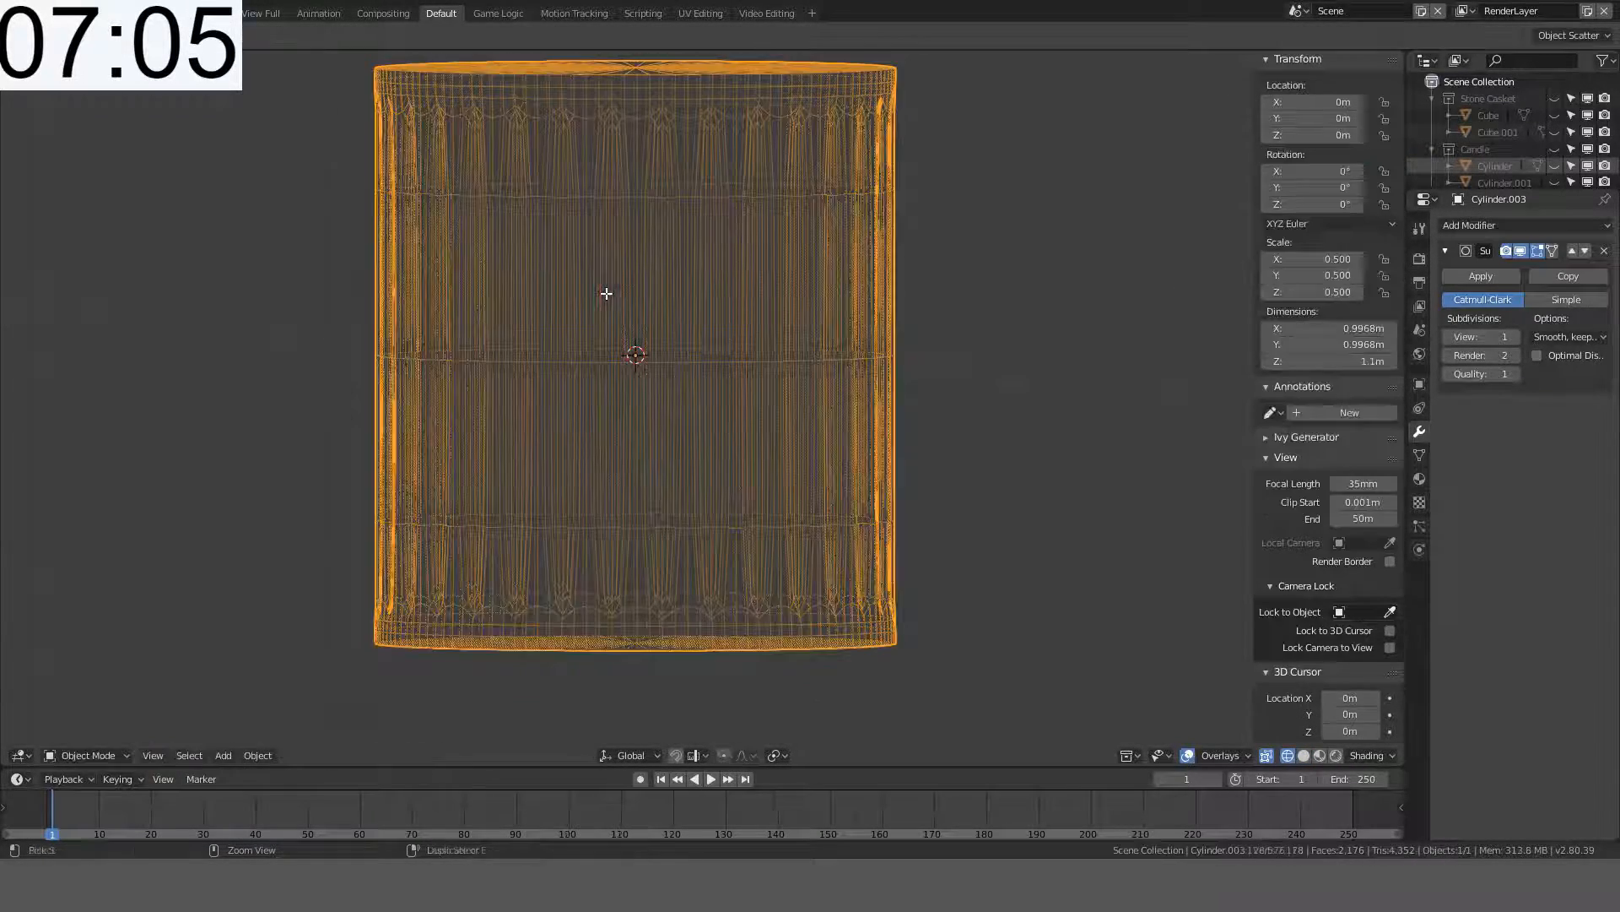
pyautogui.press('Tab')
# - Select one flute's full inner edge loop, extend it by similar Face Angles, and deselect the horizontal rings above and below the flutes
pyautogui.moveTo(606, 293); pyautogui.dragTo(646, 223, button='middle')
pyautogui.hotkey('alt', 'a')
pyautogui.keyDown('alt'); pyautogui.click(625, 149); pyautogui.keyUp('alt')
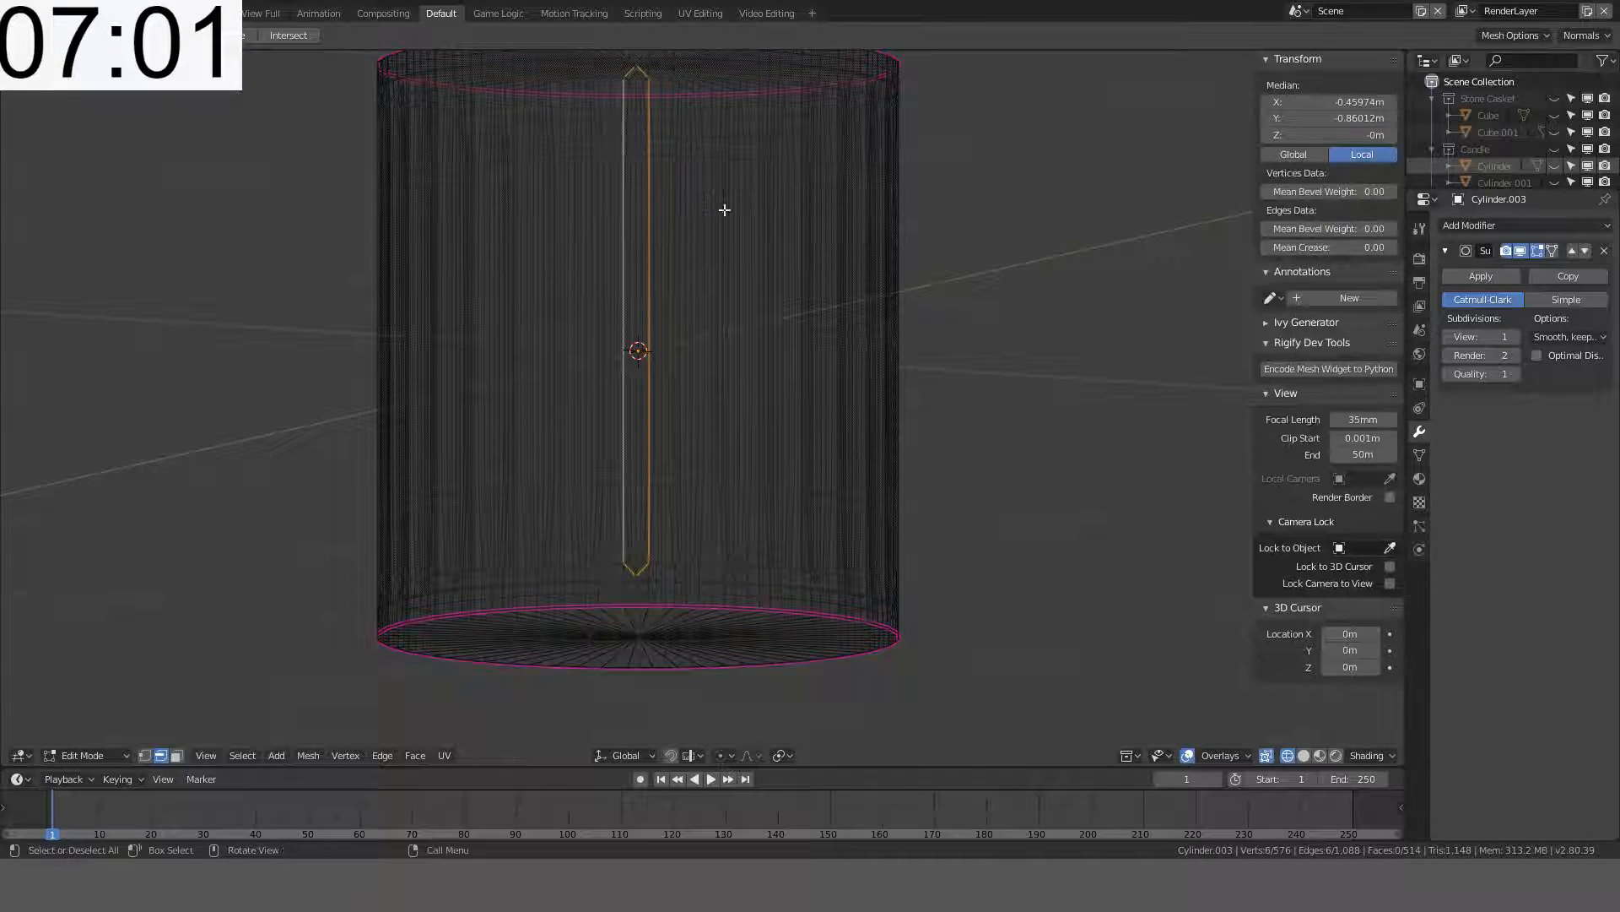
pyautogui.moveTo(900, 221); pyautogui.dragTo(790, 436, button='middle')
pyautogui.hotkey('shift', 'g')
pyautogui.click(893, 245)
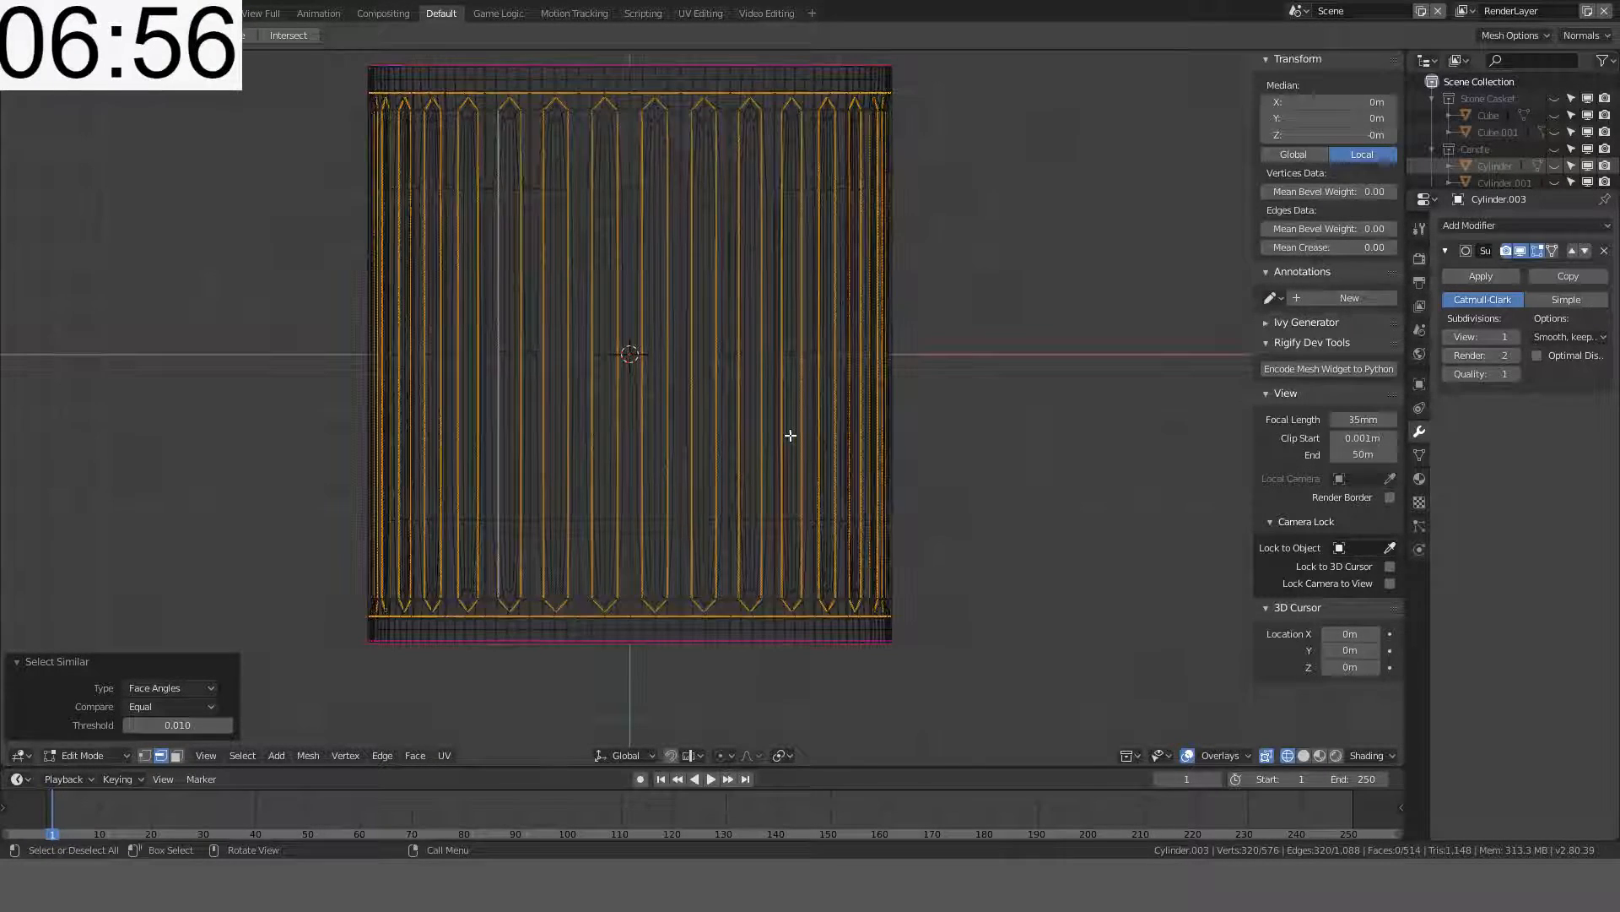
pyautogui.keyDown('alt'); pyautogui.keyDown('shift'); pyautogui.click(673, 615); pyautogui.keyUp('shift'); pyautogui.keyUp('alt')
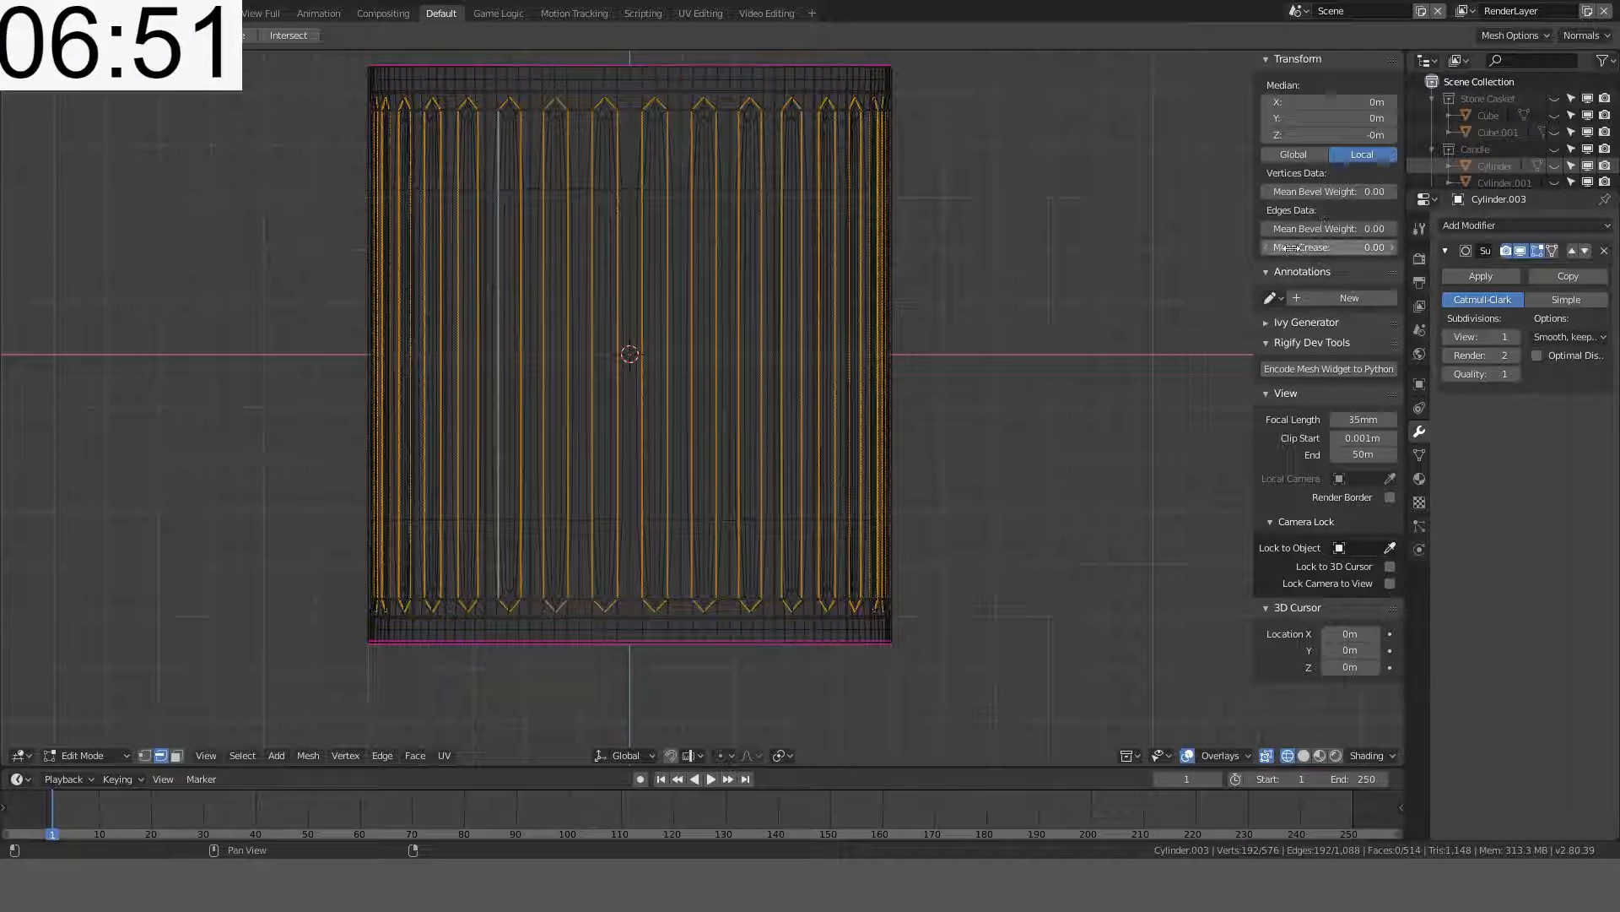
# - Try a mean crease of 1.00 on all flutes' inner edge loops and inspect the smoothed cylinder in solid shading
pyautogui.moveTo(1350, 247); pyautogui.dragTo(1434, 247)
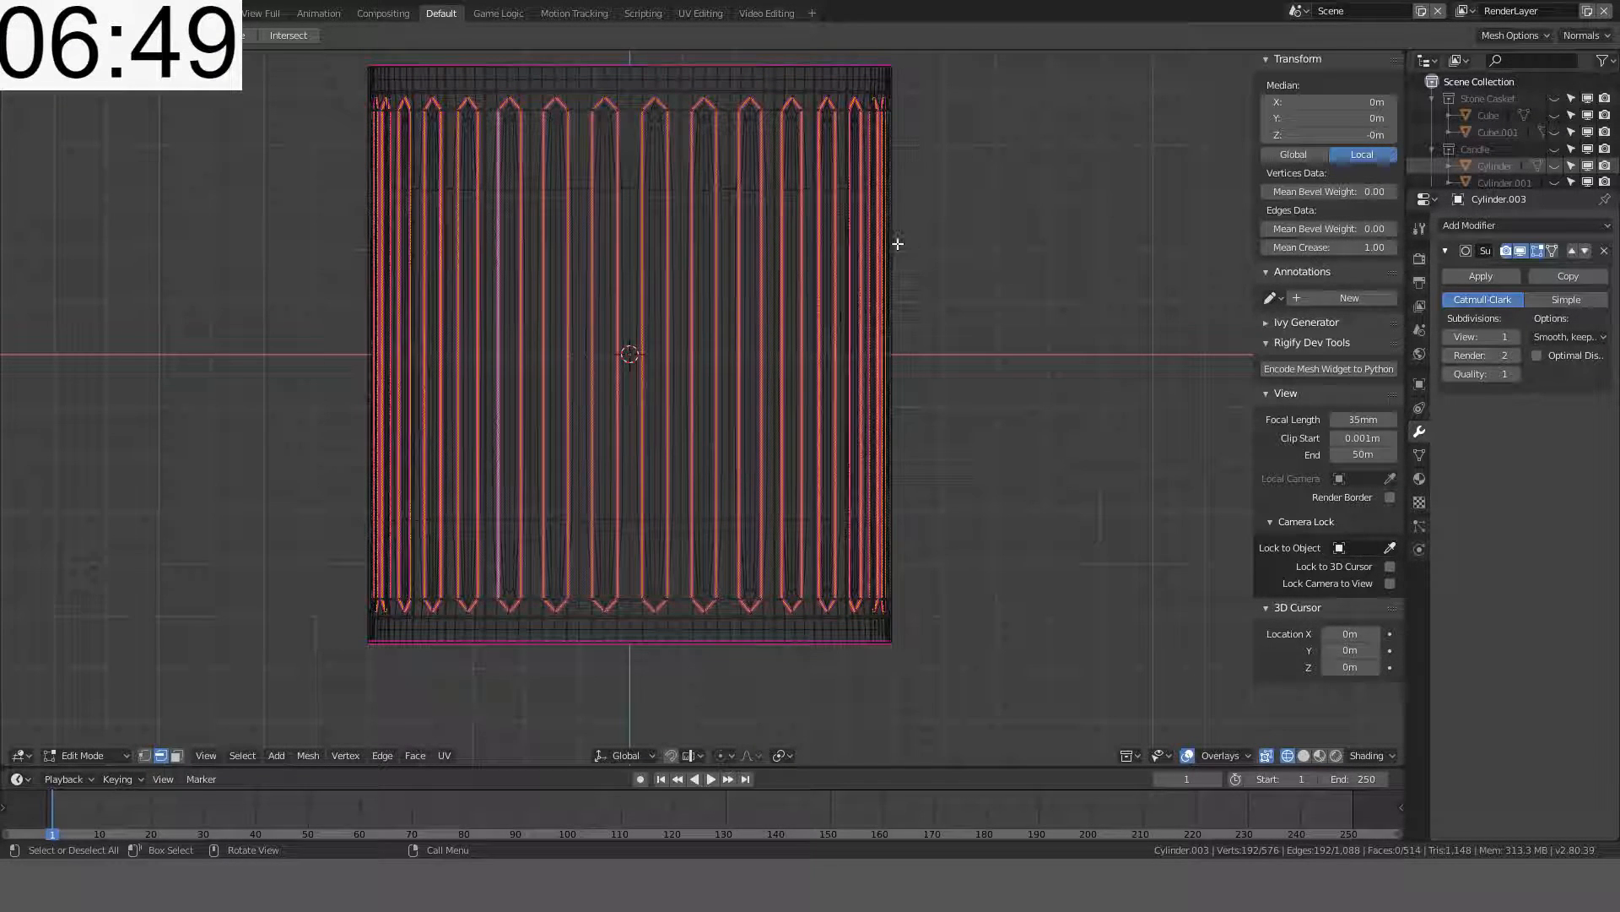
pyautogui.press('z')
pyautogui.click(1006, 239)
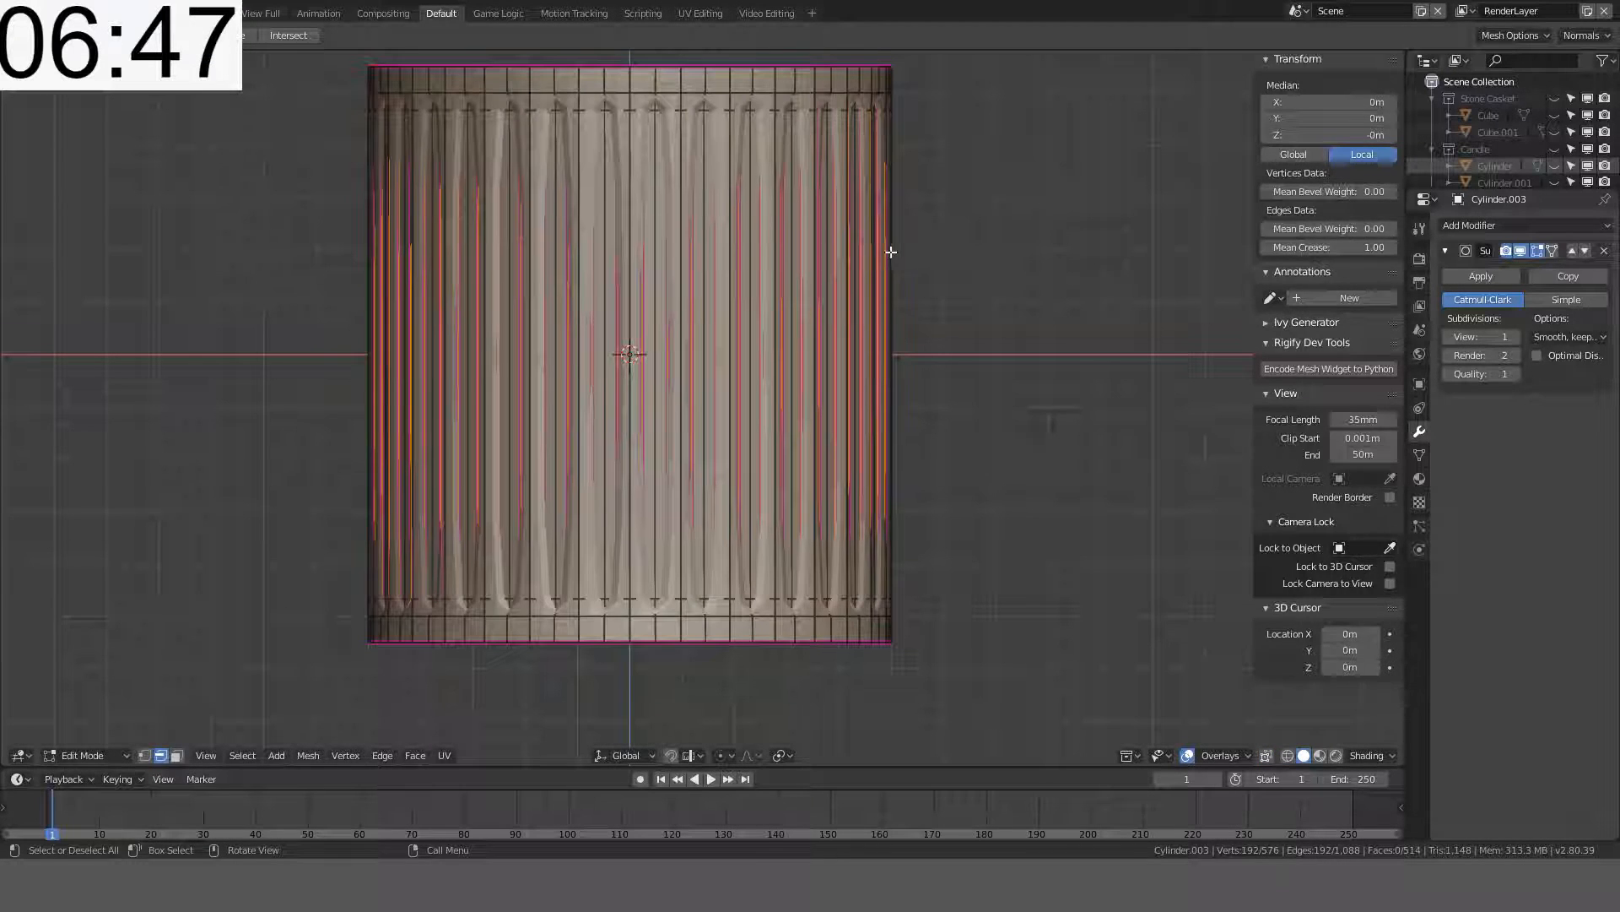
pyautogui.press('Tab')
pyautogui.moveTo(866, 239); pyautogui.dragTo(843, 191, button='middle')
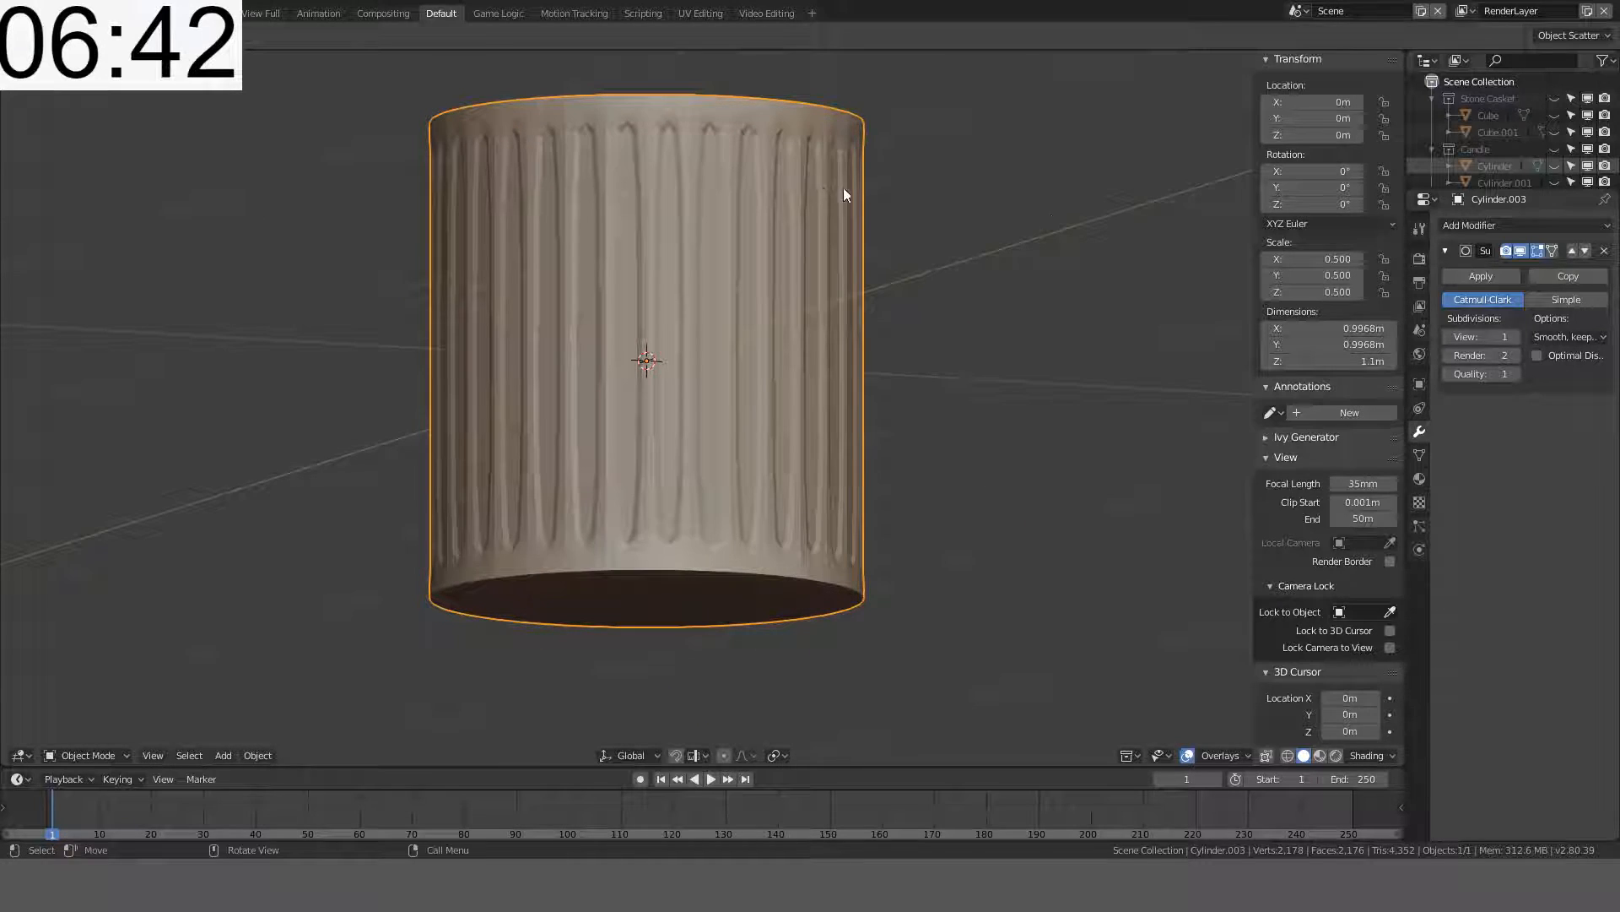
# - Remove the Subdivision Surface modifier from the fluted cylinder and clear the mean crease on all its edges
pyautogui.click(1603, 251)
pyautogui.press('Tab')
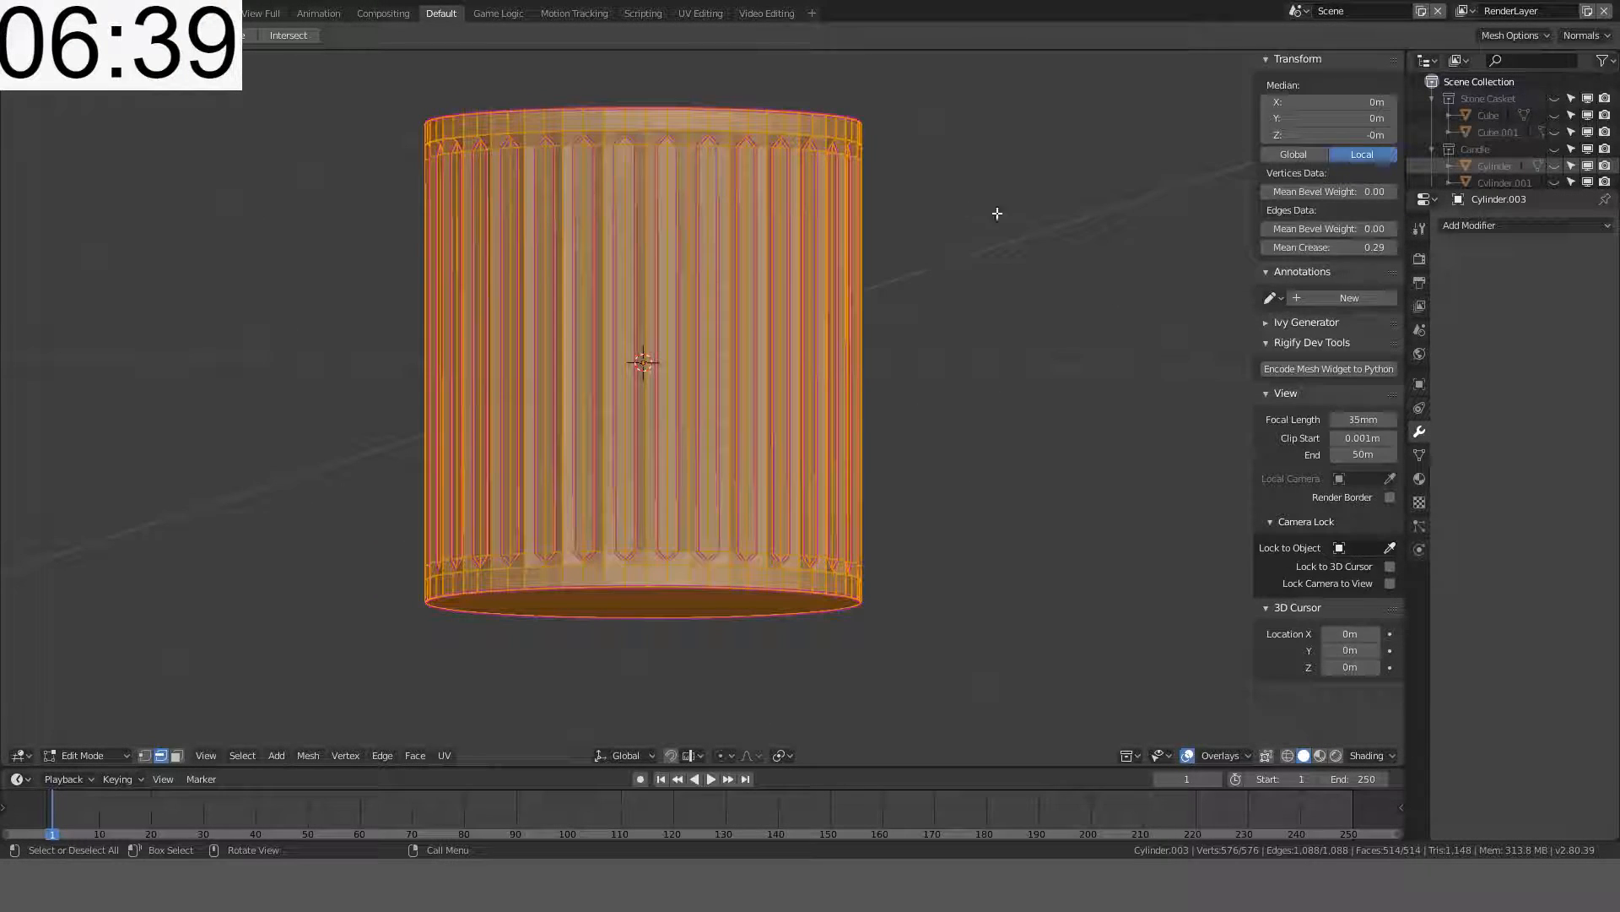
pyautogui.press('Tab')
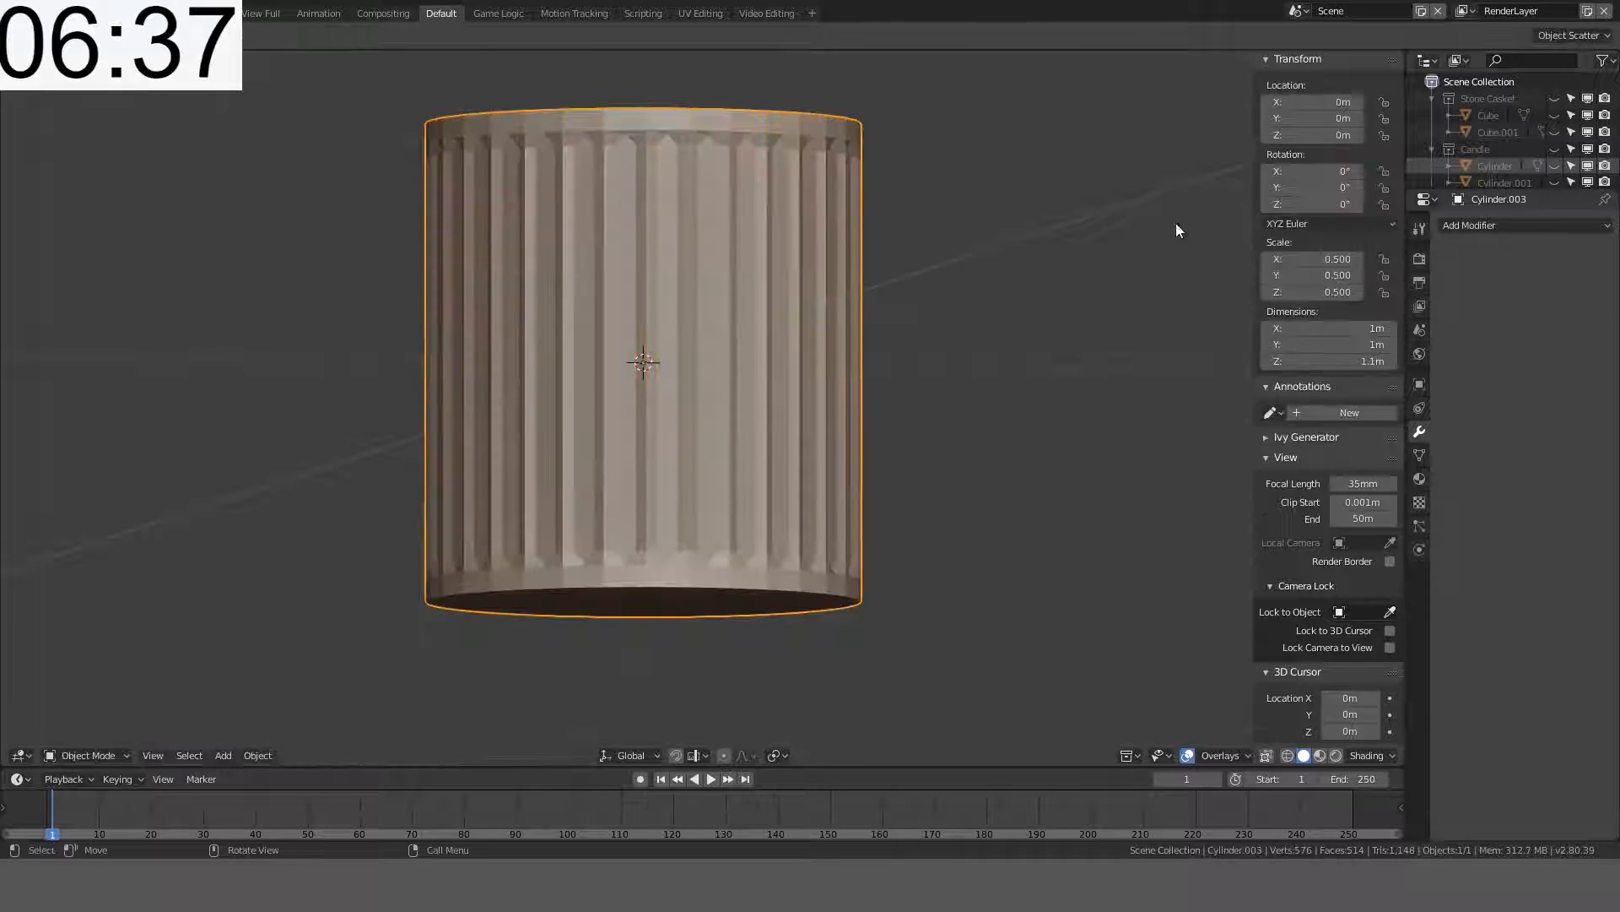
pyautogui.scroll(3, 1013, 160)
pyautogui.keyDown('shift'); pyautogui.moveTo(800, 156); pyautogui.dragTo(699, 504, button='middle'); pyautogui.keyUp('shift')
pyautogui.scroll(-1, 701, 473)
pyautogui.press('Tab')
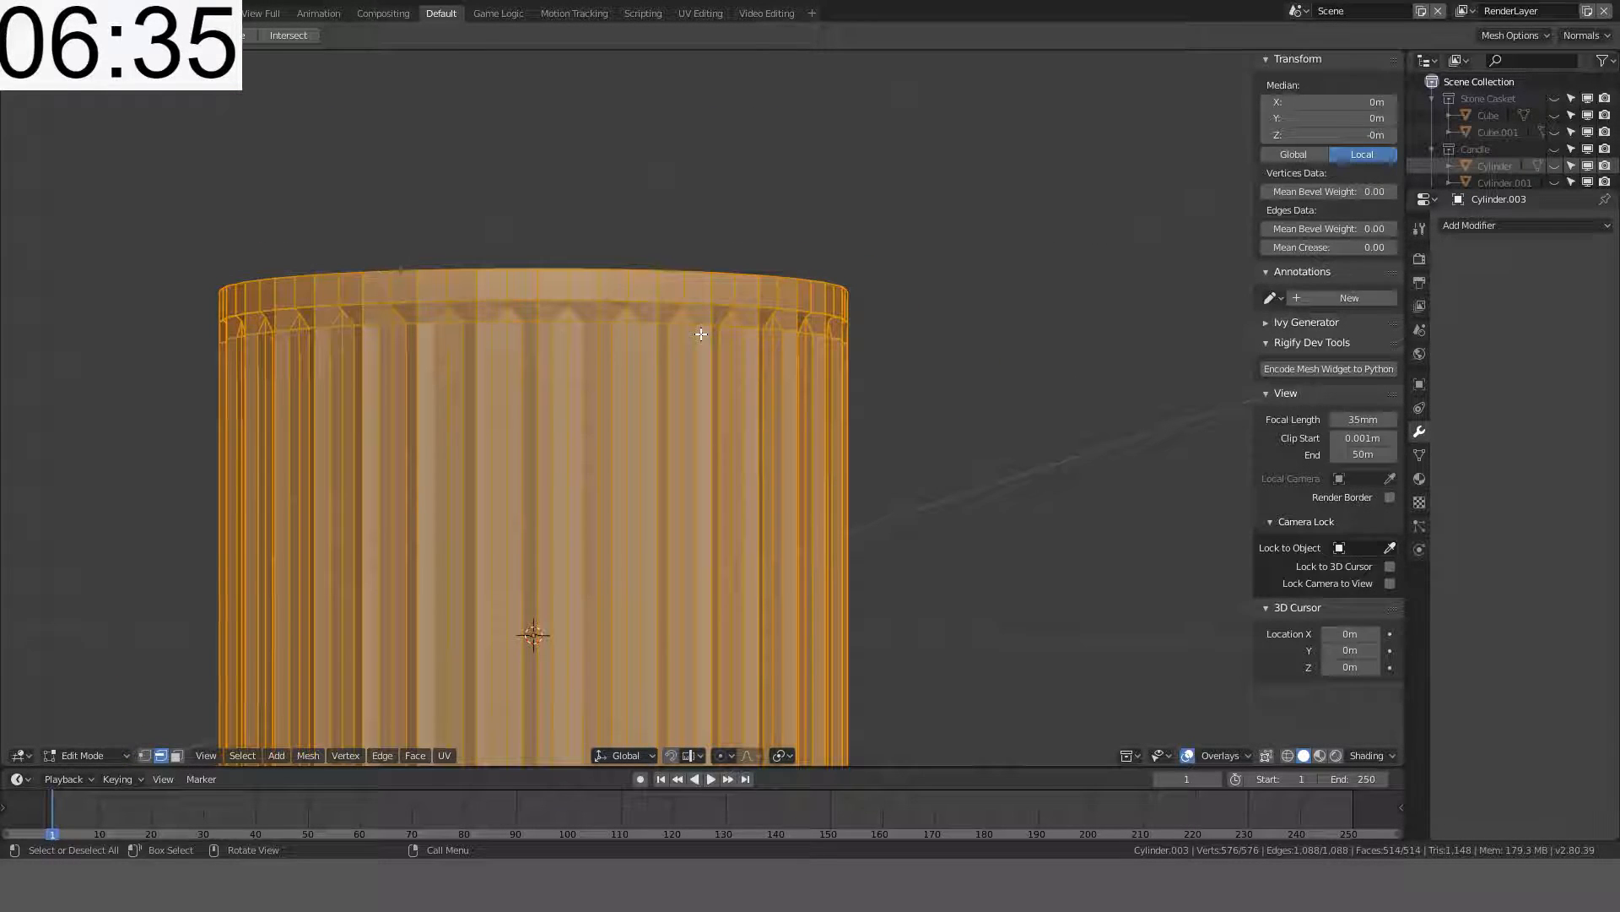
# - Try selecting the faces between the flutes' upper tips in face selection, and clear the selection
pyautogui.press('KP_1')
pyautogui.scroll(2, 700, 334)
pyautogui.hotkey('alt', 'a')
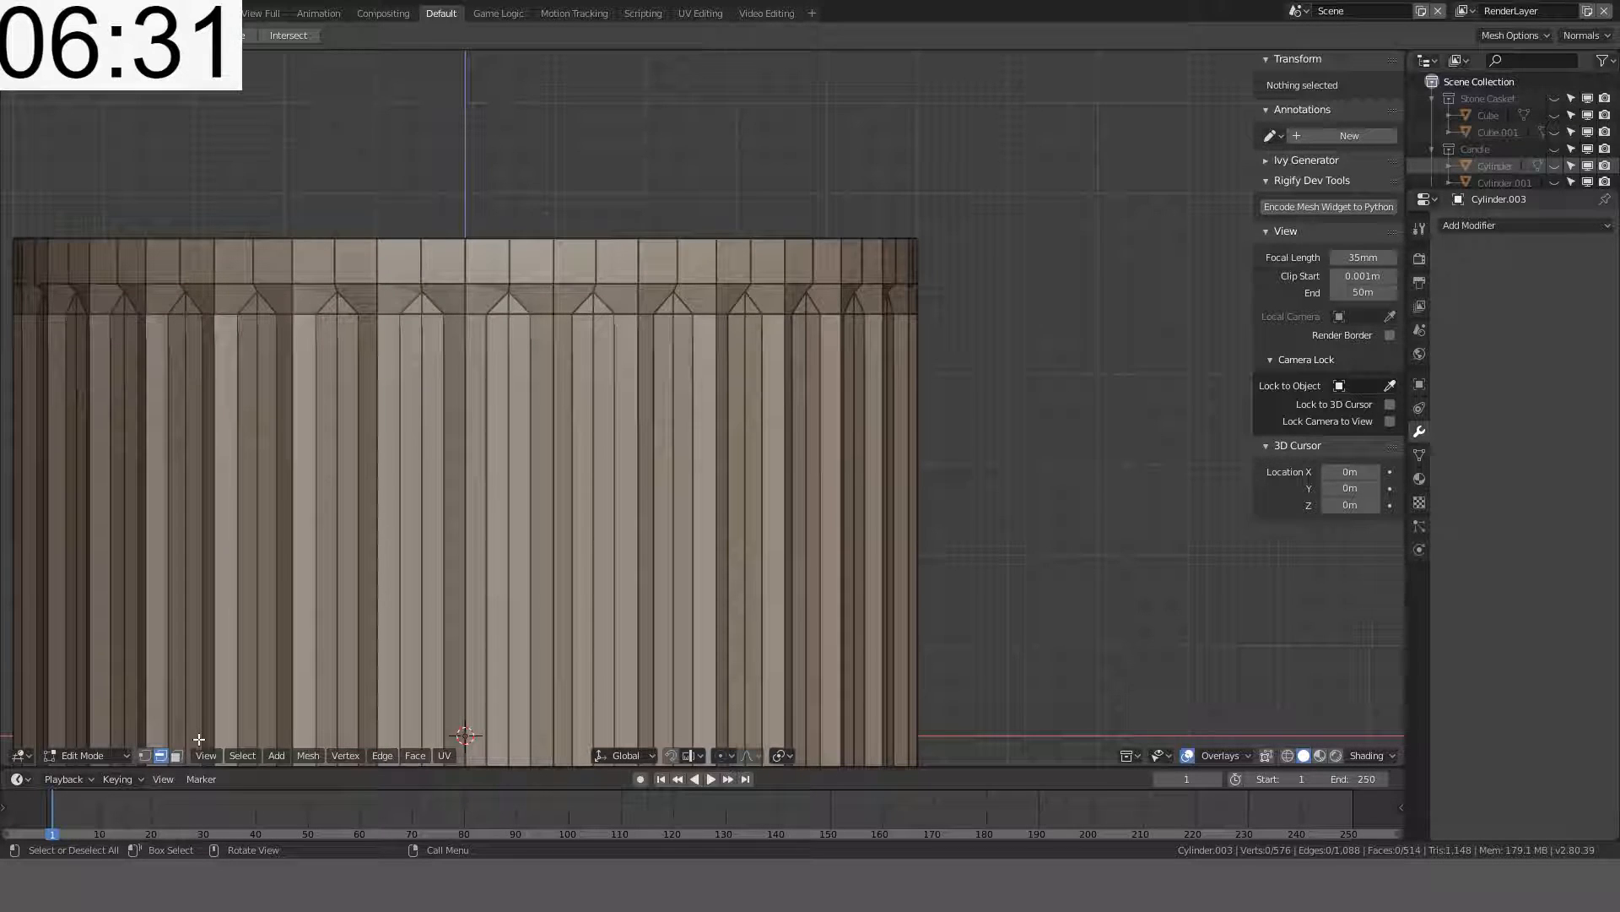
pyautogui.click(176, 756)
pyautogui.click(882, 300)
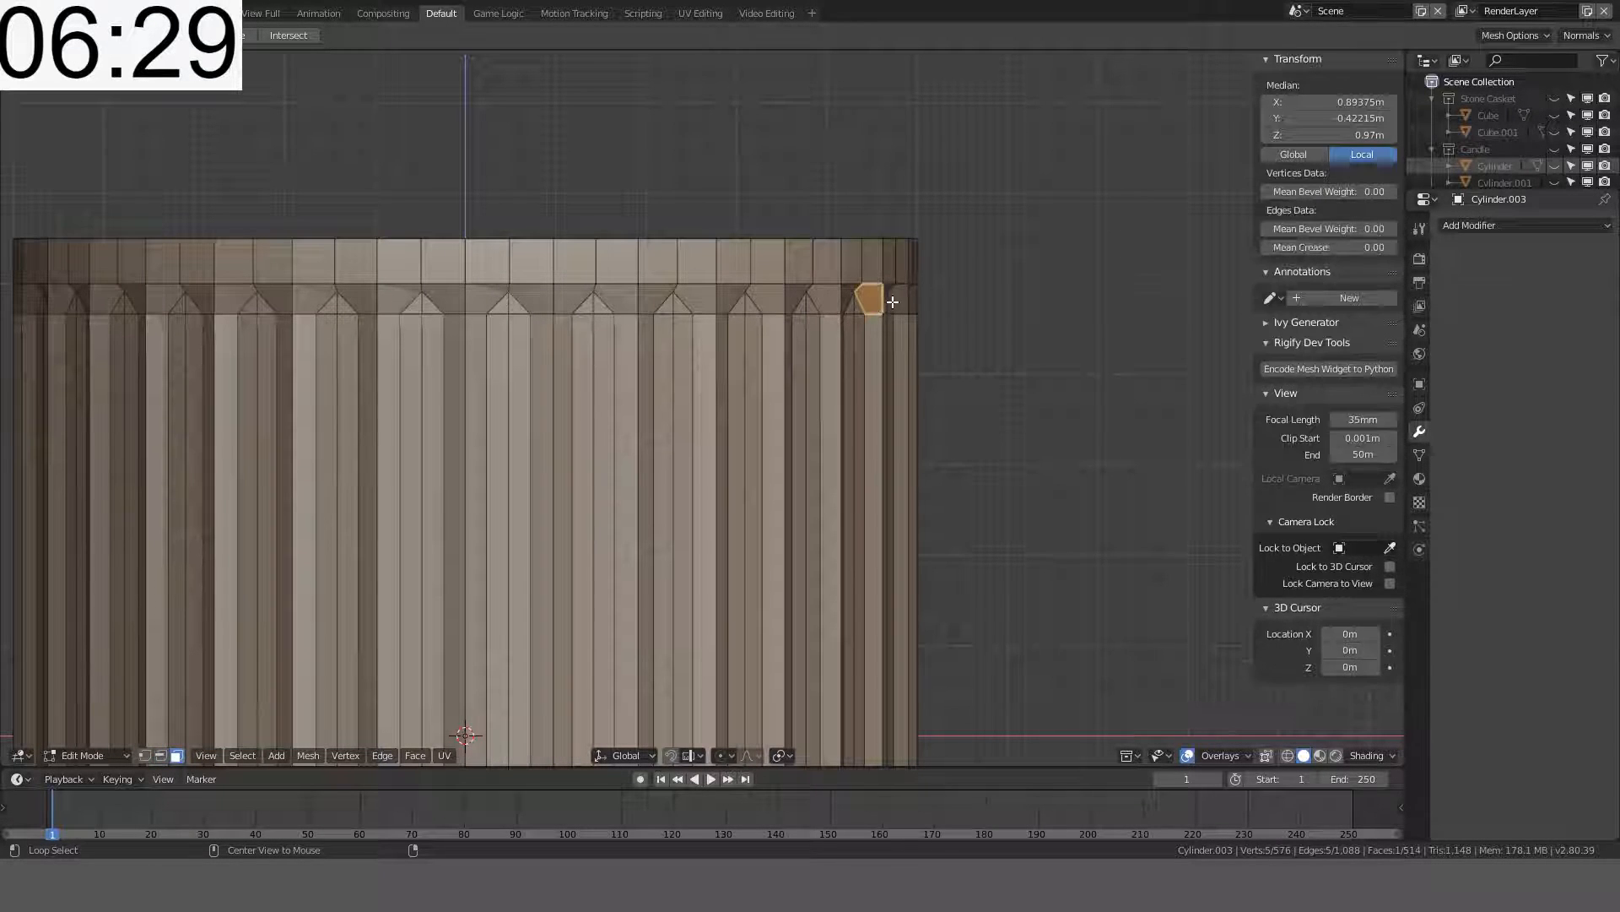
pyautogui.click(900, 301)
pyautogui.click(908, 298)
pyautogui.click(859, 302)
pyautogui.click(831, 298)
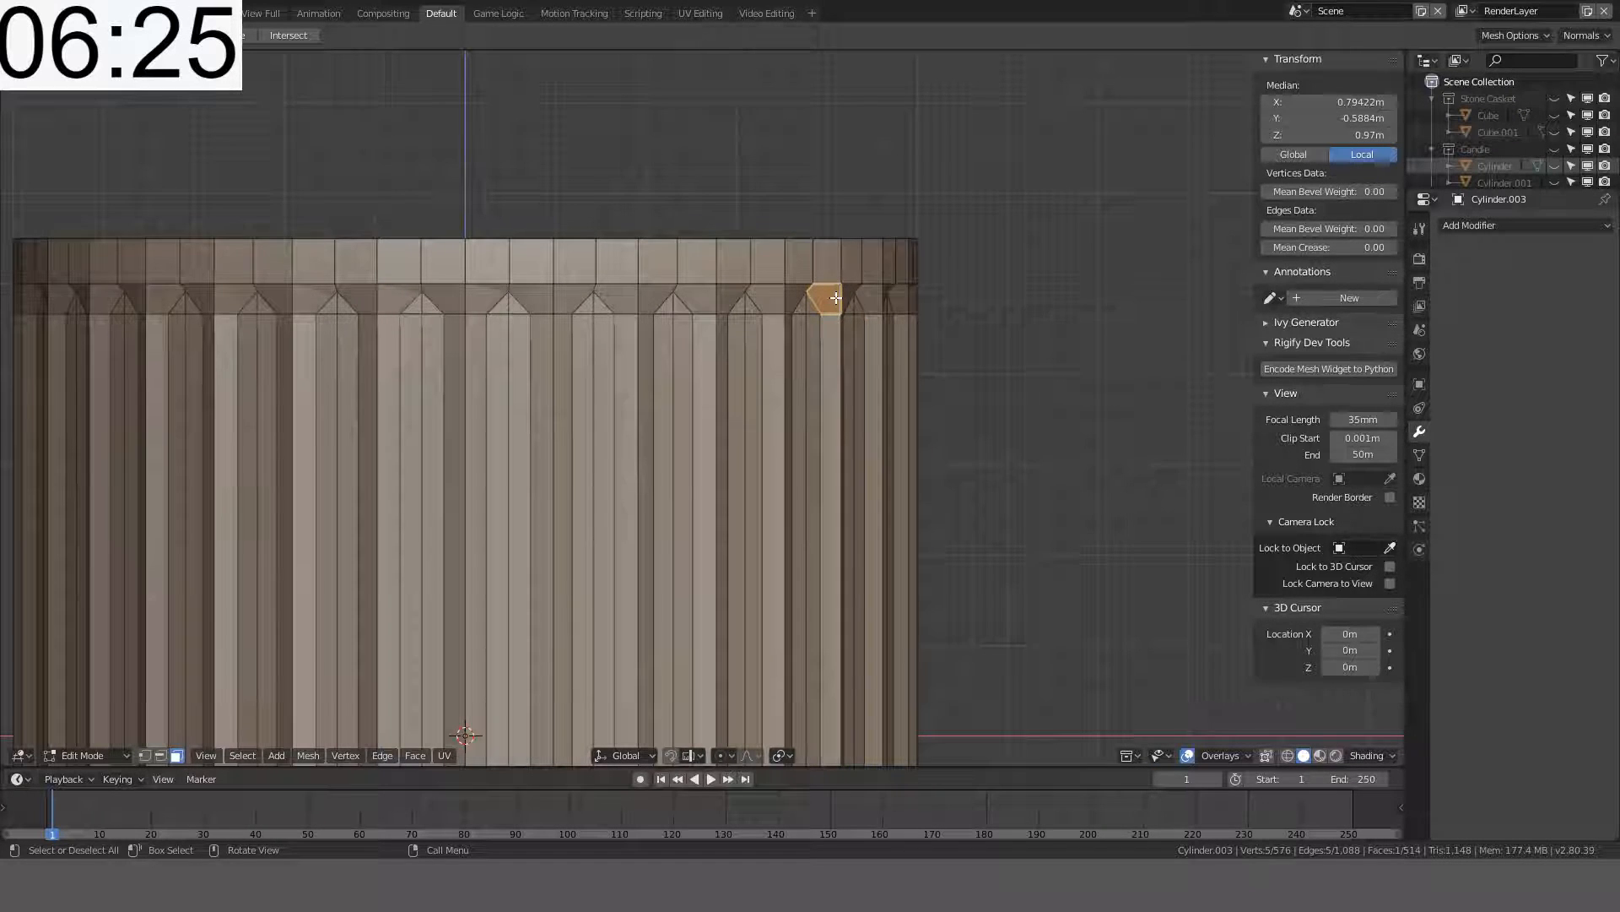
pyautogui.press('Home')
pyautogui.hotkey('alt', 'a')
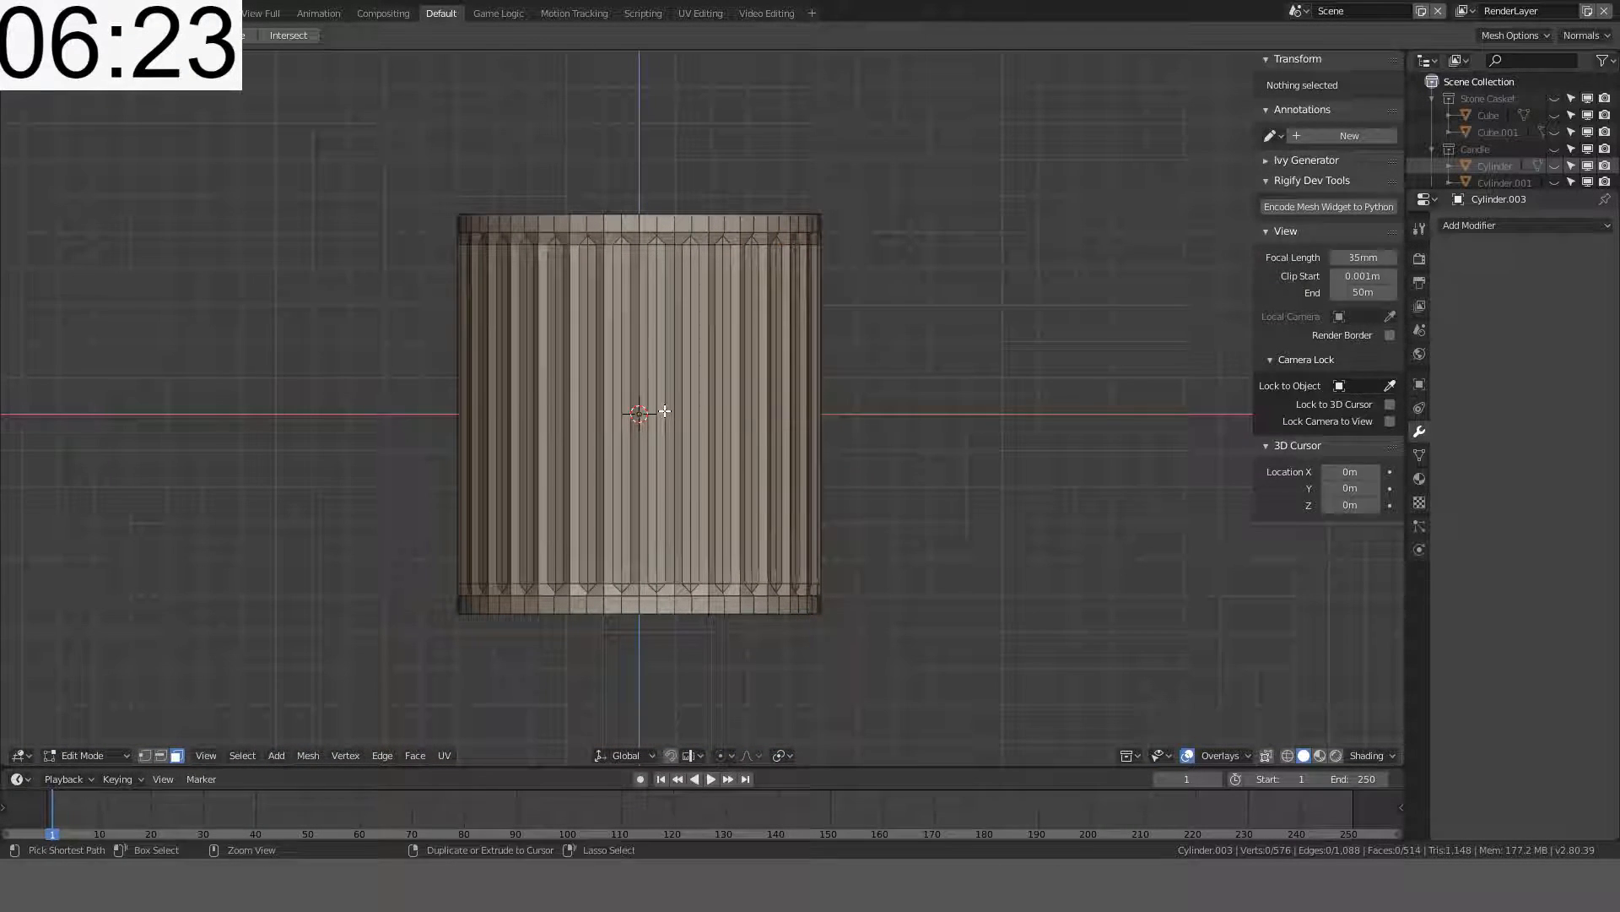
# - Add a centred horizontal loop cut around the cylinder at mid-height and deselect it
pyautogui.hotkey('ctrl', 'r')
pyautogui.click(665, 411)
pyautogui.rightClick(665, 411)
pyautogui.hotkey('alt', 'a')
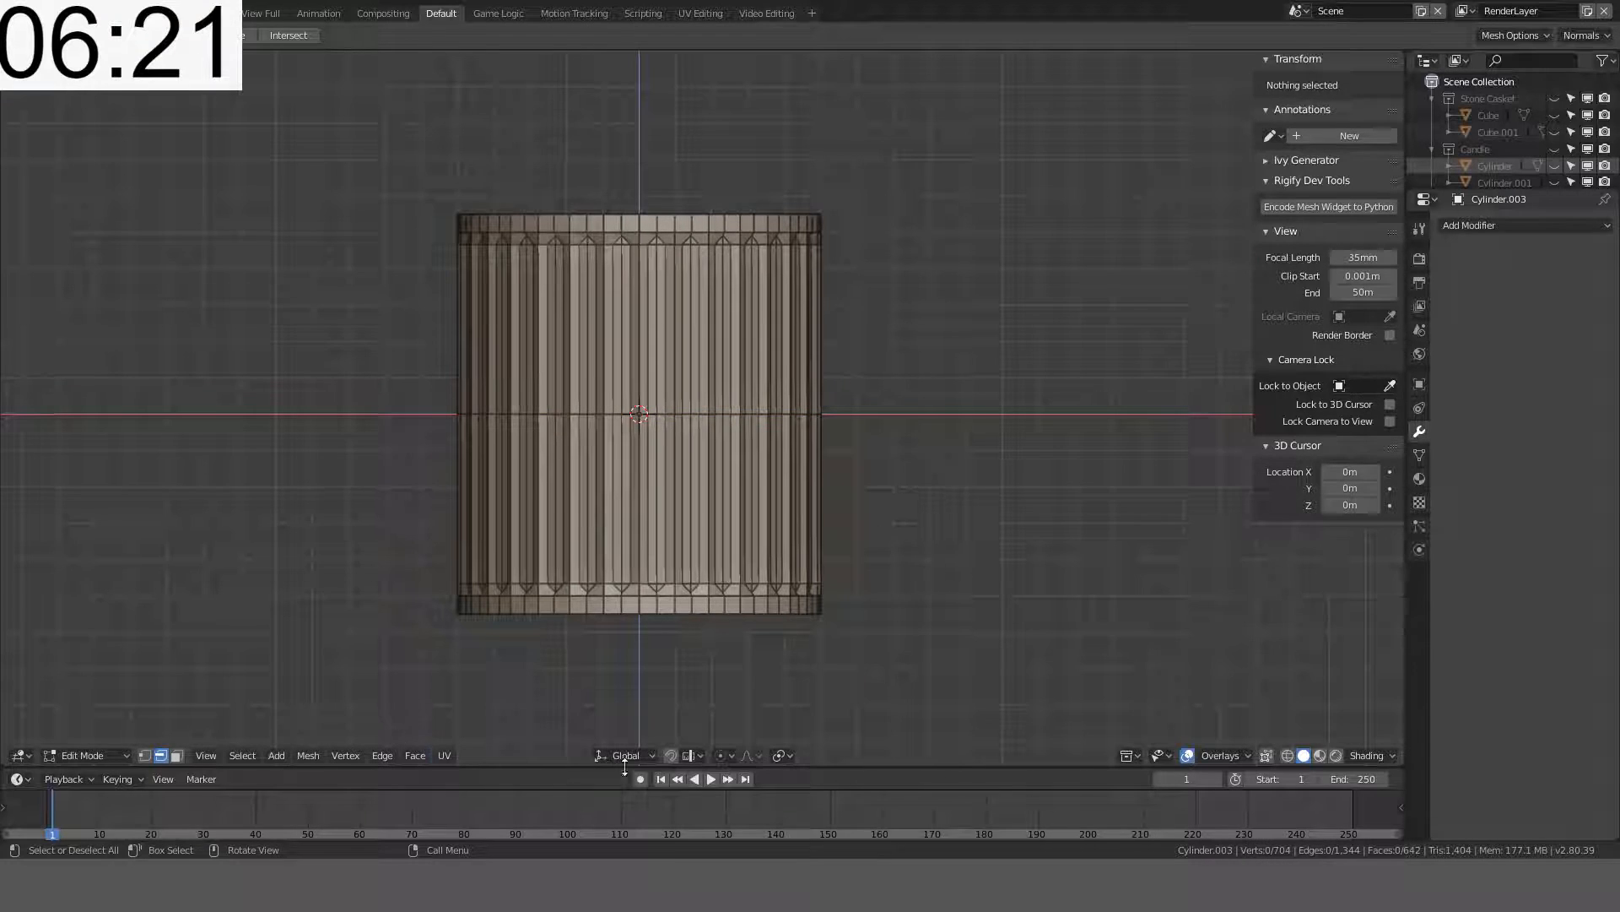
# - Switch the viewport to wireframe shading and undo the mid-height loop cut on the cylinder
pyautogui.click(146, 755)
pyautogui.press('z')
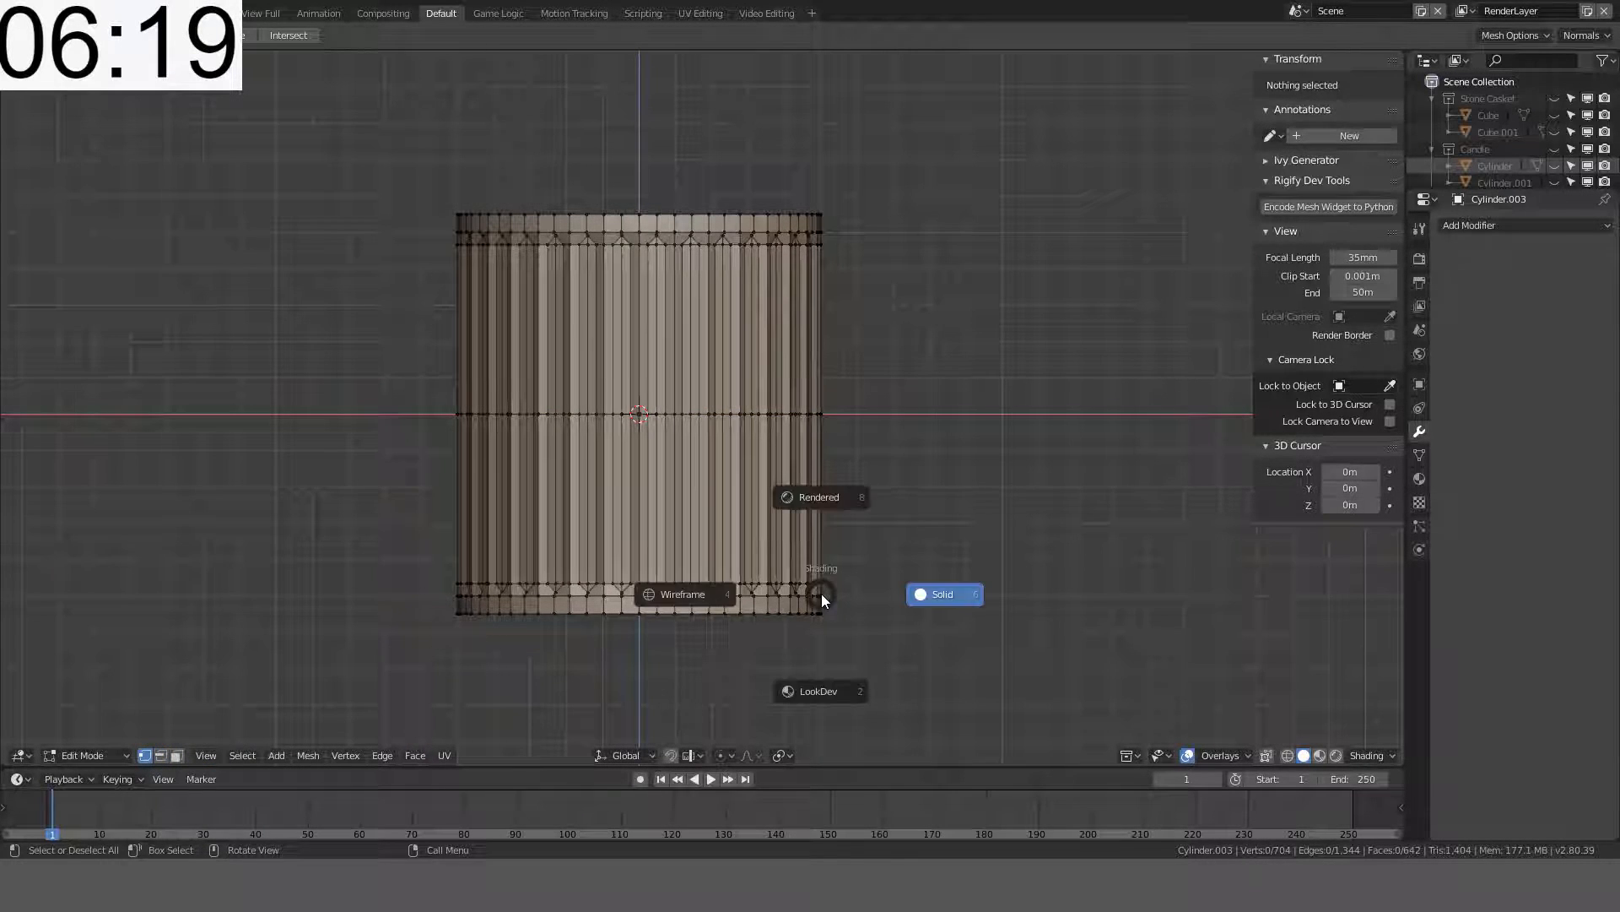
pyautogui.click(691, 589)
pyautogui.press('a')
pyautogui.hotkey('alt', 'a')
pyautogui.press('c')
pyautogui.rightClick(823, 600)
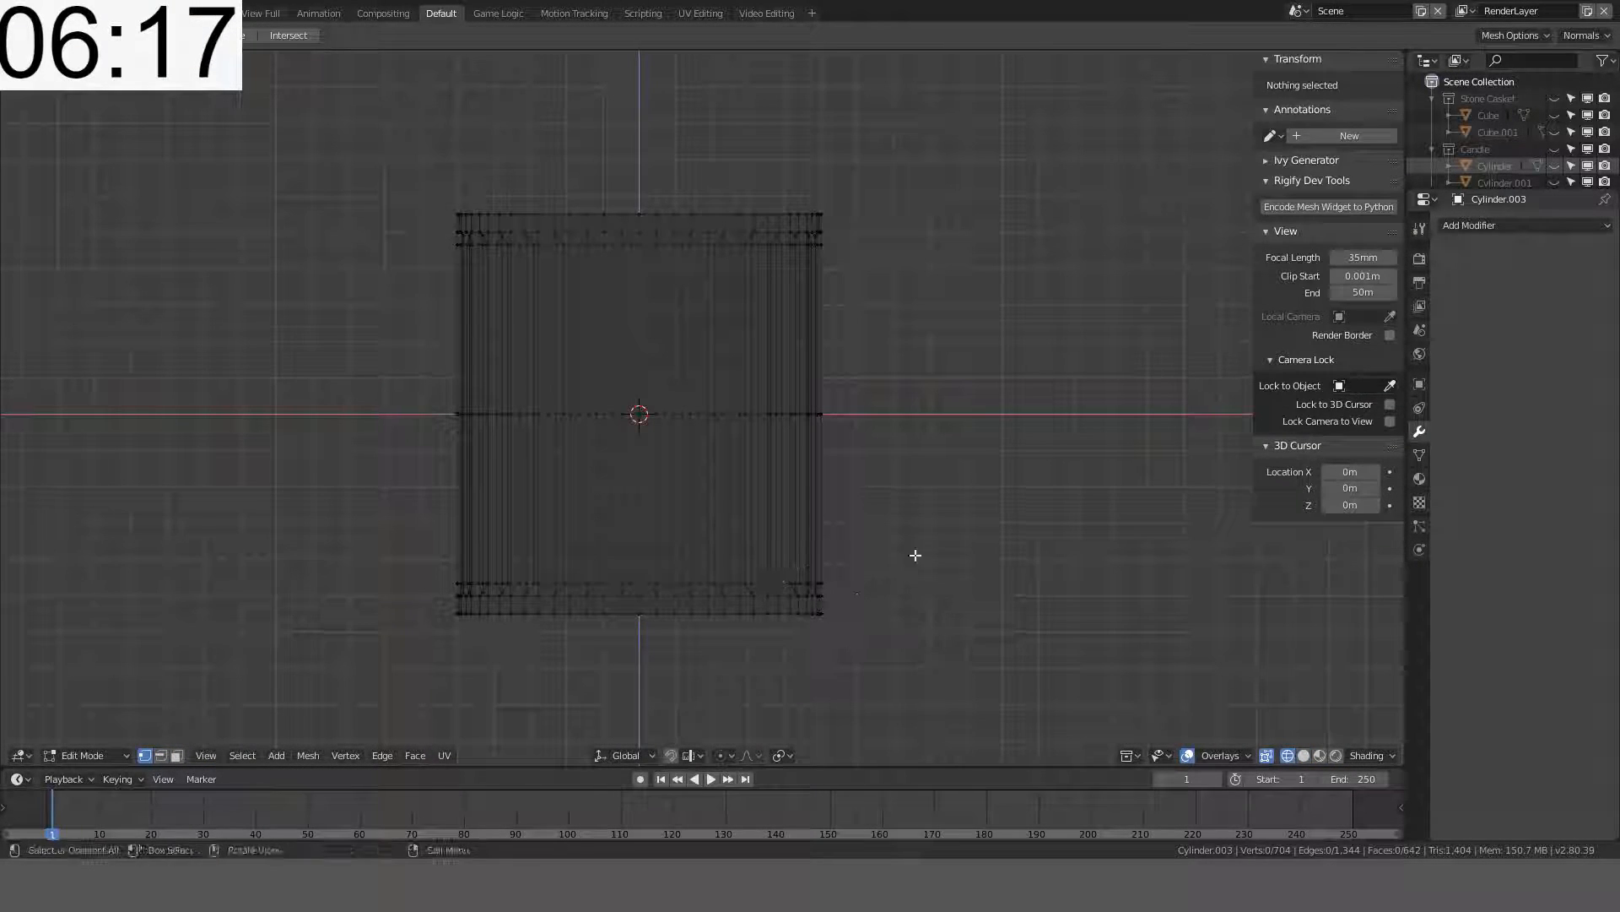
pyautogui.press('a')
pyautogui.hotkey('alt', 'a')
pyautogui.hotkey('ctrl', 'z')
pyautogui.hotkey('ctrl', 'z')
pyautogui.hotkey('ctrl', 'z')
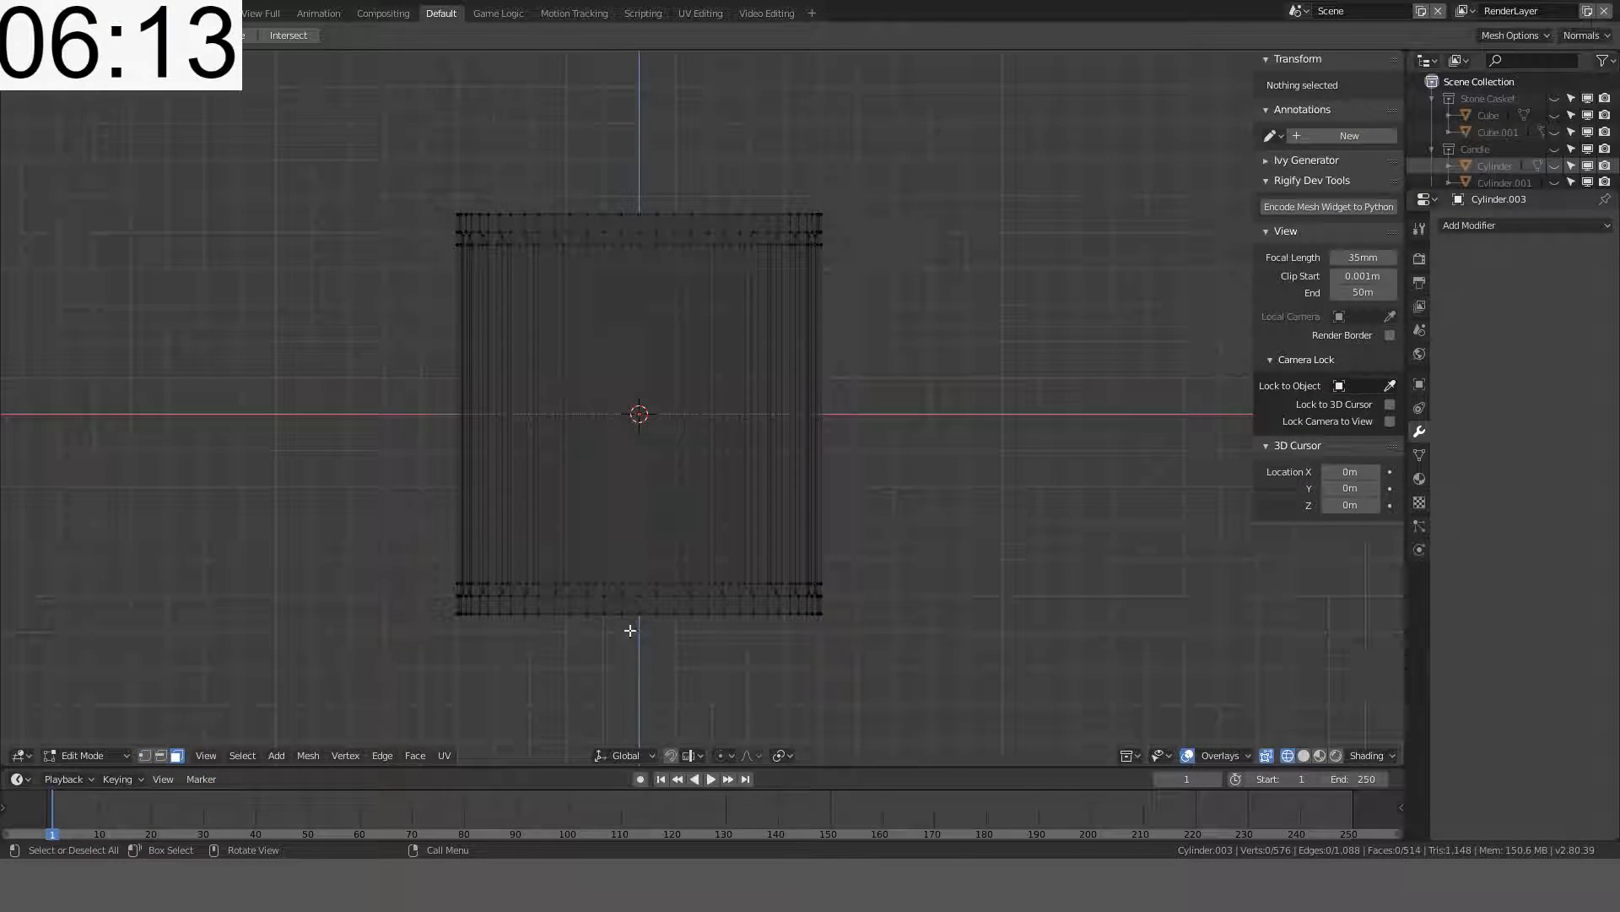
# - Box-select the bands of faces around the flutes' lower and upper tips through the whole cylinder
pyautogui.scroll(1, 828, 582)
pyautogui.press('b')
pyautogui.rightClick(891, 598)
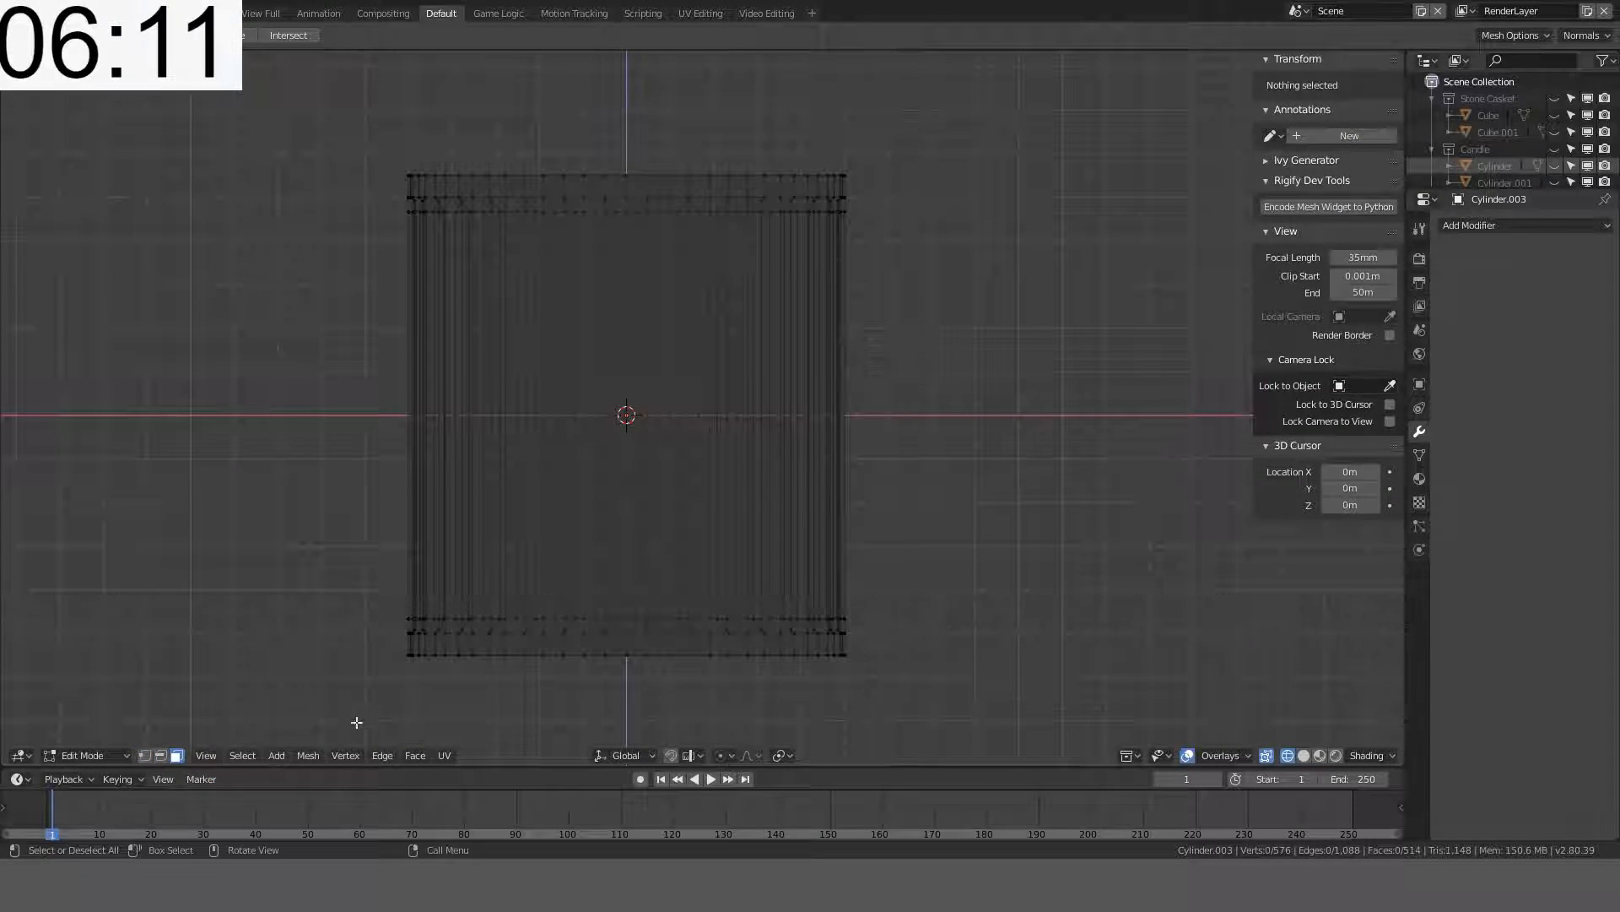
pyautogui.press('b')
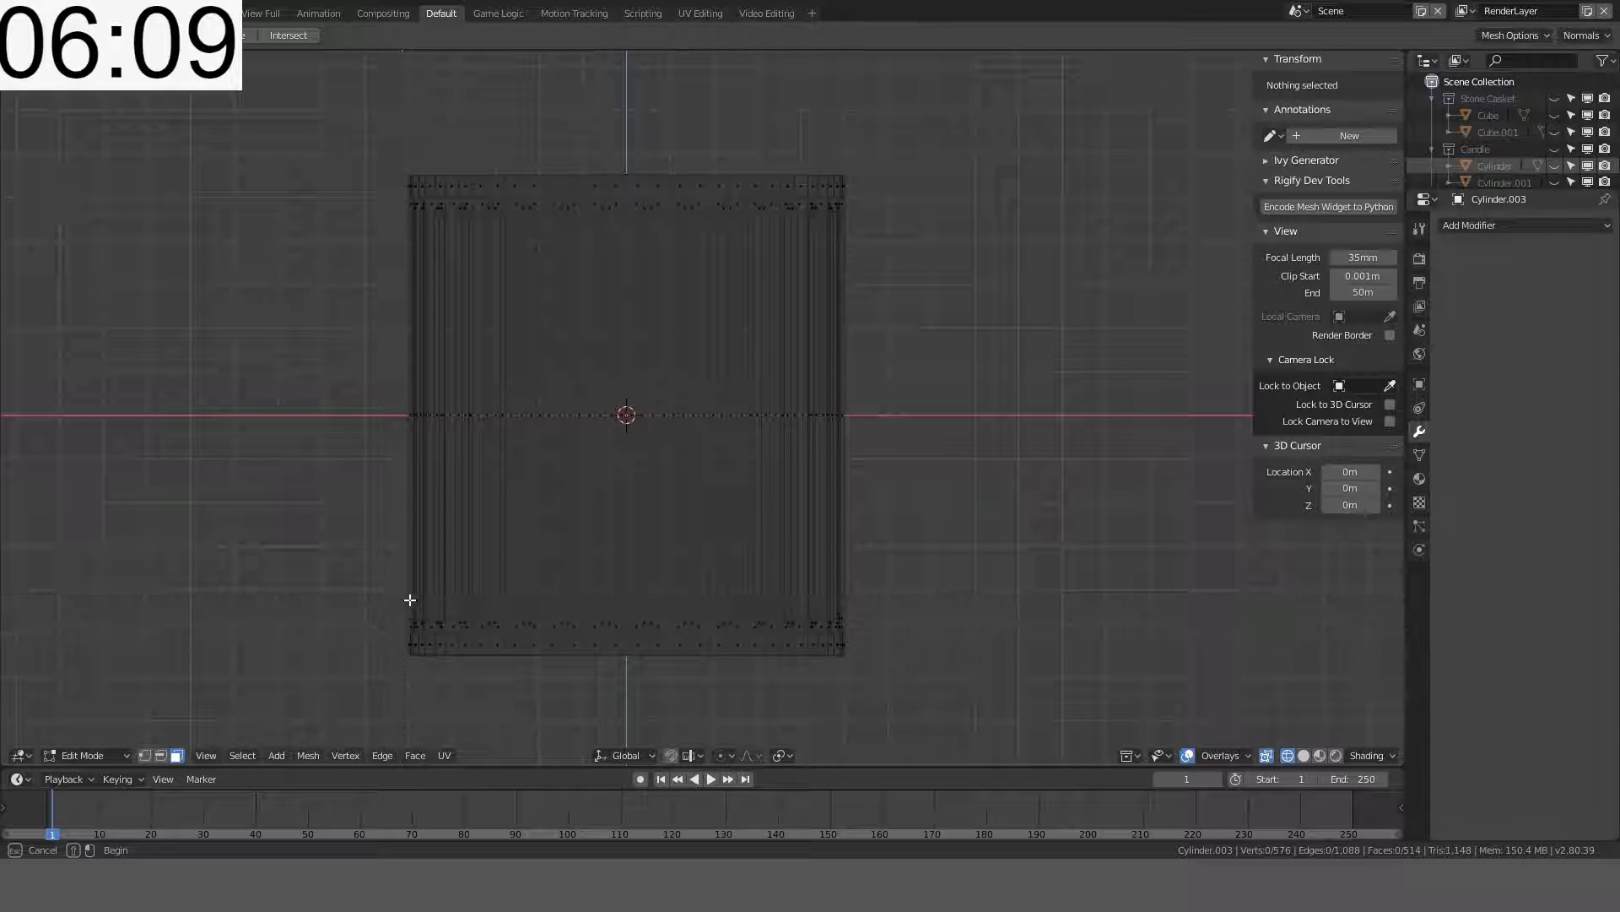
pyautogui.moveTo(410, 599); pyautogui.dragTo(869, 638)
pyautogui.press('b')
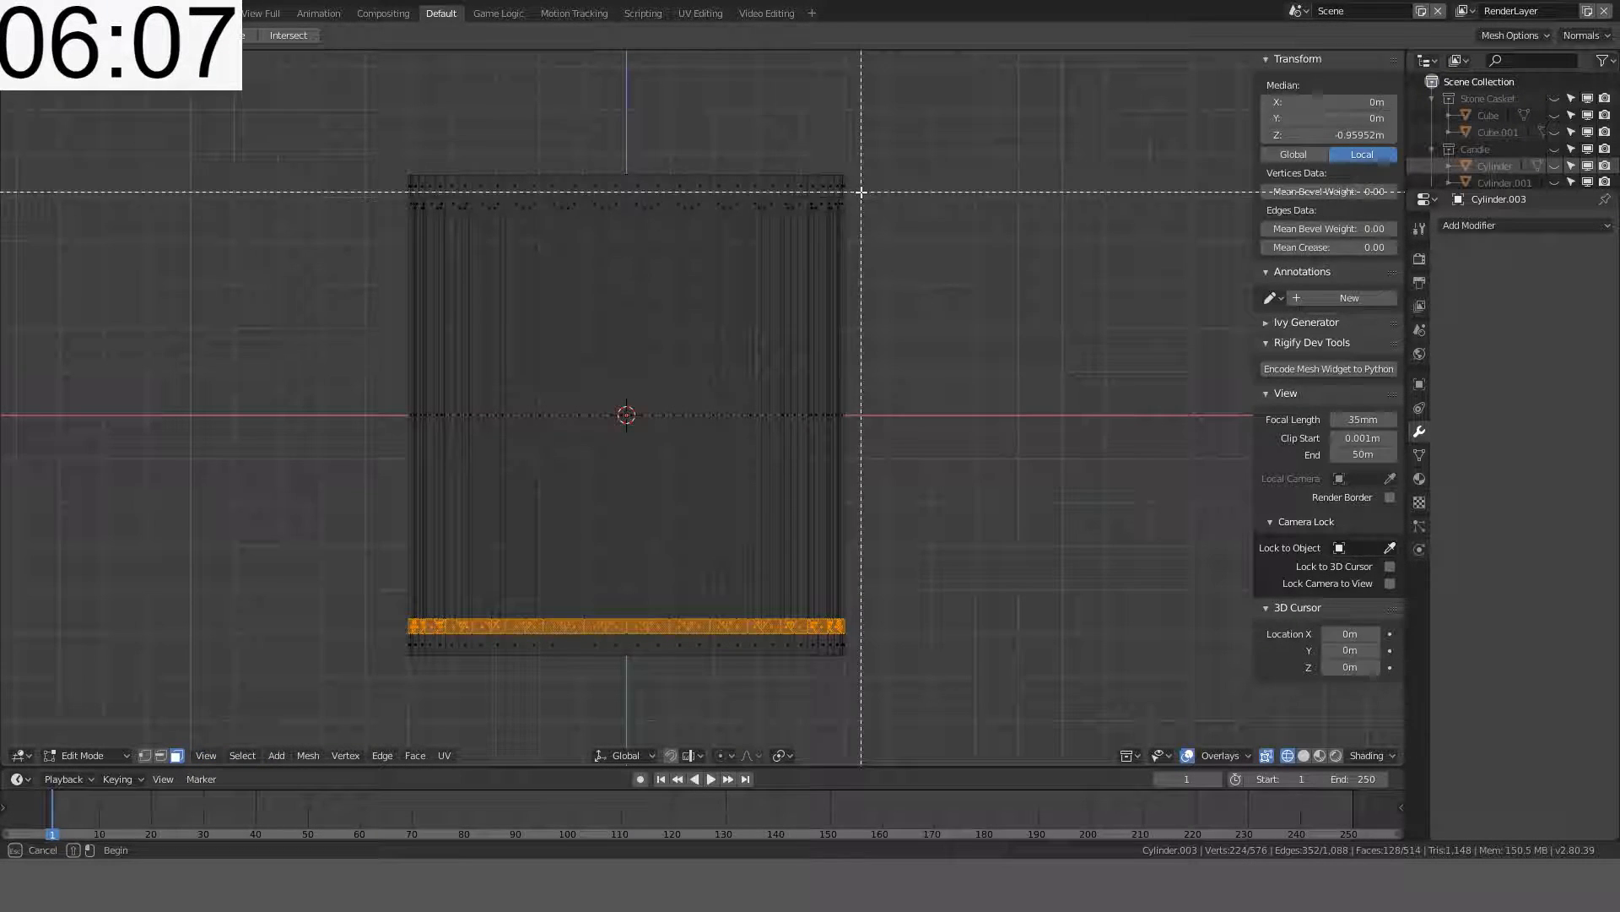
pyautogui.moveTo(861, 192); pyautogui.dragTo(321, 227)
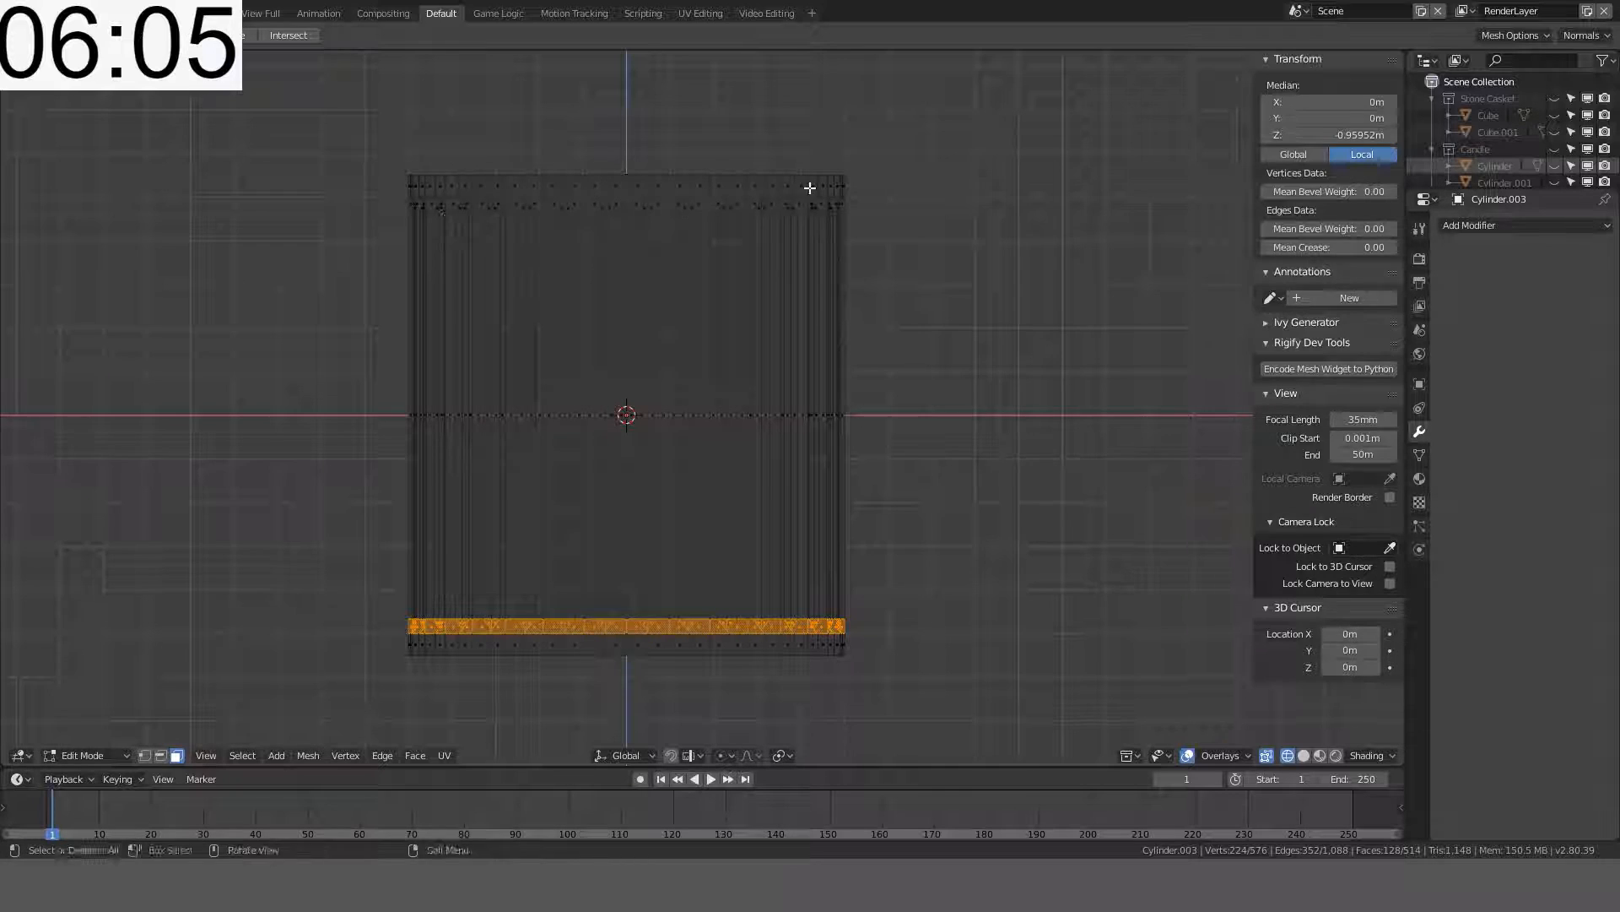
pyautogui.press('b')
pyautogui.moveTo(857, 195); pyautogui.dragTo(405, 227)
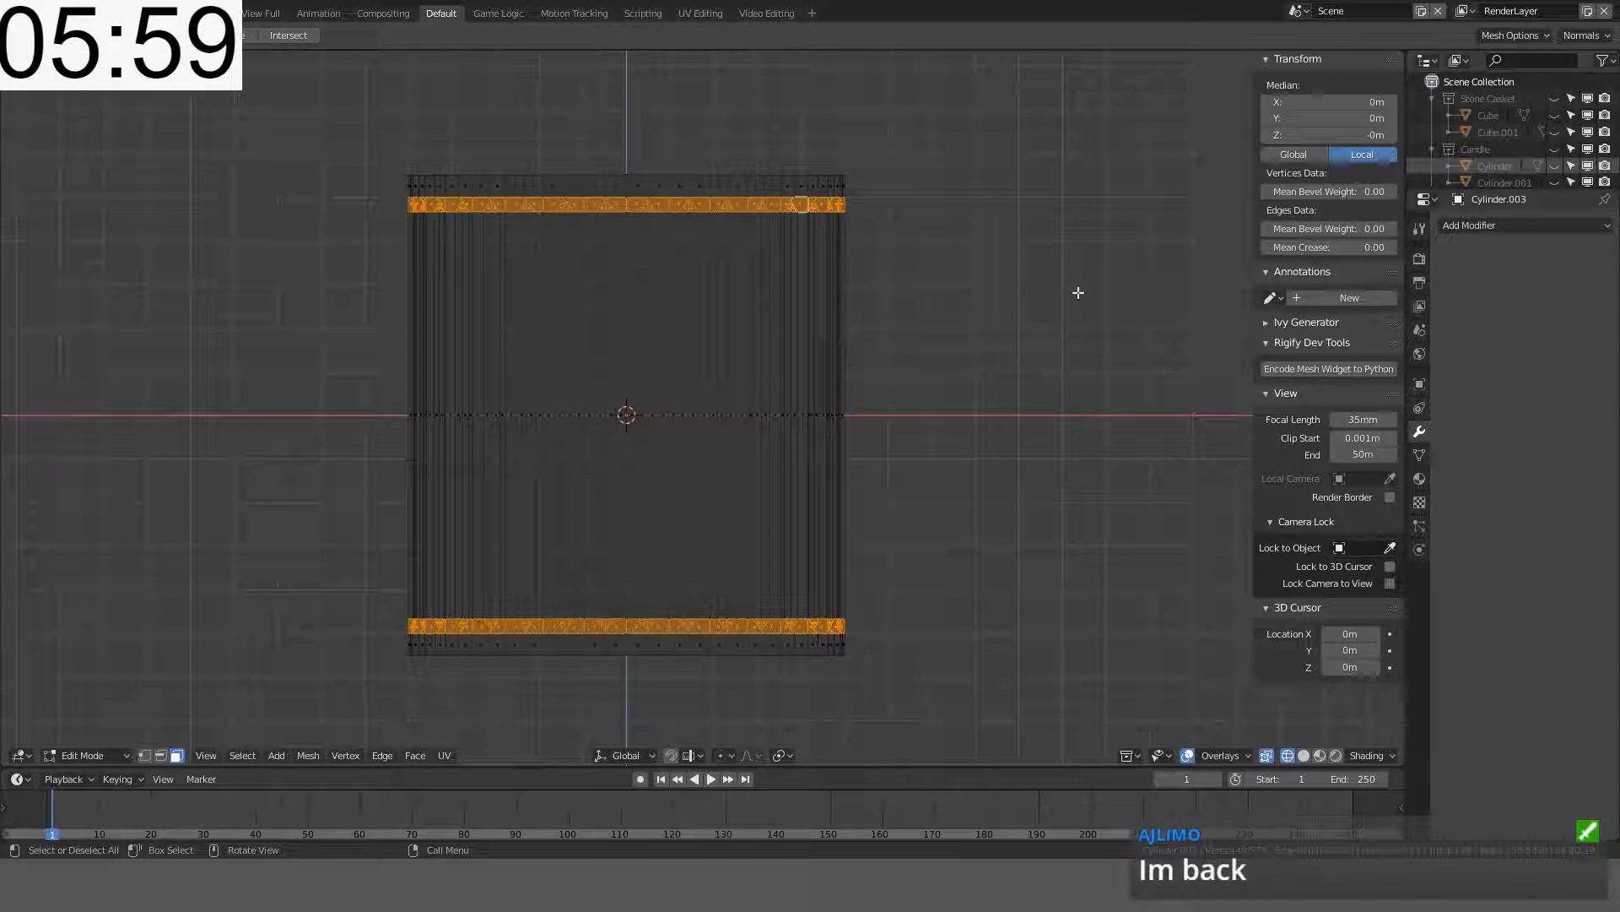
# - Try subdividing the selected flute-tip face bands with one cut, and undo it
pyautogui.rightClick(968, 309)
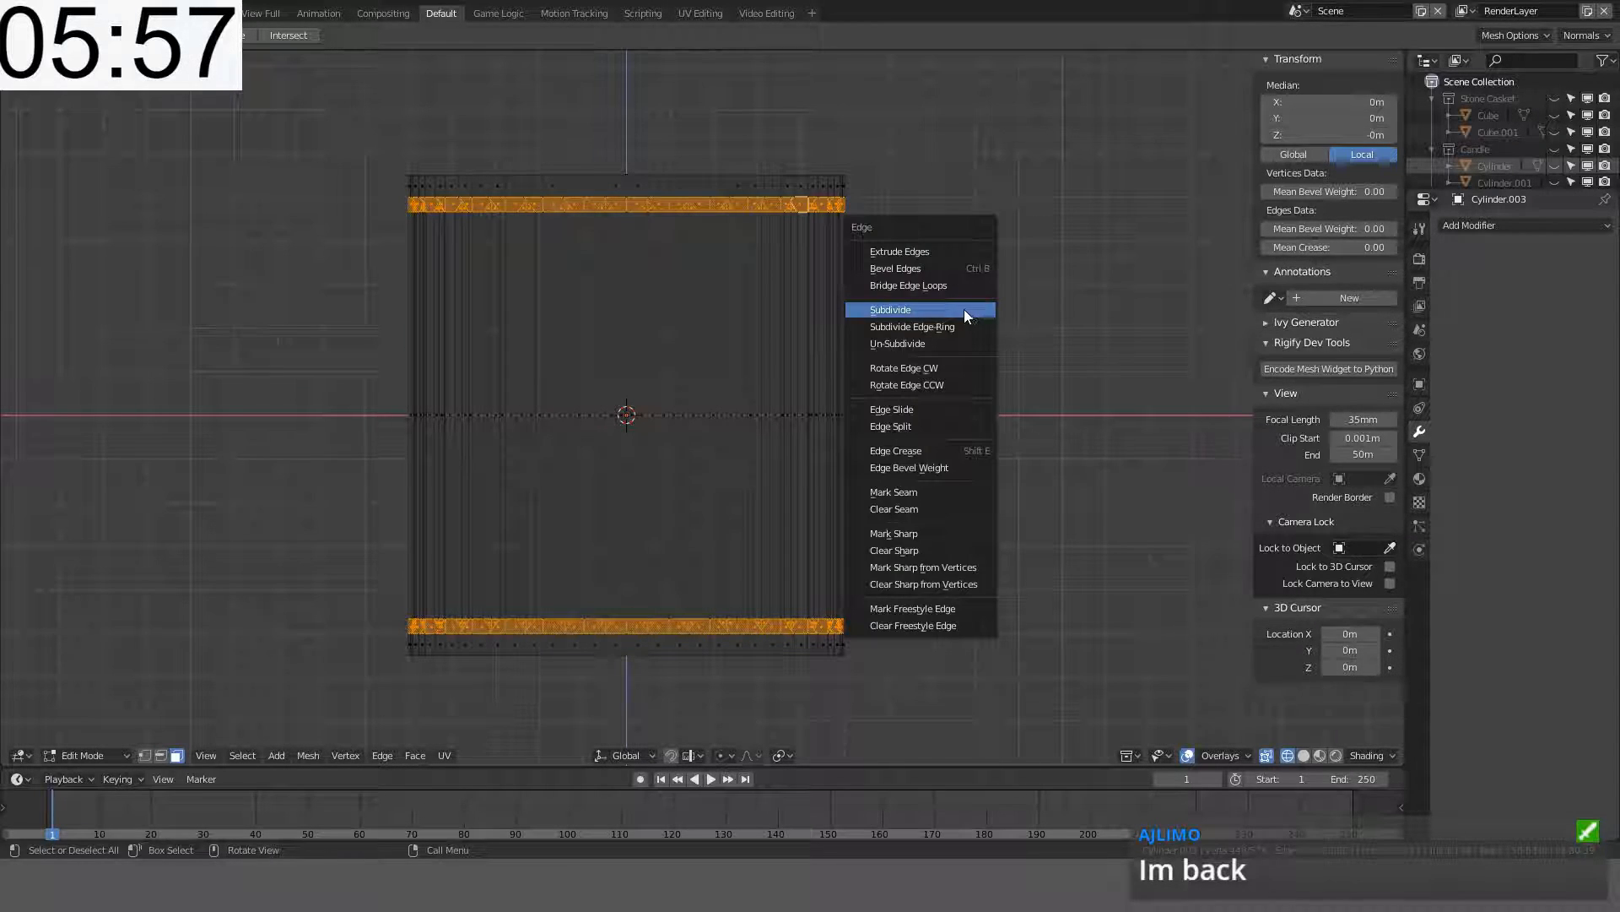
pyautogui.click(963, 309)
pyautogui.keyDown('shift'); pyautogui.scroll(3, 877, 385); pyautogui.keyUp('shift')
pyautogui.moveTo(877, 385); pyautogui.dragTo(810, 366, button='middle')
pyautogui.scroll(5, 803, 365)
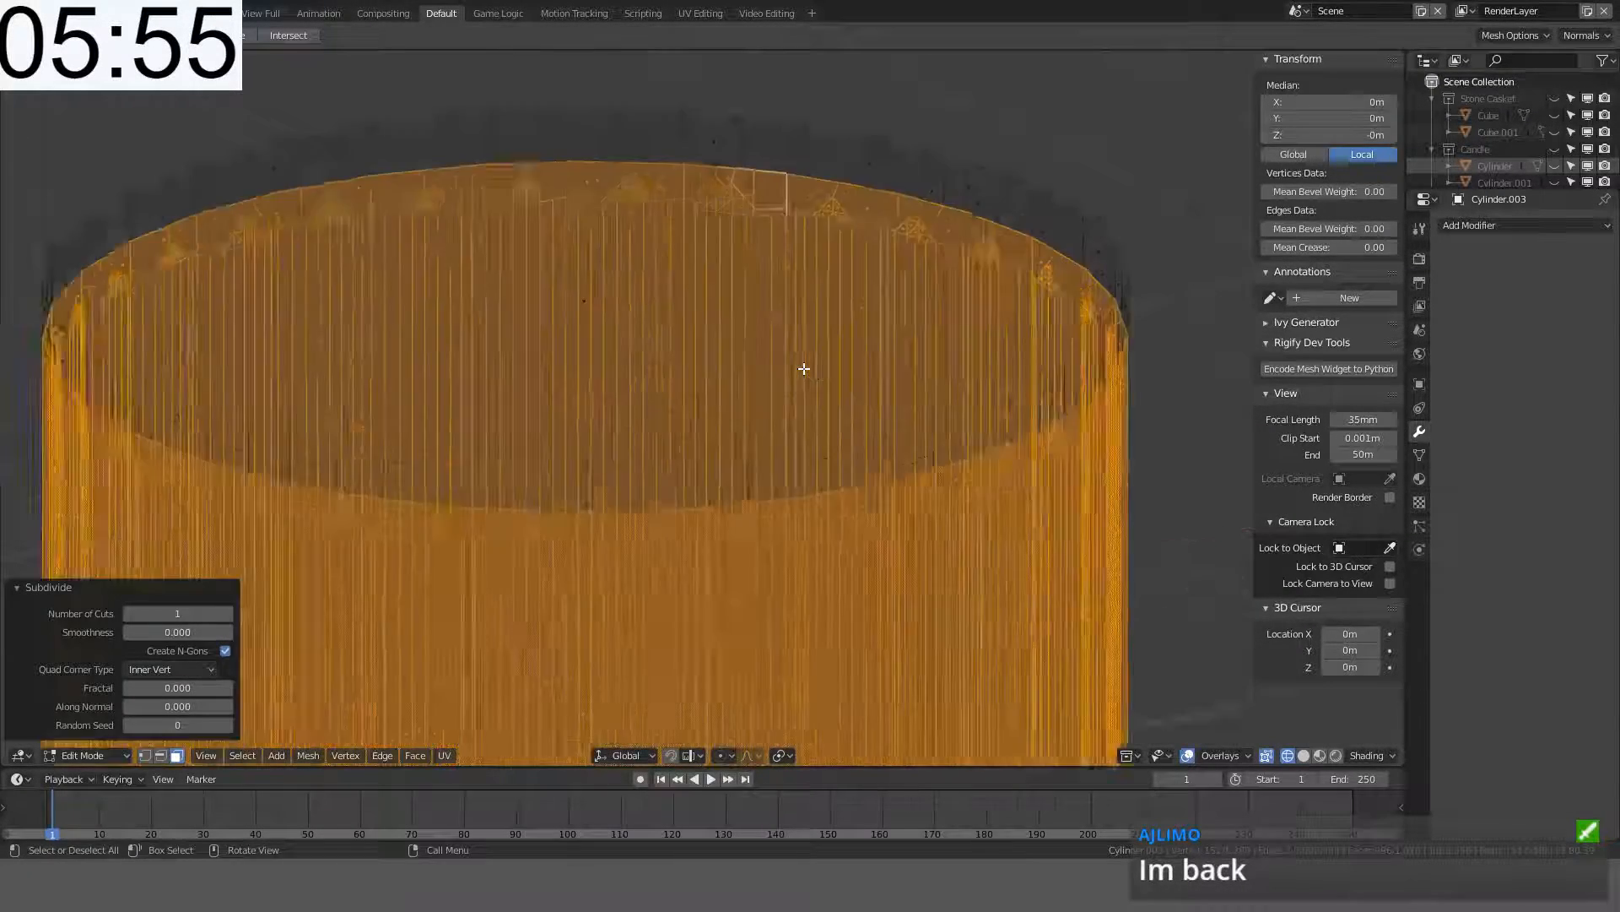
pyautogui.hotkey('ctrl', 'z')
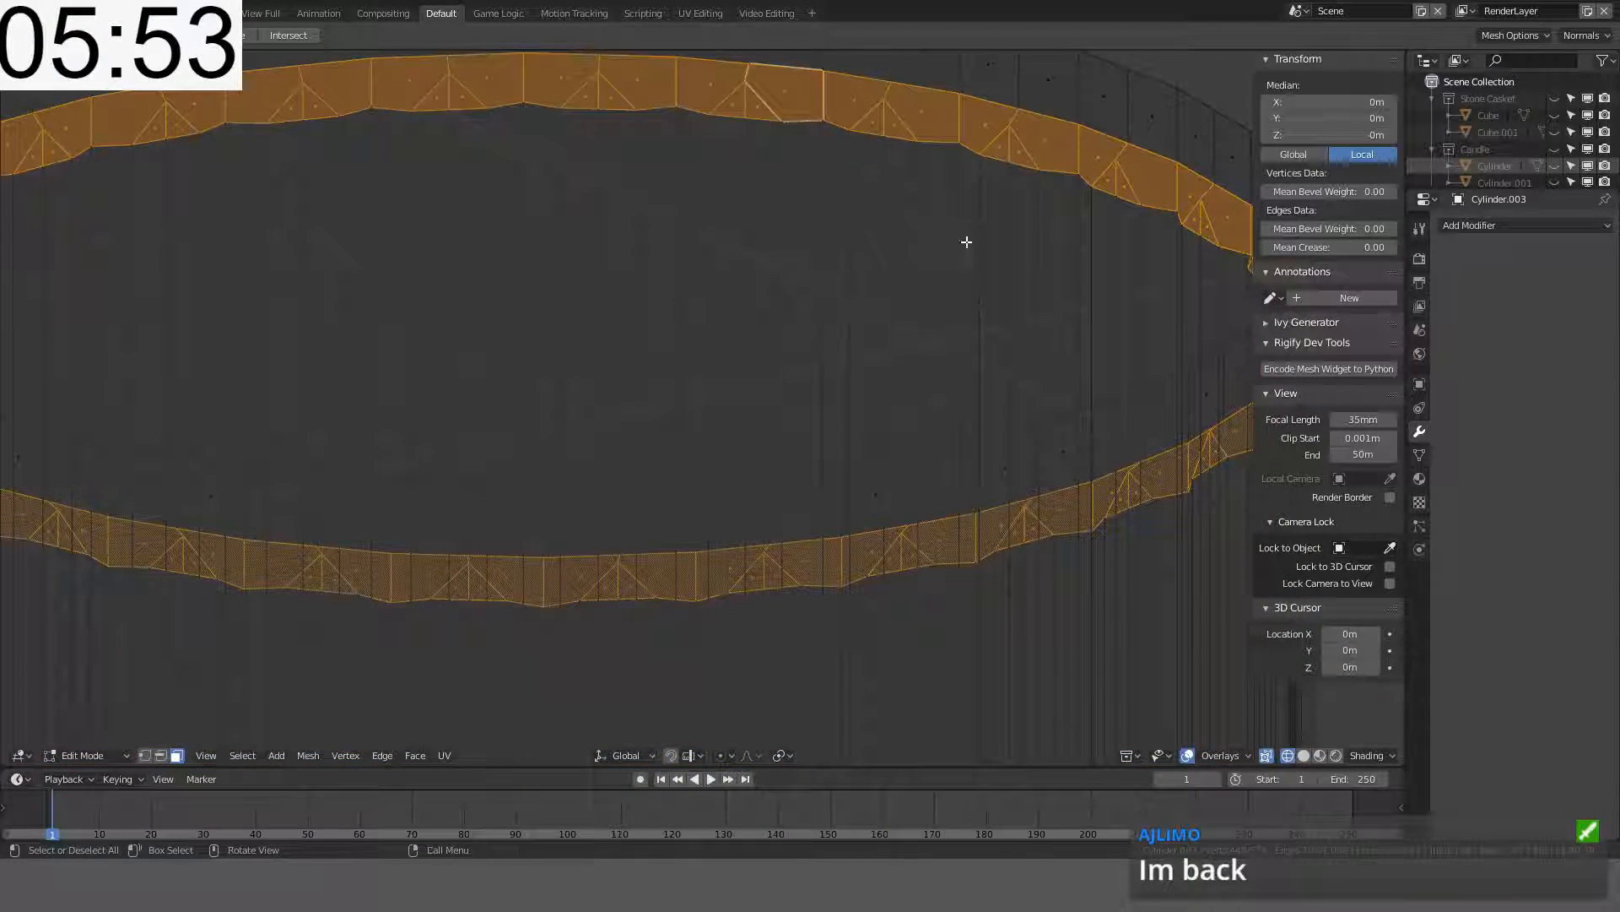
# - Examine the topology of the selected upper face band from several angles and from the front
pyautogui.scroll(-1, 1020, 261)
pyautogui.moveTo(1019, 261); pyautogui.dragTo(976, 304, button='middle')
pyautogui.scroll(3, 974, 304)
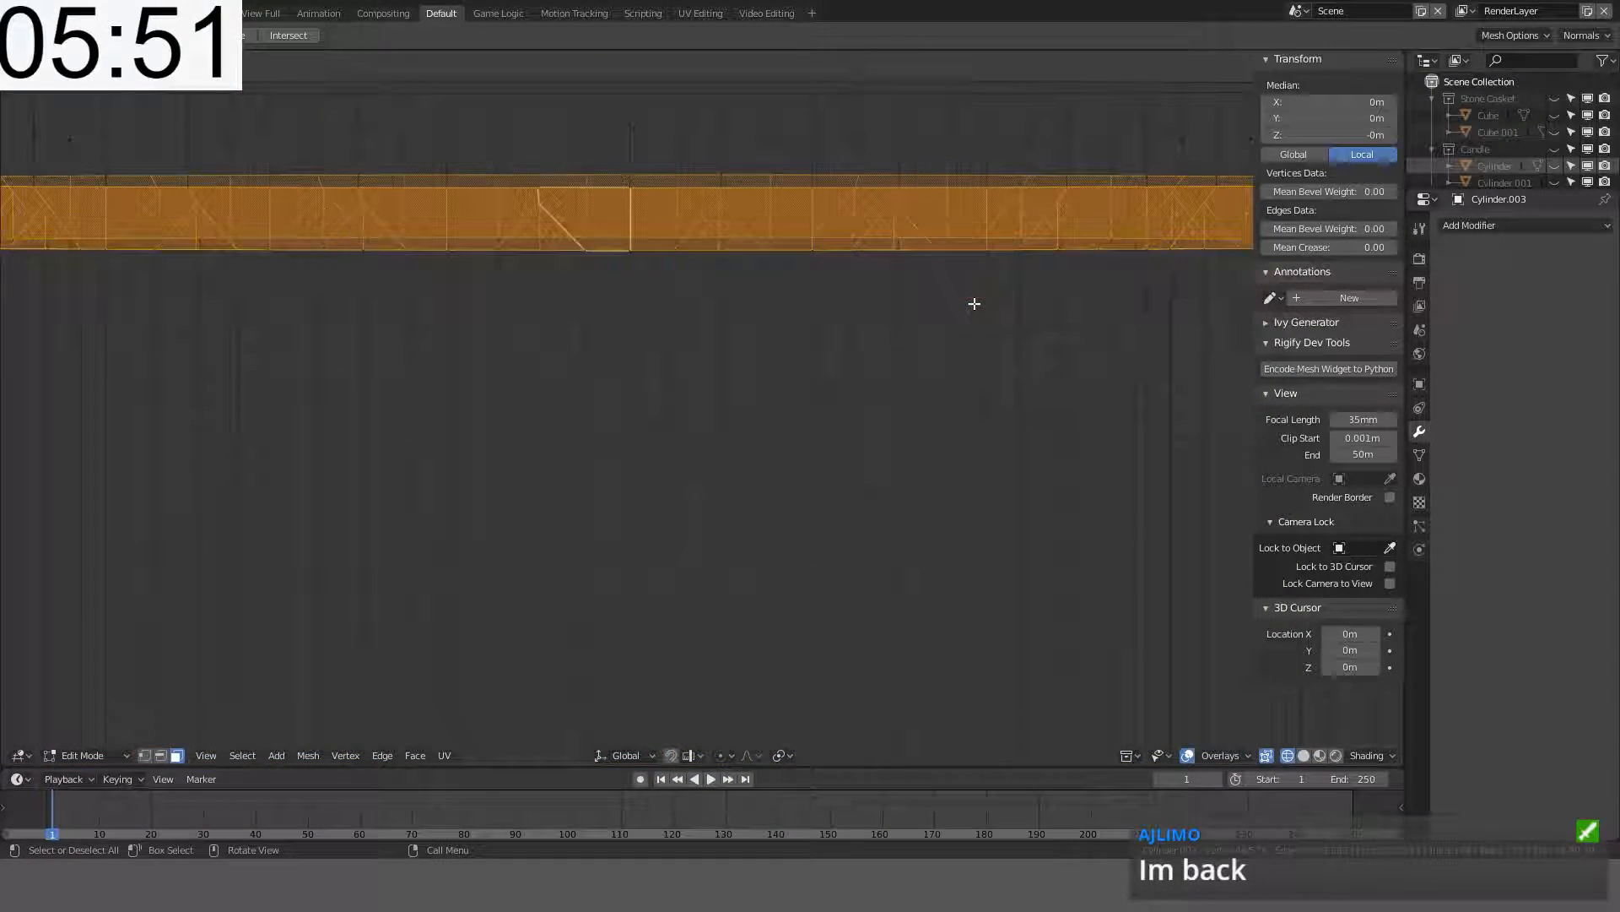
pyautogui.moveTo(672, 260); pyautogui.dragTo(734, 245, button='middle')
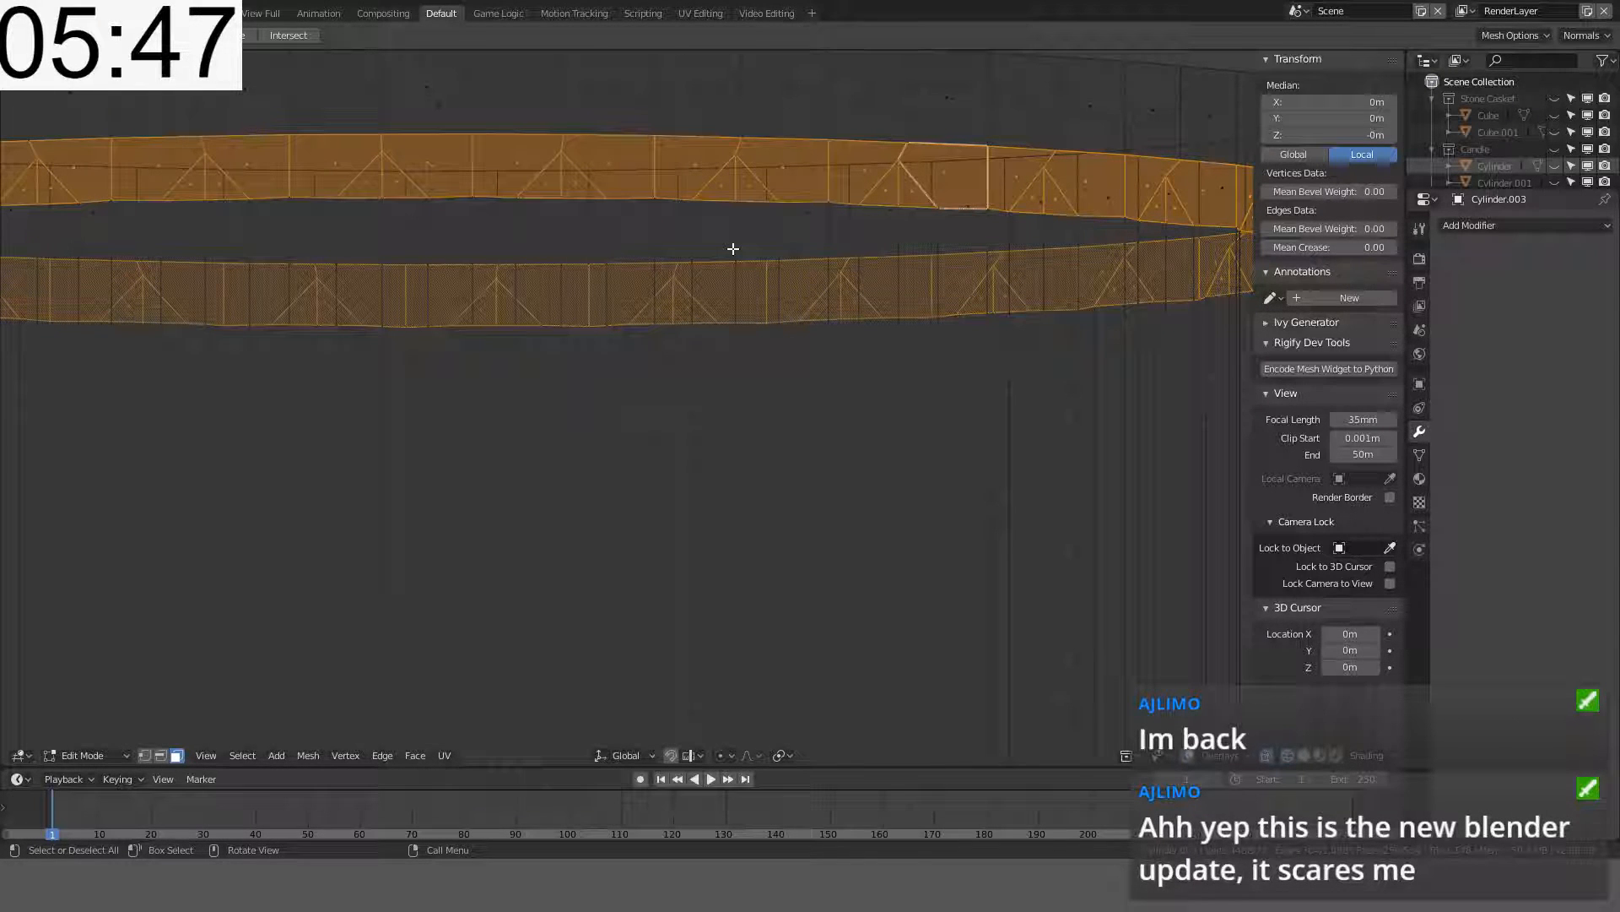
pyautogui.moveTo(756, 245); pyautogui.dragTo(706, 232, button='middle')
pyautogui.press('KP_1')
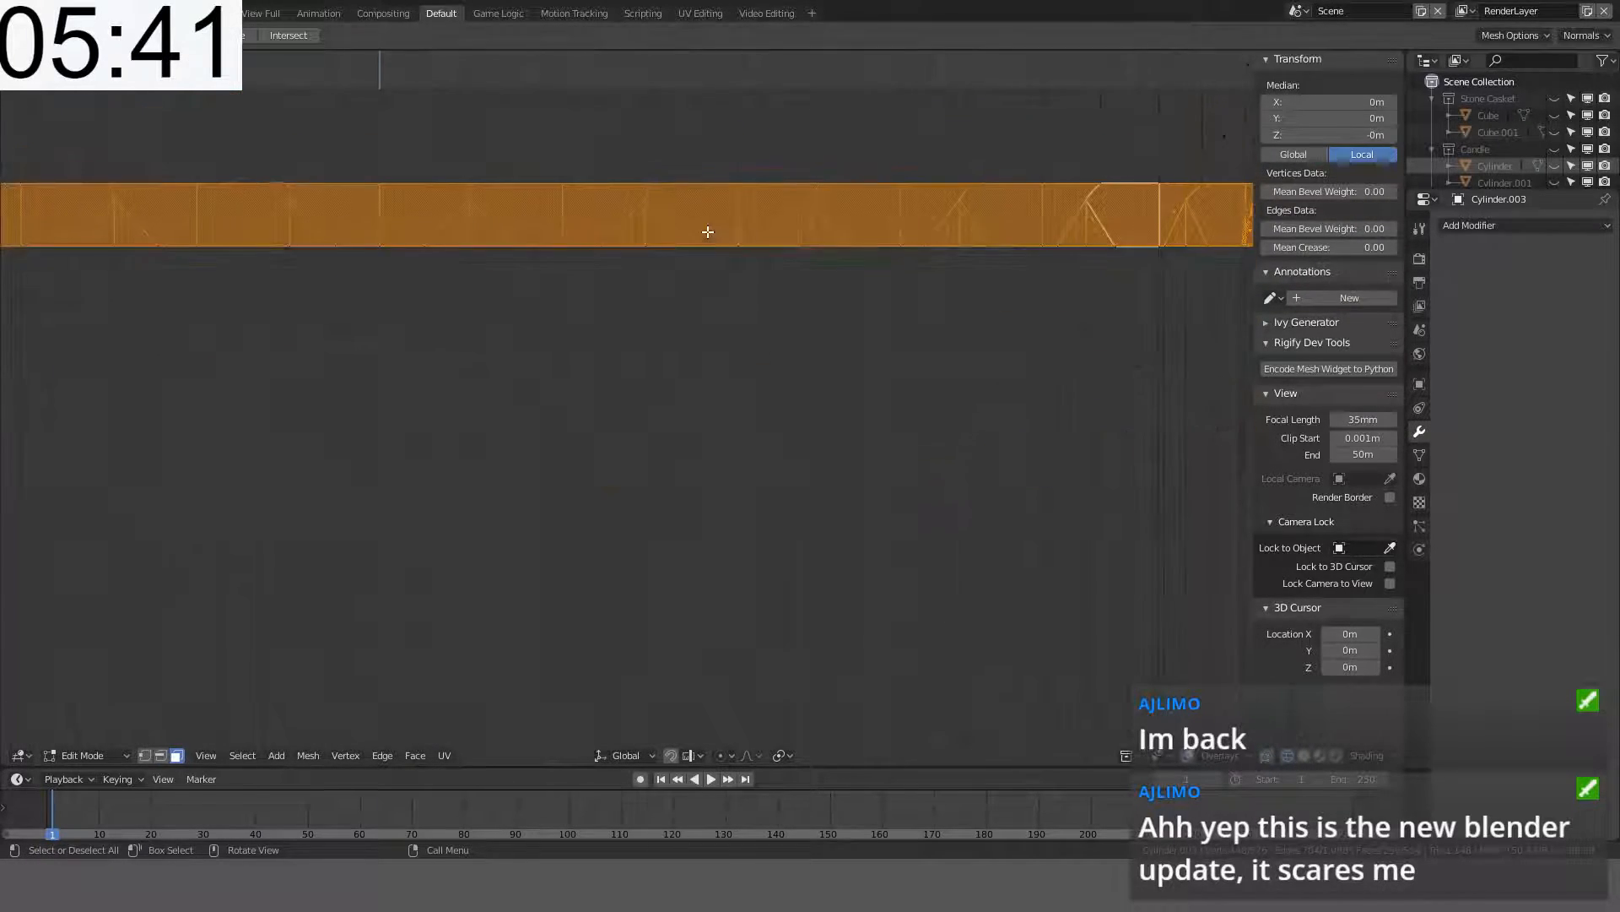
# - Return the cylinder to solid shading and clear the face selection in Edit Mode
pyautogui.press('Tab')
pyautogui.scroll(-9, 715, 234)
pyautogui.press('z')
pyautogui.click(905, 383)
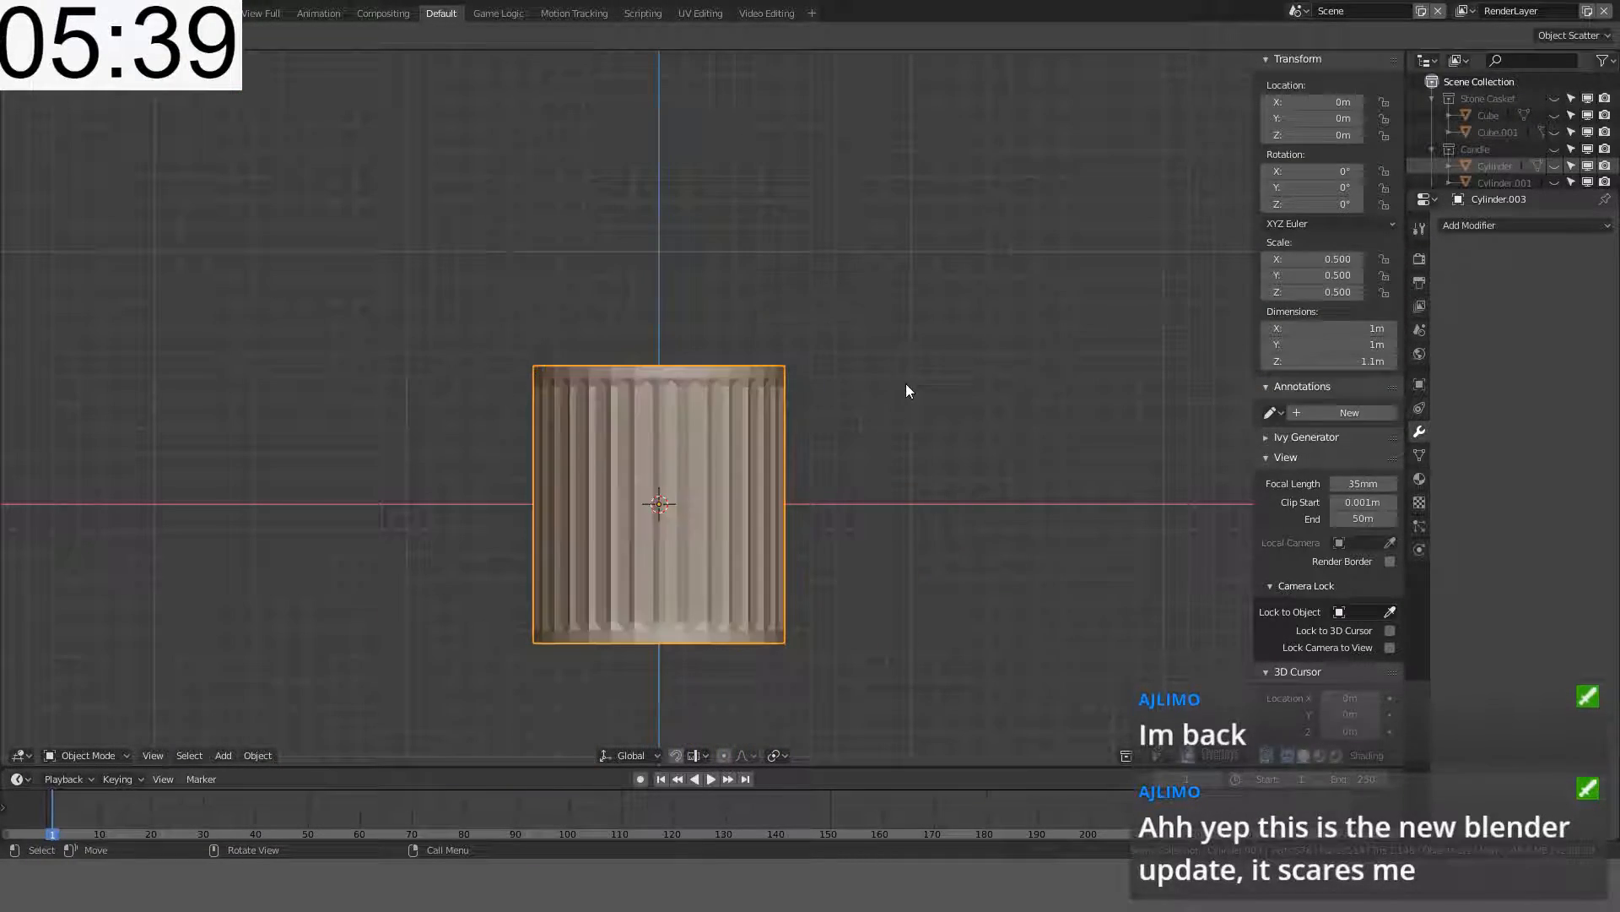
pyautogui.press('Tab')
pyautogui.moveTo(770, 400)
pyautogui.mouseDown(button='middle')
pyautogui.moveTo(764, 347)
pyautogui.moveTo(859, 389)
pyautogui.moveTo(881, 253)
pyautogui.mouseUp(button='middle')
pyautogui.press('Tab')
pyautogui.press('Tab')
pyautogui.scroll(3, 859, 388)
pyautogui.hotkey('alt', 'a')
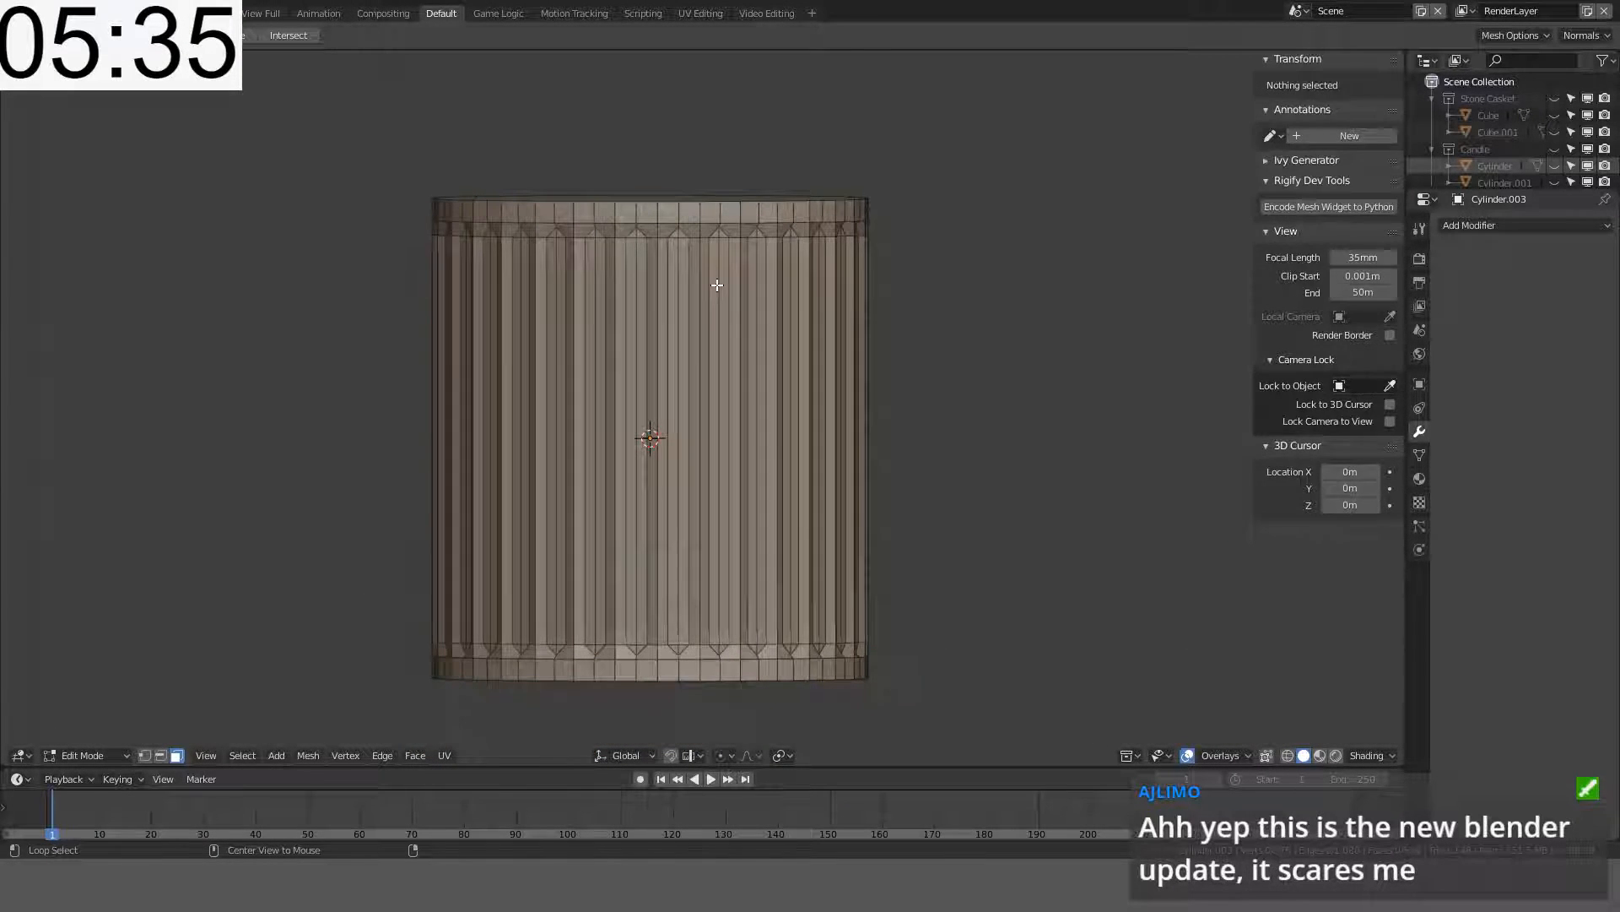
pyautogui.press('a')
pyautogui.hotkey('alt', 'a')
# - Try dissolving the central vertical edge loop of one front flute, undo it and clear the selection
pyautogui.click(161, 755)
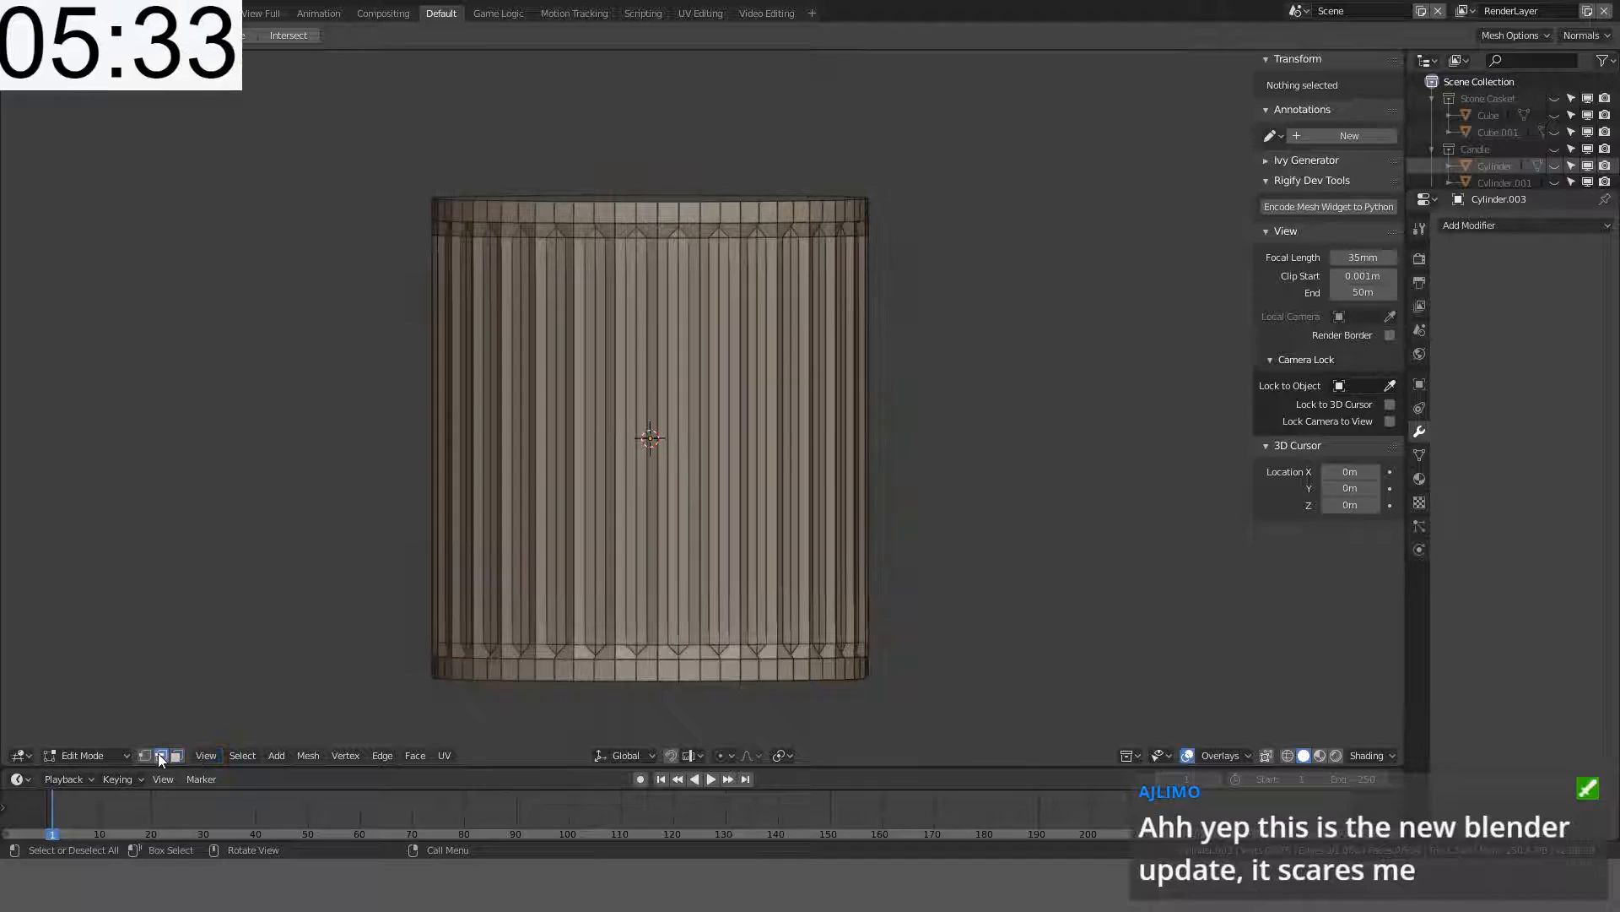
pyautogui.keyDown('alt'); pyautogui.click(681, 357); pyautogui.keyUp('alt')
pyautogui.hotkey('ctrl', 'x')
pyautogui.scroll(2, 690, 337)
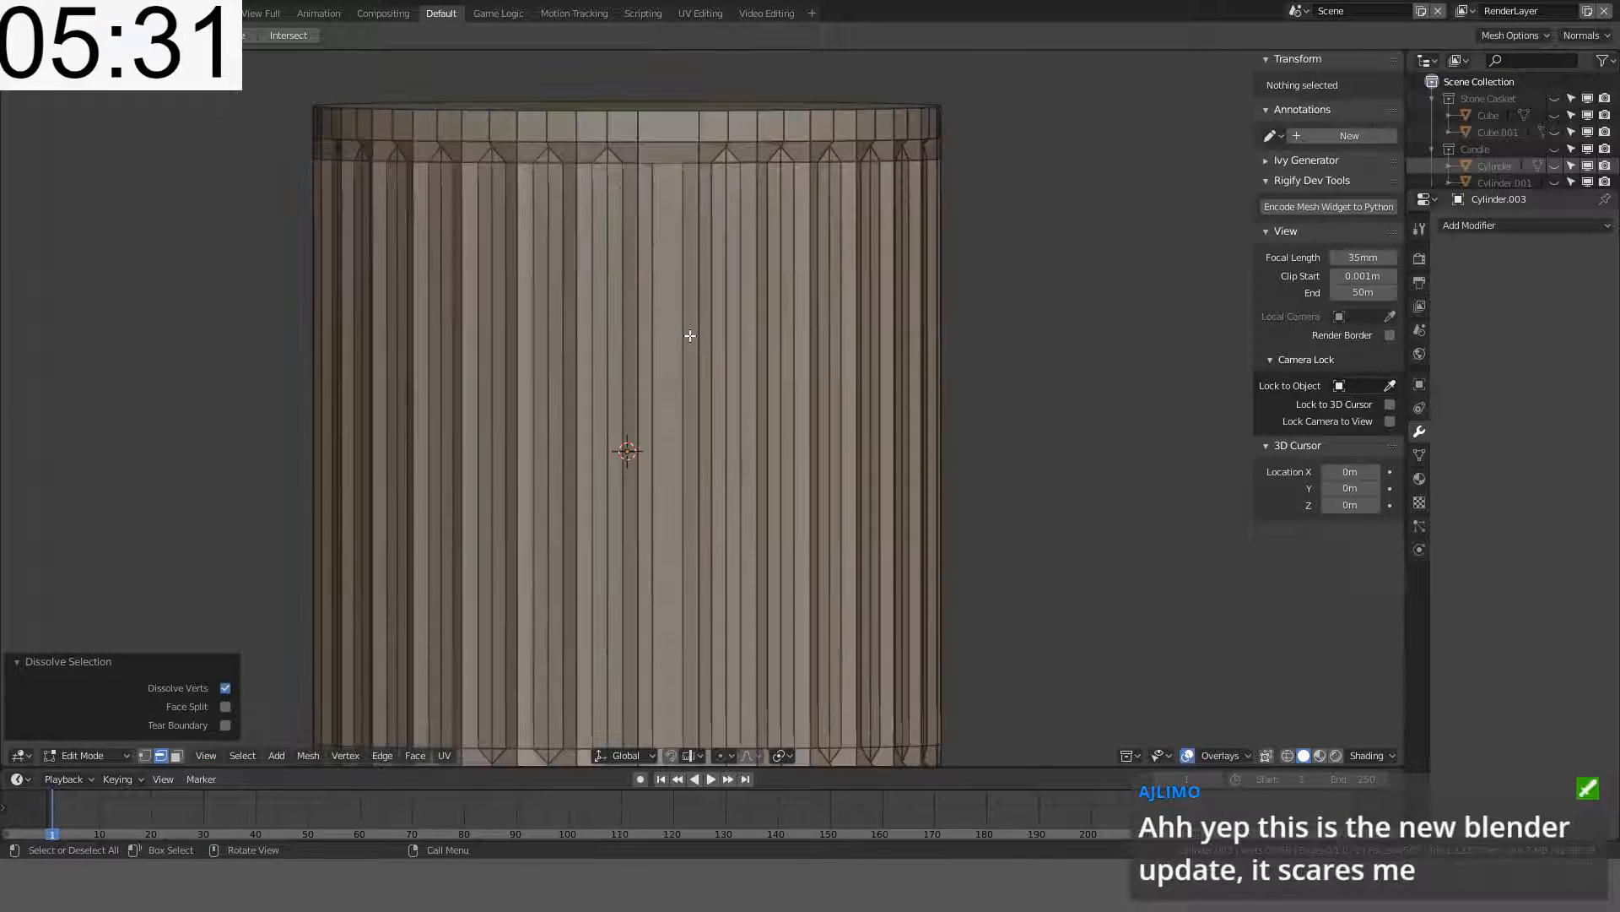
pyautogui.hotkey('ctrl', 'z')
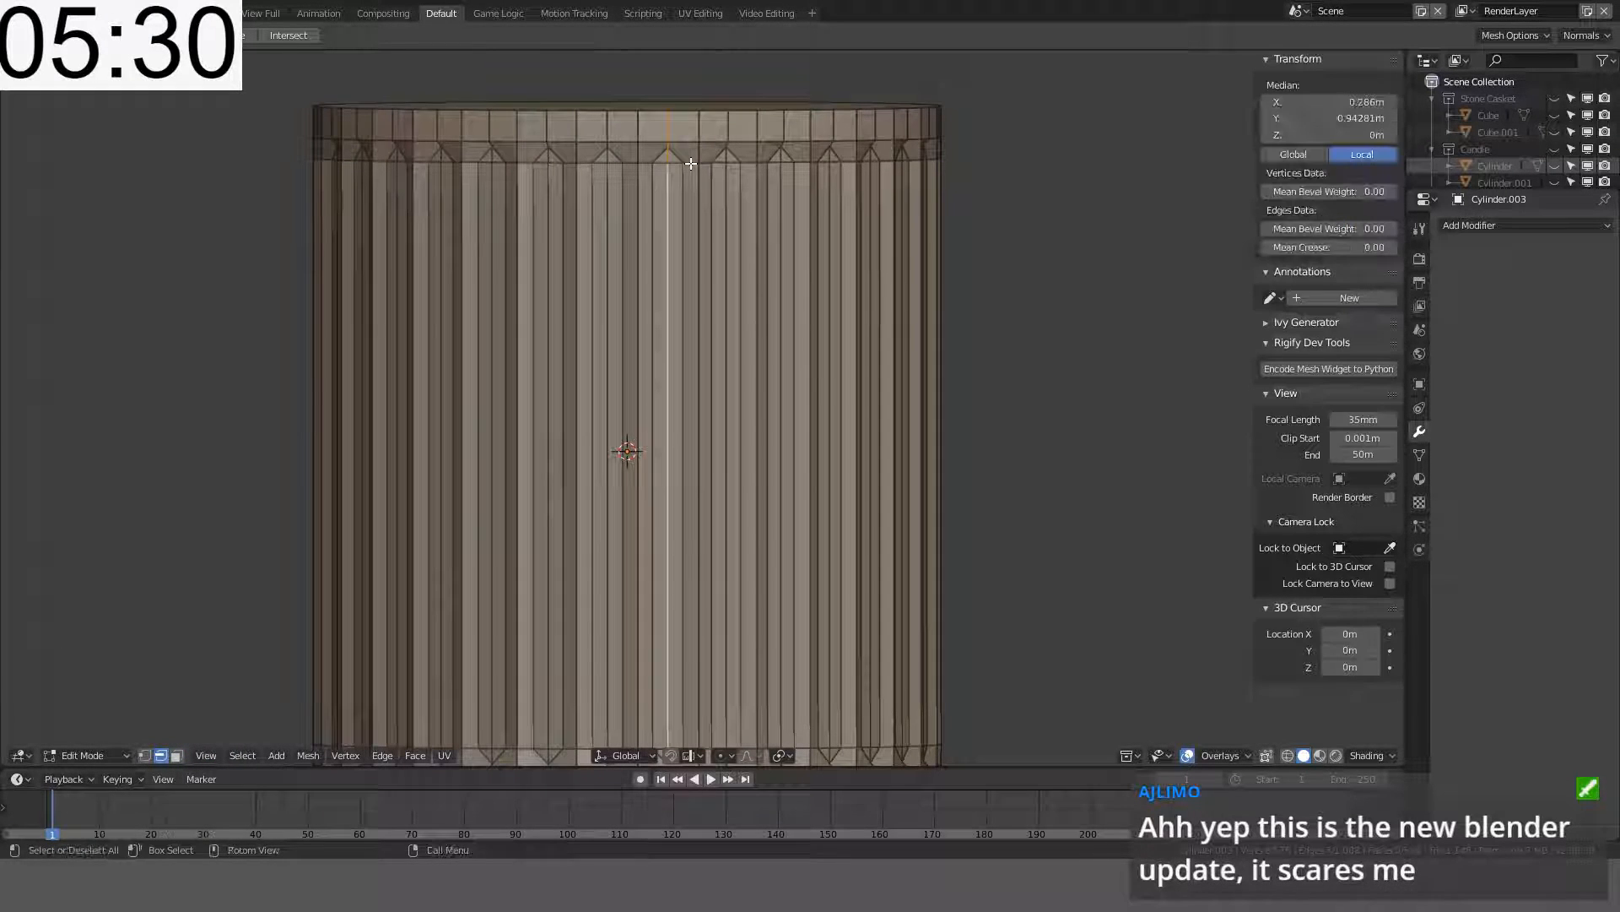
pyautogui.hotkey('alt', 'a')
# - Try triangulating the four faces around one flute's upper tip, and undo the triangulation
pyautogui.scroll(2, 690, 163)
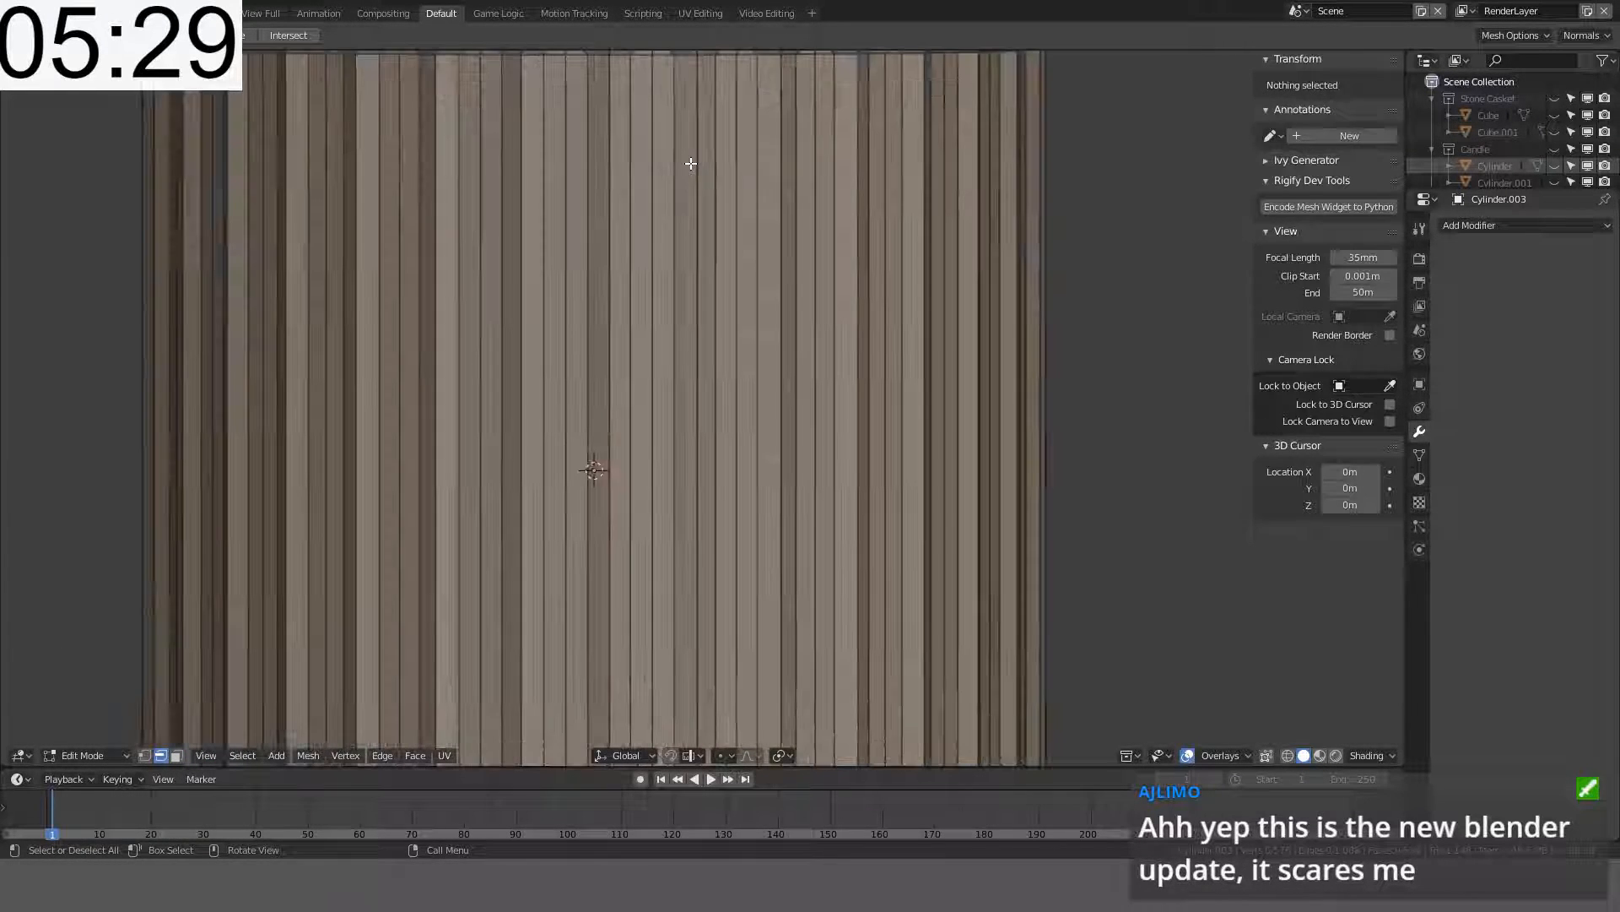
pyautogui.keyDown('shift'); pyautogui.moveTo(690, 163); pyautogui.dragTo(680, 426, button='middle'); pyautogui.keyUp('shift')
pyautogui.scroll(3, 681, 426)
pyautogui.scroll(2, 681, 427)
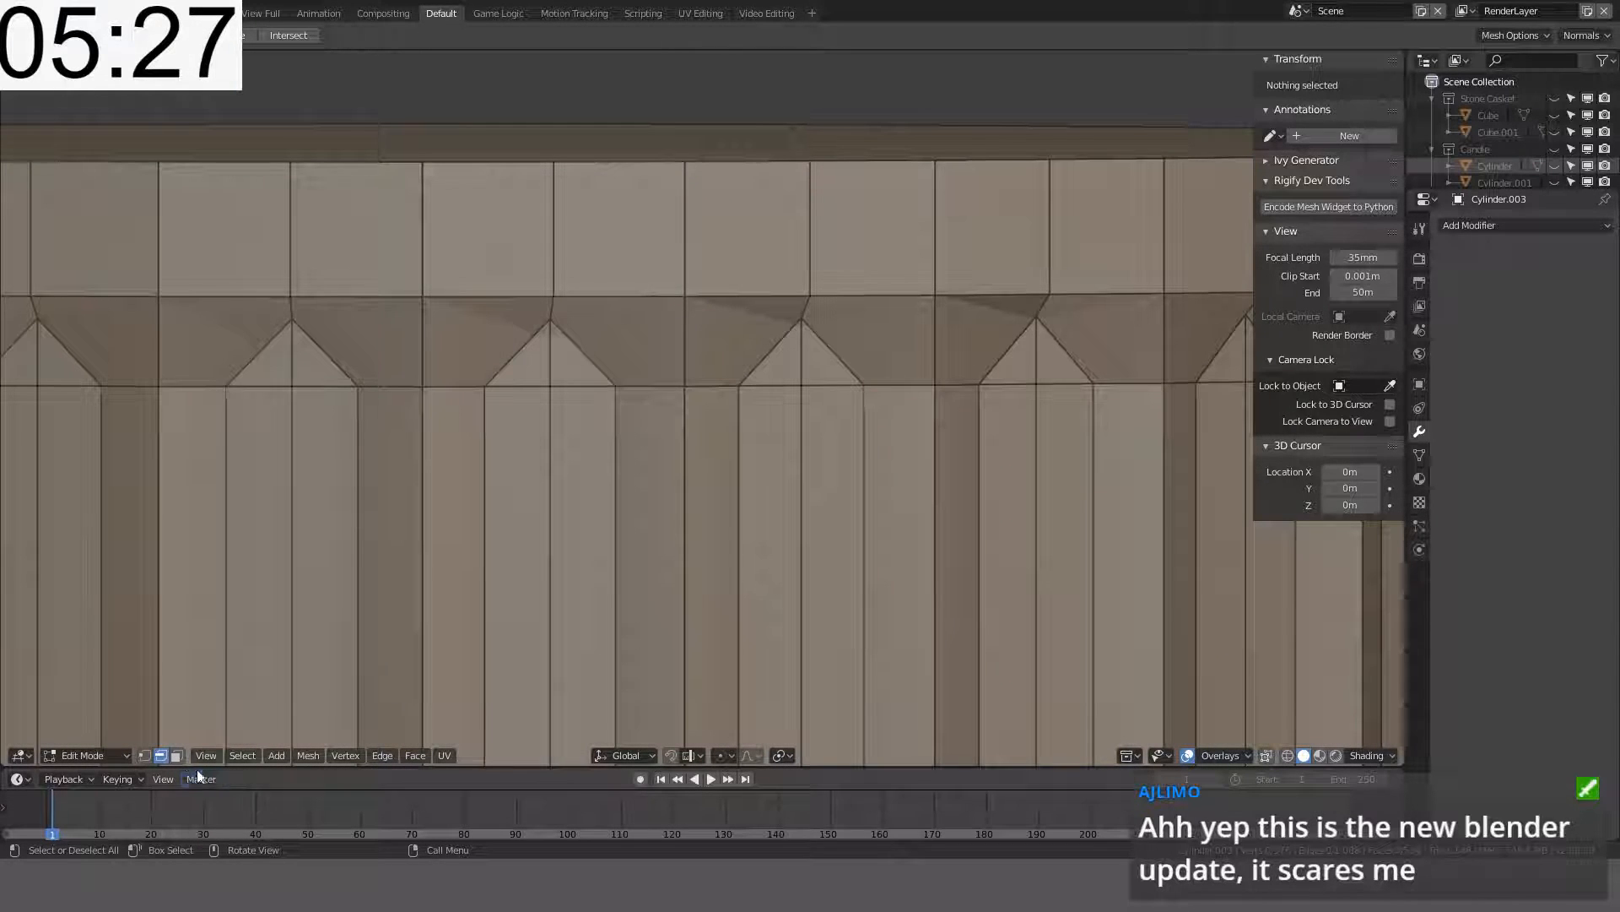
pyautogui.click(177, 755)
pyautogui.click(601, 365)
pyautogui.keyDown('shift'); pyautogui.click(506, 354); pyautogui.keyUp('shift')
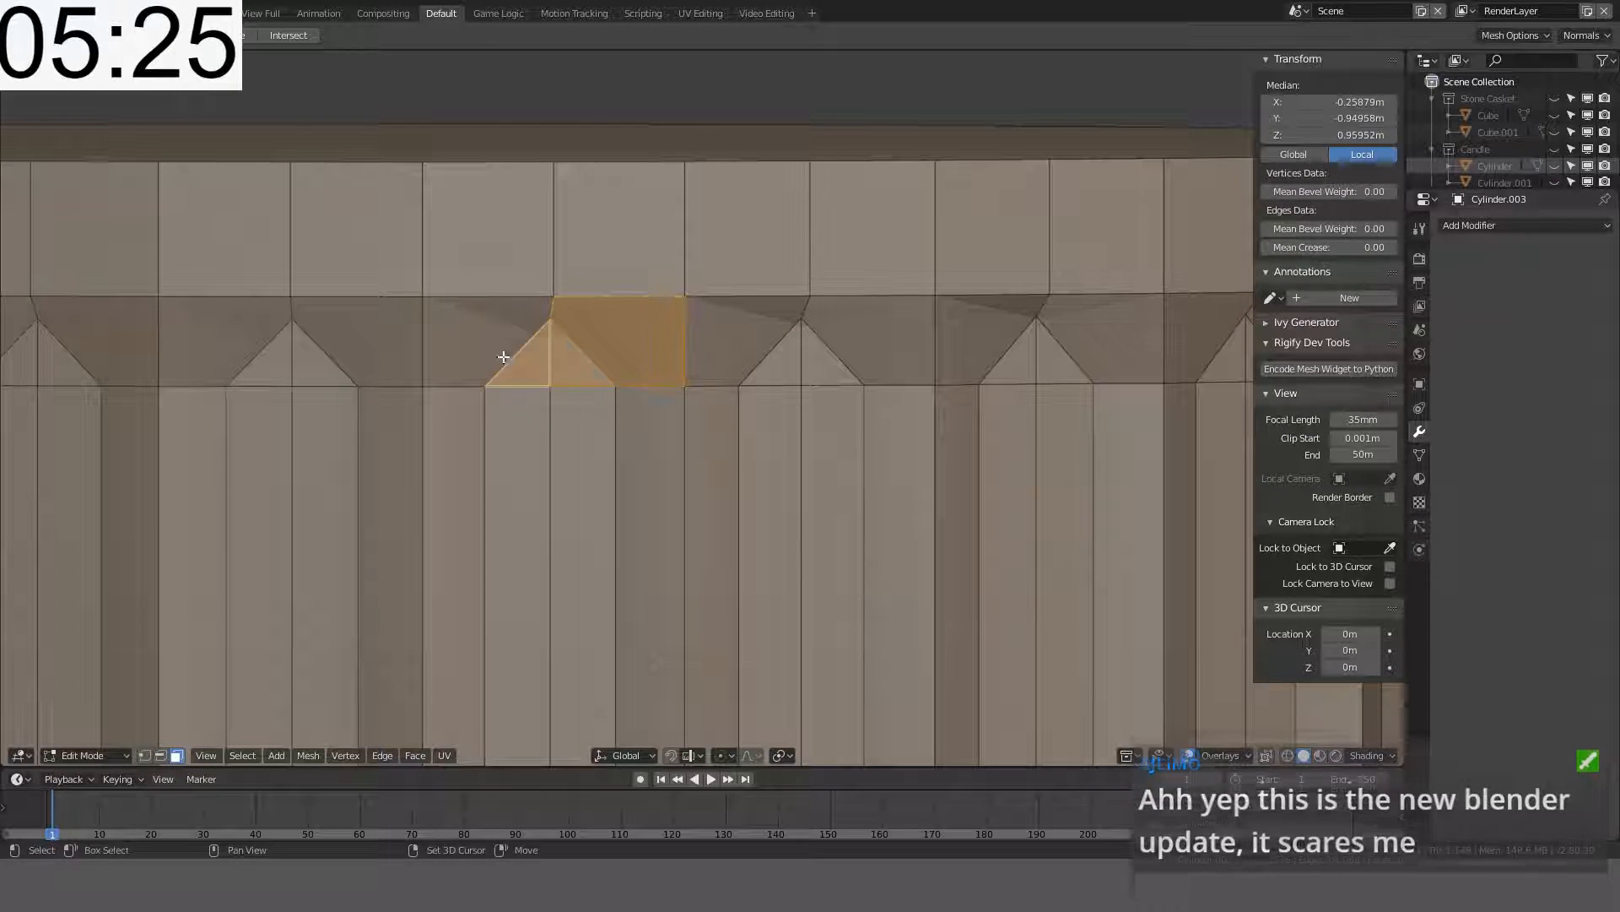
pyautogui.keyDown('shift'); pyautogui.click(488, 350); pyautogui.keyUp('shift')
pyautogui.hotkey('ctrl', 't')
pyautogui.scroll(2, 553, 352)
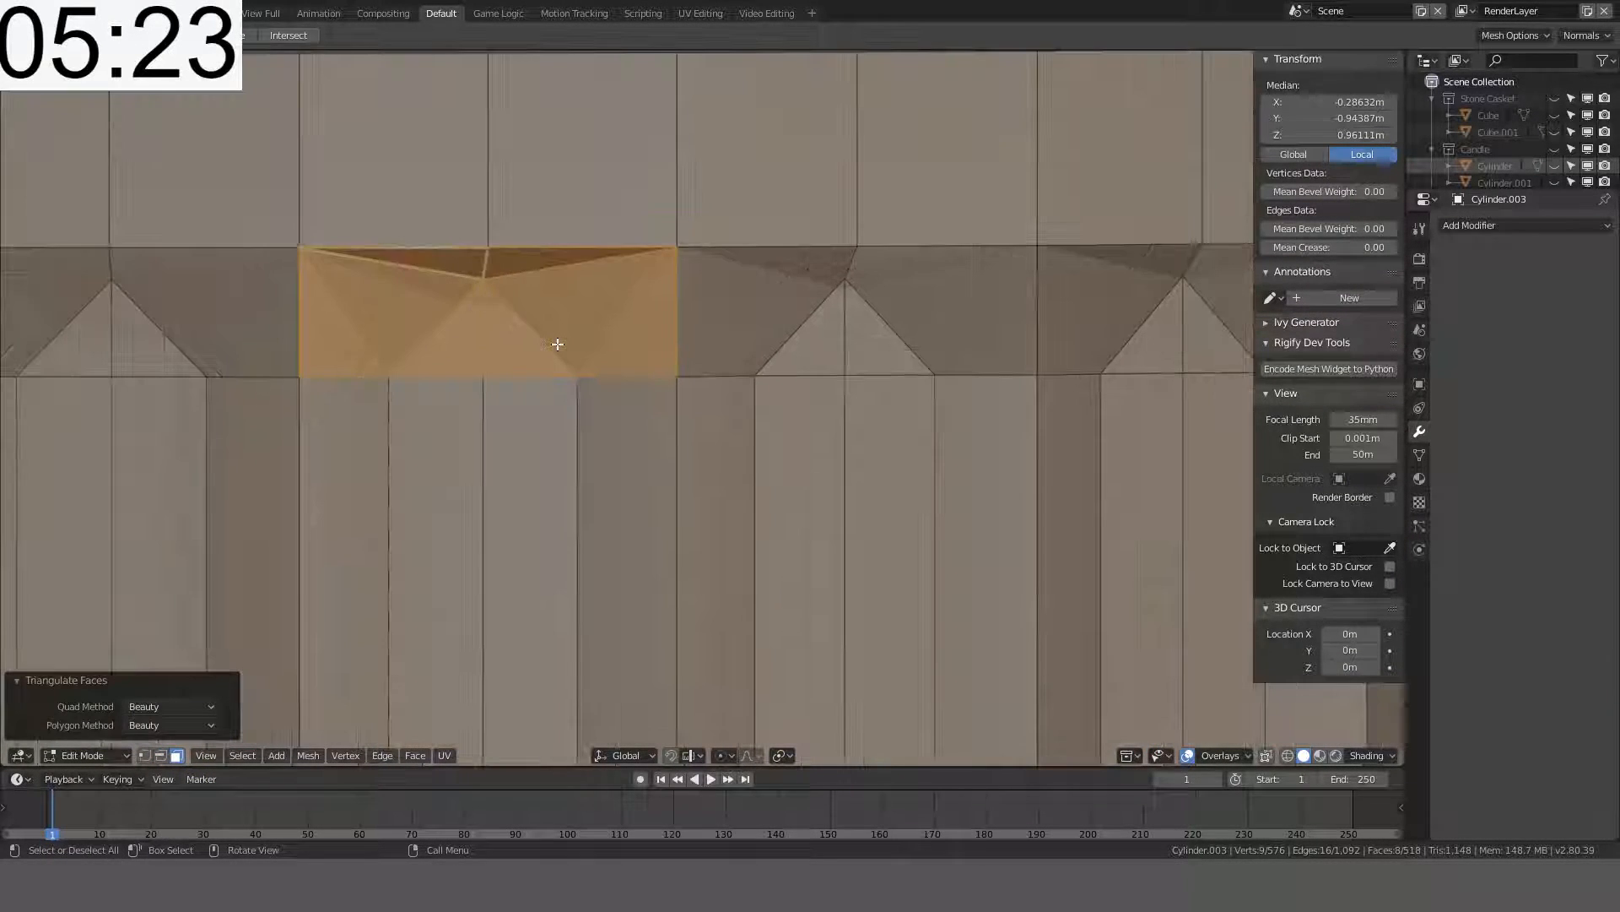
pyautogui.keyDown('shift'); pyautogui.moveTo(561, 353); pyautogui.dragTo(620, 472, button='middle'); pyautogui.keyUp('shift')
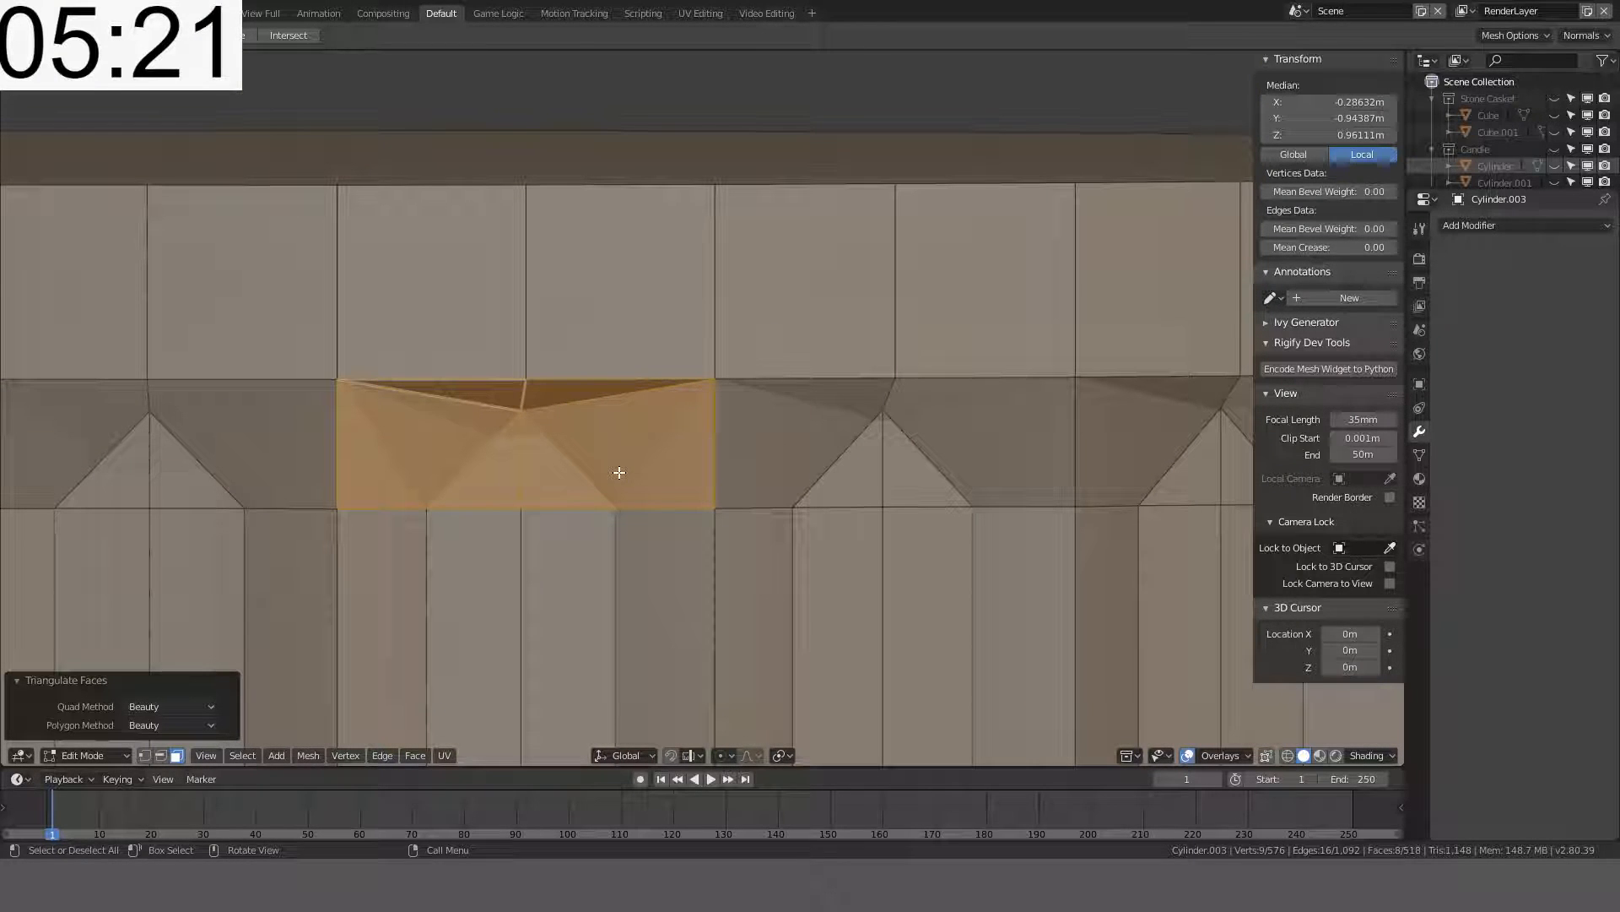
pyautogui.hotkey('ctrl', 'z')
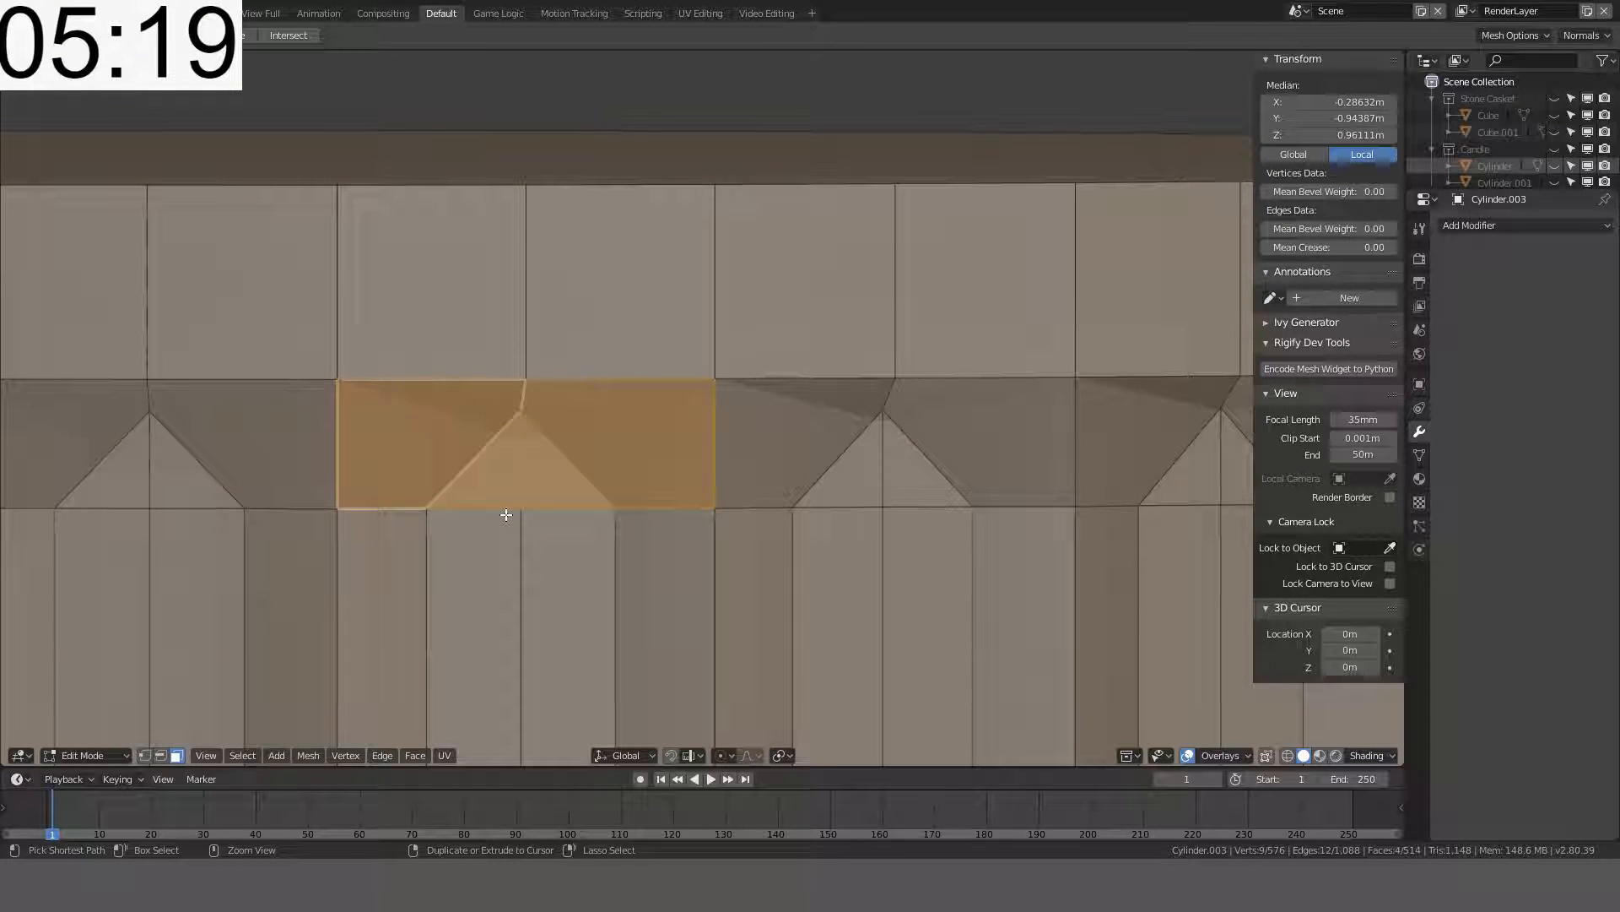
# - Subdivide the two slanted edges of the flute's upper tip with one cut
pyautogui.press('2')
pyautogui.click(564, 459)
pyautogui.keyDown('shift'); pyautogui.click(470, 463); pyautogui.keyUp('shift')
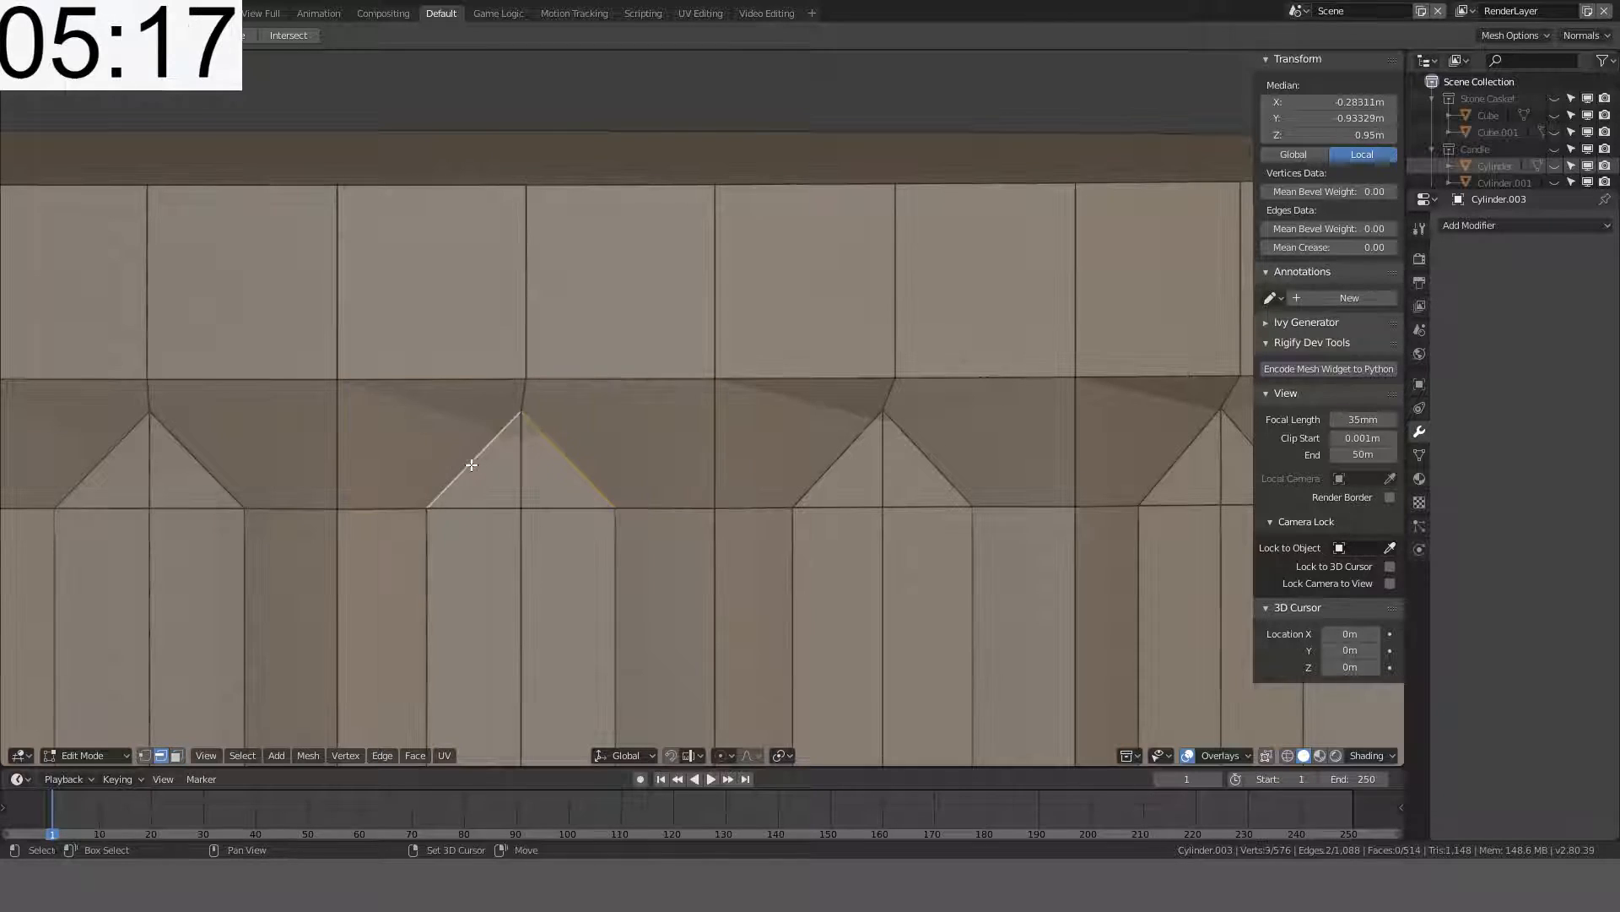
pyautogui.hotkey('ctrl', 'e')
pyautogui.click(522, 459)
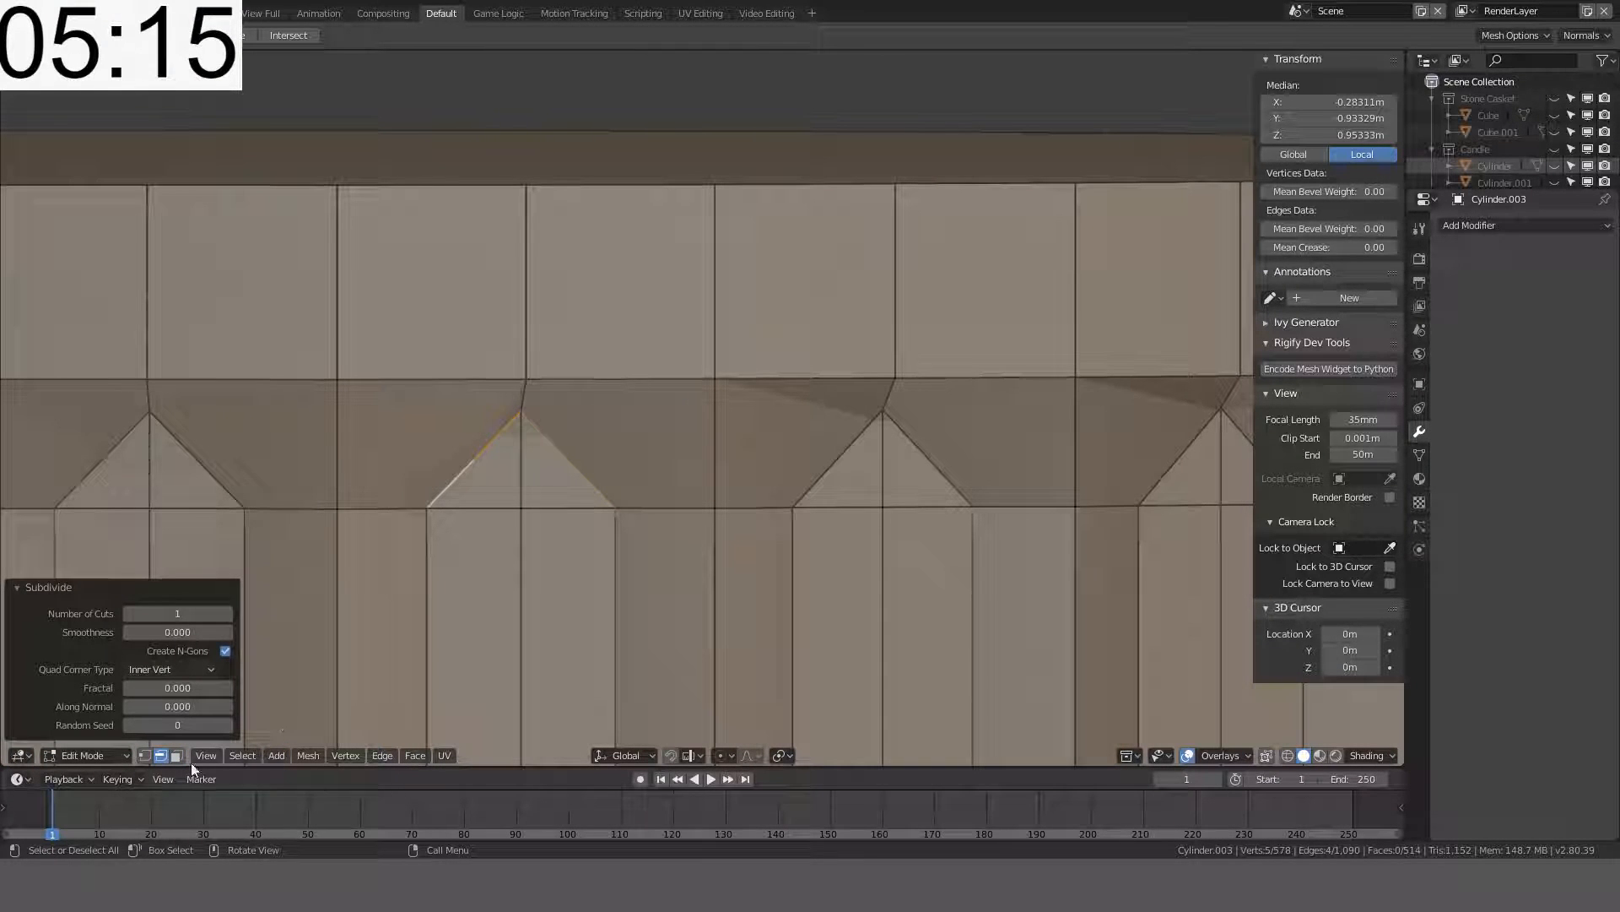
# - Connect the new midpoint vertices on both slanted edges to the neighbouring outer corners of the rim band
pyautogui.press('1')
pyautogui.click(472, 459)
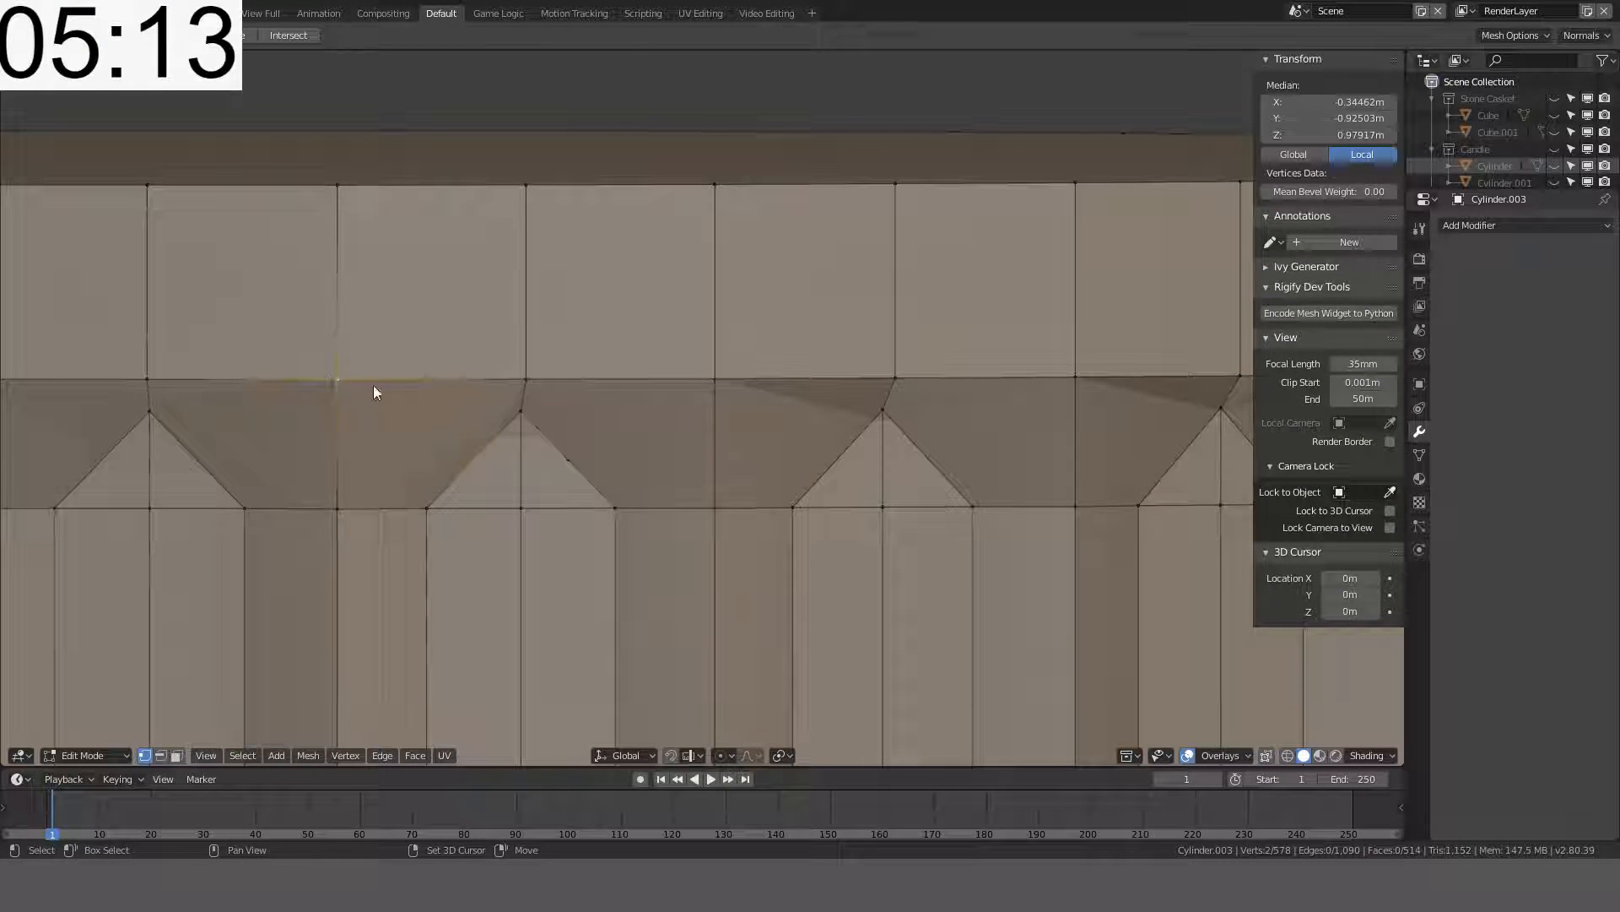
pyautogui.press('j')
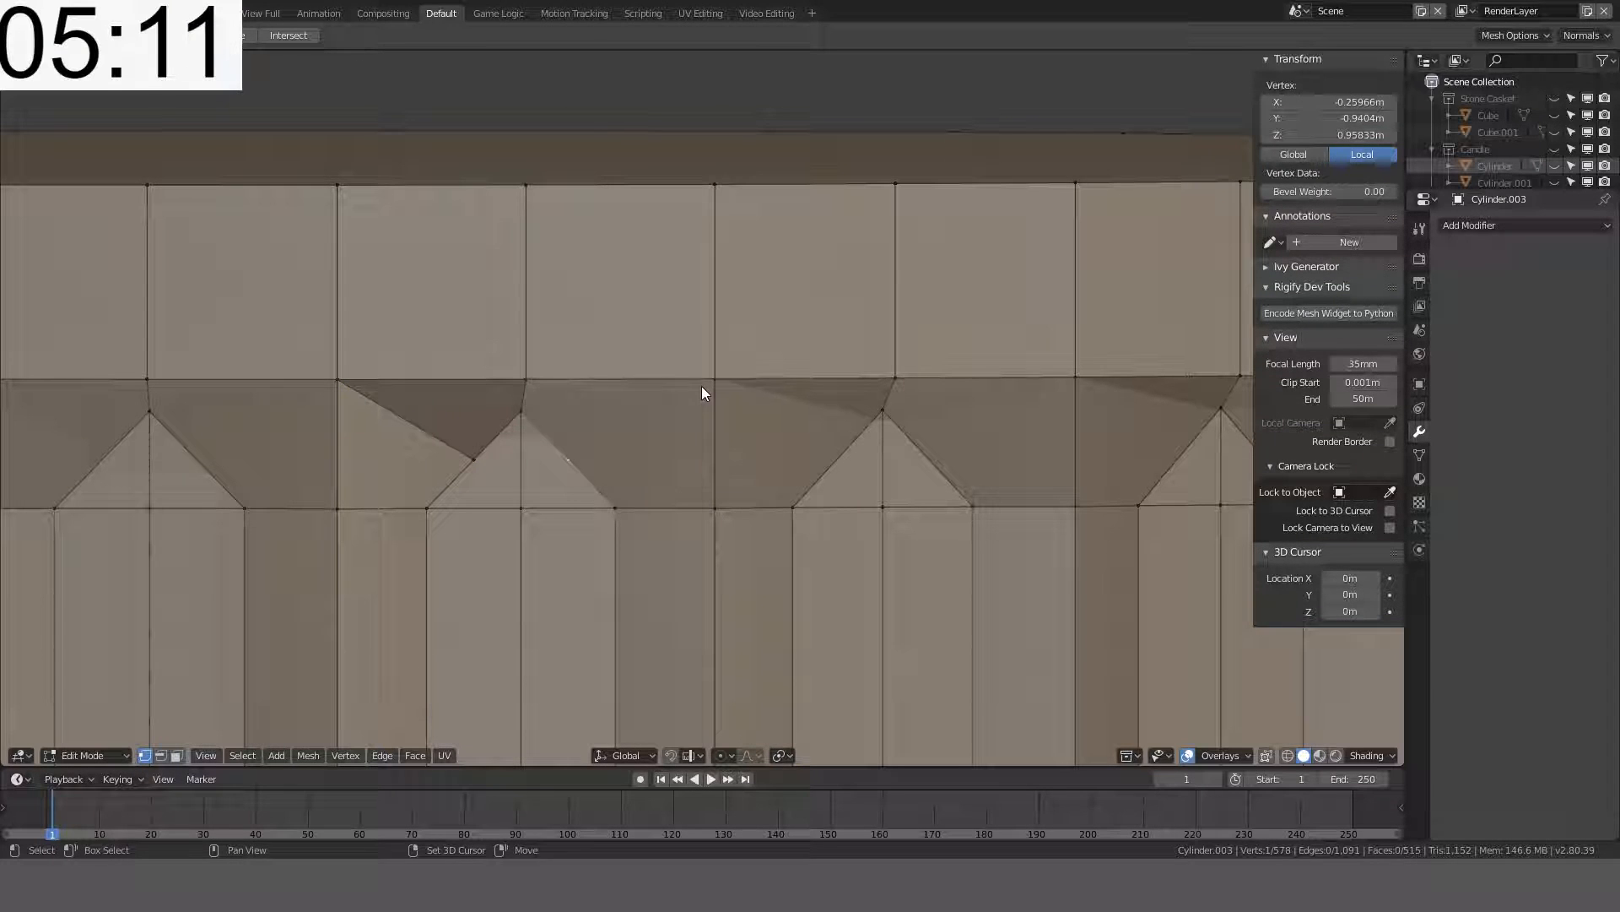
pyautogui.keyDown('shift'); pyautogui.click(701, 385); pyautogui.keyUp('shift')
pyautogui.press('j')
# - Try vertex-sliding both slanted-edge midpoints together by a factor of 0.1
pyautogui.click(564, 458)
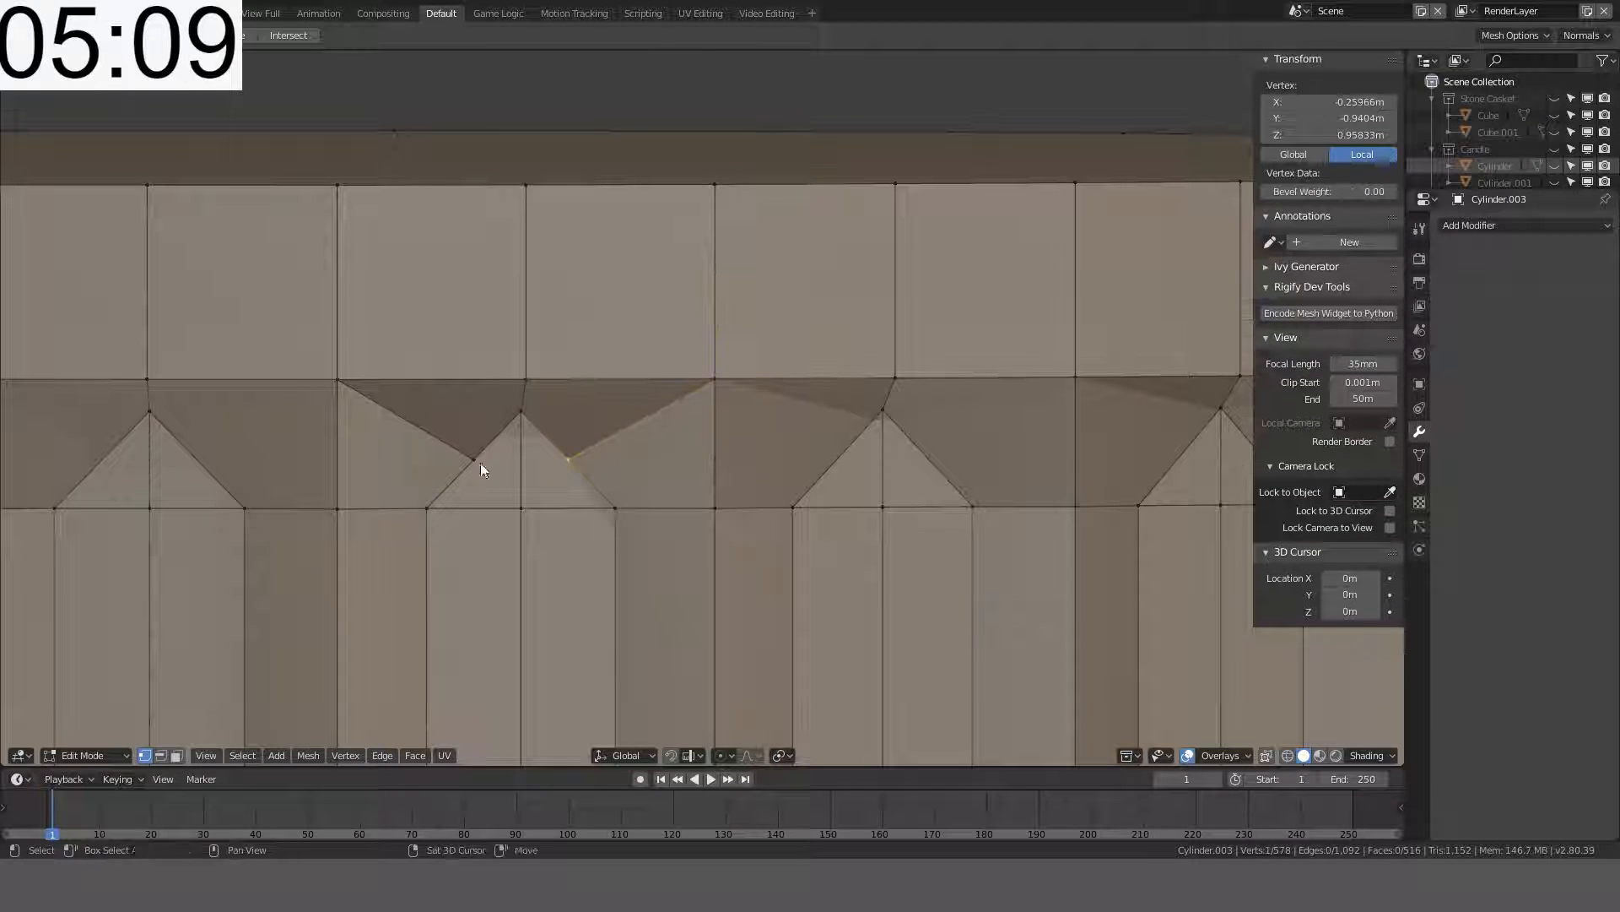
pyautogui.keyDown('shift'); pyautogui.click(473, 461); pyautogui.keyUp('shift')
pyautogui.press('g')
pyautogui.press('g')
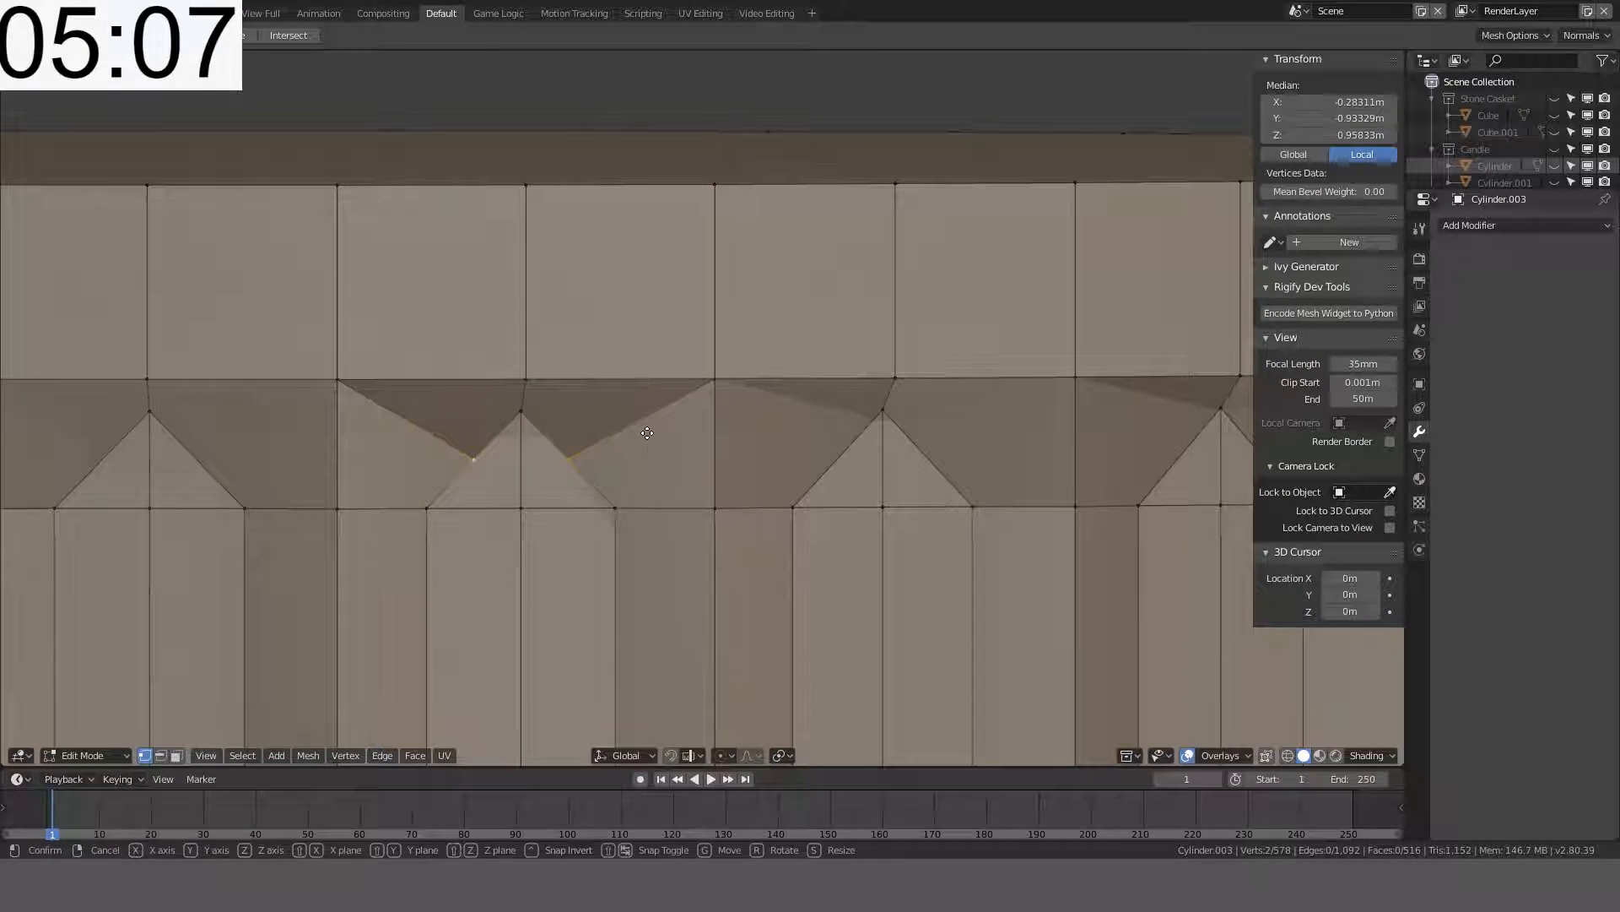
pyautogui.rightClick(650, 424)
pyautogui.press('g')
pyautogui.write('g')
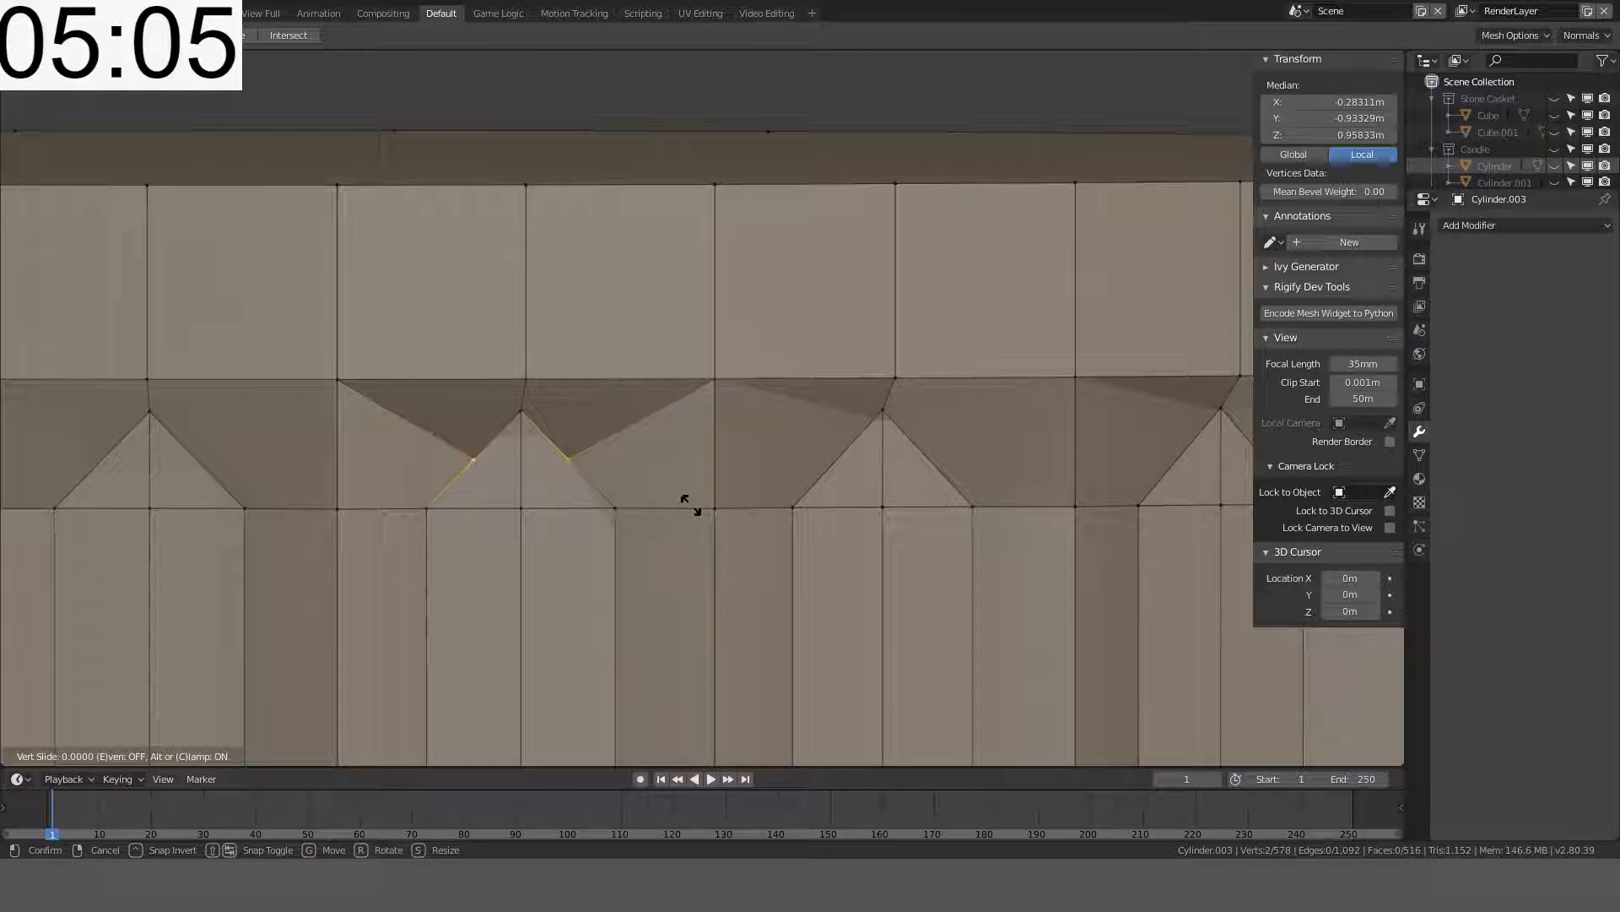
pyautogui.write('0.1')
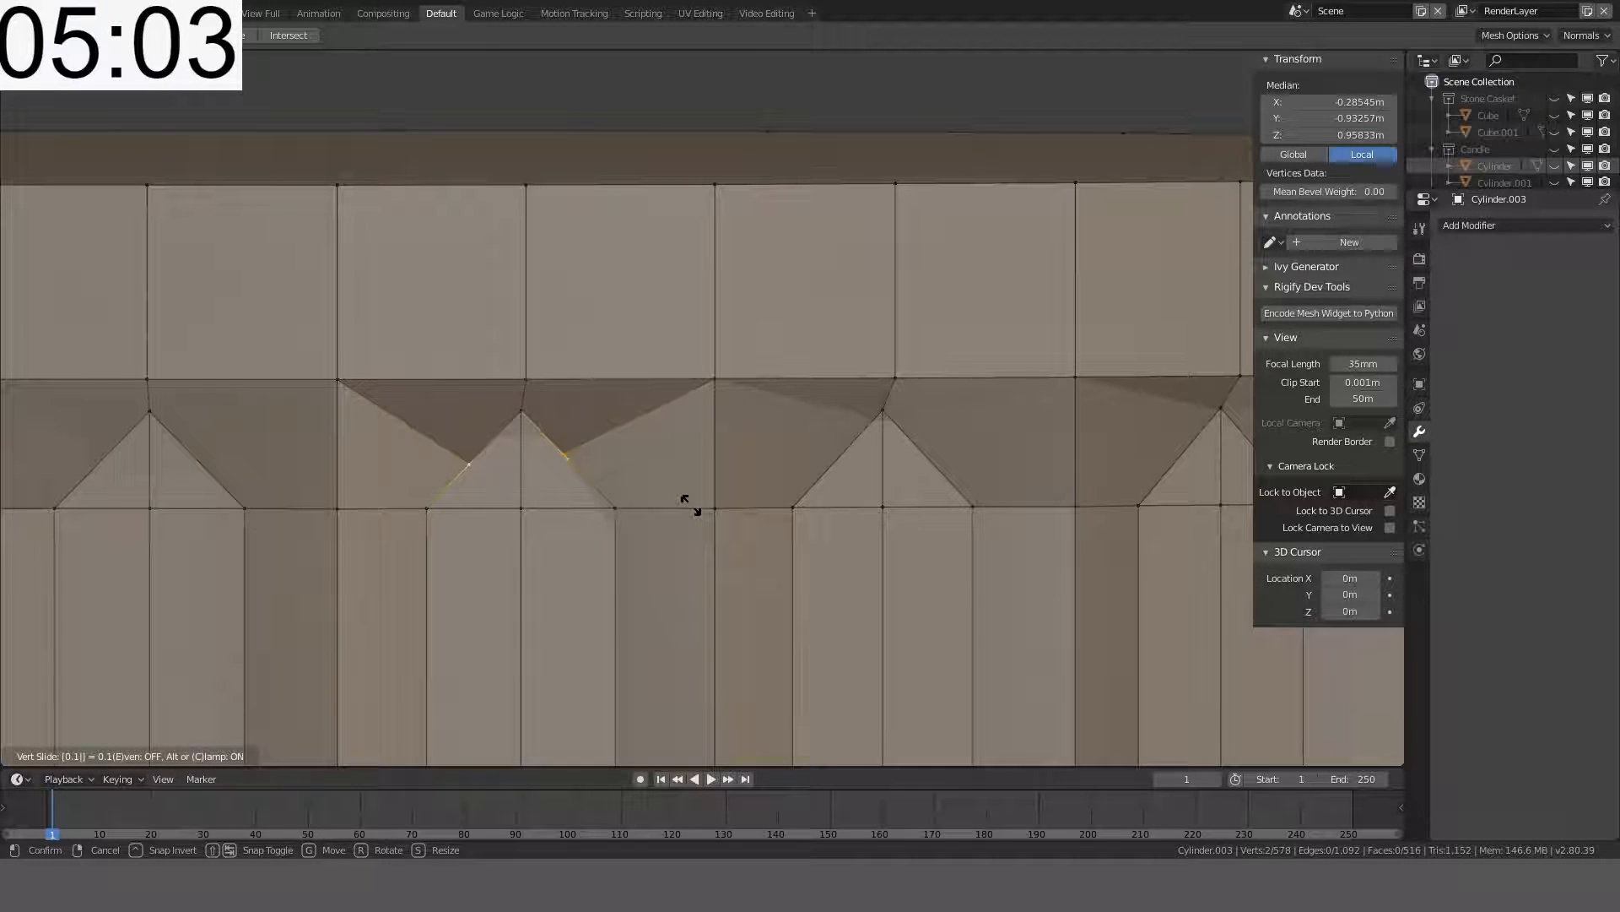
pyautogui.press('Return')
# - Vertex-slide the midpoint on the right slanted edge of the flute's upper tip outward by a factor of 0.15
pyautogui.click(572, 454)
pyautogui.press('g')
pyautogui.press('g')
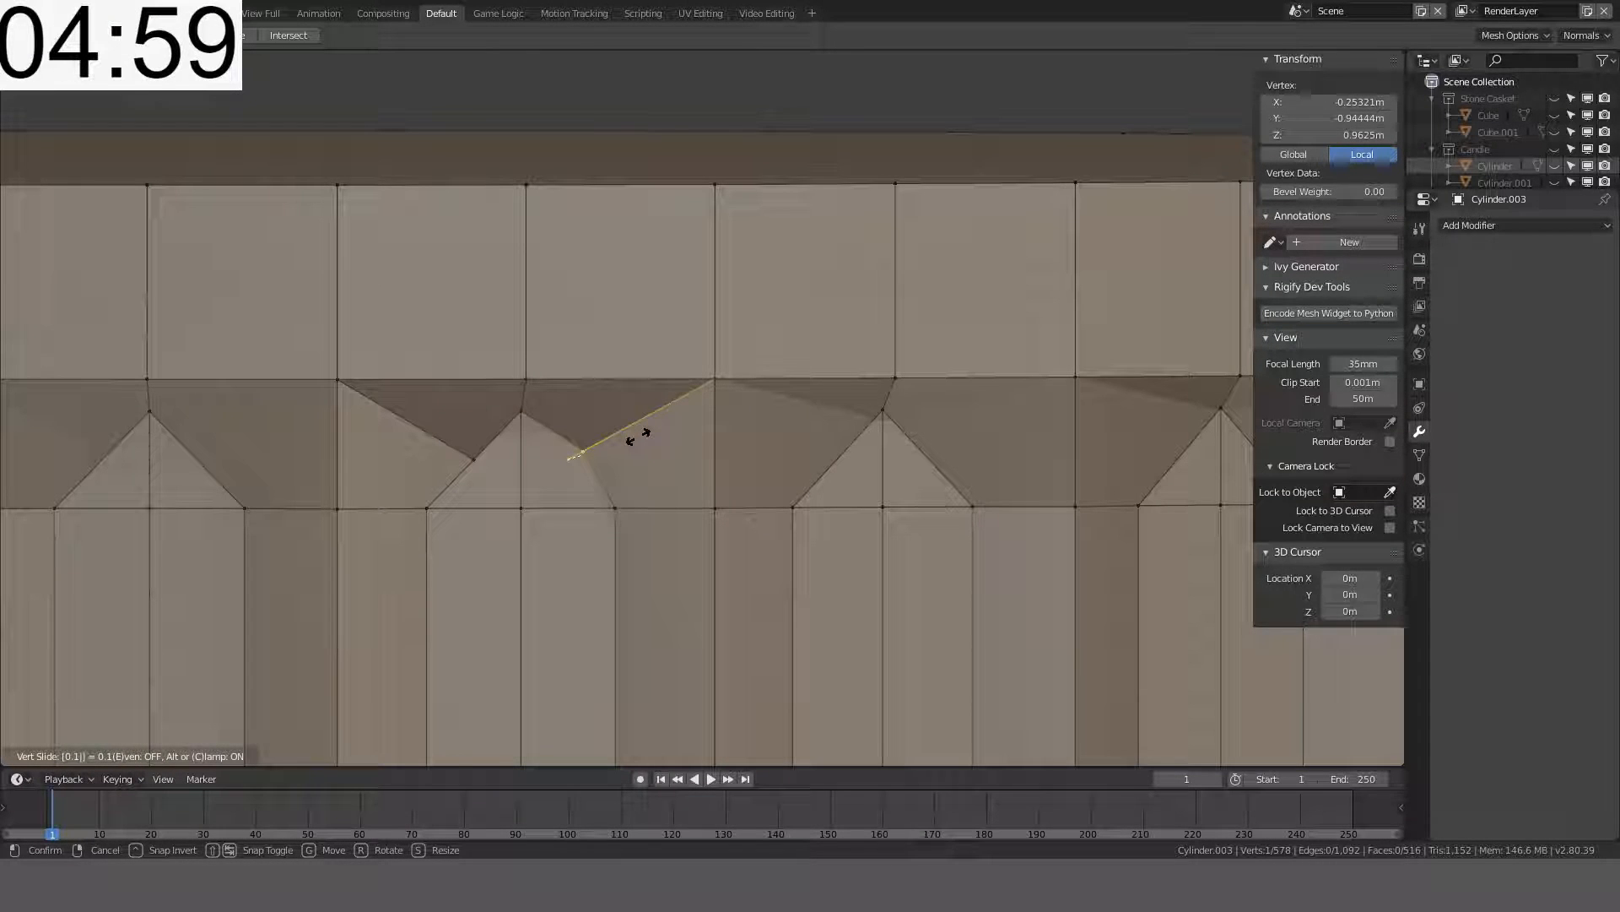
pyautogui.press('BackSpace')
pyautogui.write('15')
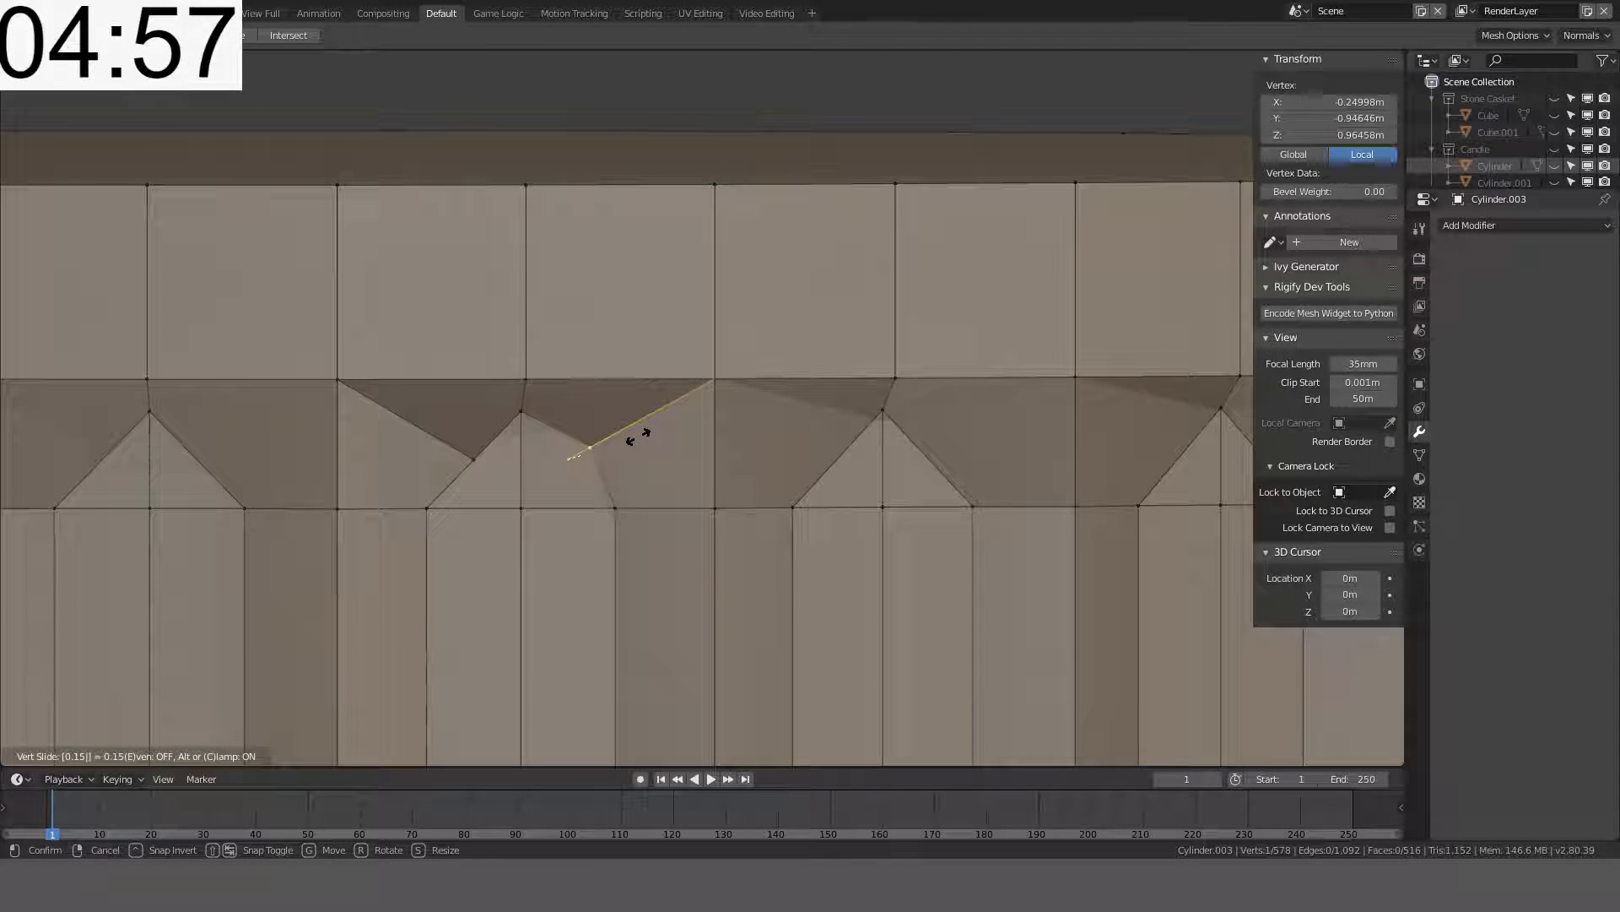
pyautogui.press('Return')
# - Vertex-slide the midpoint on the left slanted edge of the flute's upper tip outward by a factor of 0.15
pyautogui.click(474, 459)
pyautogui.press('g')
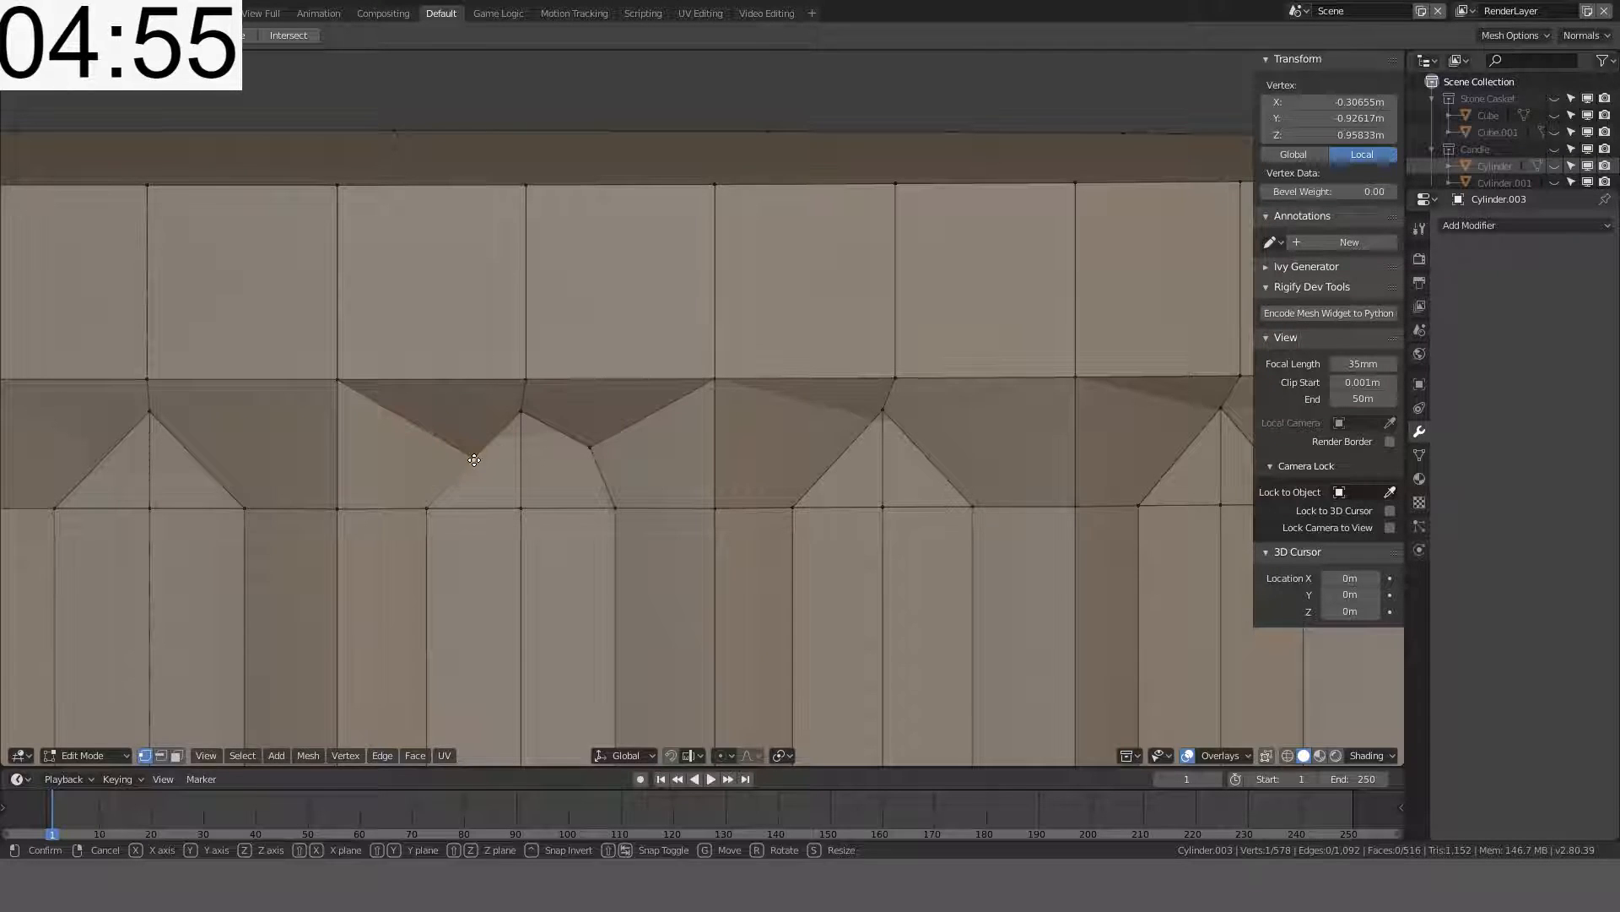
pyautogui.press('g')
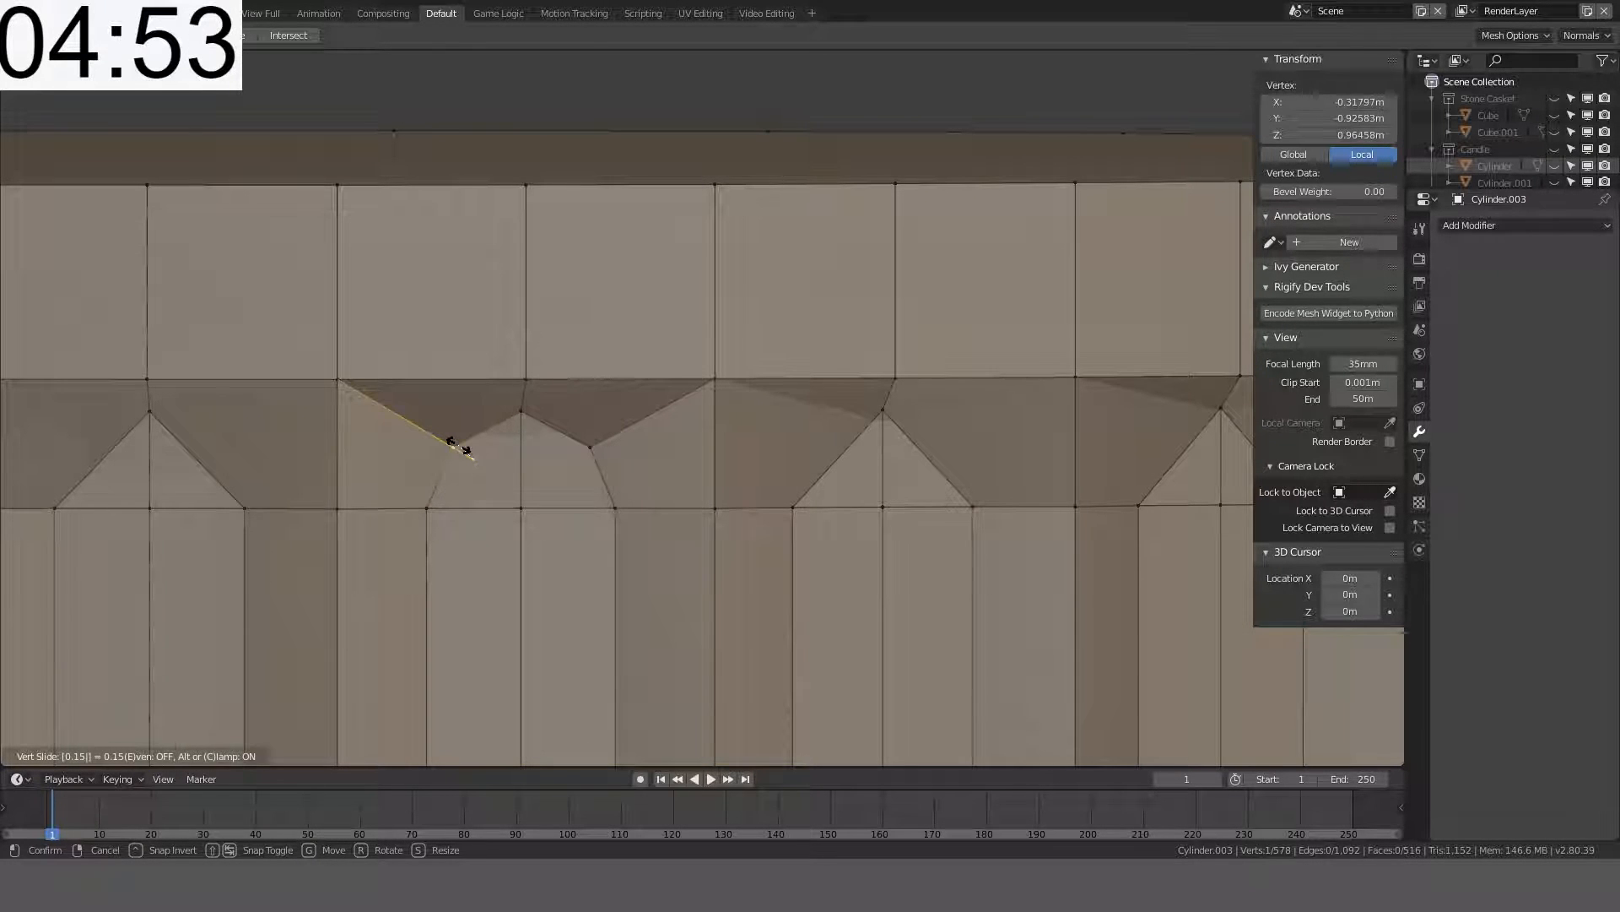
pyautogui.click(458, 444)
# - Isolate the flute with the reshaped tip by deleting the vertices of everything outside its full-height column of faces
pyautogui.hotkey('alt', 'a')
pyautogui.scroll(-8, 567, 457)
pyautogui.keyDown('shift'); pyautogui.moveTo(677, 512); pyautogui.dragTo(640, 298, button='middle'); pyautogui.keyUp('shift')
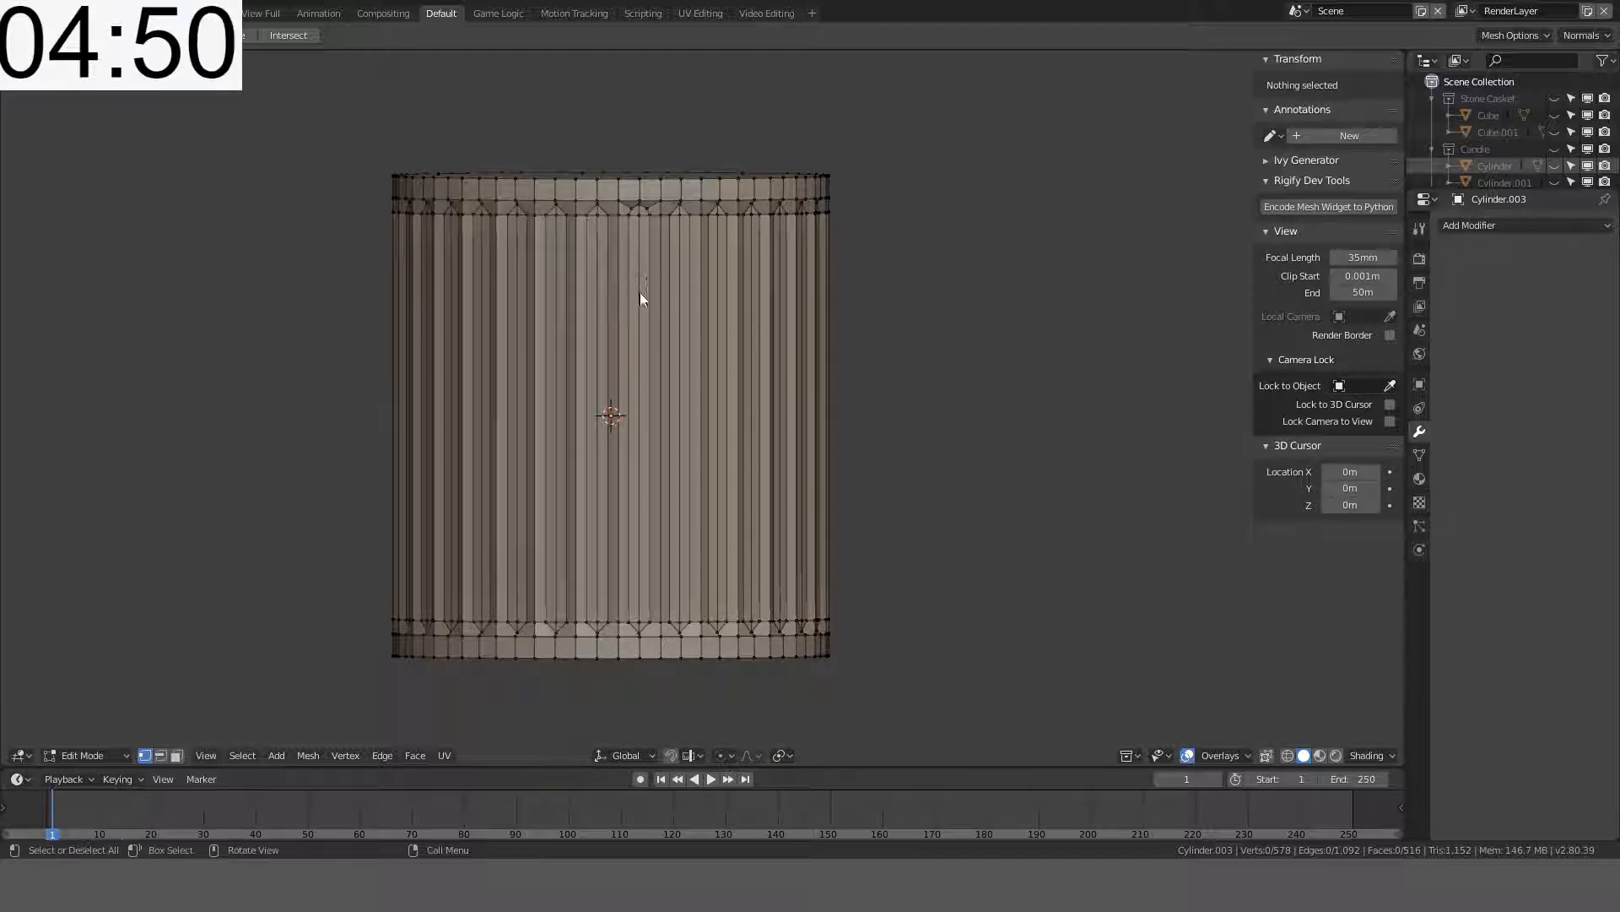
pyautogui.click(178, 757)
pyautogui.press('c')
pyautogui.moveTo(647, 212); pyautogui.dragTo(640, 313)
pyautogui.moveTo(639, 531); pyautogui.dragTo(639, 645)
pyautogui.press('Escape')
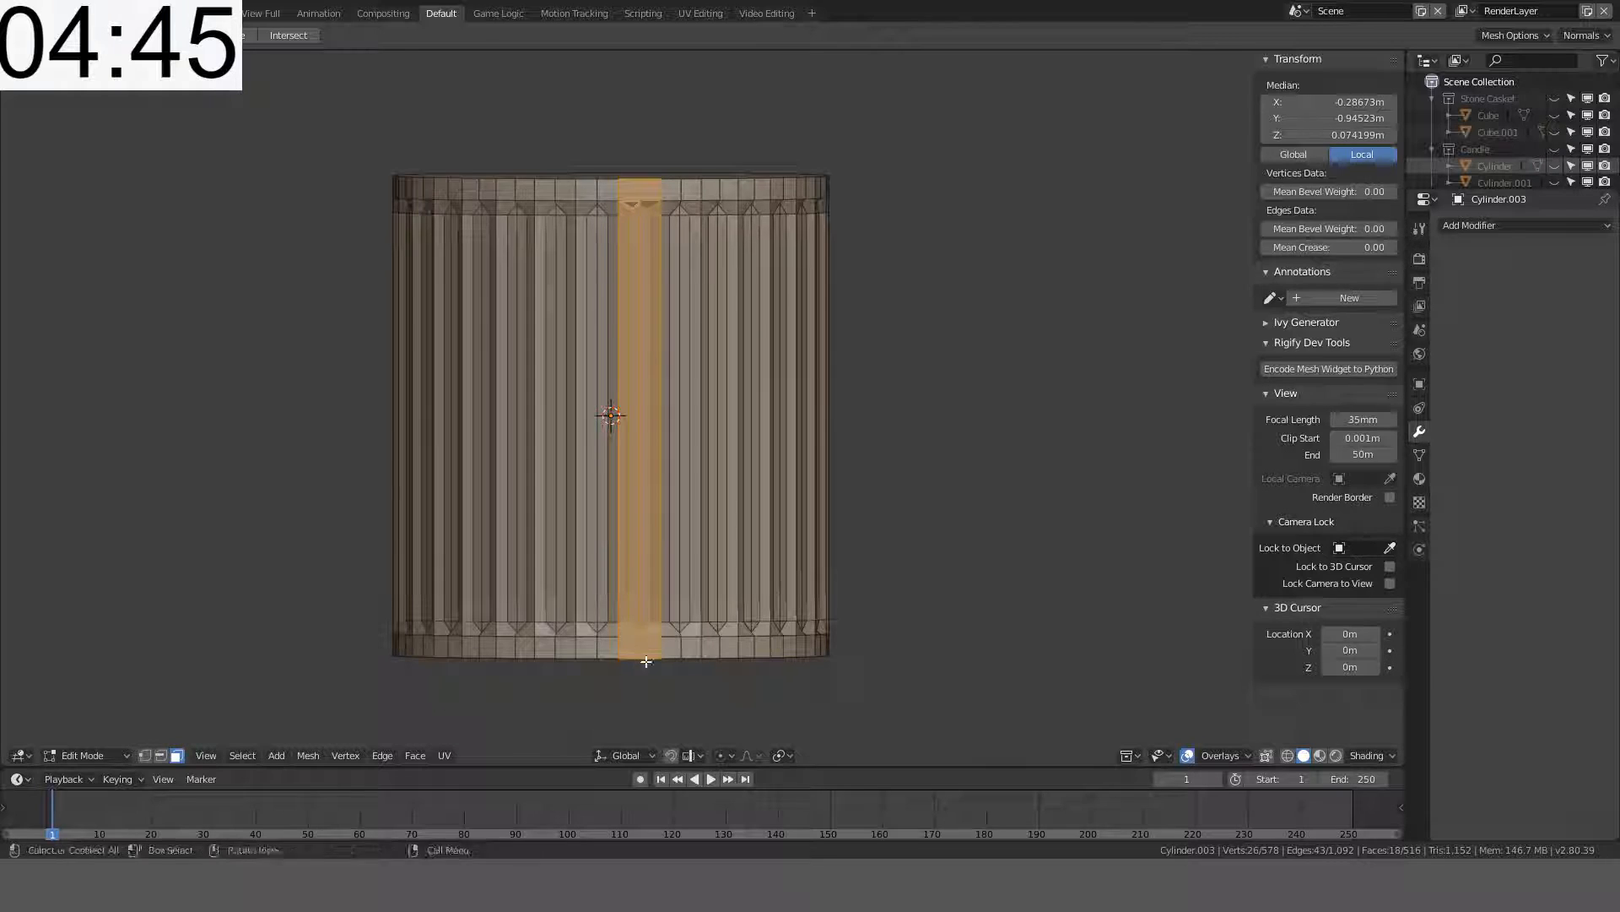
pyautogui.hotkey('ctrl', 'i')
pyautogui.press('x')
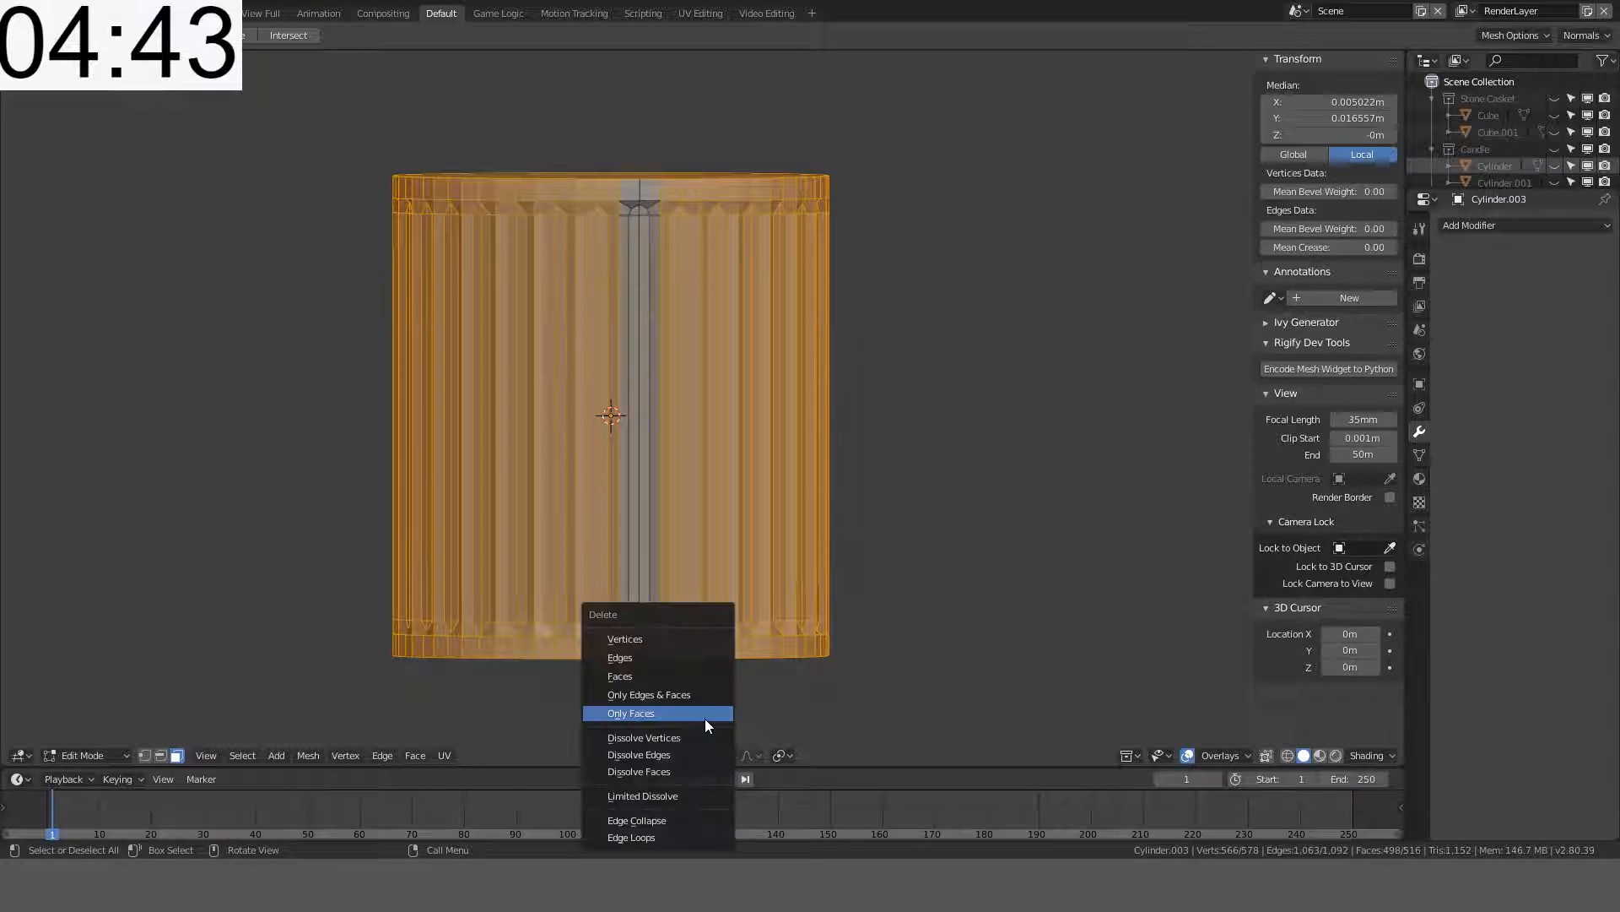
pyautogui.click(675, 637)
# - Add one centred horizontal loop cut across the middle of the isolated flute strip
pyautogui.moveTo(791, 547); pyautogui.dragTo(803, 478, button='middle')
pyautogui.scroll(3, 802, 477)
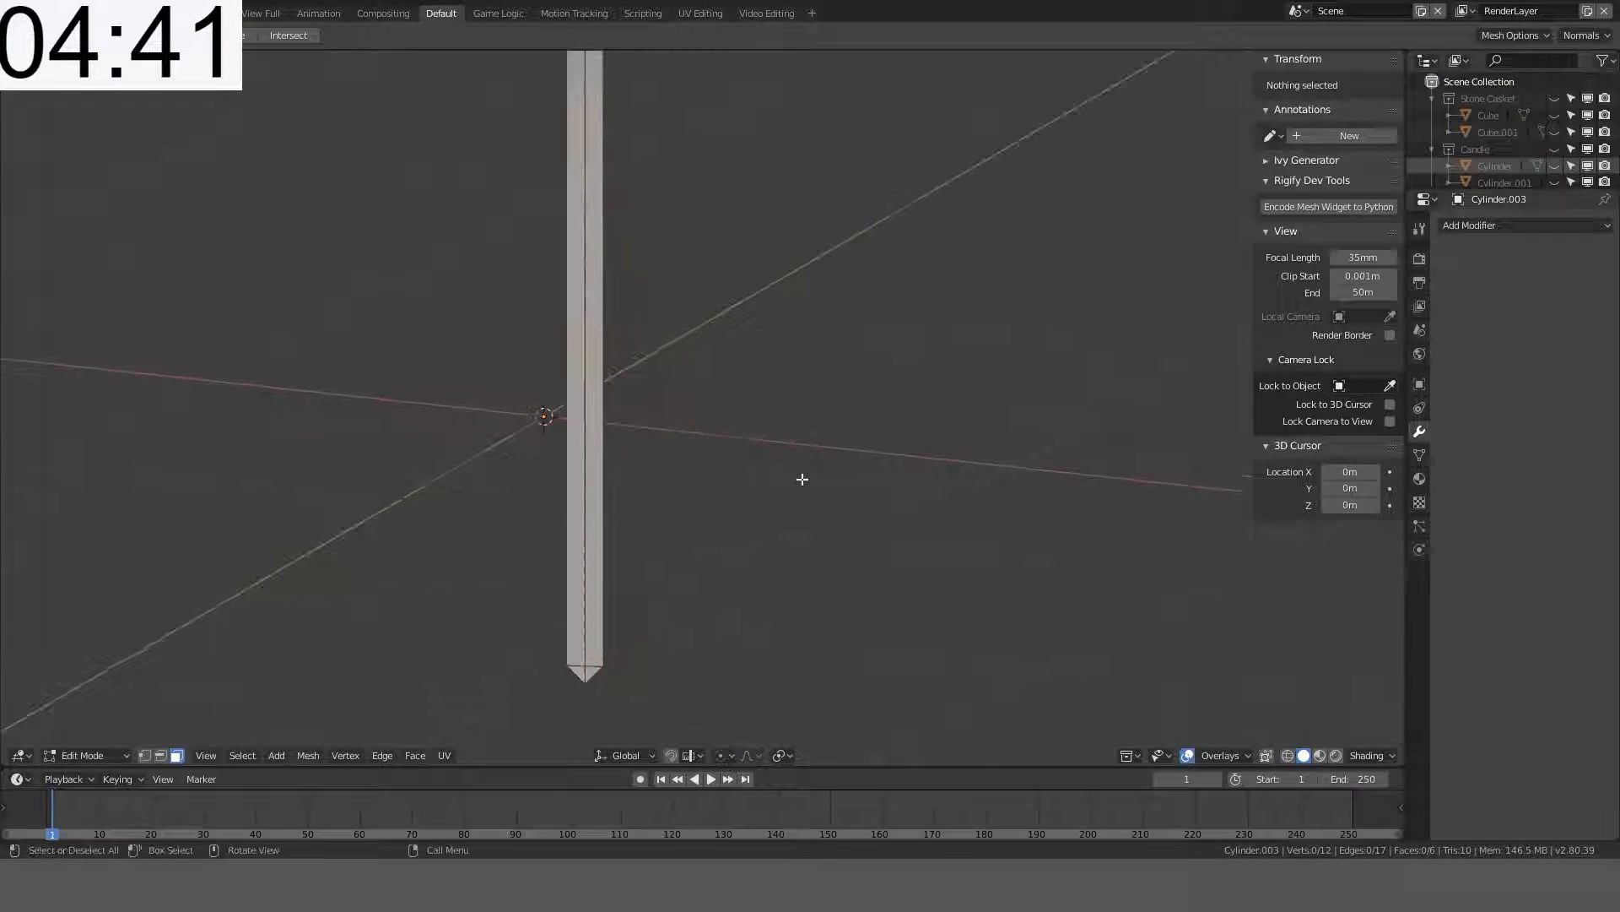
pyautogui.keyDown('shift'); pyautogui.moveTo(671, 587); pyautogui.dragTo(711, 593, button='middle'); pyautogui.keyUp('shift')
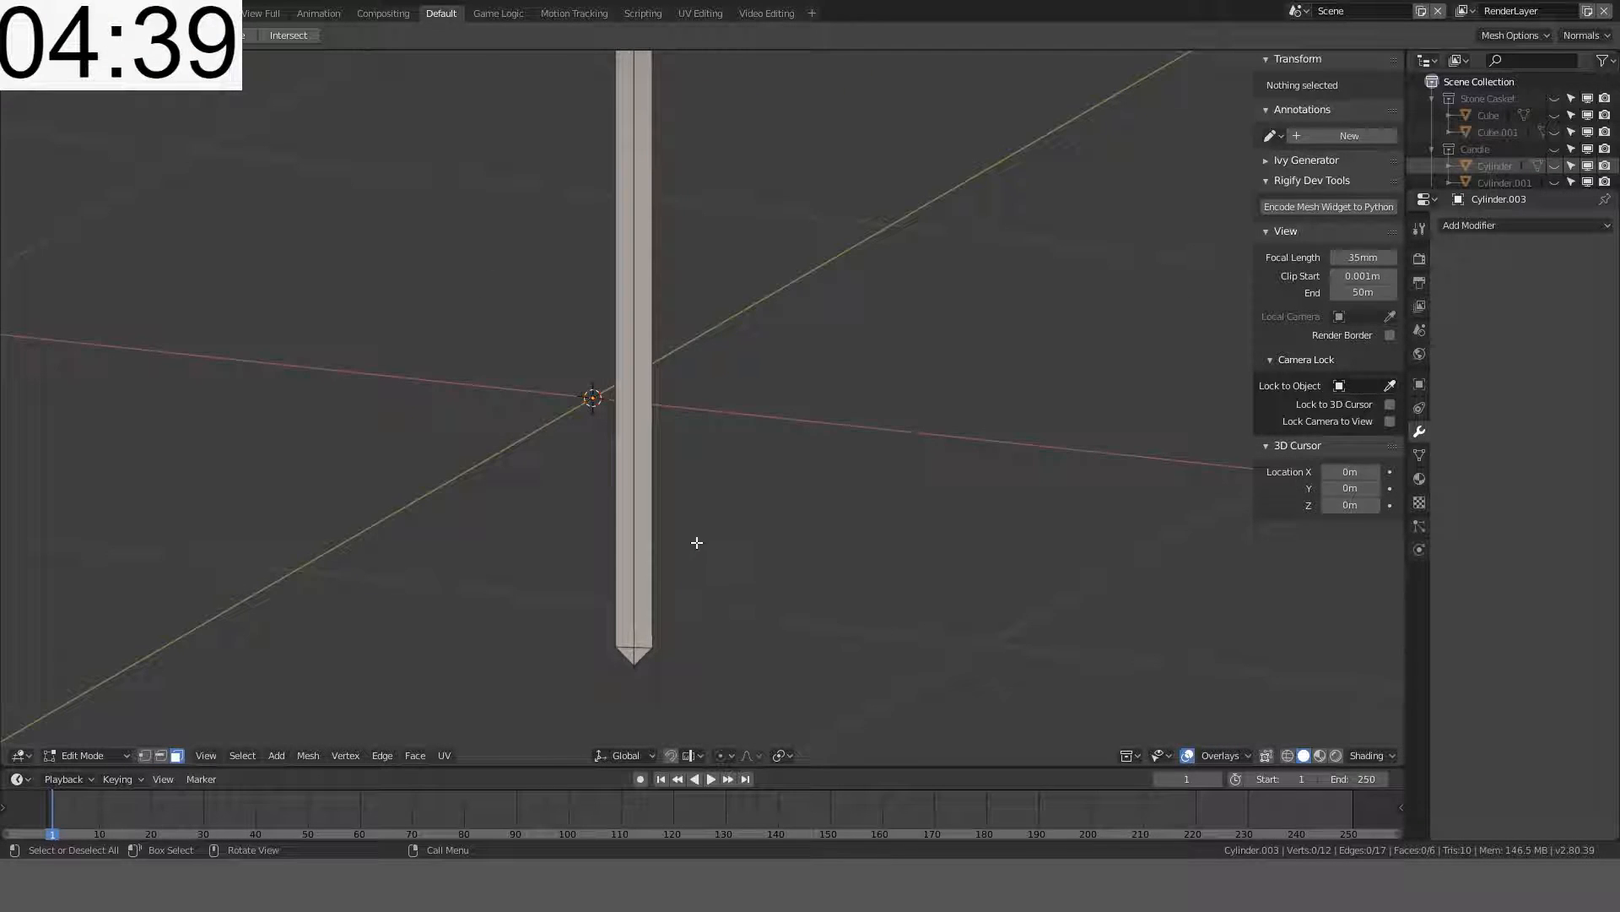
pyautogui.press('KP_1')
pyautogui.hotkey('ctrl', 'r')
pyautogui.click(495, 396)
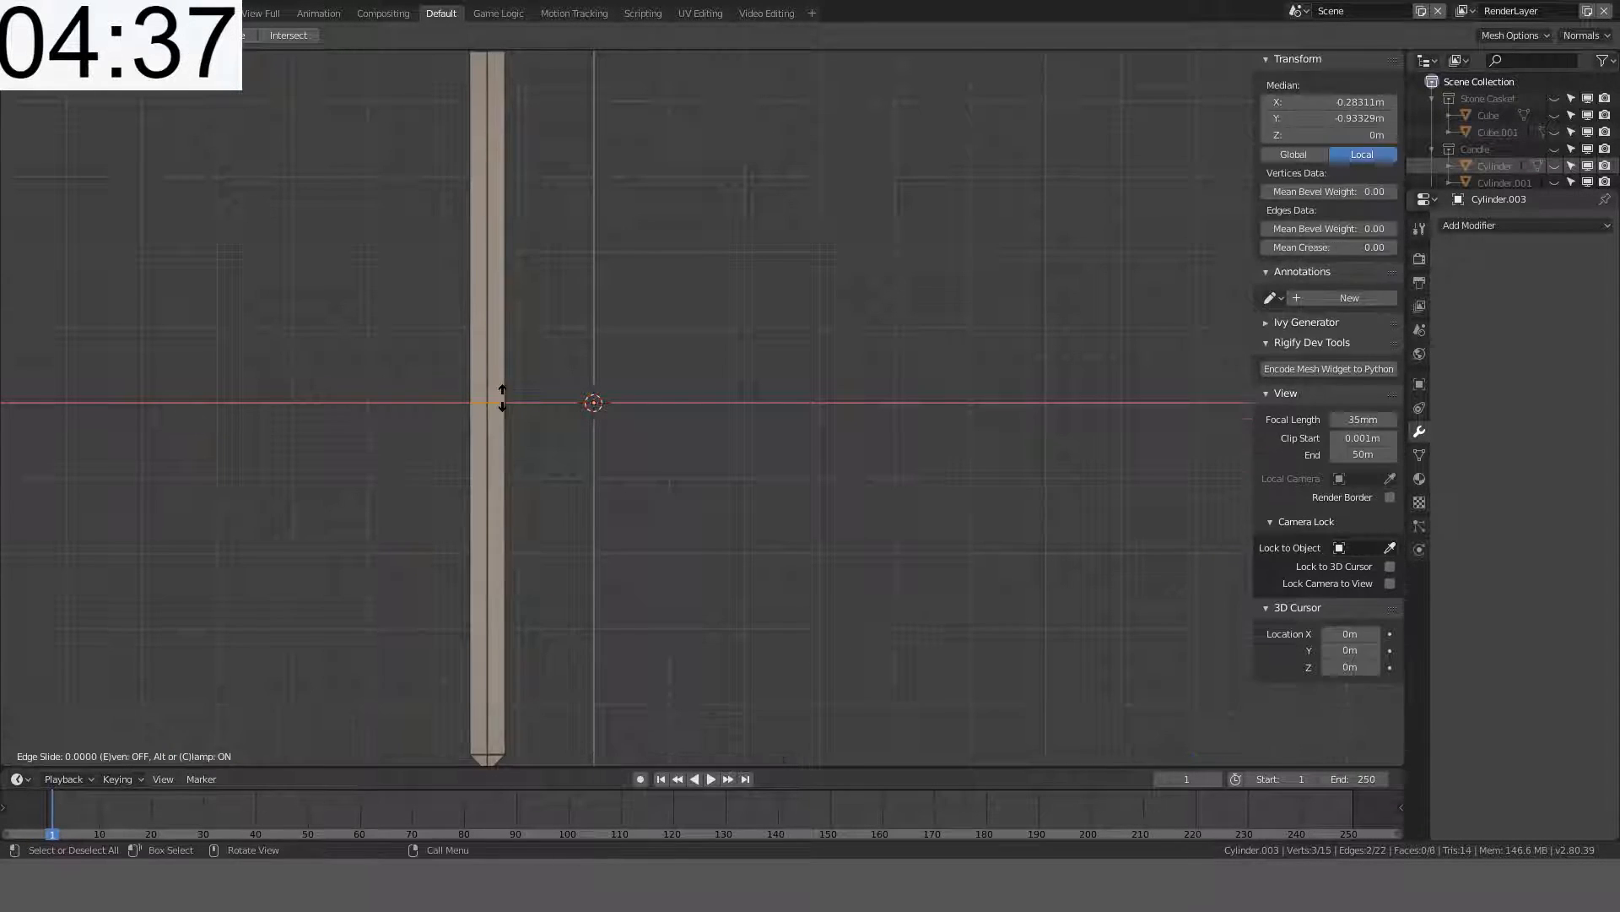
pyautogui.rightClick(503, 393)
# - Delete the vertices of the flute strip's pointed lower end, keeping only the upper half with the rounded tip
pyautogui.keyDown('shift'); pyautogui.moveTo(662, 537); pyautogui.dragTo(668, 466, button='middle'); pyautogui.keyUp('shift')
pyautogui.click(145, 755)
pyautogui.hotkey('alt', 'a')
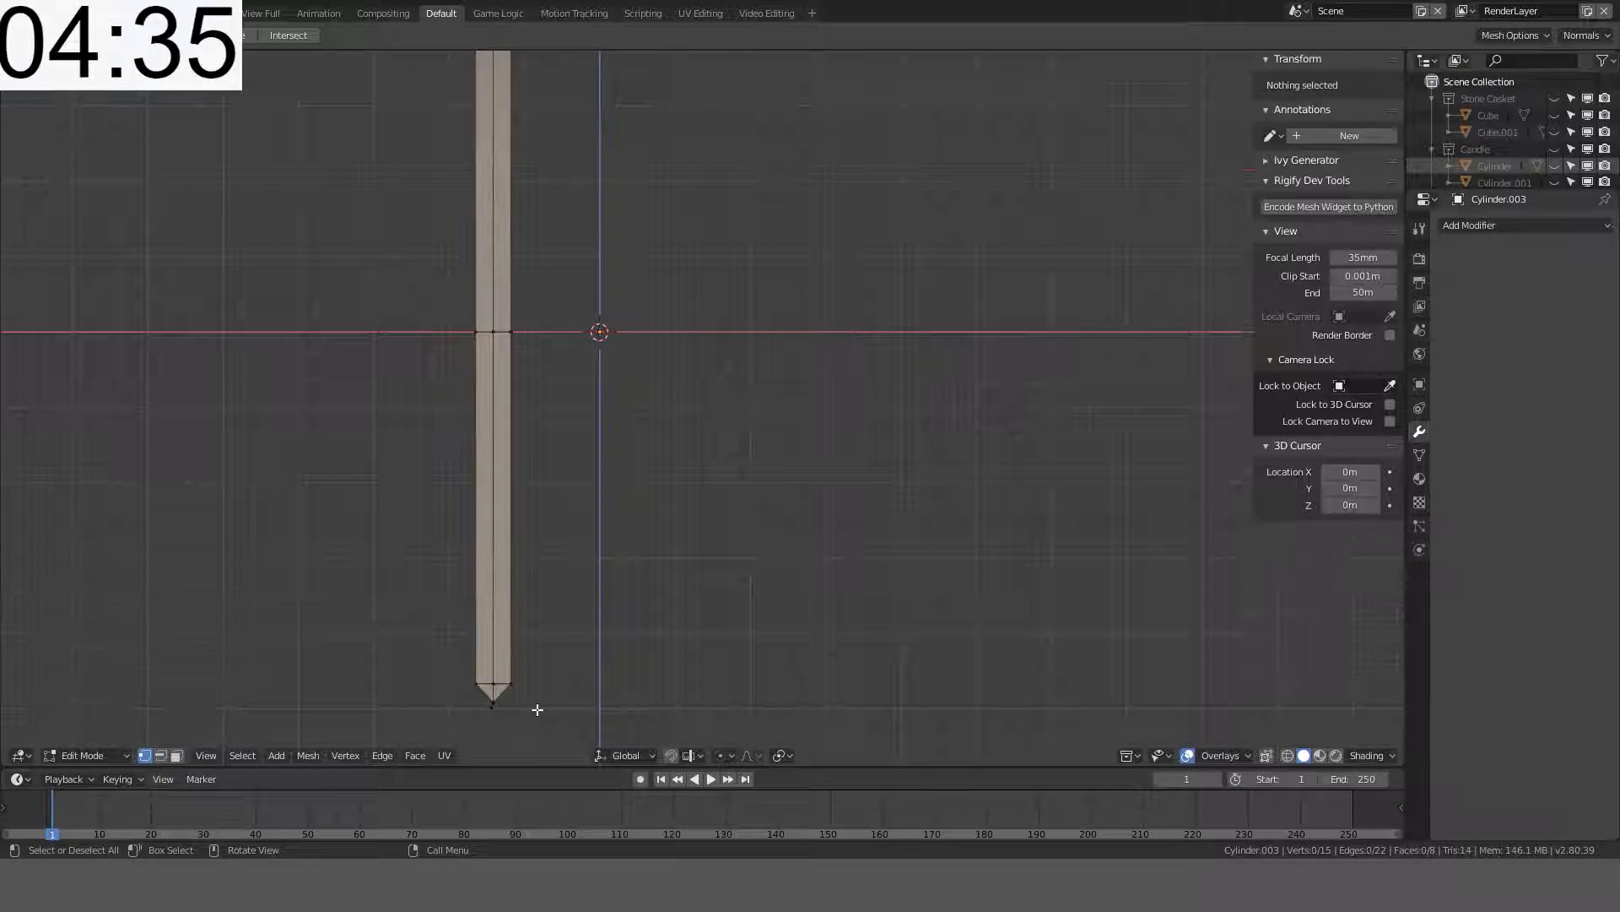
pyautogui.press('c')
pyautogui.click(497, 700)
pyautogui.rightClick(496, 700)
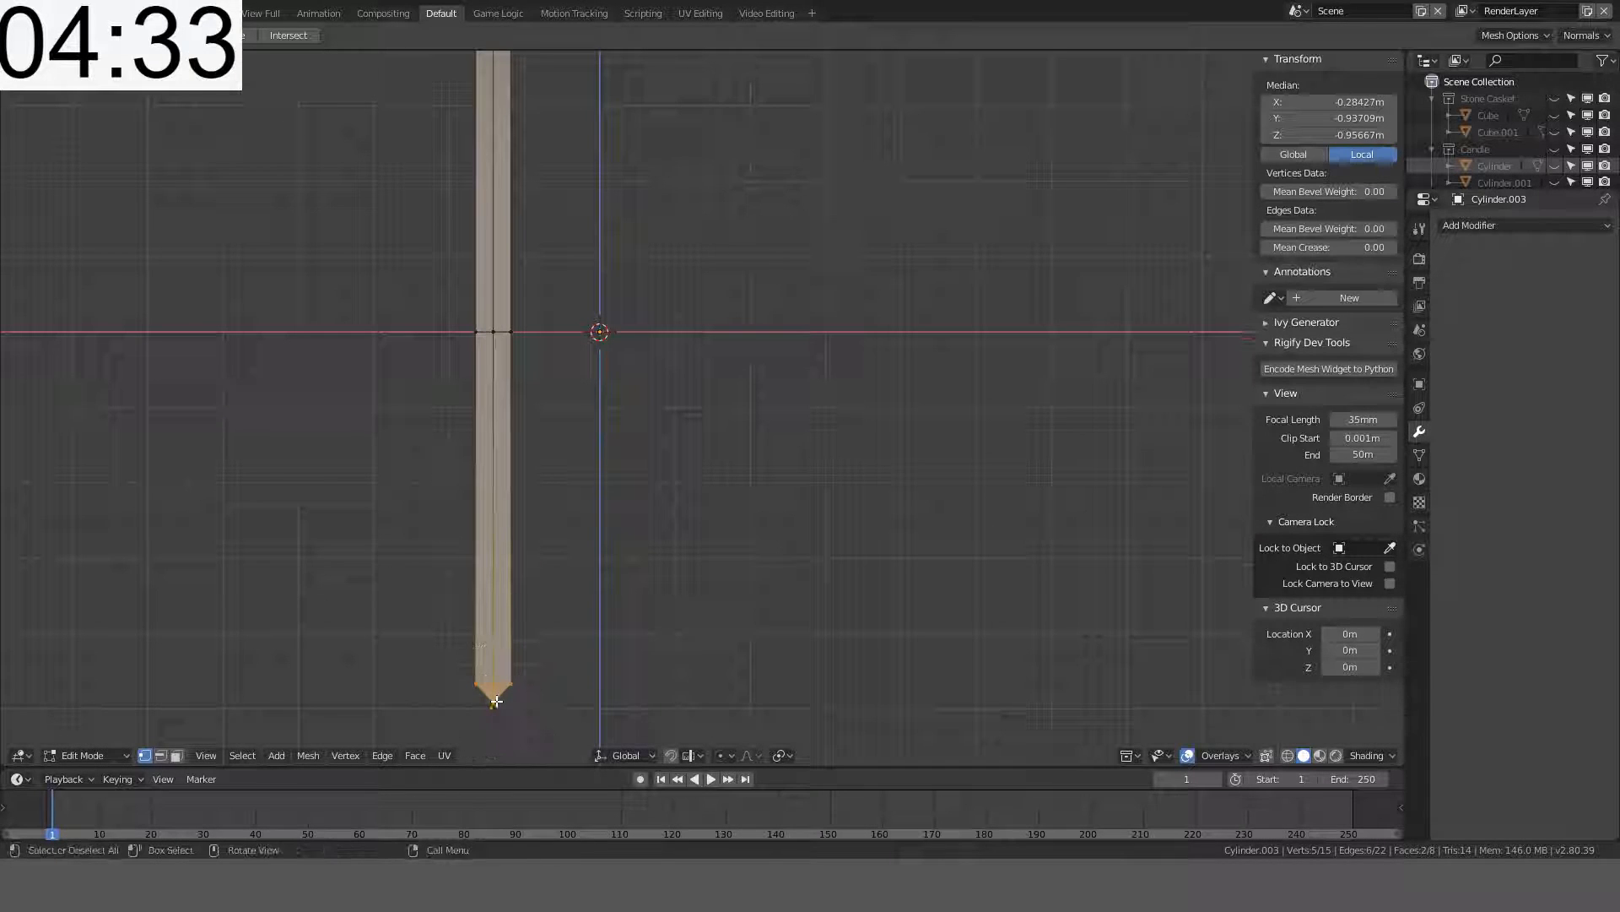
pyautogui.press('x')
pyautogui.click(590, 633)
# - Mirror the half strip along the Z axis only with a Mirror modifier, and apply the modifier
pyautogui.press('Tab')
pyautogui.click(1496, 226)
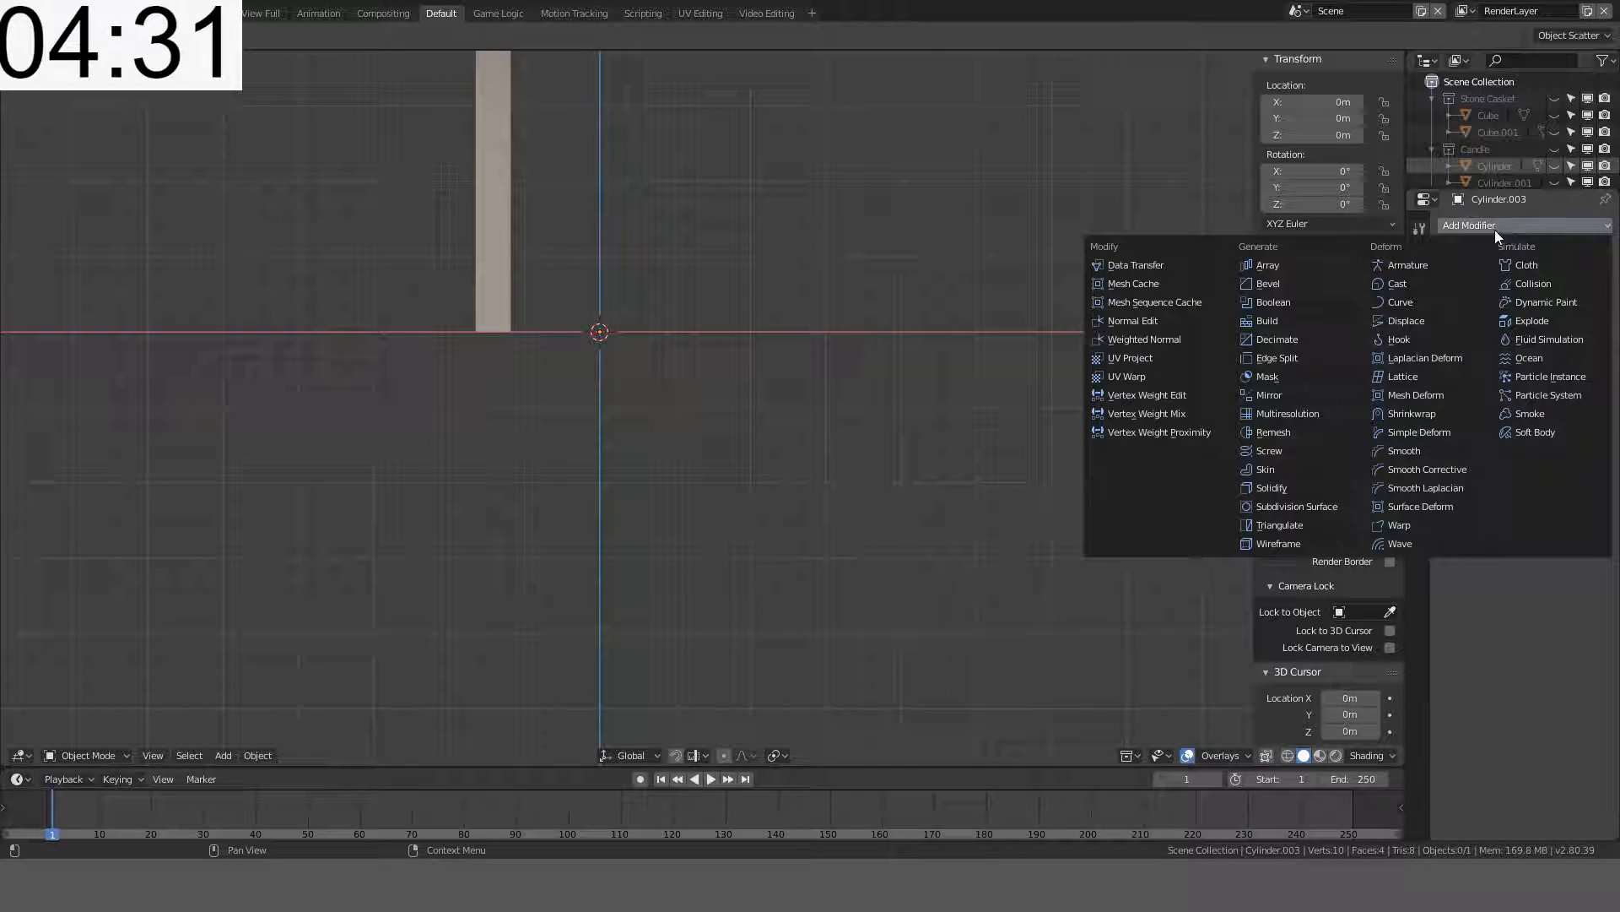
pyautogui.click(1277, 393)
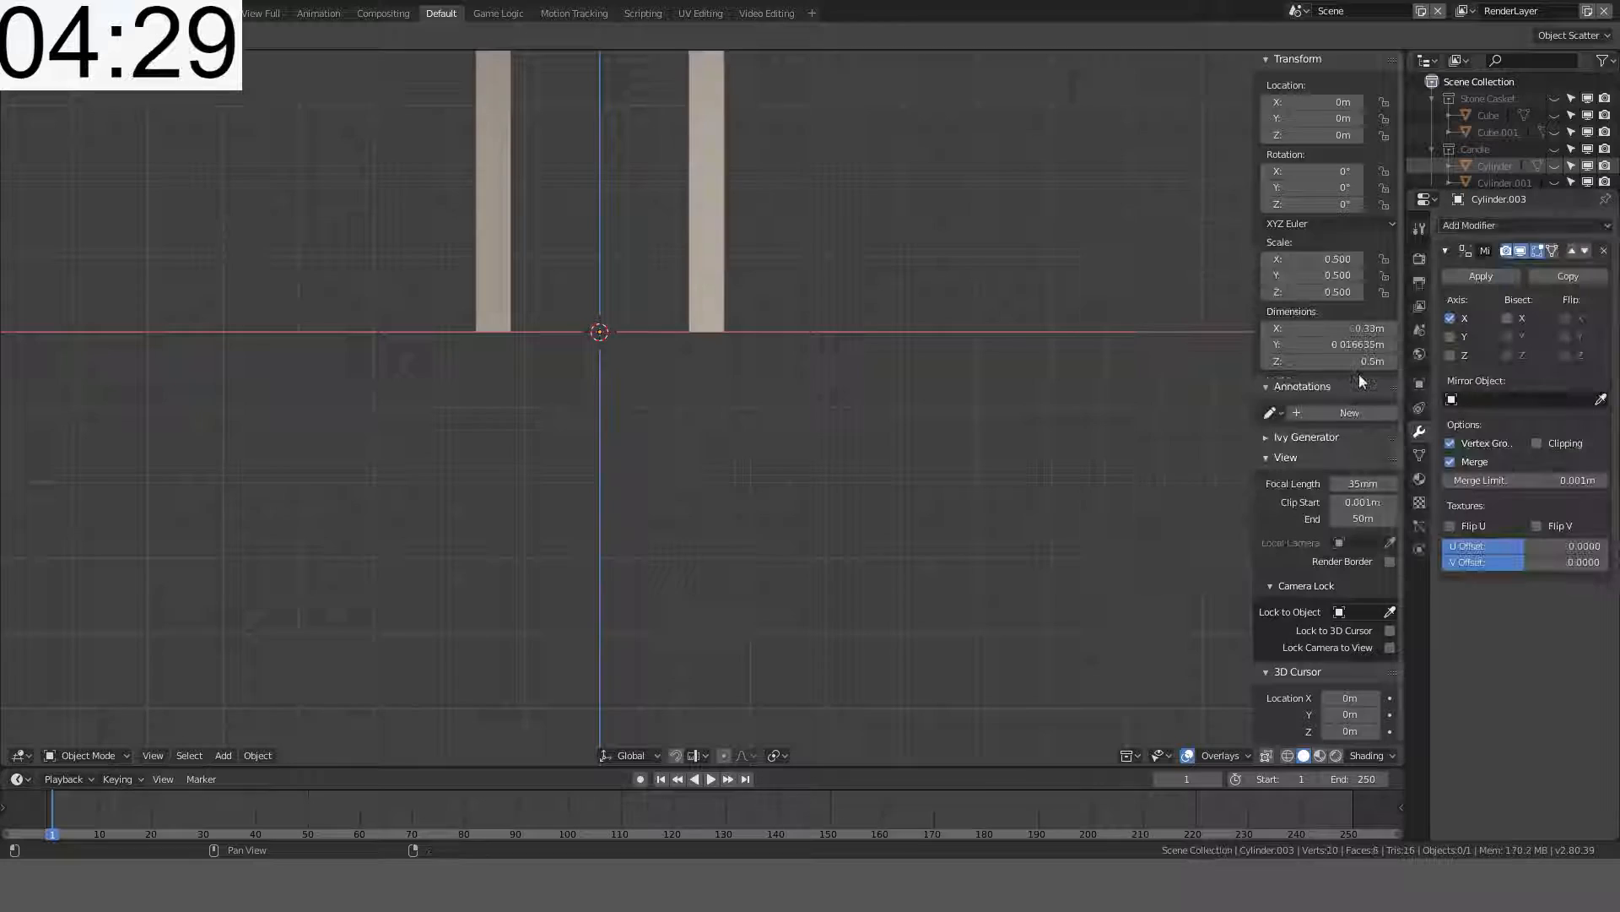
pyautogui.click(1450, 355)
pyautogui.click(1450, 320)
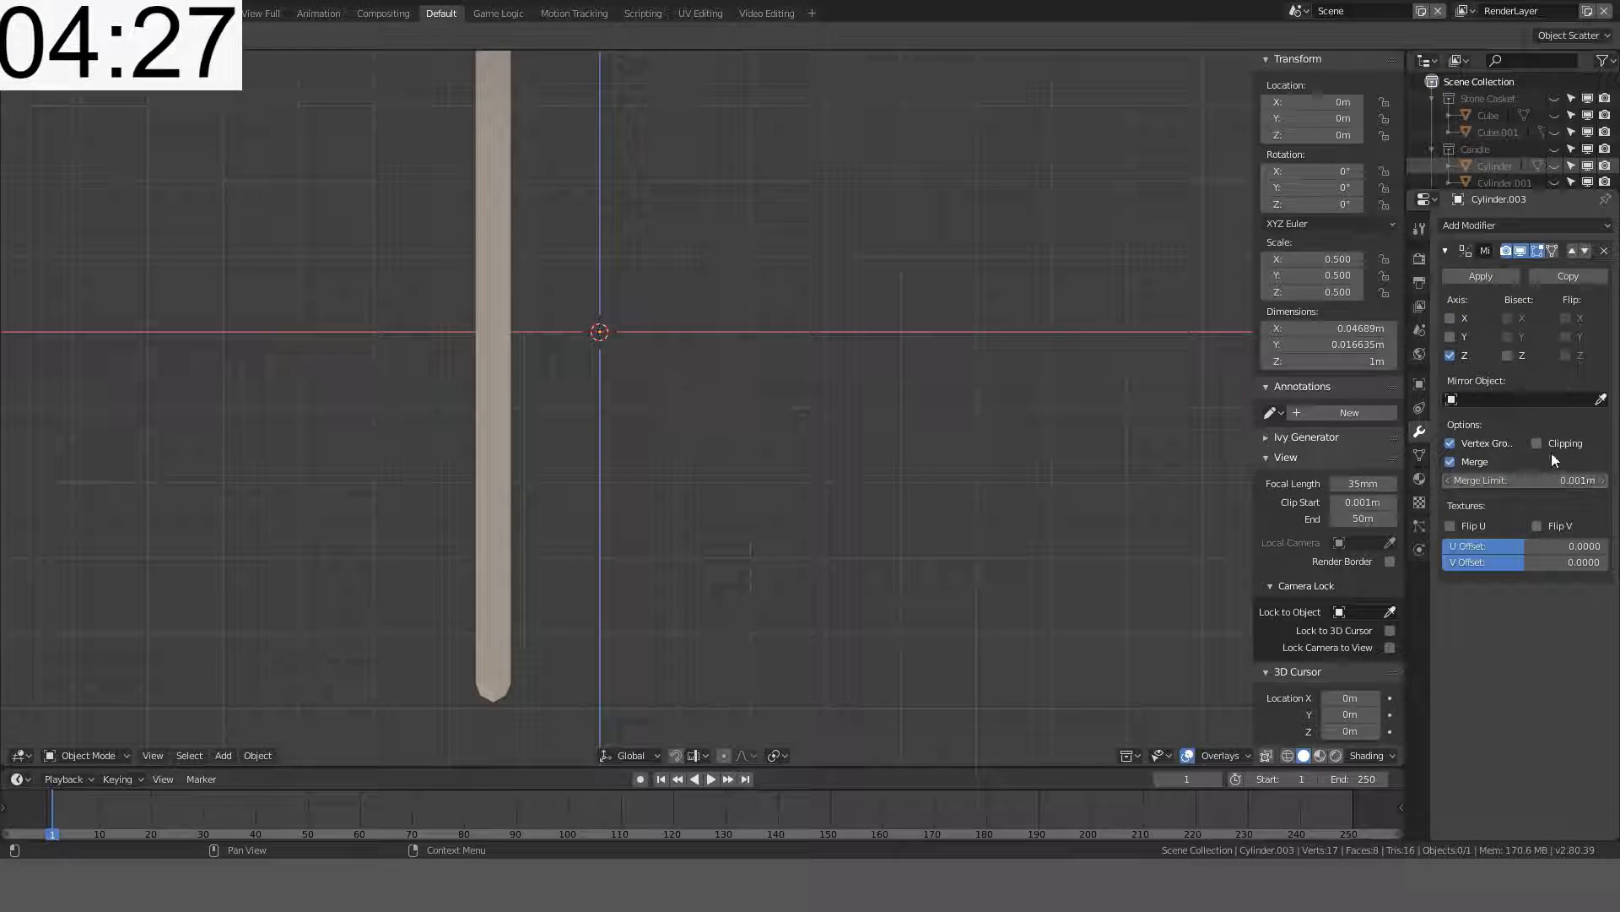
pyautogui.click(1465, 276)
# - Dissolve the horizontal edge loop at the middle of the flute strip
pyautogui.press('Tab')
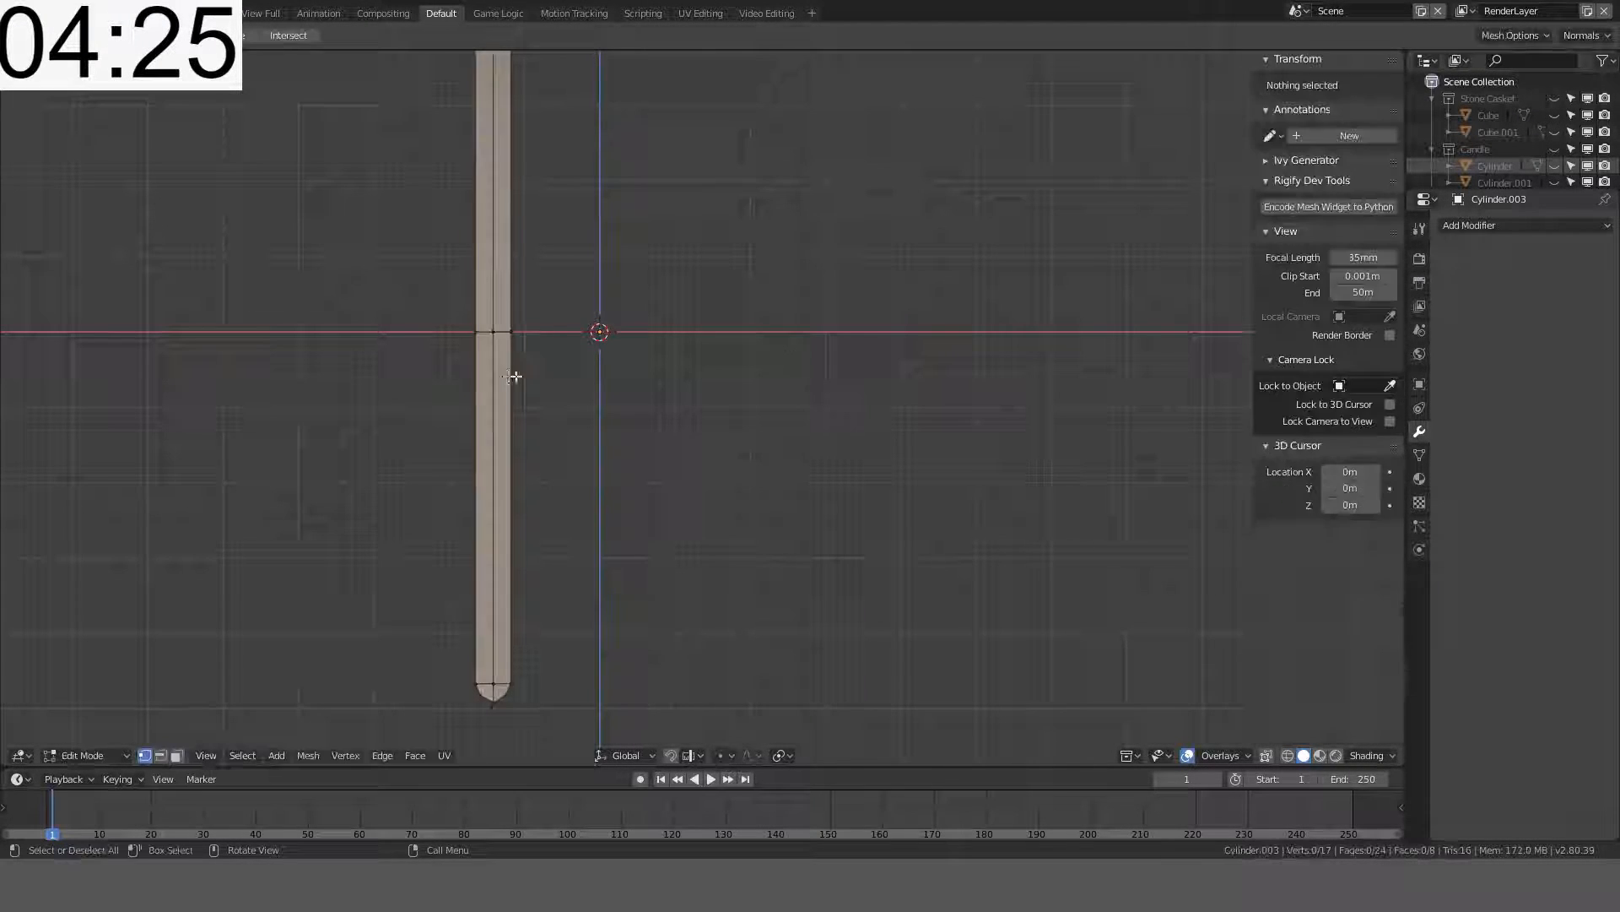
pyautogui.keyDown('alt'); pyautogui.click(503, 334); pyautogui.keyUp('alt')
pyautogui.click(163, 755)
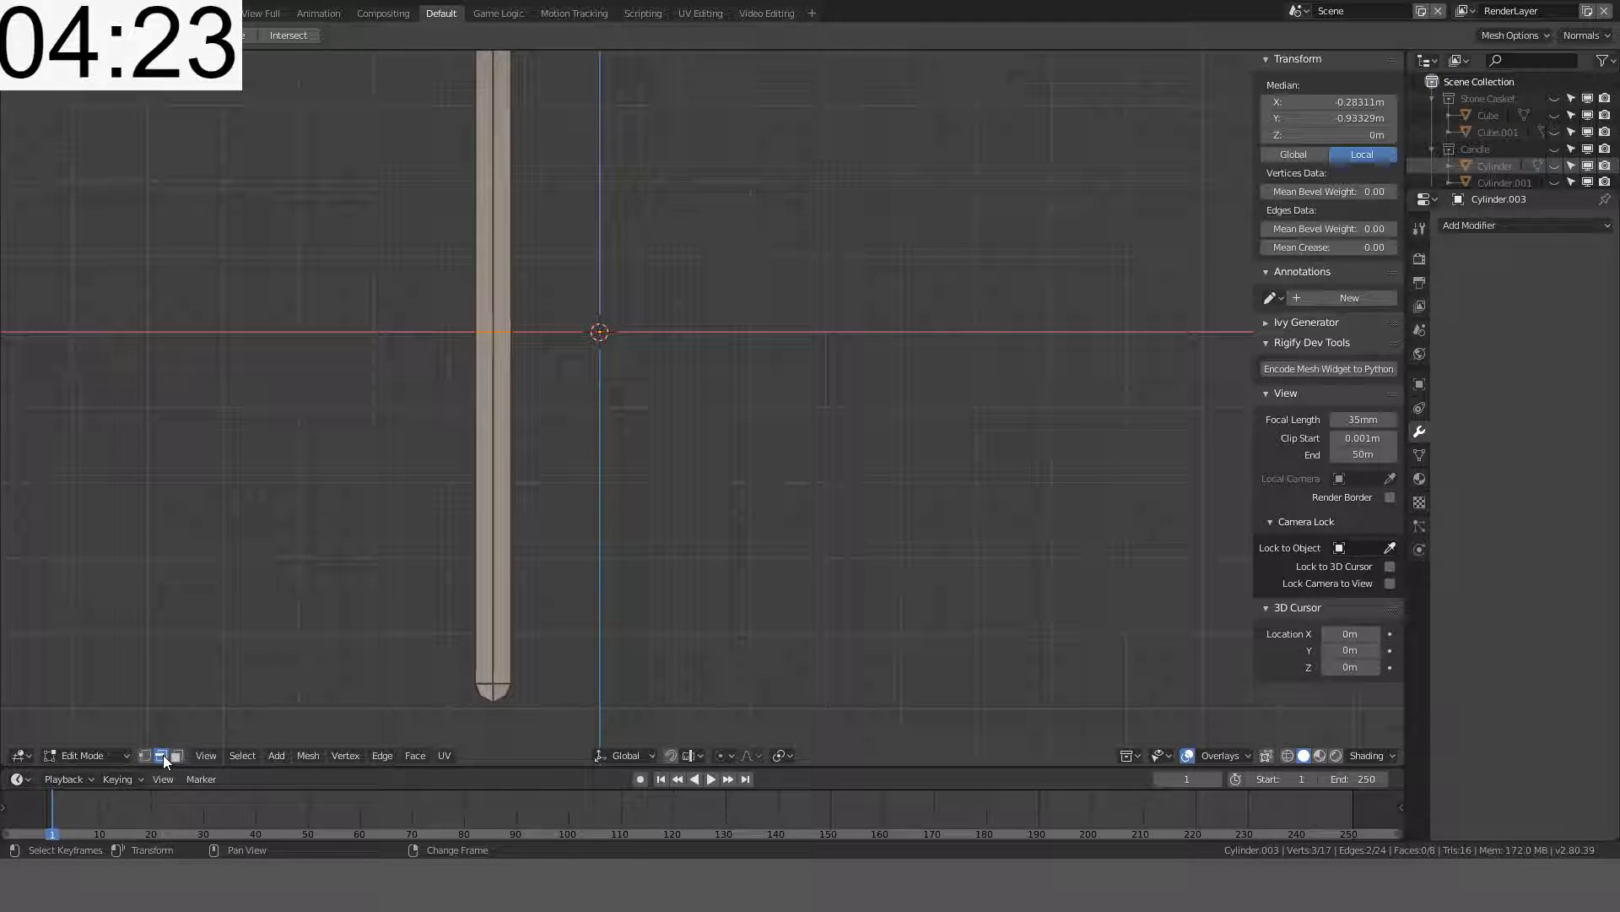
pyautogui.hotkey('ctrl', 'x')
# - Delete the stray loose edges sticking out of the flute strip's lower and upper tips
pyautogui.moveTo(608, 503); pyautogui.dragTo(838, 510, button='middle')
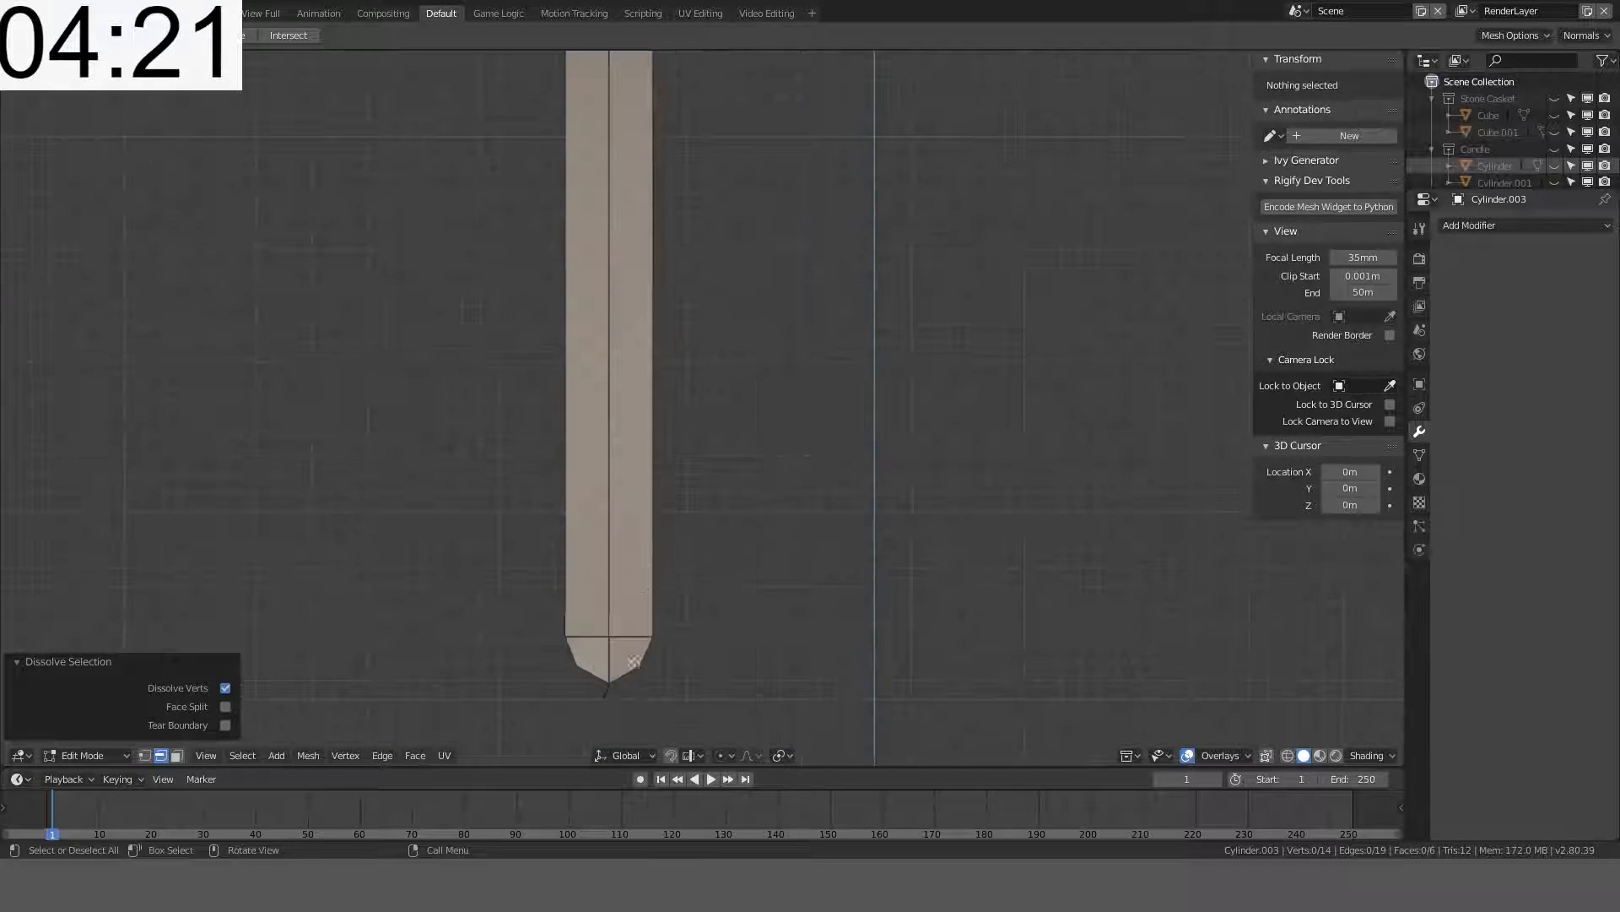
pyautogui.click(635, 661)
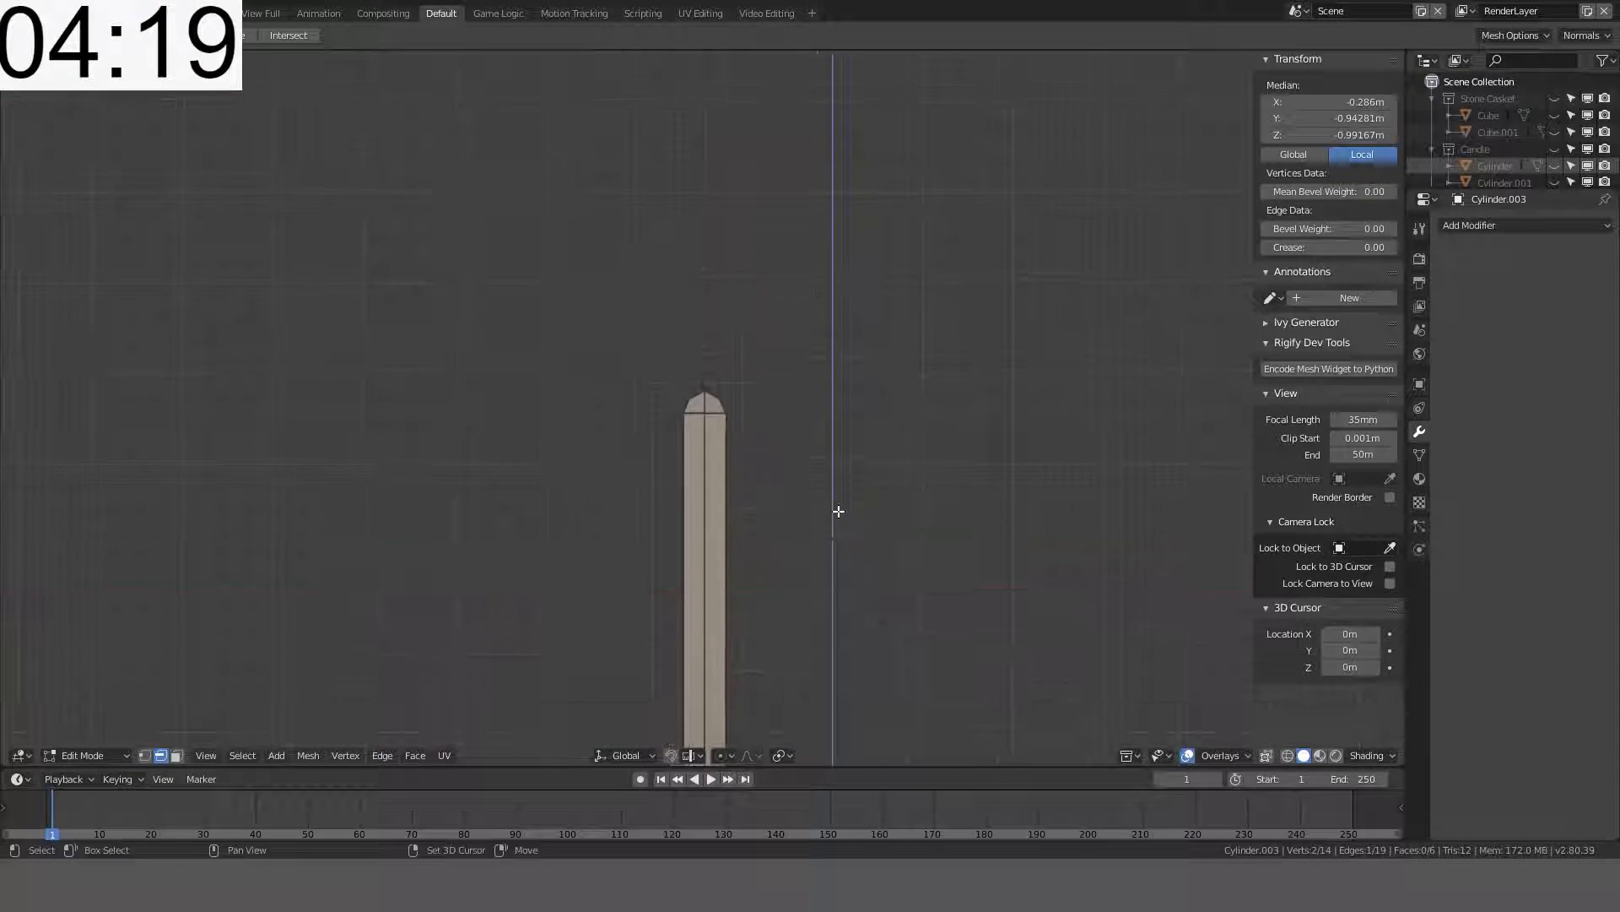
pyautogui.scroll(3, 709, 405)
pyautogui.keyDown('shift'); pyautogui.click(712, 348); pyautogui.keyUp('shift')
pyautogui.press('x')
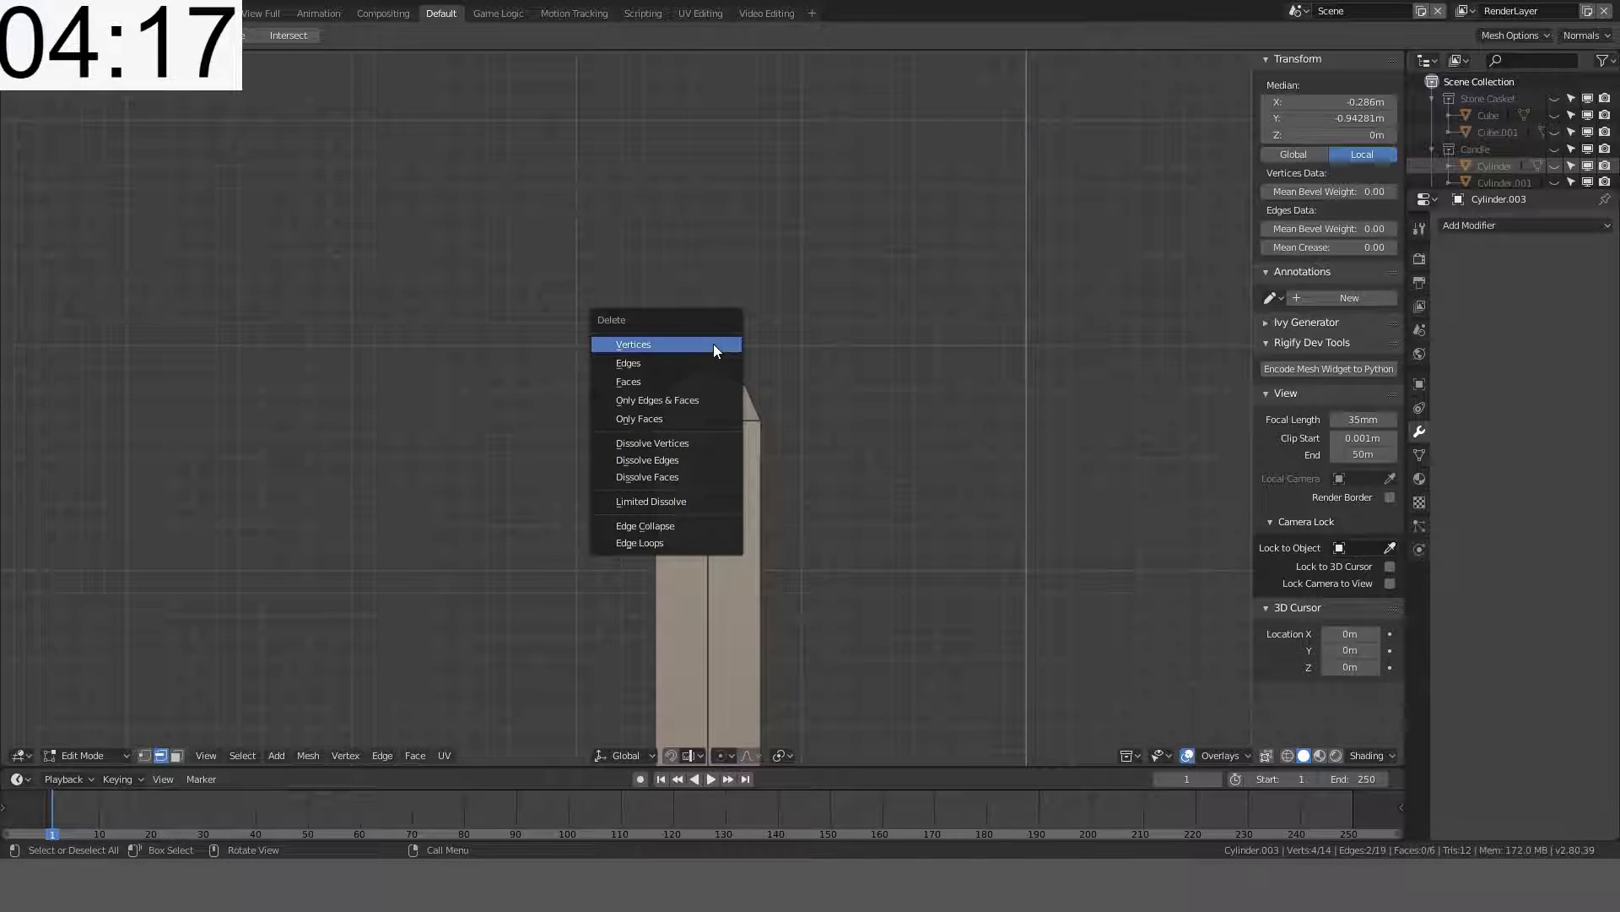
pyautogui.click(687, 363)
# - Return to object mode with the flute strip selected and view it from above
pyautogui.moveTo(759, 357); pyautogui.dragTo(827, 398, button='middle')
pyautogui.scroll(-5, 826, 397)
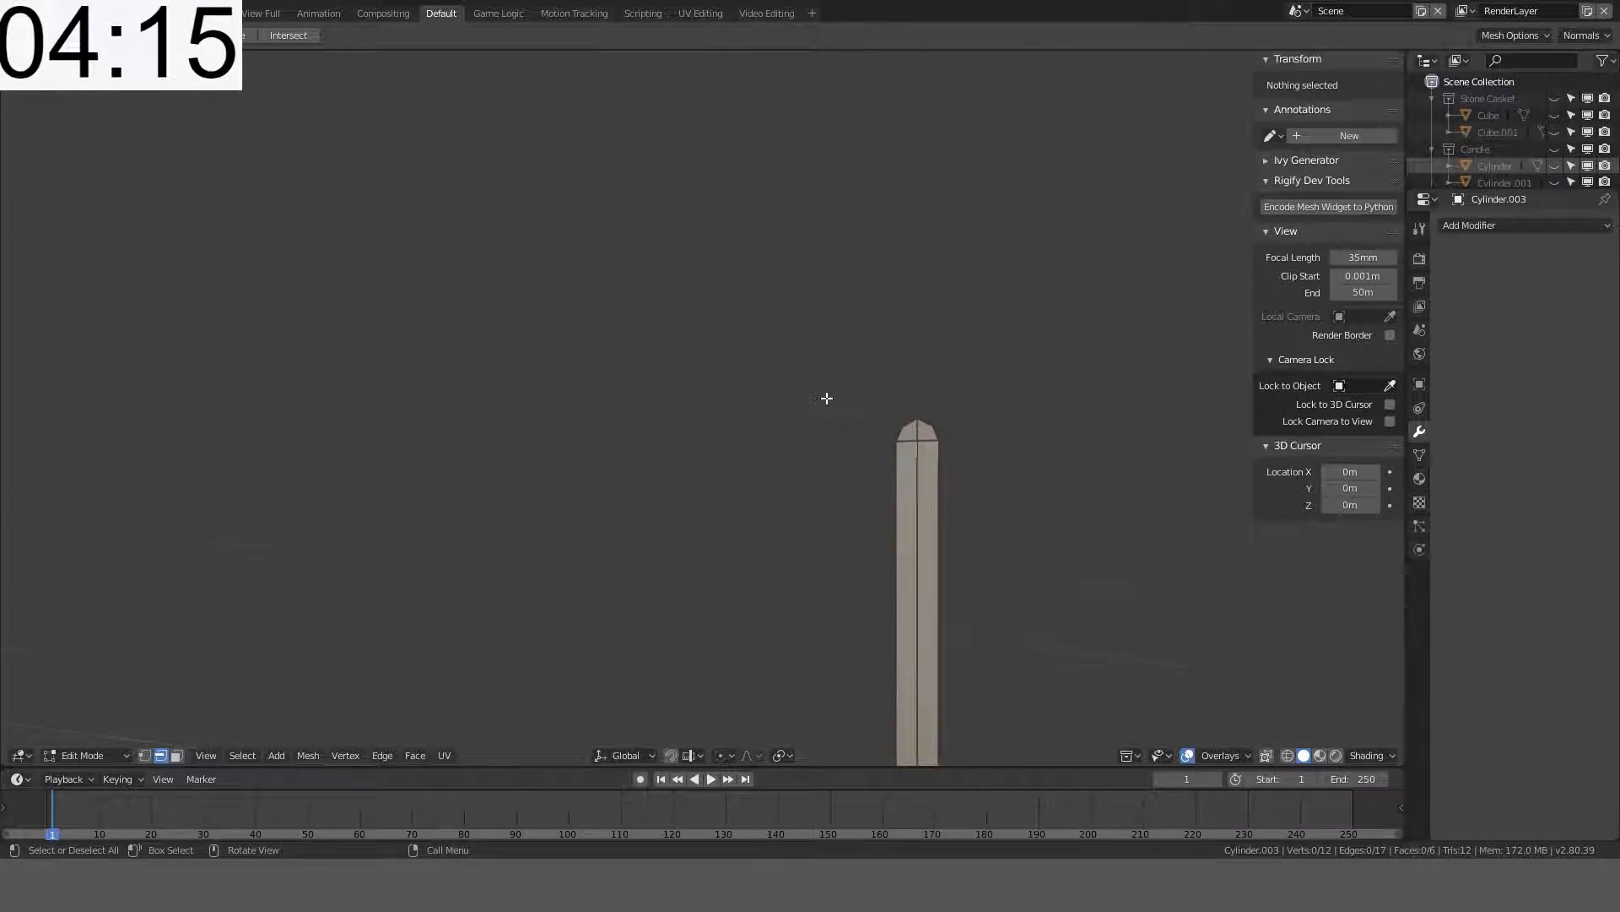
pyautogui.scroll(-2, 827, 397)
pyautogui.press('Tab')
pyautogui.click(811, 483)
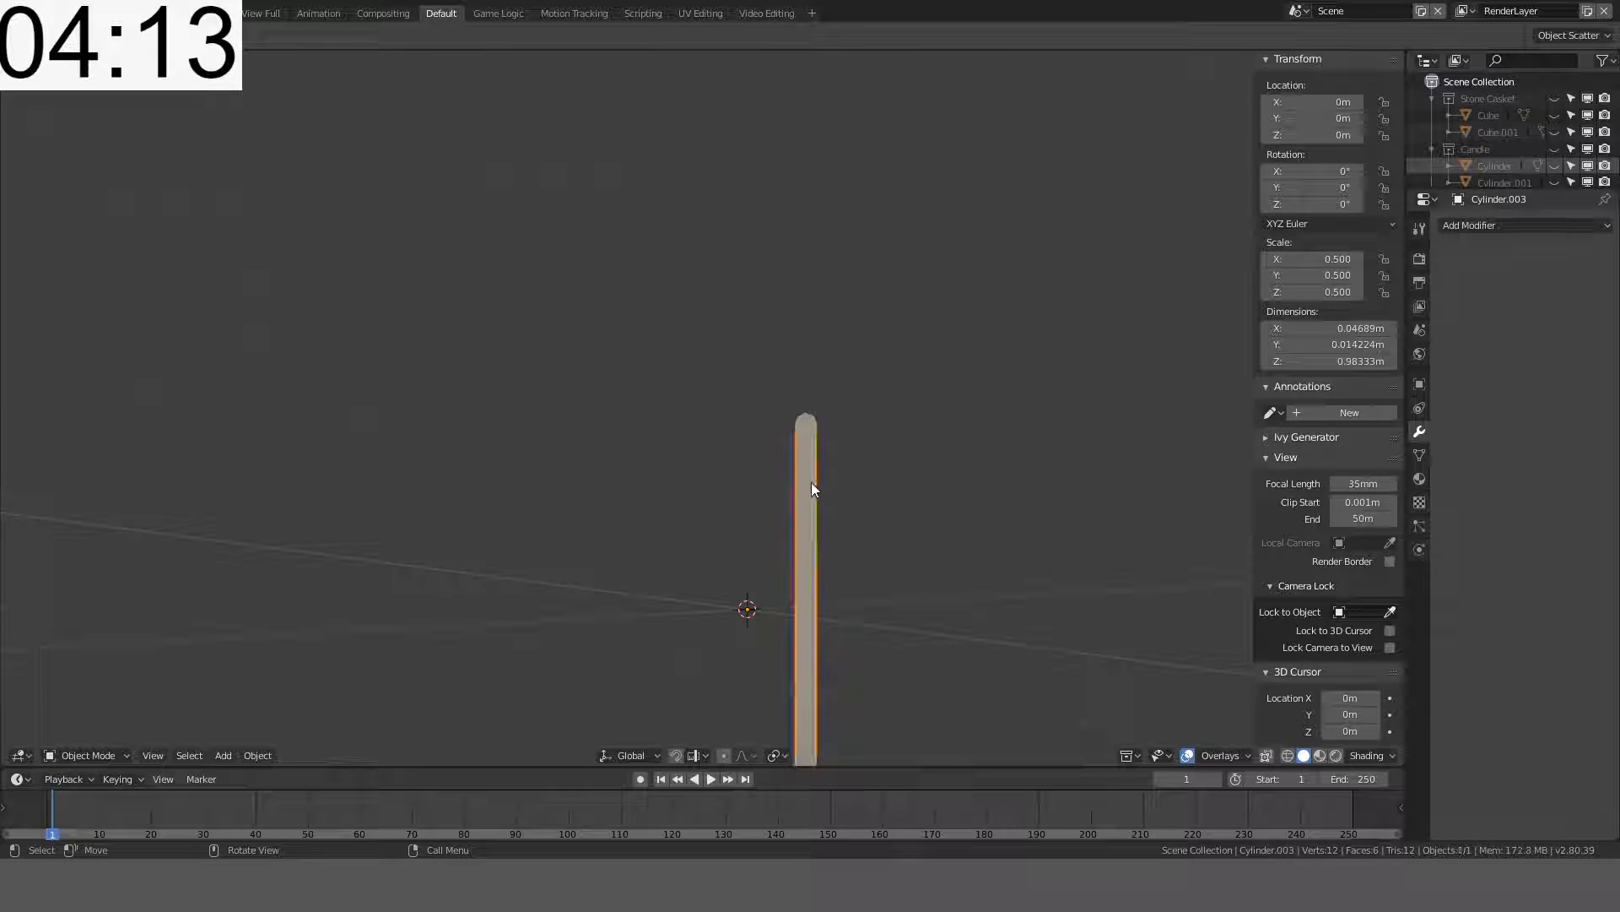
pyautogui.press('KP_7')
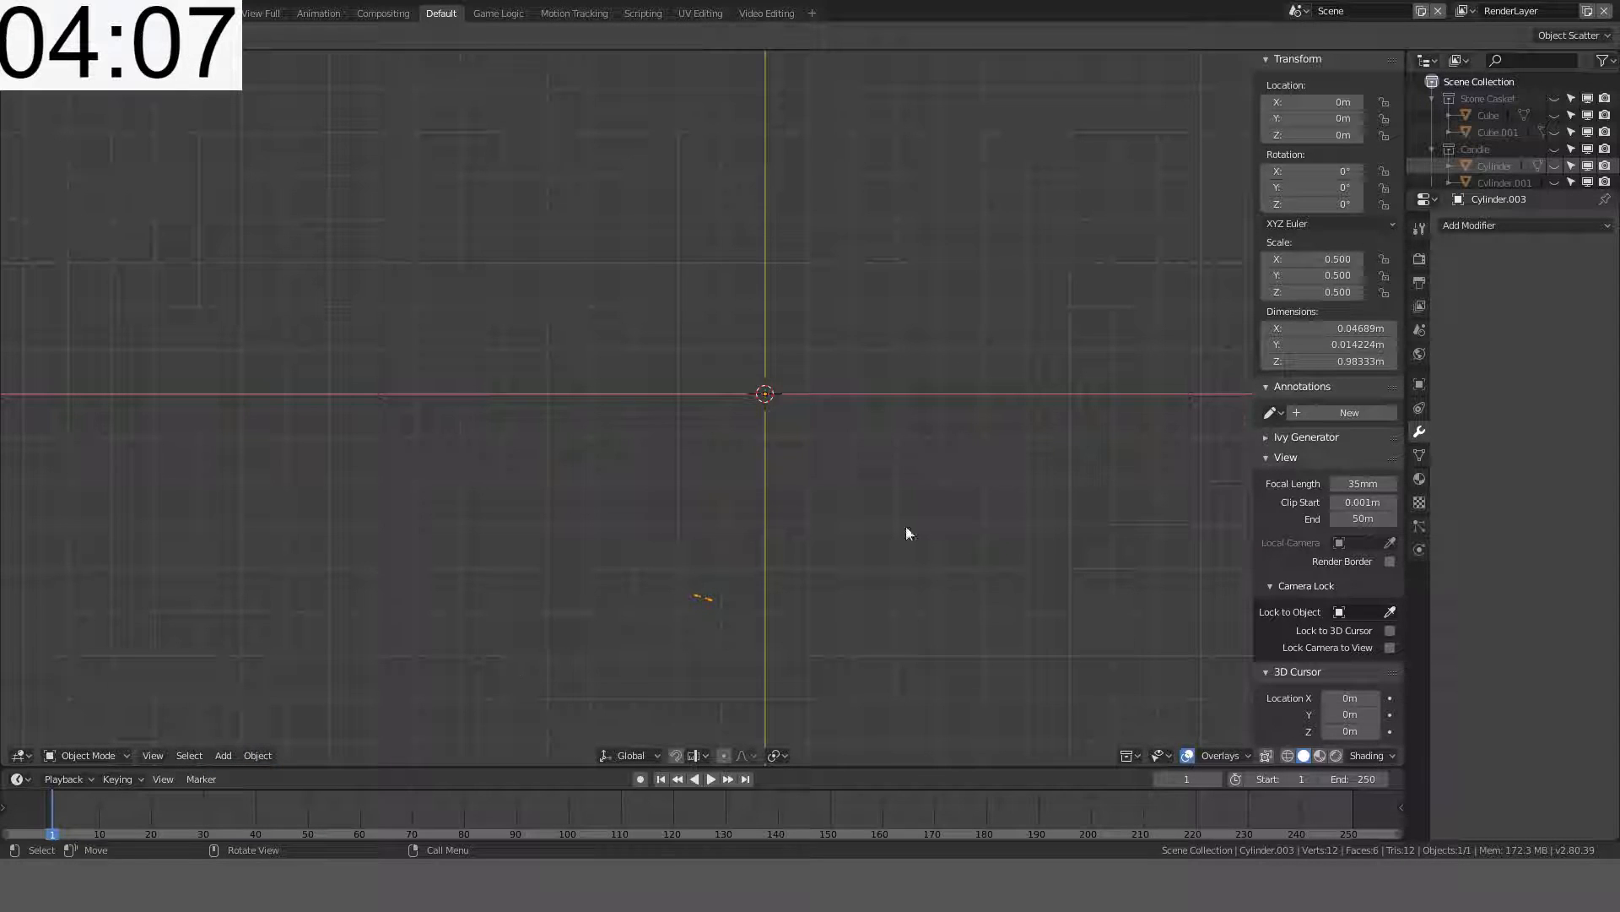
# - Examine the available tools and object operations for the flute strip, including the Apply and Animation commands
pyautogui.click(1420, 229)
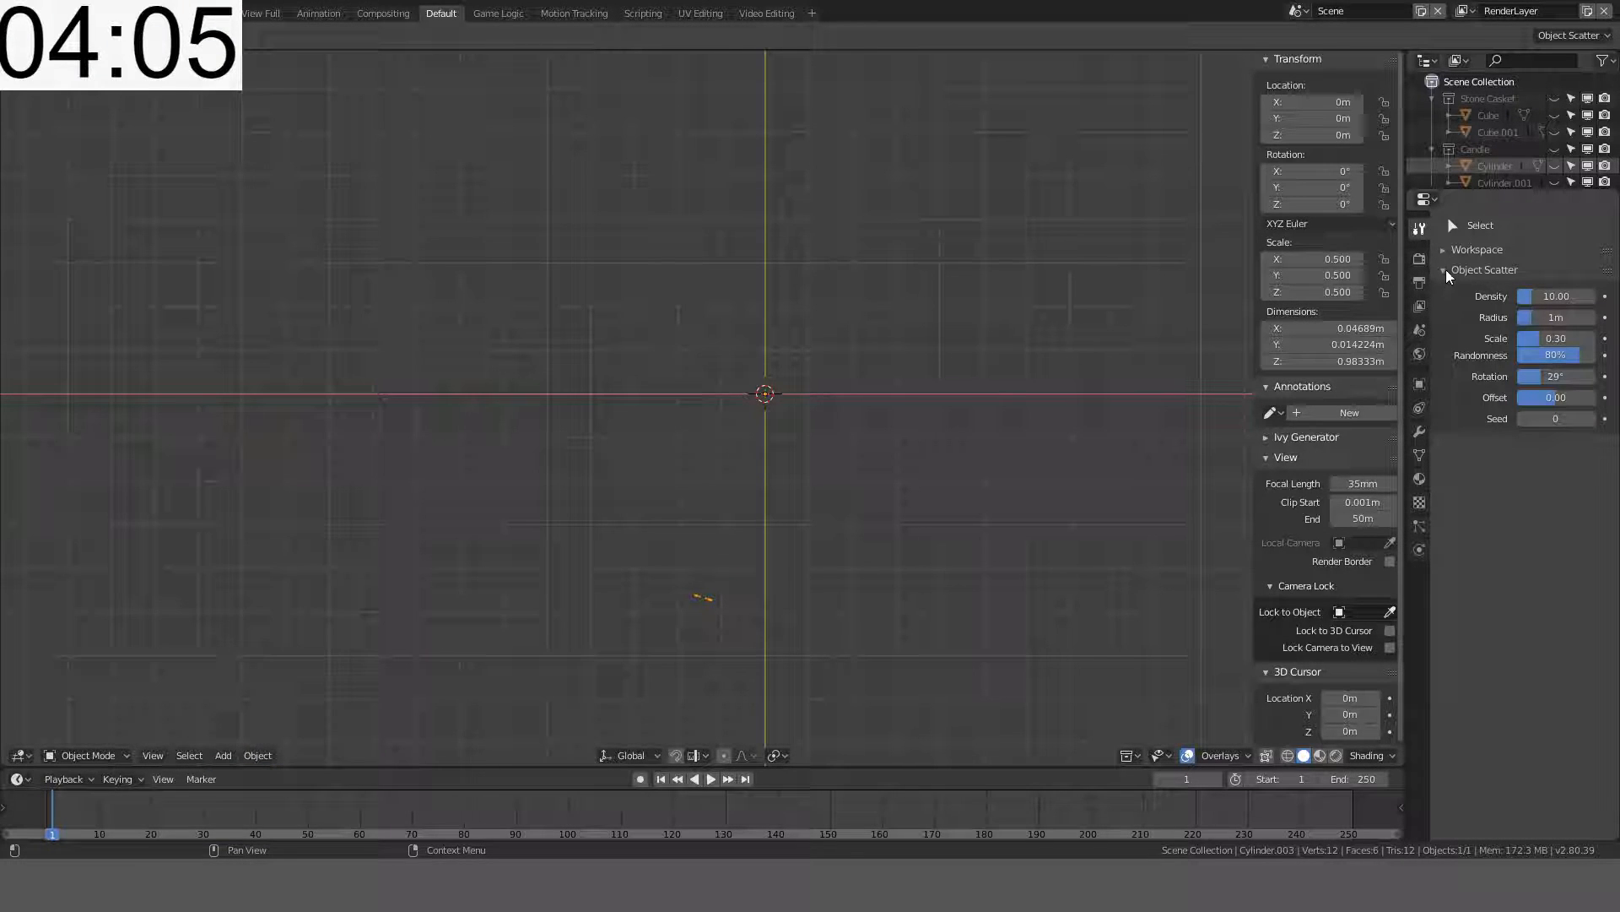
pyautogui.press('t')
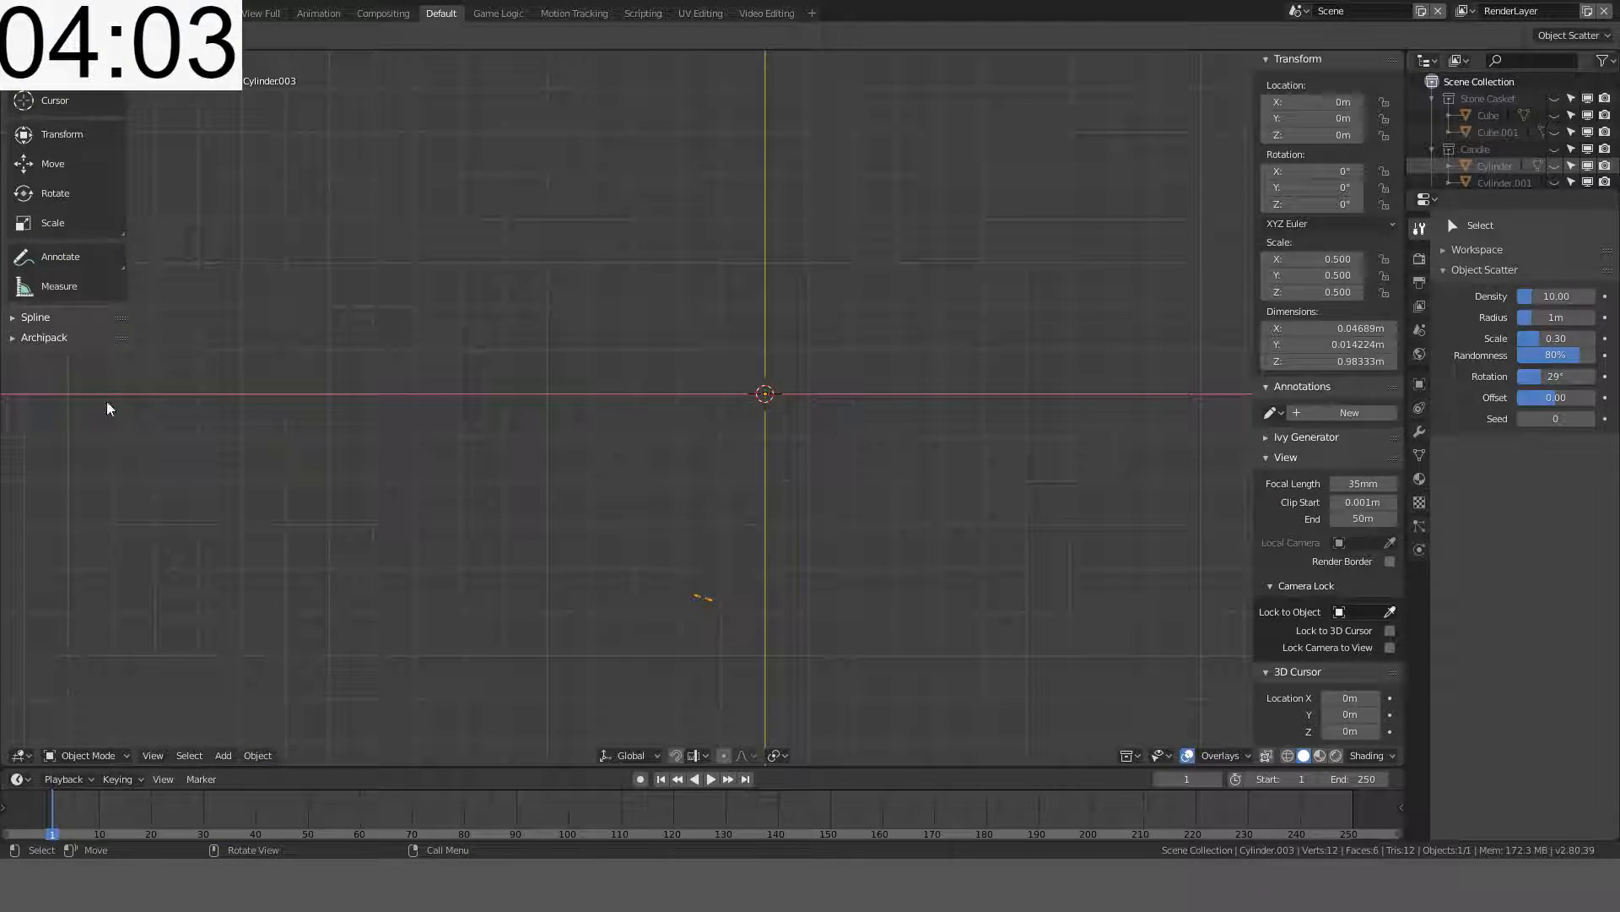
pyautogui.press('t')
pyautogui.click(258, 756)
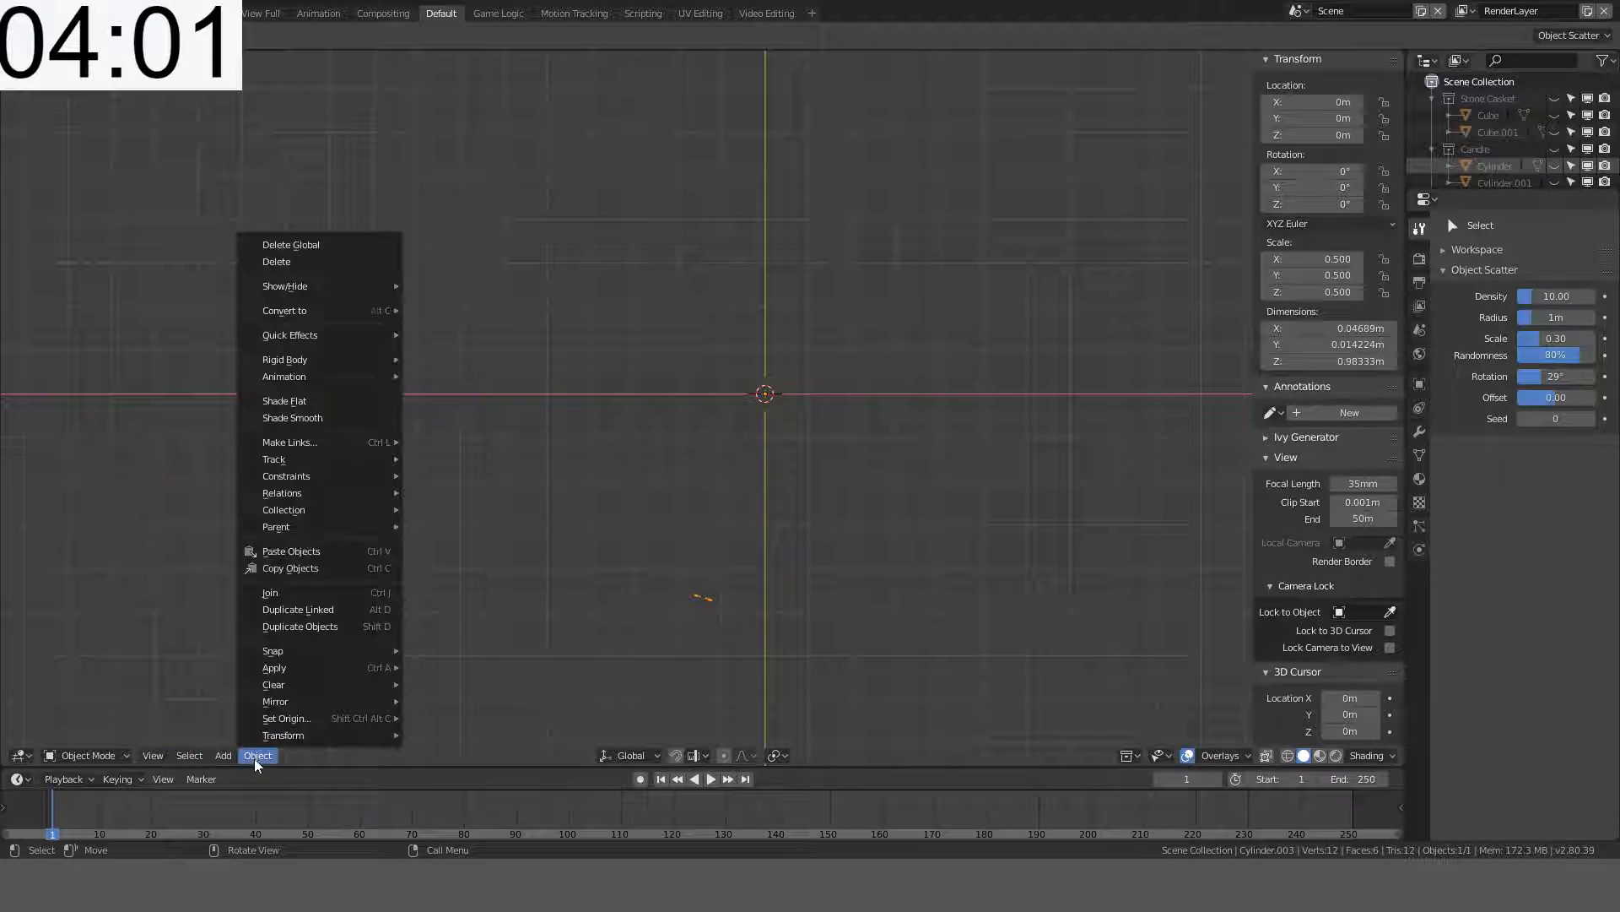
pyautogui.moveTo(316, 671)
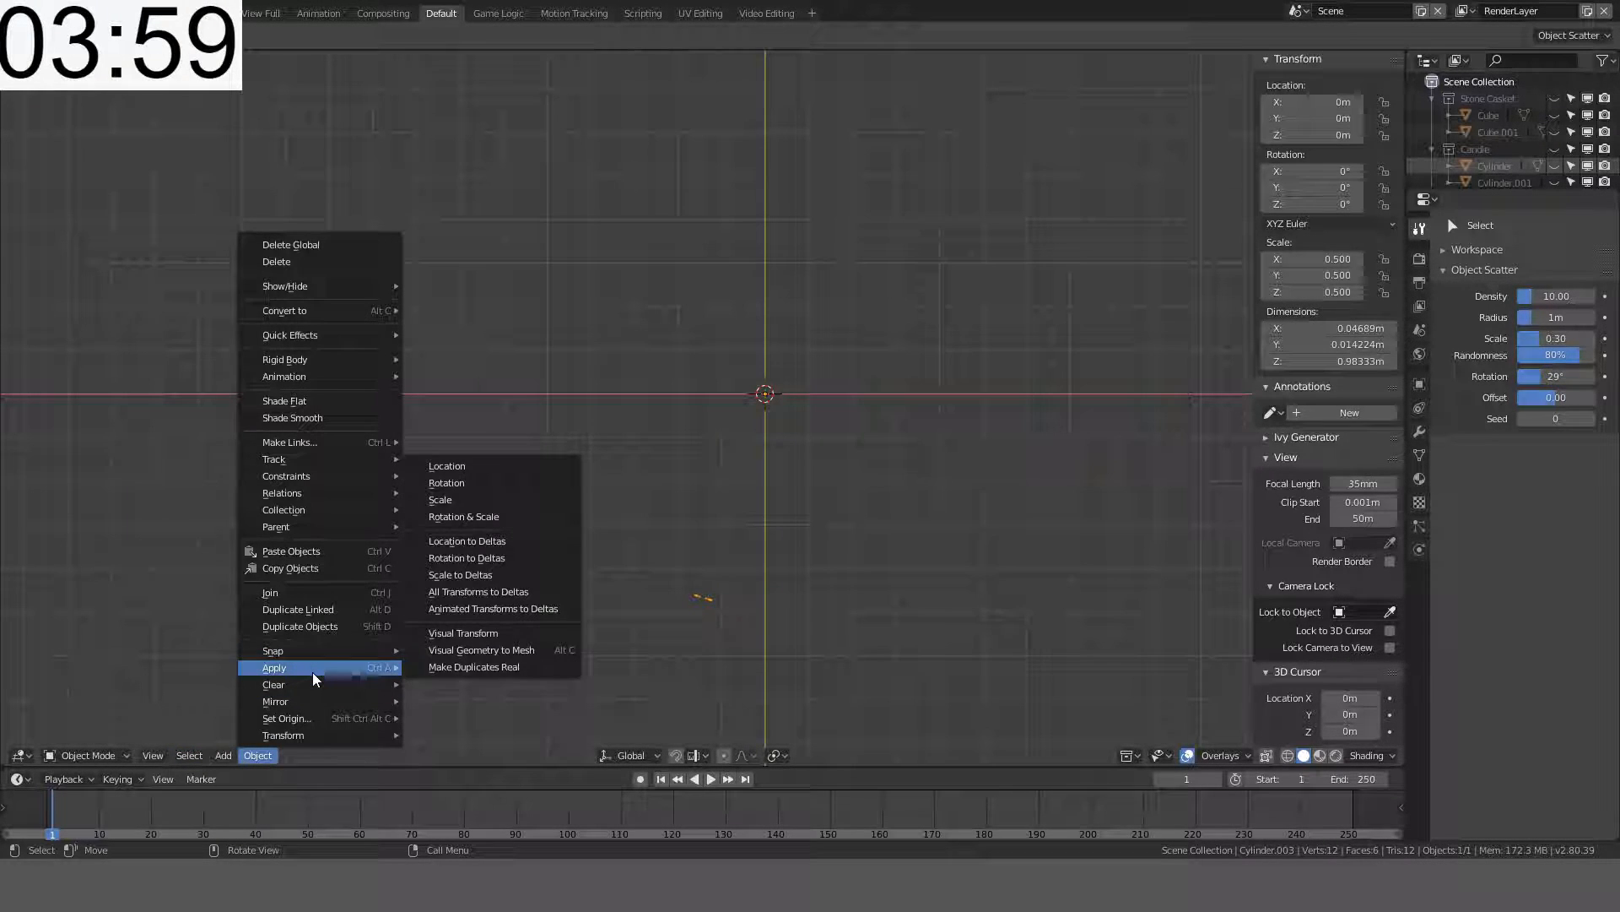
pyautogui.moveTo(318, 735)
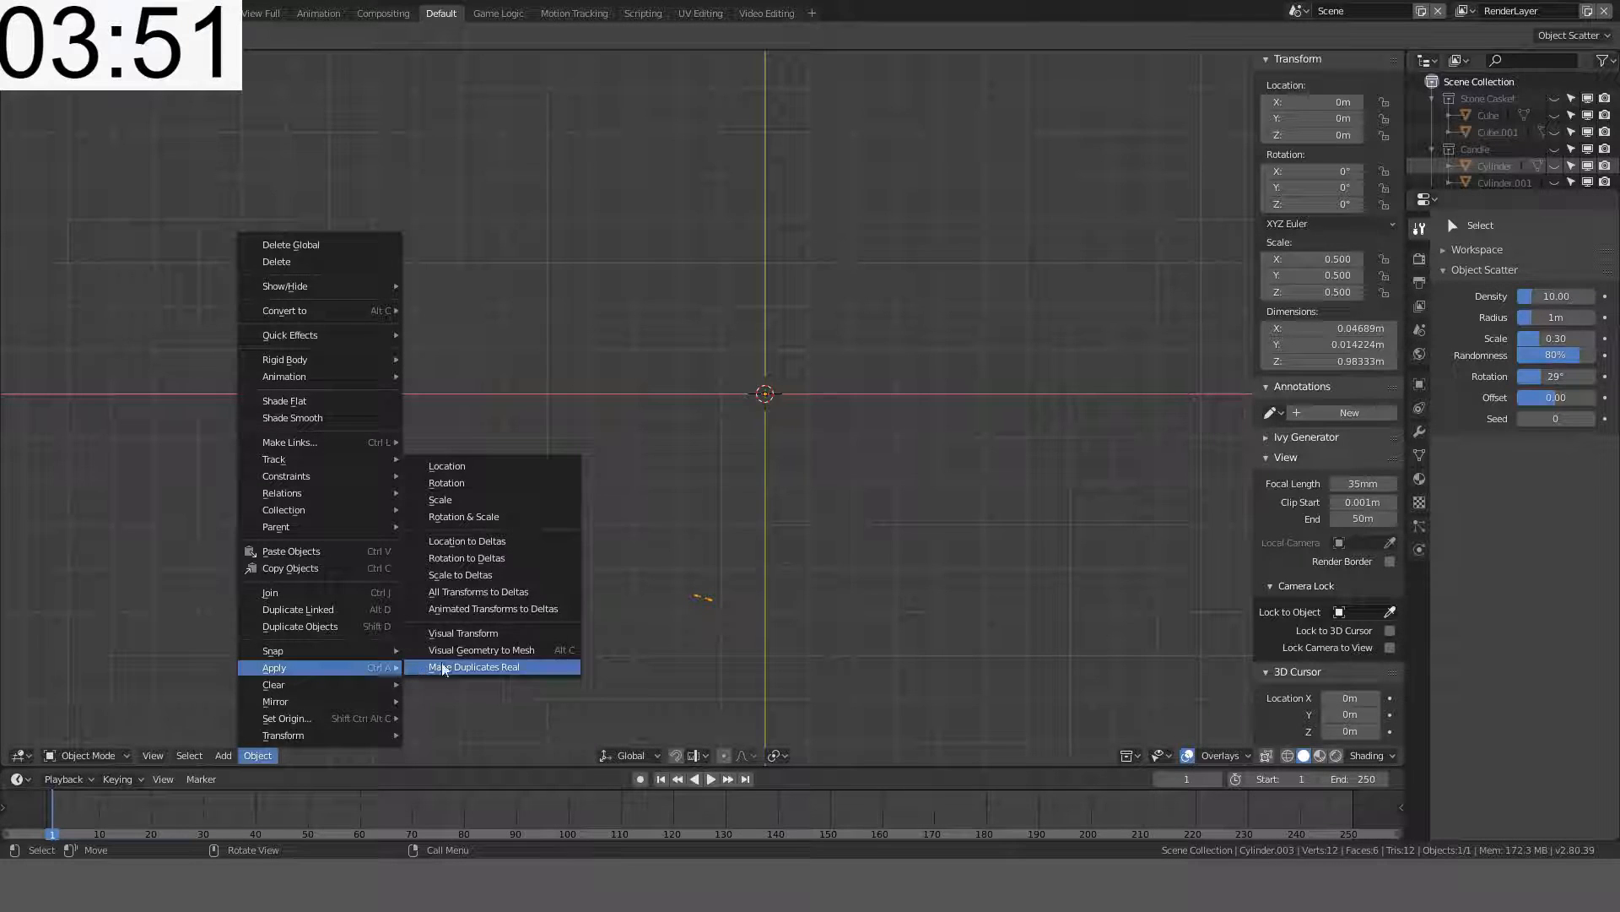
pyautogui.moveTo(311, 525)
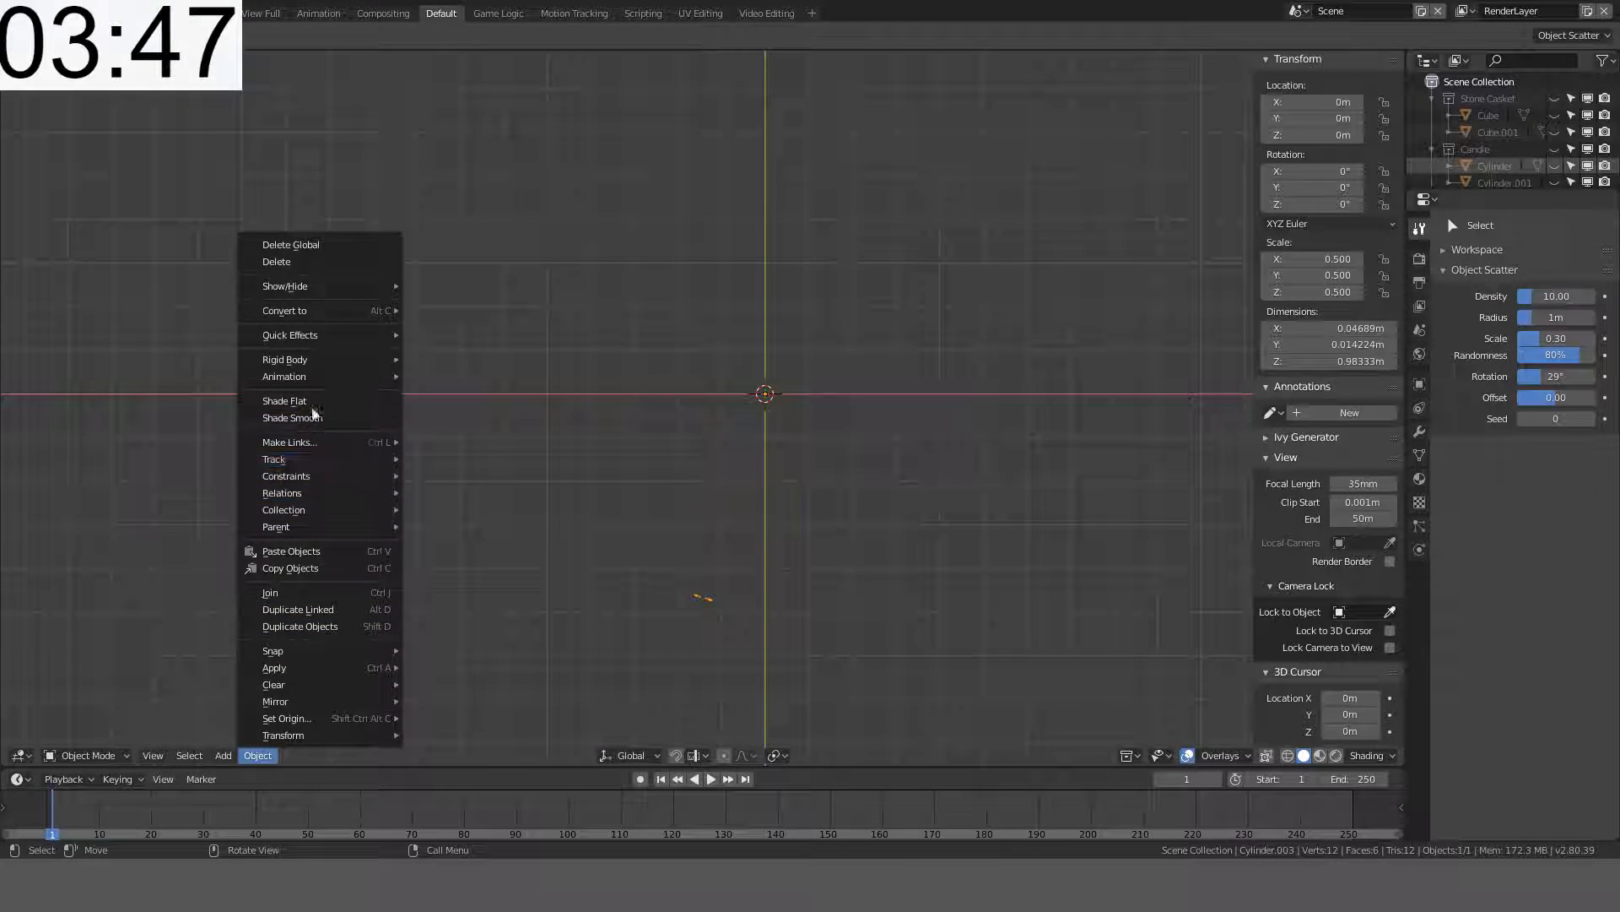
pyautogui.moveTo(356, 387)
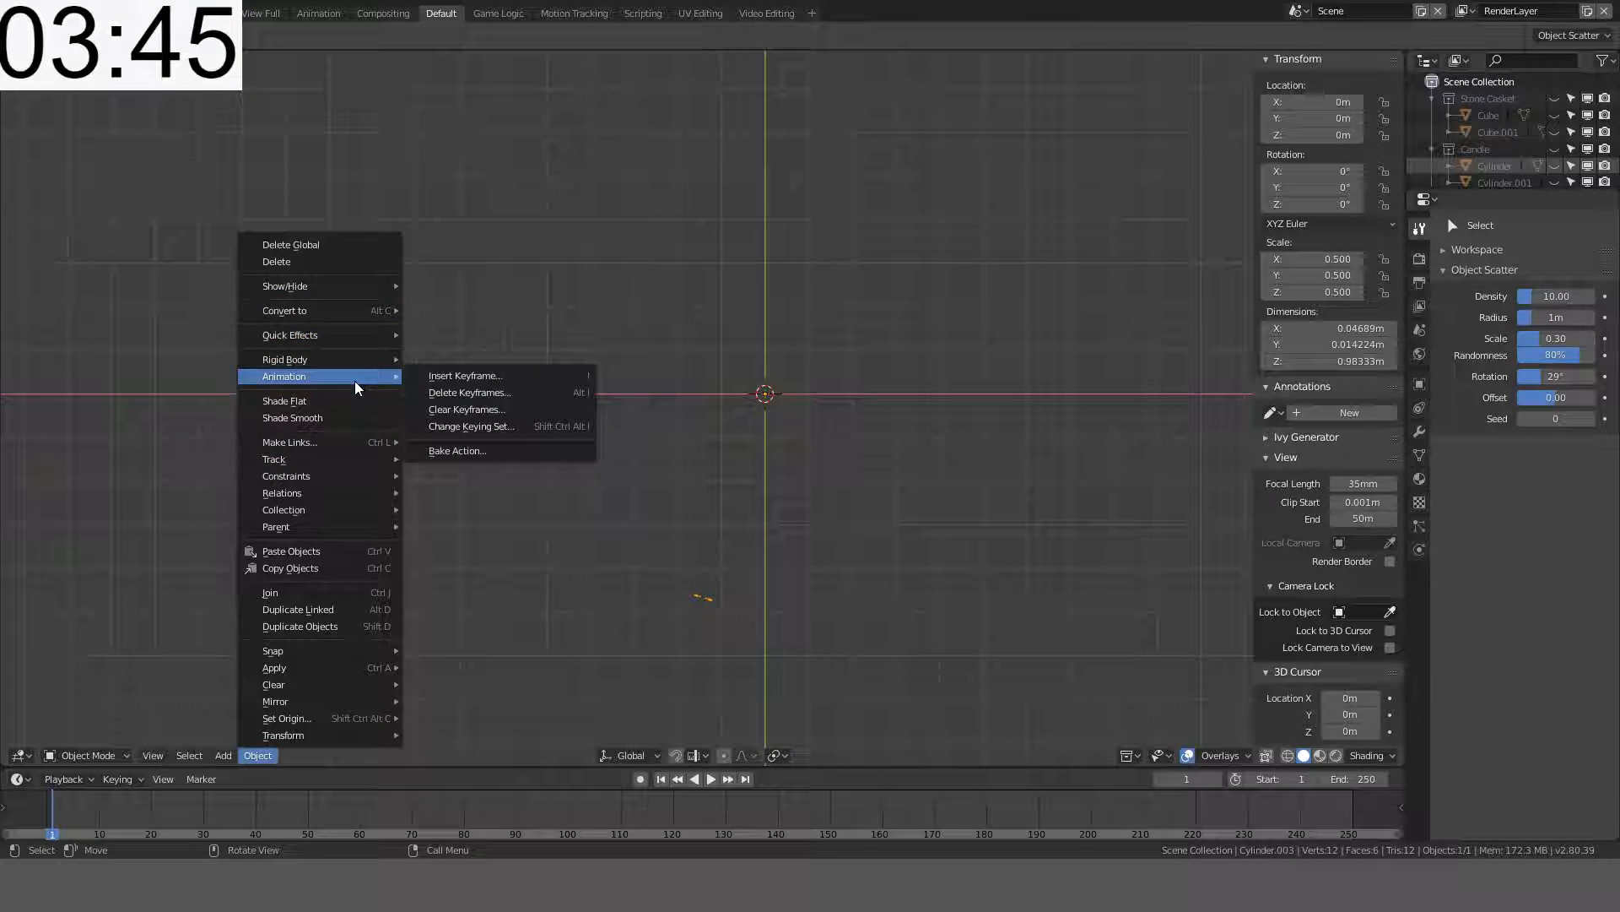
pyautogui.moveTo(224, 758)
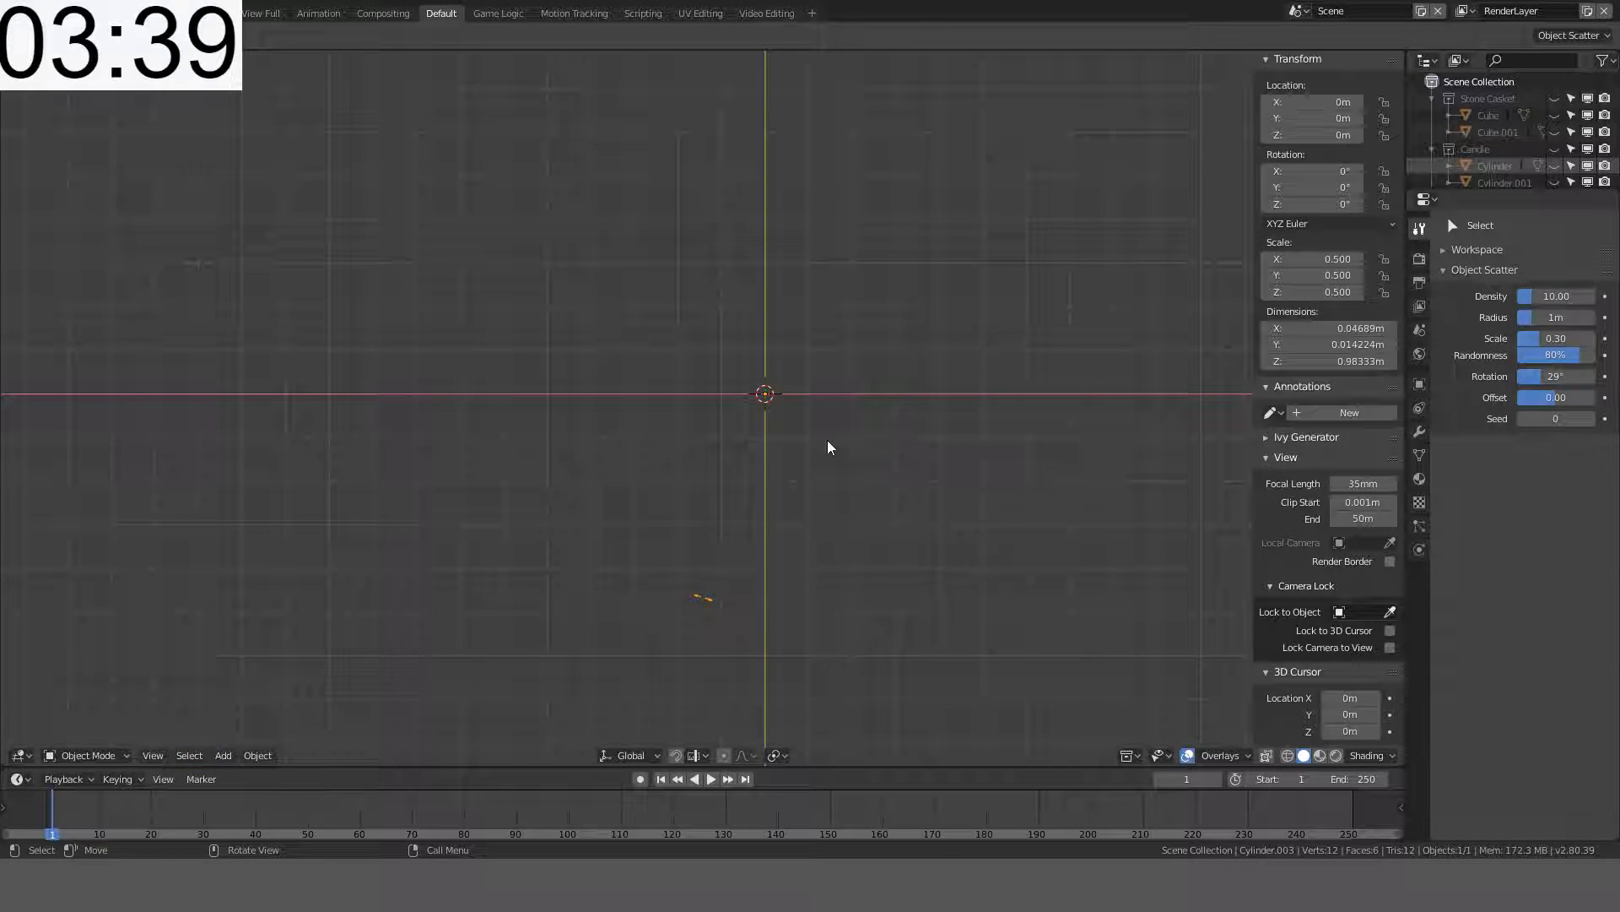
pyautogui.moveTo(829, 447); pyautogui.dragTo(779, 452, button='middle')
pyautogui.press('KP_7')
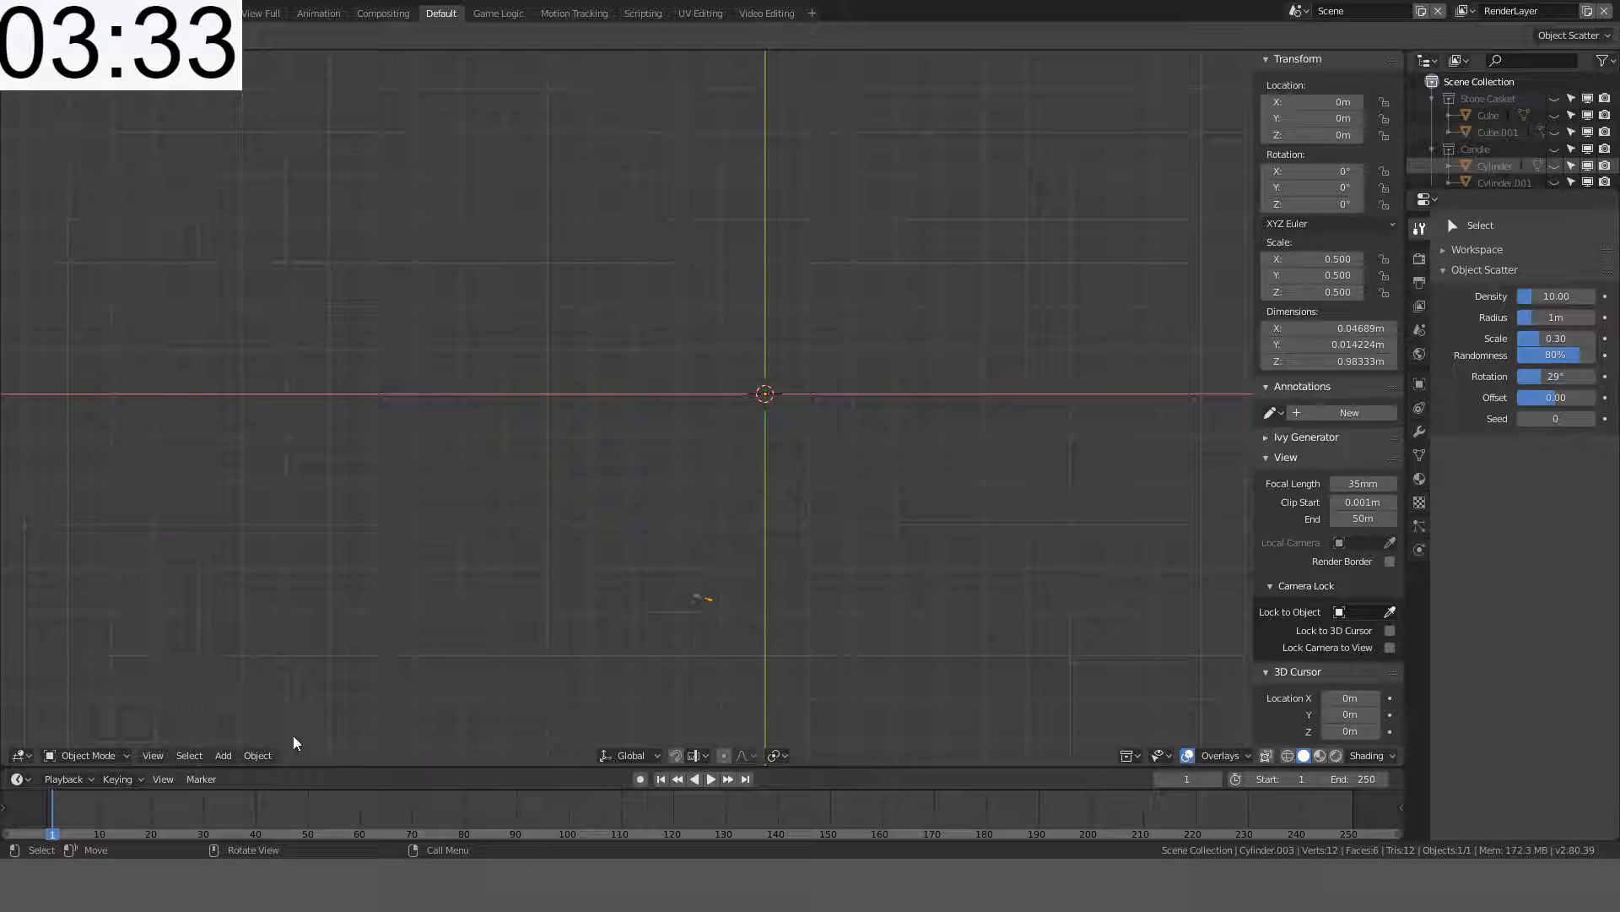
pyautogui.moveTo(850, 630); pyautogui.dragTo(896, 414, button='middle')
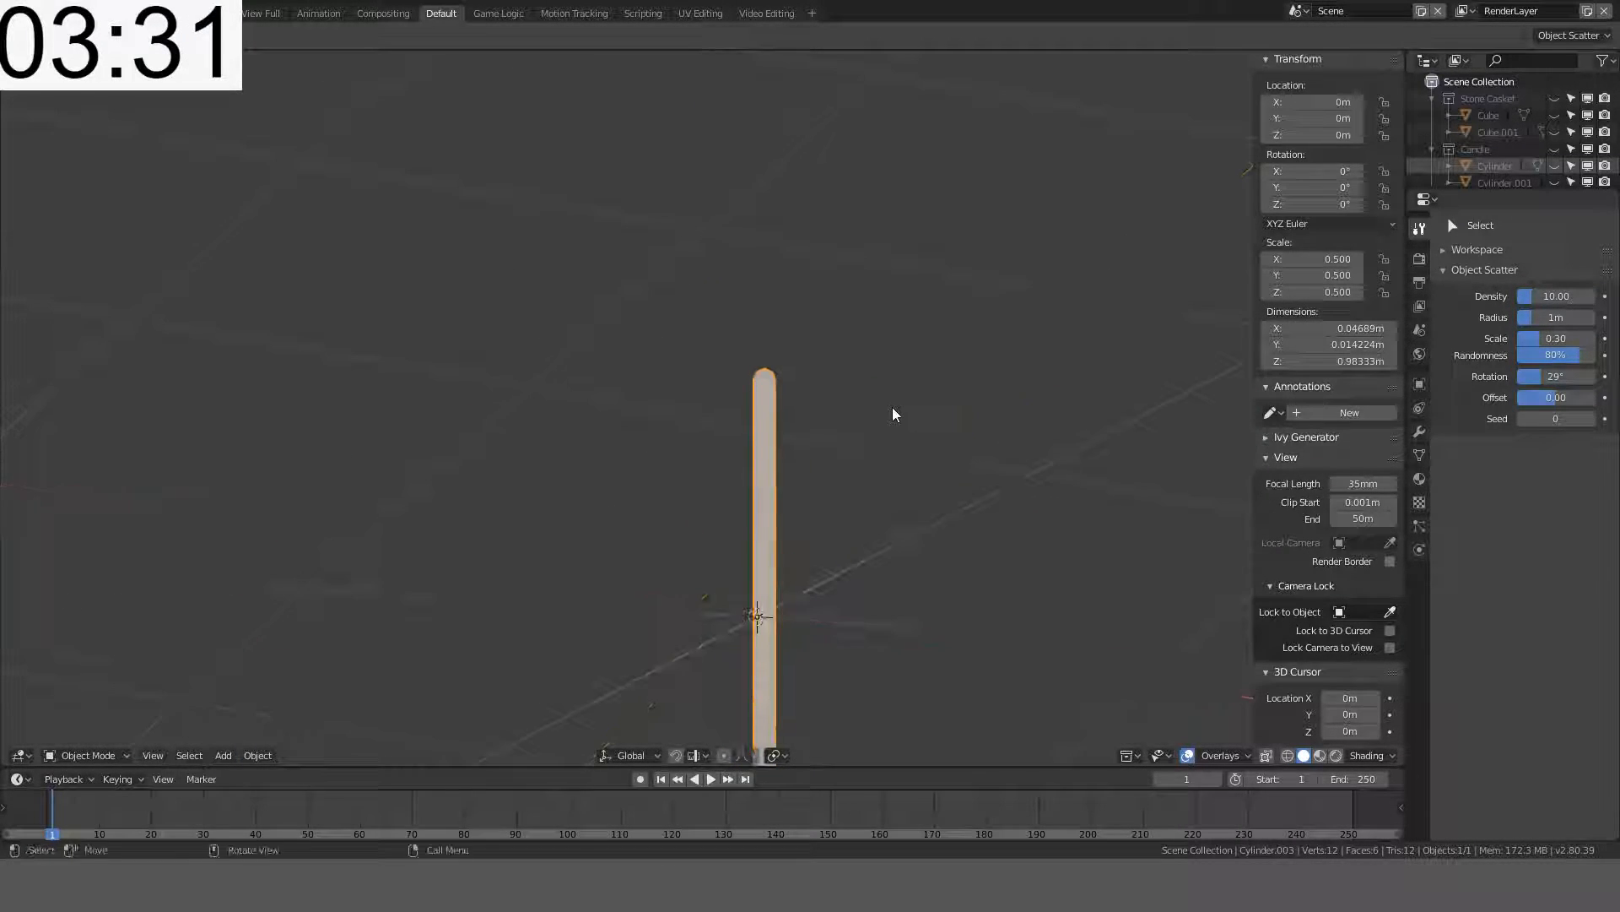
pyautogui.press('KP_7')
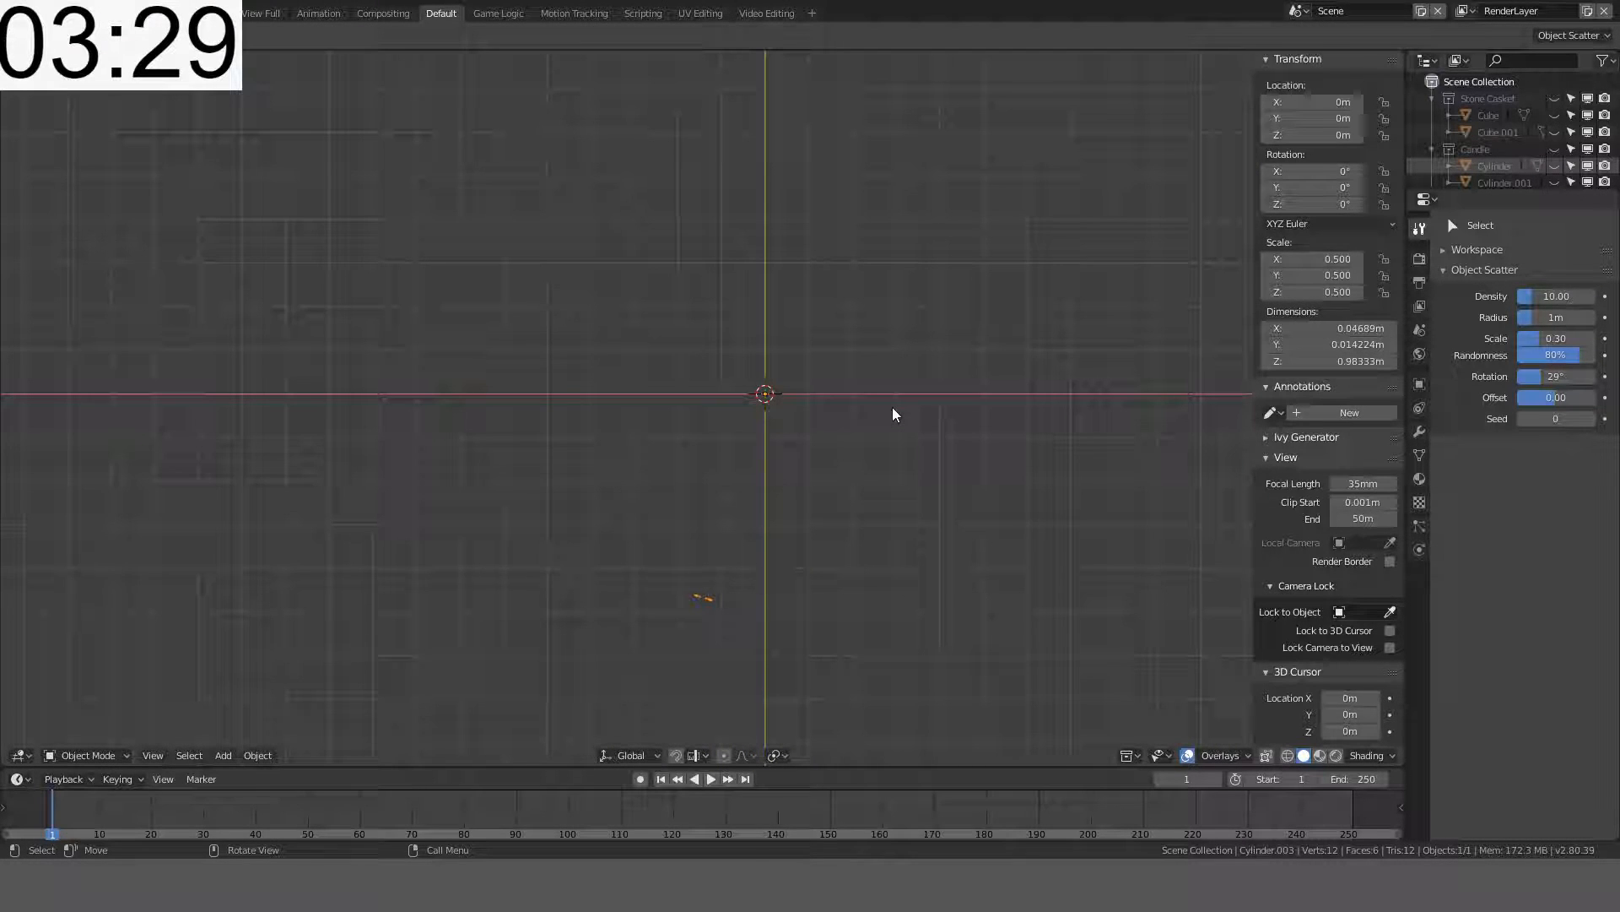
pyautogui.press('t')
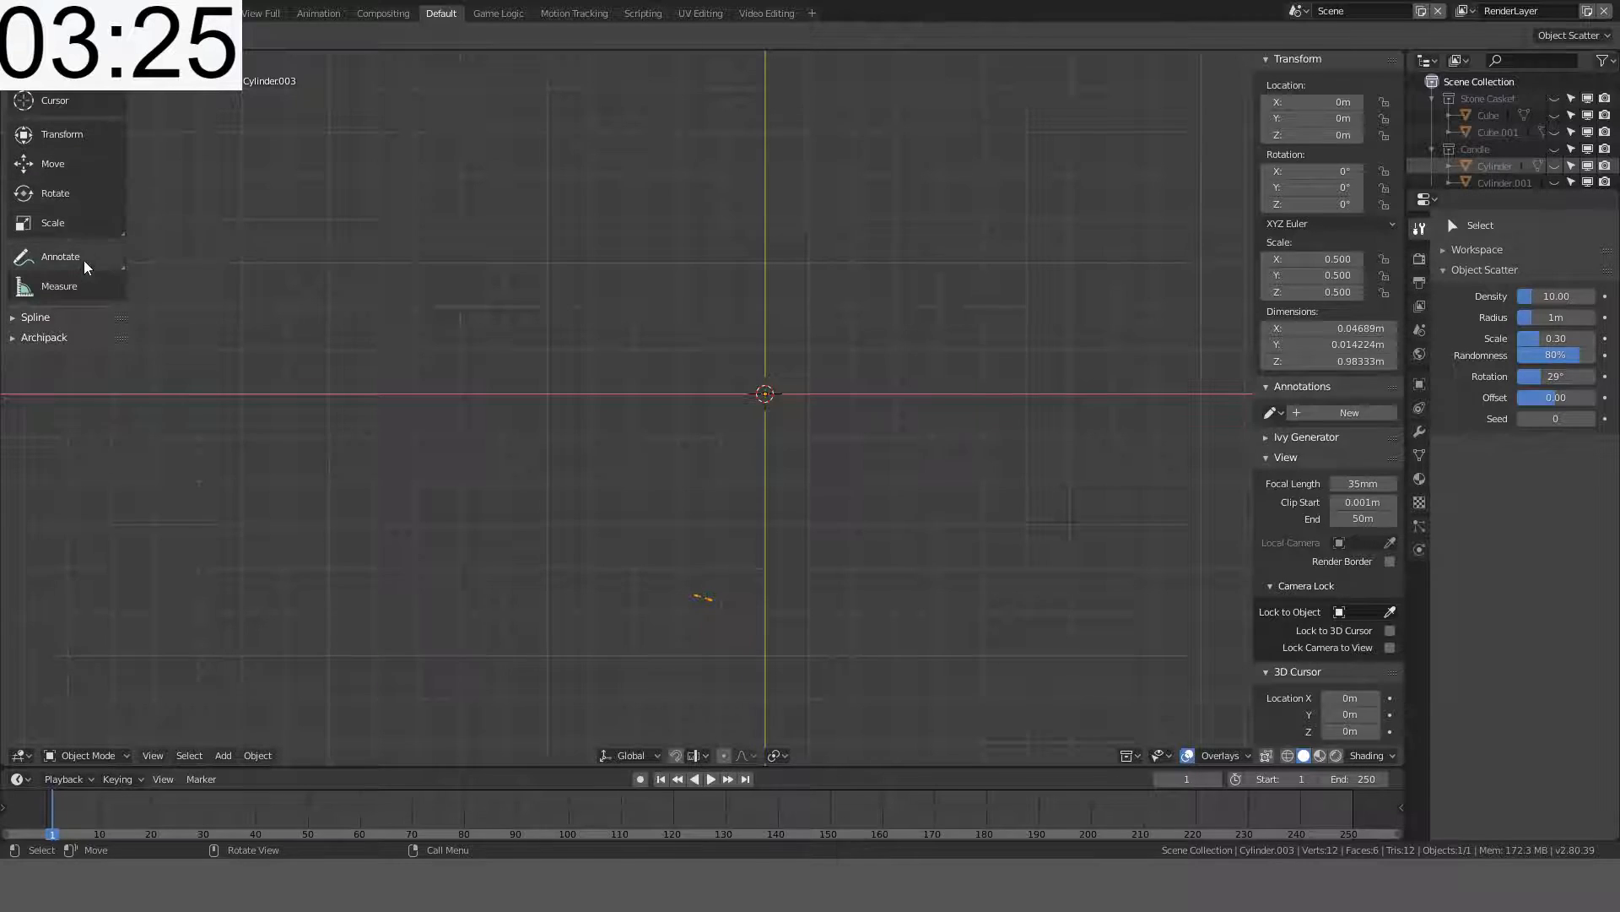
# - Examine the Spline, Archipack and Workspace panels and the render, physics and particle properties for a way to repeat the flute strip
pyautogui.click(22, 319)
pyautogui.click(22, 320)
pyautogui.click(22, 338)
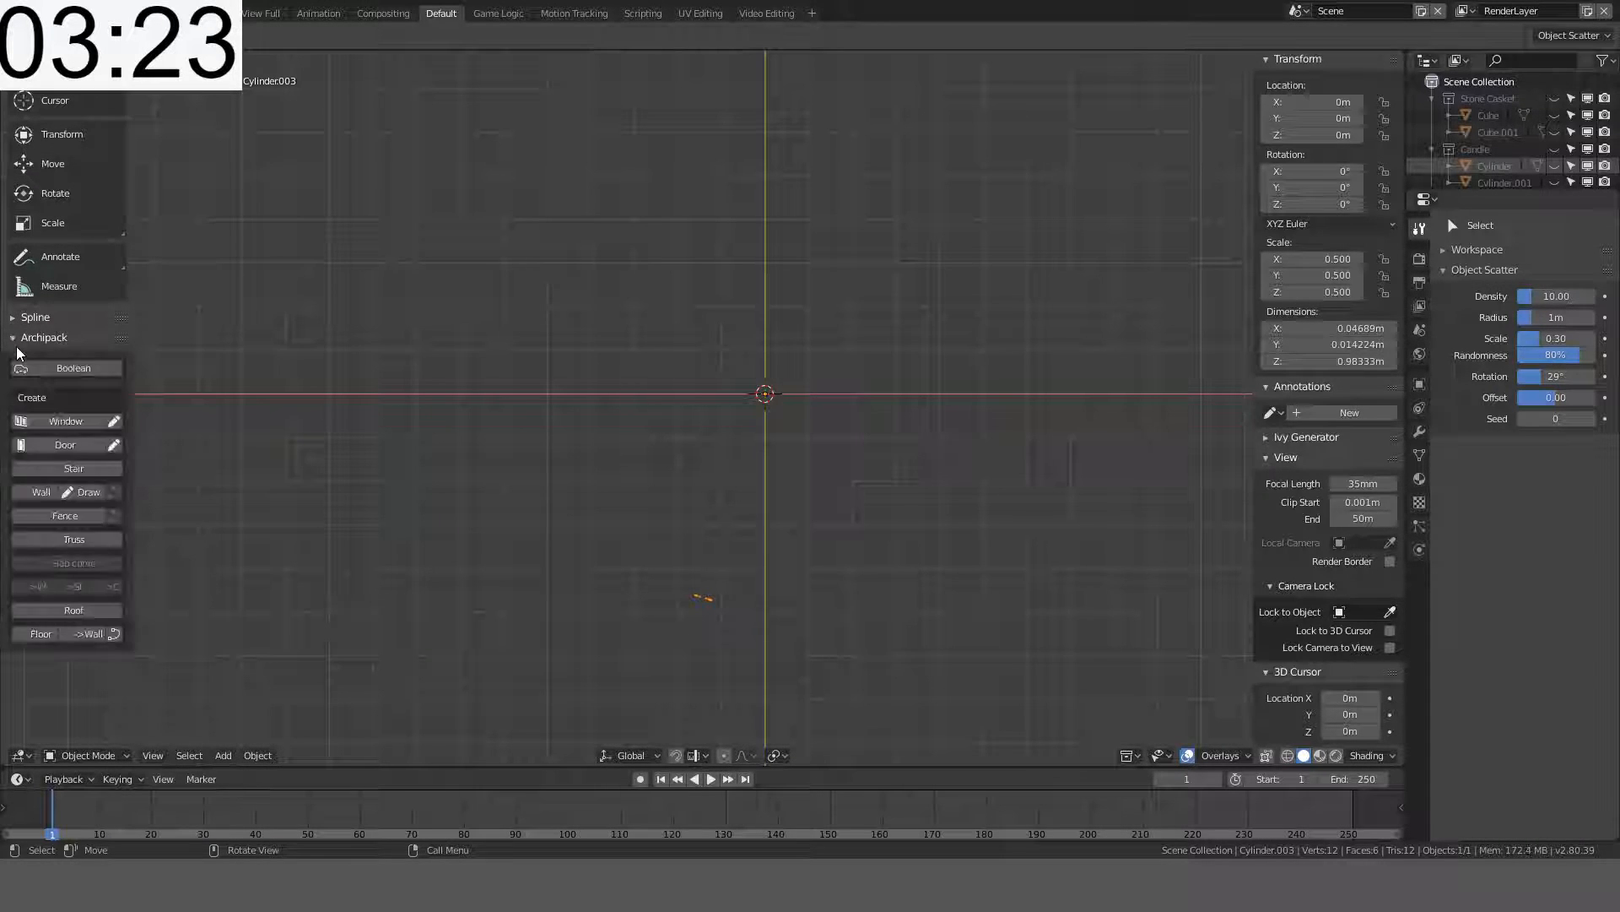
pyautogui.click(22, 338)
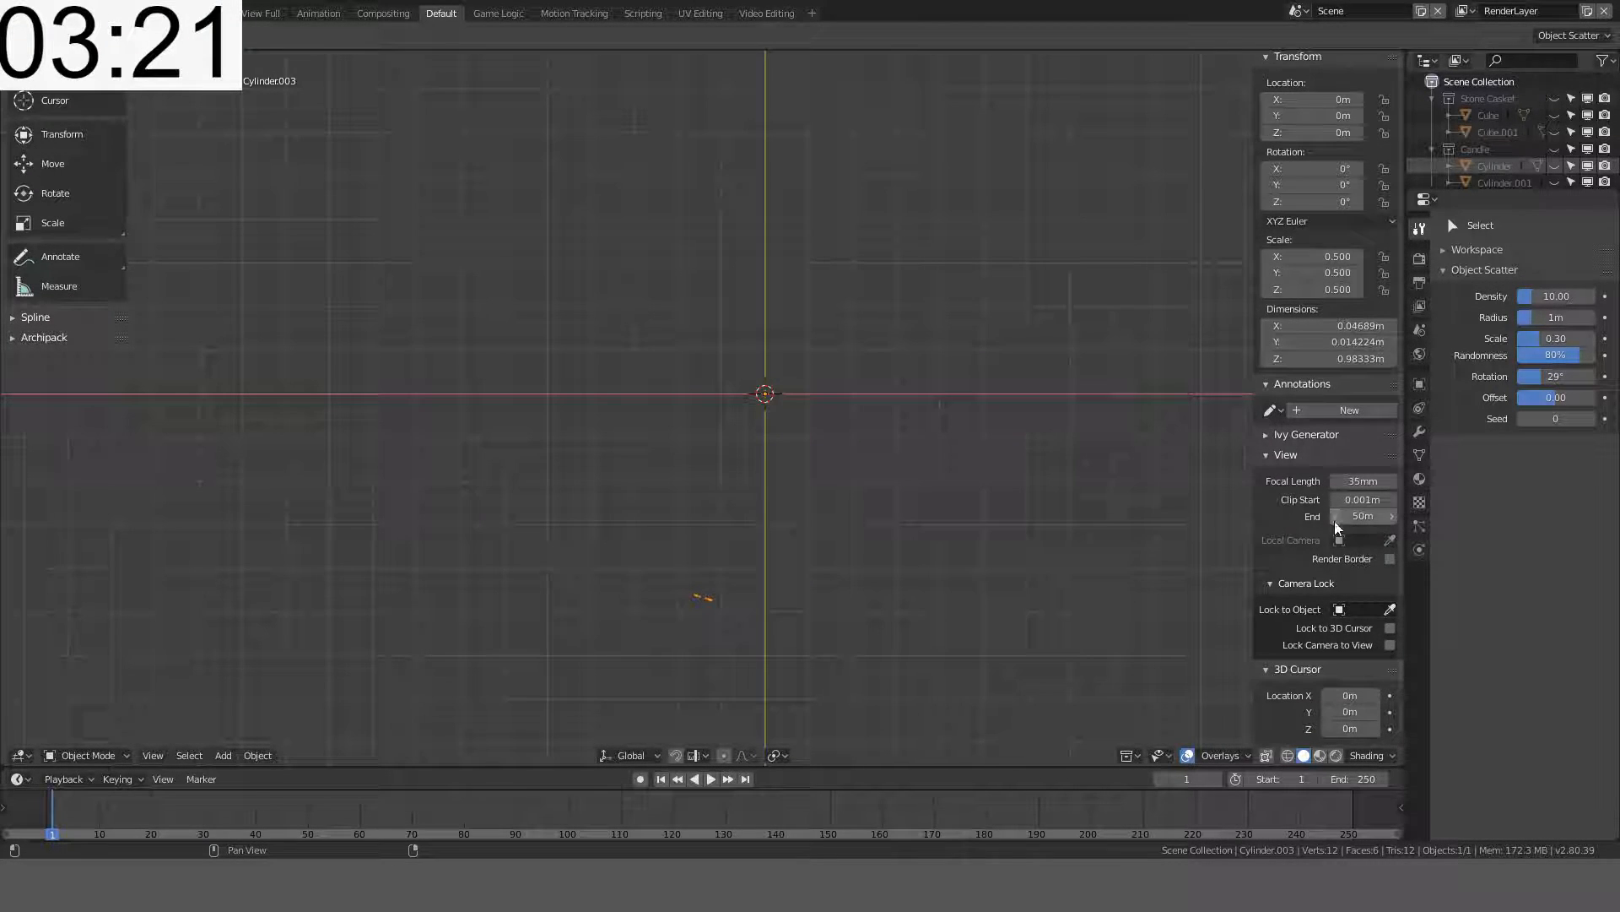
pyautogui.press('n')
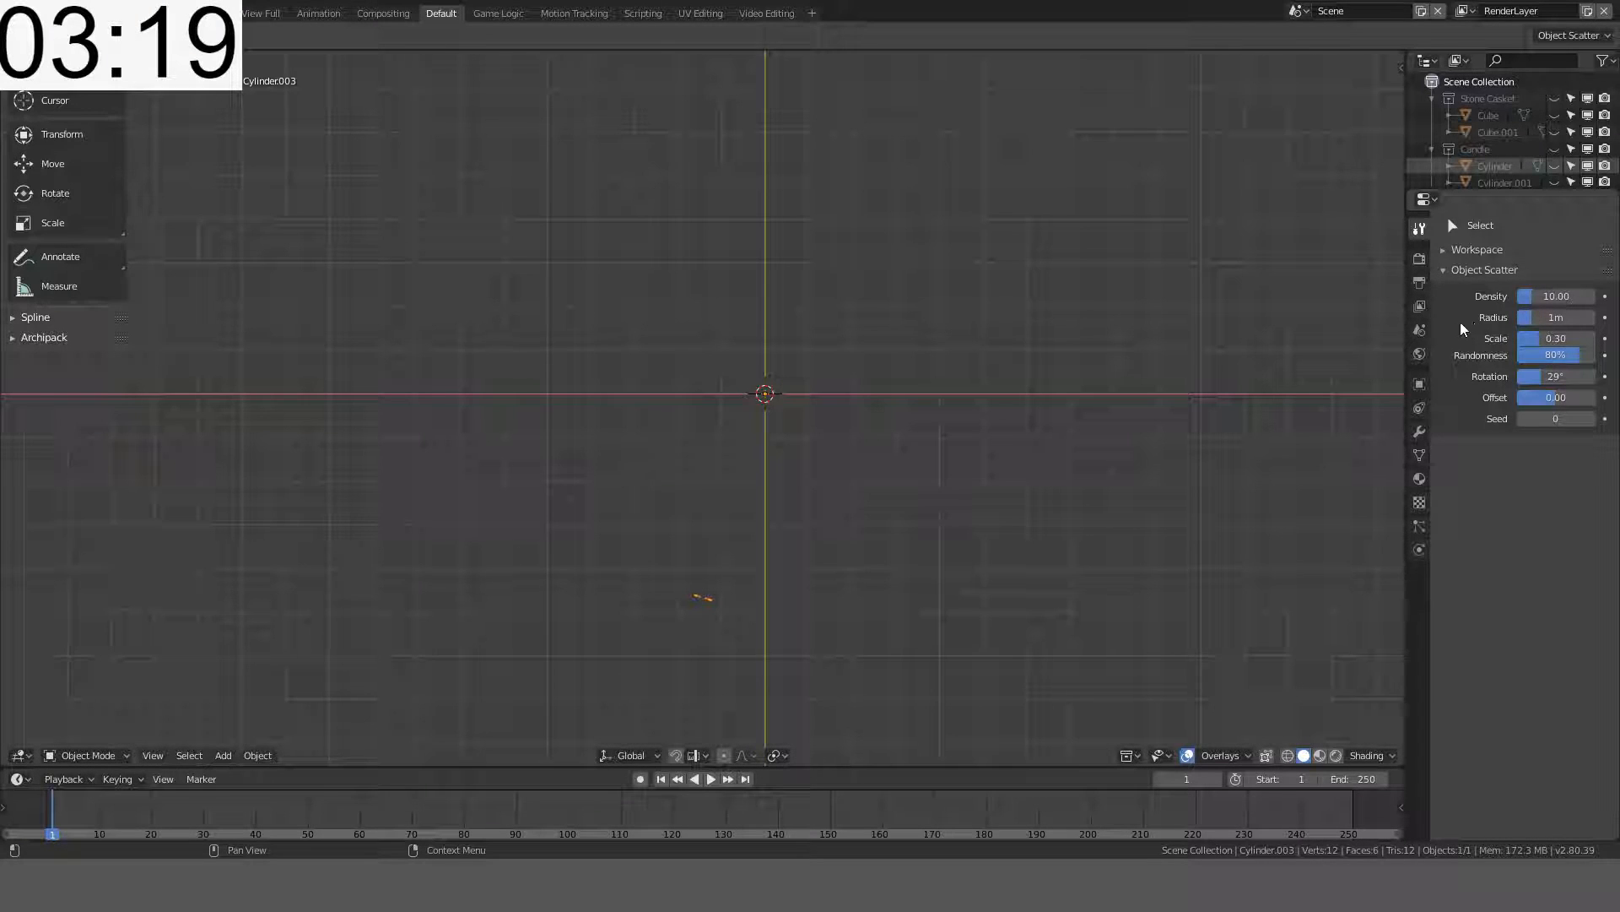
pyautogui.click(1420, 264)
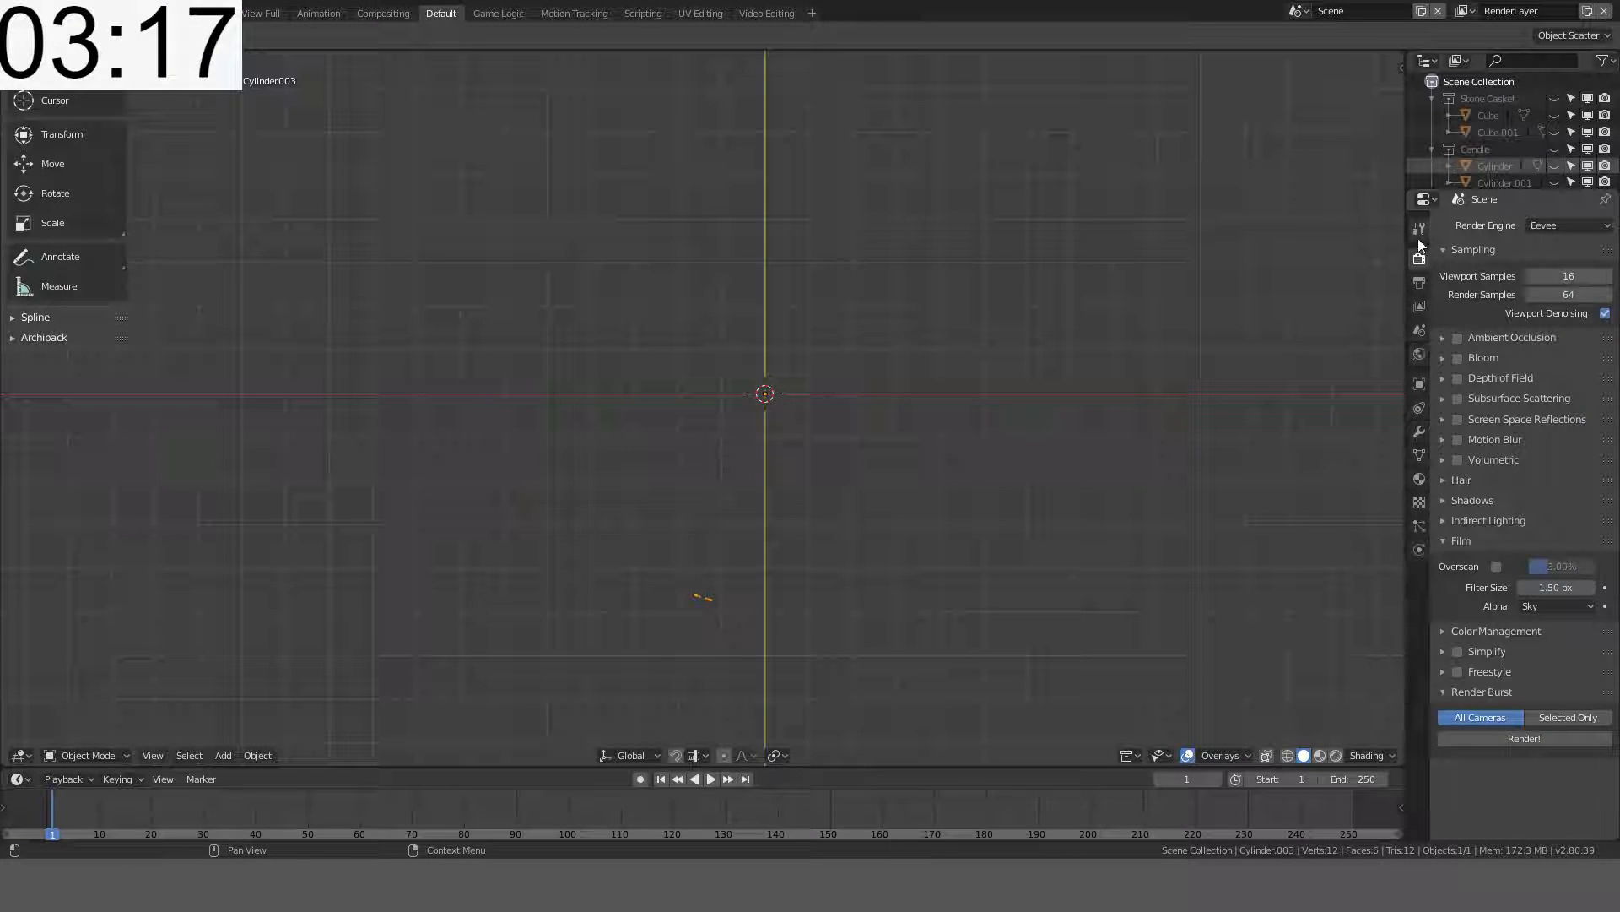
pyautogui.click(1420, 229)
pyautogui.click(1441, 249)
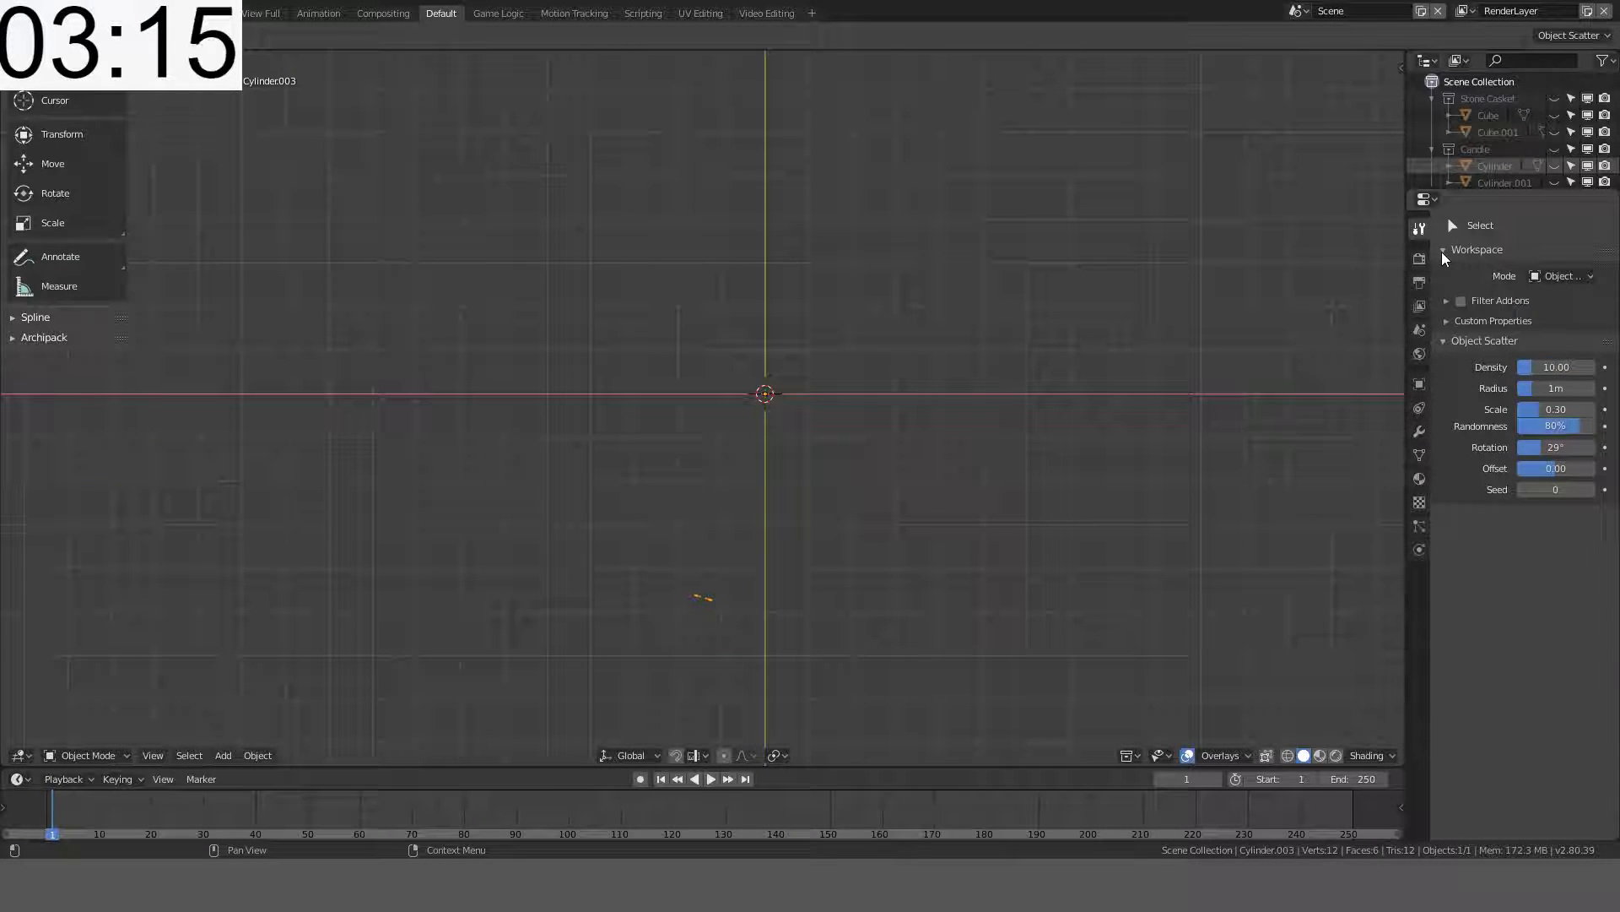
pyautogui.click(1449, 321)
pyautogui.click(1449, 321)
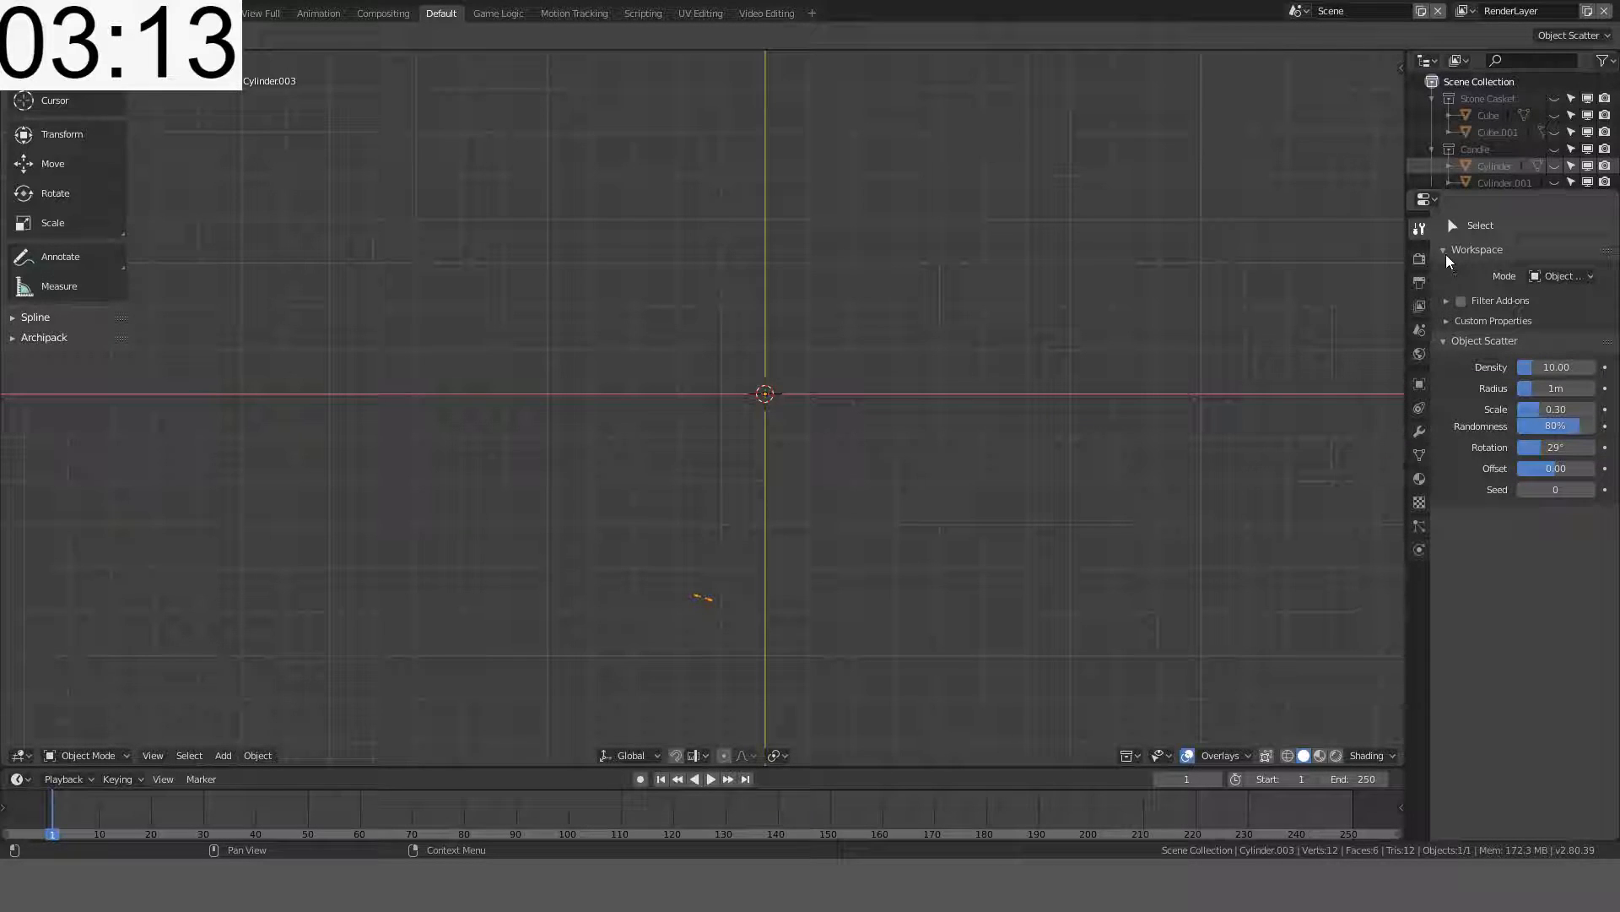
pyautogui.click(1421, 550)
pyautogui.click(1421, 529)
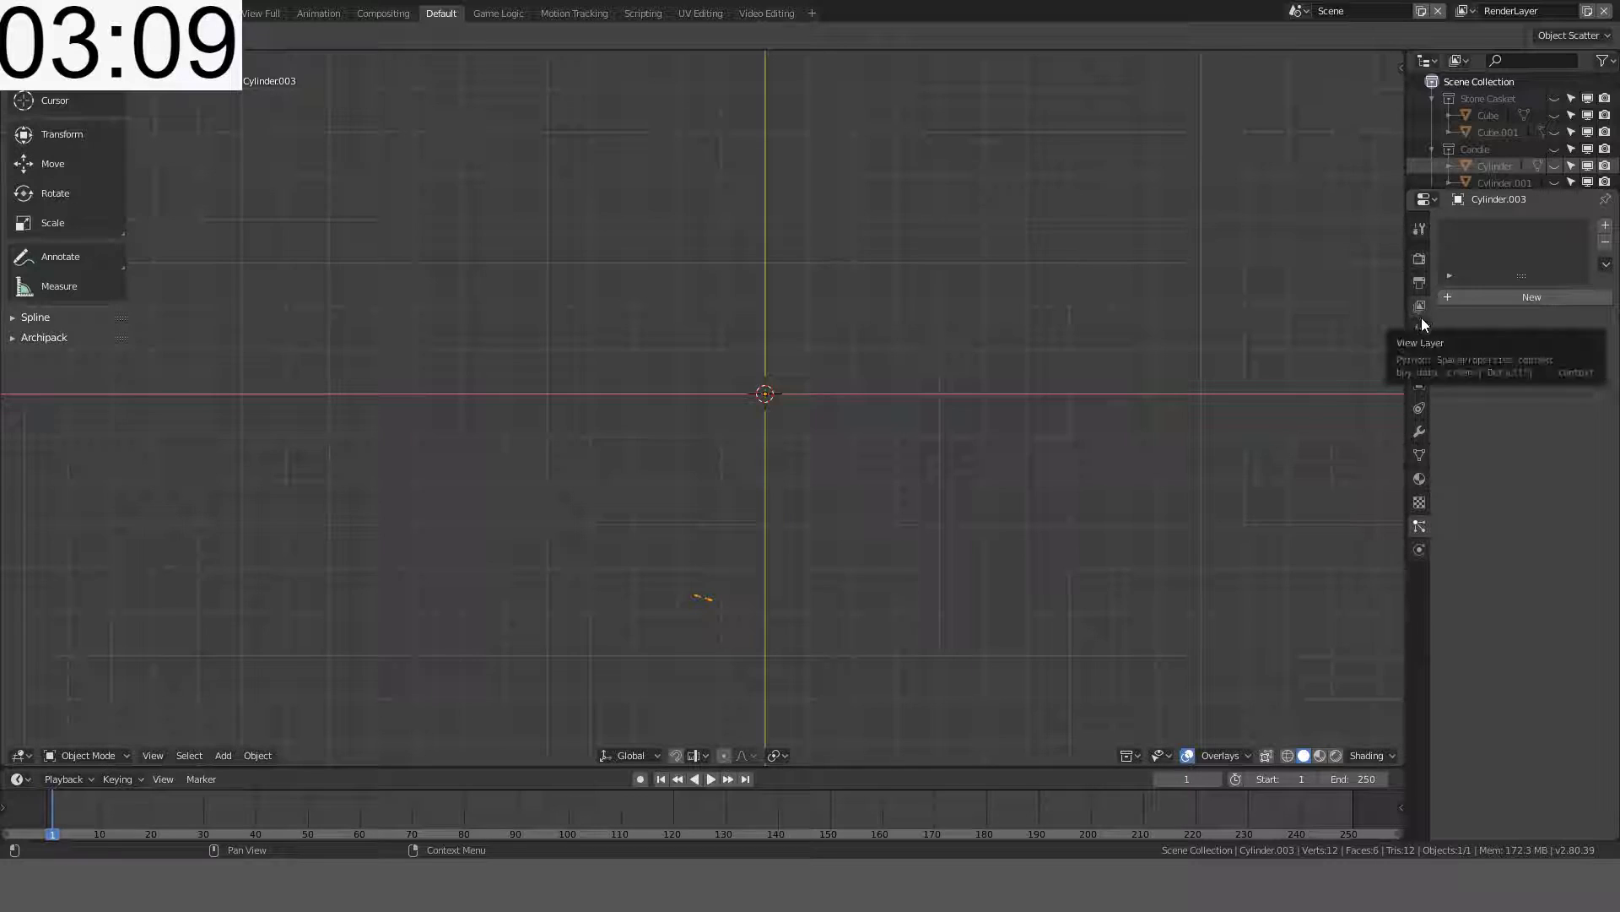
# - Put the flute strip in edit mode, add the Spin tool to Quick Favorites and activate it from there
pyautogui.moveTo(701, 549); pyautogui.dragTo(738, 452, button='middle')
pyautogui.press('Tab')
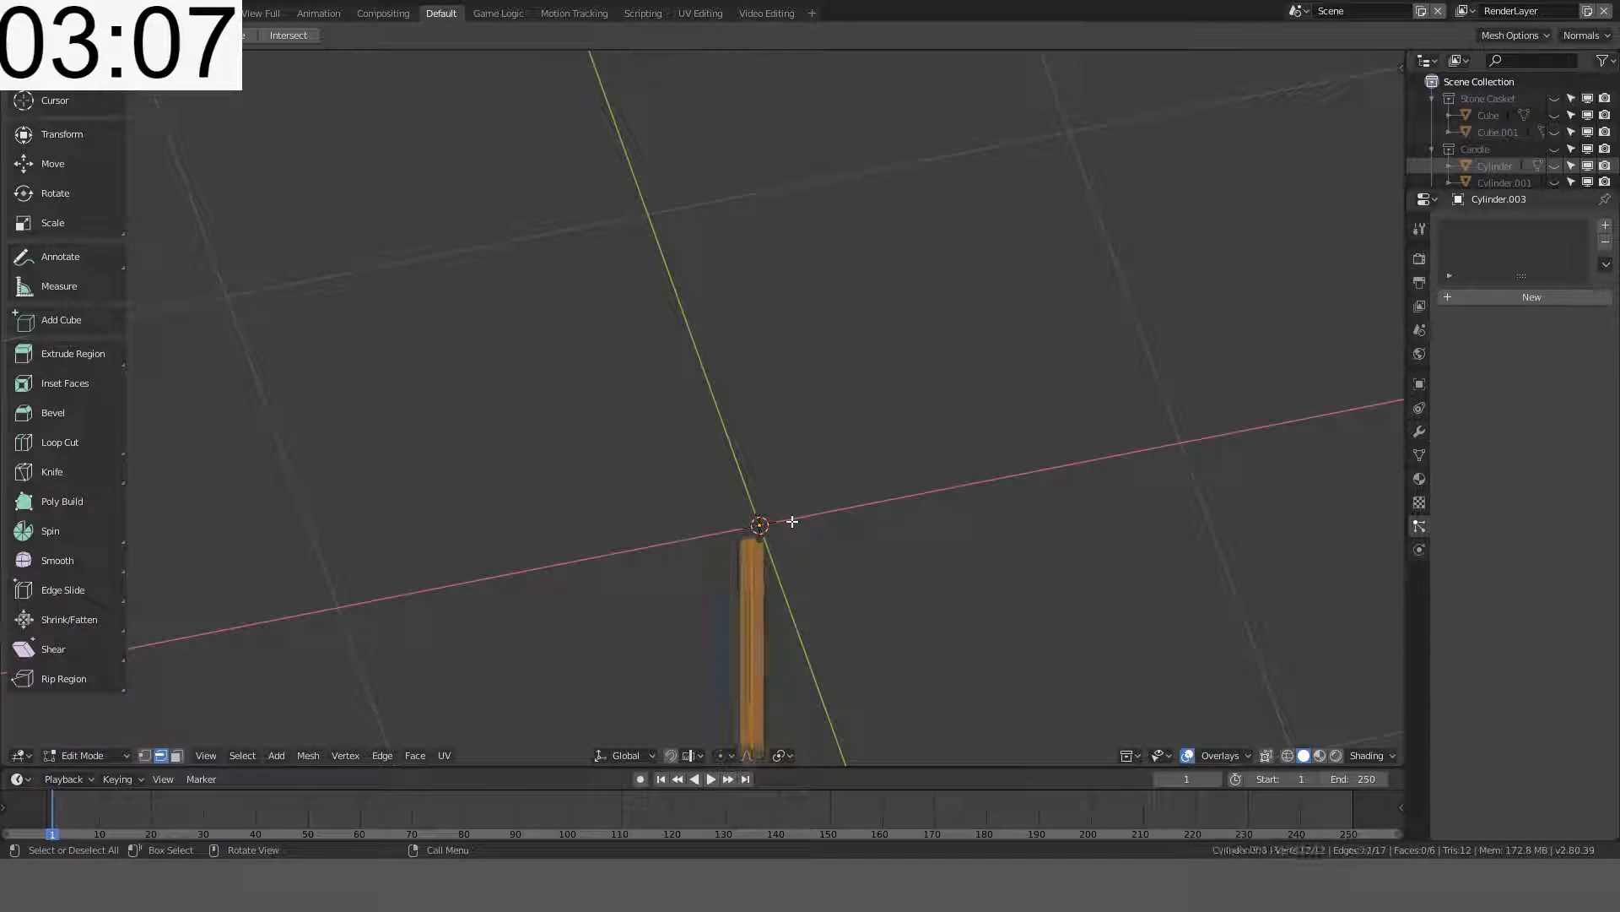
pyautogui.press('KP_7')
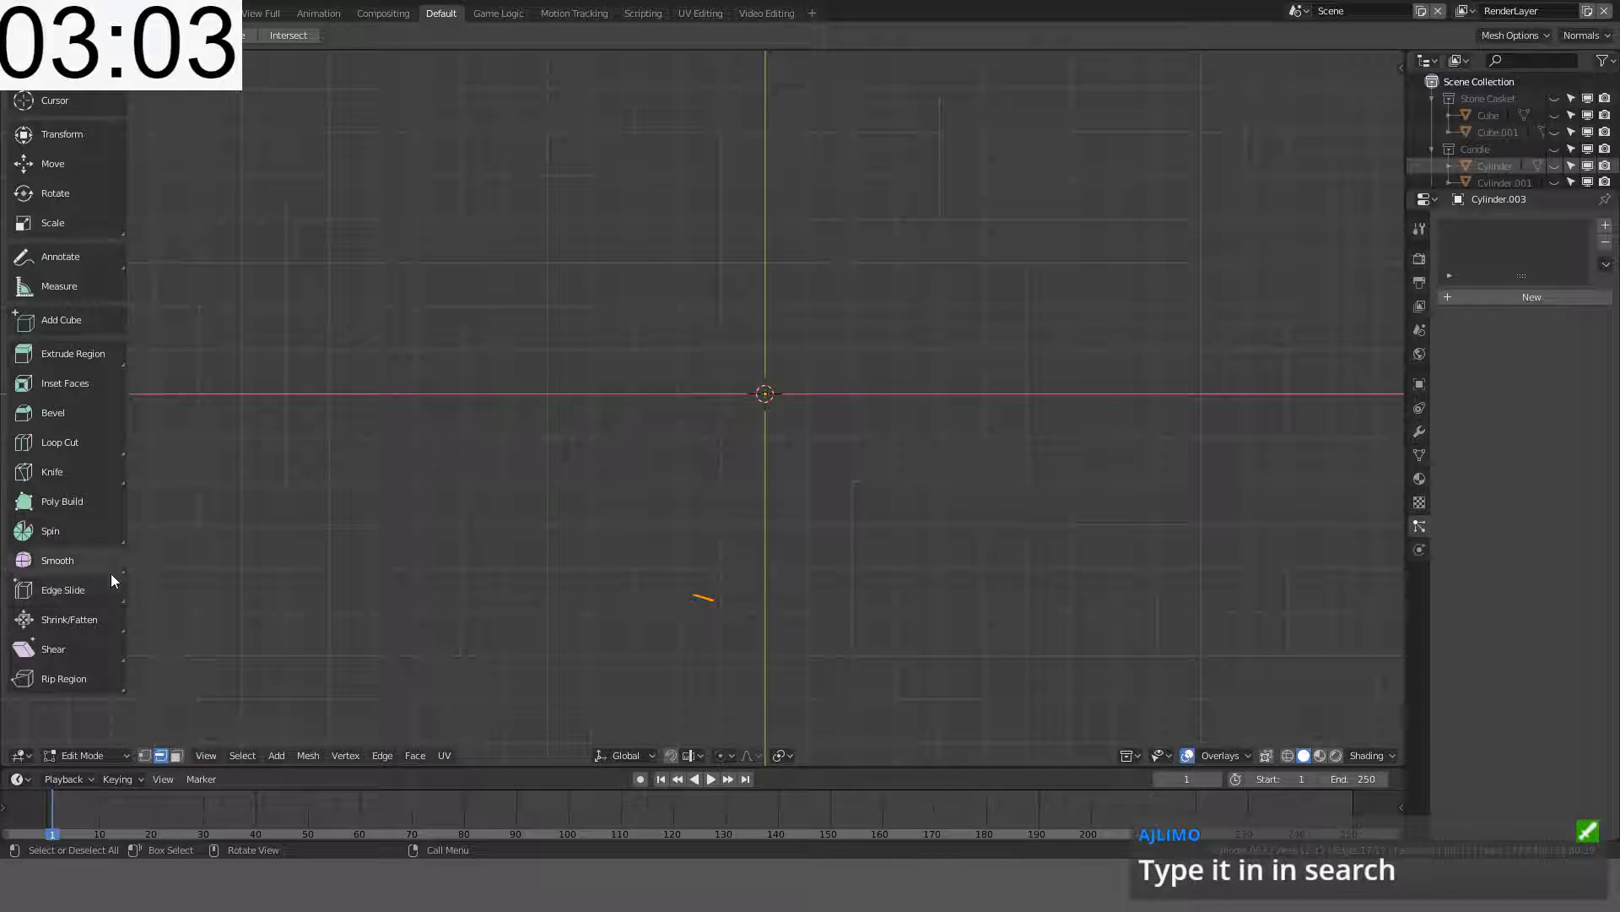
pyautogui.rightClick(74, 533)
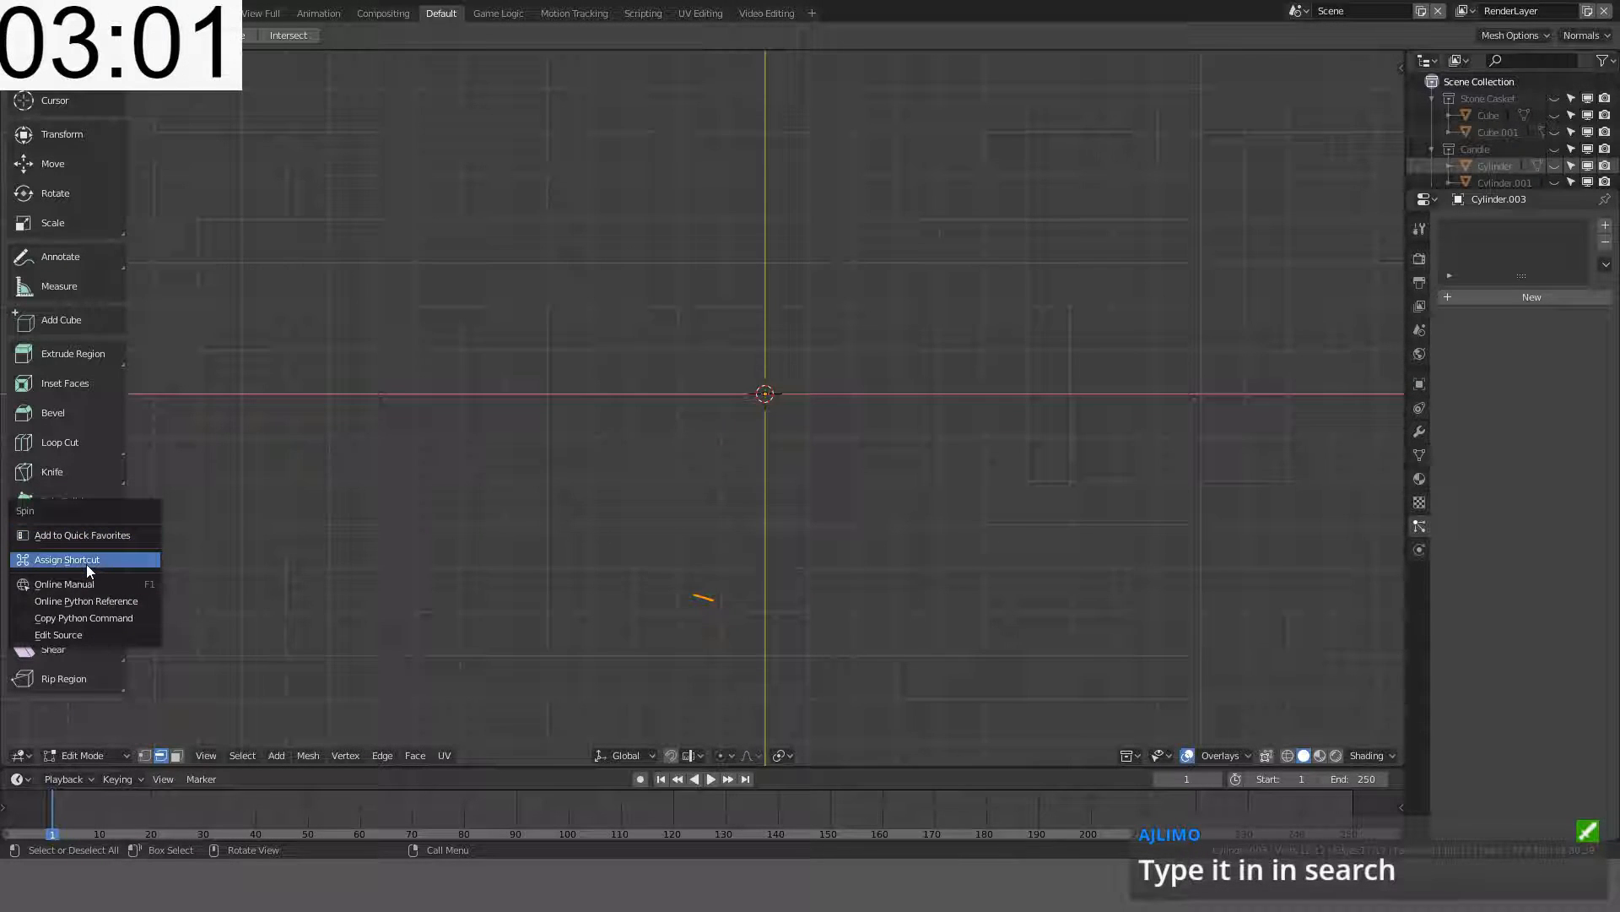
pyautogui.click(128, 539)
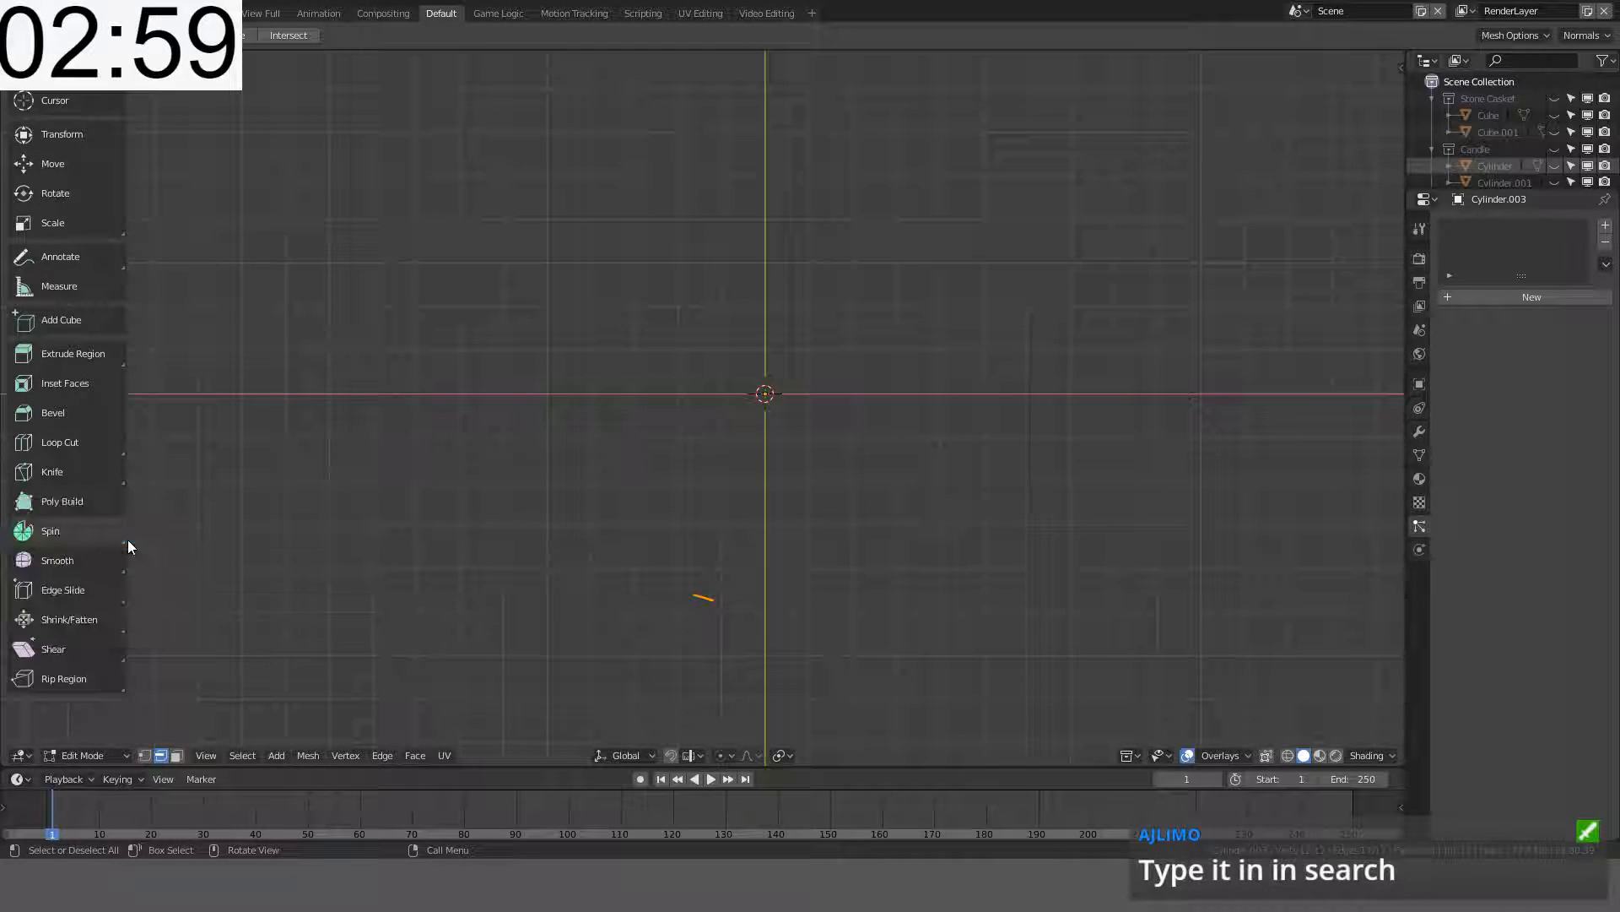
pyautogui.press('q')
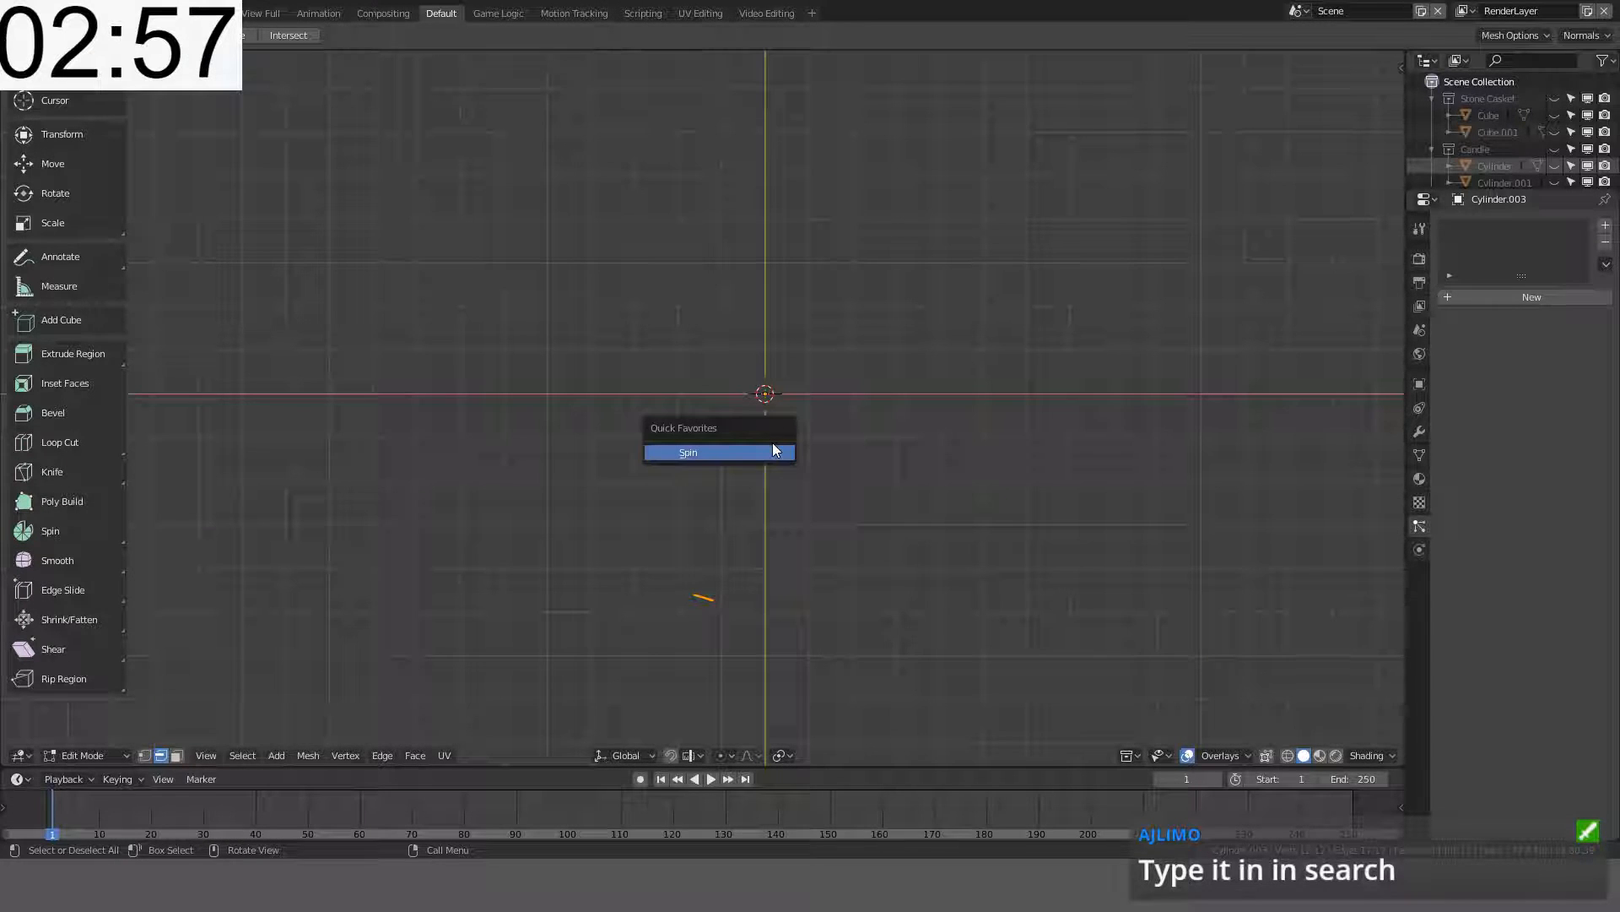
pyautogui.click(741, 457)
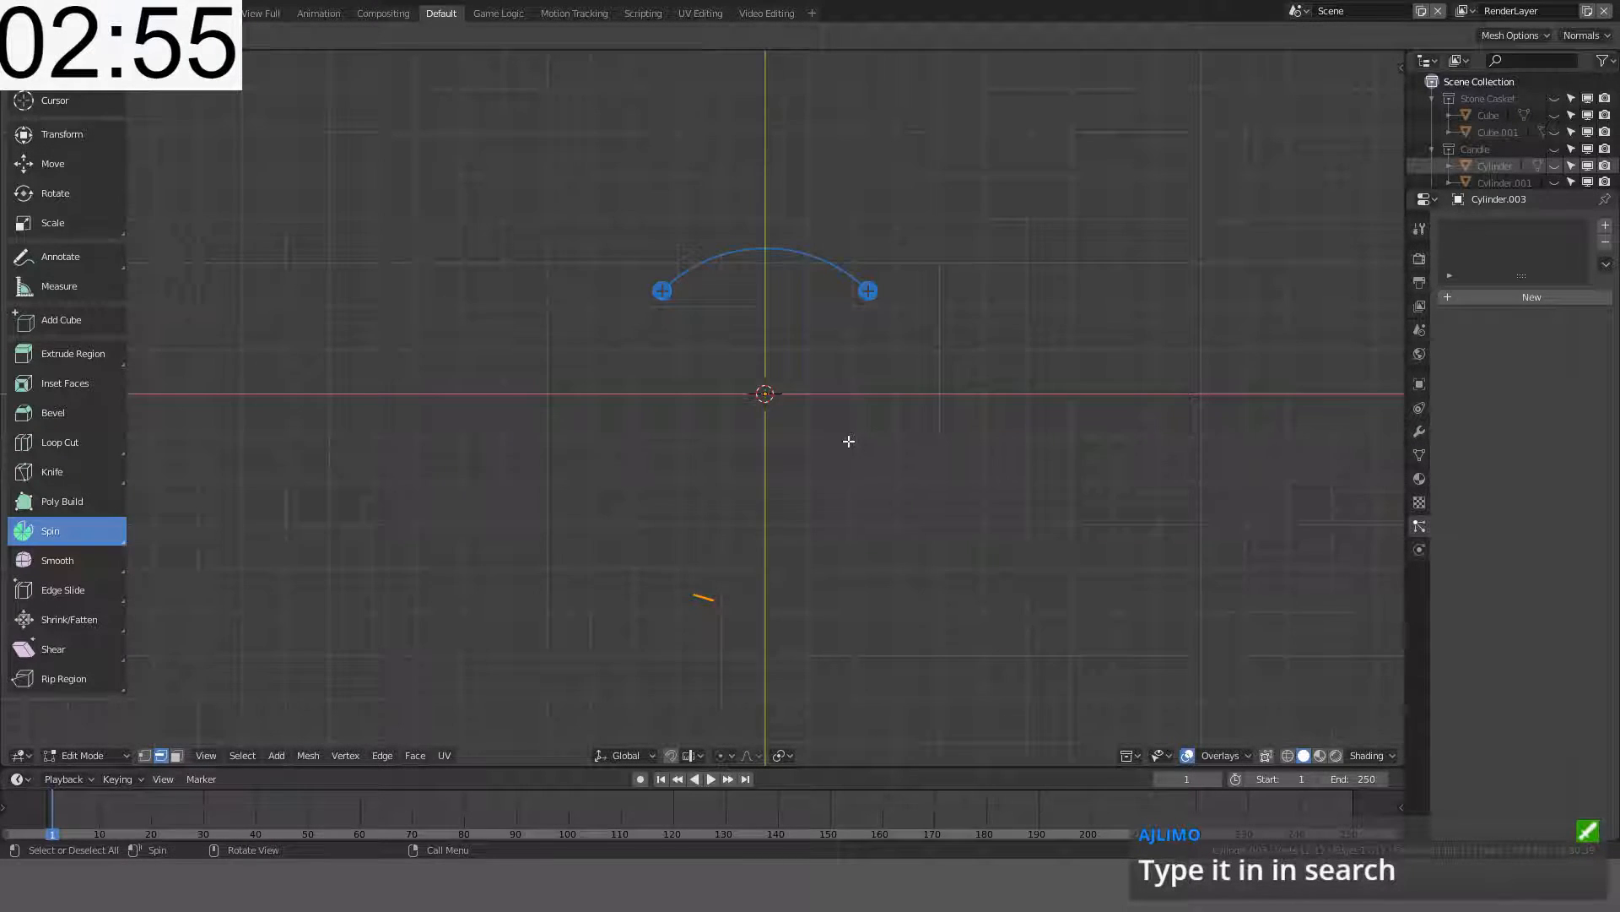
# - Spin the flute strip 360° around the centre in top view, as separate duplicates in 32 steps
pyautogui.moveTo(846, 438); pyautogui.dragTo(914, 366, button='middle')
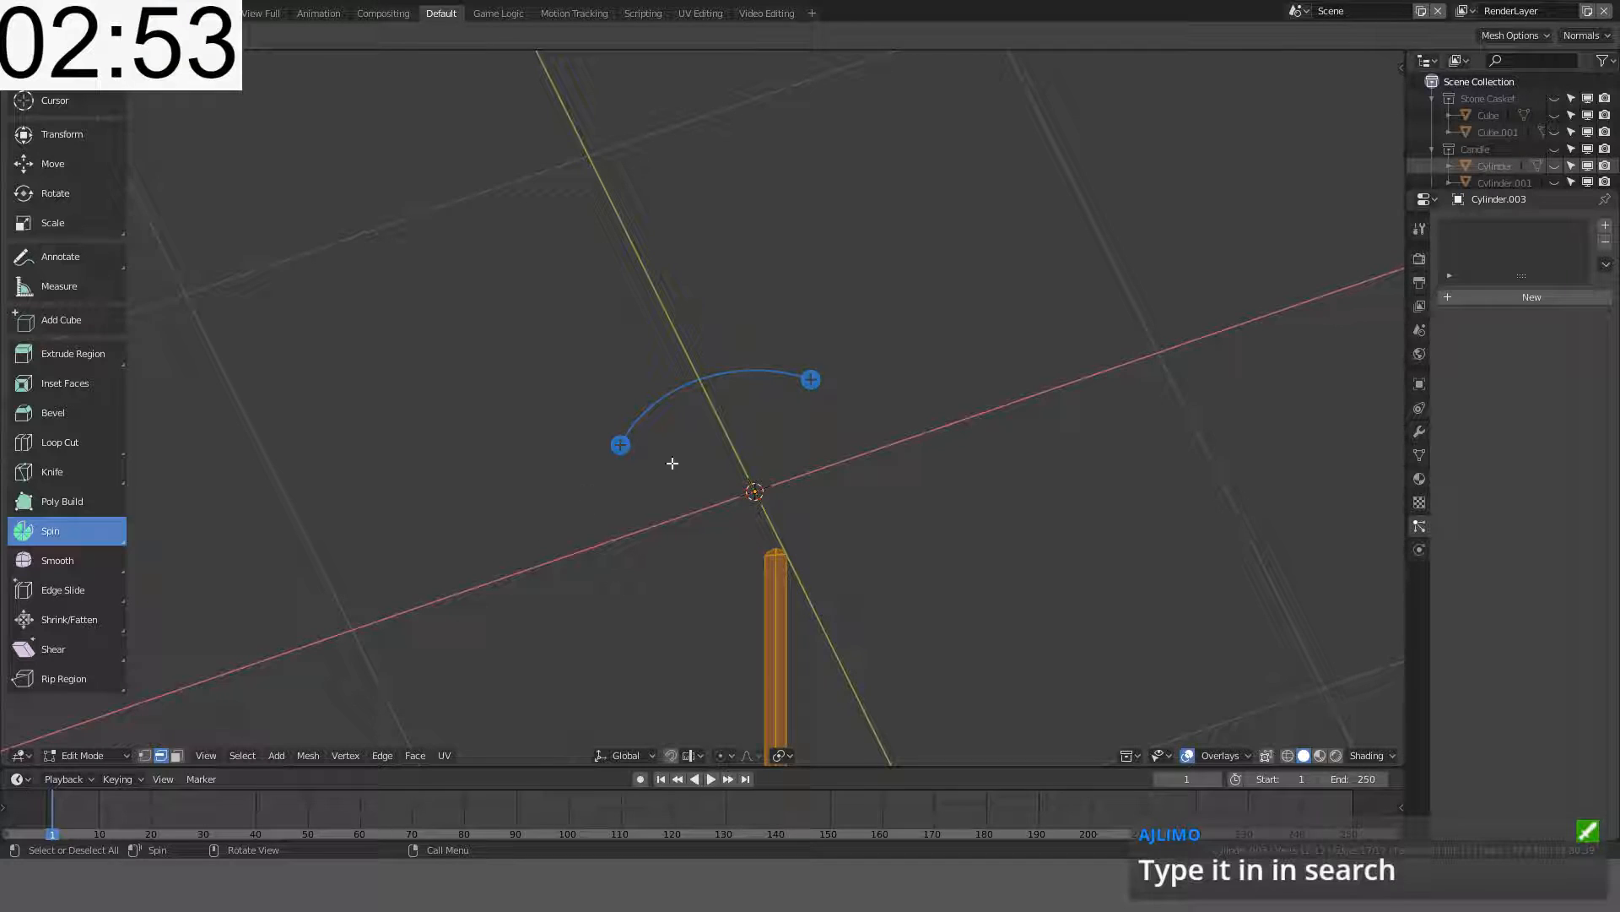
pyautogui.press('KP_7')
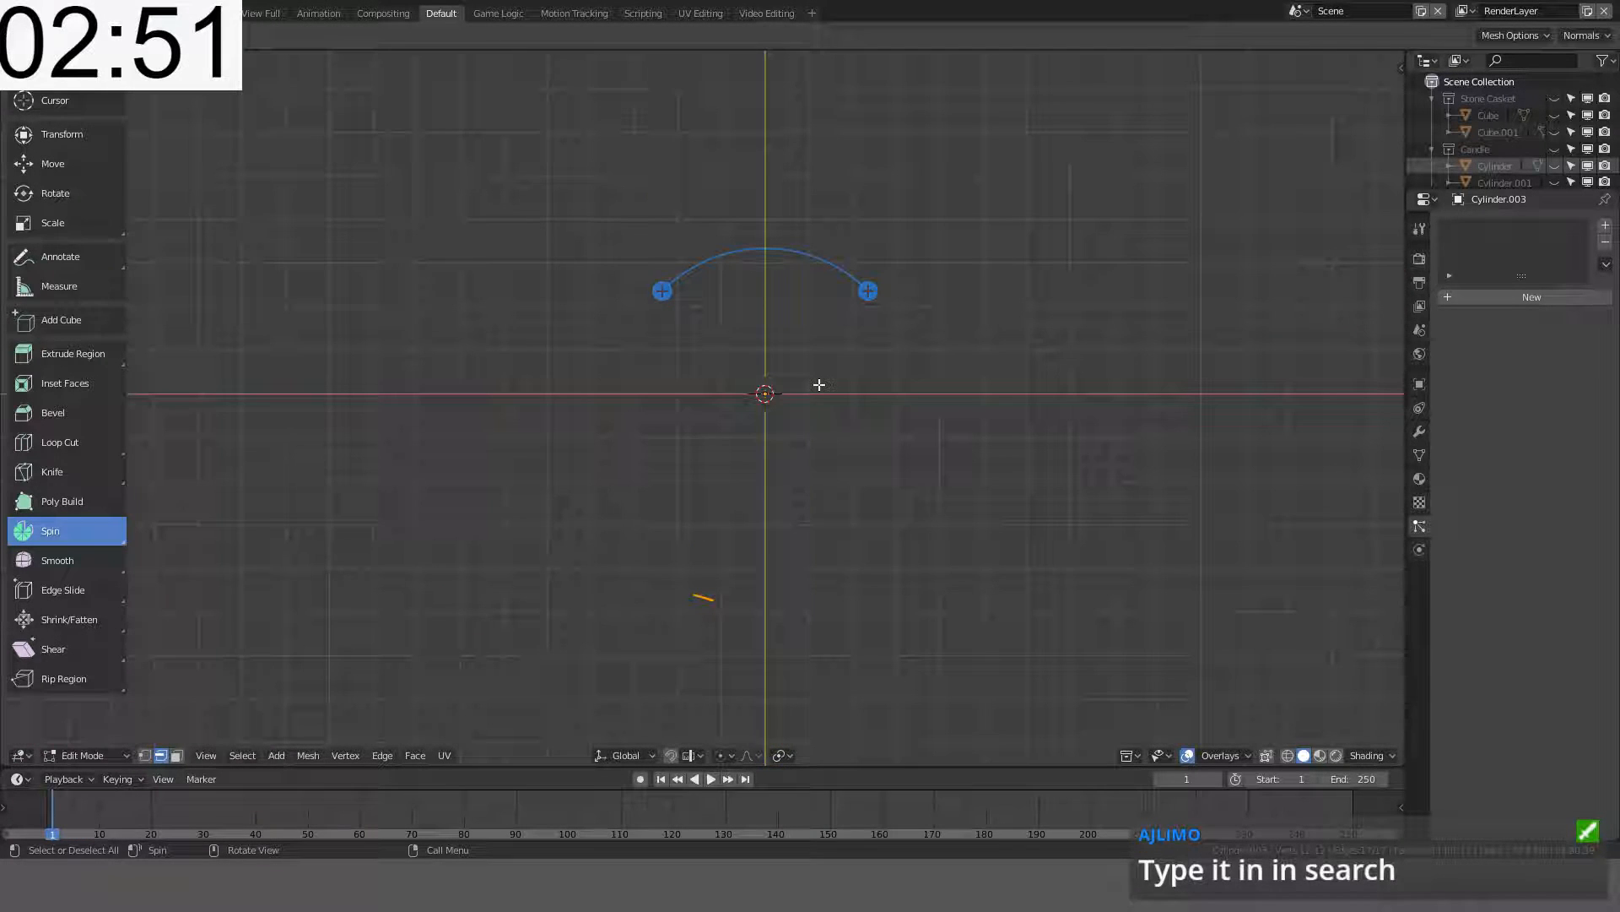
pyautogui.moveTo(873, 309); pyautogui.dragTo(762, 288)
pyautogui.click(309, 587)
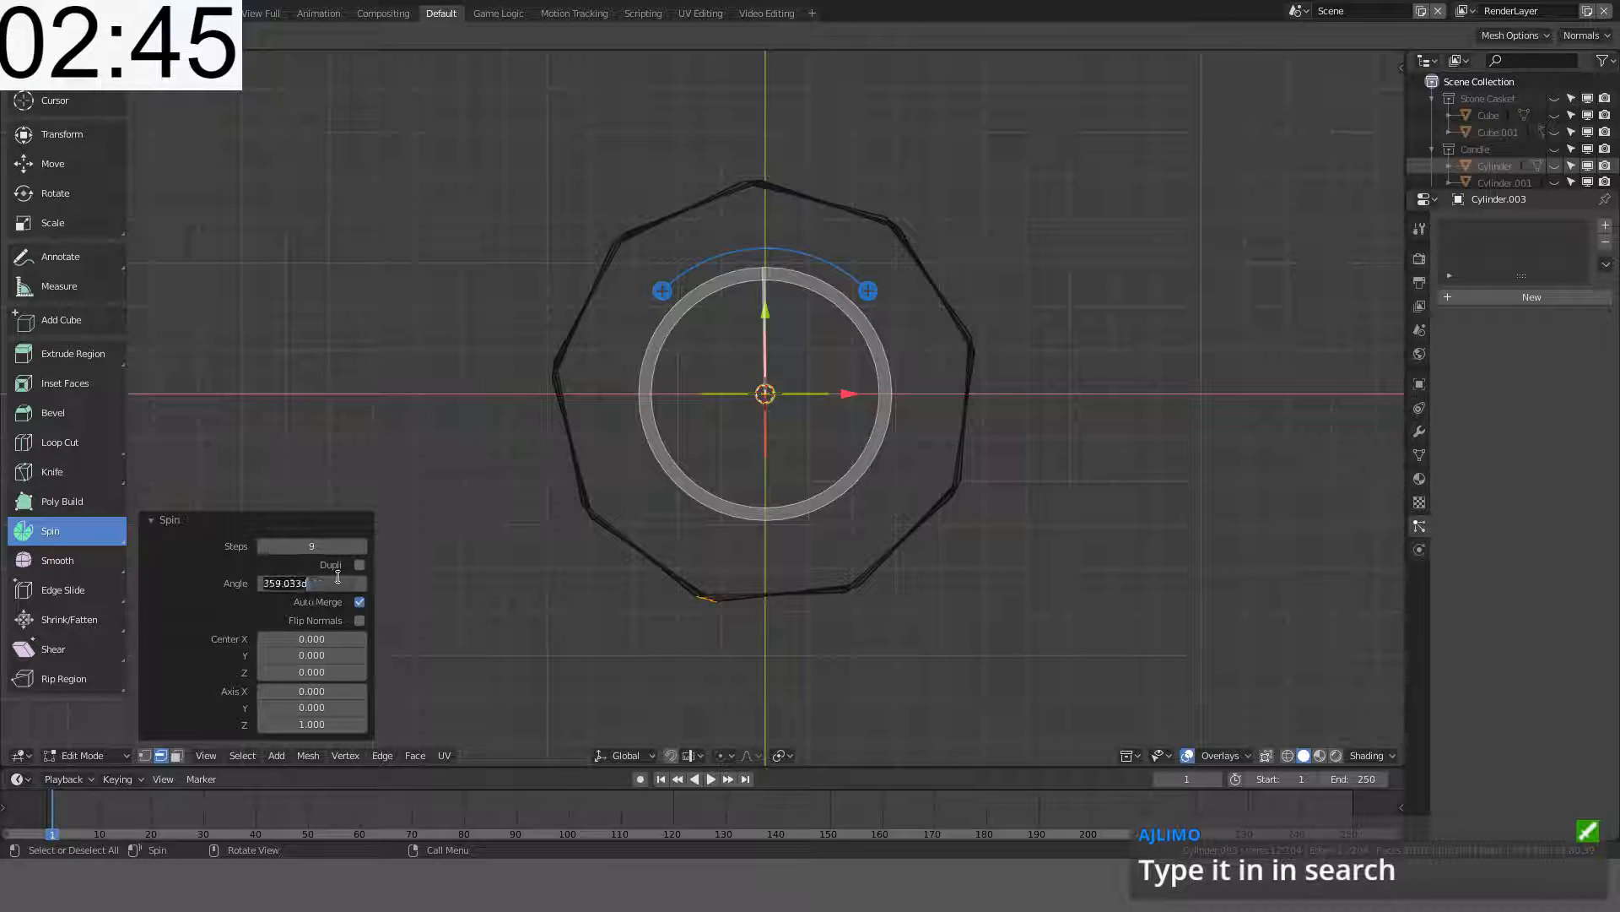
pyautogui.press('Return')
pyautogui.click(359, 563)
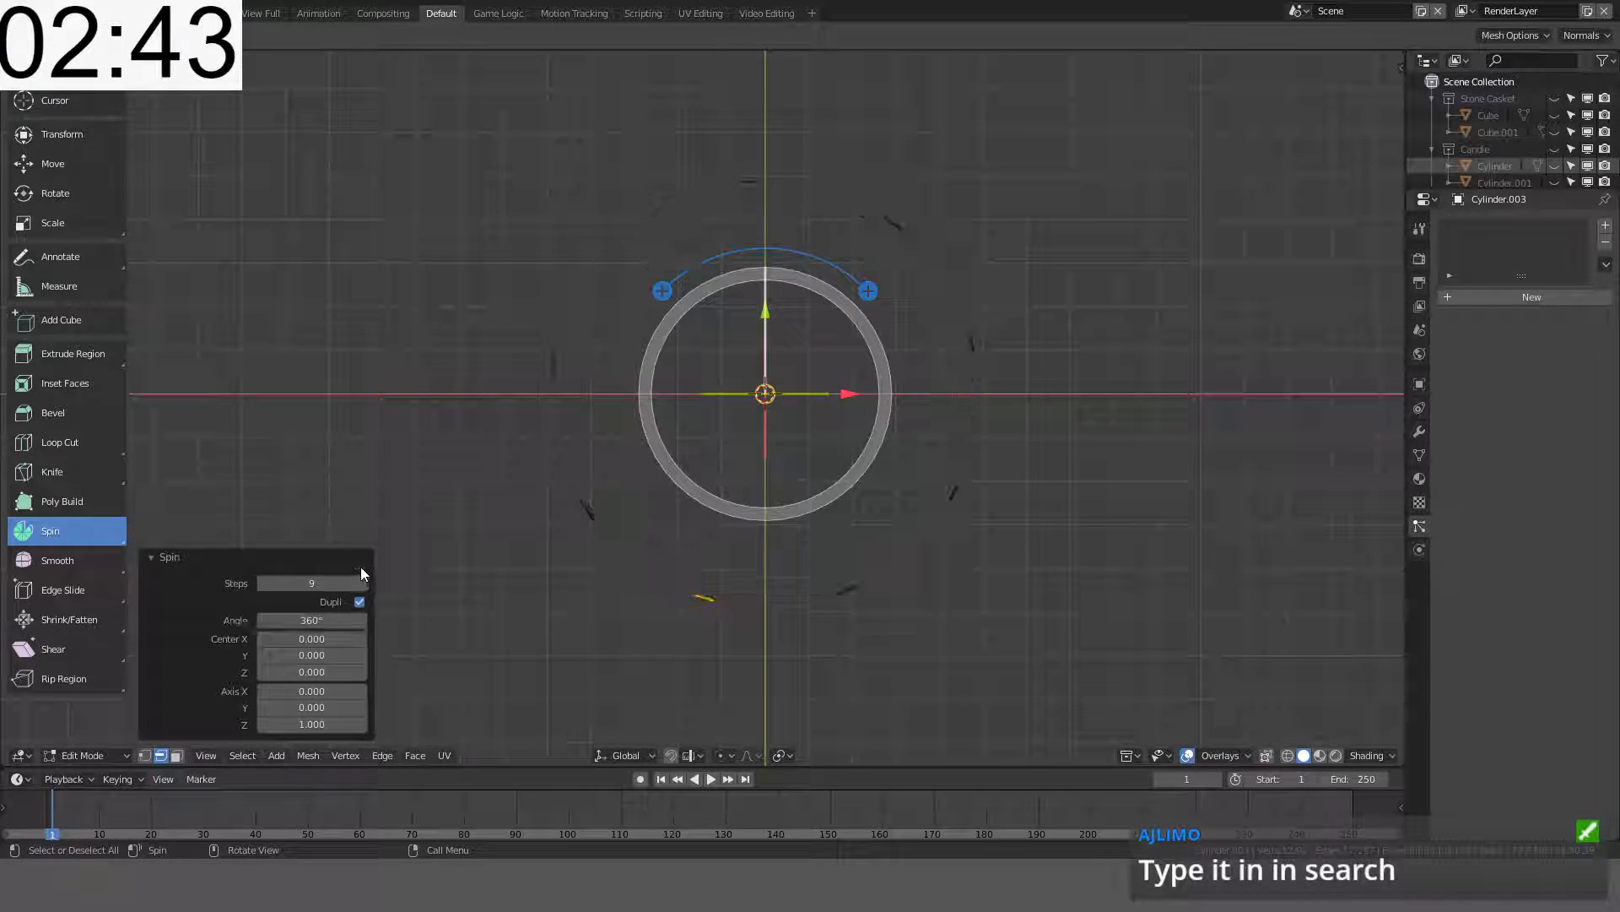
pyautogui.click(309, 579)
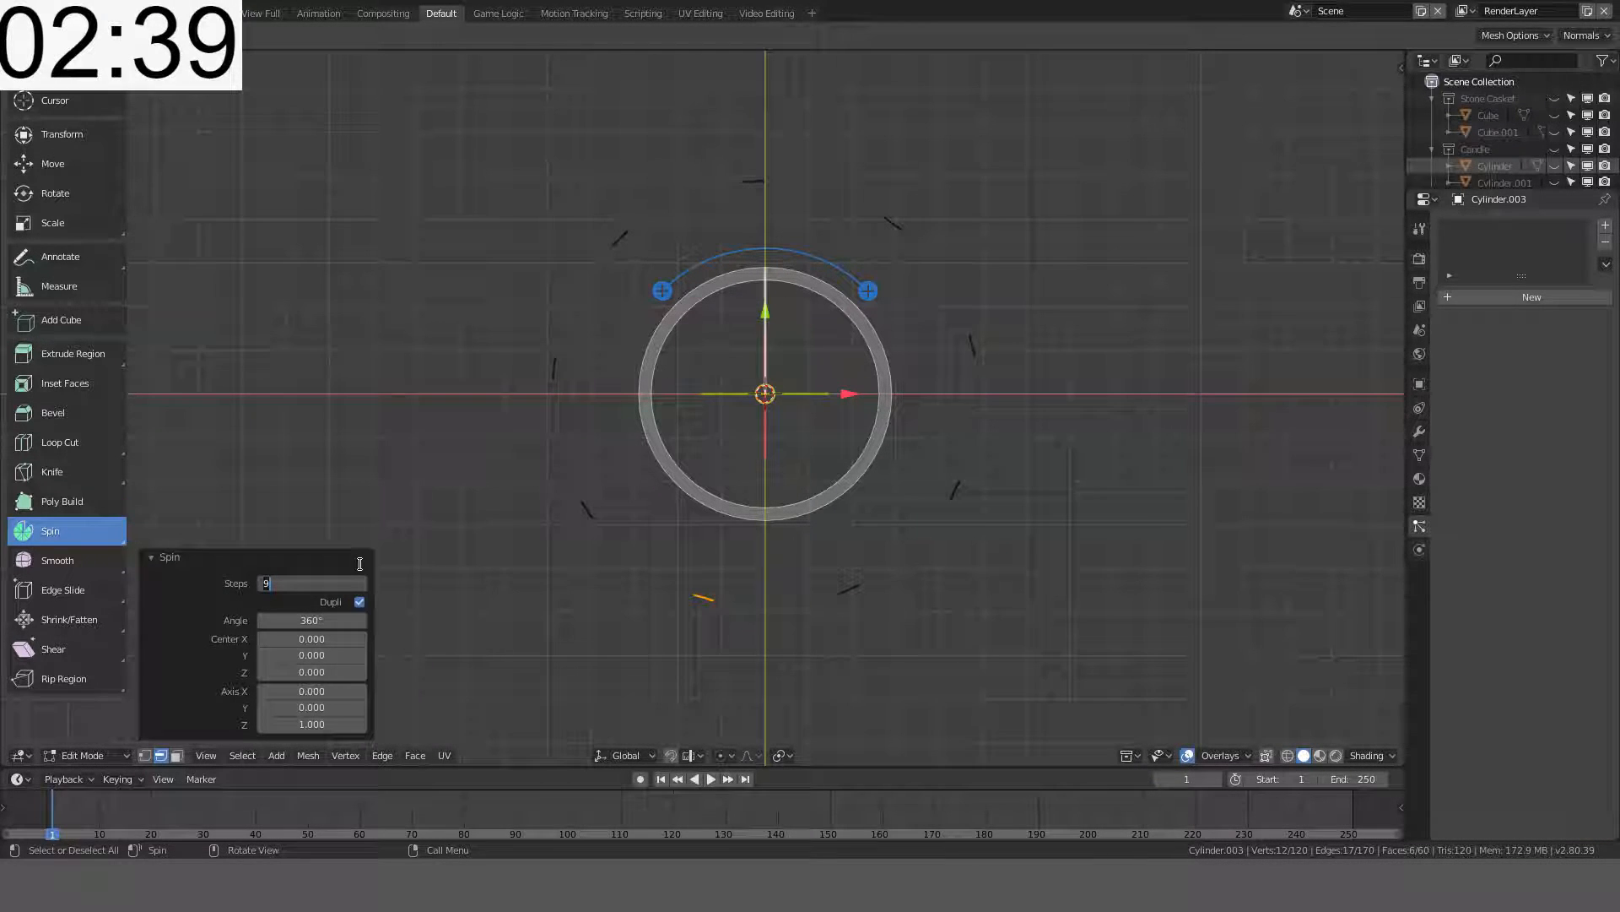
pyautogui.write('32')
pyautogui.press('Return')
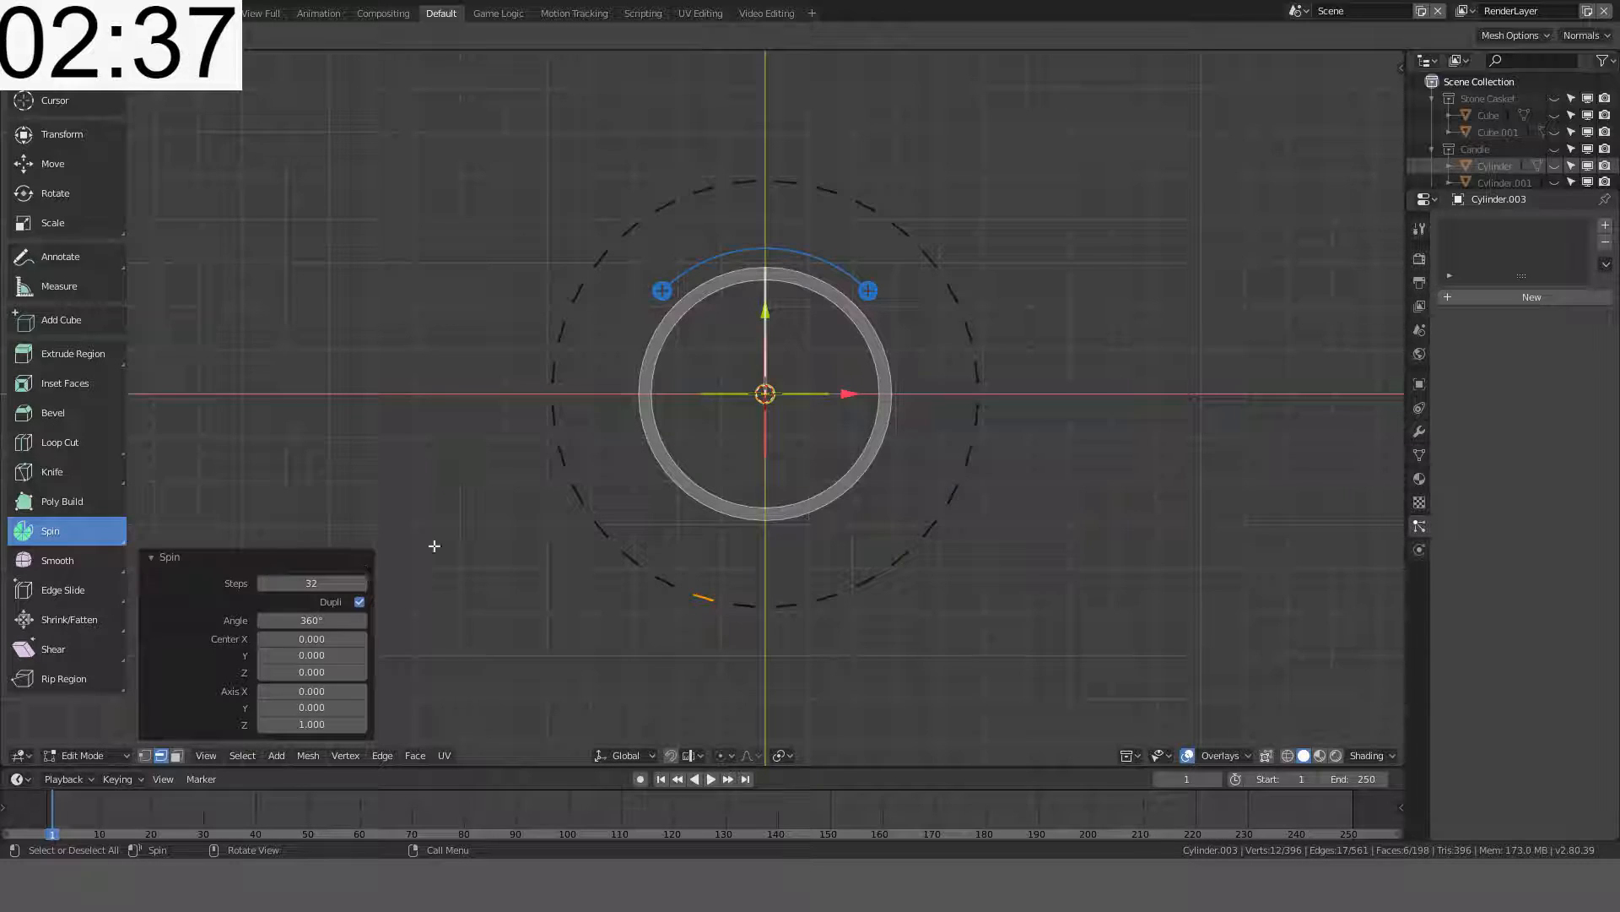
# - Delete the vertices of the still-selected flute strip that overlaps its duplicate in the ring
pyautogui.moveTo(768, 329); pyautogui.dragTo(713, 314, button='middle')
pyautogui.scroll(-3, 699, 453)
pyautogui.moveTo(699, 456); pyautogui.dragTo(746, 431, button='middle')
pyautogui.press('x')
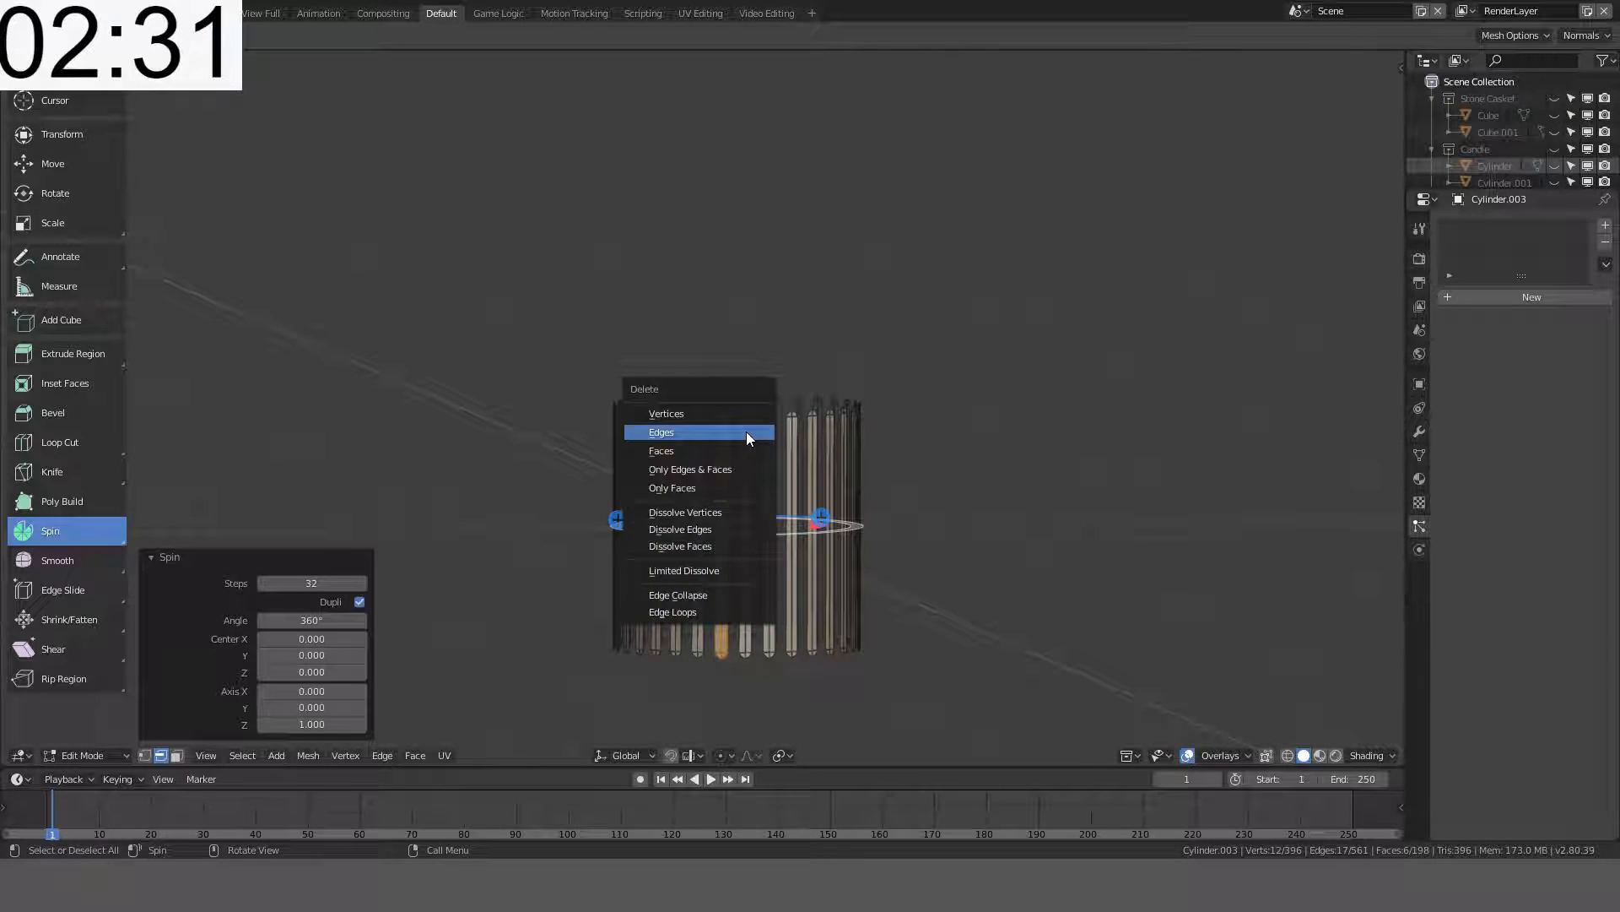
pyautogui.click(696, 414)
# - Try to fill the gap between two neighbouring flutes at the front of the ring
pyautogui.scroll(3, 742, 421)
pyautogui.moveTo(749, 453); pyautogui.dragTo(752, 326, button='middle')
pyautogui.press('KP_1')
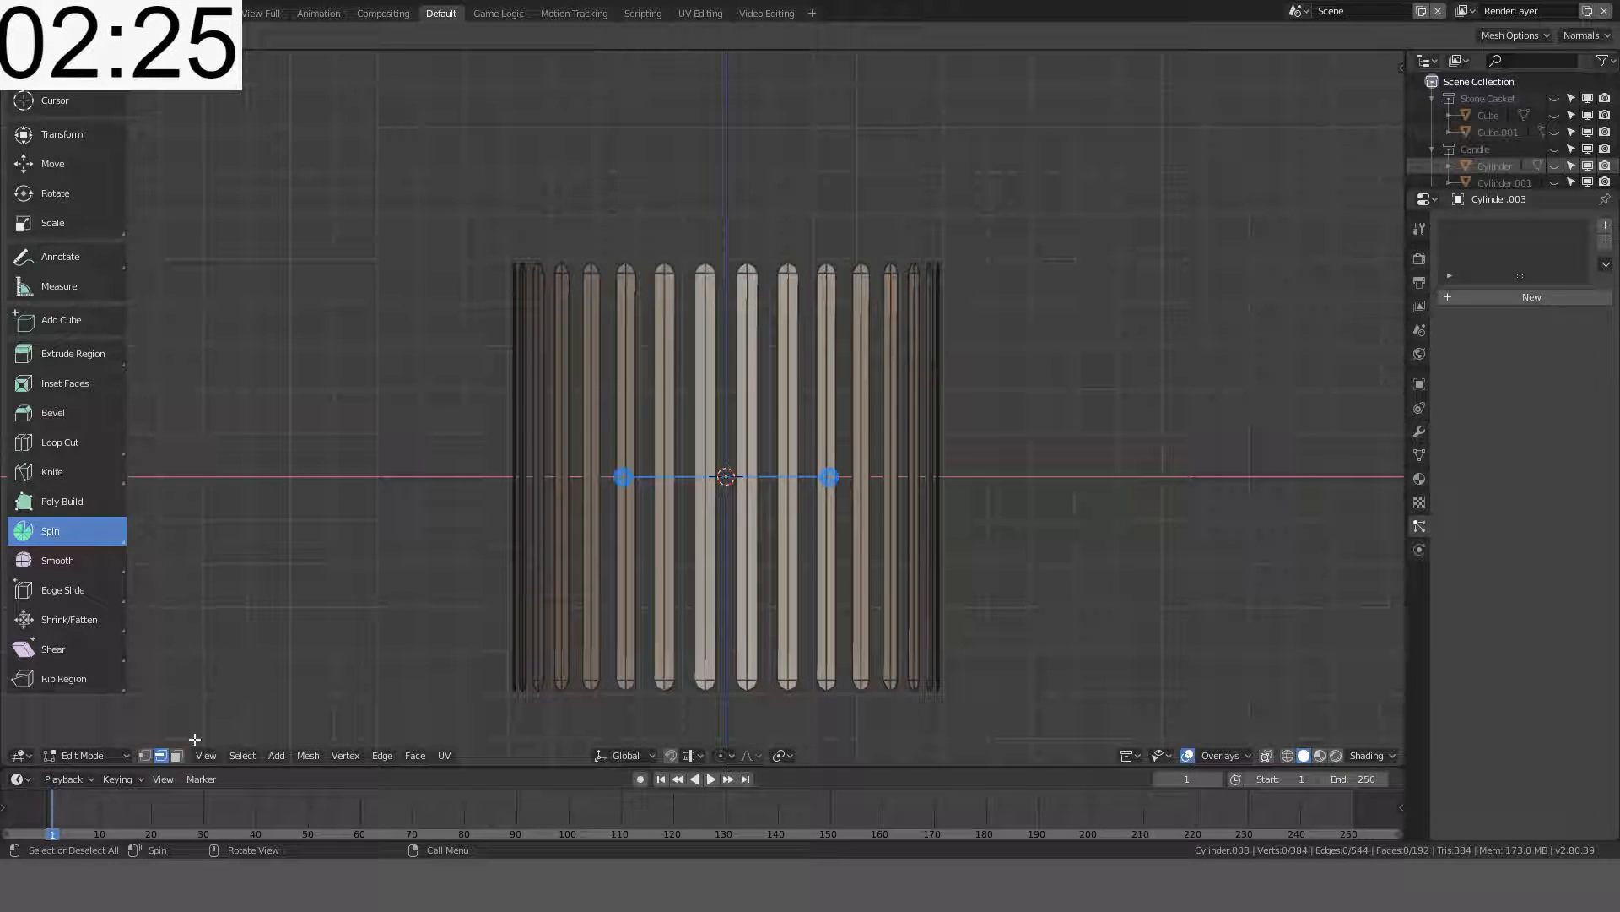
pyautogui.click(146, 755)
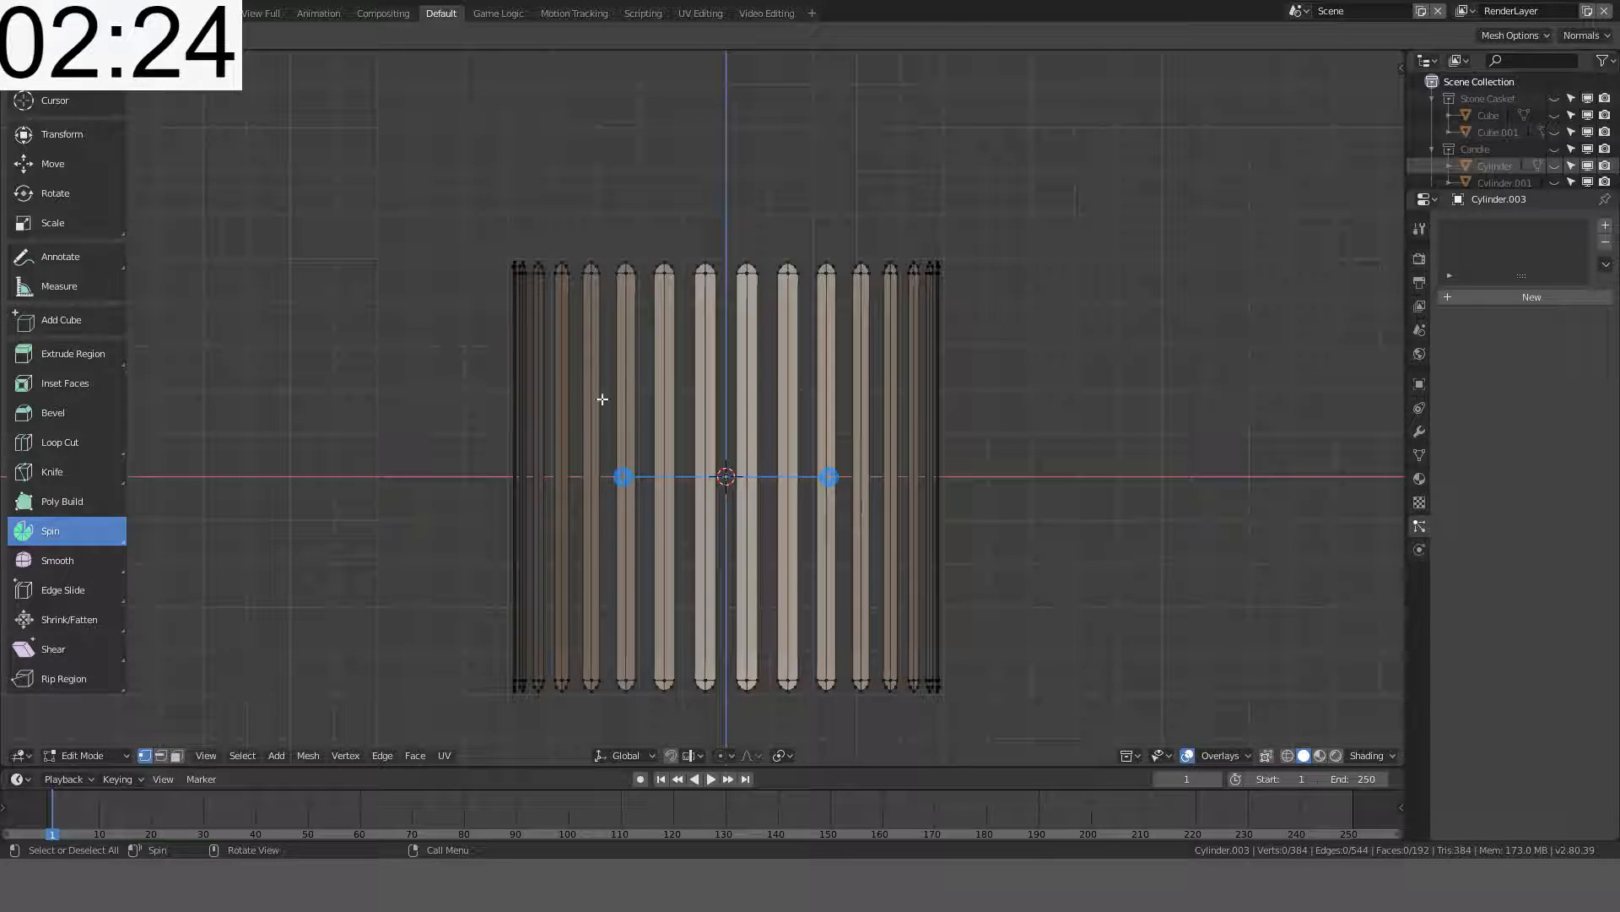
pyautogui.click(681, 274)
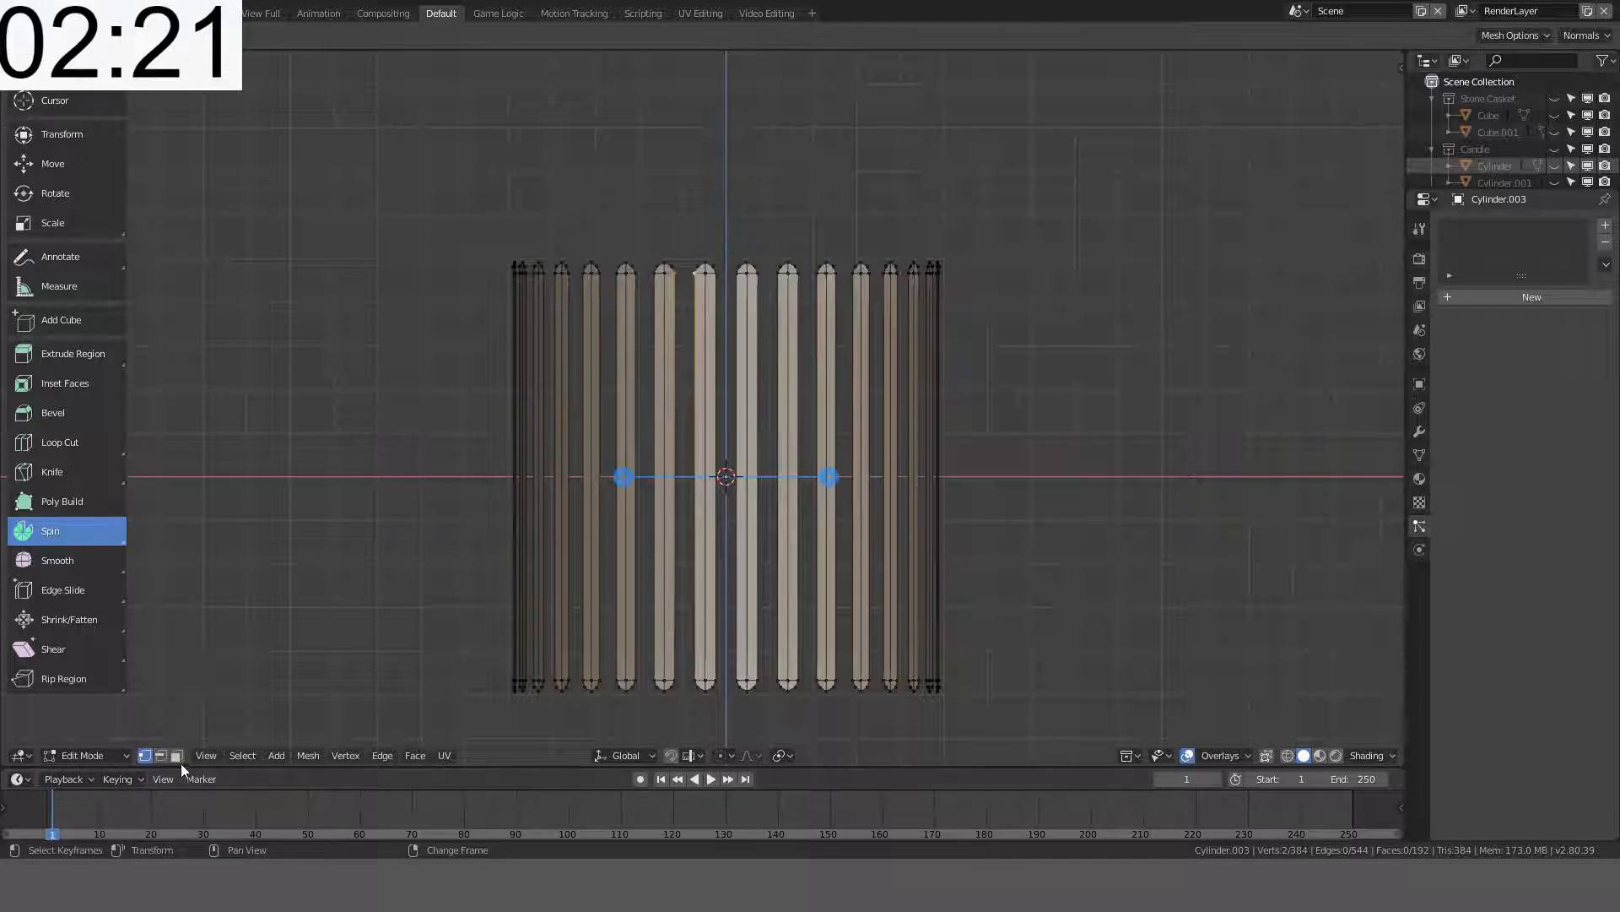
pyautogui.click(160, 756)
pyautogui.click(674, 411)
pyautogui.press('f')
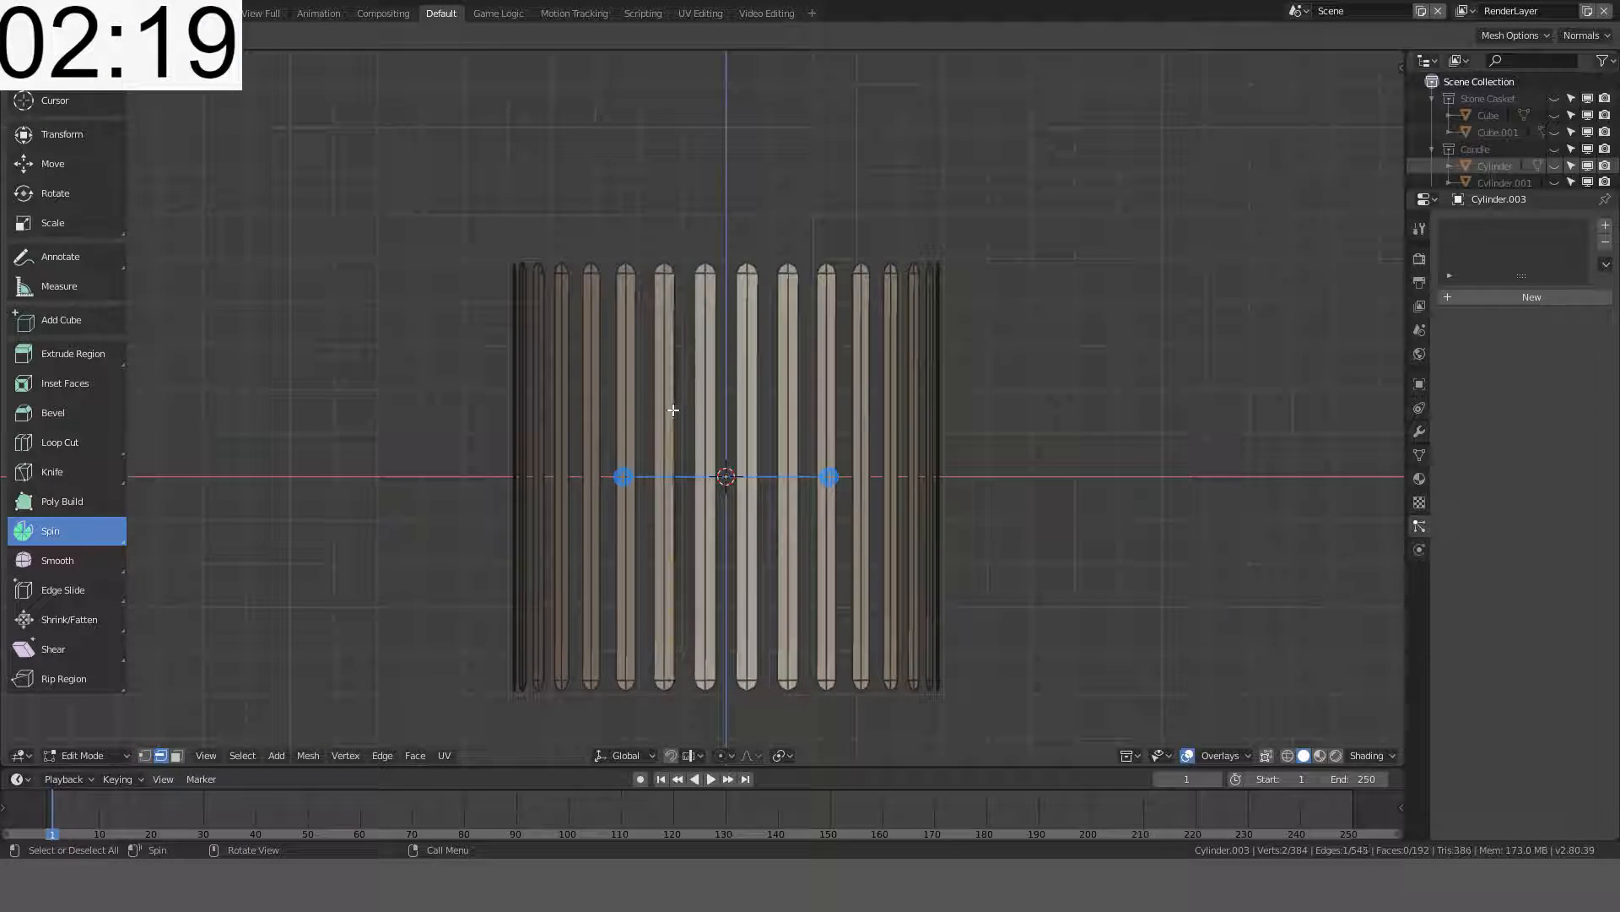
pyautogui.moveTo(747, 397); pyautogui.dragTo(685, 315, button='middle')
pyautogui.hotkey('ctrl', 'z')
# - Fill the gap between two neighbouring front flutes with a face spanning their facing vertical edges
pyautogui.click(695, 366)
pyautogui.keyDown('shift'); pyautogui.click(716, 352); pyautogui.keyUp('shift')
pyautogui.press('f')
# - Try to fill all gaps at once by selecting every vertical edge of similar length and making a face
pyautogui.scroll(2, 714, 327)
pyautogui.click(709, 304)
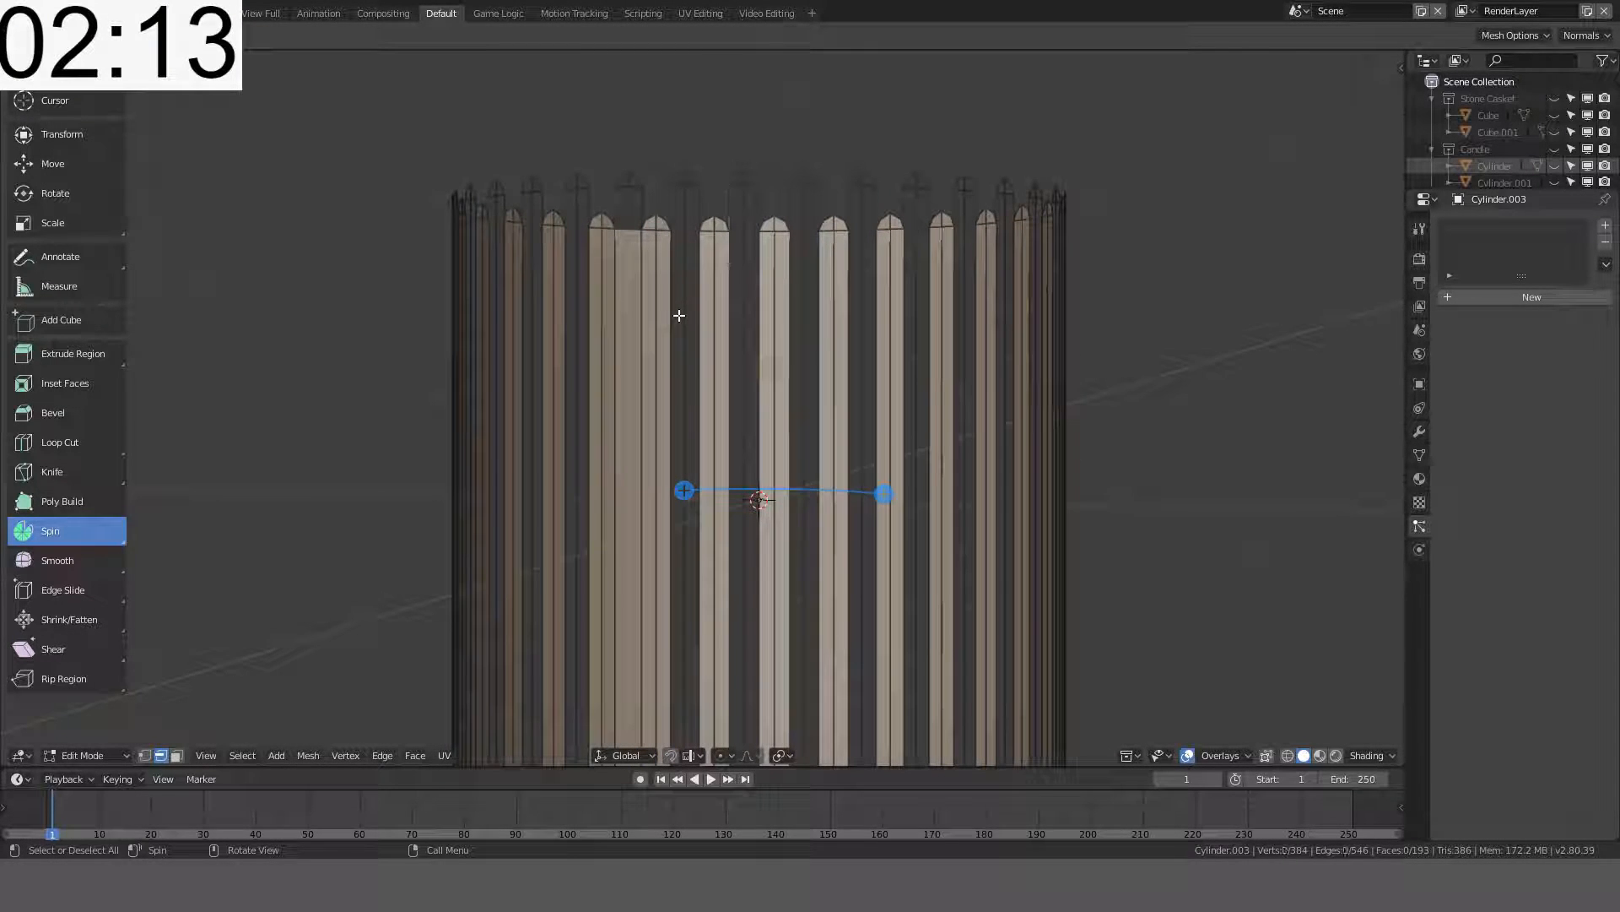
pyautogui.press('a')
pyautogui.click(677, 315)
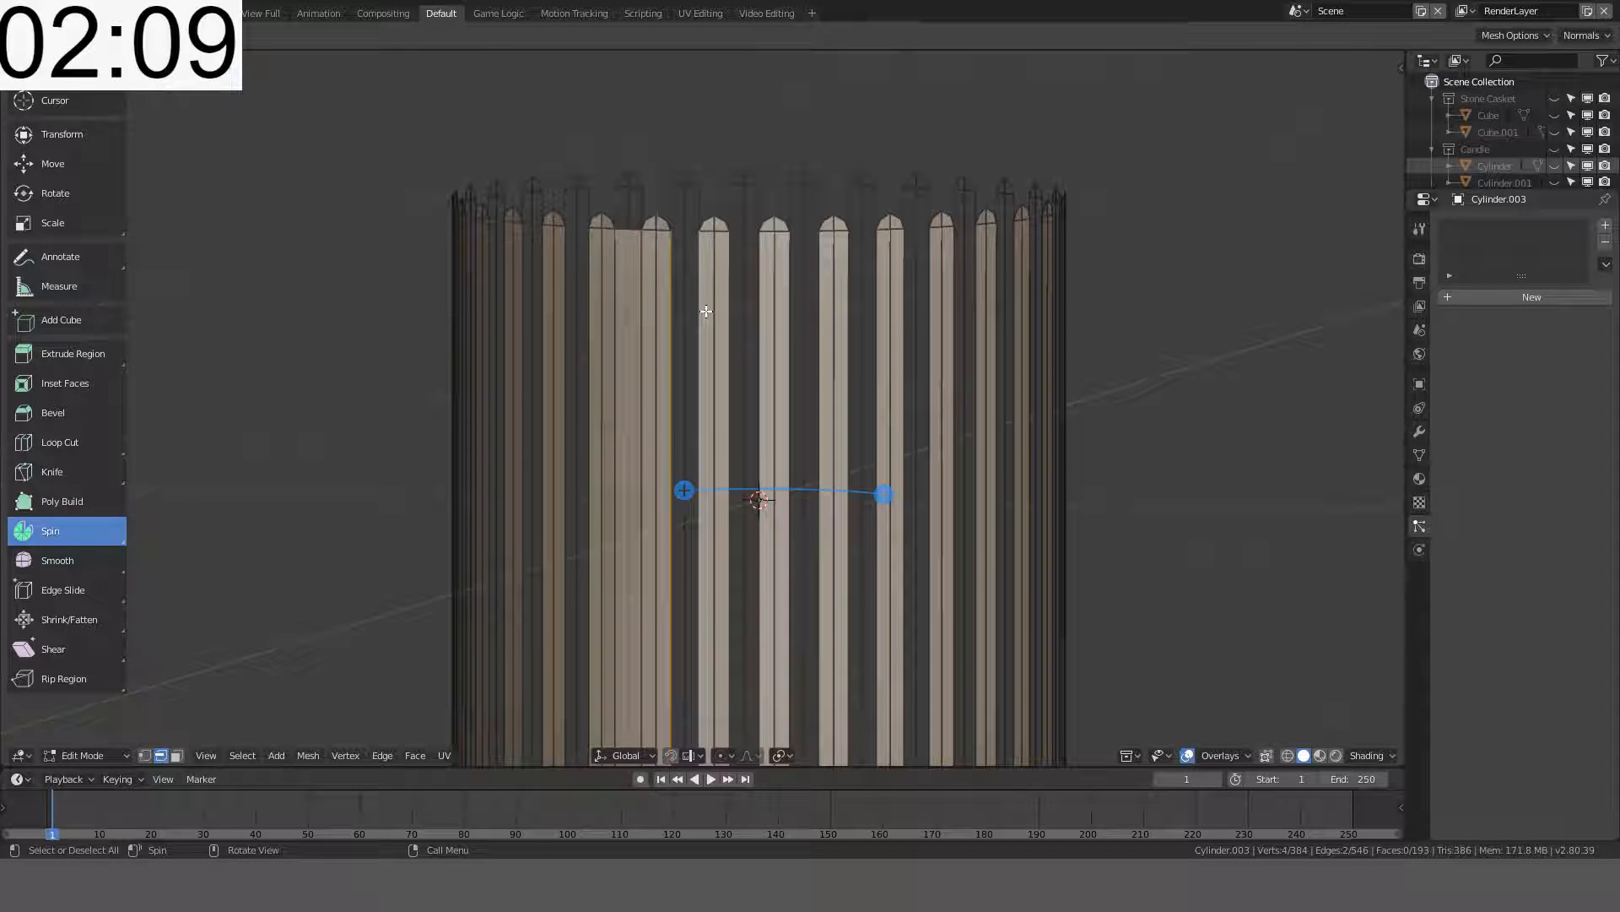
pyautogui.hotkey('shift', 'g')
pyautogui.click(707, 312)
pyautogui.hotkey('shift', 'g')
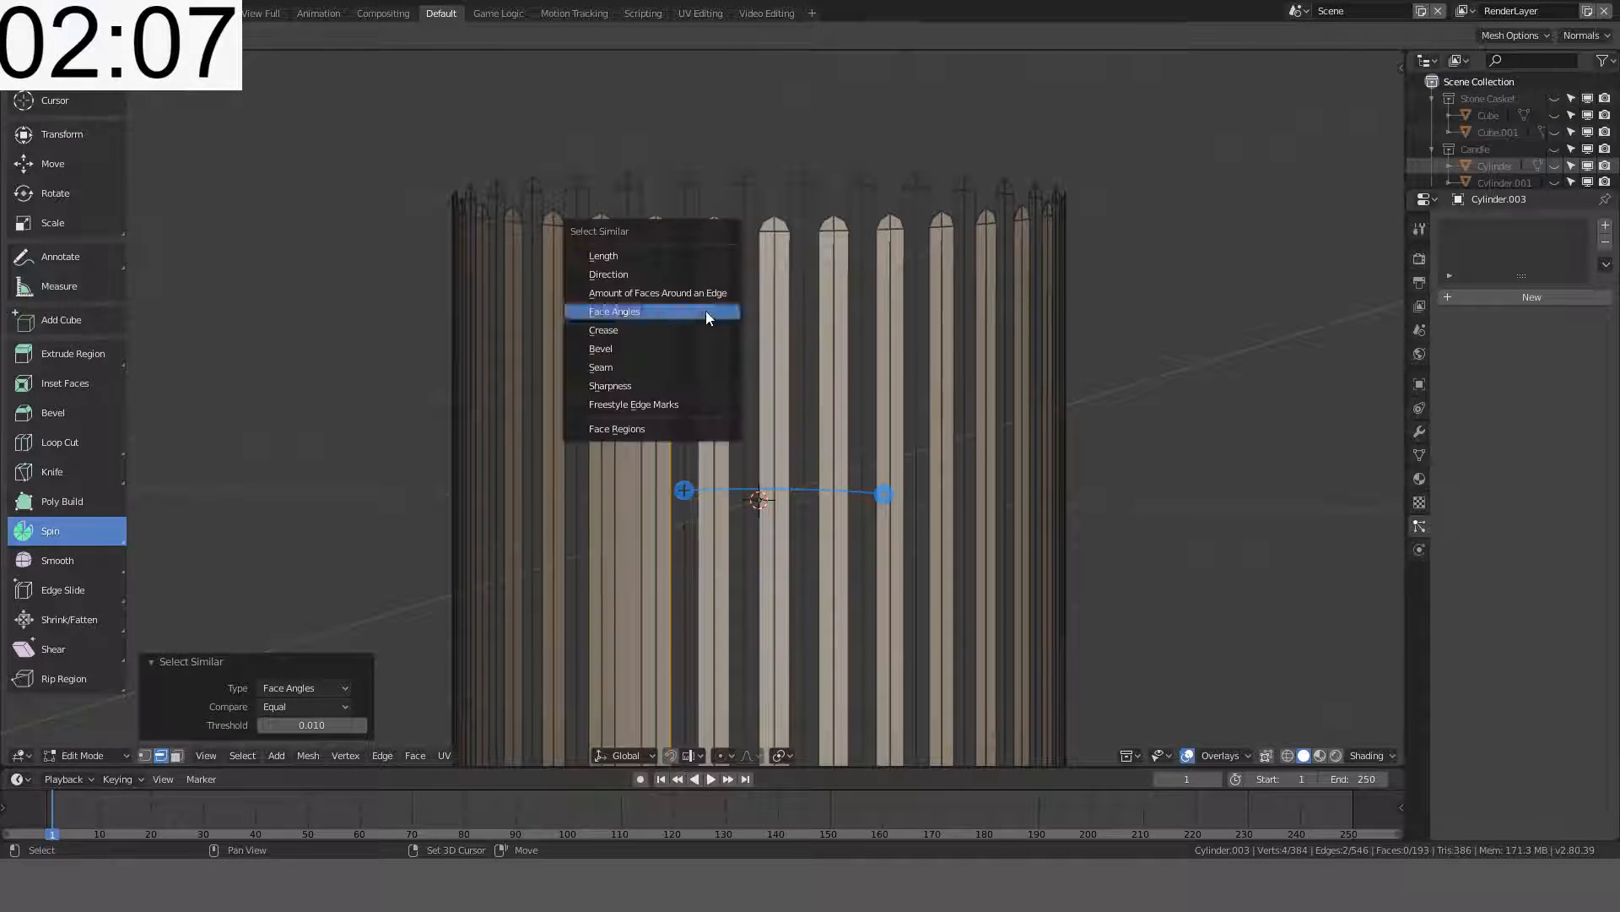
pyautogui.click(631, 262)
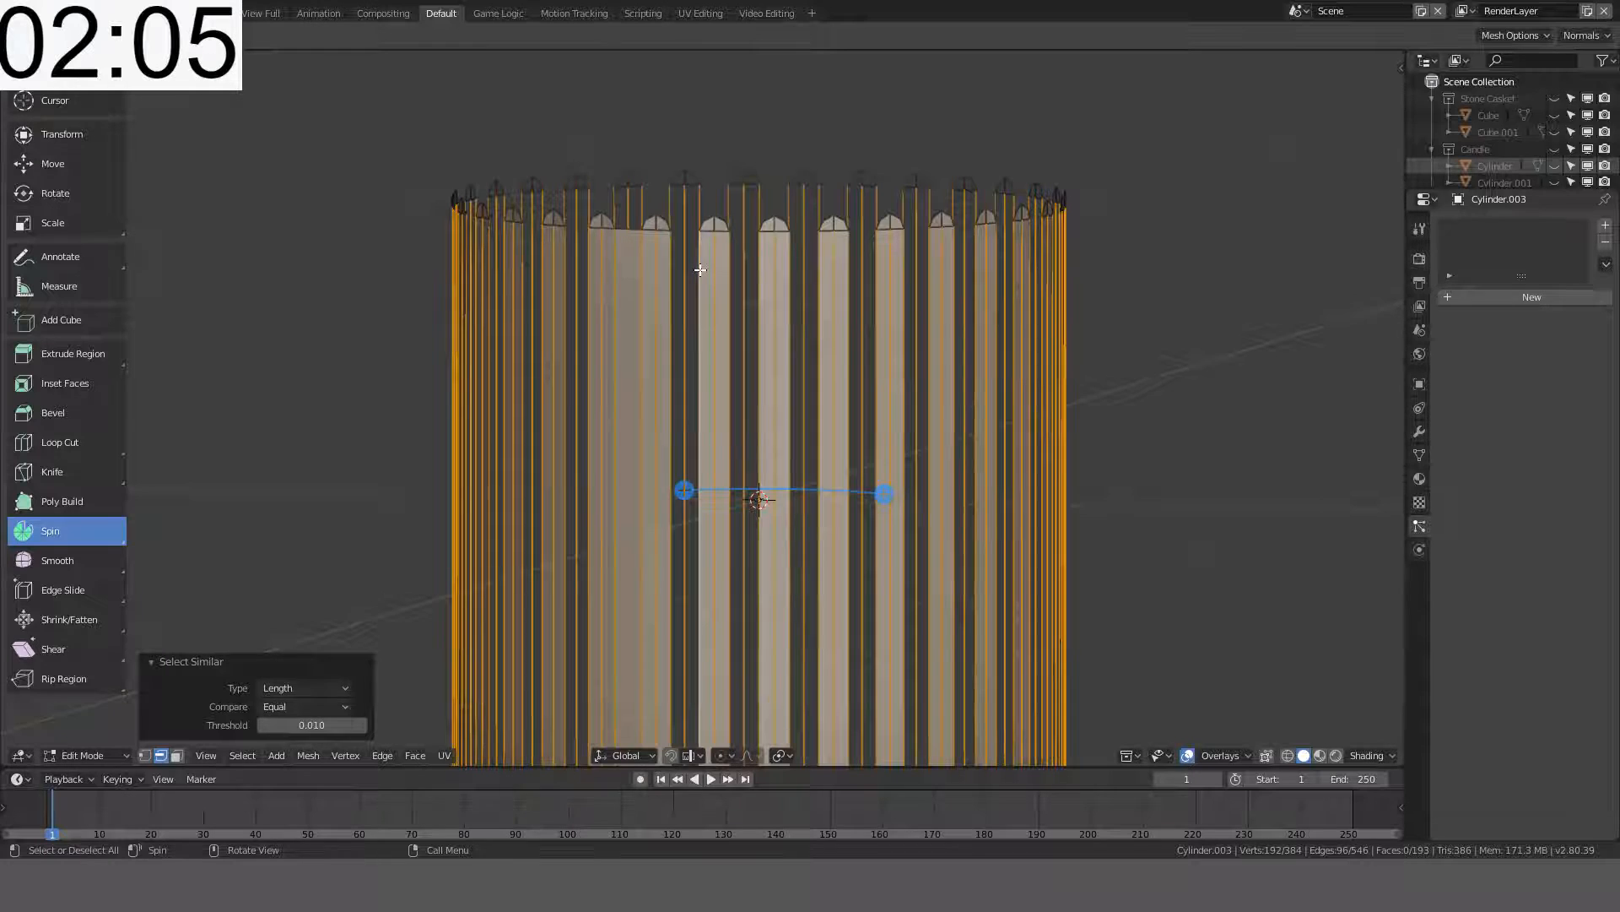
pyautogui.press('KP_1')
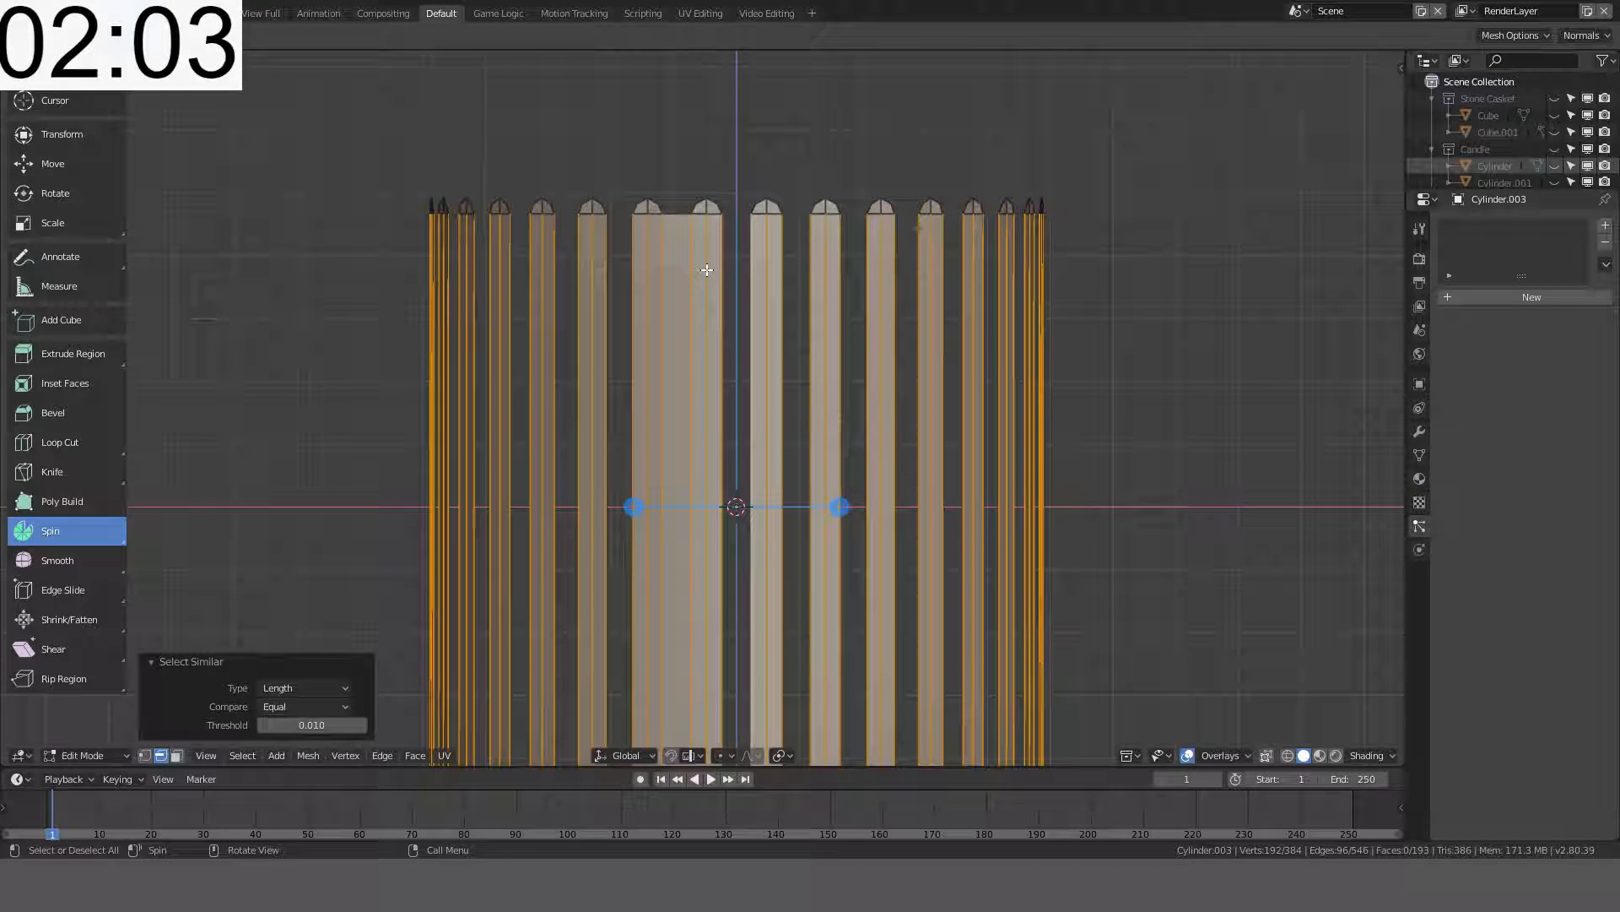
pyautogui.press('f')
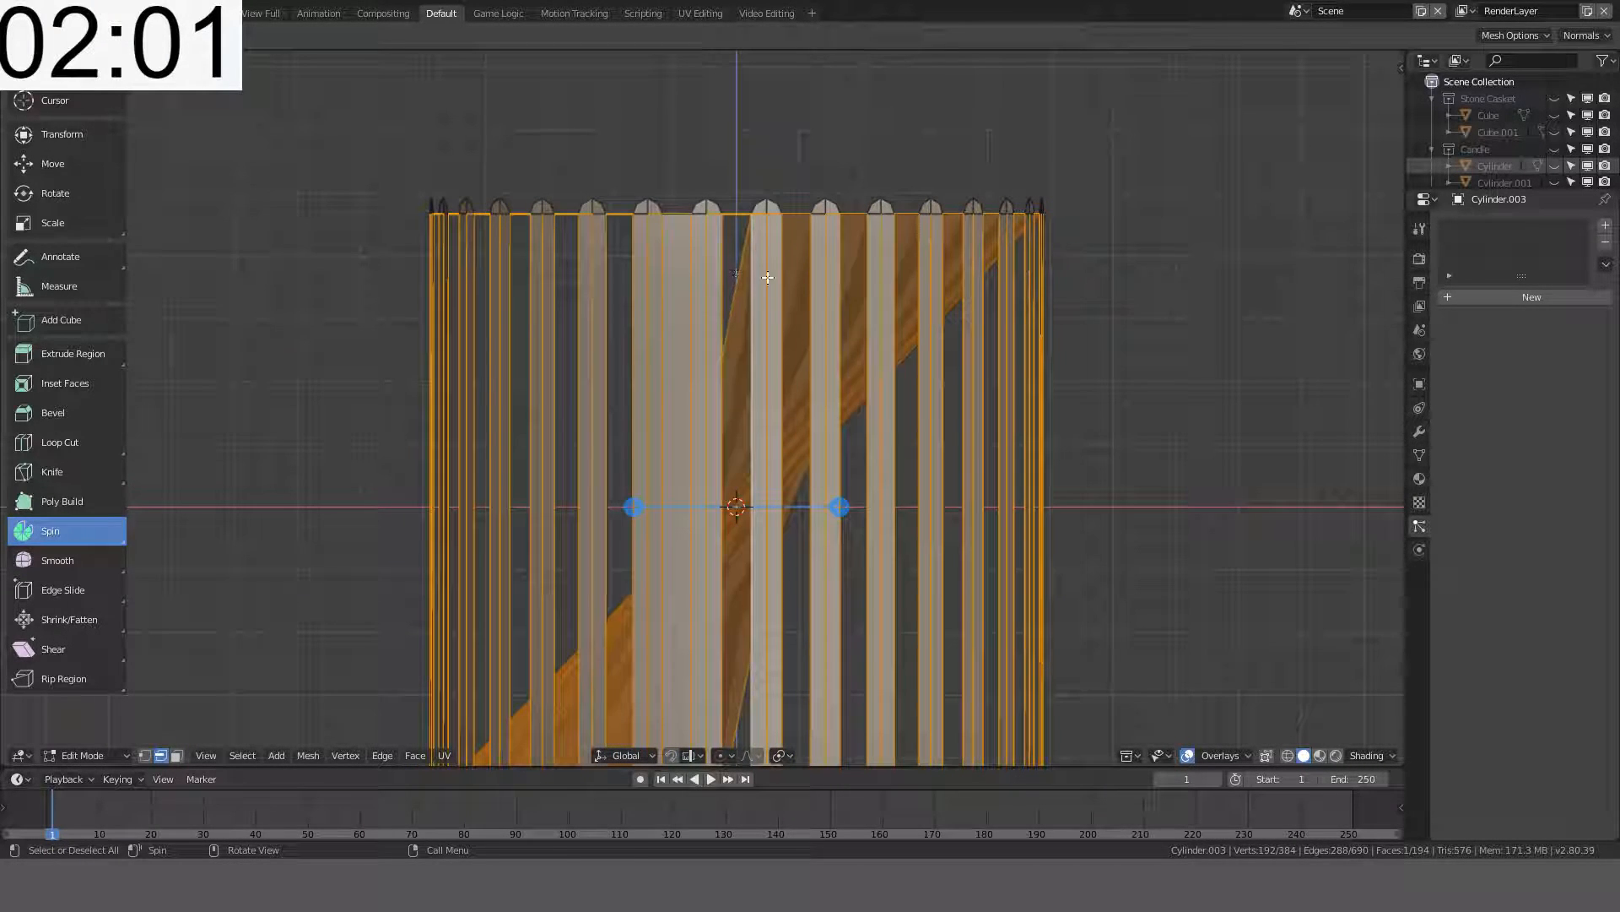
pyautogui.hotkey('ctrl', 'z')
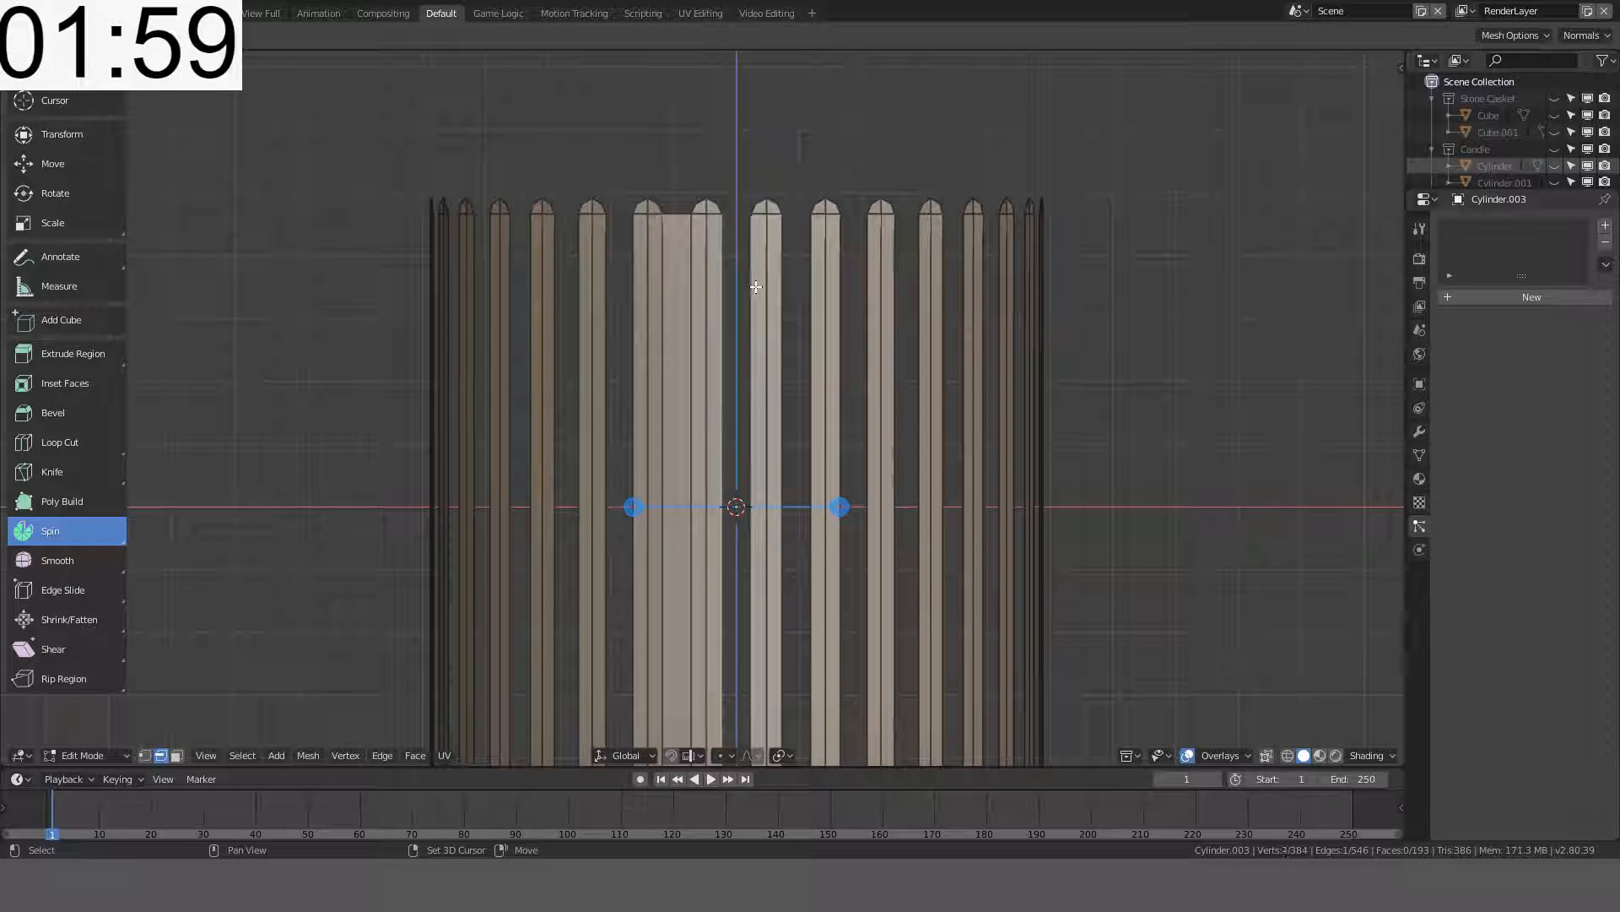
# - Fill the next three gaps between the front flutes one by one with faces between facing vertical edges
pyautogui.press('f')
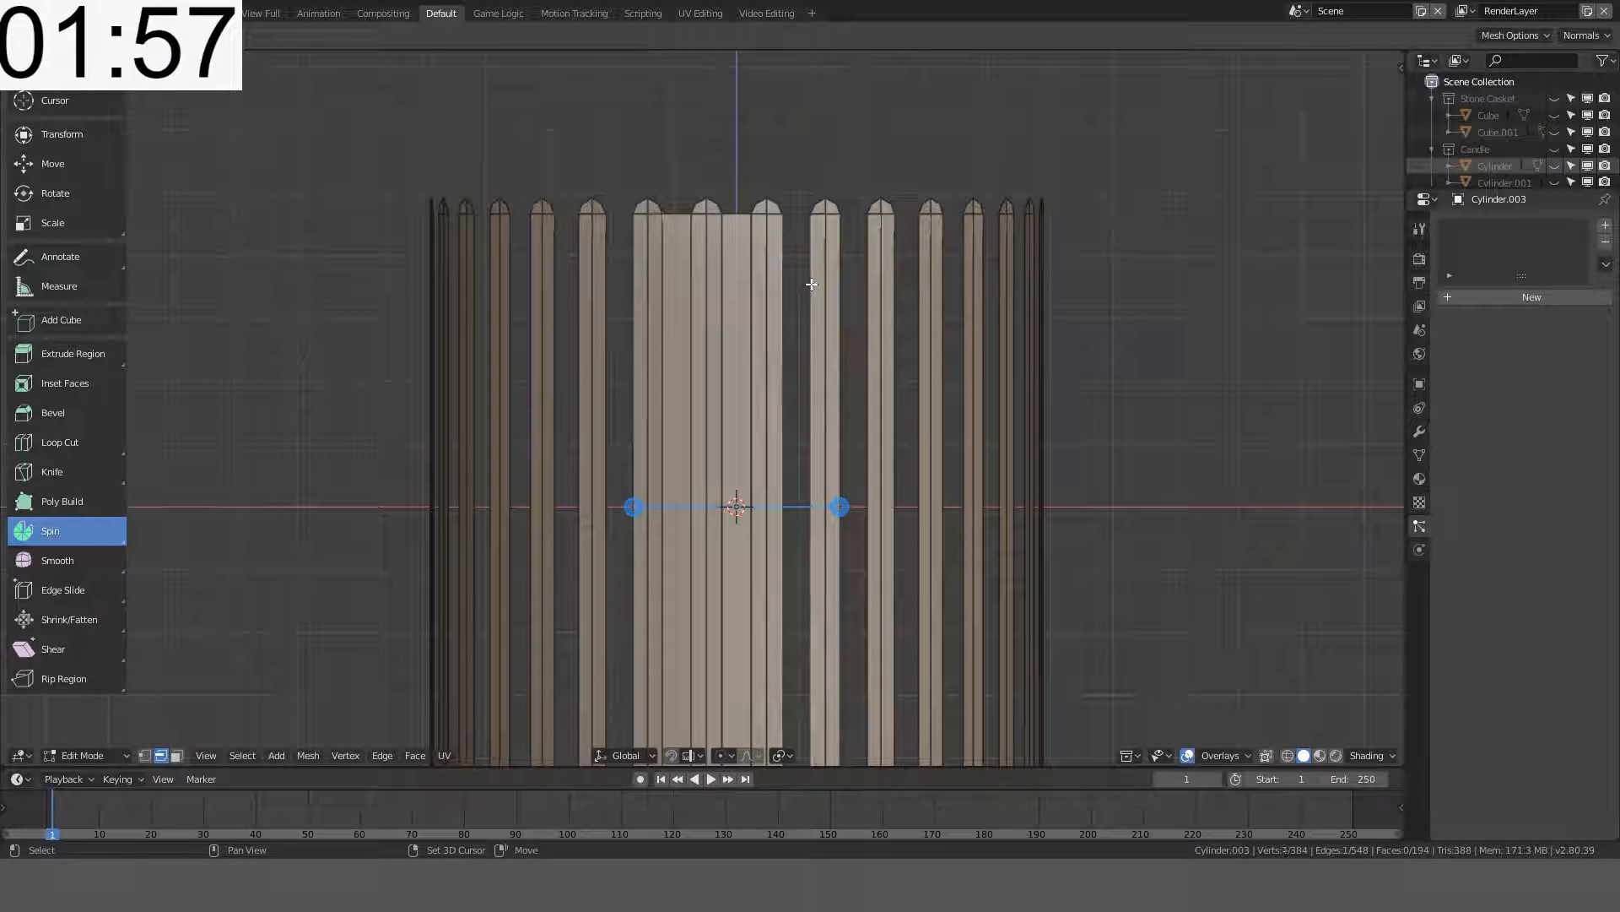
pyautogui.keyDown('shift'); pyautogui.click(811, 284); pyautogui.keyUp('shift')
pyautogui.press('f')
pyautogui.click(837, 301)
pyautogui.keyDown('shift'); pyautogui.click(864, 307); pyautogui.keyUp('shift')
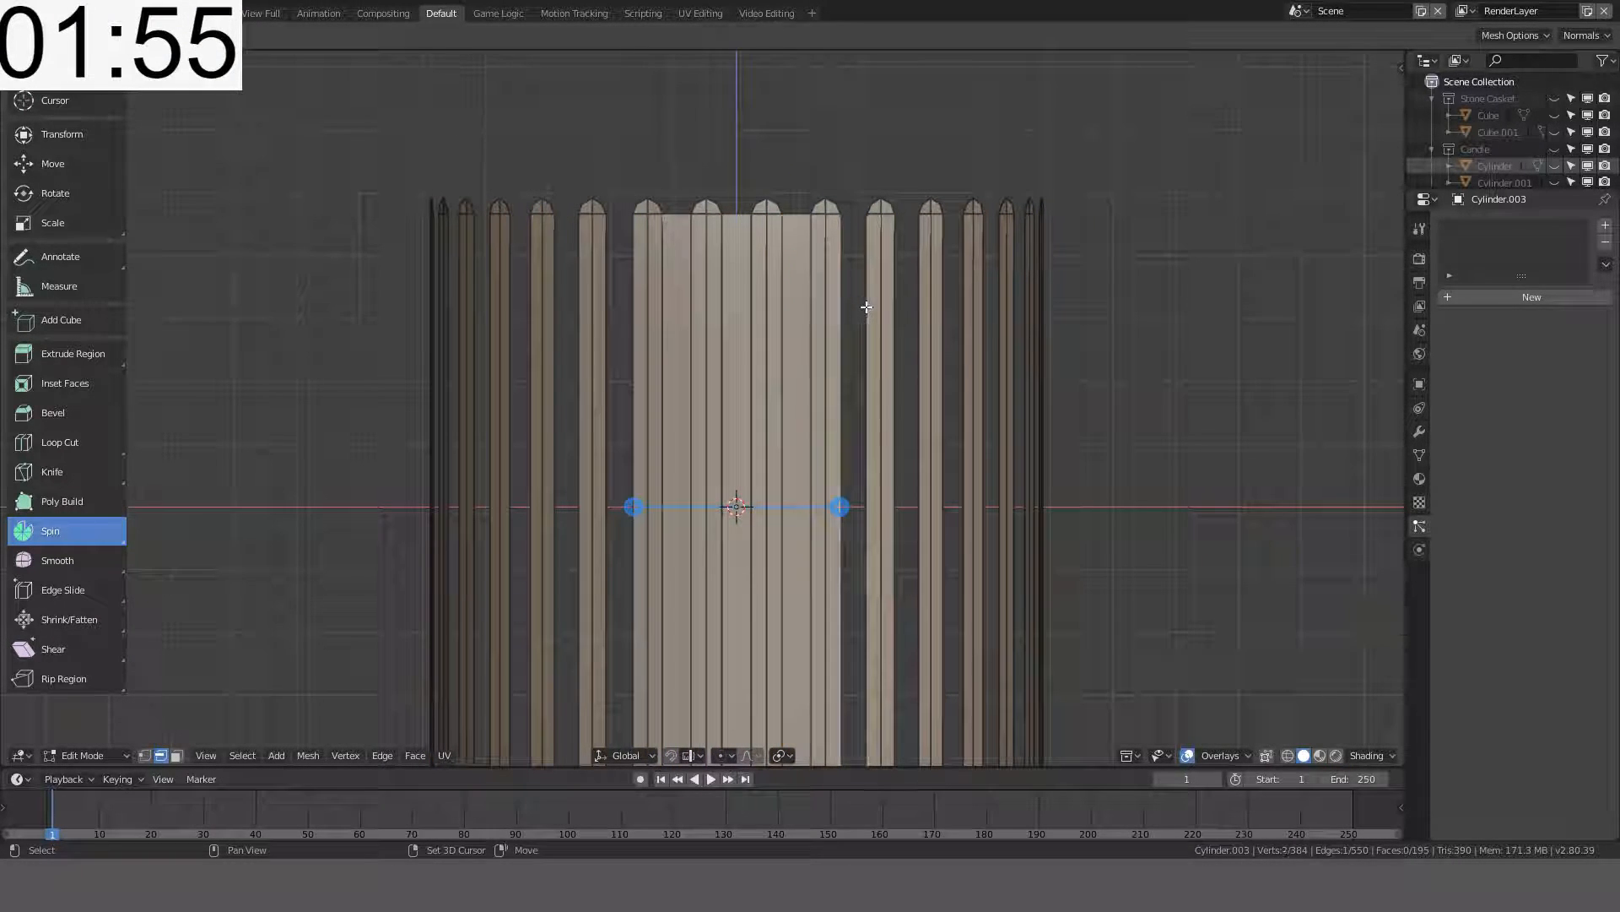
pyautogui.press('f')
# - Try to fill all the gaps at once by applying the Fill face operation to the whole mesh
pyautogui.press('a')
pyautogui.moveTo(885, 327); pyautogui.dragTo(882, 351, button='middle')
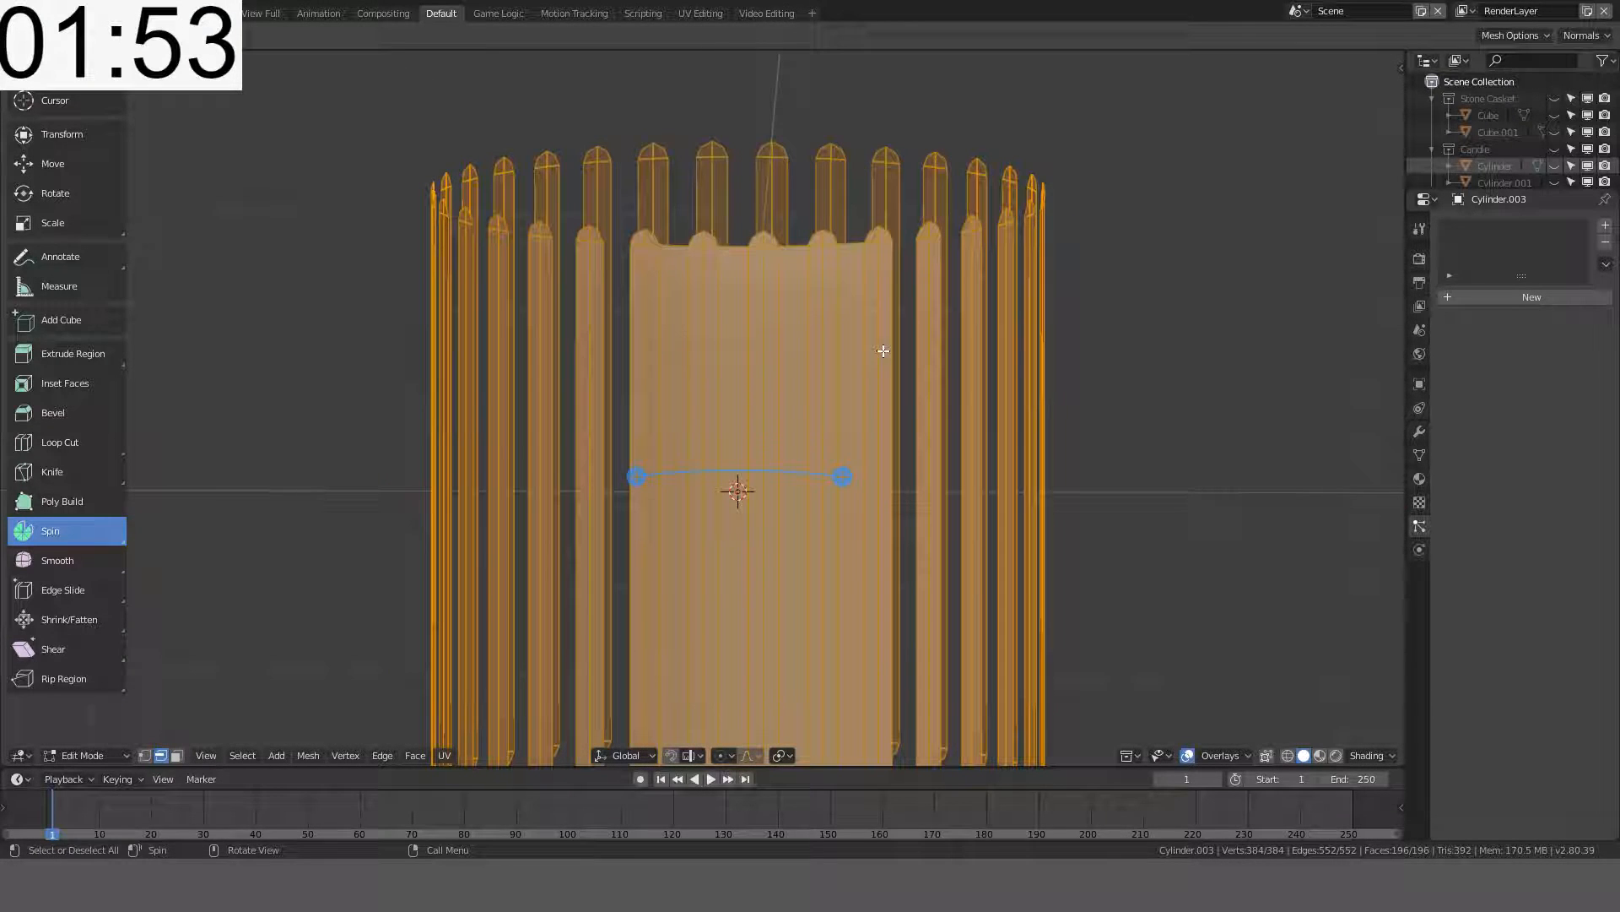
pyautogui.hotkey('ctrl', 'f')
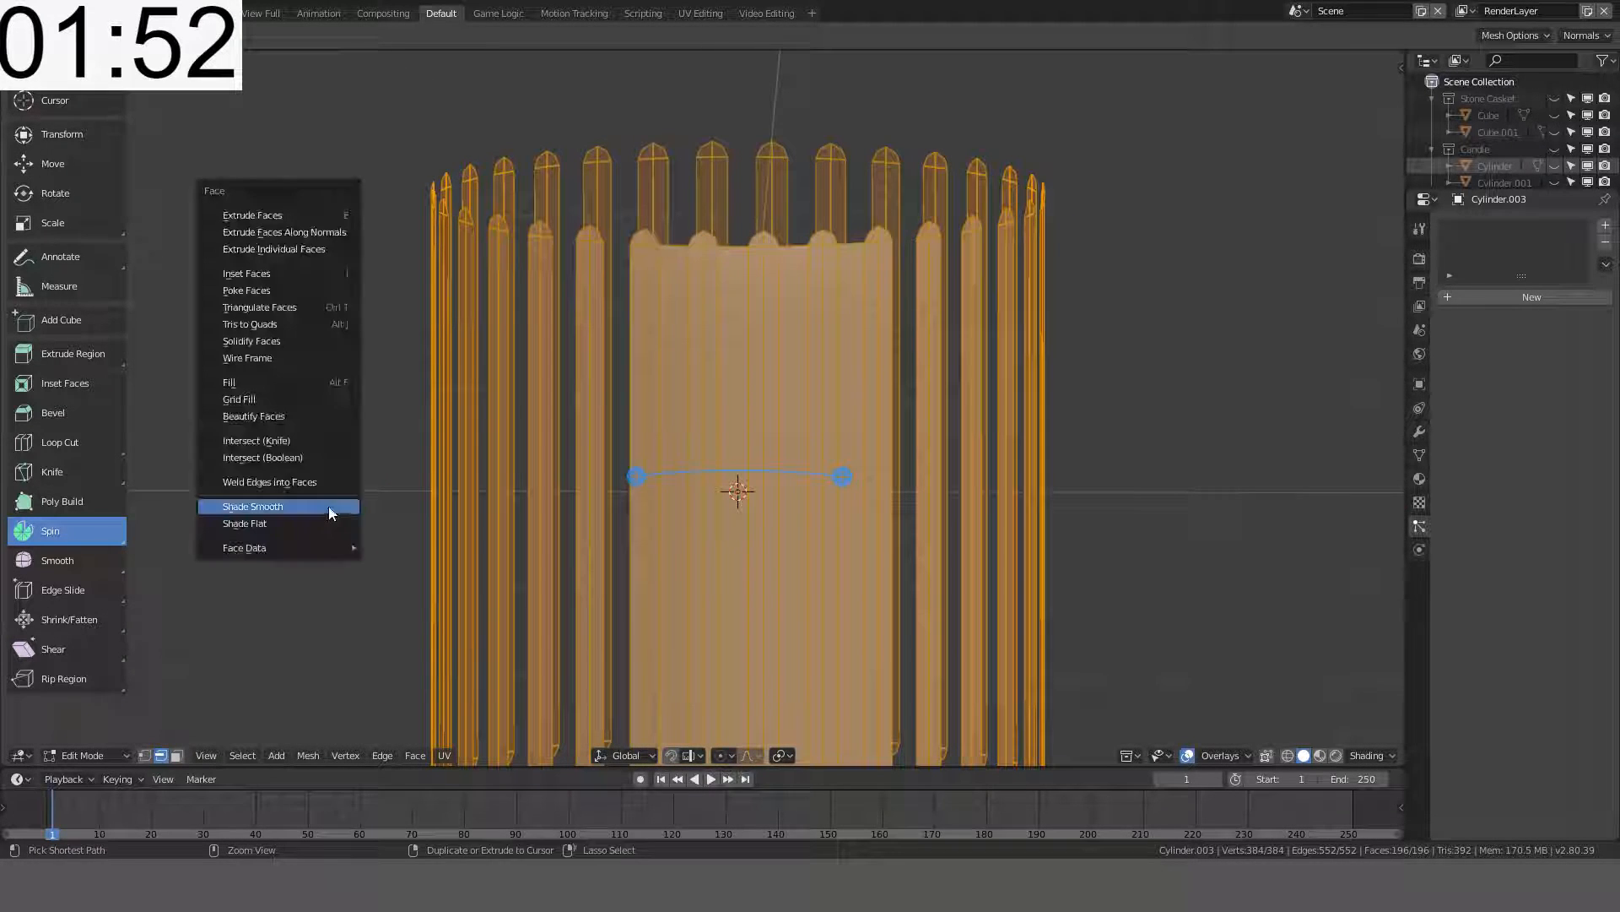
pyautogui.click(273, 378)
pyautogui.moveTo(687, 376); pyautogui.dragTo(772, 373, button='middle')
pyautogui.hotkey('ctrl', 'z')
pyautogui.press('KP_1')
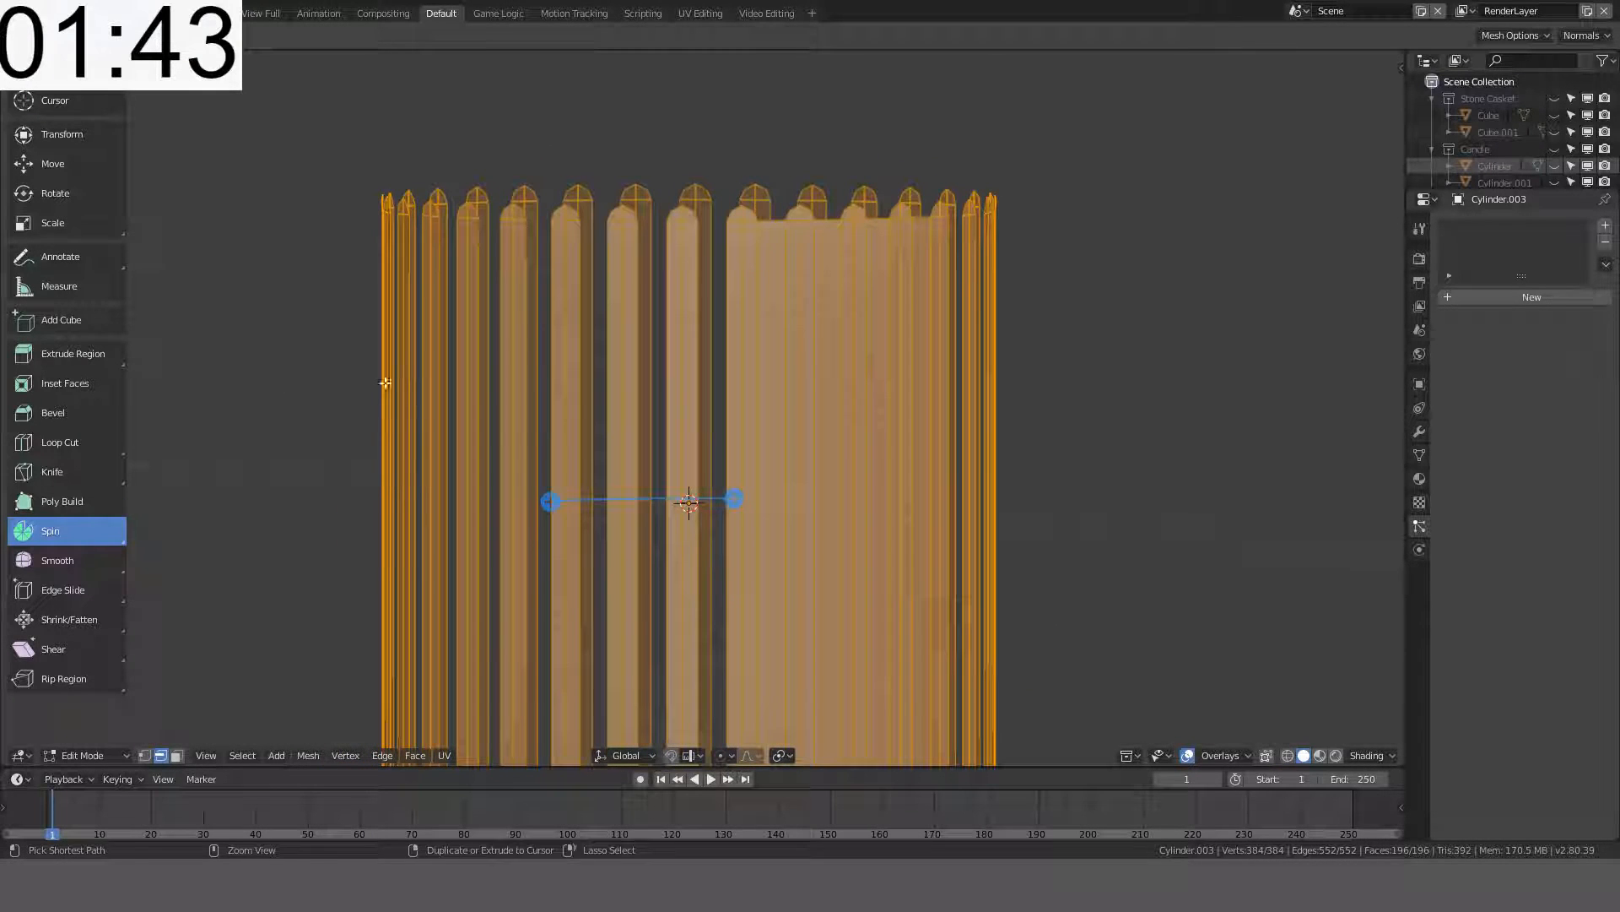
pyautogui.hotkey('ctrl', 'f')
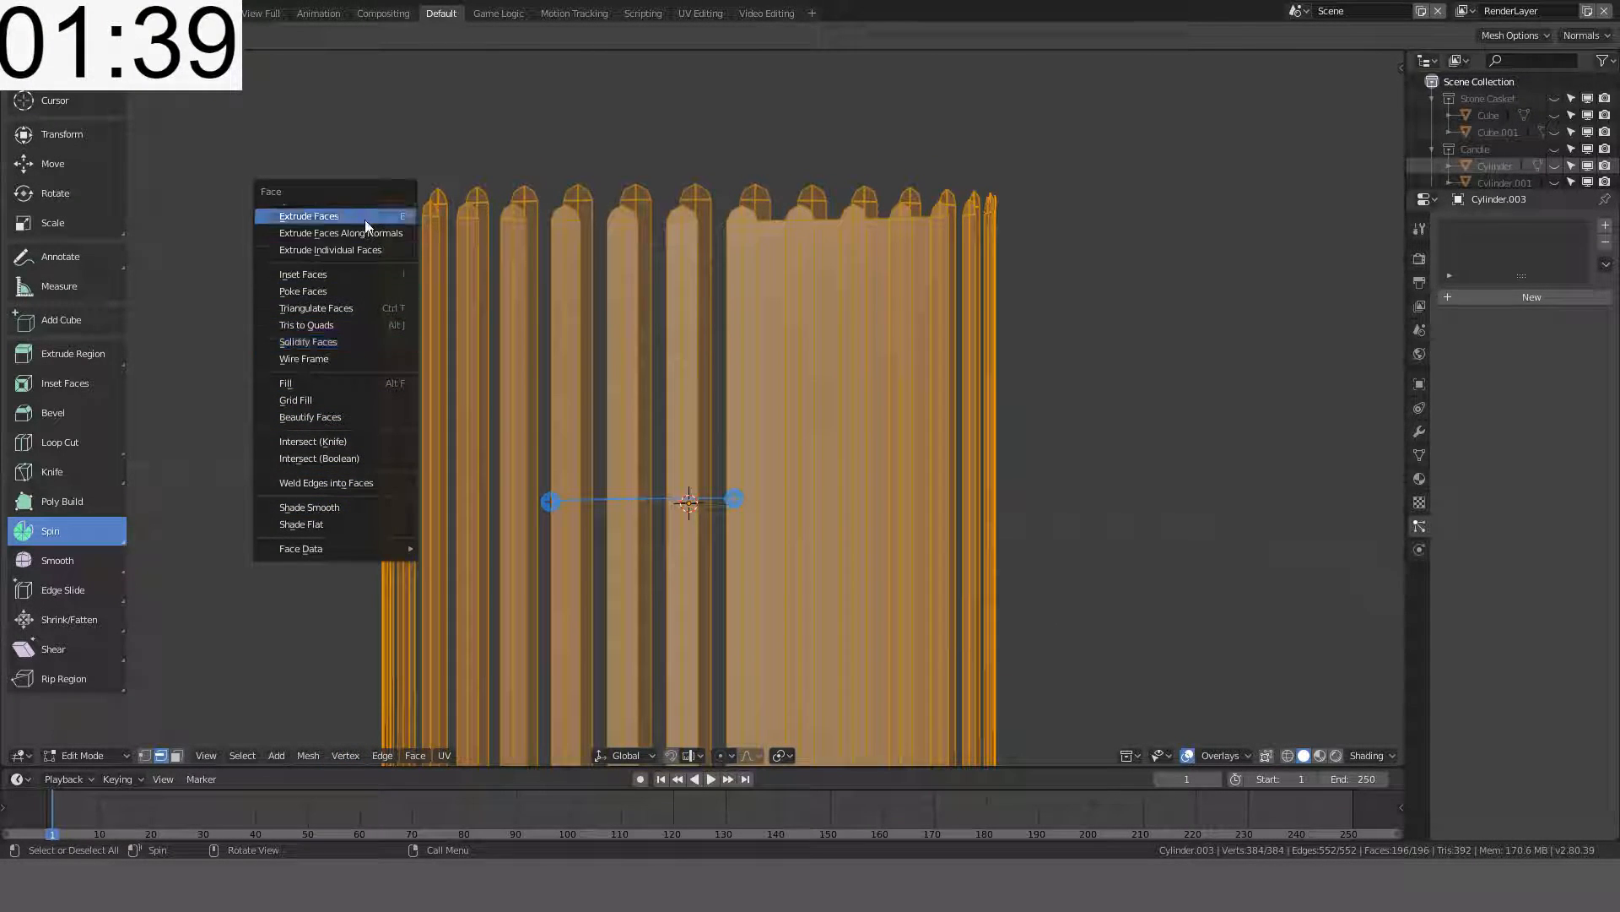
pyautogui.moveTo(825, 352); pyautogui.dragTo(837, 331, button='middle')
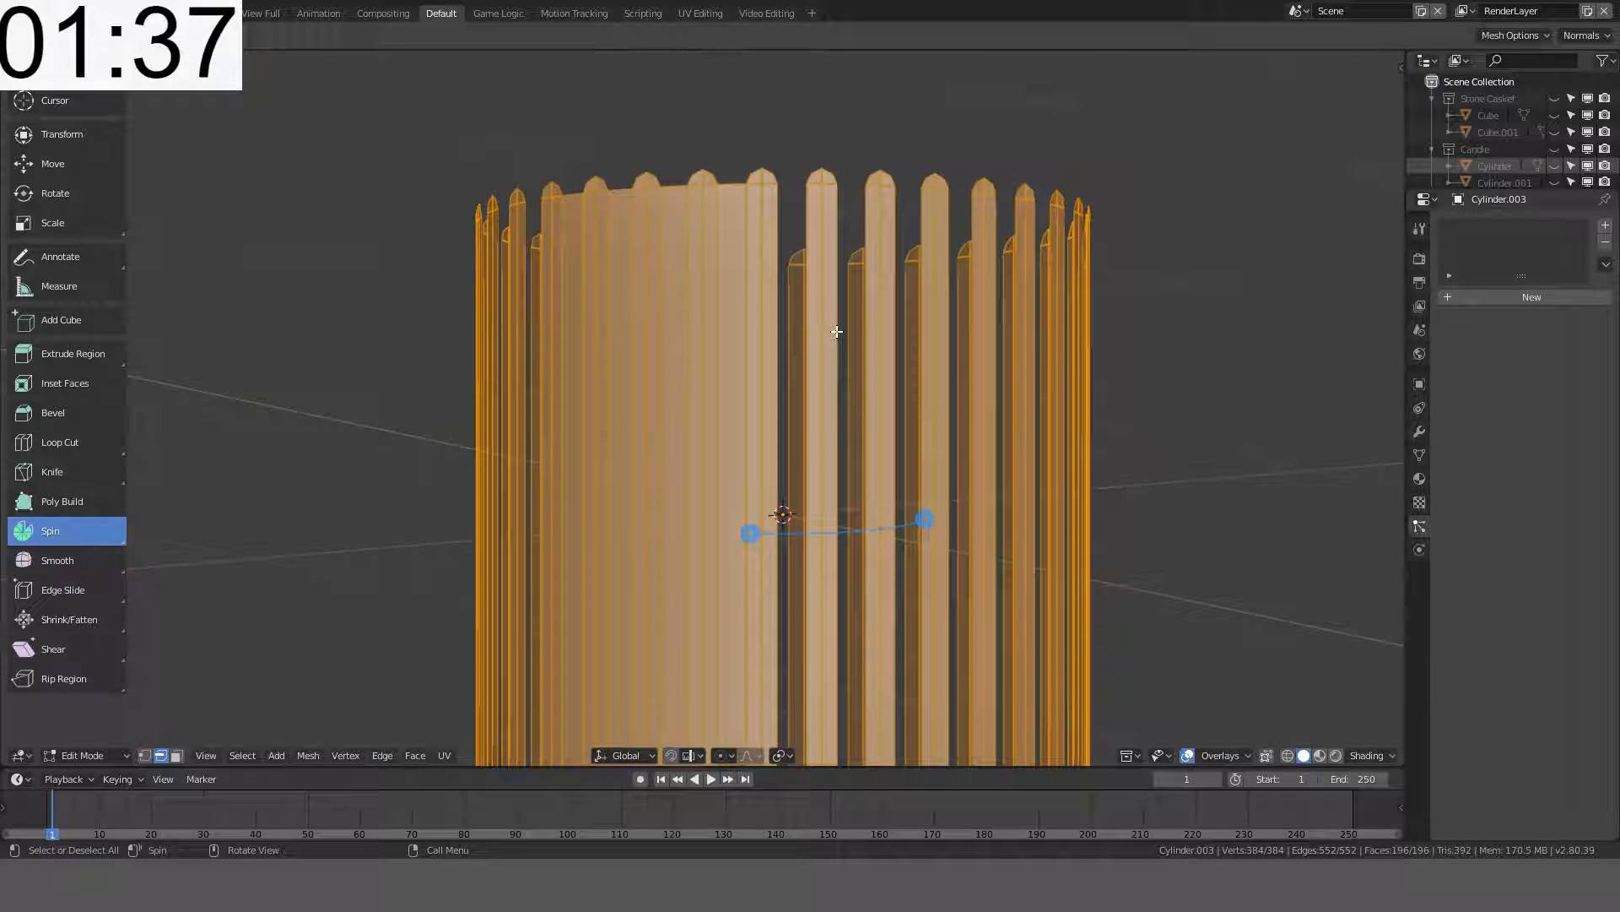
pyautogui.press('KP_1')
# - Deselect everything and fill the next two gaps beside the closed section with faces between facing vertical edges
pyautogui.hotkey('alt', 'a')
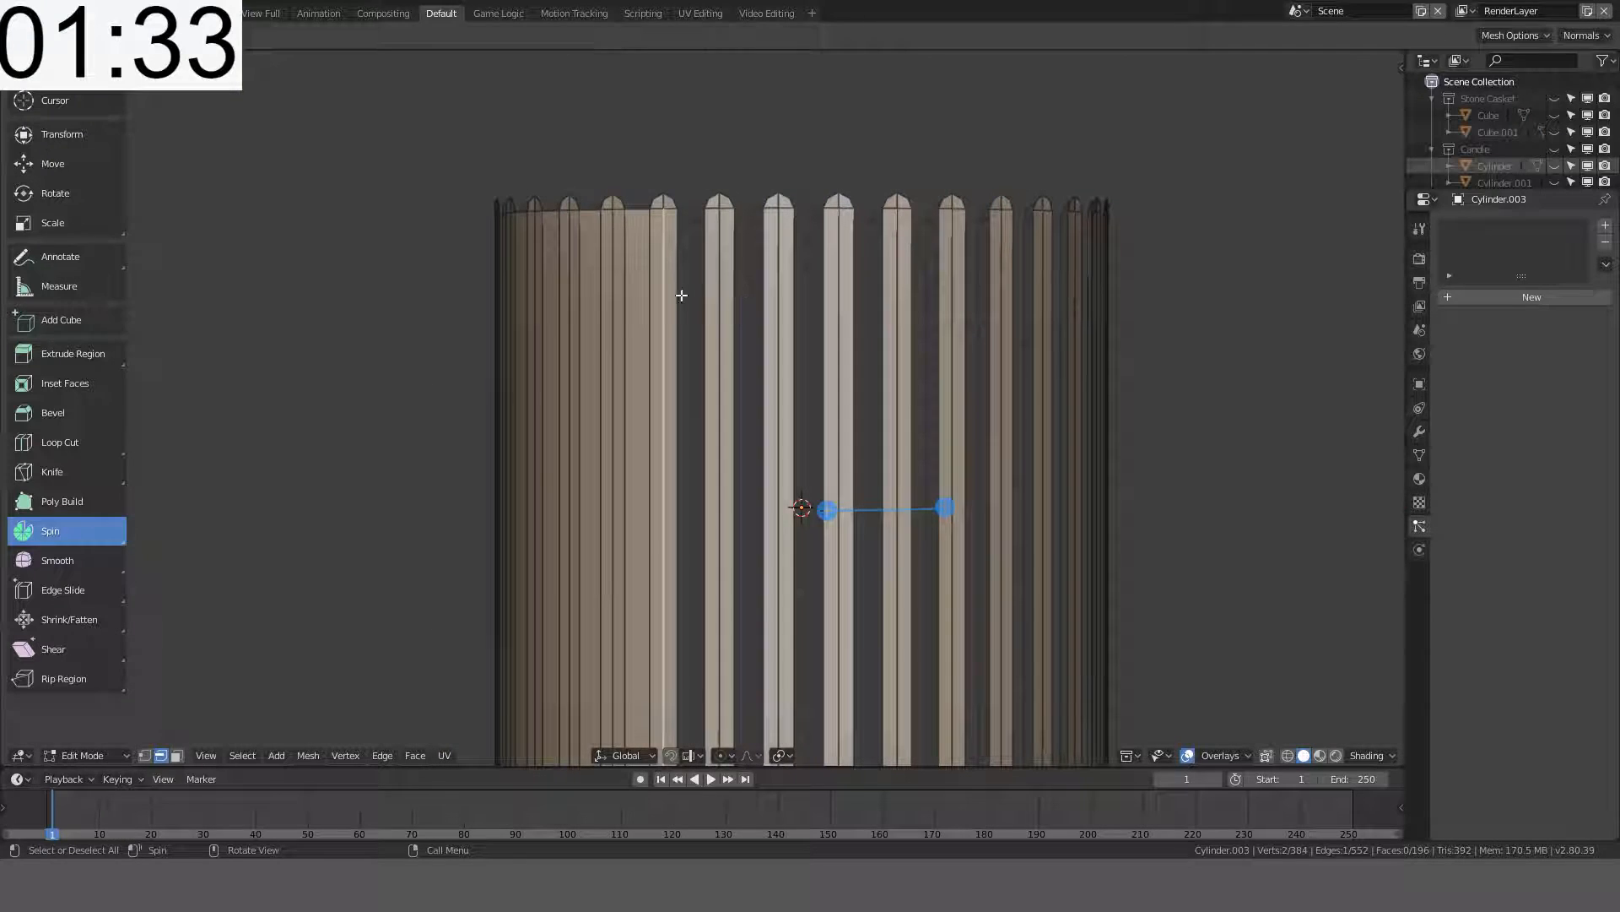
pyautogui.moveTo(682, 296); pyautogui.dragTo(748, 295)
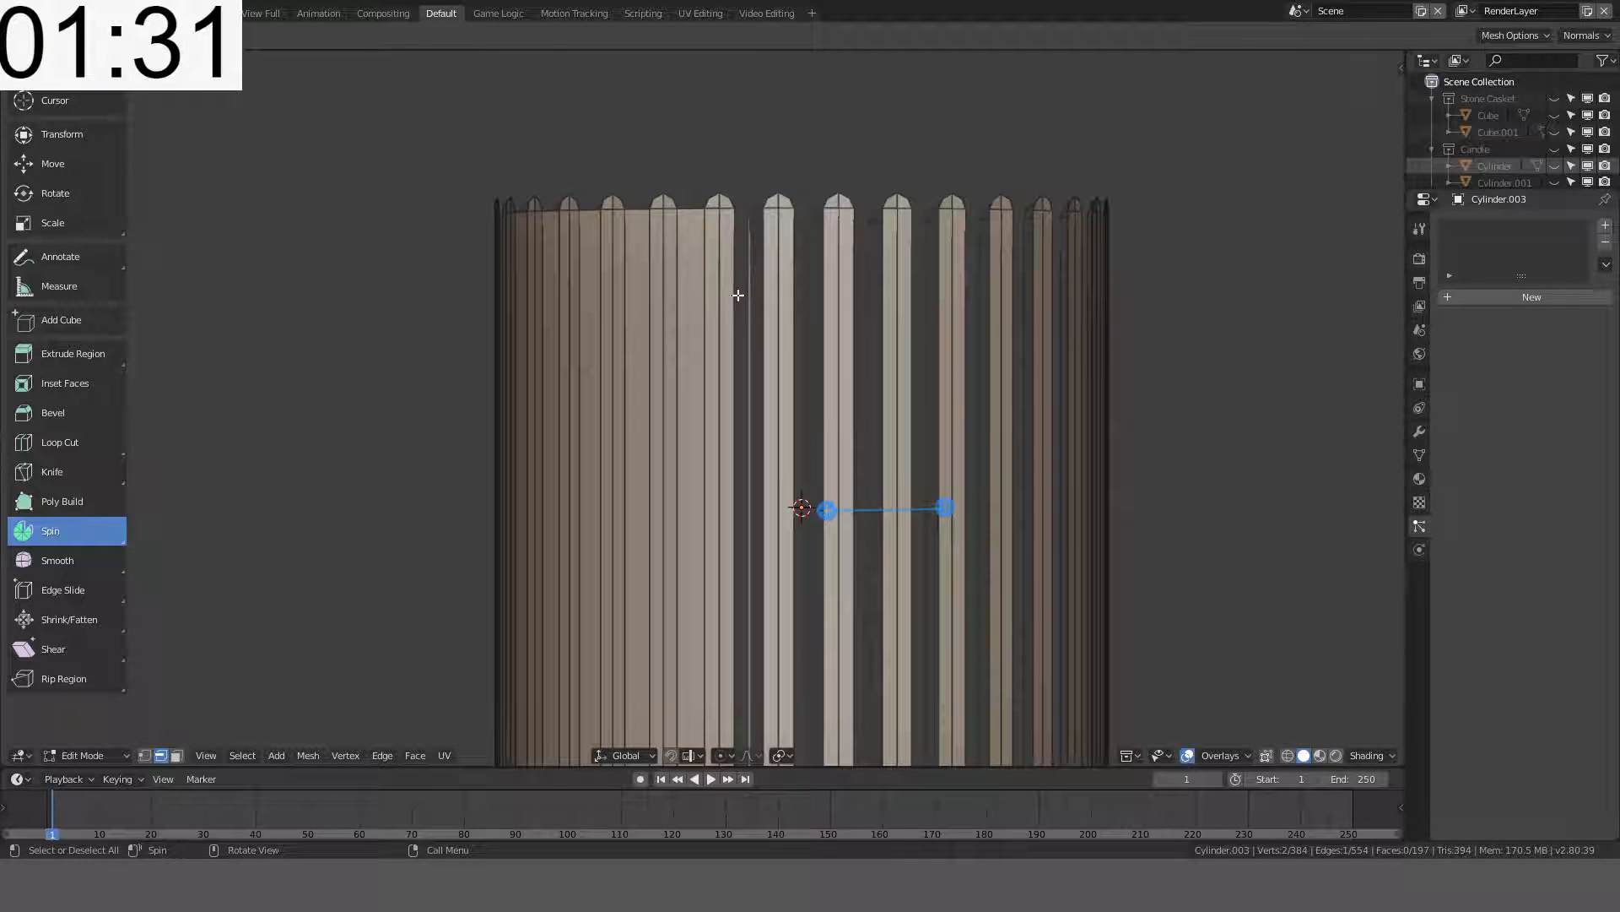
pyautogui.click(738, 295)
pyautogui.keyDown('shift'); pyautogui.click(766, 291); pyautogui.keyUp('shift')
pyautogui.press('f')
# - Fill one more gap beside the closed section and undo the stray face that reaches the back of the ring
pyautogui.moveTo(826, 297)
pyautogui.mouseDown(button='middle')
pyautogui.moveTo(829, 331)
pyautogui.moveTo(797, 308)
pyautogui.mouseUp(button='middle')
pyautogui.click(798, 308)
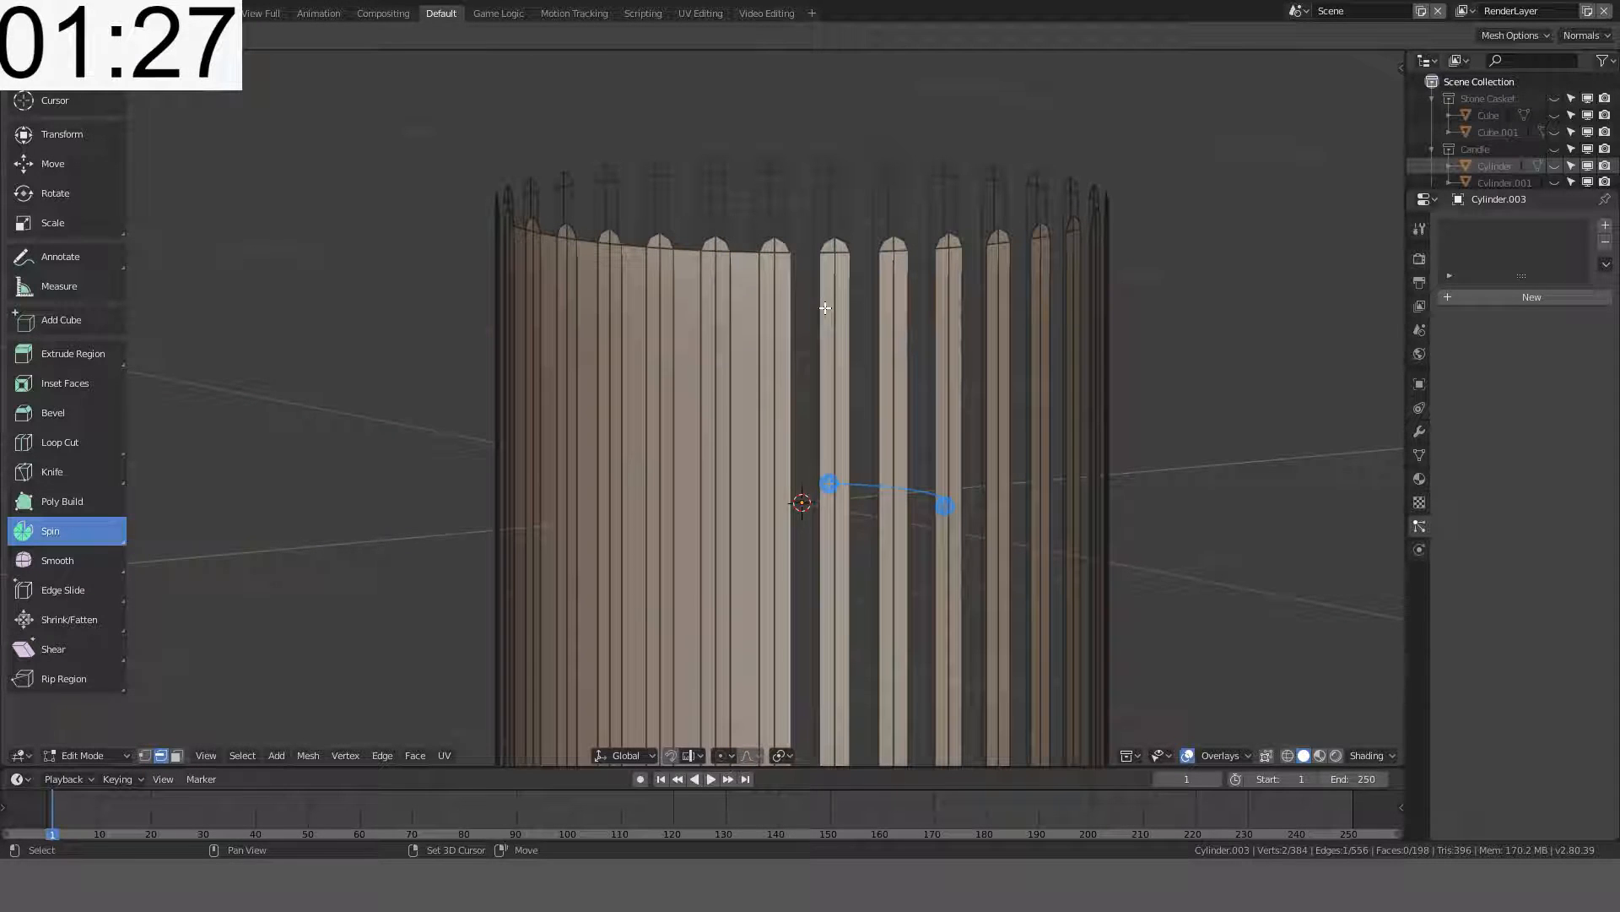
pyautogui.moveTo(824, 308); pyautogui.dragTo(908, 309)
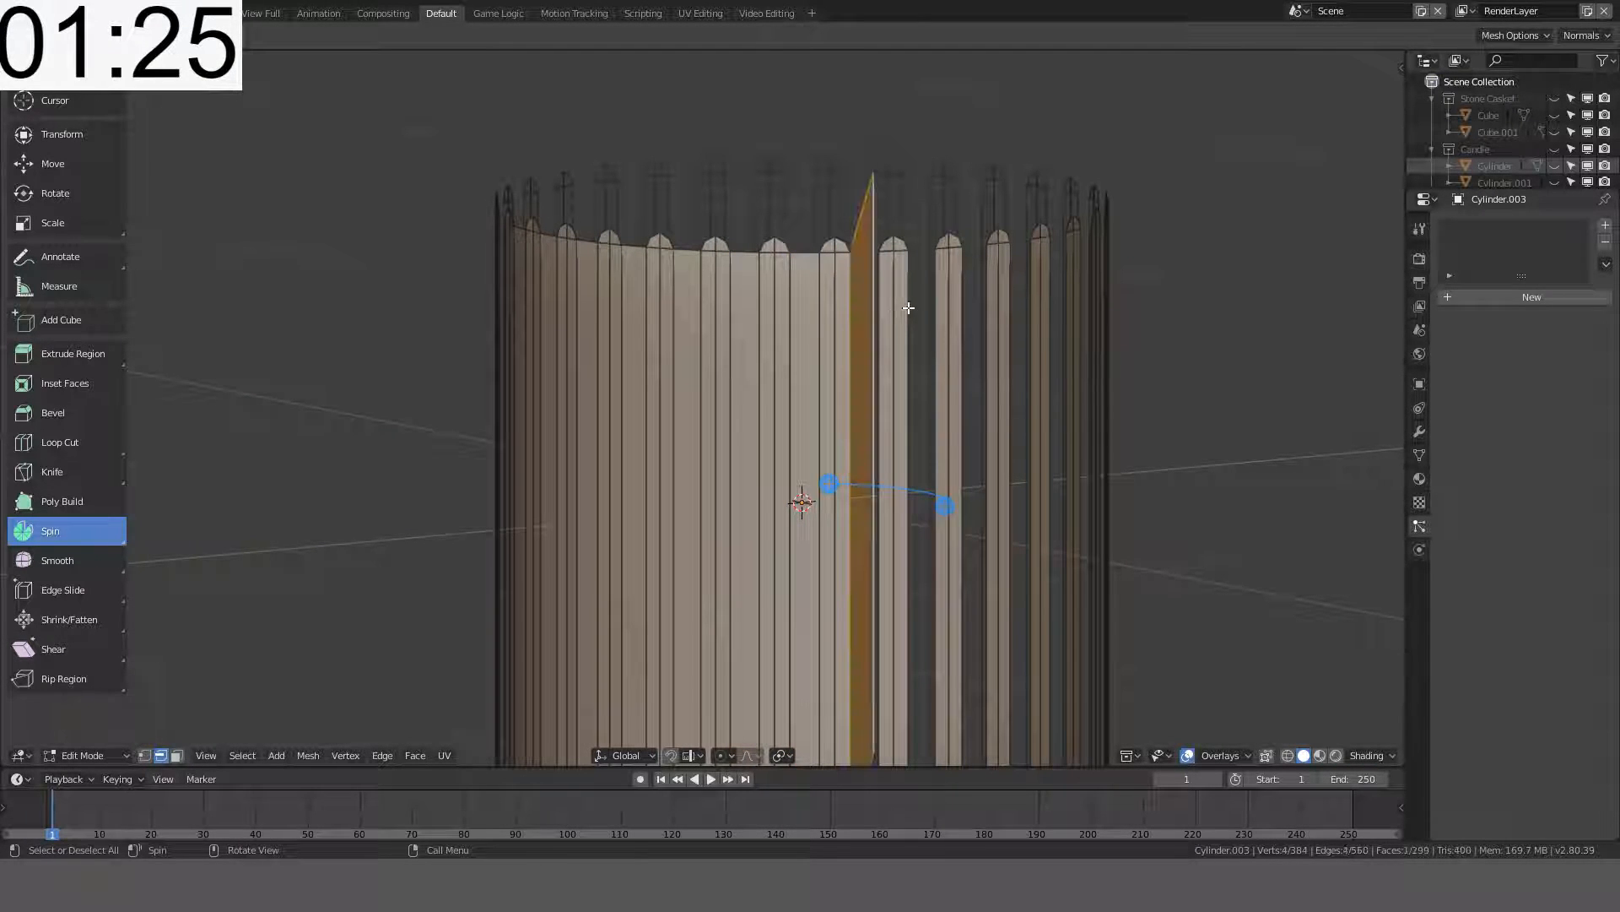
pyautogui.hotkey('ctrl', 'z')
pyautogui.keyDown('shift'); pyautogui.click(880, 305); pyautogui.keyUp('shift')
pyautogui.moveTo(886, 308); pyautogui.dragTo(862, 319, button='middle')
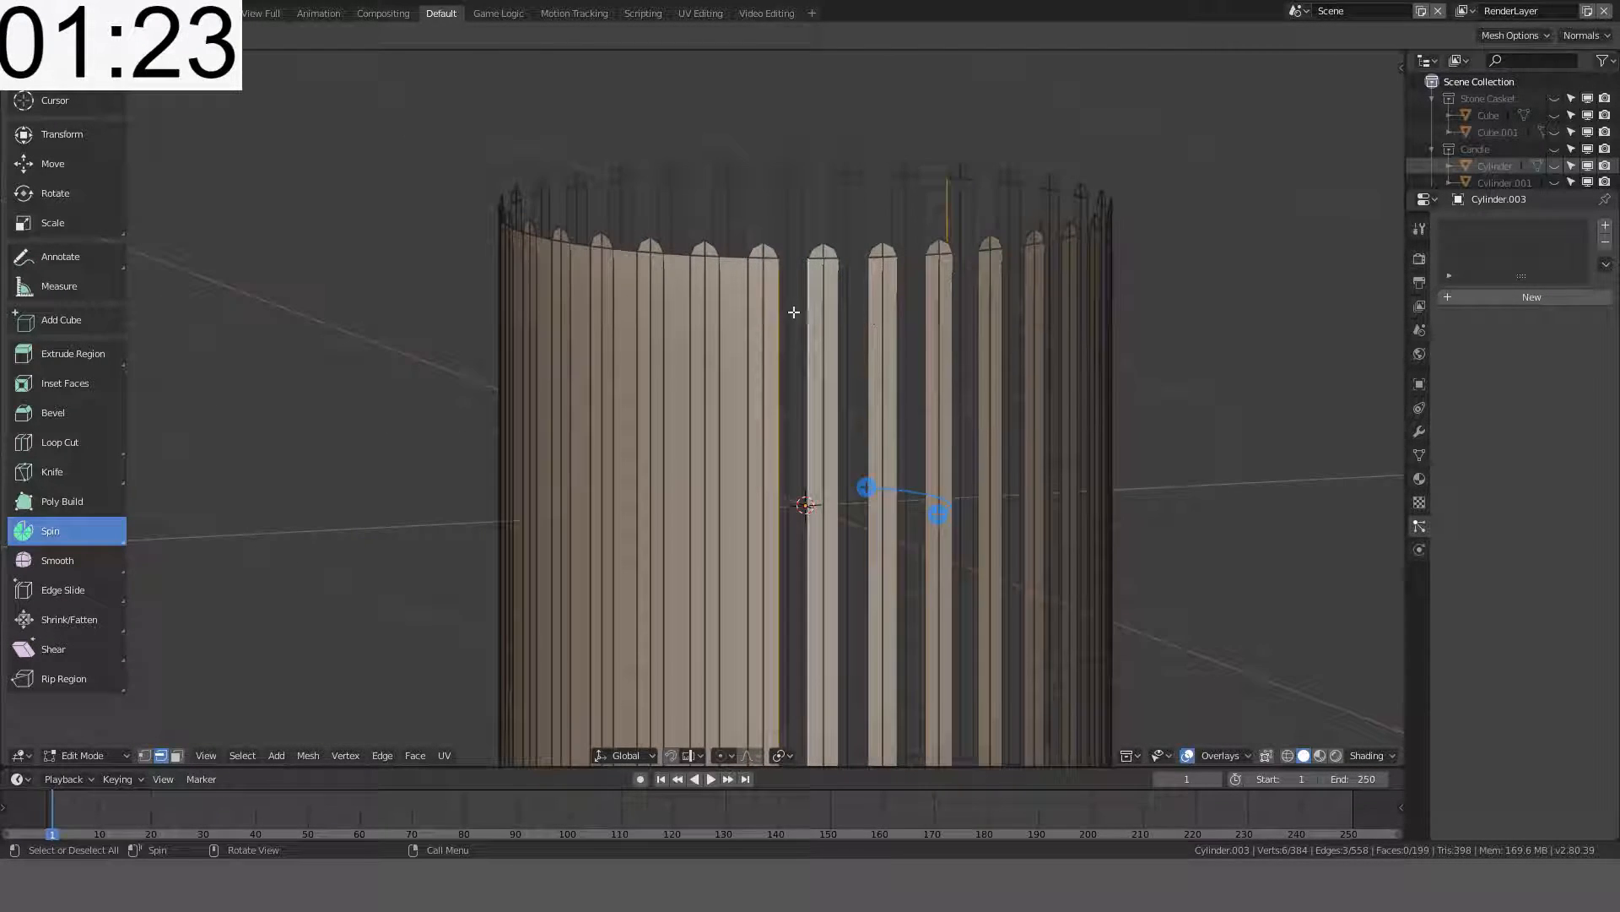
# - Fill the next three gaps along the ring one by one with faces between neighbouring flutes' facing vertical edges
pyautogui.click(783, 305)
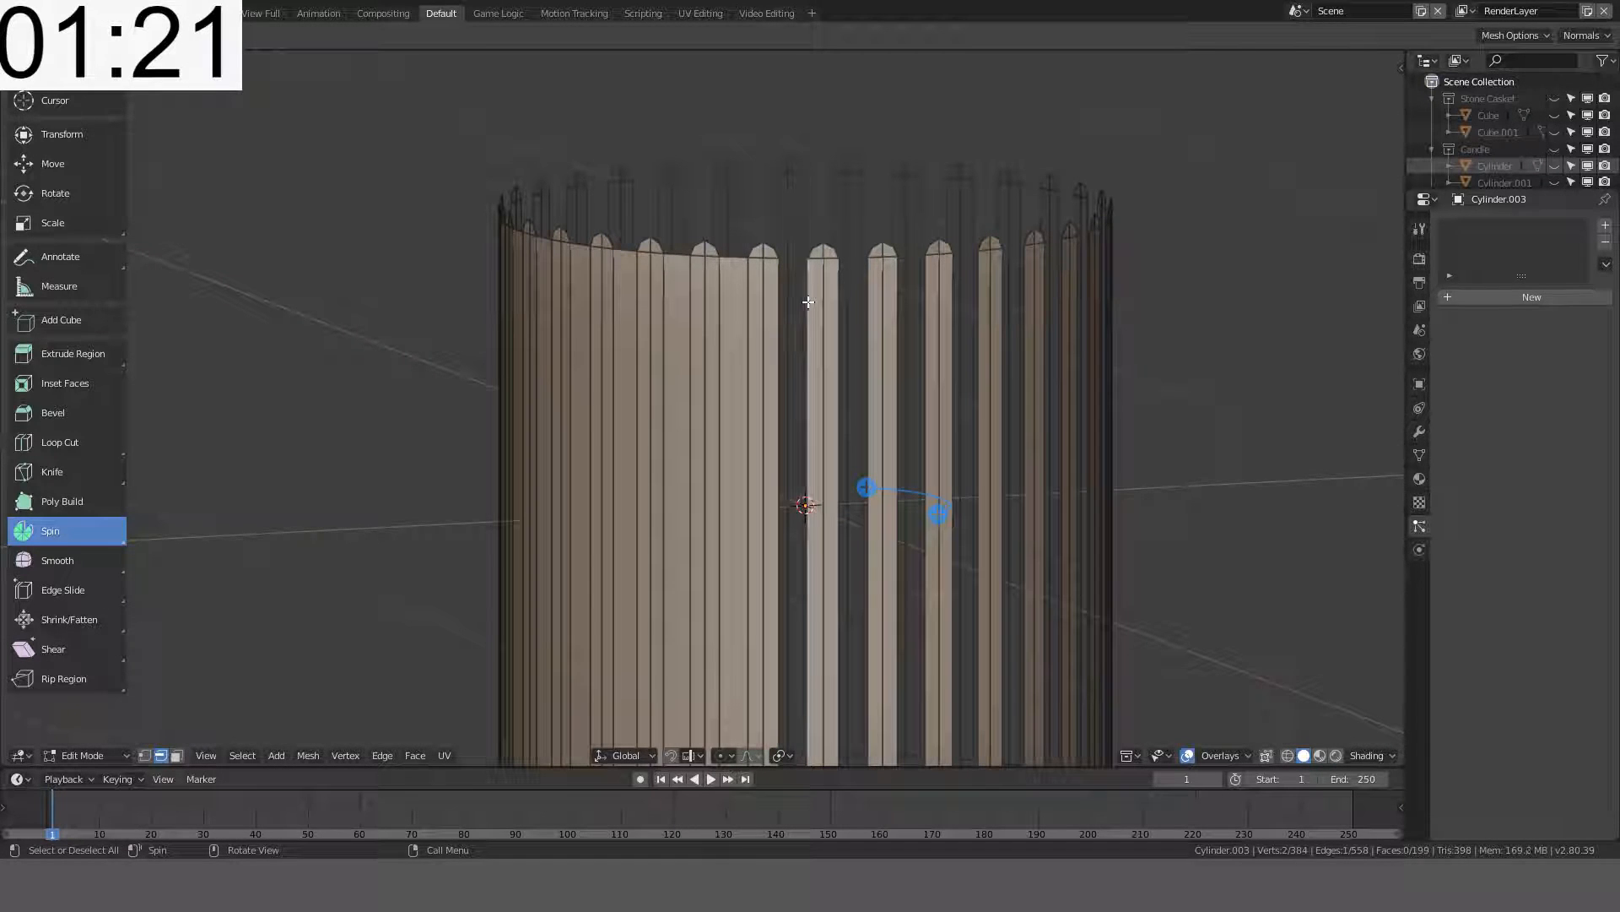
pyautogui.keyDown('shift'); pyautogui.click(808, 306); pyautogui.keyUp('shift')
pyautogui.press('f')
pyautogui.click(841, 307)
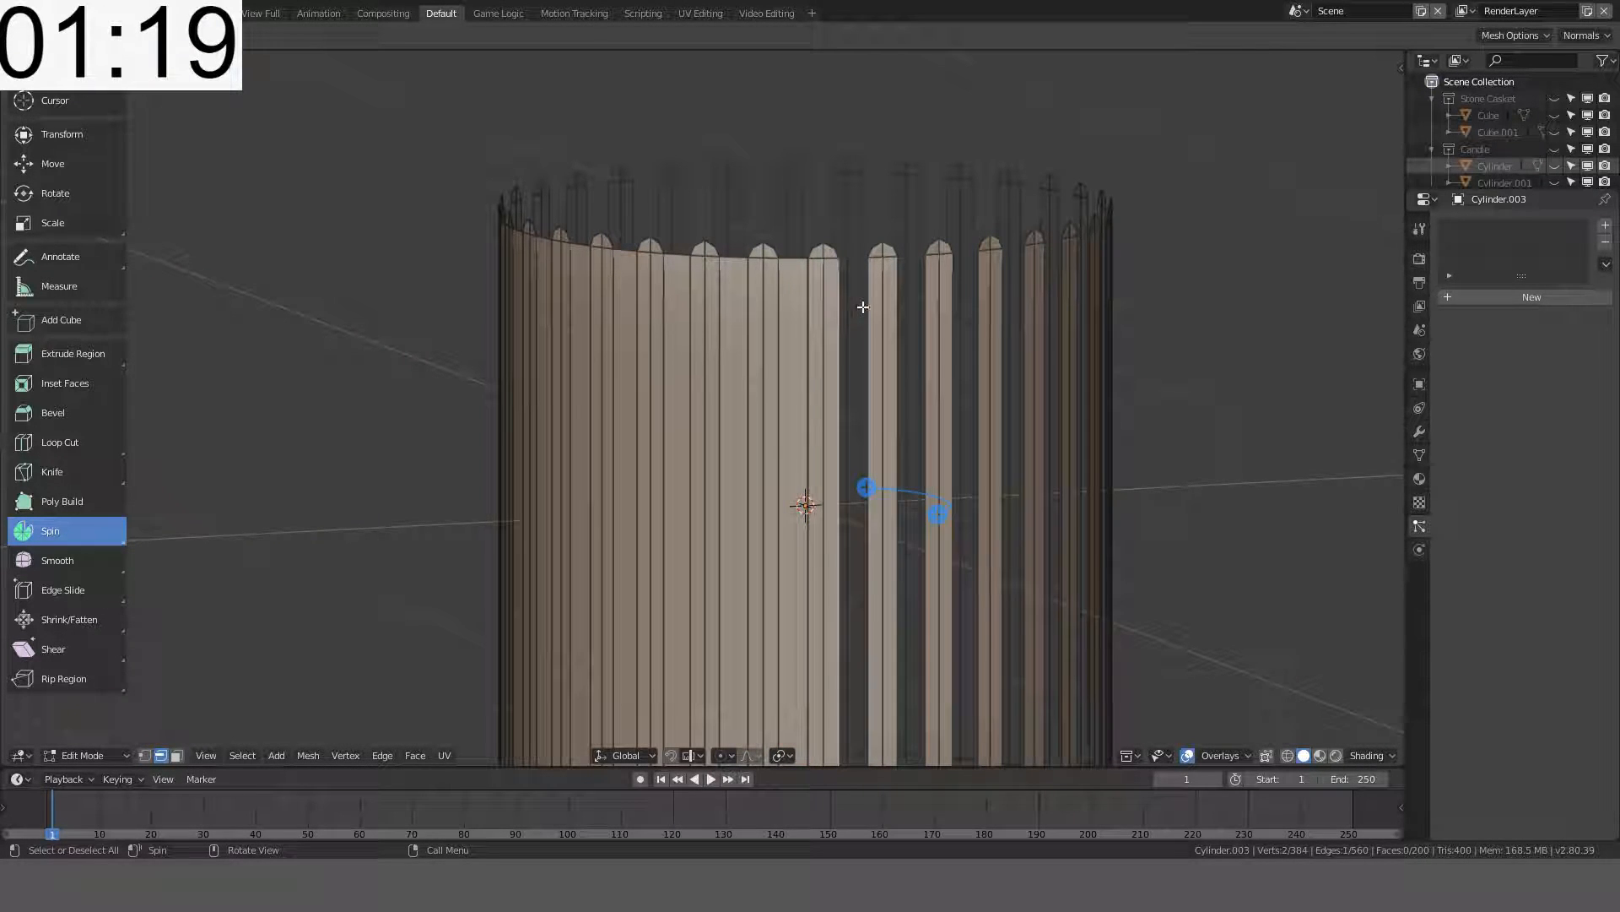
pyautogui.keyDown('shift'); pyautogui.click(872, 307); pyautogui.keyUp('shift')
pyautogui.press('f')
pyautogui.click(903, 310)
pyautogui.click(934, 315)
pyautogui.moveTo(933, 315); pyautogui.dragTo(710, 360, button='middle')
pyautogui.keyDown('shift'); pyautogui.click(725, 321); pyautogui.keyUp('shift')
pyautogui.press('f')
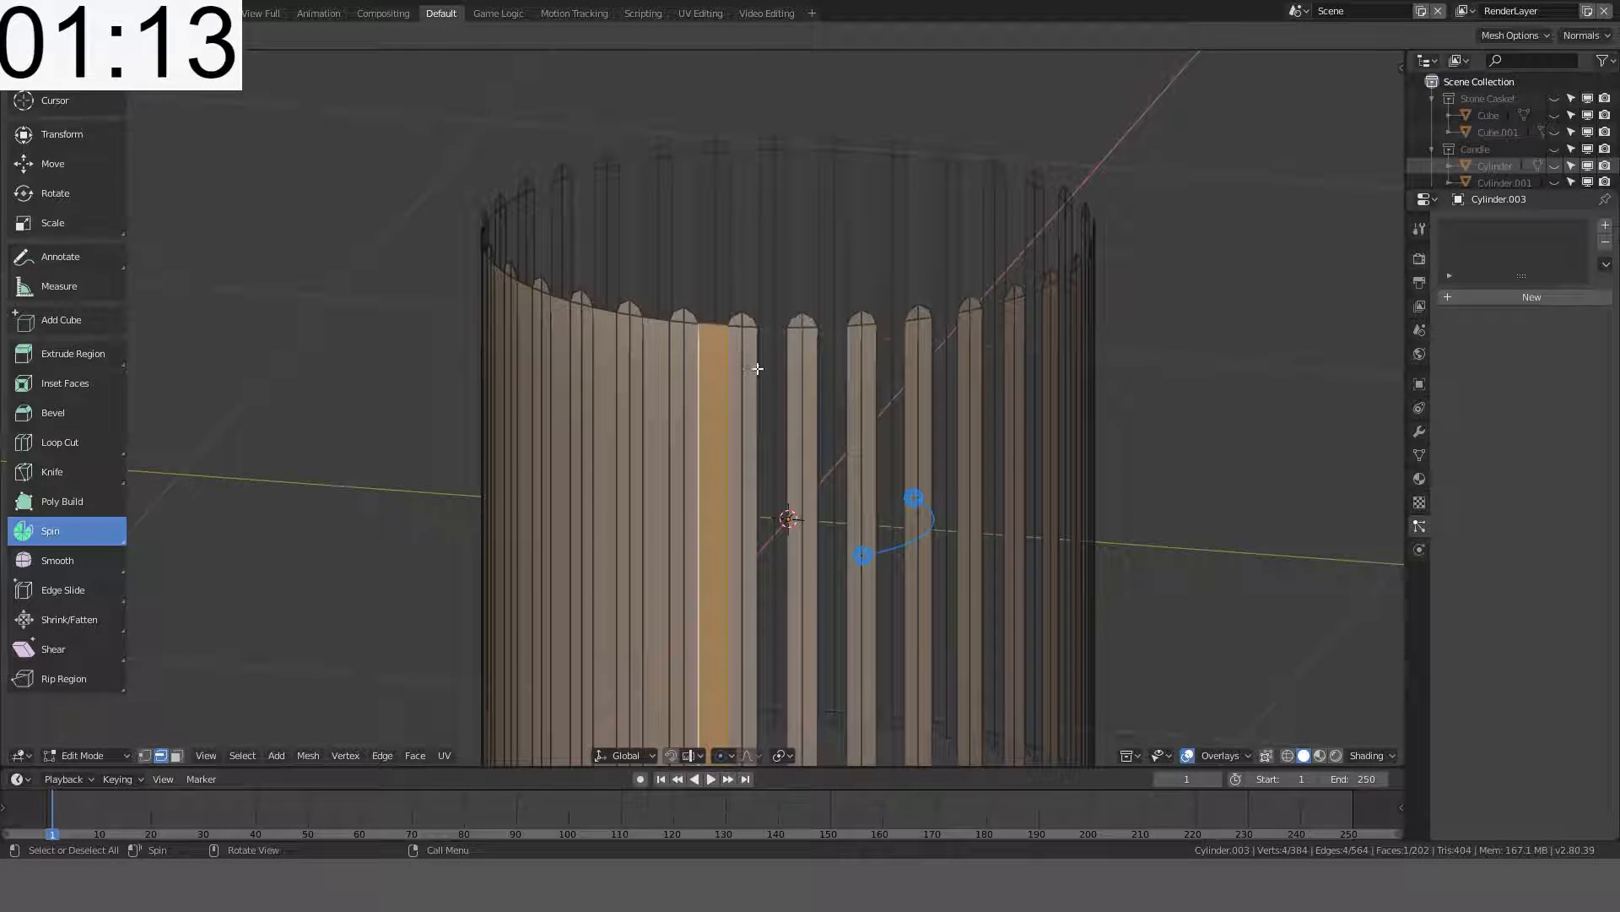
# - Fill the following two gaps between flutes with faces spanning their facing vertical edges
pyautogui.click(787, 376)
pyautogui.keyDown('shift'); pyautogui.click(788, 376); pyautogui.keyUp('shift')
pyautogui.press('f')
pyautogui.click(815, 379)
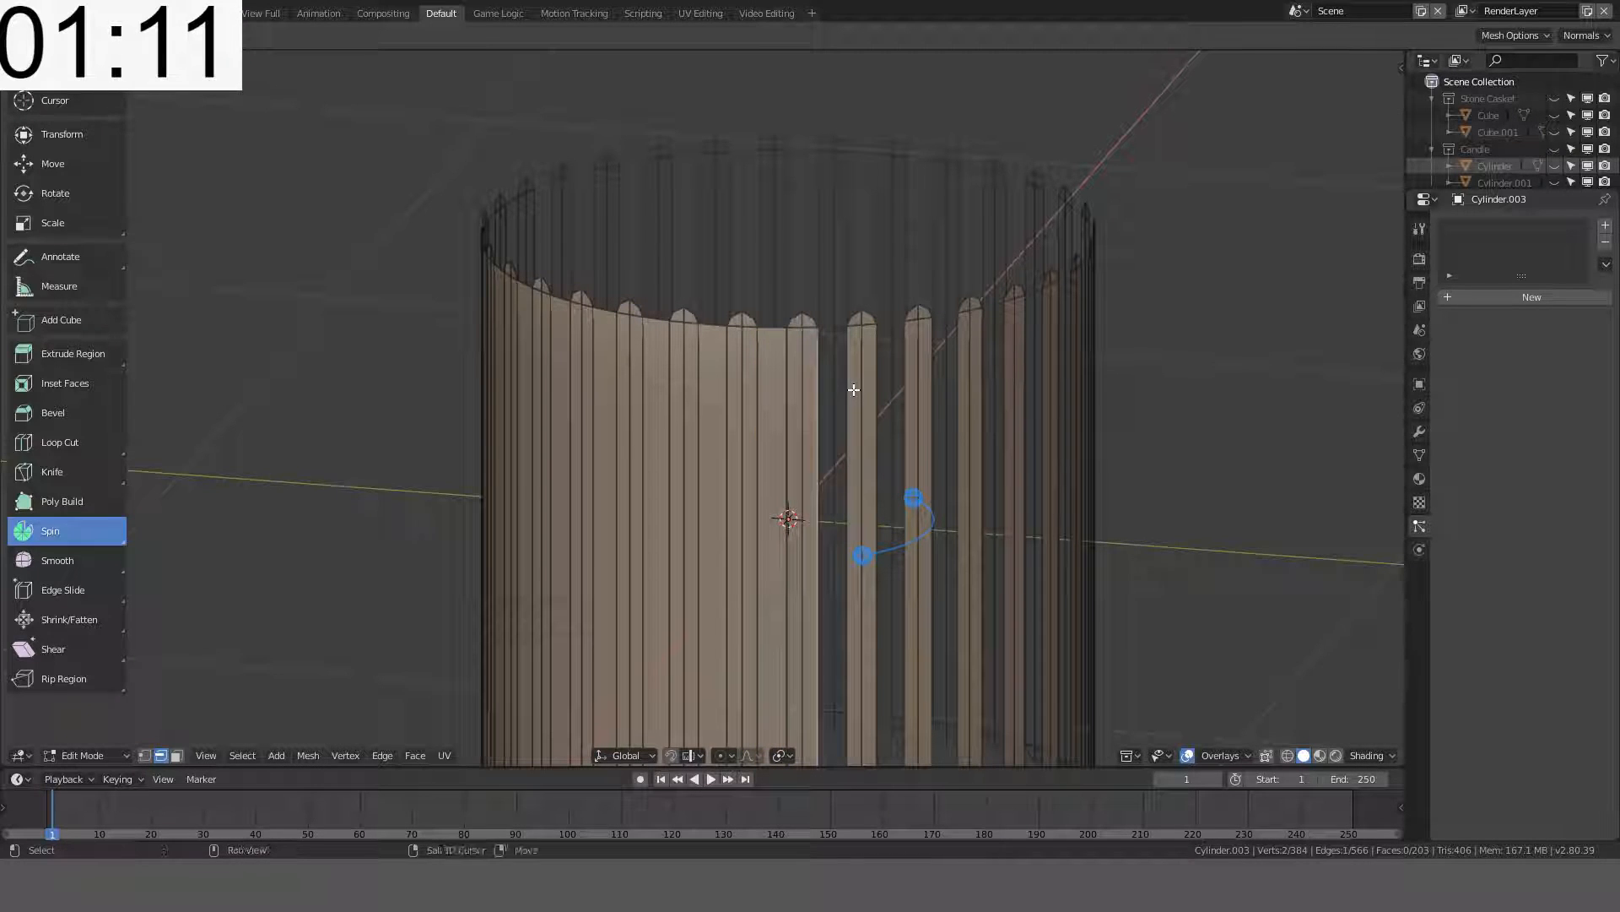
pyautogui.keyDown('shift'); pyautogui.click(847, 381); pyautogui.keyUp('shift')
pyautogui.press('f')
# - Continue around the ring by filling three more flute gaps with faces between facing vertical edges
pyautogui.click(873, 386)
pyautogui.keyDown('shift'); pyautogui.click(899, 389); pyautogui.keyUp('shift')
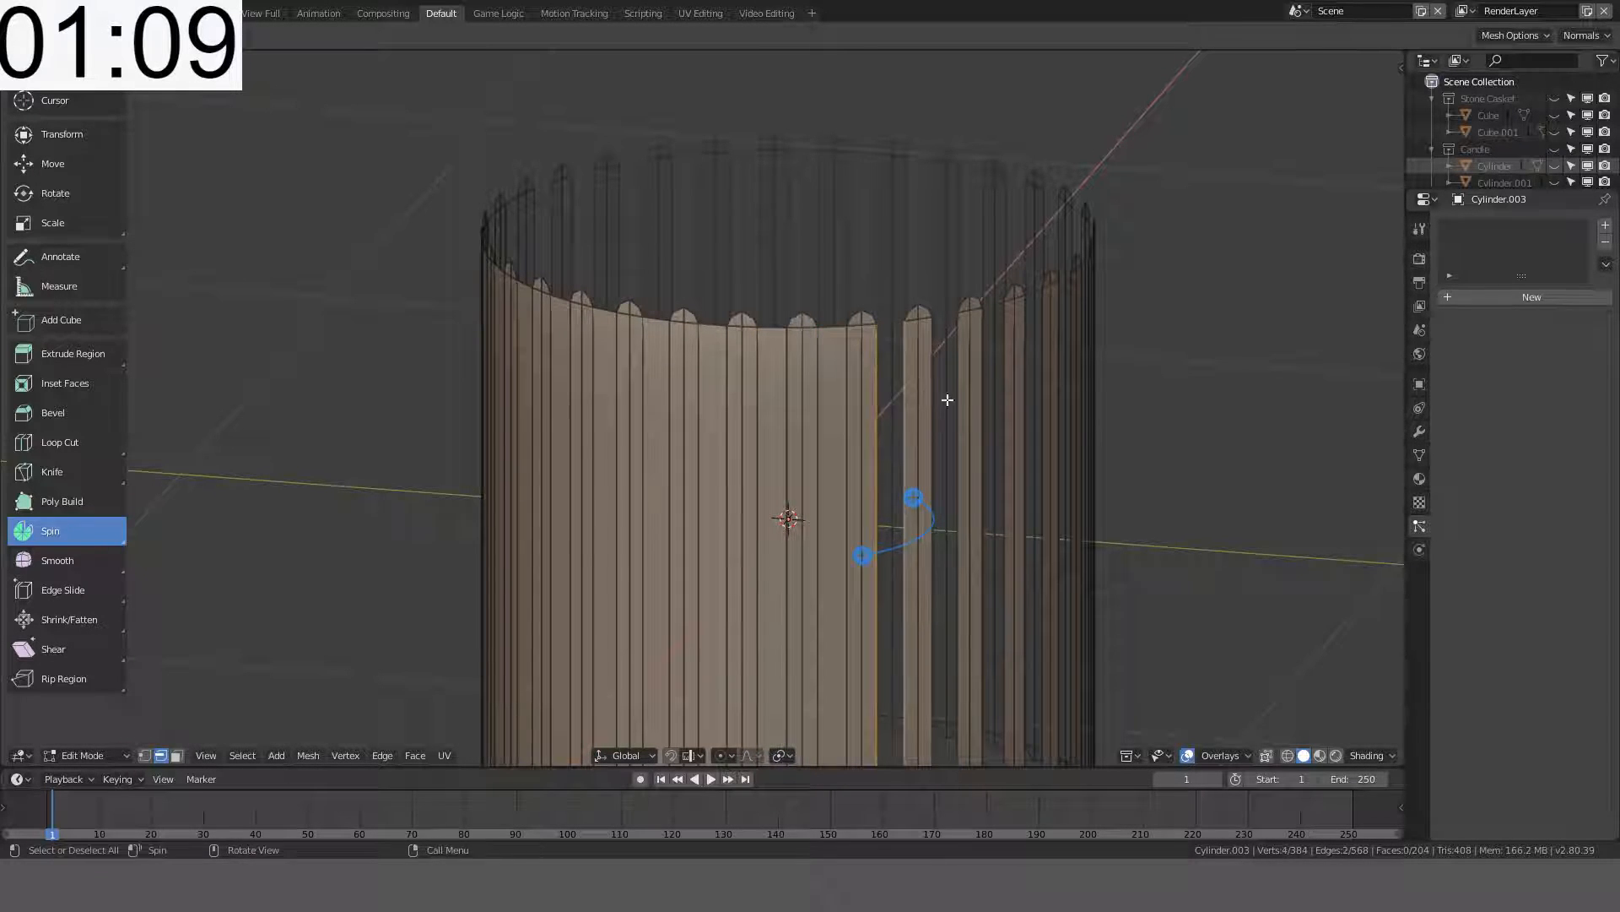
pyautogui.press('f')
pyautogui.moveTo(948, 397); pyautogui.dragTo(796, 422, button='middle')
pyautogui.click(649, 438)
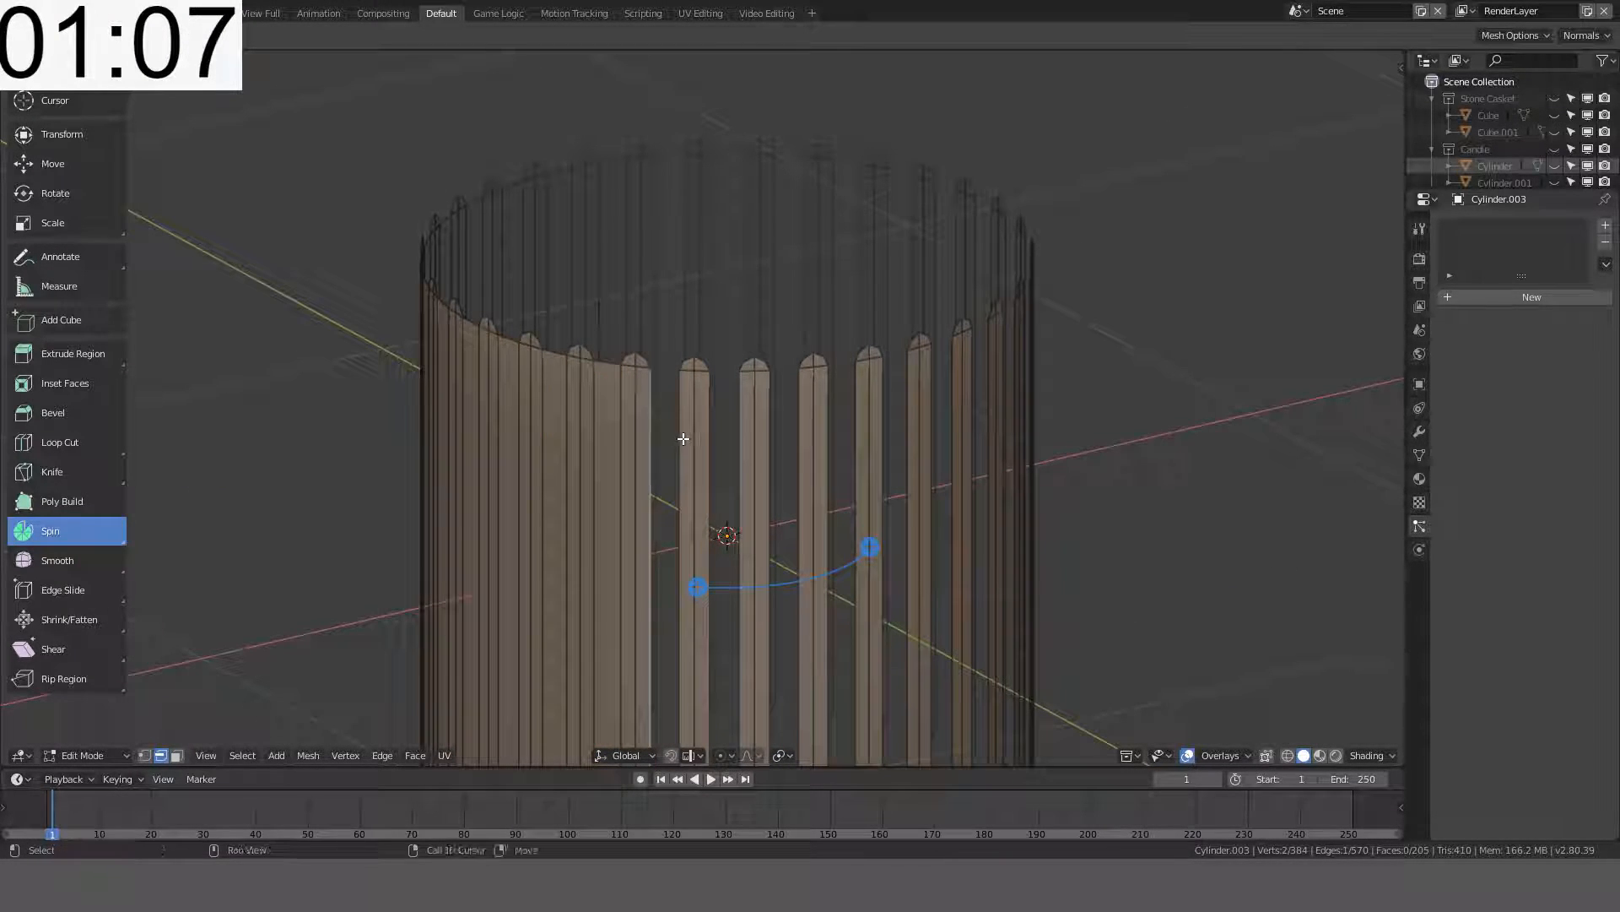
pyautogui.keyDown('shift'); pyautogui.click(683, 438); pyautogui.keyUp('shift')
pyautogui.press('f')
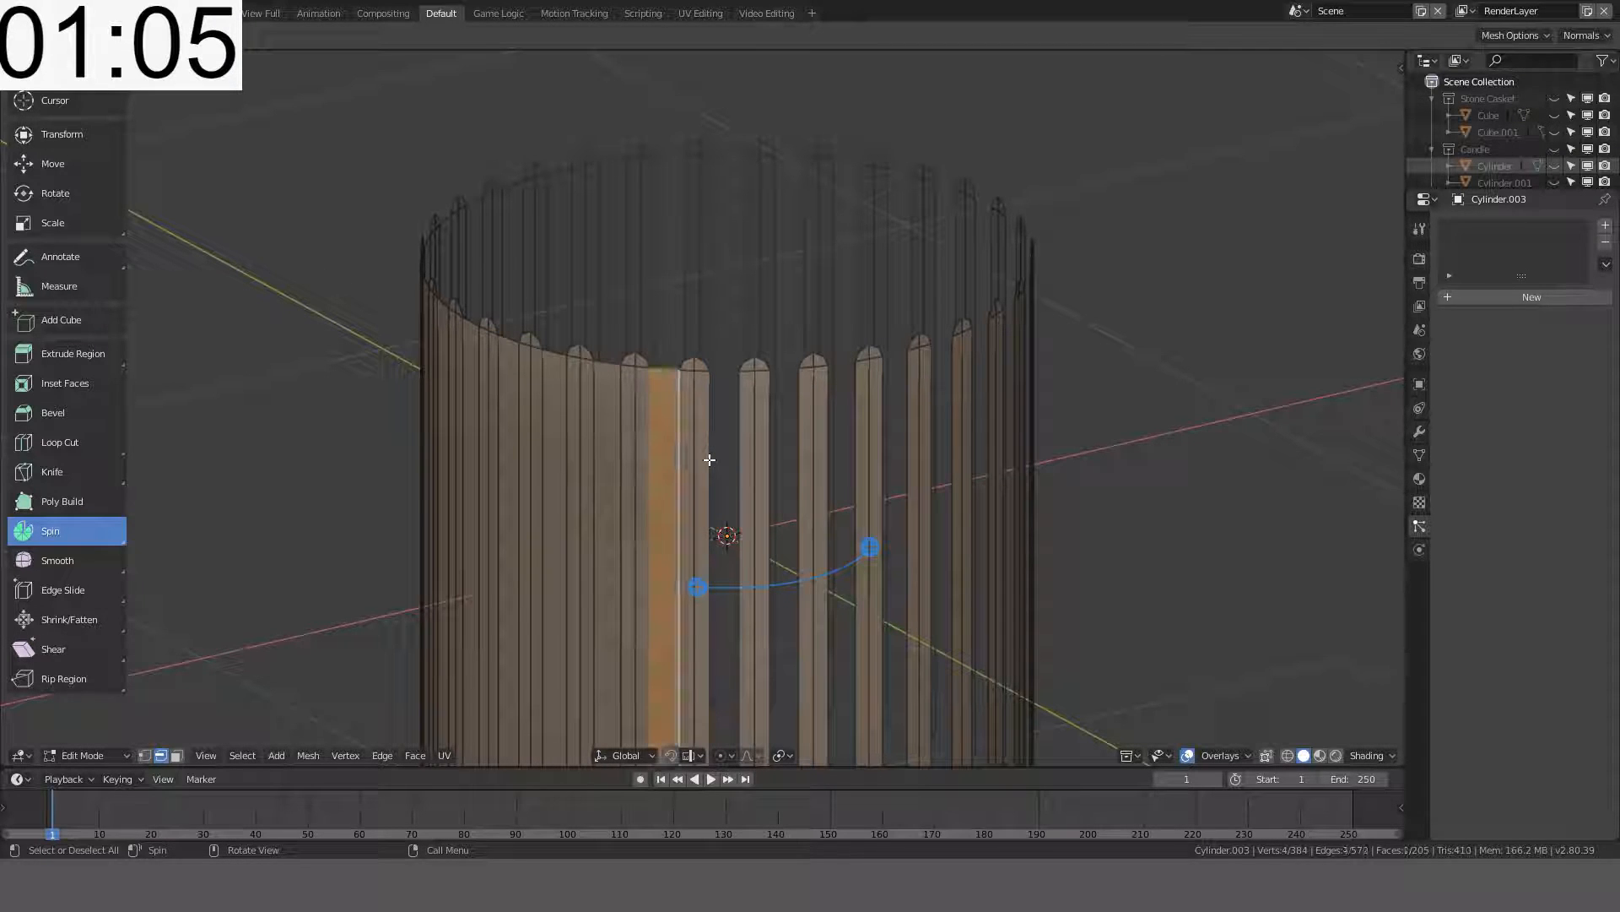
pyautogui.click(709, 459)
pyautogui.keyDown('shift'); pyautogui.click(743, 451); pyautogui.keyUp('shift')
pyautogui.press('f')
# - Close the next two gaps beside the filled section with faces between neighbouring flutes
pyautogui.click(773, 448)
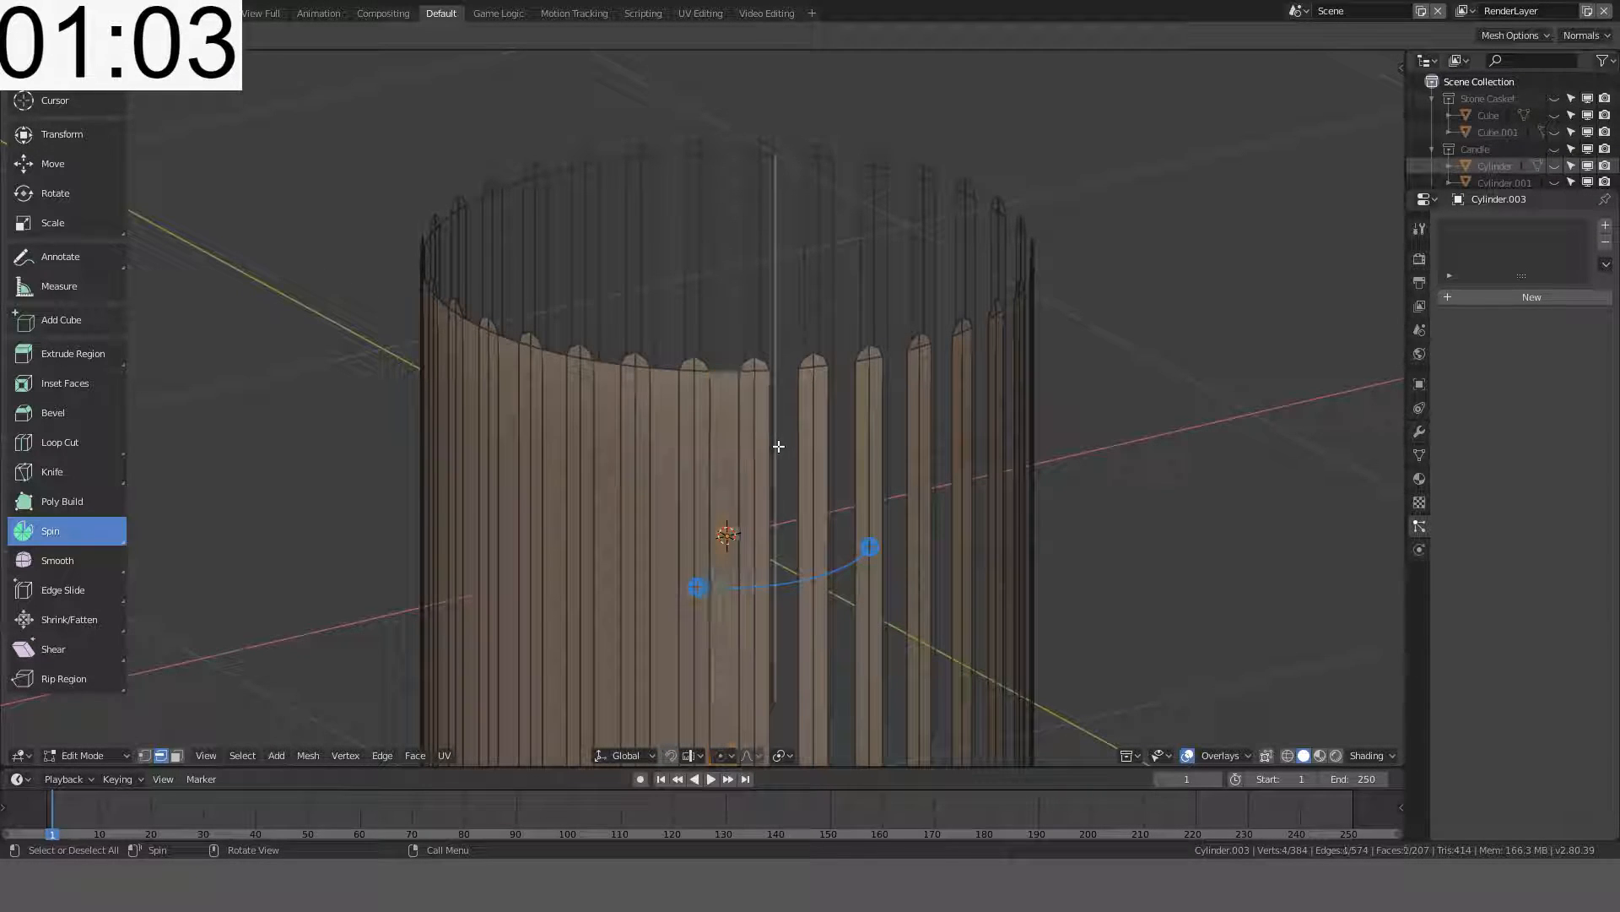
pyautogui.keyDown('shift'); pyautogui.click(806, 442); pyautogui.keyUp('shift')
pyautogui.press('f')
pyautogui.click(826, 434)
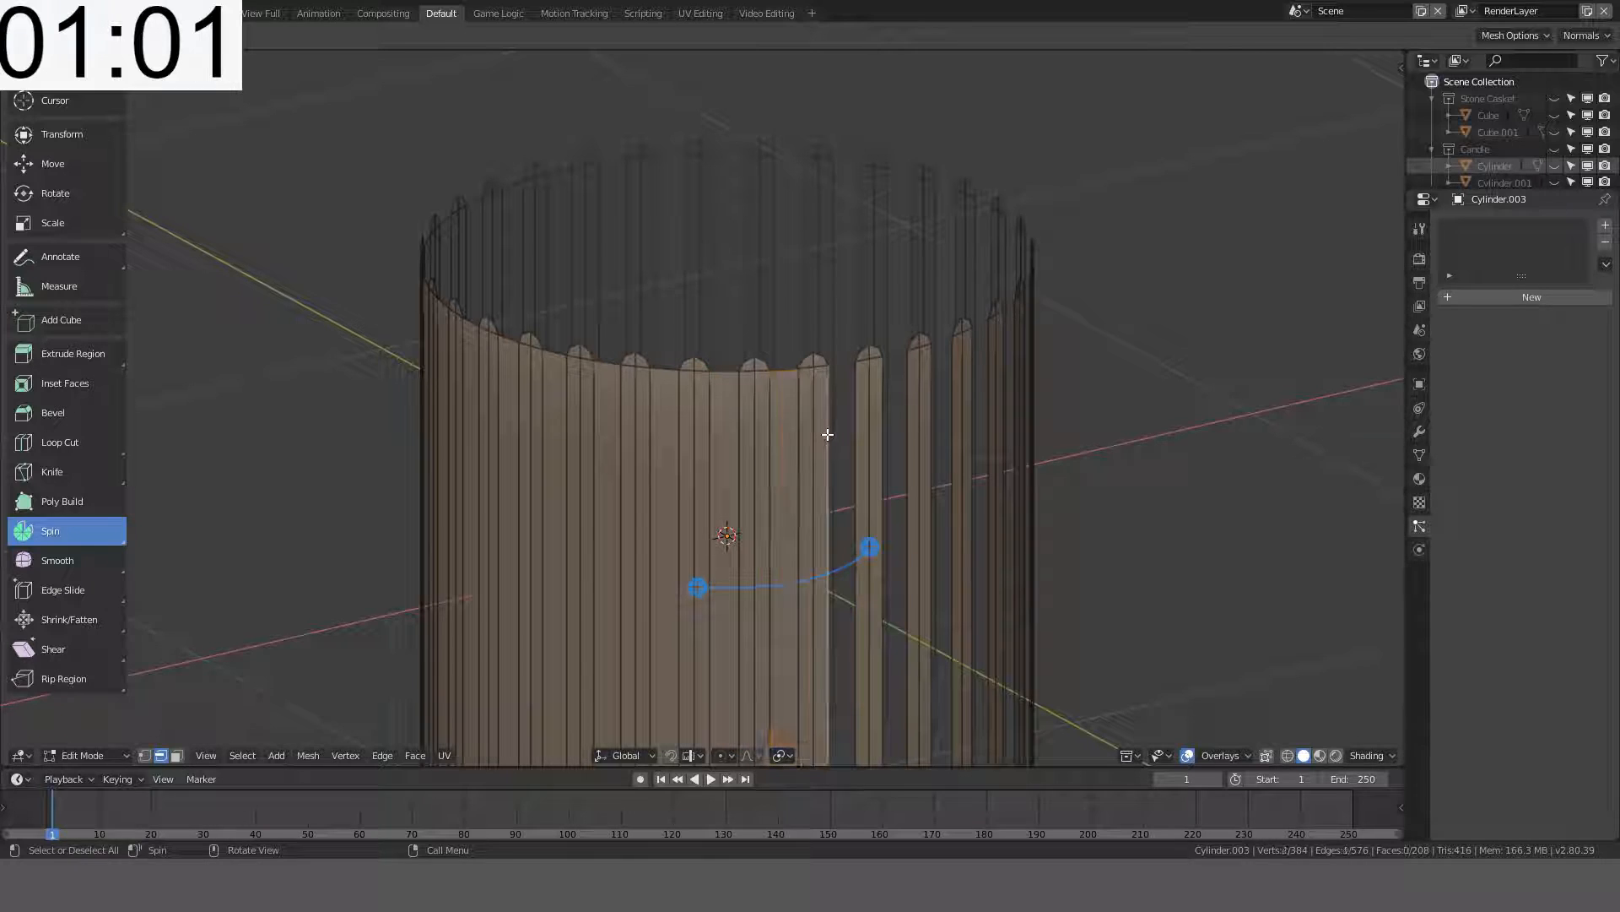
pyautogui.keyDown('shift'); pyautogui.click(857, 434); pyautogui.keyUp('shift')
pyautogui.press('f')
# - Fill another three gaps further around the ring, each with a face between two facing vertical edges
pyautogui.moveTo(919, 430); pyautogui.dragTo(871, 425, button='middle')
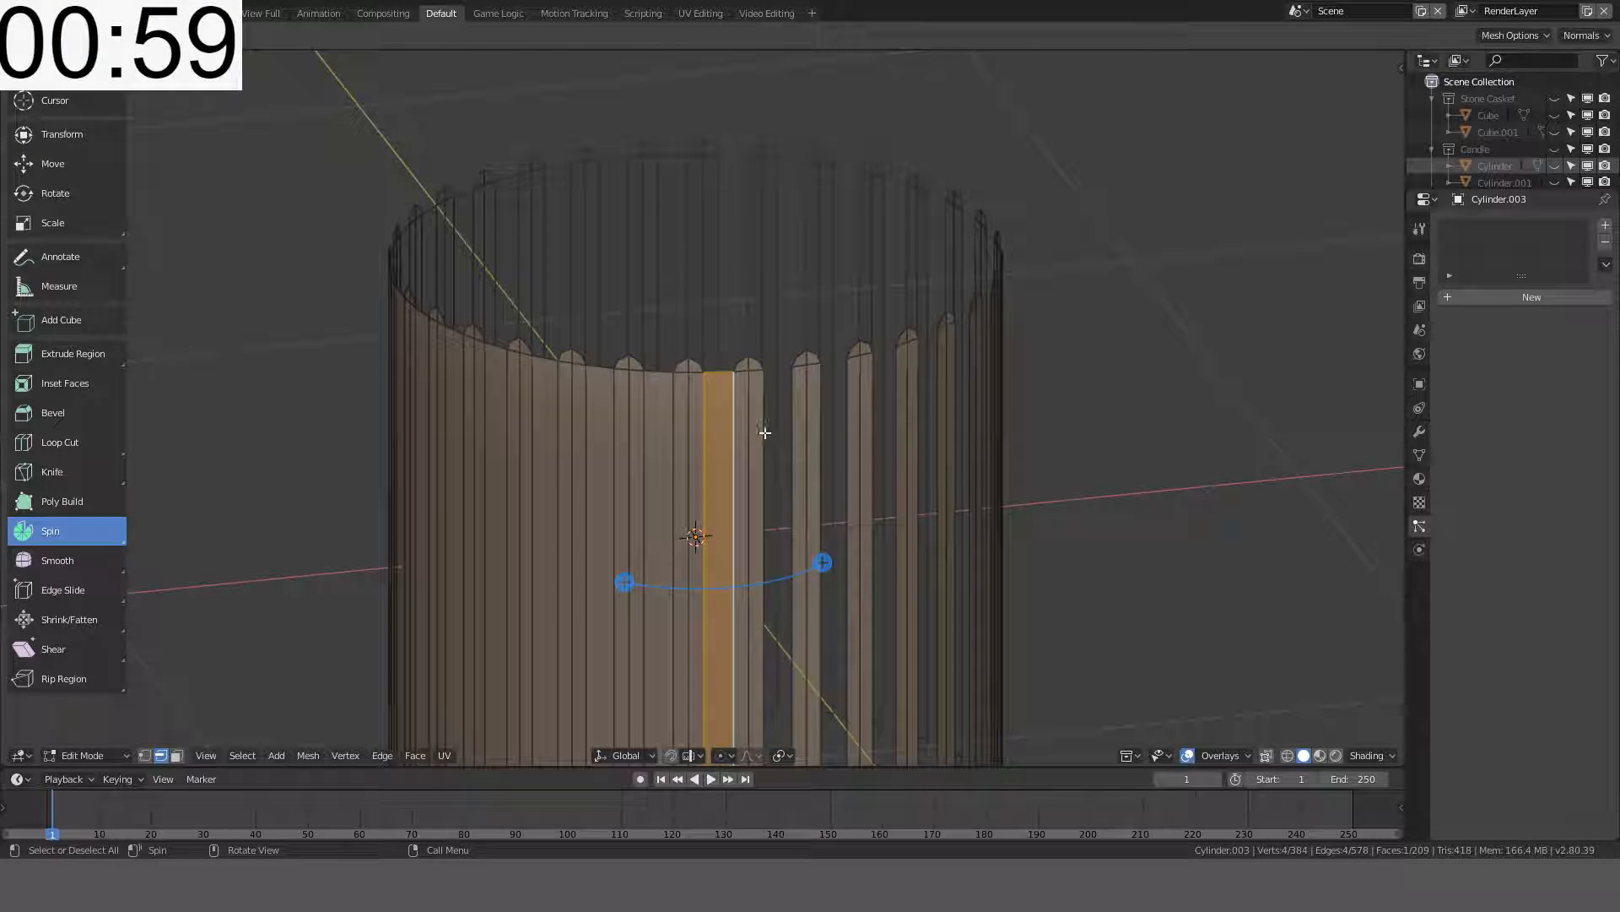
pyautogui.click(763, 430)
pyautogui.keyDown('shift'); pyautogui.click(798, 439); pyautogui.keyUp('shift')
pyautogui.press('f')
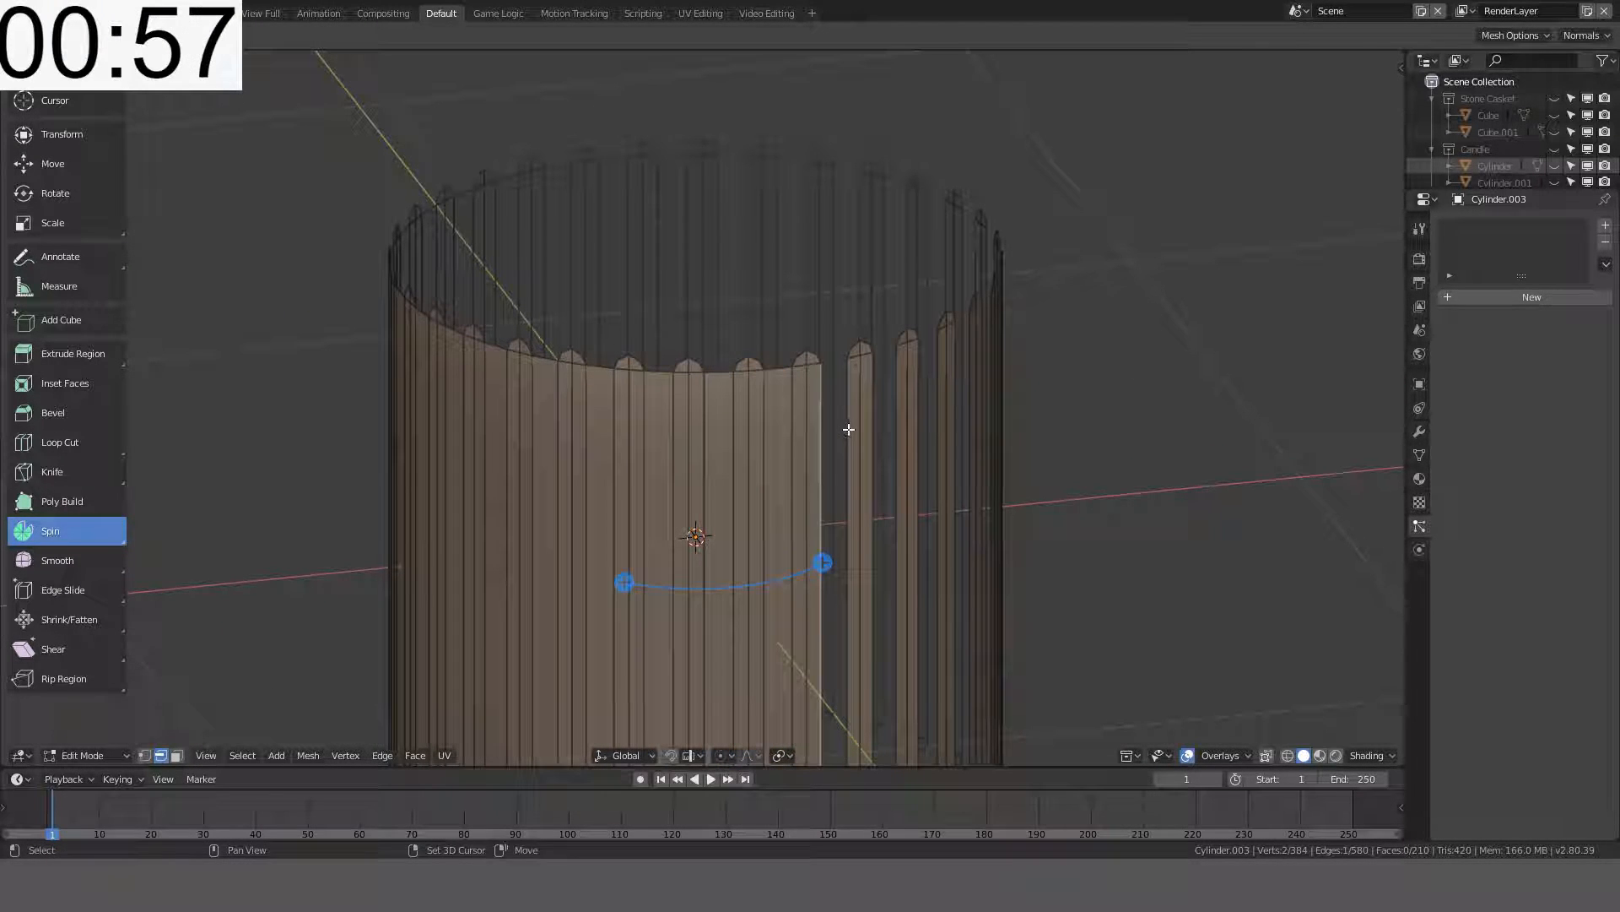
pyautogui.keyDown('shift'); pyautogui.click(848, 430); pyautogui.keyUp('shift')
pyautogui.press('f')
pyautogui.moveTo(870, 413); pyautogui.dragTo(667, 456, button='middle')
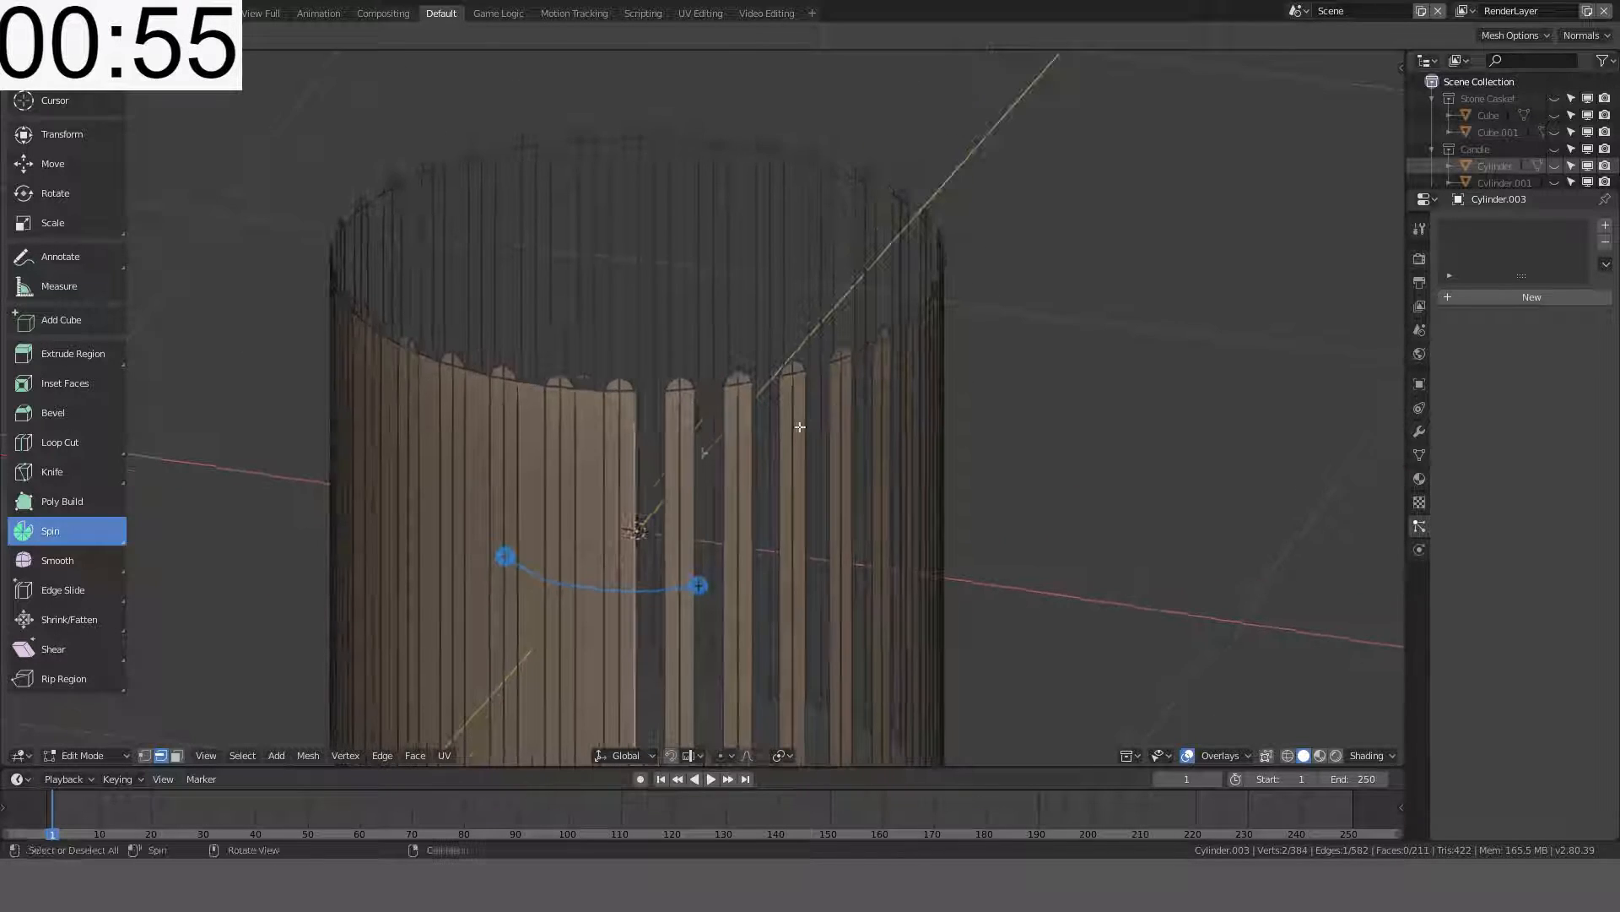
pyautogui.click(636, 467)
pyautogui.keyDown('shift'); pyautogui.click(670, 463); pyautogui.keyUp('shift')
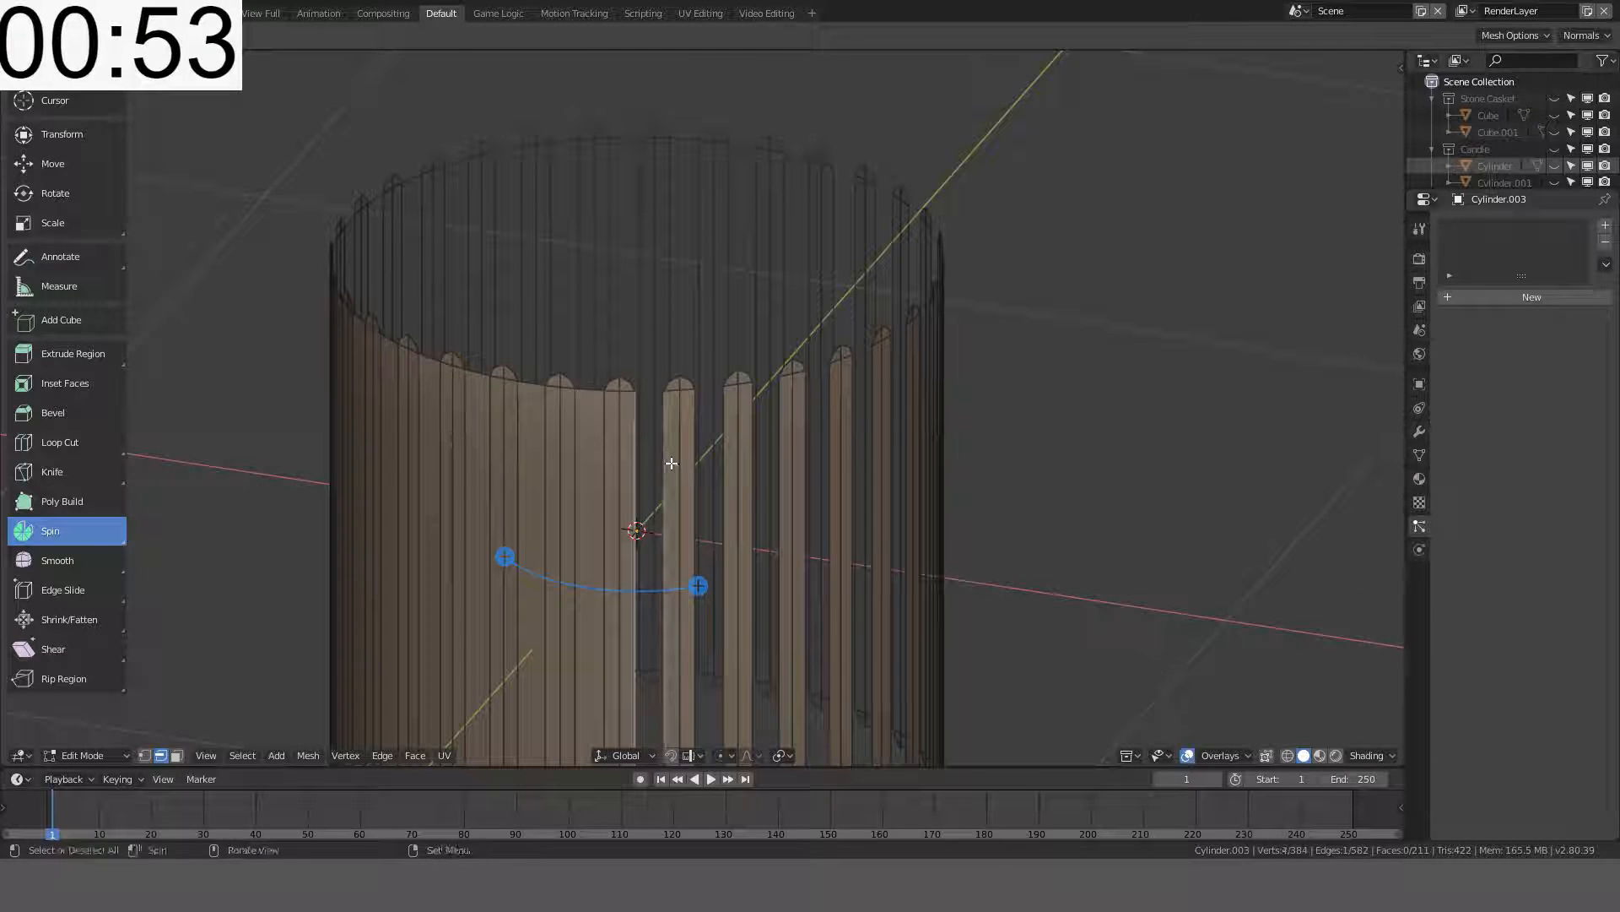
pyautogui.press('f')
# - Fill two more gaps between neighbouring flutes with faces joining their facing vertical edges
pyautogui.moveTo(725, 451); pyautogui.dragTo(702, 459, button='middle')
pyautogui.click(633, 469)
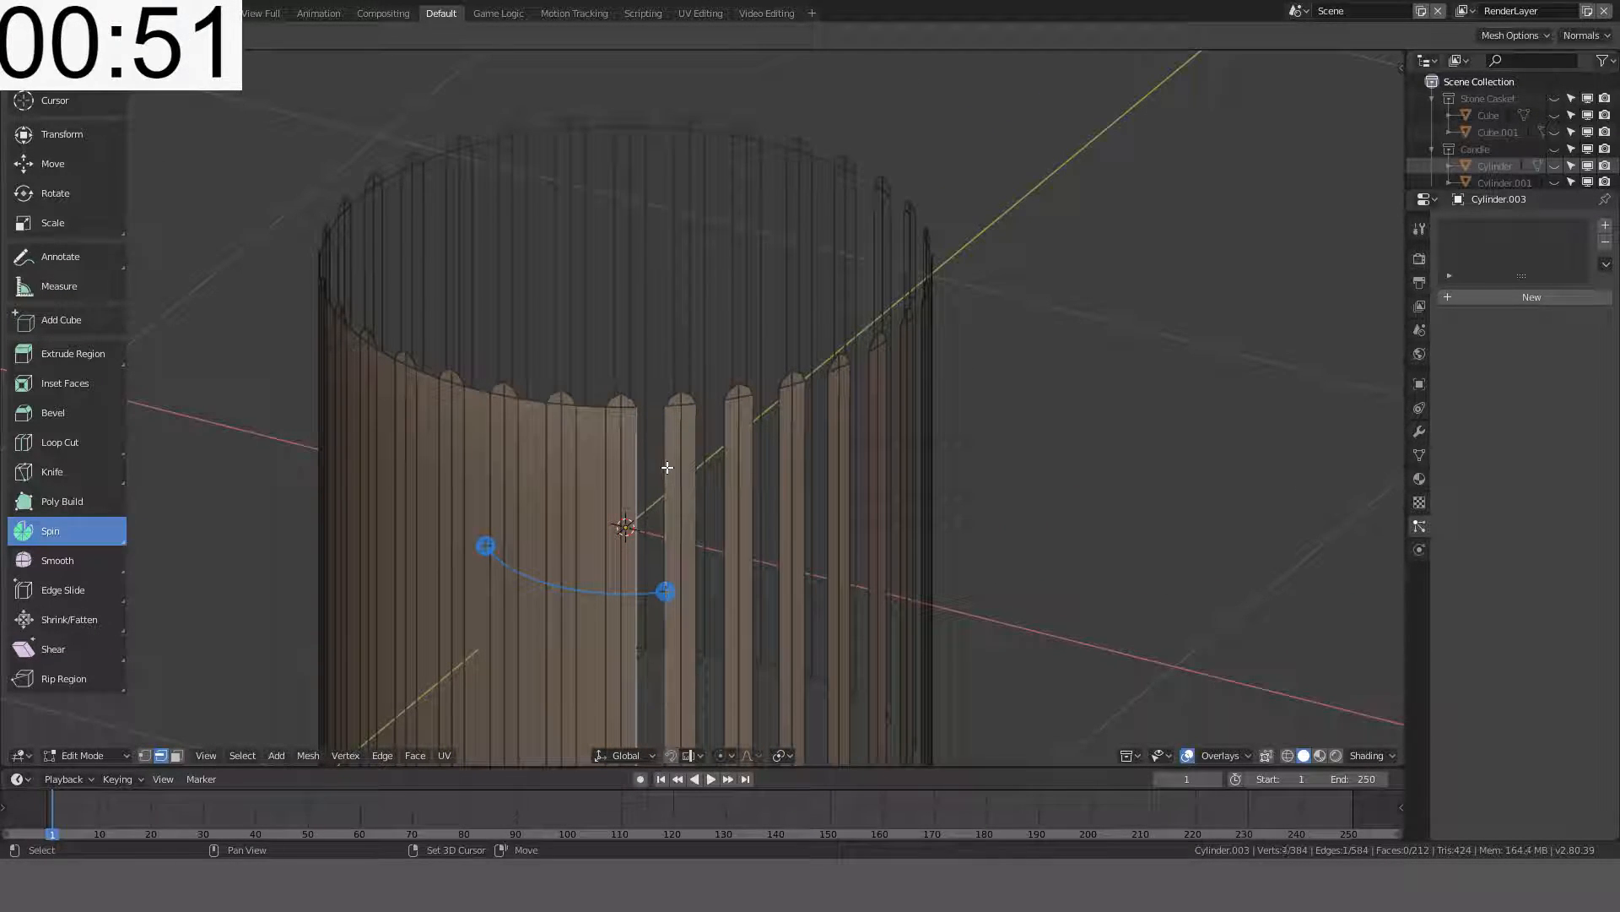
pyautogui.keyDown('shift'); pyautogui.click(667, 467); pyautogui.keyUp('shift')
pyautogui.press('f')
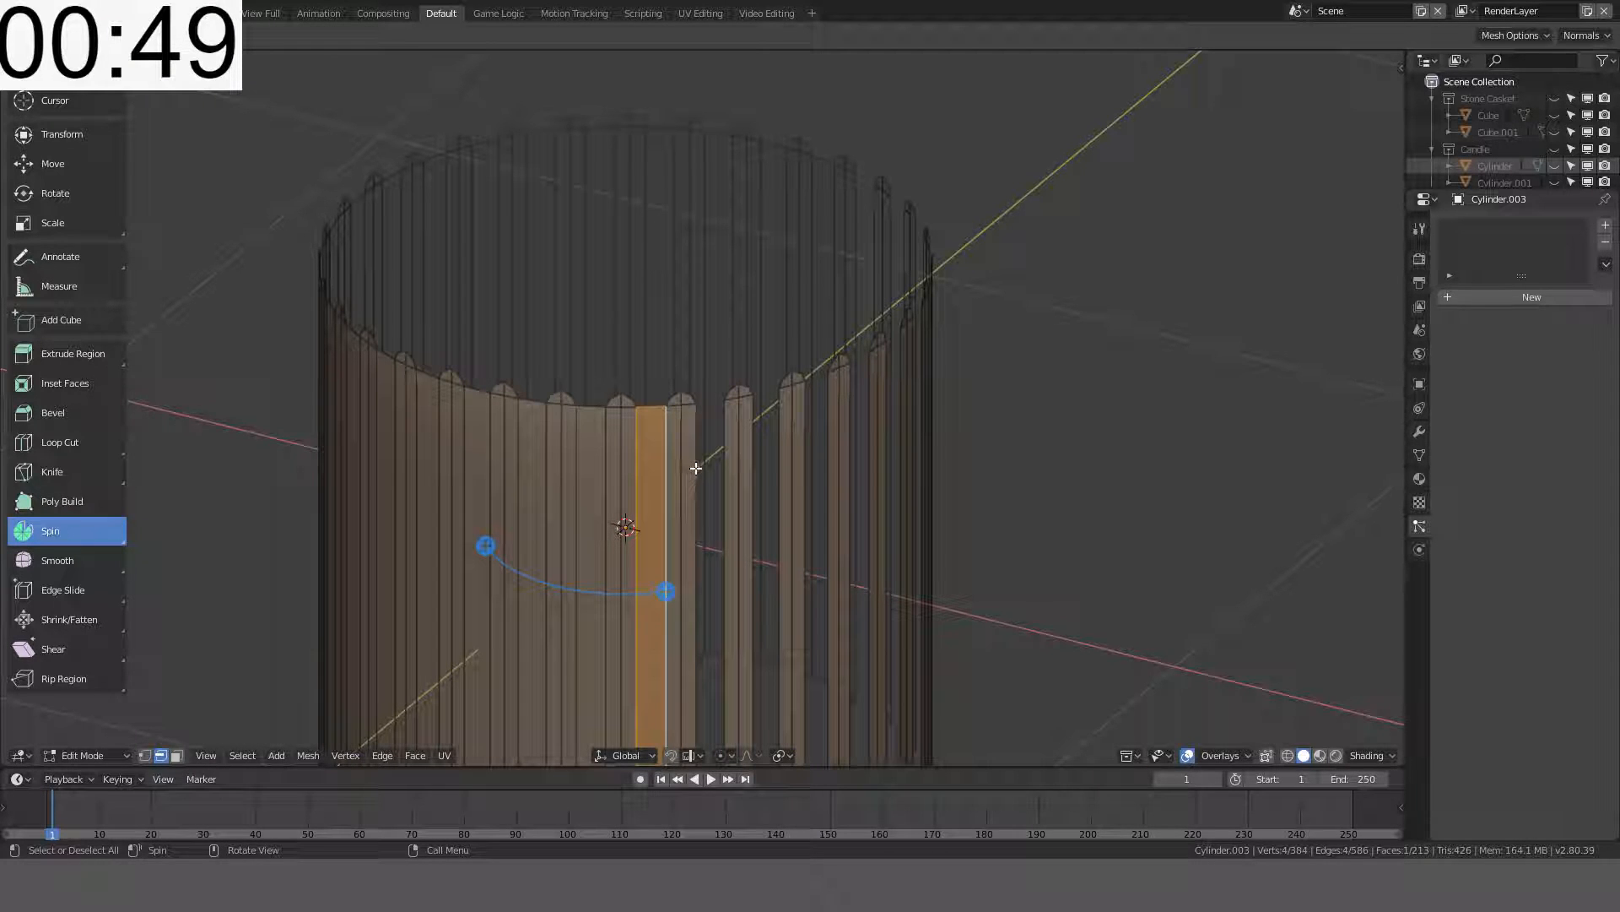
pyautogui.click(698, 468)
pyautogui.keyDown('shift'); pyautogui.click(727, 468); pyautogui.keyUp('shift')
pyautogui.press('f')
# - Close the next three open gaps around the ring one at a time with faces between facing flute edges
pyautogui.moveTo(829, 465); pyautogui.dragTo(791, 472, button='middle')
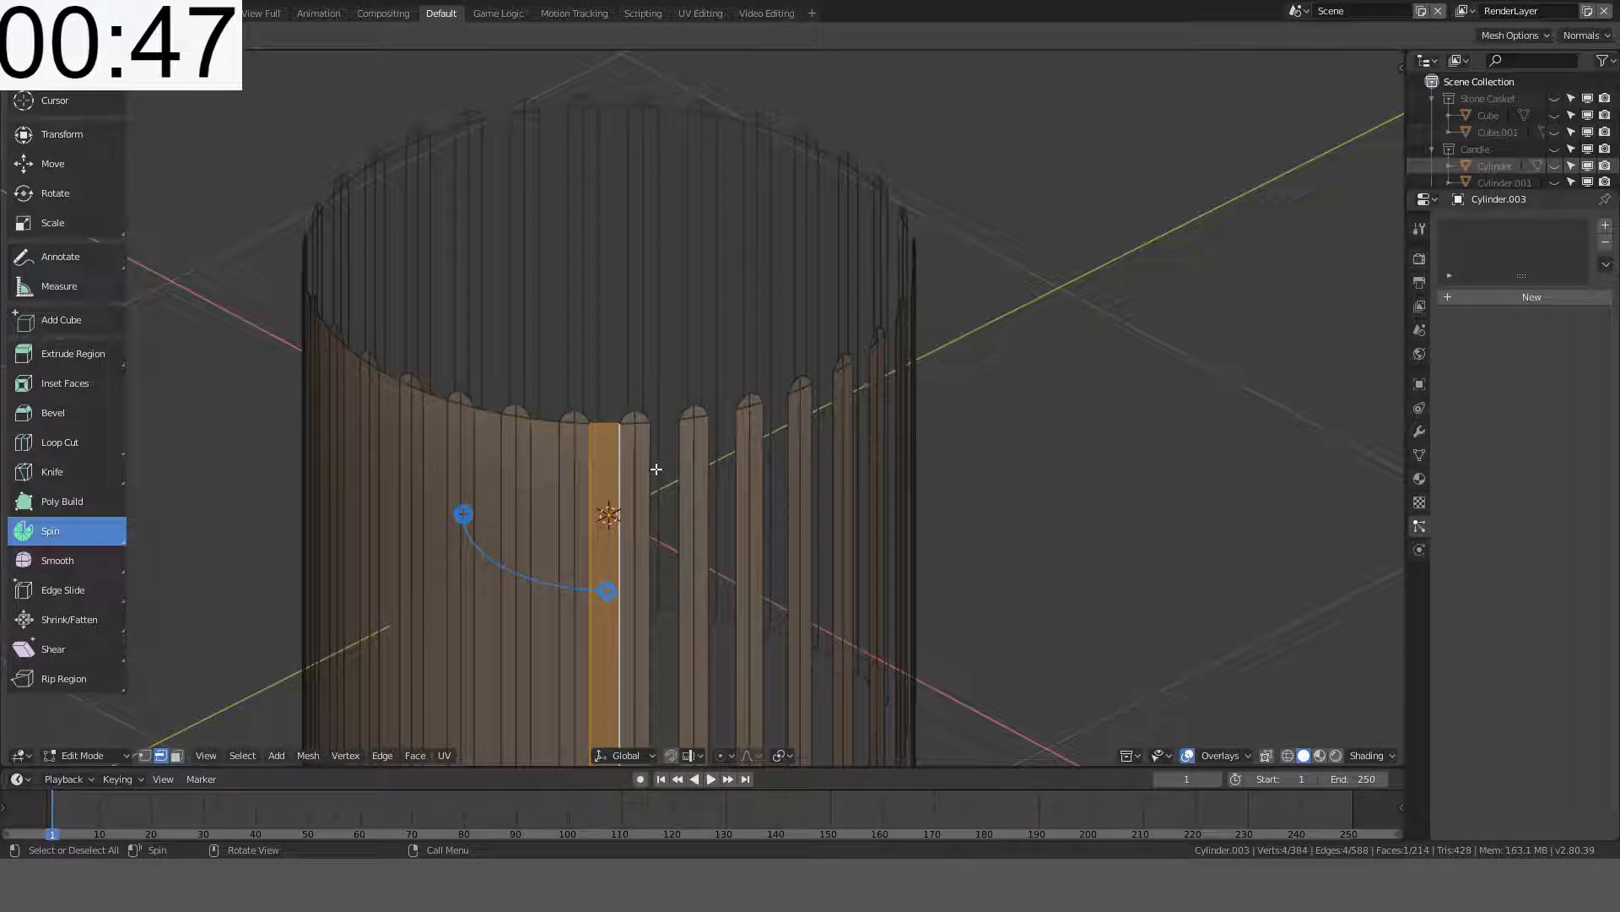
pyautogui.click(649, 477)
pyautogui.press('f')
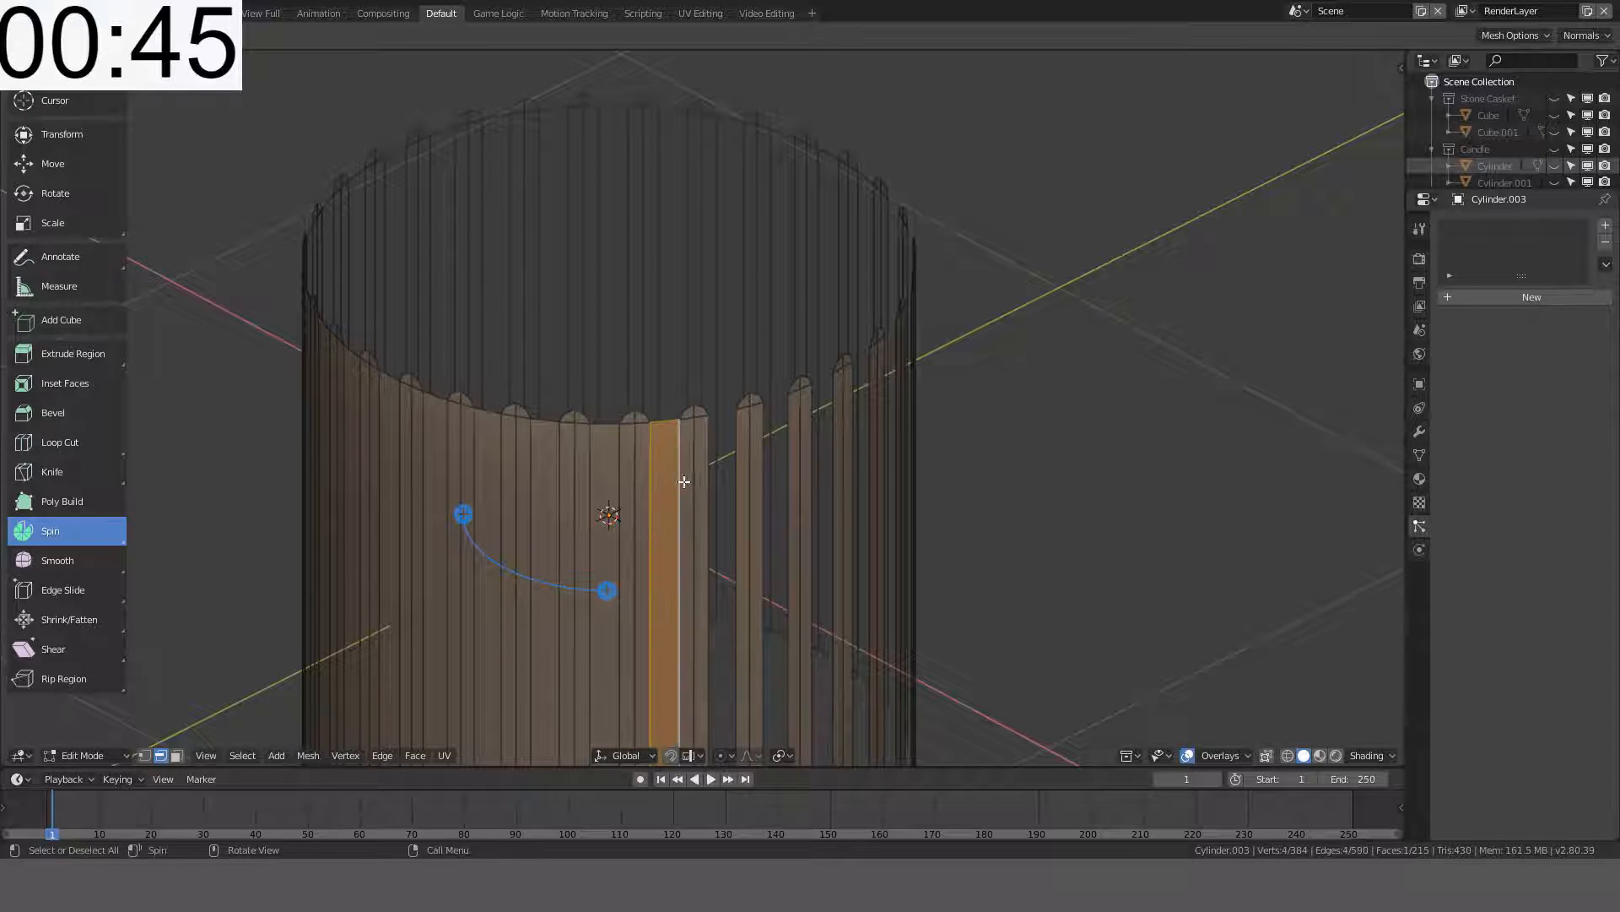
pyautogui.click(708, 477)
pyautogui.keyDown('shift'); pyautogui.click(737, 481); pyautogui.keyUp('shift')
pyautogui.press('f')
pyautogui.moveTo(740, 481); pyautogui.dragTo(711, 478, button='middle')
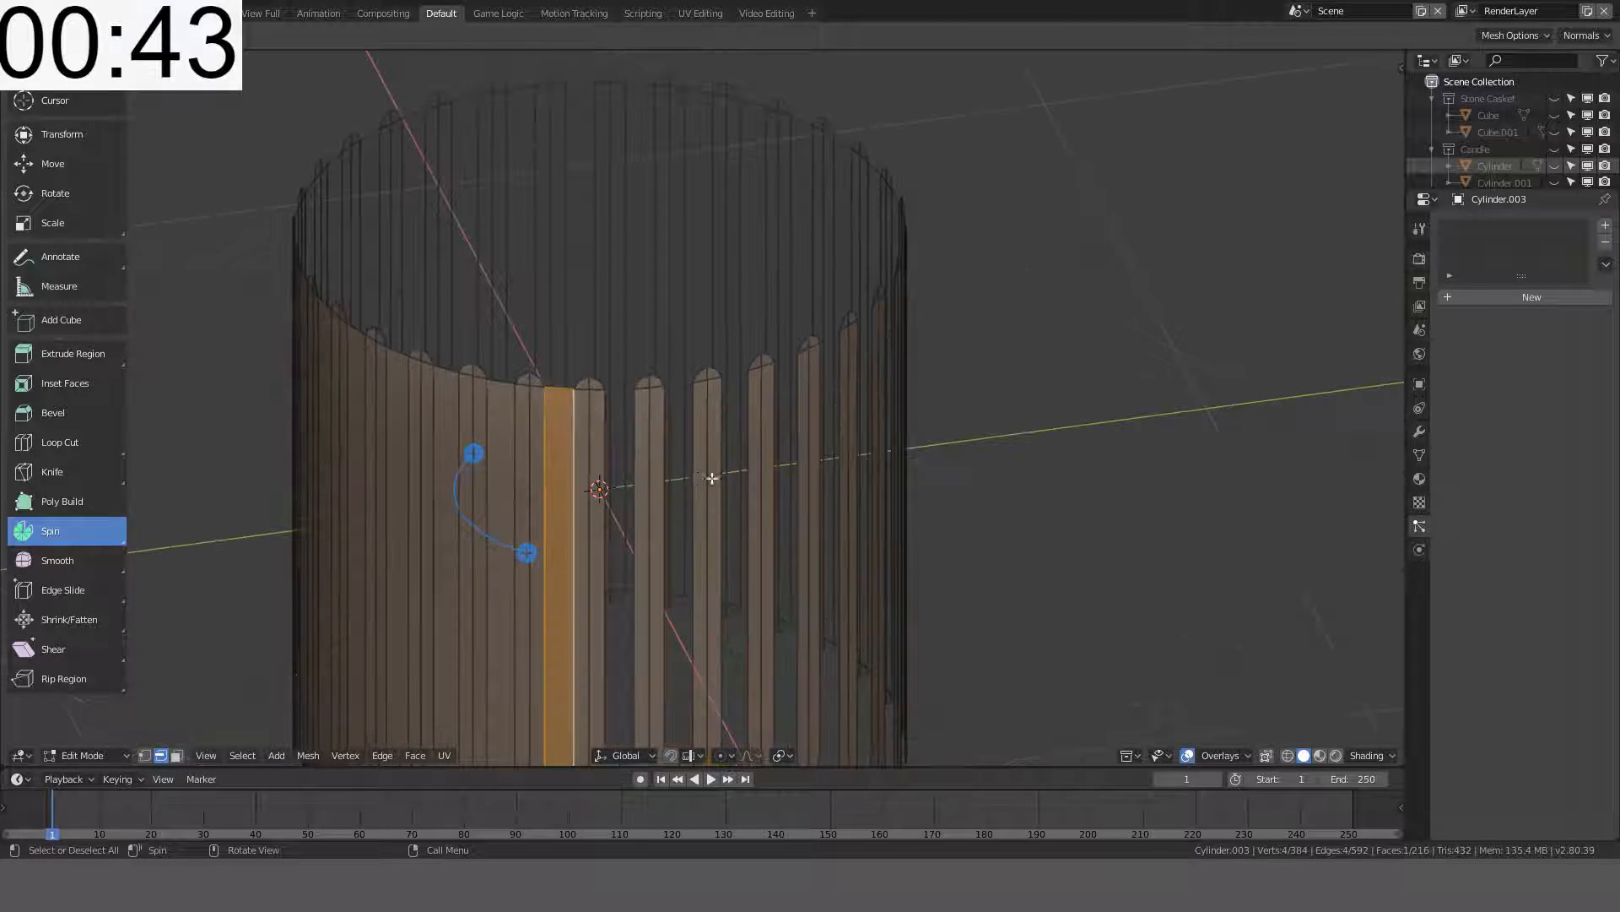
pyautogui.click(599, 479)
pyautogui.keyDown('shift'); pyautogui.click(634, 471); pyautogui.keyUp('shift')
pyautogui.press('f')
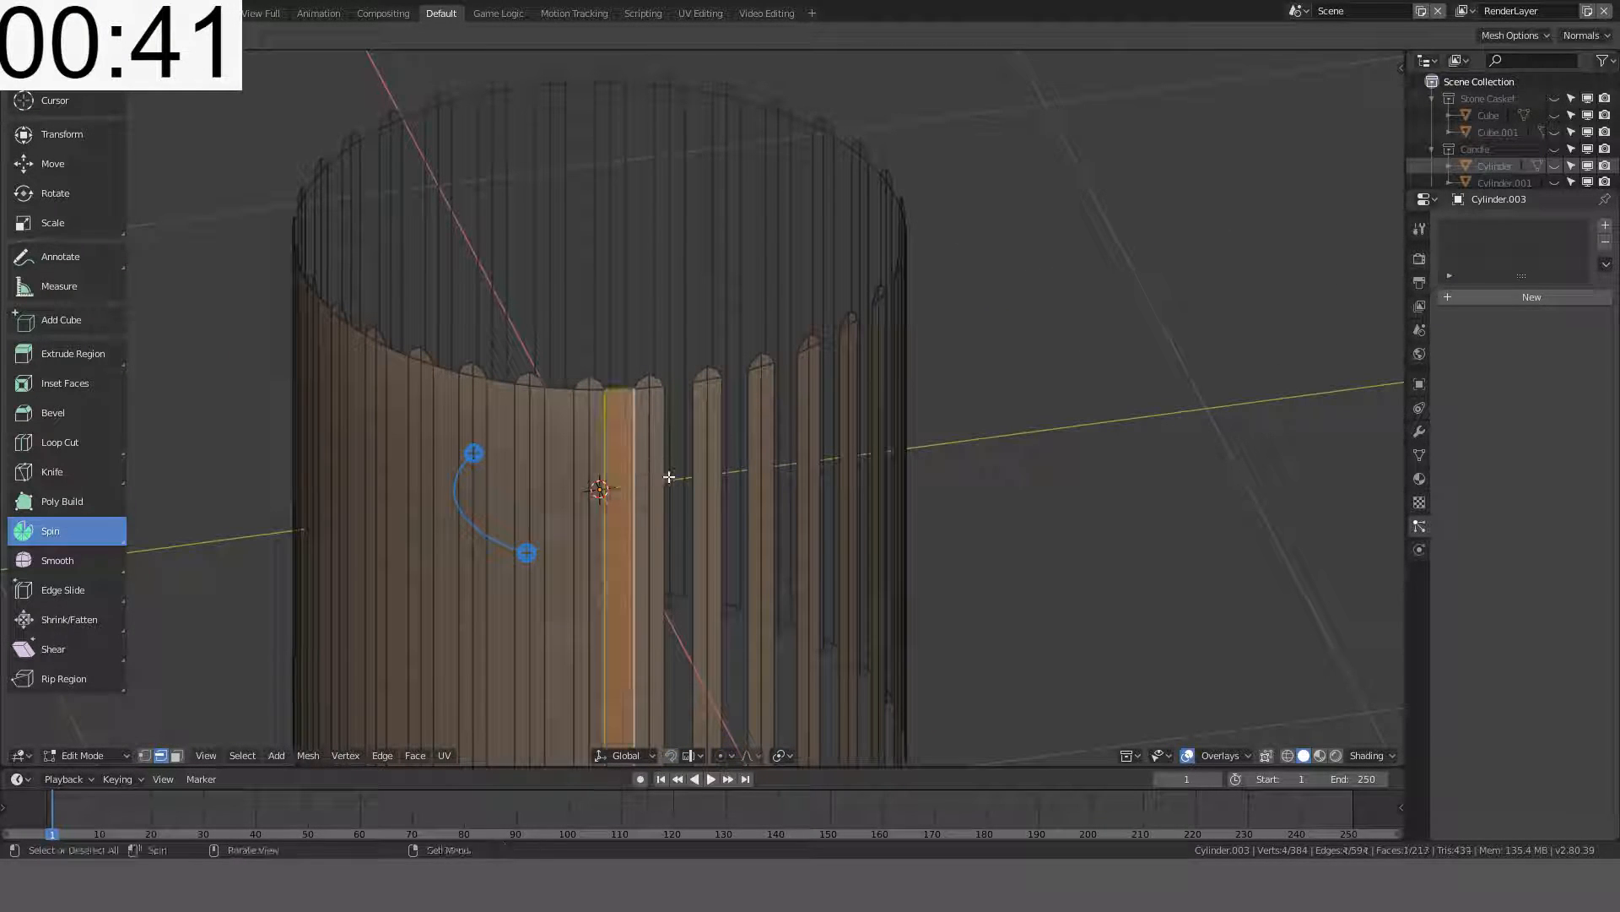
# - Fill the next two flute gaps with faces, undoing the wrong edge selections made along the way
pyautogui.click(690, 475)
pyautogui.press('f')
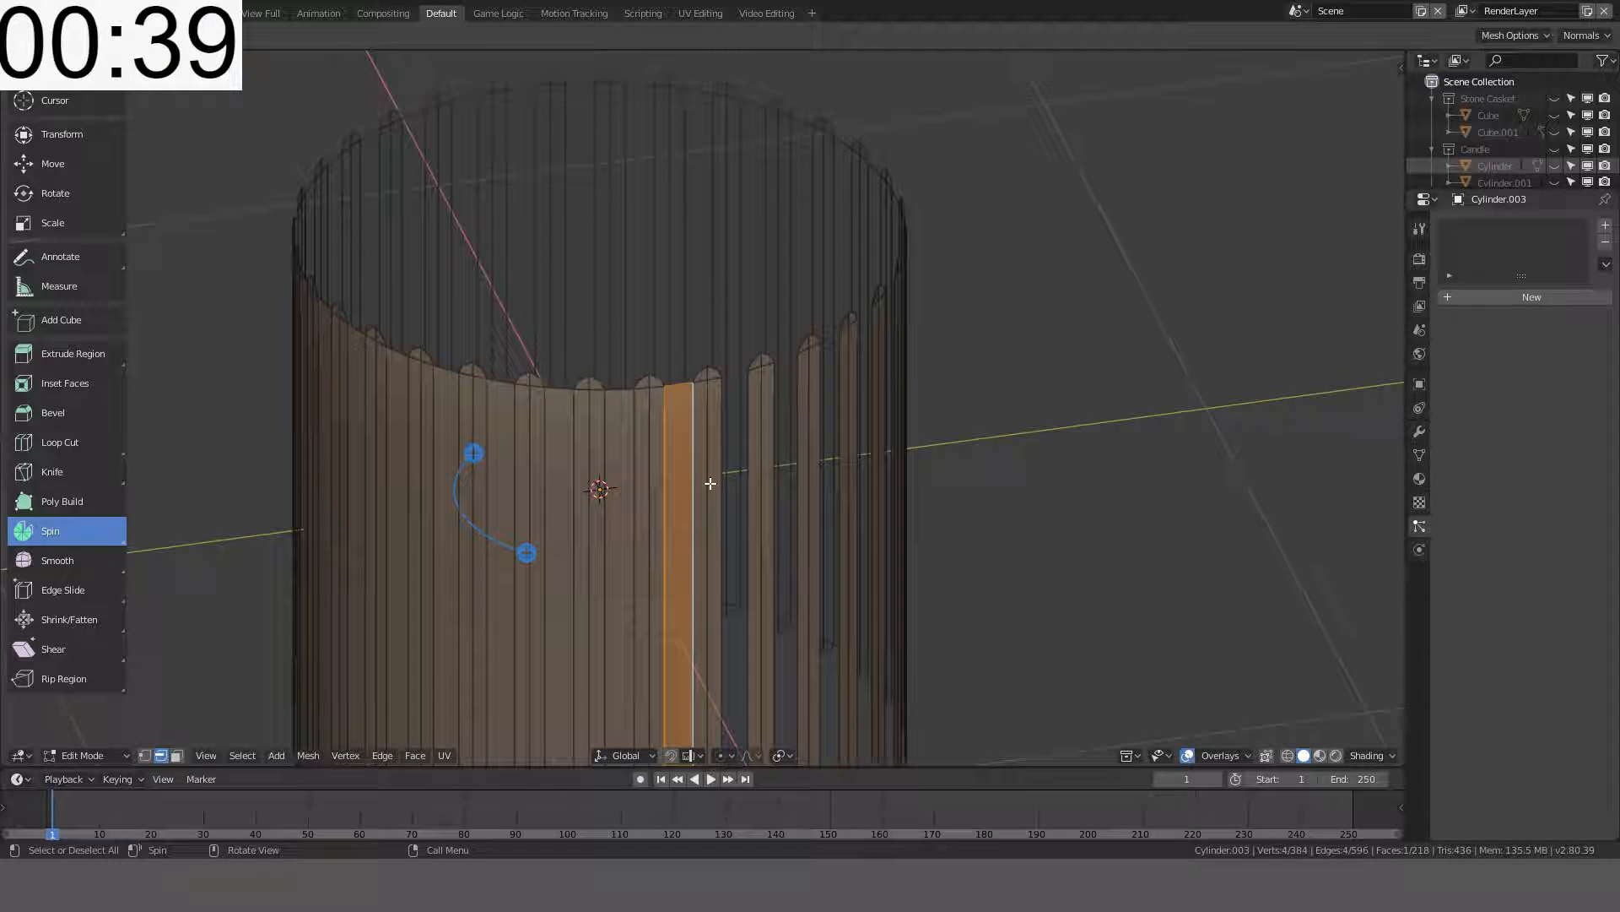
pyautogui.click(717, 486)
pyautogui.moveTo(766, 487); pyautogui.dragTo(678, 495, button='middle')
pyautogui.keyDown('shift'); pyautogui.click(688, 462); pyautogui.keyUp('shift')
pyautogui.keyDown('shift'); pyautogui.click(680, 461); pyautogui.keyUp('shift')
pyautogui.hotkey('ctrl', 'z')
pyautogui.hotkey('ctrl', 'z')
pyautogui.keyDown('shift'); pyautogui.click(682, 467); pyautogui.keyUp('shift')
pyautogui.press('f')
# - Fill three more gaps with faces between facing vertical edges, leaving only the two gaps around the last free-standing flute
pyautogui.click(679, 500)
pyautogui.keyDown('shift'); pyautogui.click(708, 519); pyautogui.keyUp('shift')
pyautogui.press('f')
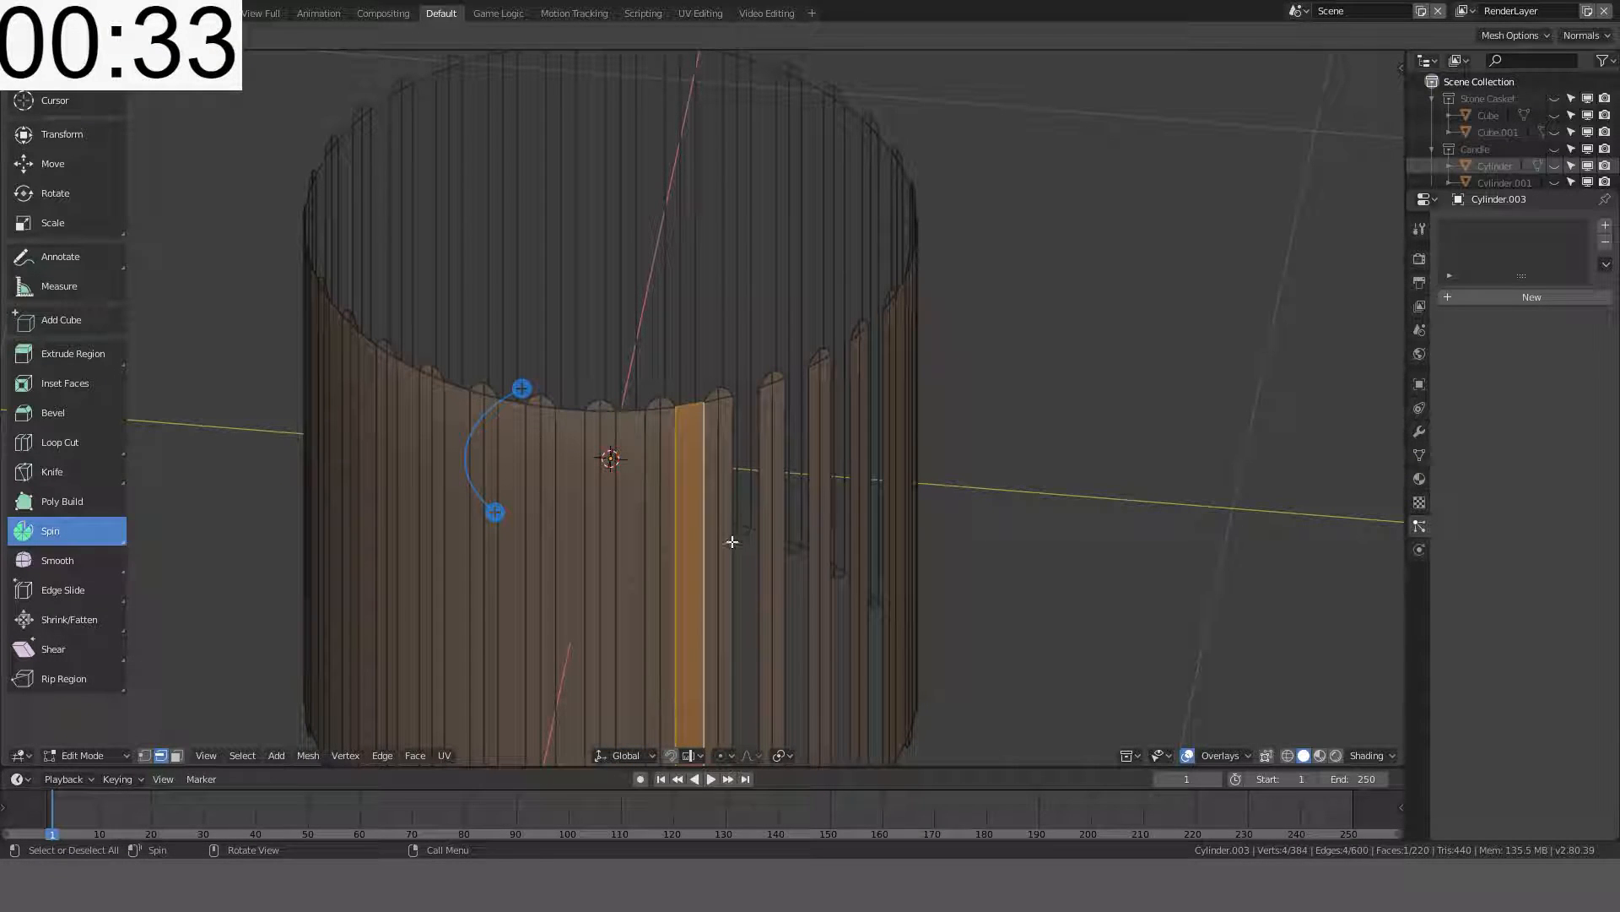
pyautogui.click(765, 561)
pyautogui.press('f')
pyautogui.click(789, 582)
pyautogui.keyDown('shift'); pyautogui.click(815, 601); pyautogui.keyUp('shift')
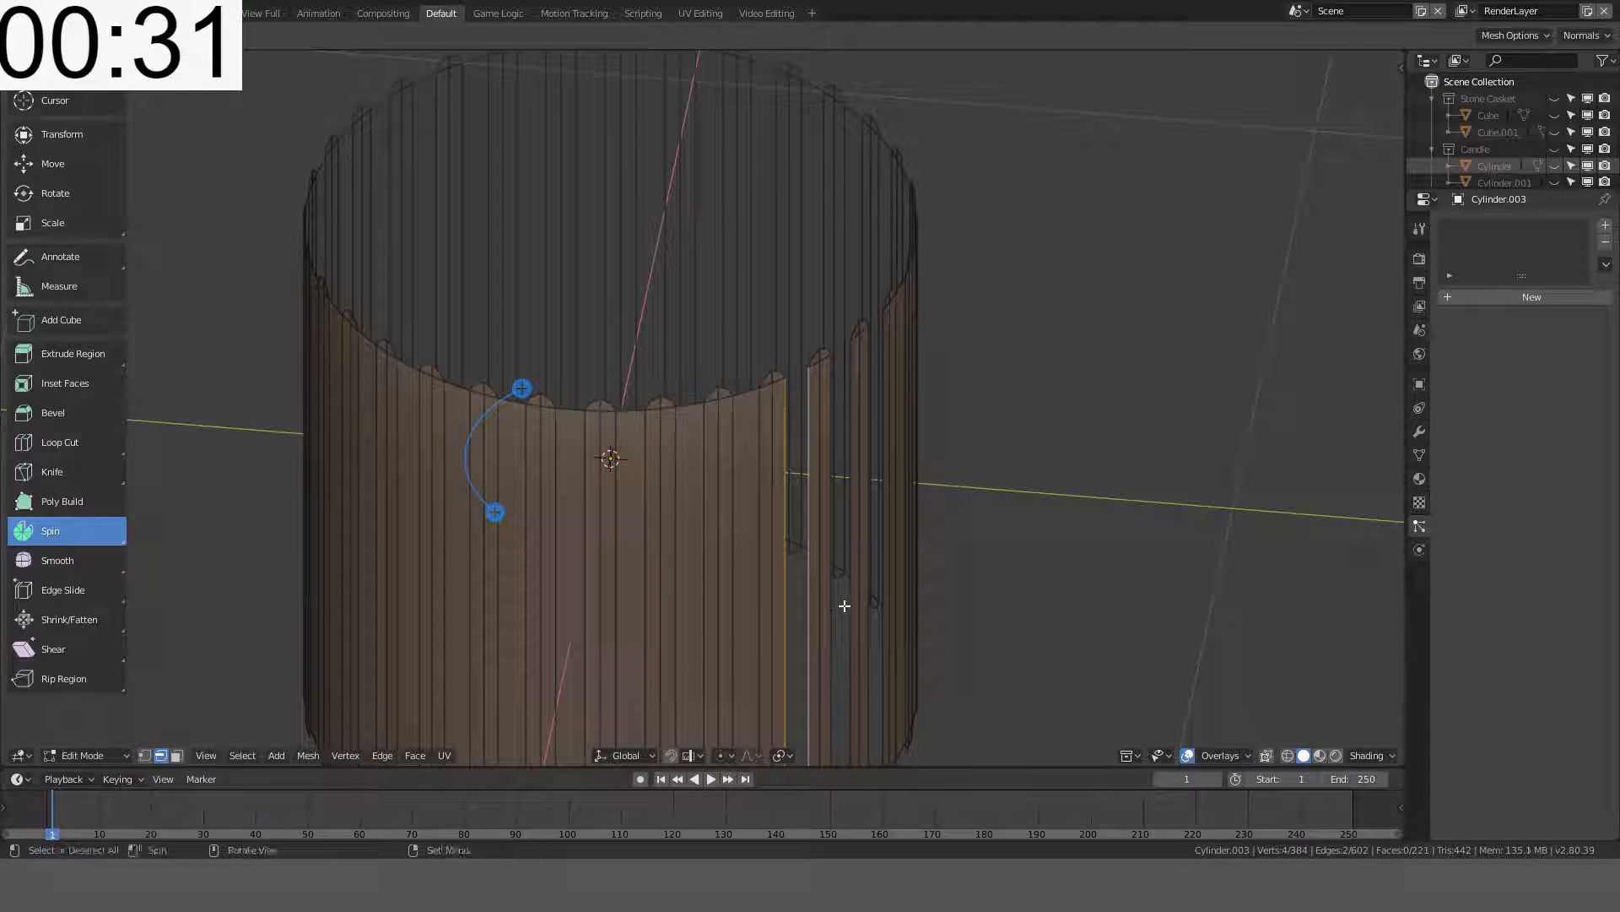
pyautogui.press('f')
# - Fill the last two gaps on either side of the remaining flute to close the ring, and switch to face selection in front view
pyautogui.click(825, 616)
pyautogui.moveTo(857, 615); pyautogui.dragTo(704, 597, button='middle')
pyautogui.keyDown('shift'); pyautogui.click(719, 609); pyautogui.keyUp('shift')
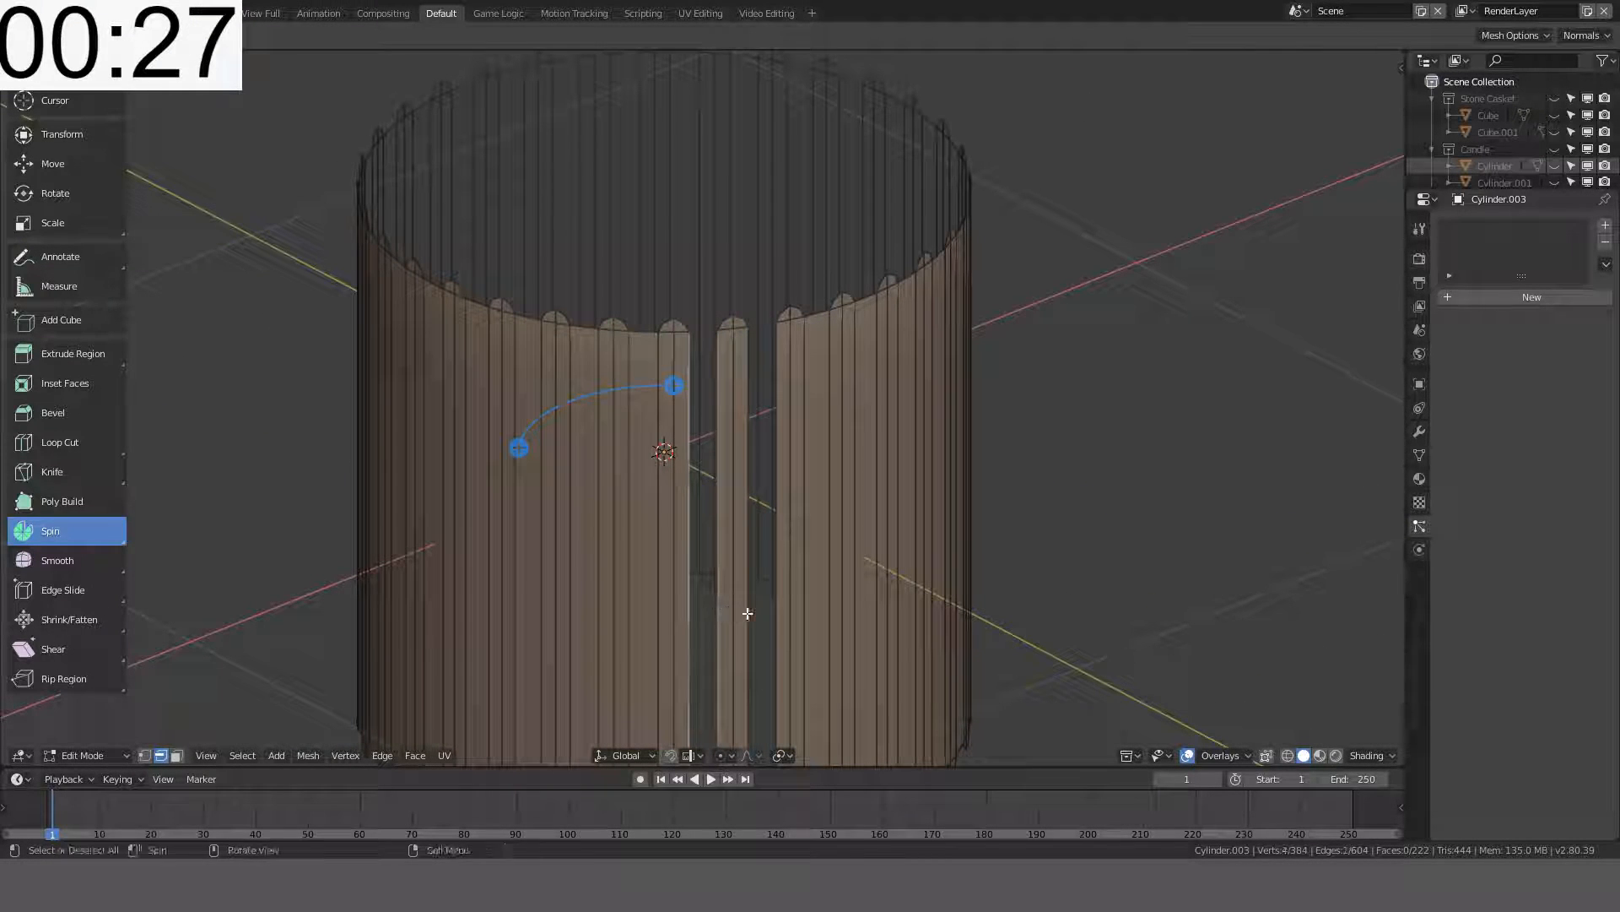
pyautogui.press('f')
pyautogui.click(751, 616)
pyautogui.keyDown('shift'); pyautogui.click(779, 622); pyautogui.keyUp('shift')
pyautogui.moveTo(779, 621); pyautogui.dragTo(742, 414, button='middle')
pyautogui.press('f')
pyautogui.press('KP_1')
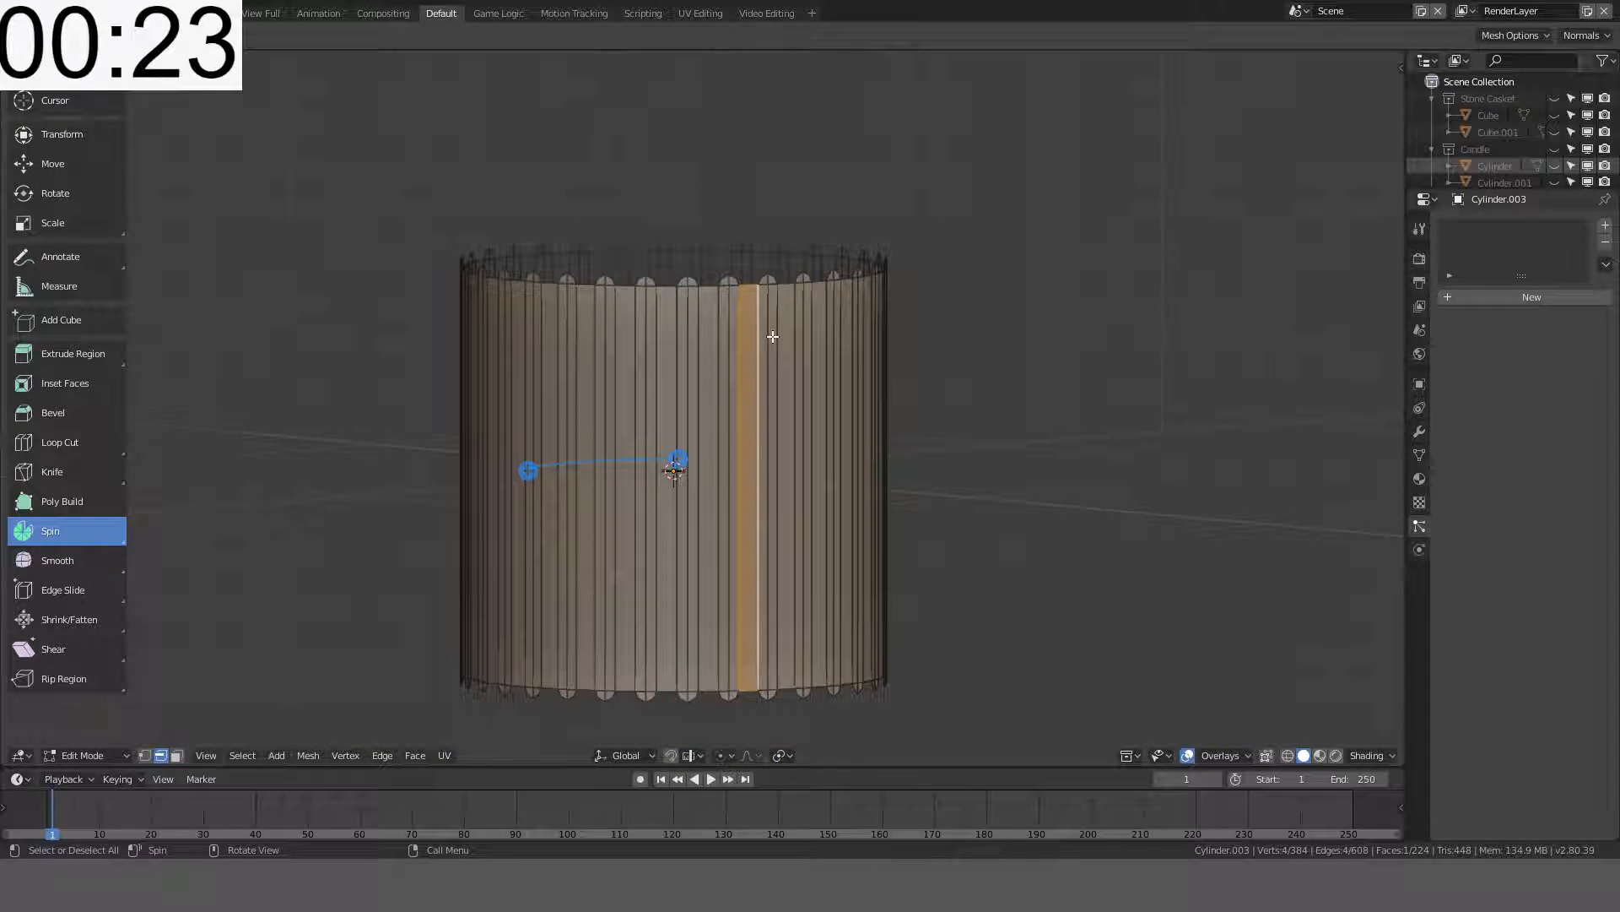
pyautogui.click(179, 756)
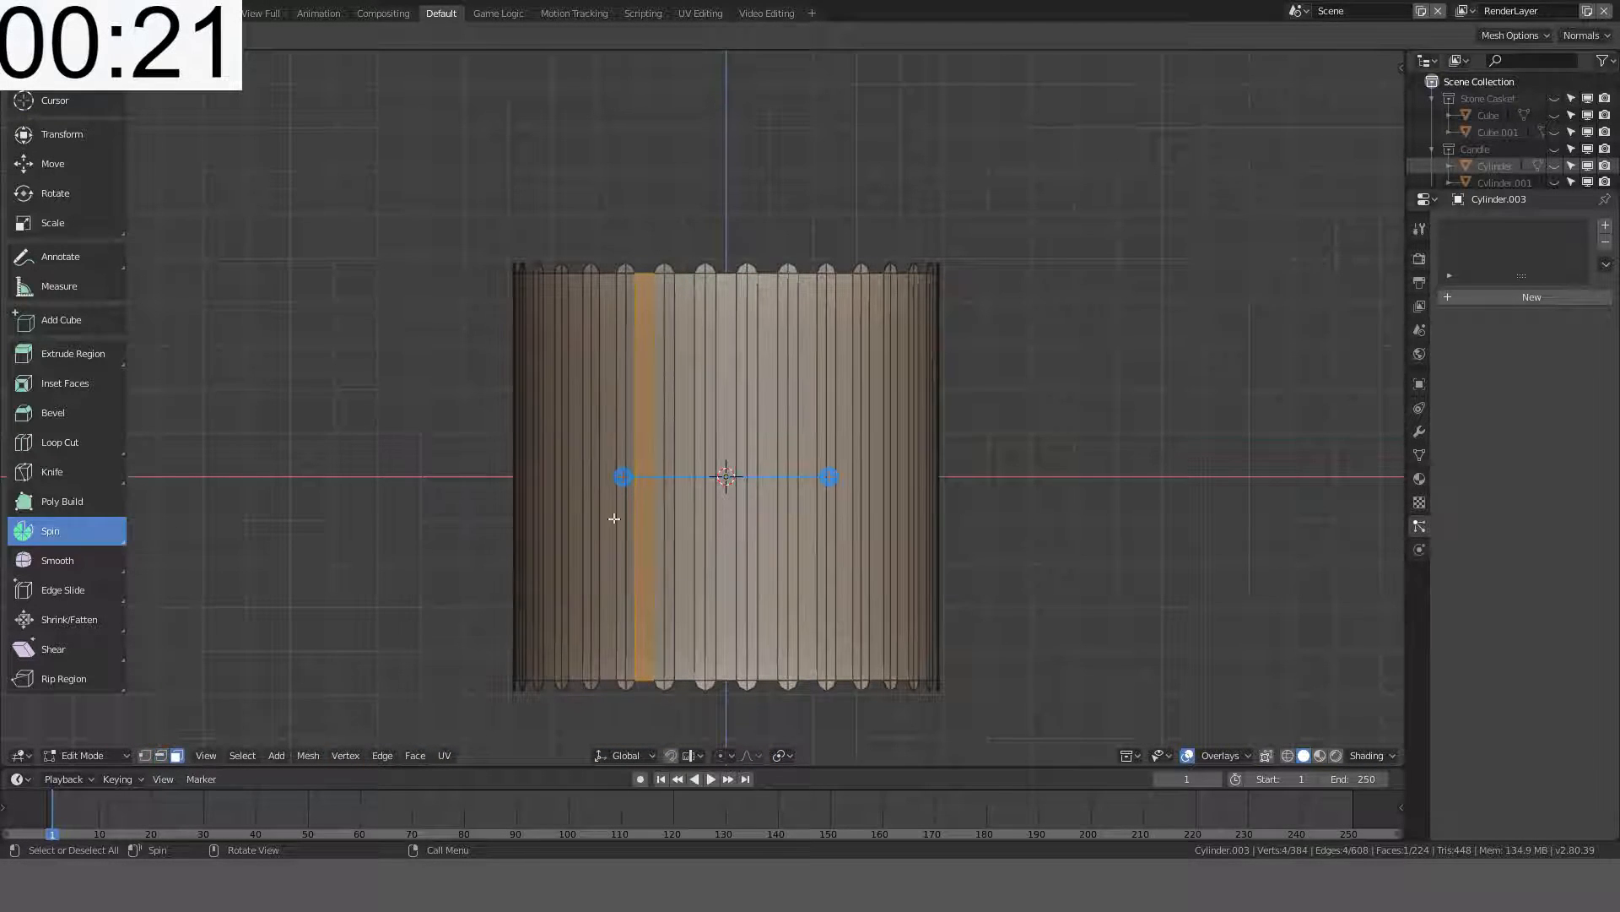
# - Select the faces of one front flute and try to extend the selection to similar faces by Normal
pyautogui.click(658, 413)
pyautogui.keyDown('shift'); pyautogui.click(660, 464); pyautogui.keyUp('shift')
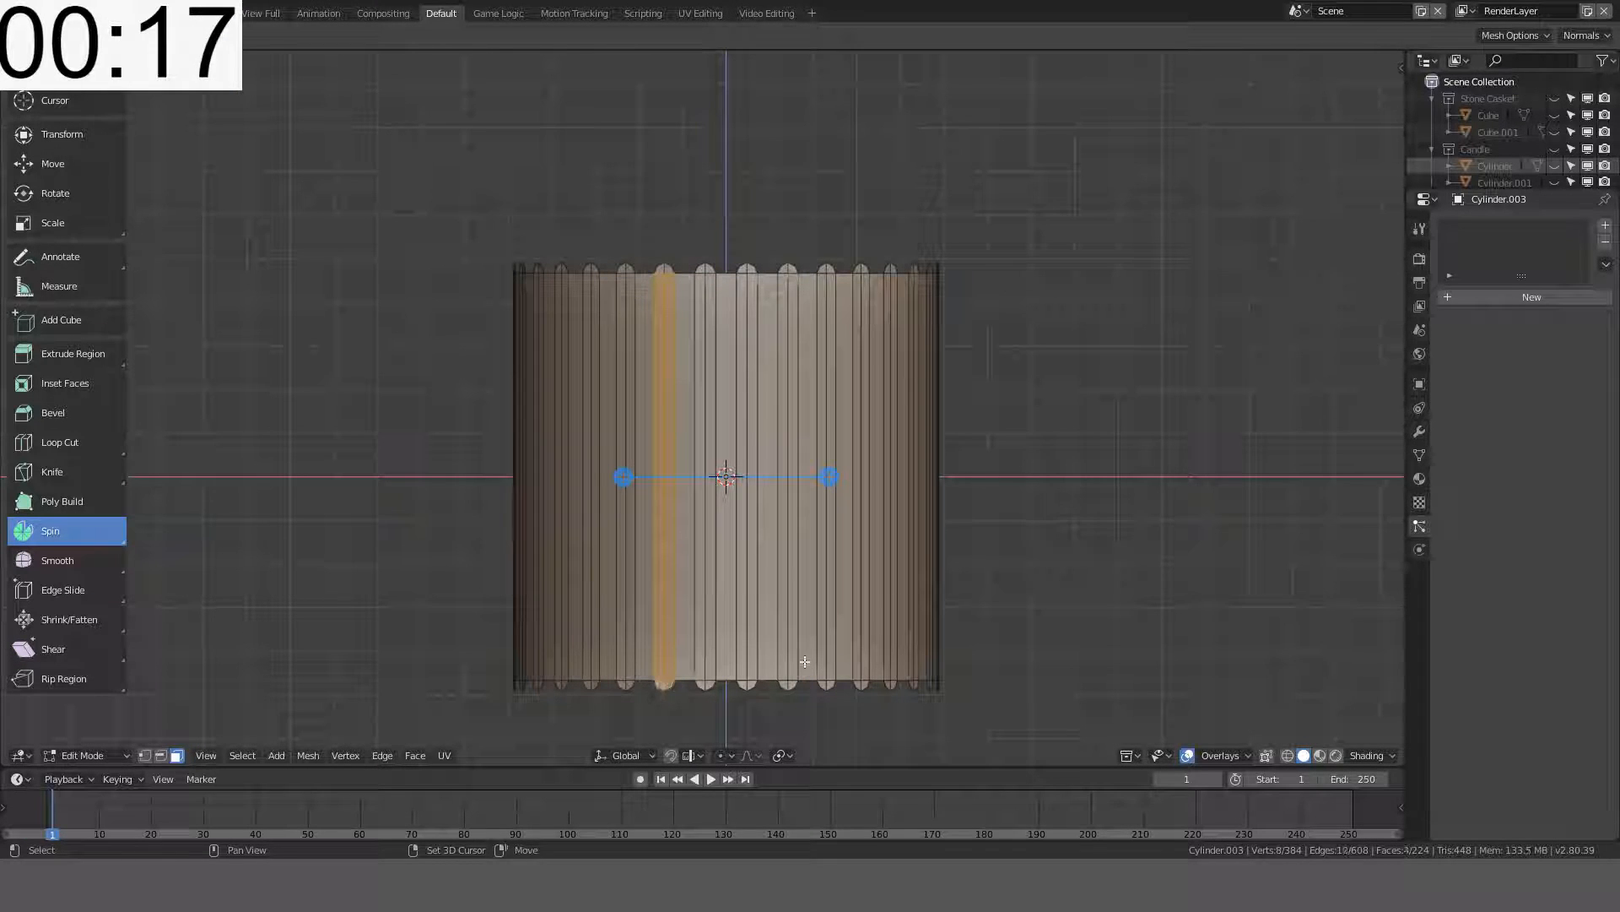
pyautogui.hotkey('shift', 'g')
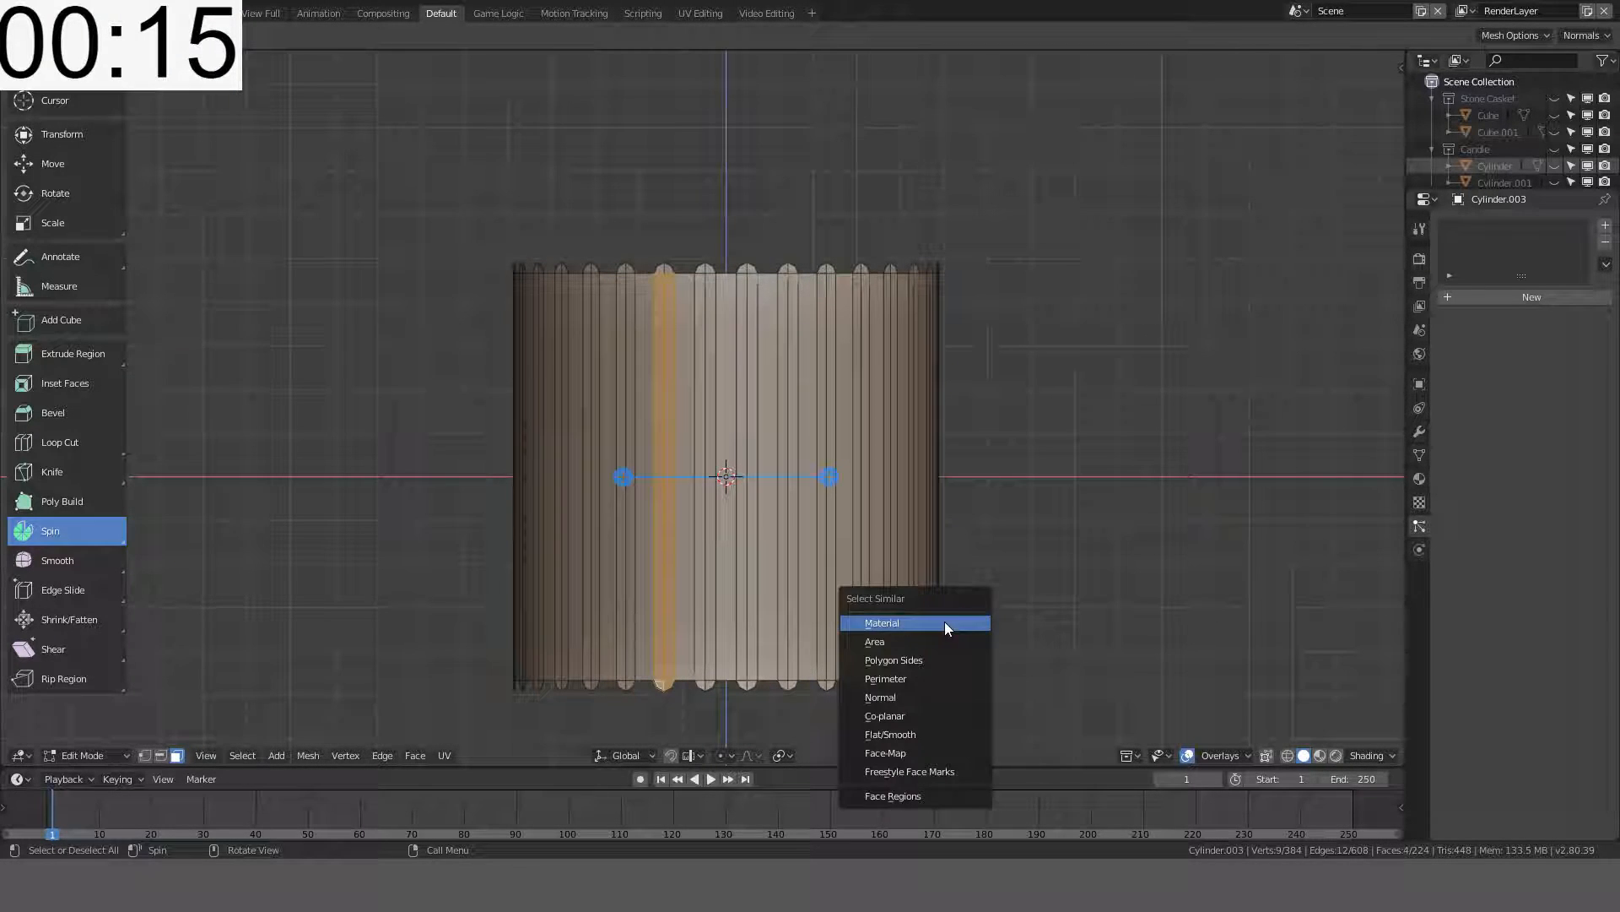
pyautogui.click(878, 697)
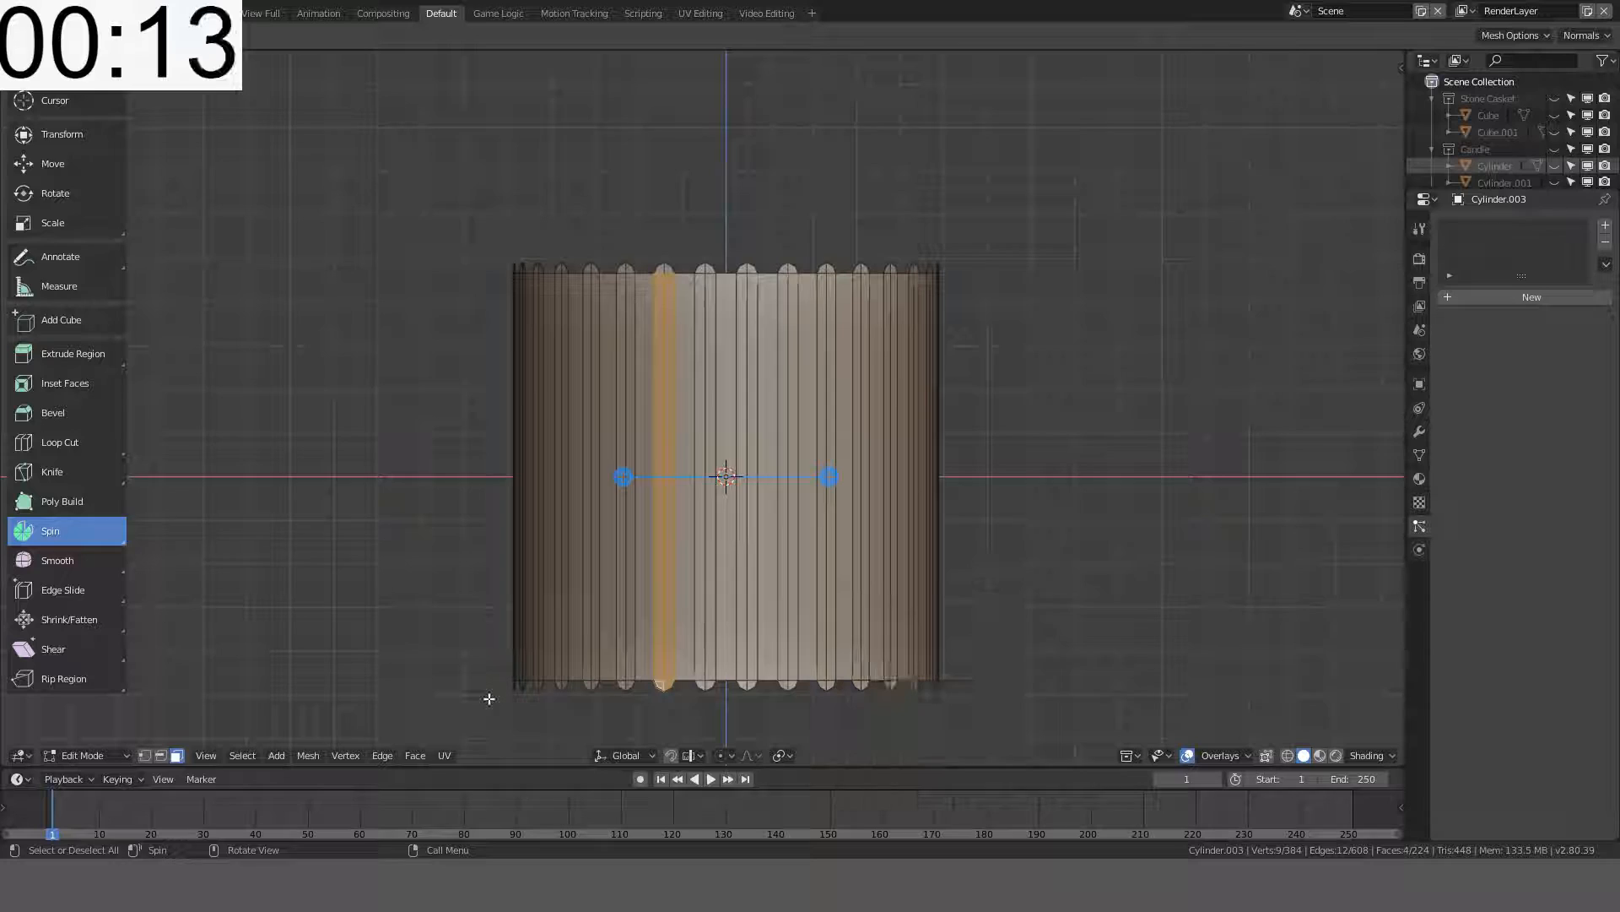
# - Switch to edge selection and use Circle Select to add the edges around the rounded ends of the selected flute
pyautogui.click(160, 755)
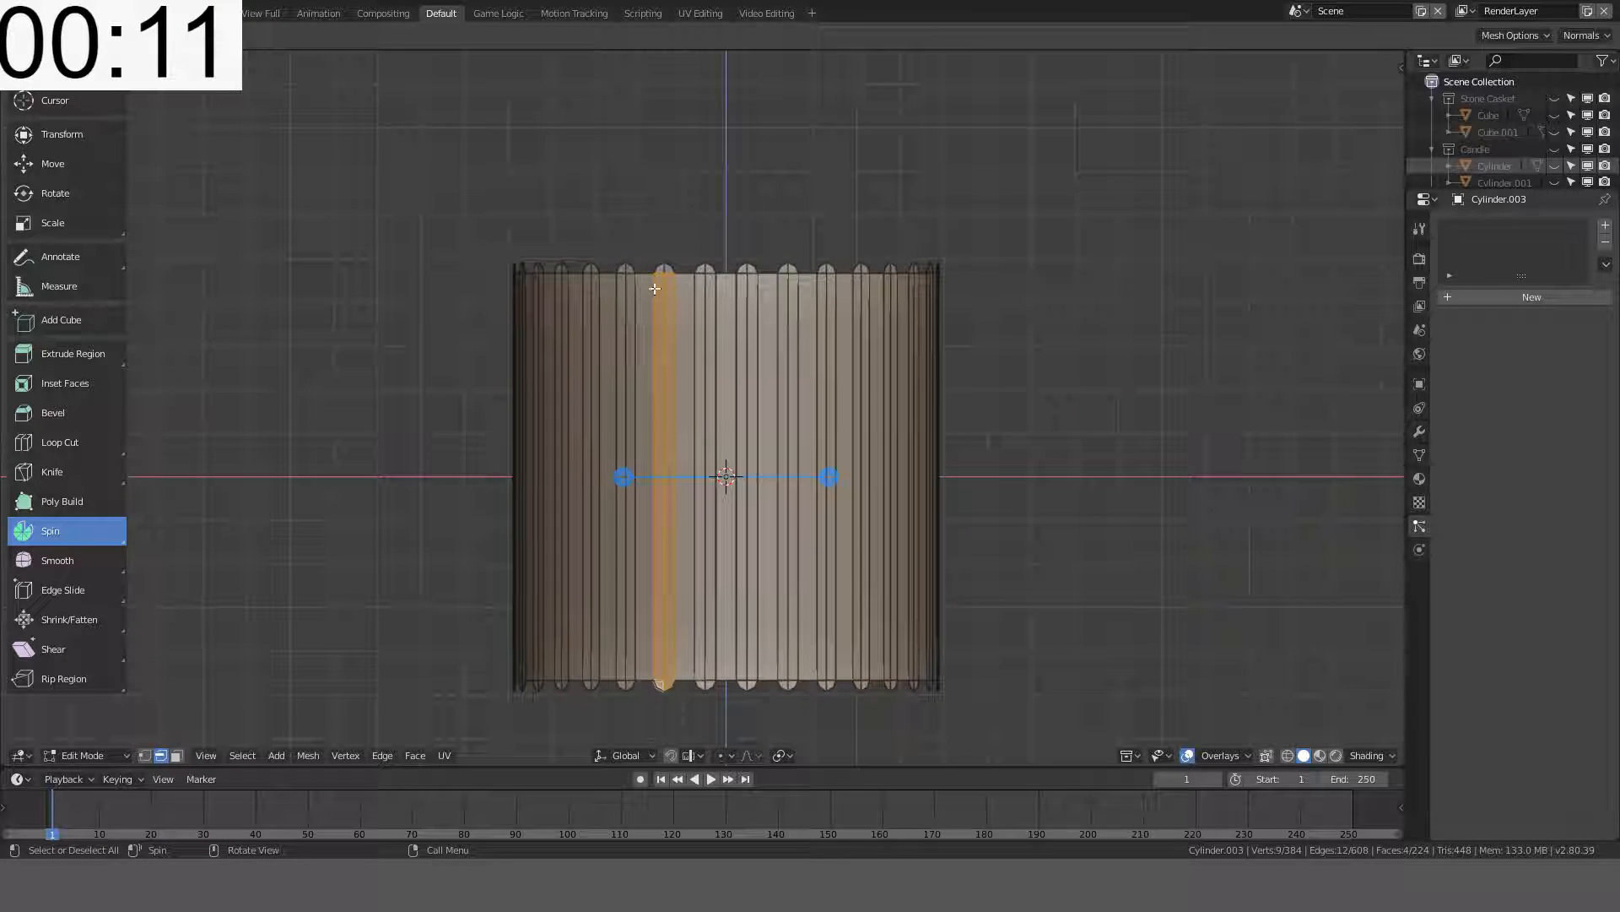
pyautogui.scroll(3, 671, 260)
pyautogui.press('c')
pyautogui.click(641, 117)
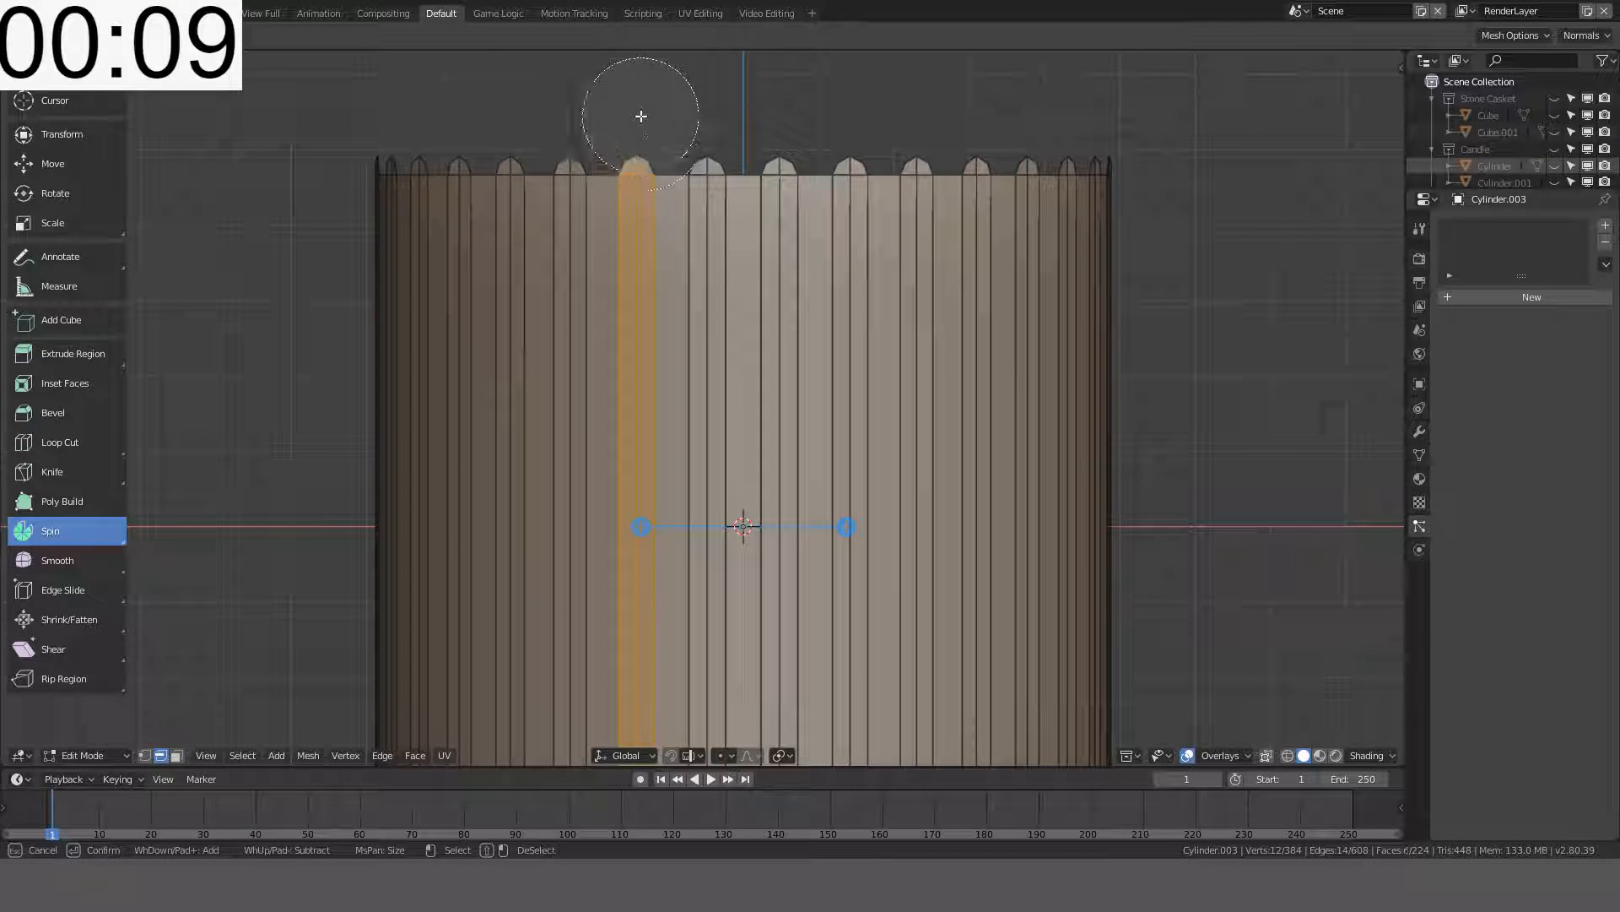
pyautogui.rightClick(641, 117)
pyautogui.keyDown('shift'); pyautogui.moveTo(615, 476); pyautogui.dragTo(618, 651, button='middle'); pyautogui.keyUp('shift')
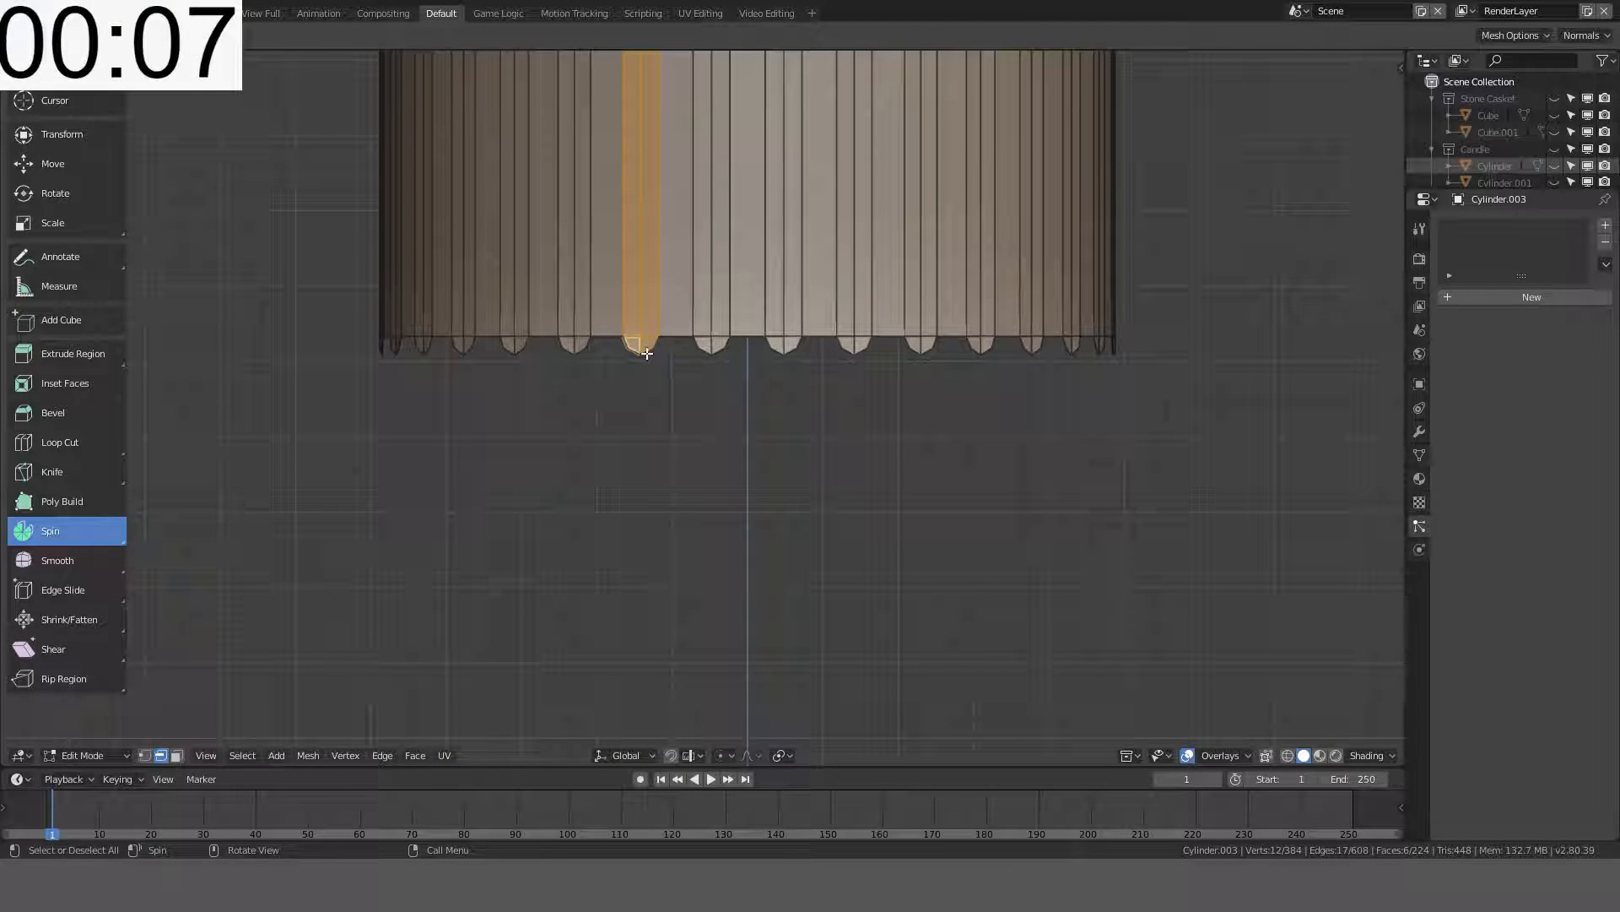
pyautogui.press('c')
pyautogui.rightClick(642, 393)
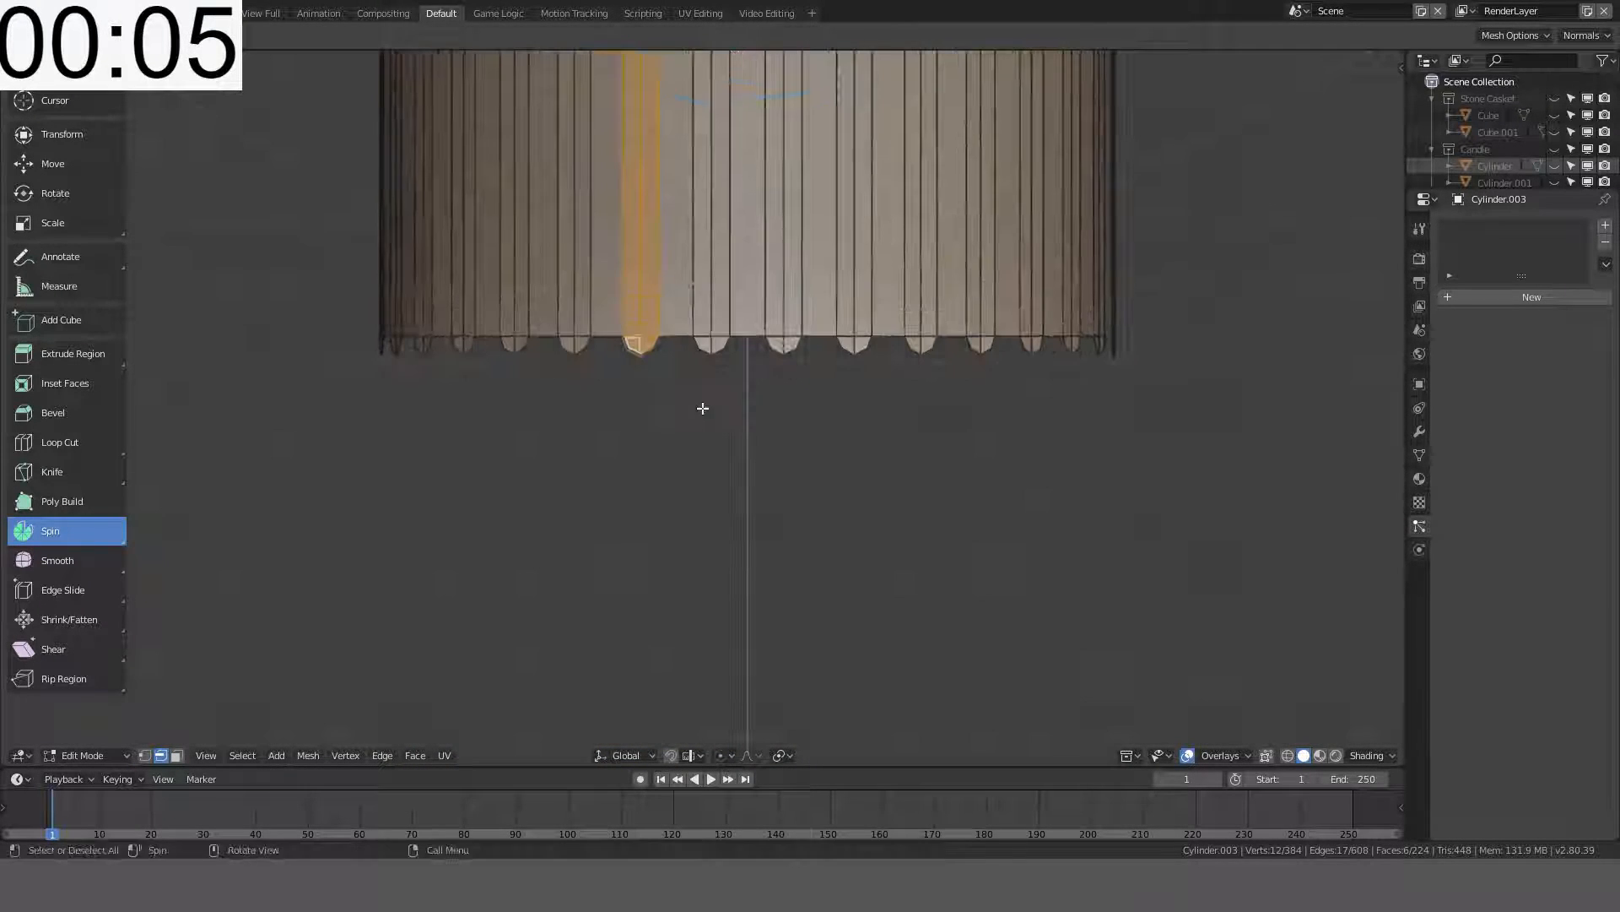
# - Select similar edges by Face Angles across the flutes and scale them by 0.98 with the Z axis locked
pyautogui.hotkey('shift', 'g')
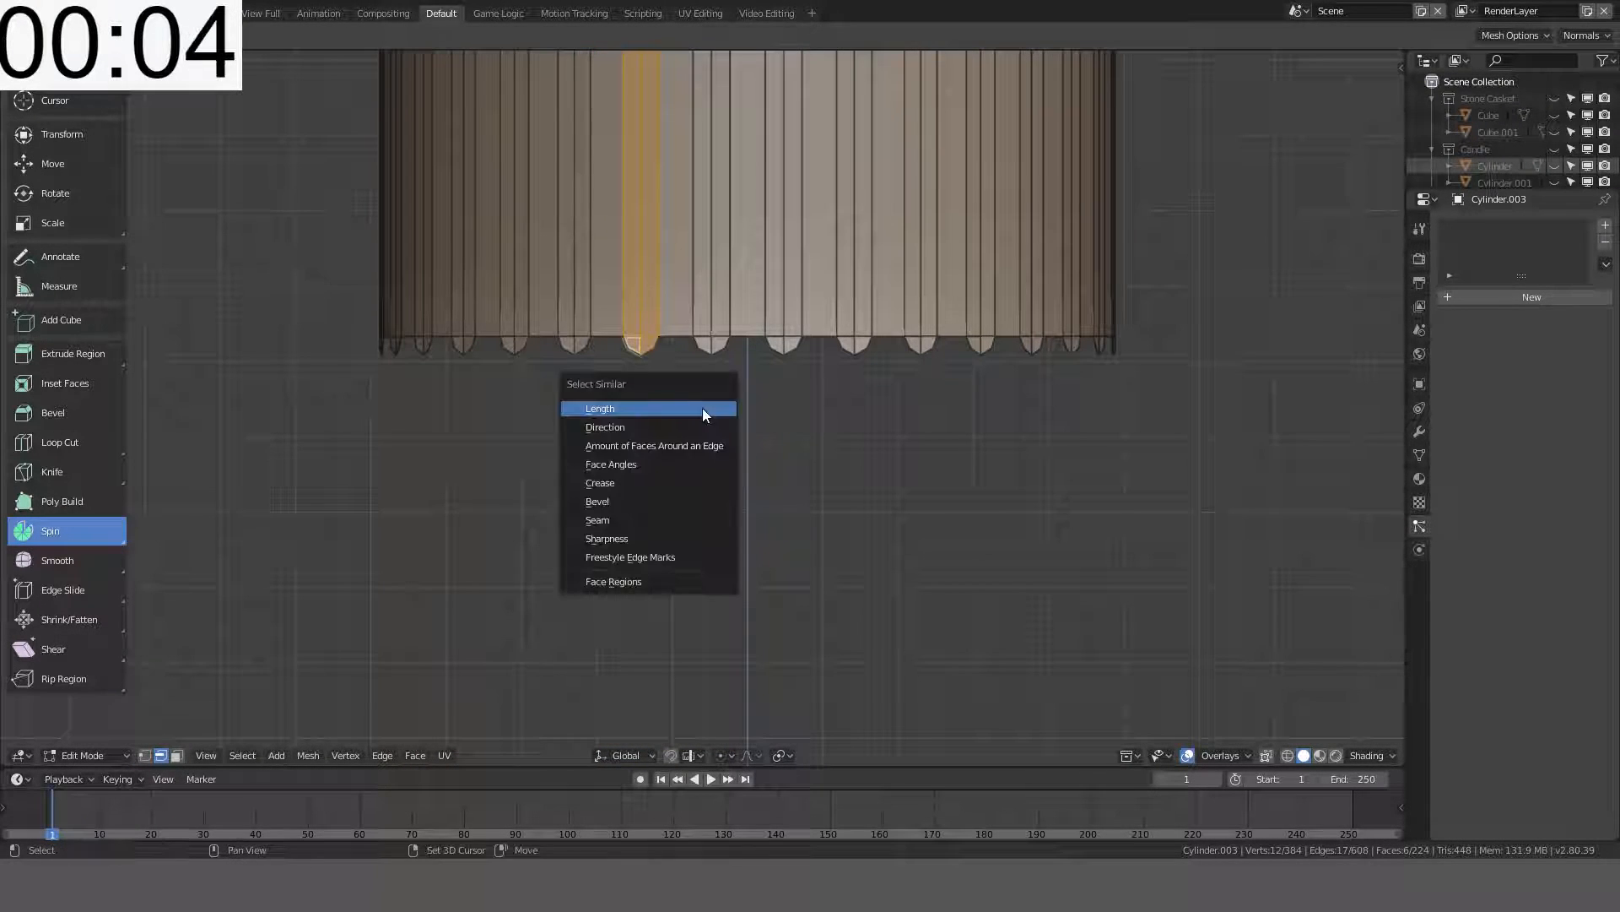
pyautogui.click(662, 464)
pyautogui.press('KP_Decimal')
pyautogui.press('s')
pyautogui.hotkey('shift', 'z')
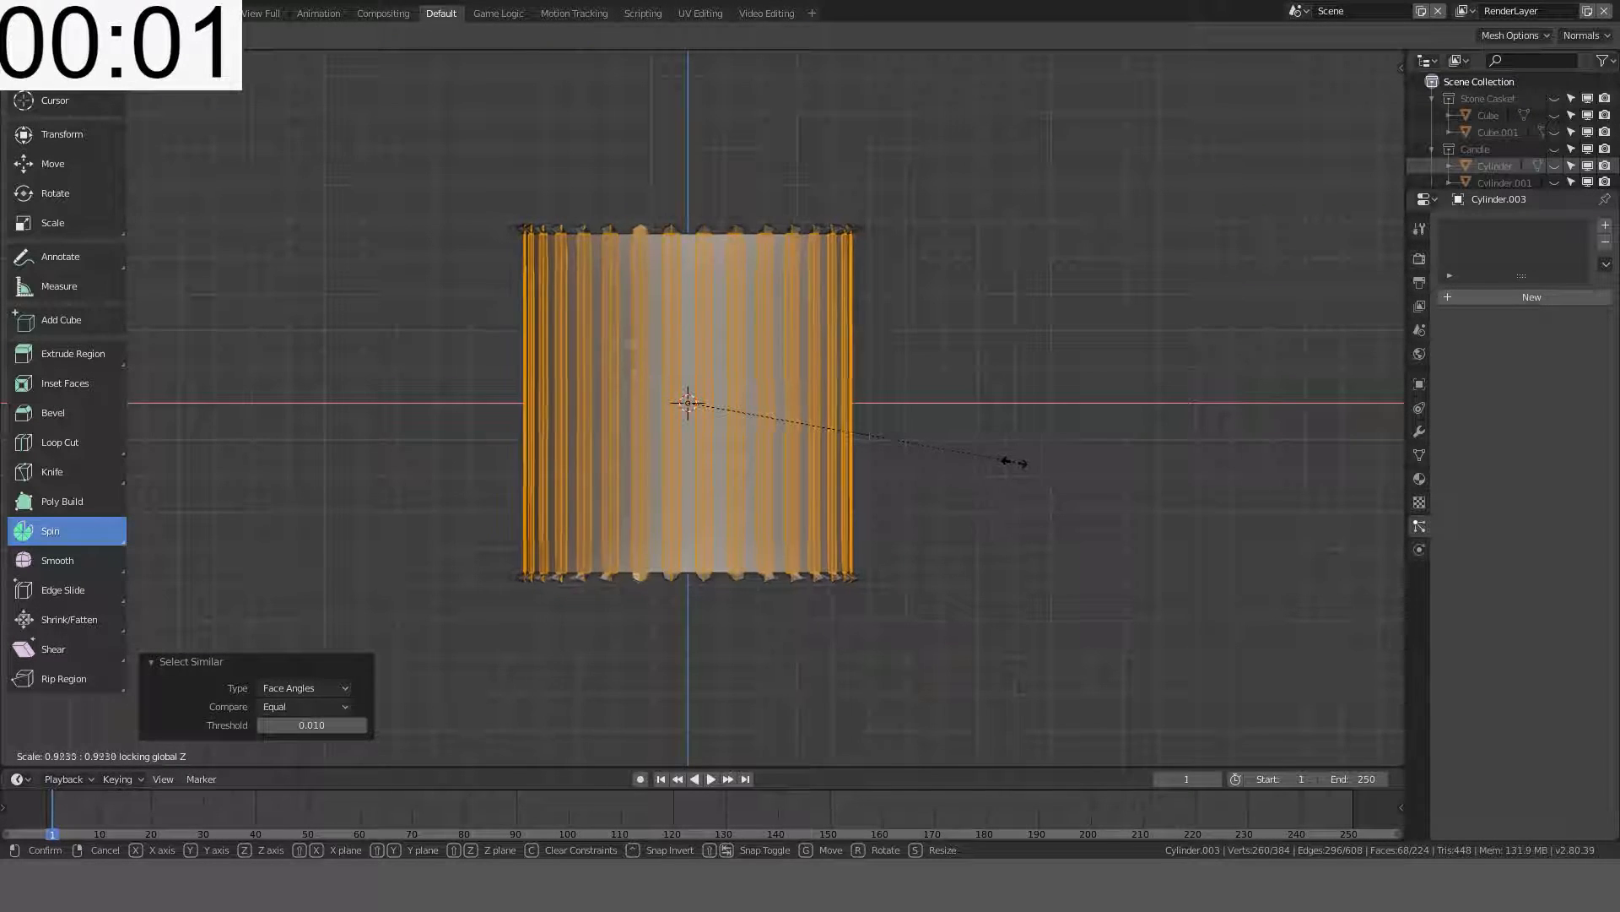
pyautogui.rightClick(1001, 462)
pyautogui.press('s')
pyautogui.hotkey('shift', 'z')
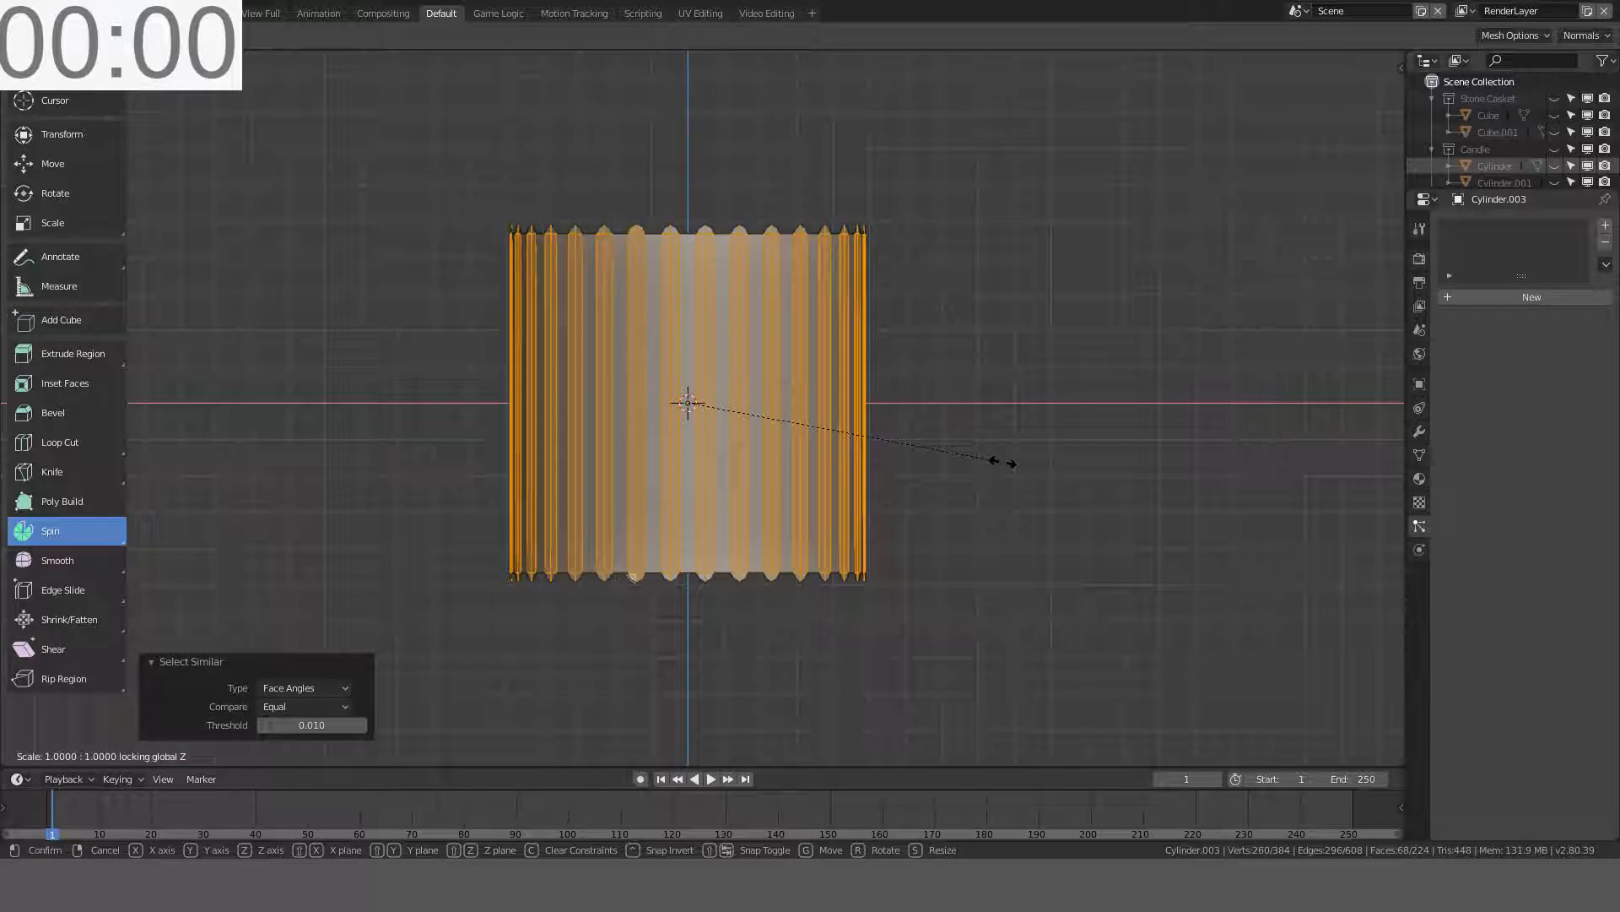
pyautogui.write('0.95')
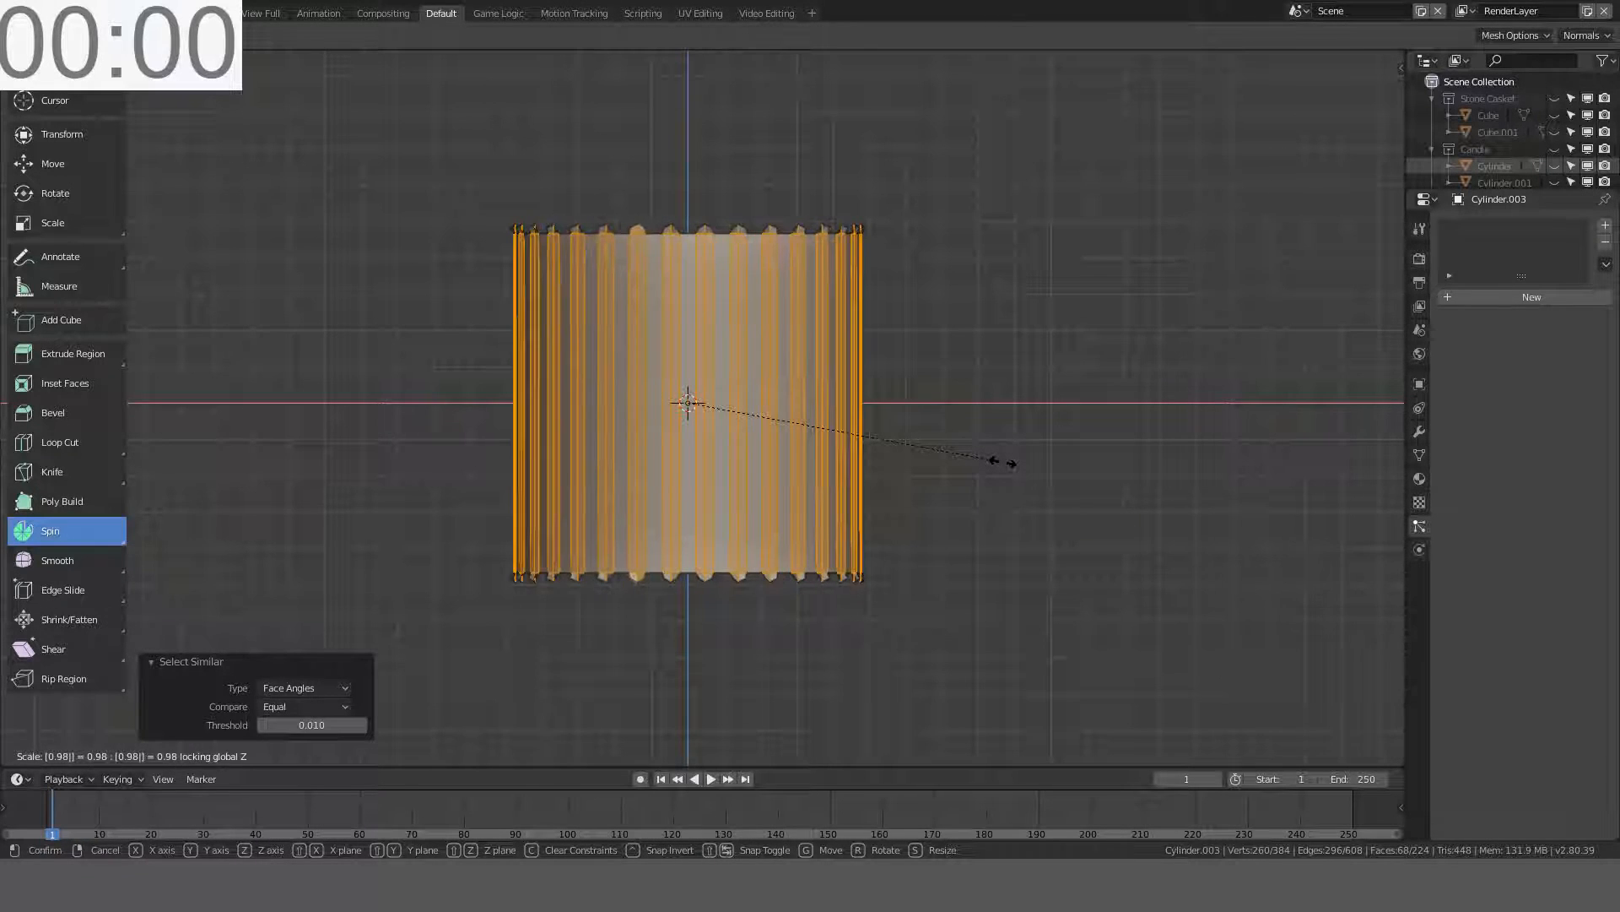
pyautogui.press('Return')
# - Switch to face selection and extend the selection by similar Area to cover every flute, including the rounded ends
pyautogui.press('Tab')
pyautogui.moveTo(969, 467); pyautogui.dragTo(911, 429, button='middle')
pyautogui.press('Tab')
pyautogui.scroll(3, 977, 388)
pyautogui.press('Tab')
pyautogui.press('Tab')
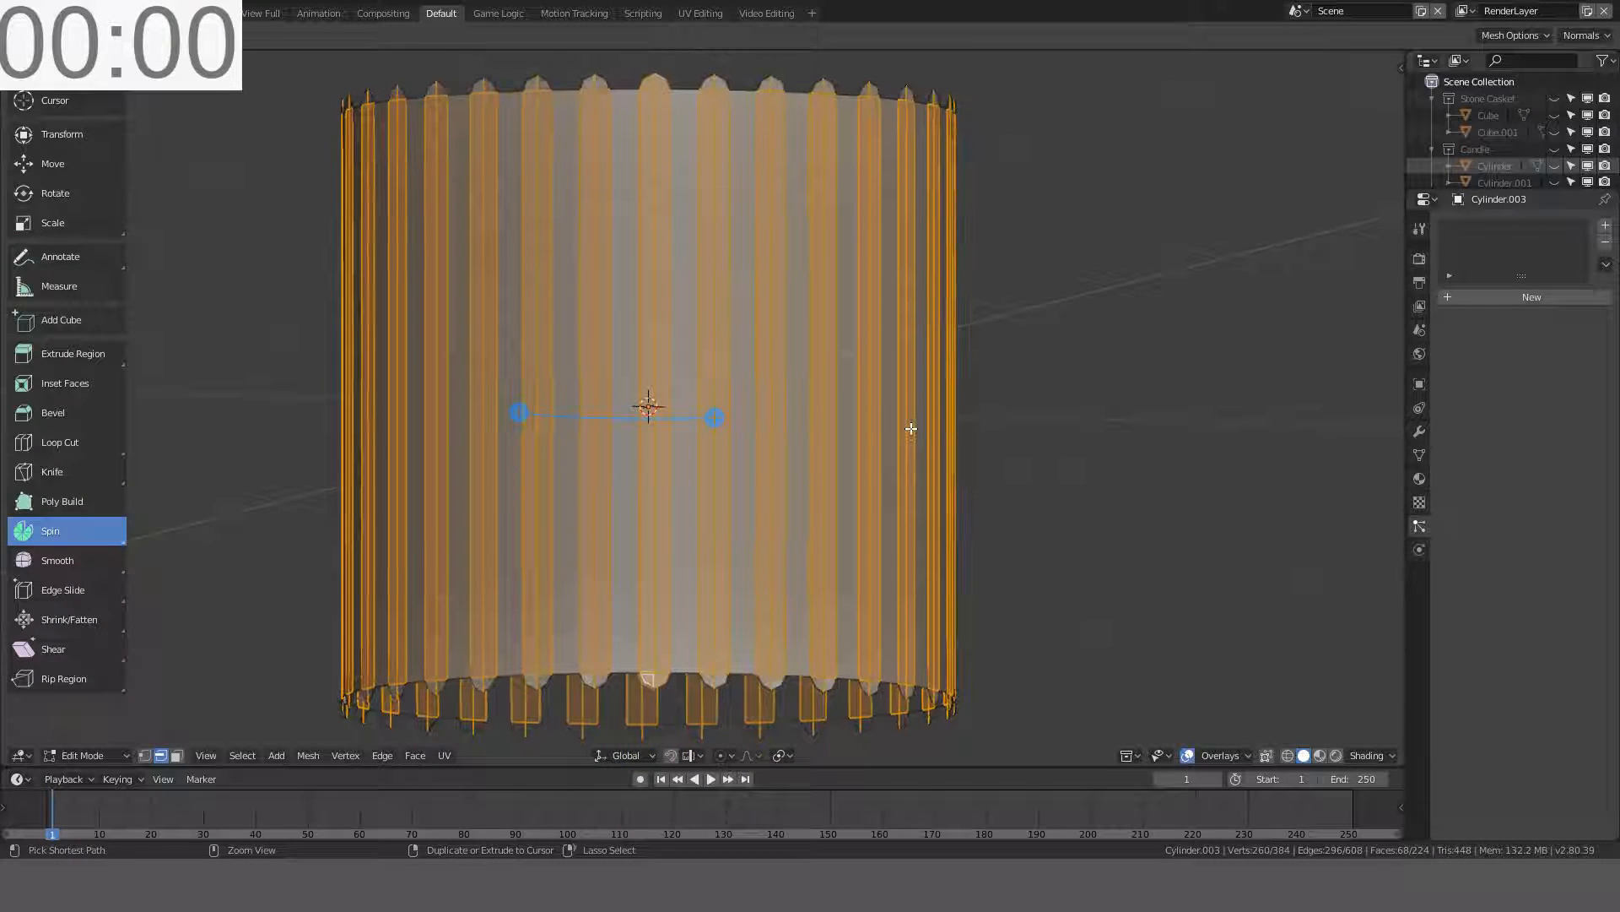
pyautogui.click(177, 755)
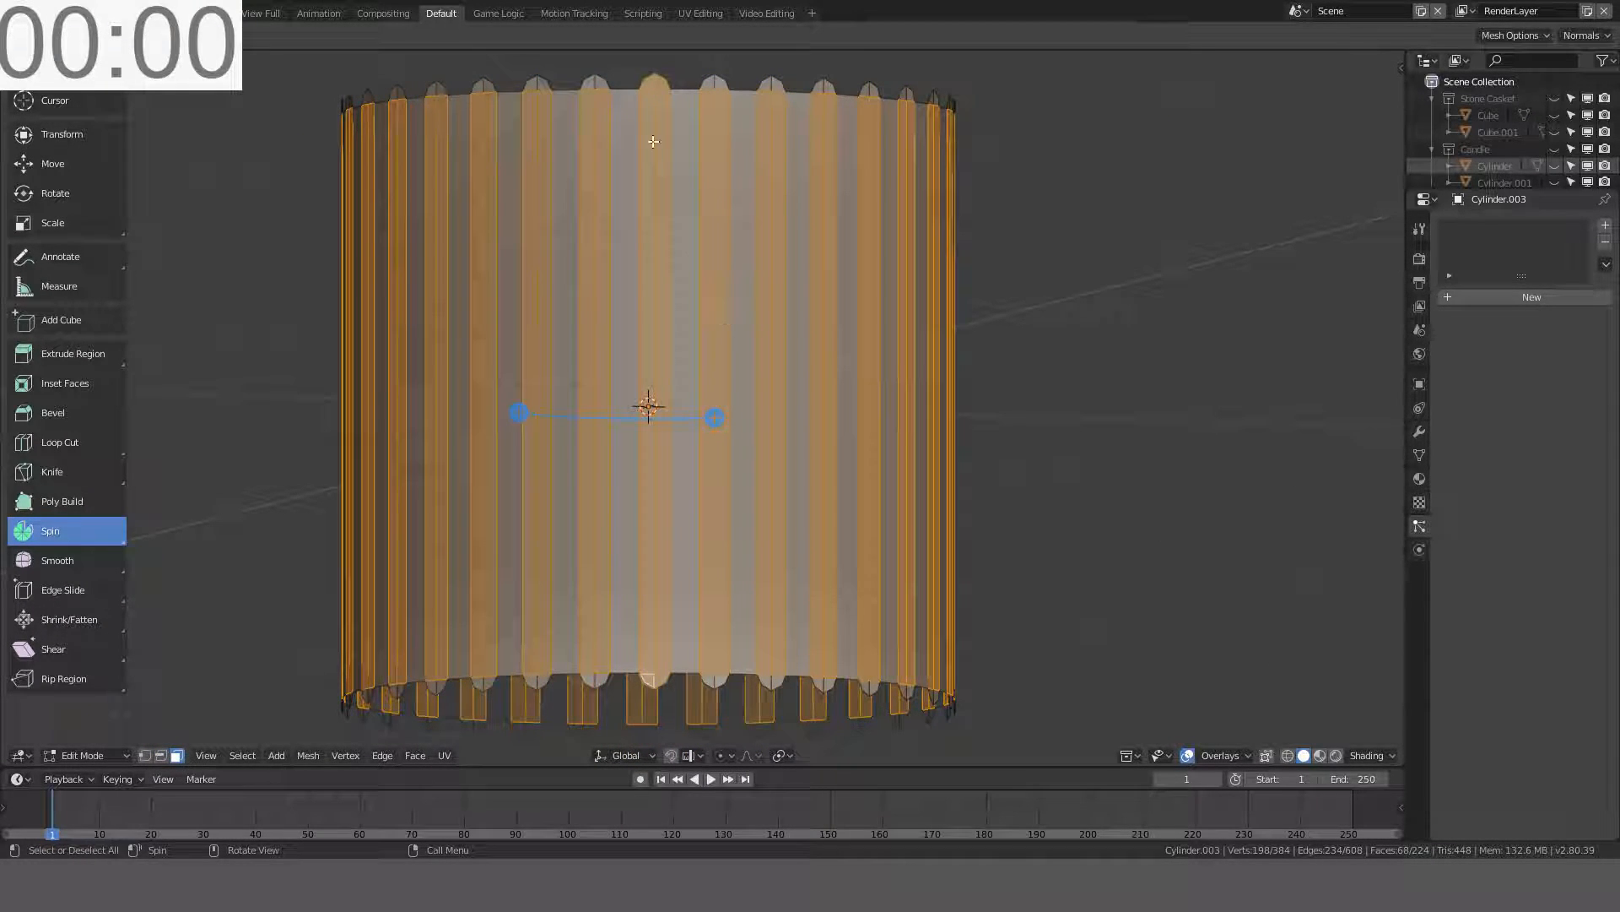
pyautogui.moveTo(725, 151); pyautogui.dragTo(706, 174, button='middle')
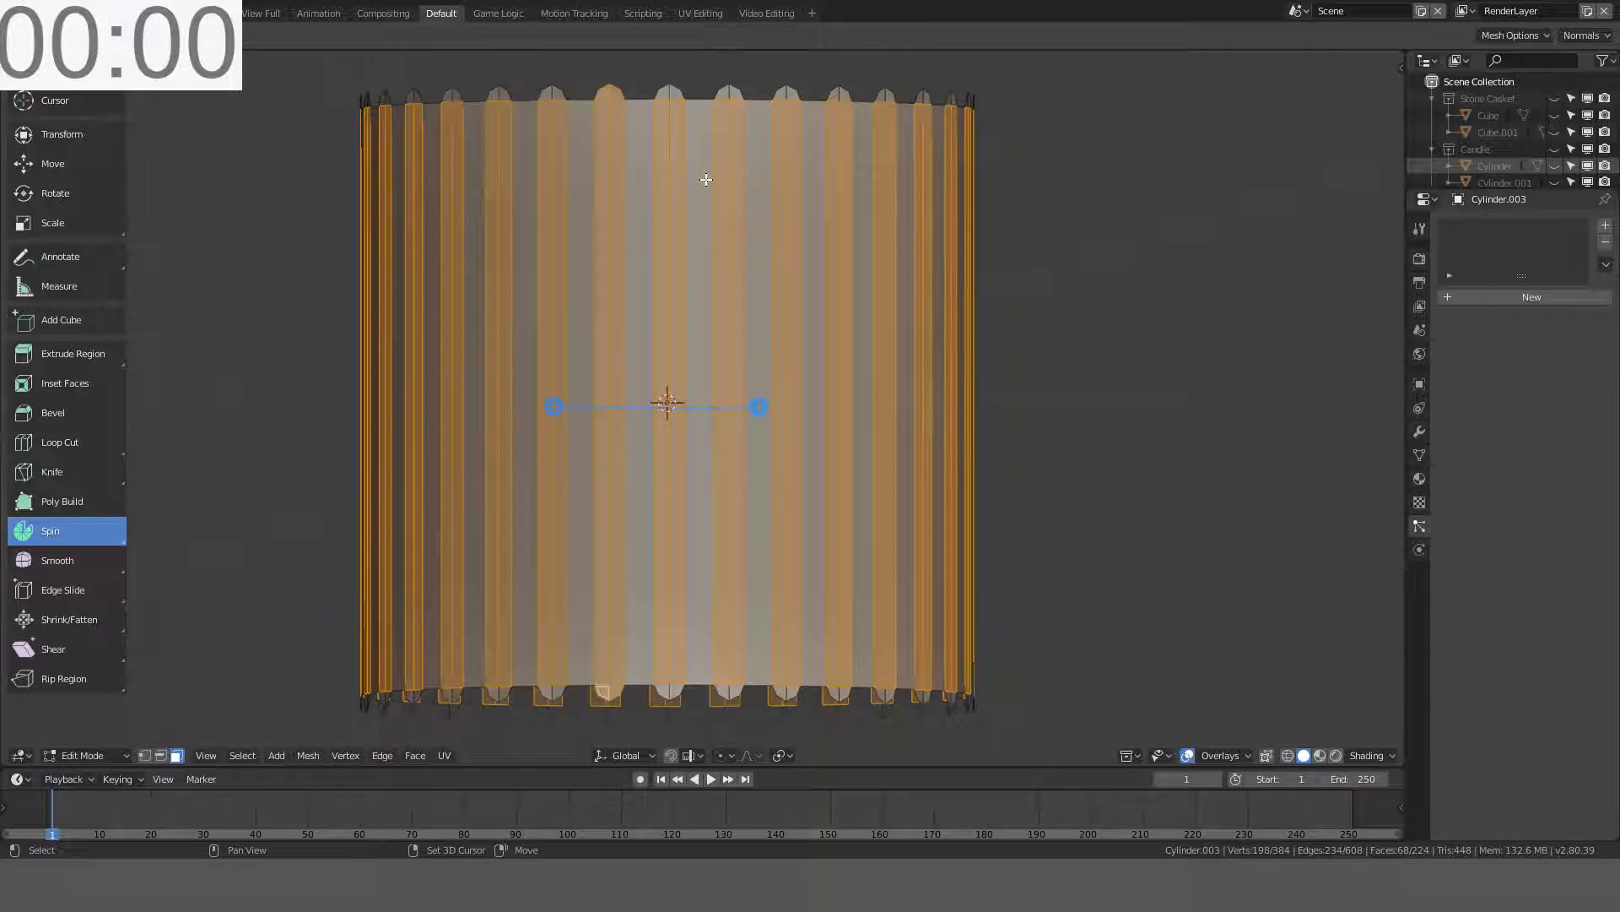
pyautogui.hotkey('shift', 'g')
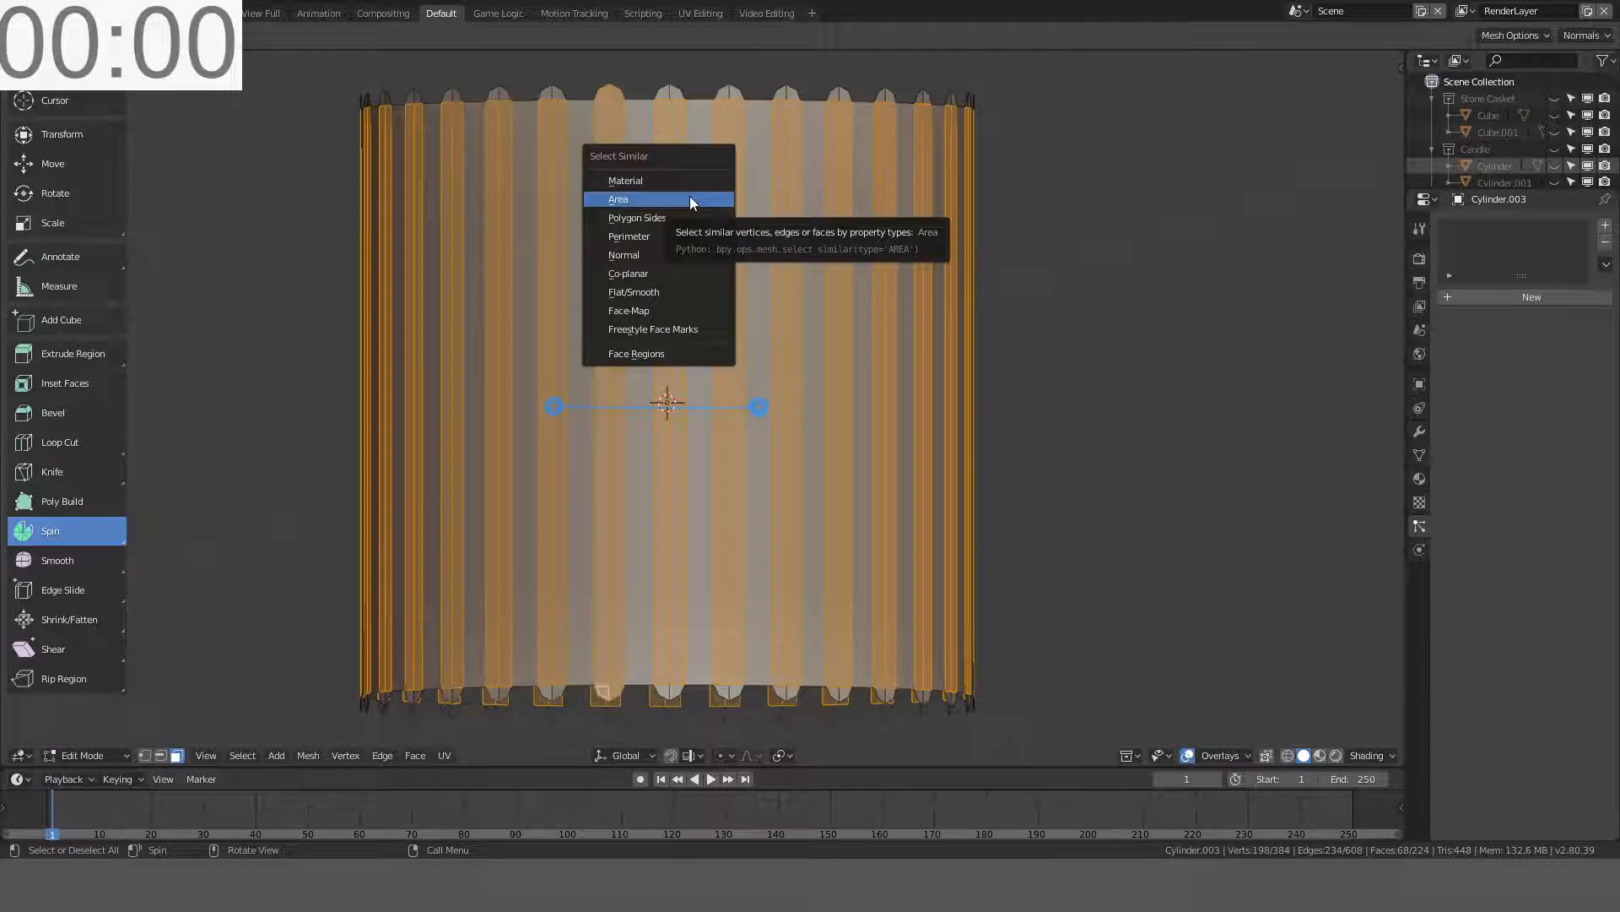
pyautogui.click(690, 196)
pyautogui.moveTo(738, 199); pyautogui.dragTo(764, 192, button='middle')
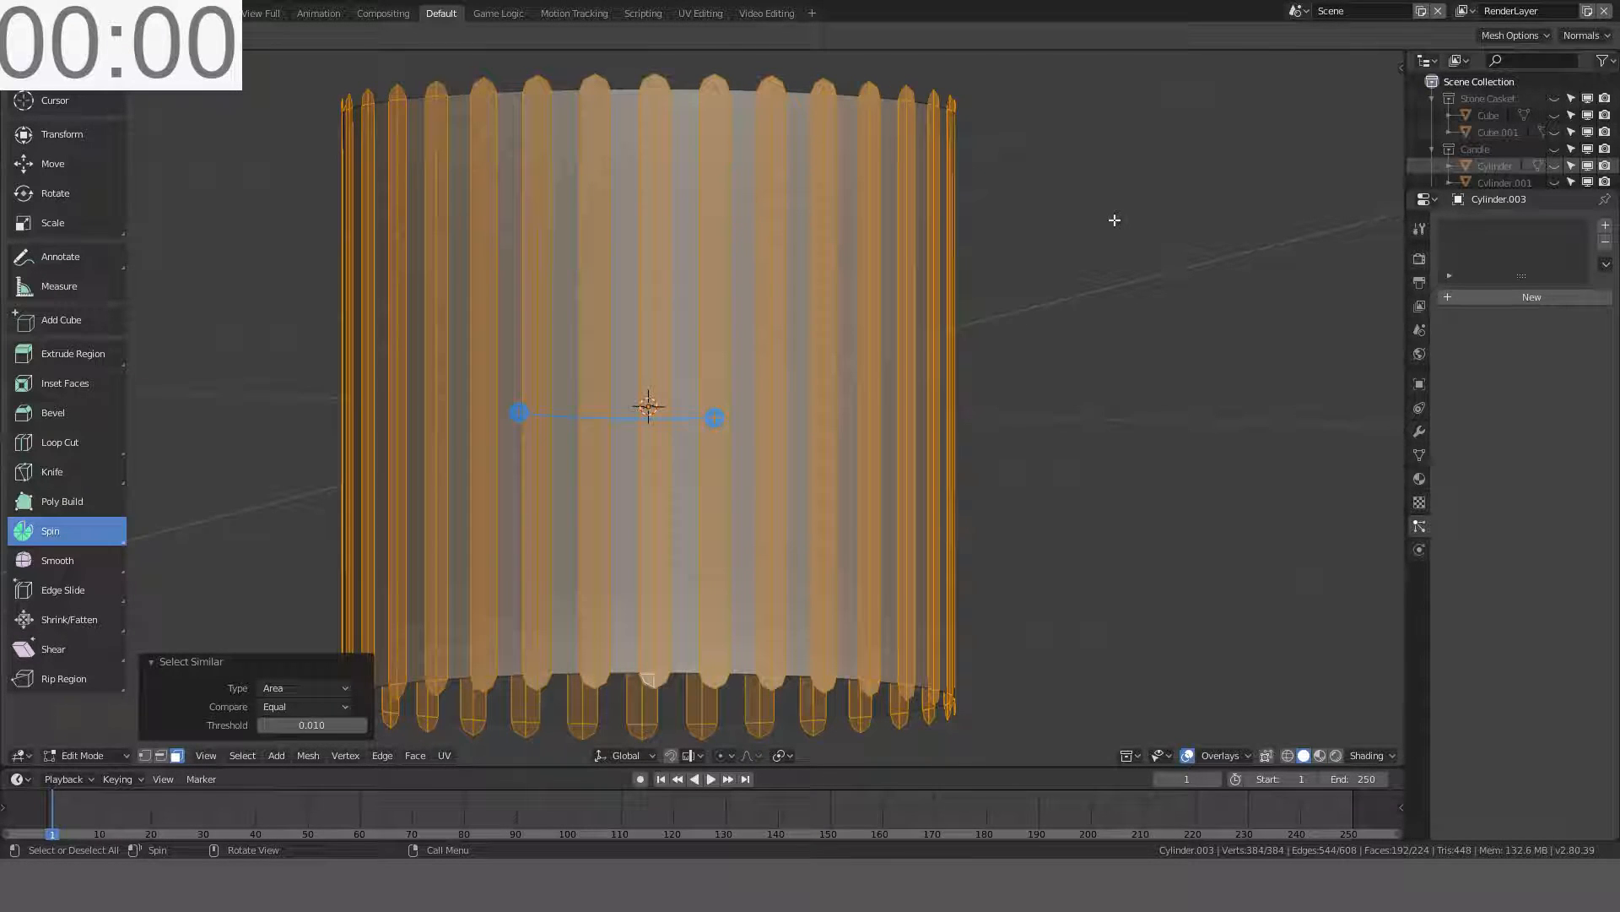
# - Scale all the selected flute faces by 0.98 with the Z axis locked, and clear the selection
pyautogui.press('s')
pyautogui.hotkey('shift', 'z')
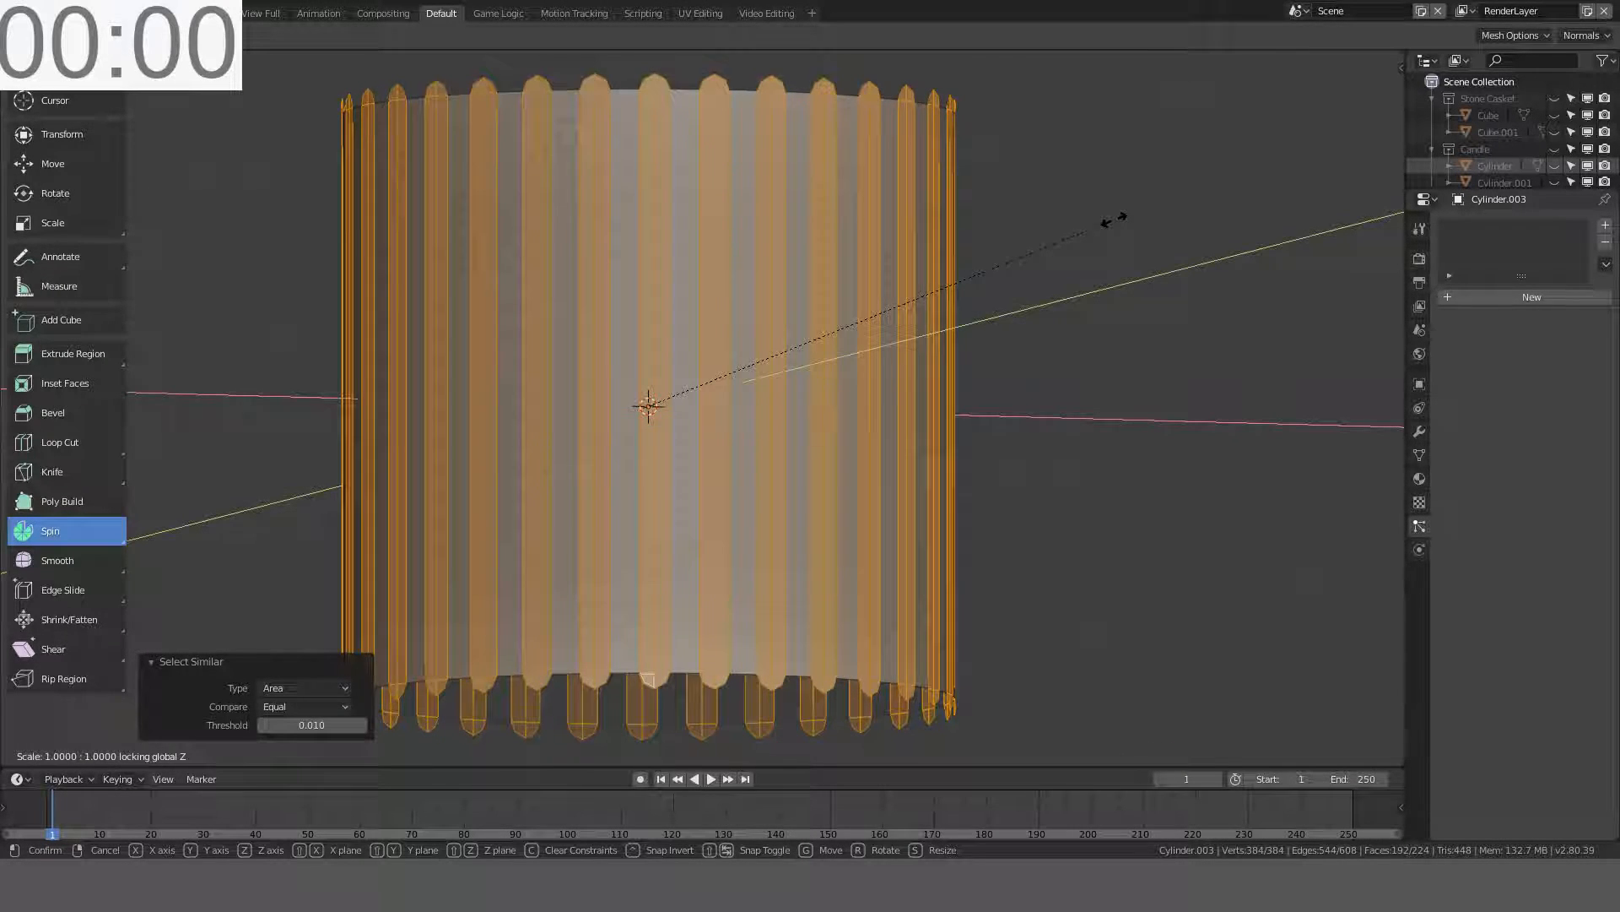
pyautogui.write('0.98')
pyautogui.press('Return')
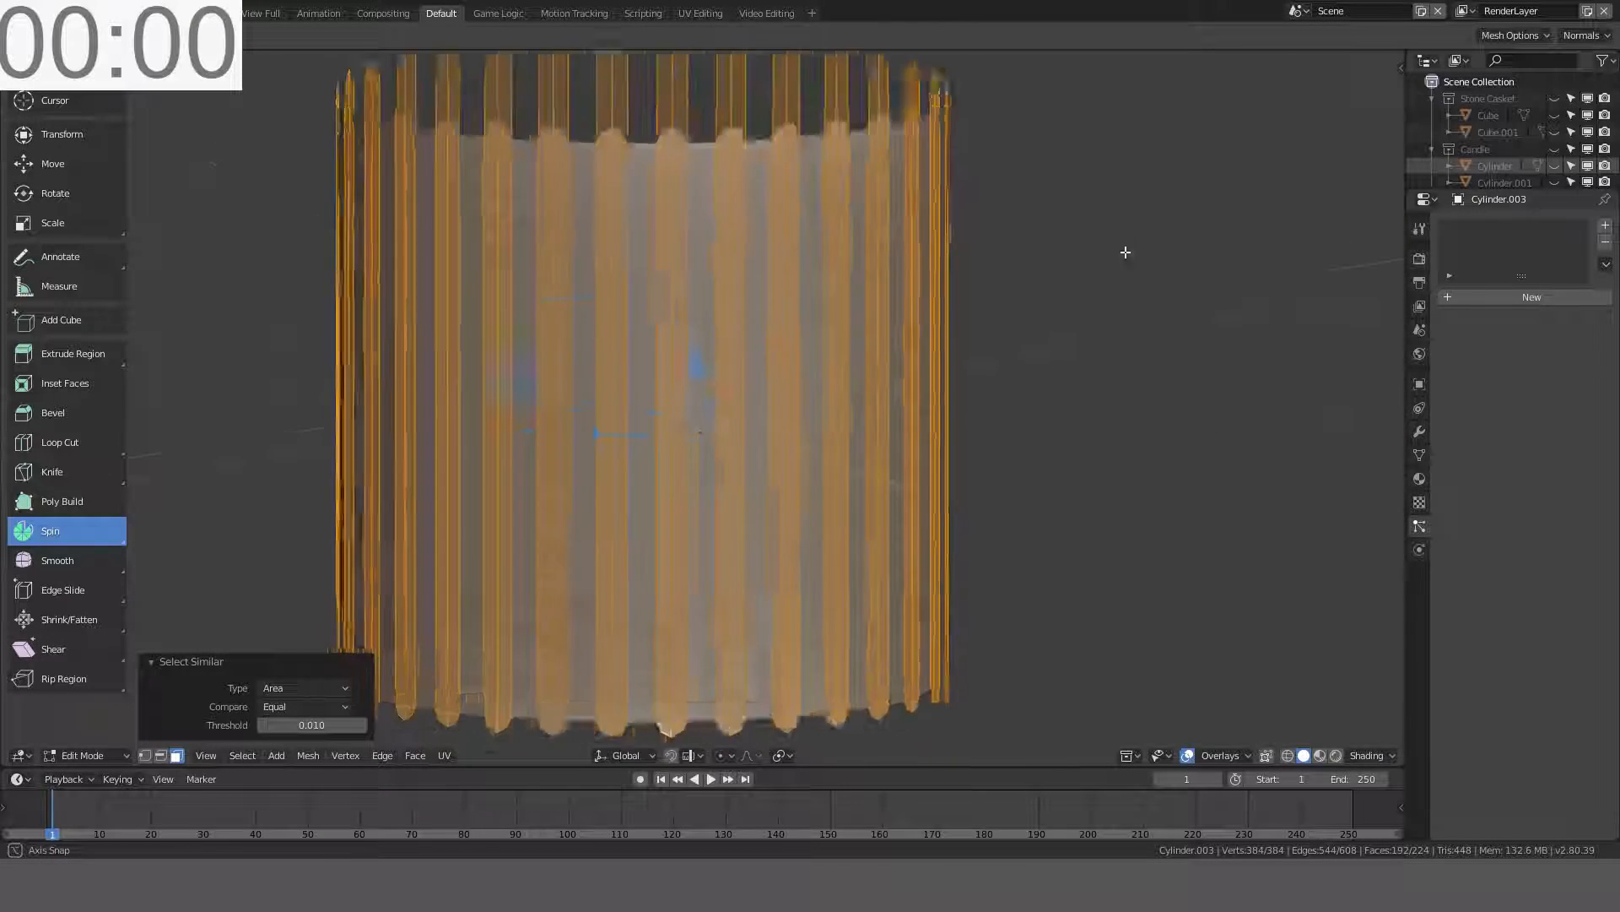
pyautogui.moveTo(1125, 250); pyautogui.dragTo(718, 218, button='middle')
pyautogui.hotkey('alt', 'a')
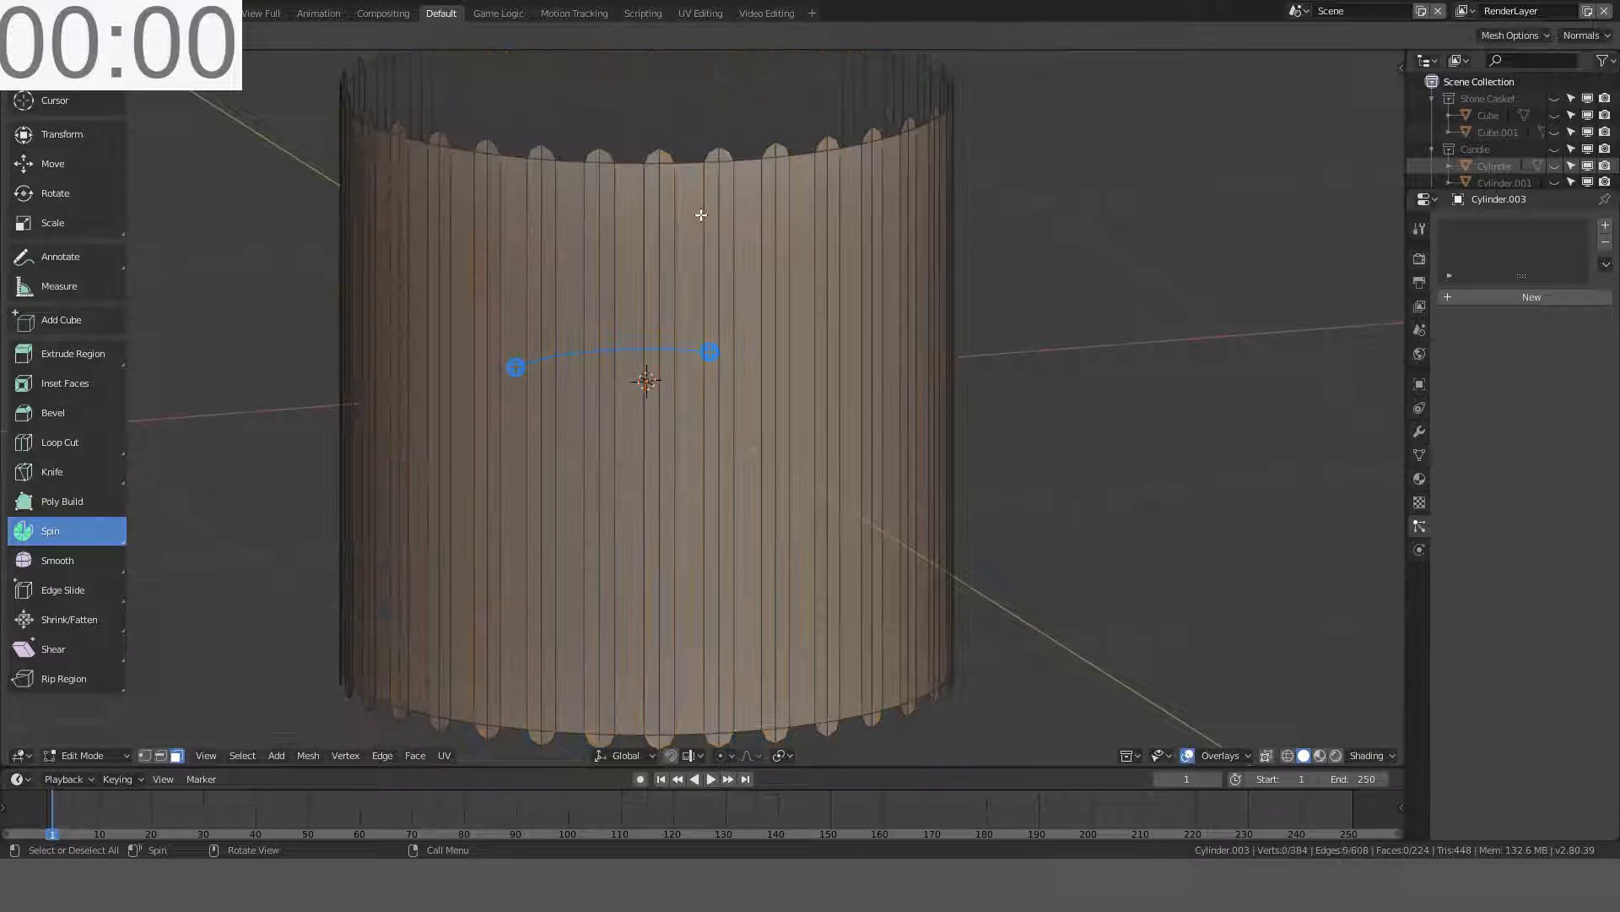
# - Try subdividing the whole fluted cylinder mesh with one cut
pyautogui.press('Tab')
pyautogui.press('Tab')
pyautogui.press('a')
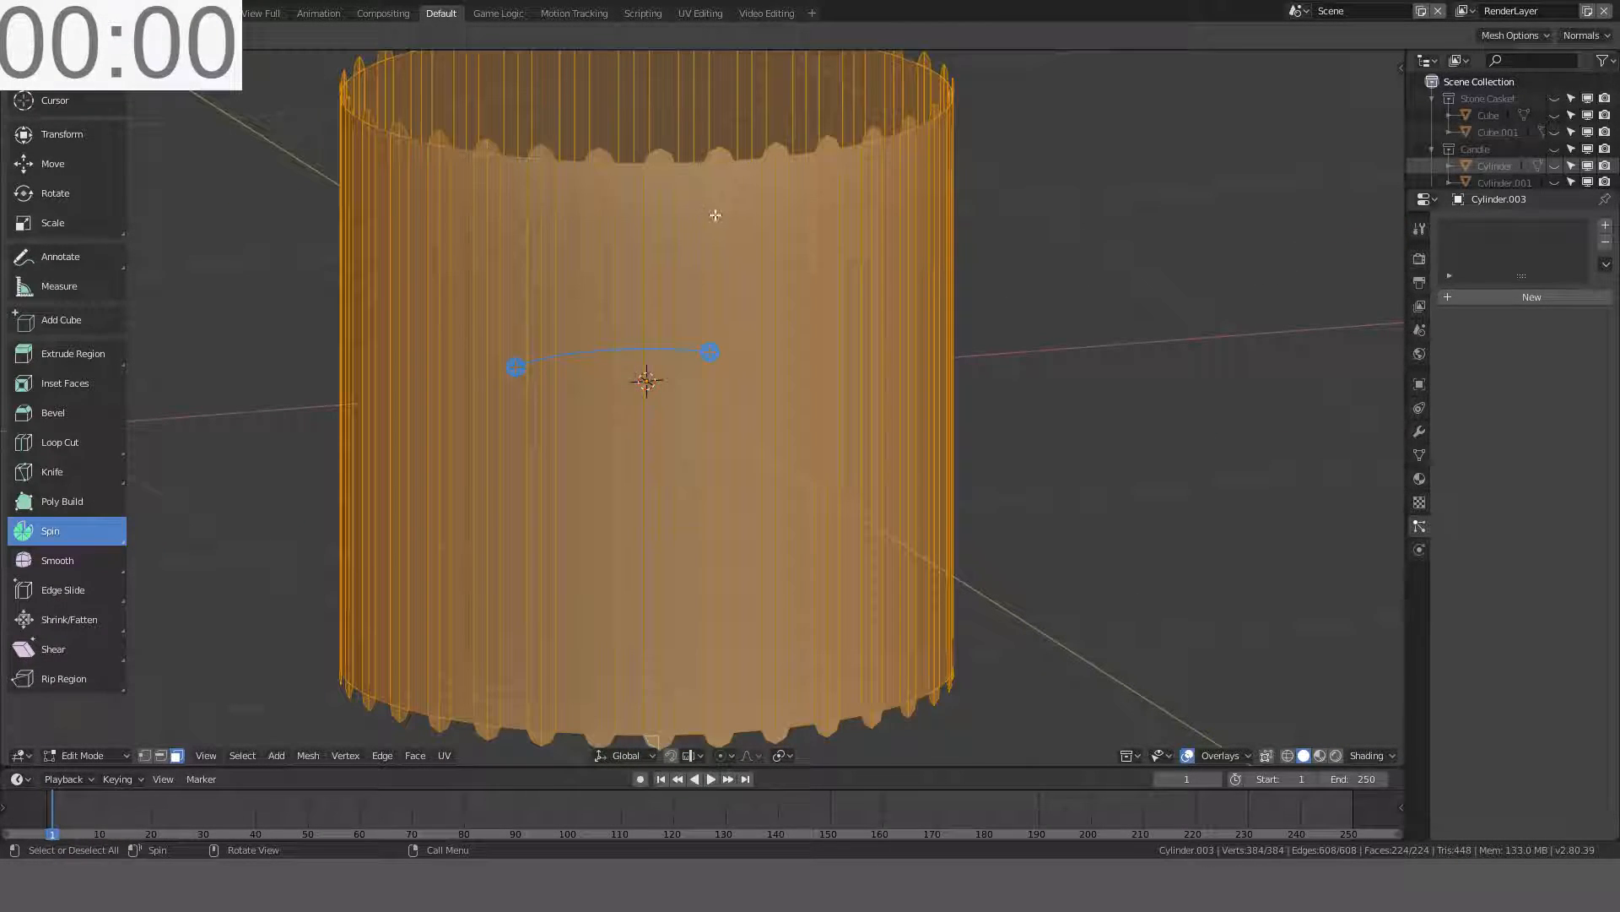
pyautogui.hotkey('ctrl', 'e')
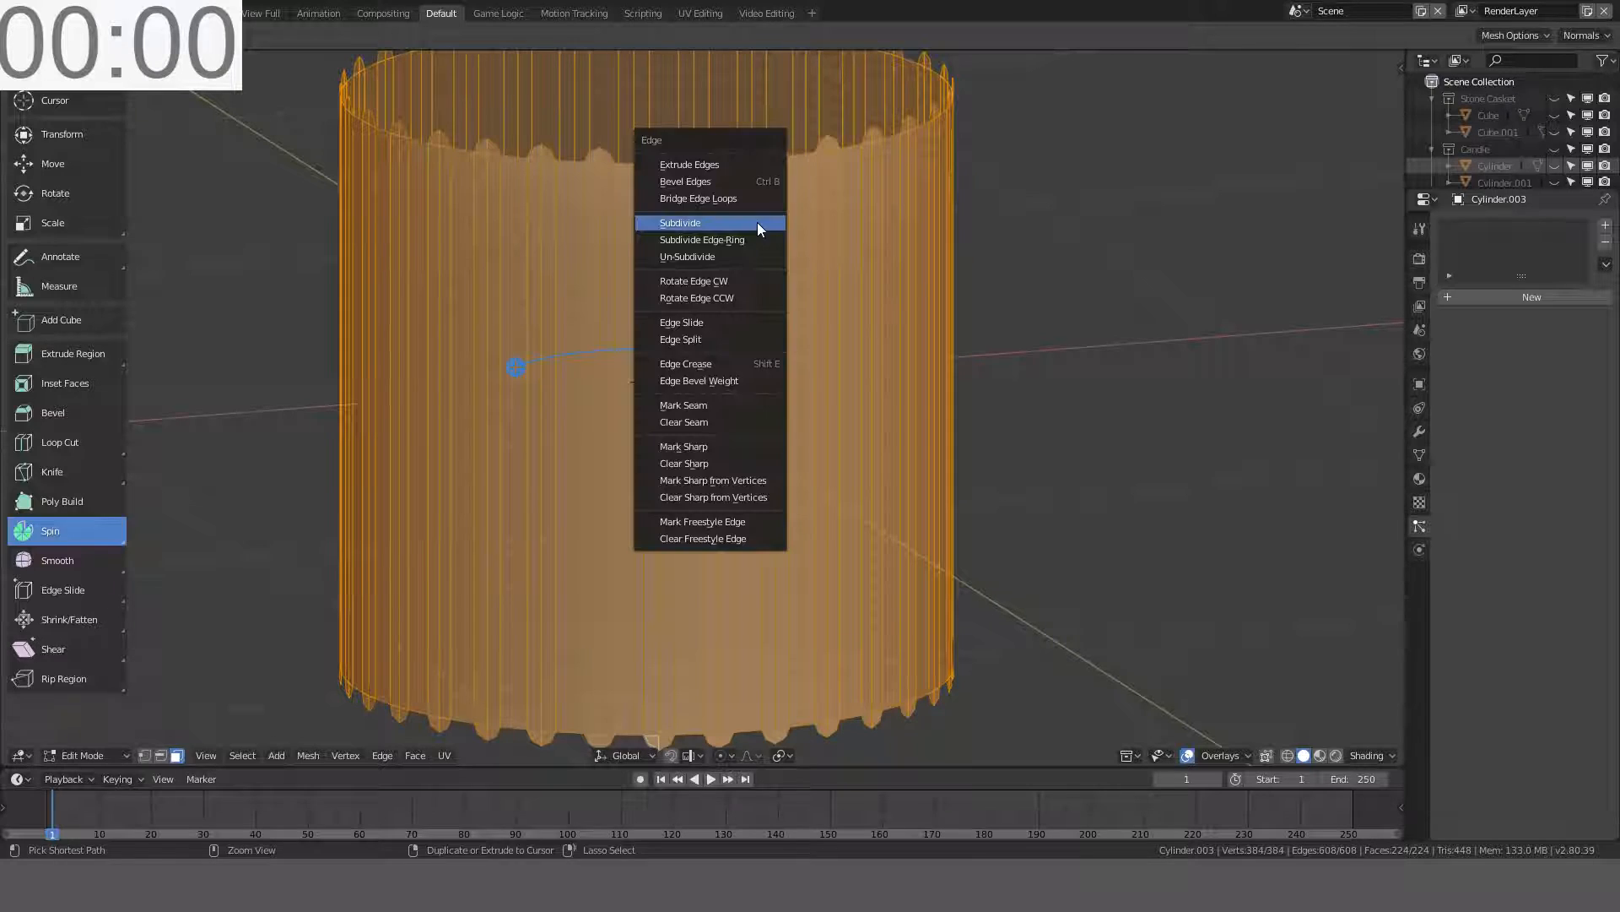
pyautogui.click(690, 221)
pyautogui.scroll(3, 642, 236)
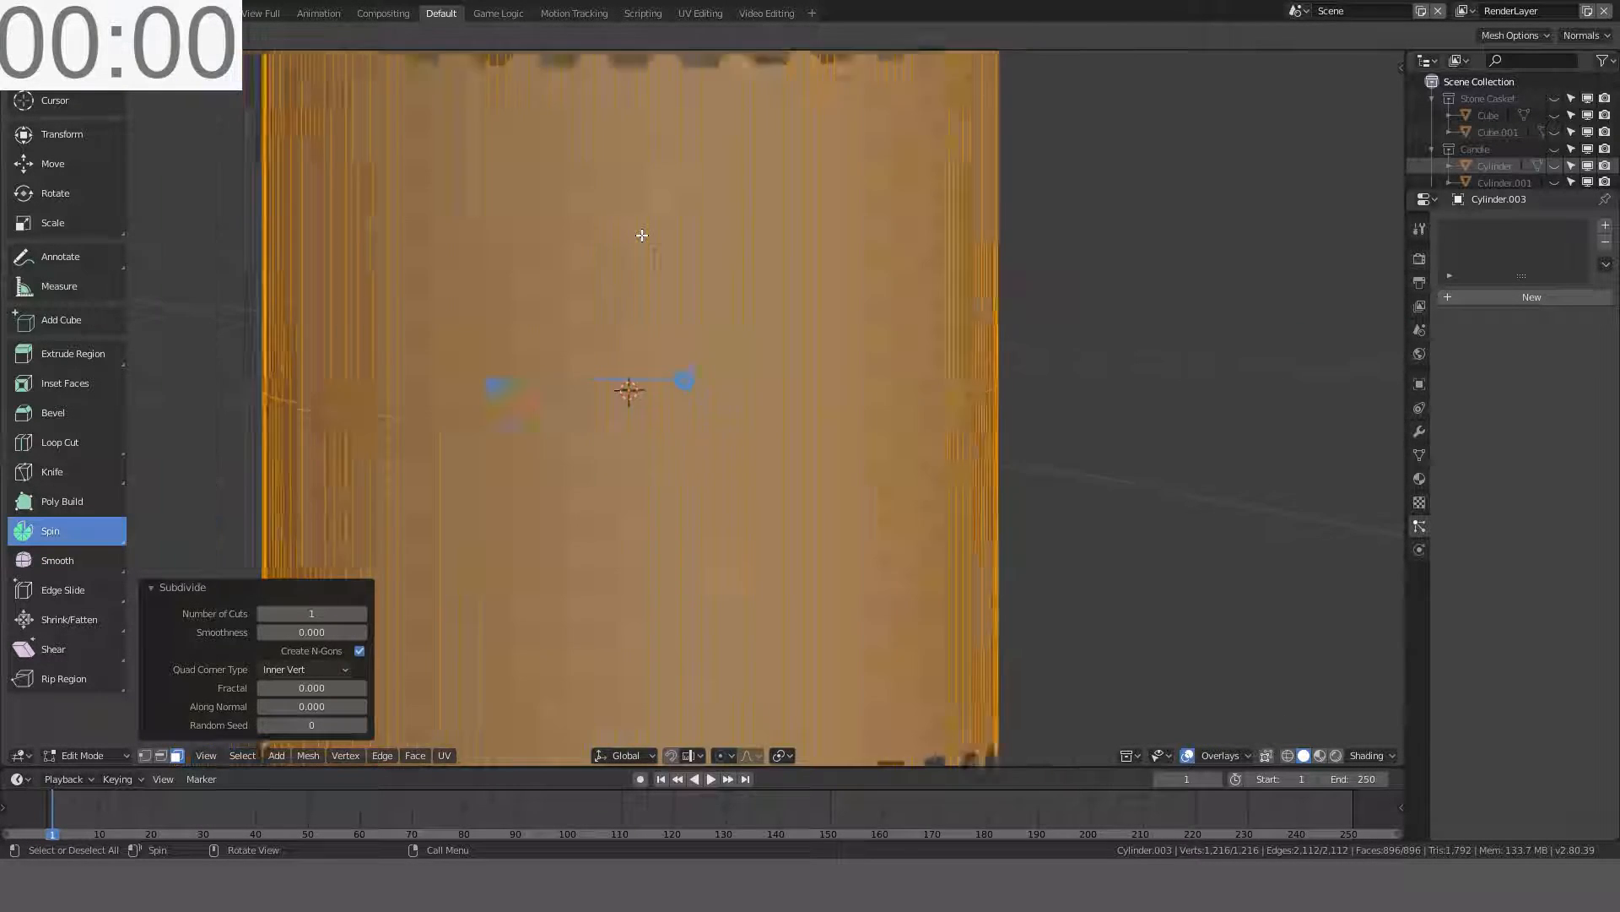
pyautogui.scroll(-3, 642, 235)
pyautogui.scroll(3, 642, 236)
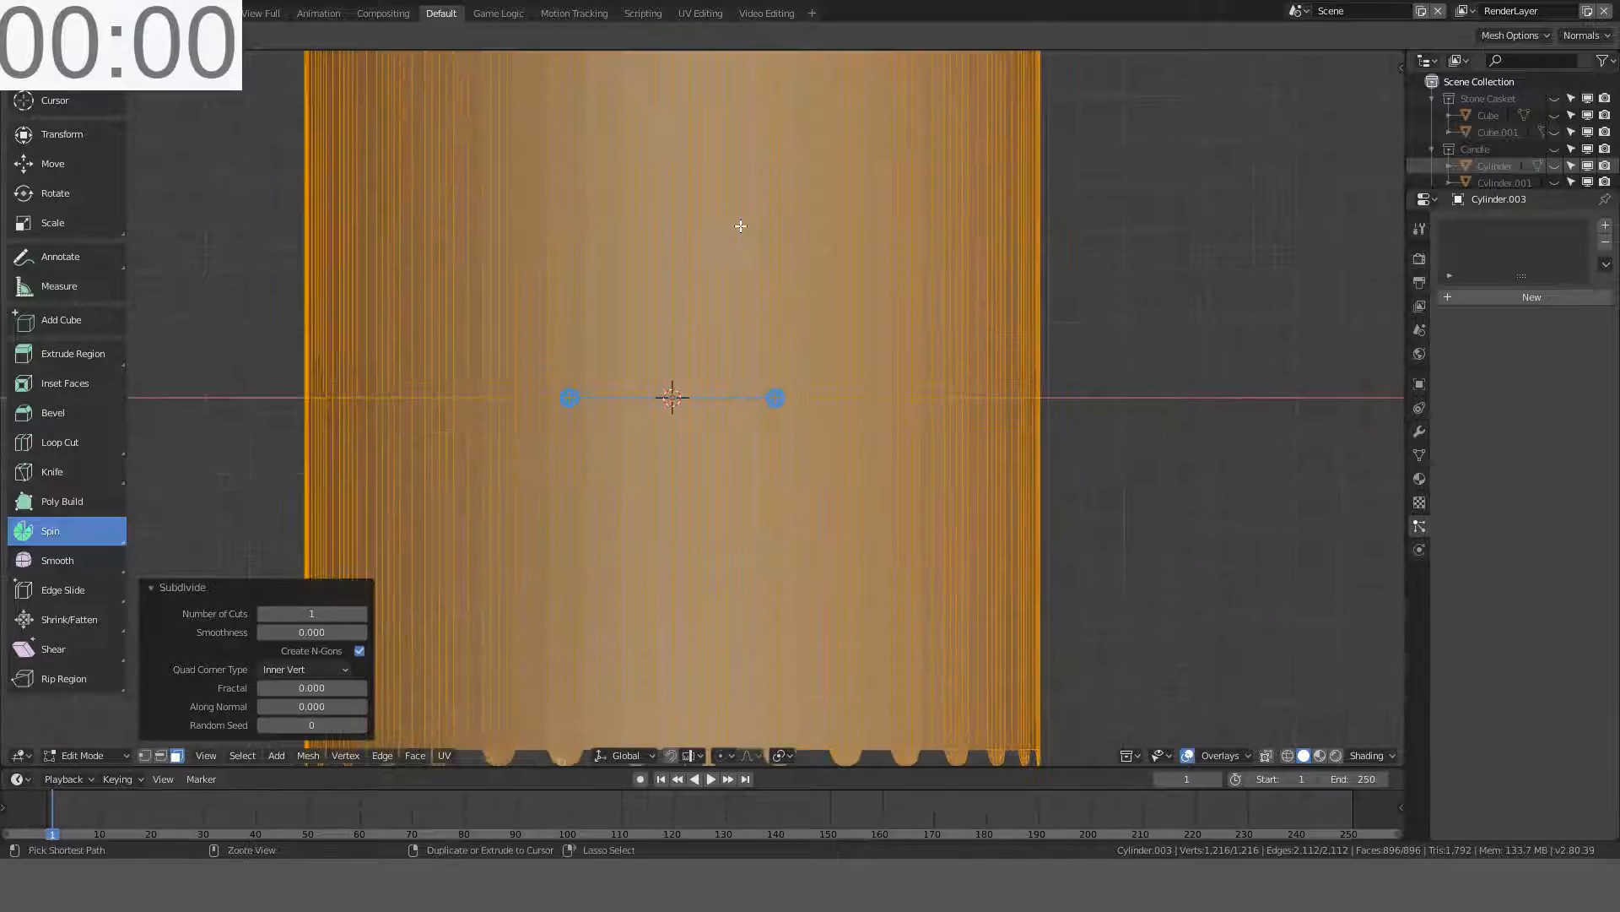
# - Try un-subdividing the whole mesh, and undo both the un-subdivide and the subdivision
pyautogui.hotkey('ctrl', 'e')
pyautogui.click(690, 255)
pyautogui.moveTo(695, 253); pyautogui.dragTo(692, 315, button='middle')
pyautogui.scroll(-3, 786, 193)
pyautogui.scroll(4, 760, 236)
pyautogui.hotkey('ctrl', 'z')
pyautogui.hotkey('ctrl', 'z')
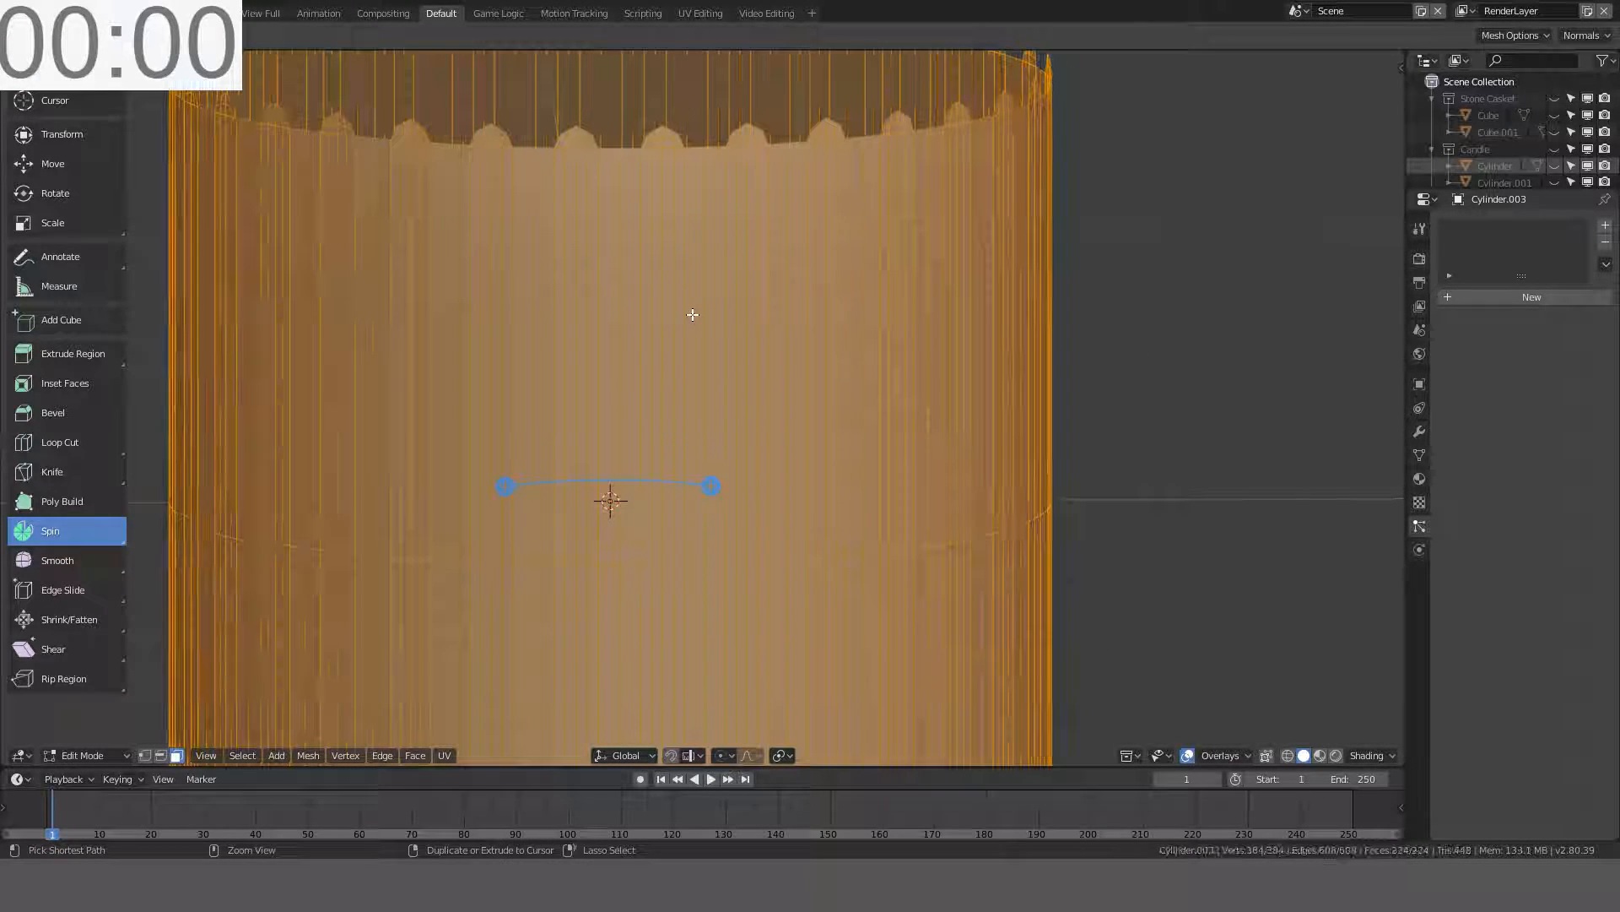
# - Select all the flat faces between the flutes by similar Area and subdivide them with one cut
pyautogui.hotkey('alt', 'a')
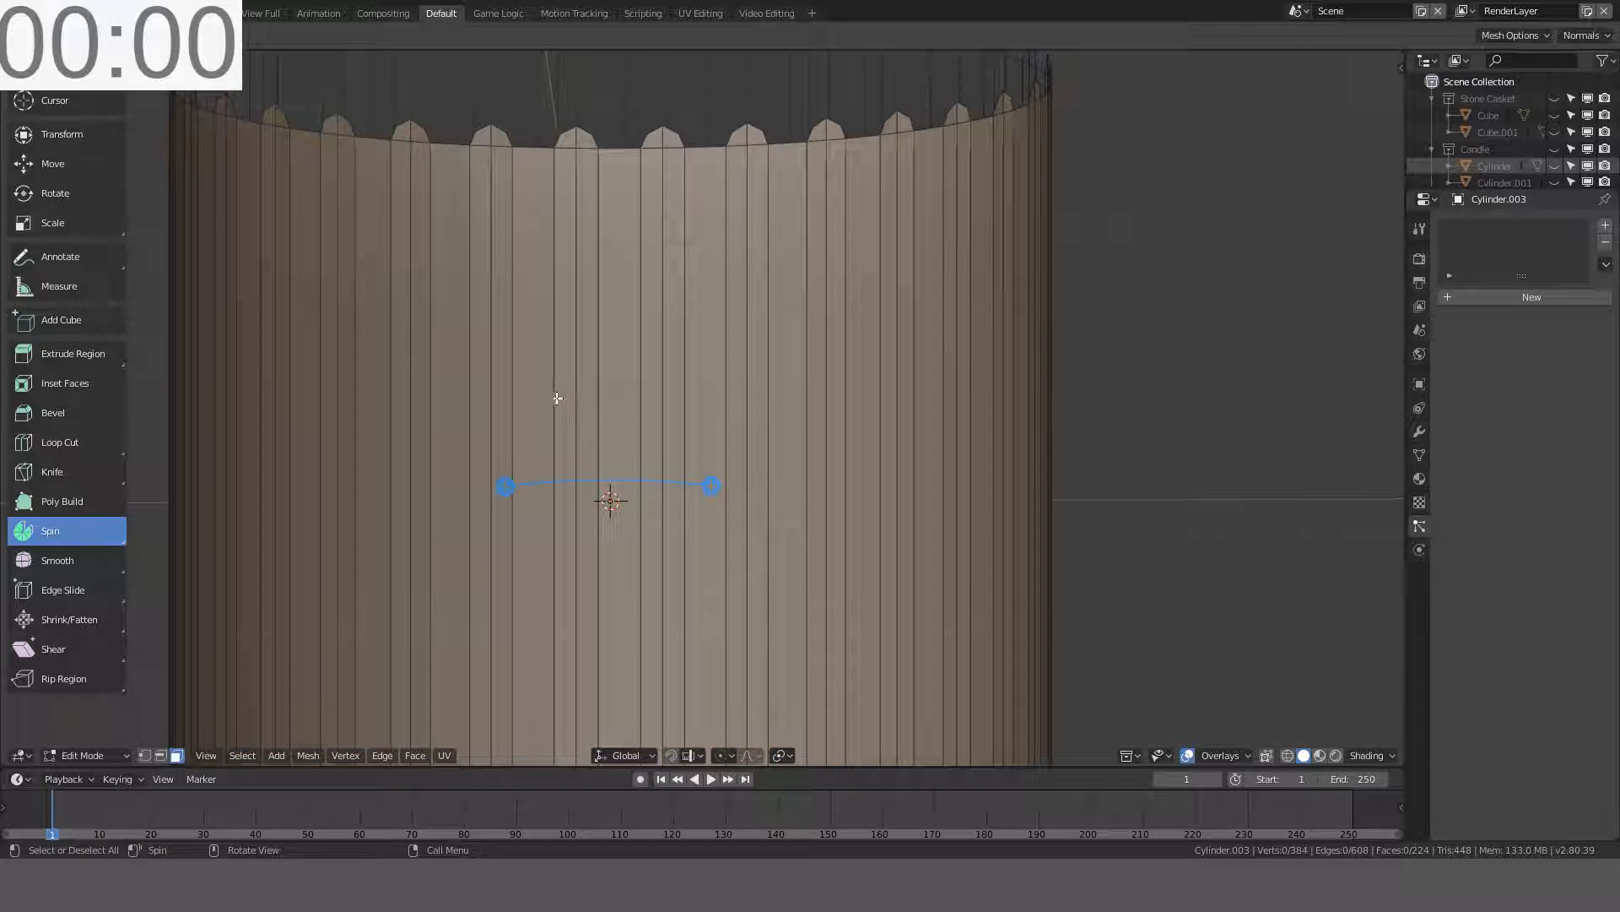
pyautogui.click(516, 432)
pyautogui.hotkey('shift', 'g')
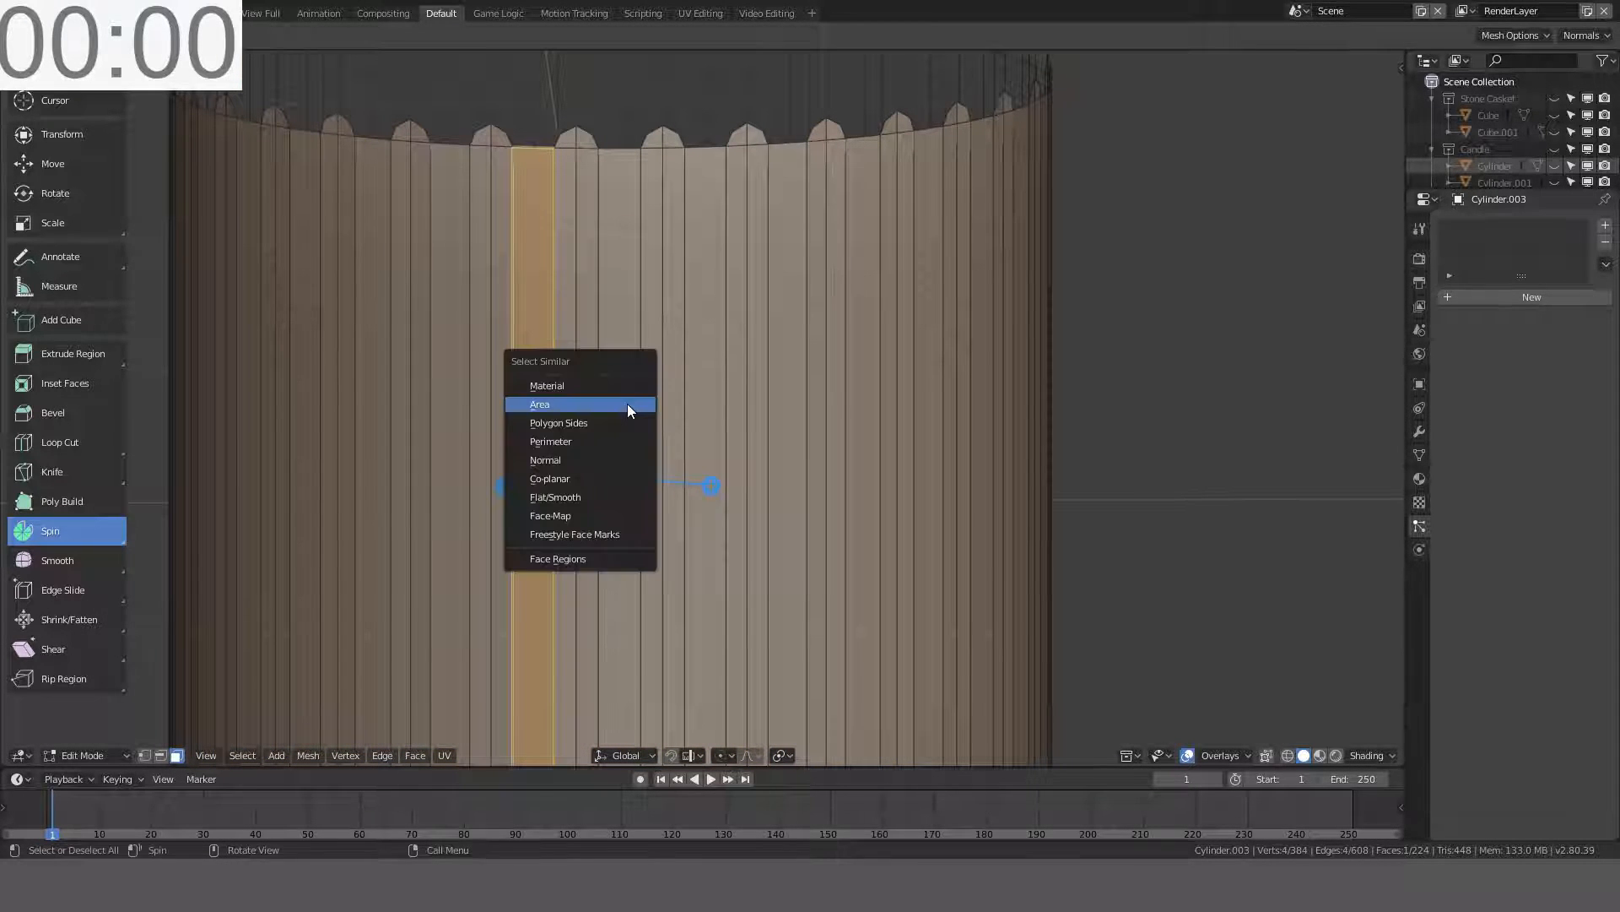
pyautogui.click(627, 404)
pyautogui.hotkey('ctrl', 'e')
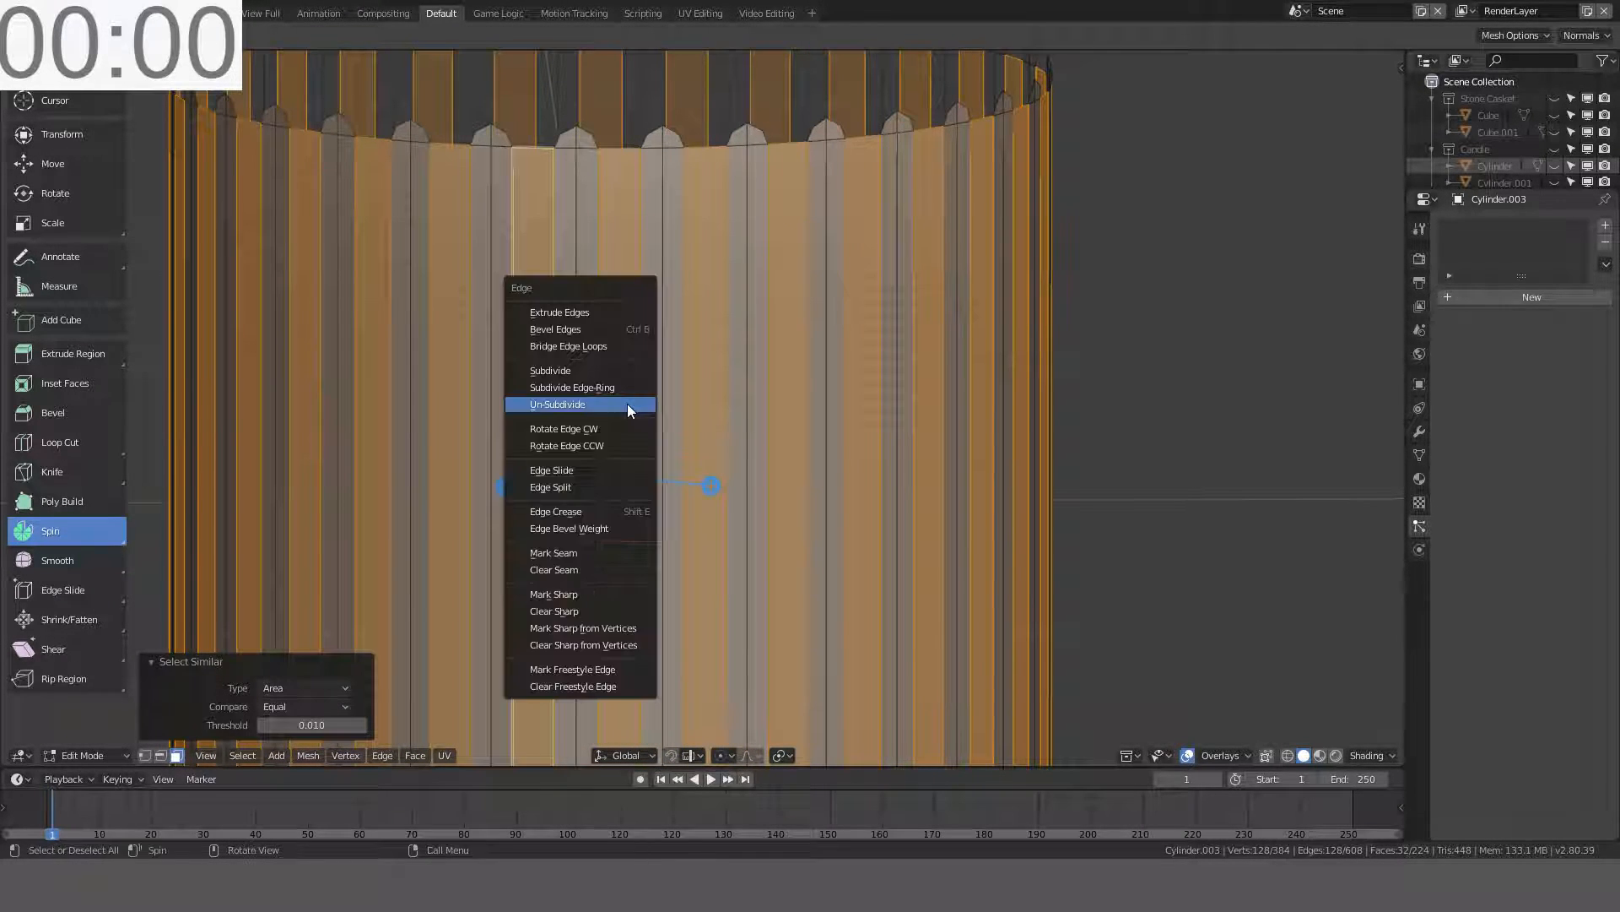
pyautogui.click(600, 365)
pyautogui.scroll(-5, 597, 369)
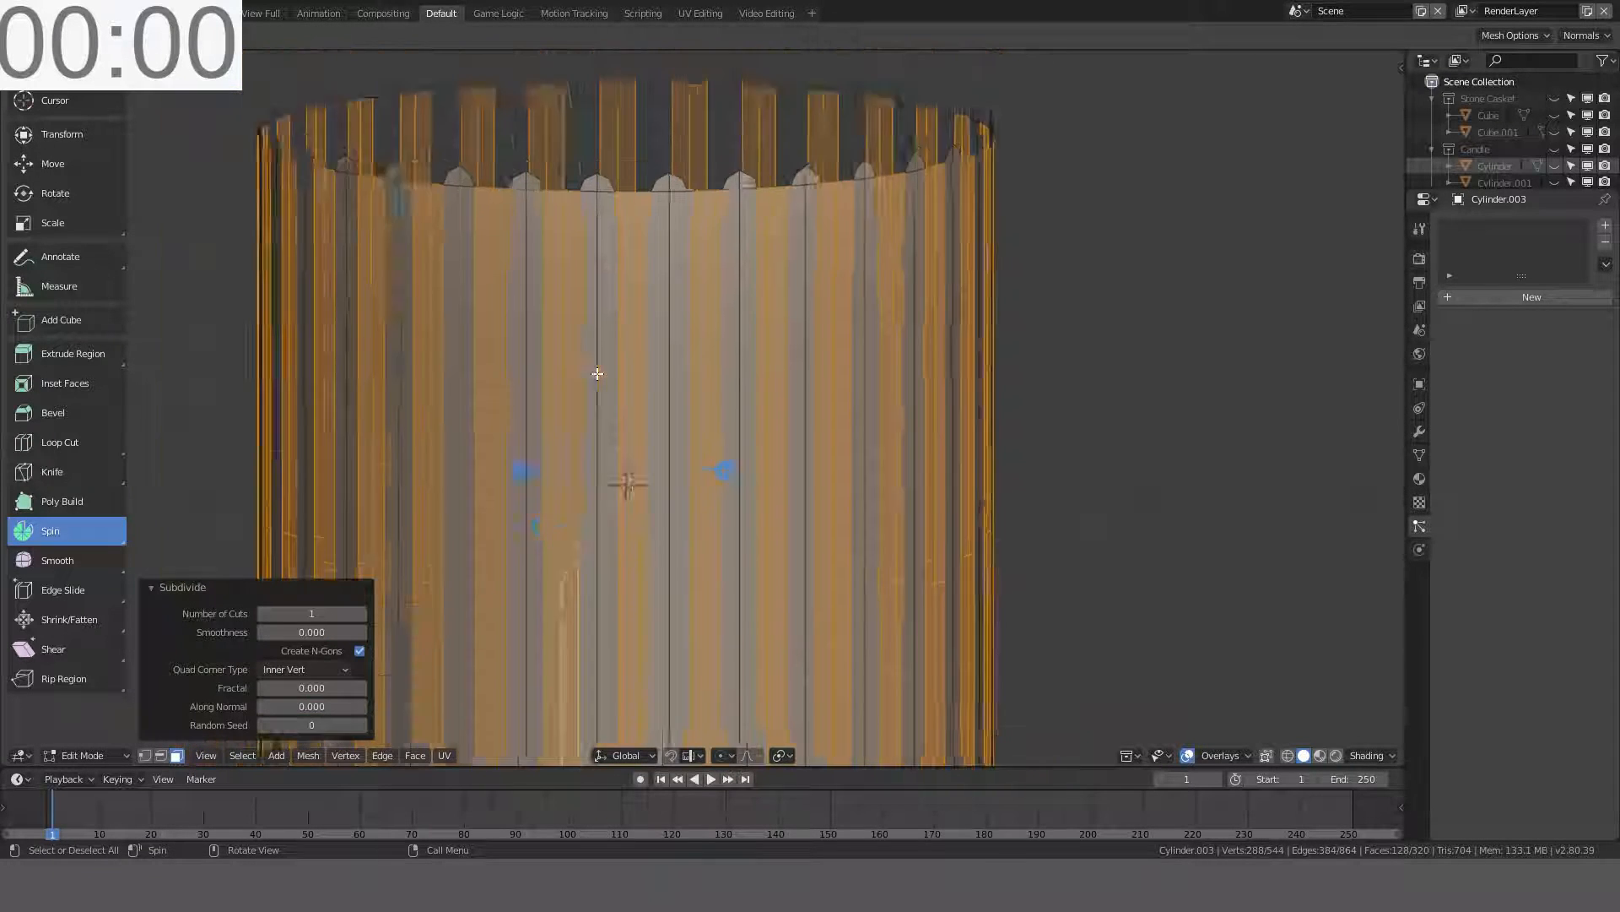
# - Select the horizontal edges along the cylinder's mid-height in front wireframe view and dissolve them
pyautogui.press('KP_1')
pyautogui.hotkey('alt', 'a')
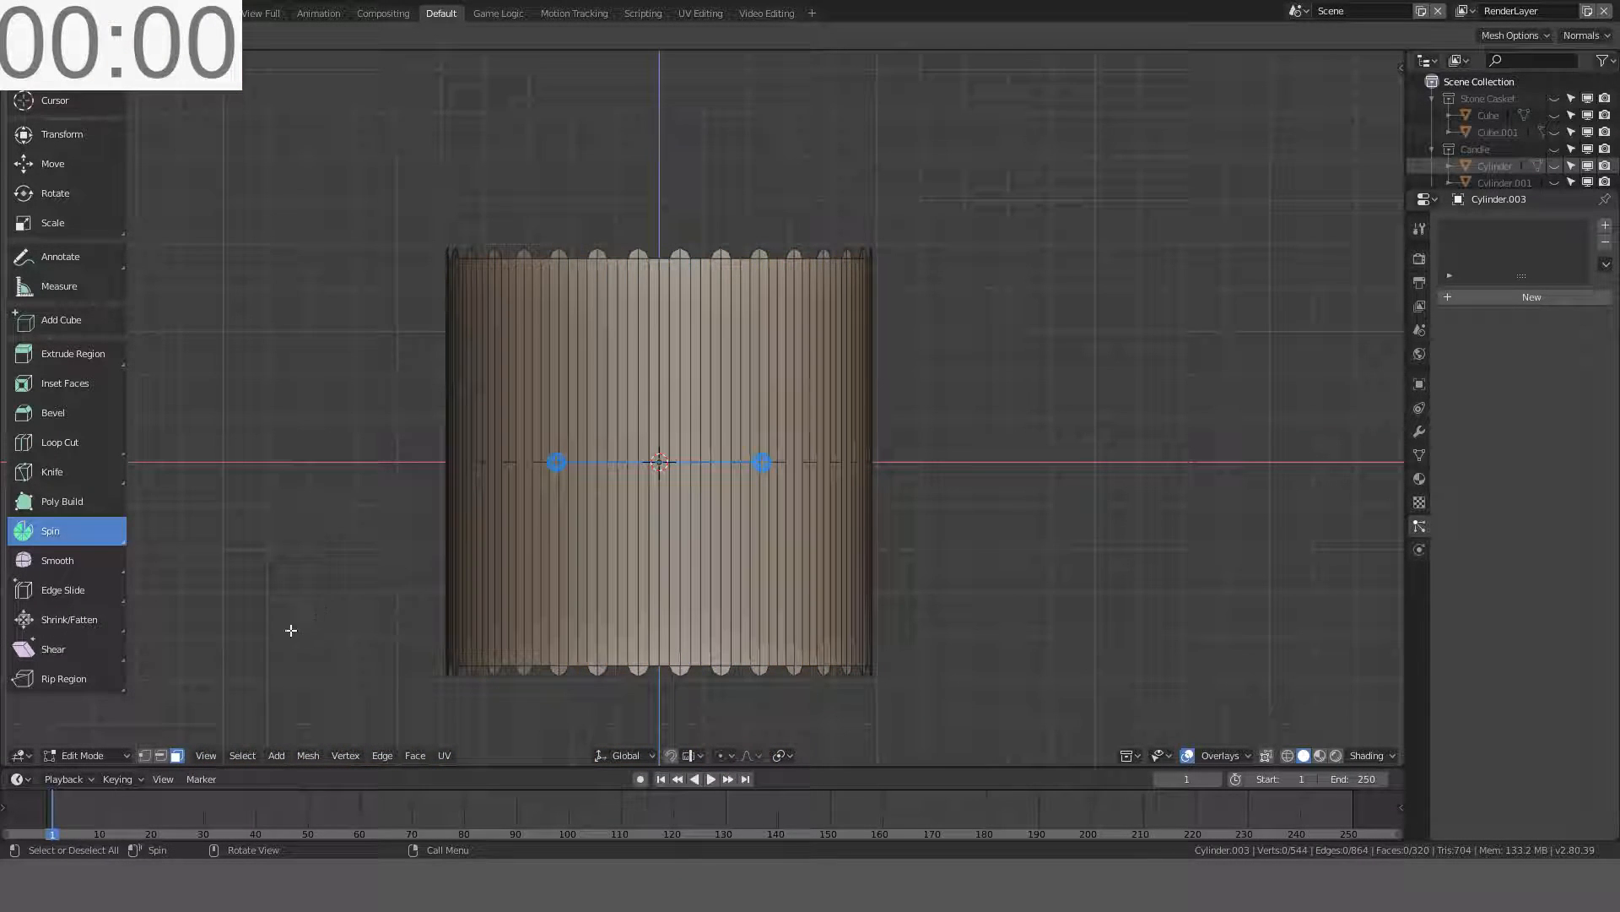
pyautogui.press('z')
pyautogui.click(383, 590)
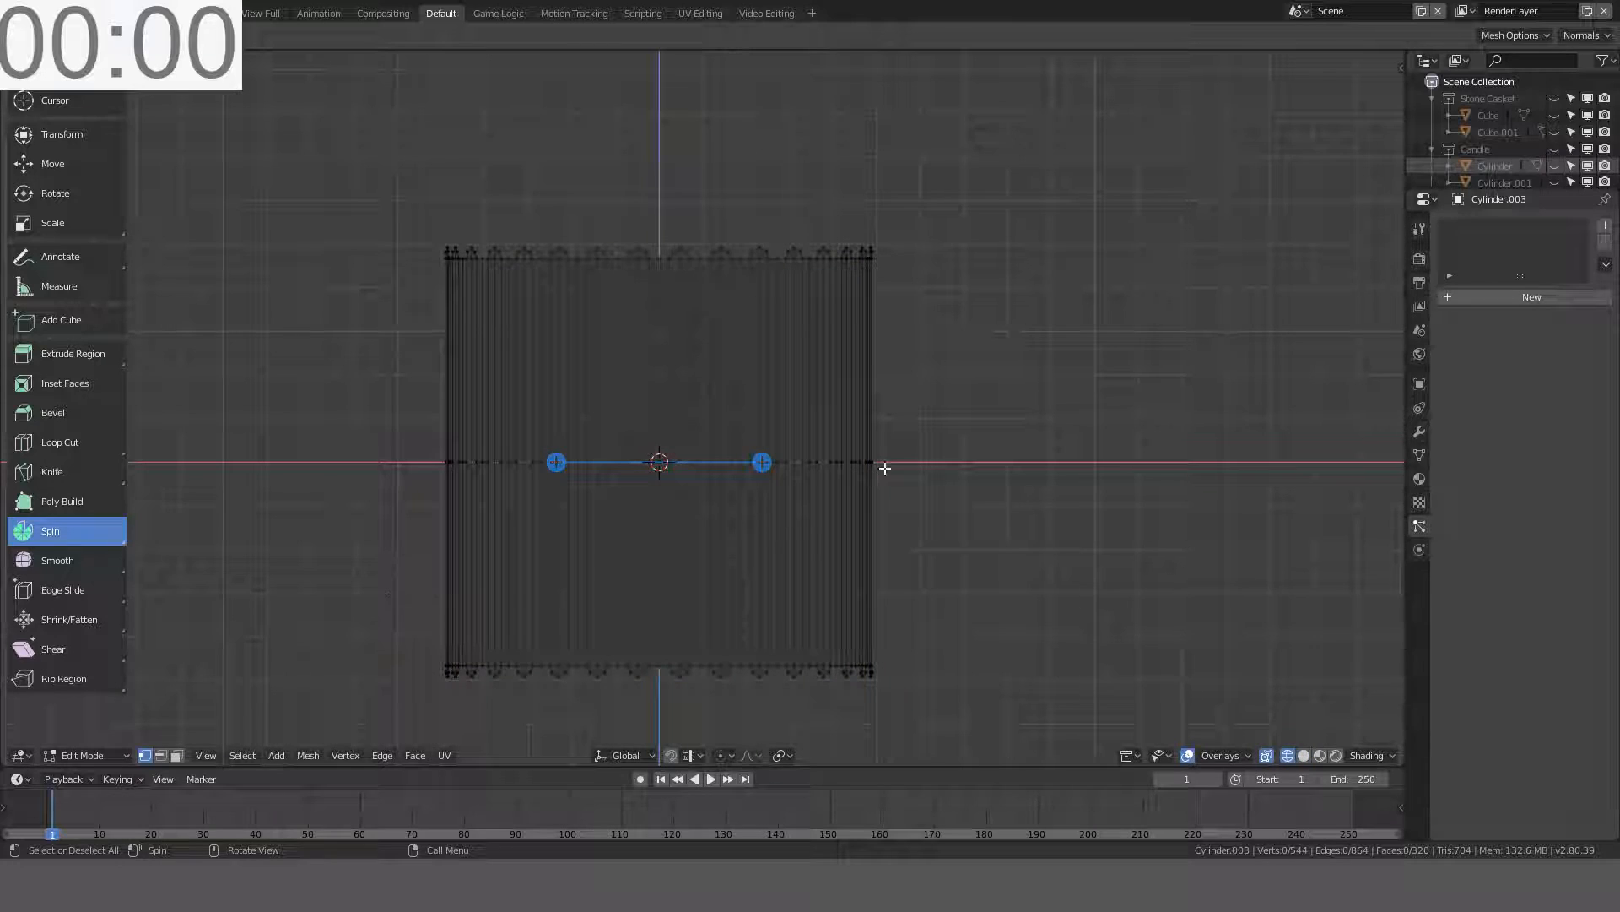
pyautogui.press('c')
pyautogui.moveTo(882, 464); pyautogui.dragTo(388, 463)
pyautogui.rightClick(372, 462)
pyautogui.click(160, 756)
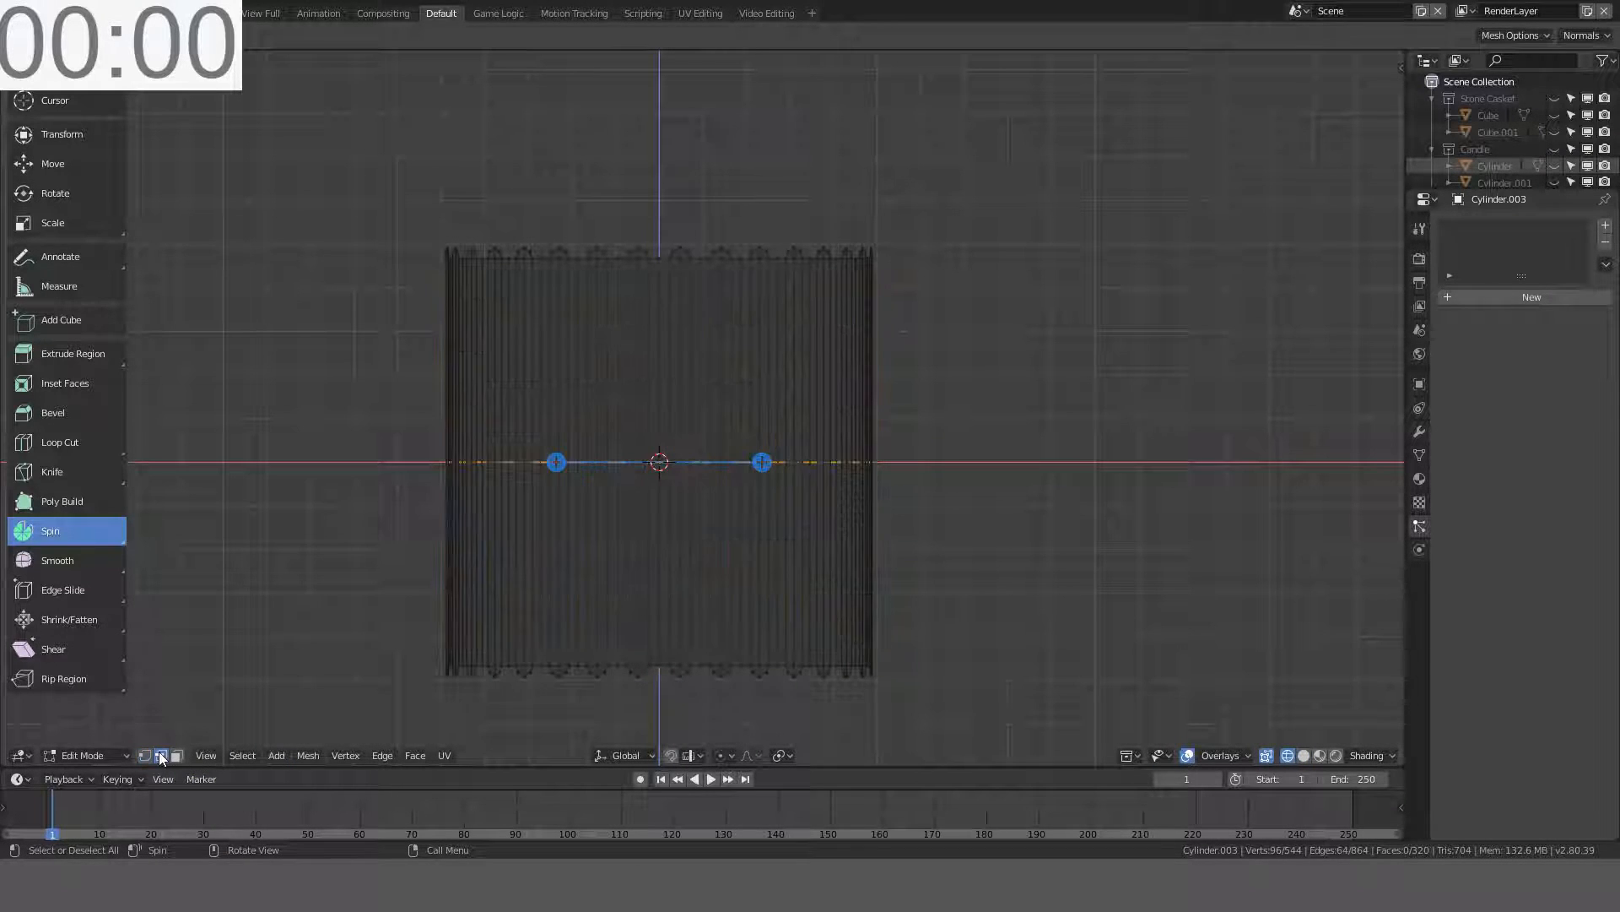
pyautogui.hotkey('ctrl', 'x')
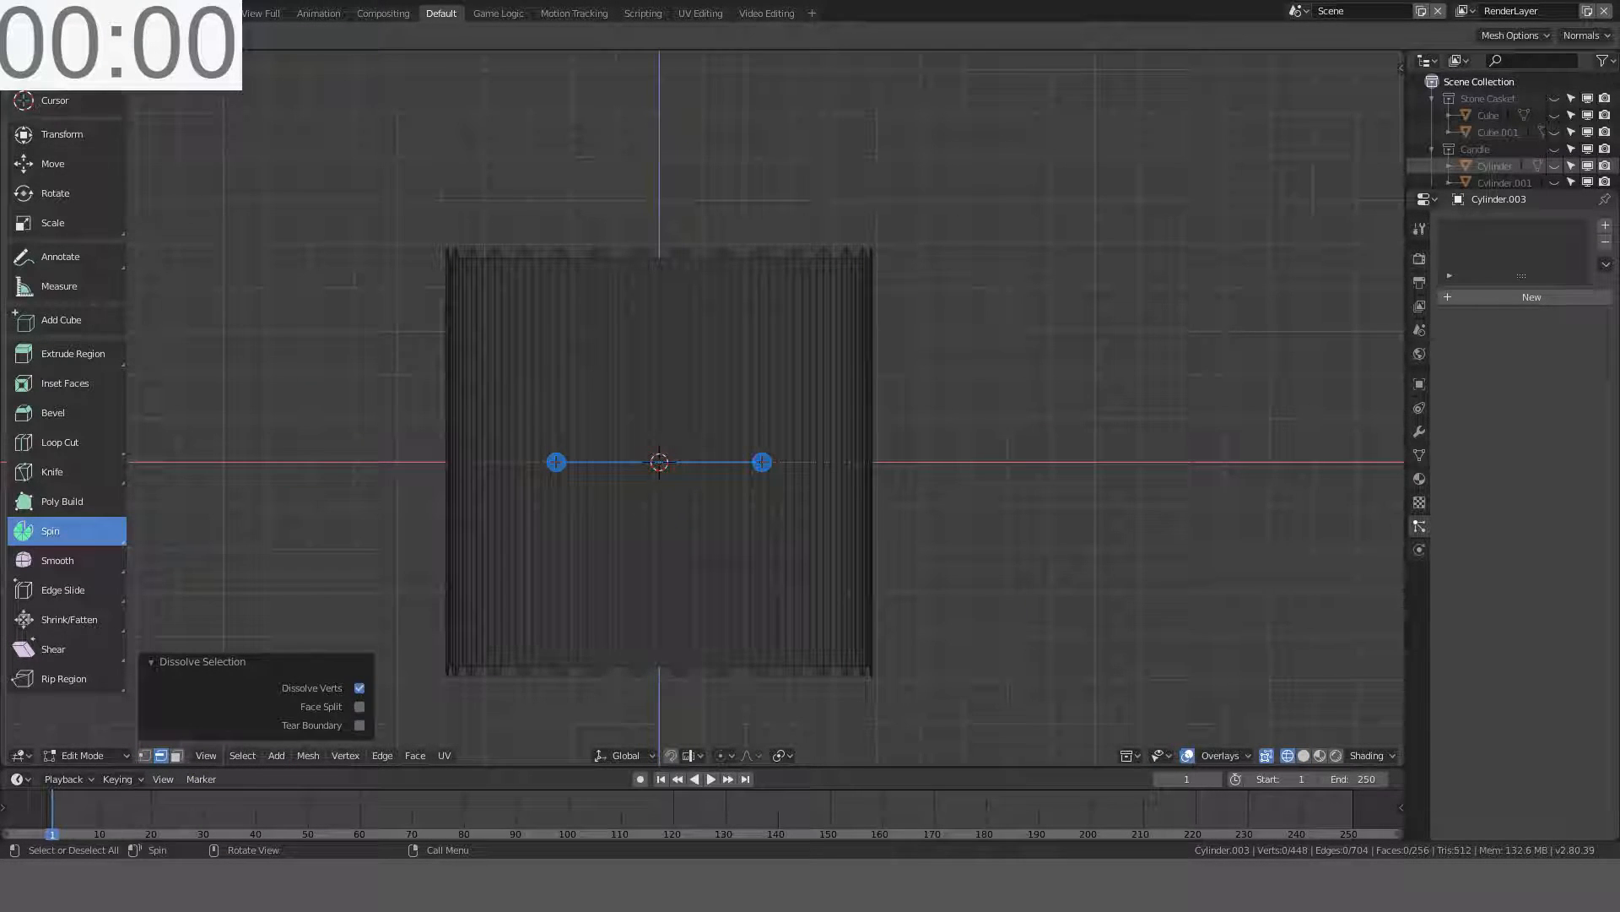
# - Activate the selection tool, return to solid shading and switch to face selection
pyautogui.press('w')
pyautogui.moveTo(699, 415); pyautogui.dragTo(705, 430, button='middle')
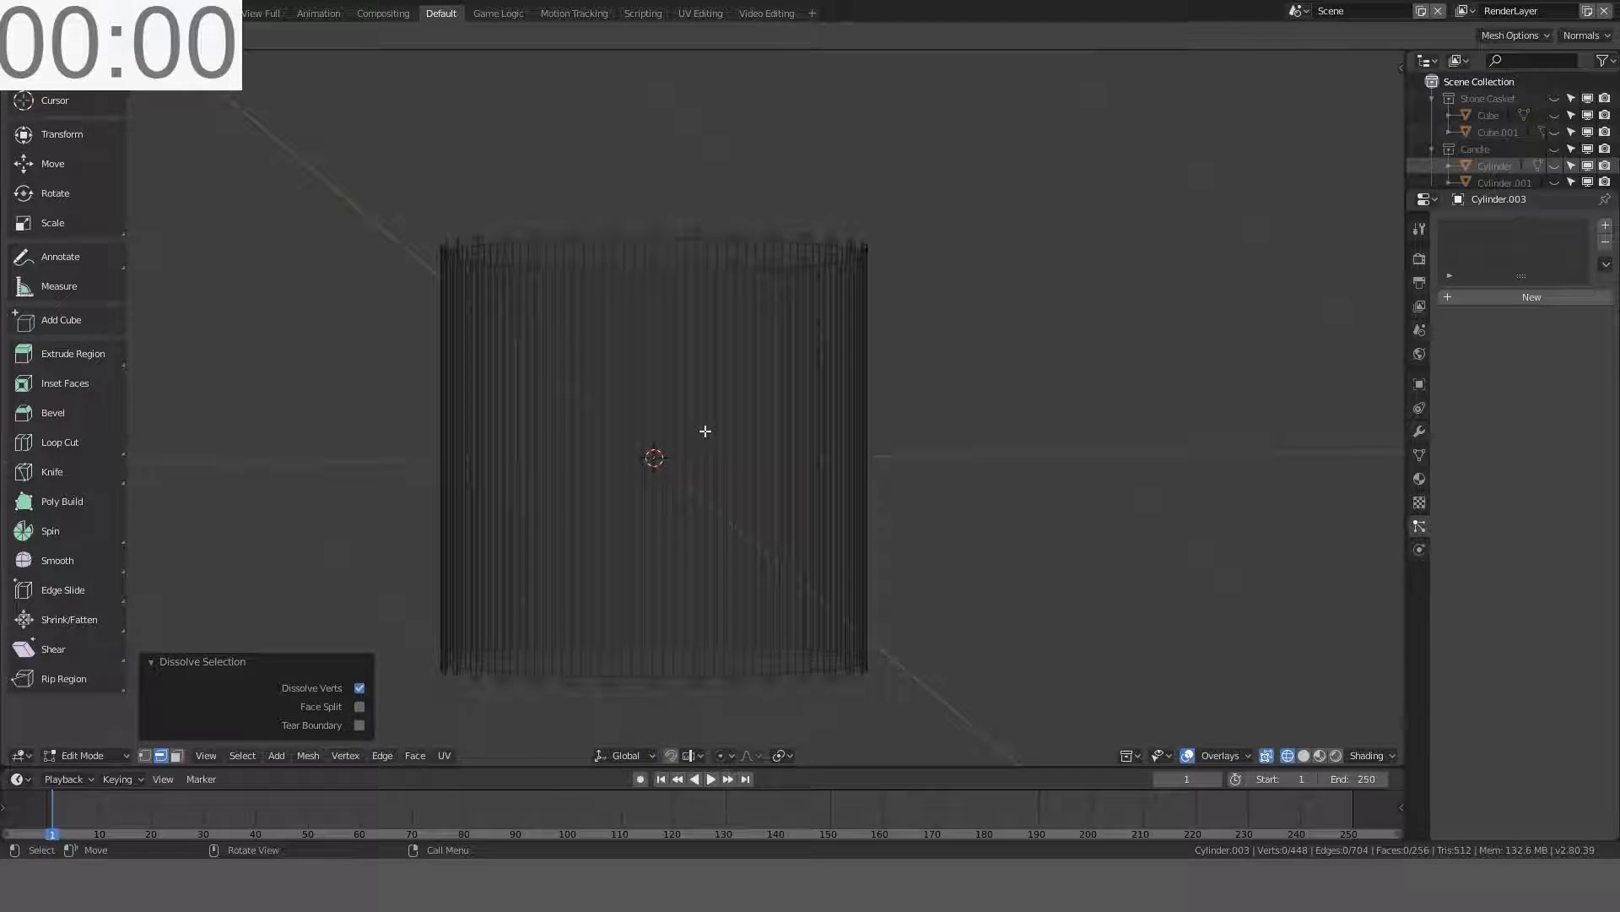
pyautogui.press('z')
pyautogui.click(623, 542)
pyautogui.scroll(2, 648, 489)
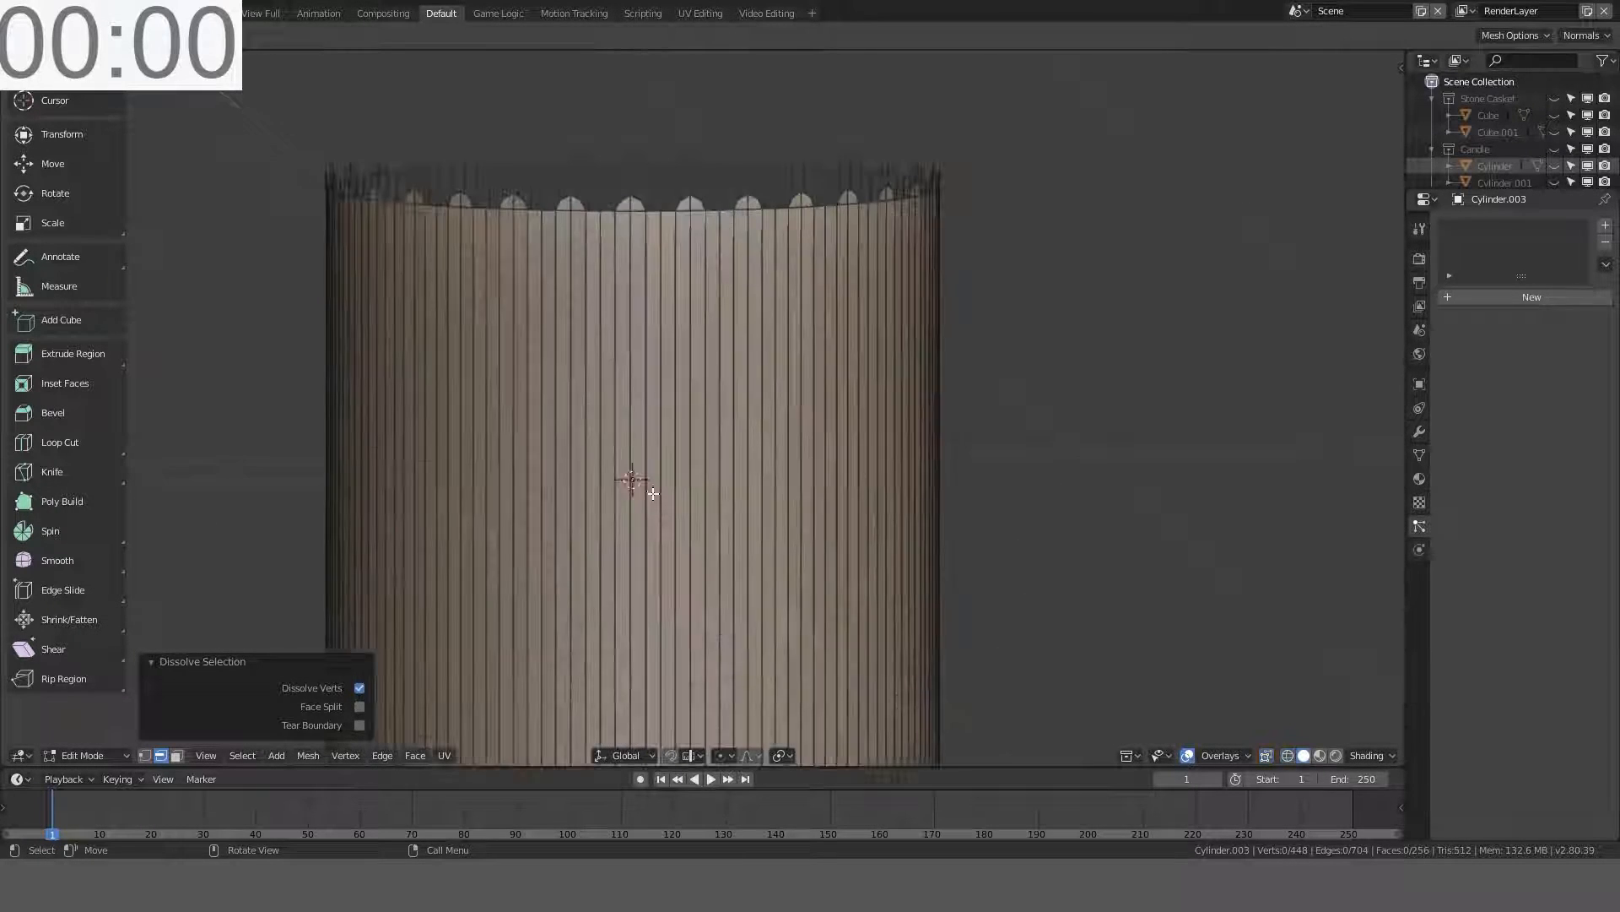
pyautogui.click(176, 755)
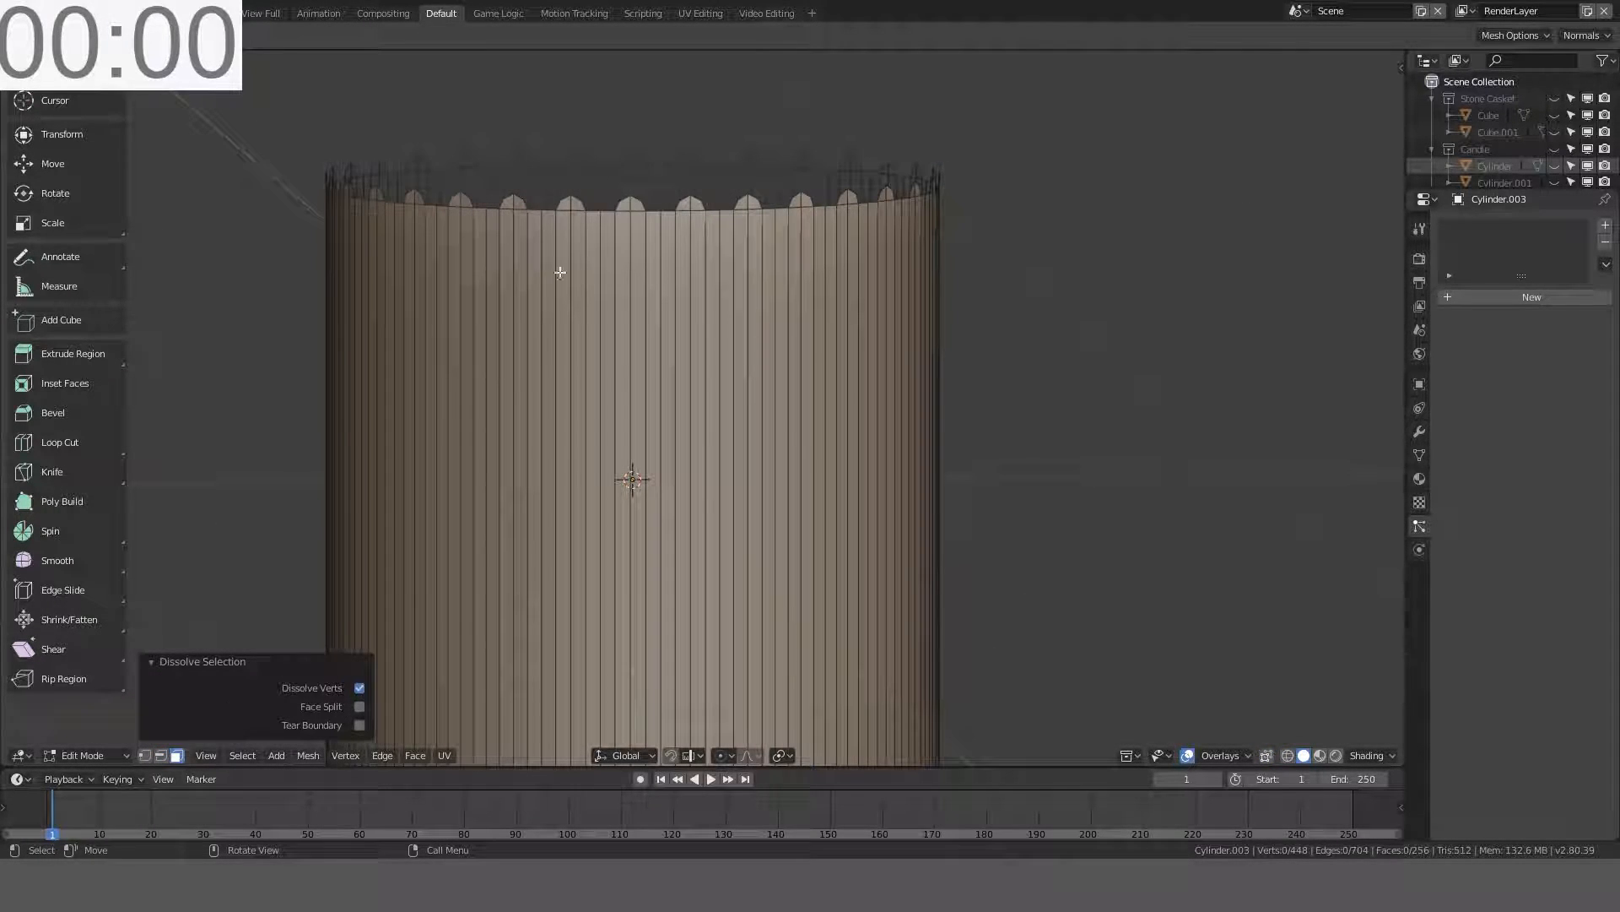
# - Select all six faces of one flute: its two long strips plus the rounded end faces at the upper and lower rims
pyautogui.scroll(2, 571, 210)
pyautogui.click(478, 66)
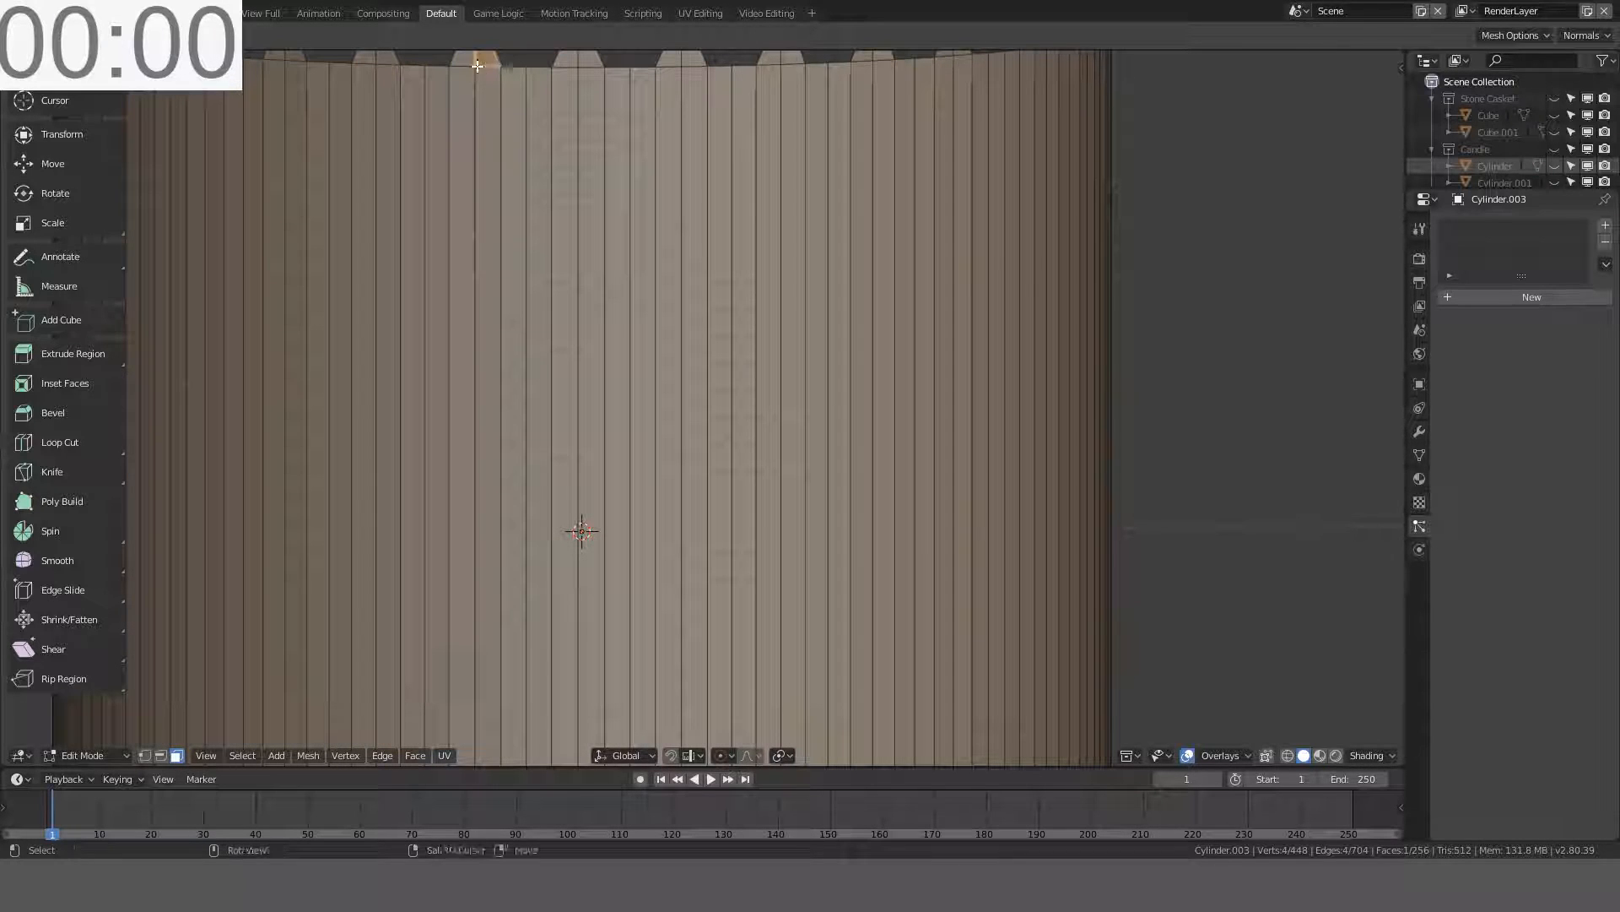
pyautogui.click(463, 101)
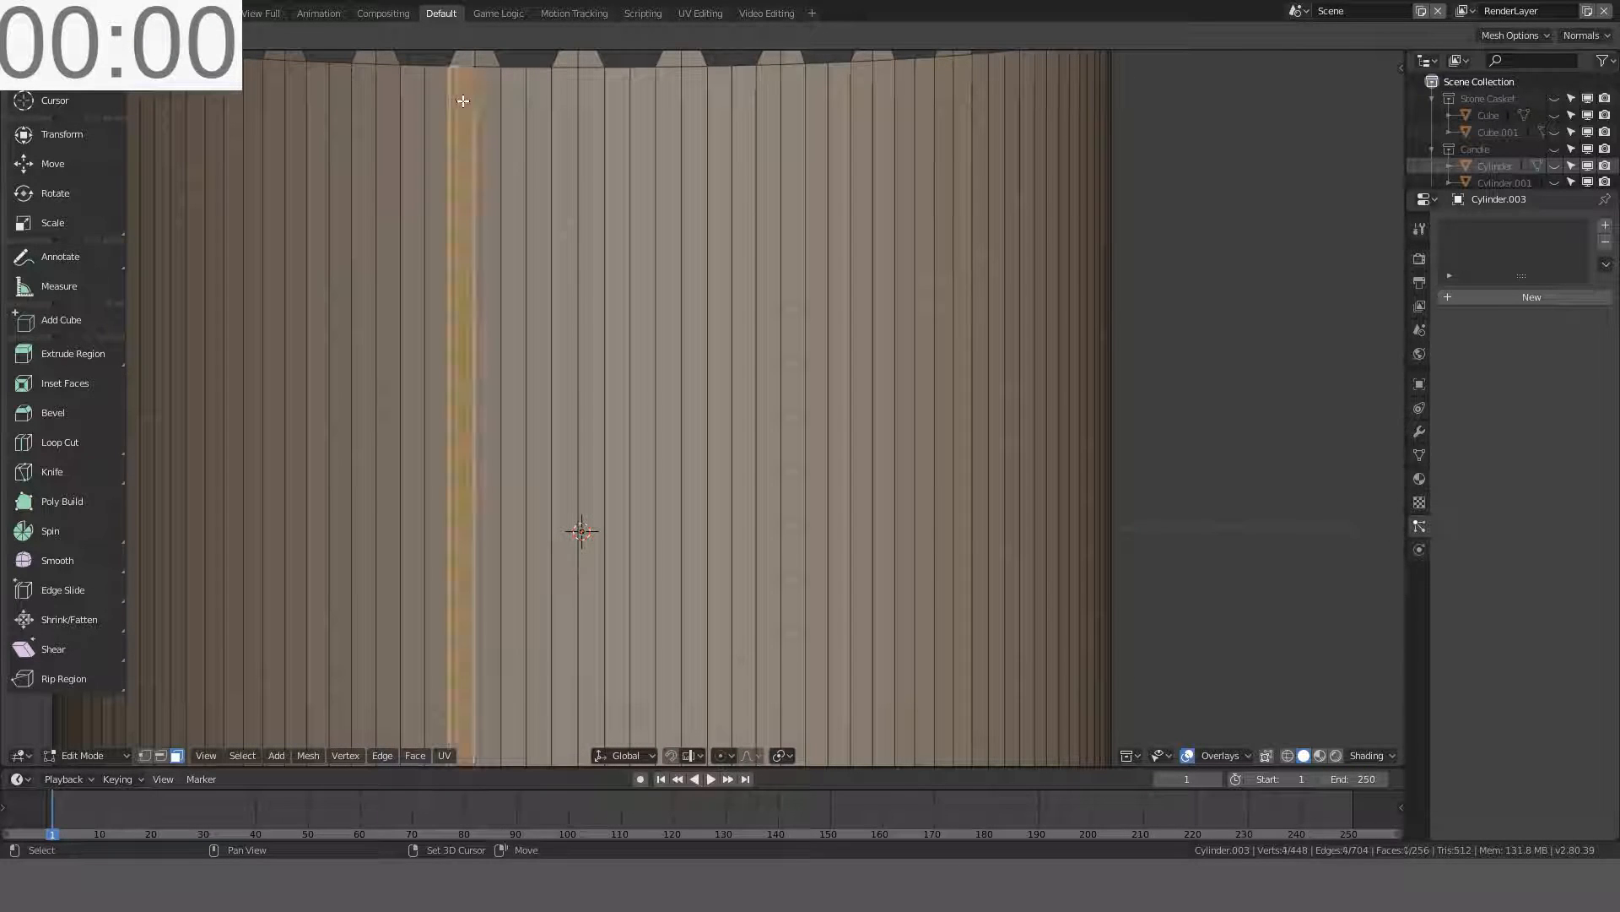
pyautogui.keyDown('shift'); pyautogui.click(467, 61); pyautogui.keyUp('shift')
pyautogui.keyDown('shift'); pyautogui.click(486, 61); pyautogui.keyUp('shift')
pyautogui.keyDown('shift'); pyautogui.click(491, 105); pyautogui.keyUp('shift')
pyautogui.keyDown('shift'); pyautogui.moveTo(640, 535); pyautogui.dragTo(728, 102, button='middle'); pyautogui.keyUp('shift')
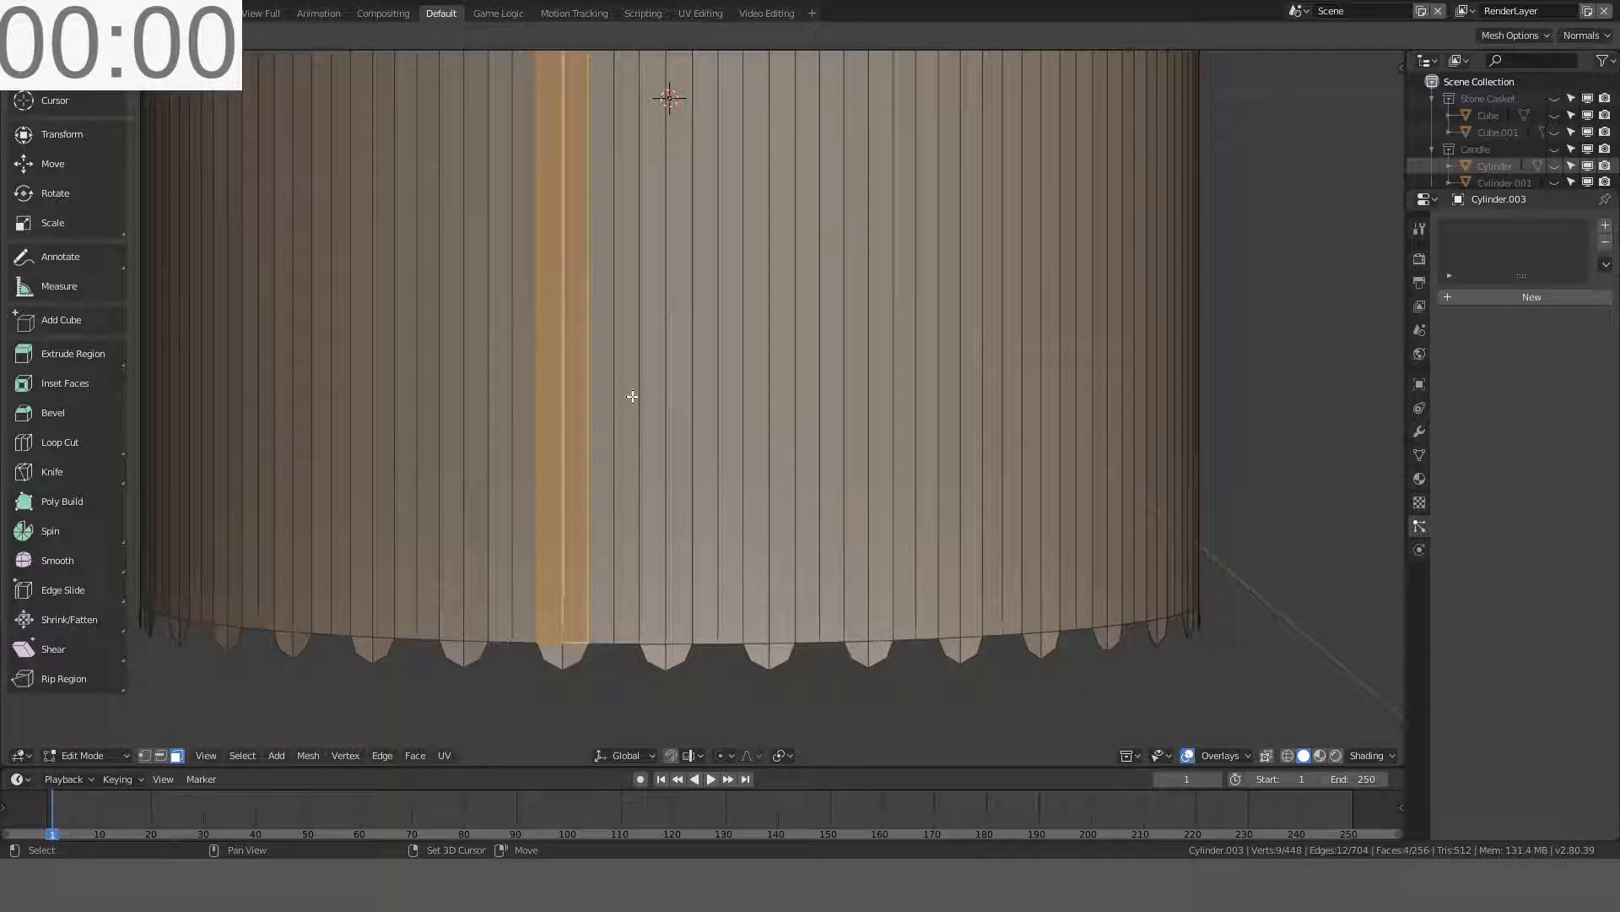
pyautogui.keyDown('shift'); pyautogui.click(576, 652); pyautogui.keyUp('shift')
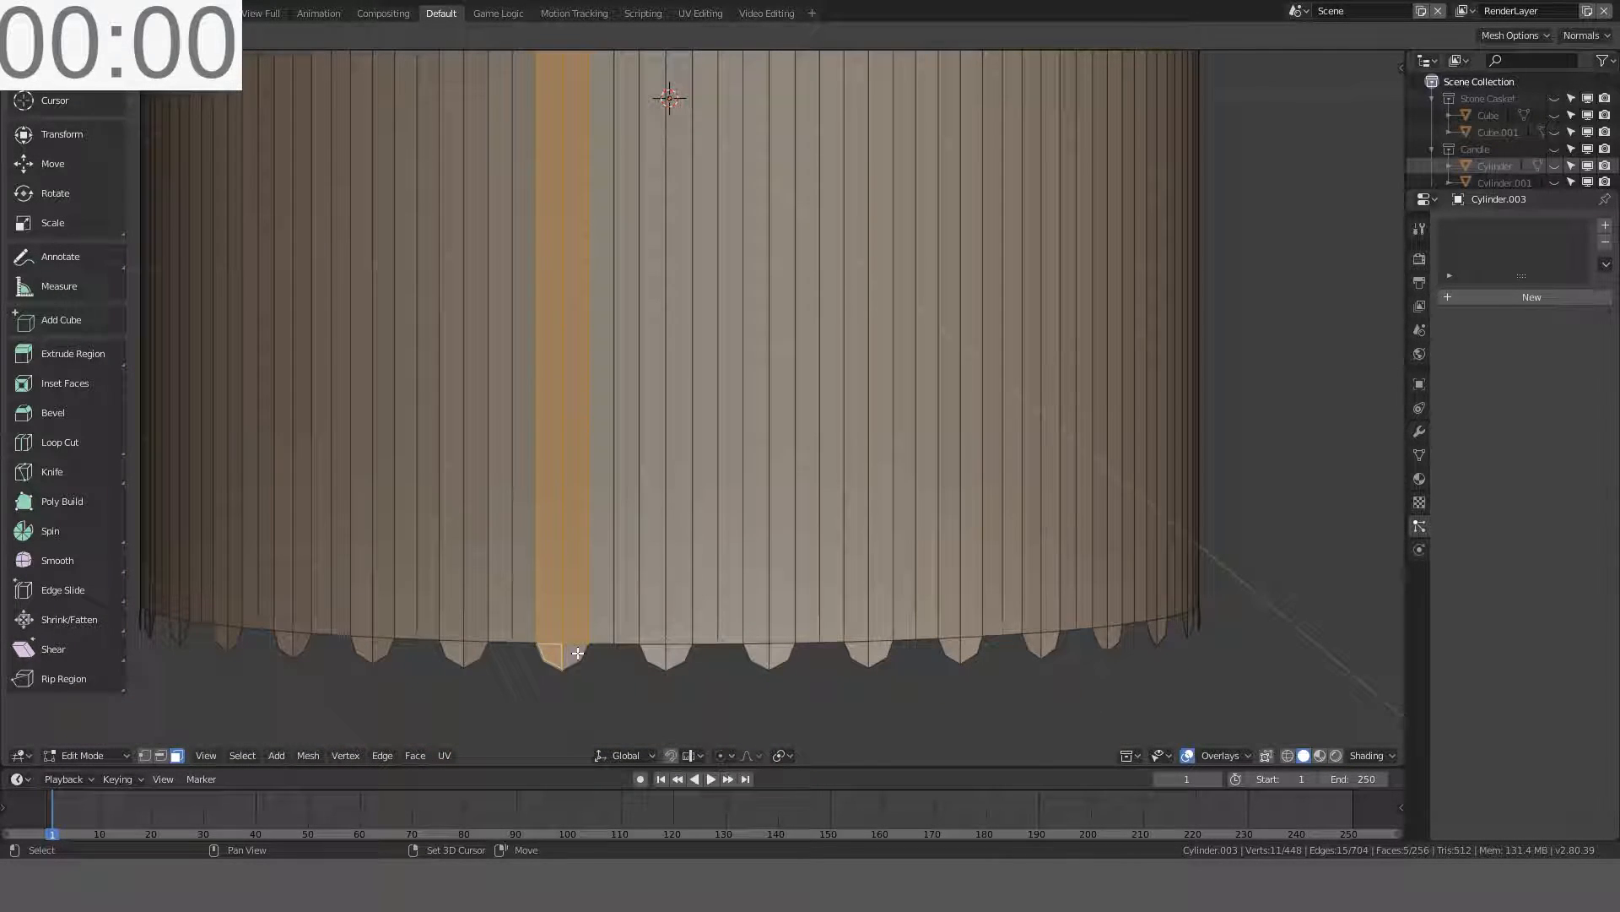
# - Try extending the flute face selection to faces of similar Area, and undo it
pyautogui.hotkey('shift', 'g')
pyautogui.click(694, 572)
pyautogui.scroll(-4, 713, 535)
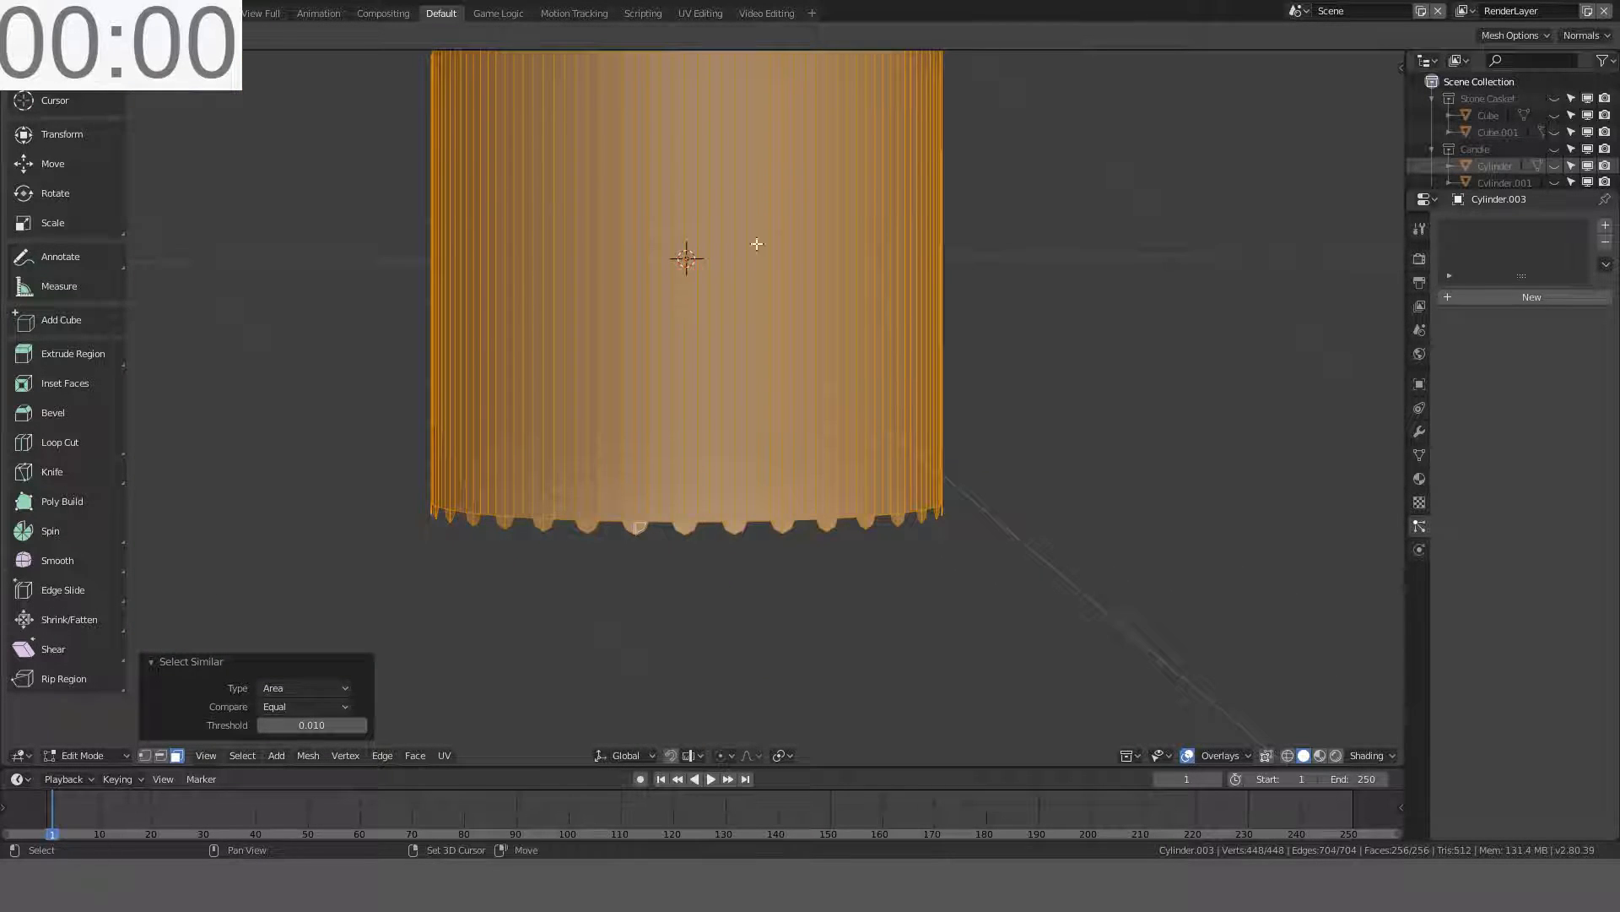
pyautogui.moveTo(757, 244); pyautogui.dragTo(753, 468, button='middle')
pyautogui.hotkey('ctrl', 'z')
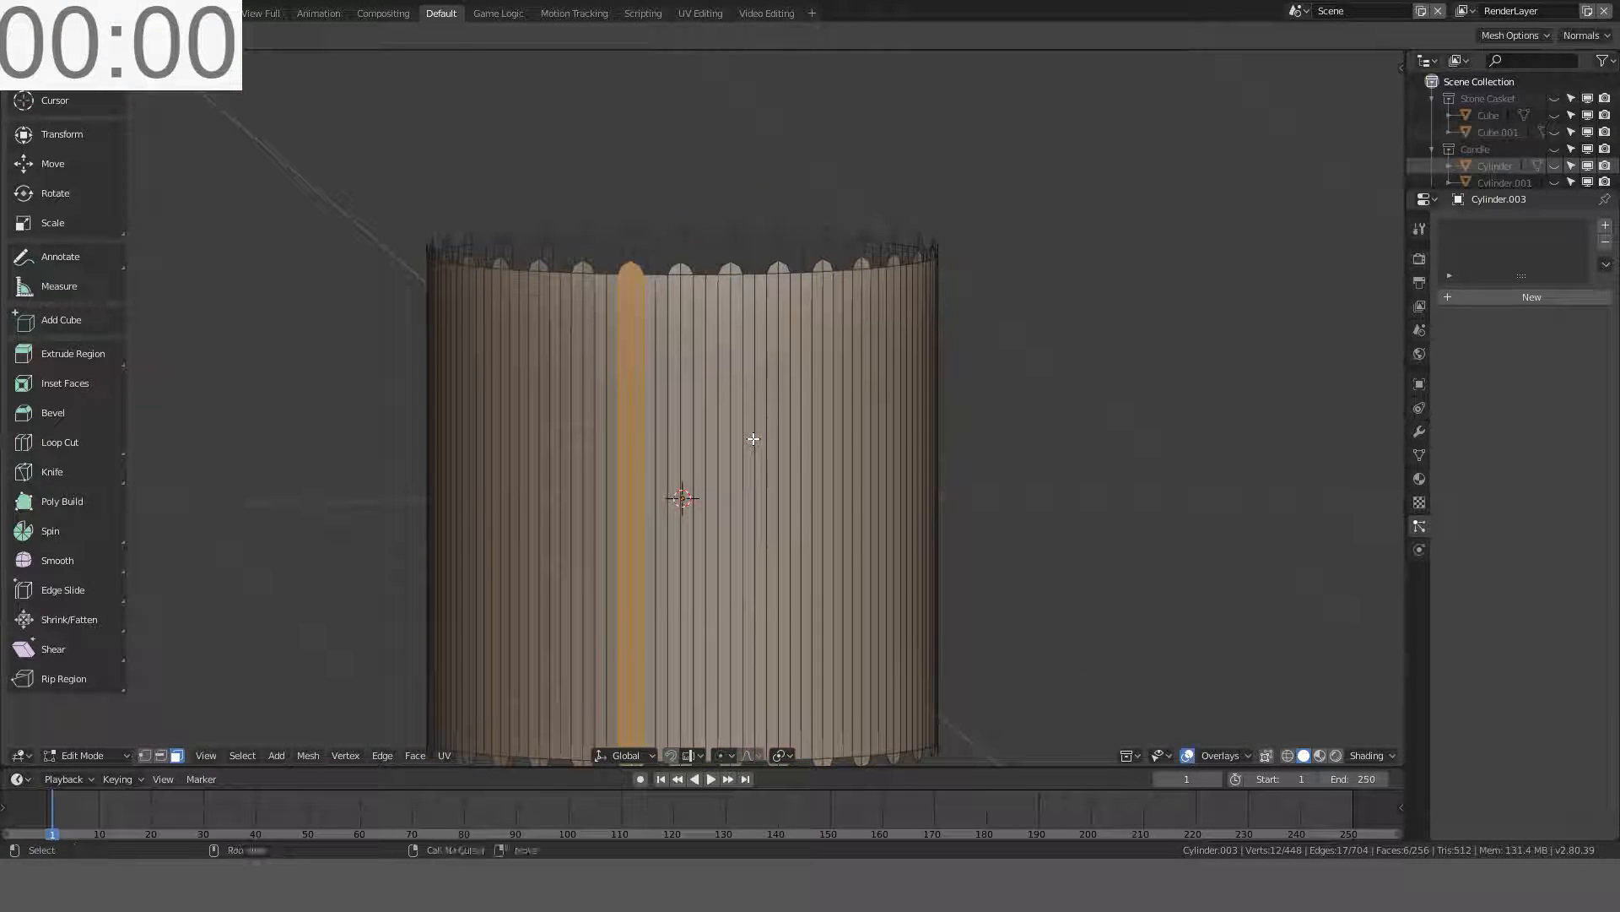
# - Try extending the flute selection by similar Polygon Sides and by similar Perimeter, undoing each attempt
pyautogui.hotkey('shift', 'g')
pyautogui.click(737, 460)
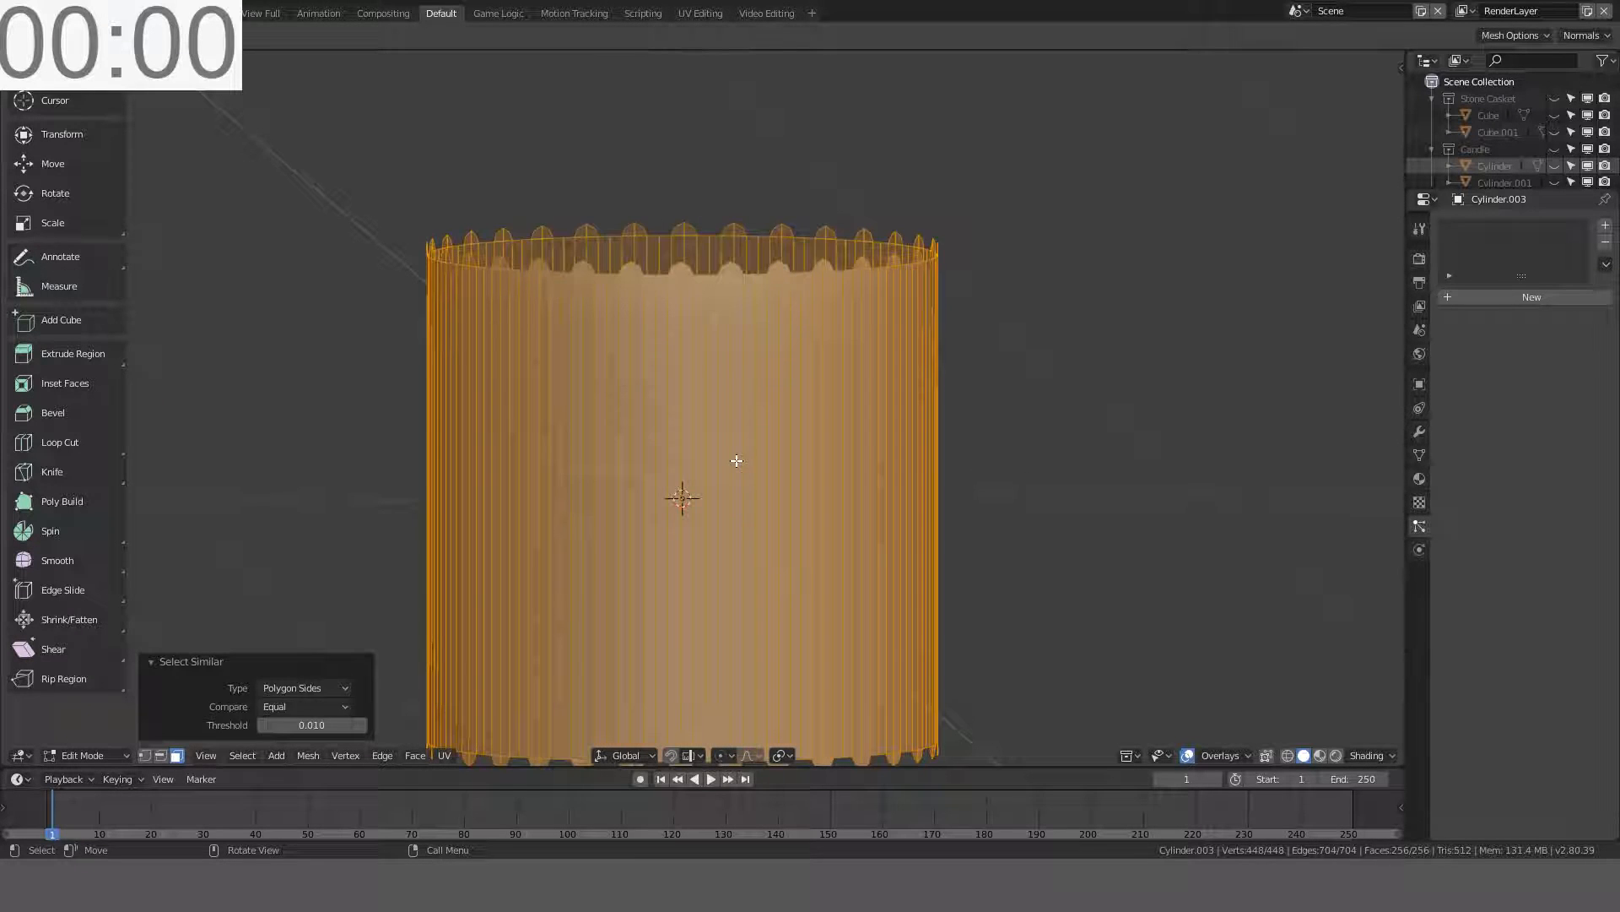
pyautogui.hotkey('ctrl', 'z')
pyautogui.hotkey('shift', 'g')
pyautogui.click(721, 473)
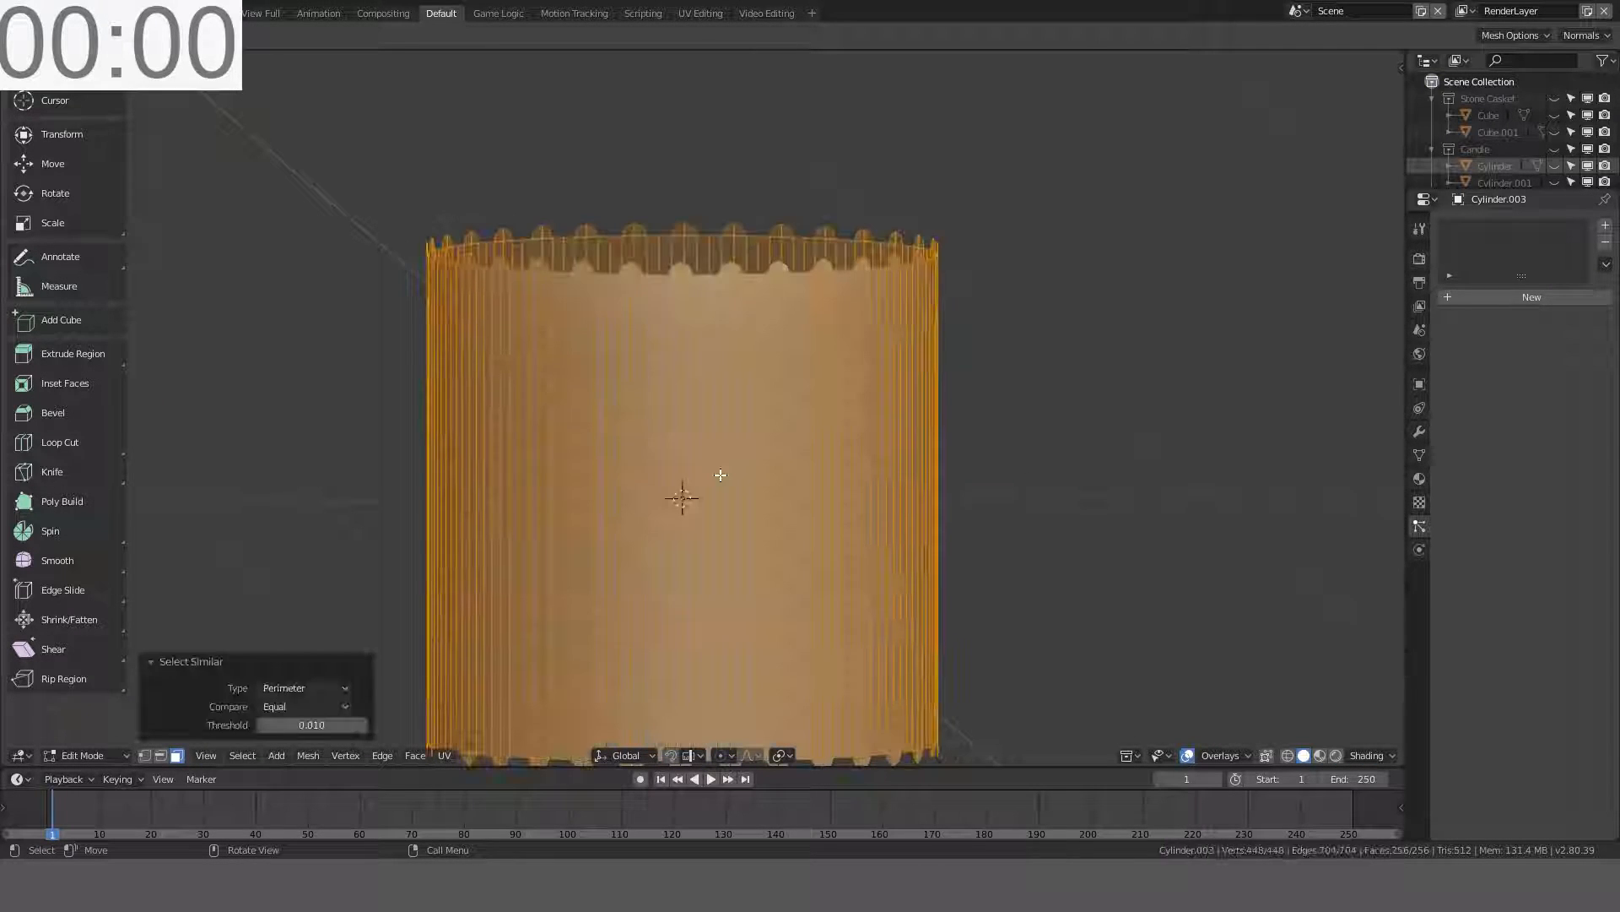
pyautogui.hotkey('ctrl', 'z')
# - Try extending the flute selection by similar Normal and by further face similarity criteria, undoing each attempt
pyautogui.hotkey('shift', 'g')
pyautogui.click(703, 494)
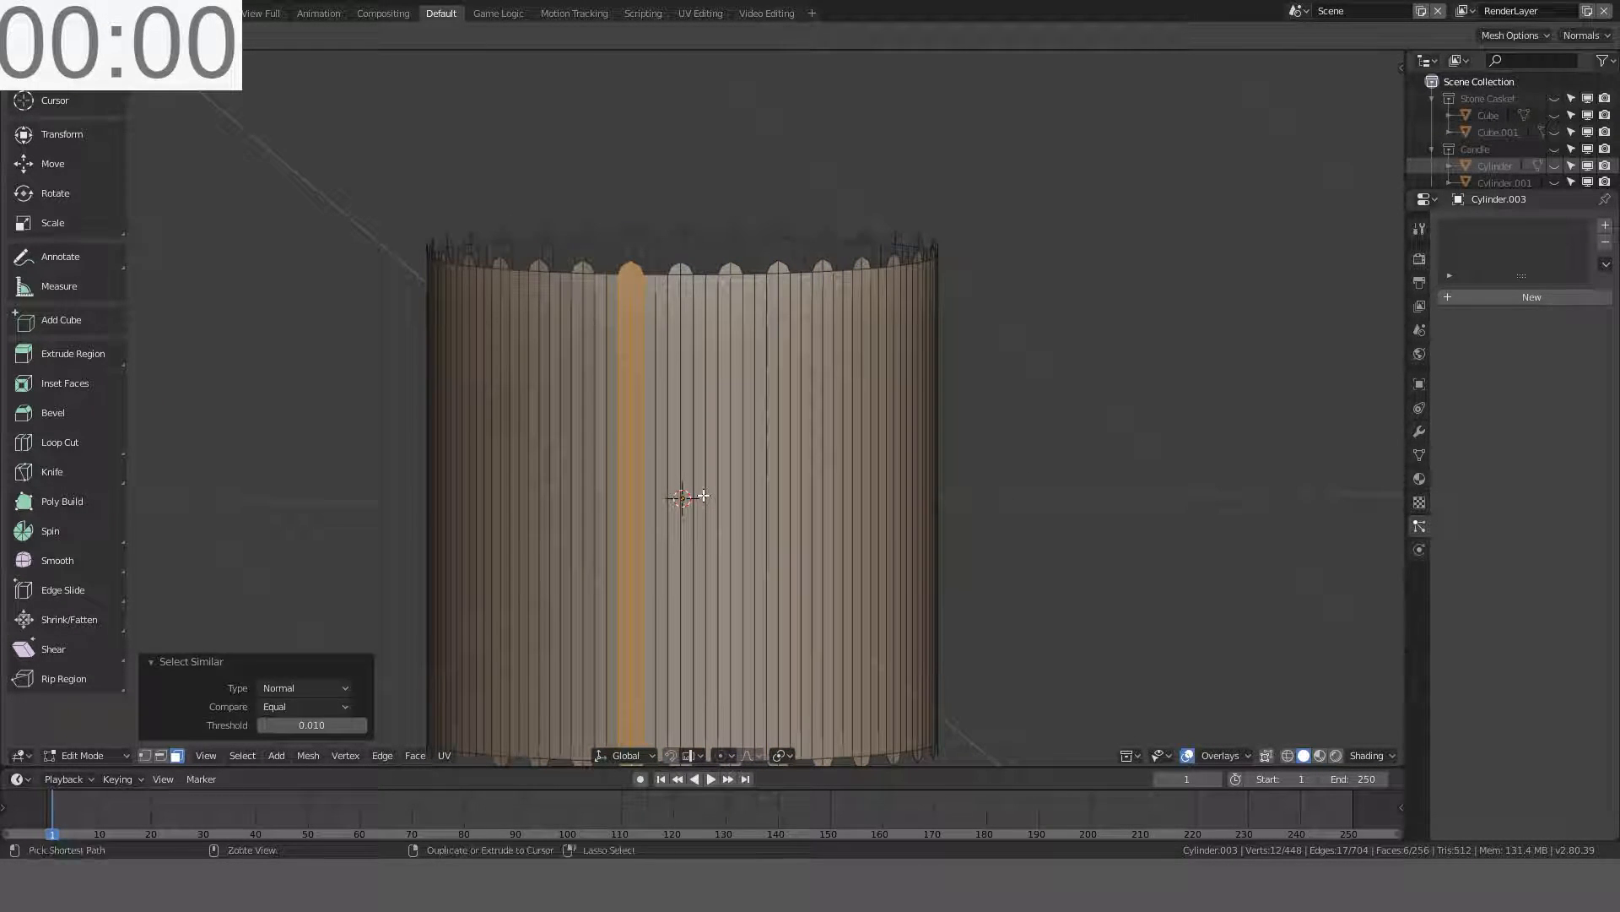
pyautogui.hotkey('ctrl', 'z')
pyautogui.hotkey('shift', 'g')
pyautogui.click(706, 495)
pyautogui.hotkey('ctrl', 'z')
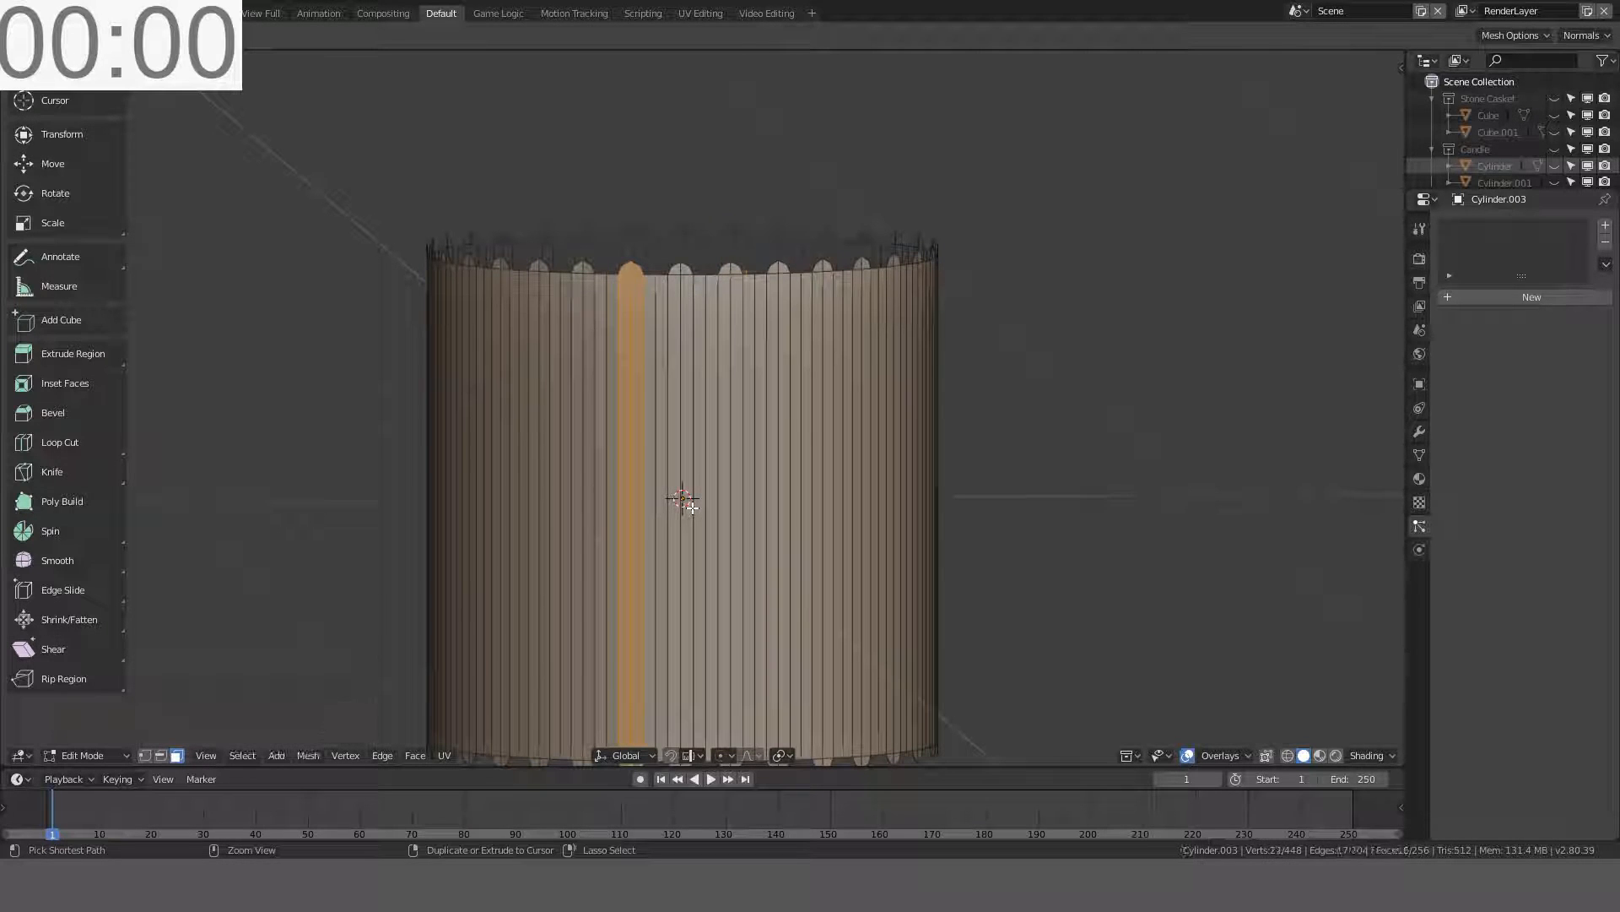
pyautogui.hotkey('shift', 'g')
pyautogui.click(680, 522)
pyautogui.hotkey('ctrl', 'z')
pyautogui.hotkey('shift', 'g')
pyautogui.click(671, 535)
pyautogui.hotkey('ctrl', 'z')
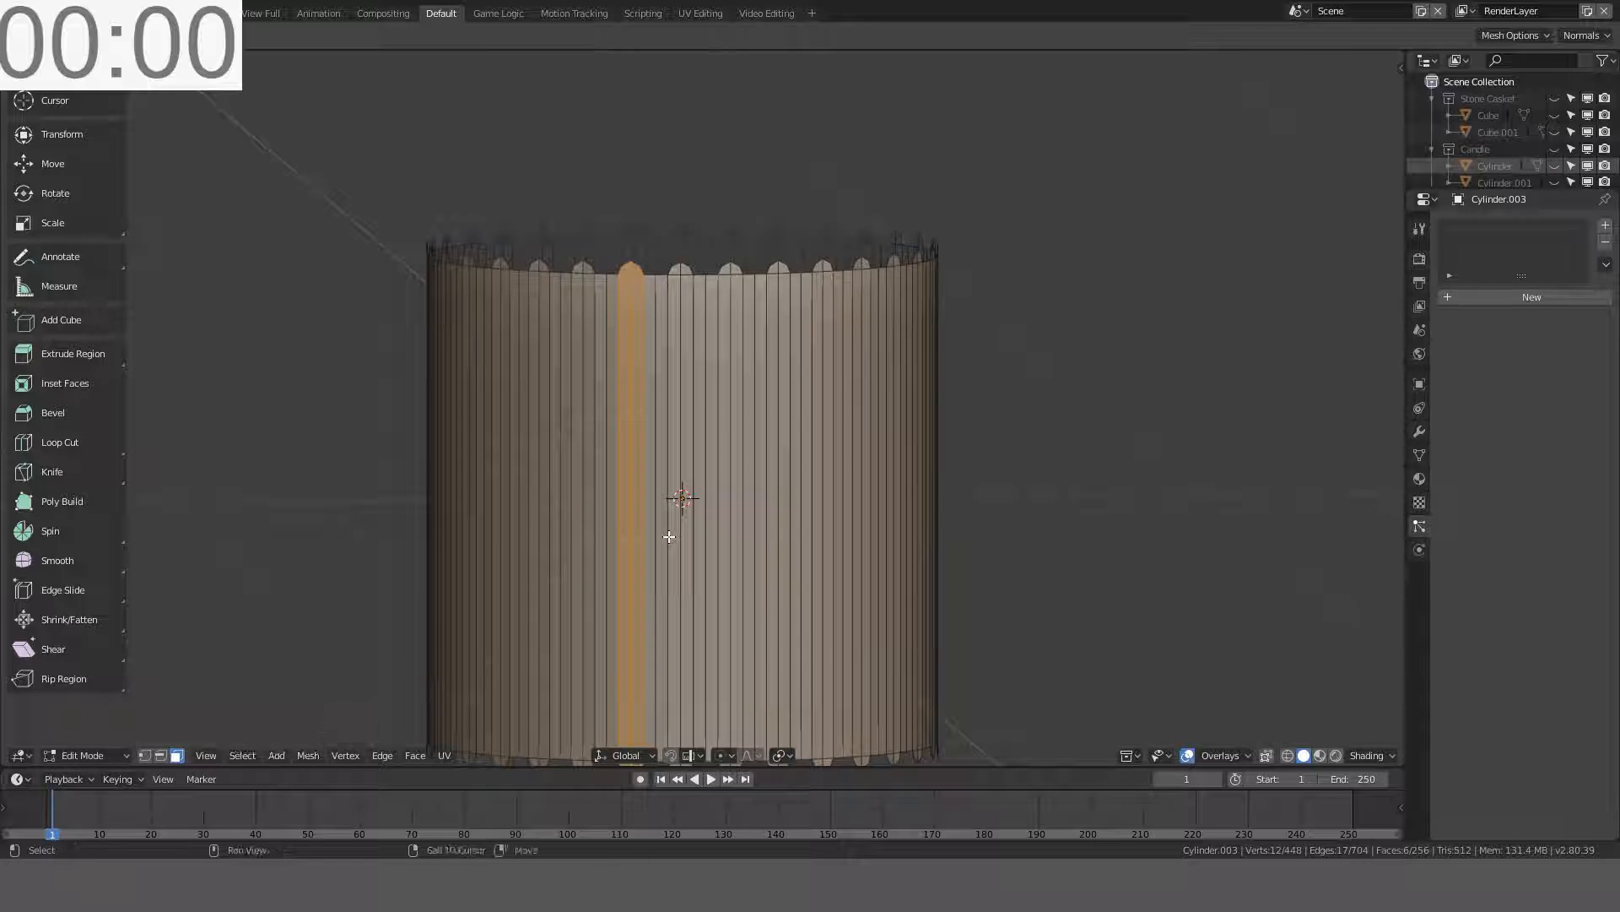
# - Switch to edge selection, try selecting edges with similar Face Angles, and undo that selection in front view
pyautogui.hotkey('shift', 'g')
pyautogui.click(161, 755)
pyautogui.hotkey('shift', 'g')
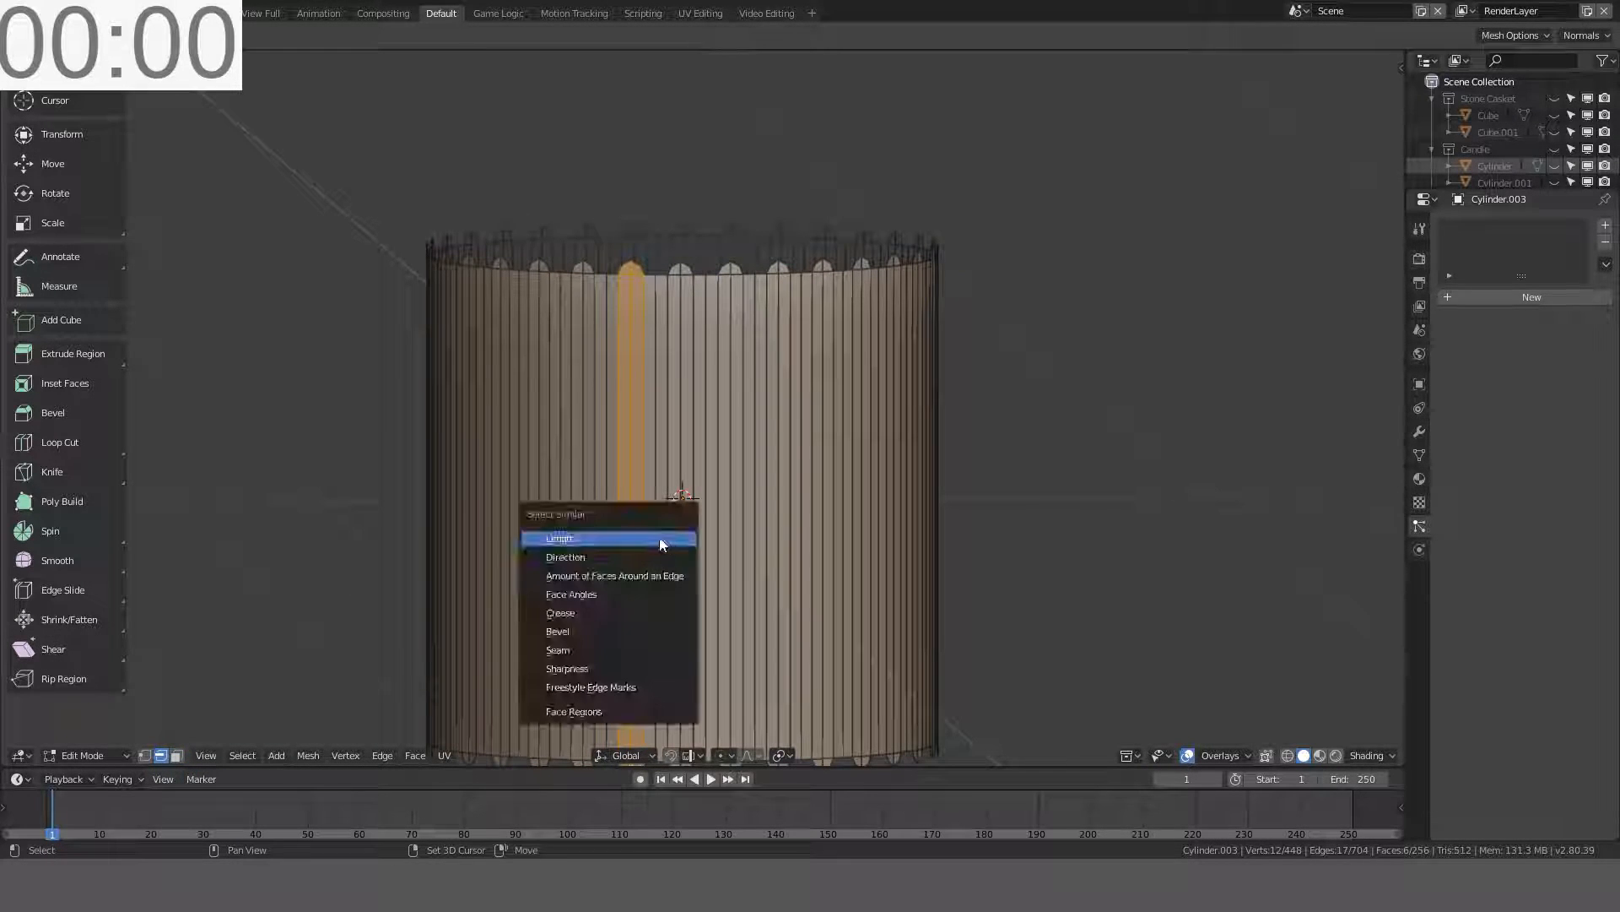
pyautogui.click(586, 596)
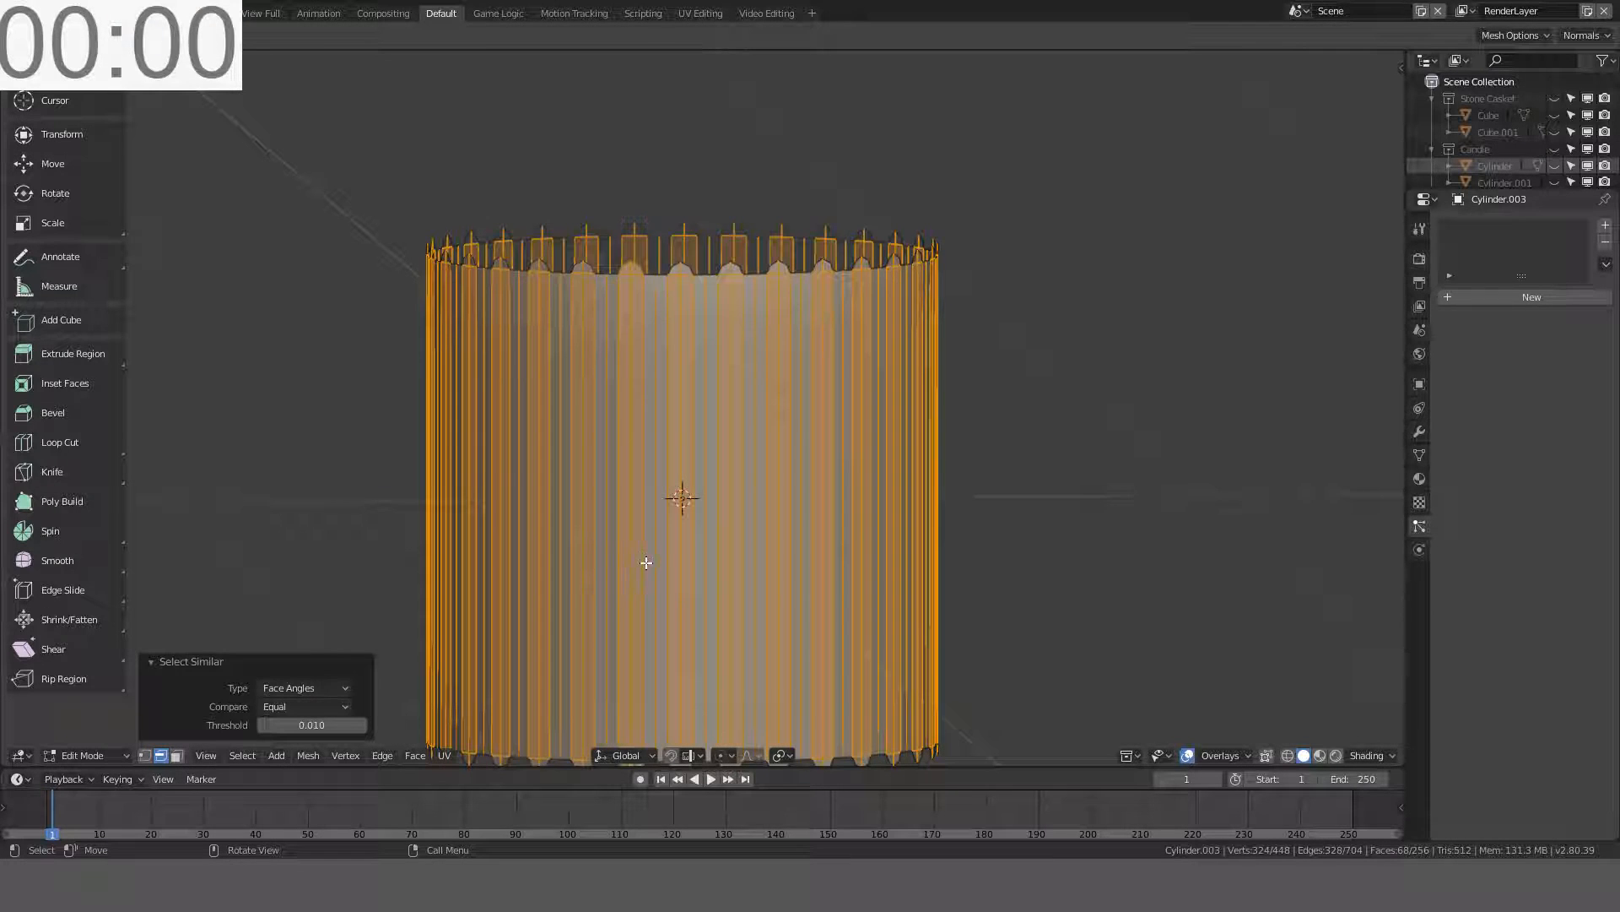
pyautogui.moveTo(695, 529); pyautogui.dragTo(690, 493, button='middle')
pyautogui.scroll(1, 655, 463)
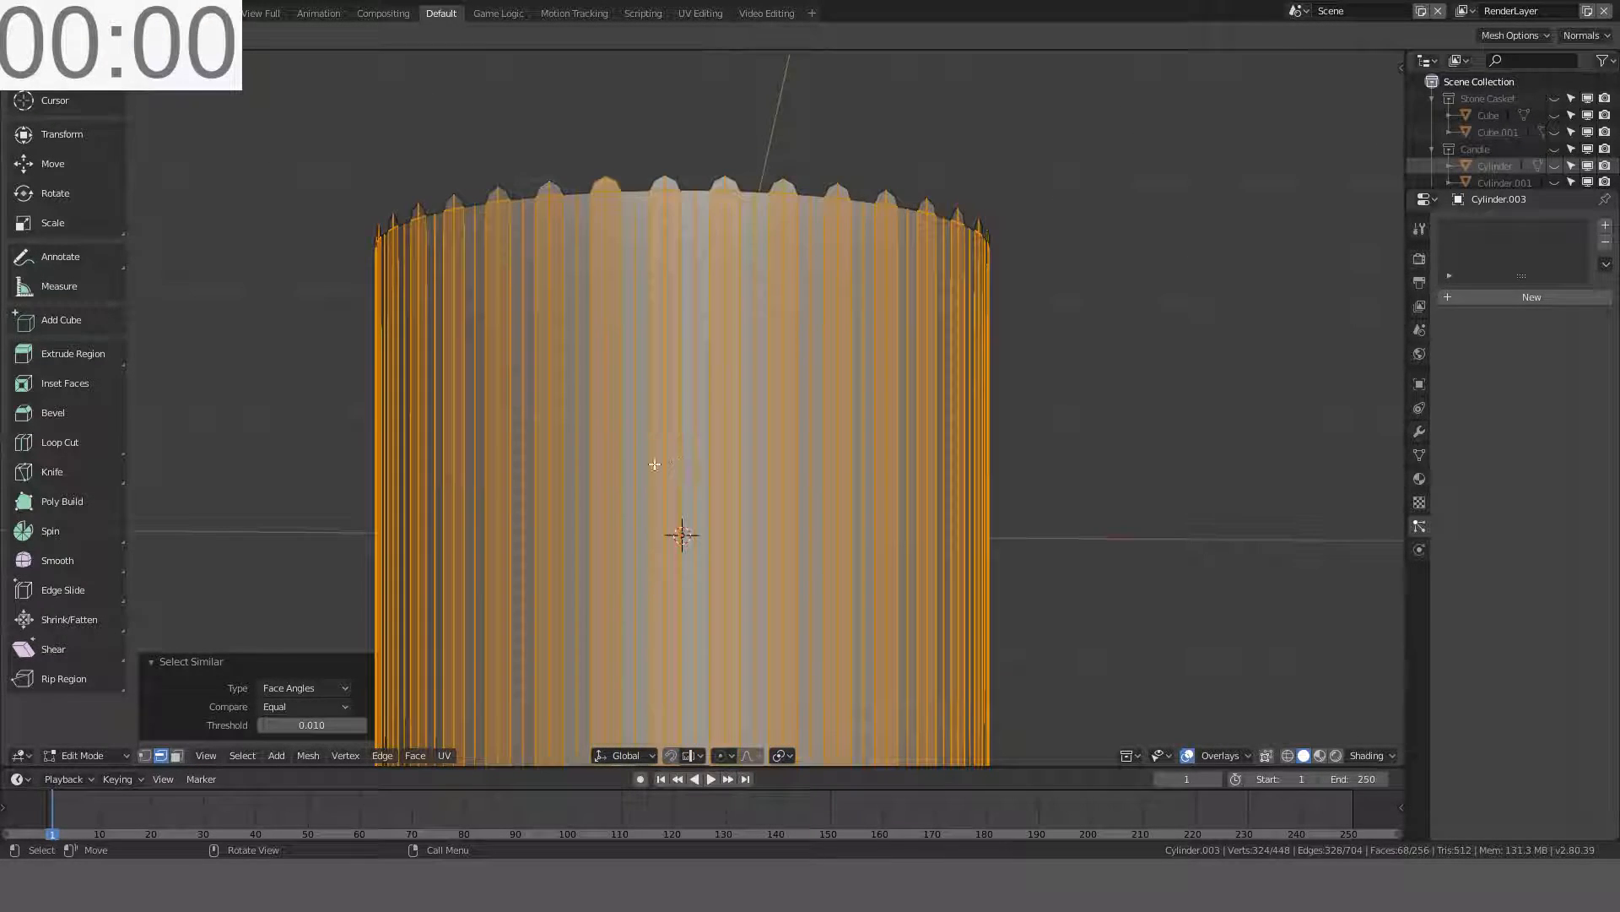
pyautogui.press('KP_1')
pyautogui.hotkey('ctrl', 'z')
# - Try selecting edges by similar Length and by Amount of Faces Around an Edge, undoing each attempt
pyautogui.hotkey('shift', 'g')
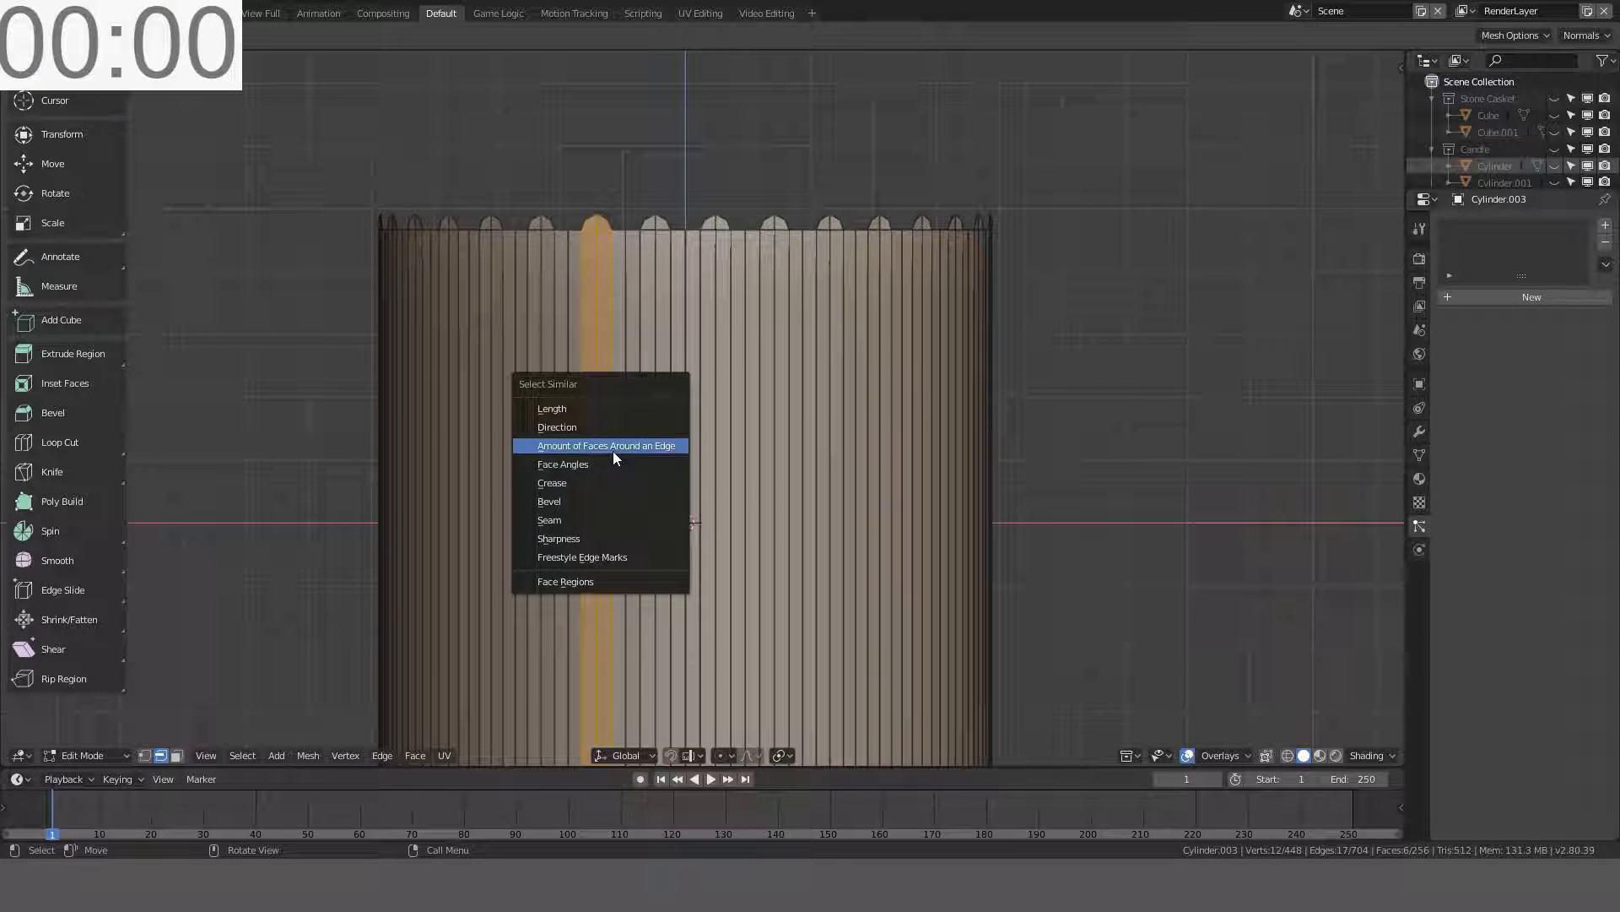
pyautogui.click(597, 413)
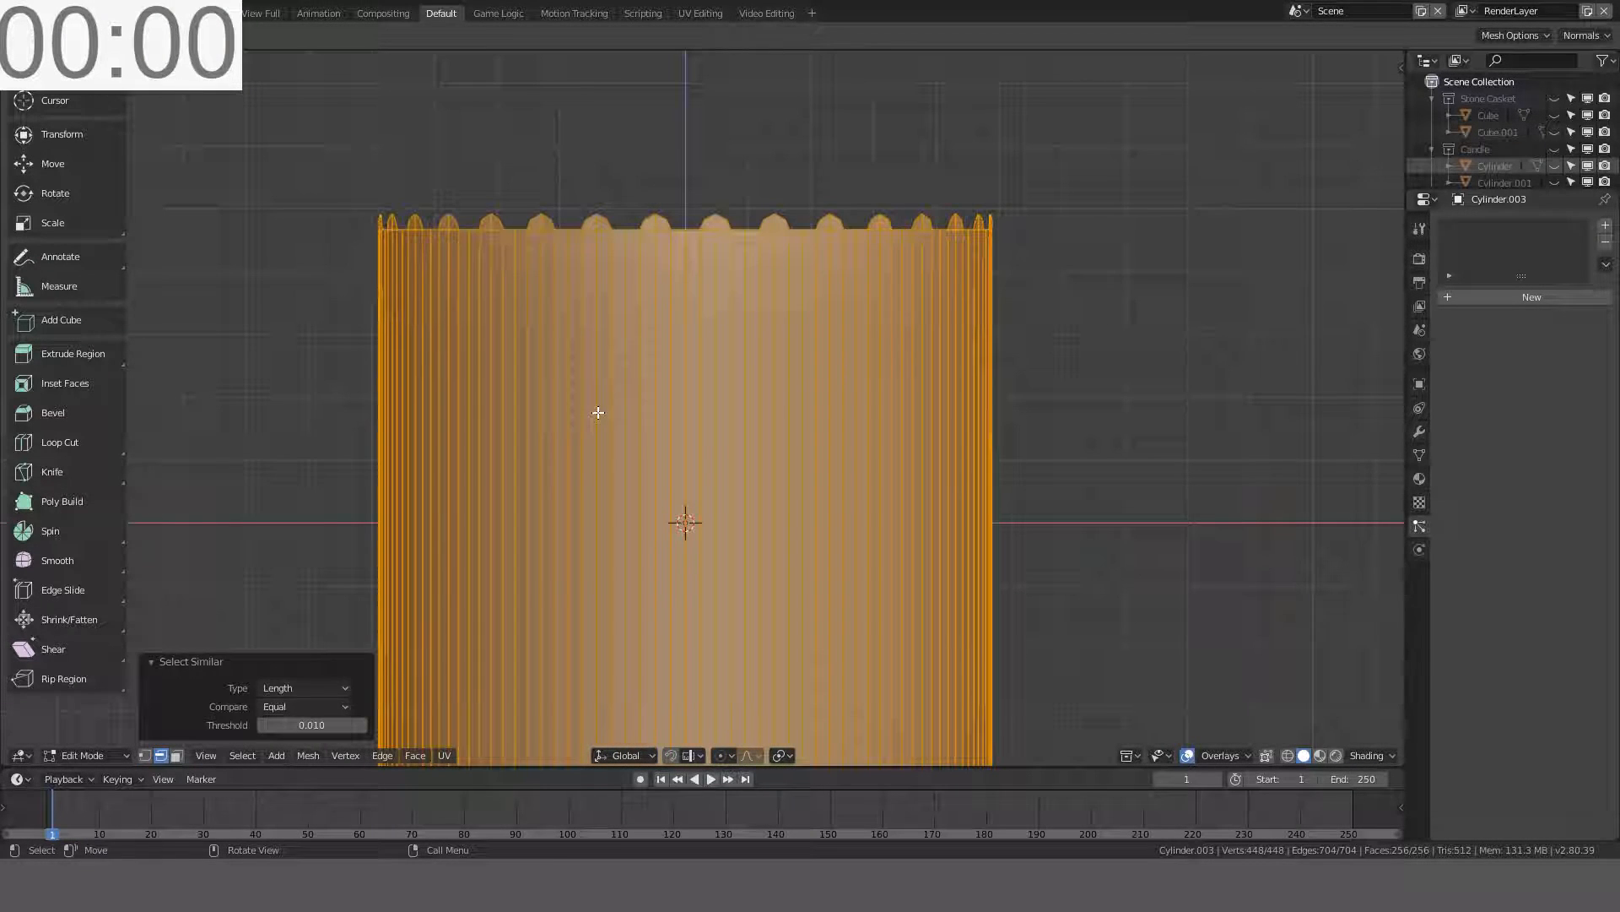
pyautogui.hotkey('ctrl', 'z')
pyautogui.hotkey('shift', 'g')
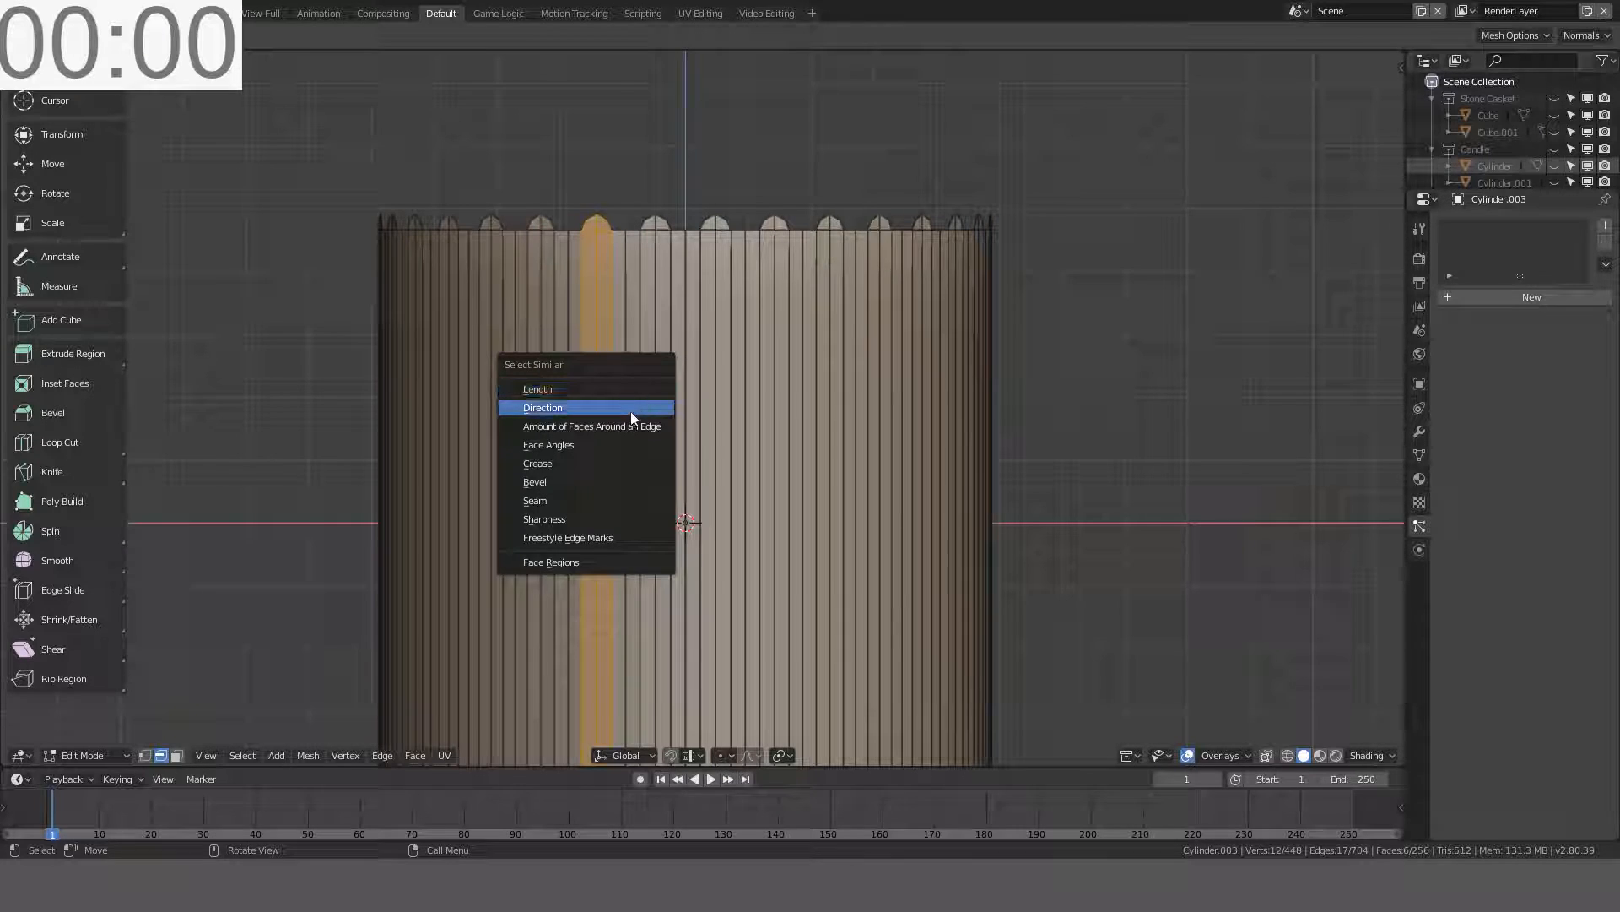
pyautogui.click(626, 433)
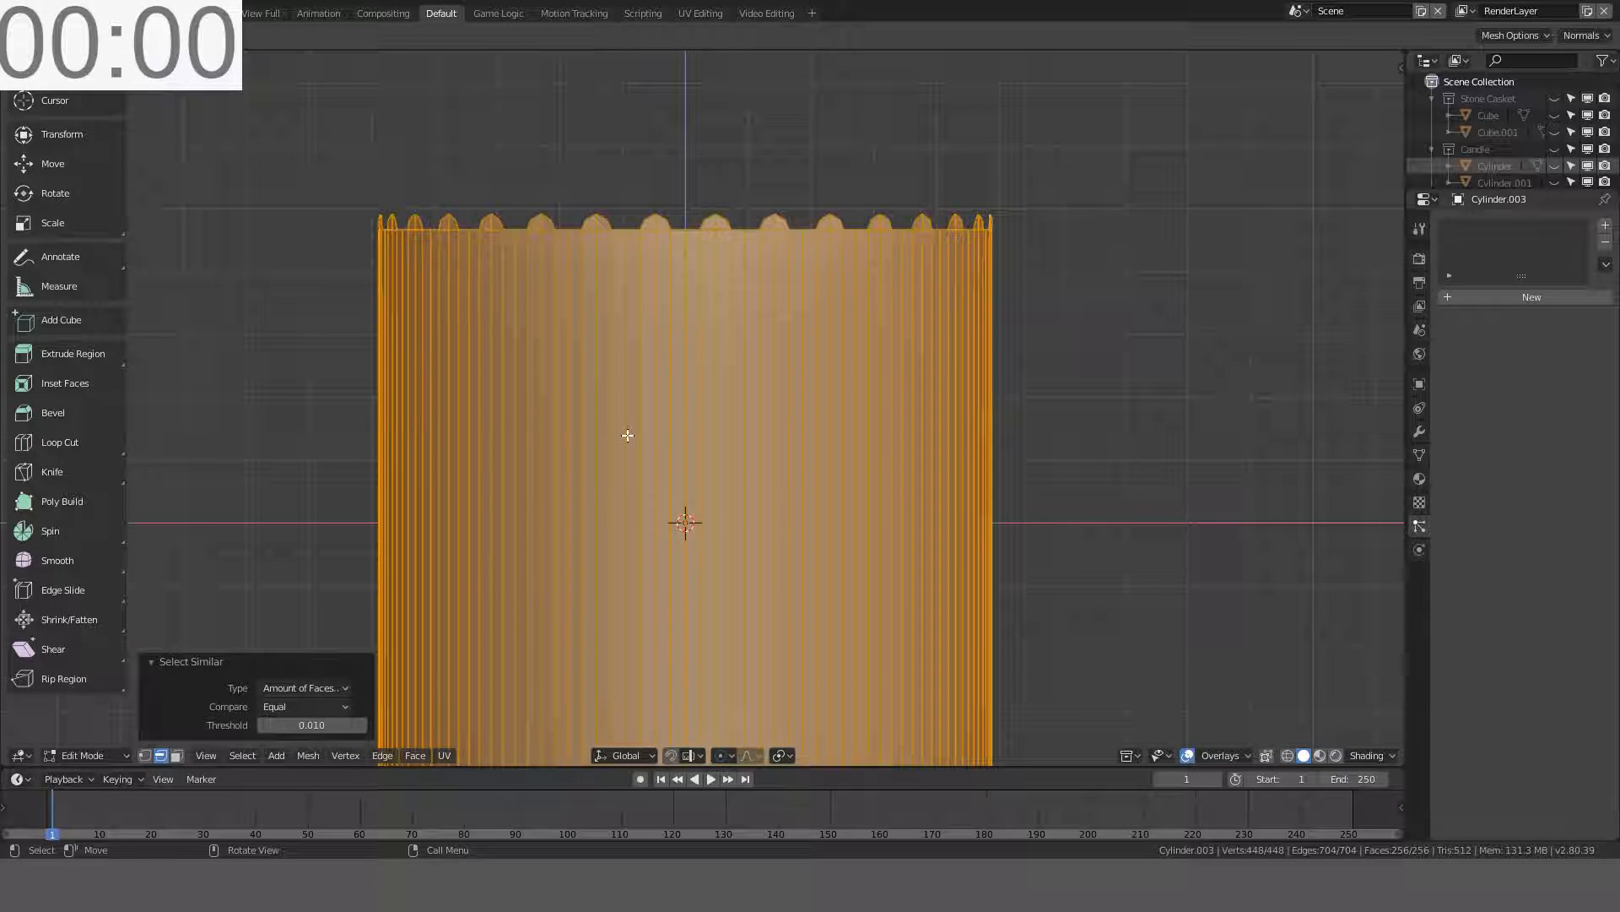
pyautogui.hotkey('ctrl', 'z')
# - Extend the flute's edge selection to all edges with similar Face Angles around the cylinder
pyautogui.hotkey('shift', 'g')
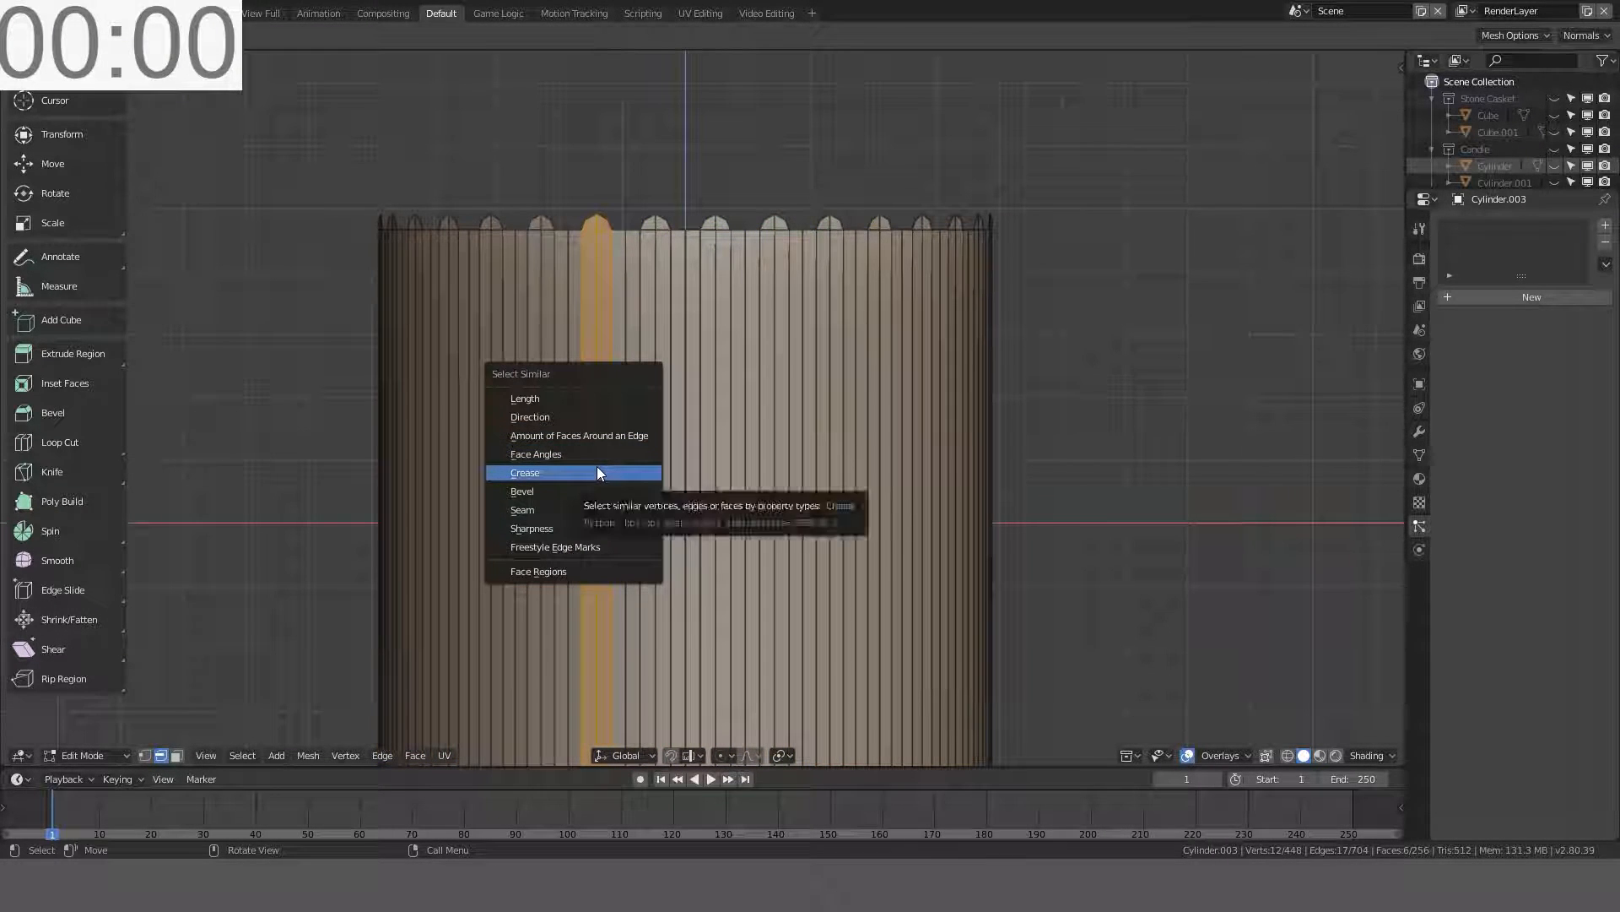
pyautogui.click(577, 454)
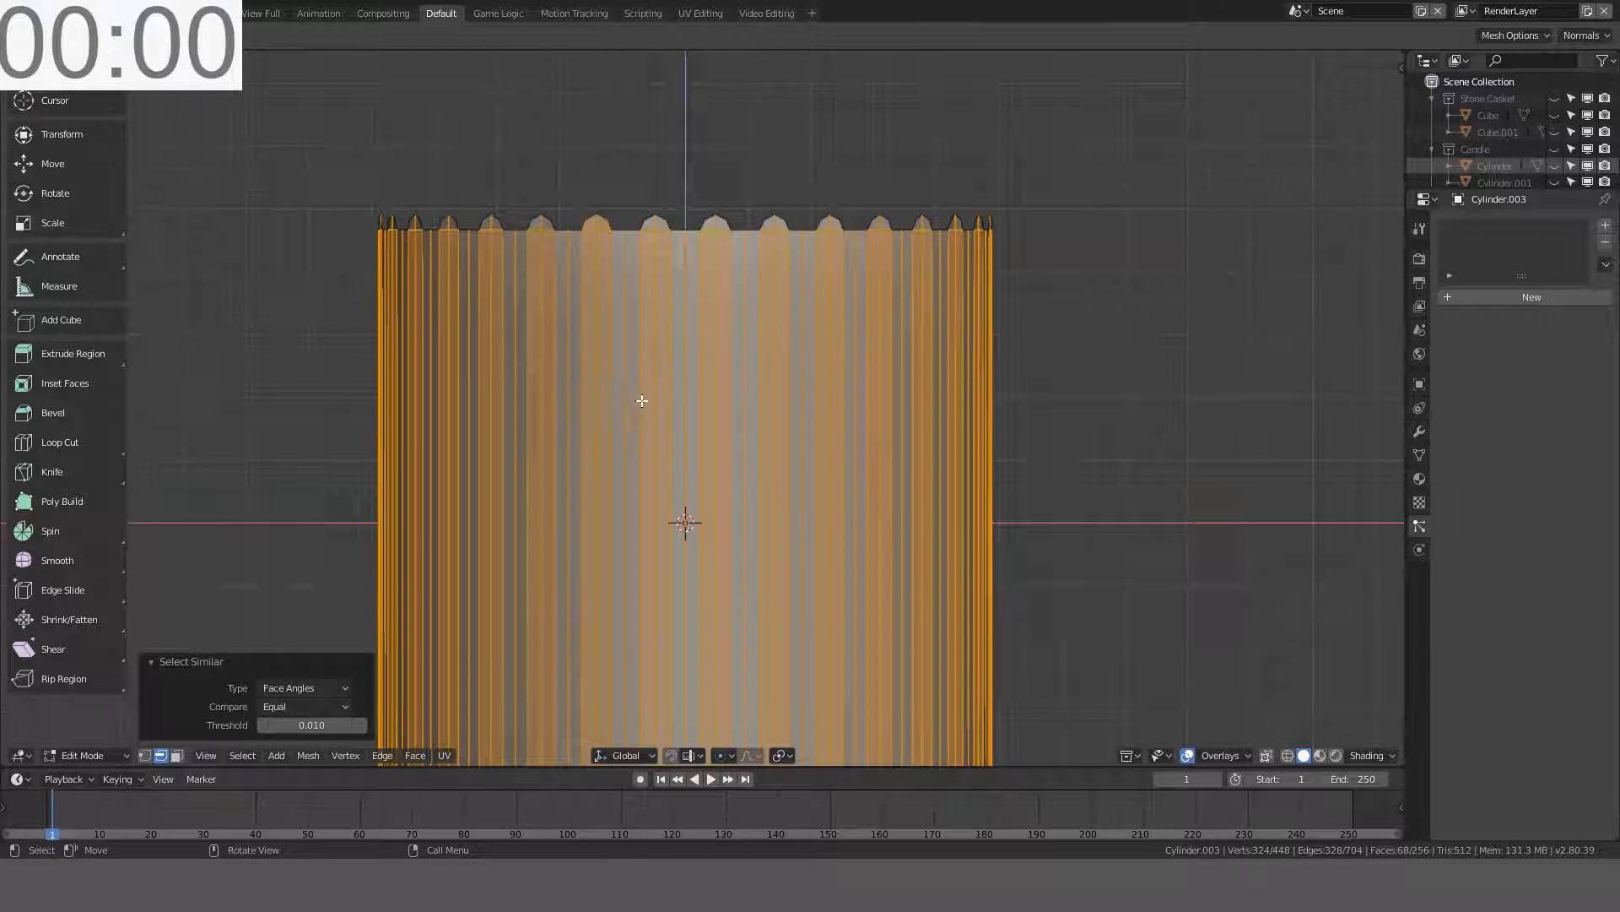
pyautogui.scroll(1, 625, 317)
pyautogui.moveTo(617, 322); pyautogui.dragTo(626, 302, button='middle')
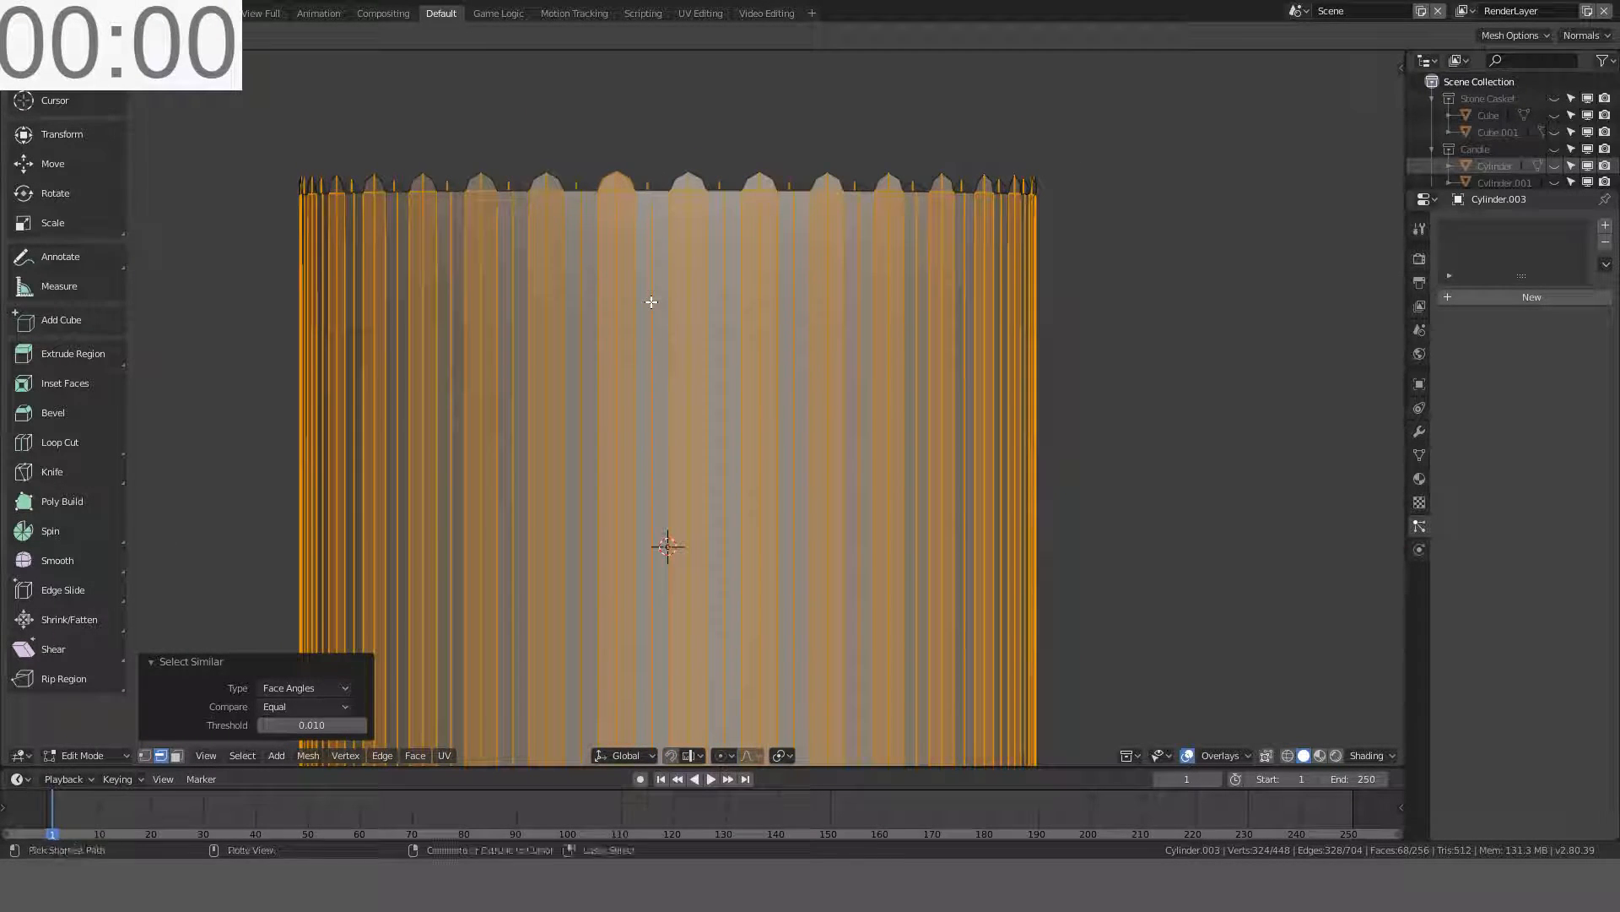
pyautogui.hotkey('ctrl', 'z')
pyautogui.hotkey('ctrl', 'shift', 'z')
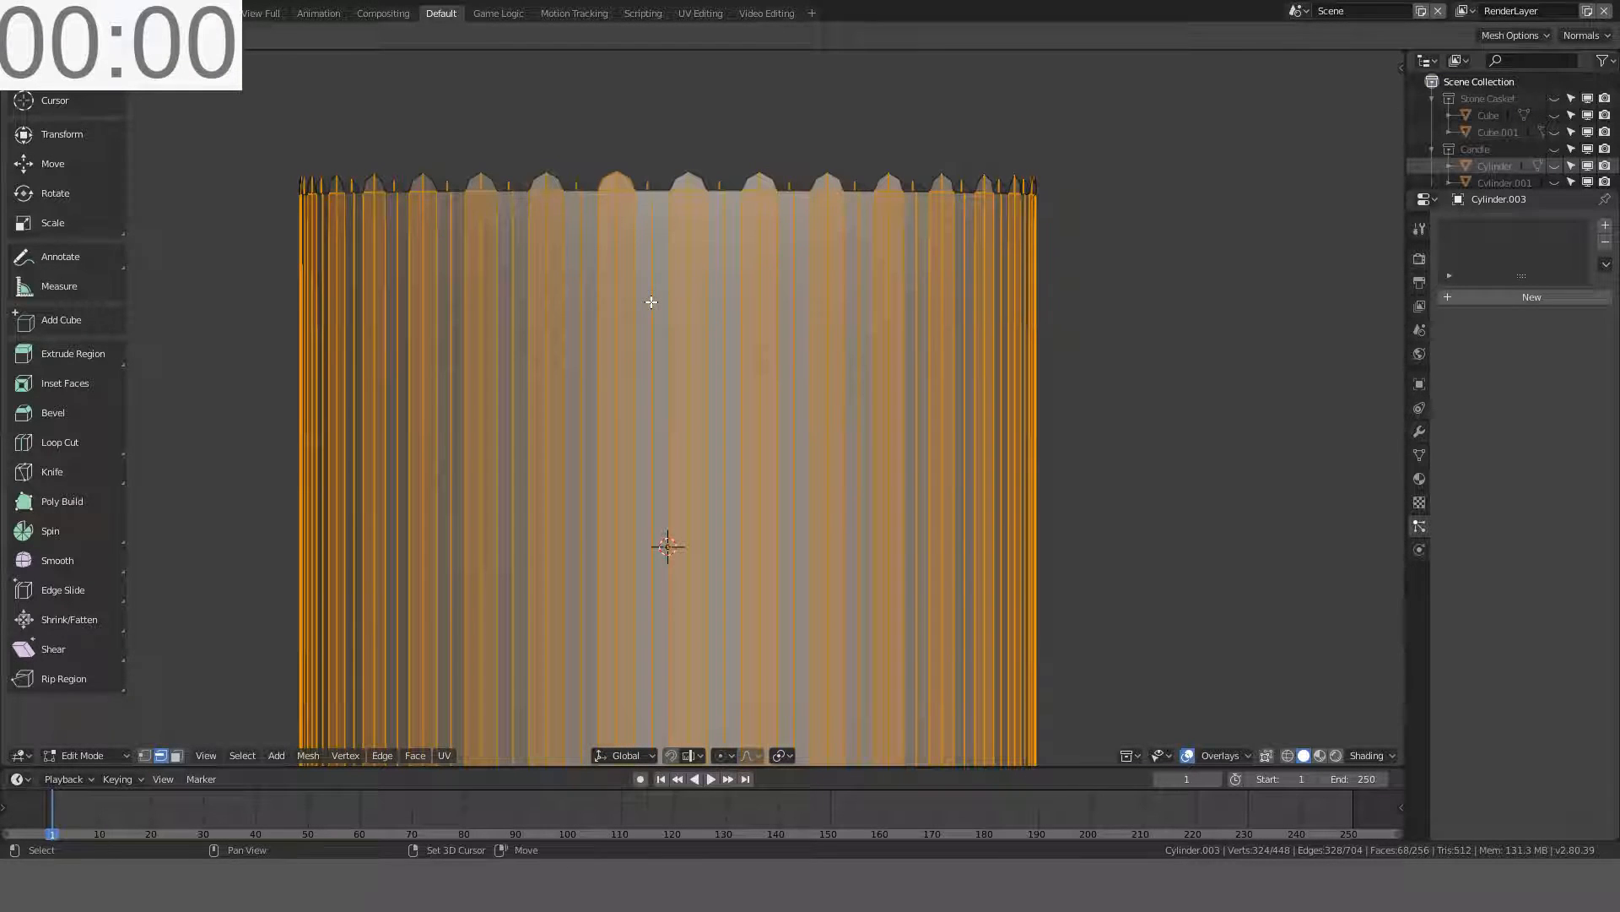
# - Deselect the vertical middle edges of the flat strips between flutes across the cylinder's front
pyautogui.keyDown('shift'); pyautogui.click(583, 335); pyautogui.keyUp('shift')
pyautogui.keyDown('shift'); pyautogui.click(725, 337); pyautogui.keyUp('shift')
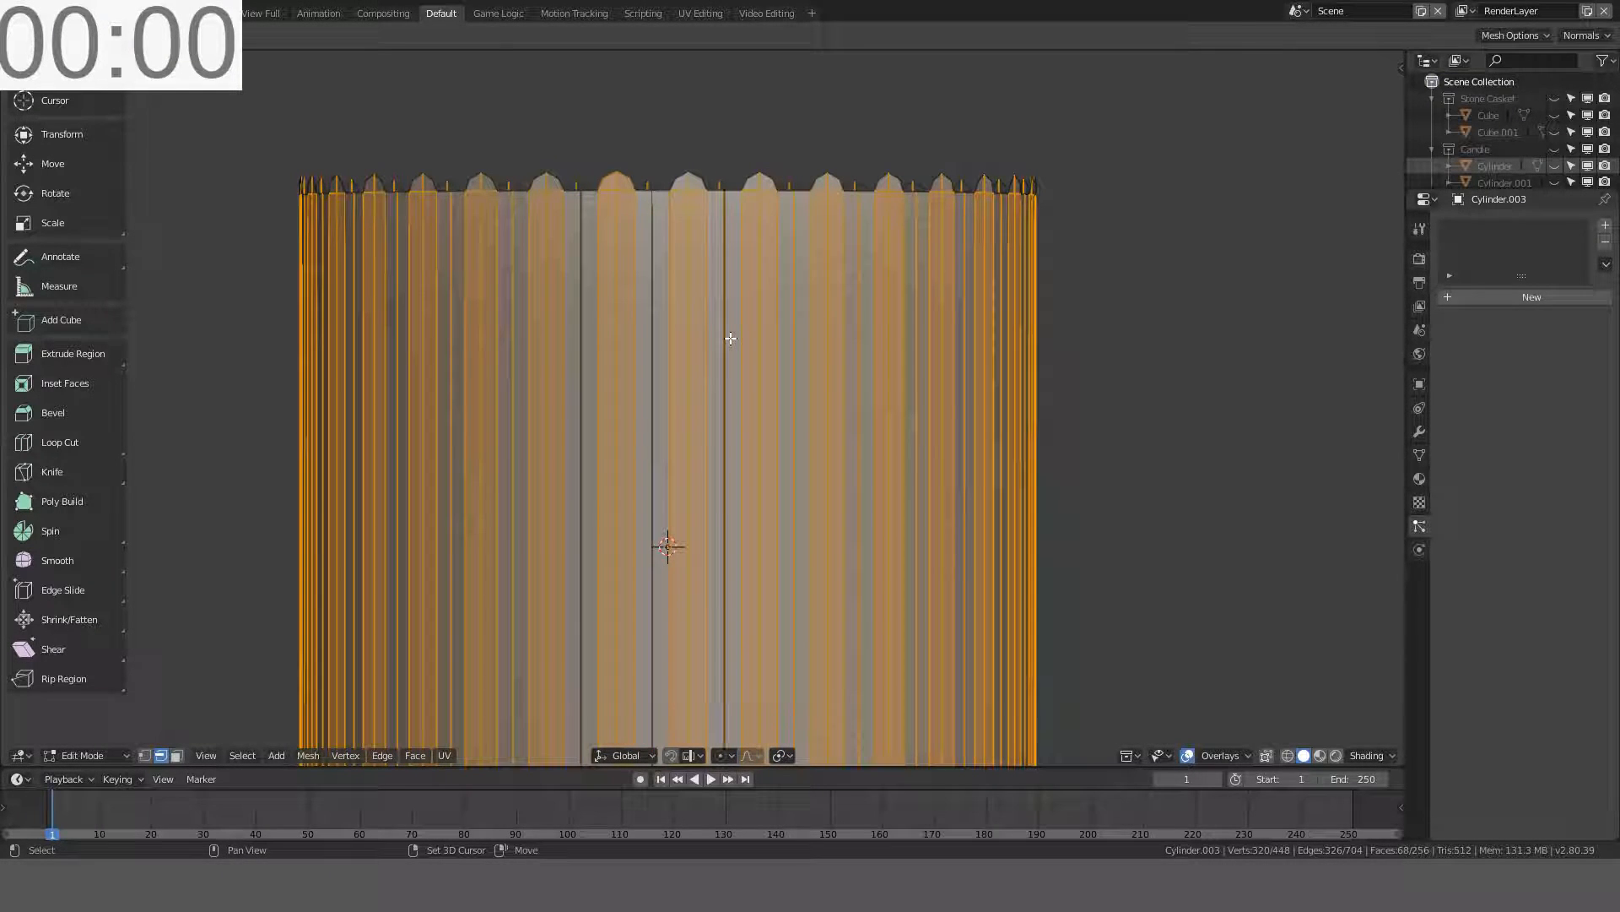
pyautogui.moveTo(951, 372); pyautogui.dragTo(777, 375, button='middle')
pyautogui.keyDown('shift'); pyautogui.click(744, 371); pyautogui.keyUp('shift')
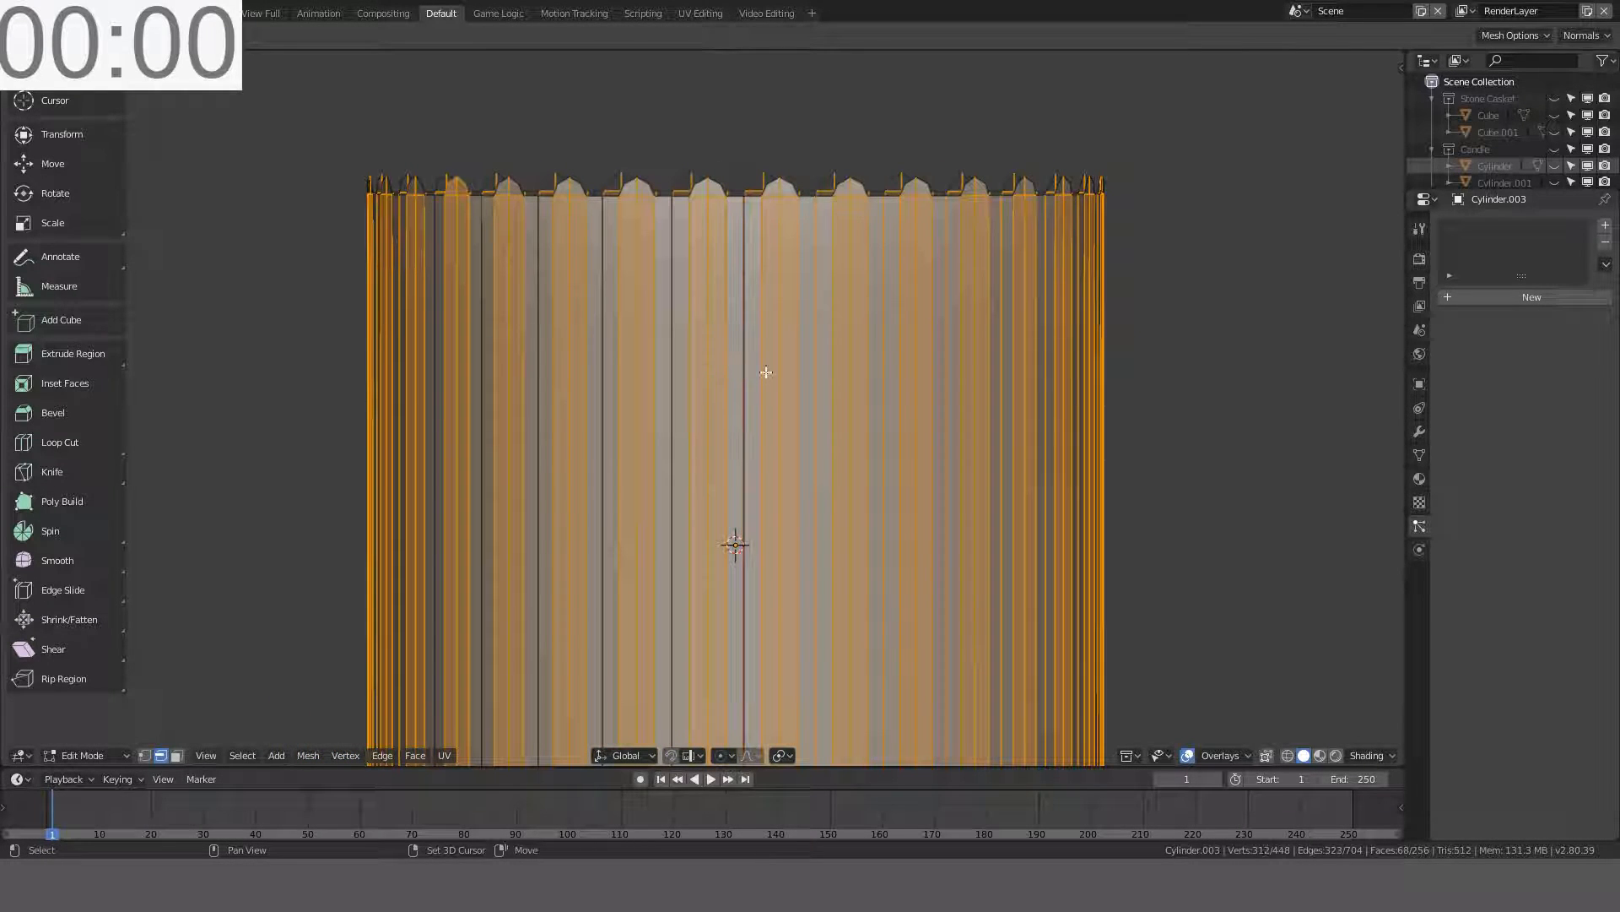
pyautogui.keyDown('shift'); pyautogui.click(817, 390); pyautogui.keyUp('shift')
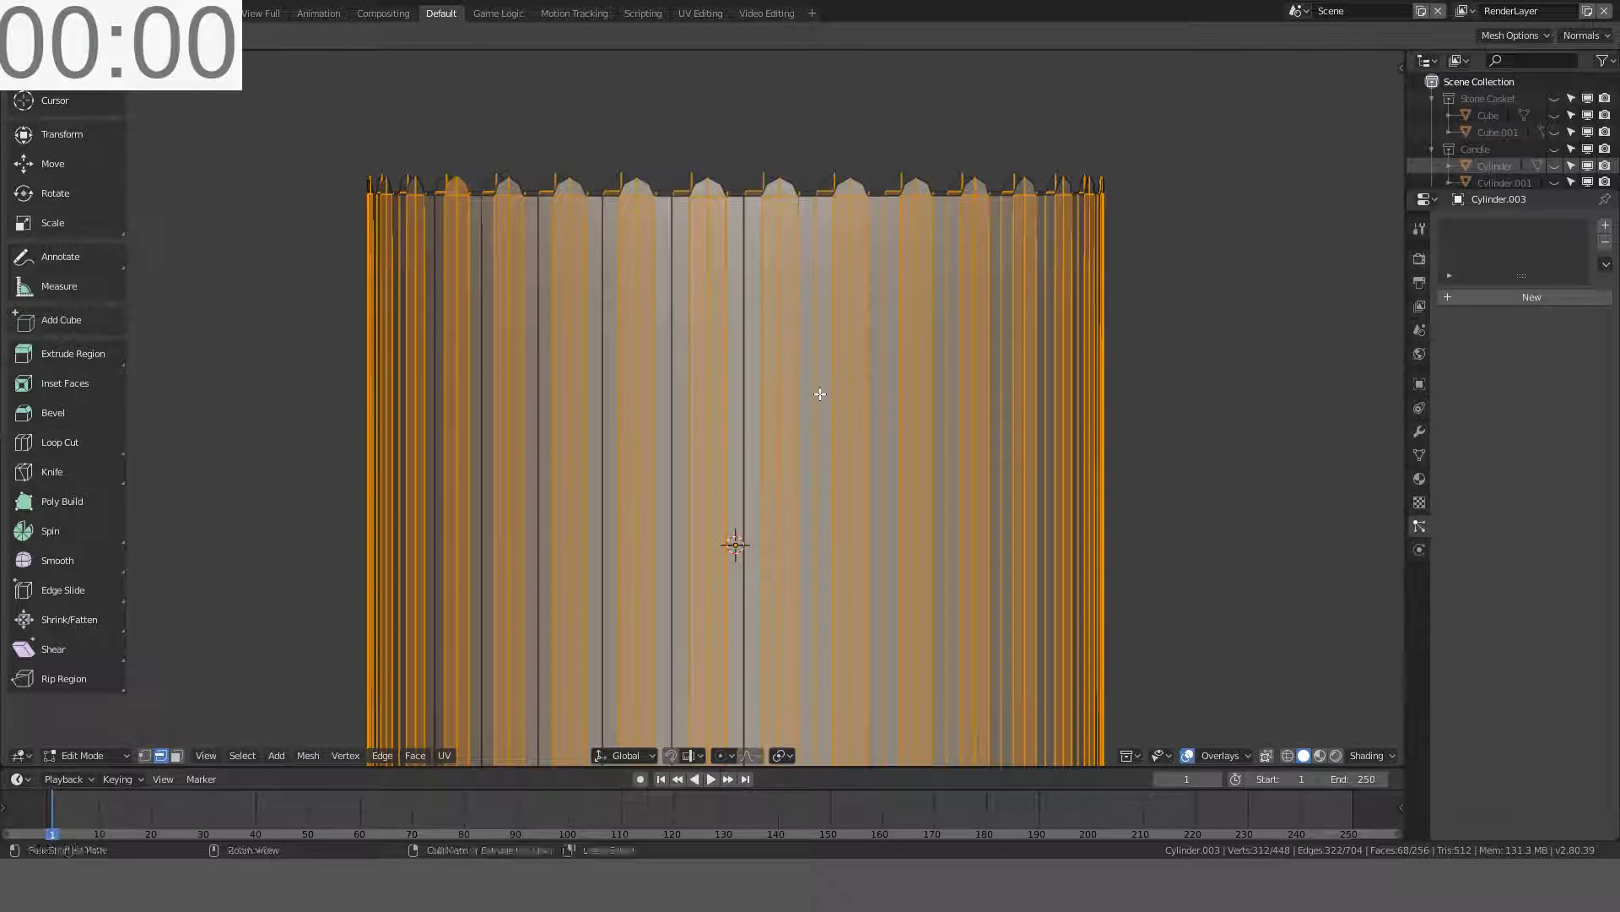
pyautogui.keyDown('shift'); pyautogui.click(880, 394); pyautogui.keyUp('shift')
pyautogui.keyDown('shift'); pyautogui.click(943, 401); pyautogui.keyUp('shift')
# - Deselect the vertical middle edges between flutes on the next section of the cylinder, keeping the flute edges selected
pyautogui.moveTo(1045, 434); pyautogui.dragTo(611, 363, button='middle')
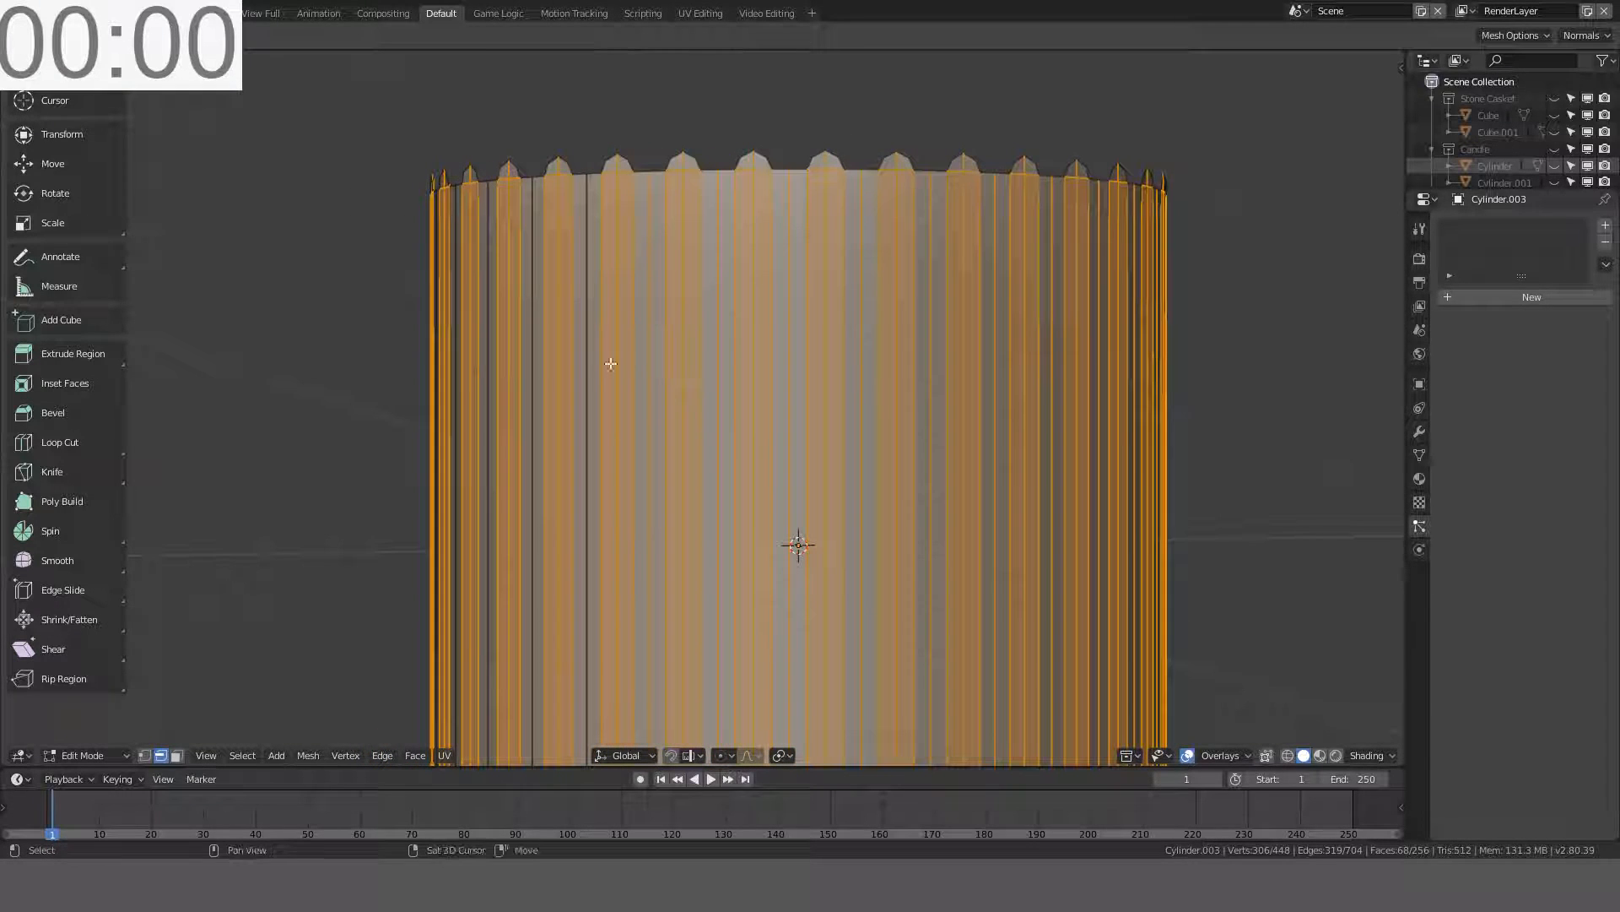
pyautogui.keyDown('shift'); pyautogui.click(648, 367); pyautogui.keyUp('shift')
pyautogui.keyDown('shift'); pyautogui.click(795, 383); pyautogui.keyUp('shift')
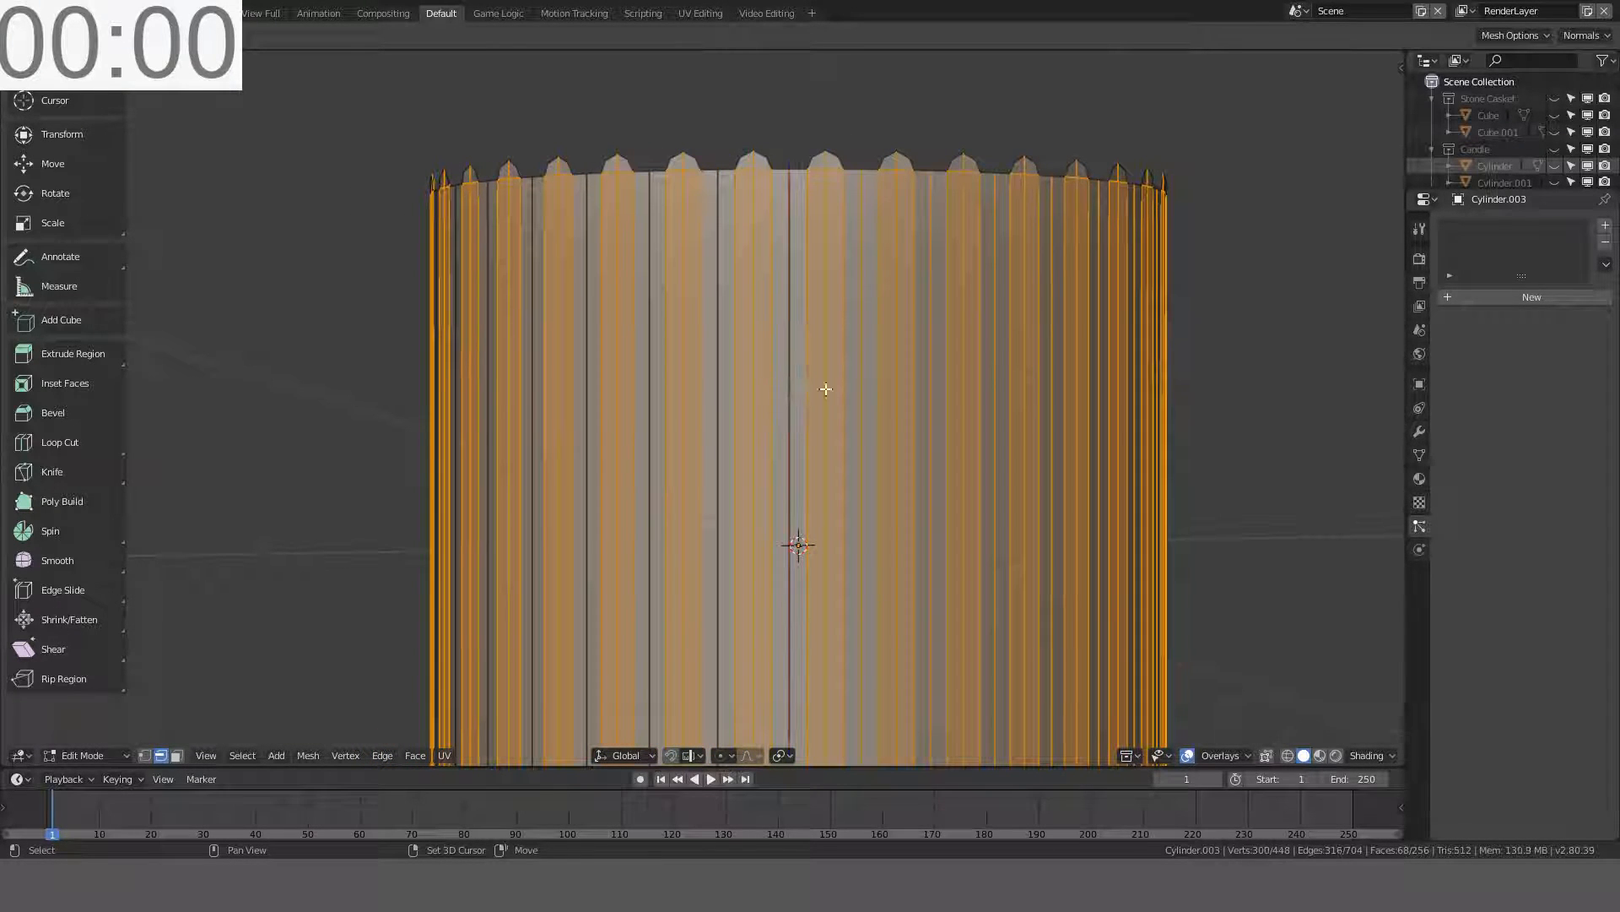
pyautogui.keyDown('shift'); pyautogui.click(862, 392); pyautogui.keyUp('shift')
pyautogui.keyDown('shift'); pyautogui.click(924, 402); pyautogui.keyUp('shift')
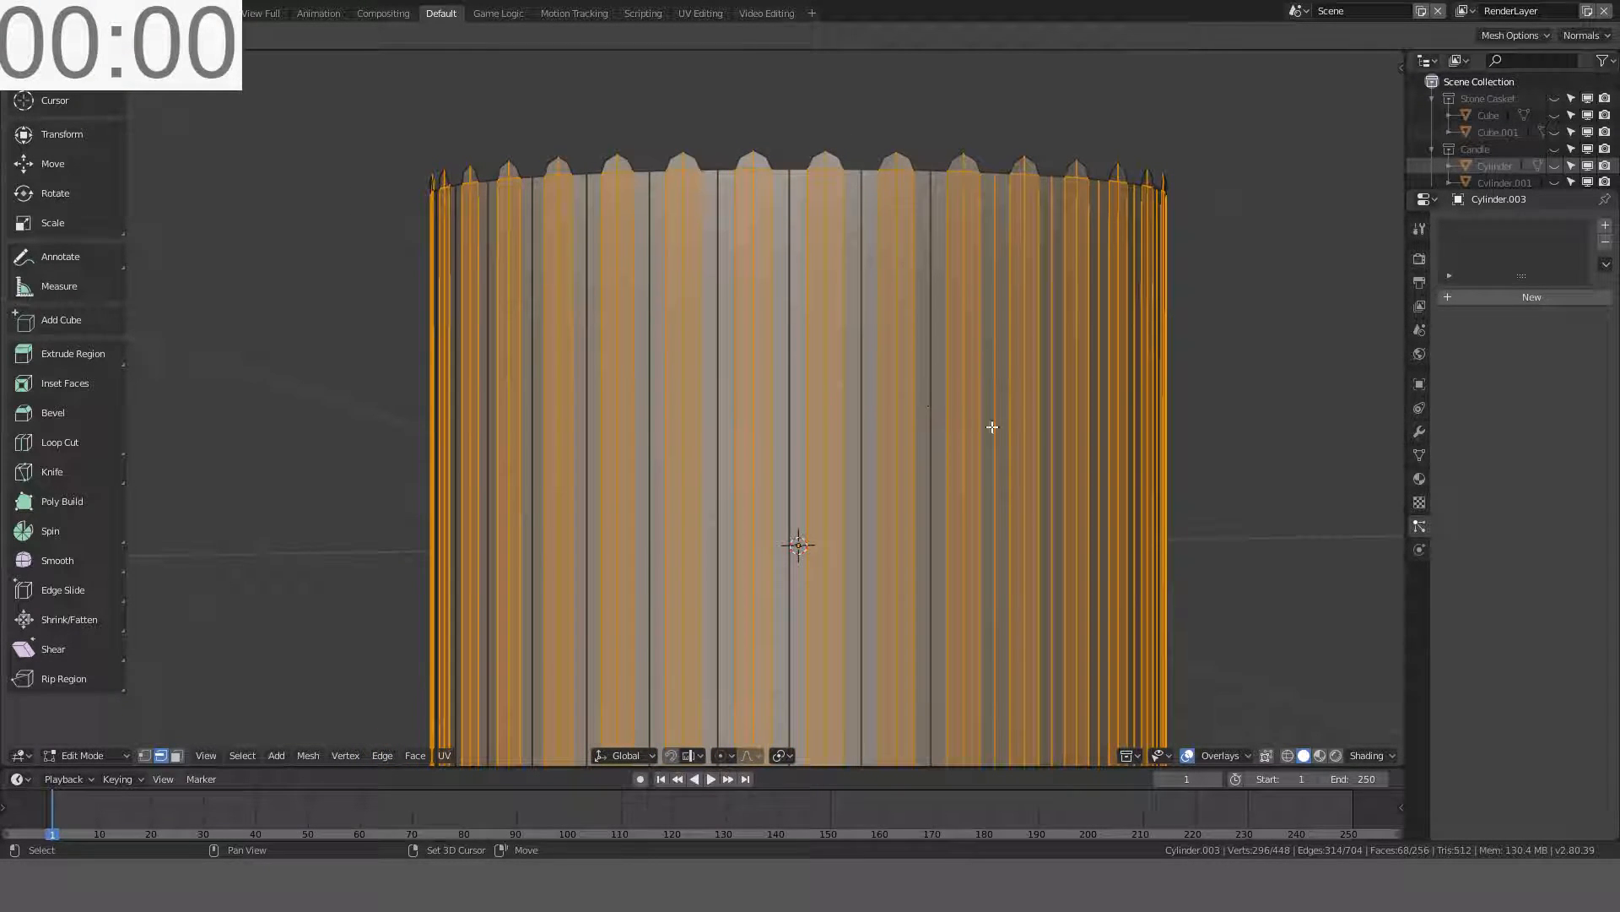
pyautogui.keyDown('shift'); pyautogui.click(996, 427); pyautogui.keyUp('shift')
pyautogui.keyDown('shift'); pyautogui.click(1050, 427); pyautogui.keyUp('shift')
# - Continue around the cylinder and deselect the next few vertical middle edges between flutes
pyautogui.moveTo(1050, 427); pyautogui.dragTo(788, 431, button='middle')
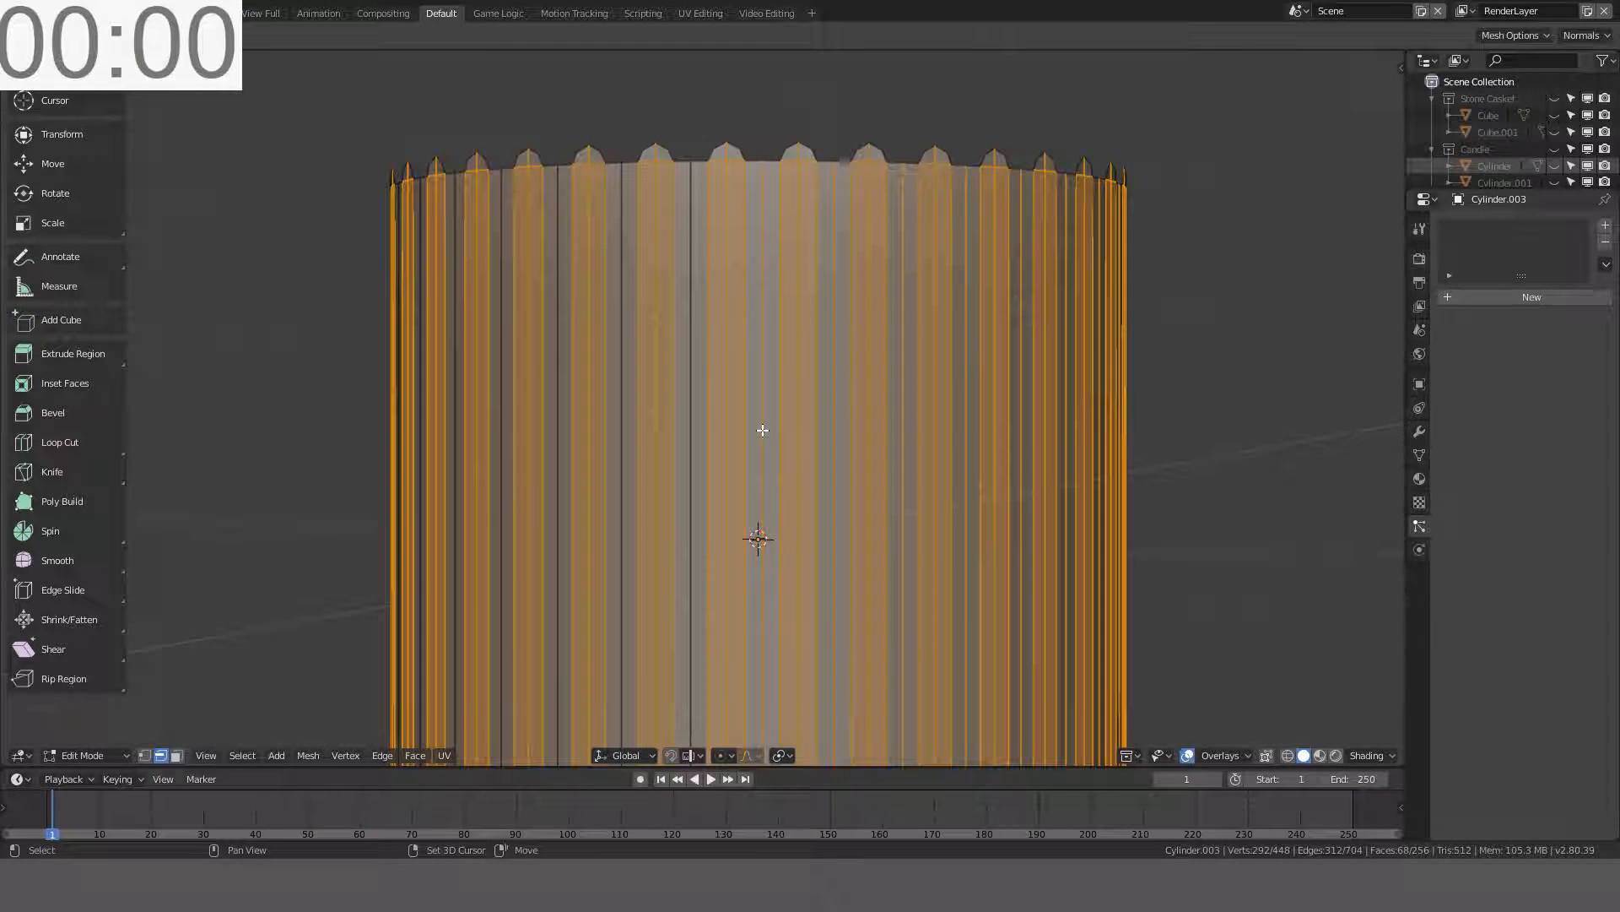
pyautogui.keyDown('shift'); pyautogui.click(763, 430); pyautogui.keyUp('shift')
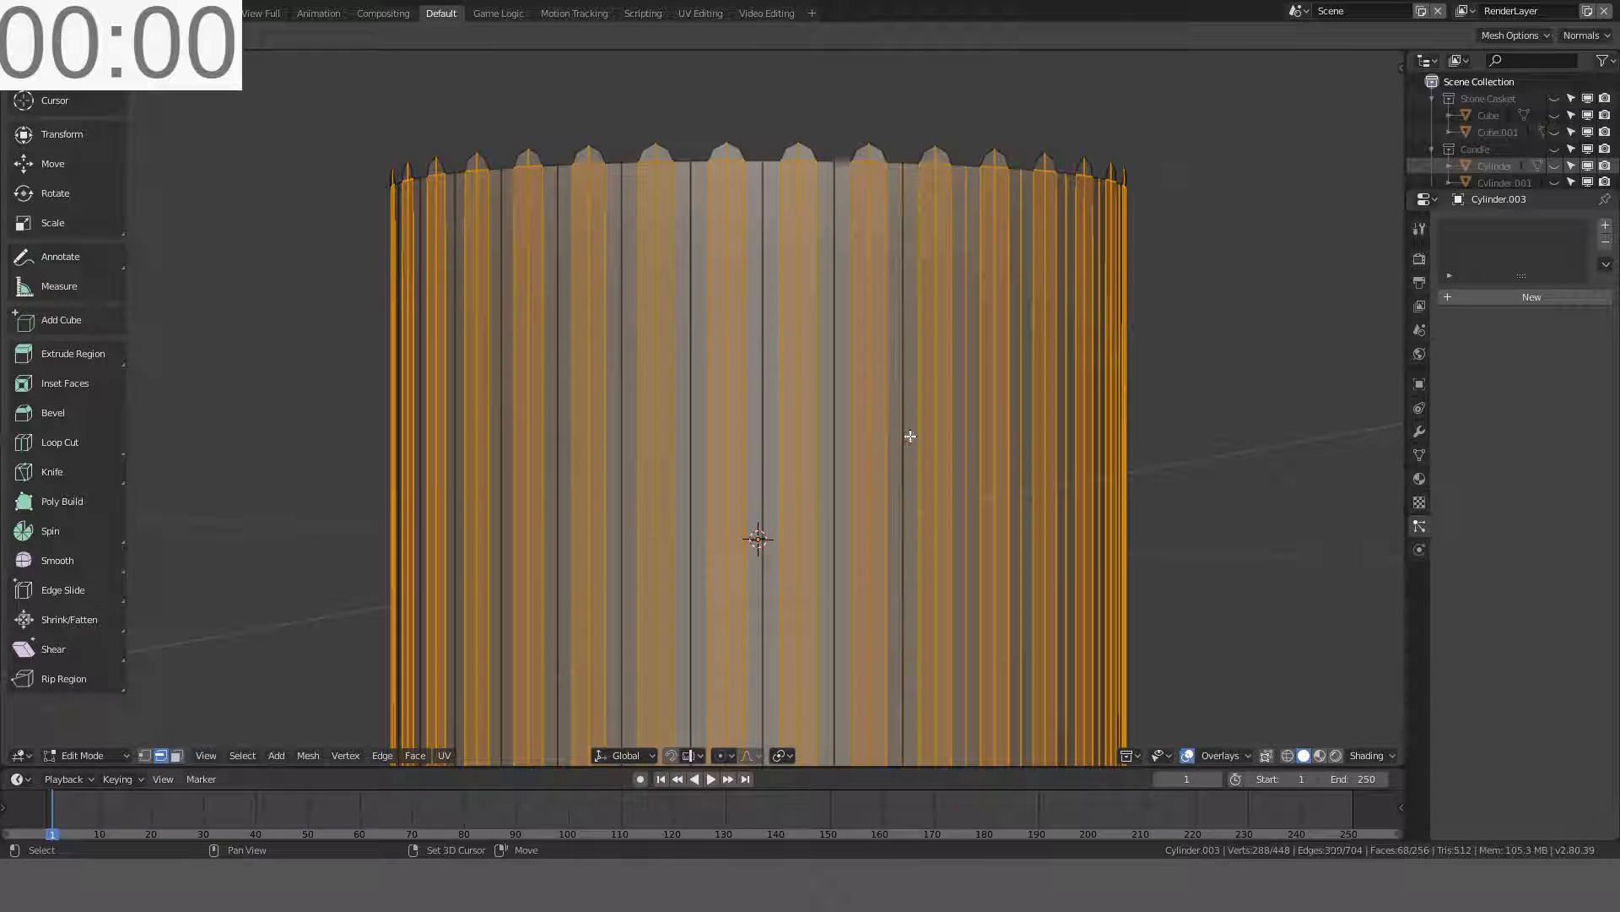
pyautogui.keyDown('shift'); pyautogui.click(970, 436); pyautogui.keyUp('shift')
pyautogui.moveTo(1078, 444); pyautogui.dragTo(969, 445, button='middle')
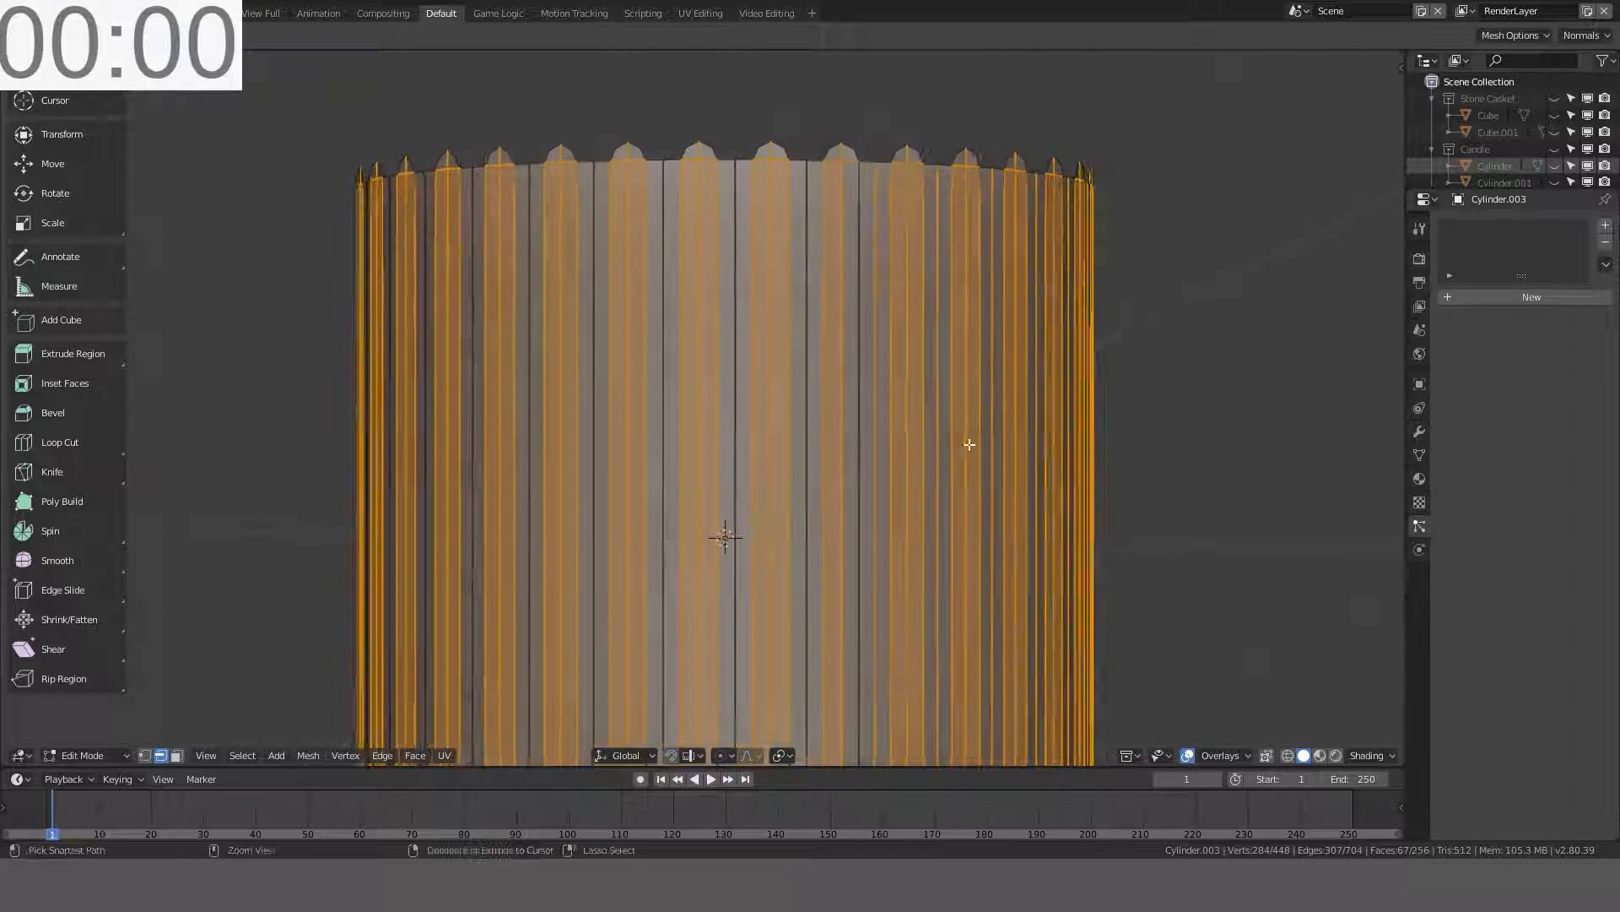
pyautogui.keyDown('shift'); pyautogui.click(896, 444); pyautogui.keyUp('shift')
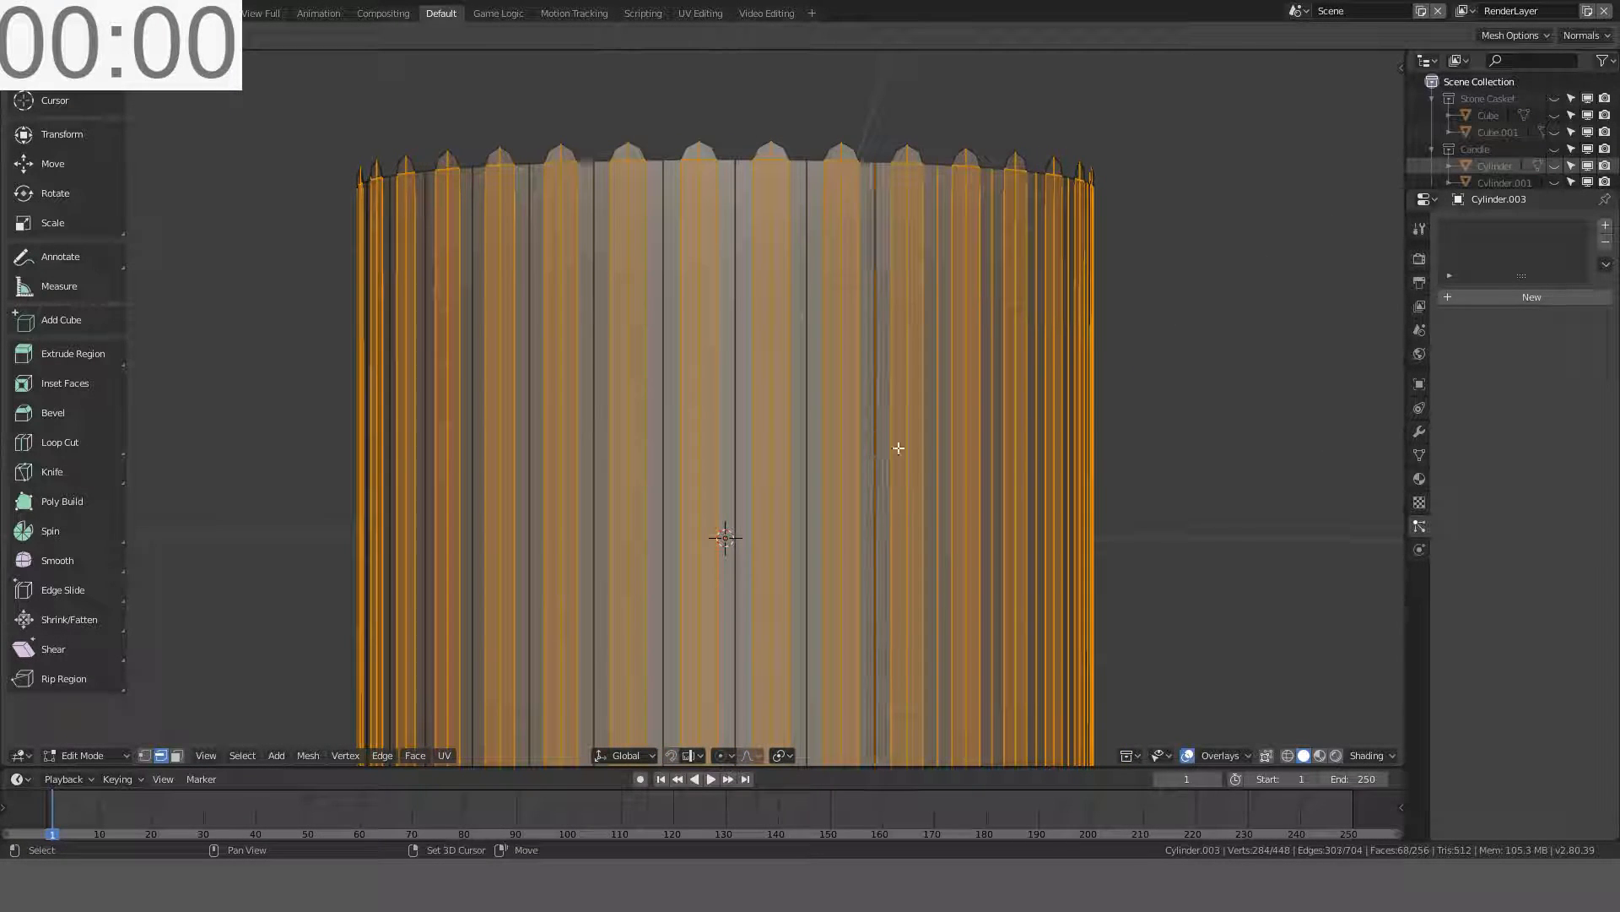
pyautogui.keyDown('shift'); pyautogui.click(989, 466); pyautogui.keyUp('shift')
# - Deselect the next two vertical middle edges between flutes around the cylinder
pyautogui.moveTo(1049, 456); pyautogui.dragTo(987, 452, button='middle')
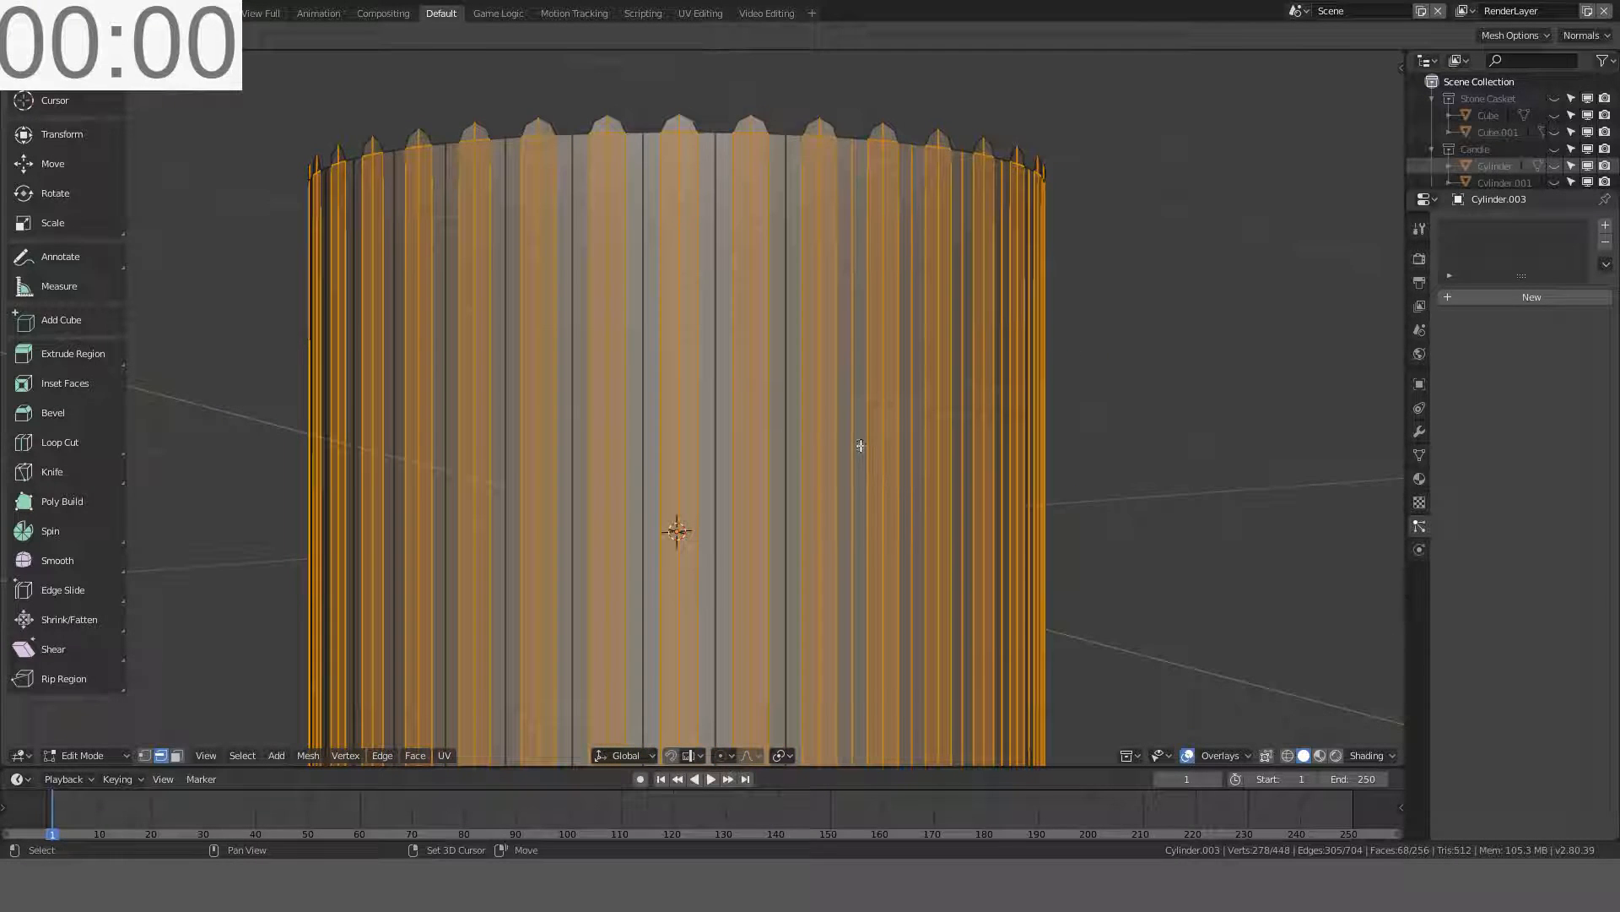
pyautogui.keyDown('shift'); pyautogui.click(913, 455); pyautogui.keyUp('shift')
pyautogui.keyDown('shift'); pyautogui.click(963, 462); pyautogui.keyUp('shift')
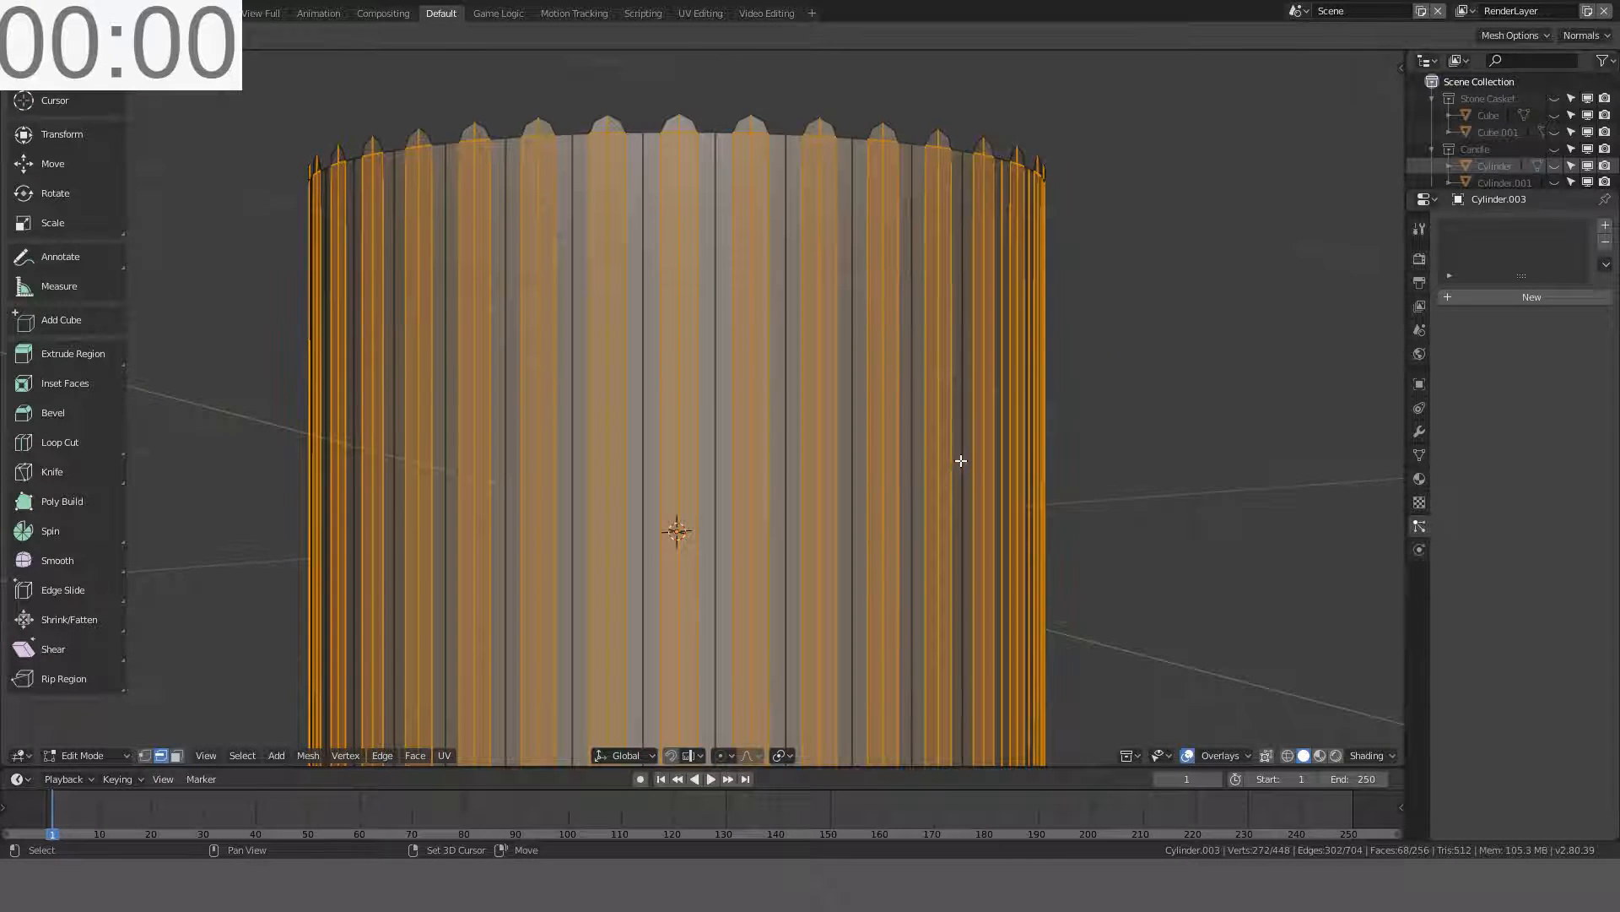
pyautogui.moveTo(962, 464); pyautogui.dragTo(796, 451, button='middle')
pyautogui.keyDown('shift'); pyautogui.click(779, 453); pyautogui.keyUp('shift')
pyautogui.hotkey('ctrl', 'z')
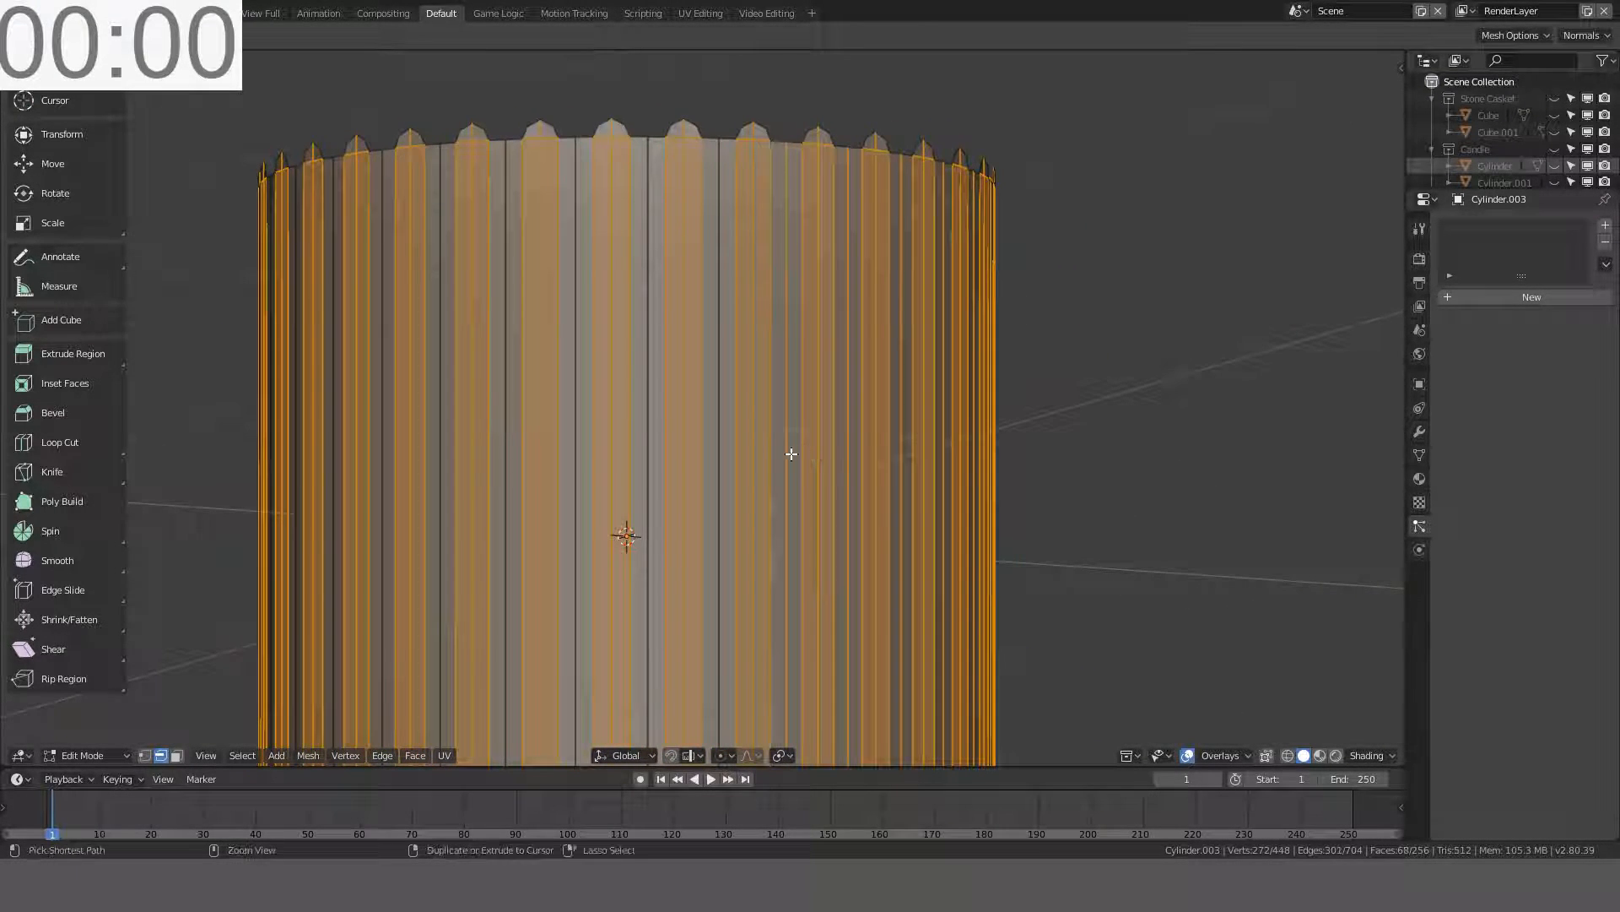
pyautogui.keyDown('shift'); pyautogui.click(799, 453); pyautogui.keyUp('shift')
pyautogui.hotkey('ctrl', 'z')
pyautogui.keyDown('shift'); pyautogui.click(785, 460); pyautogui.keyUp('shift')
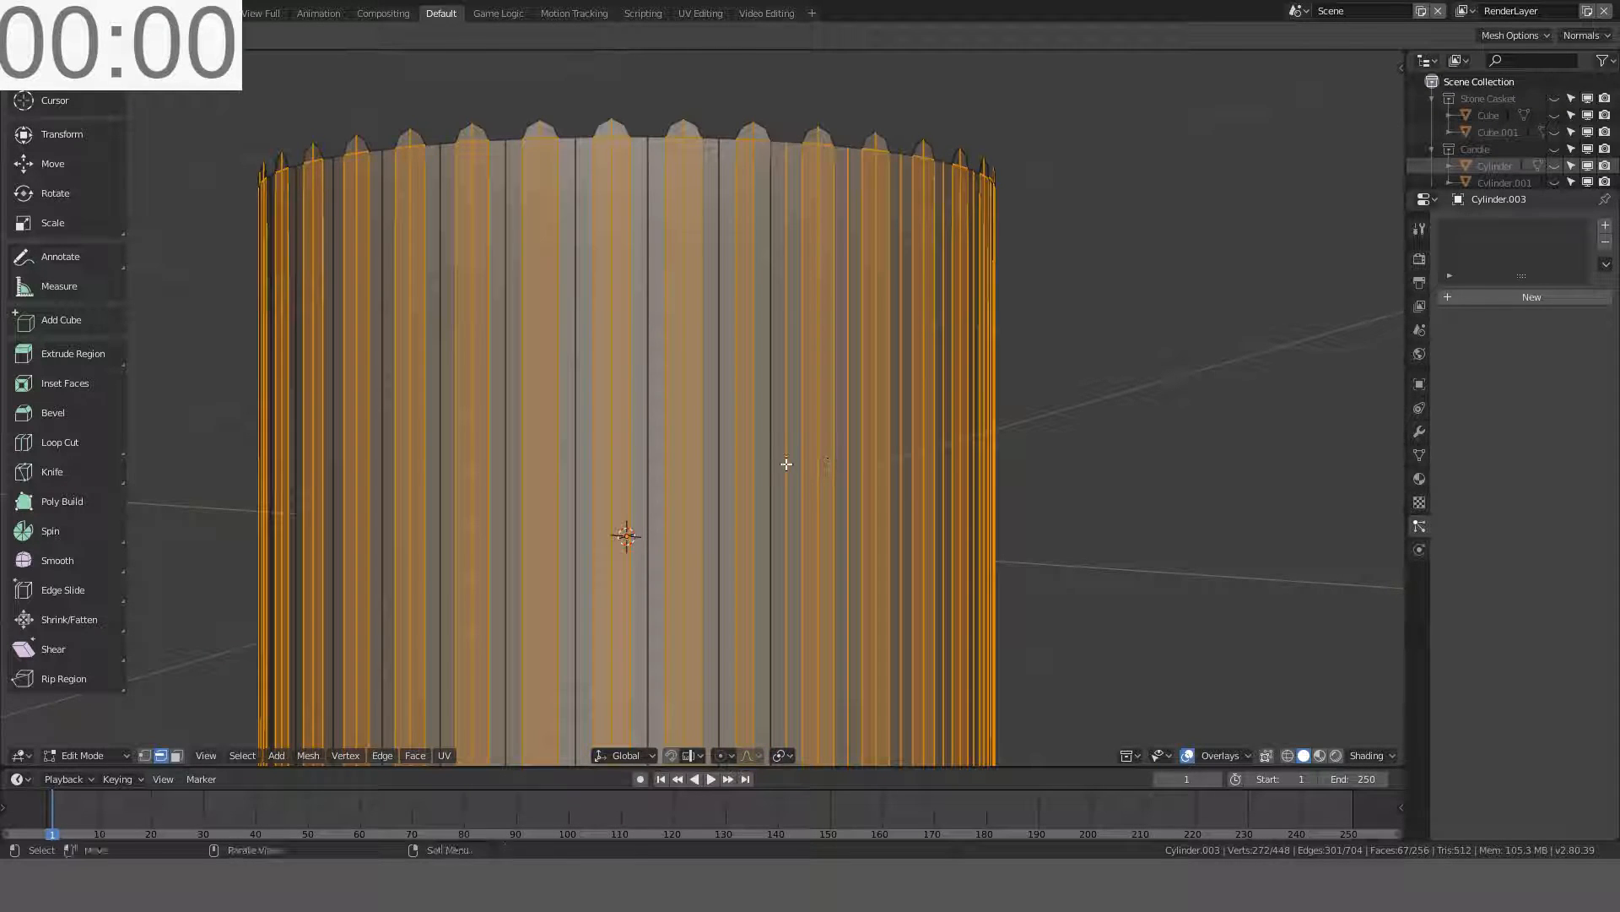
pyautogui.hotkey('ctrl', 'z')
pyautogui.keyDown('shift'); pyautogui.click(796, 465); pyautogui.keyUp('shift')
pyautogui.hotkey('ctrl', 'z')
# - Deselect the remaining vertical middle edges between flutes so only the flutes stay selected
pyautogui.scroll(3, 796, 465)
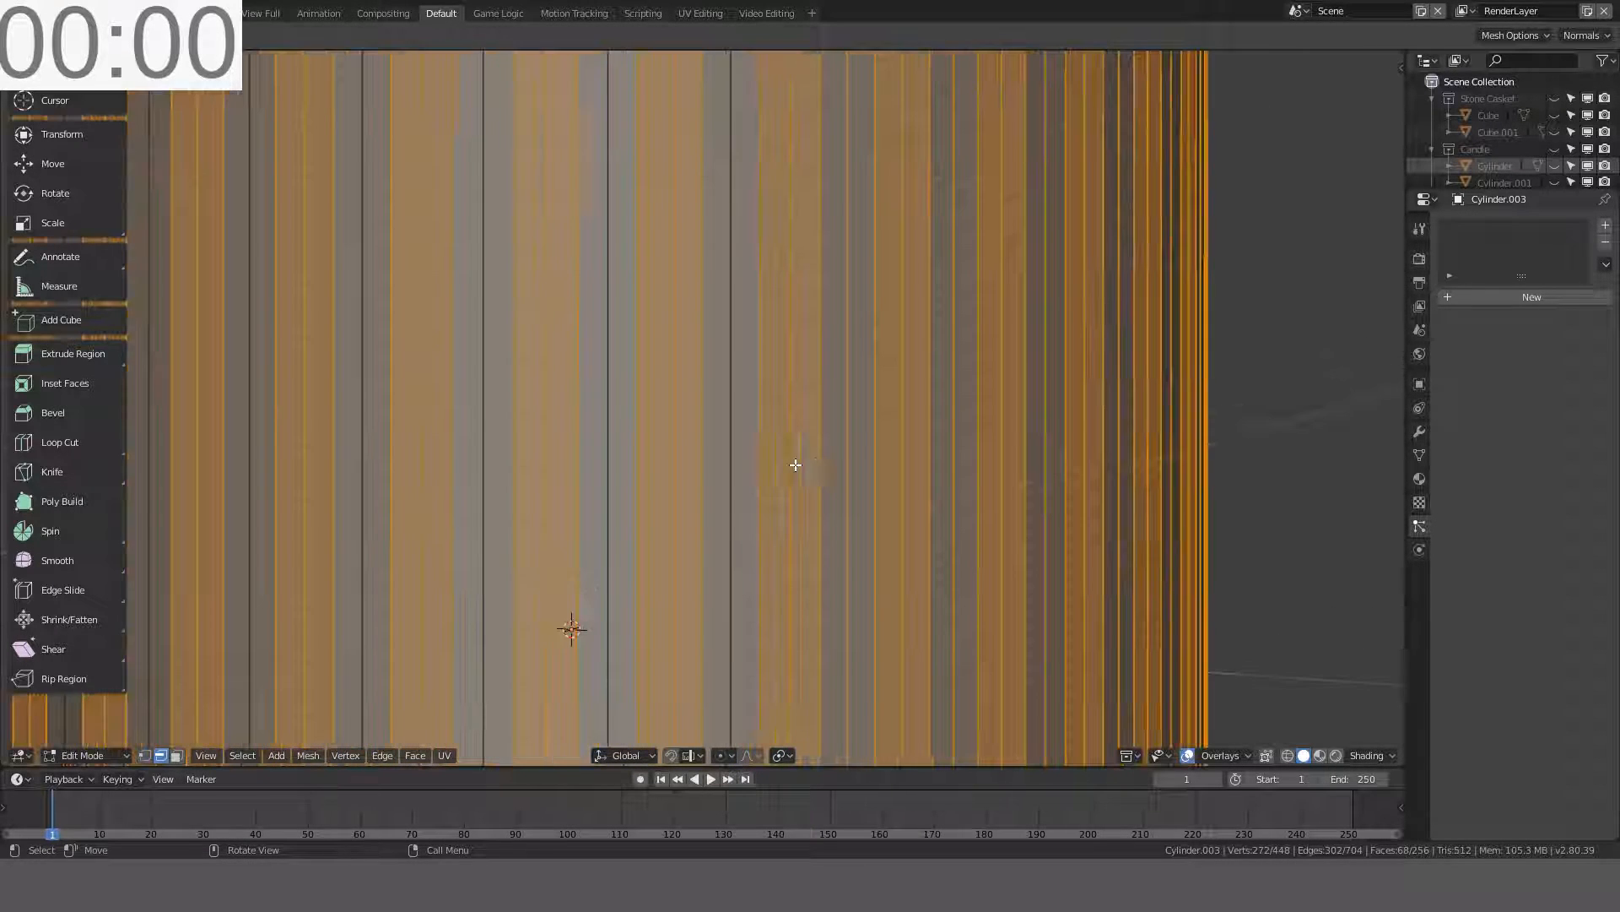
pyautogui.keyDown('shift'); pyautogui.click(842, 464); pyautogui.keyUp('shift')
pyautogui.moveTo(928, 469); pyautogui.dragTo(827, 467, button='middle')
pyautogui.scroll(-3, 731, 465)
pyautogui.keyDown('shift'); pyautogui.click(721, 464); pyautogui.keyUp('shift')
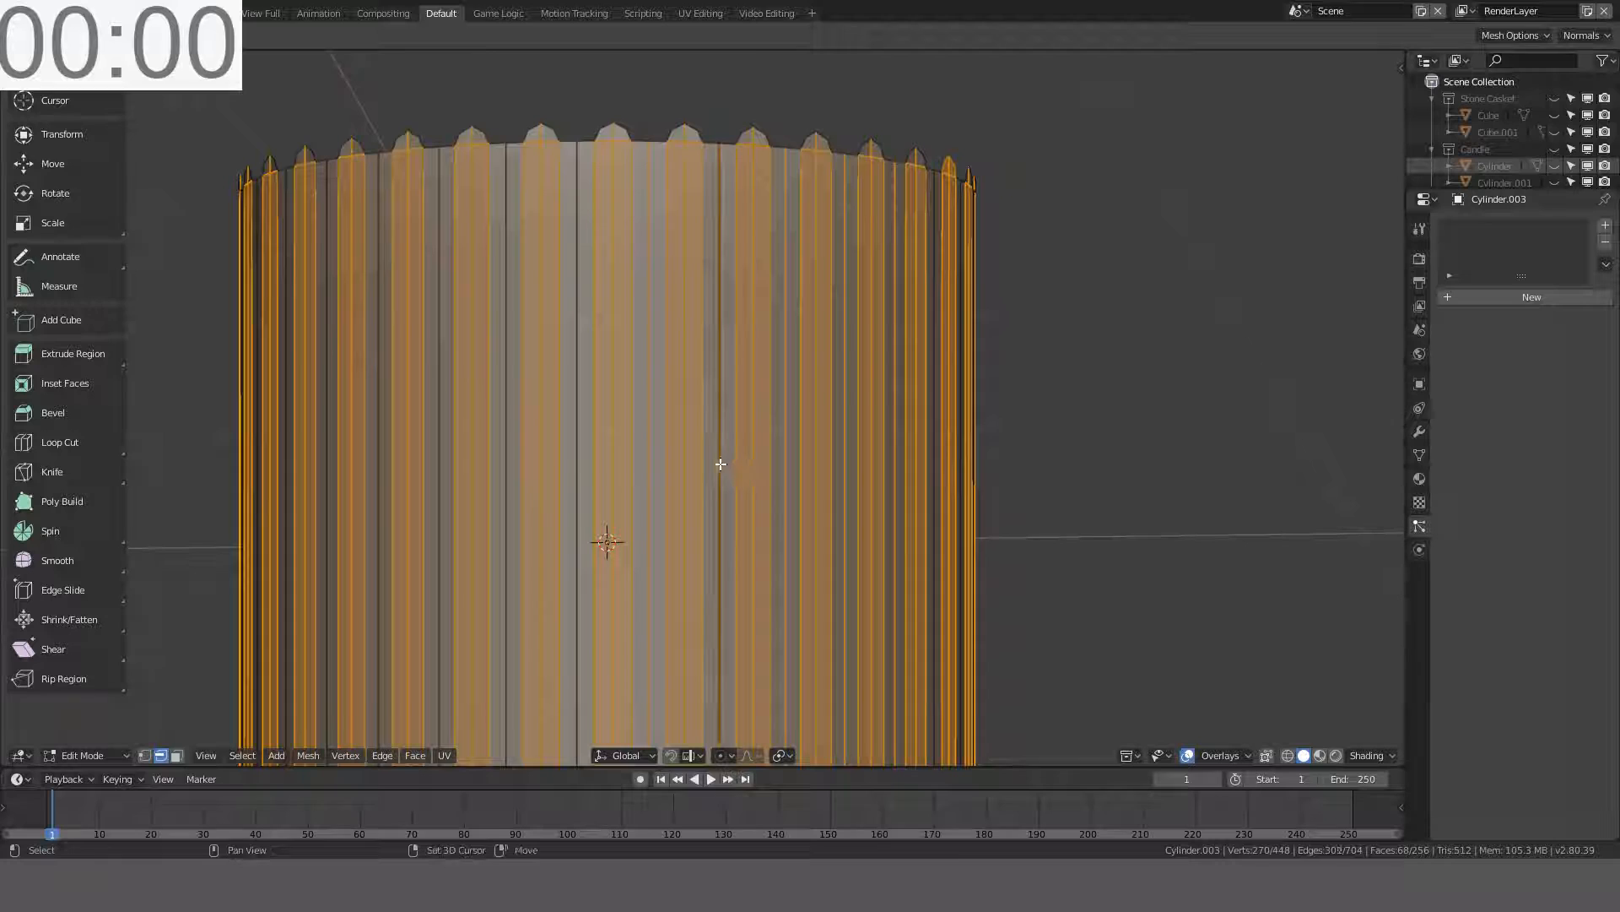
pyautogui.keyDown('shift'); pyautogui.click(648, 464); pyautogui.keyUp('shift')
pyautogui.moveTo(837, 466); pyautogui.dragTo(1058, 433, button='middle')
pyautogui.keyDown('shift'); pyautogui.click(603, 477); pyautogui.keyUp('shift')
pyautogui.scroll(-2, 825, 463)
pyautogui.press('s')
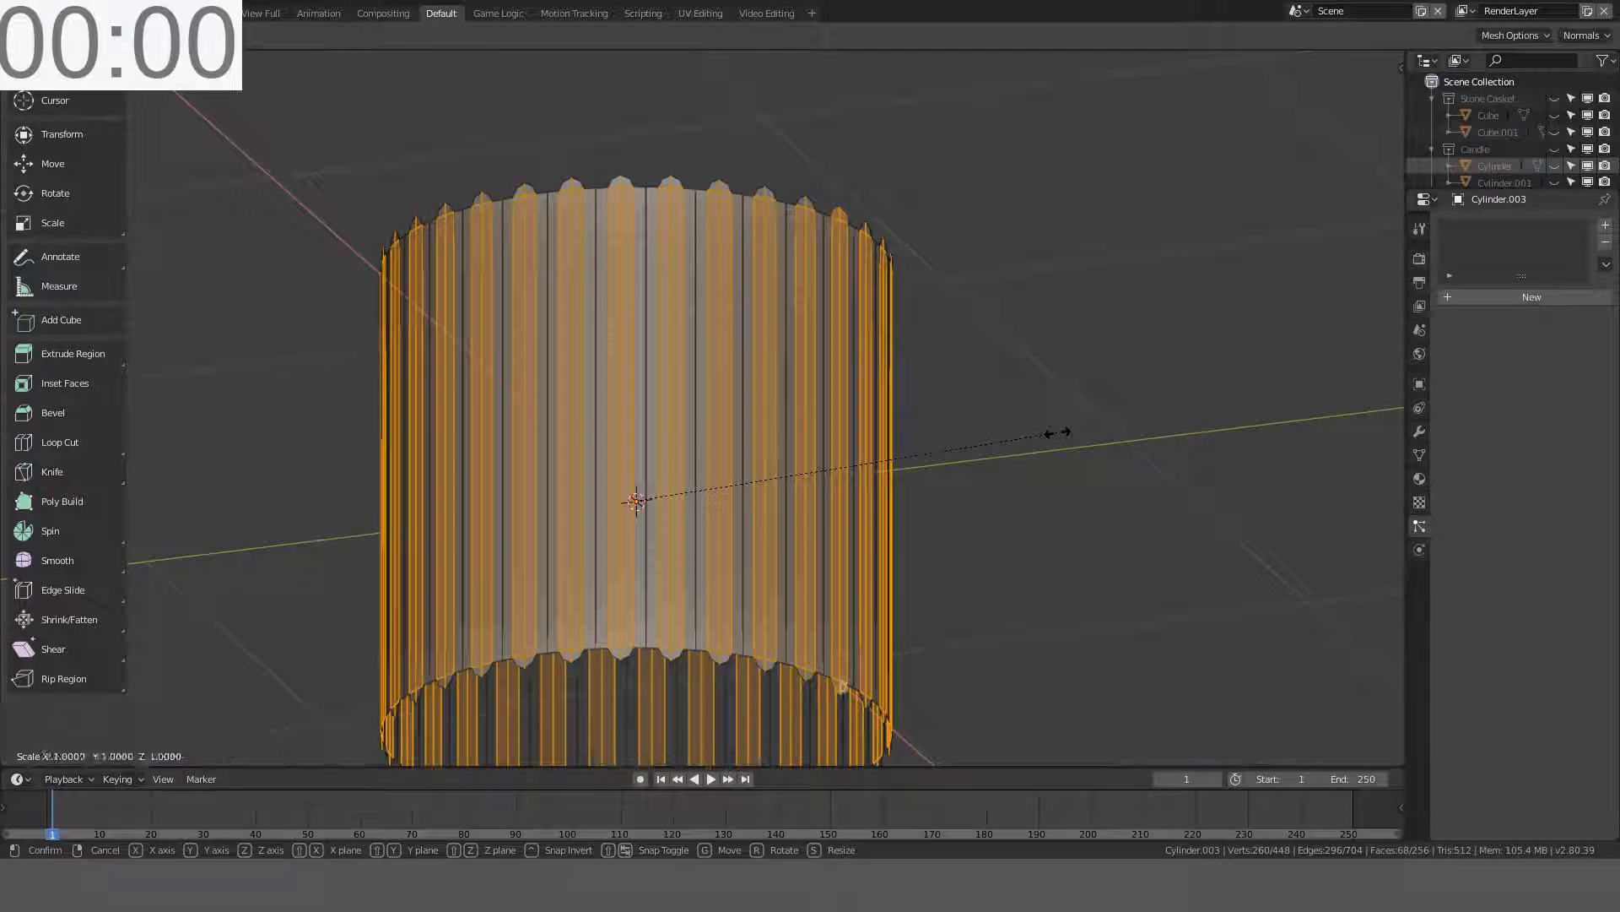
pyautogui.hotkey('shift', 'z')
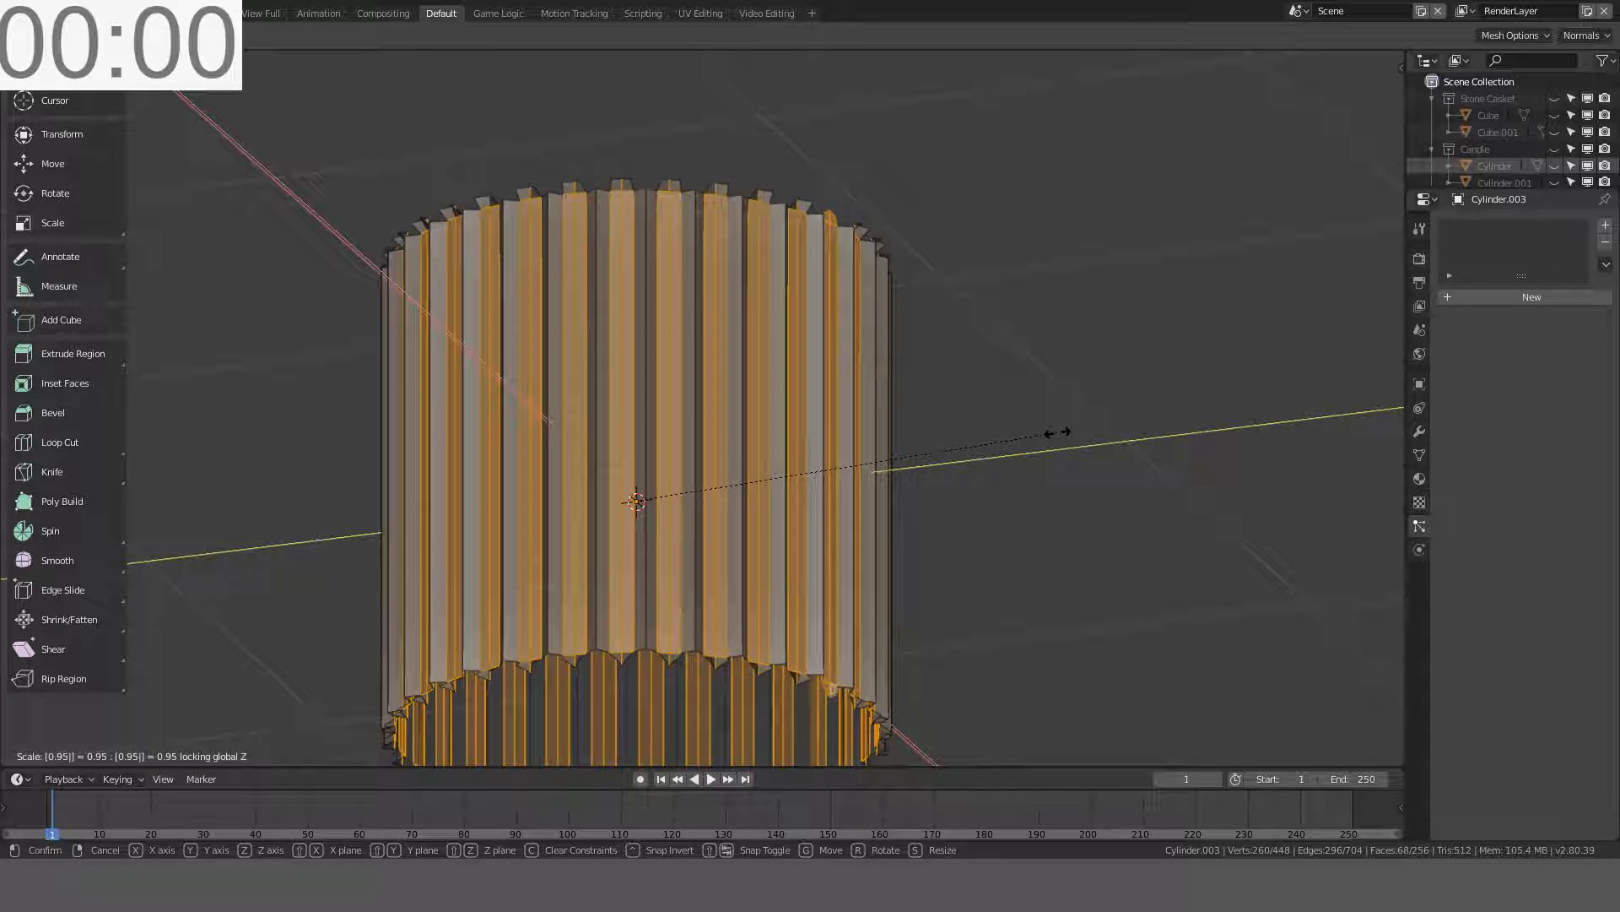
pyautogui.press('Escape')
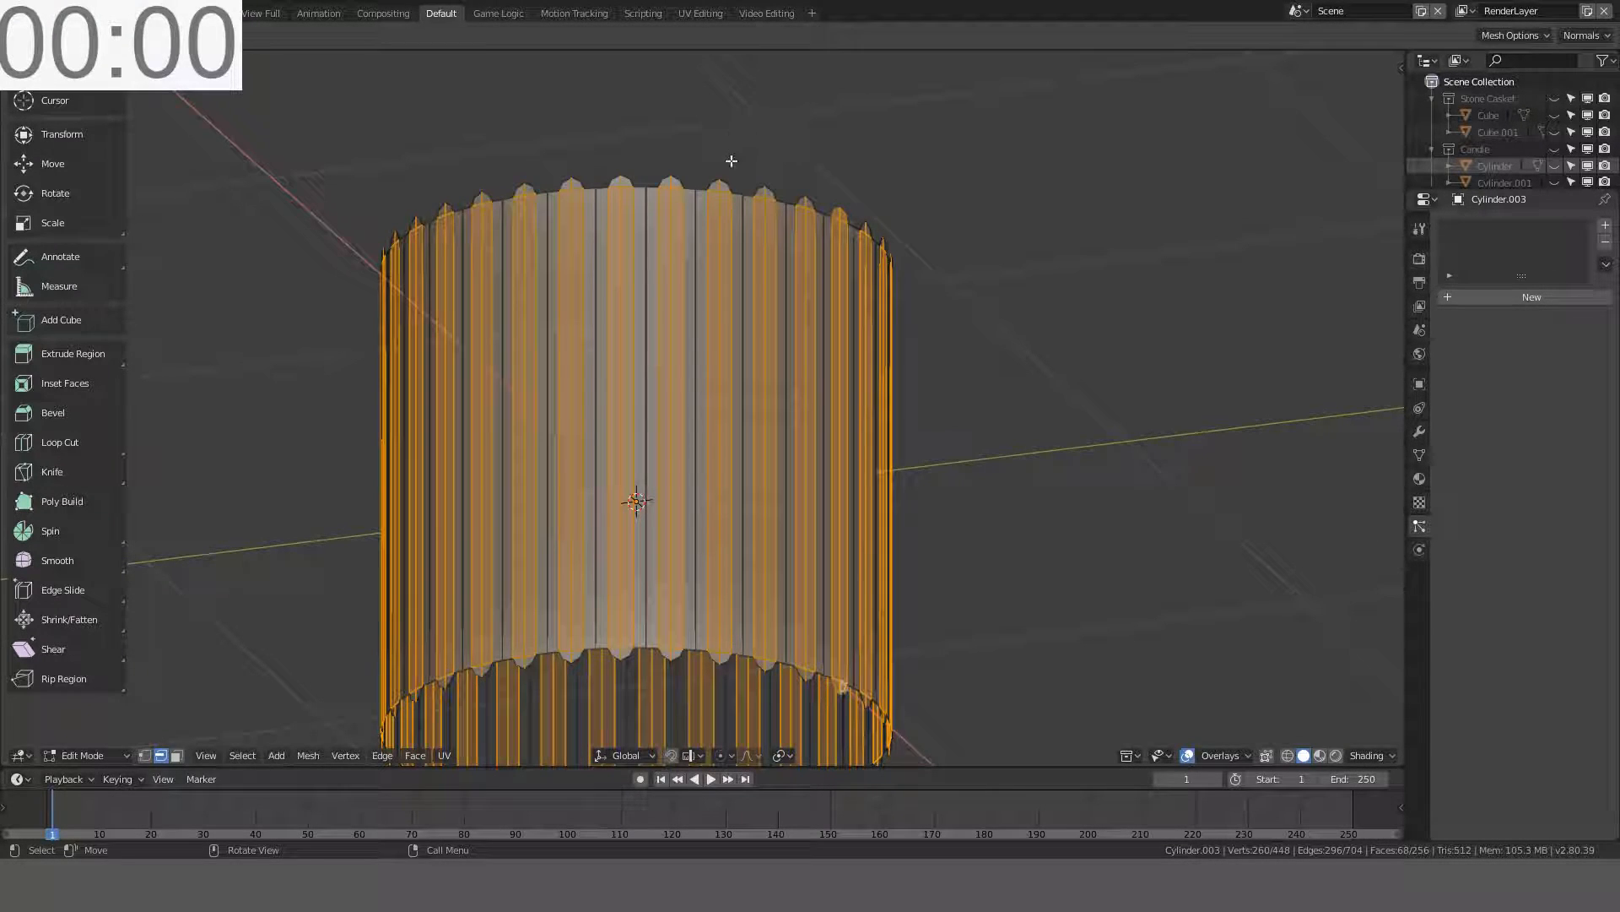
# - Show the cylinder as wireframe from the front and add the rounded top ends of all flutes to the selection
pyautogui.press('KP_1')
pyautogui.press('z')
pyautogui.click(498, 199)
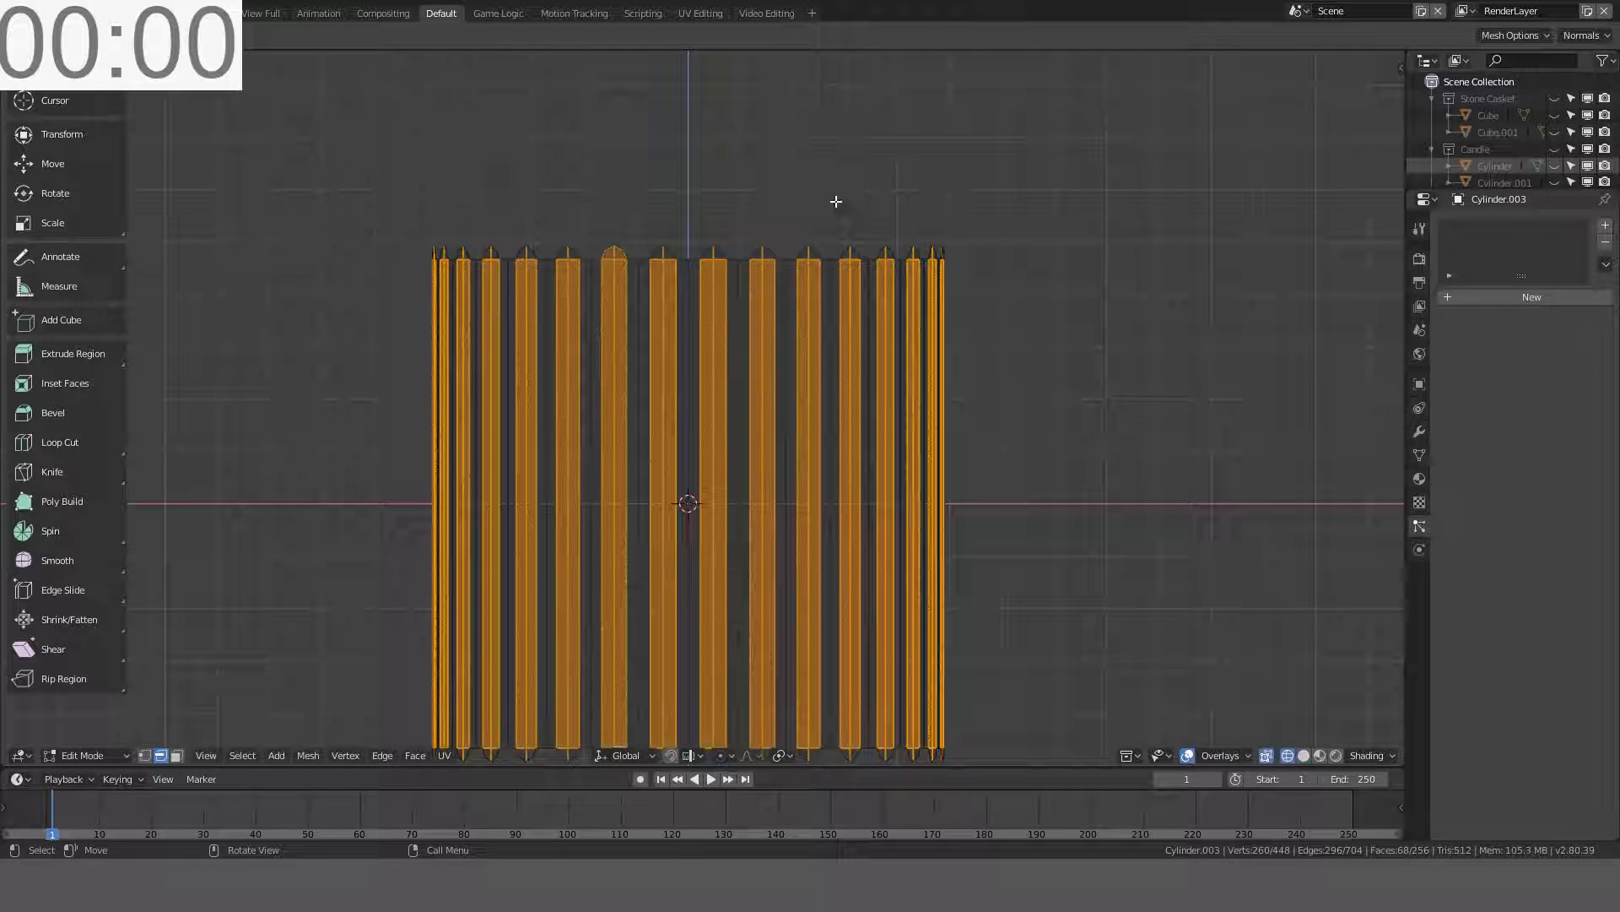
pyautogui.press('c')
pyautogui.press('Escape')
pyautogui.press('b')
pyautogui.moveTo(988, 179); pyautogui.dragTo(175, 255)
pyautogui.keyDown('shift'); pyautogui.moveTo(887, 316); pyautogui.dragTo(905, 204, button='middle'); pyautogui.keyUp('shift')
pyautogui.press('b')
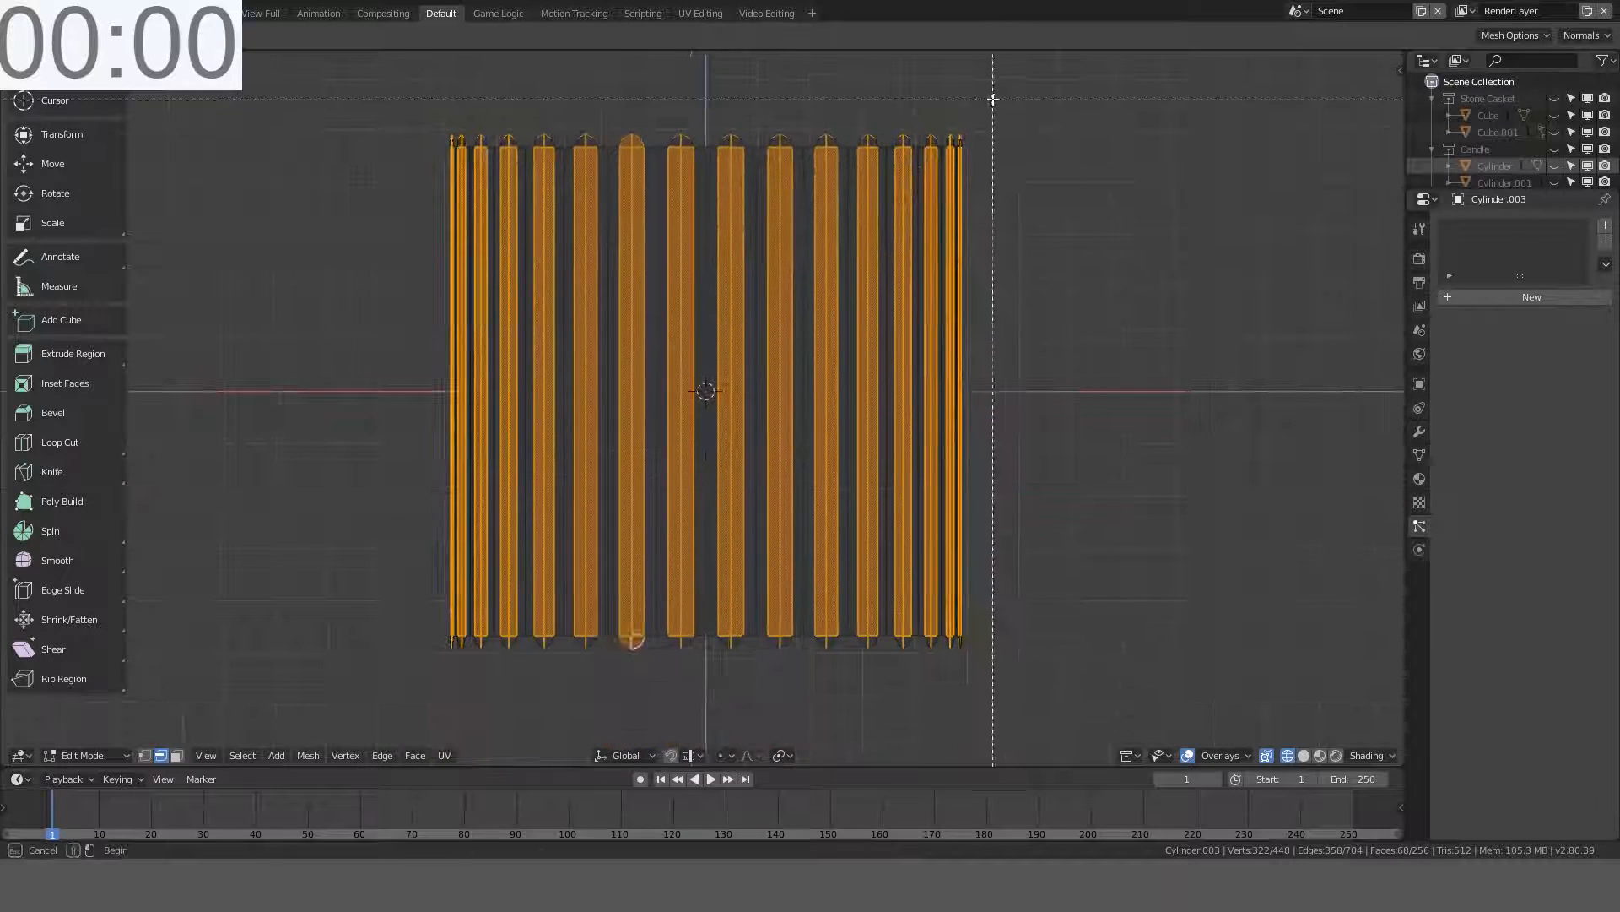
pyautogui.moveTo(1004, 85); pyautogui.dragTo(336, 146)
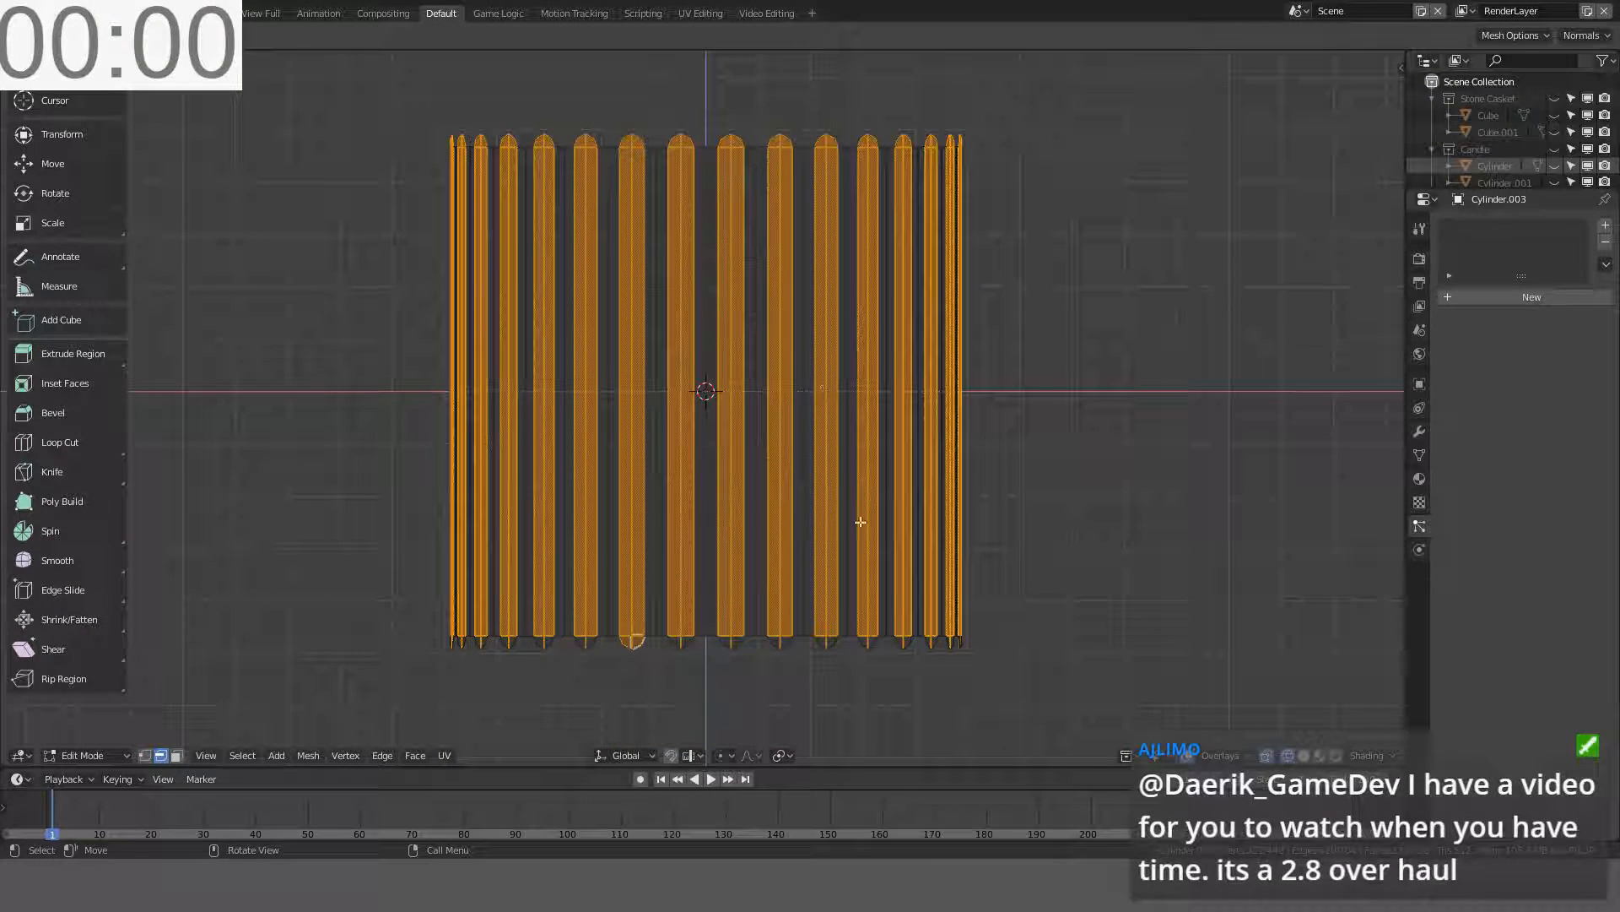
# - Add the rounded bottom ends of all flutes to the selection
pyautogui.press('b')
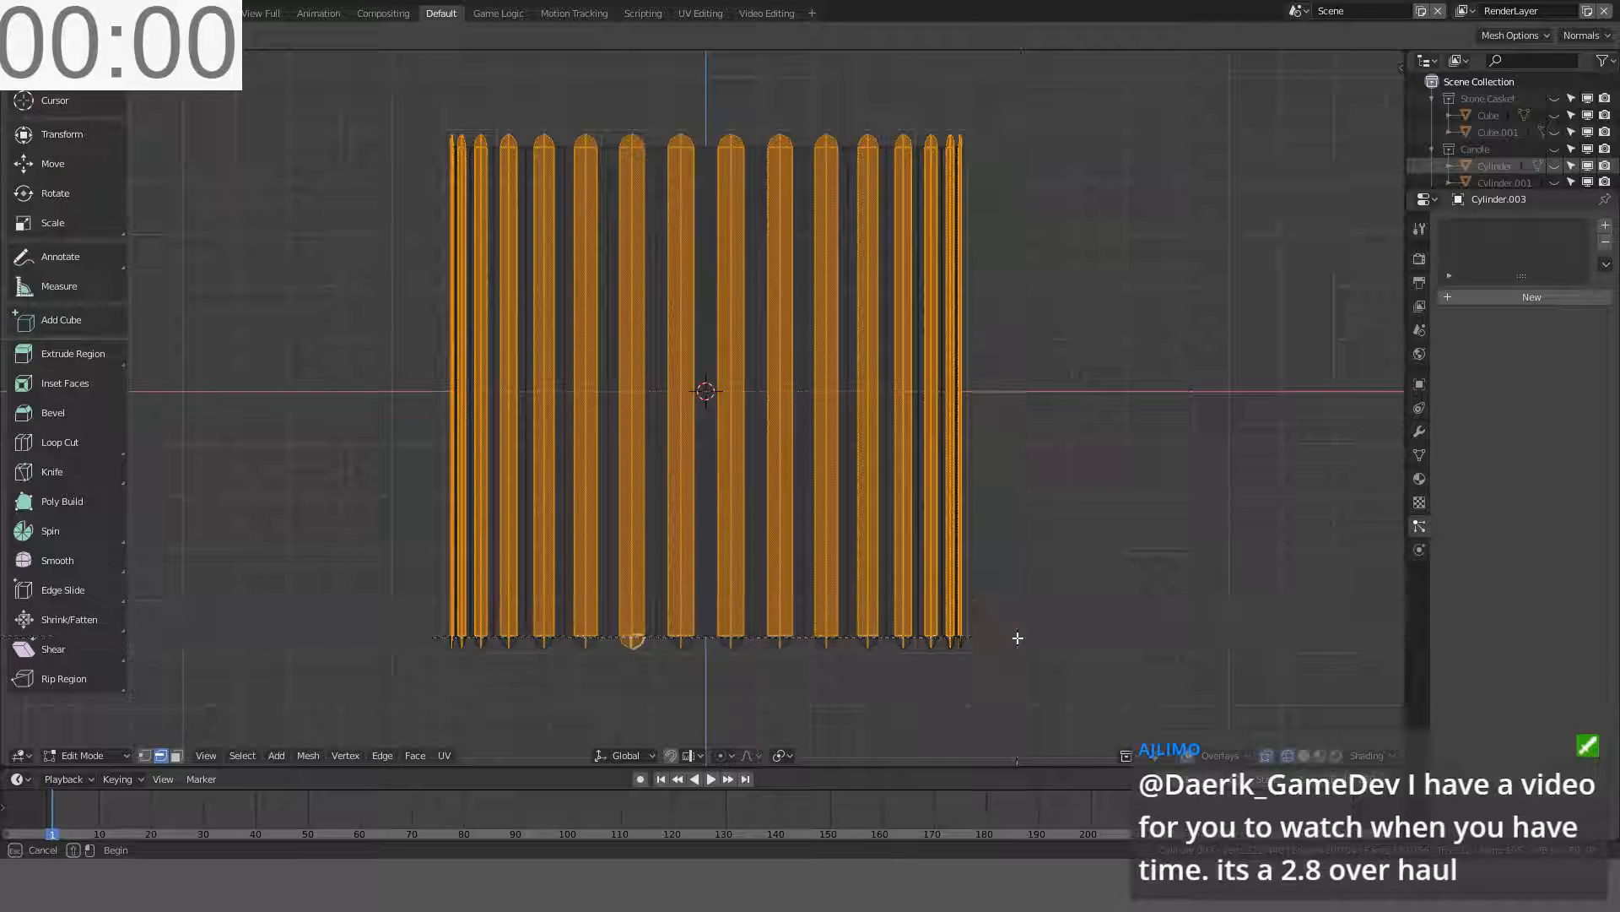
pyautogui.moveTo(1017, 638); pyautogui.dragTo(328, 706)
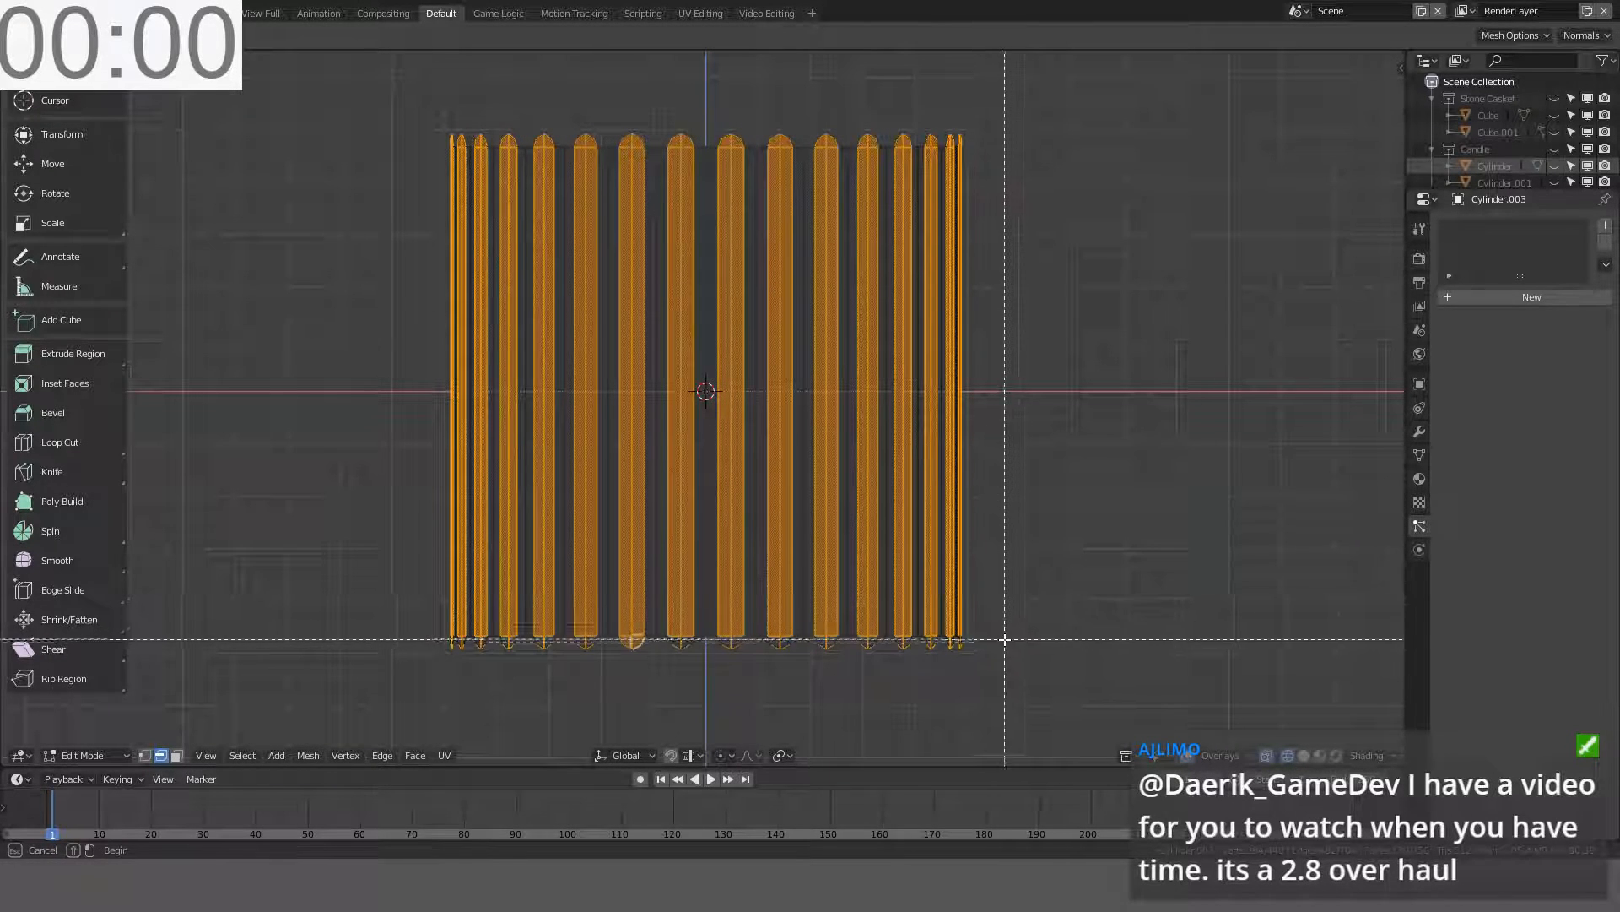
pyautogui.press('b')
pyautogui.moveTo(1005, 637); pyautogui.dragTo(271, 712)
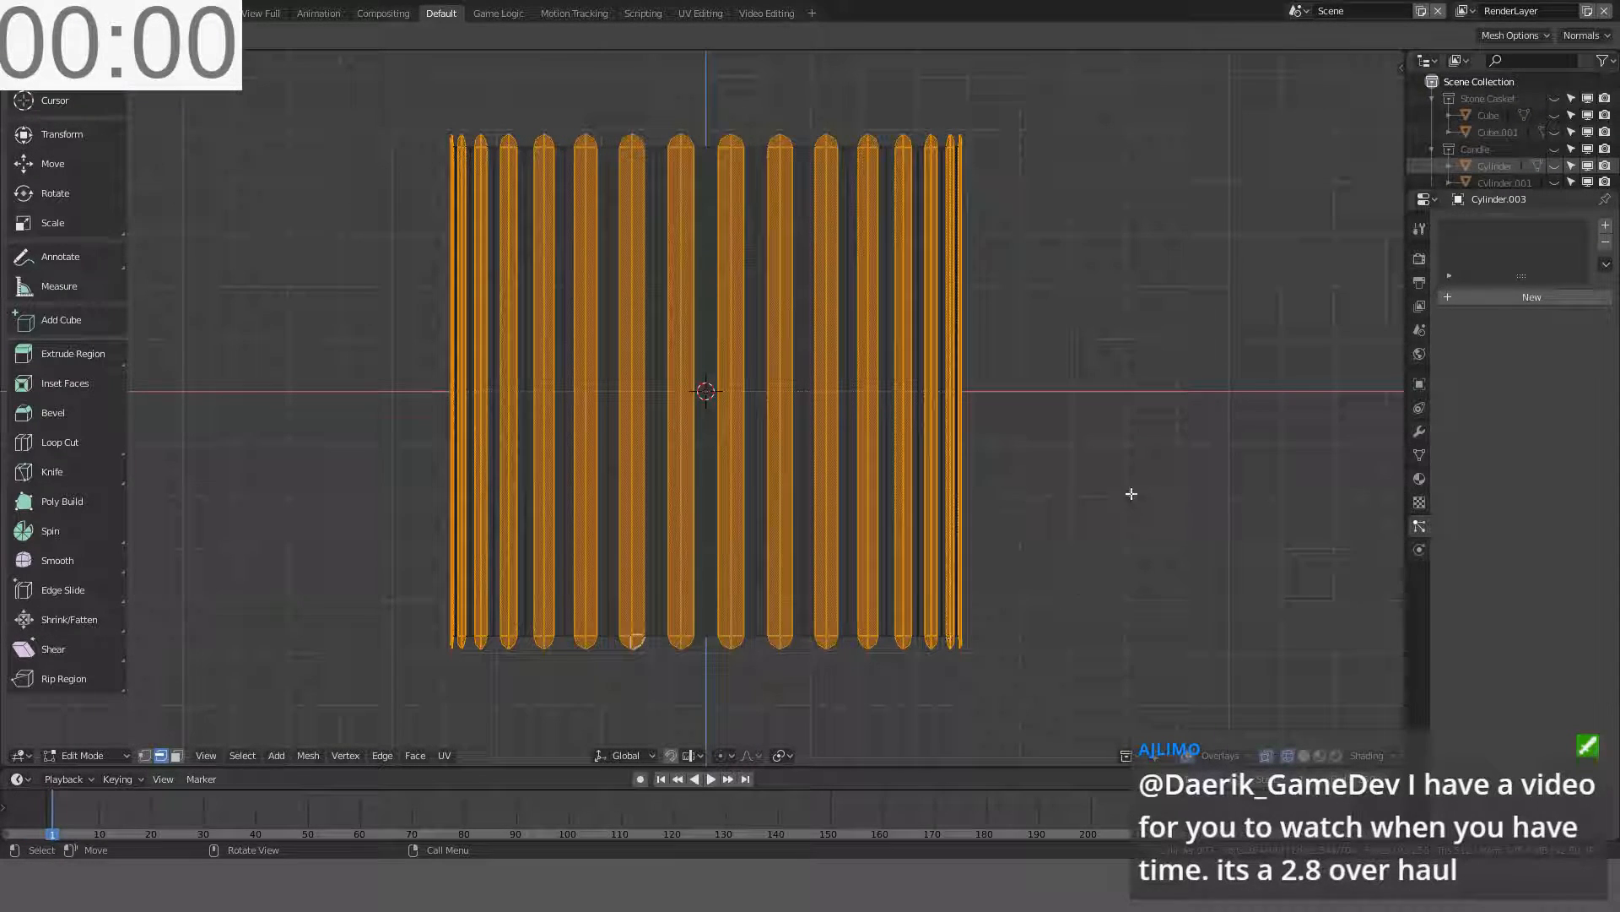
# - Scale the selected flutes to 0.95 in X and Y, excluding the Z axis
pyautogui.press('s')
pyautogui.hotkey('shift', 'z')
pyautogui.write('.95')
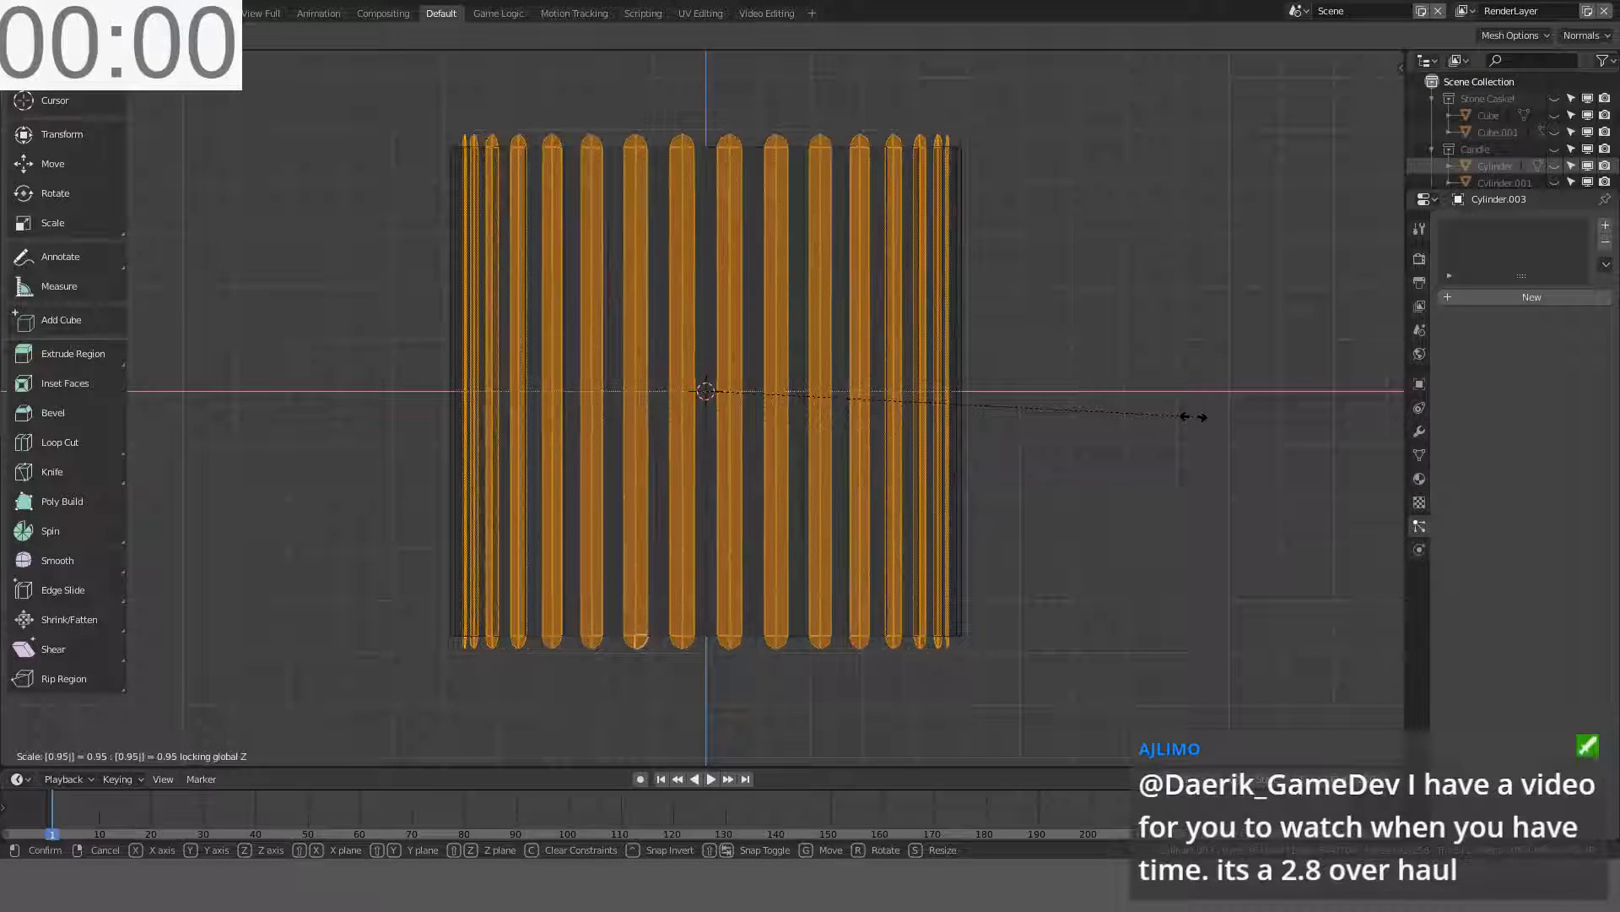
pyautogui.press('Return')
# - Invert the selection and deselect the top and bottom rim edges, keeping only the vertical middle edges between flutes
pyautogui.hotkey('ctrl', 'z')
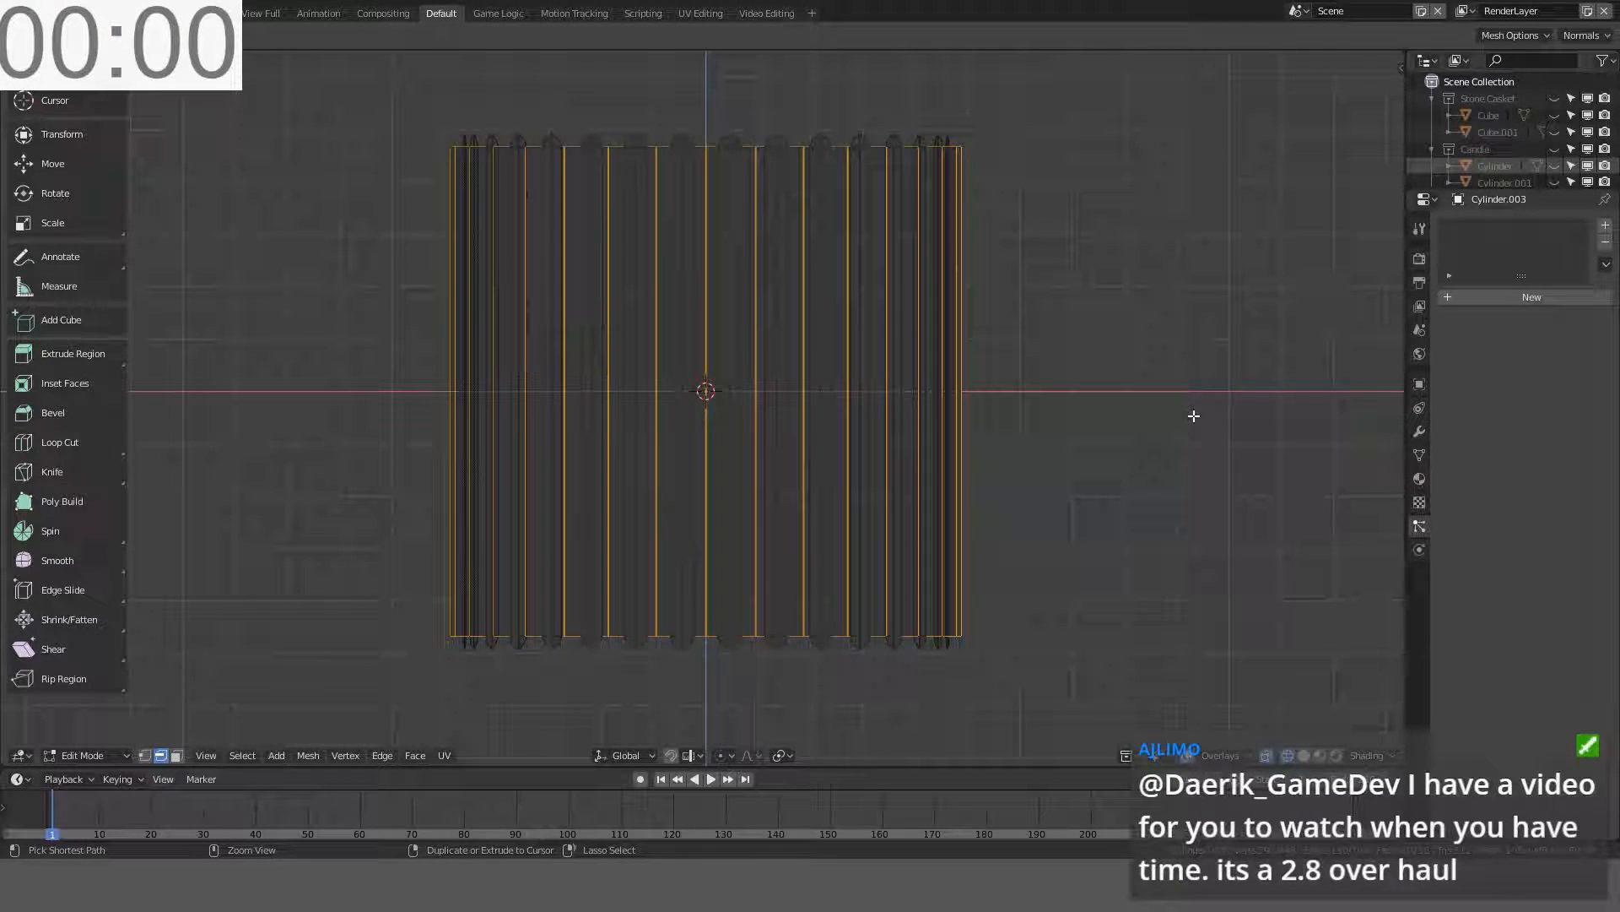
pyautogui.moveTo(1156, 391); pyautogui.dragTo(1072, 376, button='middle')
pyautogui.press('KP_1')
pyautogui.press('b')
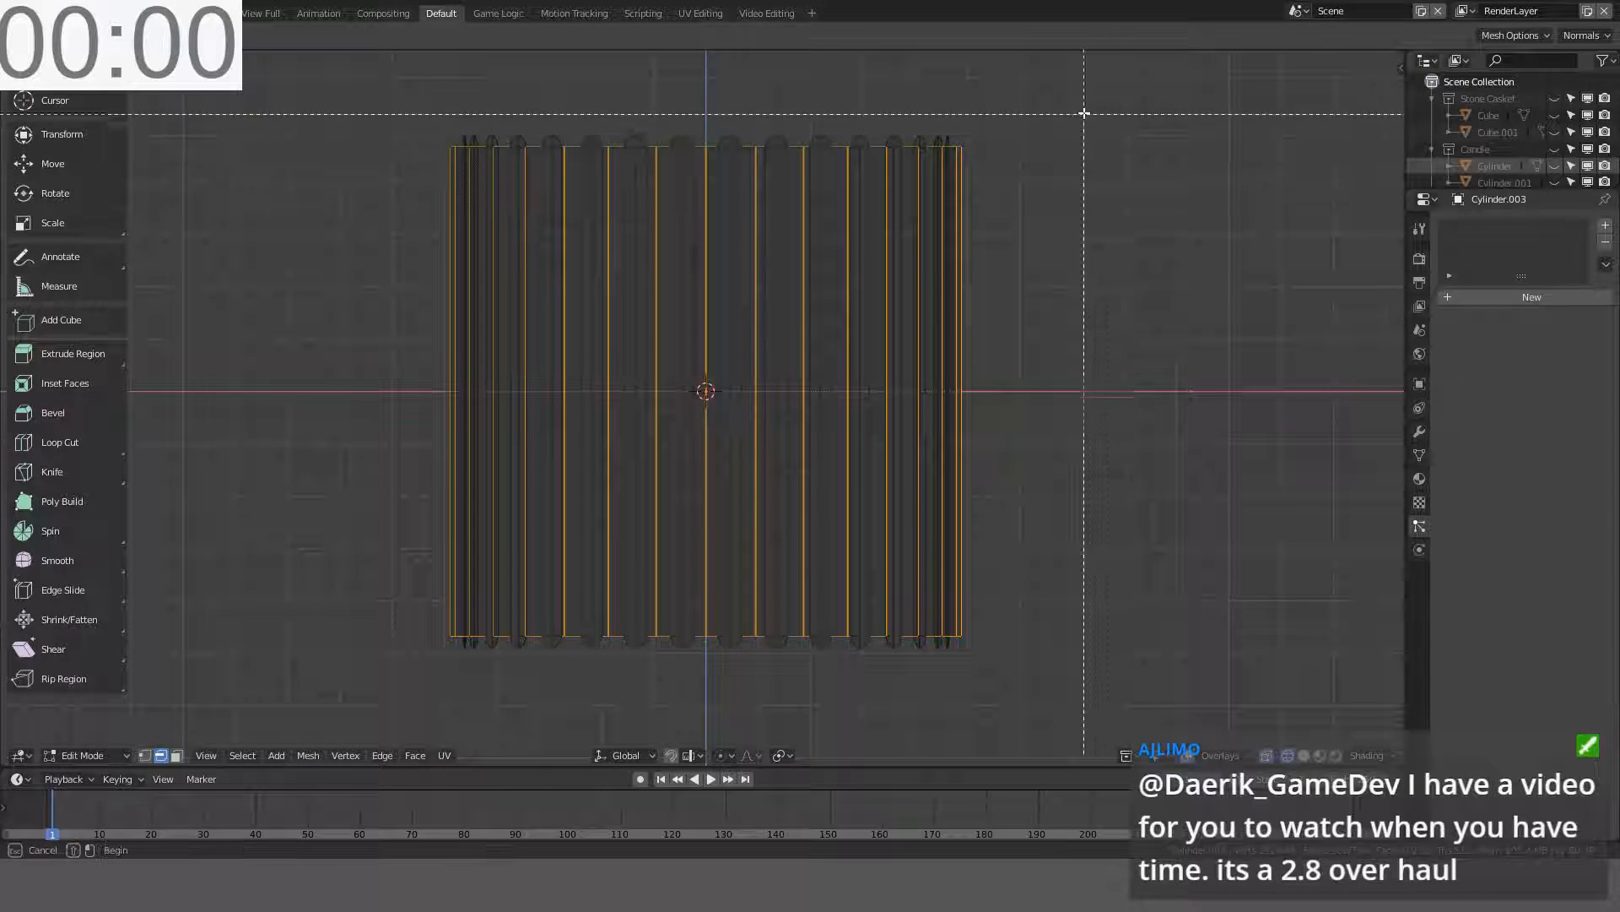
pyautogui.moveTo(1079, 103); pyautogui.dragTo(274, 159)
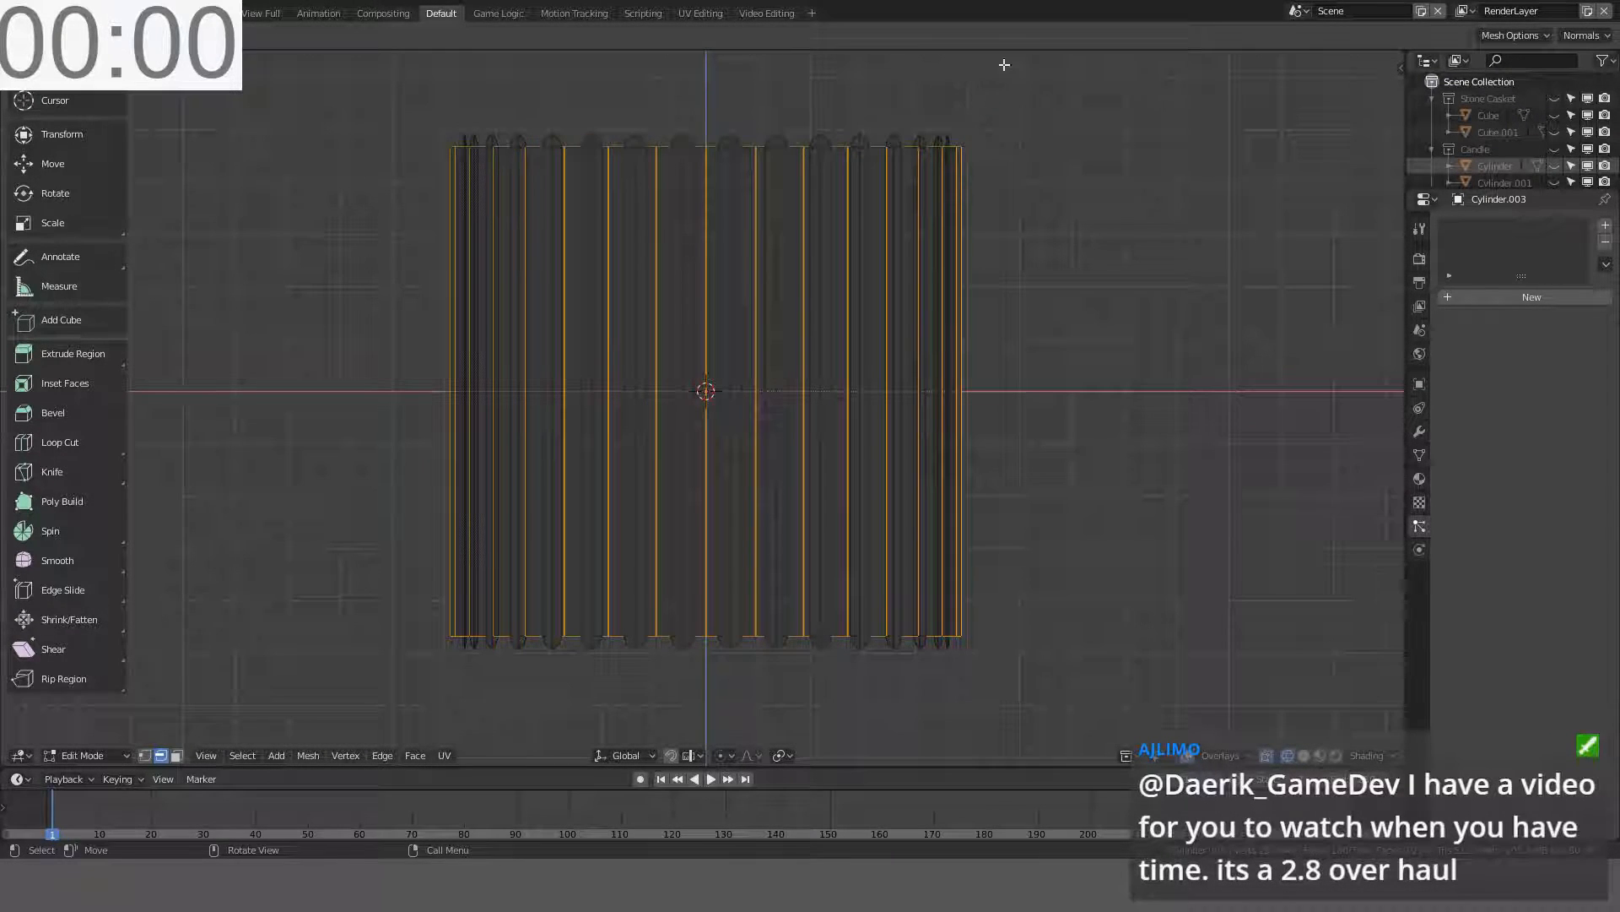
pyautogui.press('b')
pyautogui.moveTo(1022, 104); pyautogui.dragTo(291, 211)
pyautogui.press('b')
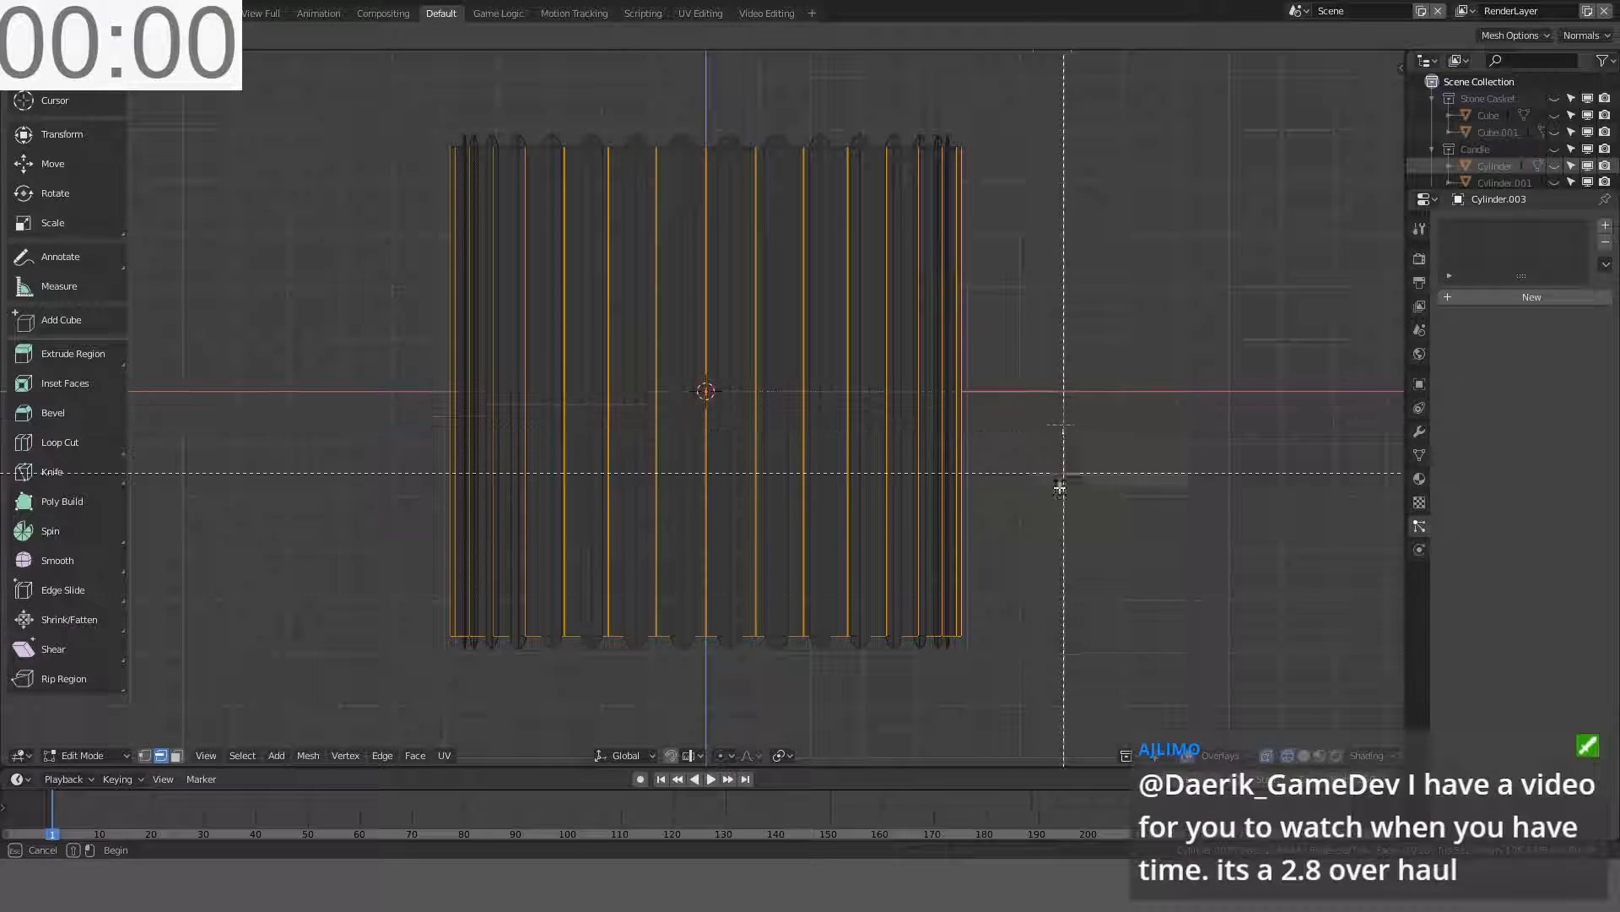
pyautogui.keyDown('shift'); pyautogui.moveTo(1030, 608); pyautogui.dragTo(155, 703); pyautogui.keyUp('shift')
# - Return to solid shading and bevel the vertical middle edges with an offset of 0.03 and 1 segment
pyautogui.press('z')
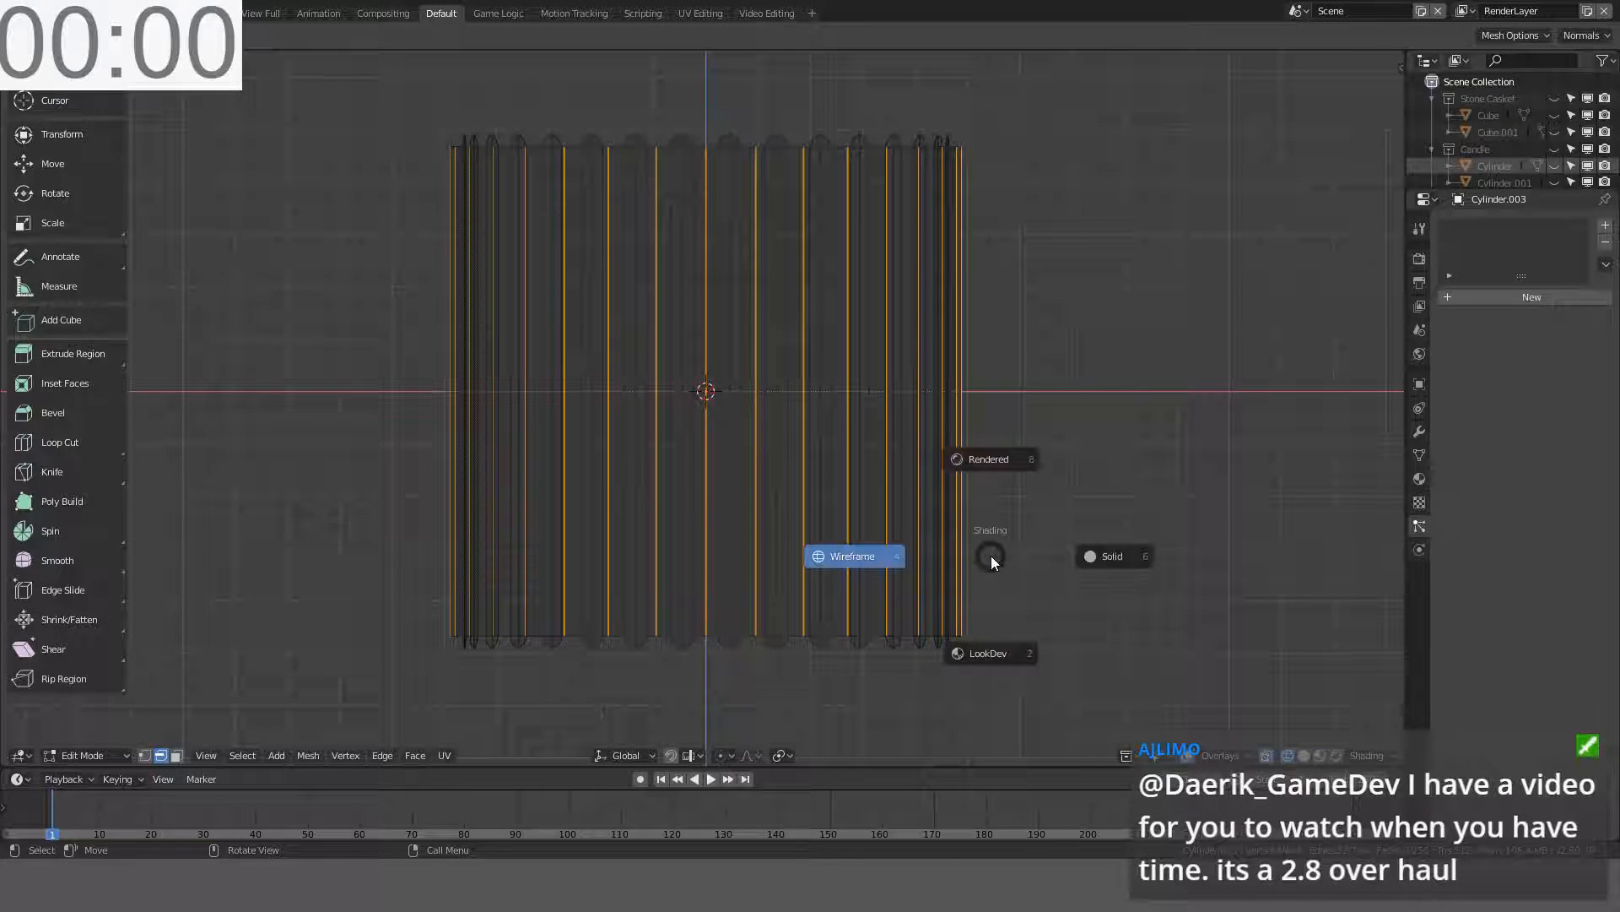
pyautogui.click(1107, 566)
pyautogui.moveTo(1035, 456)
pyautogui.mouseDown(button='middle')
pyautogui.moveTo(1111, 473)
pyautogui.moveTo(1096, 481)
pyautogui.mouseUp(button='middle')
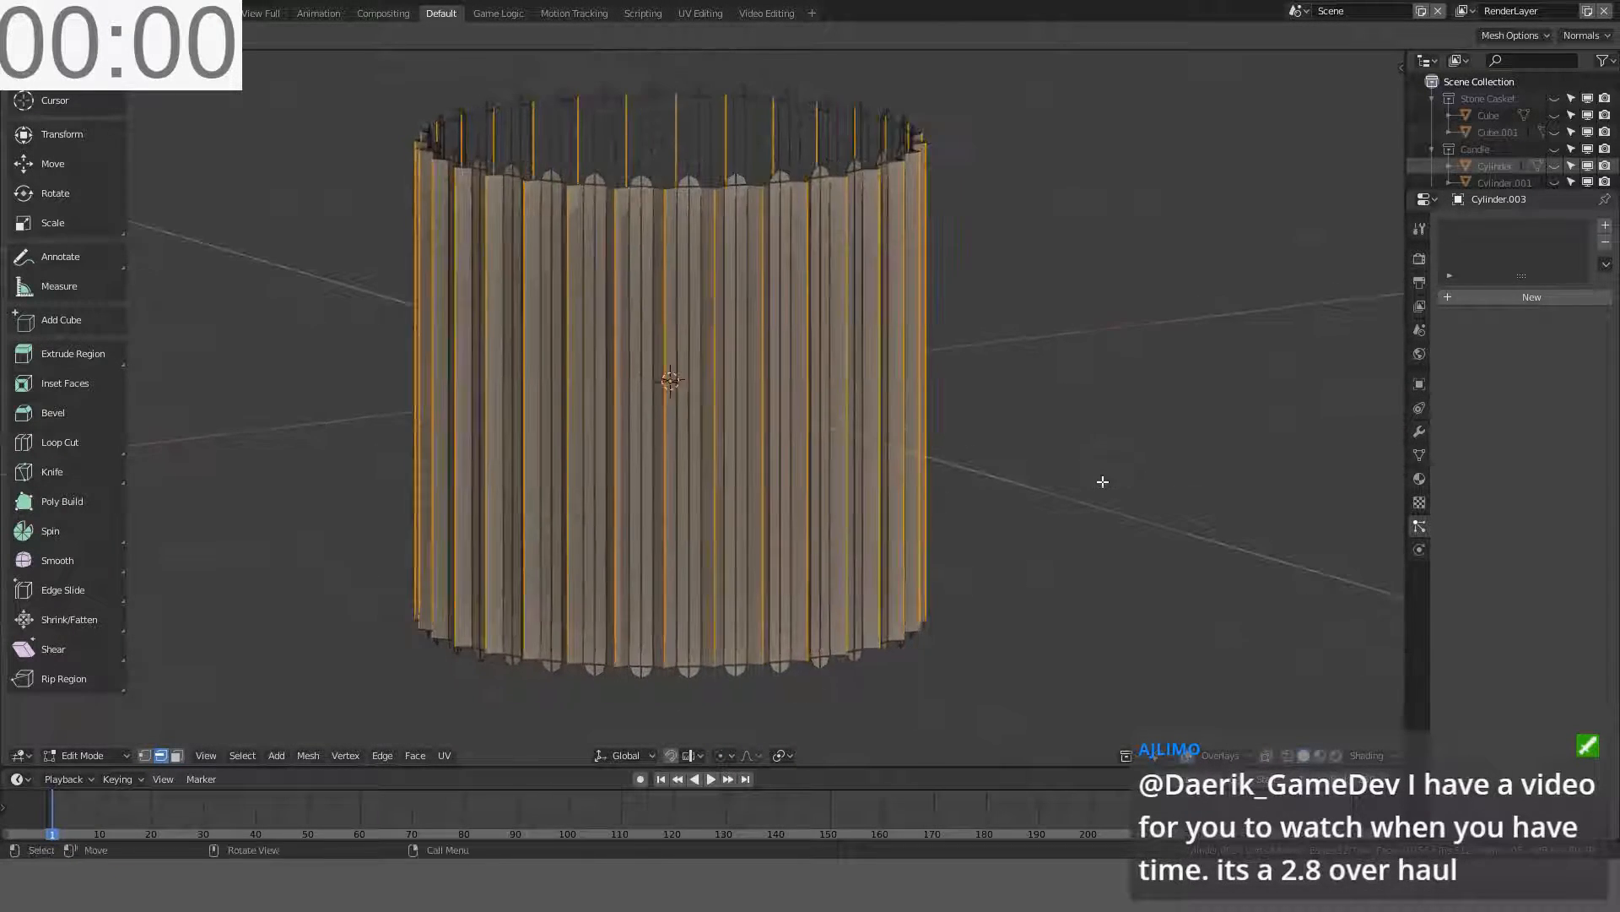
pyautogui.hotkey('ctrl', 'b')
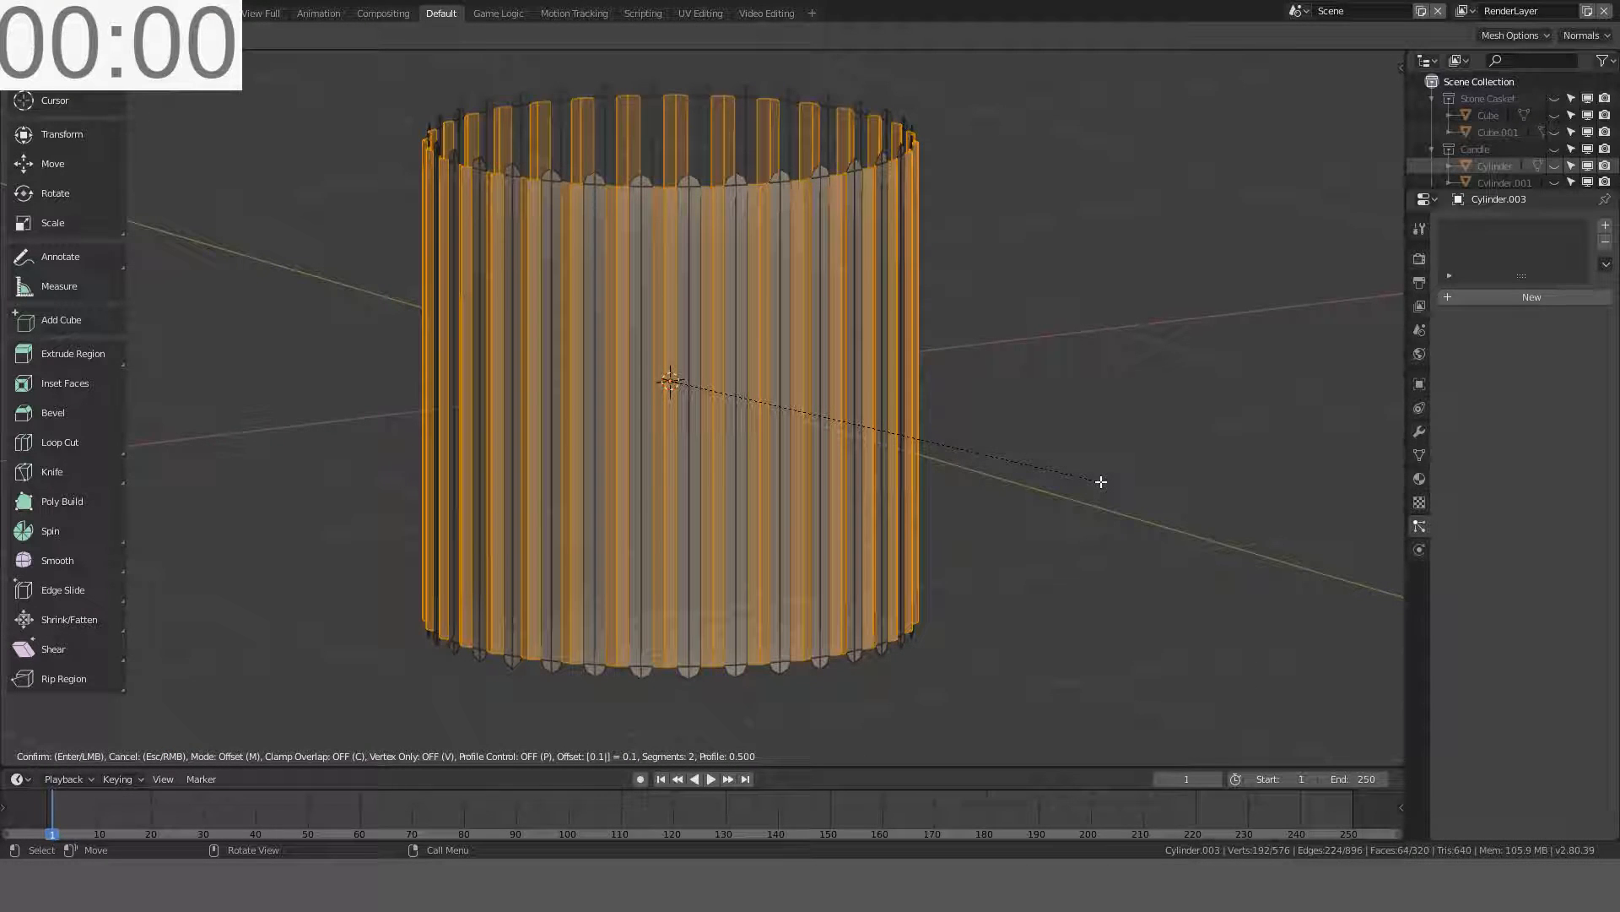
pyautogui.press('BackSpace')
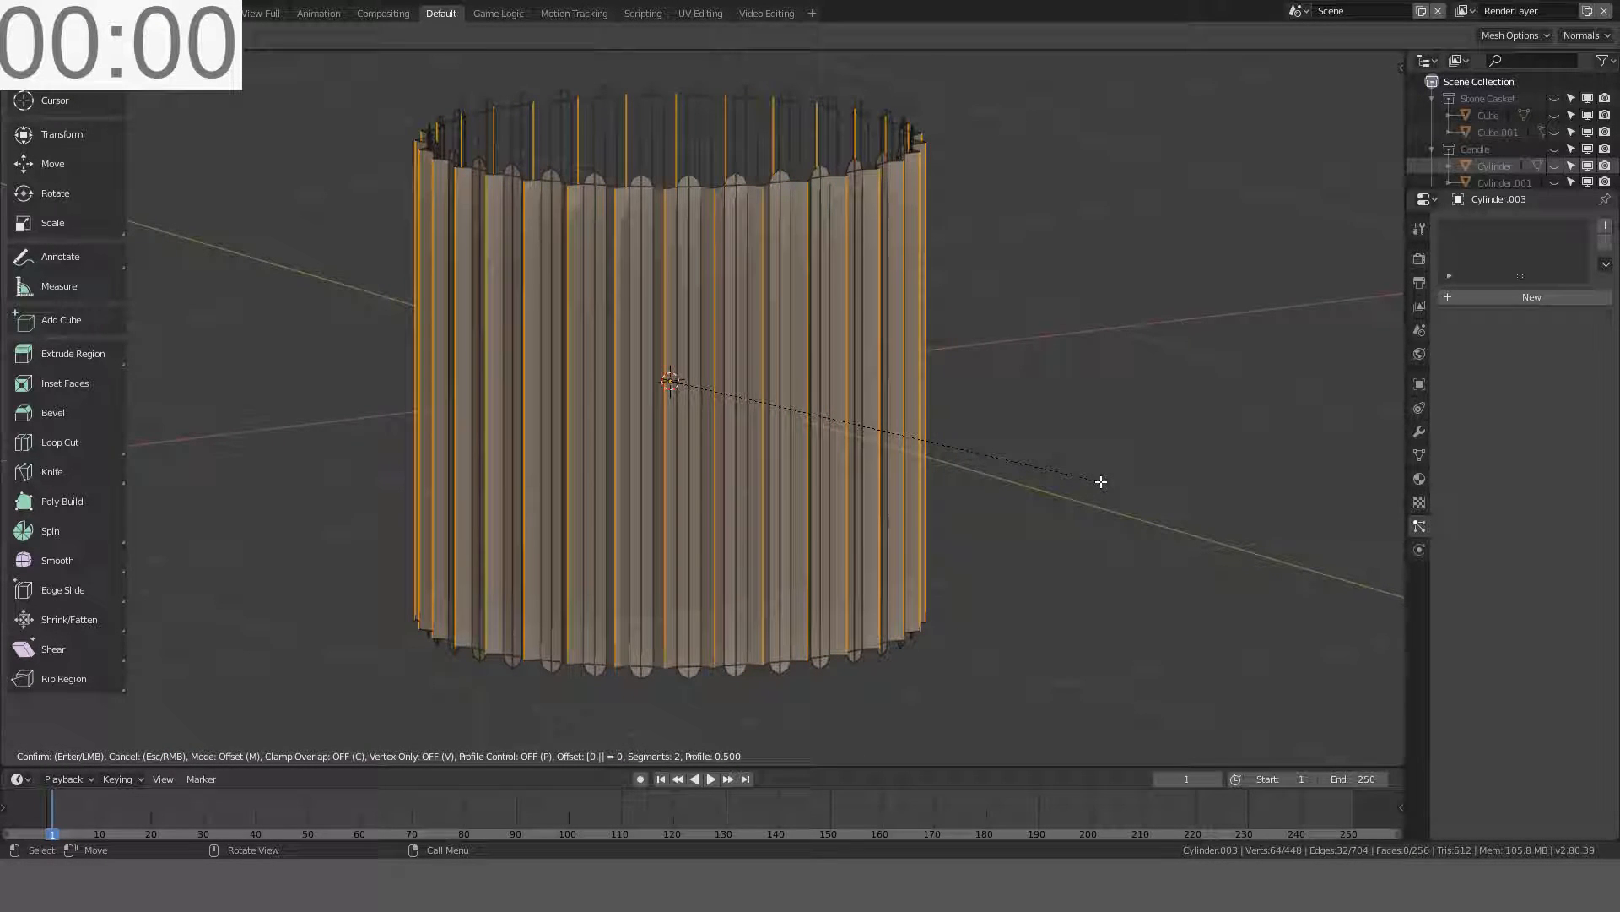
pyautogui.write('05')
pyautogui.press('BackSpace')
pyautogui.write('1')
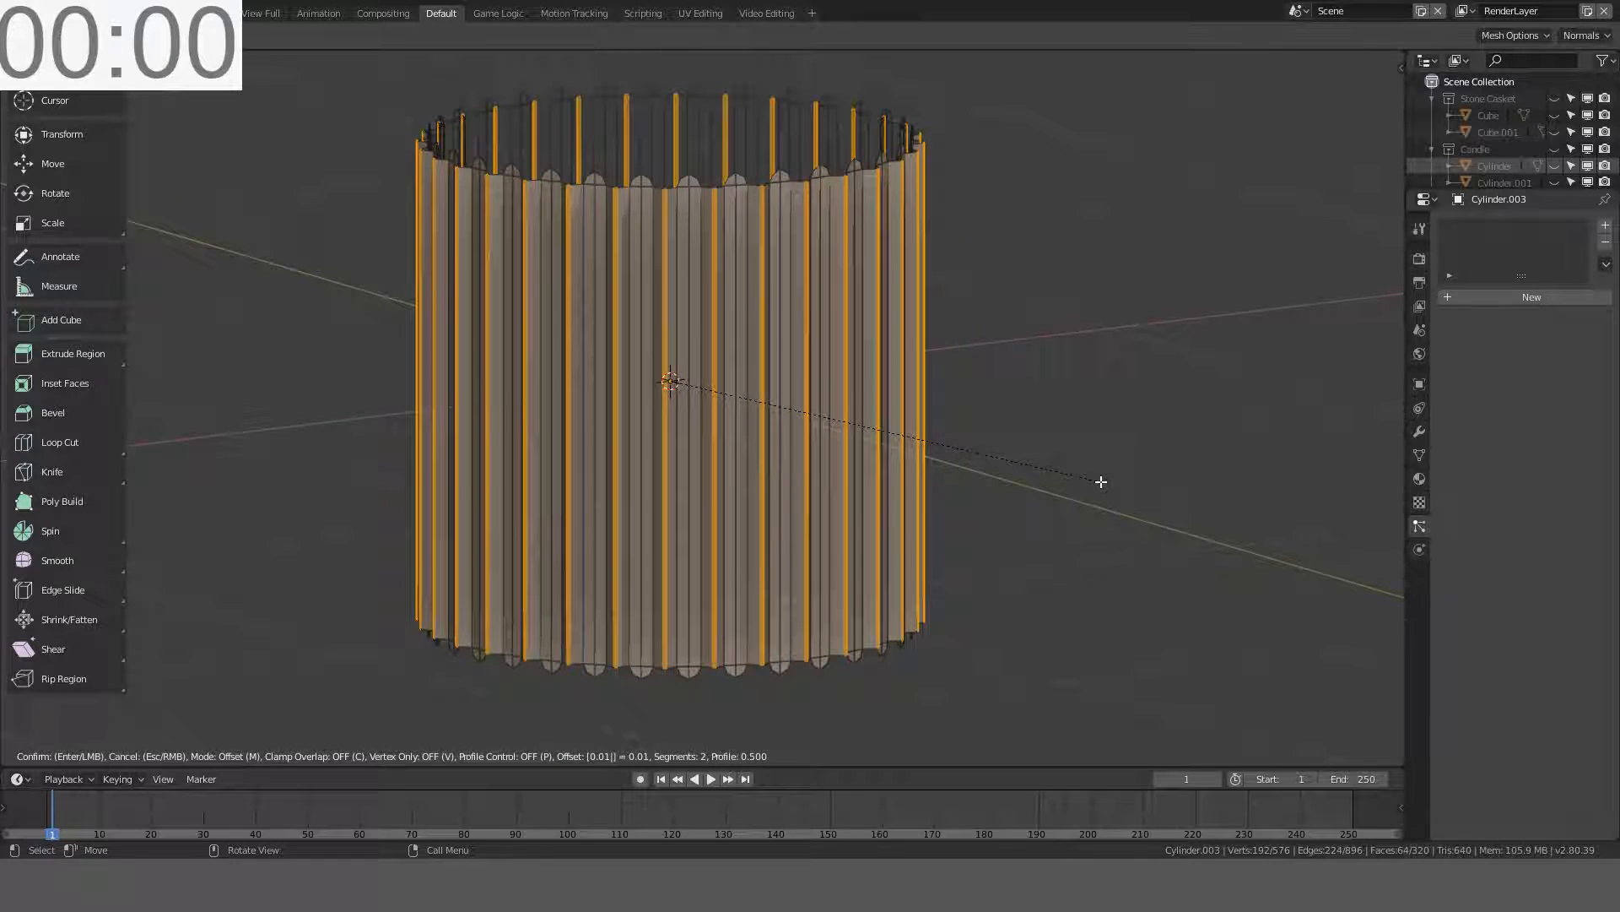
pyautogui.press('BackSpace')
pyautogui.write('2')
pyautogui.press('BackSpace')
pyautogui.write('3')
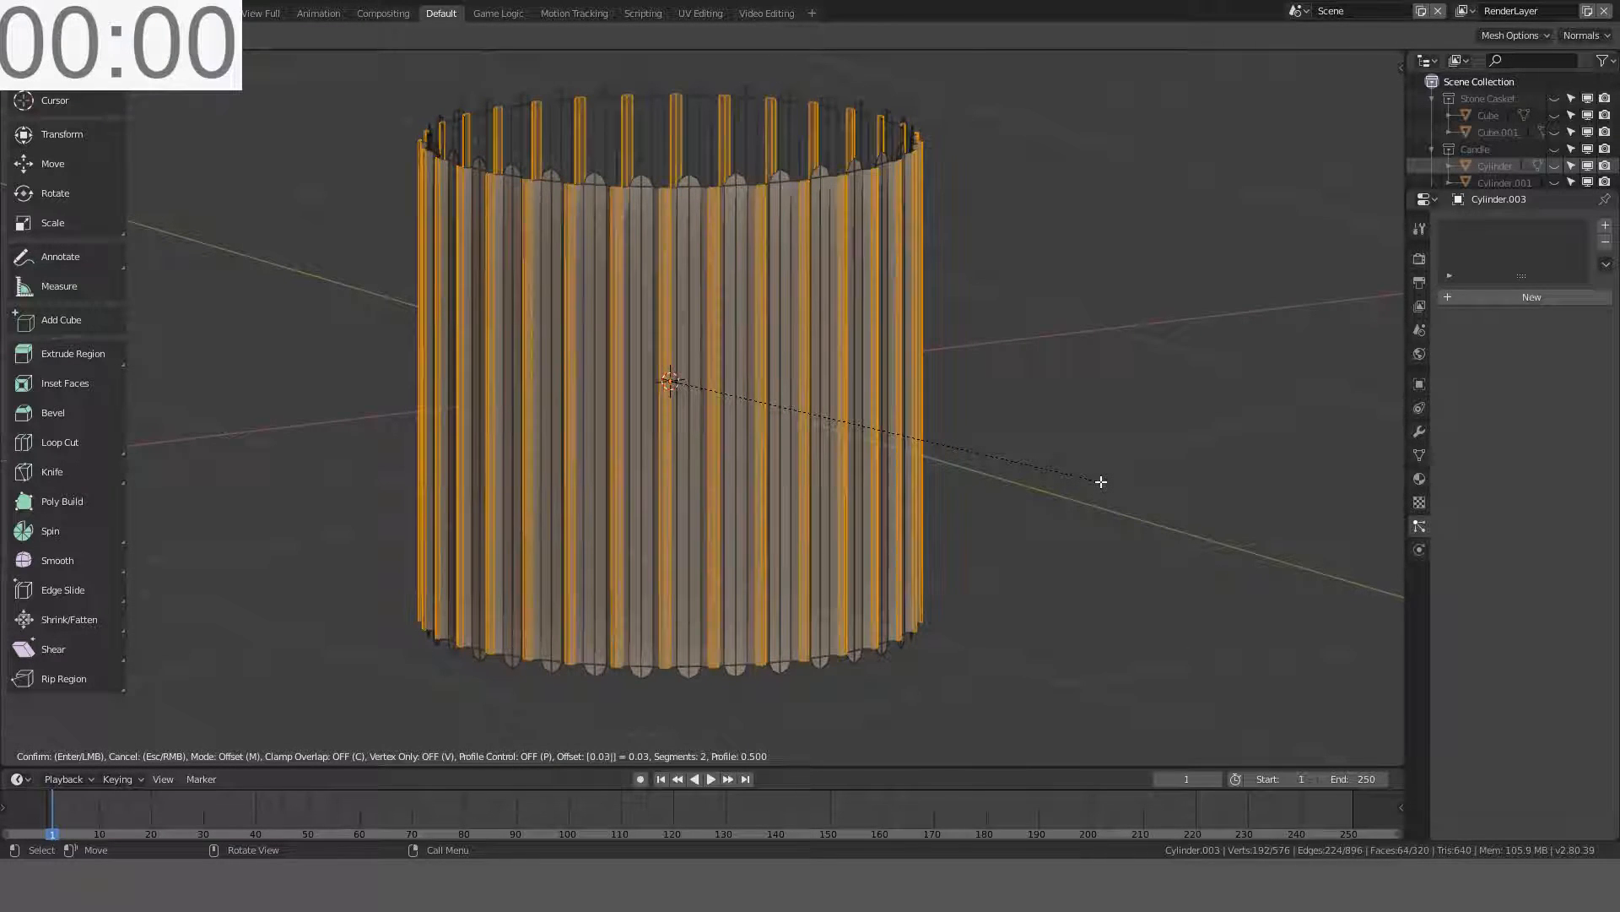
pyautogui.scroll(-1, 1100, 481)
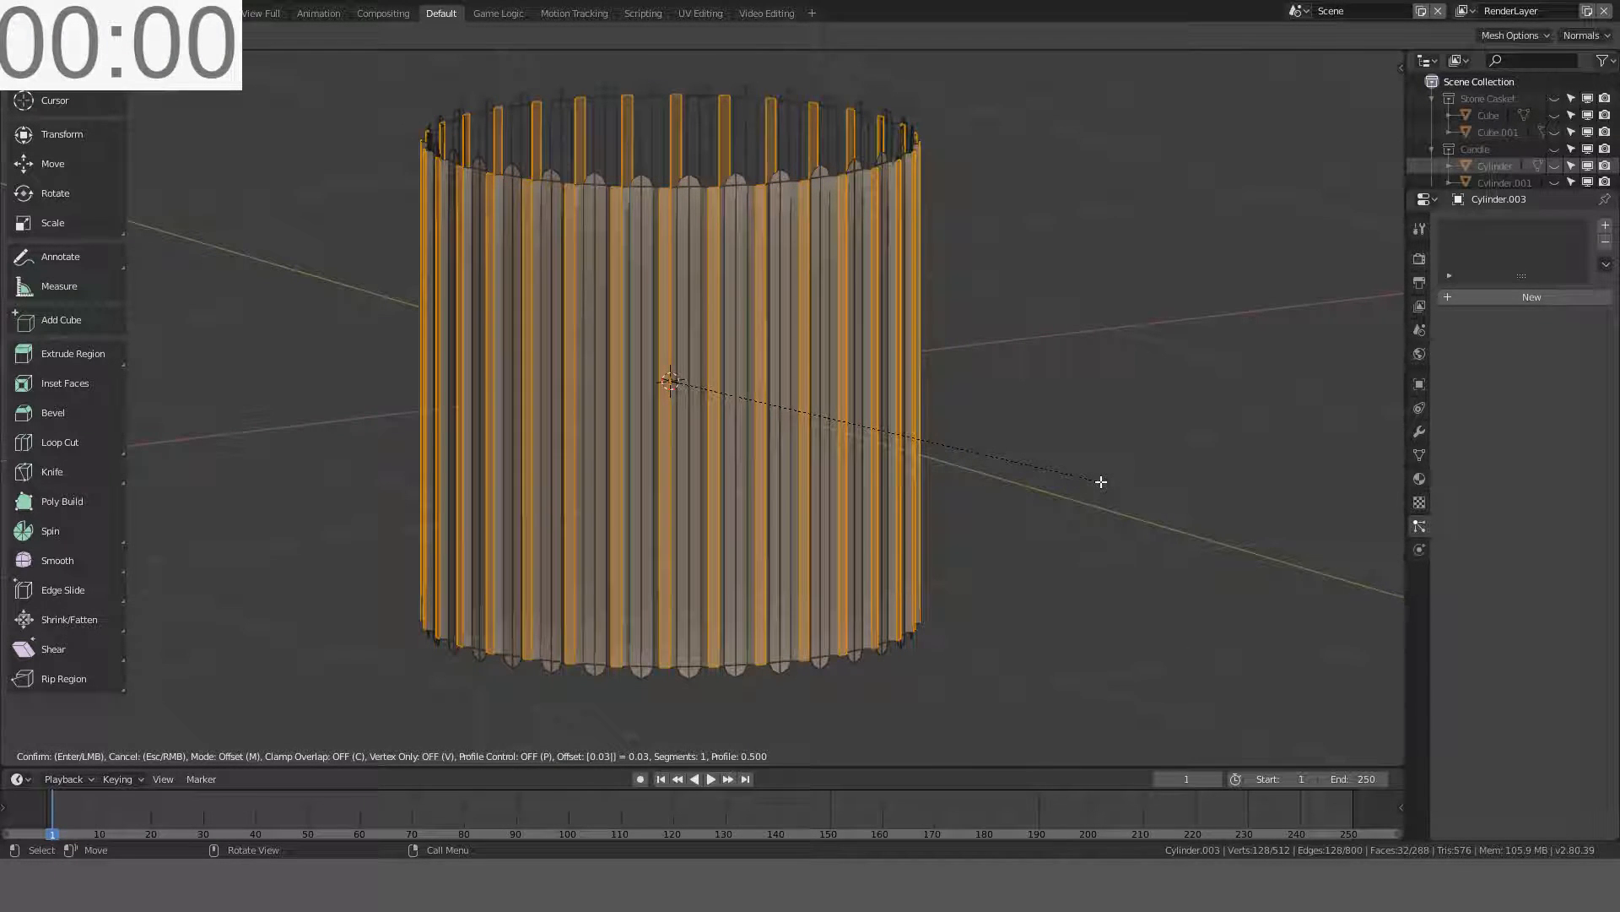
pyautogui.click(1100, 481)
# - Select the whole fluted cylinder mesh and apply Shade Smooth to its faces
pyautogui.moveTo(957, 411); pyautogui.dragTo(1173, 337, button='middle')
pyautogui.press('Tab')
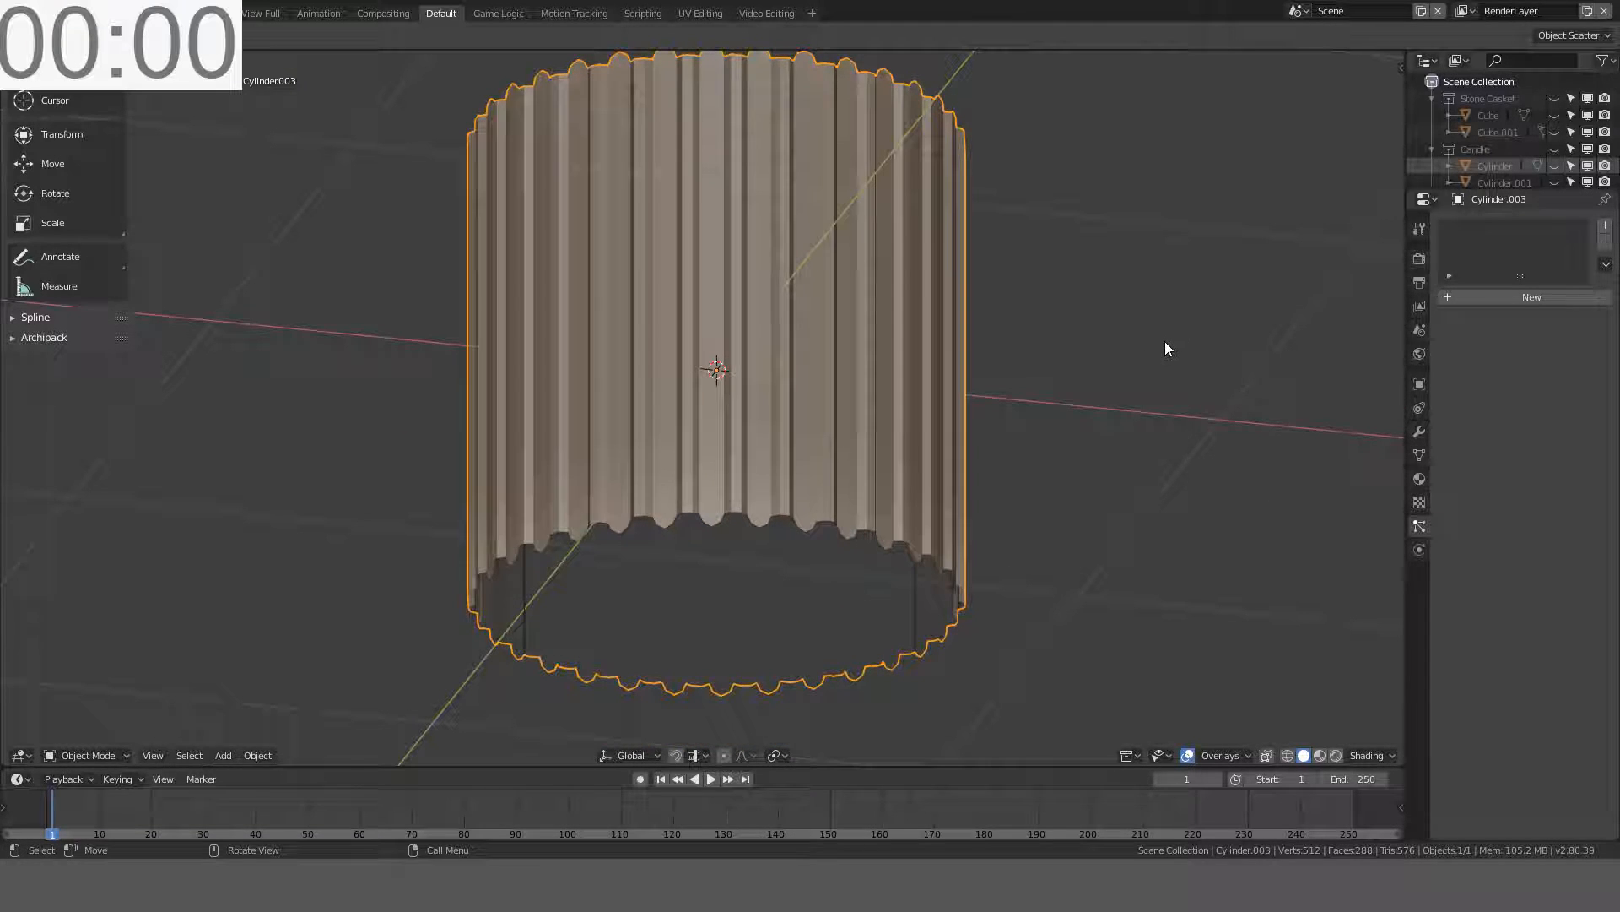
pyautogui.press('Tab')
pyautogui.press('a')
pyautogui.hotkey('ctrl', 'f')
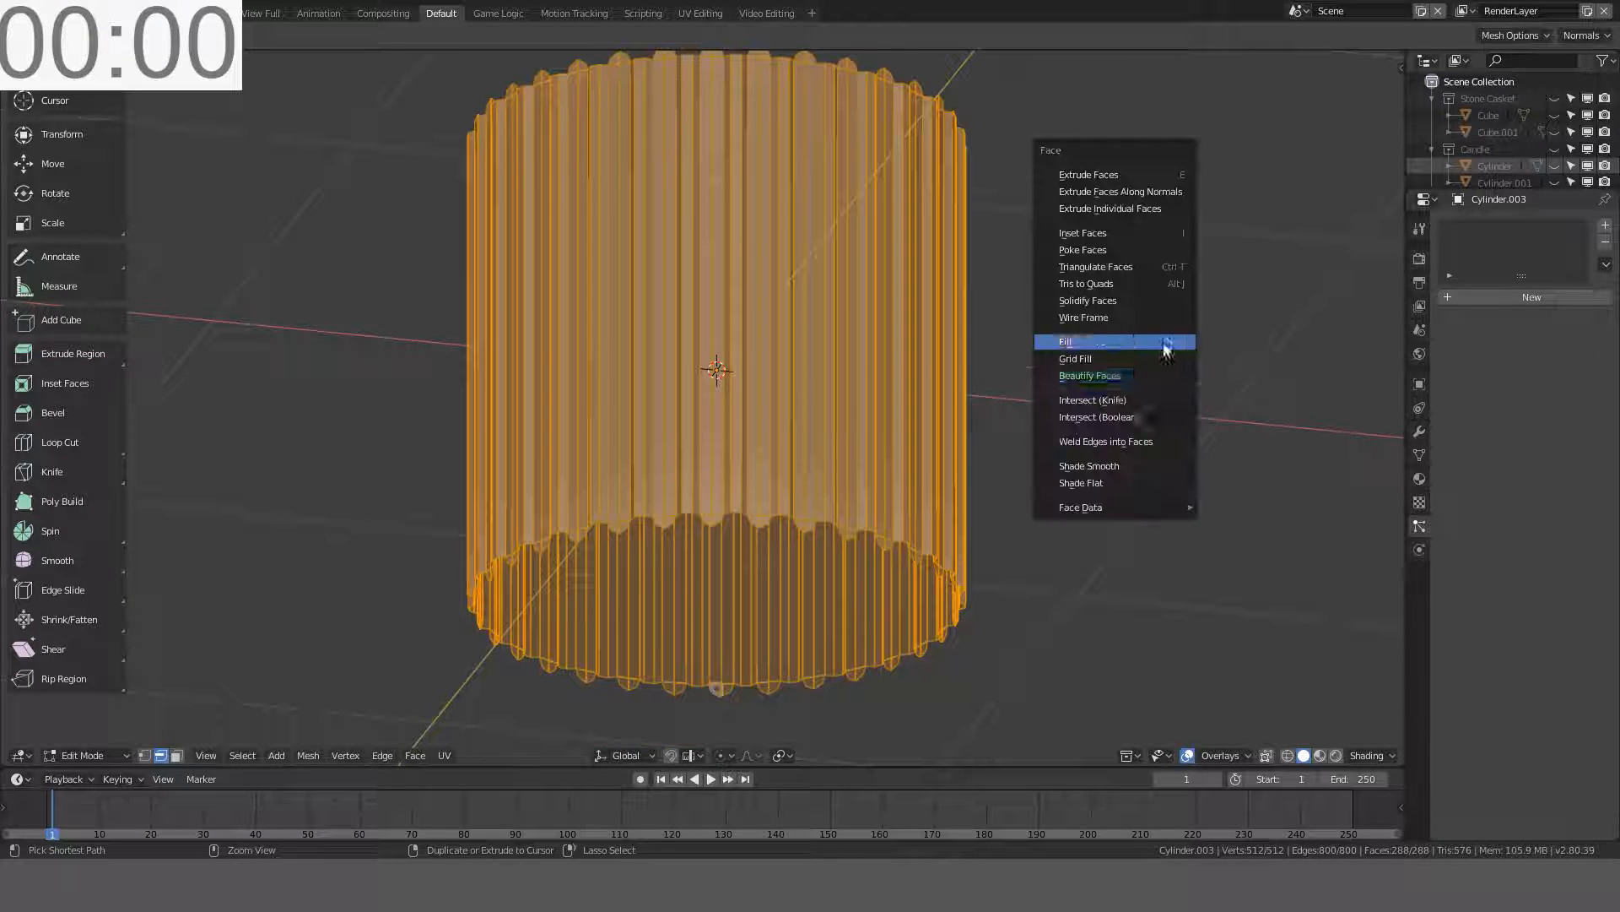
pyautogui.click(1093, 465)
pyautogui.press('Tab')
pyautogui.moveTo(1094, 463); pyautogui.dragTo(771, 433, button='middle')
# - Switch to vertex selection and try to add corner faces on both sides of one gap between two flute ends on the top rim
pyautogui.press('KP_1')
pyautogui.press('Tab')
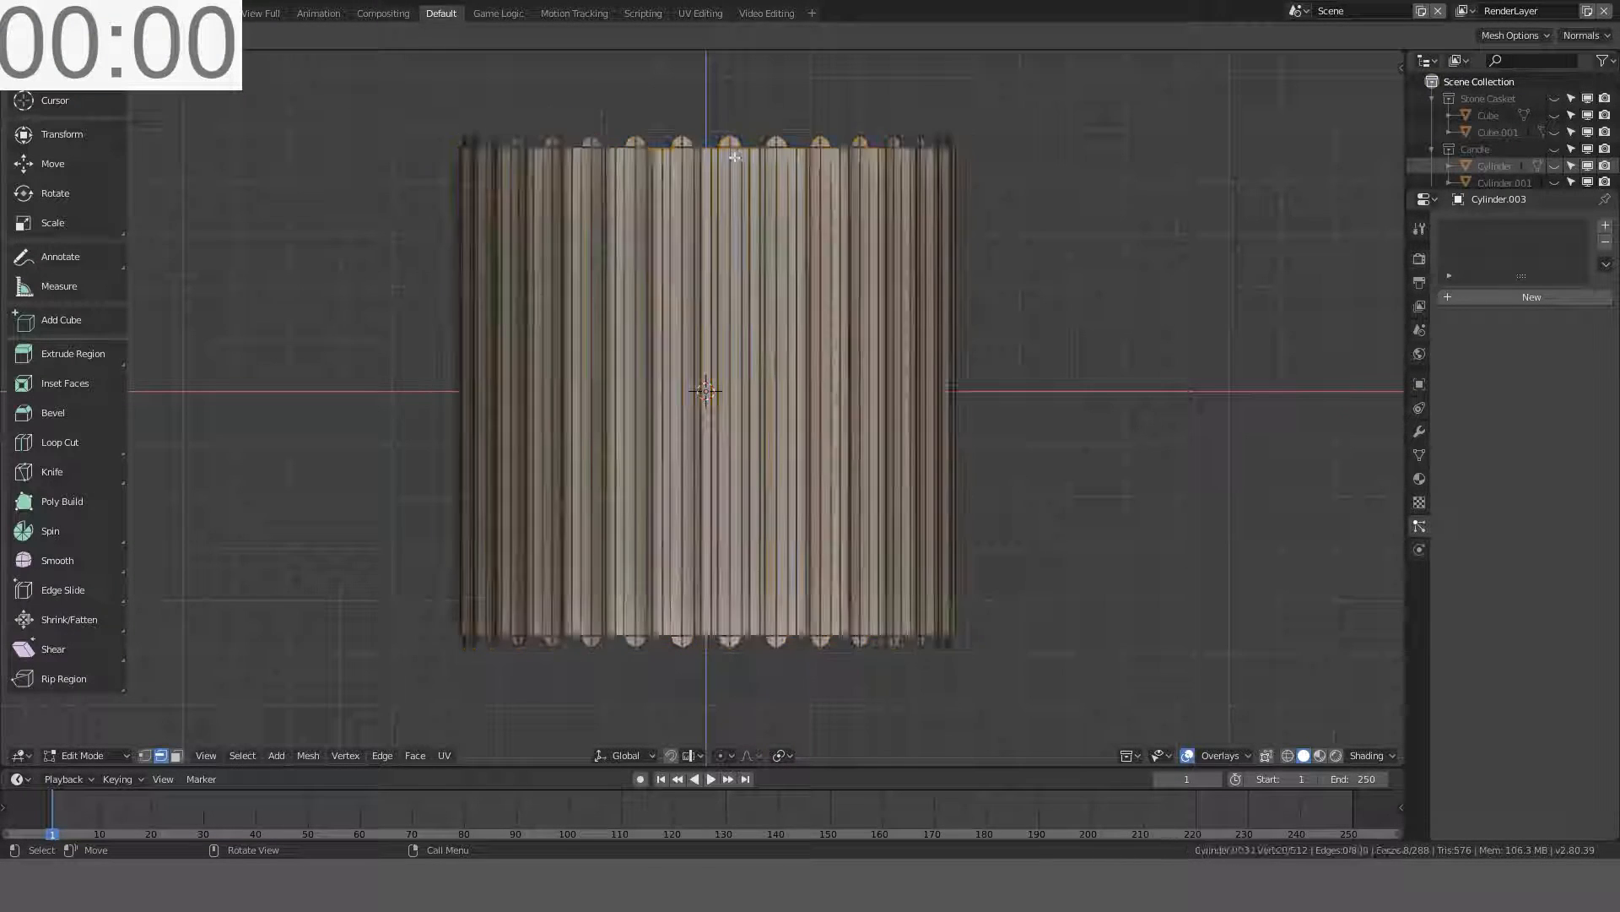
pyautogui.scroll(8, 734, 157)
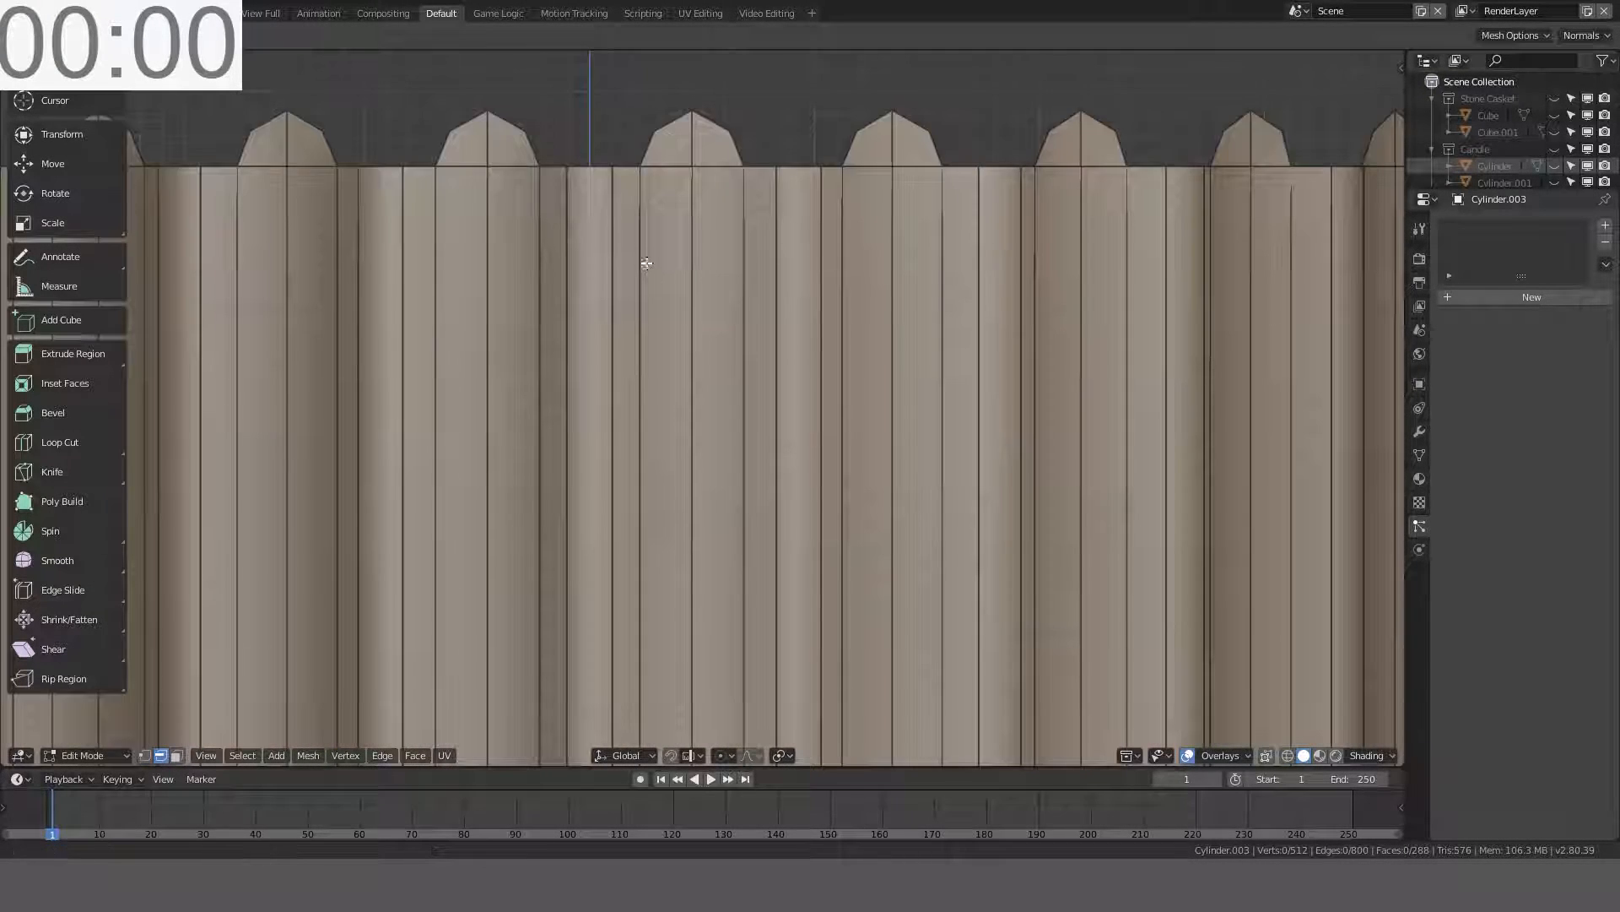
pyautogui.keyDown('shift'); pyautogui.moveTo(647, 263); pyautogui.dragTo(591, 412, button='middle'); pyautogui.keyUp('shift')
pyautogui.scroll(2, 591, 413)
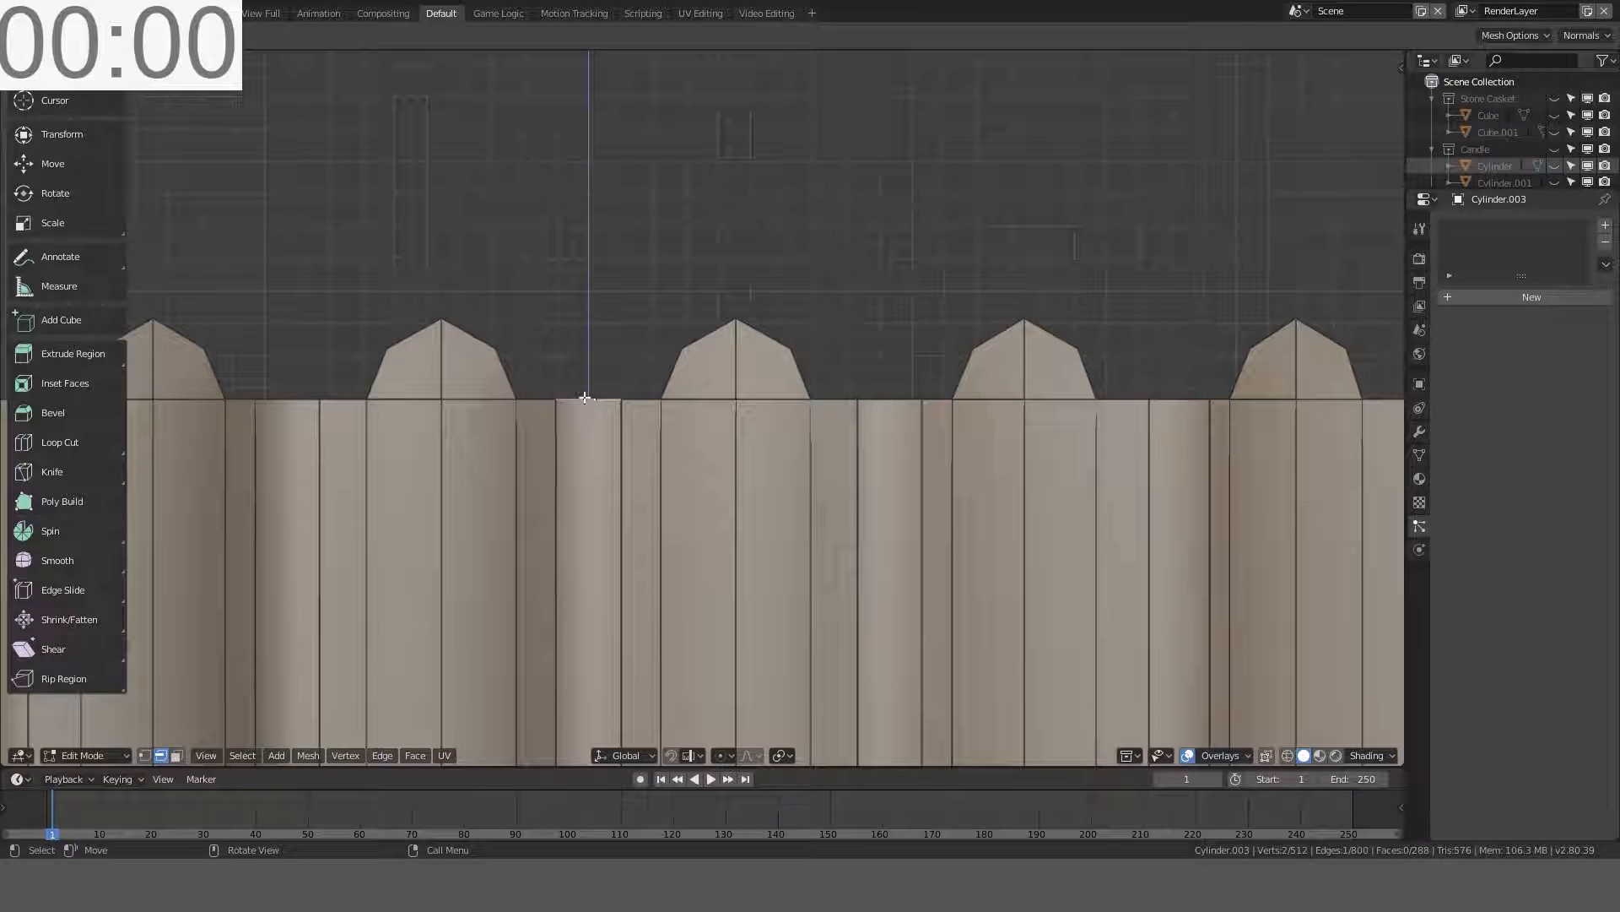
pyautogui.click(144, 755)
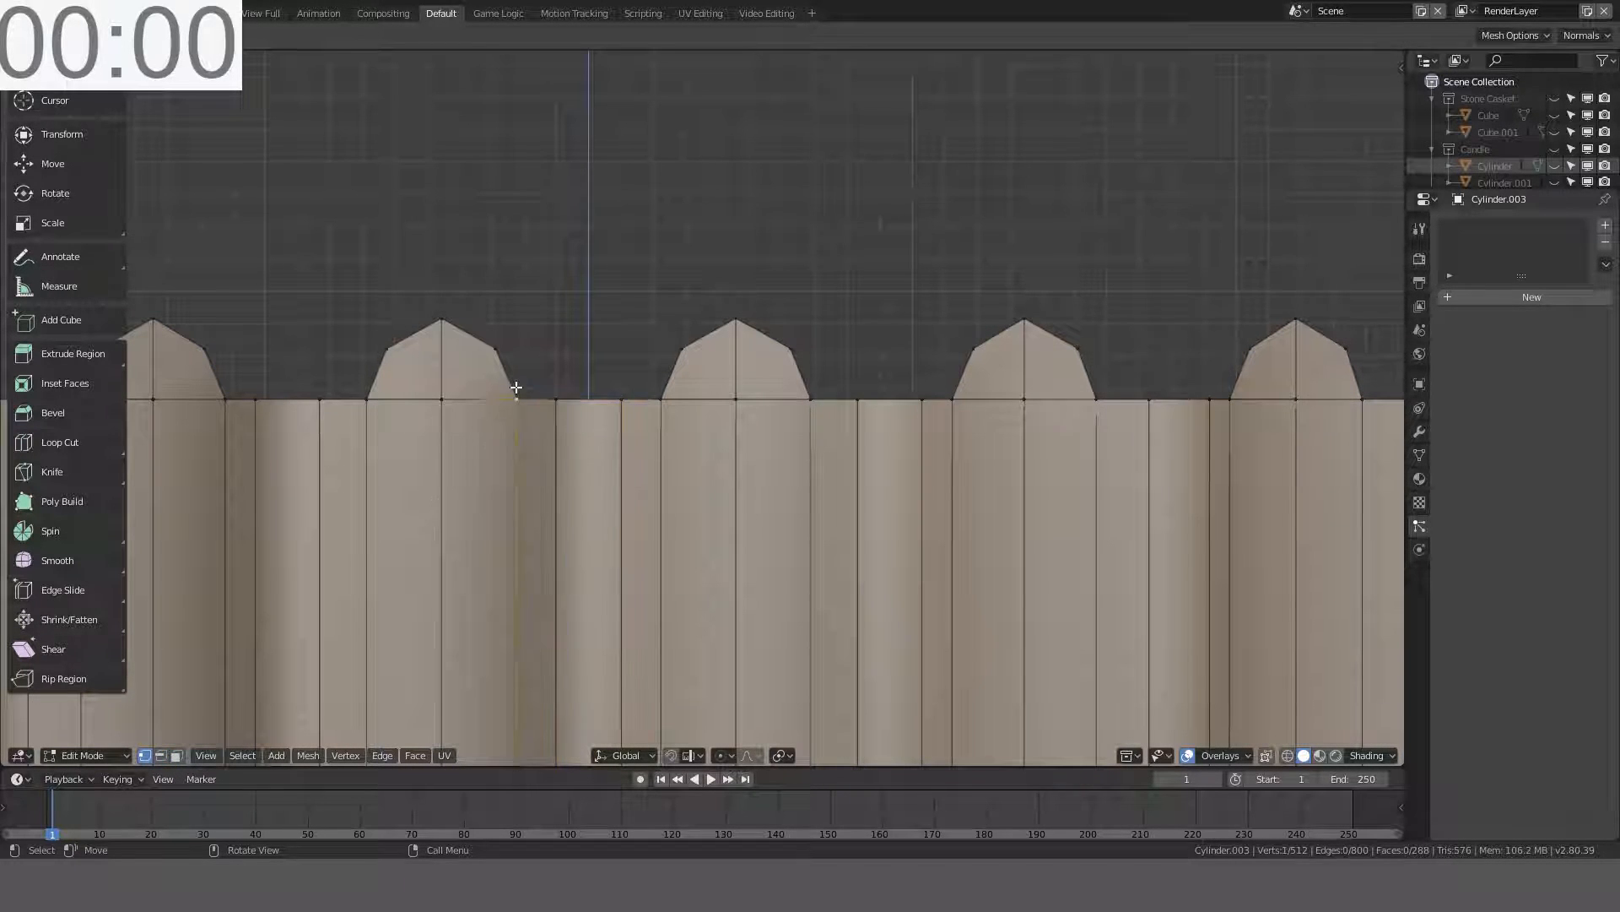
pyautogui.moveTo(516, 387); pyautogui.dragTo(943, 386, button='middle')
pyautogui.press('f')
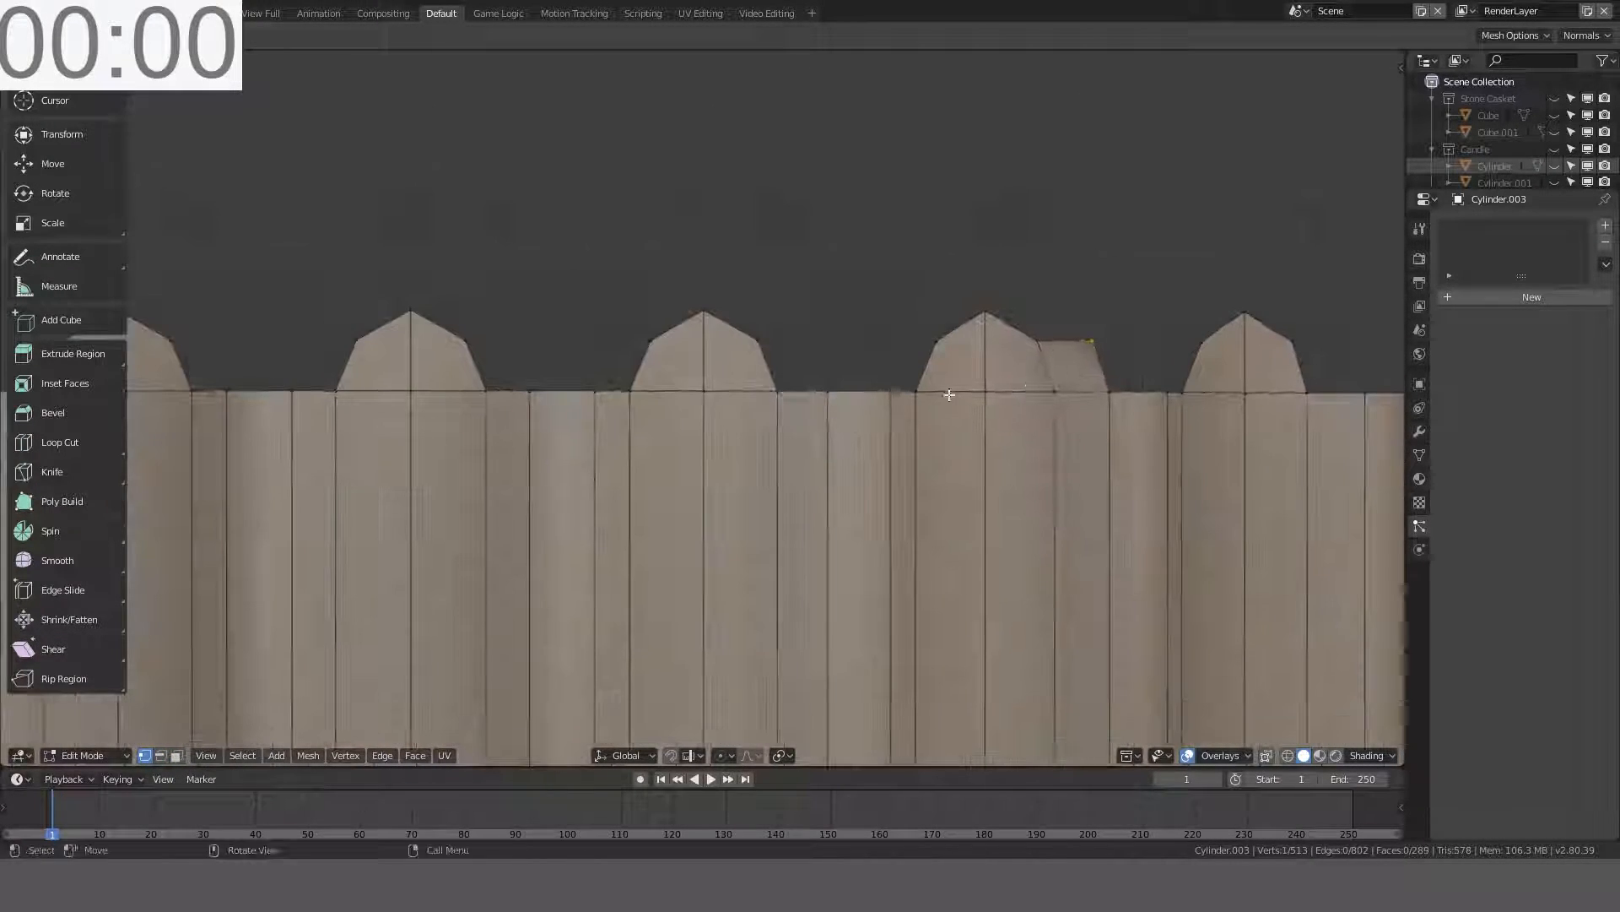
pyautogui.click(1178, 385)
pyautogui.press('f')
pyautogui.moveTo(1162, 380); pyautogui.dragTo(953, 340, button='middle')
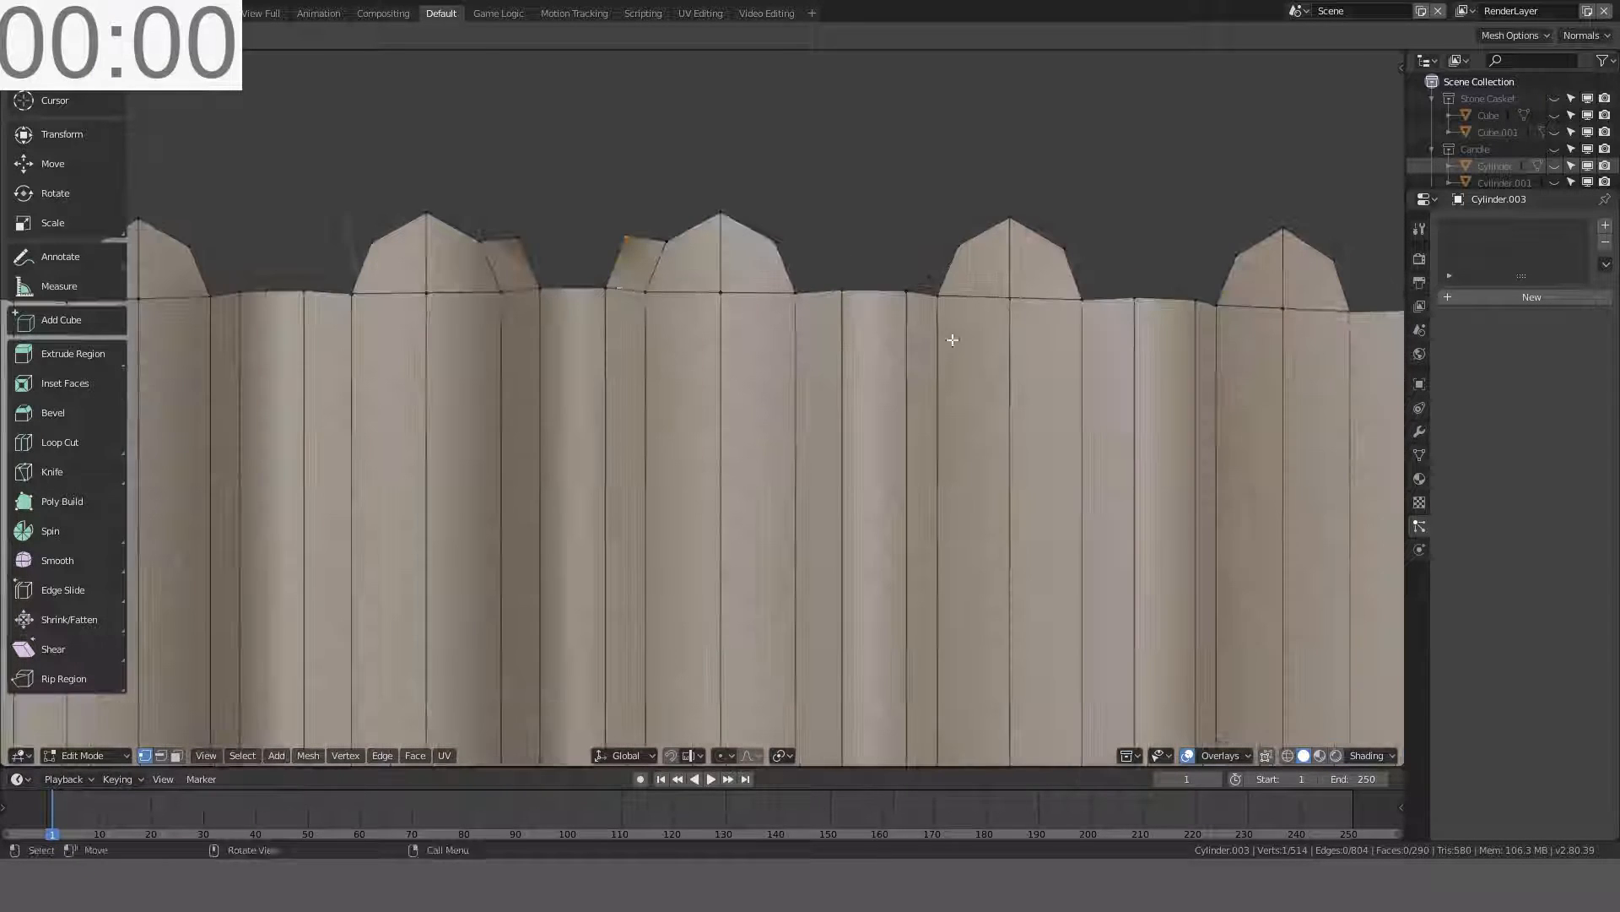
# - Try to close the gap between the two flute ends with a face joining both corner faces
pyautogui.click(585, 269)
pyautogui.press('f')
pyautogui.moveTo(540, 296); pyautogui.dragTo(618, 397, button='middle')
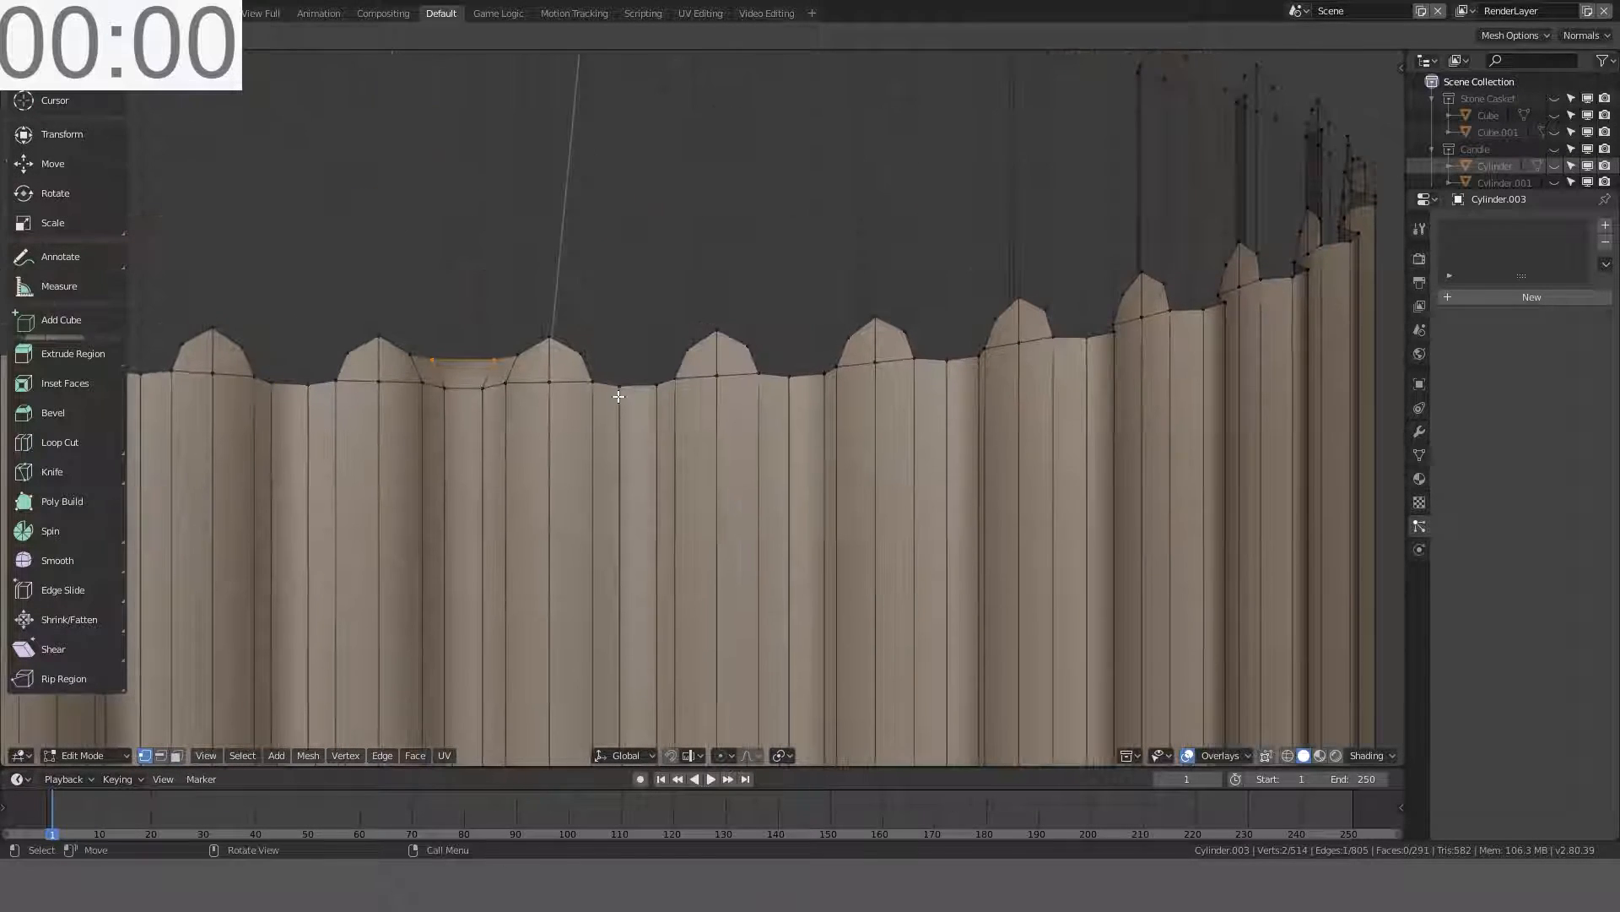
pyautogui.keyDown('ctrl'); pyautogui.rightClick(528, 343); pyautogui.keyUp('ctrl')
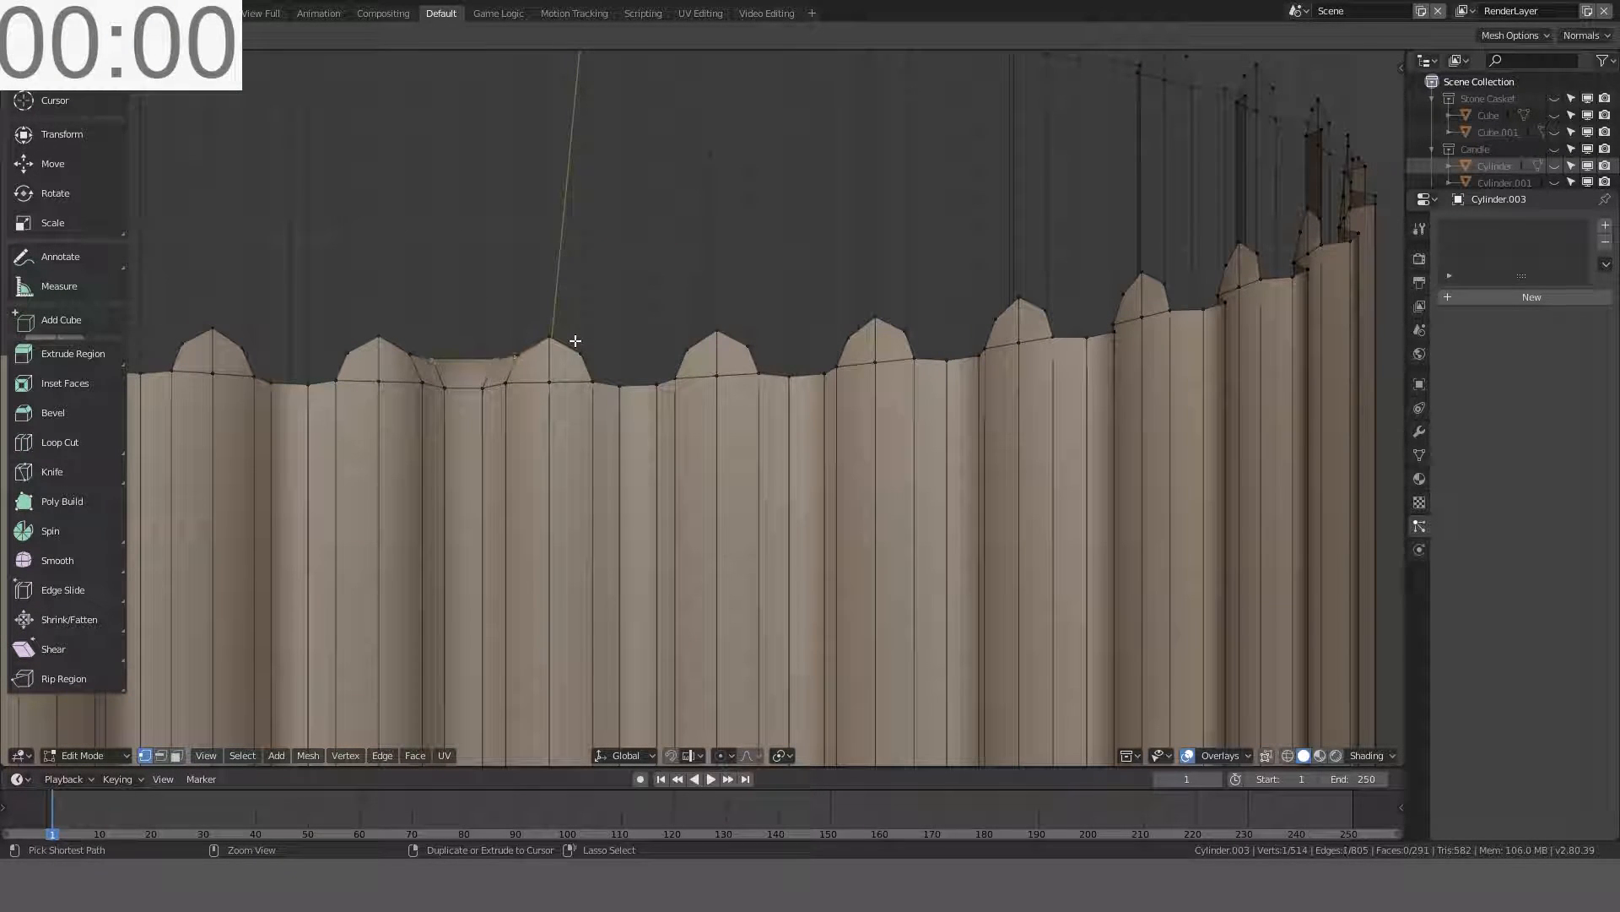
# - Undo the faces added in the gap between the two flute ends
pyautogui.hotkey('ctrl', 'z')
pyautogui.hotkey('ctrl', 'z')
pyautogui.hotkey('ctrl', 'z')
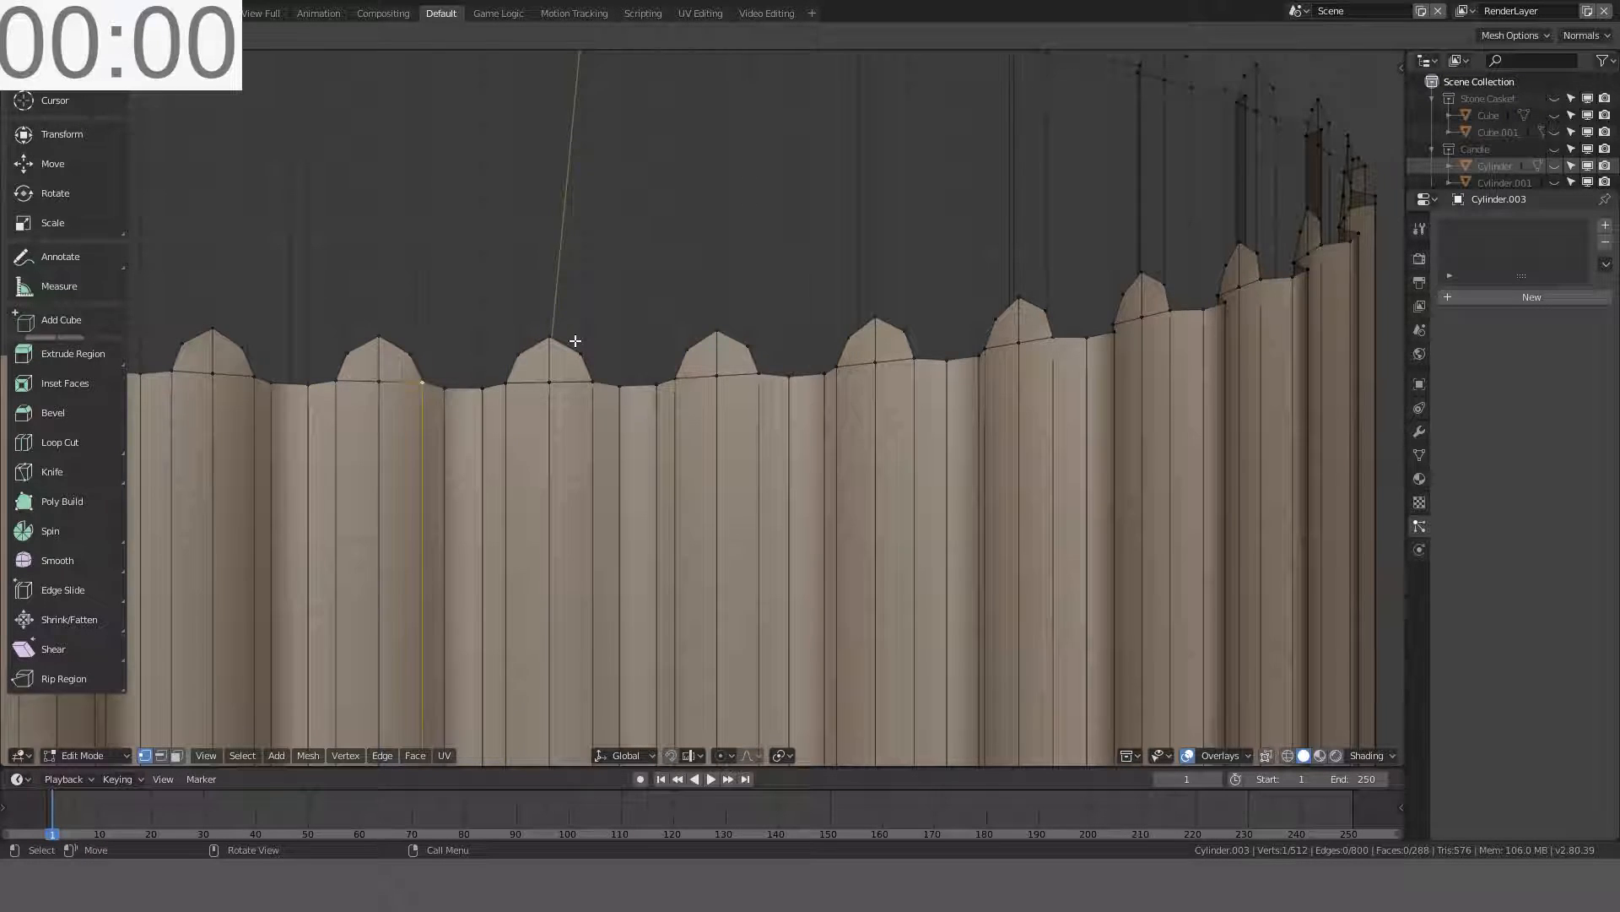
# - In wireframe front view, box-select the topmost tip vertices of all flutes along the upper rim
pyautogui.press('KP_1')
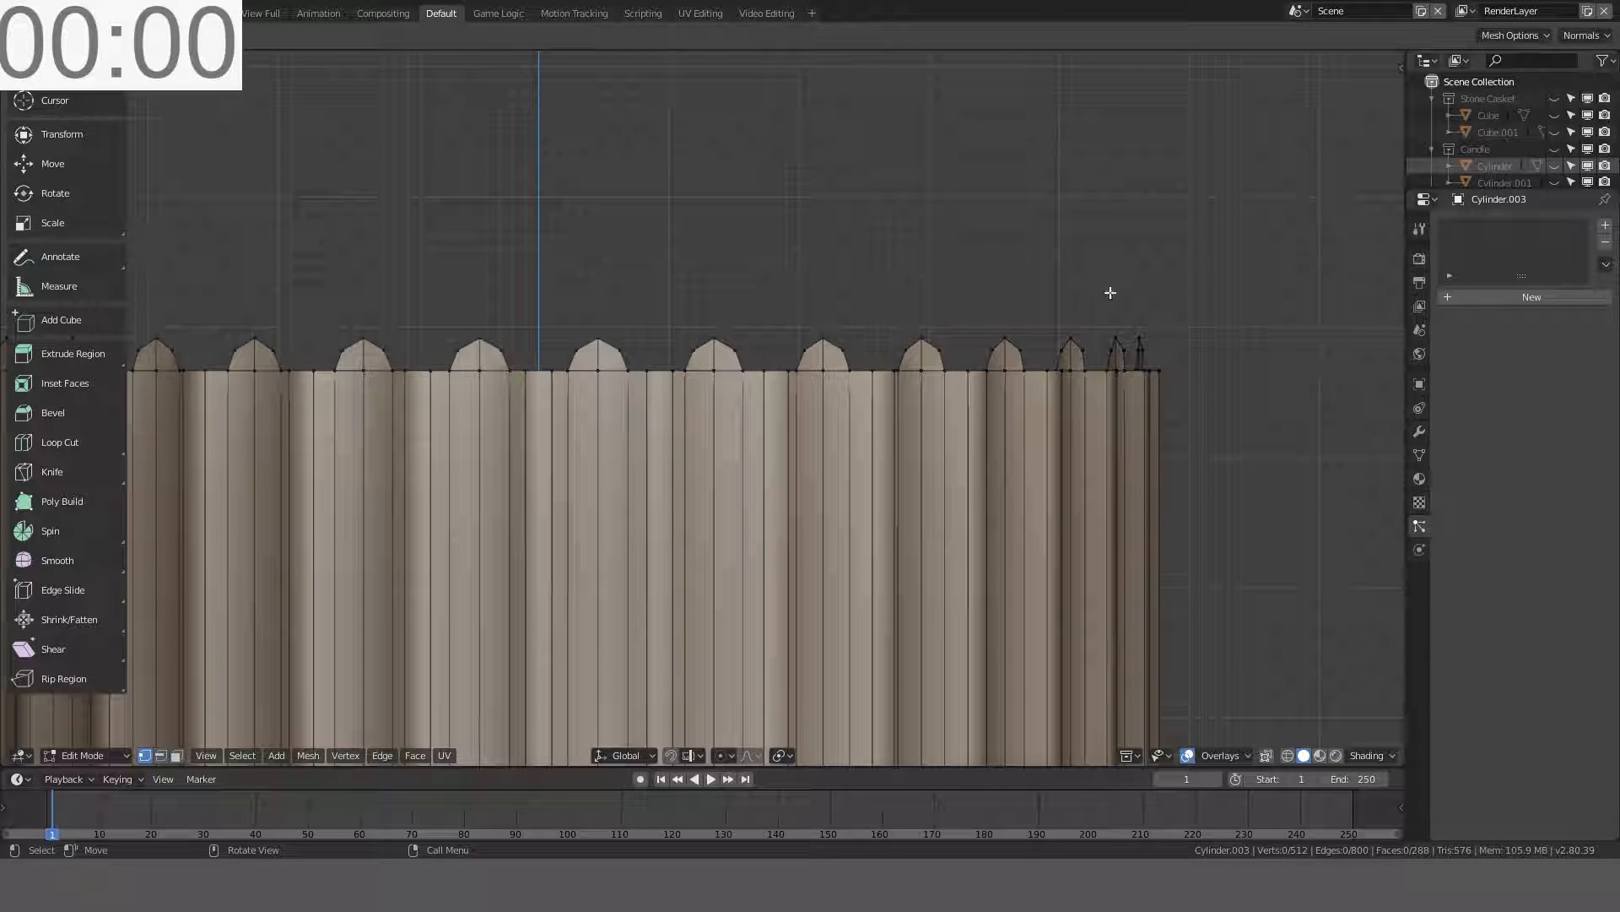
pyautogui.scroll(-4, 1110, 293)
pyautogui.press('z')
pyautogui.click(937, 288)
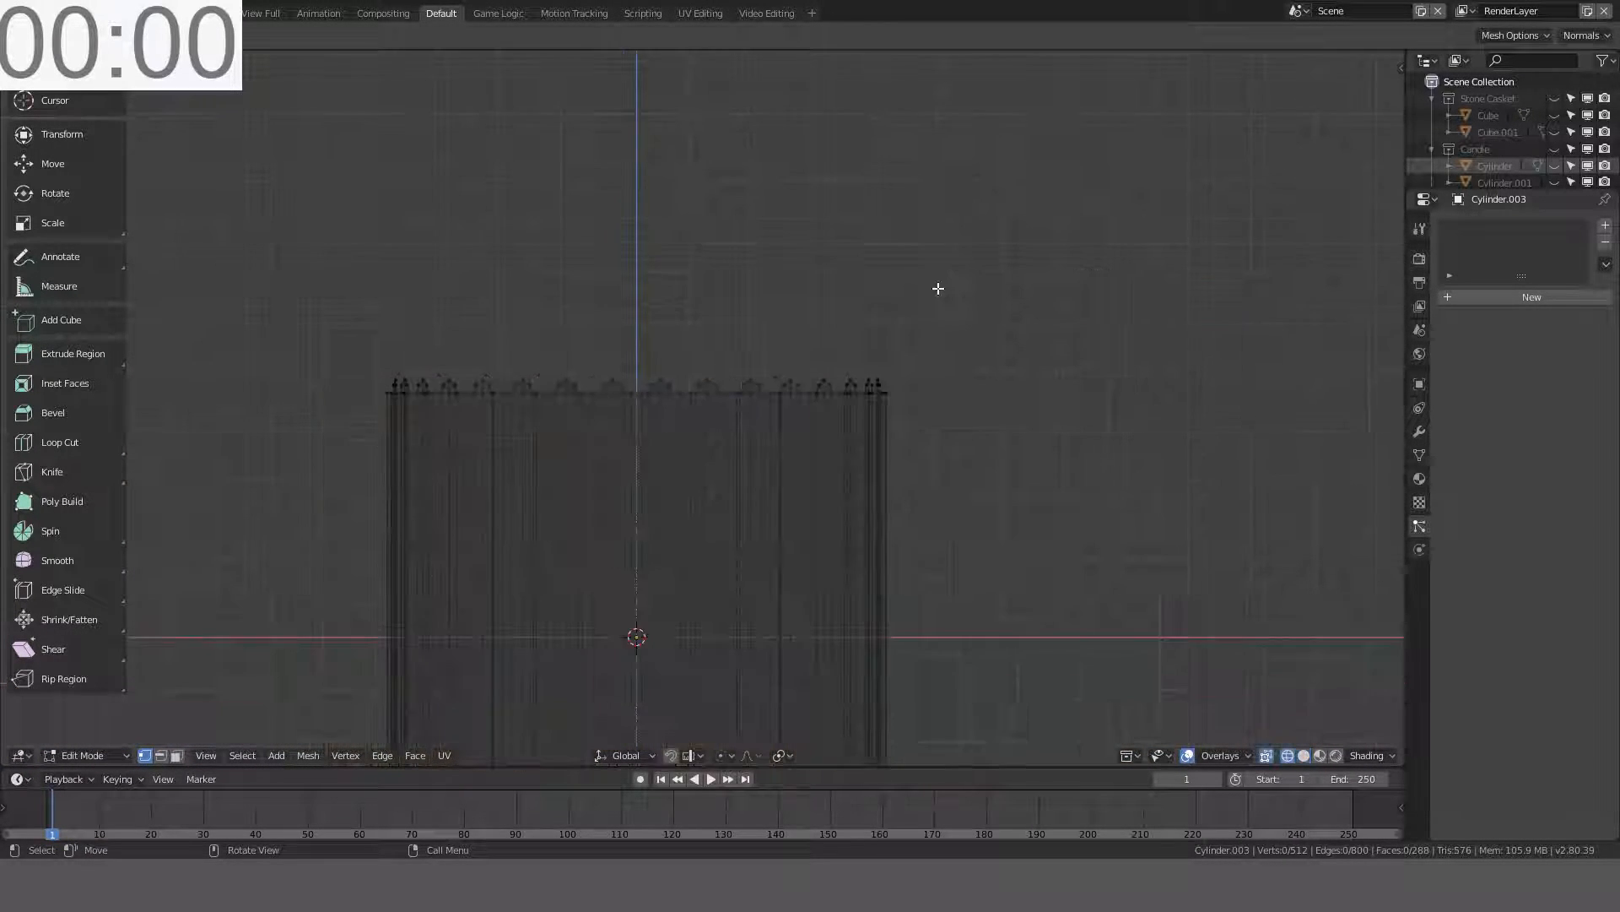
pyautogui.moveTo(919, 298); pyautogui.dragTo(173, 380)
pyautogui.moveTo(923, 246); pyautogui.dragTo(190, 393)
pyautogui.scroll(3, 702, 331)
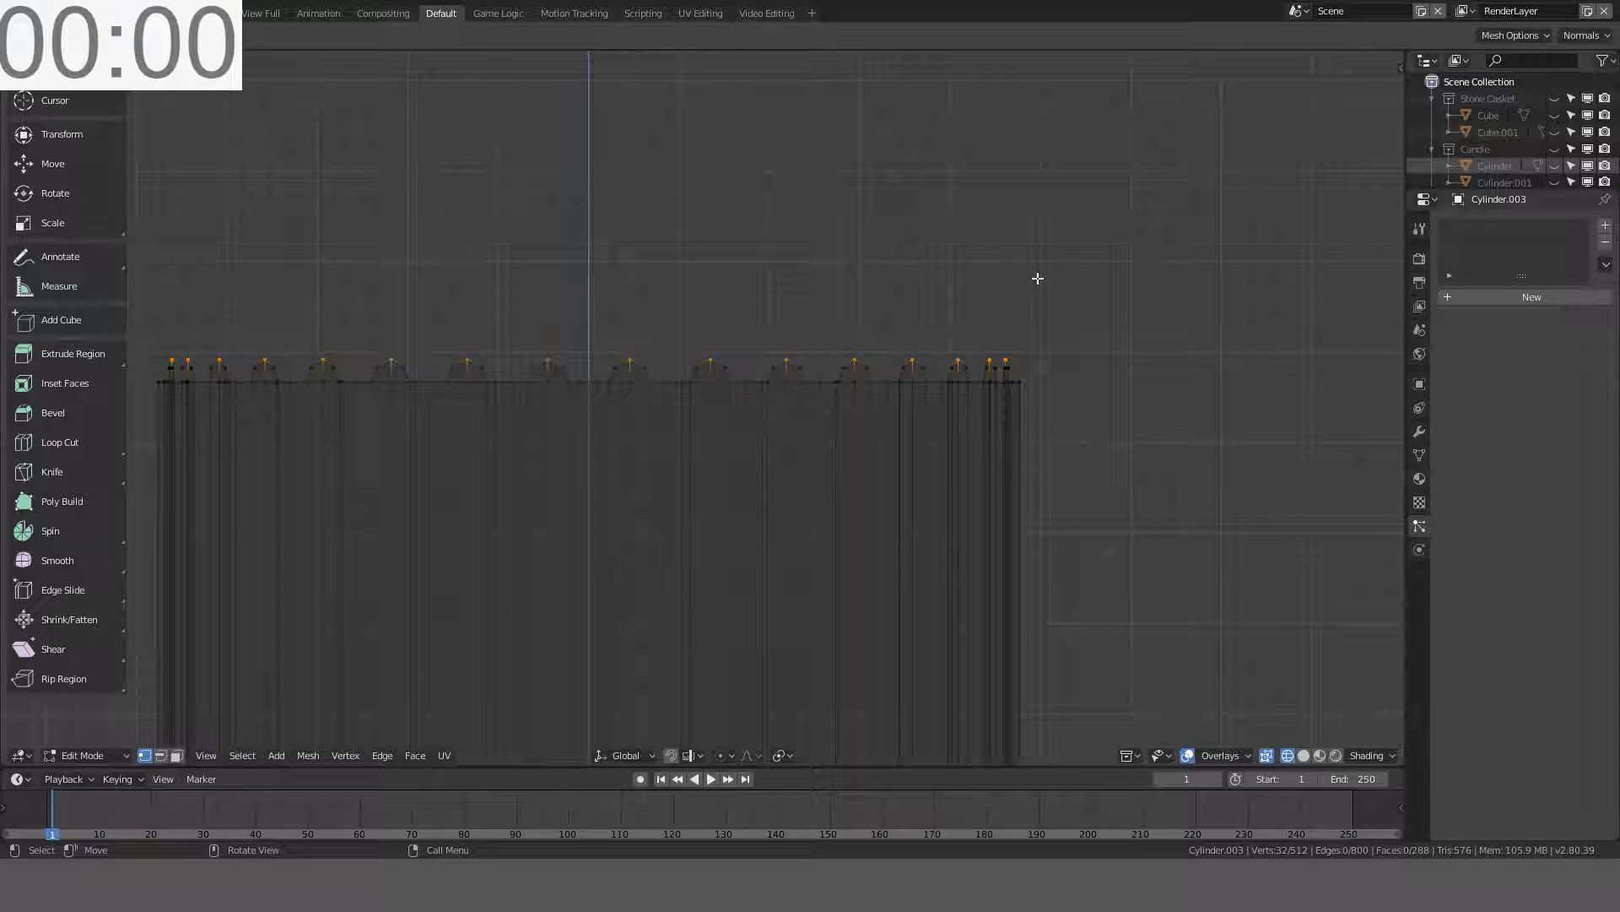
# - Fill the selected flute tip vertices with a single face across the cylinder's top and clear the selection
pyautogui.press('f')
pyautogui.moveTo(897, 279); pyautogui.dragTo(925, 311, button='middle')
pyautogui.scroll(2, 926, 309)
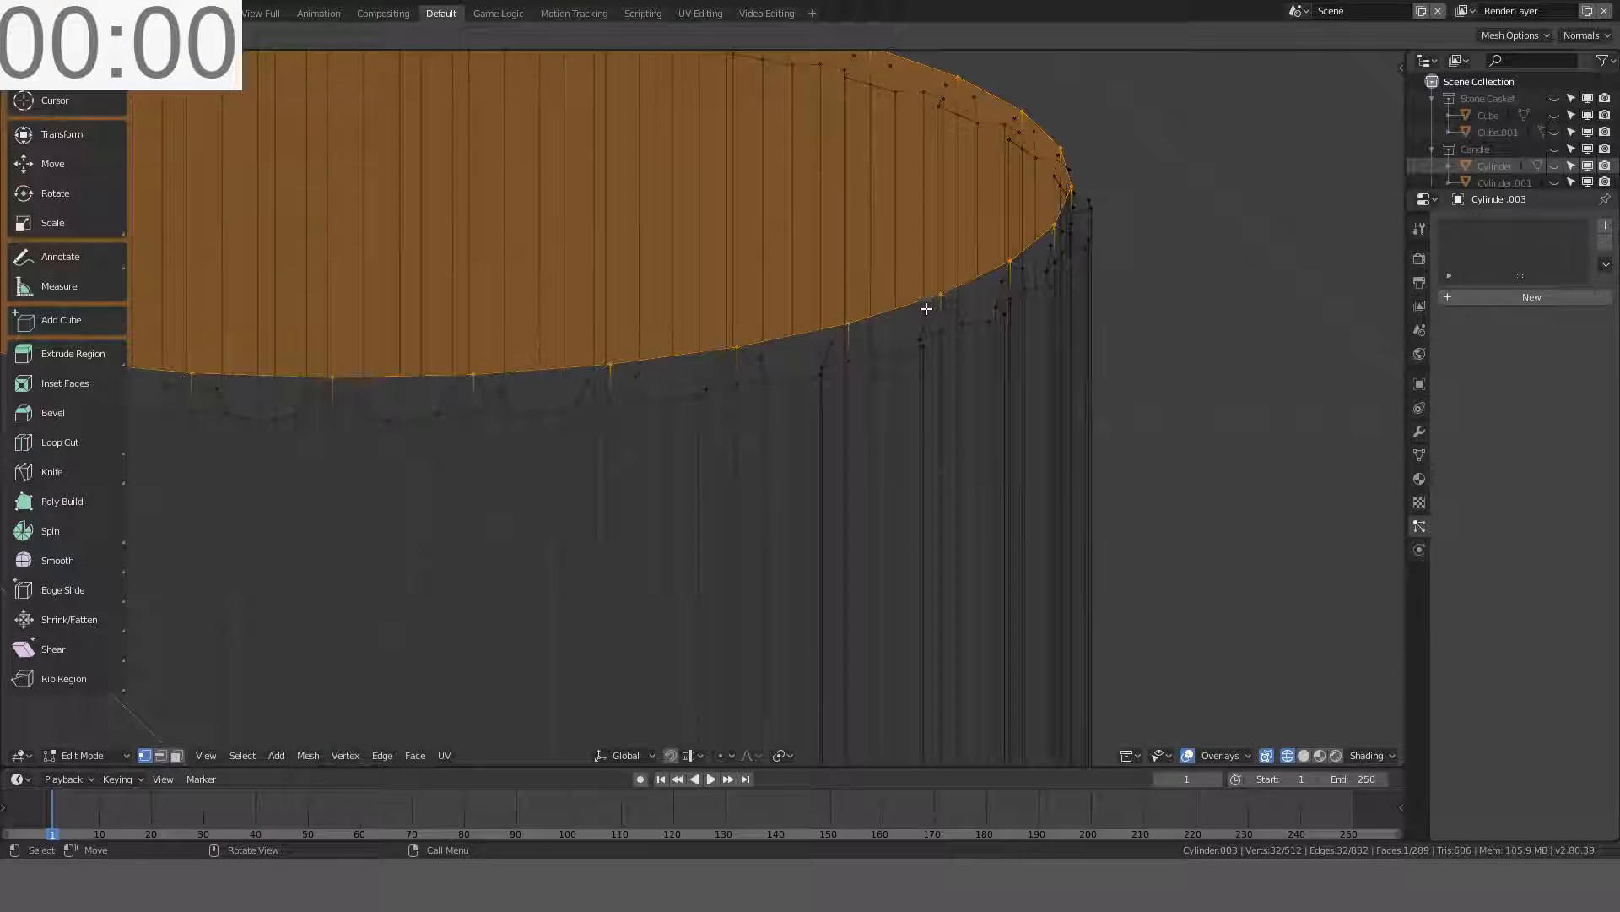
pyautogui.press('ctrl+KP_Add')
pyautogui.hotkey('alt', 'a')
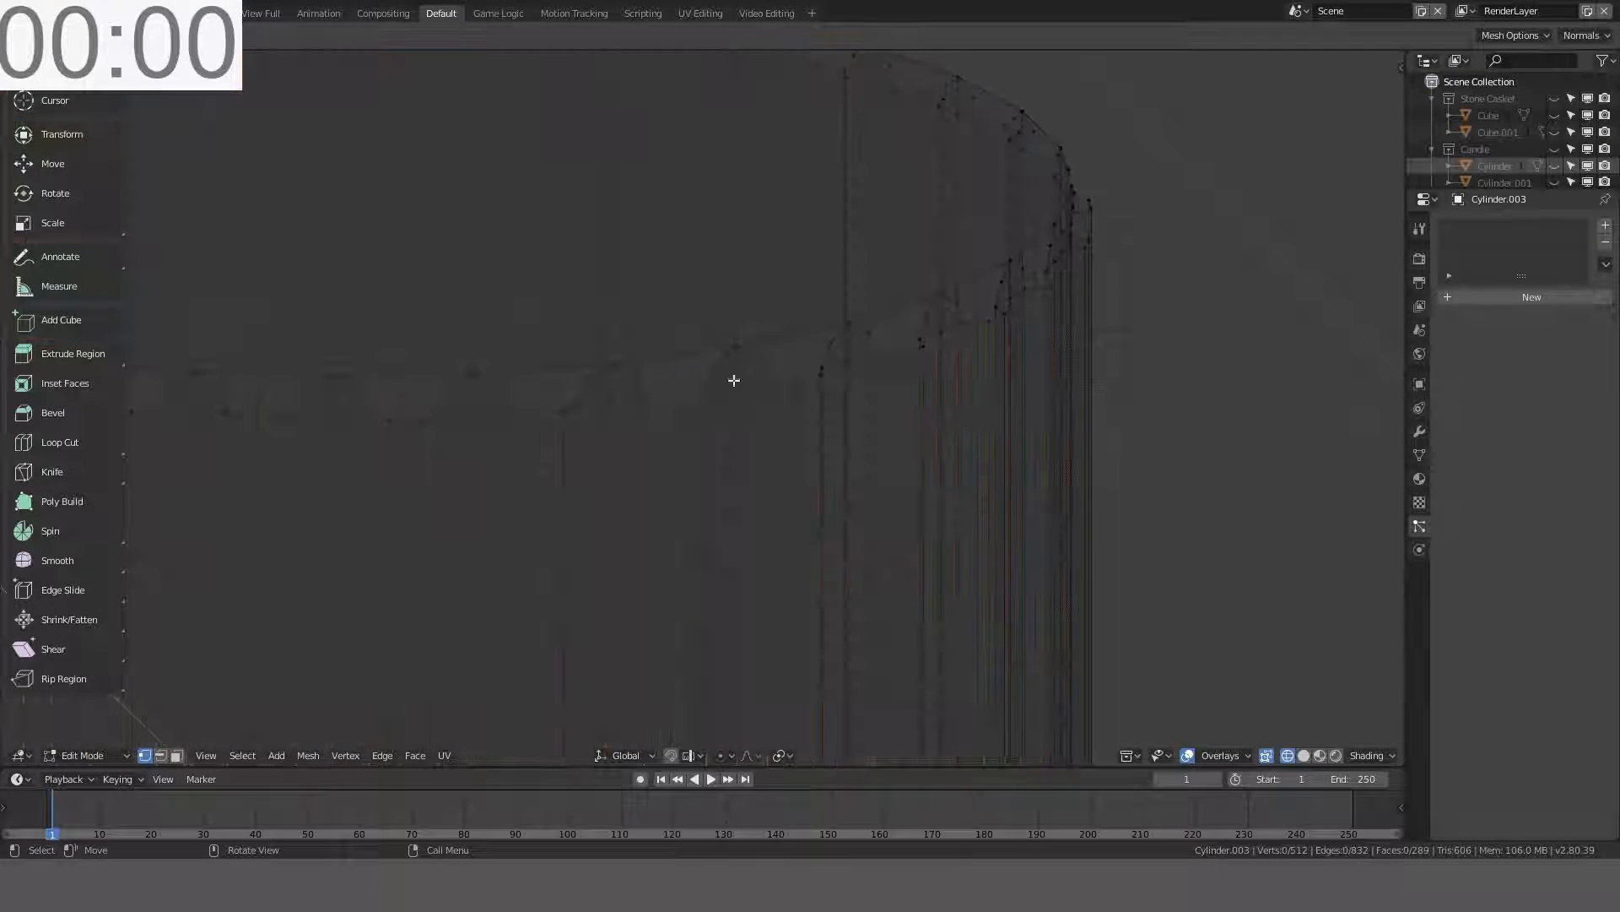
# - In front view, box-select the row of flute vertices just below the tips and fill them with a face
pyautogui.press('KP_1')
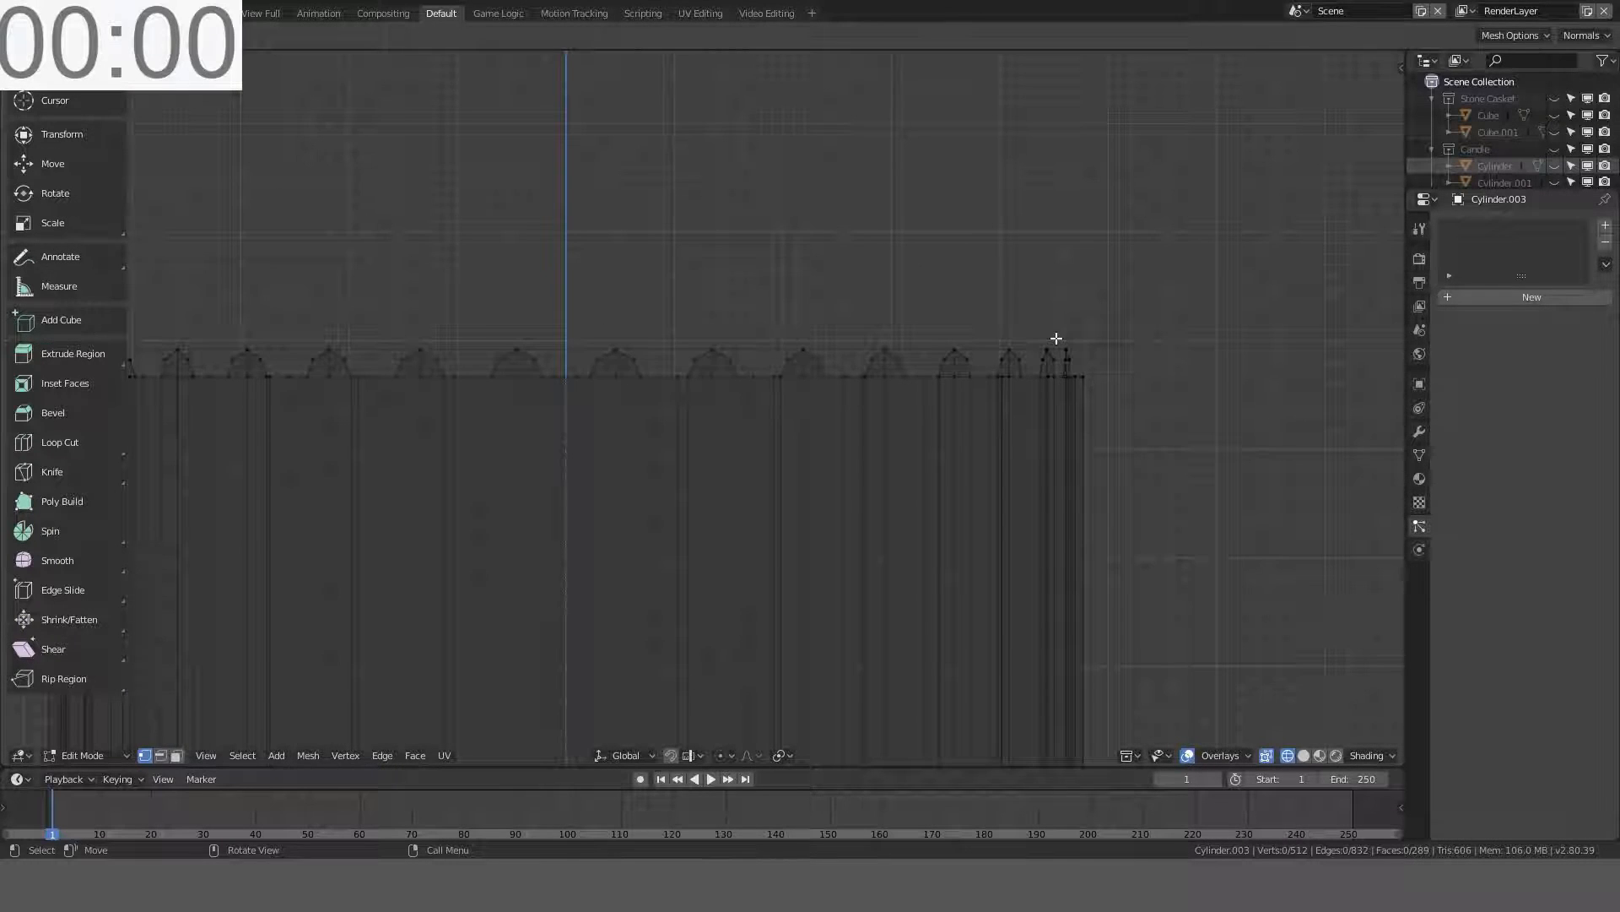
pyautogui.scroll(1, 1056, 339)
pyautogui.press('b')
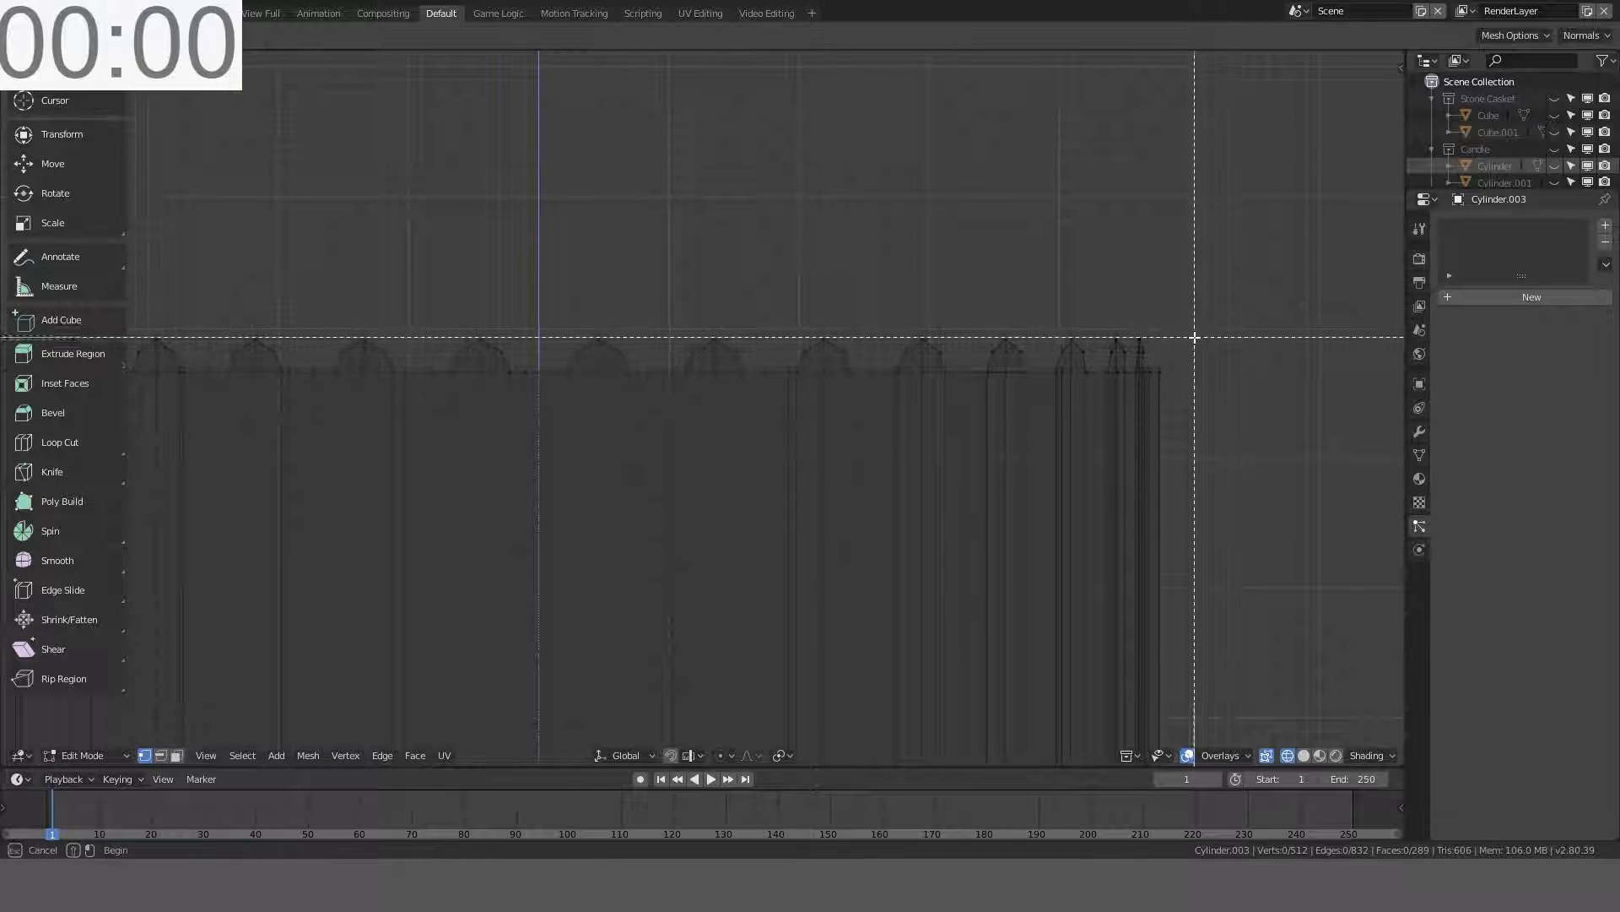
pyautogui.moveTo(1196, 345); pyautogui.dragTo(0, 357)
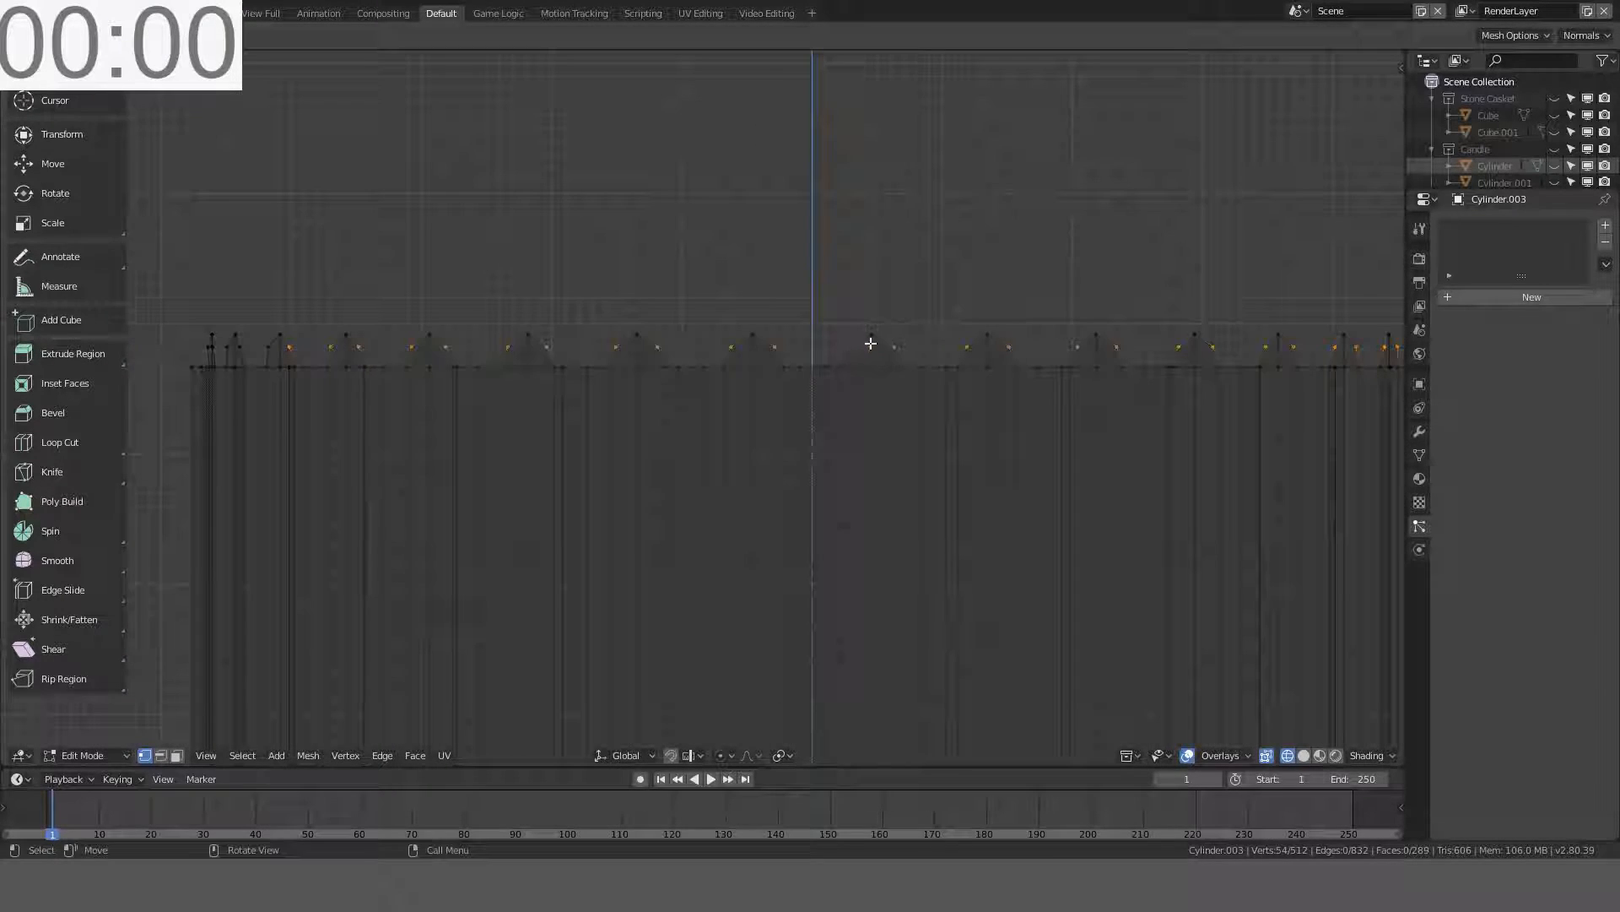
pyautogui.press('f')
pyautogui.moveTo(741, 344); pyautogui.dragTo(763, 368, button='middle')
pyautogui.scroll(3, 763, 362)
pyautogui.scroll(2, 740, 372)
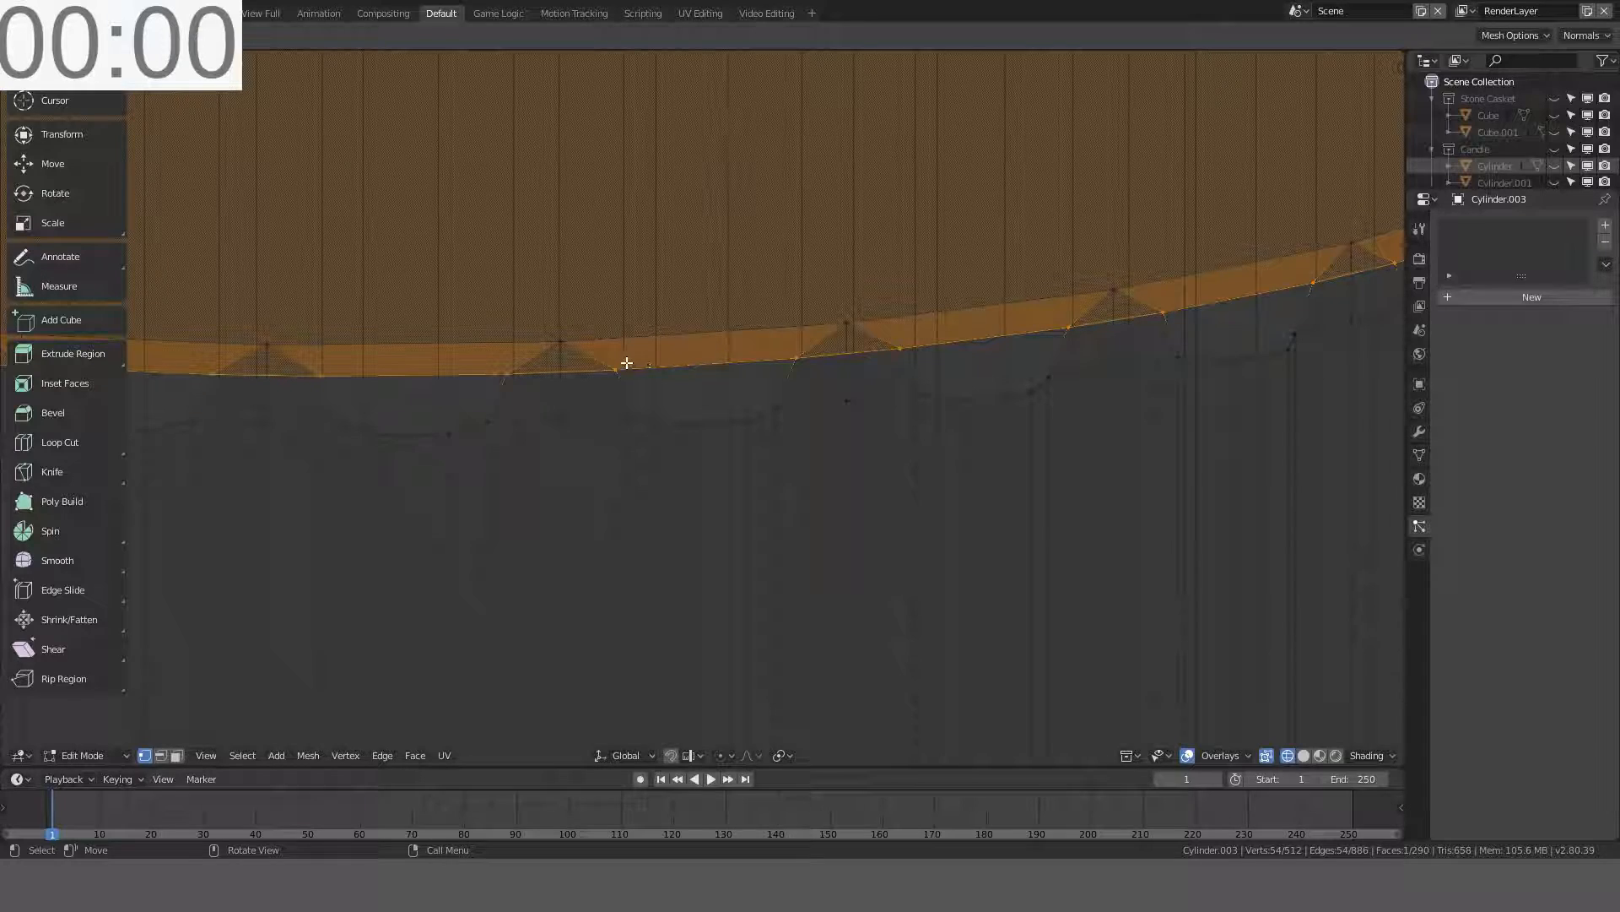
pyautogui.scroll(-1, 626, 363)
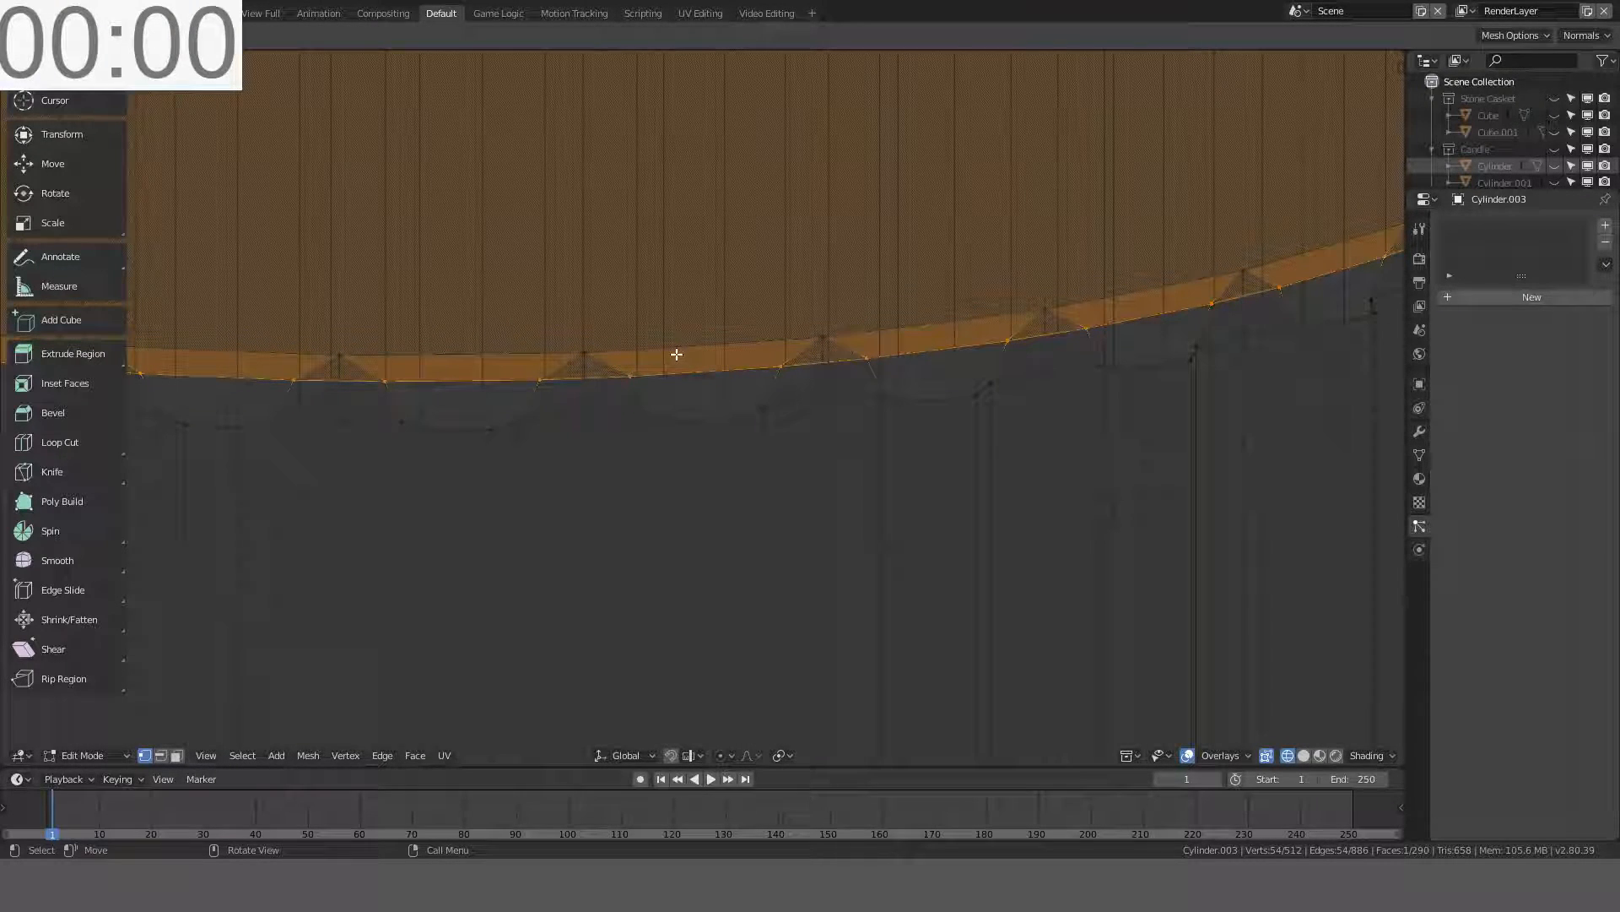
# - Delete only the new lower face, keeping its boundary edges, and switch to edge selection
pyautogui.press('x')
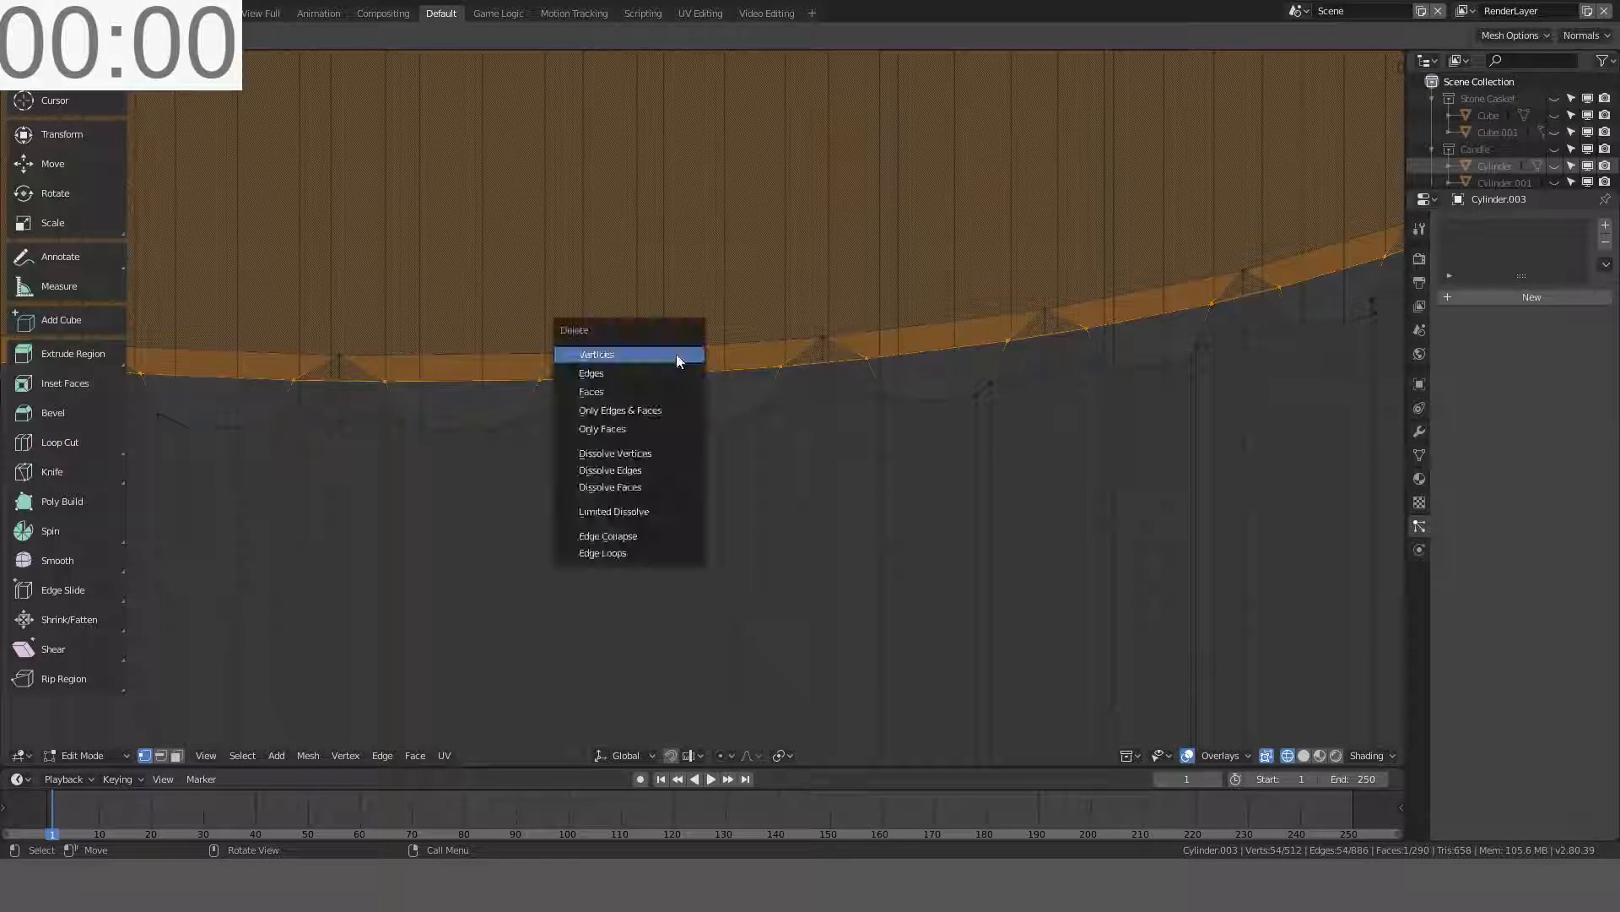
pyautogui.click(625, 427)
pyautogui.click(161, 756)
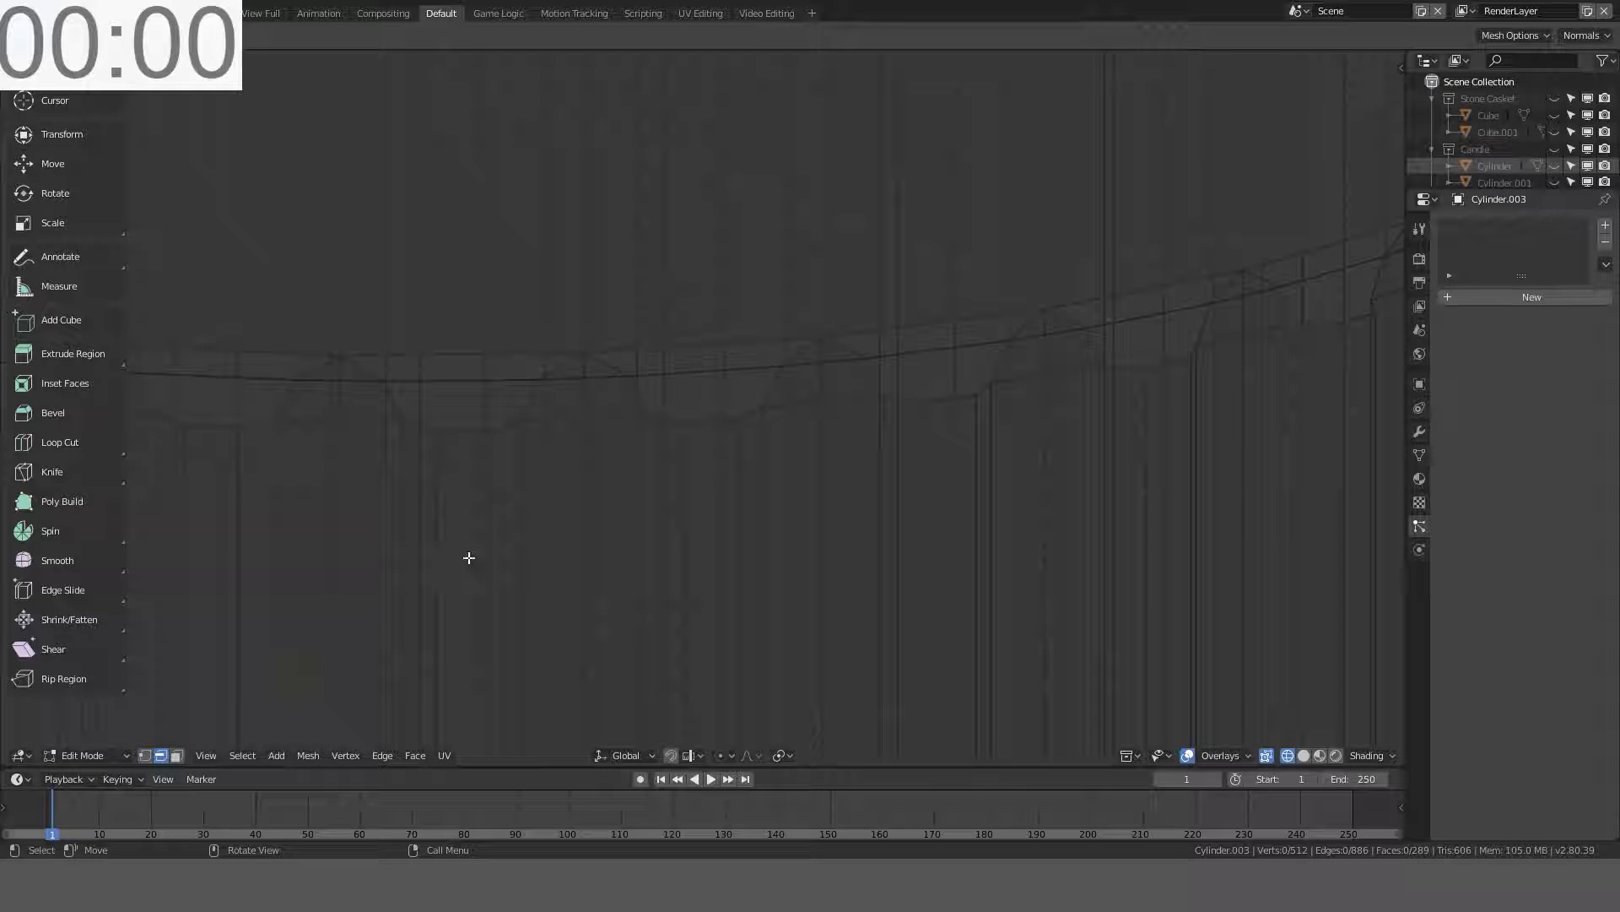
# - Try to fill between the slanted tip edges of two neighbouring flutes, and undo the attempt
pyautogui.press('f')
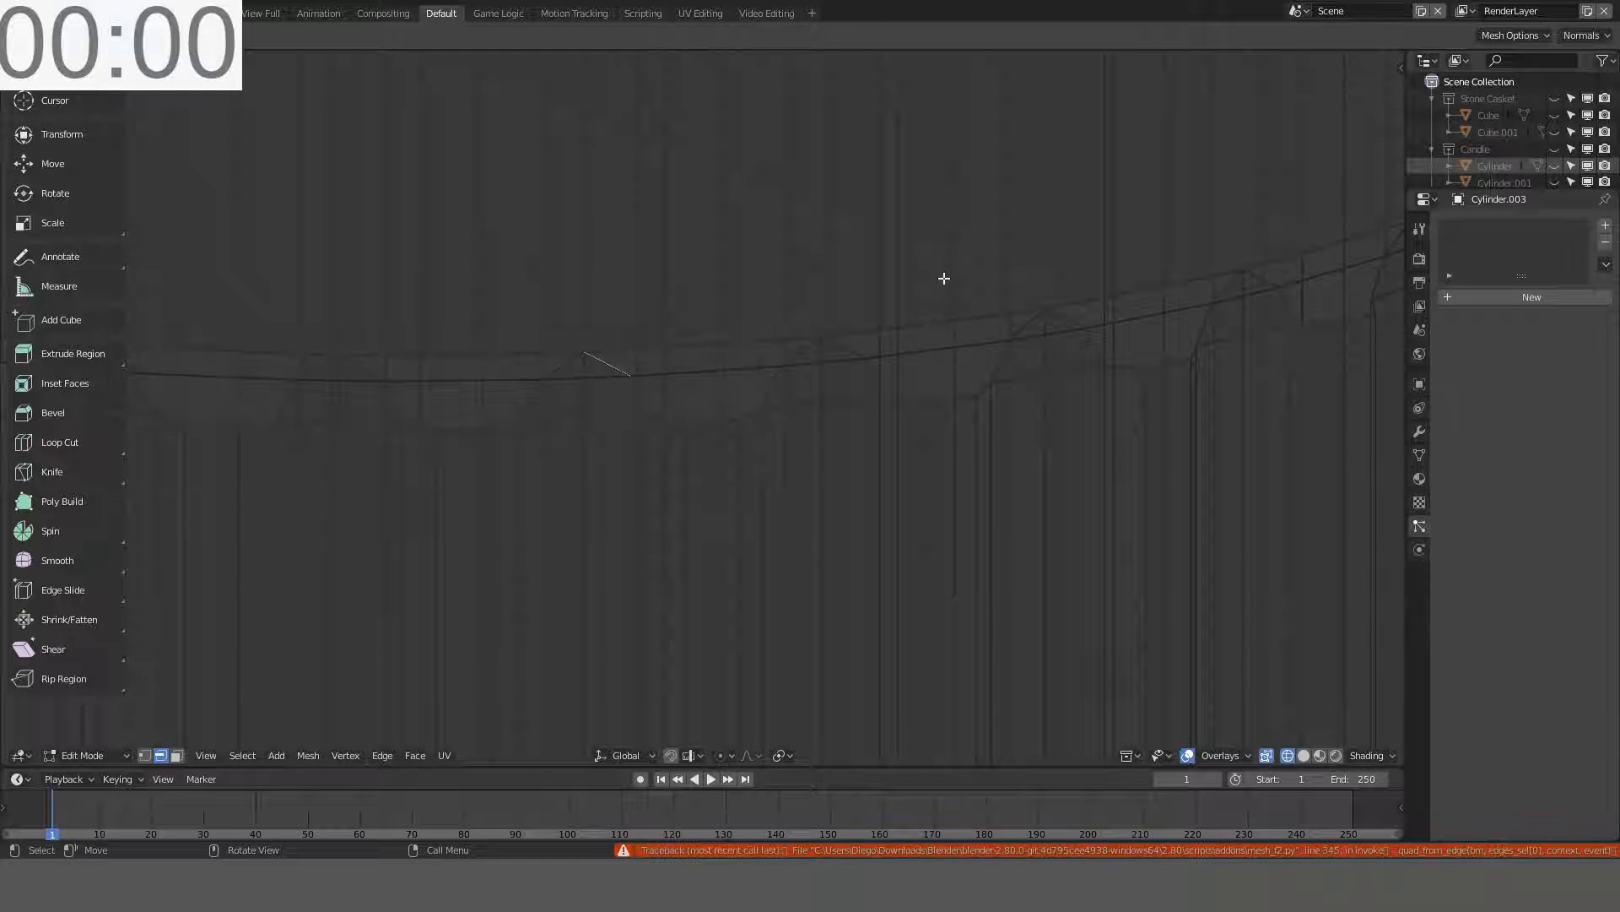
pyautogui.moveTo(944, 279); pyautogui.dragTo(772, 302, button='middle')
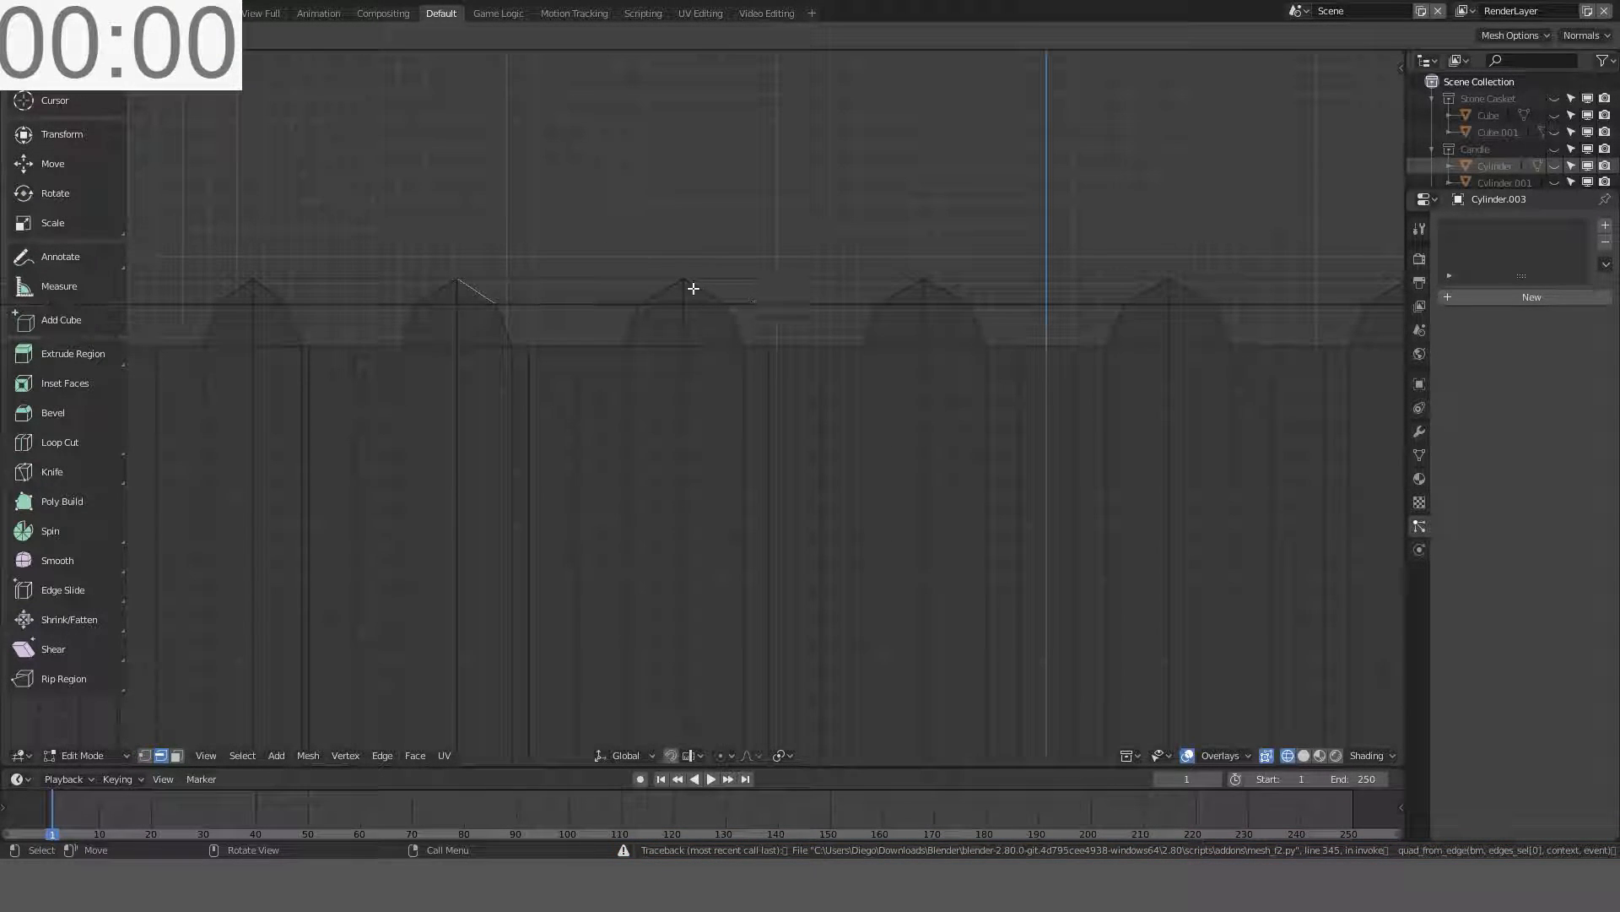
pyautogui.keyDown('shift'); pyautogui.click(694, 288); pyautogui.keyUp('shift')
pyautogui.press('f')
pyautogui.hotkey('ctrl', 'z')
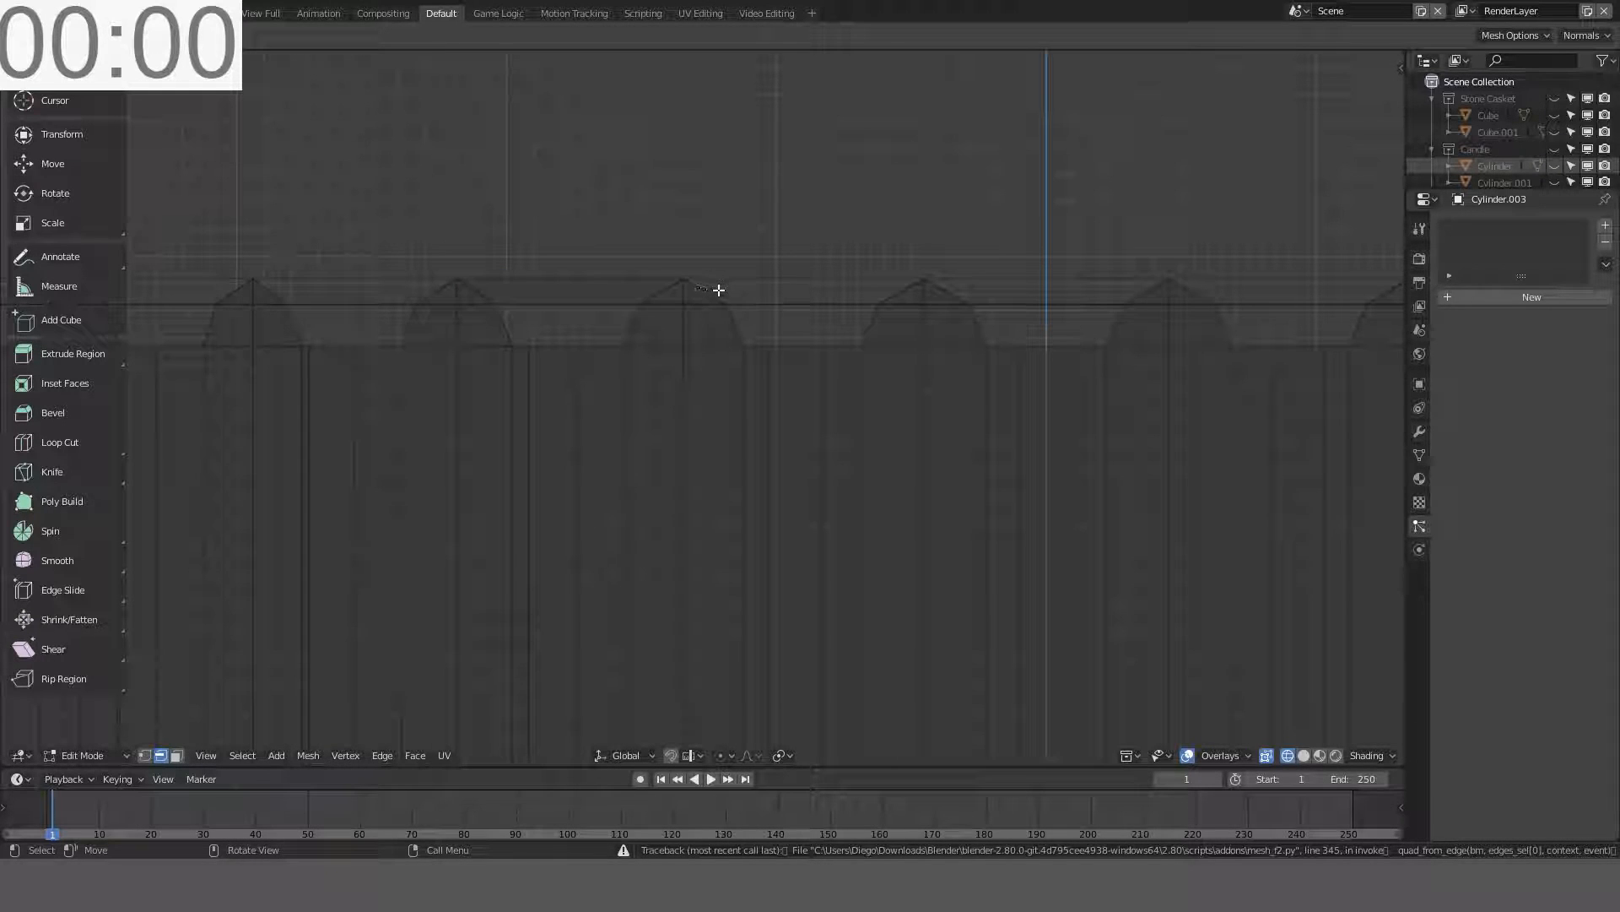
pyautogui.hotkey('ctrl', 'shift', 'z')
pyautogui.hotkey('ctrl', 'z')
# - Select the upper and lower rim edges spanning one gap between two flutes and fill a face between them
pyautogui.click(561, 301)
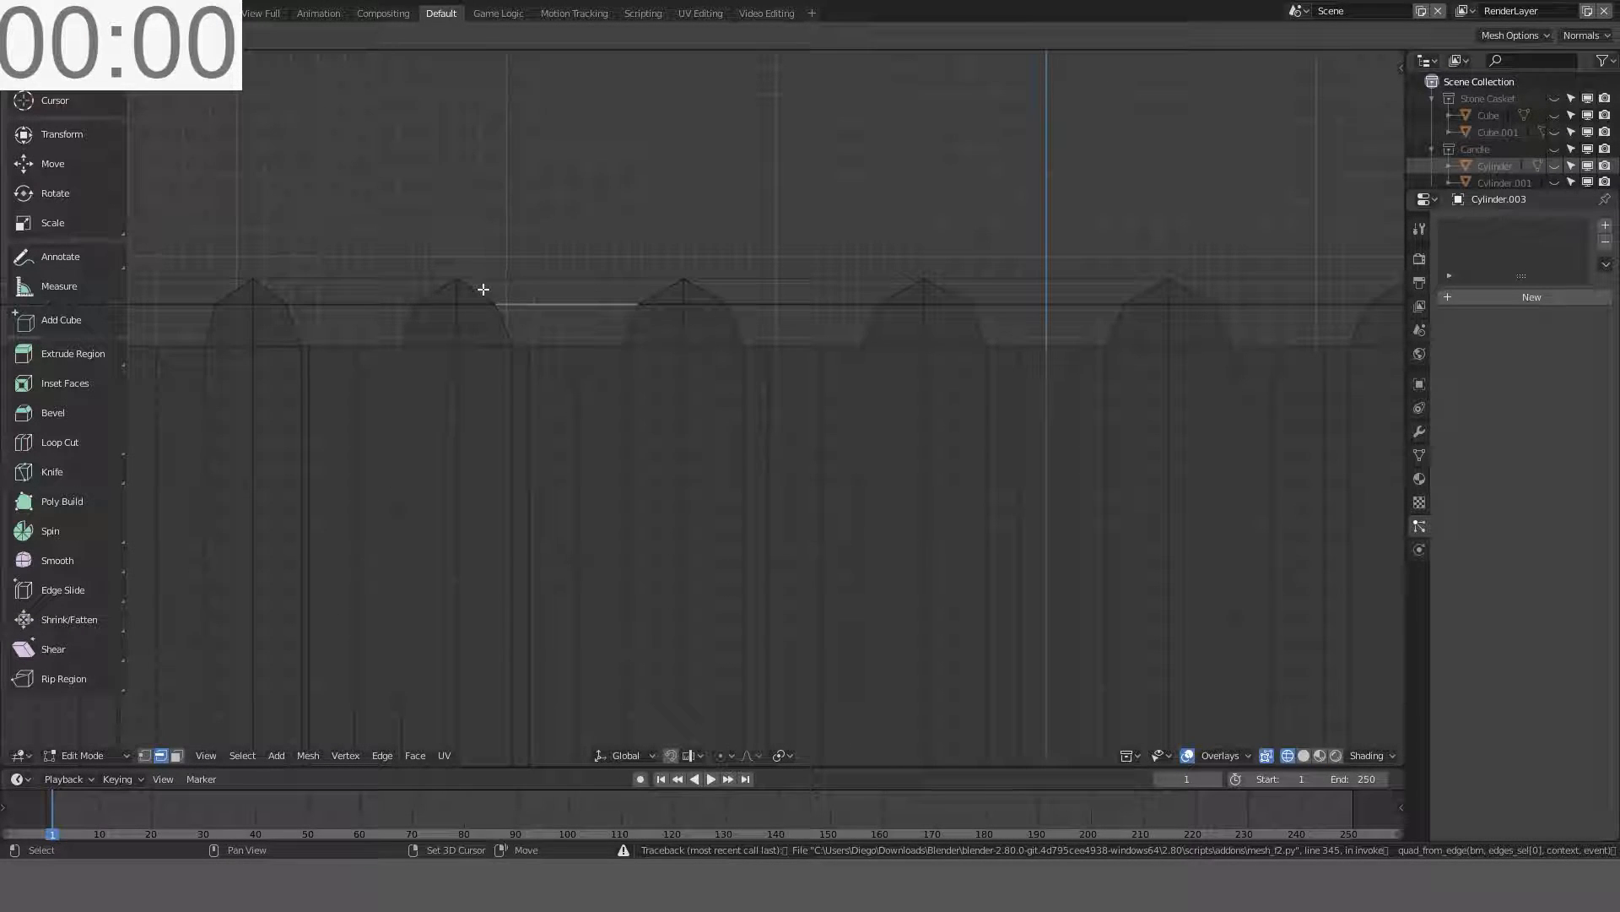
pyautogui.moveTo(529, 270)
pyautogui.mouseDown(button='middle')
pyautogui.moveTo(611, 300)
pyautogui.moveTo(546, 296)
pyautogui.mouseUp(button='middle')
pyautogui.keyDown('shift'); pyautogui.click(510, 311); pyautogui.keyUp('shift')
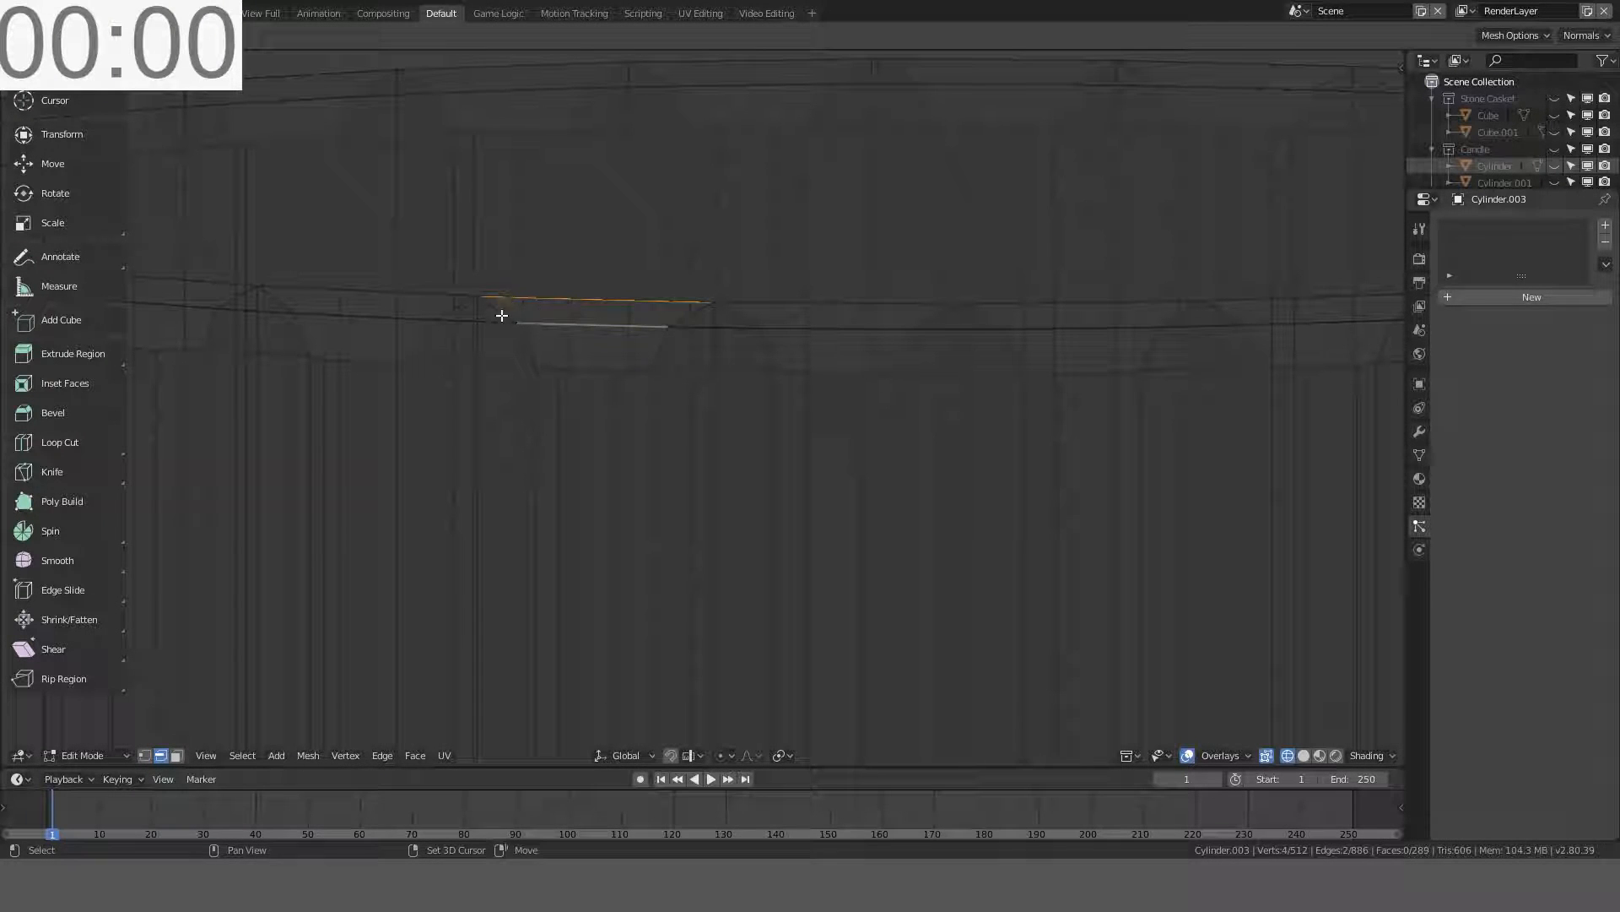
pyautogui.press('f')
pyautogui.moveTo(705, 317); pyautogui.dragTo(741, 313, button='middle')
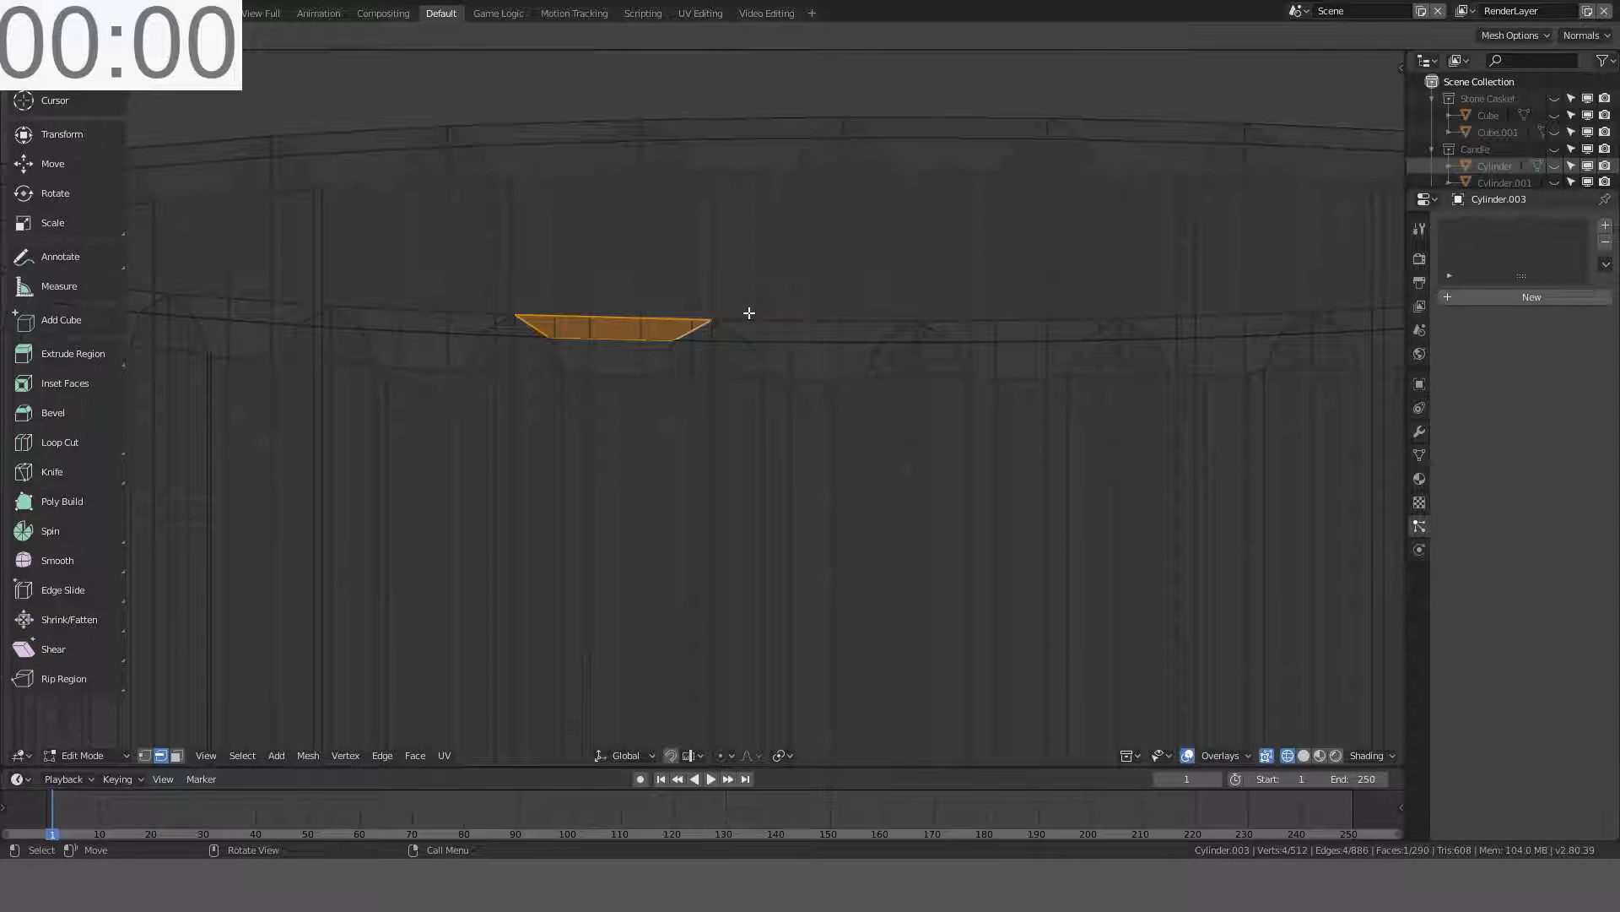
# - Try selecting edges similar to the filled face's edges by Face Angles and by Length, and clear the selection
pyautogui.hotkey('shift', 'g')
pyautogui.click(748, 313)
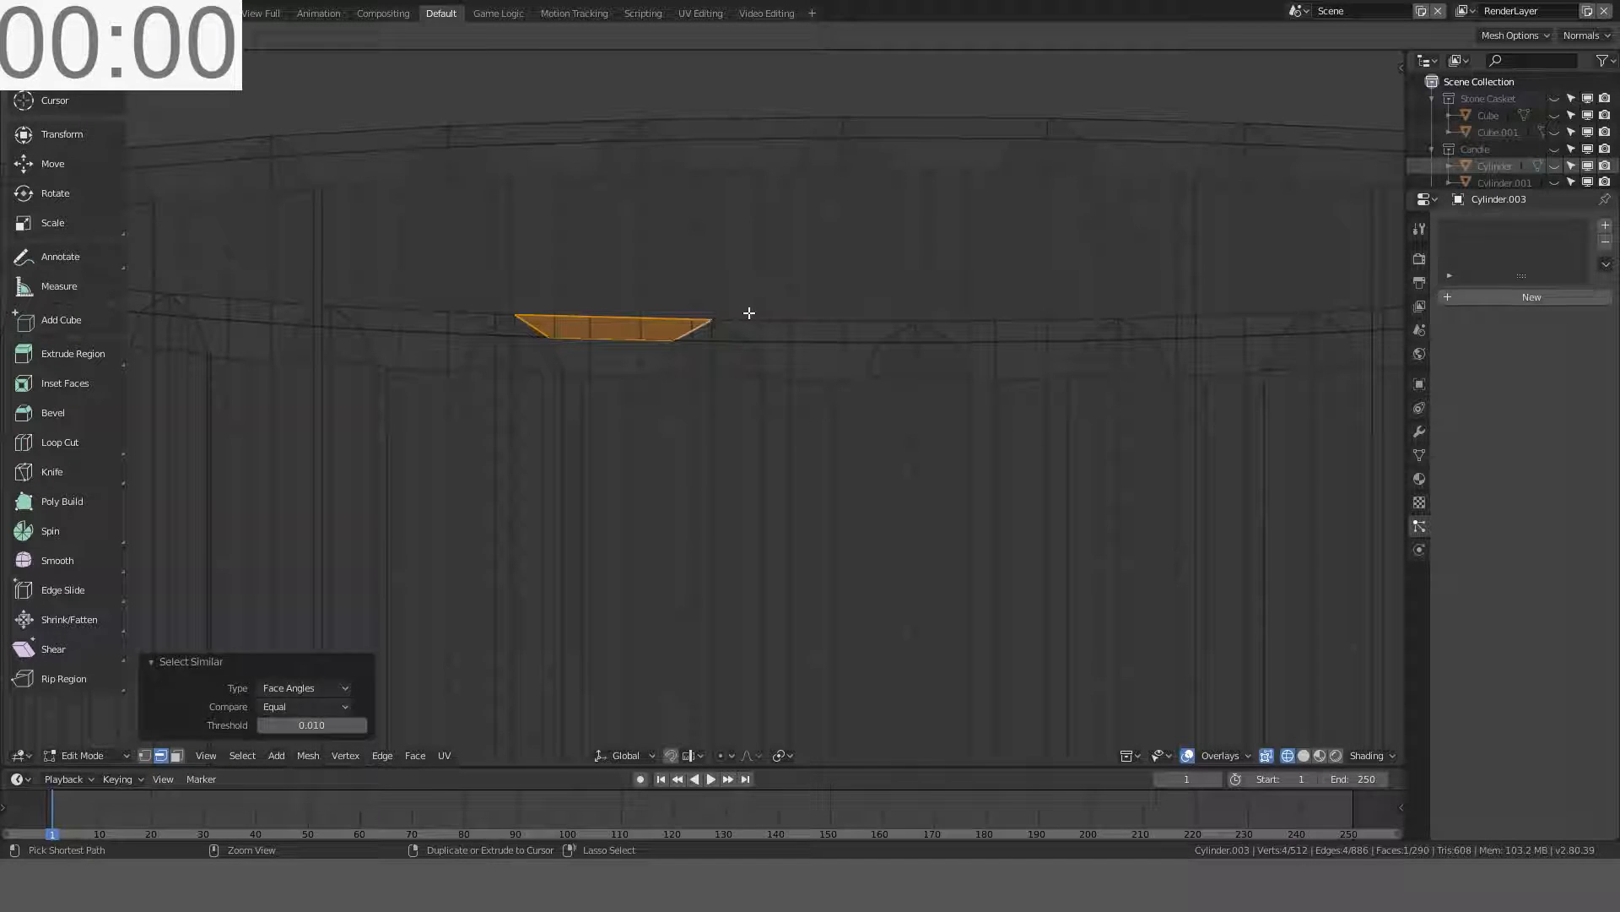
pyautogui.hotkey('shift', 'g')
pyautogui.click(695, 258)
pyautogui.moveTo(699, 265); pyautogui.dragTo(752, 317, button='middle')
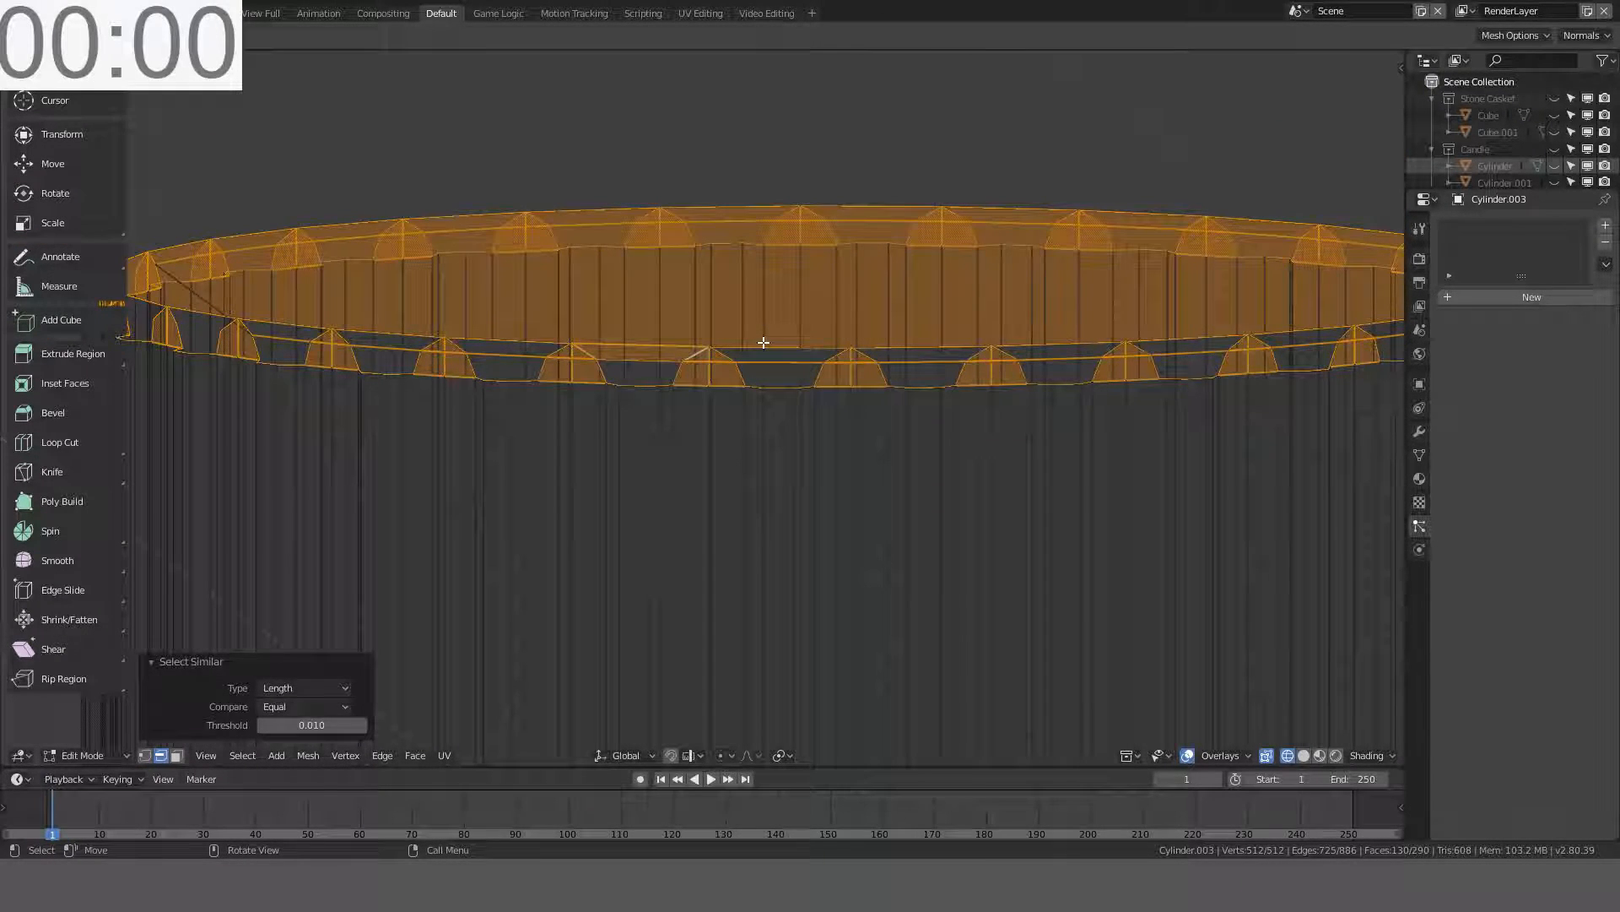
pyautogui.hotkey('alt', 'a')
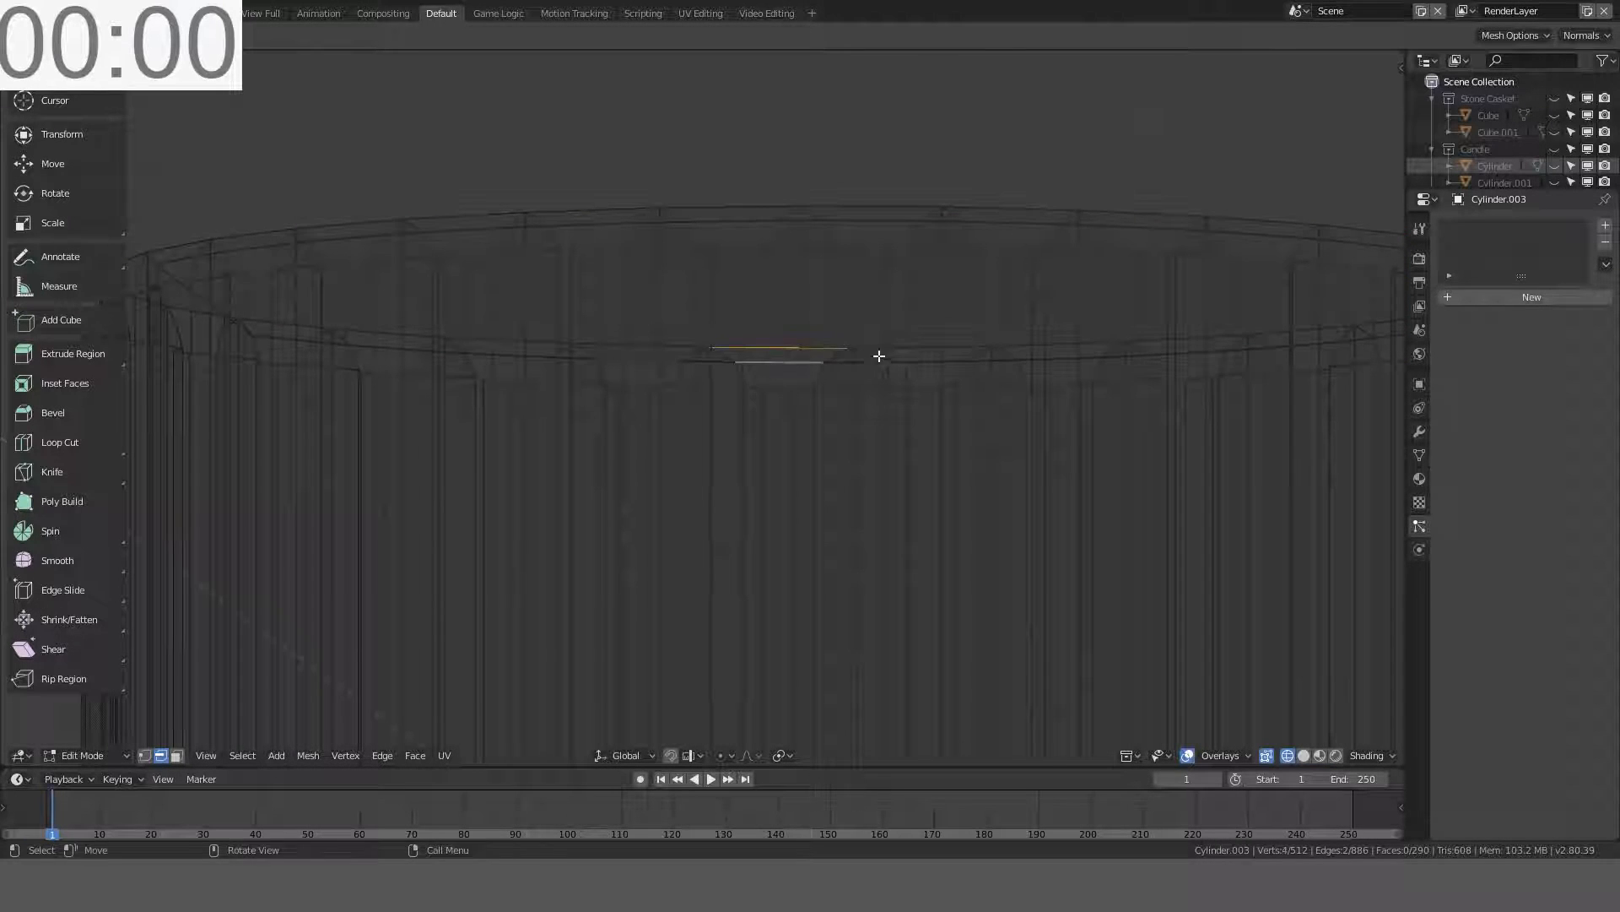
# - Try selecting edges similar to another gap's upper and lower rim edges by Length, undo it, and try Face Angles
pyautogui.scroll(-6, 995, 380)
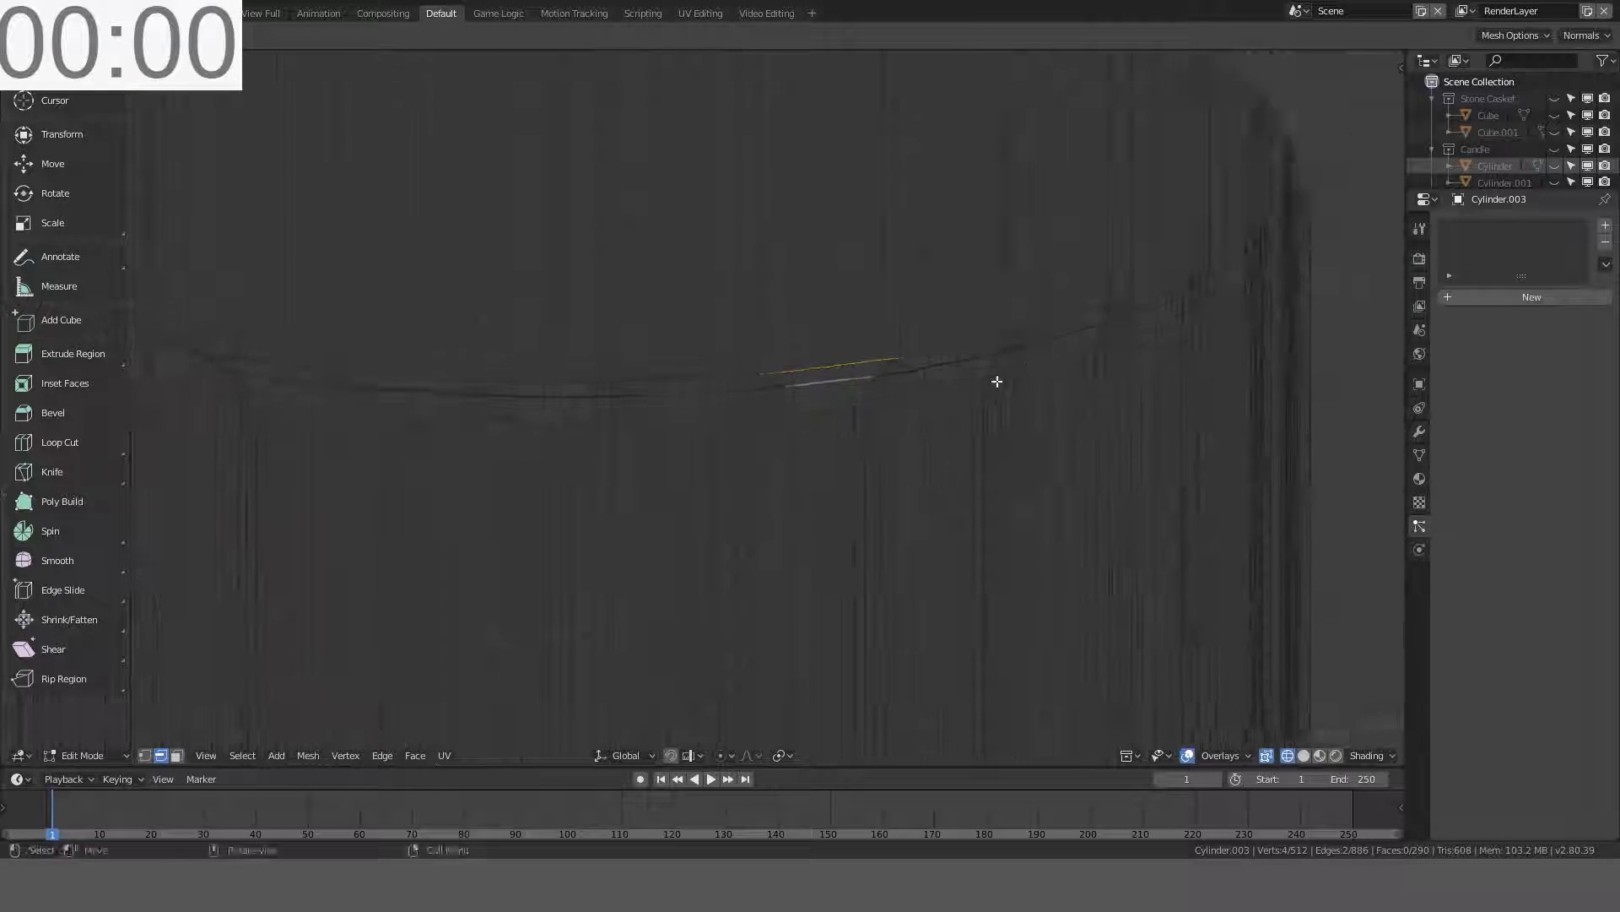
pyautogui.hotkey('shift', 'g')
pyautogui.click(1133, 323)
pyautogui.hotkey('ctrl', 'z')
pyautogui.hotkey('shift', 'g')
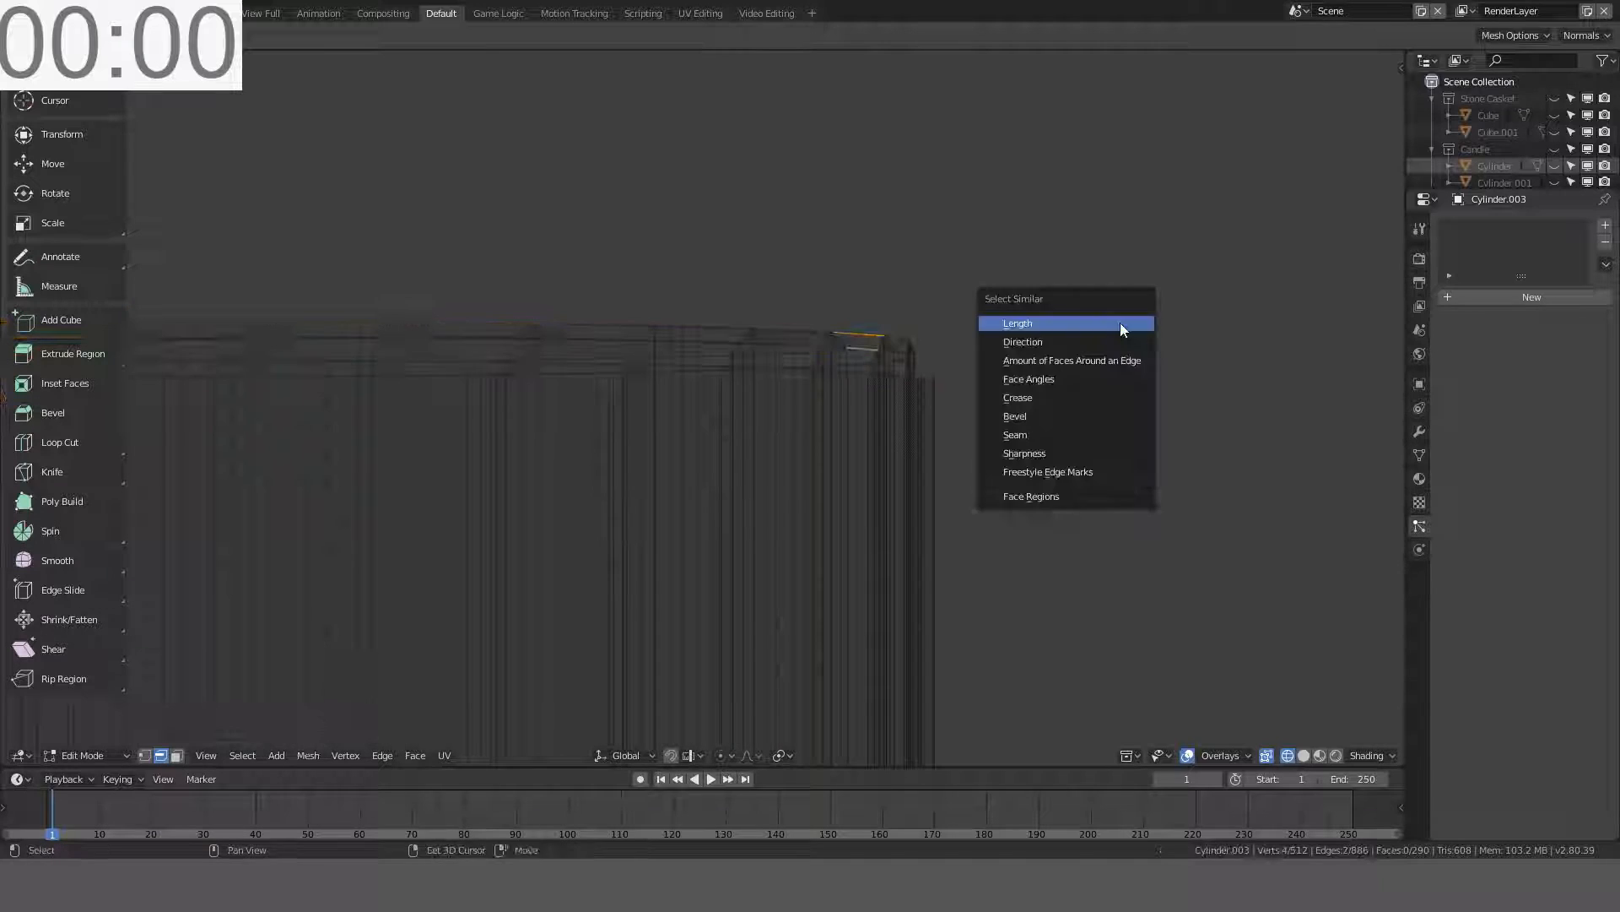
pyautogui.click(1038, 378)
pyautogui.scroll(5, 979, 387)
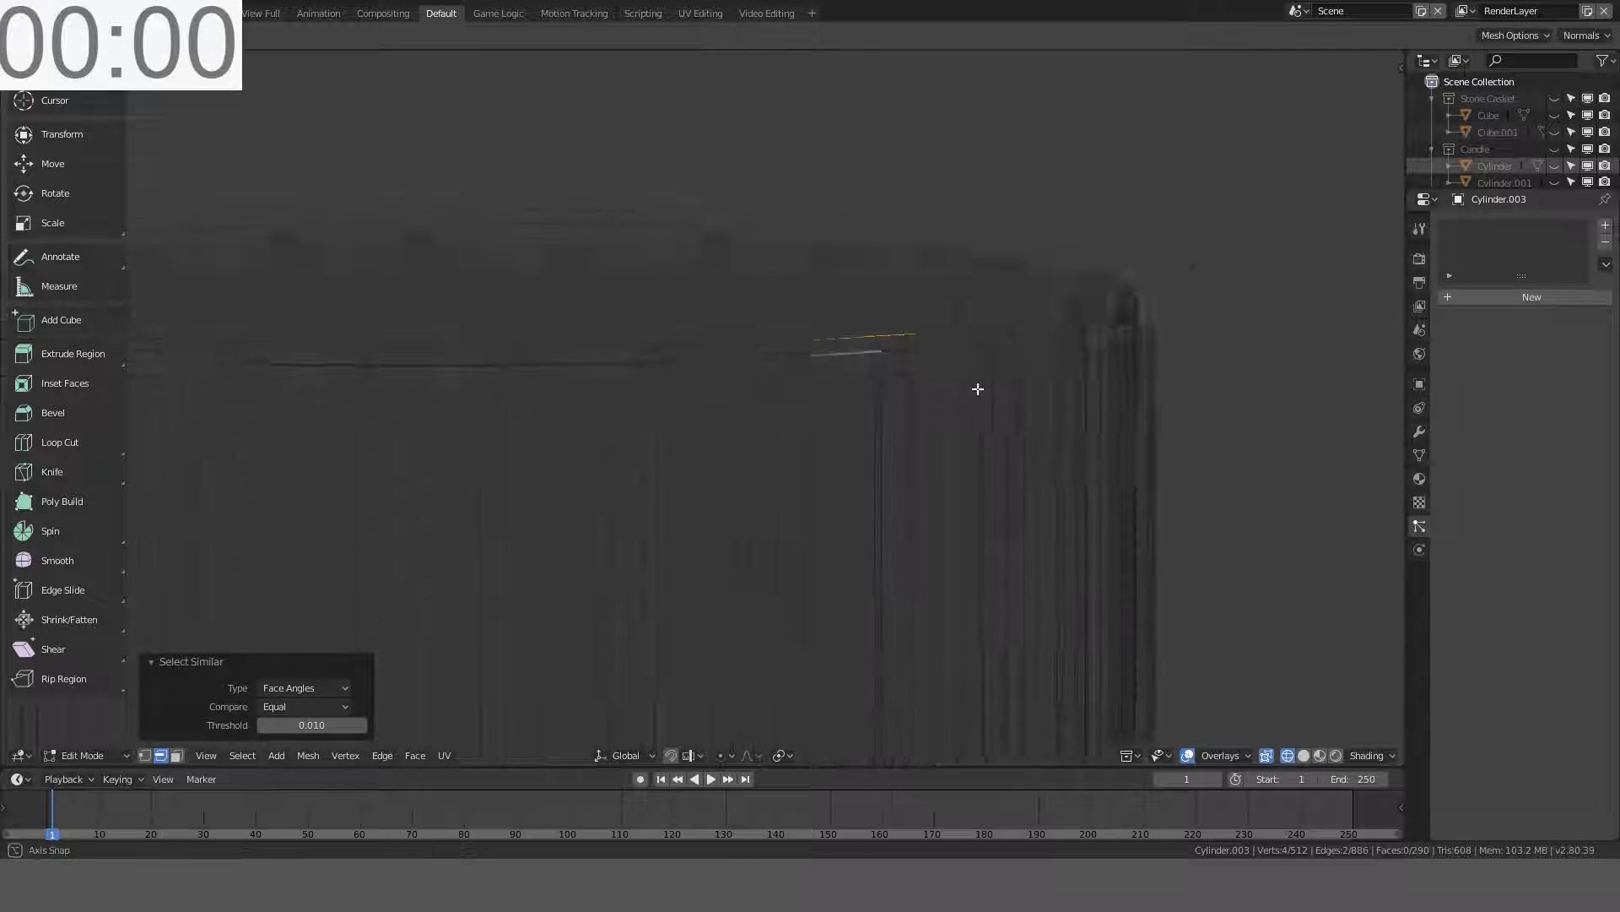
pyautogui.scroll(2, 911, 384)
# - Select one slanted flute tip edge on the rim, try selecting similar edges by criteria including Crease, and undo each attempt
pyautogui.click(926, 334)
pyautogui.click(936, 329)
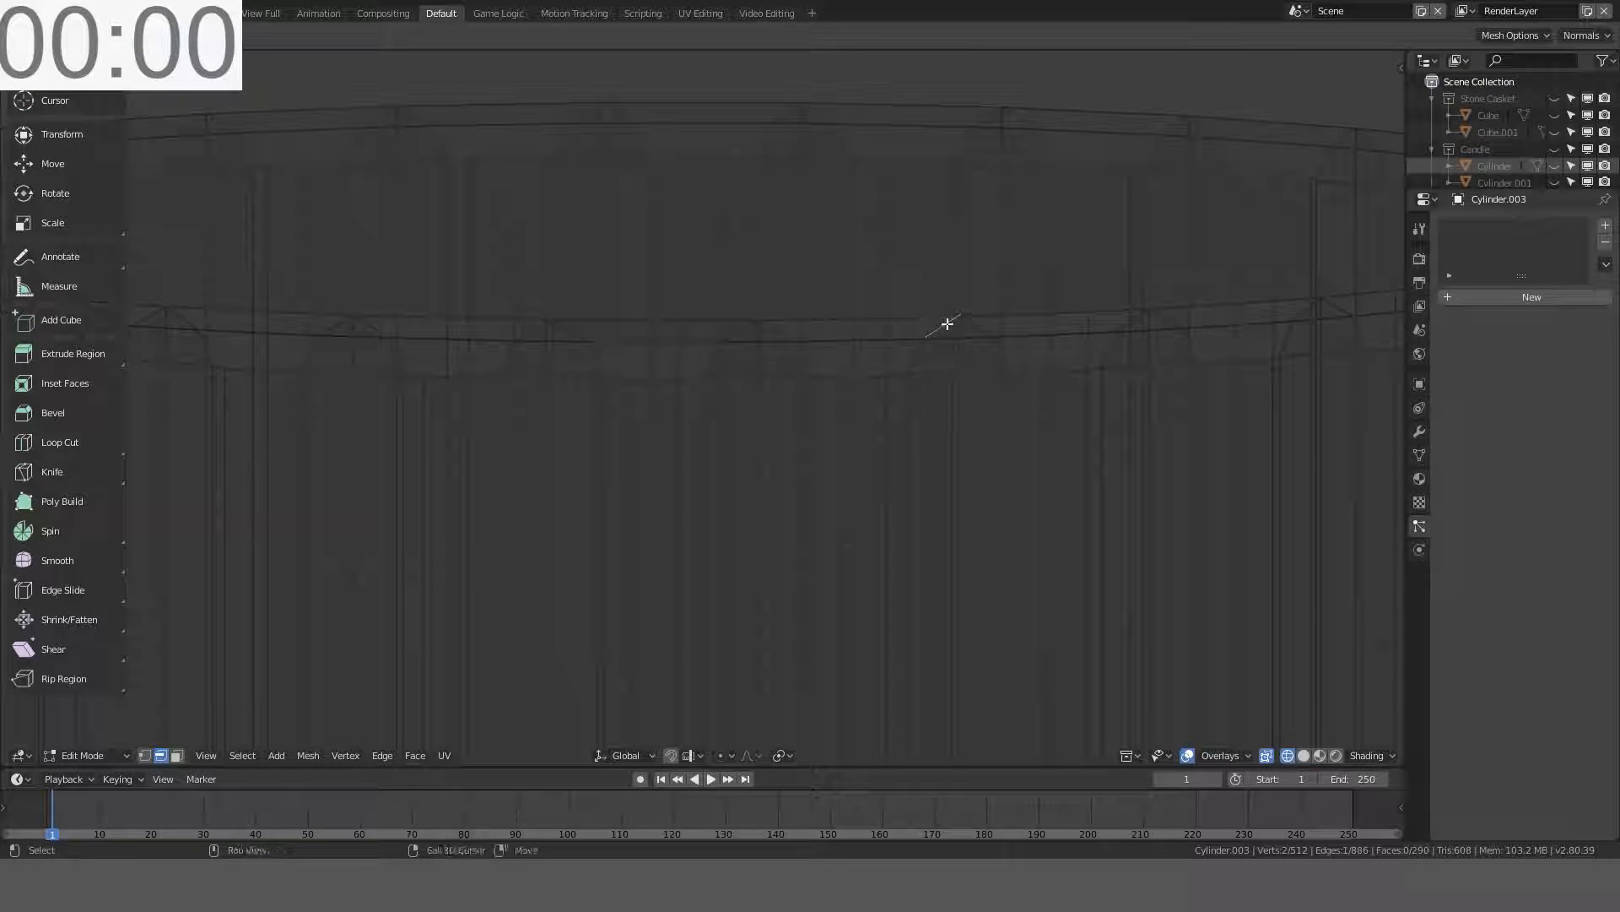
pyautogui.hotkey('shift', 'g')
pyautogui.click(947, 324)
pyautogui.hotkey('ctrl', 'z')
pyautogui.hotkey('shift', 'g')
pyautogui.press('Escape')
pyautogui.hotkey('shift', 'g')
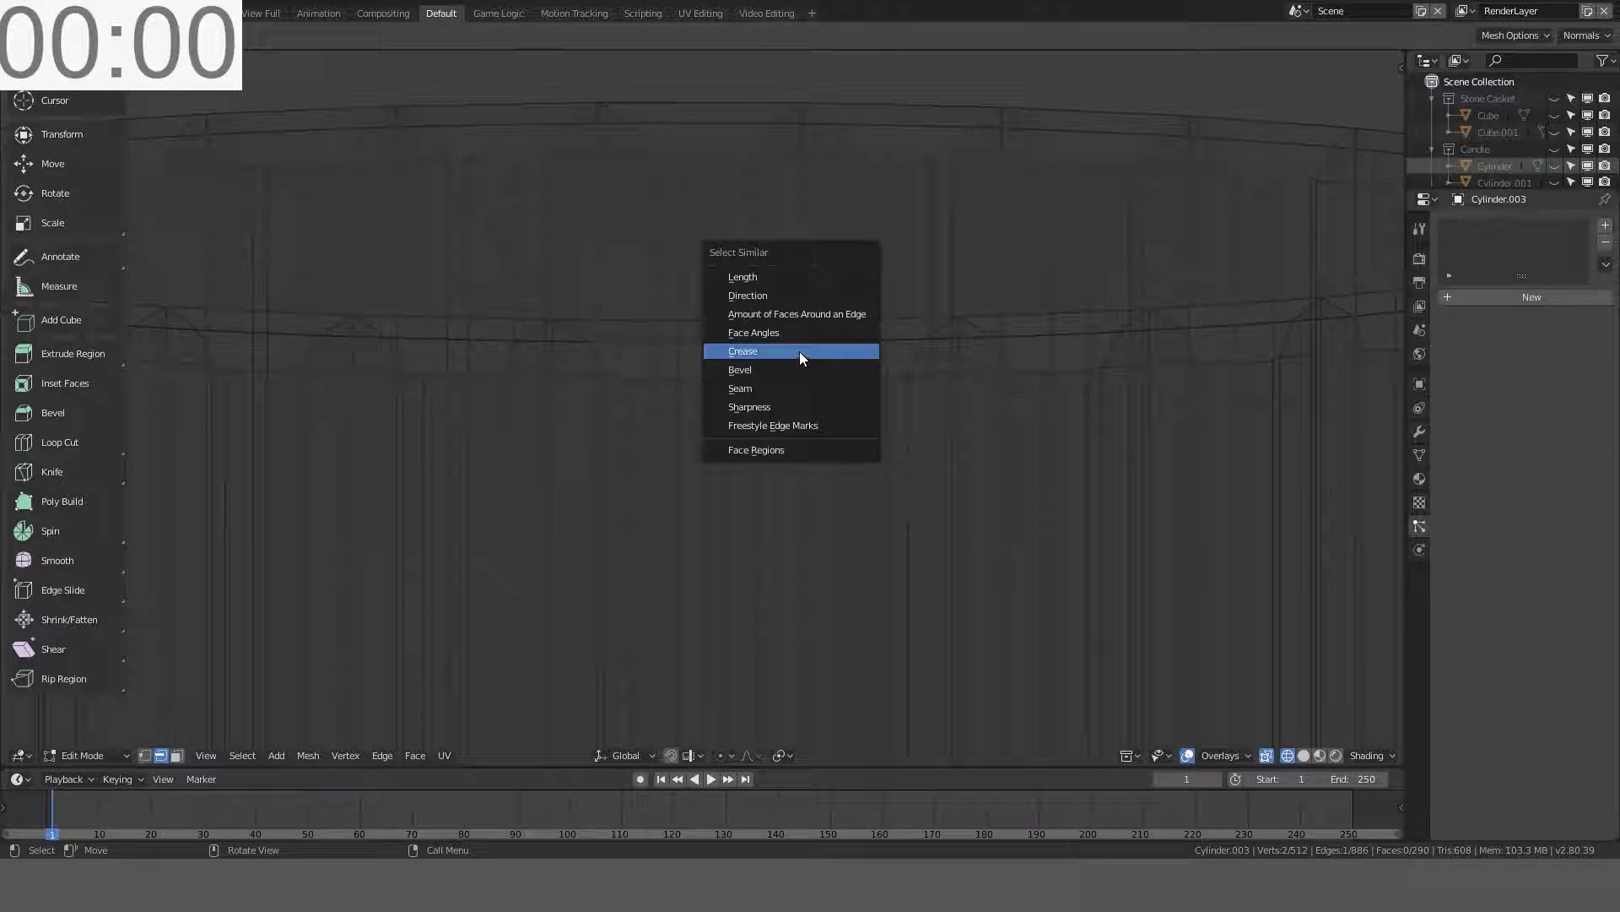
pyautogui.click(799, 351)
pyautogui.hotkey('ctrl', 'z')
# - Select all edges similar by Amount of Faces Around an Edge and fill the selected rim edges
pyautogui.hotkey('shift', 'g')
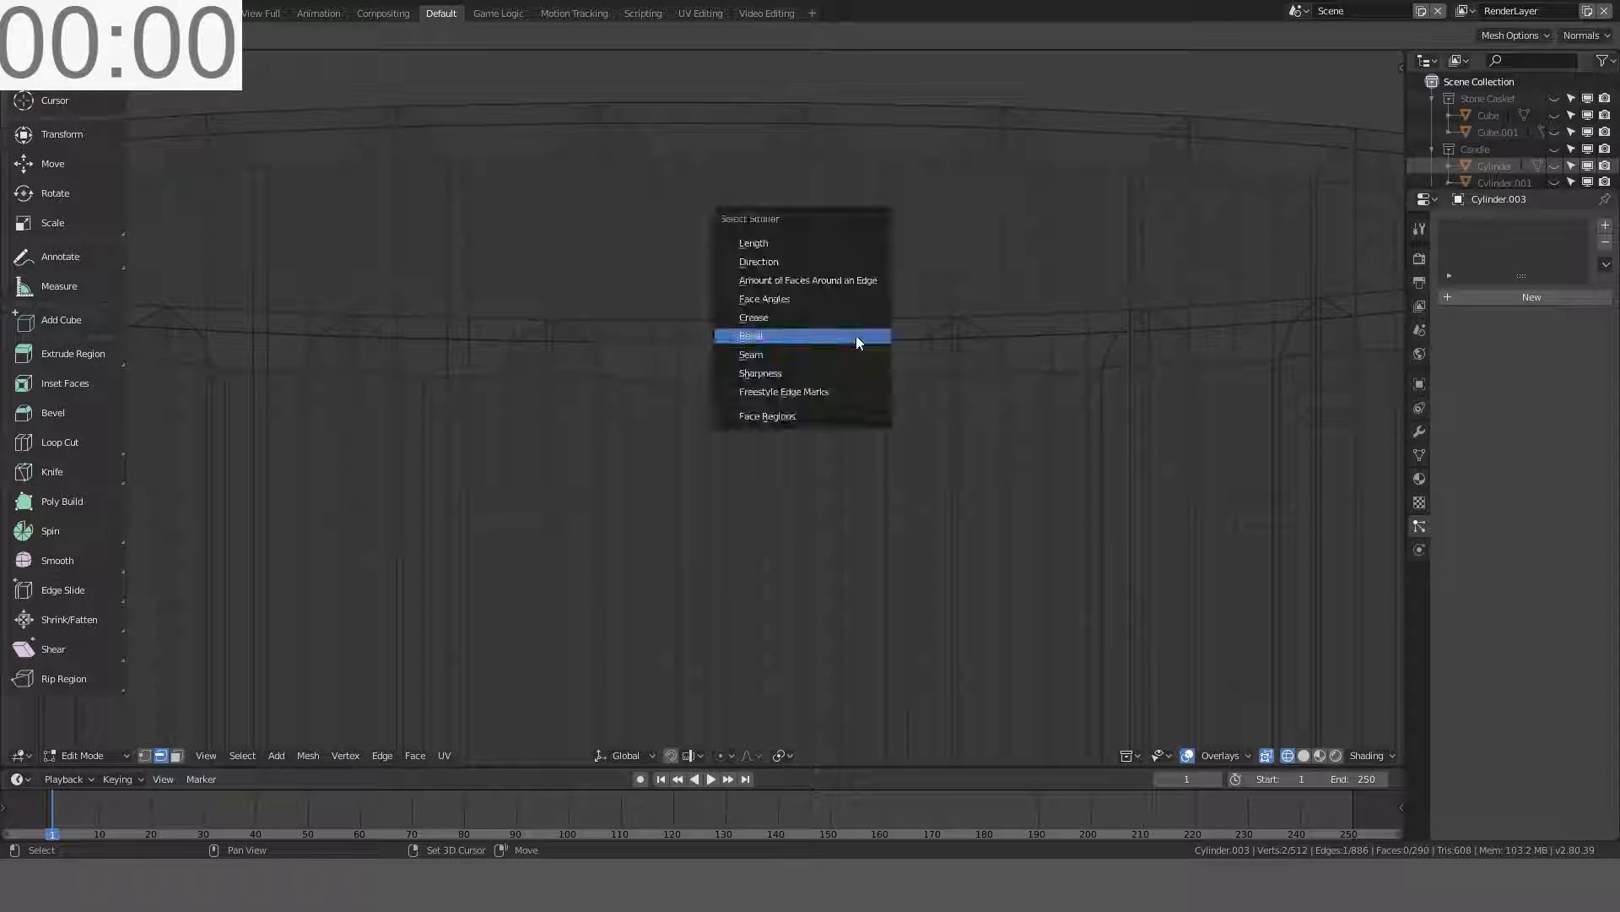
pyautogui.click(827, 298)
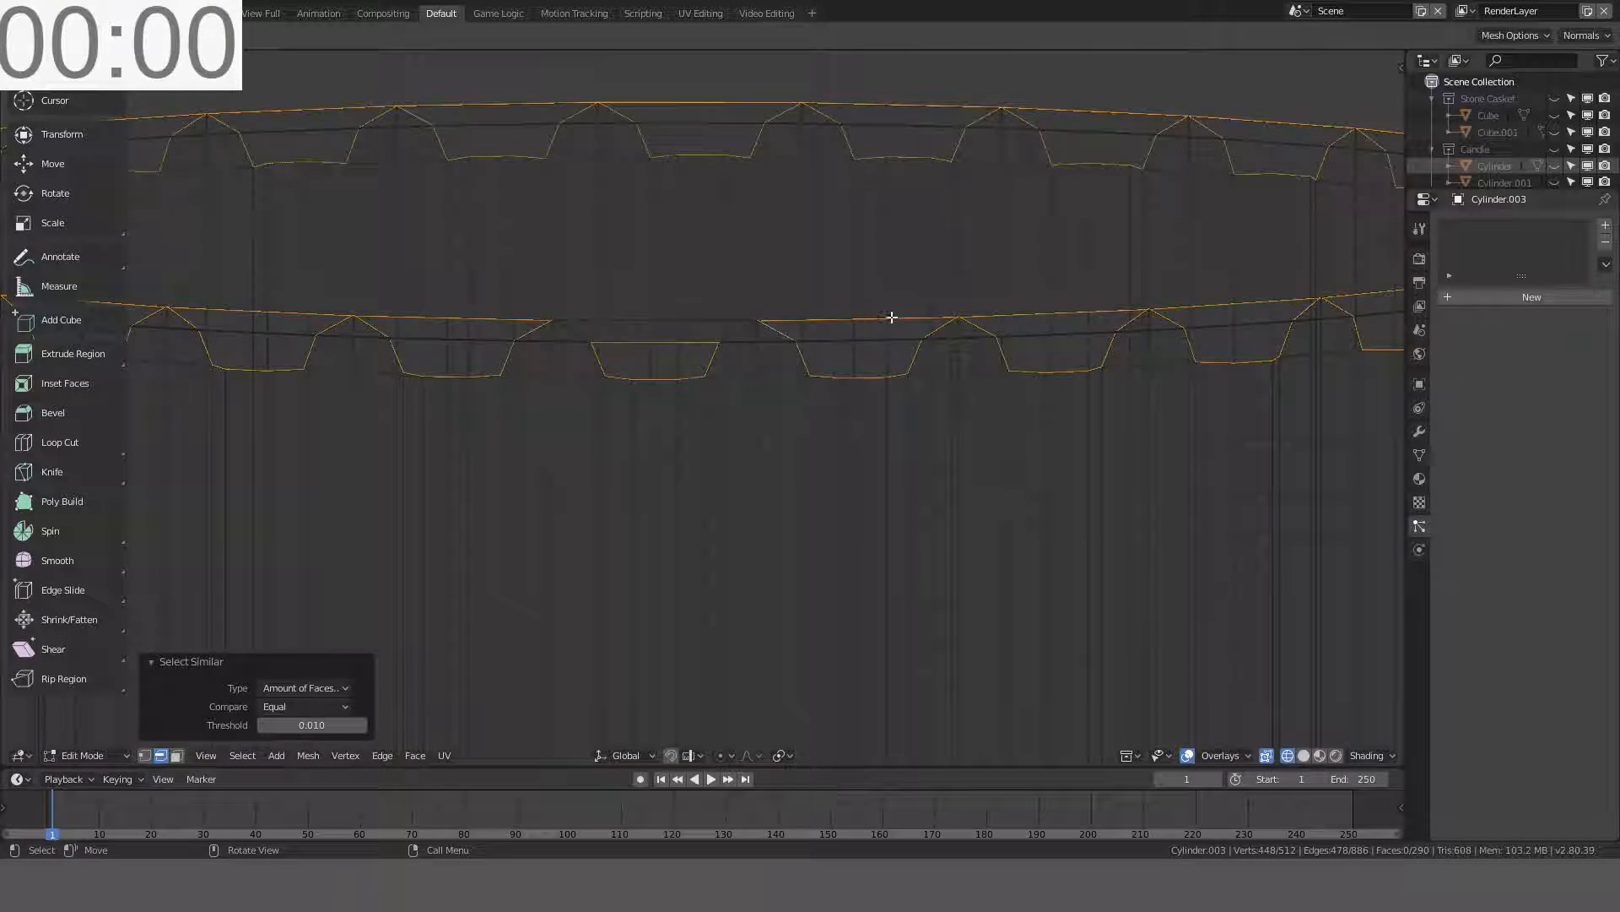
pyautogui.press('f')
# - Triangulate the filled rim faces and convert the triangles to quads with 40° maximum face and shape angles
pyautogui.moveTo(856, 313); pyautogui.dragTo(1024, 363, button='middle')
pyautogui.hotkey('ctrl', 't')
pyautogui.hotkey('alt', 'j')
pyautogui.scroll(-4, 858, 385)
pyautogui.scroll(4, 1024, 362)
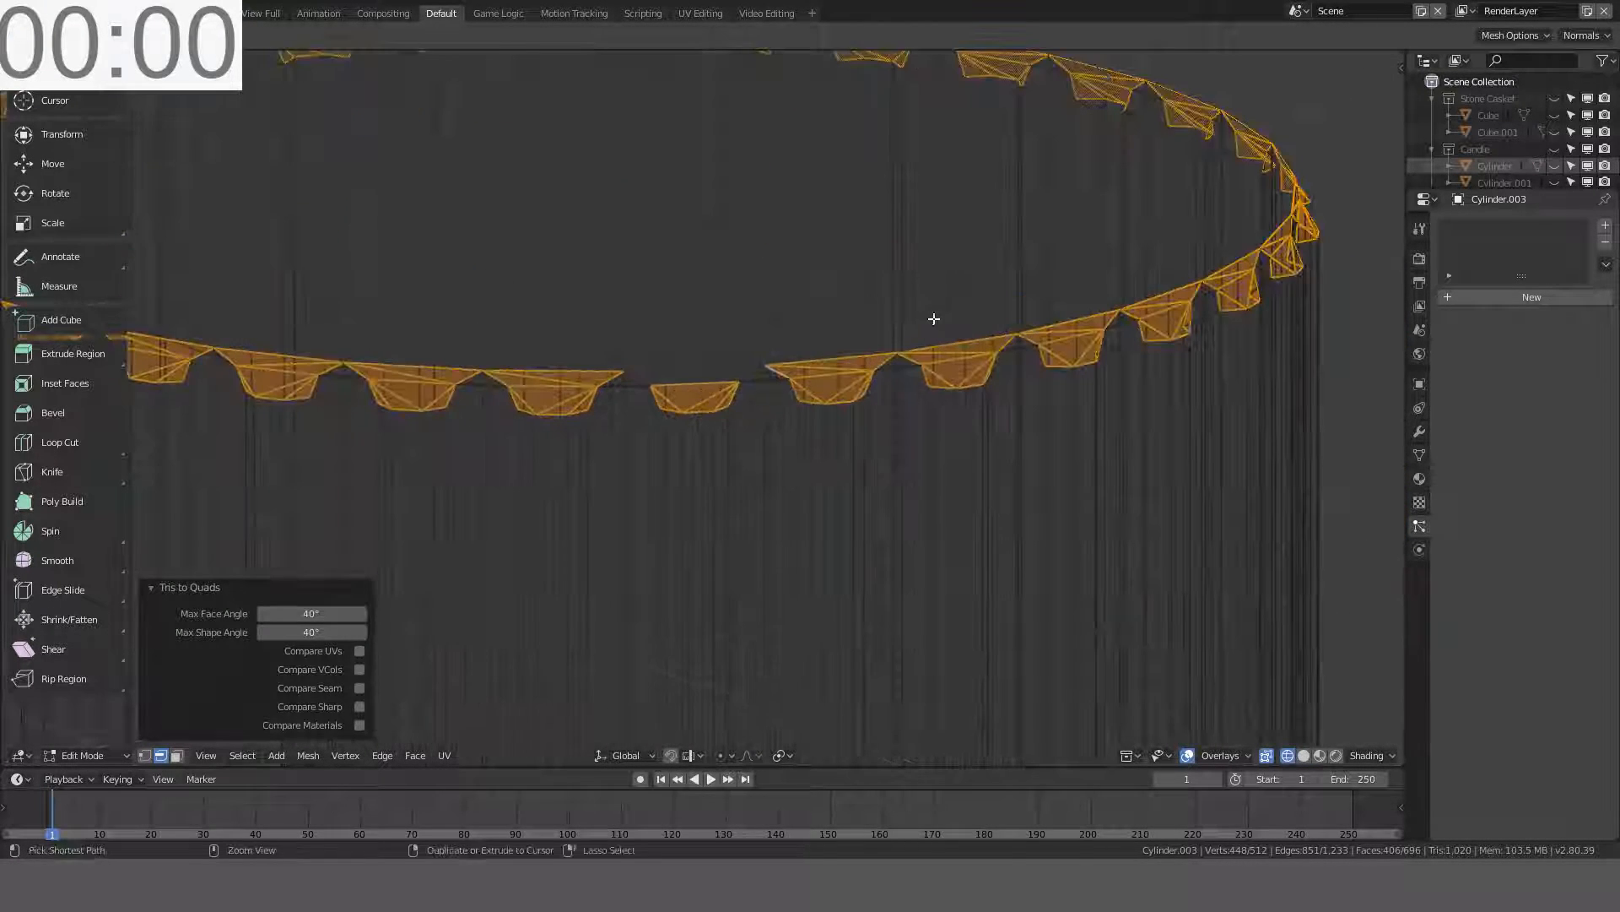
# - Undo the quad conversion, triangulation, rim fill and similar-edge selection
pyautogui.hotkey('ctrl', 'z')
pyautogui.hotkey('ctrl', 'z')
pyautogui.hotkey('ctrl', 'z')
pyautogui.hotkey('ctrl', 'z')
pyautogui.scroll(-2, 771, 330)
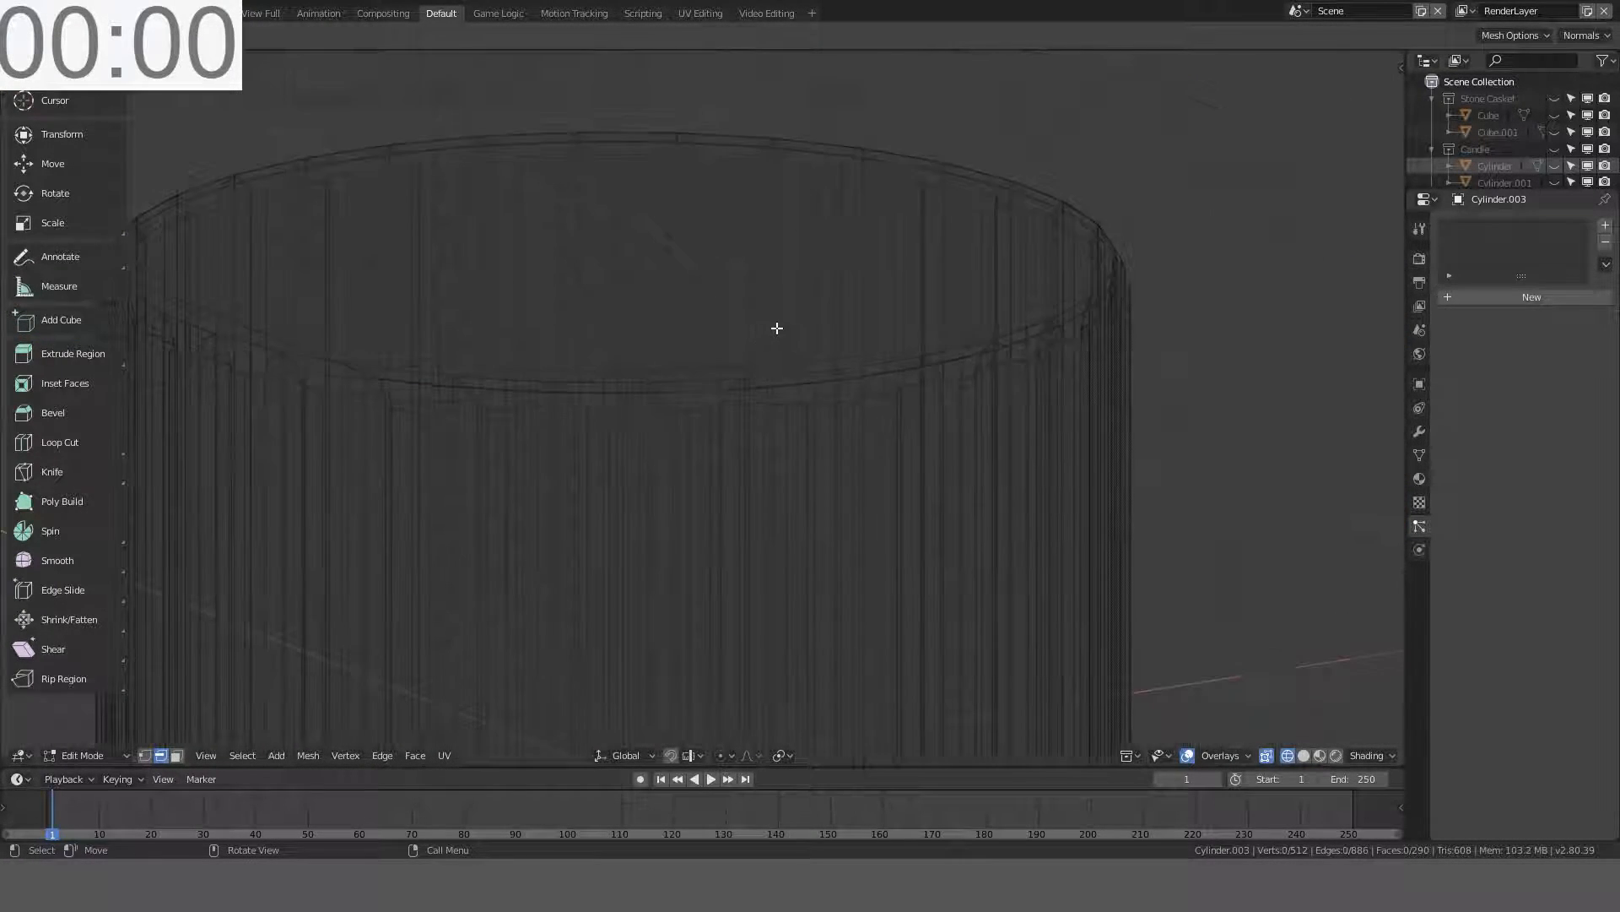
# - Switch to solid shading, return to Object Mode, and examine the gaps around the fluted cylinder's rim
pyautogui.press('z')
pyautogui.click(801, 329)
pyautogui.scroll(-5, 802, 332)
pyautogui.press('Tab')
pyautogui.moveTo(802, 331); pyautogui.dragTo(805, 322, button='middle')
pyautogui.scroll(7, 811, 324)
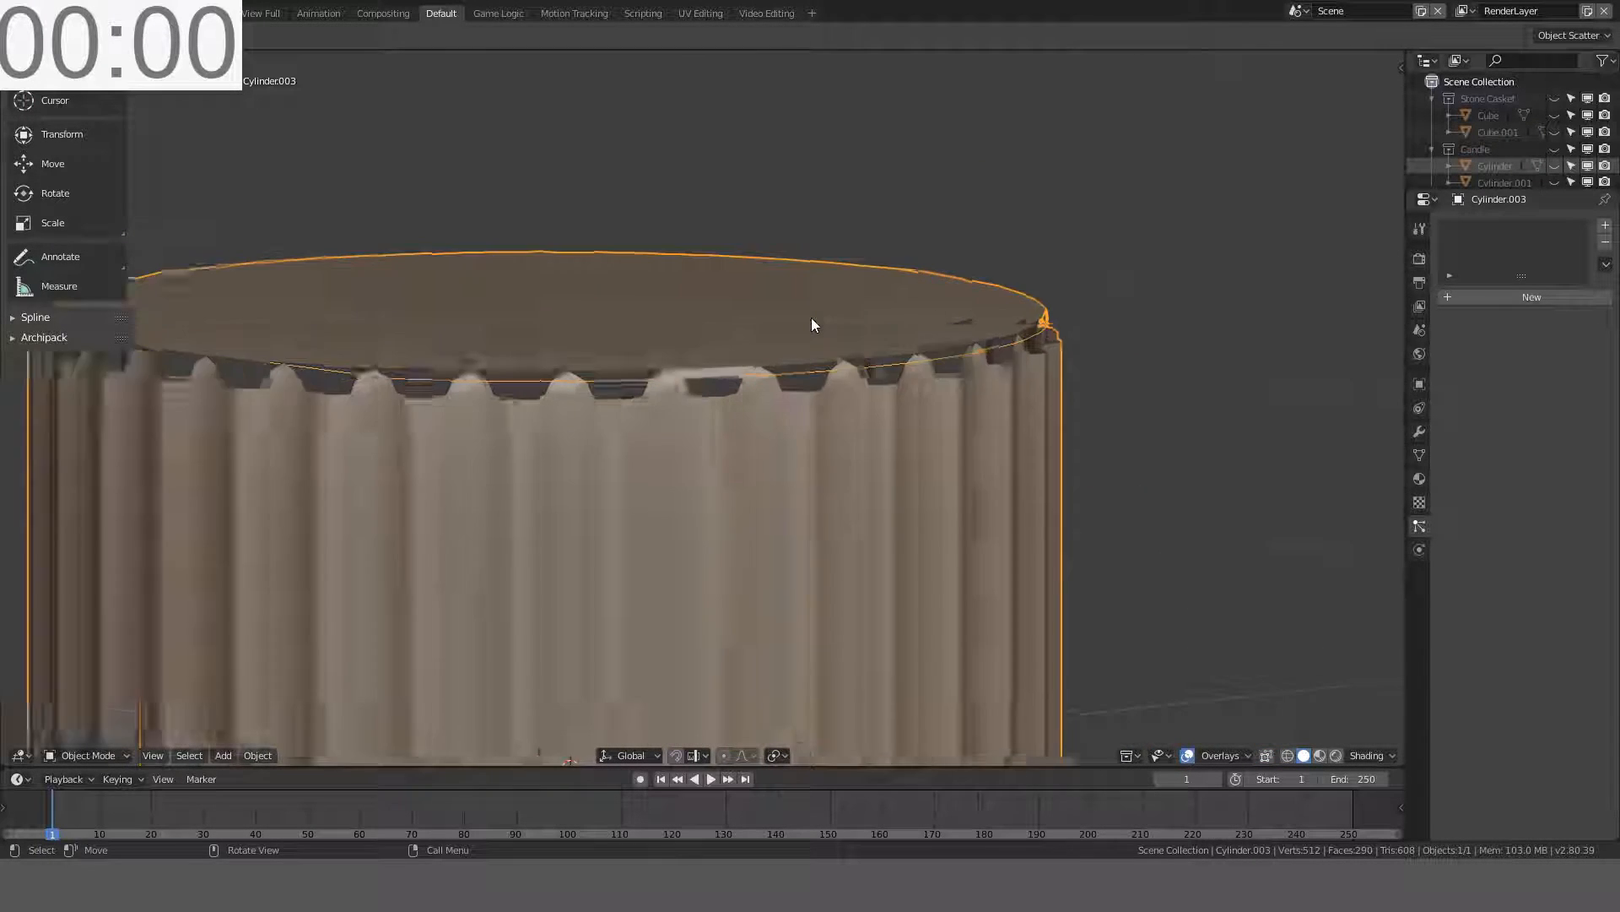
pyautogui.moveTo(647, 311); pyautogui.dragTo(729, 295, button='middle')
pyautogui.scroll(-8, 730, 295)
pyautogui.moveTo(707, 426); pyautogui.dragTo(794, 263, button='middle')
# - Move the fluted cylinder to a new collection named Ionic Column
pyautogui.hotkey('alt', 'a')
pyautogui.click(786, 262)
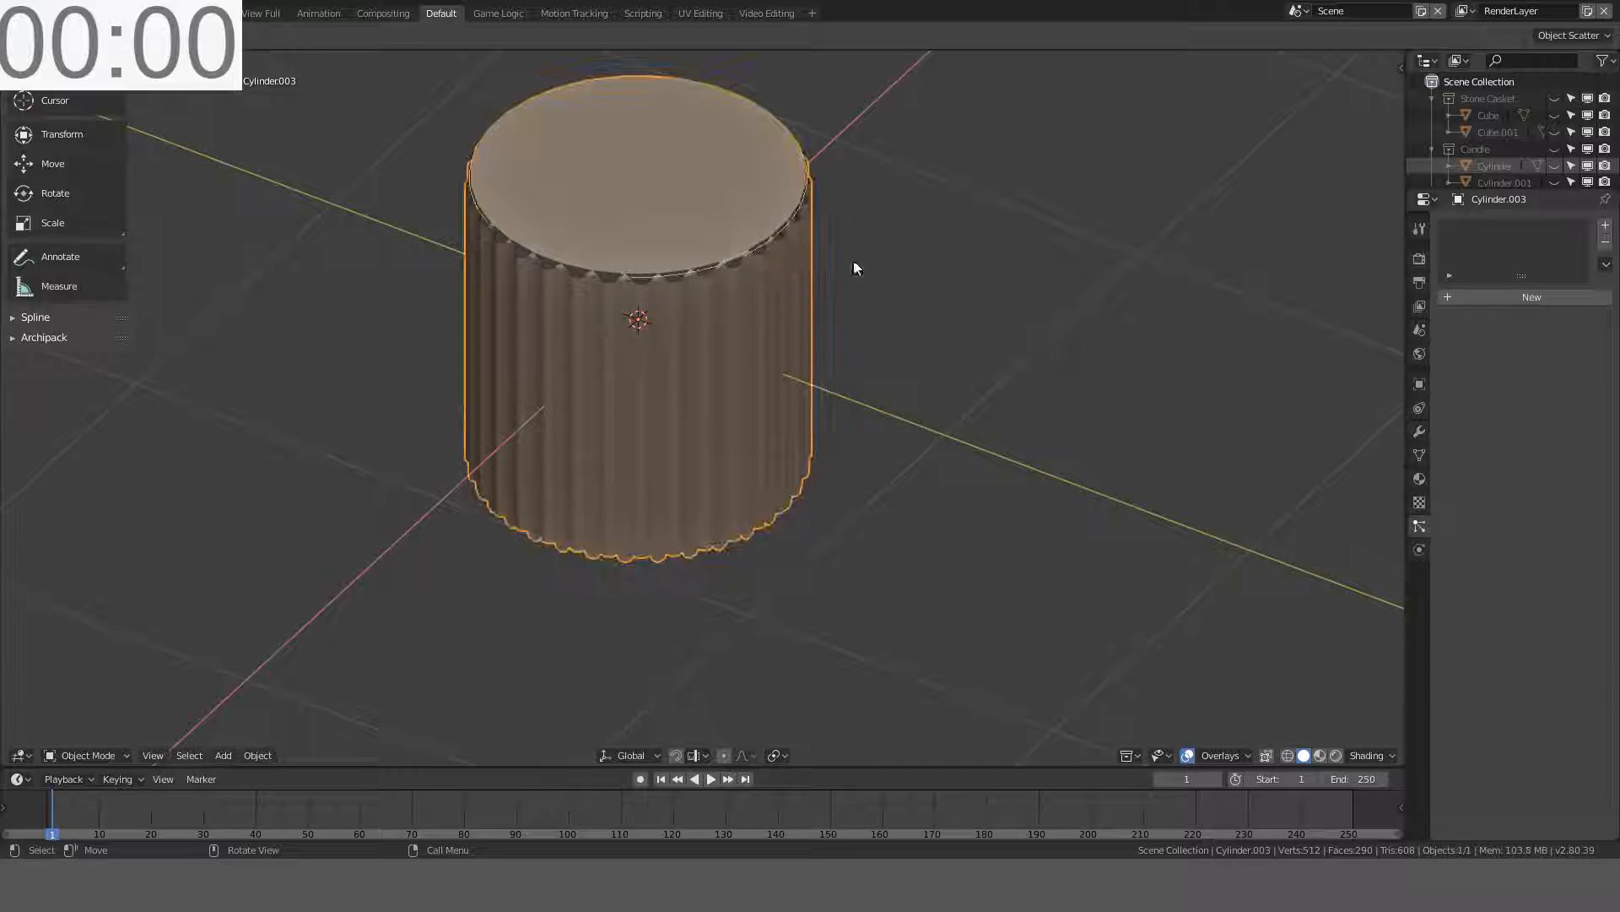
pyautogui.press('m')
pyautogui.click(854, 261)
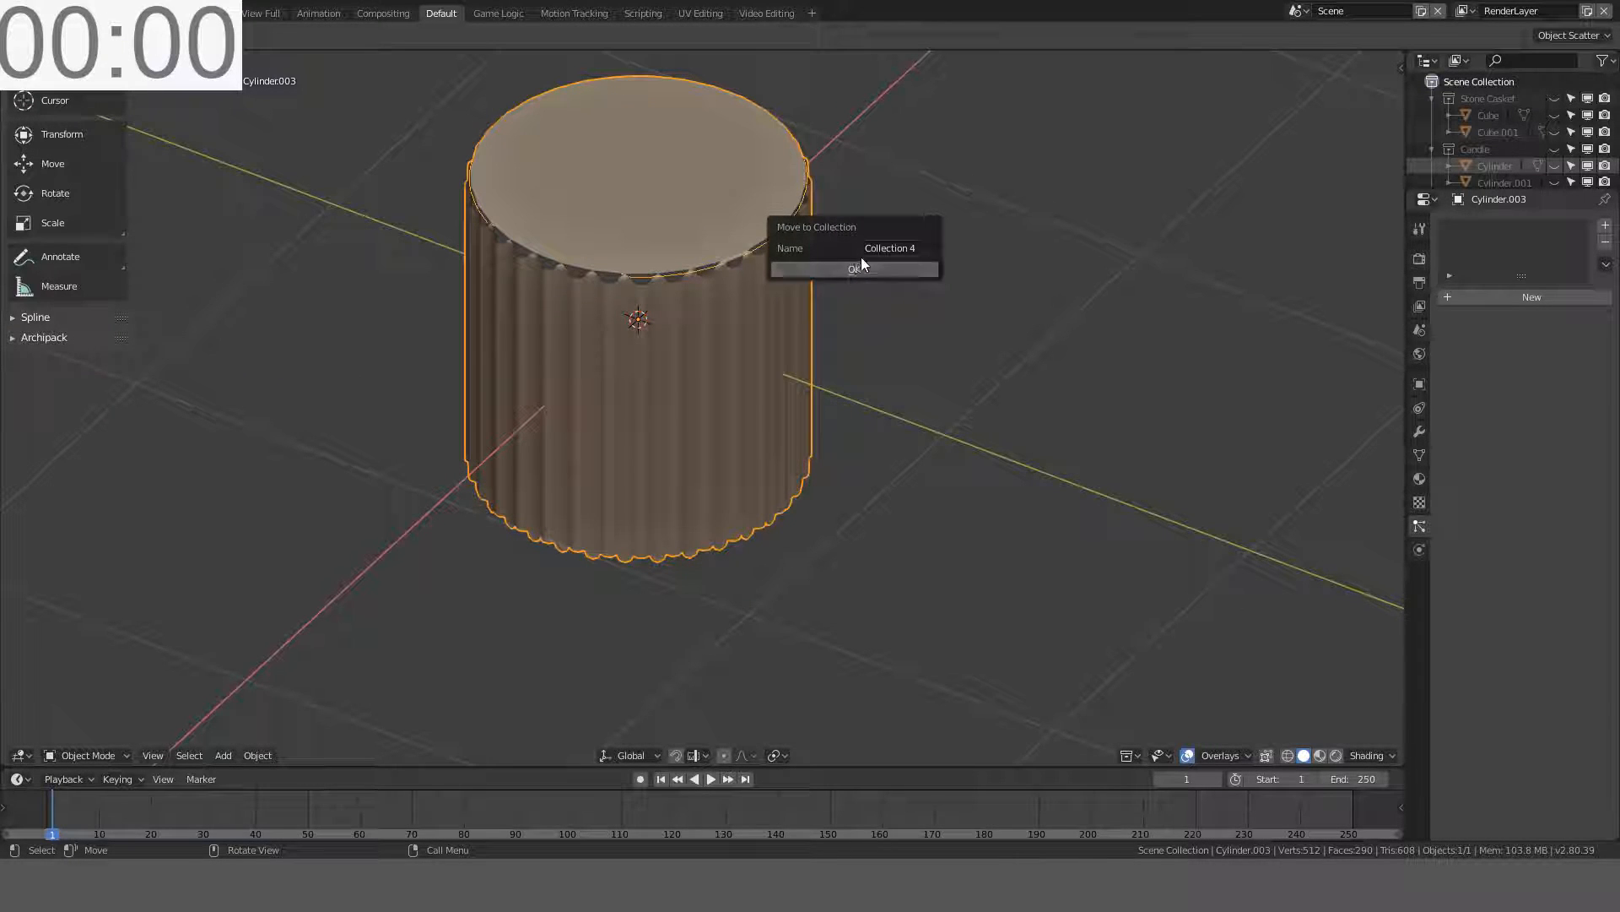
pyautogui.click(880, 249)
pyautogui.write('Ionic Column')
pyautogui.press('Return')
pyautogui.click(848, 268)
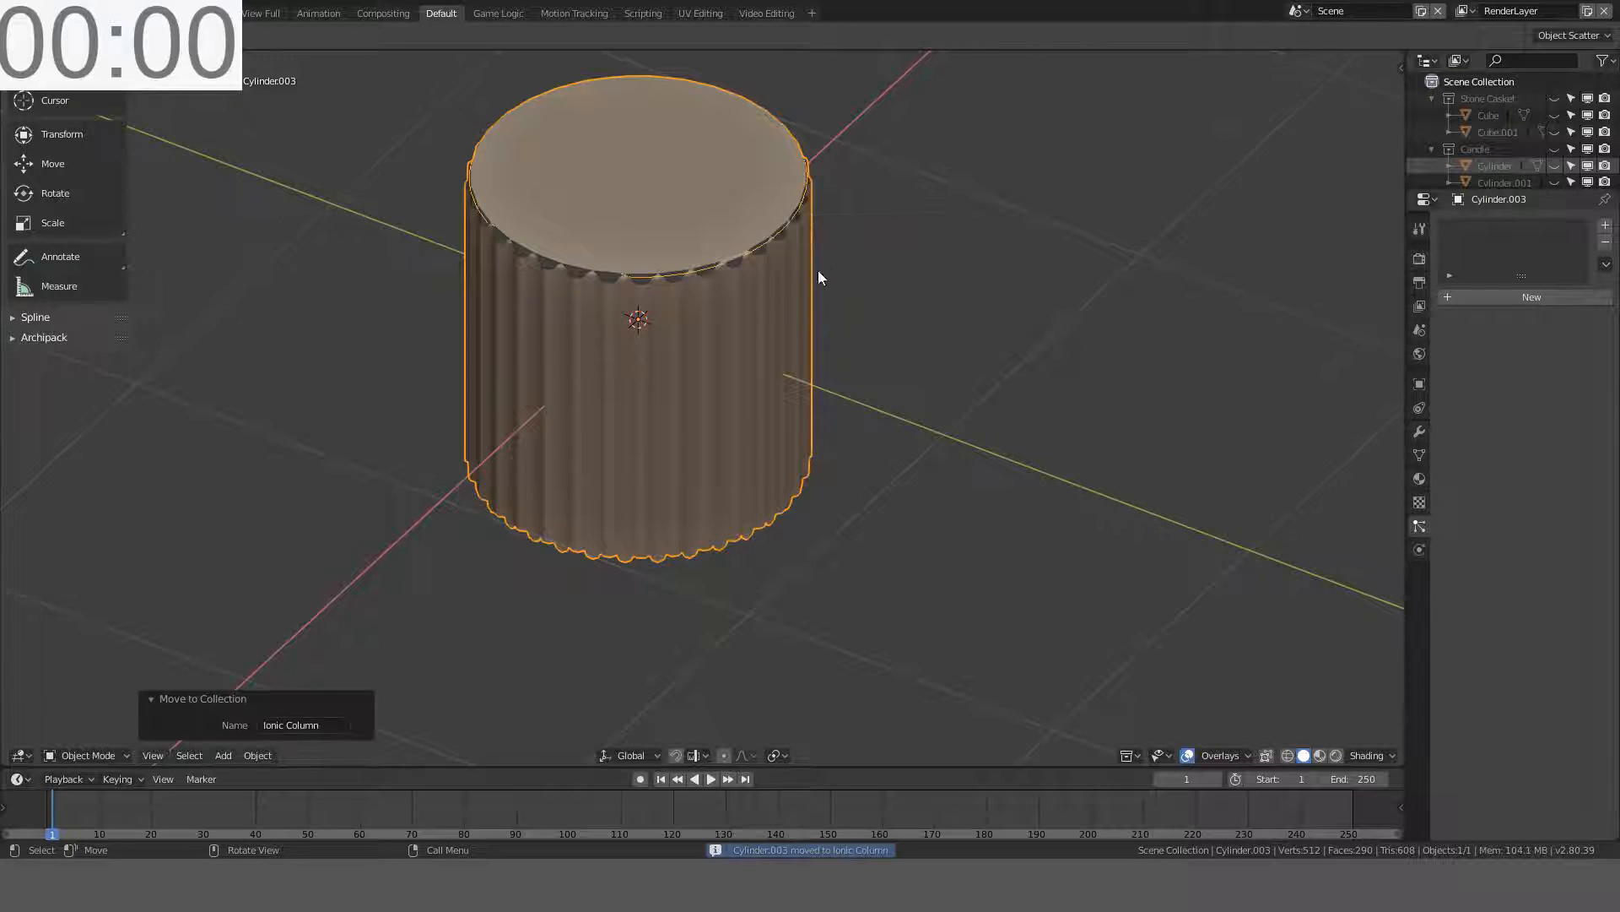
# - Save the file and hide the fluted cylinder
pyautogui.press('KP_Decimal')
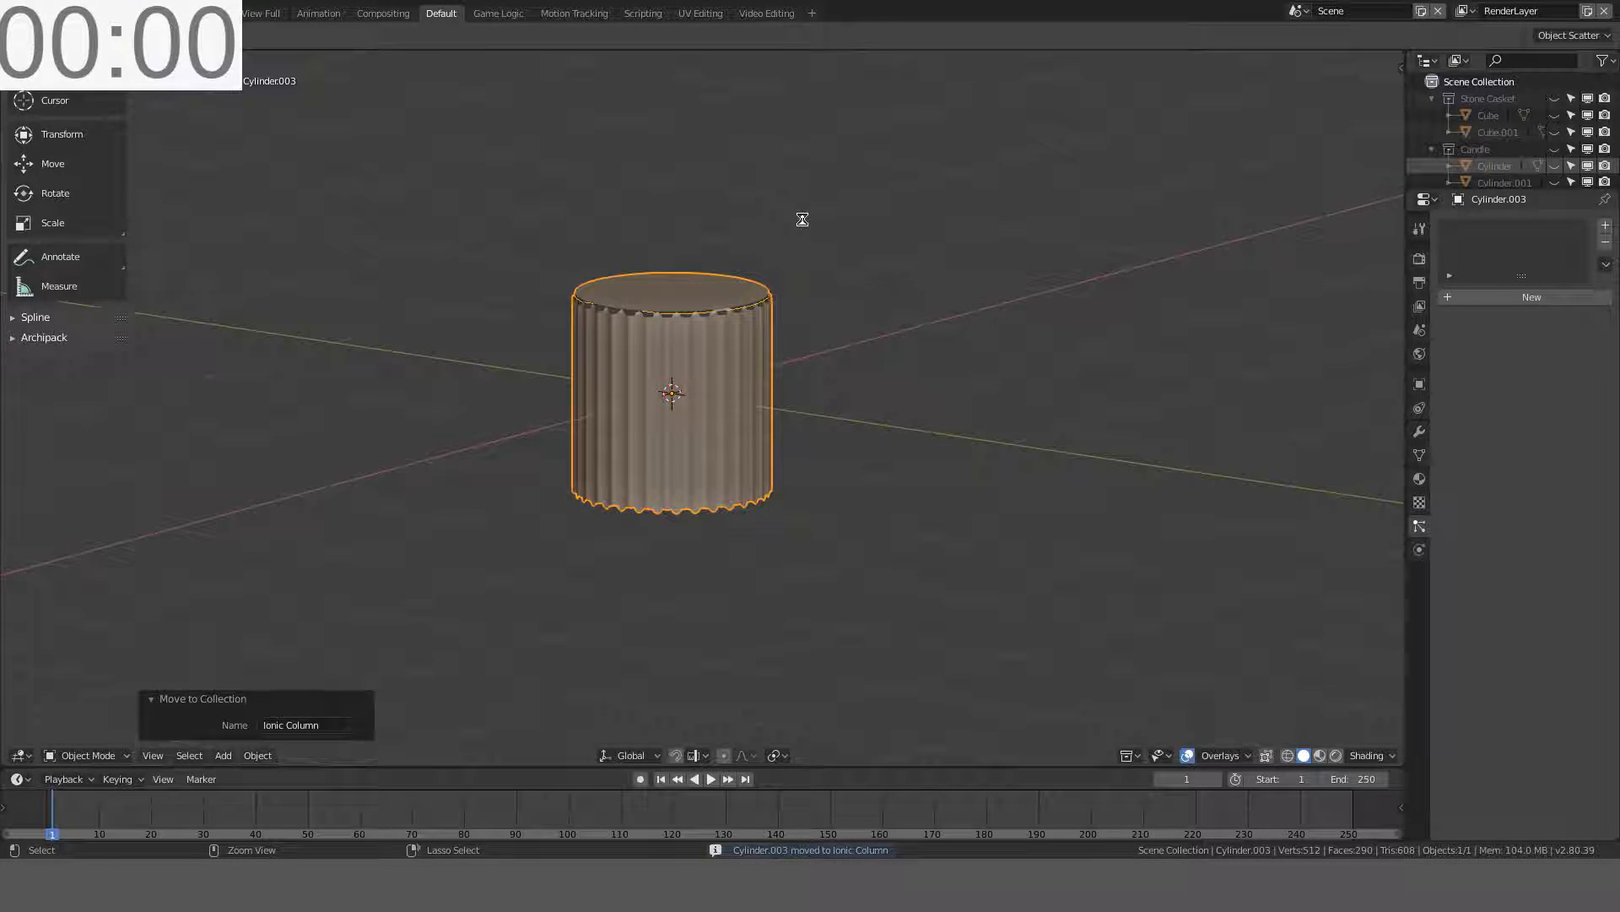
pyautogui.hotkey('ctrl', 's')
pyautogui.moveTo(816, 343); pyautogui.dragTo(852, 316, button='middle')
pyautogui.press('h')
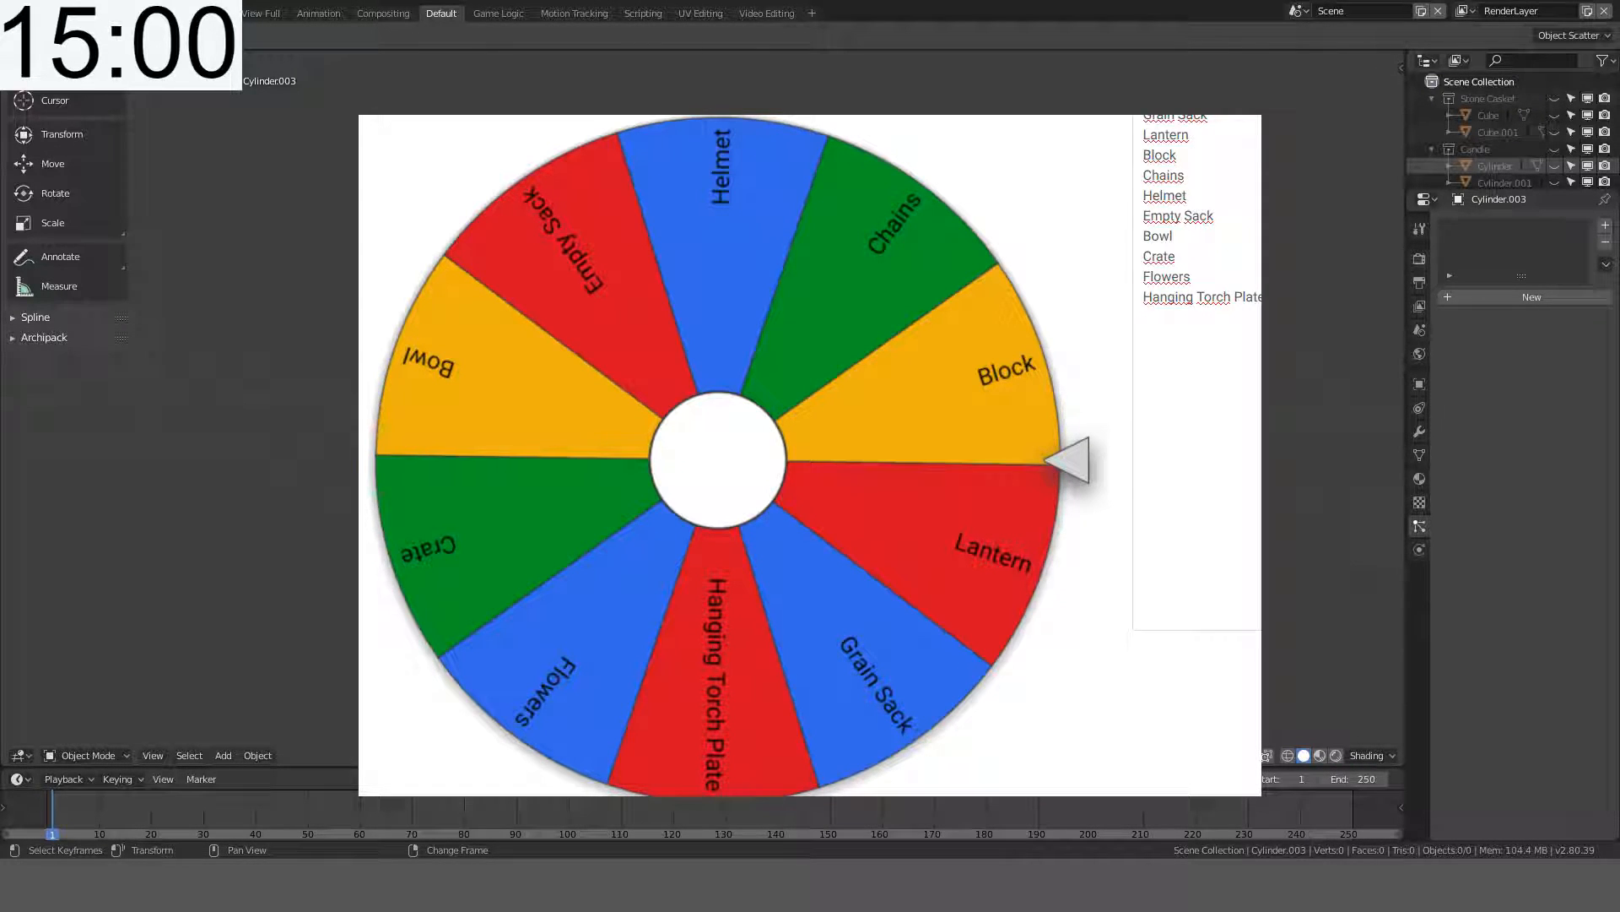
# - Switch to the random picker wheel, spin it to draw a prop, and remove the drawn Chains entry
pyautogui.click(883, 392)
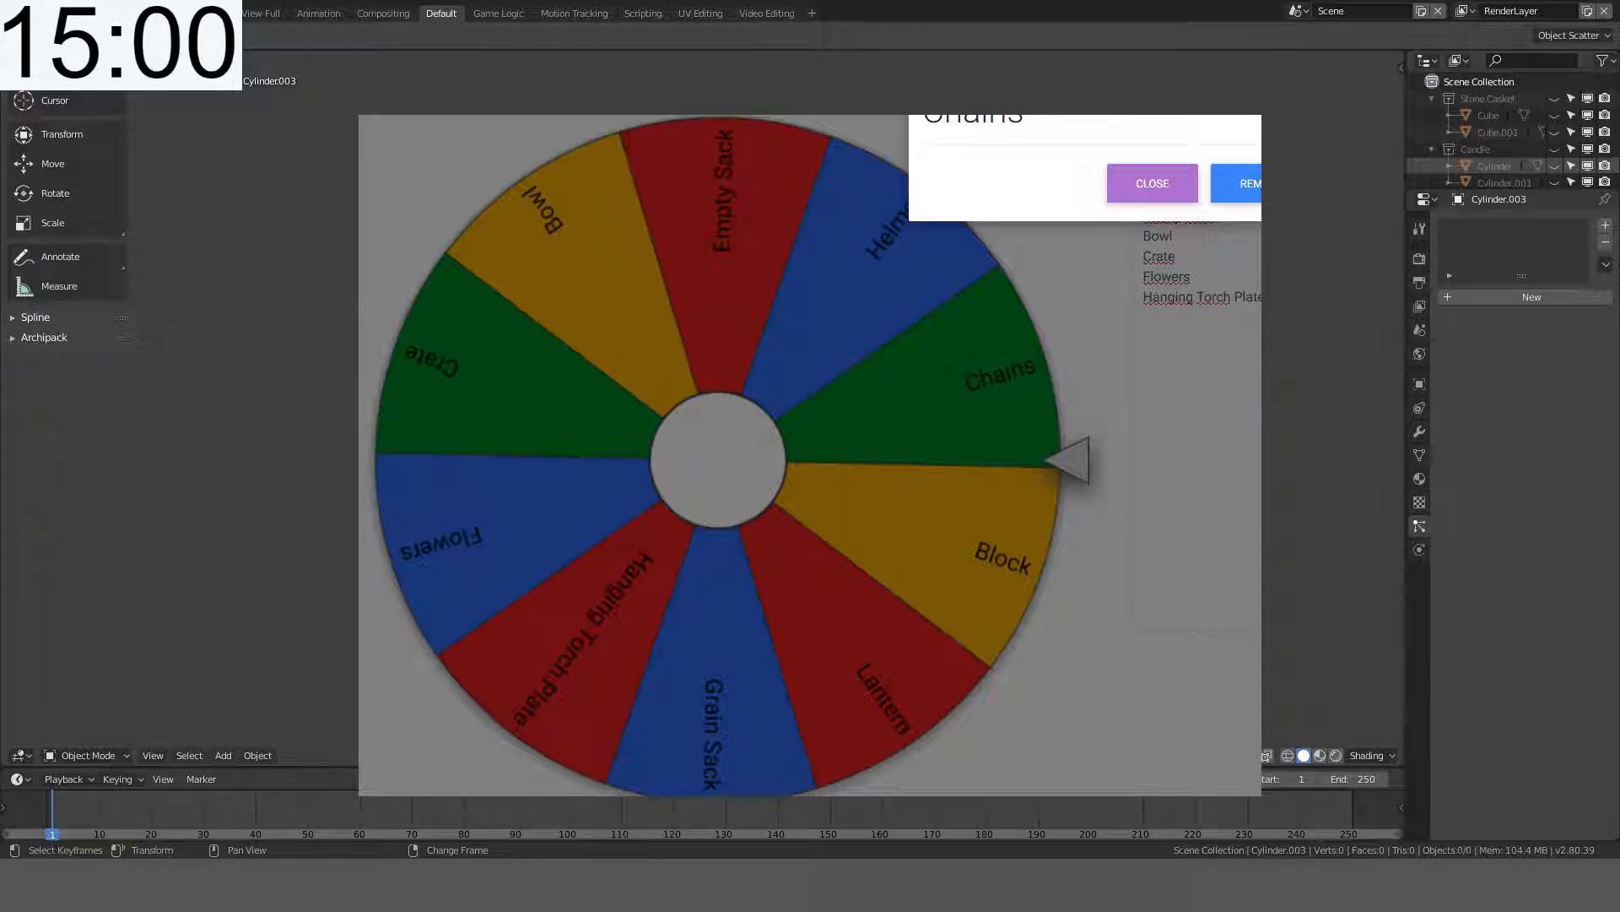
pyautogui.click(1241, 183)
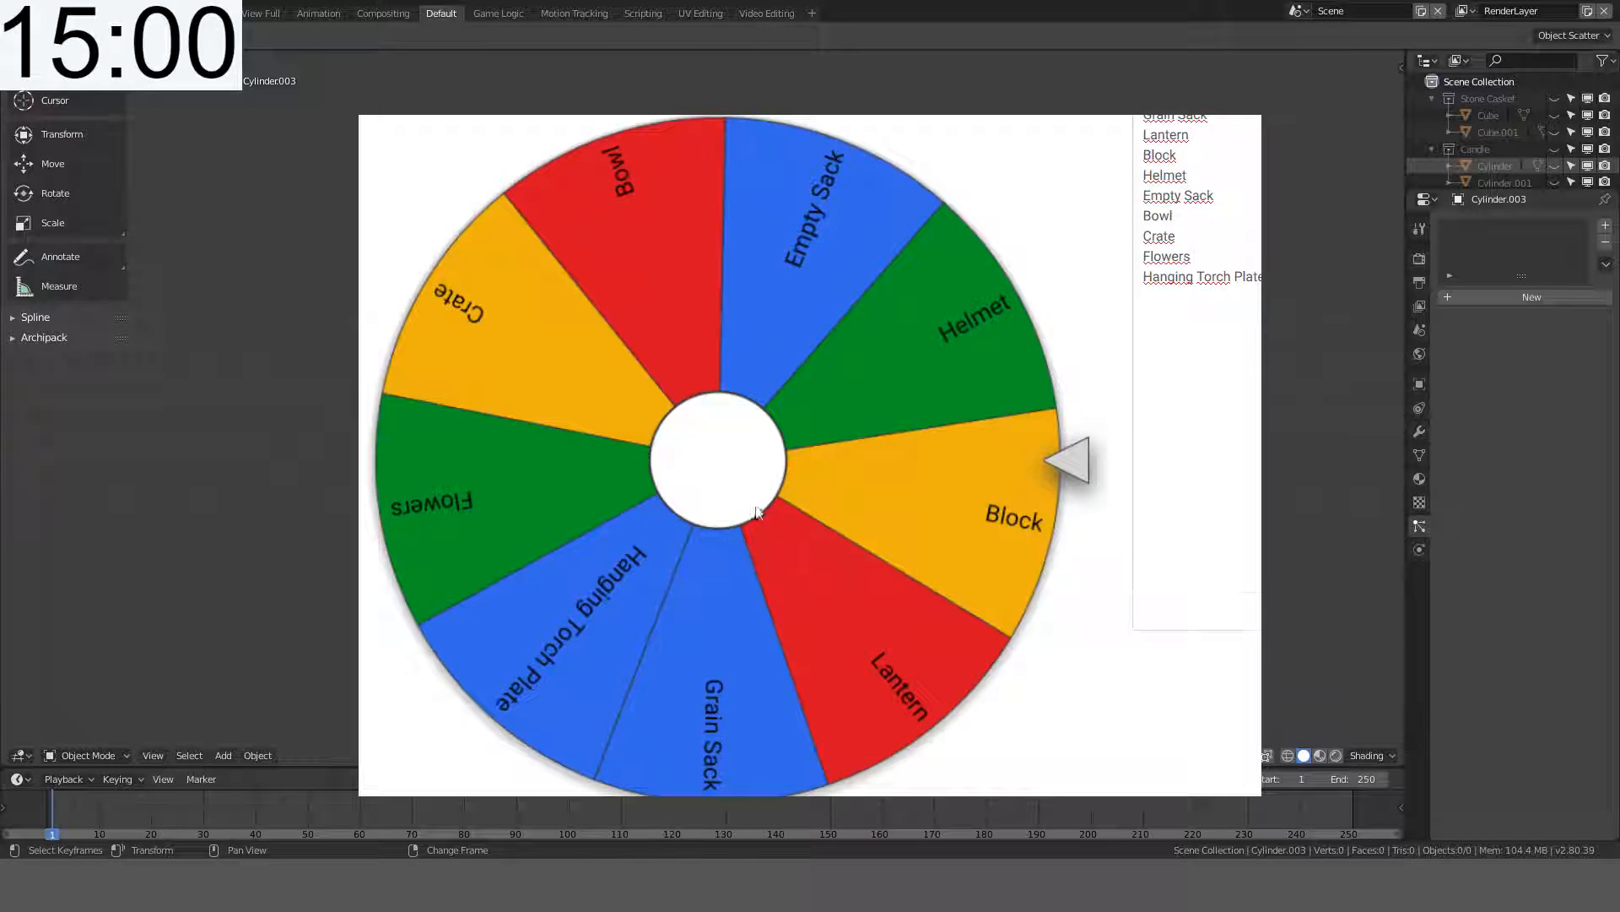
pyautogui.scroll(-1, 777, 468)
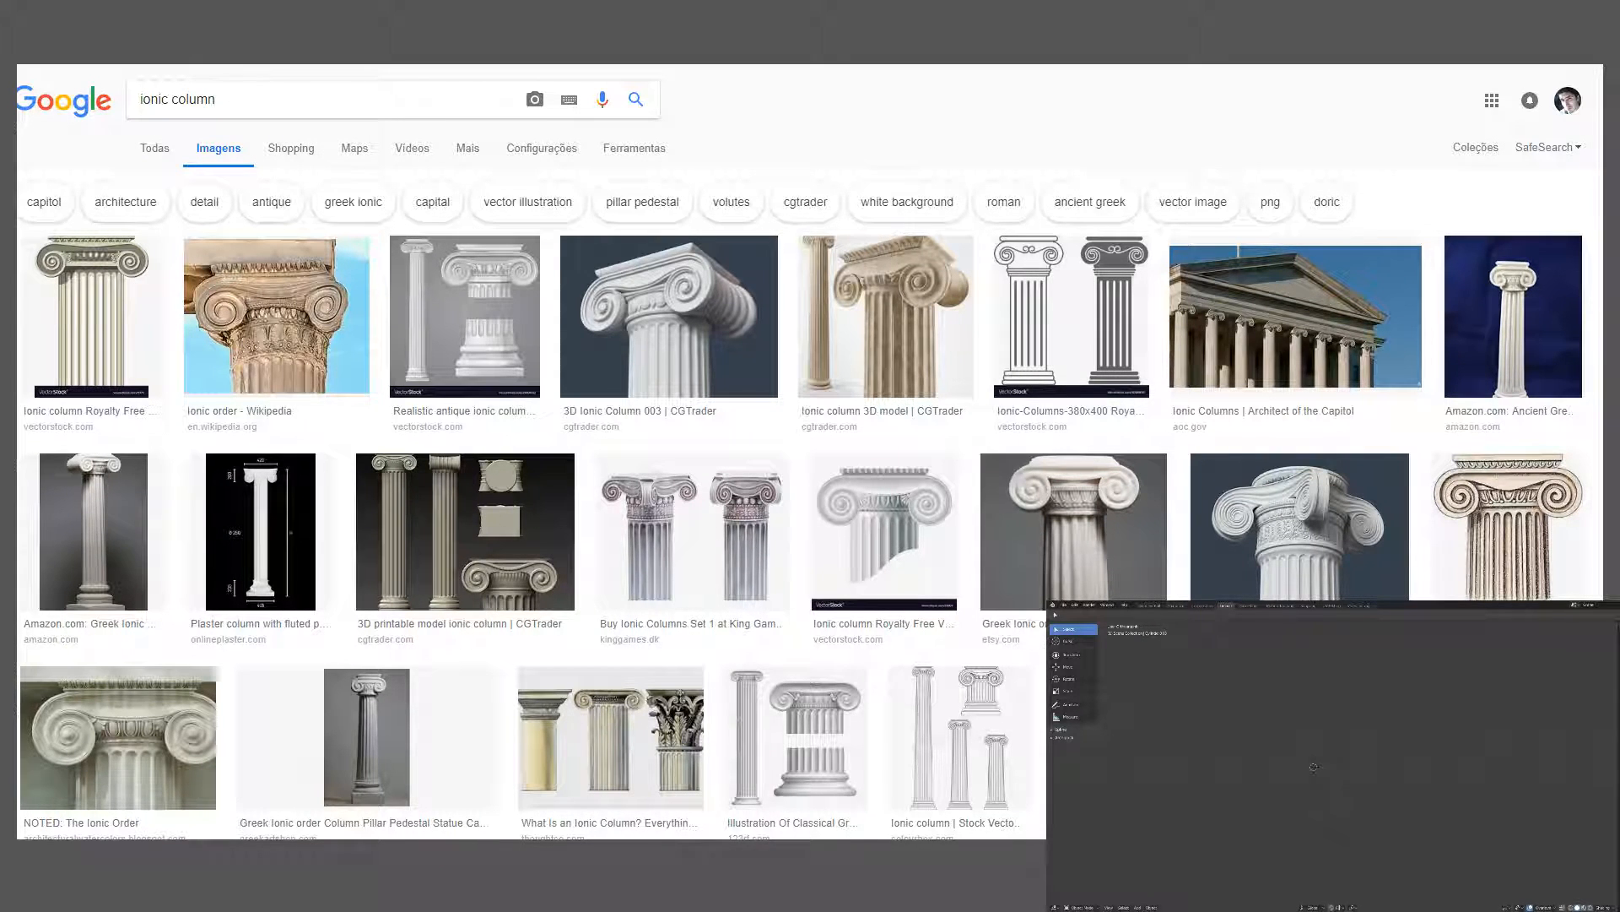
# - Open the copied link to the MACHIN3tools 0.3 - Blender 2.80 video in a new browser tab
pyautogui.hotkey('ctrl', 't')
pyautogui.hotkey('ctrl', 'v')
pyautogui.press('Return')
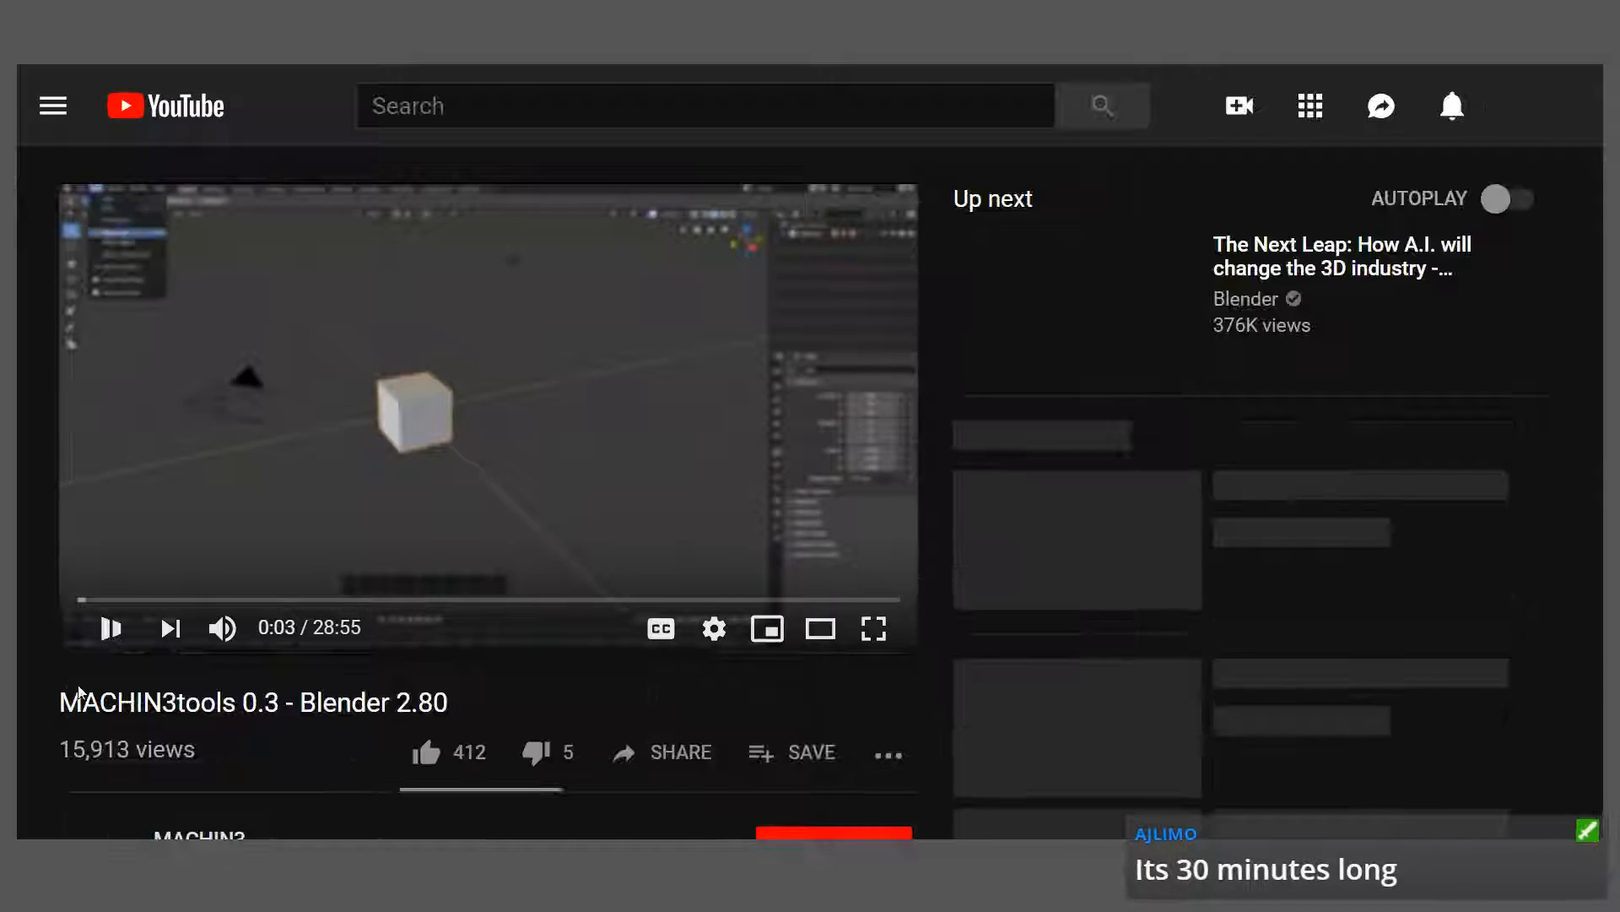
# - Set the MACHIN3tools video's quality to 720p and show it full screen
pyautogui.click(714, 628)
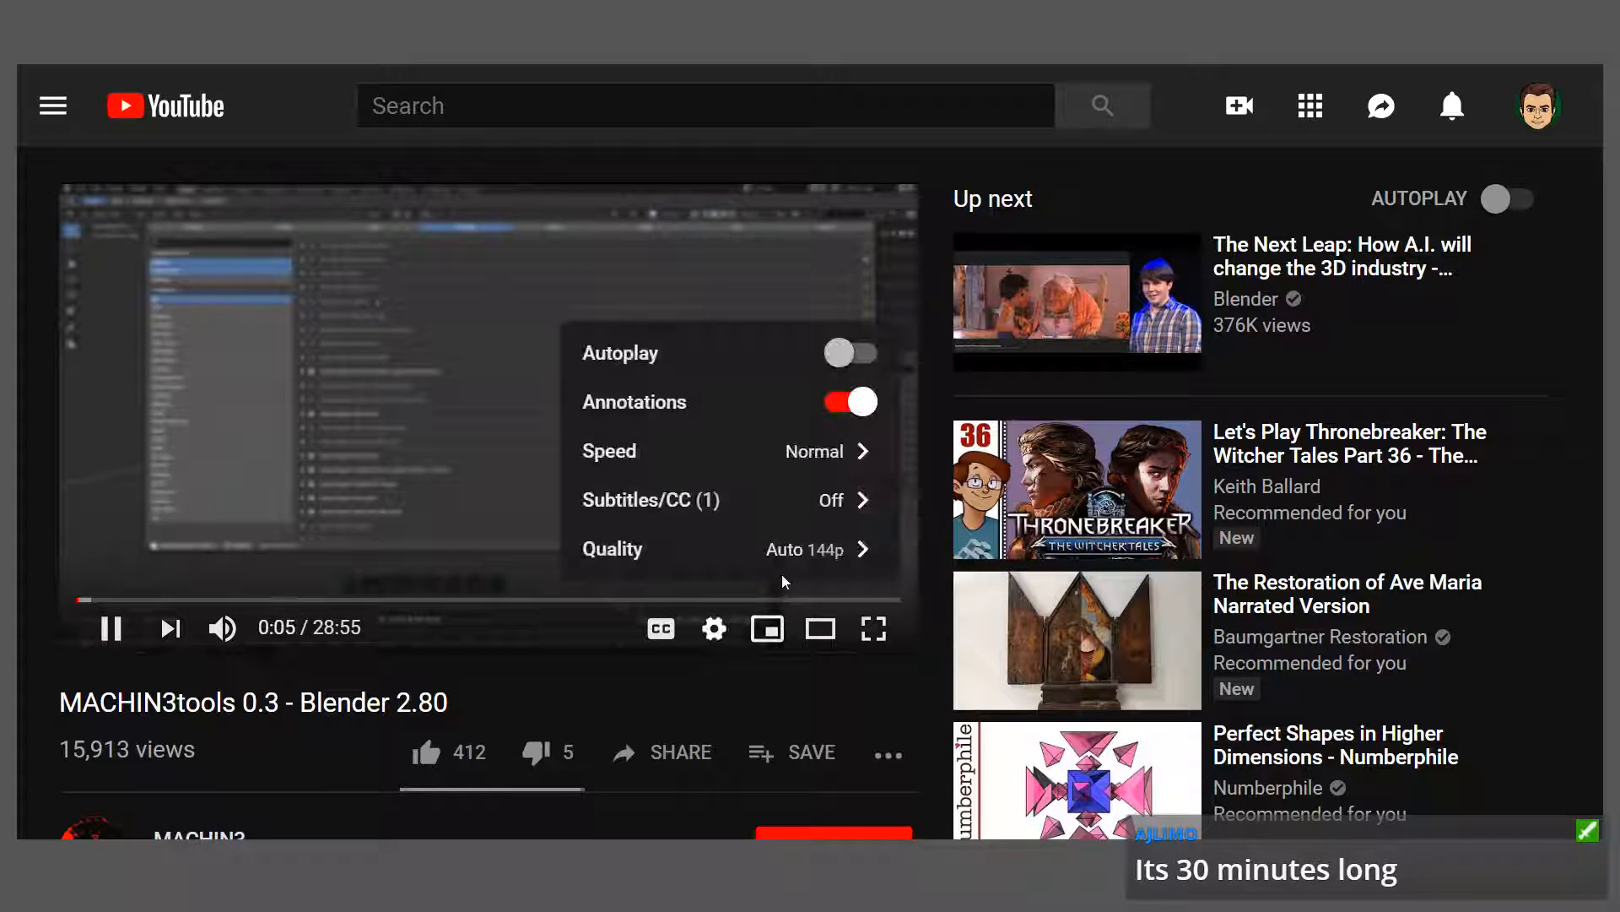
pyautogui.click(784, 549)
pyautogui.click(828, 404)
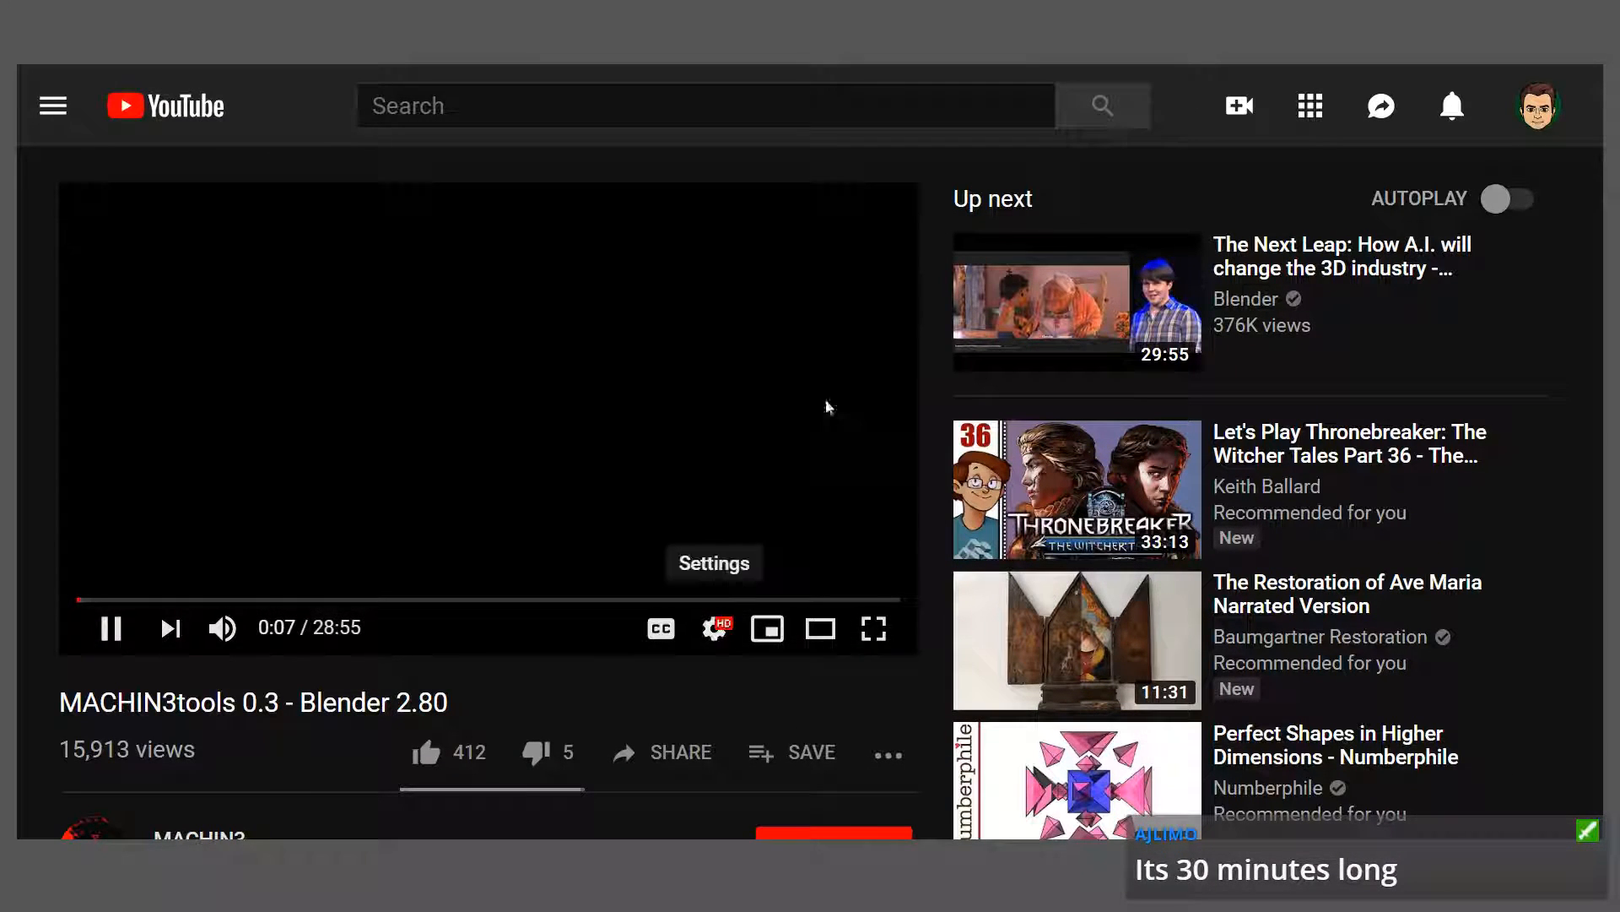
pyautogui.click(874, 628)
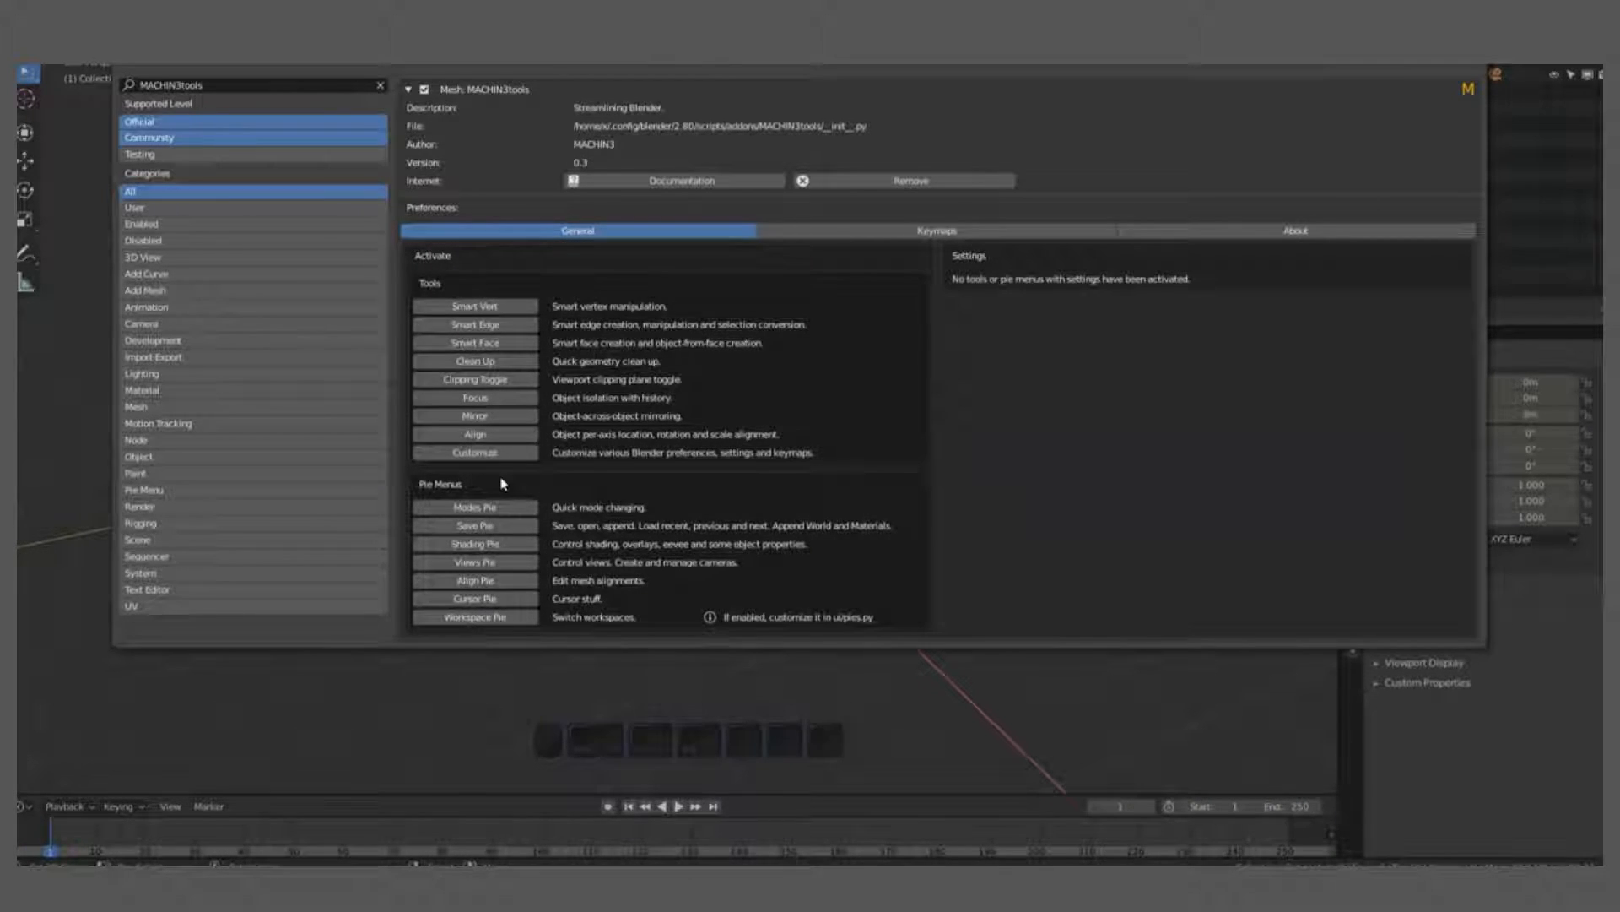
# - Open the playback settings of the full-screen video
pyautogui.click(1469, 857)
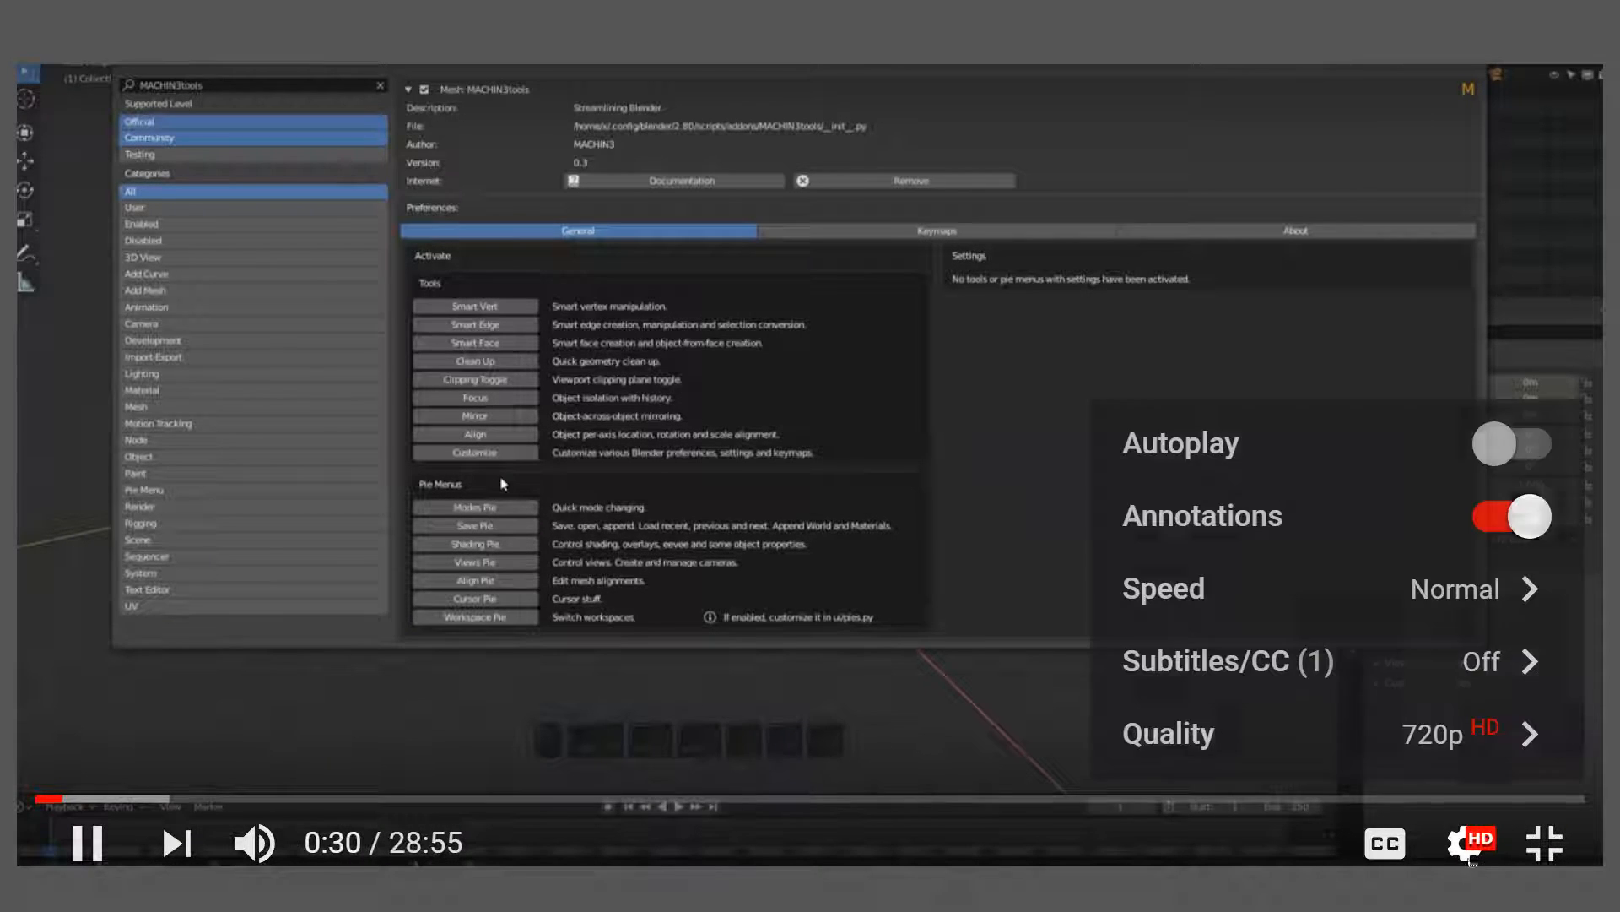
# - Set the video's playback speed to 1.25 and close the player settings
pyautogui.click(1473, 588)
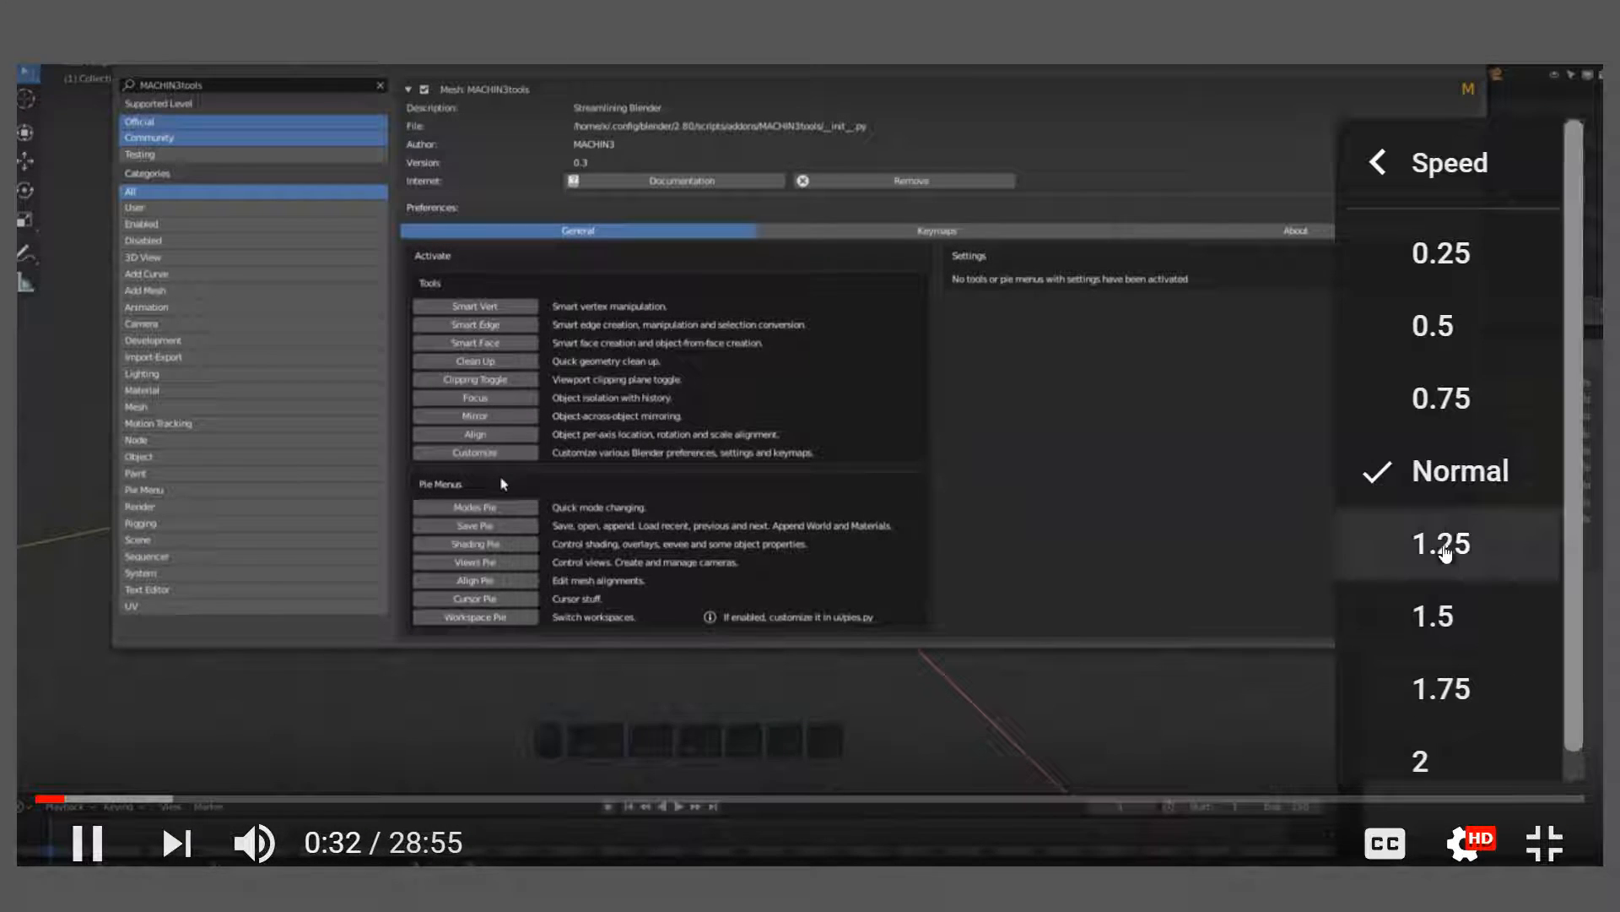
pyautogui.click(1444, 547)
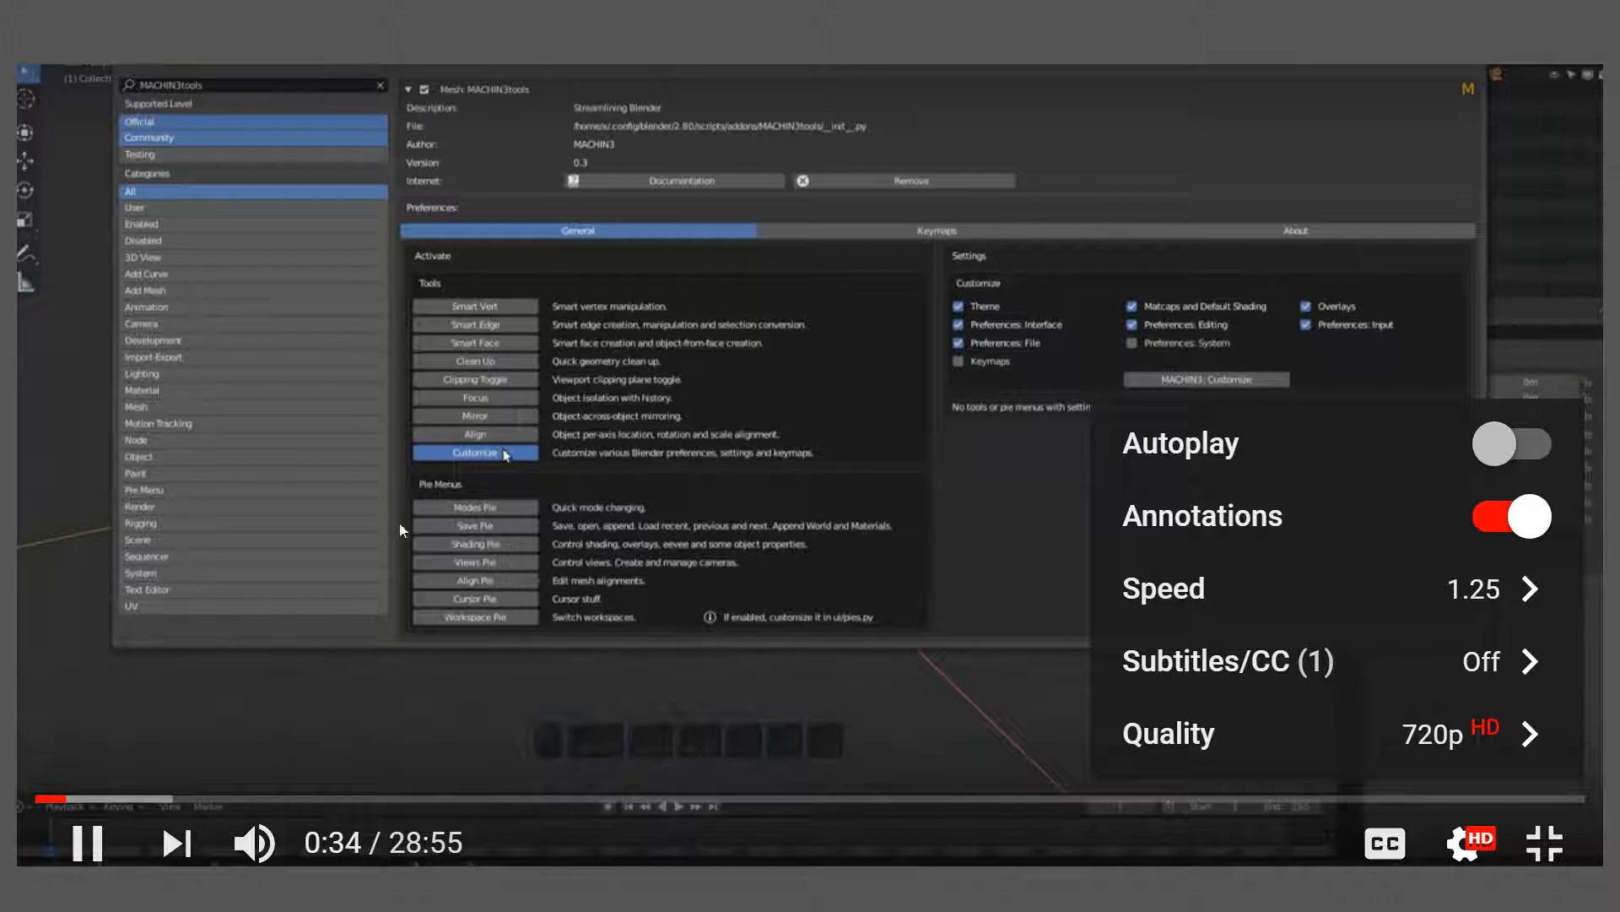
pyautogui.click(562, 854)
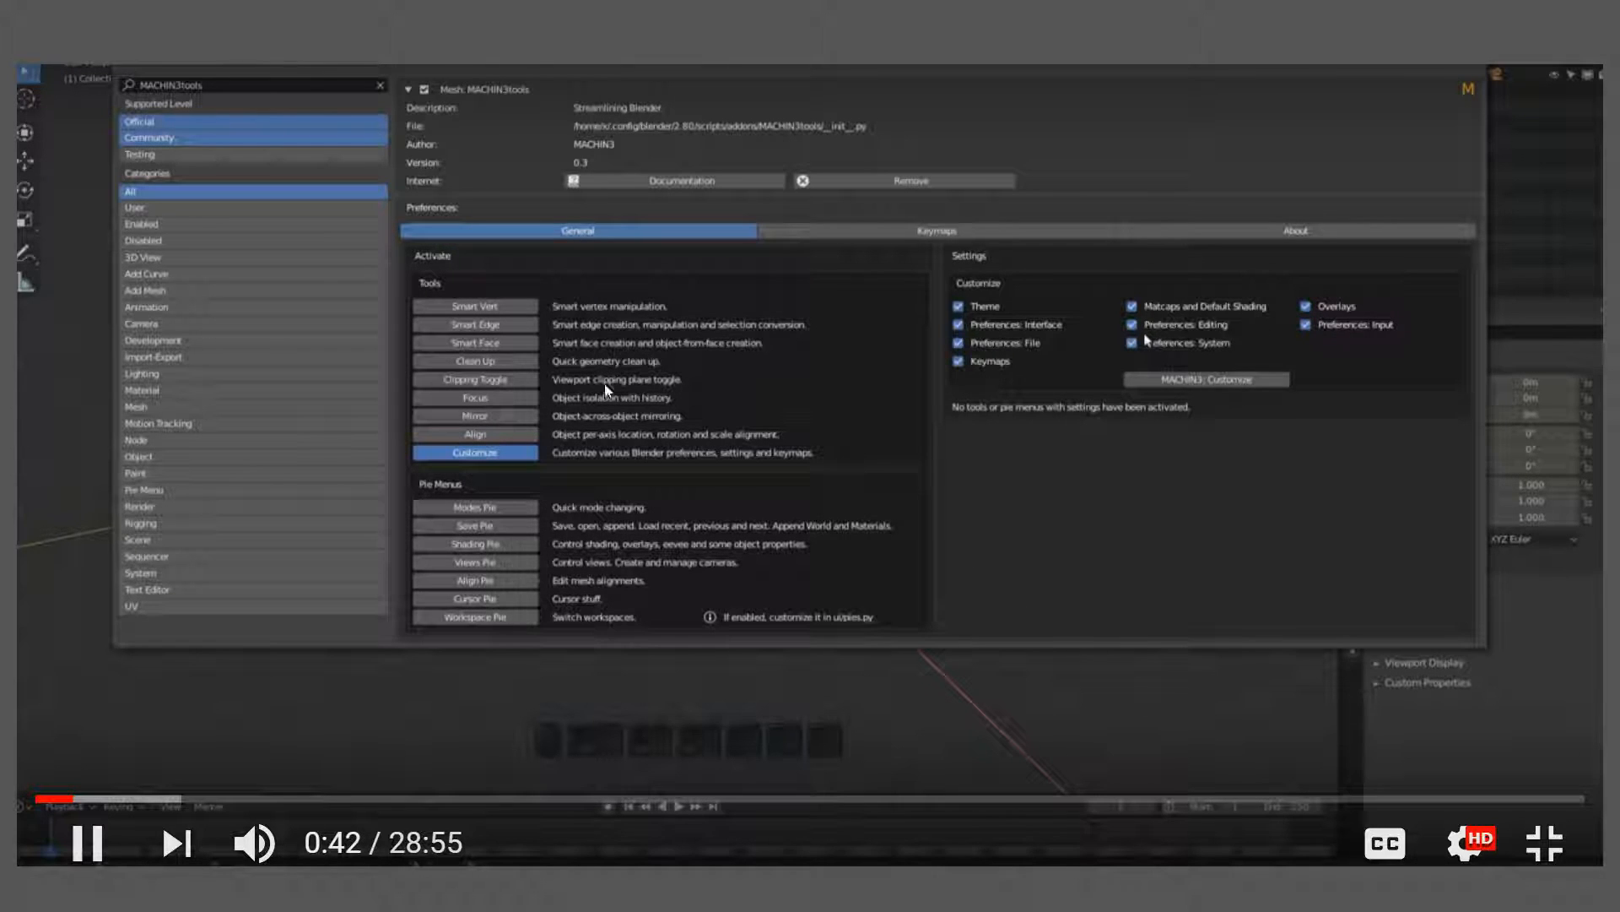
# - Skim ahead through the MACHIN3tools video to about 7:05, return to about 0:48 and pause playback
pyautogui.click(147, 799)
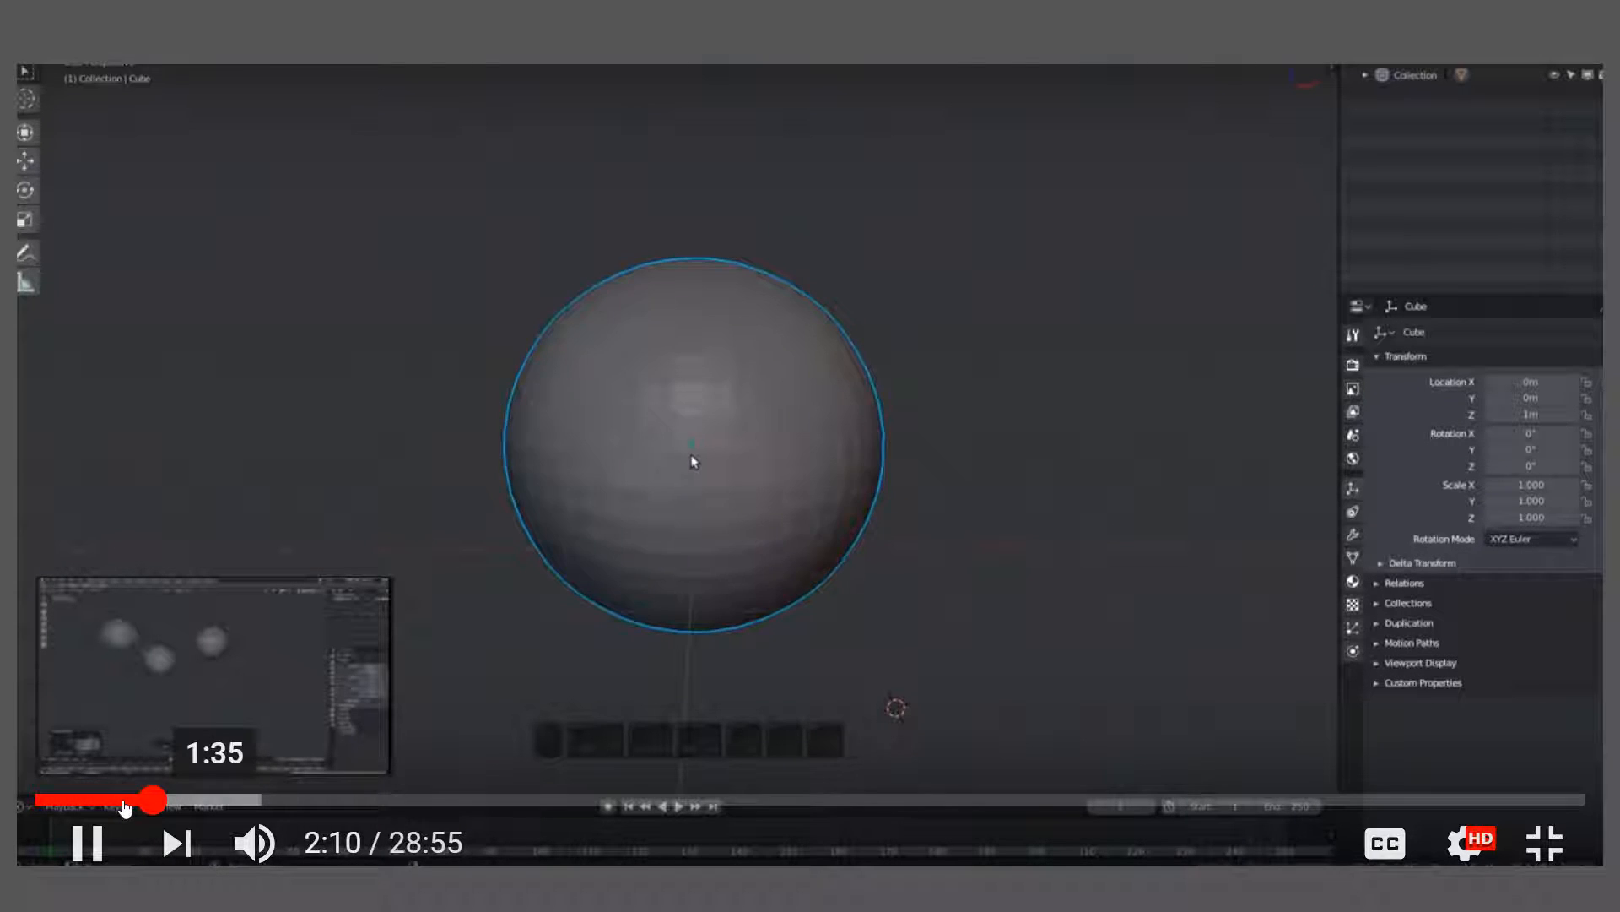
pyautogui.click(247, 800)
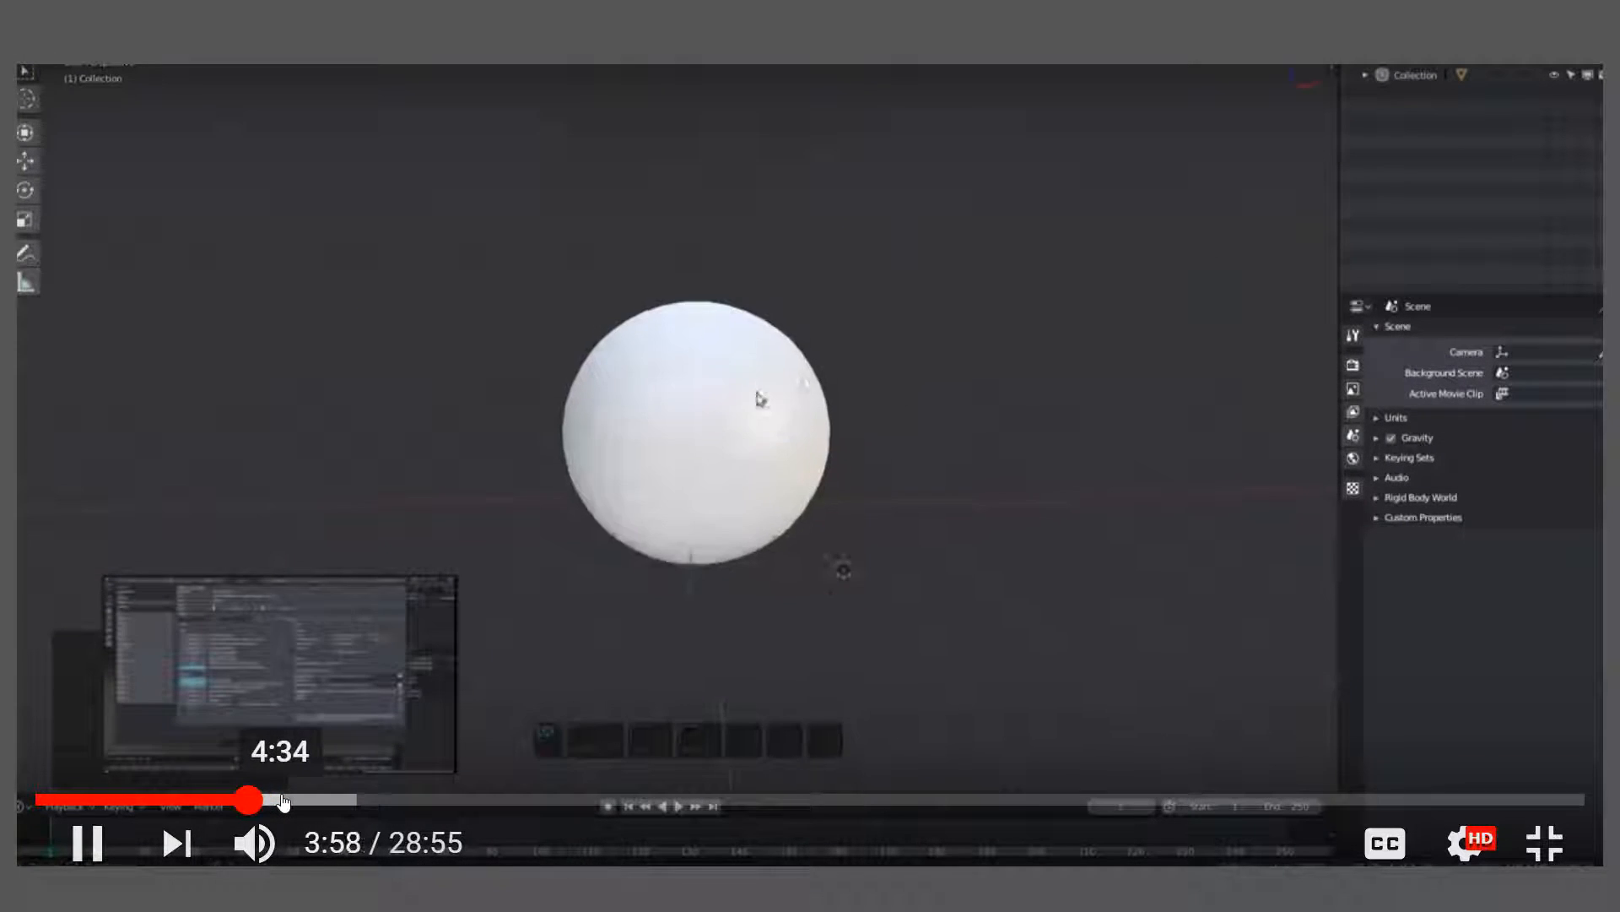
pyautogui.click(315, 800)
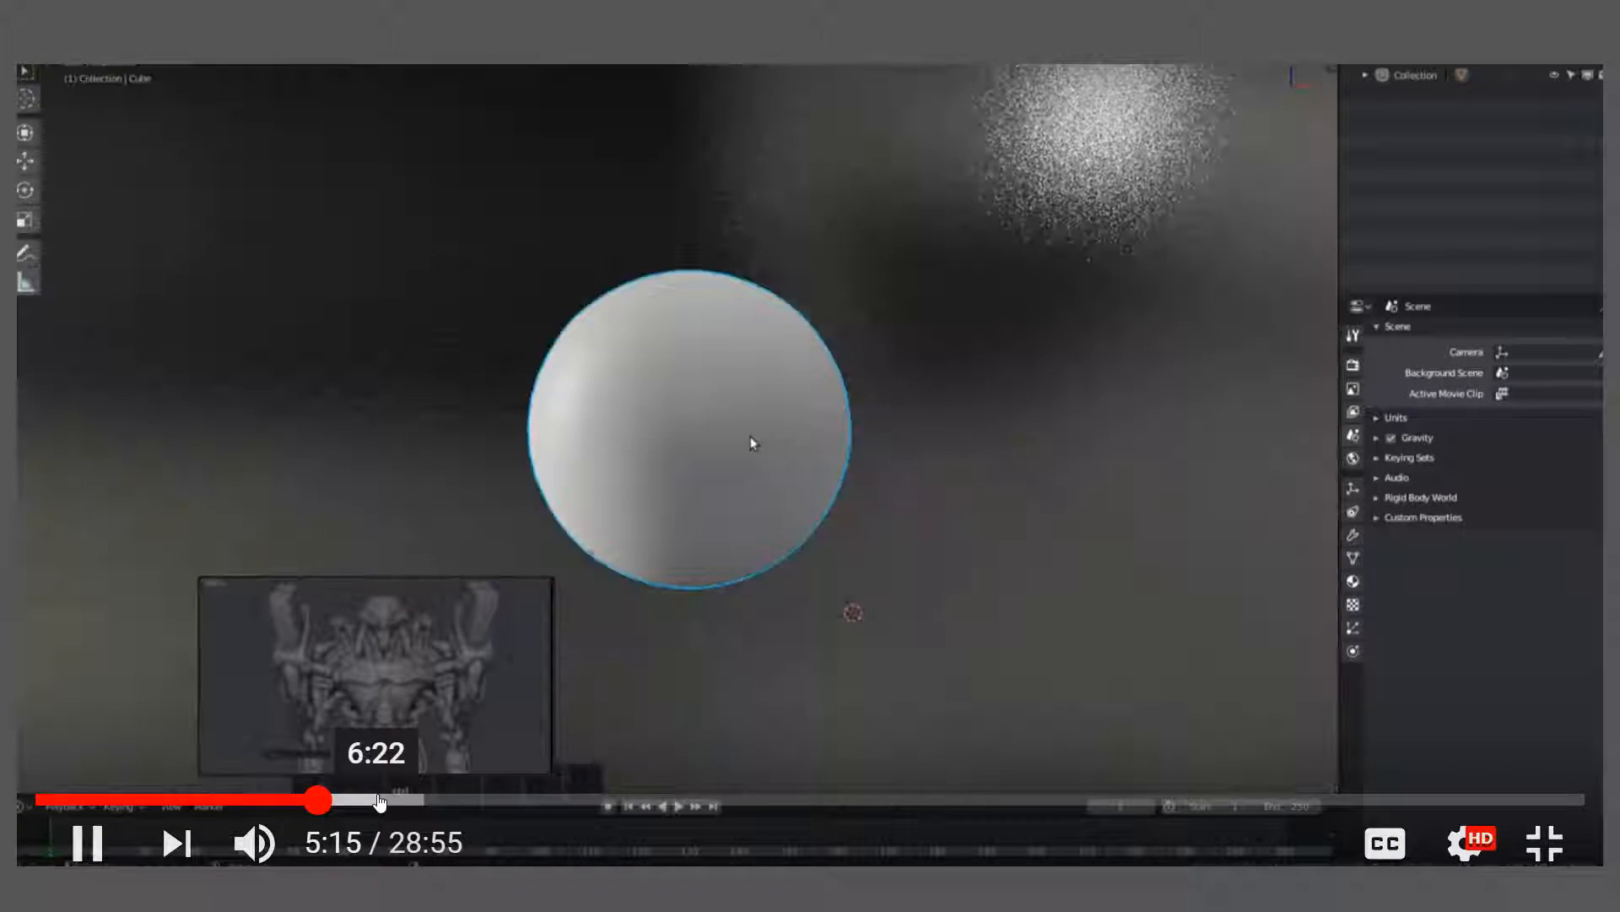
pyautogui.click(402, 800)
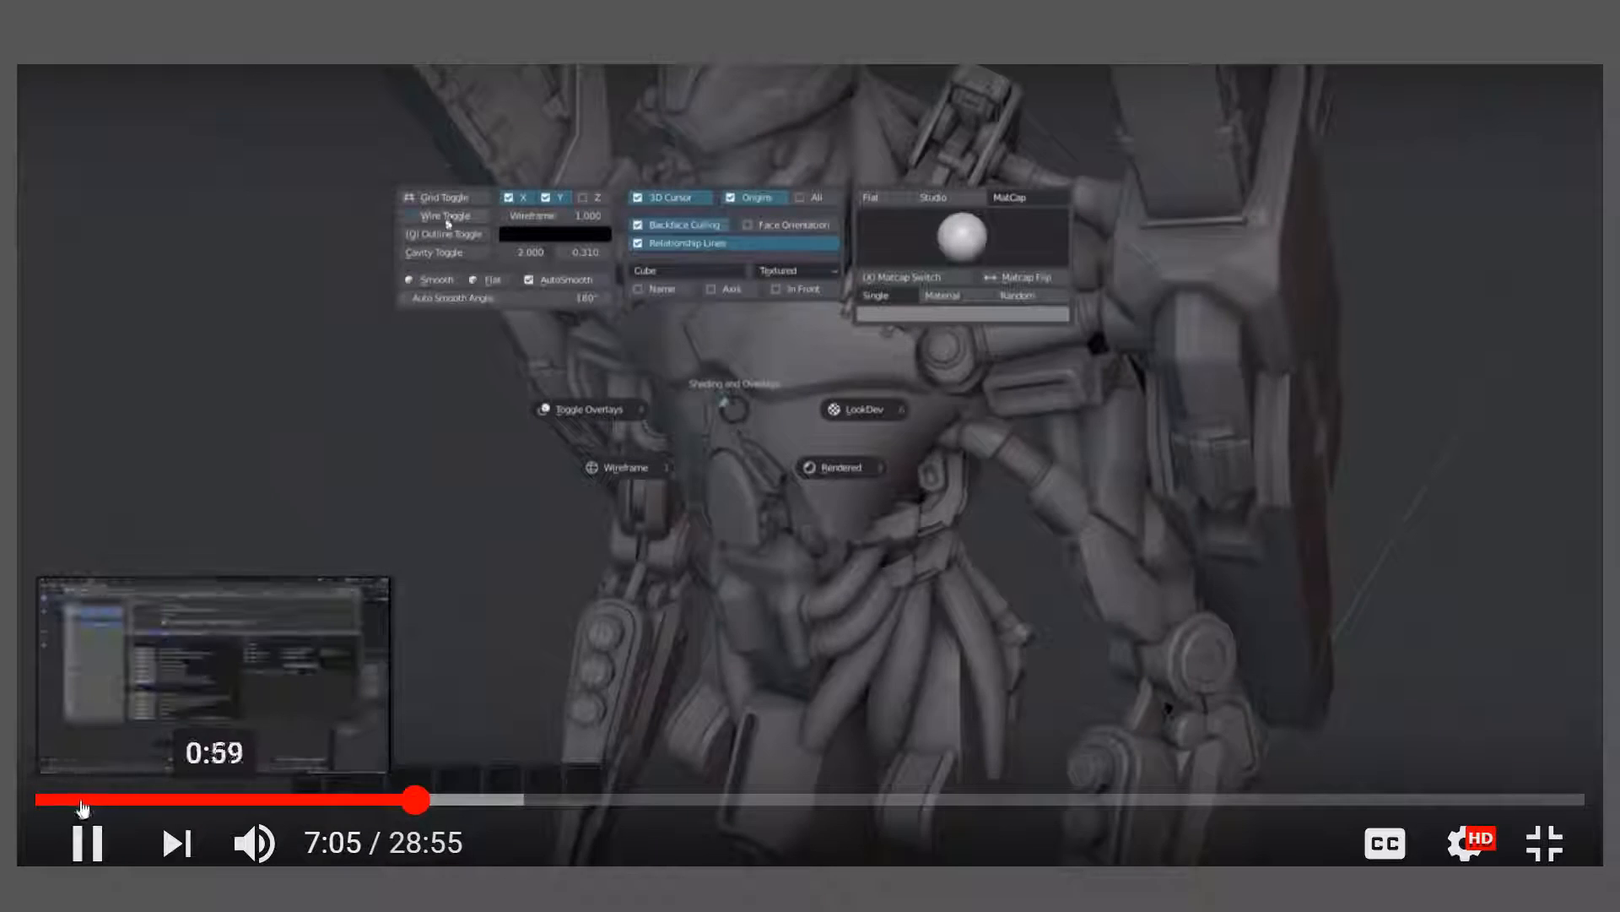
pyautogui.click(79, 802)
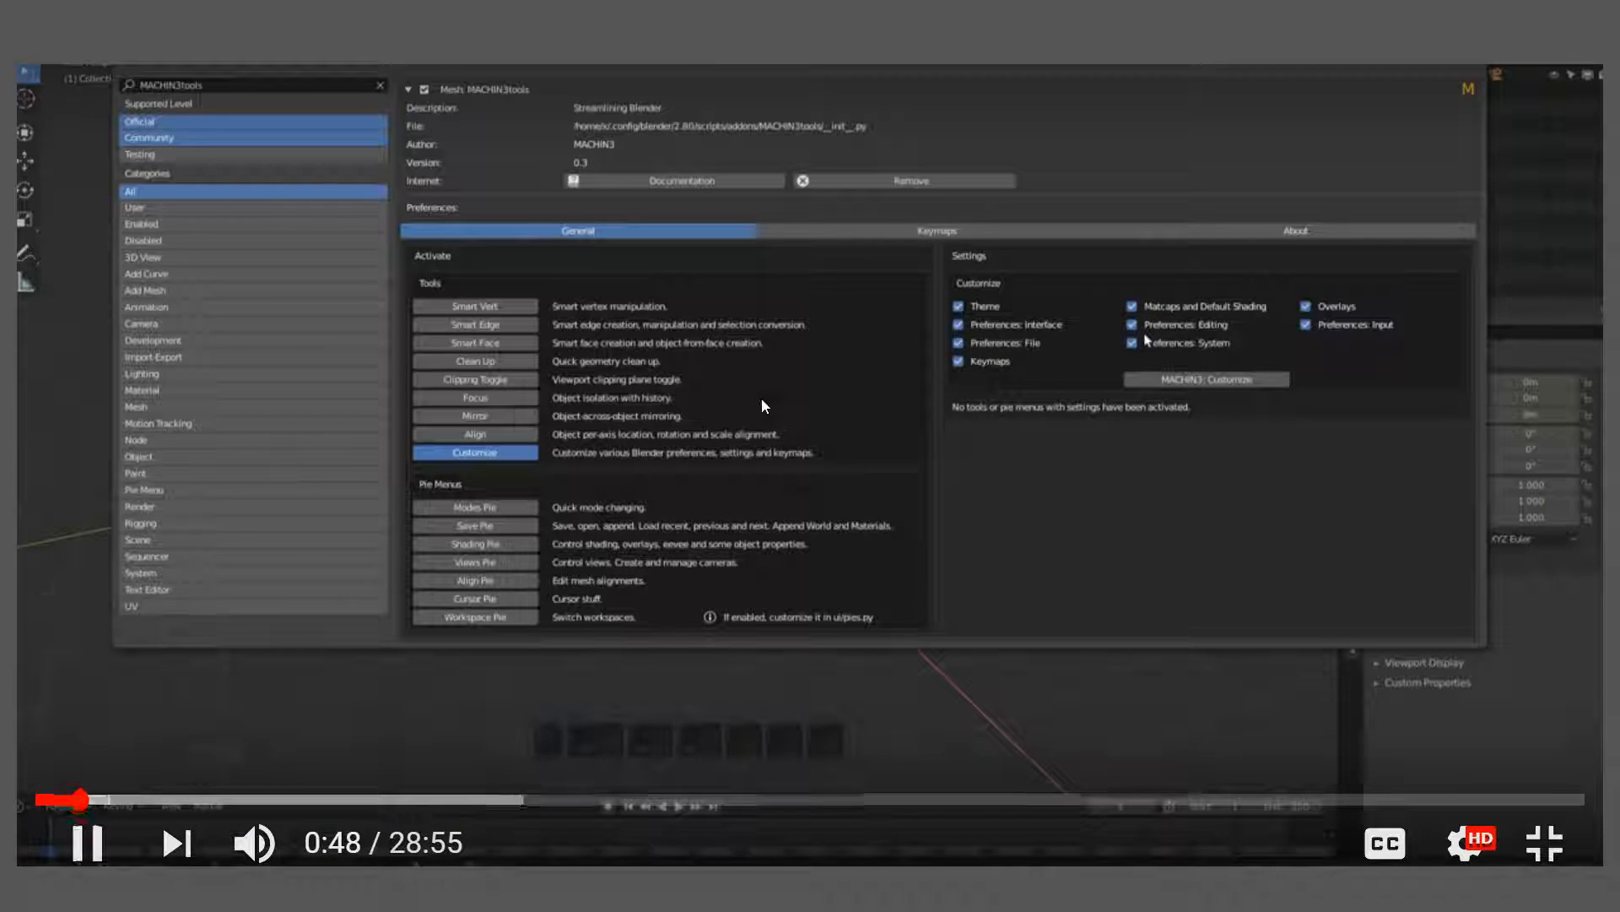
pyautogui.click(854, 295)
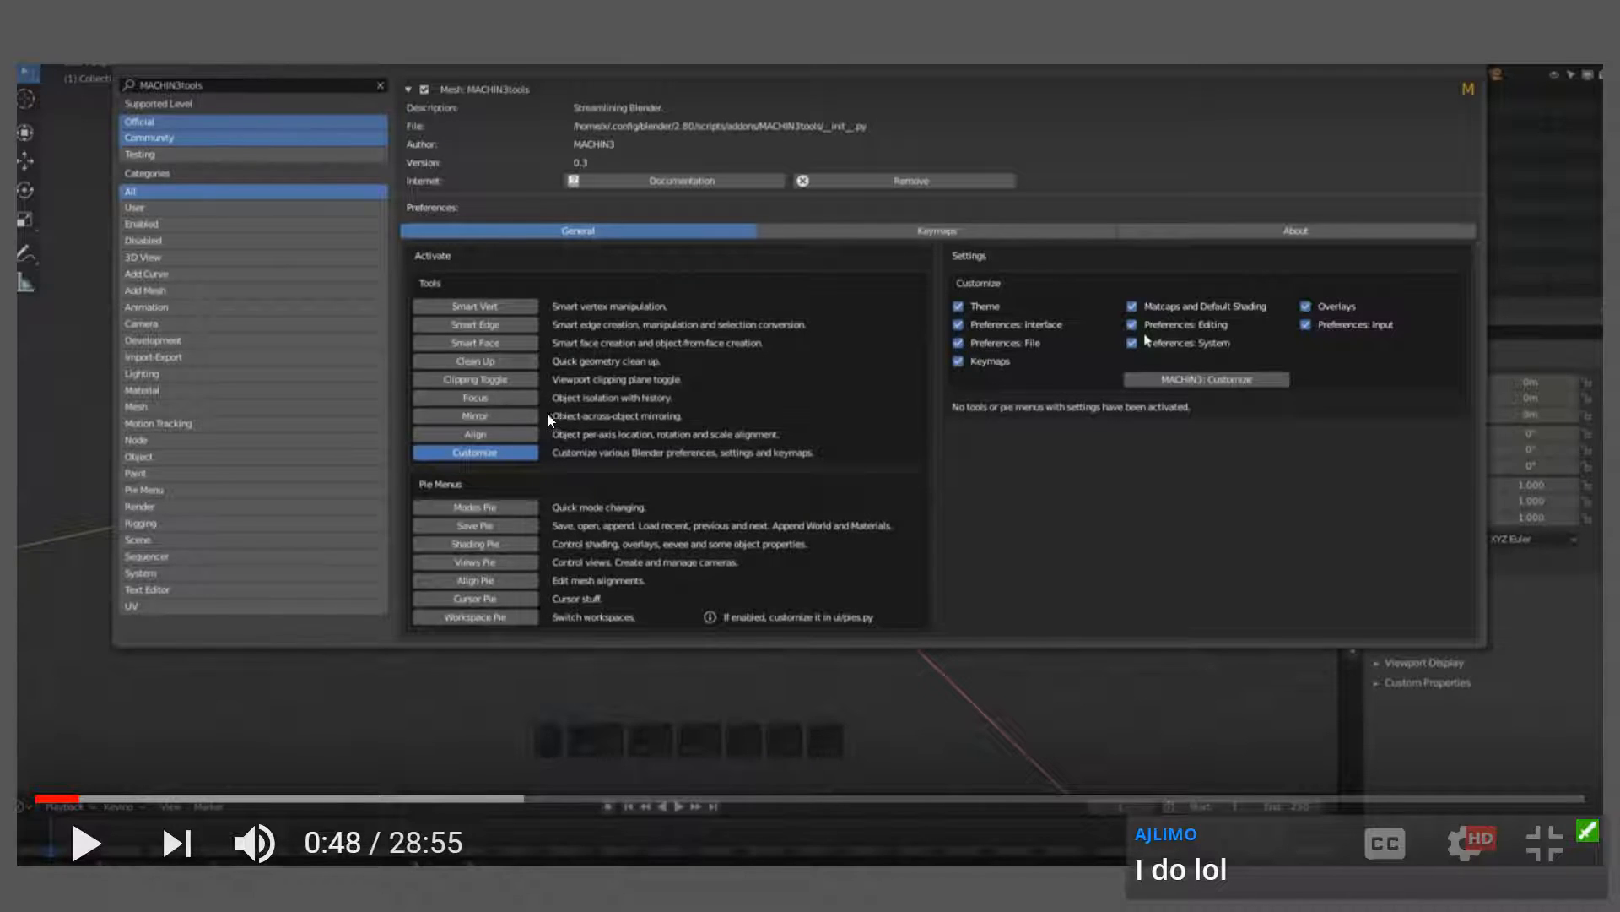
# - Watch the video from 1:14 to 2:05 and pause at the modes pie menu demonstration
pyautogui.click(102, 800)
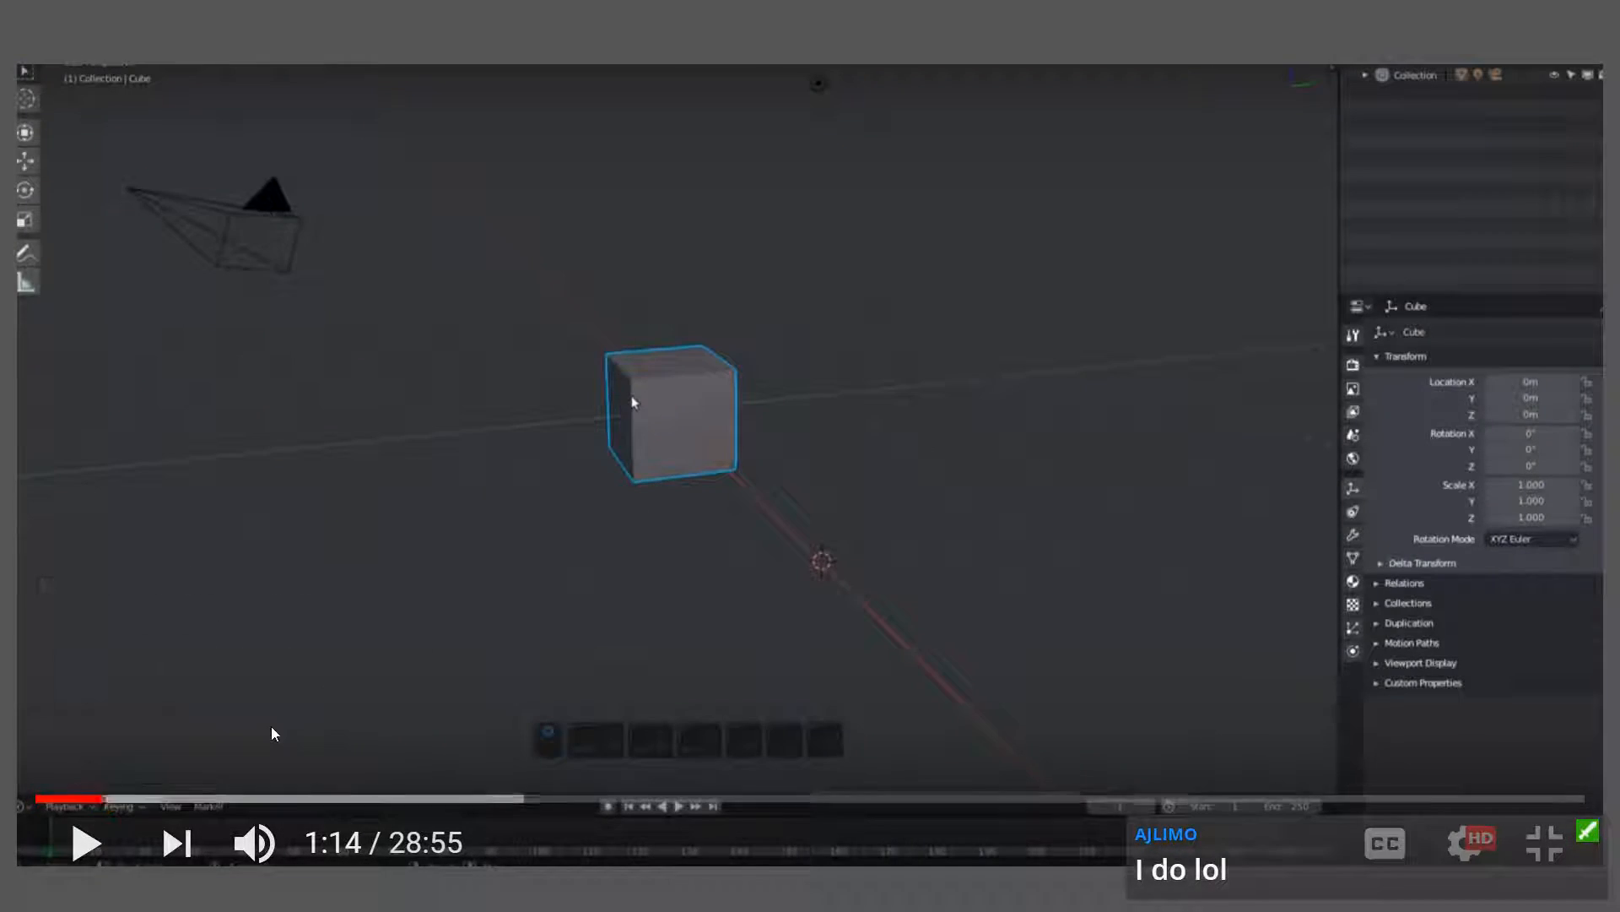
pyautogui.click(270, 725)
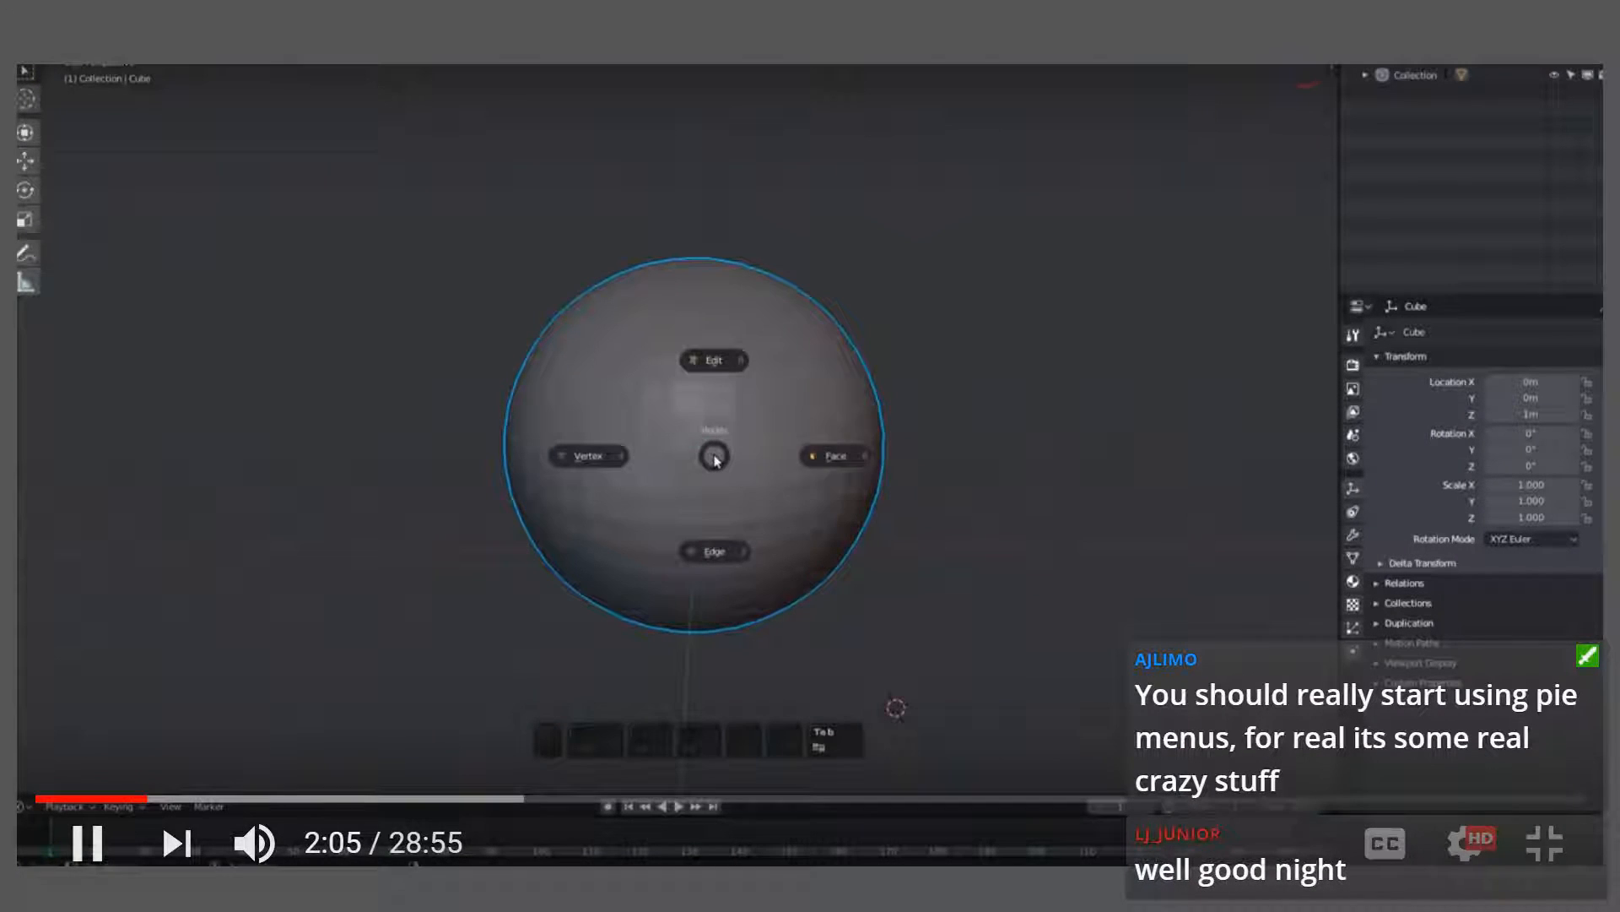
pyautogui.click(762, 536)
# - Copy the video's URL and close the video's browser tab
pyautogui.rightClick(1018, 582)
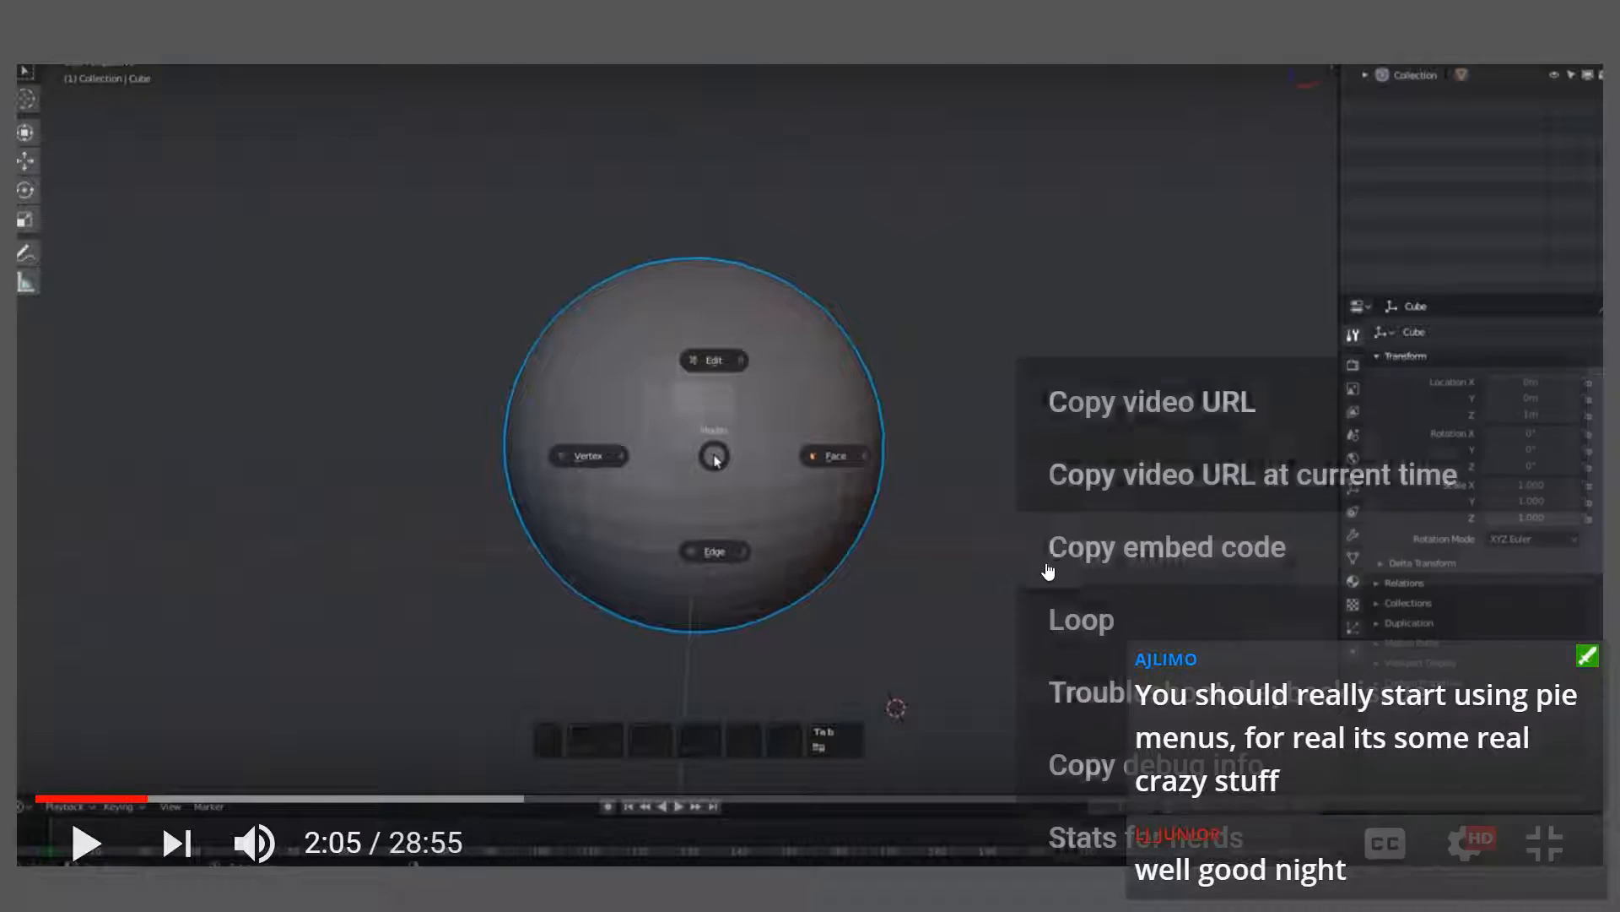
pyautogui.click(1133, 418)
pyautogui.click(1544, 842)
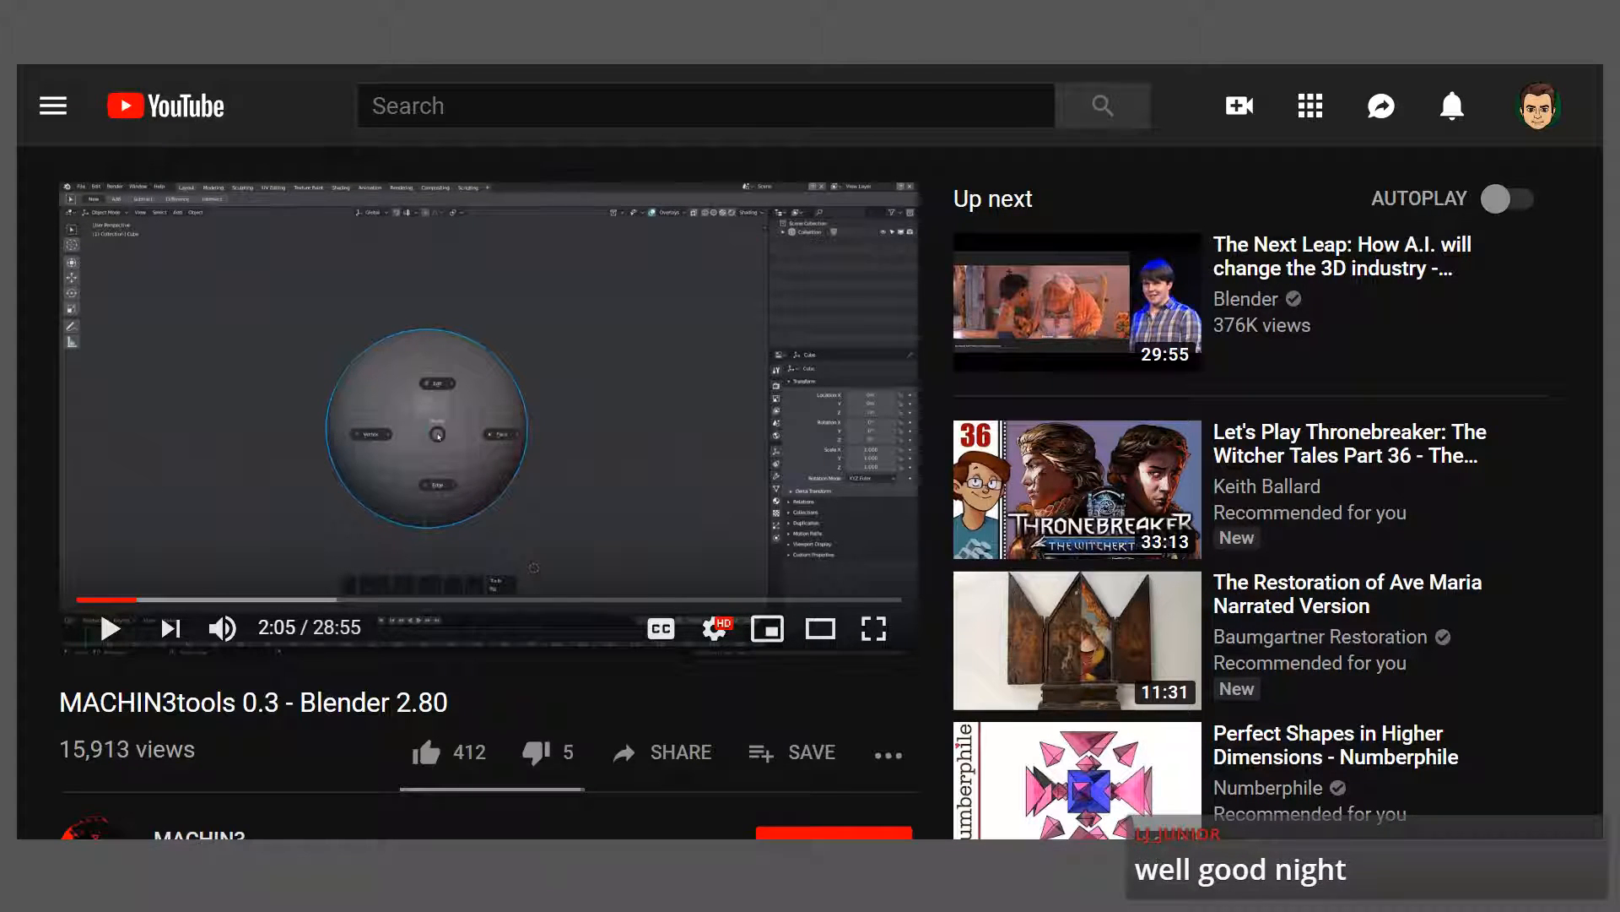
pyautogui.hotkey('ctrl', 'w')
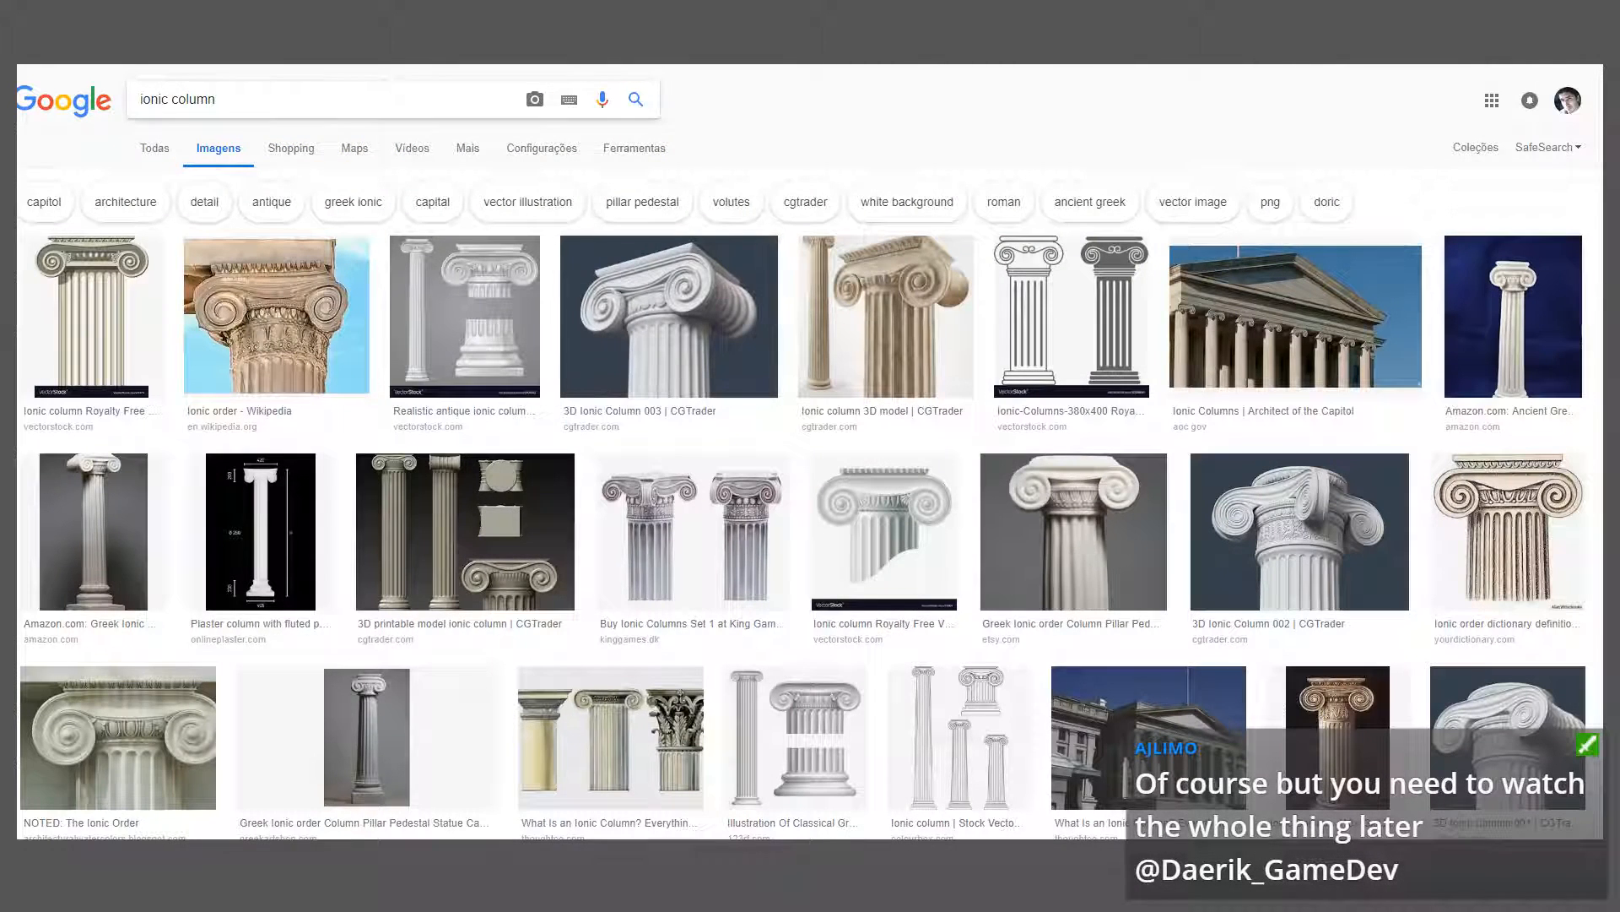
# - Search Google Images for "medieval dungeon chains"
pyautogui.hotkey('ctrl', 'a')
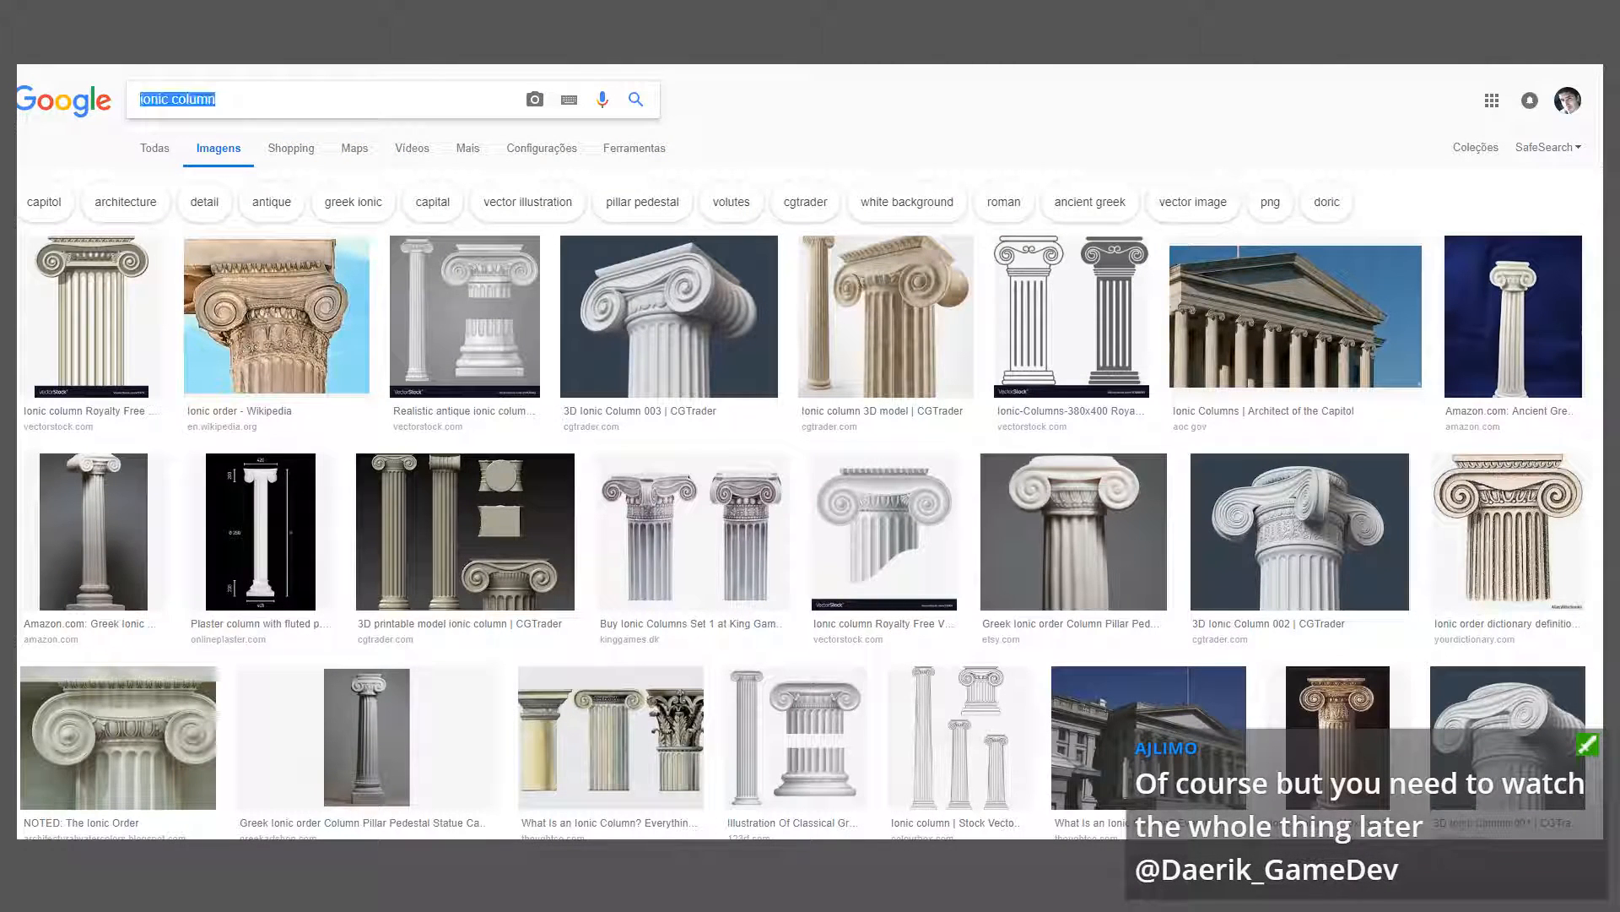
pyautogui.write('dugeon')
pyautogui.press('BackSpace')
pyautogui.press('BackSpace')
pyautogui.press('BackSpace')
pyautogui.press('BackSpace')
pyautogui.write('nge')
pyautogui.press('BackSpace')
pyautogui.press('BackSpace')
pyautogui.press('BackSpace')
pyautogui.press('BackSpace')
pyautogui.press('BackSpace')
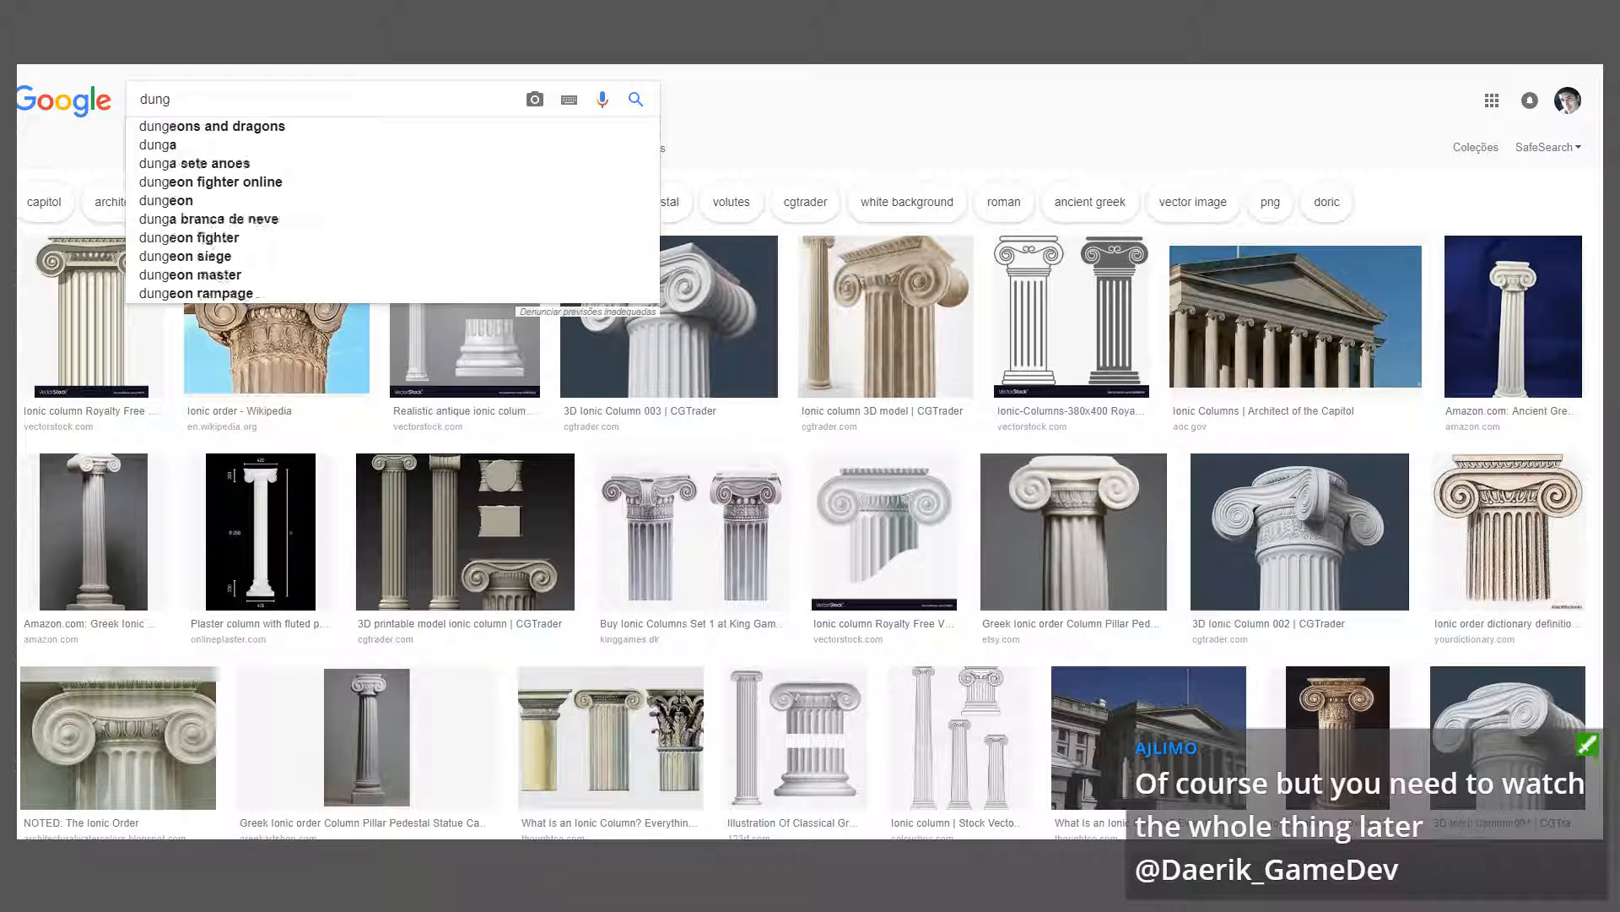
pyautogui.write('e')
pyautogui.write('medieval duong')
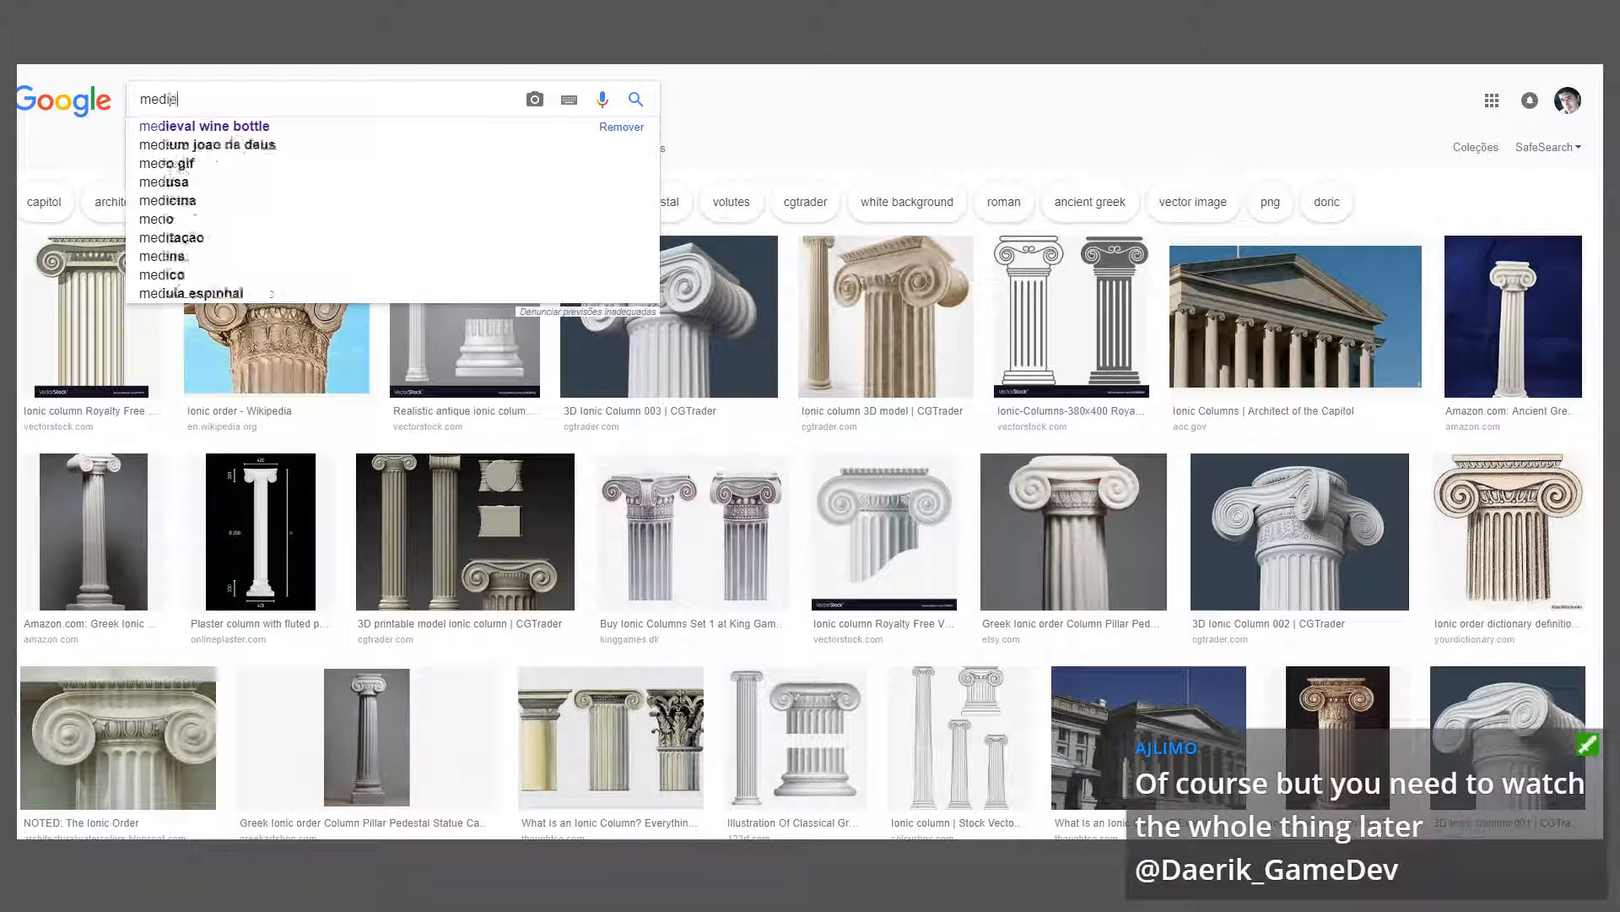
pyautogui.press('BackSpace')
pyautogui.press('BackSpace')
pyautogui.press('BackSpace')
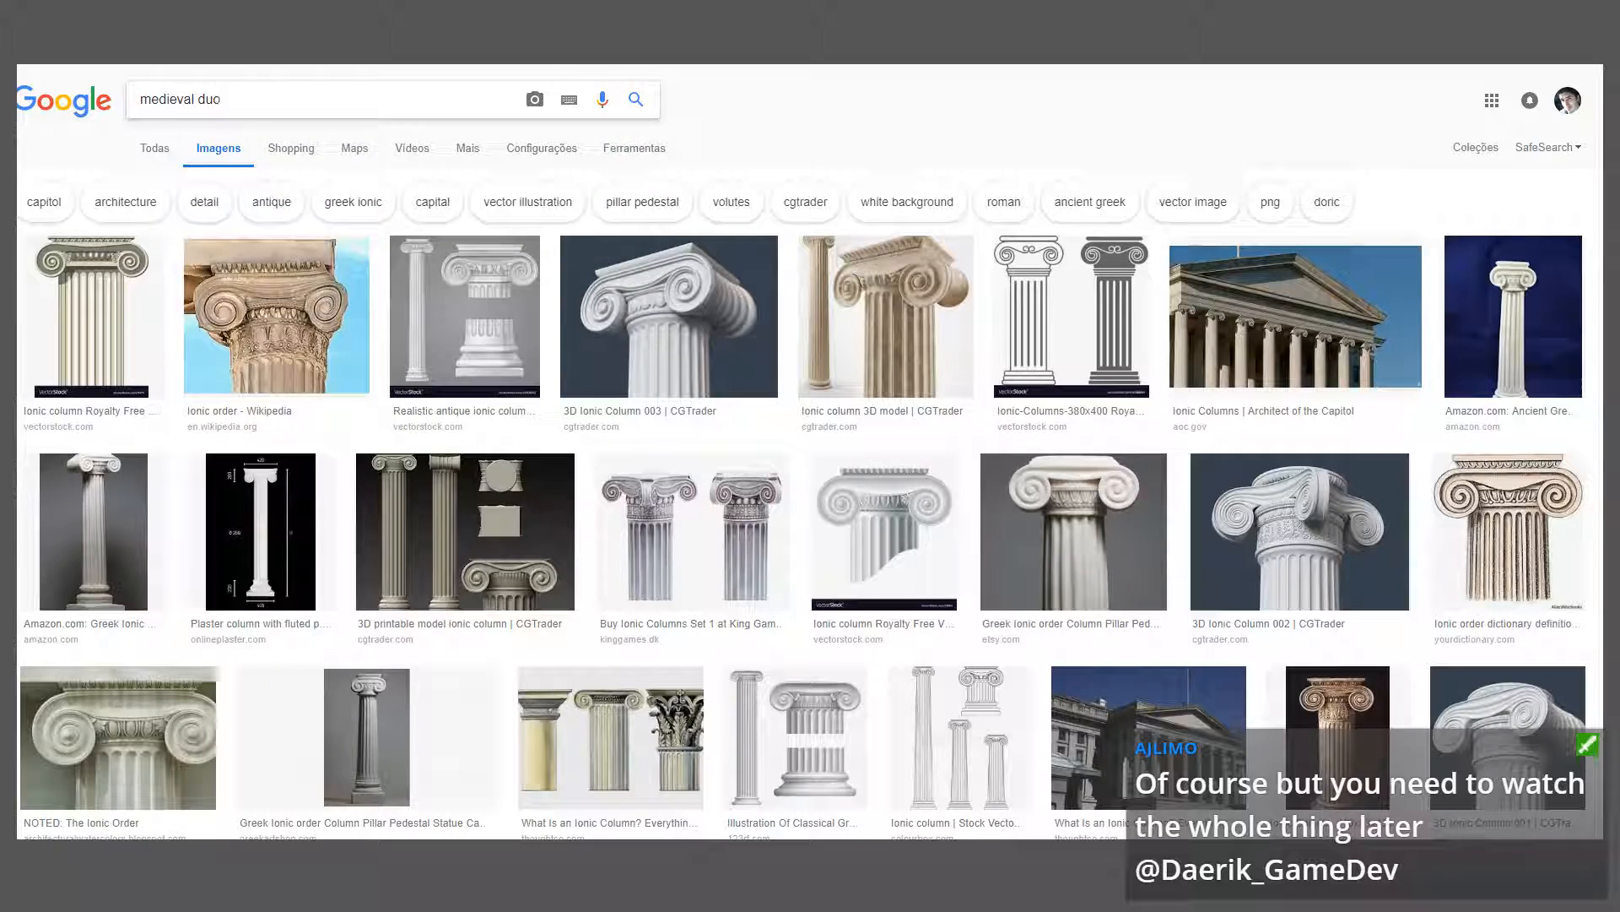
pyautogui.write('ngeon d')
pyautogui.press('BackSpace')
pyautogui.write('chains')
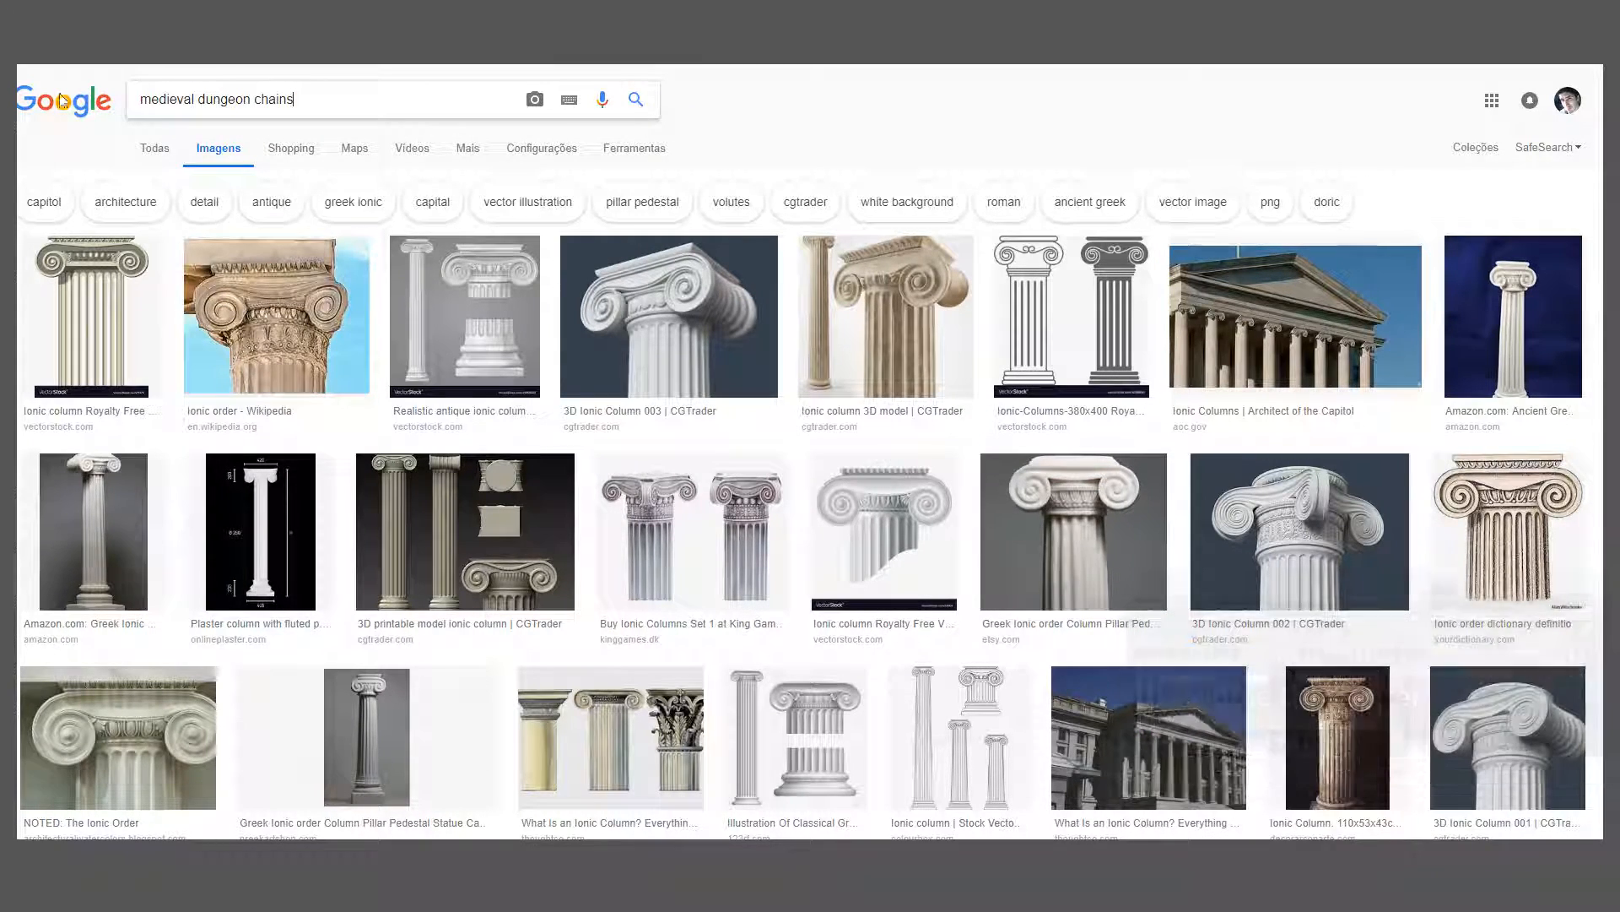
pyautogui.press('Return')
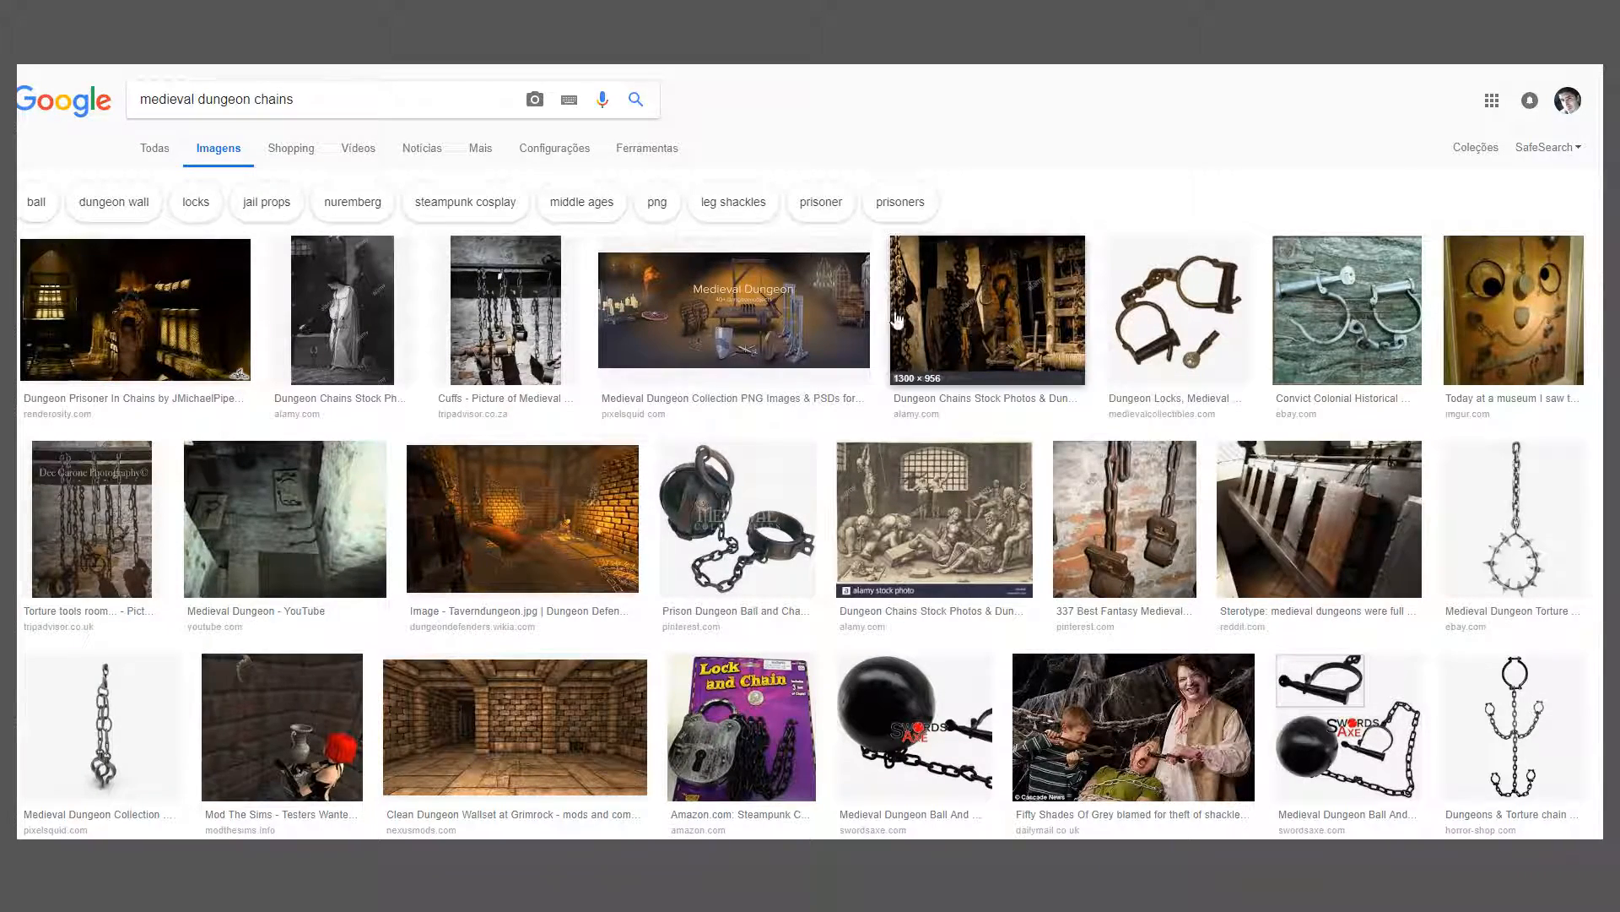
# - Preview the Medieval Dungeon Collection shackles image and its related wrist-and-ankle shackle chain image
pyautogui.scroll(-3, 443, 420)
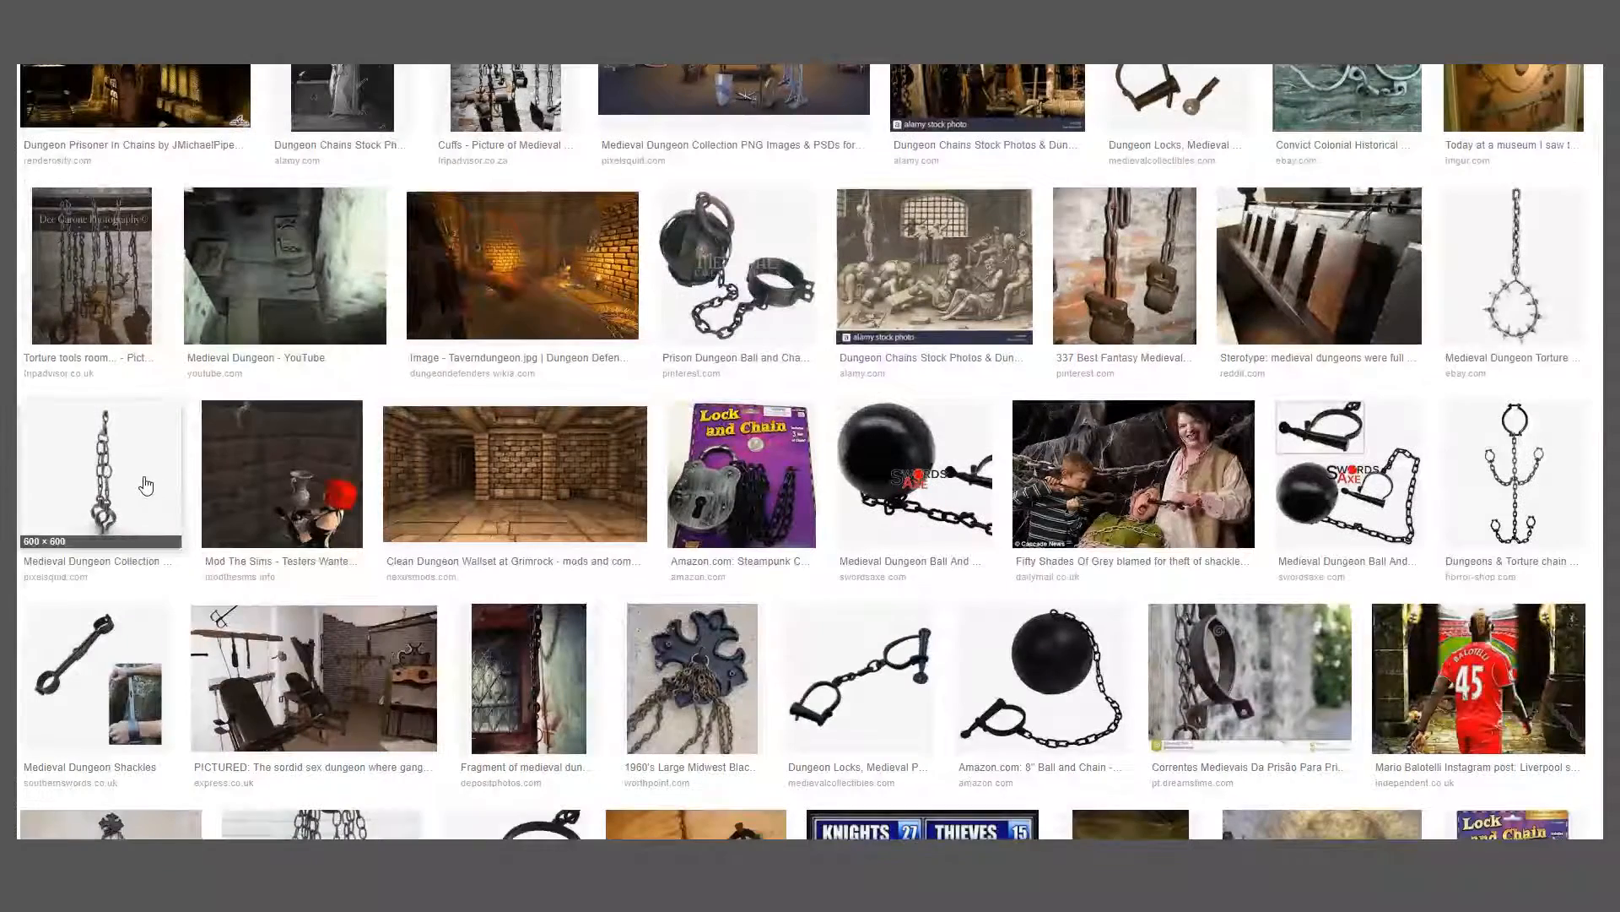
pyautogui.click(144, 485)
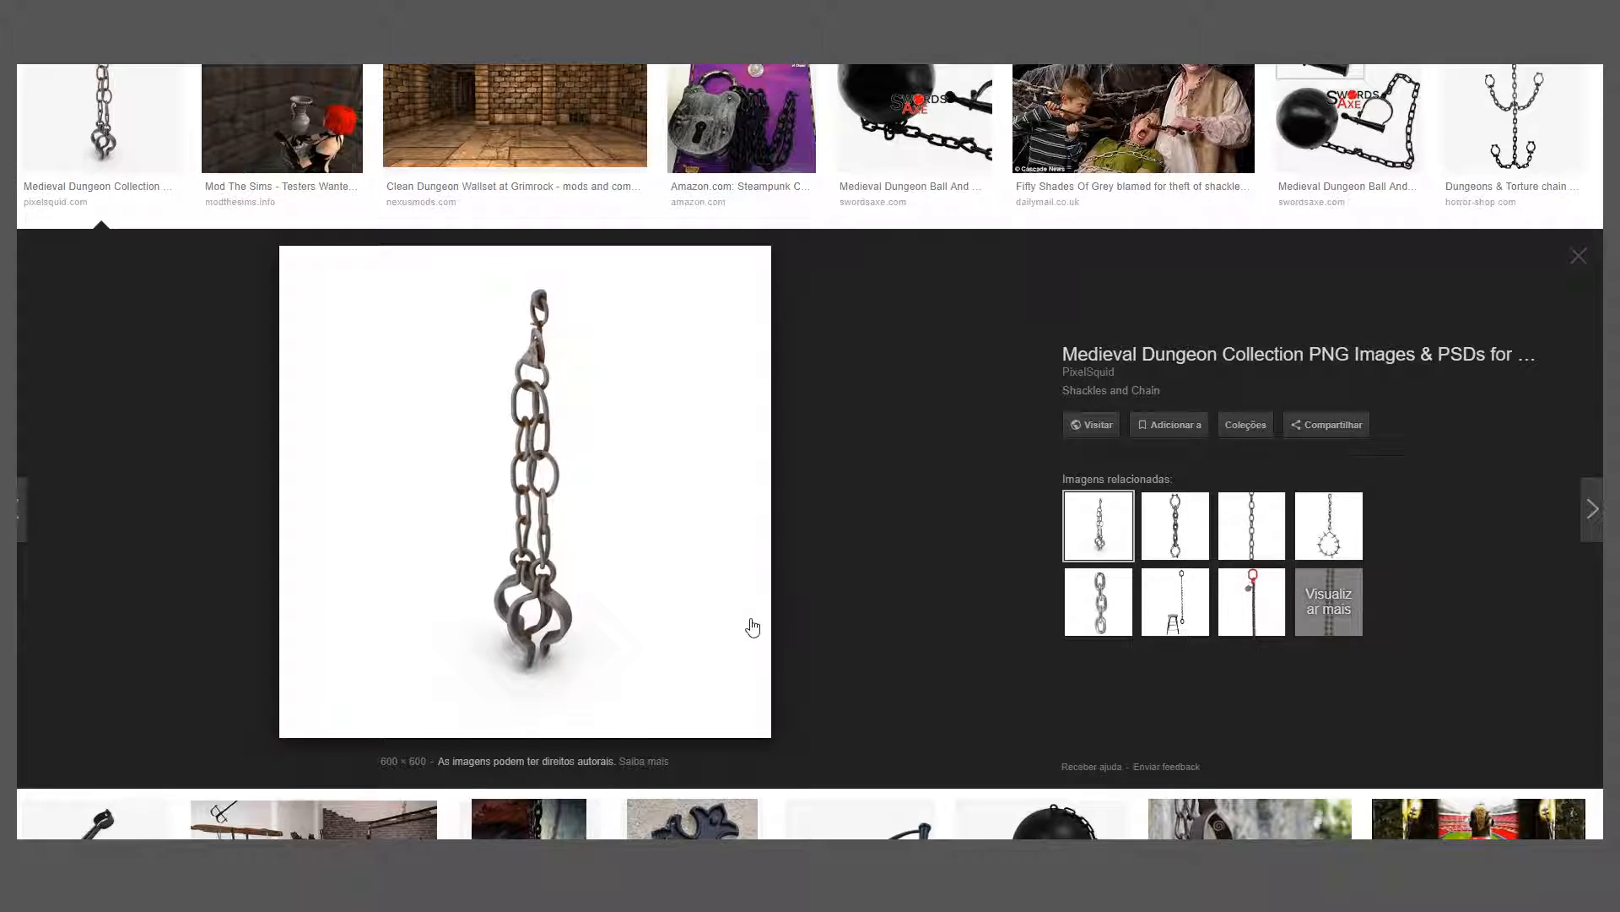
pyautogui.scroll(-2, 749, 625)
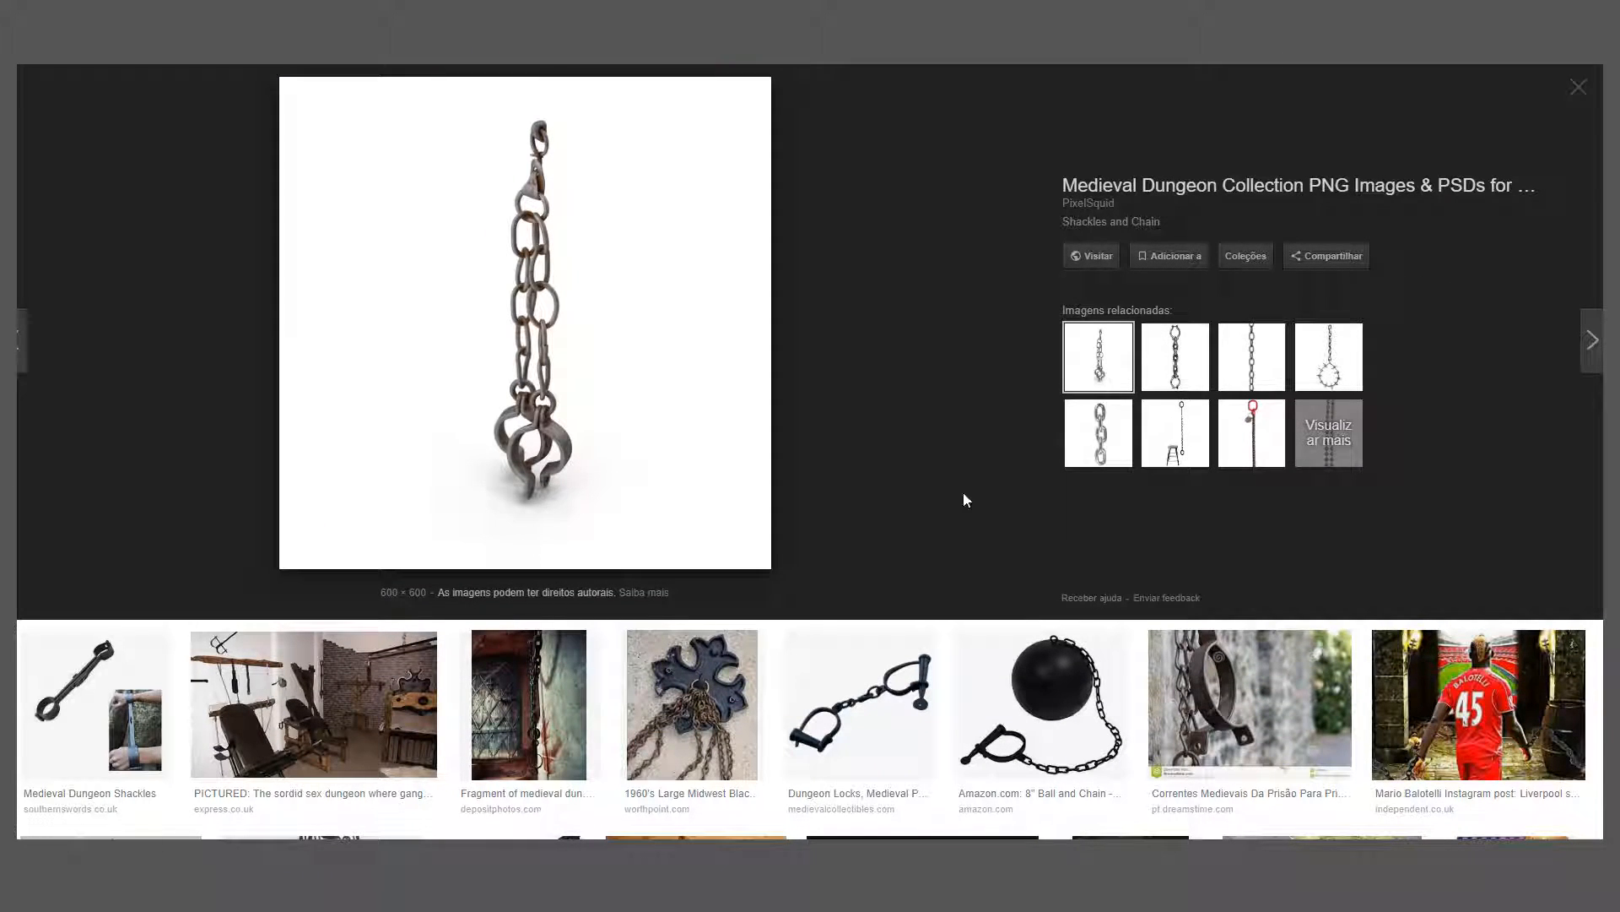
pyautogui.click(1192, 361)
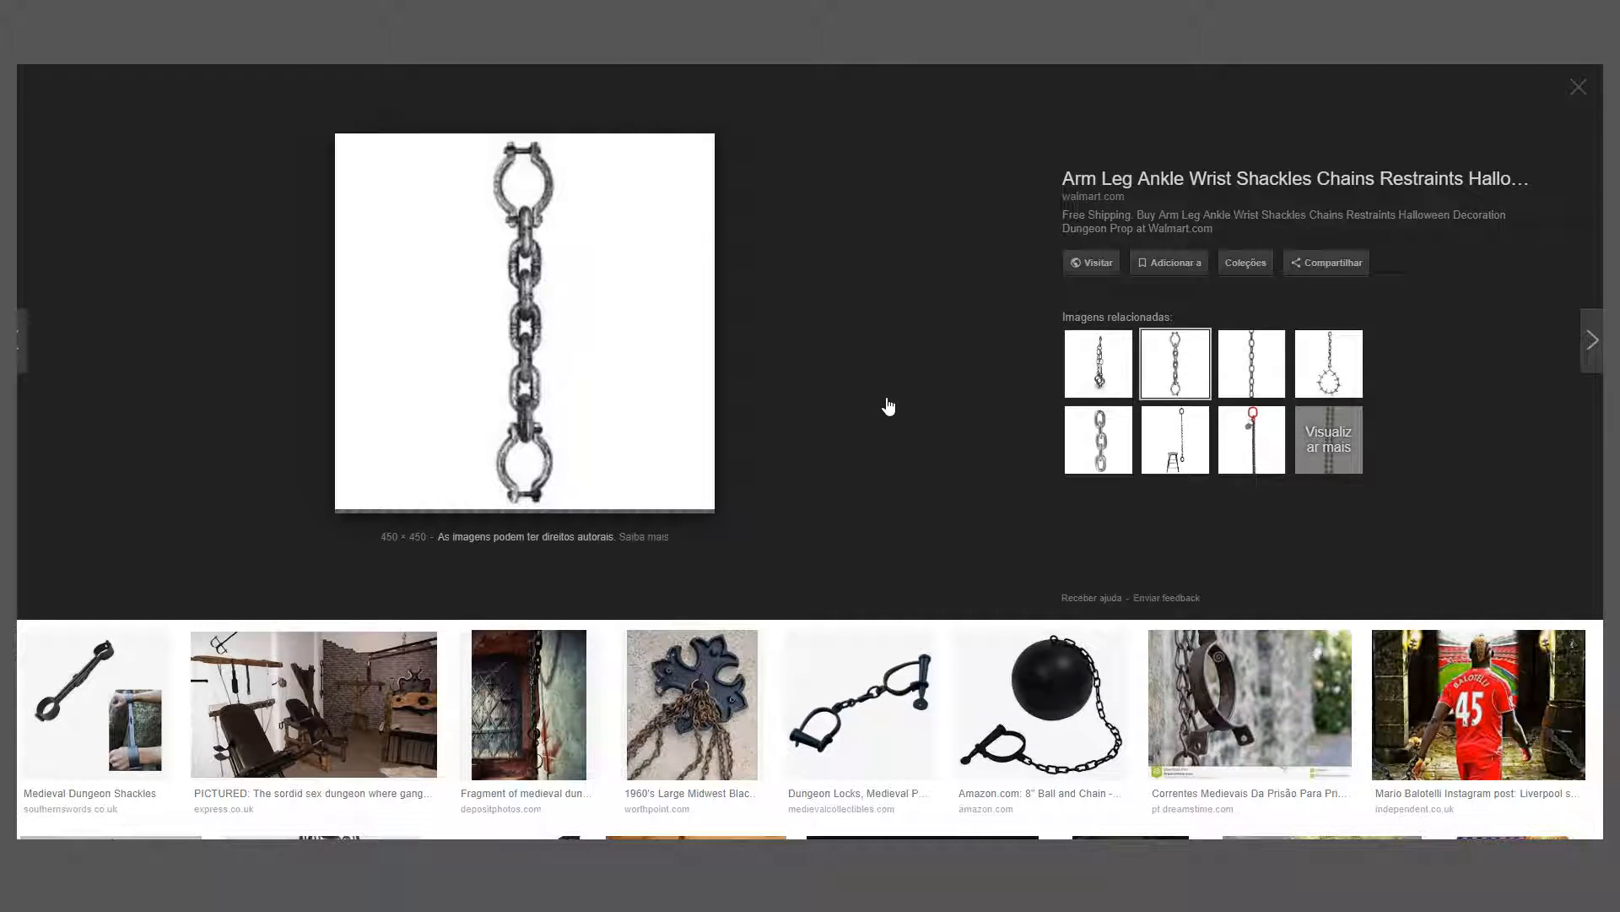
# - Examine further image results for reference shapes of dungeon chains and shackles
pyautogui.scroll(-4, 817, 452)
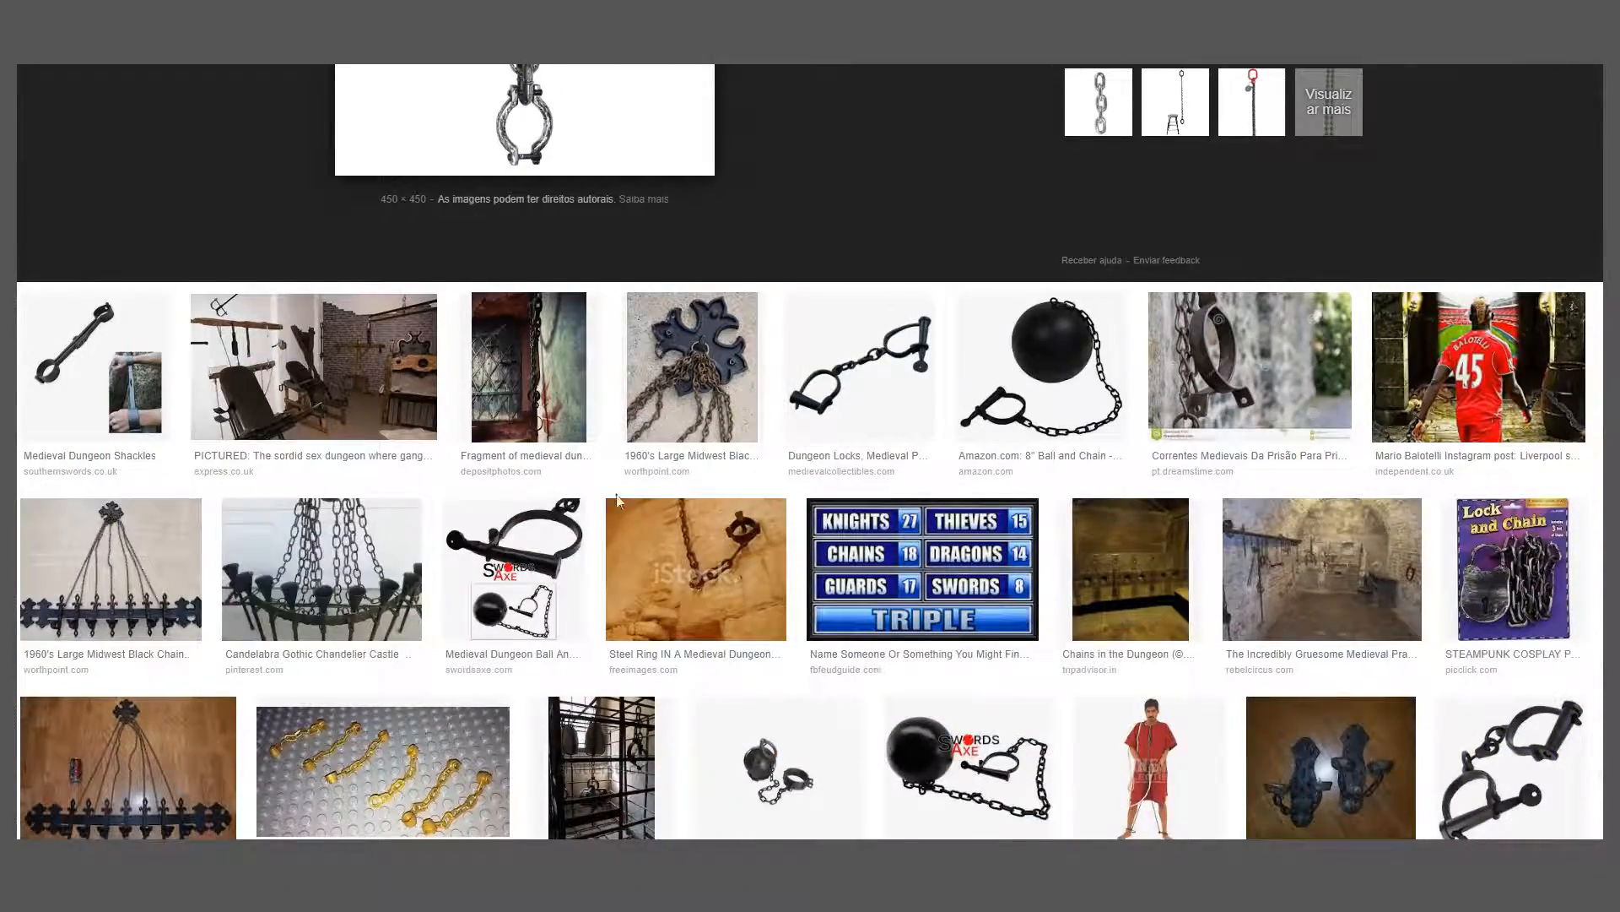
pyautogui.scroll(-1, 559, 522)
pyautogui.scroll(-6, 559, 523)
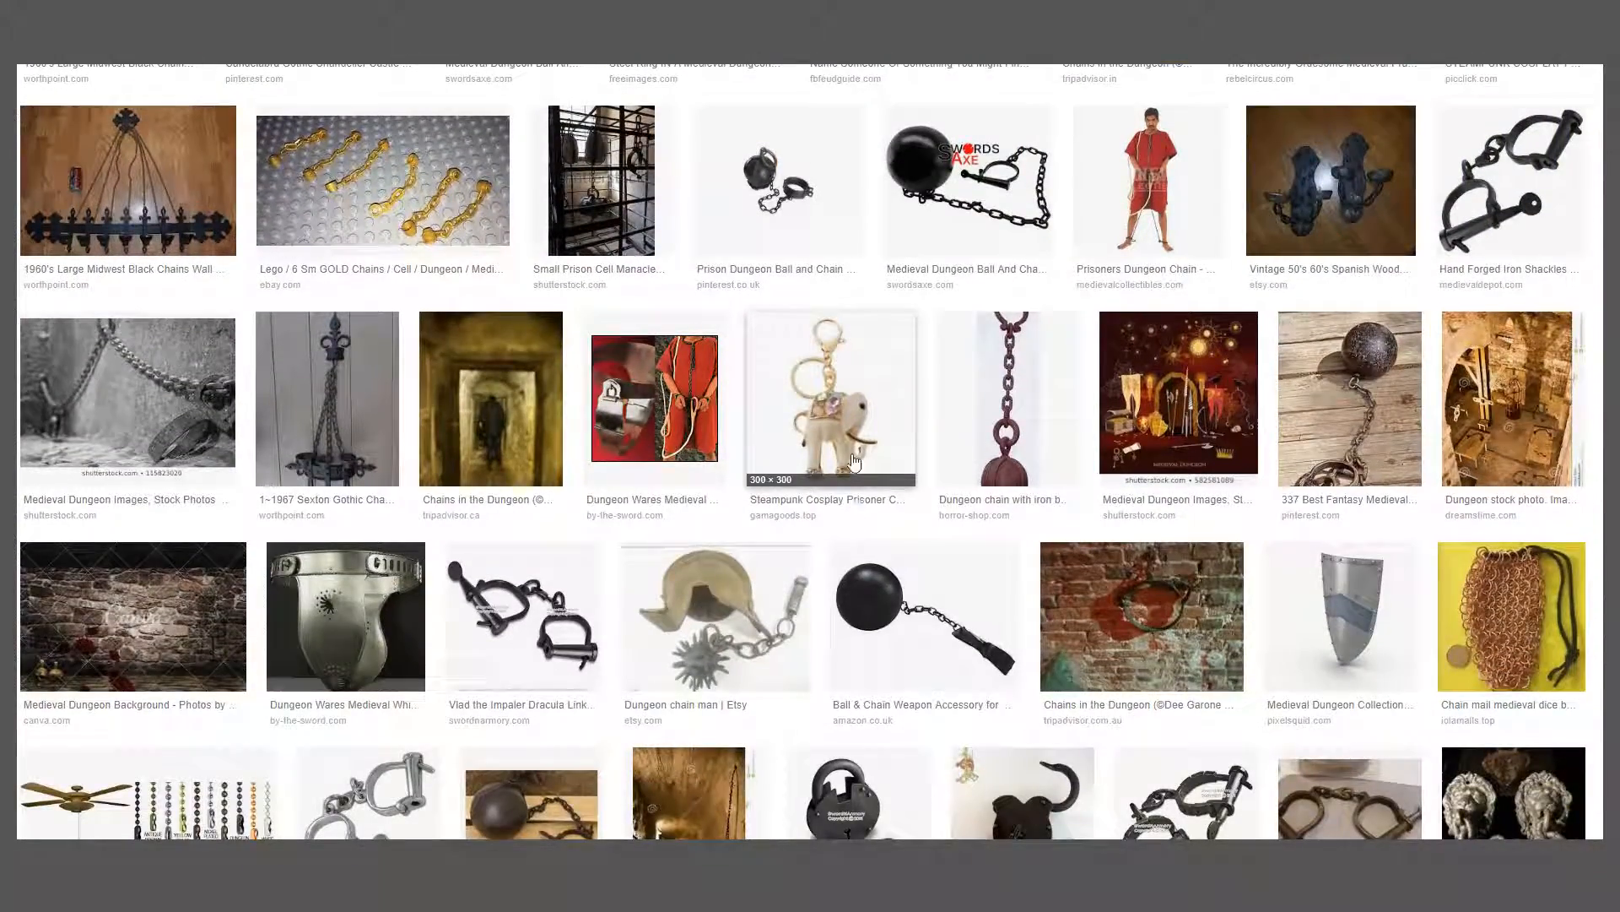
pyautogui.scroll(5, 853, 460)
pyautogui.scroll(-3, 771, 423)
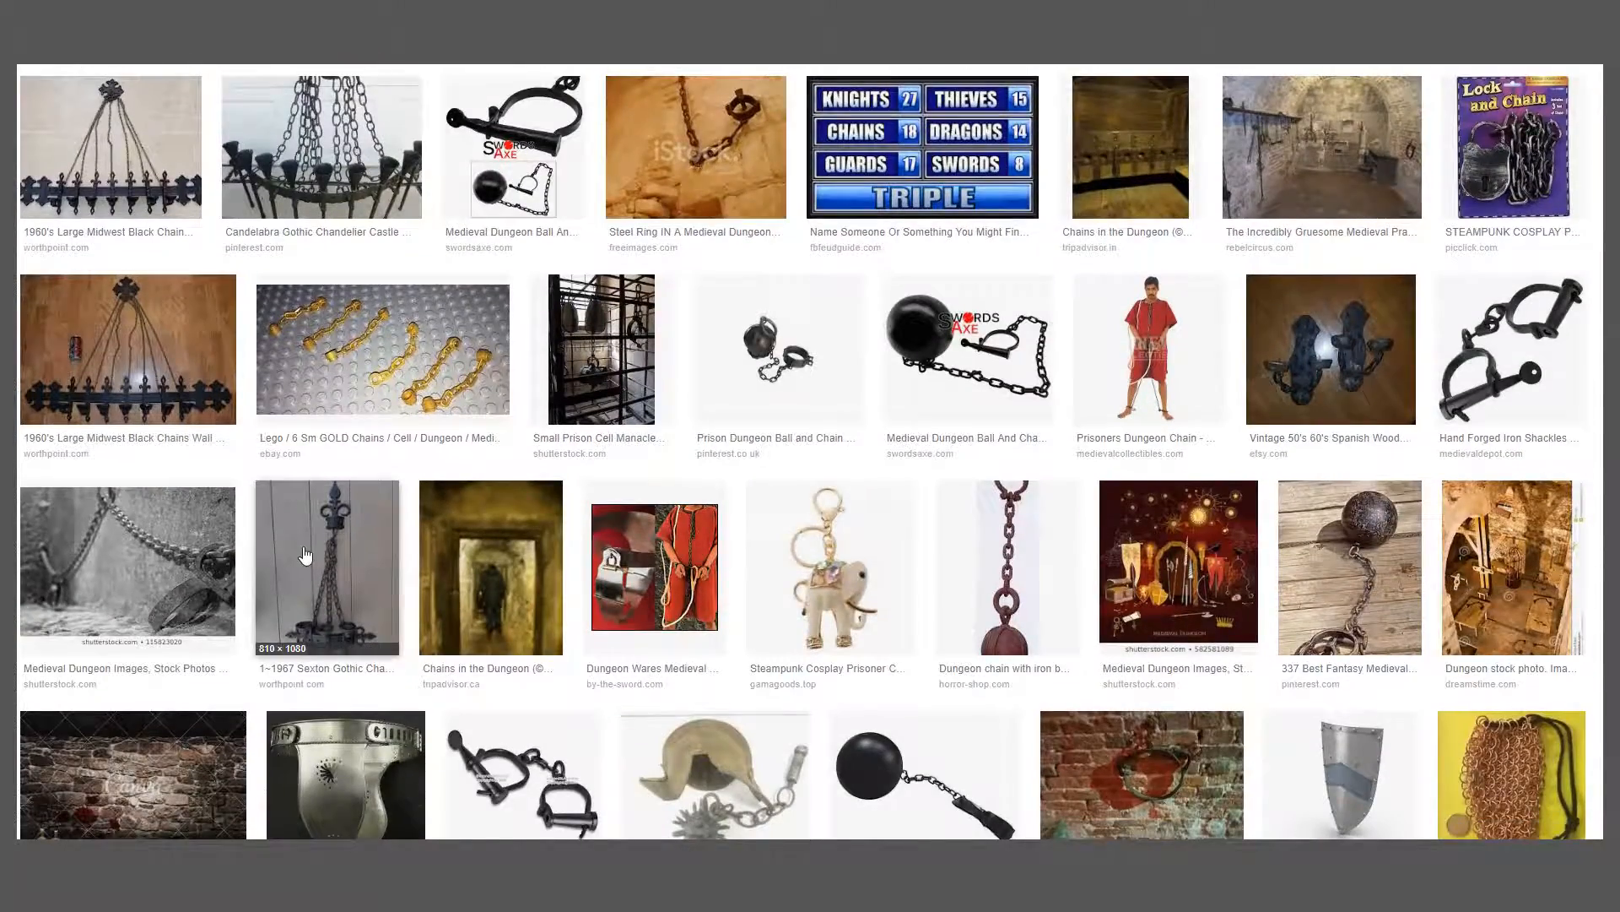
pyautogui.scroll(-2, 310, 528)
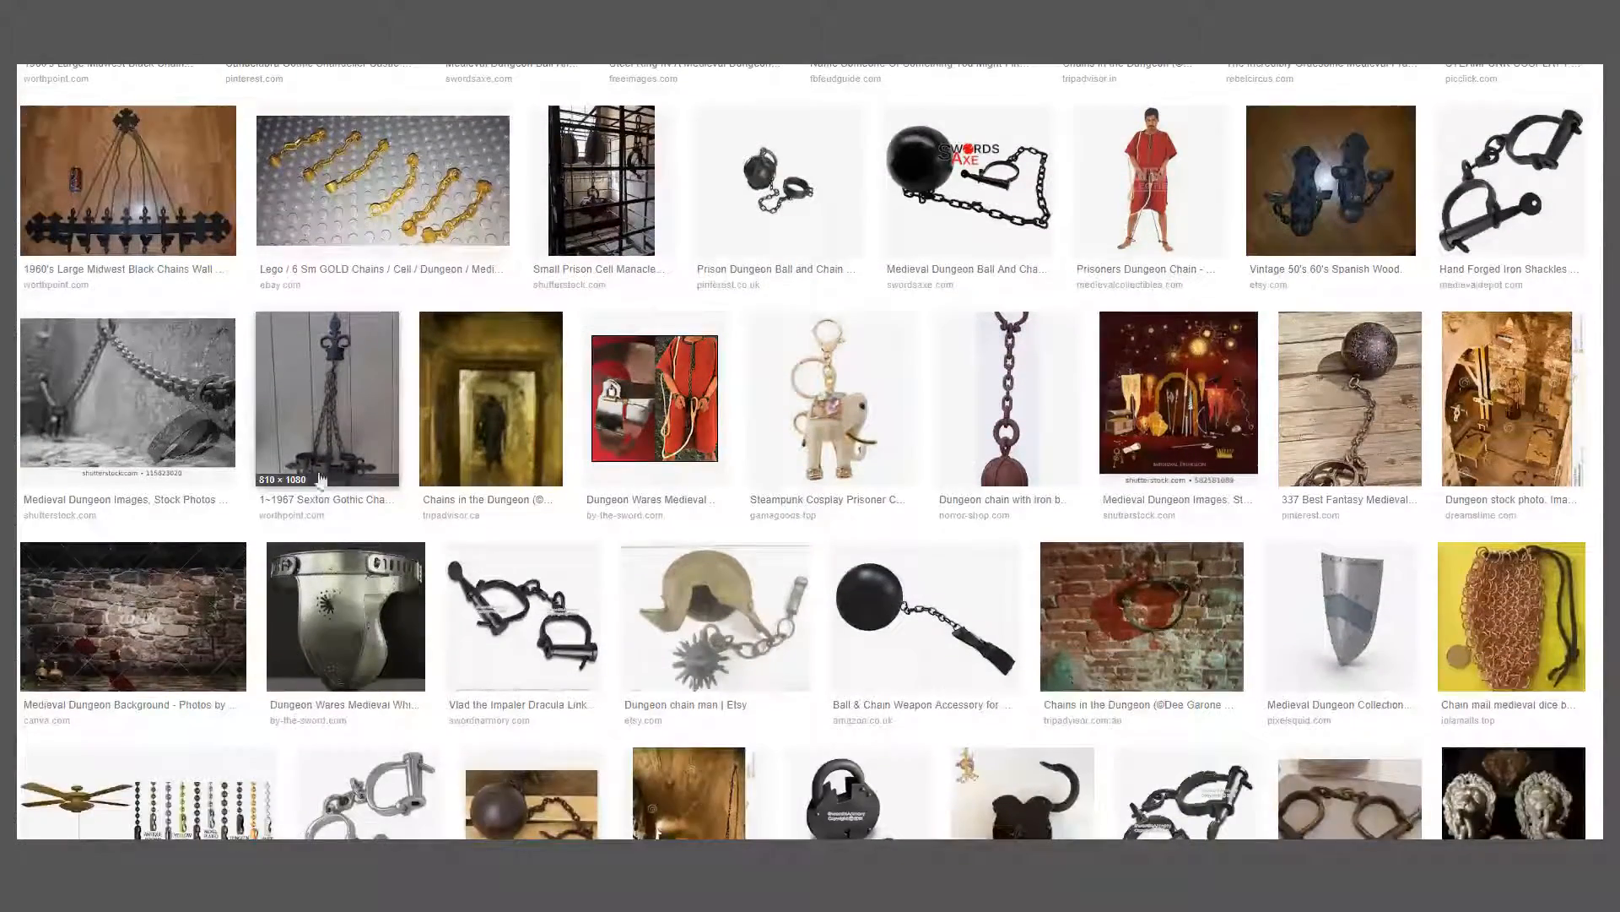
pyautogui.click(205, 429)
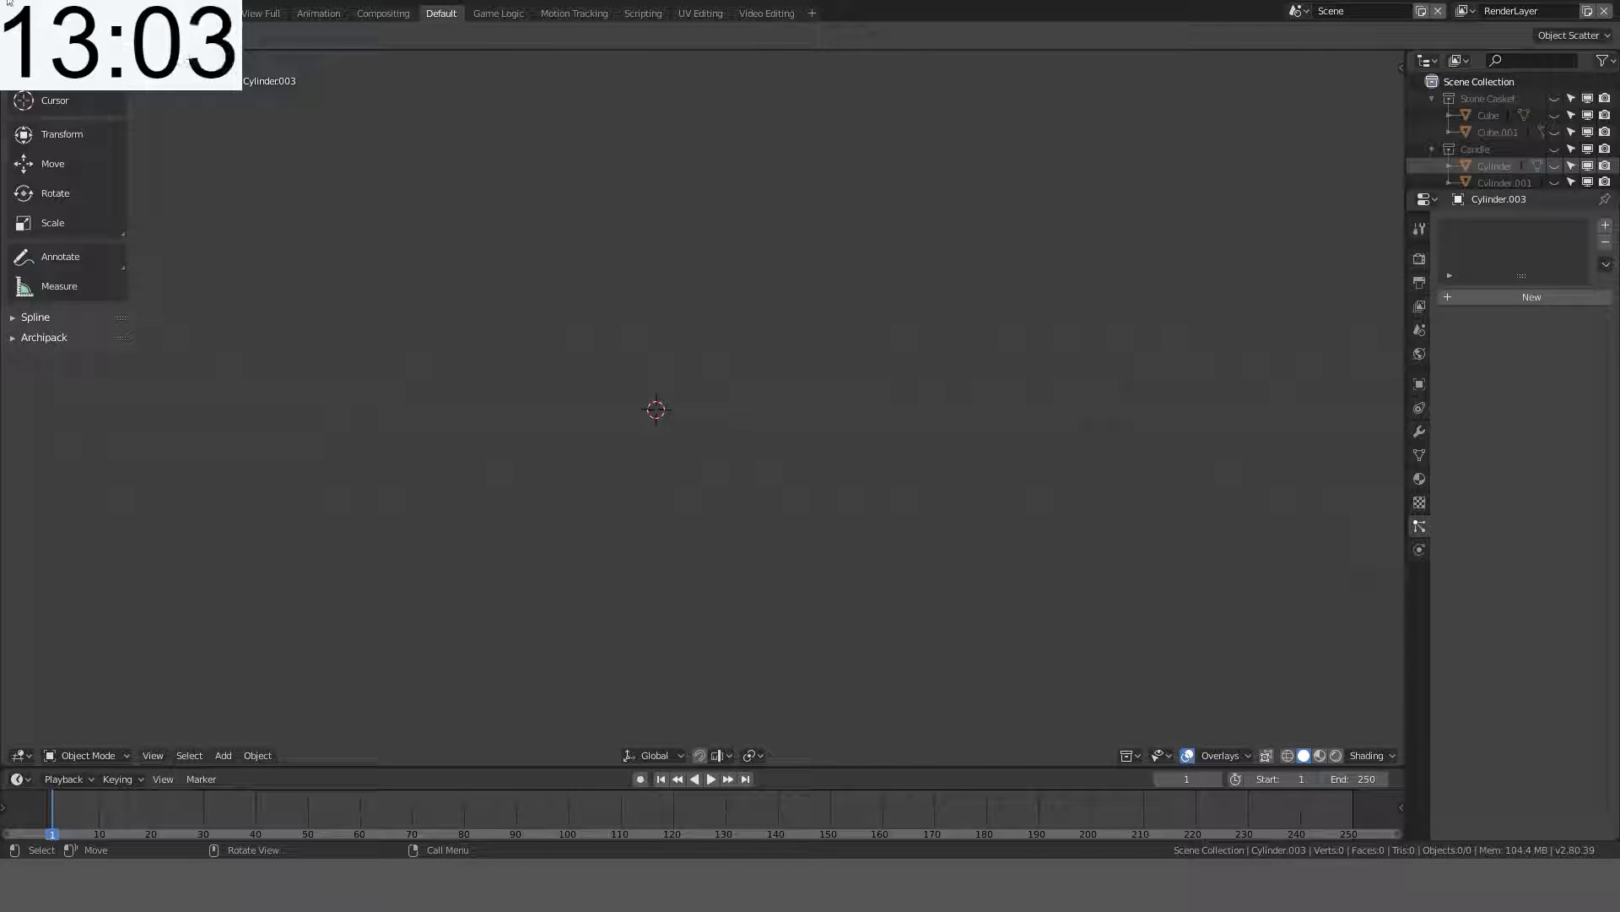
# - Add a cylinder mesh with 32 vertices, 1 m radius and 2 m depth at the world origin
pyautogui.moveTo(1004, 359); pyautogui.dragTo(734, 456, button='middle')
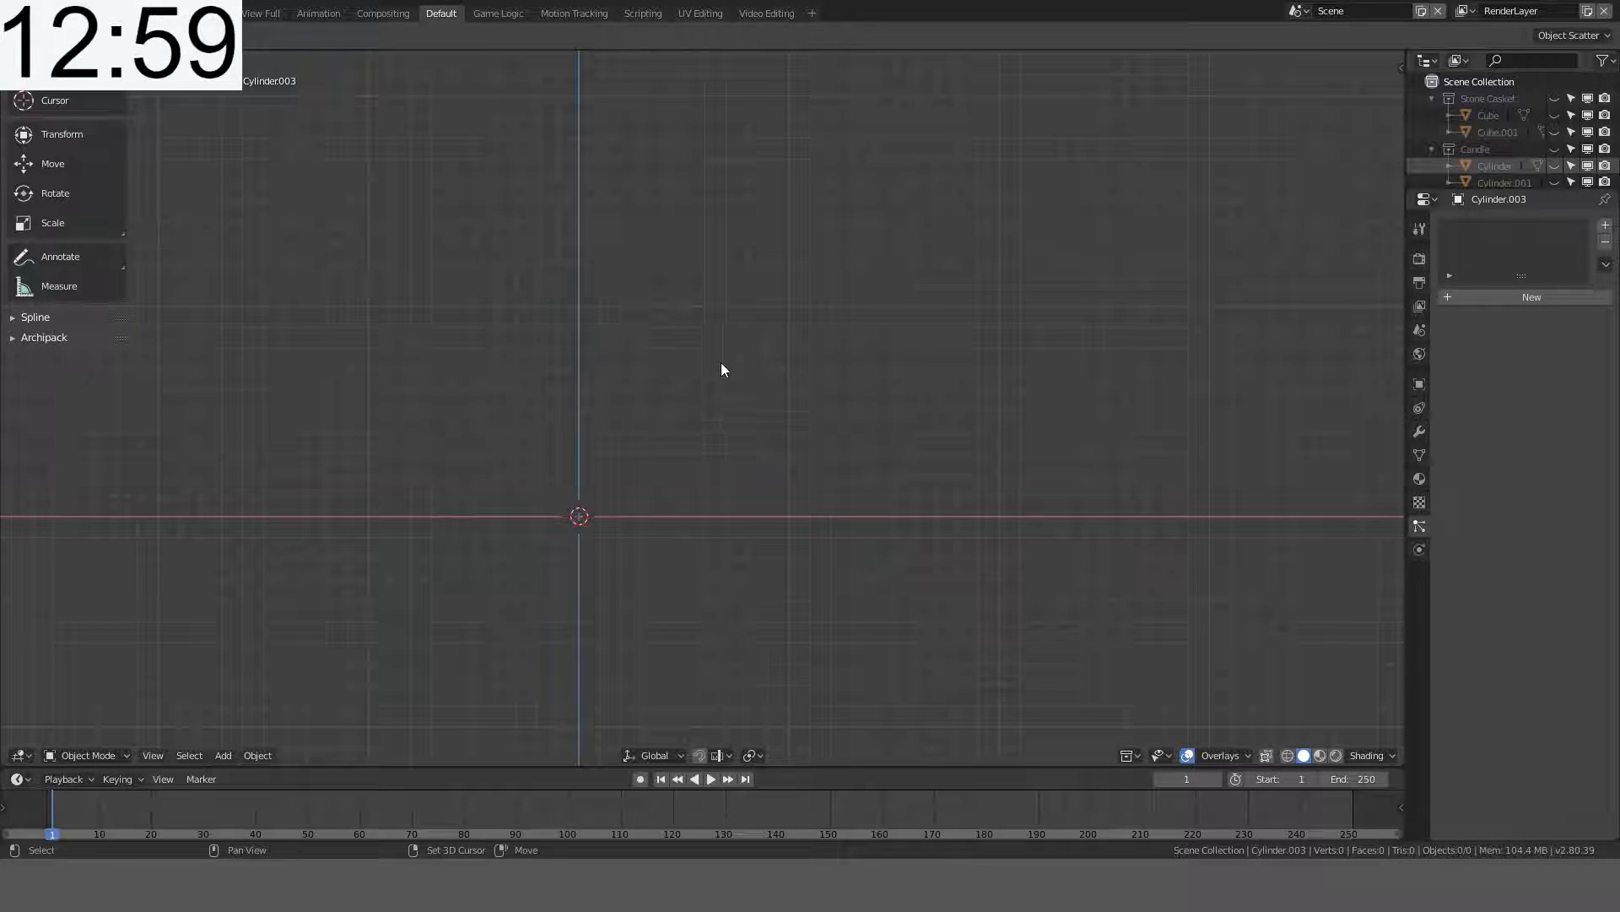
pyautogui.hotkey('shift', 'a')
pyautogui.moveTo(720, 361)
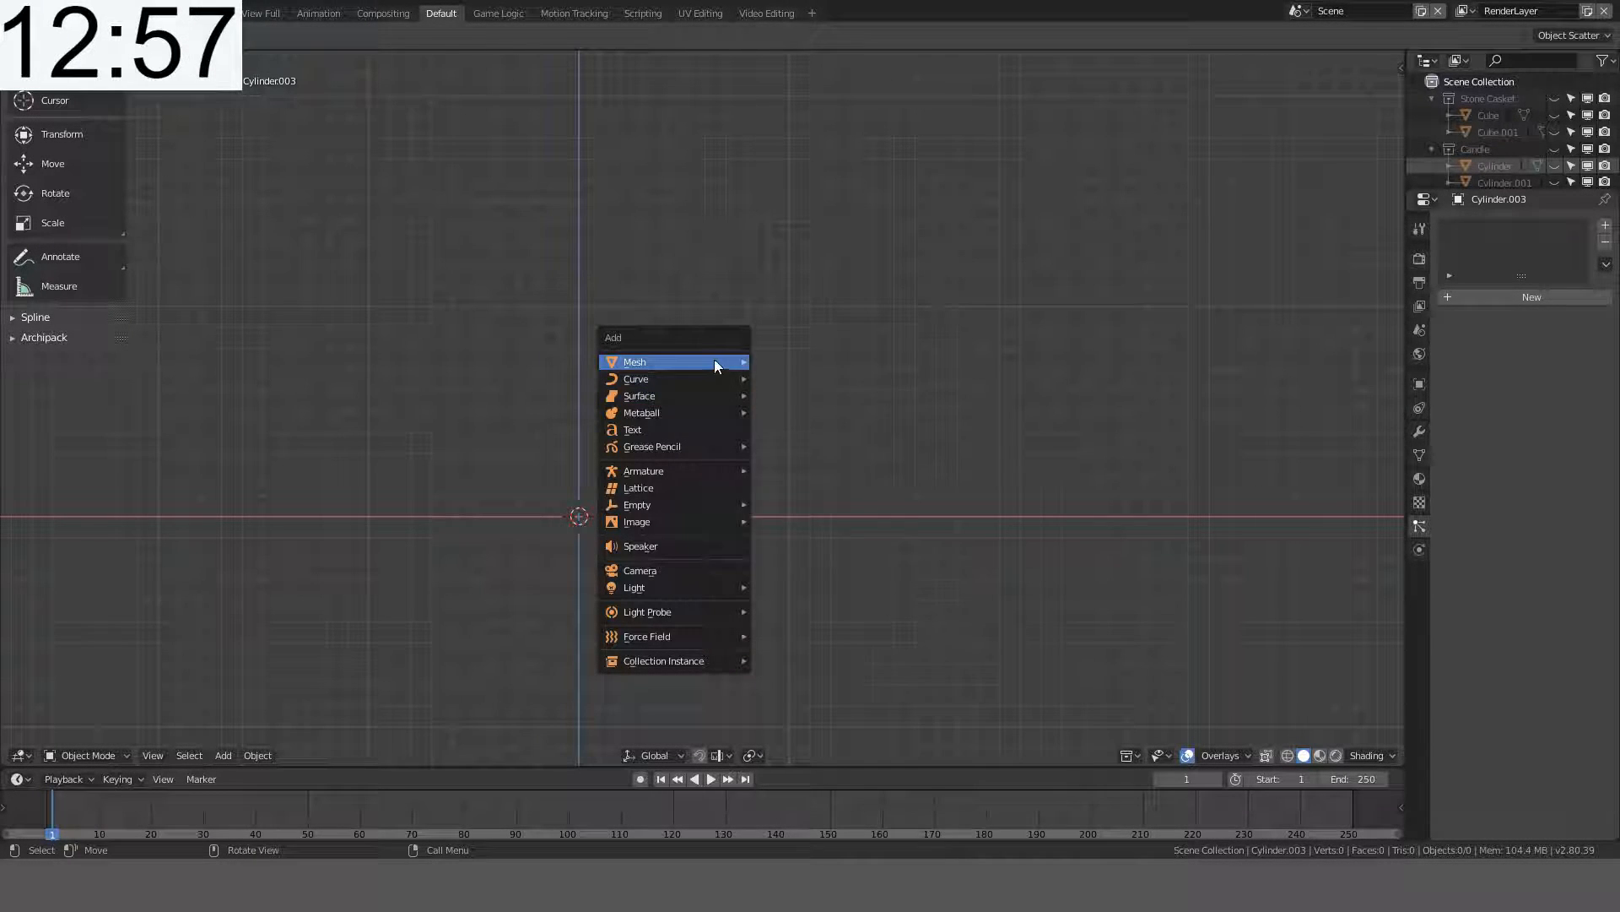
pyautogui.keyDown('shift'); pyautogui.moveTo(893, 361); pyautogui.dragTo(946, 320, button='middle'); pyautogui.keyUp('shift')
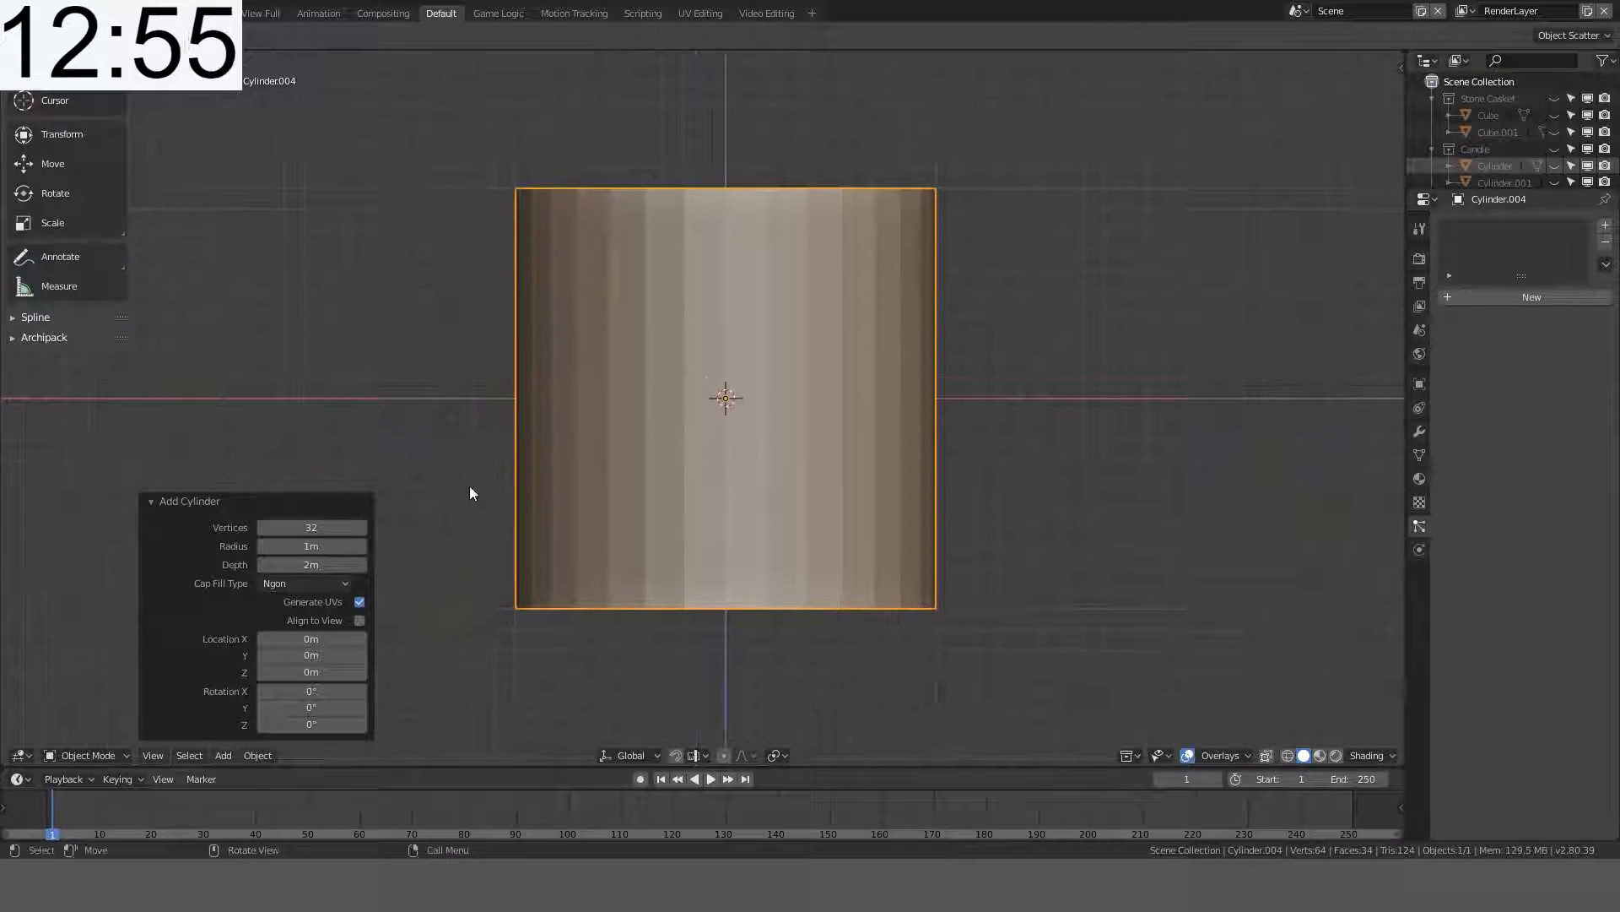
pyautogui.scroll(-6, 886, 260)
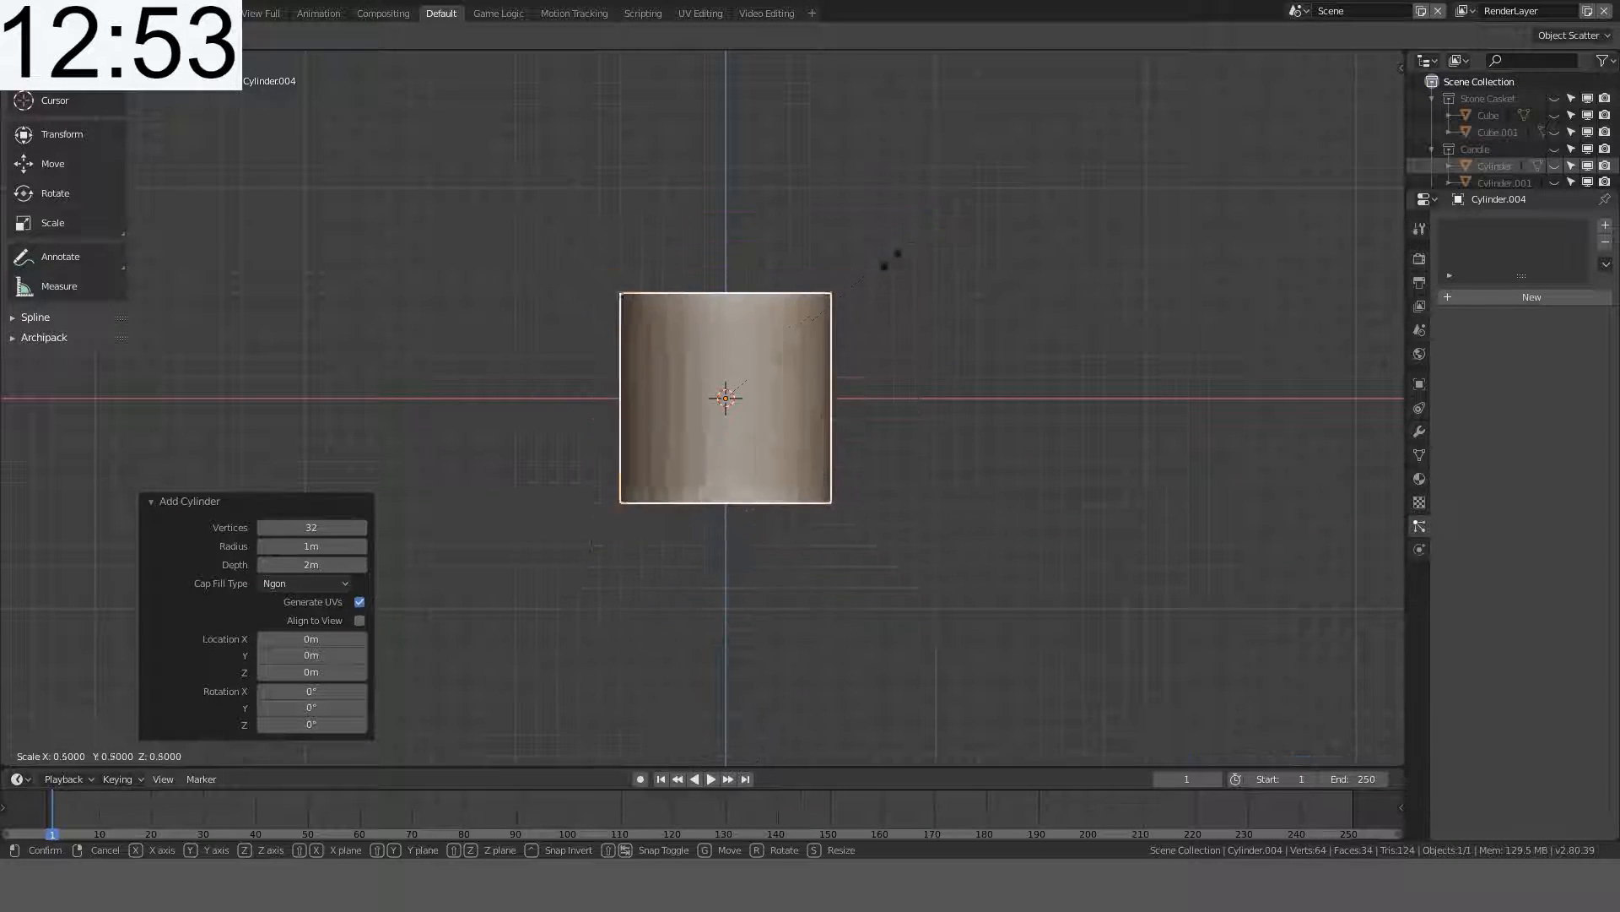
pyautogui.scroll(6, 843, 308)
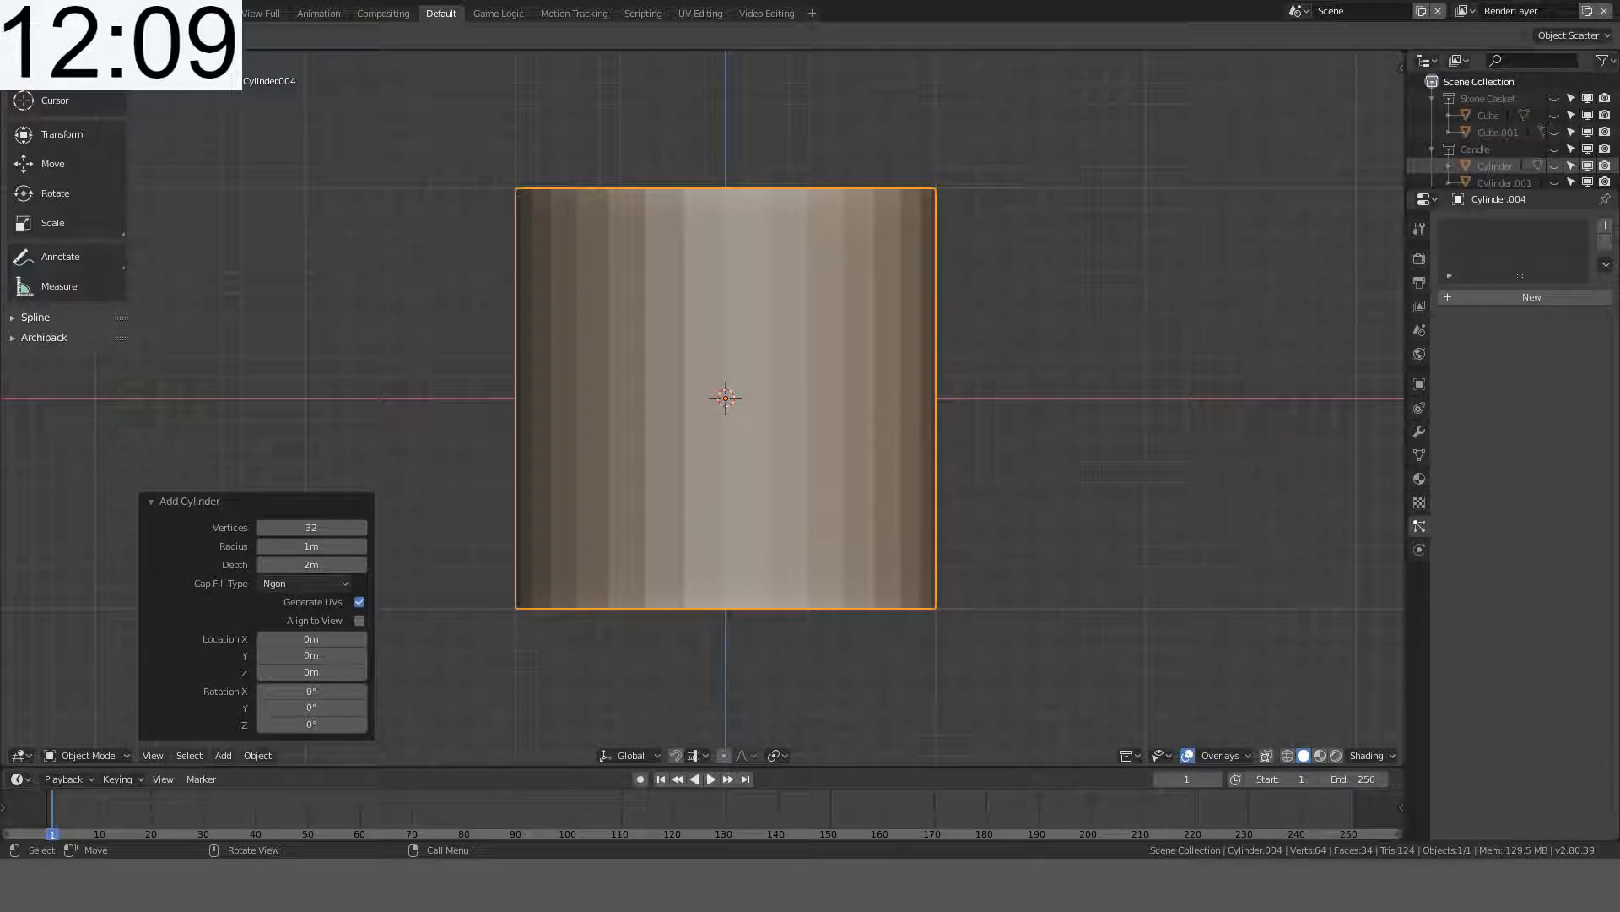
pyautogui.click(1144, 545)
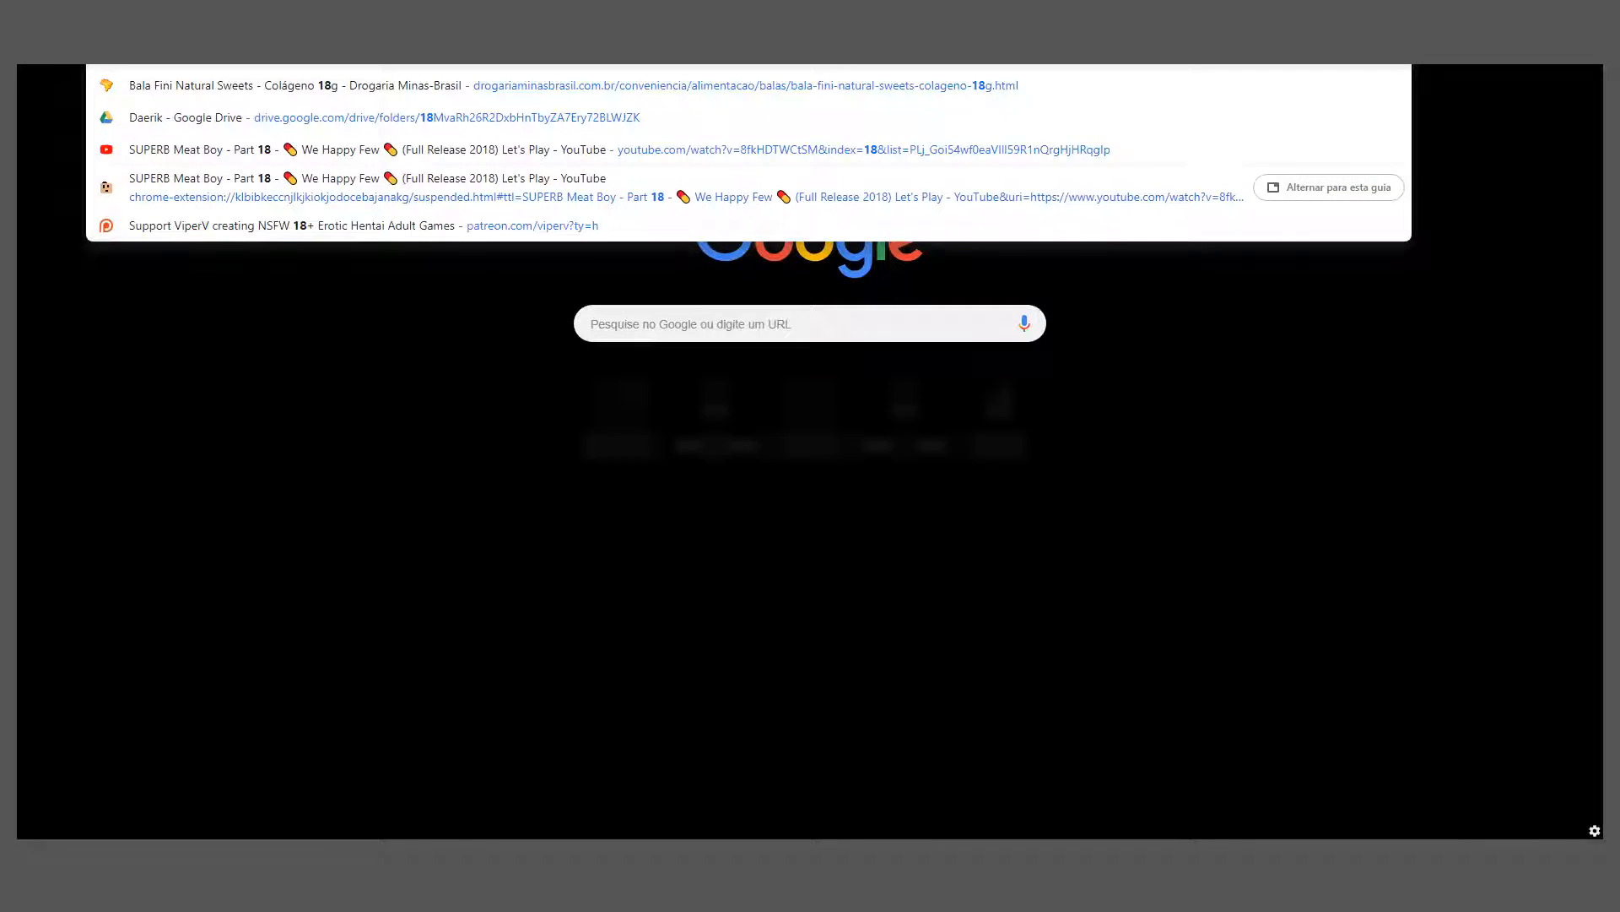
# - Search Google for "18.5 cm perimeter to radius" and open the Omni Circumference Calculator
pyautogui.write('pounds')
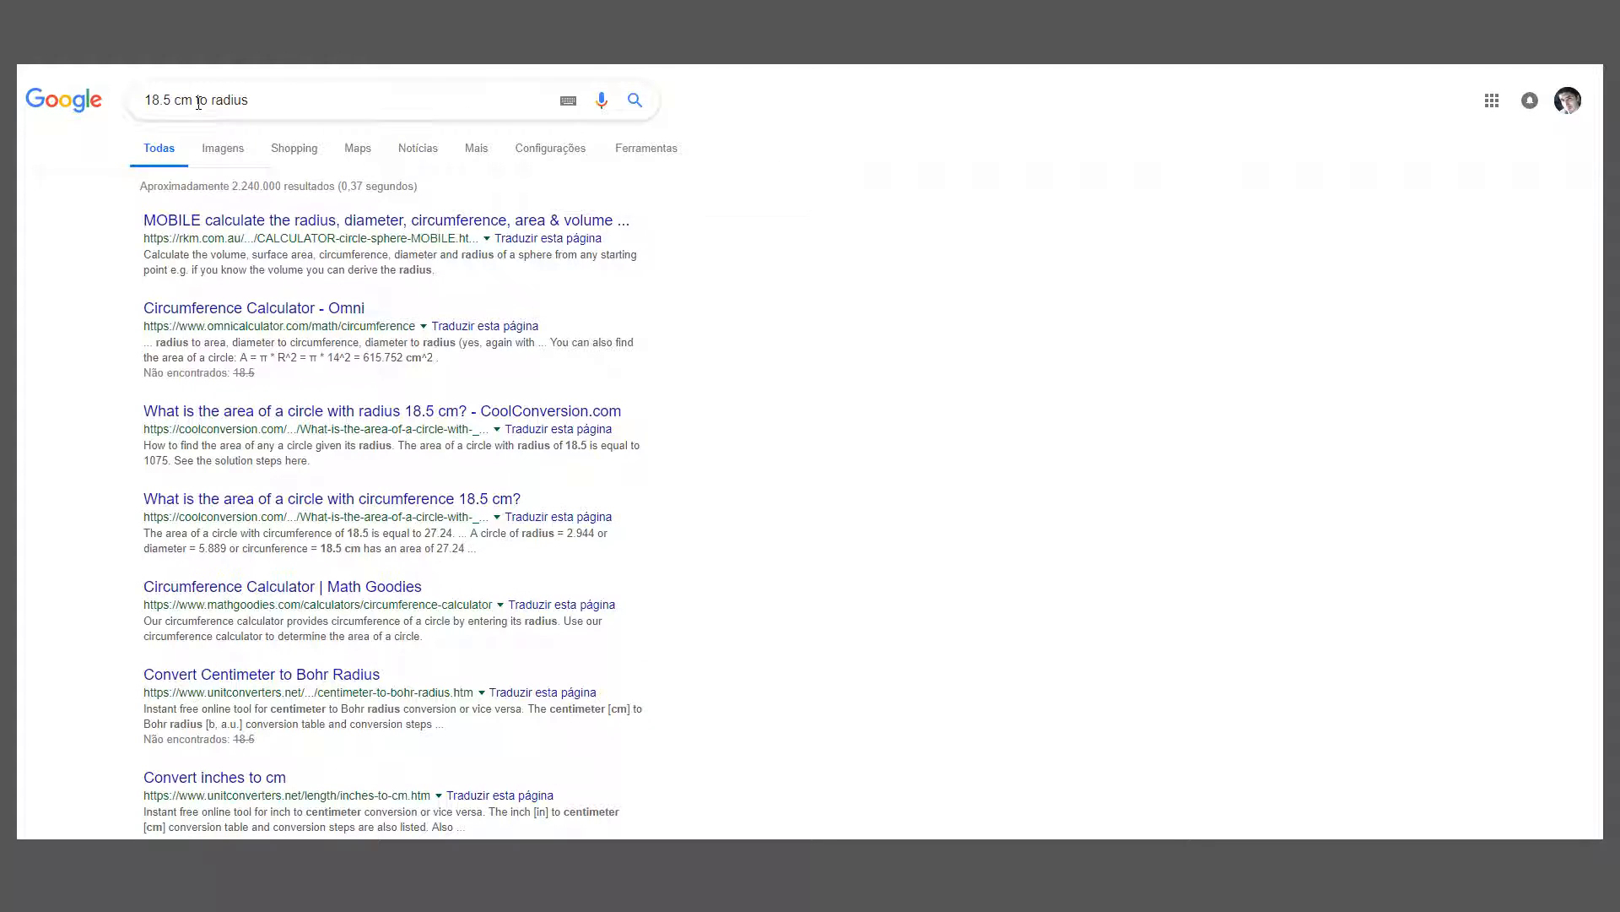
pyautogui.click(198, 103)
pyautogui.write('perimetr')
pyautogui.press('BackSpace')
pyautogui.write('er')
pyautogui.press('Return')
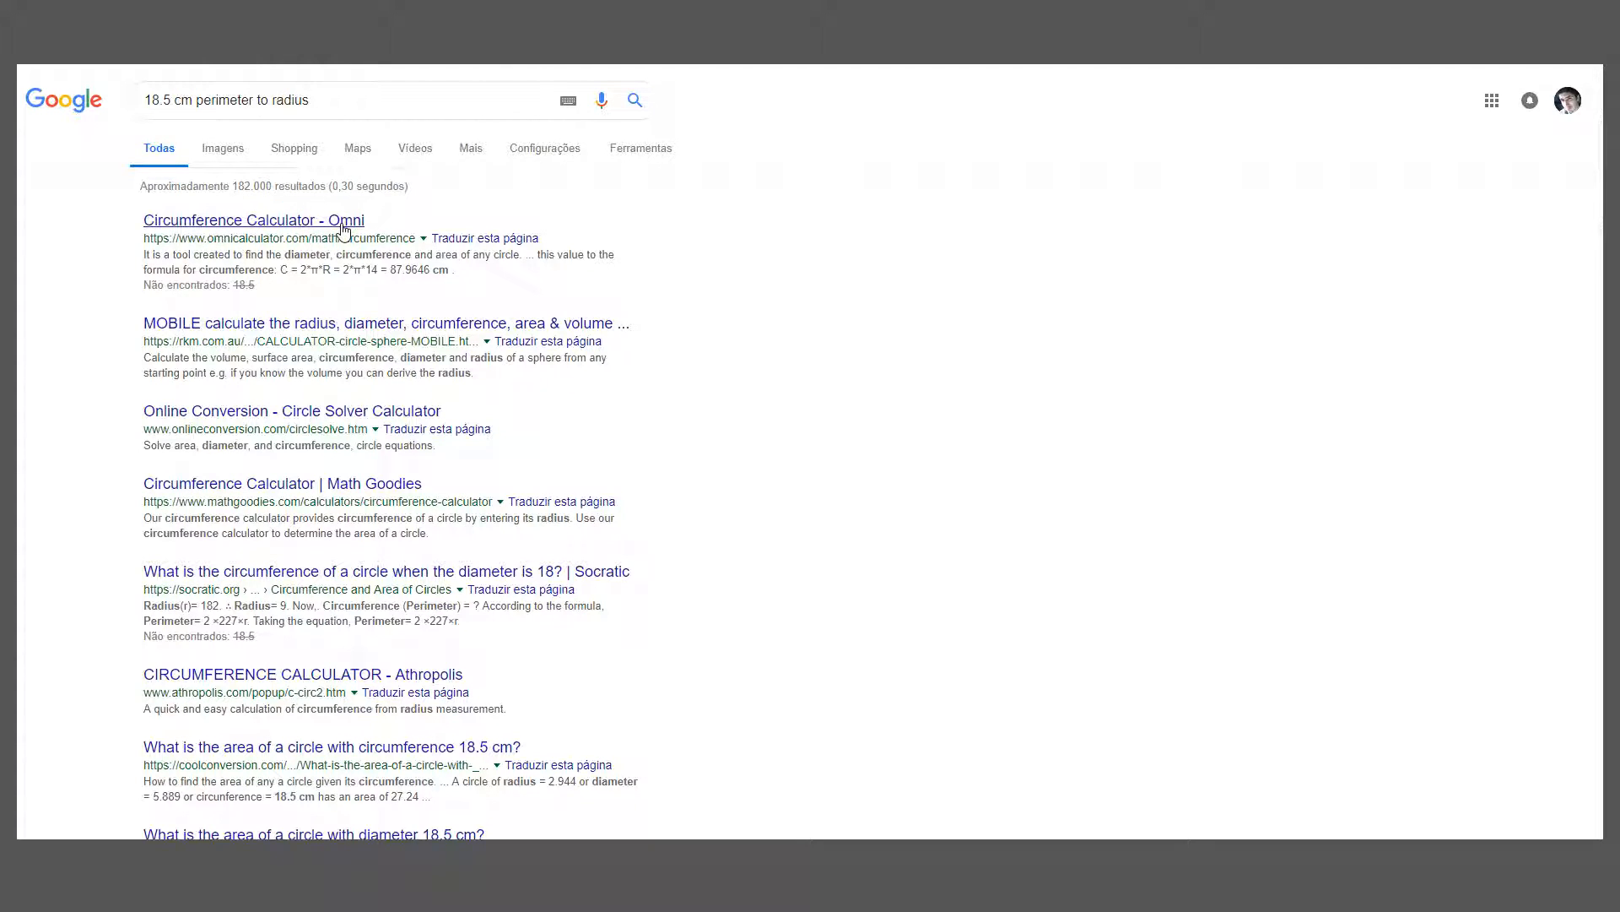
pyautogui.click(343, 221)
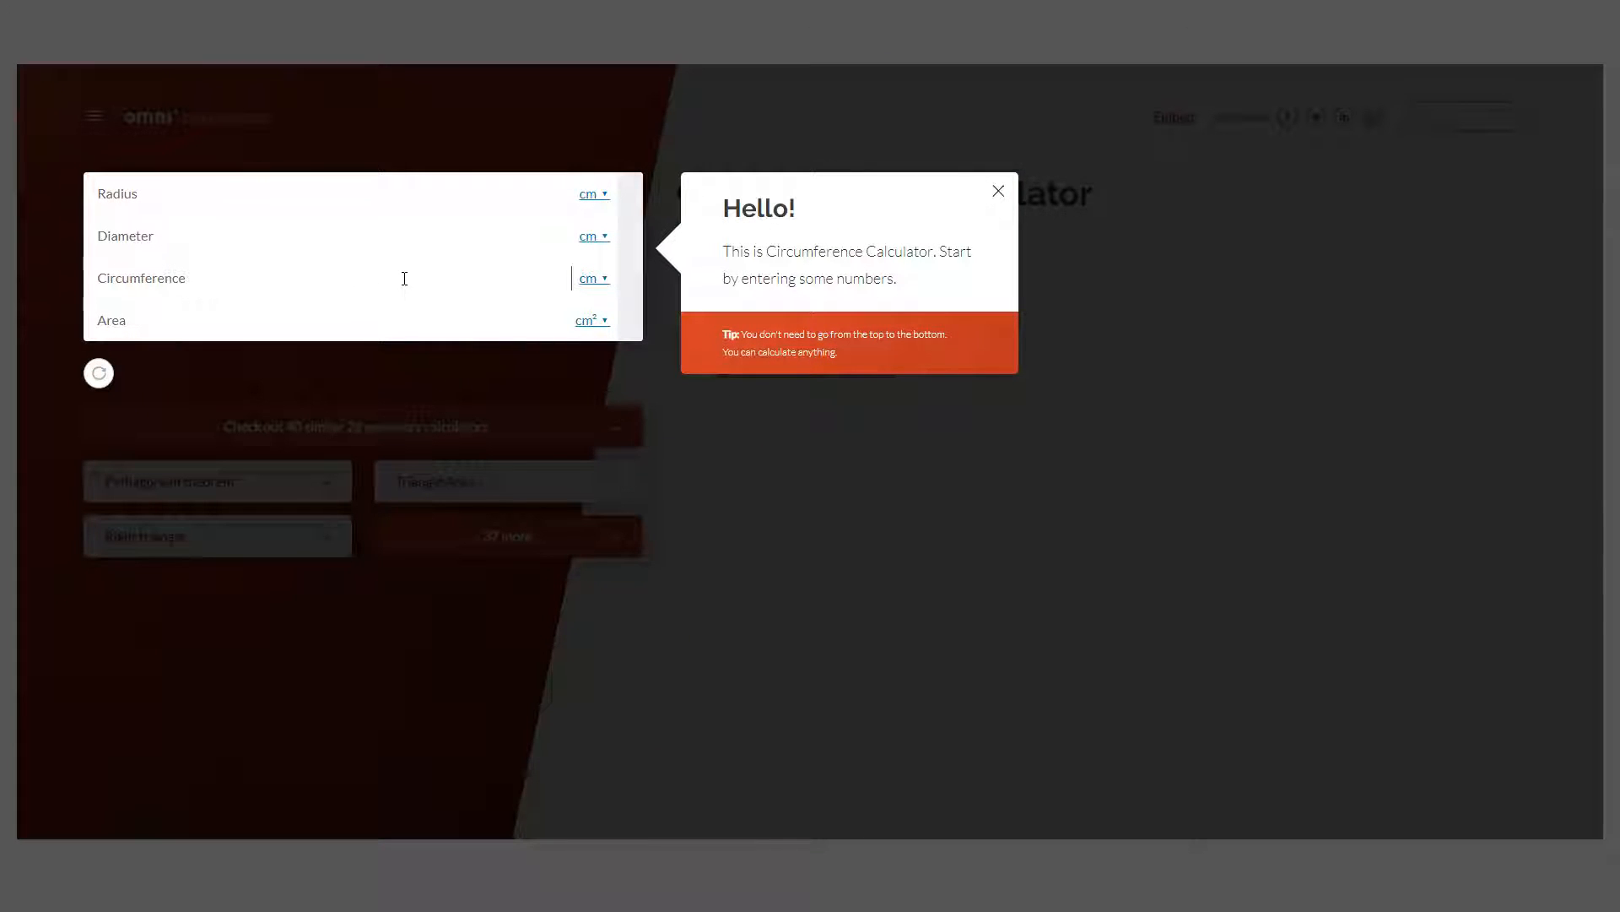
# - Calculate the radius for a circumference of 18.5 cm and highlight the resulting radius value
pyautogui.write('185')
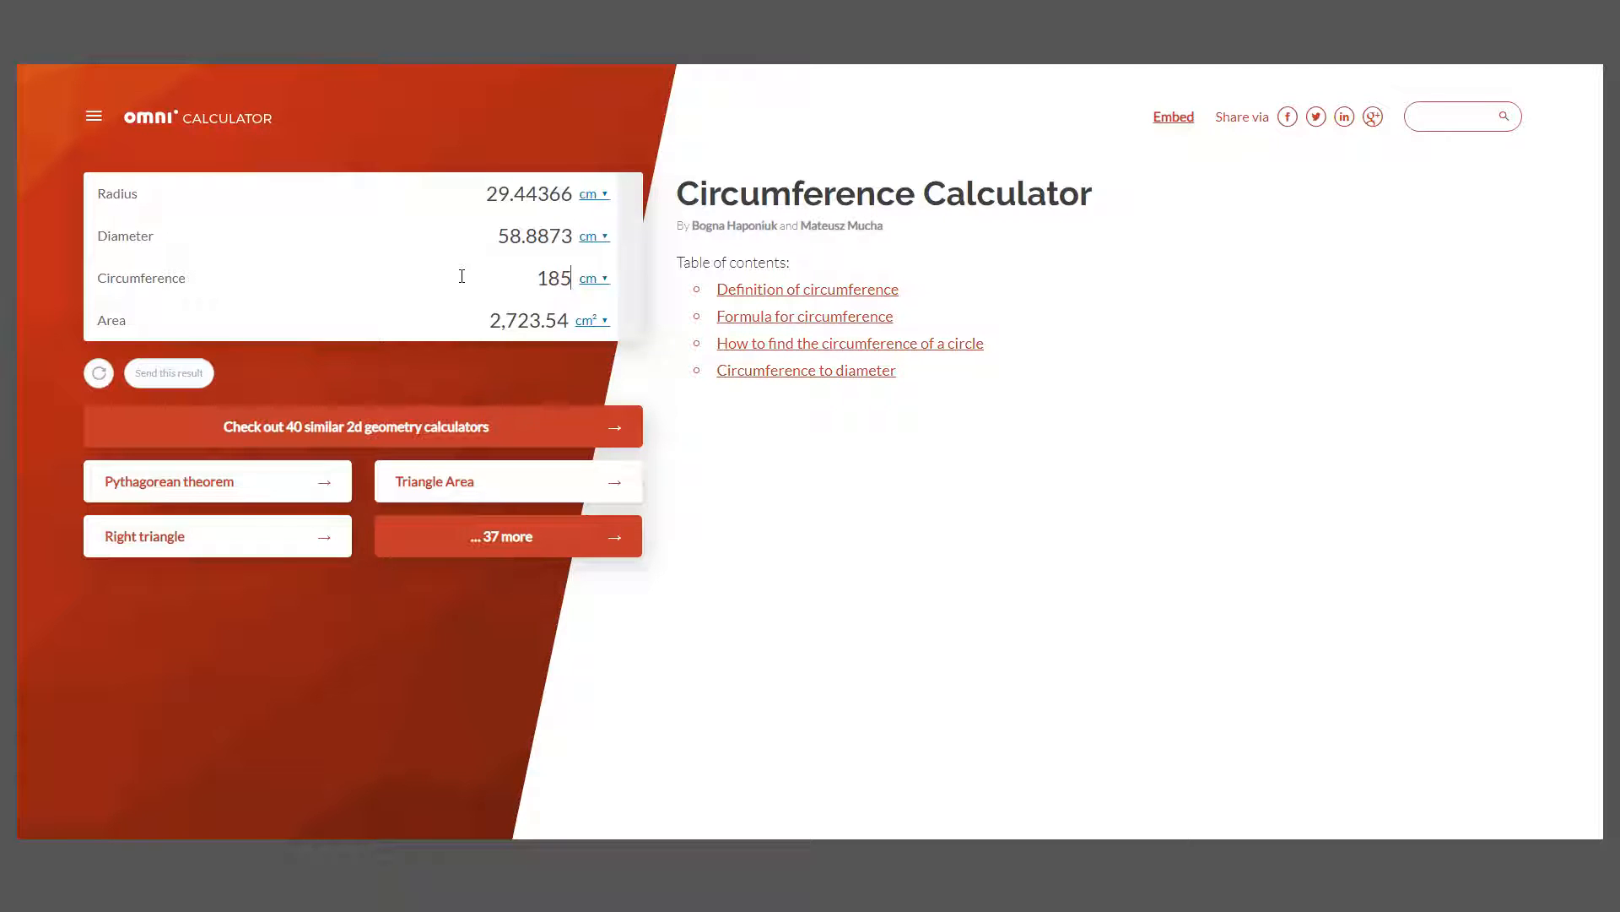
pyautogui.write('.')
pyautogui.press('BackSpace')
pyautogui.press('BackSpace')
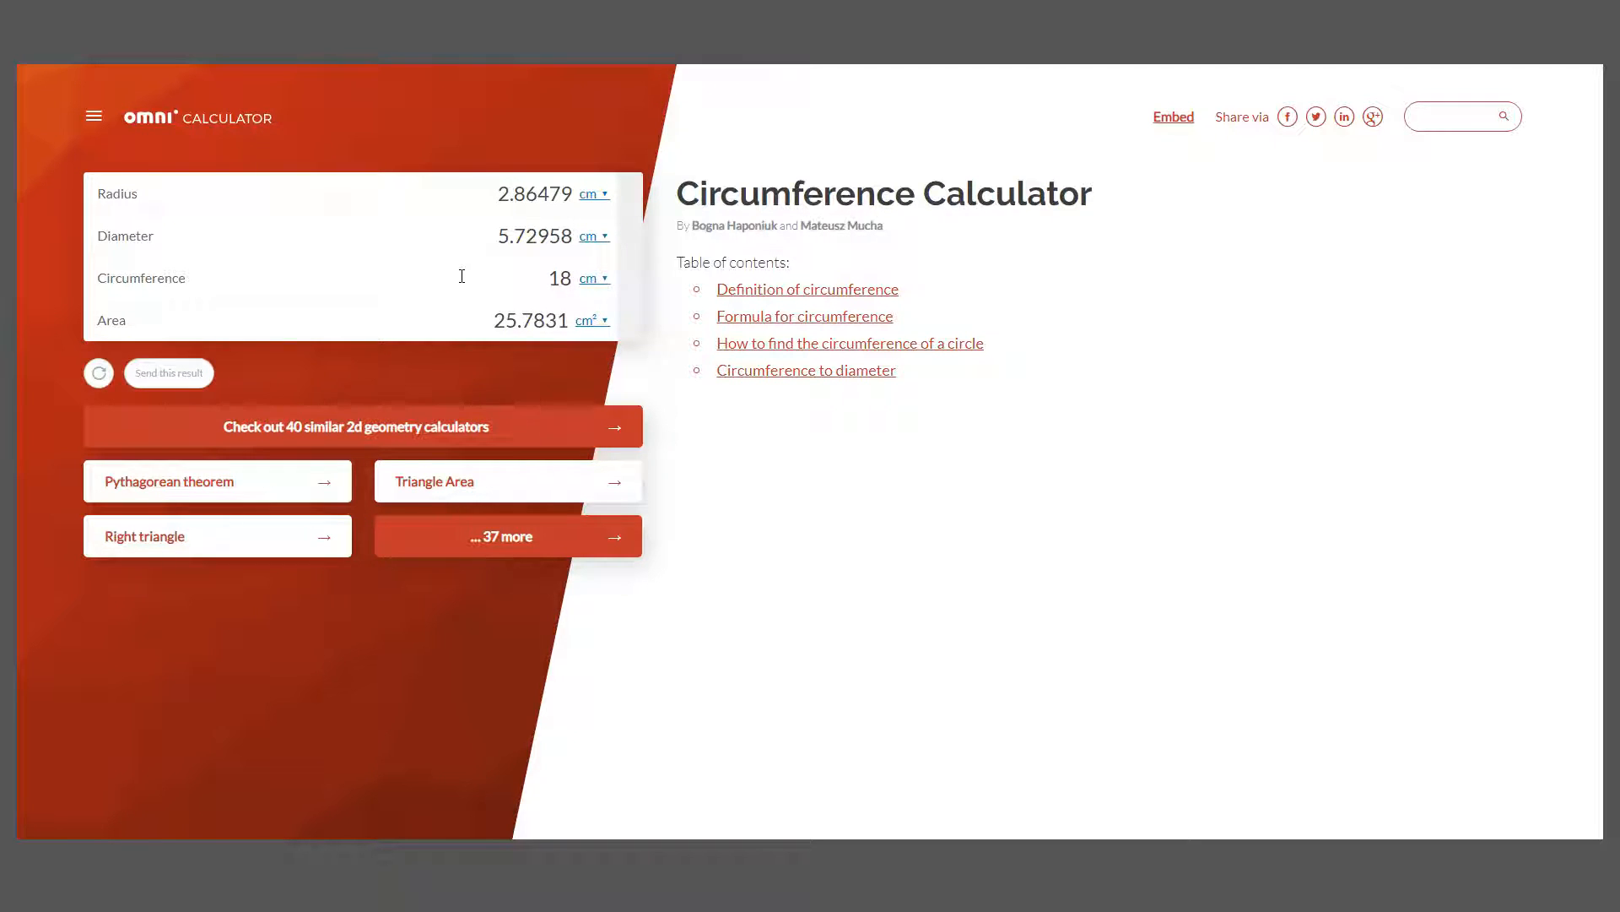
pyautogui.write('.5')
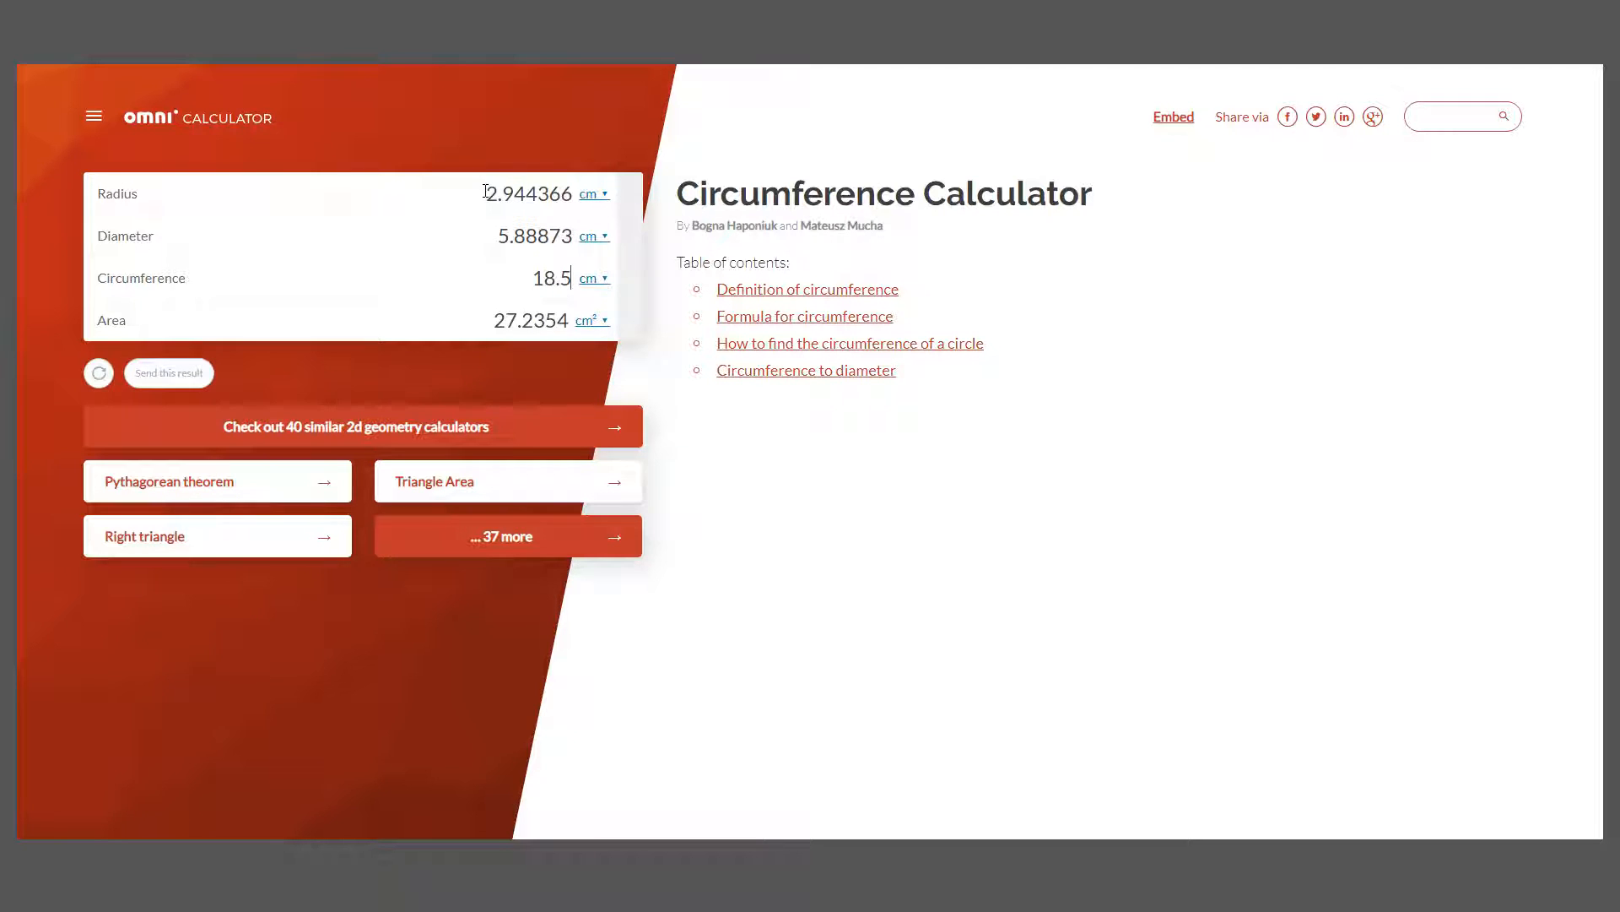
pyautogui.moveTo(485, 191); pyautogui.dragTo(577, 204)
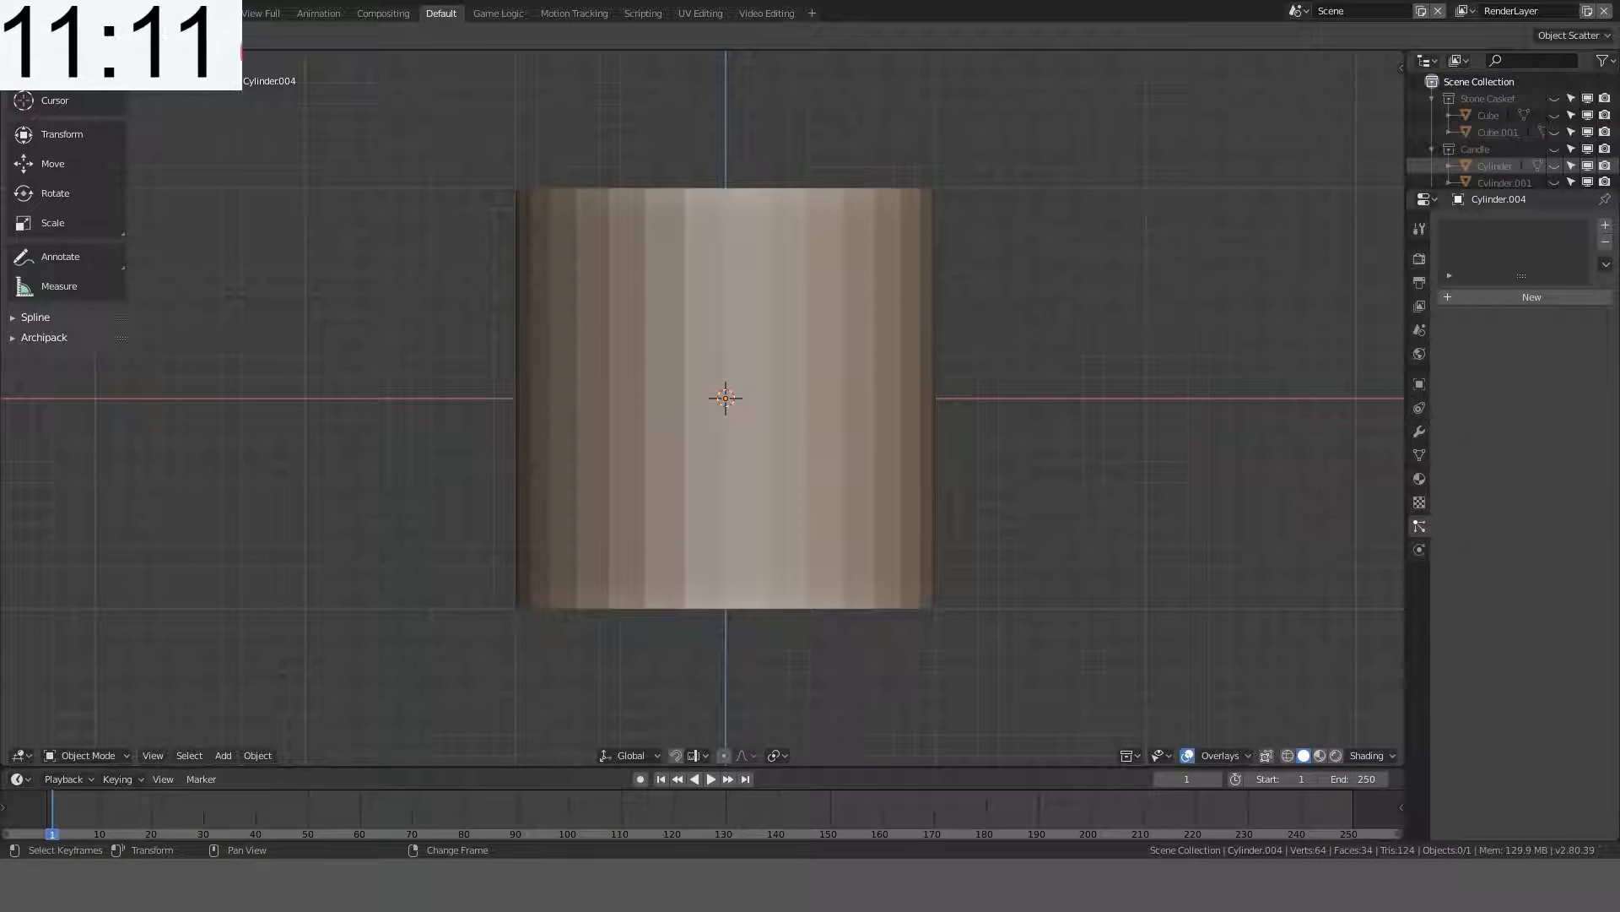
# - Set the cylinder's X and Y dimensions to 0.06 m each in Blender
pyautogui.click(823, 404)
pyautogui.press('n')
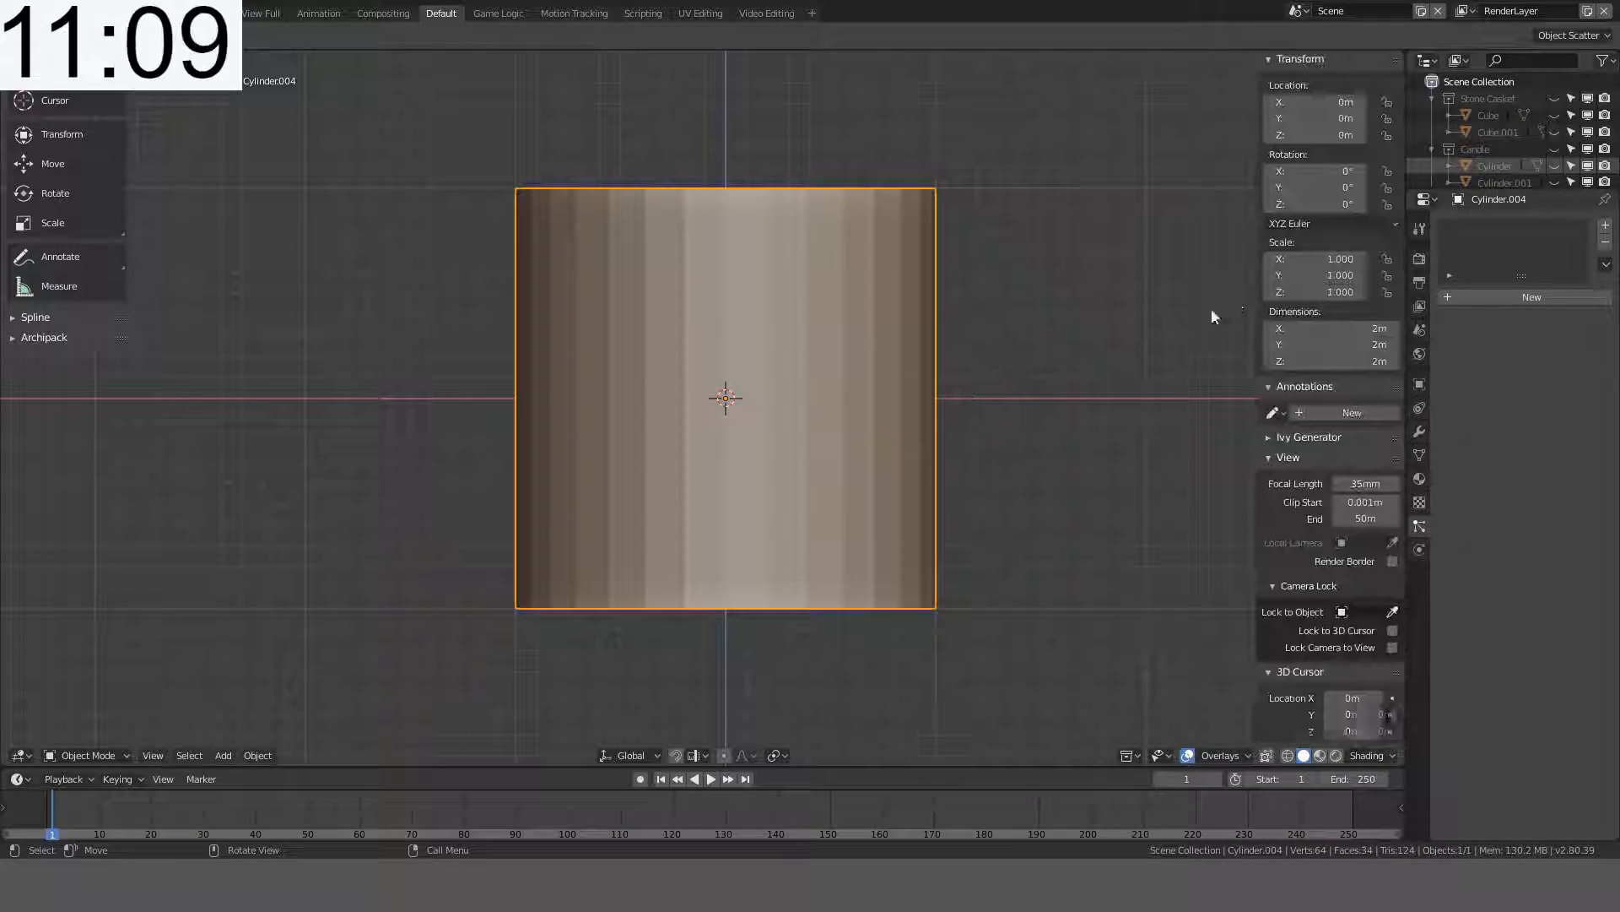
pyautogui.click(1346, 325)
pyautogui.write('0.0')
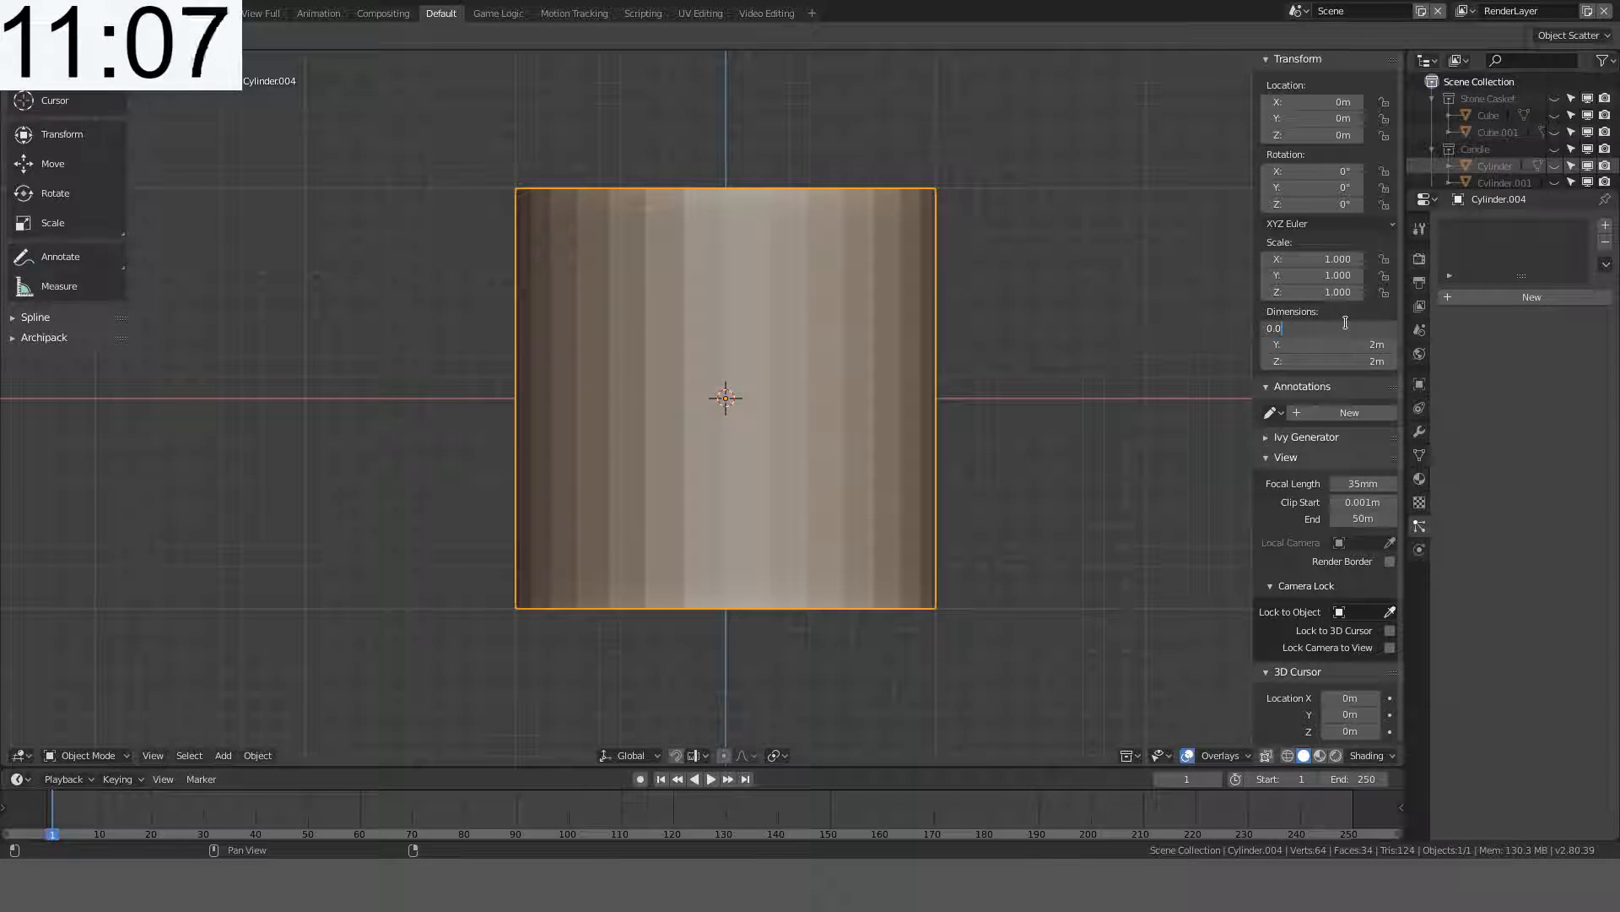
pyautogui.write('6')
pyautogui.press('Return')
pyautogui.click(1334, 347)
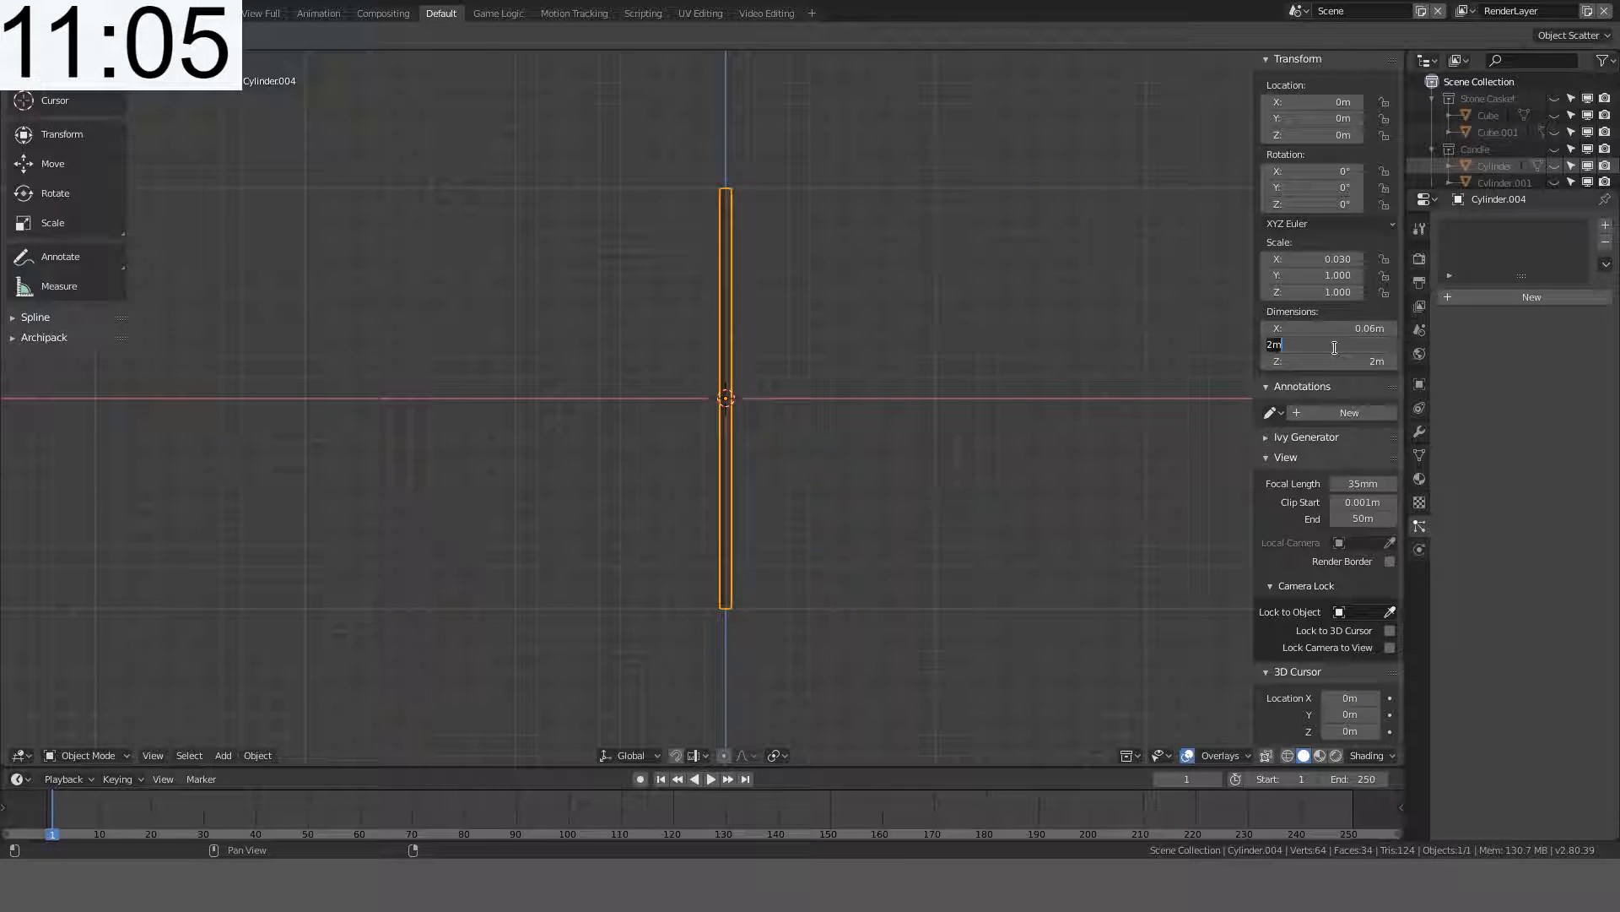
pyautogui.write('0.06')
pyautogui.press('Return')
# - Set the cylinder's Z dimension to 0.05 m
pyautogui.click(1322, 363)
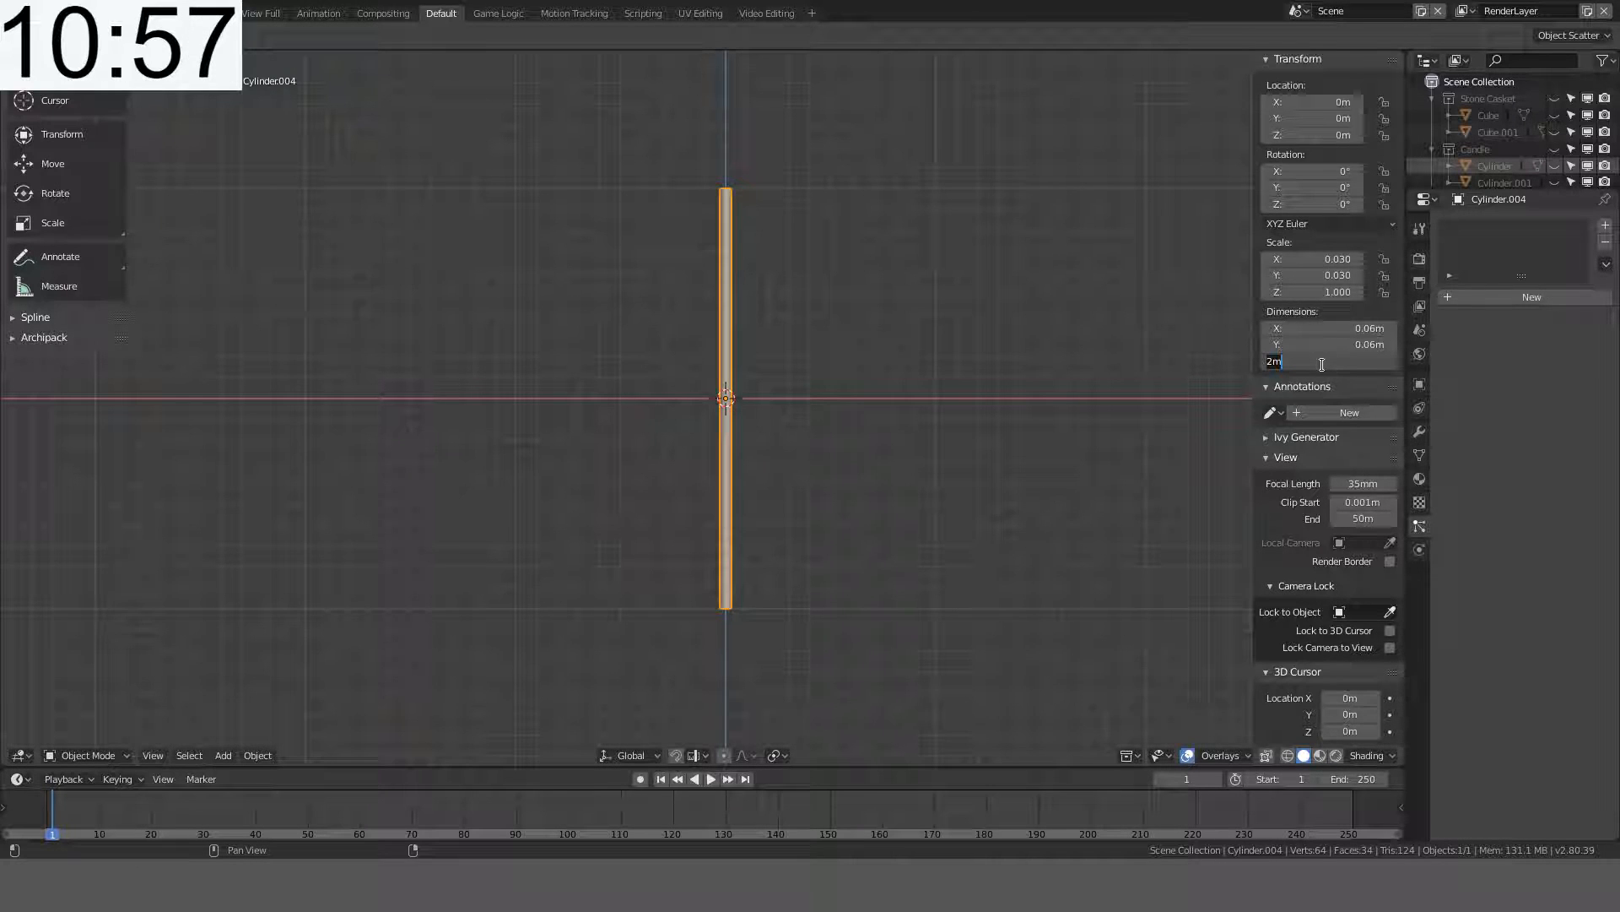
pyautogui.write('0.05')
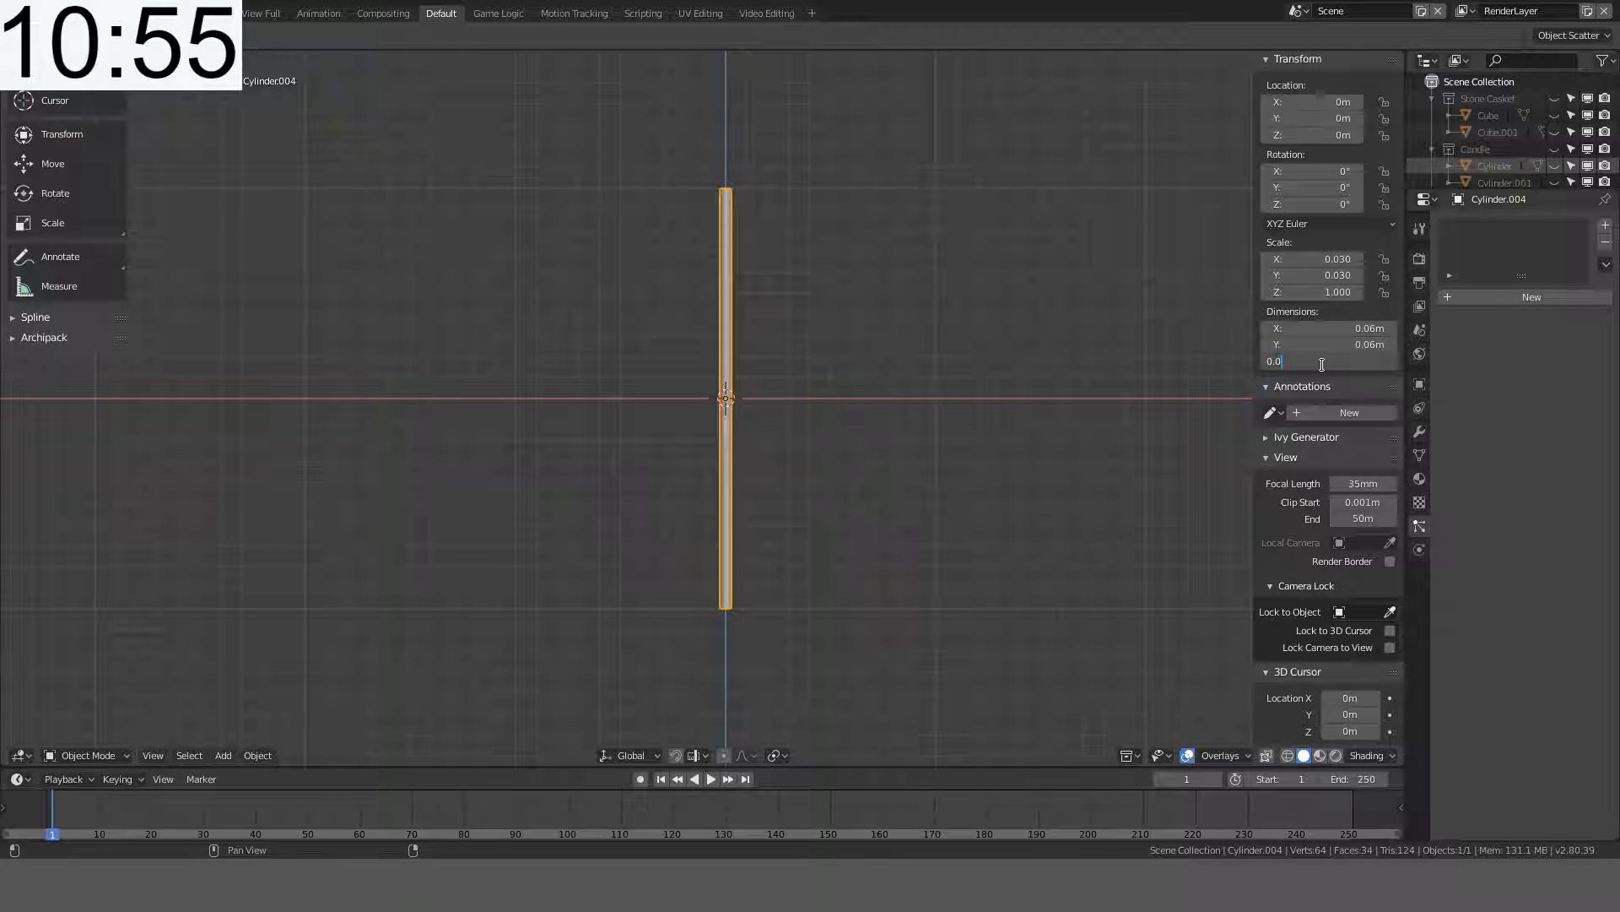
pyautogui.press('Return')
pyautogui.scroll(9, 545, 478)
pyautogui.scroll(5, 584, 398)
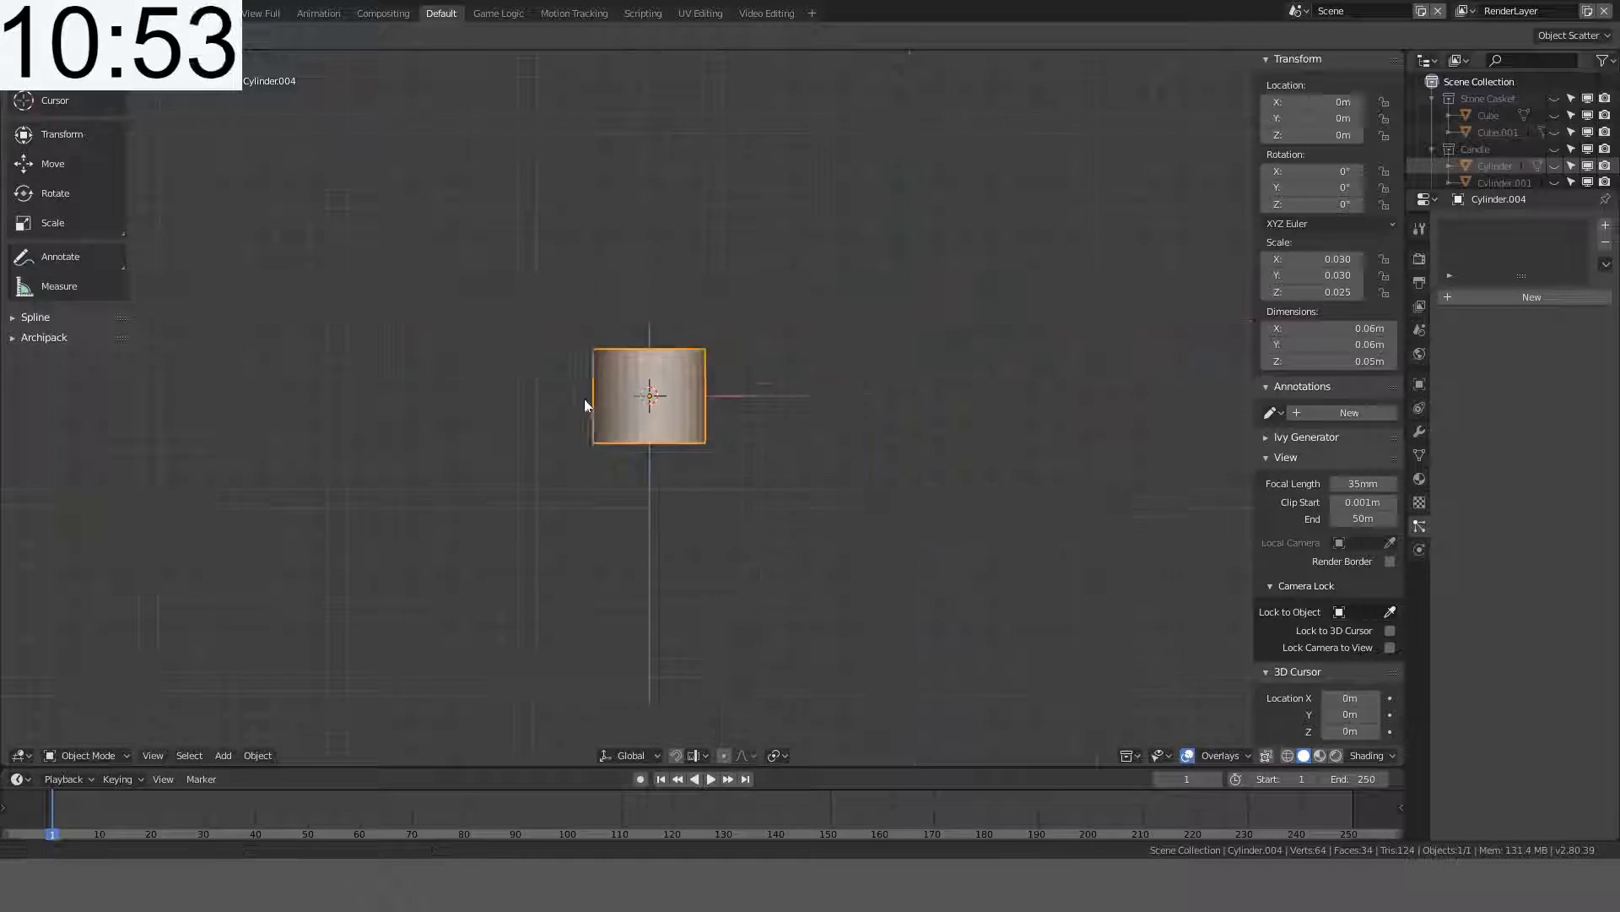
# - Move the whole cylinder mesh up 0.025 m along Z in Edit Mode so its base sits at the origin
pyautogui.press('Tab')
pyautogui.hotkey('ctrl', 'f')
pyautogui.click(677, 359)
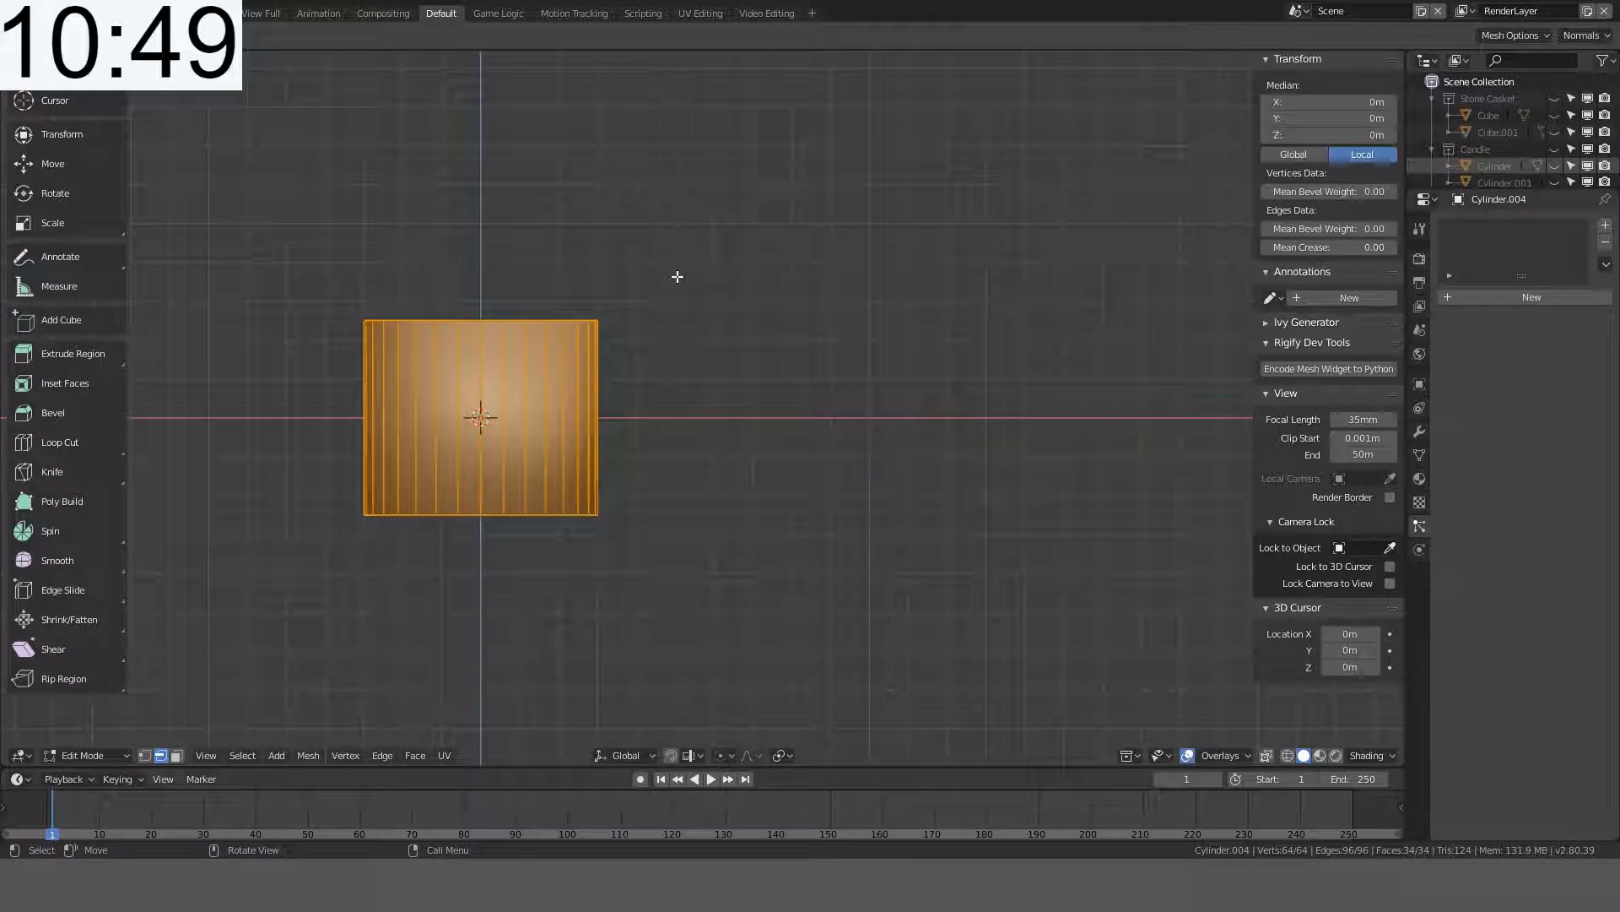
pyautogui.press('g')
pyautogui.press('z')
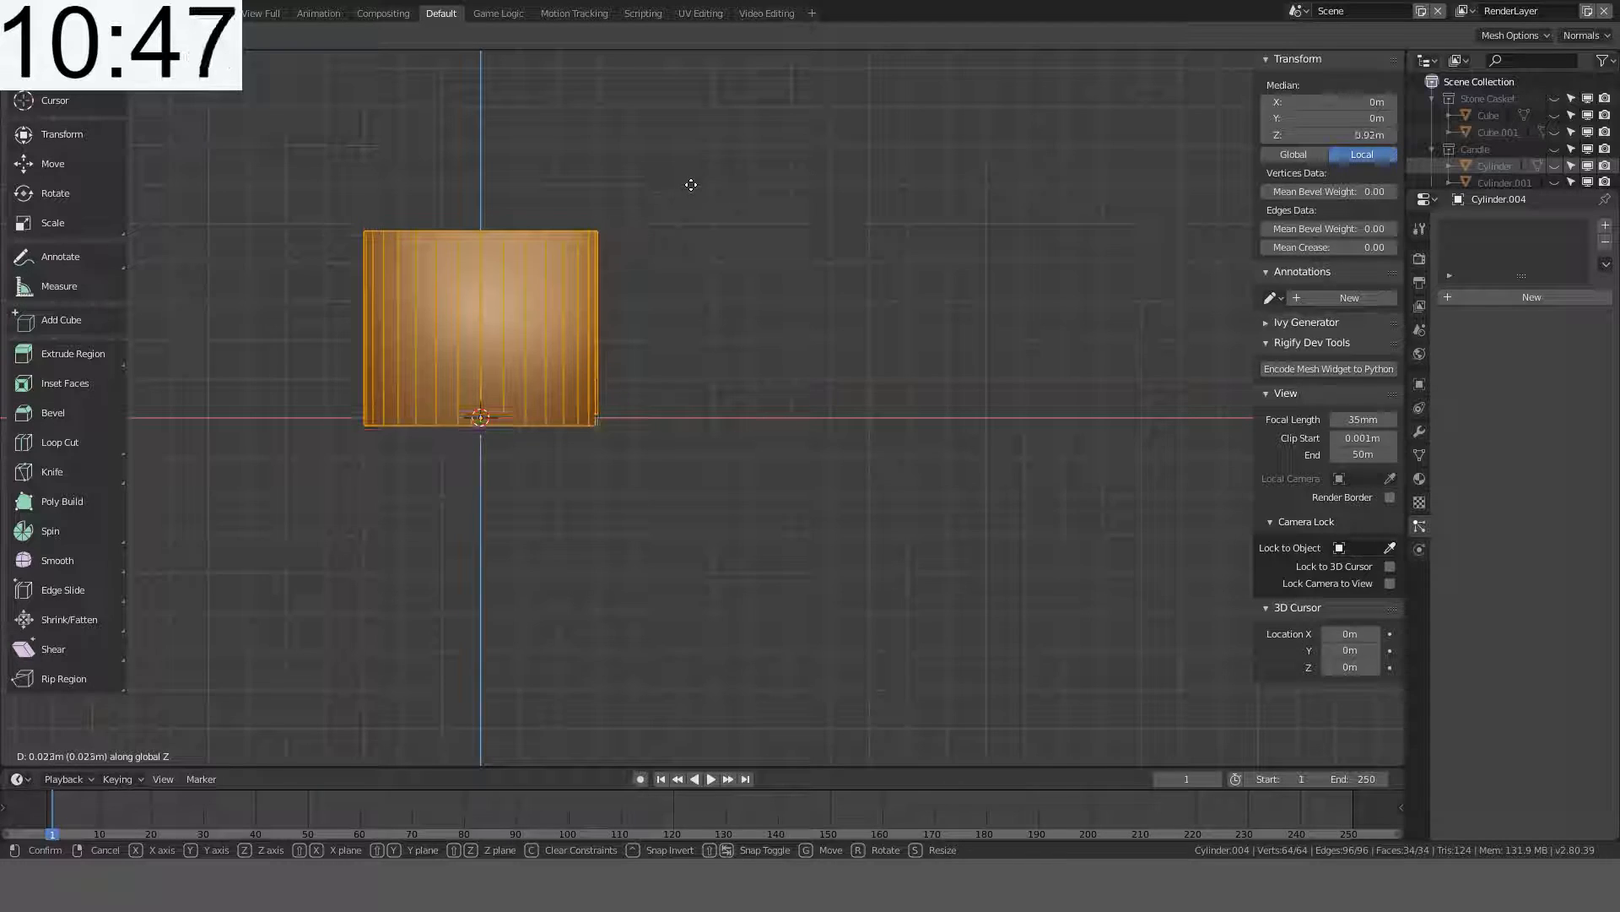
pyautogui.click(692, 174)
pyautogui.moveTo(633, 225); pyautogui.dragTo(751, 601, button='middle')
pyautogui.scroll(-3, 660, 280)
pyautogui.press('t')
pyautogui.press('n')
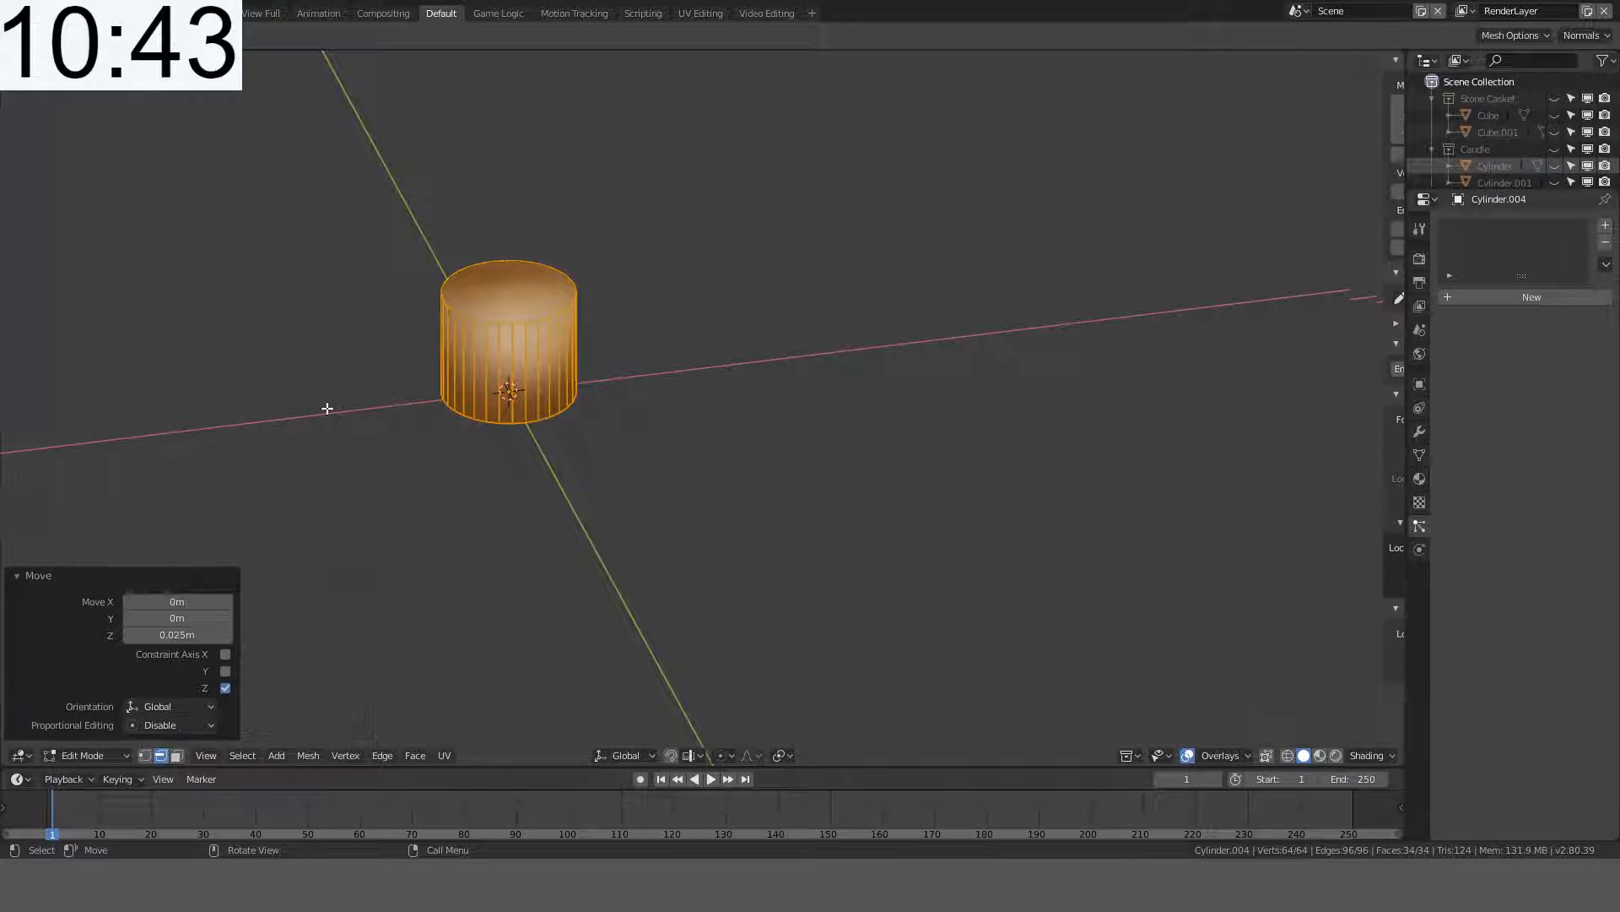
# - Select both the top and bottom cap faces of the cylinder in face select mode
pyautogui.scroll(2, 330, 409)
pyautogui.click(180, 757)
pyautogui.click(441, 261)
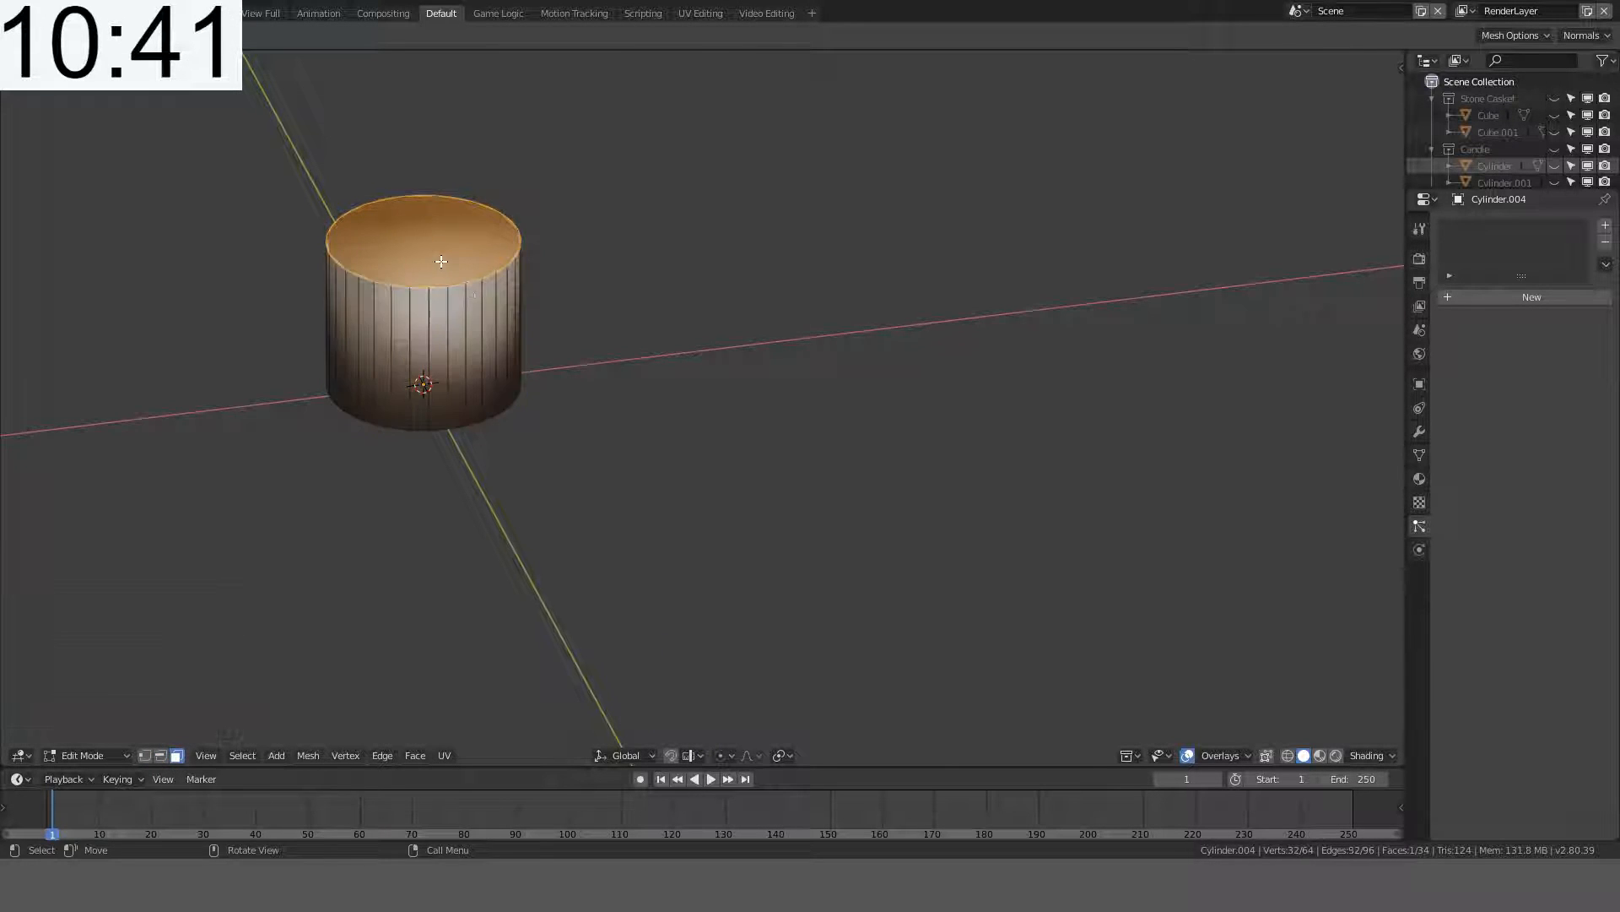
pyautogui.keyDown('shift'); pyautogui.moveTo(481, 296); pyautogui.dragTo(630, 380, button='middle'); pyautogui.keyUp('shift')
pyautogui.scroll(-8, 633, 392)
pyautogui.keyDown('shift'); pyautogui.moveTo(669, 533); pyautogui.dragTo(666, 369, button='middle'); pyautogui.keyUp('shift')
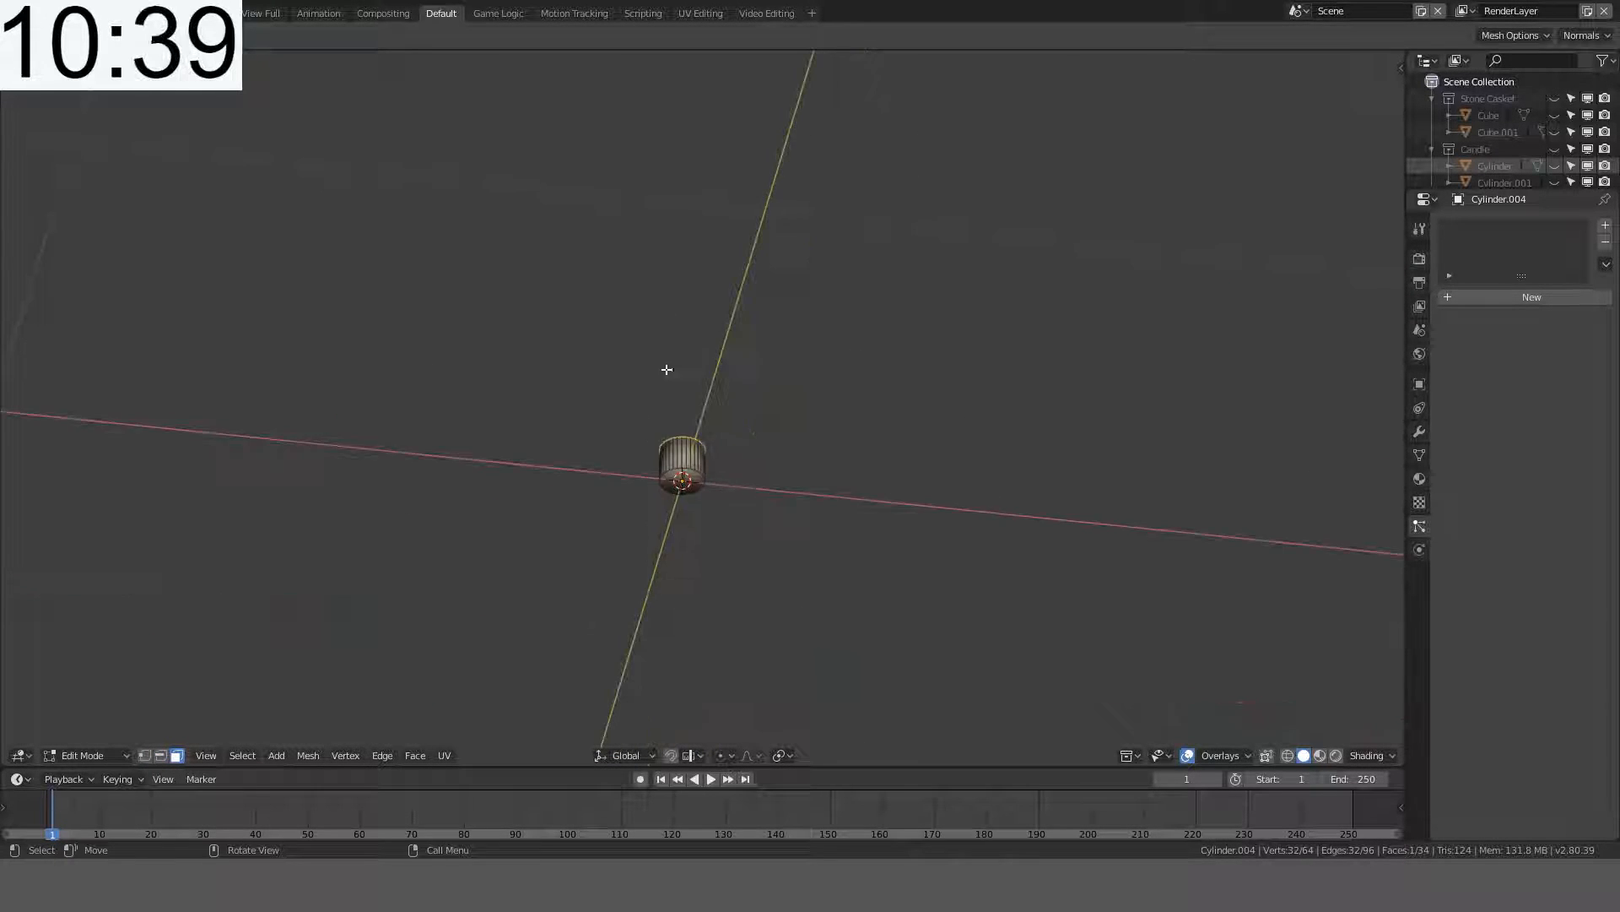
pyautogui.scroll(3, 665, 371)
pyautogui.keyDown('shift'); pyautogui.click(682, 548); pyautogui.keyUp('shift')
pyautogui.moveTo(776, 430); pyautogui.dragTo(787, 487, button='middle')
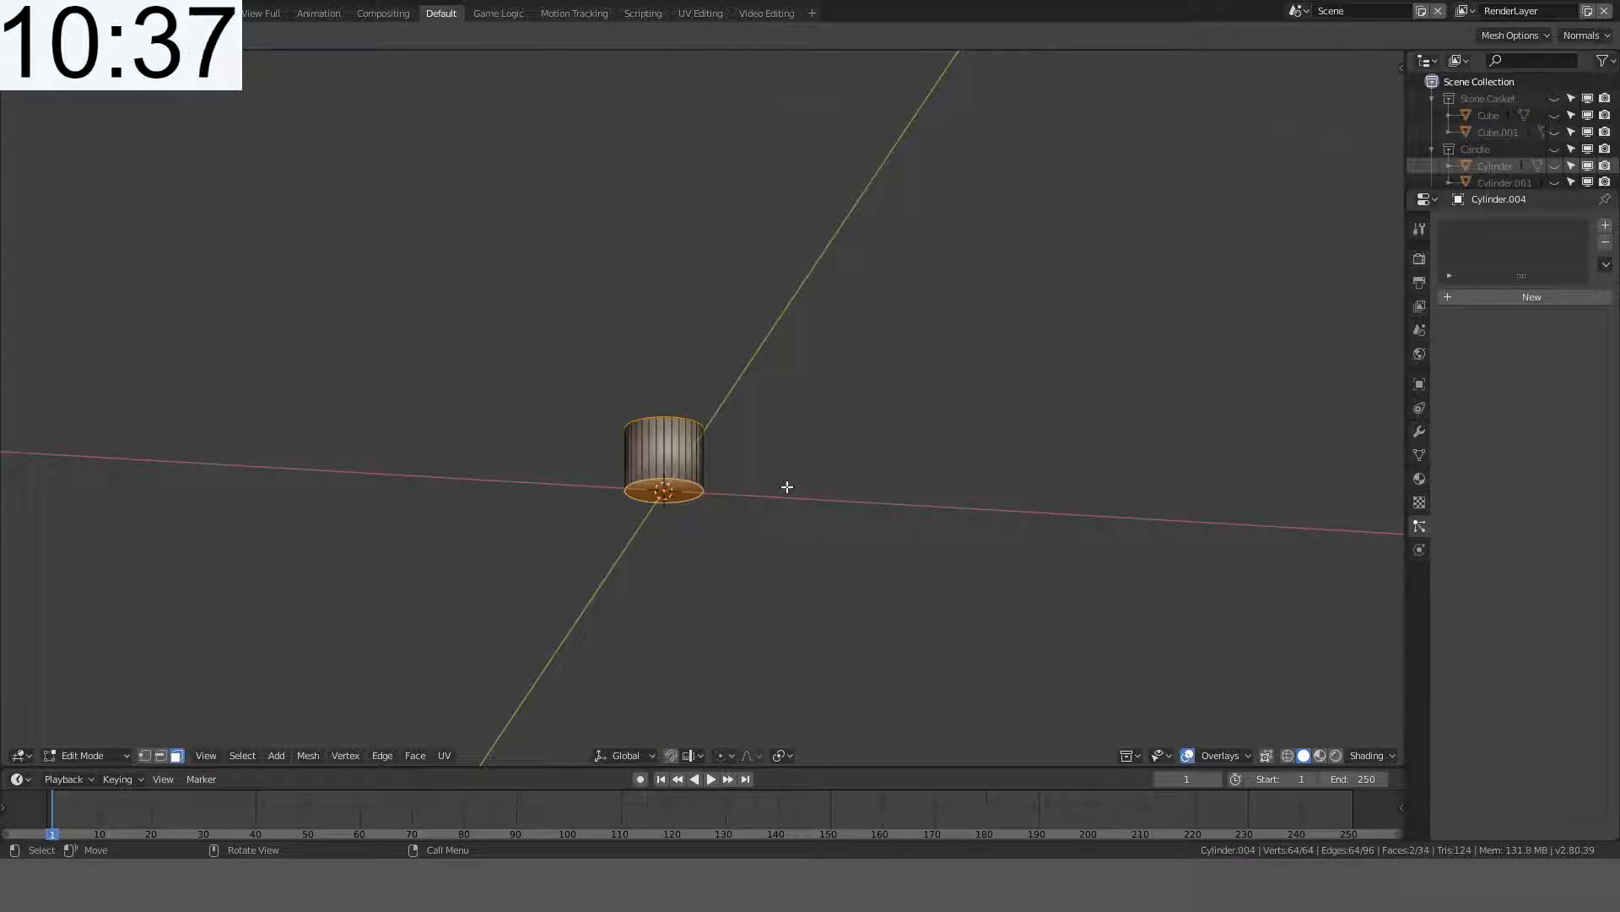
# - Inset both cap faces with a thickness of 0.1 m and delete the inner faces to open the cylinder
pyautogui.press('KP_1')
pyautogui.press('KP_7')
pyautogui.keyDown('shift'); pyautogui.moveTo(825, 284); pyautogui.dragTo(790, 553, button='middle'); pyautogui.keyUp('shift')
pyautogui.scroll(6, 833, 363)
pyautogui.write('i')
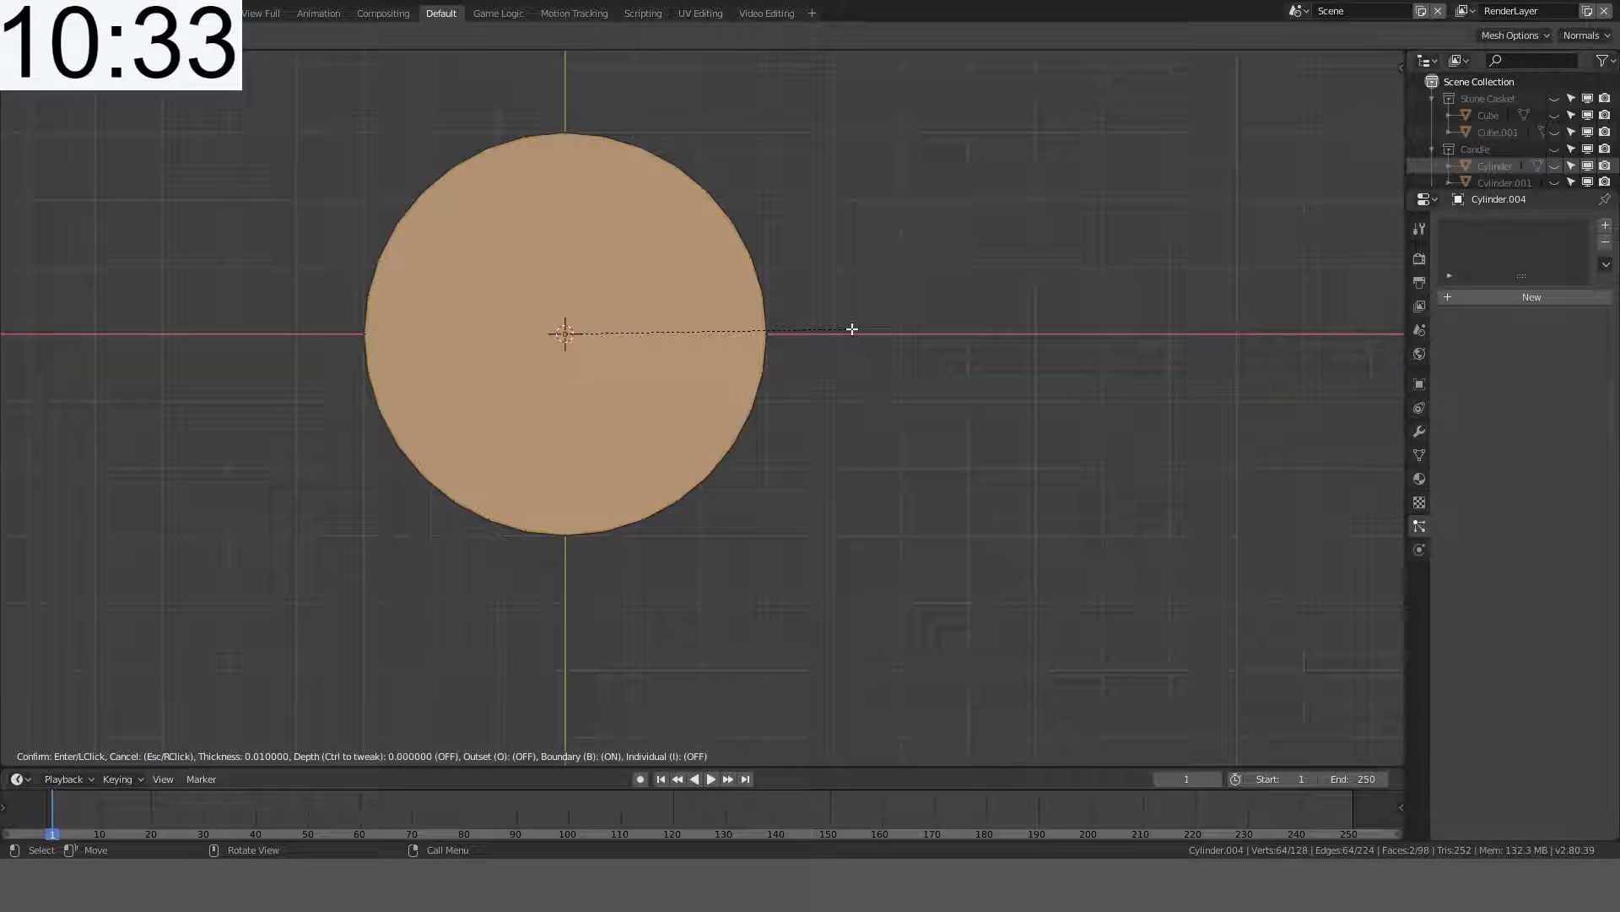
pyautogui.write('0.1')
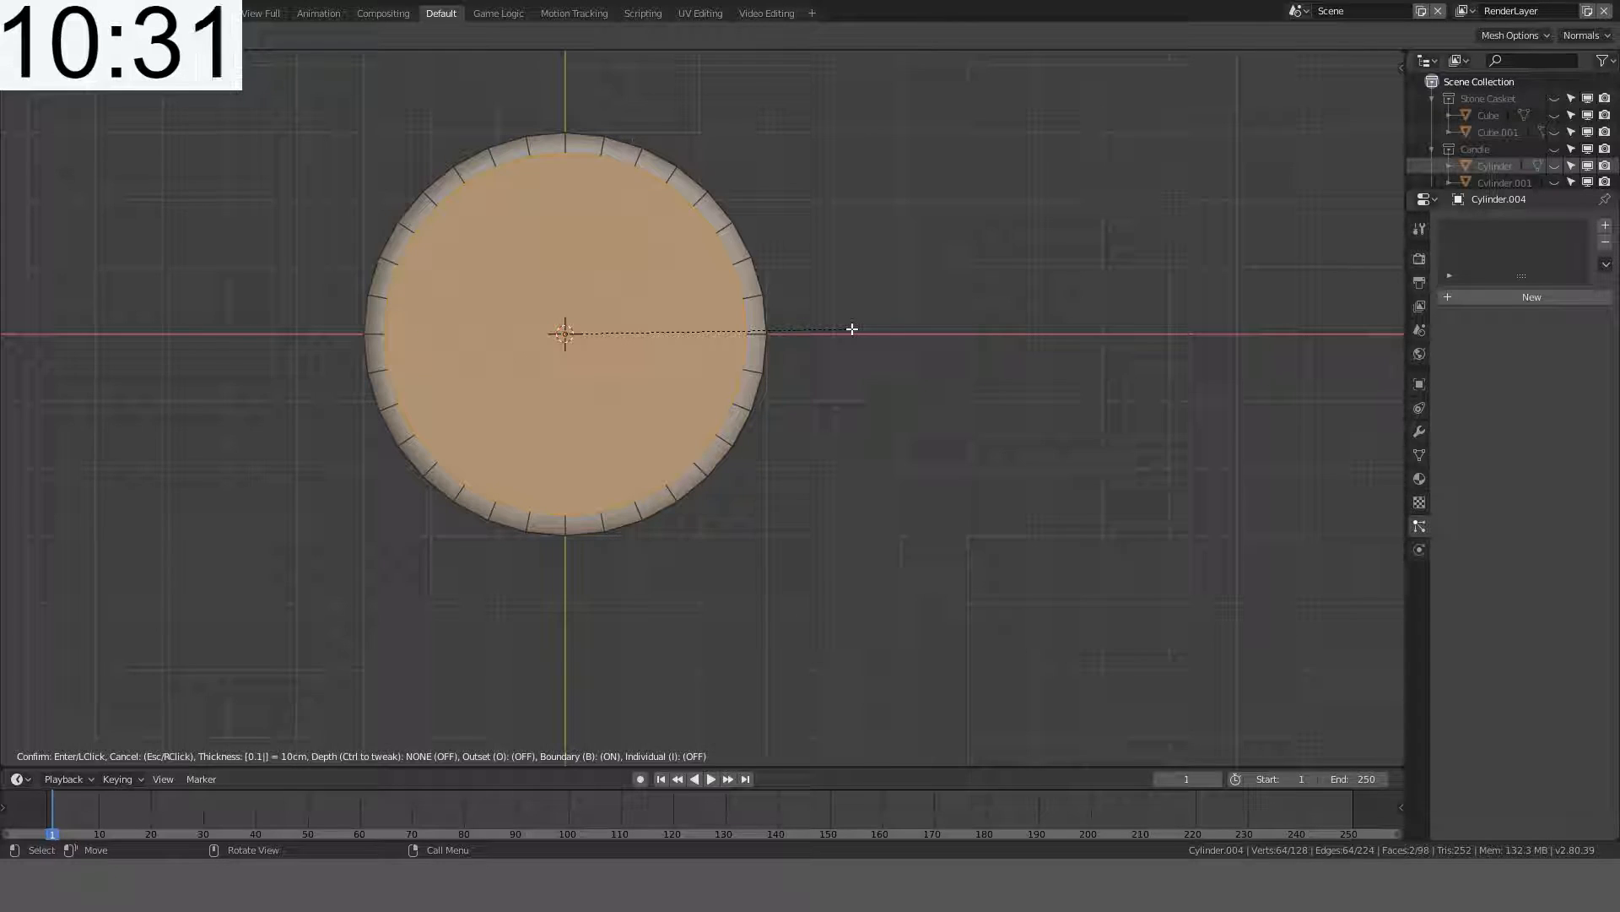
pyautogui.press('BackSpace')
pyautogui.write('05')
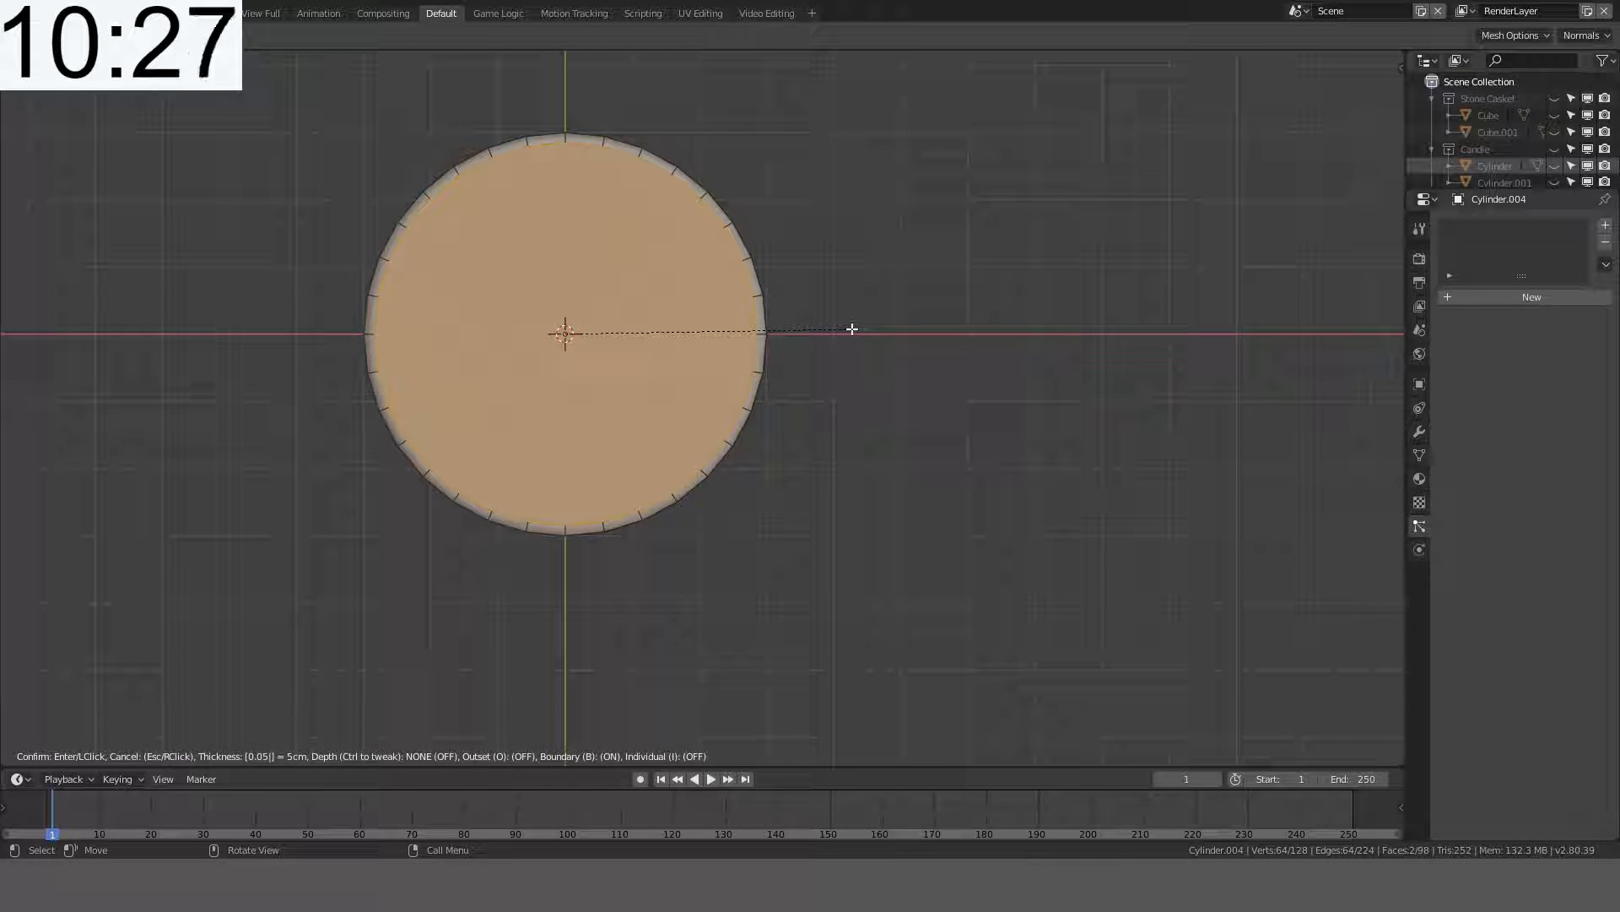
pyautogui.press('BackSpace')
pyautogui.press('BackSpace')
pyautogui.write('1')
pyautogui.press('Return')
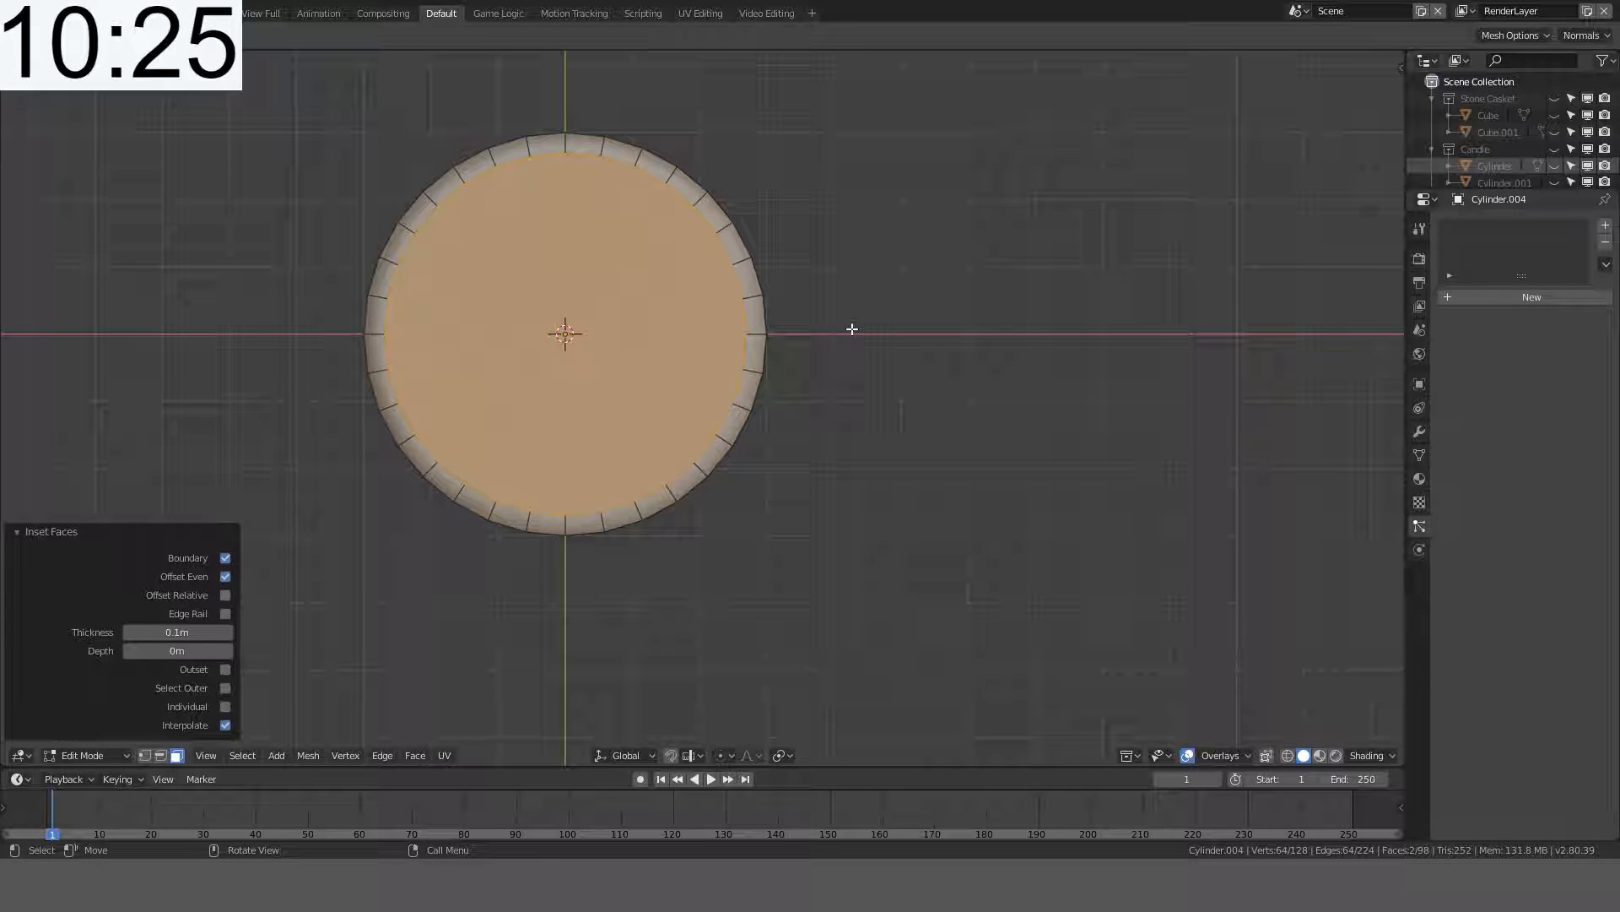
pyautogui.press('x')
pyautogui.click(839, 321)
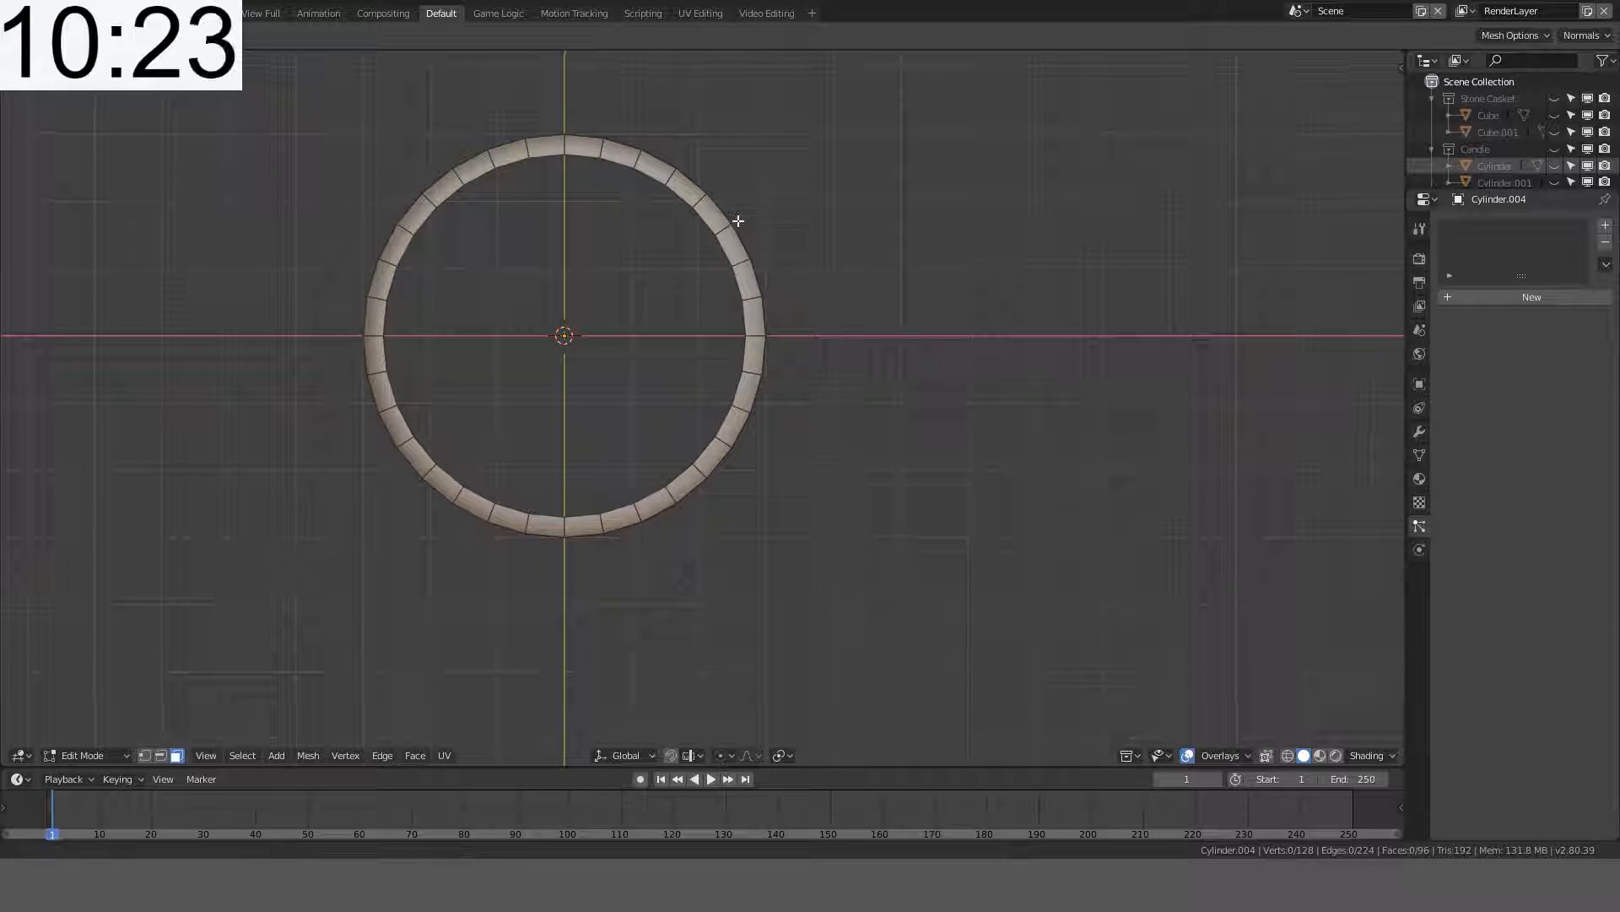
pyautogui.moveTo(738, 217); pyautogui.dragTo(774, 266, button='middle')
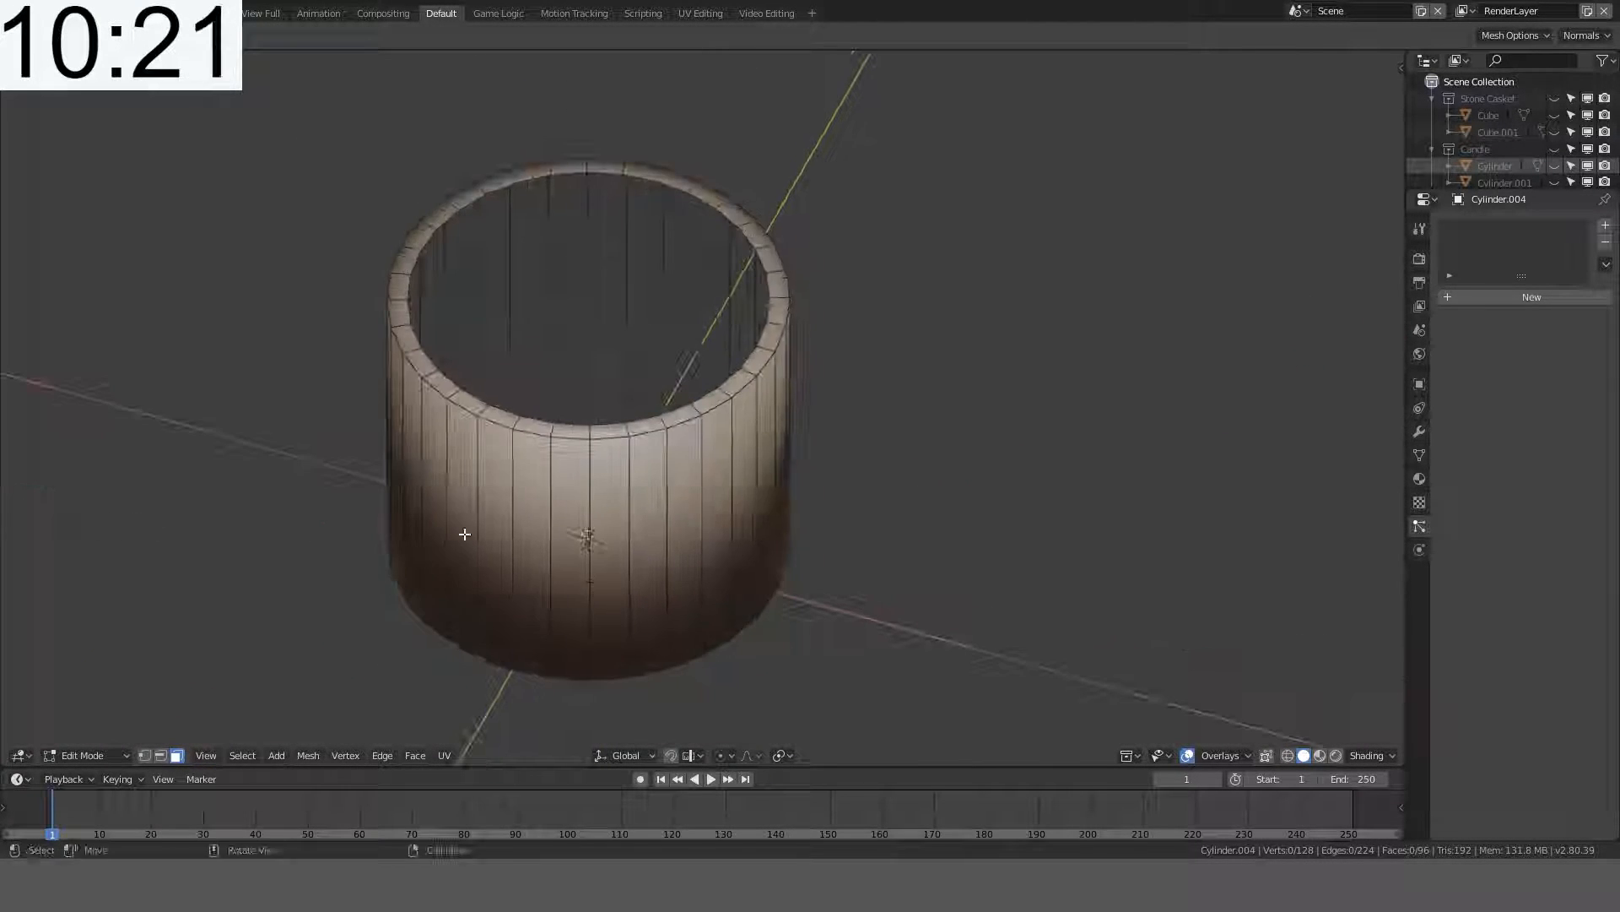
# - Fill the inner wall of the ring with faces all the way around, starting from one vertical vertex pair
pyautogui.click(146, 755)
pyautogui.moveTo(462, 330); pyautogui.dragTo(403, 410, button='middle')
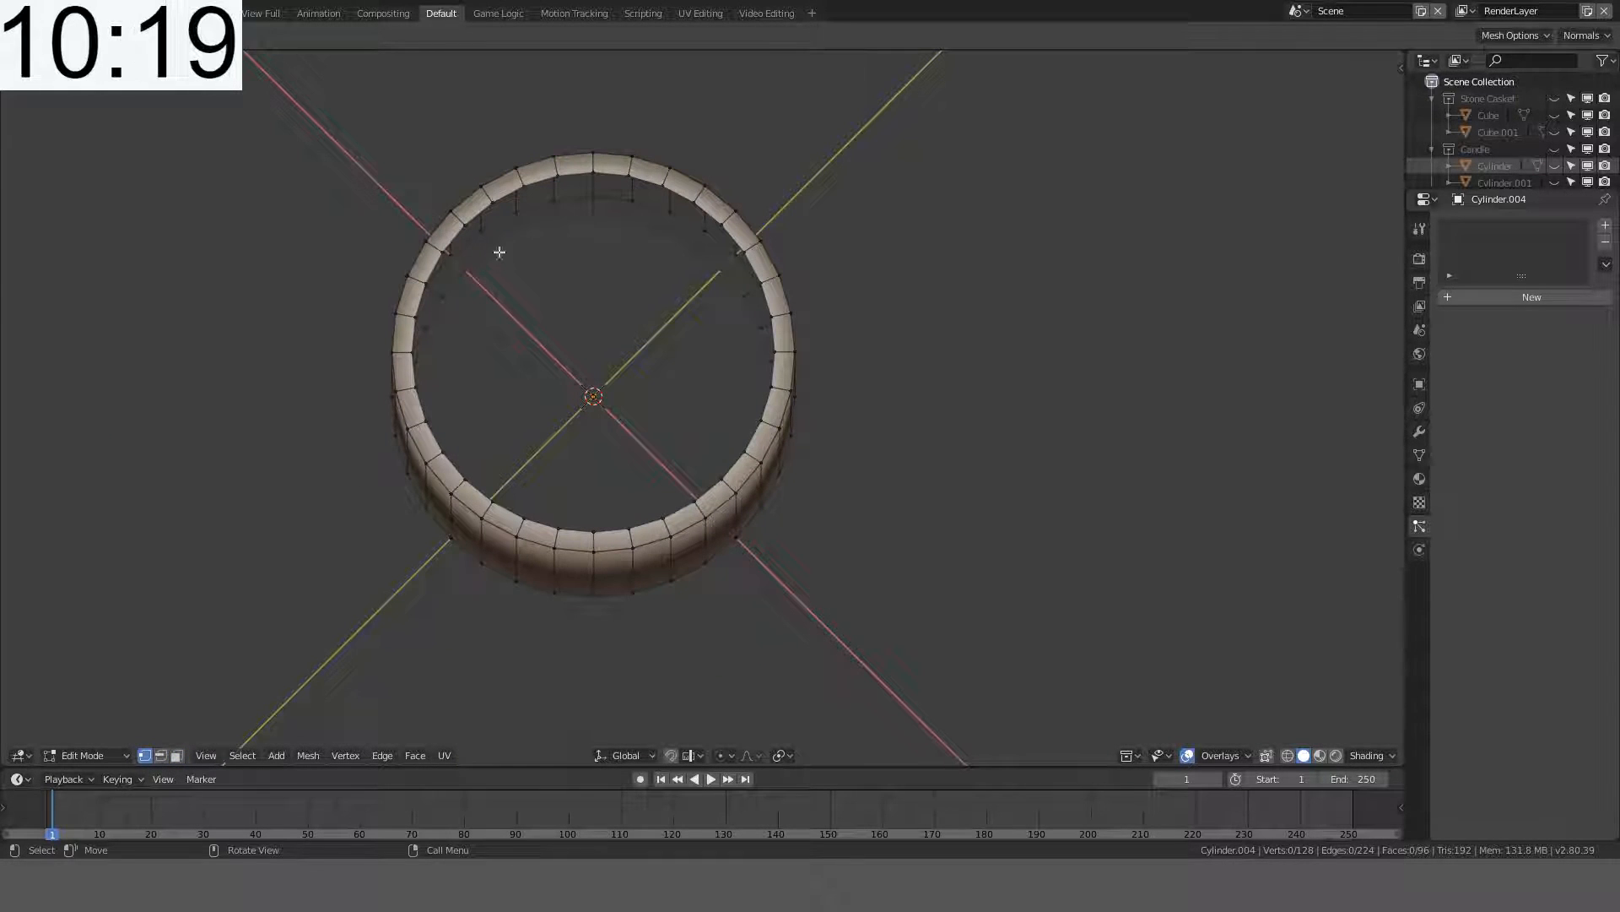
pyautogui.click(496, 207)
pyautogui.keyDown('shift'); pyautogui.click(495, 243); pyautogui.keyUp('shift')
pyautogui.moveTo(714, 273); pyautogui.dragTo(732, 237, button='middle')
pyautogui.press('f')
pyautogui.press('f')
pyautogui.press('f')
pyautogui.press('f')
pyautogui.press('f')
pyautogui.press('f')
pyautogui.press('f')
pyautogui.press('f')
pyautogui.press('f')
pyautogui.press('f')
pyautogui.press('f')
pyautogui.press('f')
pyautogui.press('f')
pyautogui.press('f')
pyautogui.press('f')
pyautogui.press('f')
pyautogui.press('f')
pyautogui.press('f')
pyautogui.press('f')
pyautogui.press('f')
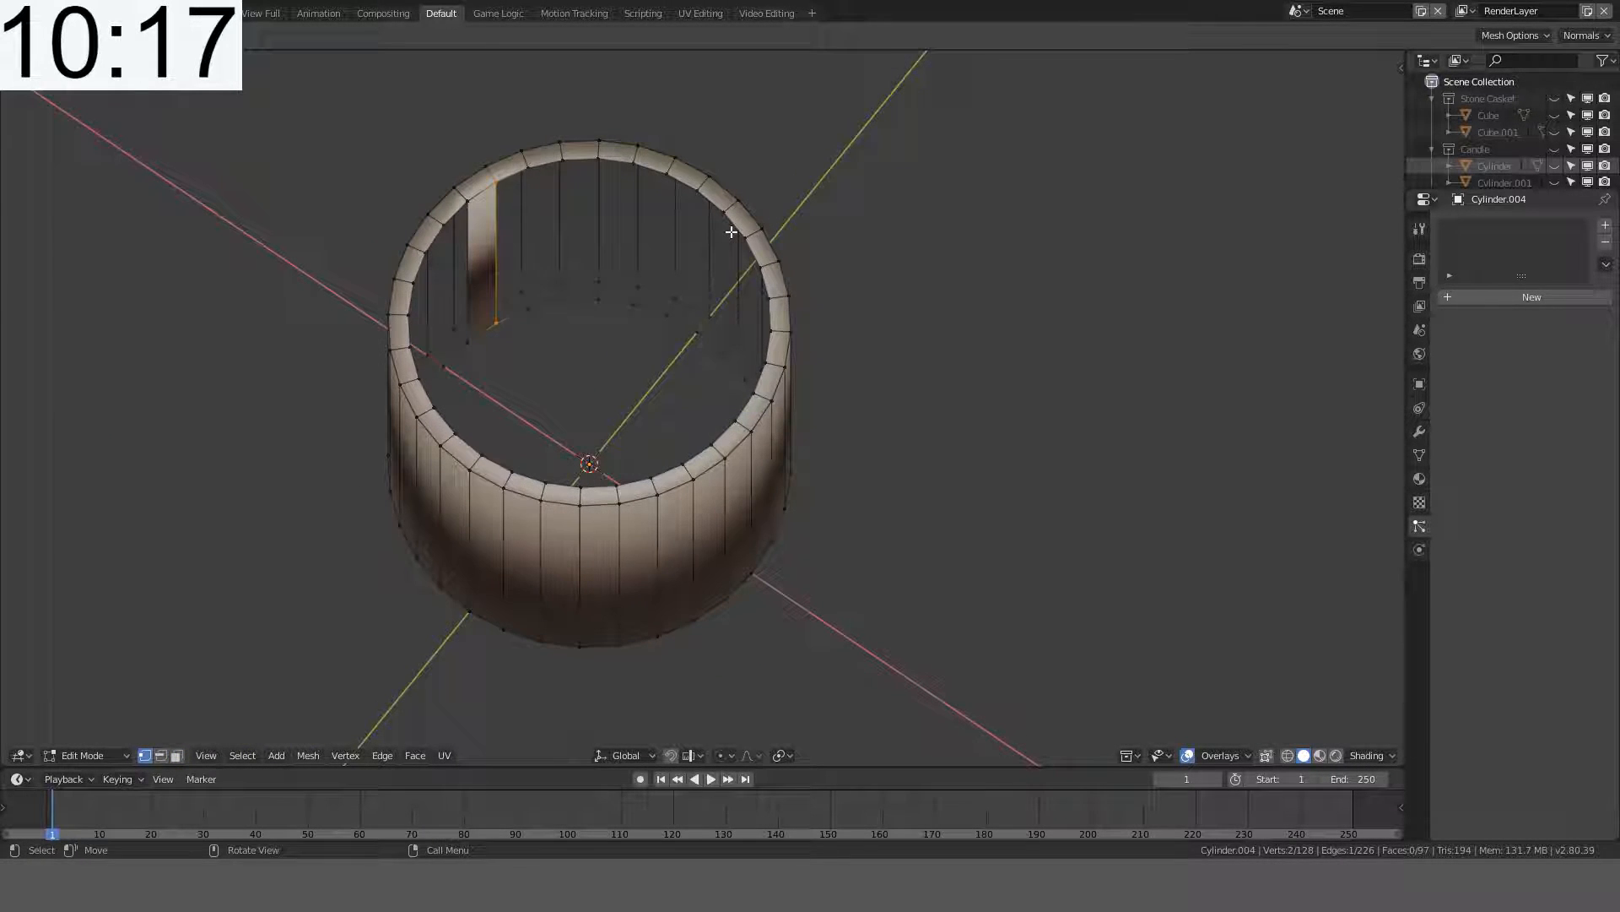
pyautogui.press('Tab')
pyautogui.scroll(-4, 641, 407)
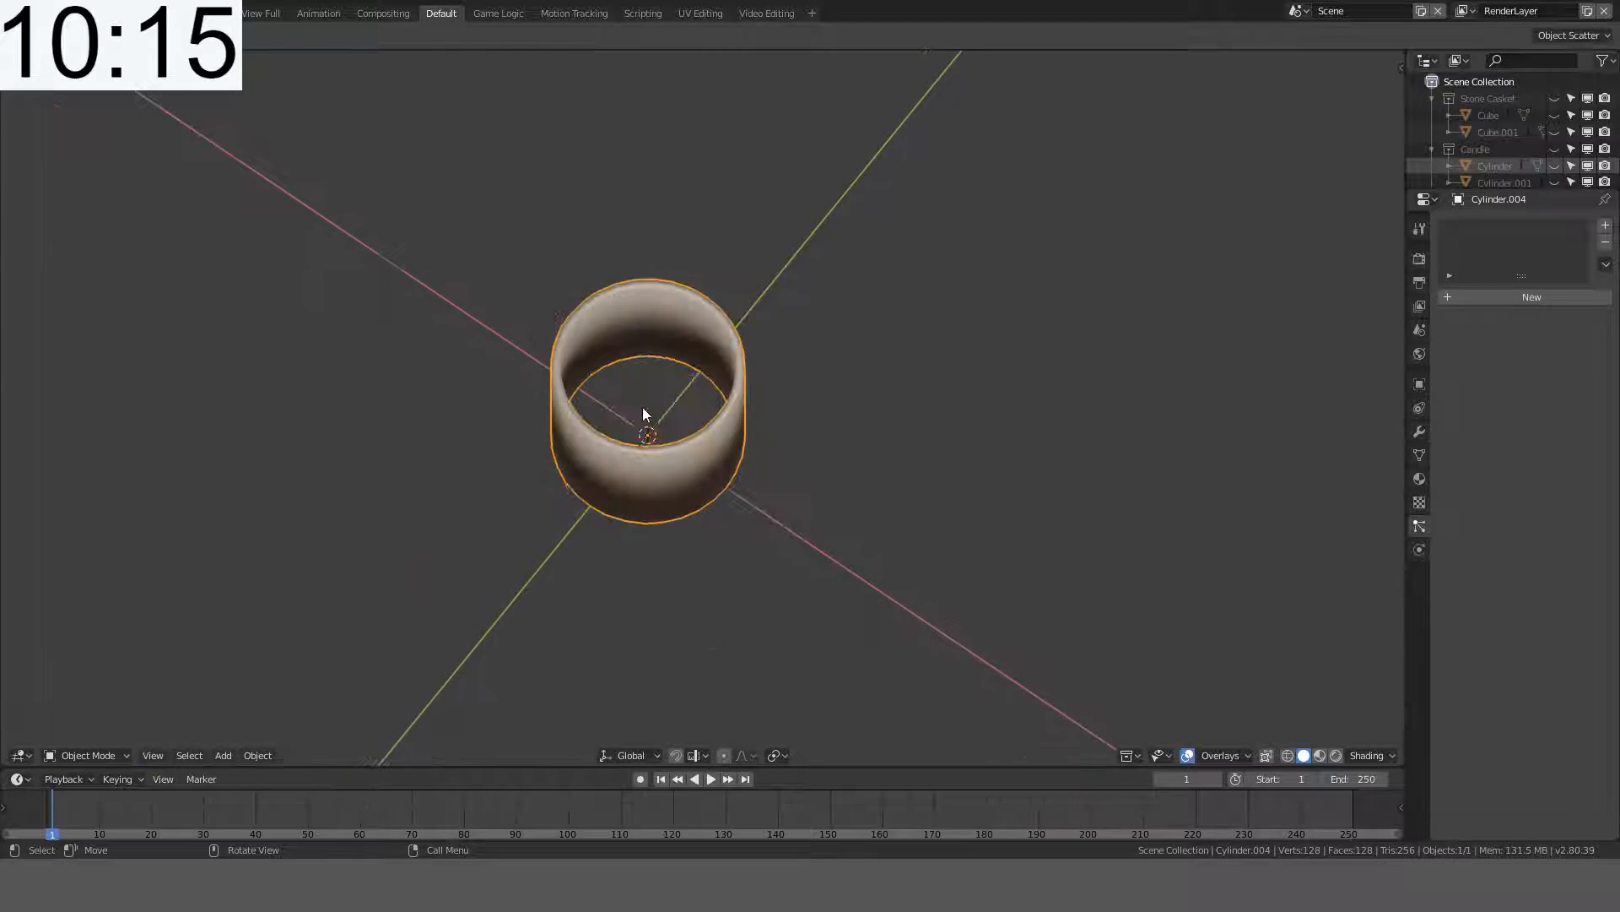
pyautogui.moveTo(642, 407); pyautogui.dragTo(761, 452, button='middle')
pyautogui.press('KP_1')
pyautogui.scroll(2, 762, 253)
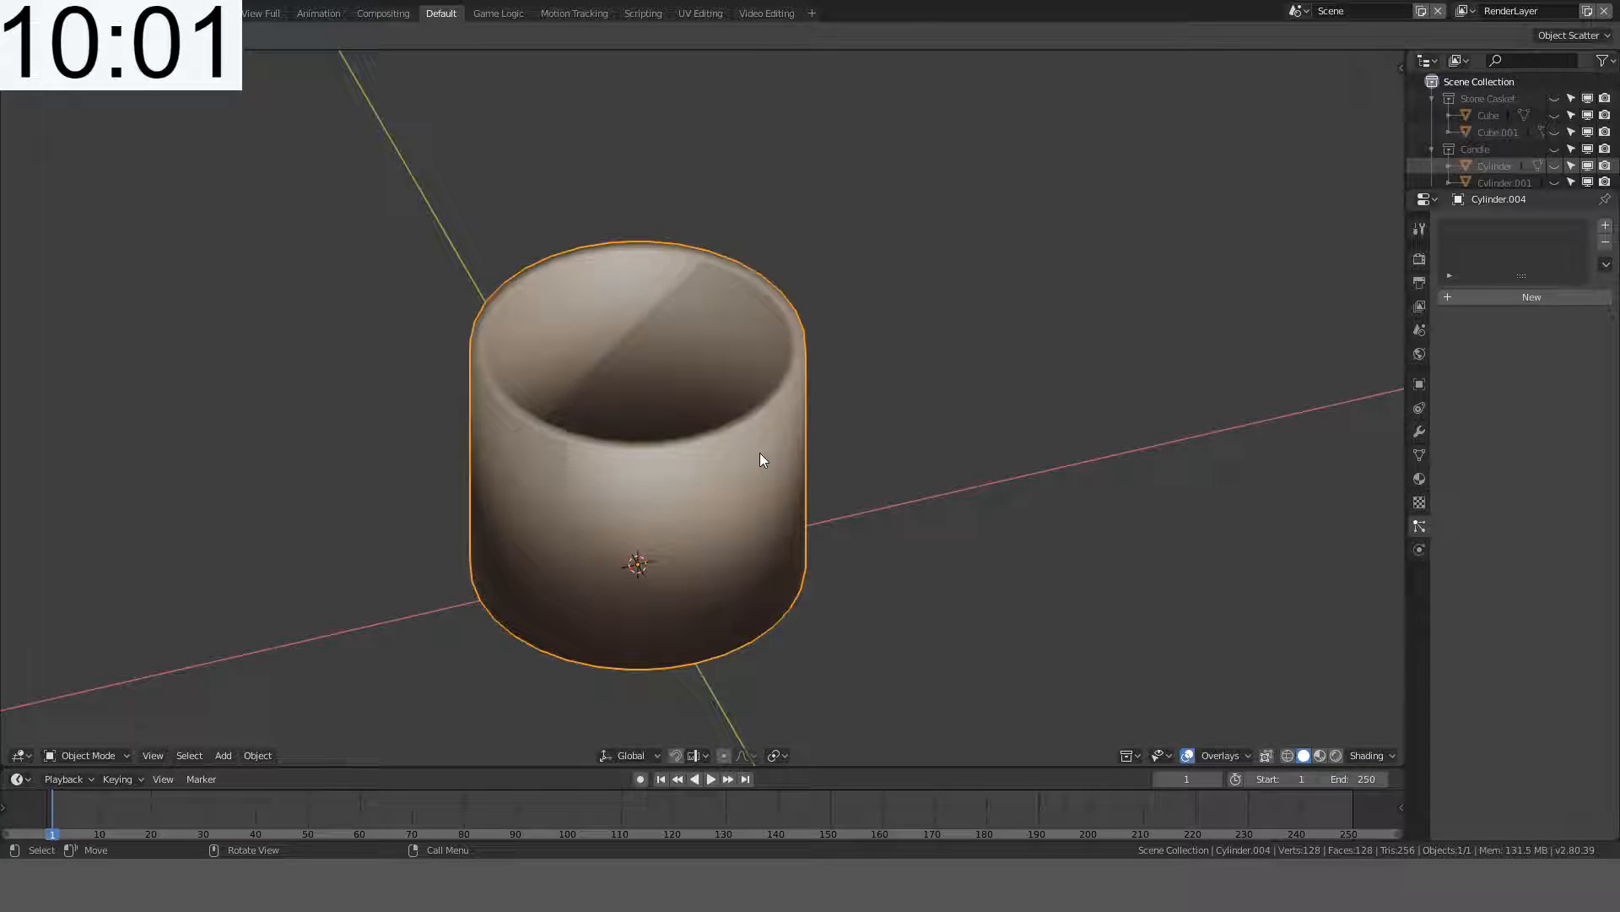
# - Delete the vertices of the ring's positive X half in wireframe front view, leaving a half ring
pyautogui.press('Tab')
pyautogui.press('KP_1')
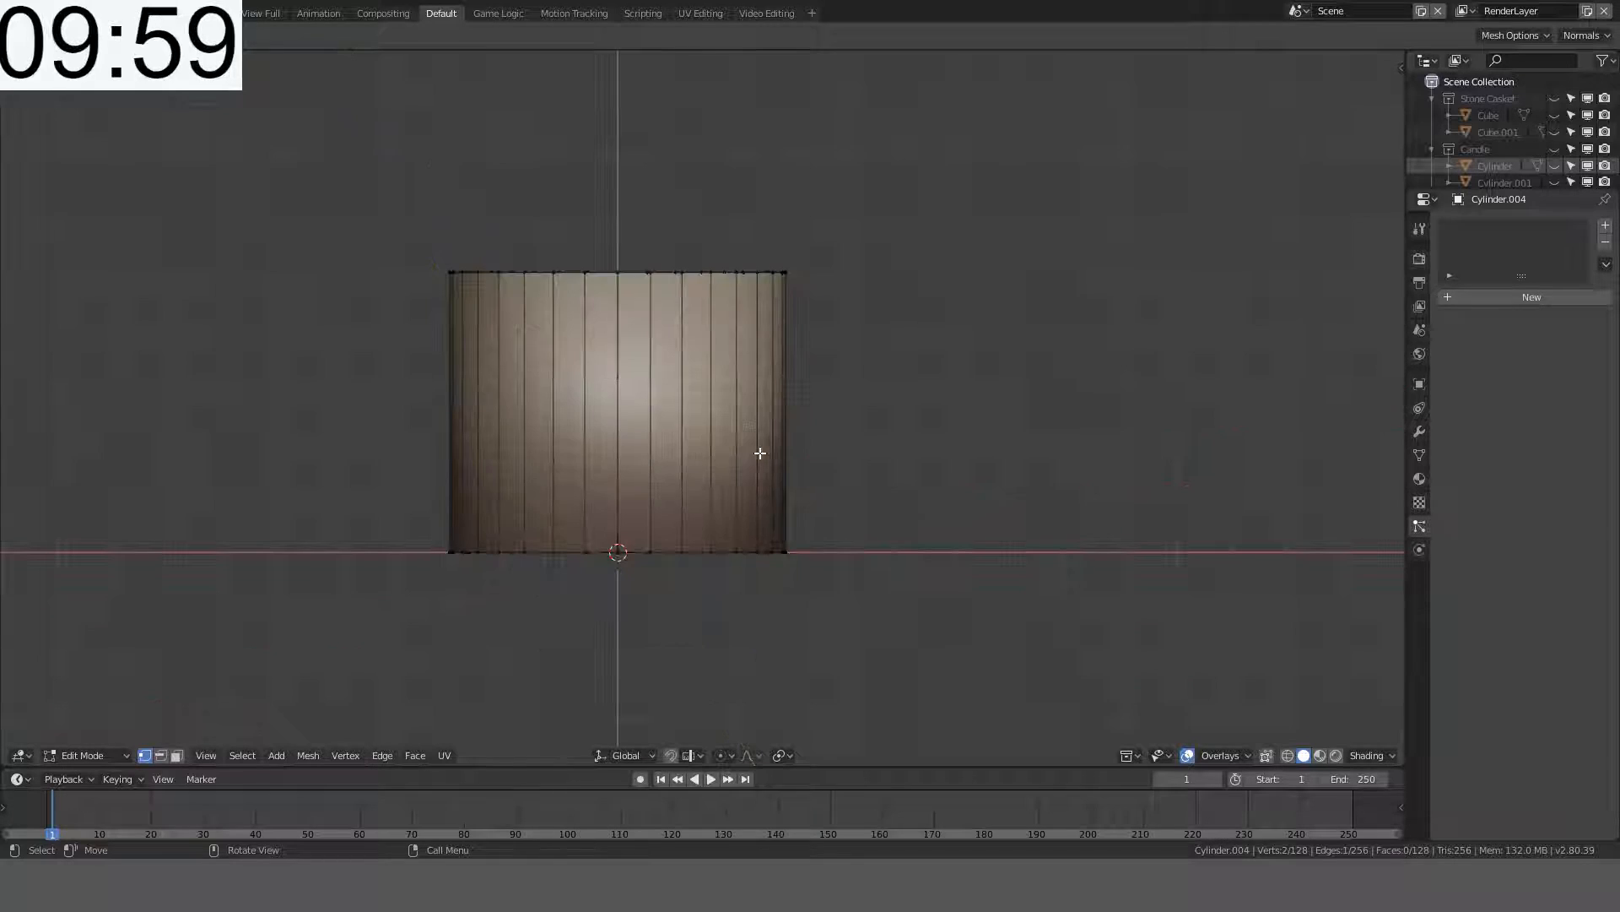
pyautogui.press('z')
pyautogui.click(579, 467)
pyautogui.press('b')
pyautogui.moveTo(639, 196); pyautogui.dragTo(933, 631)
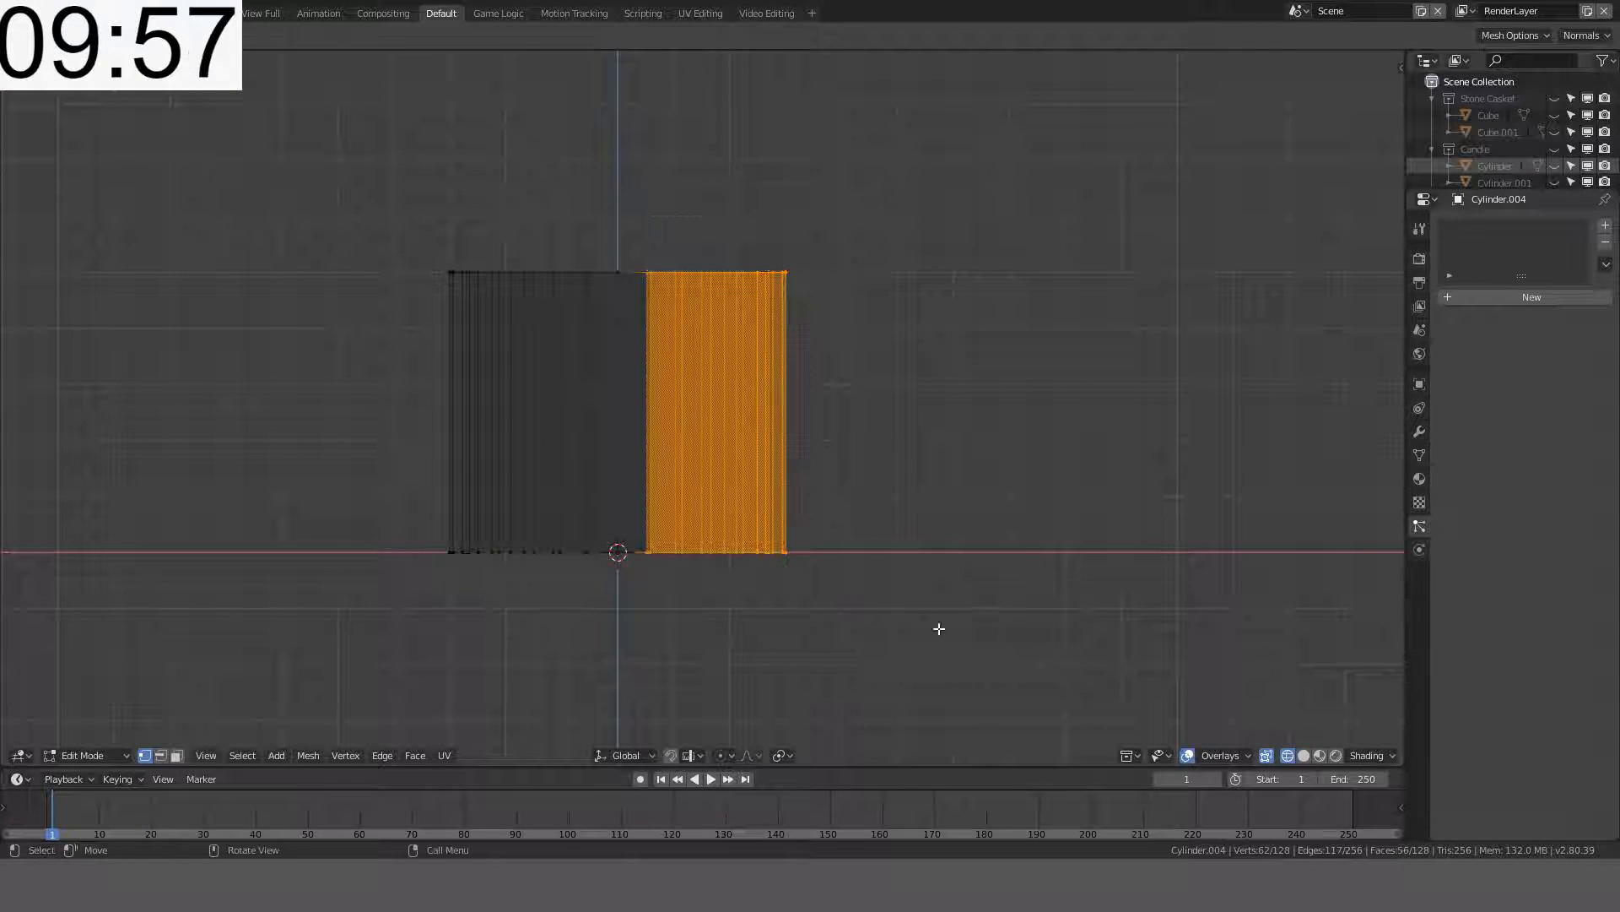
pyautogui.press('x')
pyautogui.click(932, 550)
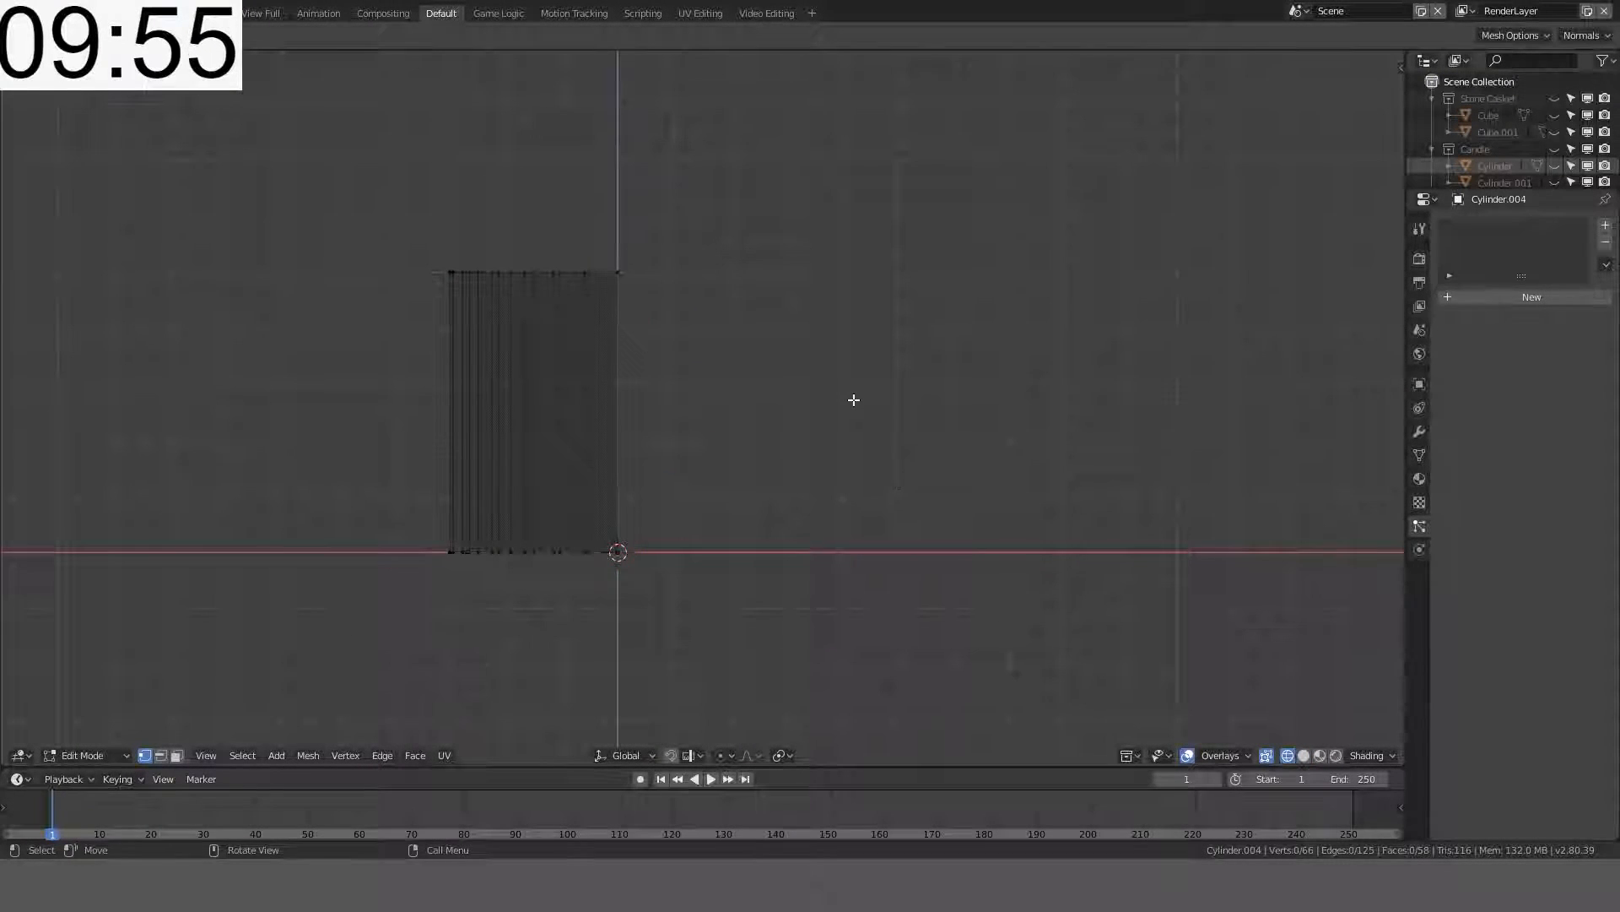
pyautogui.moveTo(850, 398); pyautogui.dragTo(847, 473, button='middle')
pyautogui.press('z')
pyautogui.click(945, 475)
pyautogui.press('Tab')
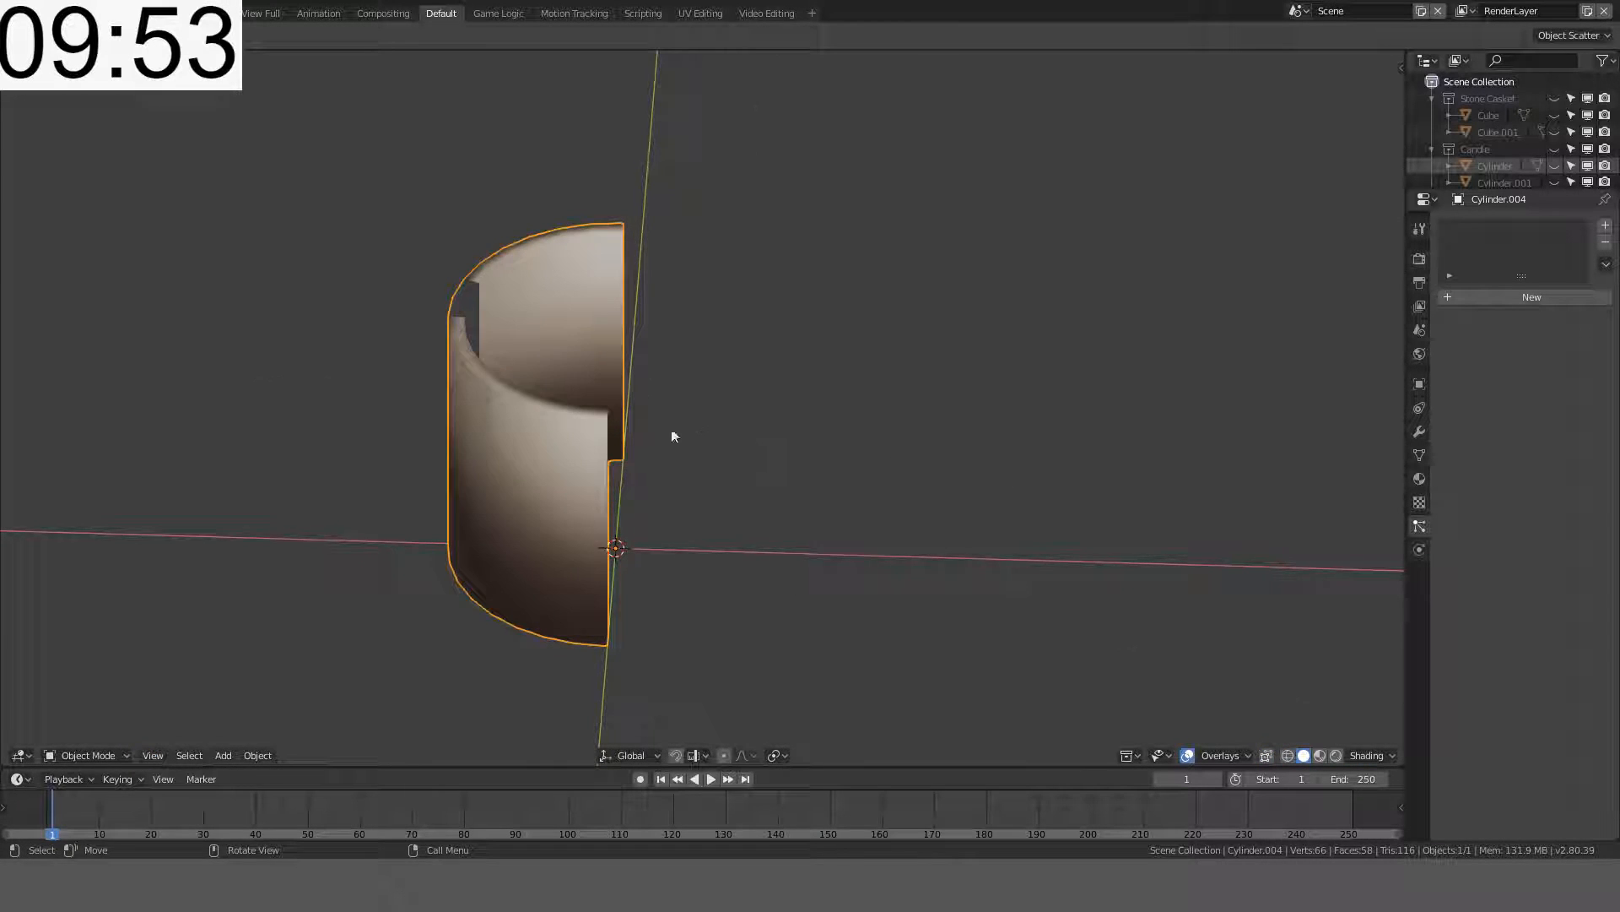
# - Try to fill the gap in the middle of the half ring's wall with a face
pyautogui.press('Tab')
pyautogui.moveTo(601, 378); pyautogui.dragTo(451, 412, button='middle')
pyautogui.scroll(3, 473, 371)
pyautogui.keyDown('shift'); pyautogui.moveTo(532, 177); pyautogui.dragTo(546, 383, button='middle'); pyautogui.keyUp('shift')
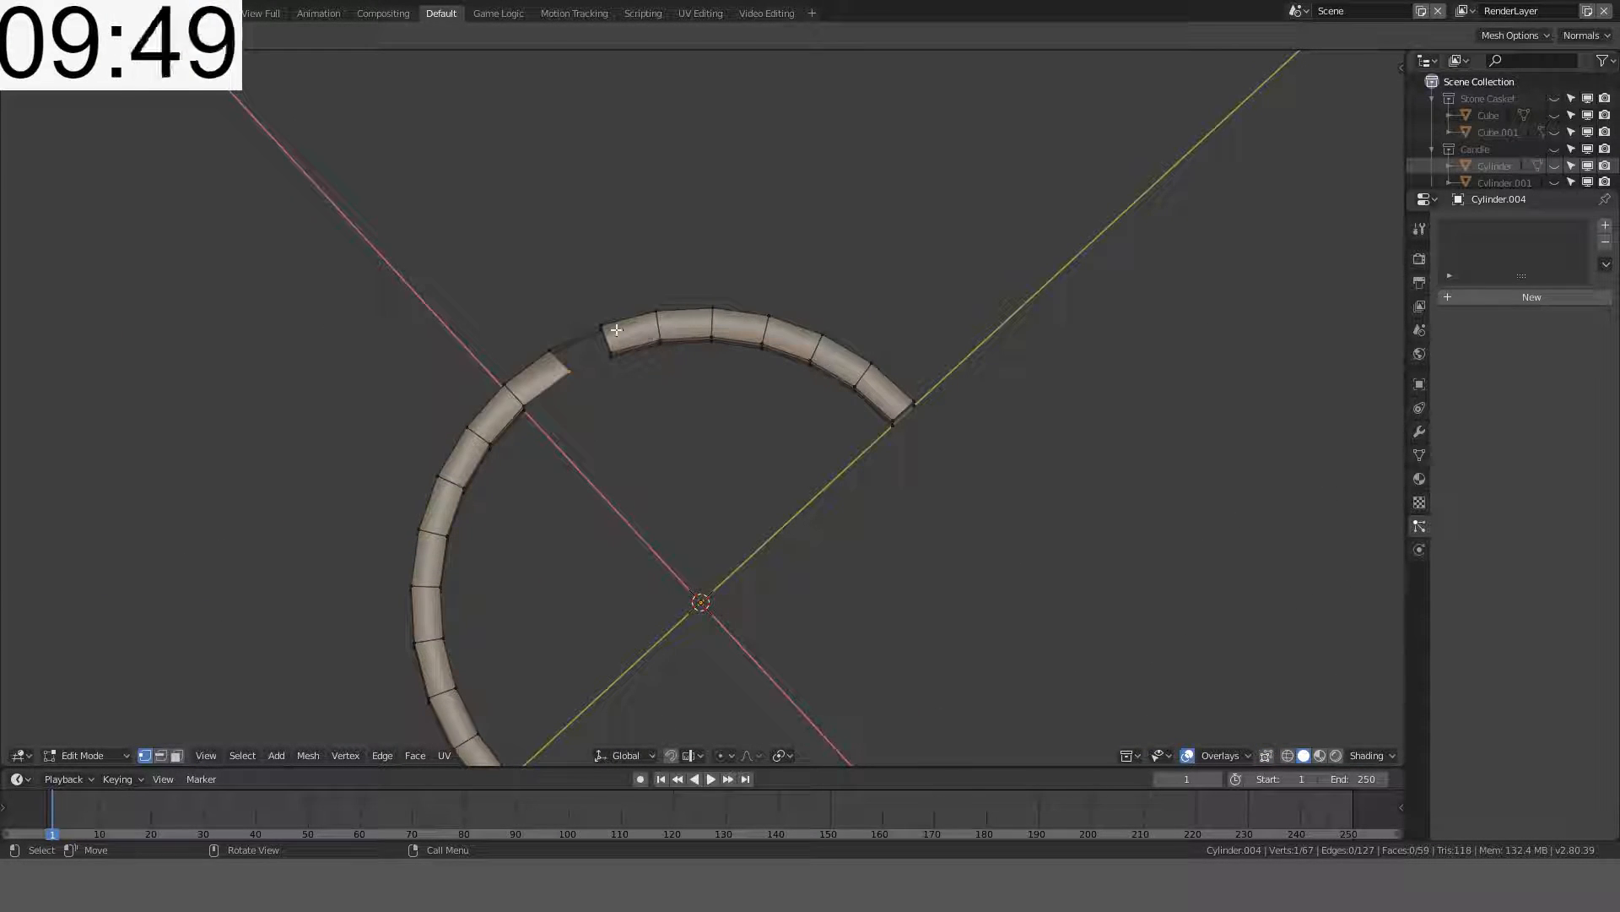
pyautogui.moveTo(652, 343); pyautogui.dragTo(562, 496, button='middle')
pyautogui.click(608, 473)
pyautogui.press('f')
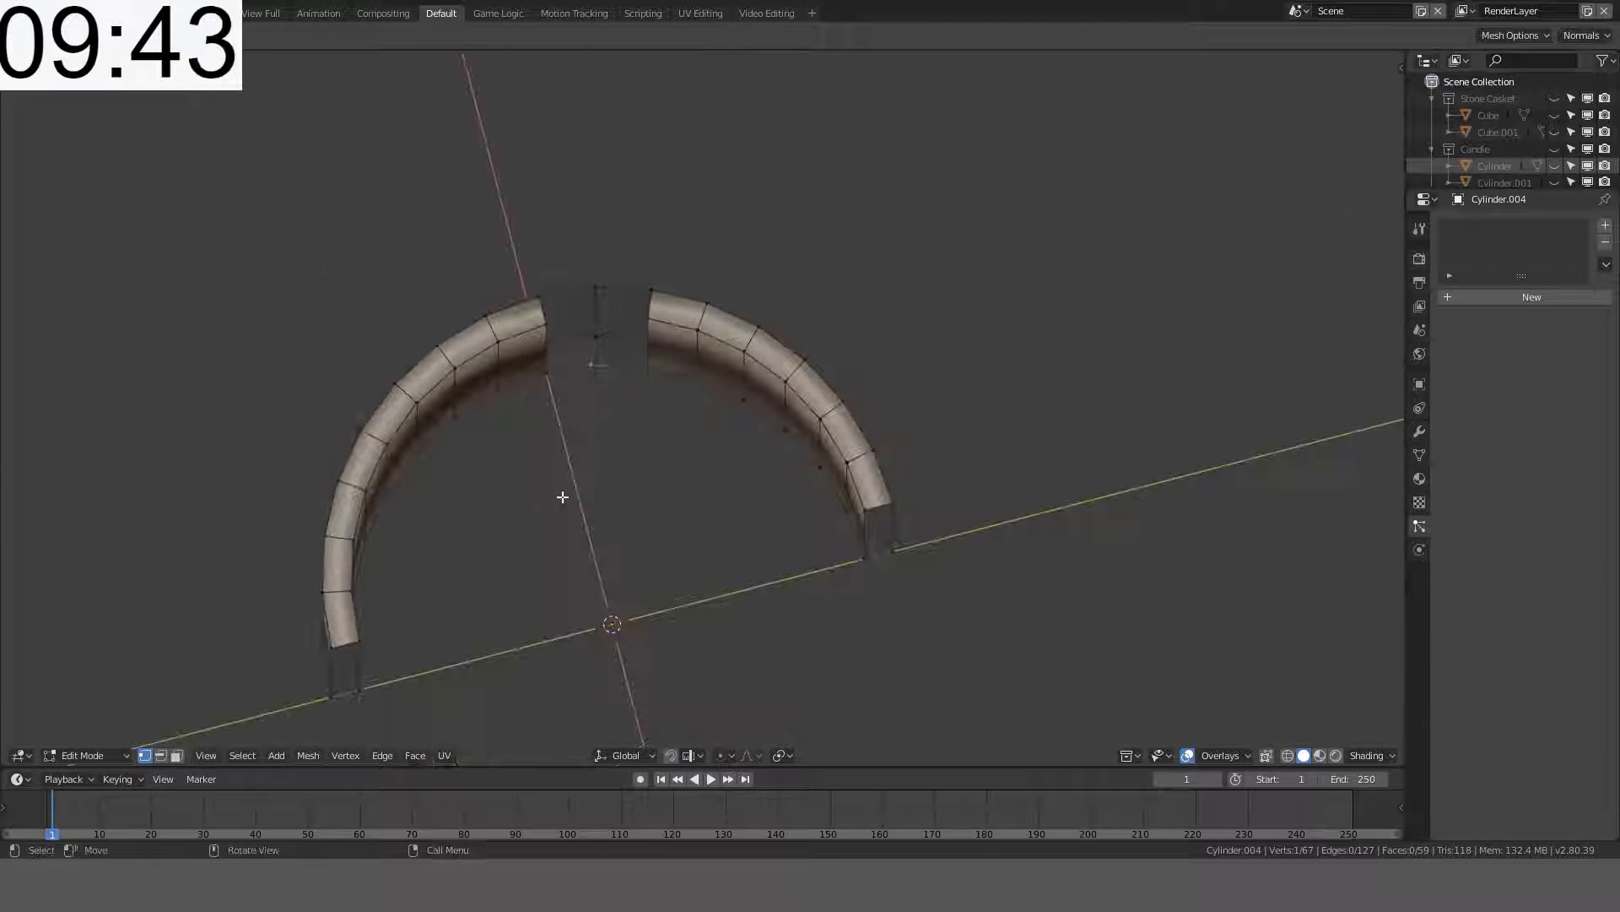
# - Undo back to the full ring, deselect the stray inner-wall vertices and delete the vertices of the selected half again
pyautogui.hotkey('ctrl', 'z')
pyautogui.hotkey('ctrl', 'z')
pyautogui.hotkey('ctrl', 'z')
pyautogui.hotkey('ctrl', 'z')
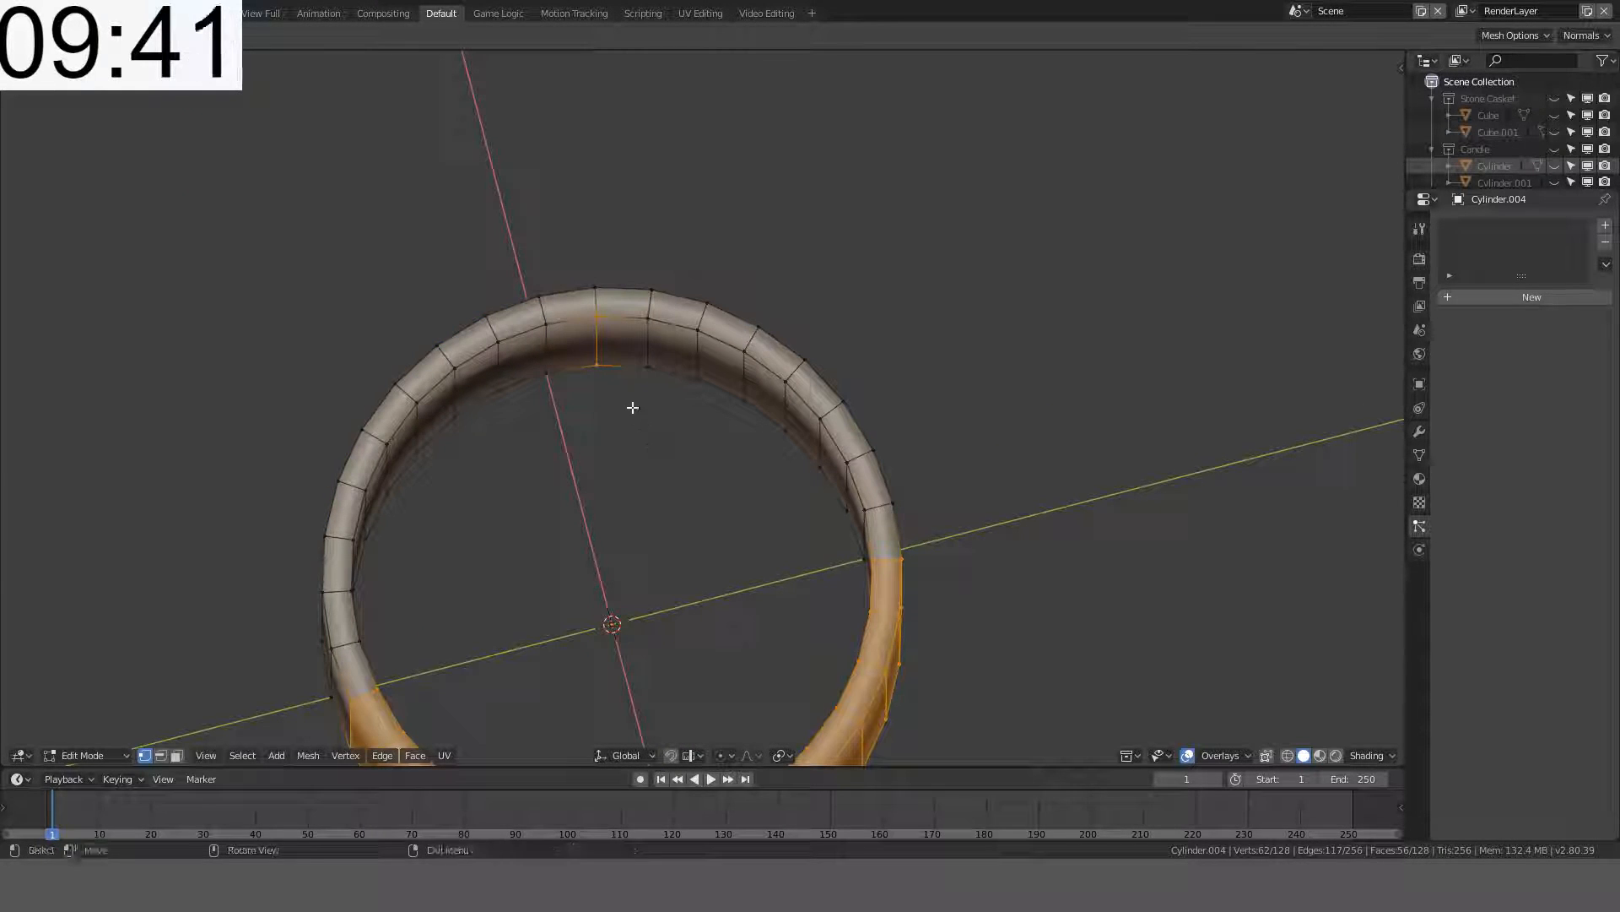
pyautogui.press('c')
pyautogui.moveTo(599, 331); pyautogui.dragTo(597, 384, button='middle')
pyautogui.rightClick(597, 385)
pyautogui.press('x')
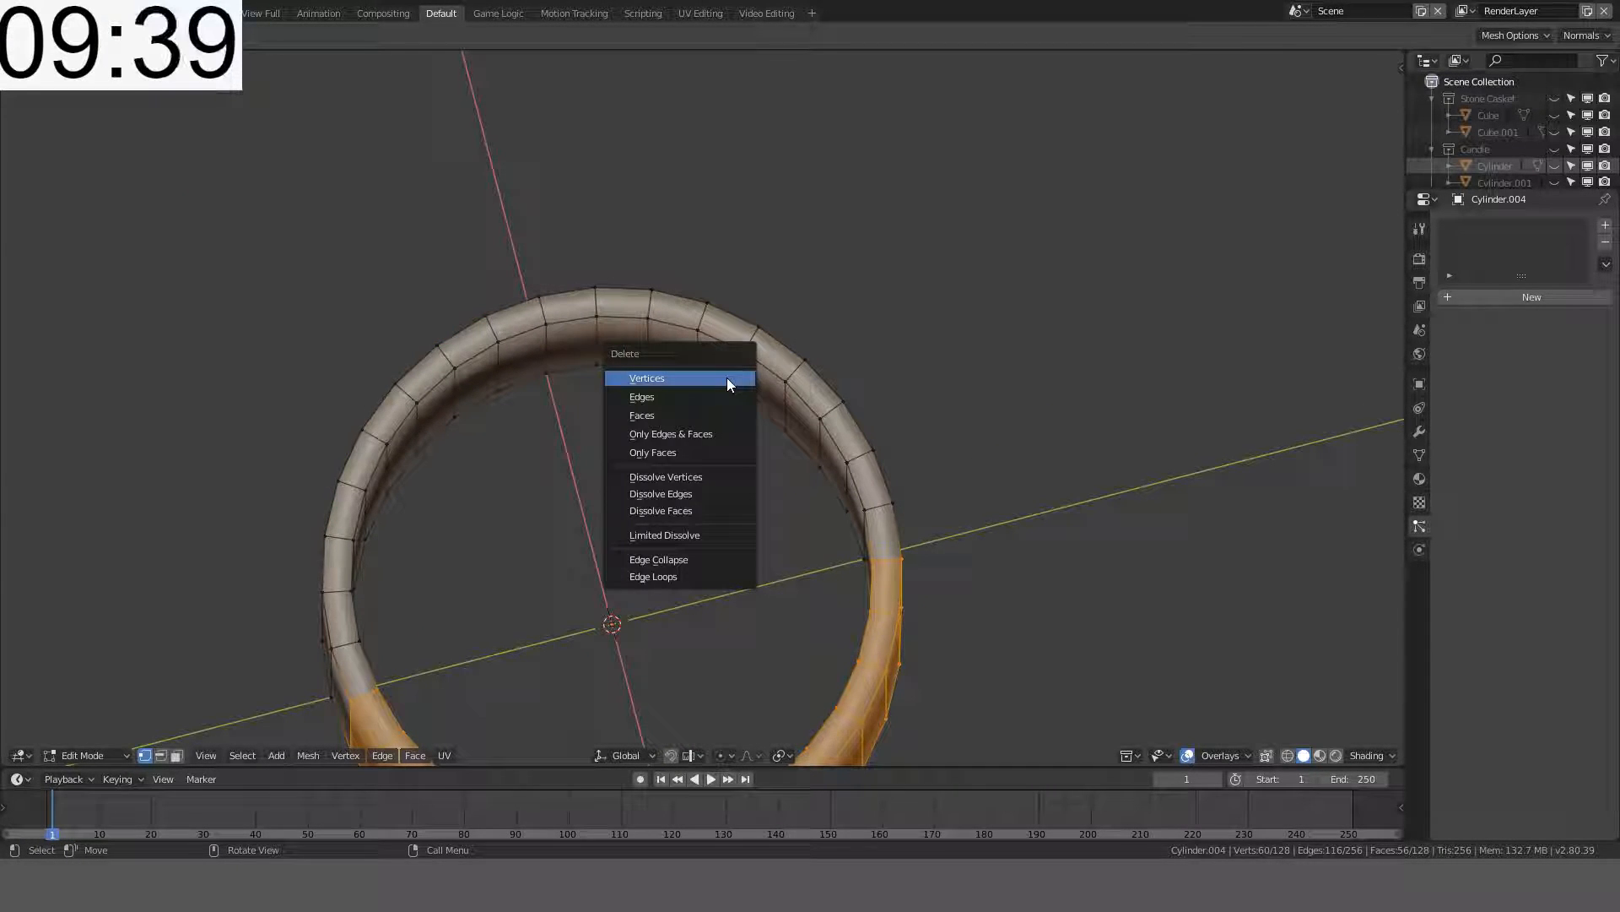
pyautogui.click(726, 377)
# - Add a Mirror modifier on the X axis to complete the half ring
pyautogui.moveTo(726, 377); pyautogui.dragTo(874, 397, button='middle')
pyautogui.press('KP_1')
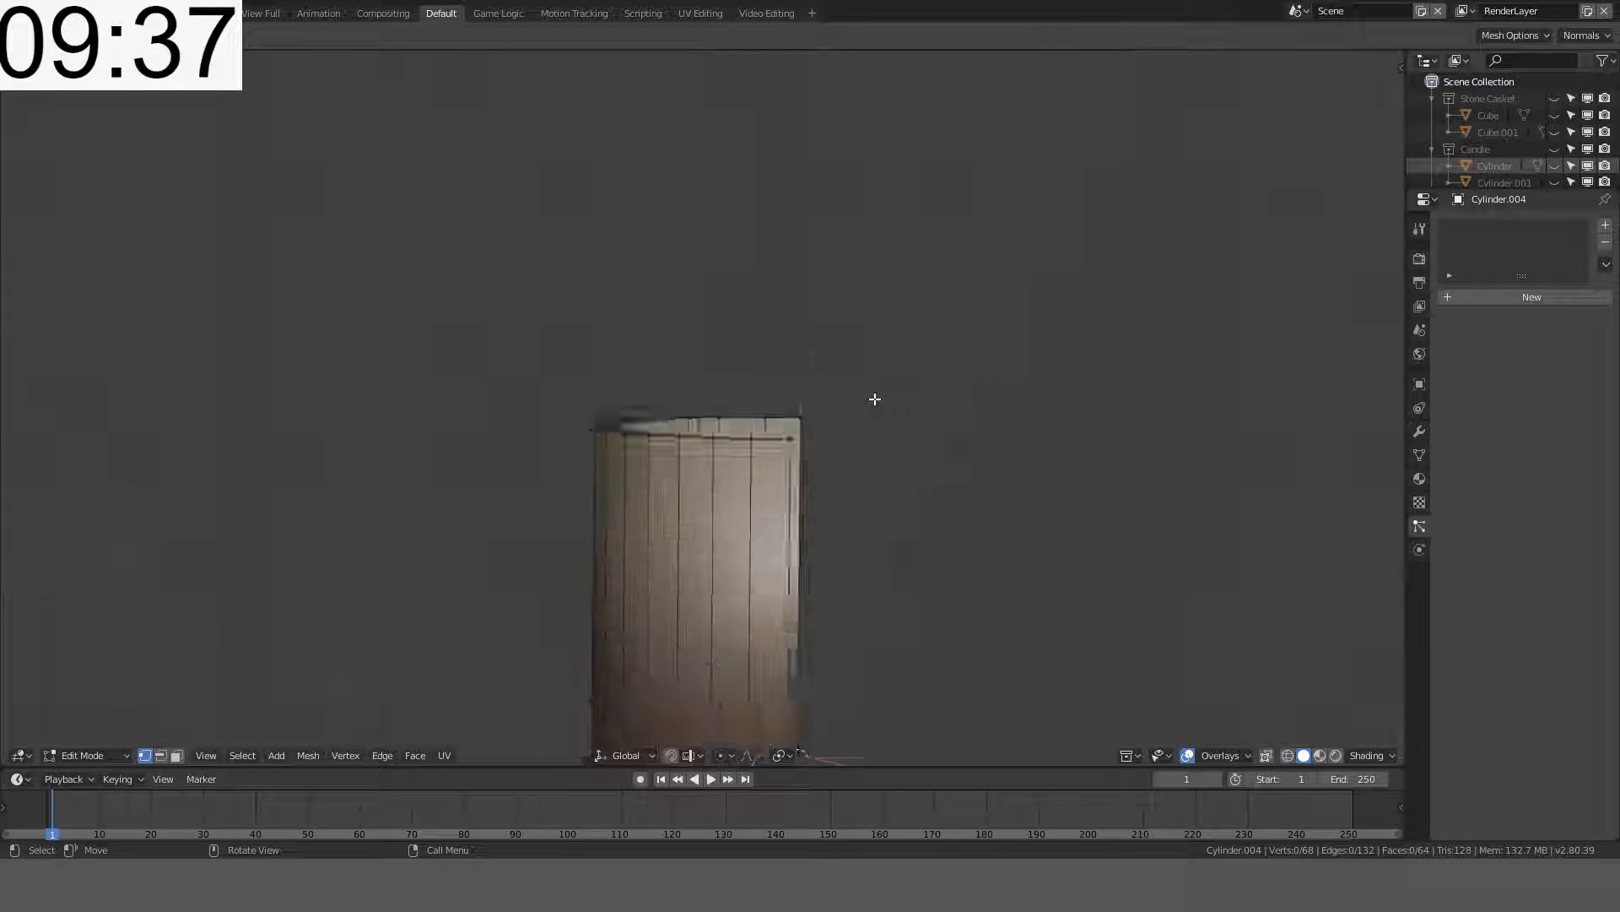
pyautogui.click(1418, 430)
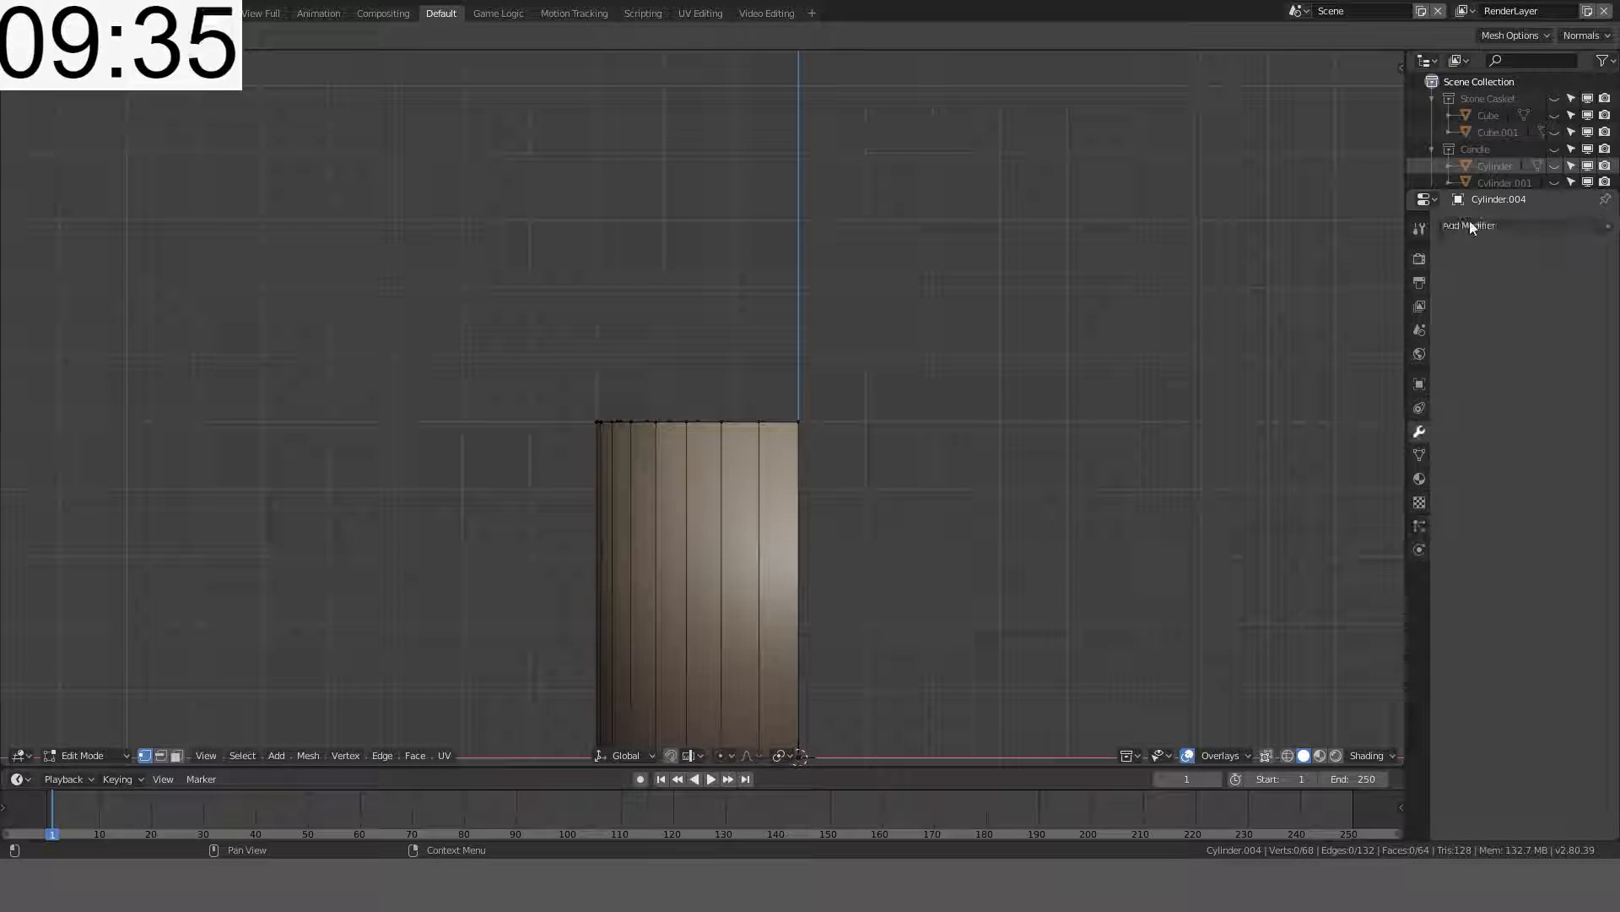
pyautogui.click(1471, 223)
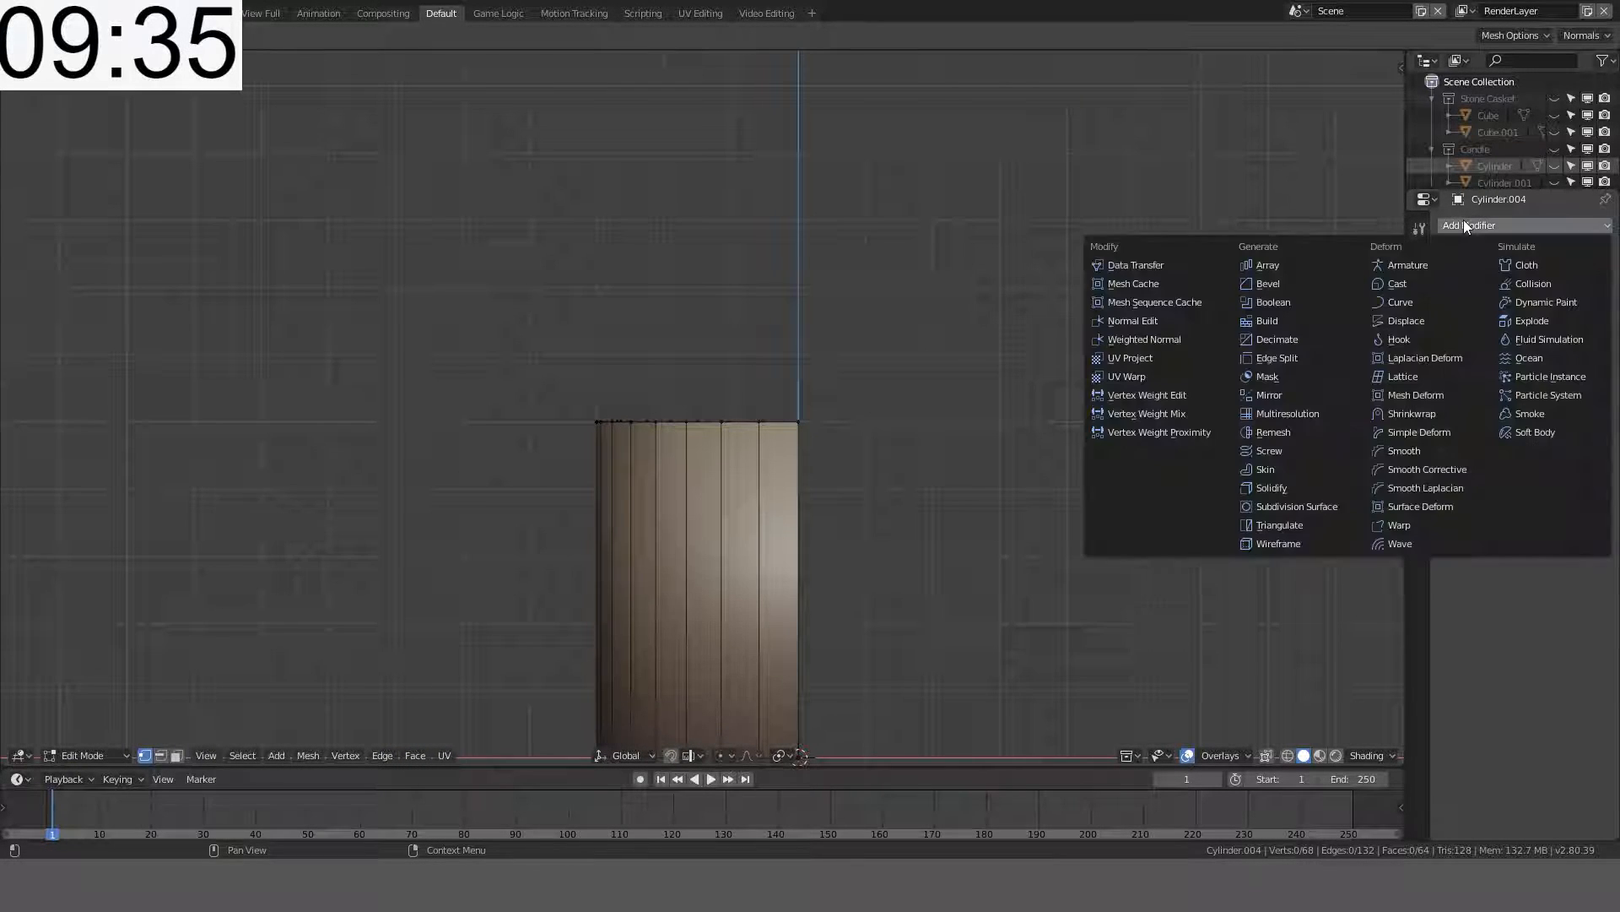
pyautogui.click(1291, 399)
pyautogui.moveTo(1292, 394); pyautogui.dragTo(676, 570, button='middle')
# - Snap the 3D cursor to the selected vertices at the half ring's back end and set the object's origin to the cursor
pyautogui.moveTo(844, 544); pyautogui.dragTo(906, 285, button='middle')
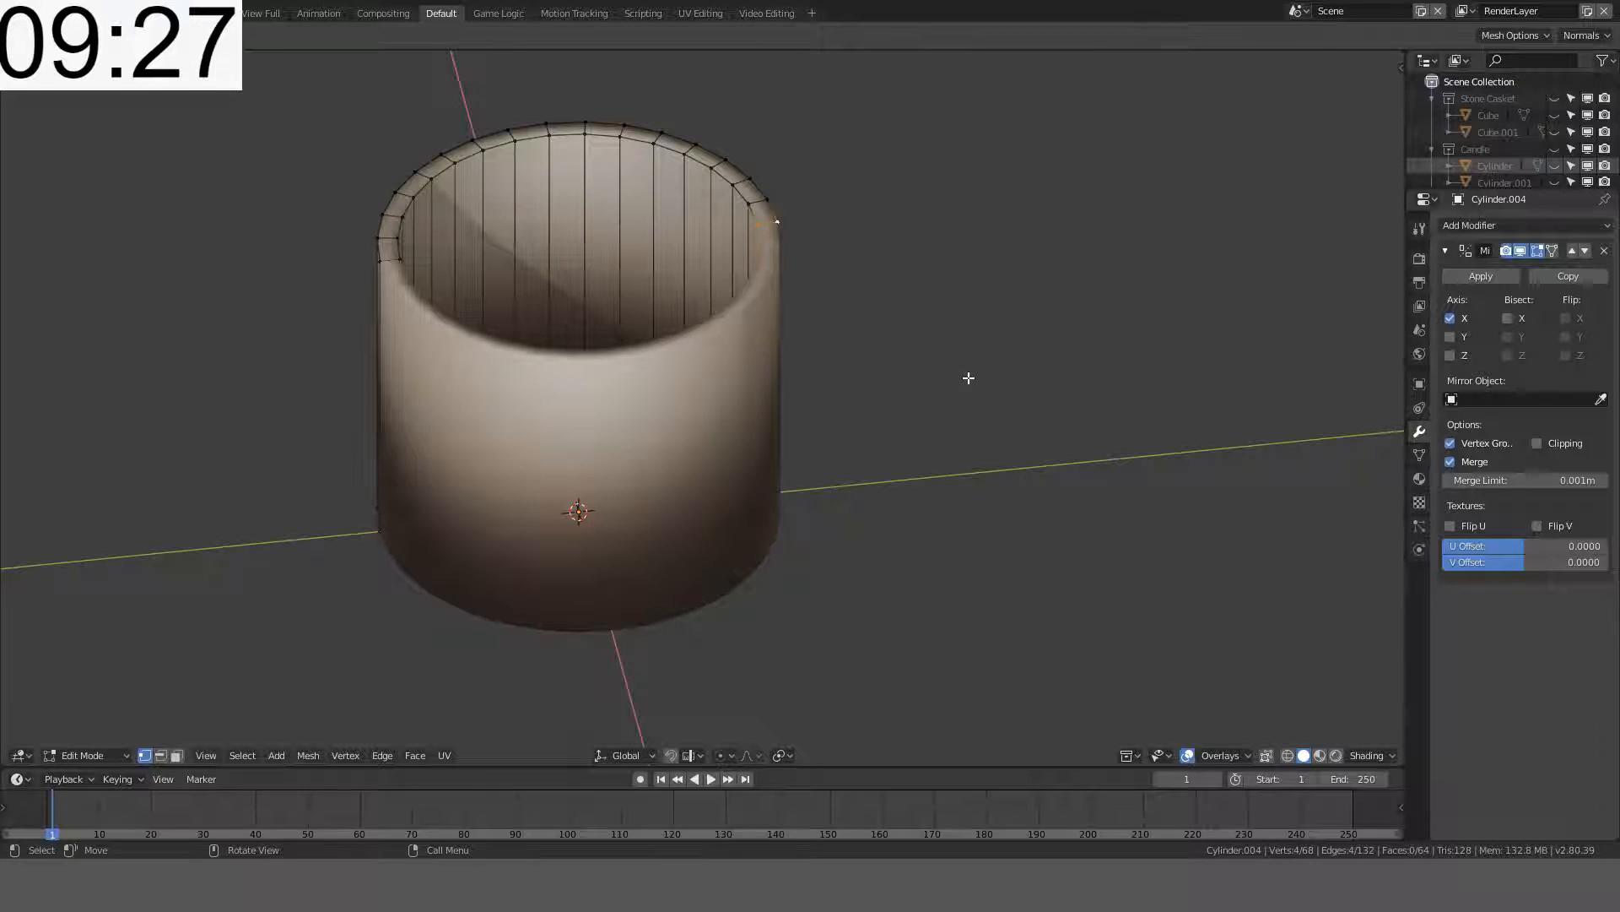
pyautogui.moveTo(968, 377); pyautogui.dragTo(1001, 341, button='middle')
pyautogui.hotkey('shift', 's')
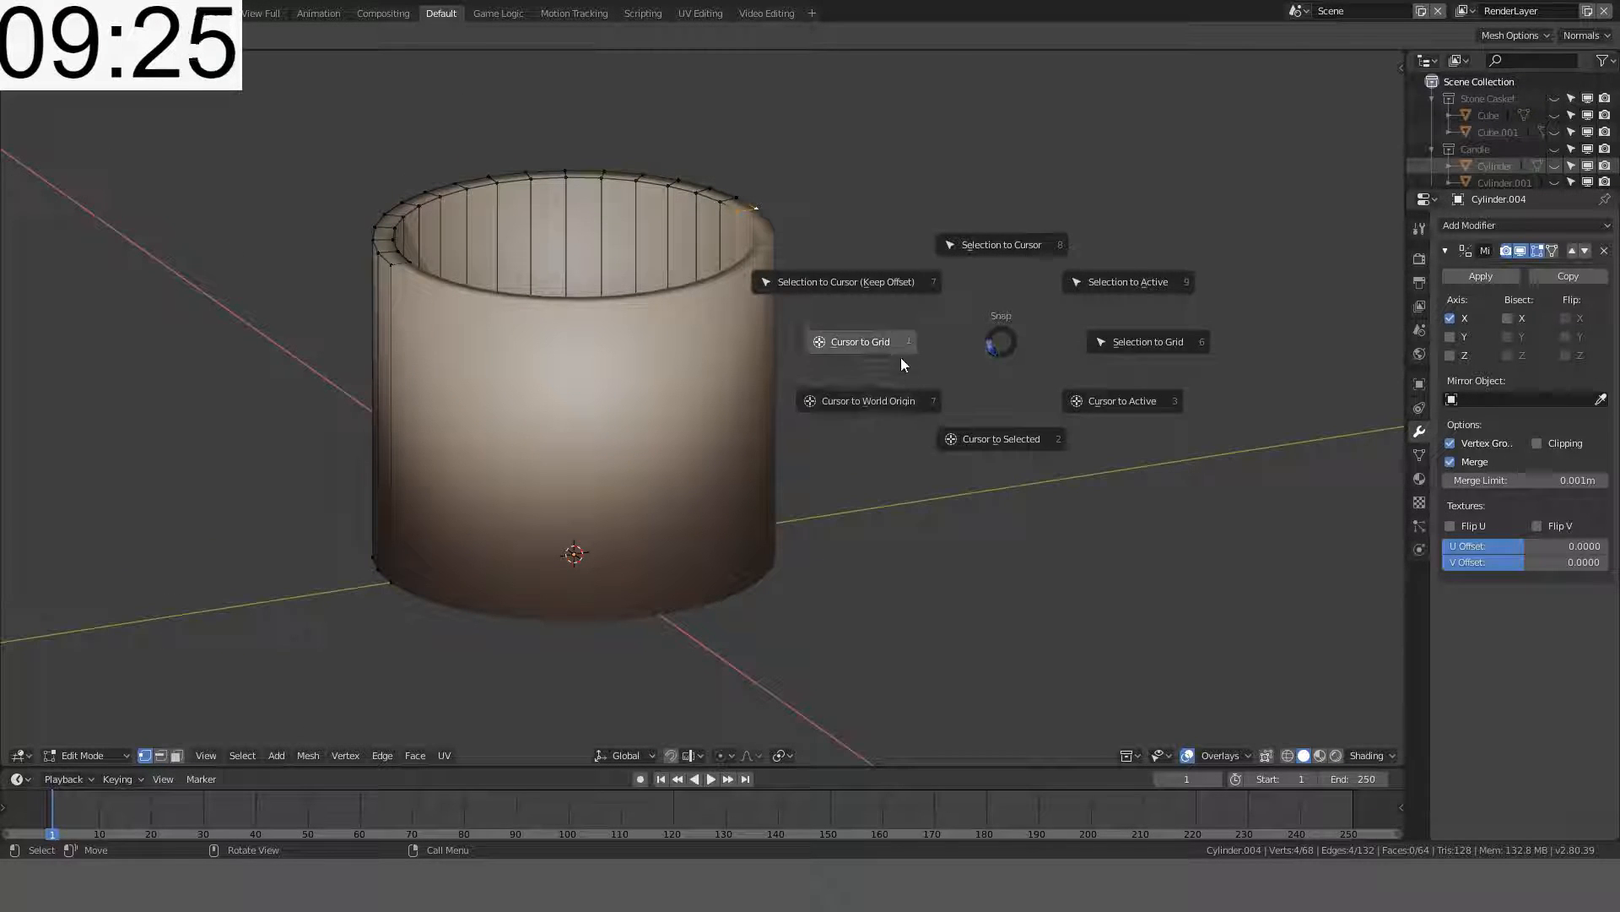
pyautogui.click(973, 438)
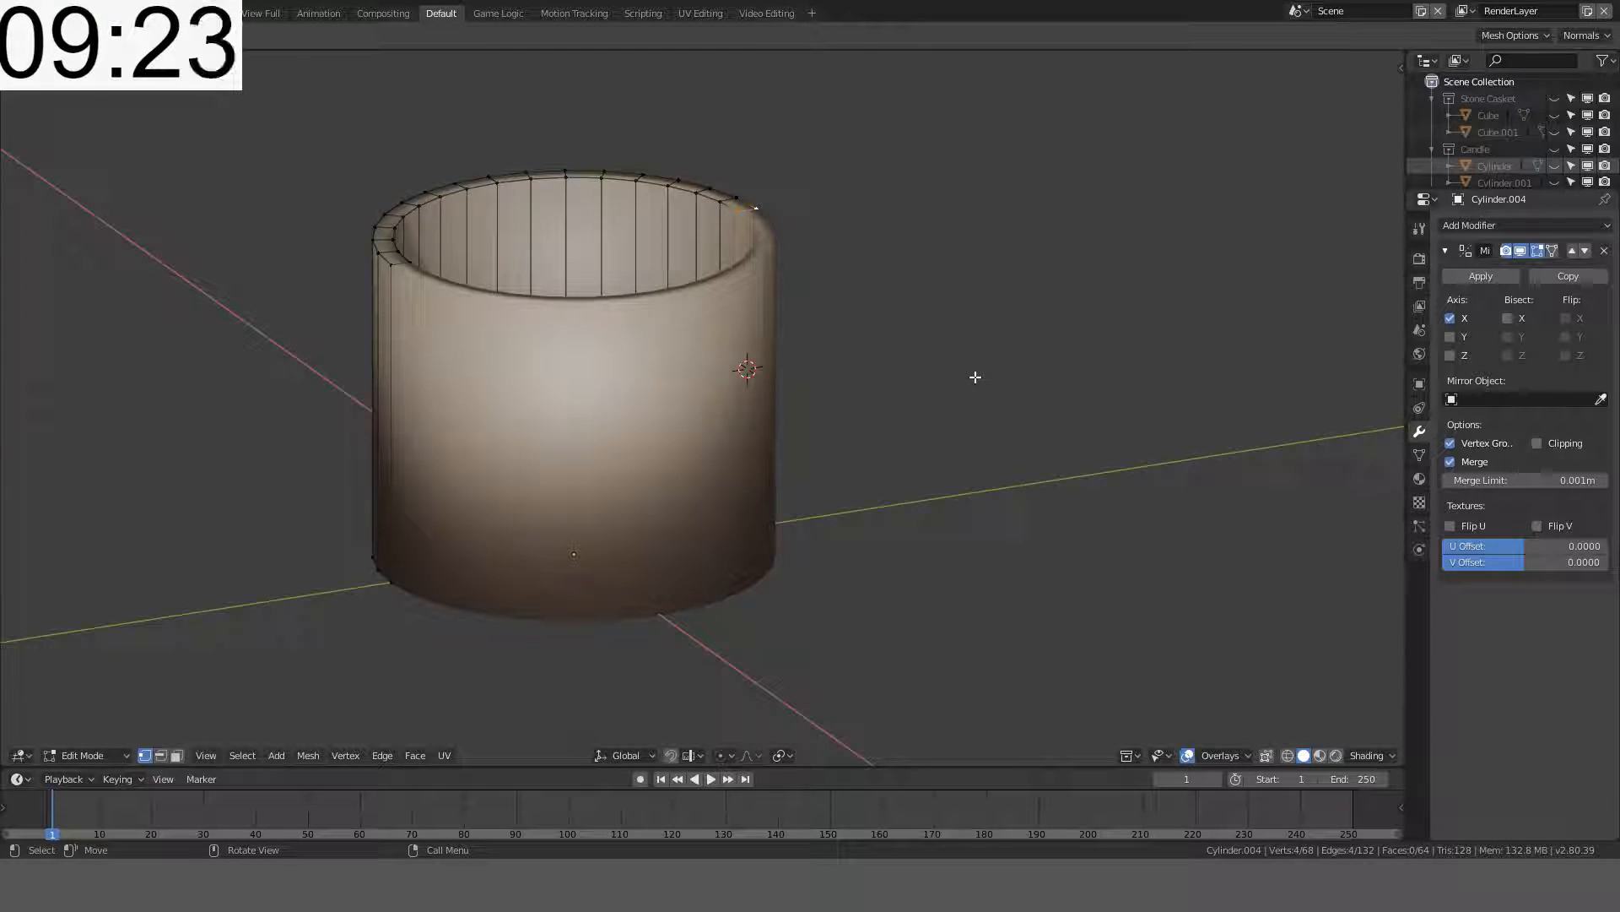
pyautogui.press('Tab')
pyautogui.hotkey('ctrl', 'shift', 'alt', 'c')
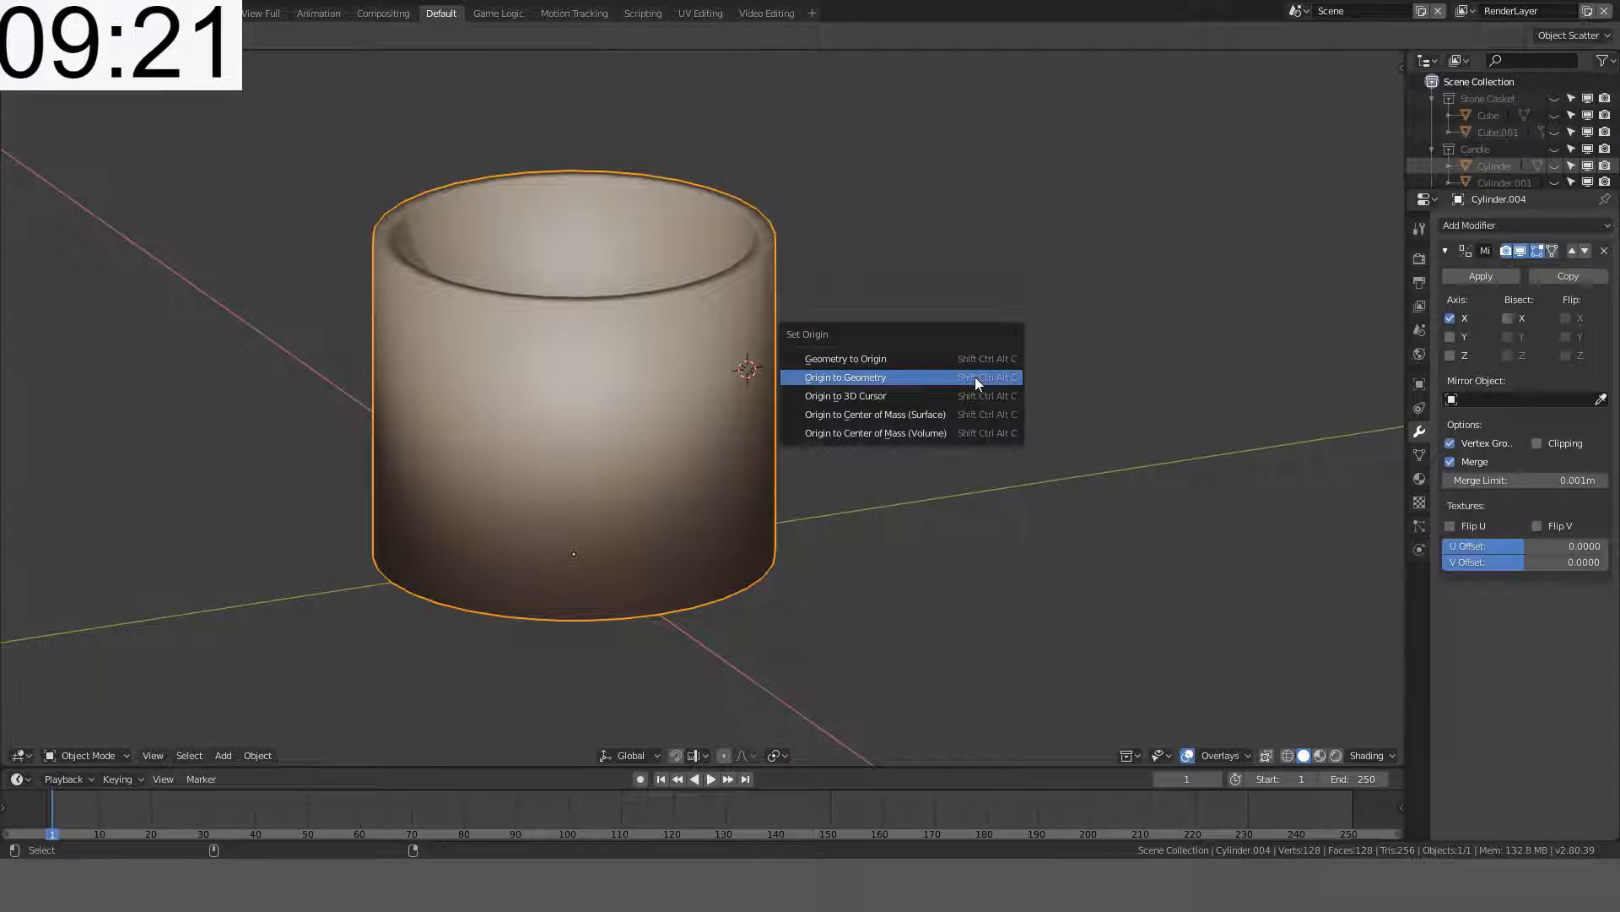
pyautogui.click(937, 396)
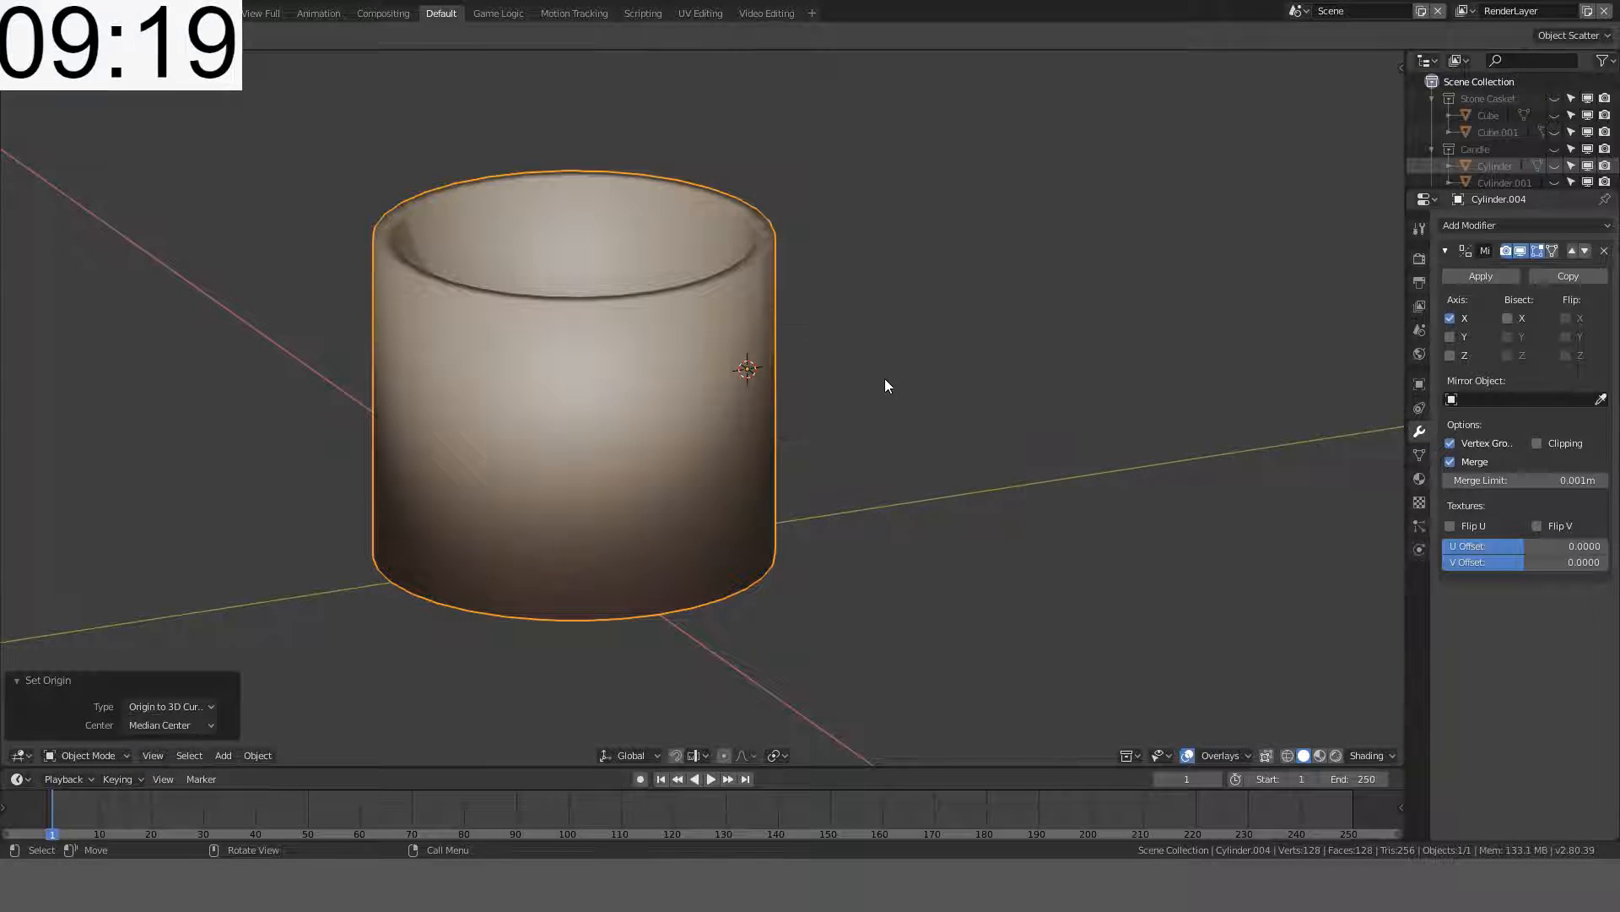
# - Select the whole half ring in top view and try to rotate it about its median point
pyautogui.moveTo(885, 378); pyautogui.dragTo(1005, 412, button='middle')
pyautogui.press('KP_7')
pyautogui.press('Tab')
pyautogui.press('Tab')
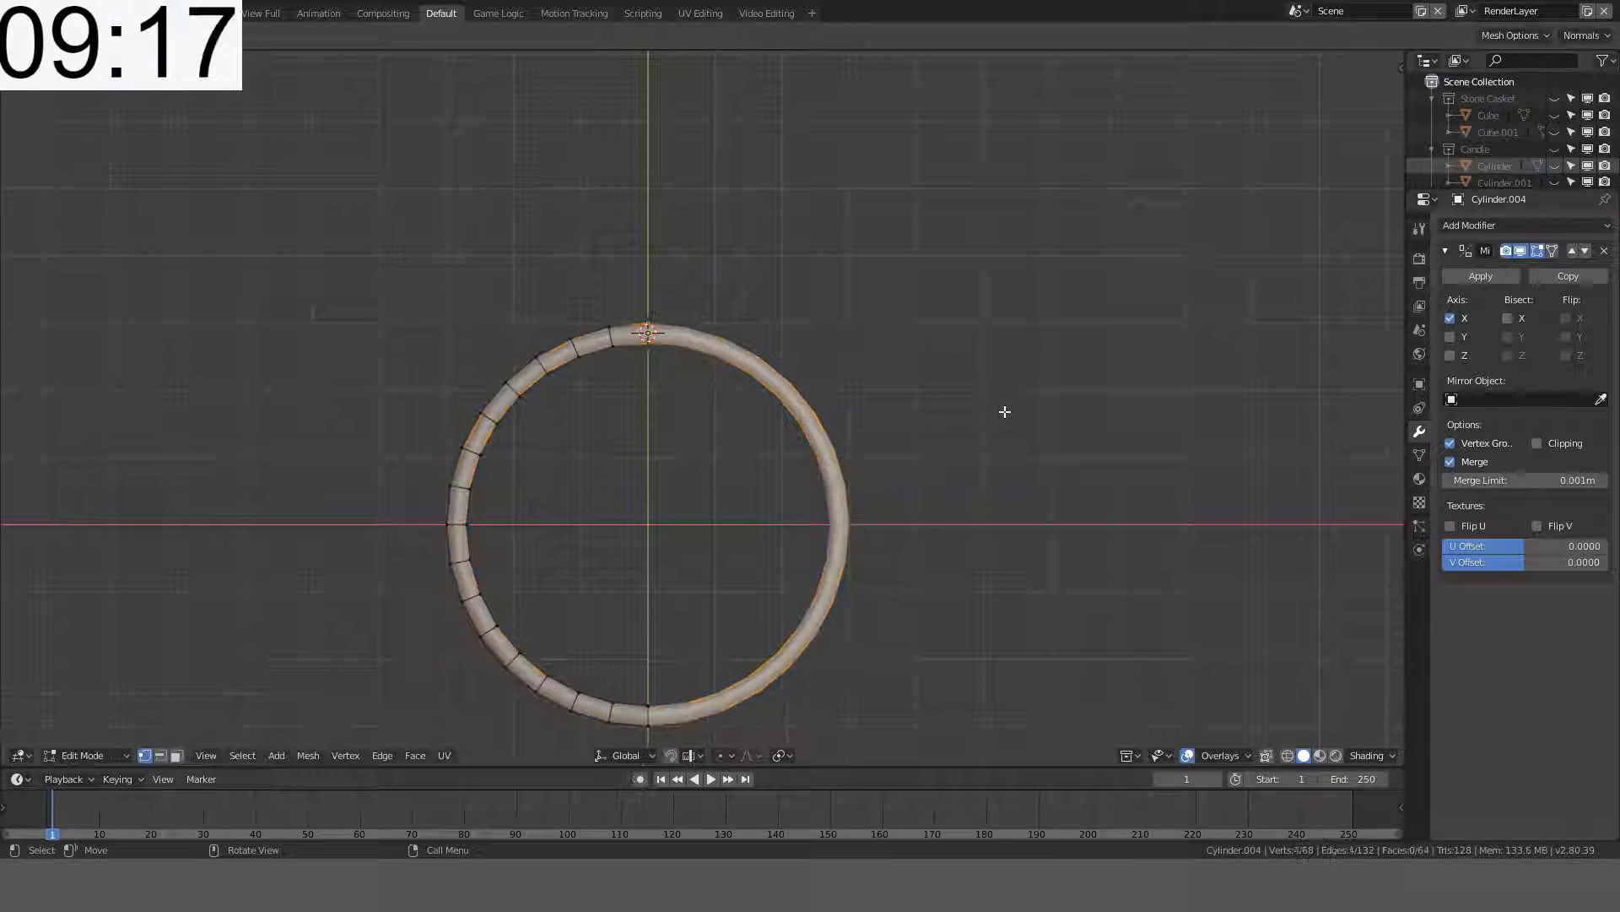
pyautogui.press('r')
pyautogui.rightClick(886, 318)
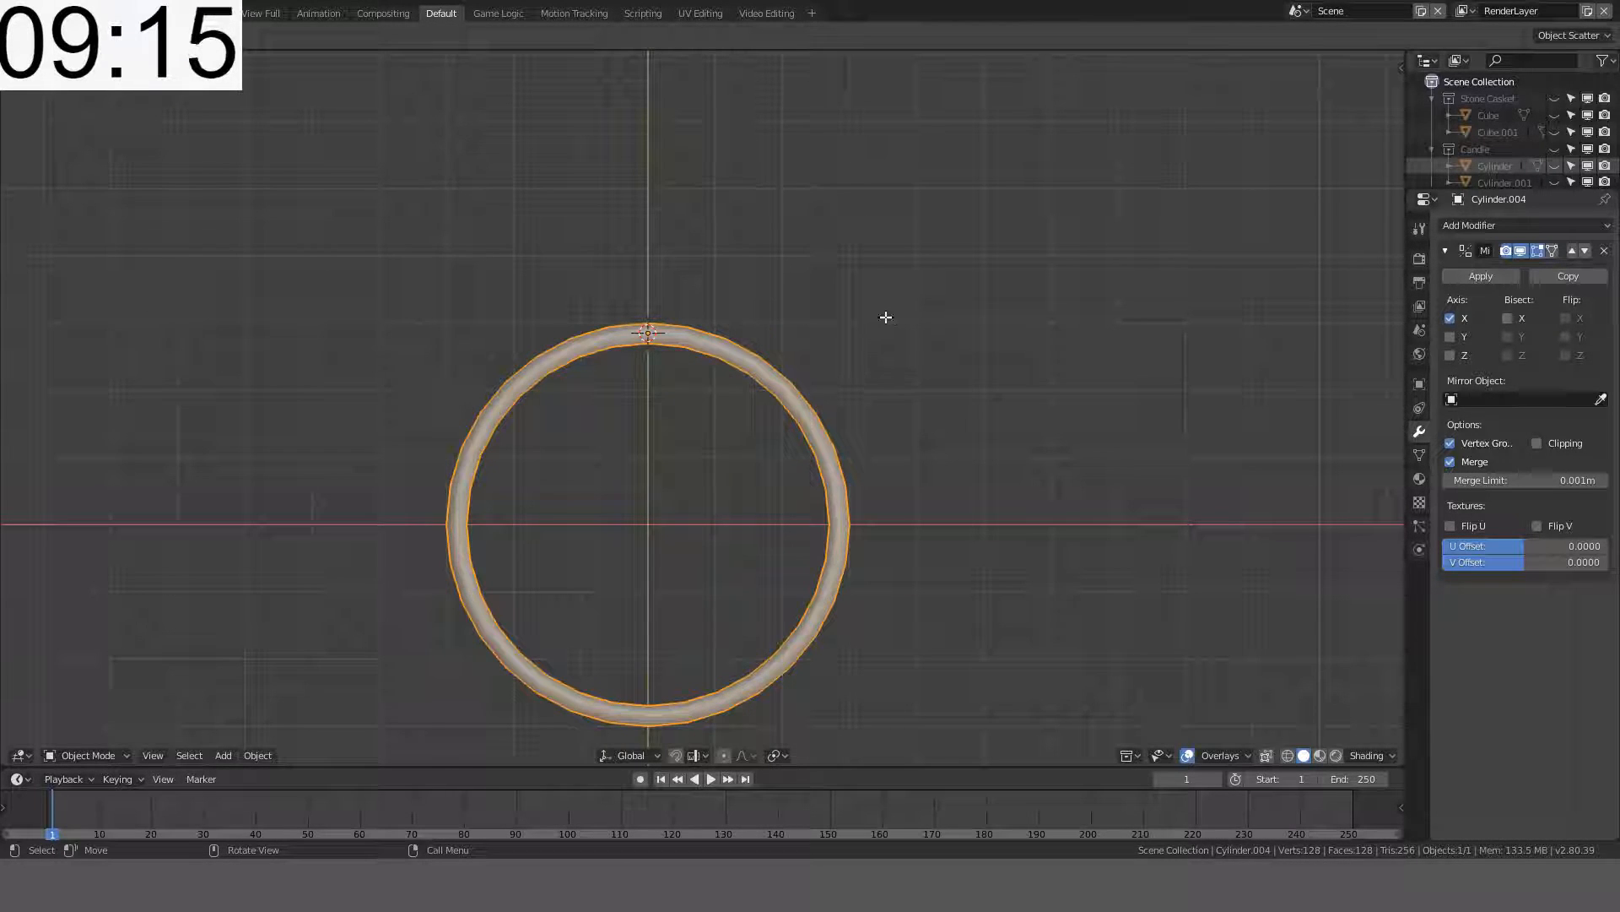
pyautogui.press('Tab')
pyautogui.press('a')
pyautogui.press('r')
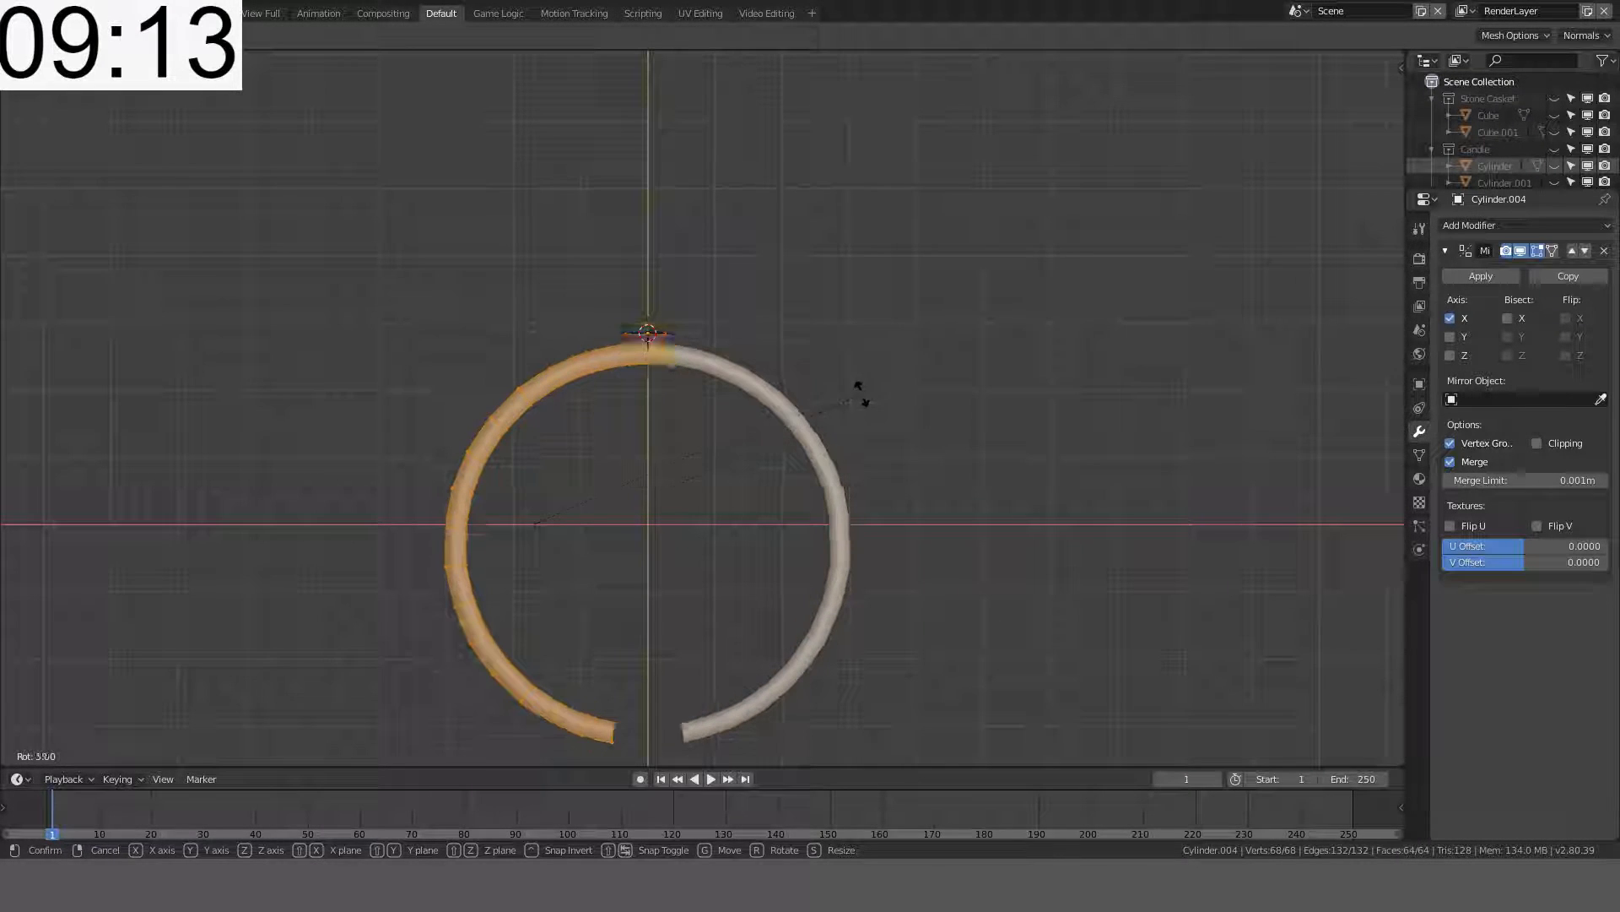
pyautogui.rightClick(863, 376)
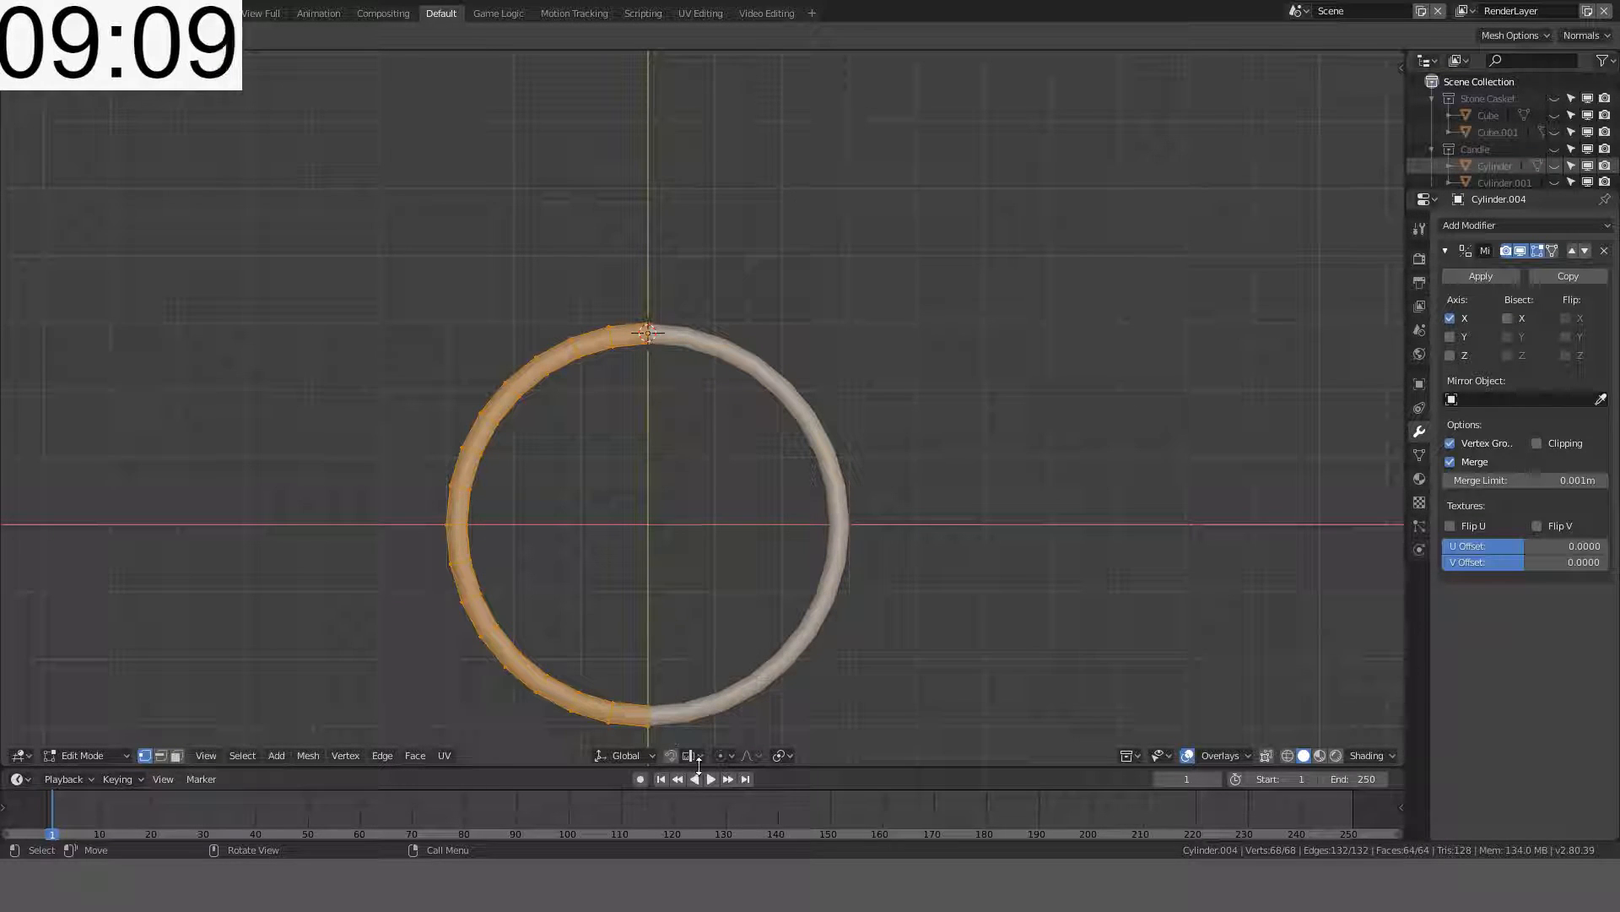
# - Set the pivot point to 3D Cursor and rotate the half ring outward about the back seam to open the cuff
pyautogui.click(781, 757)
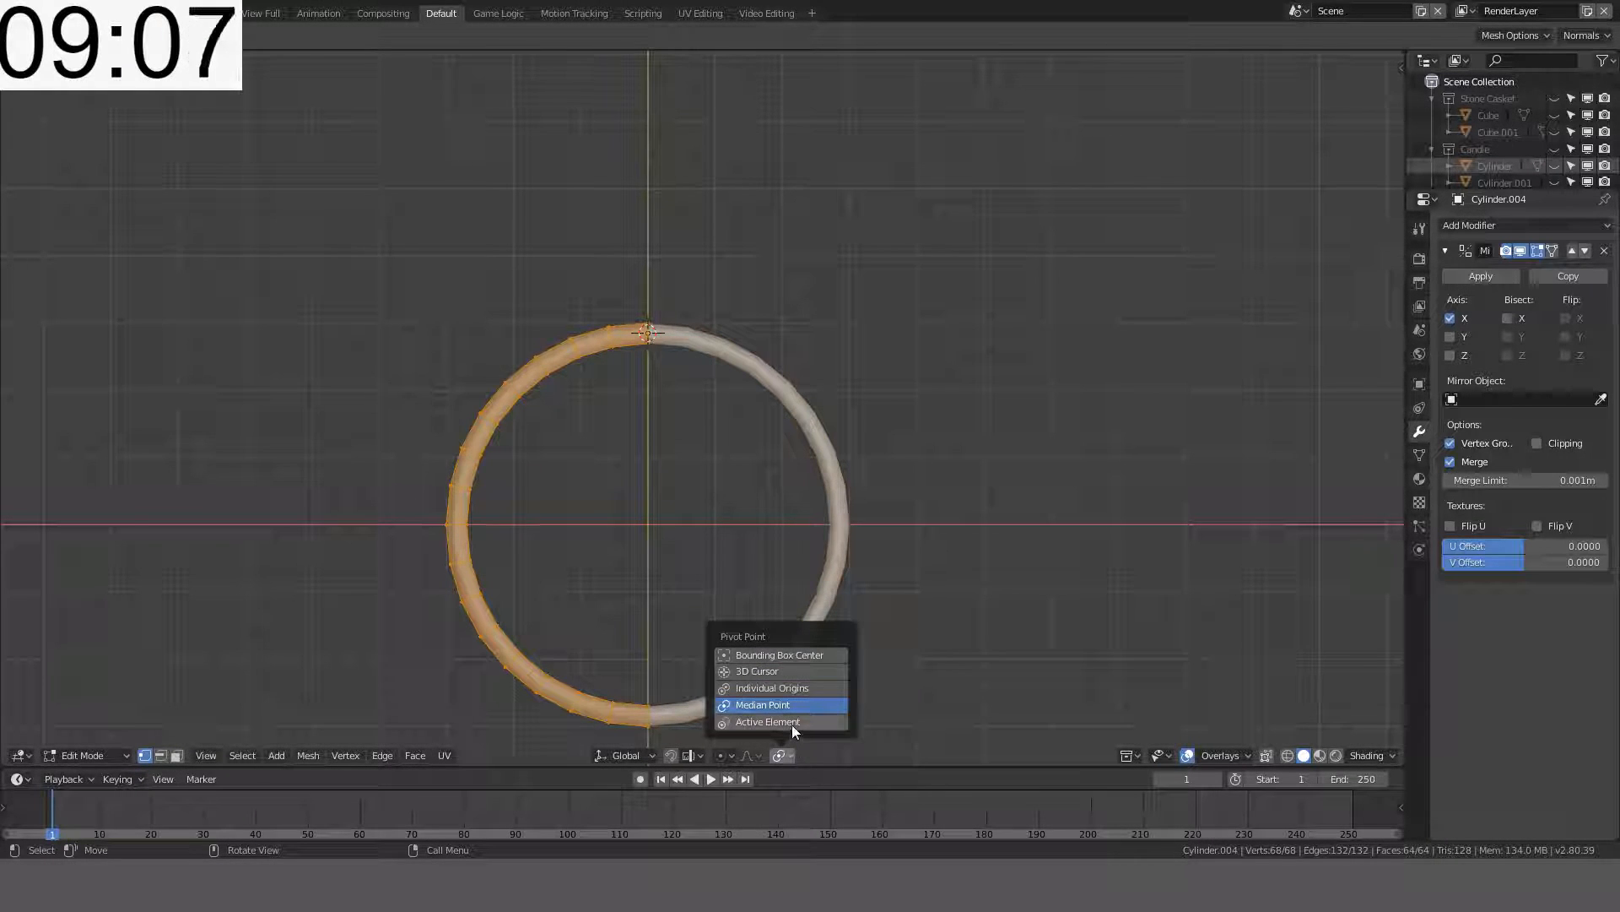
pyautogui.click(761, 671)
pyautogui.press('r')
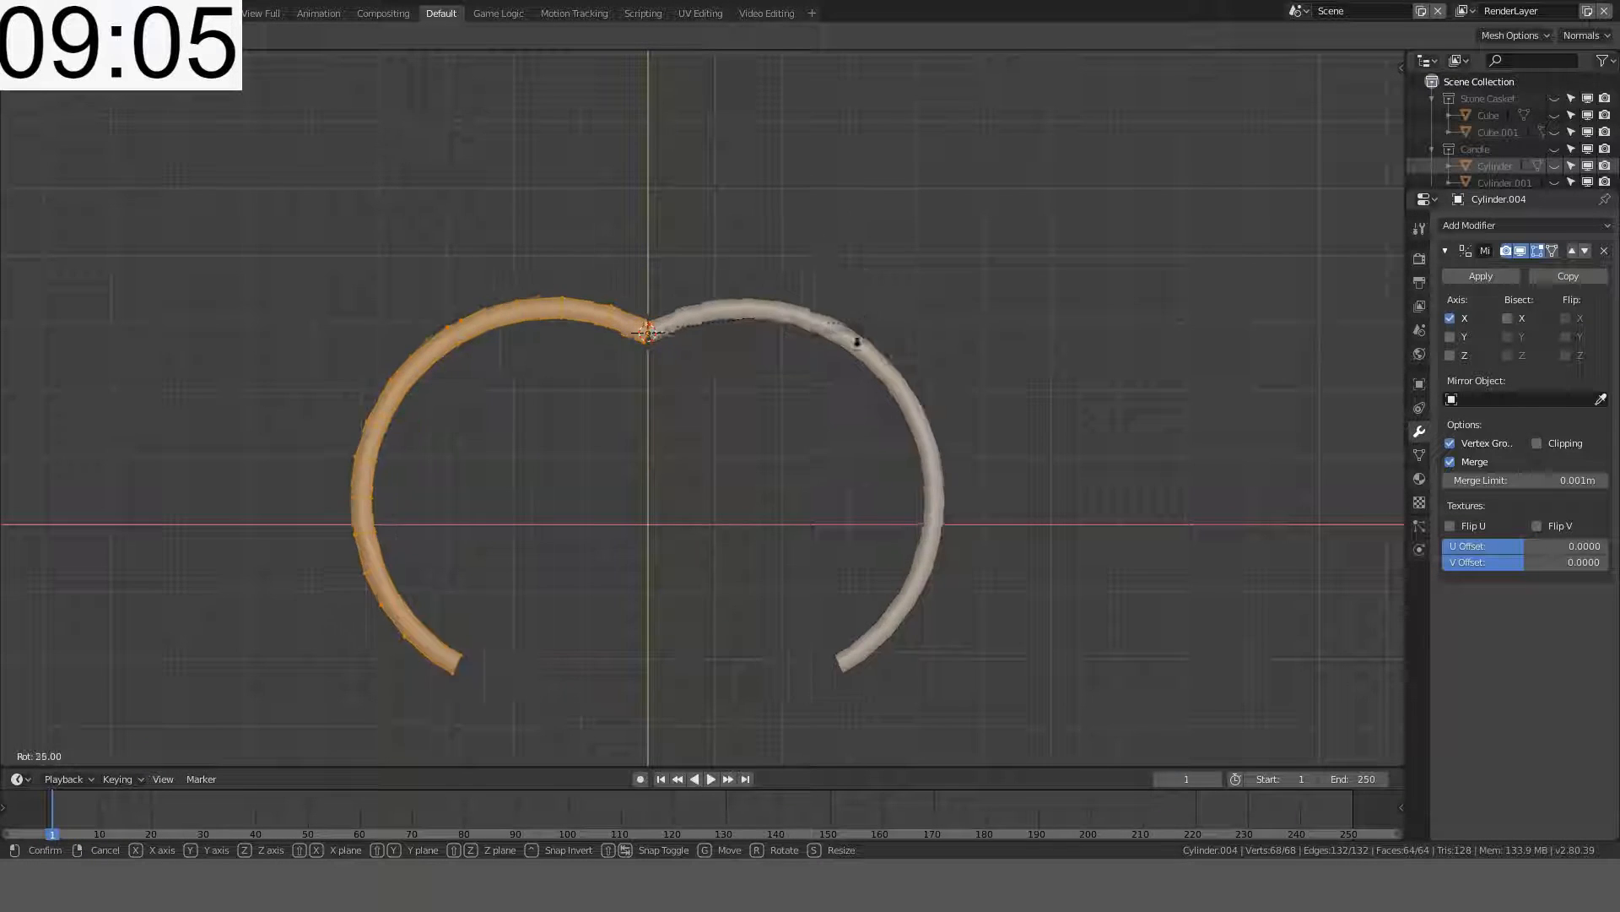
pyautogui.click(770, 287)
pyautogui.moveTo(742, 427); pyautogui.dragTo(753, 323, button='middle')
pyautogui.scroll(3, 749, 311)
pyautogui.press('Tab')
pyautogui.scroll(-4, 660, 353)
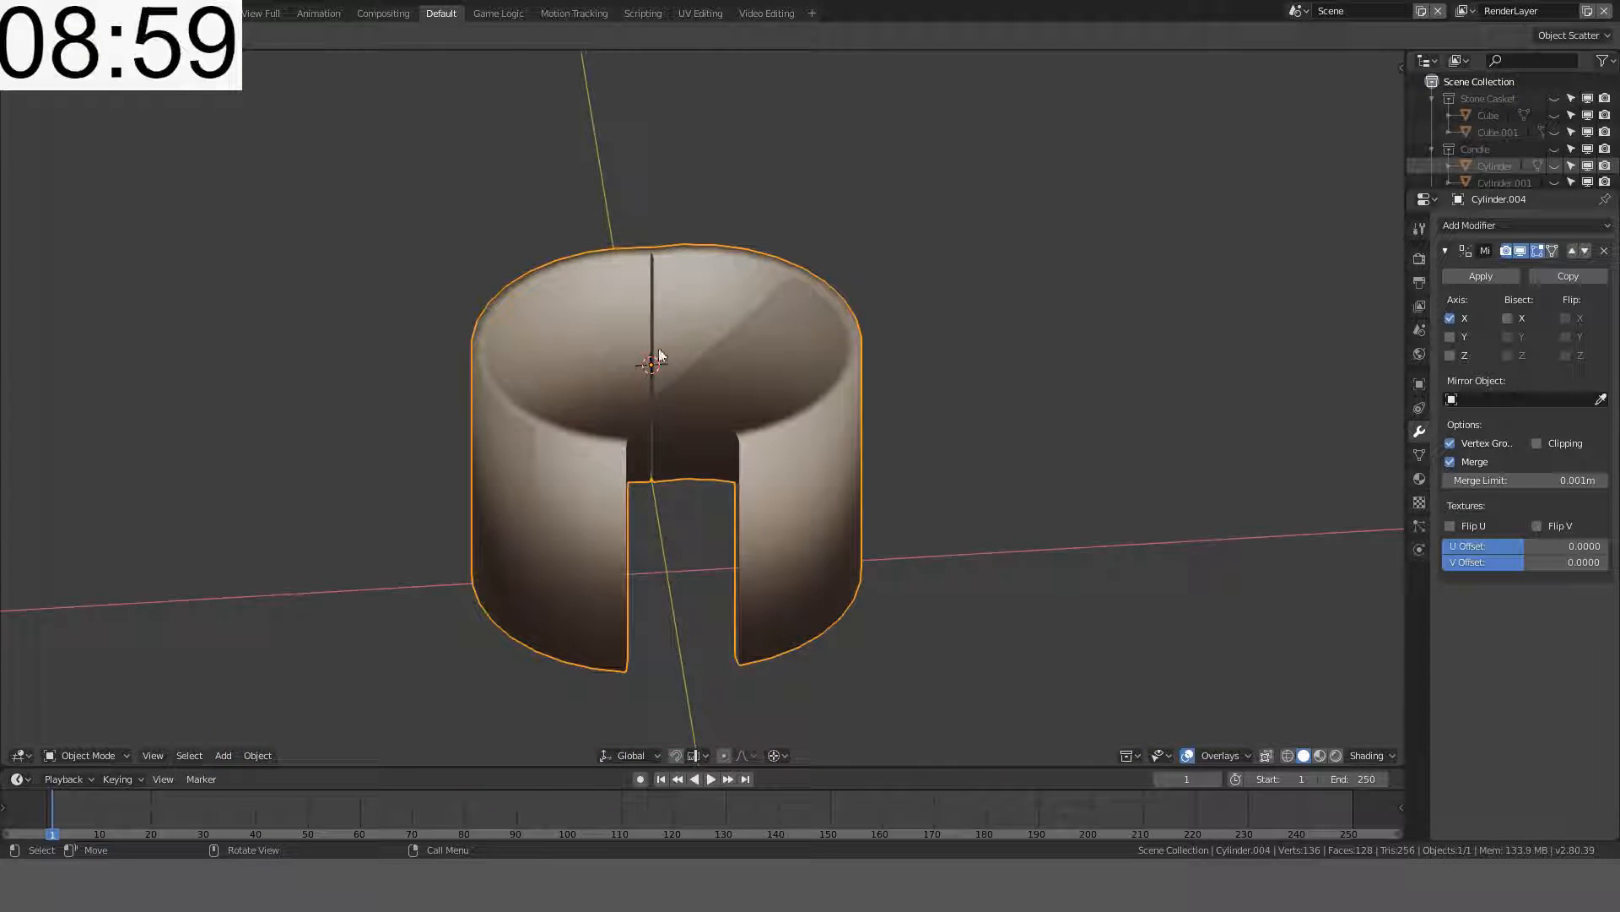
# - Run Remove Double Vertices on the entire half ring
pyautogui.keyDown('shift'); pyautogui.moveTo(664, 352); pyautogui.dragTo(892, 347, button='middle'); pyautogui.keyUp('shift')
pyautogui.press('Tab')
pyautogui.scroll(4, 892, 347)
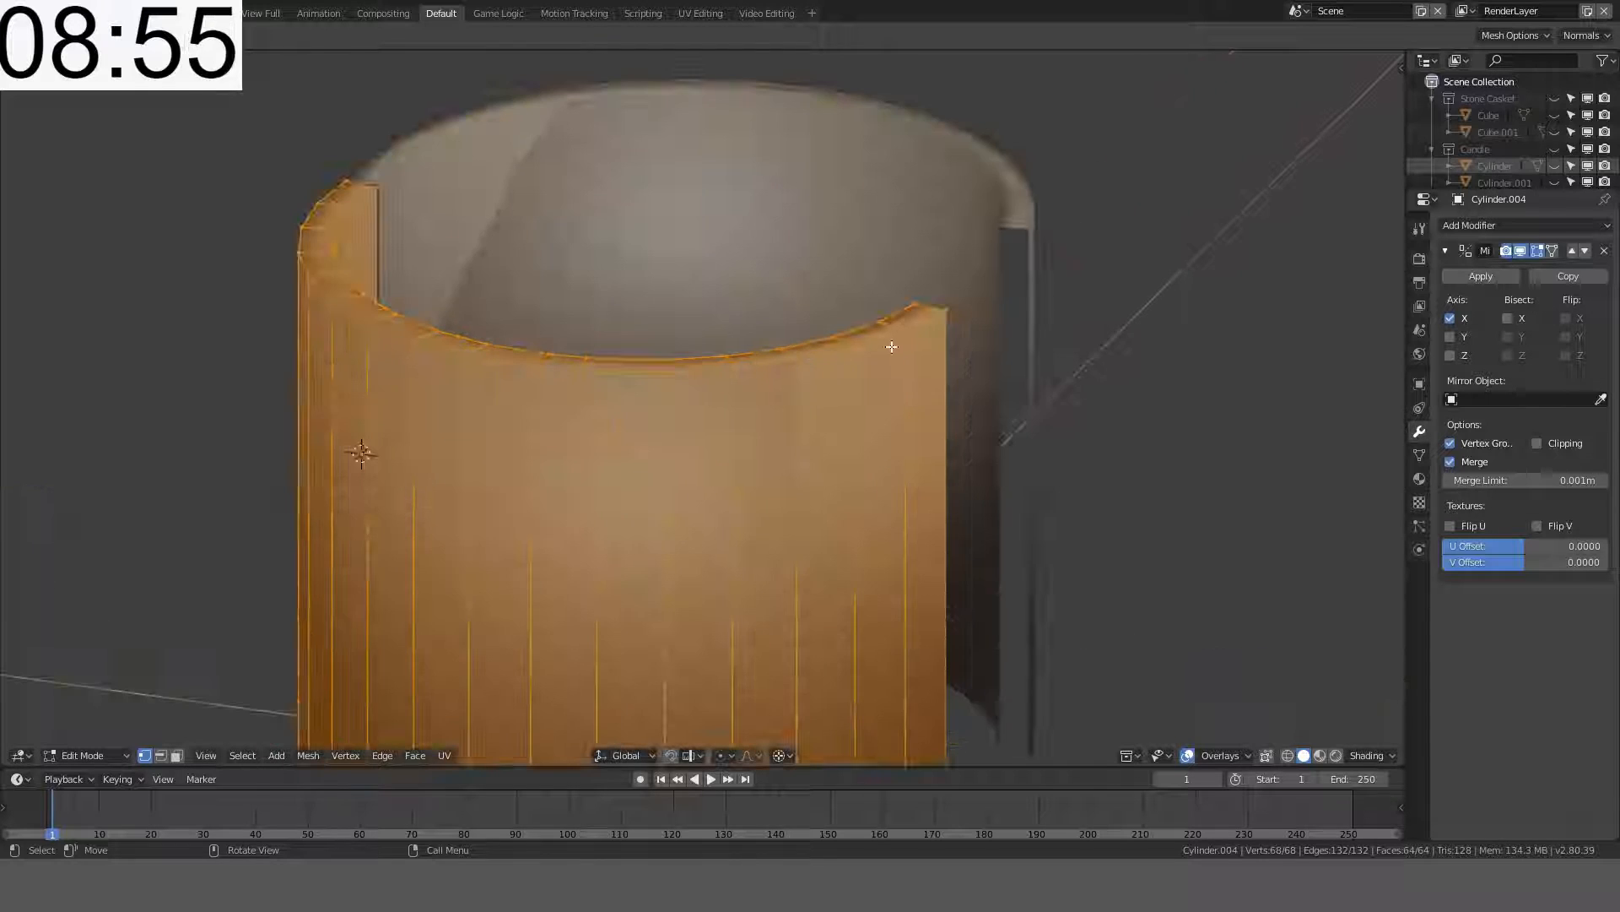
pyautogui.hotkey('ctrl', 'v')
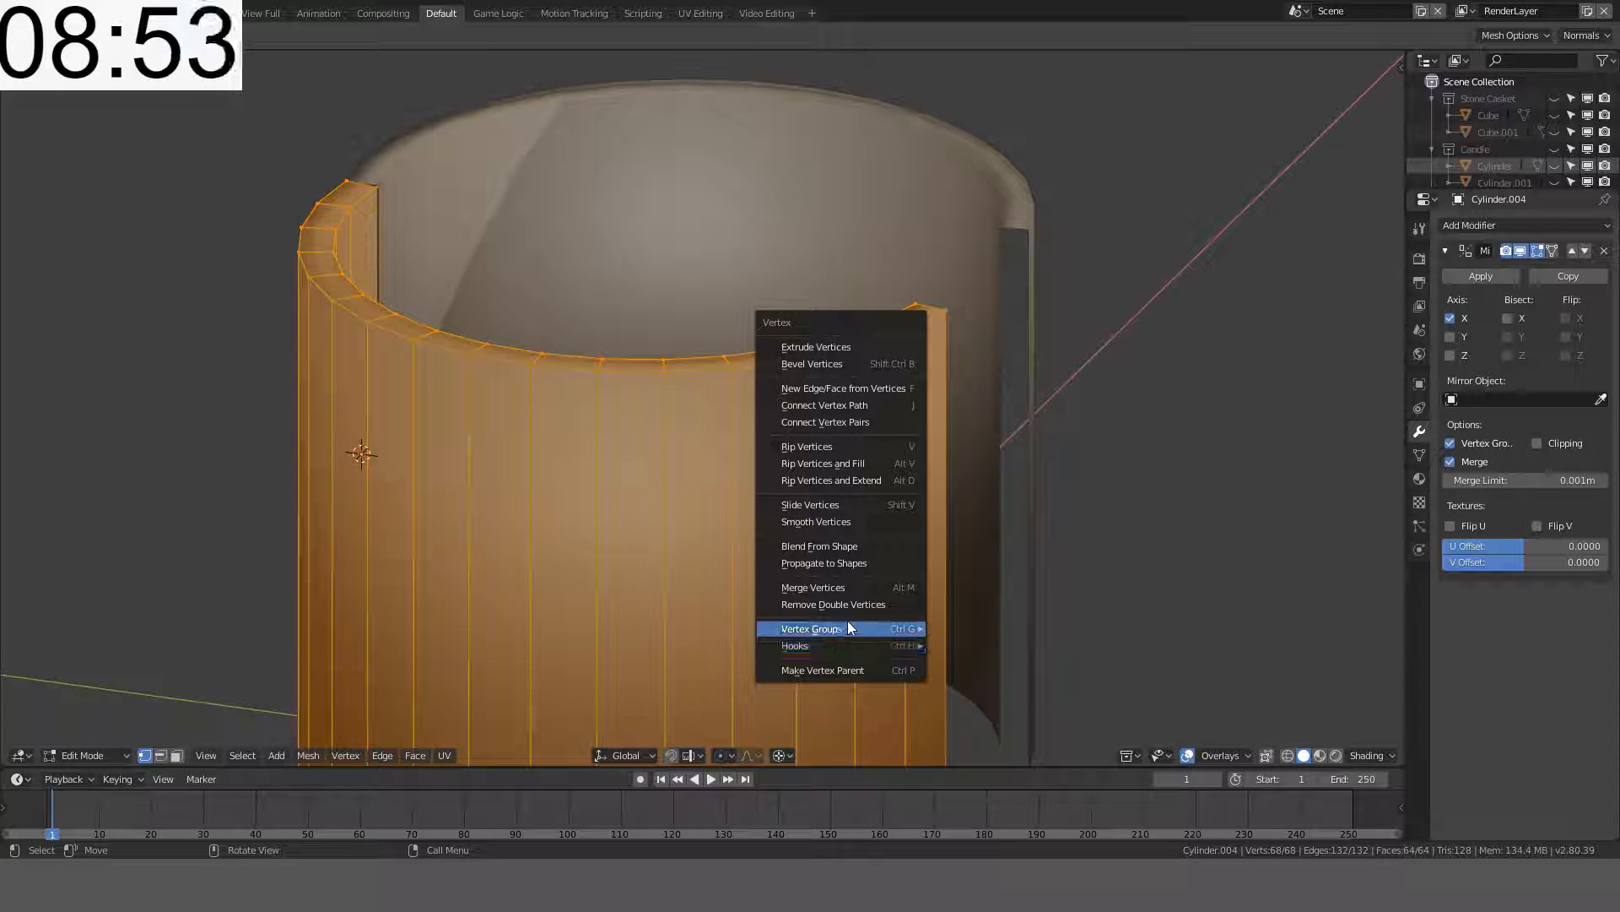
pyautogui.click(863, 606)
# - Examine the cuff's wall shading and the ends around the front opening
pyautogui.press('Tab')
pyautogui.moveTo(869, 587); pyautogui.dragTo(338, 351, button='middle')
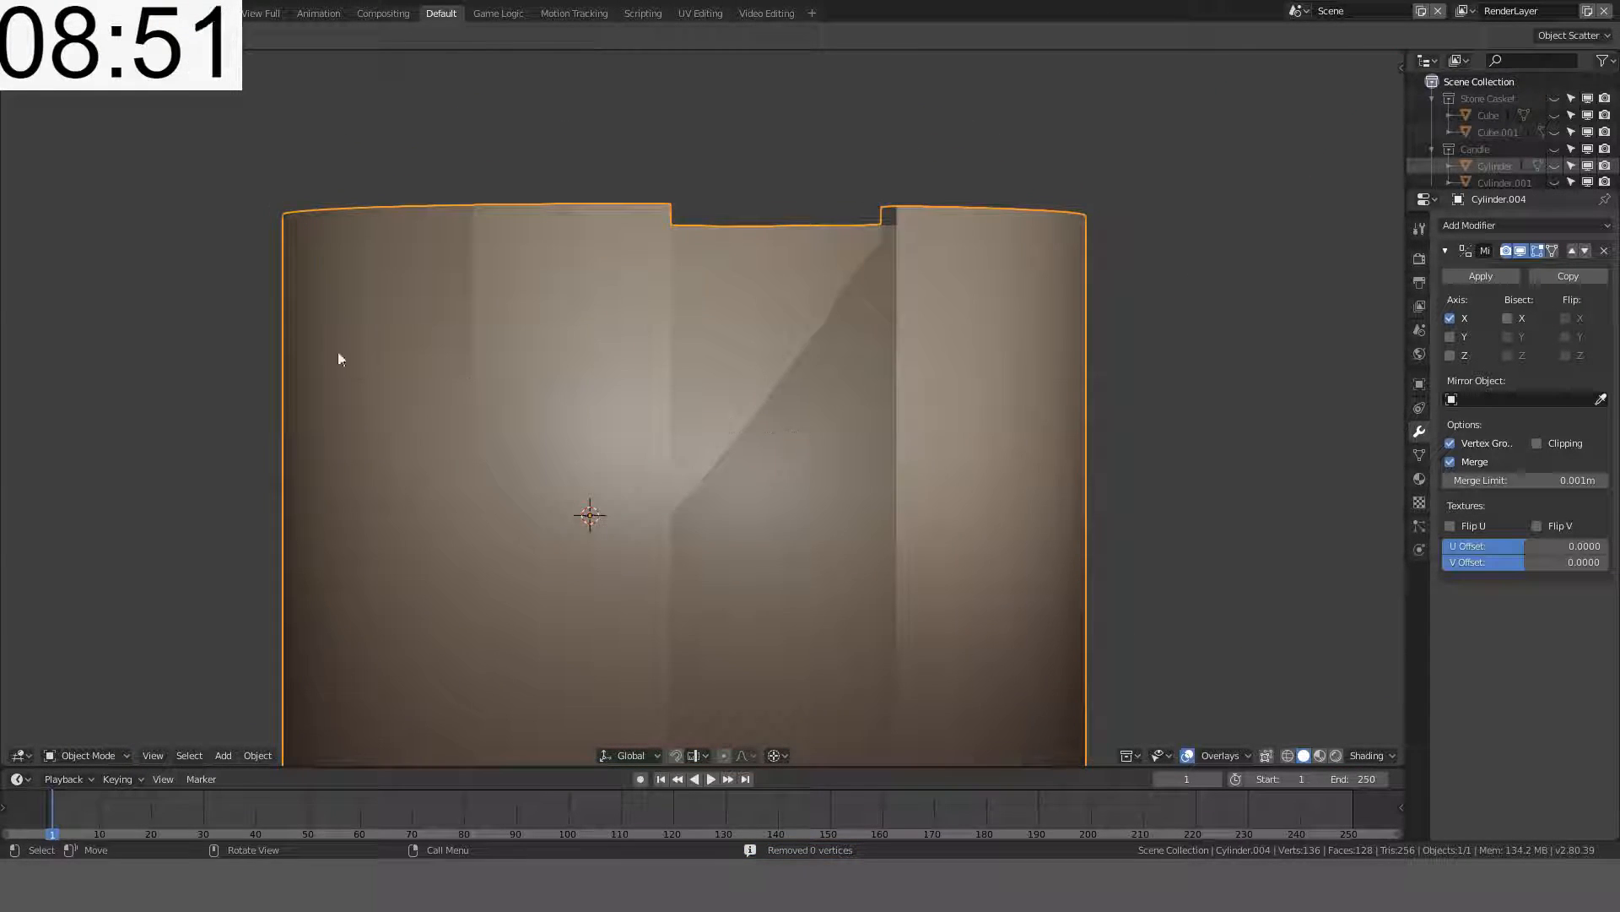
pyautogui.scroll(3, 588, 476)
pyautogui.scroll(1, 588, 477)
pyautogui.keyDown('shift'); pyautogui.moveTo(807, 401); pyautogui.dragTo(835, 244, button='middle'); pyautogui.keyUp('shift')
pyautogui.keyDown('shift'); pyautogui.moveTo(1017, 223); pyautogui.dragTo(363, 203, button='middle'); pyautogui.keyUp('shift')
pyautogui.moveTo(363, 203); pyautogui.dragTo(573, 444, button='middle')
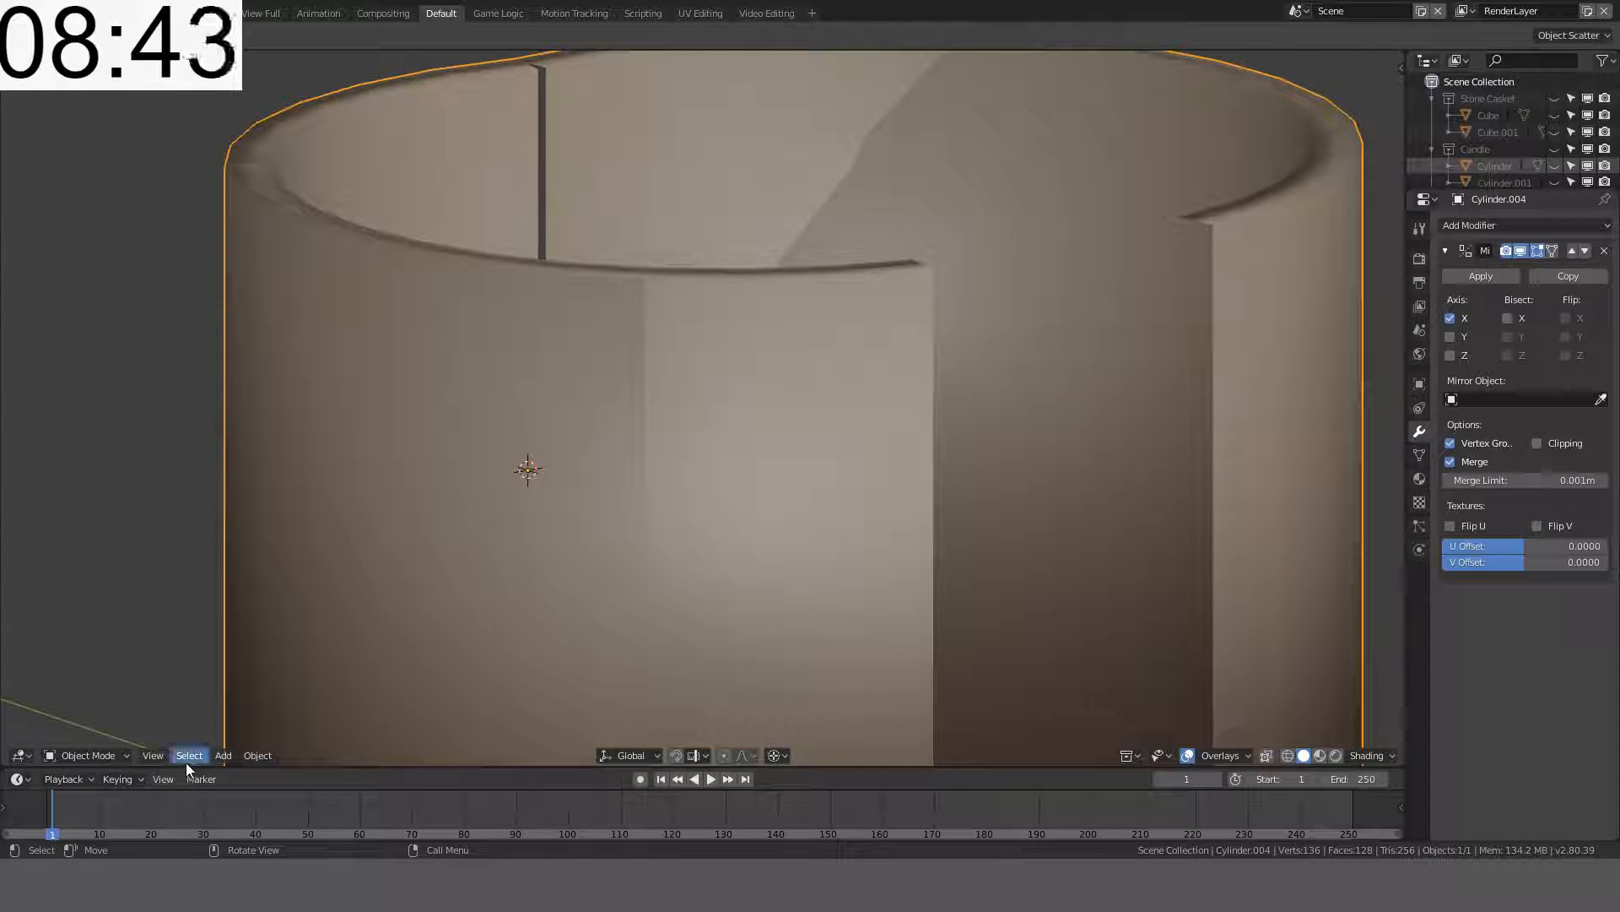
# - Return to editing the half ring's mesh and switch to edge selection
pyautogui.press('Tab')
pyautogui.moveTo(823, 396); pyautogui.dragTo(869, 446, button='middle')
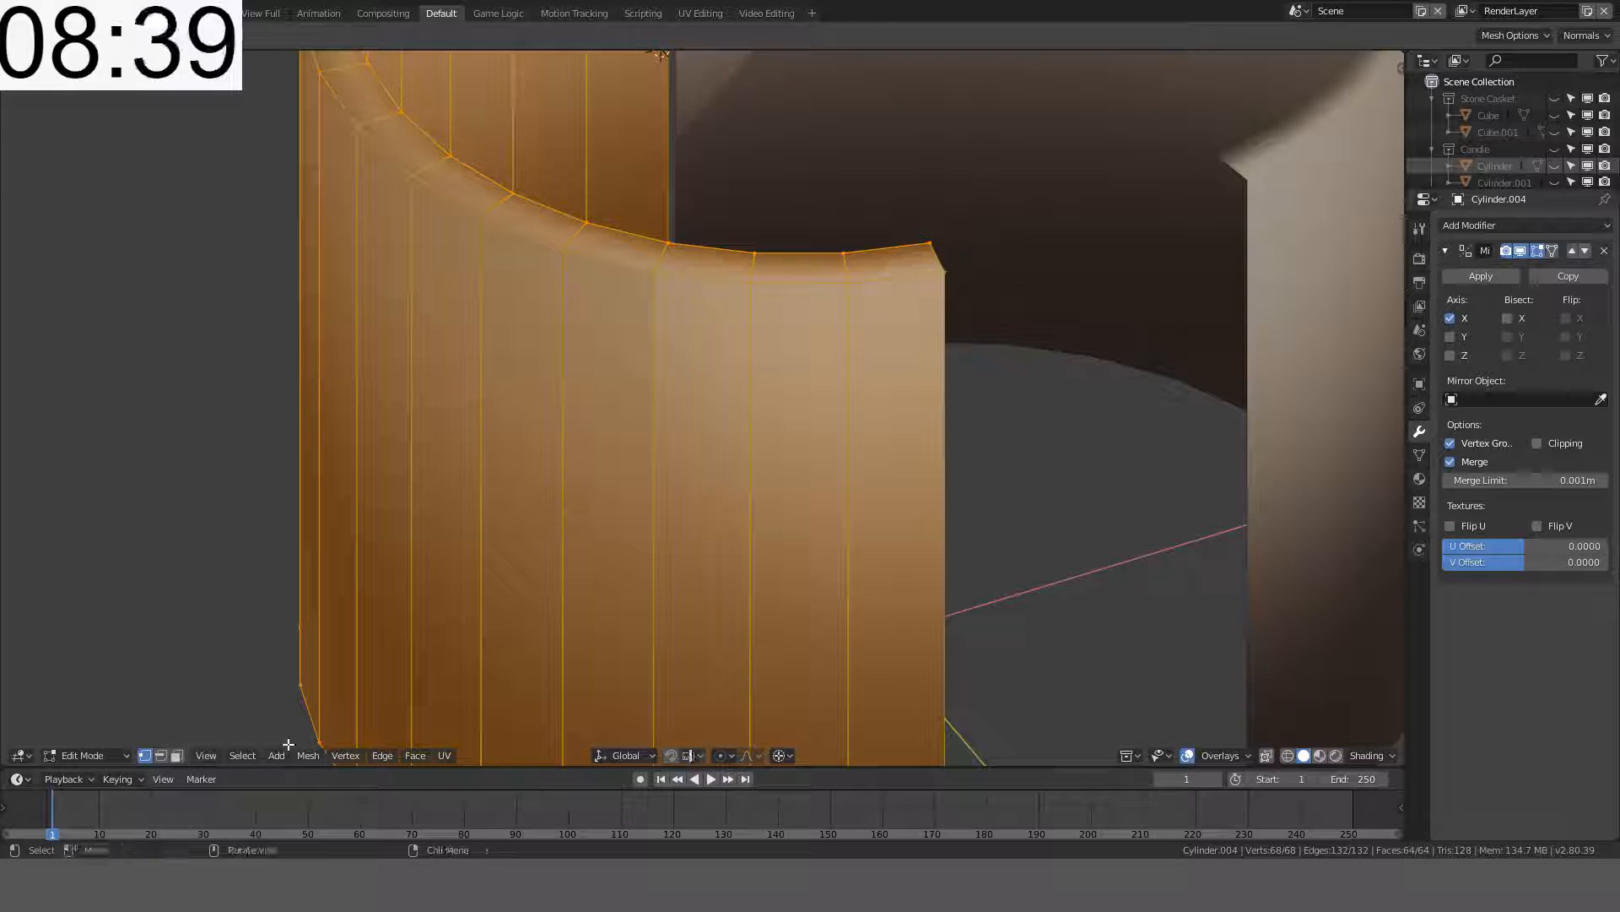
pyautogui.click(160, 755)
pyautogui.hotkey('ctrl', 'x')
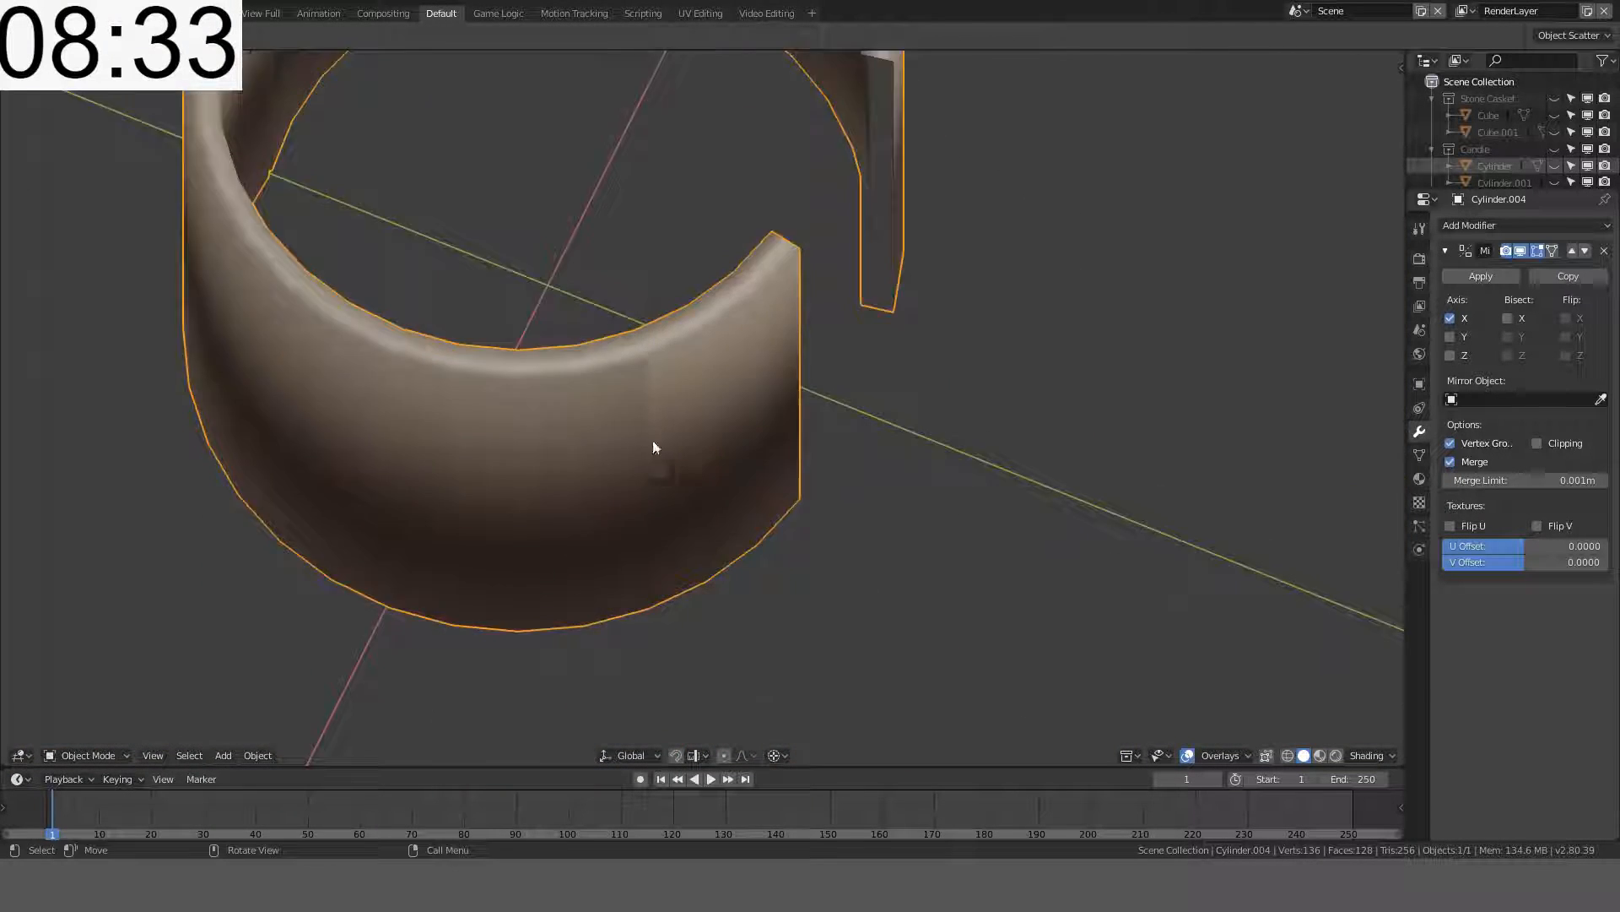
# - Examine the opened cuff from several angles, comparing the front opening with the back seam
pyautogui.moveTo(861, 294); pyautogui.dragTo(778, 487, button='middle')
pyautogui.press('KP_7')
pyautogui.press('KP_1')
pyautogui.press('KP_5')
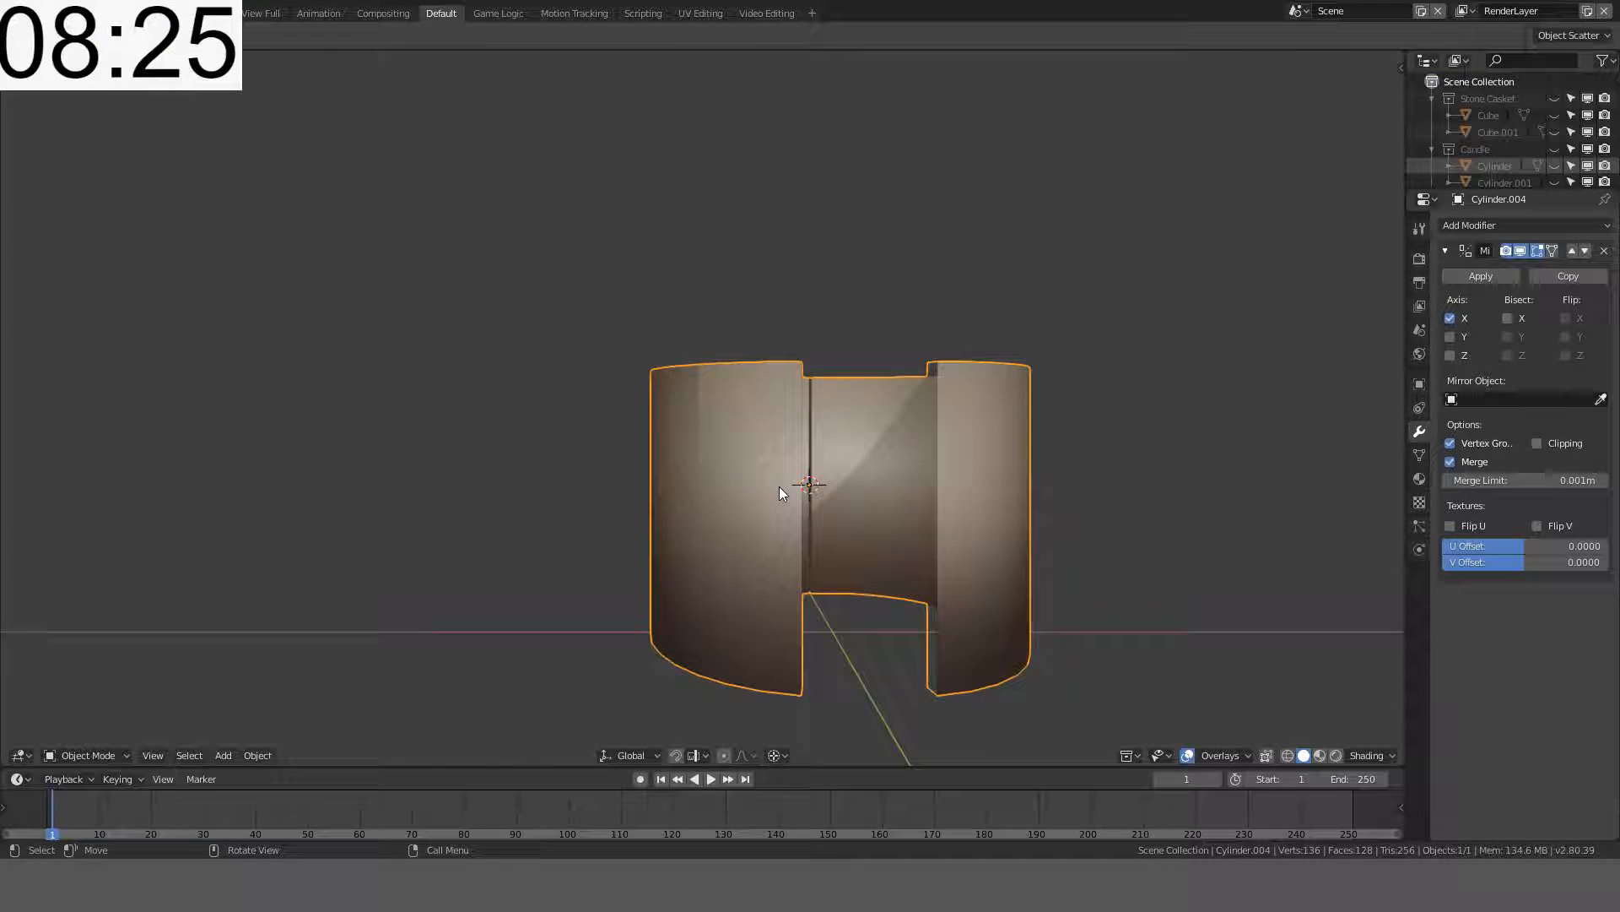
pyautogui.press('KP_5')
pyautogui.moveTo(778, 487); pyautogui.dragTo(890, 569, button='middle')
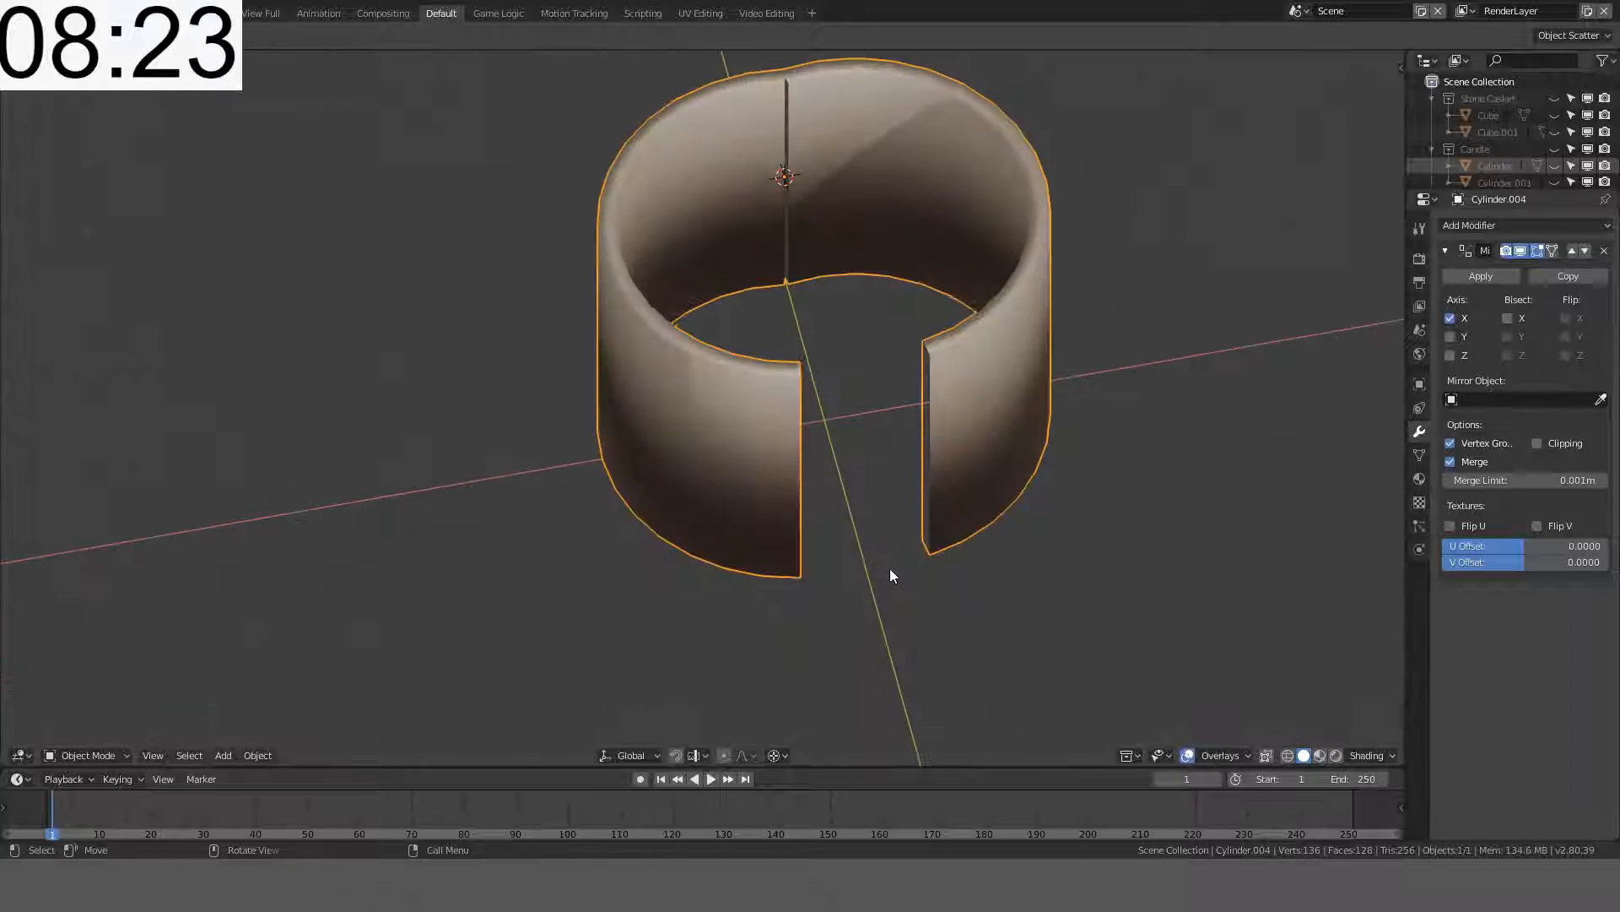
pyautogui.press('KP_7')
pyautogui.moveTo(889, 423); pyautogui.dragTo(793, 385, button='middle')
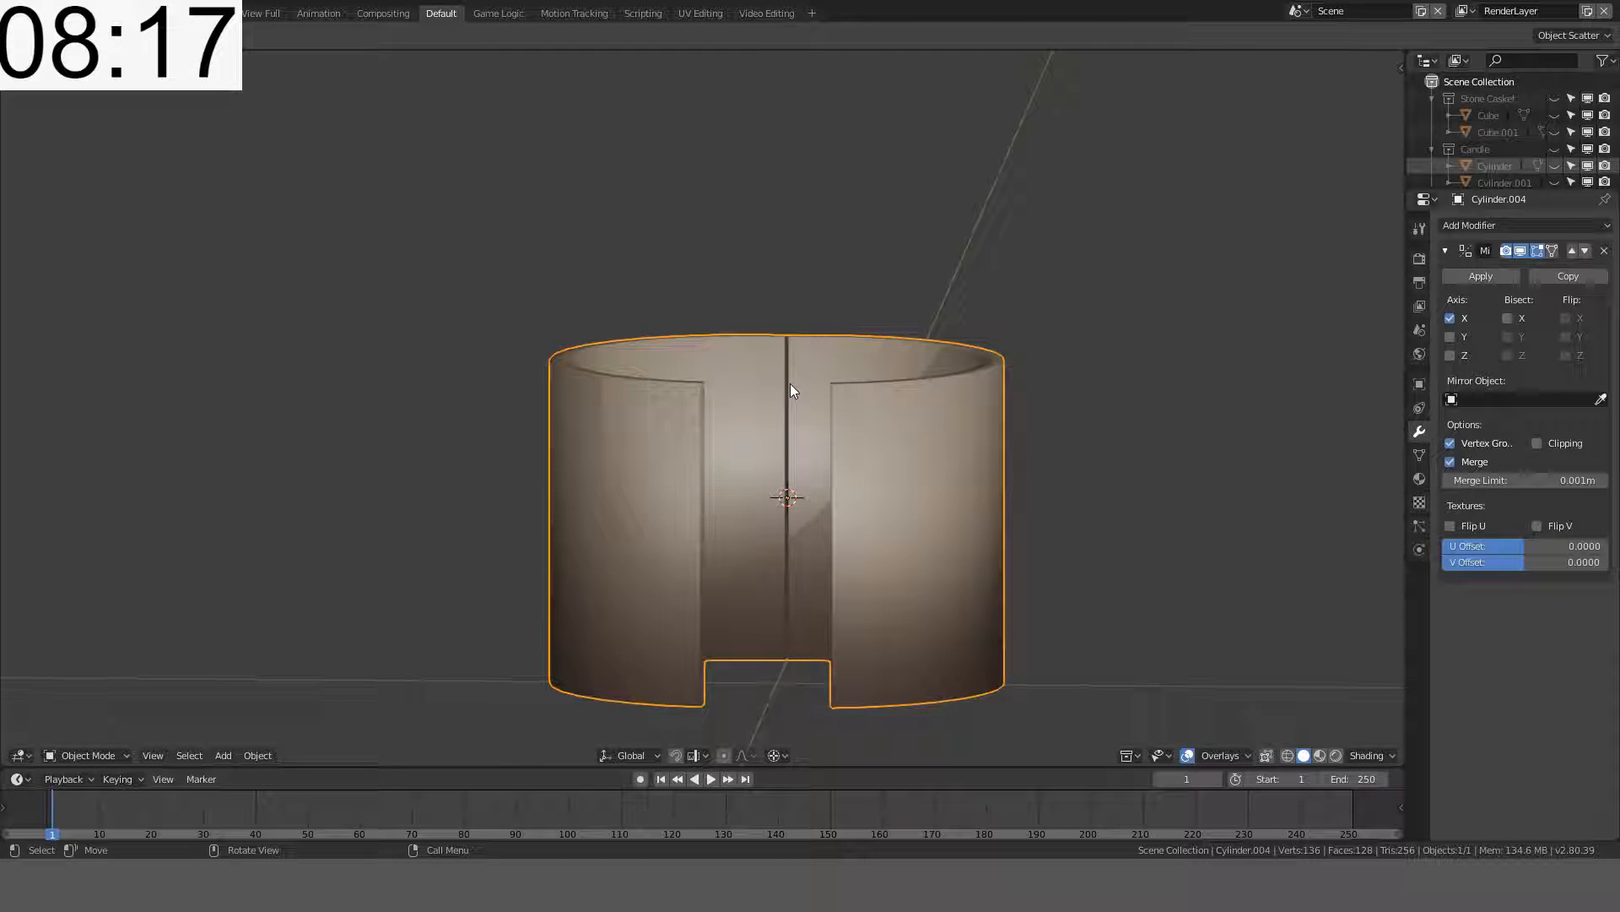
pyautogui.moveTo(790, 383); pyautogui.dragTo(685, 236, button='middle')
# - Fill the open wall end at the cuff's front opening with a face
pyautogui.press('KP_1')
pyautogui.scroll(4, 858, 427)
pyautogui.scroll(4, 723, 264)
pyautogui.press('Tab')
pyautogui.press('f')
pyautogui.press('Tab')
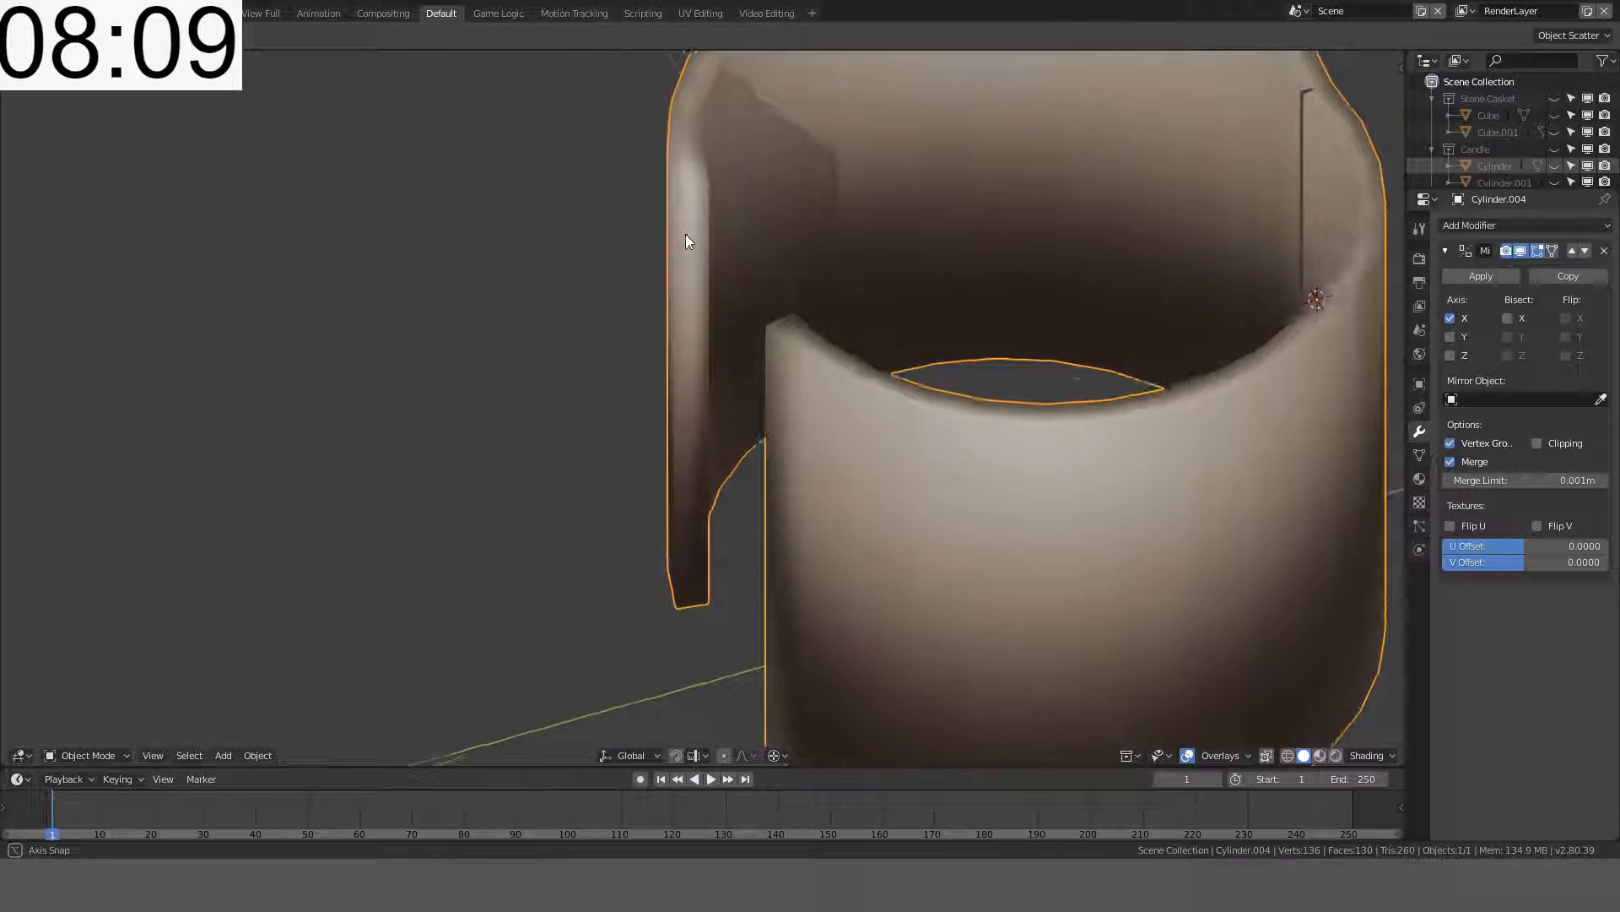
# - Close the gap at the back seam where the two mirrored halves of the cuff meet
pyautogui.press('Tab')
pyautogui.moveTo(739, 187); pyautogui.dragTo(734, 351, button='middle')
pyautogui.press('Tab')
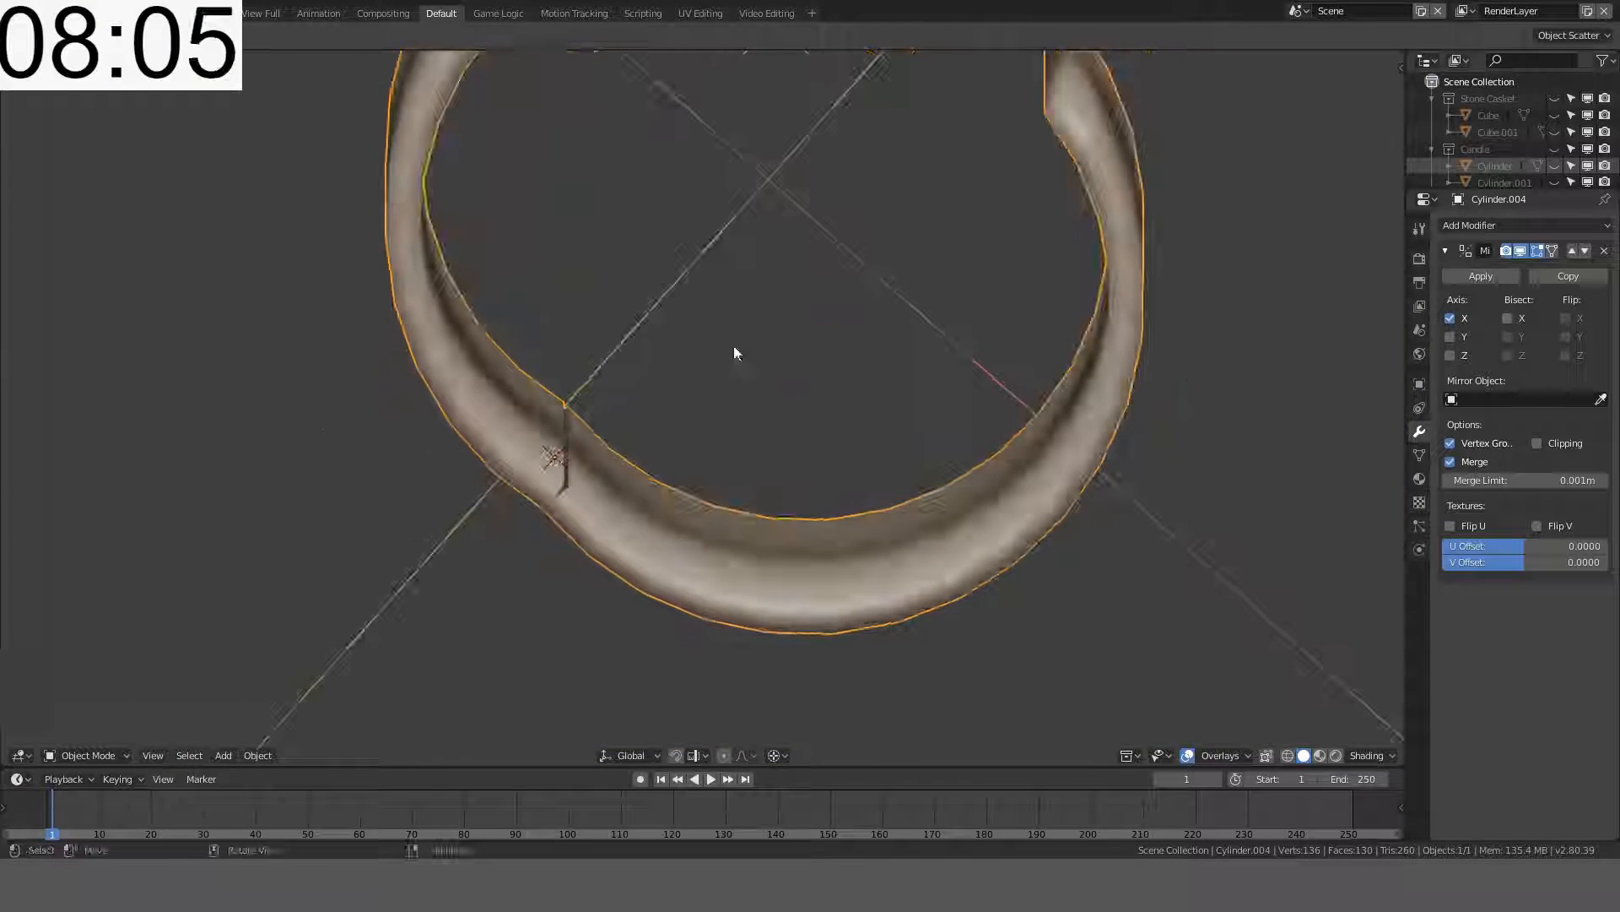
pyautogui.press('Tab')
pyautogui.click(562, 463)
pyautogui.moveTo(785, 462); pyautogui.dragTo(689, 407, button='middle')
pyautogui.press('Tab')
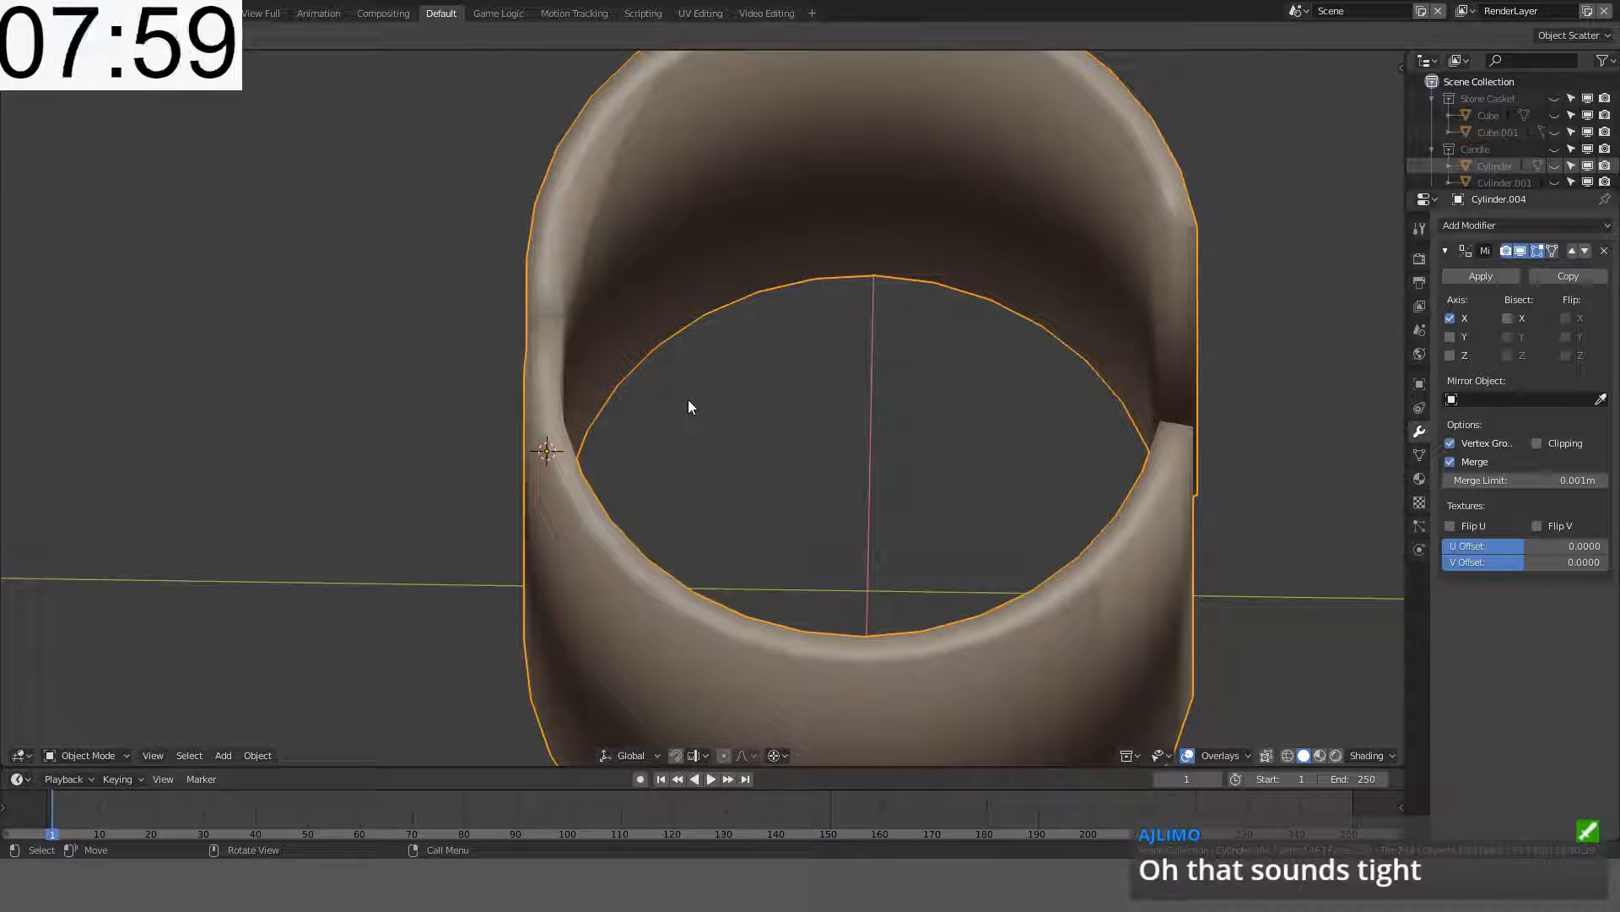
# - Extrude the outer wall face beside the cuff's front opening outward about 0.005 m to form a flange
pyautogui.moveTo(777, 432); pyautogui.dragTo(896, 395, button='middle')
pyautogui.press('KP_1')
pyautogui.press('Tab')
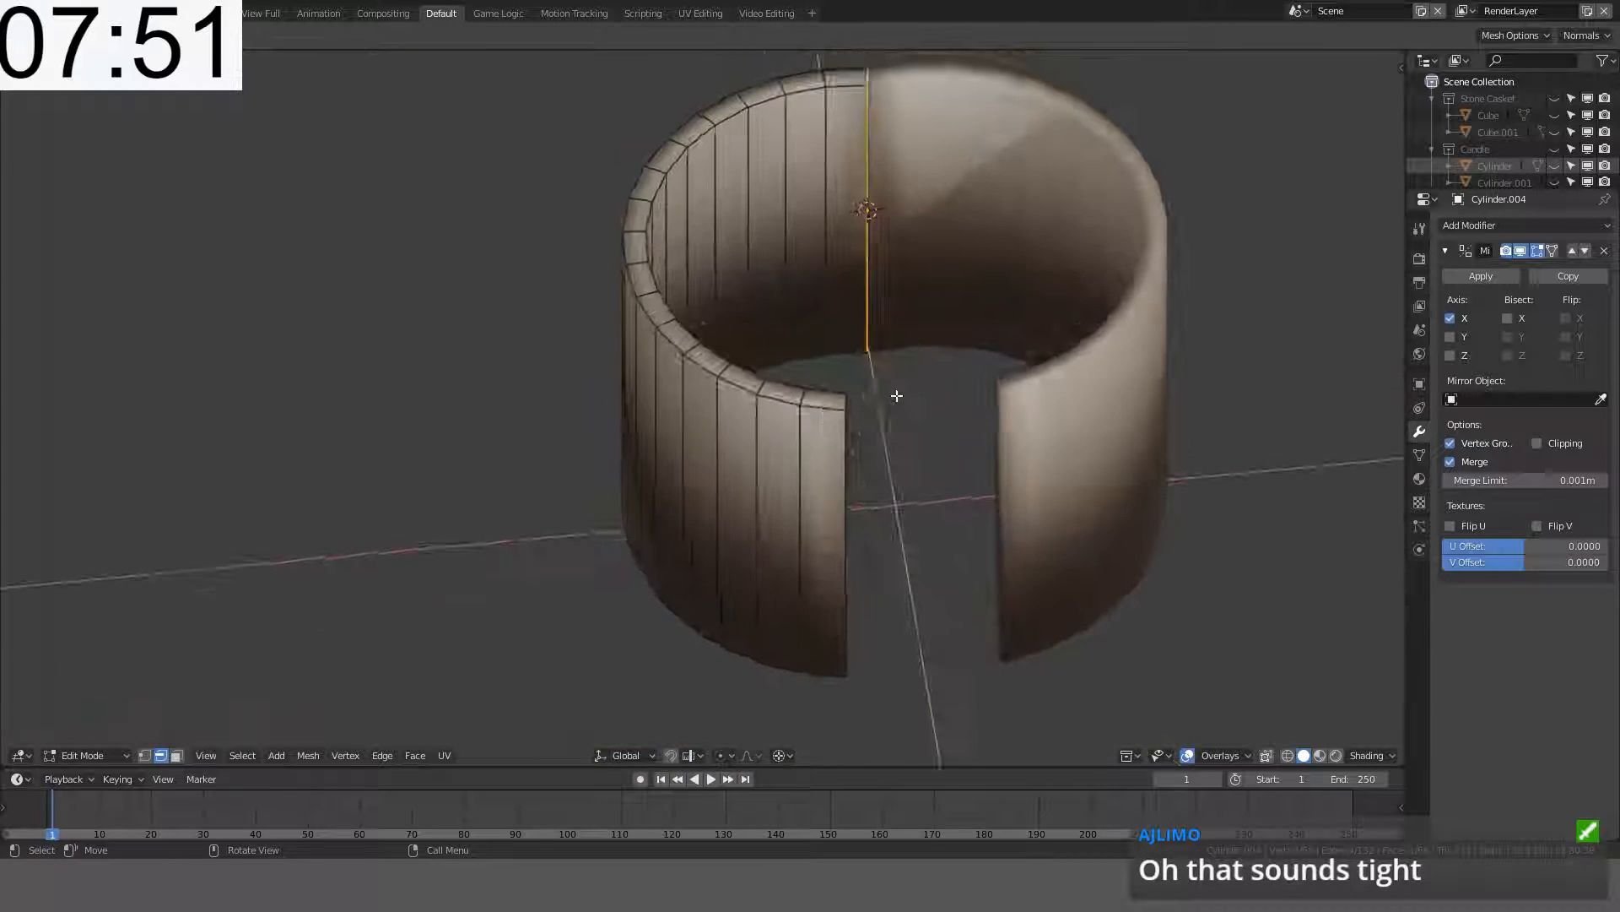
pyautogui.click(819, 426)
pyautogui.press('3')
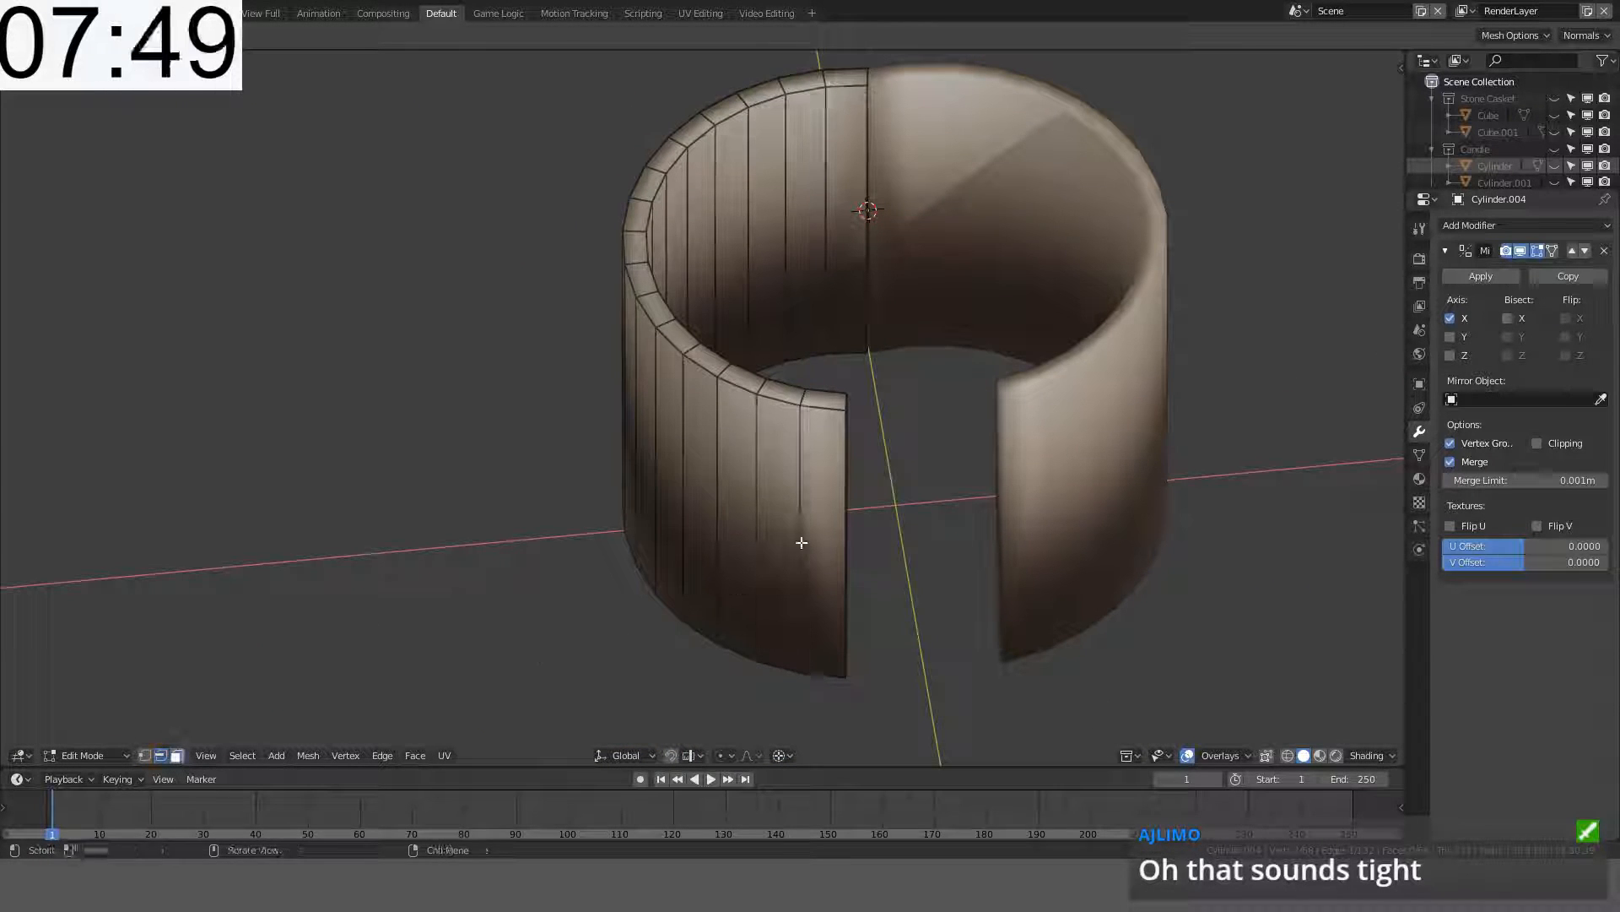
pyautogui.click(812, 541)
pyautogui.press('KP_7')
pyautogui.press('e')
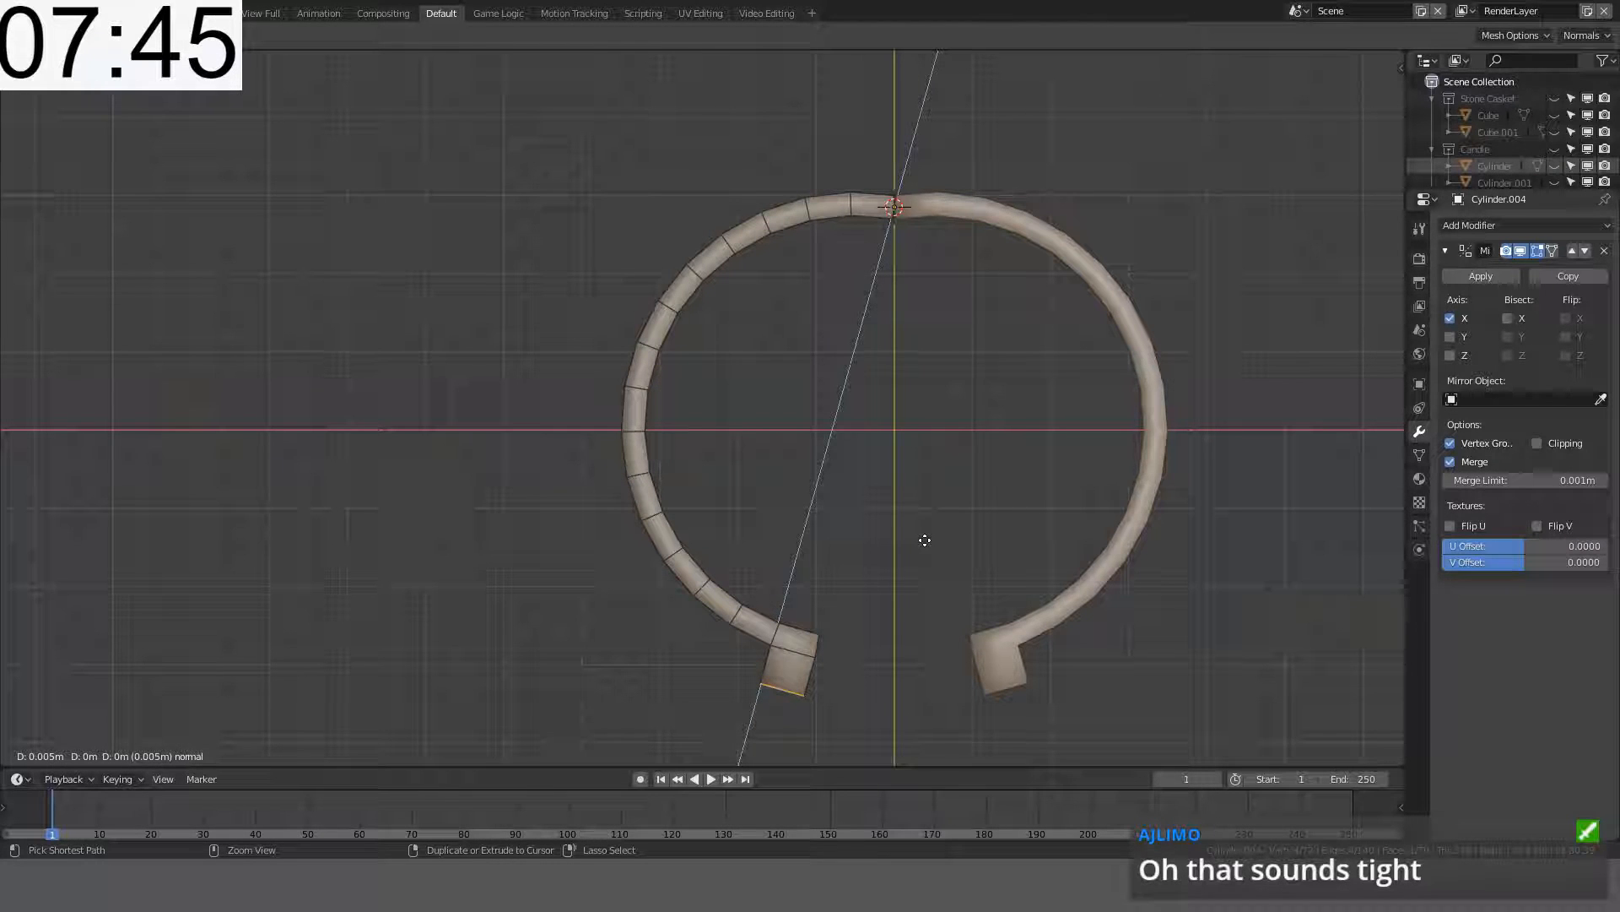
pyautogui.click(925, 545)
pyautogui.moveTo(869, 605); pyautogui.dragTo(917, 518, button='middle')
pyautogui.press('Tab')
pyautogui.press('Tab')
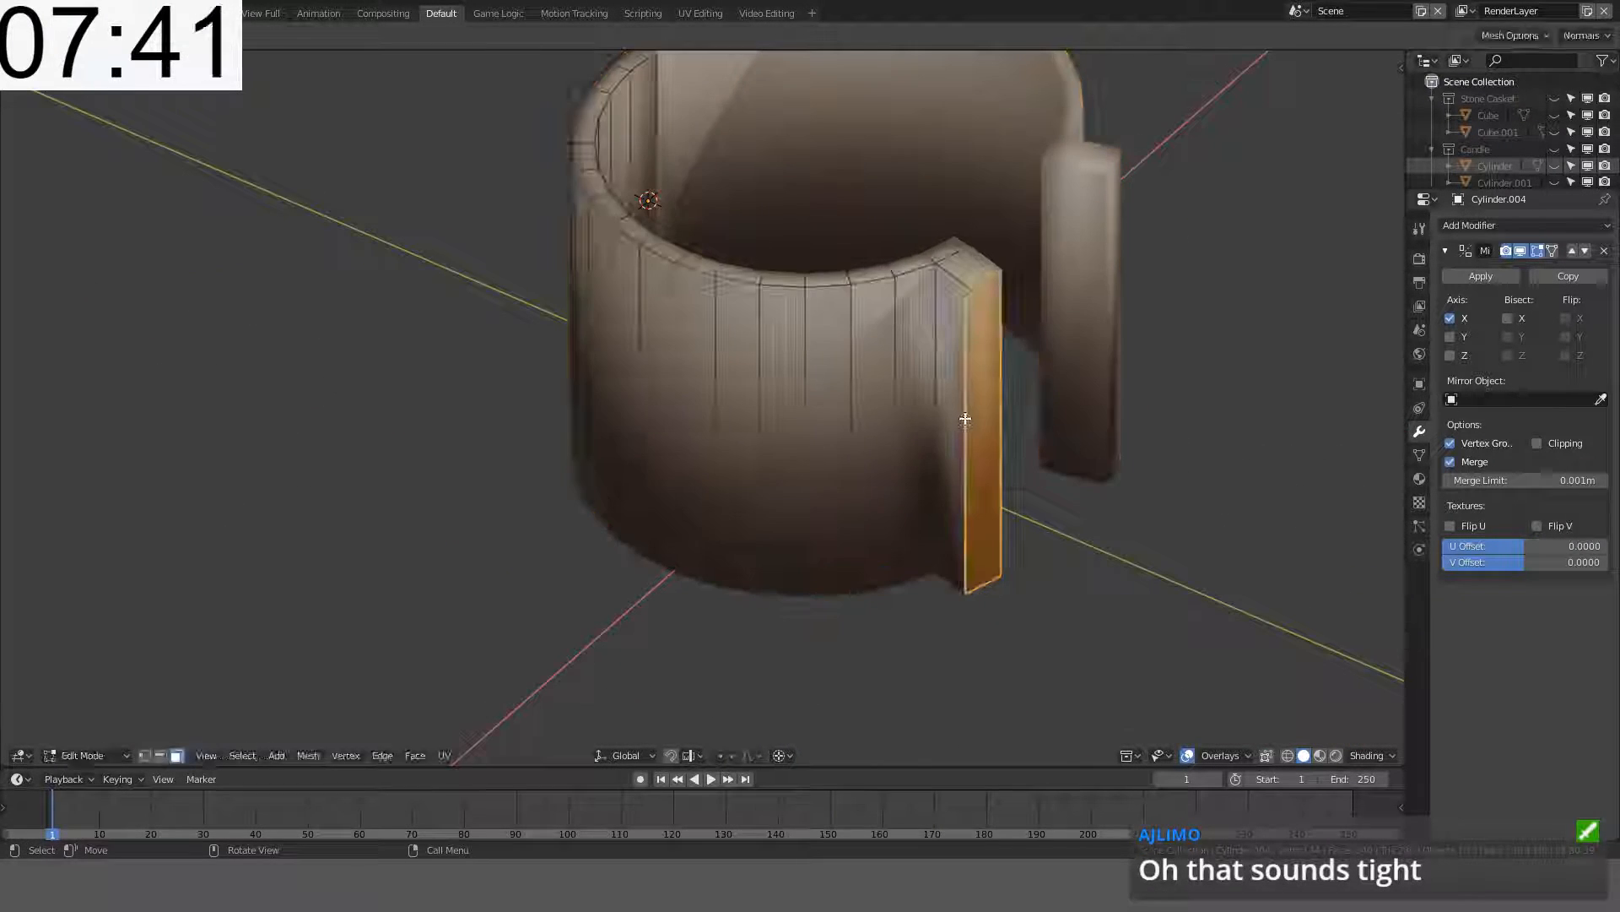
# - Shade the cuff smooth with an Auto Smooth angle of 60°
pyautogui.press('Tab')
pyautogui.rightClick(1102, 448)
pyautogui.click(1104, 449)
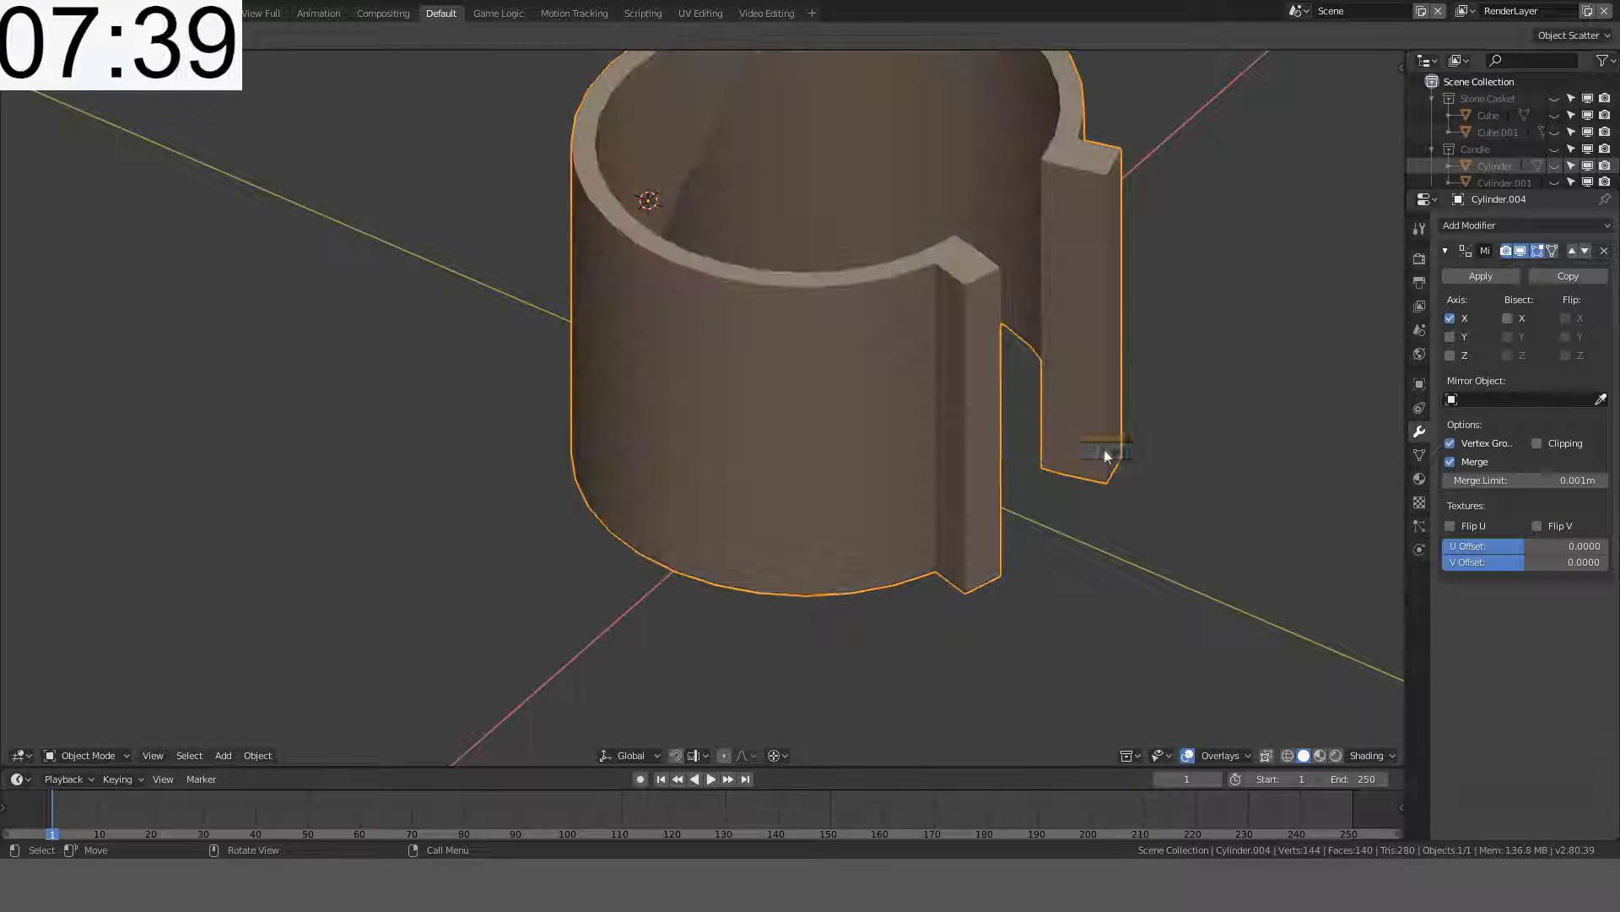
pyautogui.press('Tab')
pyautogui.moveTo(1160, 491); pyautogui.dragTo(937, 517, button='middle')
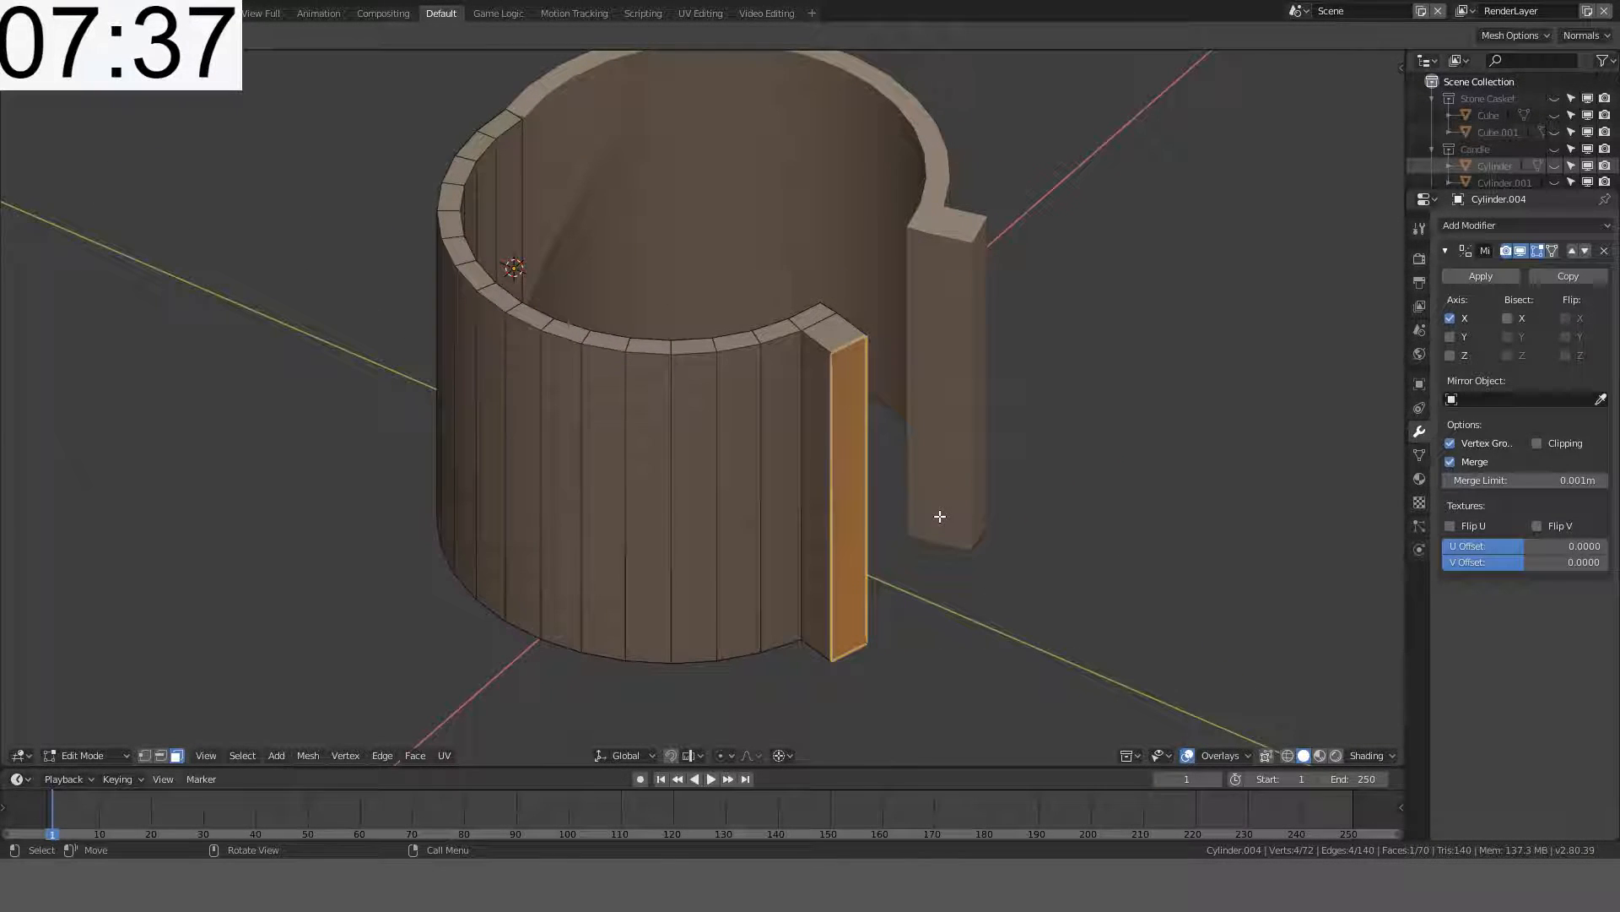
pyautogui.press('q')
pyautogui.press('Tab')
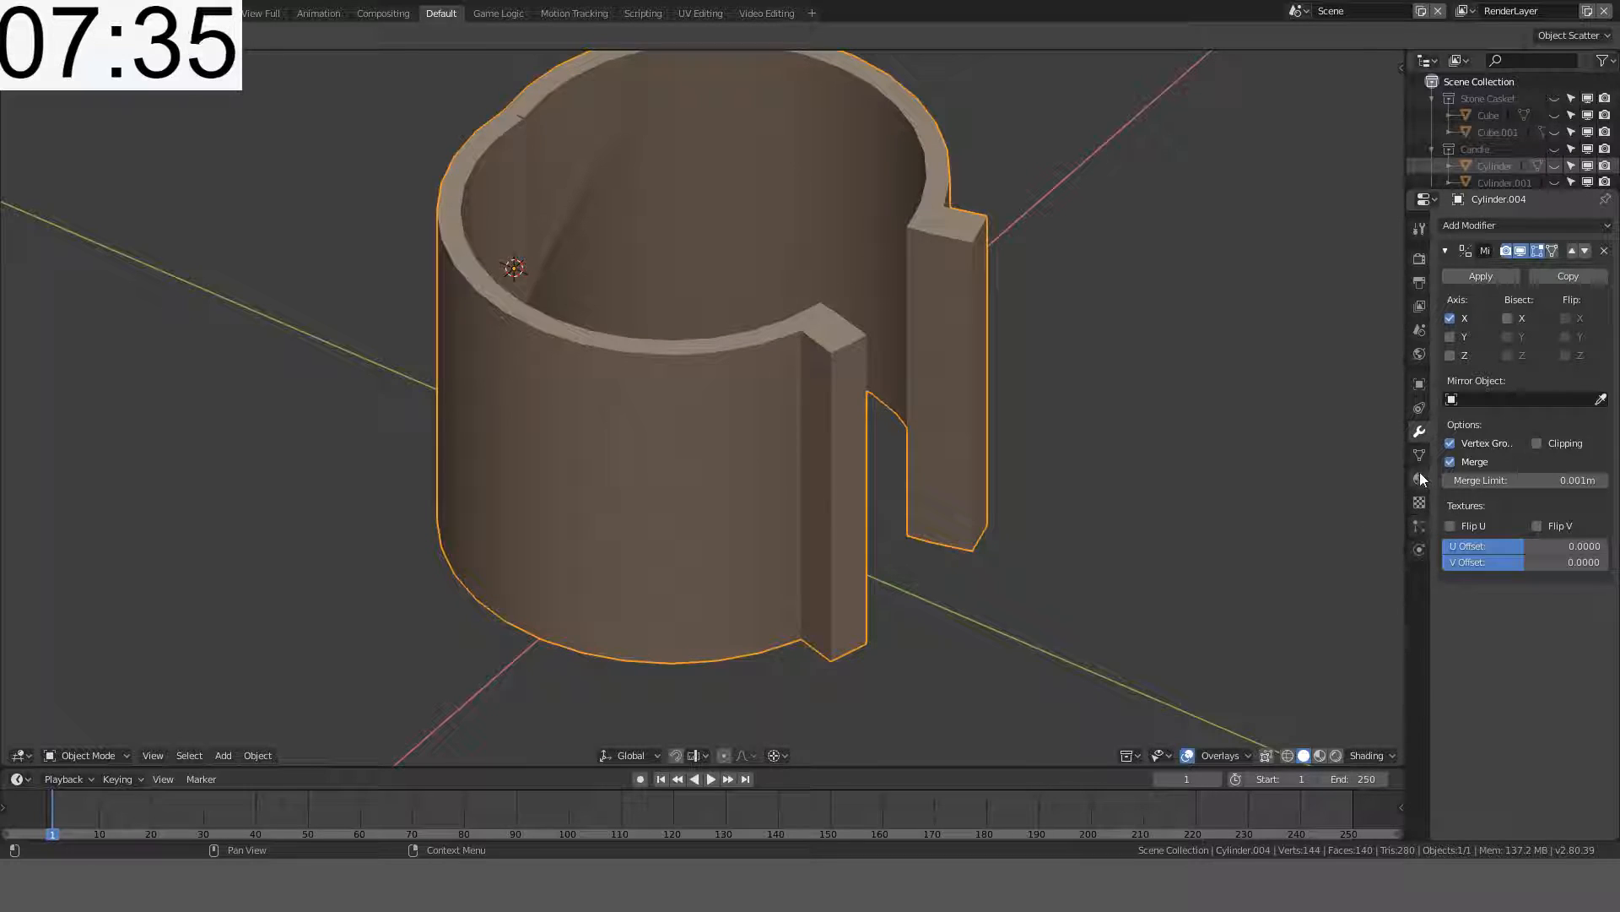
pyautogui.click(1418, 524)
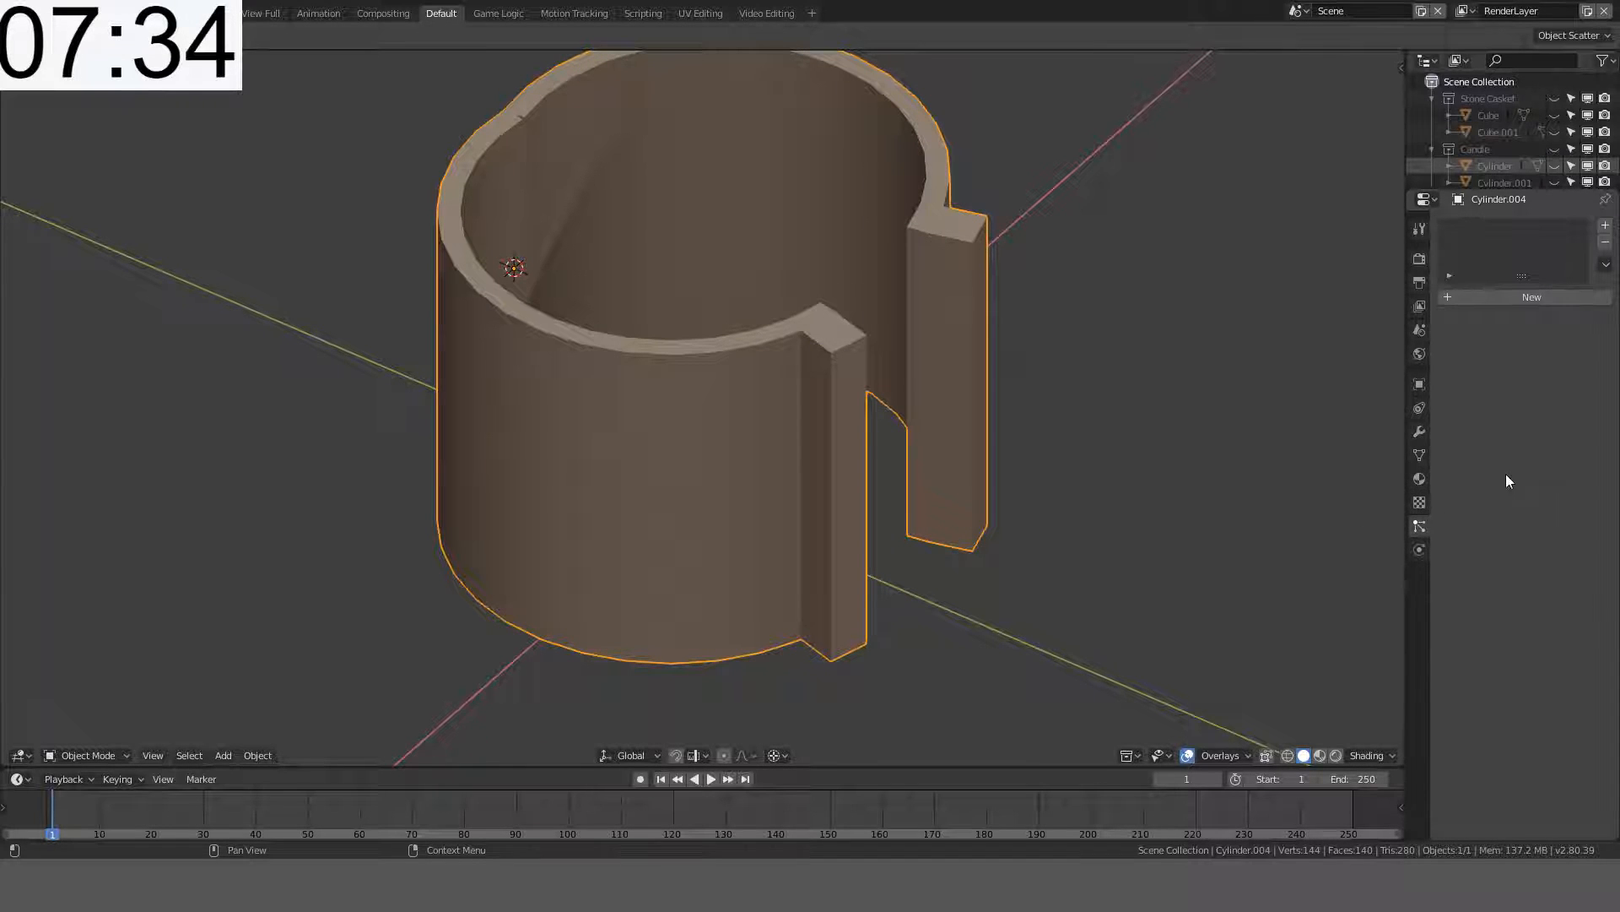
pyautogui.click(1419, 455)
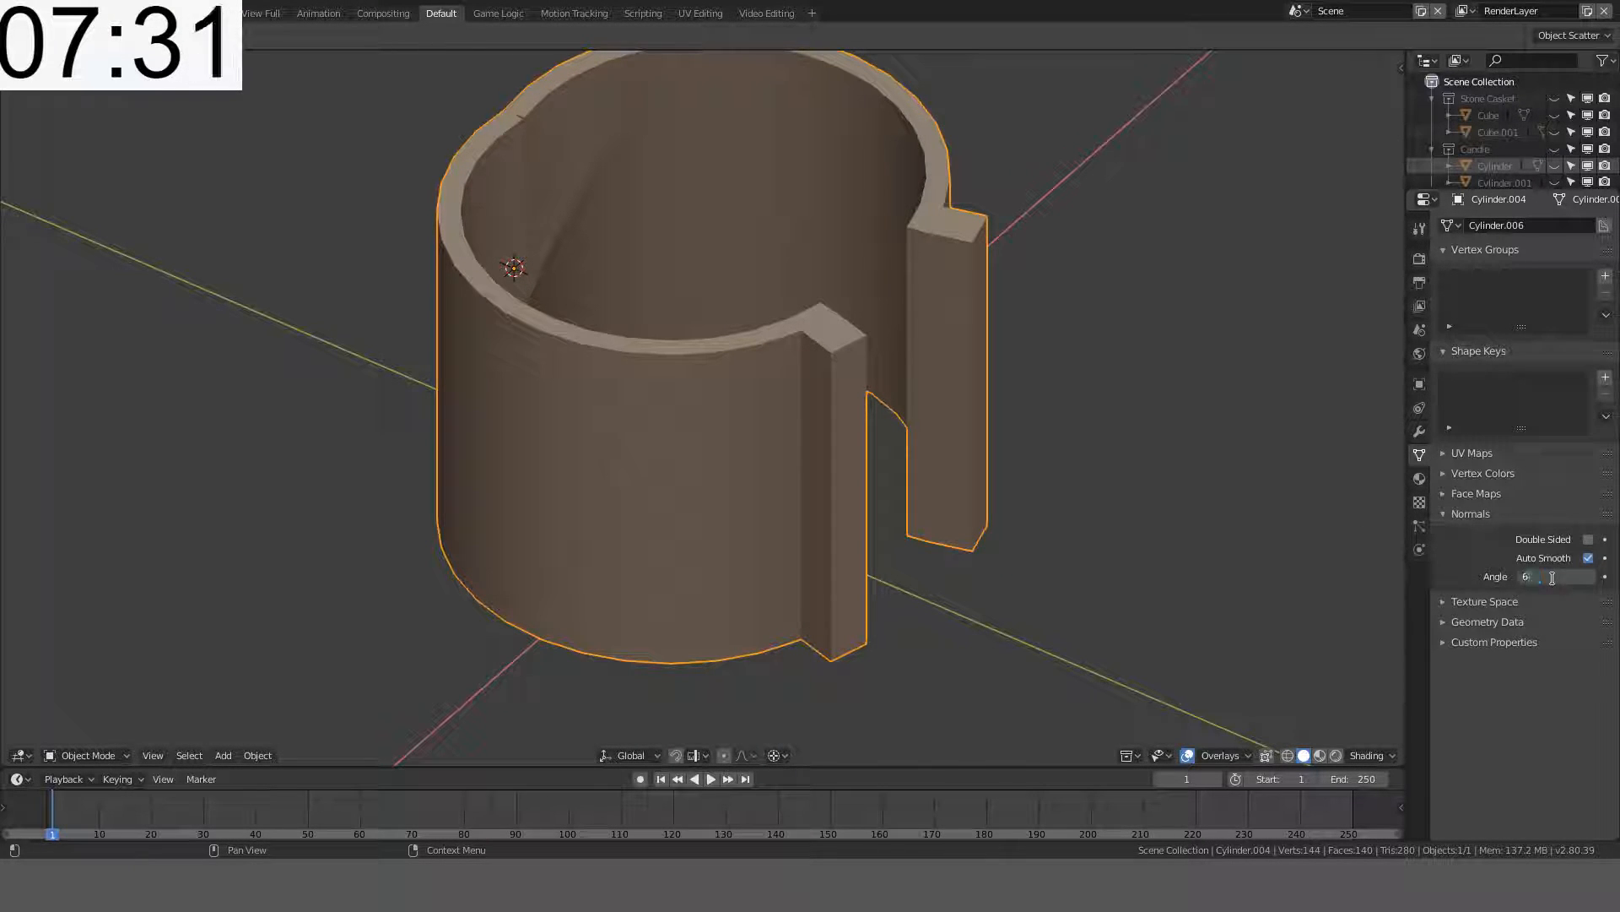
# - Thin the flange at the cuff's opening by sliding the vertices of its inner side toward the outer side
pyautogui.moveTo(1097, 422); pyautogui.dragTo(586, 483, button='middle')
pyautogui.press('Tab')
pyautogui.click(580, 489)
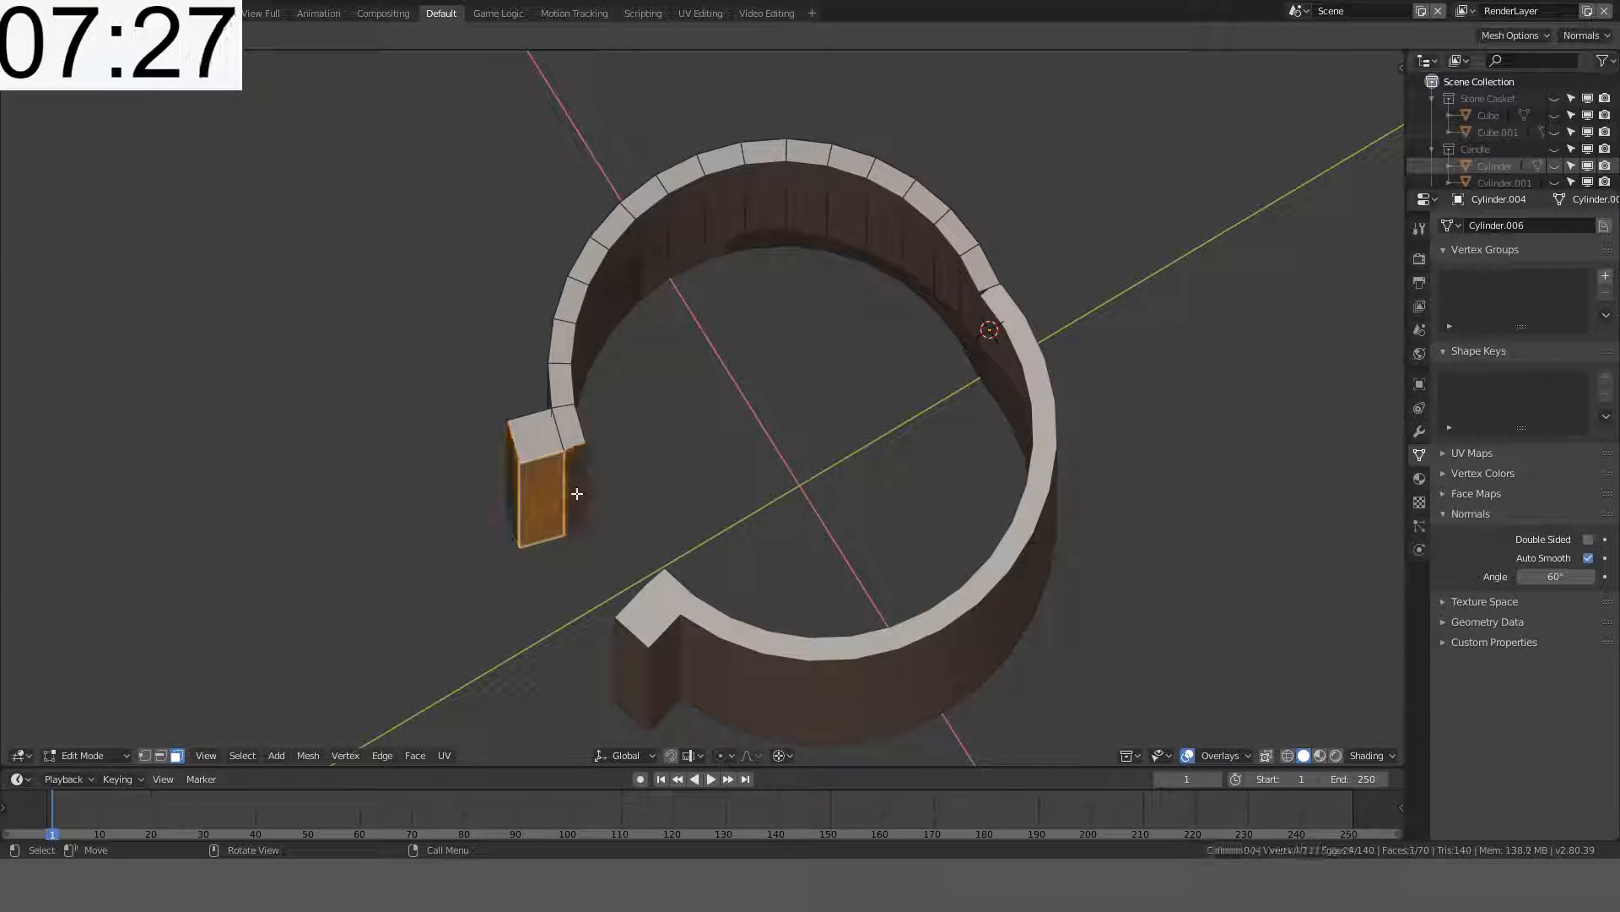
pyautogui.press('KP_7')
pyautogui.hotkey('shift', 'v')
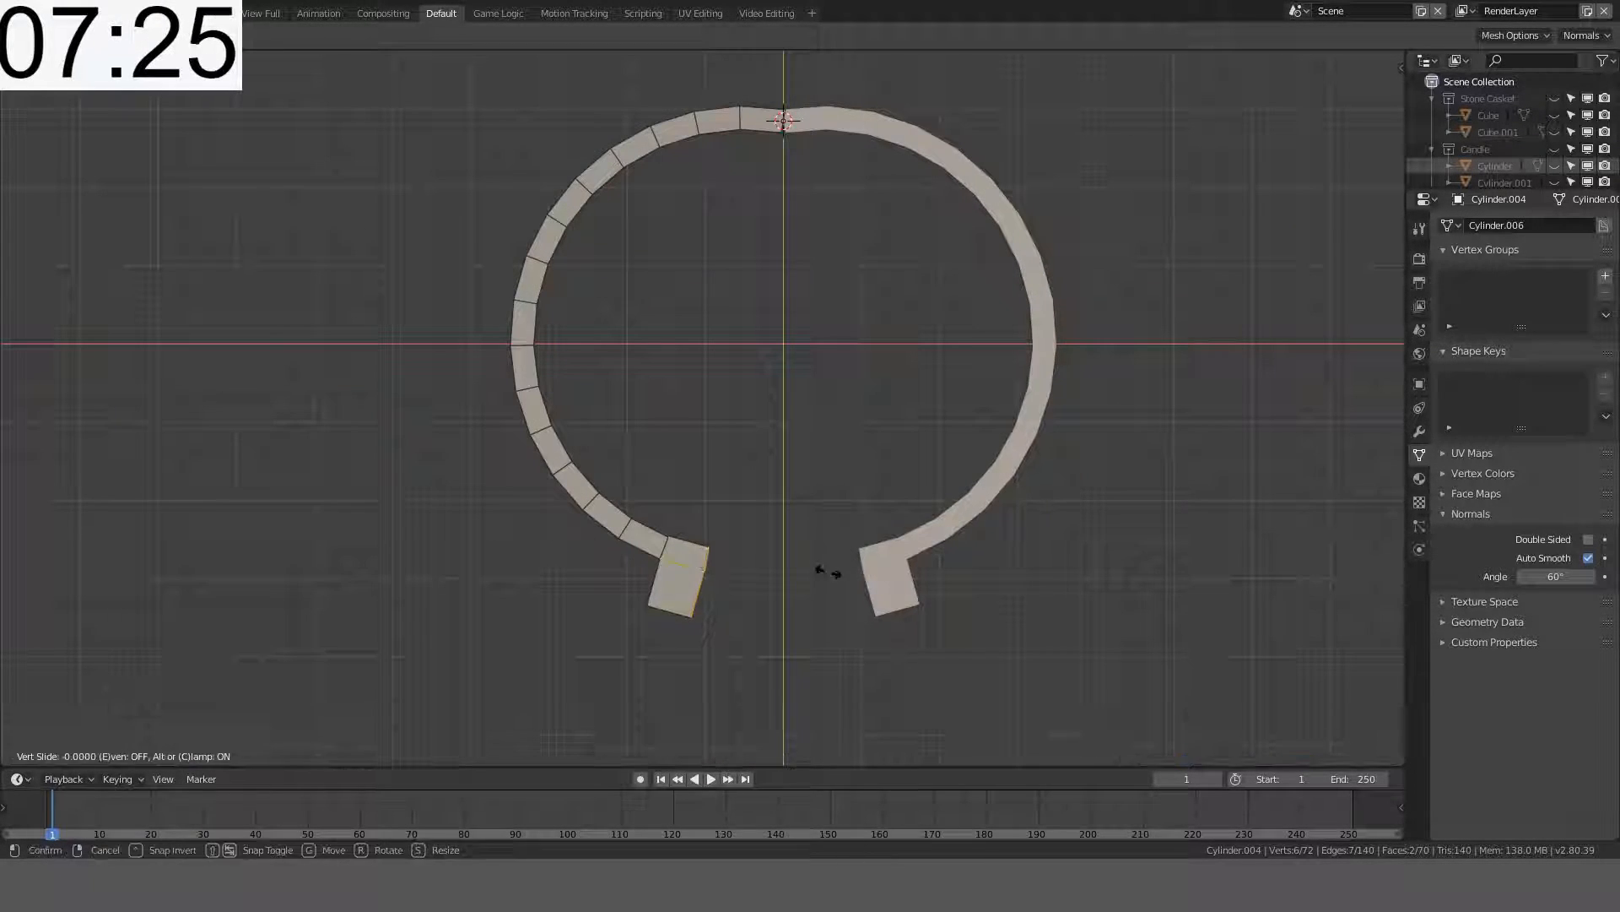
pyautogui.click(812, 569)
pyautogui.press('Tab')
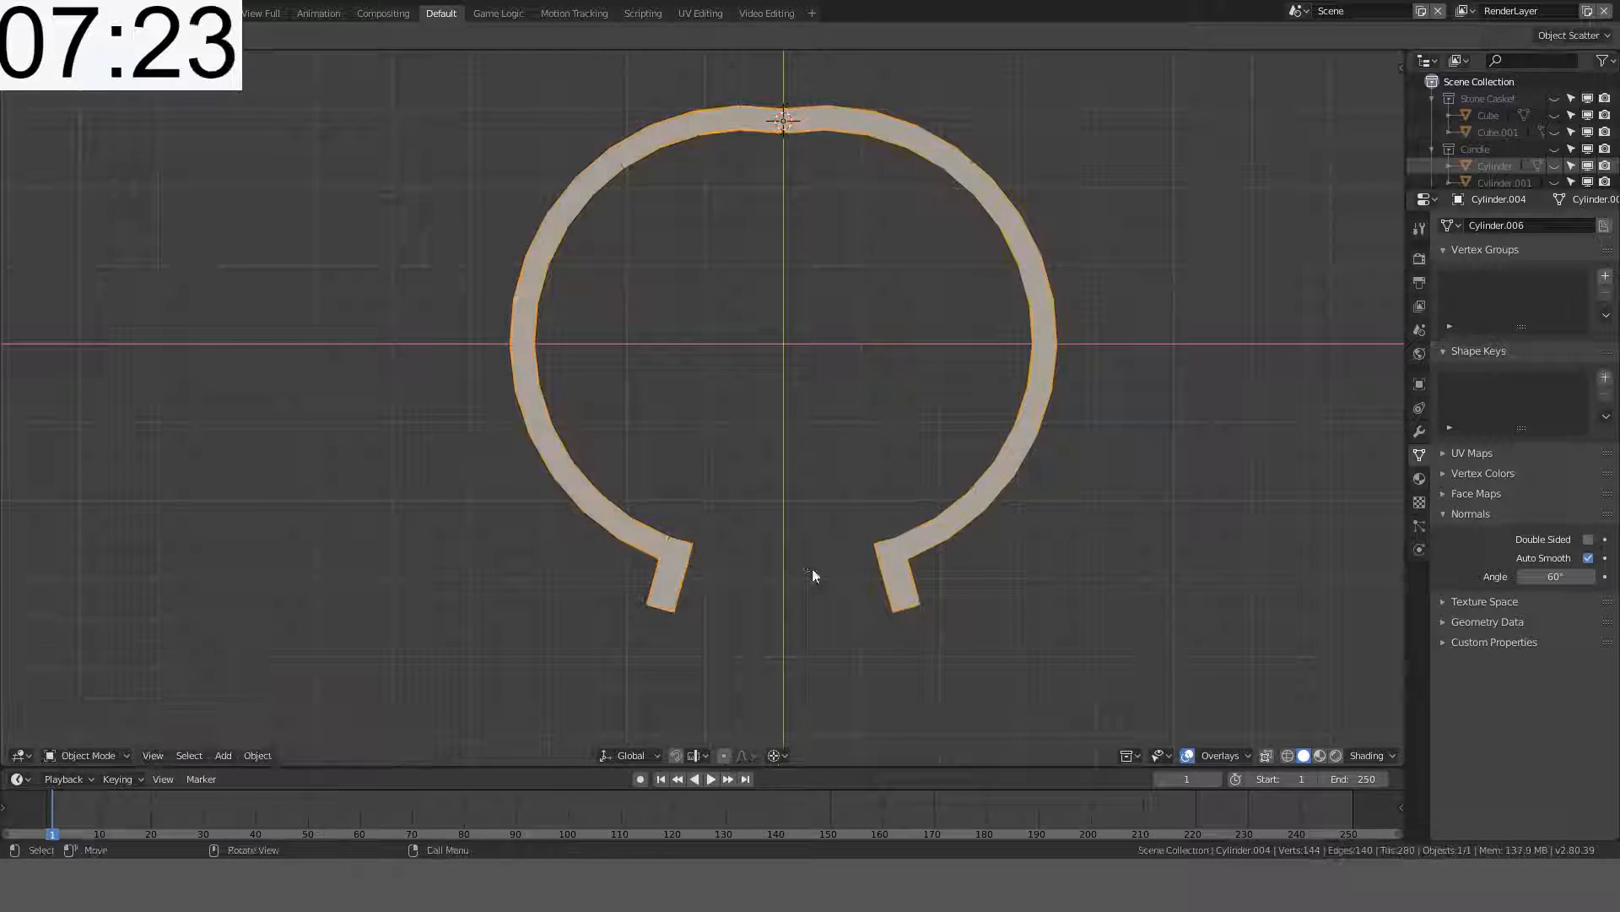
# - Select the flange's outer end face and set the transform orientation to Normal
pyautogui.moveTo(812, 569); pyautogui.dragTo(826, 430, button='middle')
pyautogui.scroll(-2, 954, 405)
pyautogui.press('Tab')
pyautogui.click(820, 425)
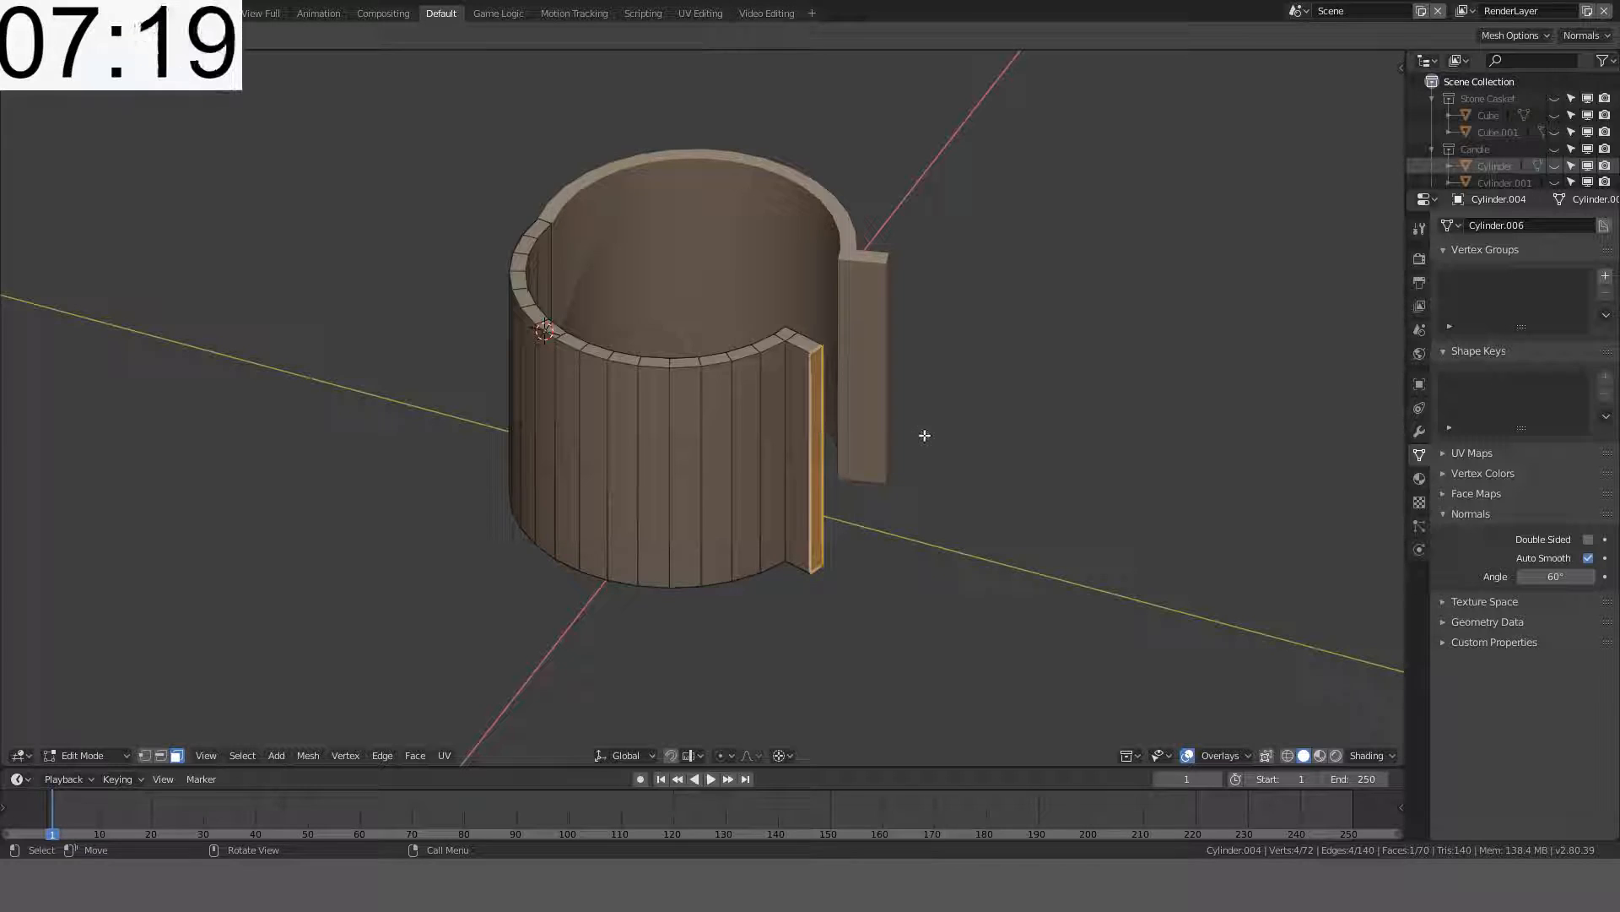
pyautogui.moveTo(925, 436); pyautogui.dragTo(959, 453, button='middle')
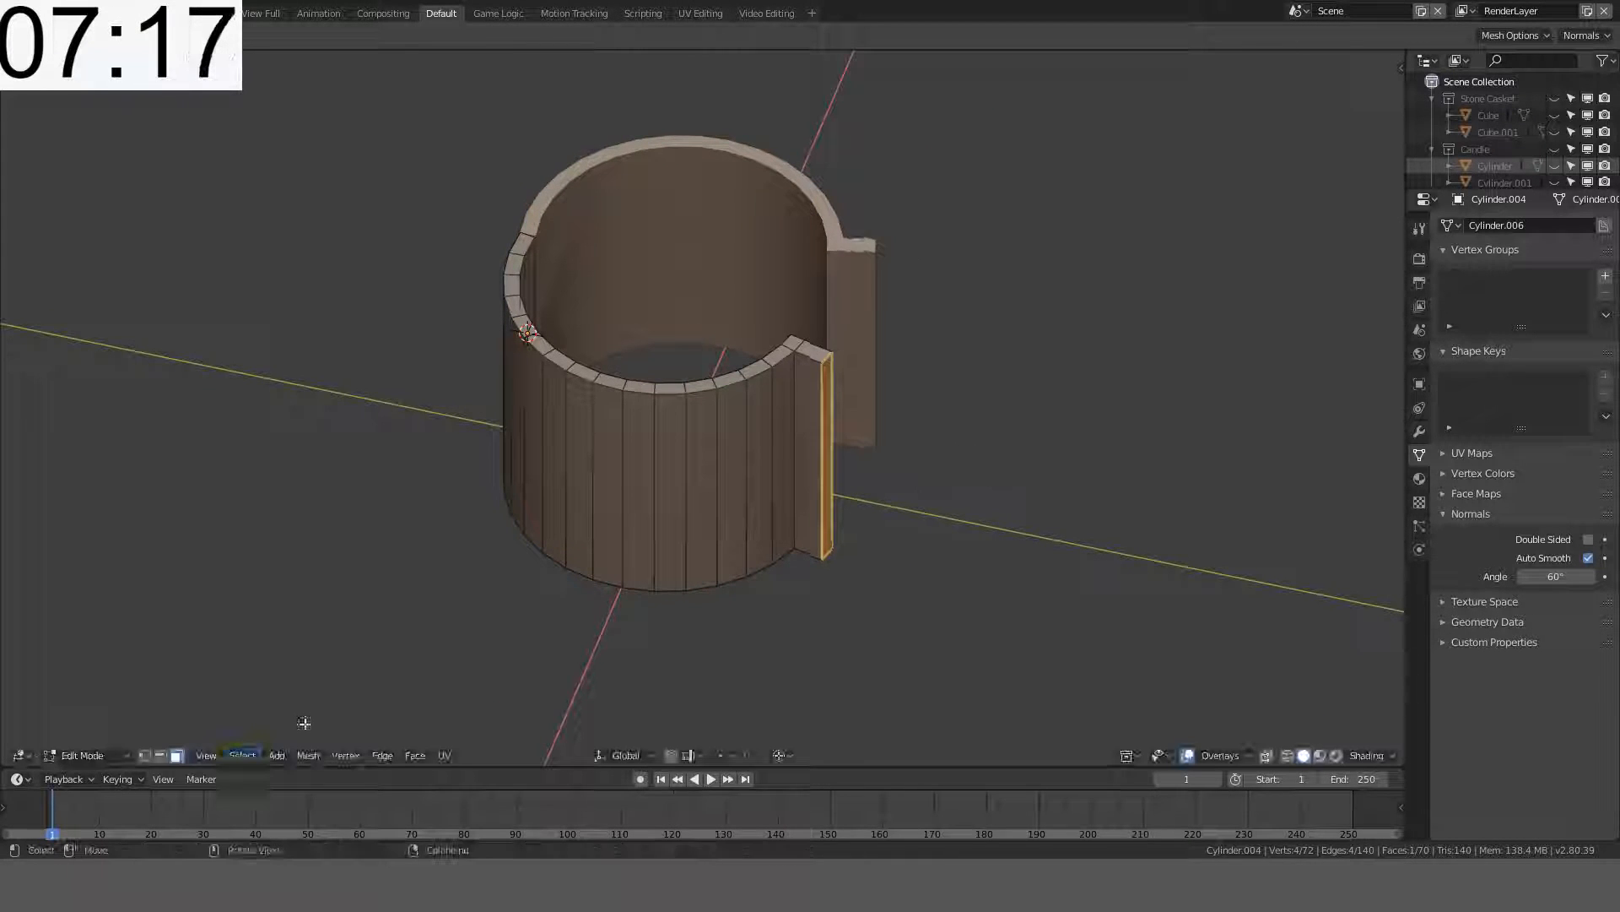
pyautogui.click(633, 755)
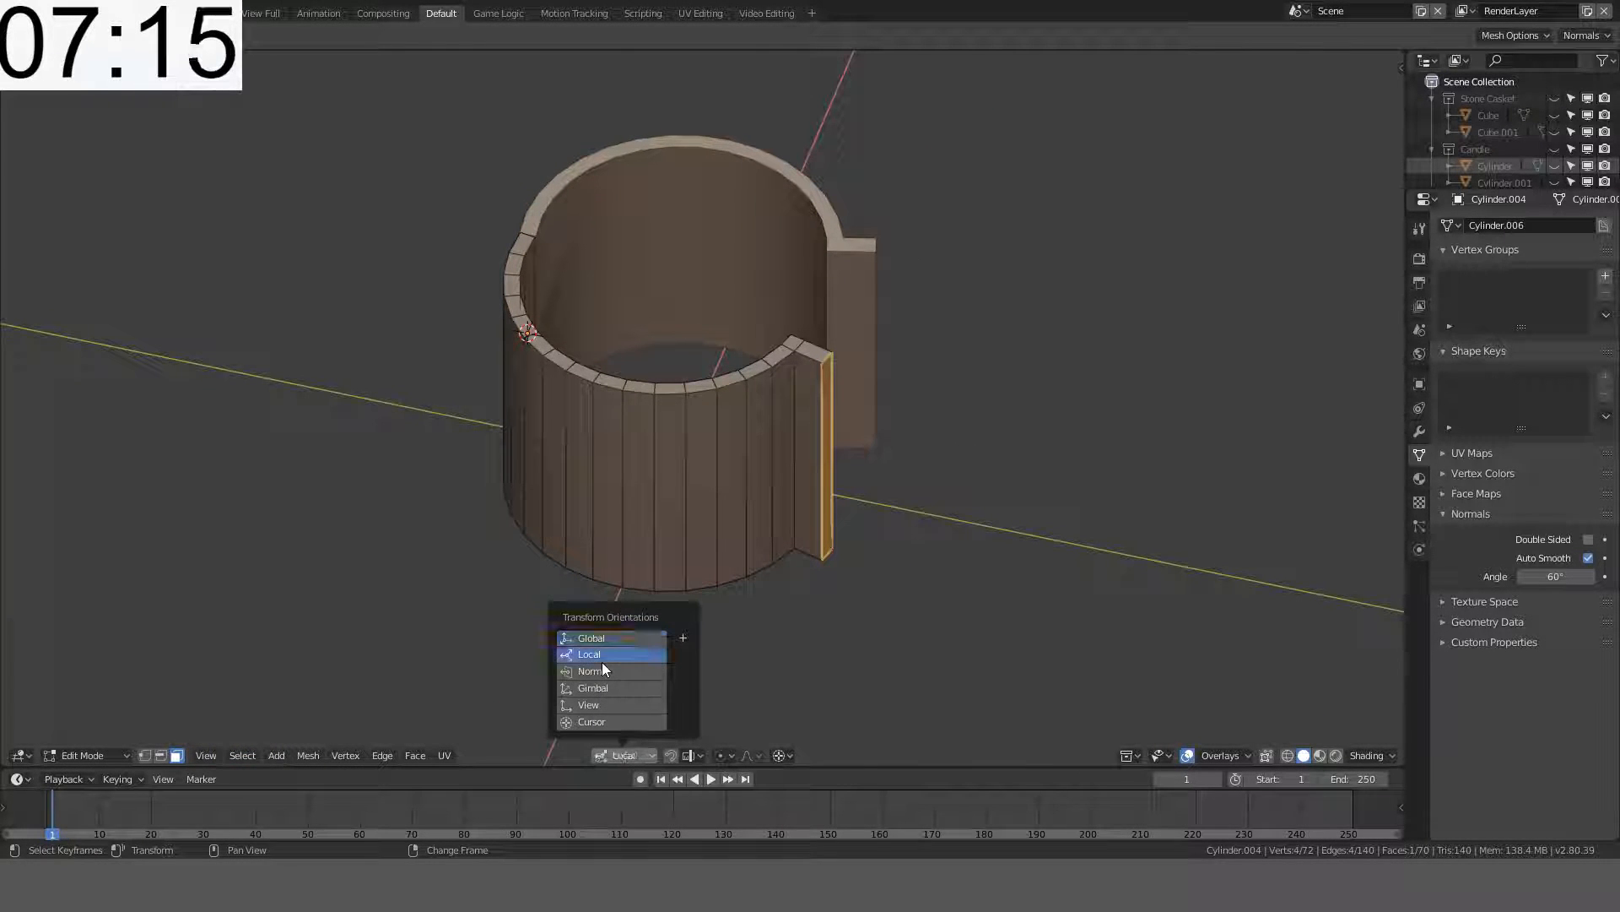
pyautogui.click(633, 669)
# - Lengthen the flange by moving its end face outward about 0.004 m along the face normal
pyautogui.press('g')
pyautogui.press('z')
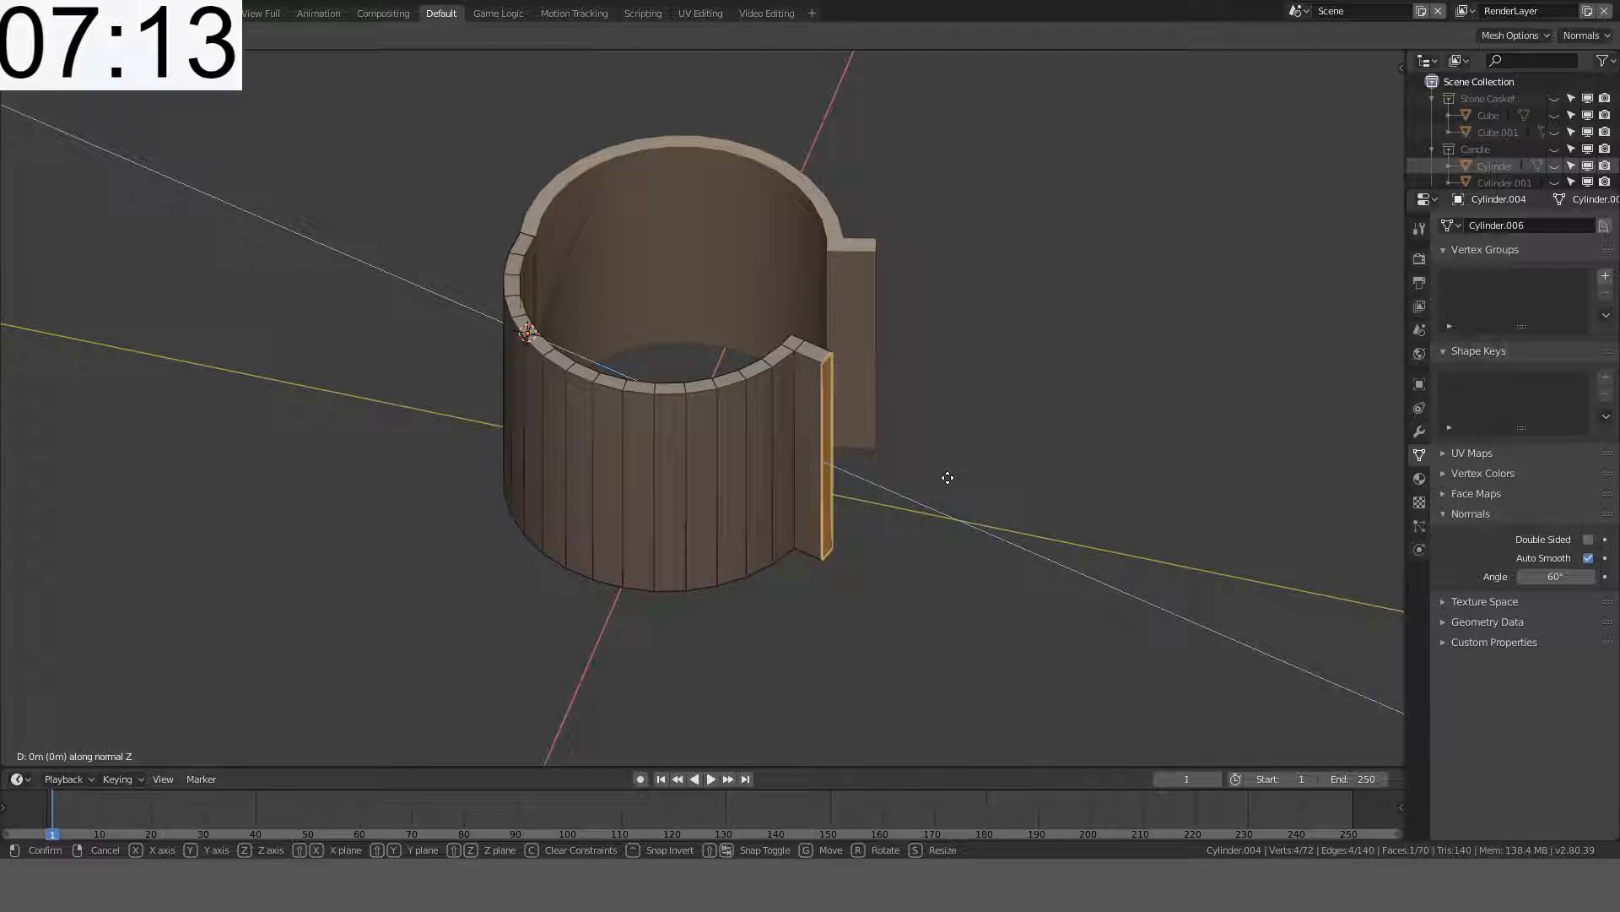
pyautogui.press('z')
pyautogui.rightClick(960, 480)
pyautogui.moveTo(960, 479); pyautogui.dragTo(998, 553, button='middle')
pyautogui.press('g')
pyautogui.press('z')
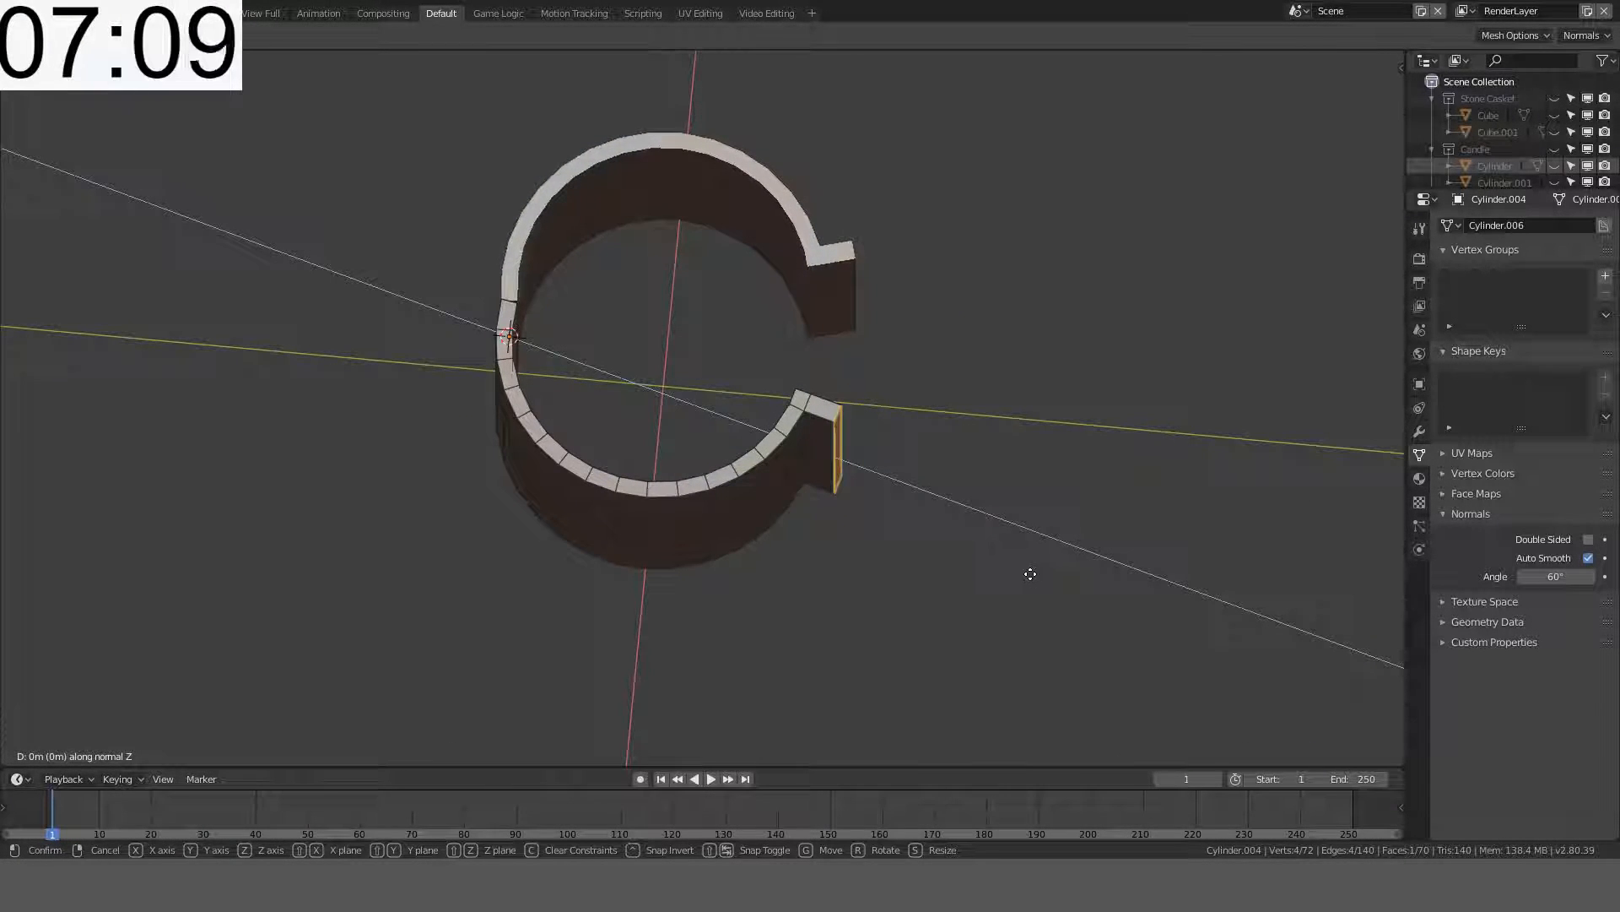
pyautogui.press('KP_7')
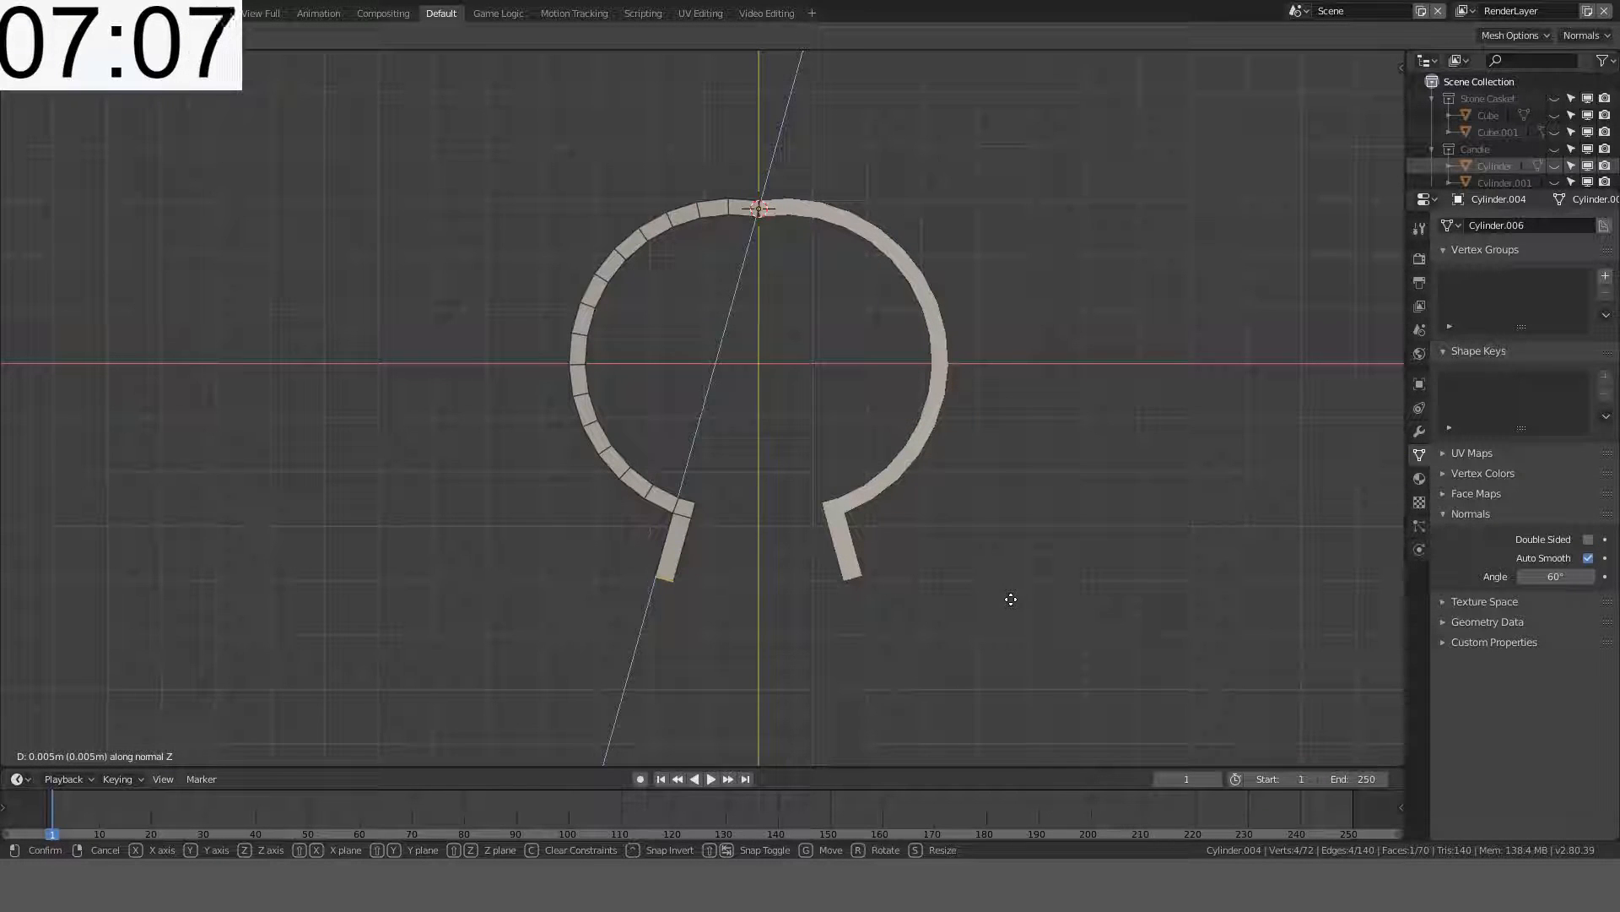
pyautogui.click(1013, 593)
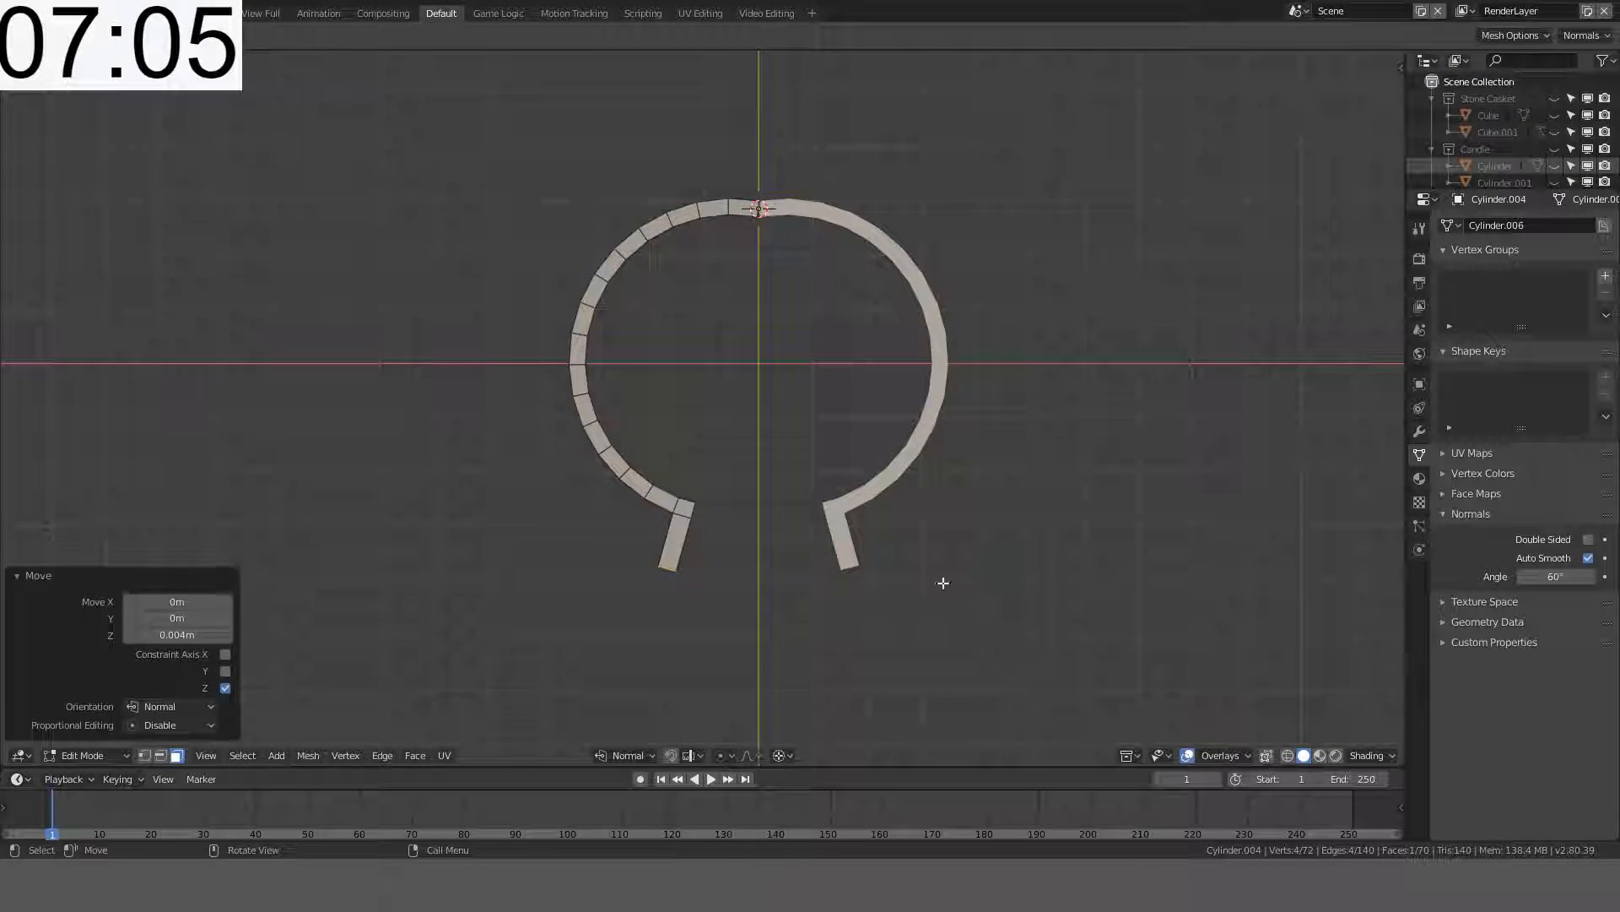
# - Restore the Global orientation and shift the whole cuff half away from the mirror plane along X to open a narrow gap at the back seam
pyautogui.press('Tab')
pyautogui.moveTo(940, 579); pyautogui.dragTo(1204, 351, button='middle')
pyautogui.scroll(1, 792, 441)
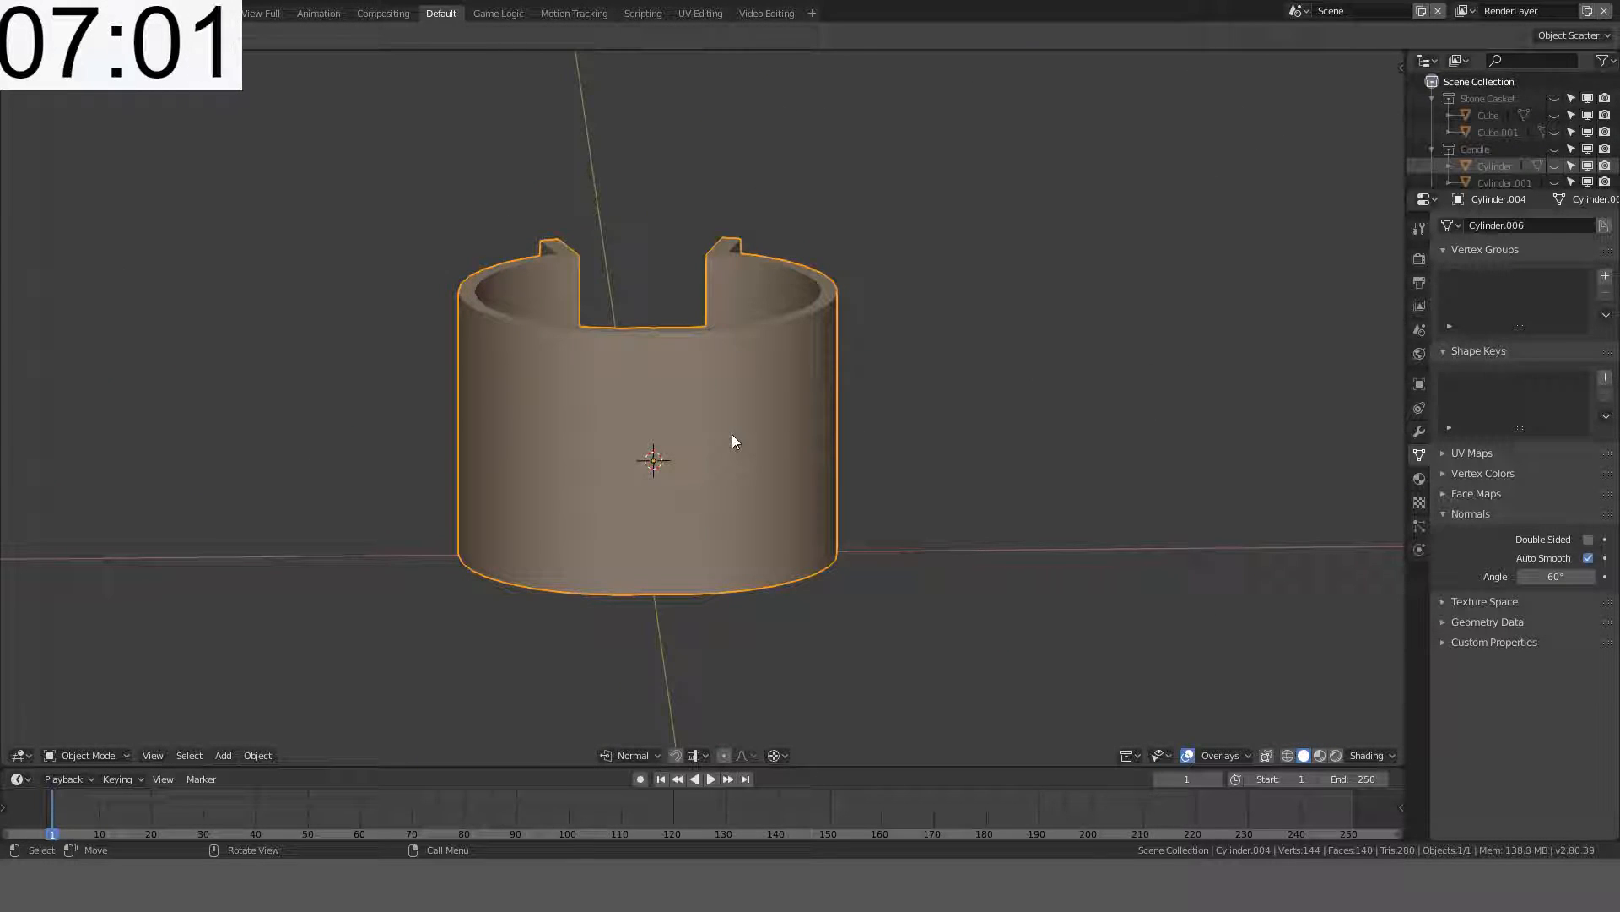
pyautogui.press('Tab')
pyautogui.press('a')
pyautogui.press('KP_7')
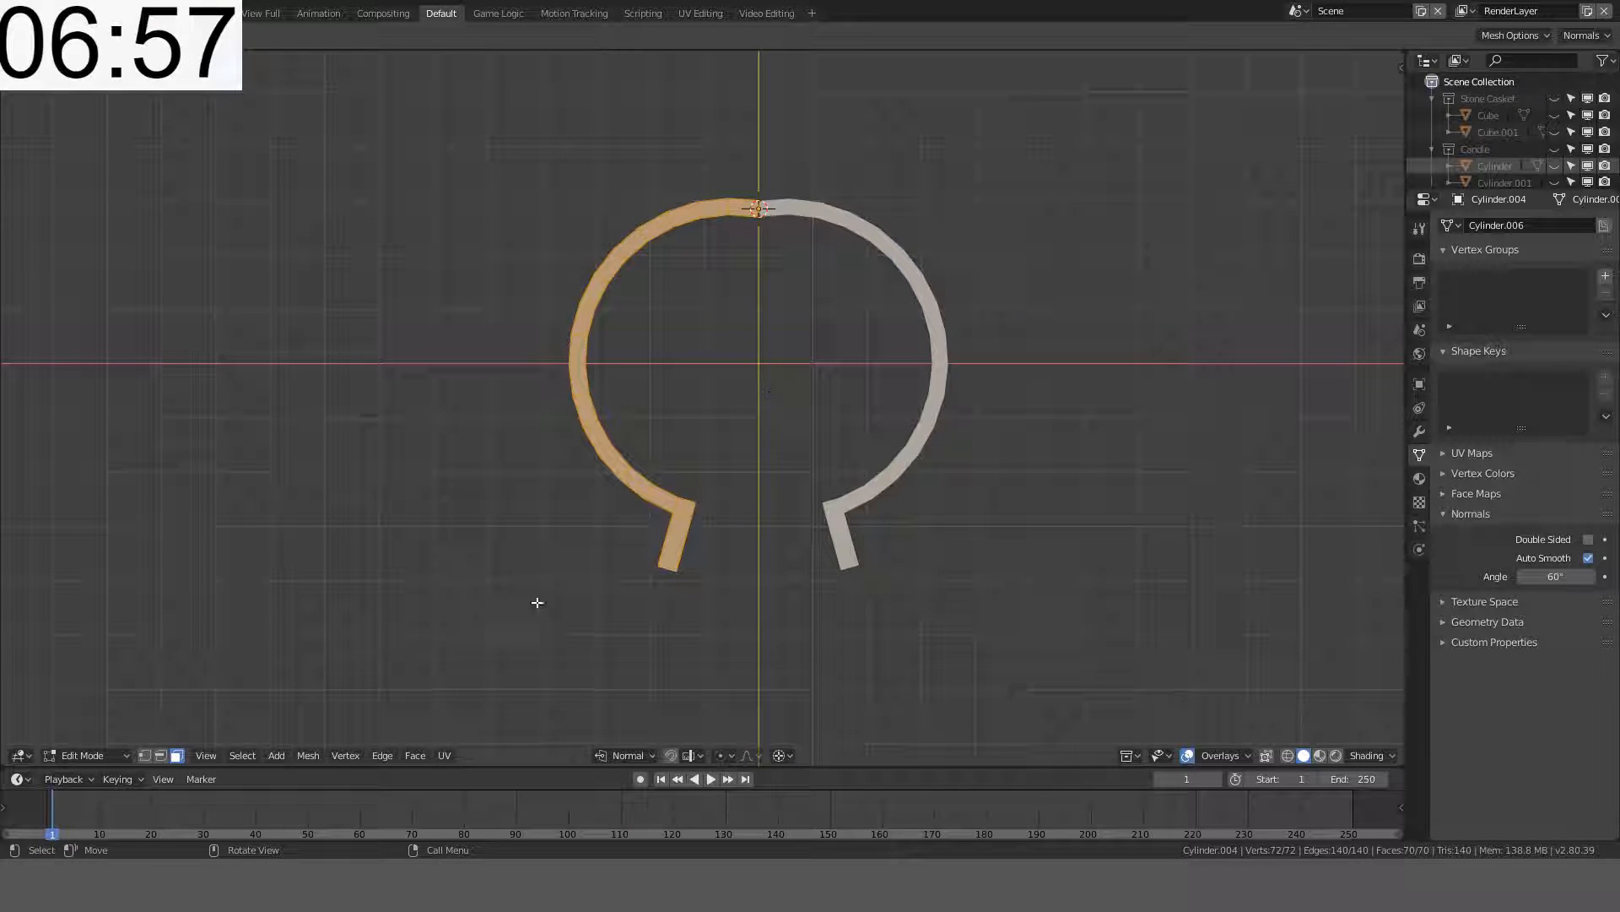
pyautogui.click(623, 755)
pyautogui.click(623, 638)
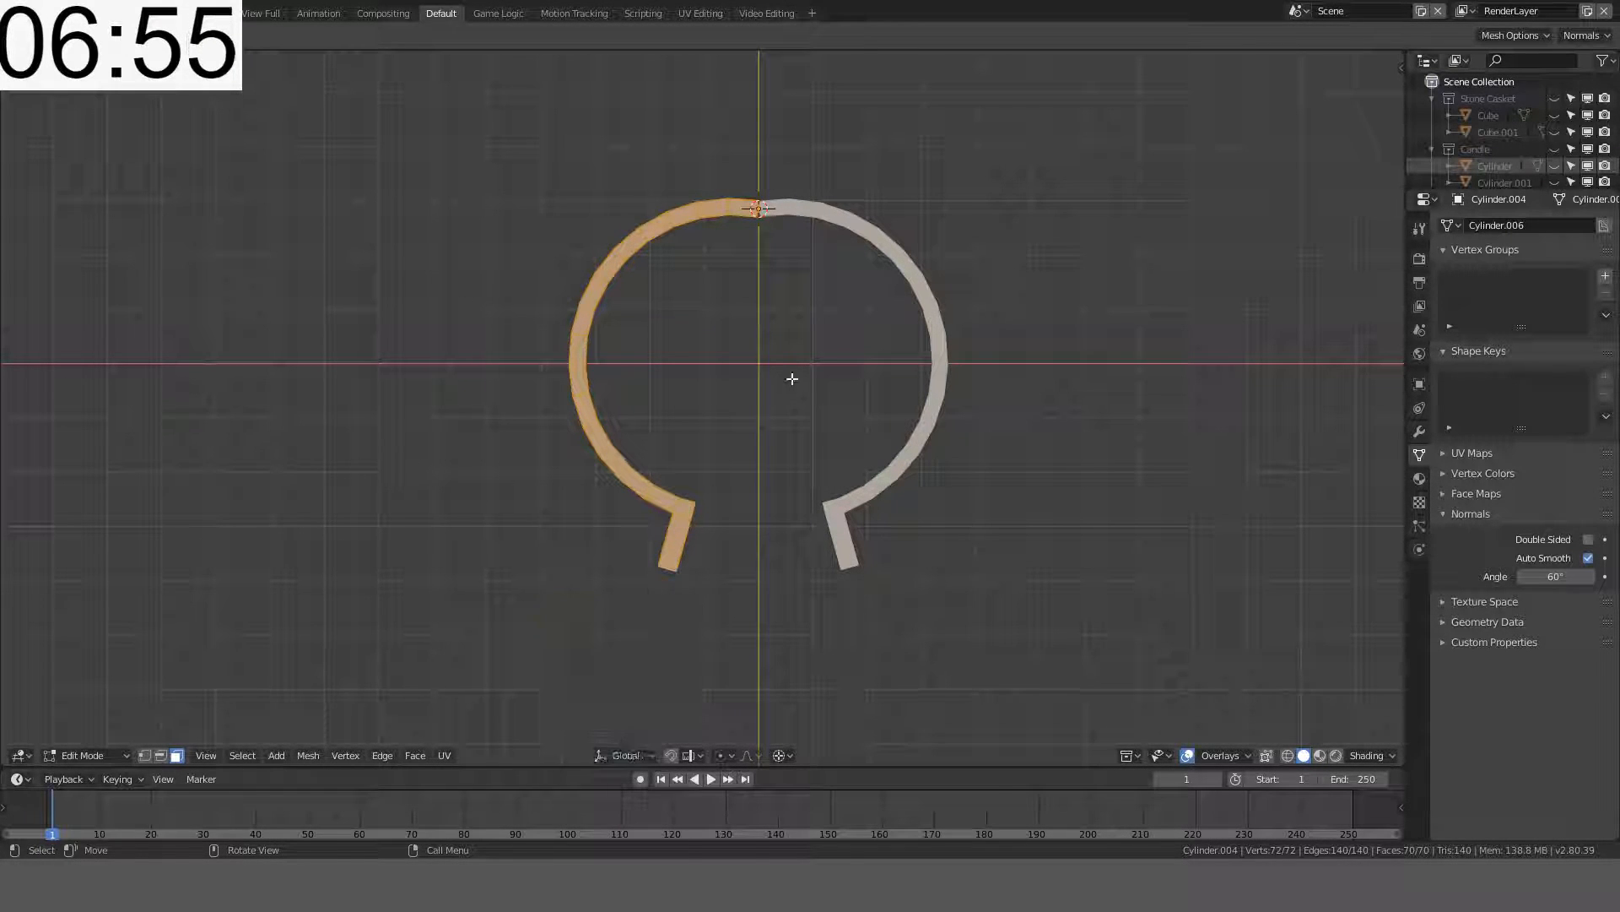
pyautogui.press('g')
pyautogui.press('x')
pyautogui.click(780, 332)
pyautogui.moveTo(779, 332); pyautogui.dragTo(735, 467, button='middle')
# - Add a 16-vertex cylinder at the 3D cursor in the back gap and scale it by 0.1 in X and Y
pyautogui.hotkey('alt', 'a')
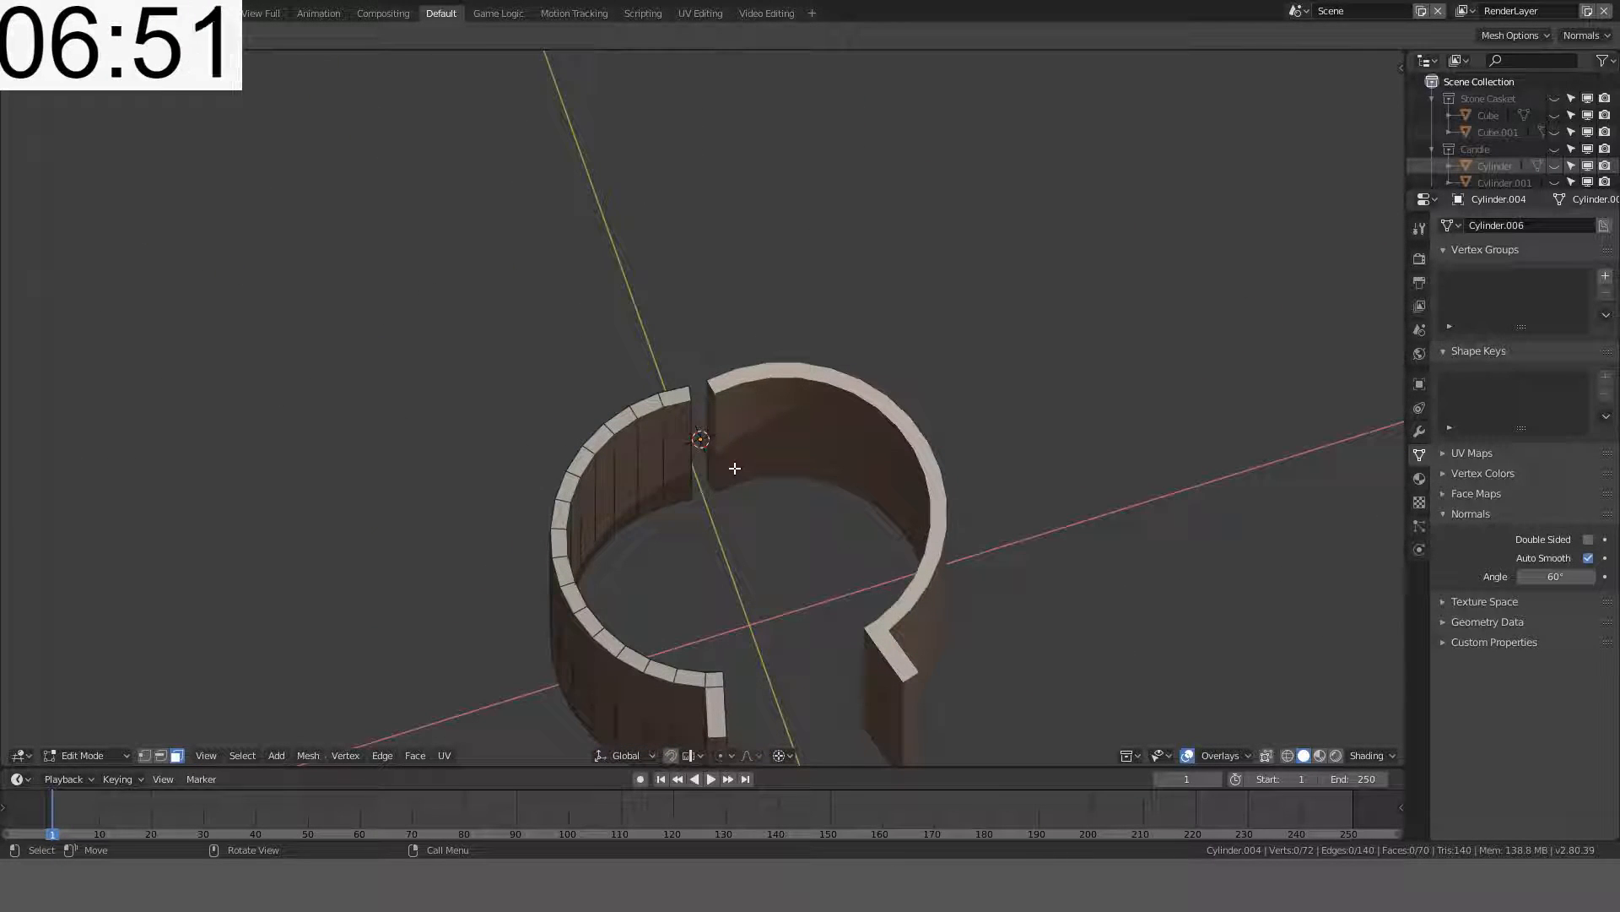
pyautogui.hotkey('shift', 'a')
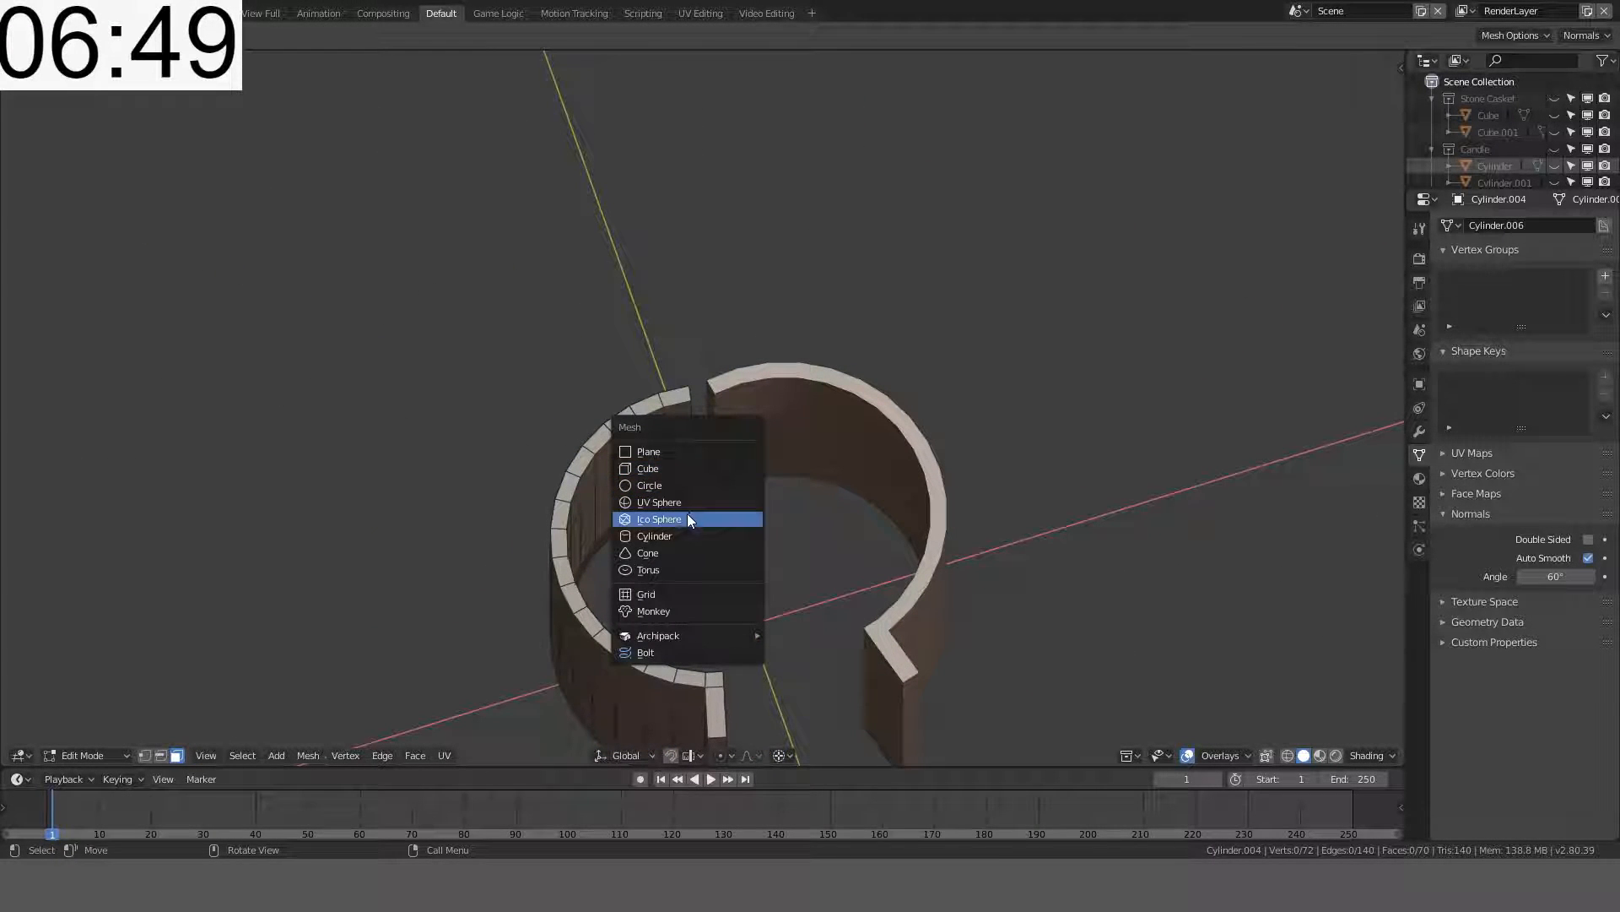
pyautogui.click(661, 535)
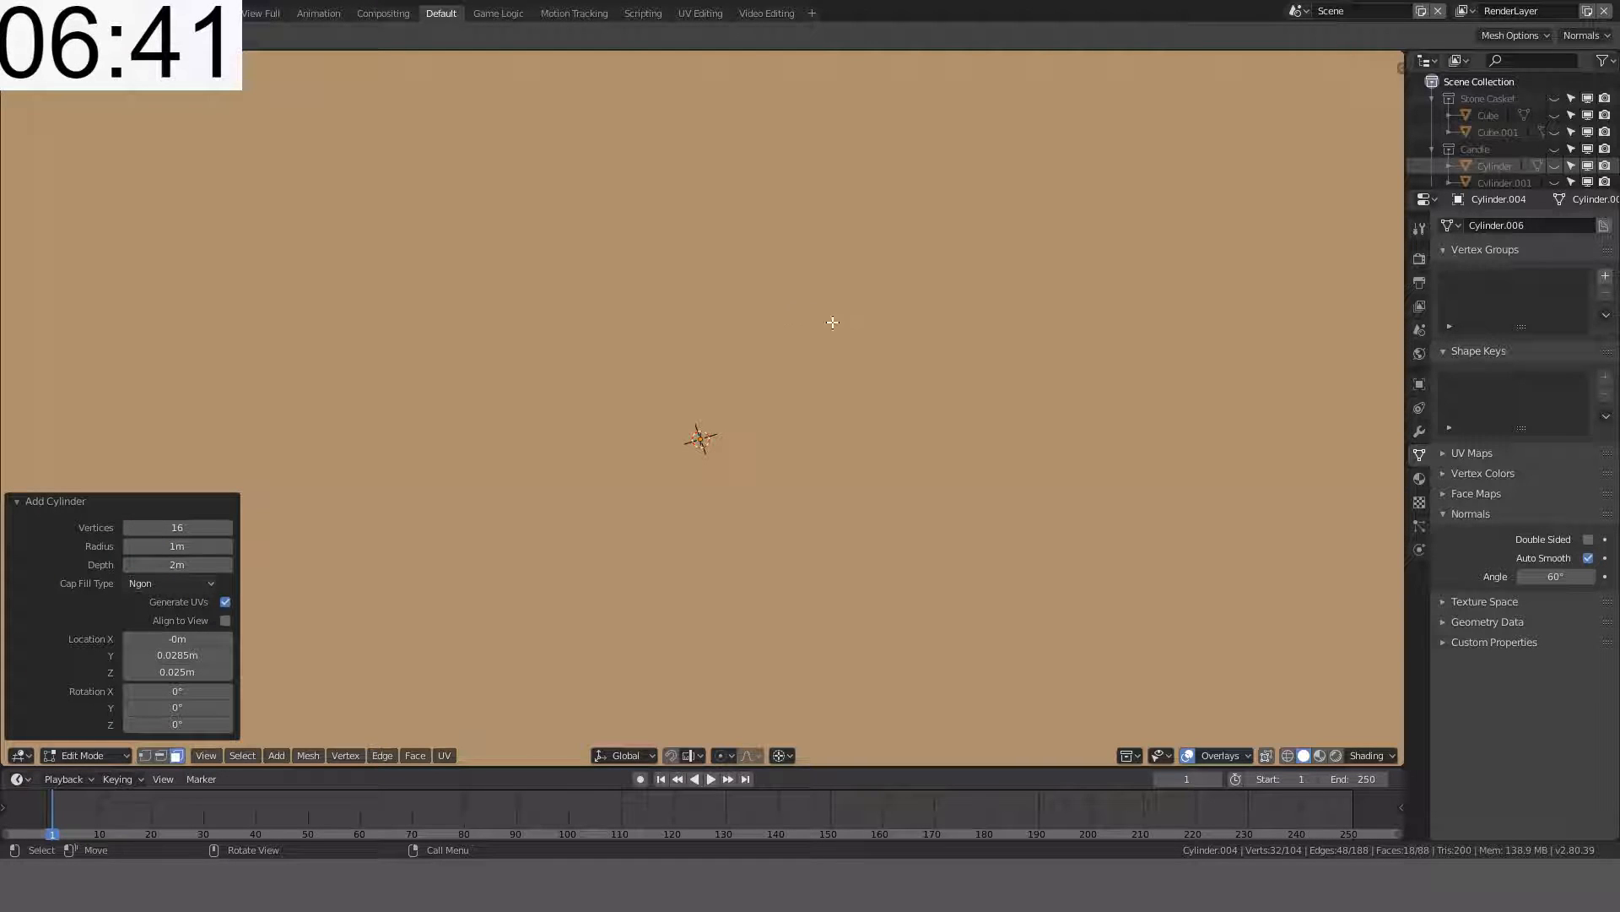
pyautogui.press('s')
pyautogui.hotkey('shift', 'z')
pyautogui.write('0.1')
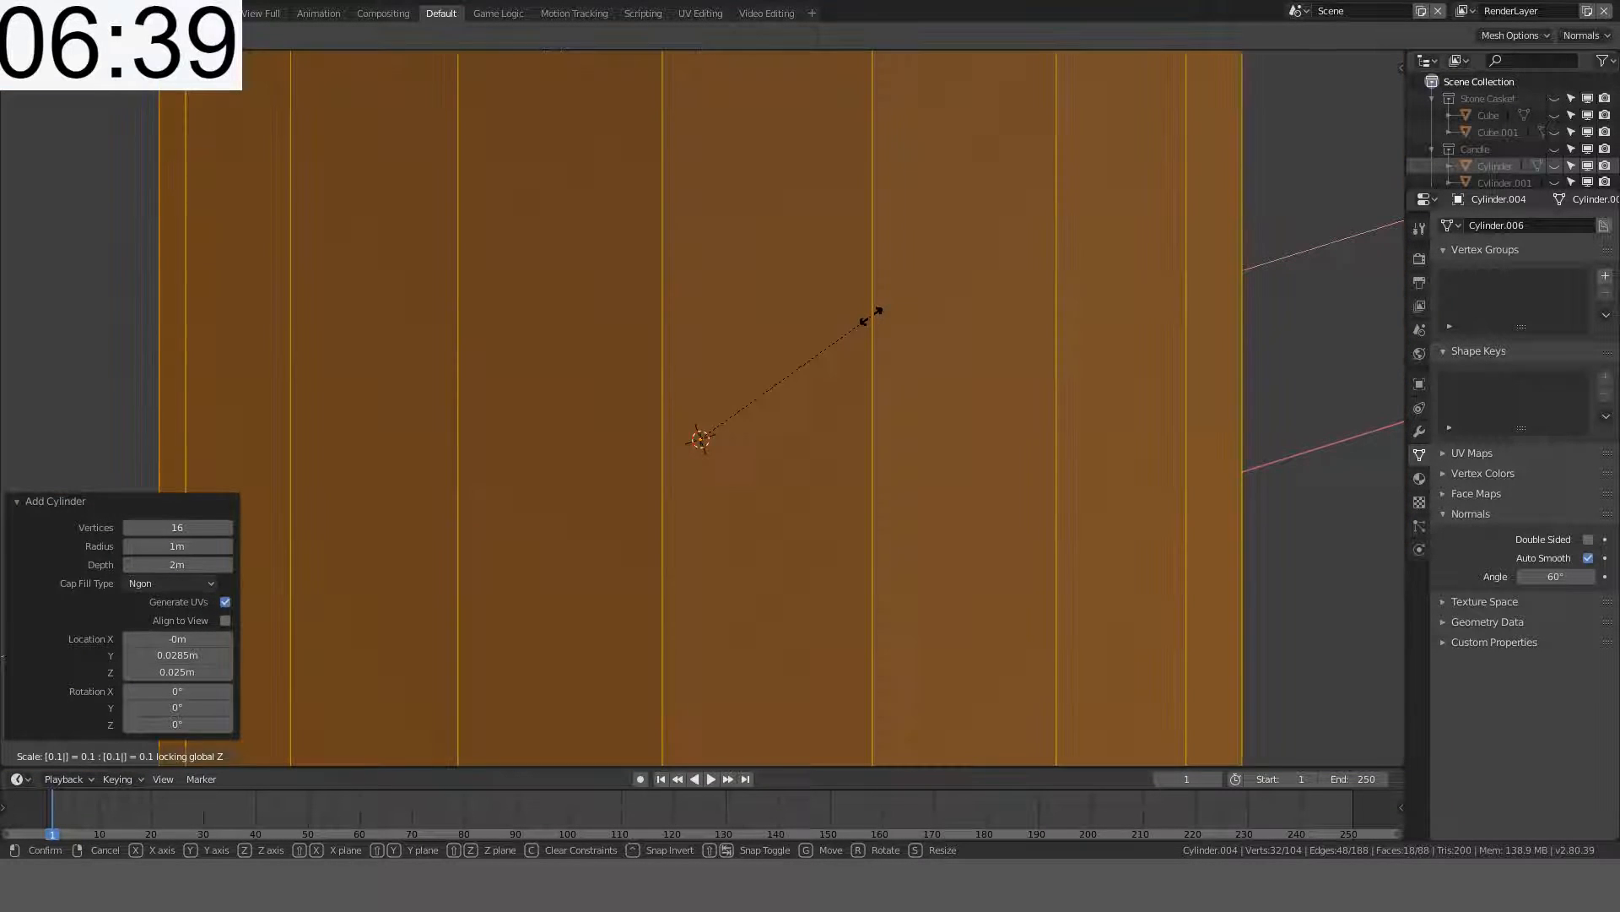
pyautogui.press('Return')
# - Shrink the cylinder uniformly by 0.1, 0.3 and 0.9 until it fits the back gap as a slim hinge pin
pyautogui.scroll(-4, 872, 316)
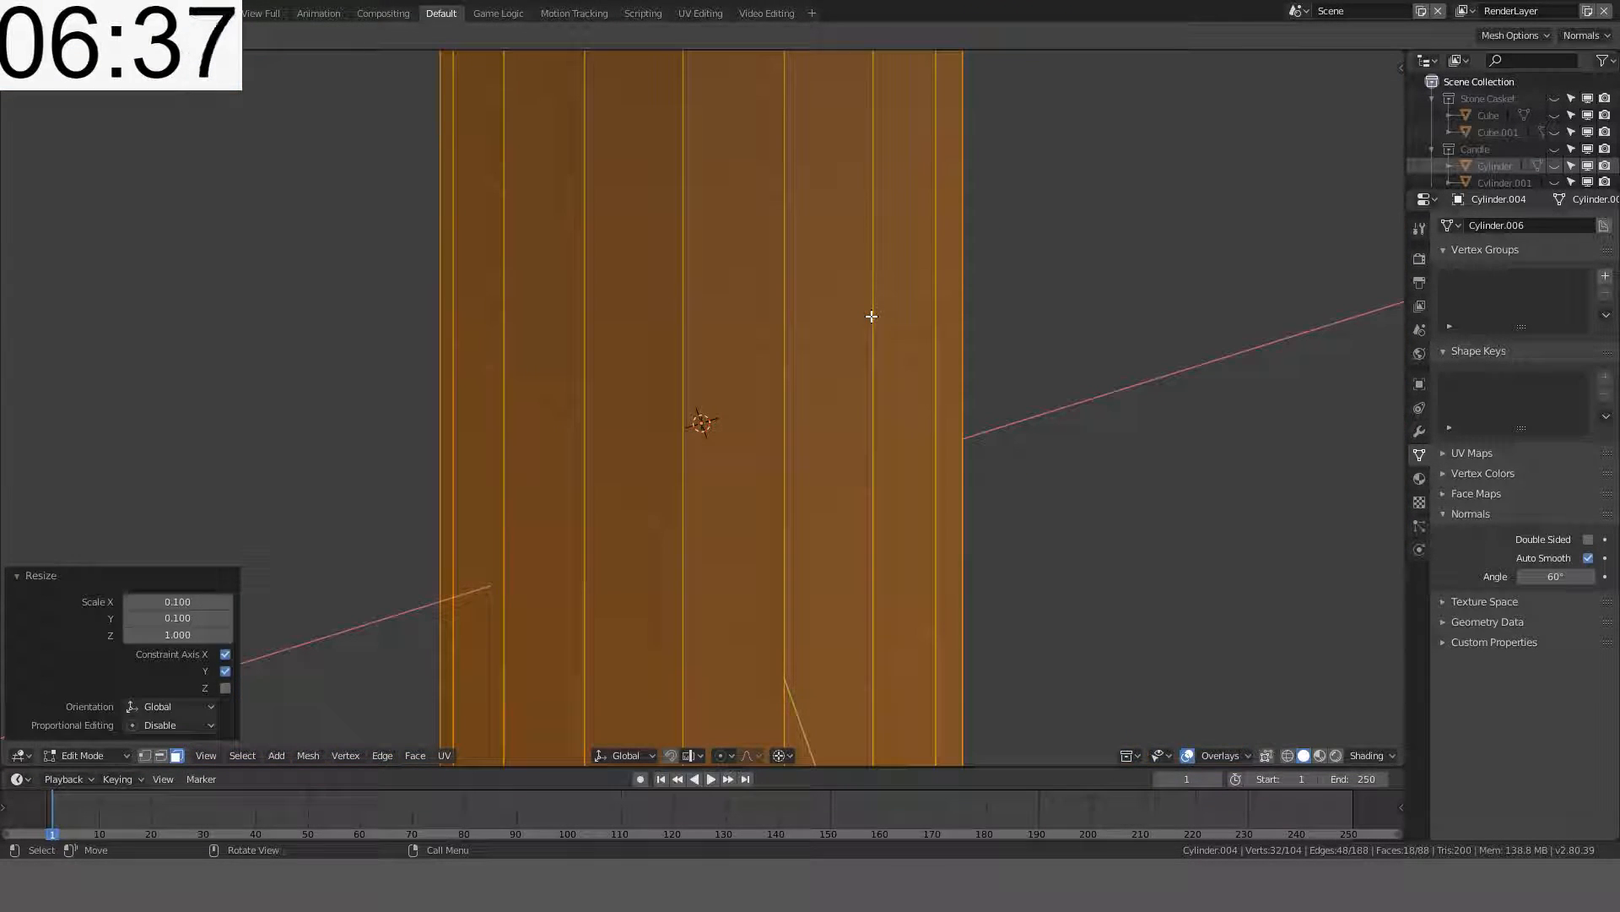
pyautogui.press('KP_7')
pyautogui.press('s')
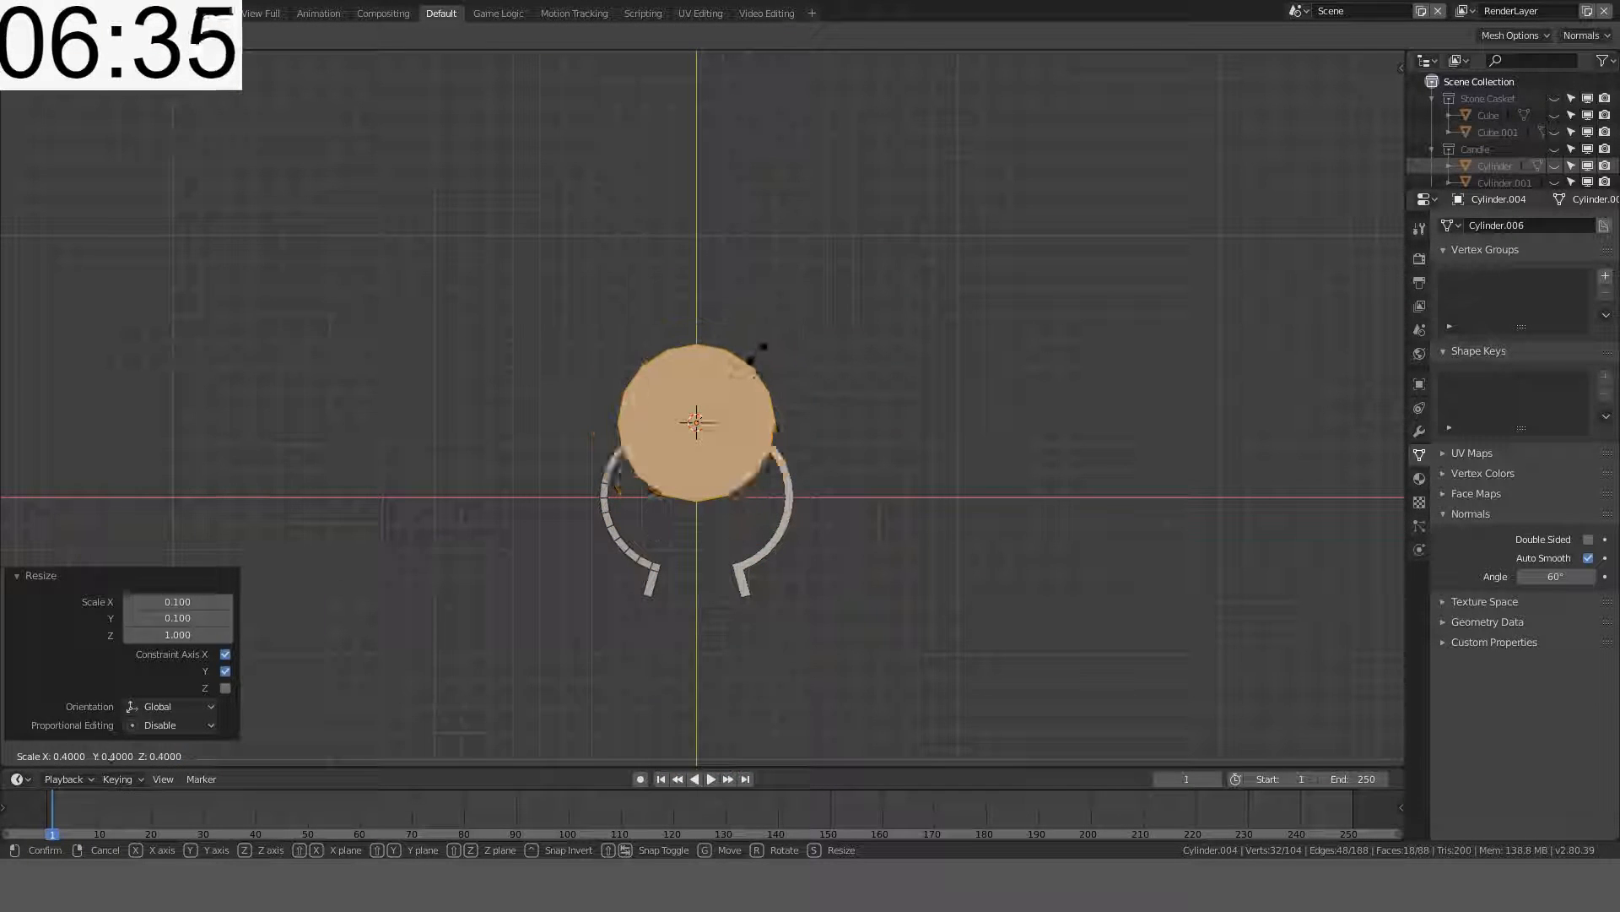
pyautogui.press('Return')
pyautogui.scroll(6, 748, 398)
pyautogui.press('s')
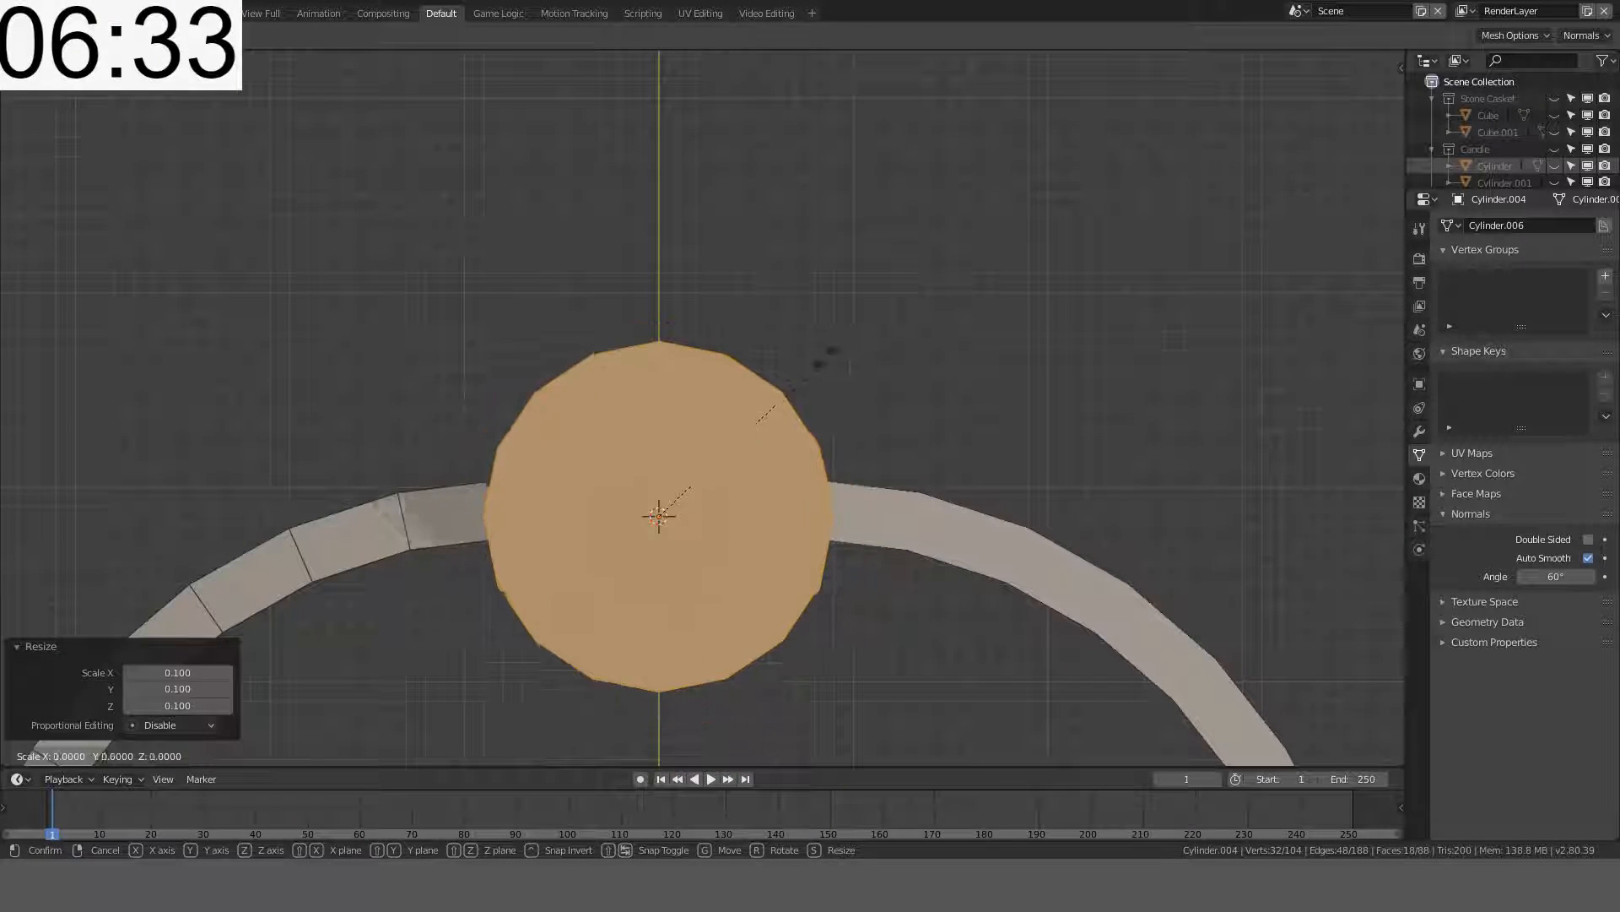
pyautogui.press('Return')
pyautogui.moveTo(712, 452); pyautogui.dragTo(739, 350, button='middle')
pyautogui.press('s')
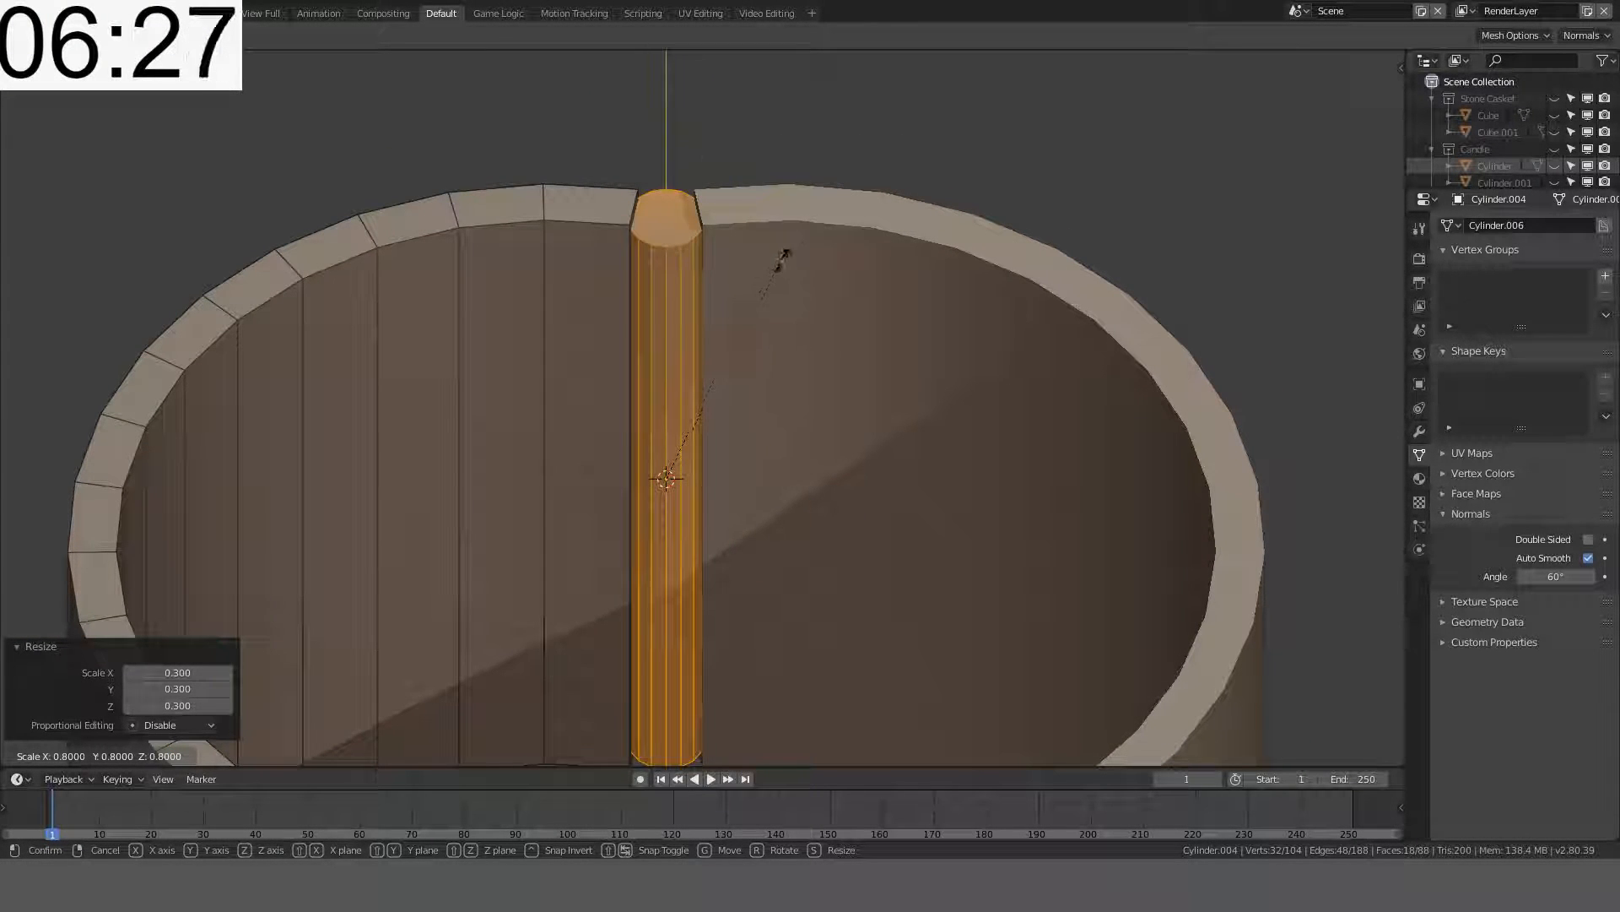
pyautogui.click(818, 245)
pyautogui.moveTo(780, 250); pyautogui.dragTo(774, 185, button='middle')
# - Scale the hinge pin by 0.95 along Z so it protrudes only slightly above and below the cuff
pyautogui.scroll(5, 774, 185)
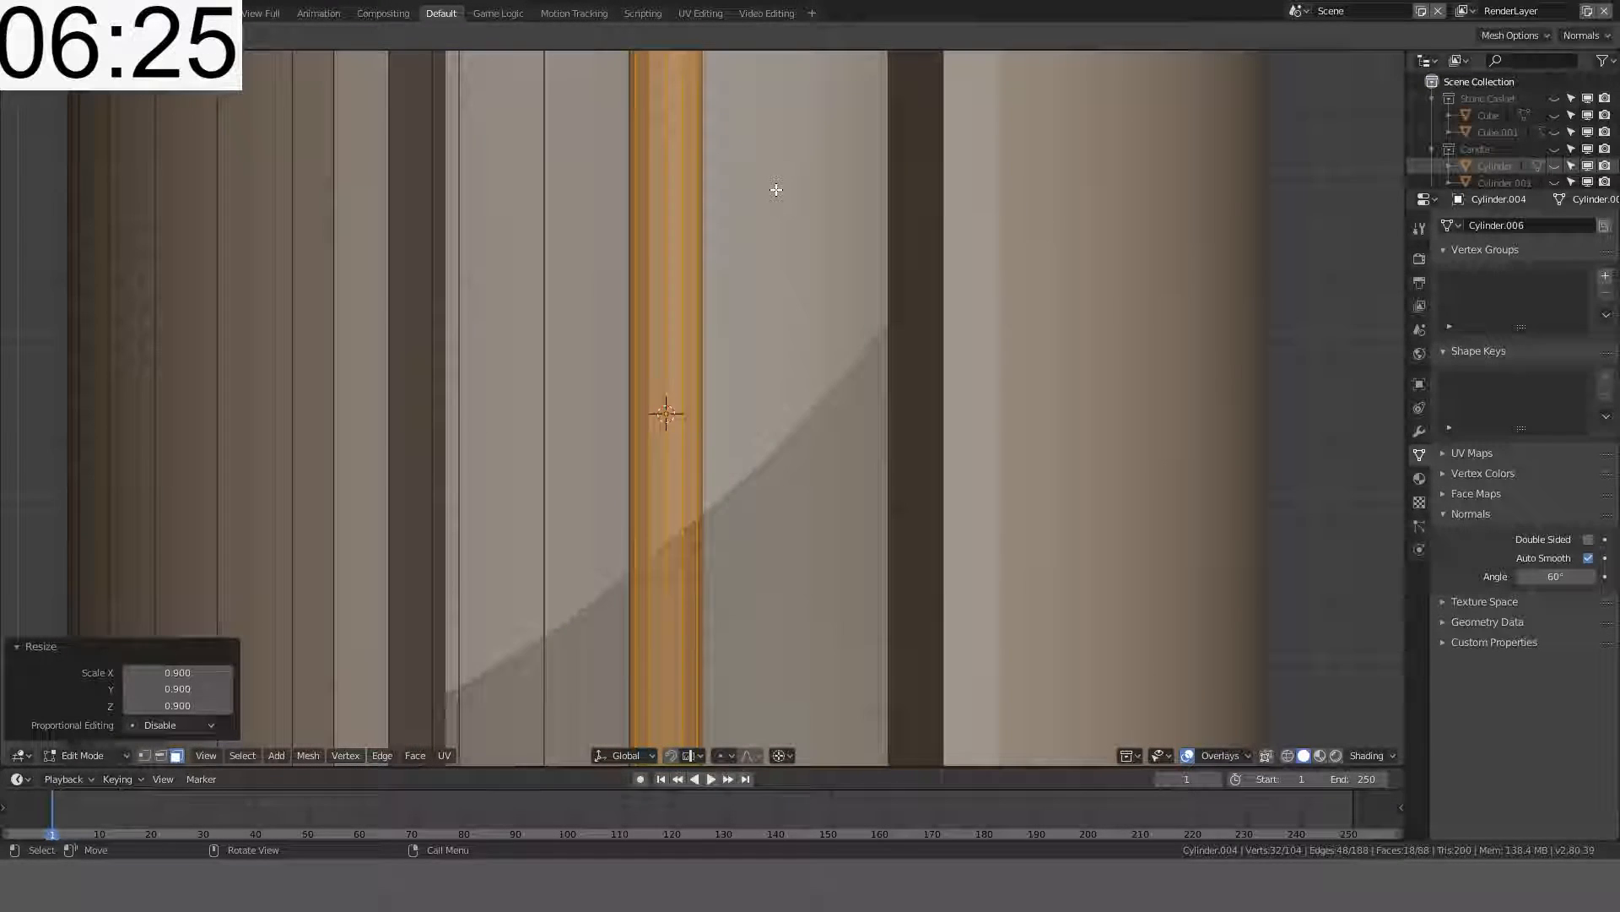
pyautogui.scroll(-4, 776, 190)
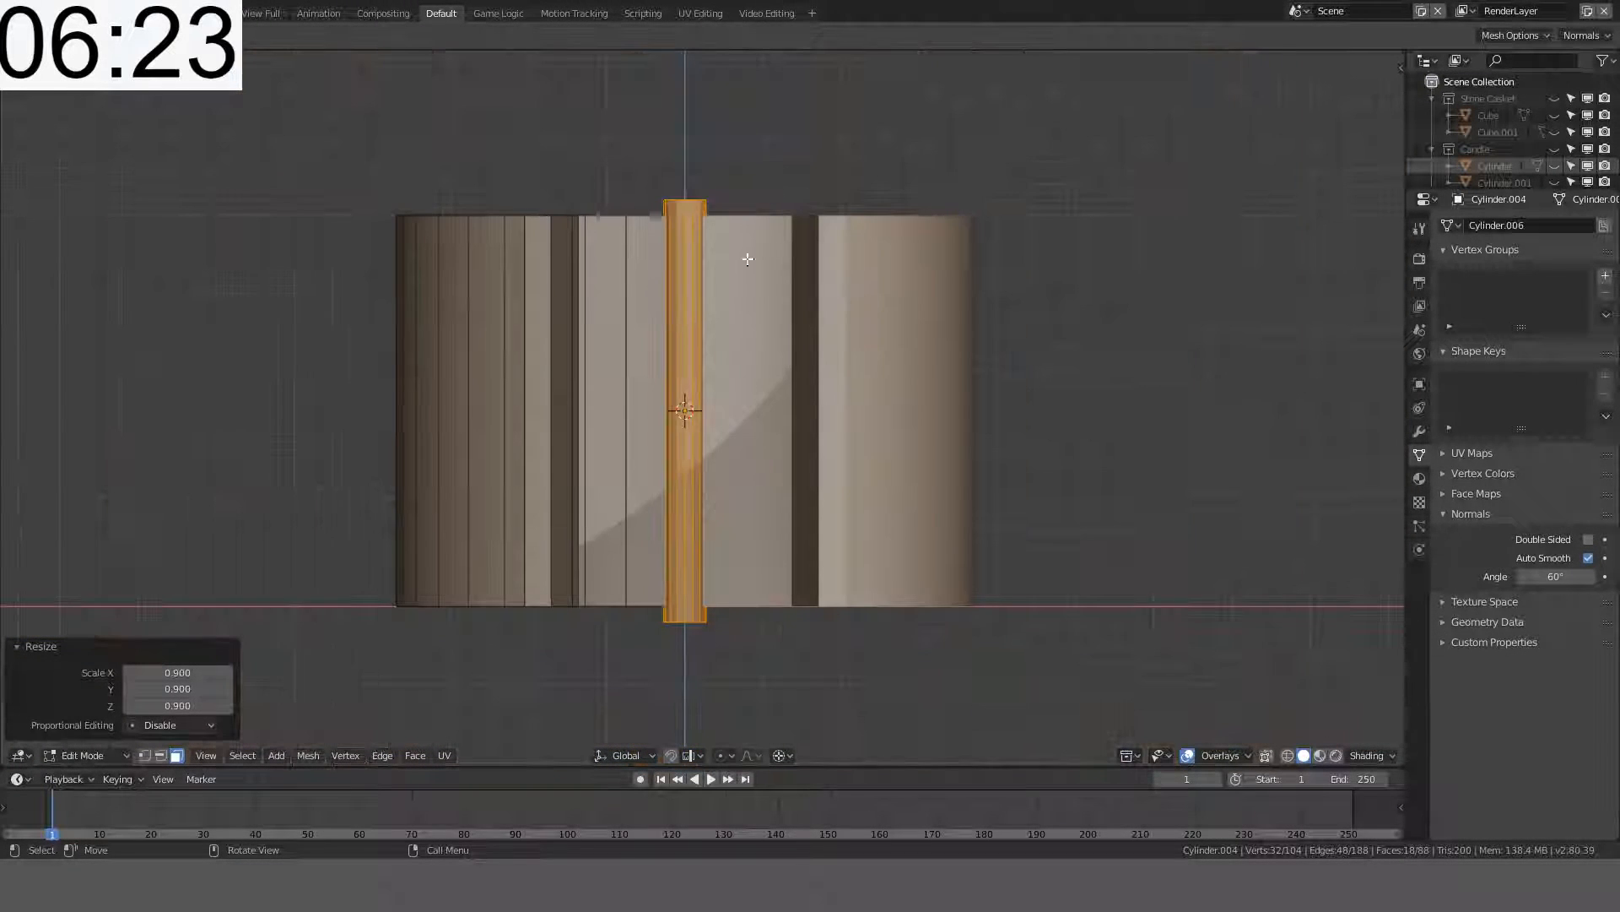
pyautogui.scroll(2, 752, 248)
pyautogui.press('s')
pyautogui.press('z')
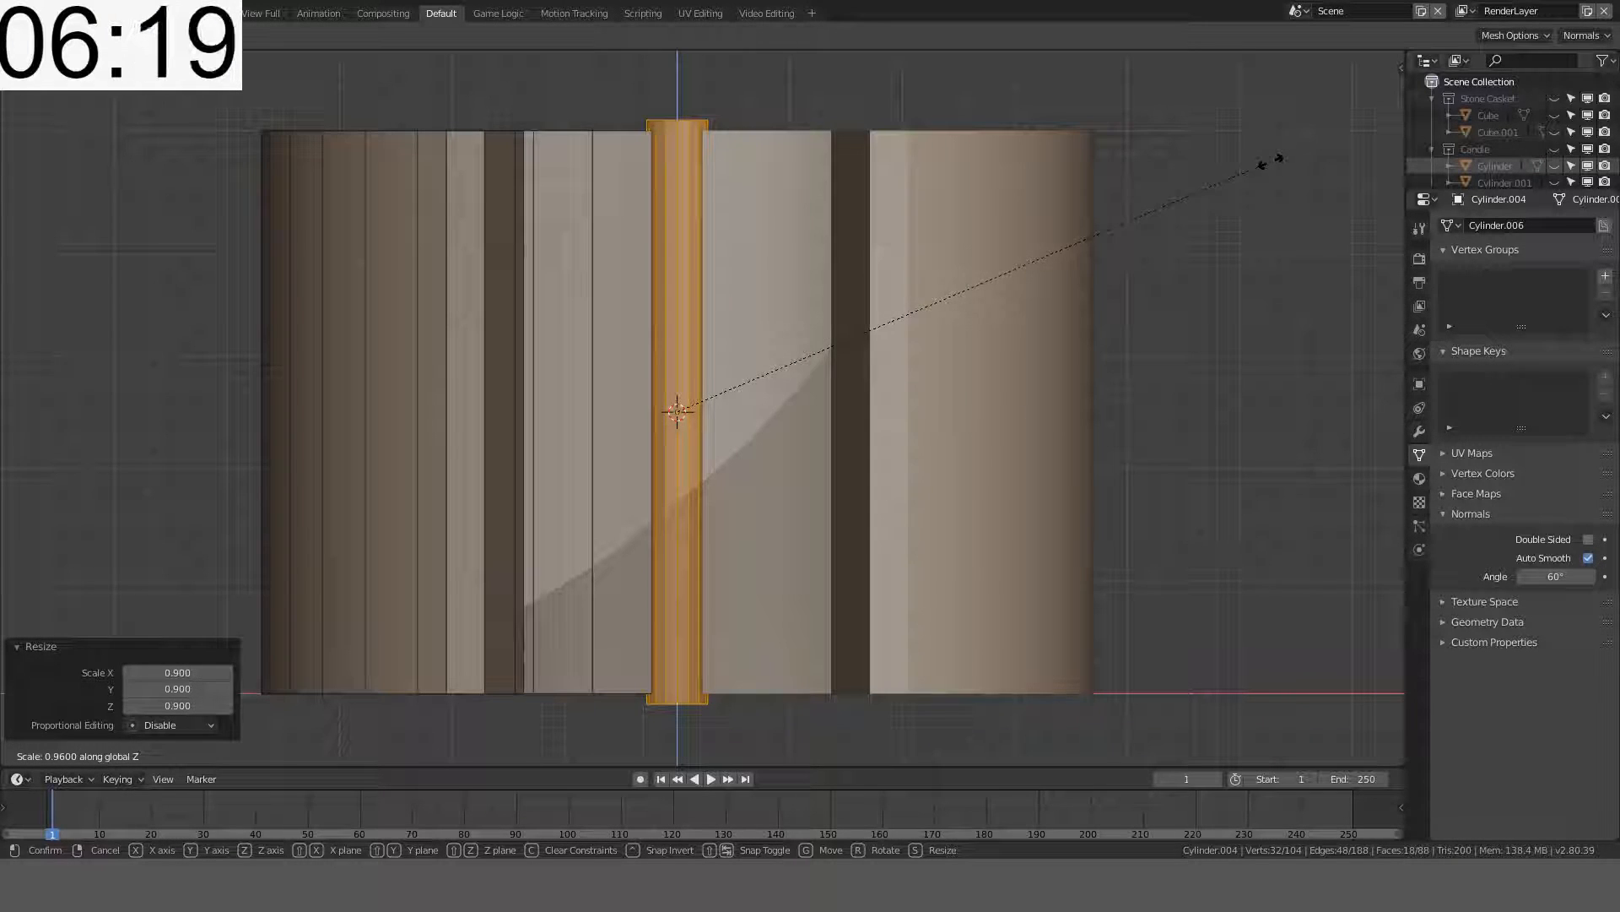
pyautogui.click(1266, 162)
# - Shade the hinge pin's faces smooth and check the whole cuff in object mode
pyautogui.hotkey('ctrl', 'f')
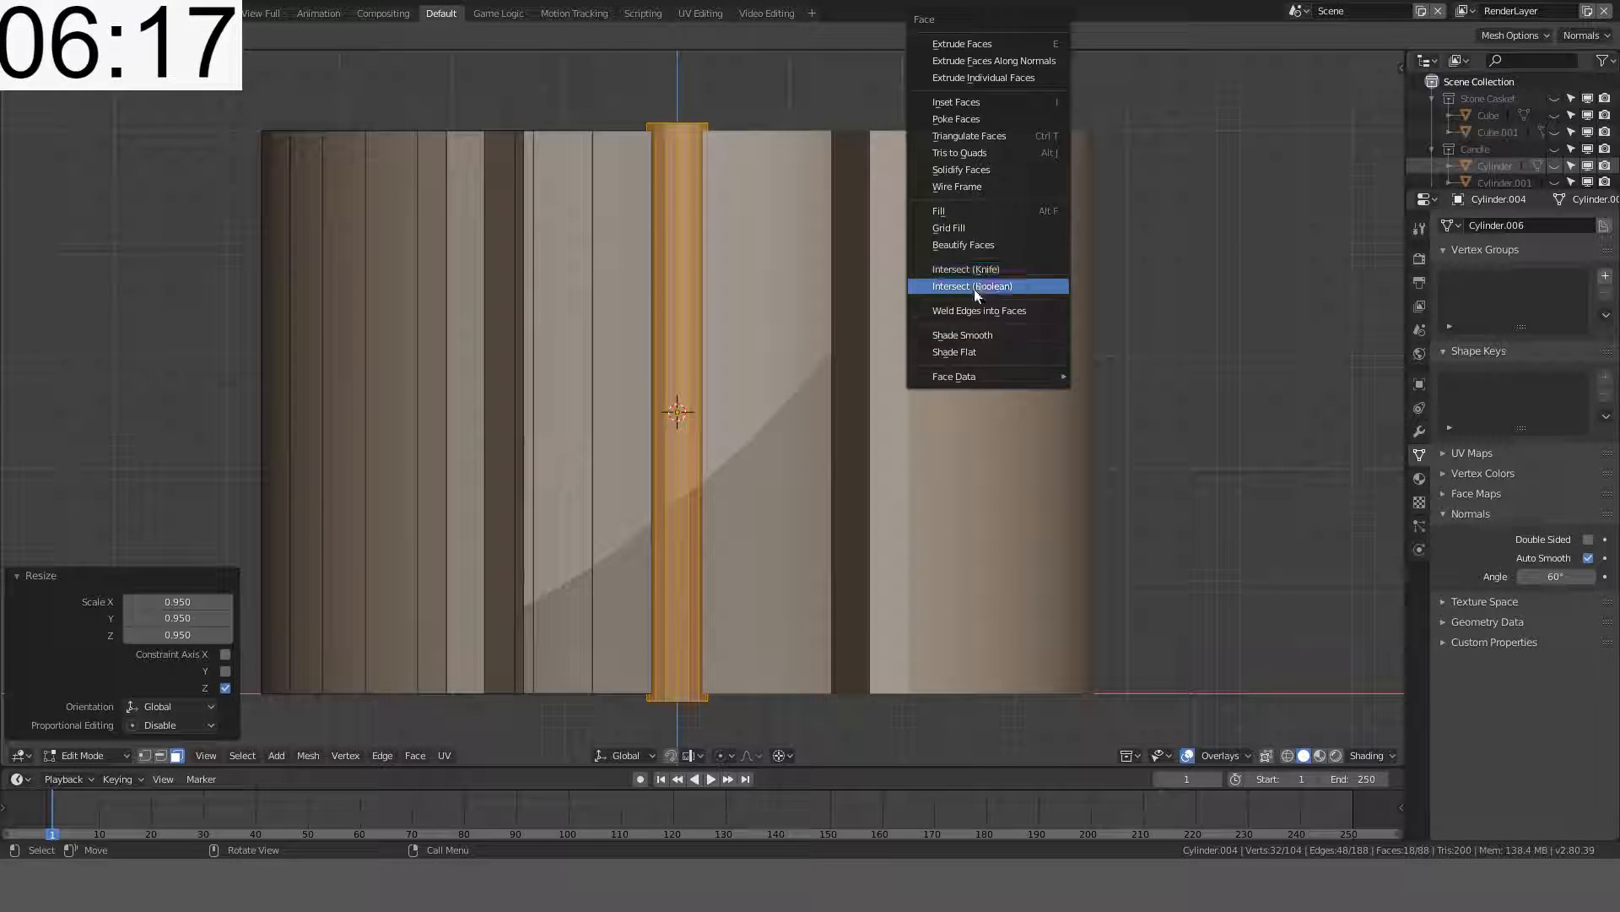
pyautogui.click(952, 335)
pyautogui.press('Tab')
pyautogui.moveTo(873, 313); pyautogui.dragTo(723, 423, button='middle')
pyautogui.scroll(-3, 1010, 354)
pyautogui.scroll(2, 829, 280)
pyautogui.scroll(-3, 828, 280)
pyautogui.scroll(5, 724, 423)
# - Separate the hinge pin from the cuff into its own object and open its modifier settings
pyautogui.moveTo(922, 342); pyautogui.dragTo(318, 661, button='middle')
pyautogui.press('Tab')
pyautogui.scroll(2, 780, 315)
pyautogui.hotkey('alt', 'a')
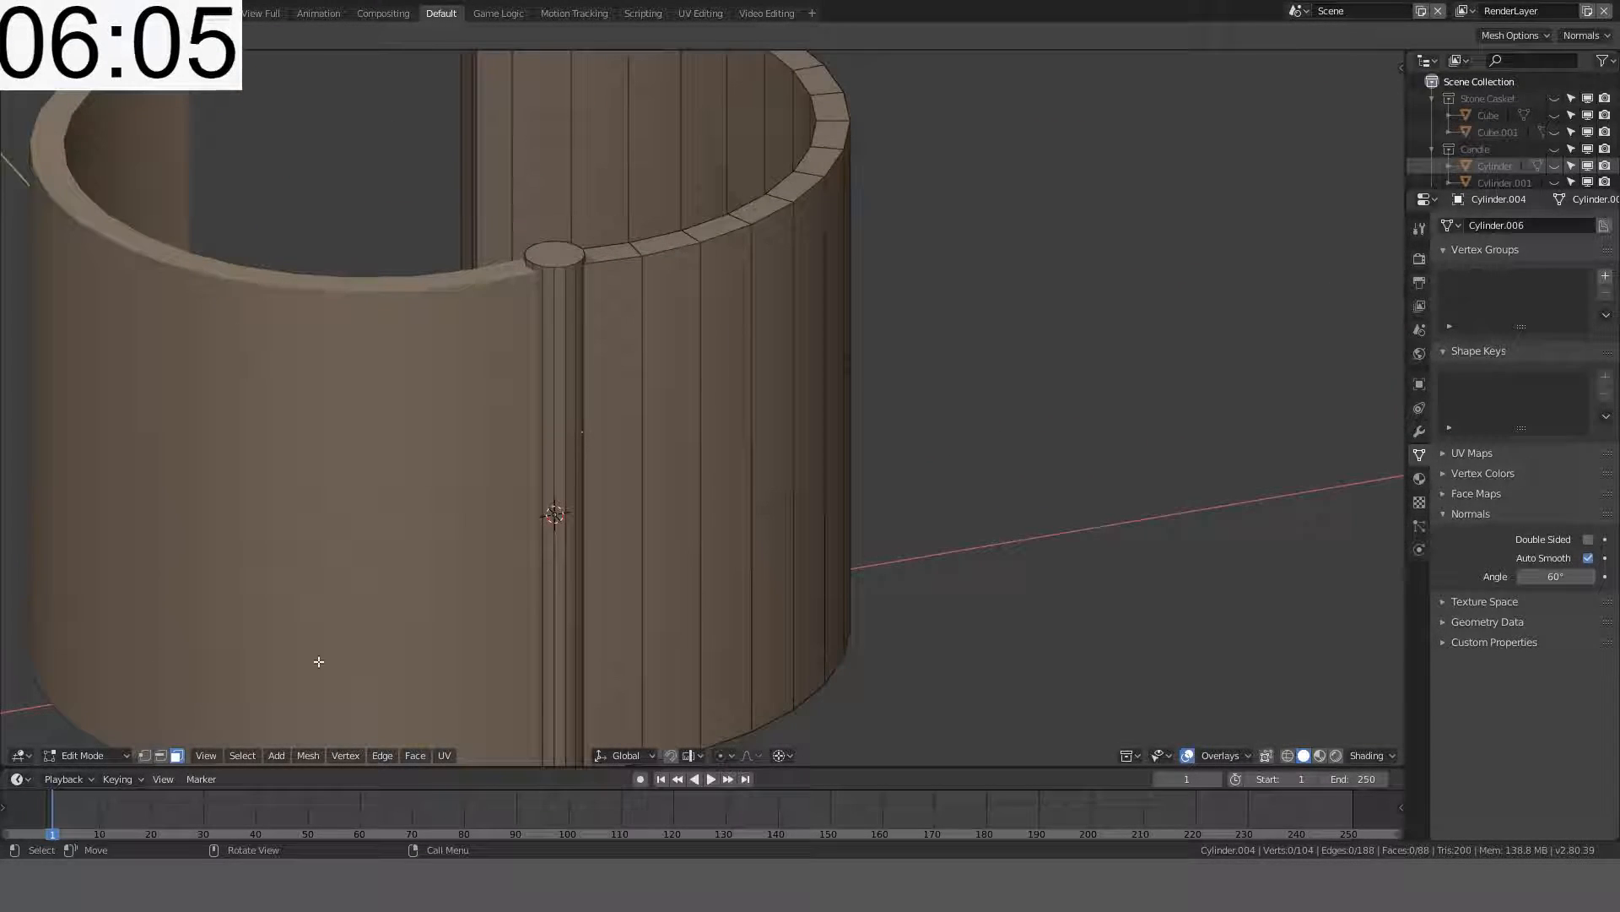
pyautogui.press('l')
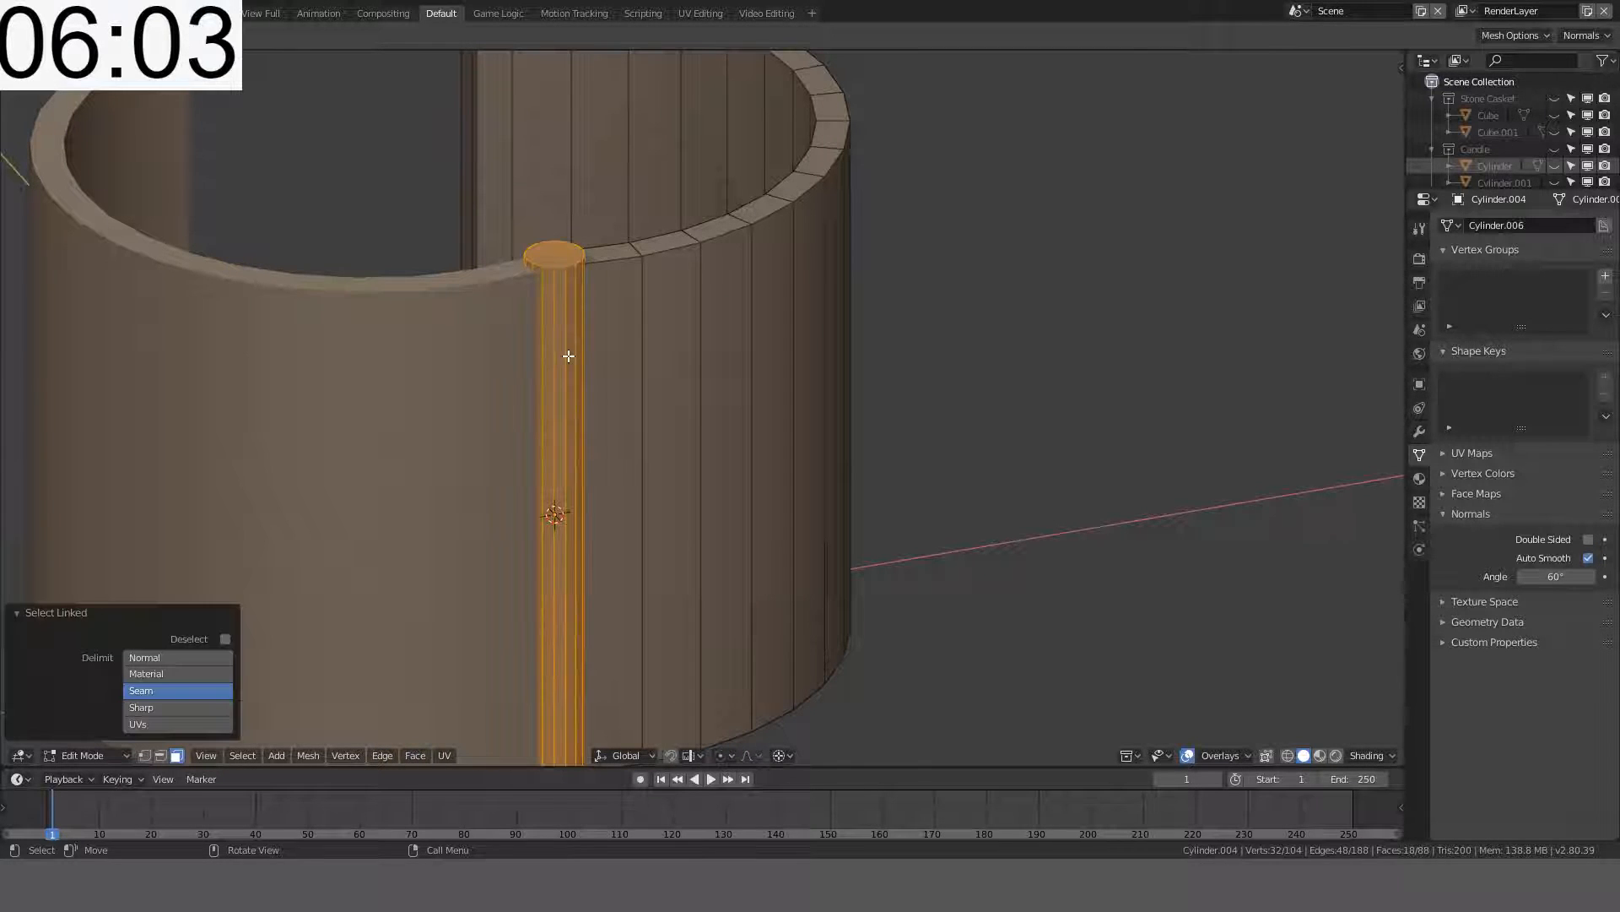
pyautogui.moveTo(570, 354); pyautogui.dragTo(778, 339, button='middle')
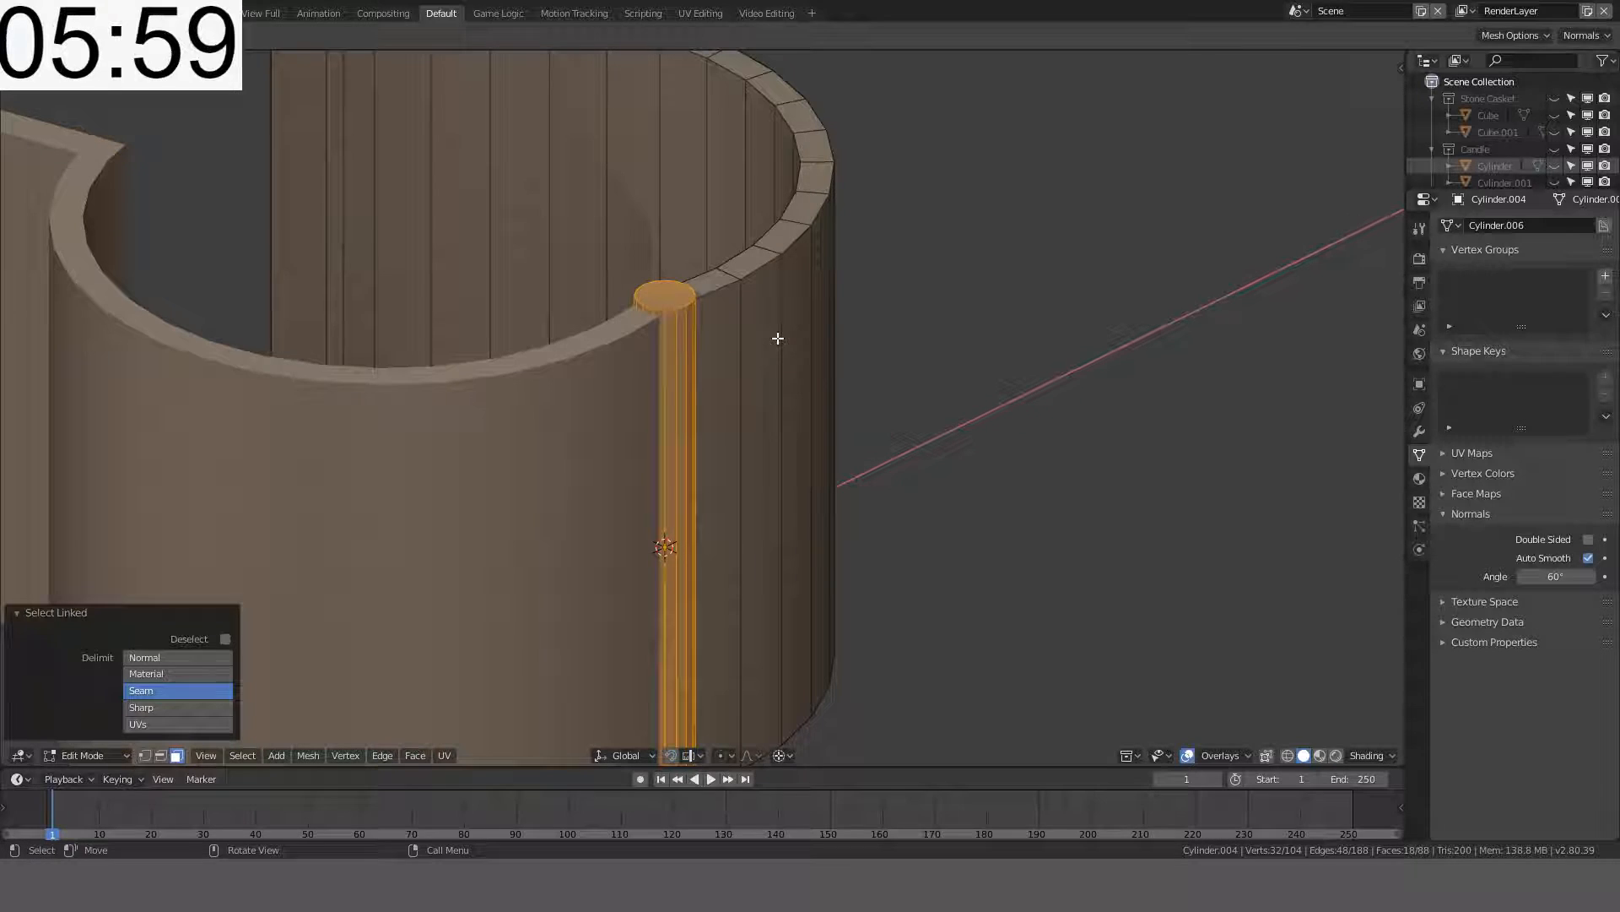
pyautogui.press('p')
pyautogui.click(779, 338)
pyautogui.press('Tab')
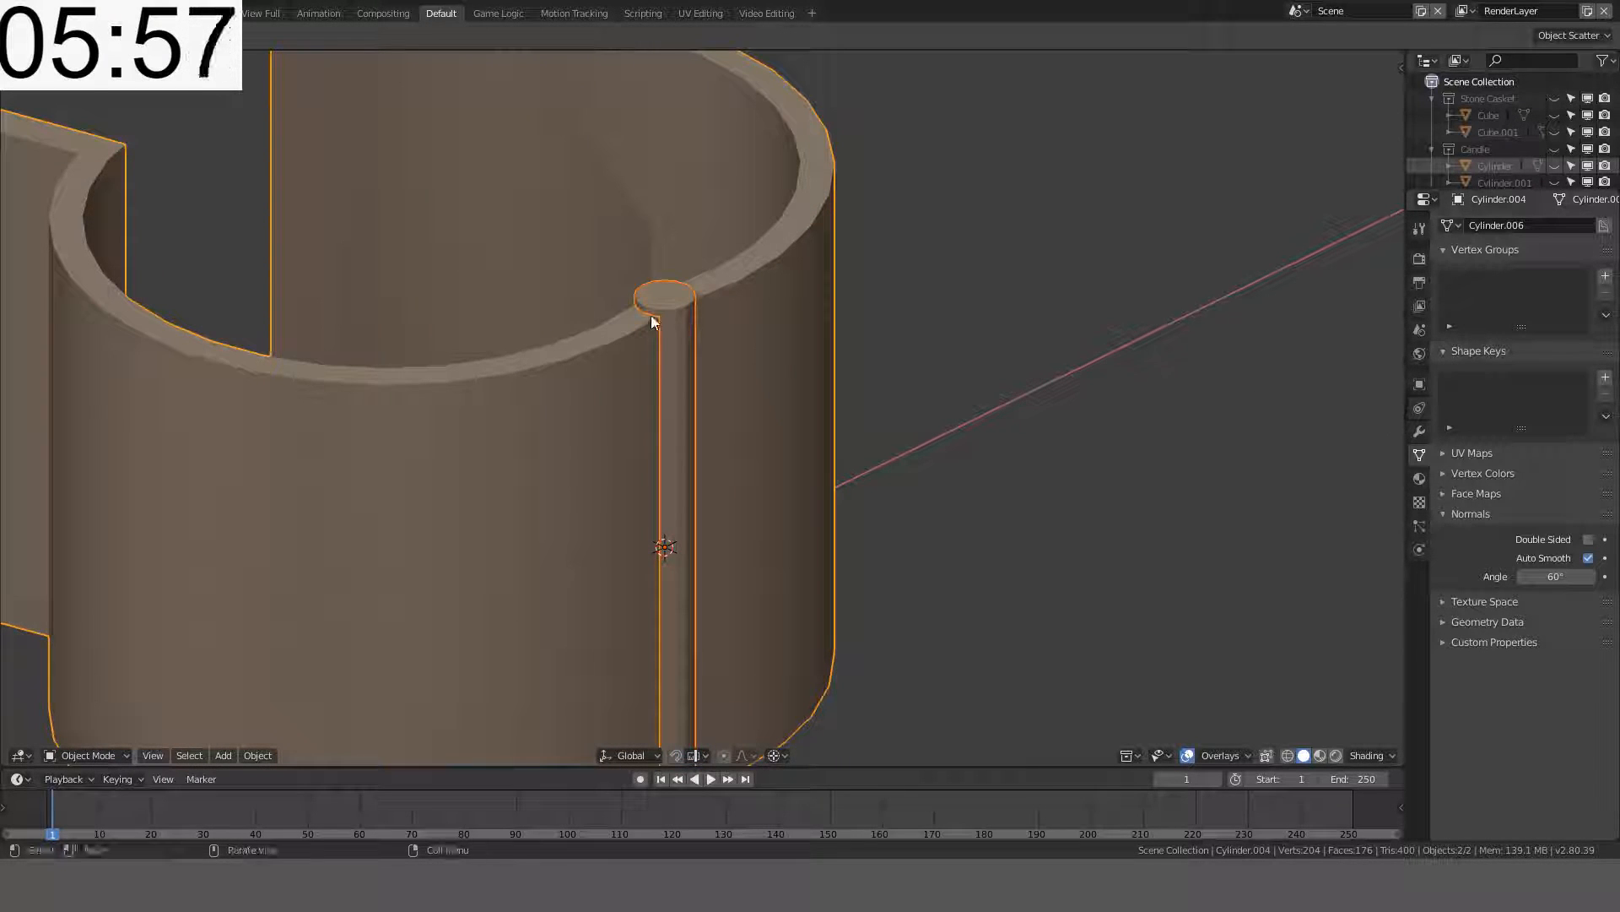
pyautogui.click(675, 315)
pyautogui.click(1420, 432)
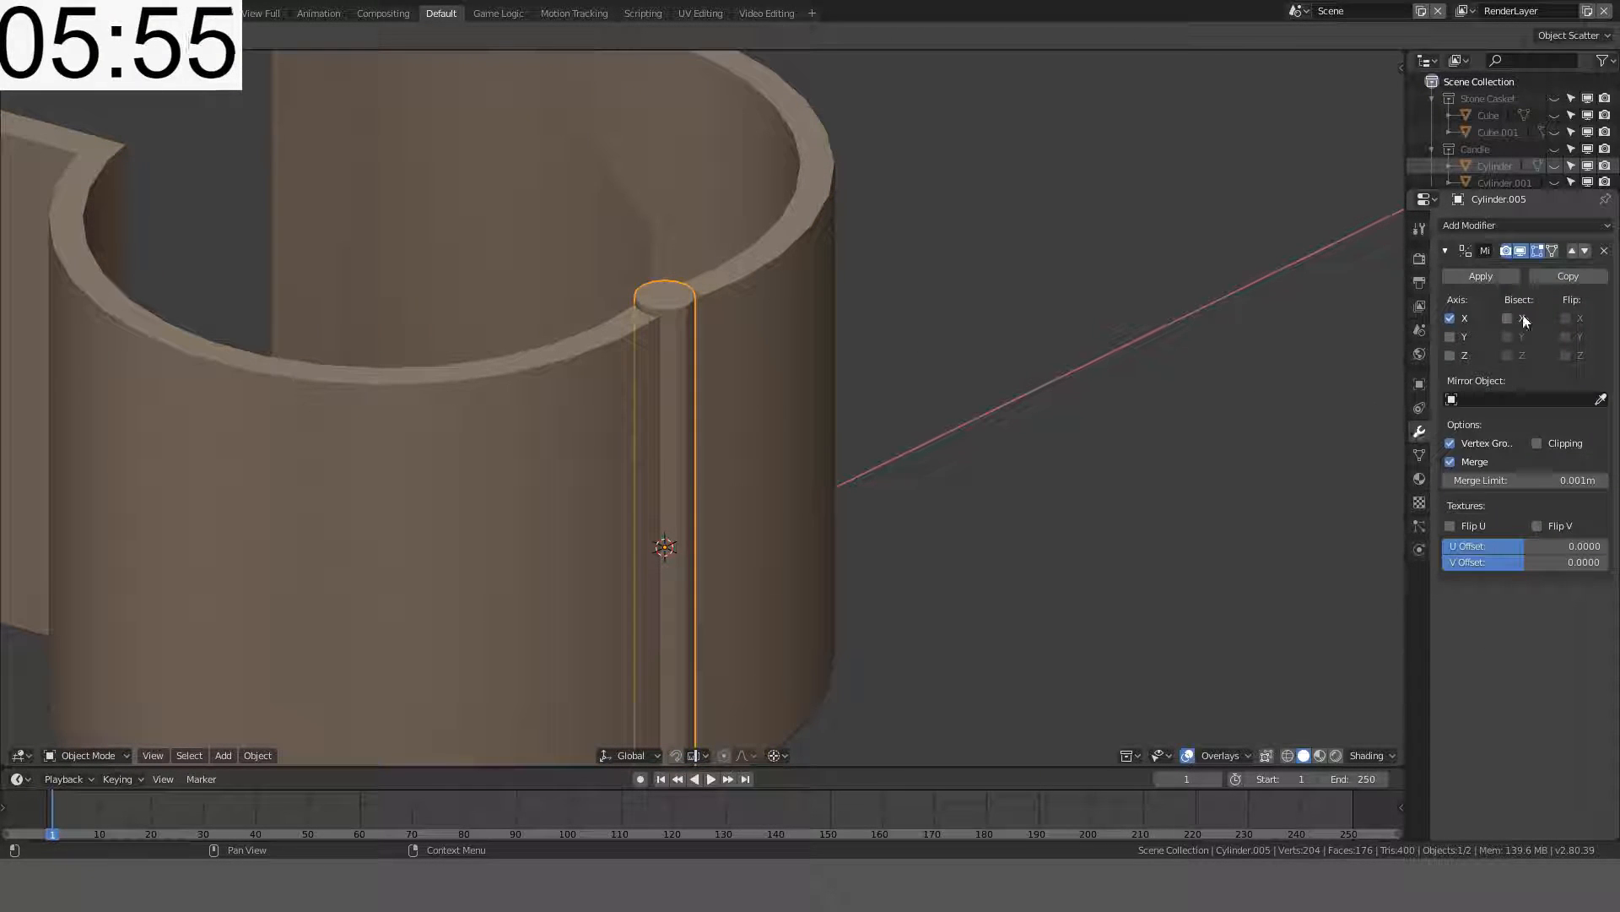
# - Remove the Mirror modifier from the hinge pin and select the cuff
pyautogui.click(1605, 252)
pyautogui.click(836, 228)
pyautogui.moveTo(837, 228); pyautogui.dragTo(676, 326, button='middle')
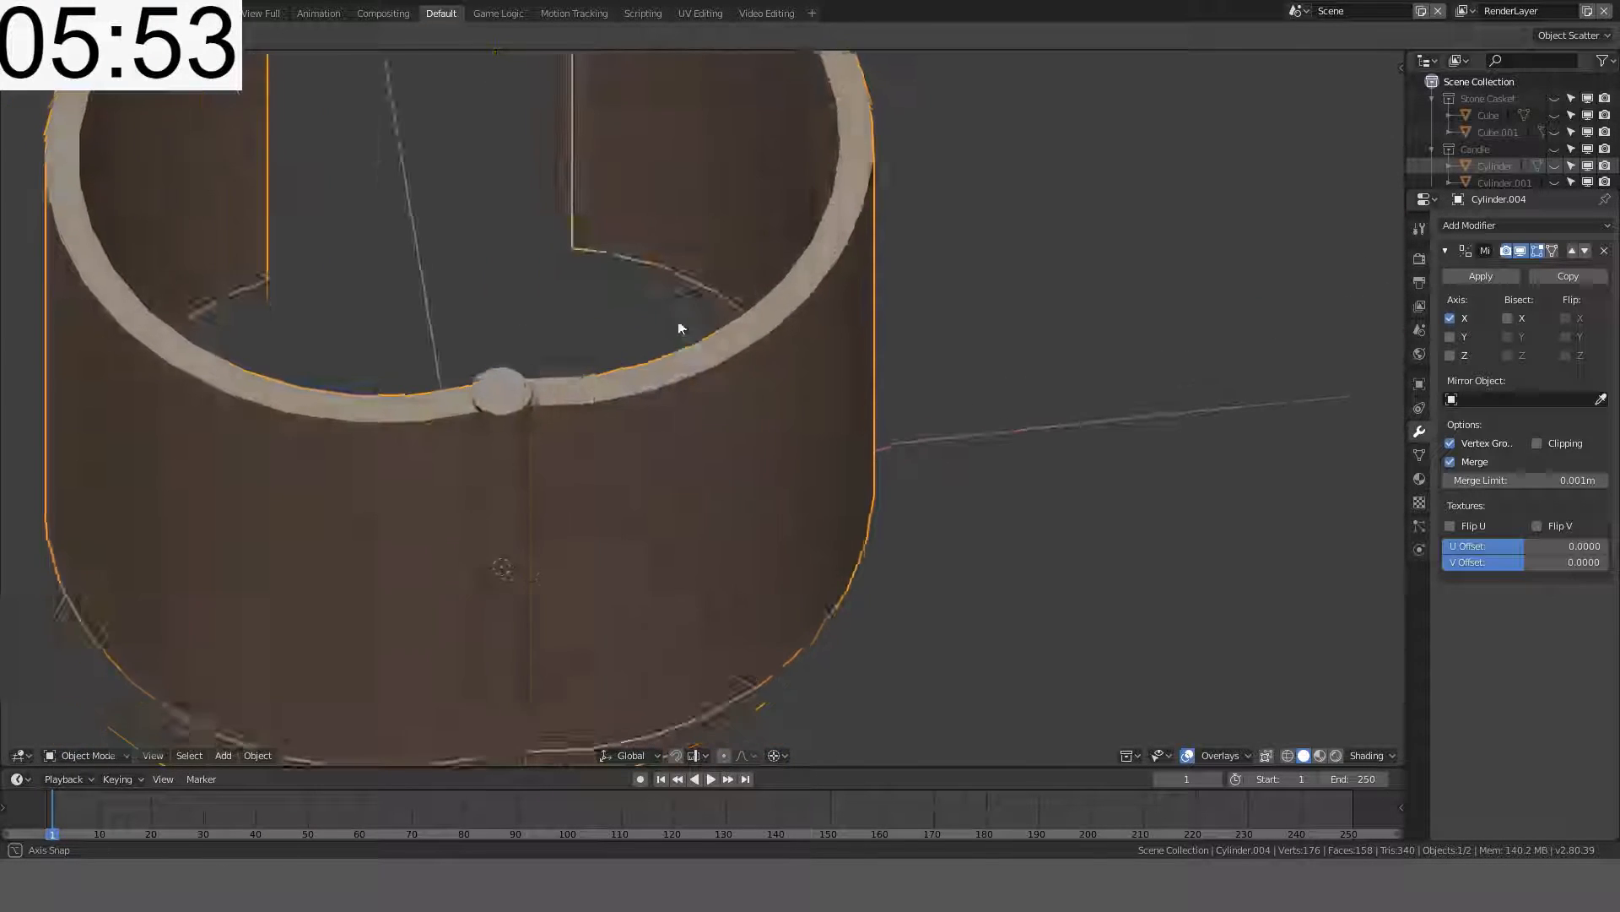
# - Delete the cuff's hidden end face at the mirror seam behind the hinge pin, using wireframe shading to reach it
pyautogui.press('Tab')
pyautogui.press('z')
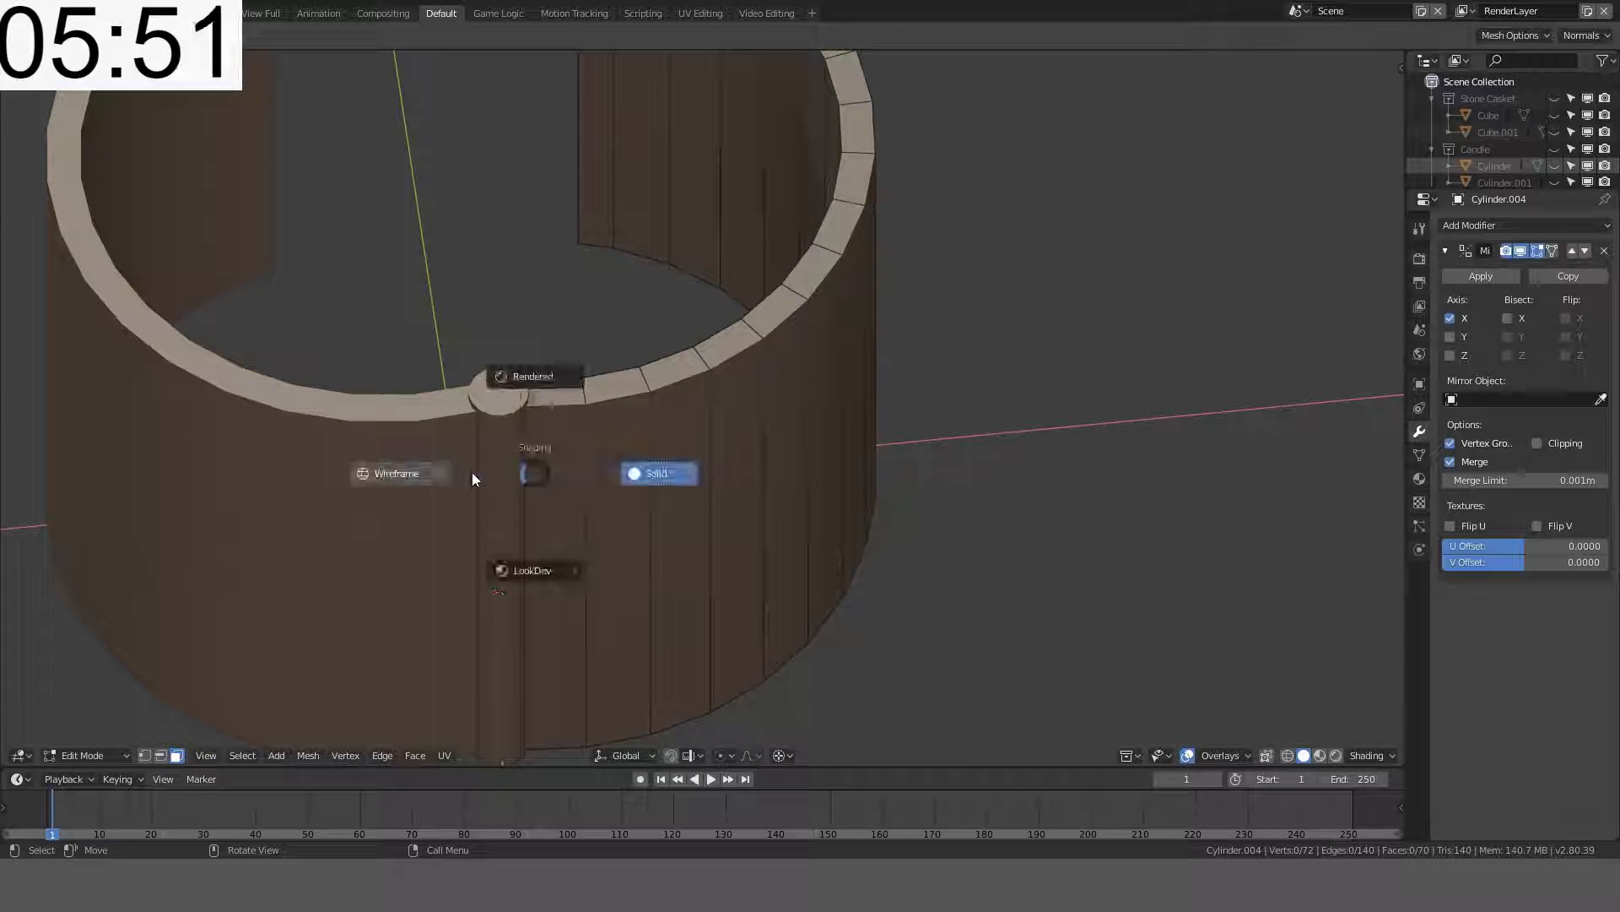
pyautogui.click(469, 478)
pyautogui.moveTo(471, 476); pyautogui.dragTo(605, 434, button='middle')
pyautogui.click(644, 514)
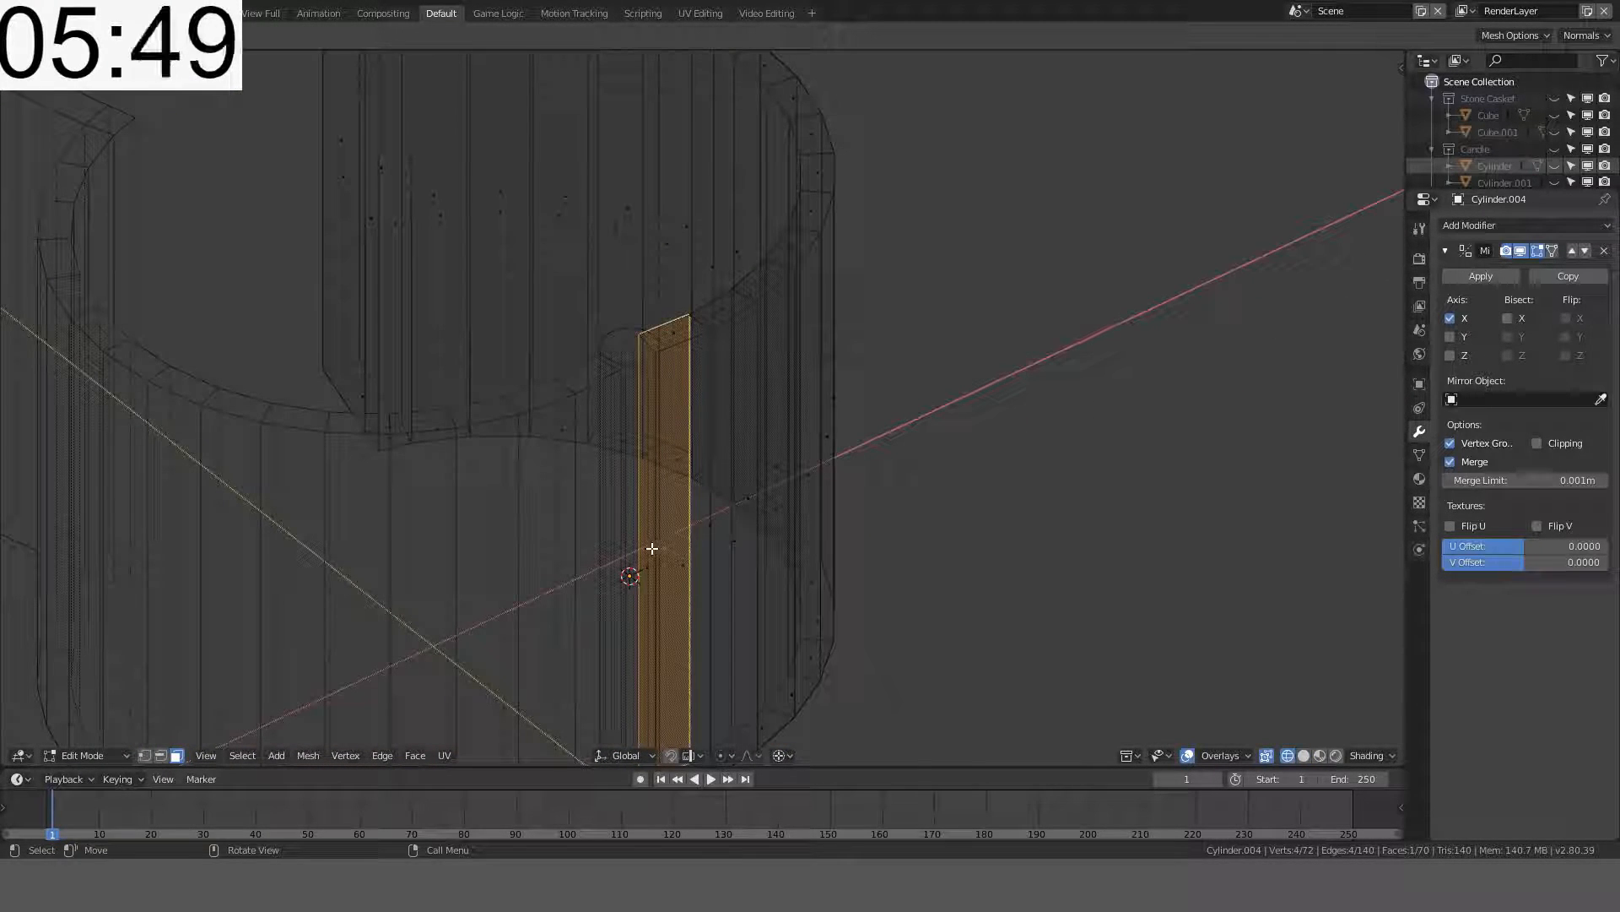
pyautogui.click(651, 580)
pyautogui.press('x')
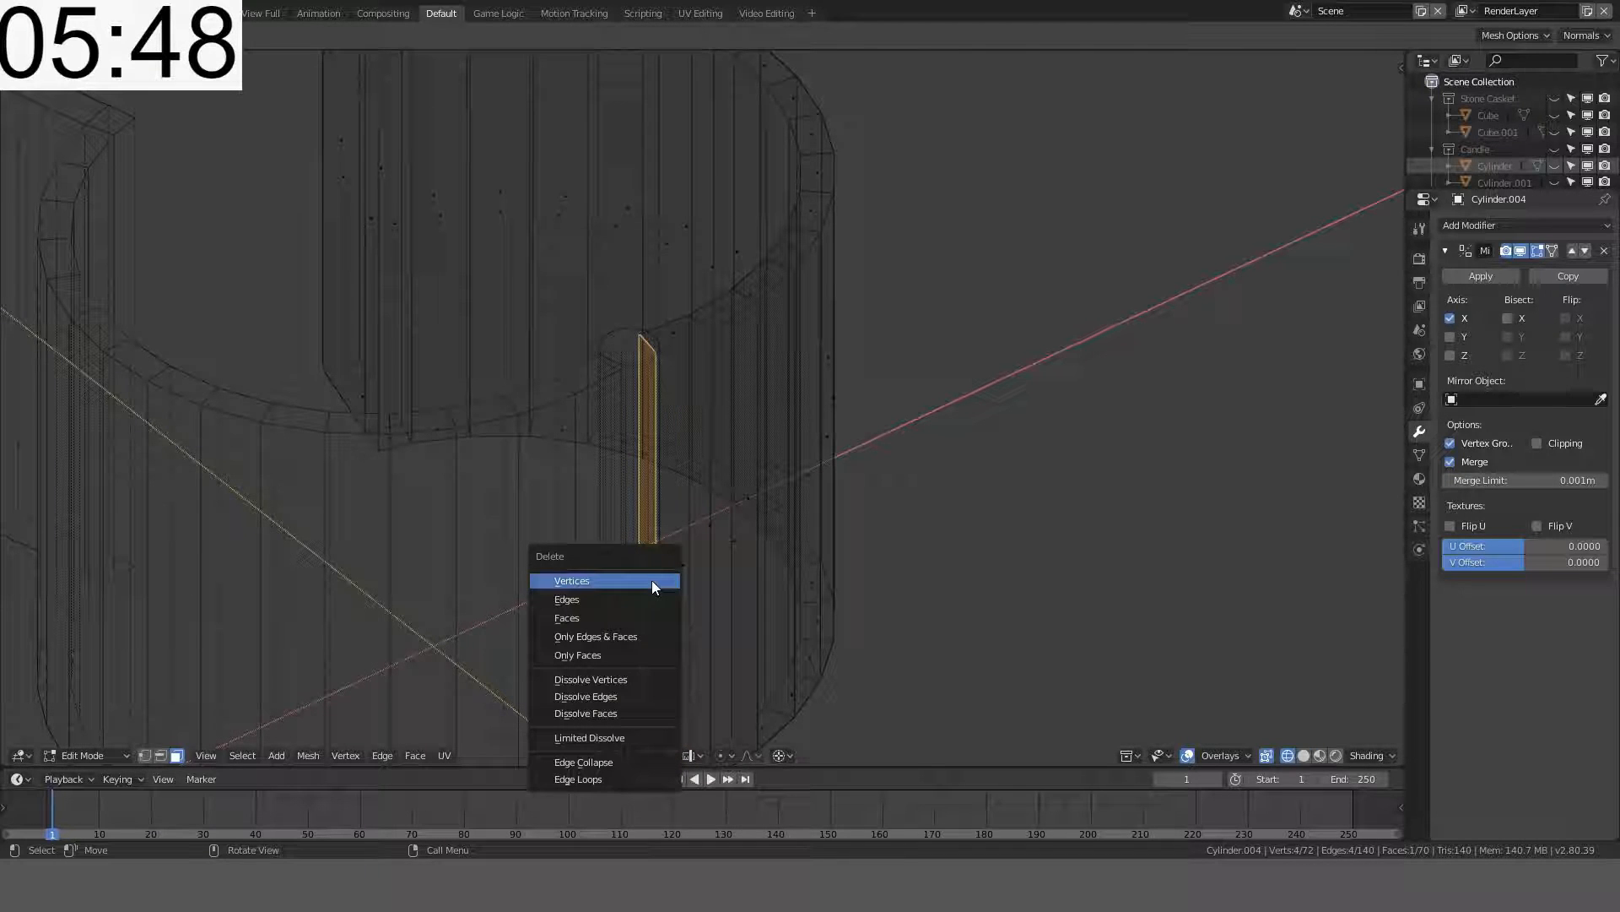
pyautogui.click(620, 611)
pyautogui.press('z')
pyautogui.click(810, 479)
pyautogui.scroll(-4, 810, 439)
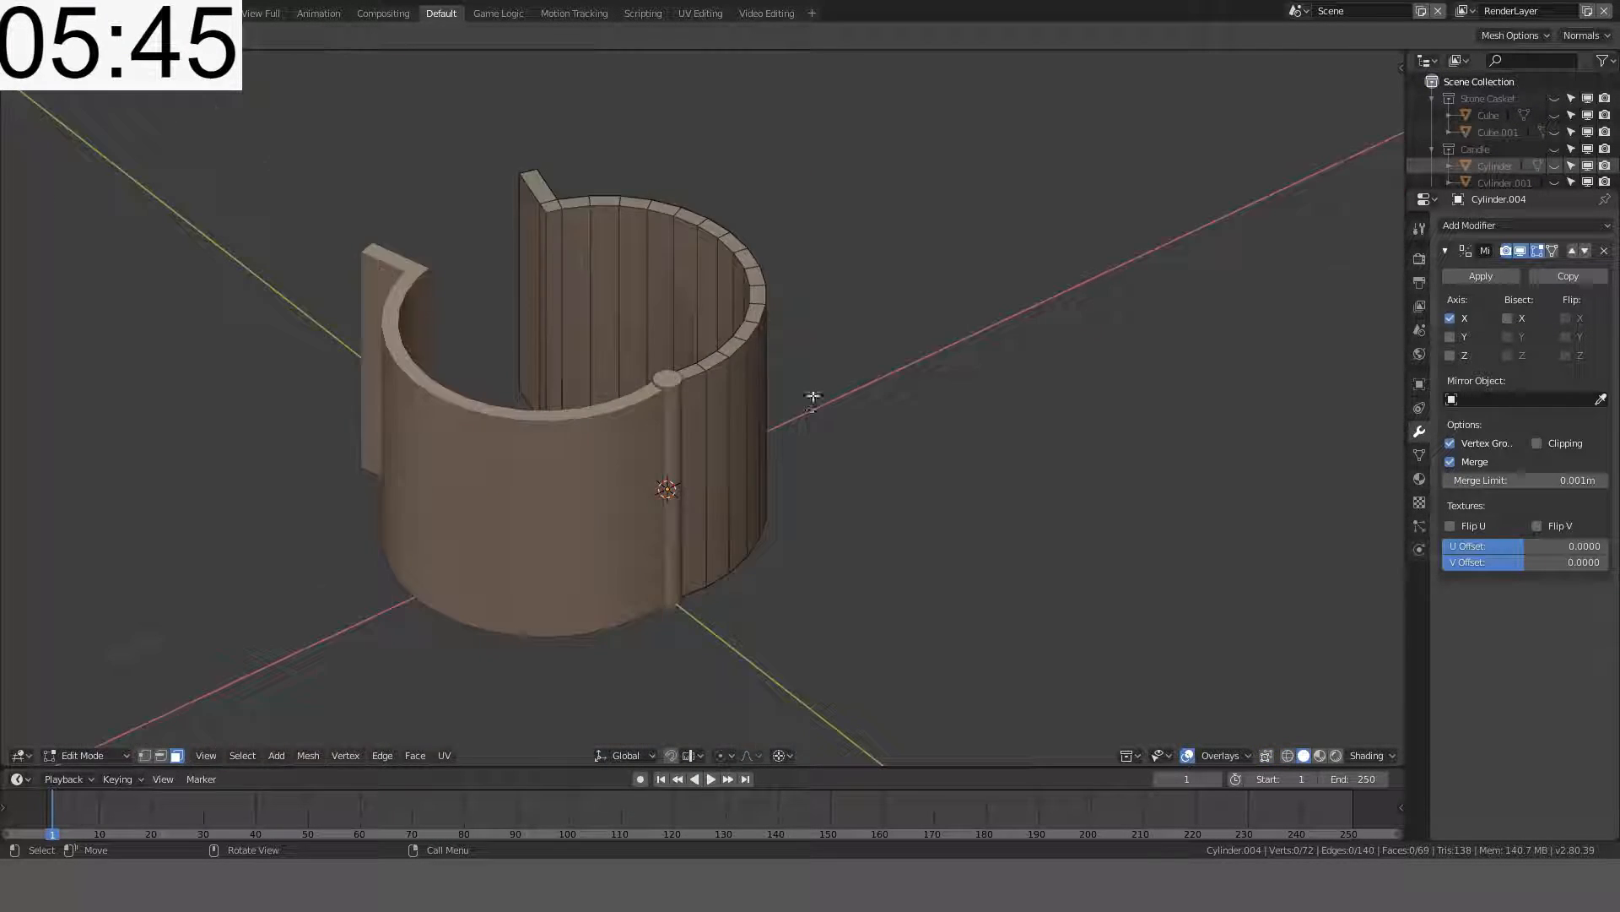
pyautogui.press('Tab')
pyautogui.moveTo(810, 394)
pyautogui.mouseDown(button='middle')
pyautogui.moveTo(600, 315)
pyautogui.moveTo(383, 294)
pyautogui.mouseUp(button='middle')
pyautogui.scroll(-3, 382, 294)
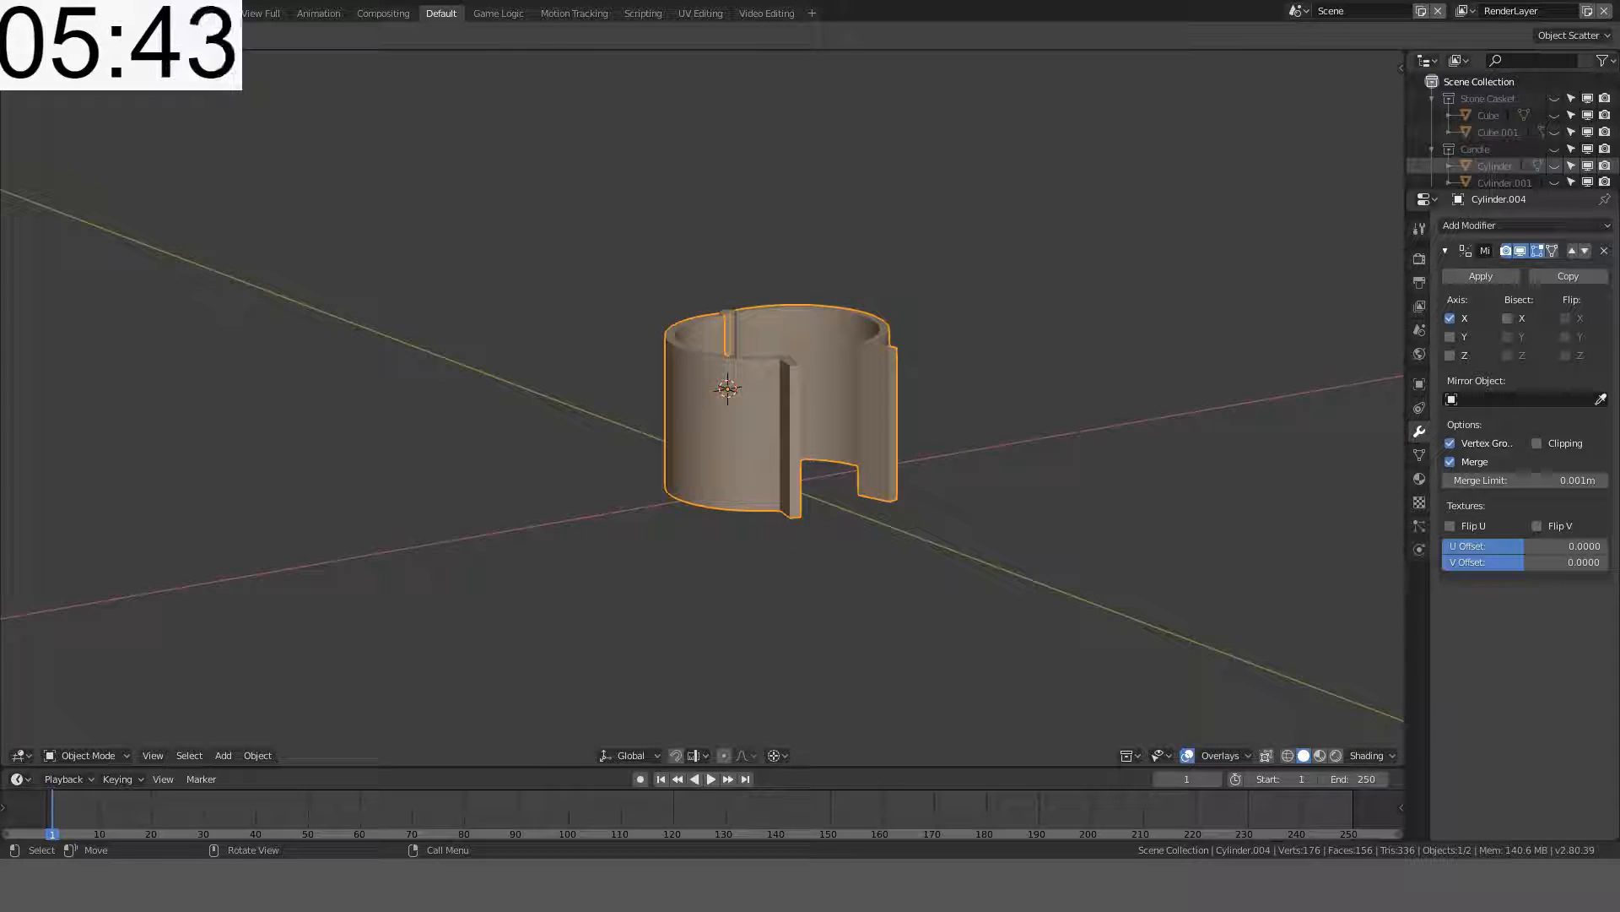
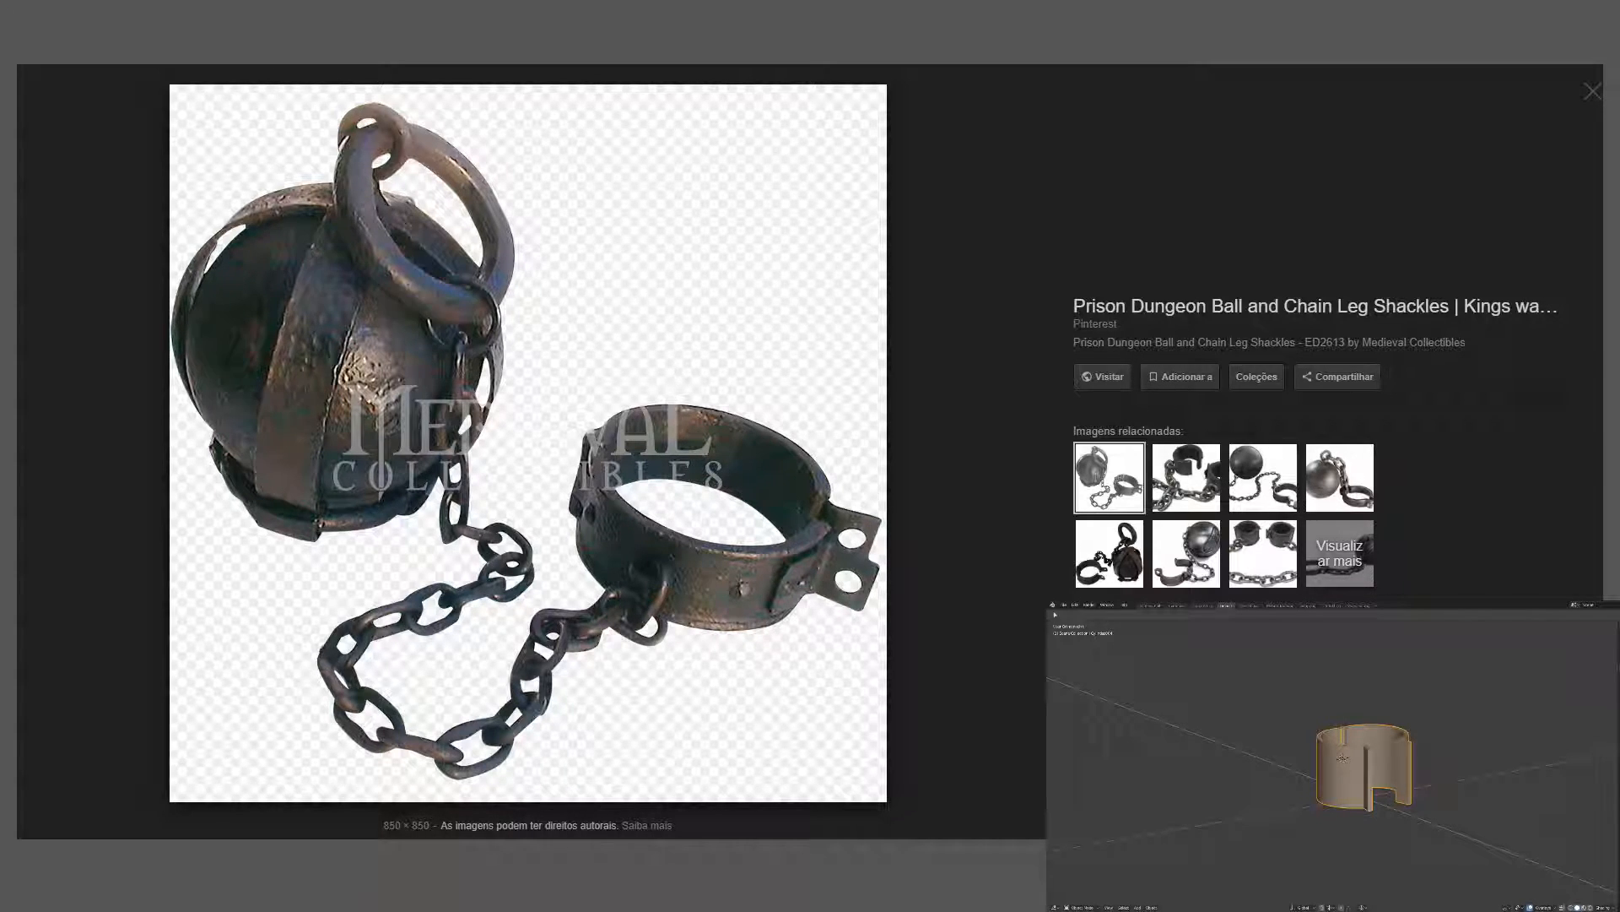
# - Remove the flanges at the cuff's opening by deleting the vertices of the flange's outer end face
pyautogui.scroll(6, 943, 423)
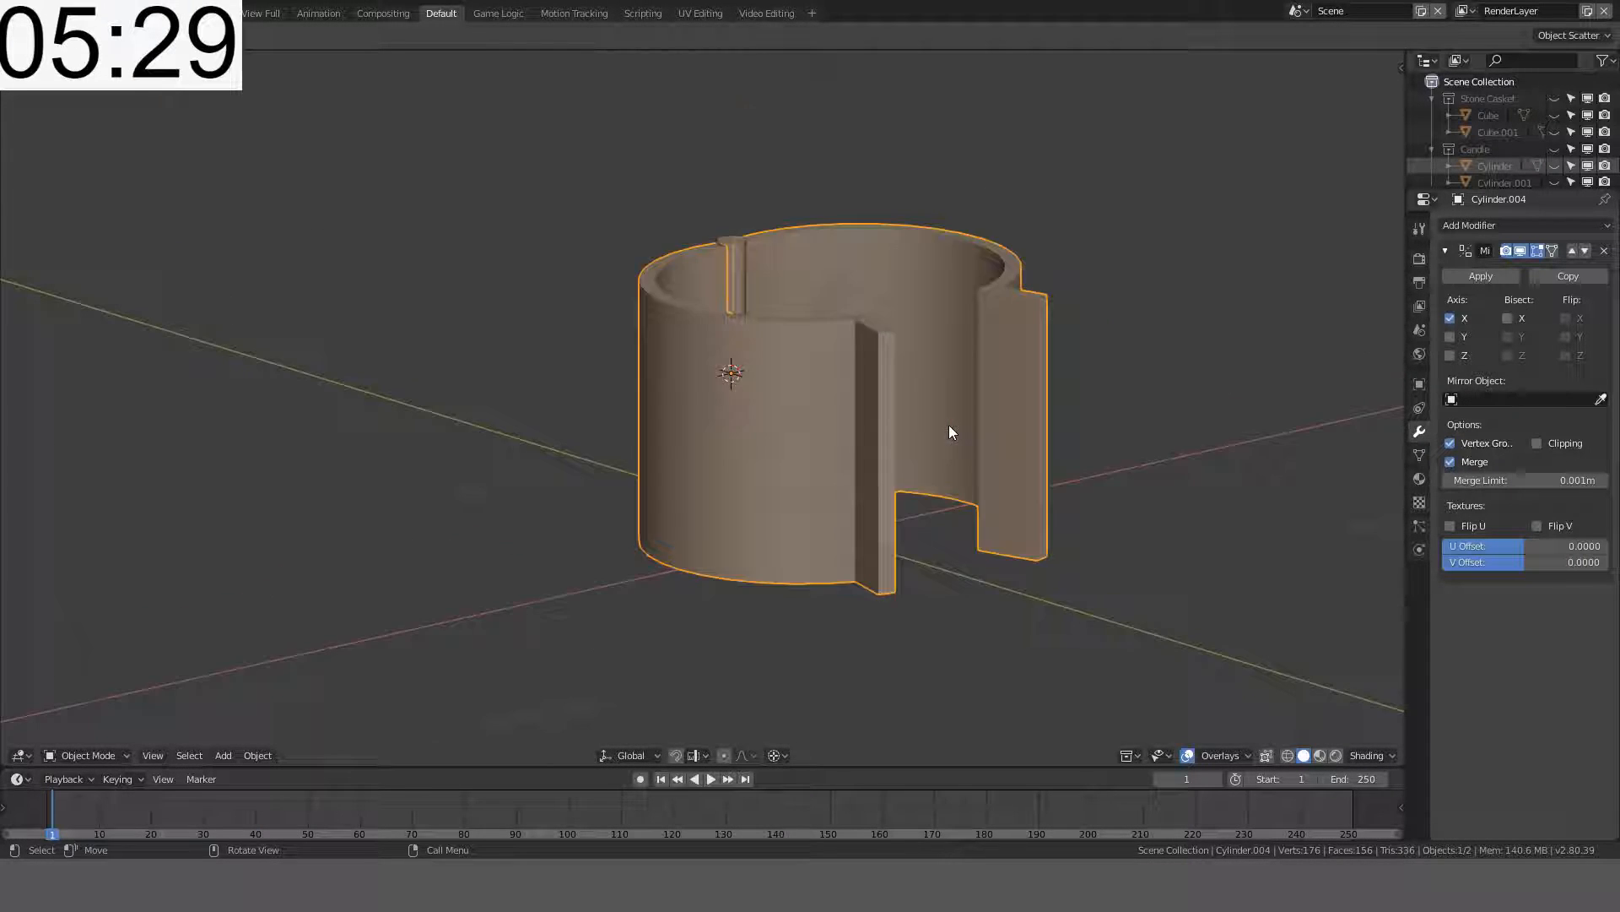
pyautogui.press('KP_1')
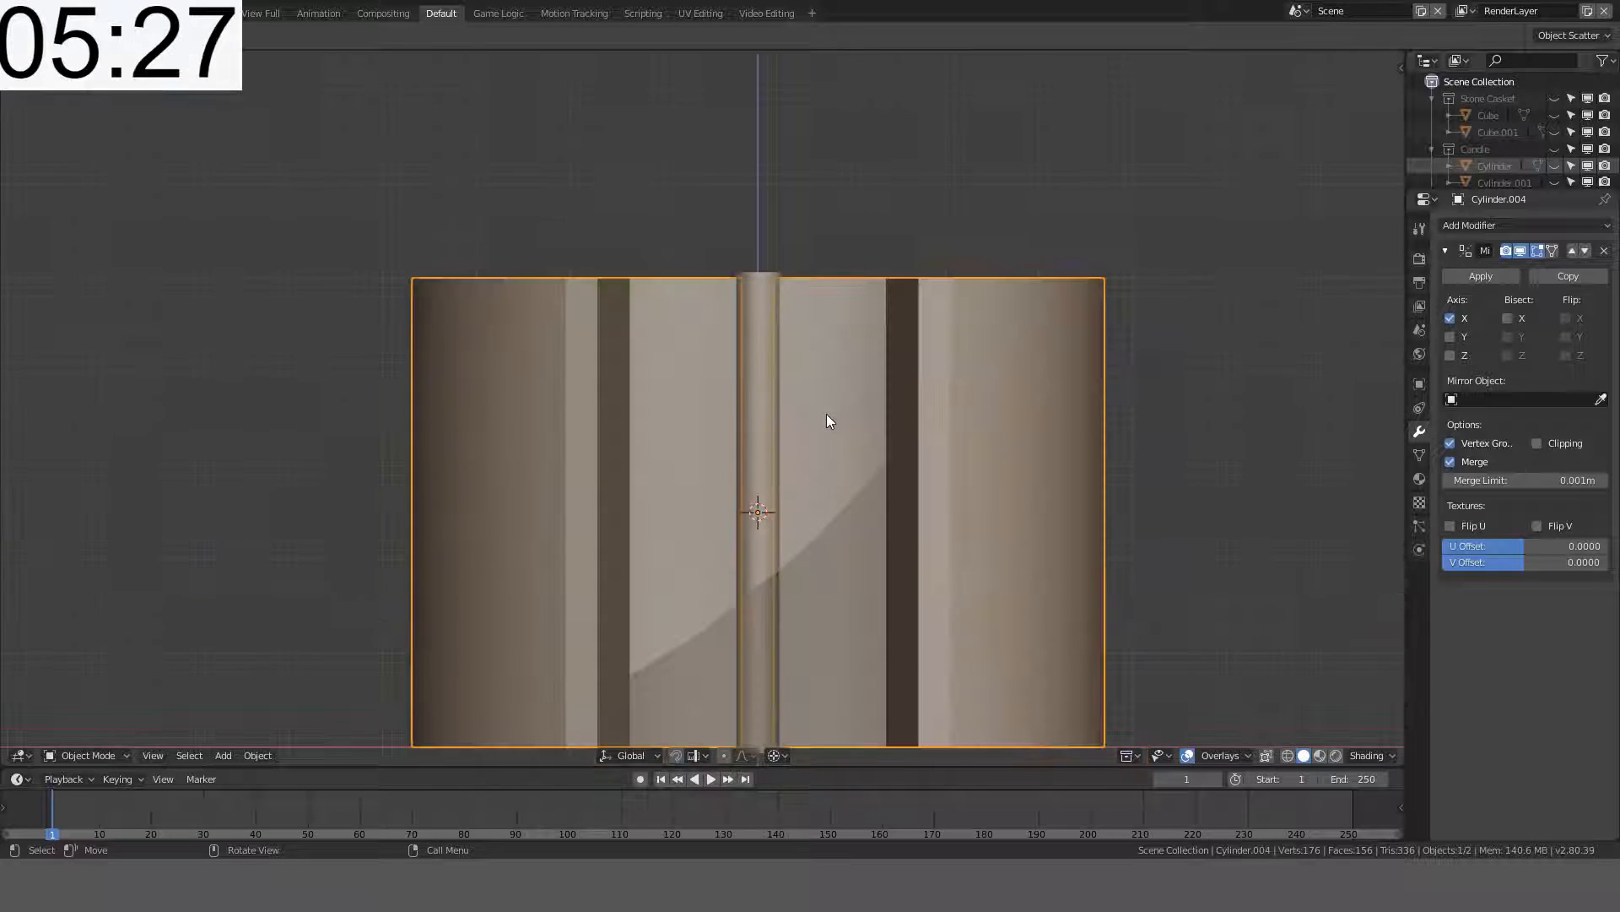
pyautogui.moveTo(828, 413); pyautogui.dragTo(876, 345, button='middle')
pyautogui.press('Tab')
pyautogui.click(753, 428)
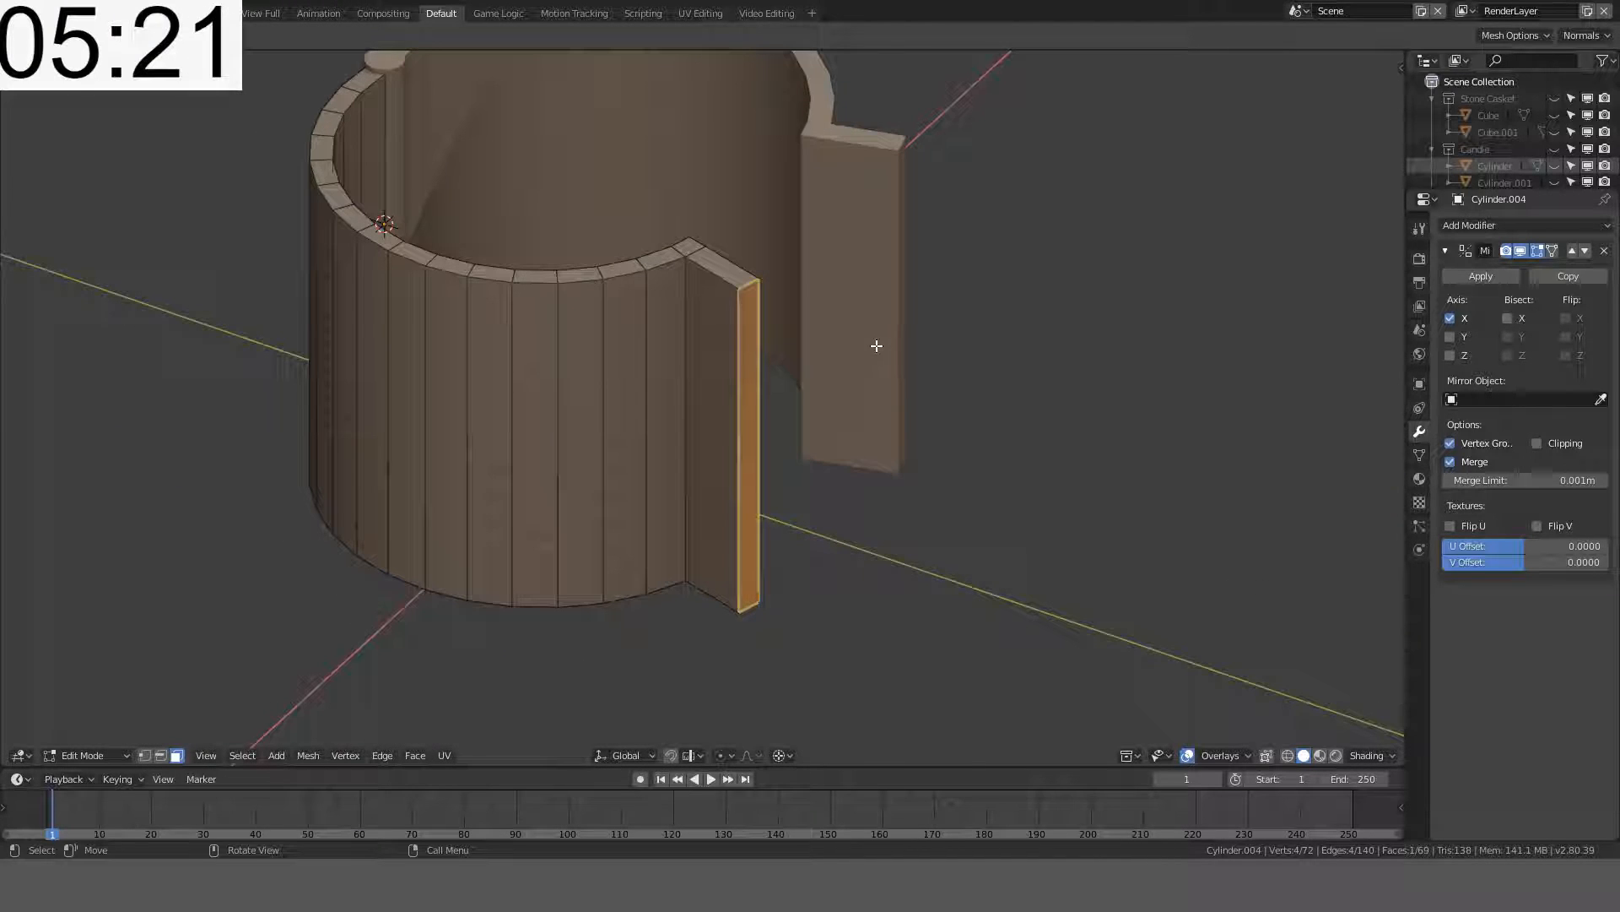
pyautogui.press('x')
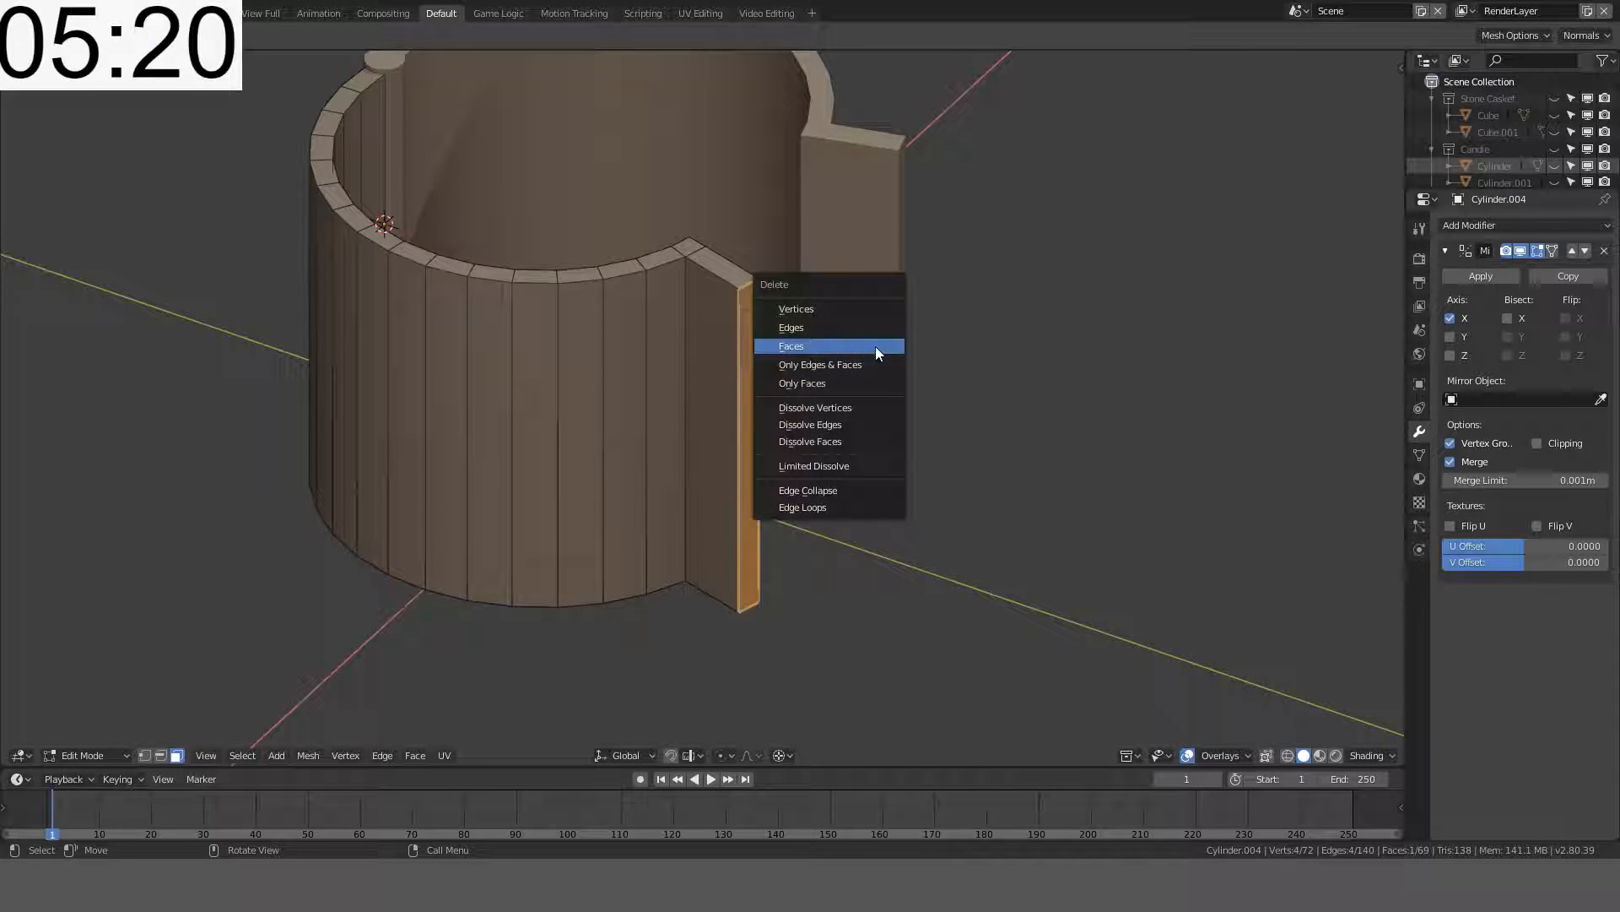
pyautogui.click(800, 311)
pyautogui.moveTo(798, 310); pyautogui.dragTo(734, 351, button='middle')
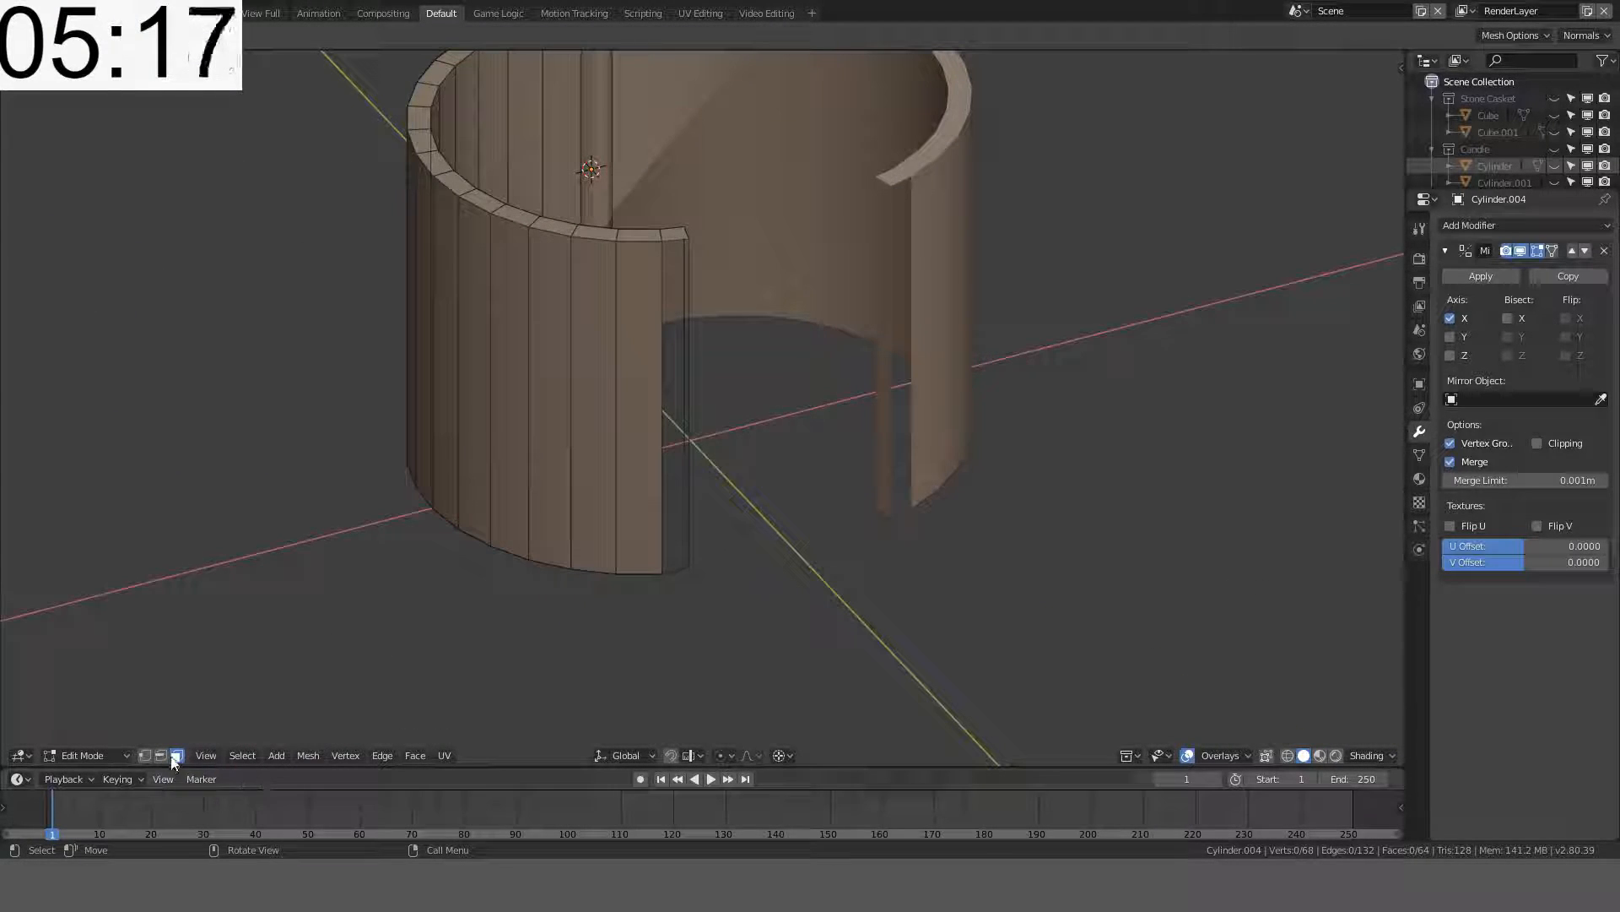
# - Fill the open end of the cuff wall at the front gap with a new face
pyautogui.keyDown('alt'); pyautogui.click(670, 243); pyautogui.keyUp('alt')
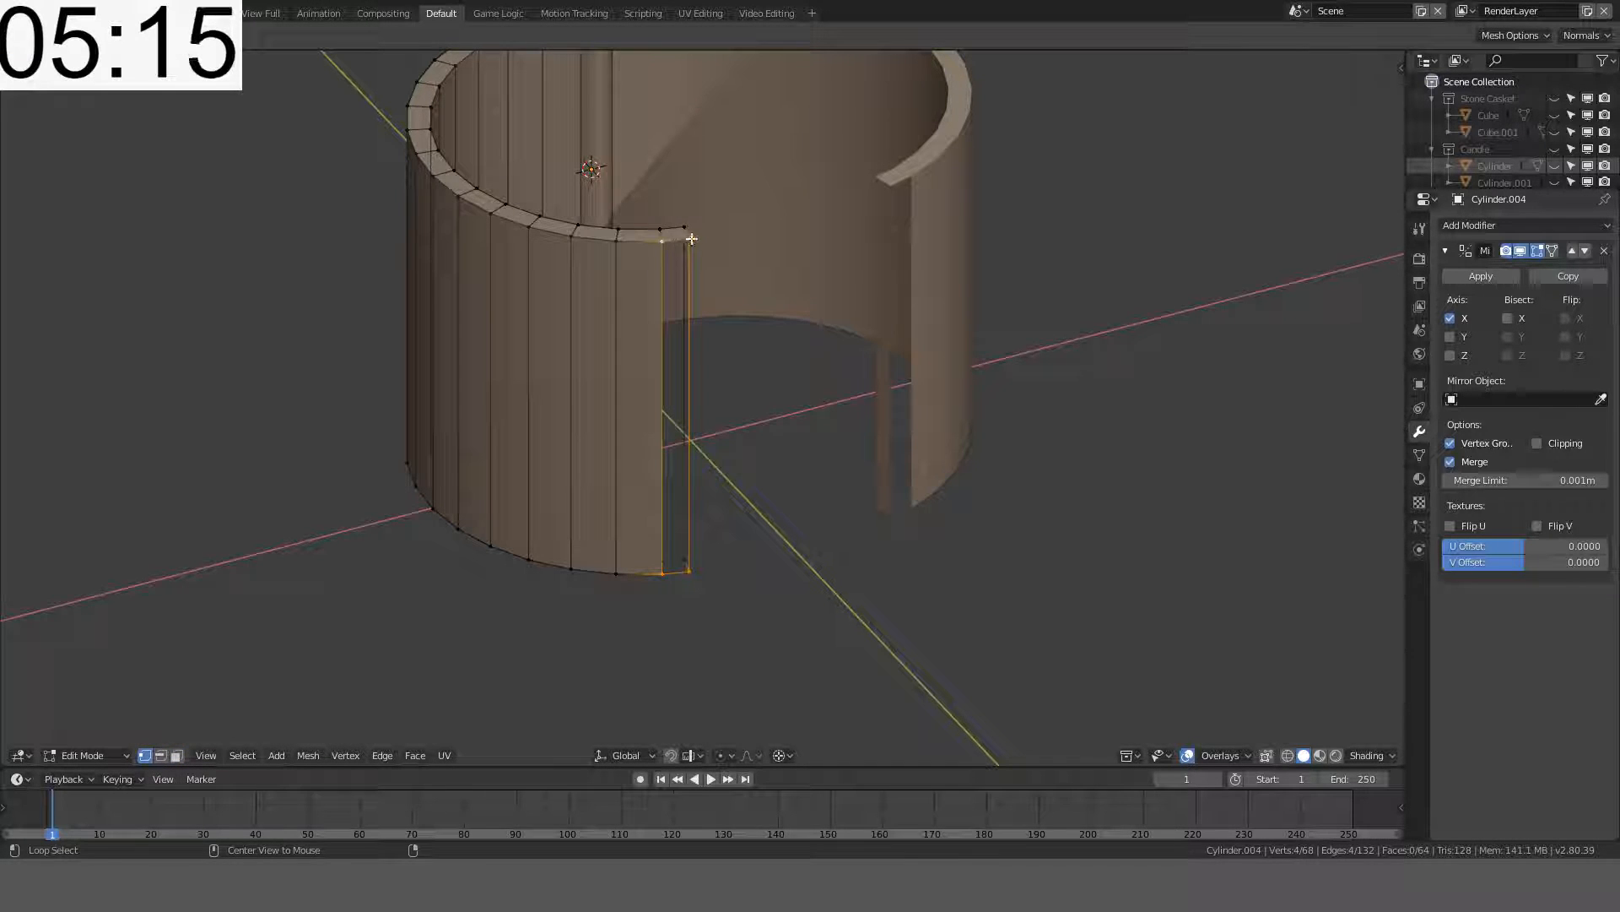
pyautogui.press('f')
pyautogui.moveTo(735, 286); pyautogui.dragTo(705, 352, button='middle')
pyautogui.press('Tab')
pyautogui.press('Tab')
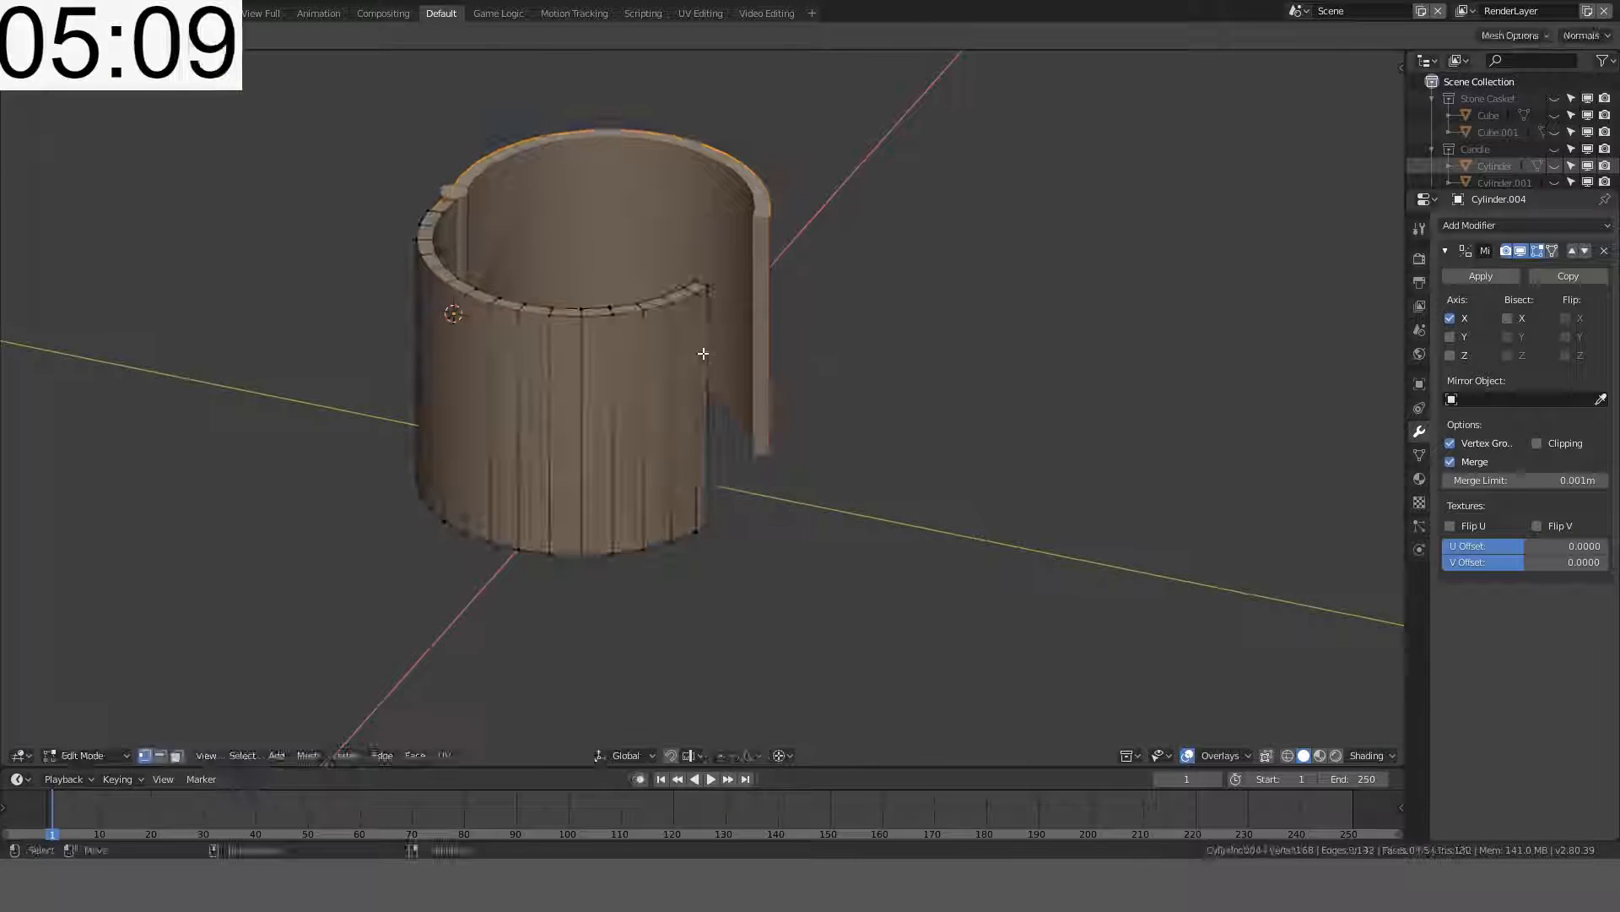
# - Duplicate the five outer cuff faces nearest the opening in place and scale the copy by 0.6 along Z
pyautogui.click(677, 454)
pyautogui.click(633, 453)
pyautogui.keyDown('shift'); pyautogui.click(603, 454); pyautogui.keyUp('shift')
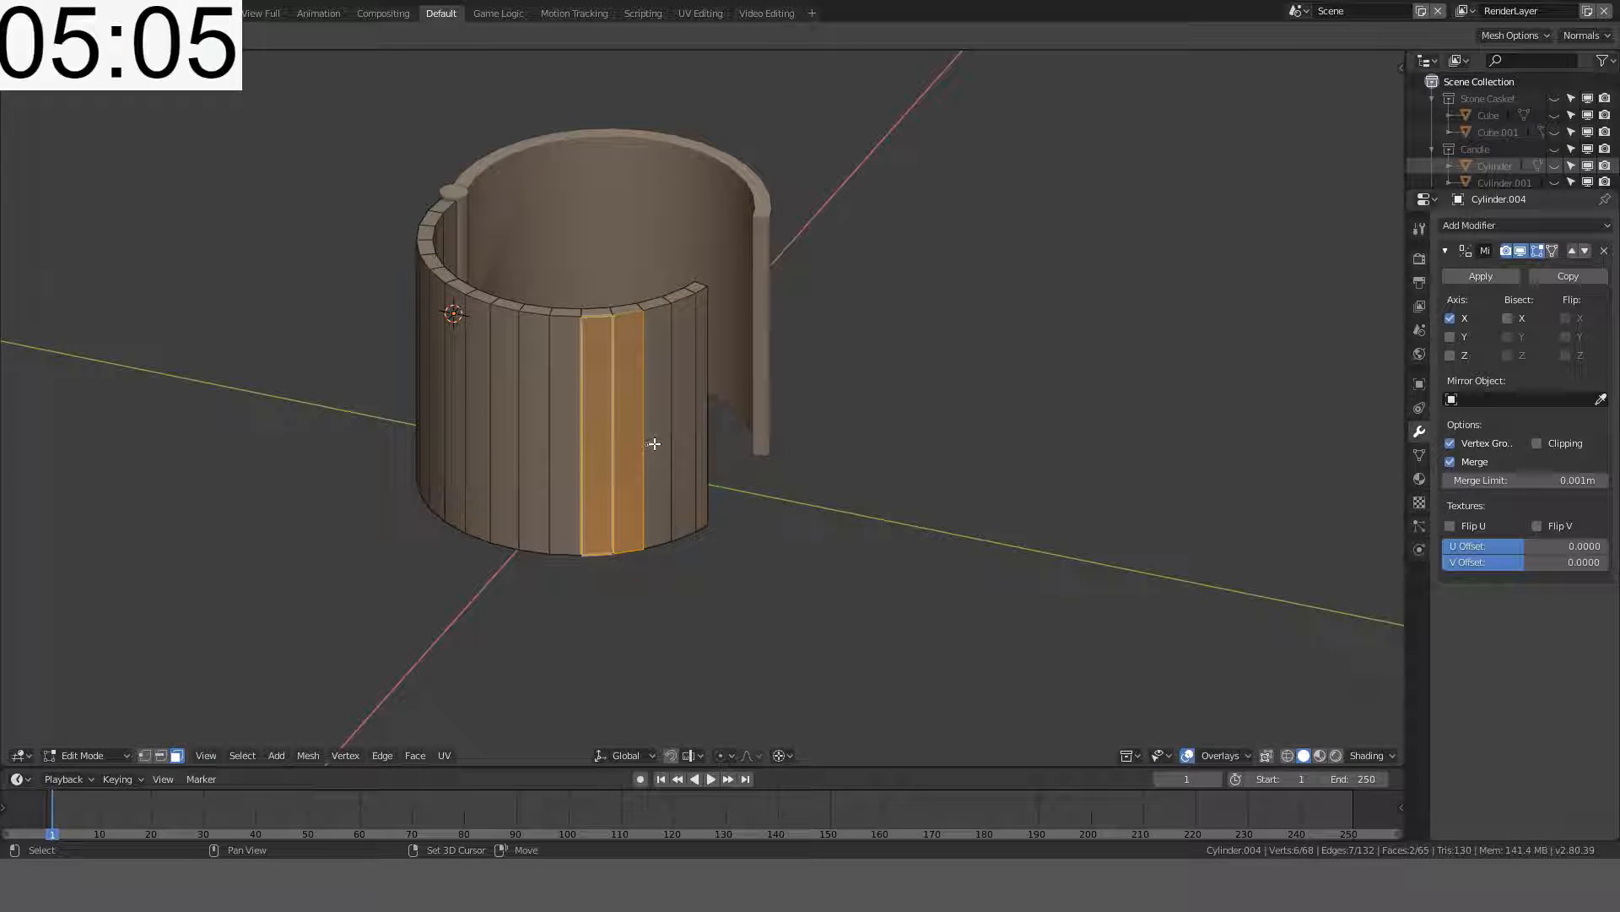
pyautogui.keyDown('shift'); pyautogui.click(656, 441); pyautogui.keyUp('shift')
pyautogui.keyDown('shift'); pyautogui.click(684, 433); pyautogui.keyUp('shift')
pyautogui.keyDown('shift'); pyautogui.click(701, 429); pyautogui.keyUp('shift')
pyautogui.press('KP_1')
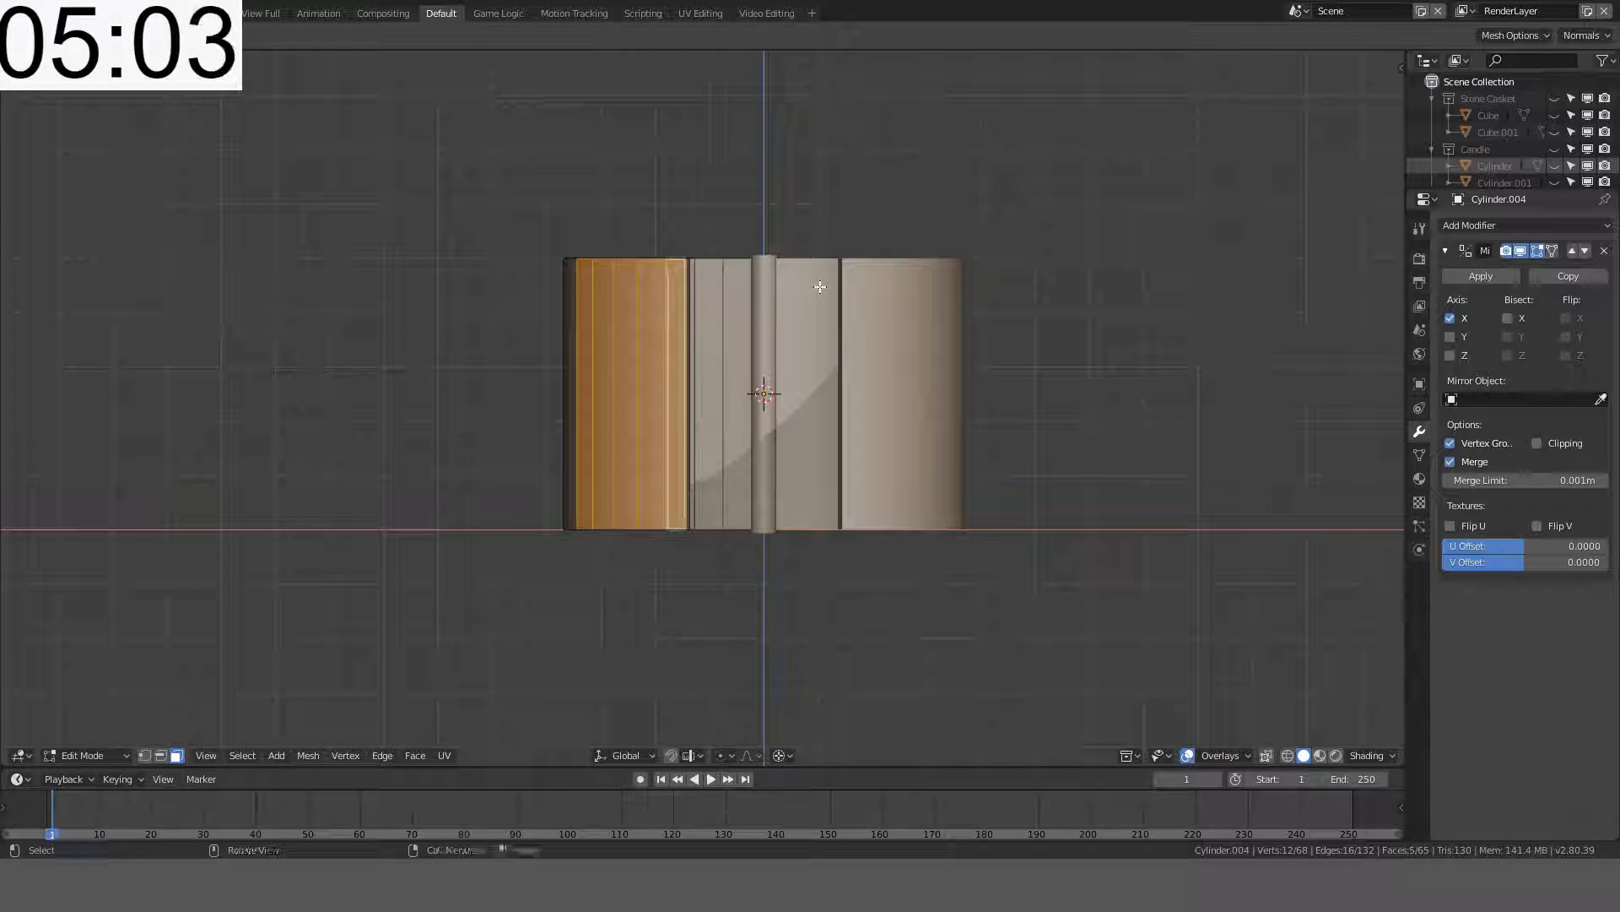
pyautogui.hotkey('shift', 'd')
pyautogui.press('Escape')
pyautogui.write('sz.7')
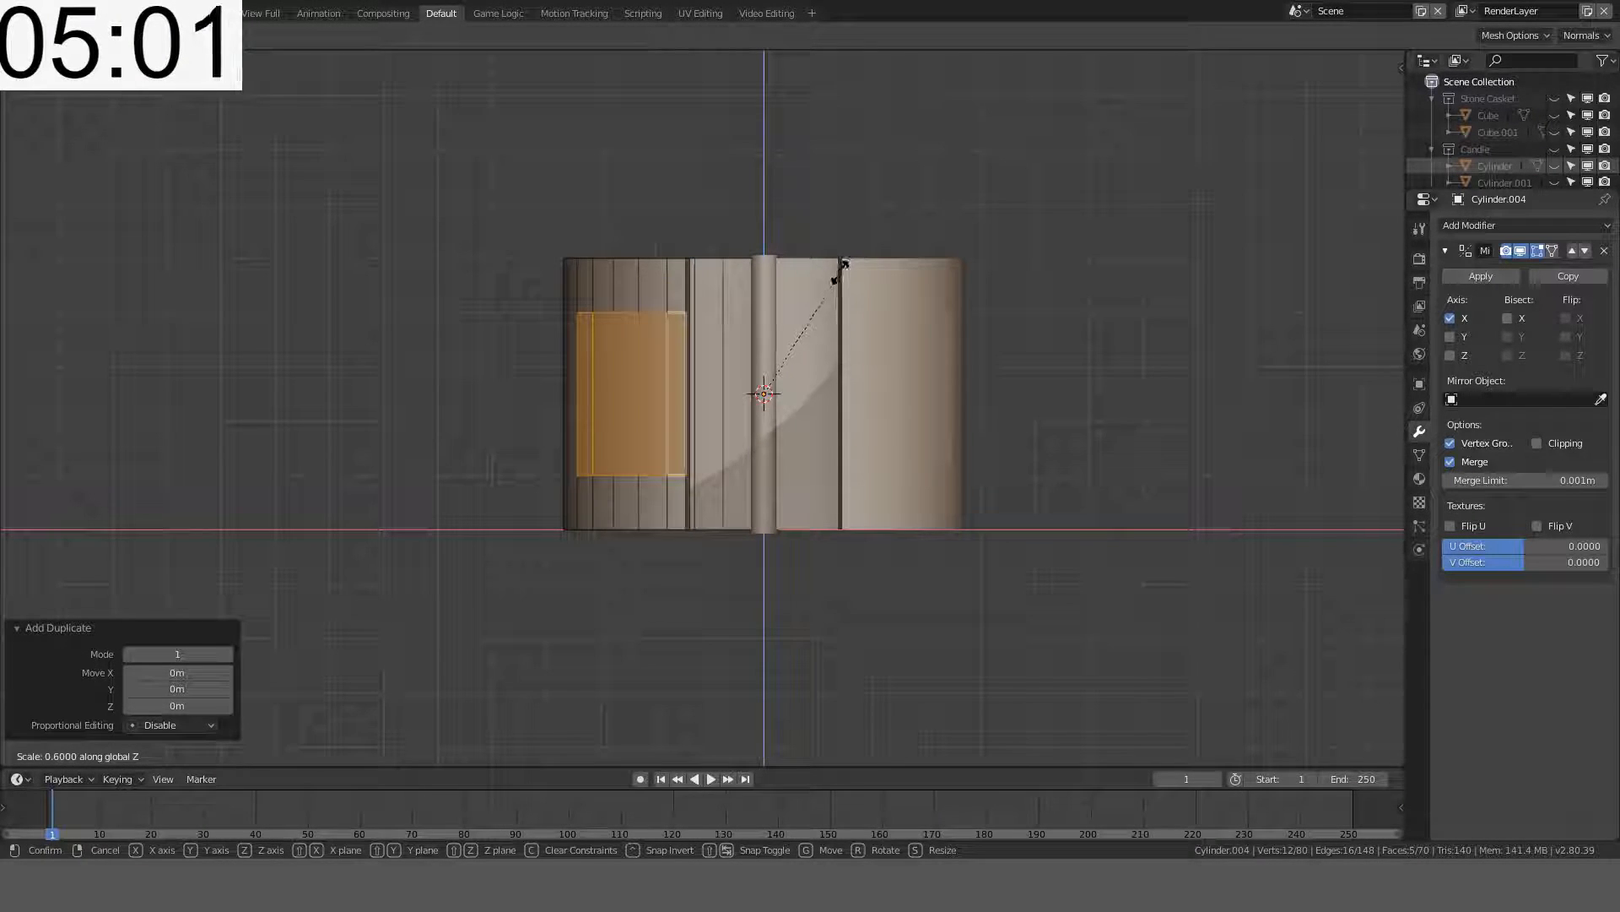
pyautogui.click(844, 266)
pyautogui.moveTo(844, 266); pyautogui.dragTo(835, 437, button='middle')
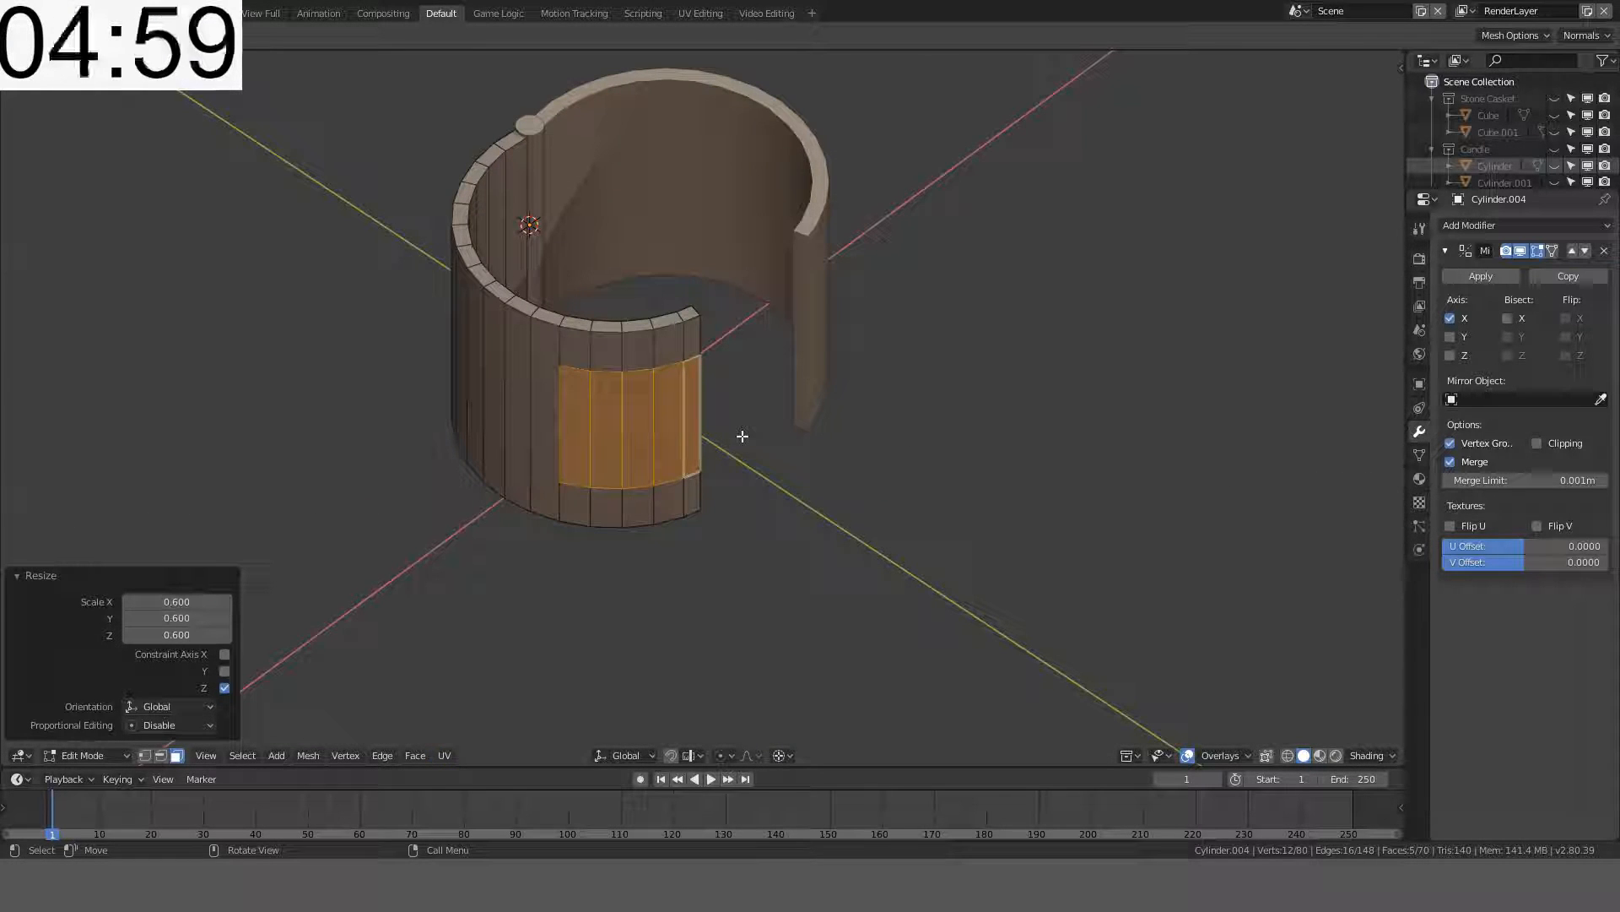
# - Set the transform orientation to Normal and offset the duplicated strip slightly outward from the cuff along its normal Z
pyautogui.press('KP_7')
pyautogui.hotkey('alt', 'e')
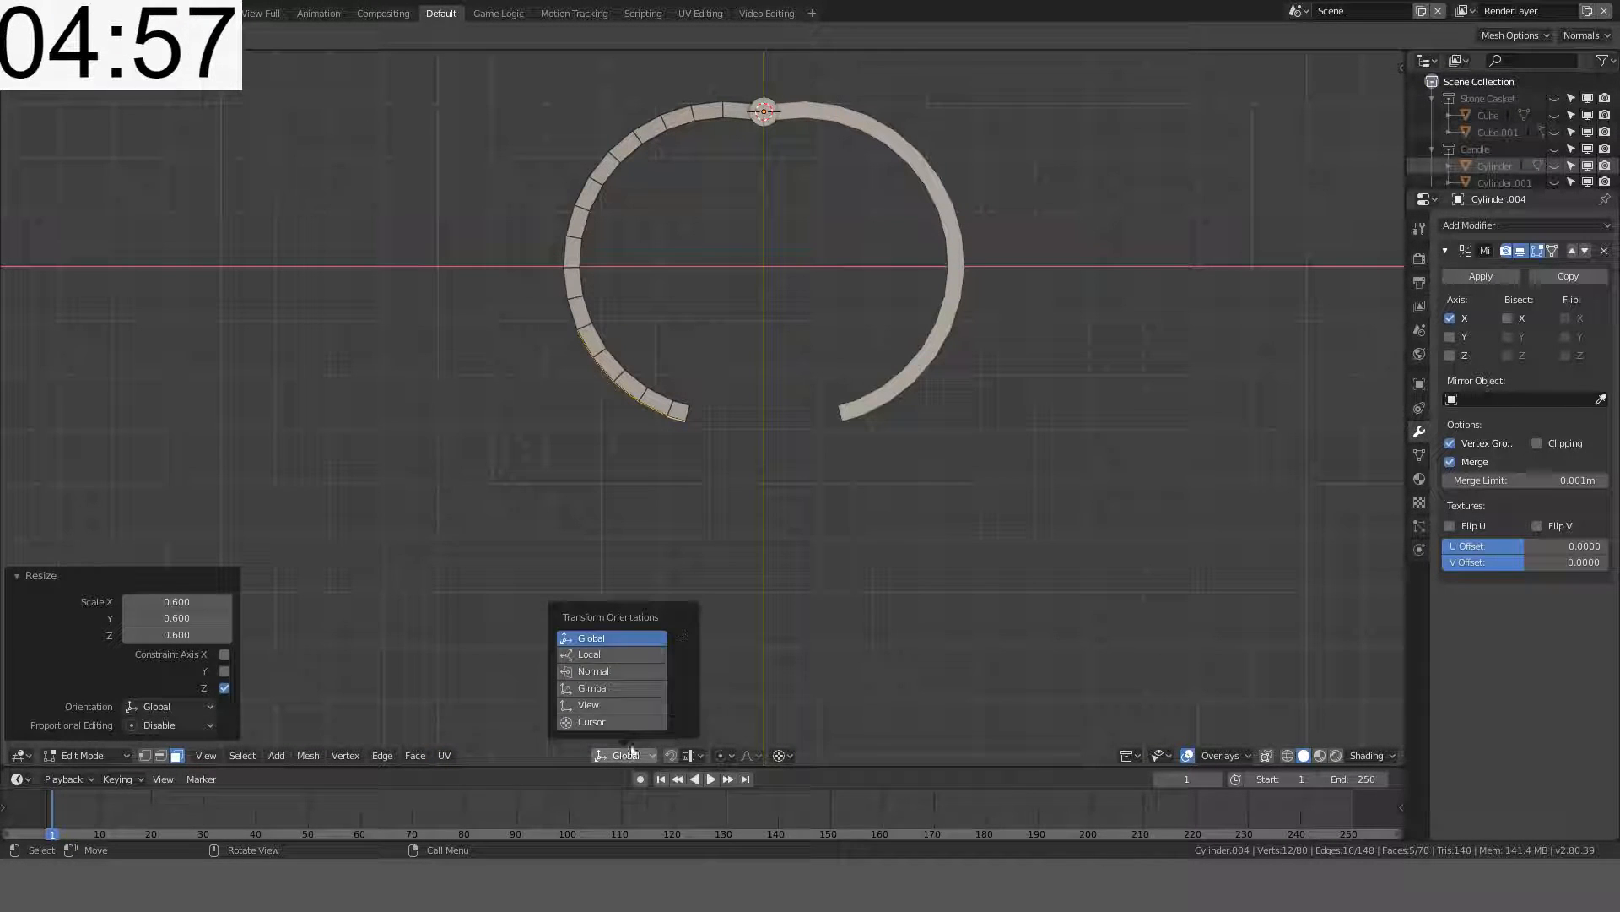
pyautogui.click(655, 667)
pyautogui.press('z')
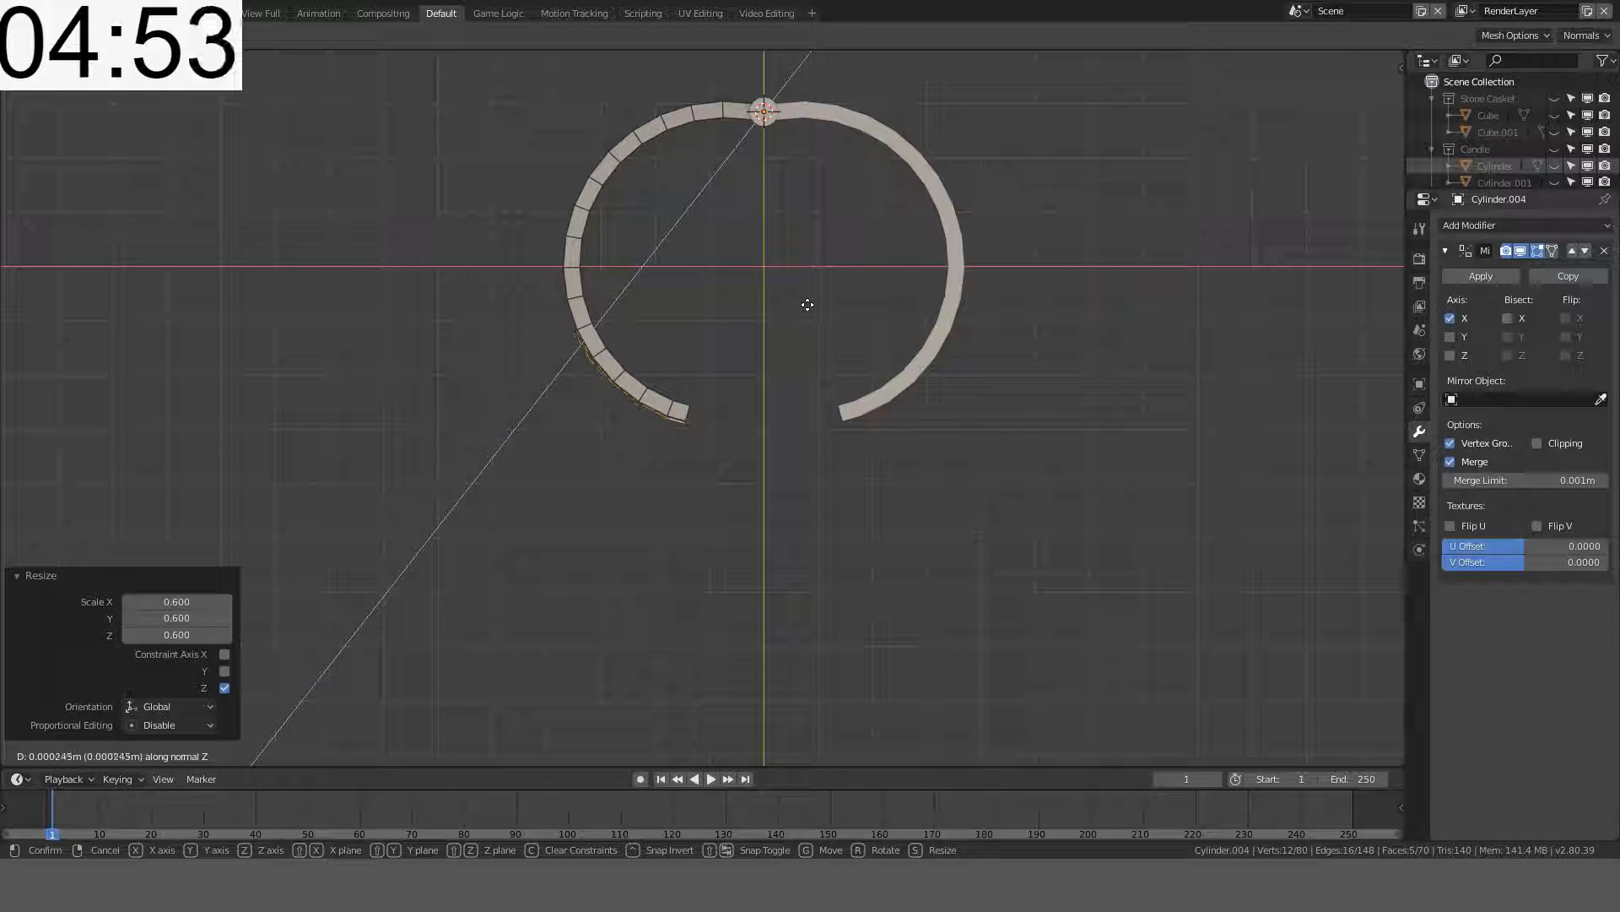
pyautogui.click(810, 303)
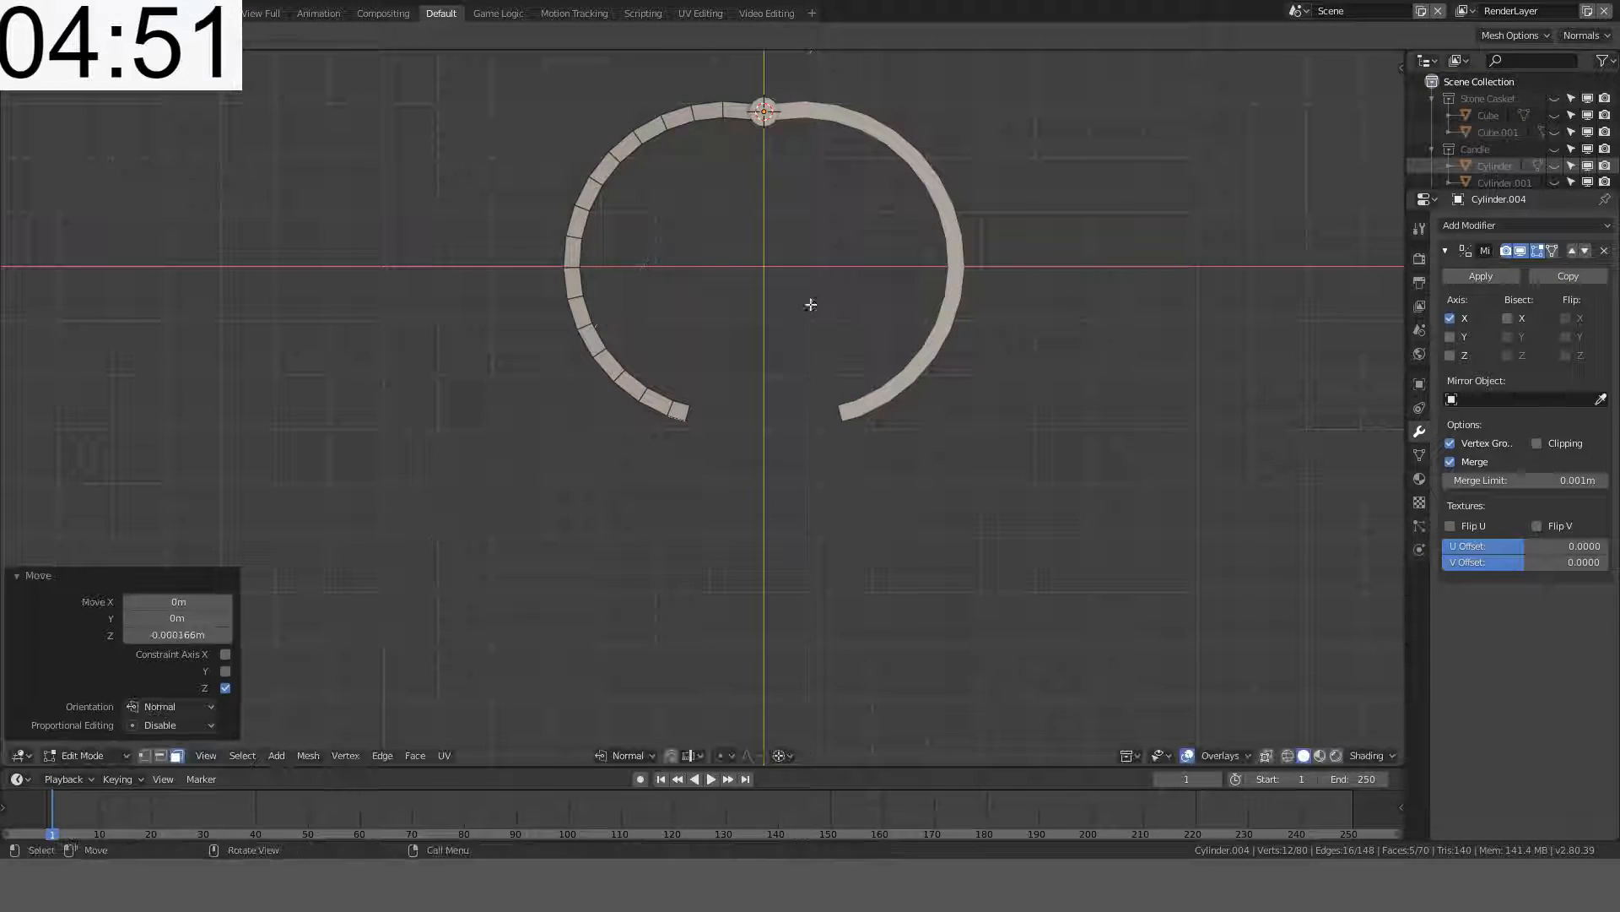
pyautogui.scroll(2, 712, 245)
pyautogui.moveTo(712, 246); pyautogui.dragTo(686, 140, button='middle')
pyautogui.press('g')
pyautogui.press('z')
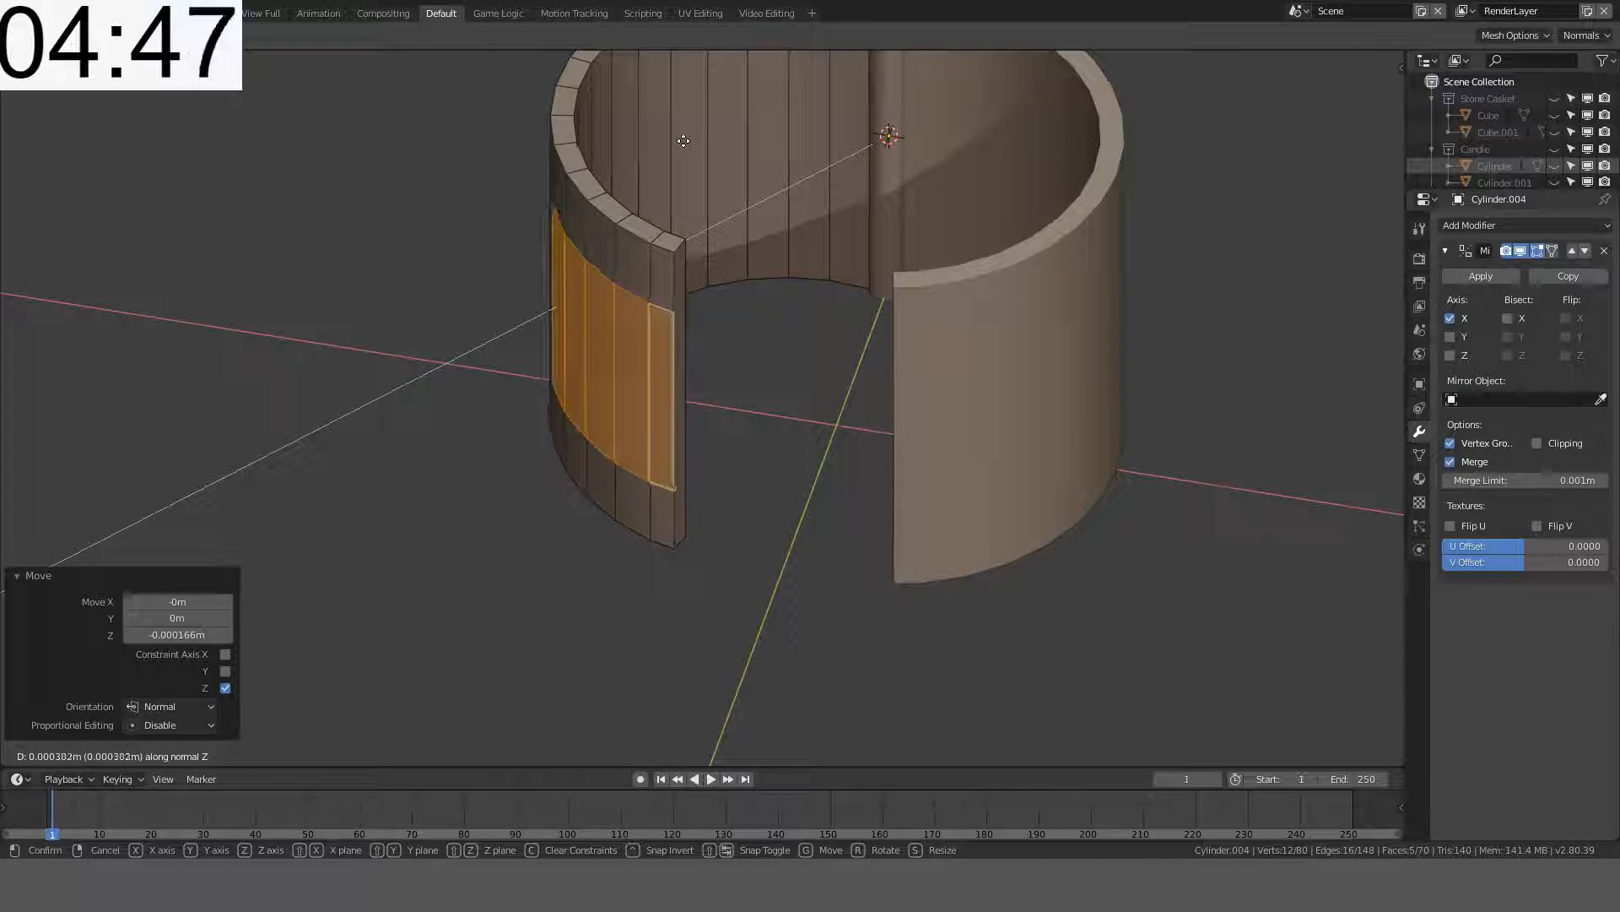
pyautogui.click(685, 139)
# - Extrude the strip's face nearest the opening outward 0.008 m along its normal to form a tab
pyautogui.click(665, 373)
pyautogui.moveTo(712, 365); pyautogui.dragTo(768, 456, button='middle')
pyautogui.press('KP_7')
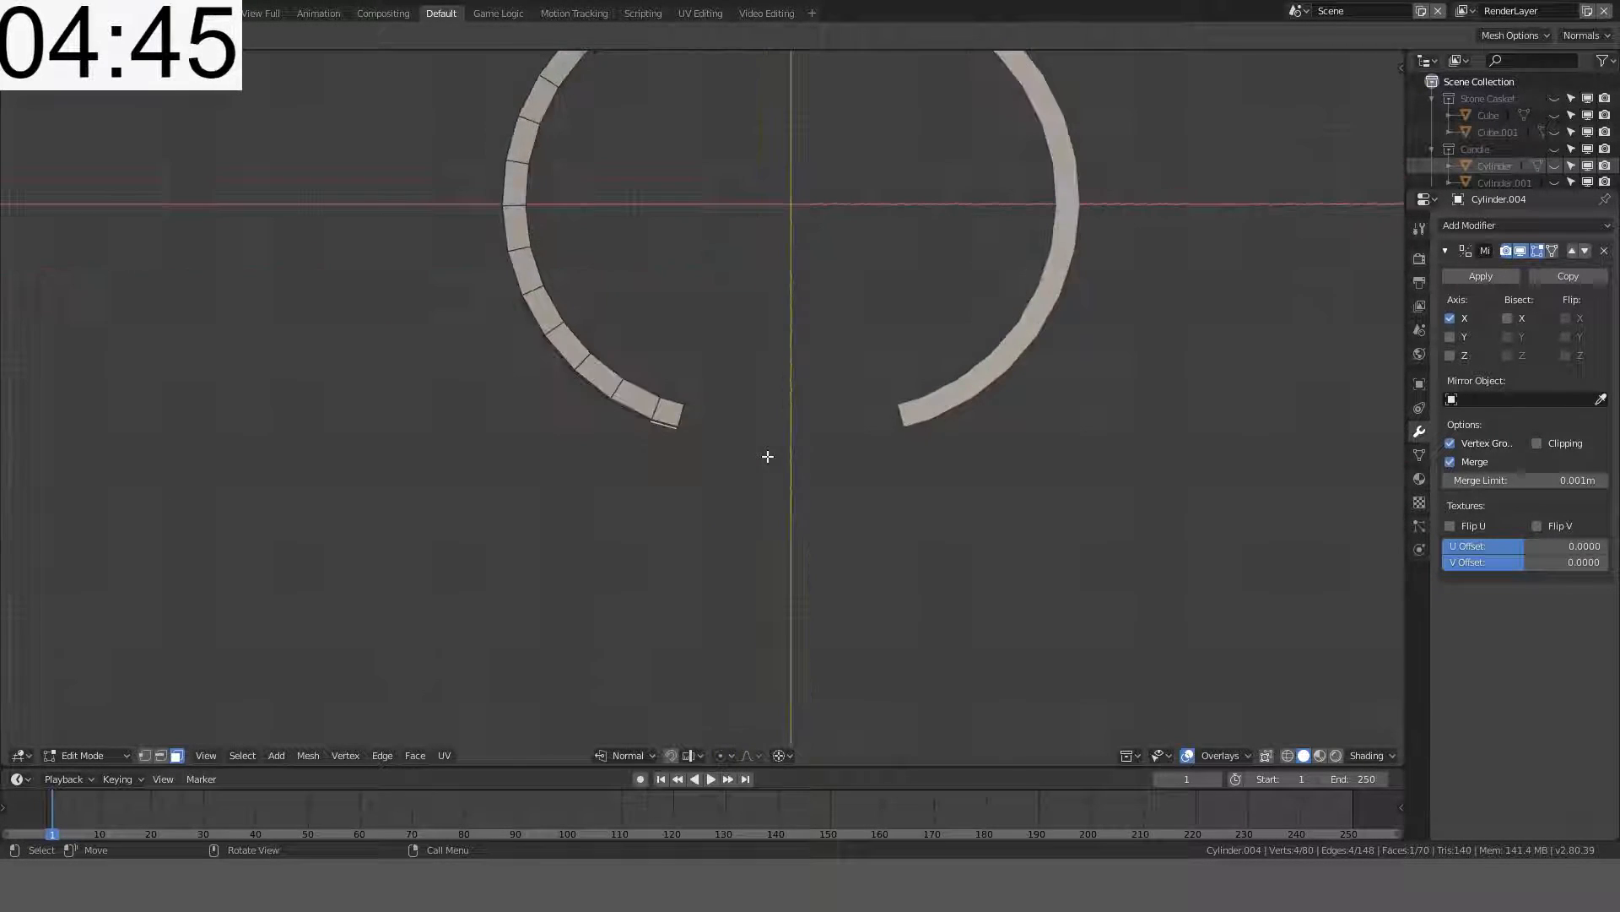
pyautogui.press('e')
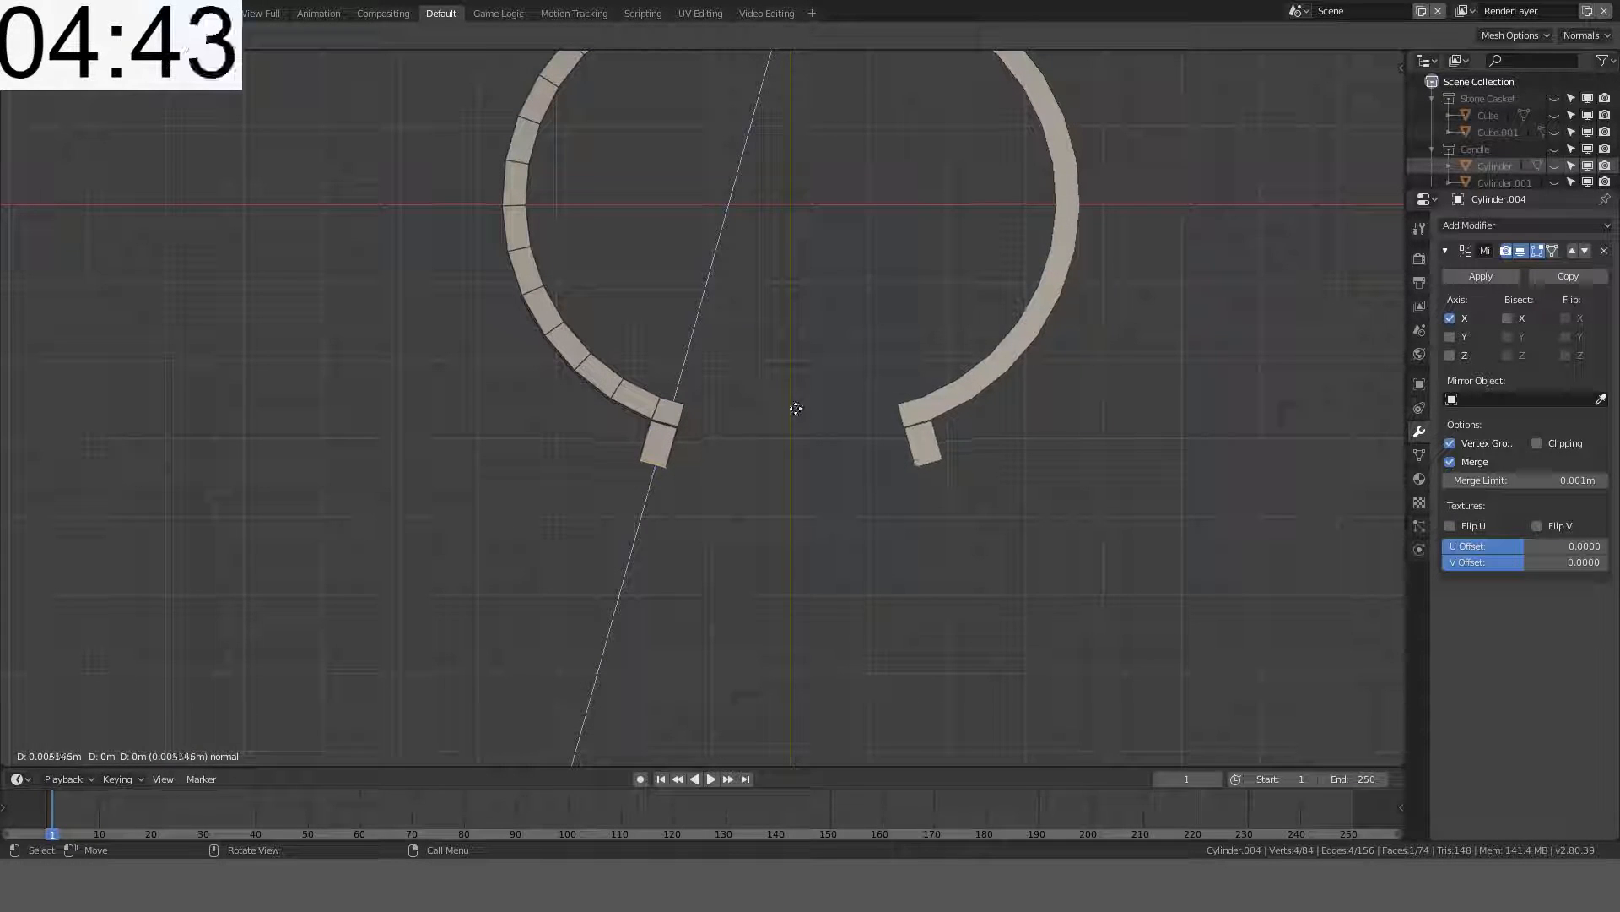
pyautogui.click(792, 428)
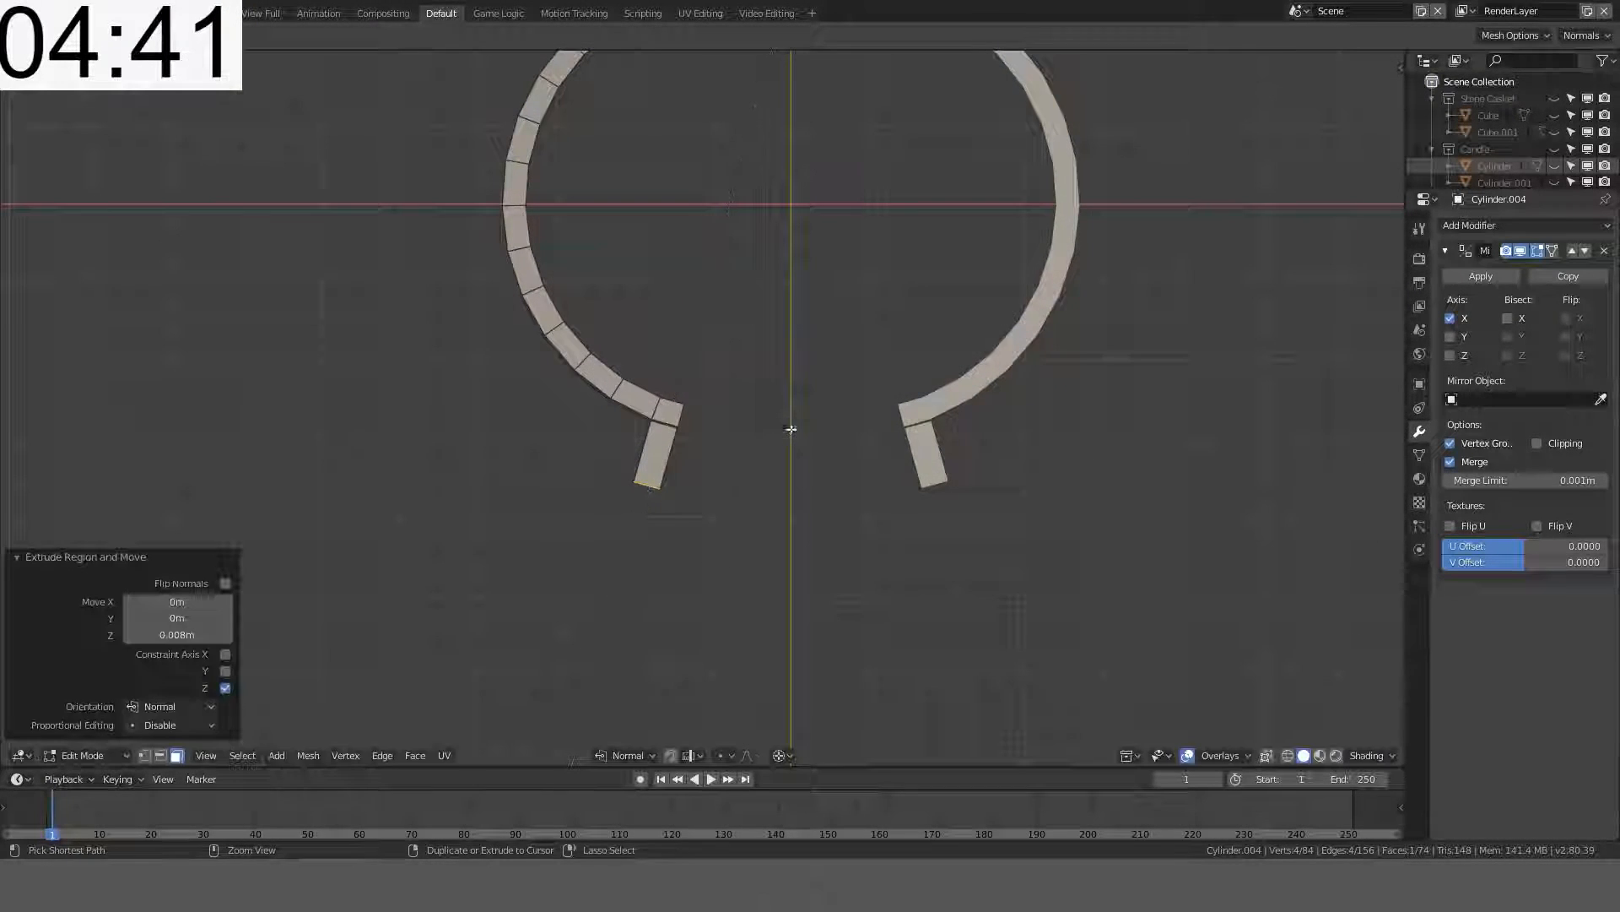
# - Thin the tab by edge-sliding its inner side face by a factor of 0.7
pyautogui.moveTo(792, 532); pyautogui.dragTo(814, 253, button='middle')
pyautogui.scroll(5, 813, 253)
pyautogui.keyDown('shift'); pyautogui.moveTo(567, 267); pyautogui.dragTo(636, 352, button='middle'); pyautogui.keyUp('shift')
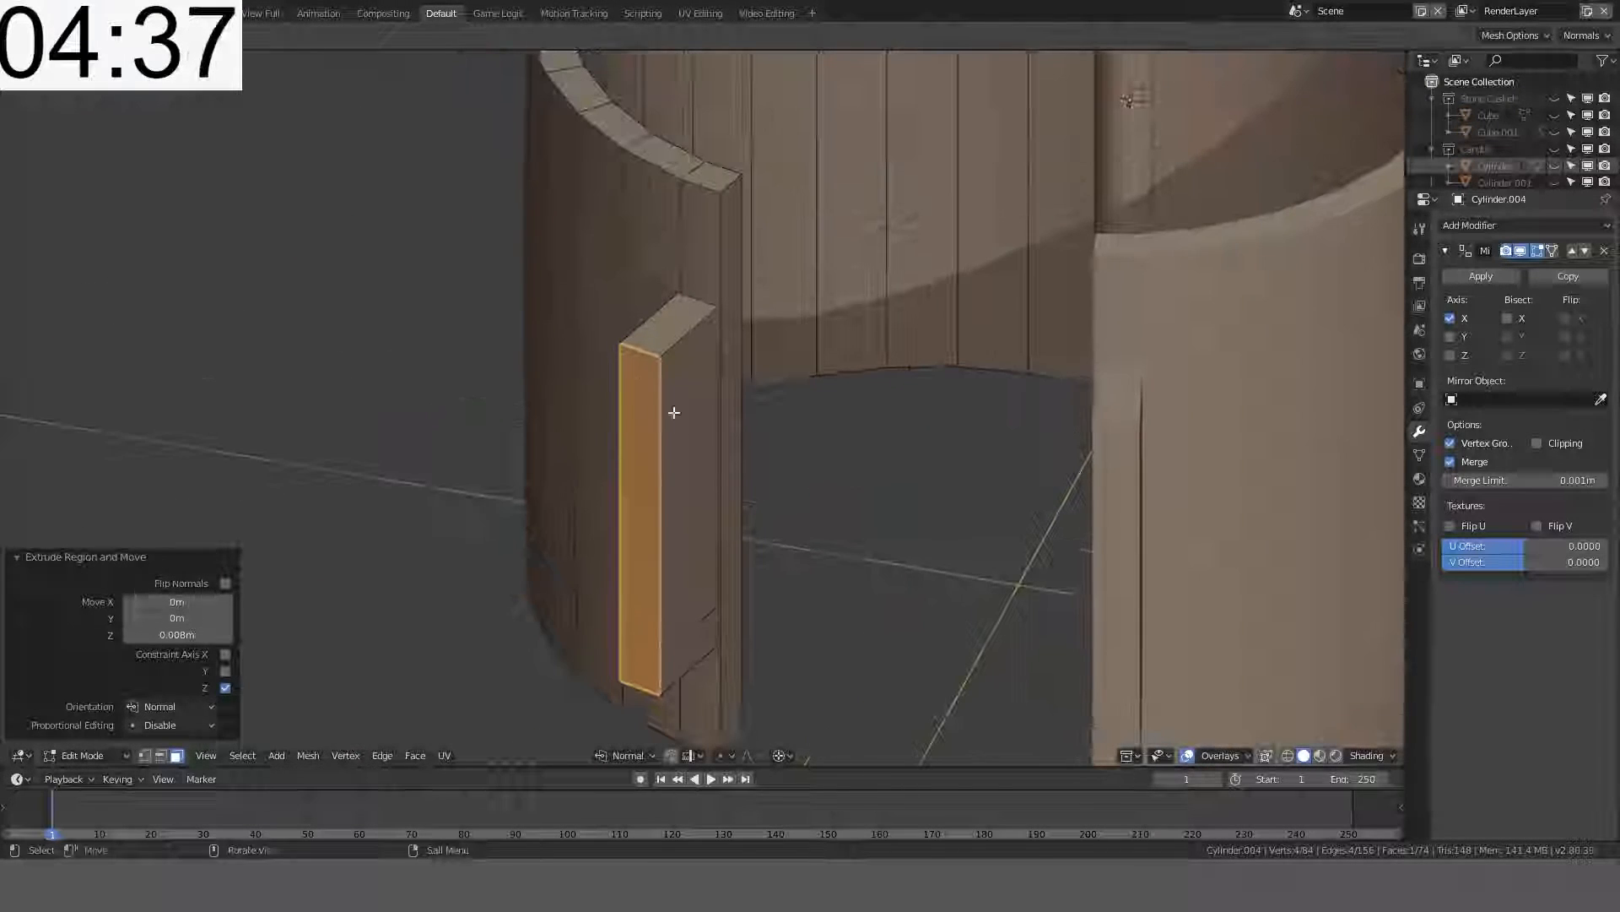
pyautogui.click(690, 450)
pyautogui.moveTo(827, 464); pyautogui.dragTo(923, 520, button='middle')
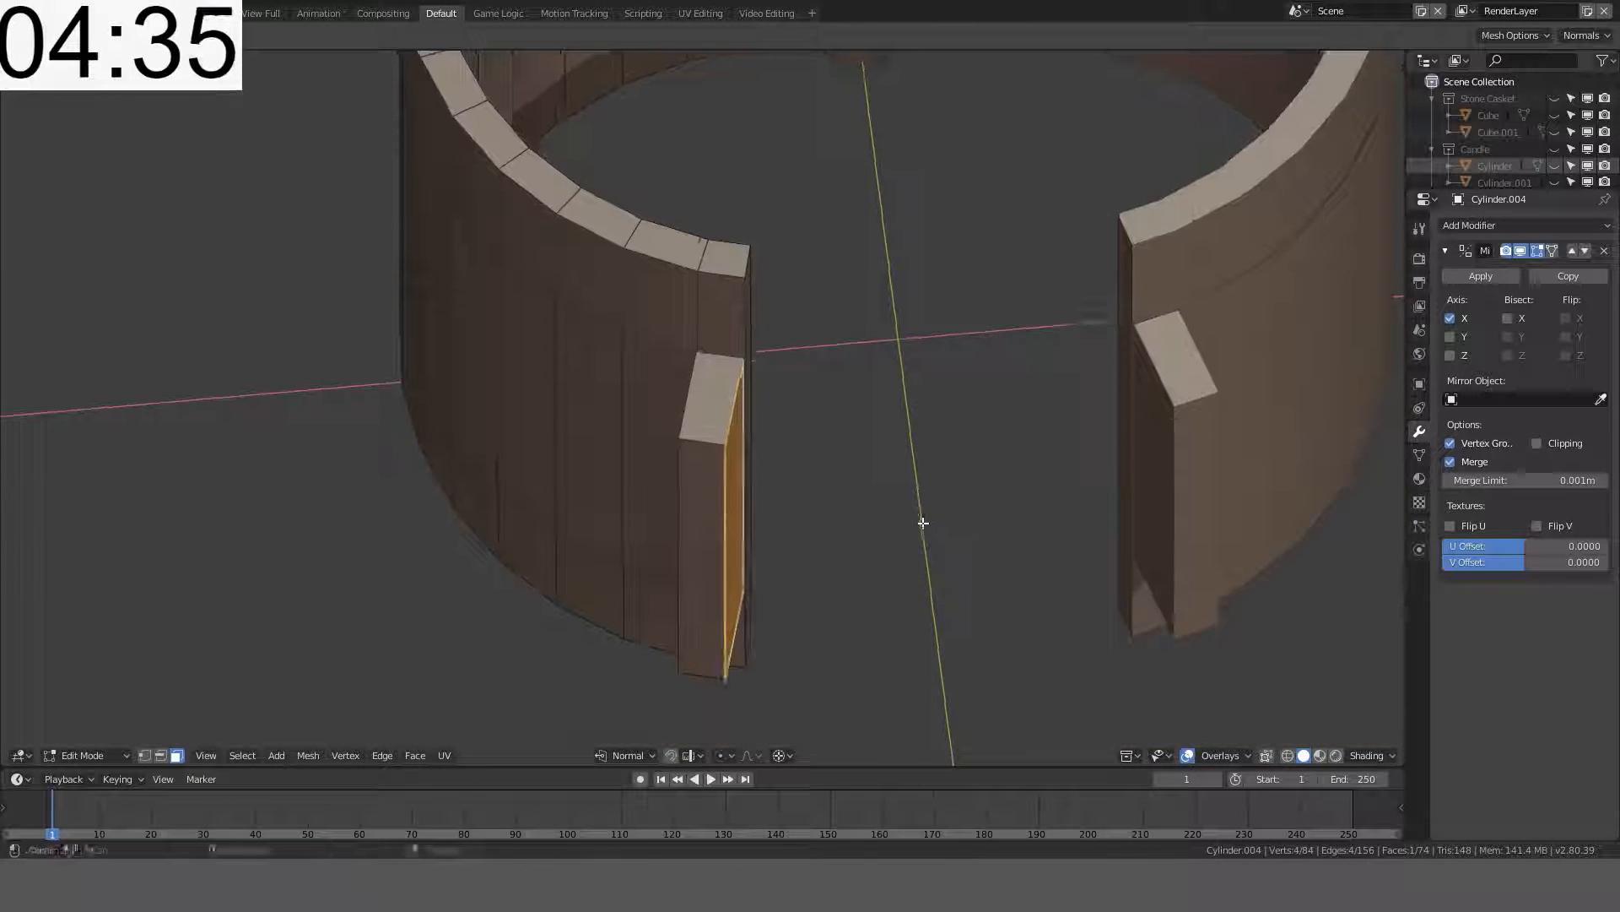
pyautogui.press('g')
pyautogui.press('g')
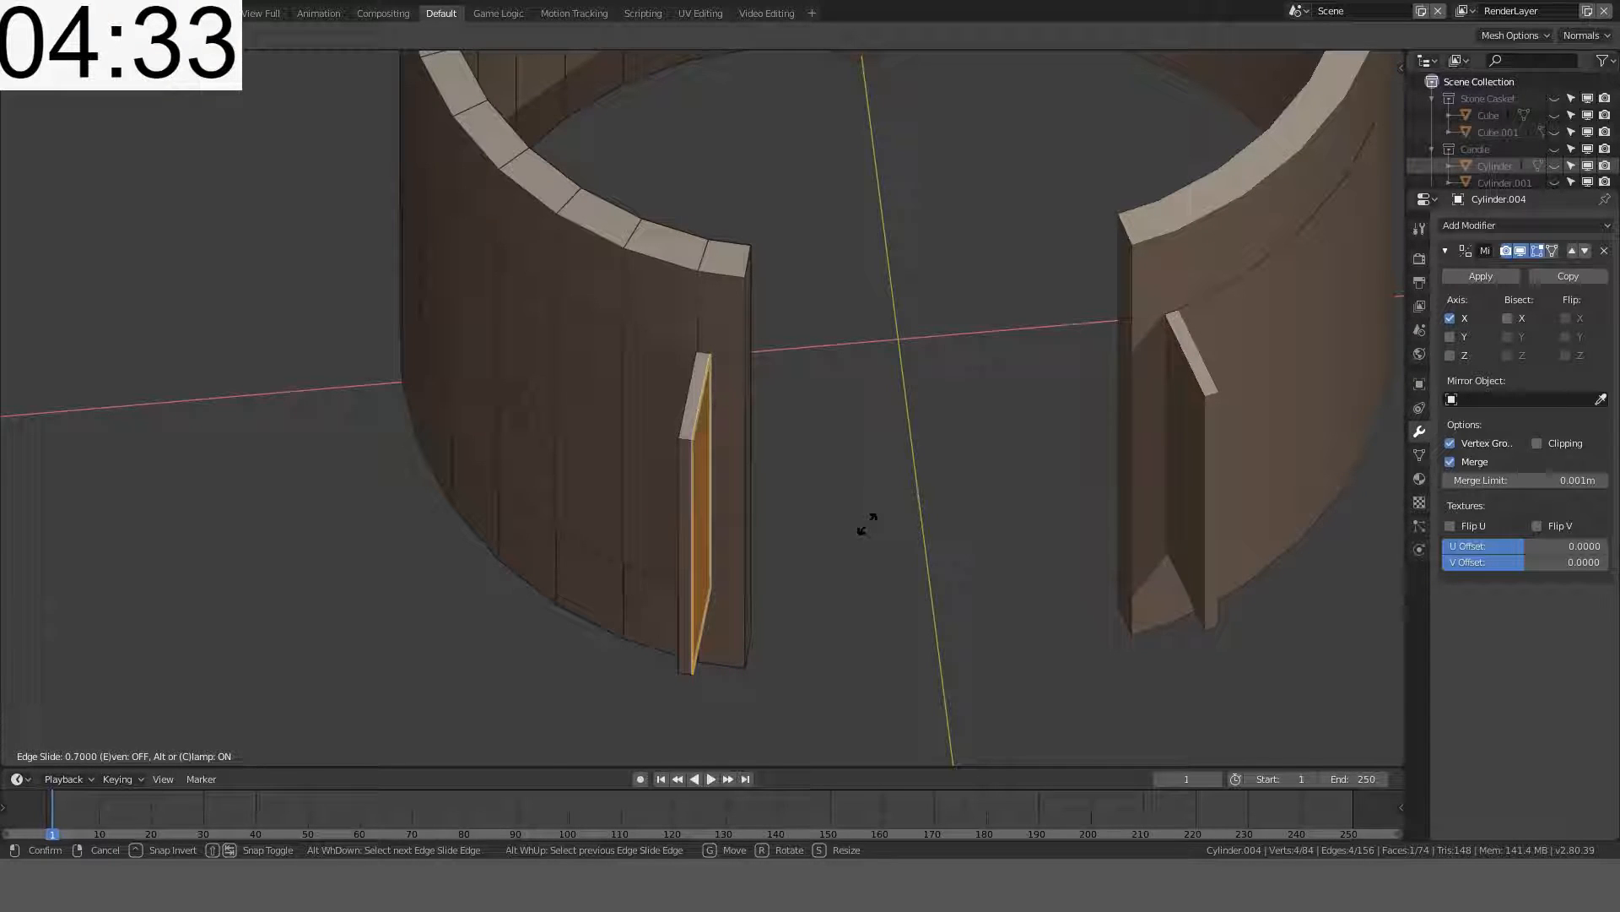
pyautogui.click(866, 524)
# - Check the thinned tab in object mode and select the whole linked strip and tab in edit mode
pyautogui.press('Tab')
pyautogui.moveTo(866, 524); pyautogui.dragTo(905, 294, button='middle')
pyautogui.scroll(-2, 1036, 392)
pyautogui.press('Tab')
pyautogui.press('l')
pyautogui.press('s')
pyautogui.press('x')
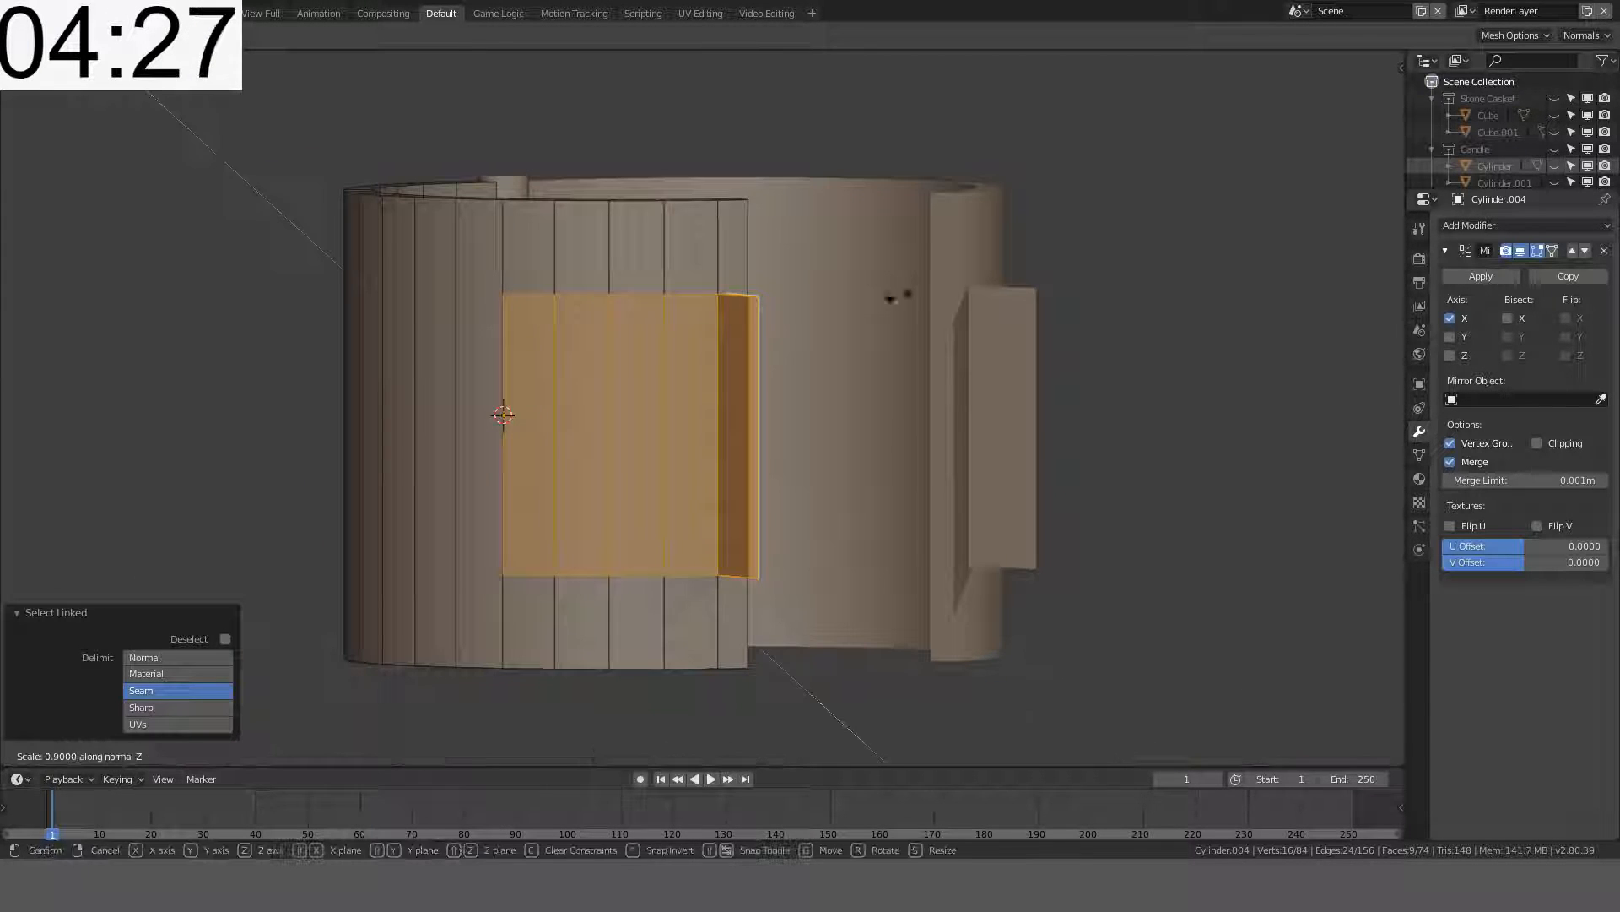
pyautogui.rightClick(826, 333)
# - Switch the transform orientation to Global and scale the strip and tab down along Z to roughly half height
pyautogui.click(628, 755)
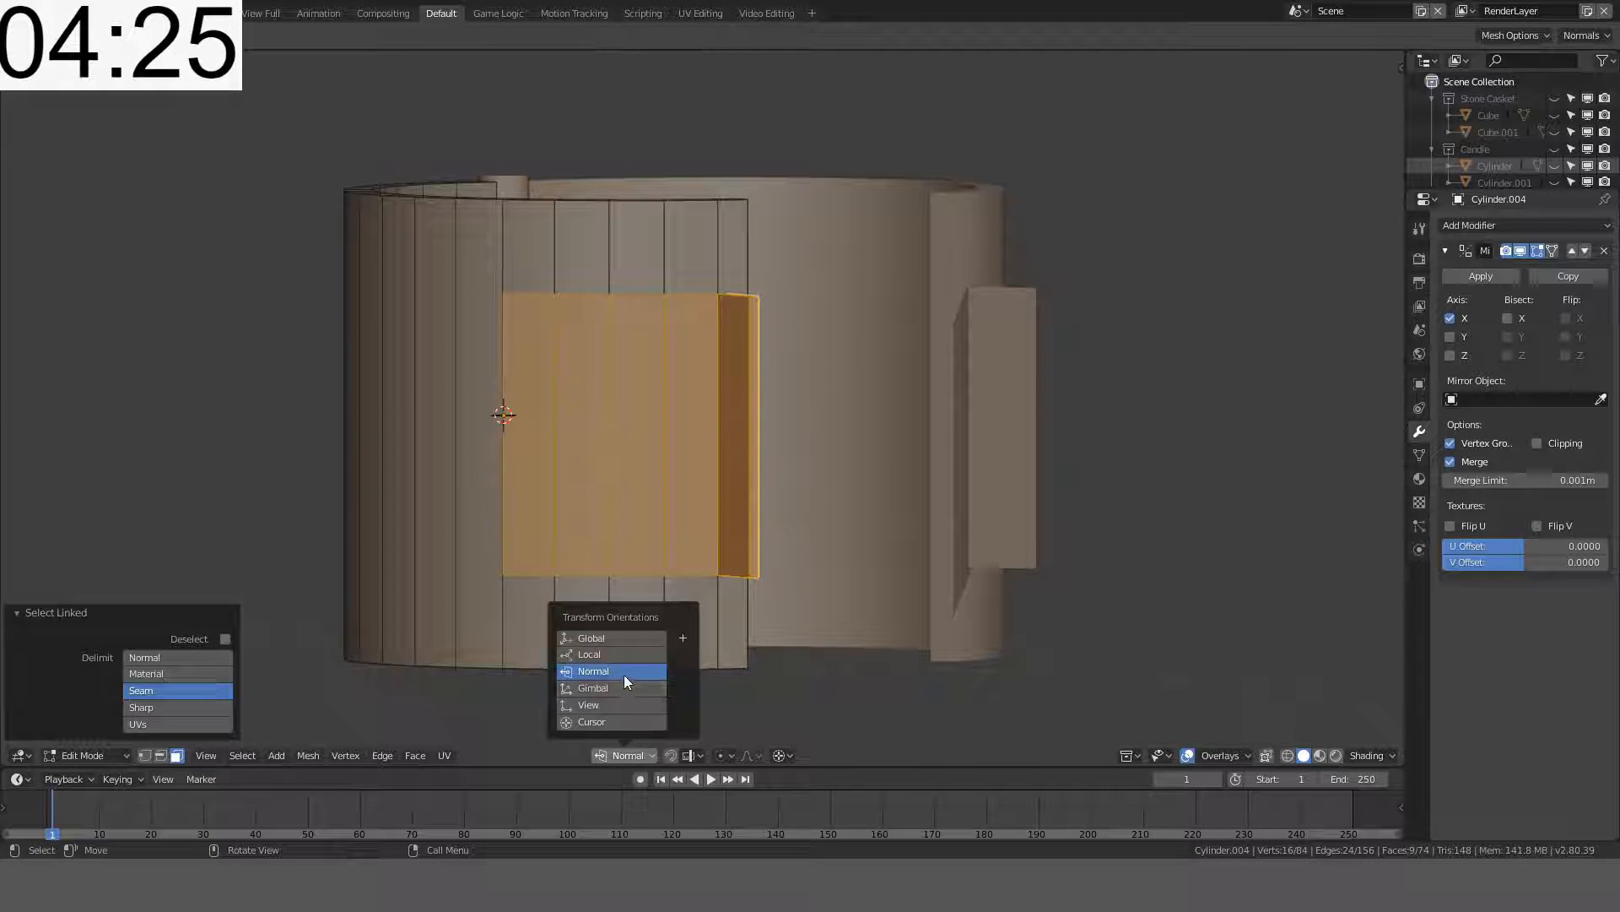
pyautogui.click(594, 639)
pyautogui.press('s')
pyautogui.press('z')
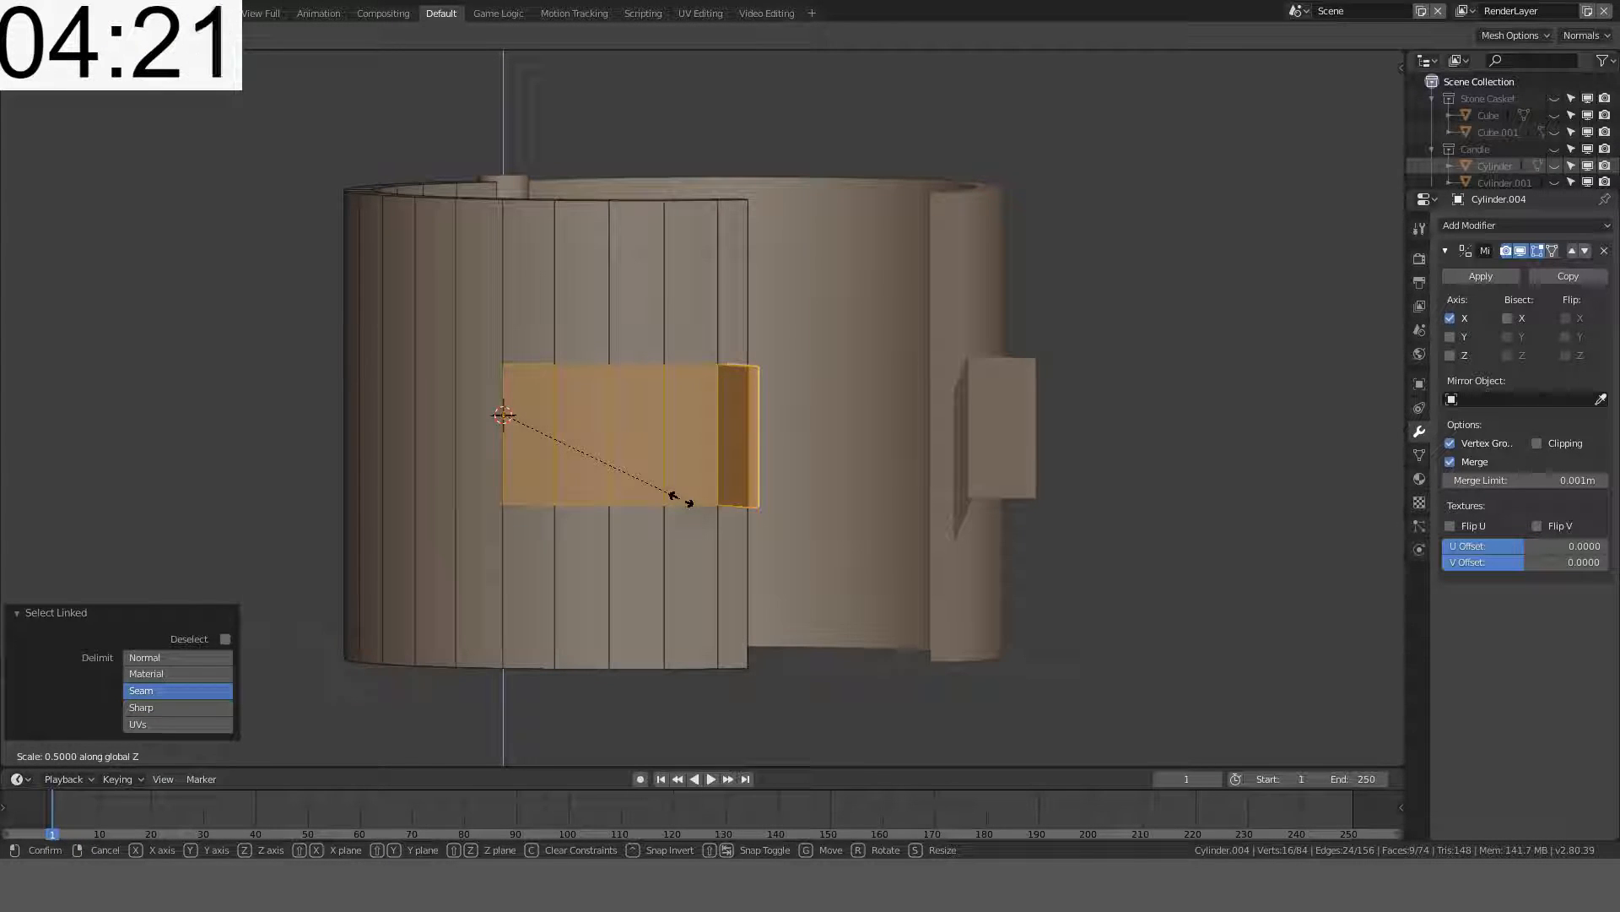
pyautogui.click(839, 484)
# - Inspect the narrowed tabs around the opening, return to object mode and save the file
pyautogui.moveTo(839, 485); pyautogui.dragTo(615, 527, button='middle')
pyautogui.moveTo(622, 459); pyautogui.dragTo(969, 515, button='middle')
pyautogui.press('Tab')
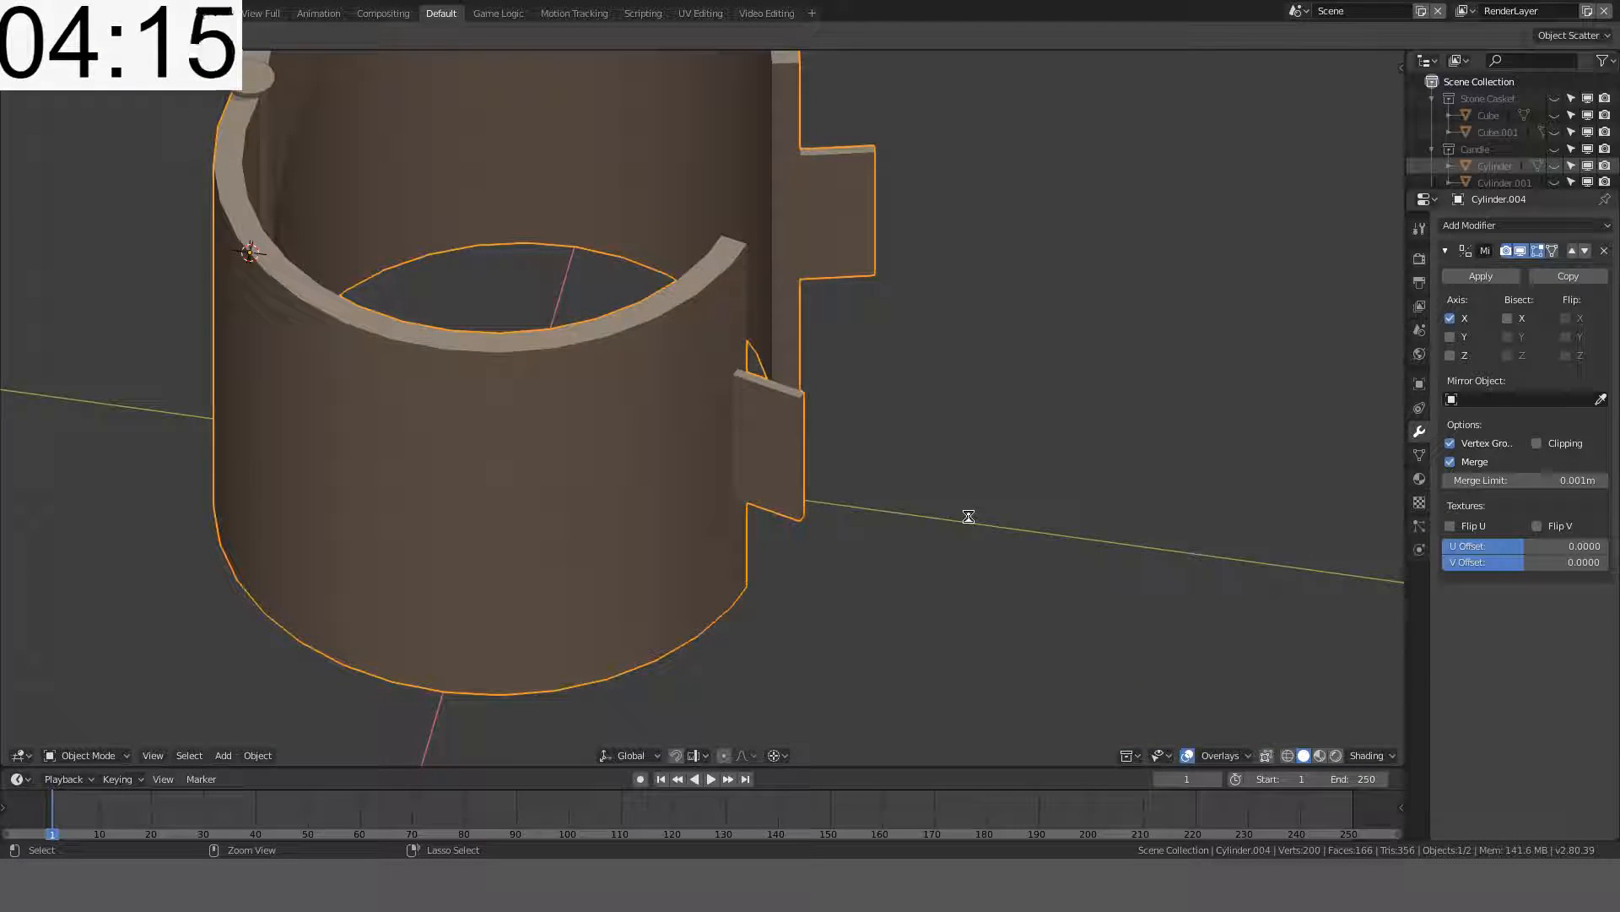
pyautogui.hotkey('ctrl', 's')
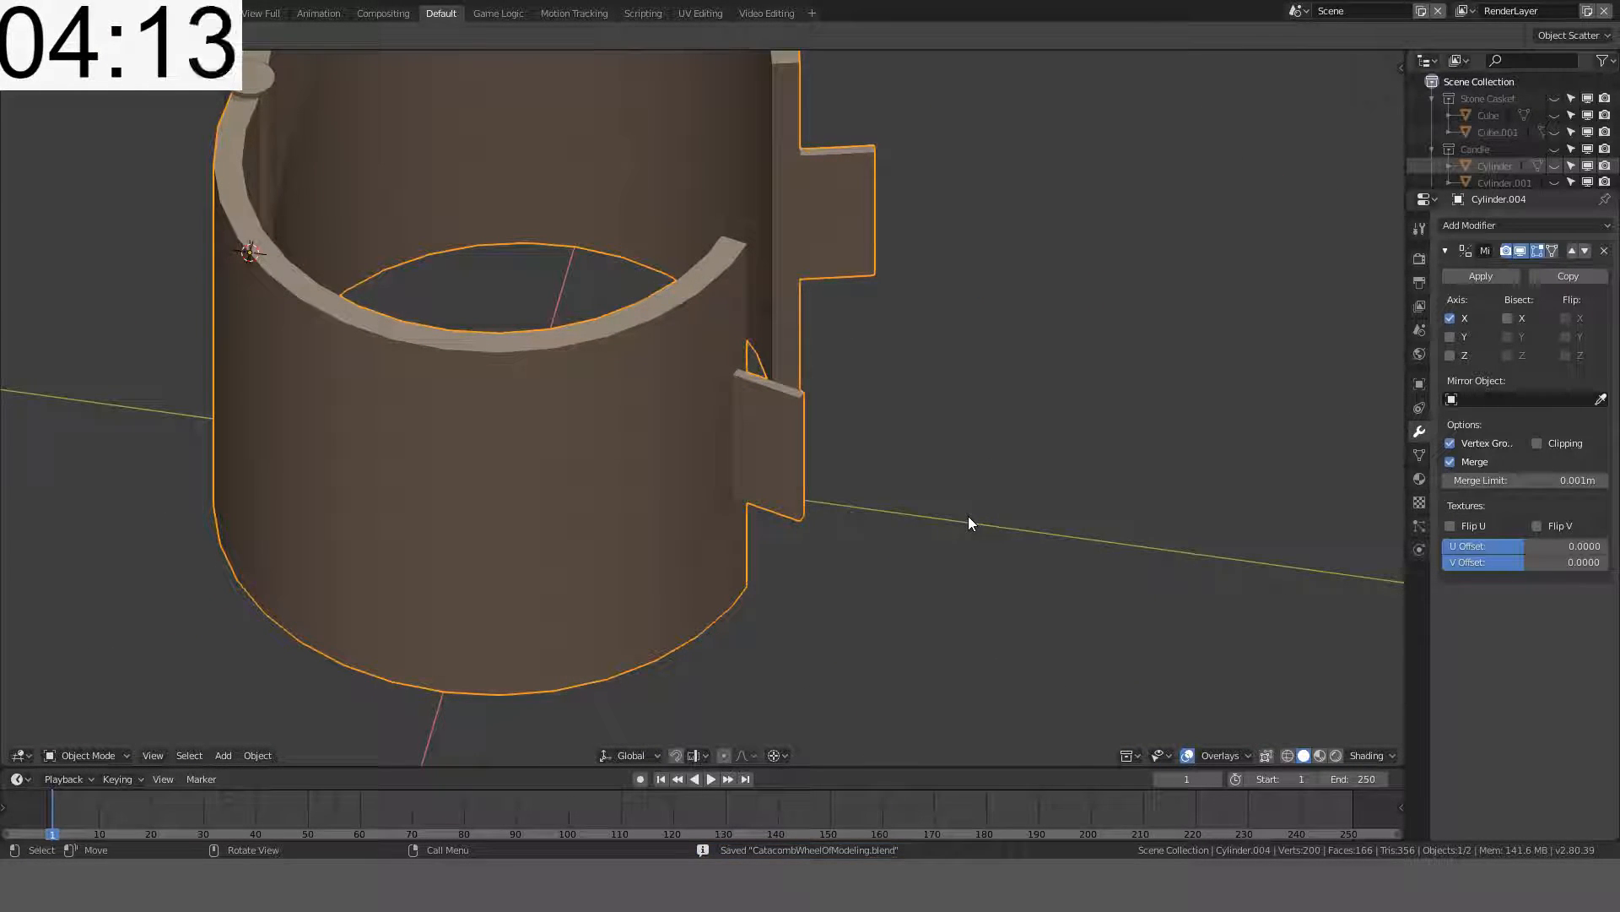
# - Delete the four leftover strip faces behind the closure tab on the cuff's outer wall and return to object mode
pyautogui.moveTo(894, 510); pyautogui.dragTo(752, 405, button='middle')
pyautogui.scroll(3, 634, 396)
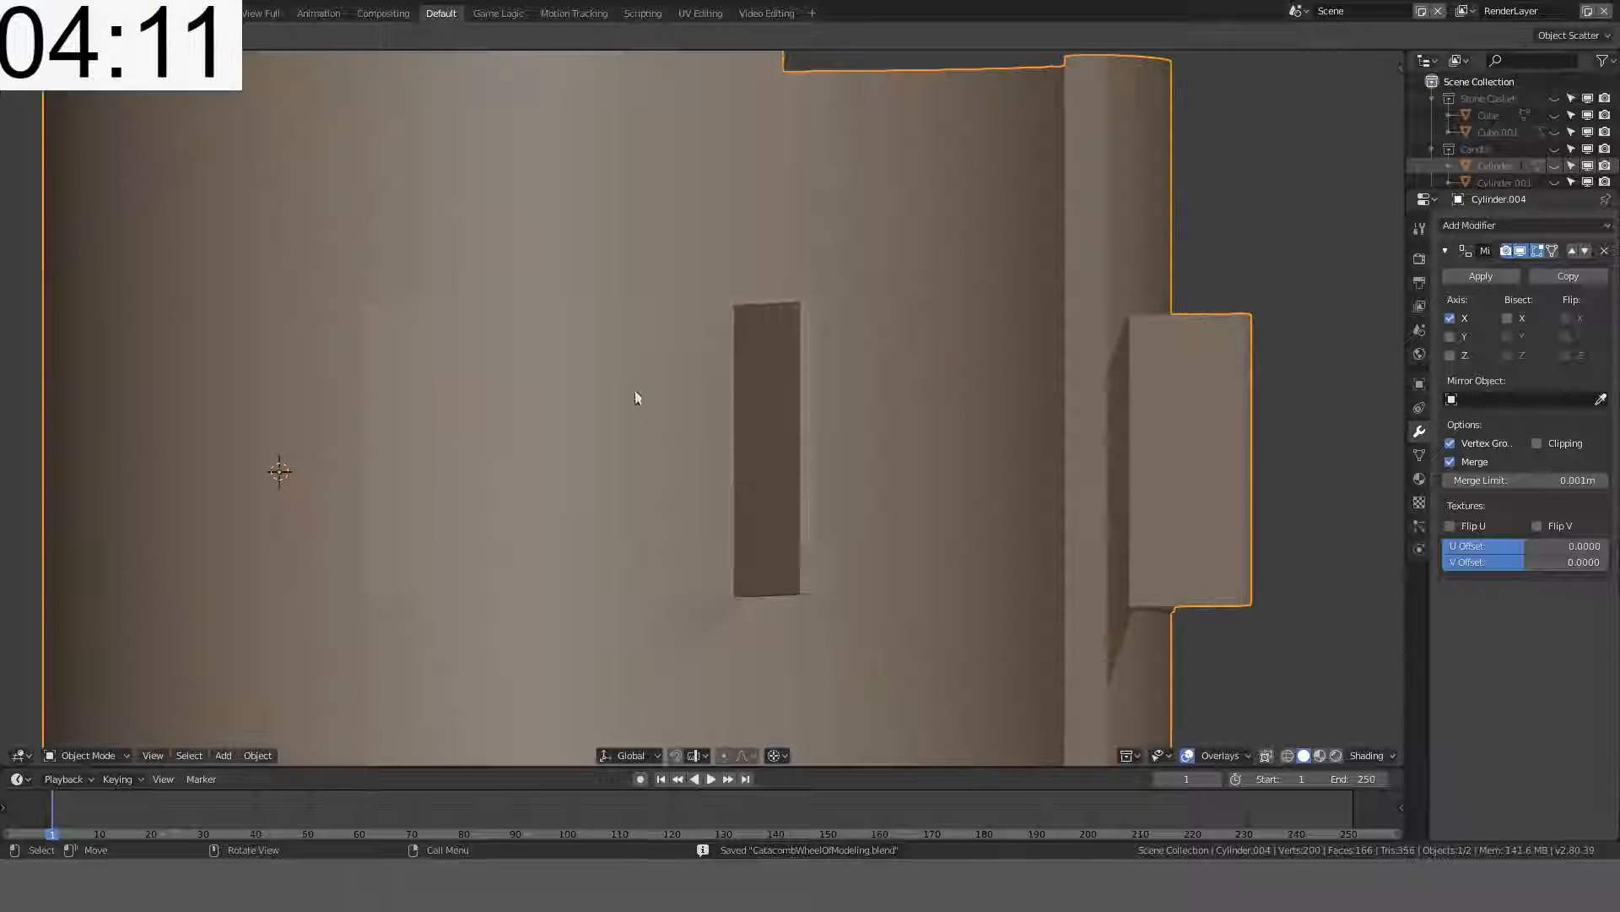
pyautogui.press('Tab')
pyautogui.moveTo(358, 373); pyautogui.dragTo(574, 448, button='middle')
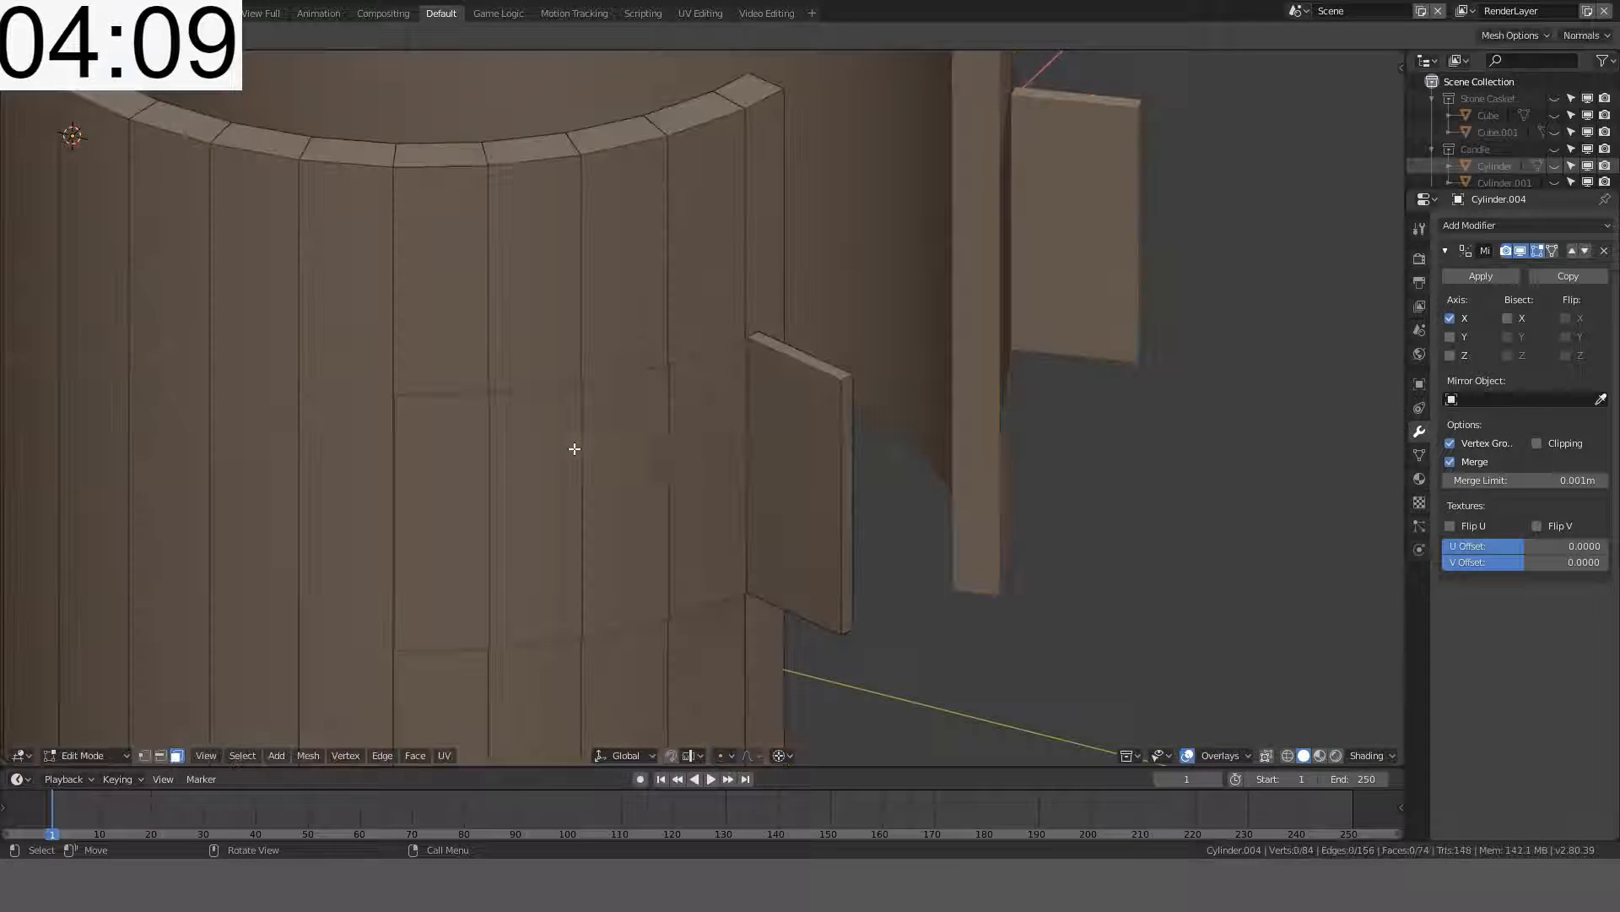
pyautogui.click(741, 470)
pyautogui.keyDown('shift'); pyautogui.click(624, 498); pyautogui.keyUp('shift')
pyautogui.keyDown('shift'); pyautogui.click(536, 506); pyautogui.keyUp('shift')
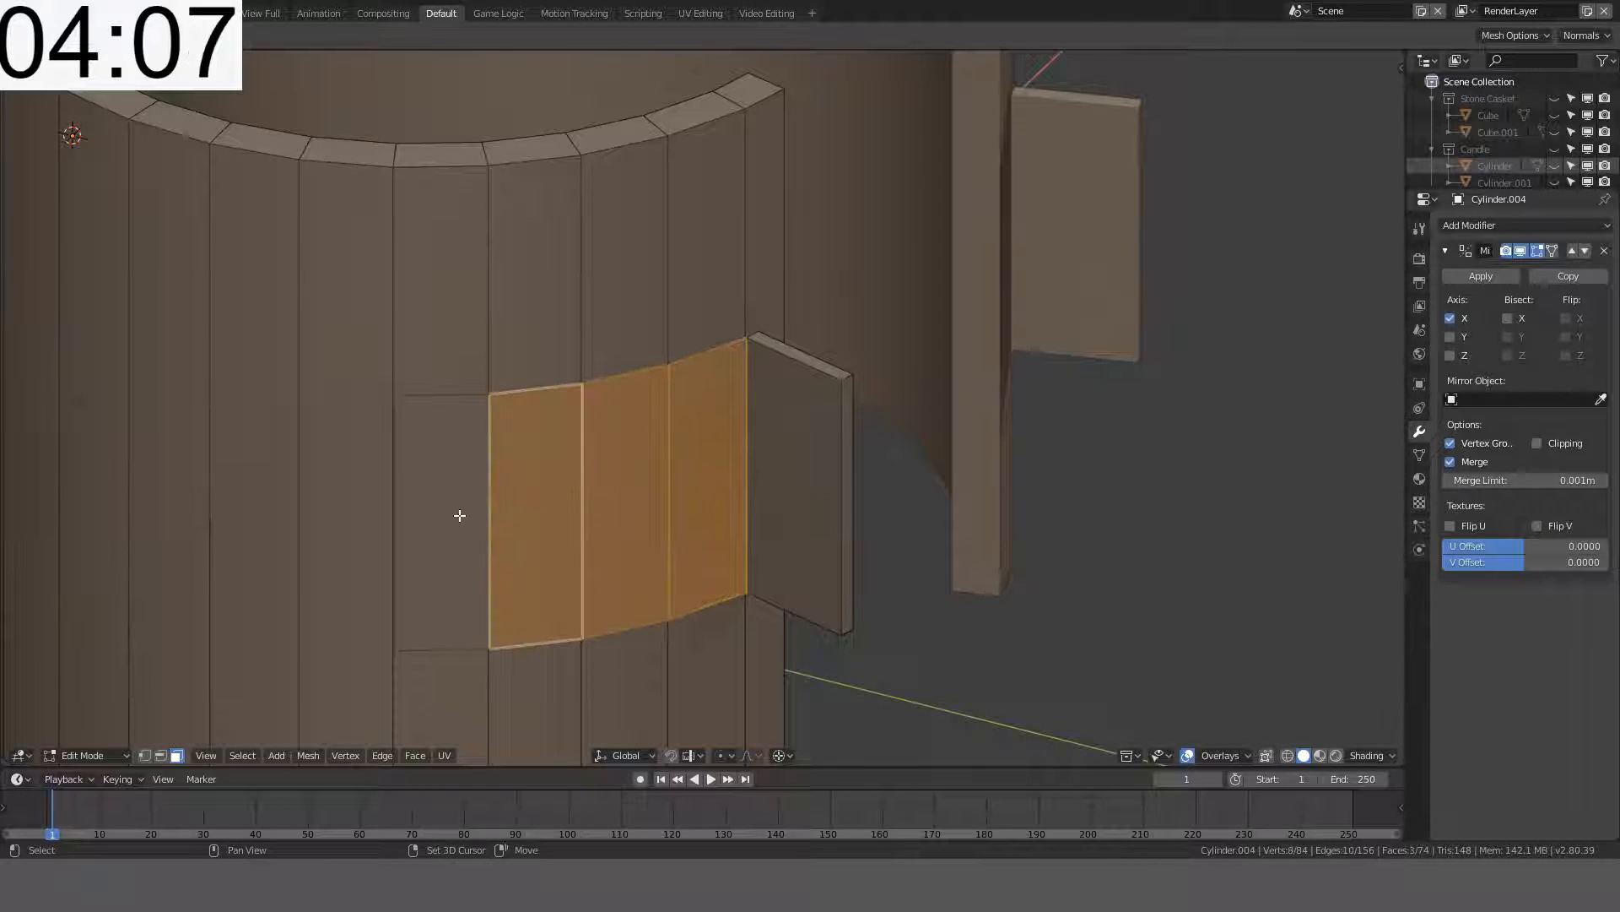
pyautogui.keyDown('shift'); pyautogui.click(459, 513); pyautogui.keyUp('shift')
pyautogui.press('x')
pyautogui.click(440, 552)
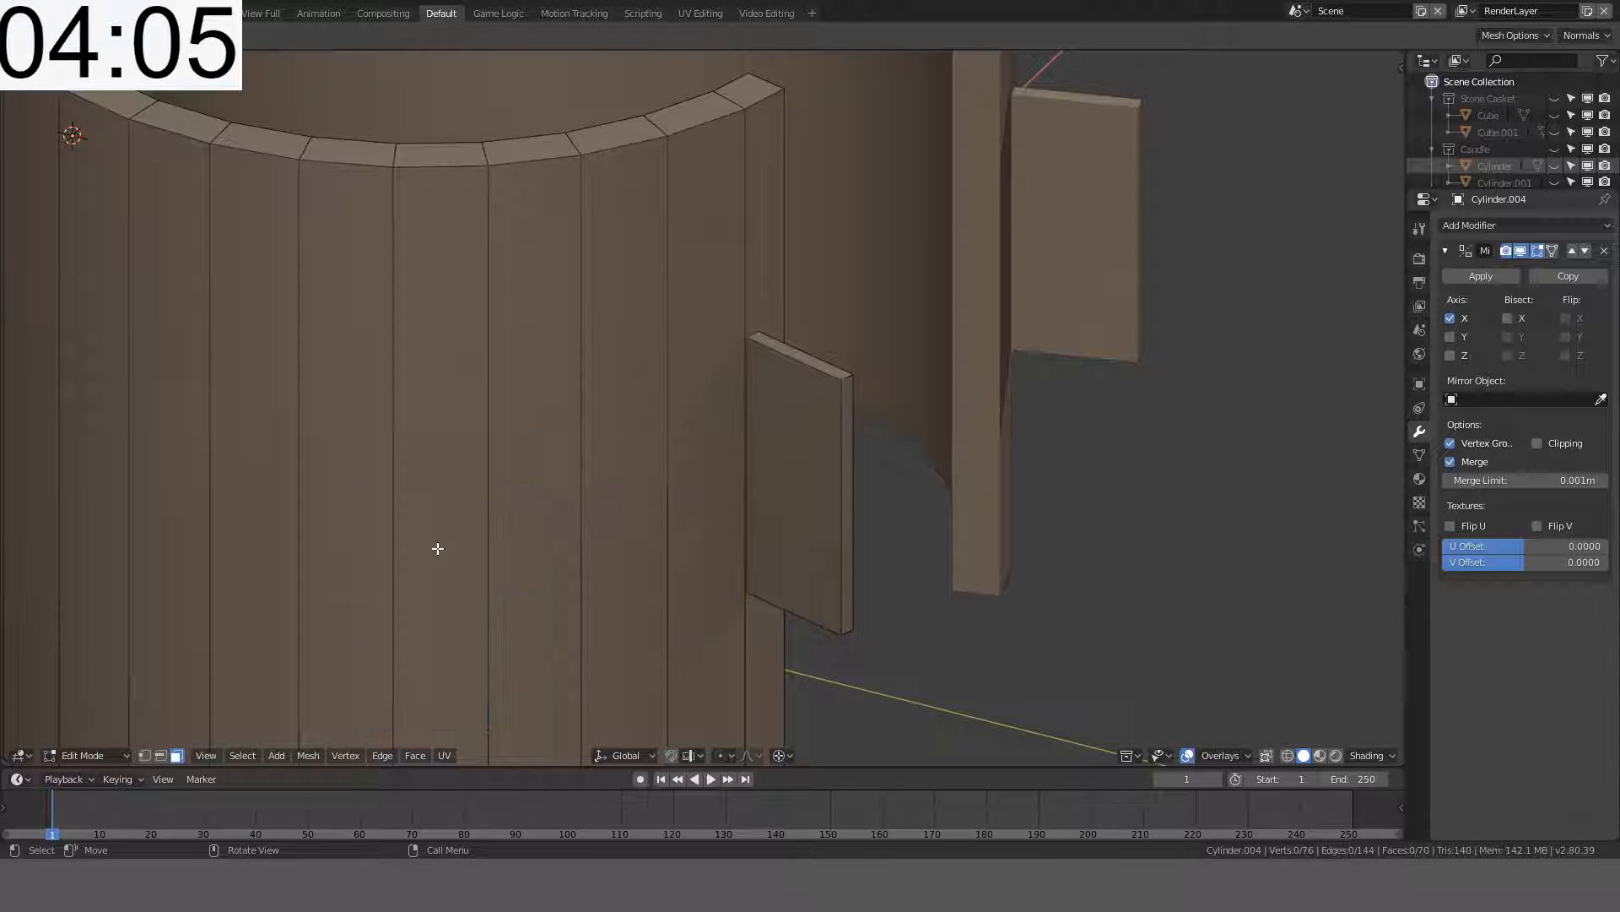
pyautogui.moveTo(702, 466); pyautogui.dragTo(733, 440, button='middle')
pyautogui.press('Tab')
pyautogui.scroll(-2, 853, 410)
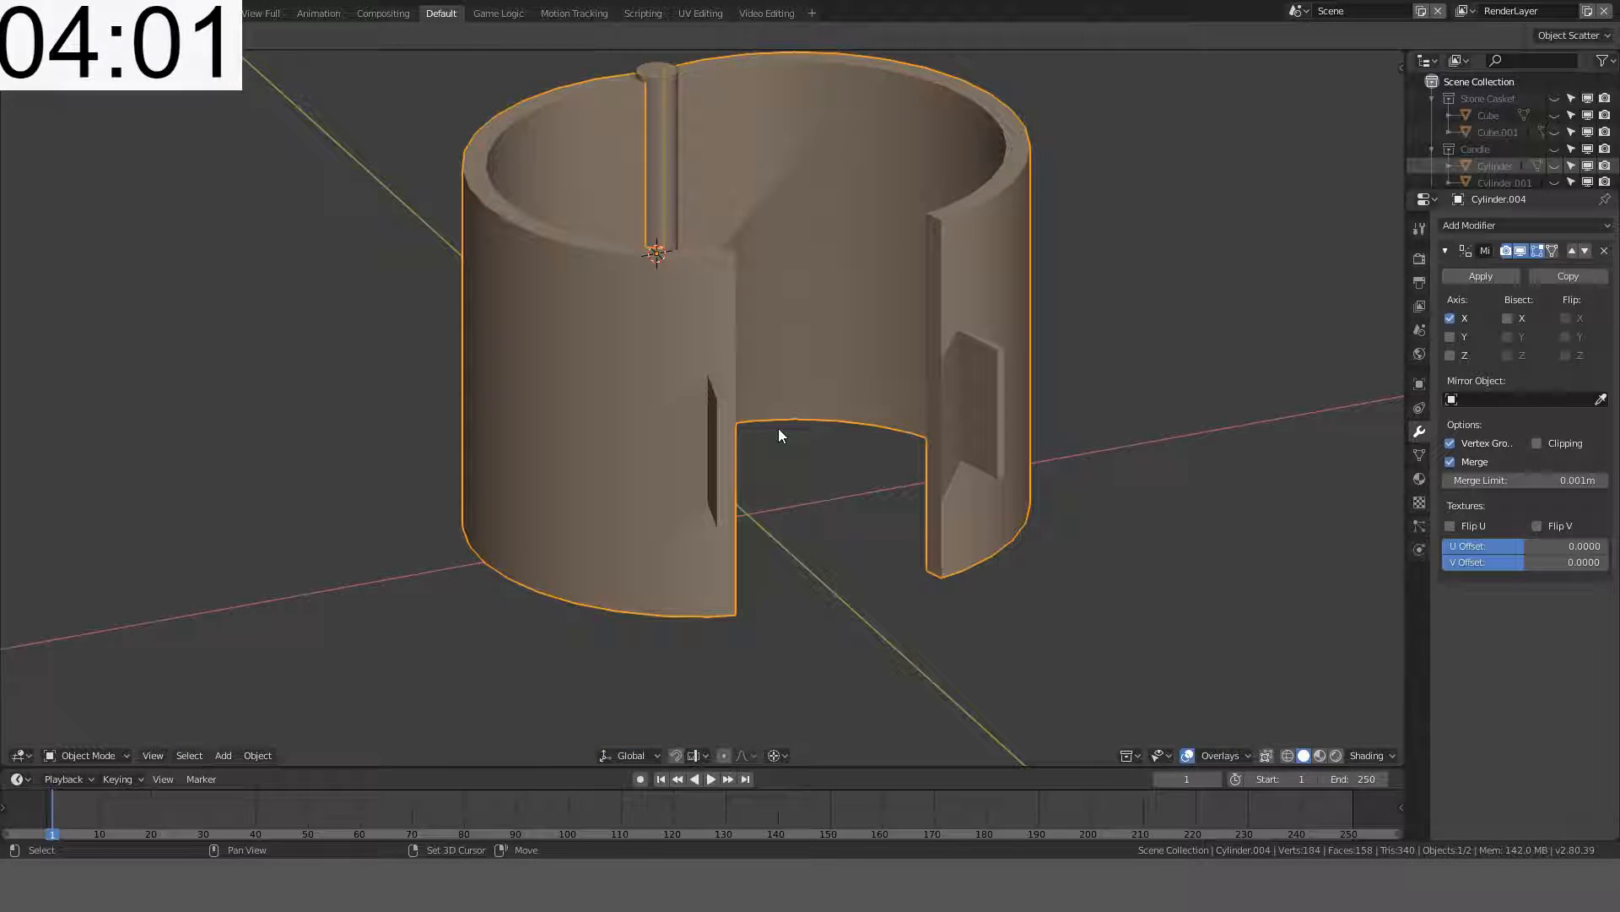
# - Reset the 3D cursor to the world origin and clear the cuff's mesh selection
pyautogui.hotkey('shift', 'a')
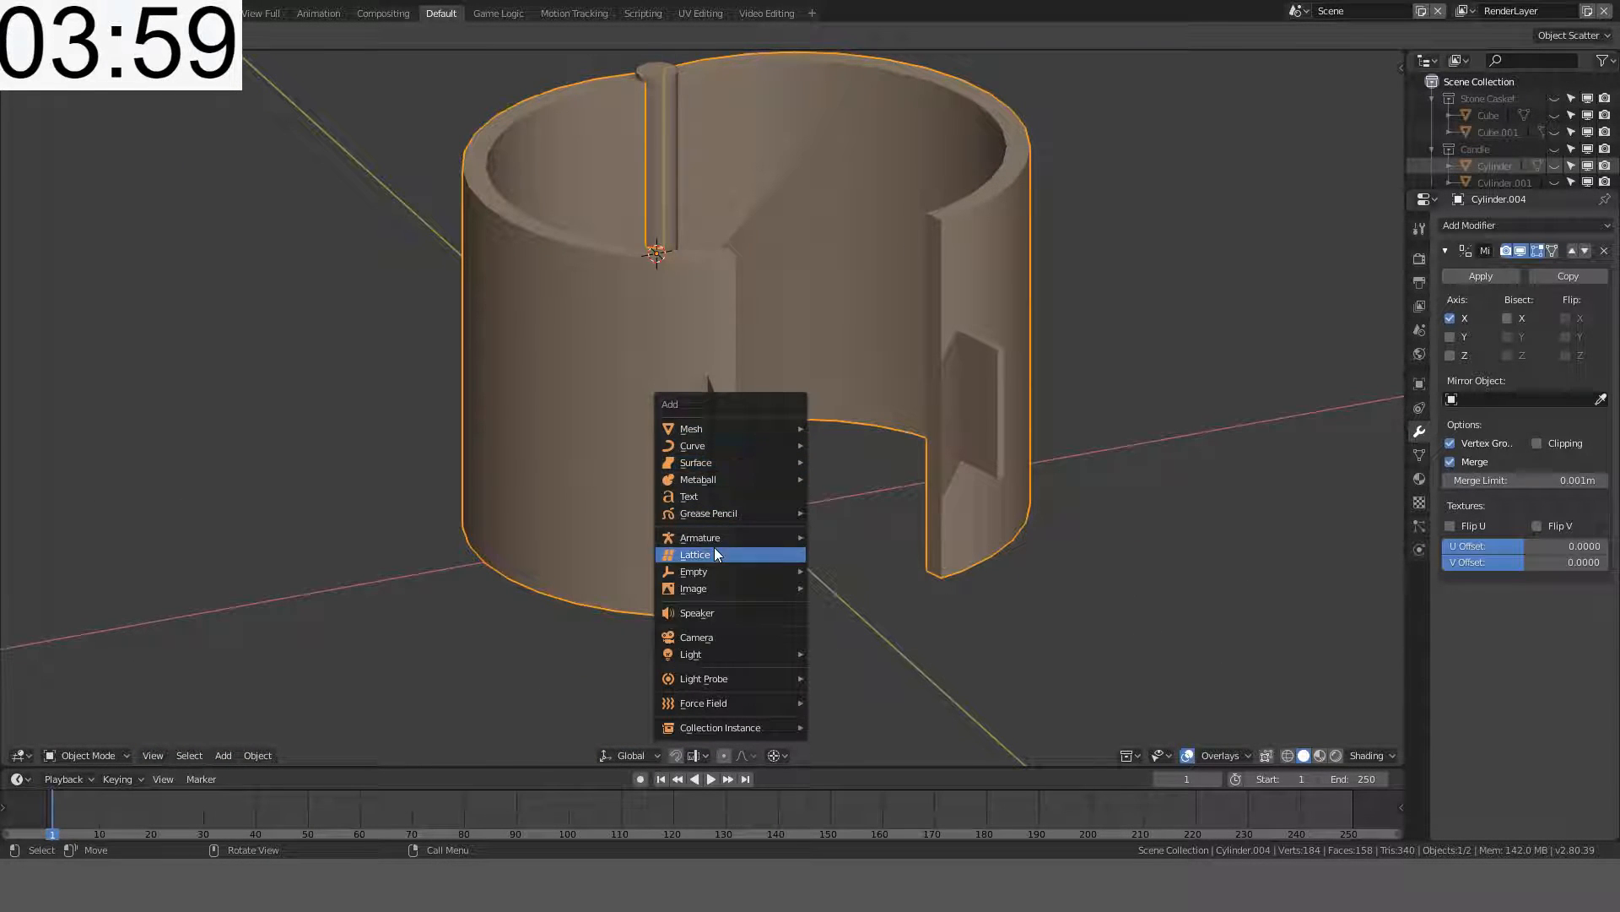
pyautogui.hotkey('shift', 'c')
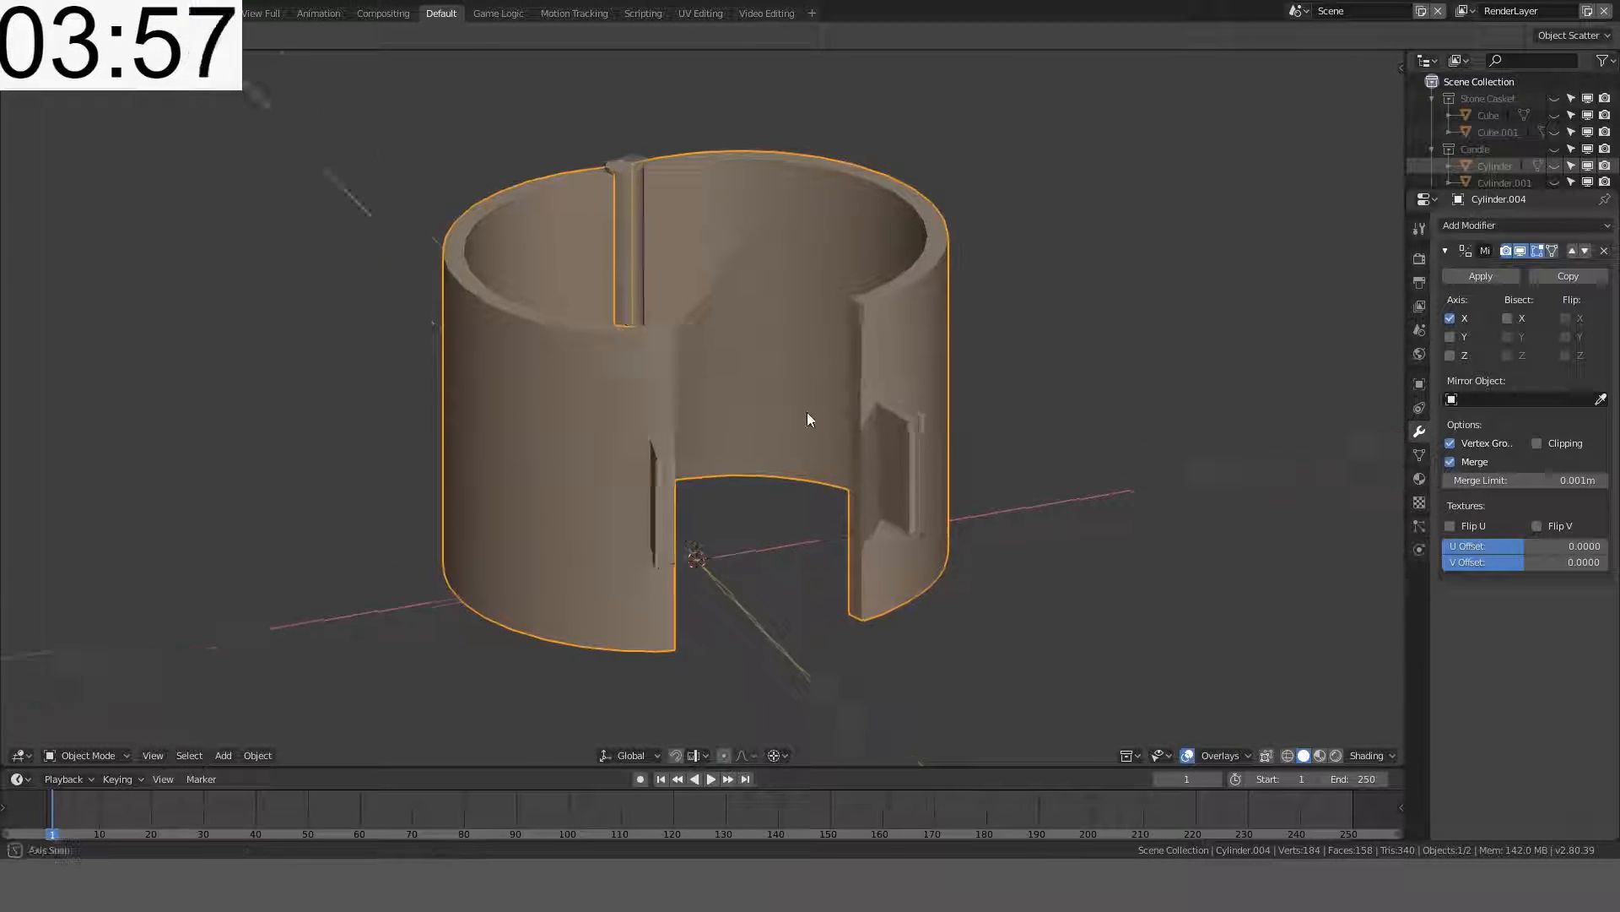
pyautogui.moveTo(807, 412); pyautogui.dragTo(787, 415, button='middle')
pyautogui.press('Tab')
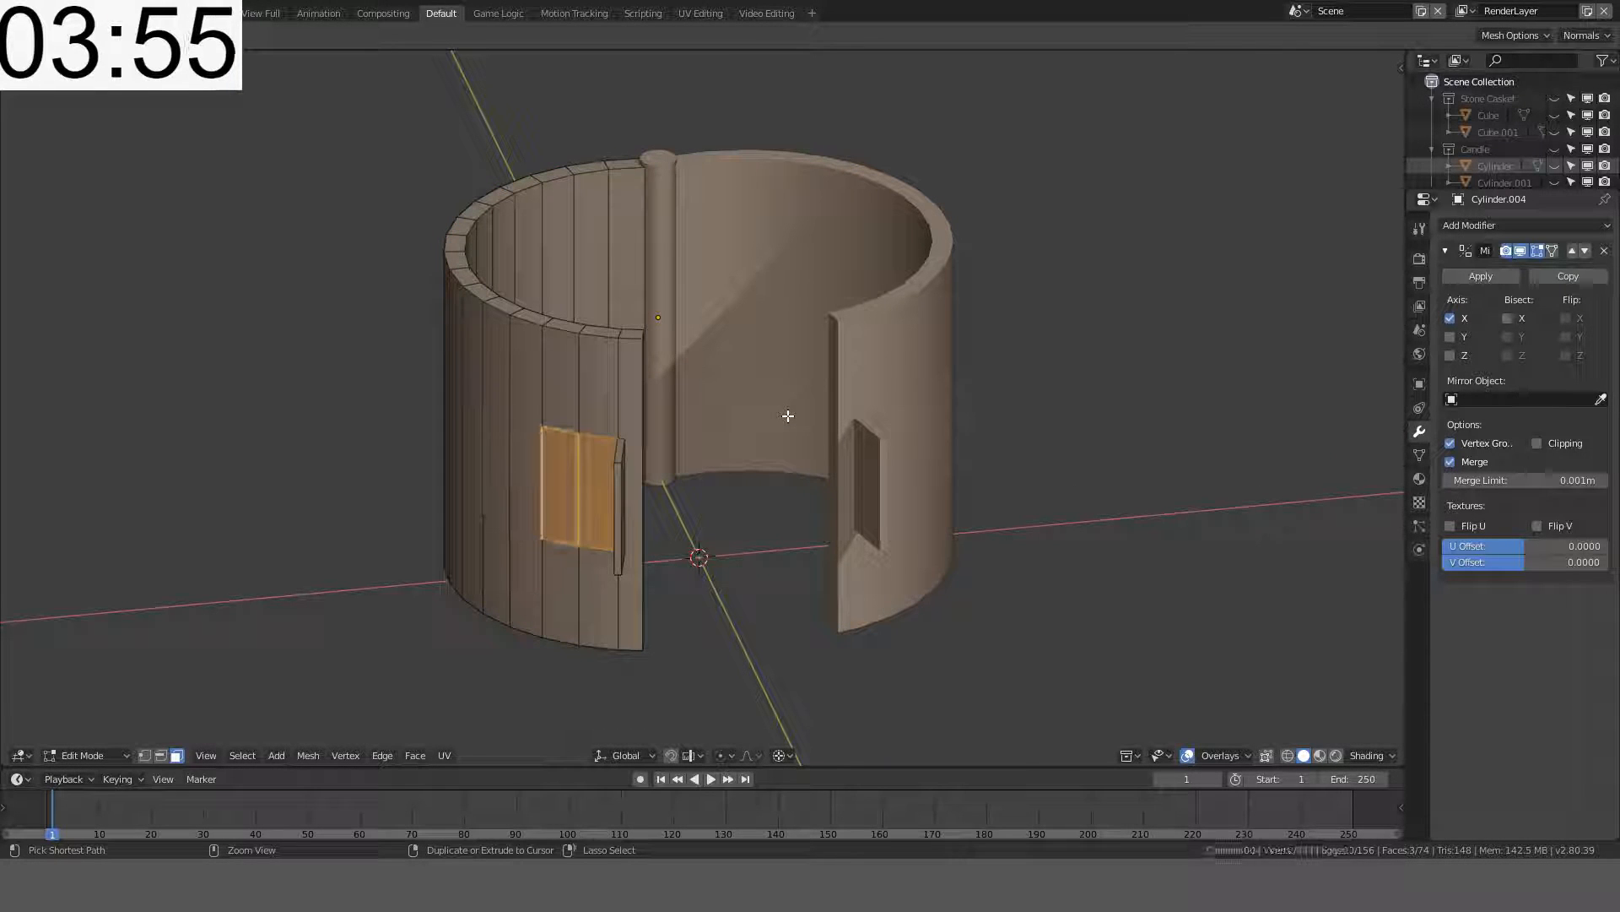
pyautogui.hotkey('alt', 'a')
pyautogui.press('Tab')
# - Add a 16-vertex cylinder with 1 m radius and 2 m depth at the world origin inside the cuff's mesh
pyautogui.moveTo(787, 415)
pyautogui.mouseDown(button='middle')
pyautogui.moveTo(853, 386)
pyautogui.moveTo(788, 383)
pyautogui.mouseUp(button='middle')
pyautogui.scroll(3, 771, 383)
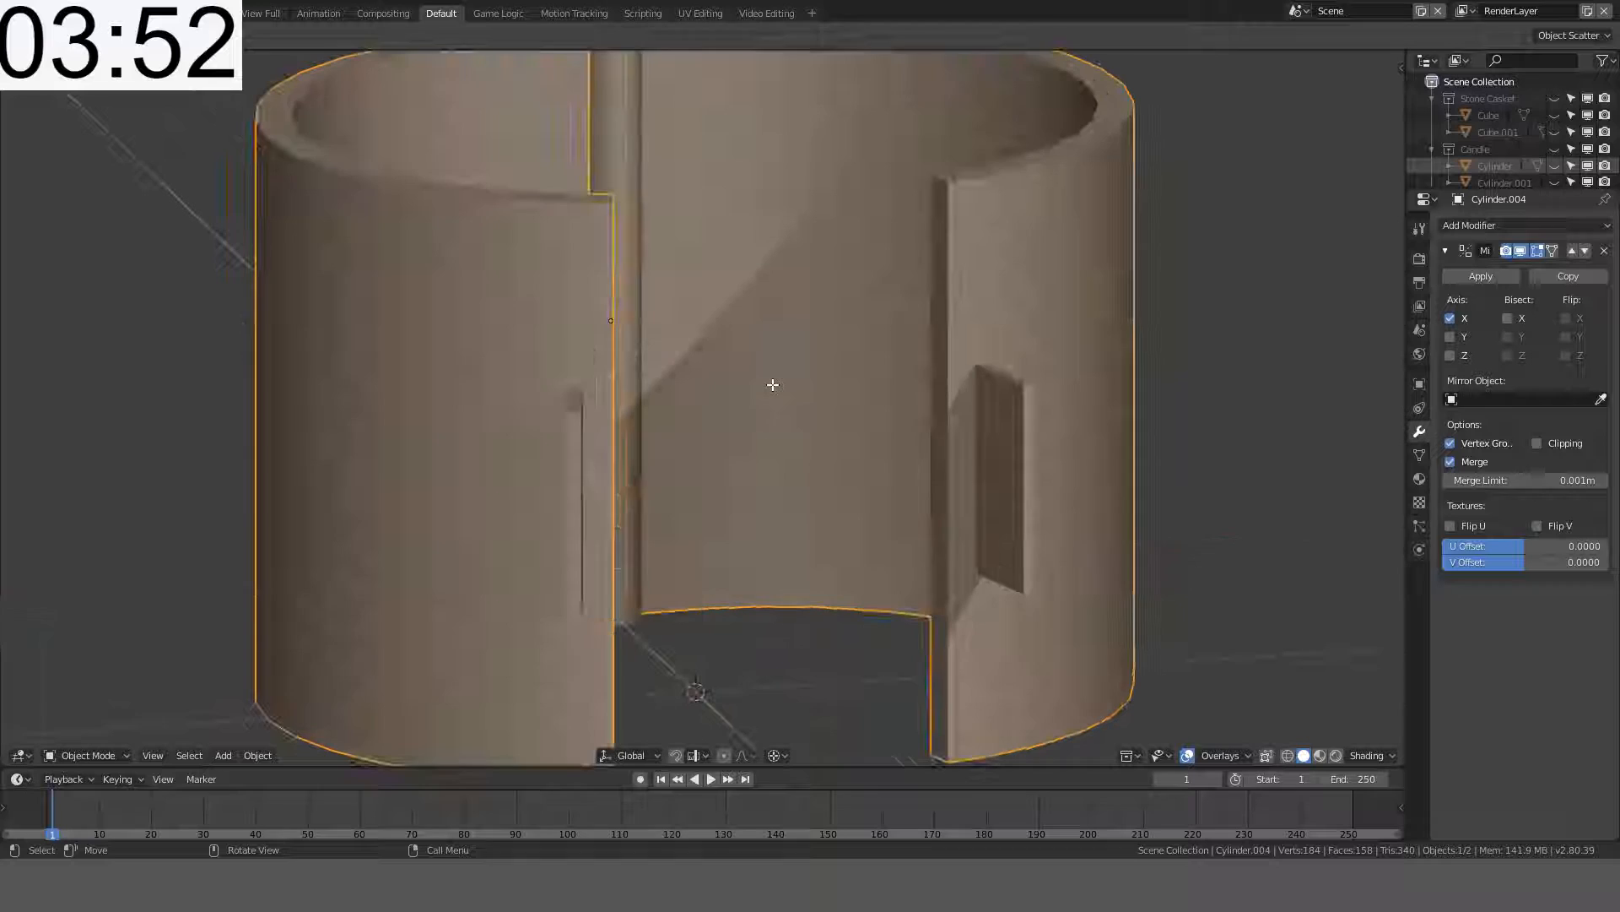
pyautogui.press('Tab')
pyautogui.click(575, 469)
pyautogui.moveTo(575, 469); pyautogui.dragTo(757, 453, button='middle')
pyautogui.hotkey('alt', 'a')
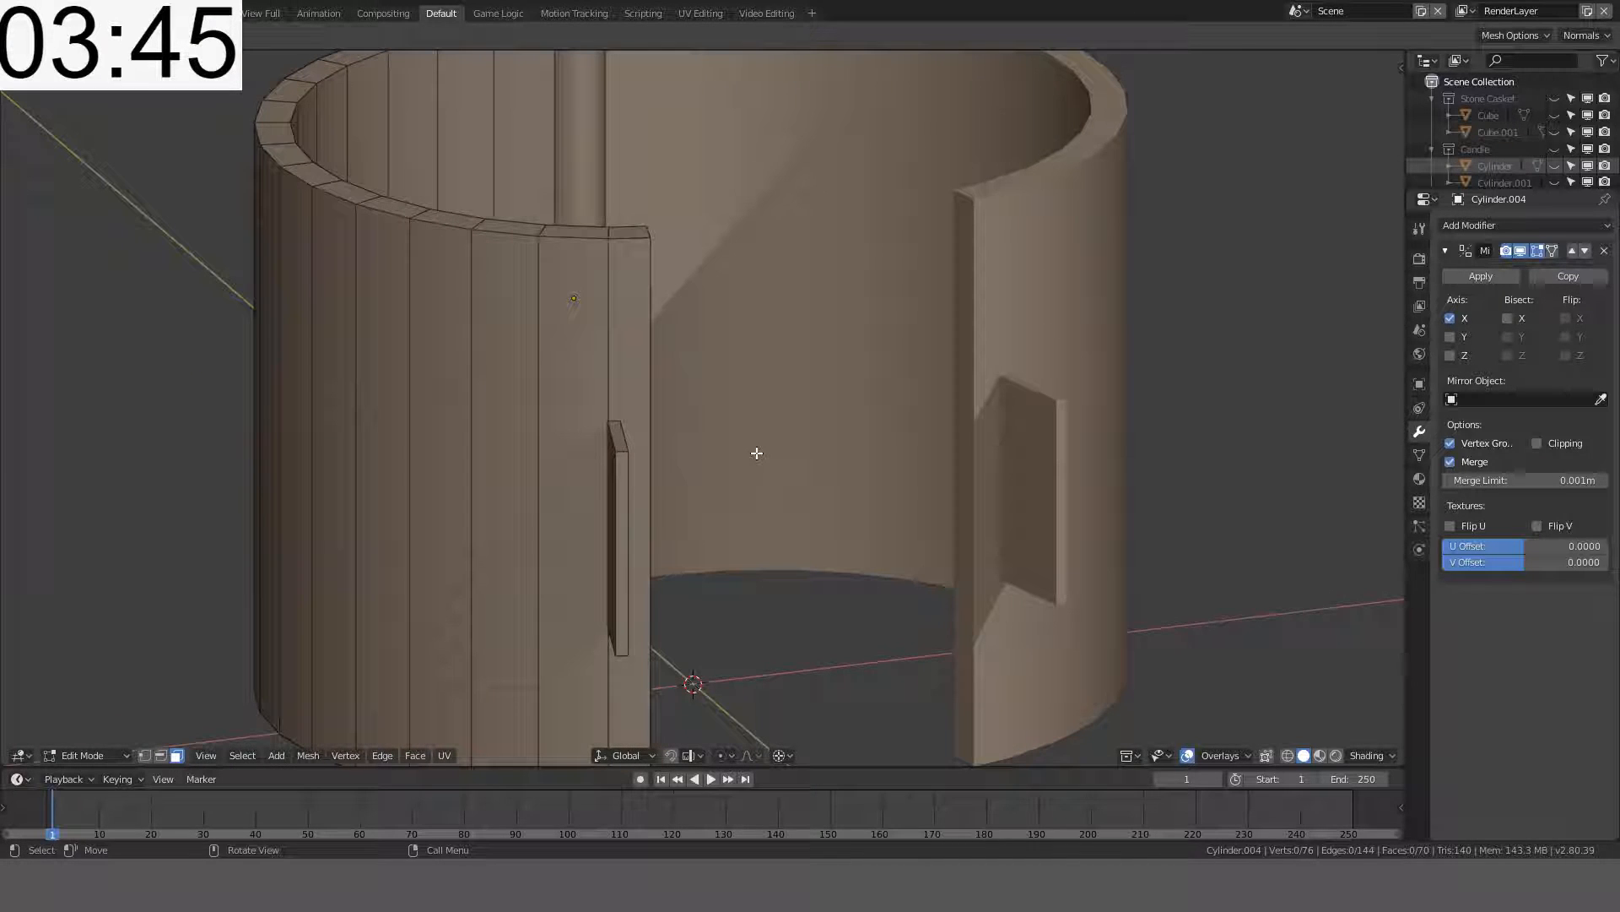
pyautogui.hotkey('shift', 'a')
pyautogui.click(757, 452)
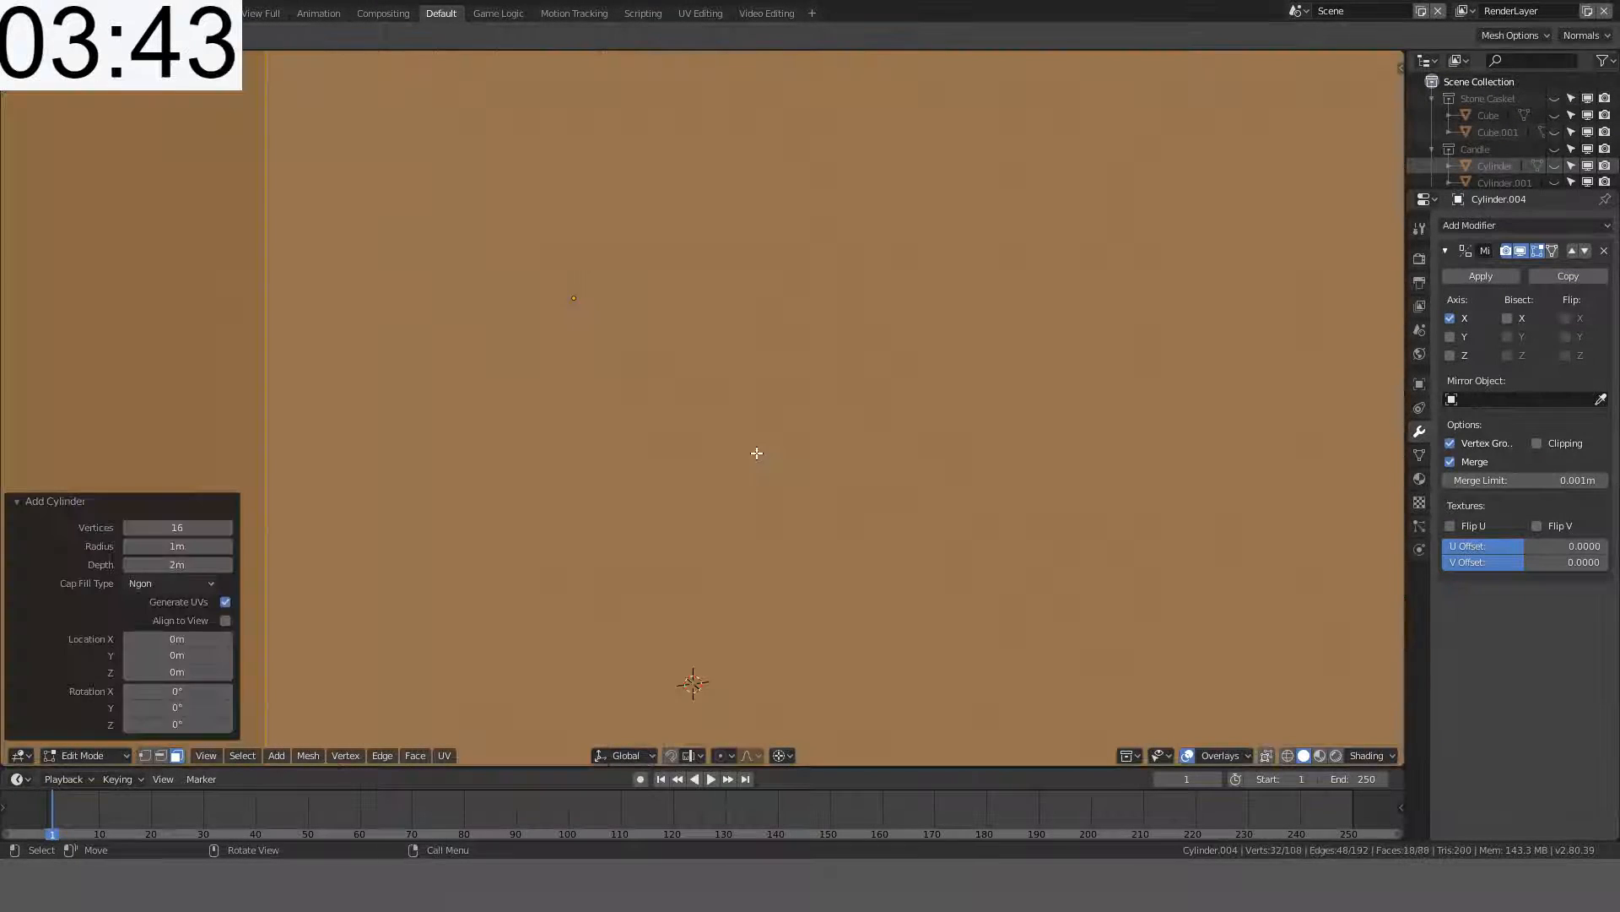
pyautogui.moveTo(769, 468); pyautogui.dragTo(781, 468, button='middle')
pyautogui.scroll(-9, 726, 431)
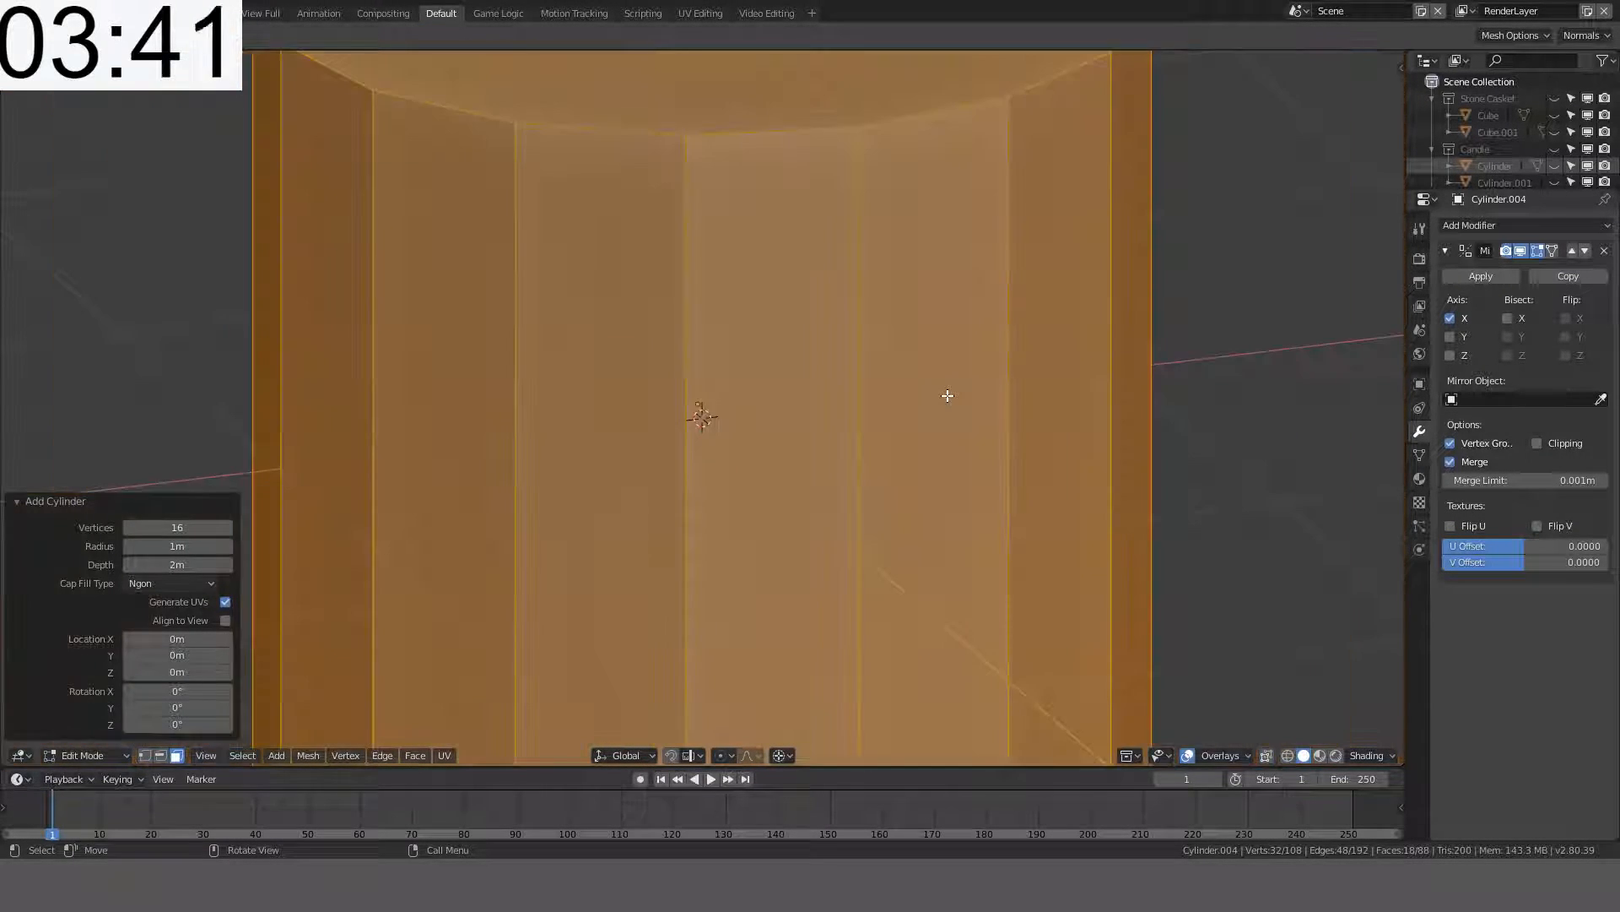
# - Scale the new cylinder by 0.05 and again by 0.3, and rotate it 90° about the Y axis
pyautogui.write('s0.05')
pyautogui.press('Return')
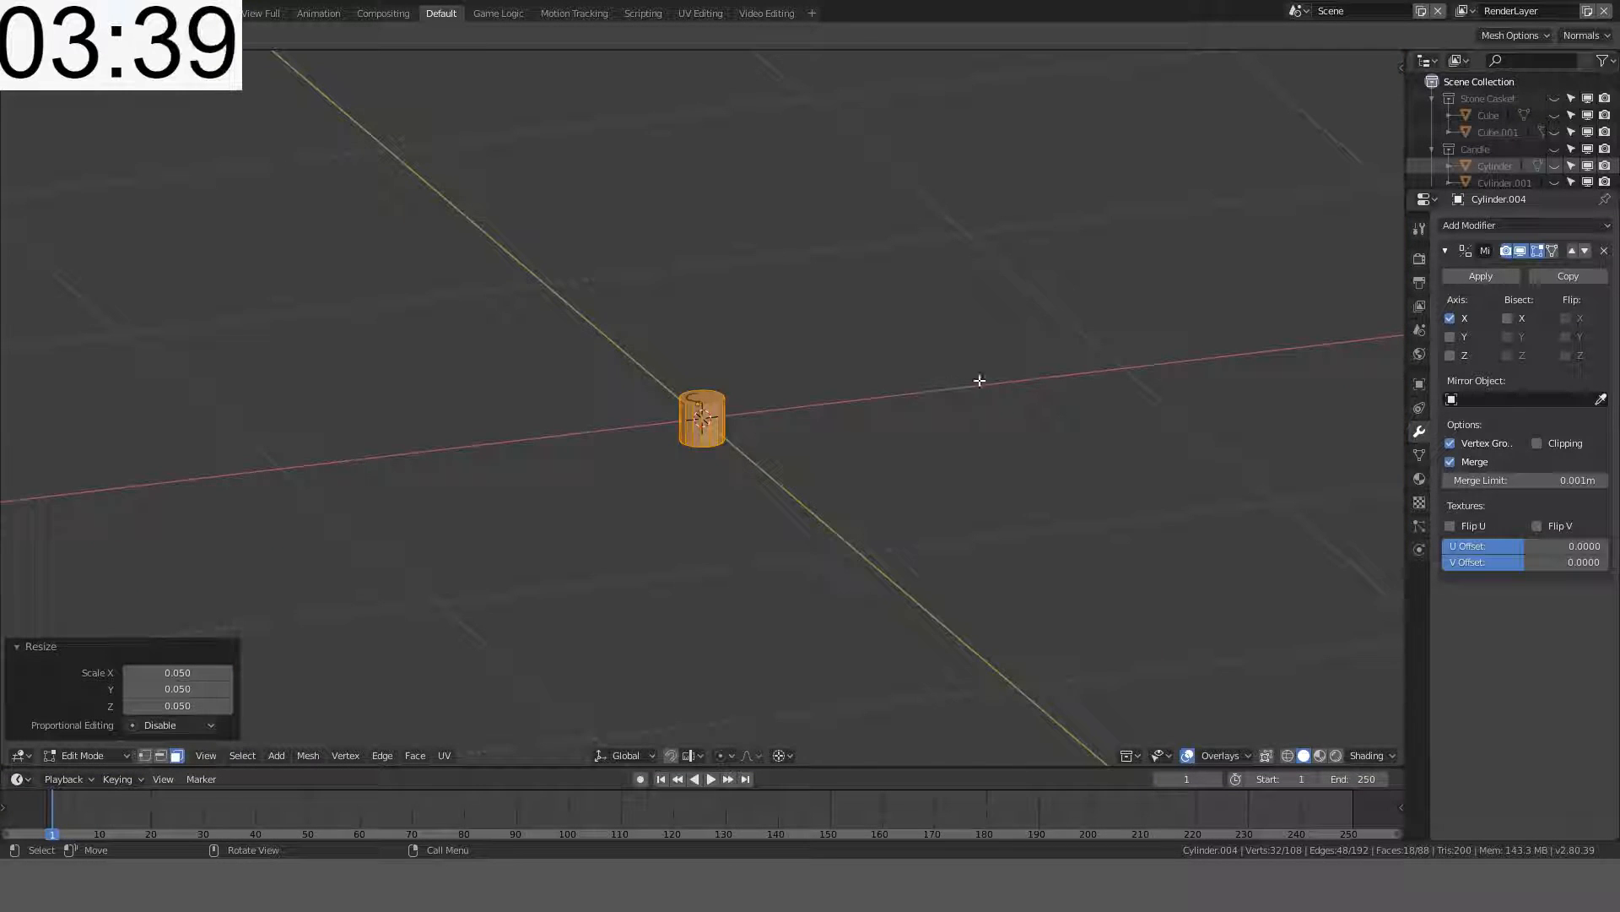
pyautogui.scroll(12, 995, 362)
pyautogui.press('s')
pyautogui.click(799, 462)
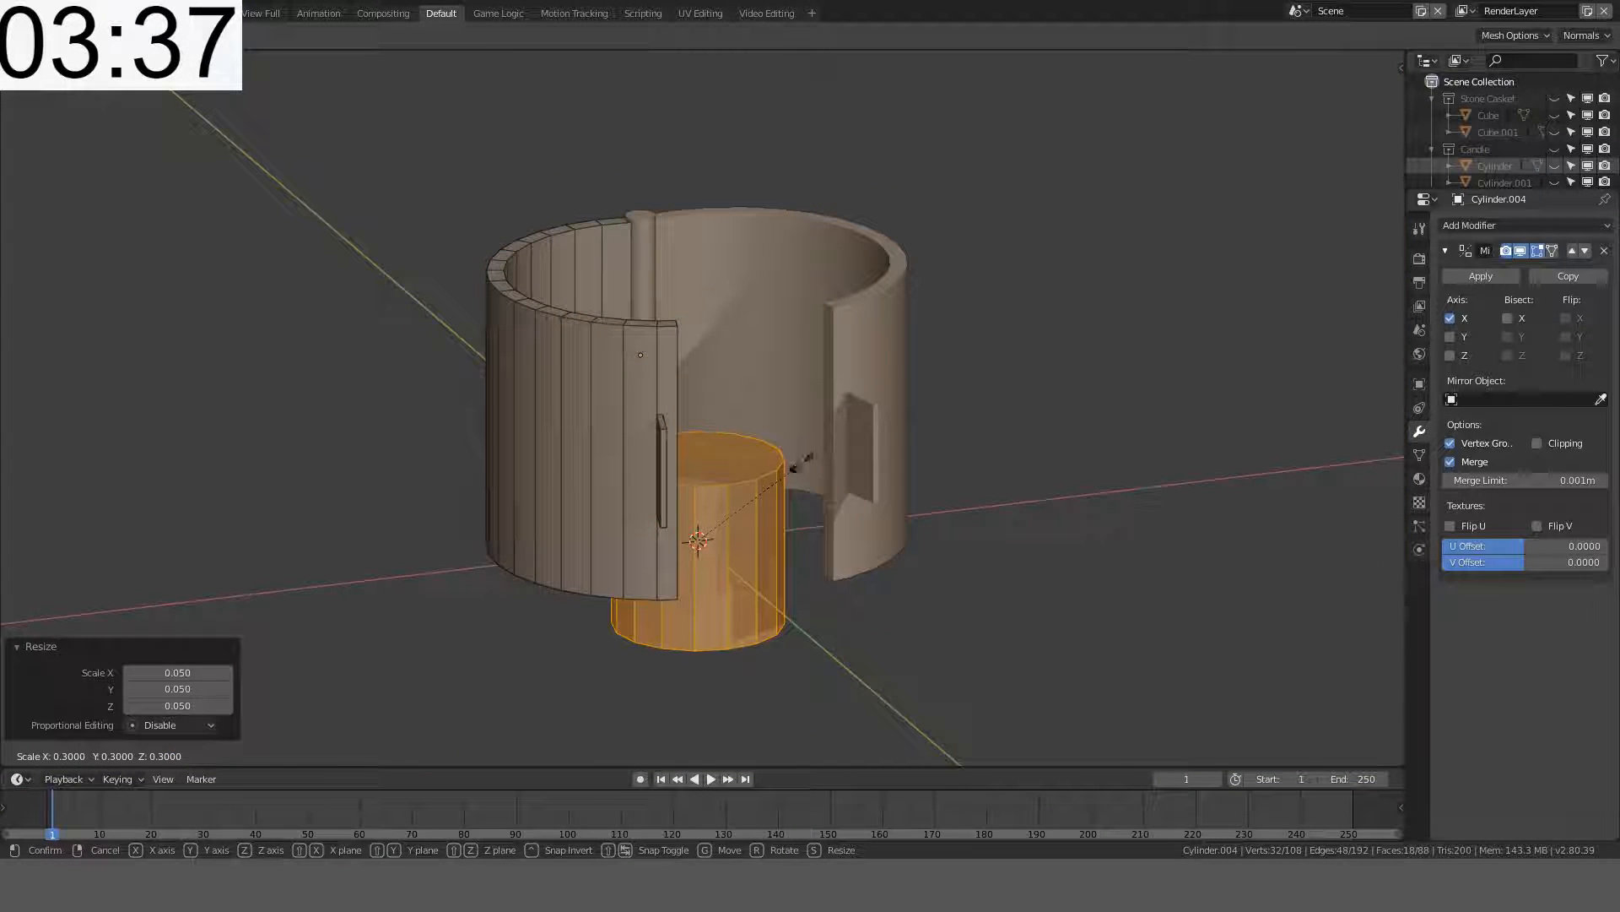
pyautogui.write('rx90')
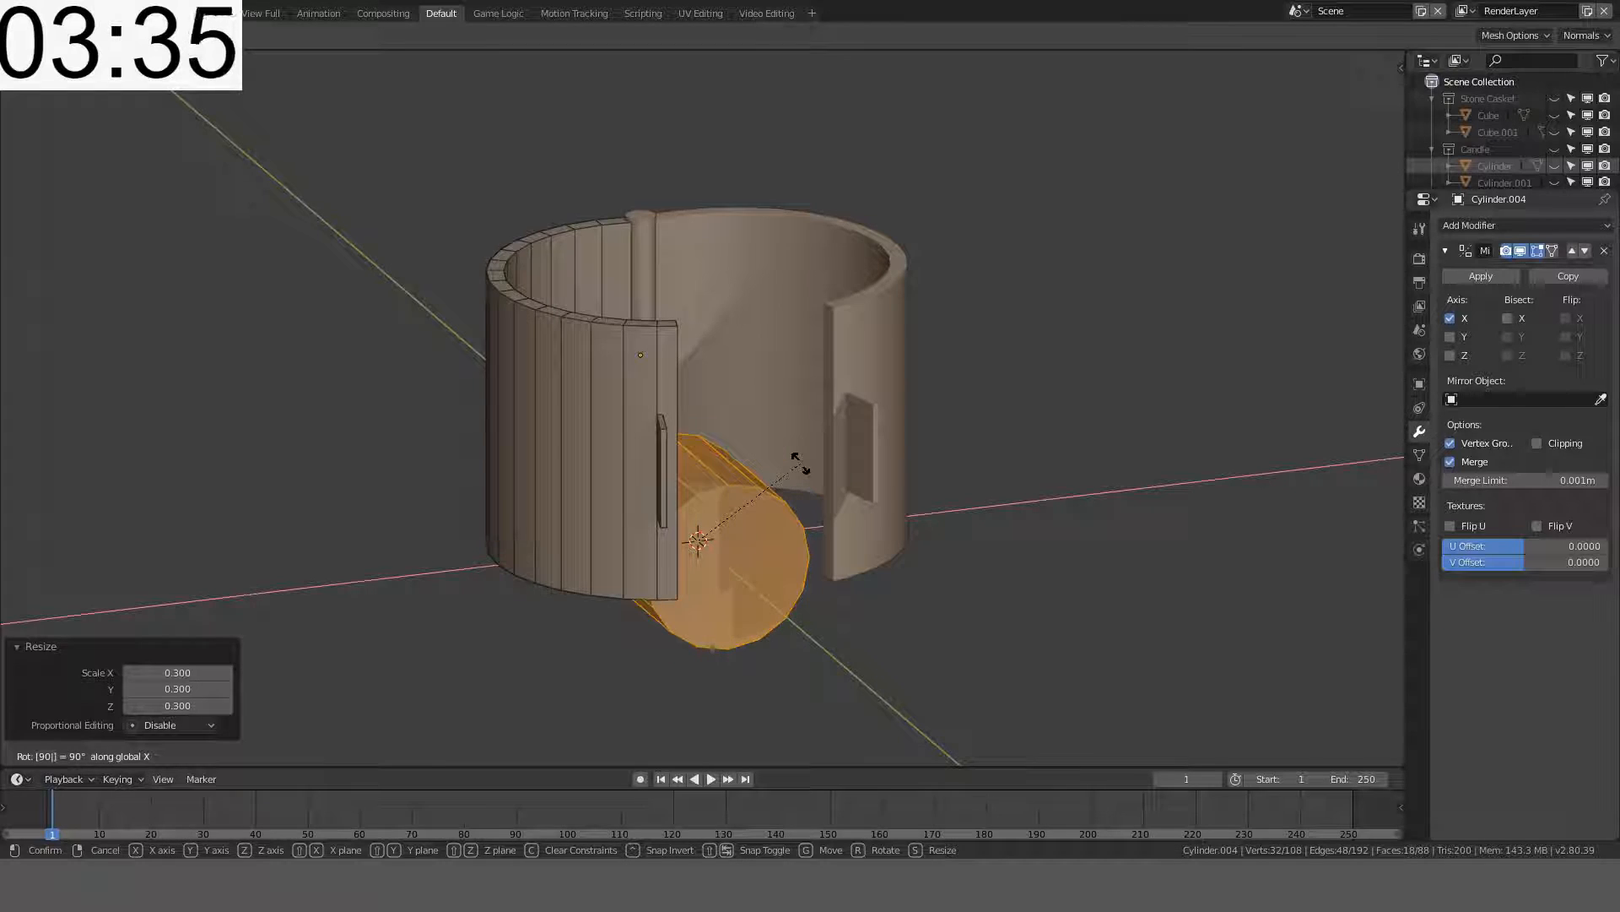
pyautogui.write('y')
pyautogui.click(799, 462)
# - Scale the cylinder by 0.2 and move it over the unmirrored side's closure tab in top view
pyautogui.press('KP_7')
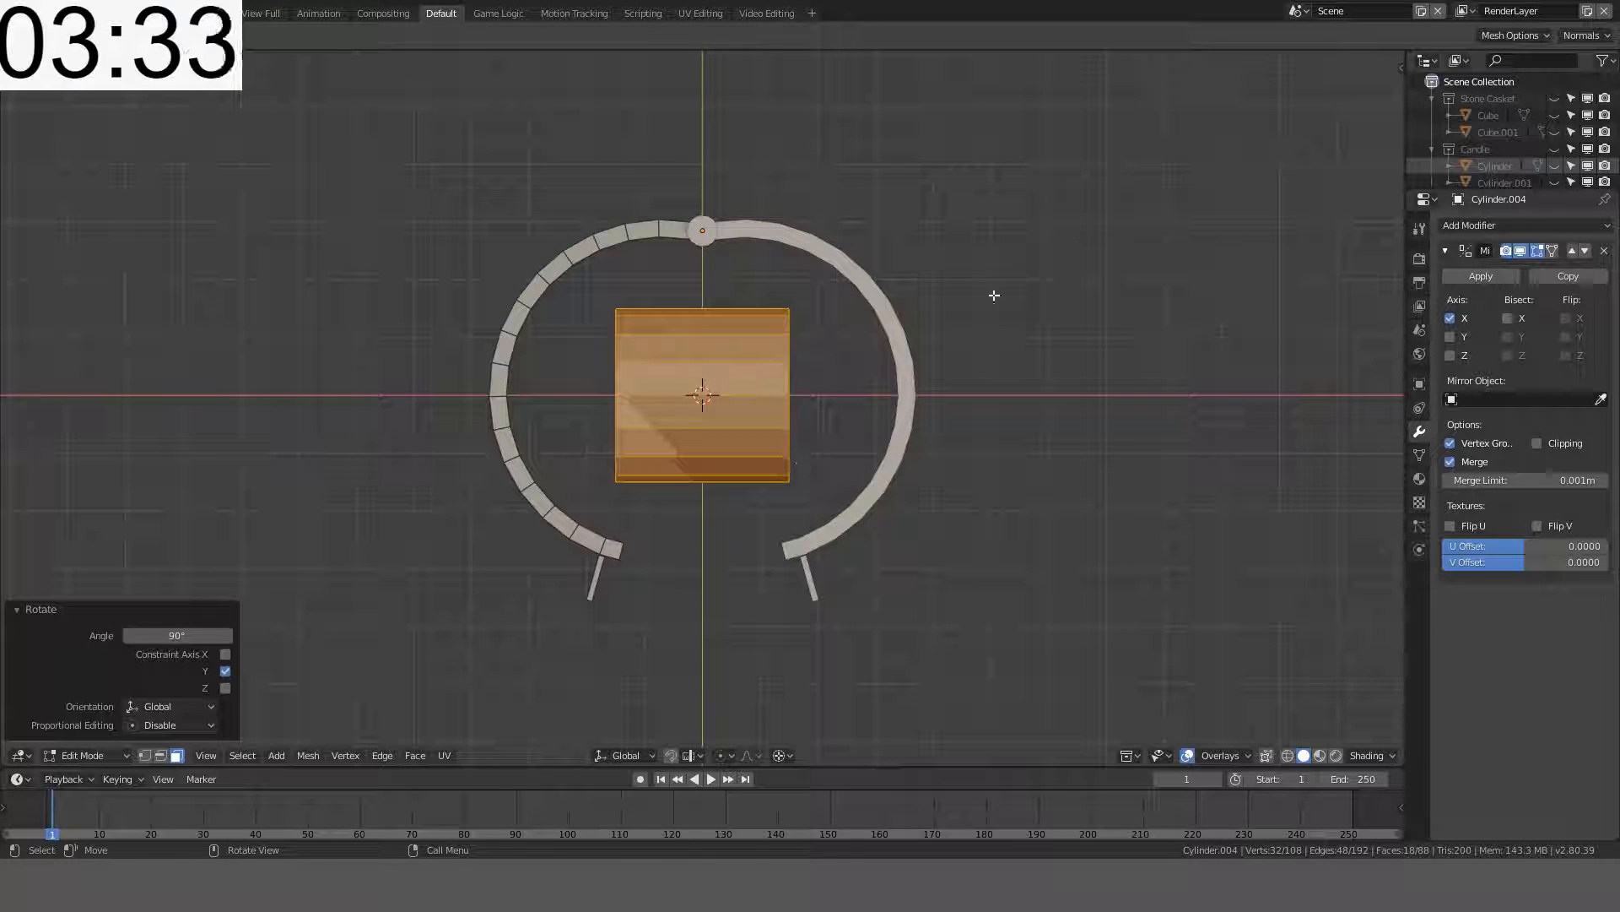
pyautogui.press('s')
pyautogui.click(752, 361)
pyautogui.press('g')
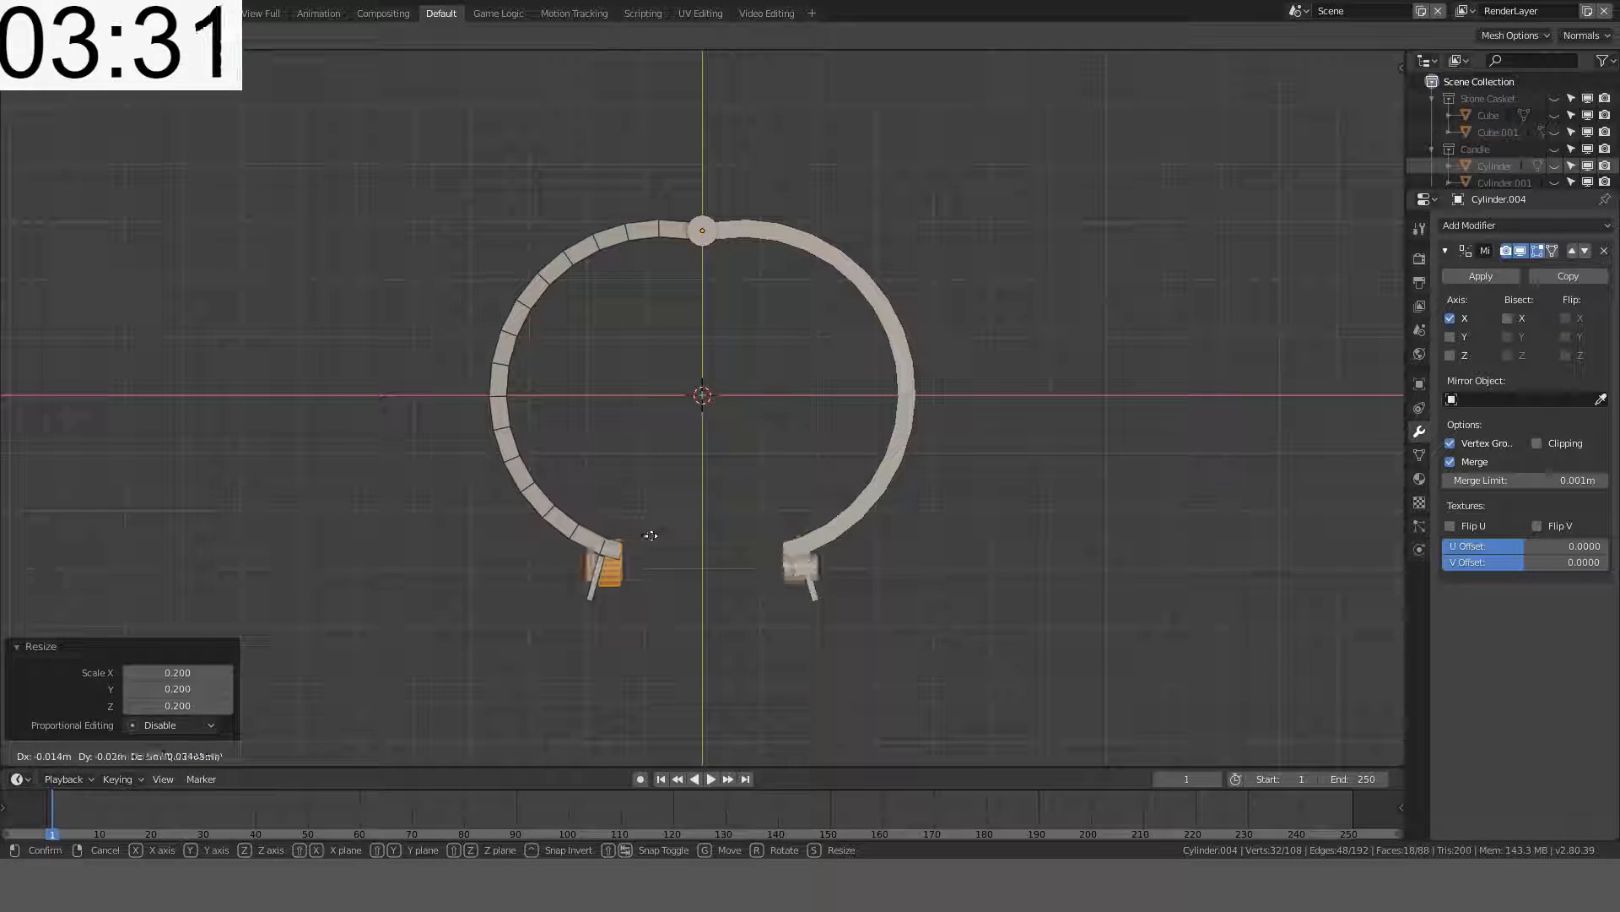
pyautogui.click(649, 537)
pyautogui.press('r')
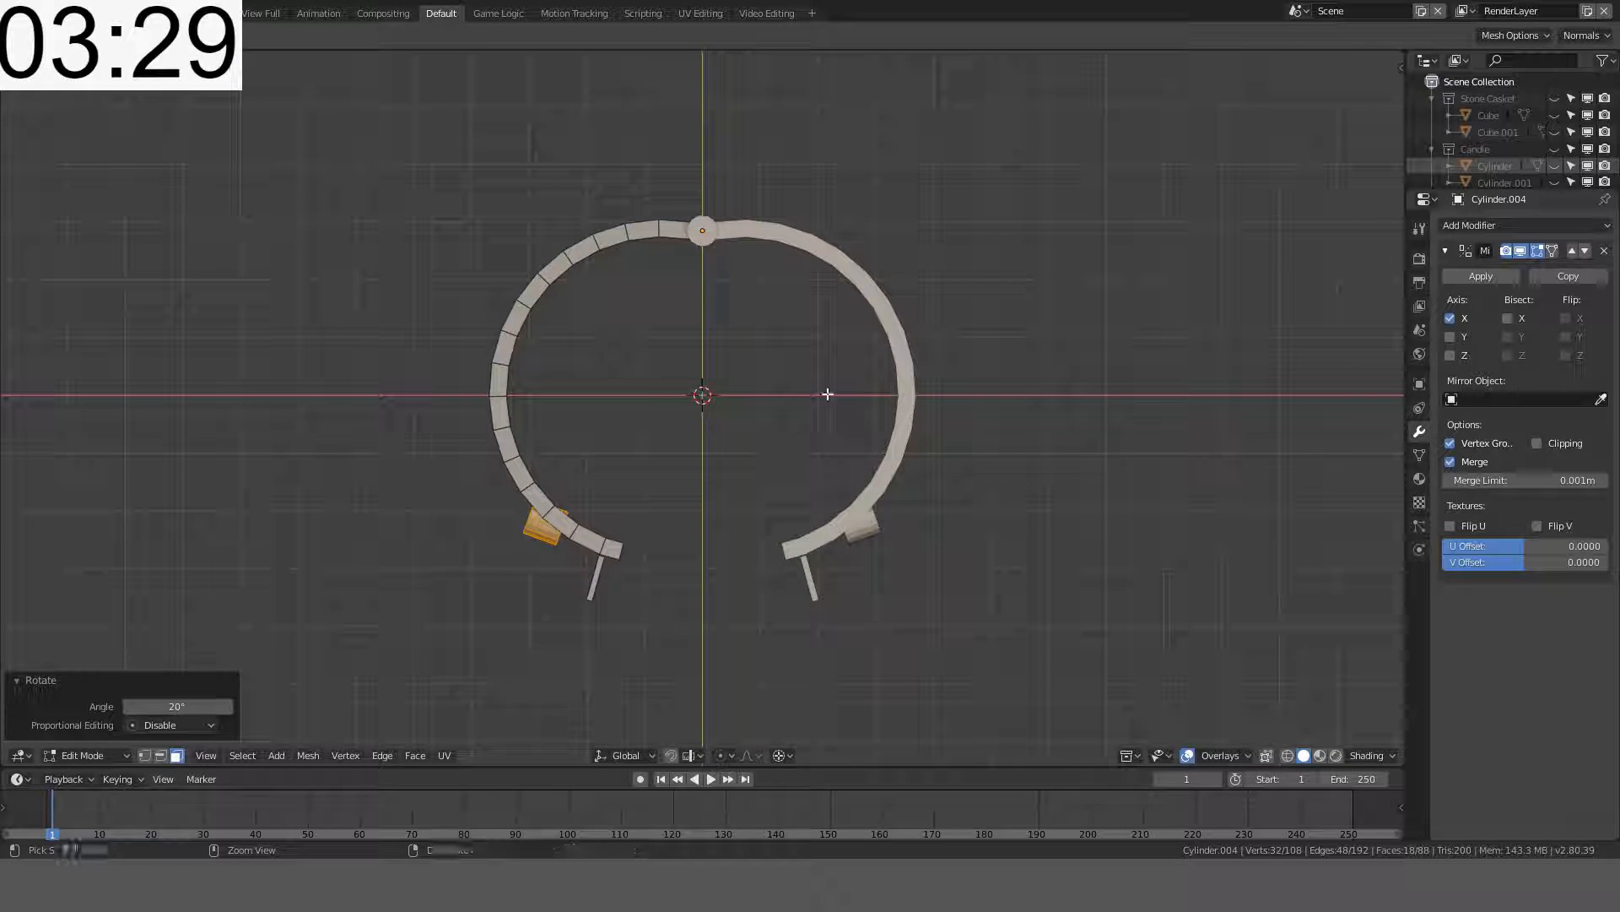
pyautogui.press('Escape')
pyautogui.hotkey('ctrl', 'z')
# - Separate the small cylinder from the cuff into its own object and select it in object mode
pyautogui.press('p')
pyautogui.click(829, 389)
pyautogui.scroll(3, 683, 503)
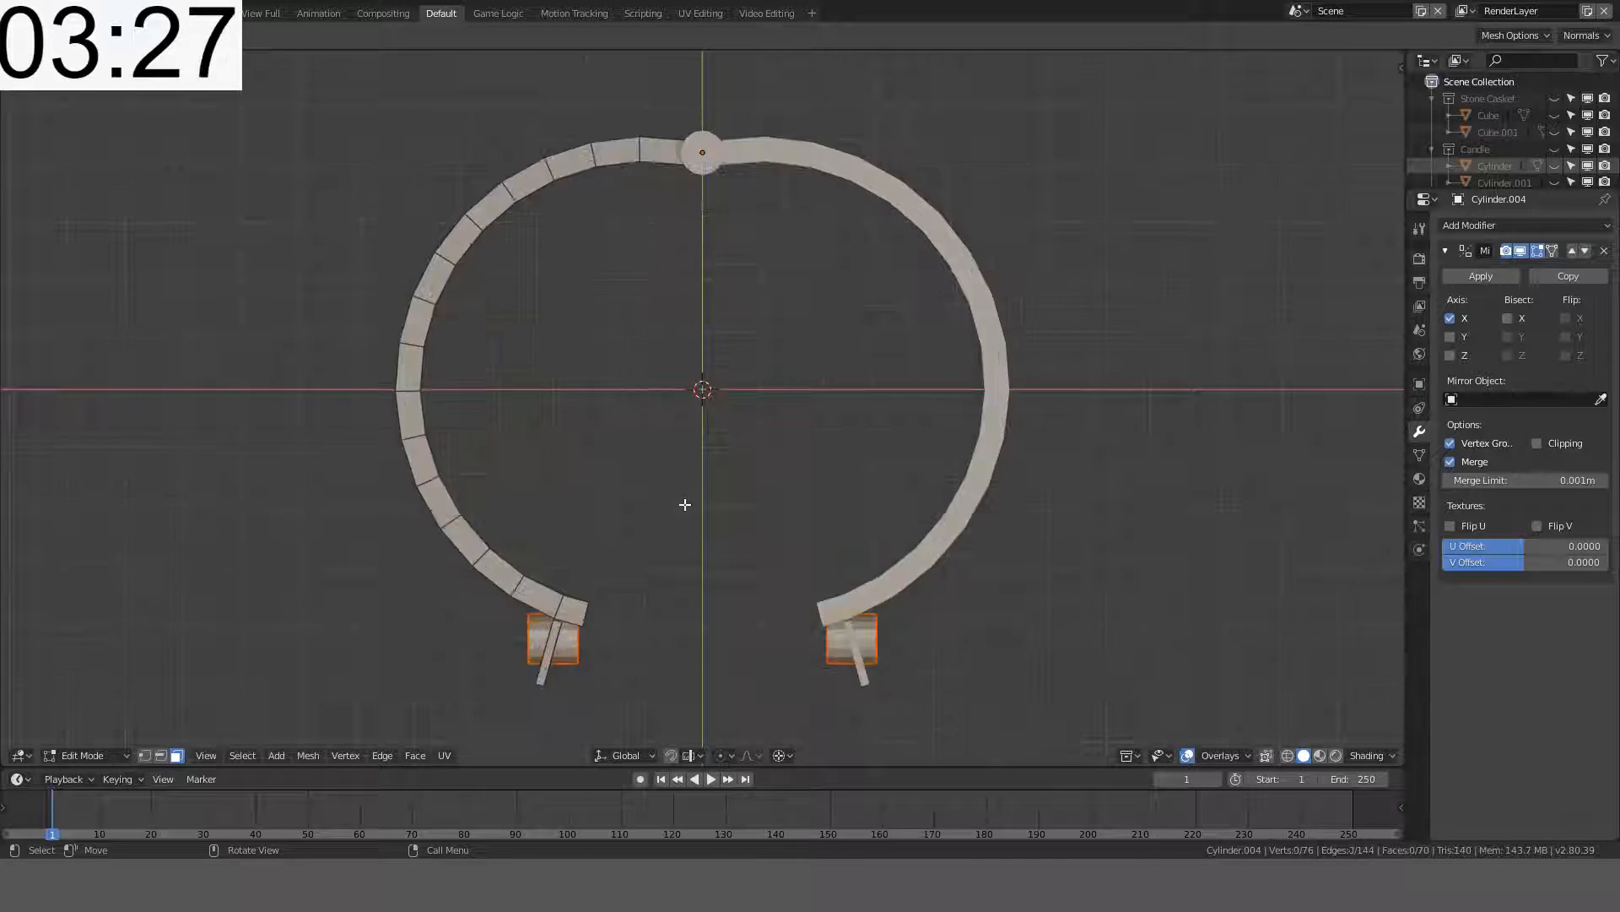
pyautogui.press('Tab')
pyautogui.click(539, 696)
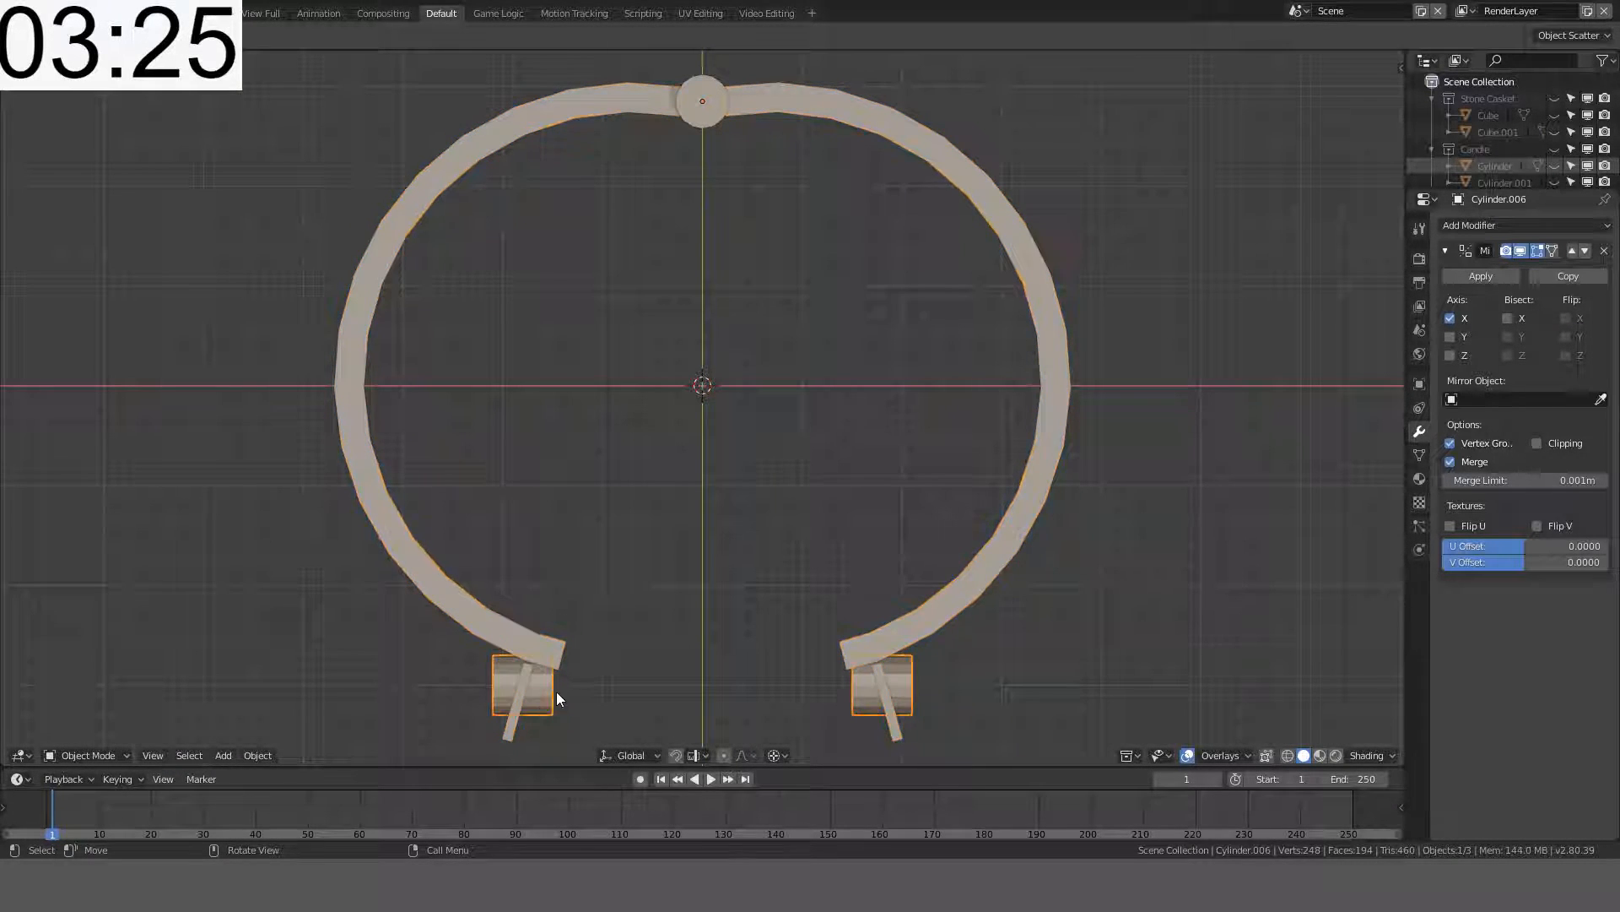
pyautogui.keyDown('shift'); pyautogui.moveTo(613, 746); pyautogui.dragTo(707, 646, button='middle'); pyautogui.keyUp('shift')
# - Change the pivot point from the 3D cursor to the selection's own centre and select the small cylinder's whole mesh
pyautogui.press('.')
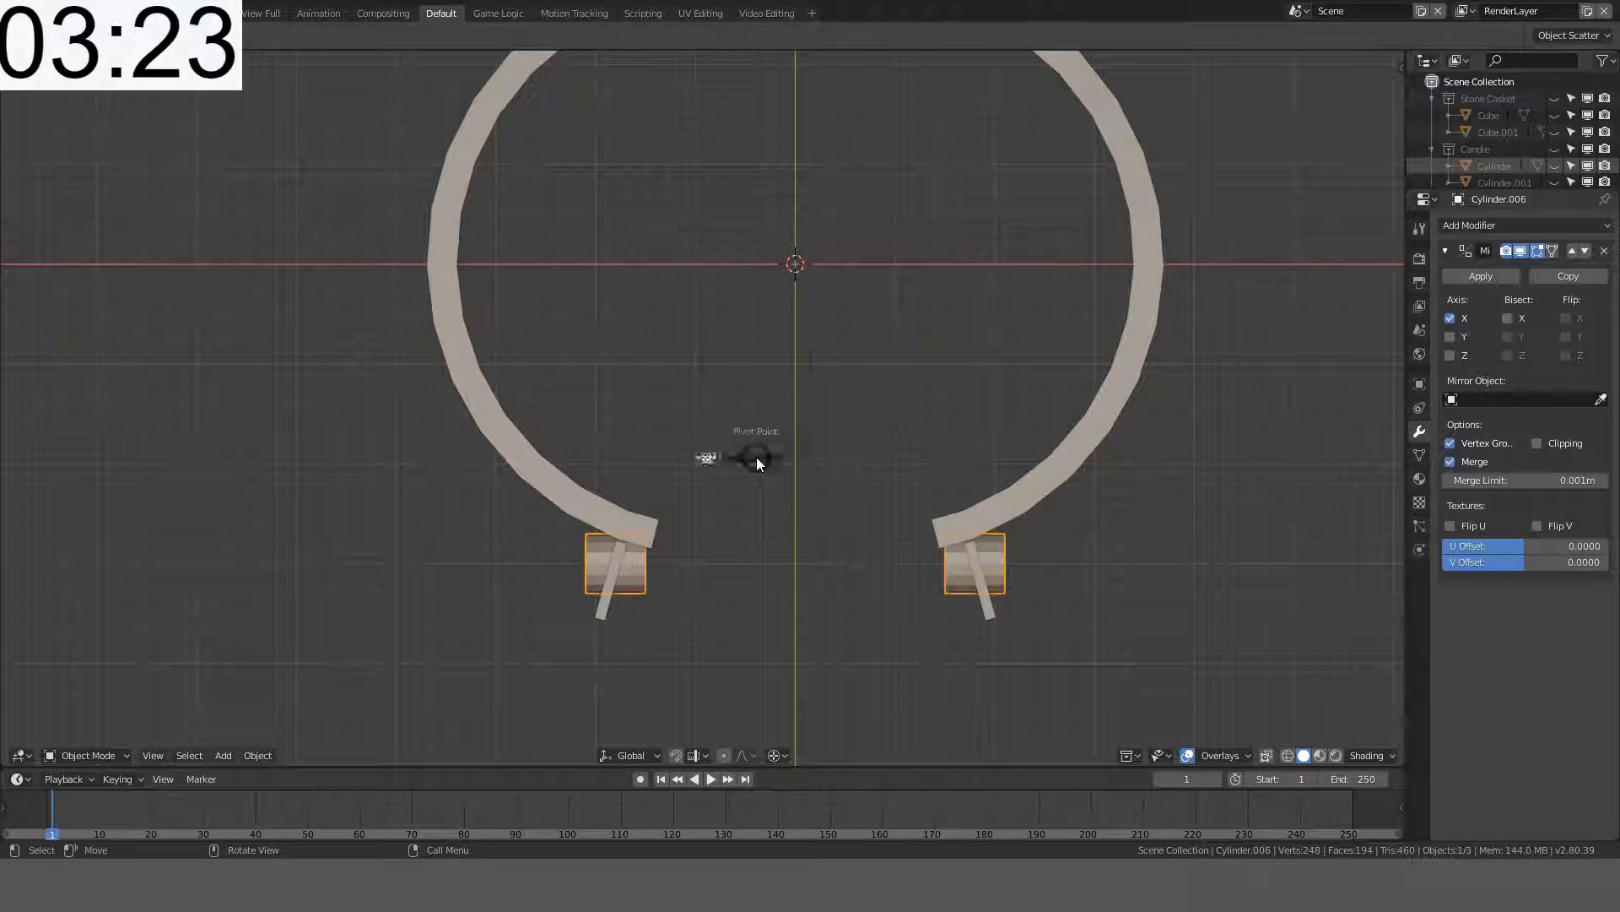
pyautogui.click(744, 365)
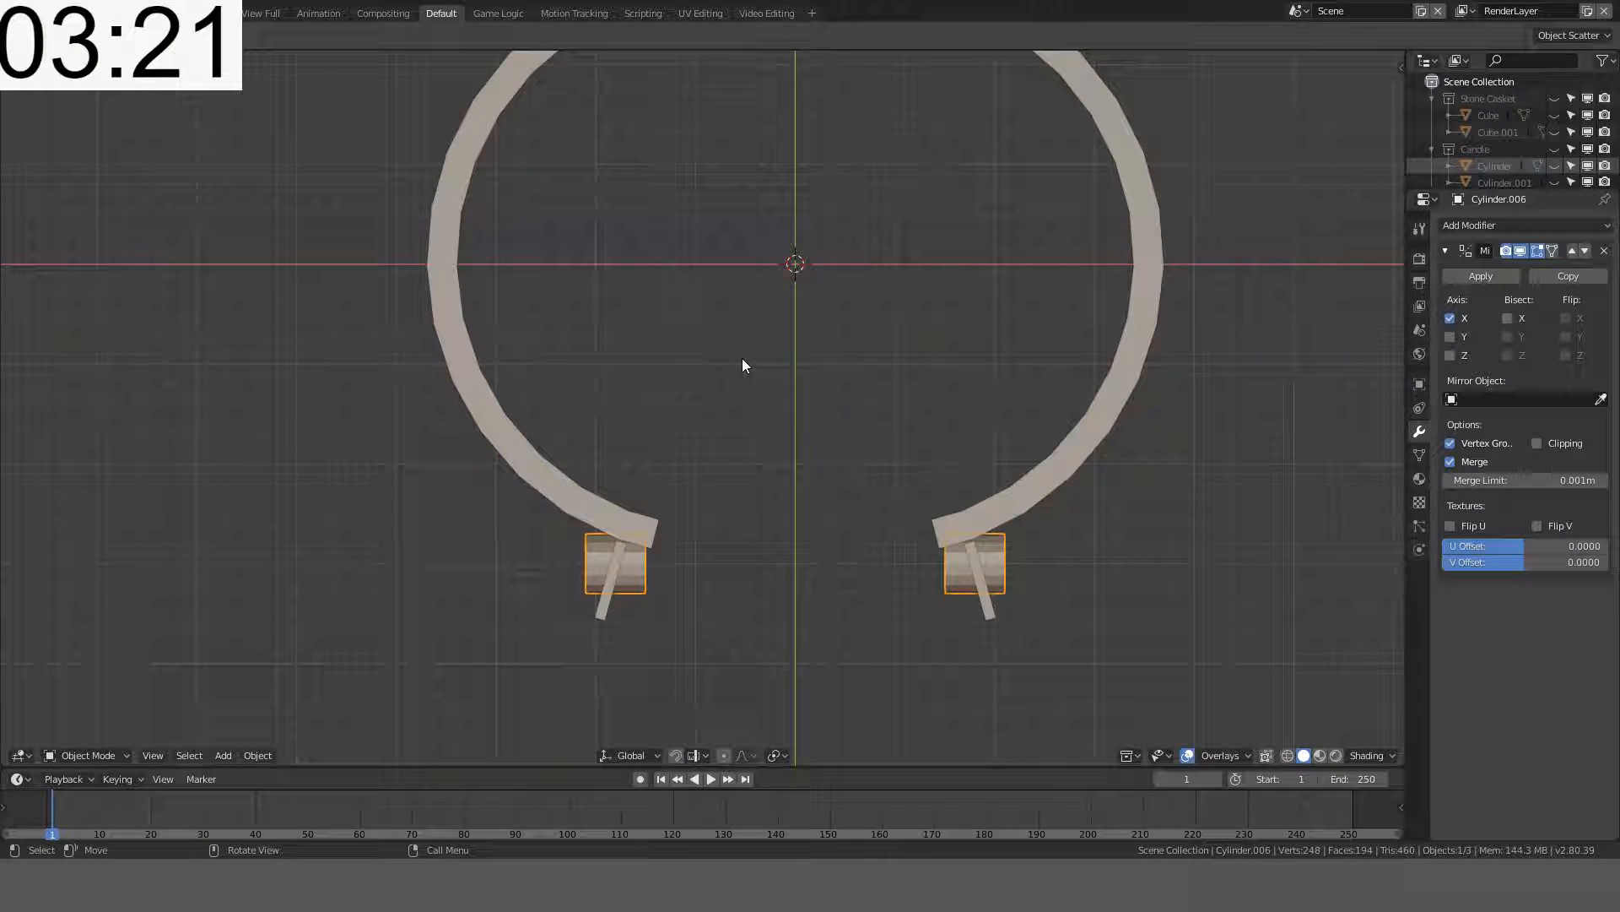
pyautogui.press('r')
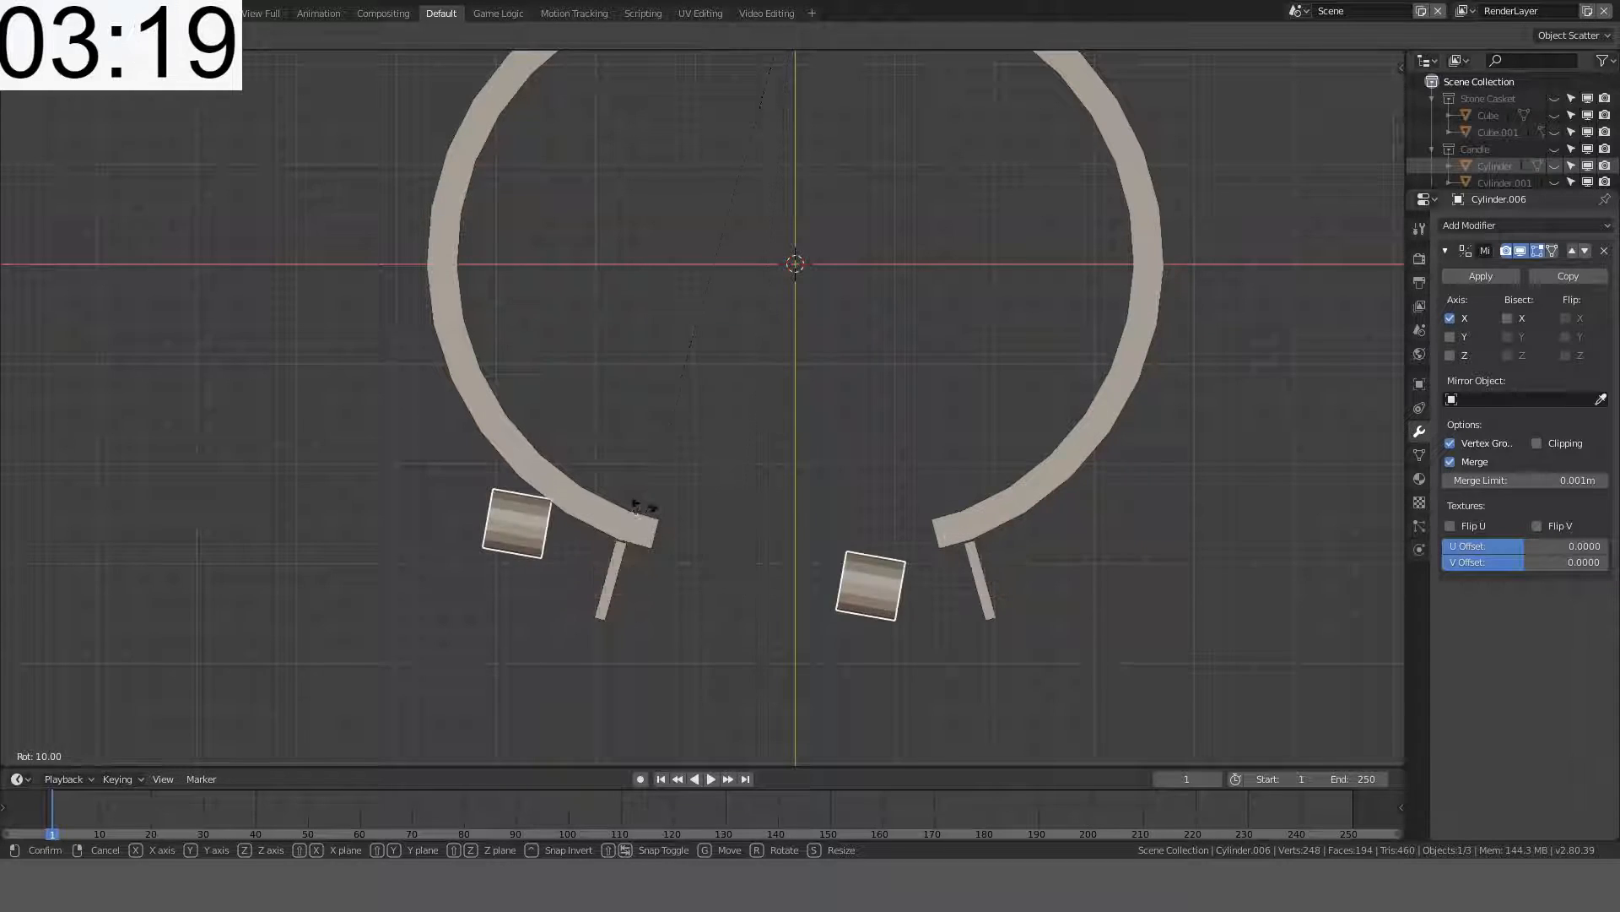
pyautogui.rightClick(682, 513)
pyautogui.press('Tab')
pyautogui.press('a')
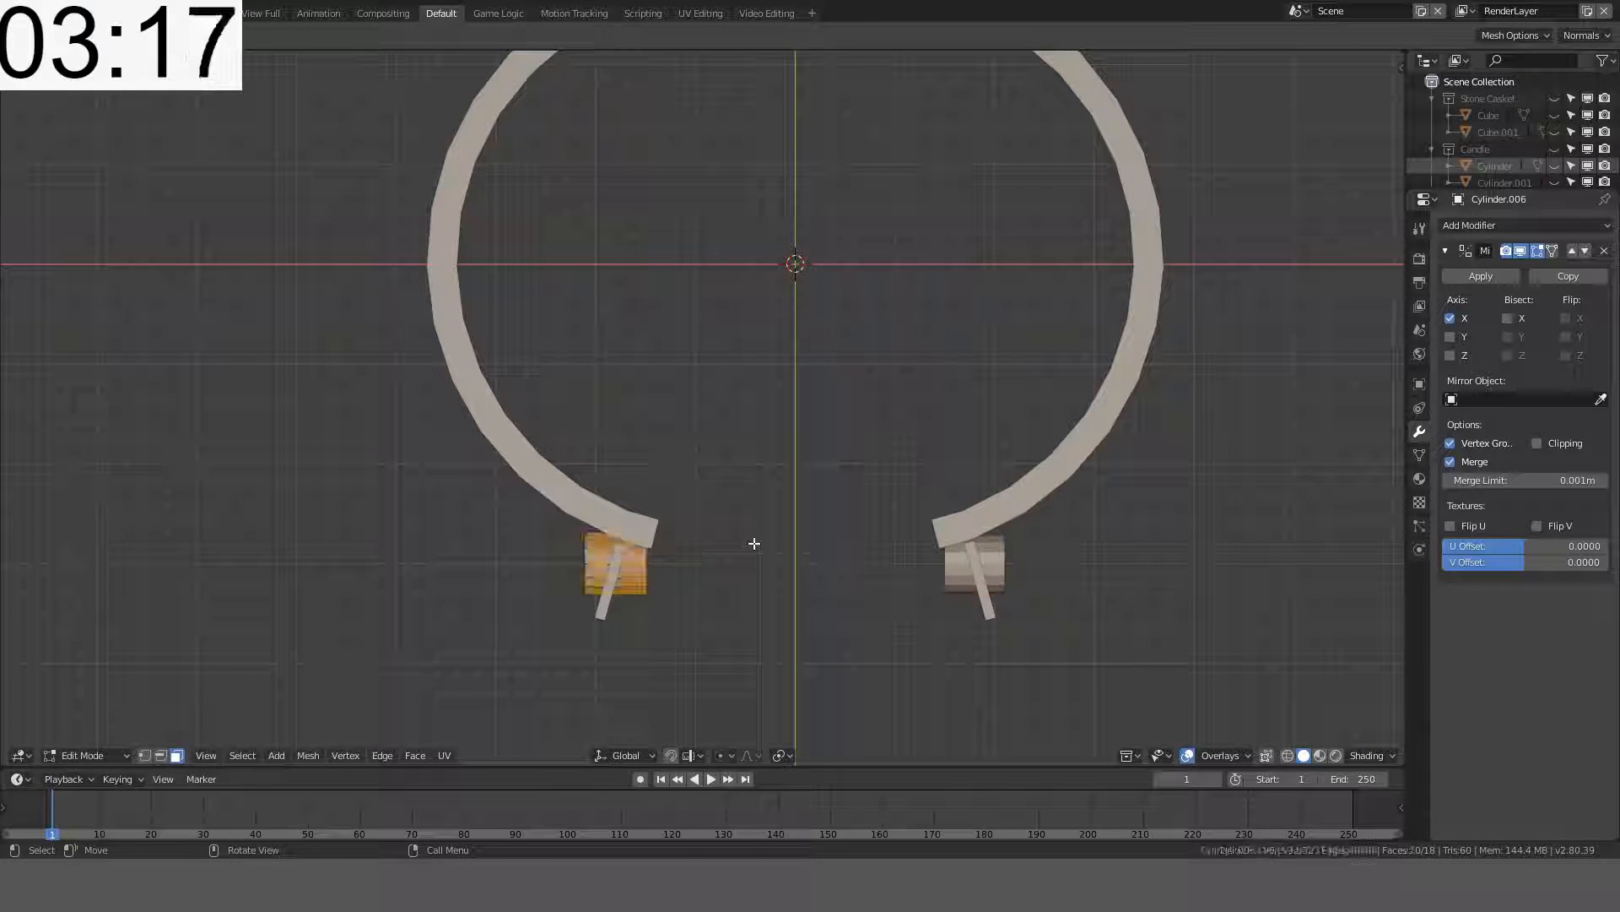
# - Rotate the cylinder 15° to sit square to the tab and nudge it about 0.001 m outward along the tab
pyautogui.press('r')
pyautogui.press('2')
pyautogui.press('0')
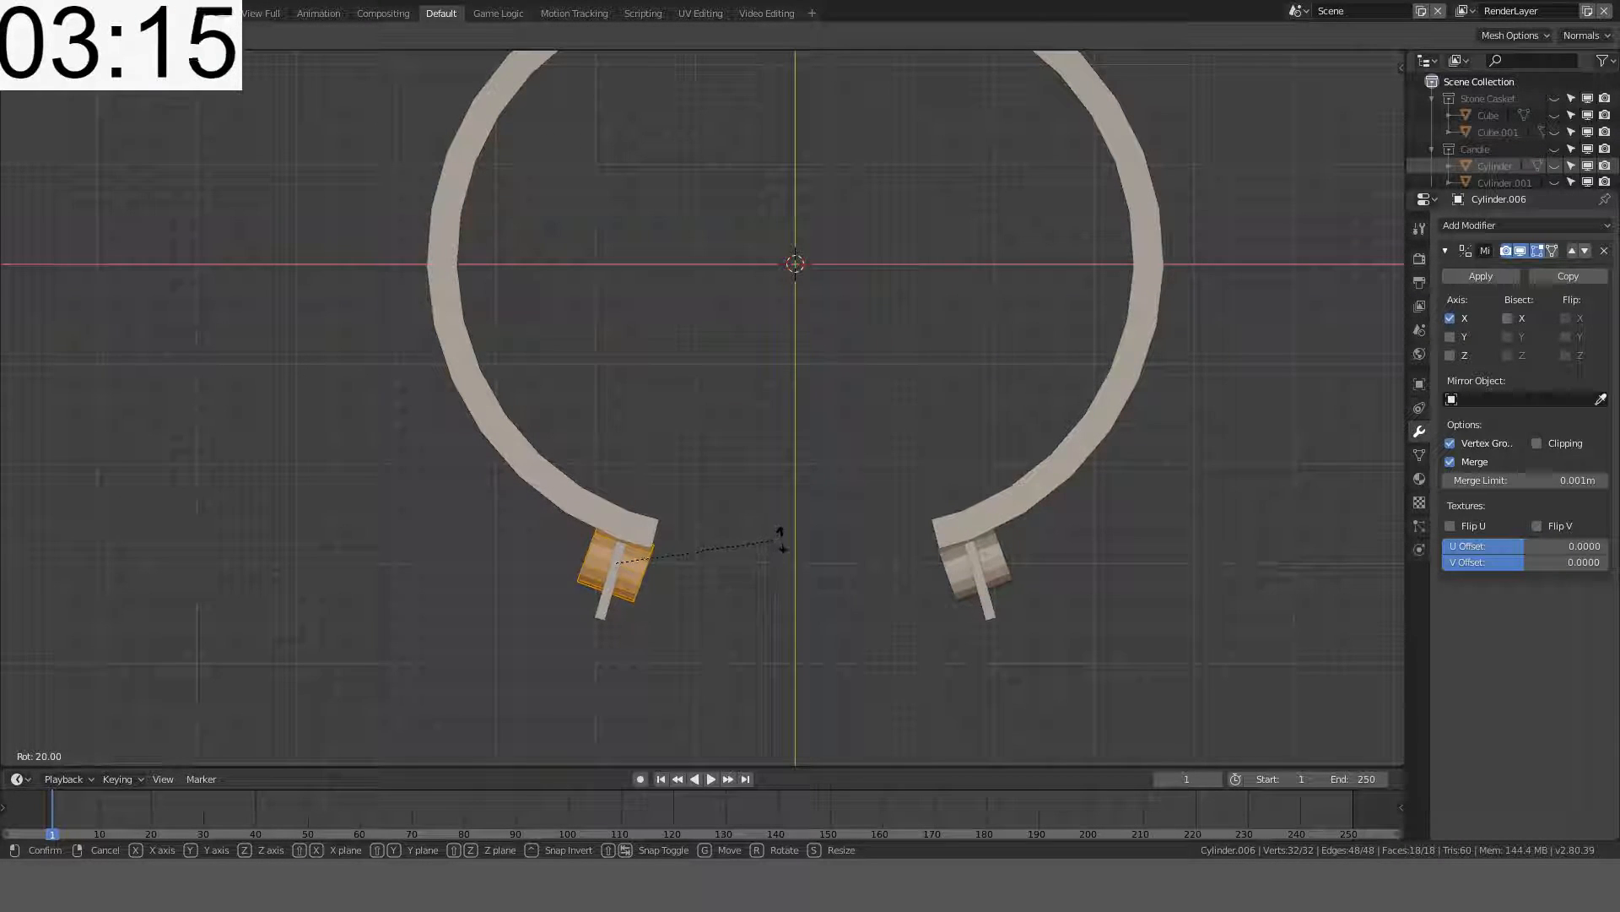
pyautogui.press('BackSpace')
pyautogui.press('BackSpace')
pyautogui.press('1')
pyautogui.press('5')
pyautogui.press('Return')
pyautogui.press('g')
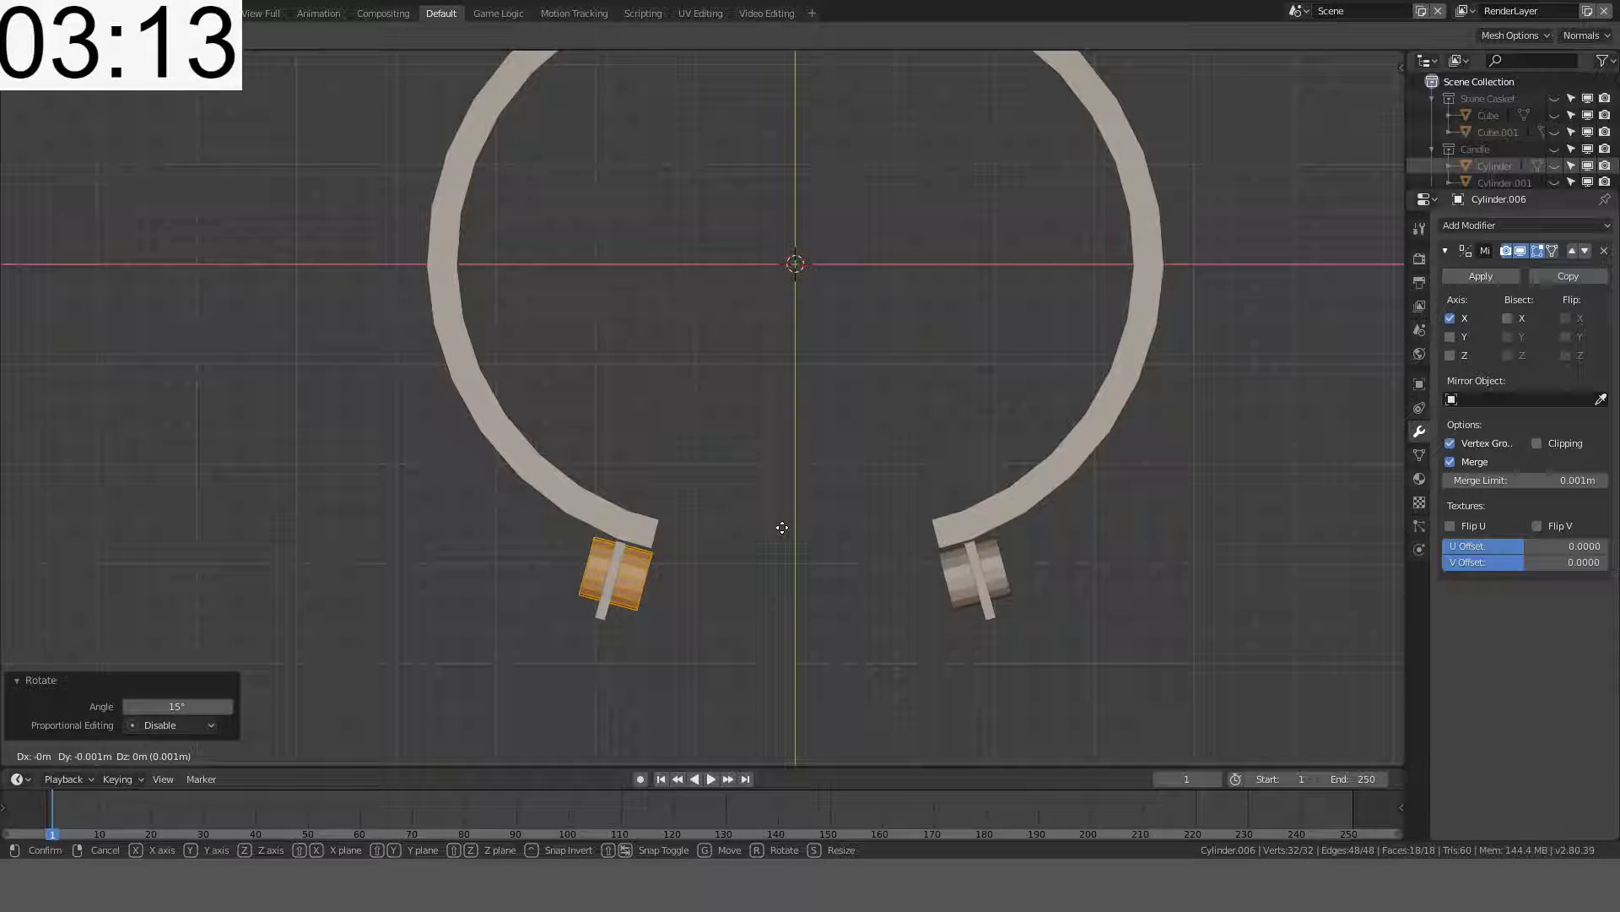
pyautogui.click(781, 533)
pyautogui.moveTo(781, 533); pyautogui.dragTo(968, 385, button='middle')
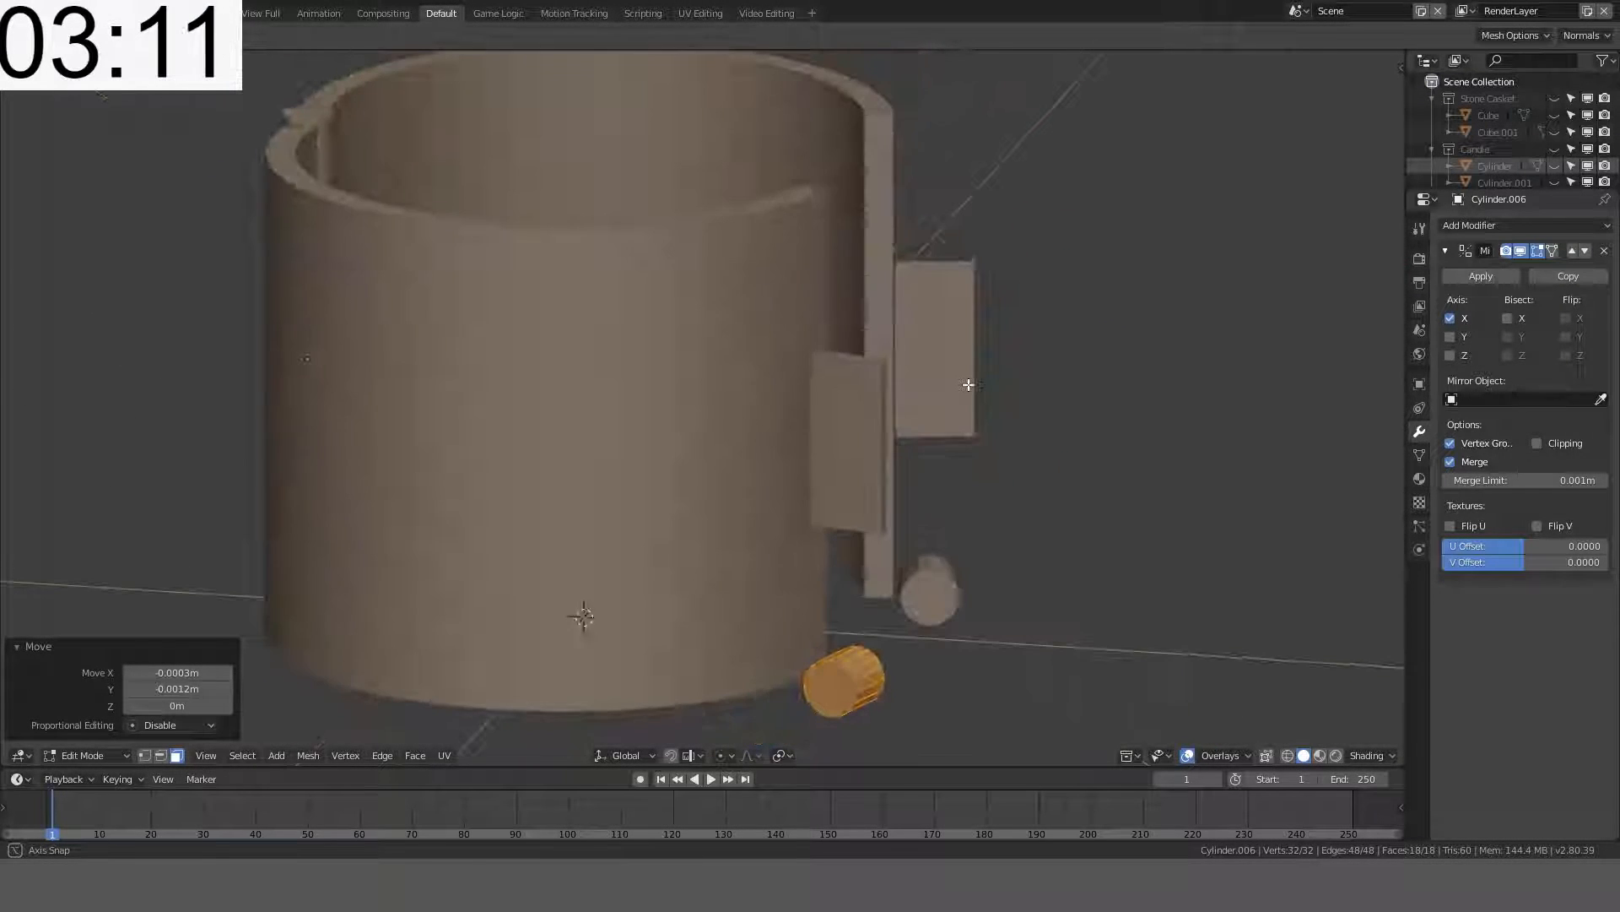
pyautogui.press('g')
pyautogui.press('z')
pyautogui.rightClick(1008, 135)
pyautogui.press('g')
pyautogui.press('z')
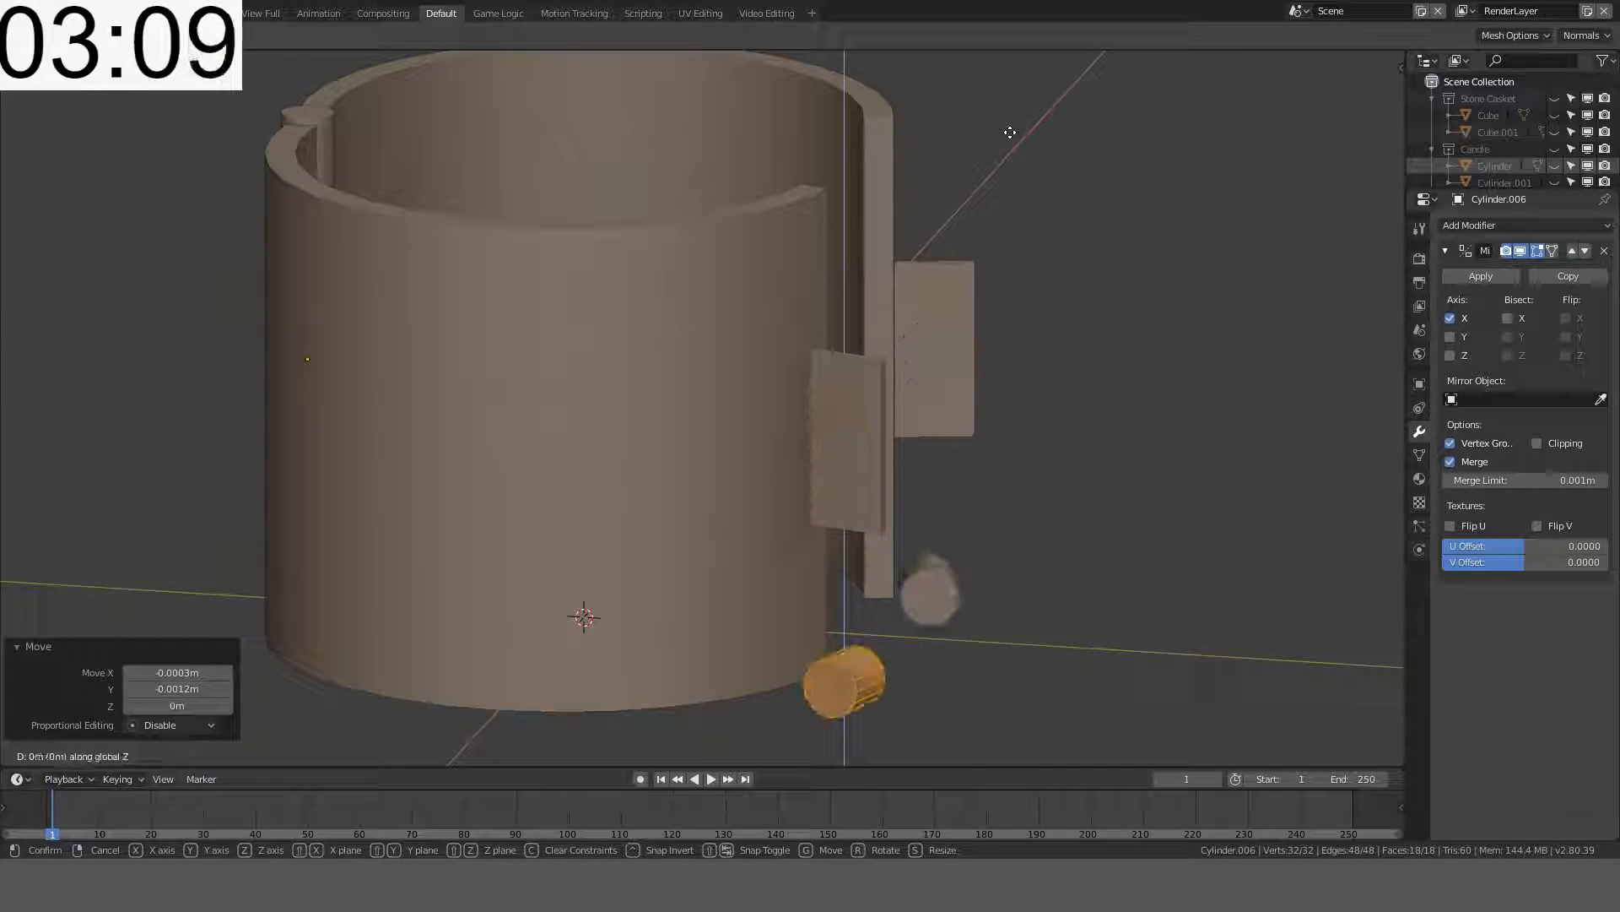
pyautogui.rightClick(1010, 132)
# - Raise the cylinder 0.025 m along Z in front view to the middle of the tab's height
pyautogui.press('KP_1')
pyautogui.press('g')
pyautogui.press('z')
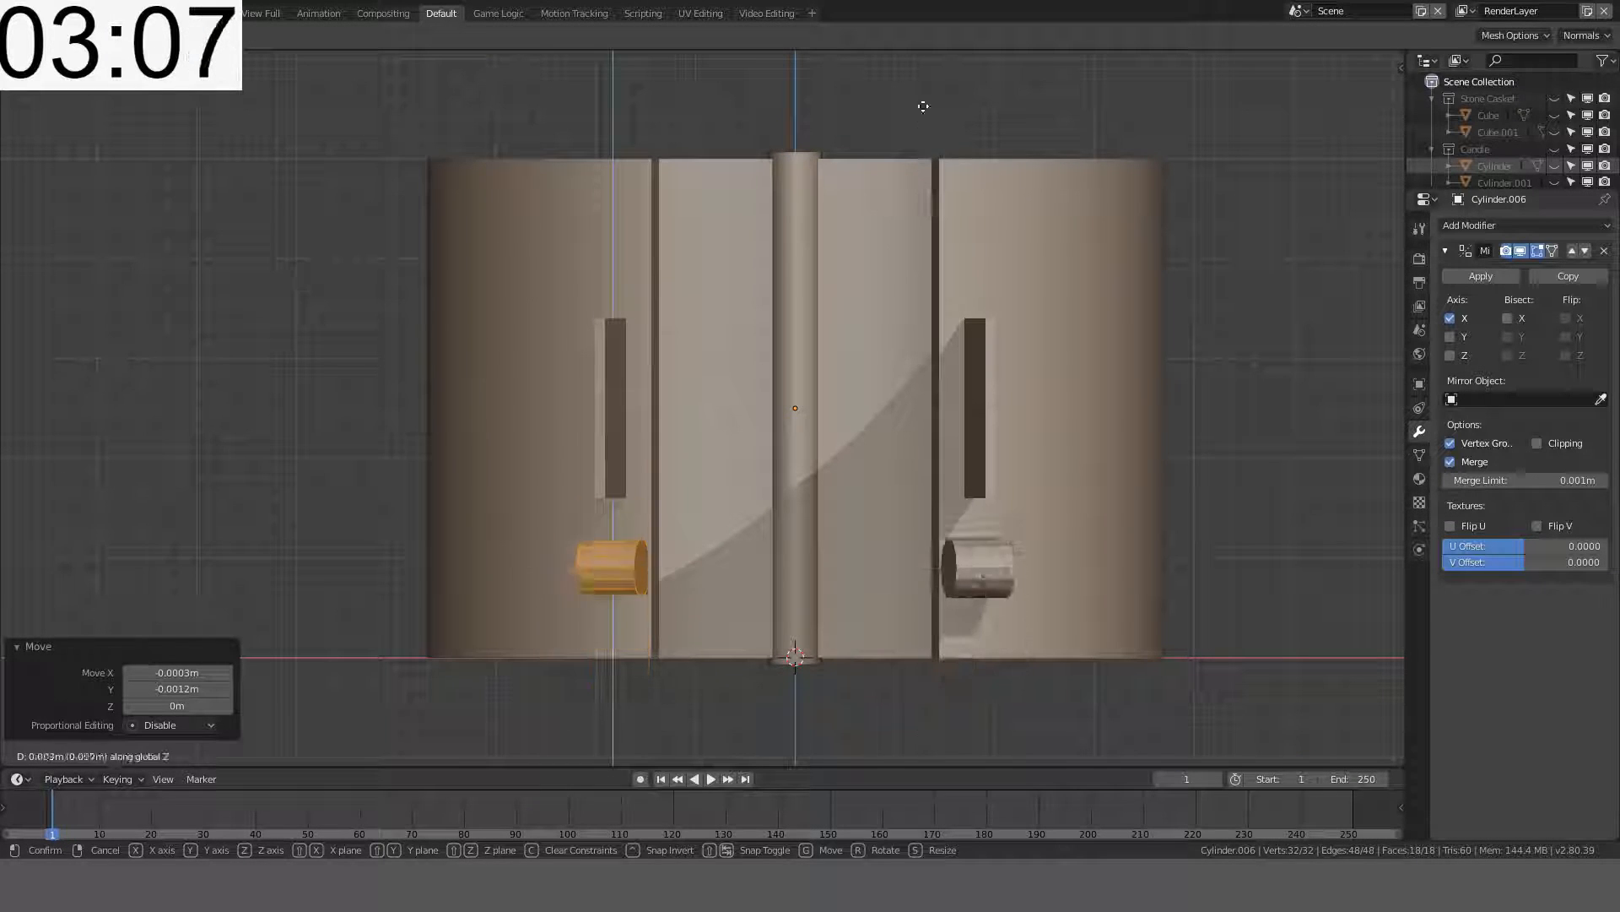
pyautogui.click(923, 669)
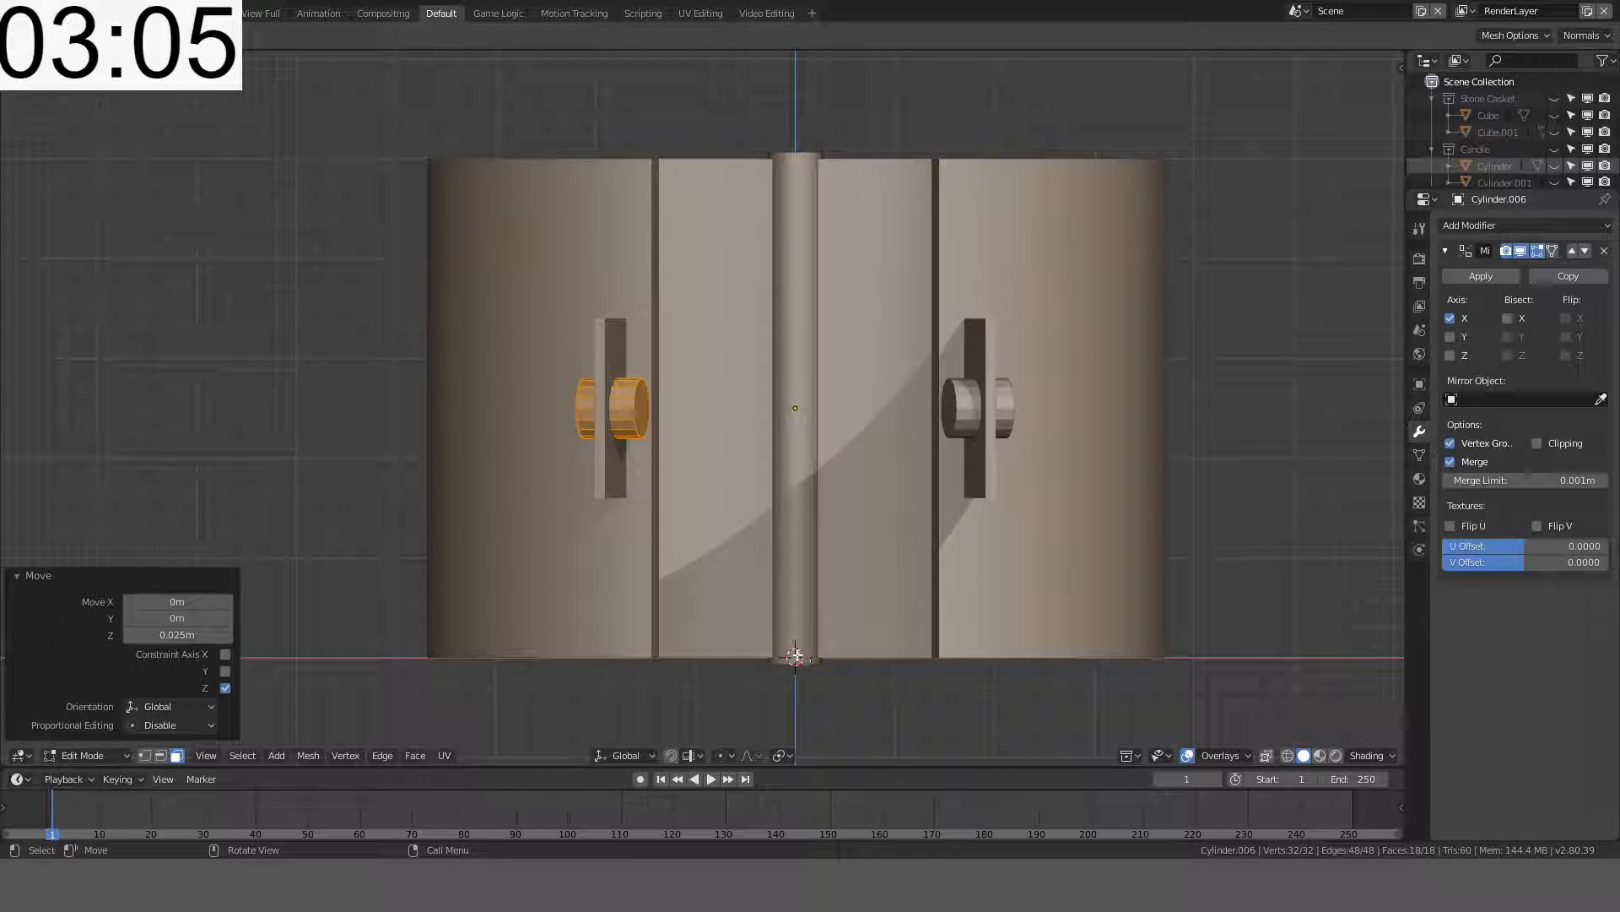
pyautogui.hotkey('ctrl', 'f')
pyautogui.click(789, 637)
pyautogui.scroll(8, 844, 313)
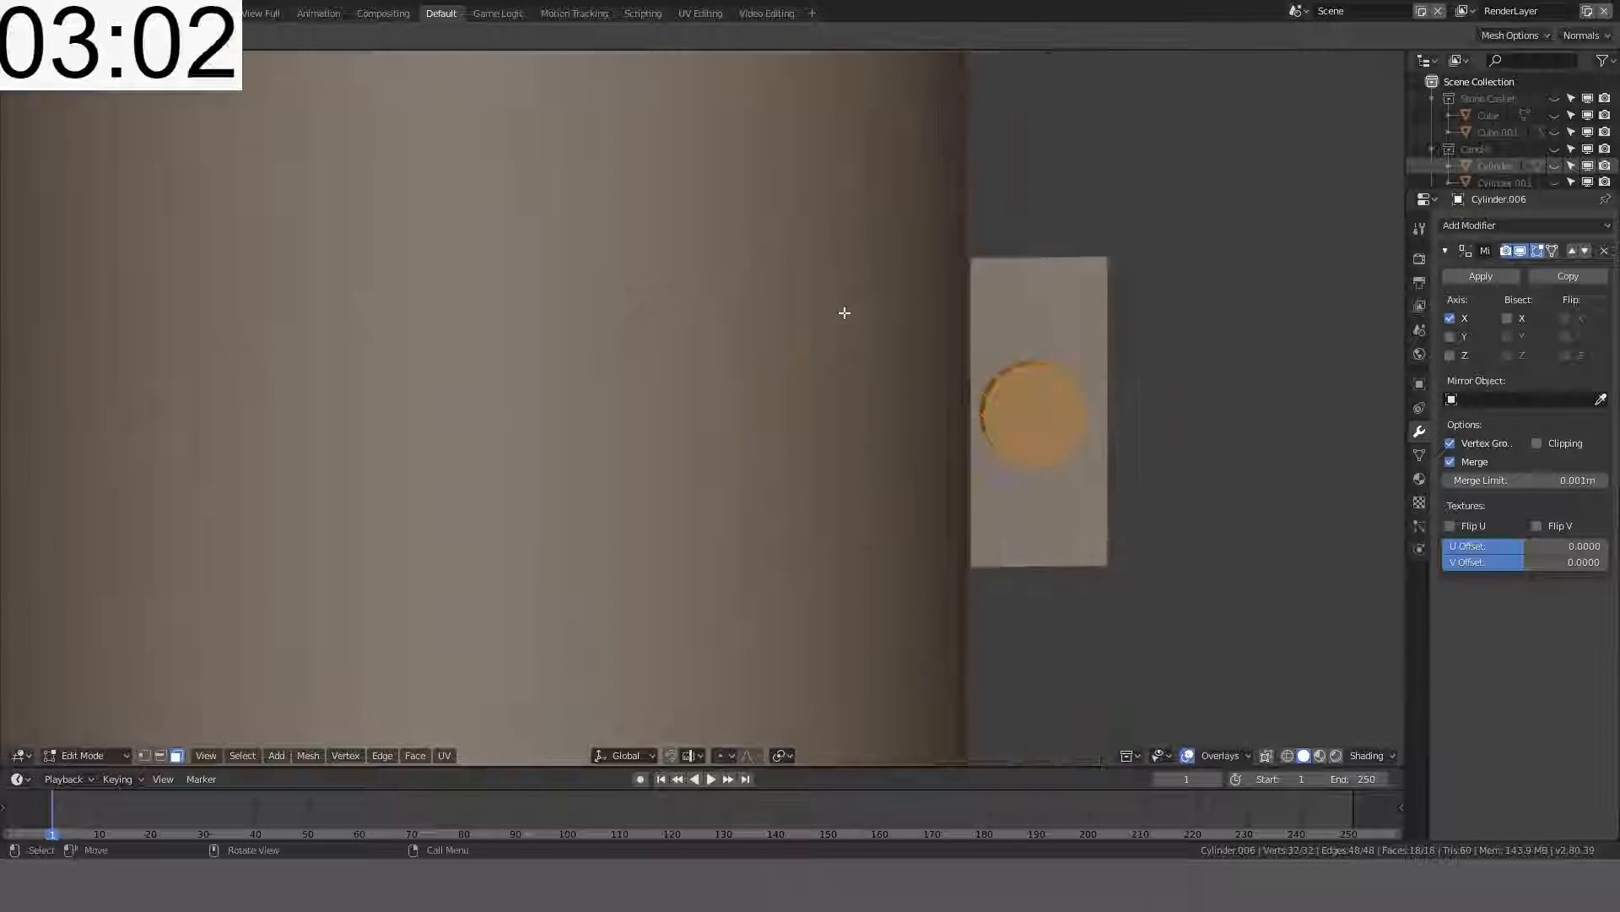
# - Return to object mode and remove the Mirror modifier from the small cylinder
pyautogui.press('Tab')
pyautogui.moveTo(1151, 346); pyautogui.dragTo(1091, 346, button='middle')
pyautogui.keyDown('shift'); pyautogui.click(1091, 342); pyautogui.keyUp('shift')
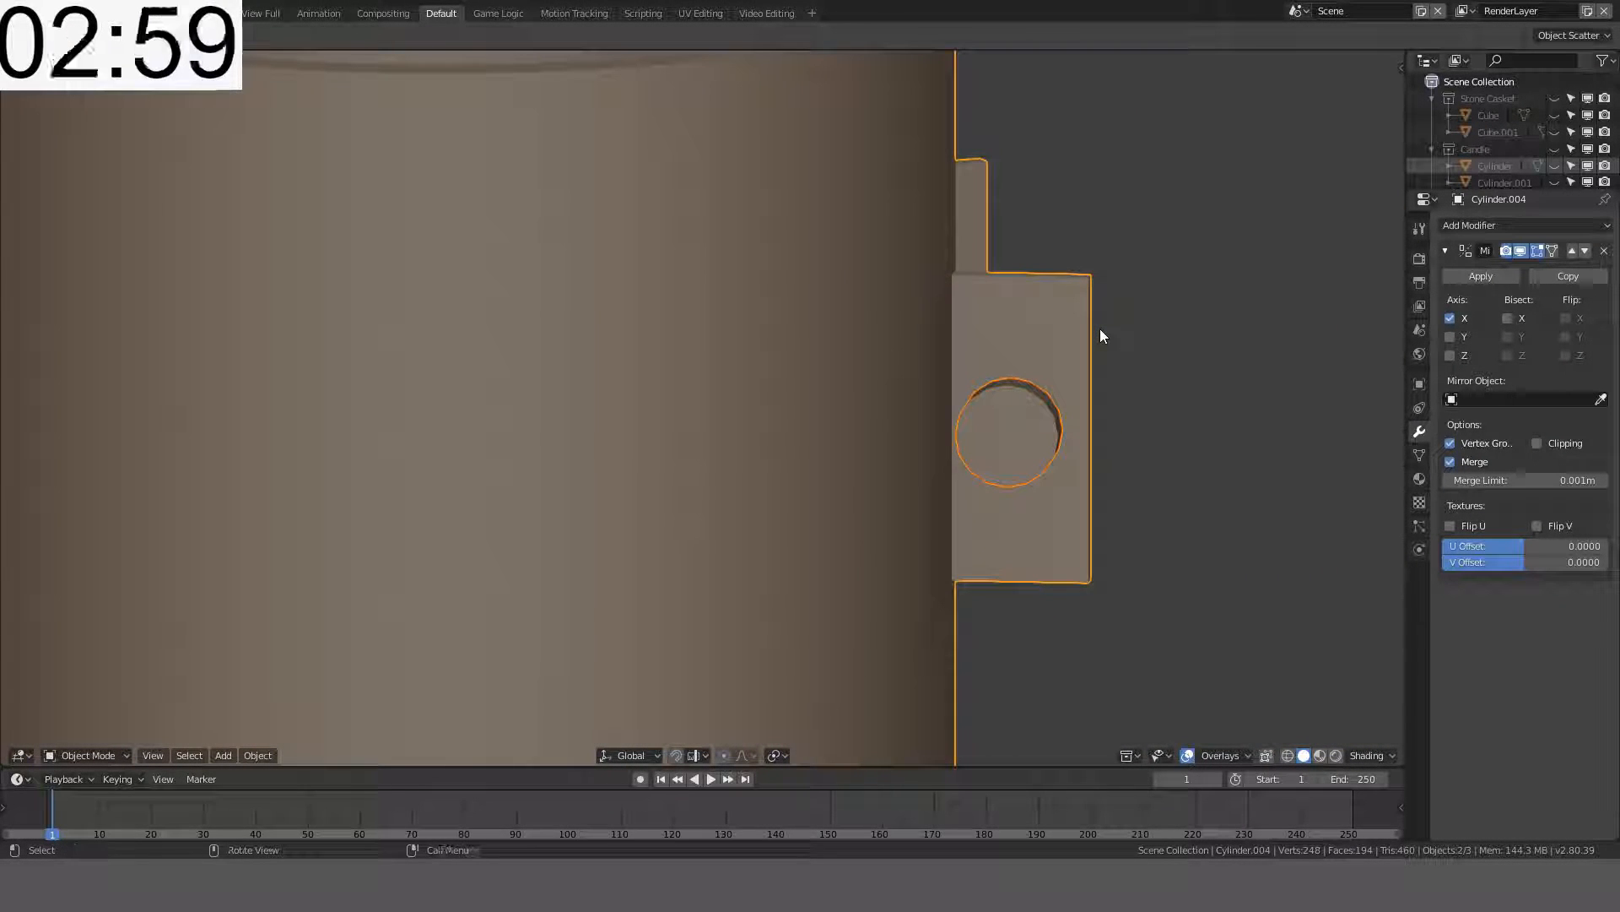
pyautogui.moveTo(1179, 440); pyautogui.dragTo(1132, 459, button='middle')
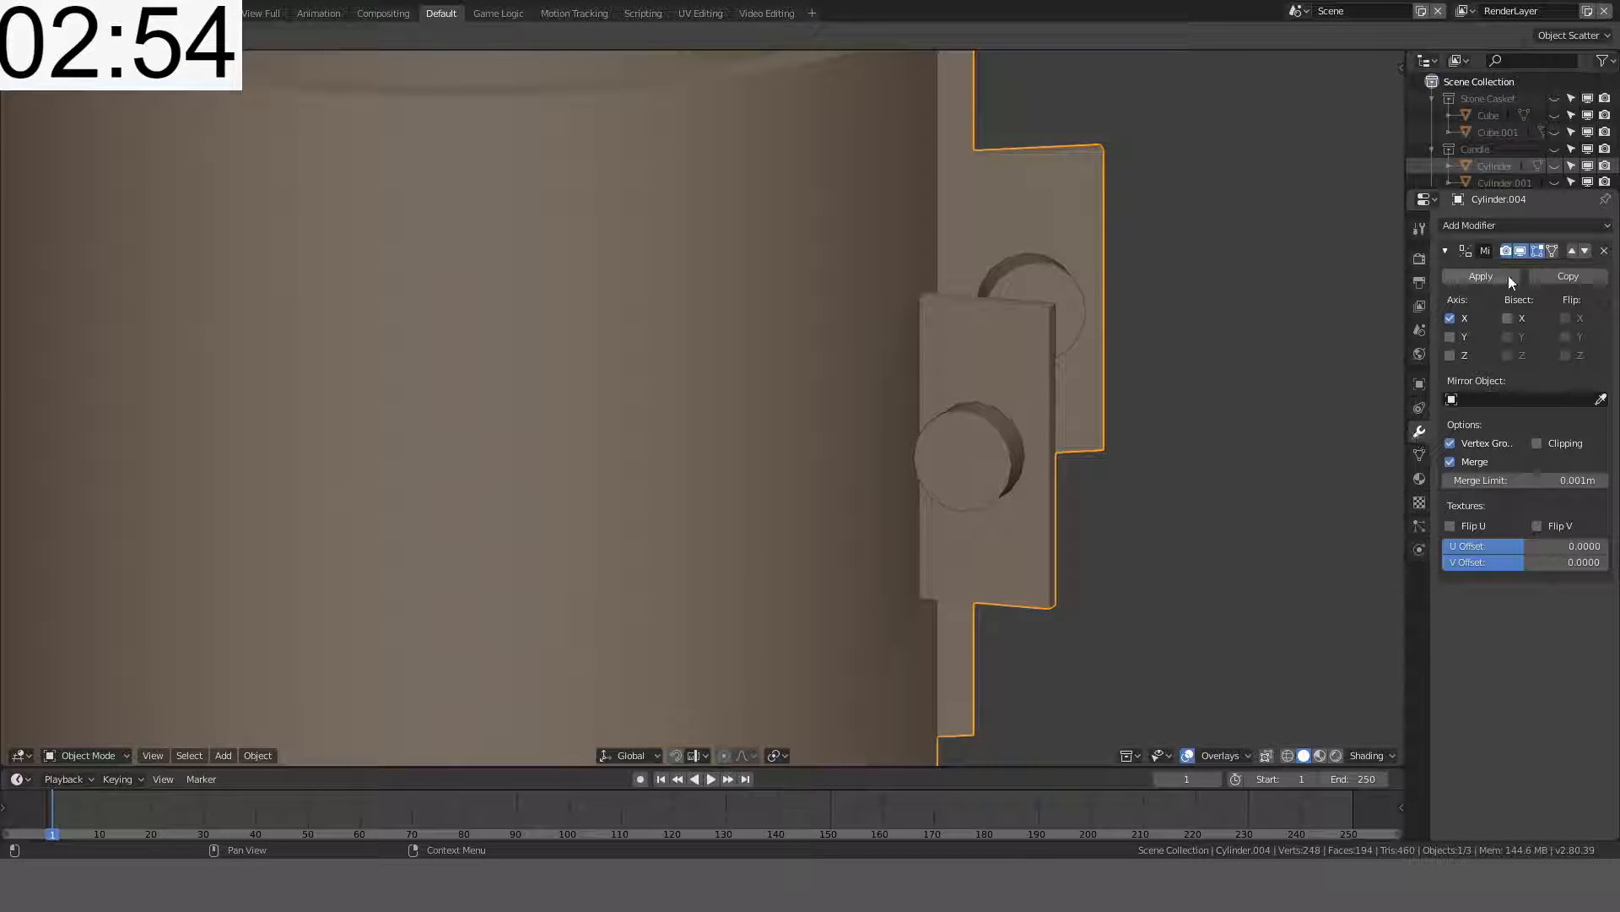
pyautogui.click(1479, 225)
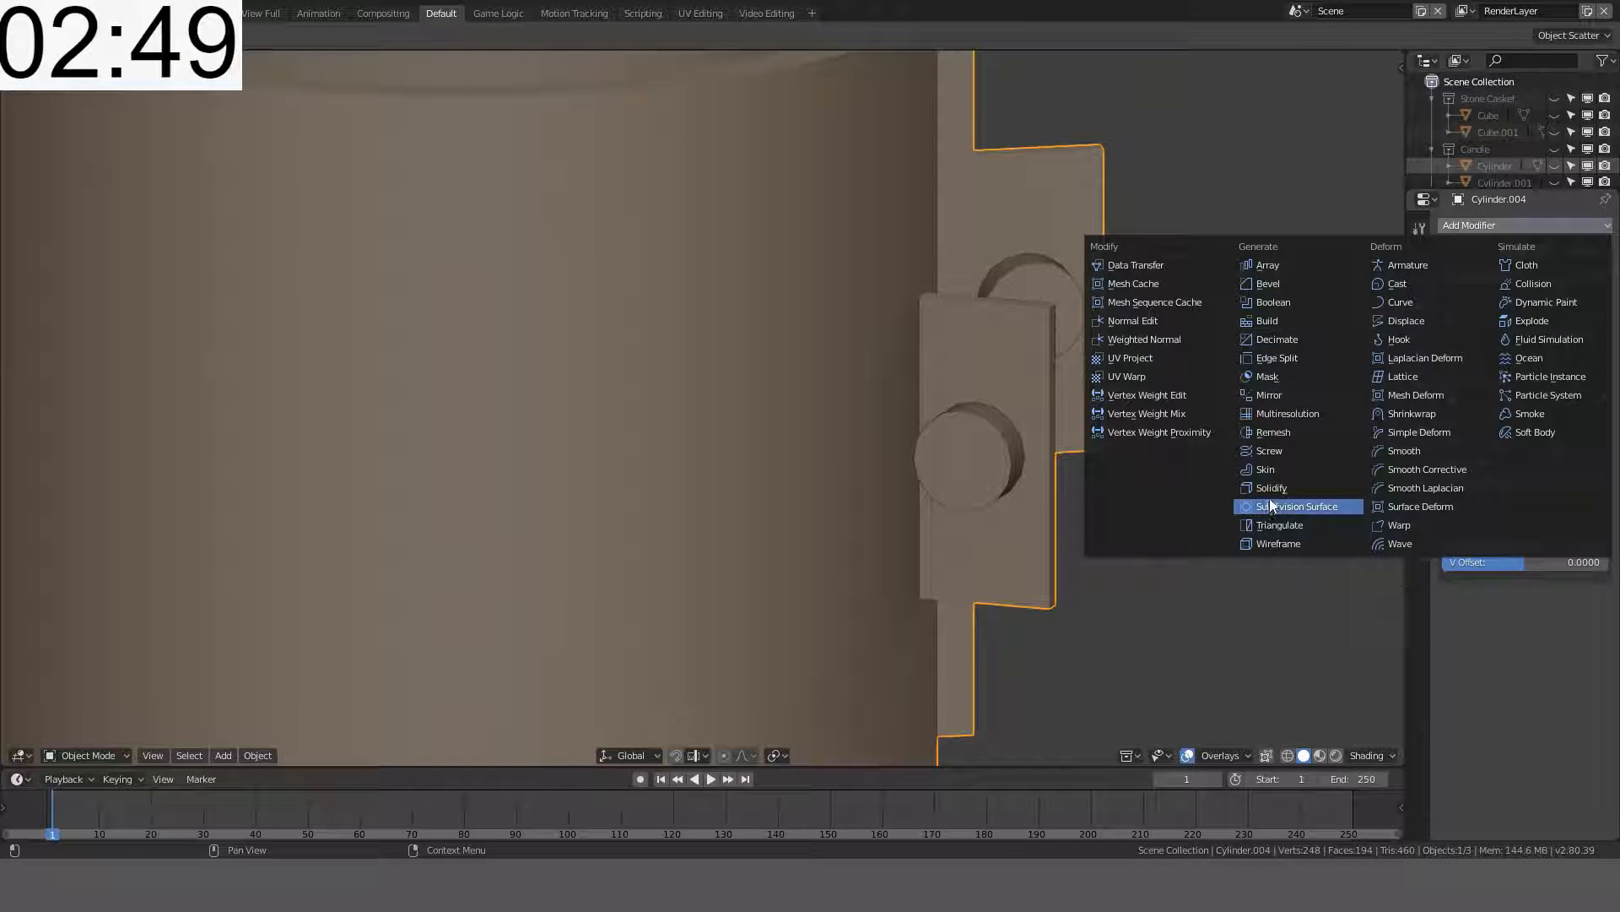
pyautogui.click(1030, 277)
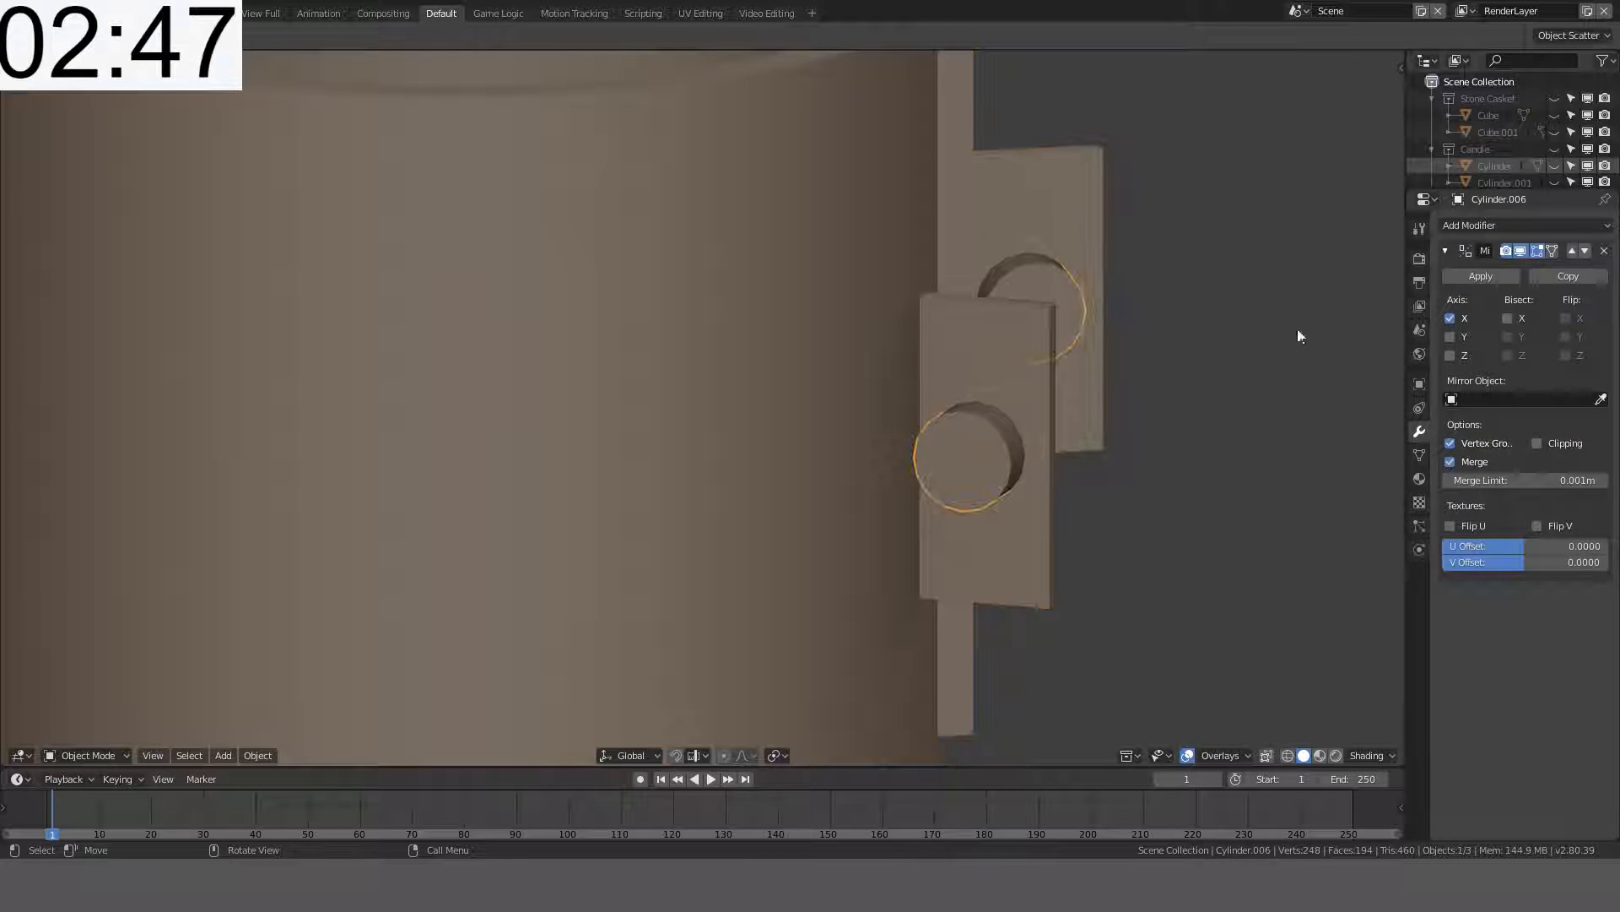
pyautogui.click(1603, 251)
# - Add a Boolean modifier to the cuff, set to Difference with the small cylinder as its object
pyautogui.click(1019, 361)
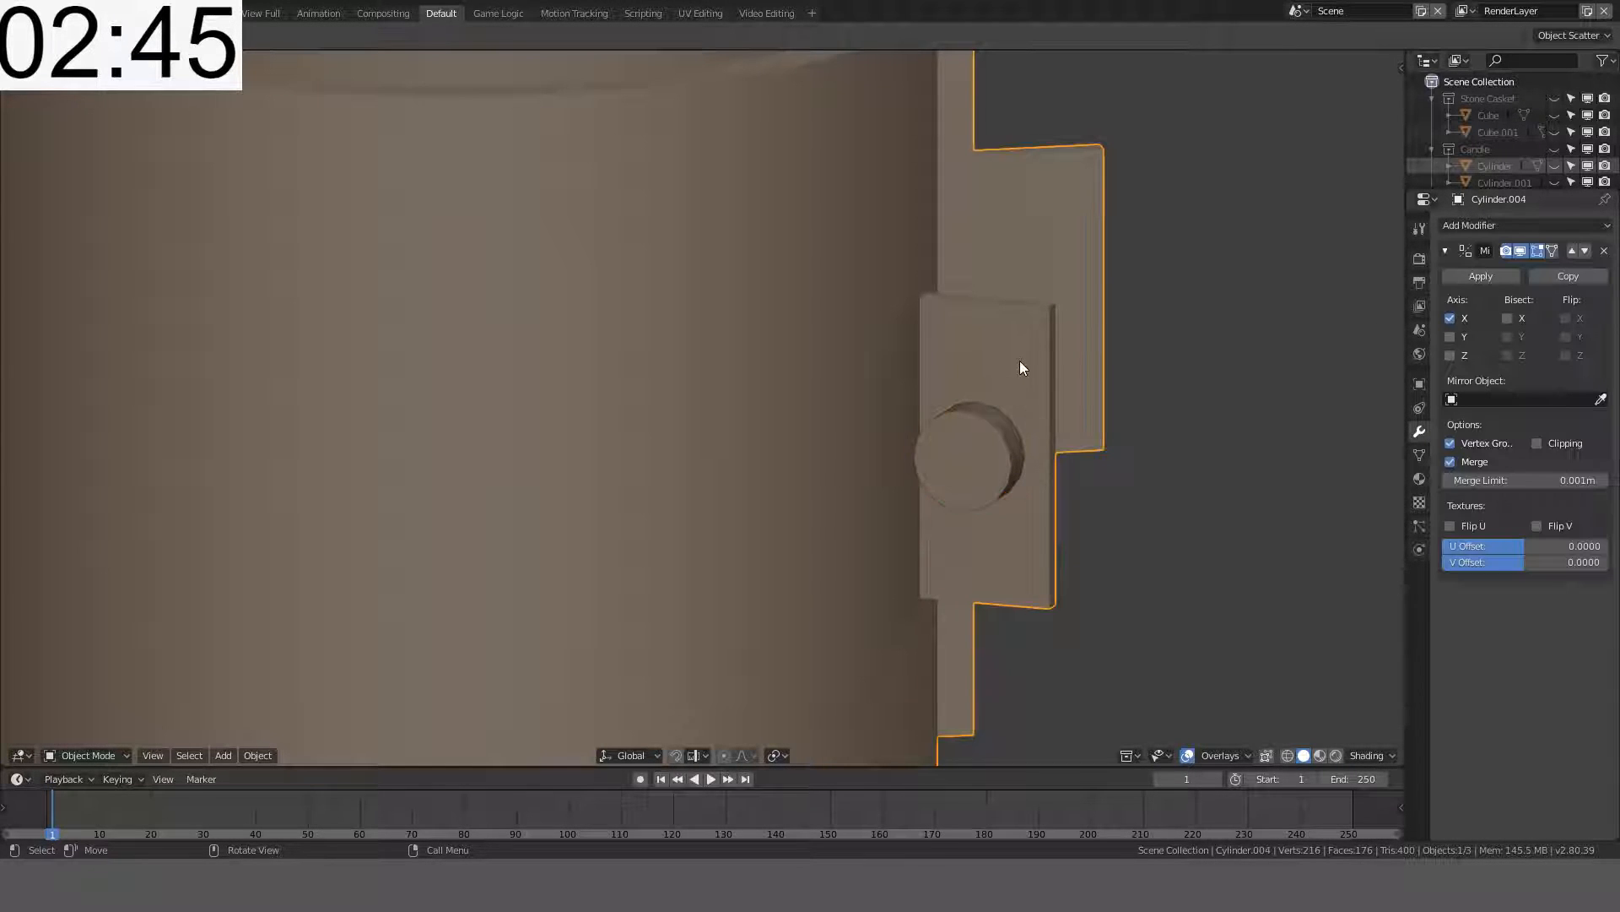
pyautogui.click(1462, 226)
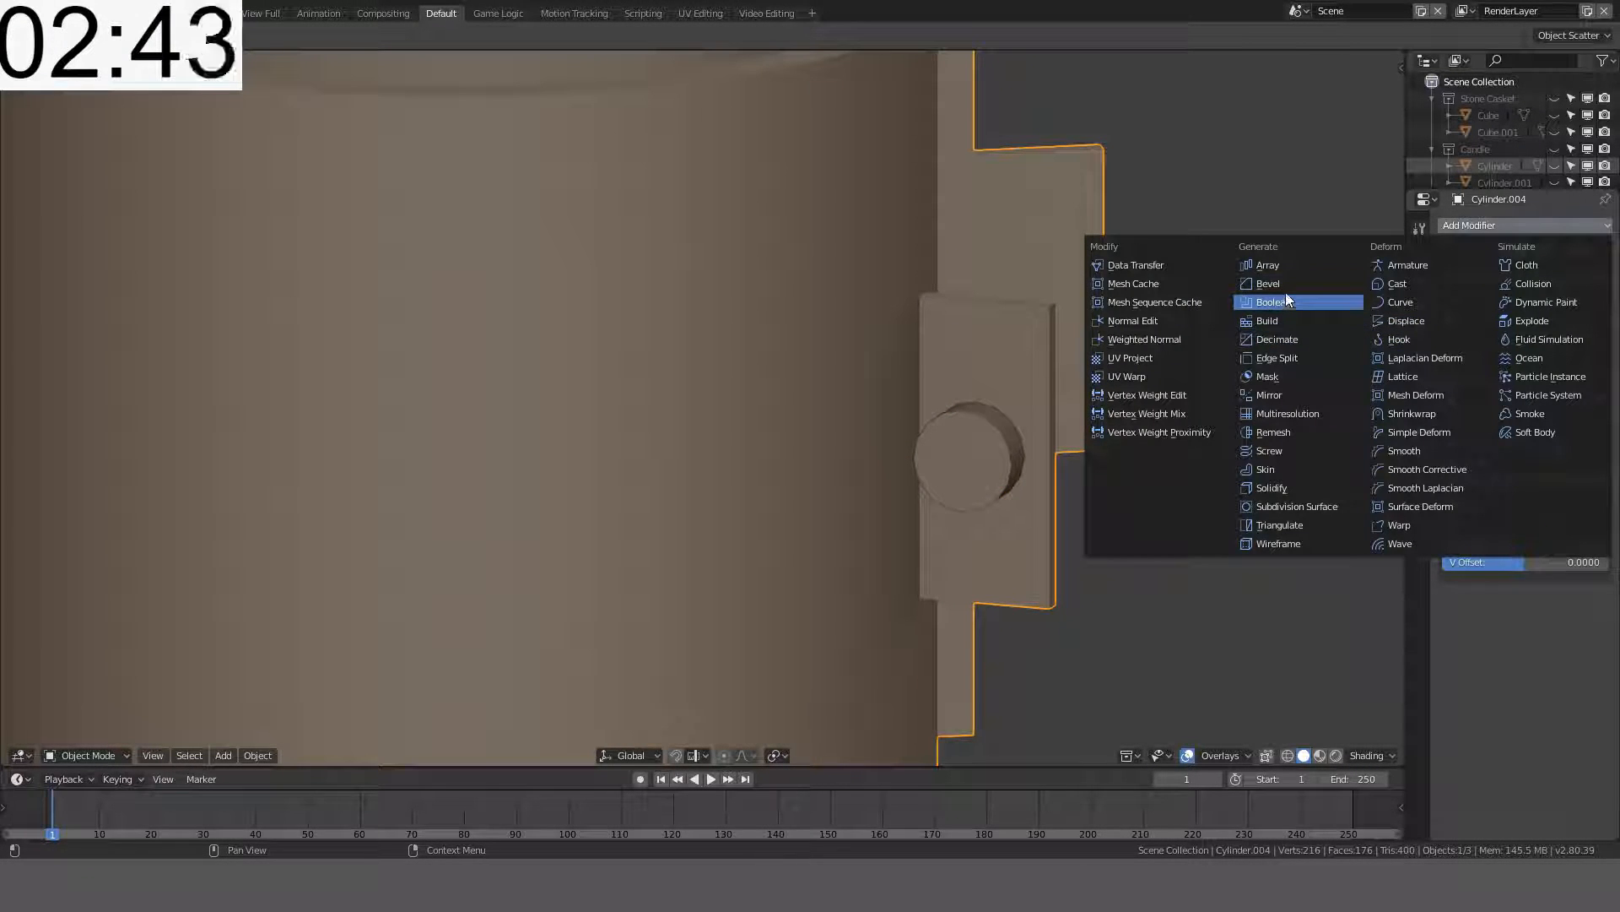
pyautogui.click(1285, 302)
pyautogui.click(1562, 598)
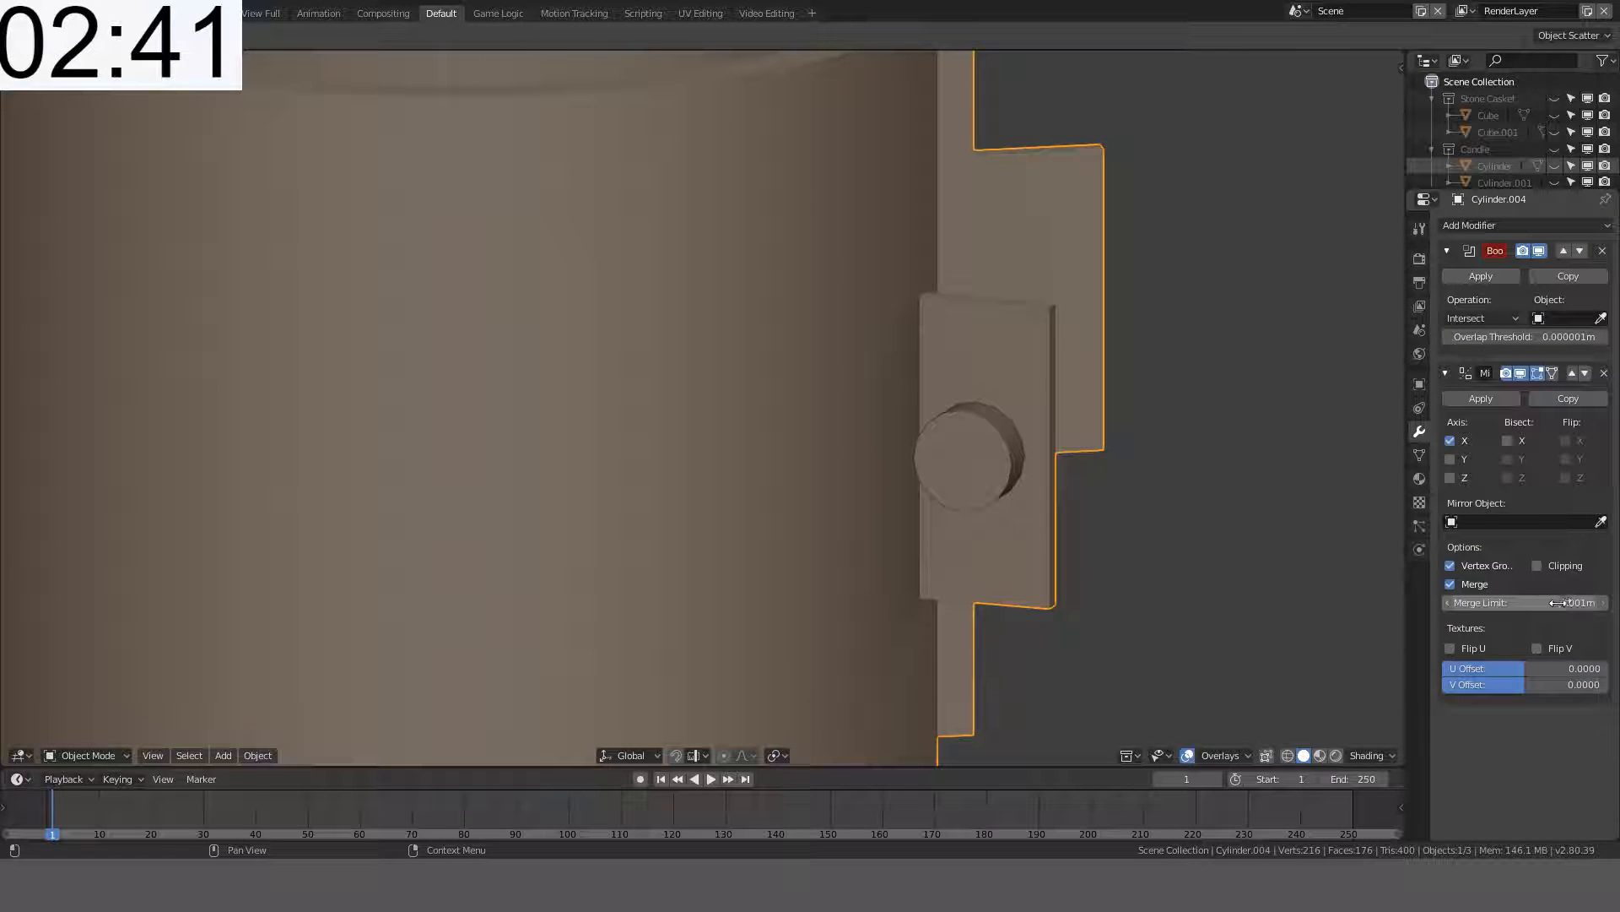
pyautogui.click(1500, 326)
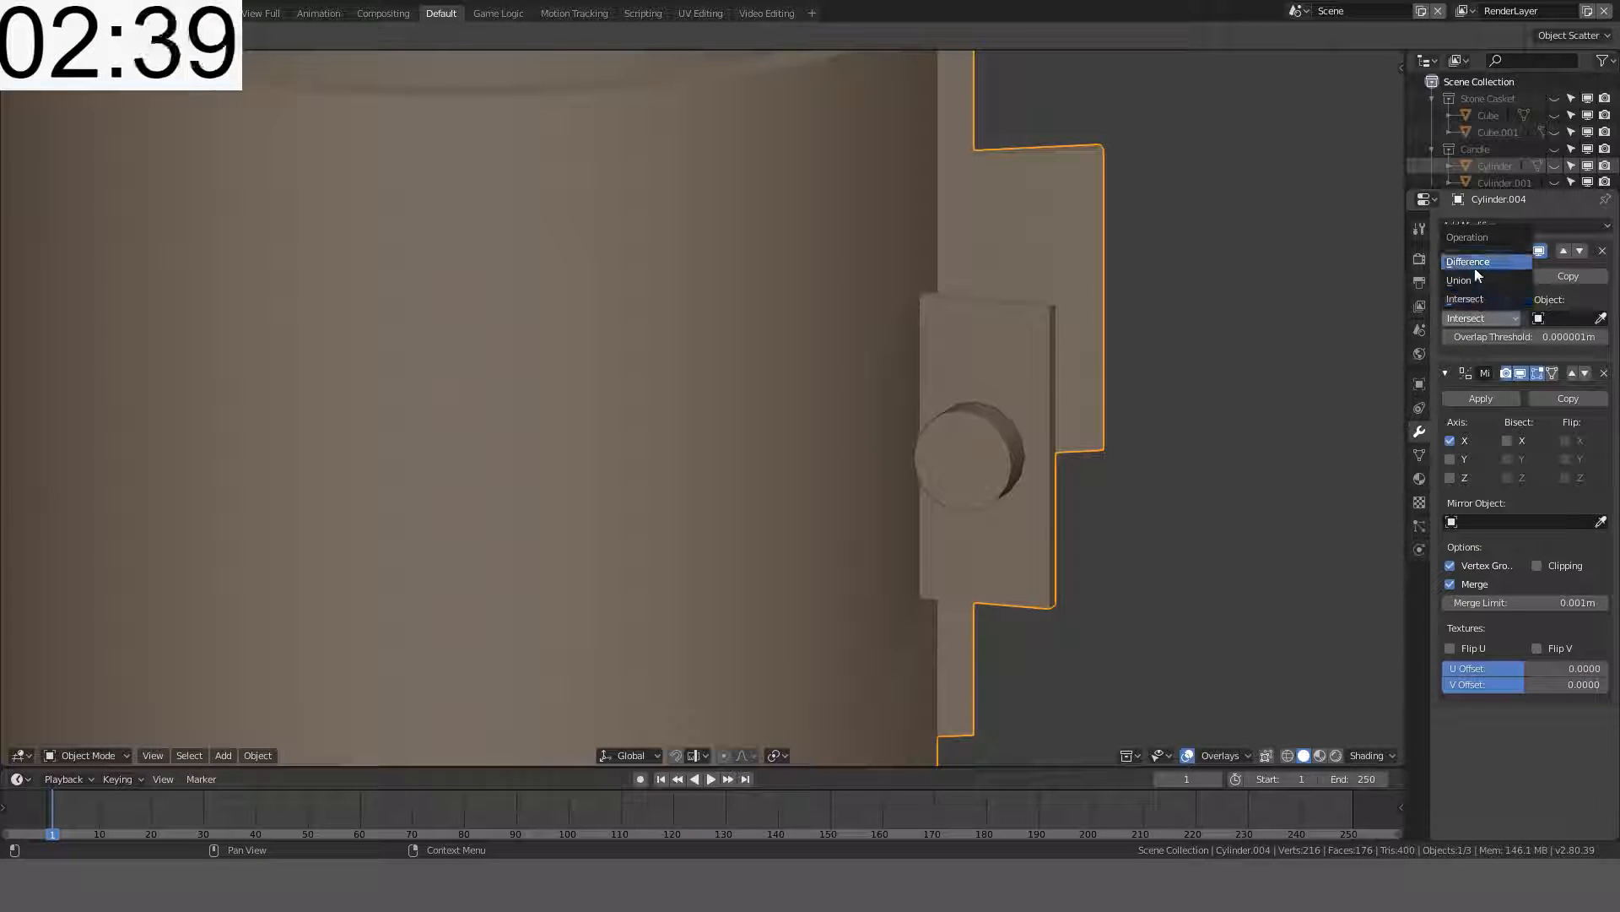
pyautogui.click(1480, 271)
pyautogui.click(956, 419)
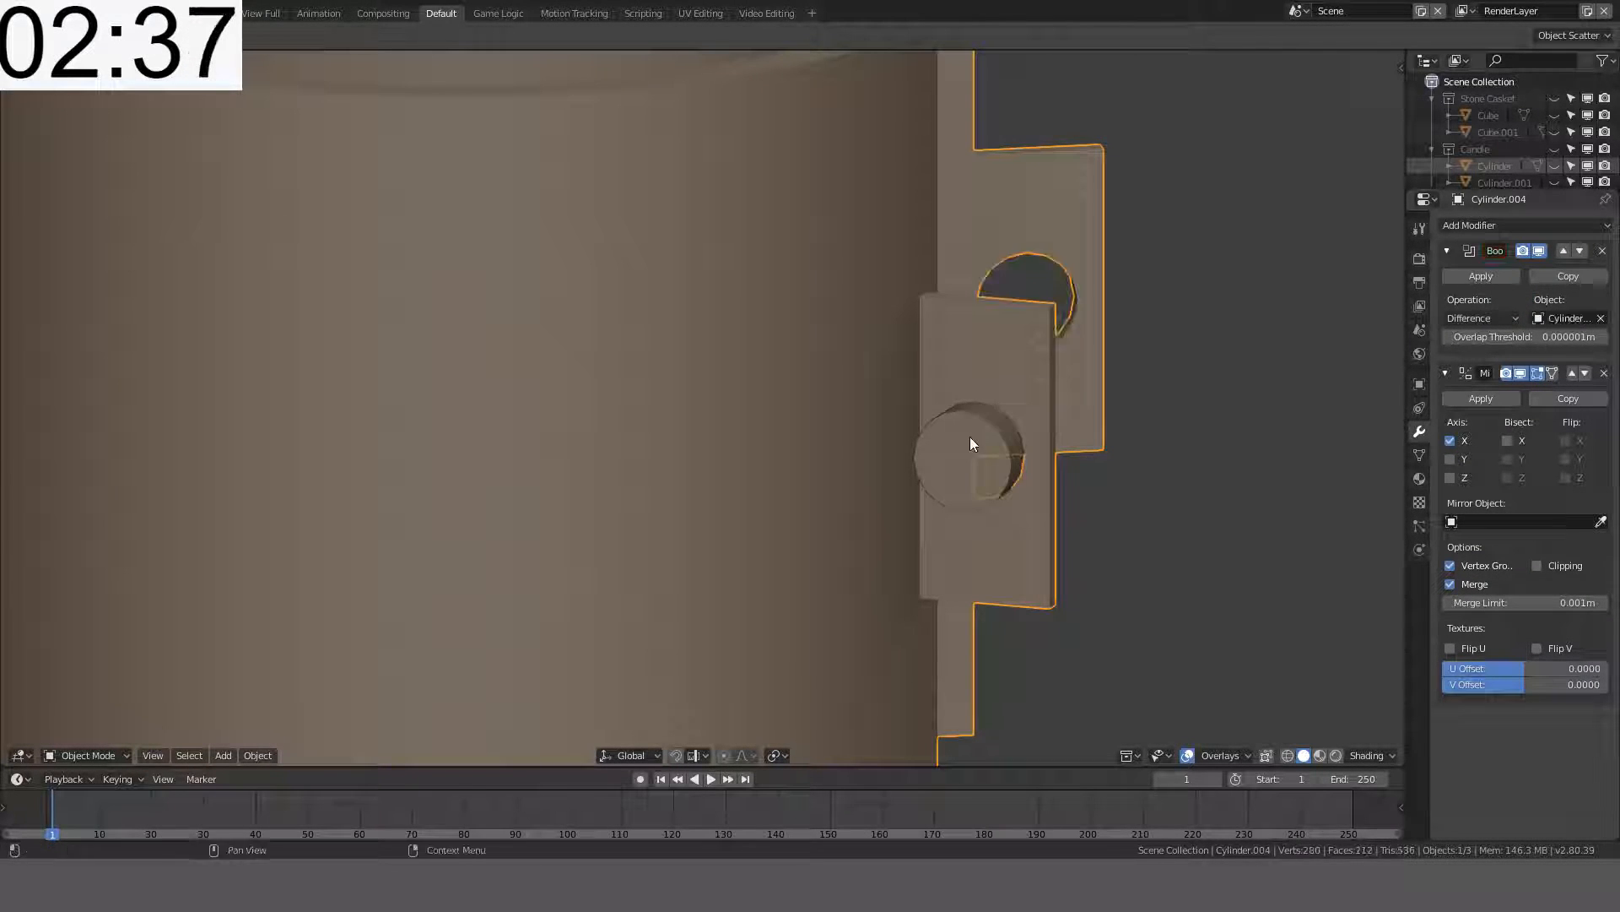
# - Select the small cylinder and look through its mesh data properties for viewport display settings
pyautogui.moveTo(970, 437); pyautogui.dragTo(1003, 438, button='middle')
pyautogui.click(823, 517)
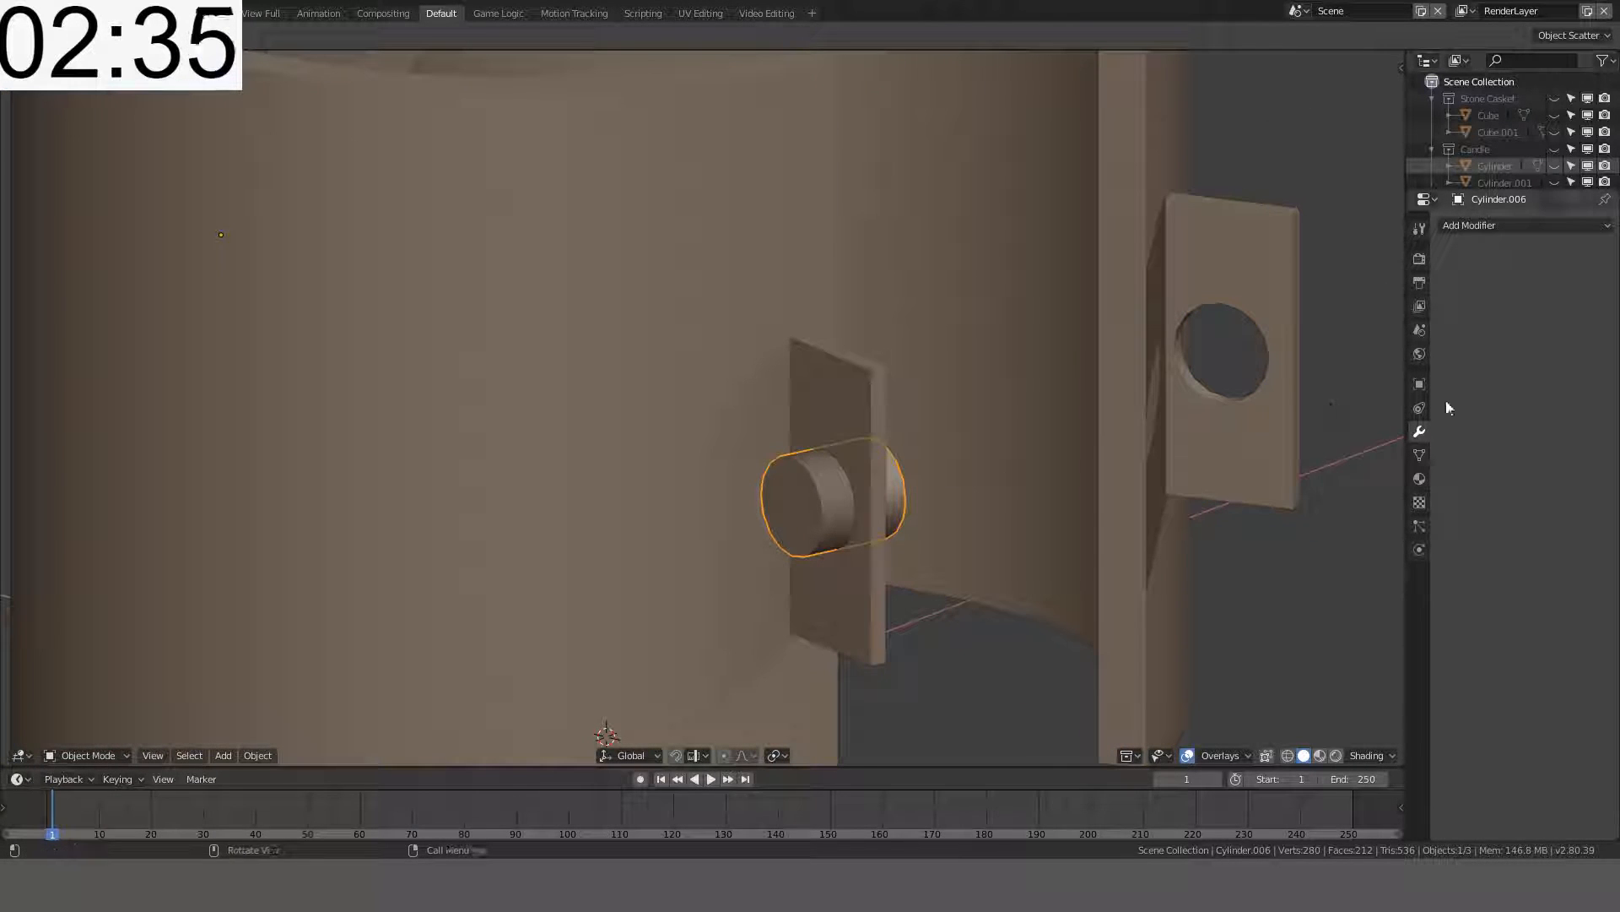
pyautogui.click(1420, 455)
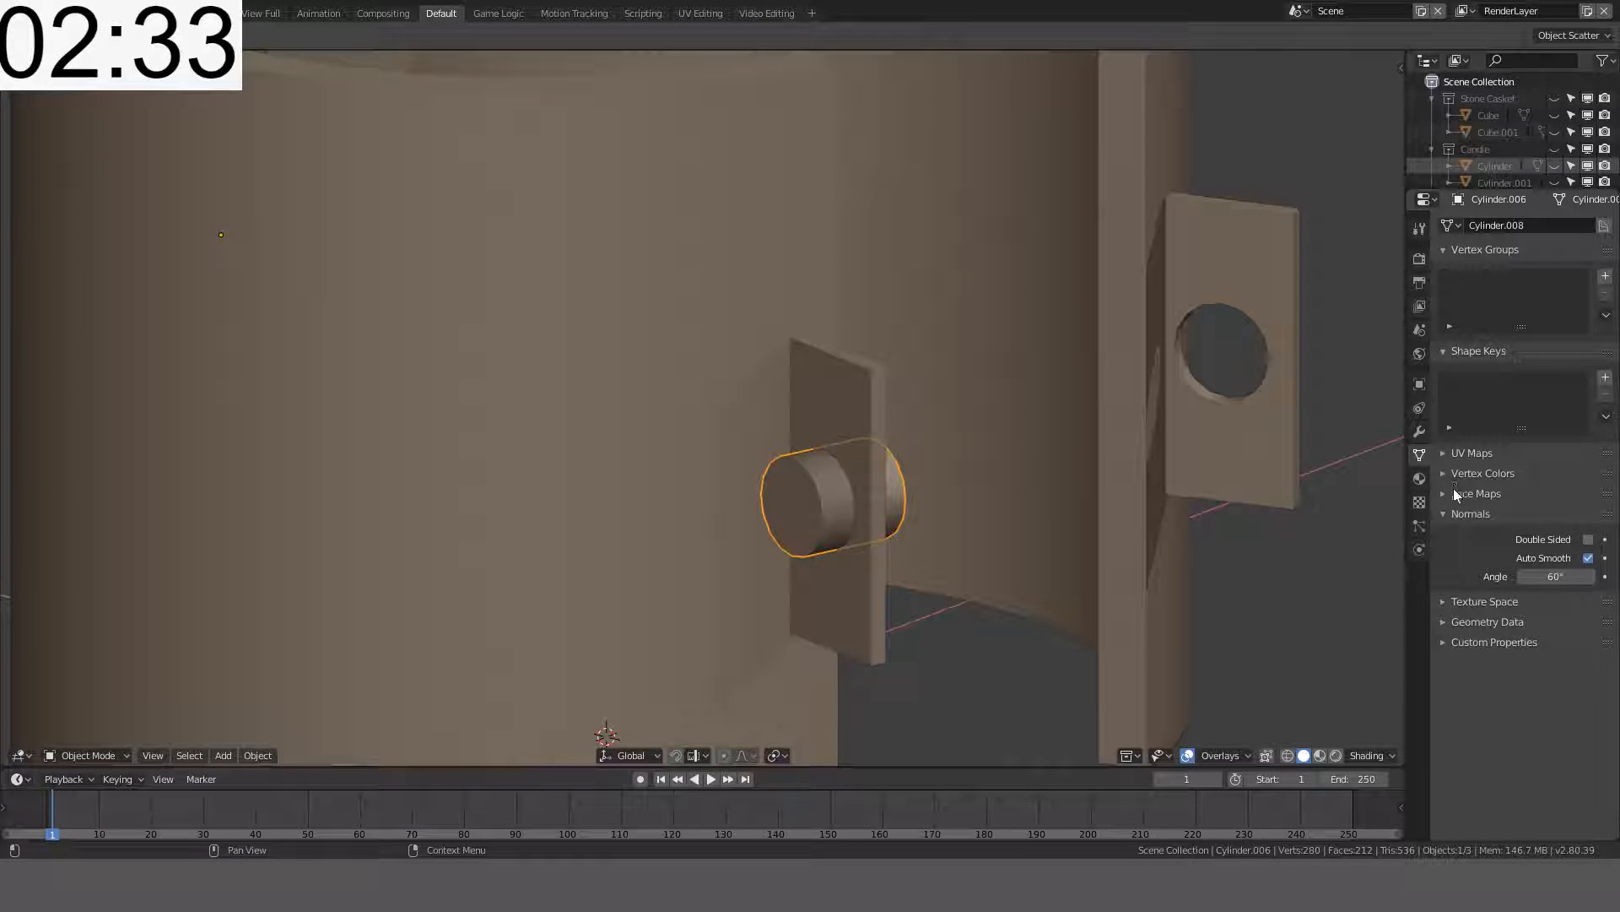
pyautogui.click(1451, 495)
pyautogui.click(1450, 495)
pyautogui.click(1441, 478)
pyautogui.click(1442, 478)
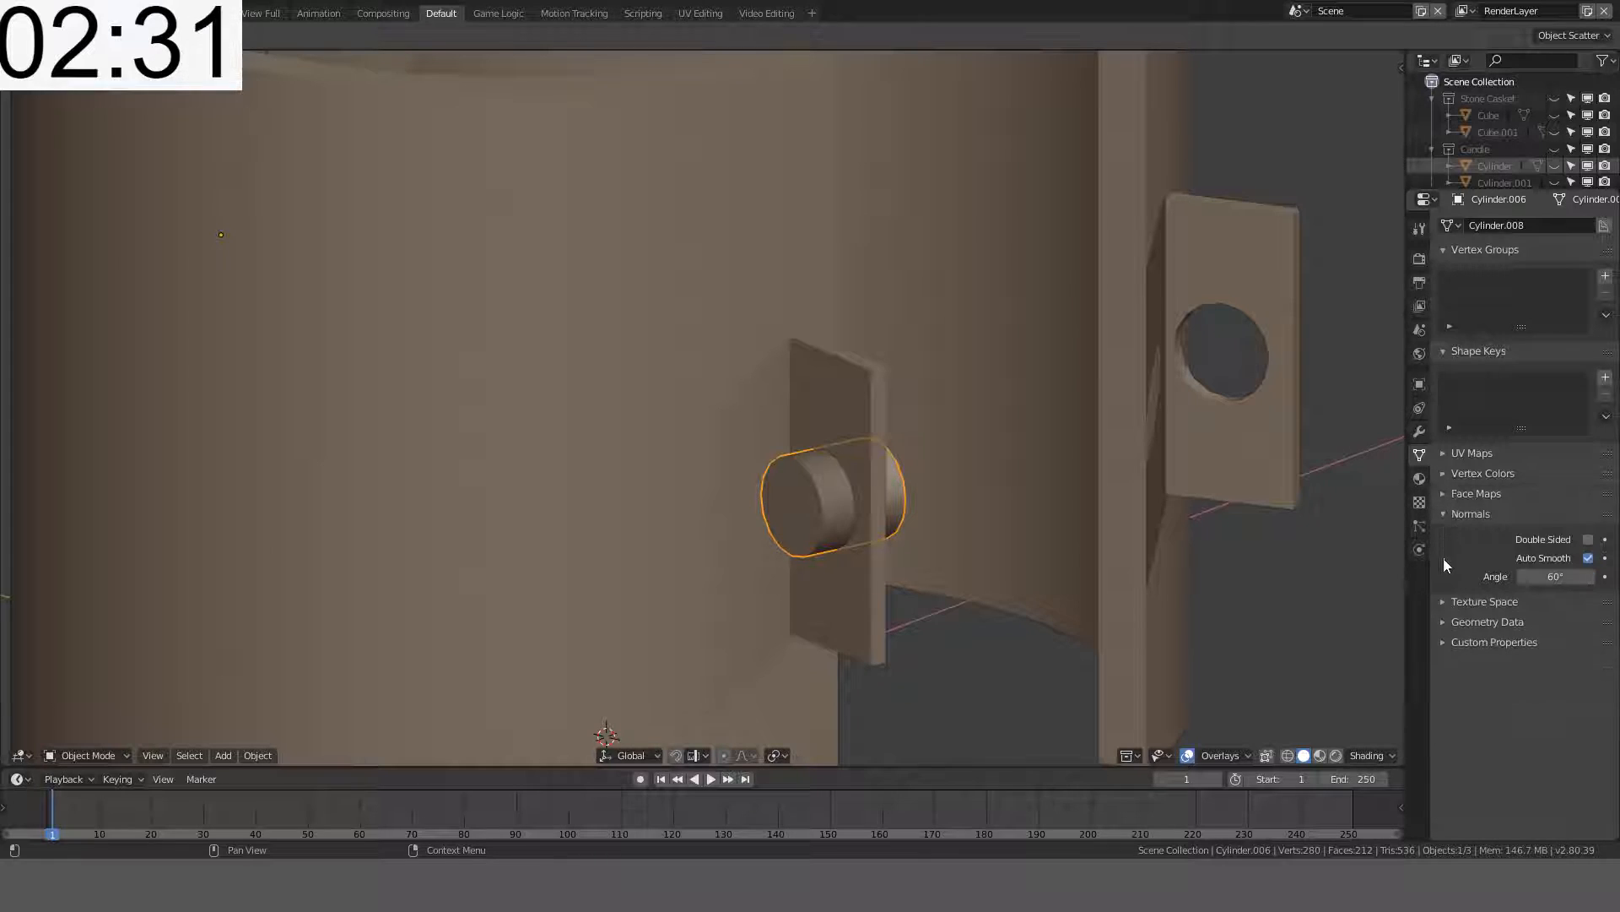
pyautogui.click(1441, 601)
pyautogui.click(1441, 601)
pyautogui.click(1441, 621)
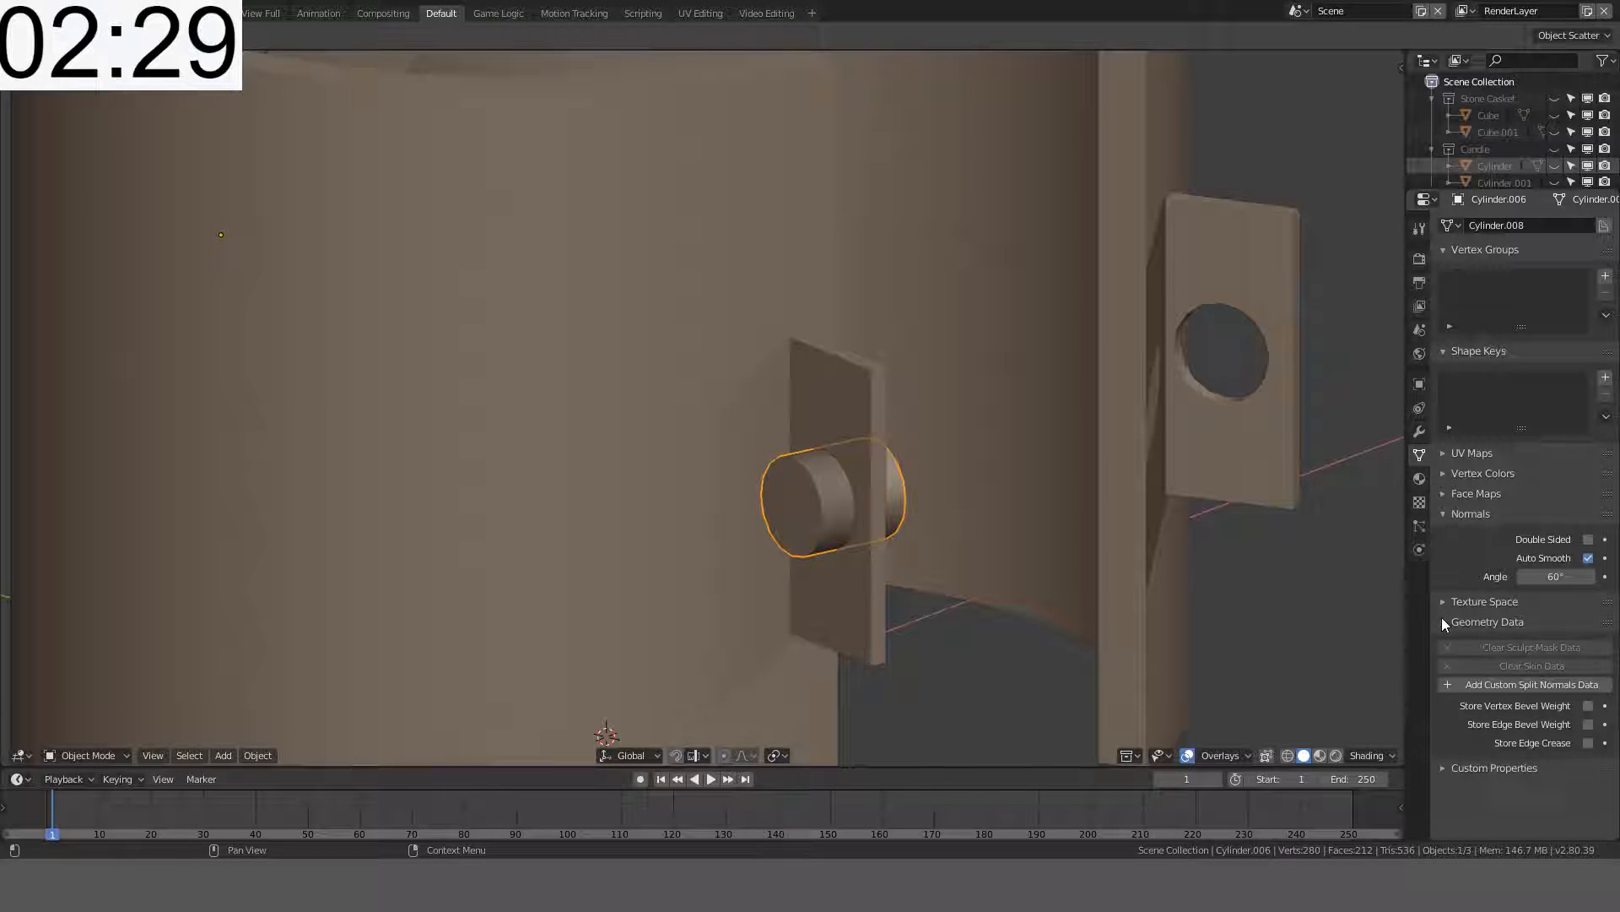
pyautogui.click(1442, 621)
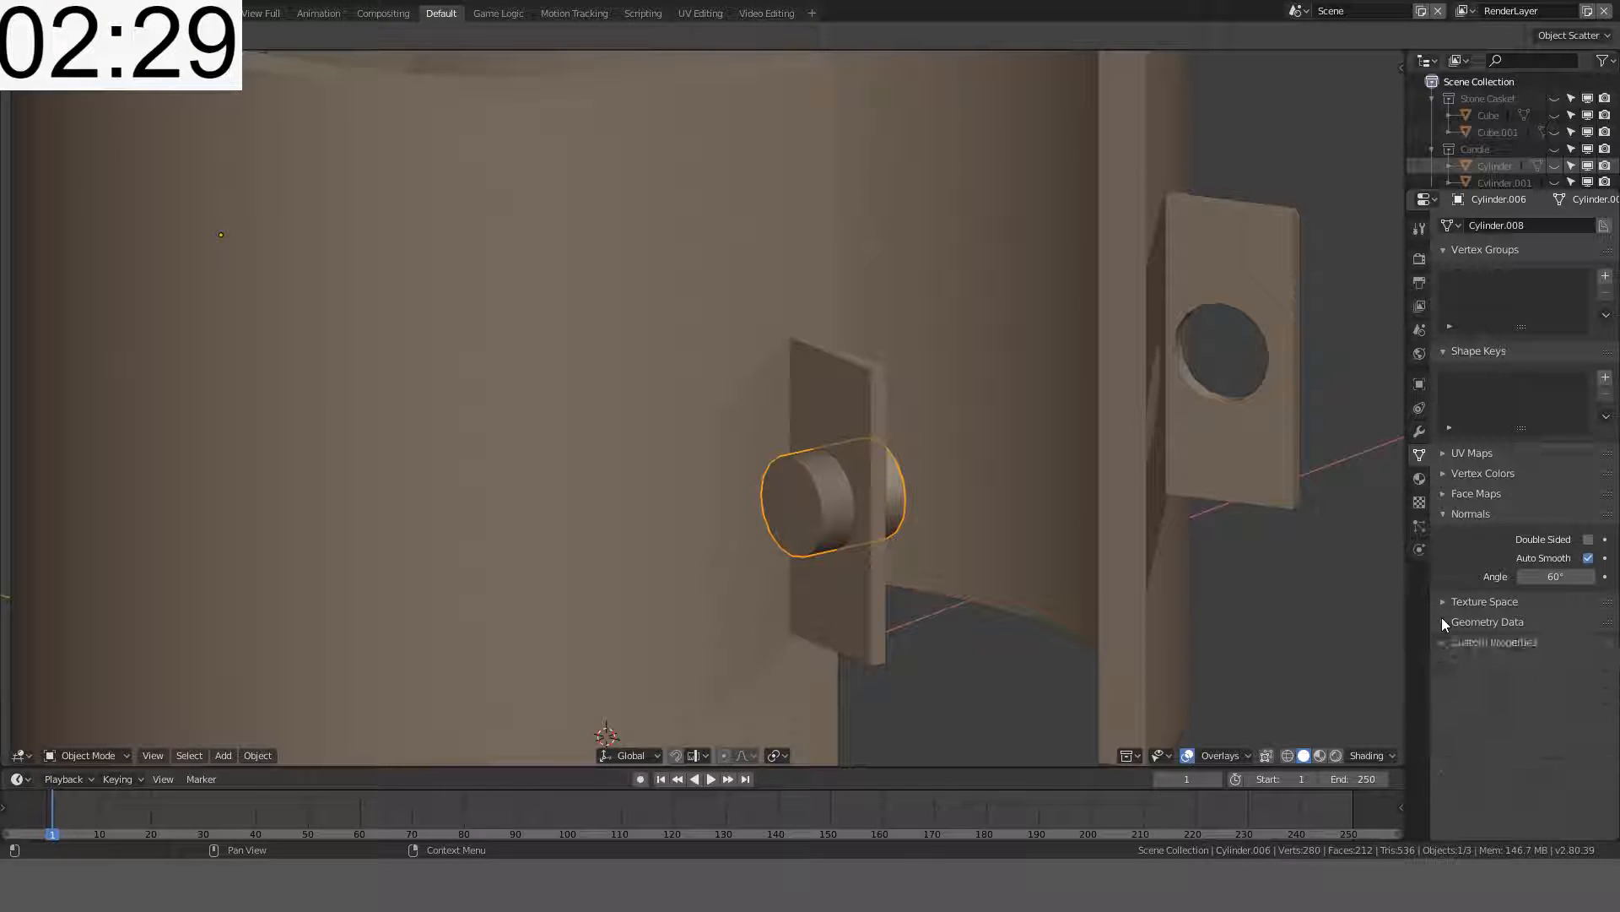
pyautogui.click(1420, 429)
# - Set the small cylinder's viewport display type to Wire in its object properties
pyautogui.click(1418, 385)
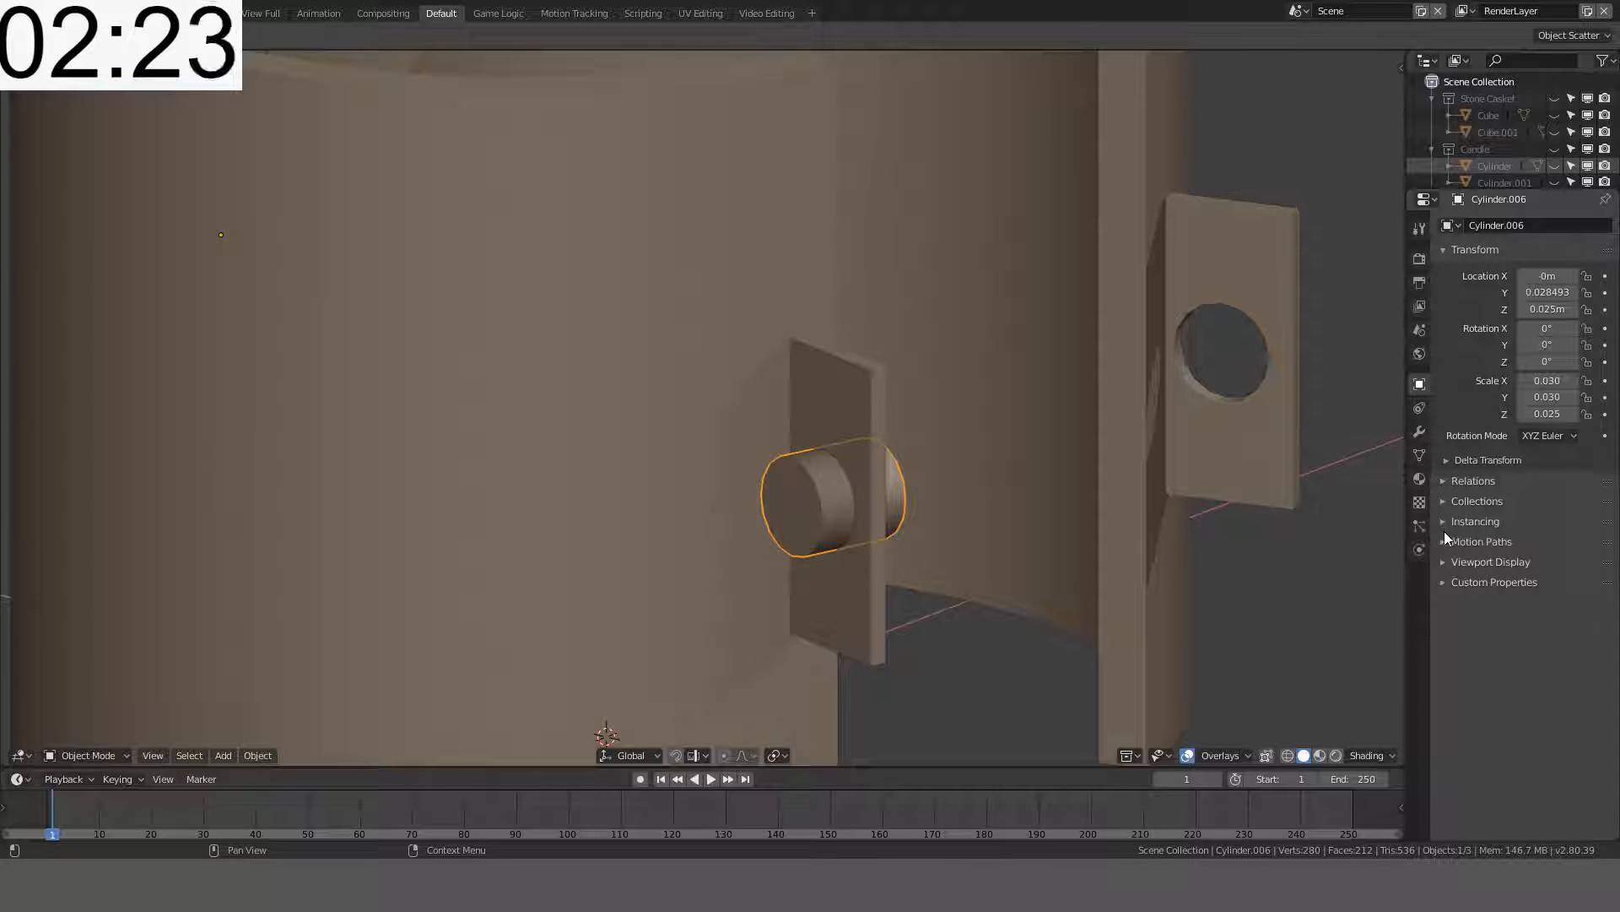
pyautogui.click(1445, 561)
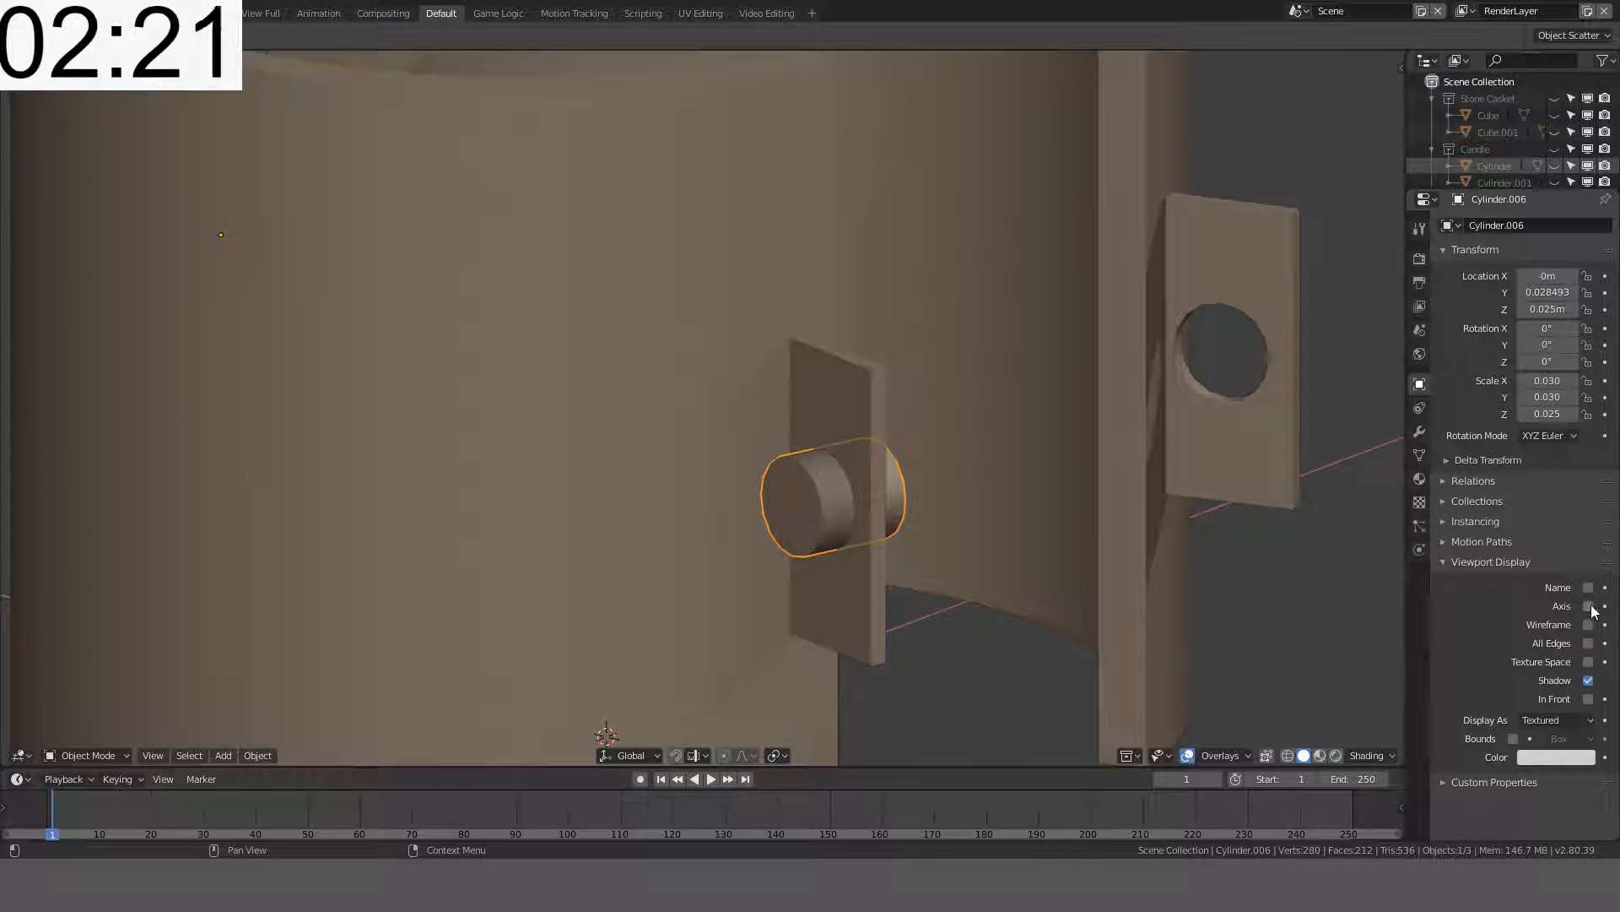
pyautogui.click(1582, 718)
pyautogui.click(1545, 676)
pyautogui.moveTo(1064, 555); pyautogui.dragTo(636, 462, button='middle')
pyautogui.press('Tab')
pyautogui.press('Tab')
# - Select the cuff and enter edit mode on it in top view
pyautogui.scroll(-3, 777, 414)
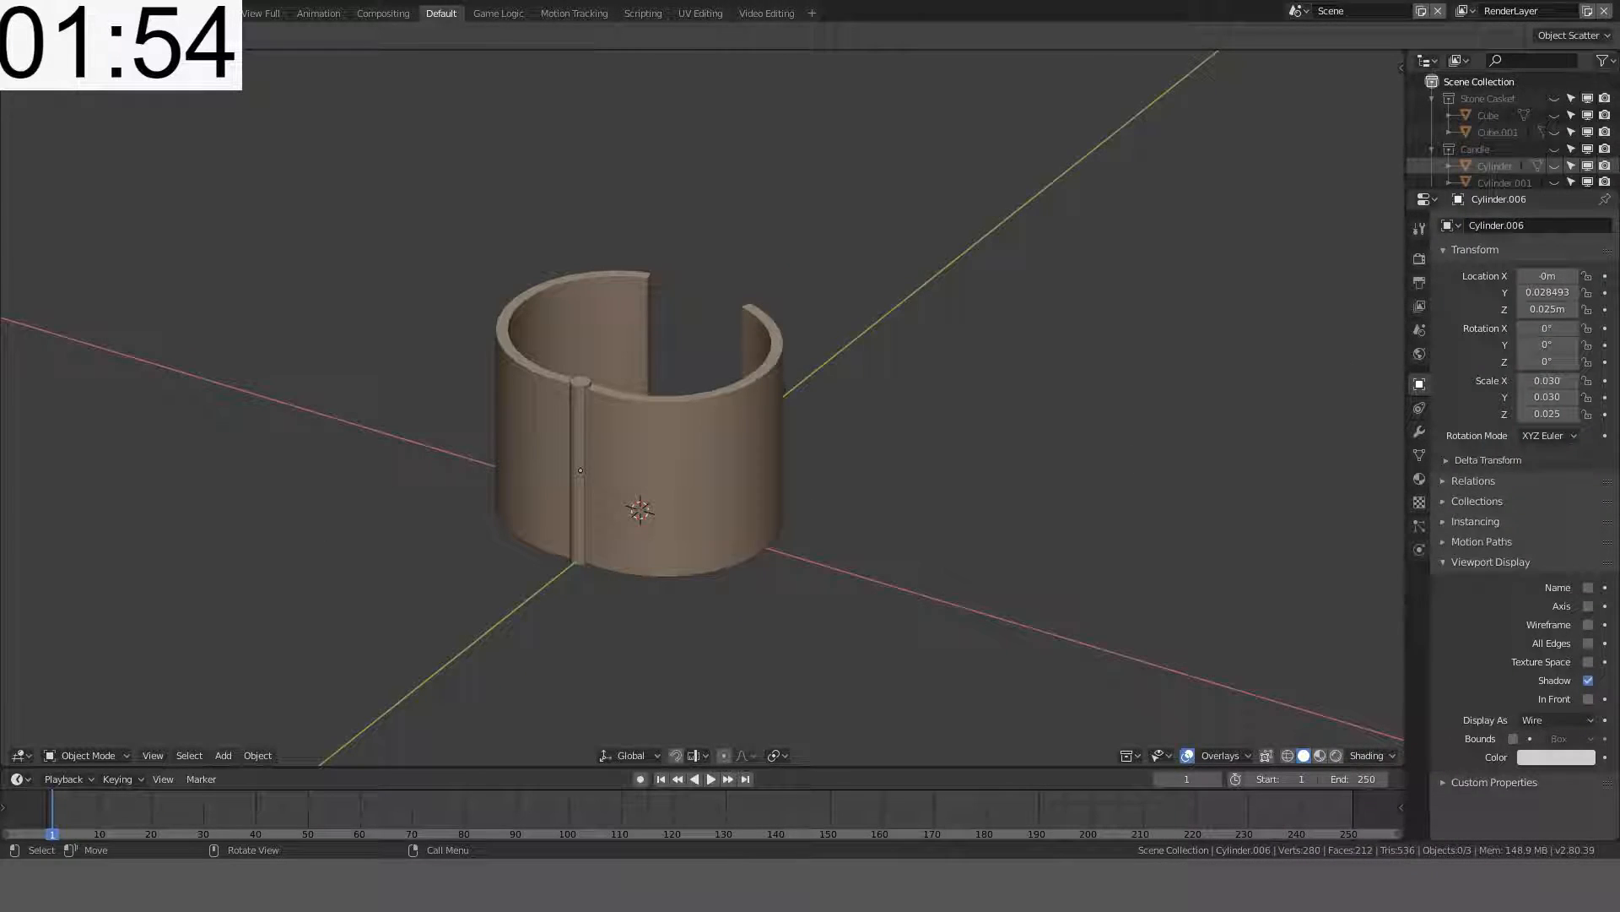
pyautogui.moveTo(591, 422); pyautogui.dragTo(660, 417, button='middle')
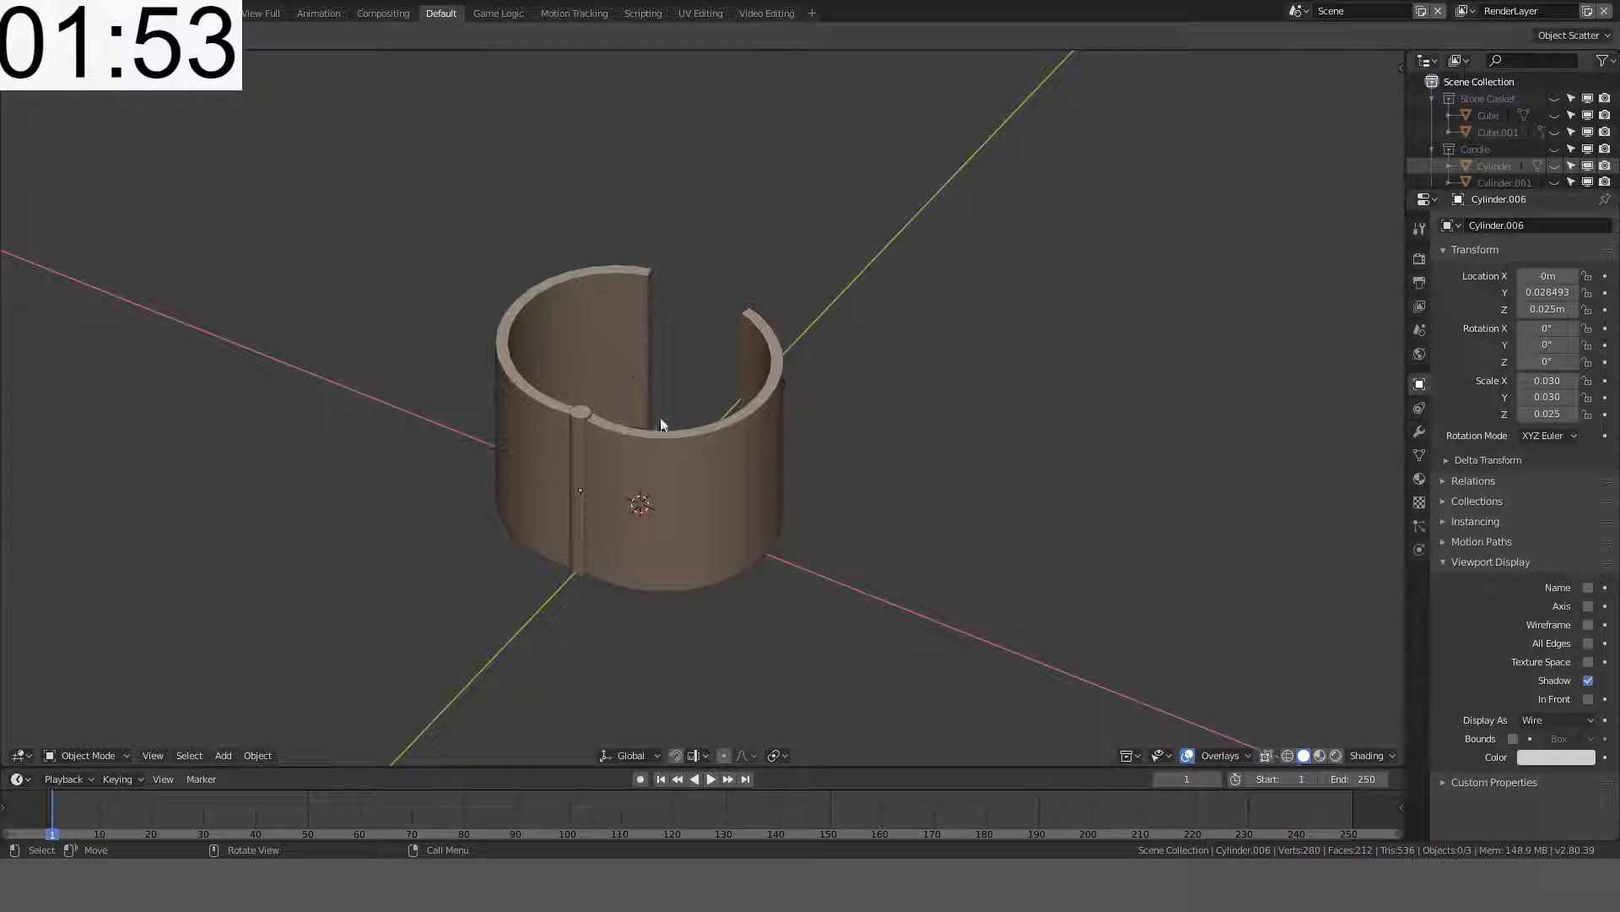
pyautogui.click(727, 452)
pyautogui.press('KP_7')
pyautogui.scroll(3, 727, 444)
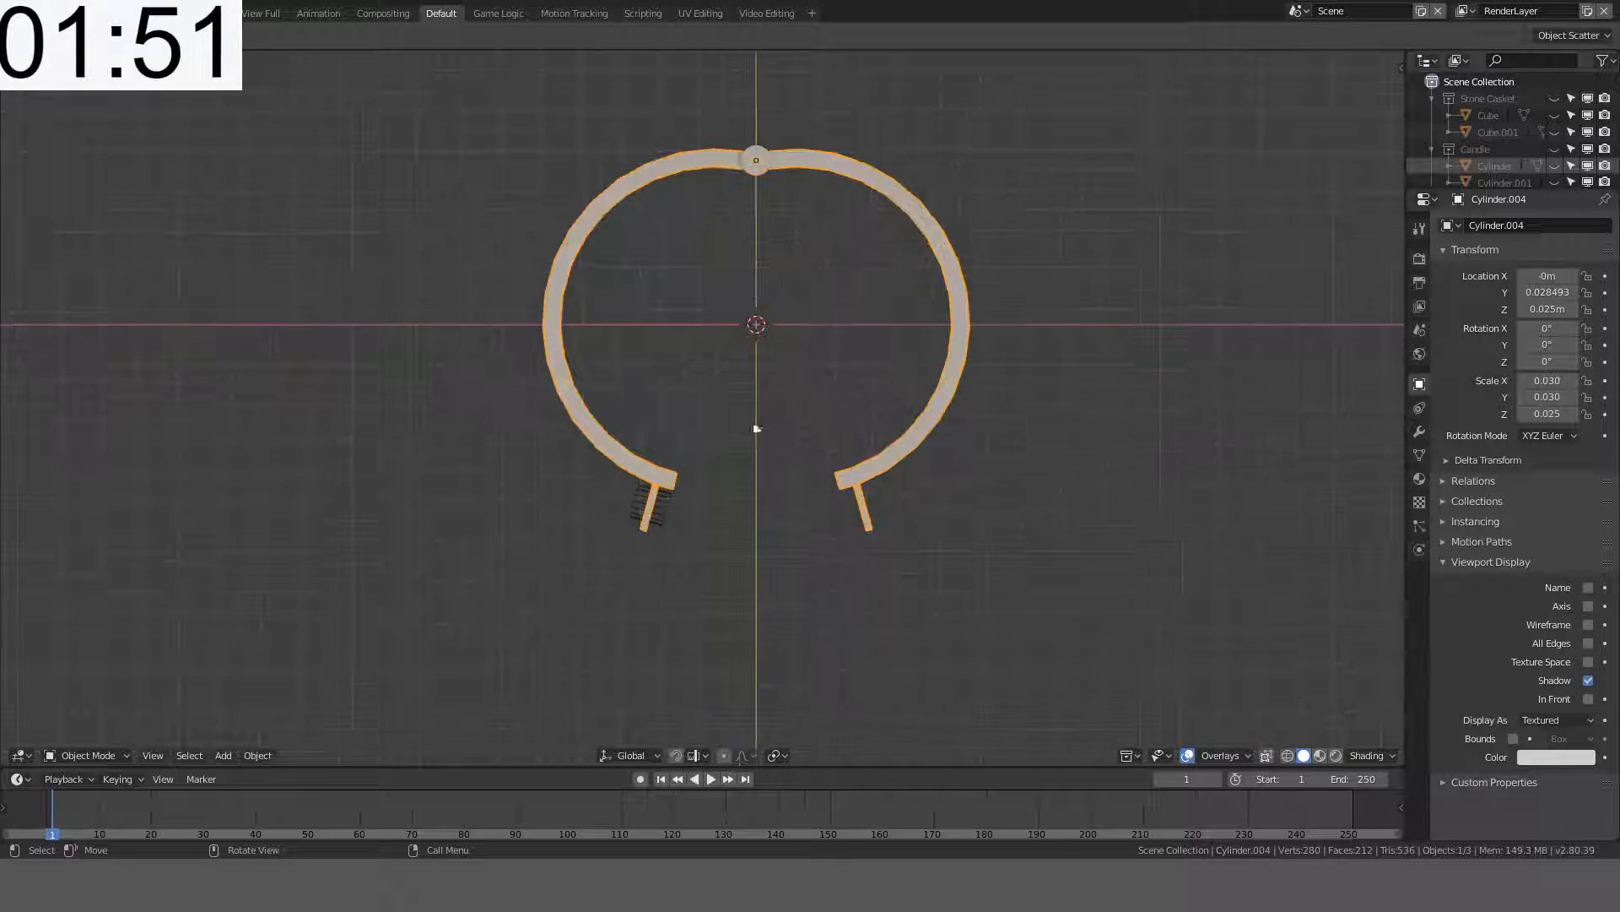
pyautogui.keyDown('shift'); pyautogui.moveTo(633, 342); pyautogui.dragTo(724, 439, button='middle'); pyautogui.keyUp('shift')
pyautogui.keyDown('shift'); pyautogui.moveTo(645, 380); pyautogui.dragTo(637, 442, button='middle'); pyautogui.keyUp('shift')
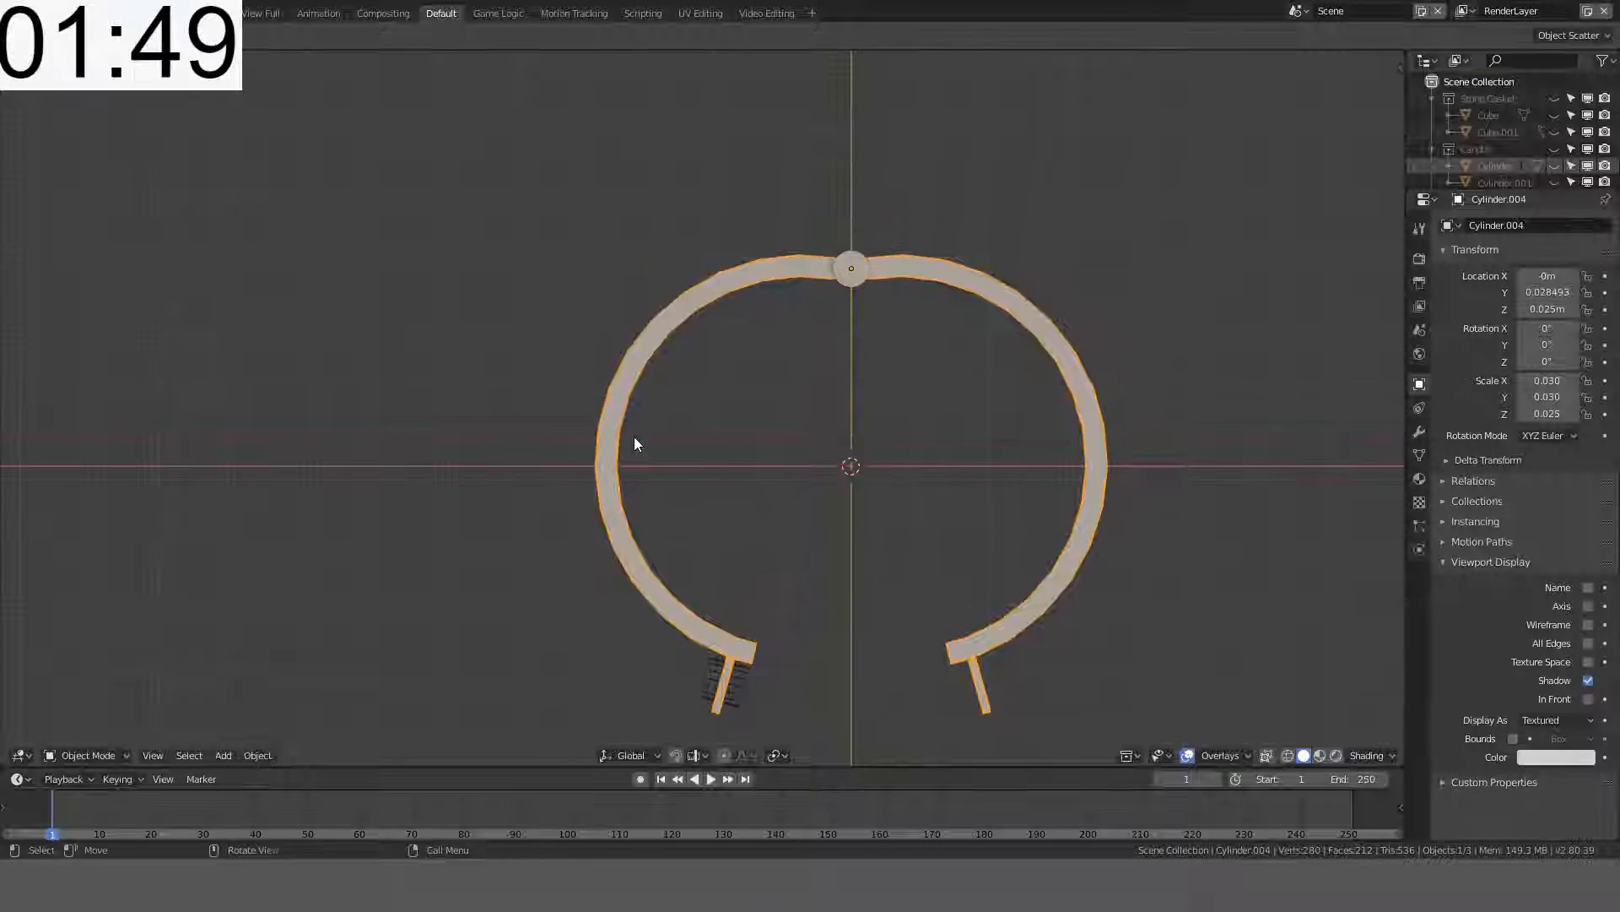
pyautogui.press('Tab')
pyautogui.scroll(3, 604, 410)
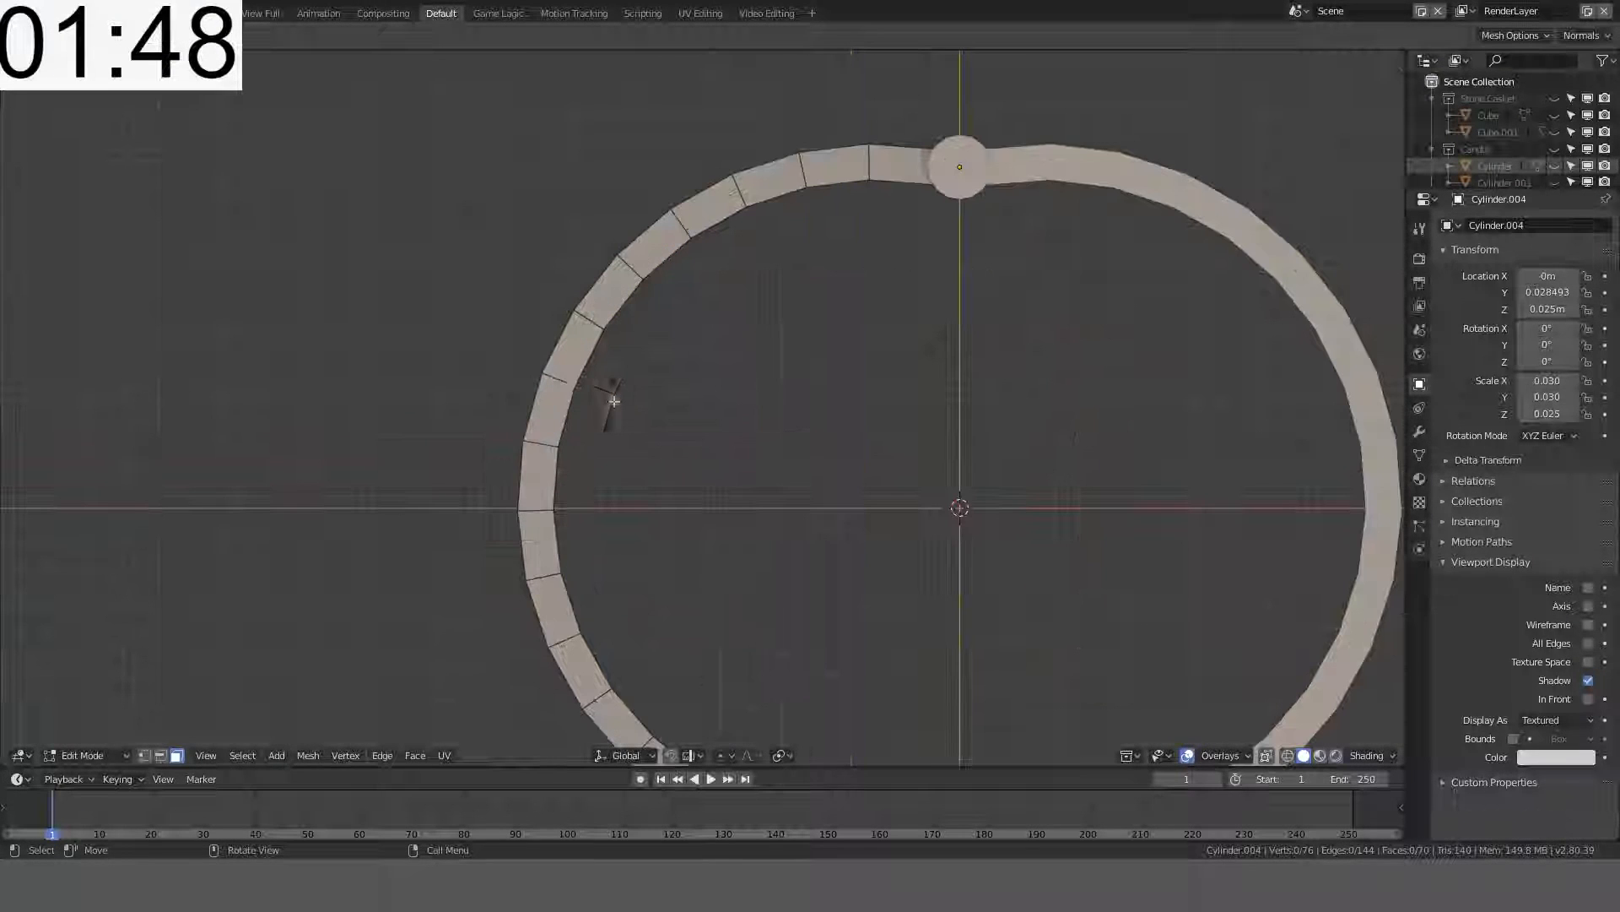
pyautogui.keyDown('alt'); pyautogui.click(566, 376); pyautogui.keyUp('alt')
pyautogui.press('r')
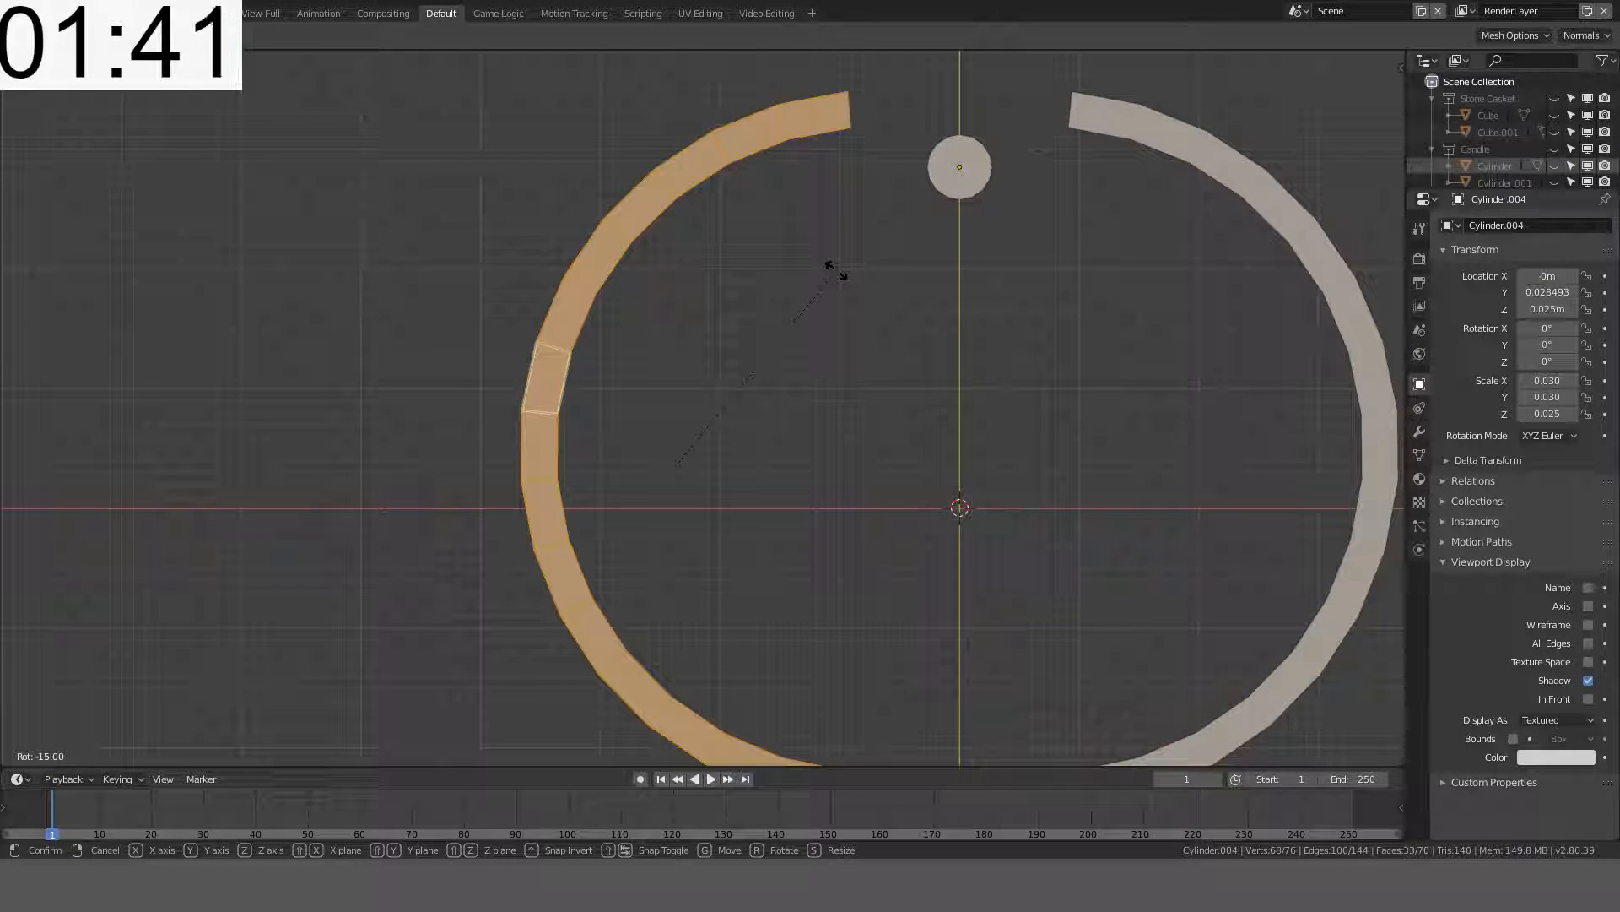
pyautogui.rightClick(731, 315)
pyautogui.hotkey('alt', 'a')
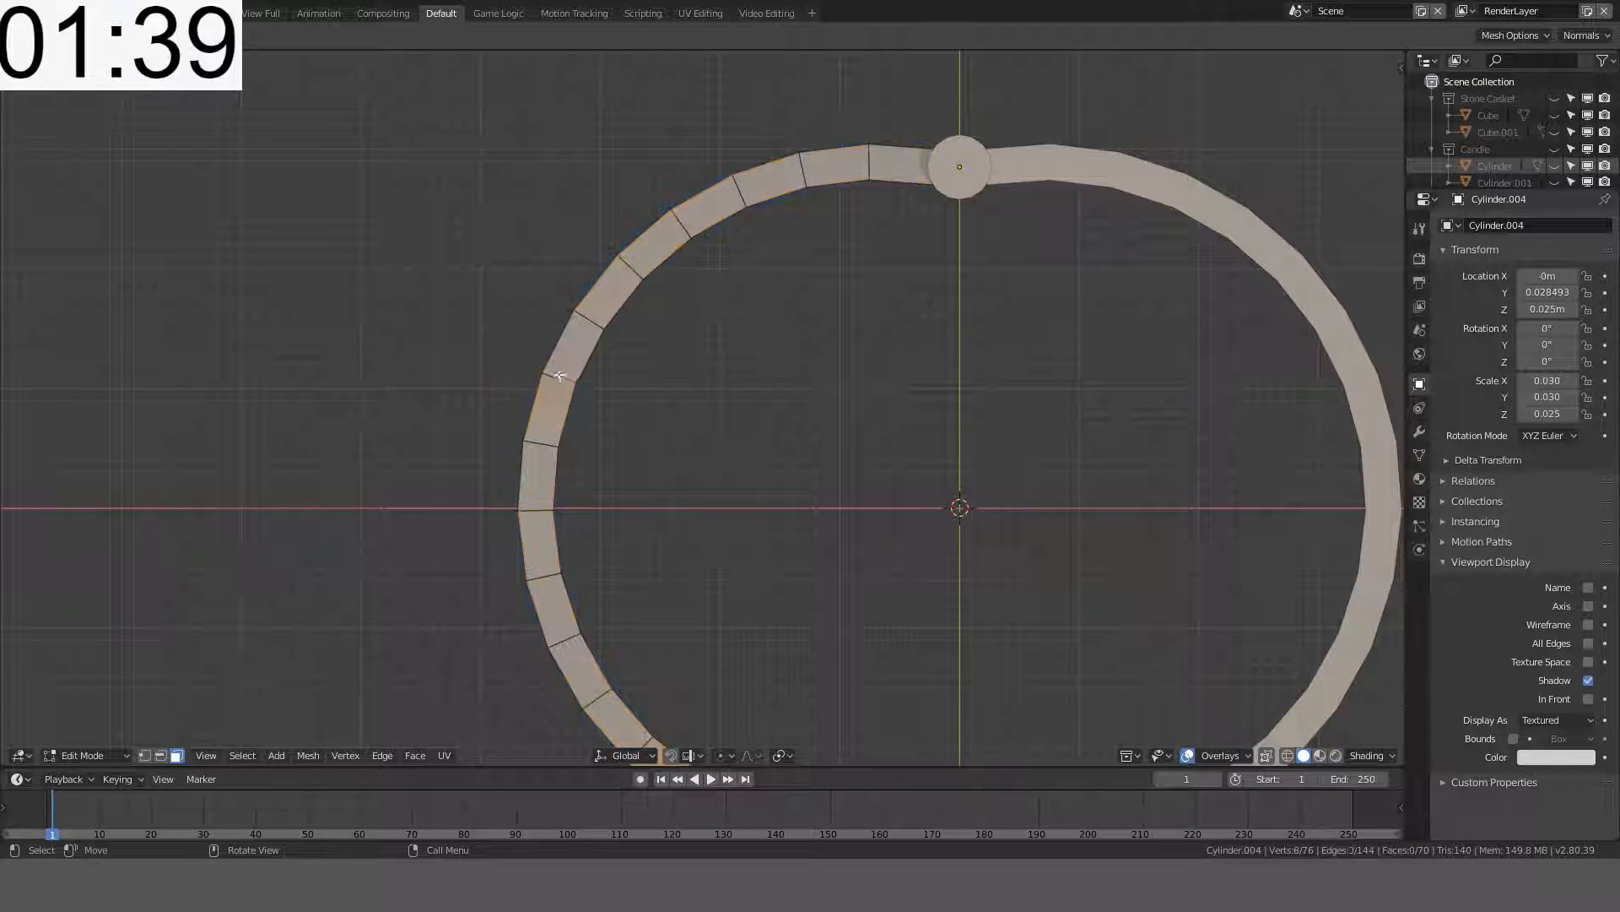
# - Switch to edge selection and select a single vertical edge on the outside of the cuff's wall
pyautogui.moveTo(564, 378); pyautogui.dragTo(715, 313, button='middle')
pyautogui.press('l')
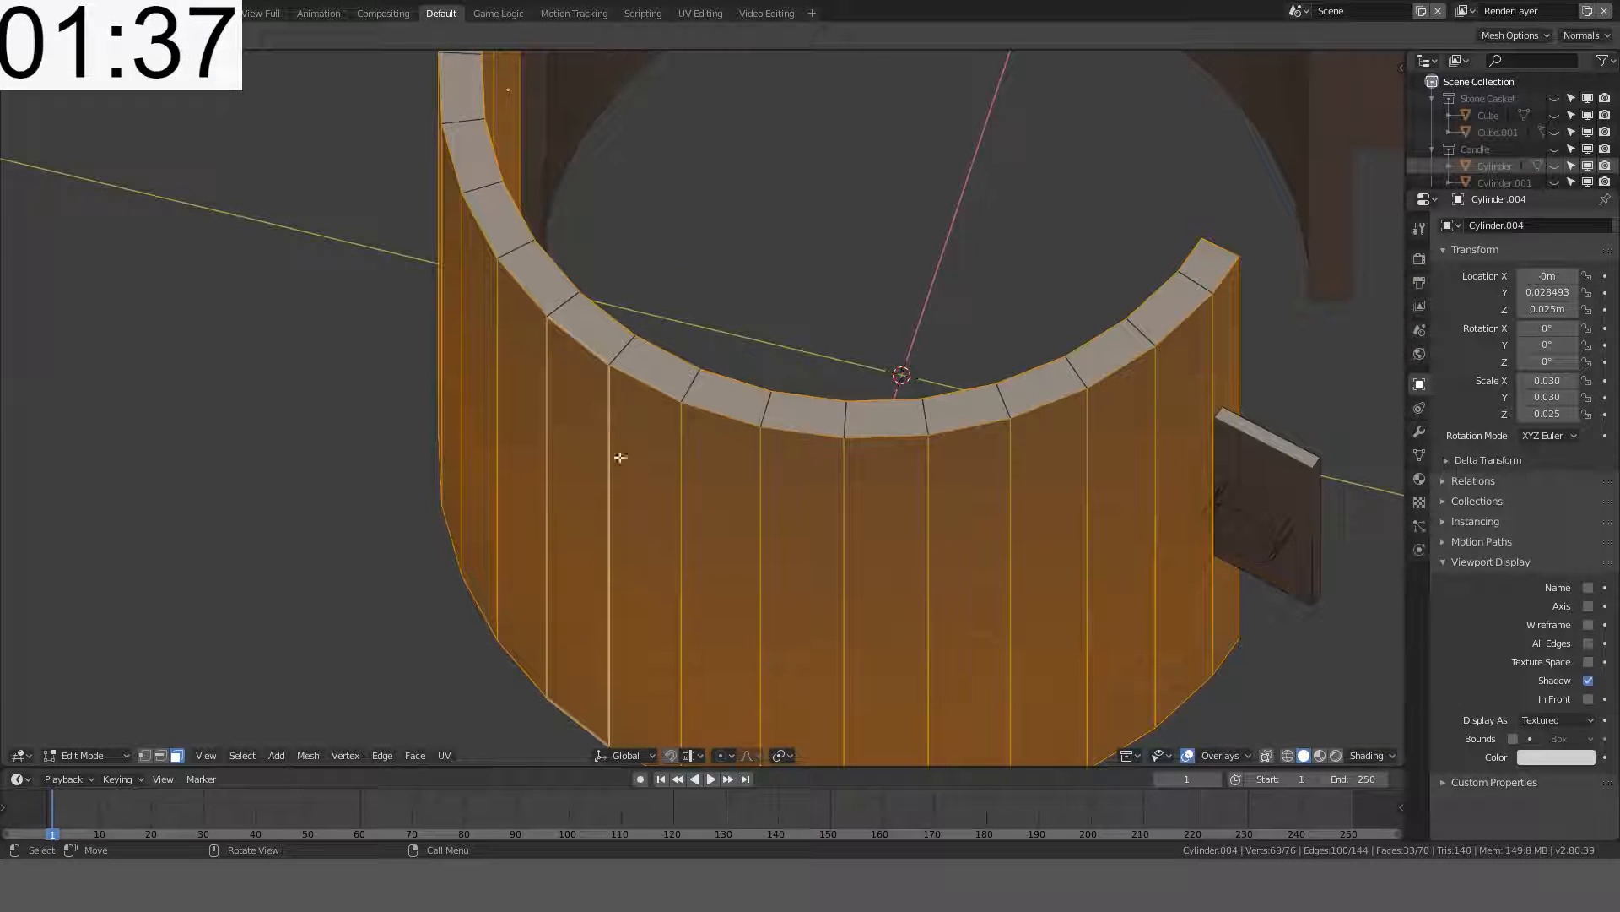
pyautogui.click(160, 756)
pyautogui.click(608, 528)
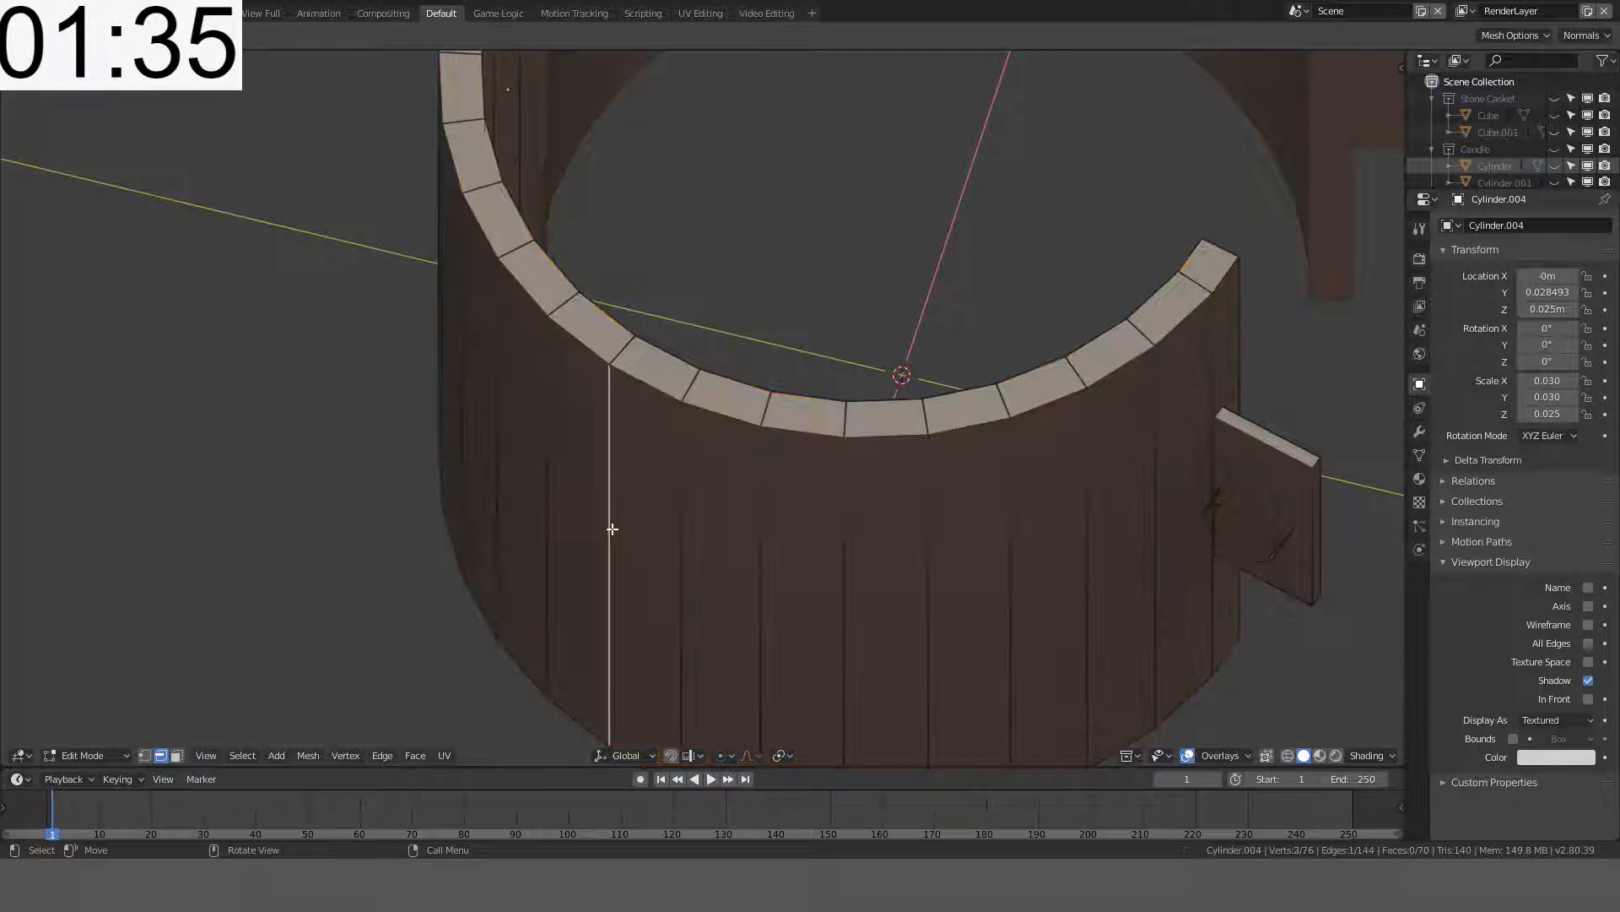
pyautogui.moveTo(607, 528); pyautogui.dragTo(679, 393, button='middle')
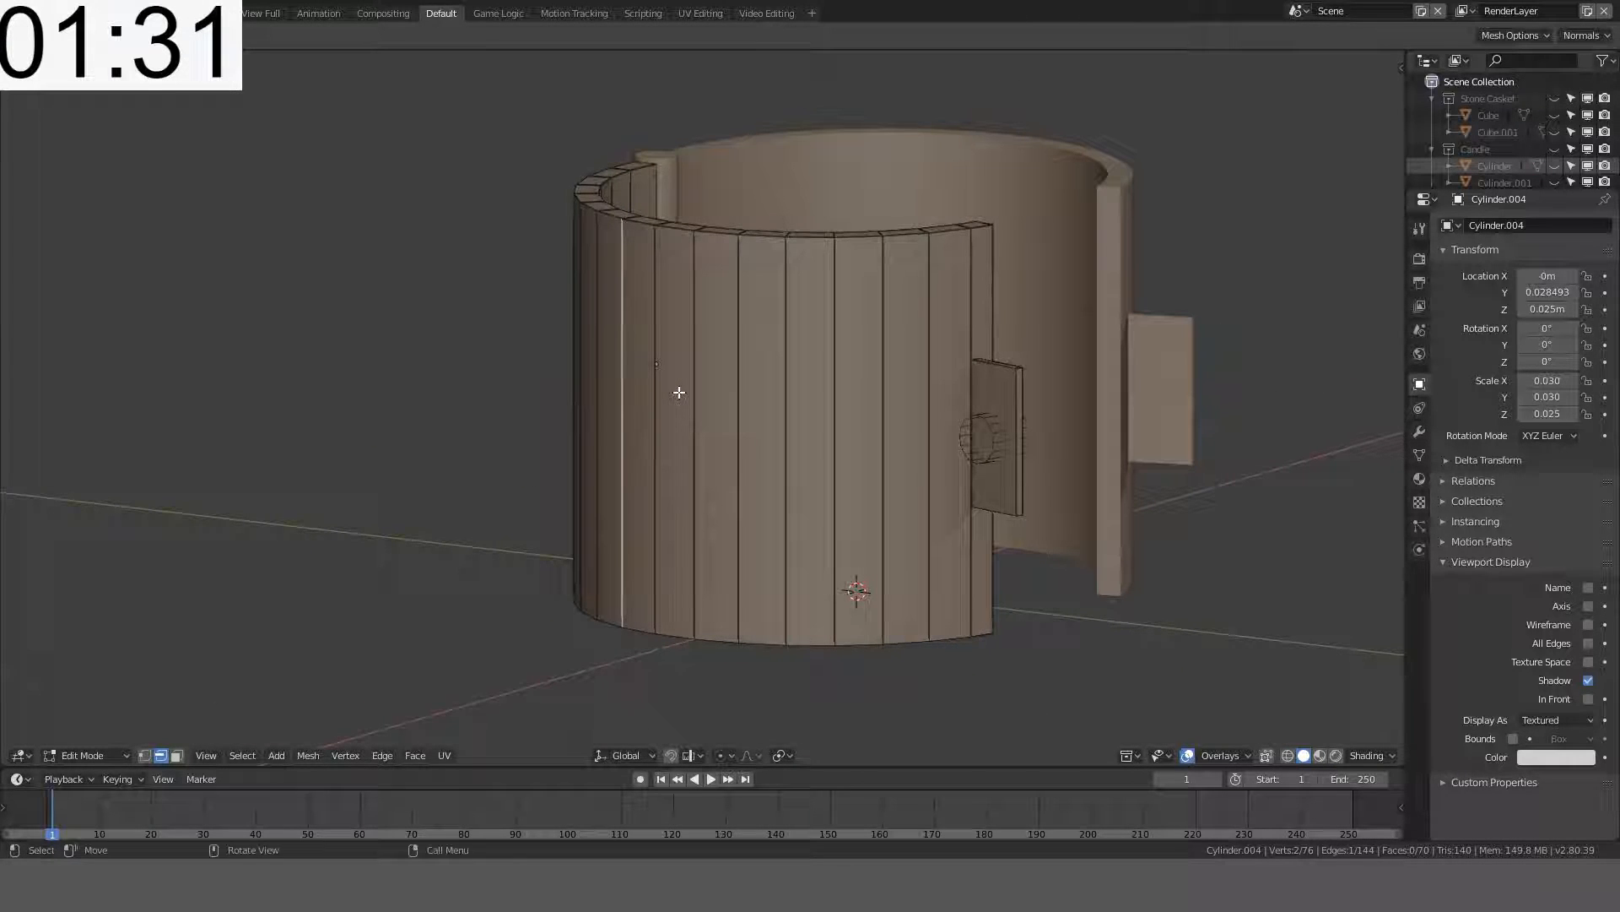
pyautogui.scroll(-1, 678, 393)
# - Add a torus at the 3D cursor within the cuff's mesh in edit mode
pyautogui.press('Tab')
pyautogui.hotkey('shift', 'a')
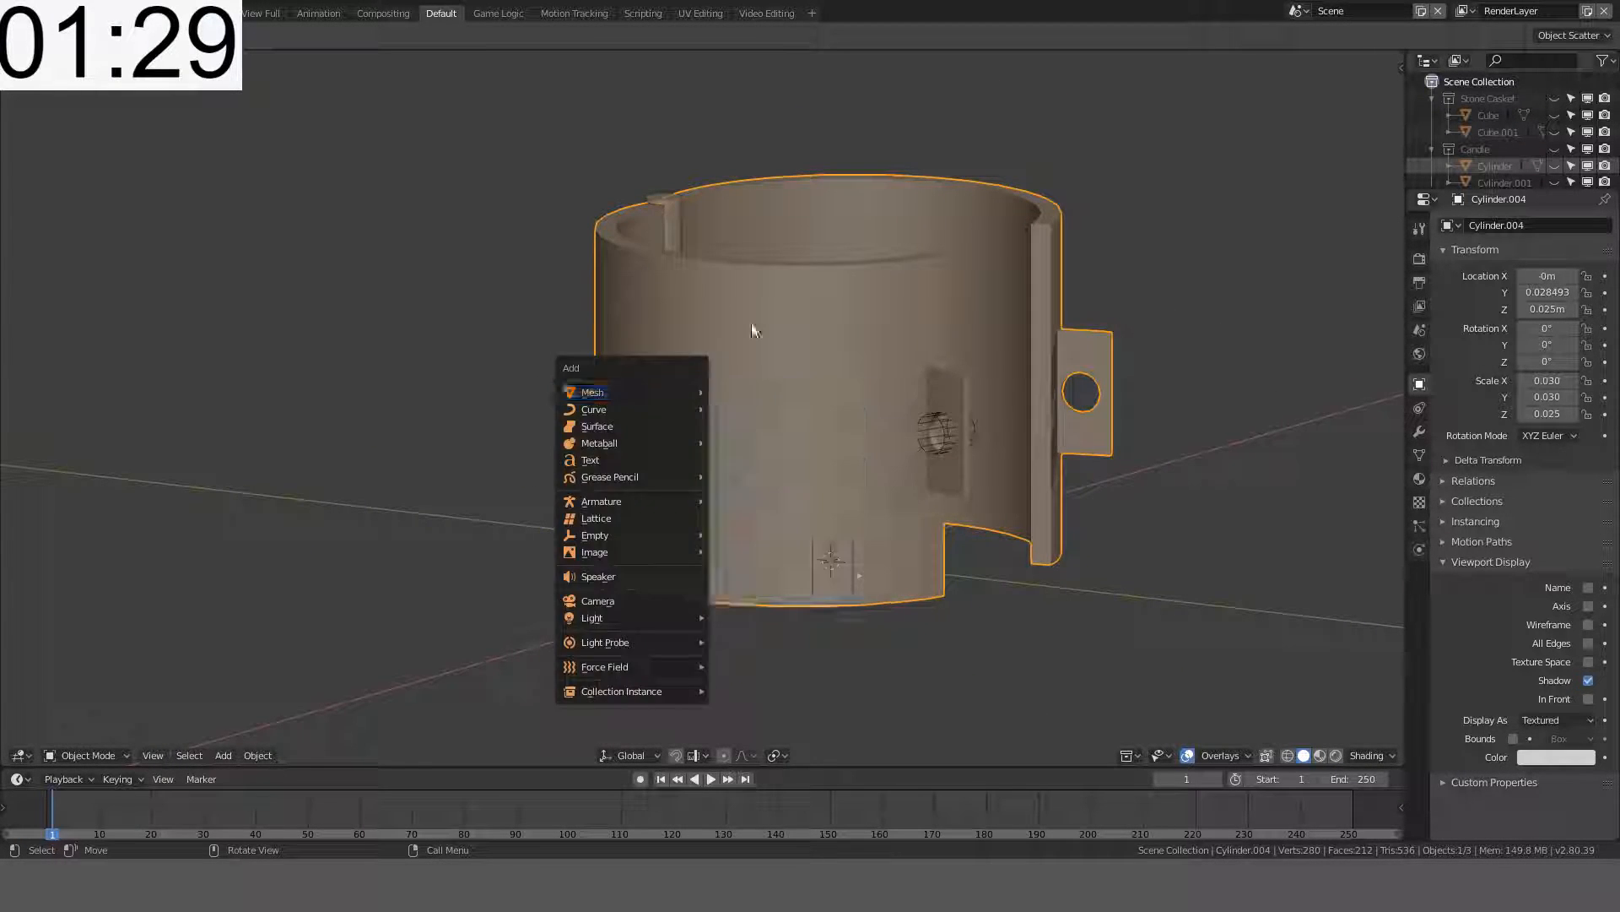
pyautogui.press('Tab')
pyautogui.hotkey('shift', 'a')
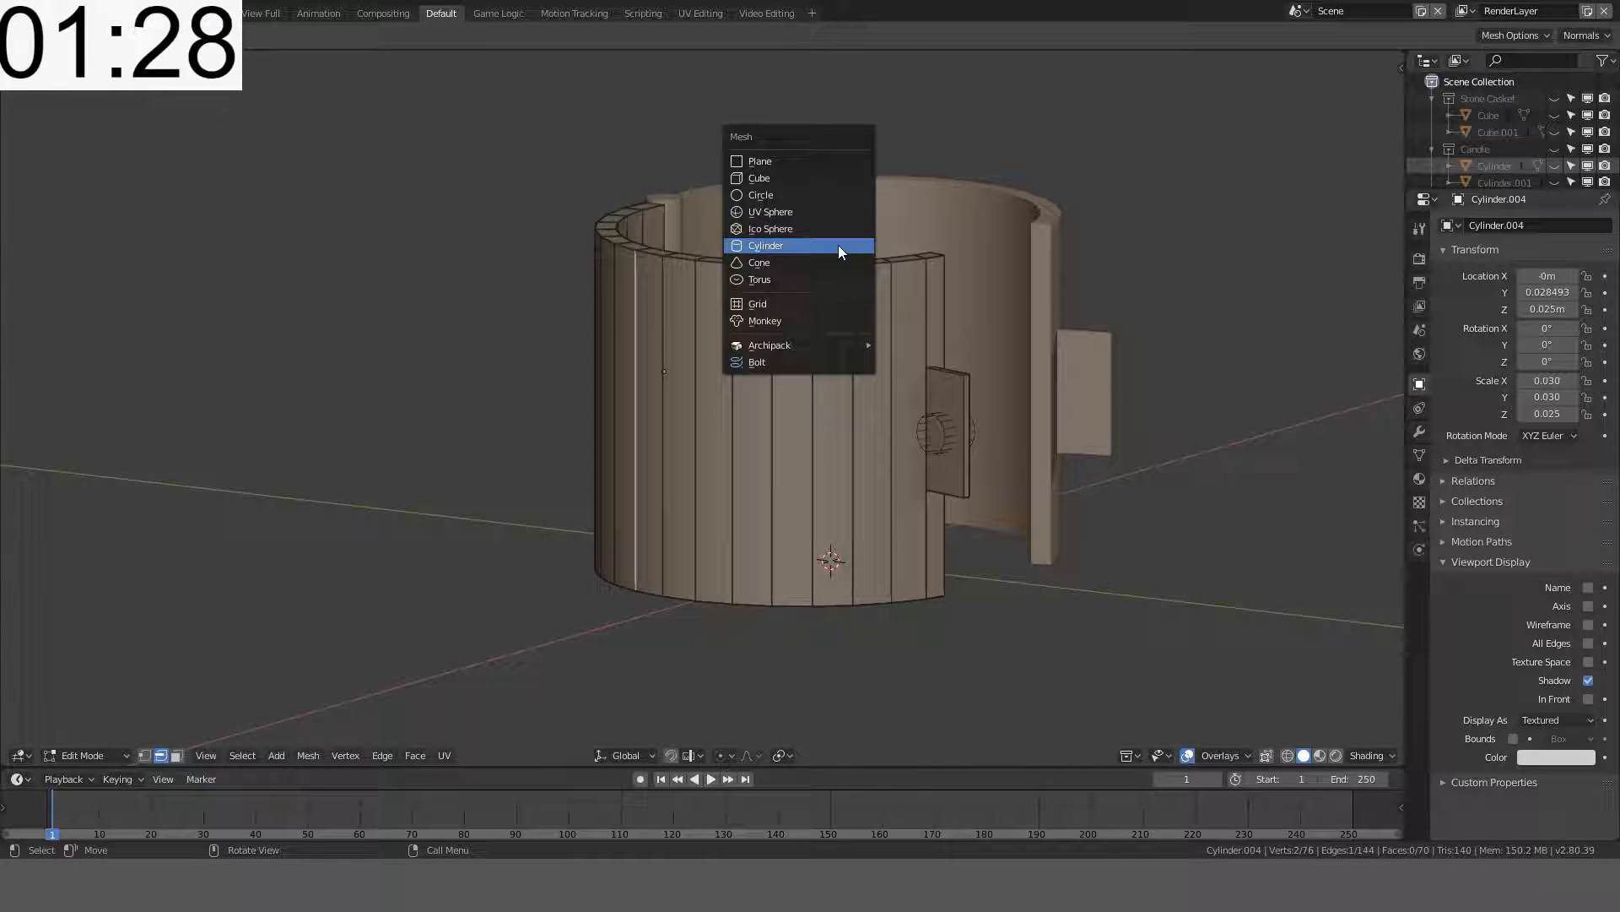
pyautogui.click(777, 279)
# - Set the new torus to 24 major segments and 6 minor segments
pyautogui.click(122, 583)
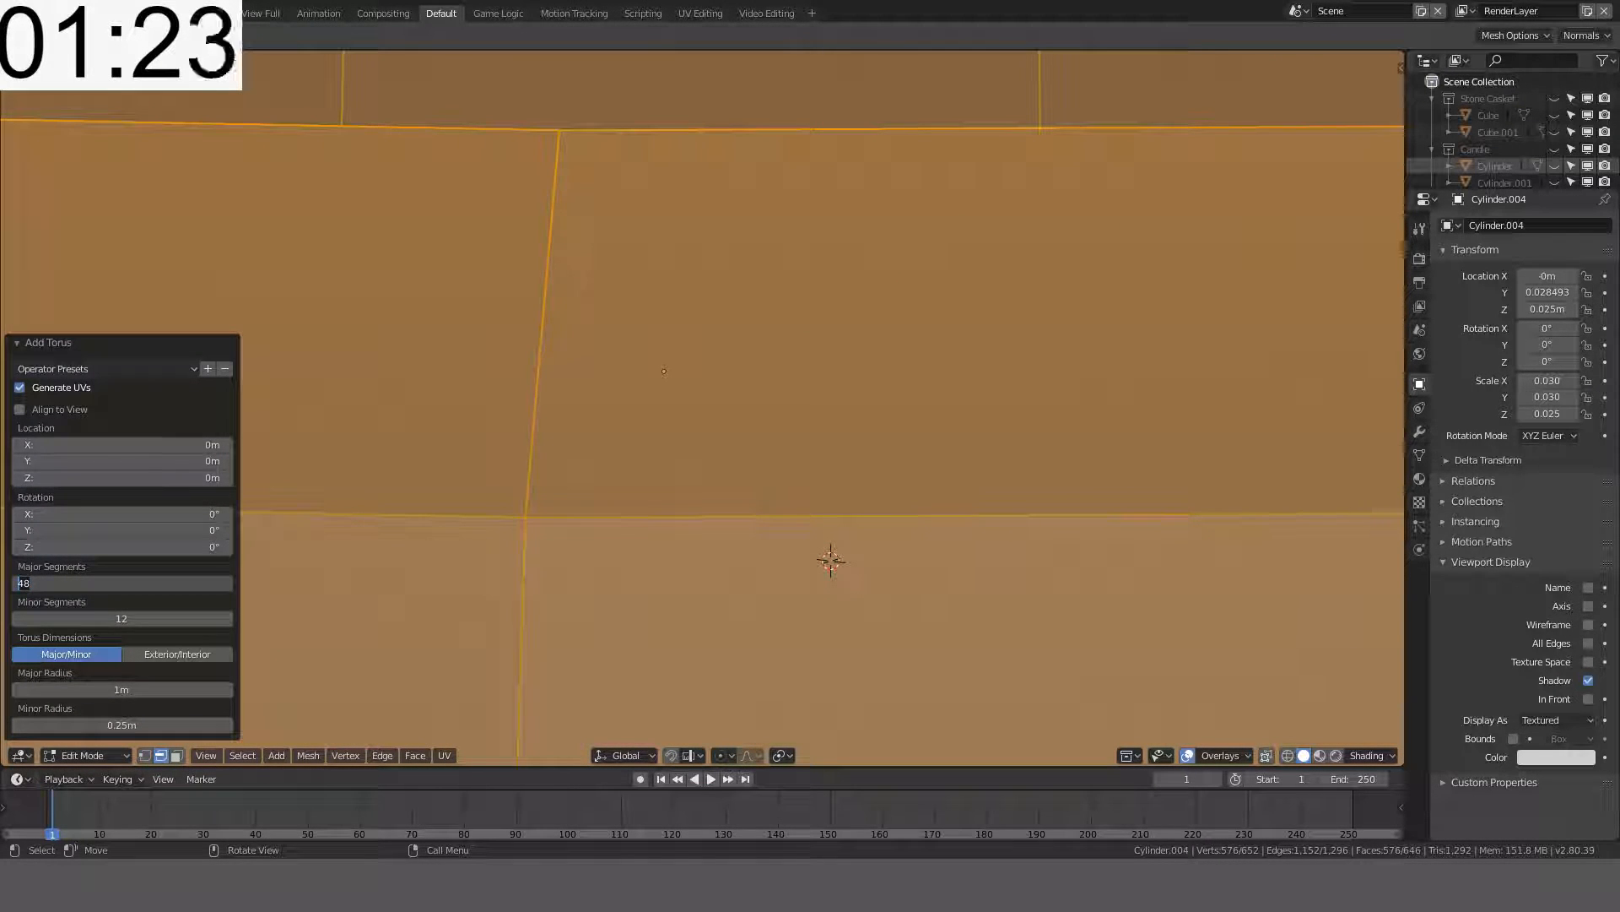
pyautogui.write('34')
pyautogui.press('Return')
pyautogui.click(124, 623)
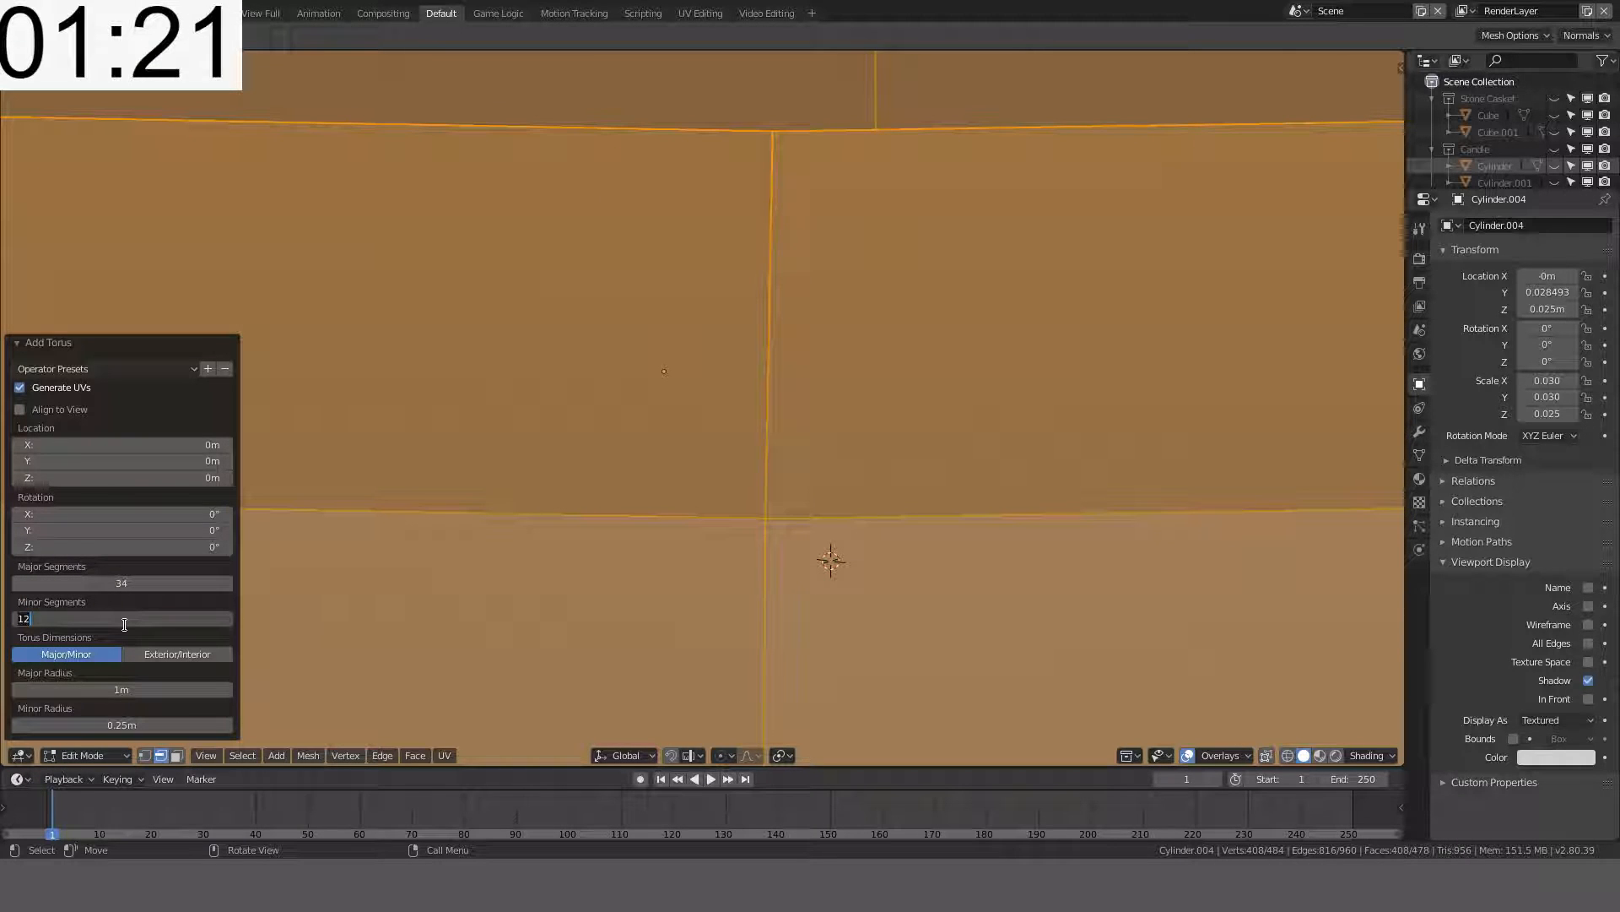
pyautogui.write('6')
pyautogui.press('Return')
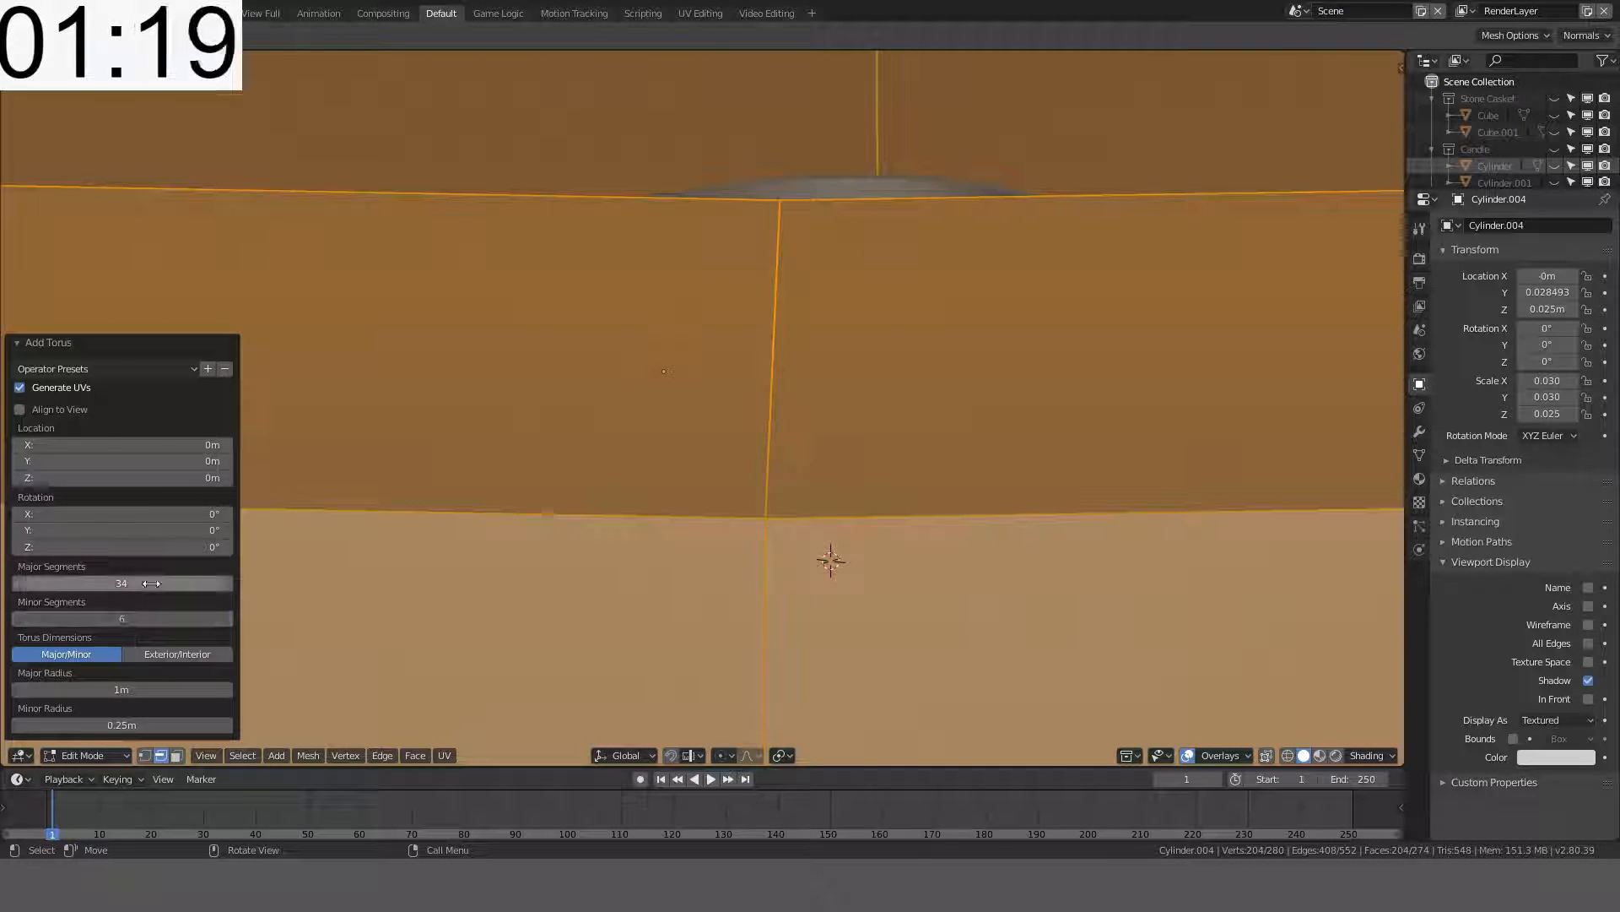
pyautogui.click(150, 582)
pyautogui.write('24')
pyautogui.press('Return')
# - Scale the torus by 0.1 twice so it is smaller than the cuff
pyautogui.scroll(-5, 692, 430)
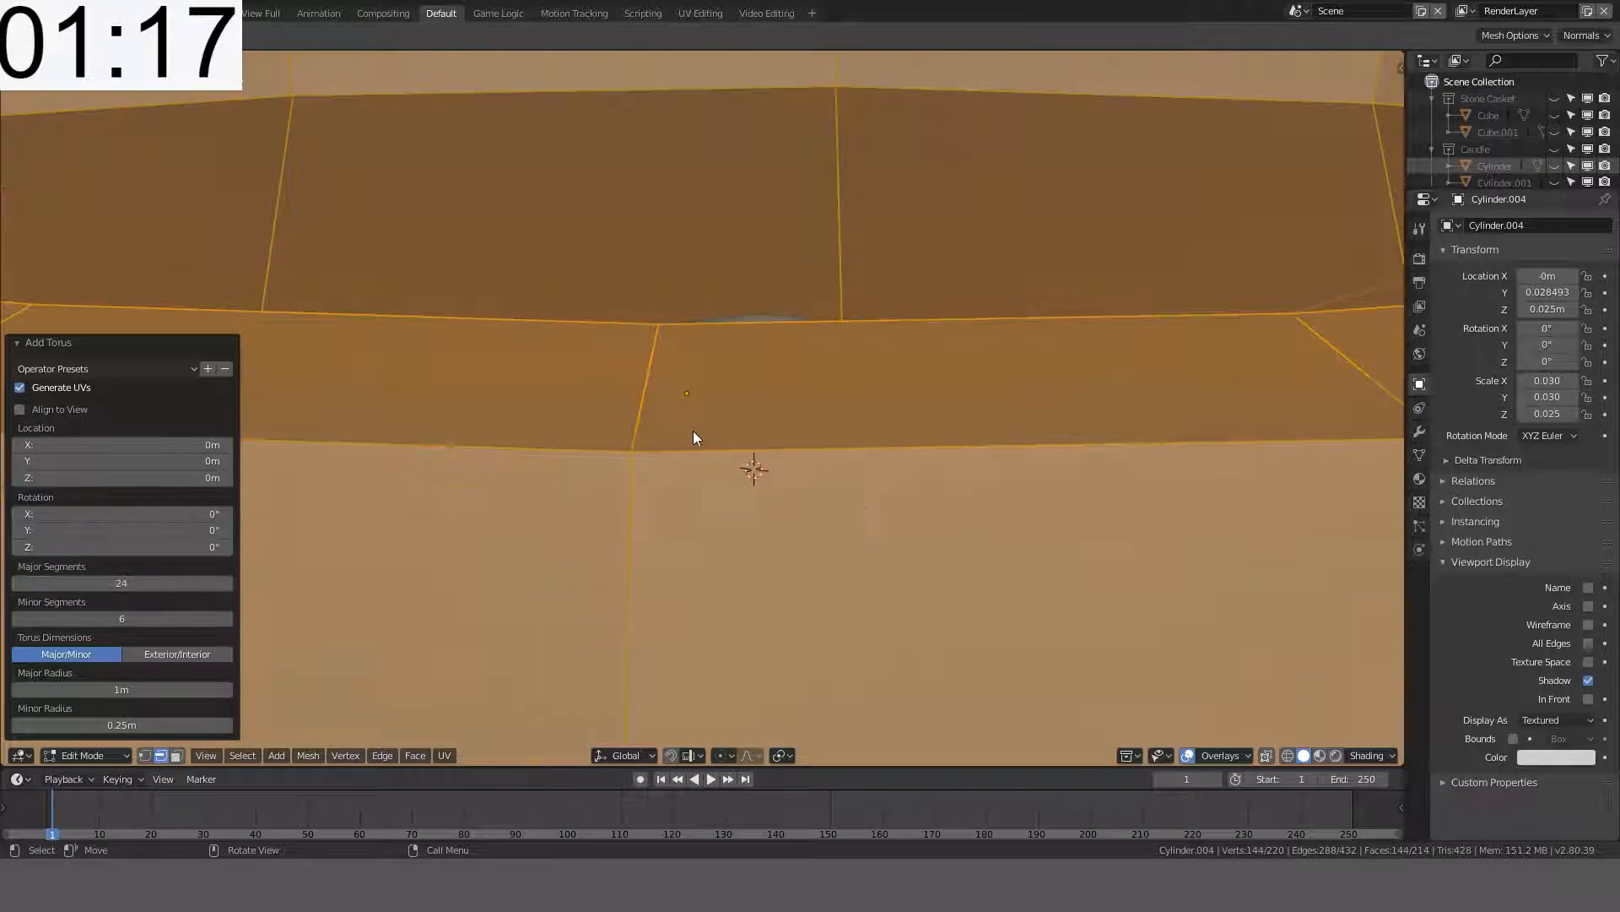
pyautogui.moveTo(731, 418); pyautogui.dragTo(594, 485, button='middle')
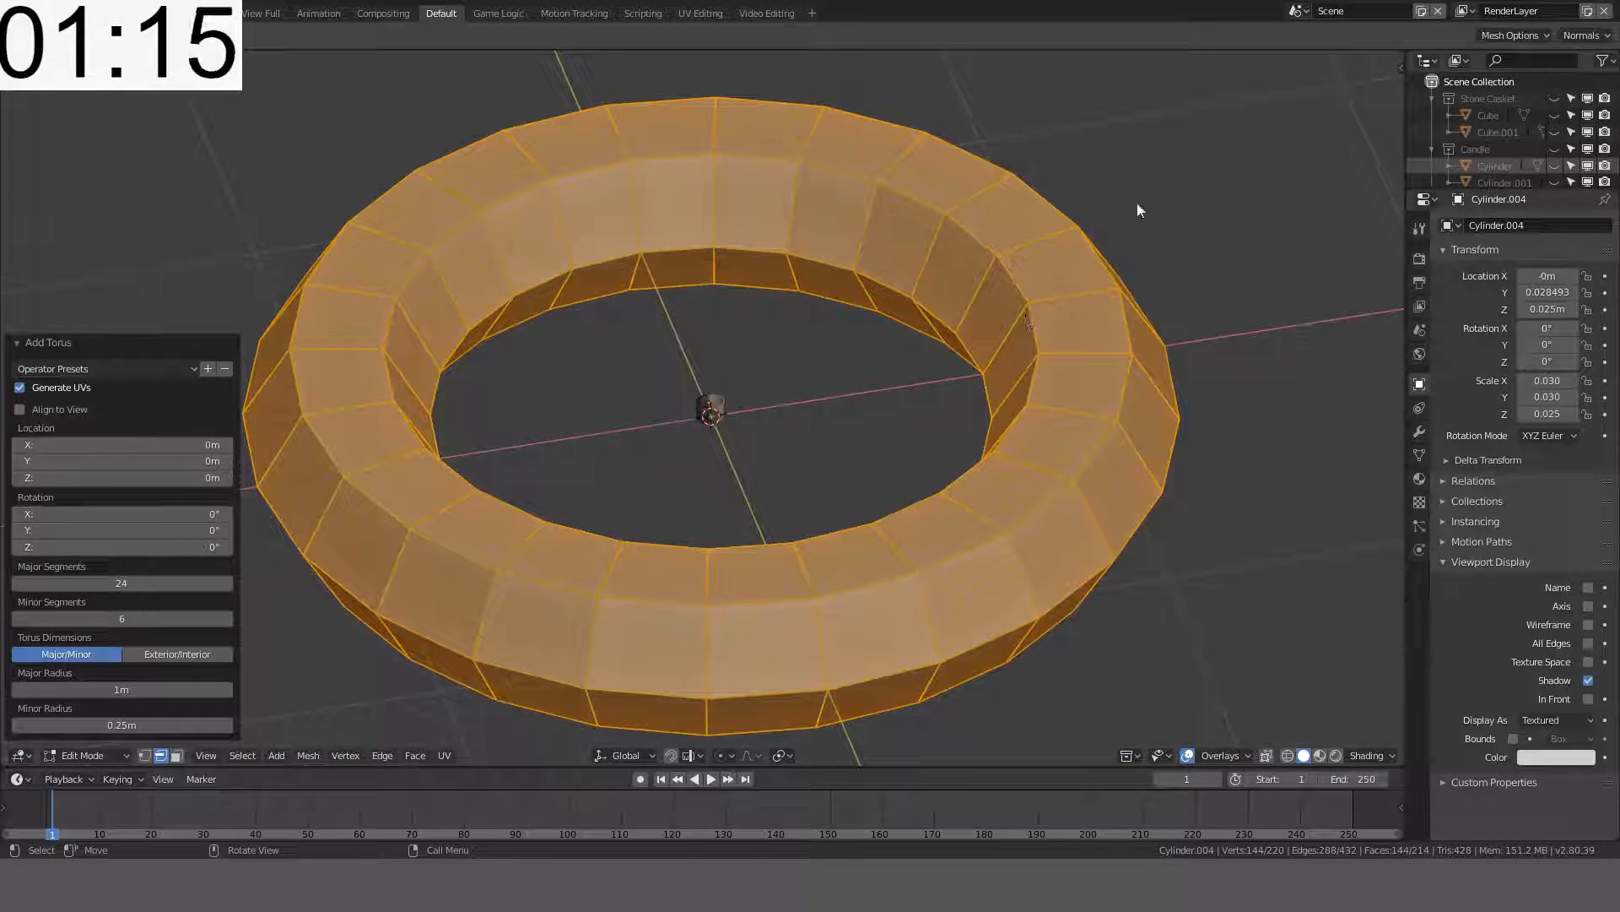
pyautogui.write('s0.1')
pyautogui.press('Return')
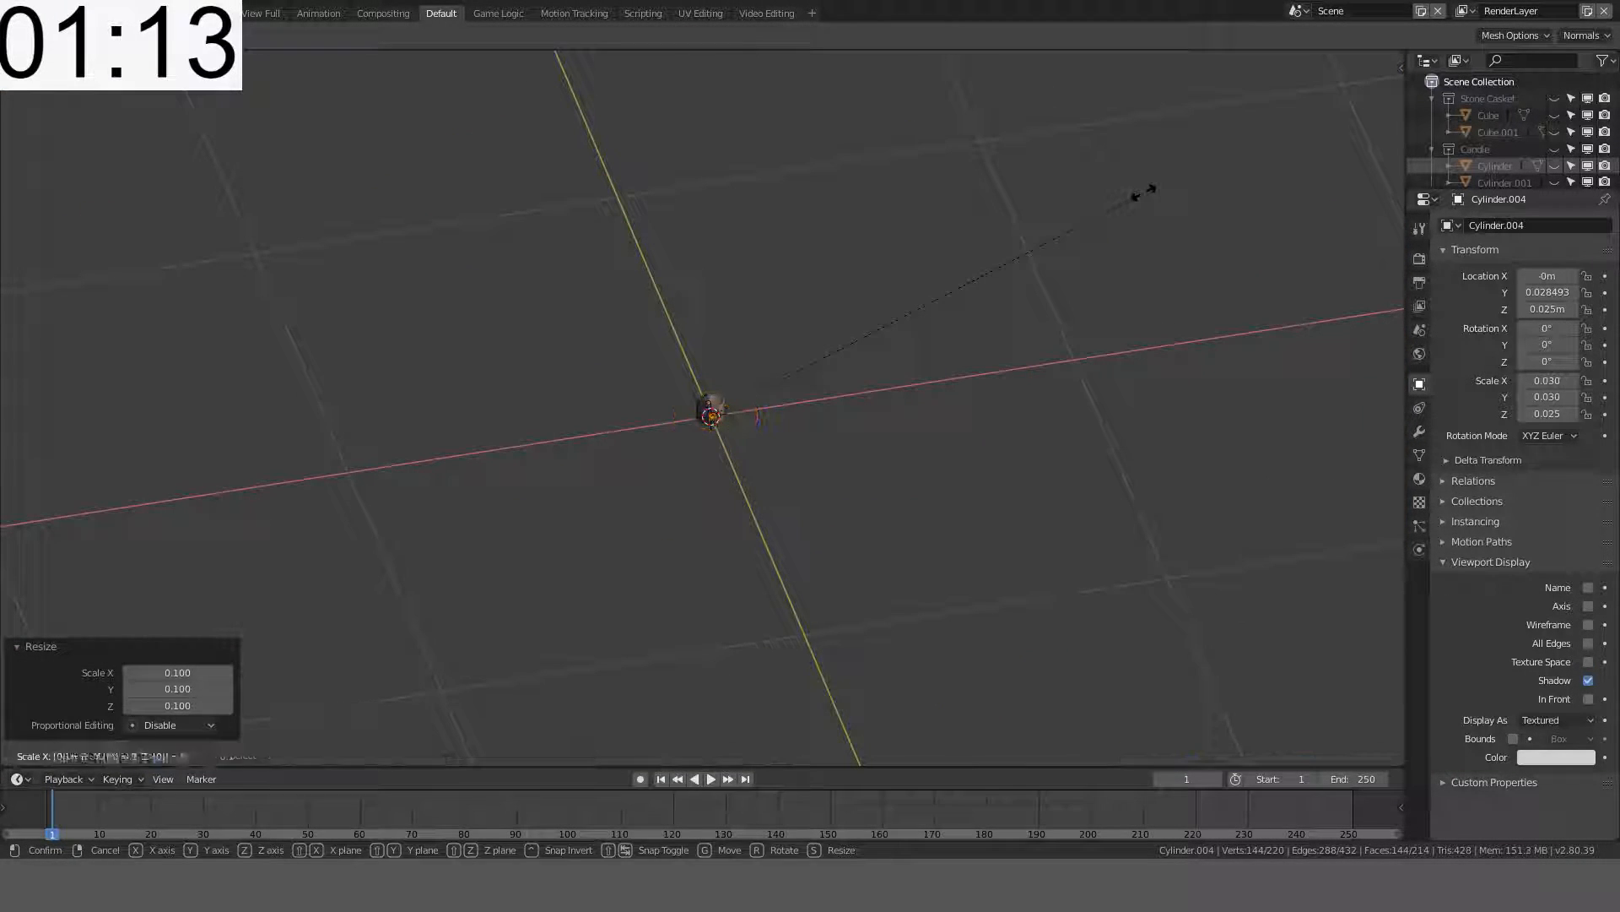
pyautogui.scroll(4, 1144, 192)
pyautogui.scroll(4, 1148, 194)
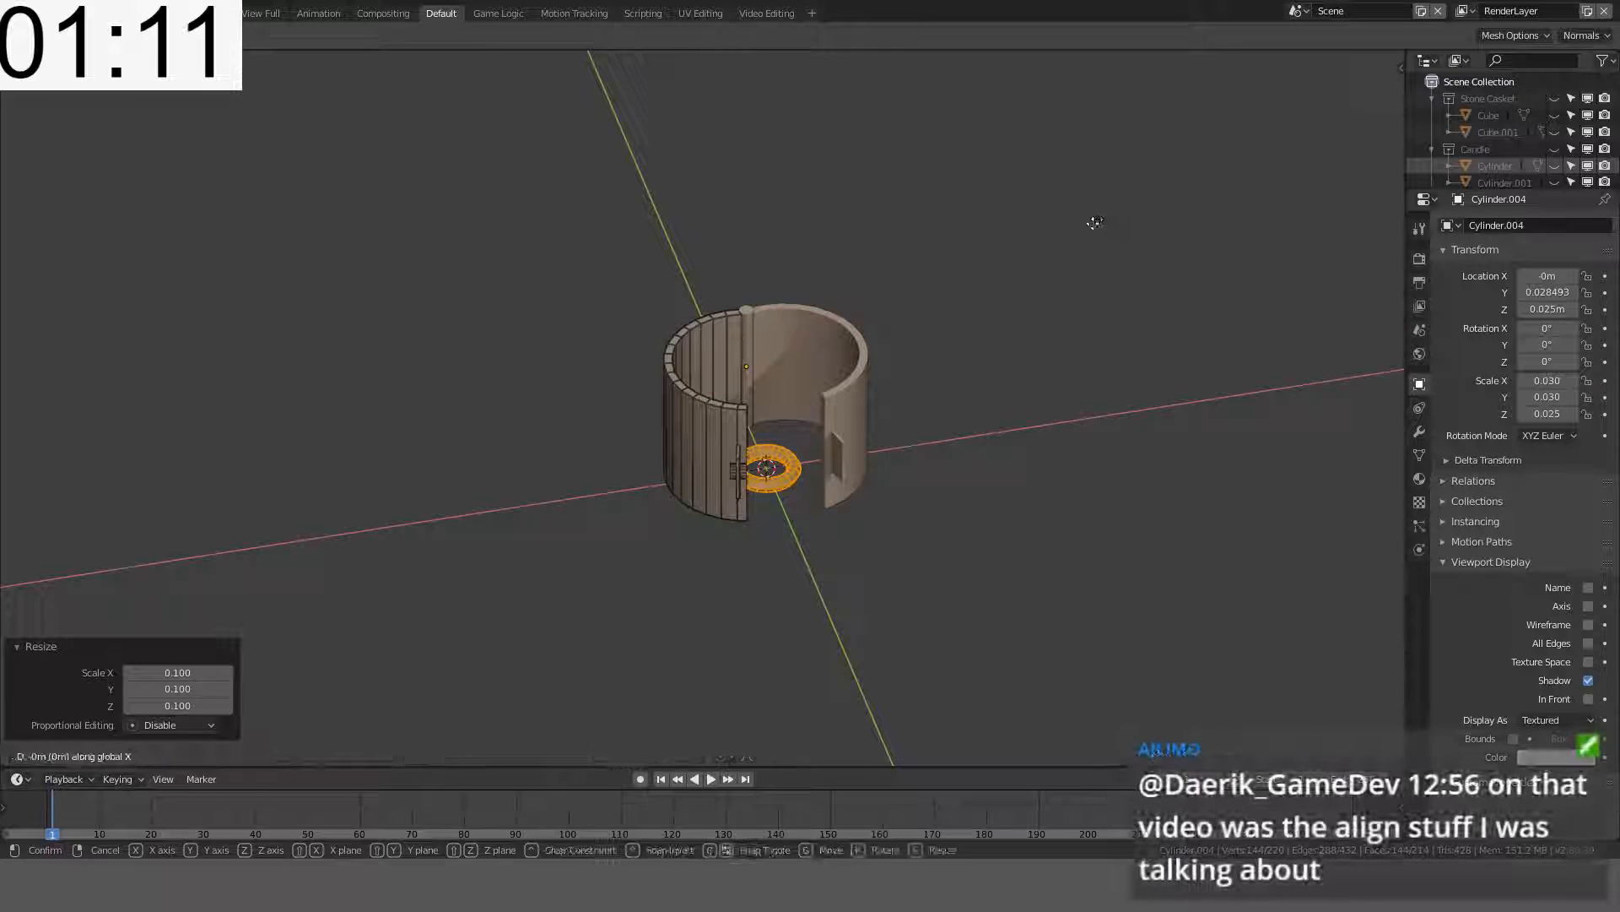
# - Move the torus about 0.051 m along negative X so it sits outside the cuff
pyautogui.press('KP_7')
pyautogui.scroll(1, 1035, 320)
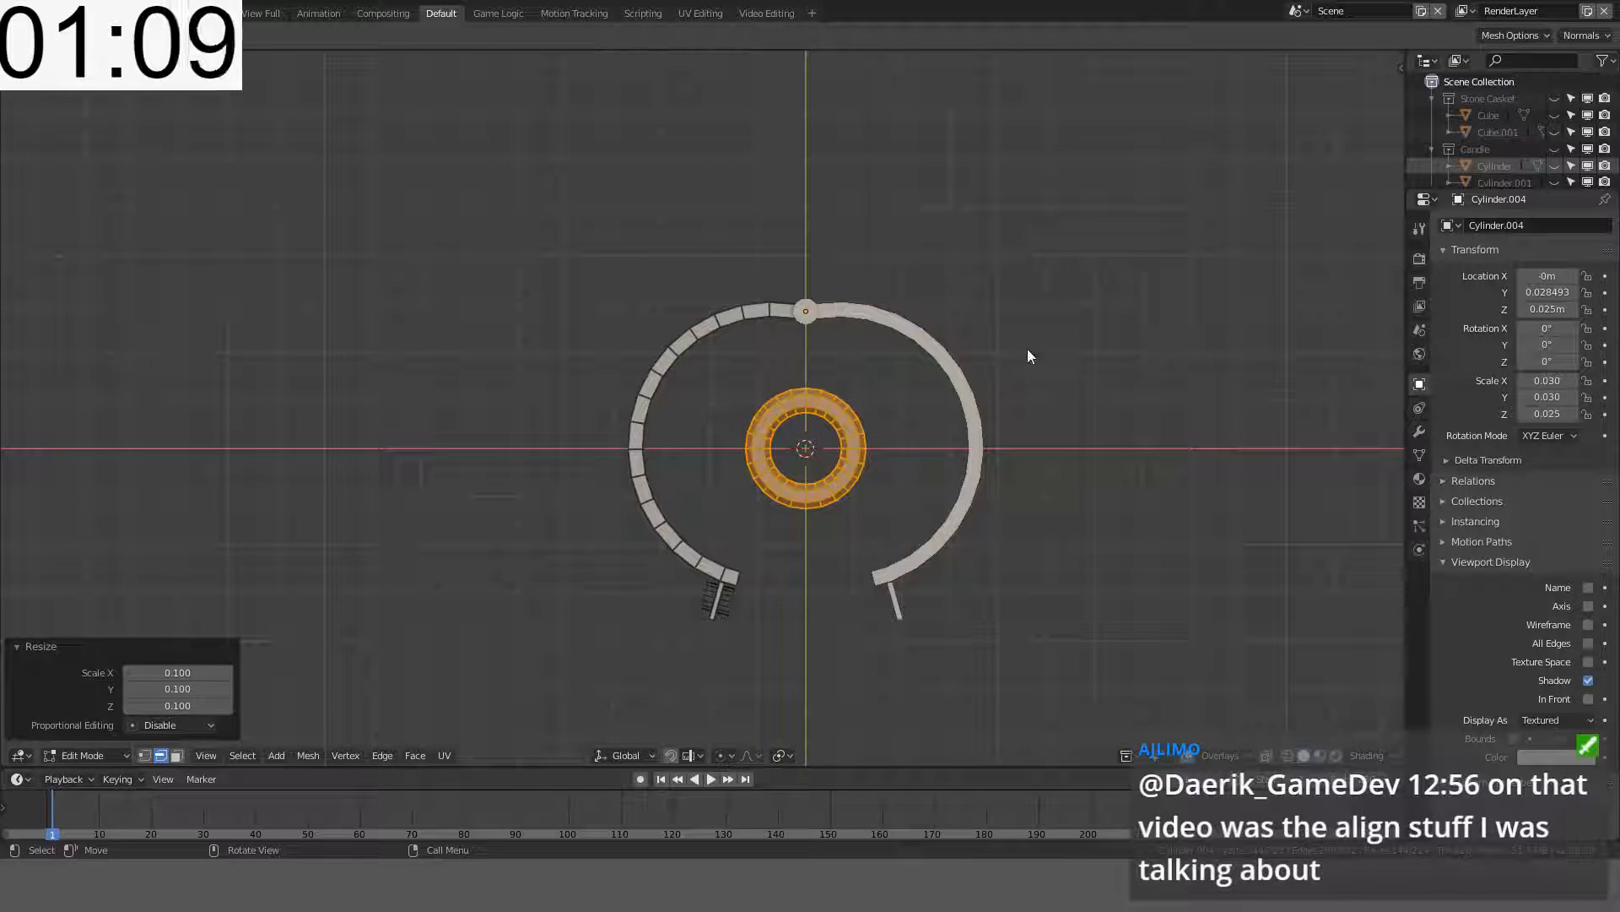
pyautogui.scroll(2, 1030, 351)
pyautogui.press('g')
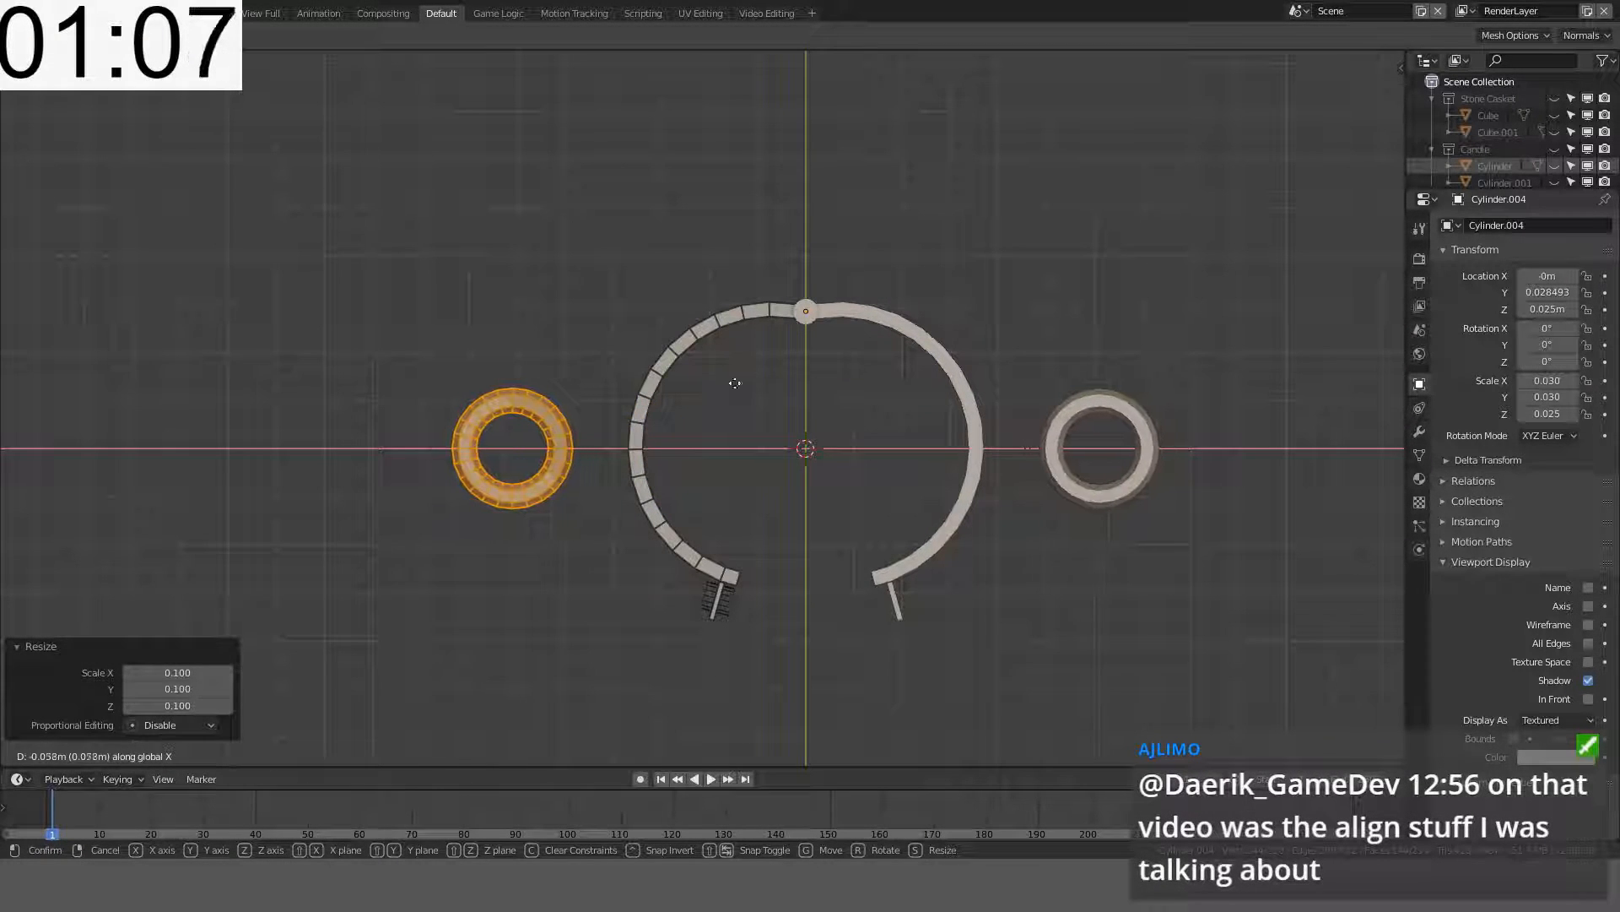
pyautogui.click(781, 402)
pyautogui.moveTo(709, 409); pyautogui.dragTo(706, 348, button='middle')
# - Rotate the torus 90° about X so it stands upright and scale it by 0.4
pyautogui.press('KP_1')
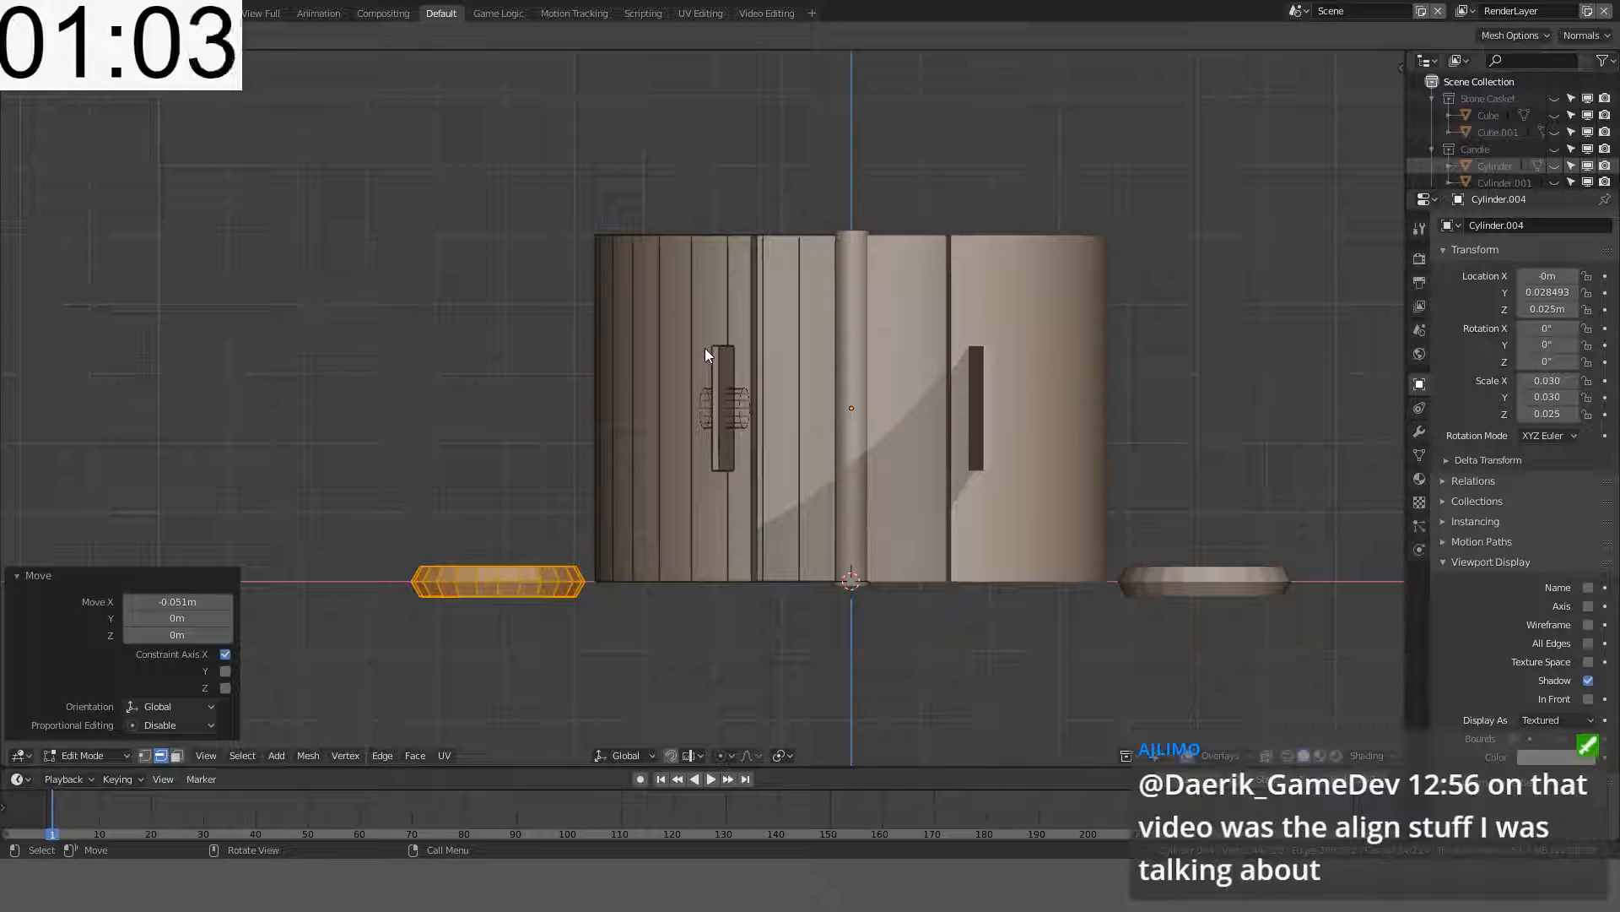
pyautogui.scroll(3, 705, 347)
pyautogui.write('rx90')
pyautogui.press('Return')
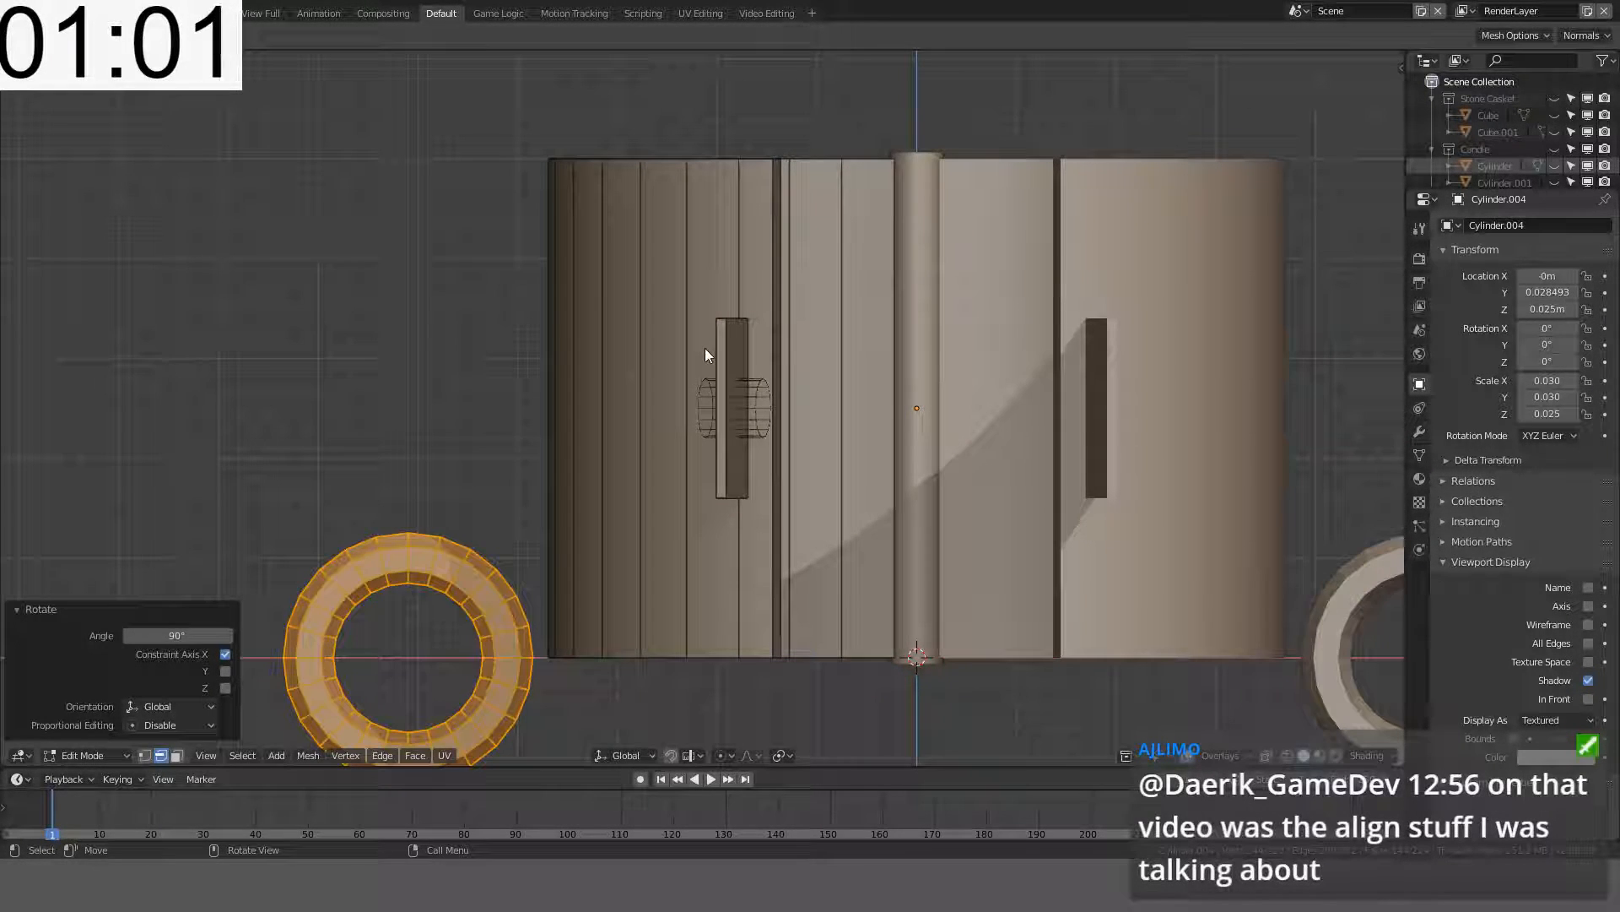
pyautogui.write('s.7')
pyautogui.press('BackSpace')
pyautogui.write('4')
pyautogui.press('Return')
# - Move the small torus 0.012 m in X and 0.025 m in Z so it overlaps the cuff's outer wall at mid-height
pyautogui.press('g')
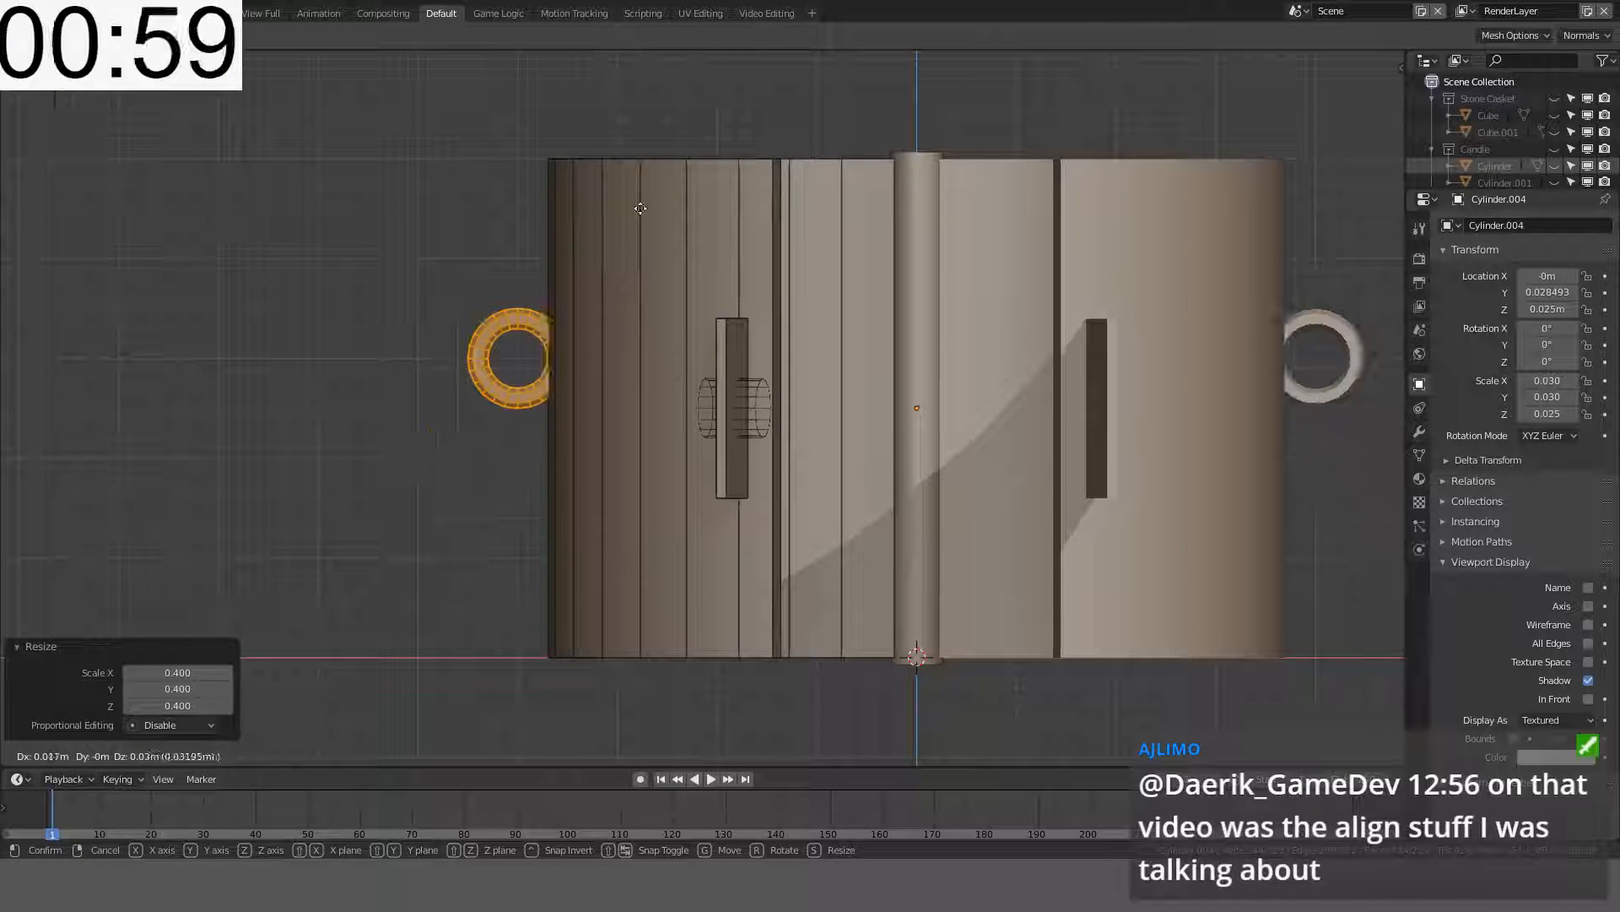
pyautogui.click(650, 259)
pyautogui.moveTo(651, 258)
pyautogui.mouseDown(button='middle')
pyautogui.moveTo(802, 337)
pyautogui.moveTo(721, 424)
pyautogui.moveTo(626, 437)
pyautogui.moveTo(799, 430)
pyautogui.mouseUp(button='middle')
pyautogui.scroll(5, 624, 427)
# - Show the model in wireframe from the front and switch to face selection with nothing selected
pyautogui.press('KP_1')
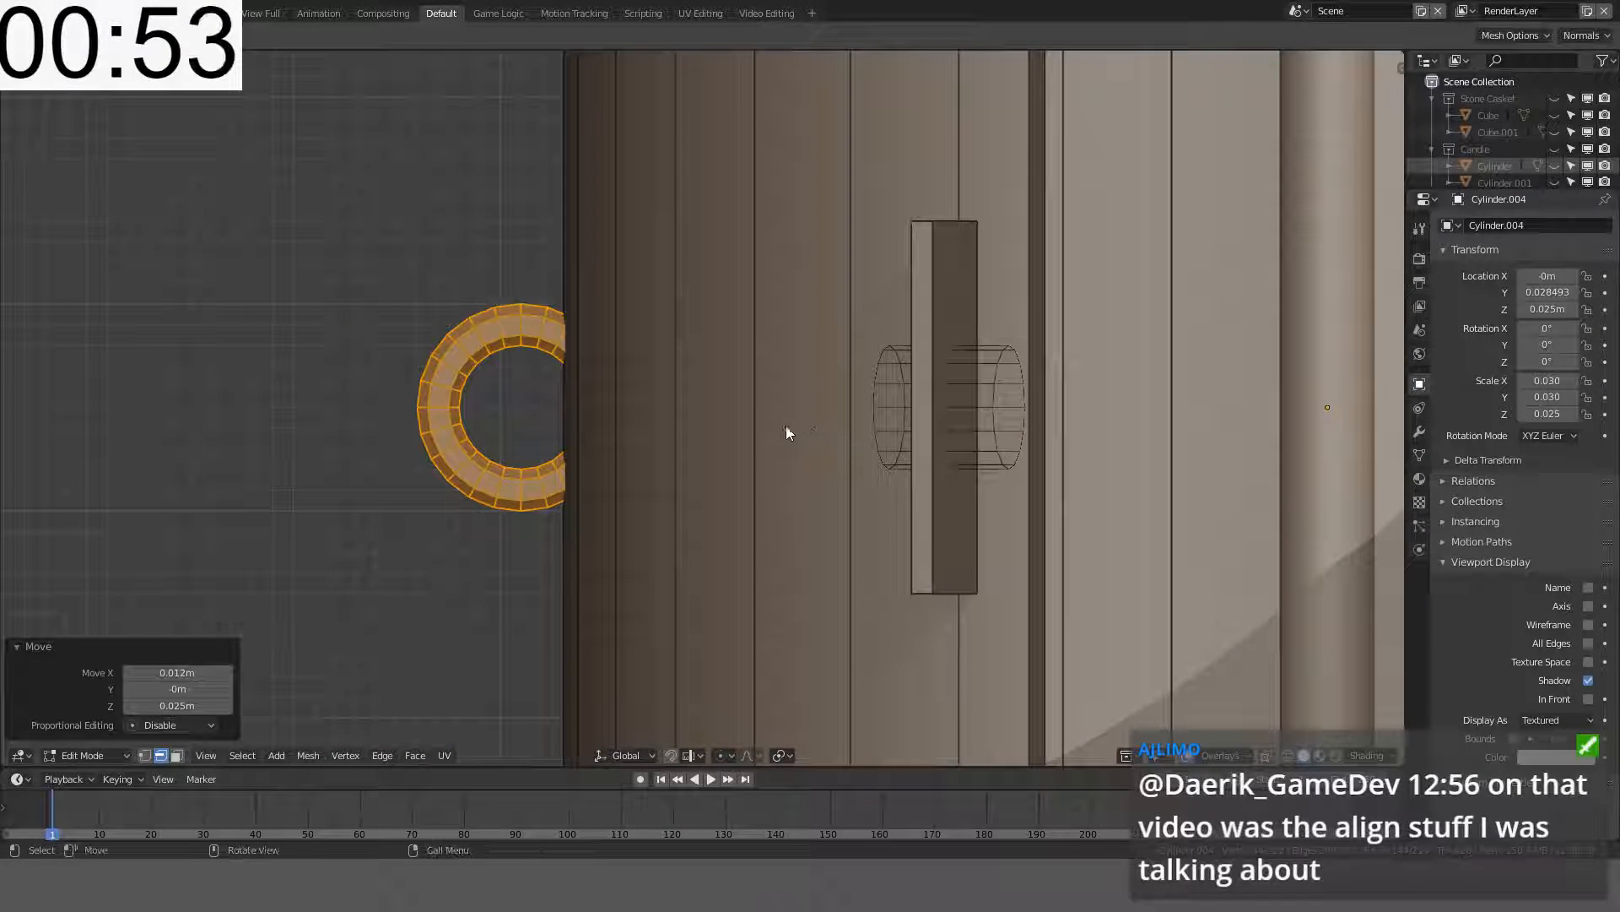
pyautogui.press('z')
pyautogui.click(605, 432)
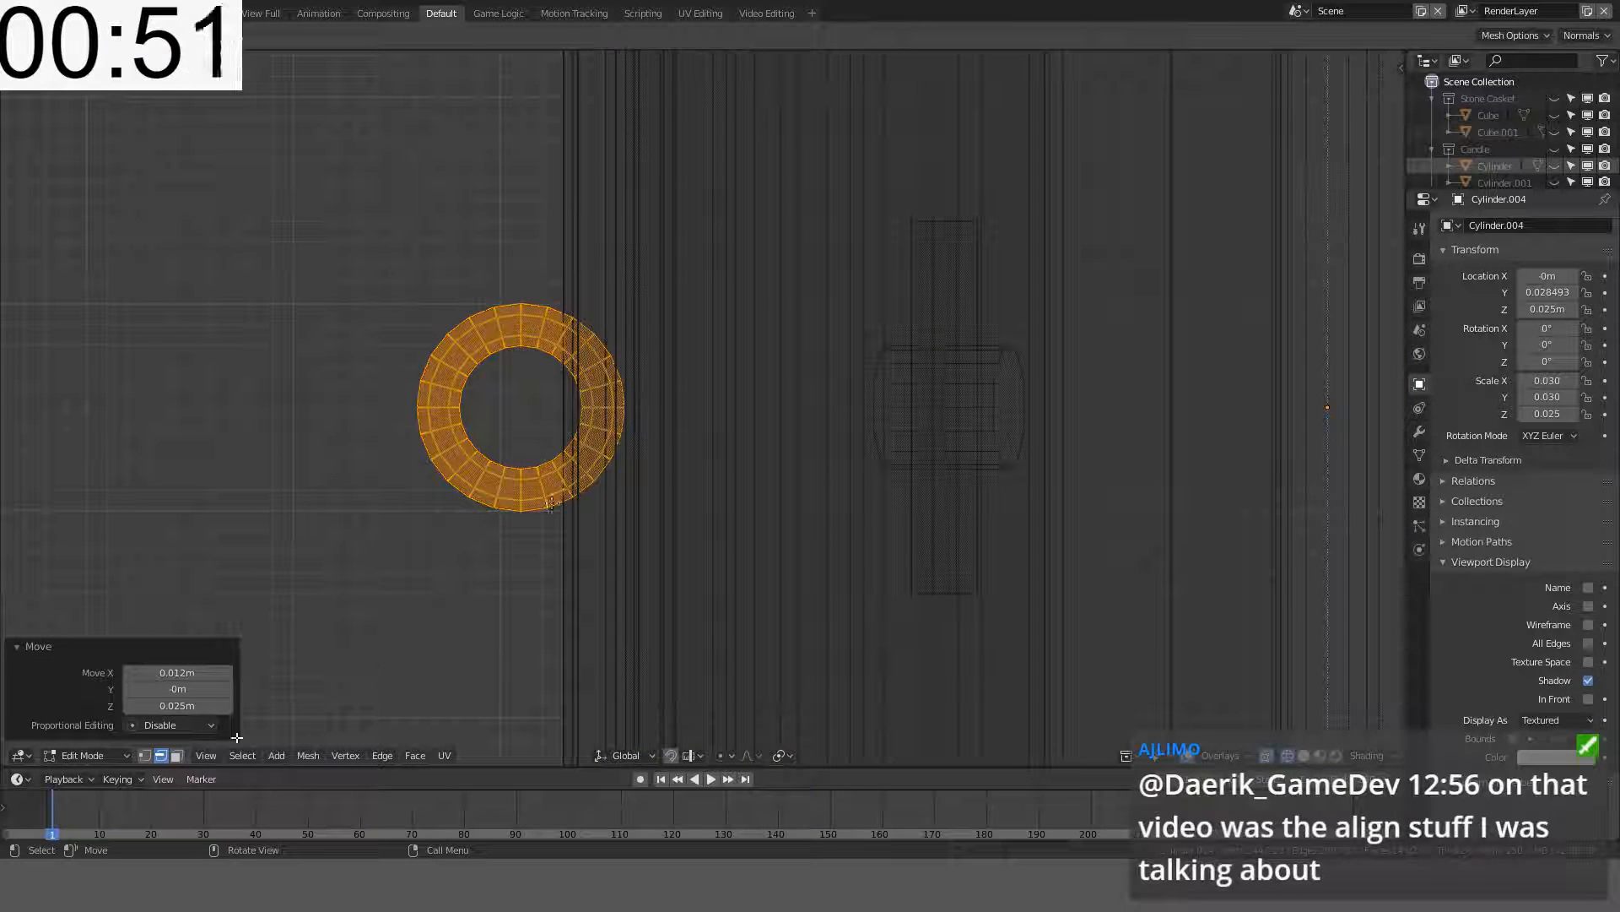
pyautogui.click(179, 755)
pyautogui.hotkey('alt', 'a')
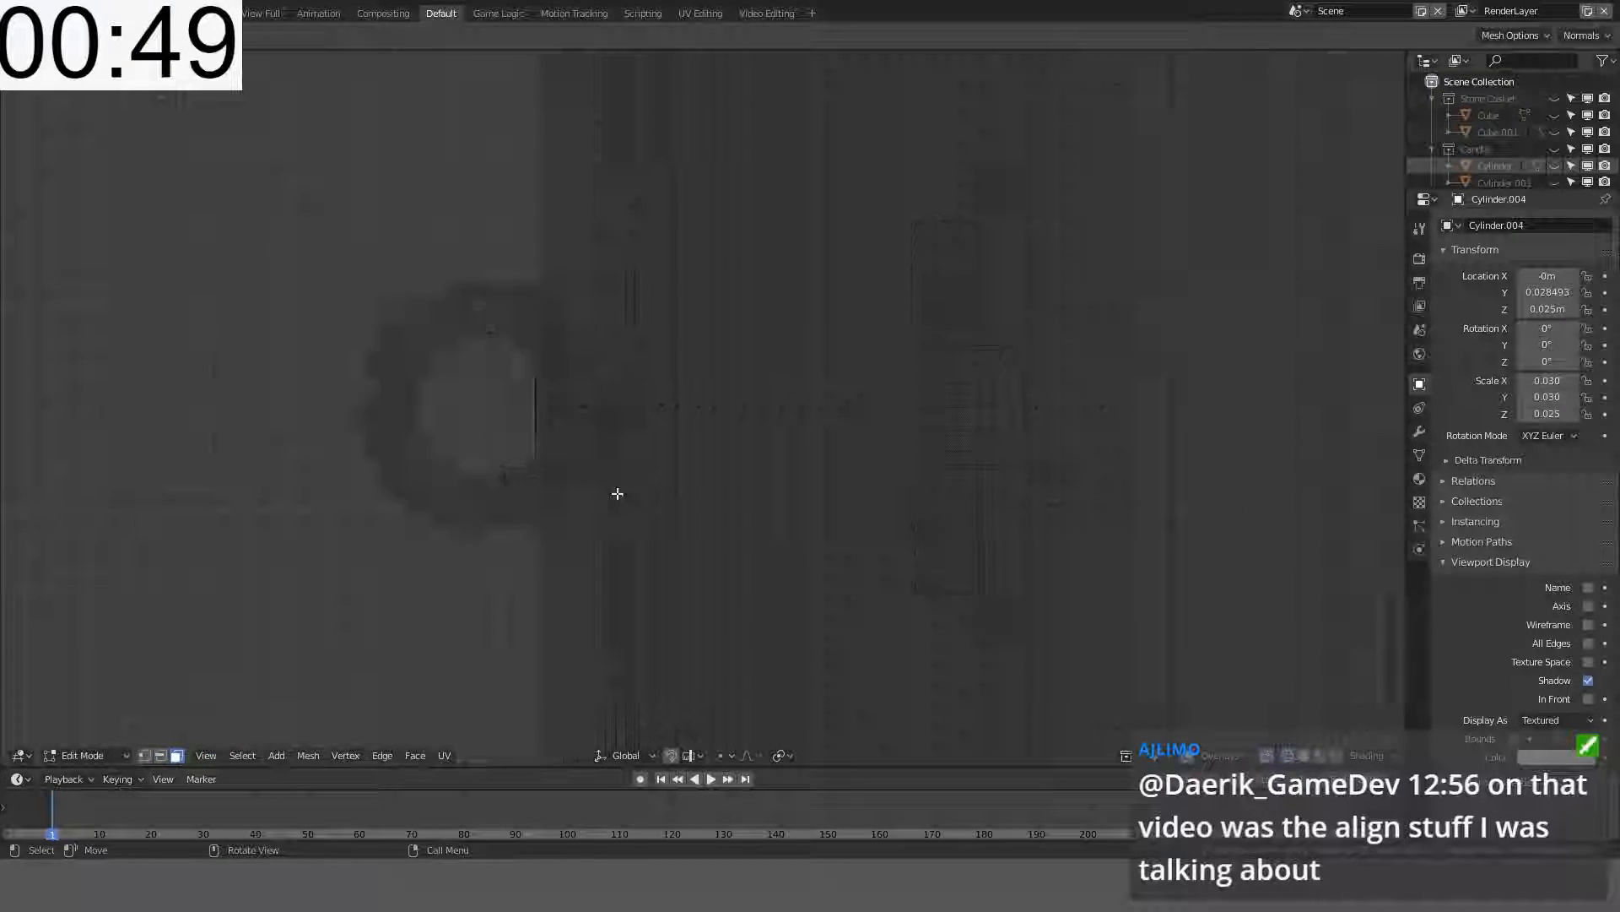
pyautogui.scroll(3, 615, 489)
pyautogui.press('c')
pyautogui.scroll(8, 583, 413)
pyautogui.moveTo(584, 438); pyautogui.dragTo(521, 406)
pyautogui.press('Escape')
pyautogui.hotkey('alt', 'a')
pyautogui.keyDown('alt'); pyautogui.click(542, 408); pyautogui.keyUp('alt')
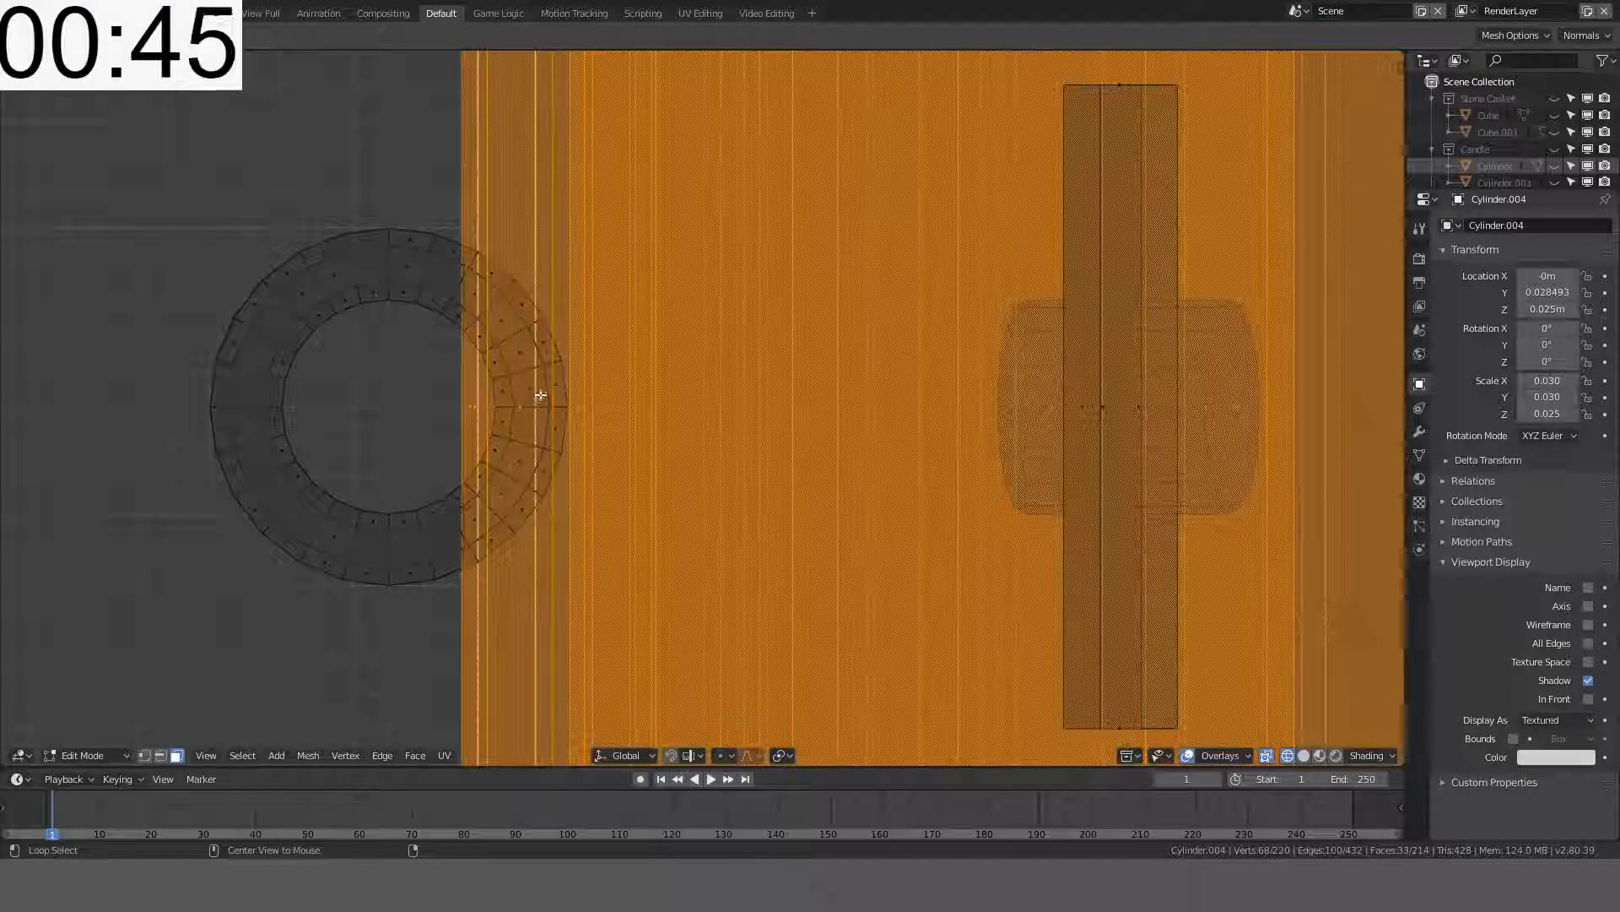
# - Select the torus face loop inside the cuff wall, grow the selection to the neighbouring segments and delete those faces
pyautogui.keyDown('alt'); pyautogui.click(544, 408); pyautogui.keyUp('alt')
pyautogui.press('ctrl+KP_Add')
pyautogui.press('ctrl+KP_Add')
pyautogui.press('ctrl+KP_Add')
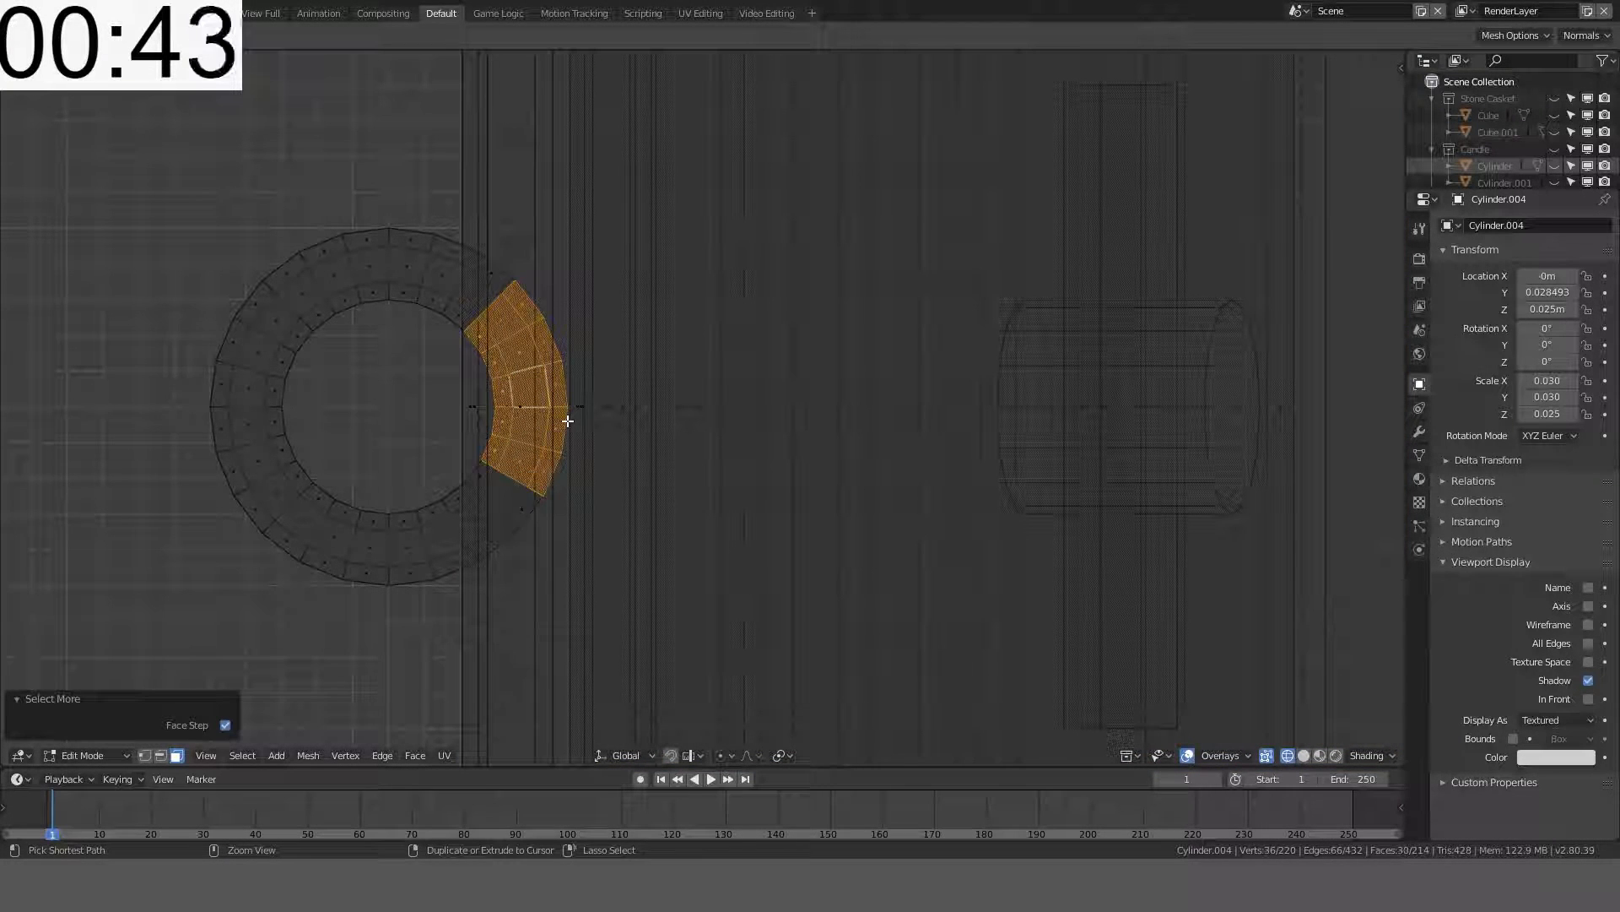
pyautogui.press('ctrl+KP_Add')
pyautogui.press('ctrl+KP_Subtract')
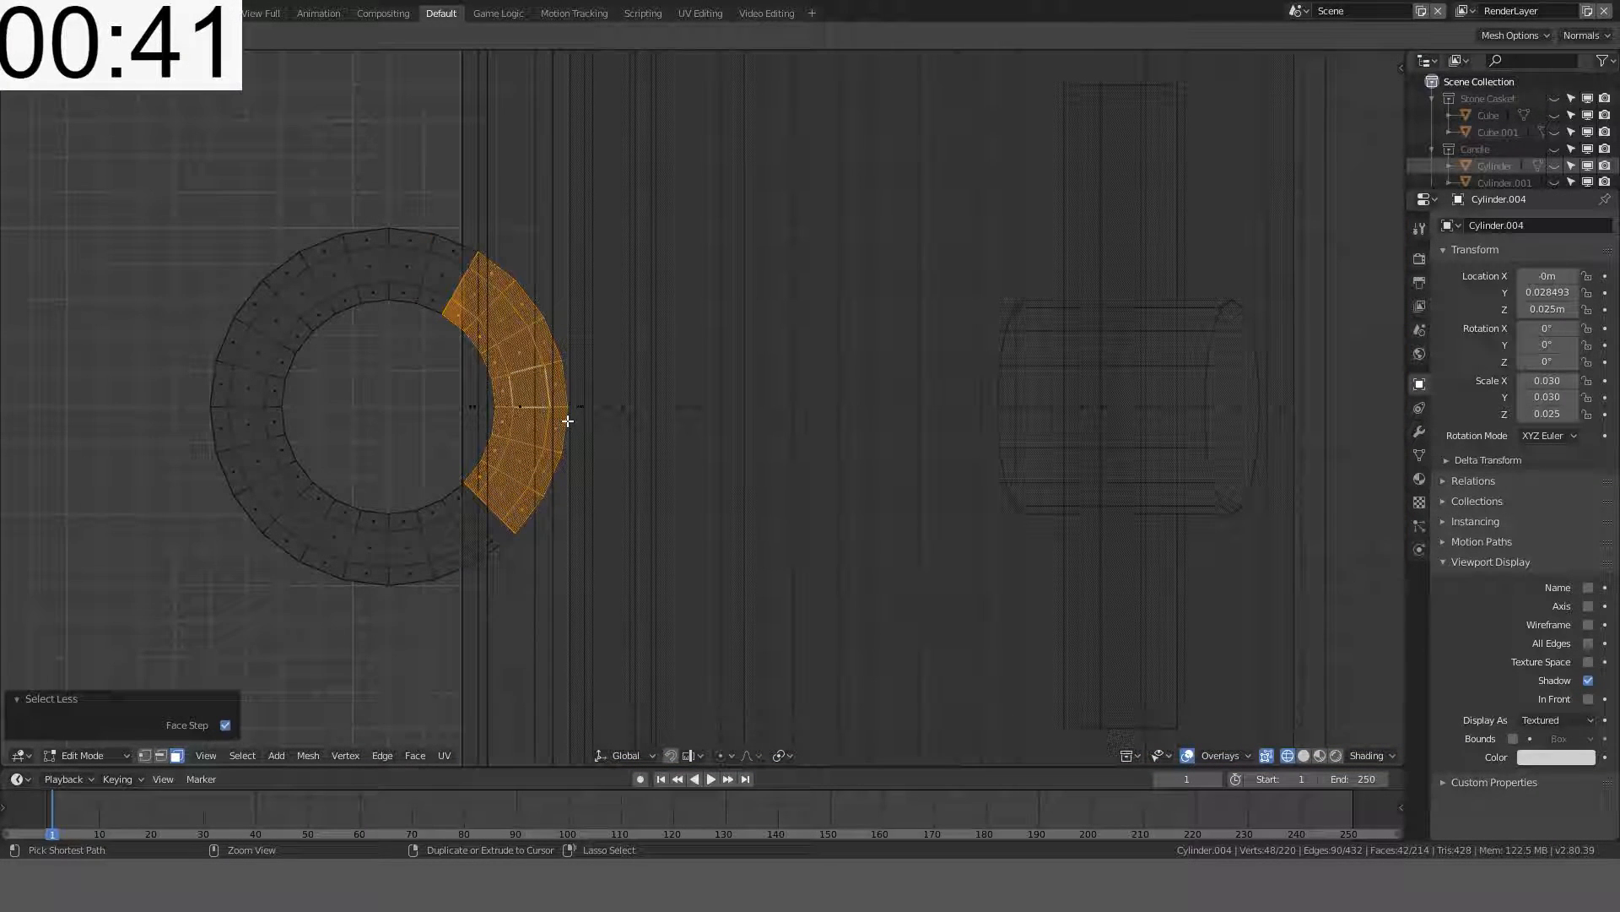
pyautogui.press('ctrl+KP_Subtract')
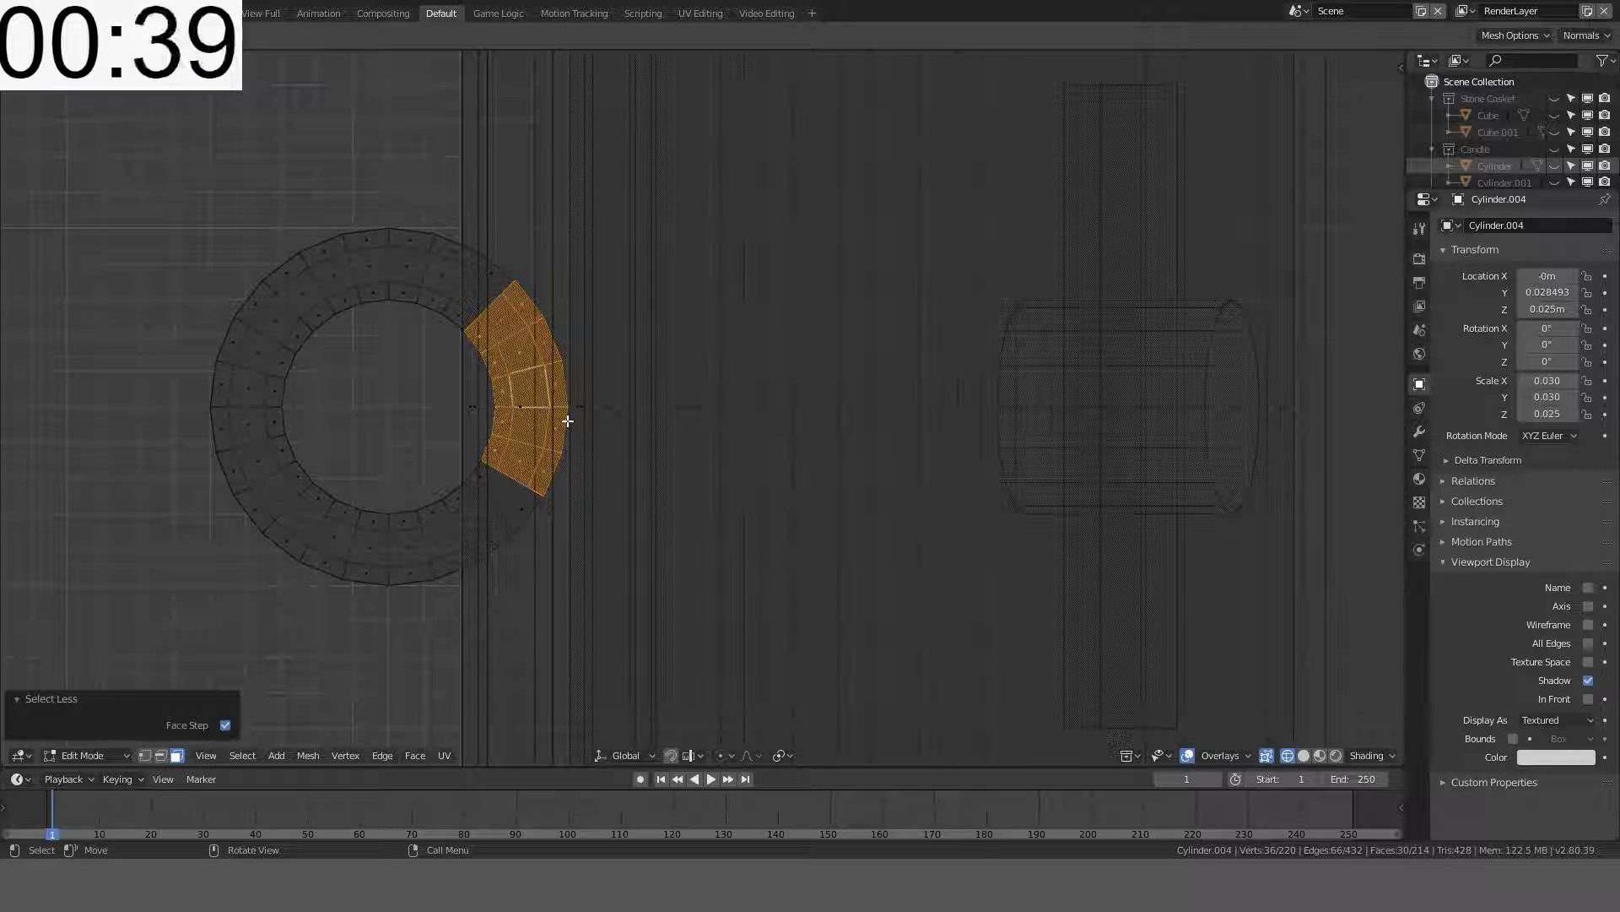
pyautogui.press('x')
pyautogui.click(567, 420)
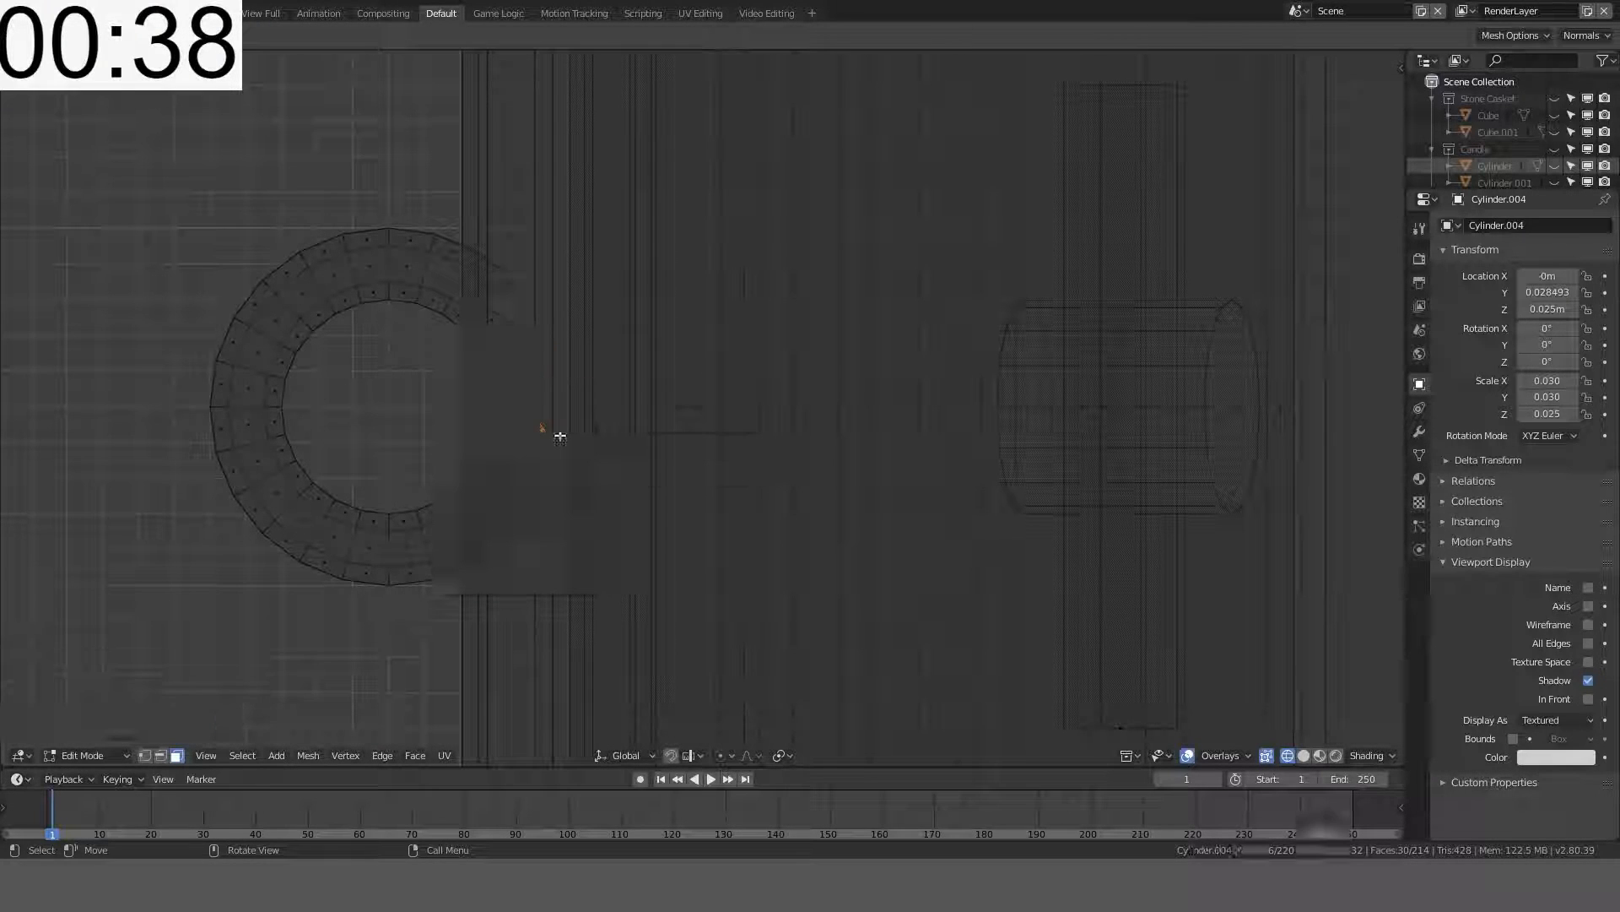
# - Delete one more face loop at the open ring's lower end inside the cuff wall
pyautogui.keyDown('alt'); pyautogui.click(517, 498); pyautogui.keyUp('alt')
pyautogui.press('x')
pyautogui.click(517, 500)
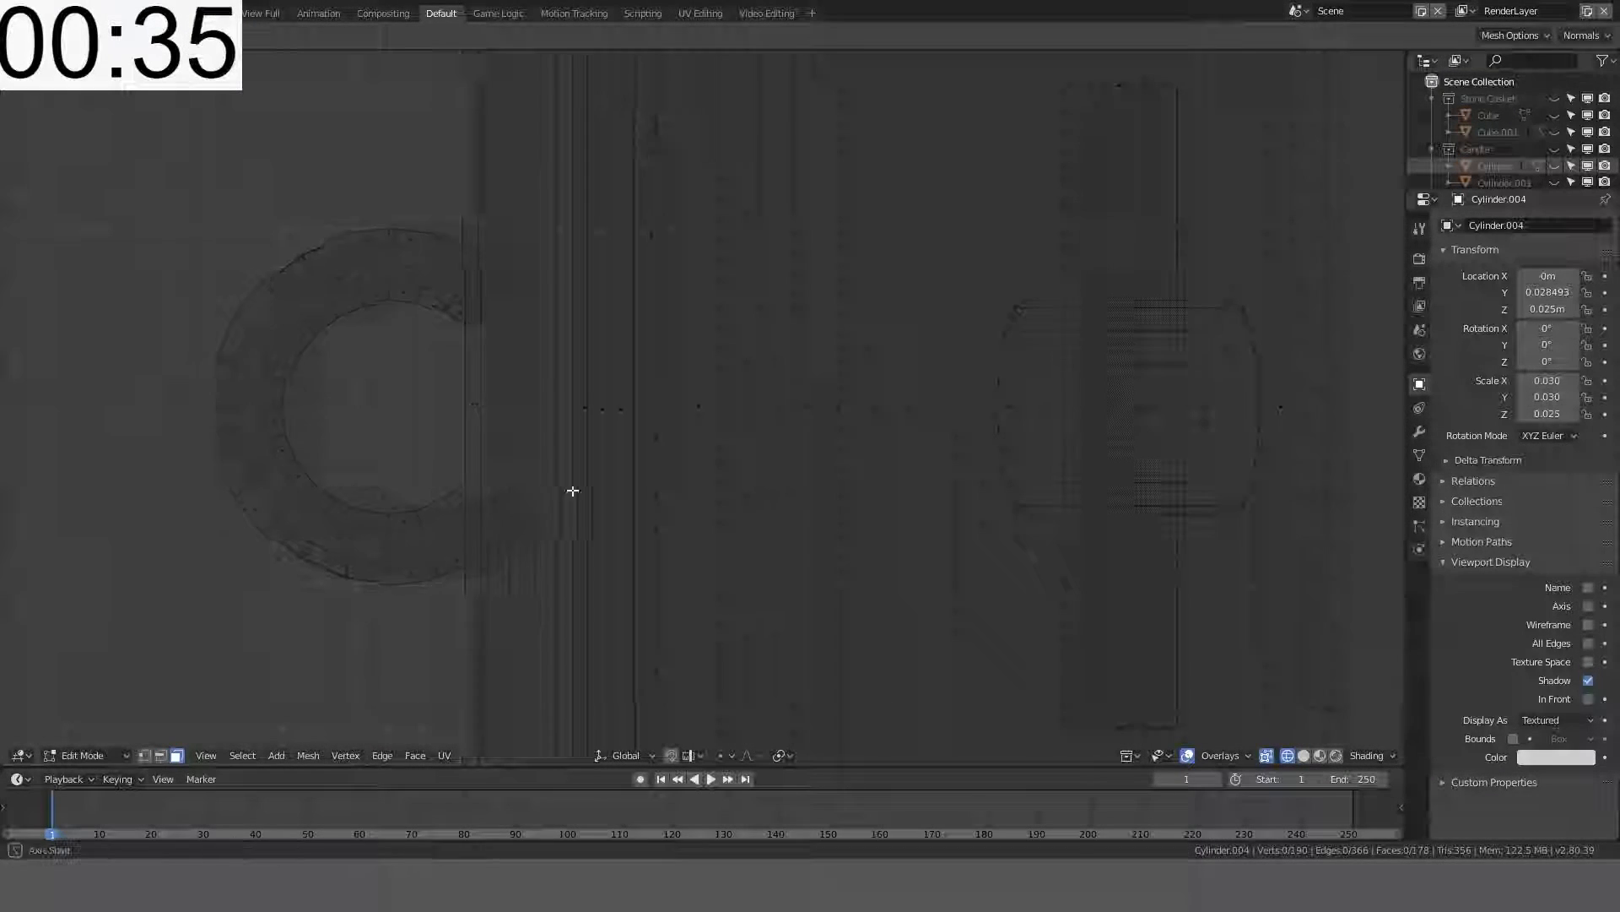
# - Return the viewport to solid shading and view the cut ring in object mode
pyautogui.moveTo(621, 487); pyautogui.dragTo(658, 487, button='middle')
pyautogui.press('z')
pyautogui.click(768, 490)
pyautogui.scroll(-4, 789, 479)
pyautogui.press('Tab')
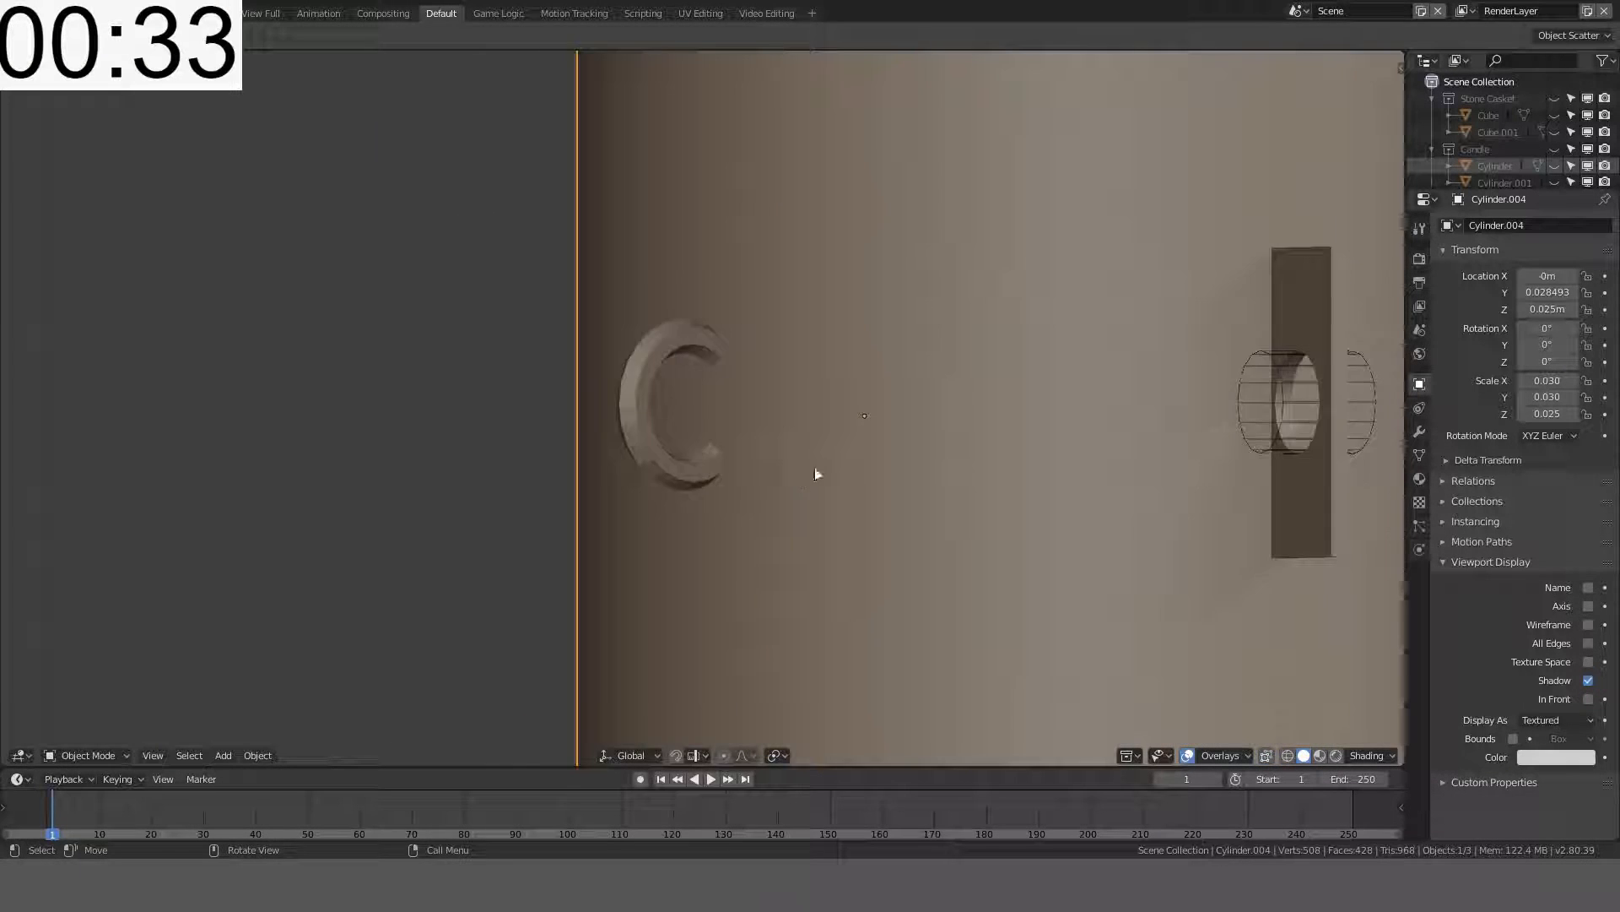
pyautogui.moveTo(814, 468)
pyautogui.mouseDown(button='middle')
pyautogui.moveTo(942, 469)
pyautogui.moveTo(894, 488)
pyautogui.mouseUp(button='middle')
# - Select all of the open ring's faces in edit mode and shade them smooth
pyautogui.press('Tab')
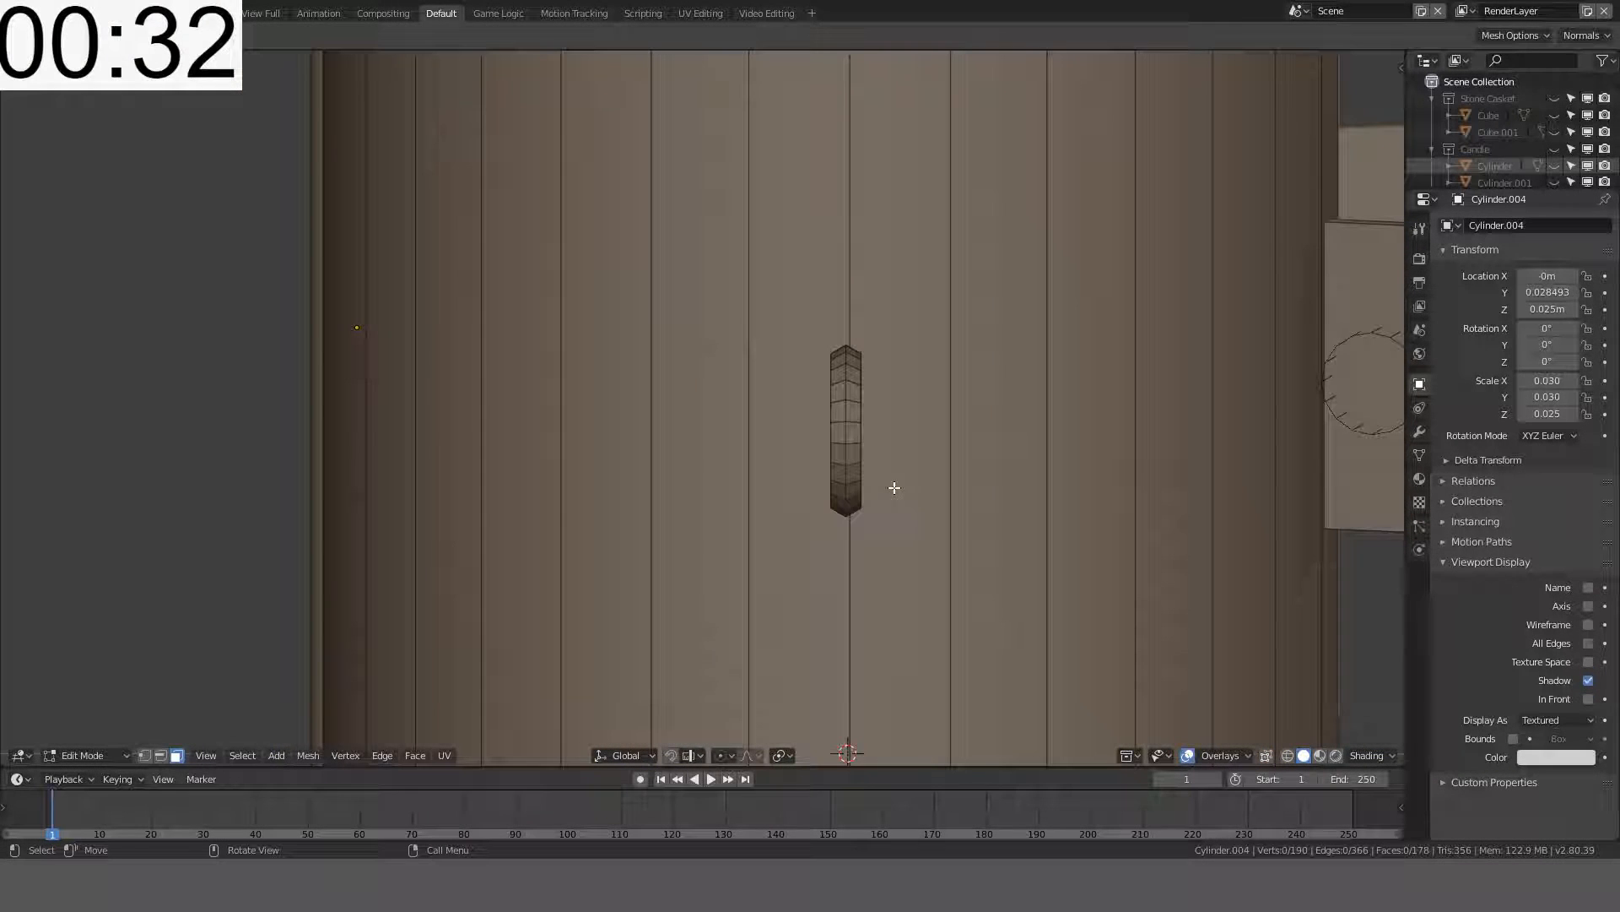
pyautogui.press('a')
pyautogui.rightClick(861, 434)
pyautogui.click(860, 434)
pyautogui.press('Tab')
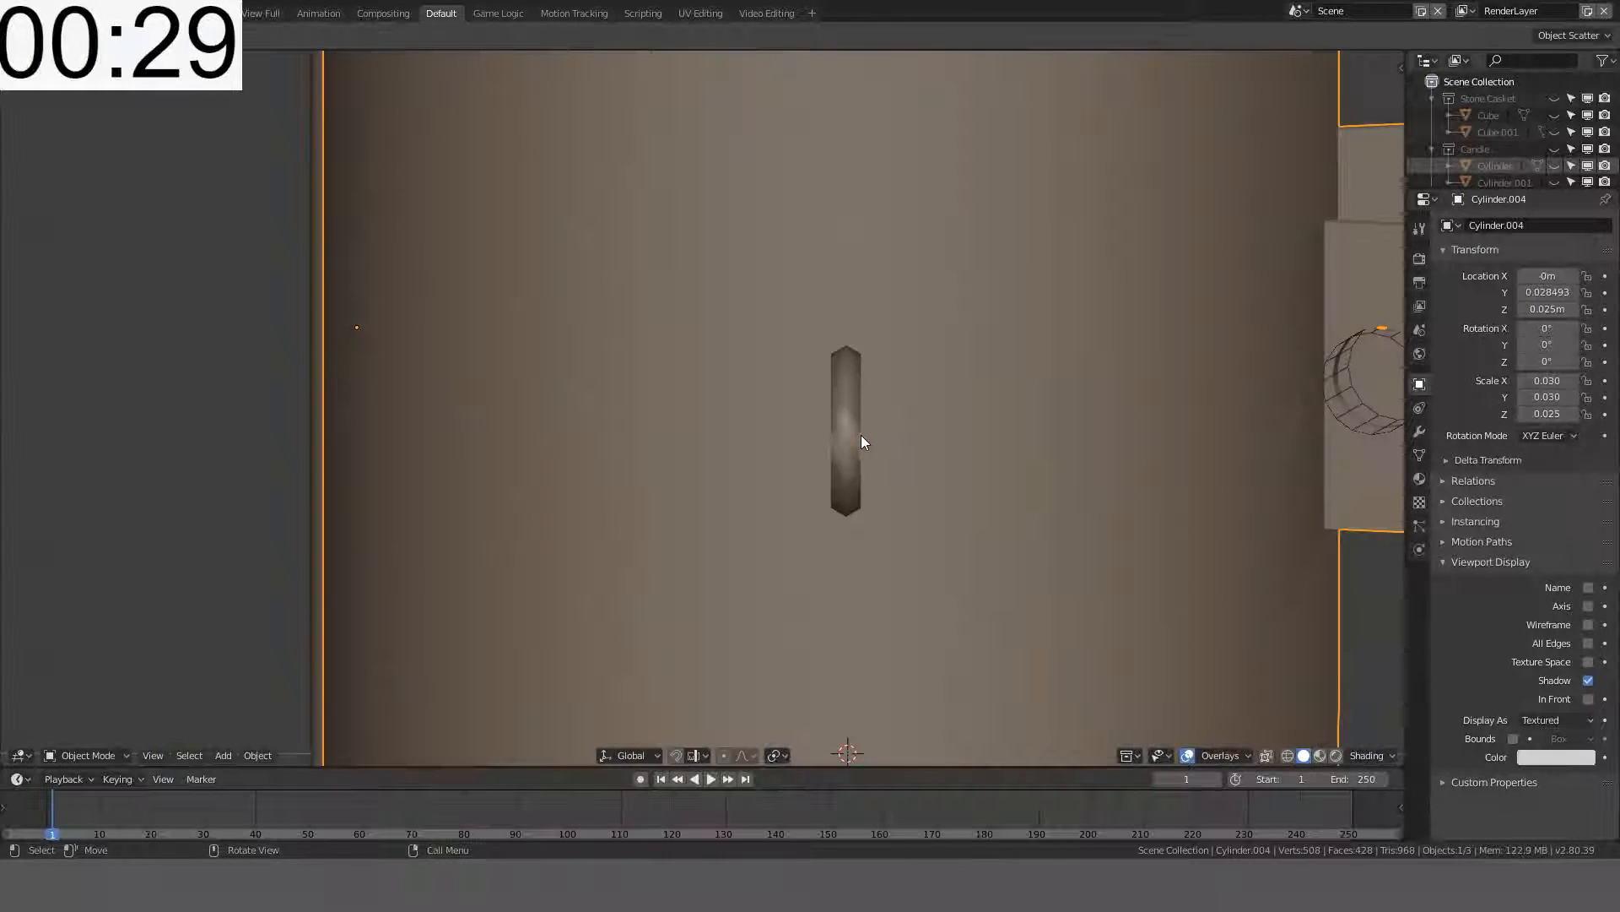
# - Examine the ring's smooth shading on the cuff and the Auto Smooth settings in the mesh data properties
pyautogui.moveTo(861, 434); pyautogui.dragTo(835, 403, button='middle')
pyautogui.press('Tab')
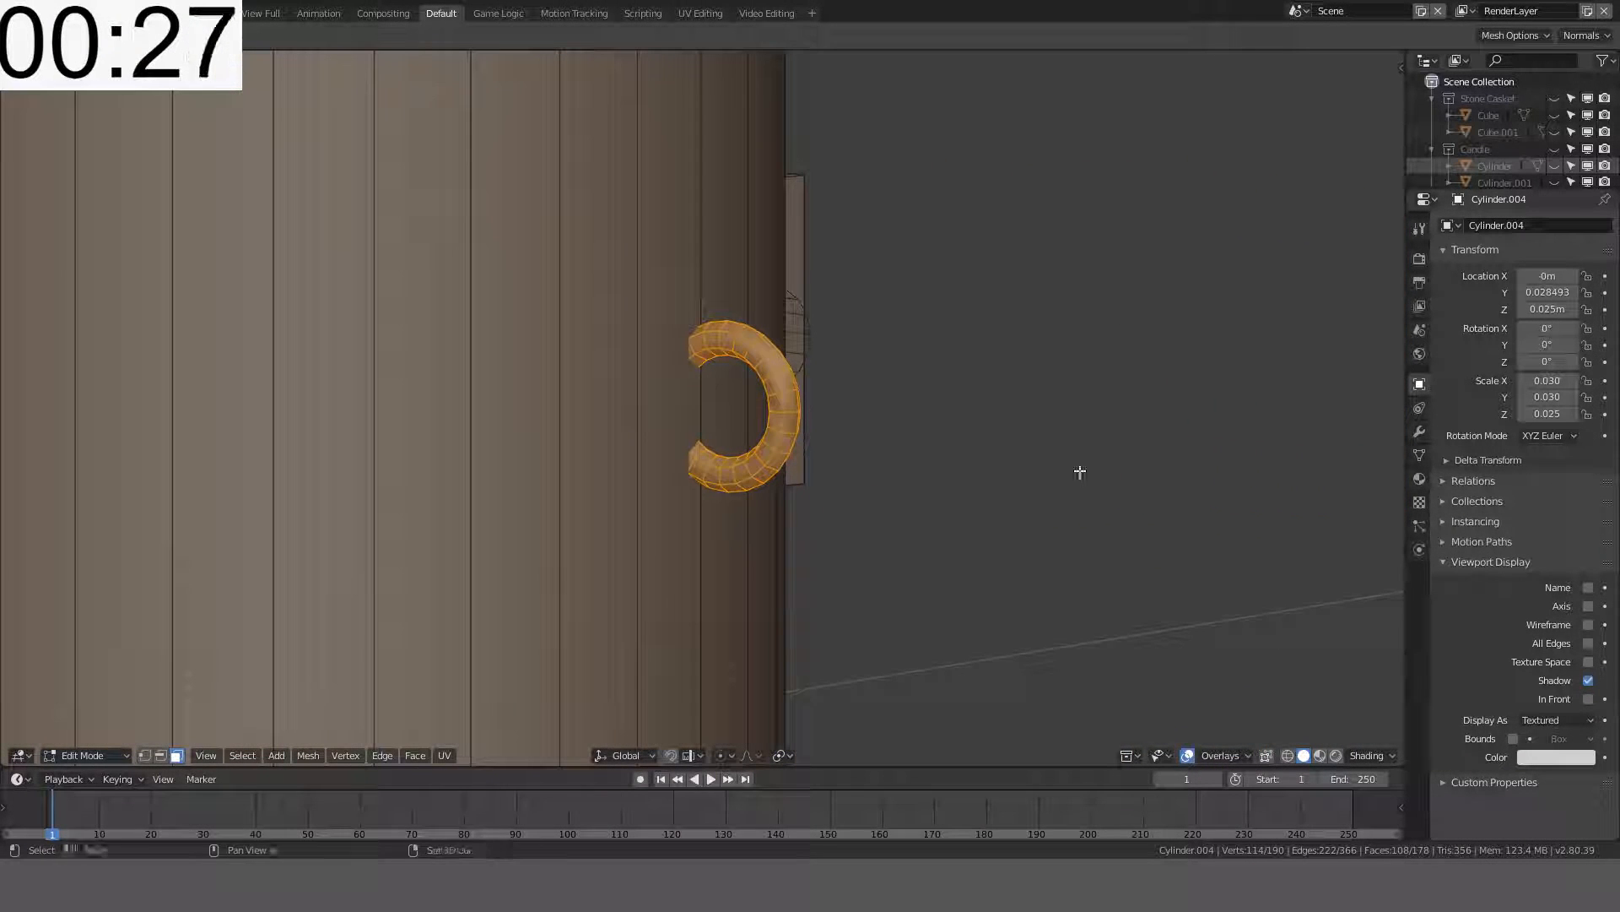
pyautogui.press('Tab')
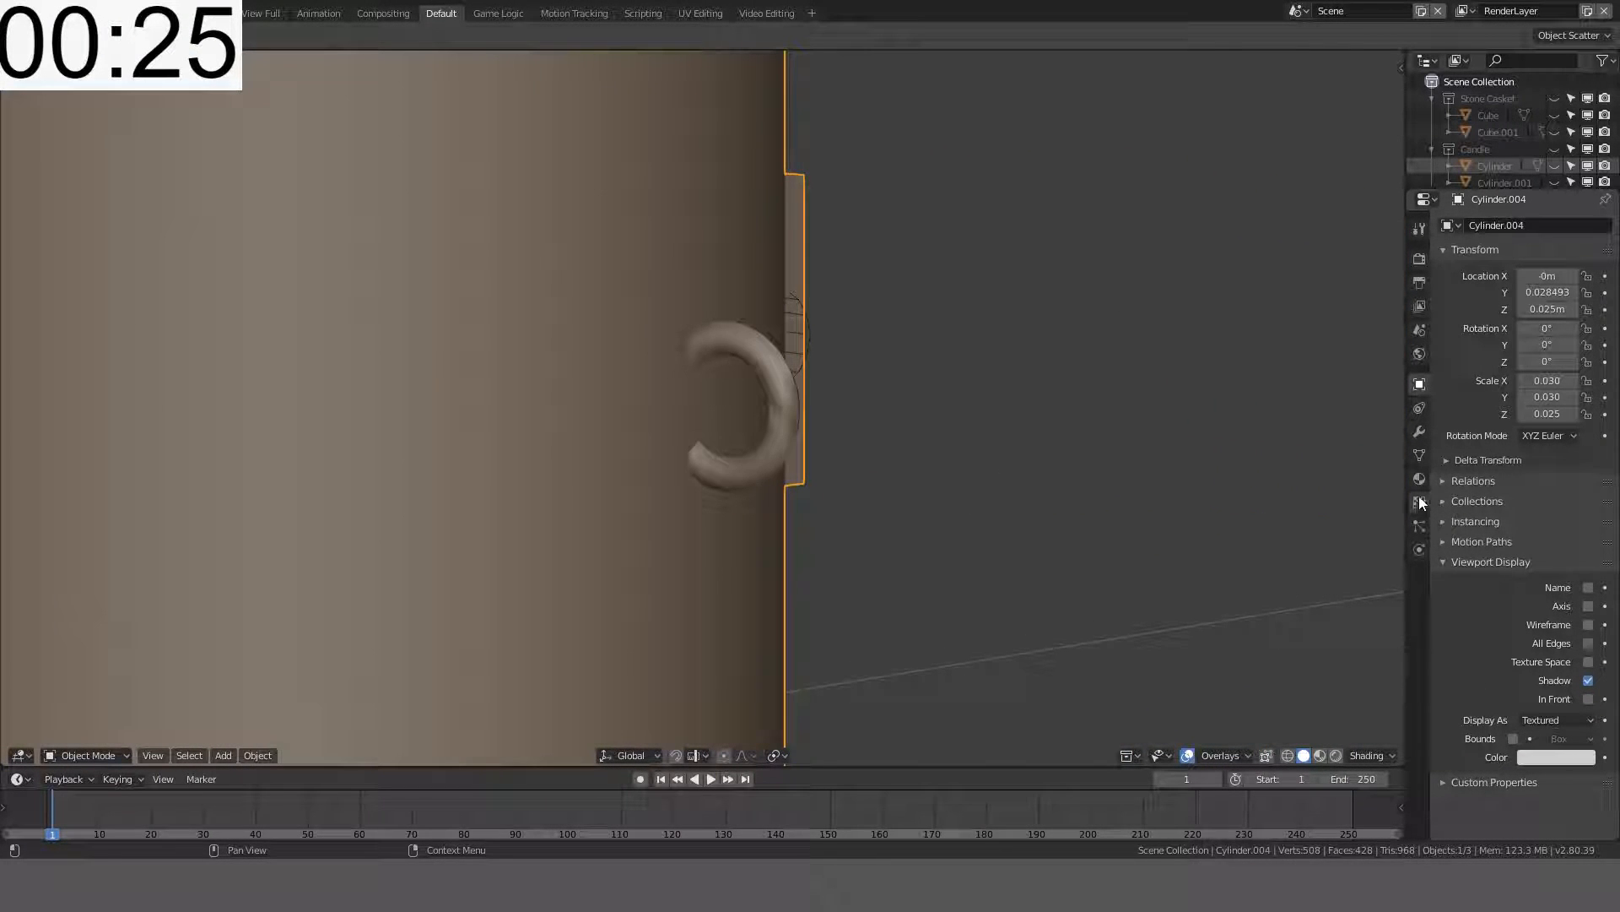
pyautogui.press('Tab')
pyautogui.scroll(-2, 785, 427)
pyautogui.moveTo(785, 427); pyautogui.dragTo(651, 427, button='middle')
pyautogui.scroll(-4, 653, 427)
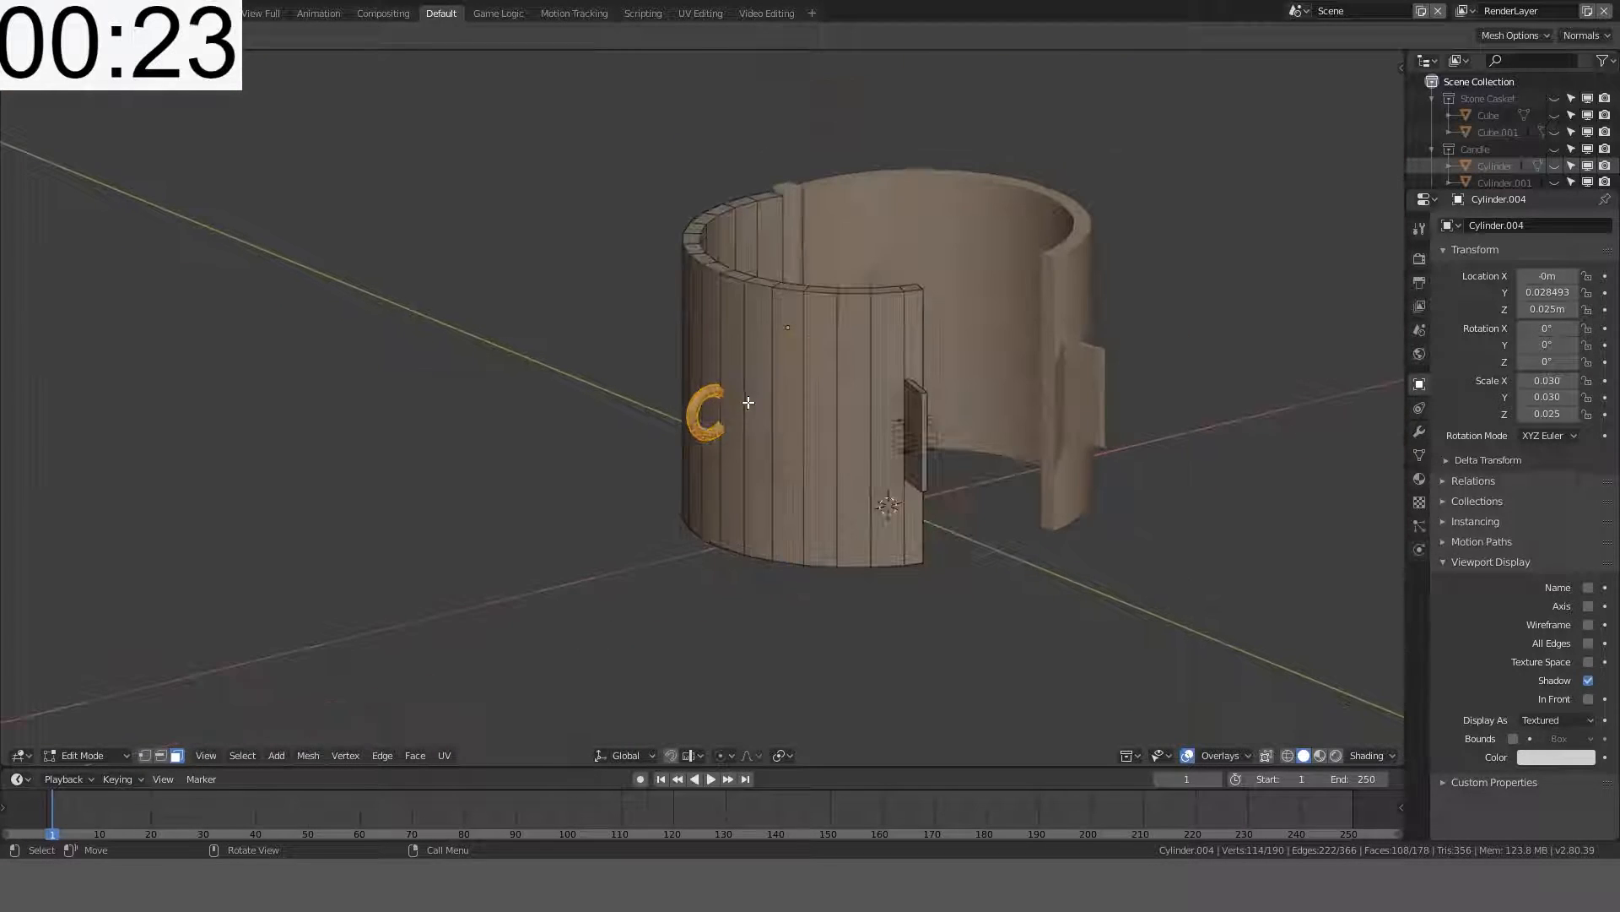
pyautogui.click(1419, 456)
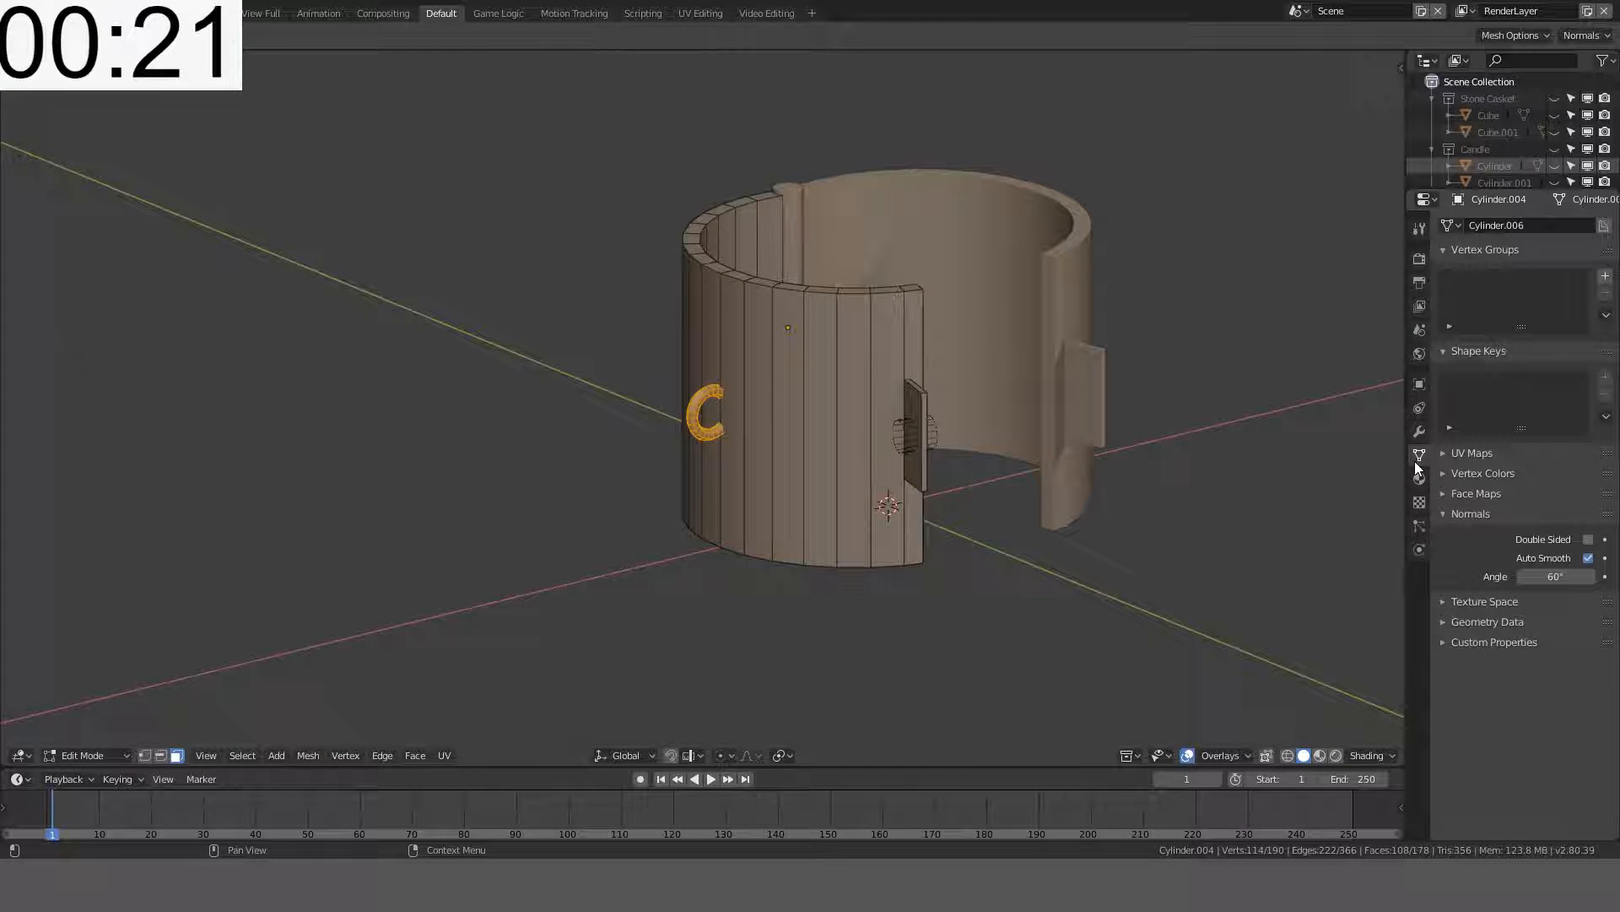
# - Switch to edge selection and mark two lengthwise edge loops of the ring as sharp
pyautogui.press('KP_Decimal')
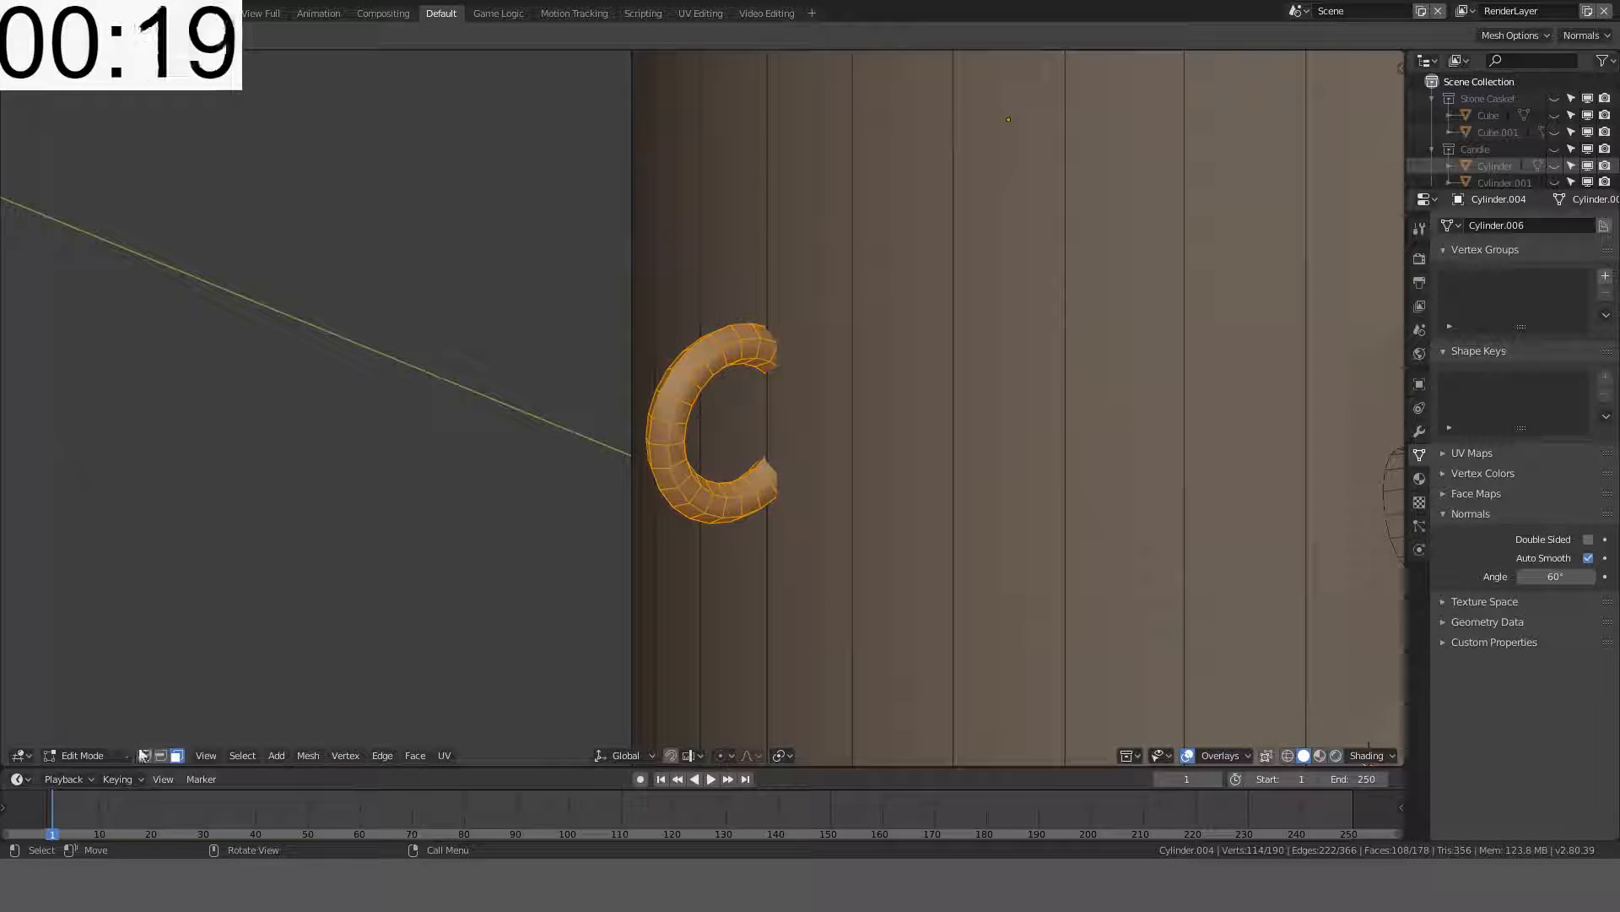
pyautogui.click(161, 755)
pyautogui.scroll(2, 699, 397)
pyautogui.keyDown('alt'); pyautogui.click(695, 353); pyautogui.keyUp('alt')
pyautogui.moveTo(695, 353); pyautogui.dragTo(713, 279, button='middle')
pyautogui.keyDown('alt'); pyautogui.keyDown('shift'); pyautogui.click(741, 355); pyautogui.keyUp('shift'); pyautogui.keyUp('alt')
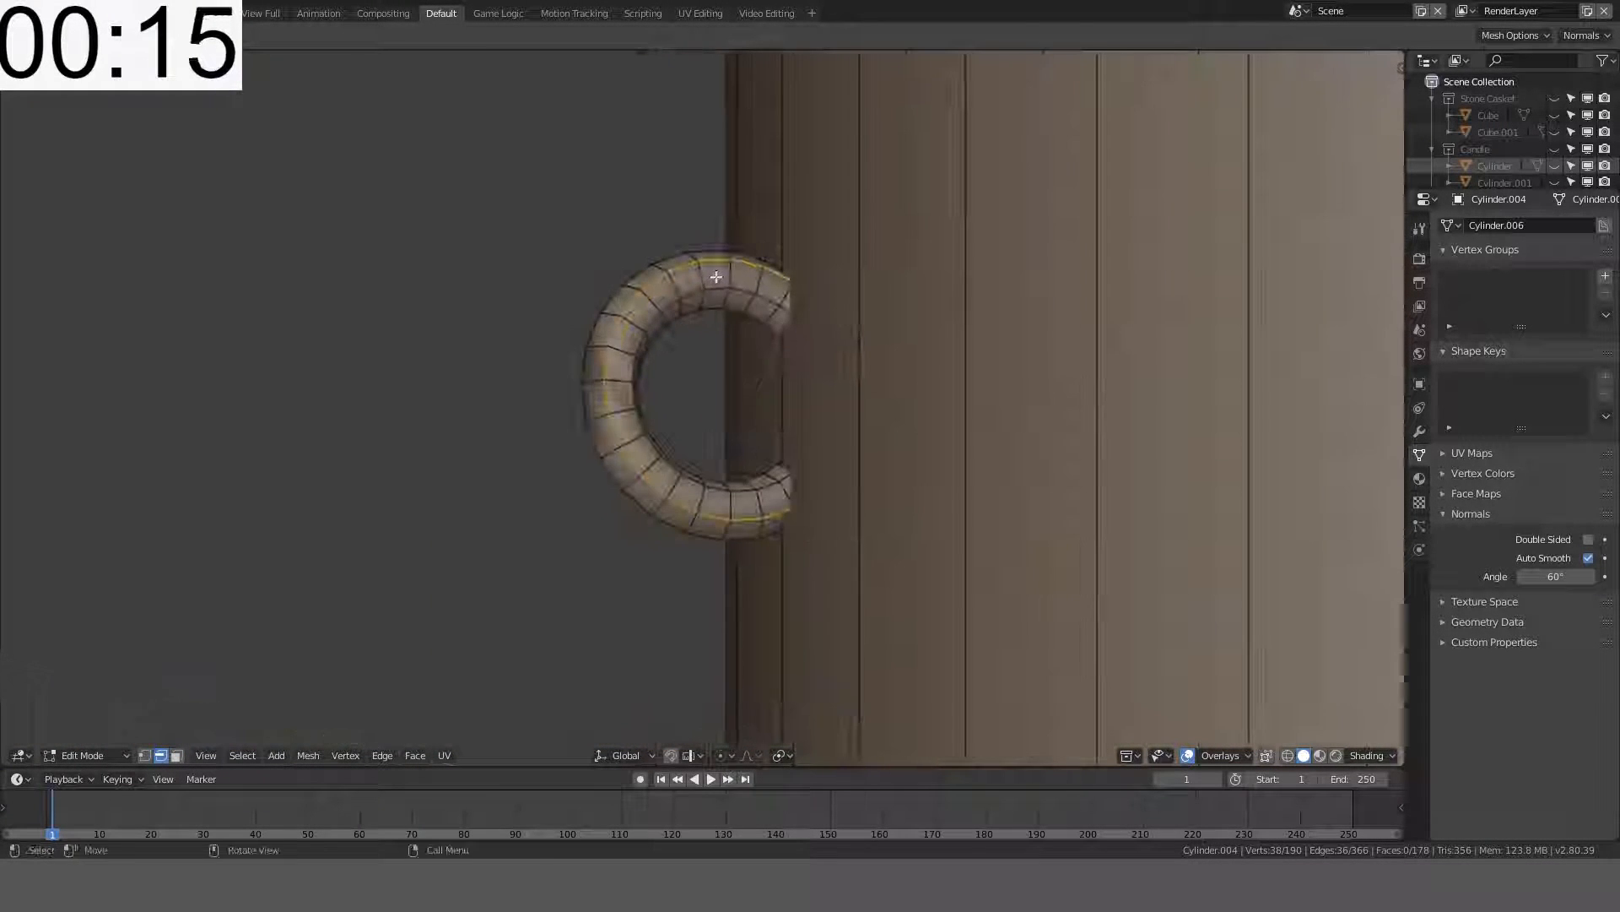
pyautogui.hotkey('ctrl', 'e')
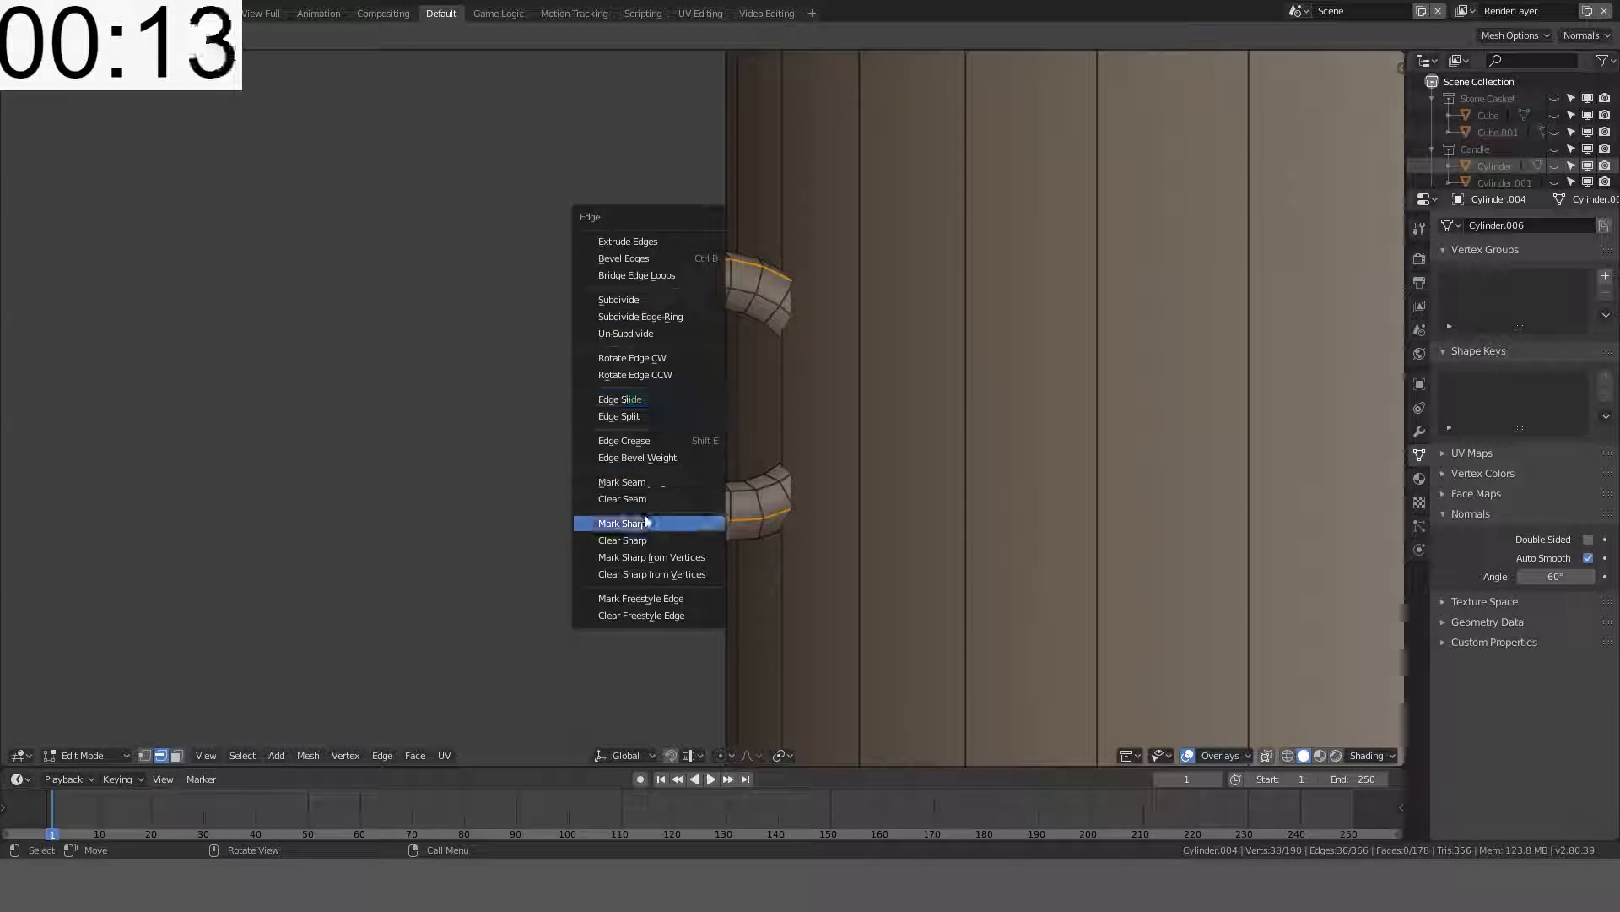
pyautogui.click(644, 514)
# - Mark the remaining corner edge loops along the ring as sharp and check the shading in object mode
pyautogui.moveTo(644, 514); pyautogui.dragTo(869, 320, button='middle')
pyautogui.hotkey('alt', 'a')
pyautogui.hotkey('alt', 'a')
pyautogui.keyDown('alt'); pyautogui.click(697, 284); pyautogui.keyUp('alt')
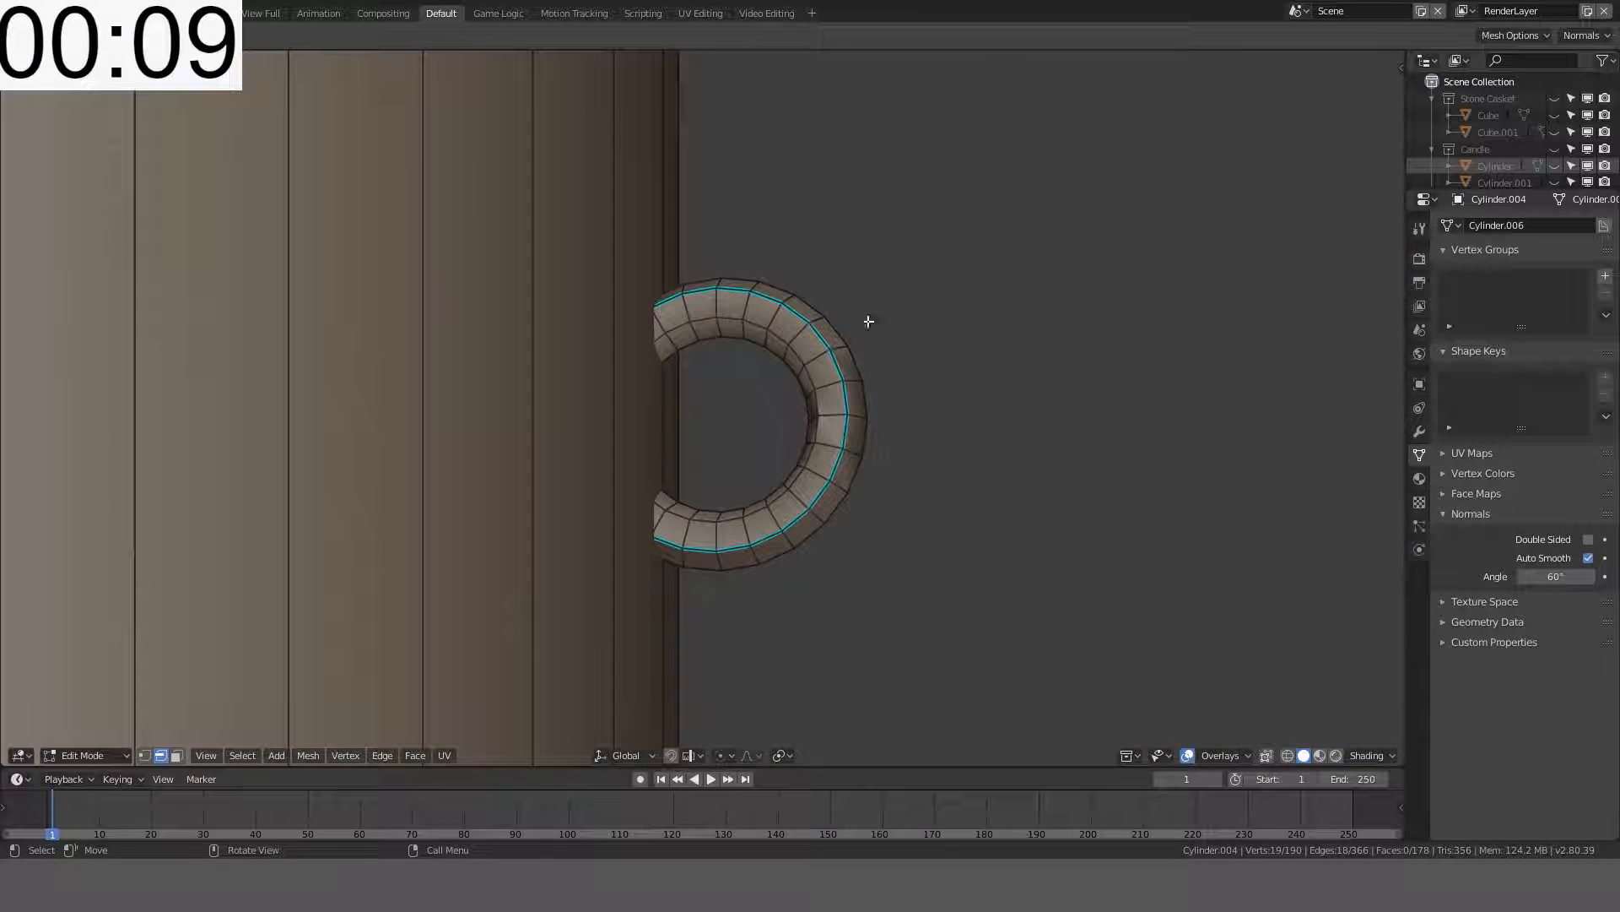
pyautogui.hotkey('ctrl', 'e')
pyautogui.click(773, 336)
pyautogui.press('Tab')
pyautogui.moveTo(773, 336); pyautogui.dragTo(652, 402, button='middle')
pyautogui.scroll(-5, 662, 354)
pyautogui.scroll(8, 652, 402)
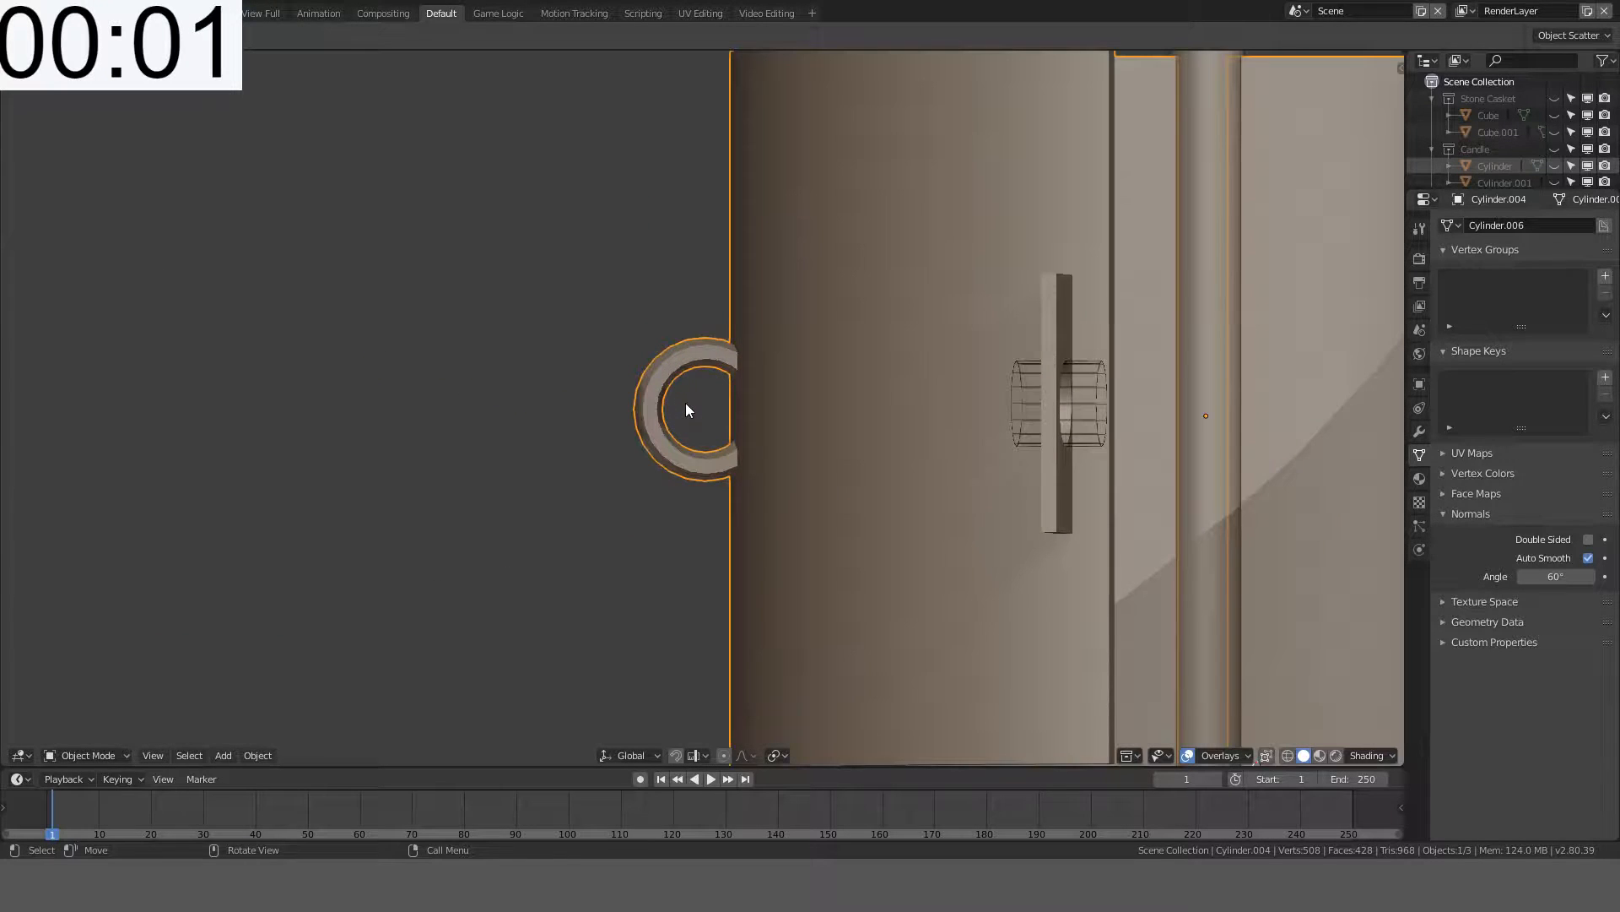
# - Select the whole linked ring in edit mode and scale it by 1.5
pyautogui.press('Tab')
pyautogui.press('l')
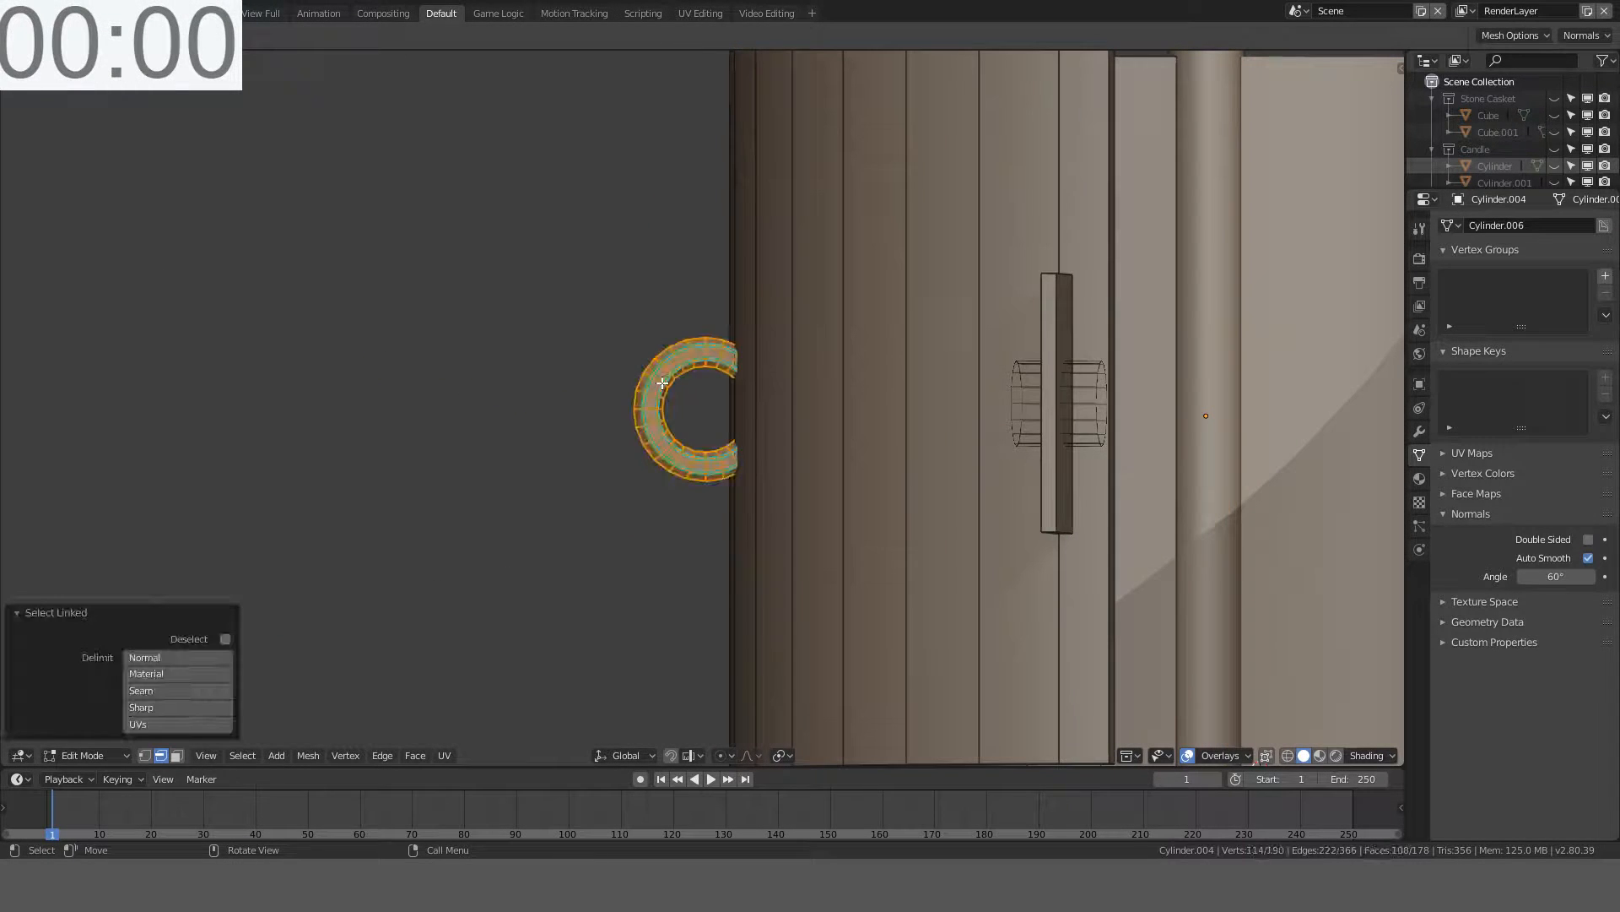
pyautogui.scroll(-4, 868, 338)
pyautogui.press('s')
pyautogui.keyDown('ctrl'); pyautogui.click(949, 310); pyautogui.keyUp('ctrl')
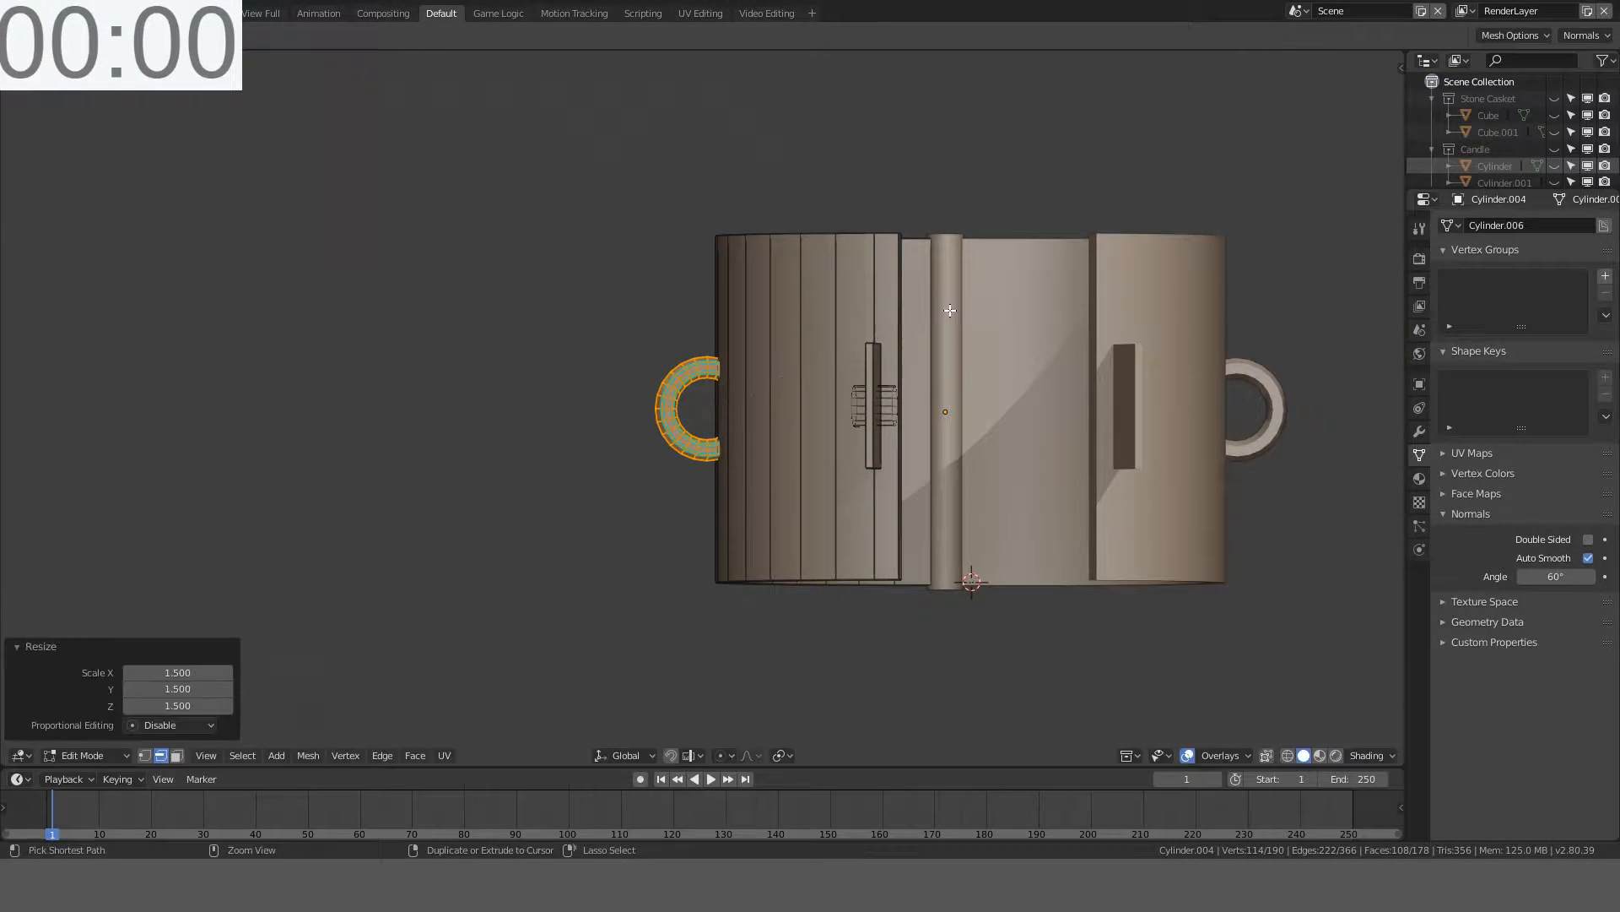
# - Reposition the enlarged ring along X so its open ends meet the cuff's outer wall
pyautogui.press('KP_1')
pyautogui.scroll(3, 949, 311)
pyautogui.press('g')
pyautogui.press('x')
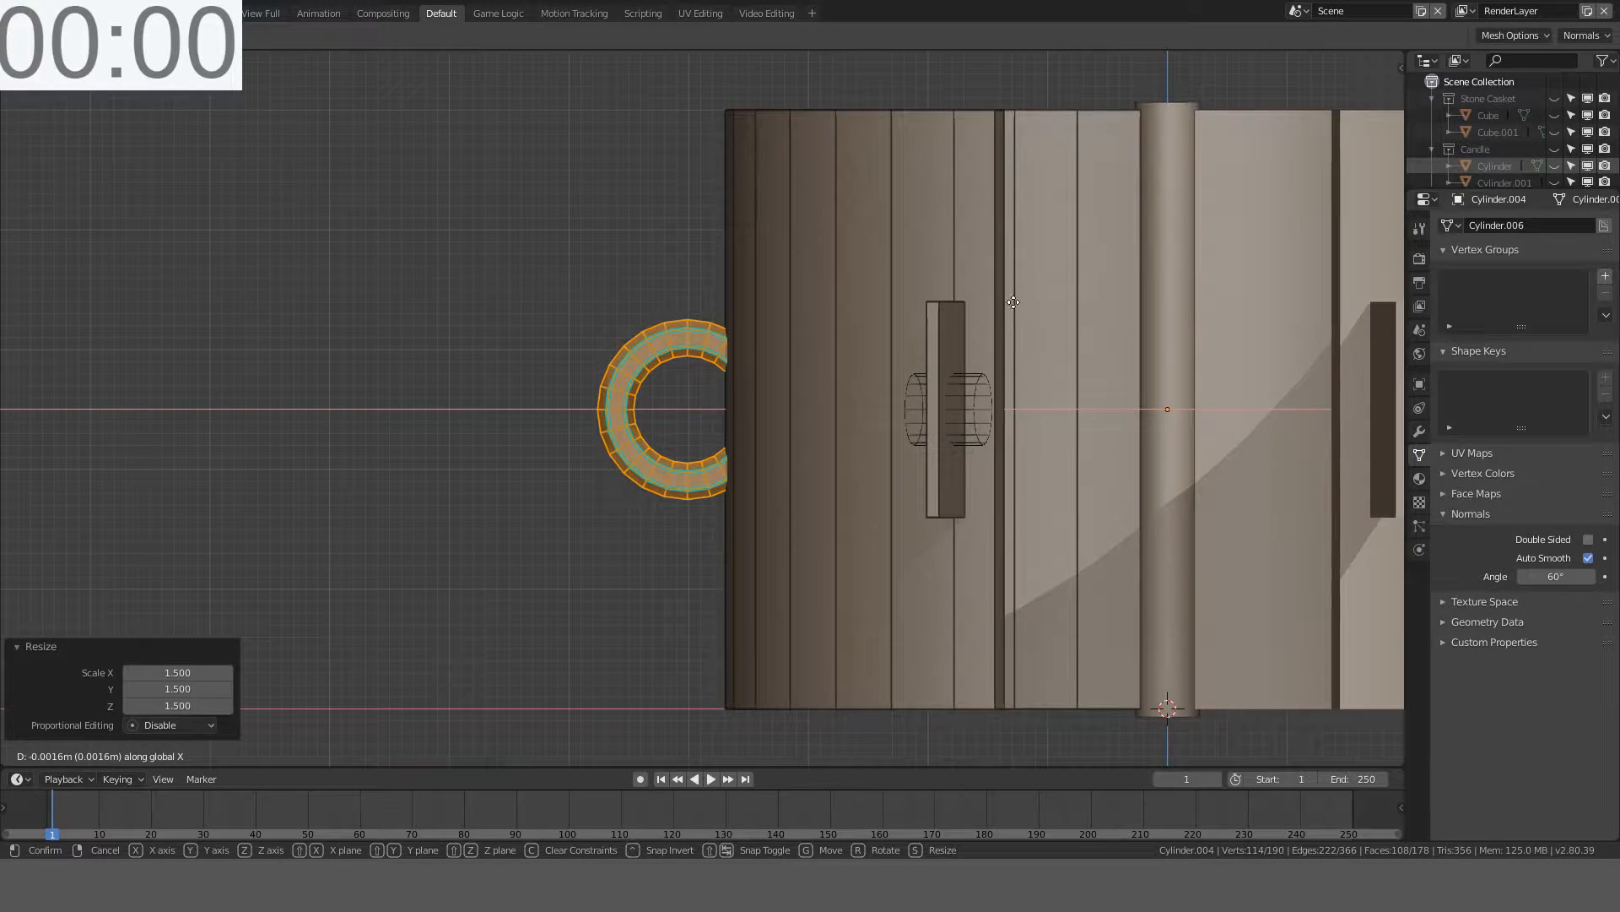
pyautogui.click(924, 314)
pyautogui.press('Tab')
# - Scale the ring's outermost edge loop slightly inward to flatten its outer profile
pyautogui.moveTo(869, 297); pyautogui.dragTo(833, 349, button='middle')
pyautogui.scroll(4, 833, 349)
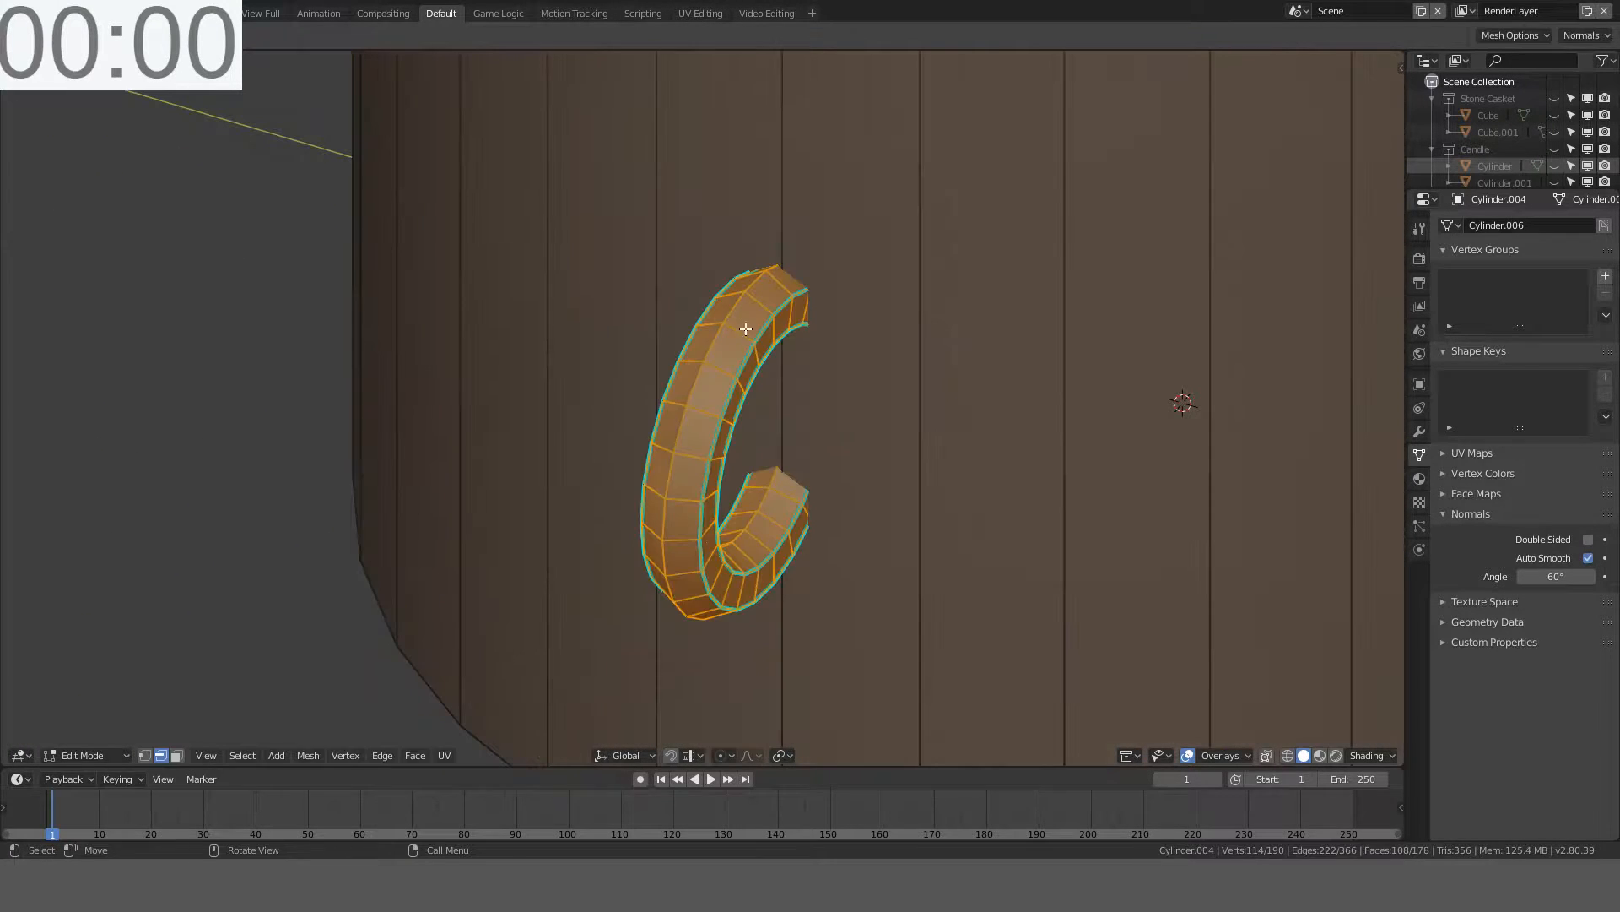
pyautogui.hotkey('alt', 'a')
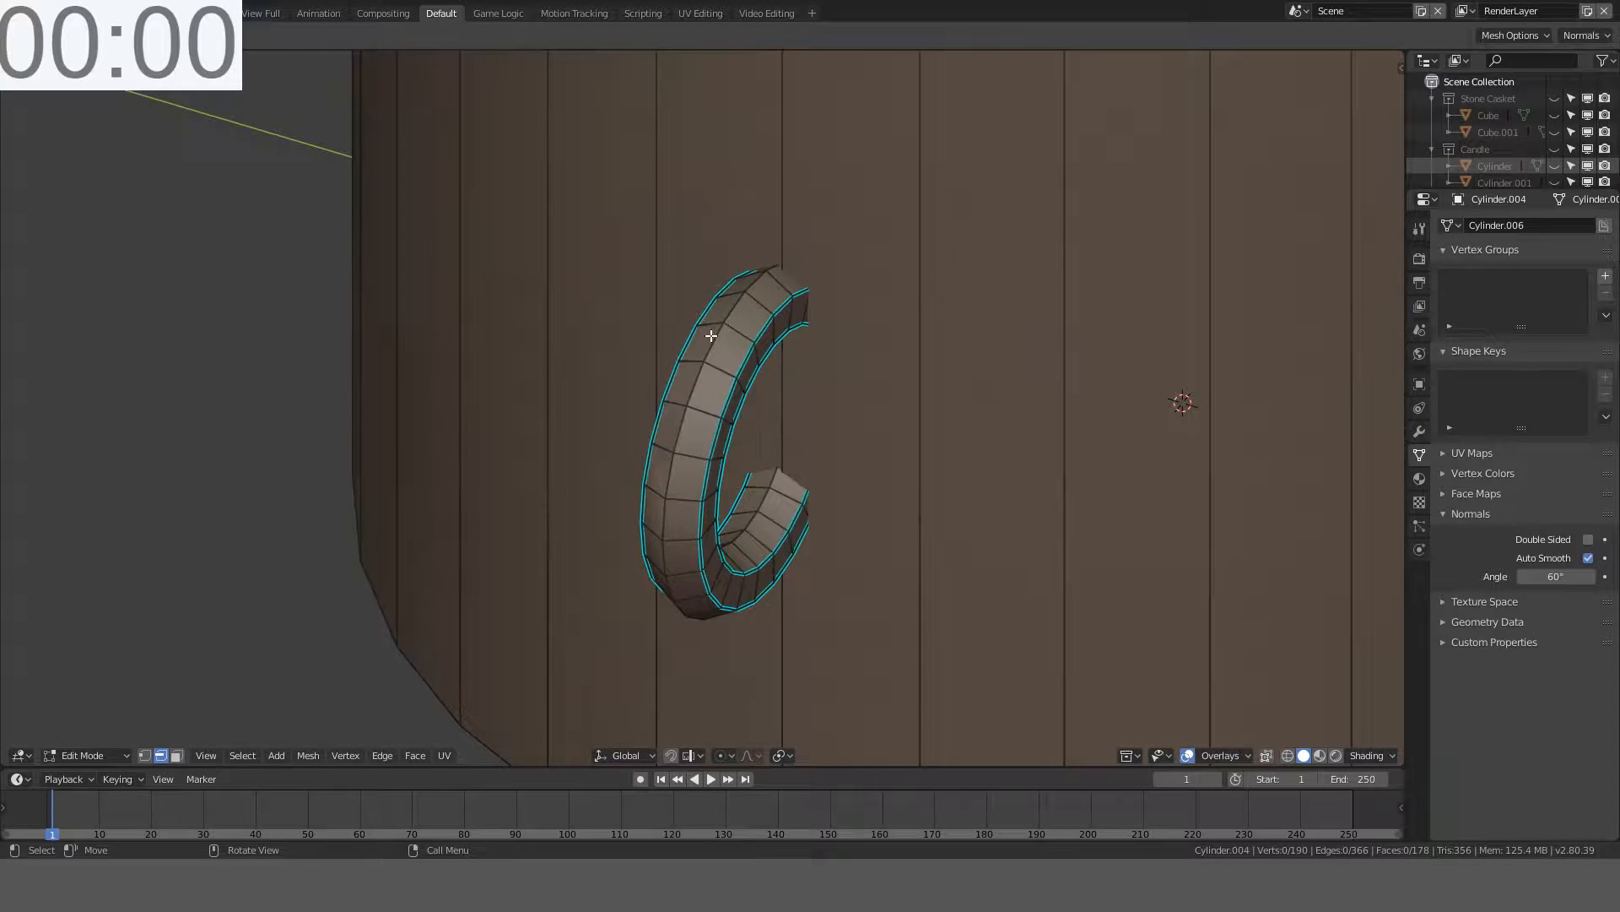
pyautogui.moveTo(715, 344); pyautogui.dragTo(721, 321, button='middle')
pyautogui.keyDown('alt'); pyautogui.click(726, 294); pyautogui.keyUp('alt')
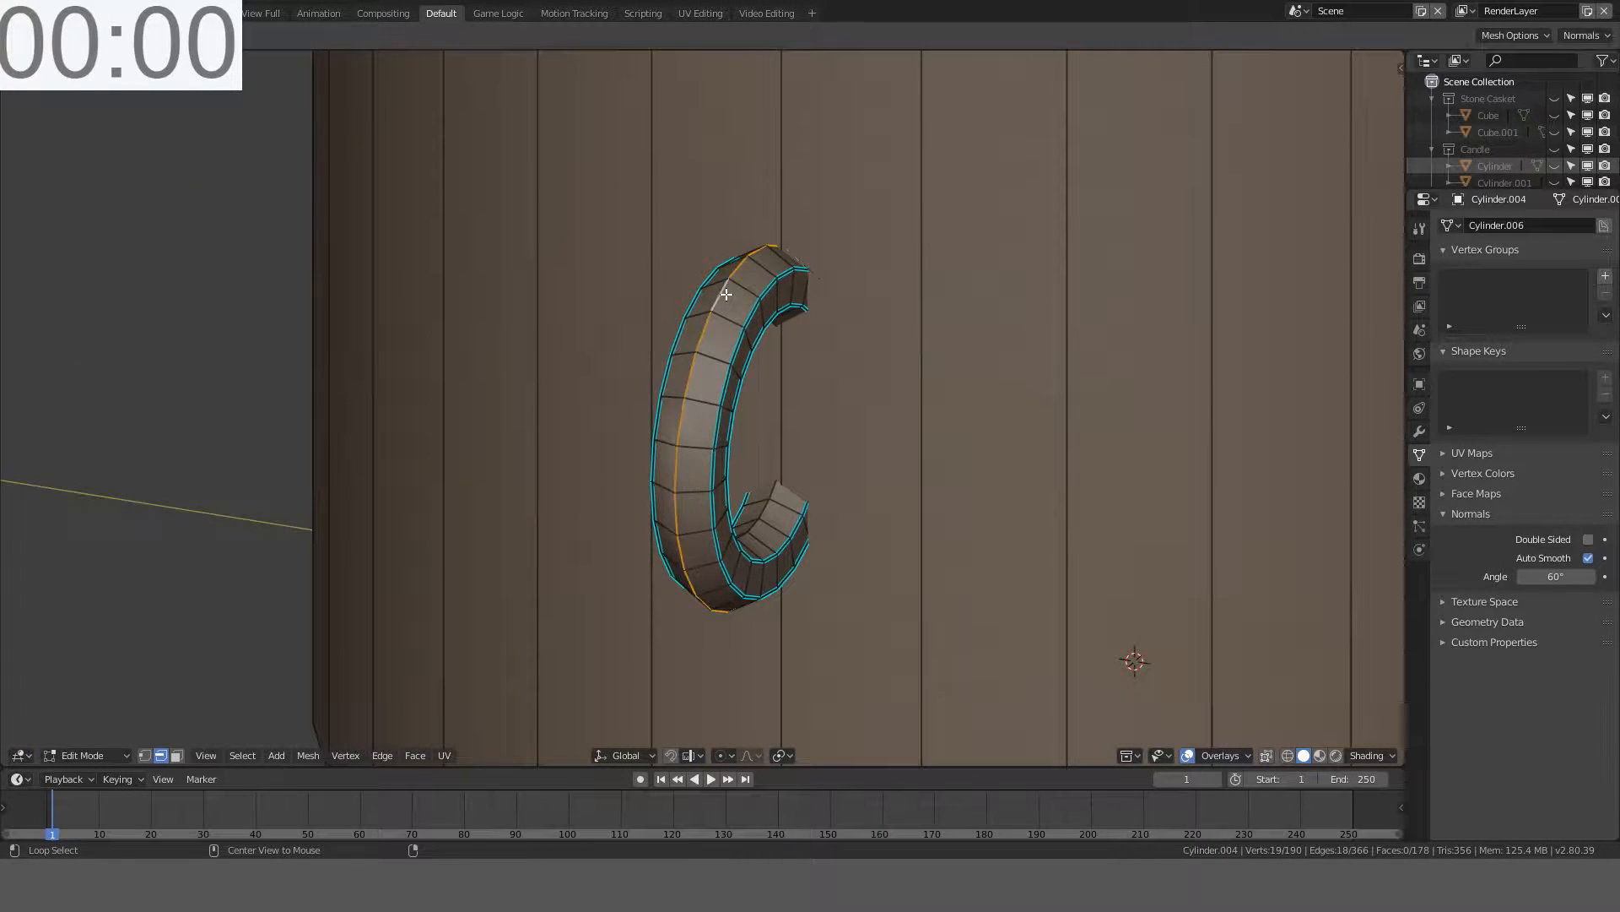
pyautogui.press('s')
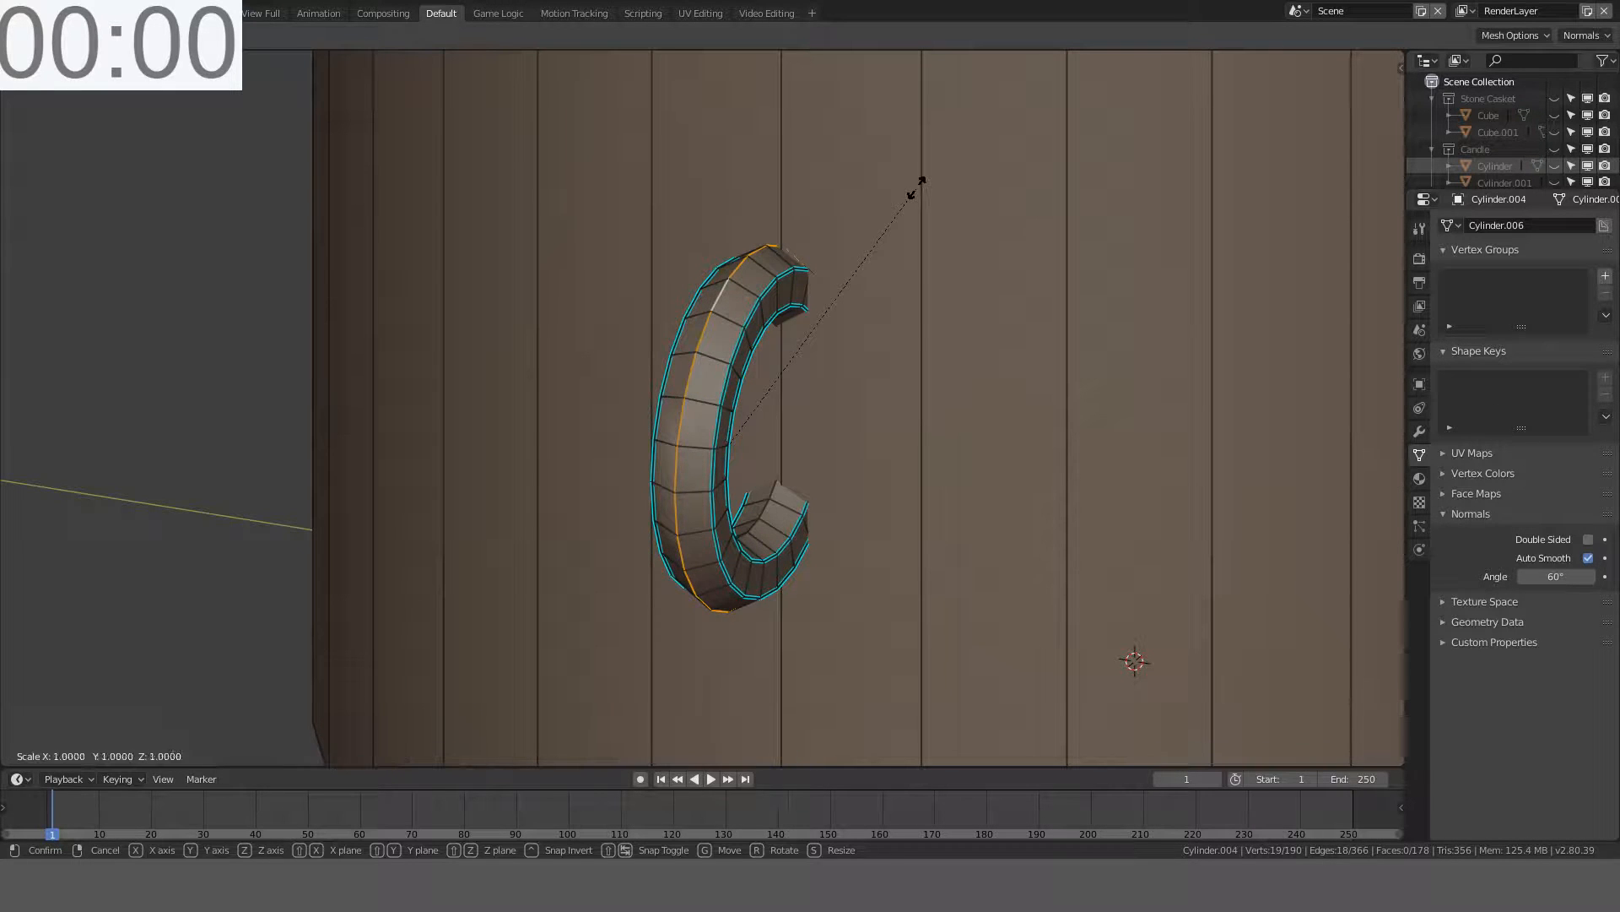
pyautogui.click(909, 189)
pyautogui.press('Tab')
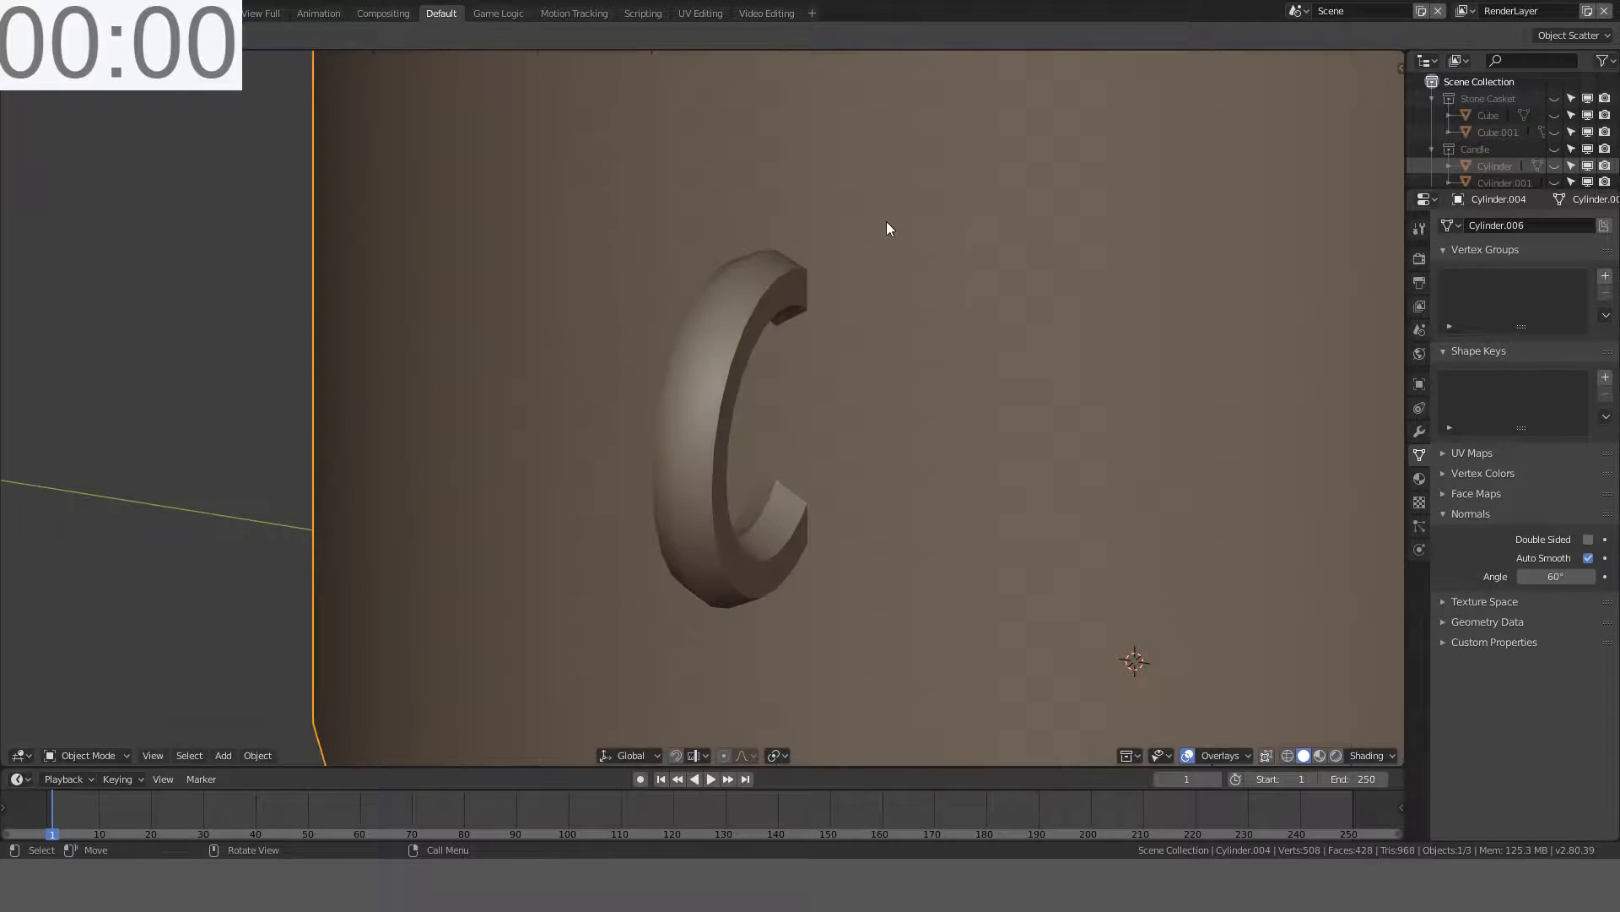
pyautogui.moveTo(886, 222); pyautogui.dragTo(988, 338, button='middle')
pyautogui.scroll(-5, 990, 203)
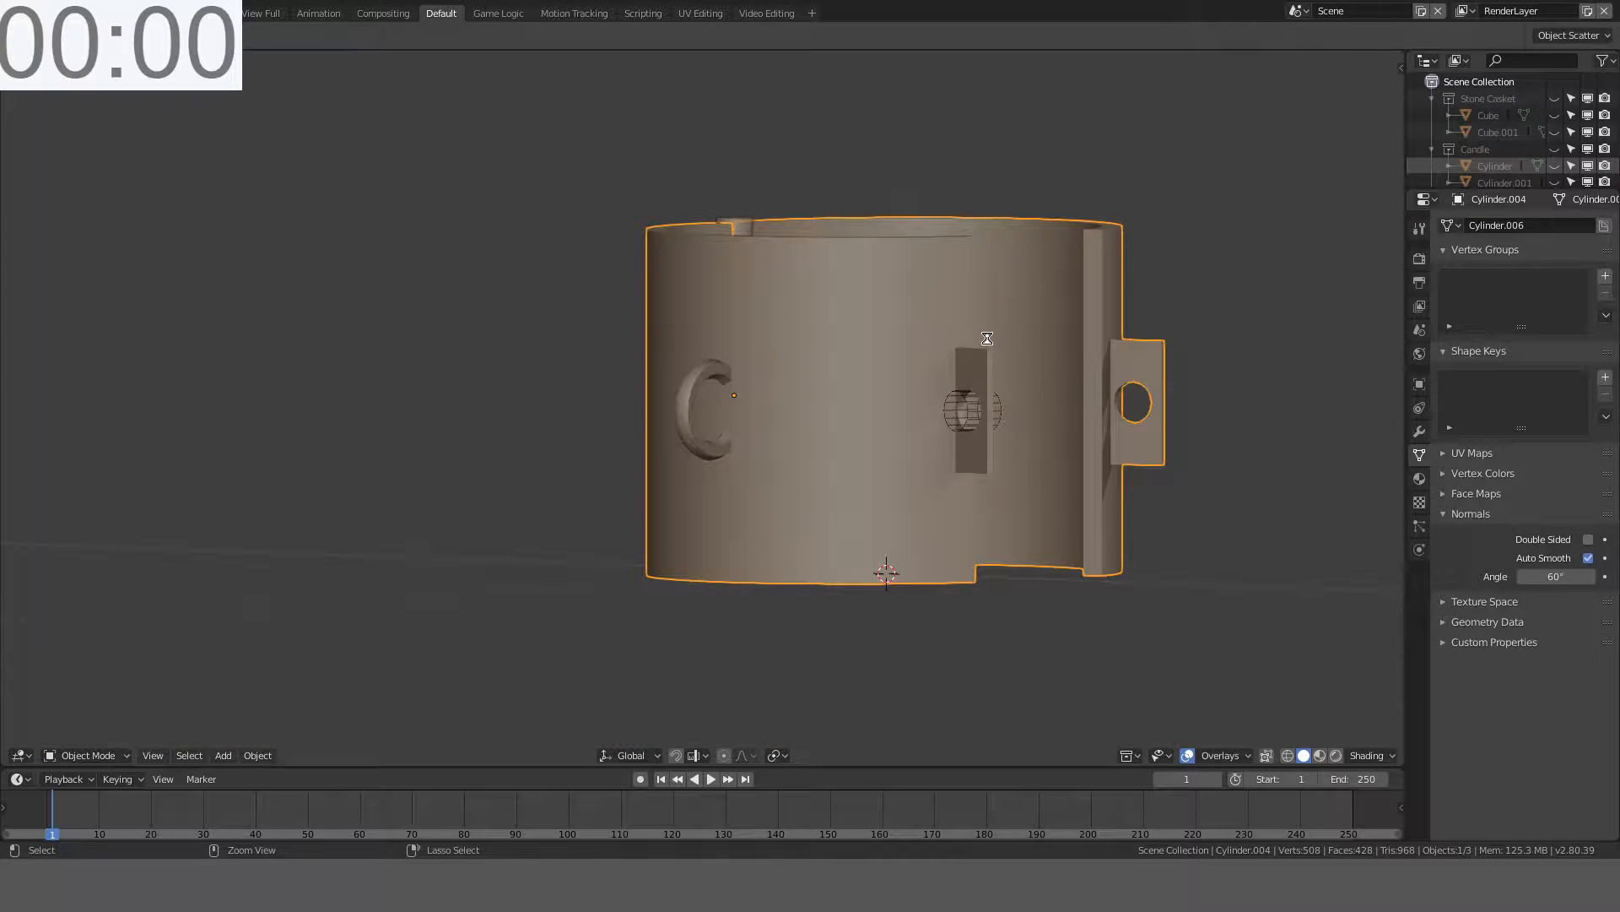
# - Separate the linked chain ring on the cuff's outer wall from the cuff mesh into its own object
pyautogui.moveTo(1147, 338); pyautogui.dragTo(1181, 432, button='middle')
pyautogui.press('Tab')
pyautogui.press('Tab')
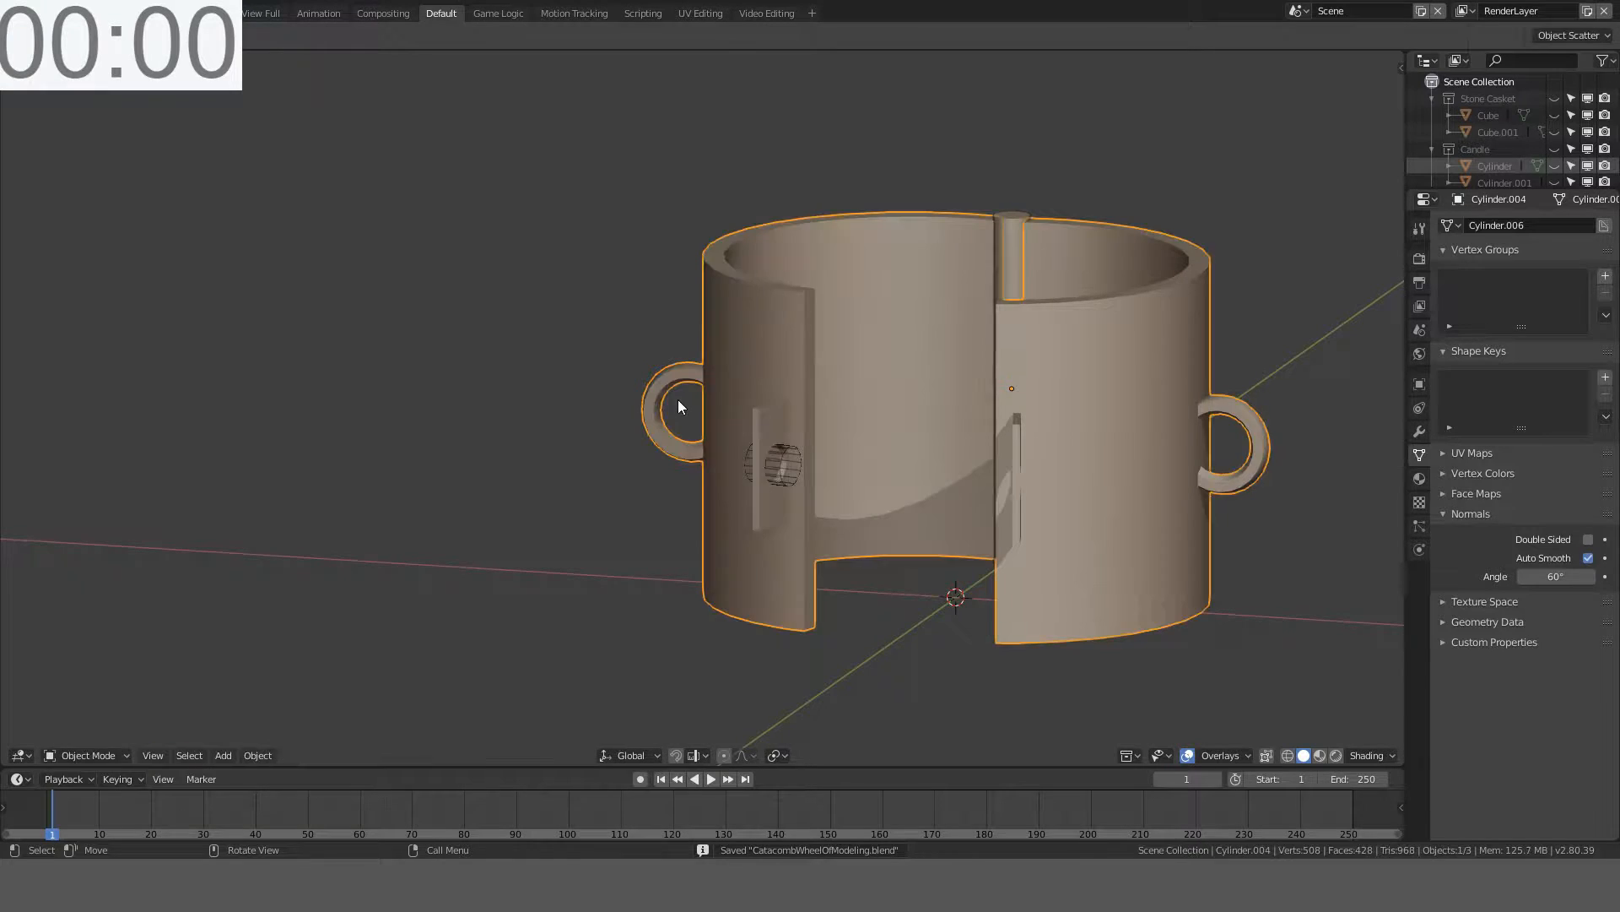
pyautogui.press('Tab')
pyautogui.hotkey('ctrl', 'l')
pyautogui.press('p')
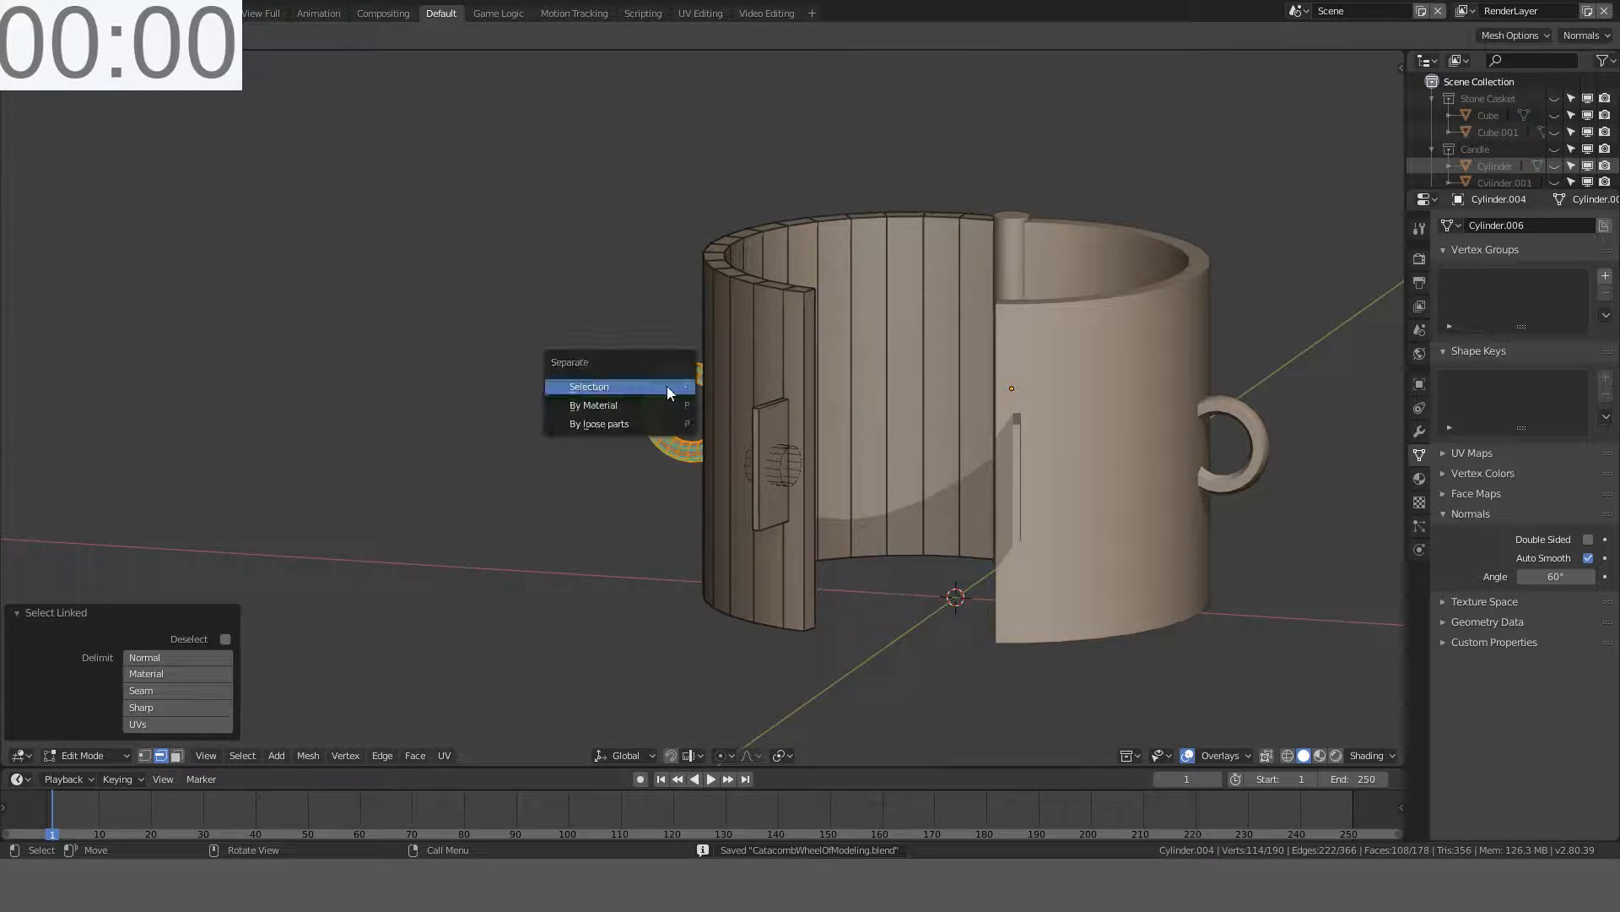
pyautogui.click(666, 387)
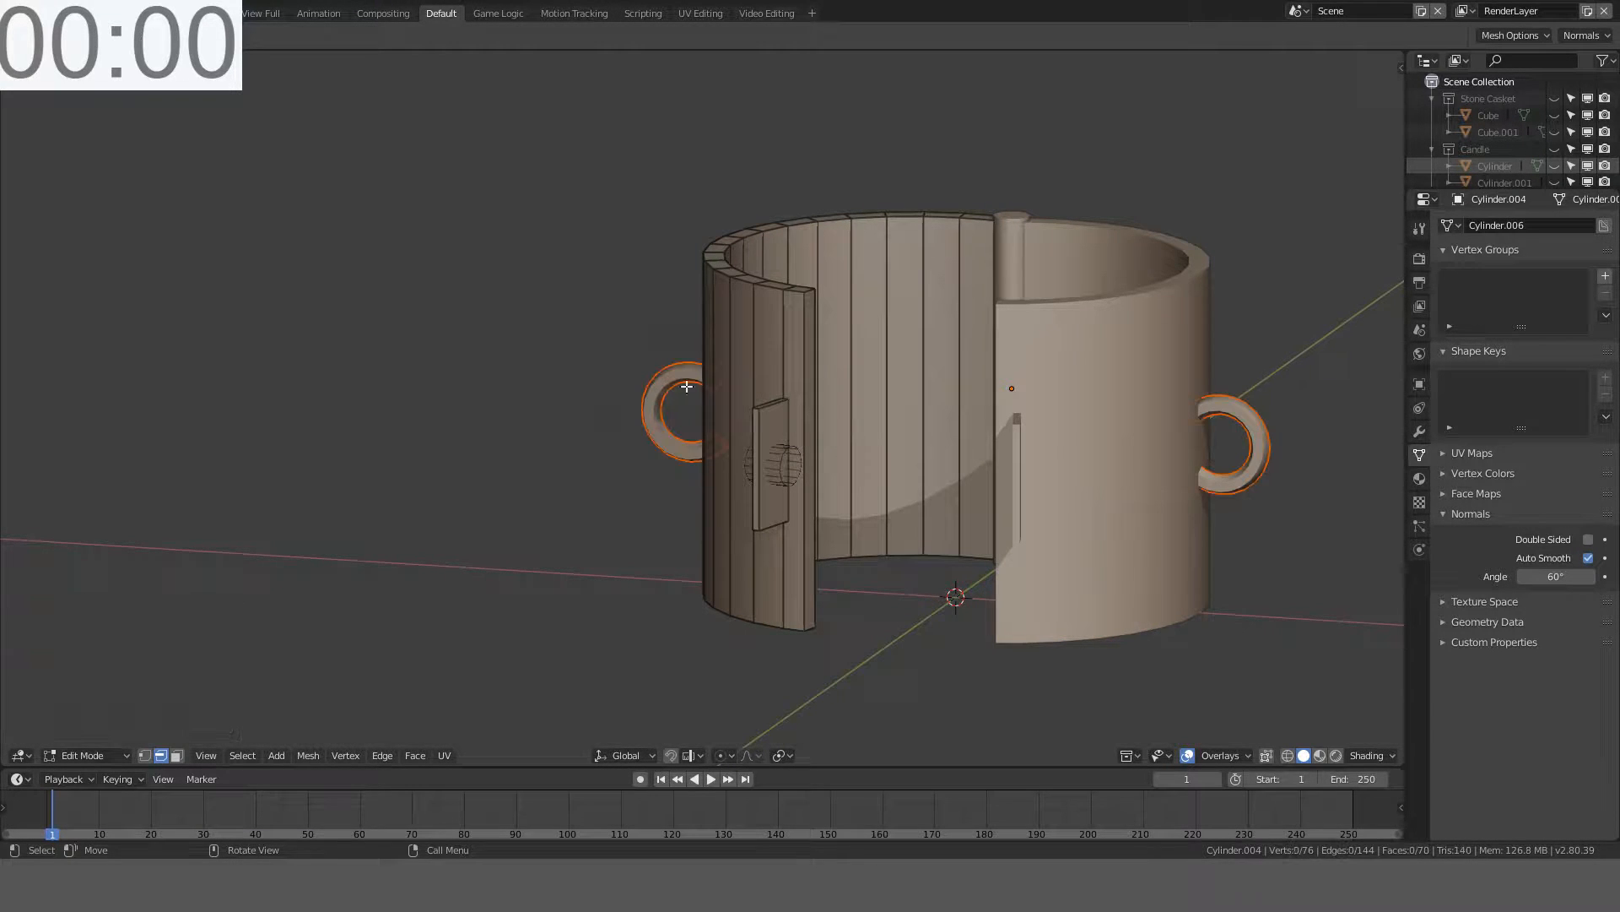
# - Remove the Boolean and Mirror modifiers from the separated ring object and save the file
pyautogui.press('Tab')
pyautogui.click(1259, 435)
pyautogui.press('Tab')
pyautogui.press('Tab')
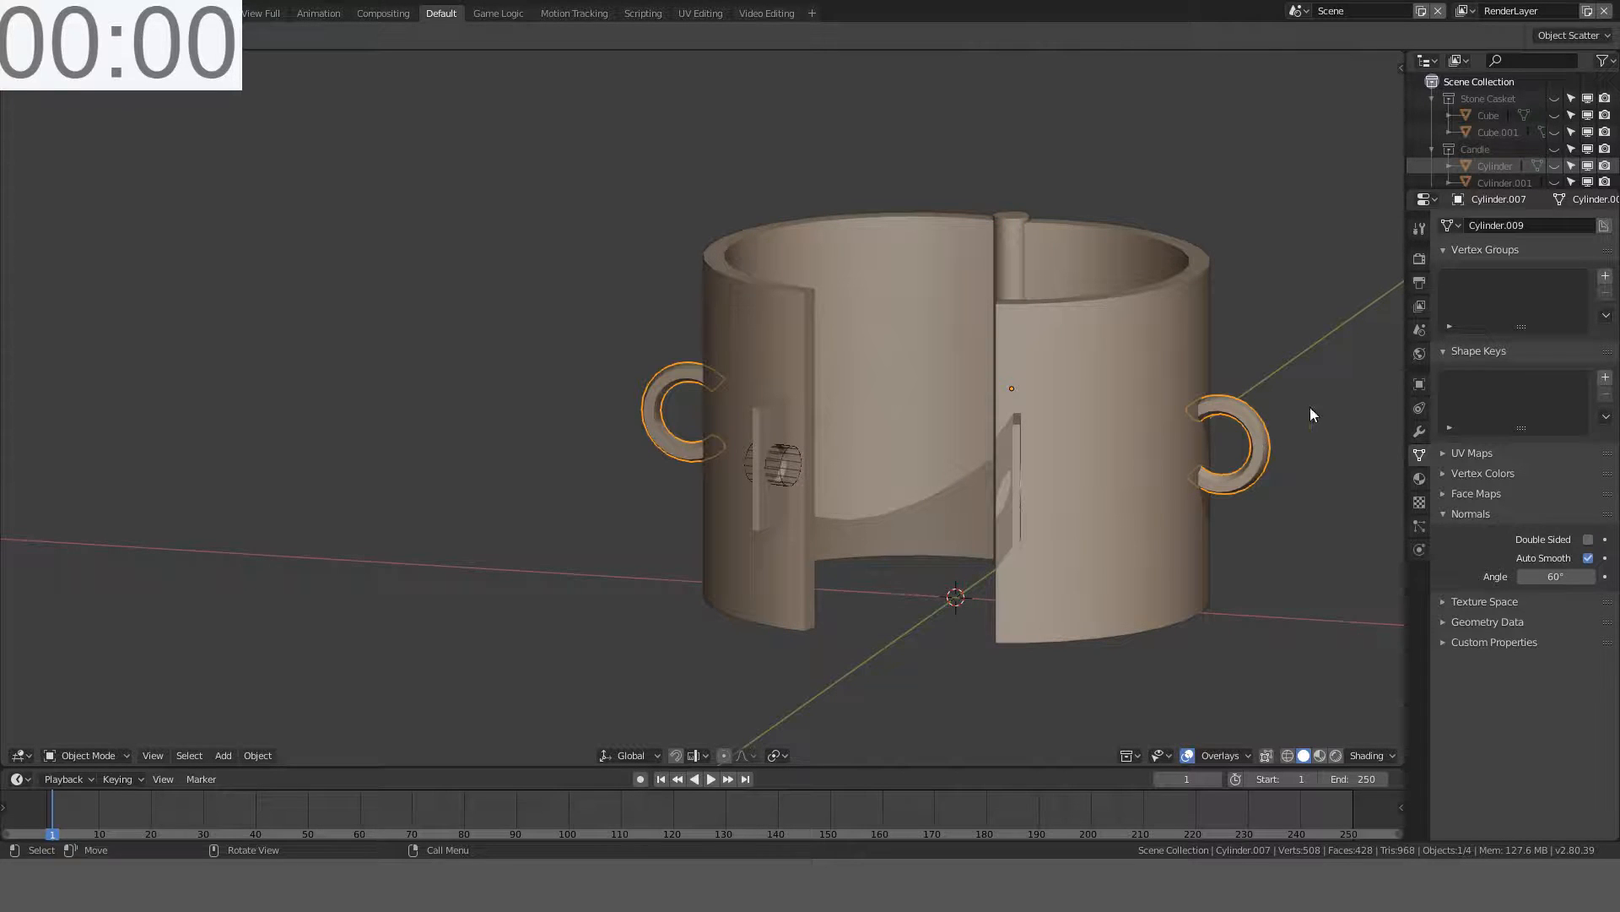
pyautogui.click(1420, 431)
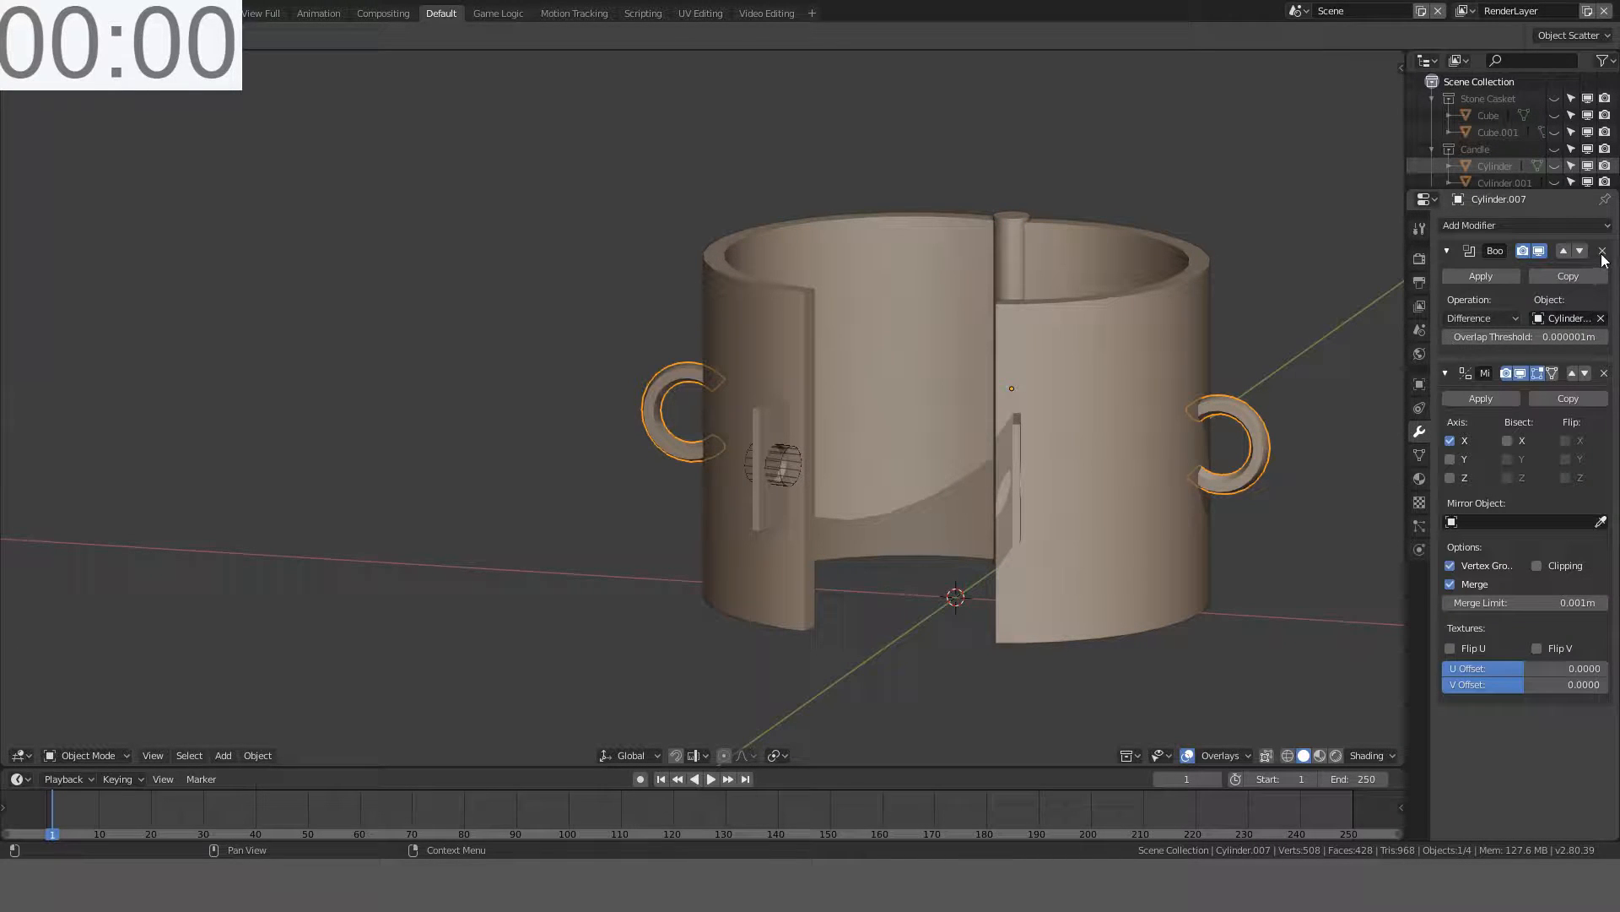
pyautogui.moveTo(1035, 353); pyautogui.dragTo(1023, 397, button='middle')
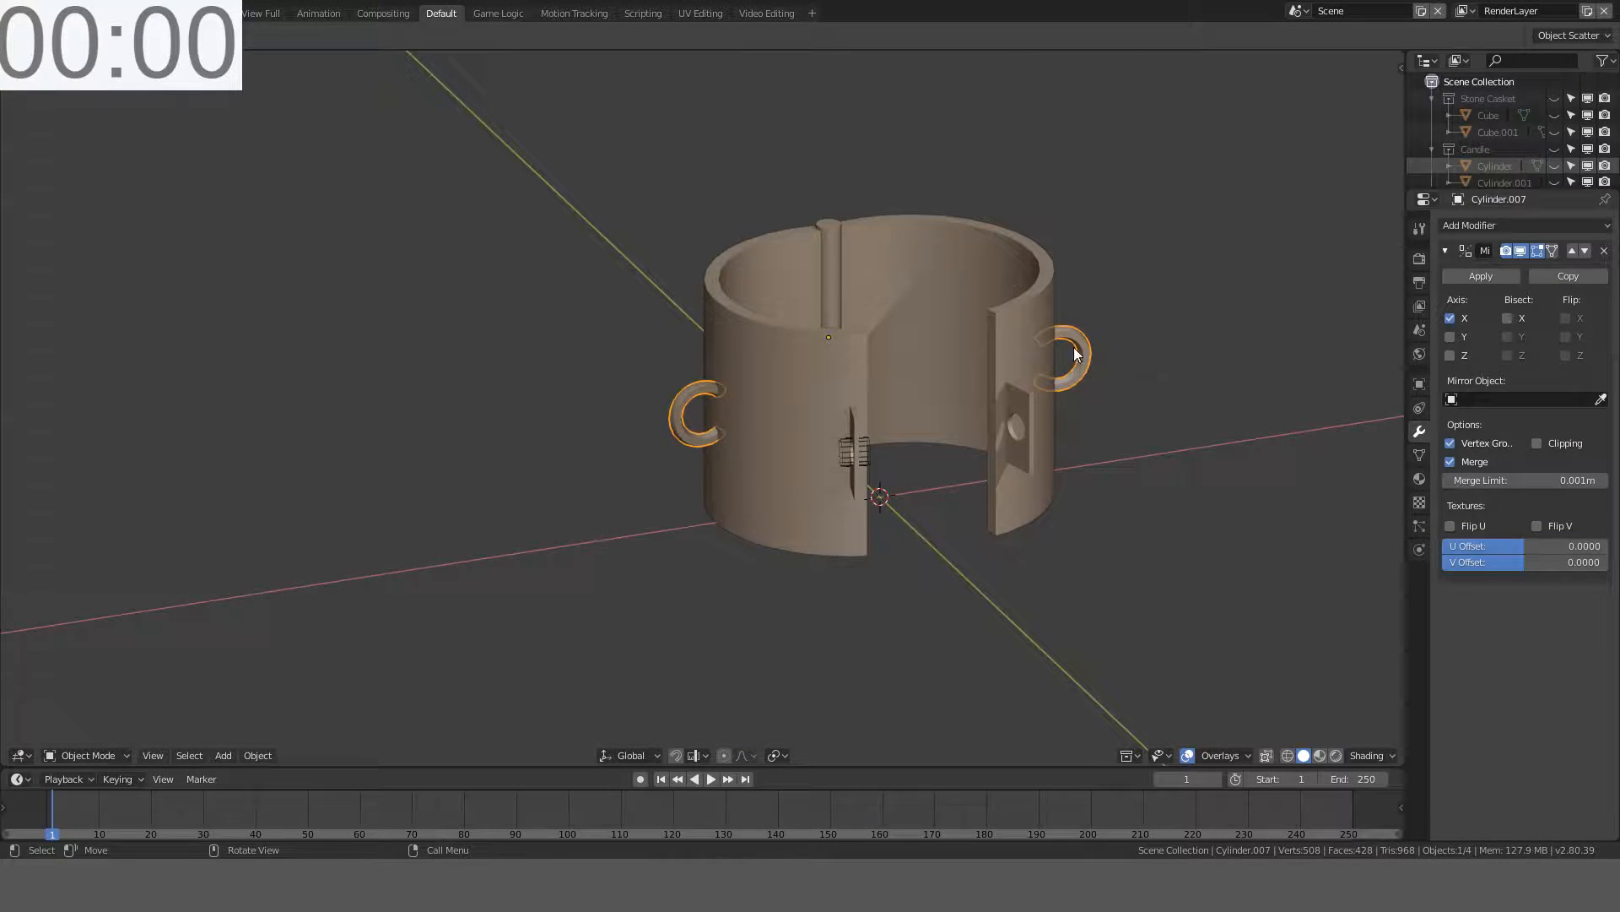
pyautogui.click(1603, 253)
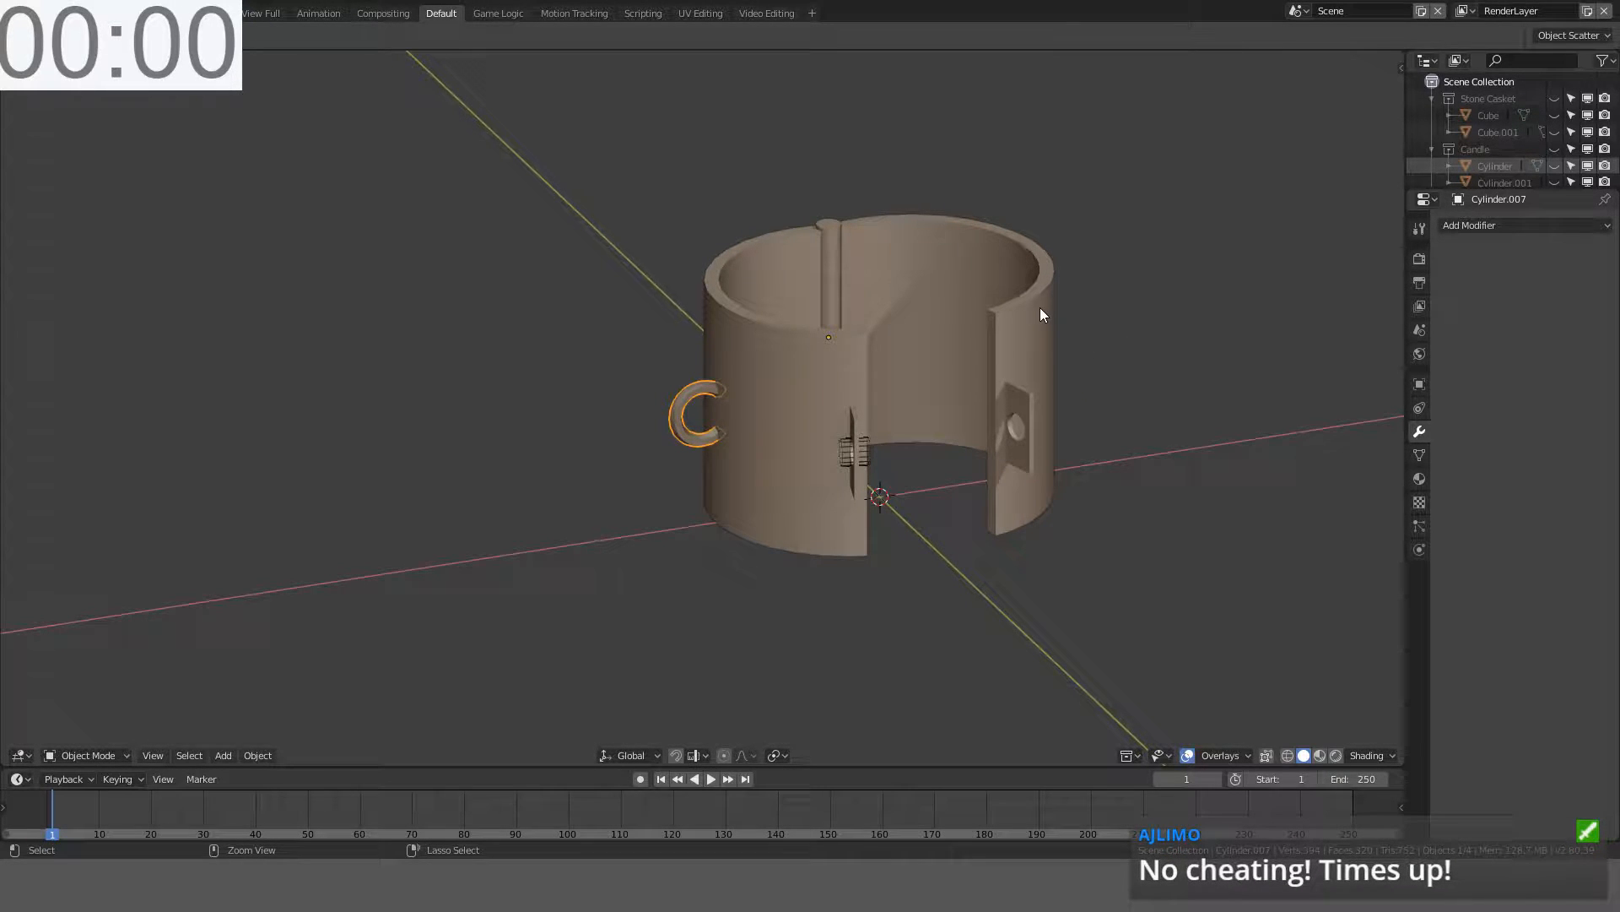
pyautogui.hotkey('ctrl', 's')
# - Move all the shackle objects into a new collection named Chains and hide them in the viewport
pyautogui.moveTo(827, 397); pyautogui.dragTo(879, 390, button='middle')
pyautogui.click(878, 390)
pyautogui.press('m')
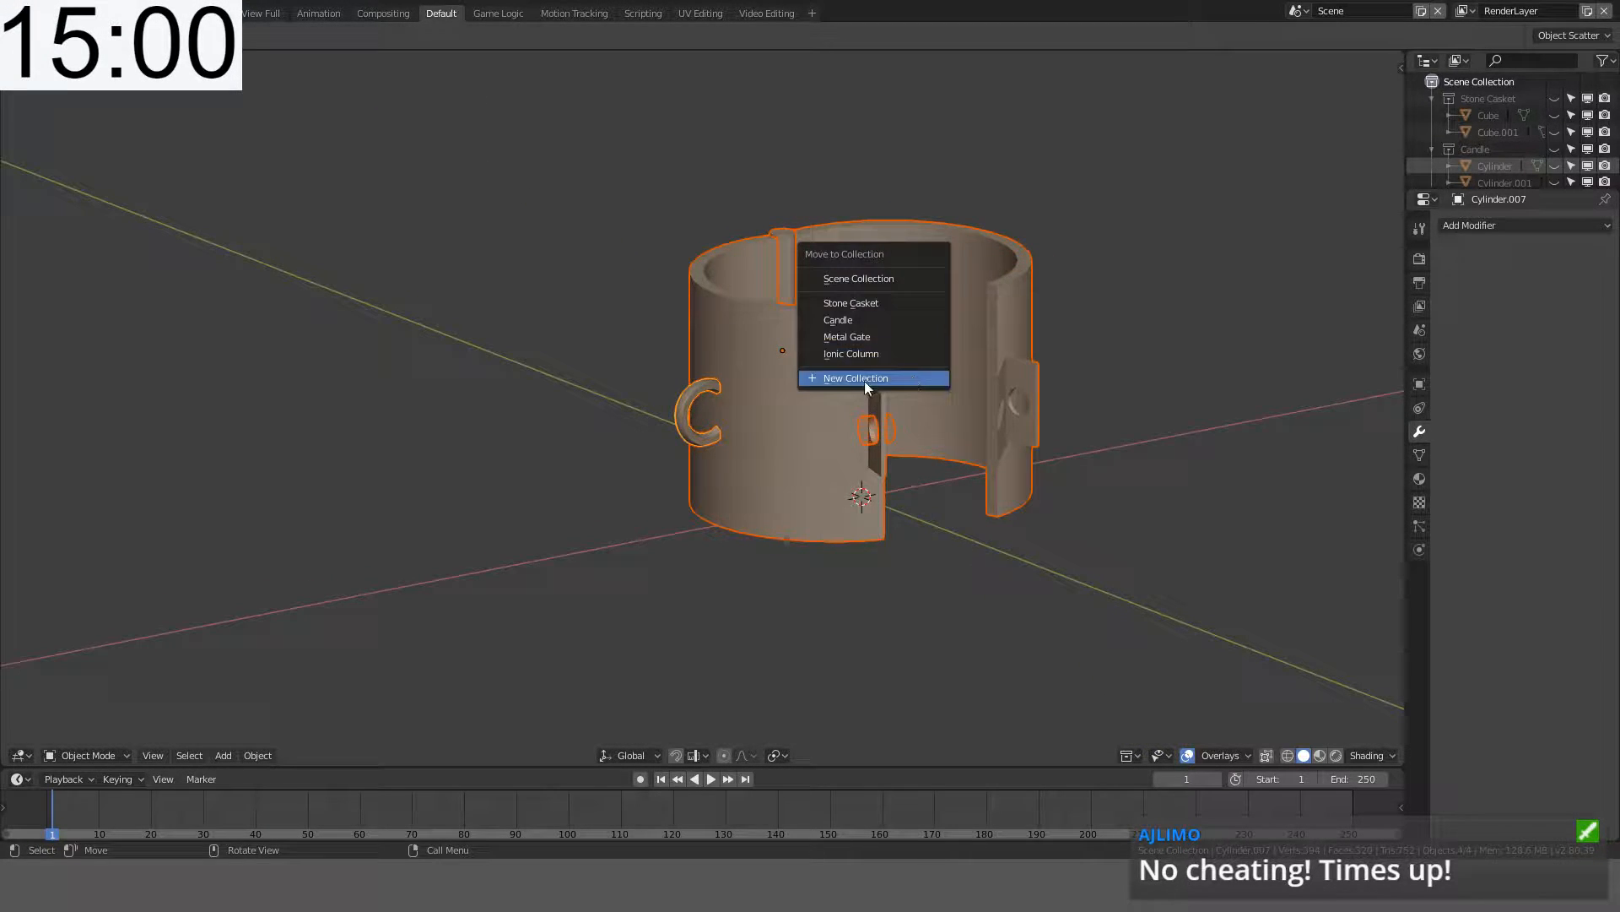
pyautogui.click(864, 375)
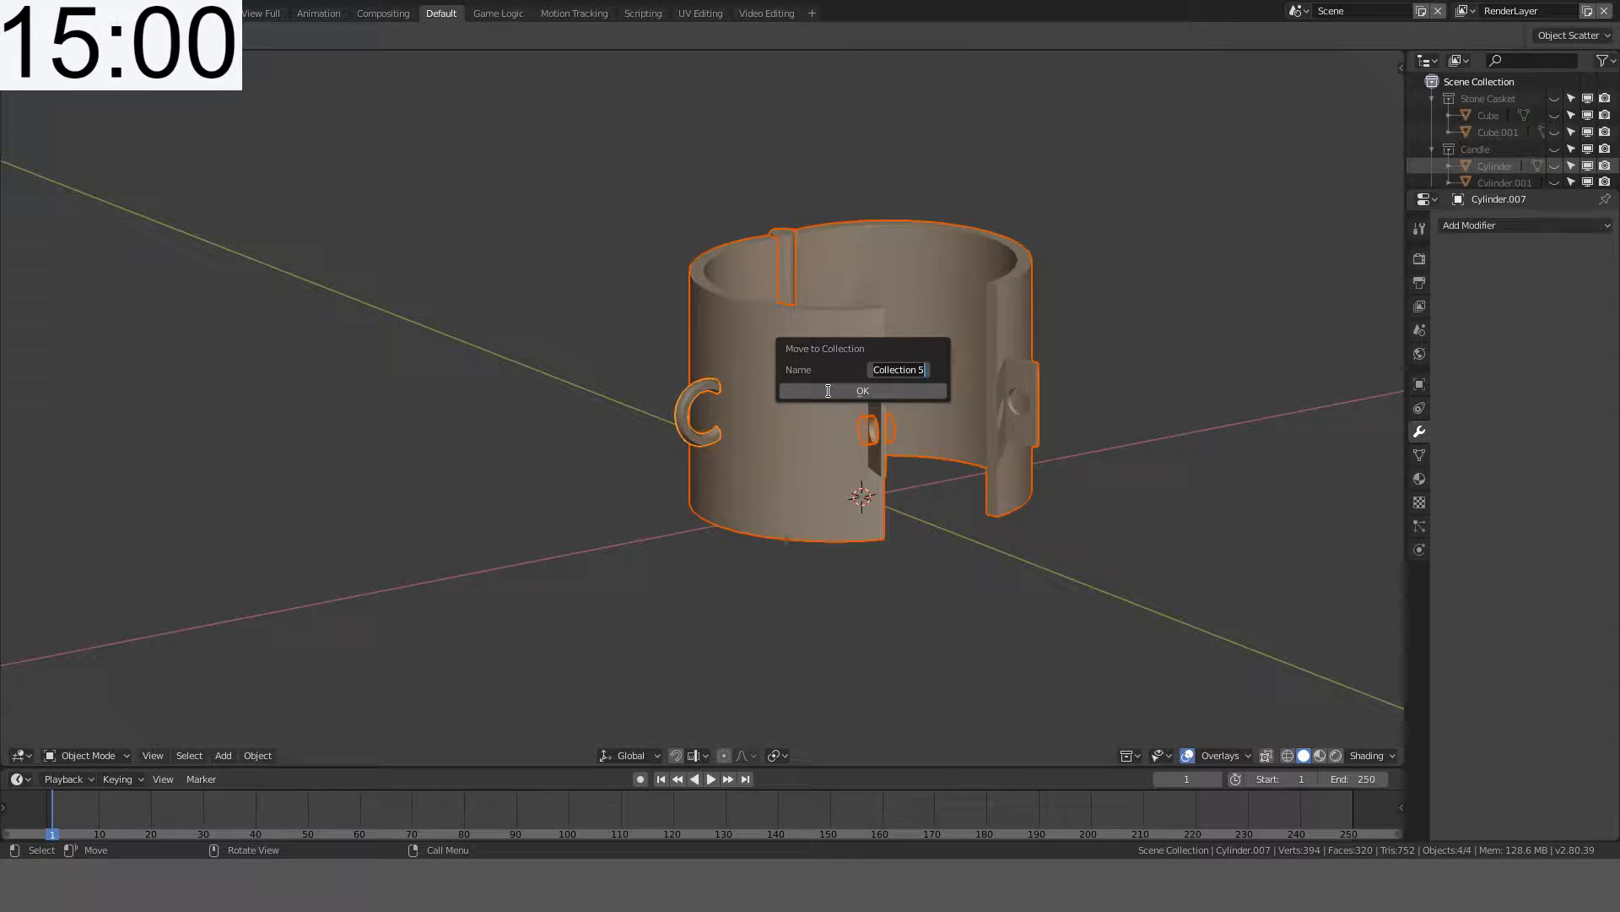
pyautogui.write('Chains')
pyautogui.press('Return')
pyautogui.click(829, 391)
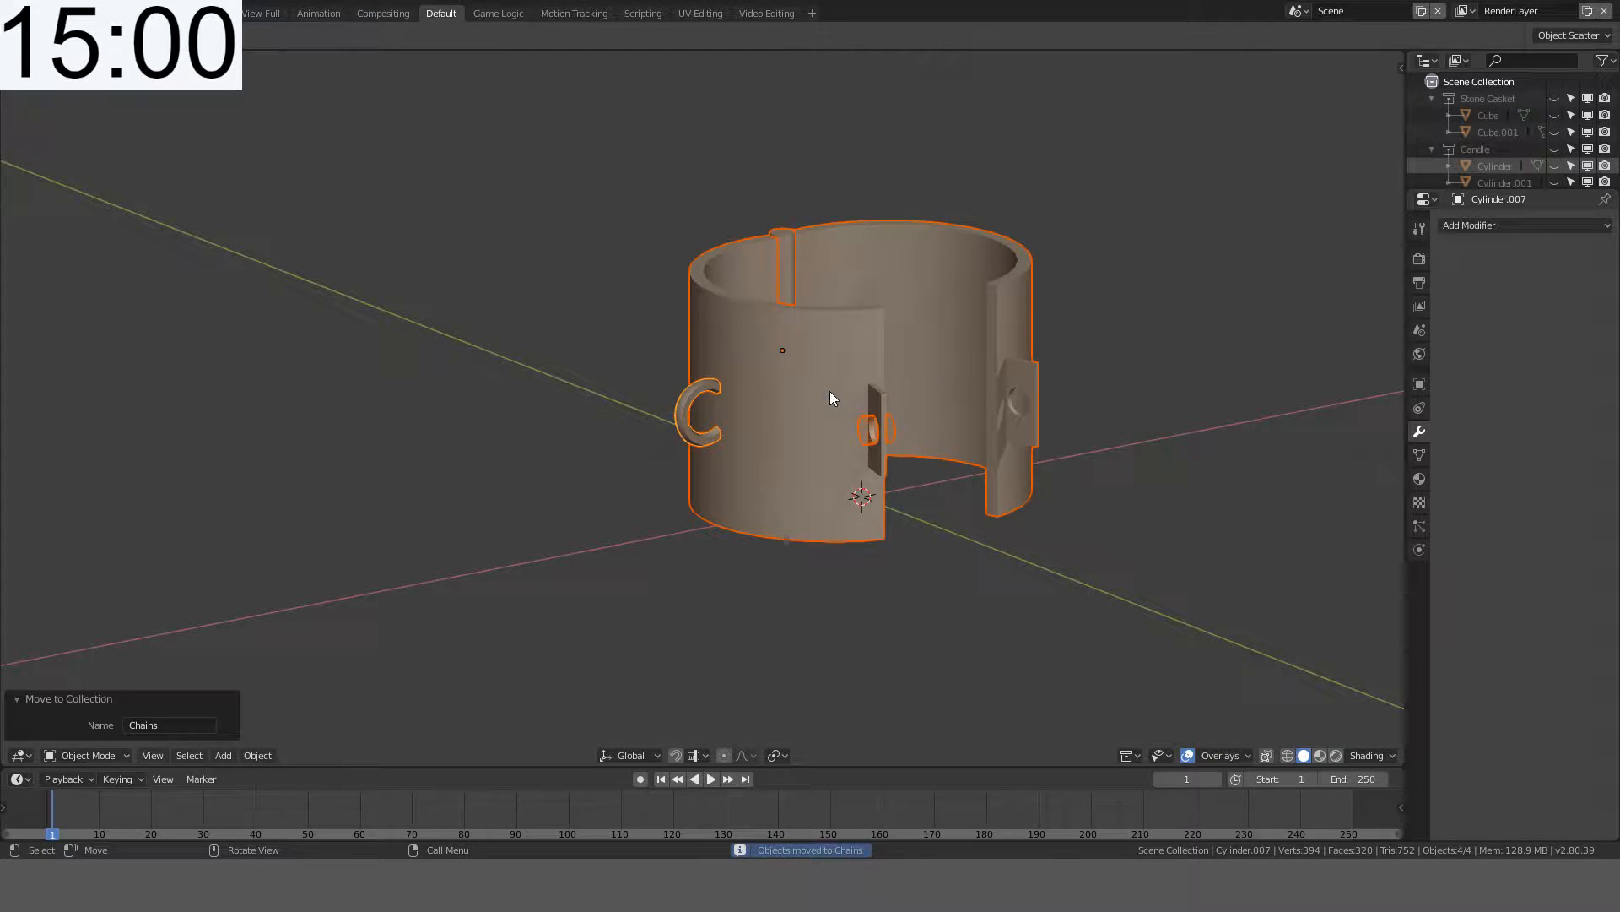
pyautogui.moveTo(829, 392); pyautogui.dragTo(944, 318, button='middle')
pyautogui.press('h')
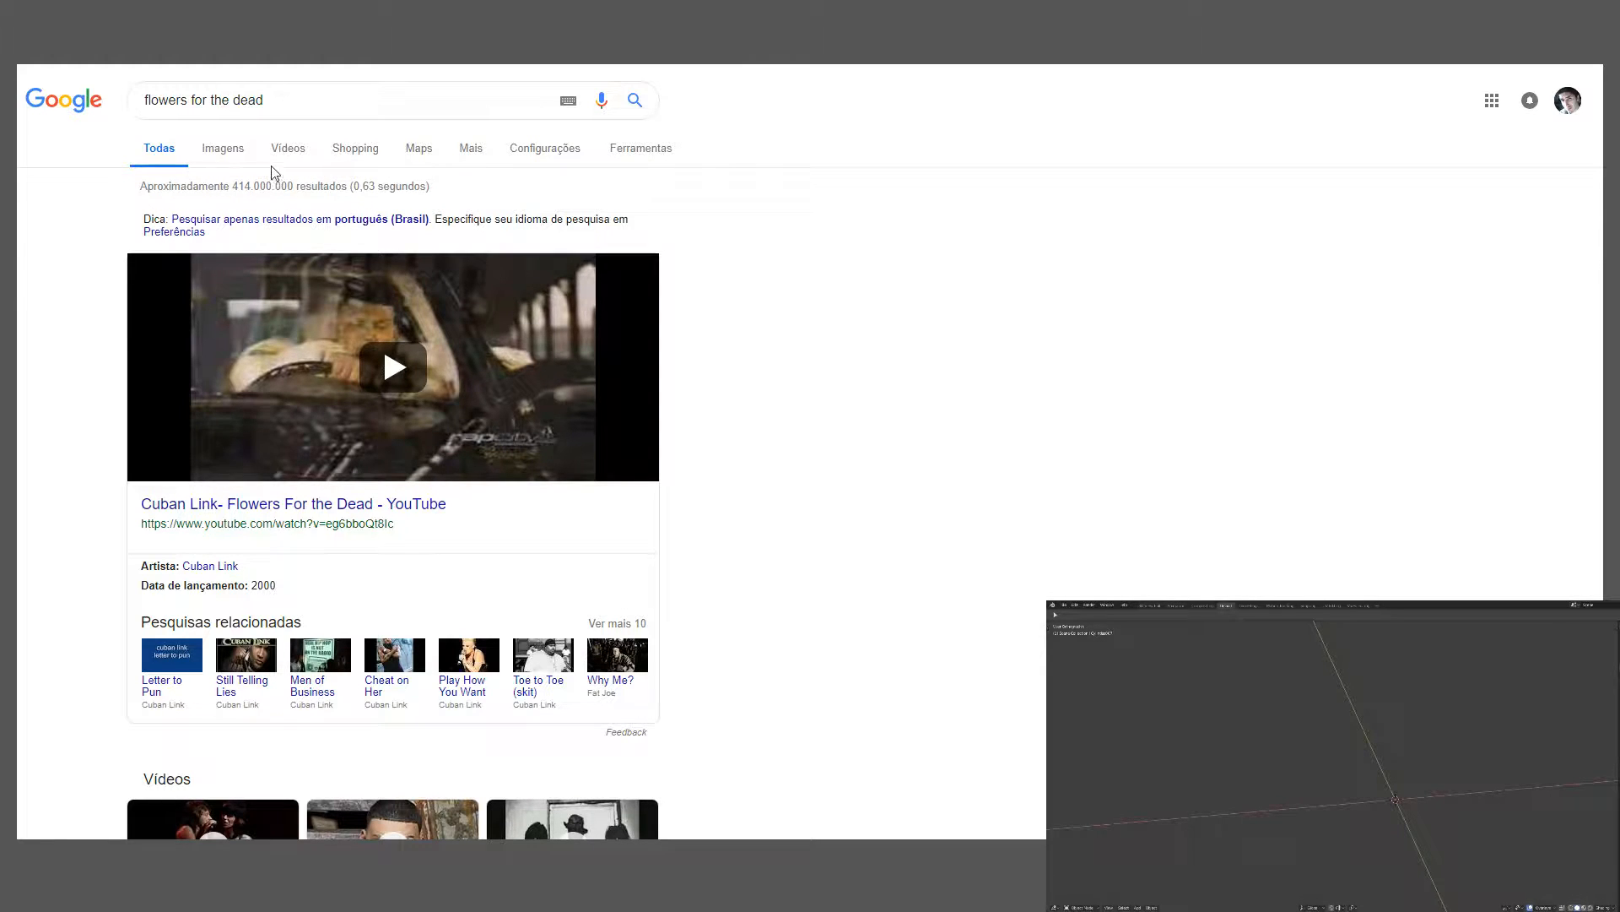
# - In the web browser, show the Google image results for "flowers for the dead" and examine them for flower references
pyautogui.click(241, 154)
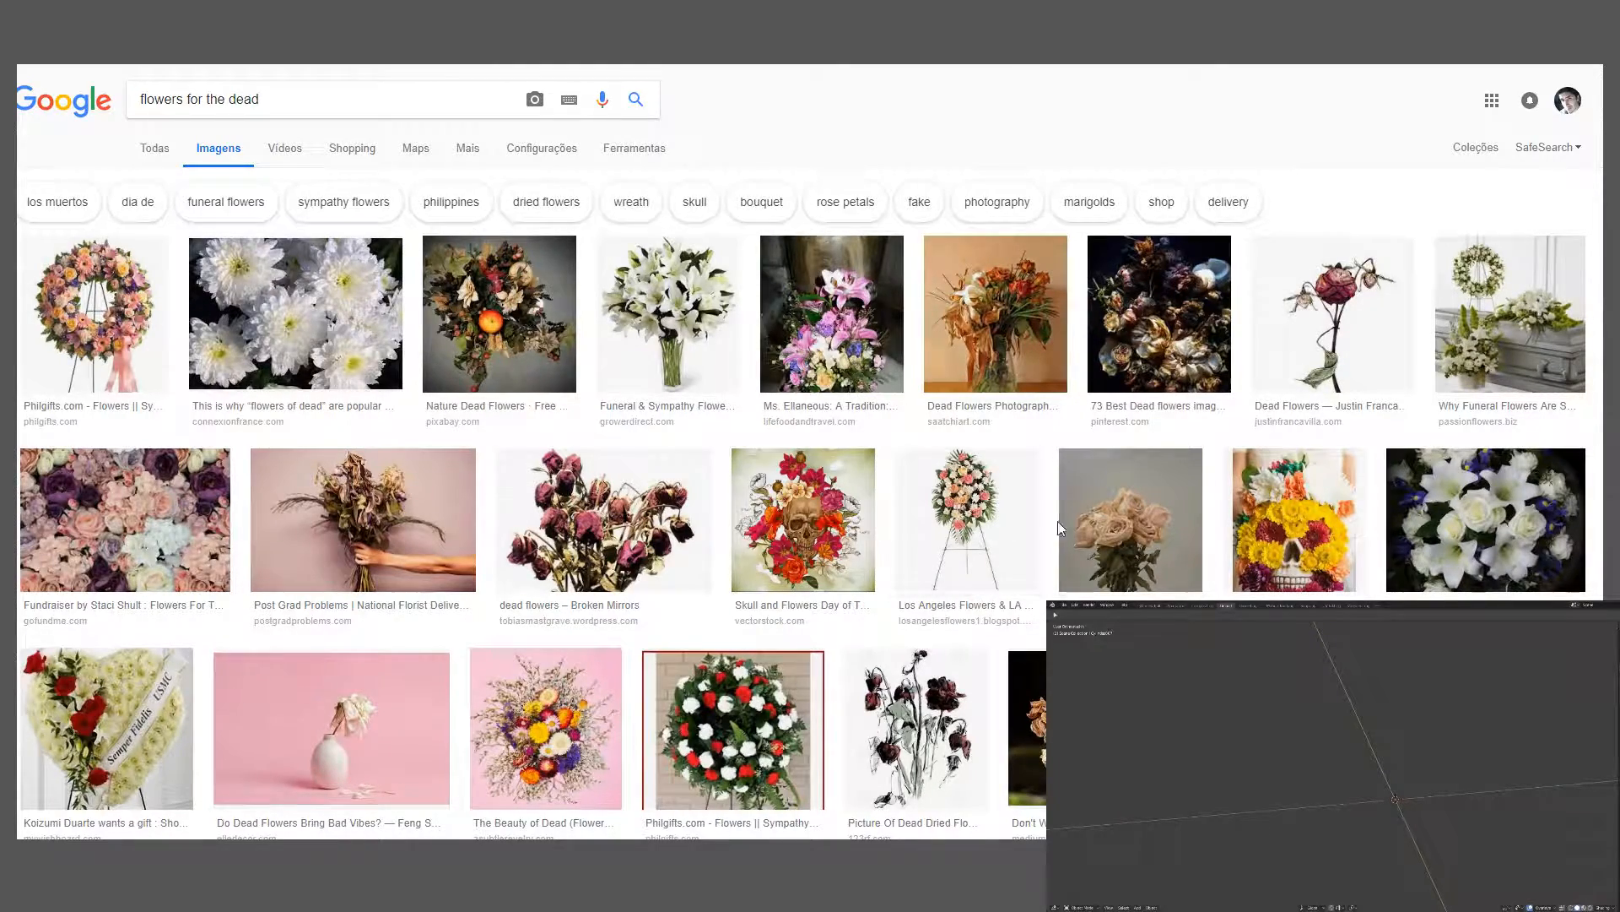
pyautogui.scroll(-2, 1144, 541)
pyautogui.scroll(-3, 1149, 369)
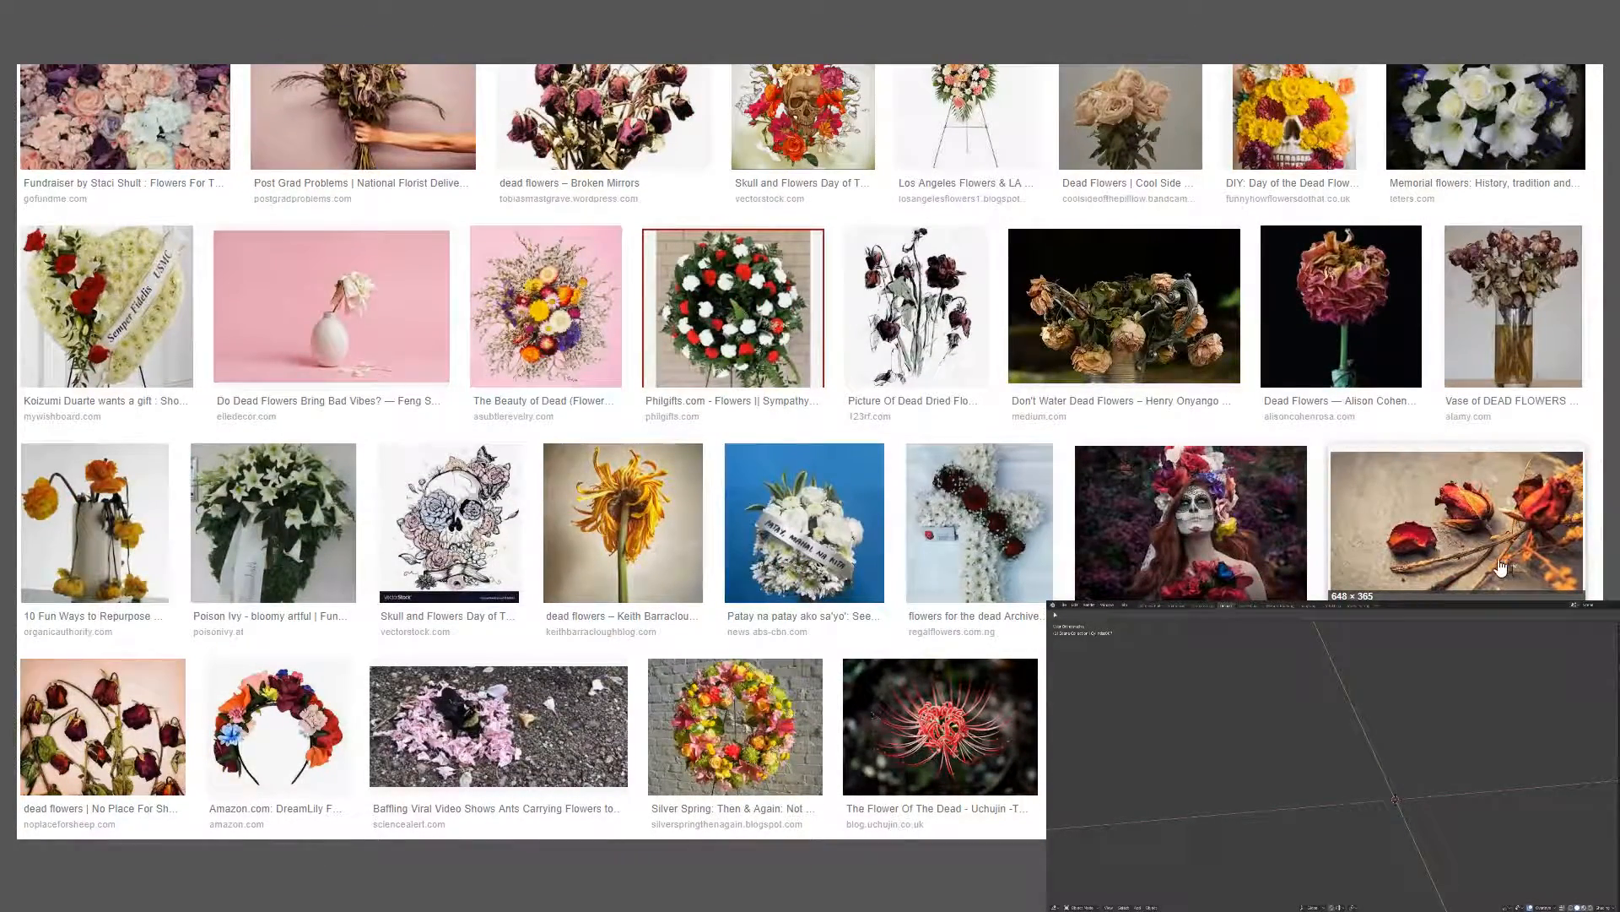
pyautogui.scroll(-3, 1465, 561)
pyautogui.scroll(2, 1309, 550)
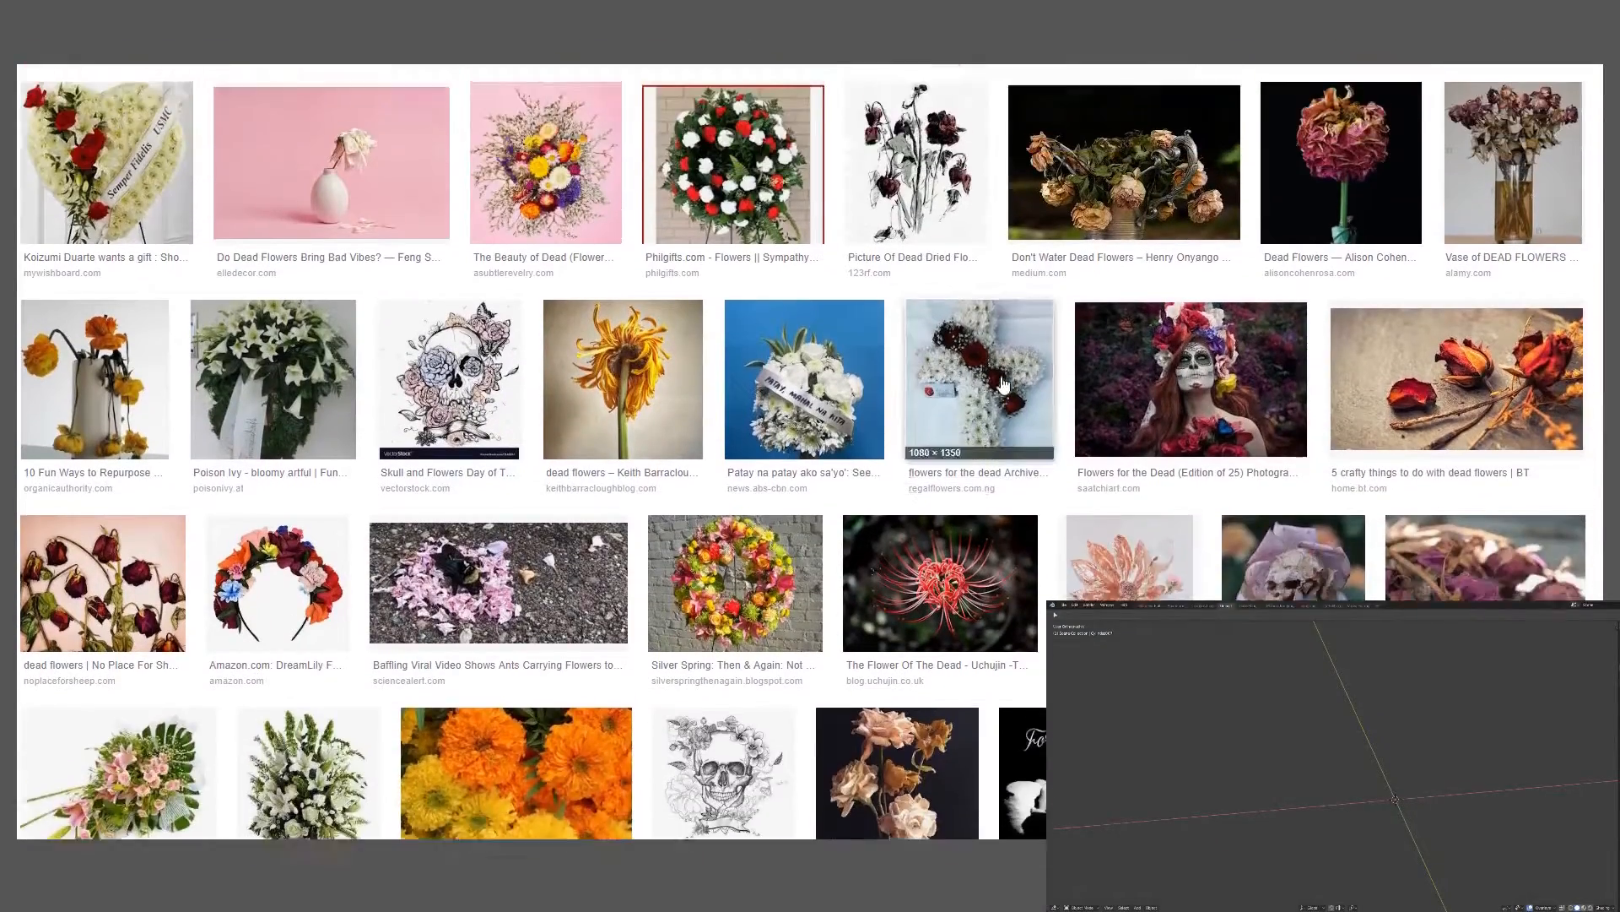
pyautogui.scroll(-3, 671, 346)
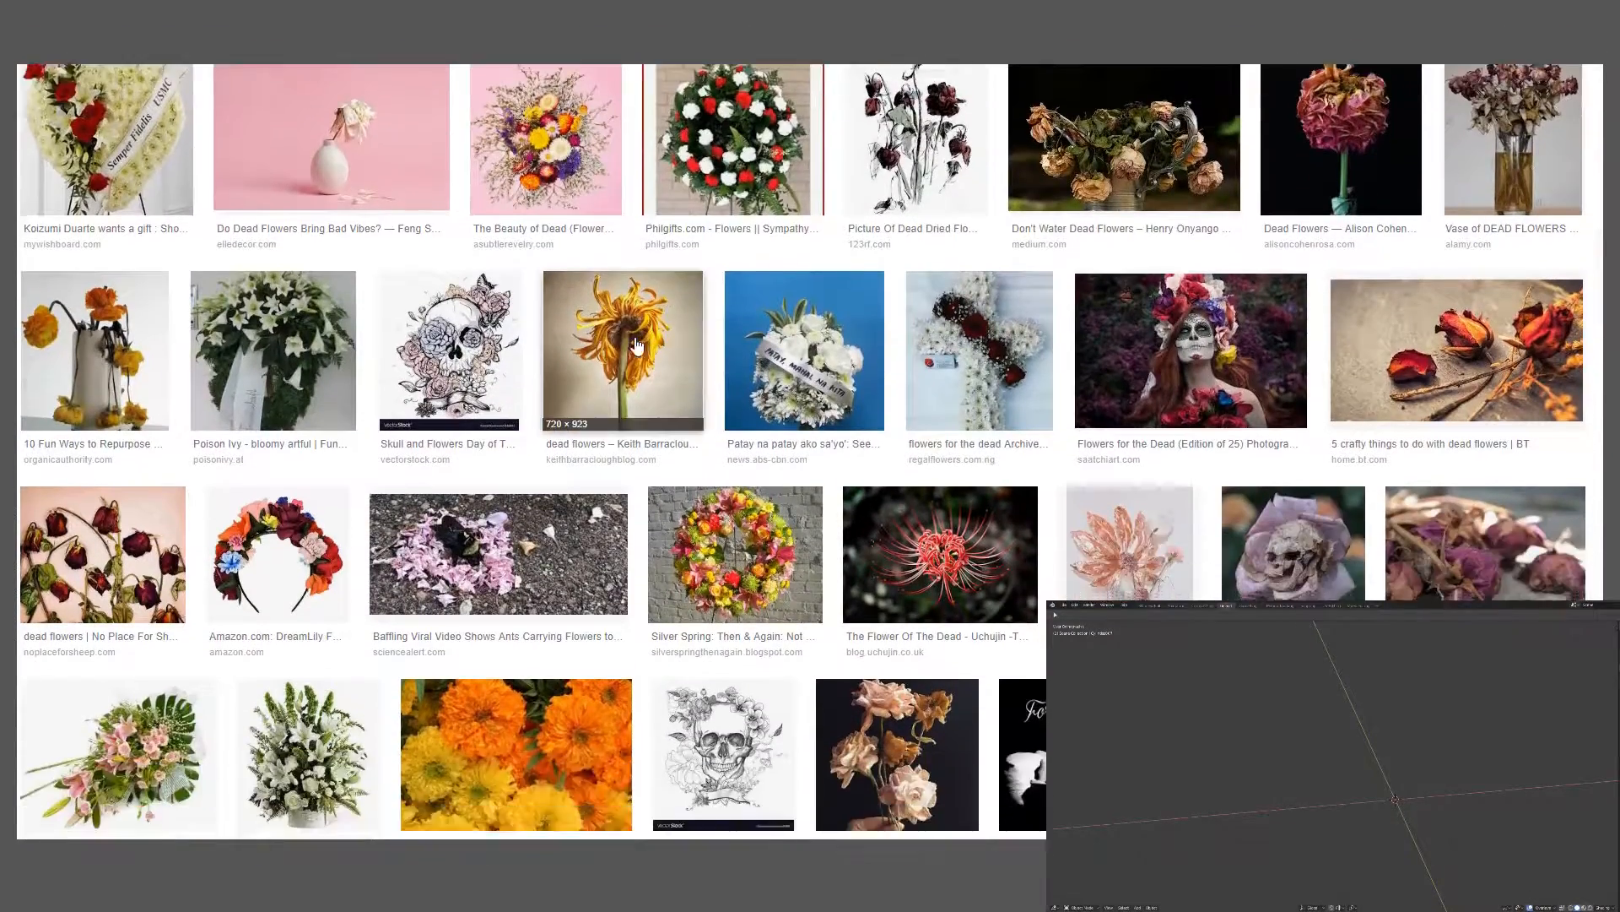
pyautogui.scroll(-3, 494, 325)
pyautogui.scroll(-2, 545, 347)
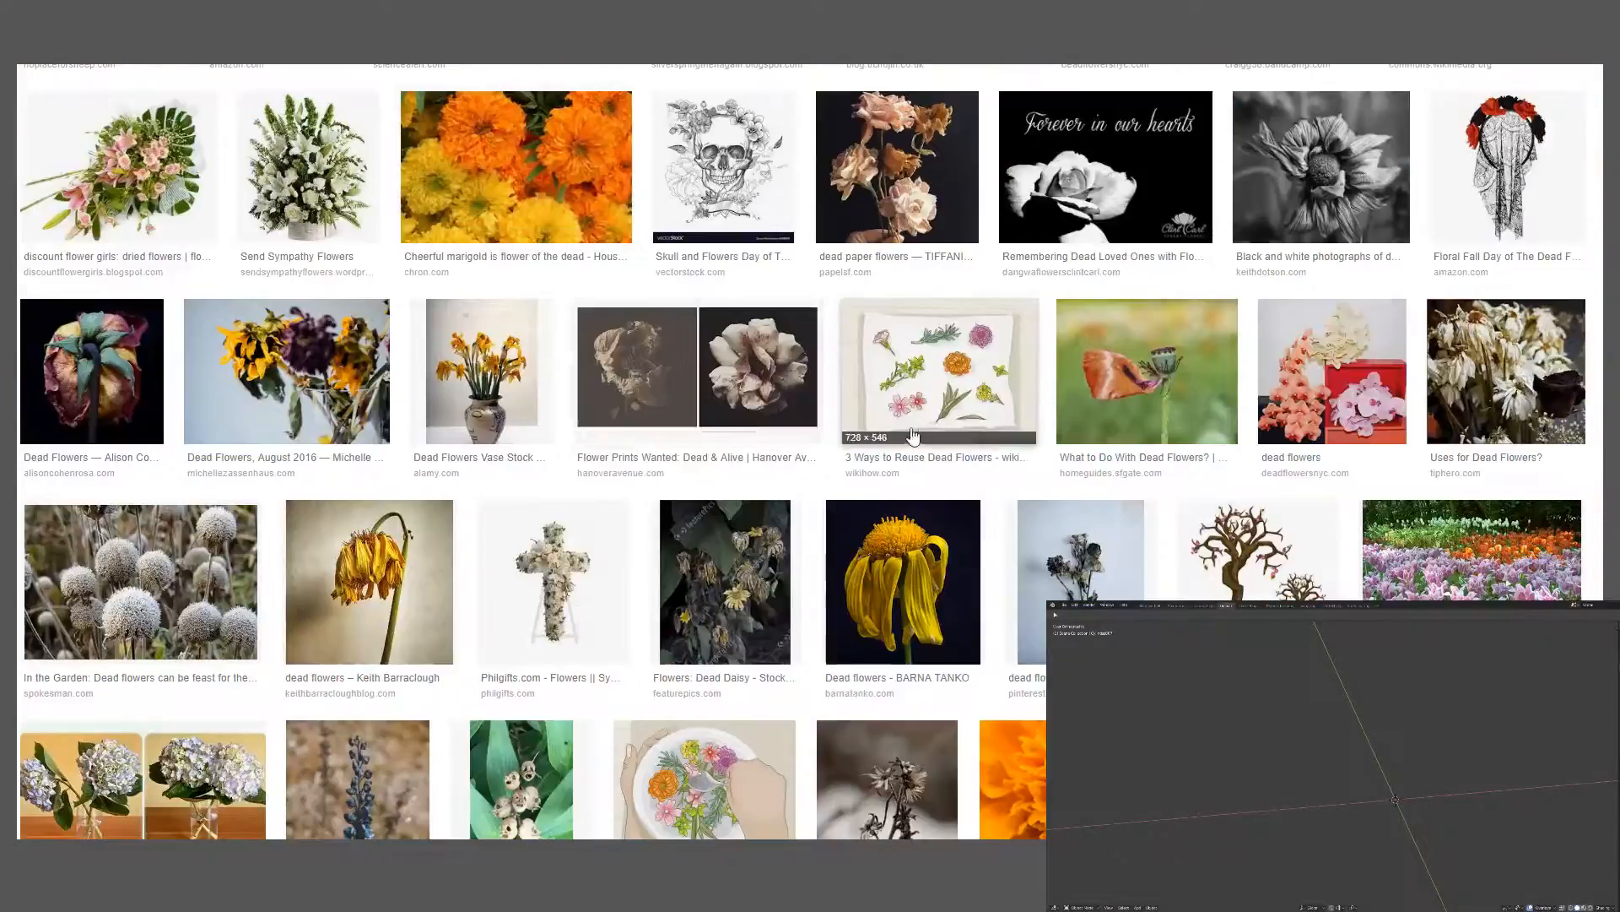
pyautogui.scroll(-6, 635, 442)
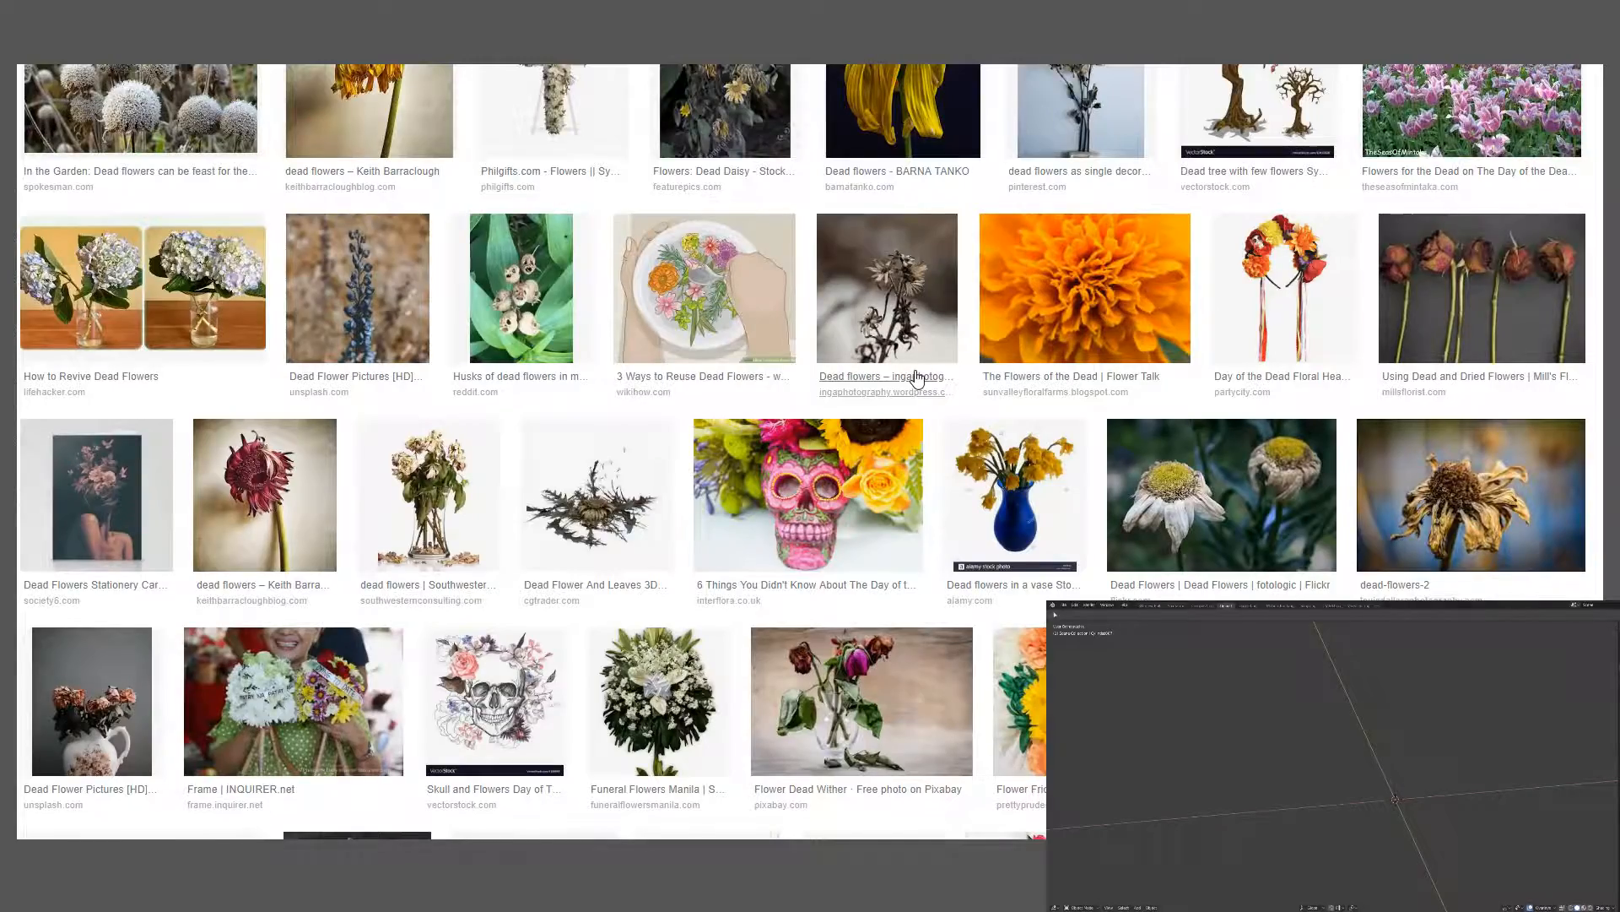
pyautogui.scroll(-3, 920, 371)
pyautogui.scroll(-4, 924, 360)
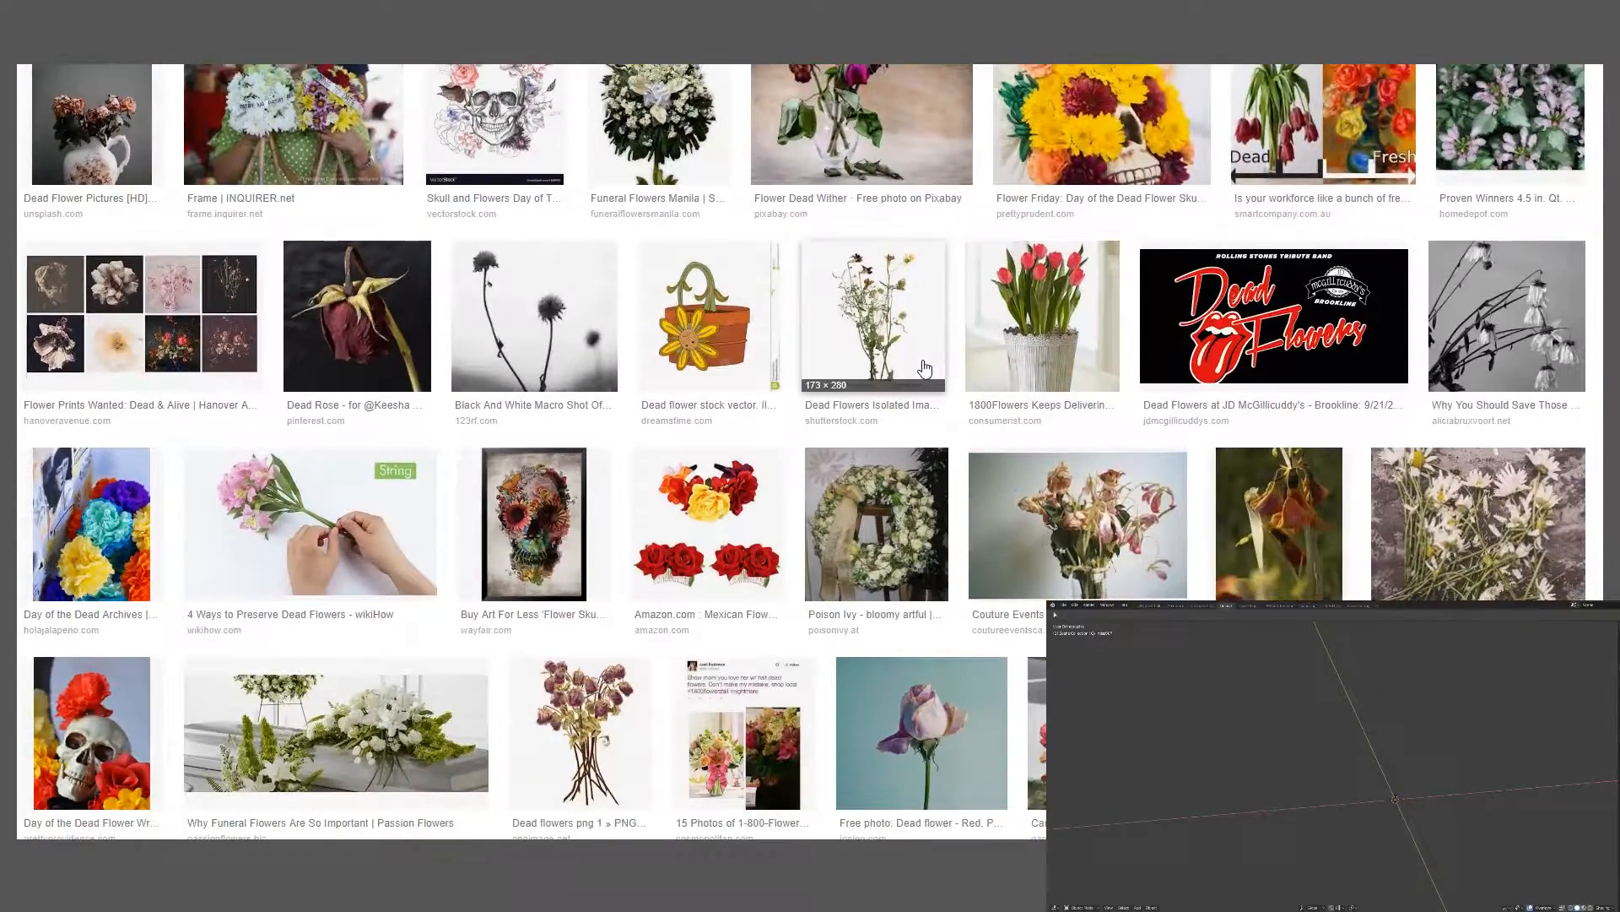
pyautogui.scroll(-6, 925, 368)
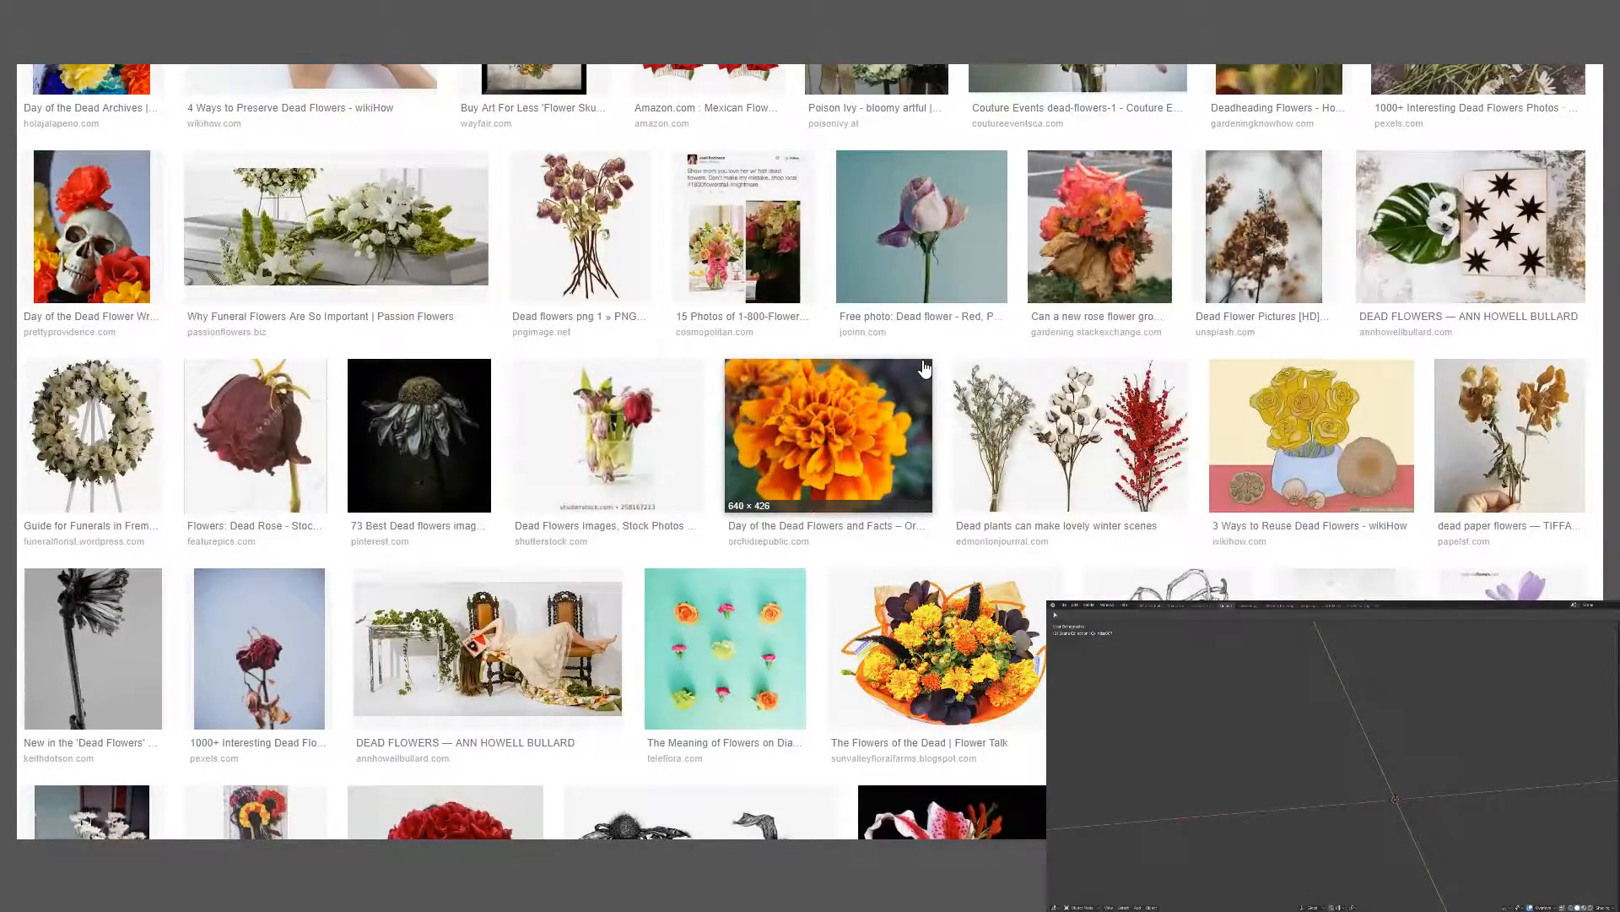
pyautogui.scroll(-3, 925, 368)
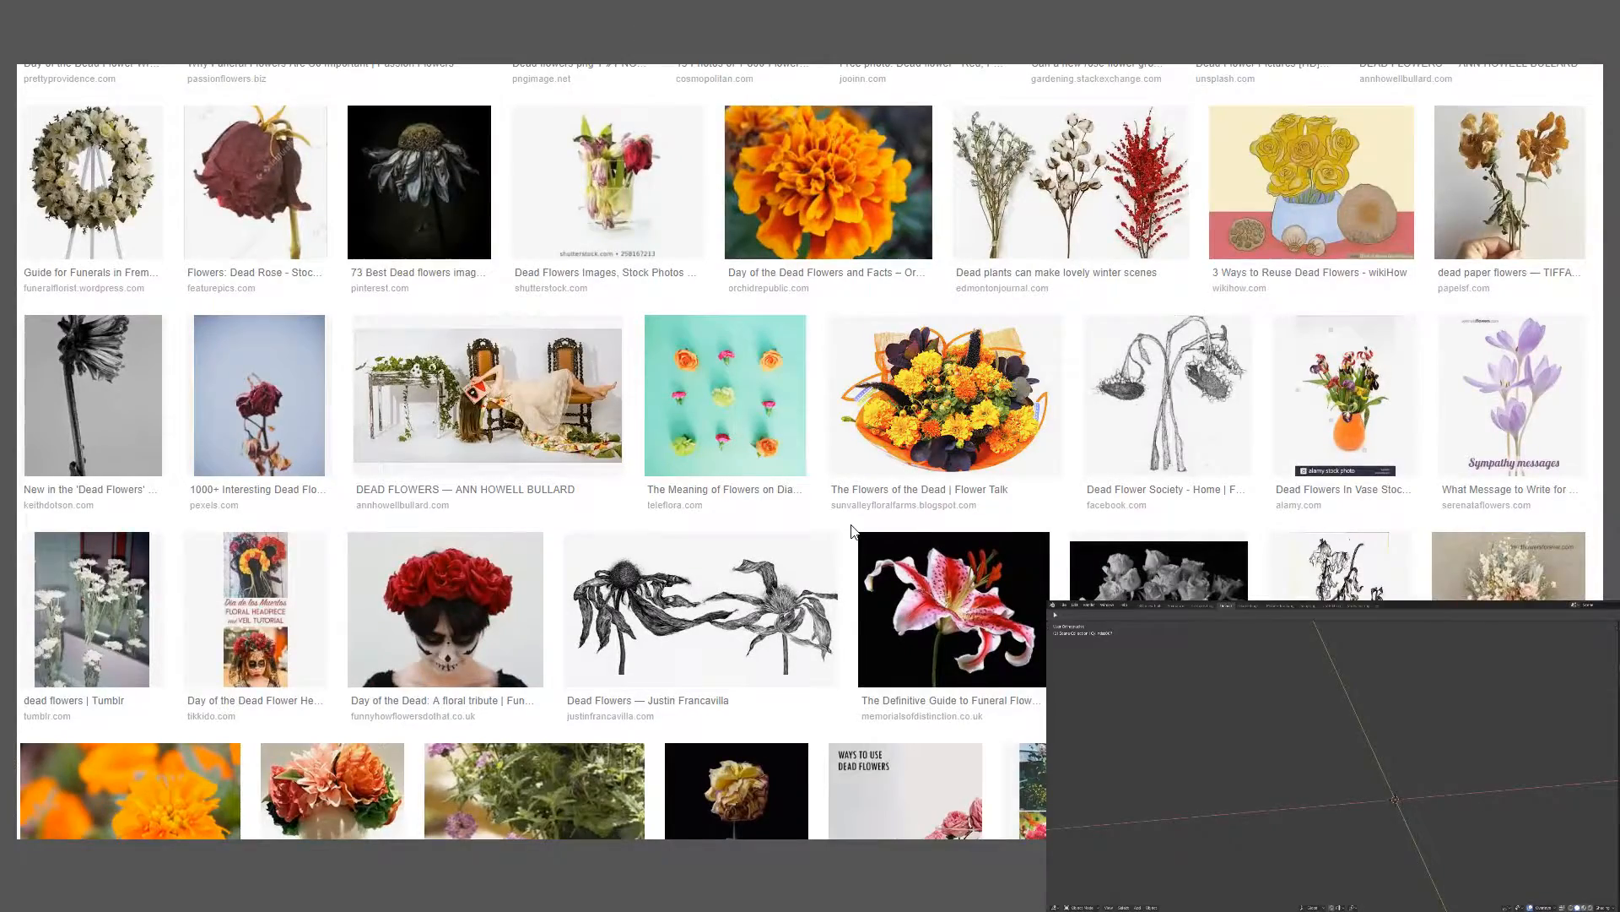
pyautogui.scroll(-3, 852, 530)
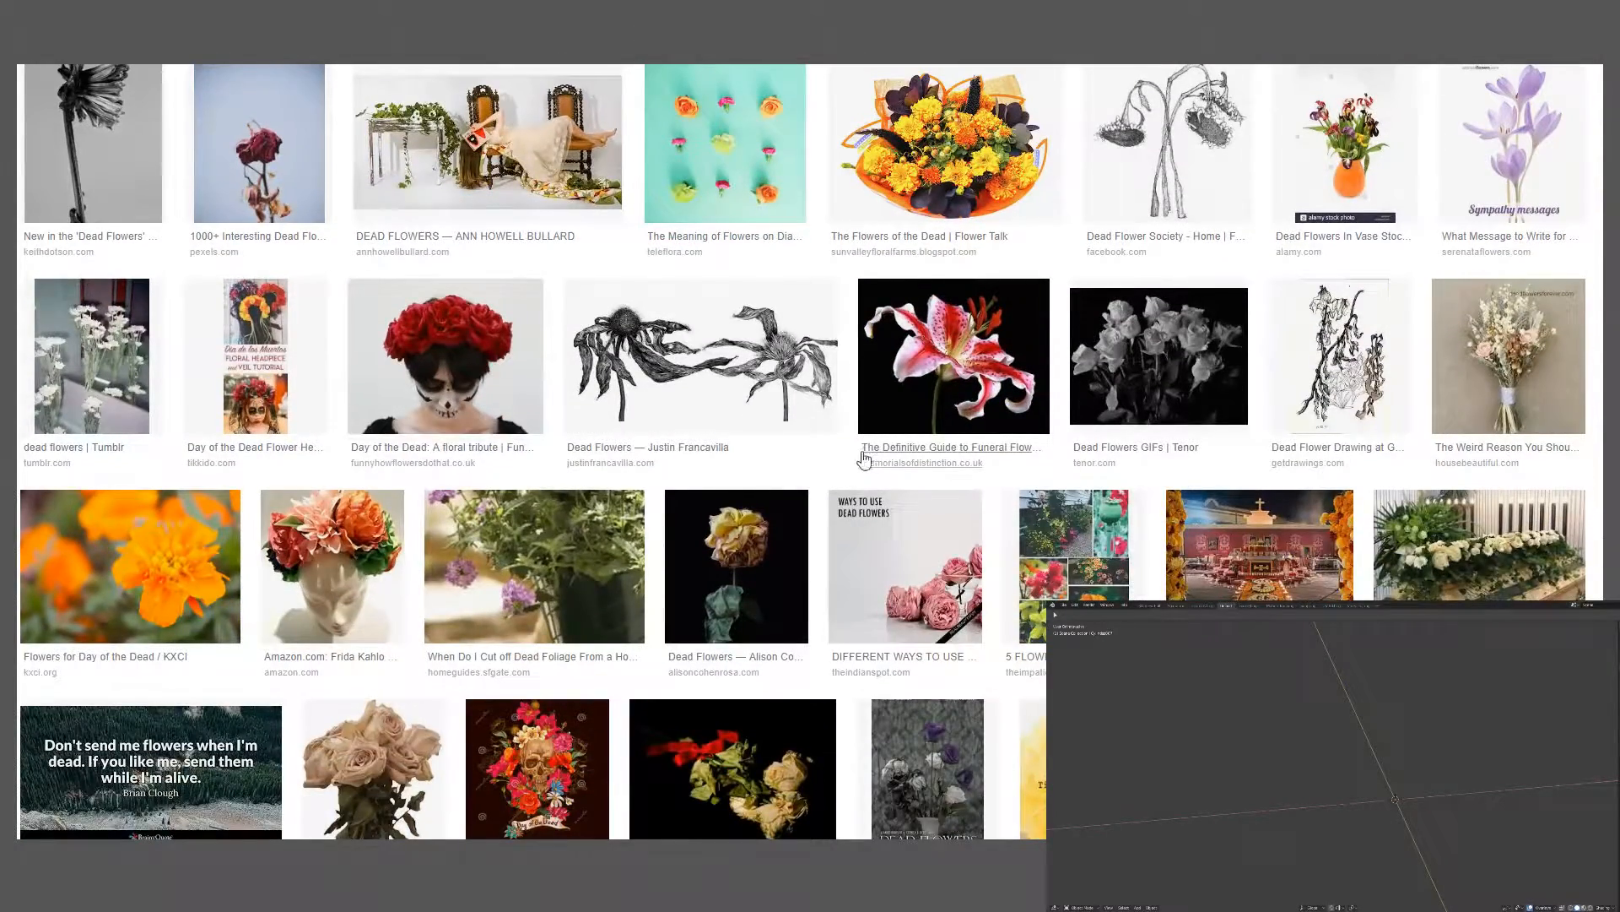
pyautogui.scroll(15, 832, 481)
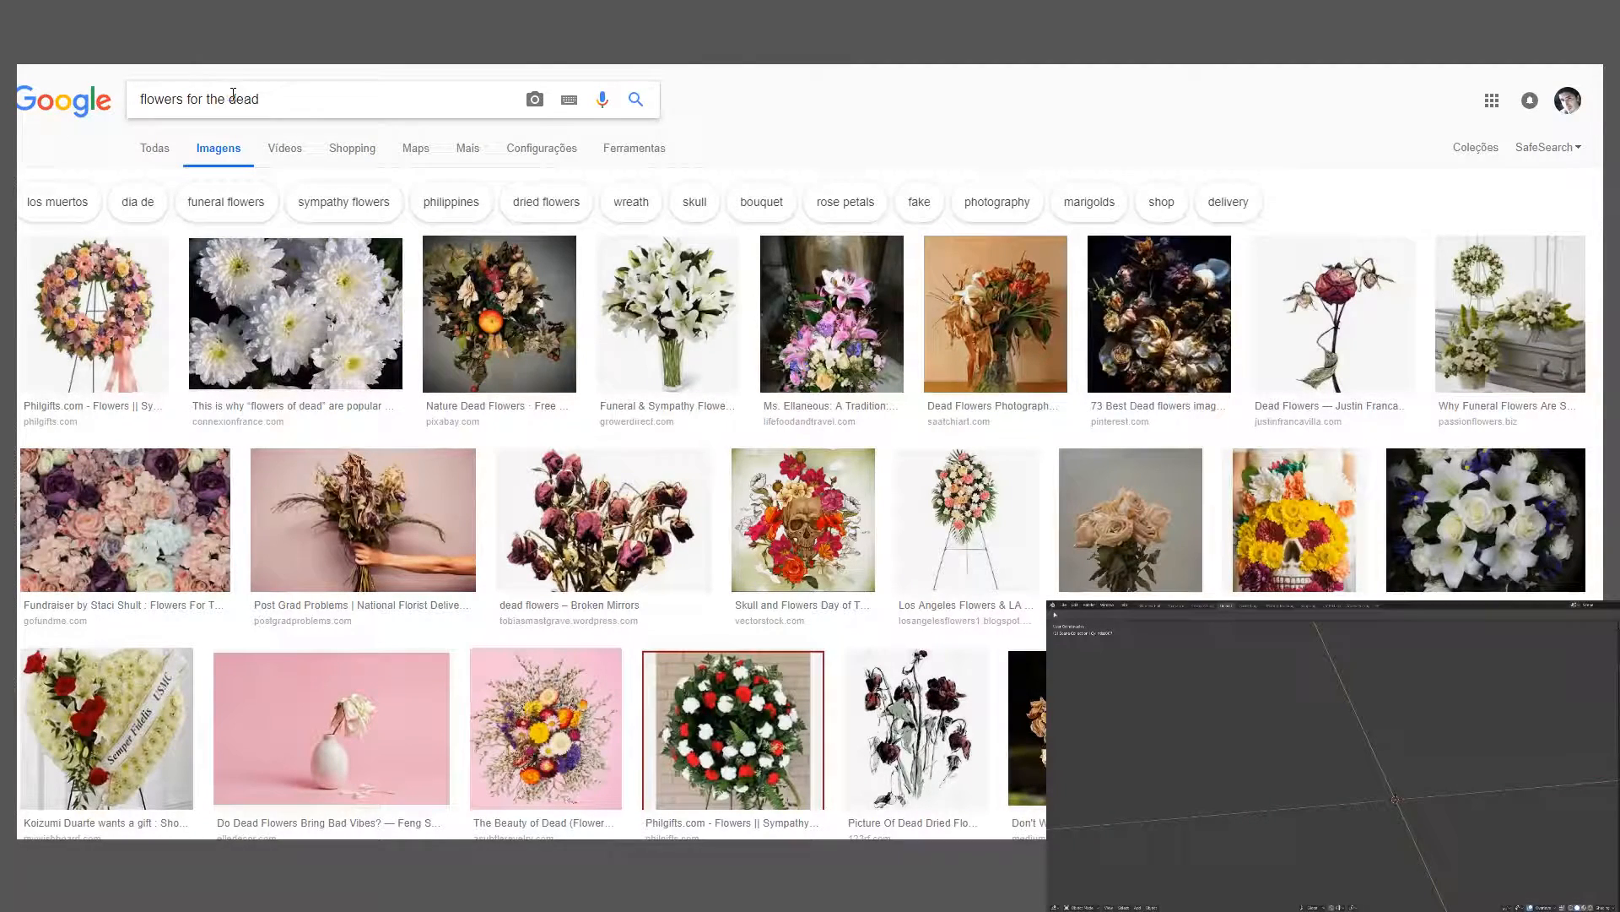
# - Change the Google image search to "flowers on a grave"
pyautogui.moveTo(268, 99); pyautogui.dragTo(189, 102)
pyautogui.write('on a grave')
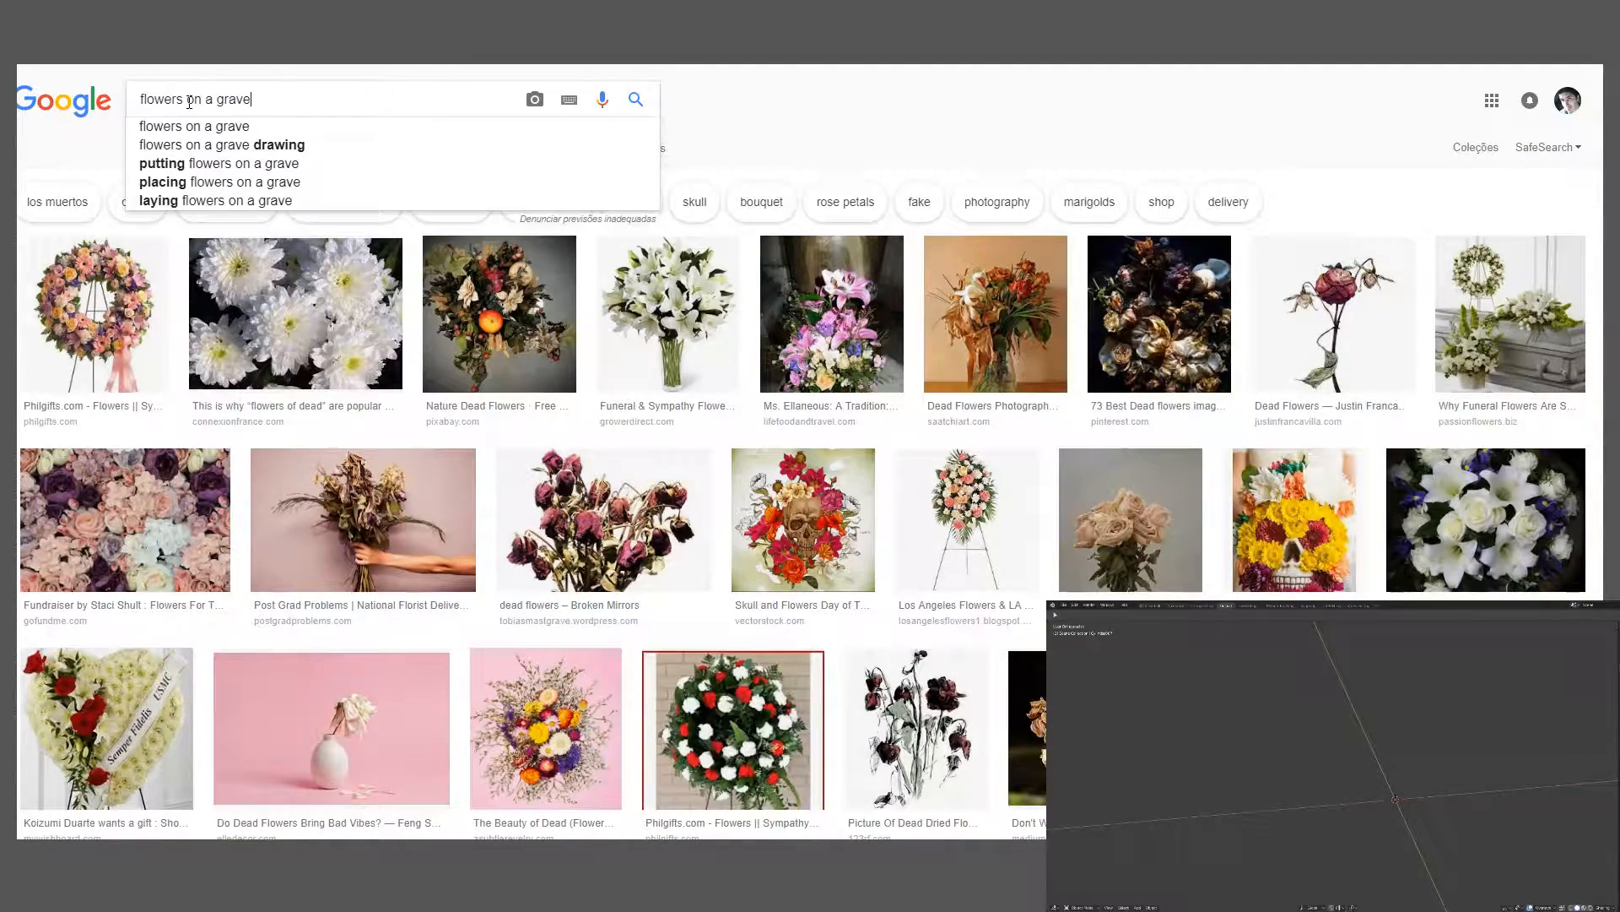
pyautogui.press('Return')
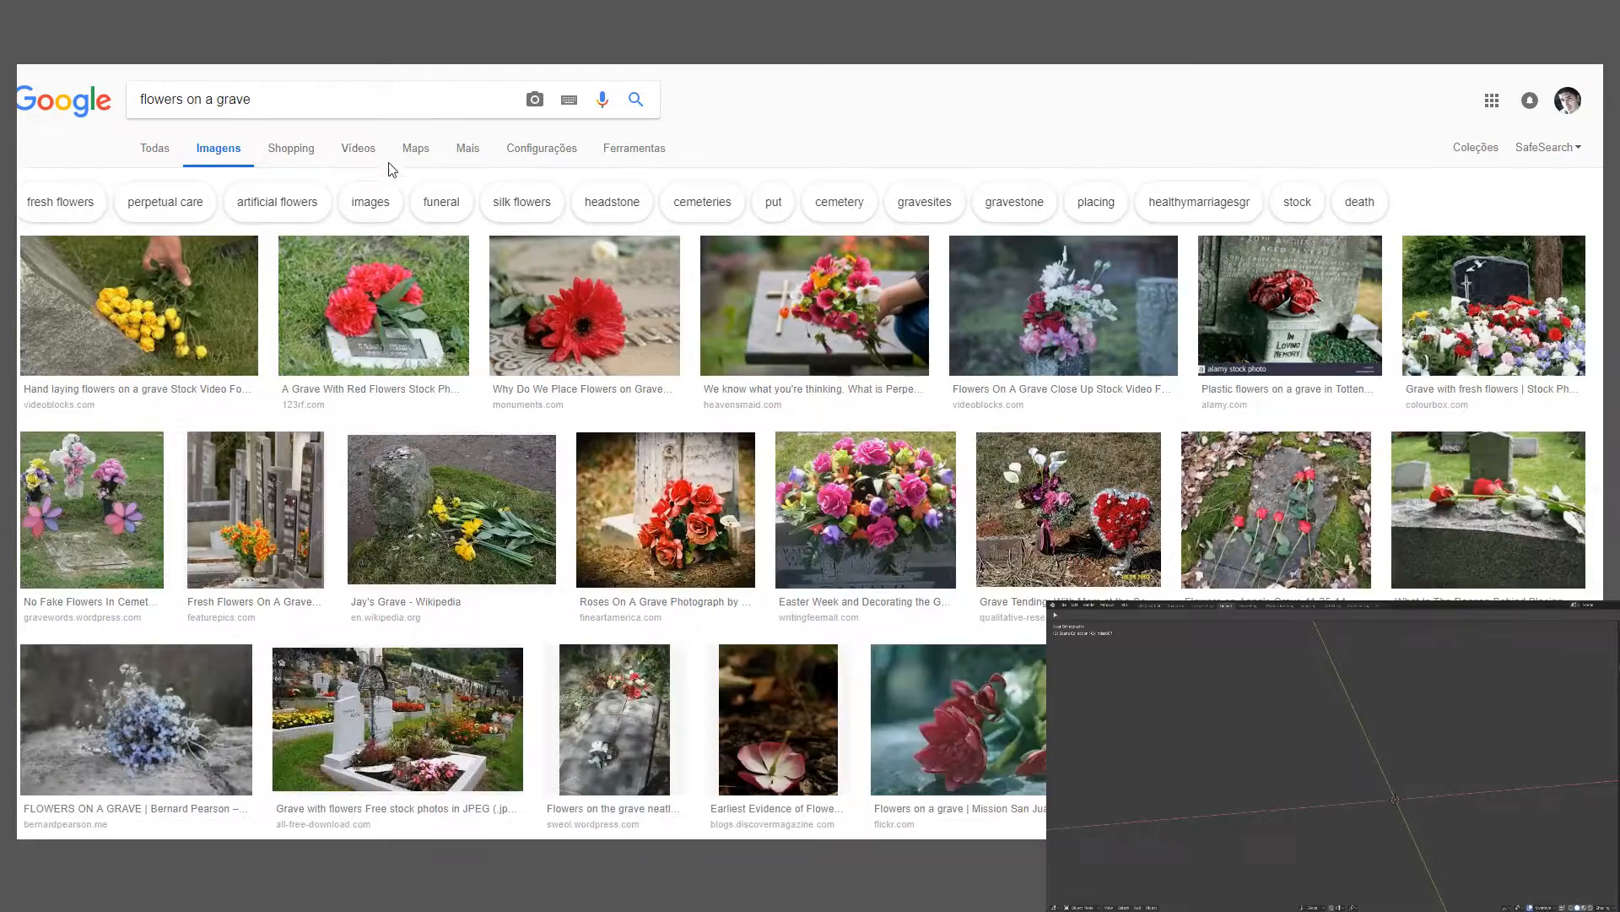
# - Examine the grave flower photos, enlarging the hand-laid yellow roses, Jay's Grave and the white and yellow flowers at a headstone
pyautogui.click(171, 323)
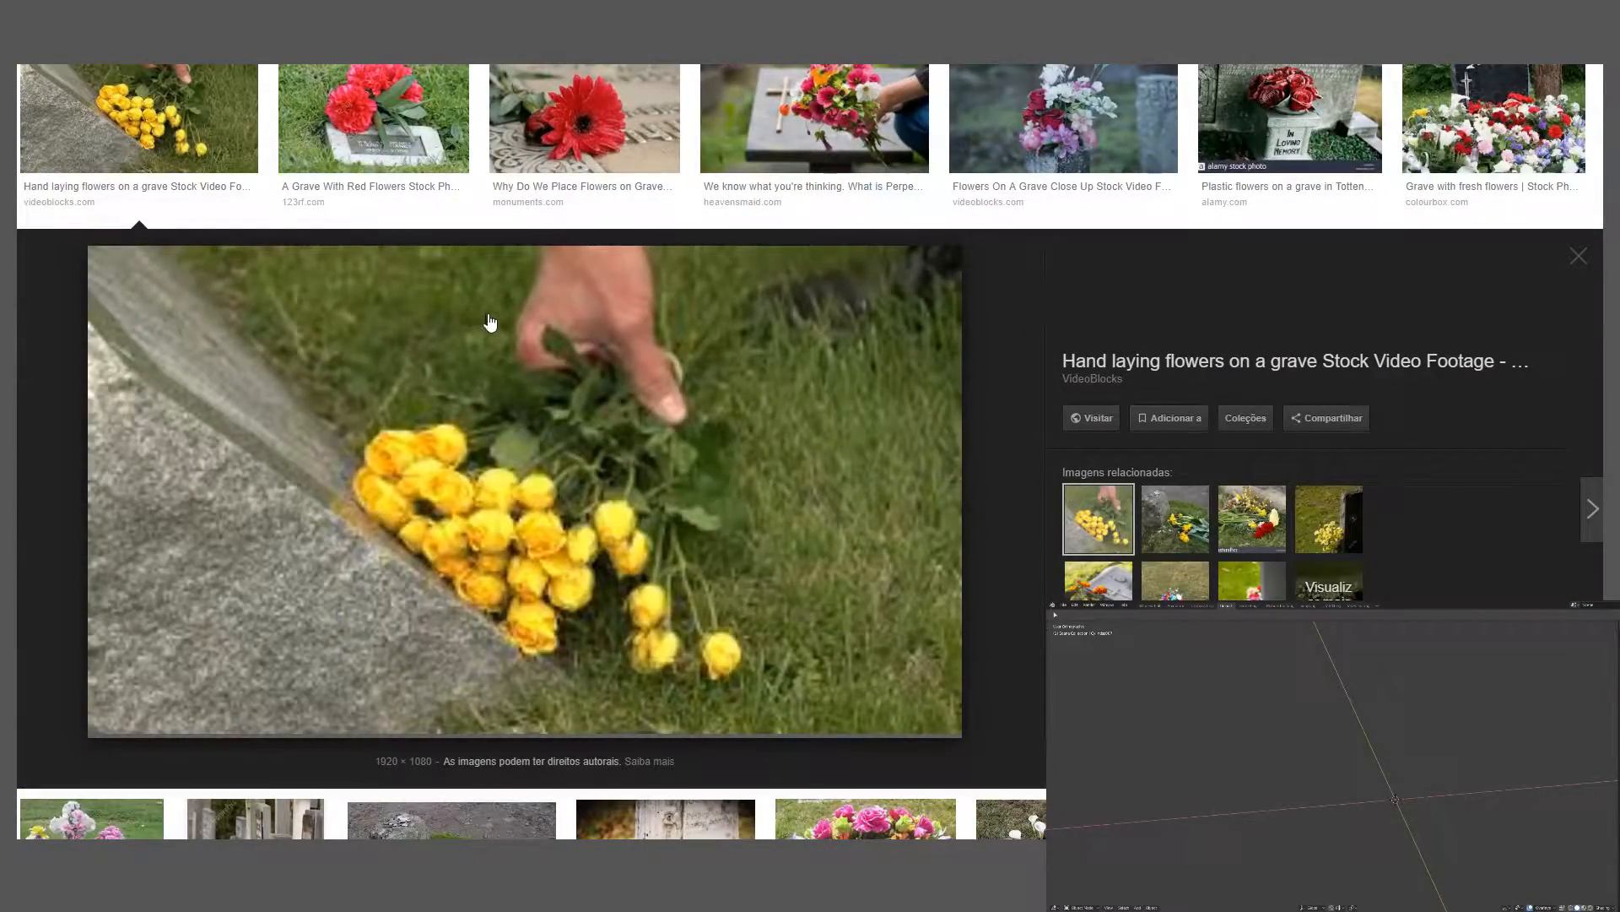
pyautogui.scroll(-5, 827, 388)
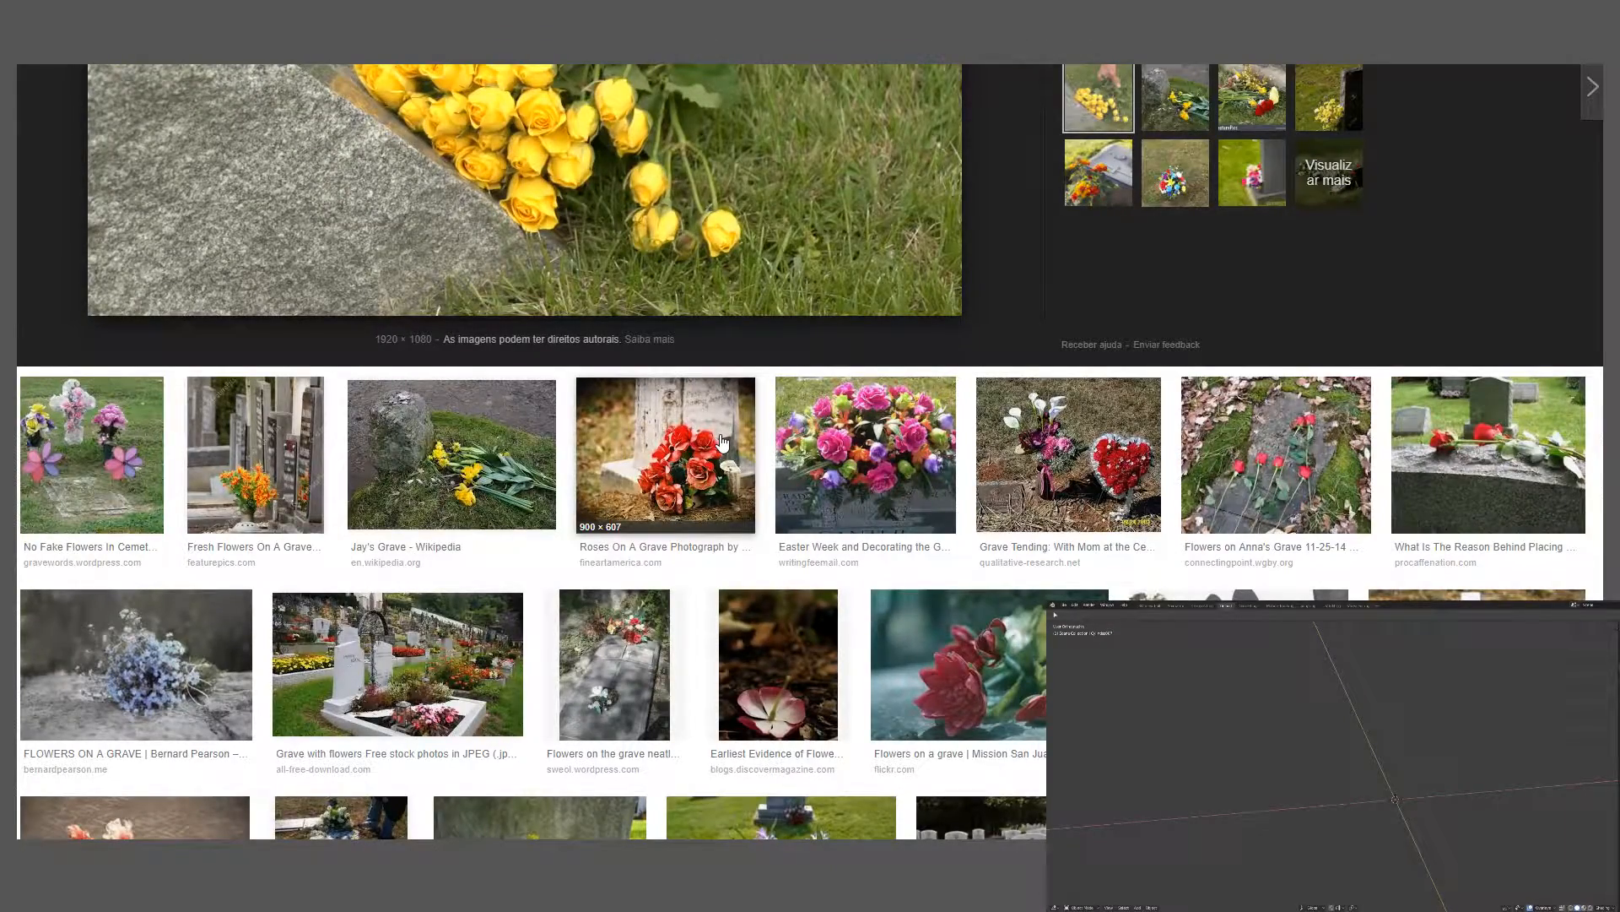
pyautogui.scroll(-1, 387, 472)
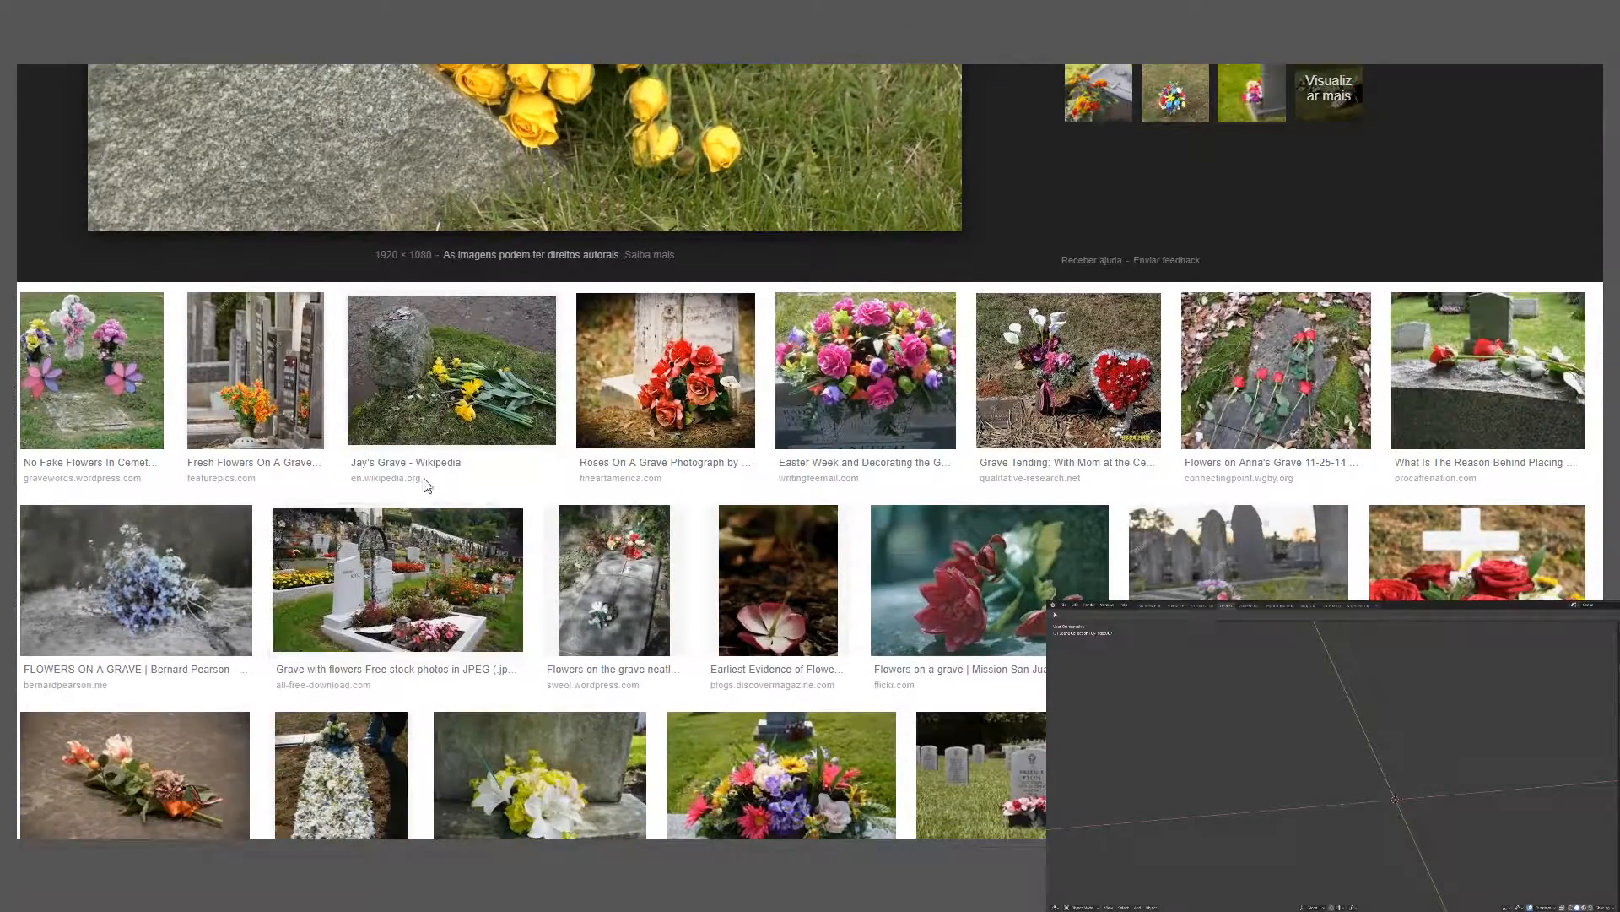
pyautogui.click(456, 377)
pyautogui.scroll(5, 694, 424)
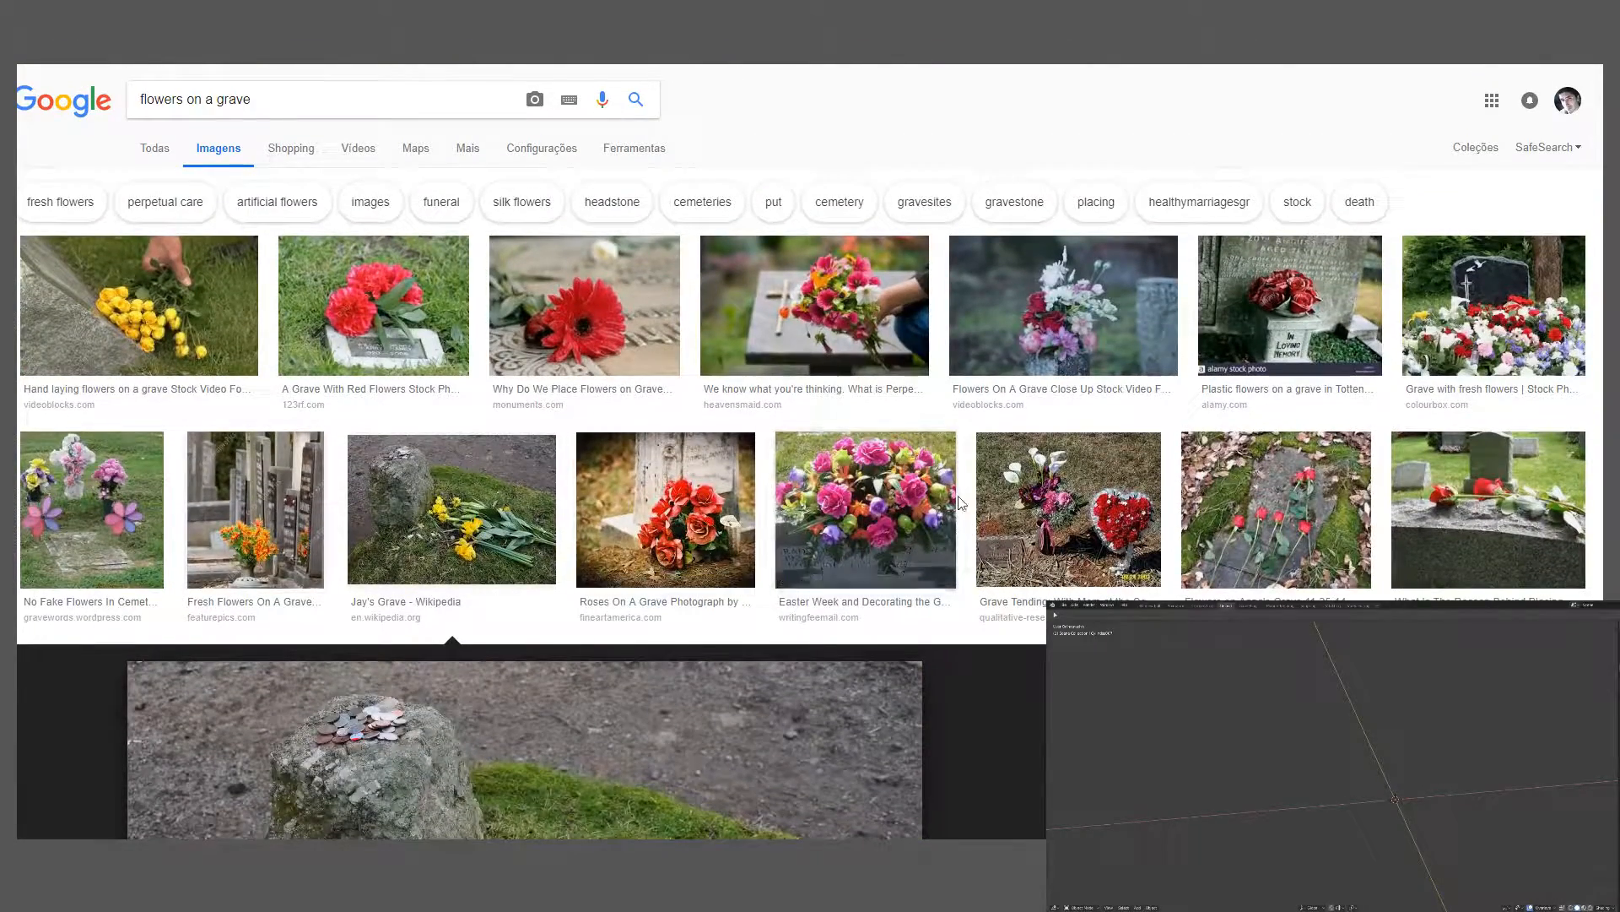
pyautogui.scroll(-3, 967, 516)
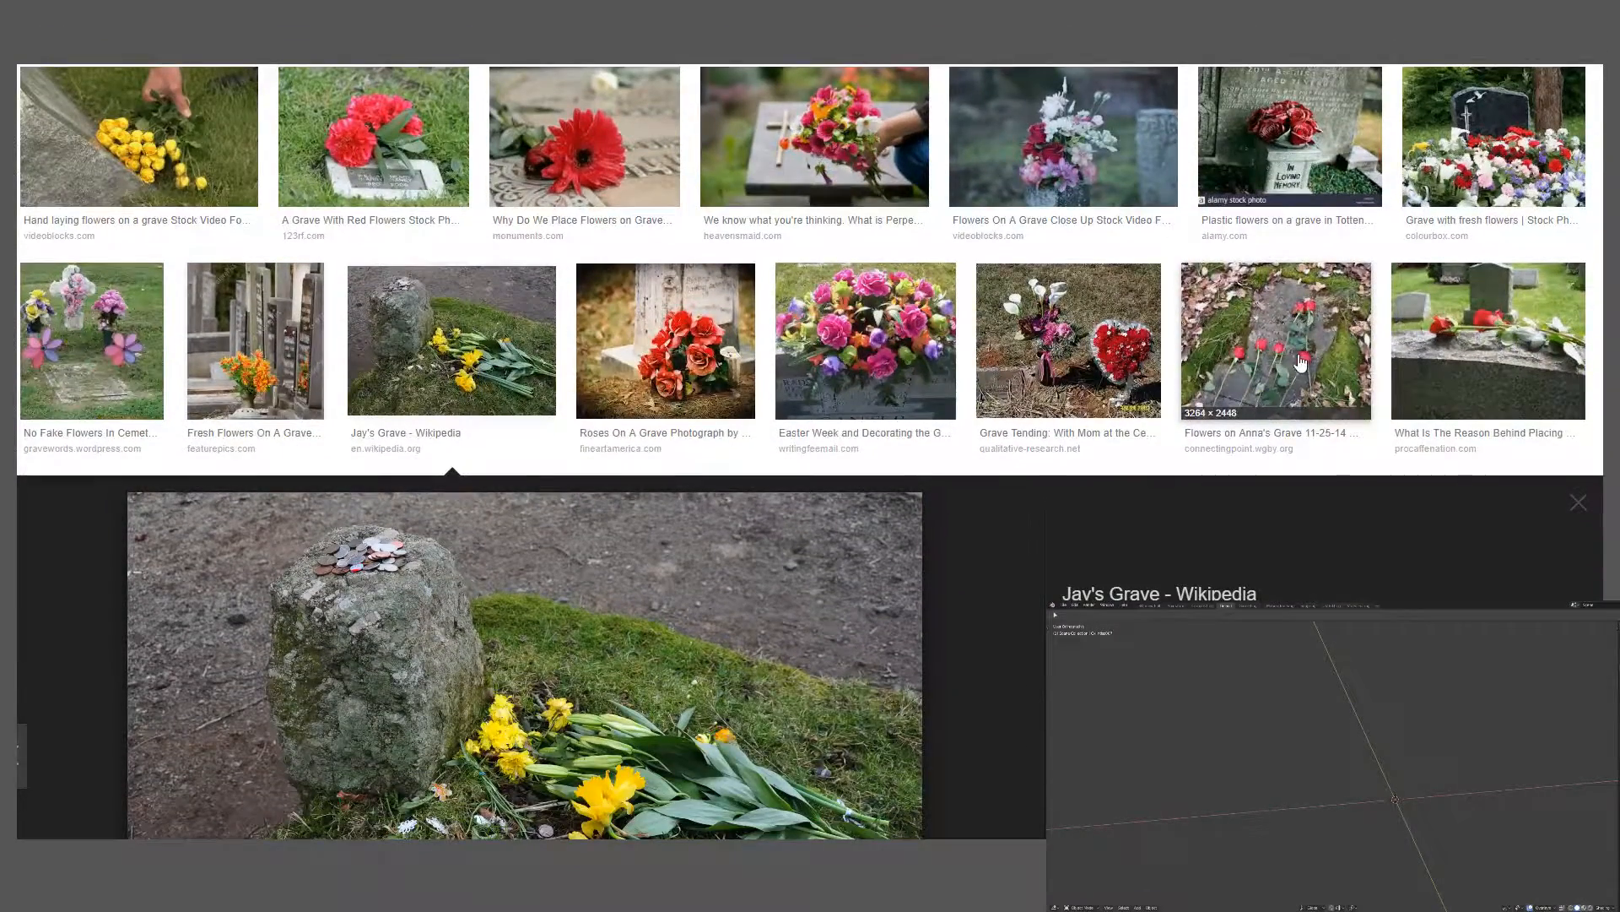
pyautogui.scroll(-5, 1247, 405)
pyautogui.scroll(-2, 1241, 422)
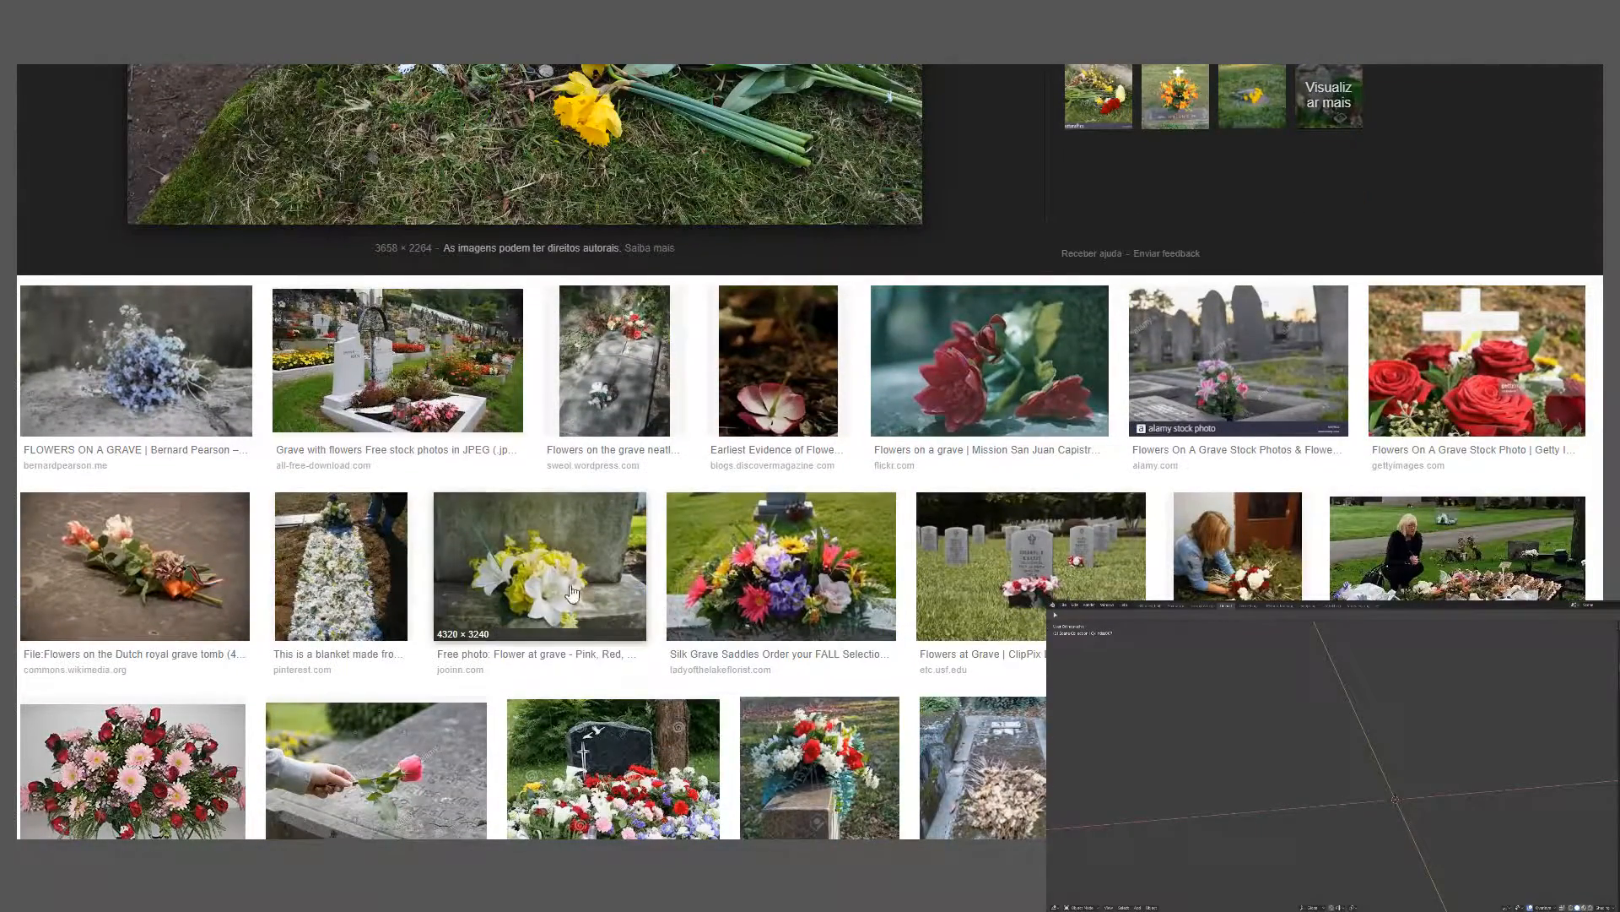
pyautogui.click(524, 586)
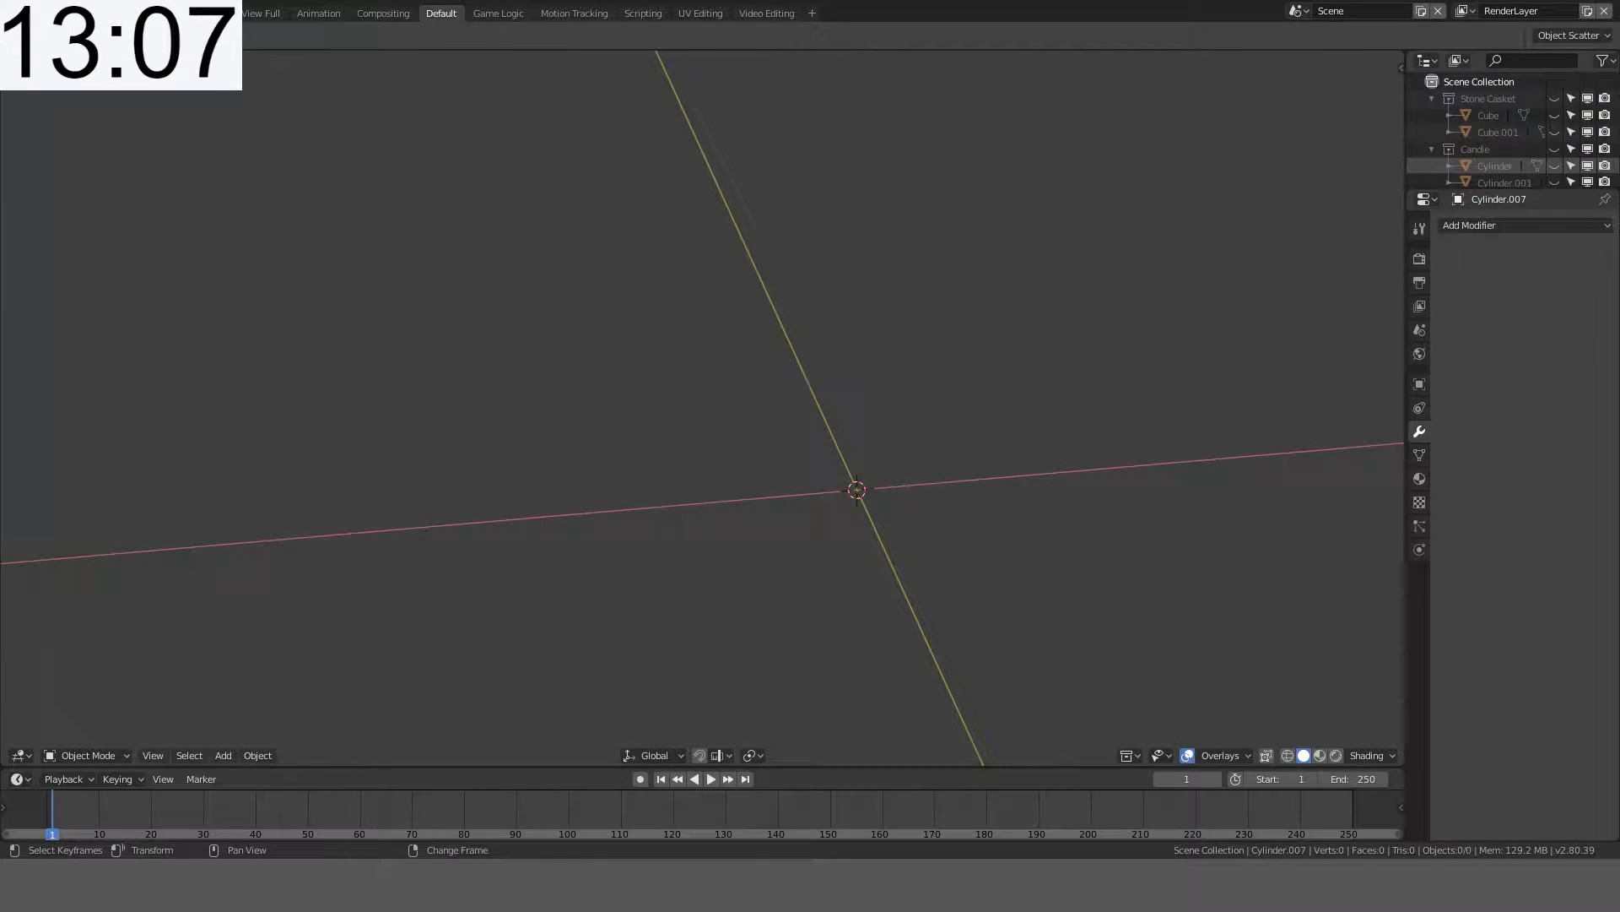
# - Open the list of appendable objects in Plants.blend, inside the Nature folder of the 3DModels library
pyautogui.moveTo(580, 751); pyautogui.dragTo(857, 224, button='middle')
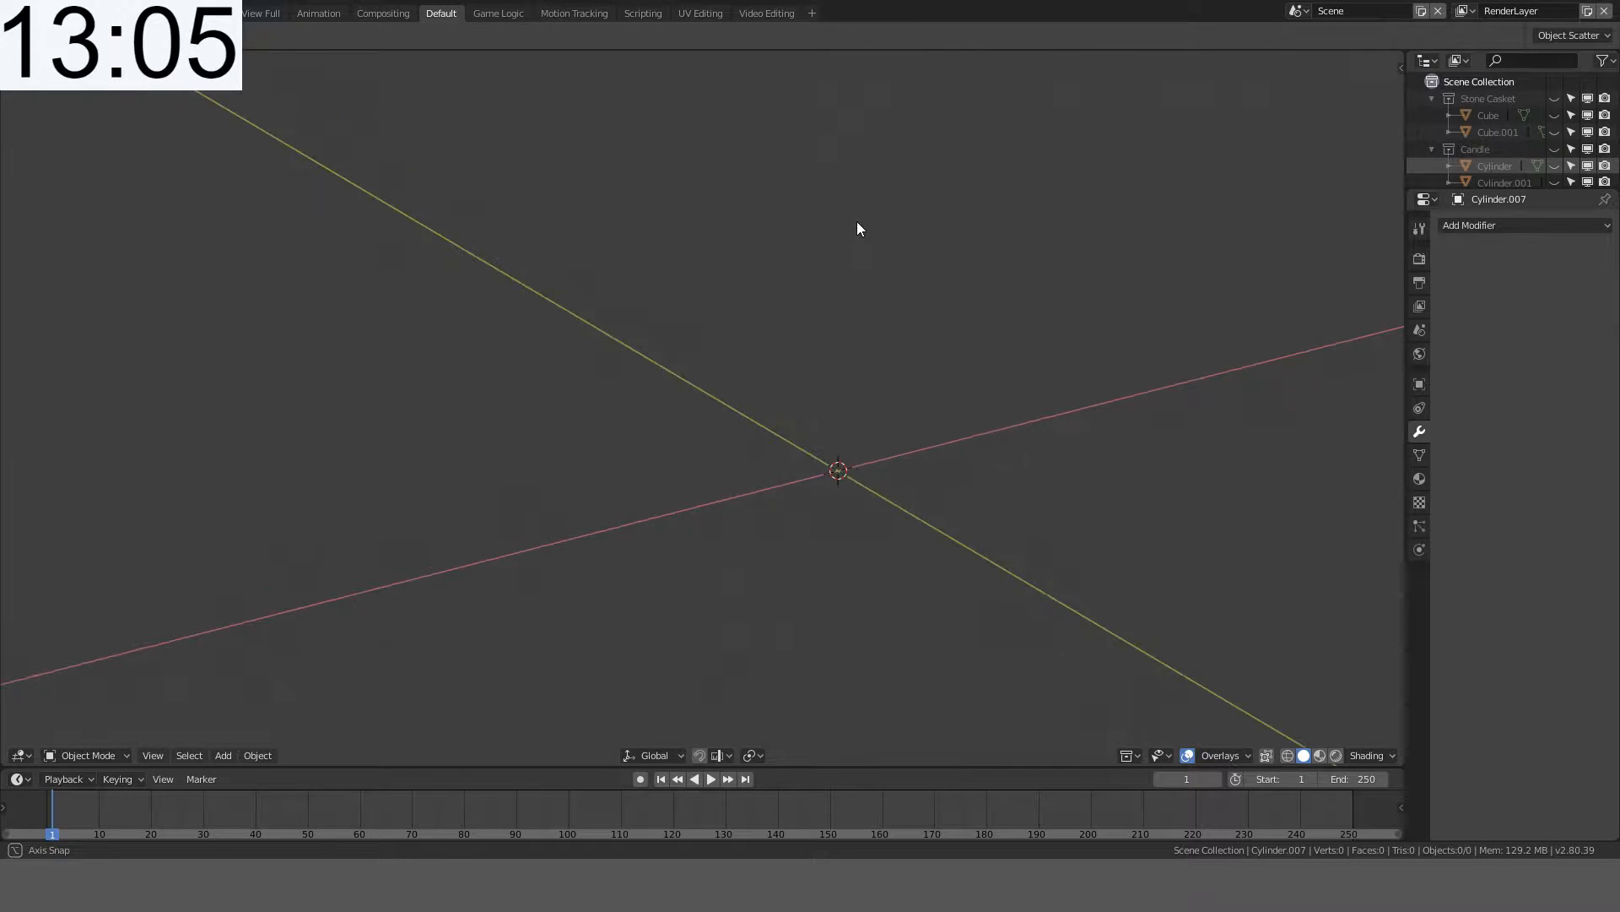
pyautogui.hotkey('shift', 'F1')
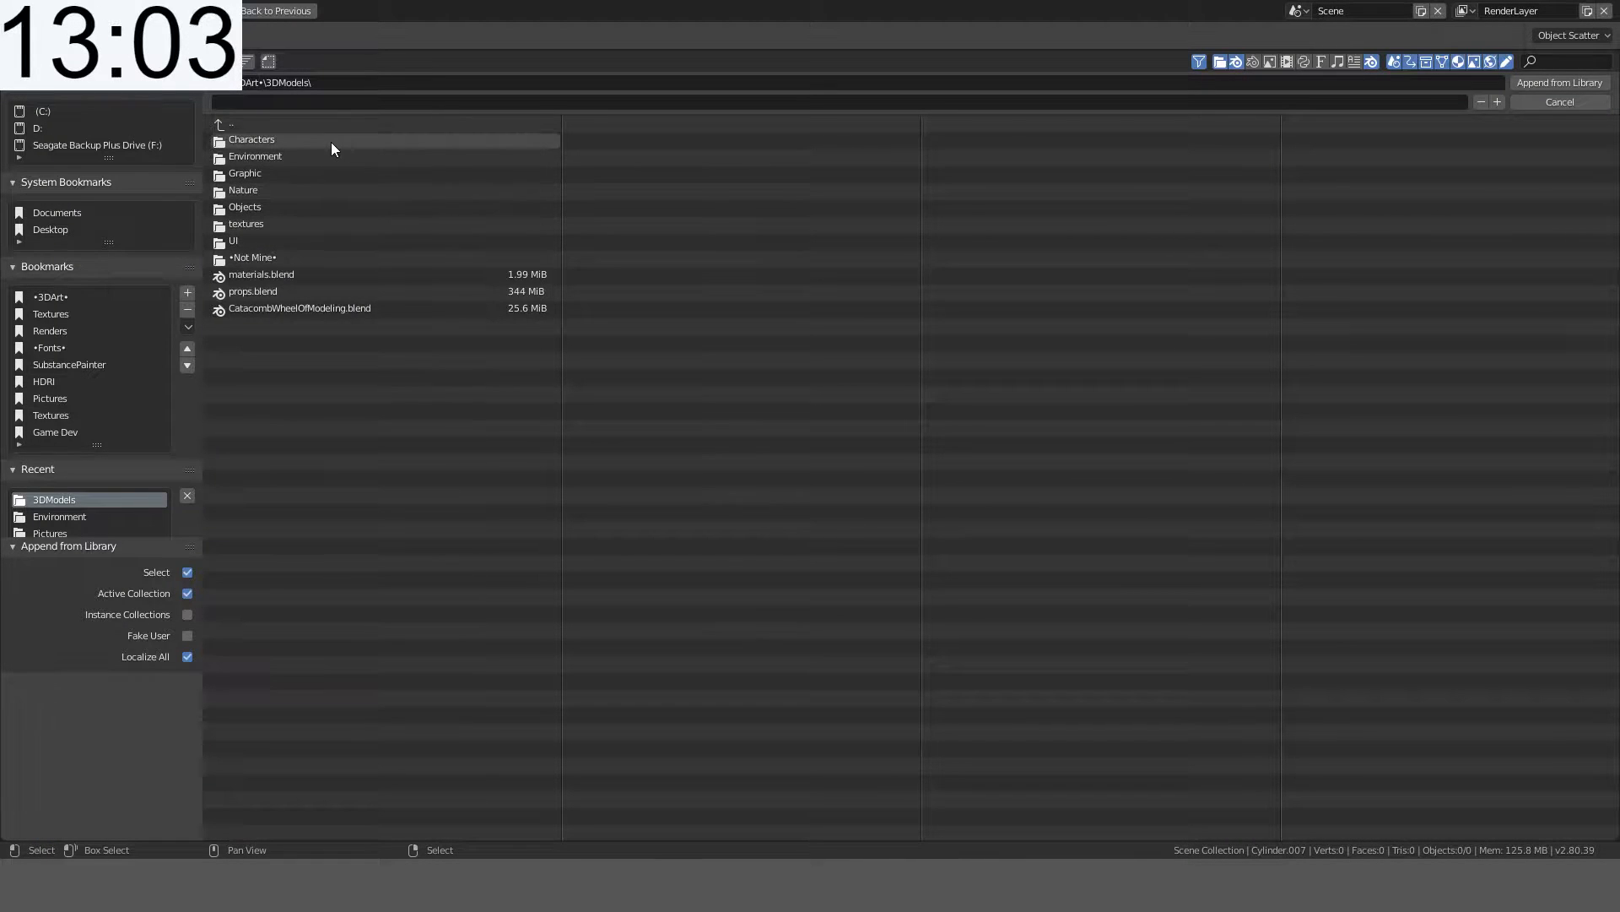
pyautogui.click(331, 201)
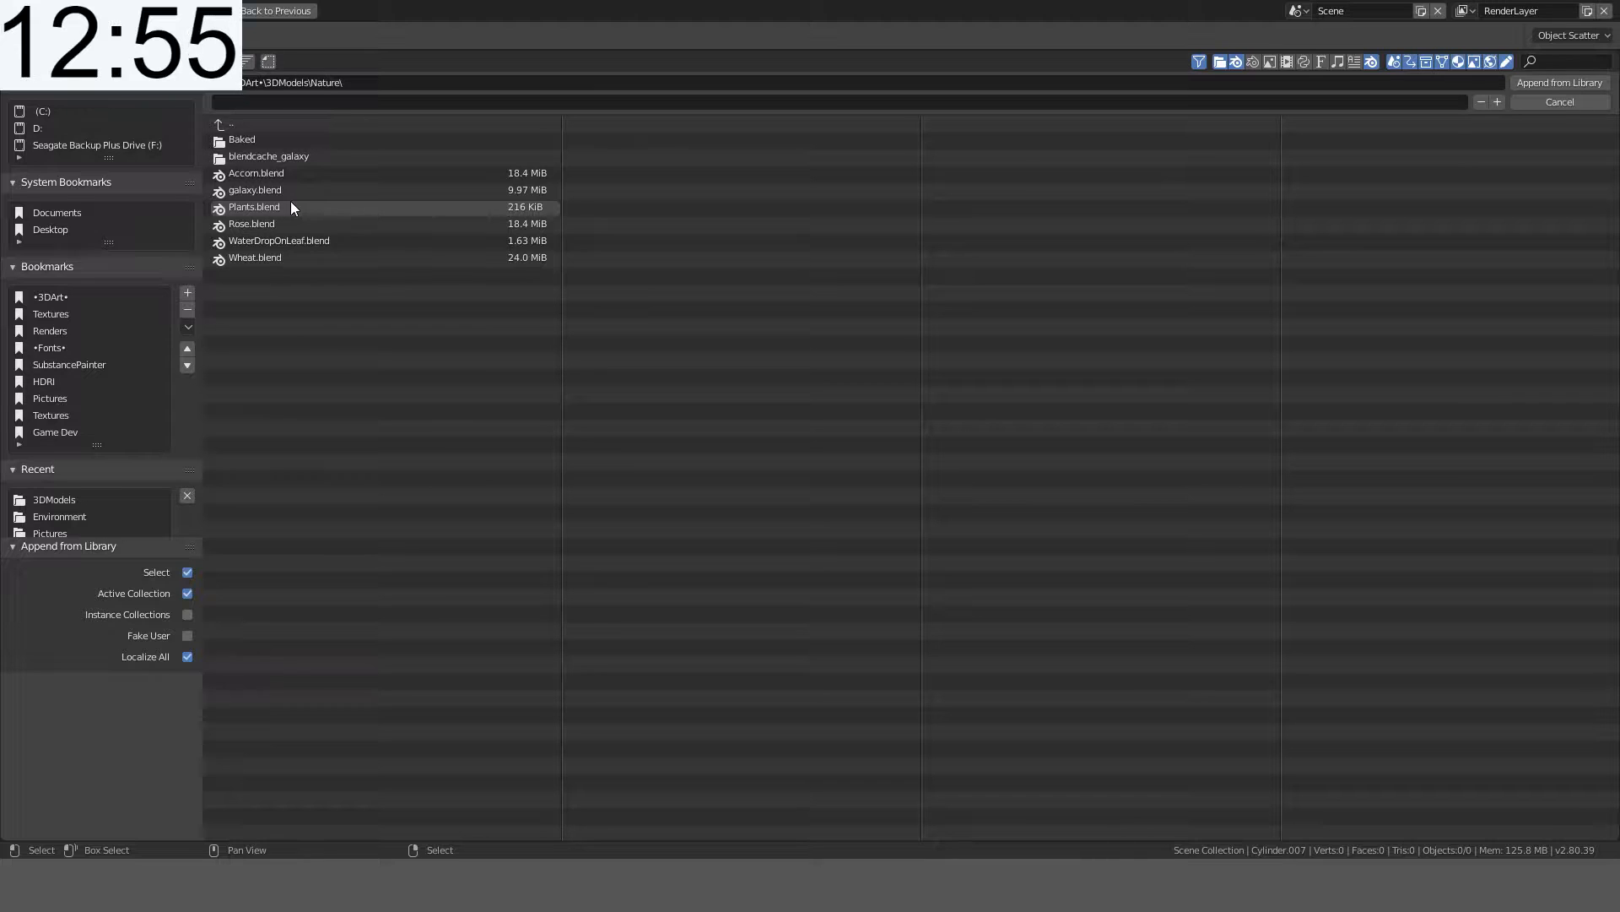
pyautogui.click(291, 205)
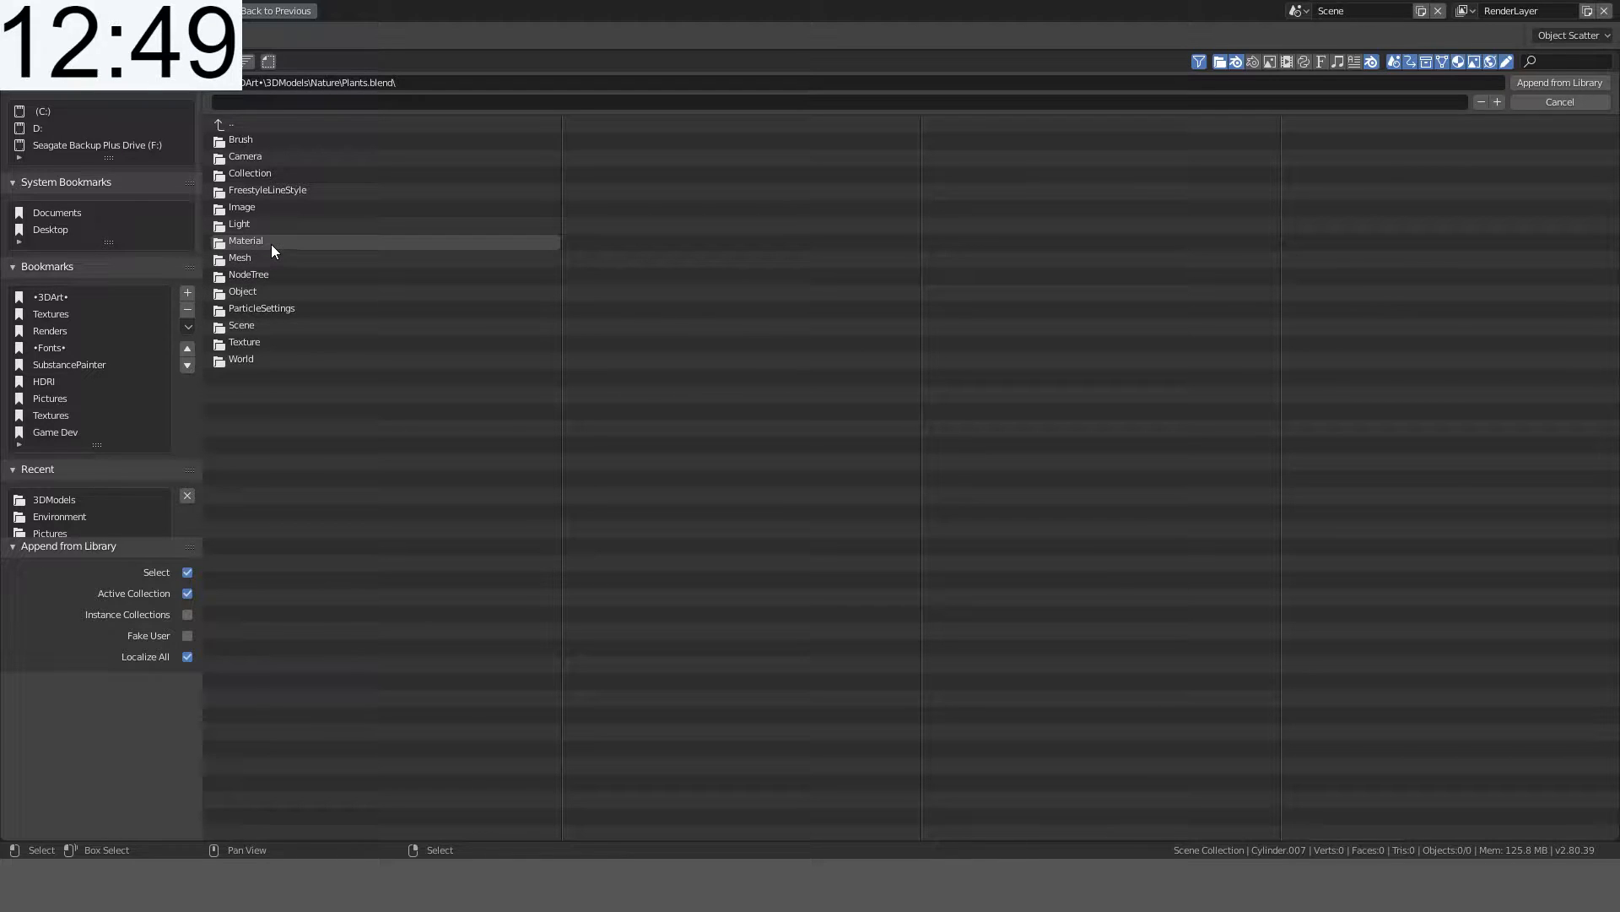
pyautogui.click(271, 288)
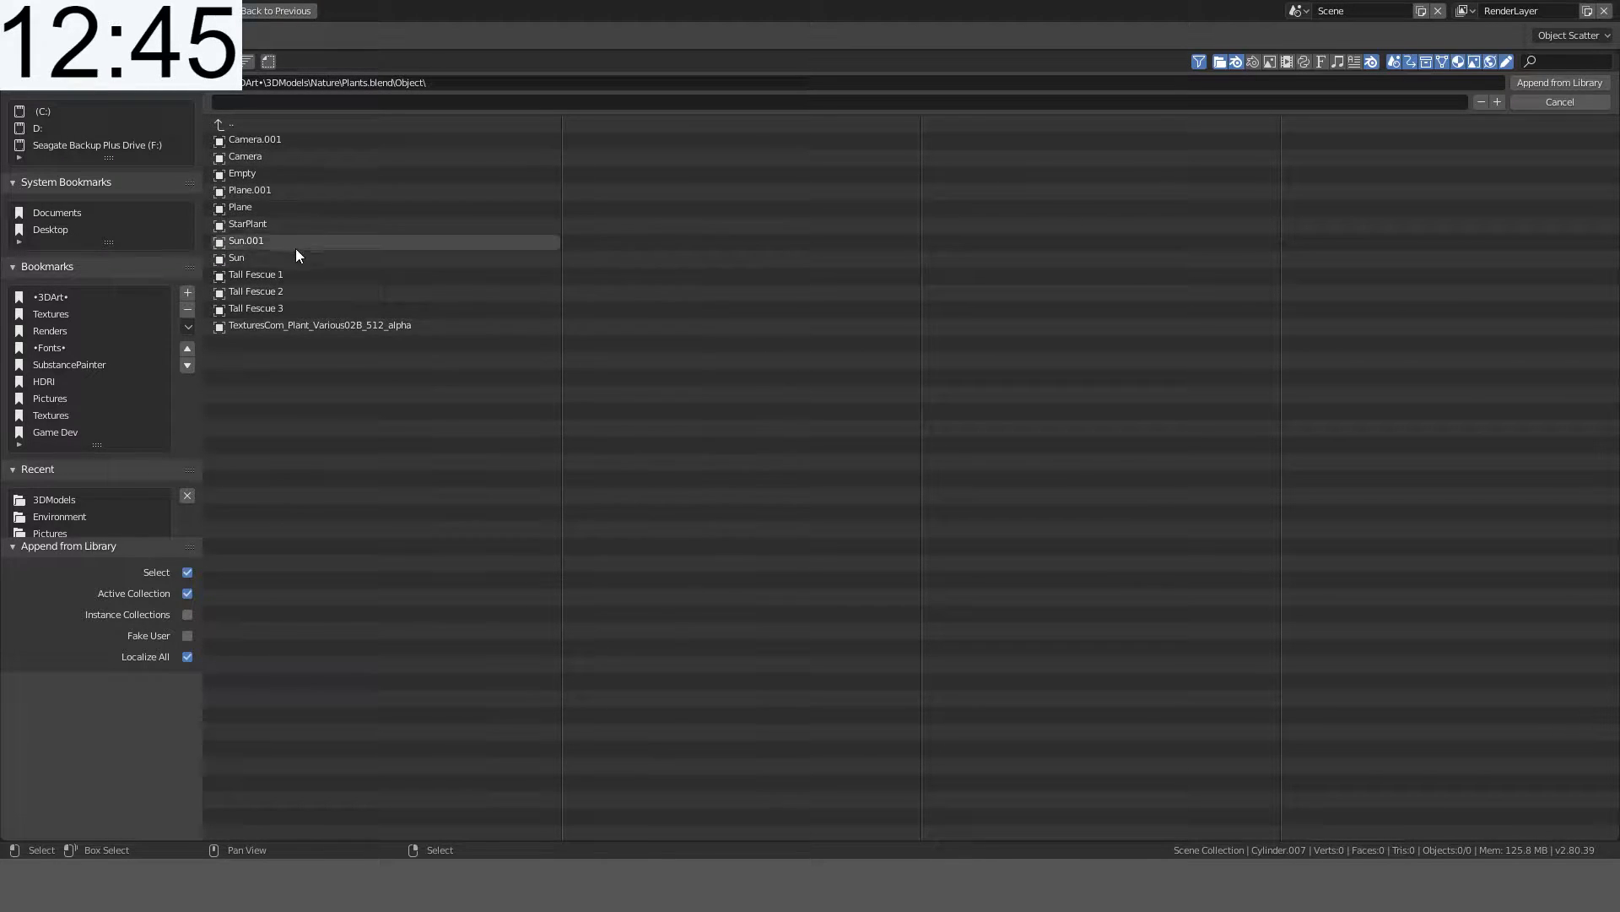
# - Append Tall Fescue 1, 2 and 3, Plane, Plane.001, Empty and TexturesCom_Plant_Various02B_512_alpha to the scene
pyautogui.click(301, 308)
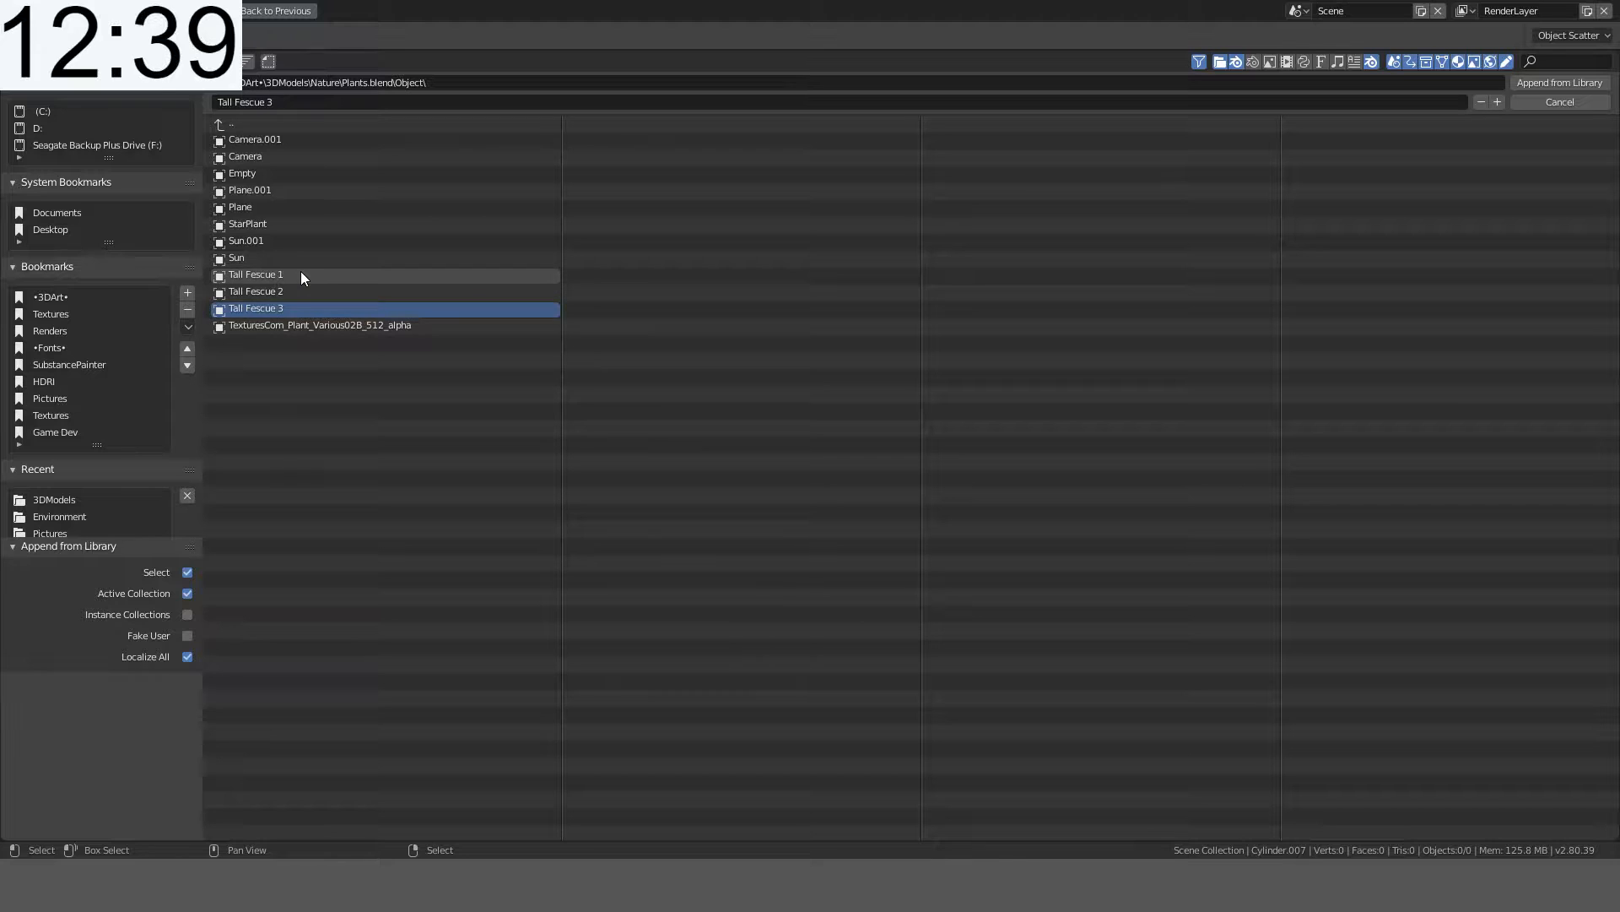
pyautogui.keyDown('shift'); pyautogui.click(301, 275); pyautogui.keyUp('shift')
pyautogui.keyDown('shift'); pyautogui.click(284, 291); pyautogui.keyUp('shift')
pyautogui.keyDown('shift'); pyautogui.click(281, 208); pyautogui.keyUp('shift')
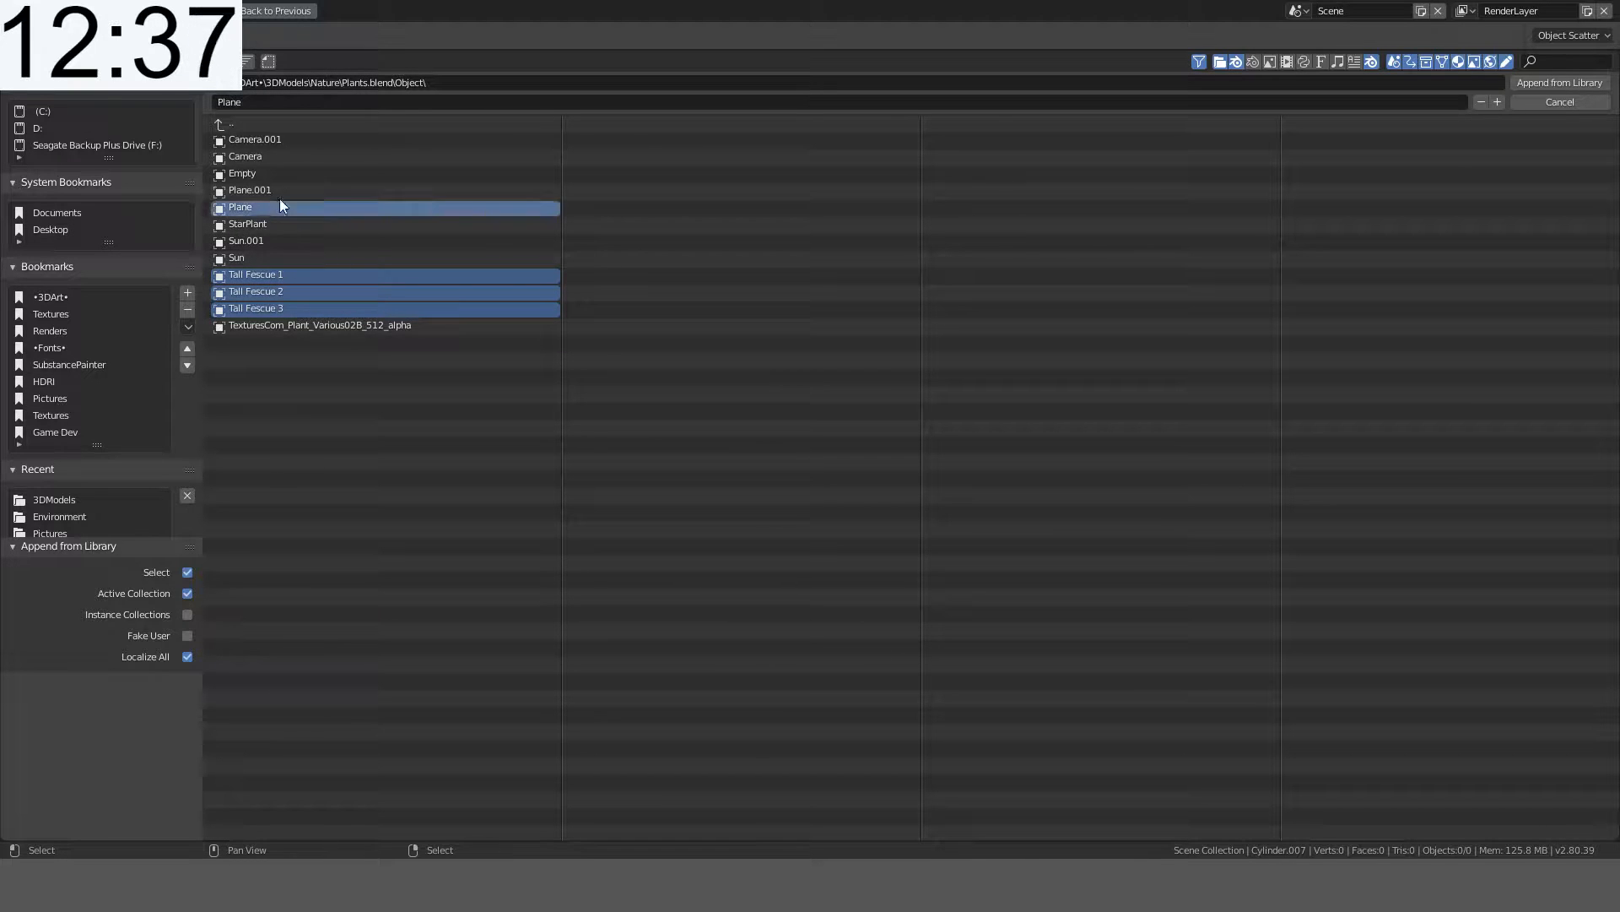
pyautogui.keyDown('shift'); pyautogui.click(282, 191); pyautogui.keyUp('shift')
pyautogui.keyDown('shift'); pyautogui.click(259, 173); pyautogui.keyUp('shift')
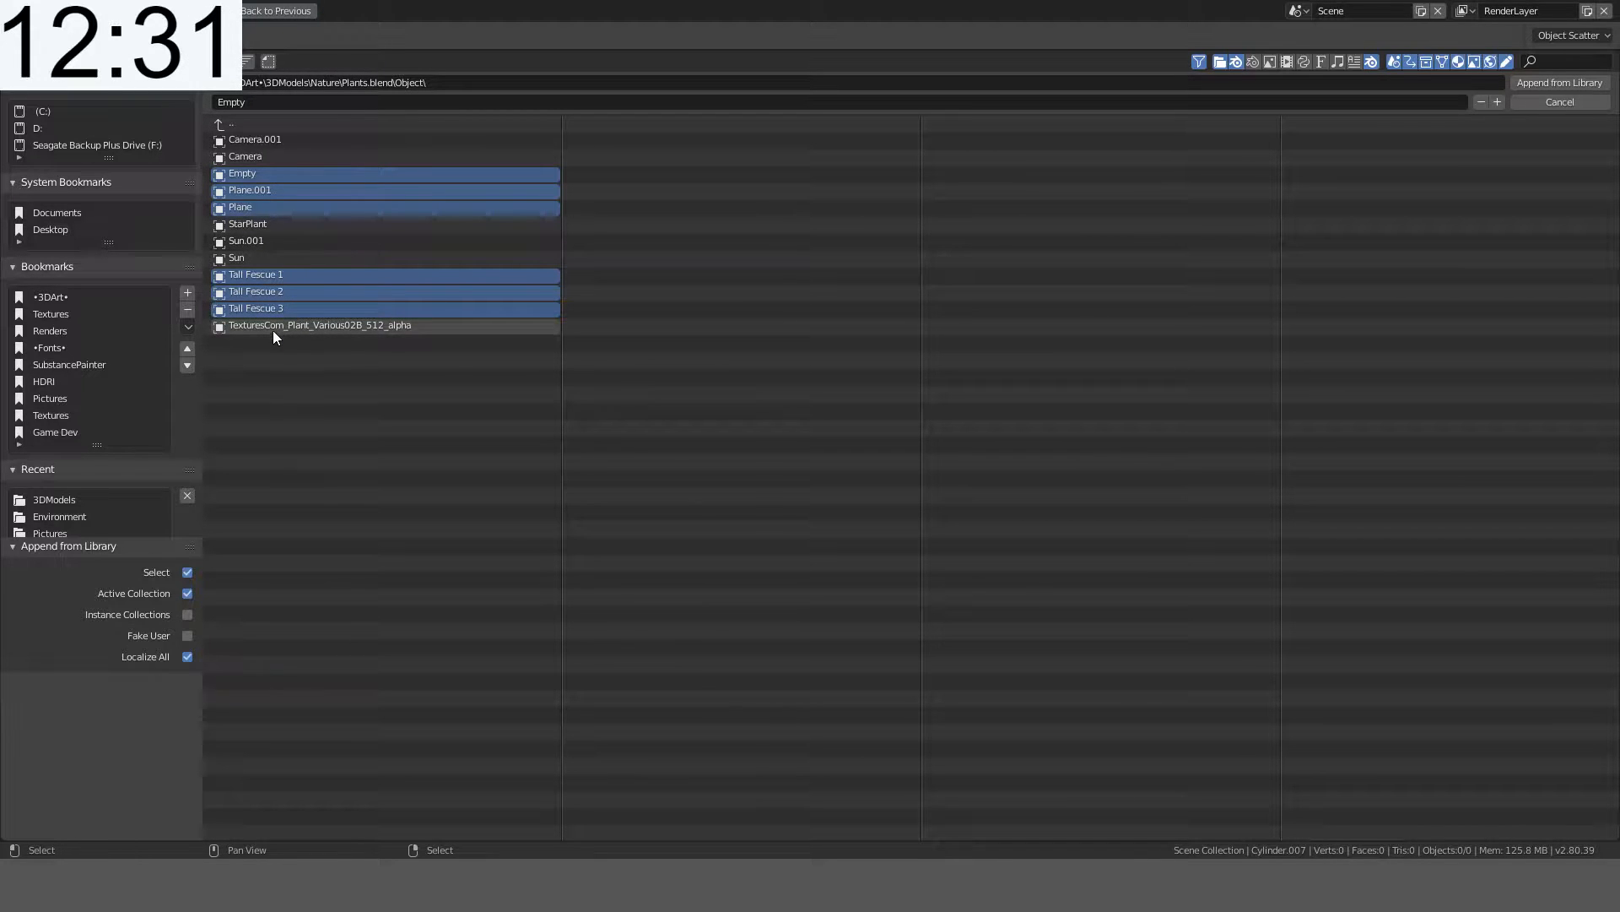
pyautogui.keyDown('shift'); pyautogui.click(347, 326); pyautogui.keyUp('shift')
pyautogui.click(1578, 84)
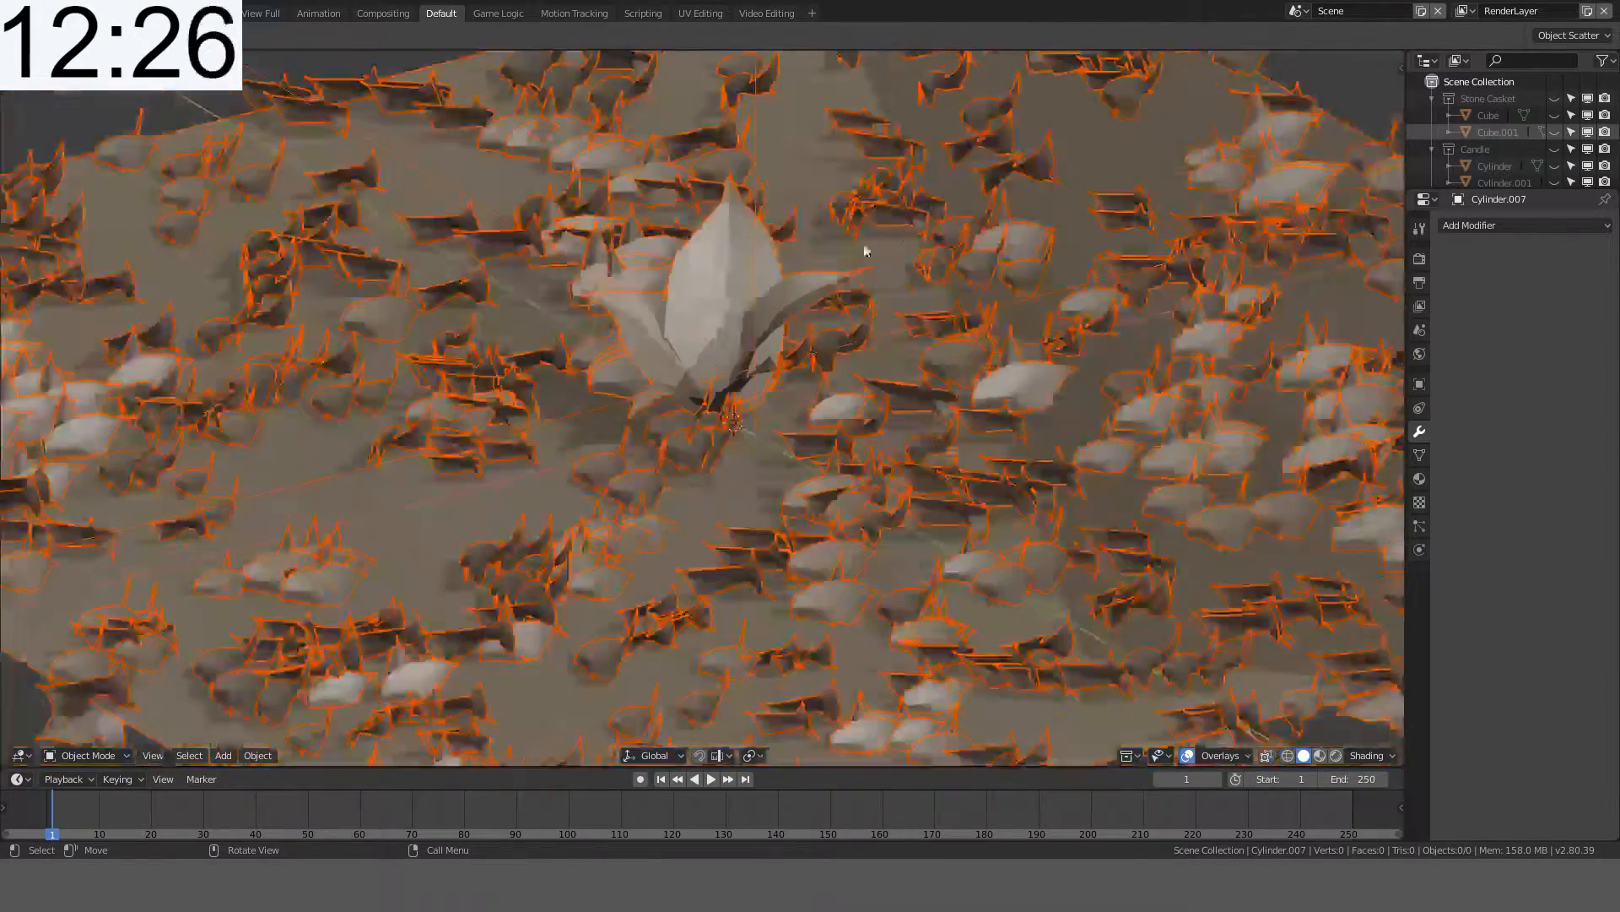
# - Delete all the appended plant objects from the scene
pyautogui.scroll(-7, 853, 246)
pyautogui.moveTo(843, 246); pyautogui.dragTo(878, 251, button='middle')
pyautogui.scroll(-2, 877, 251)
pyautogui.scroll(-5, 878, 251)
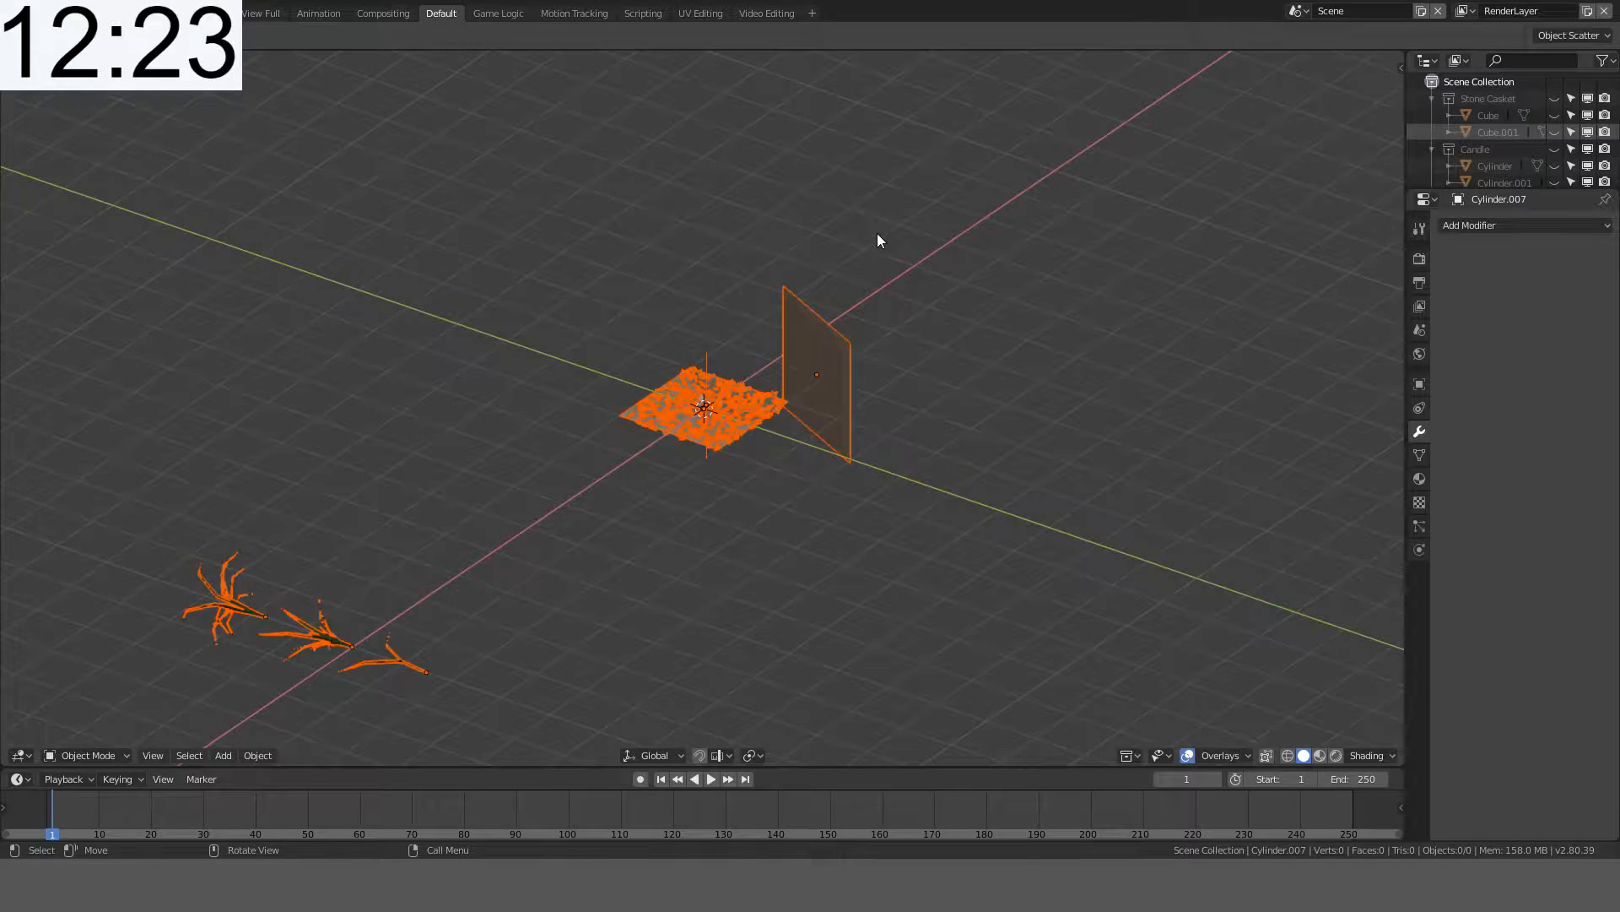
pyautogui.press('Delete')
pyautogui.moveTo(883, 237); pyautogui.dragTo(802, 236, button='middle')
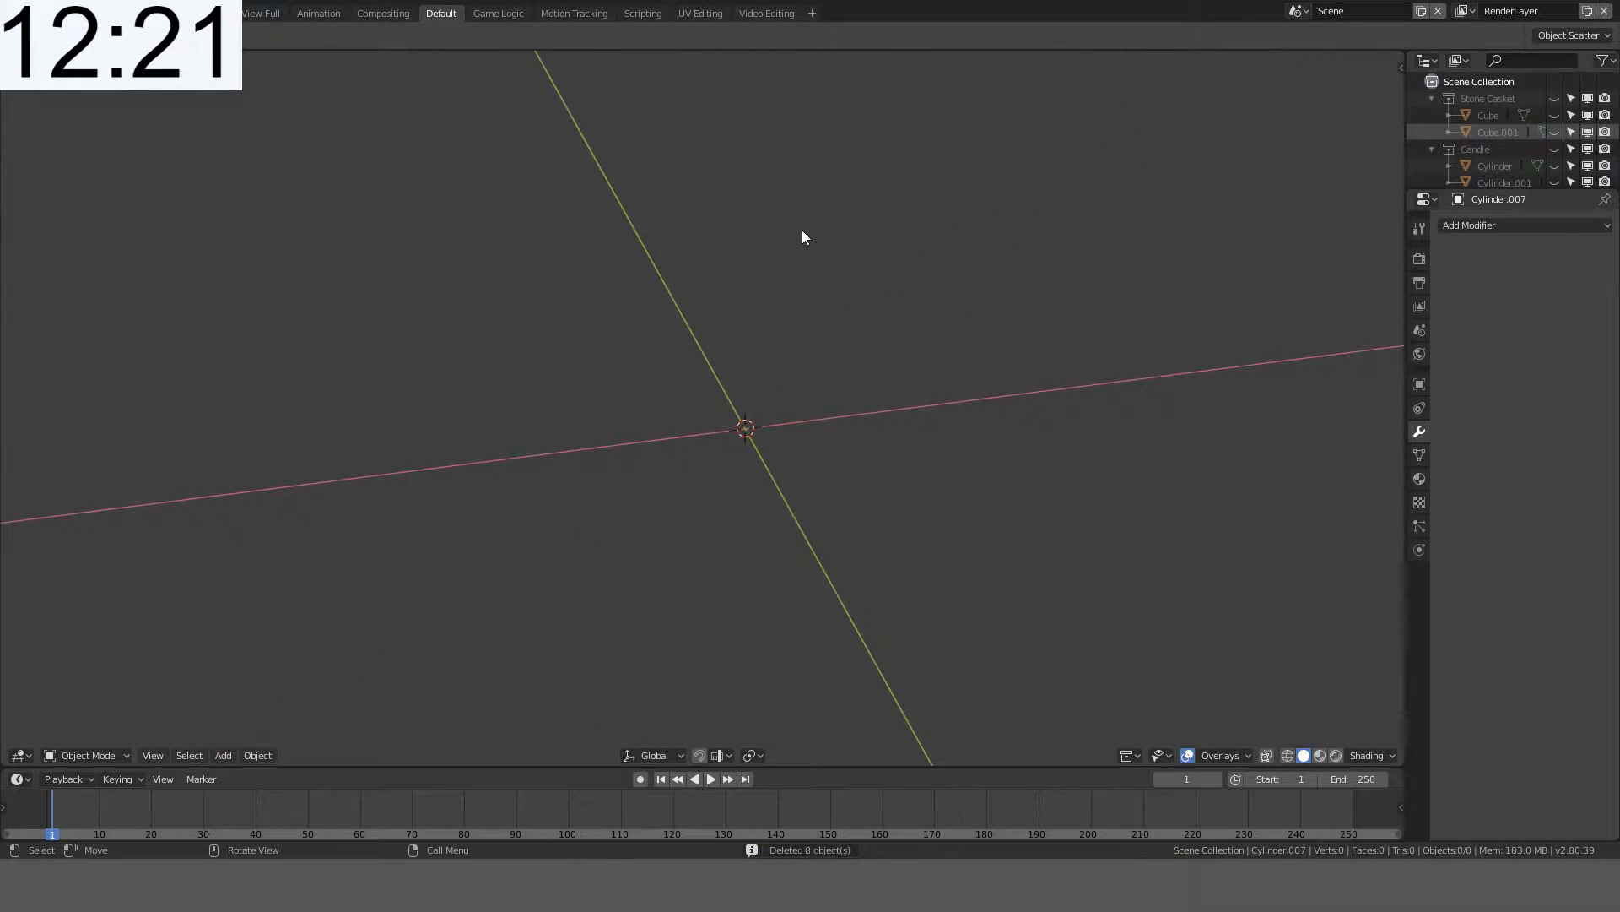
pyautogui.hotkey('shift', 'F1')
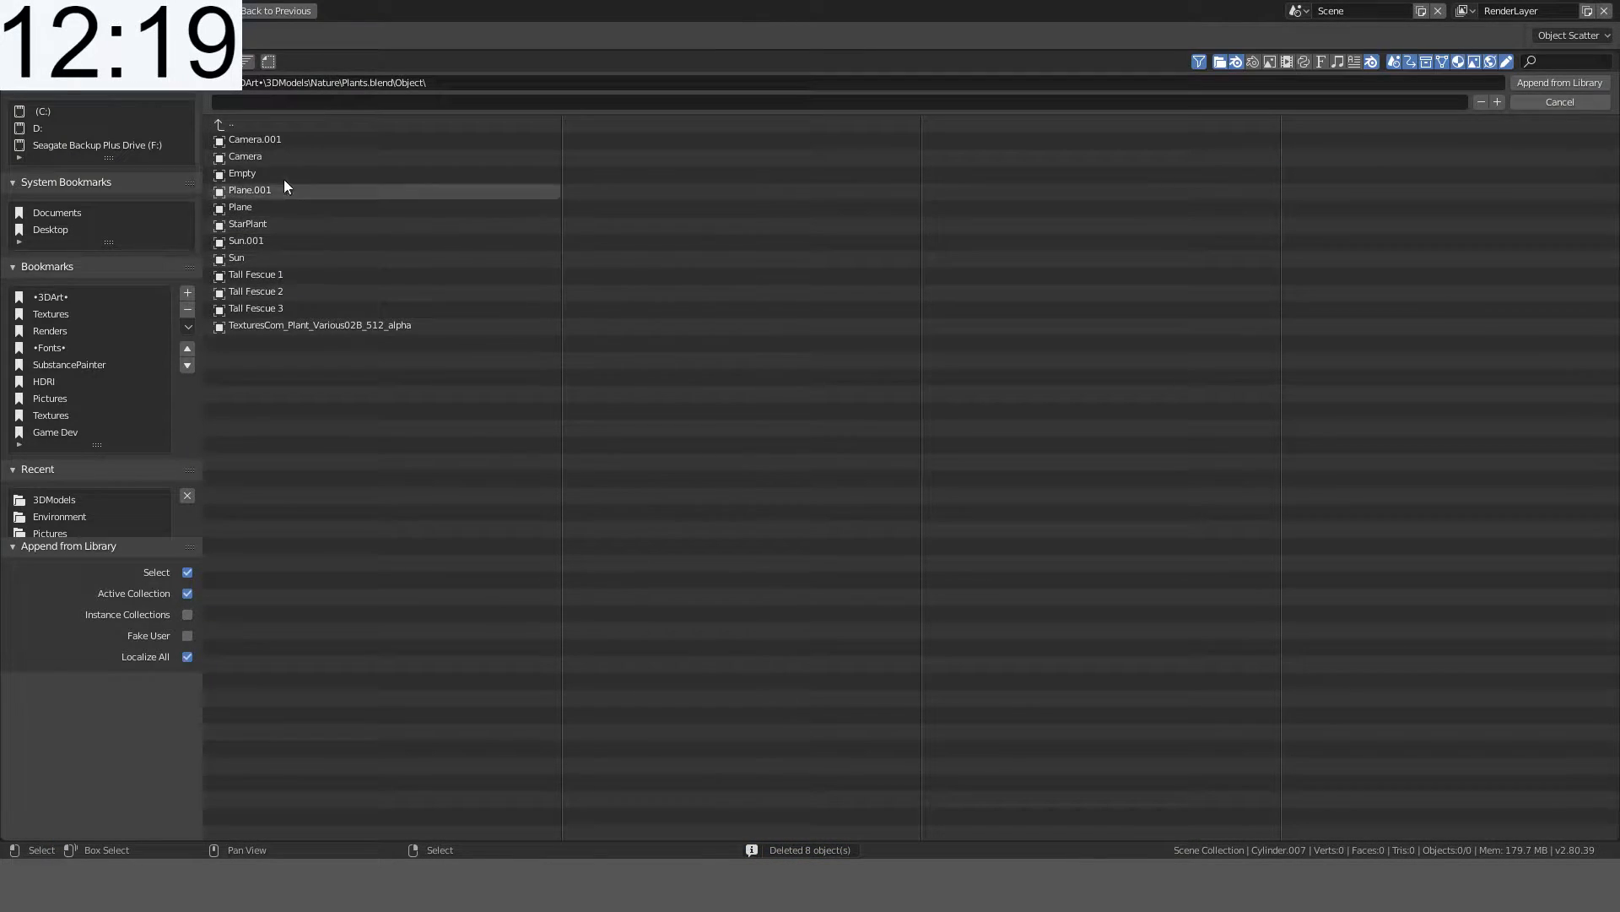
pyautogui.click(287, 124)
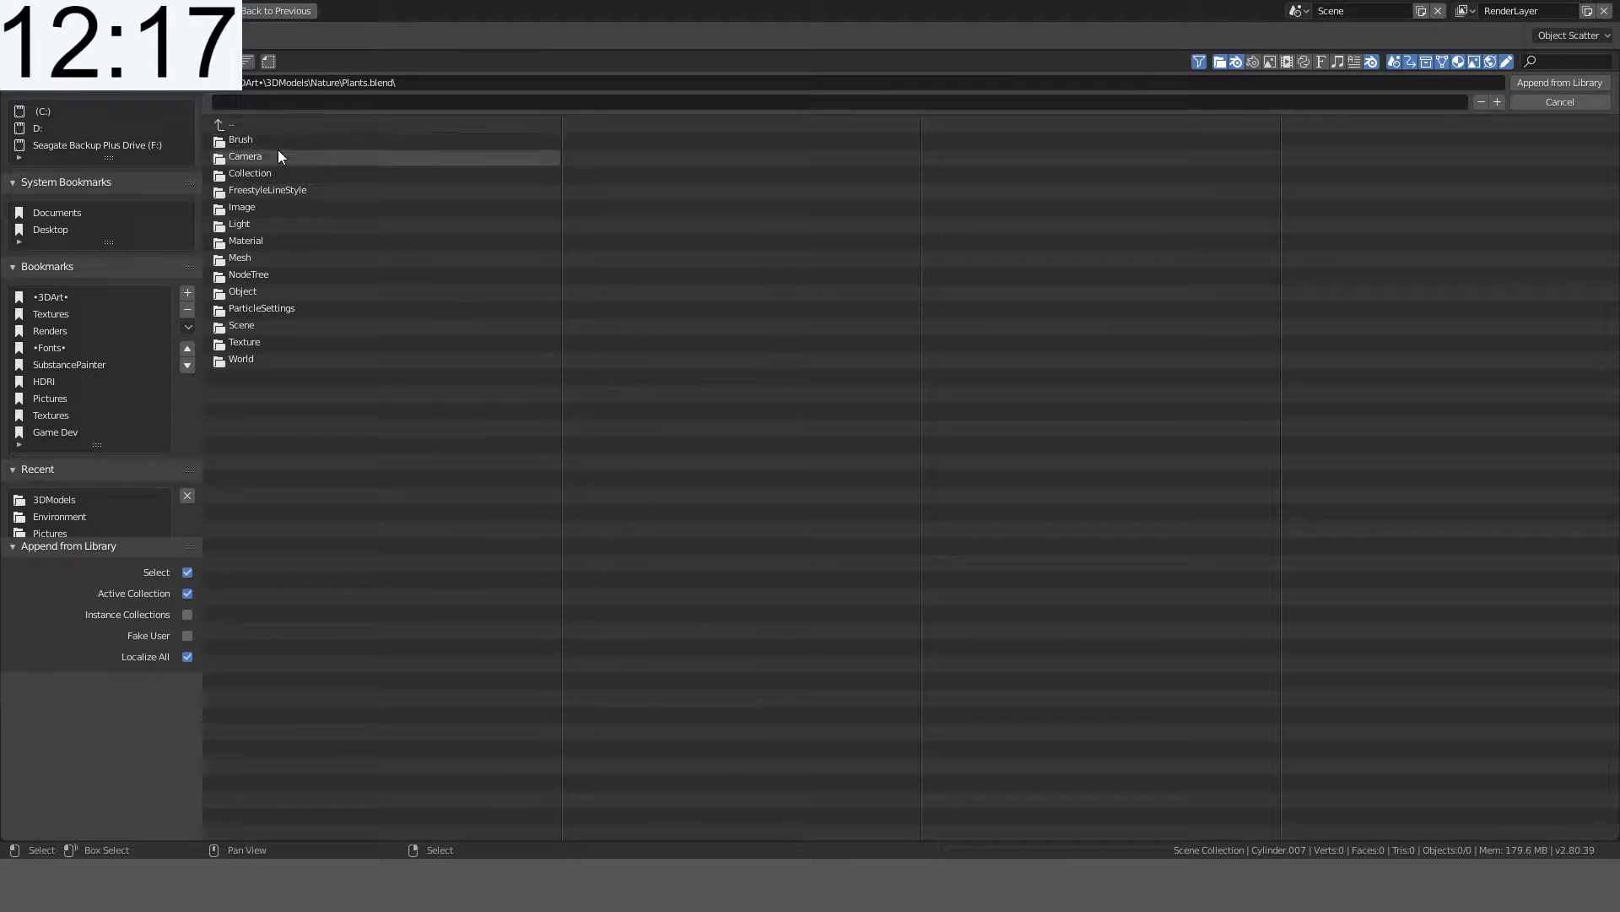
pyautogui.click(282, 126)
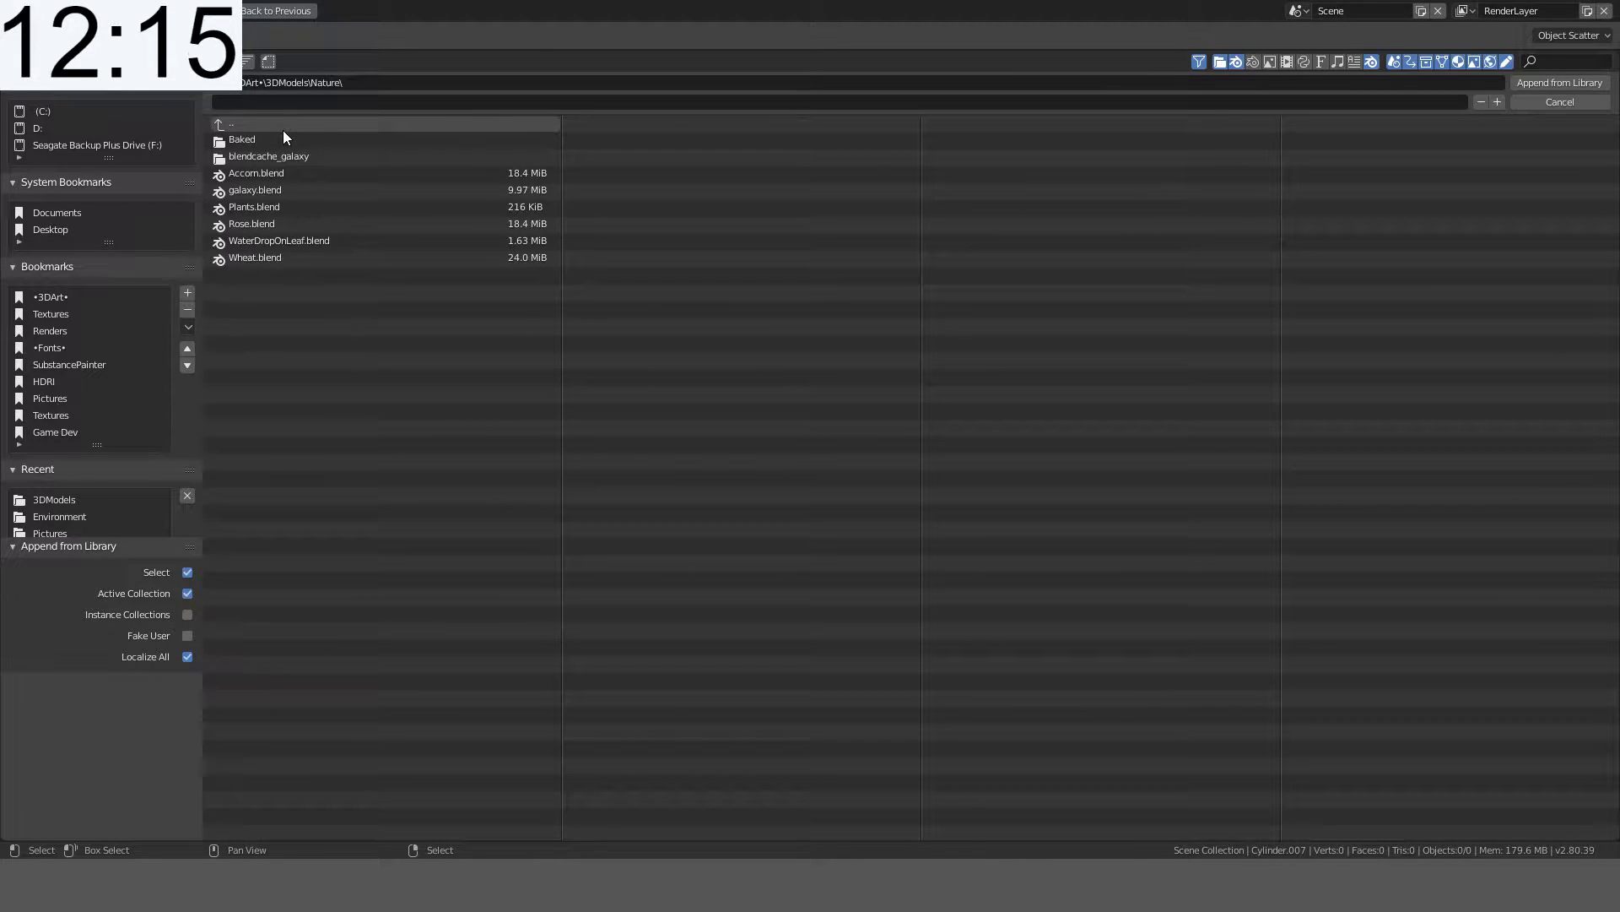
pyautogui.click(300, 126)
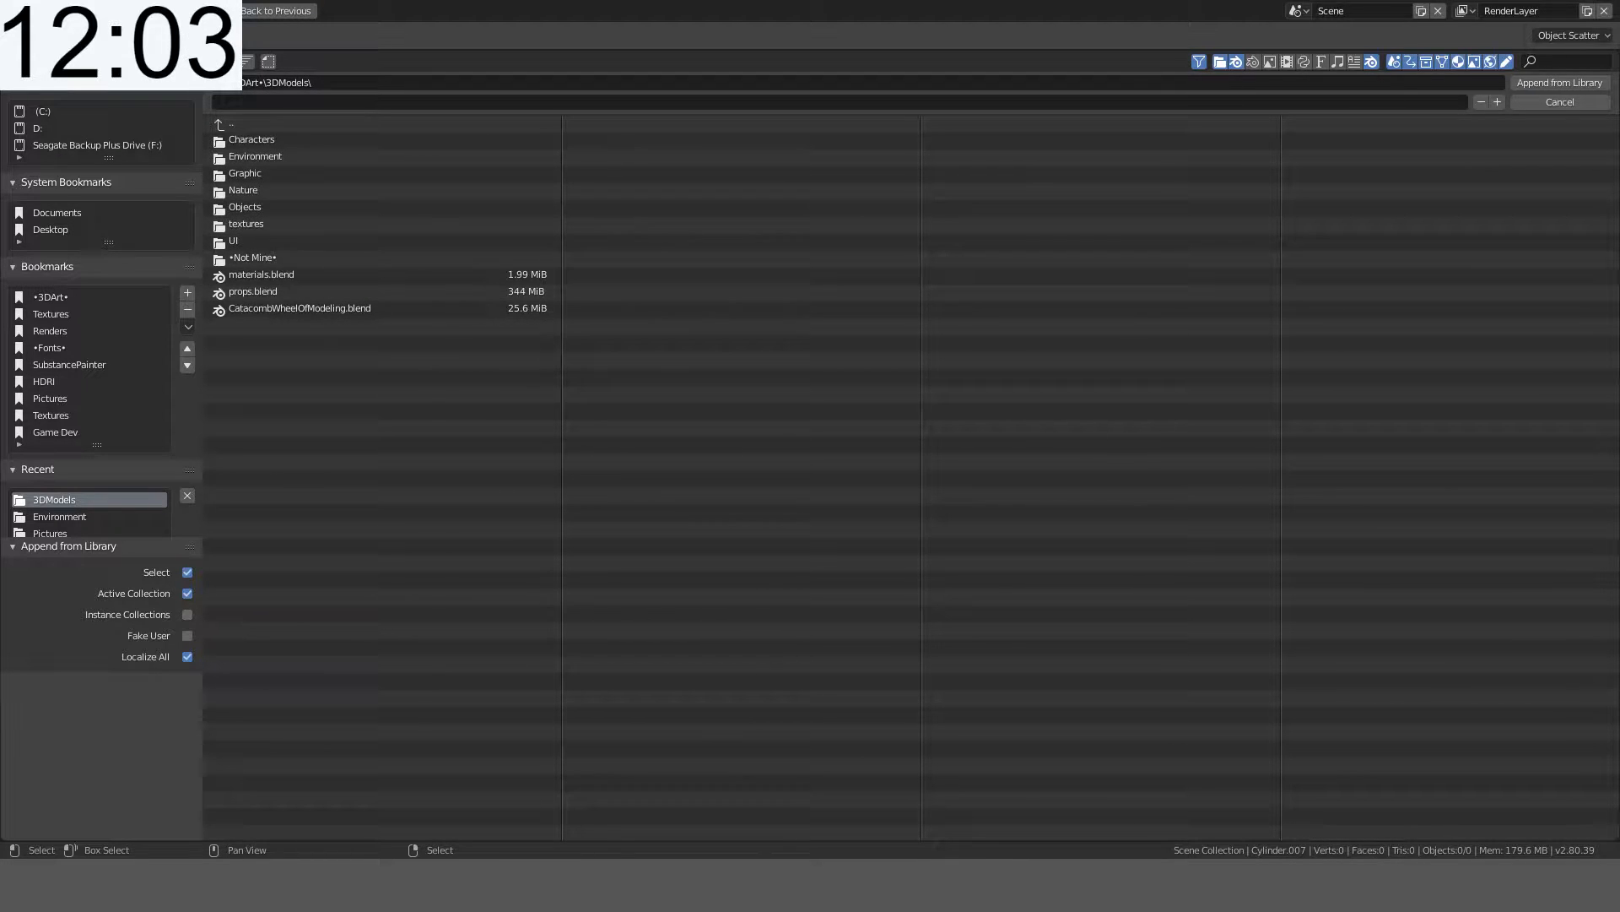
pyautogui.click(1559, 101)
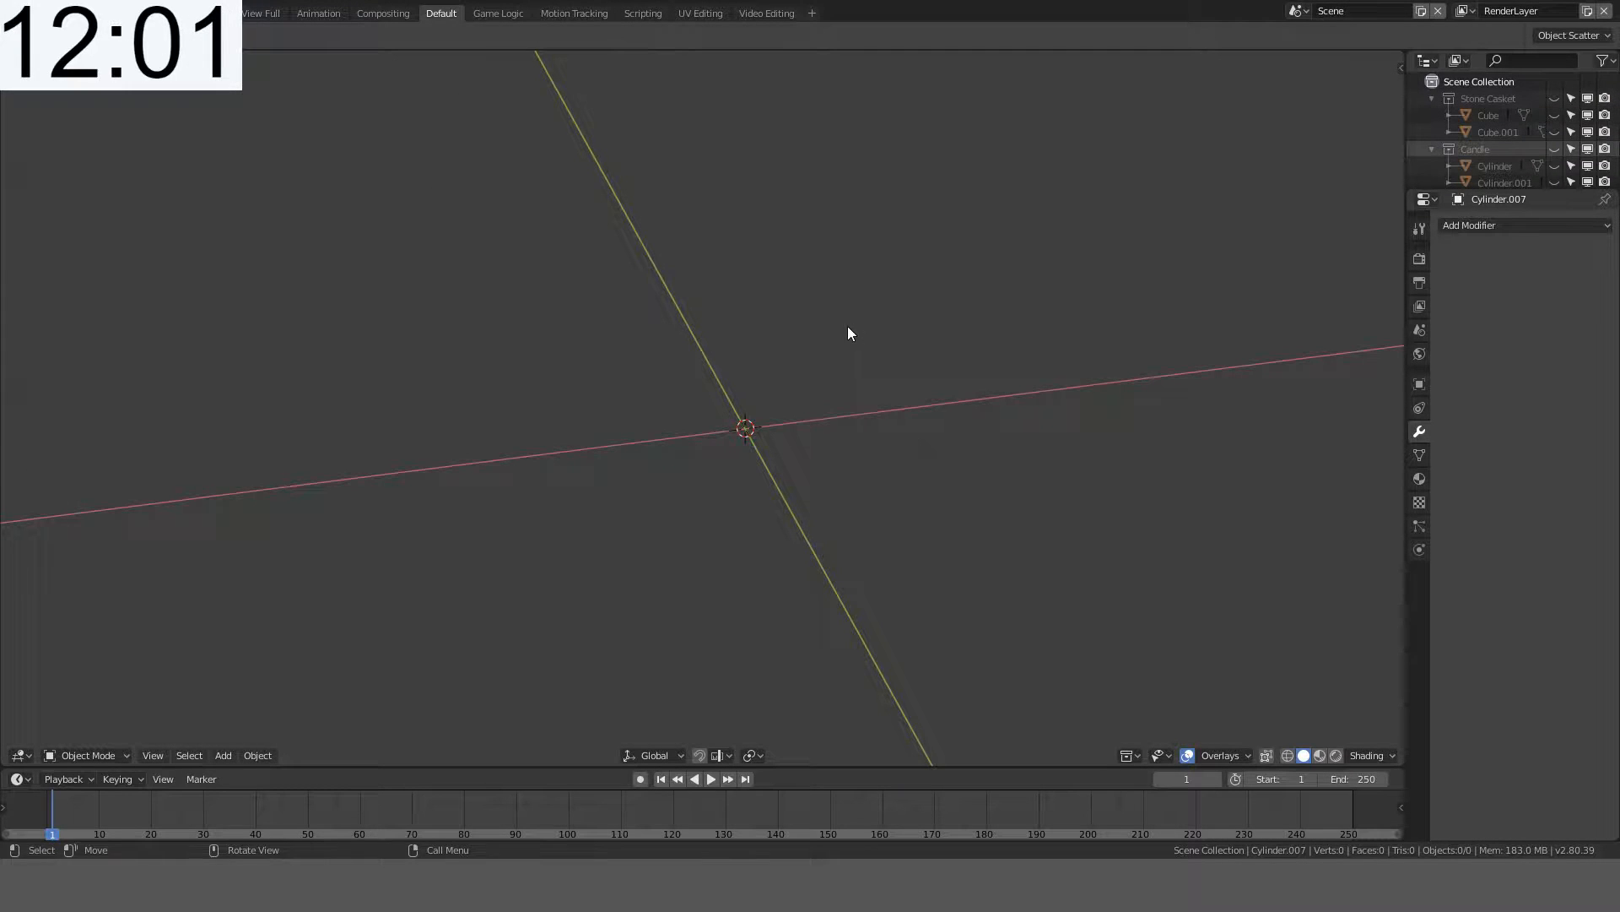
# - Add a mesh plane at the world origin and delete it again
pyautogui.press('KP_1')
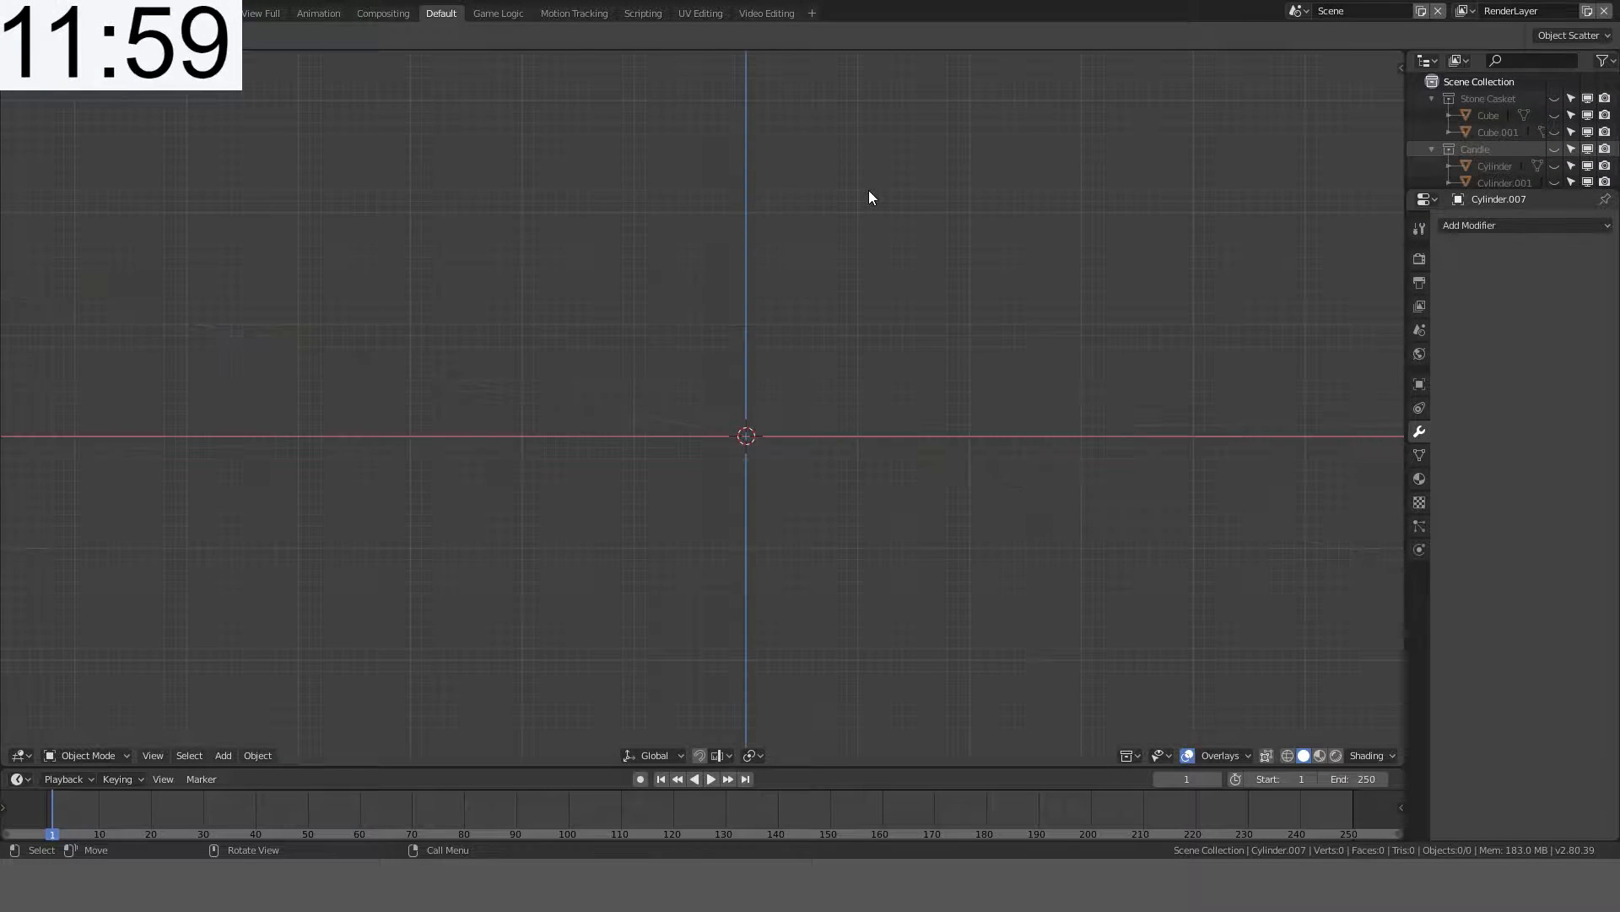
pyautogui.keyDown('shift'); pyautogui.moveTo(869, 189); pyautogui.dragTo(746, 265, button='middle'); pyautogui.keyUp('shift')
pyautogui.scroll(1, 746, 265)
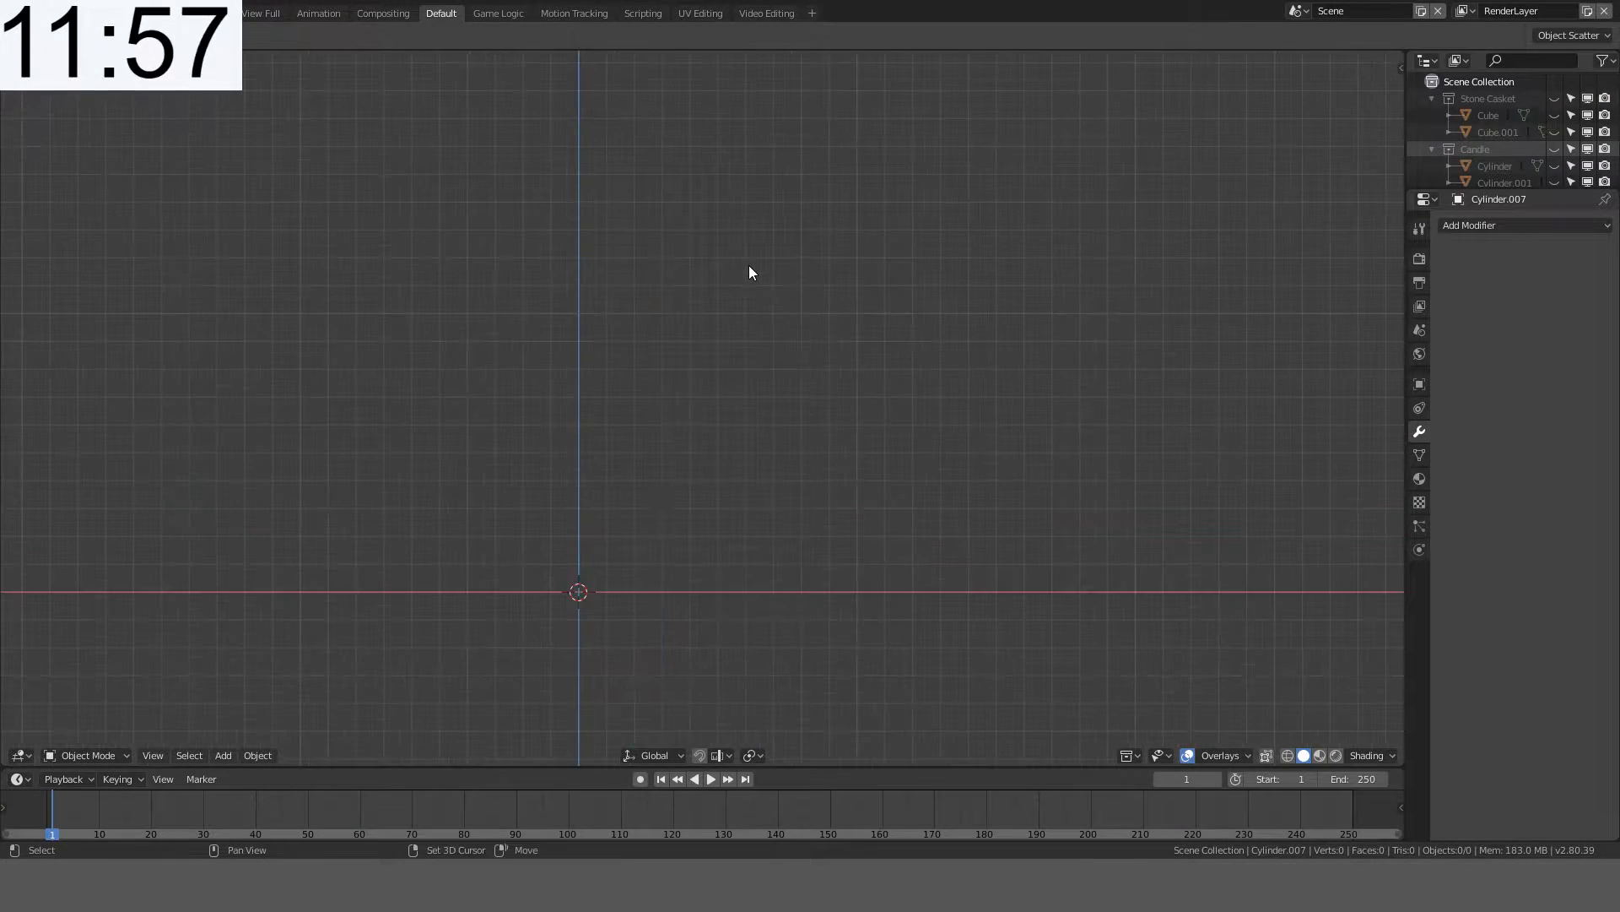
pyautogui.hotkey('shift', 'a')
pyautogui.click(844, 268)
pyautogui.scroll(-2, 847, 275)
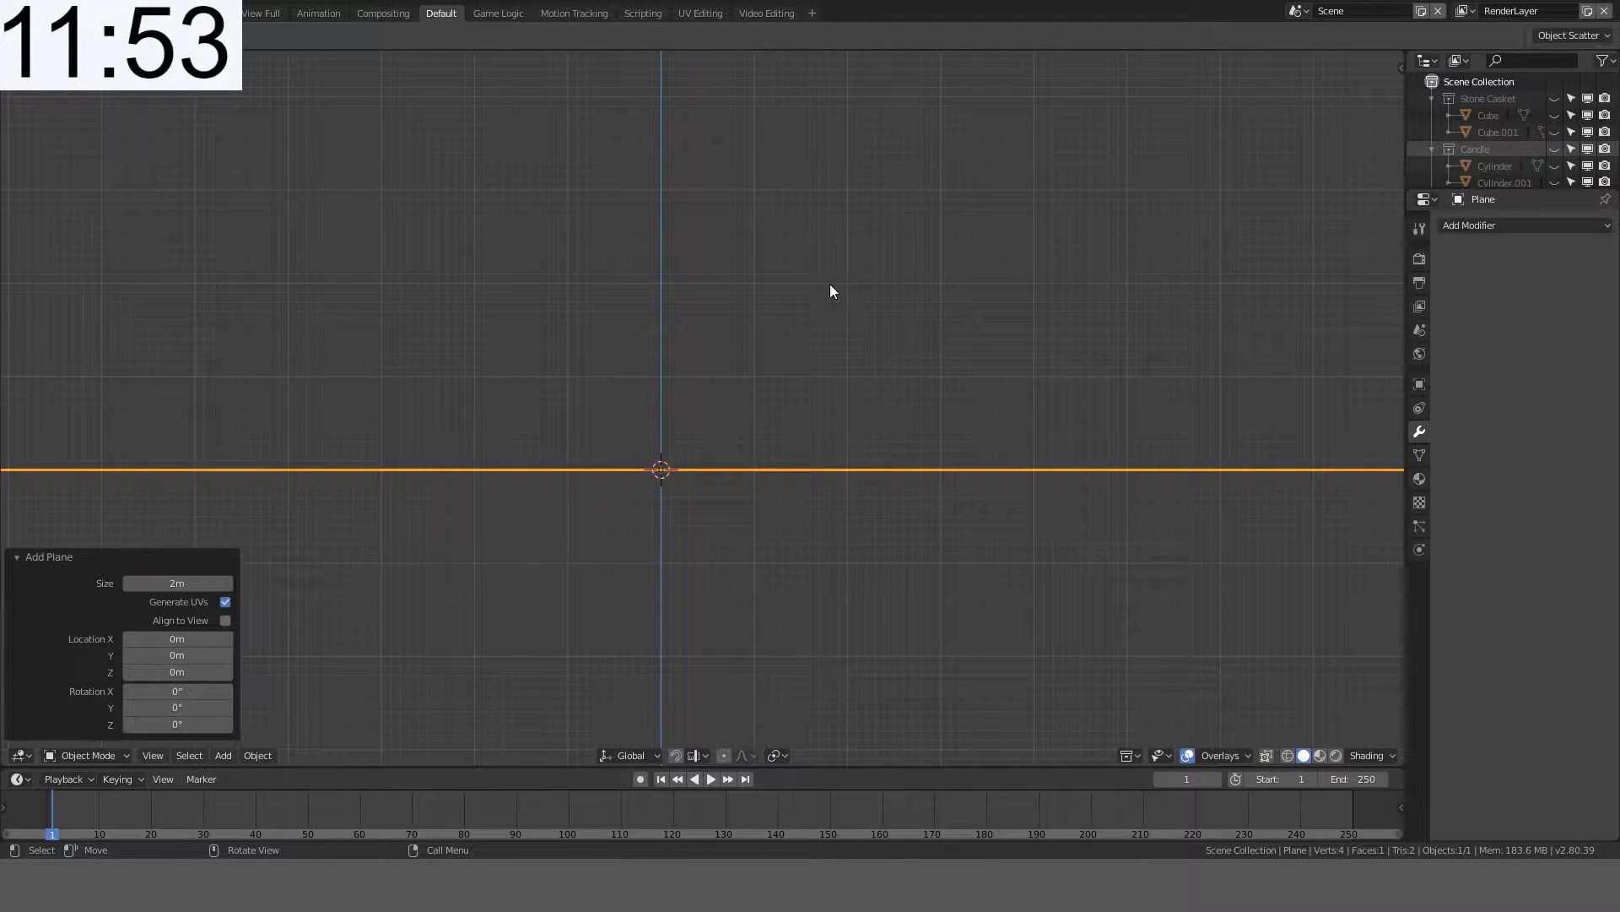
pyautogui.press('s')
pyautogui.press('Escape')
pyautogui.press('KP_7')
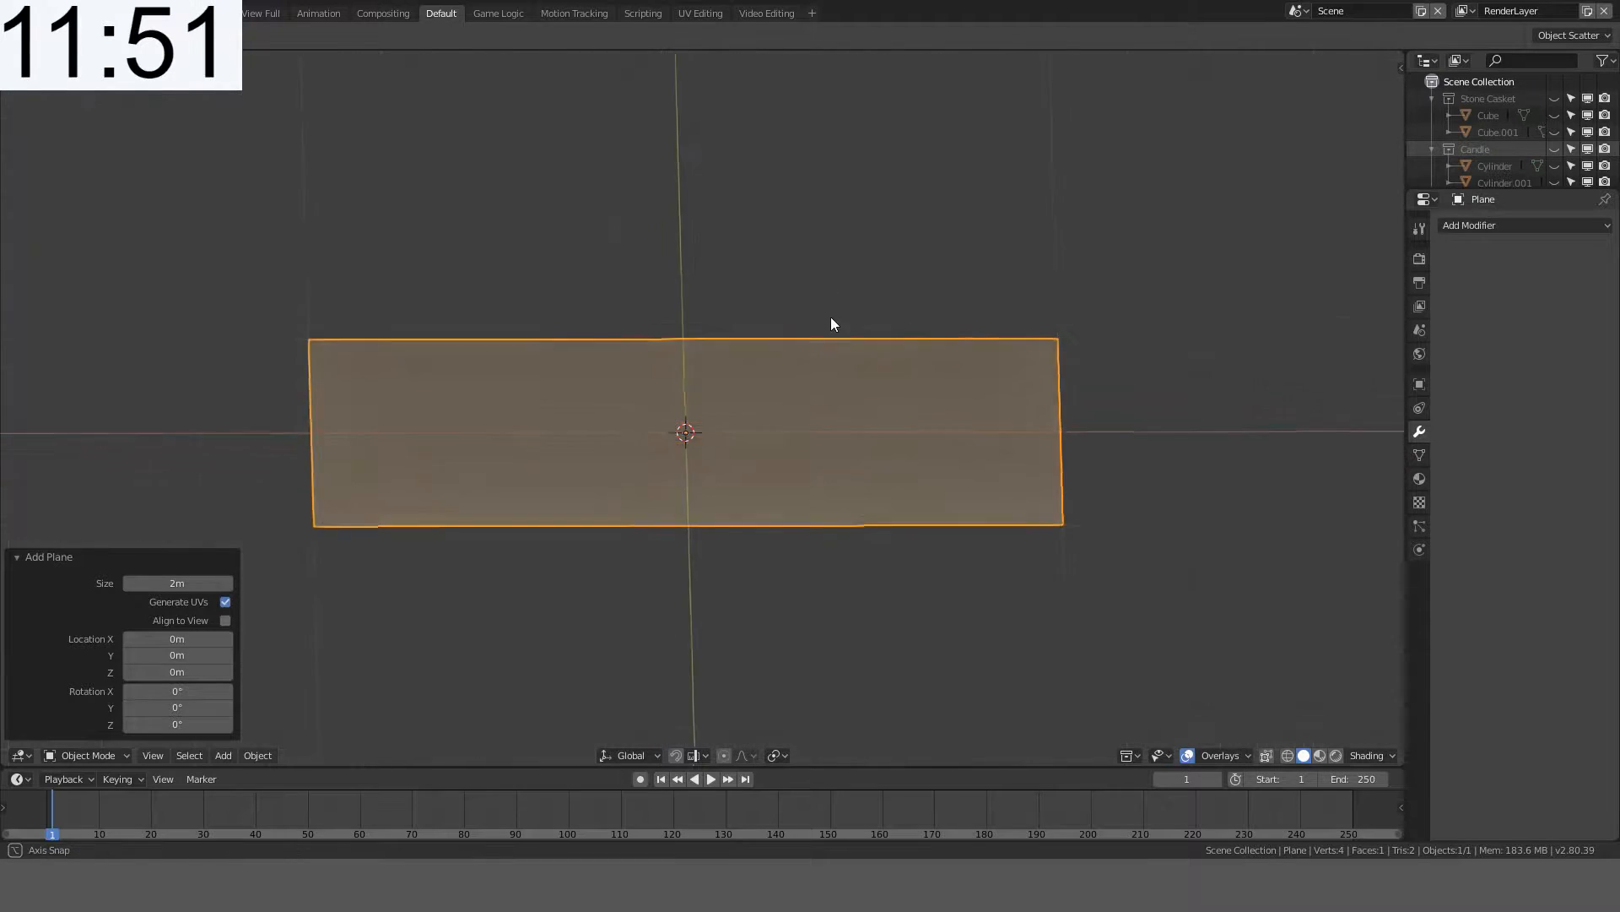
pyautogui.press('KP_1')
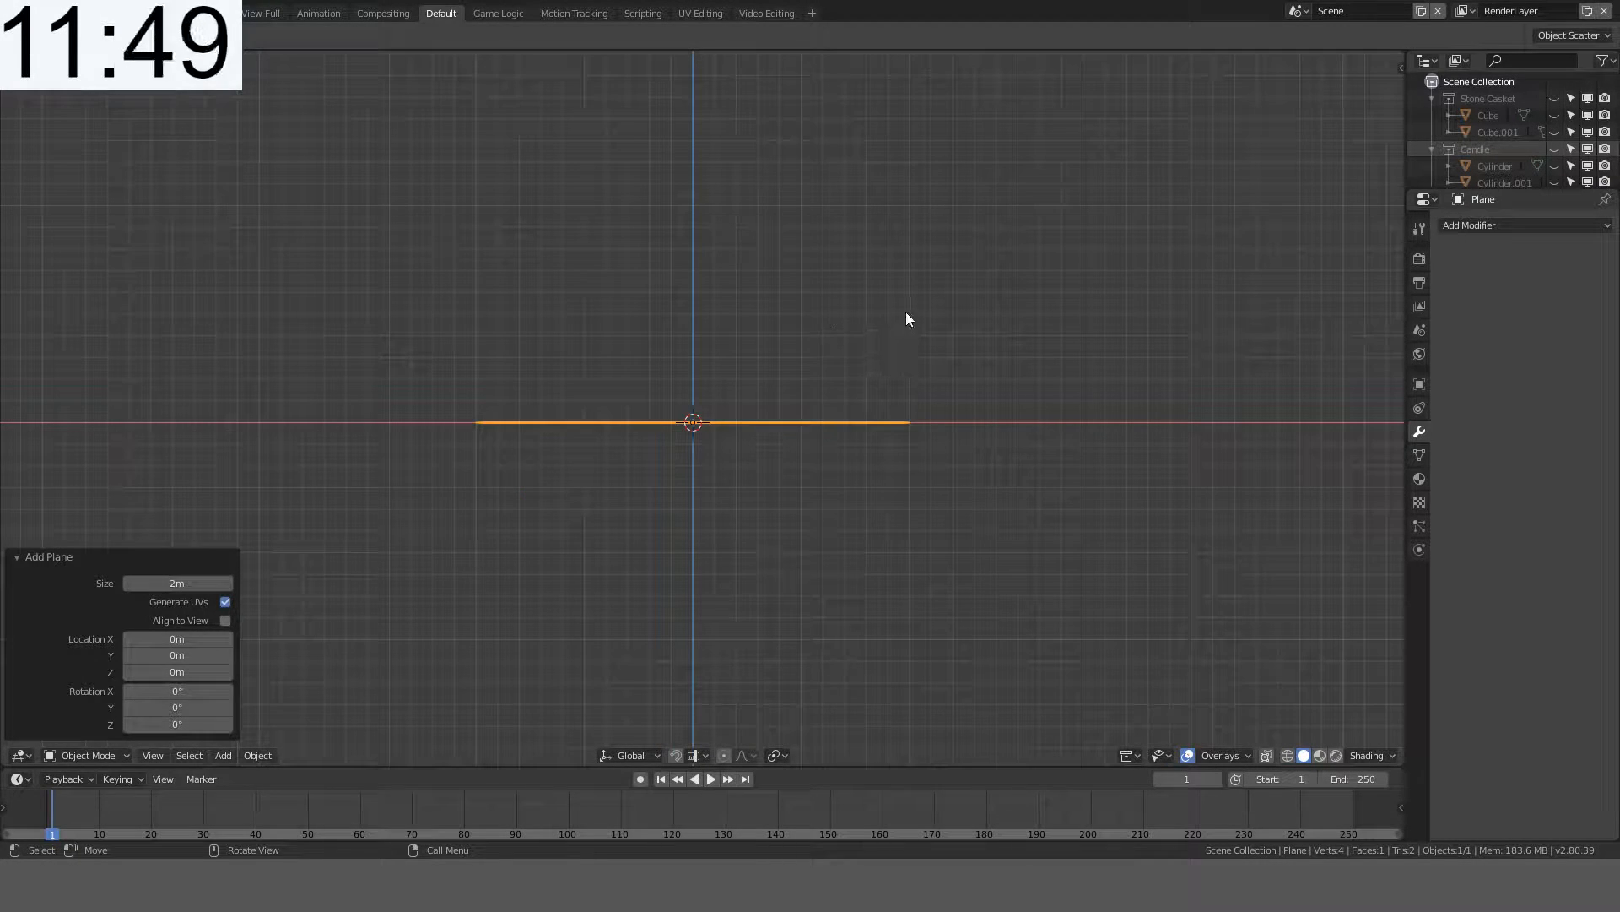
pyautogui.scroll(-3, 905, 311)
pyautogui.scroll(4, 905, 312)
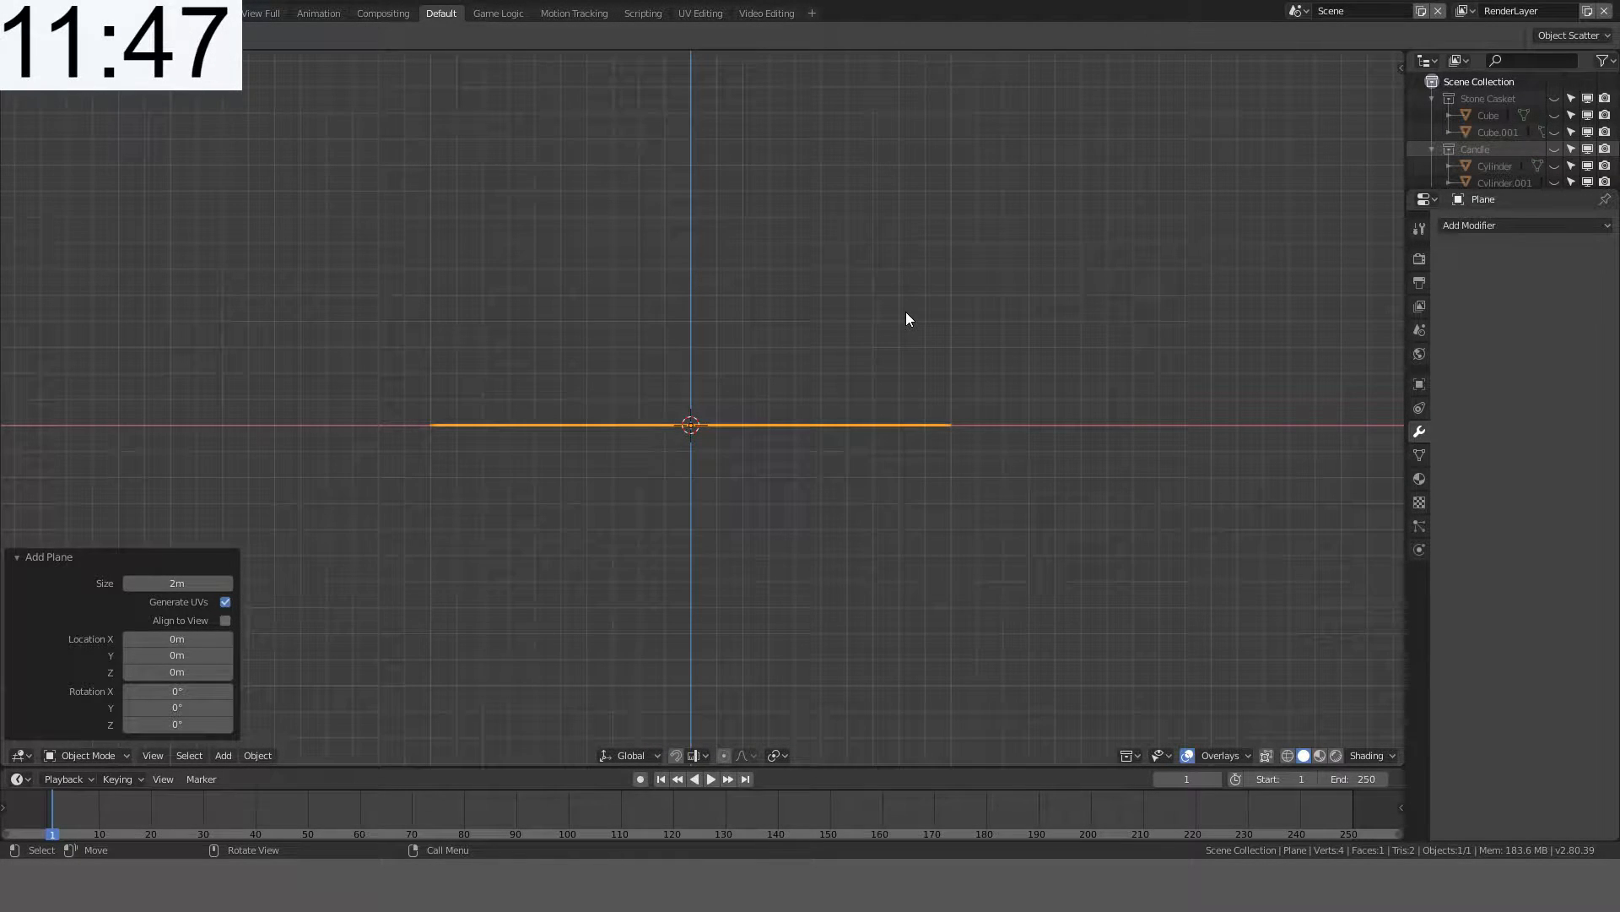
pyautogui.press('Delete')
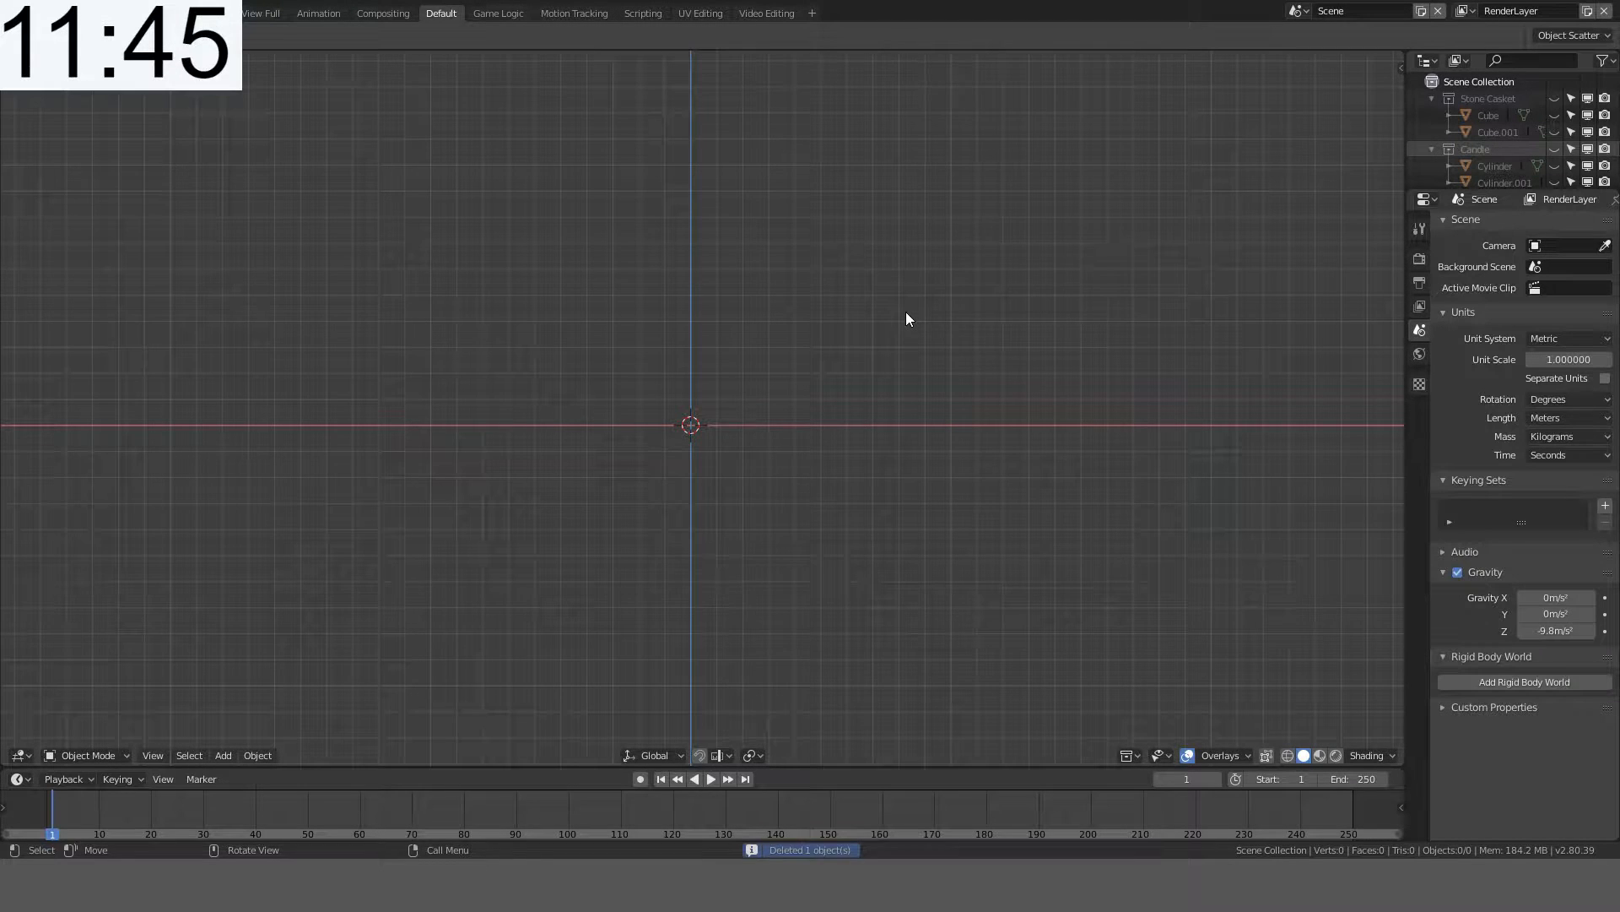
# - Add a Bezier curve at the world origin and rotate it 90° about the X axis so it stands upright
pyautogui.moveTo(905, 311); pyautogui.dragTo(913, 357, button='middle')
pyautogui.hotkey('shift', 'a')
pyautogui.moveTo(889, 368)
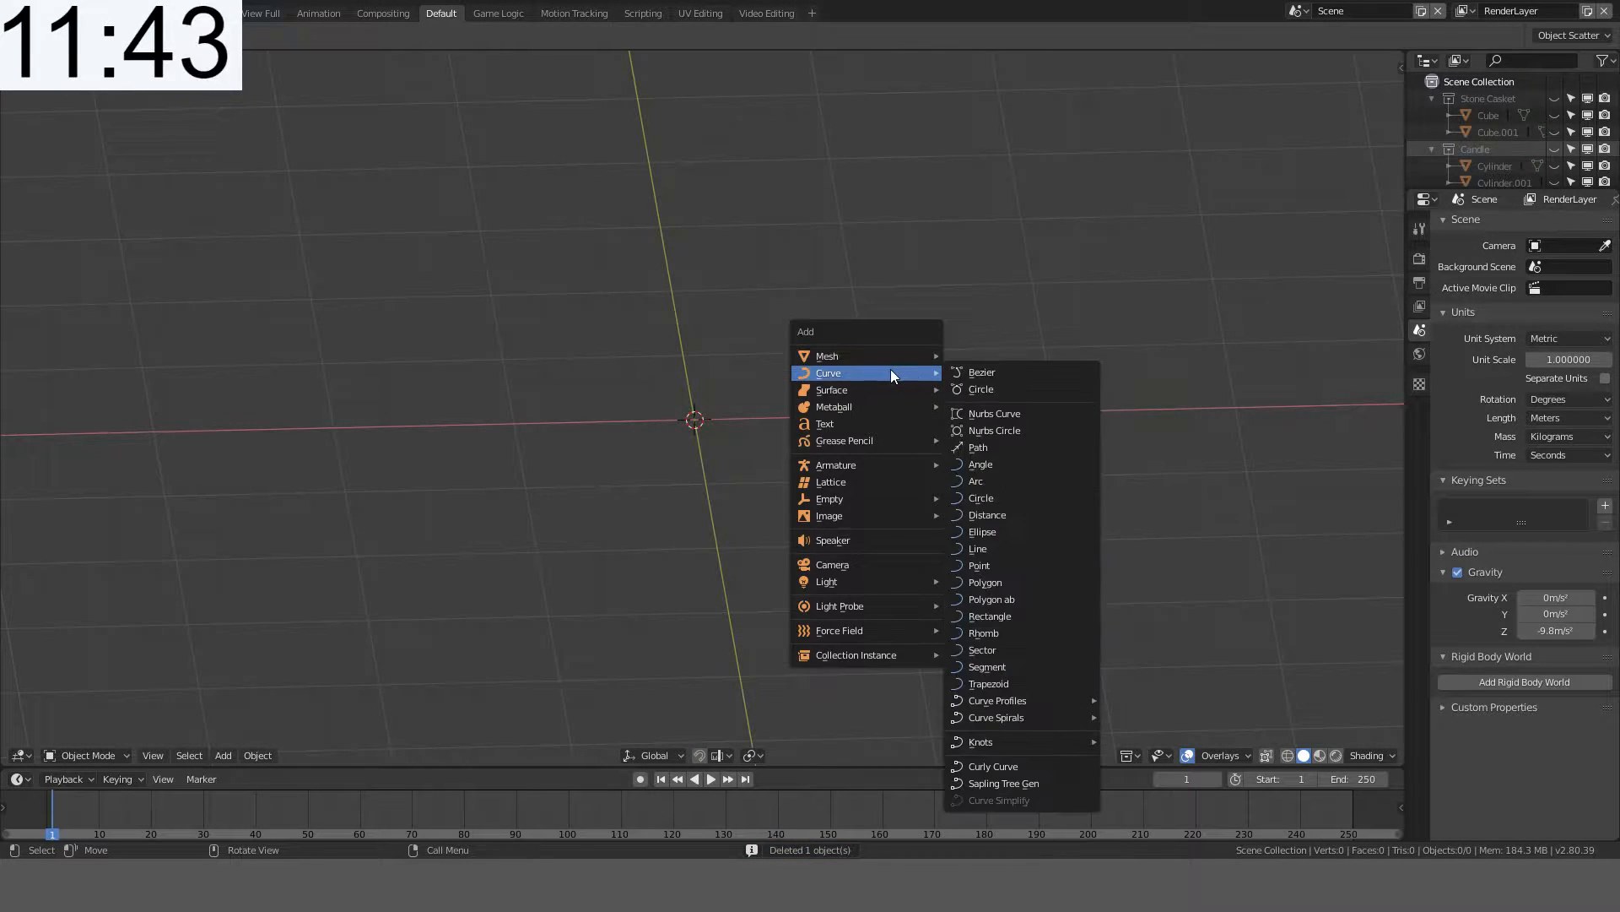
pyautogui.click(989, 372)
pyautogui.press('KP_1')
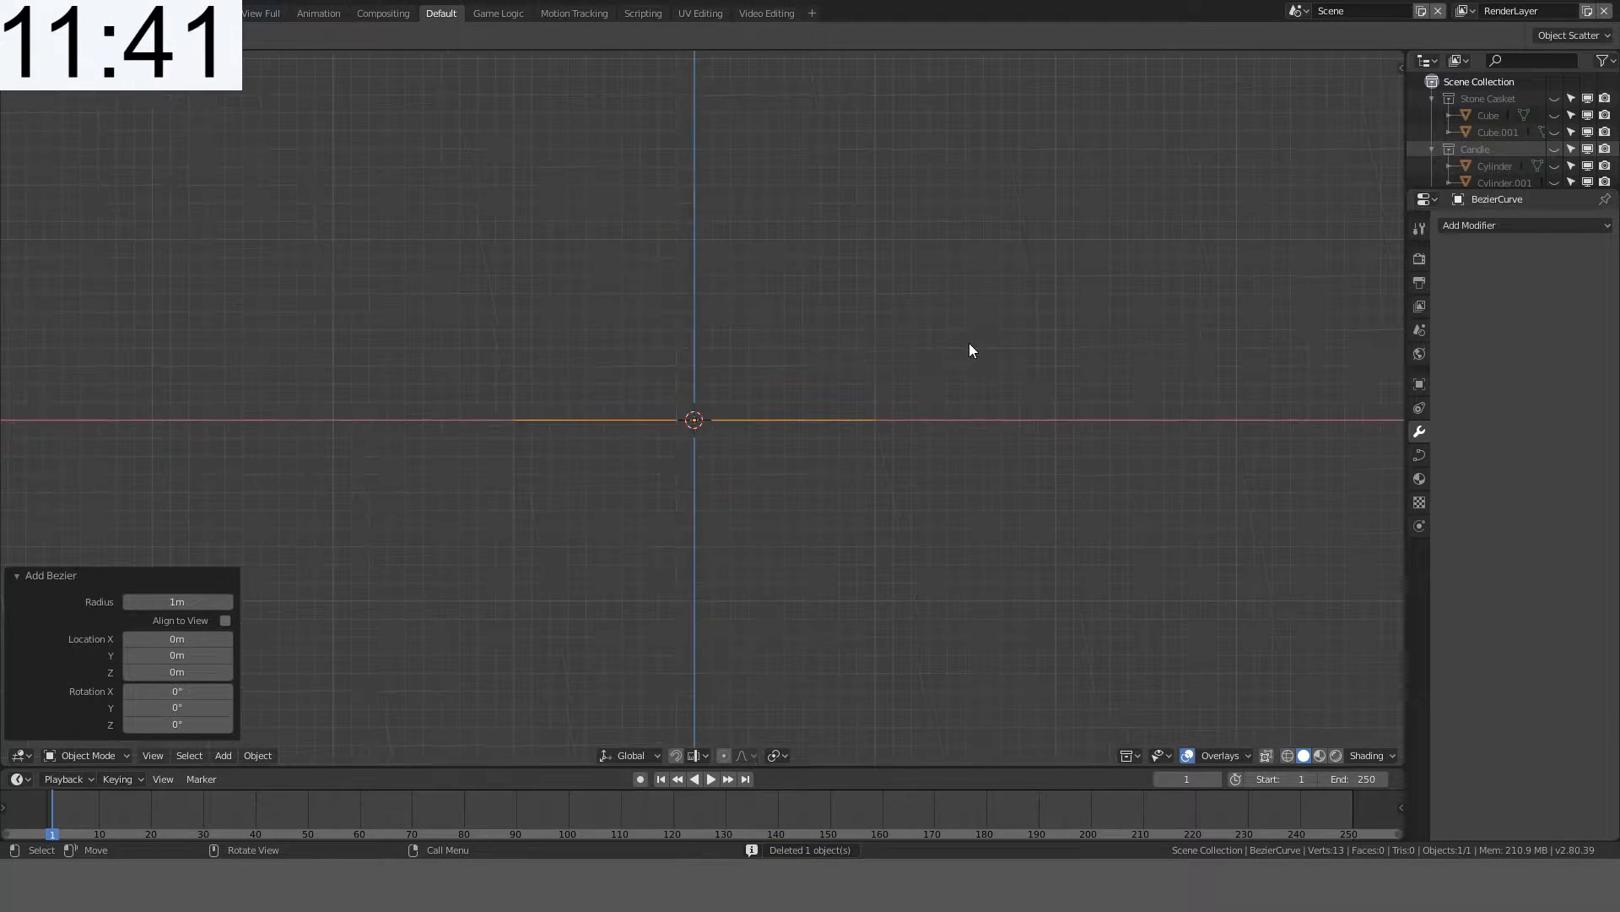
pyautogui.press('r')
pyautogui.press('x')
pyautogui.press('9')
pyautogui.press('0')
pyautogui.press('Return')
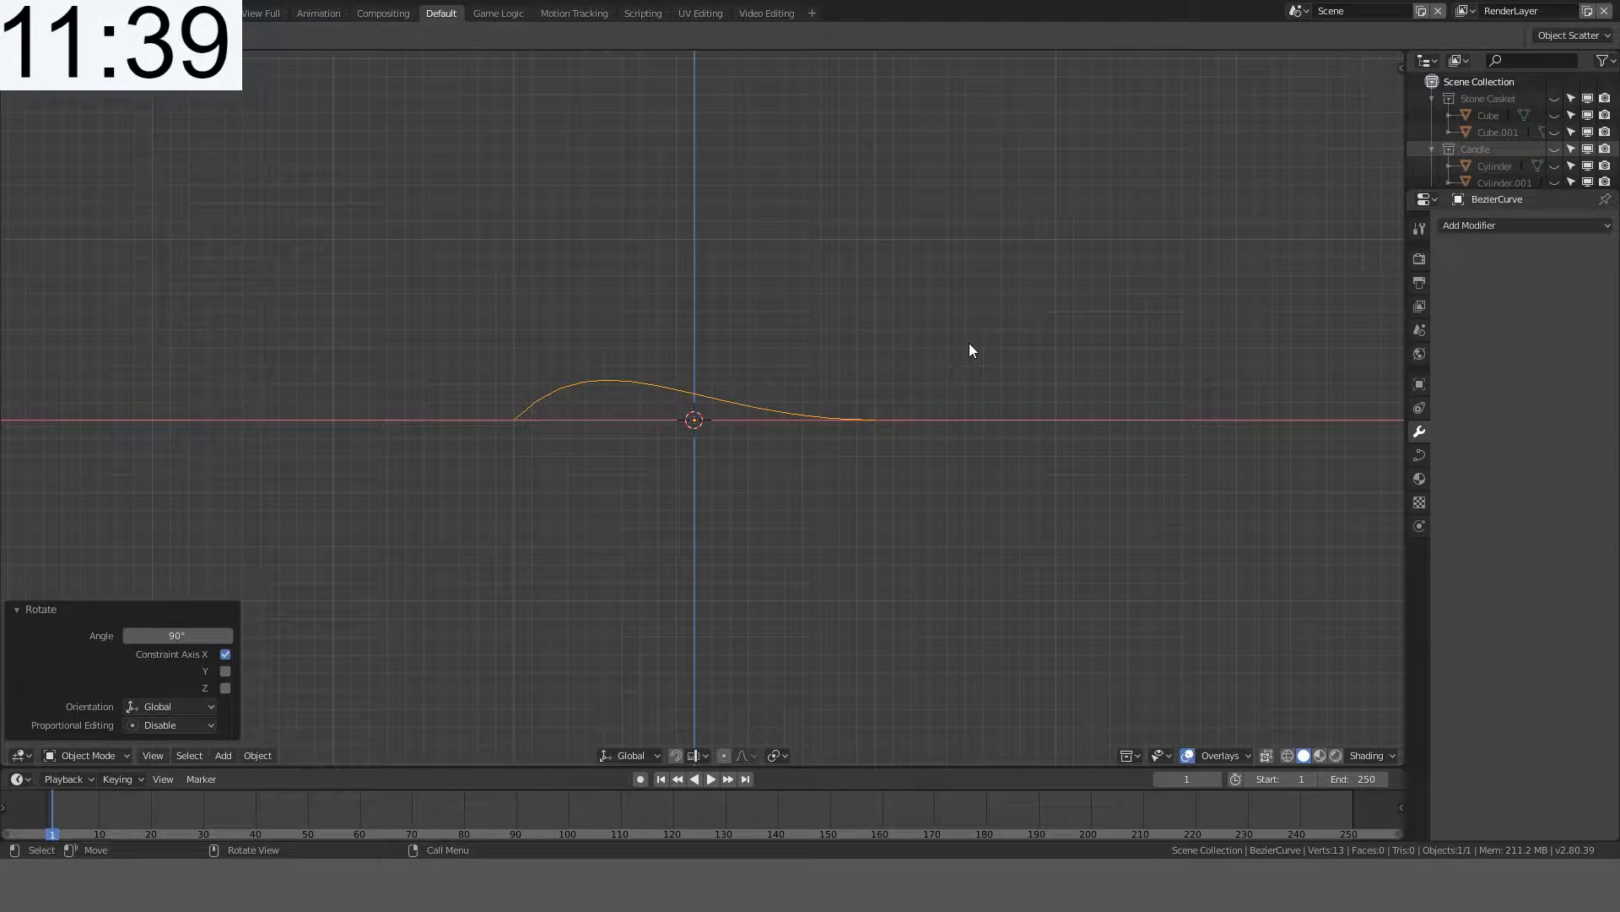
# - Rotate the Bezier curve 135° in the front view so it rises diagonally
pyautogui.press('r')
pyautogui.press('Escape')
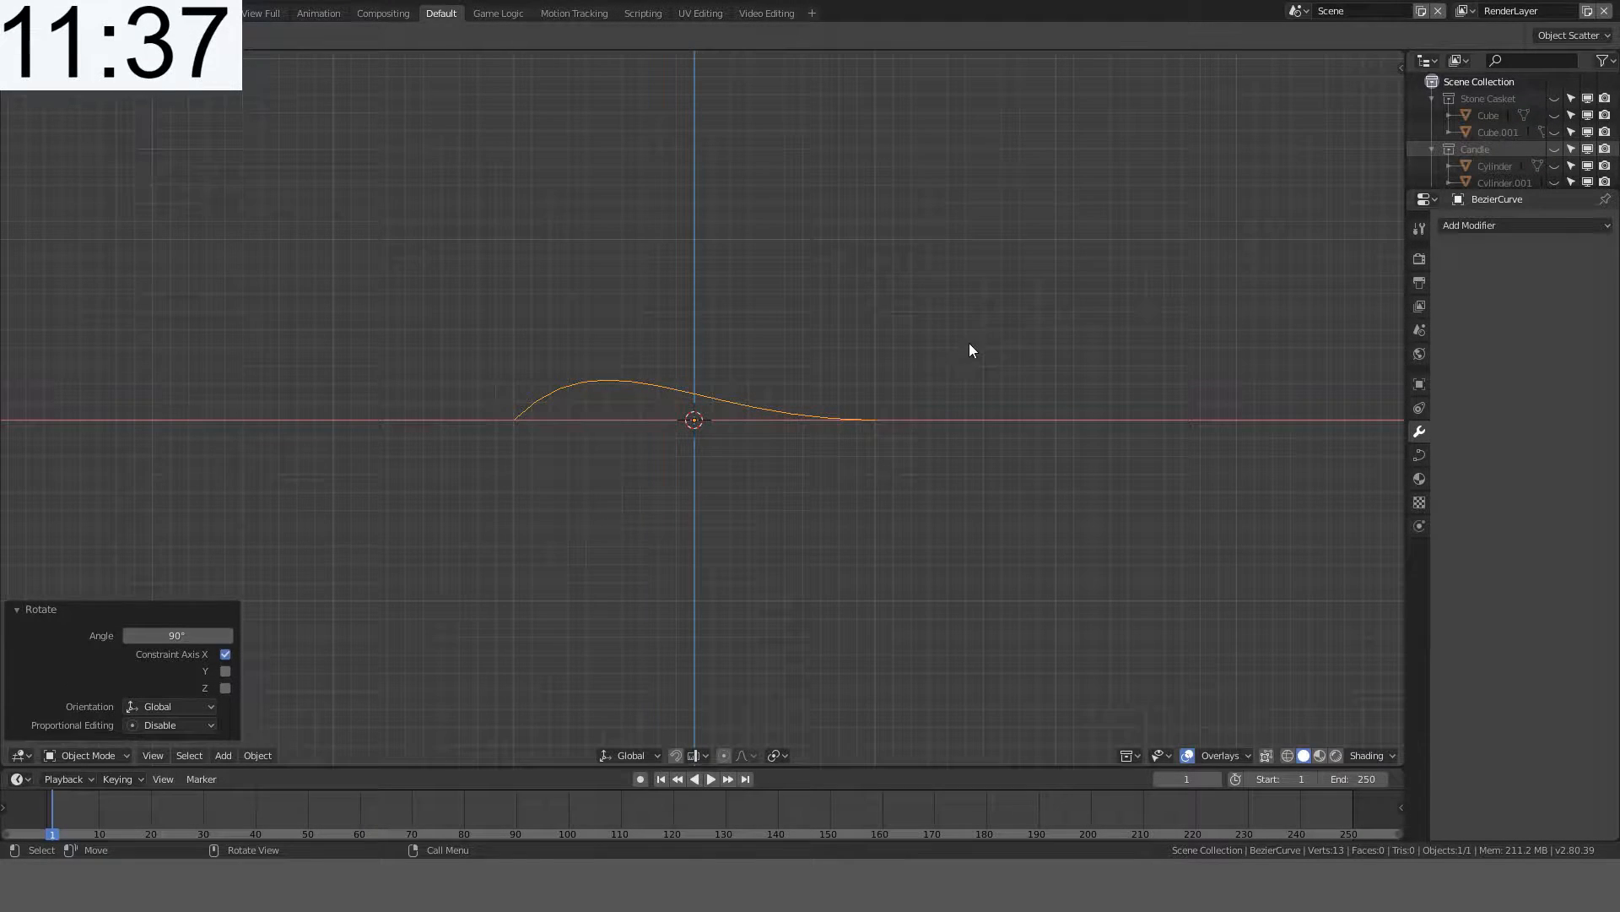
pyautogui.press('r')
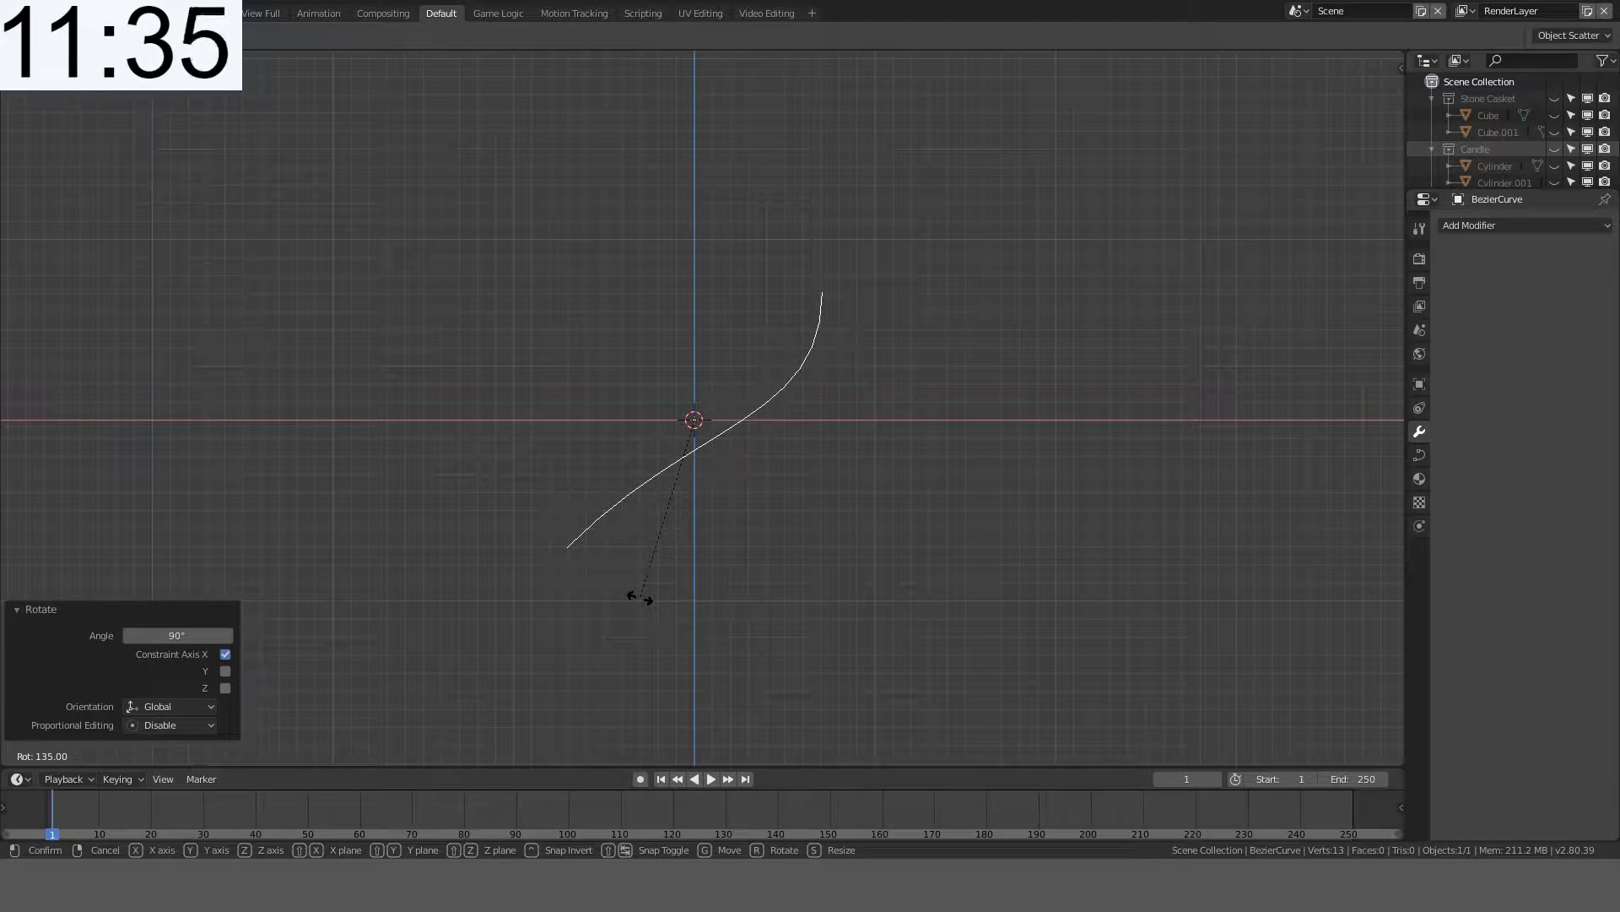
pyautogui.click(640, 598)
# - In Edit Mode, move all the curve's control points 0.7 m along X and 0.7 m along Z
pyautogui.press('Tab')
pyautogui.press('g')
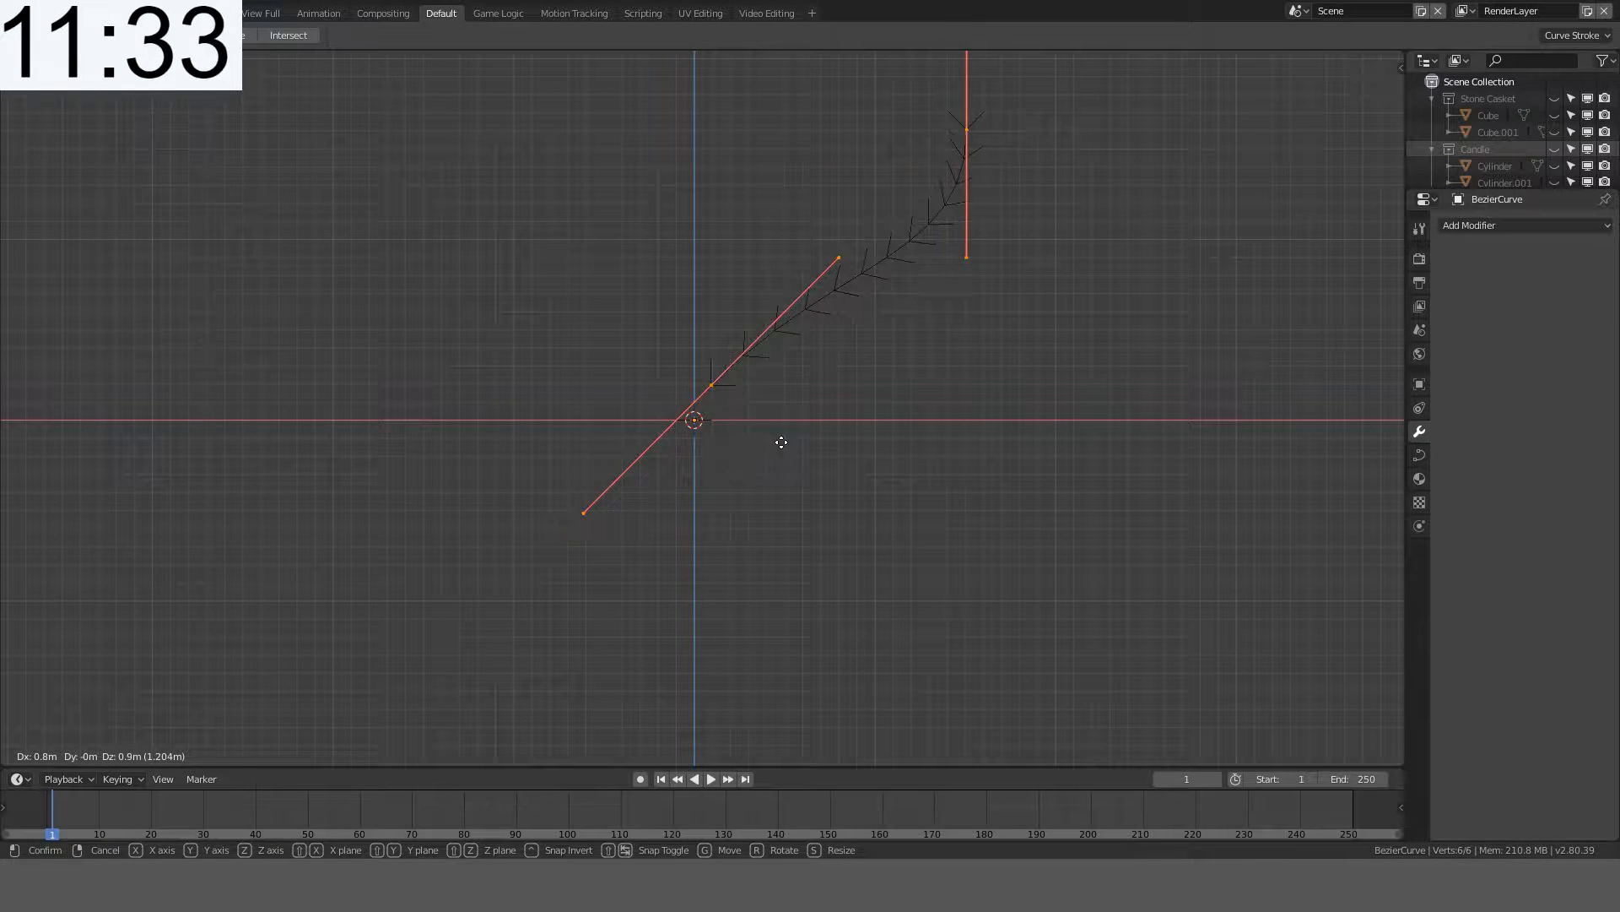
pyautogui.click(764, 465)
# - Snap the curve's lower control point to the 3D cursor at the origin, using the offset option
pyautogui.scroll(2, 845, 442)
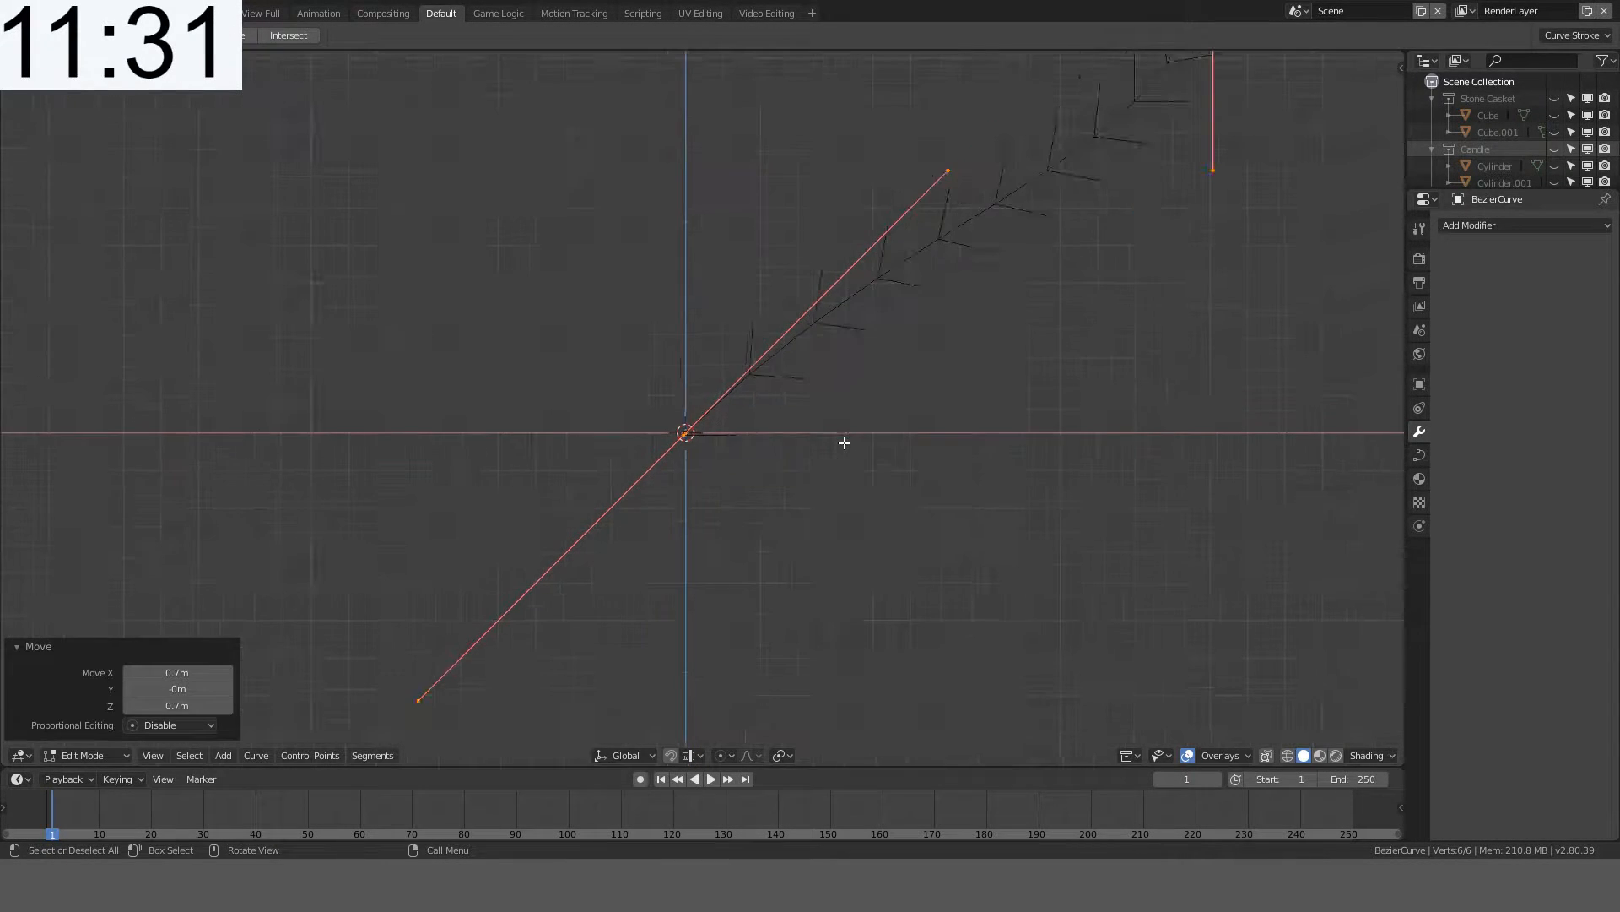
pyautogui.scroll(12, 845, 442)
pyautogui.keyDown('shift'); pyautogui.moveTo(599, 617); pyautogui.dragTo(617, 553, button='middle'); pyautogui.keyUp('shift')
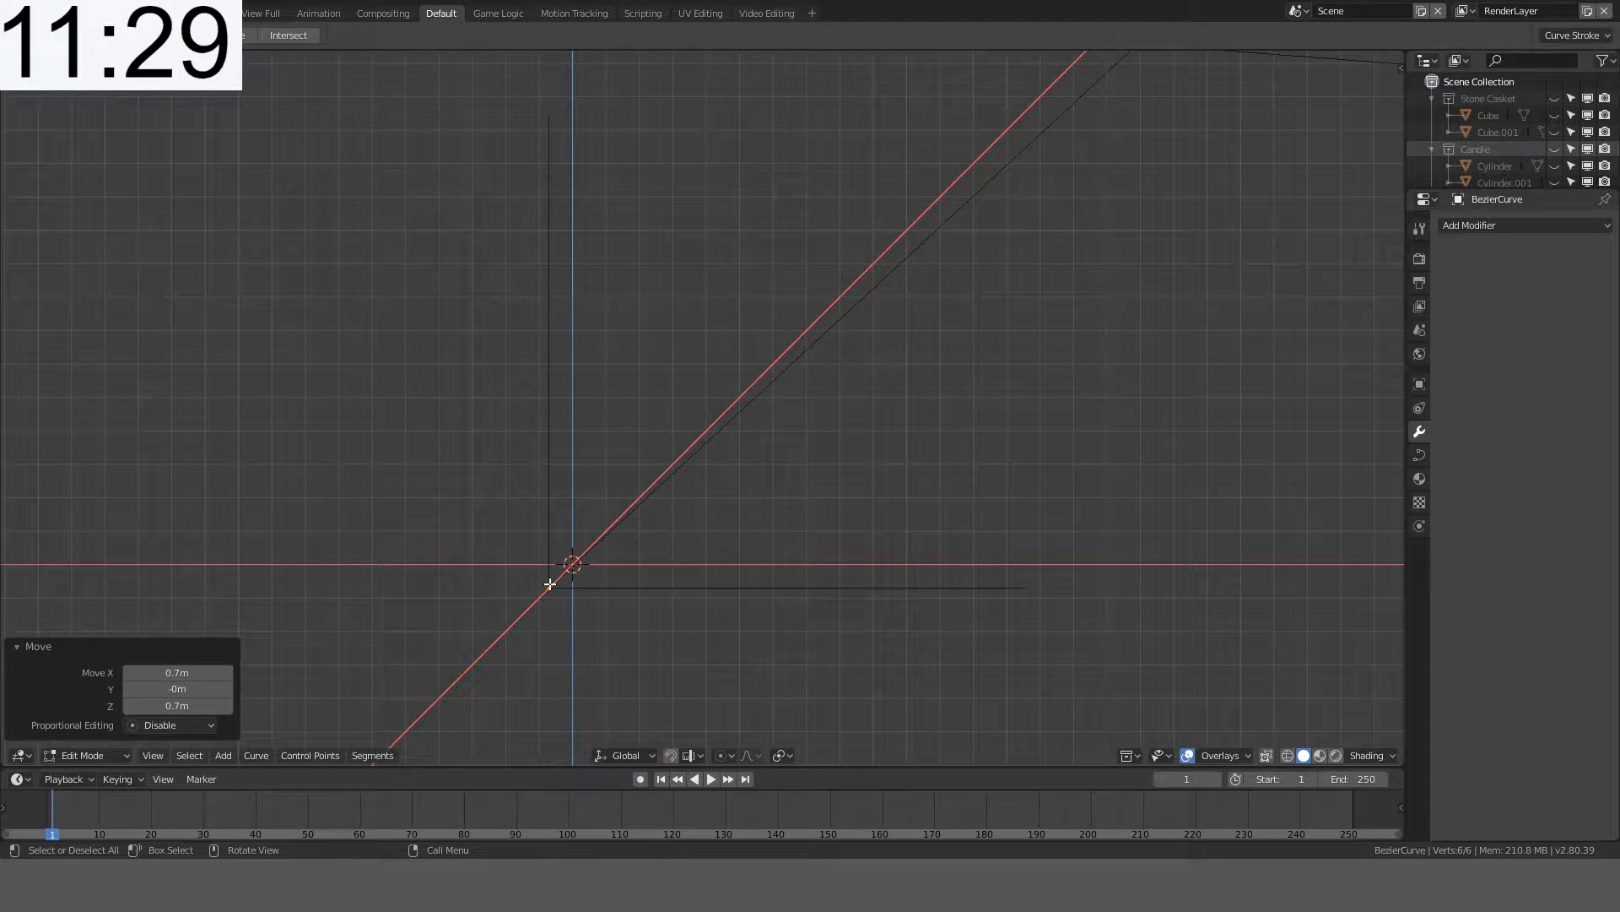
pyautogui.click(550, 586)
pyautogui.scroll(-8, 636, 550)
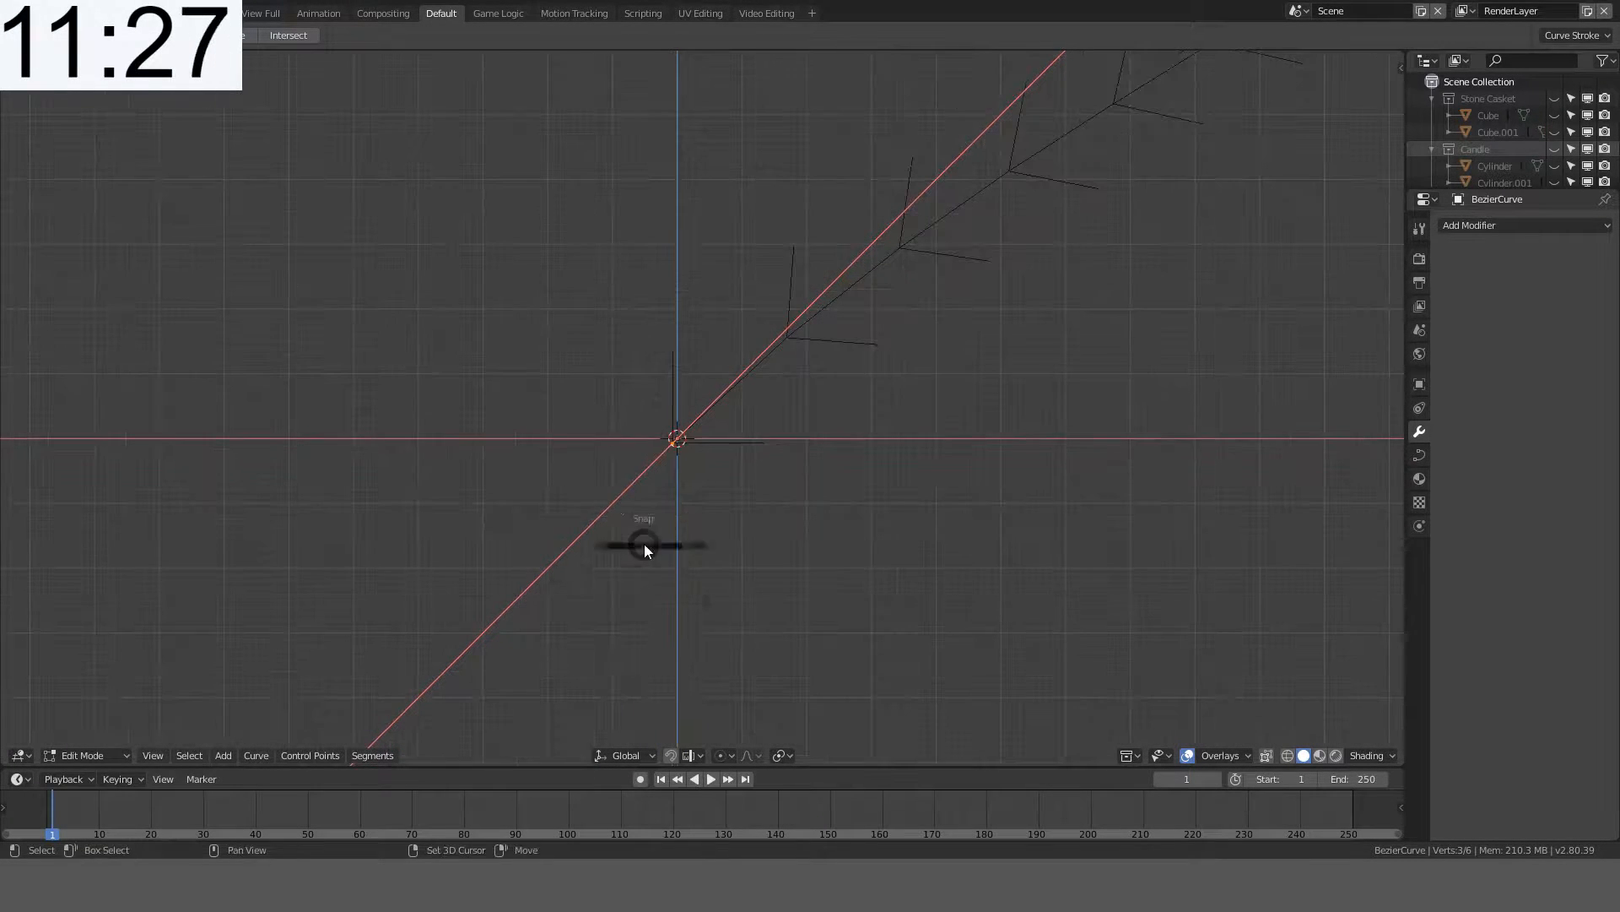
pyautogui.hotkey('shift', 's')
pyautogui.click(537, 474)
# - Rotate the curve's upper control point 85° in the front view
pyautogui.scroll(-5, 656, 435)
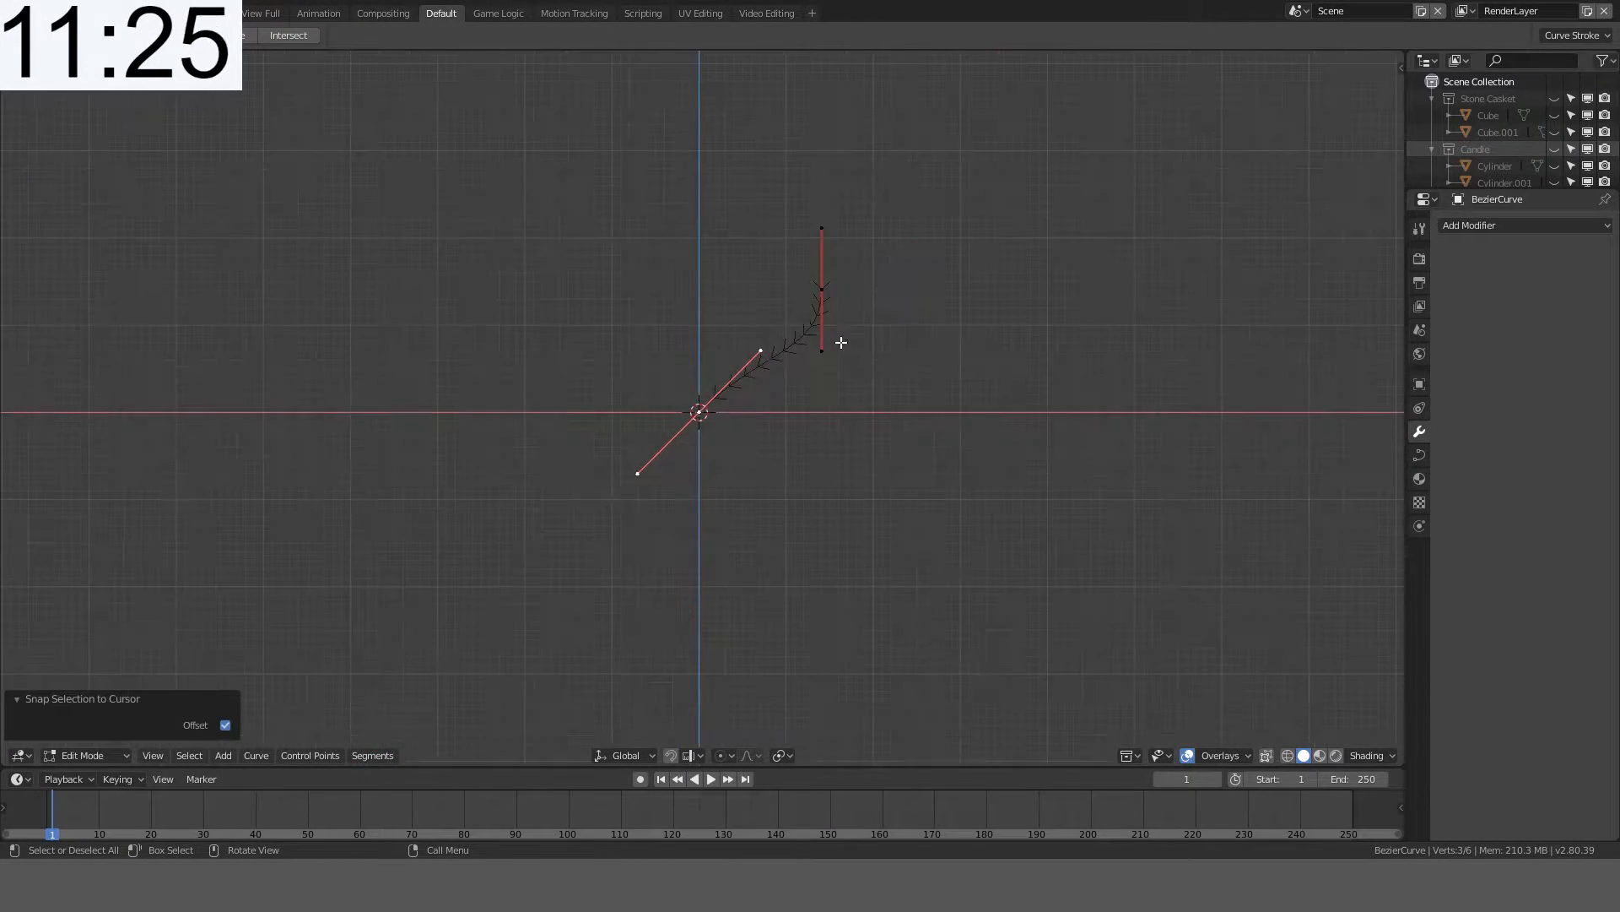
pyautogui.keyDown('shift'); pyautogui.moveTo(840, 340); pyautogui.dragTo(804, 427, button='middle'); pyautogui.keyUp('shift')
pyautogui.scroll(3, 837, 348)
pyautogui.press('r')
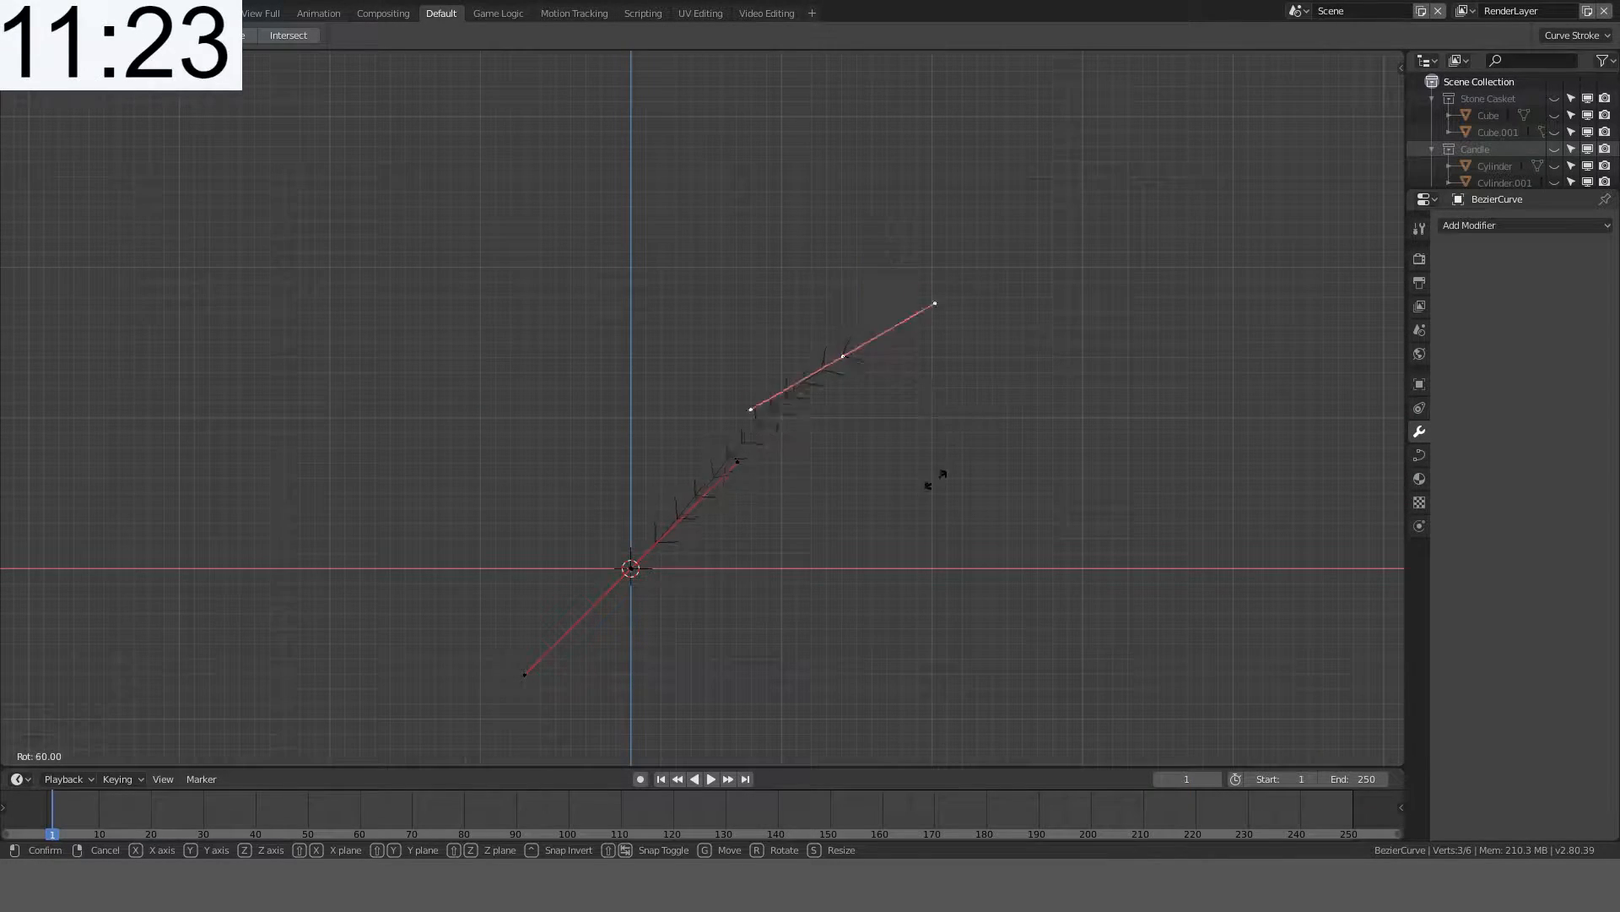
pyautogui.click(953, 496)
# - Lengthen the upper control point's handles and move the point 0.4 m along X and -0.2 m along Z
pyautogui.press('s')
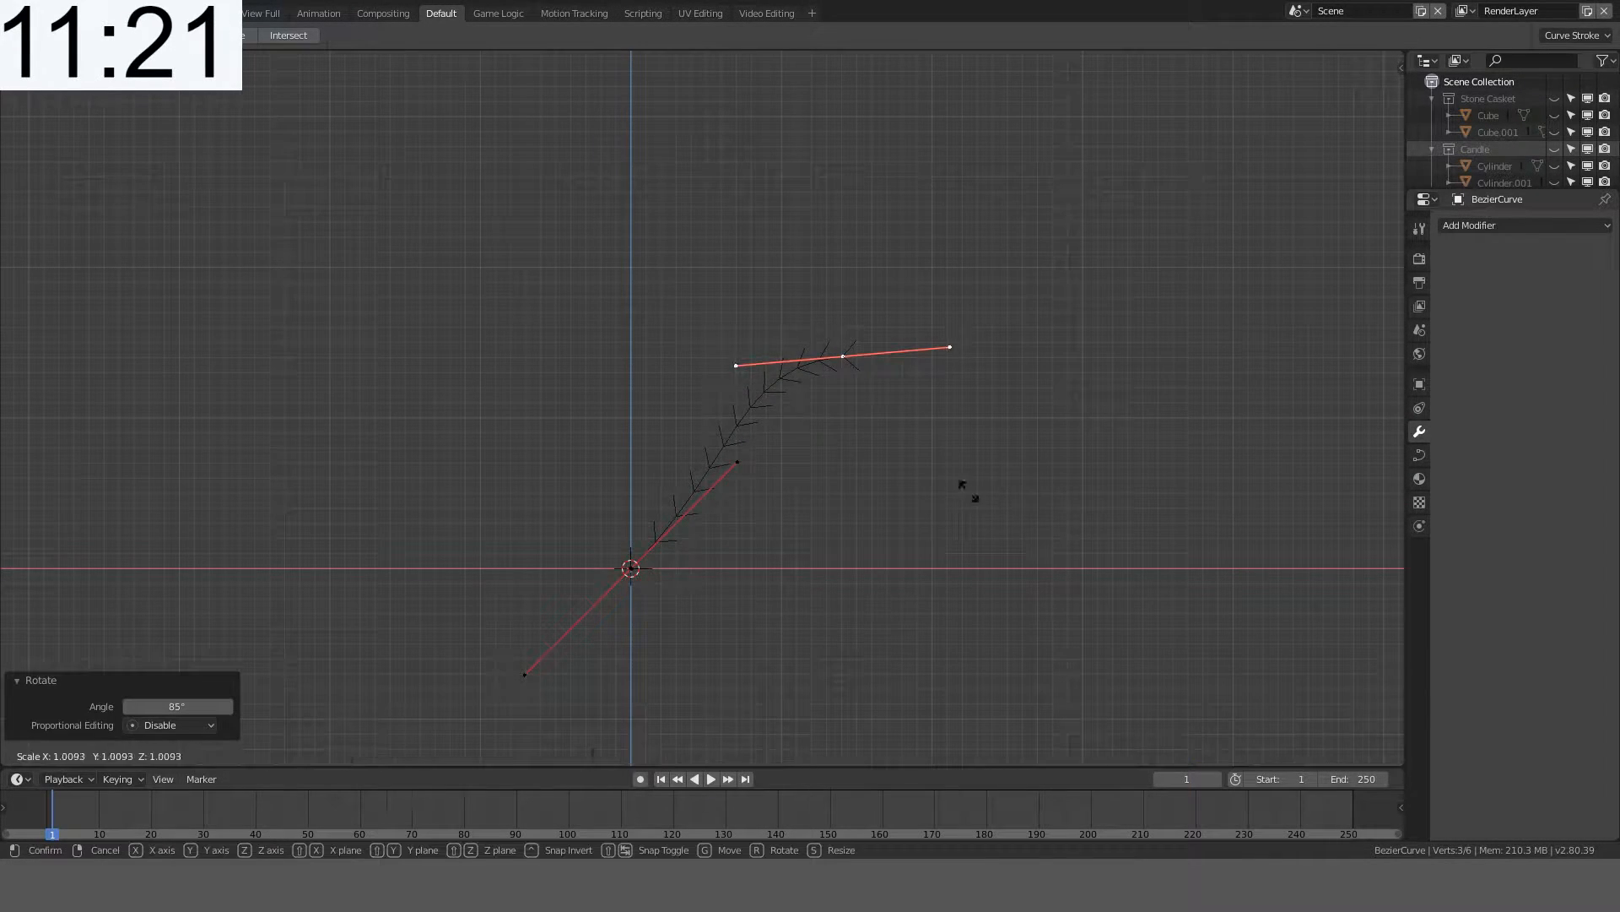
pyautogui.click(1131, 475)
pyautogui.press('g')
pyautogui.click(1168, 507)
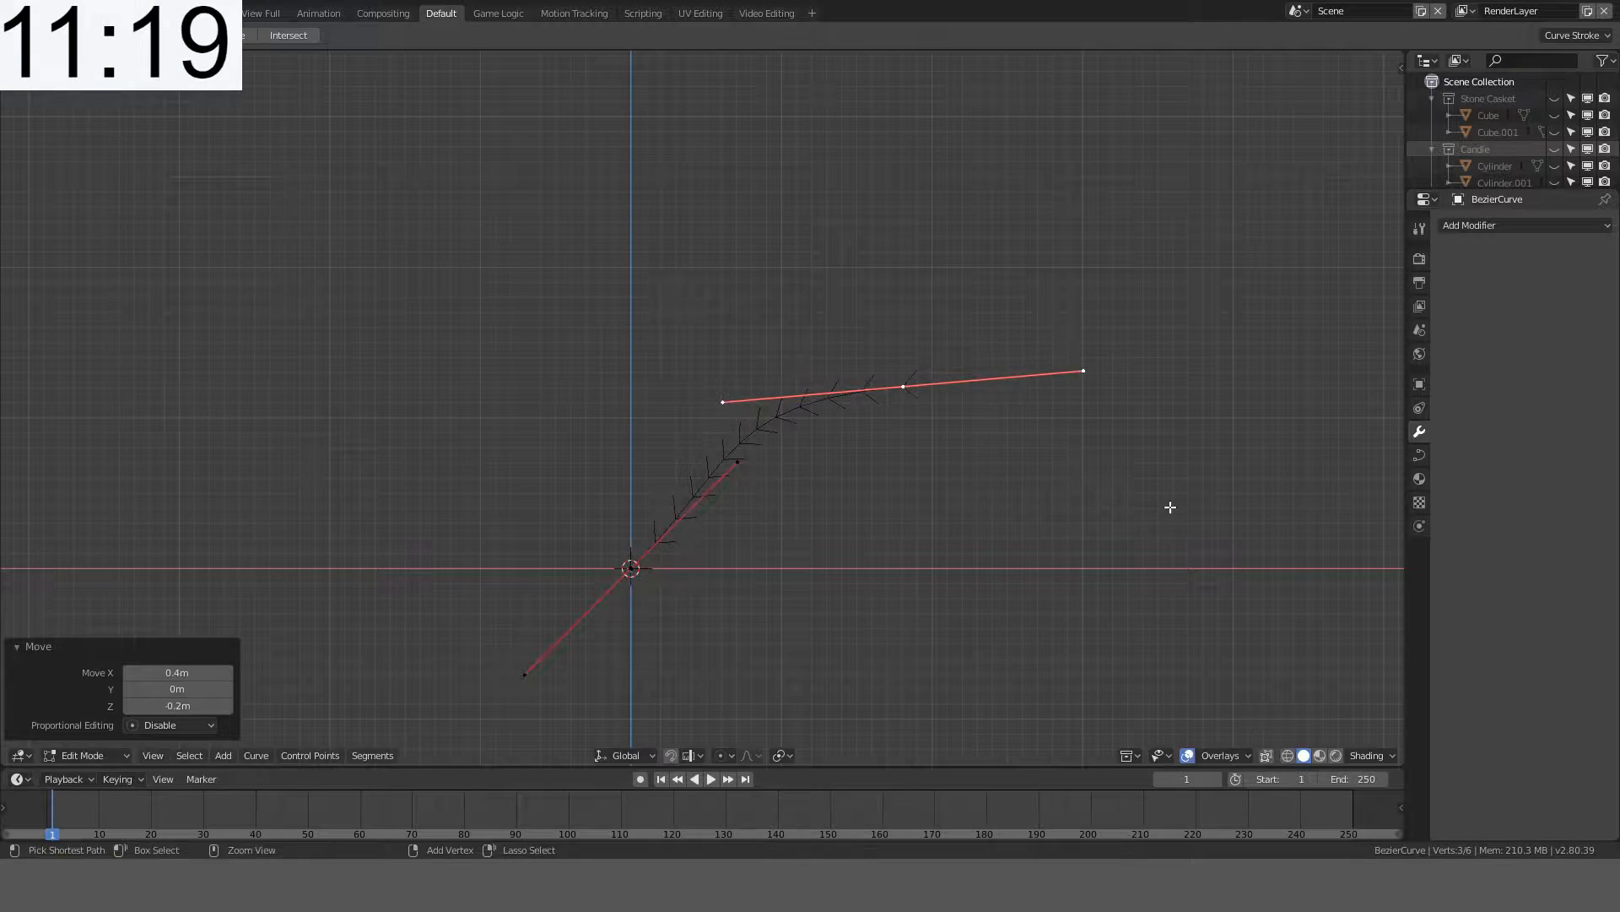
# - Rotate the upper control point another 5° so its handles lie horizontal, and scale them to 0.8
pyautogui.press('r')
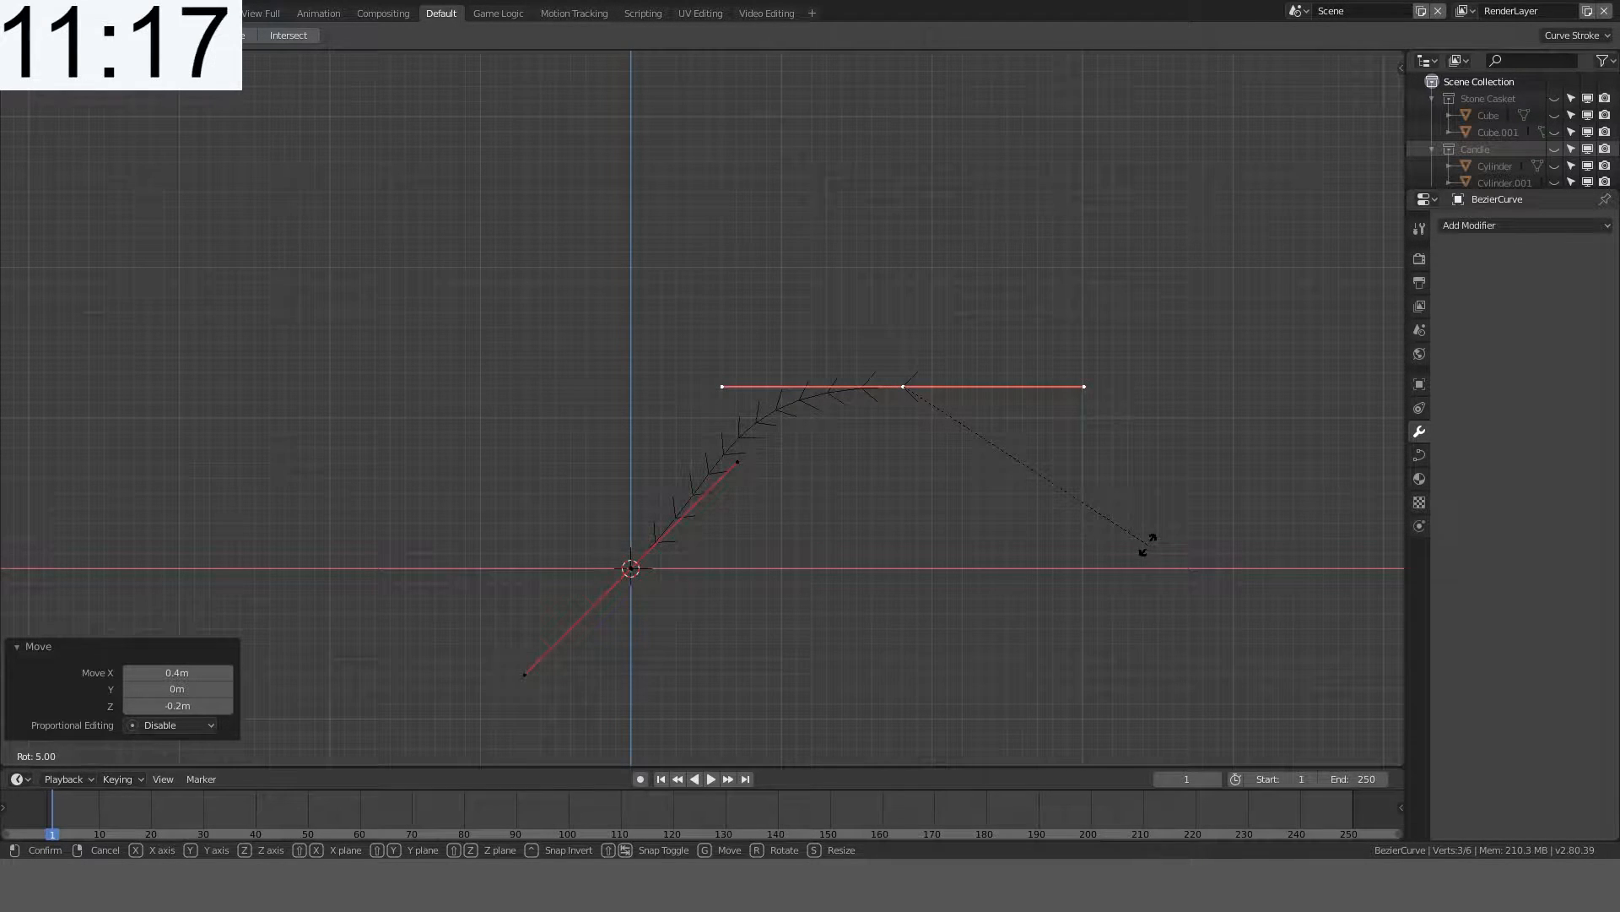
pyautogui.click(1156, 534)
pyautogui.press('s')
pyautogui.click(1100, 496)
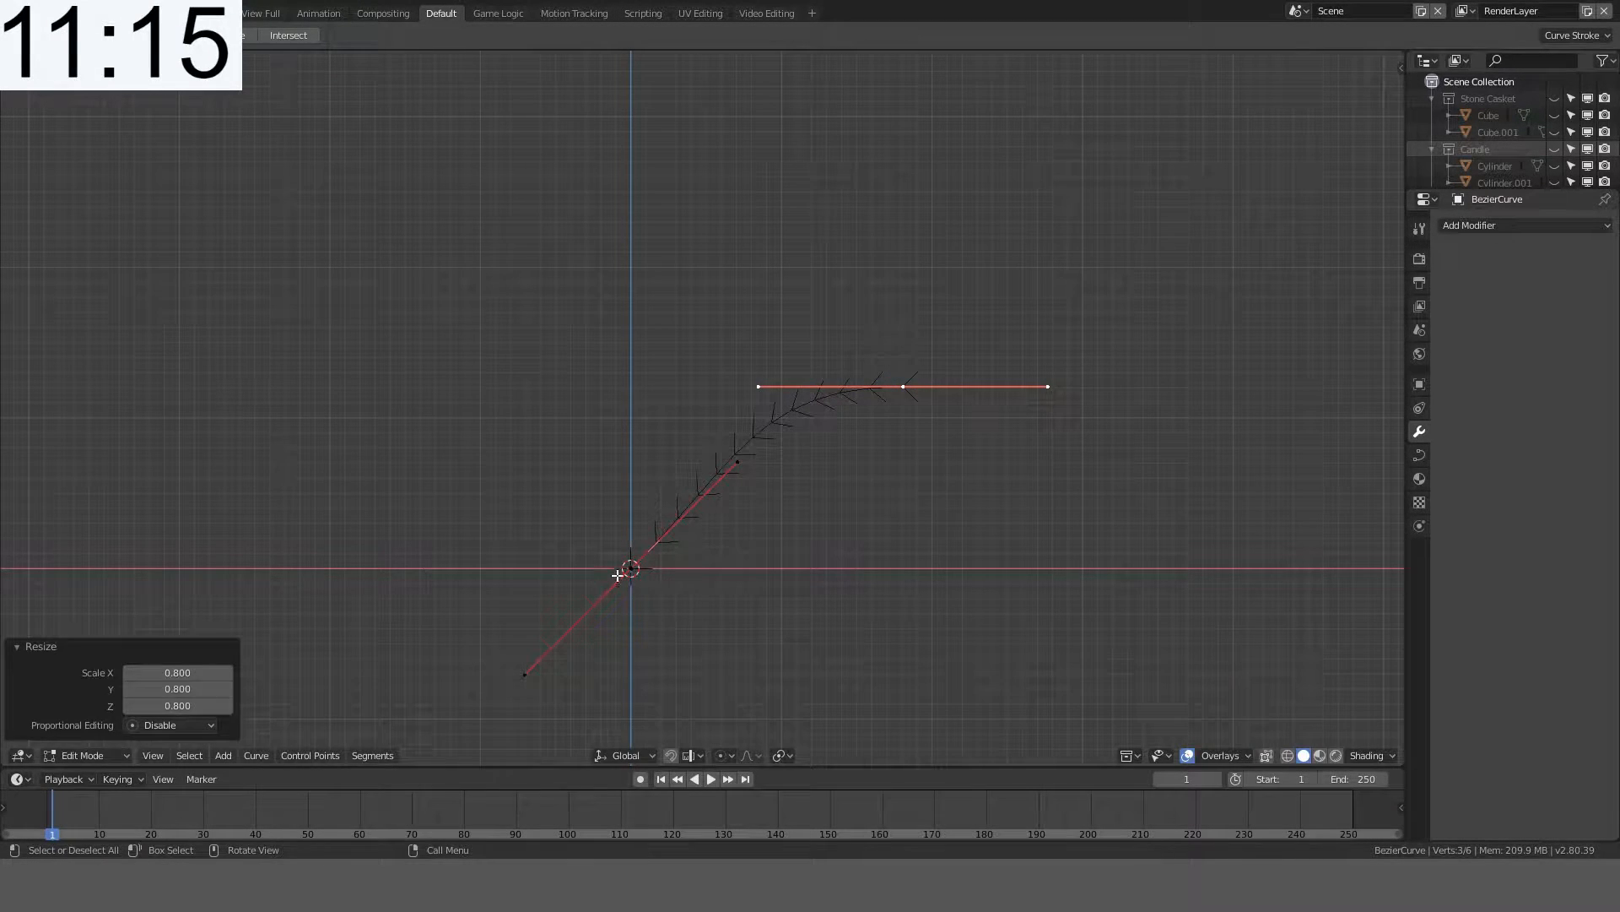
# - Shorten the handles of the curve's lower control point at the origin and return to Object Mode
pyautogui.click(631, 568)
pyautogui.press('s')
pyautogui.click(852, 550)
pyautogui.press('Tab')
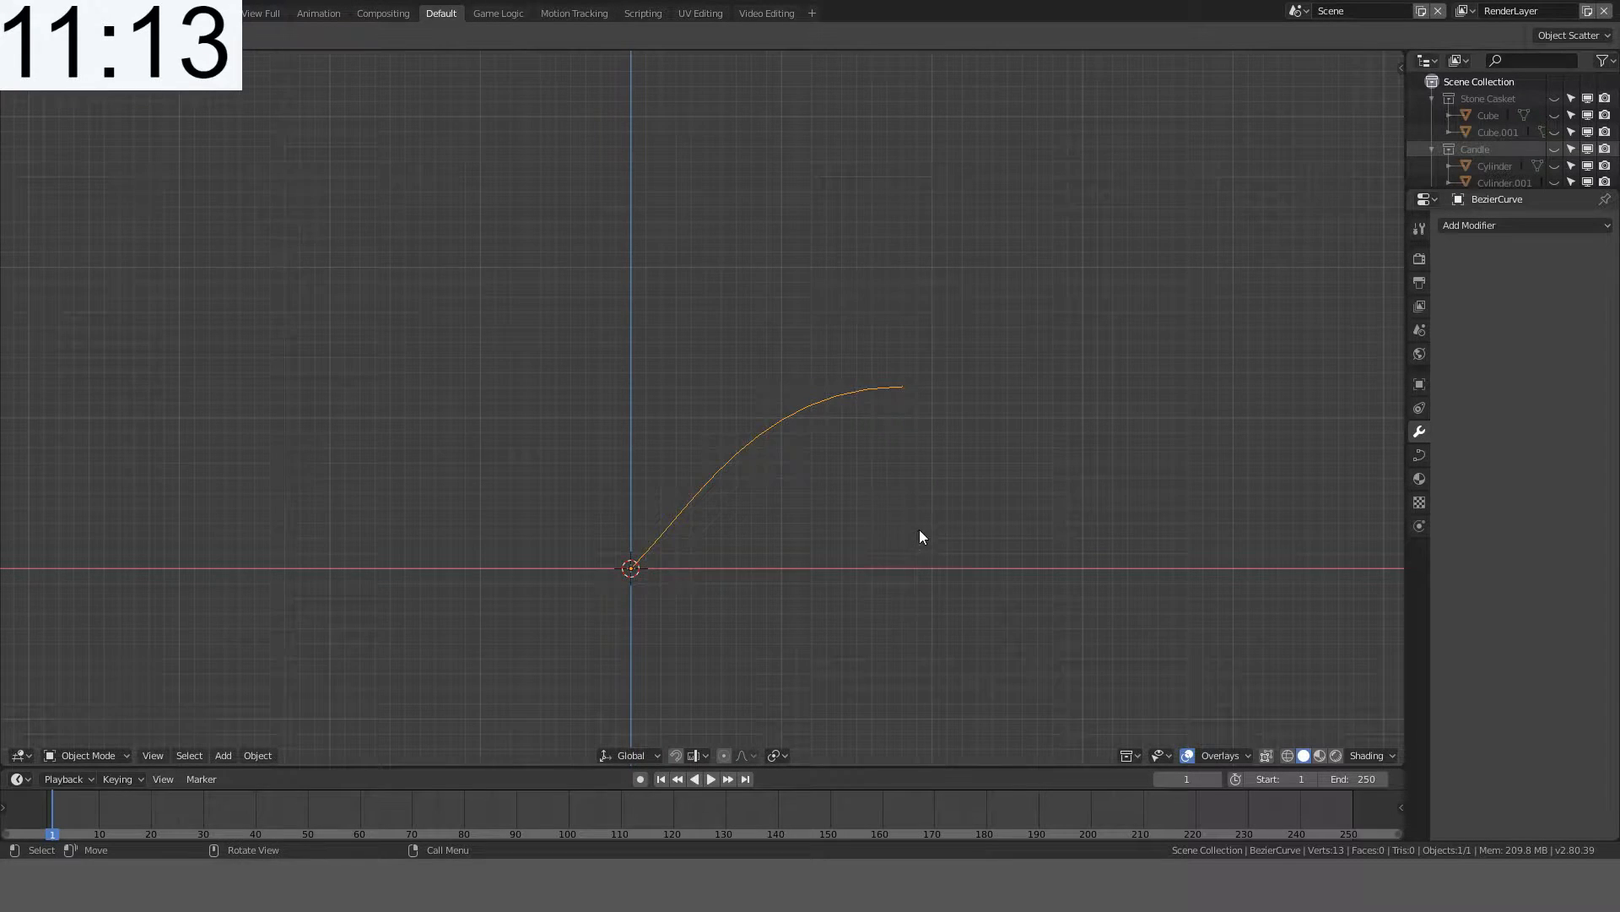
# - Give the curve a bevel depth of 0.1 m in its geometry settings and increase it to 1 m
pyautogui.moveTo(919, 529); pyautogui.dragTo(982, 564, button='middle')
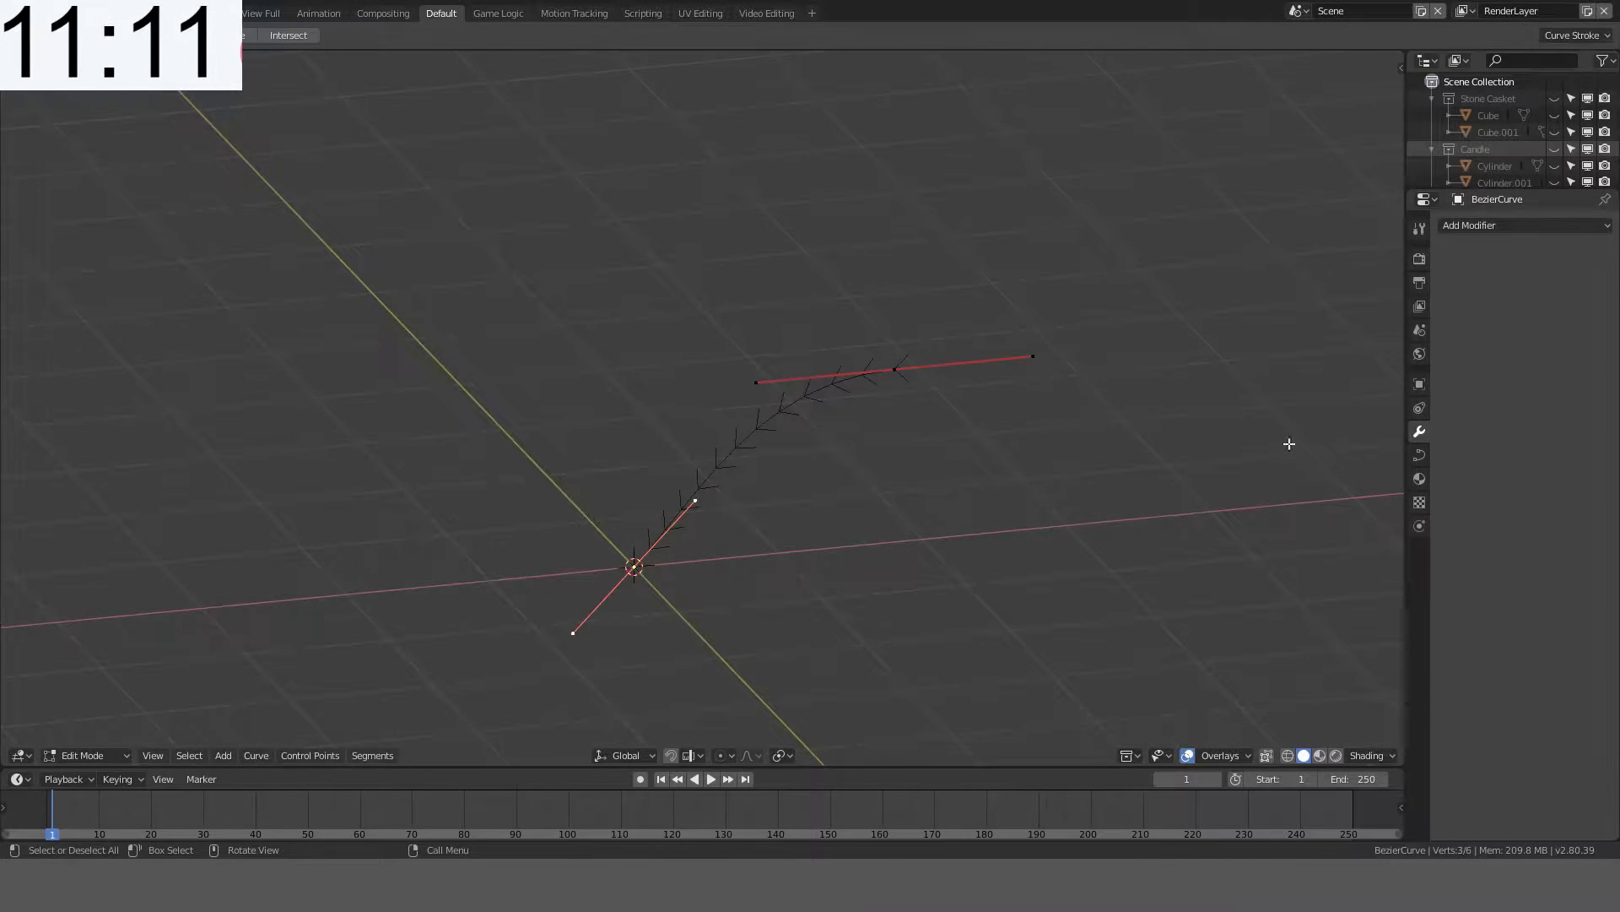
pyautogui.press('Tab')
pyautogui.click(1418, 455)
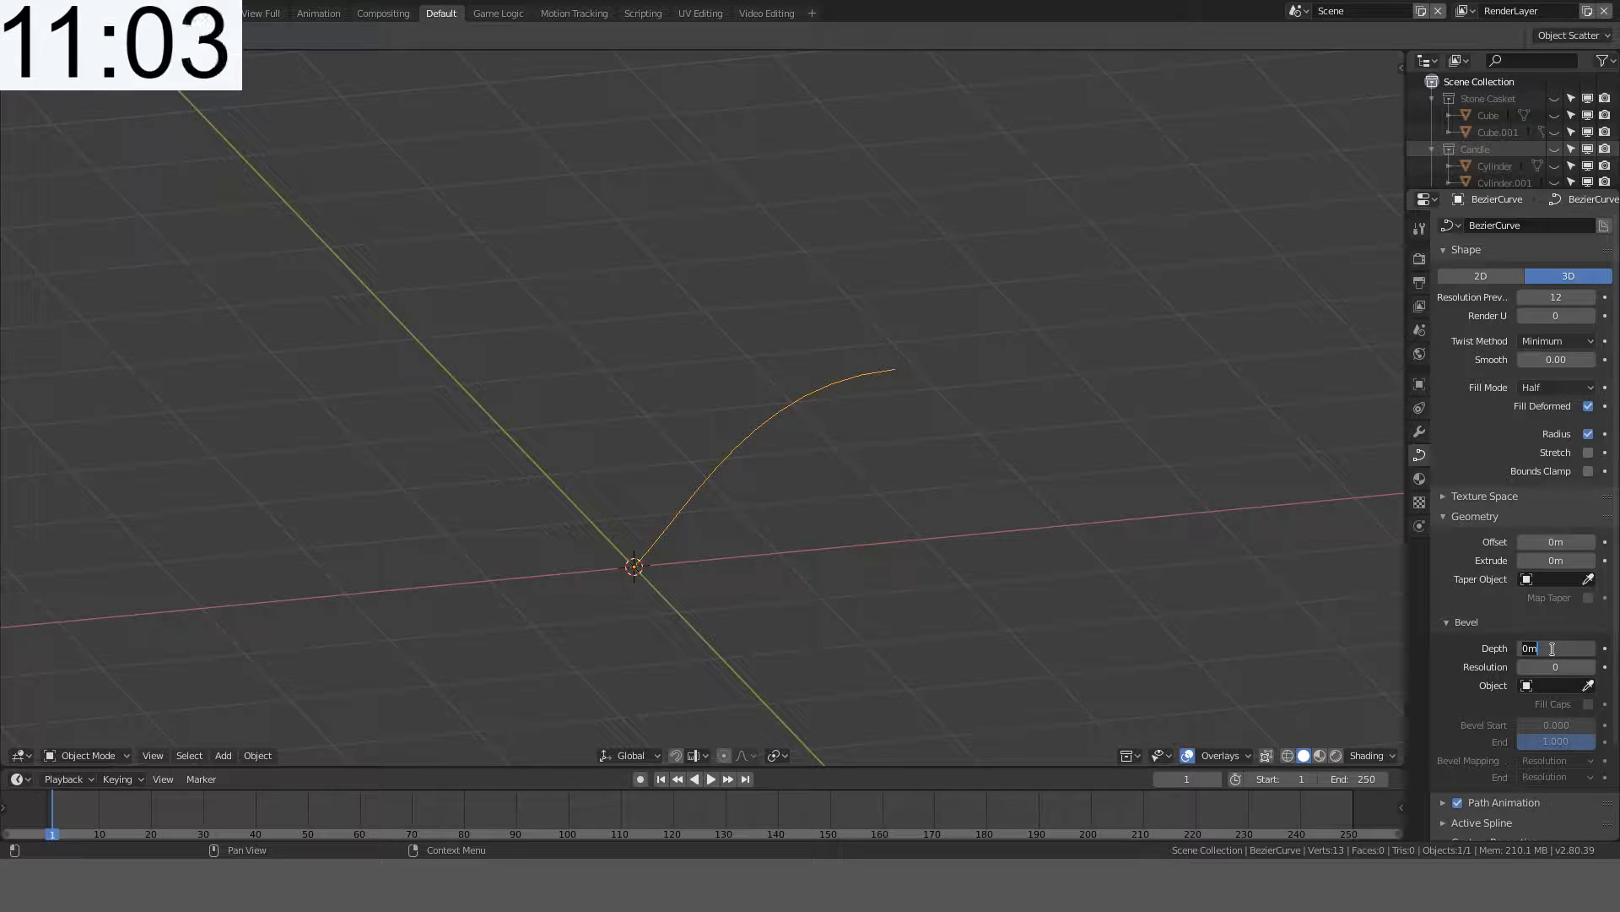
pyautogui.press('Return')
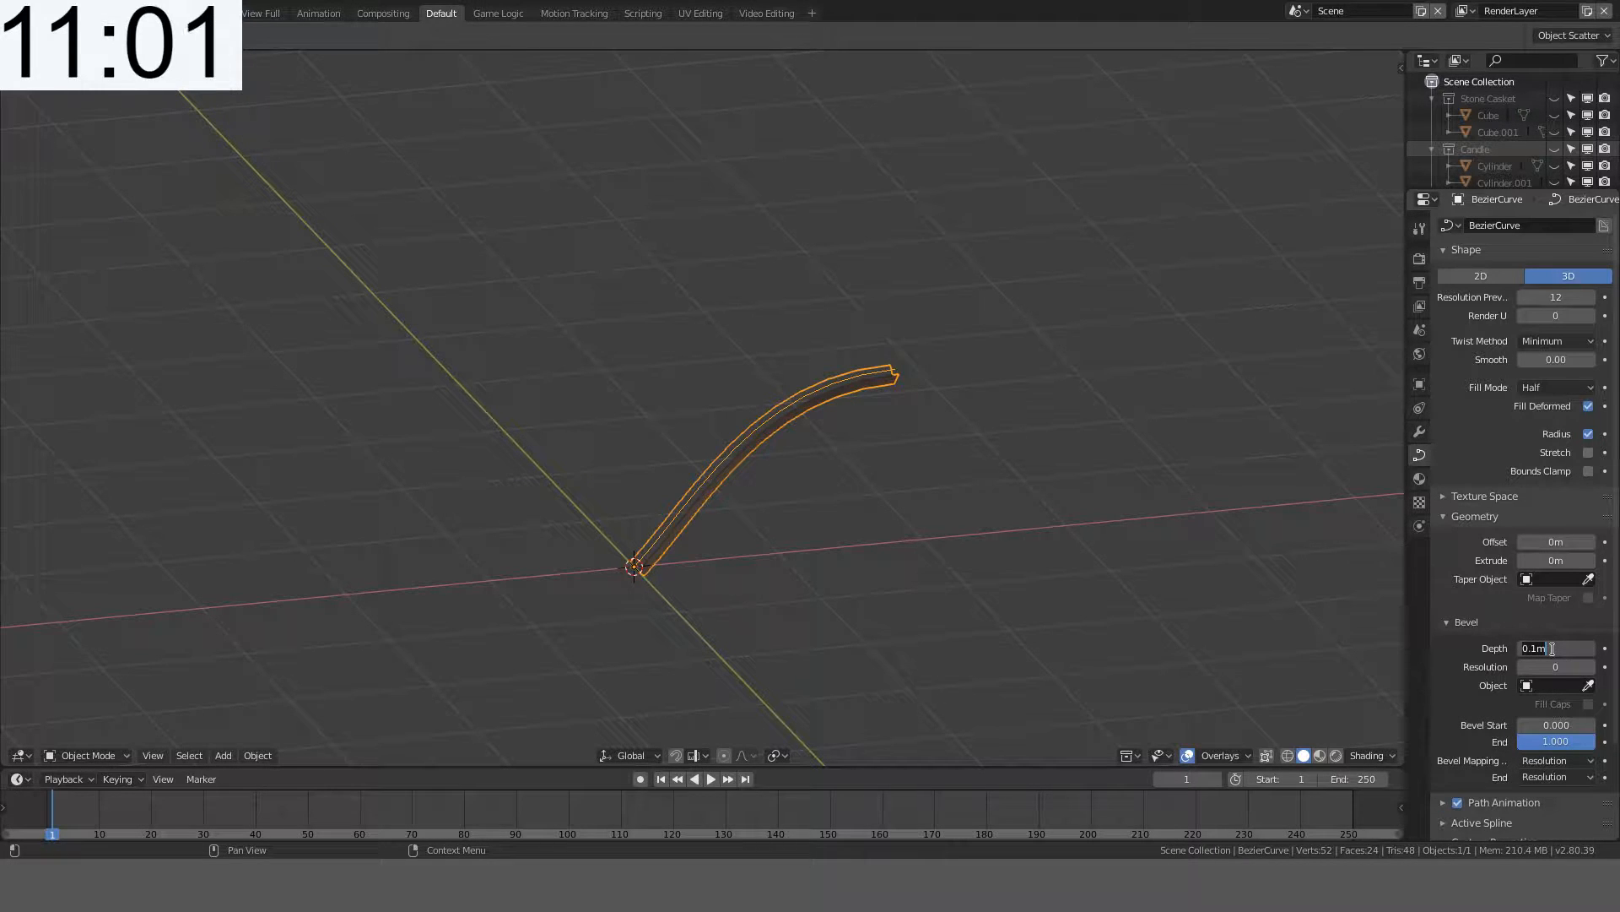
pyautogui.write('1')
pyautogui.press('Return')
# - Try to flip the bevelled curve vertically by scaling it -1 along the global Z axis
pyautogui.moveTo(1031, 468); pyautogui.dragTo(873, 367, button='middle')
pyautogui.moveTo(959, 456); pyautogui.dragTo(994, 483, button='middle')
pyautogui.press('Tab')
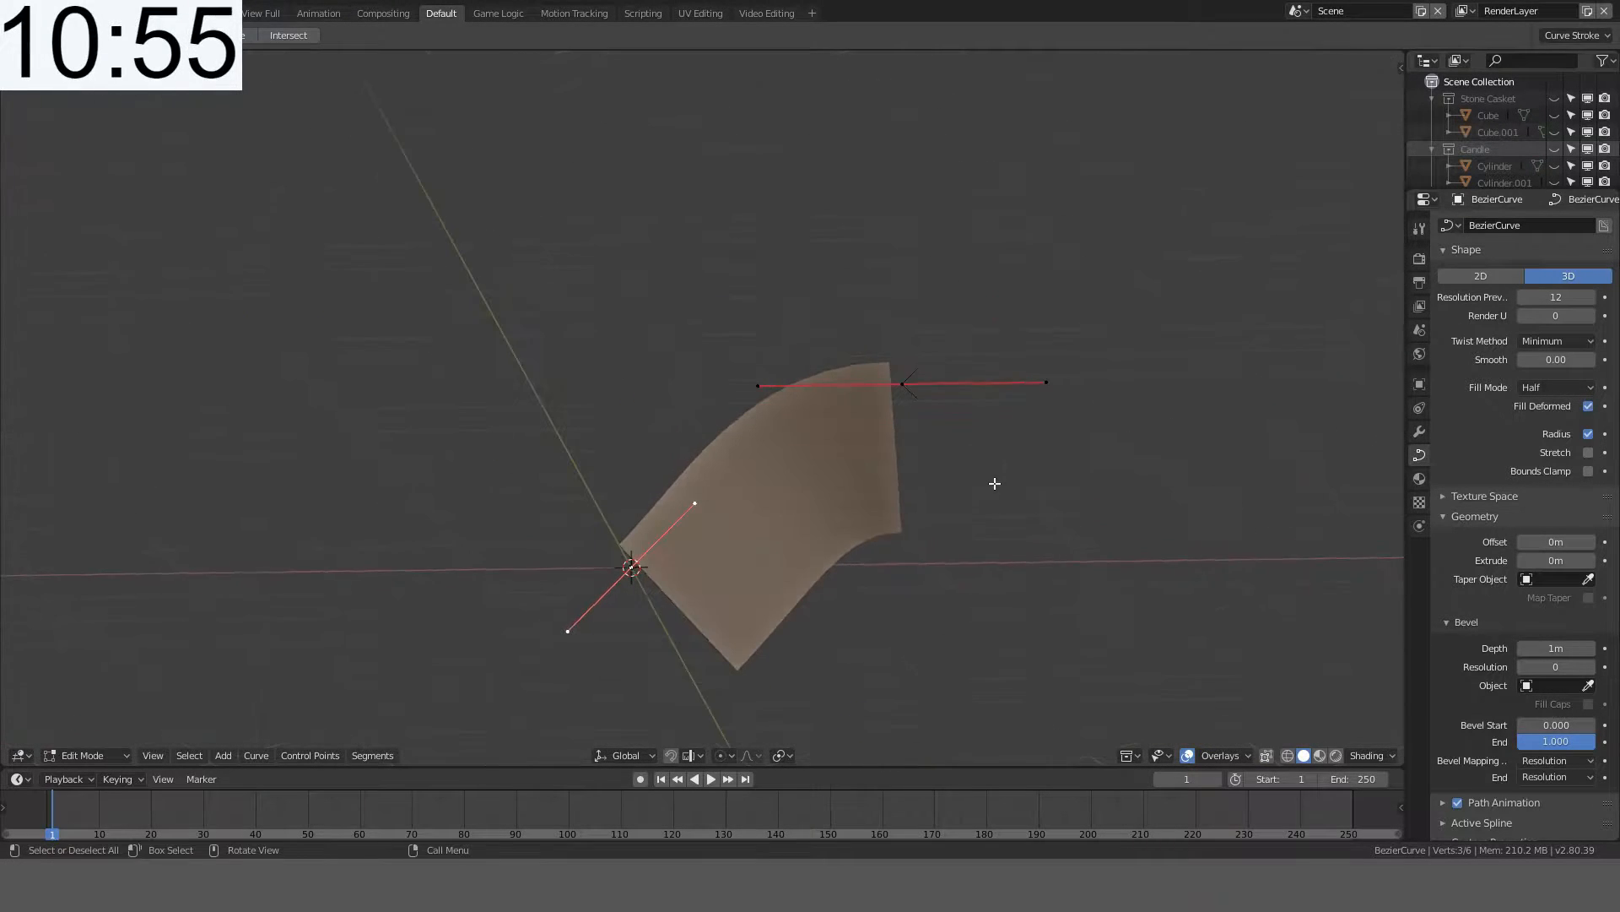
pyautogui.press('Tab')
pyautogui.write('sz')
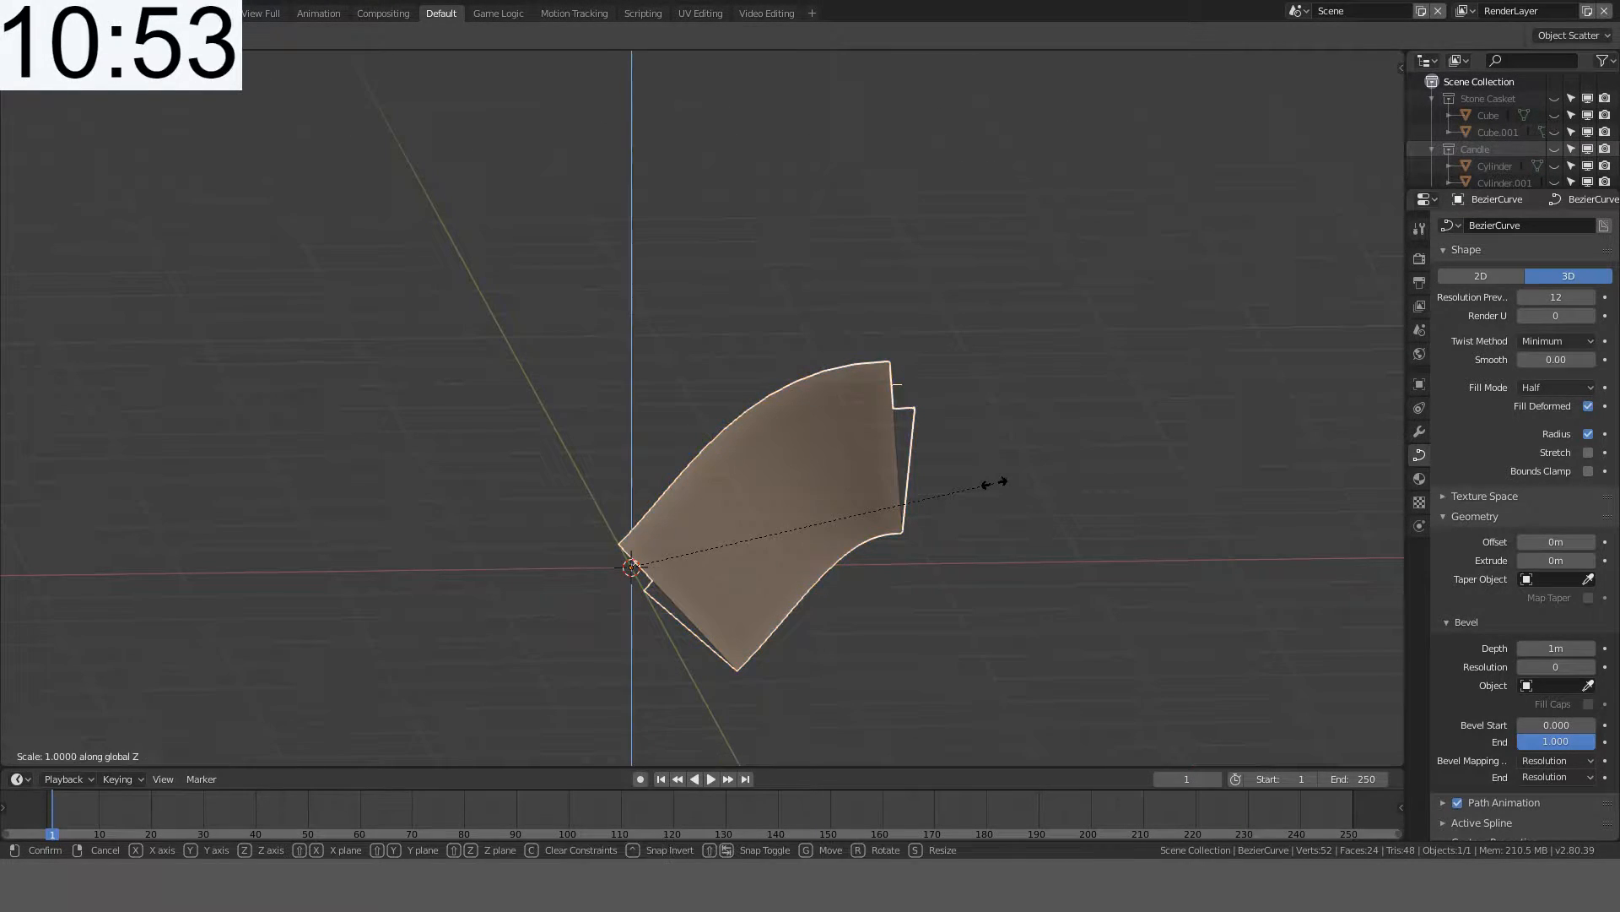
pyautogui.write('-1')
pyautogui.press('Return')
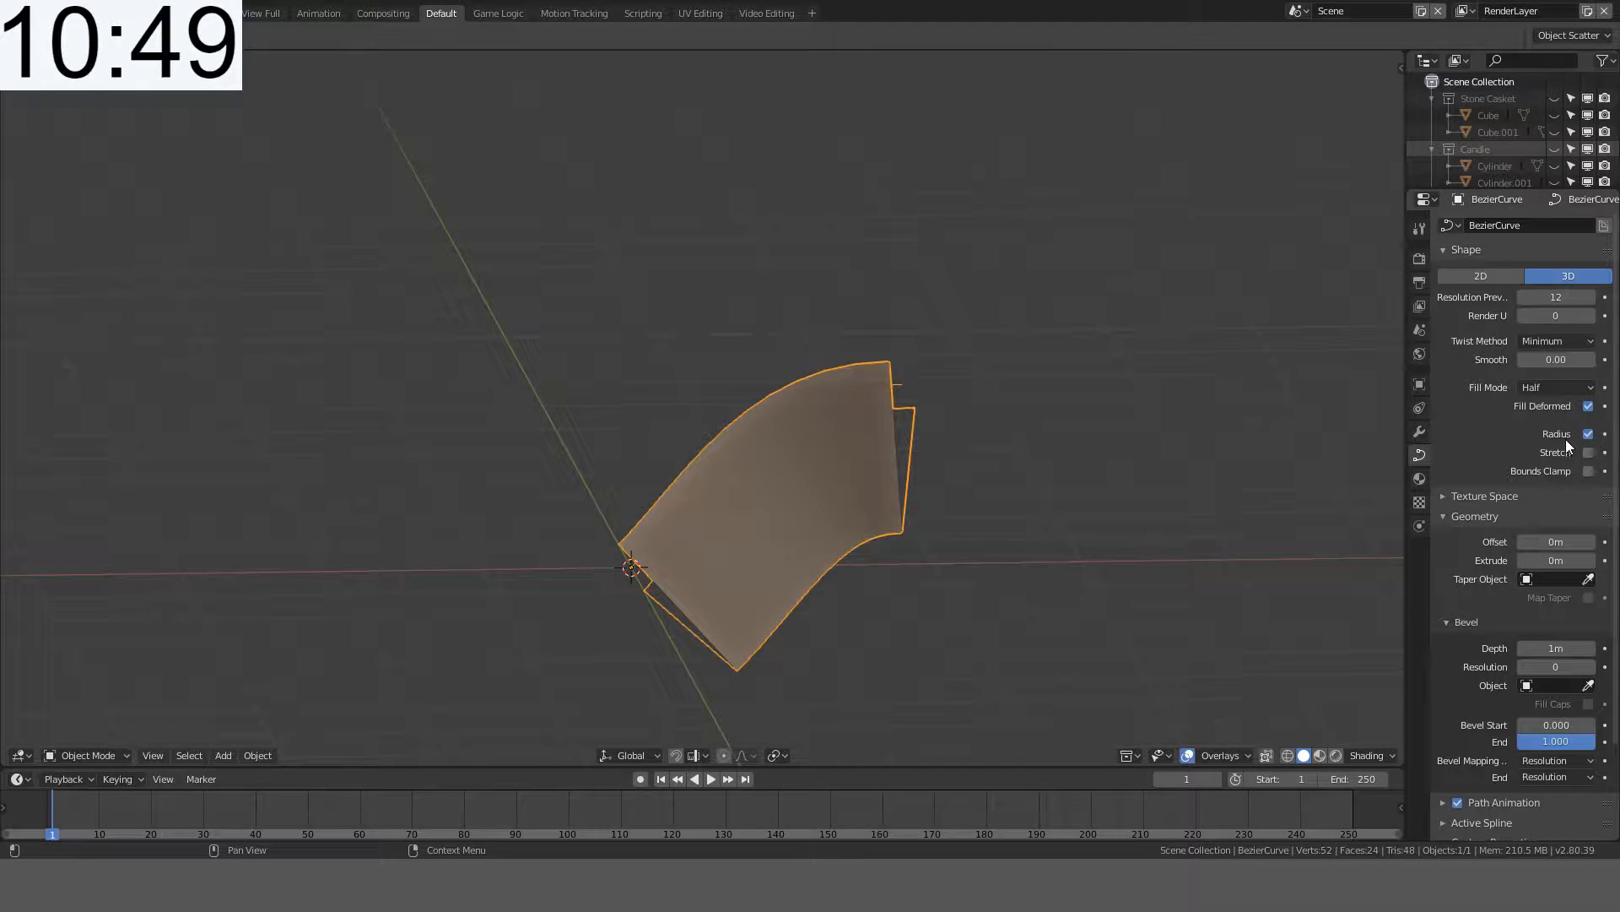
# - Try Bounds Clamp and the Back fill mode on the curve, and set its fill mode to Front
pyautogui.click(1588, 471)
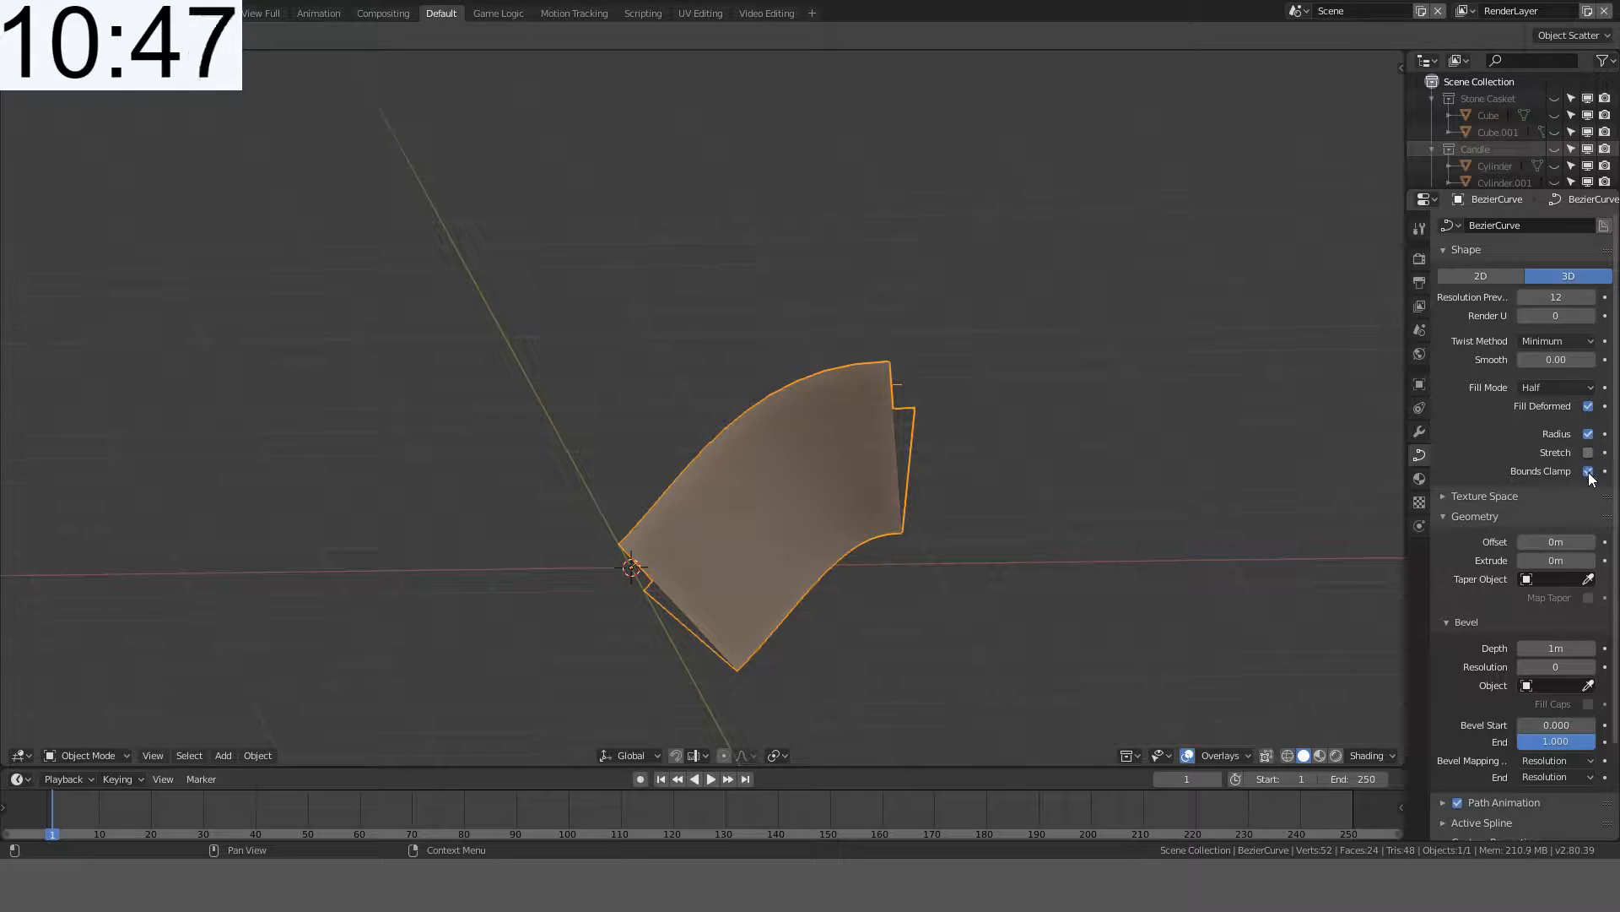
pyautogui.click(1580, 388)
pyautogui.click(1547, 349)
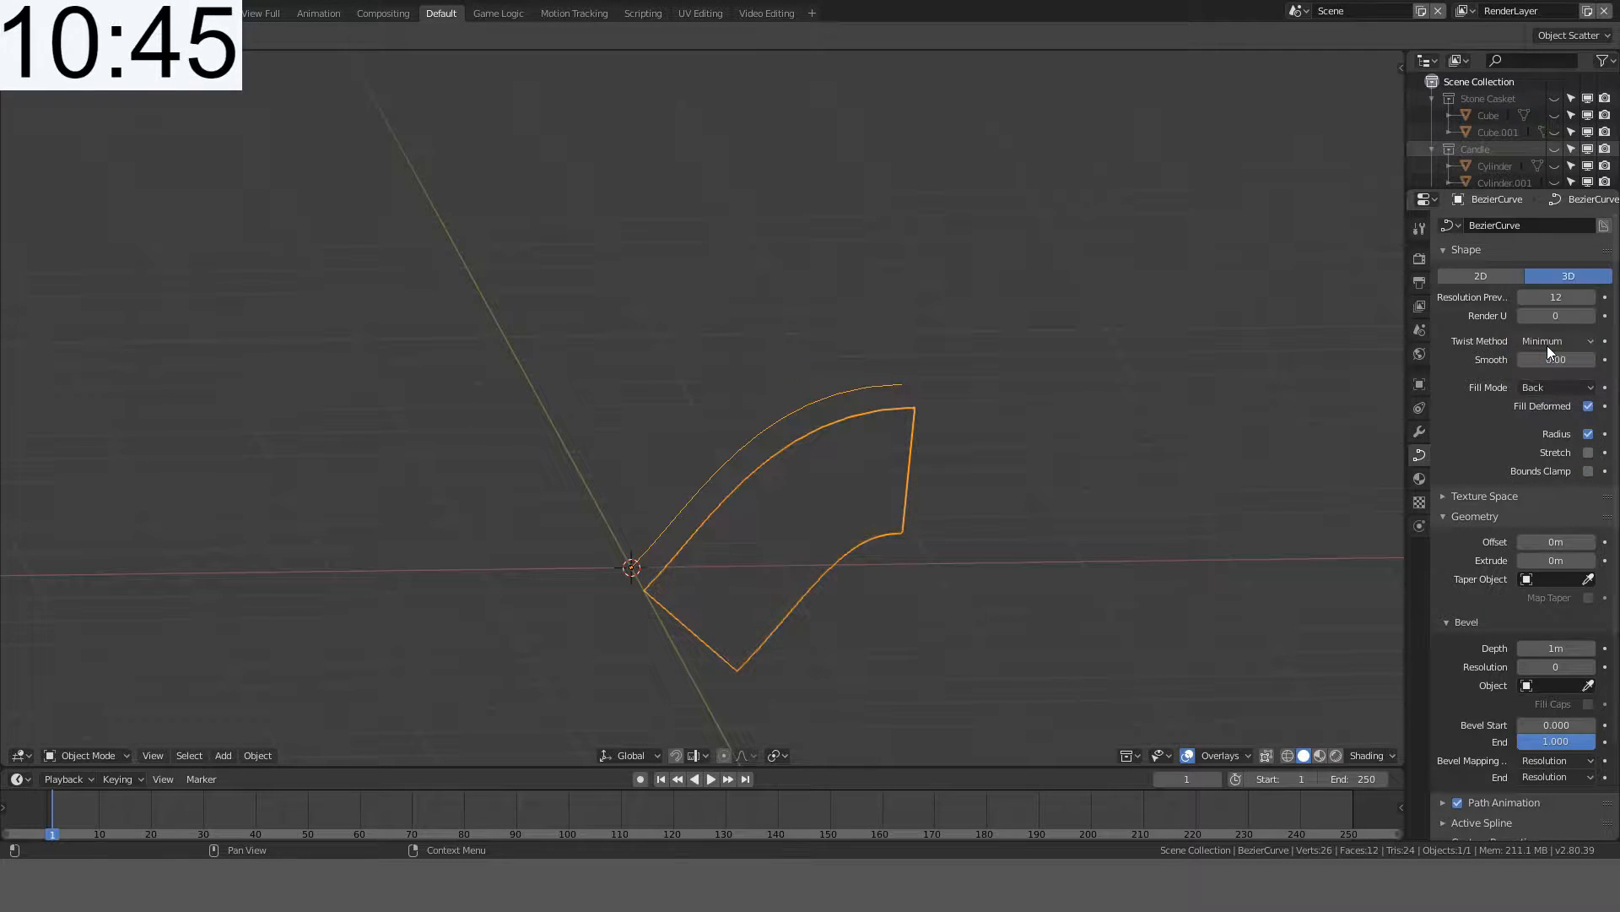
pyautogui.click(1553, 388)
pyautogui.click(1537, 332)
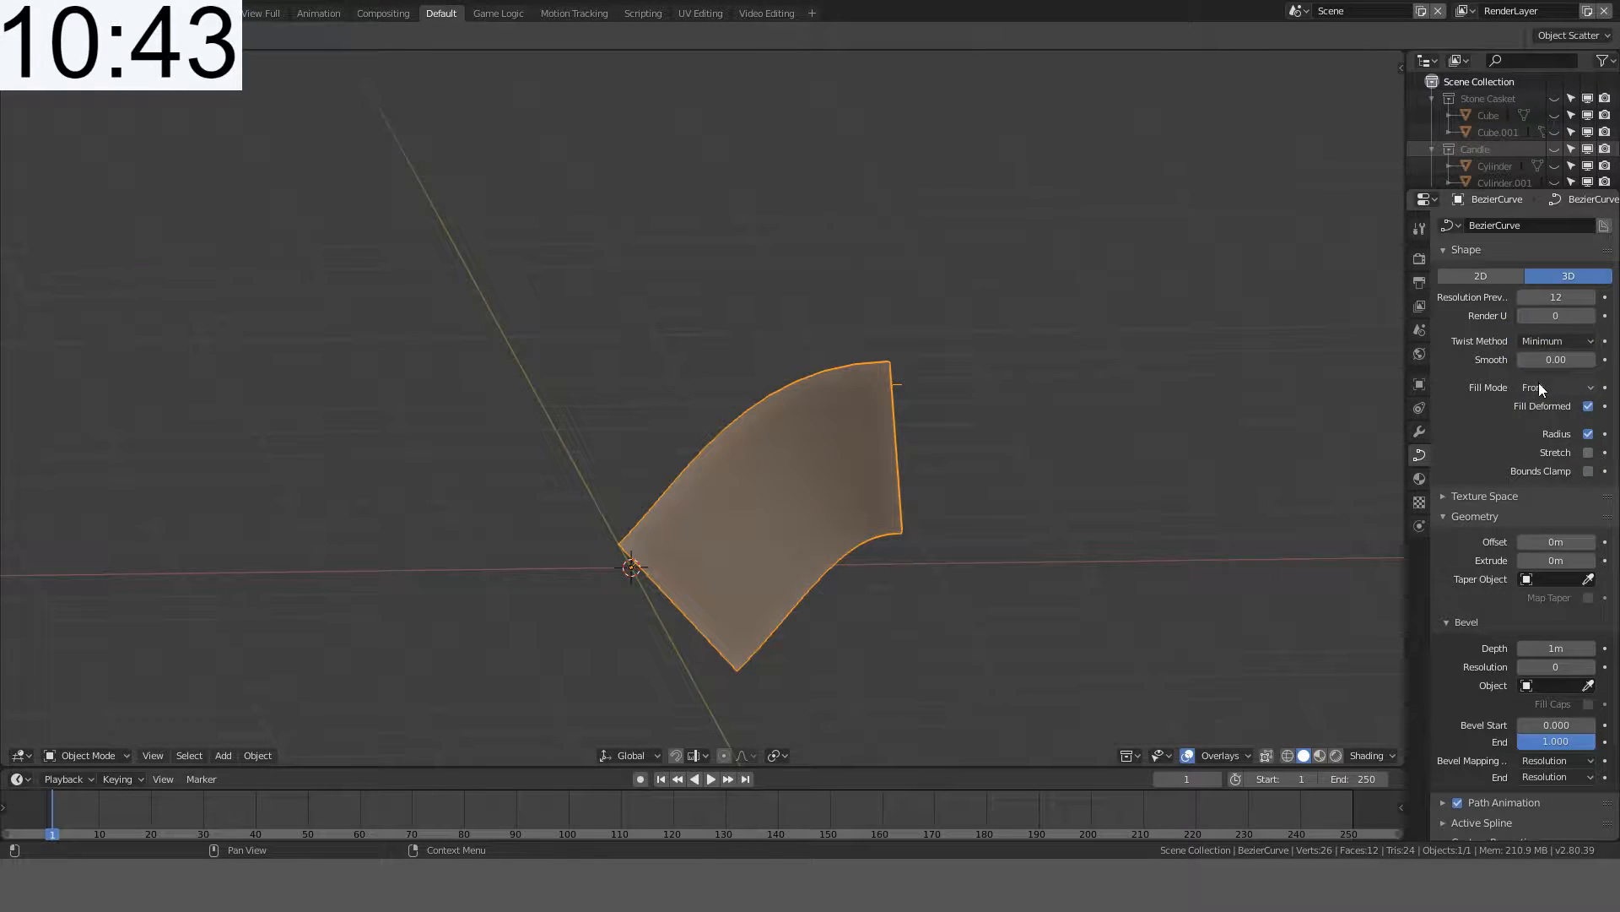
# - Set the Bezier curve's fill mode to Half
pyautogui.click(1540, 385)
pyautogui.click(1526, 312)
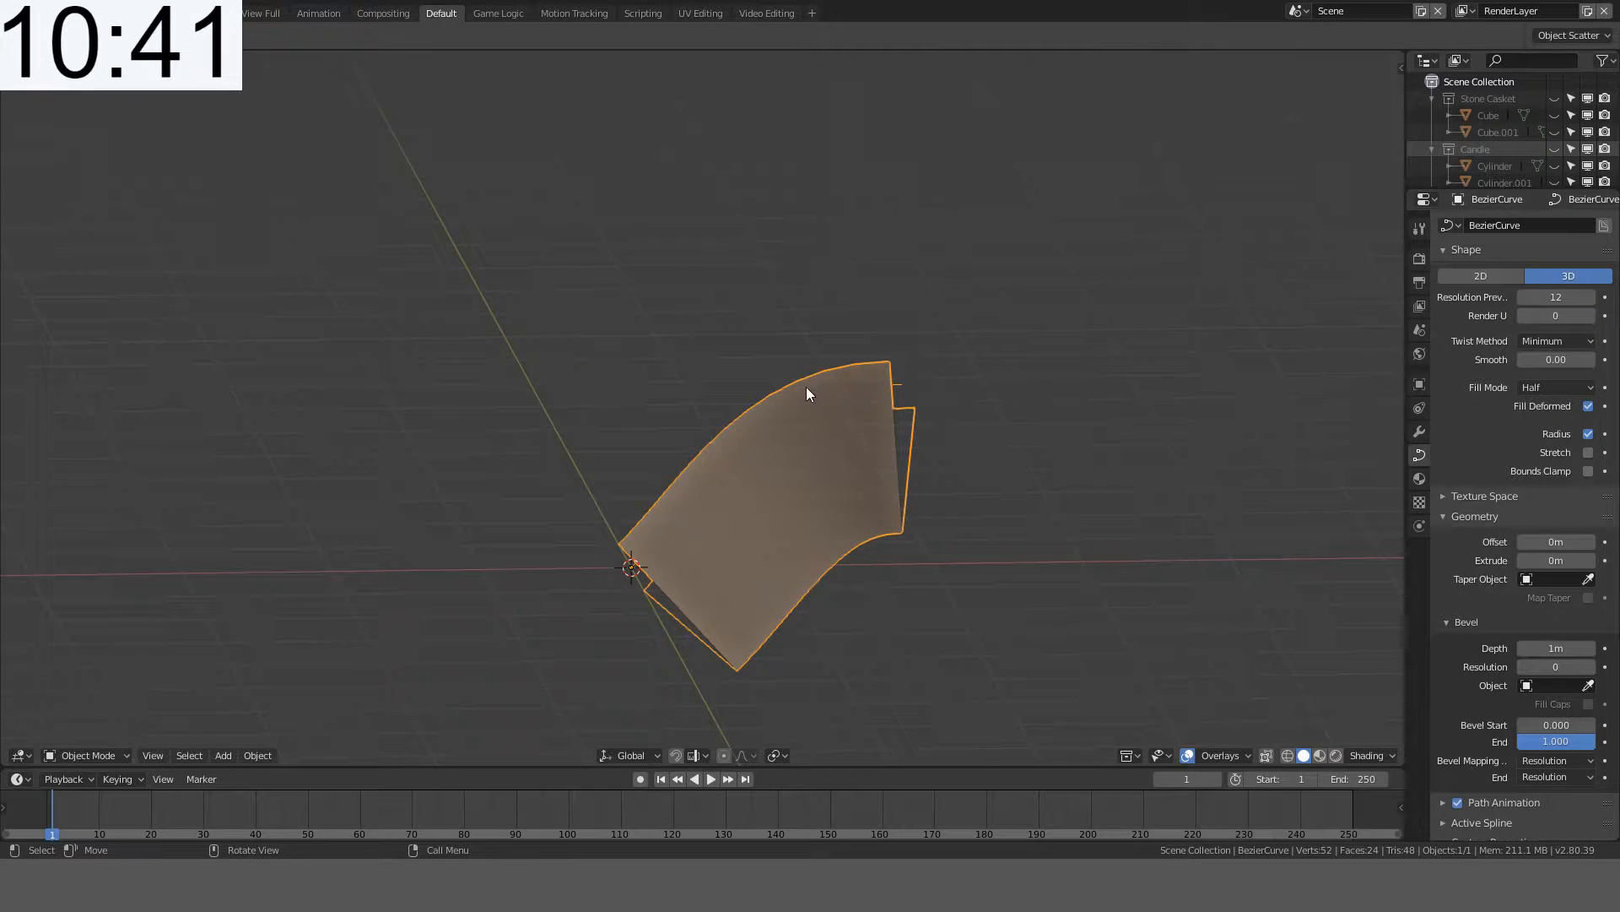
pyautogui.moveTo(810, 388); pyautogui.dragTo(886, 426, button='middle')
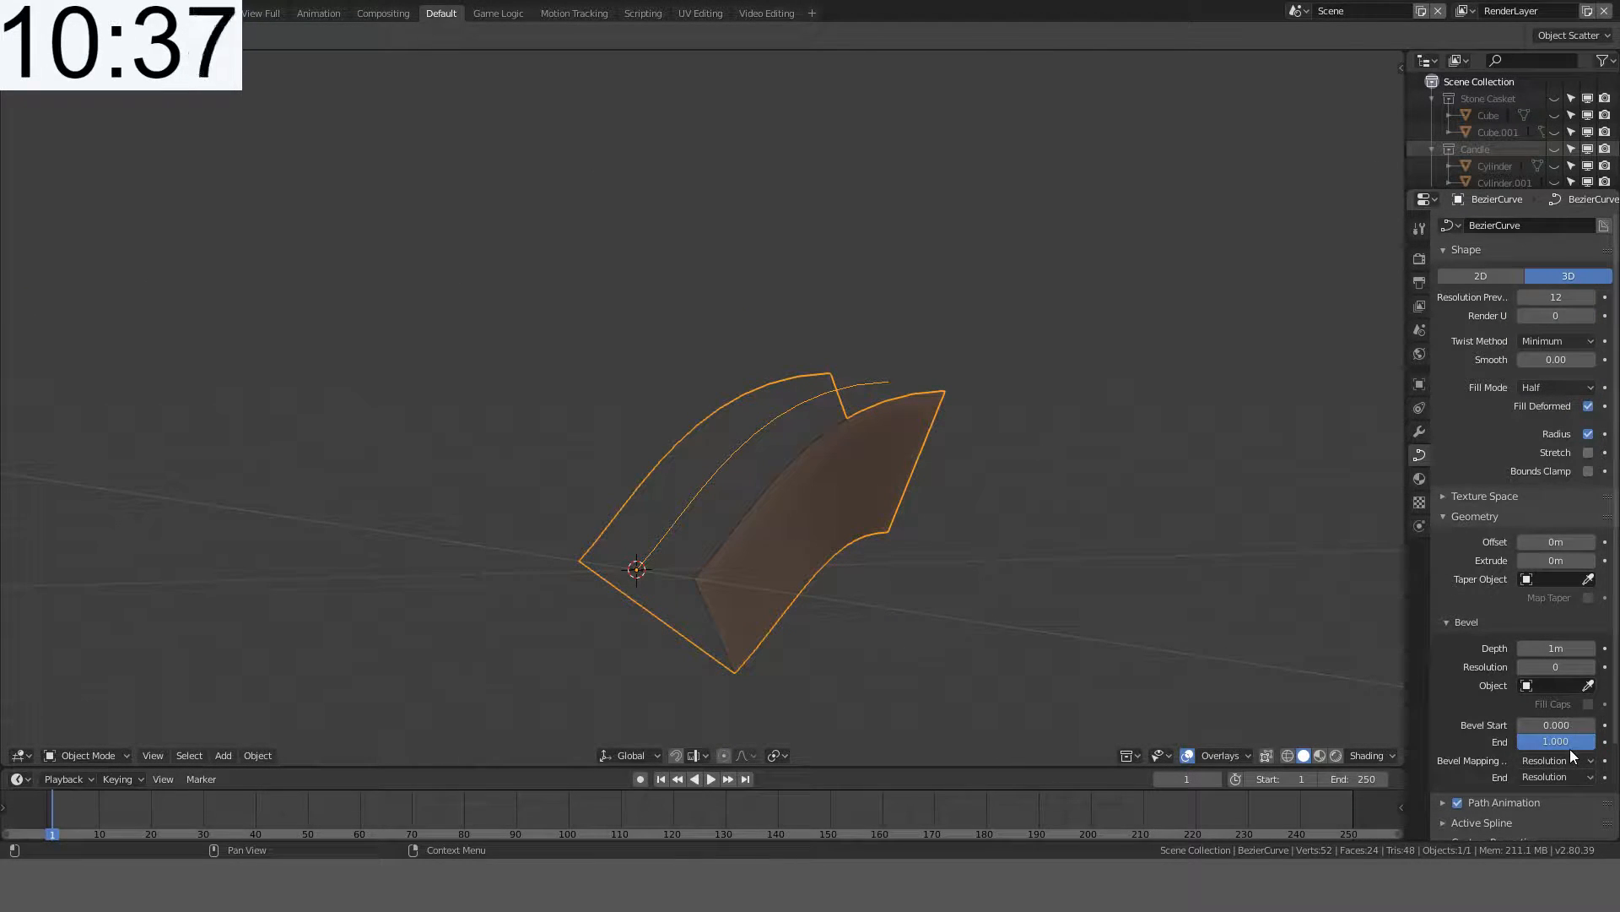
pyautogui.moveTo(1573, 748); pyautogui.dragTo(1521, 726)
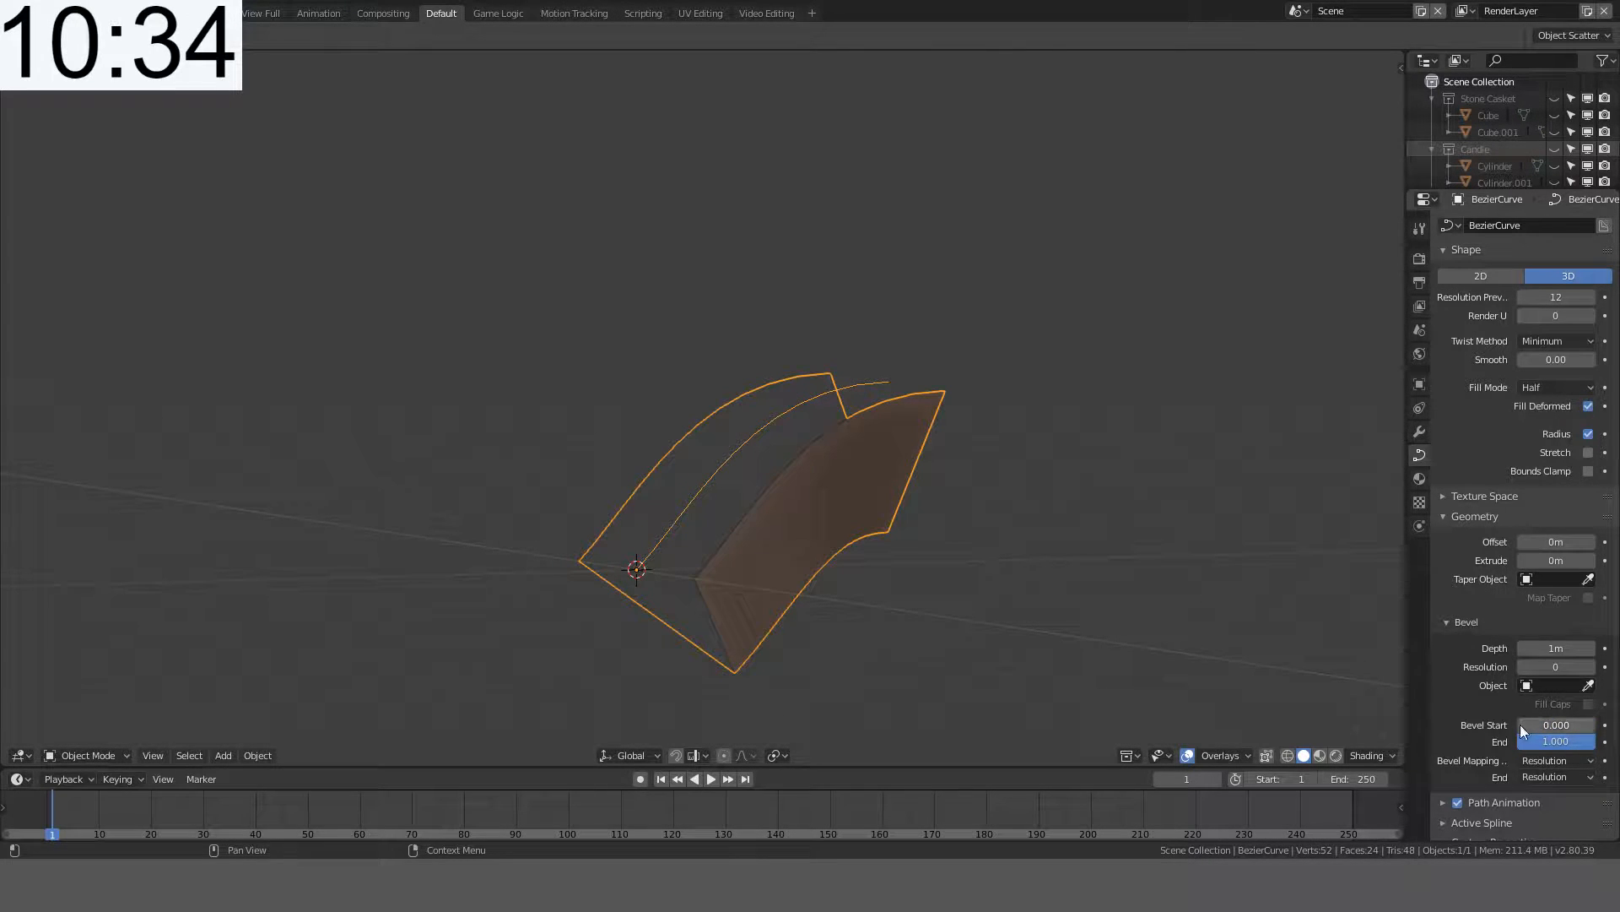
# - Set the curve's bevel depth to -1 m
pyautogui.click(1565, 649)
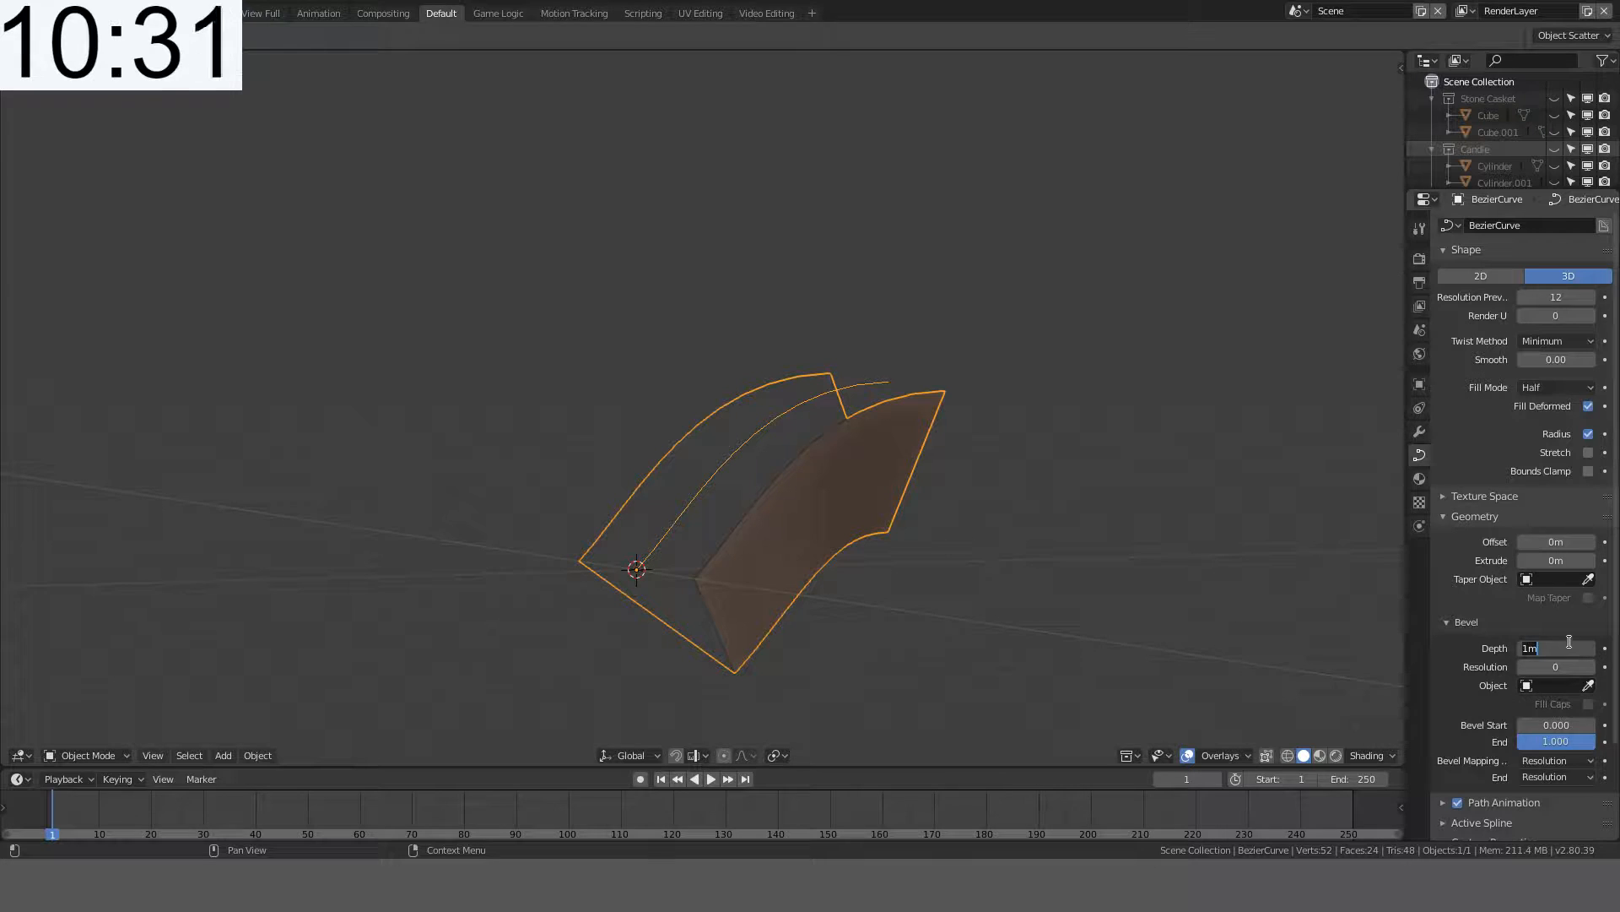
pyautogui.write('-1')
pyautogui.press('Return')
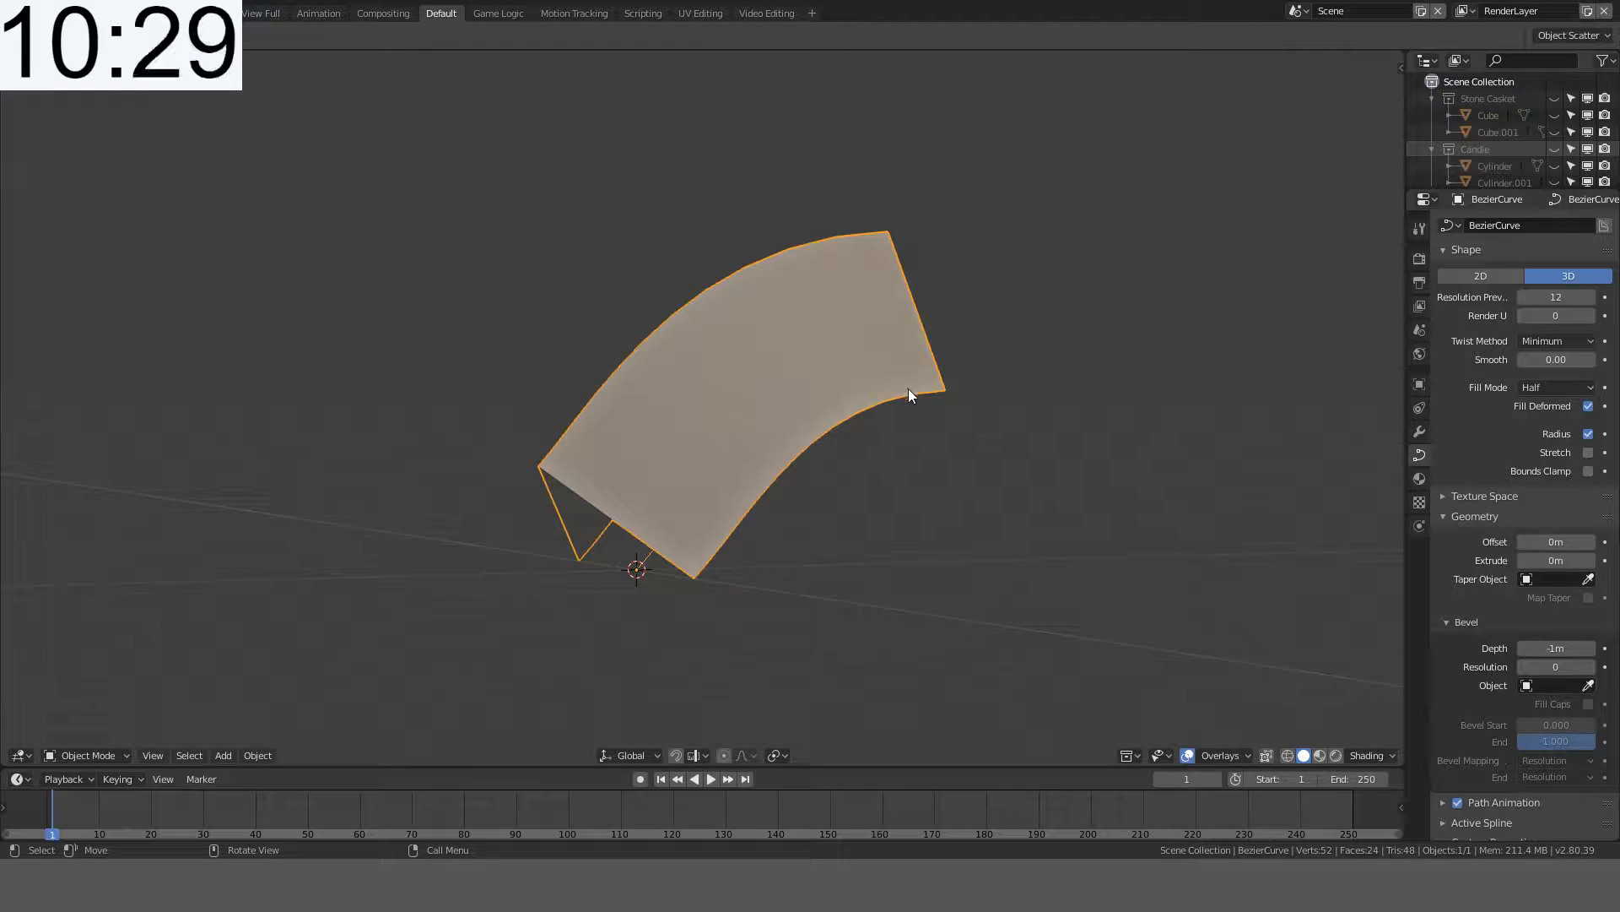
pyautogui.keyDown('alt'); pyautogui.moveTo(908, 389); pyautogui.dragTo(664, 268, button='middle'); pyautogui.keyUp('alt')
pyautogui.moveTo(618, 353); pyautogui.dragTo(642, 432, button='middle')
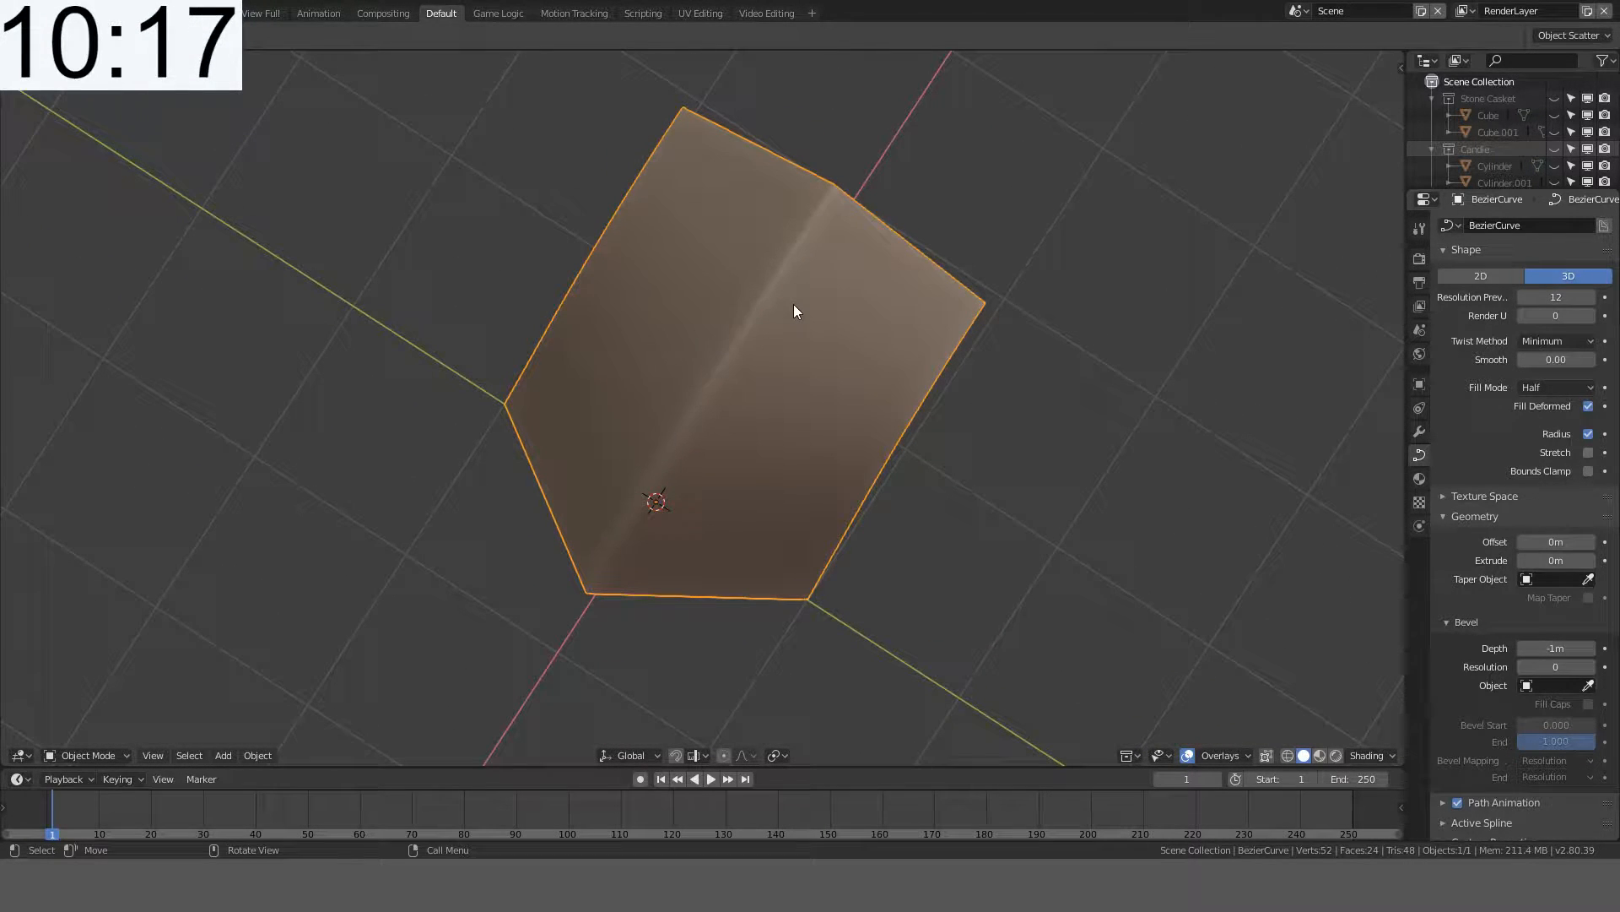
# - Convert the bevelled curve to a mesh and enter Edit Mode
pyautogui.hotkey('alt', 'c')
pyautogui.click(857, 367)
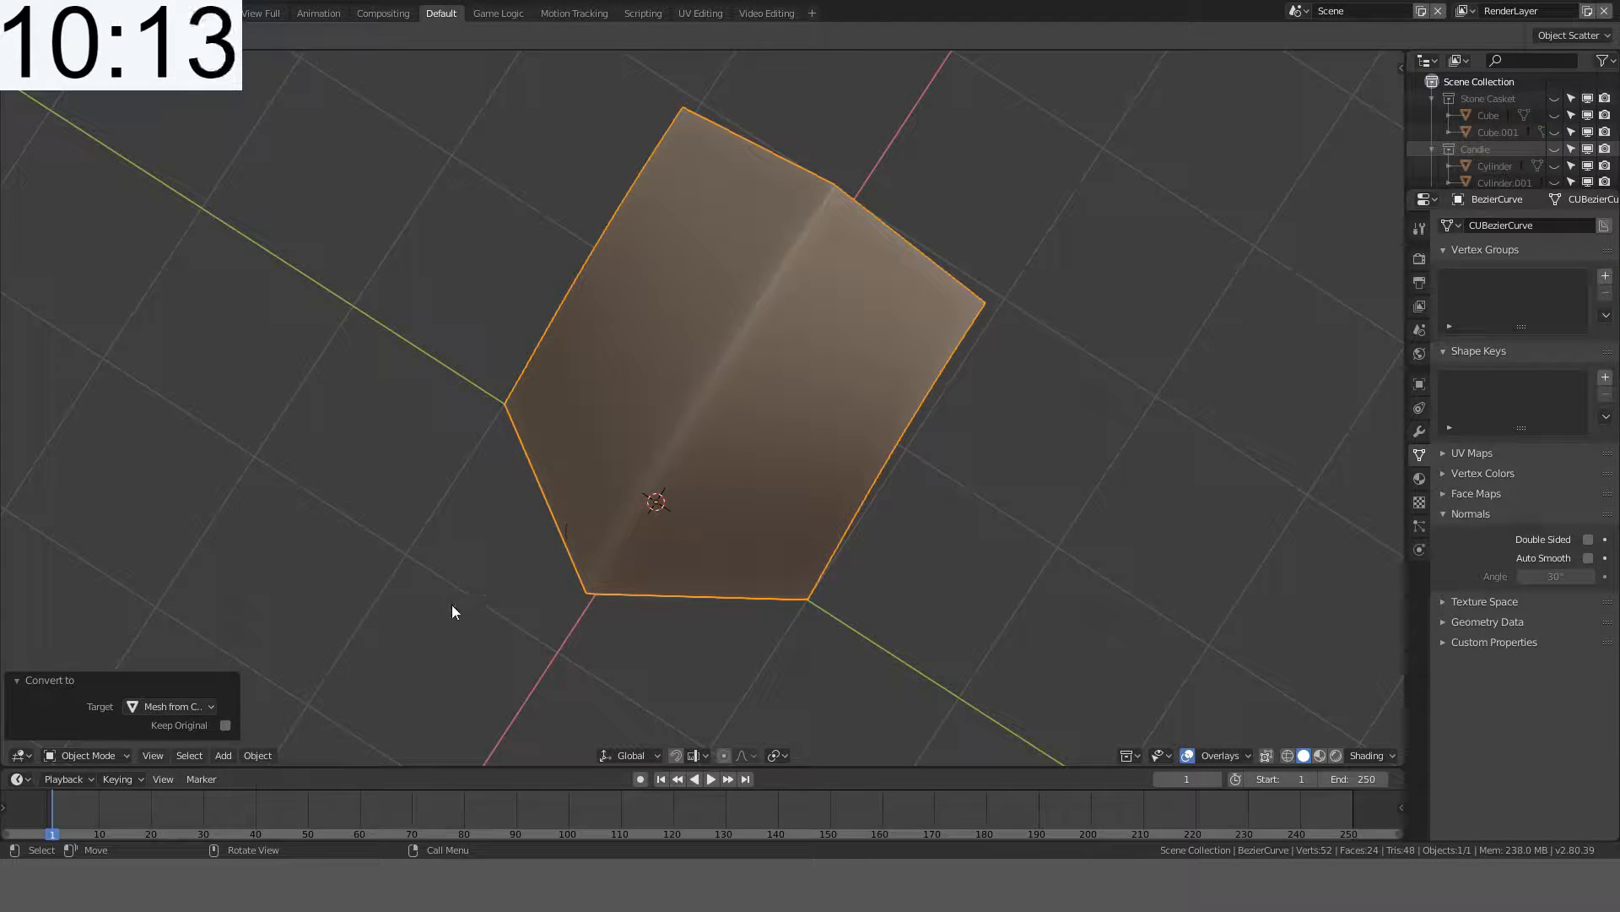
pyautogui.moveTo(708, 435); pyautogui.dragTo(590, 608, button='middle')
pyautogui.press('KP_1')
pyautogui.press('Tab')
# - Try to dissolve the edge loop along the mesh's middle crease
pyautogui.keyDown('alt'); pyautogui.click(661, 408); pyautogui.keyUp('alt')
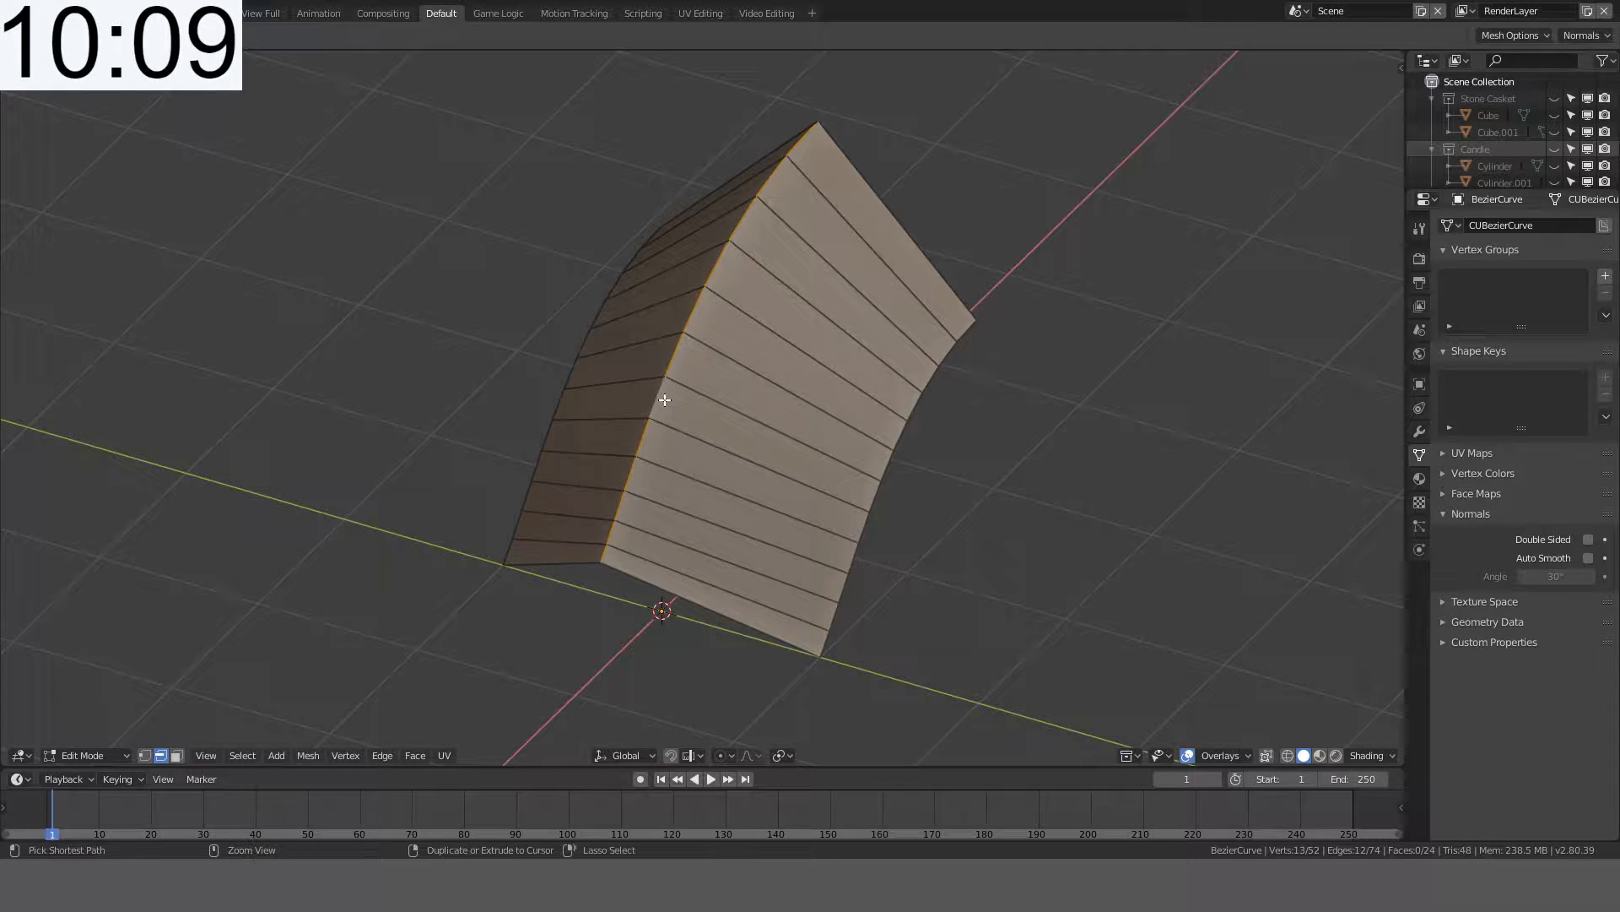
pyautogui.hotkey('ctrl', 'x')
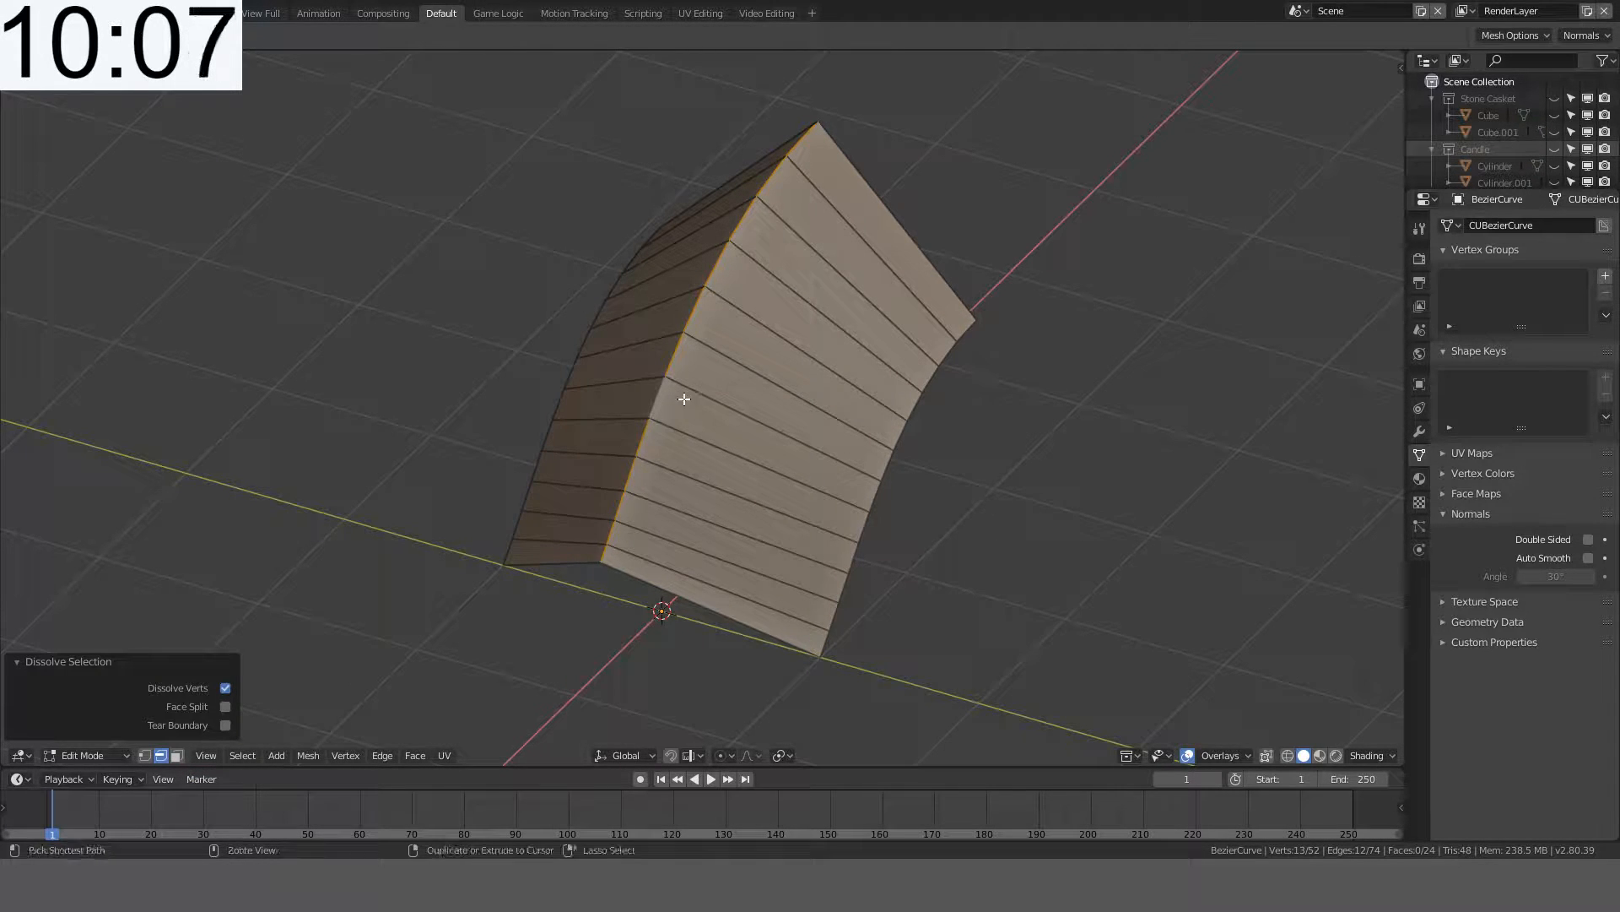
pyautogui.moveTo(683, 398); pyautogui.dragTo(818, 358, button='middle')
# - Remove double vertices across the whole mesh and clear the selection
pyautogui.press('a')
pyautogui.rightClick(819, 363)
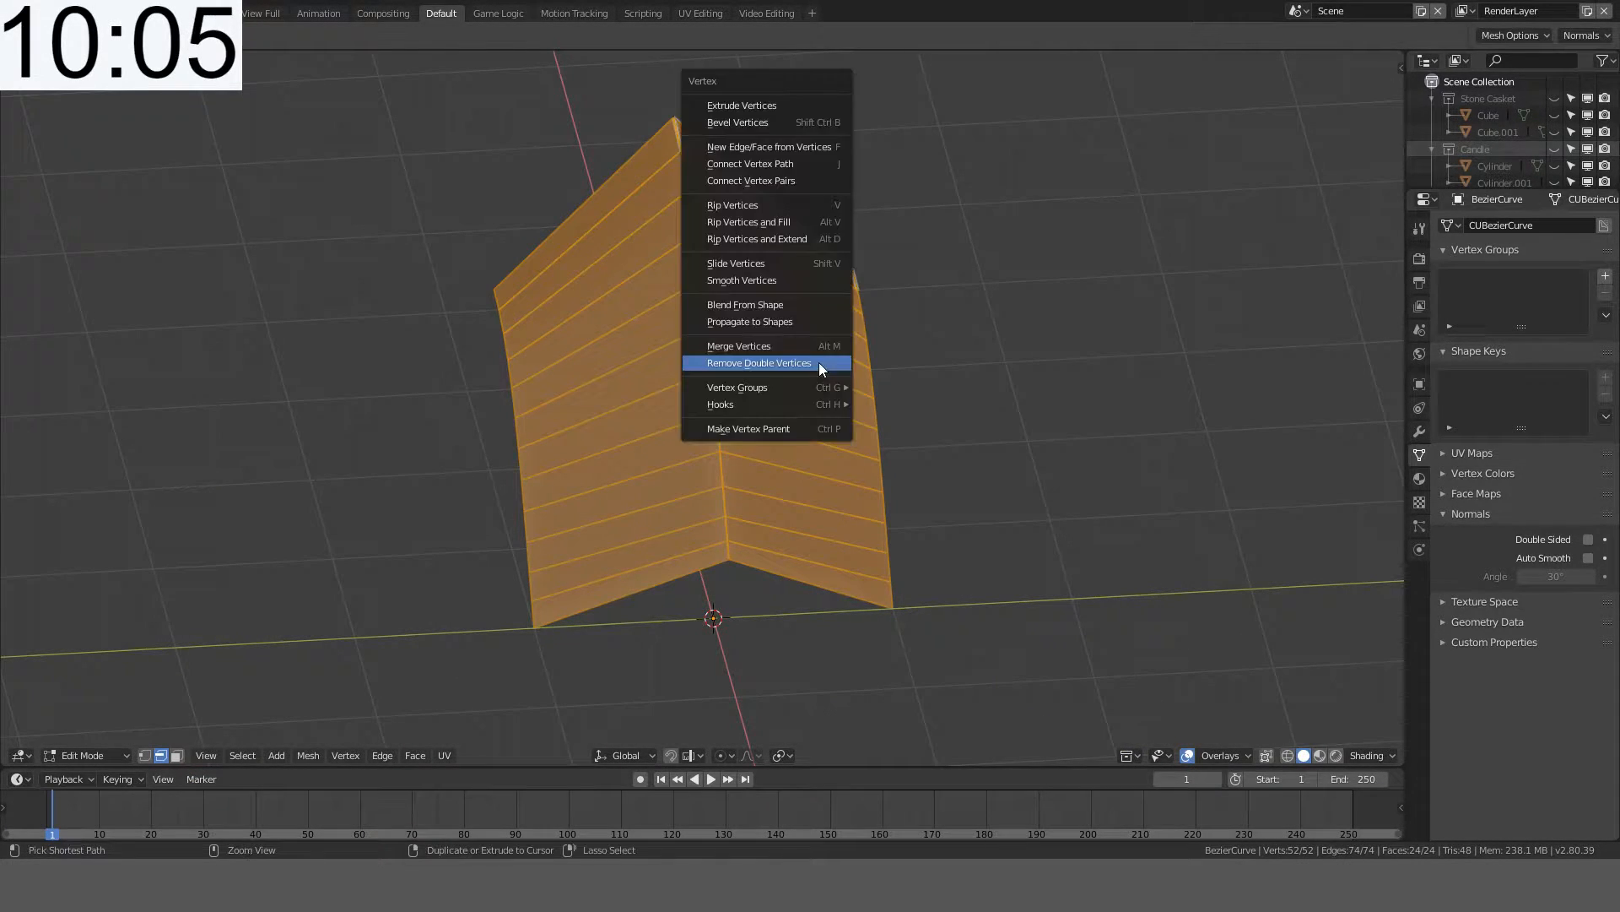
pyautogui.click(785, 356)
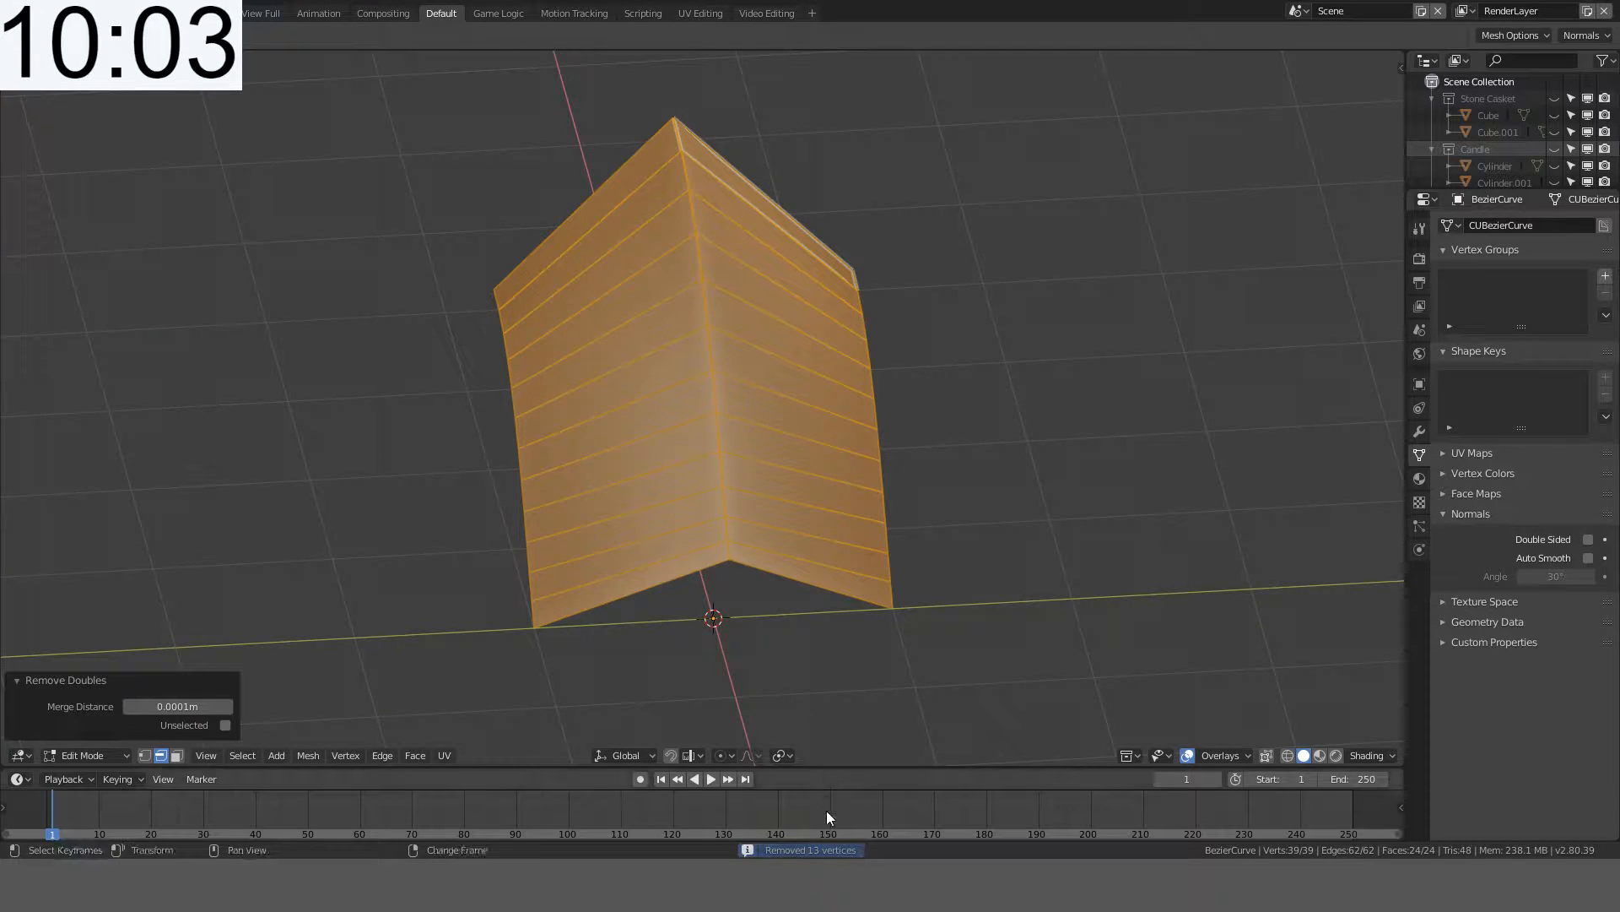
pyautogui.hotkey('alt', 'a')
pyautogui.press('a')
pyautogui.hotkey('alt', 'a')
# - Dissolve the lengthwise edge loop along the middle crease so each row becomes one flat face
pyautogui.keyDown('alt'); pyautogui.click(720, 386); pyautogui.keyUp('alt')
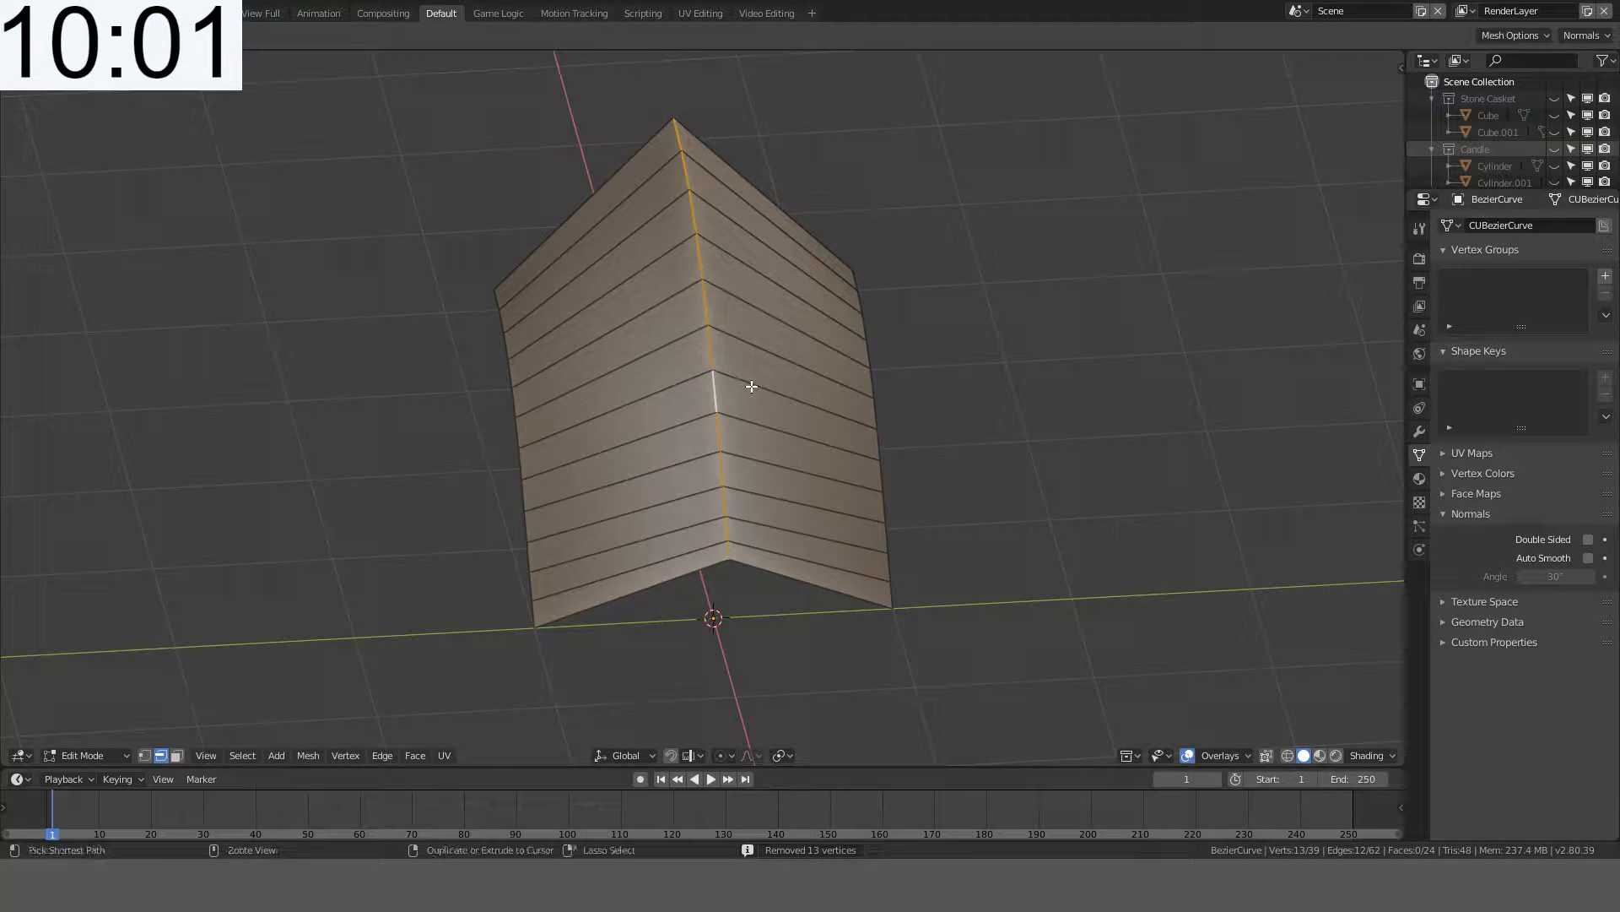
pyautogui.hotkey('ctrl', 'x')
pyautogui.moveTo(853, 372); pyautogui.dragTo(793, 414, button='middle')
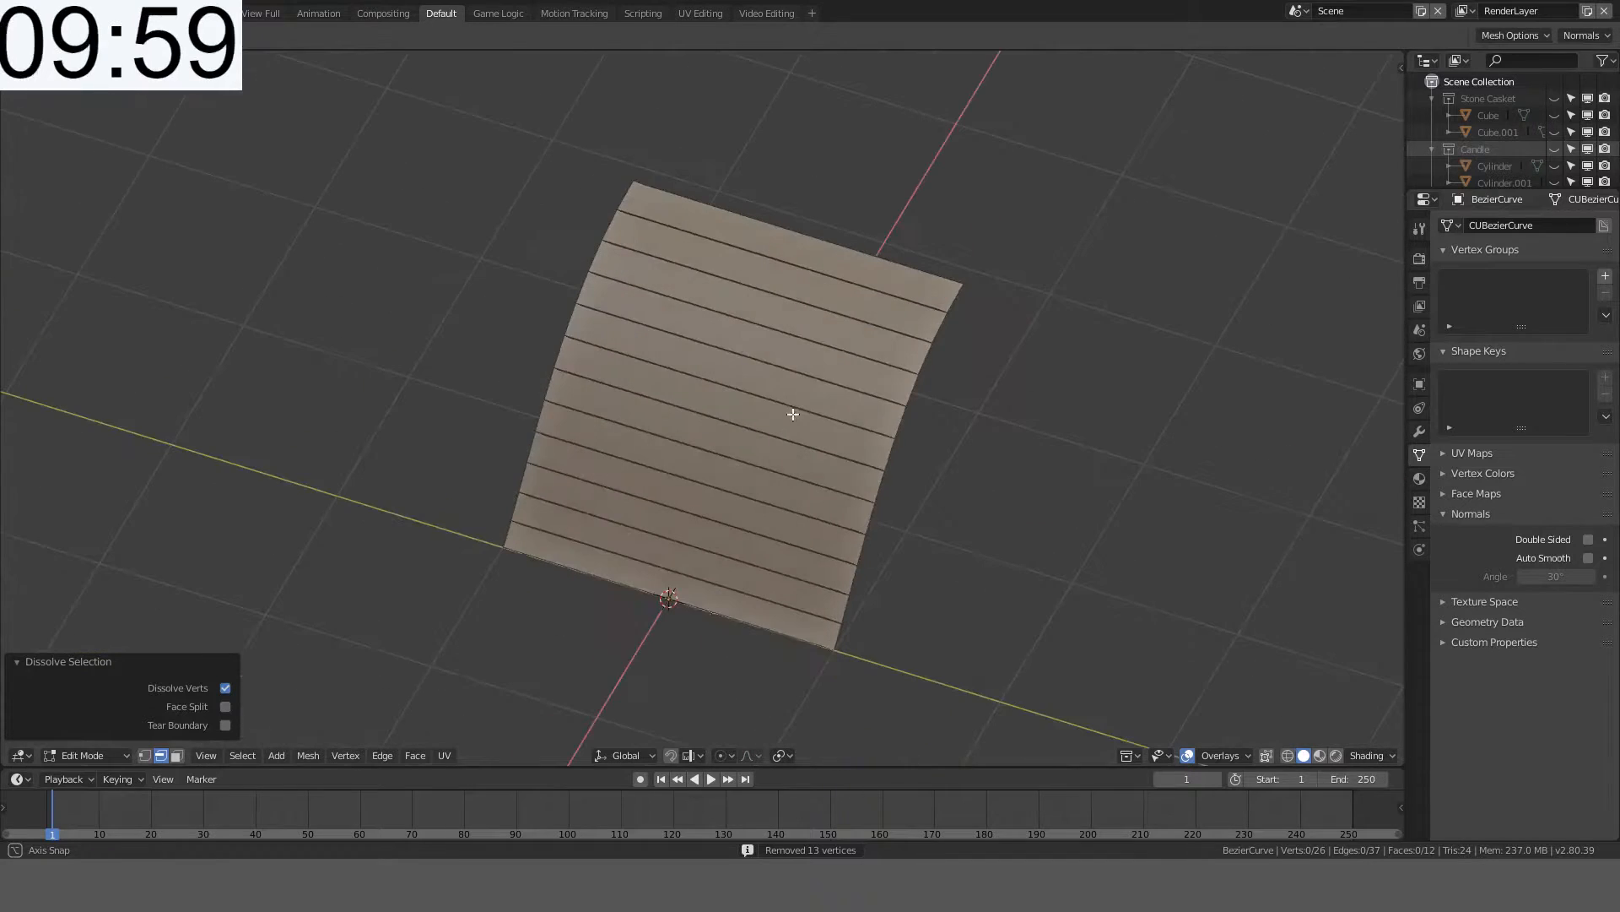
# - Select the edge at the raised far end of the strip and enable connected proportional editing
pyautogui.click(770, 629)
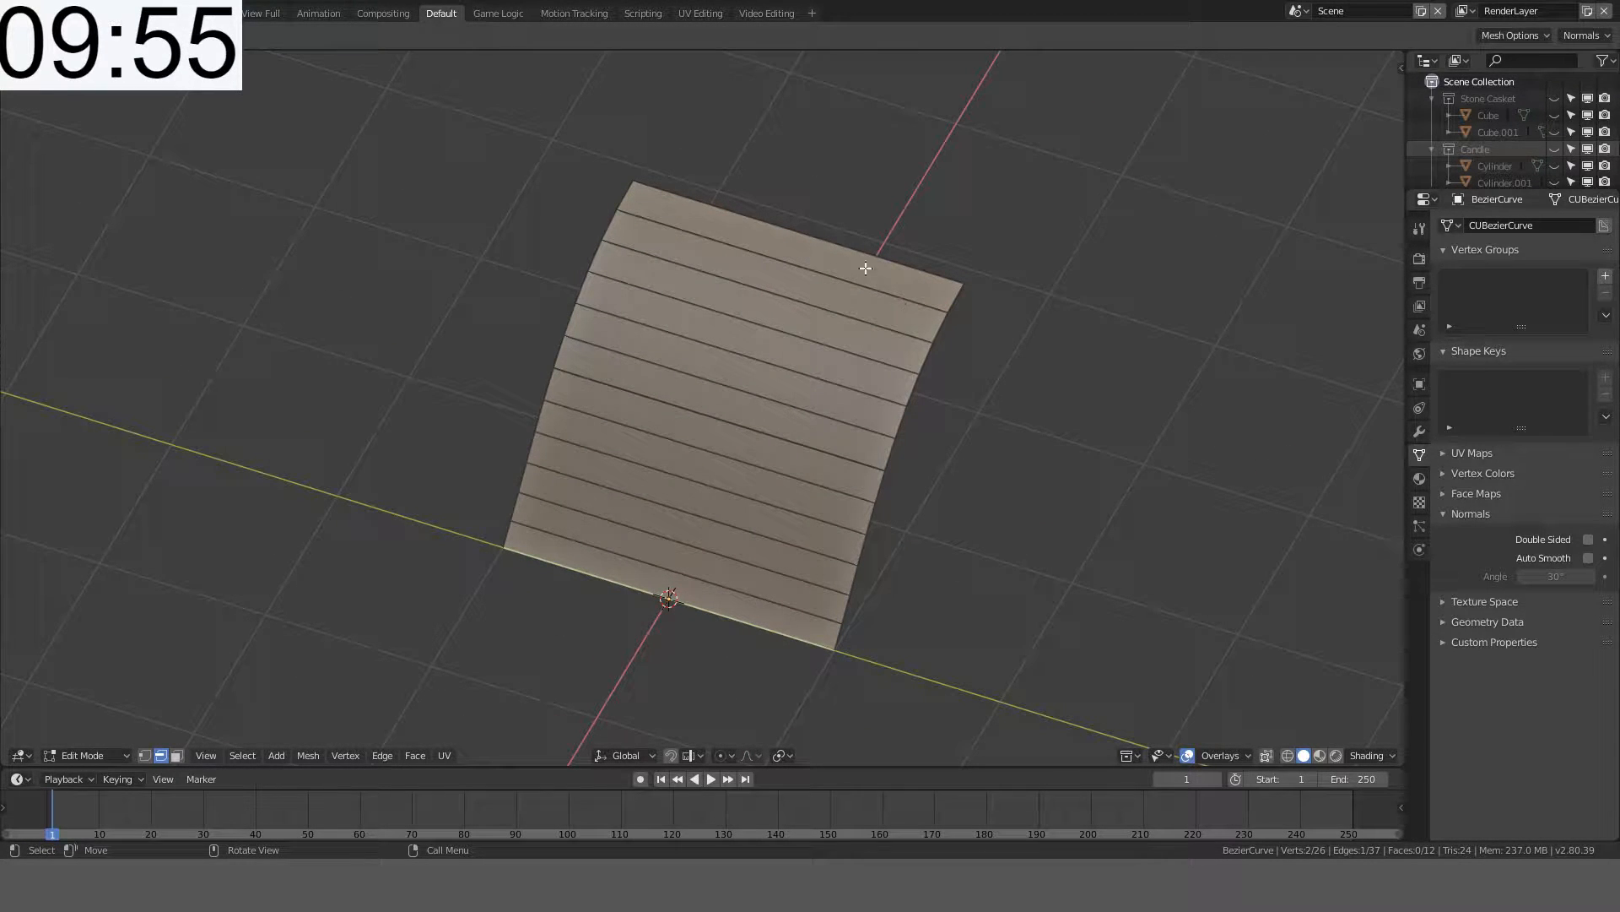
pyautogui.moveTo(1002, 249); pyautogui.dragTo(1049, 265, button='middle')
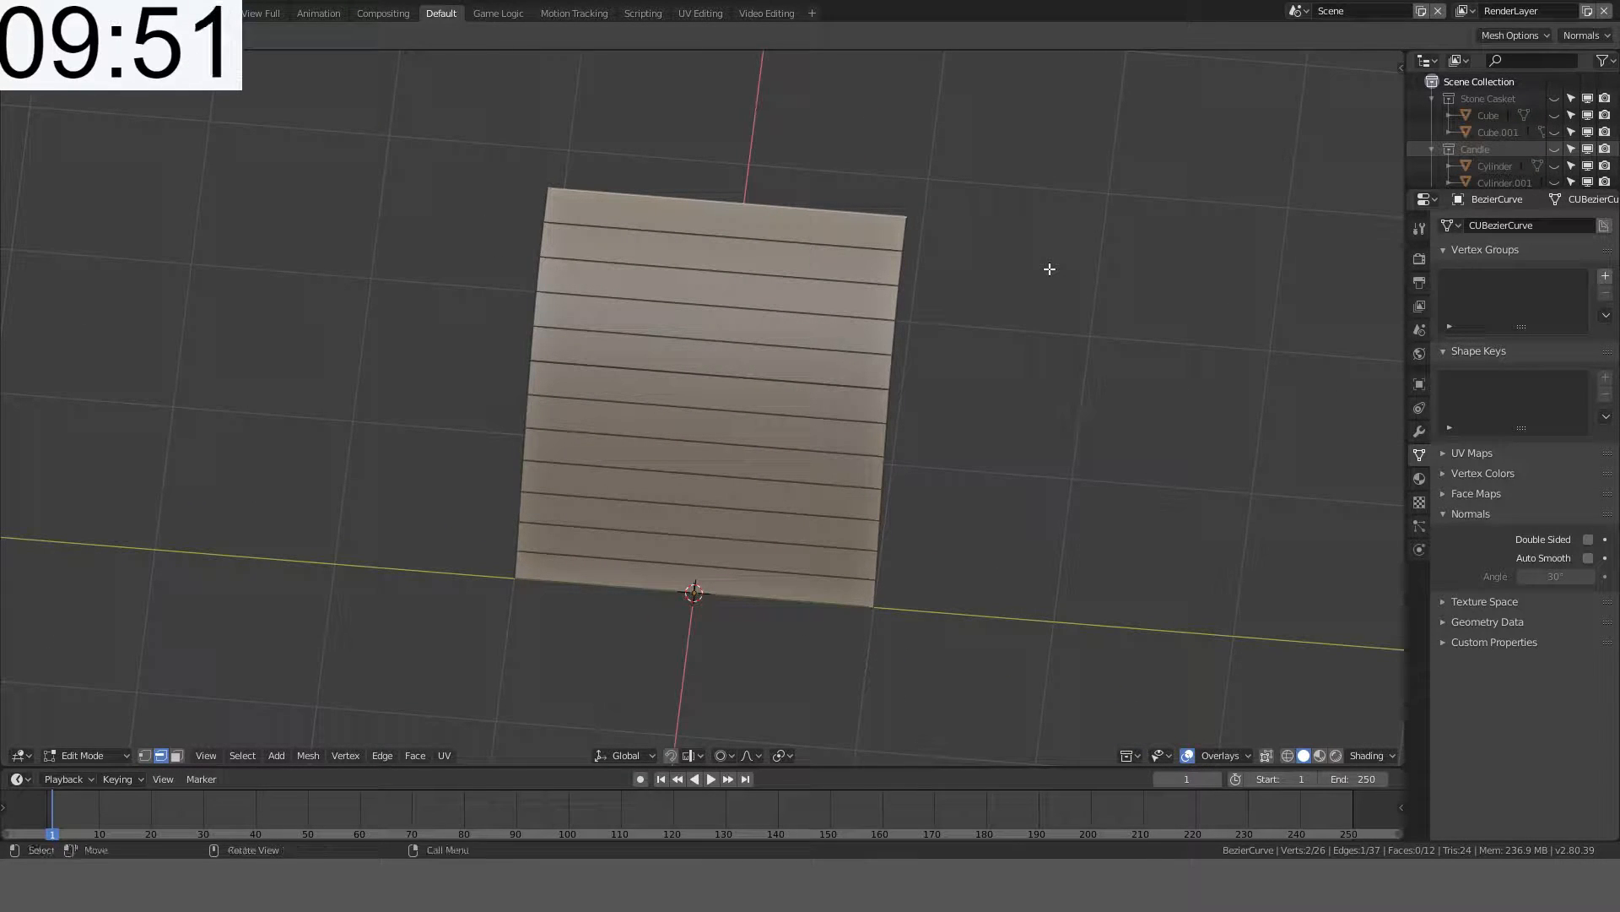
pyautogui.click(748, 754)
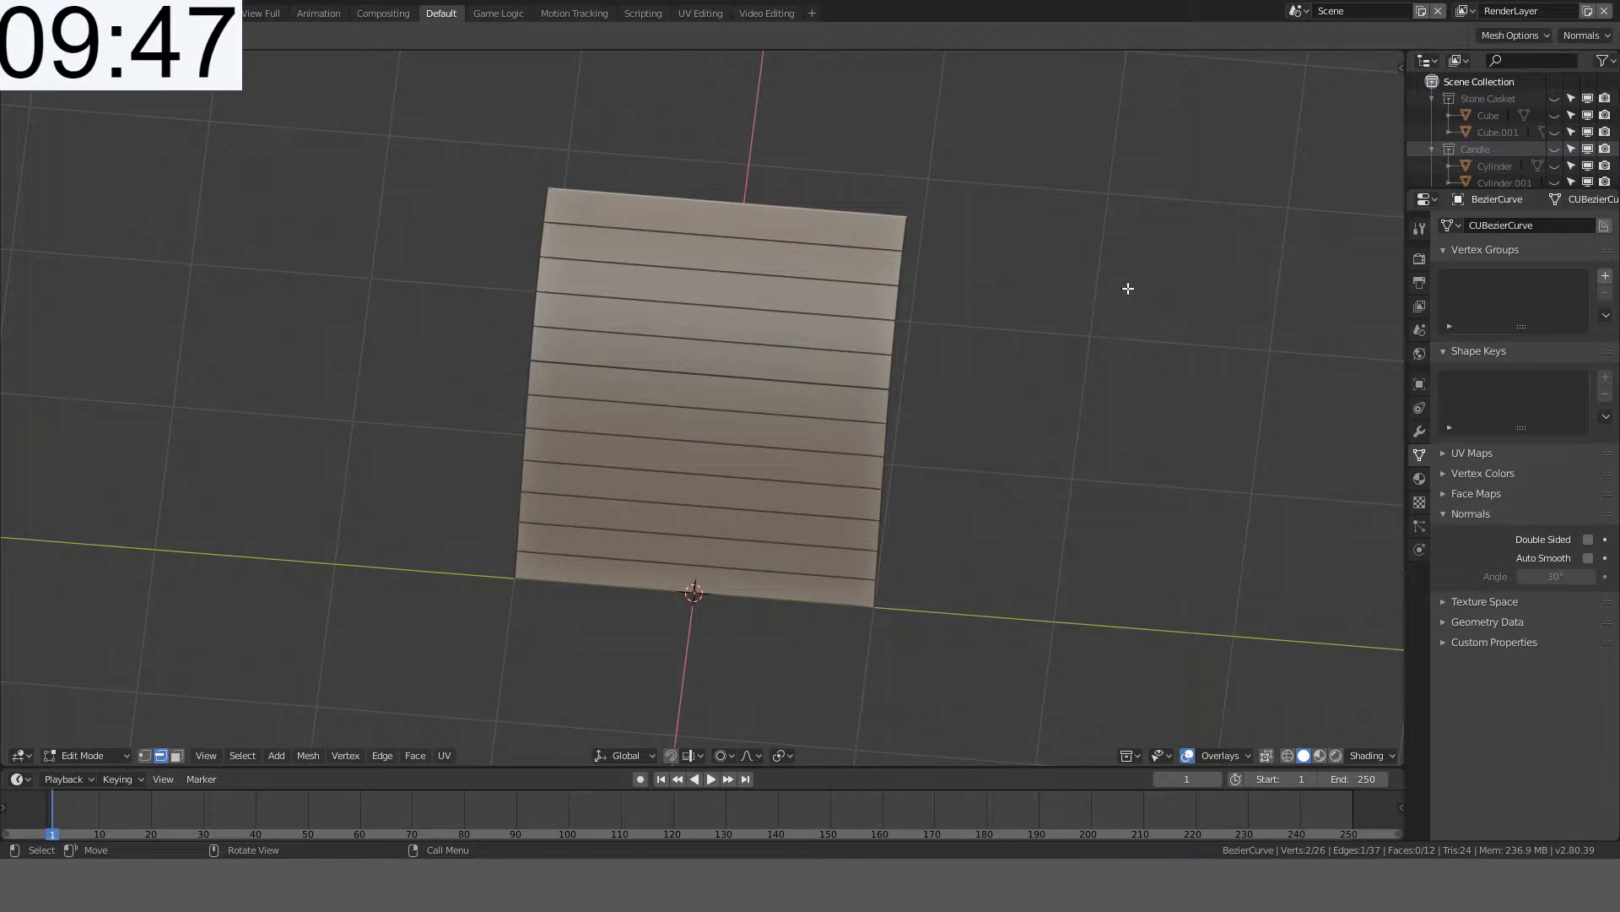
pyautogui.press('s')
pyautogui.press('y')
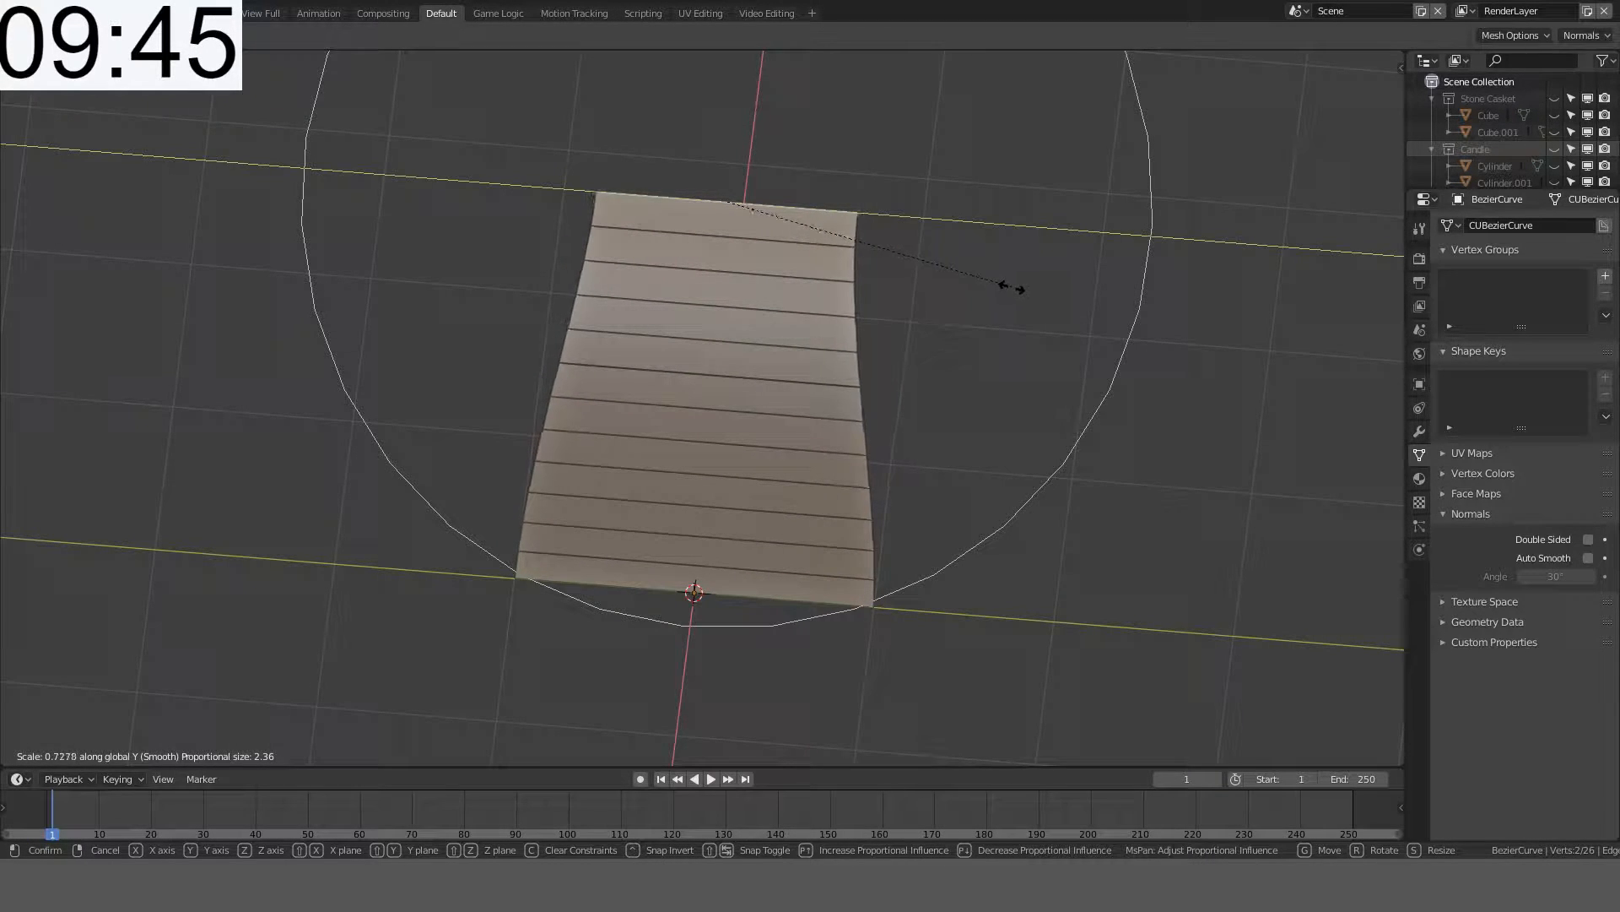
pyautogui.scroll(5, 915, 287)
pyautogui.press('Escape')
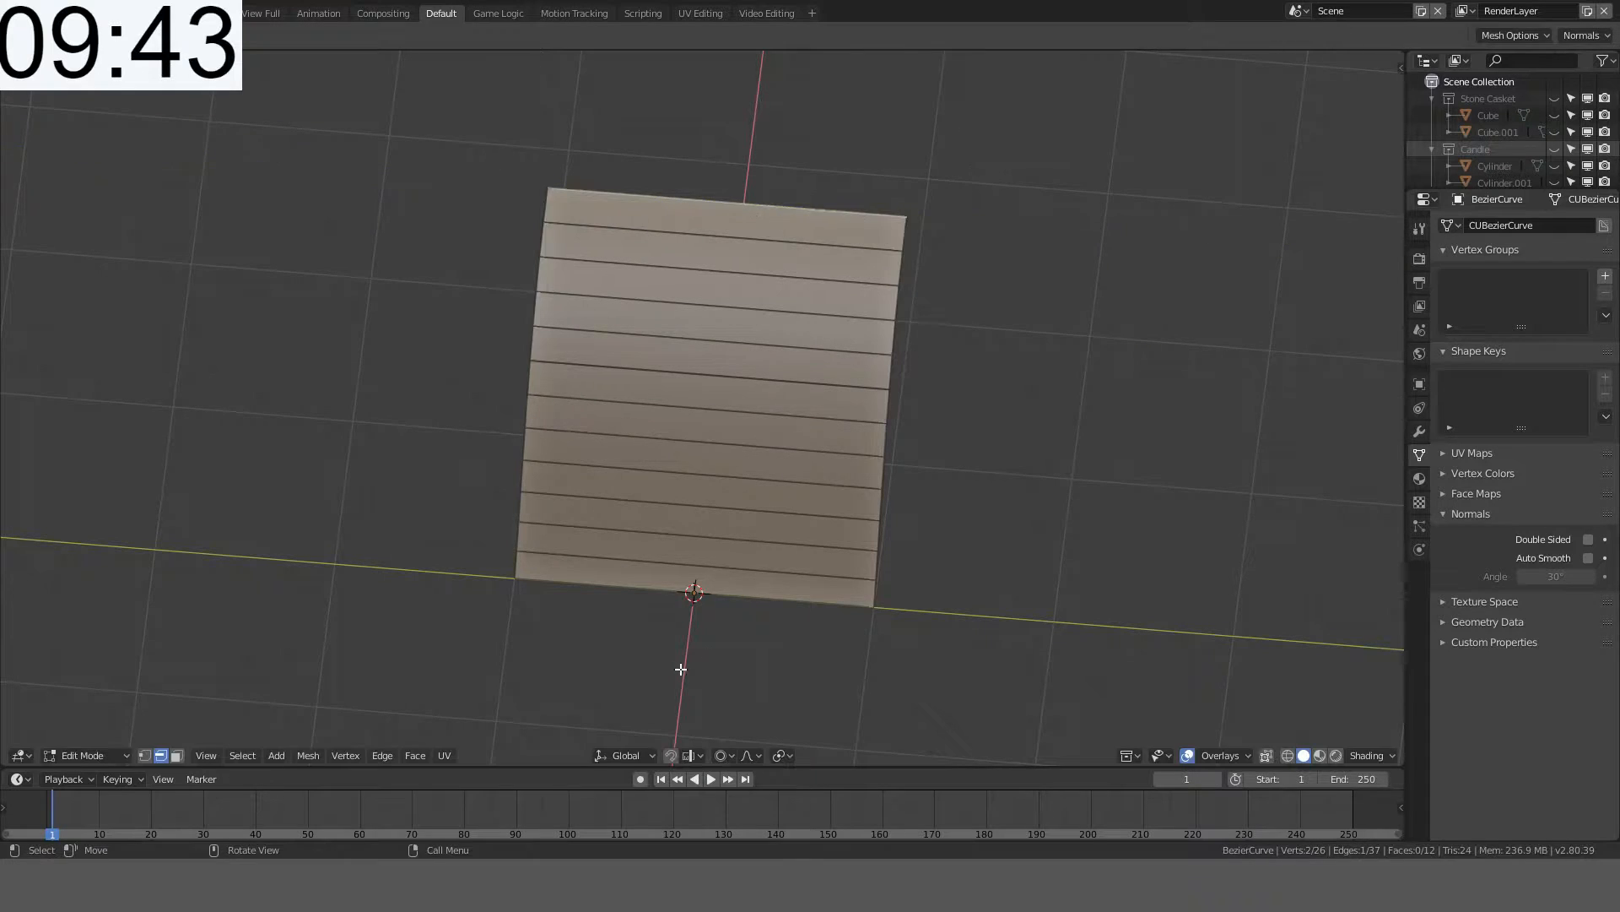
# - Scale the far end edge to 0.1 along Y using Sharp proportional falloff with a size of about 2.36
pyautogui.click(737, 756)
pyautogui.click(789, 641)
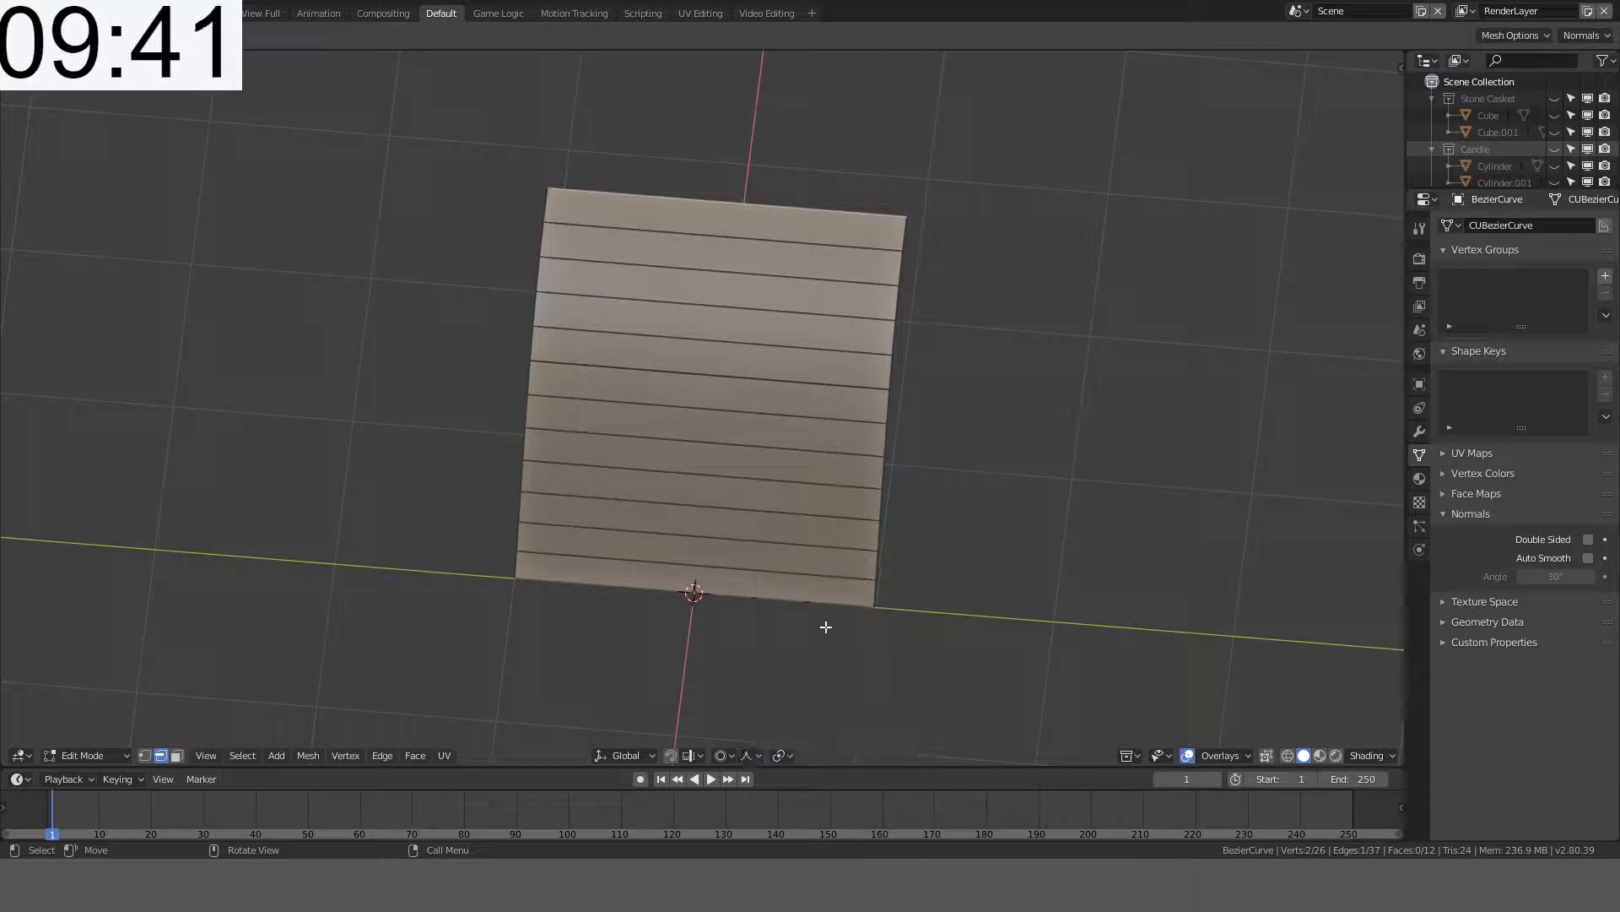
pyautogui.press('s')
pyautogui.press('y')
pyautogui.scroll(-8, 833, 435)
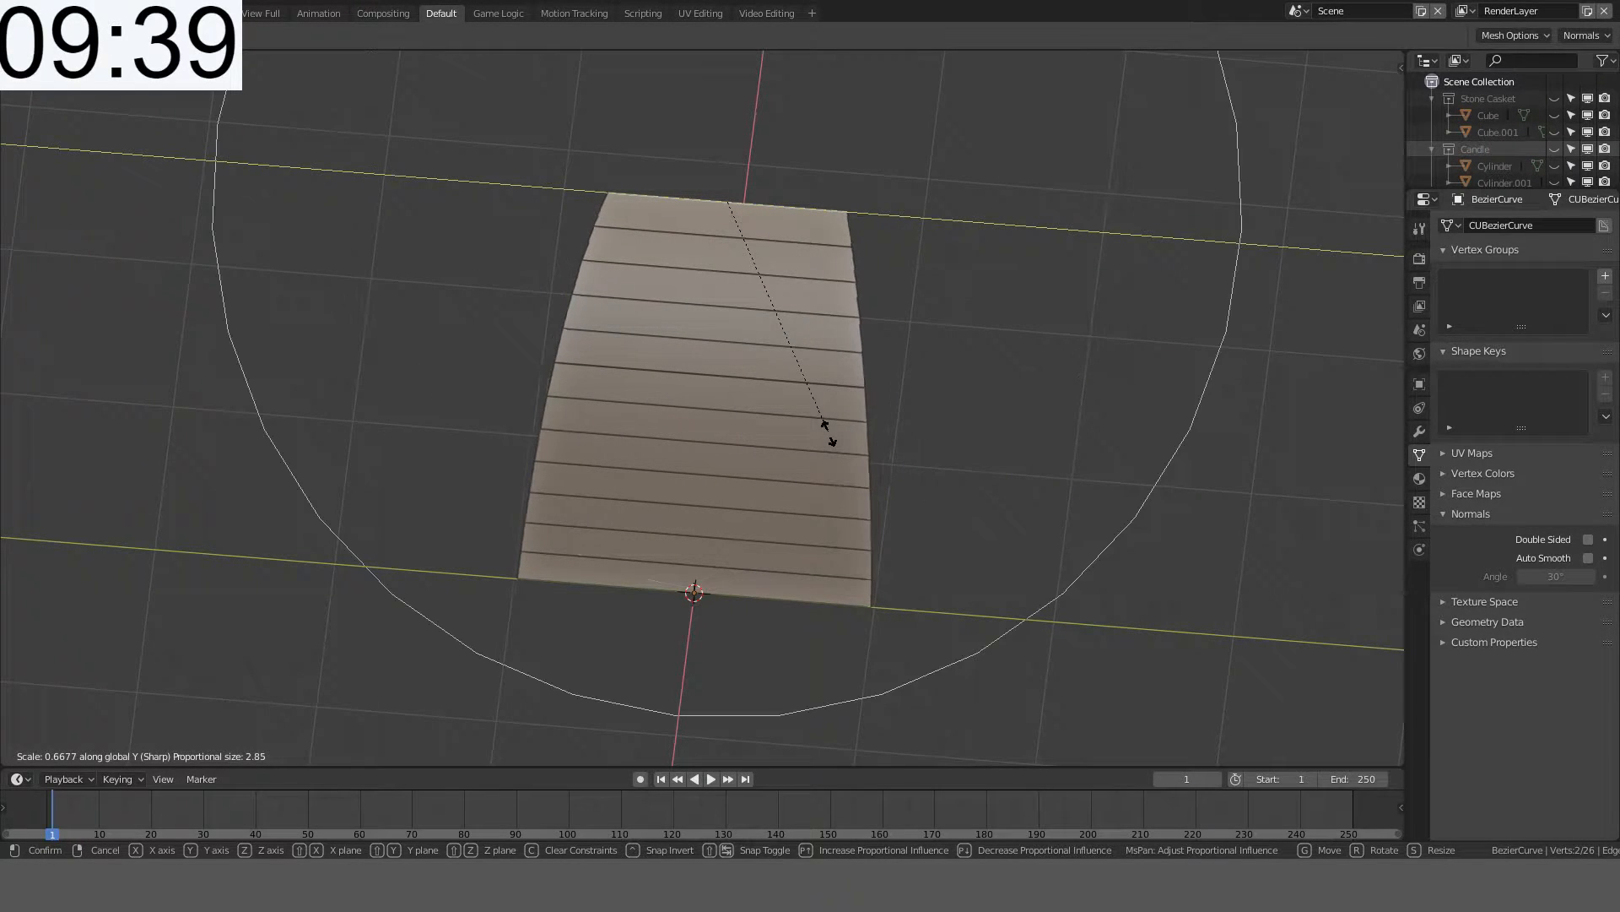
pyautogui.scroll(2, 698, 312)
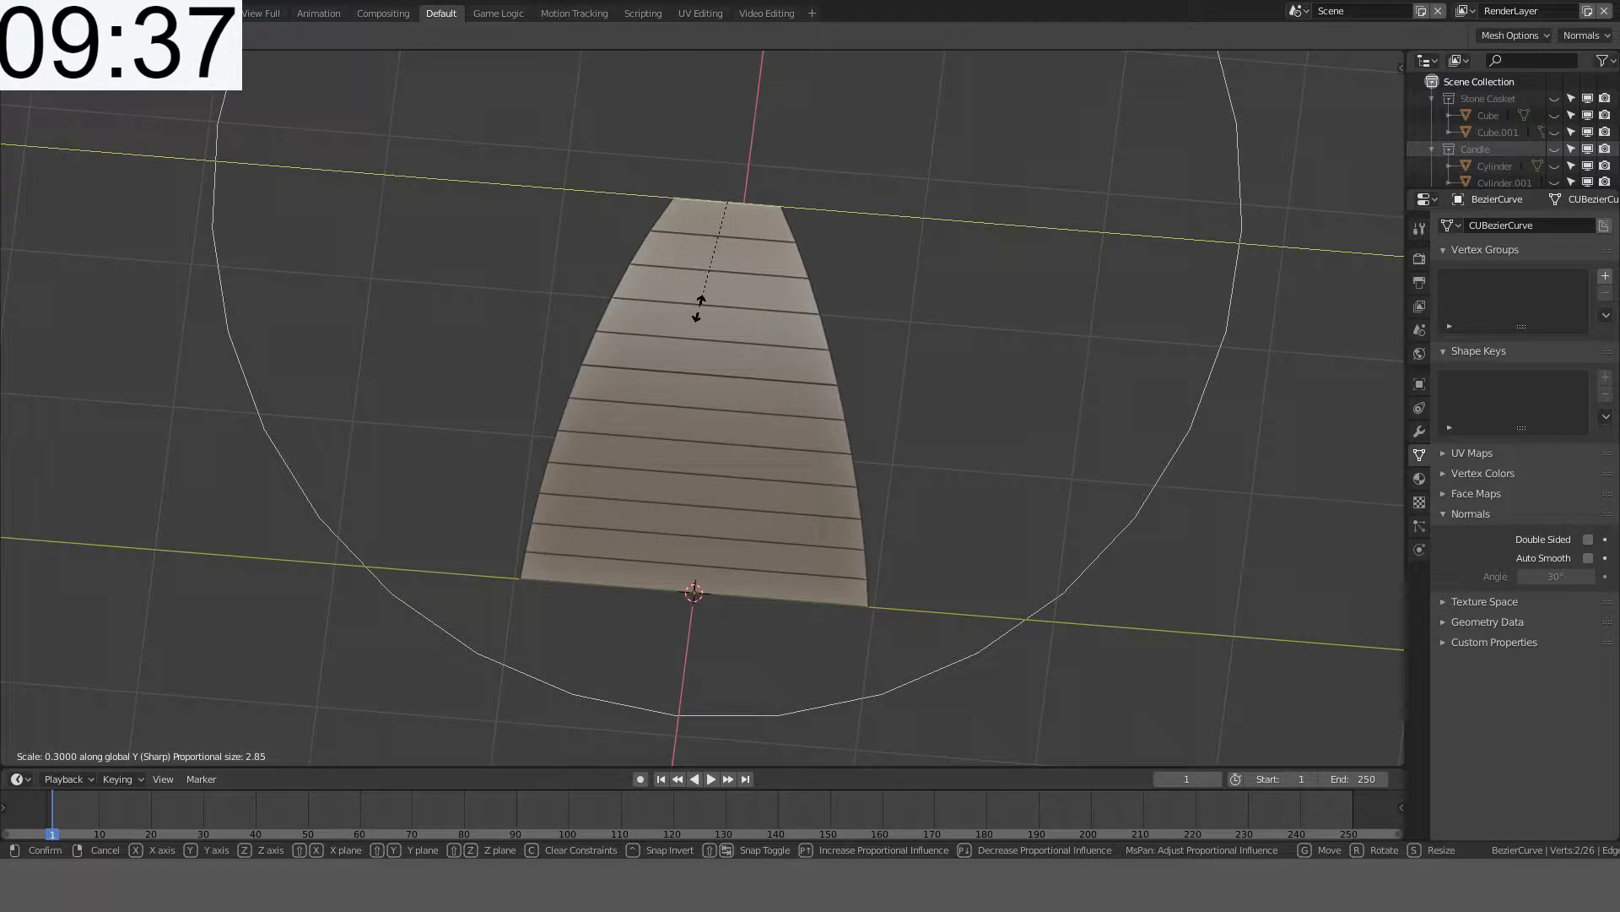
pyautogui.scroll(3, 698, 308)
pyautogui.scroll(-3, 698, 308)
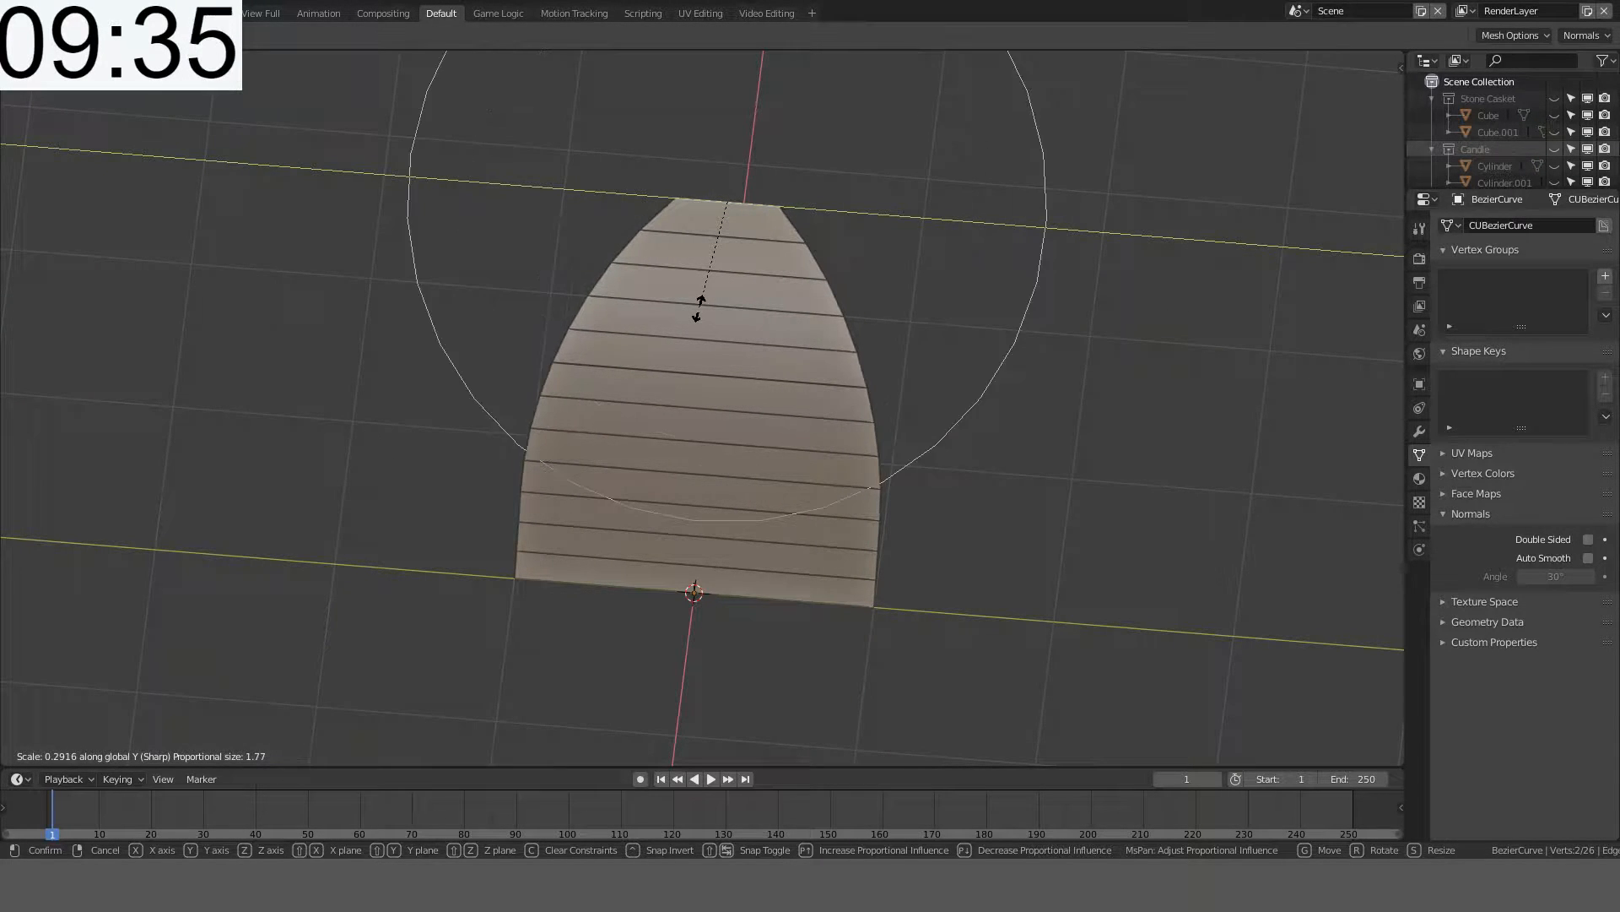
pyautogui.press('ctrl')
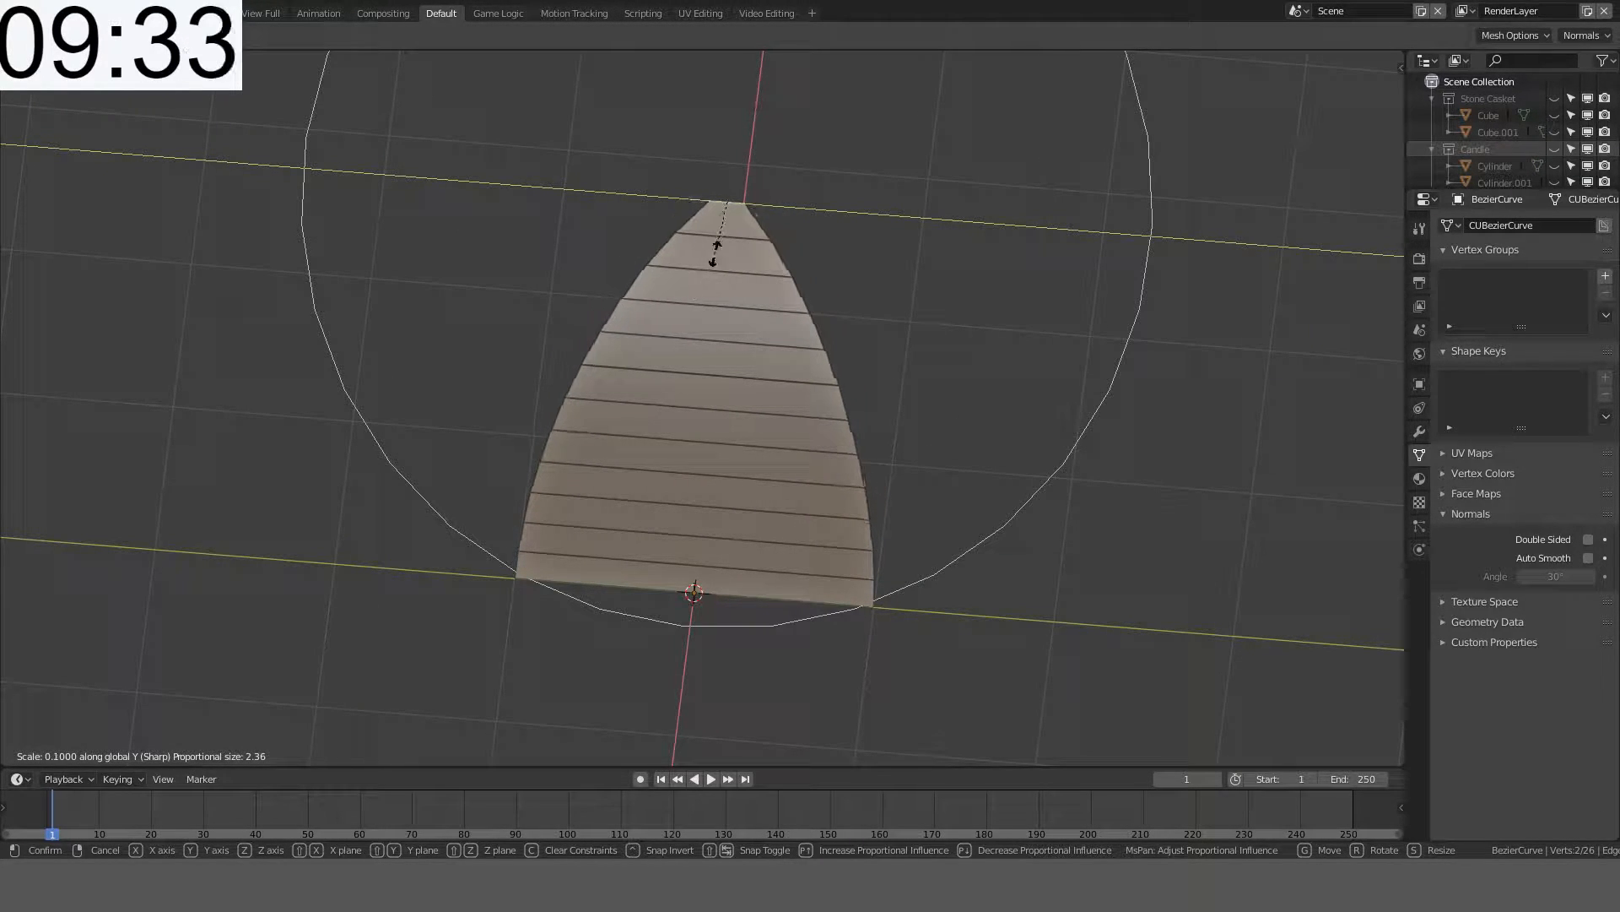
pyautogui.click(726, 231)
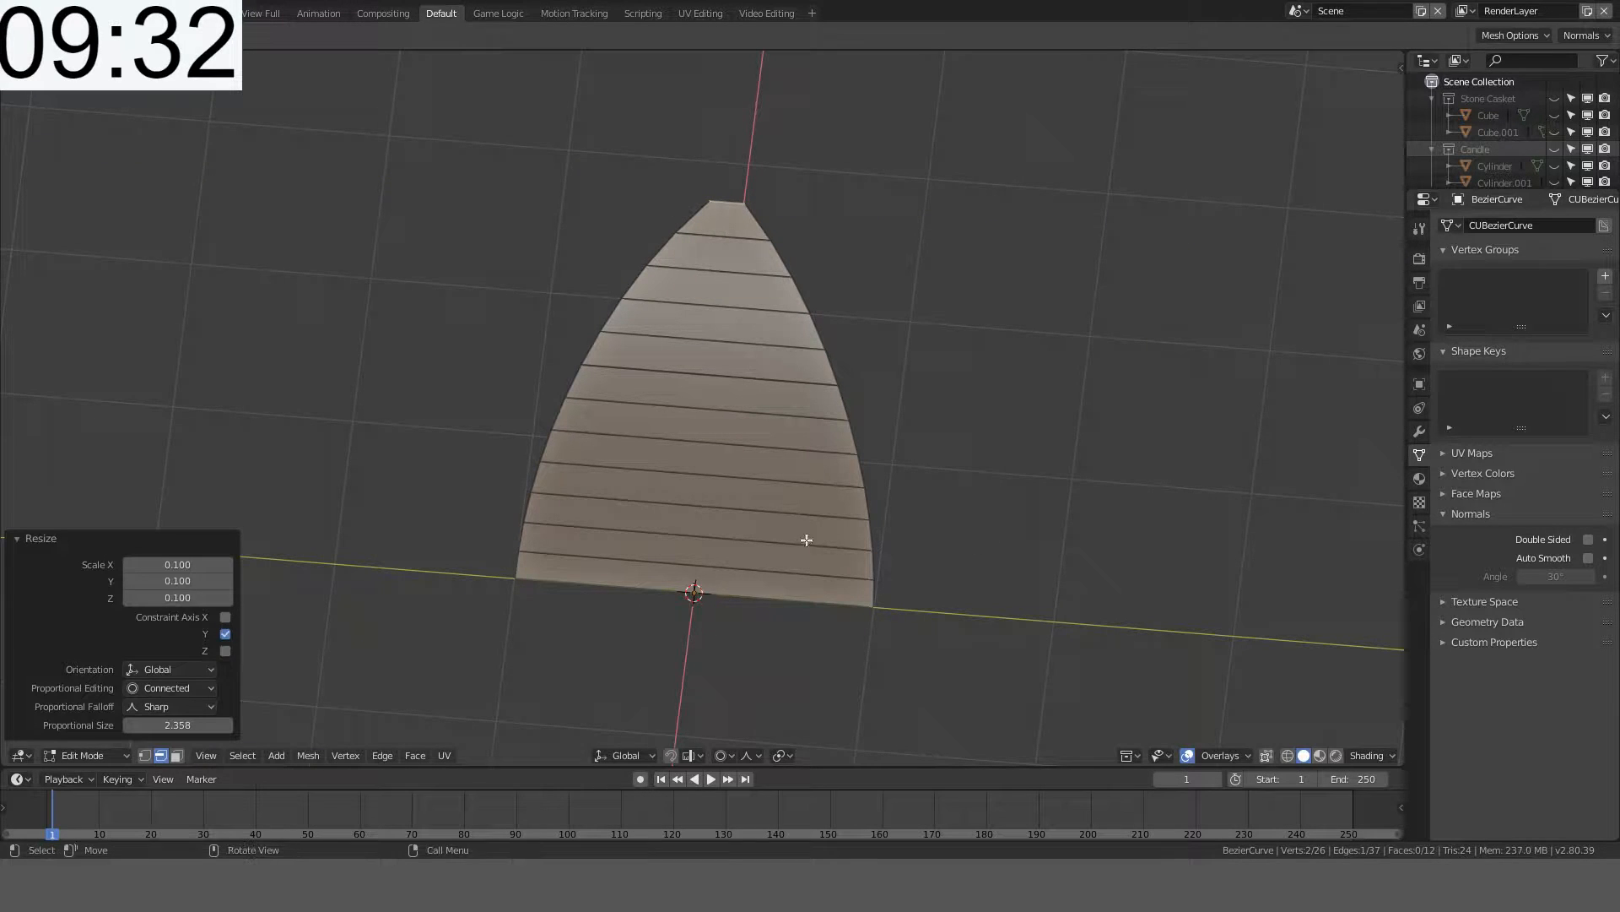
# - Scale the base edge at the origin to 0.4 along Y with a Sharp proportional size of about 1.61
pyautogui.keyDown('alt'); pyautogui.click(802, 592); pyautogui.keyUp('alt')
pyautogui.press('s')
pyautogui.press('y')
pyautogui.scroll(7, 1072, 499)
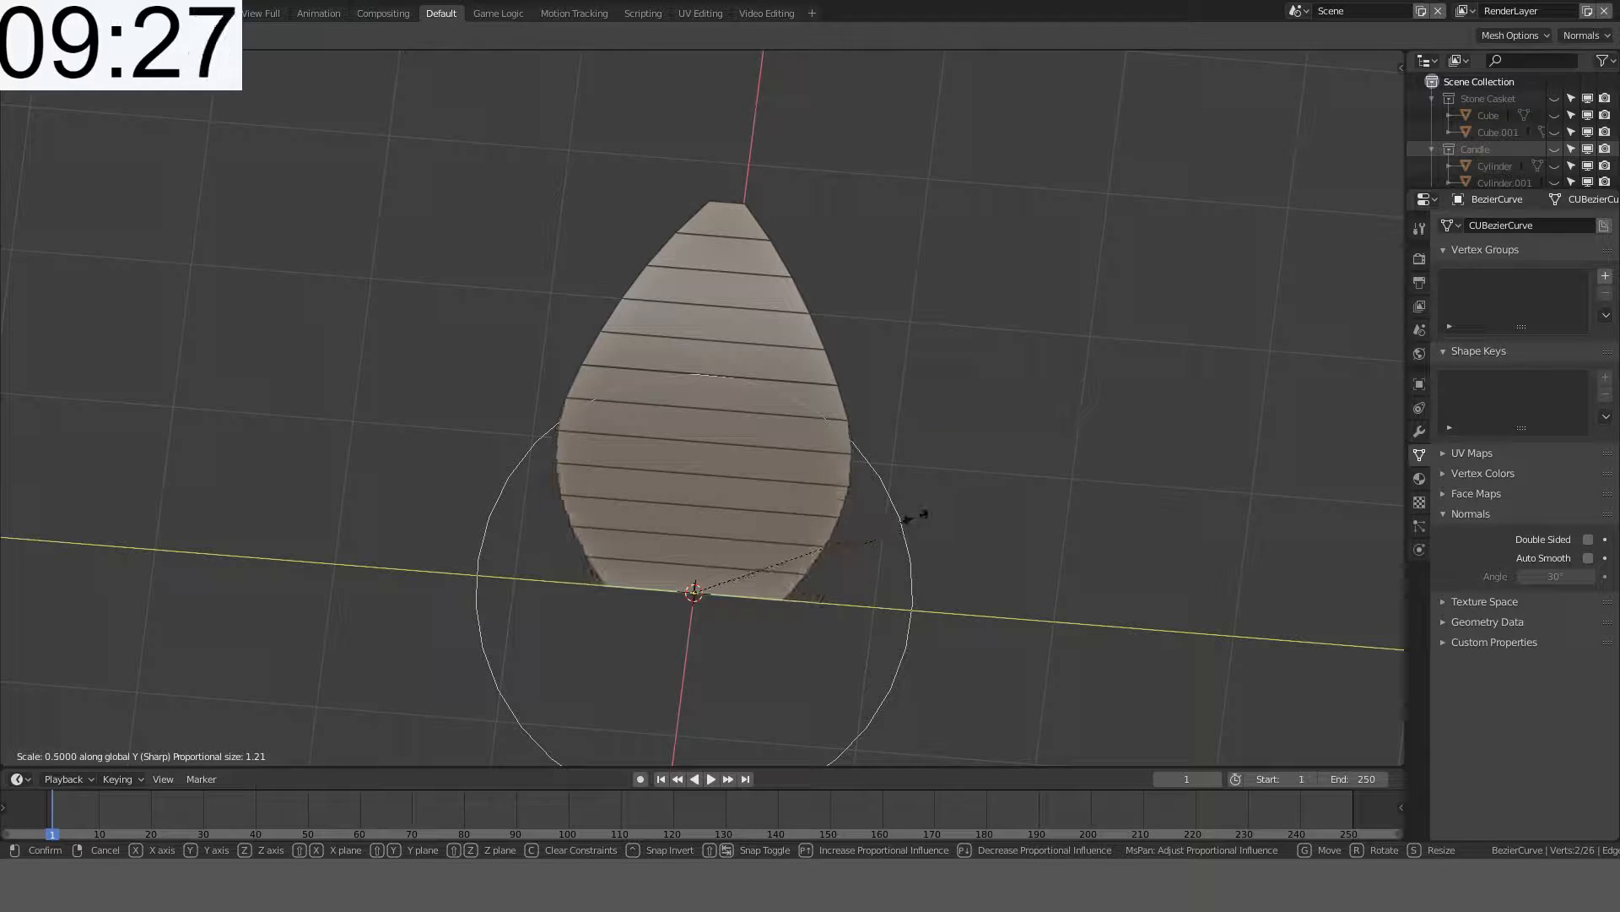
pyautogui.scroll(-3, 831, 537)
pyautogui.press('ctrl')
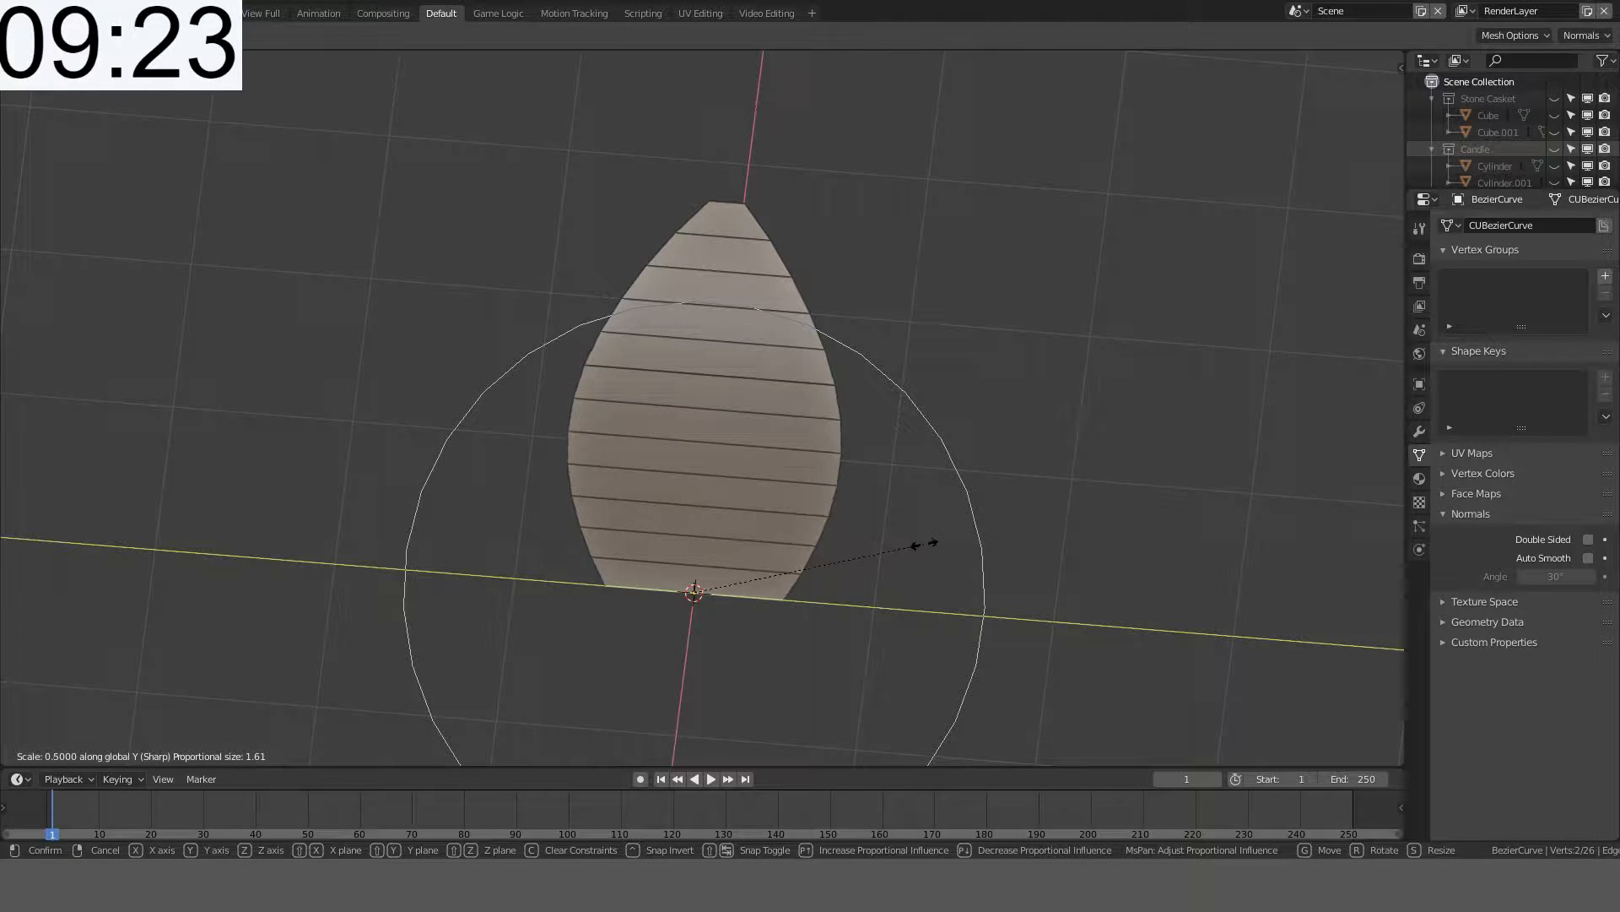
pyautogui.click(861, 547)
pyautogui.moveTo(890, 535); pyautogui.dragTo(1035, 448, button='middle')
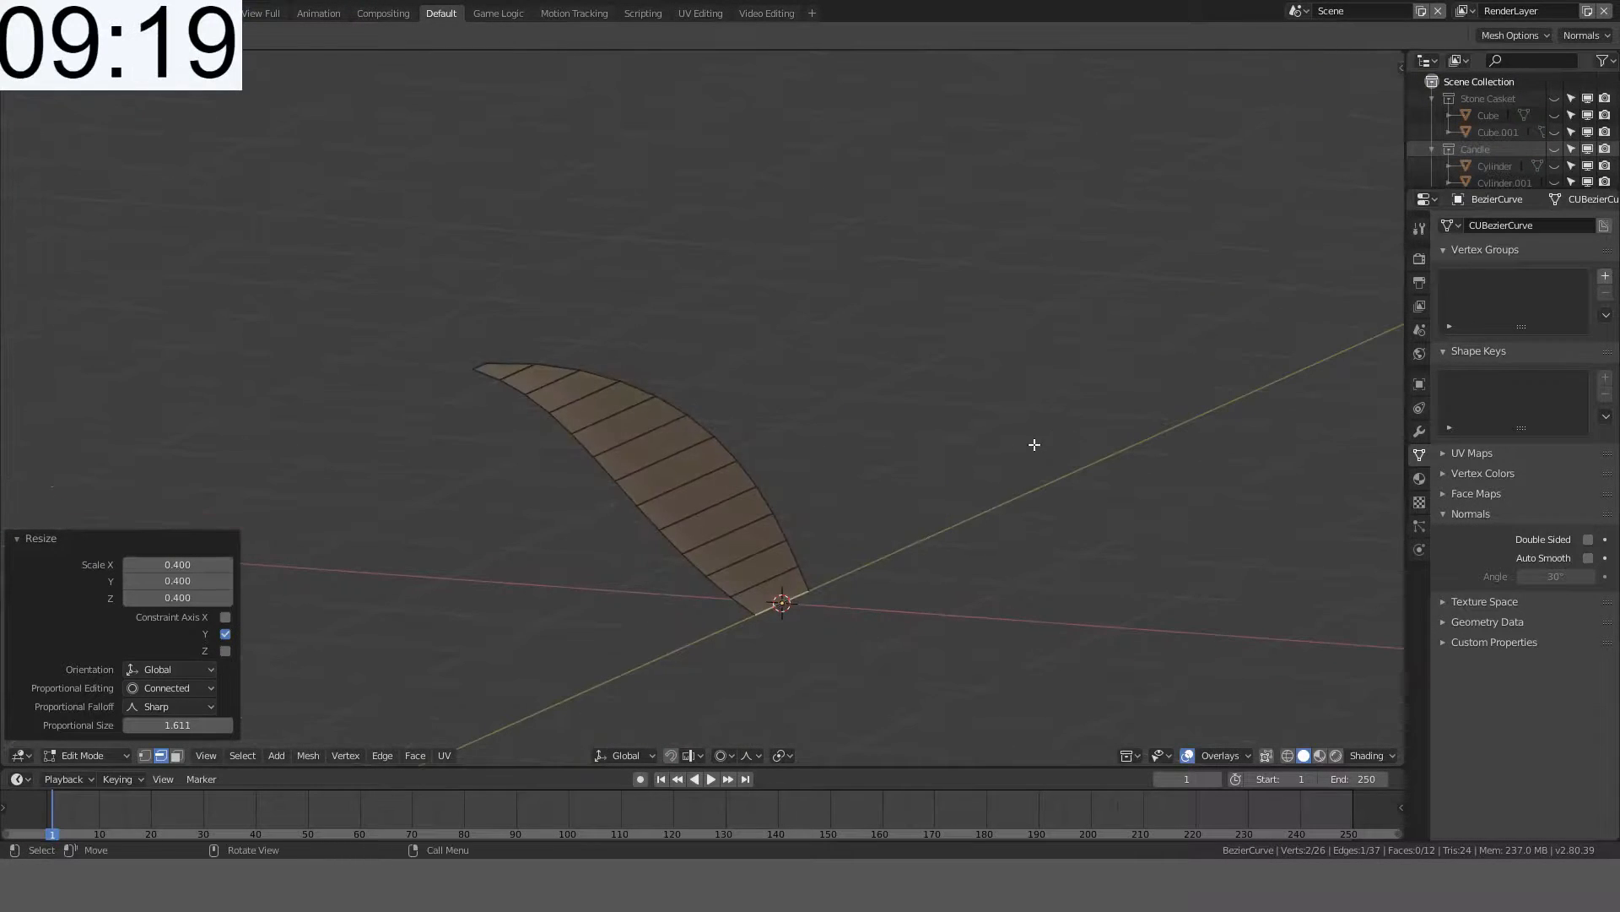
# - Add one centred lengthwise loop cut from the base to the tip of the leaf-shaped mesh
pyautogui.press('Tab')
pyautogui.press('Tab')
pyautogui.hotkey('ctrl', 'r')
pyautogui.click(646, 444)
pyautogui.rightClick(647, 444)
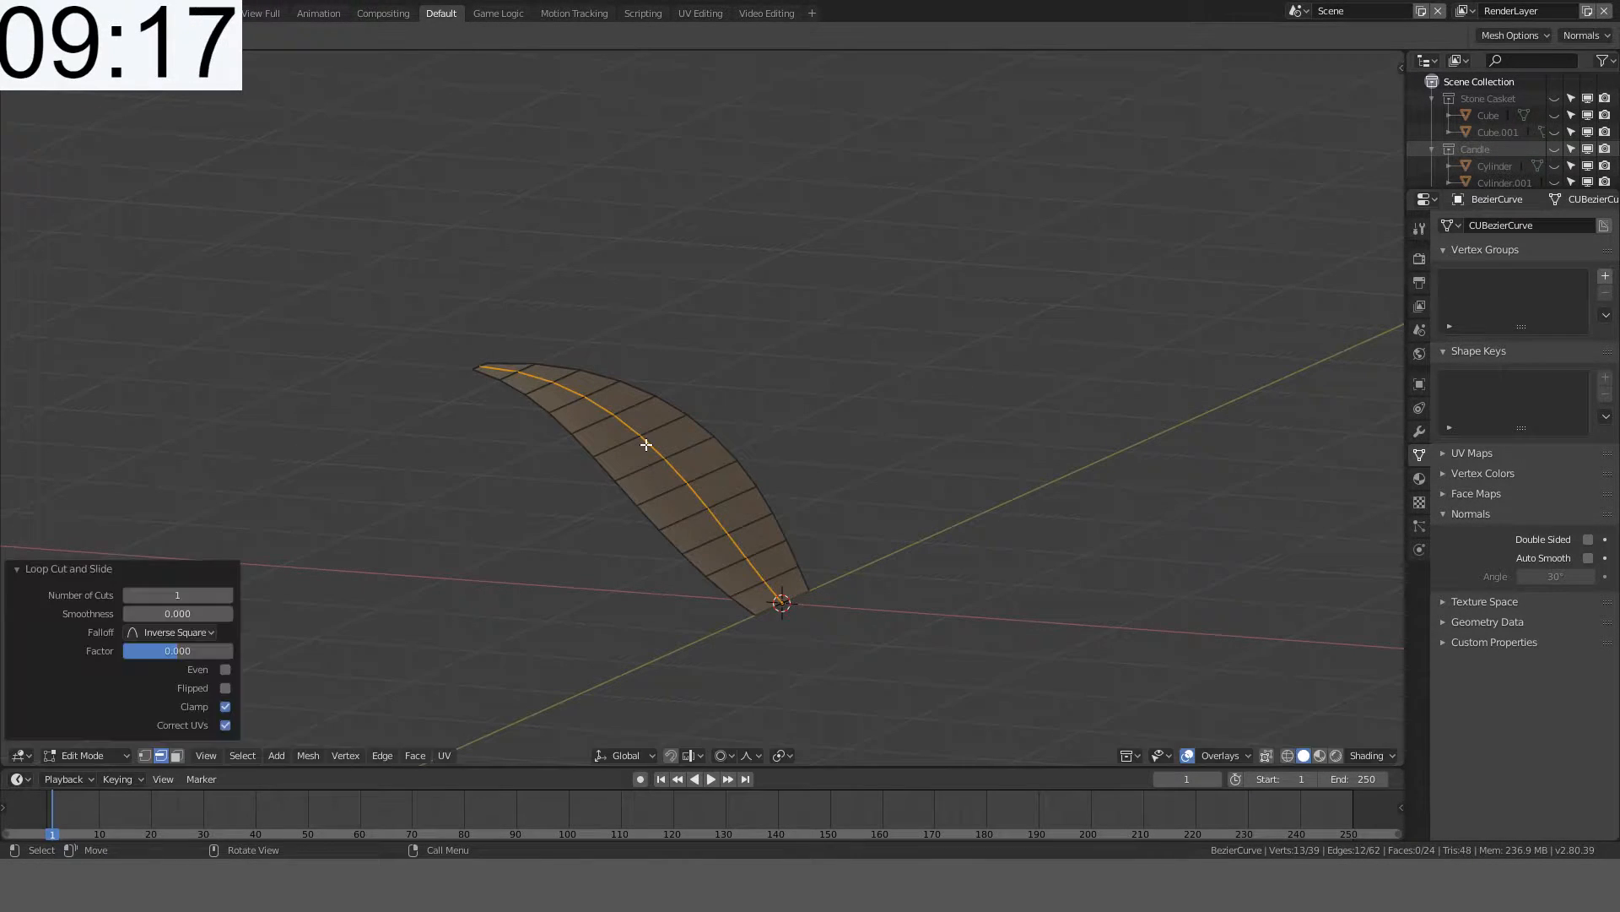
pyautogui.press('KP_3')
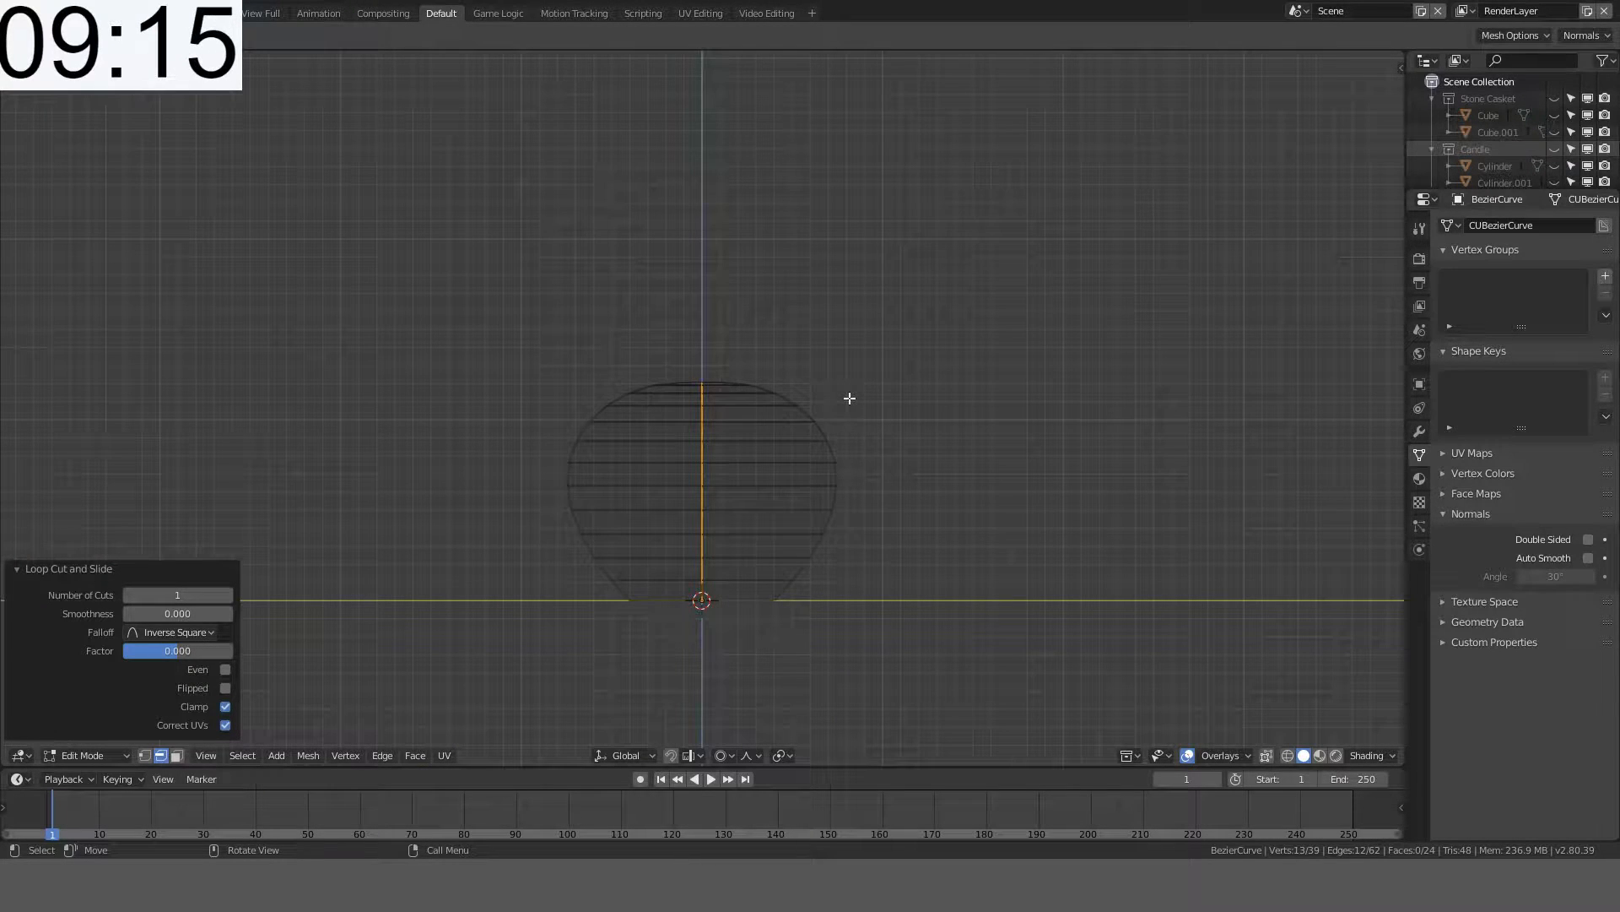
pyautogui.press('KP_1')
pyautogui.press('g')
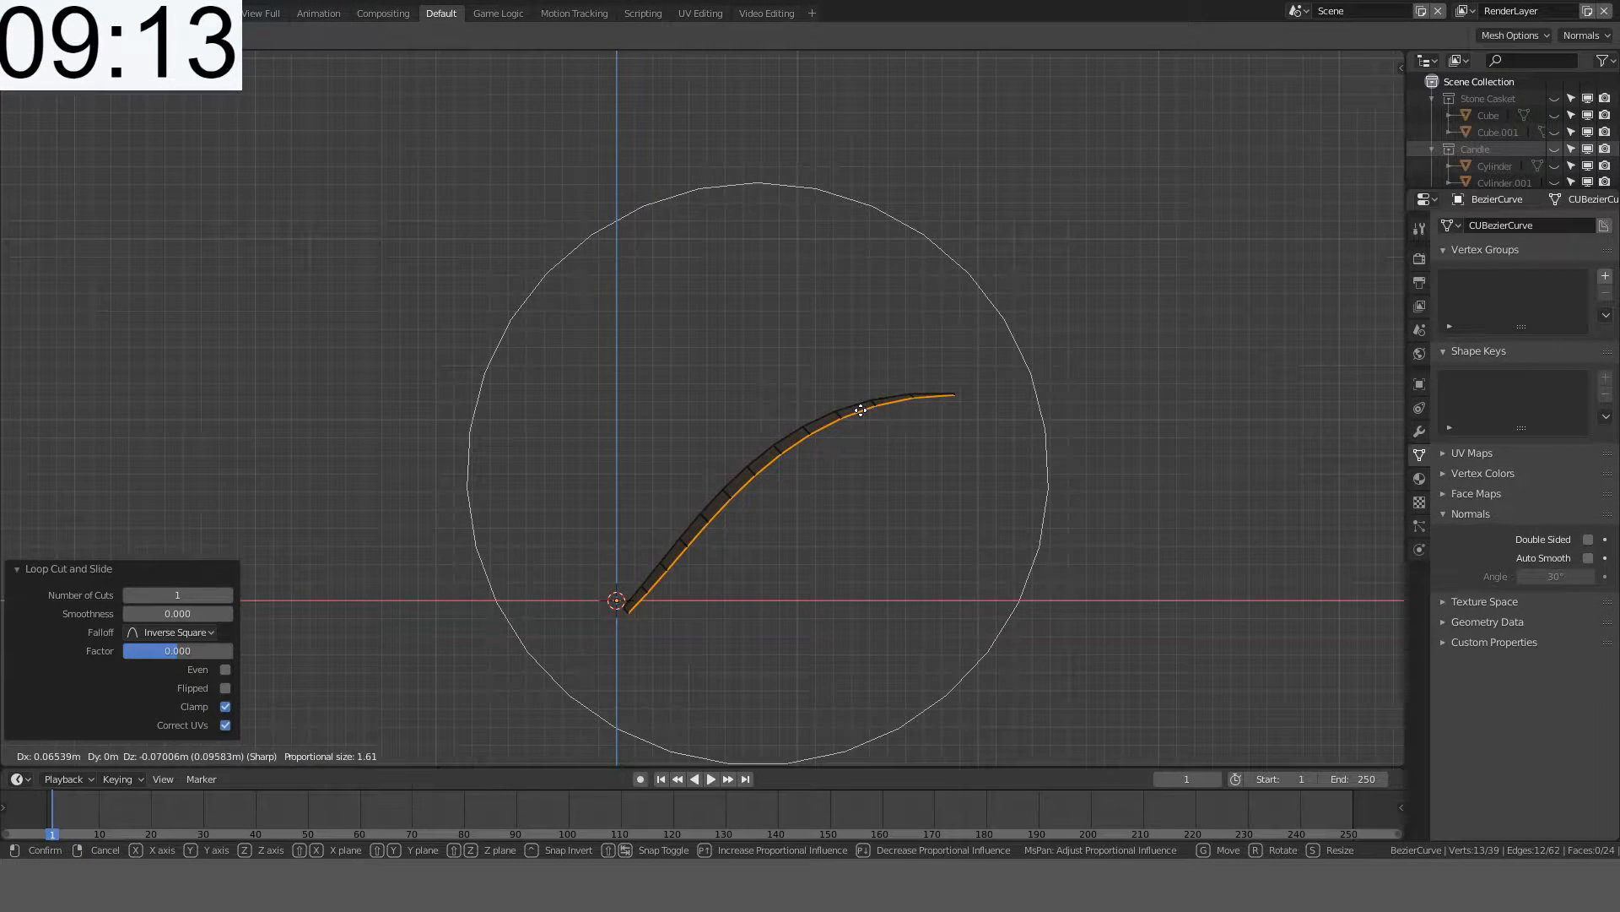
pyautogui.scroll(5, 860, 411)
pyautogui.click(861, 411)
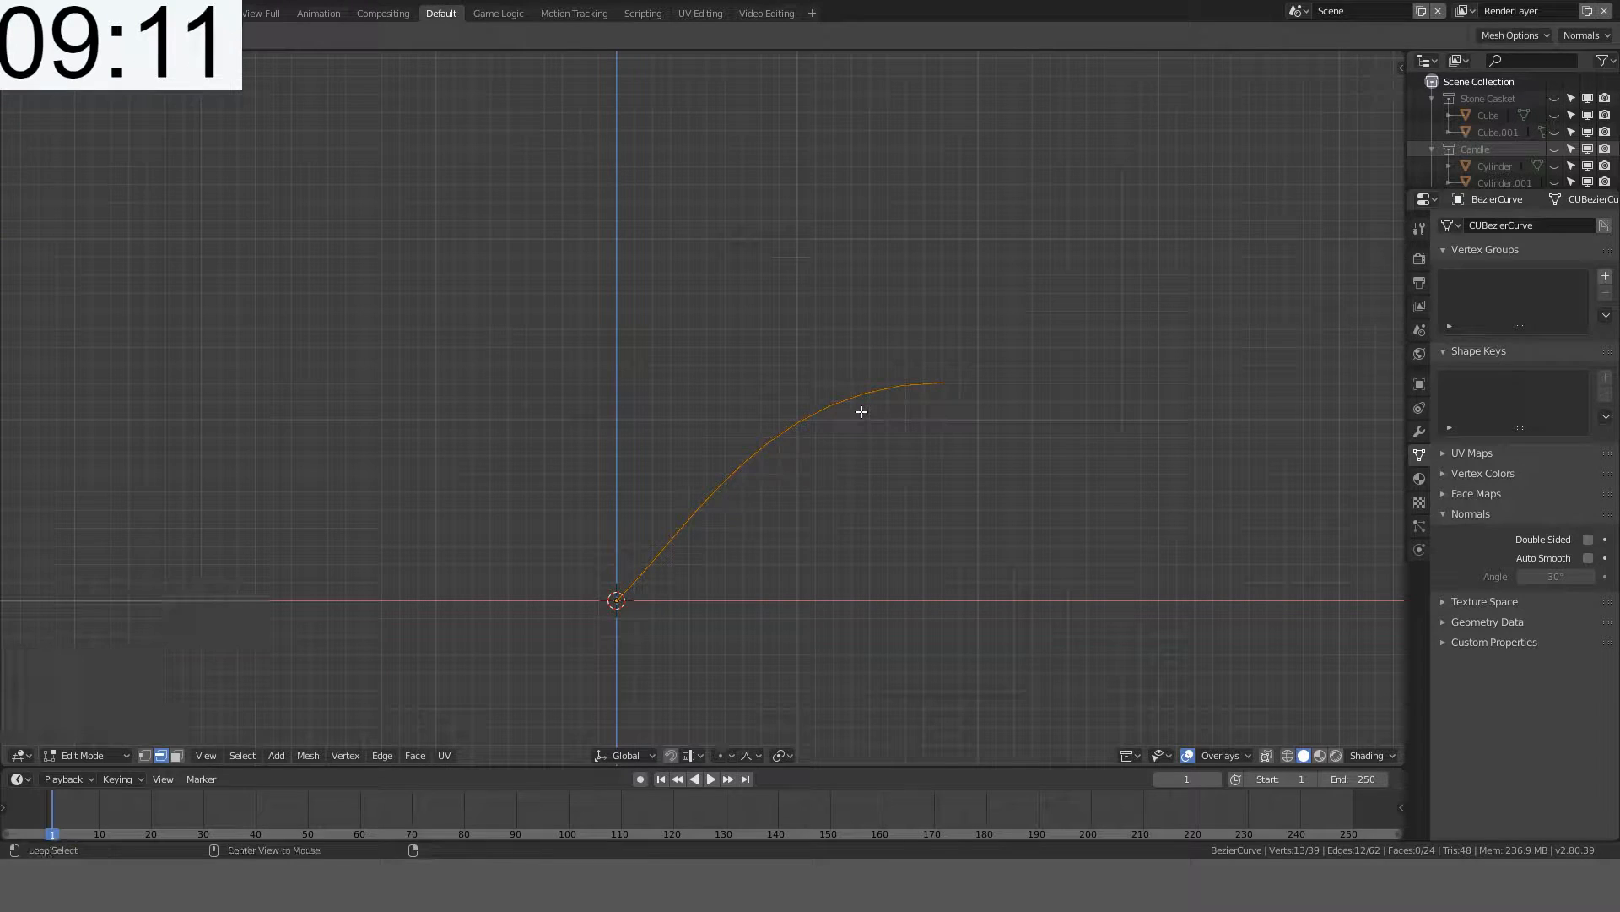
pyautogui.press('e')
pyautogui.rightClick(875, 438)
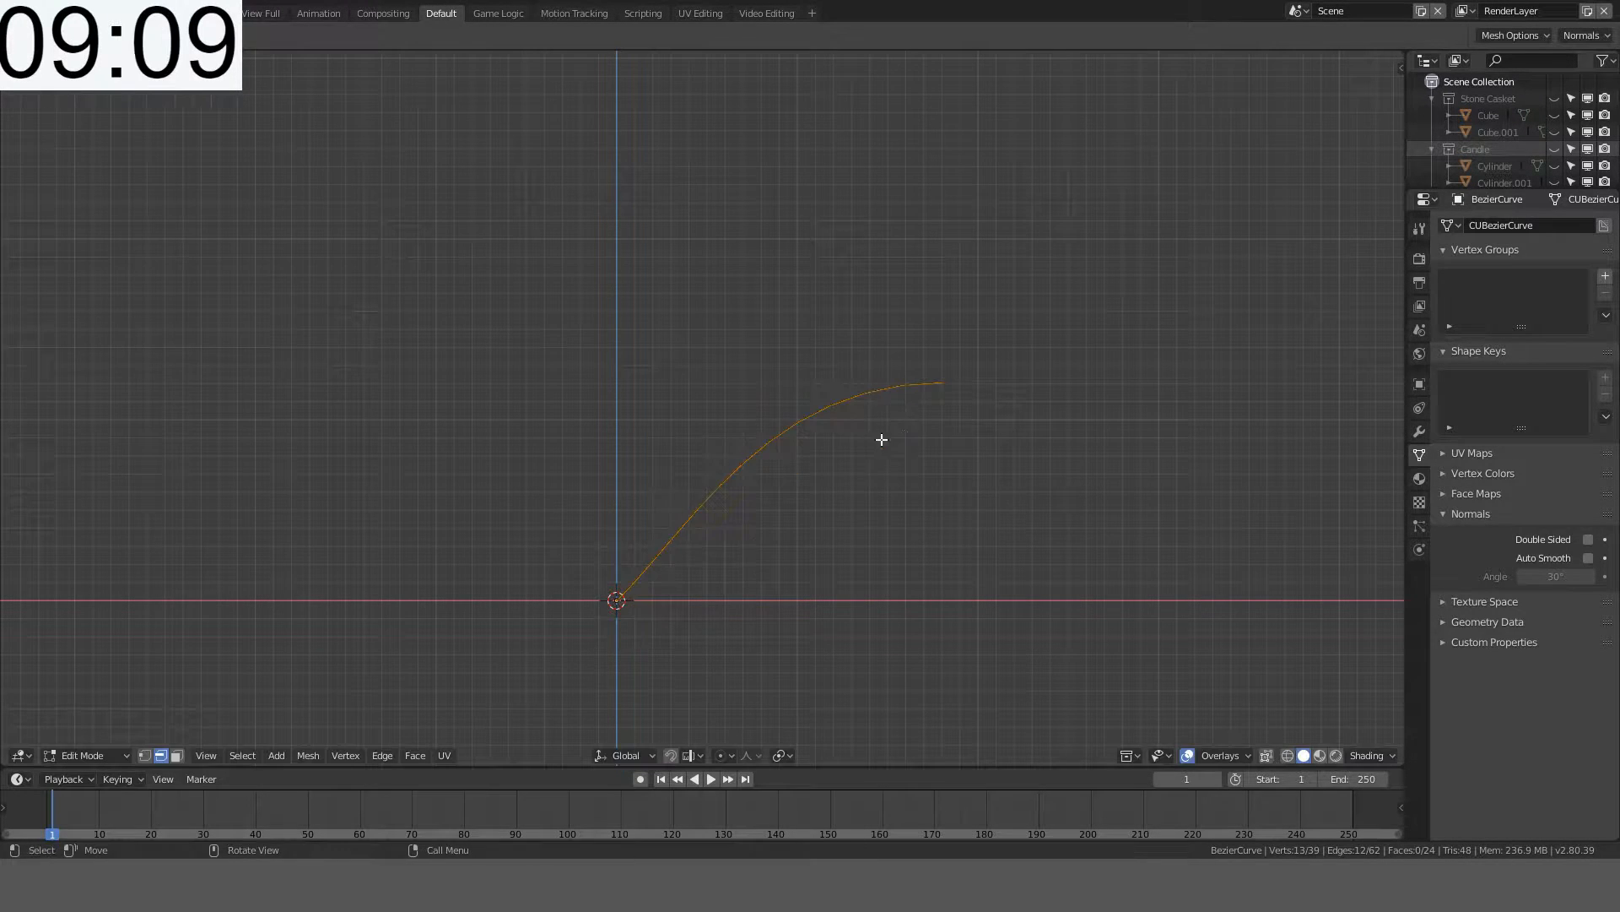
# - Circle-deselect three vertices at the tip and three at the base, keeping only the centre loop's middle section selected
pyautogui.moveTo(878, 437); pyautogui.dragTo(926, 452, button='middle')
pyautogui.press('c')
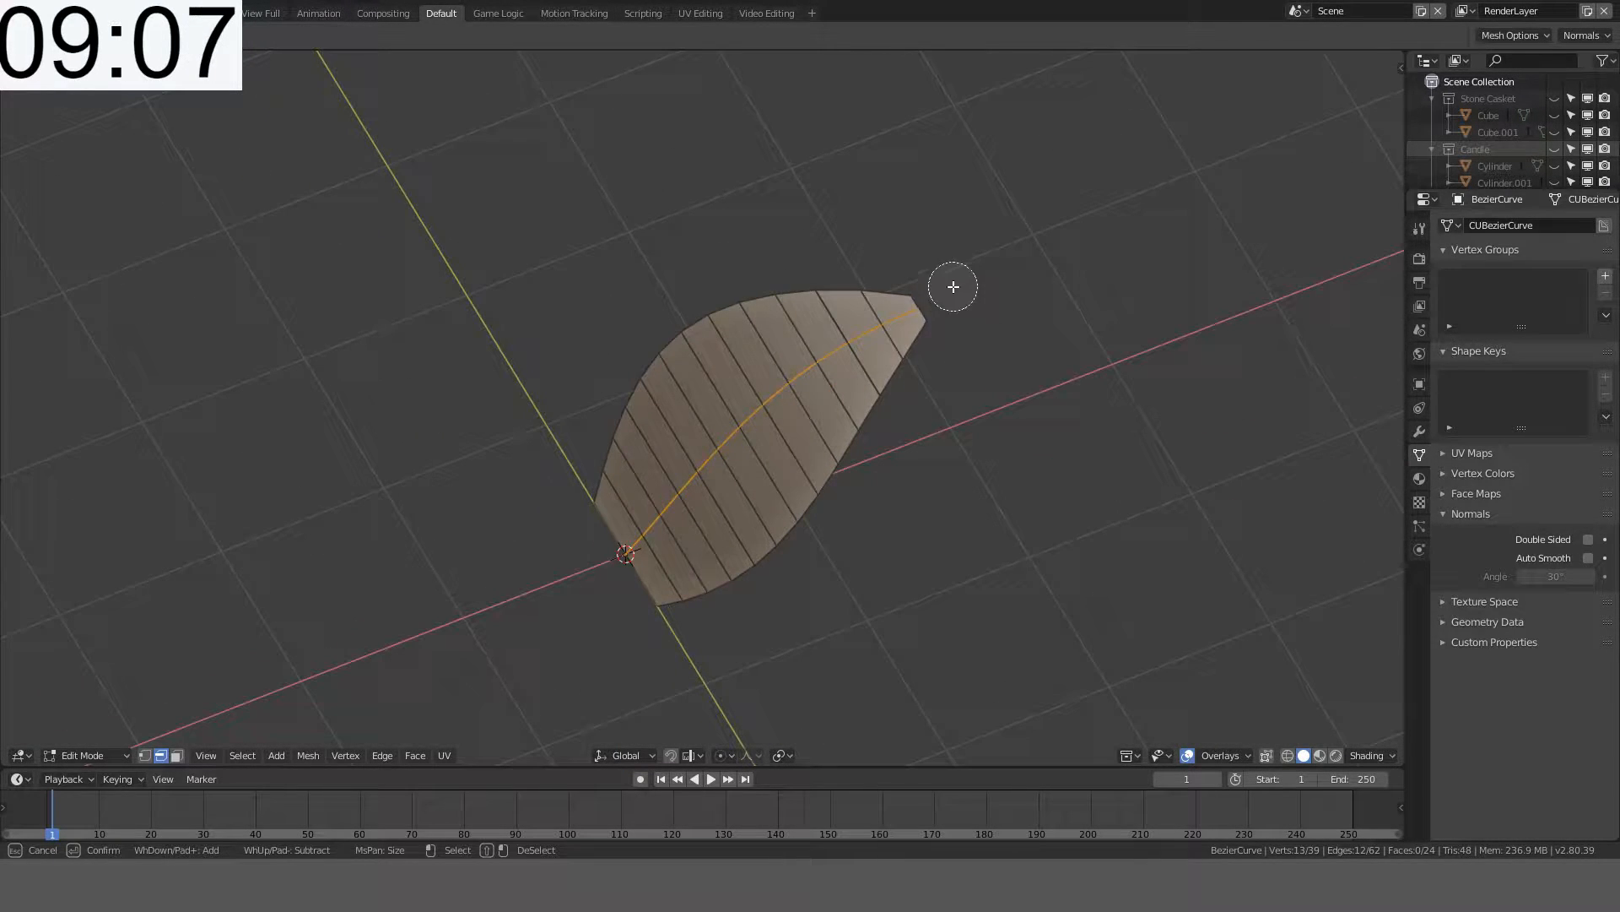
pyautogui.keyDown('shift'); pyautogui.moveTo(926, 306); pyautogui.dragTo(889, 327); pyautogui.keyUp('shift')
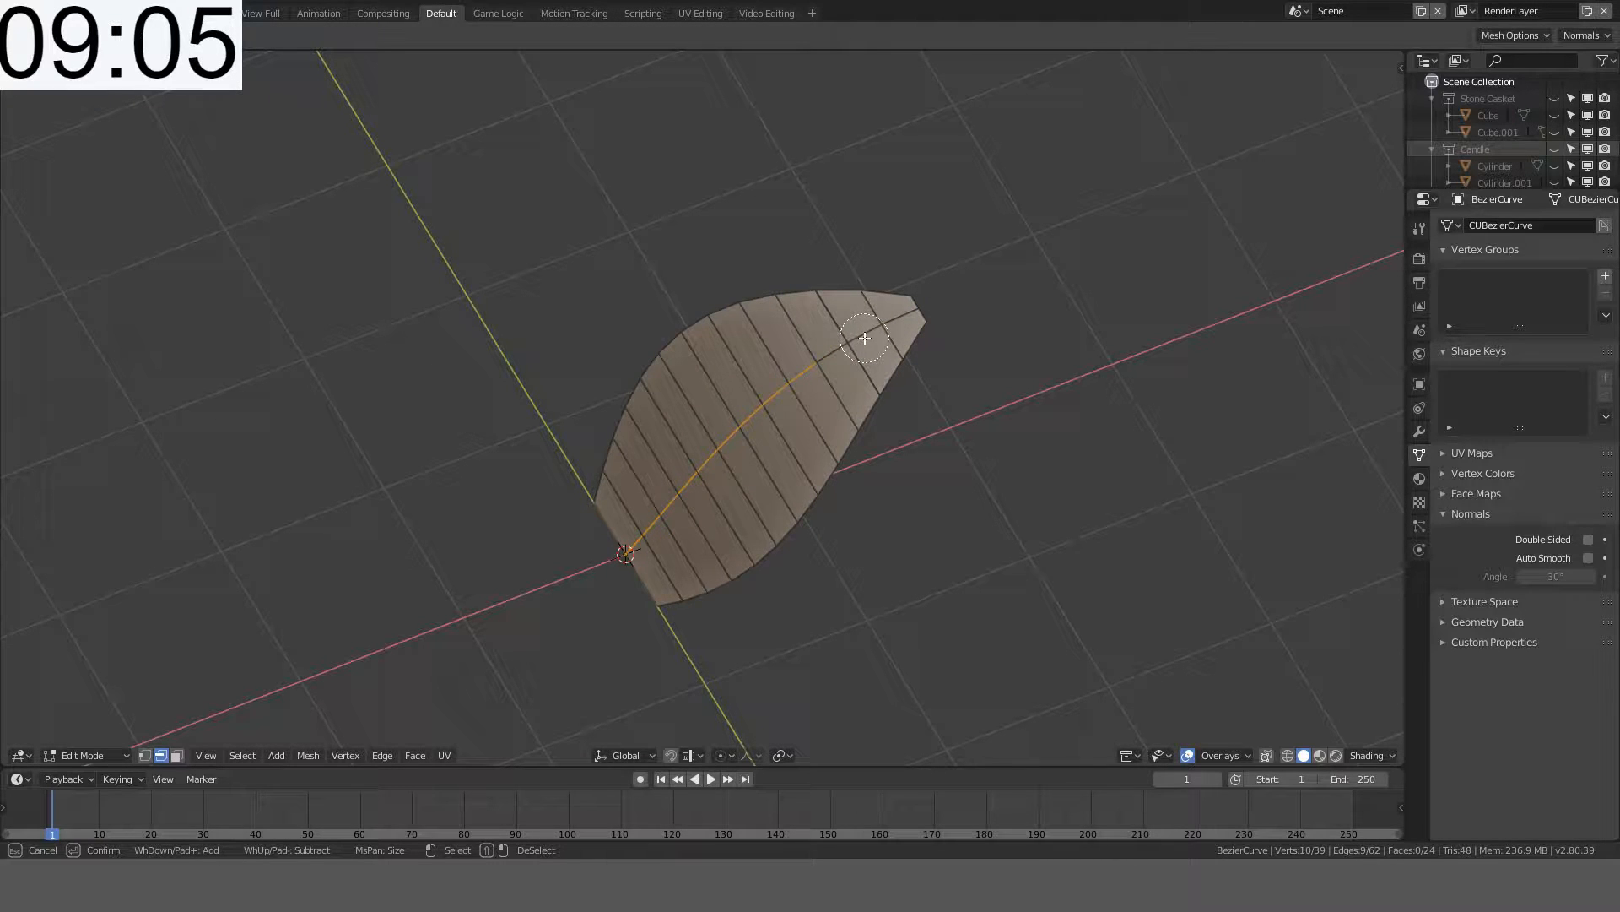
pyautogui.keyDown('shift'); pyautogui.moveTo(633, 563); pyautogui.dragTo(651, 518); pyautogui.keyUp('shift')
pyautogui.press('Escape')
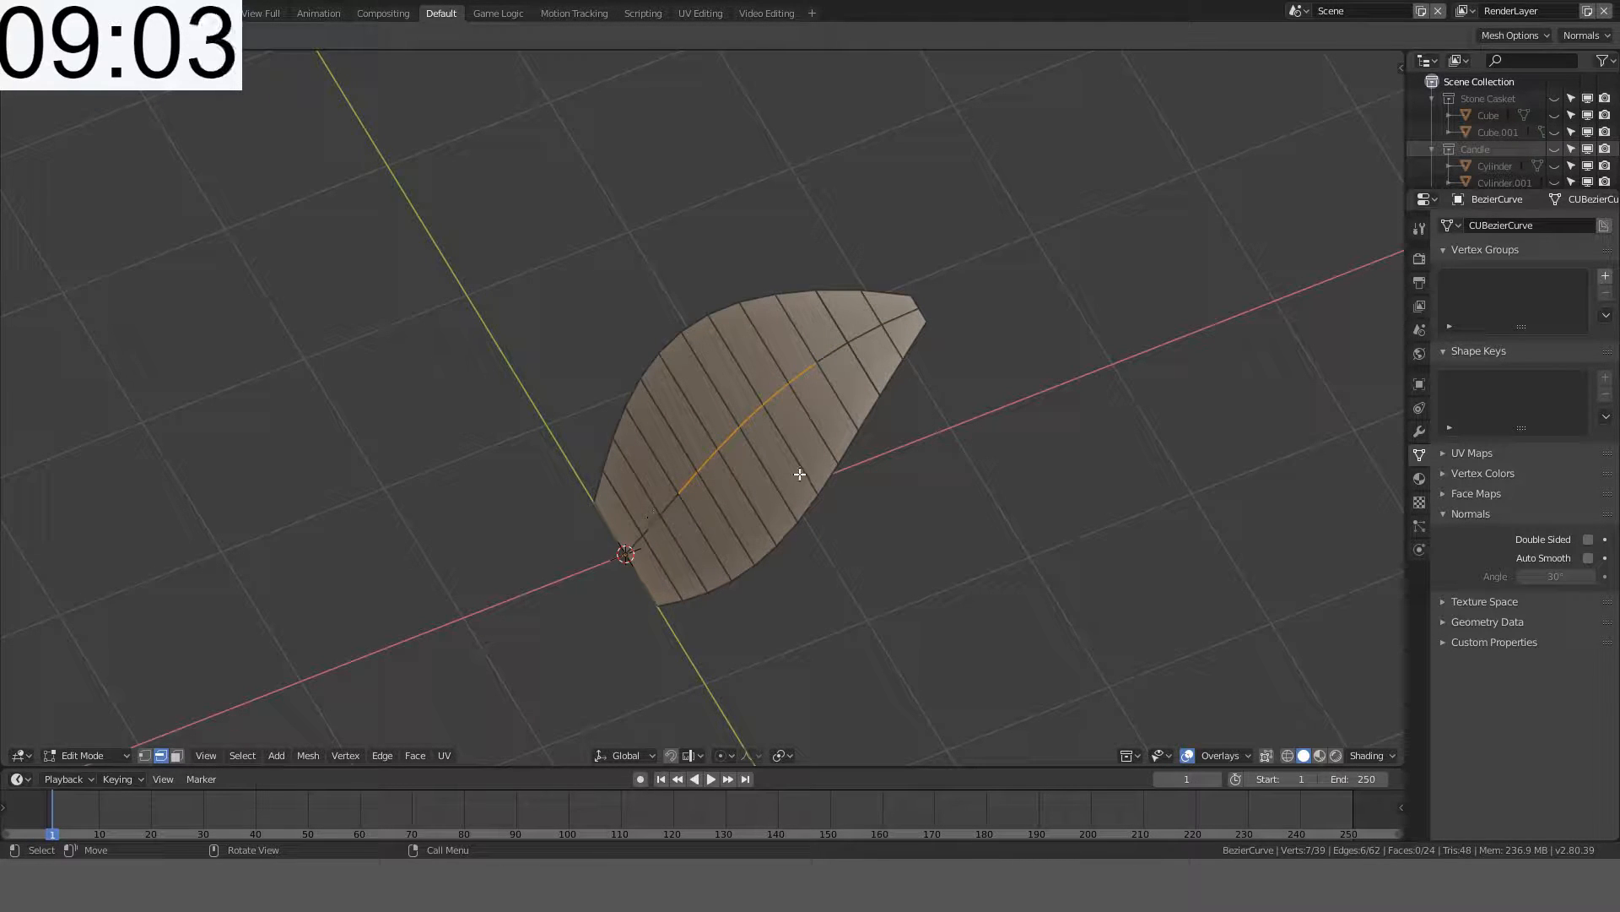
pyautogui.press('KP_1')
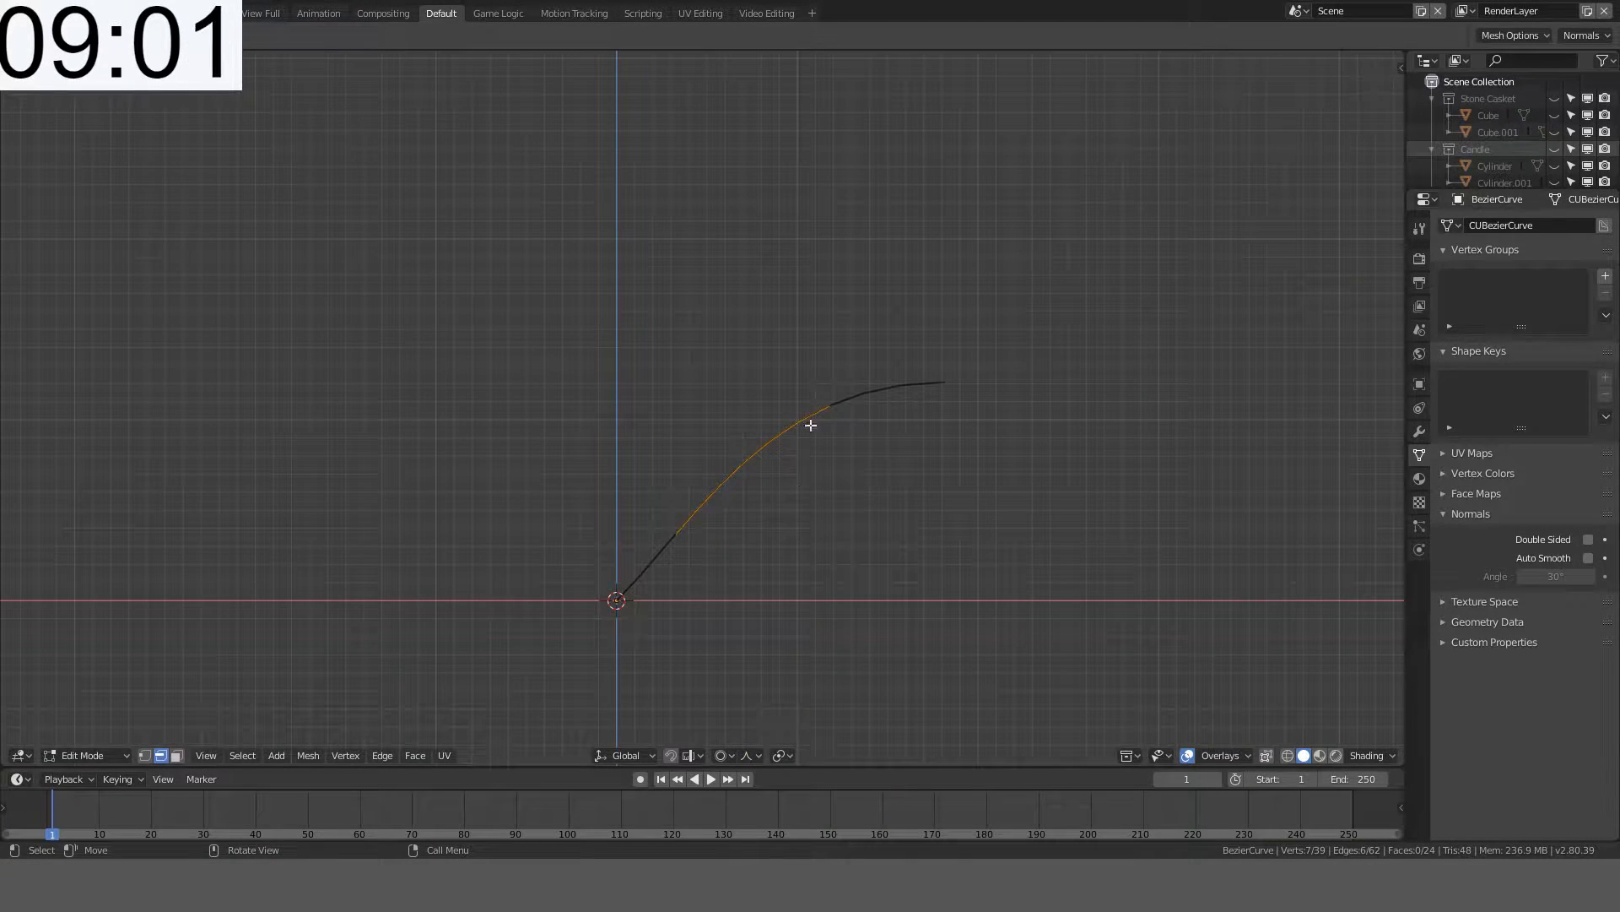
pyautogui.press('g')
pyautogui.scroll(-5, 841, 370)
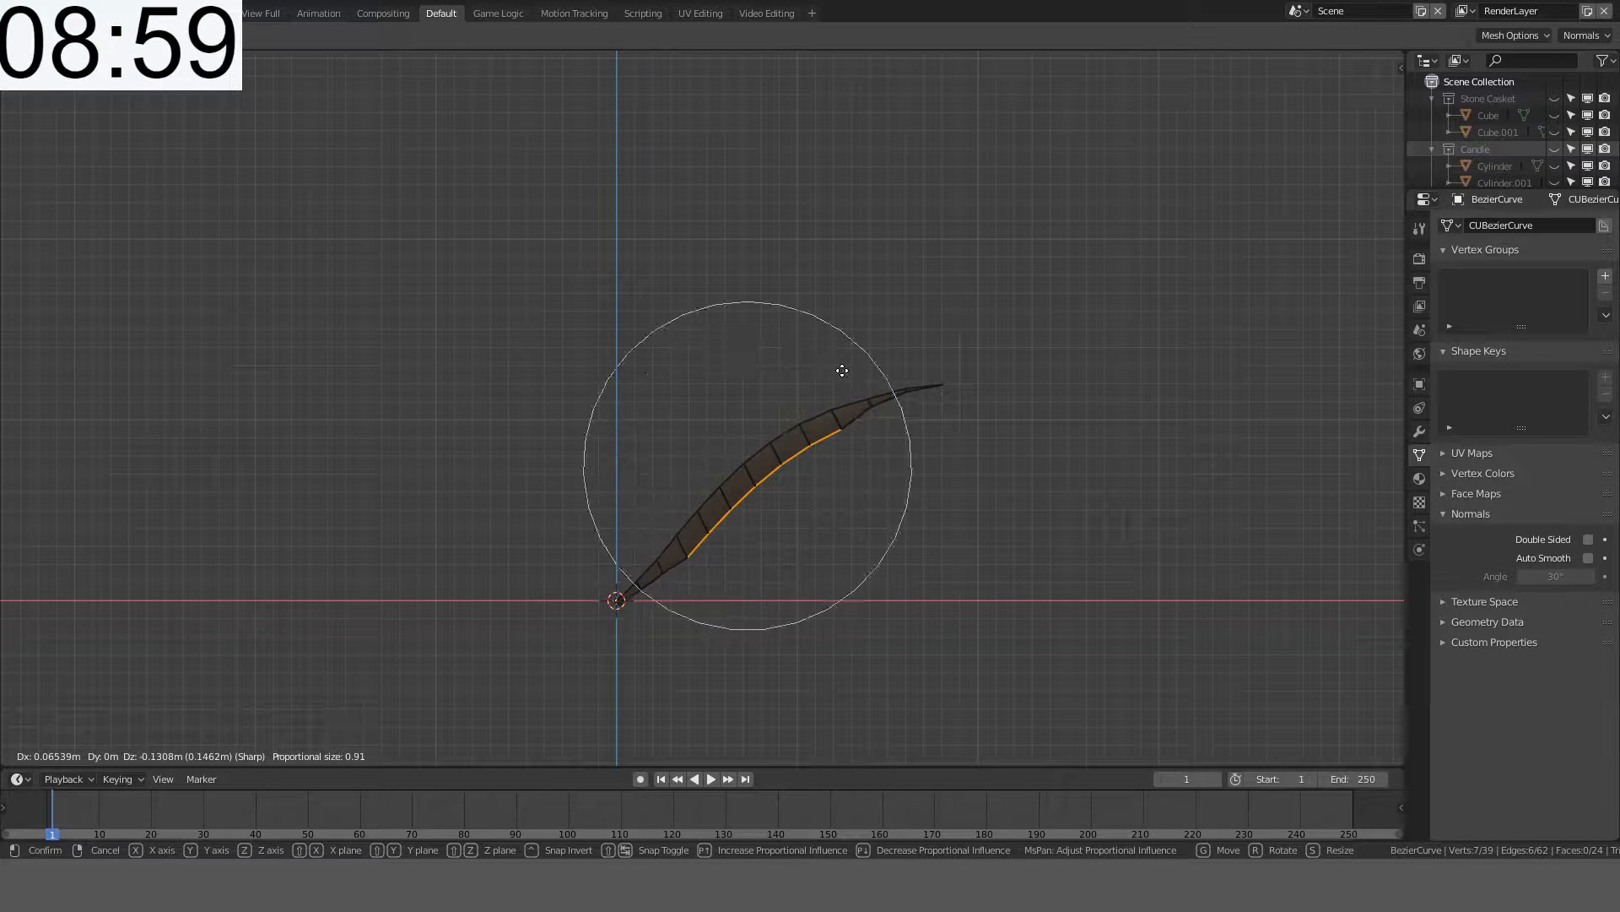
pyautogui.press('Escape')
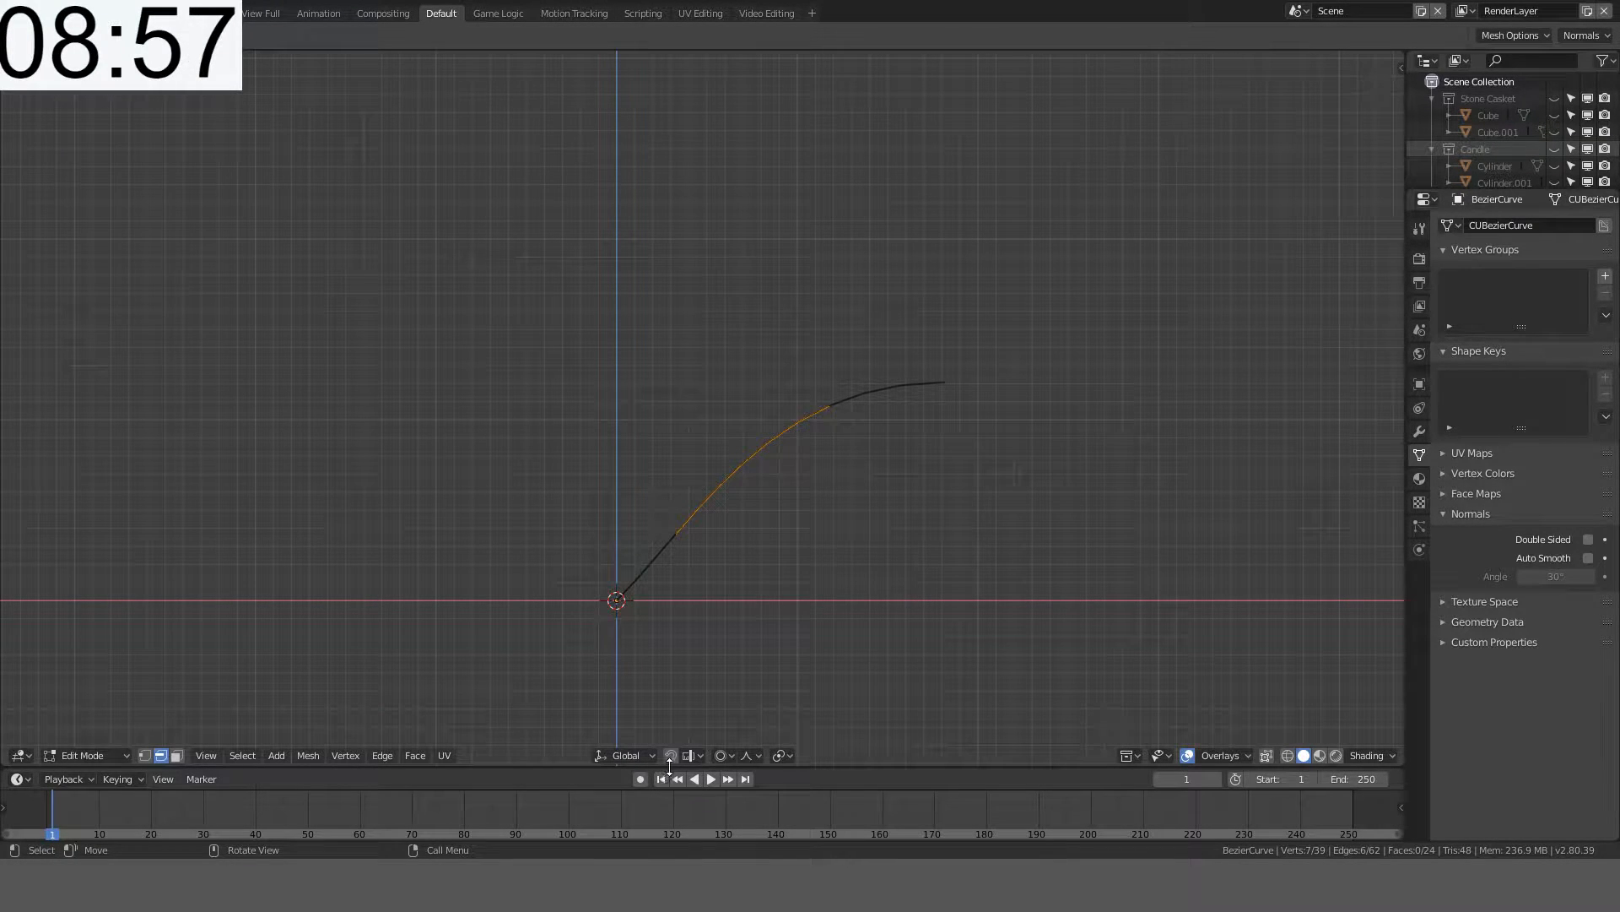
pyautogui.hotkey('ctrl', 'z')
# - Select a single edge midway along the centre loop and set the proportional editing falloff to Smooth
pyautogui.moveTo(821, 437); pyautogui.dragTo(939, 533, button='middle')
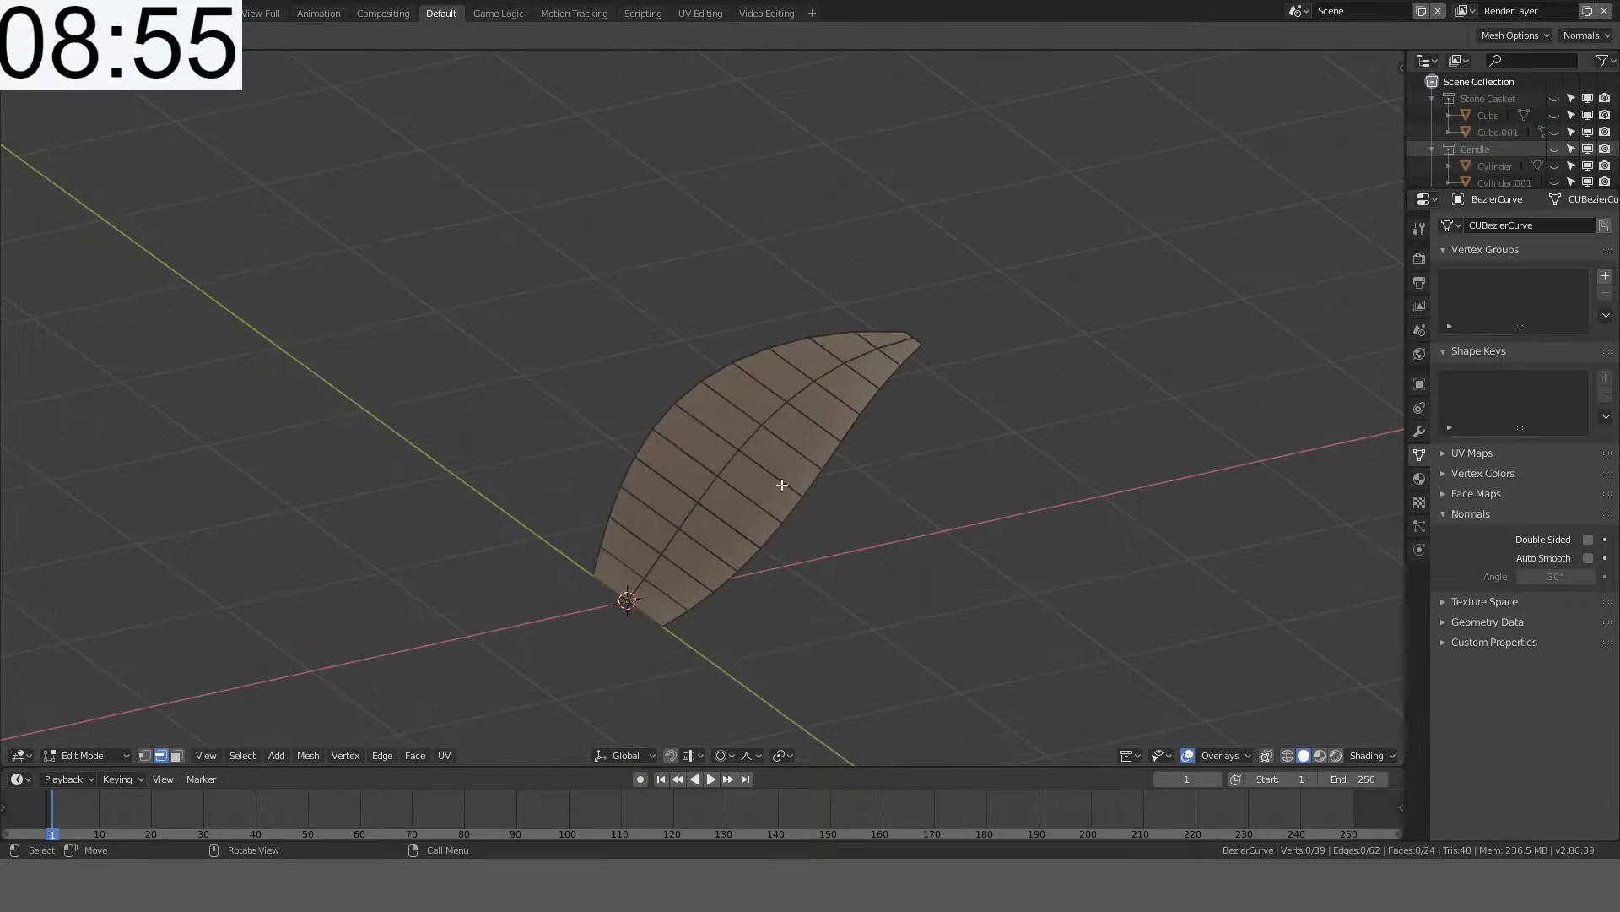
pyautogui.click(744, 756)
pyautogui.click(770, 597)
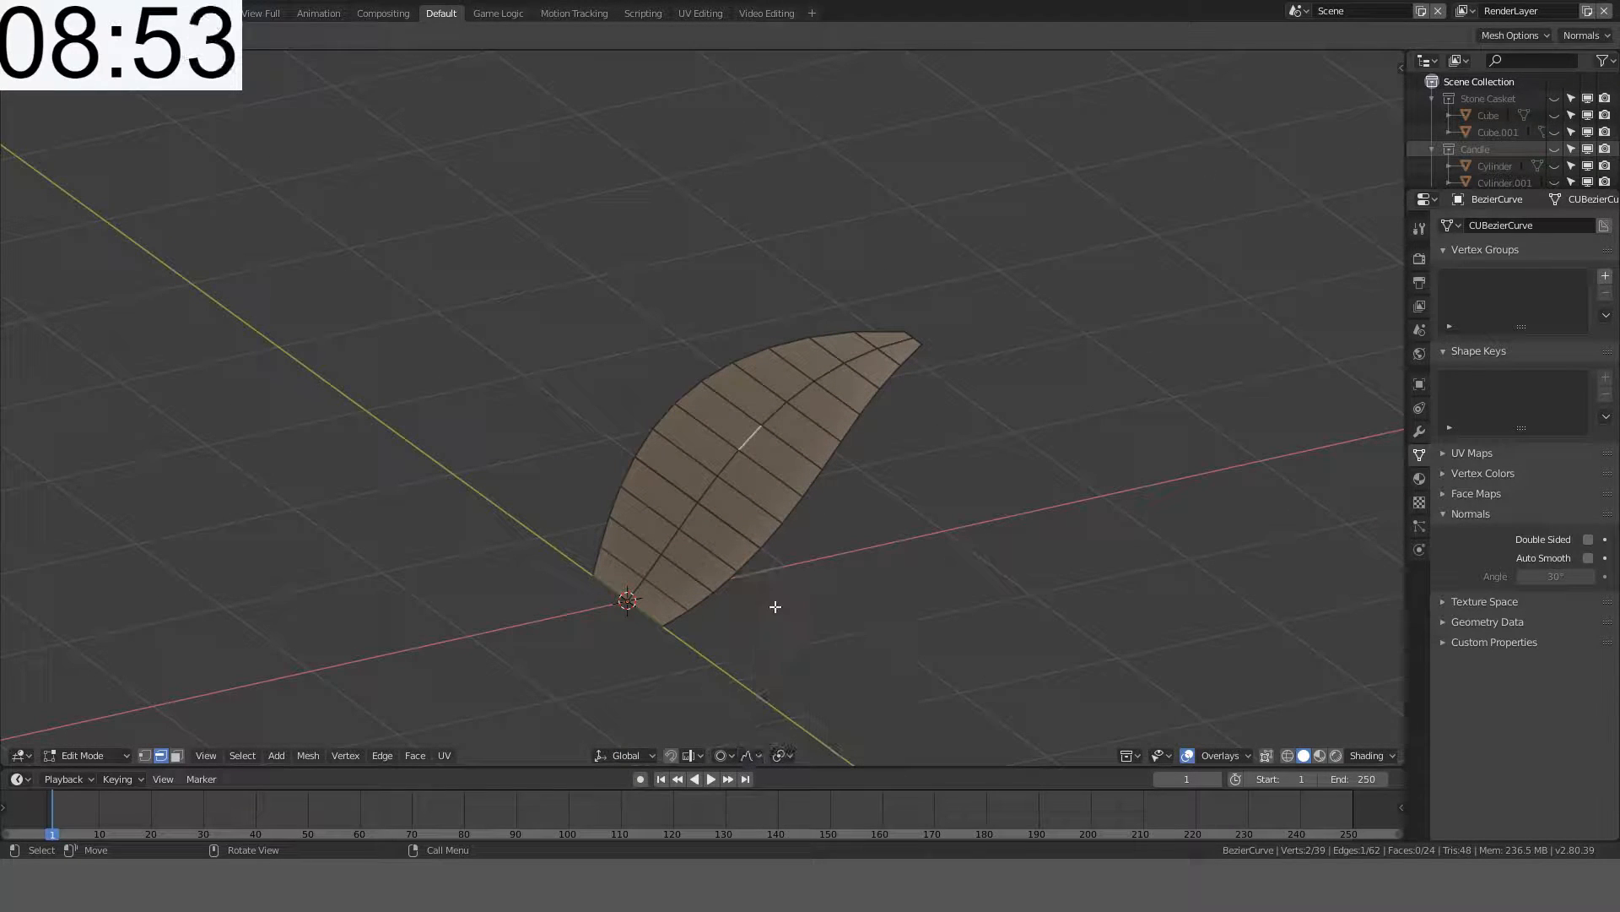
pyautogui.click(748, 756)
pyautogui.click(779, 735)
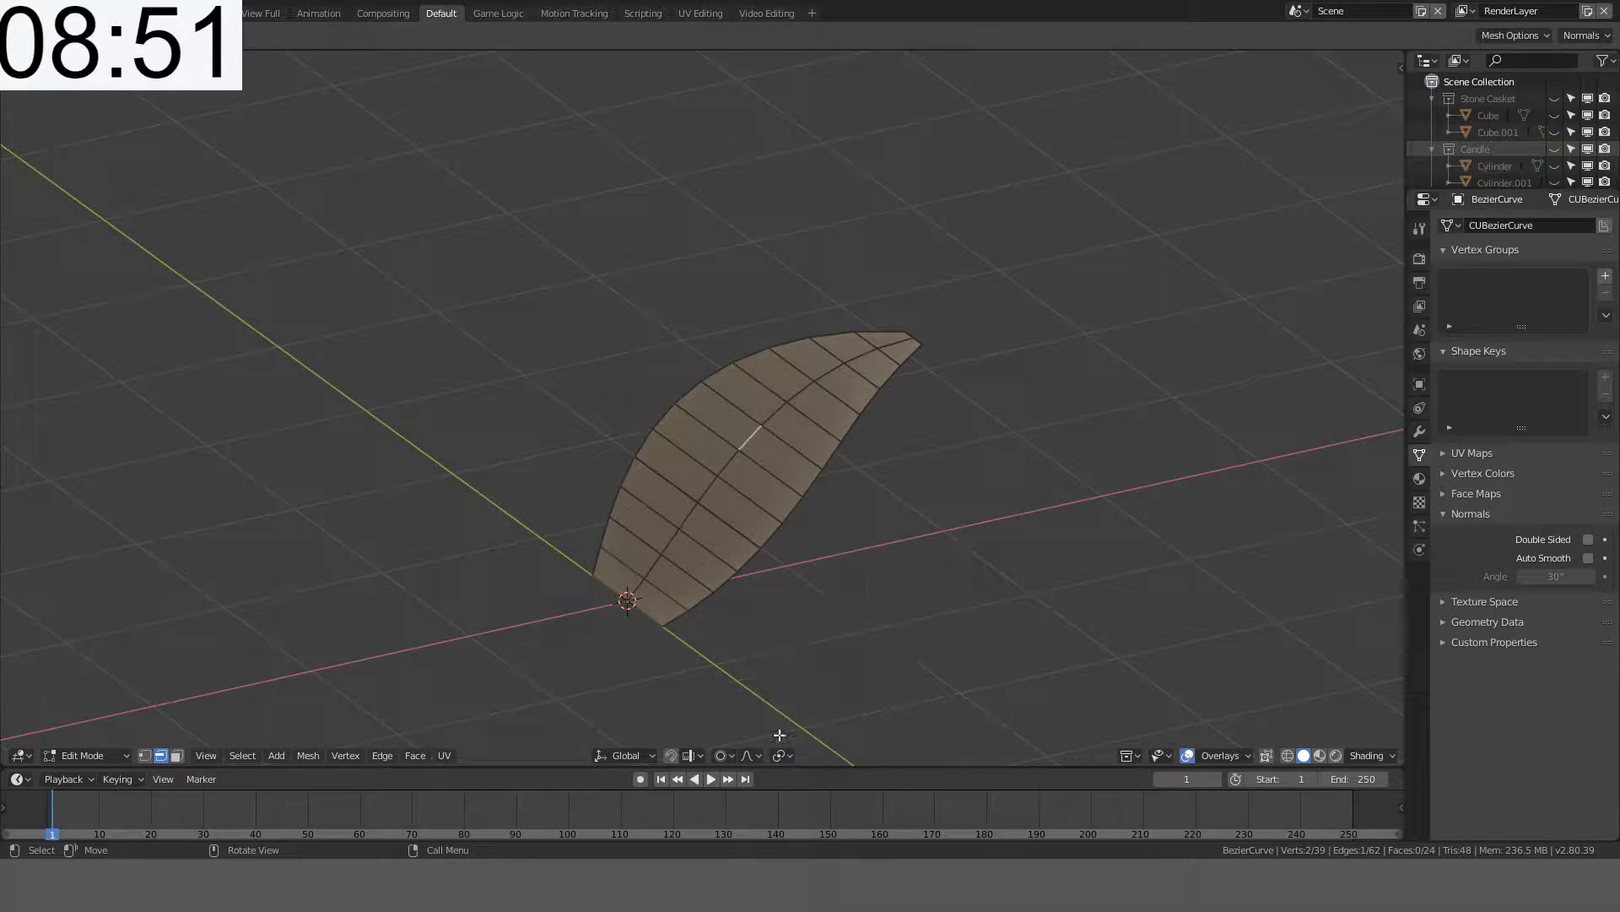
# - In front view, move the centre edge -0.4 m in X and 0.2 m in Z with a Smooth proportional size of about 1.77
pyautogui.press('KP_1')
pyautogui.press('g')
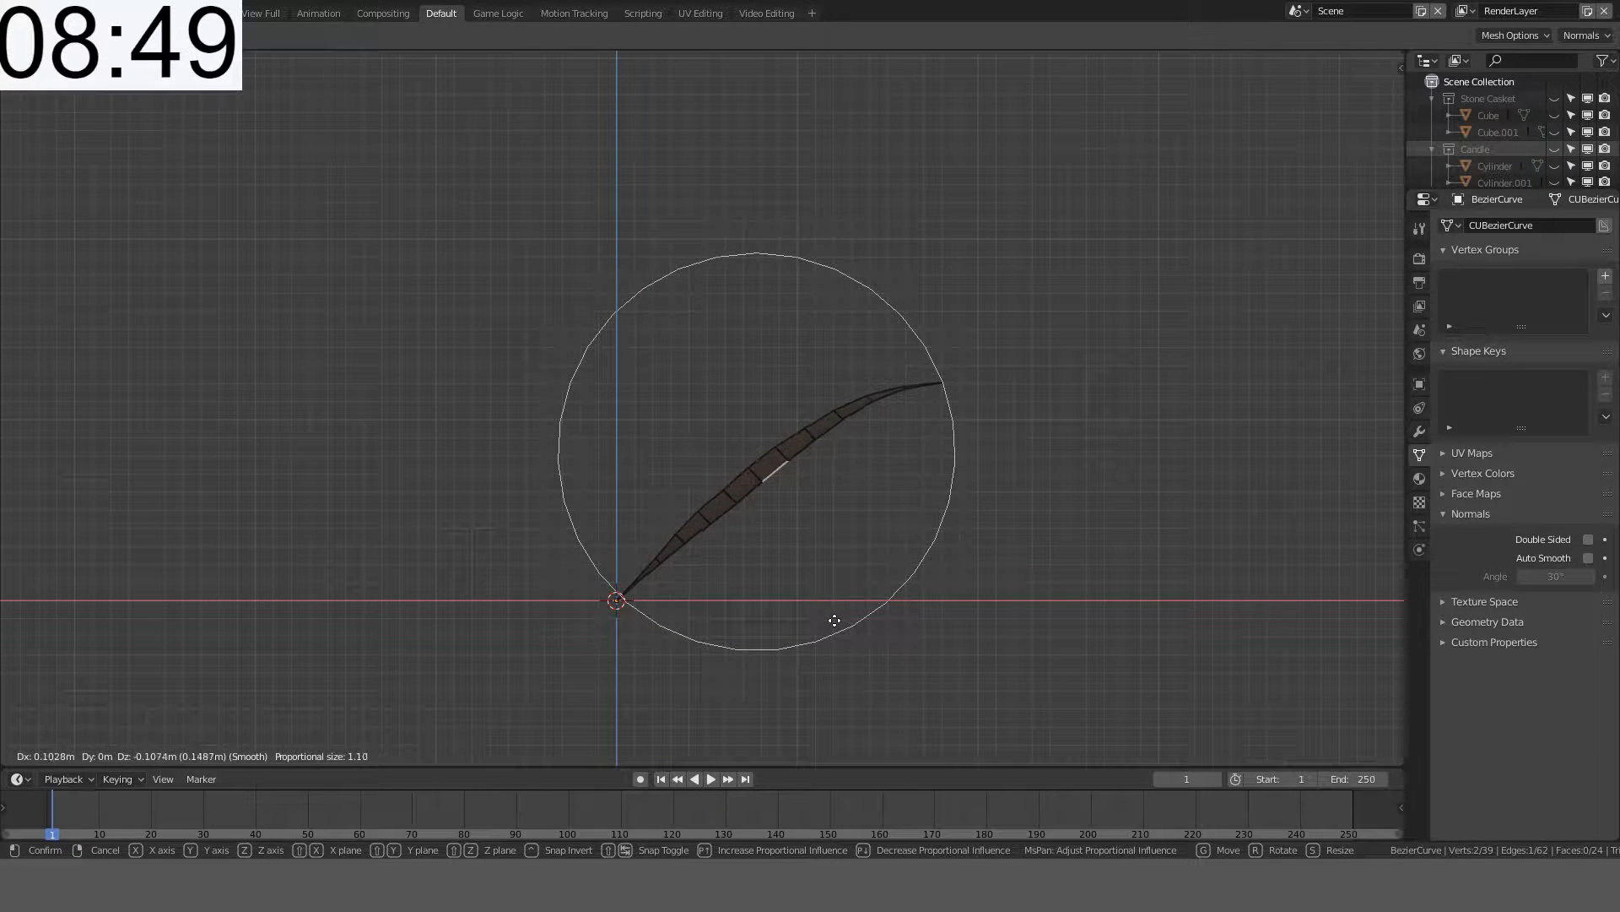
pyautogui.scroll(-3, 841, 625)
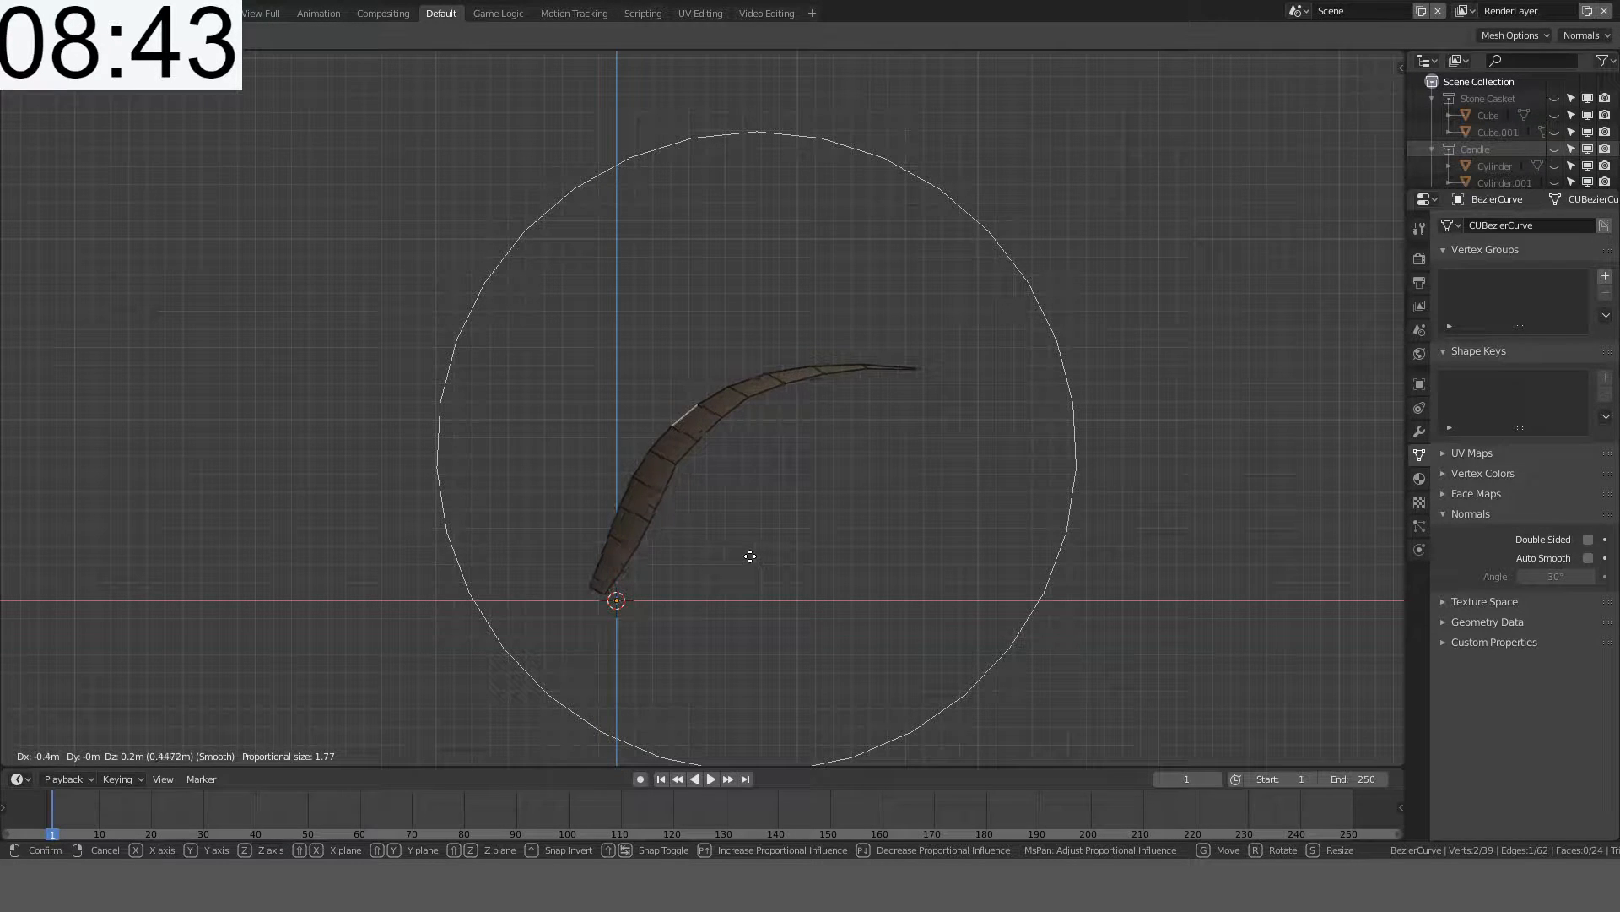
pyautogui.click(750, 551)
# - Try to mirror the leaf object in Object Mode by scaling it by -1 along Y
pyautogui.press('Tab')
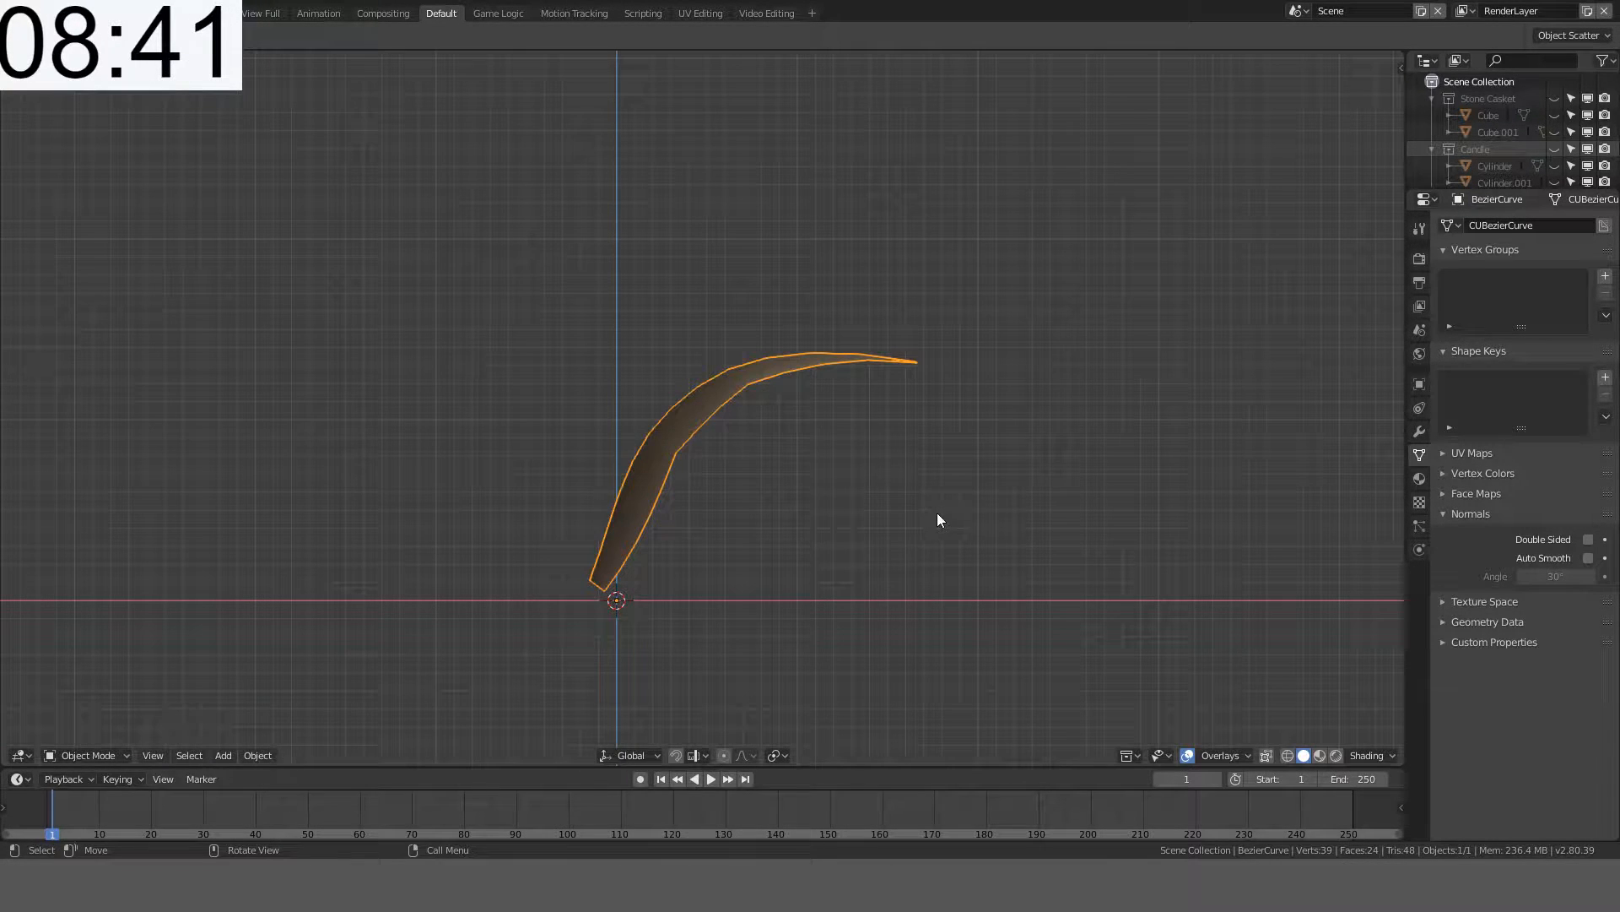
pyautogui.hotkey('alt', 'a')
pyautogui.press('x')
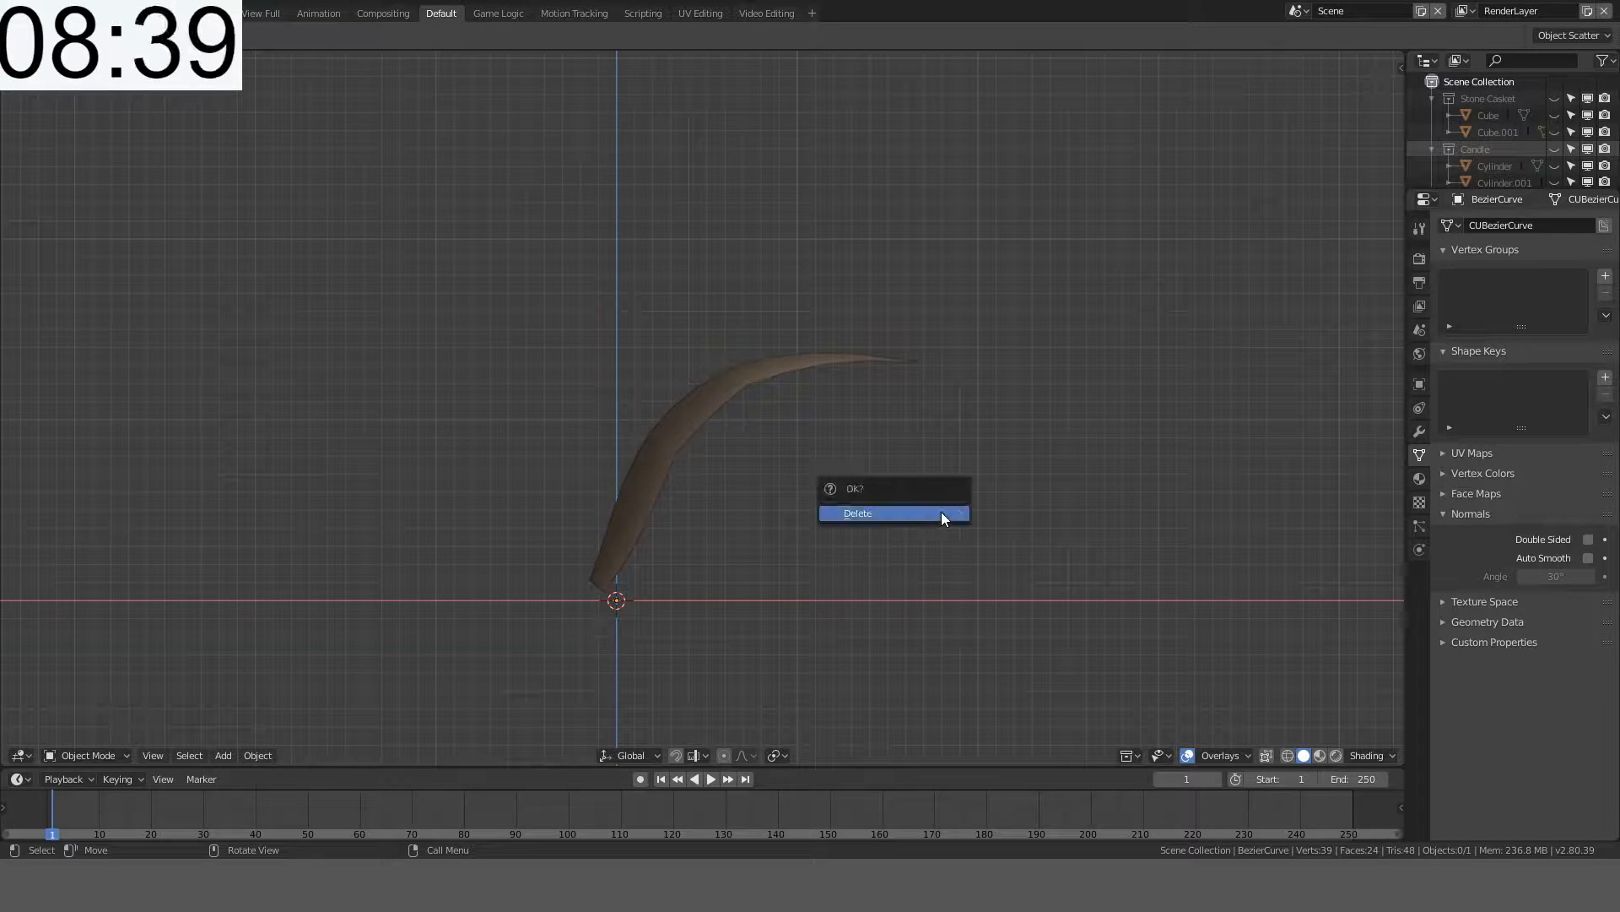
pyautogui.click(715, 392)
pyautogui.write('s')
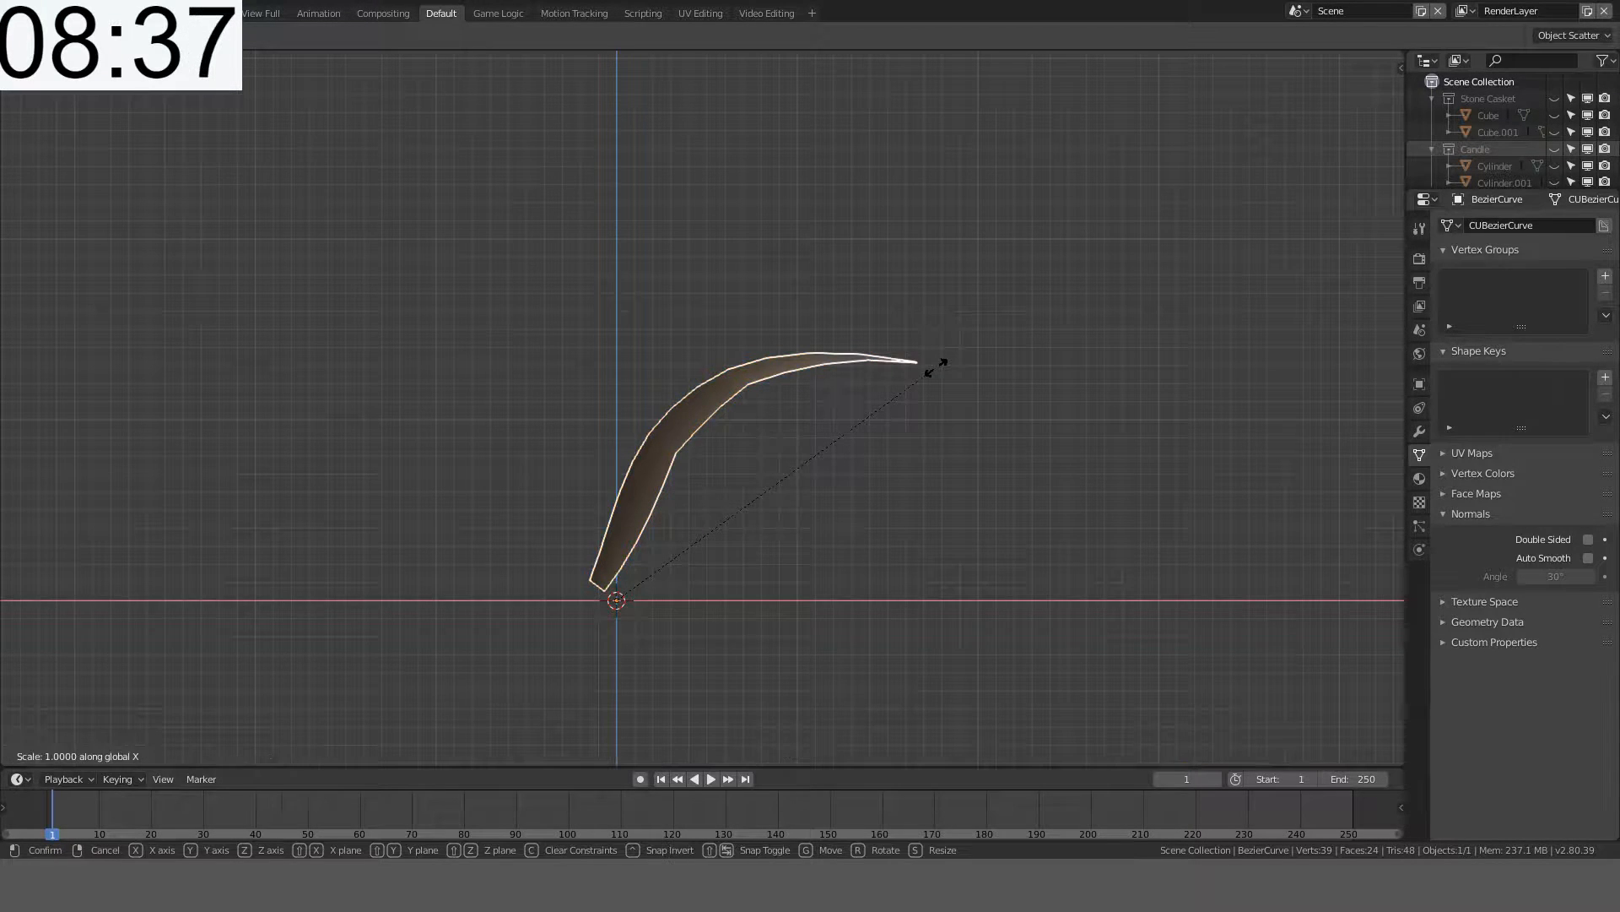
pyautogui.write('x-1y')
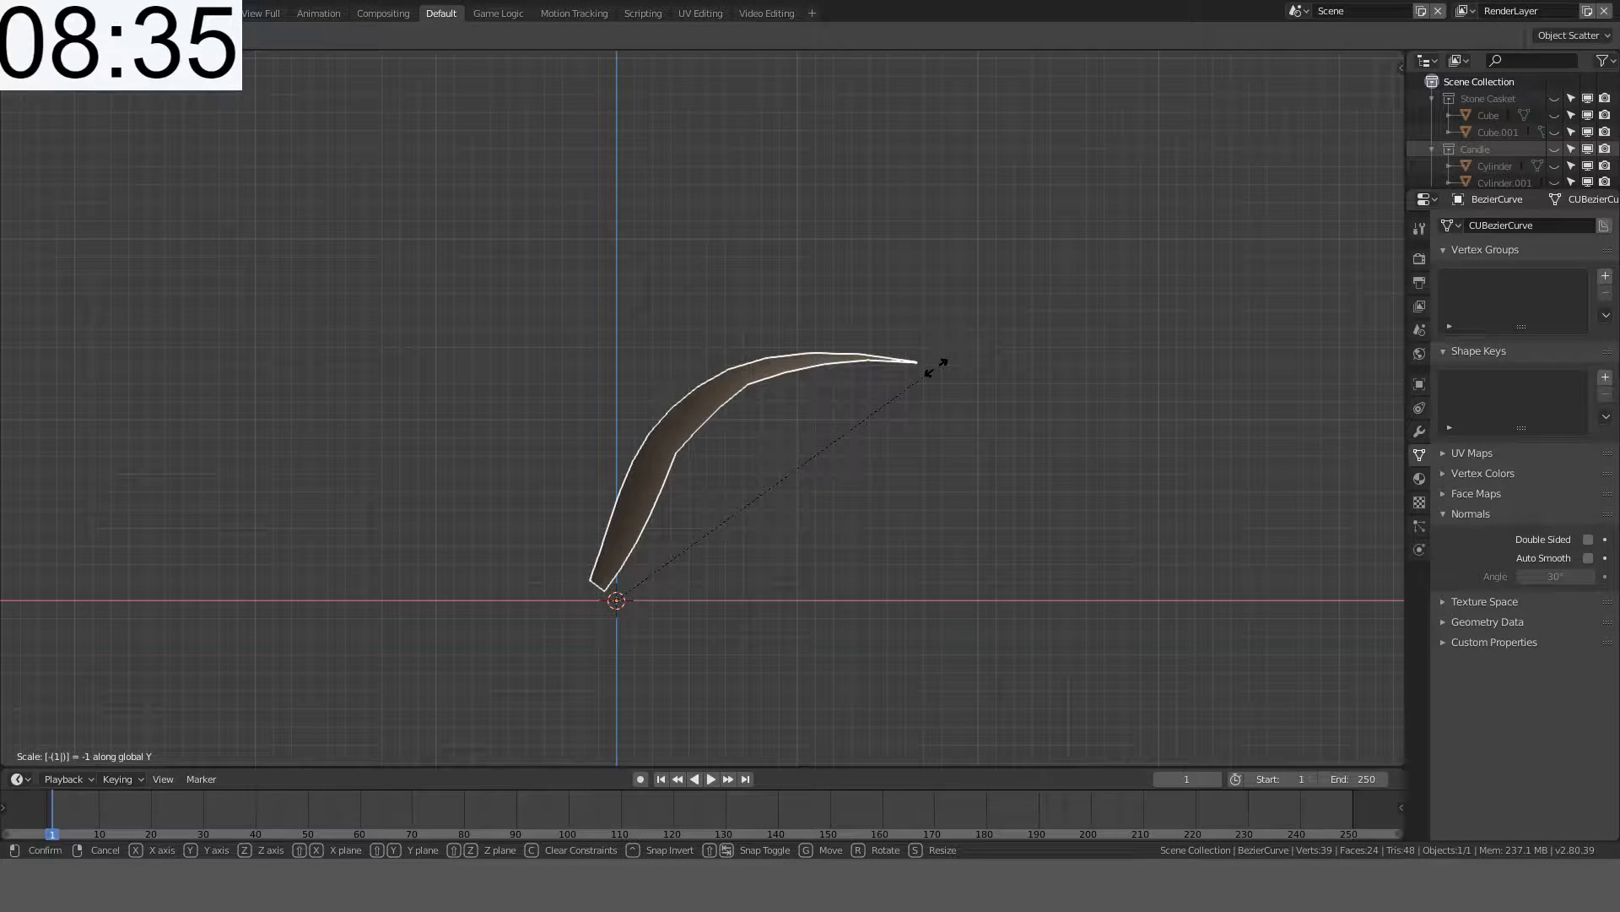
pyautogui.press('Return')
# - Try to flip the whole mesh in Edit Mode by scaling it by -1 along X and along Z
pyautogui.press('Tab')
pyautogui.write('a')
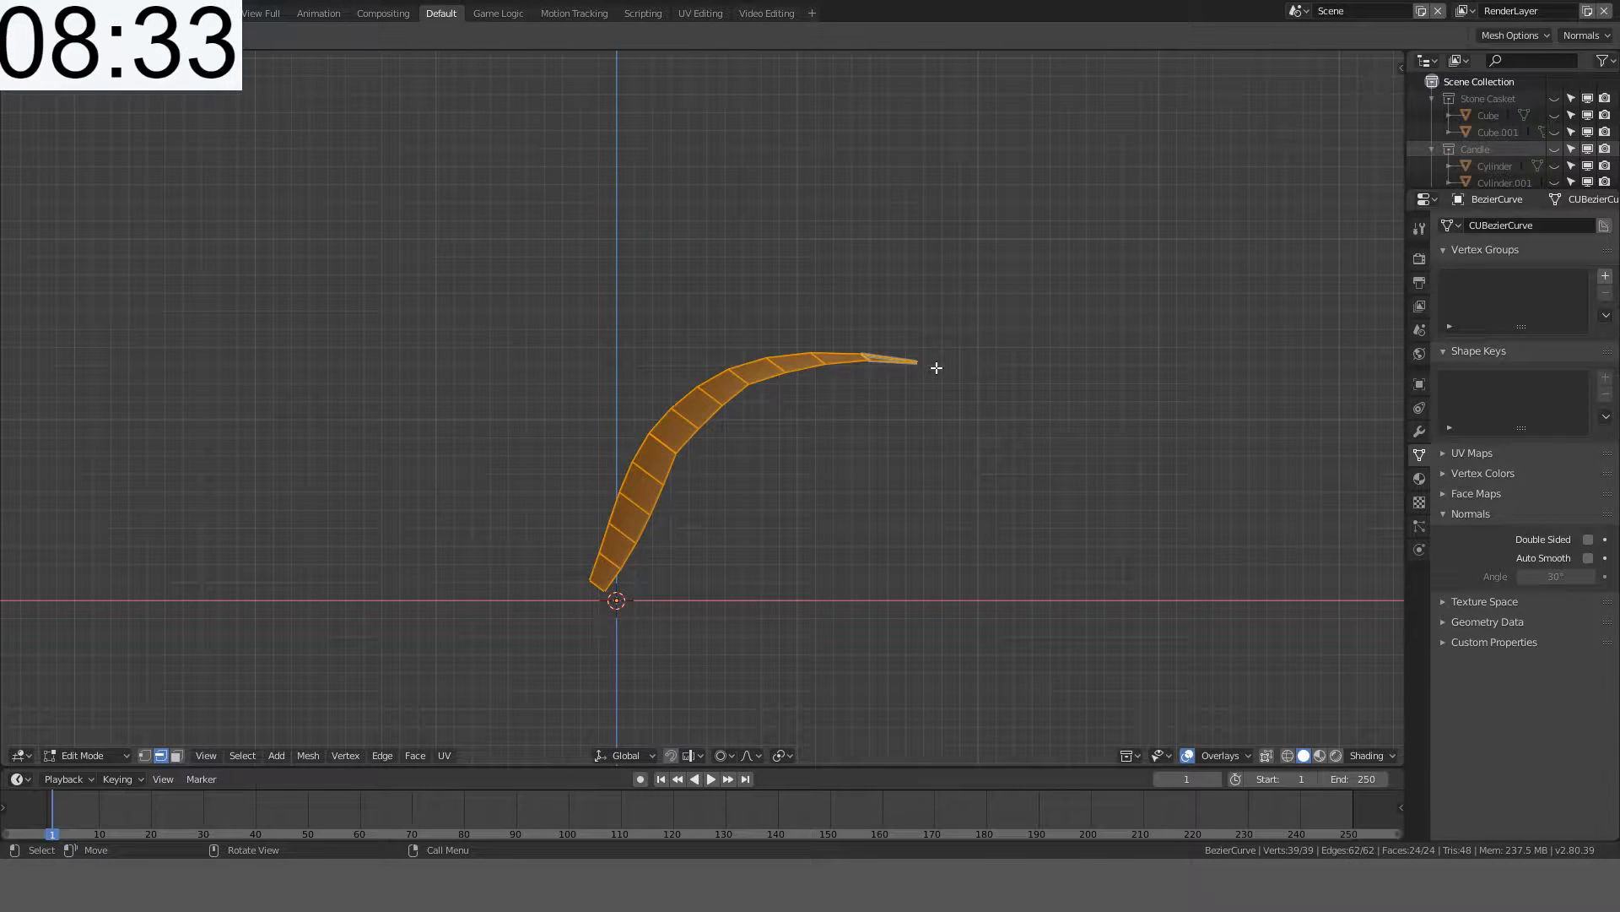
pyautogui.write('sx-1')
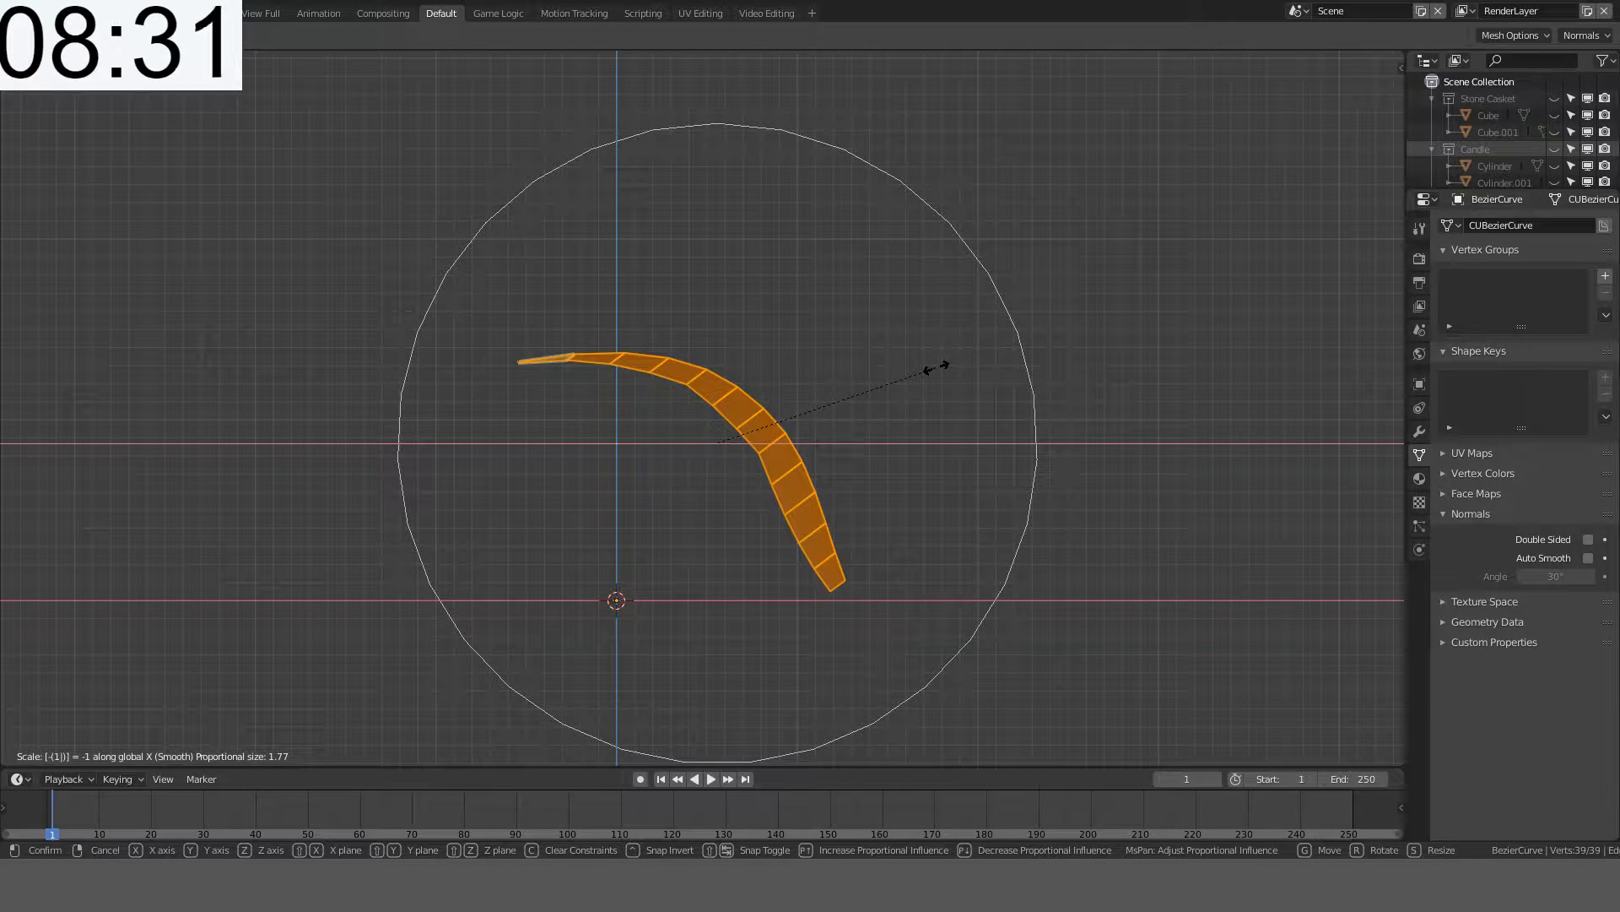
pyautogui.press('Escape')
pyautogui.write('sz-1')
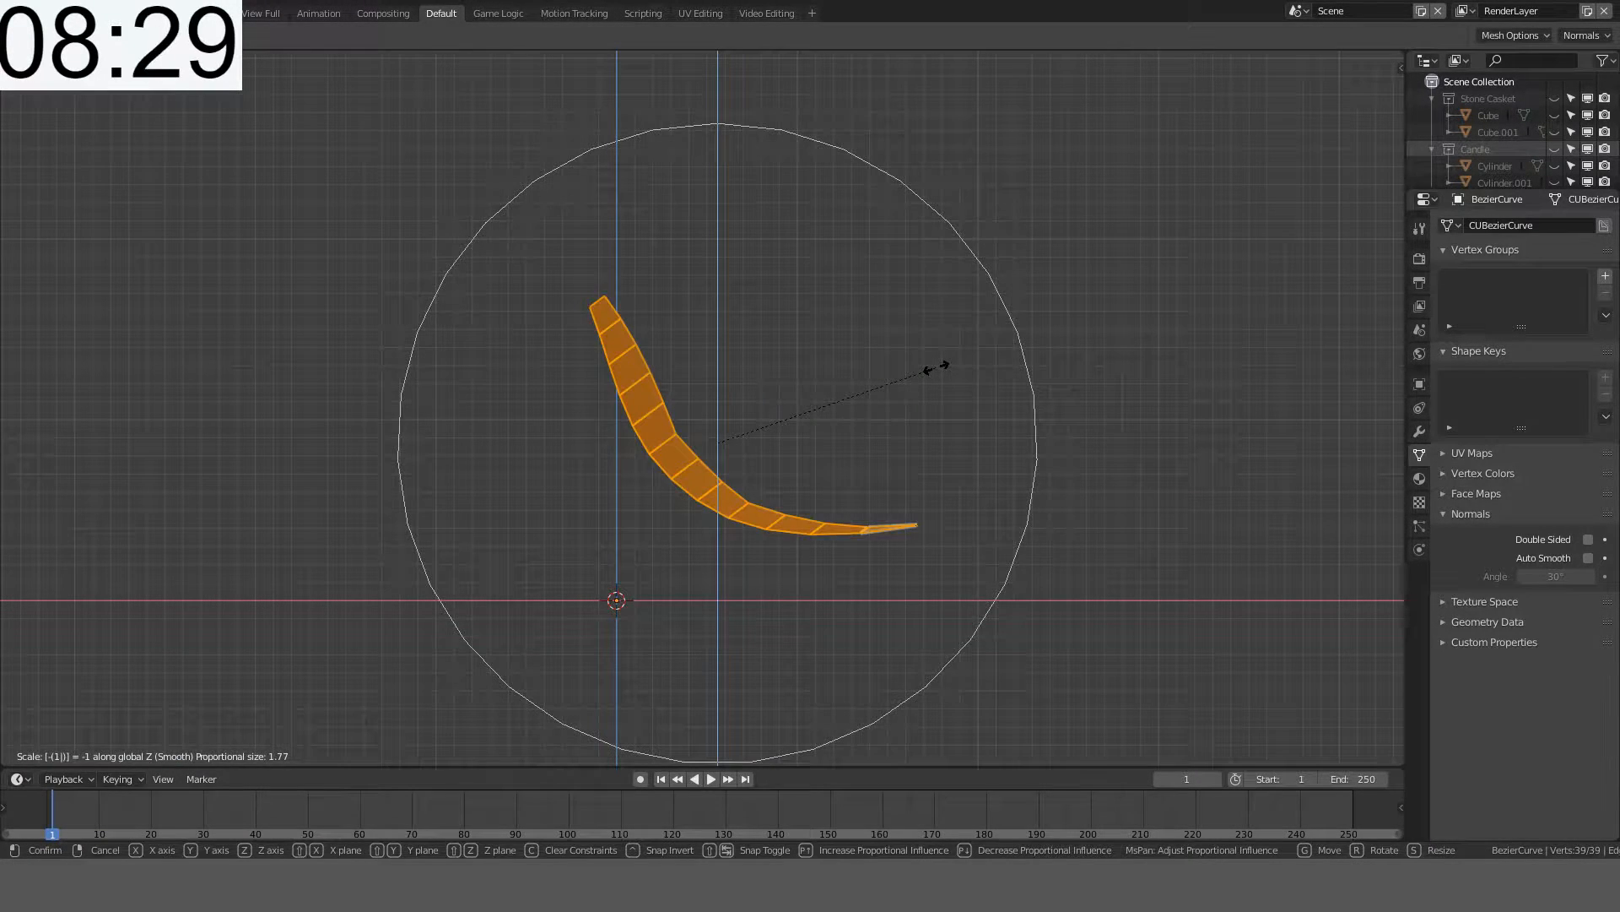
pyautogui.press('Return')
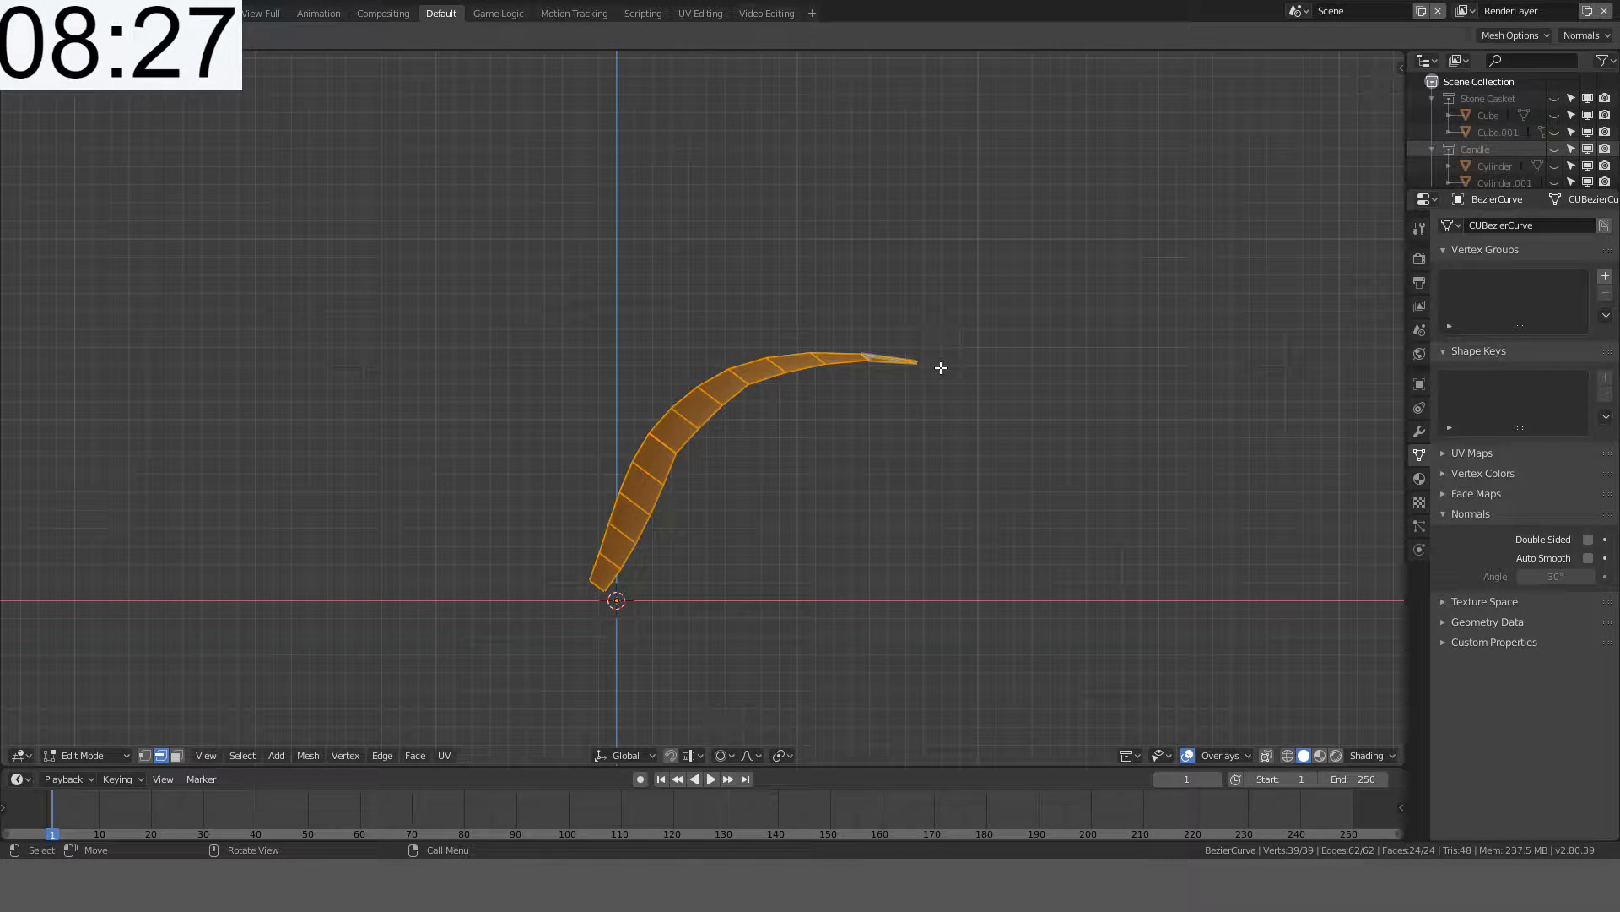
# - Undo the trial mirroring and the last proportional move of the centre edge
pyautogui.press('Tab')
pyautogui.hotkey('ctrl', 'z')
pyautogui.hotkey('ctrl', 'z')
pyautogui.hotkey('ctrl', 'z')
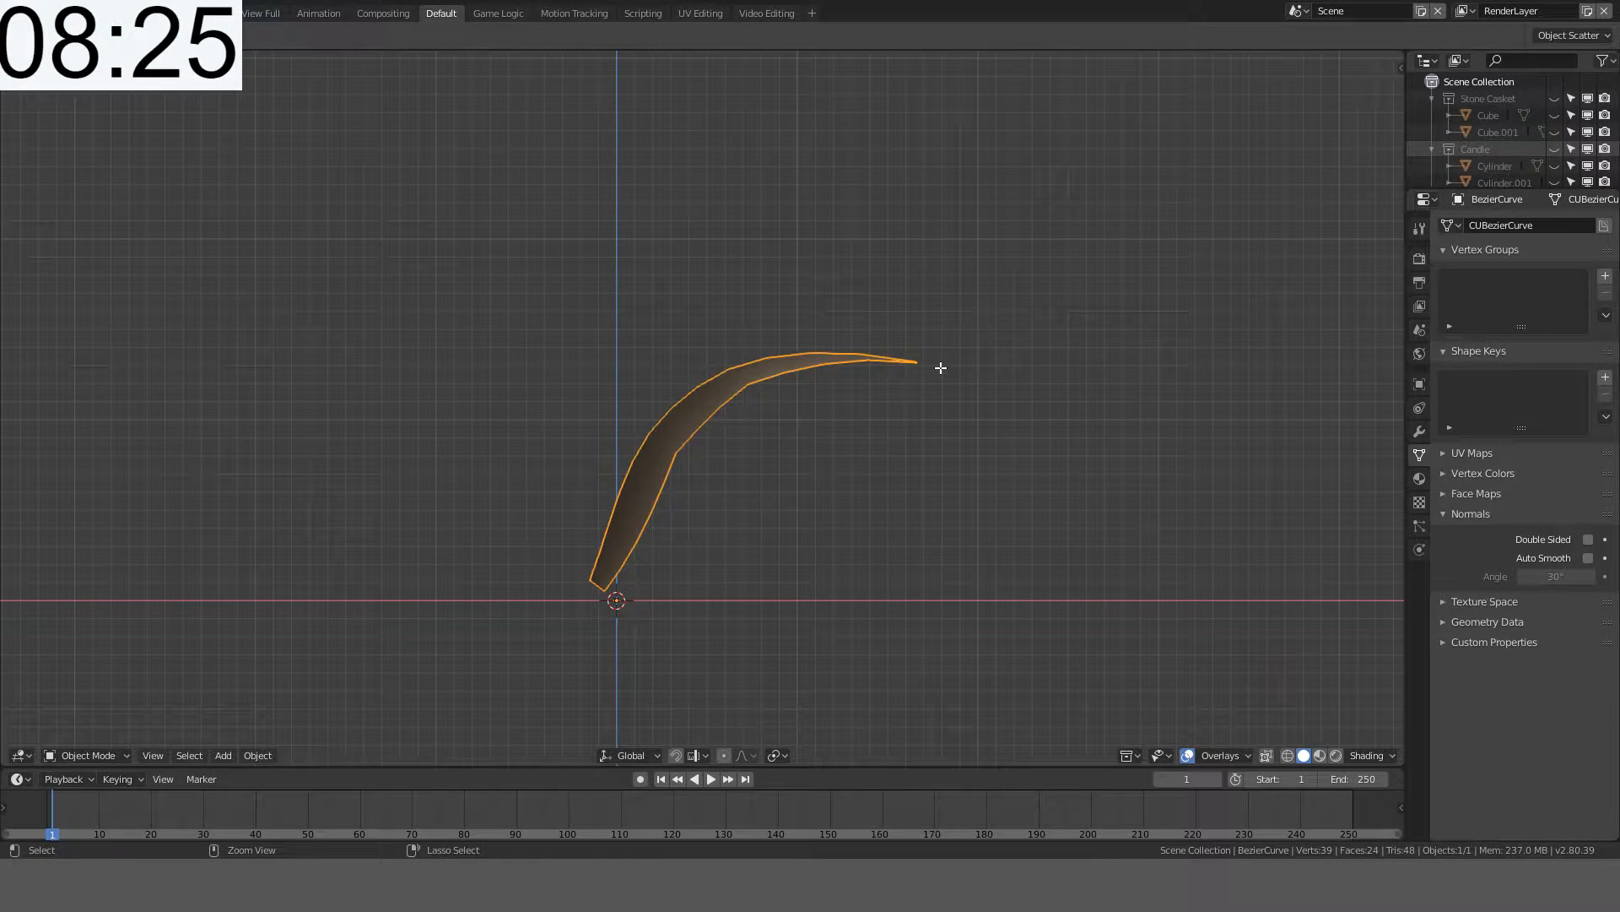
# - Move the centre edge -0.3 m in X and 0.3 m in Z with Smooth size 1.772, and shift the object 0.1 m in X, -0.1 m in Z
pyautogui.press('g')
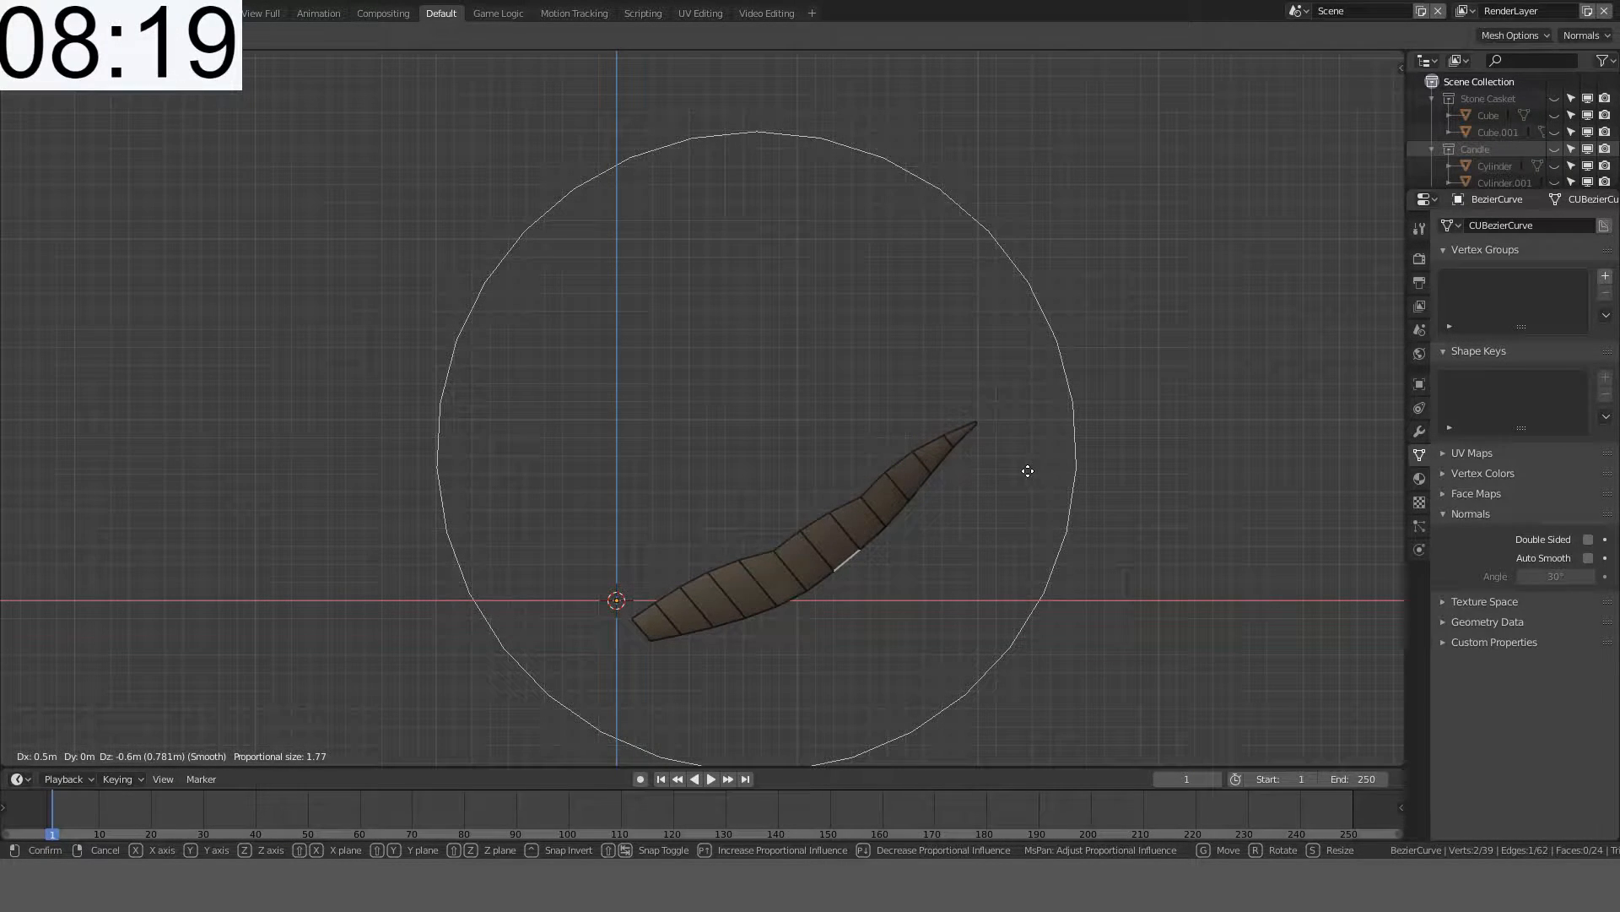
pyautogui.click(885, 297)
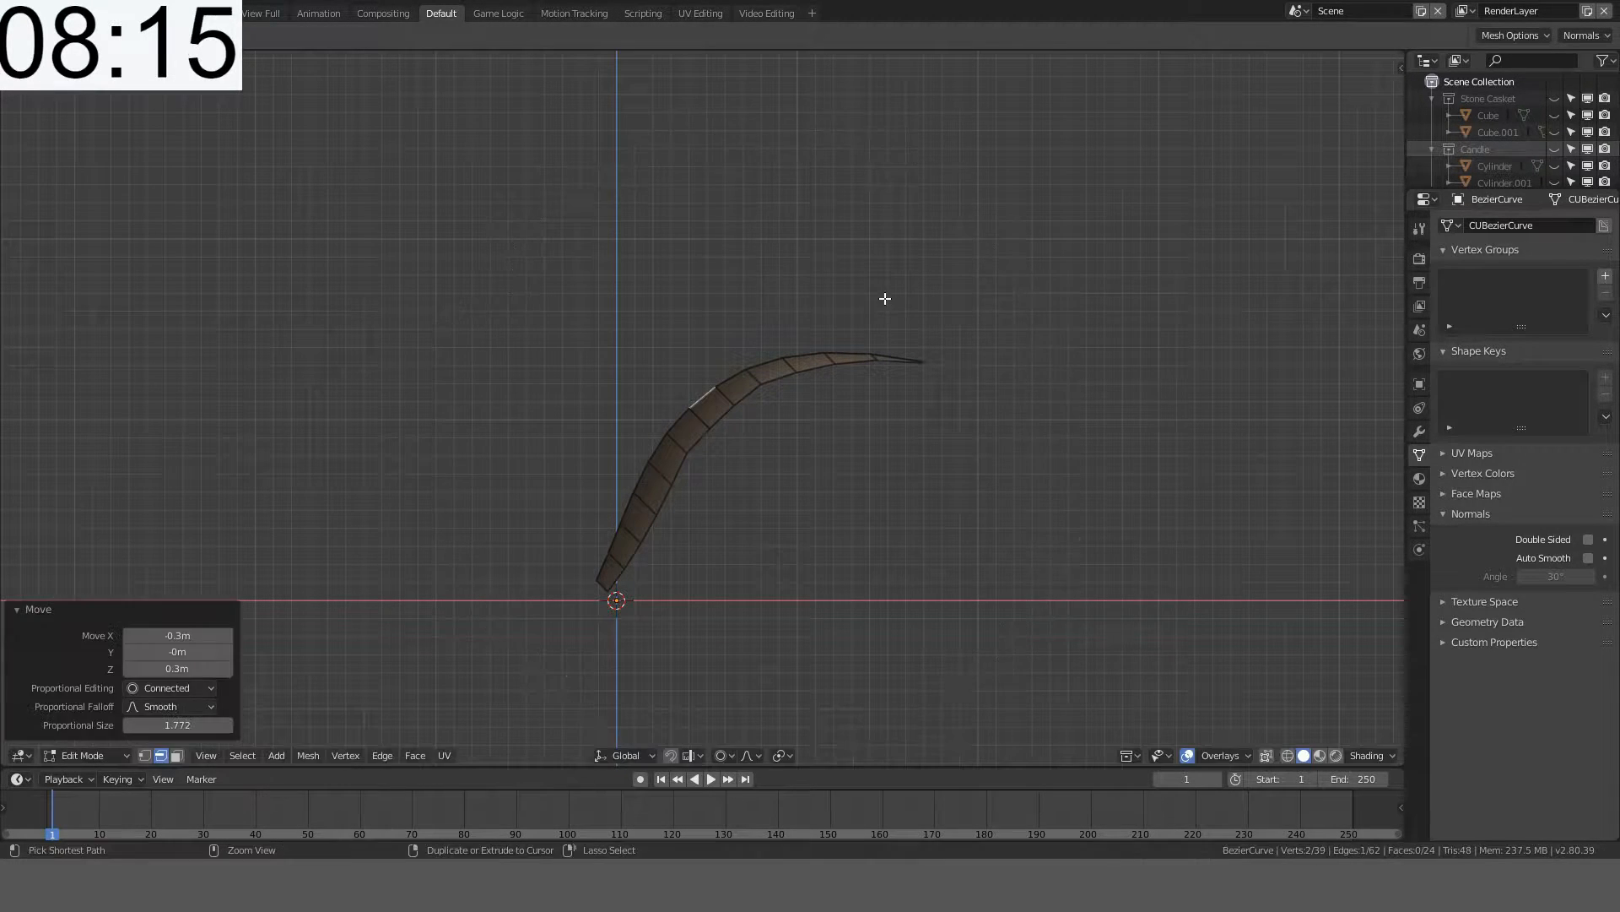
pyautogui.press('Tab')
pyautogui.press('g')
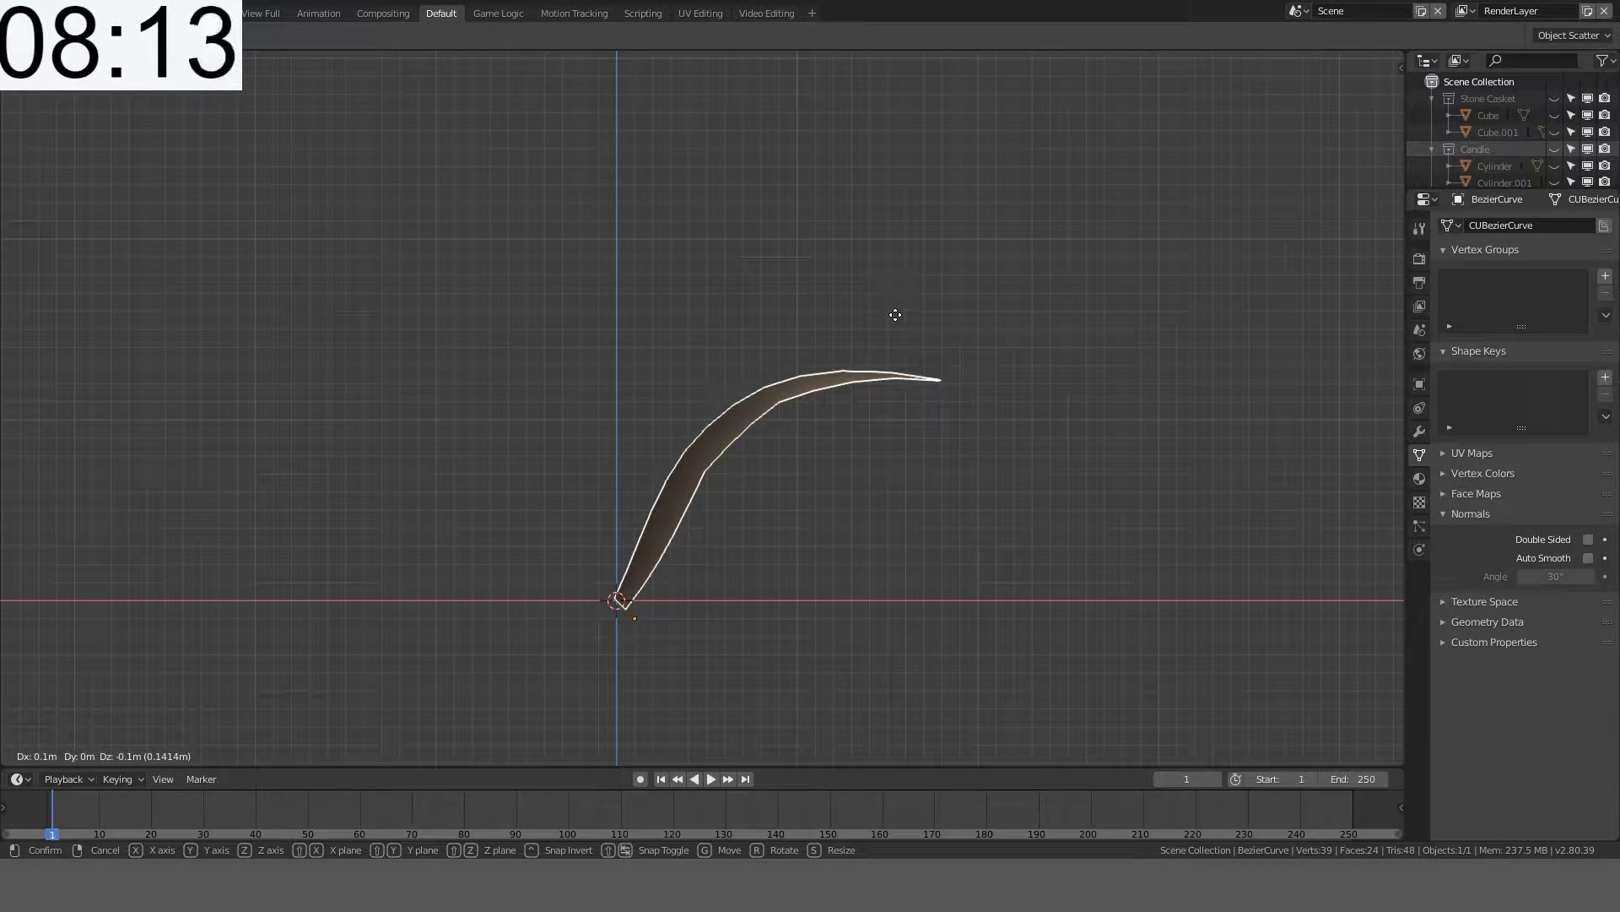
pyautogui.click(896, 317)
# - Select the edge loop across the base of the leaf in Edit Mode
pyautogui.moveTo(894, 316); pyautogui.dragTo(943, 463, button='middle')
pyautogui.press('Tab')
pyautogui.keyDown('alt'); pyautogui.click(756, 600); pyautogui.keyUp('alt')
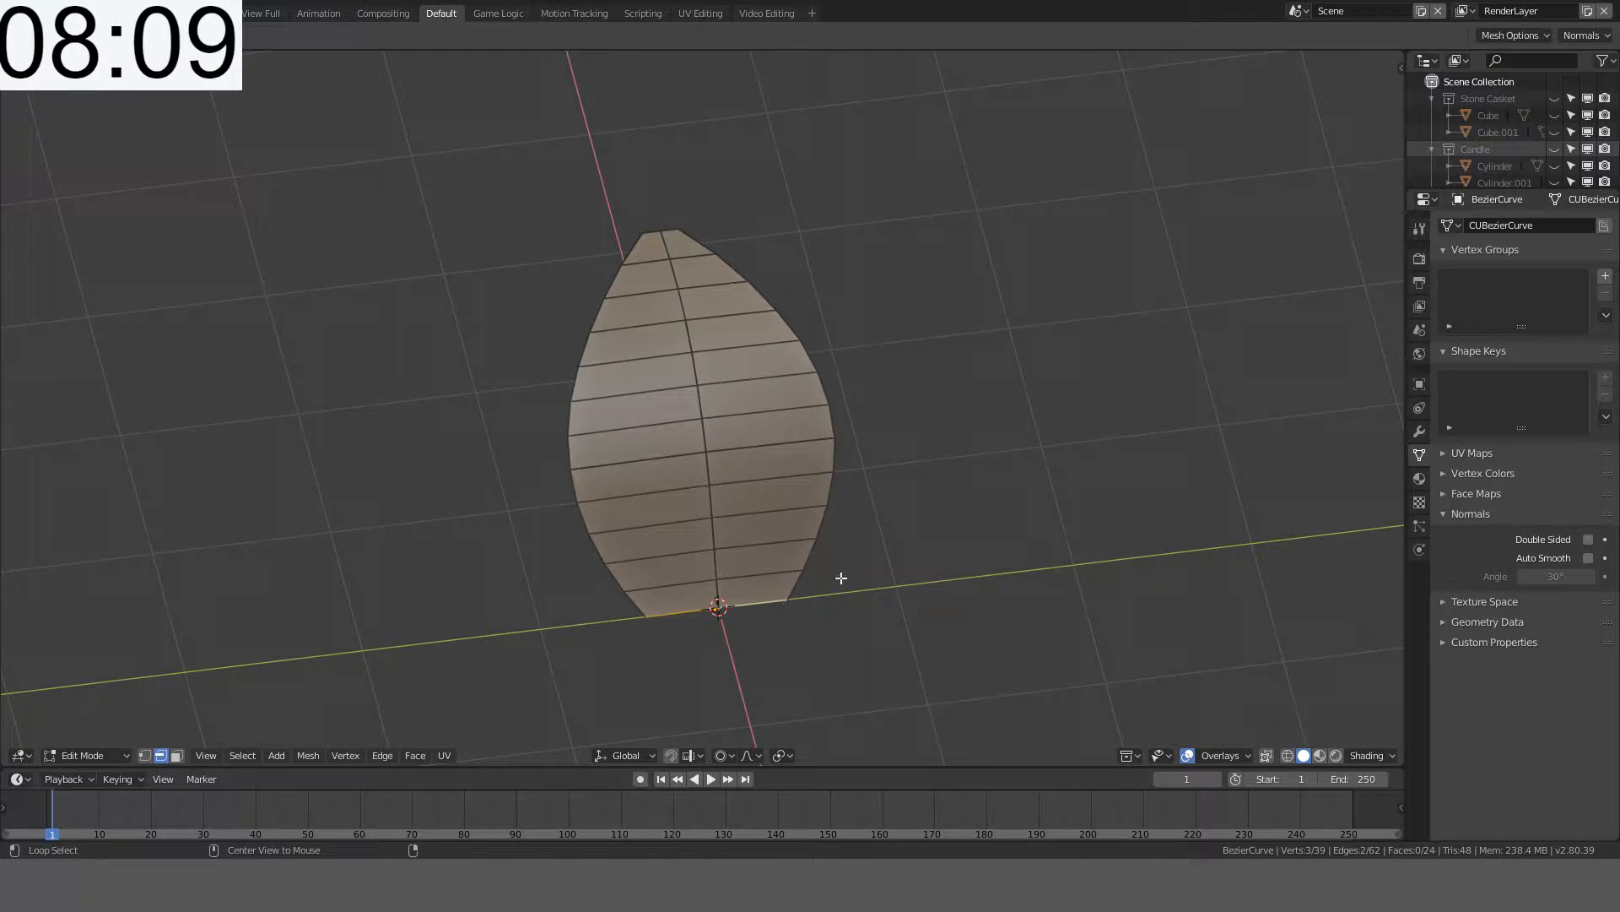
pyautogui.press('s')
pyautogui.press('y')
pyautogui.scroll(20, 962, 471)
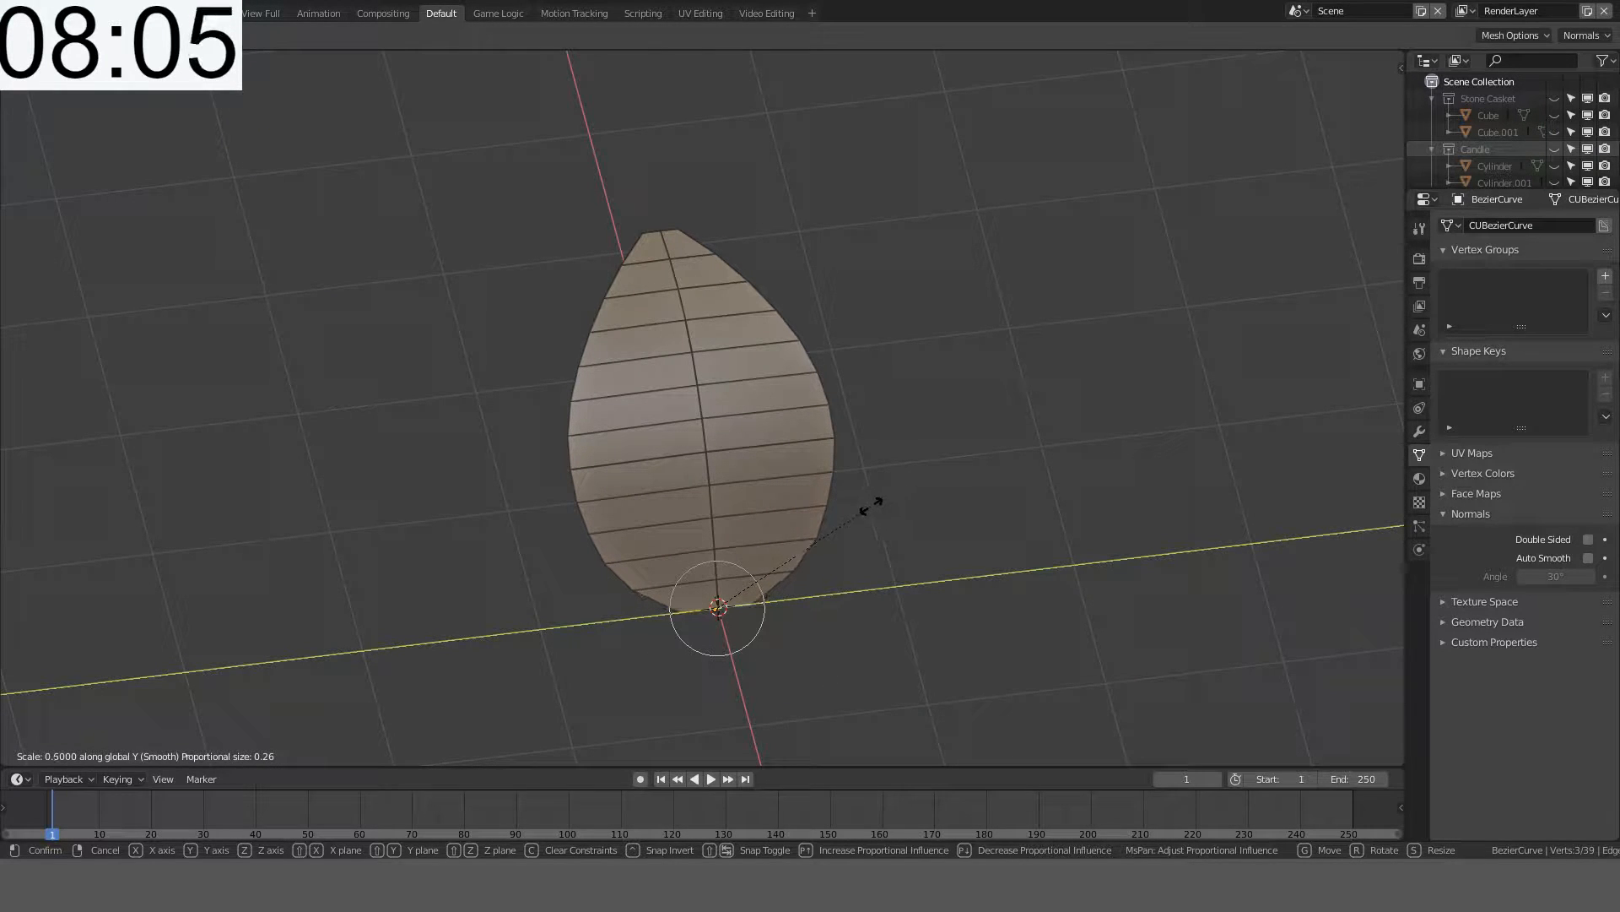
pyautogui.scroll(-3, 787, 547)
pyautogui.click(786, 547)
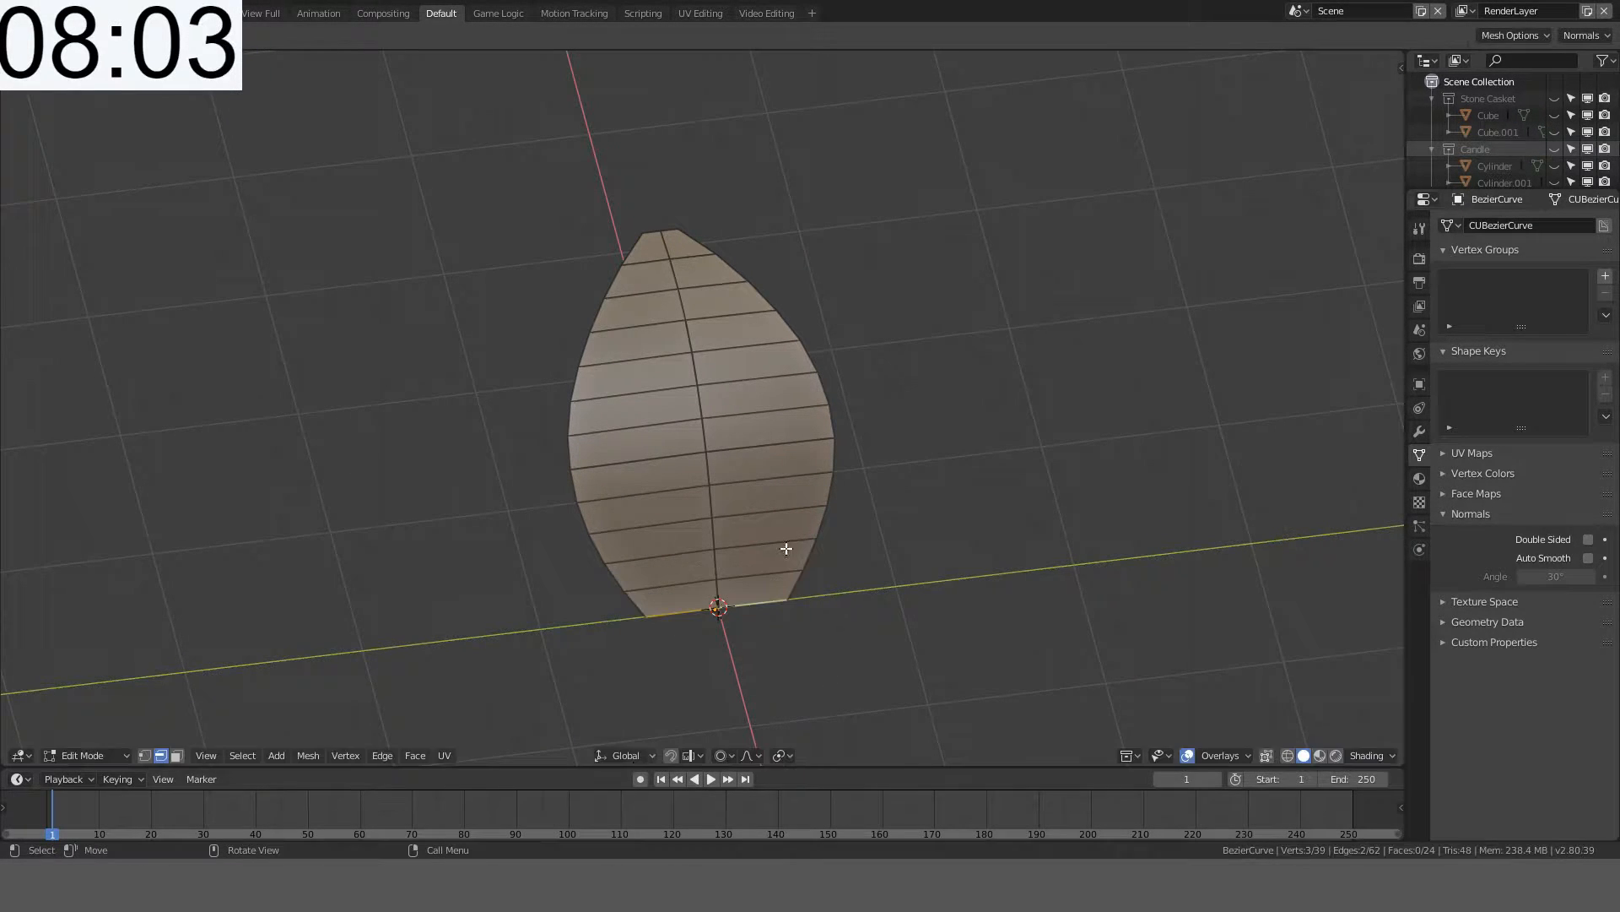
# - Scale the base edge to 0.3 along Y using Sharp proportional falloff with a size of about 0.51
pyautogui.click(746, 756)
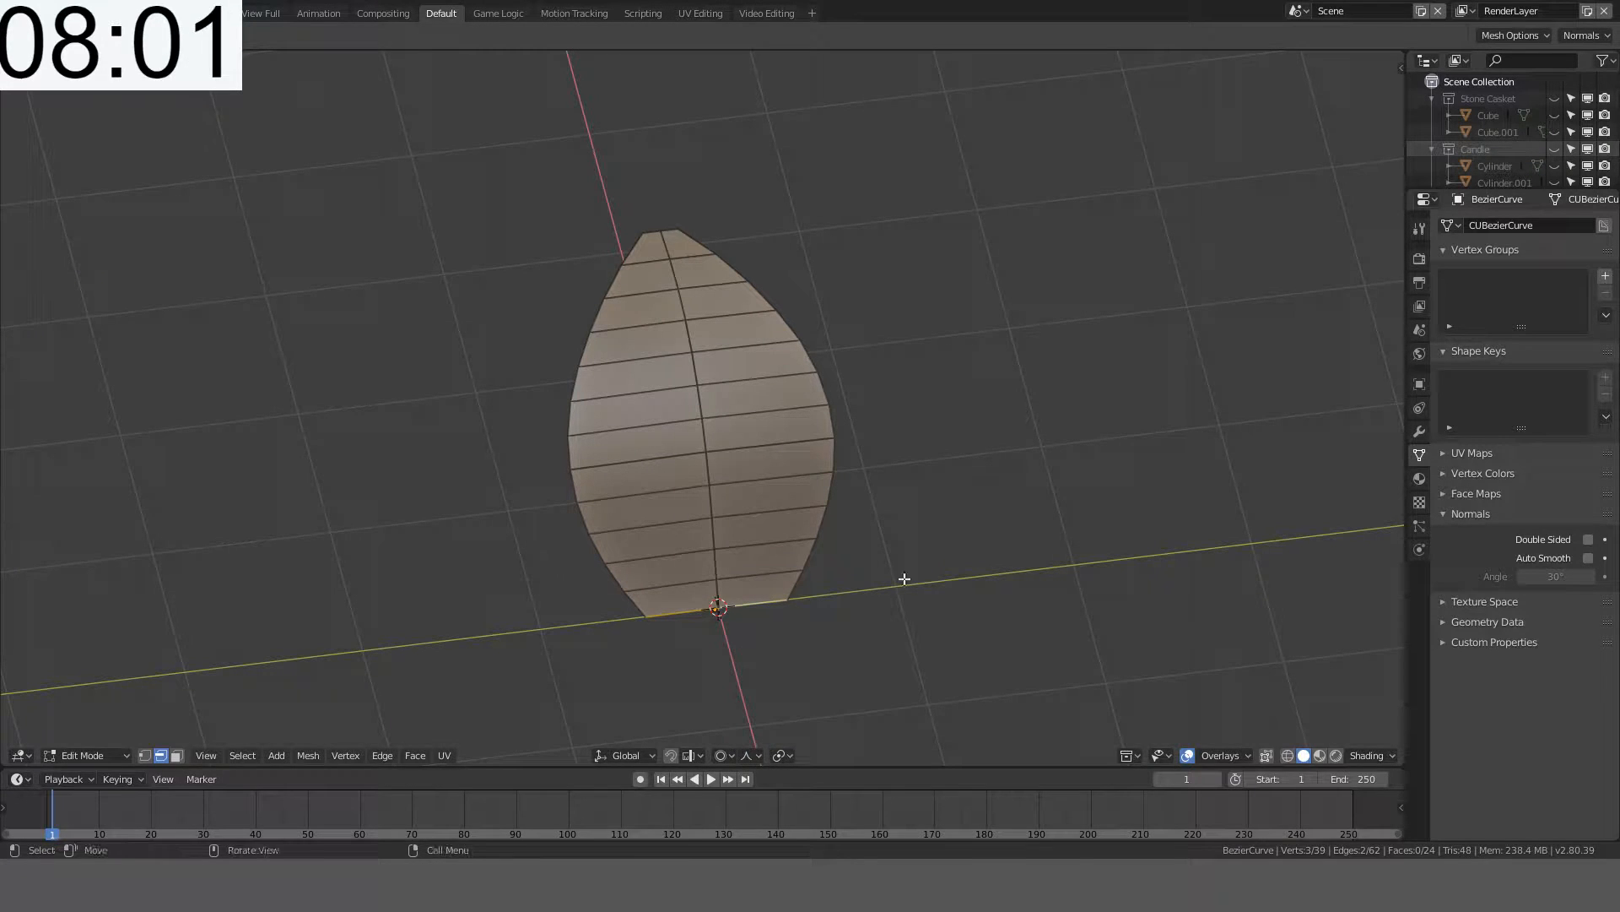
pyautogui.press('s')
pyautogui.press('y')
pyautogui.scroll(-2, 857, 541)
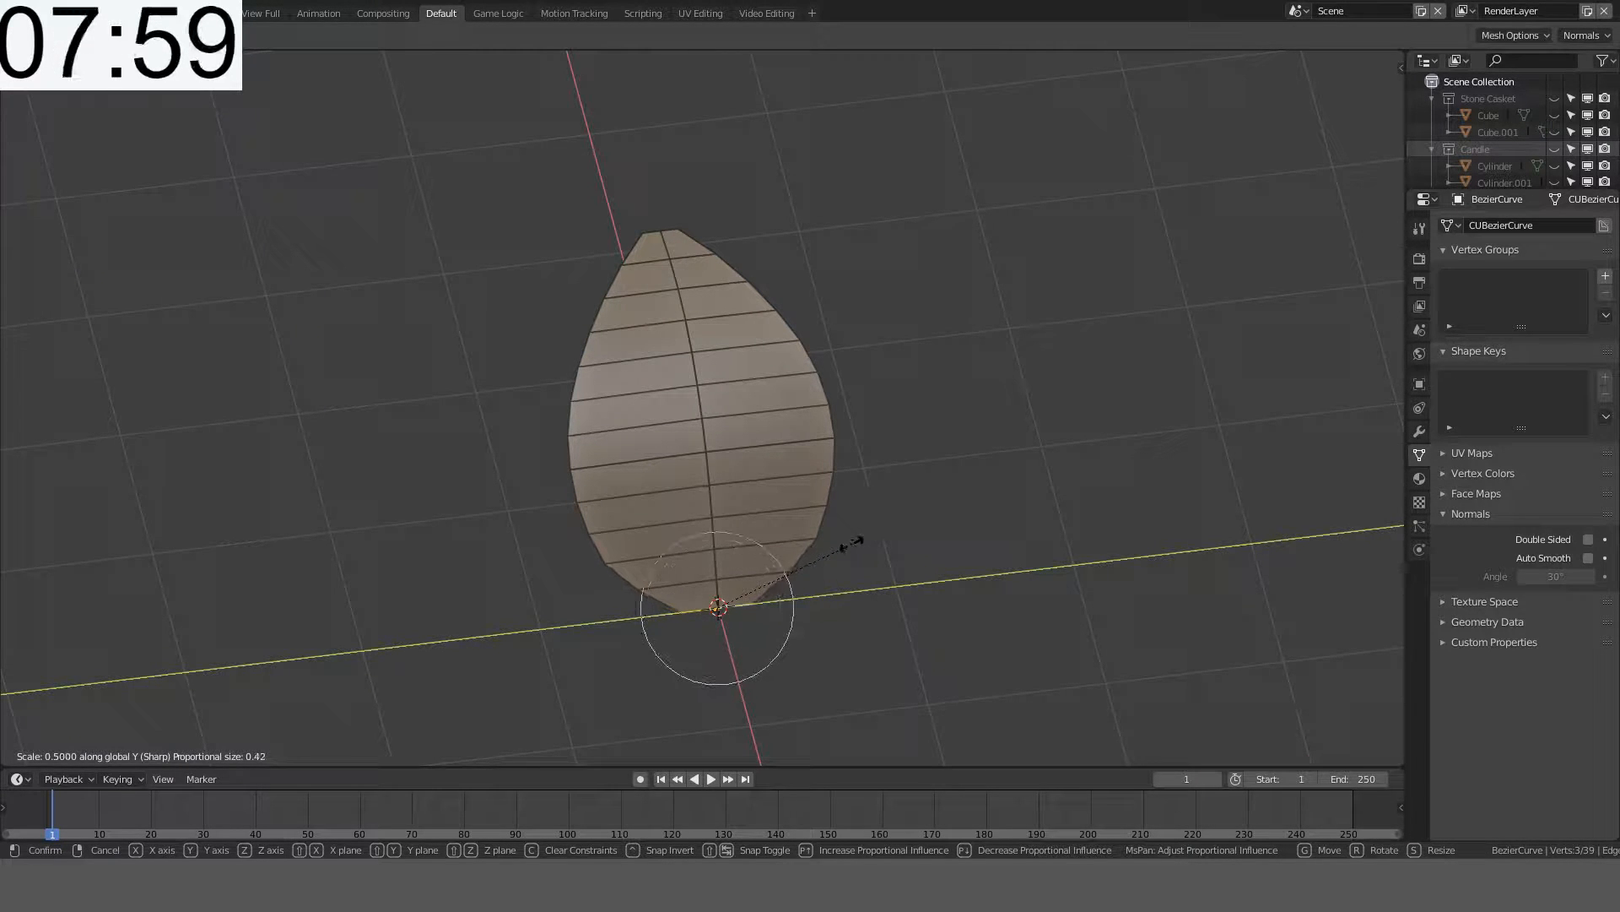
pyautogui.scroll(-2, 800, 564)
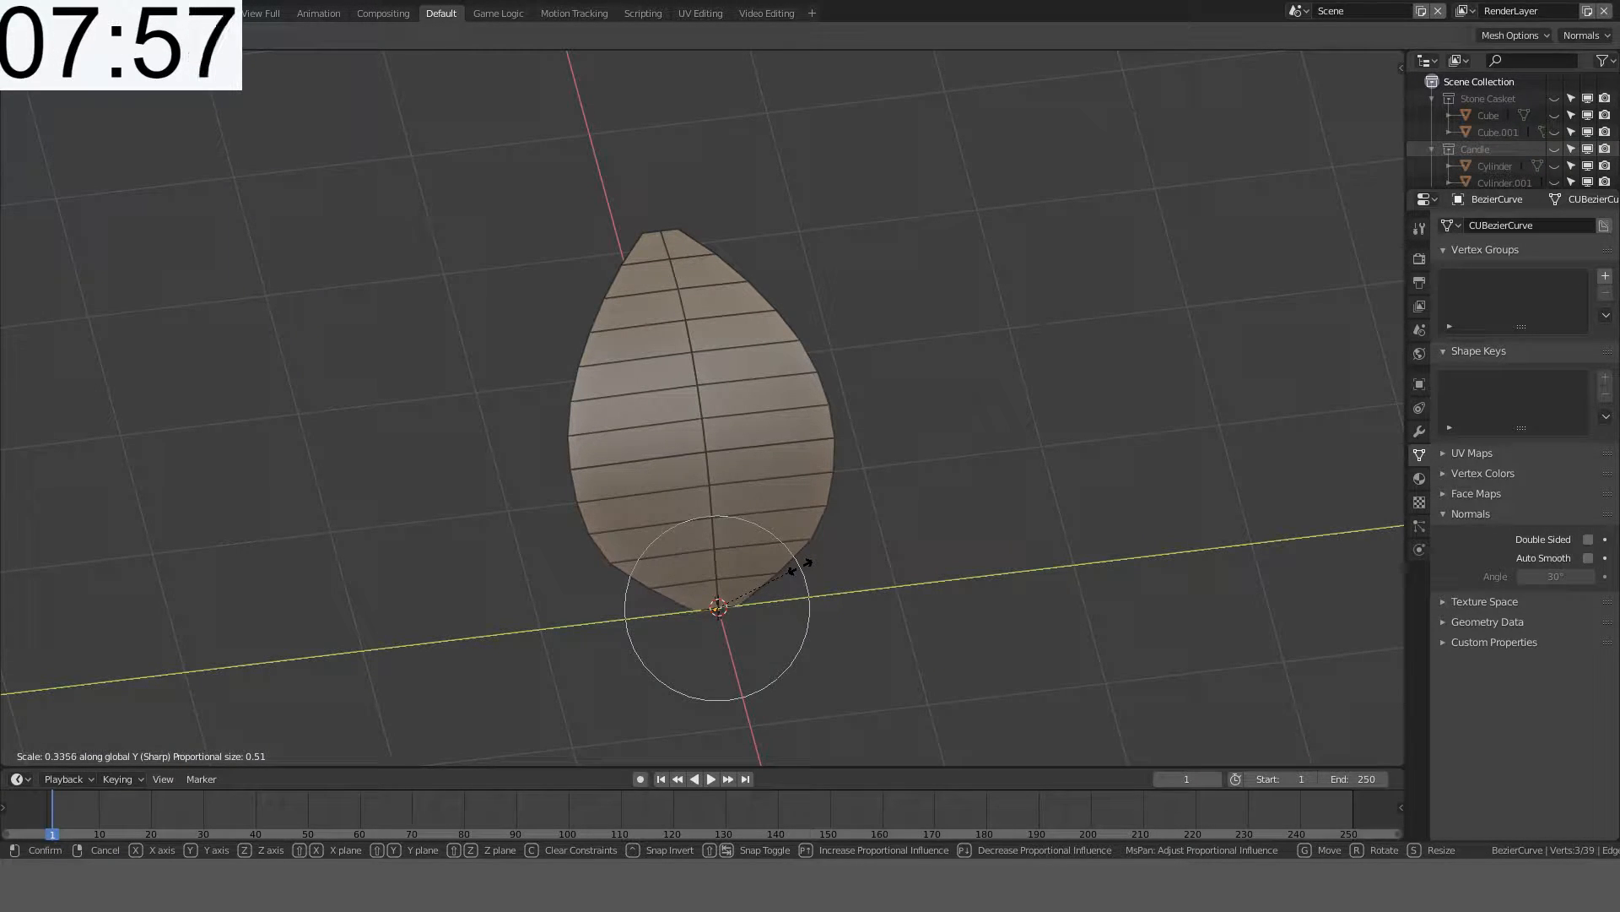
pyautogui.scroll(-5, 800, 566)
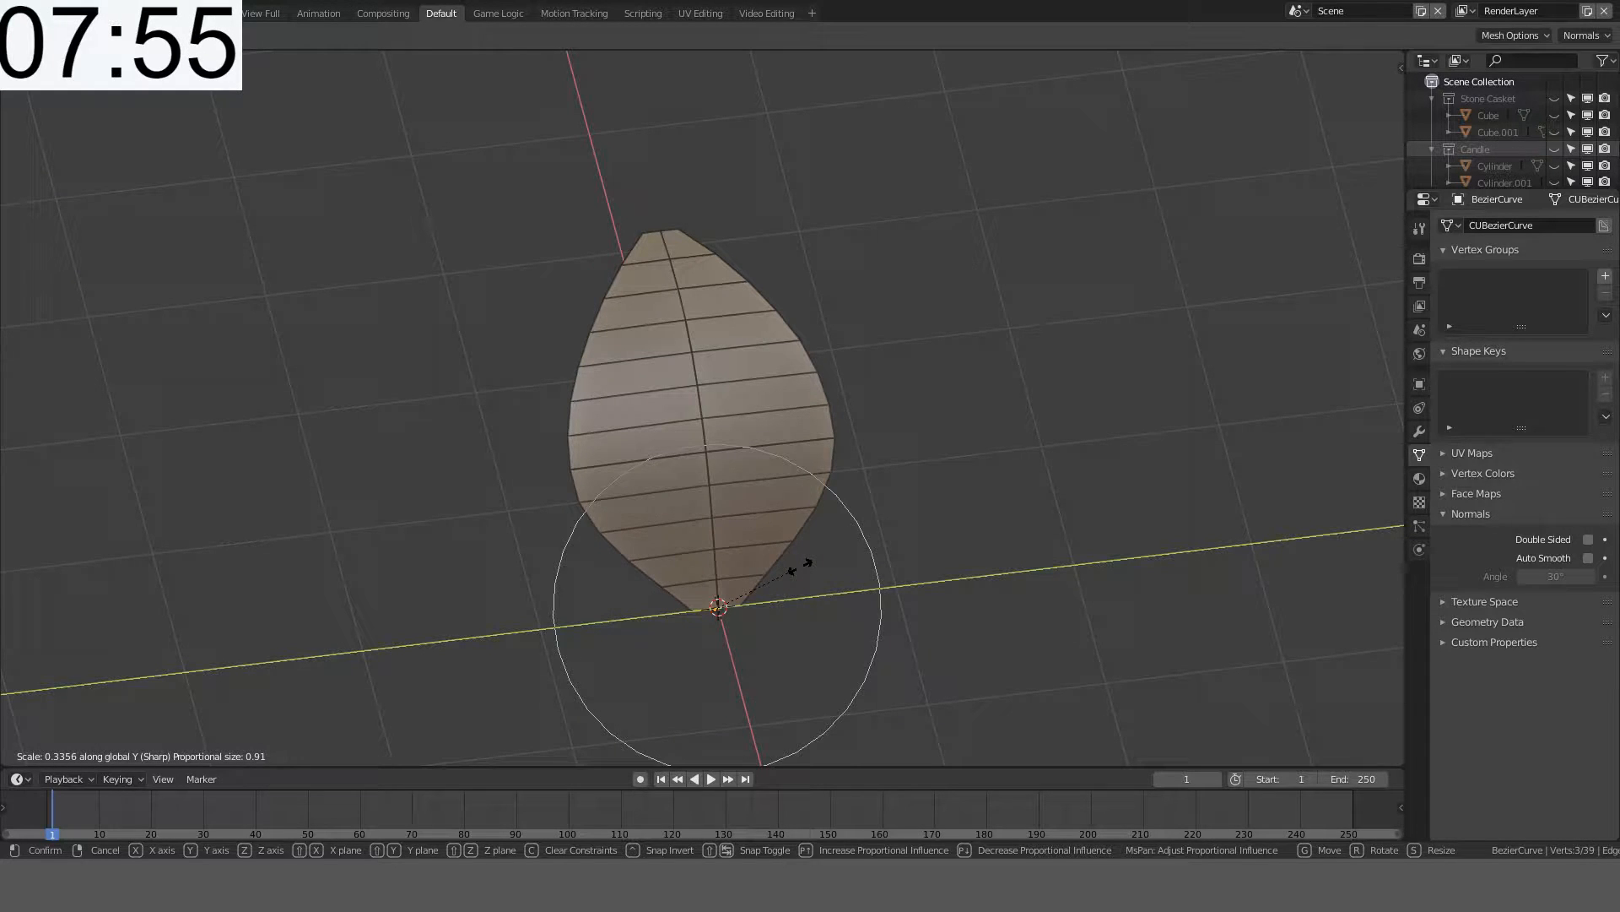
pyautogui.scroll(5, 800, 566)
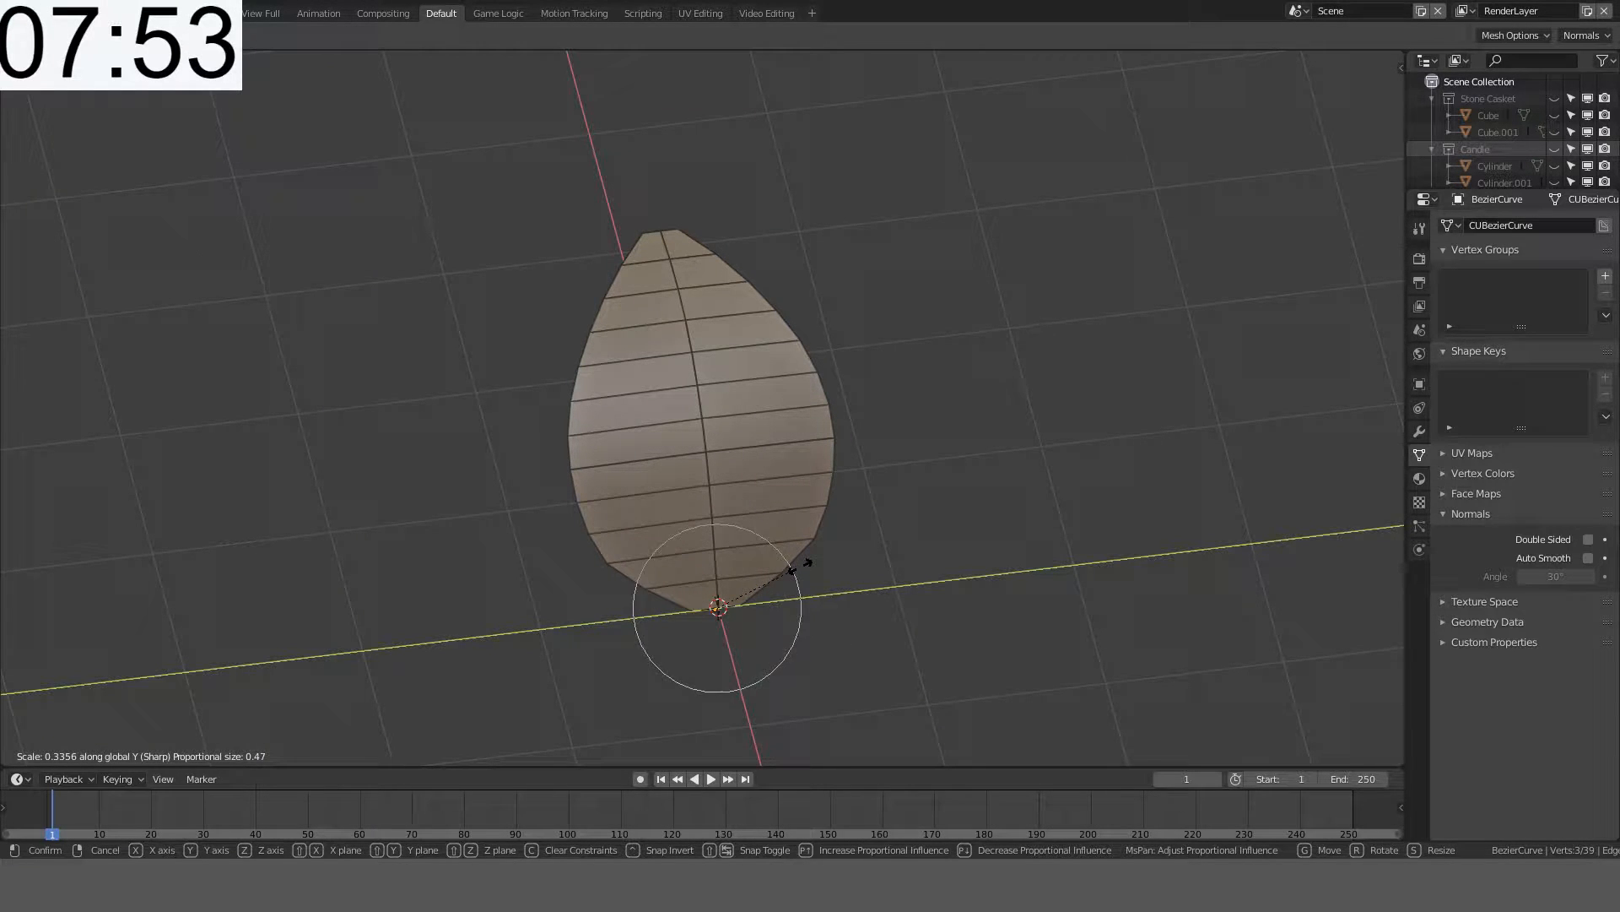
pyautogui.click(801, 564)
# - Move the centre vertex of the tip 0.07 m along X with proportional editing disabled, forming a point
pyautogui.moveTo(839, 506); pyautogui.dragTo(754, 537, button='middle')
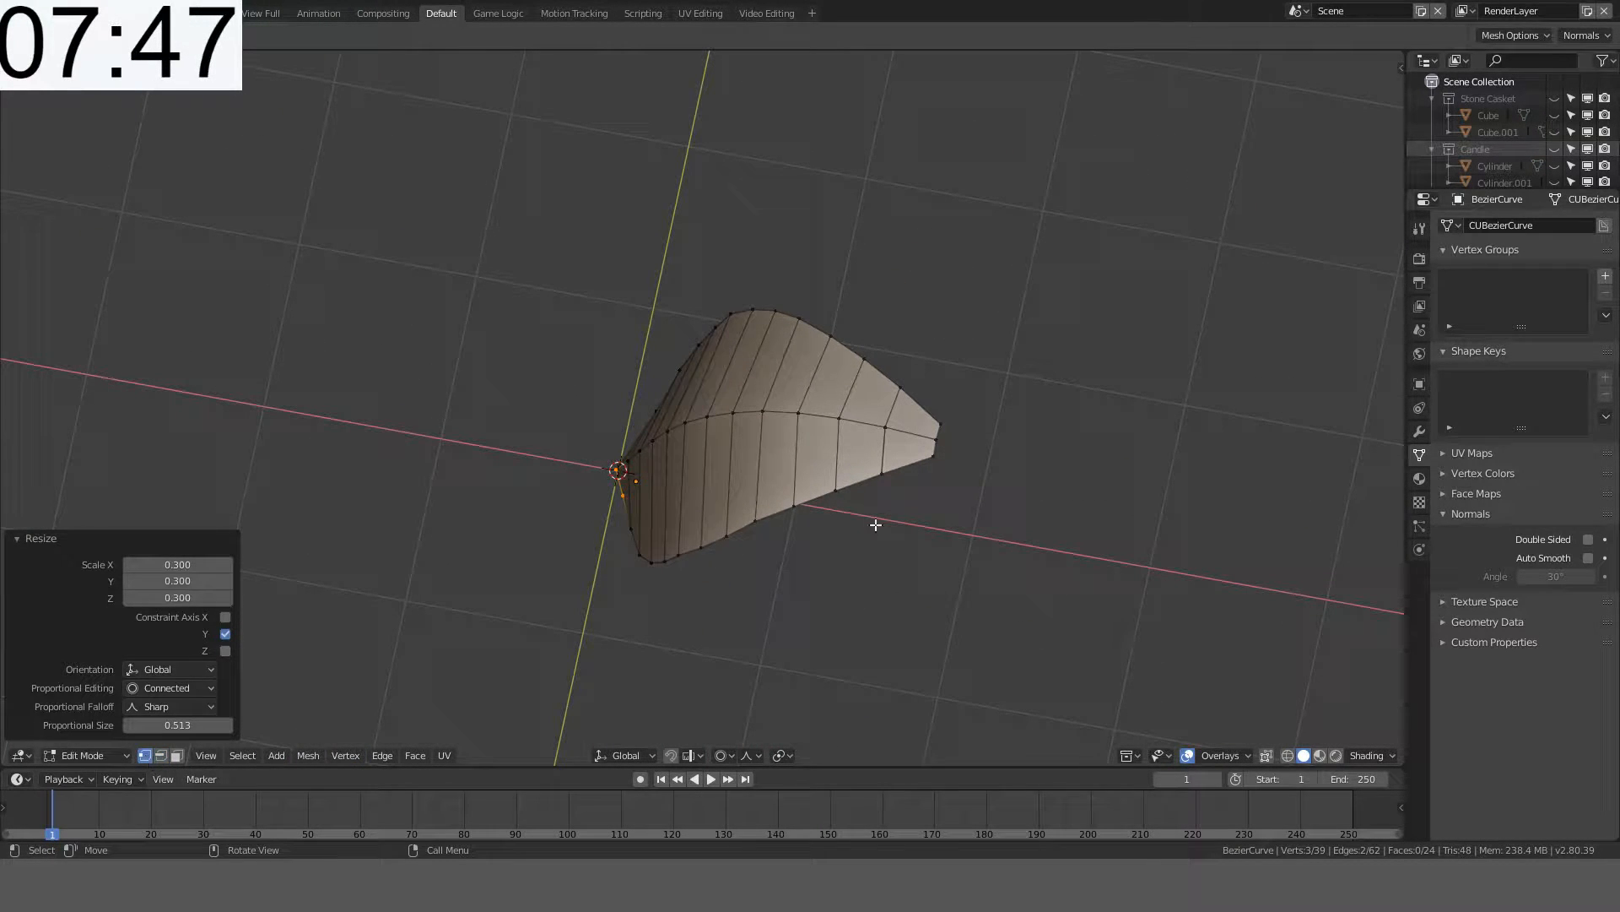
pyautogui.click(932, 439)
pyautogui.keyDown('shift'); pyautogui.moveTo(932, 440); pyautogui.dragTo(570, 359, button='middle'); pyautogui.keyUp('shift')
pyautogui.scroll(3, 570, 359)
pyautogui.press('KP_7')
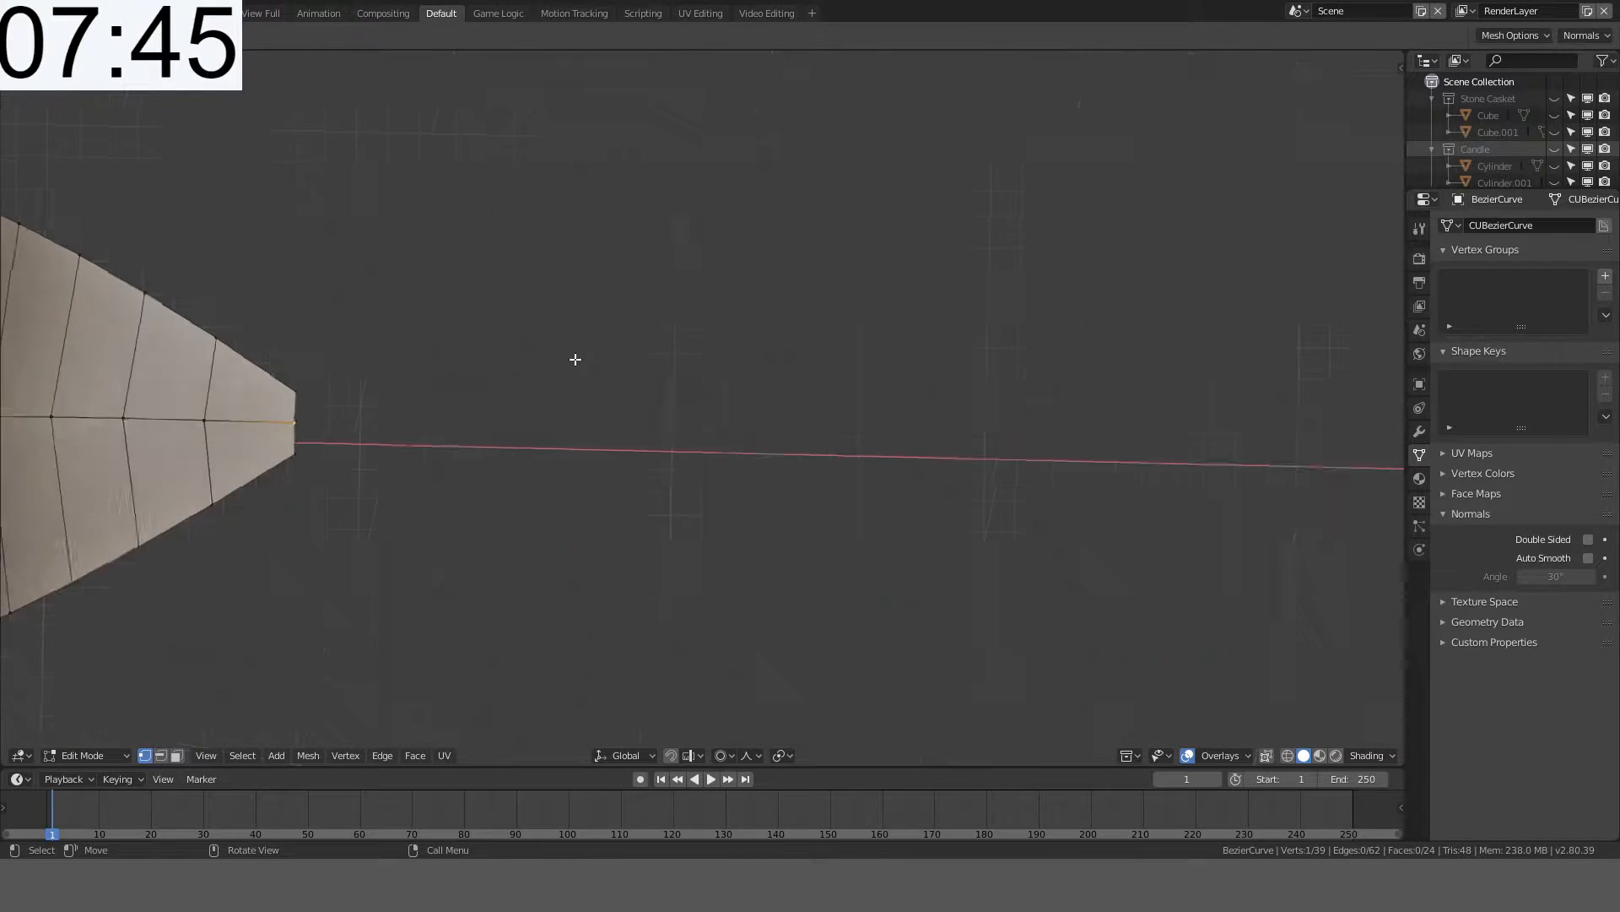
pyautogui.press('s')
pyautogui.press('Escape')
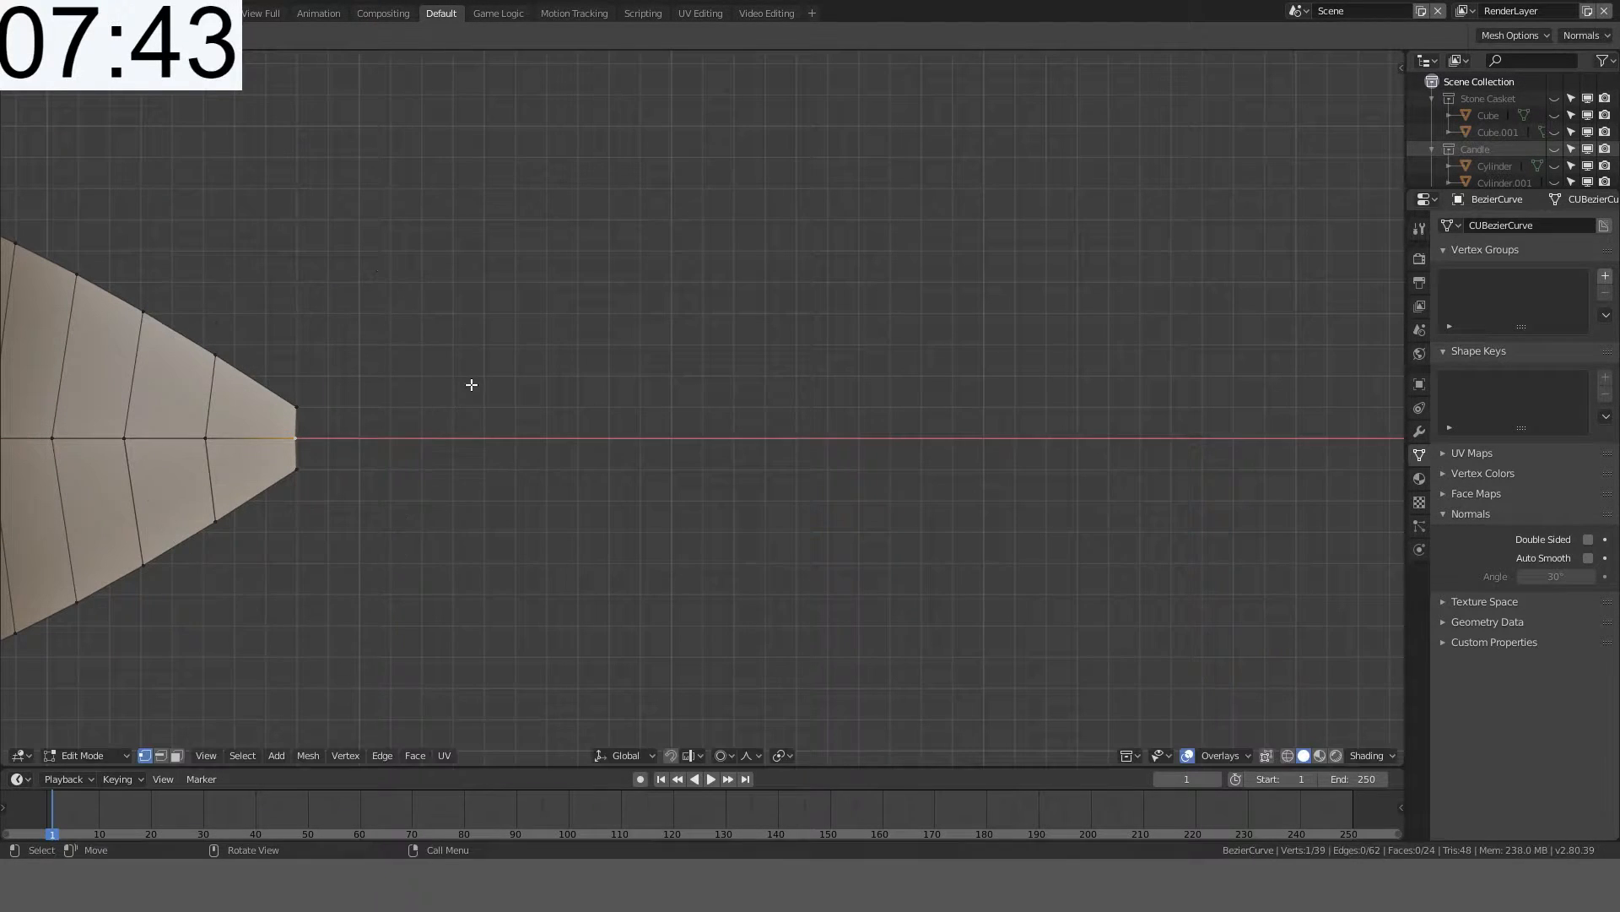
pyautogui.press('g')
pyautogui.press('x')
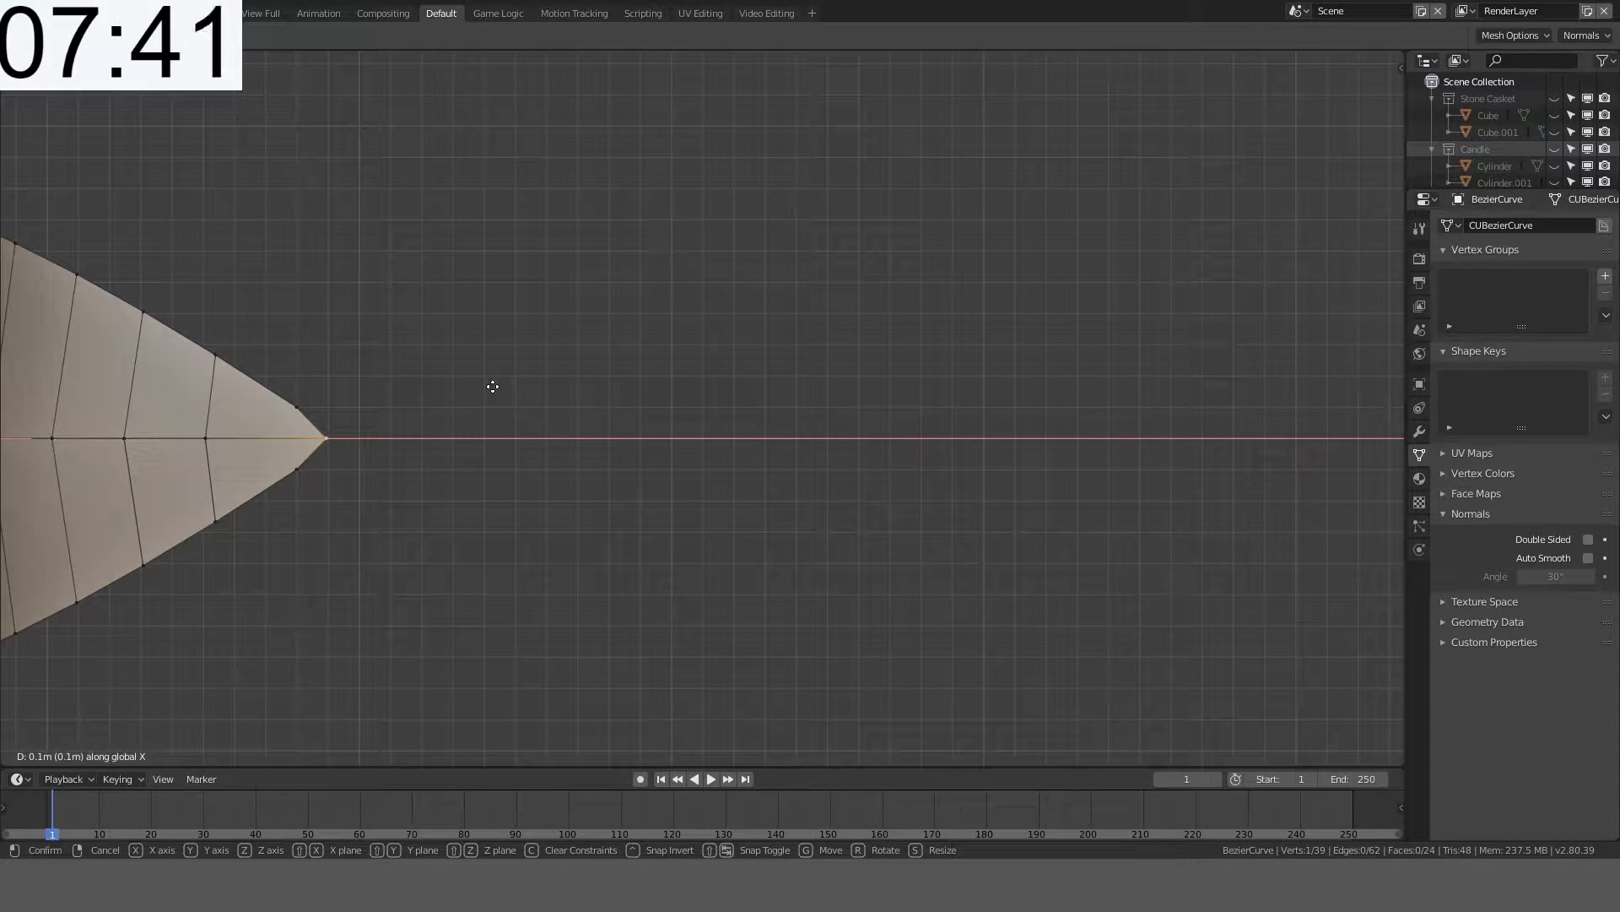
pyautogui.click(558, 386)
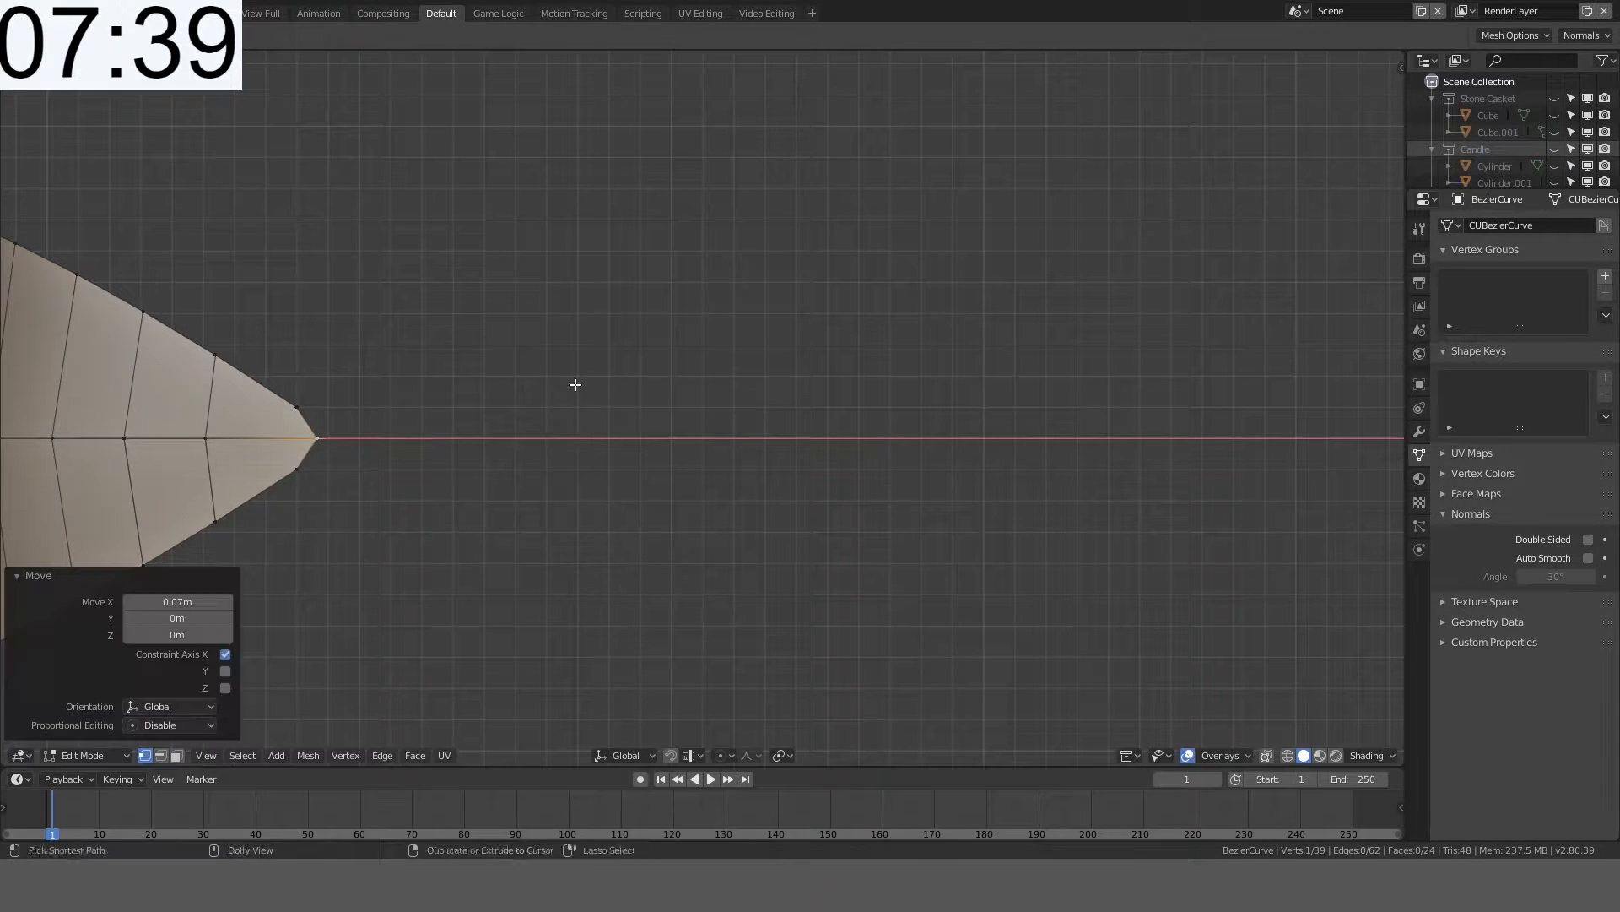
pyautogui.moveTo(574, 383); pyautogui.dragTo(763, 355, button='middle')
pyautogui.press('Tab')
pyautogui.press('Tab')
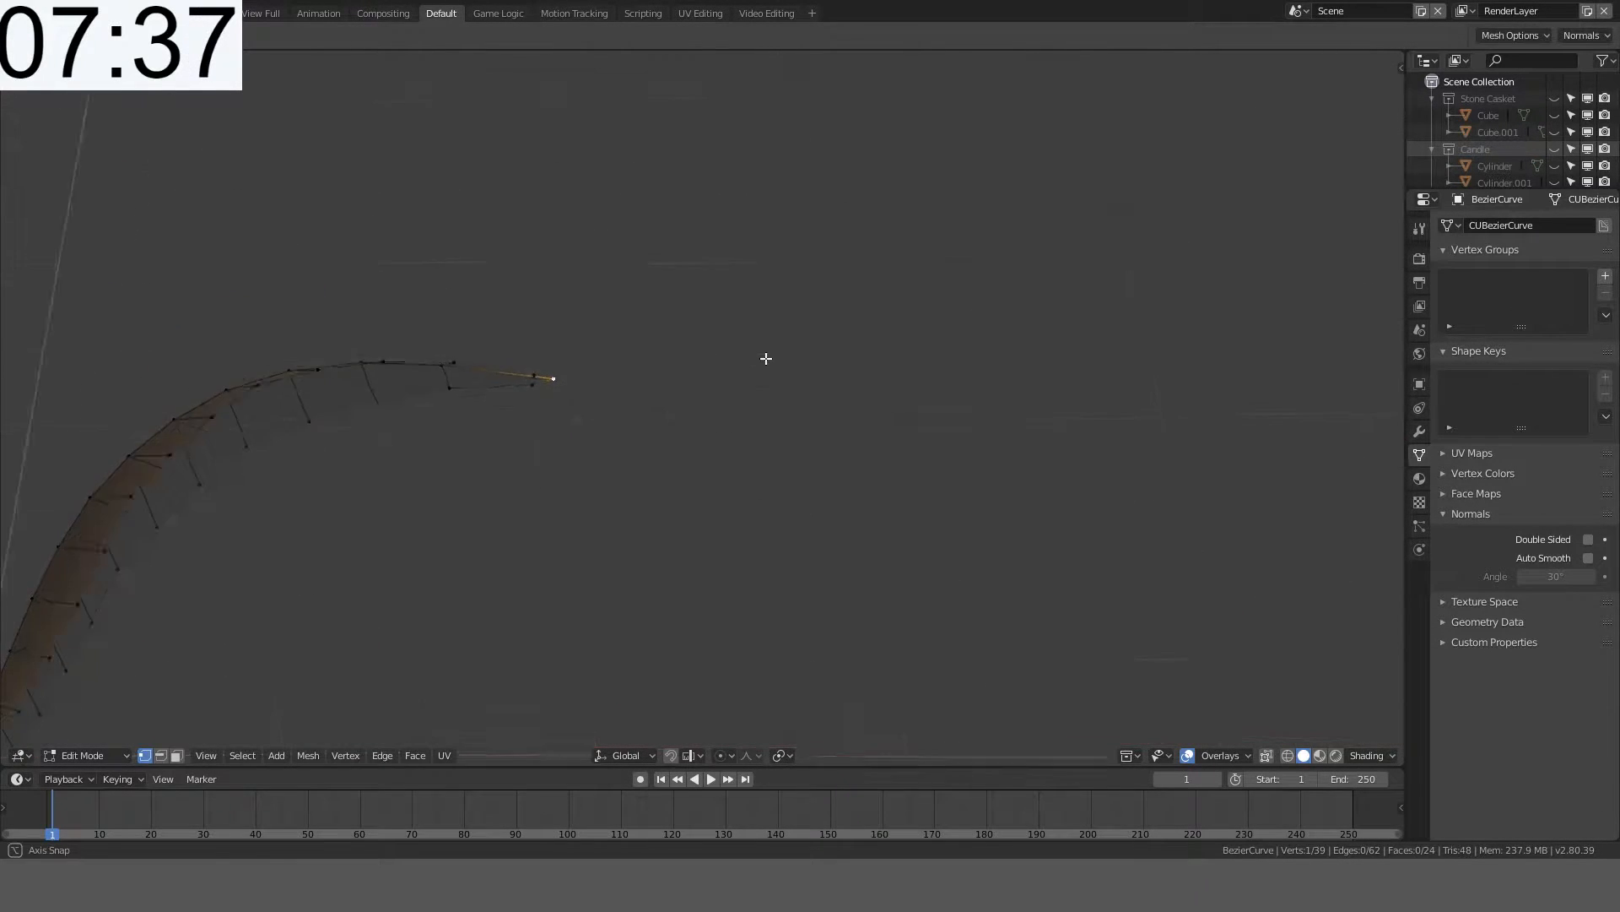
pyautogui.press('g')
pyautogui.press('z')
pyautogui.press('Escape')
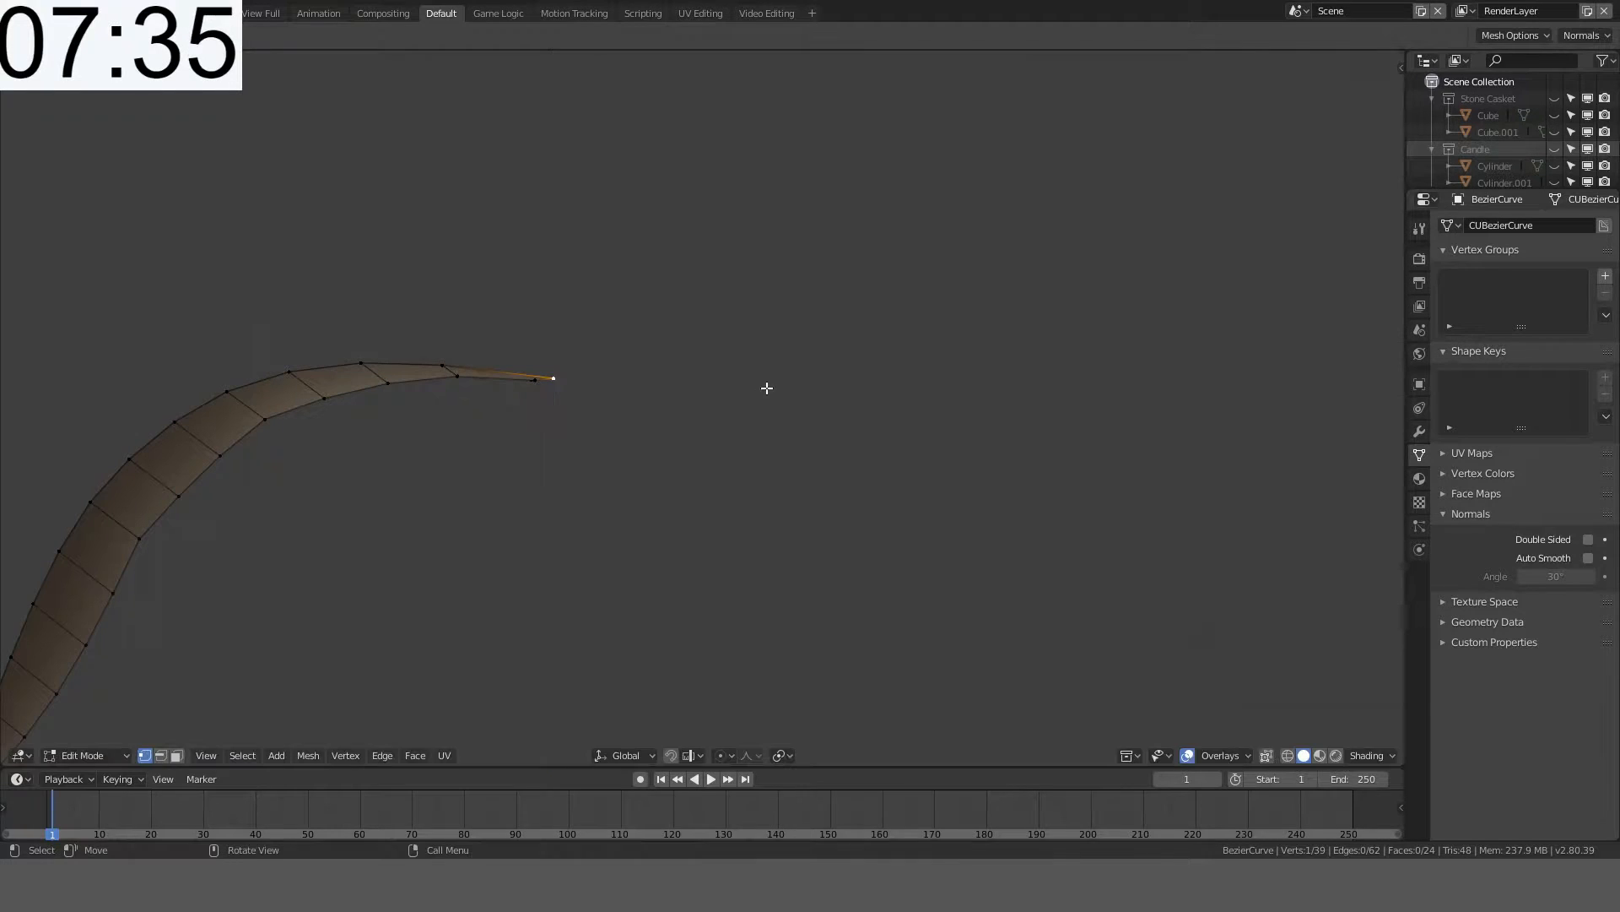
pyautogui.moveTo(767, 388); pyautogui.dragTo(570, 374, button='middle')
pyautogui.press('g')
pyautogui.press('z')
pyautogui.rightClick(729, 416)
# - Move the leaf's lengthwise centre edge loop 0.3 m in X and -0.2 m in Z with proportional editing disabled
pyautogui.keyDown('alt'); pyautogui.click(417, 346); pyautogui.keyUp('alt')
pyautogui.press('KP_1')
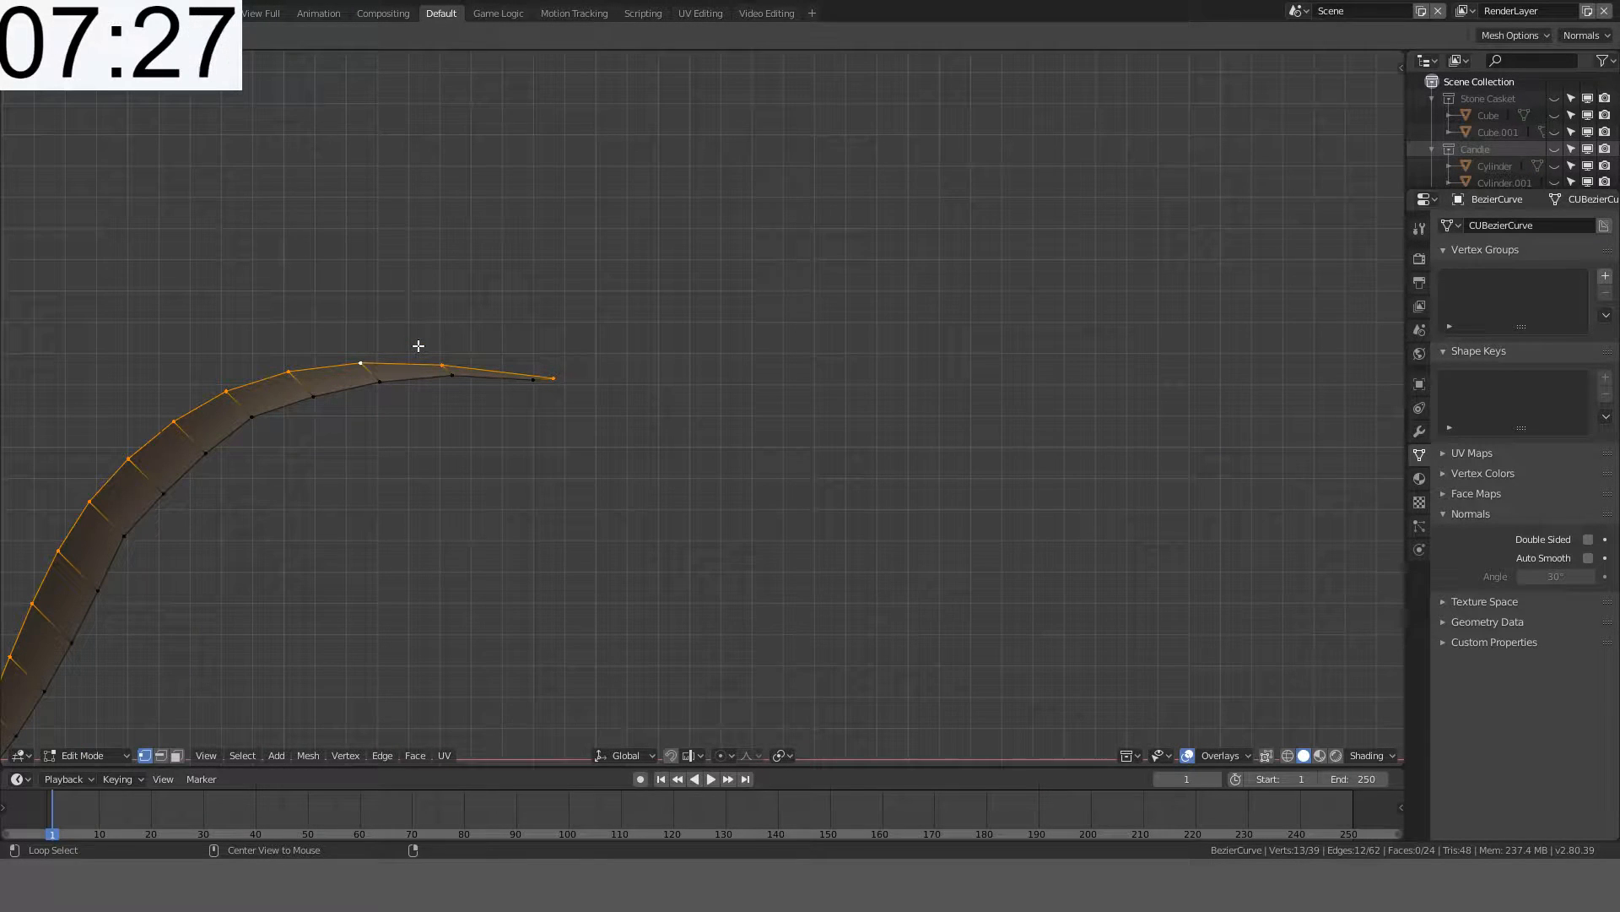
pyautogui.press('o')
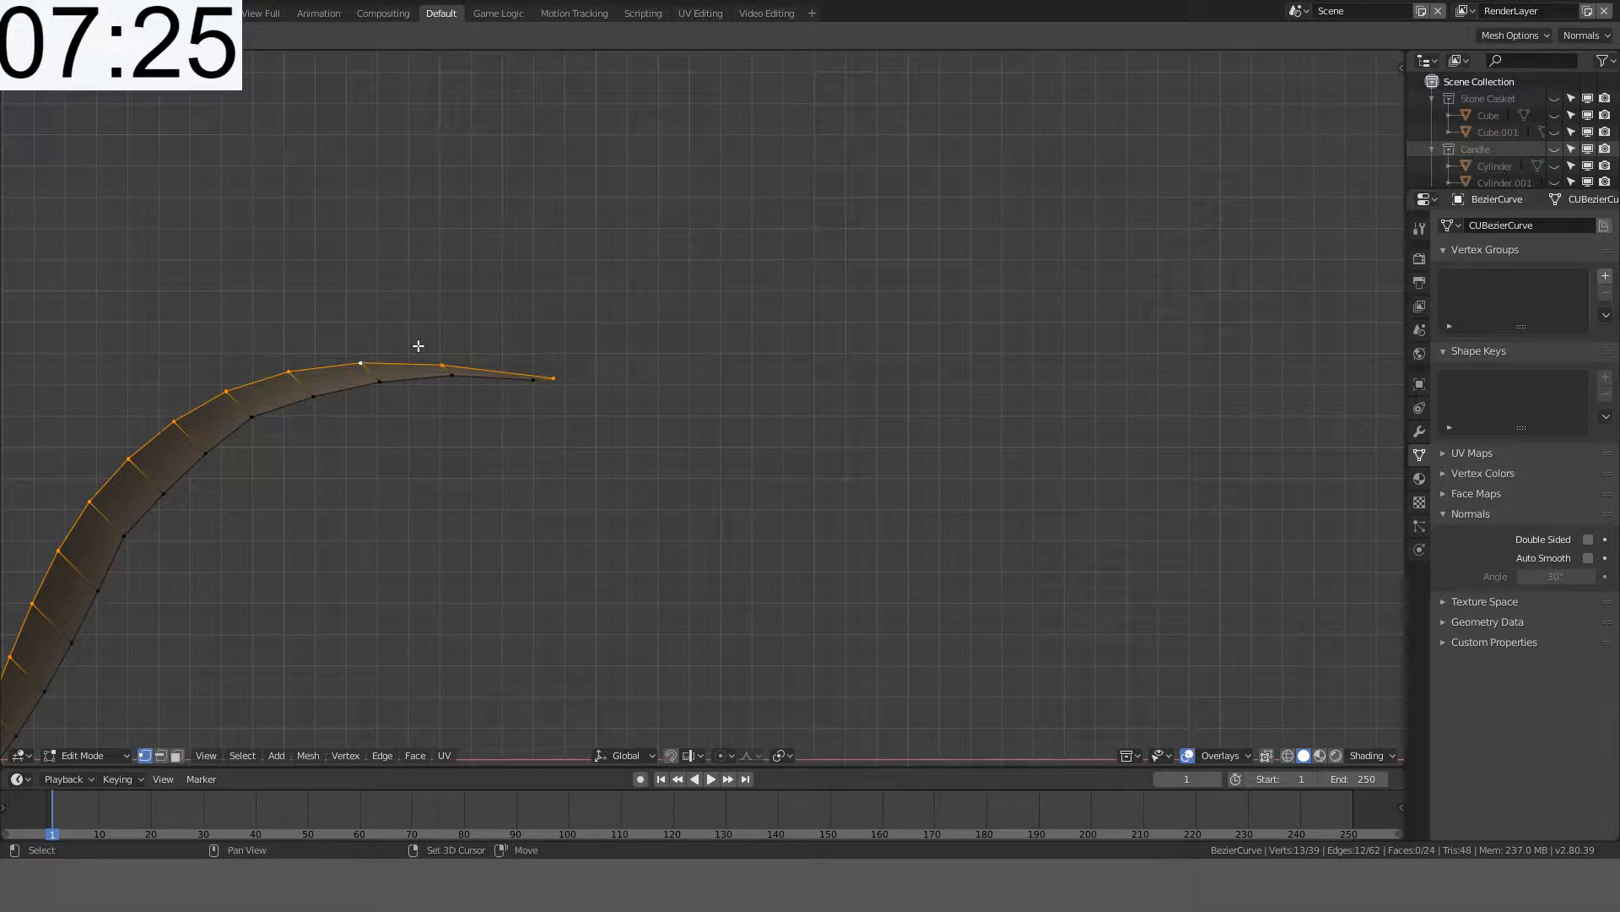
pyautogui.keyDown('shift'); pyautogui.moveTo(419, 346); pyautogui.dragTo(644, 155, button='middle'); pyautogui.keyUp('shift')
pyautogui.press('g')
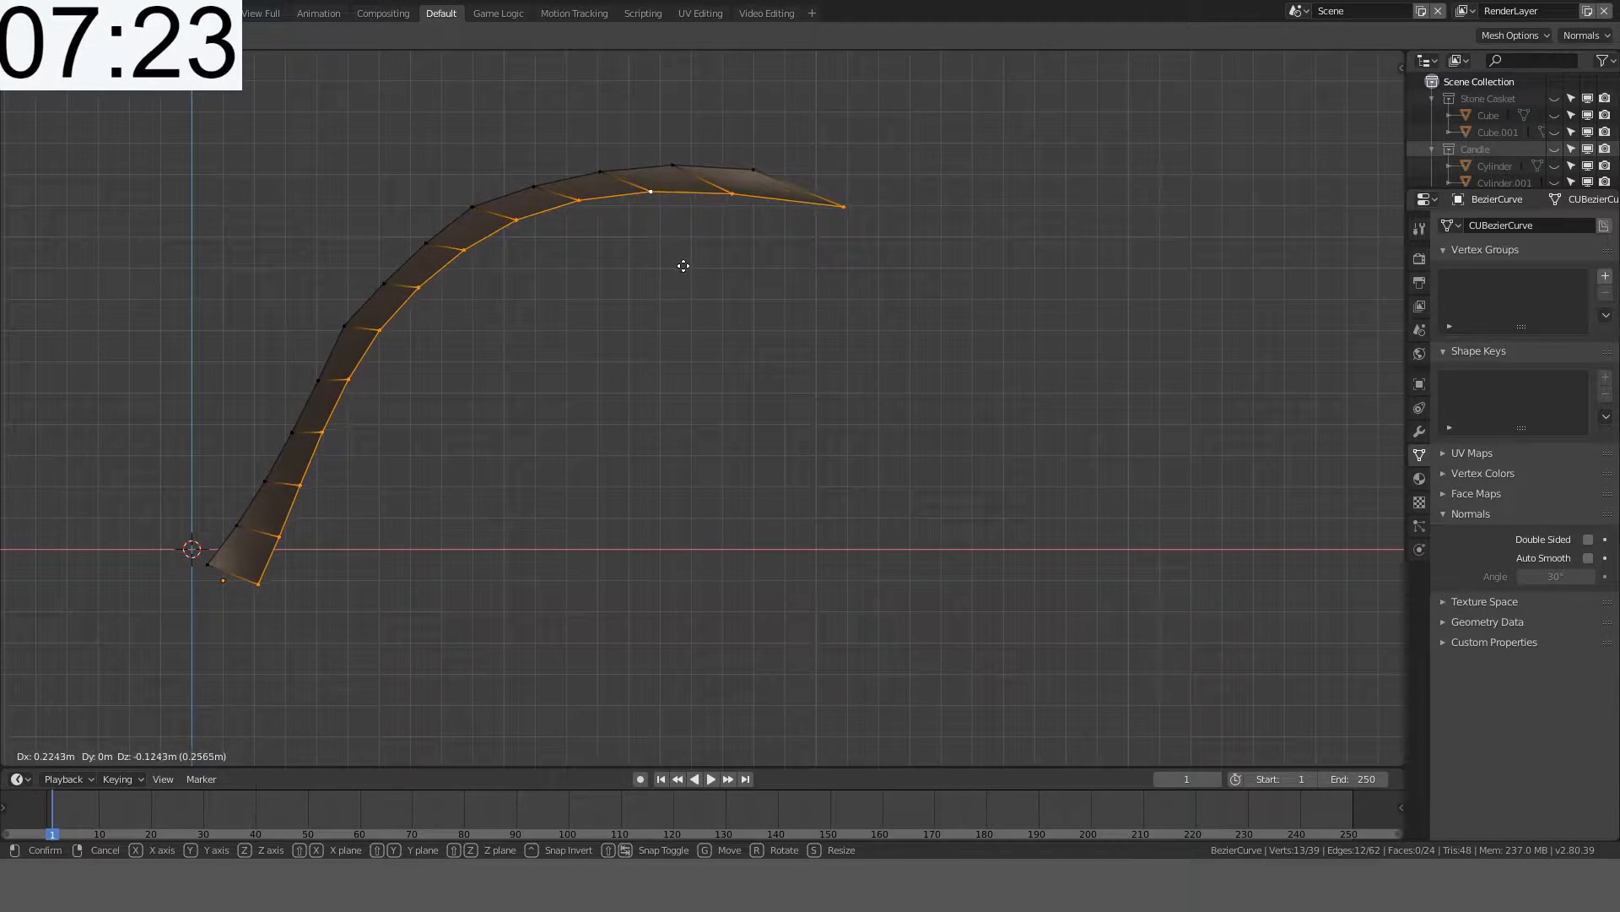
pyautogui.press('ctrl')
pyautogui.click(691, 275)
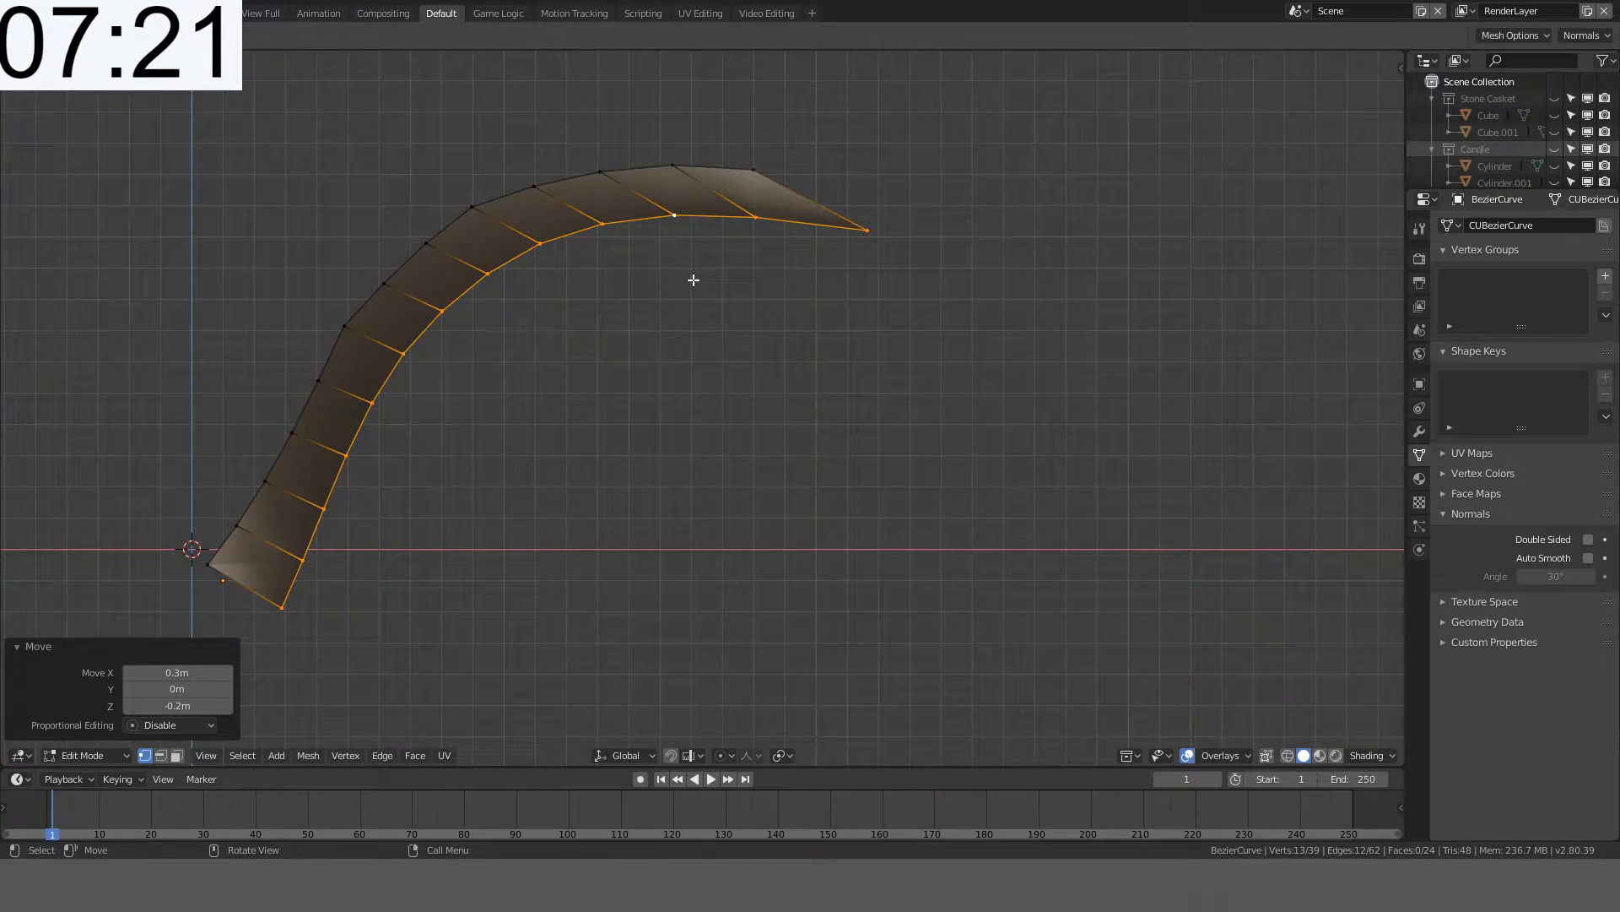
# - Lower the pair of outer vertices nearest the leaf's tip about 0.12 m along Z and scale them along Y
pyautogui.moveTo(691, 276); pyautogui.dragTo(821, 433, button='middle')
pyautogui.click(679, 411)
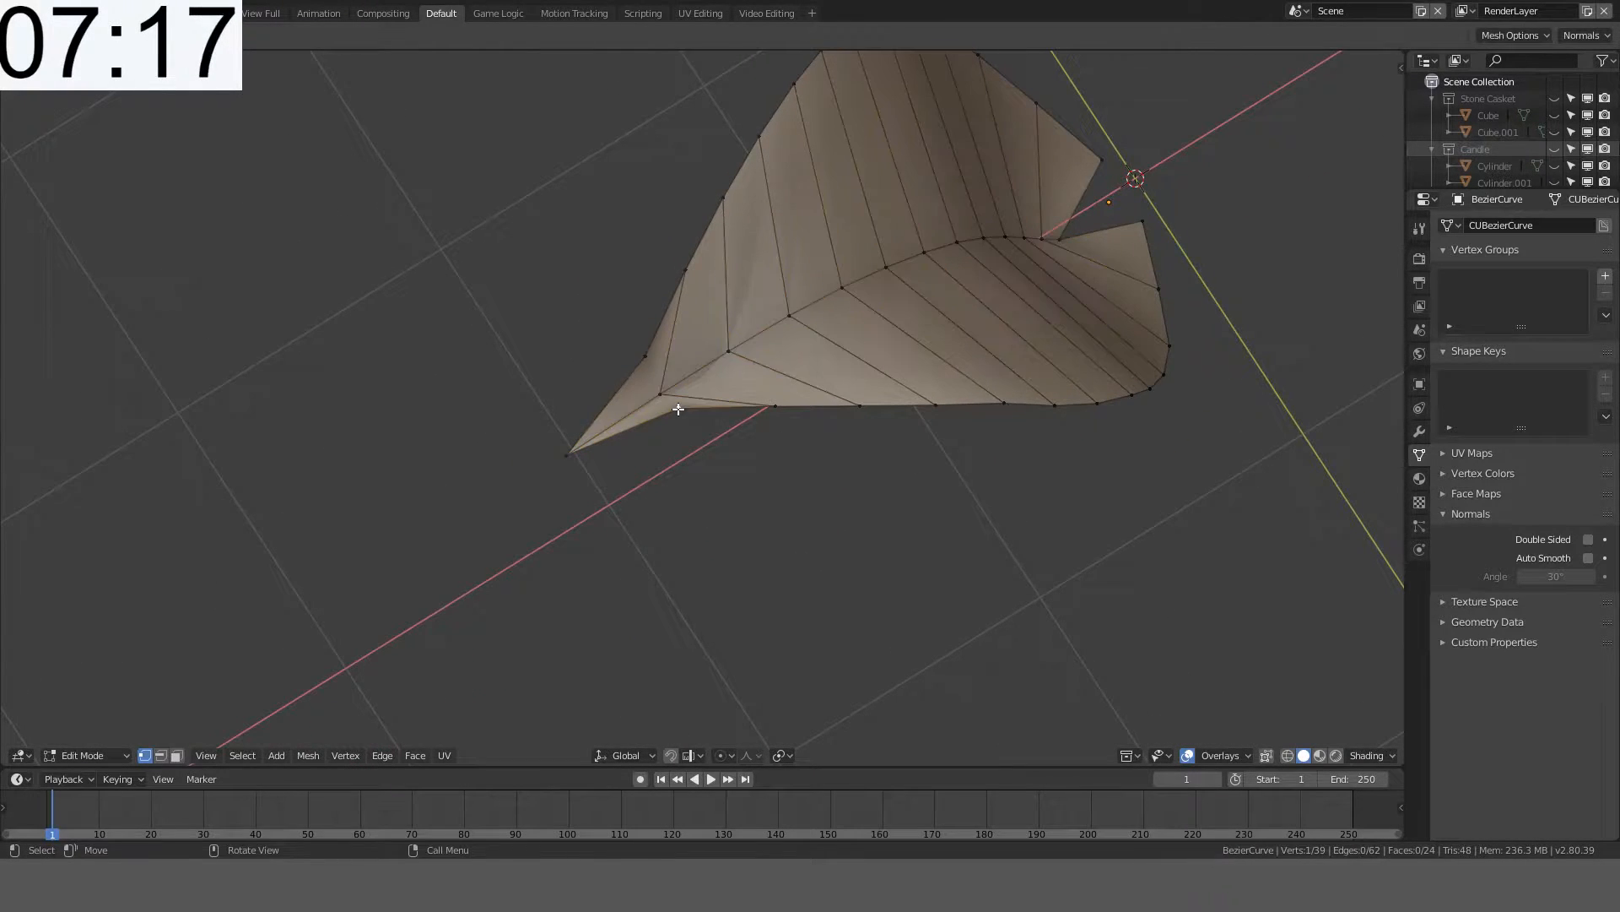
pyautogui.keyDown('shift'); pyautogui.click(651, 353); pyautogui.keyUp('shift')
pyautogui.moveTo(651, 353); pyautogui.dragTo(925, 155, button='middle')
pyautogui.press('g')
pyautogui.press('z')
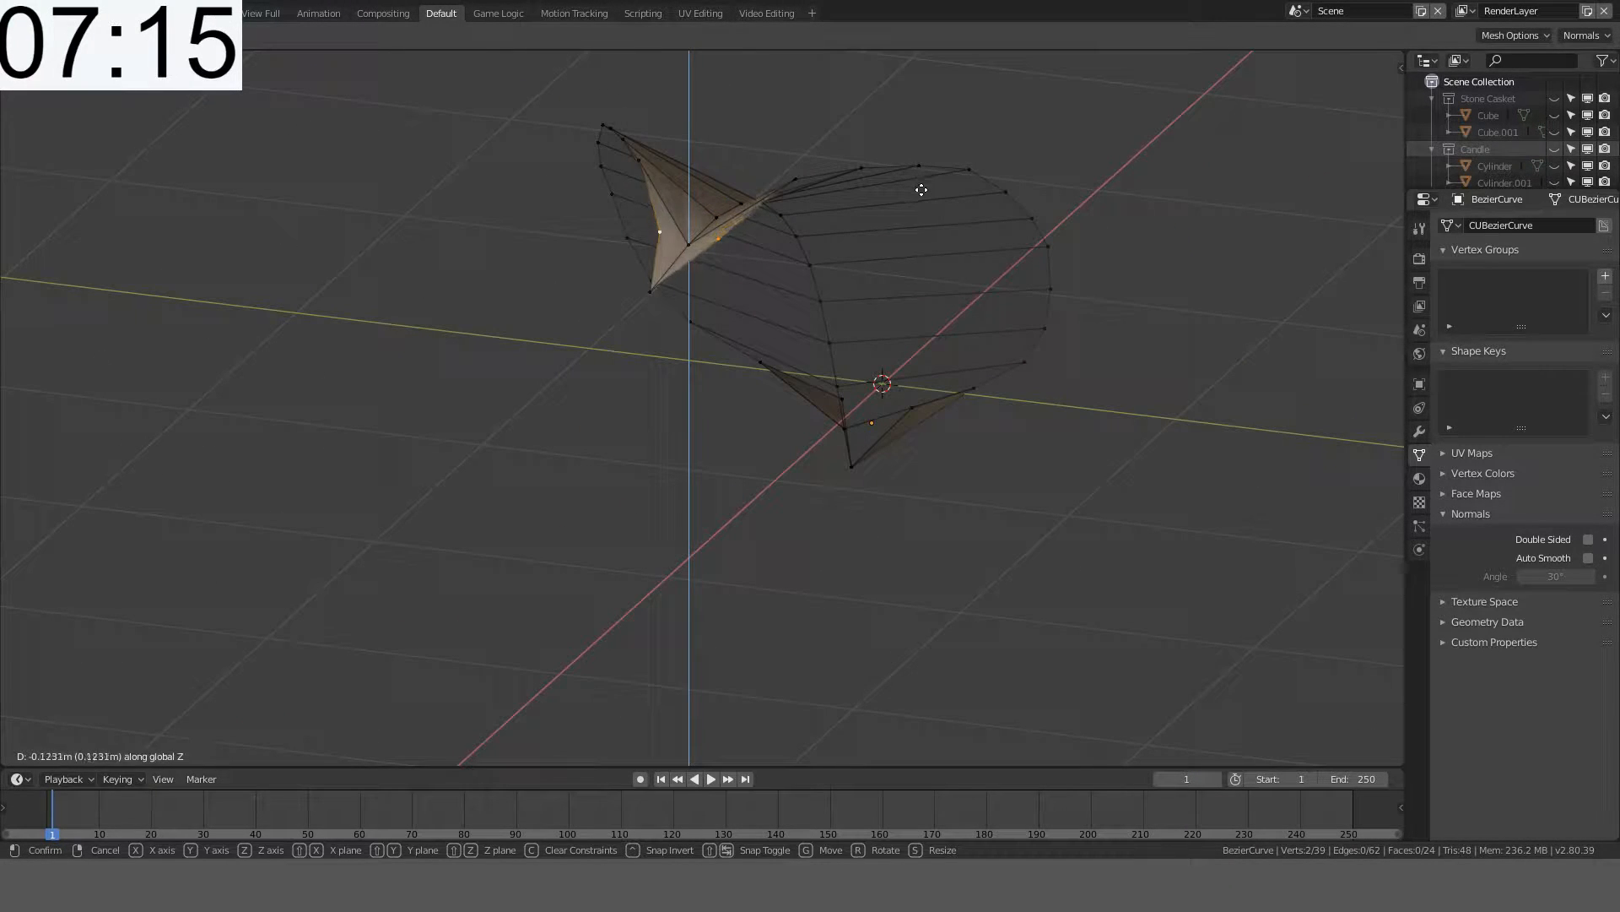
pyautogui.click(922, 196)
pyautogui.moveTo(802, 224); pyautogui.dragTo(765, 356, button='middle')
pyautogui.press('s')
pyautogui.press('y')
pyautogui.click(864, 312)
# - Scale the next pair of outer vertices back from the tip by 1.2 along Y
pyautogui.click(788, 368)
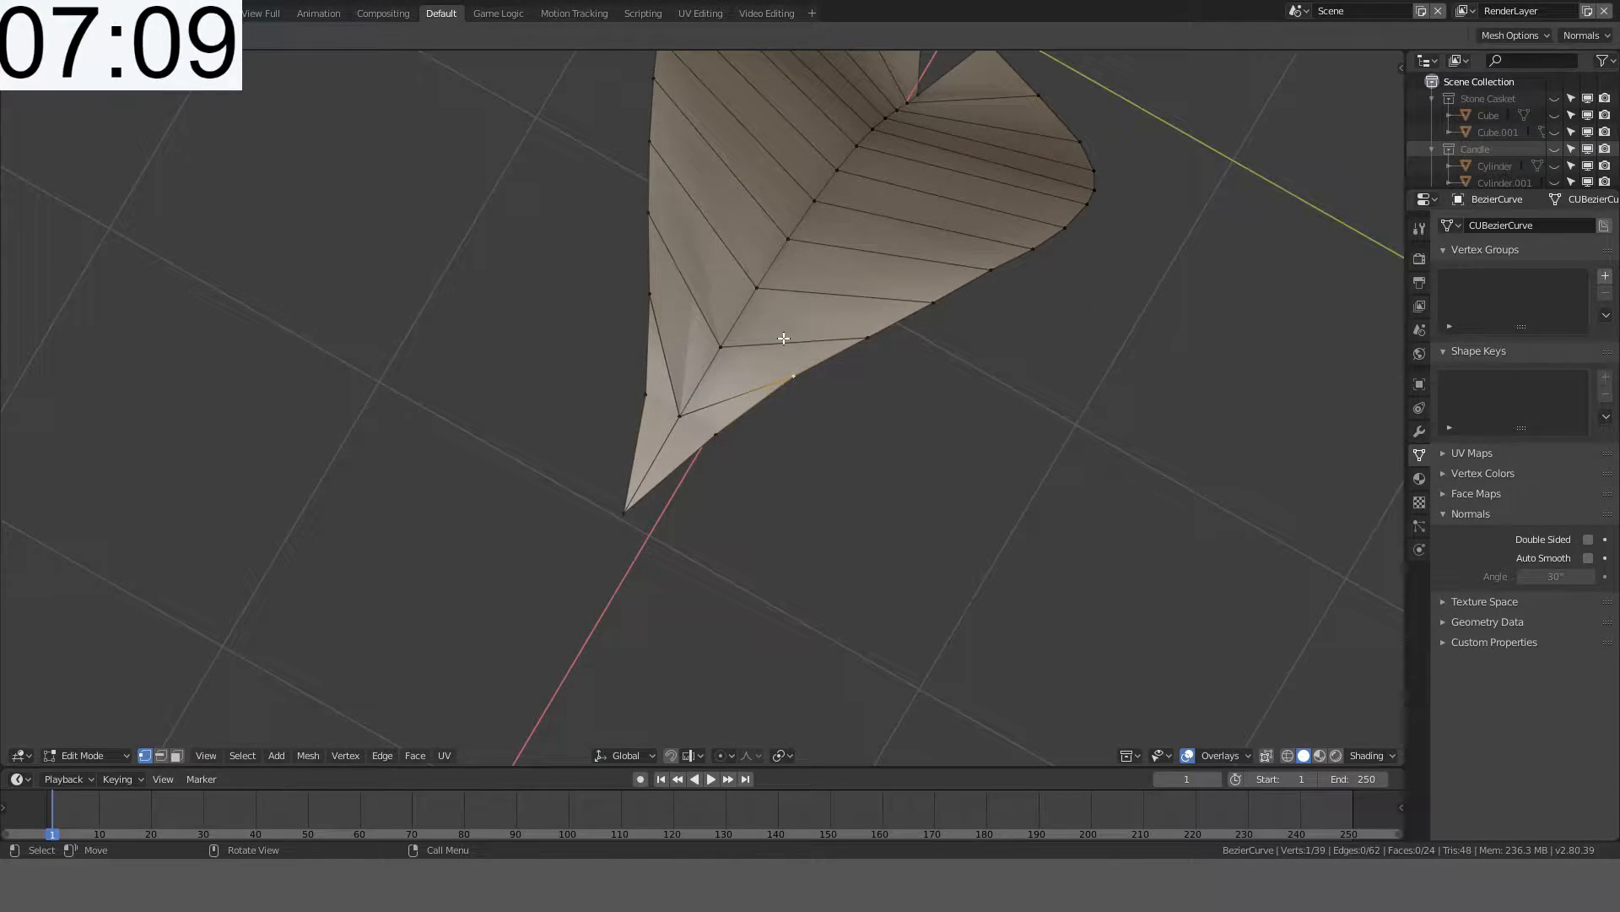
pyautogui.keyDown('shift'); pyautogui.click(650, 303); pyautogui.keyUp('shift')
pyautogui.press('s')
pyautogui.press('y')
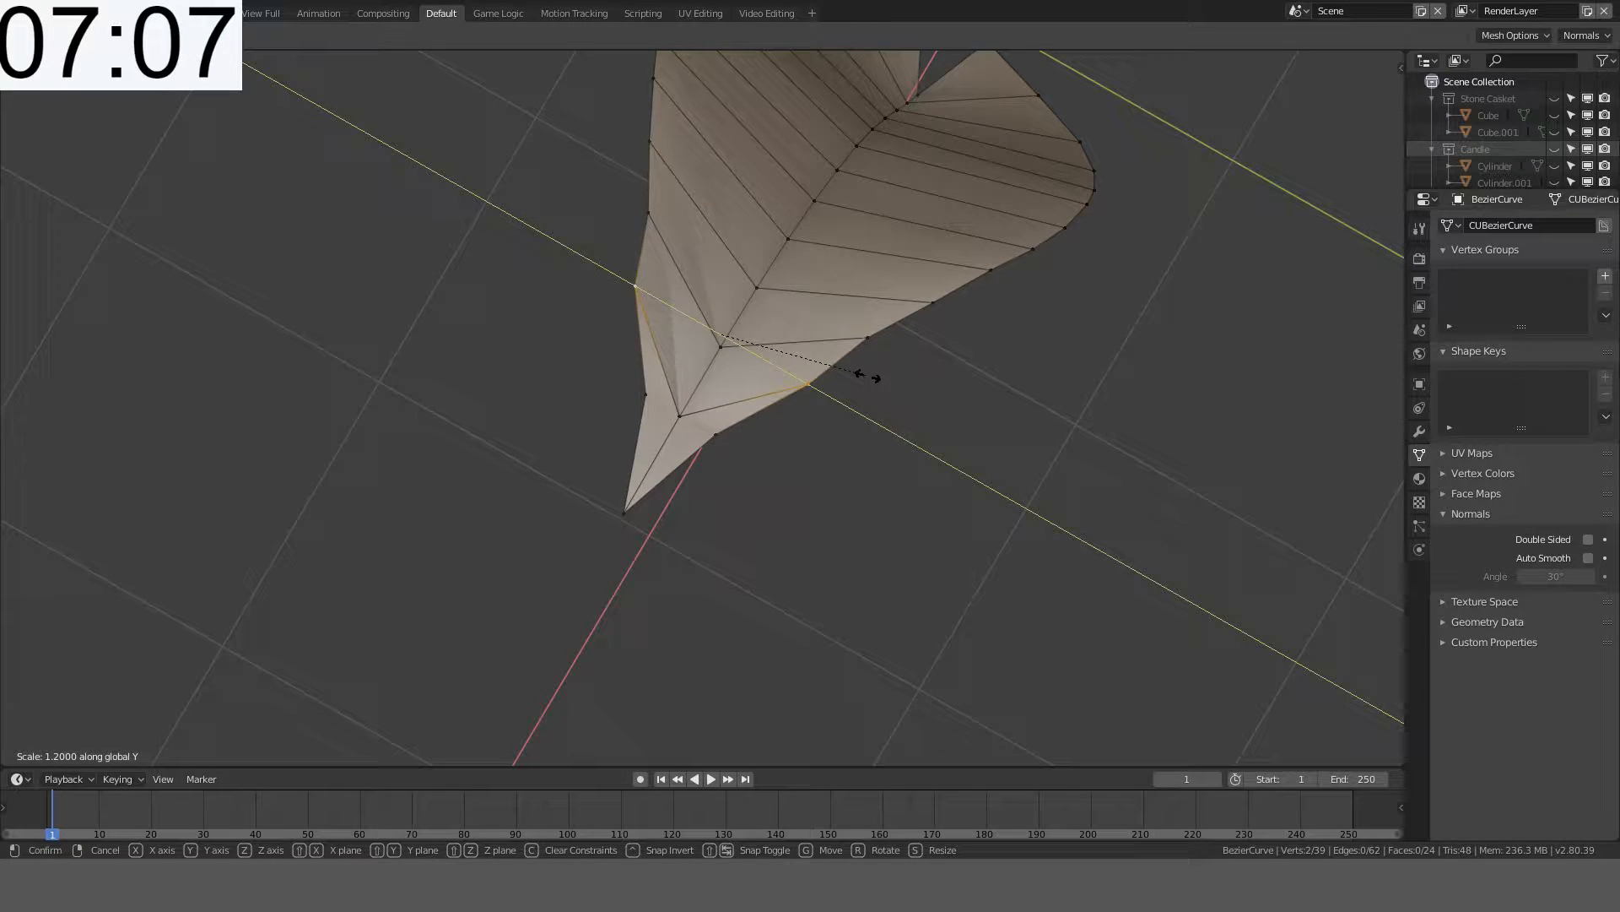
pyautogui.click(854, 376)
pyautogui.moveTo(857, 367); pyautogui.dragTo(1077, 162, button='middle')
# - Undo the vertical move and Y scaling of the outer vertices near the tip, and return to Object Mode
pyautogui.press('Tab')
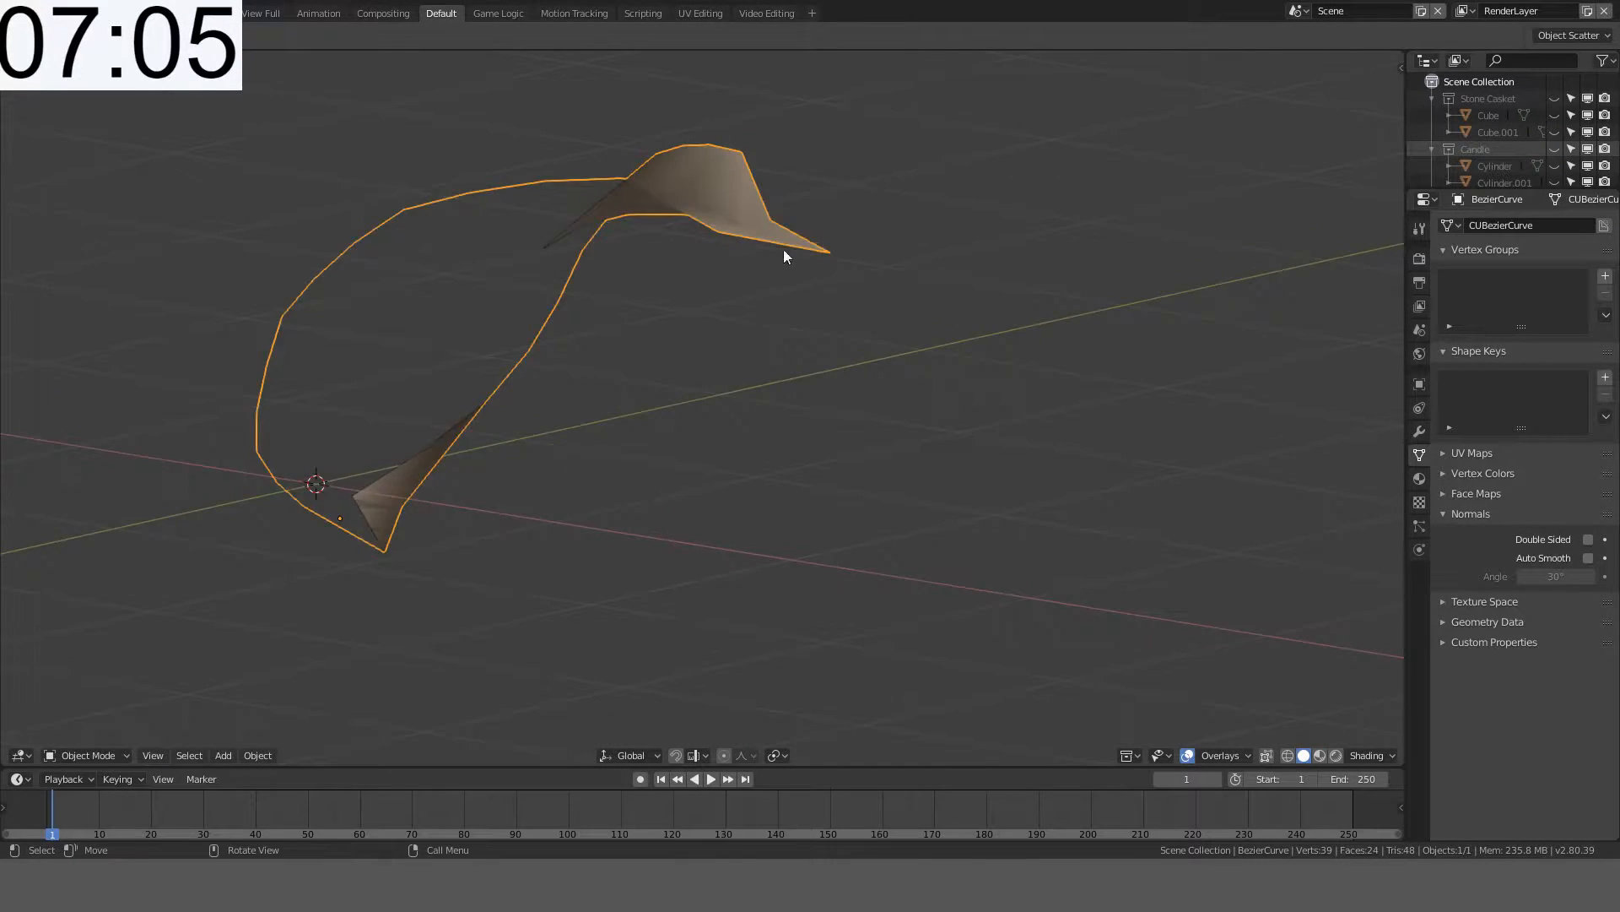
pyautogui.moveTo(783, 250); pyautogui.dragTo(814, 381, button='middle')
pyautogui.press('Tab')
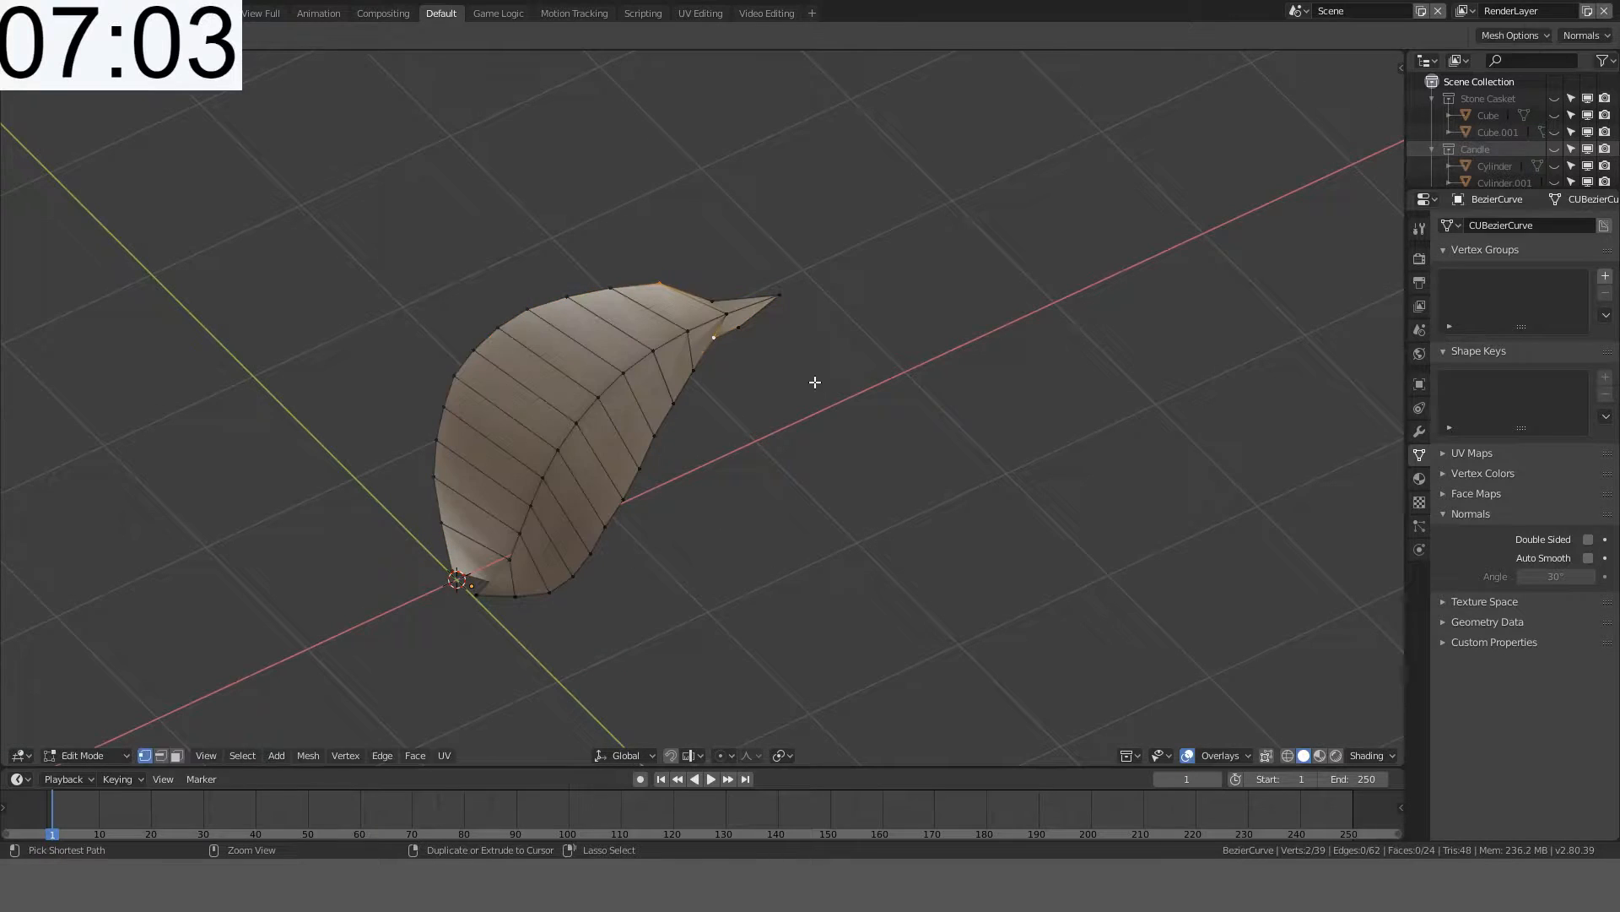
pyautogui.keyDown('ctrl'); pyautogui.click(815, 381); pyautogui.keyUp('ctrl')
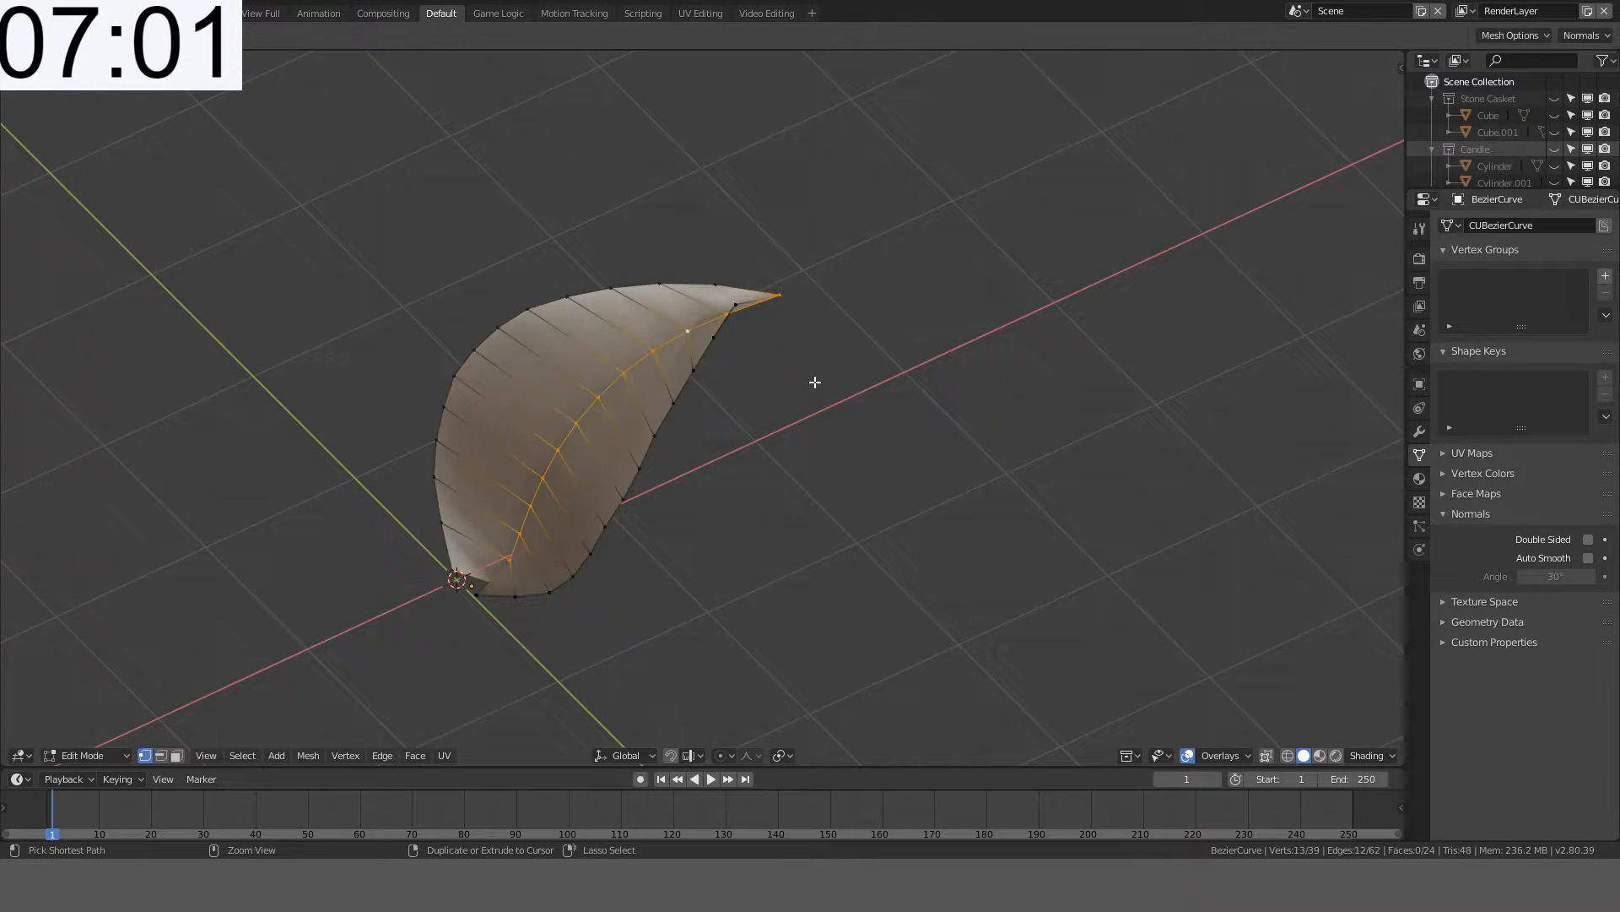
pyautogui.hotkey('ctrl', 'z')
pyautogui.moveTo(802, 379); pyautogui.dragTo(713, 298, button='middle')
pyautogui.press('Tab')
pyautogui.scroll(-1, 714, 298)
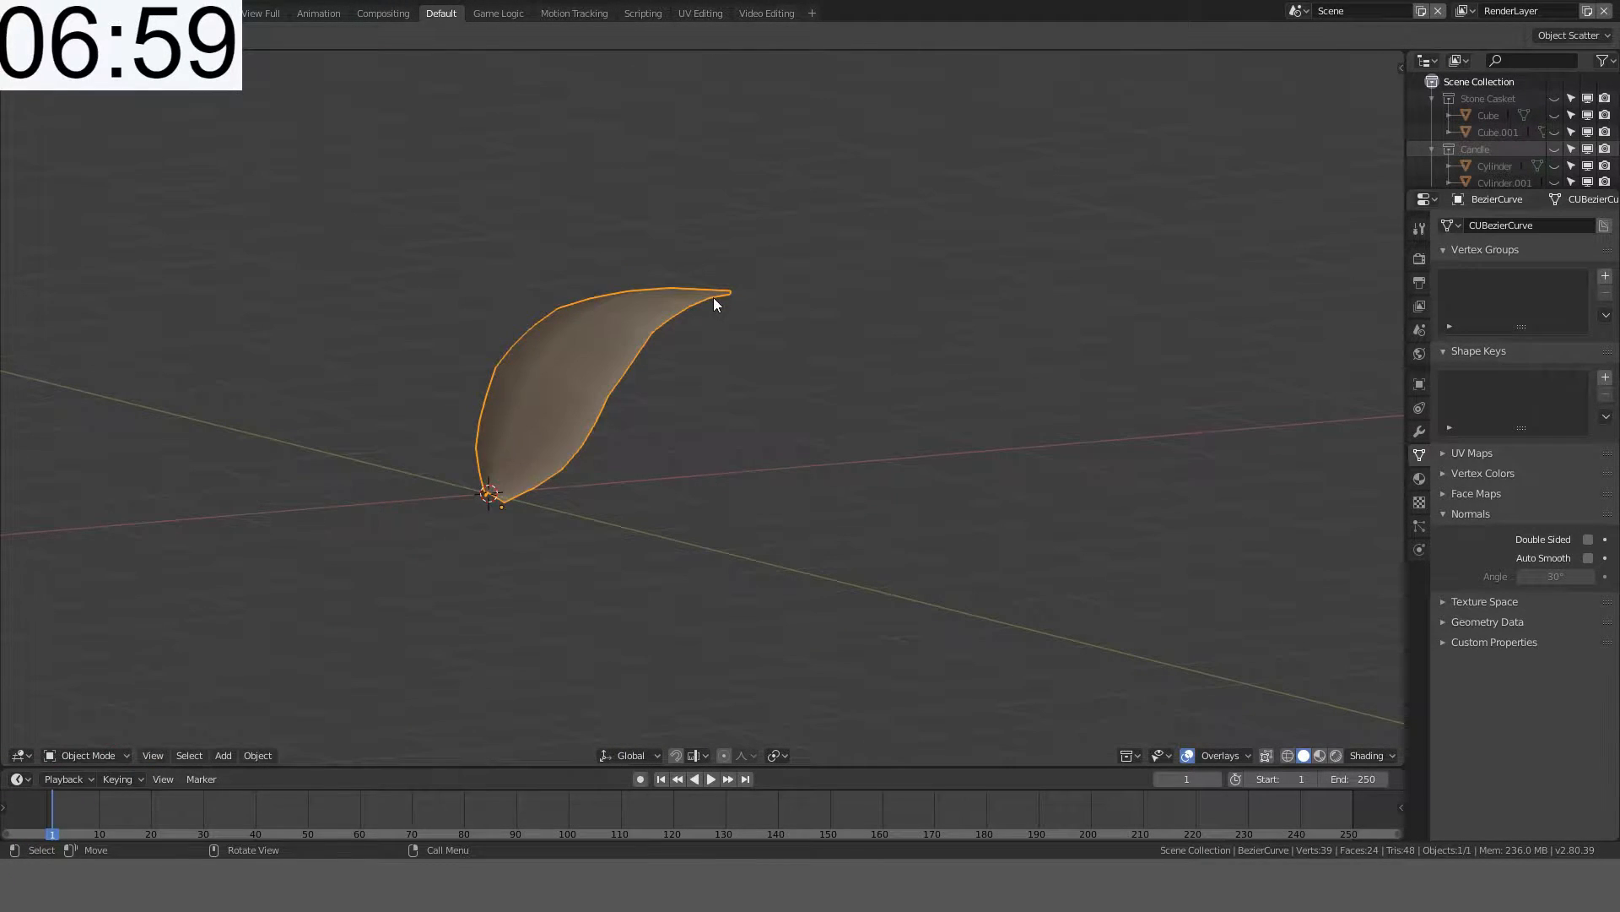
# - Spin the entire leaf mesh around the 3D cursor in top view, using 9 steps
pyautogui.press('KP_7')
pyautogui.press('Tab')
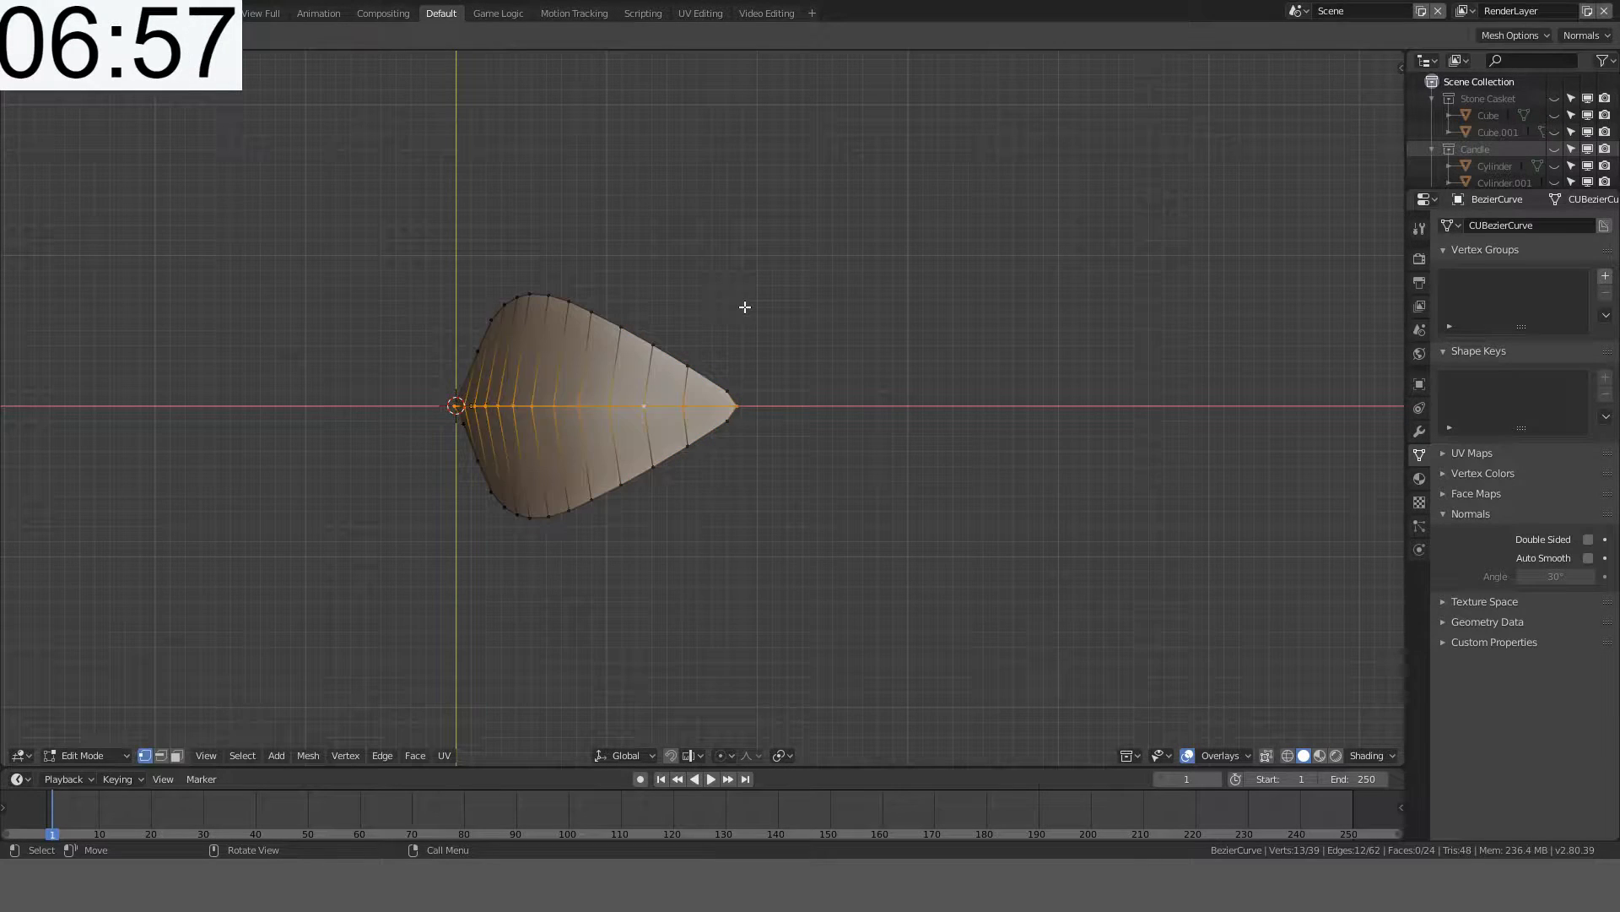
pyautogui.press('a')
pyautogui.press('q')
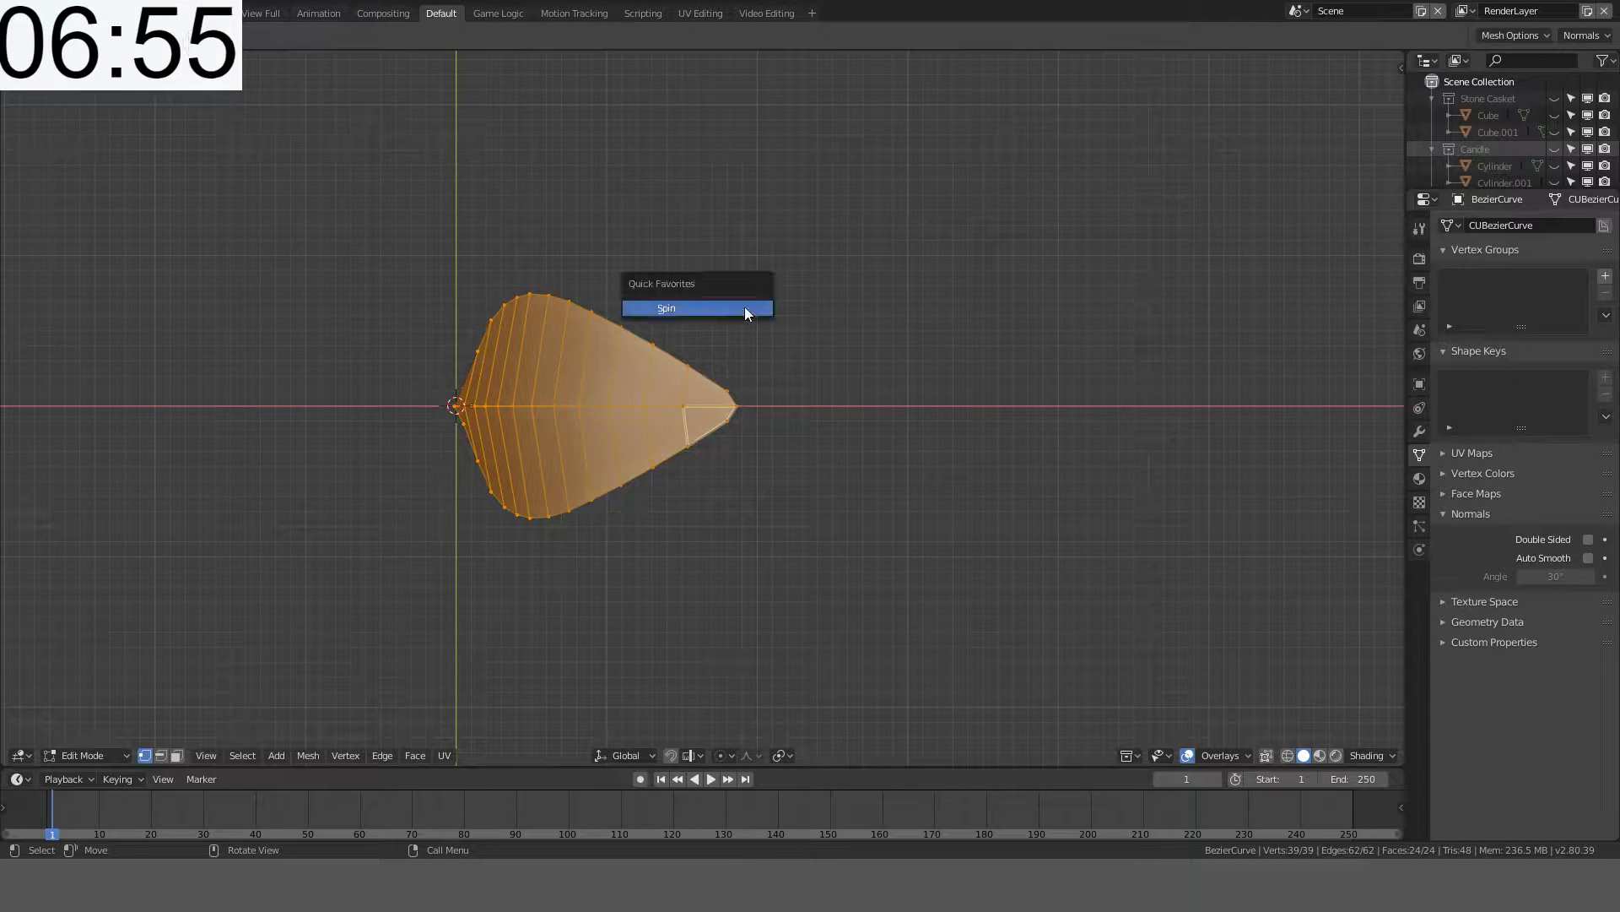
pyautogui.click(744, 307)
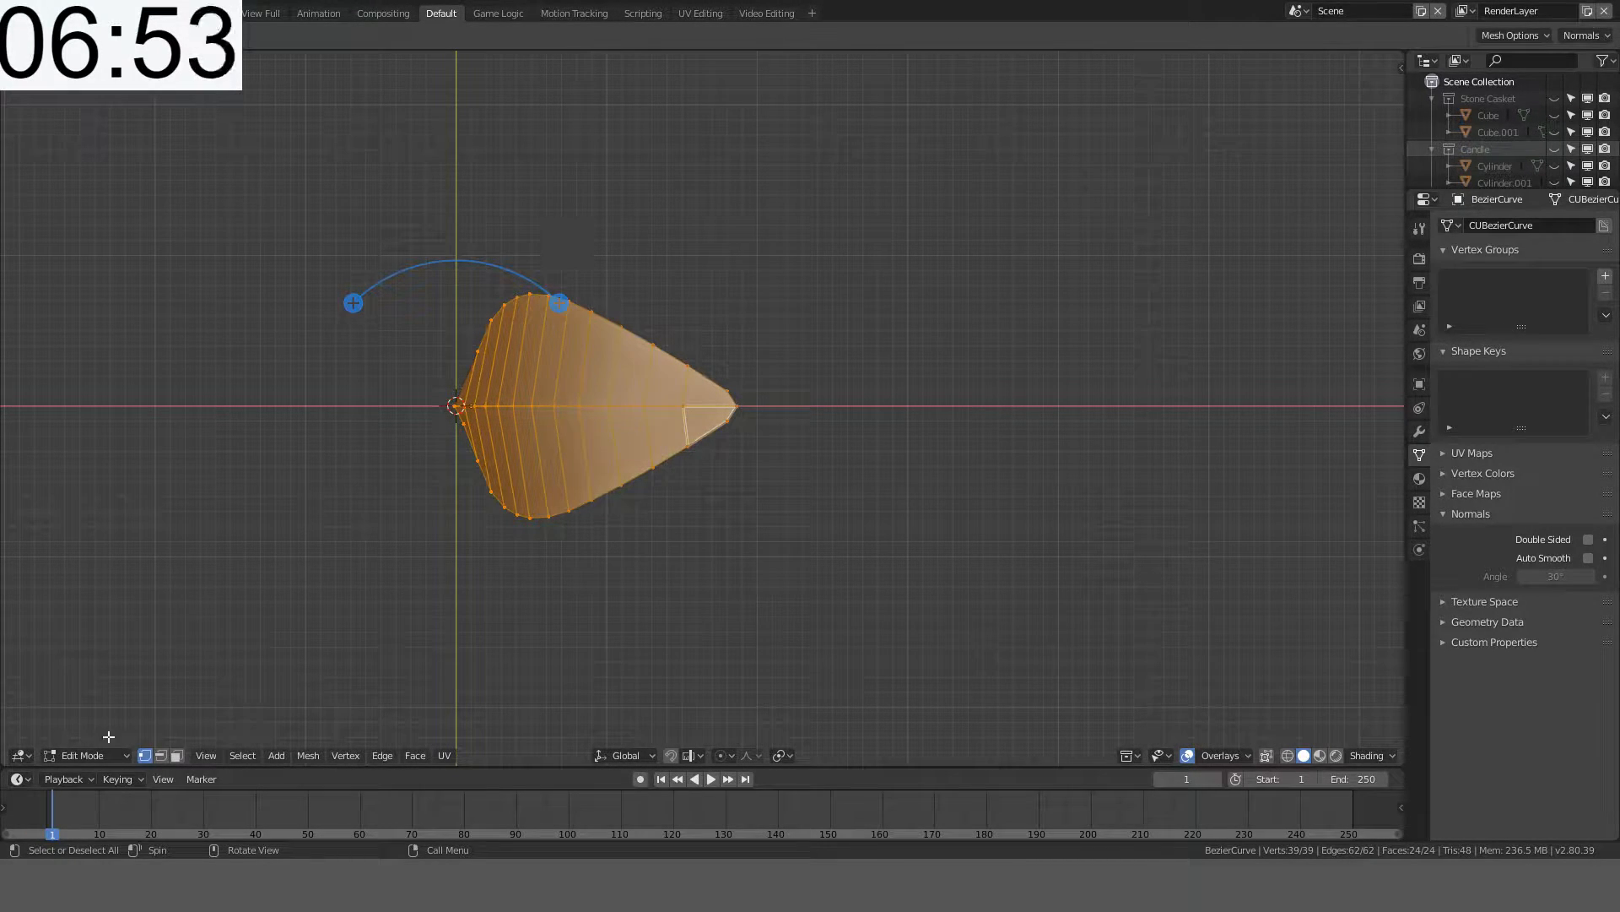
pyautogui.moveTo(407, 271); pyautogui.dragTo(486, 270)
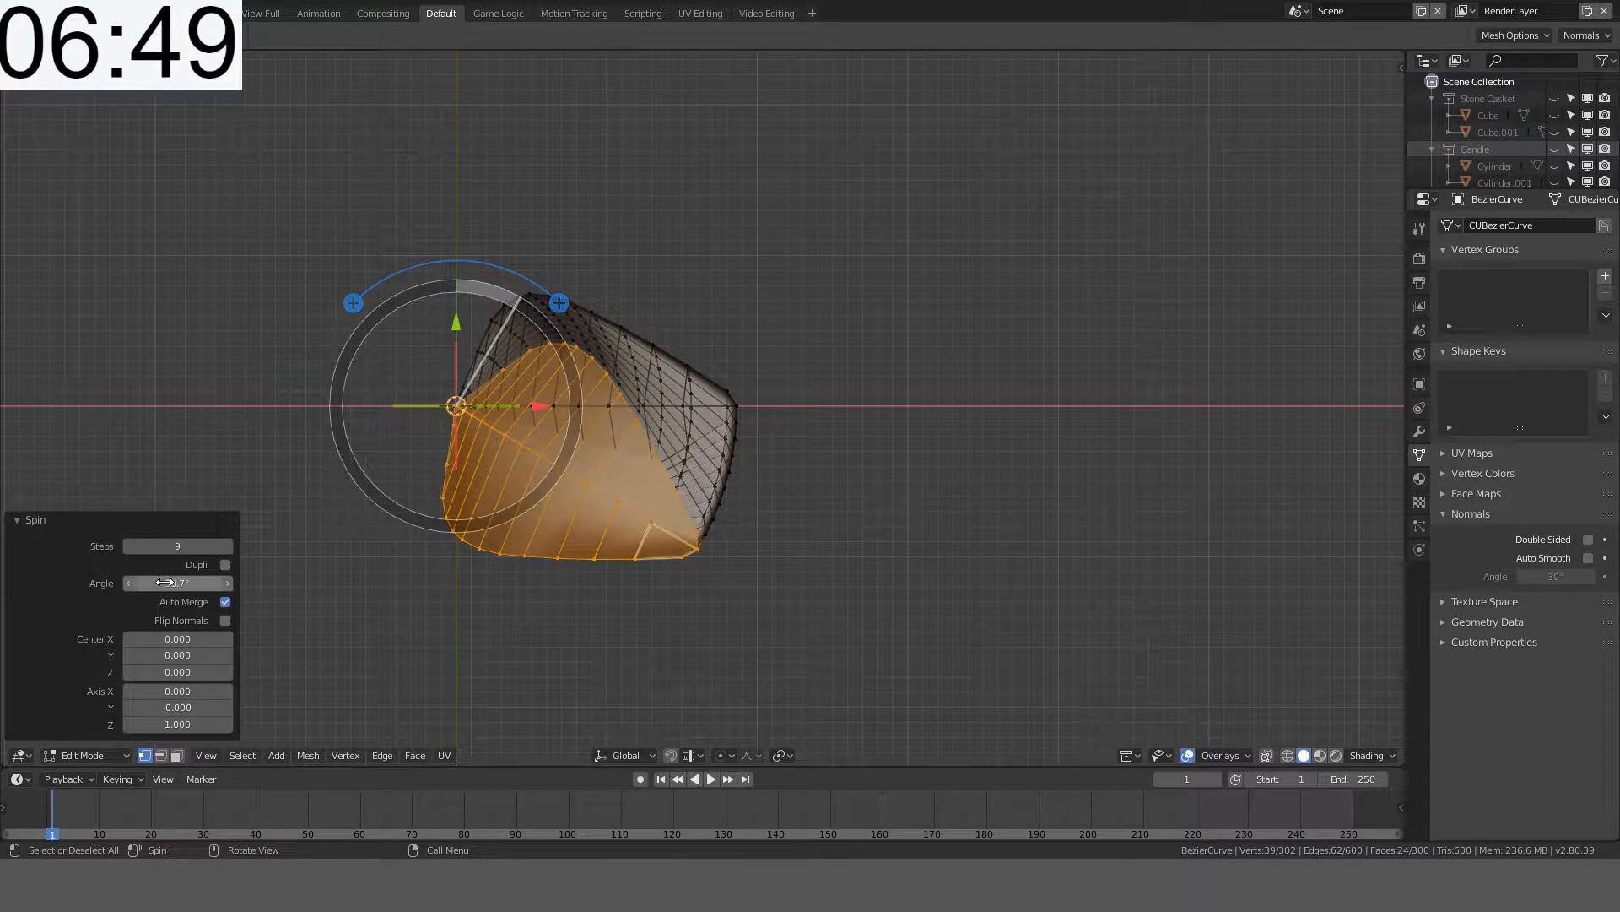
# - Set the spin angle to 360° and enable Dupli to produce separate petal copies
pyautogui.write('00')
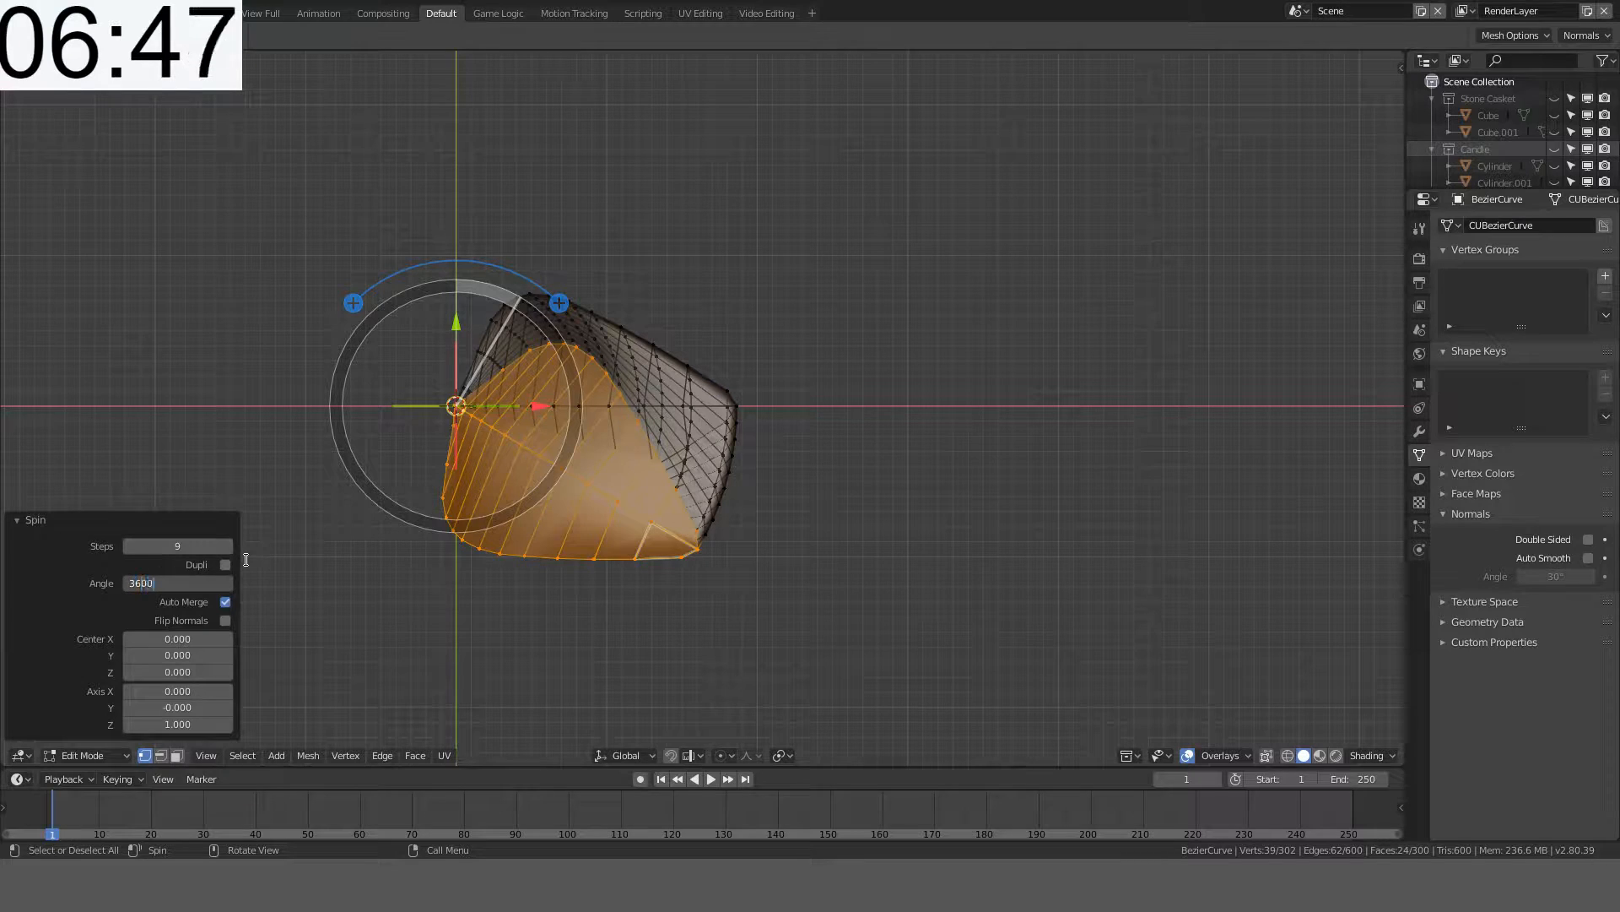
pyautogui.press('BackSpace')
pyautogui.press('Return')
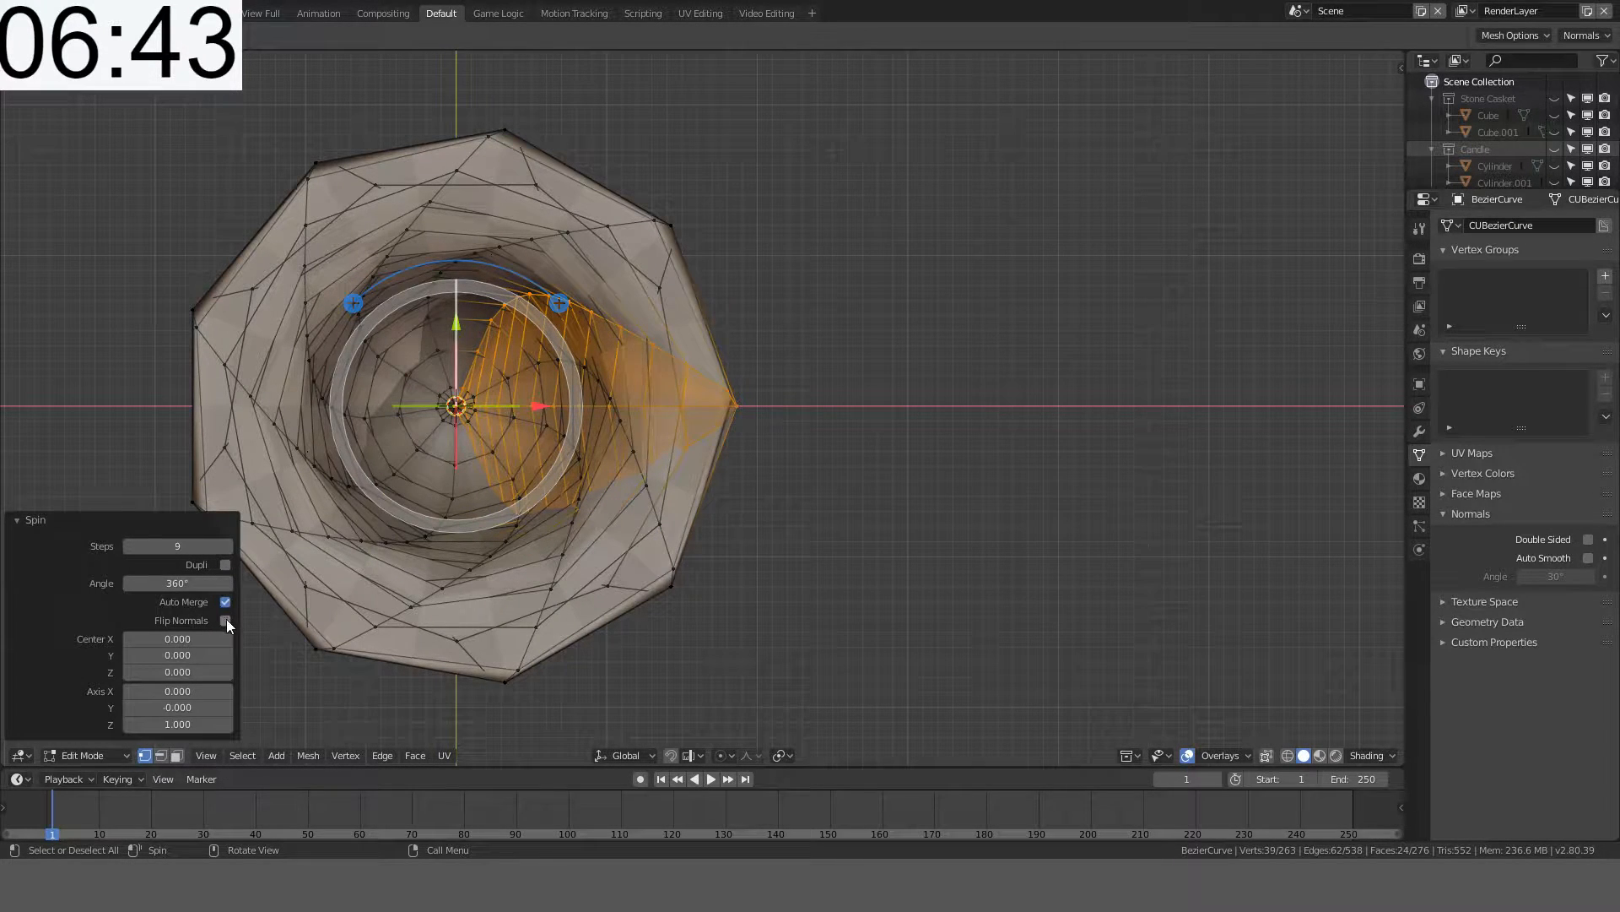
pyautogui.click(226, 563)
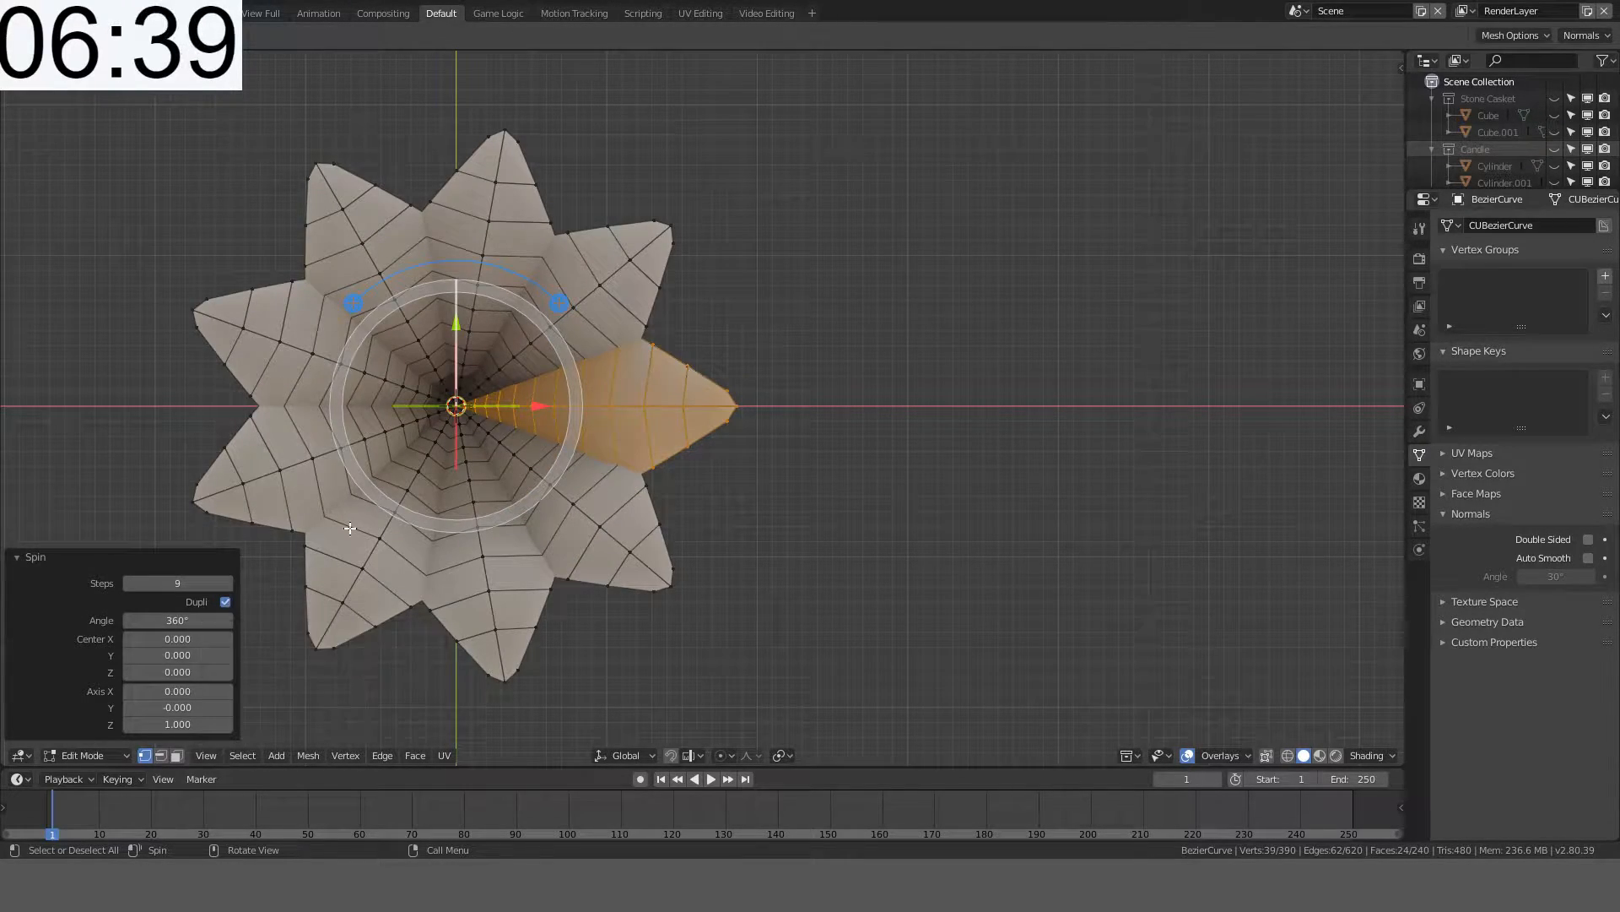
# - Set the number of spin steps to 5
pyautogui.moveTo(348, 527); pyautogui.dragTo(579, 264, button='middle')
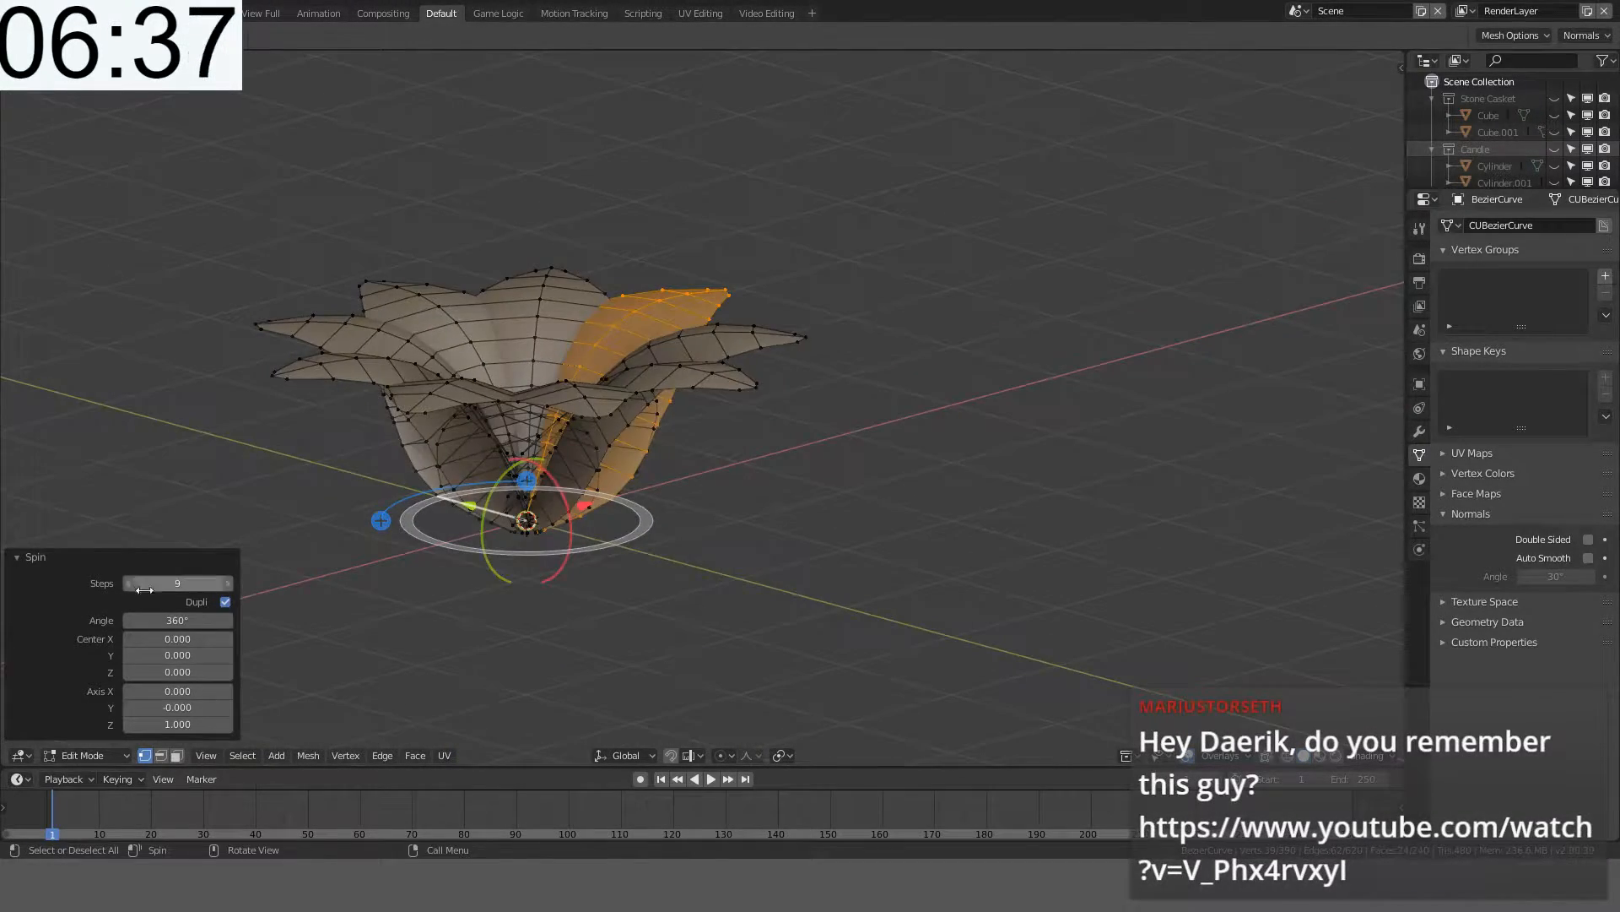
pyautogui.click(181, 583)
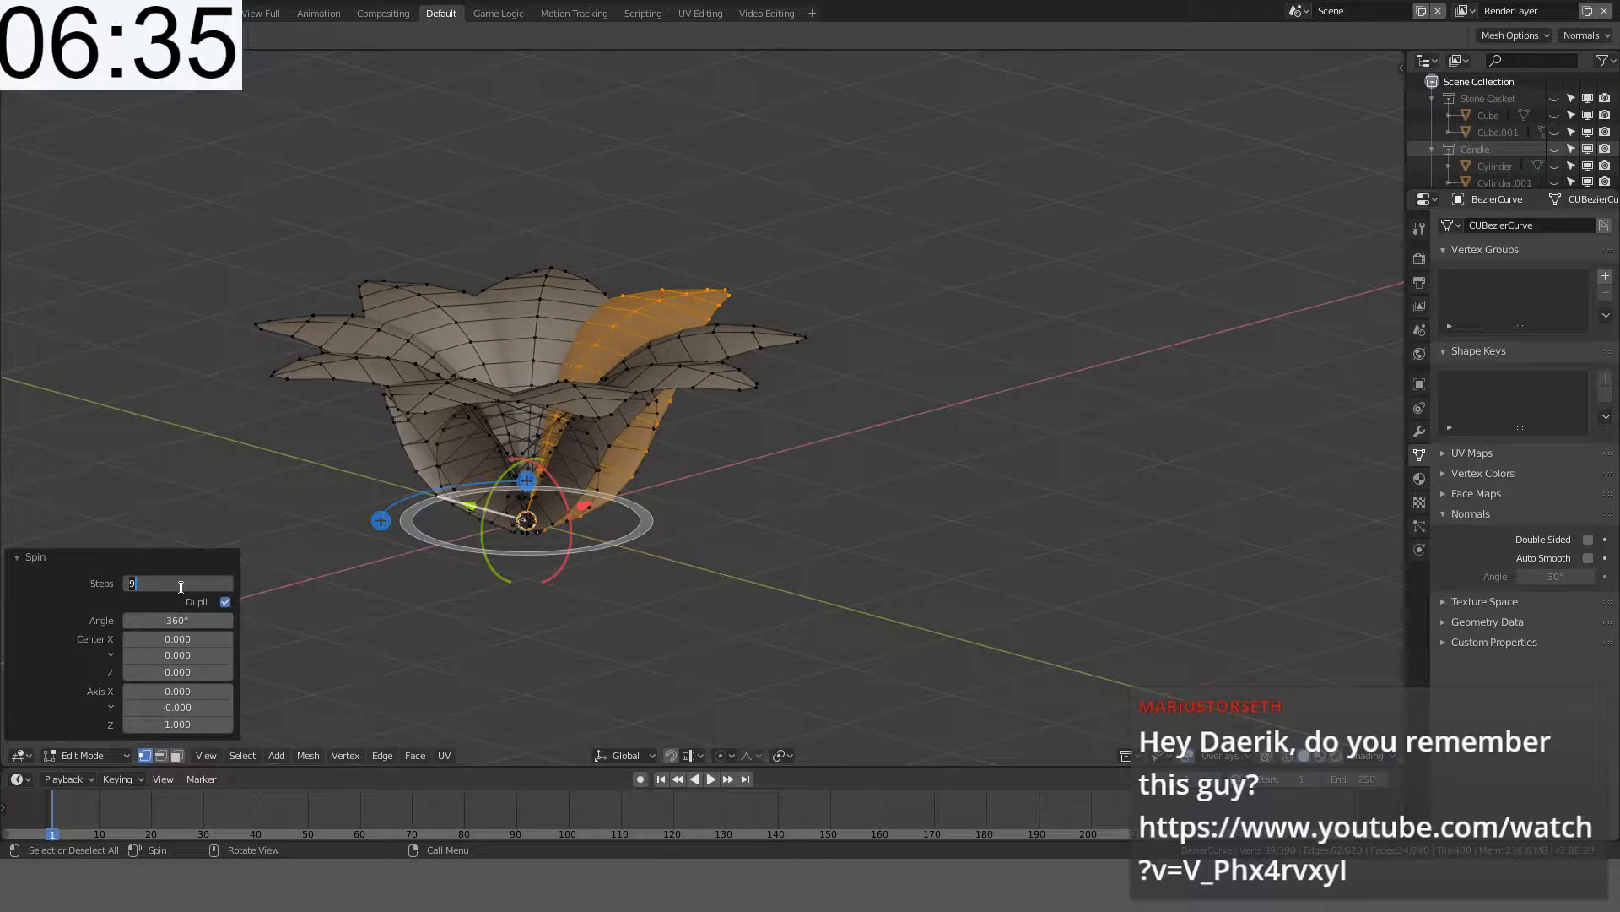
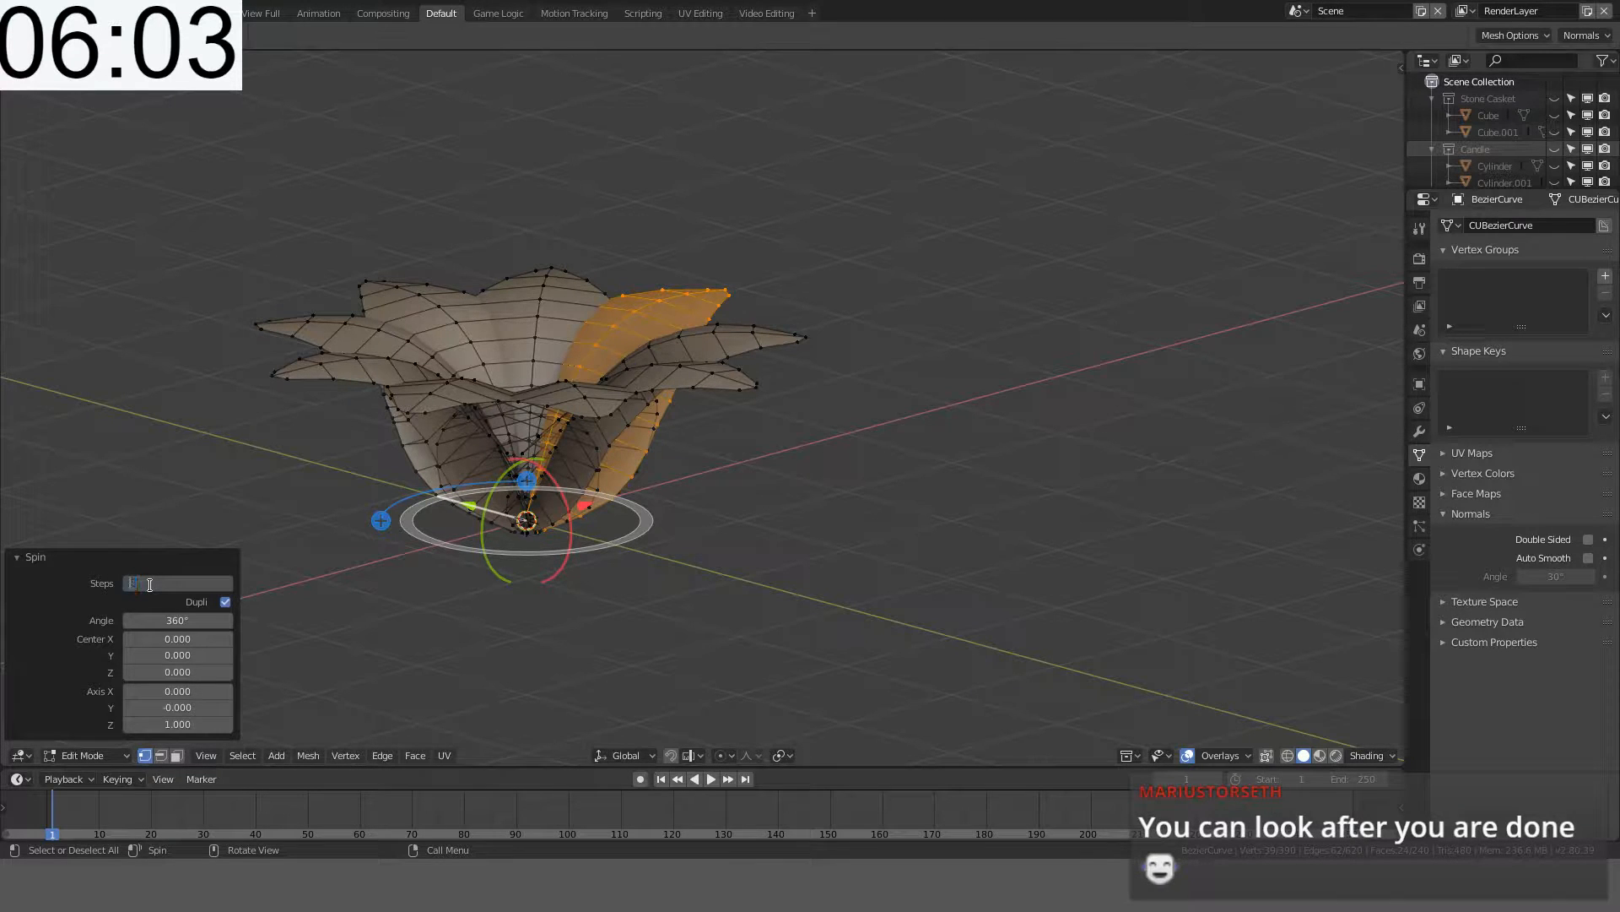
pyautogui.press('Return')
pyautogui.moveTo(473, 506); pyautogui.dragTo(686, 489, button='middle')
pyautogui.press('KP_7')
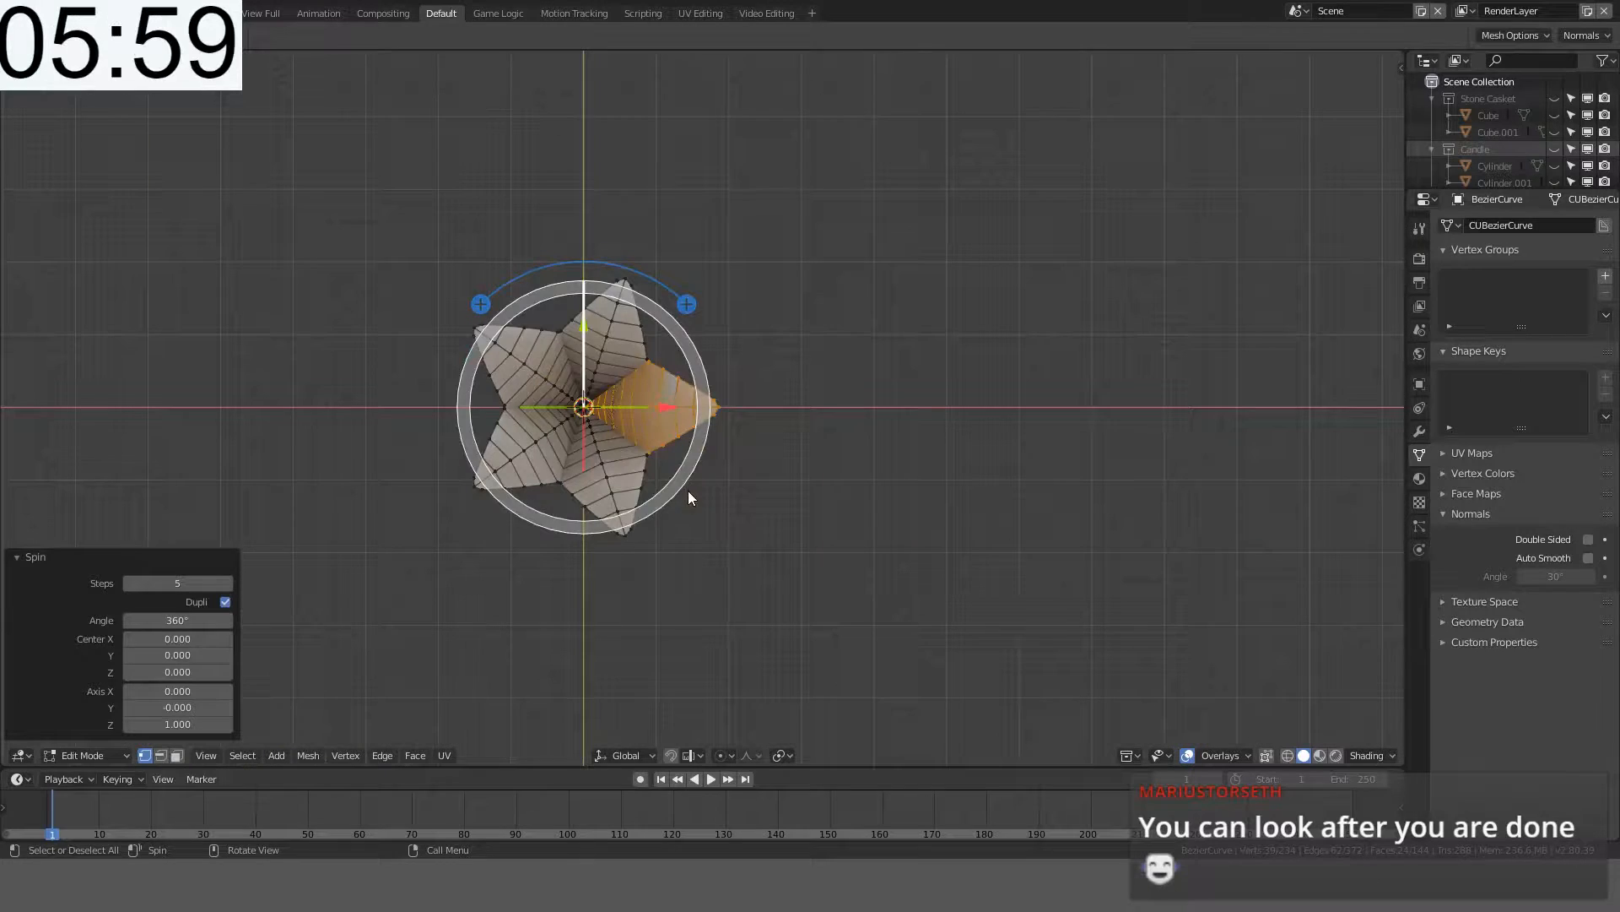
# - Delete the vertices of the selected duplicate petal that overlaps the original
pyautogui.scroll(3, 700, 382)
pyautogui.press('x')
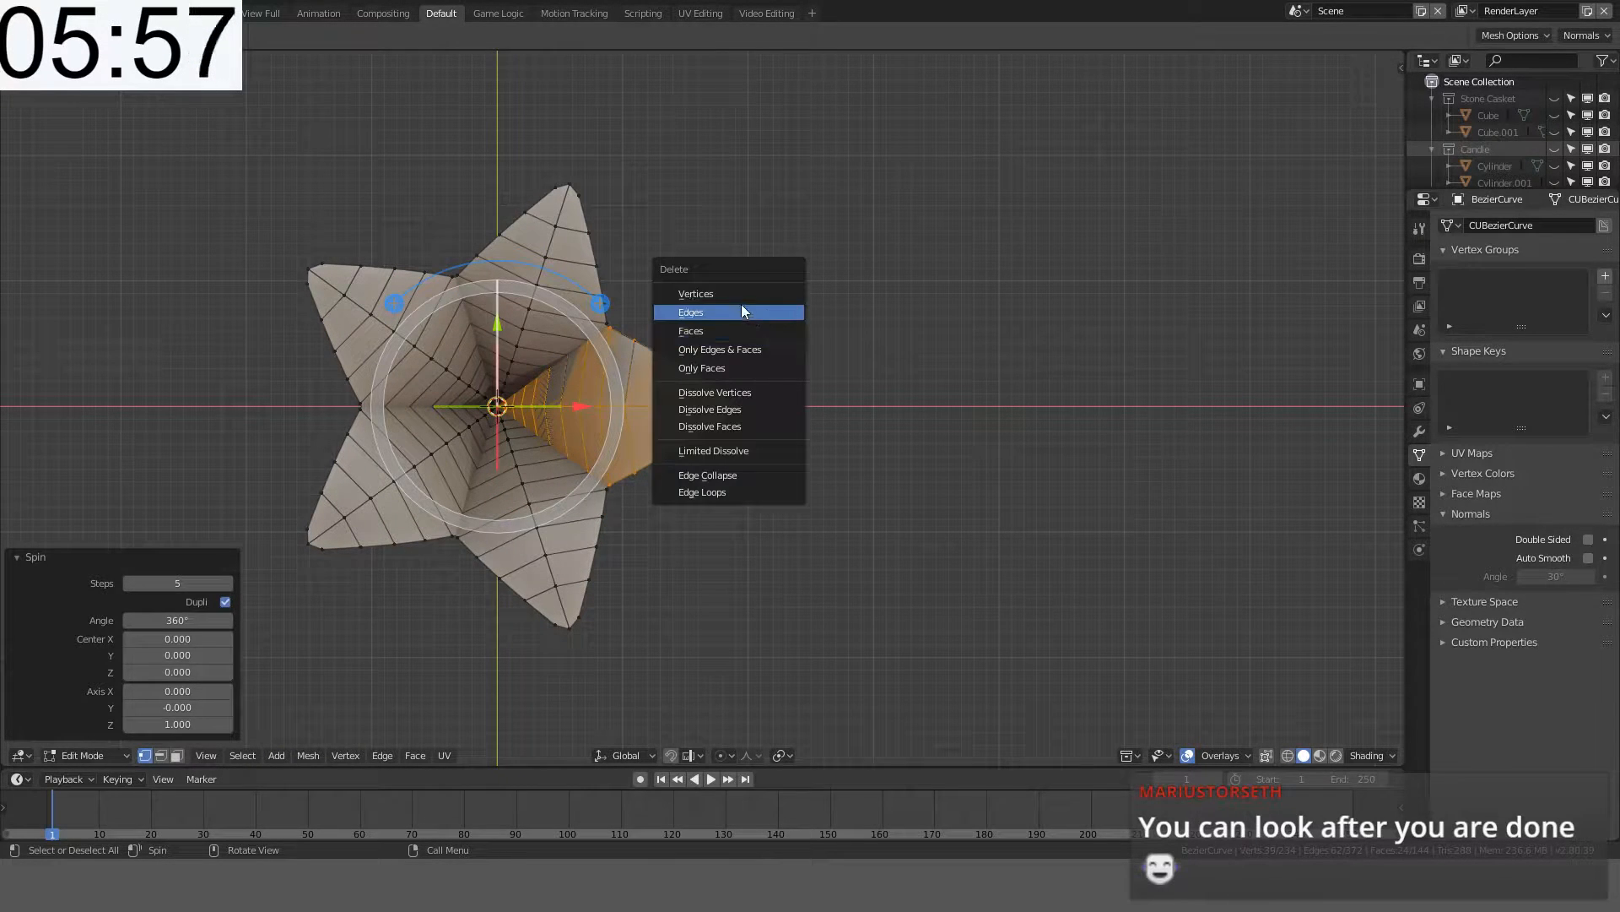
pyautogui.click(715, 292)
pyautogui.press('a')
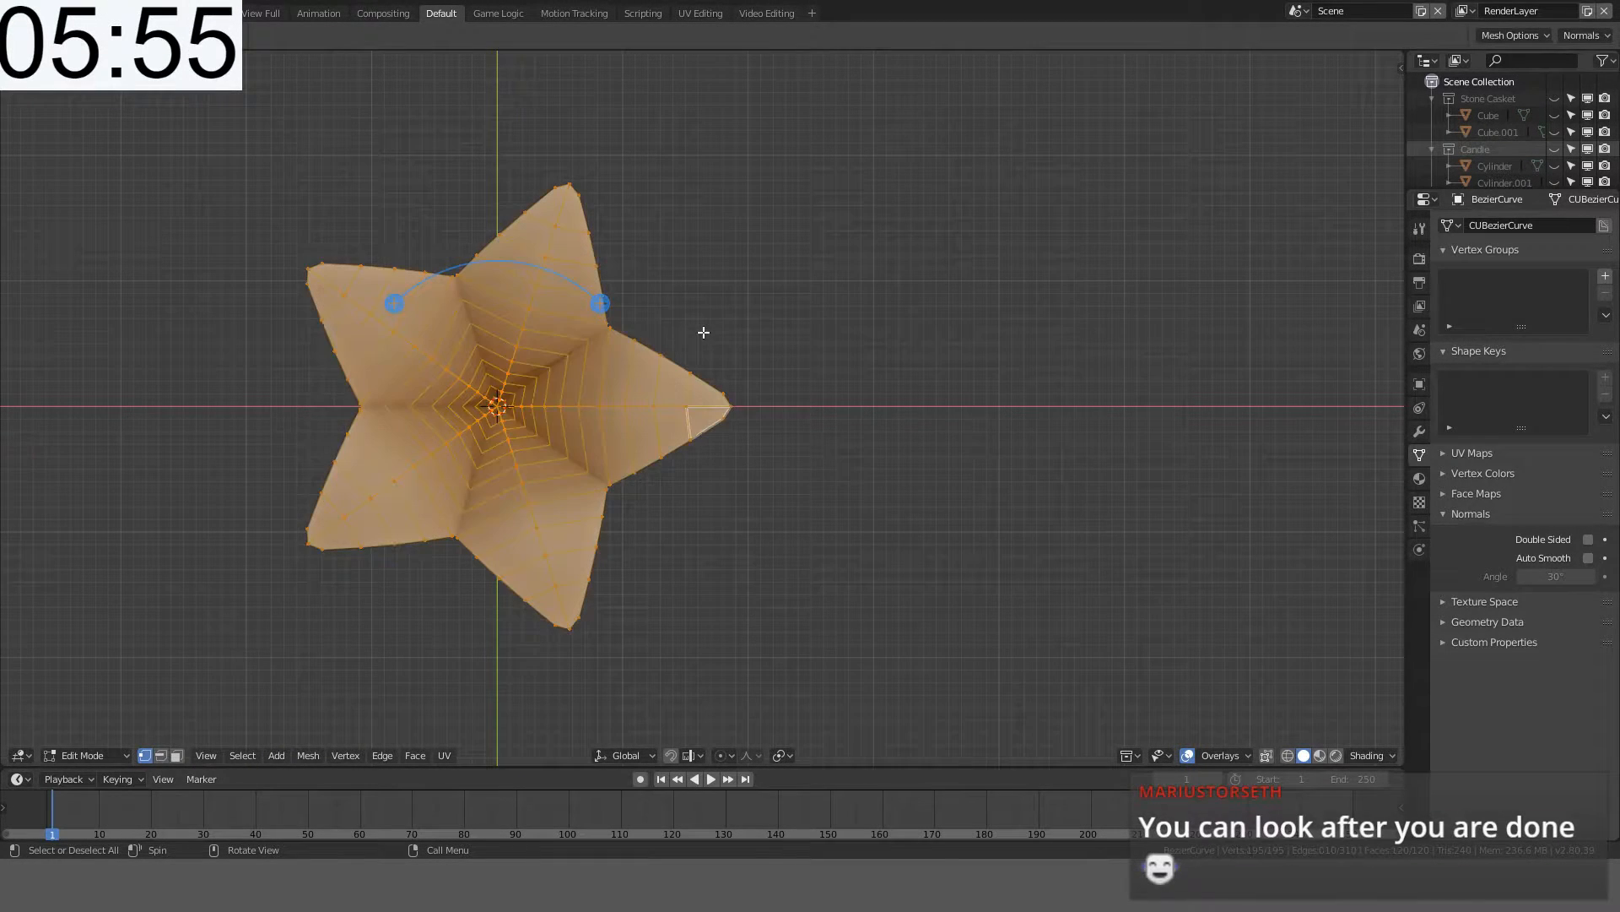
pyautogui.press('s')
pyautogui.rightClick(875, 323)
pyautogui.press('s')
pyautogui.hotkey('shift', 'z')
pyautogui.rightClick(974, 325)
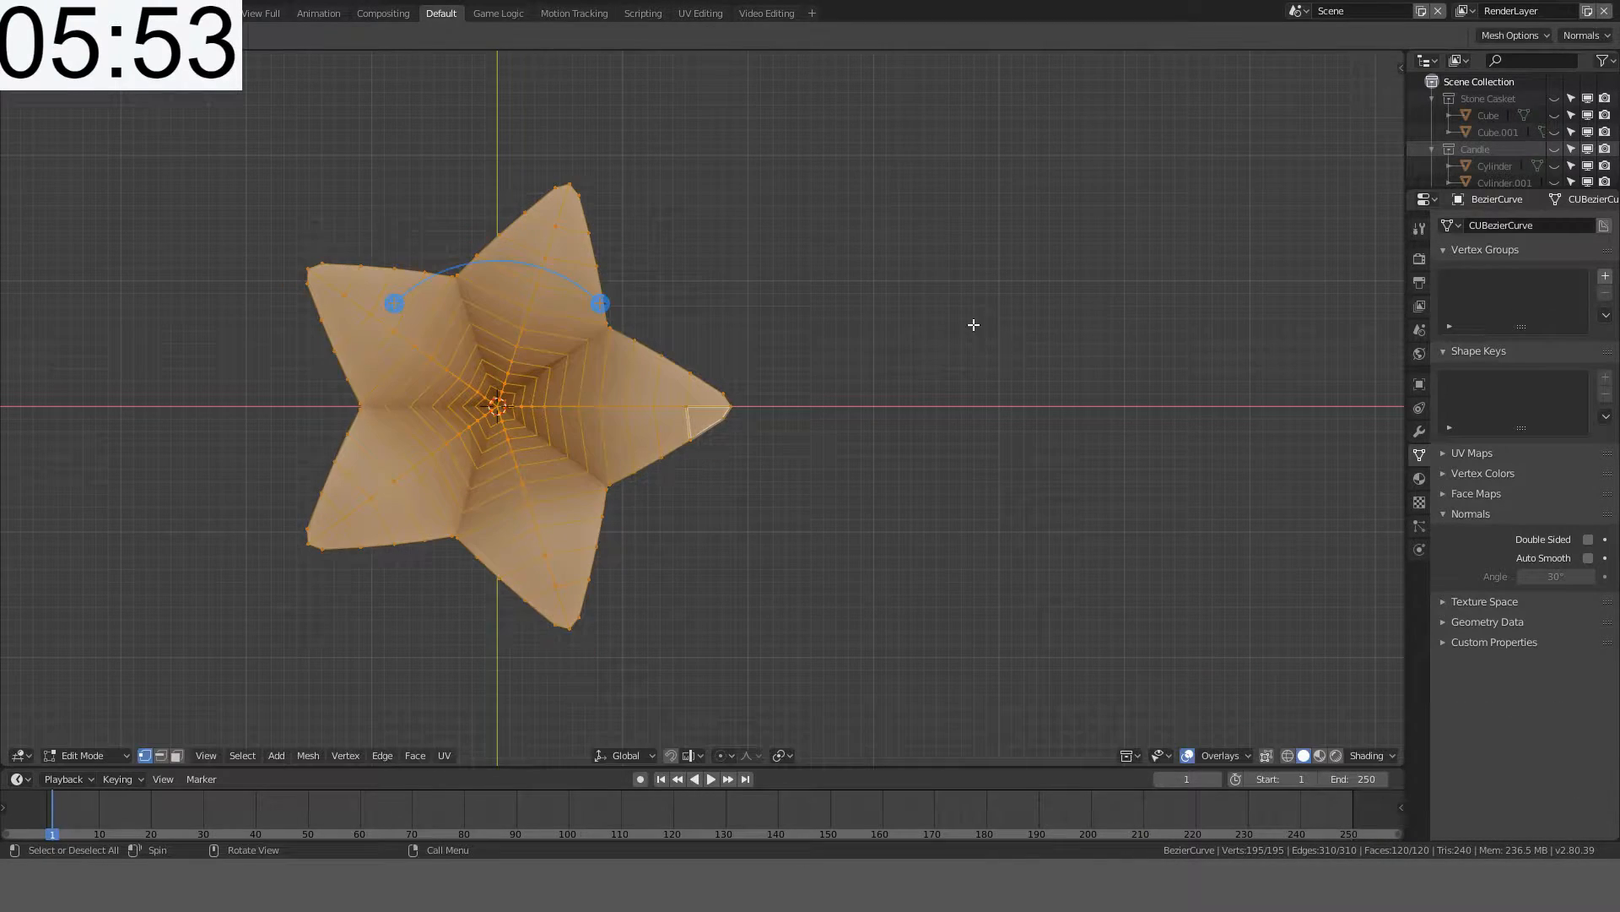
# - Set the transform pivot point to Individual Origins in Edit Mode
pyautogui.moveTo(564, 409); pyautogui.dragTo(917, 327, button='middle')
pyautogui.press('Tab')
pyautogui.press('Tab')
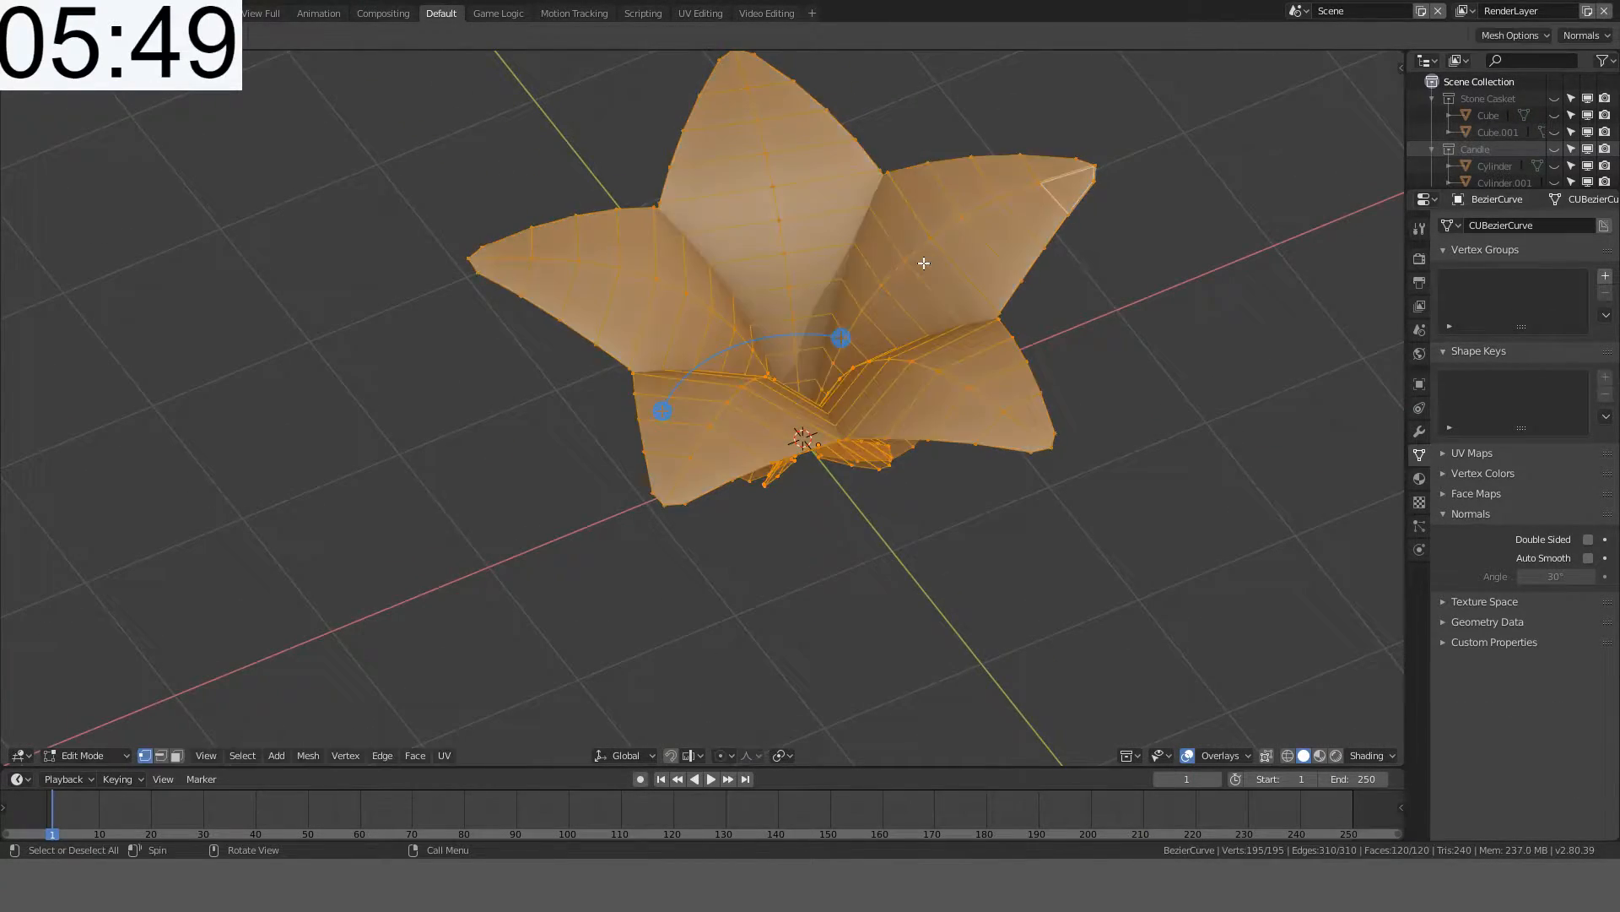
pyautogui.moveTo(923, 261); pyautogui.dragTo(553, 564, button='middle')
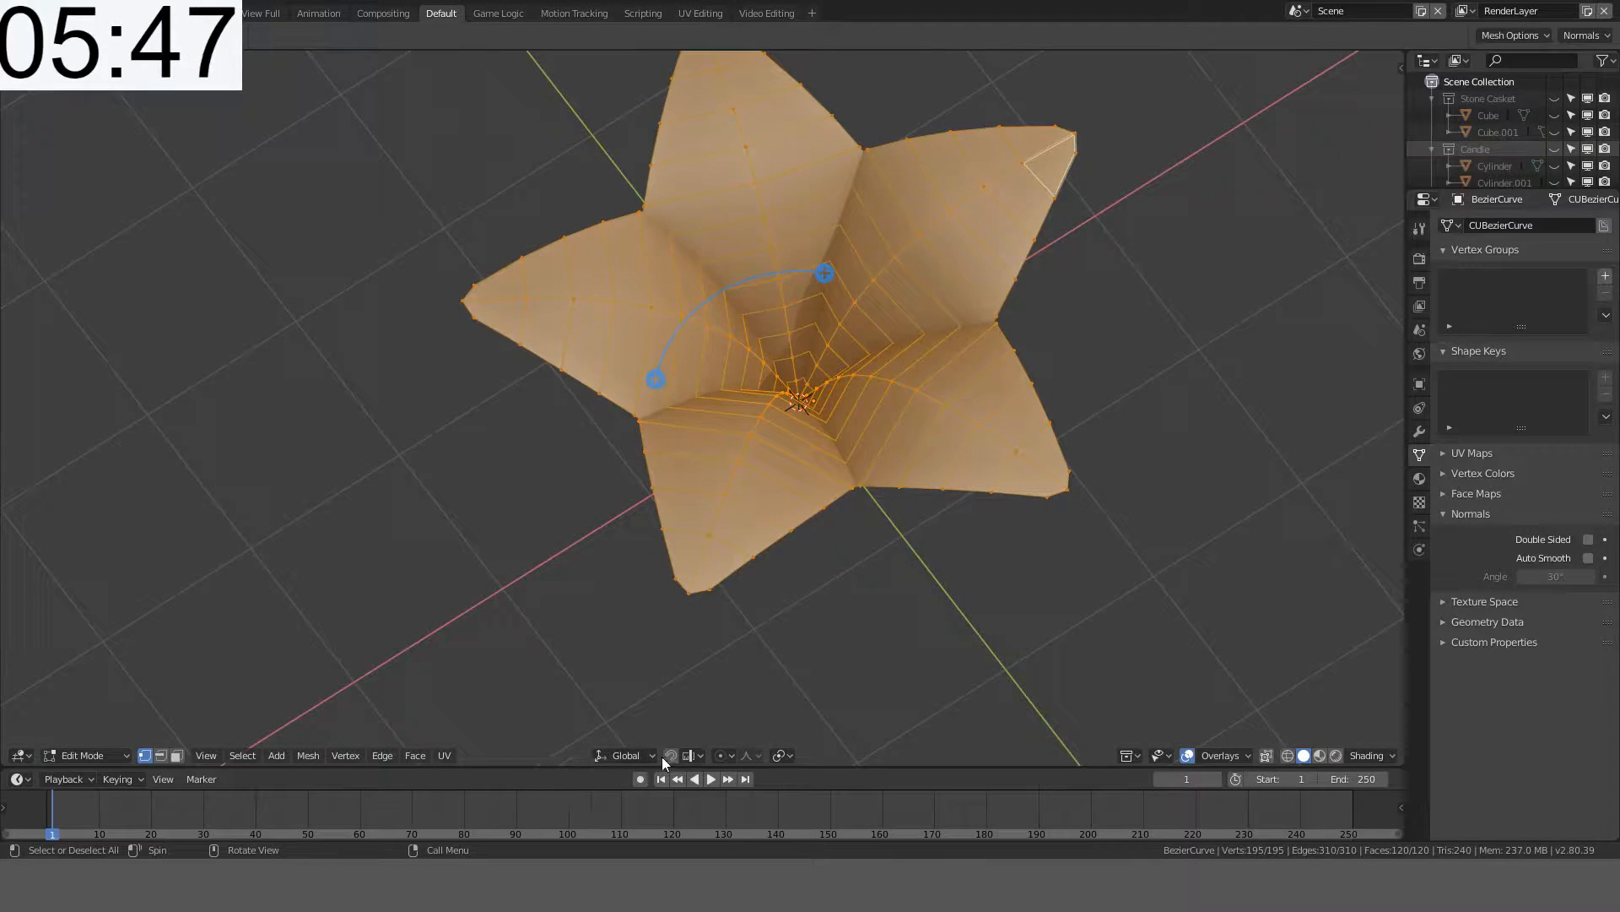
pyautogui.click(775, 758)
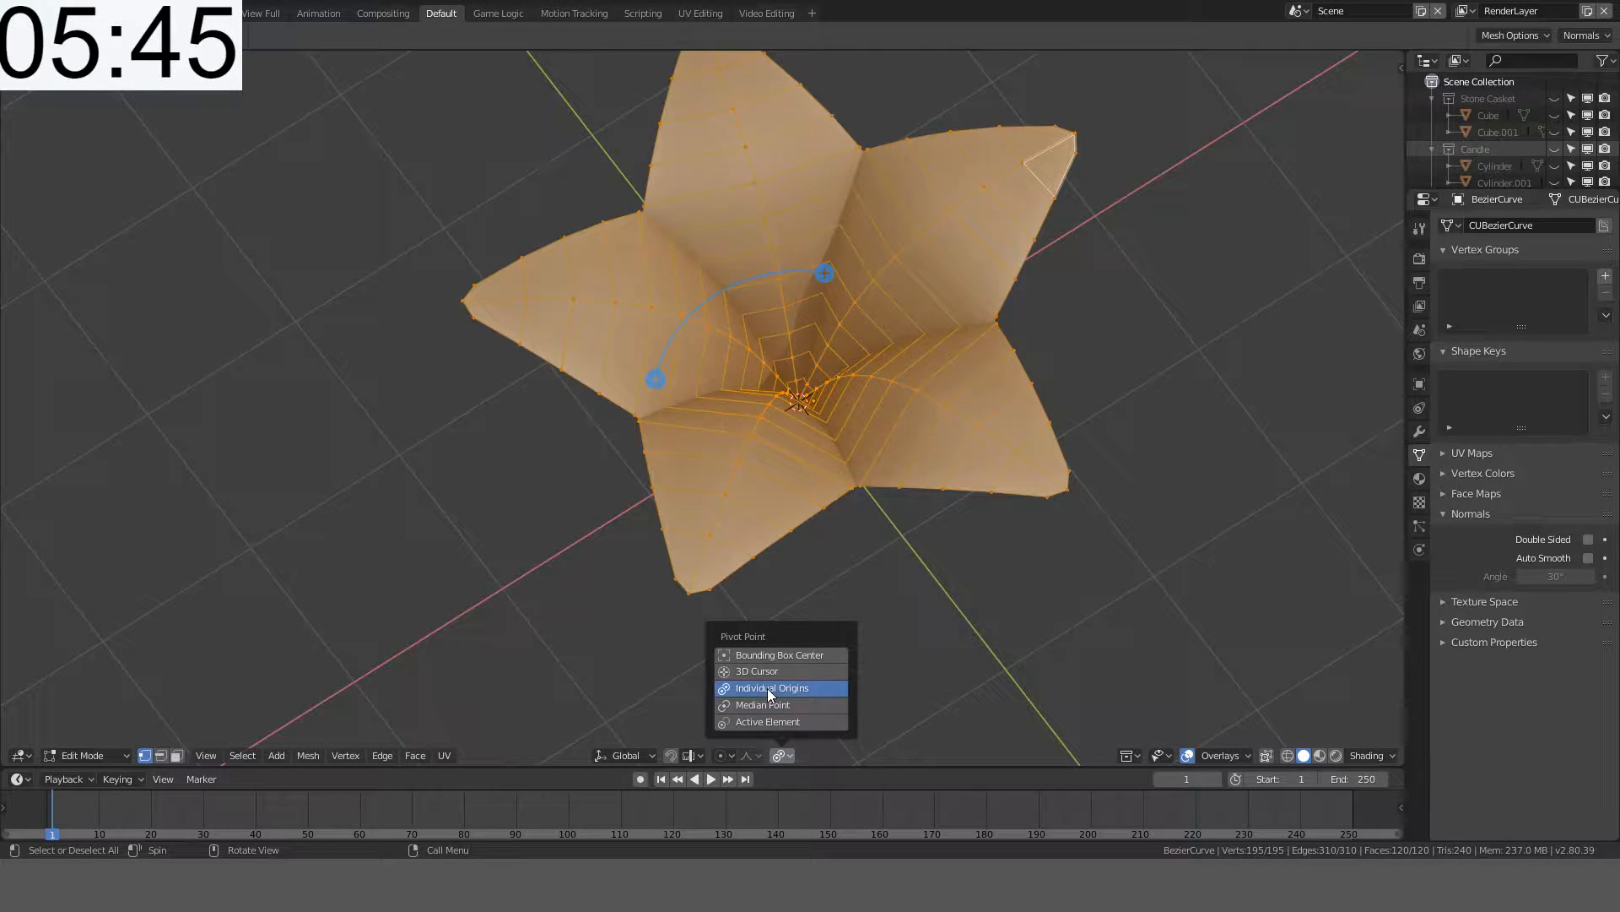
pyautogui.rightClick(1091, 322)
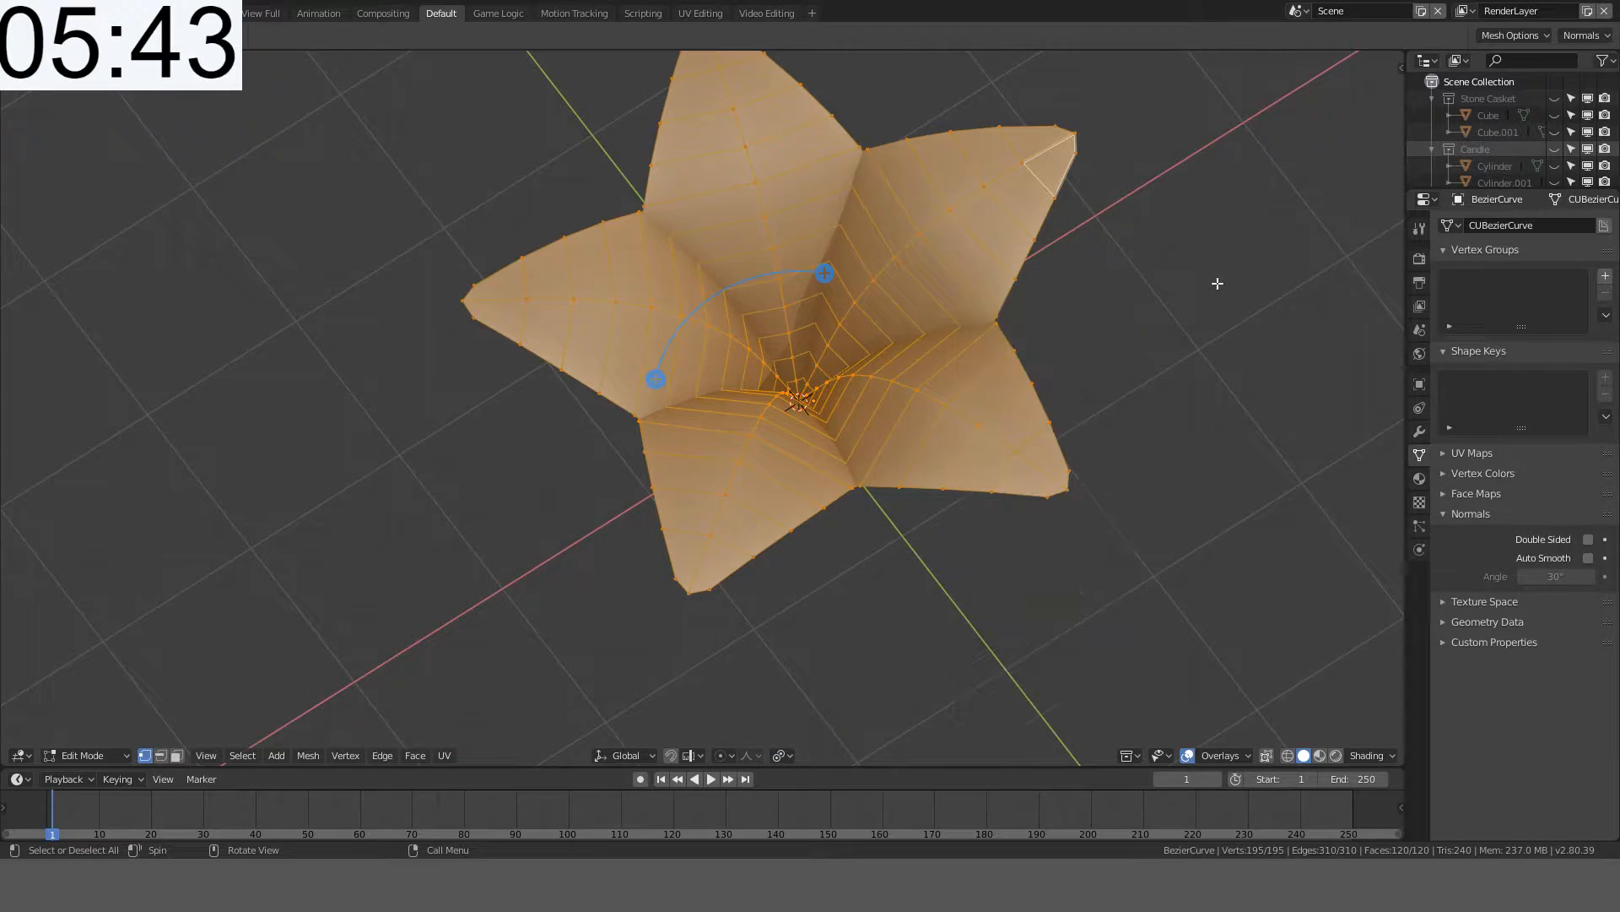
pyautogui.hotkey('alt', 'a')
pyautogui.press('a')
pyautogui.press('KP_7')
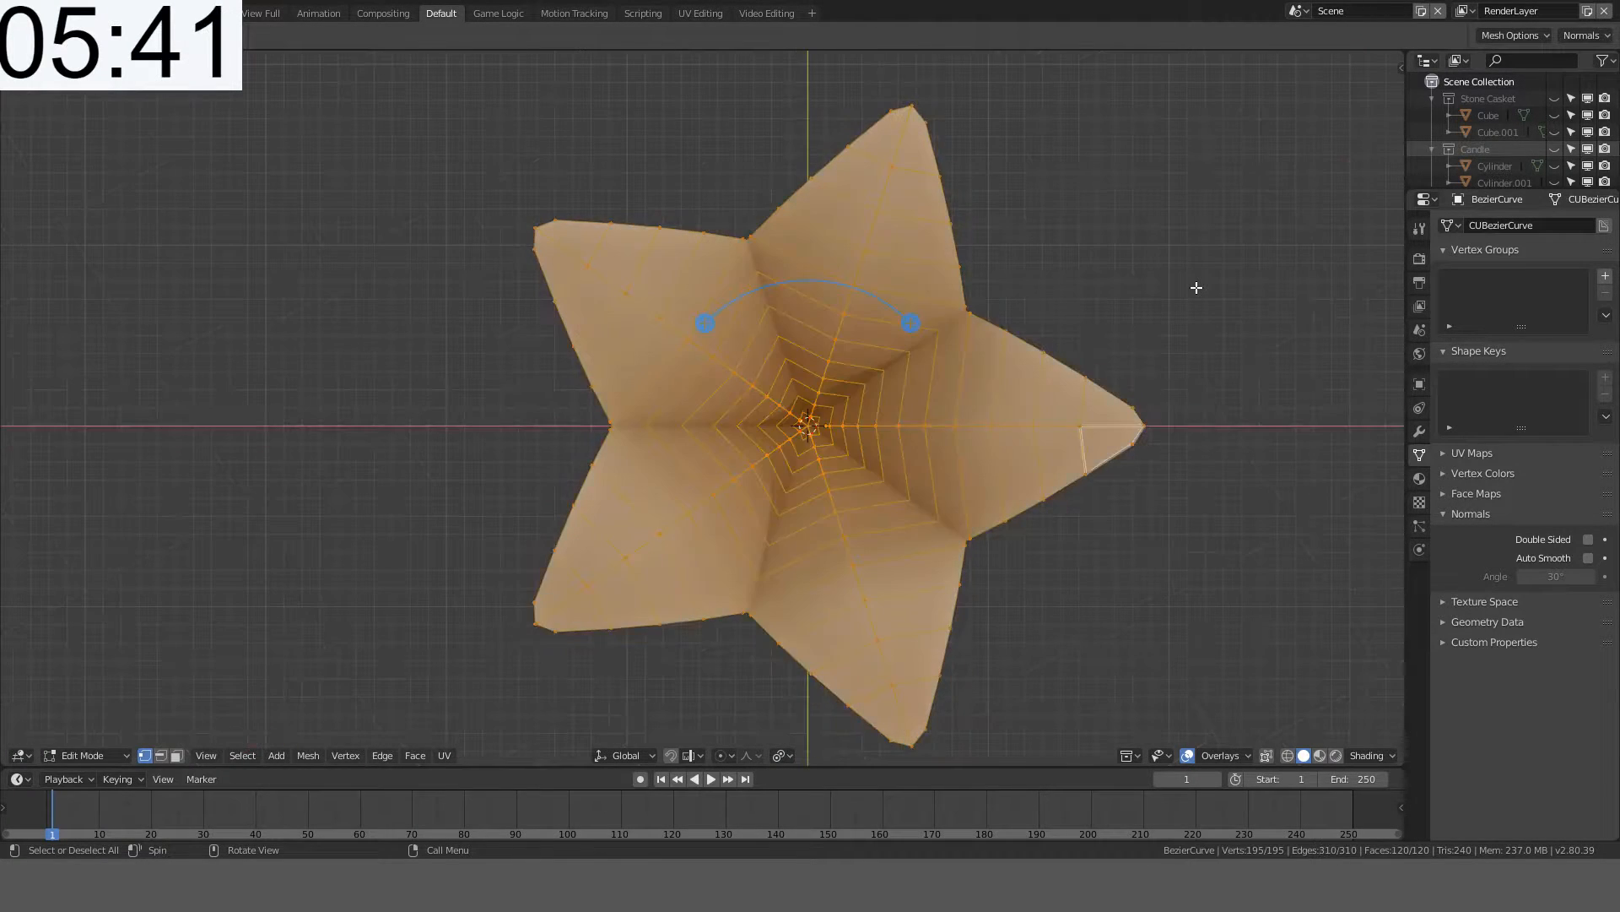
pyautogui.press('s')
pyautogui.hotkey('shift', 'z')
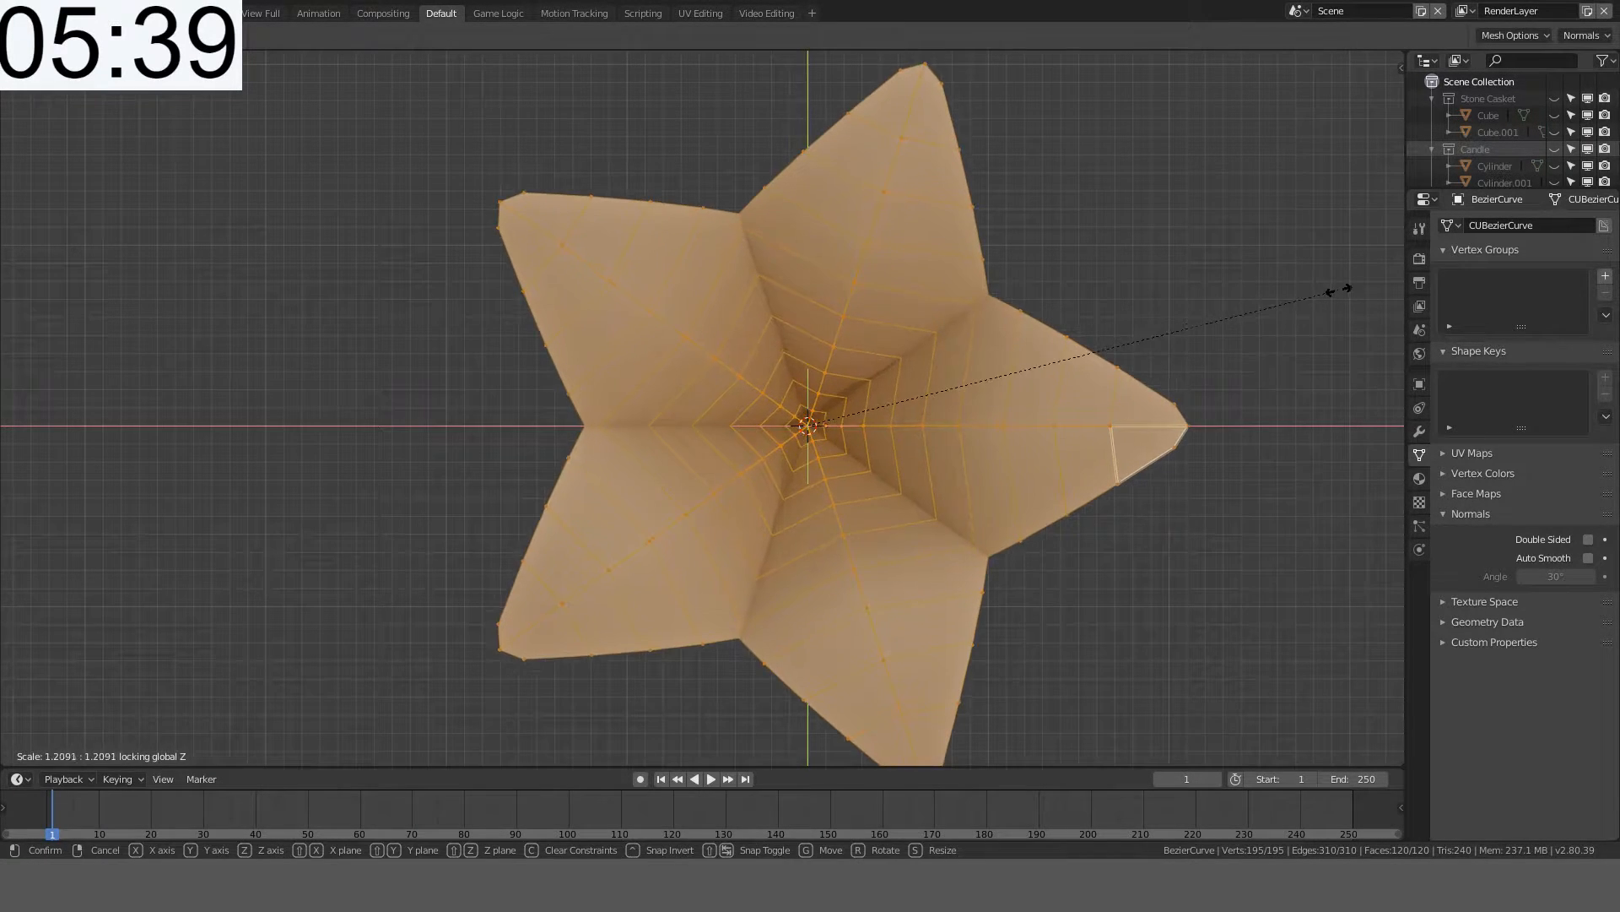
pyautogui.rightClick(1224, 307)
# - Shrink/Fatten all five petals with an offset of 0.140 and Offset Even enabled, opening a gap at the flower's centre
pyautogui.hotkey('alt', 's')
pyautogui.rightClick(1261, 304)
pyautogui.keyDown('shift'); pyautogui.moveTo(1152, 325); pyautogui.dragTo(1021, 313, button='middle'); pyautogui.keyUp('shift')
pyautogui.hotkey('alt', 's')
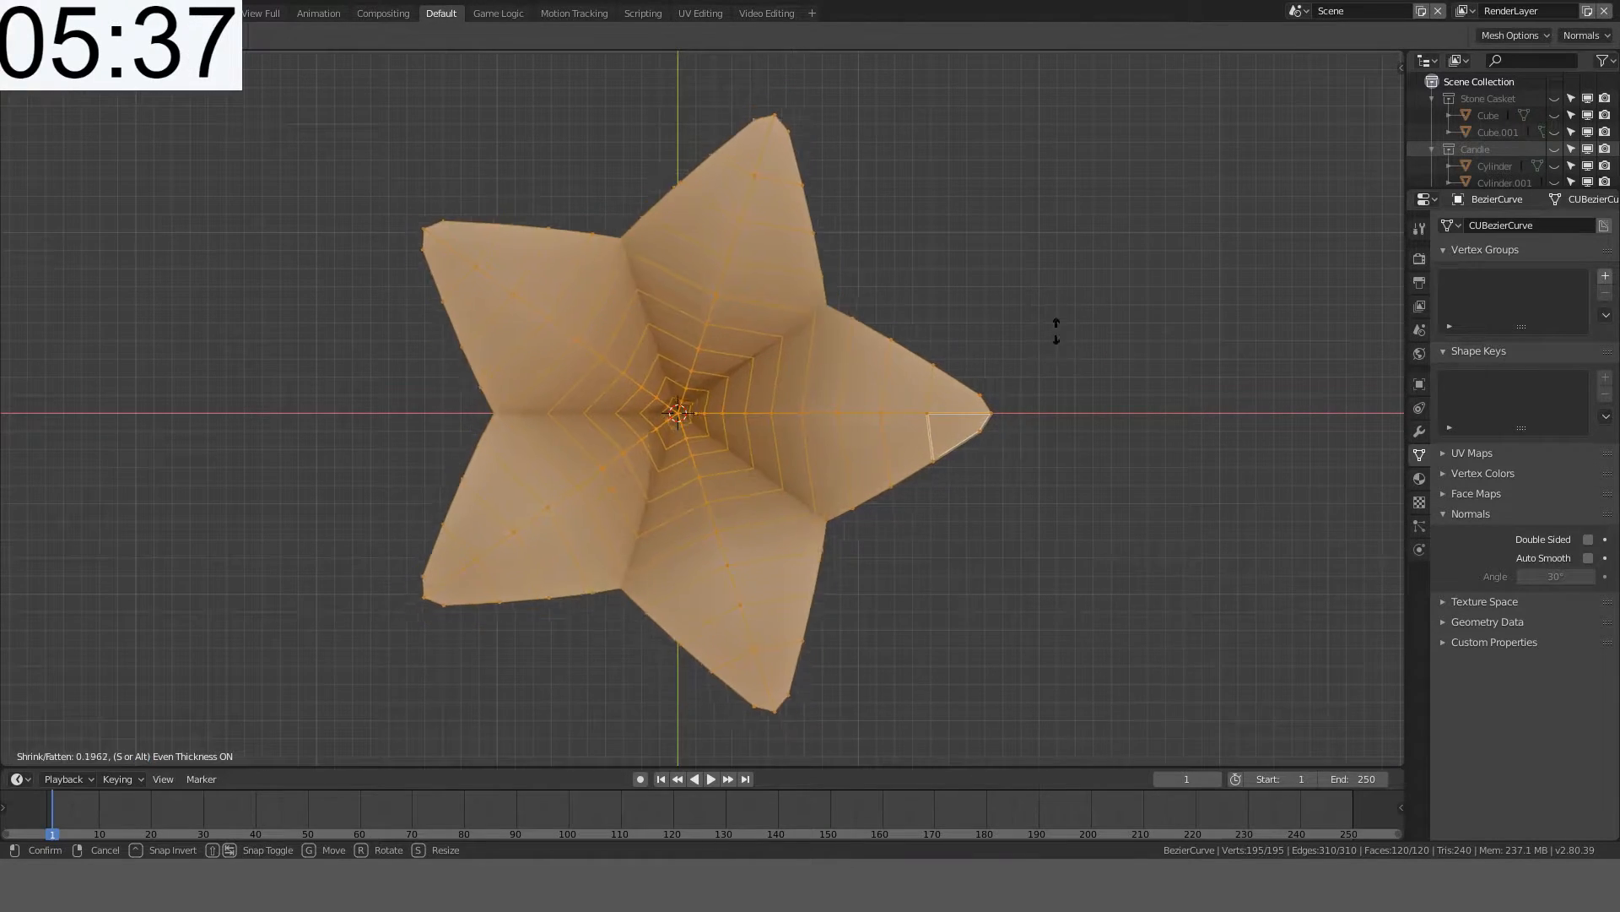
pyautogui.rightClick(942, 243)
pyautogui.hotkey('alt', 's')
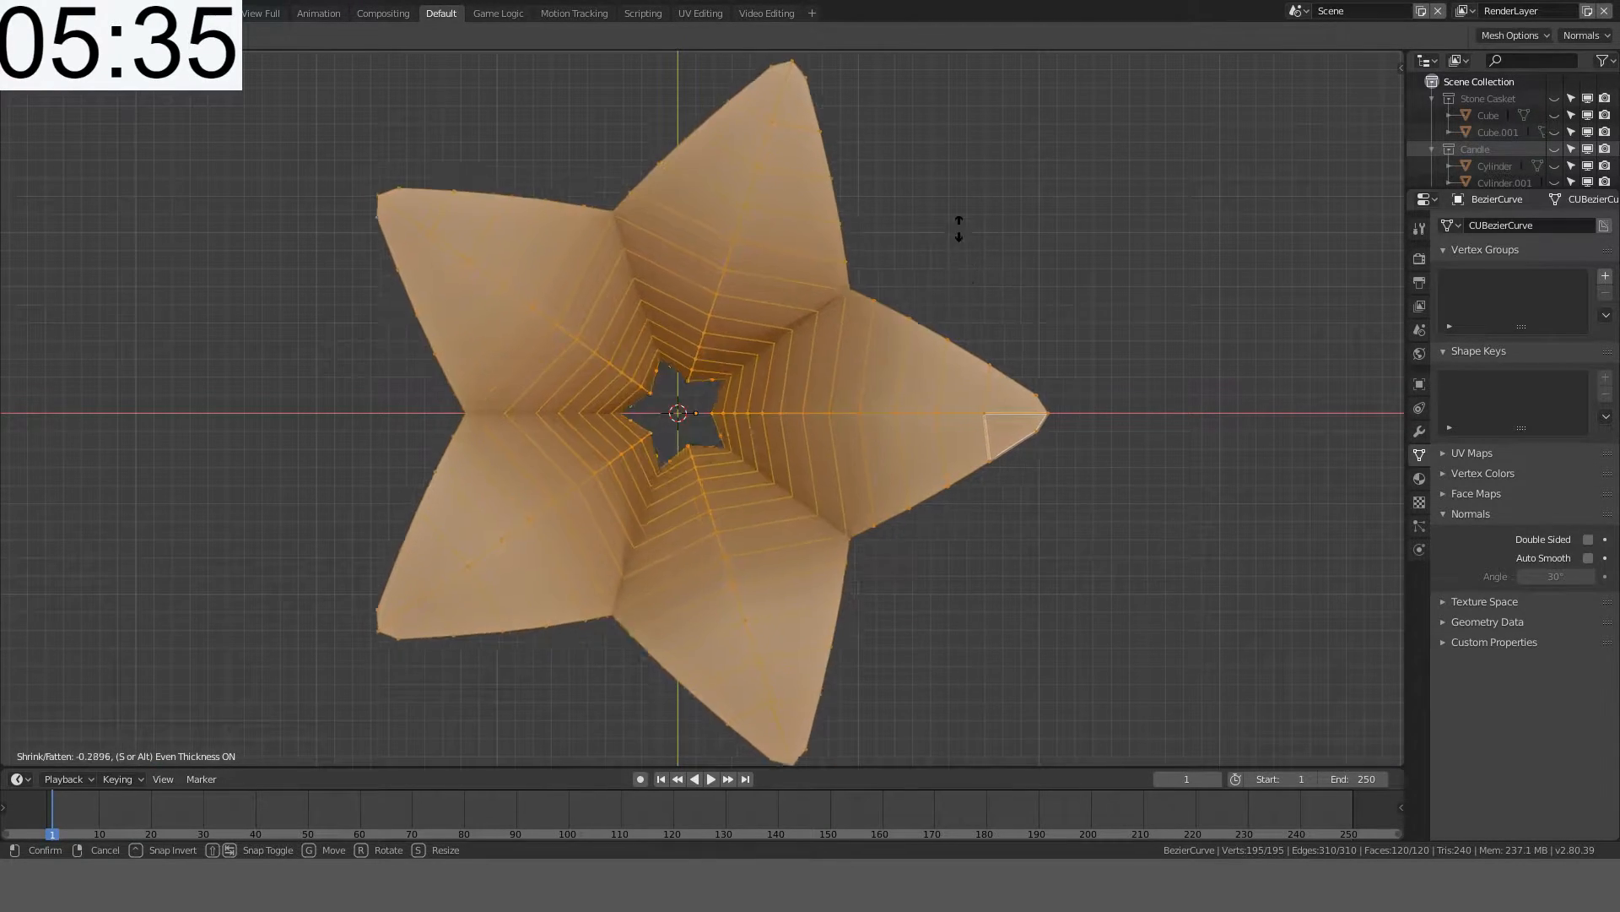
pyautogui.click(949, 245)
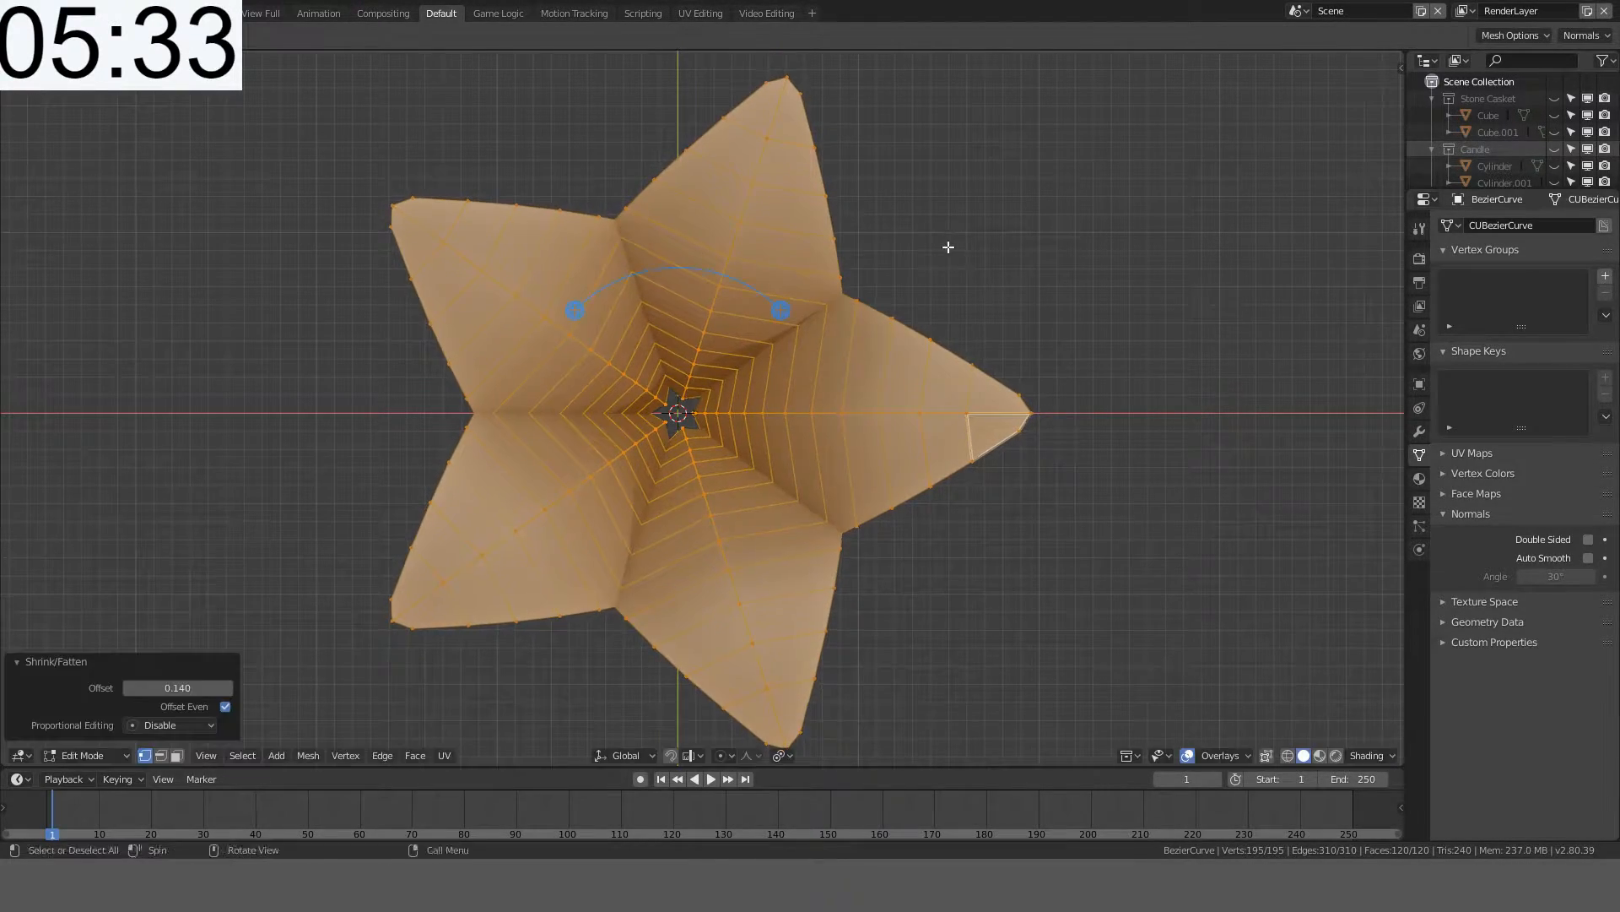
# - Set the transform orientation to Normal for the selected petals
pyautogui.moveTo(948, 246); pyautogui.dragTo(1030, 186, button='middle')
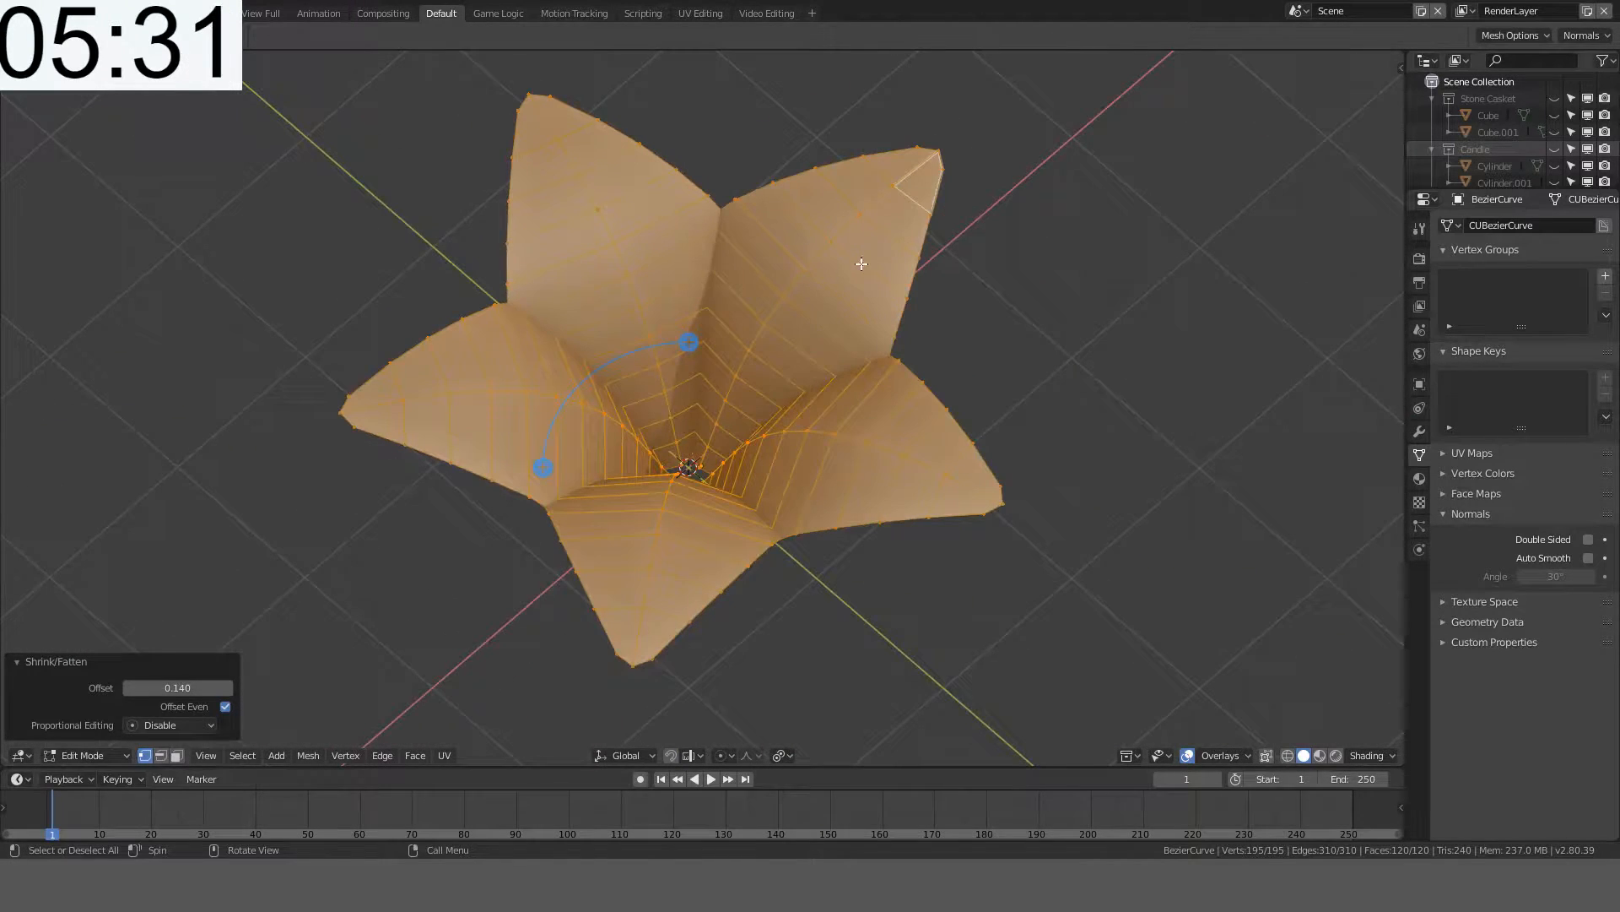
pyautogui.press('g')
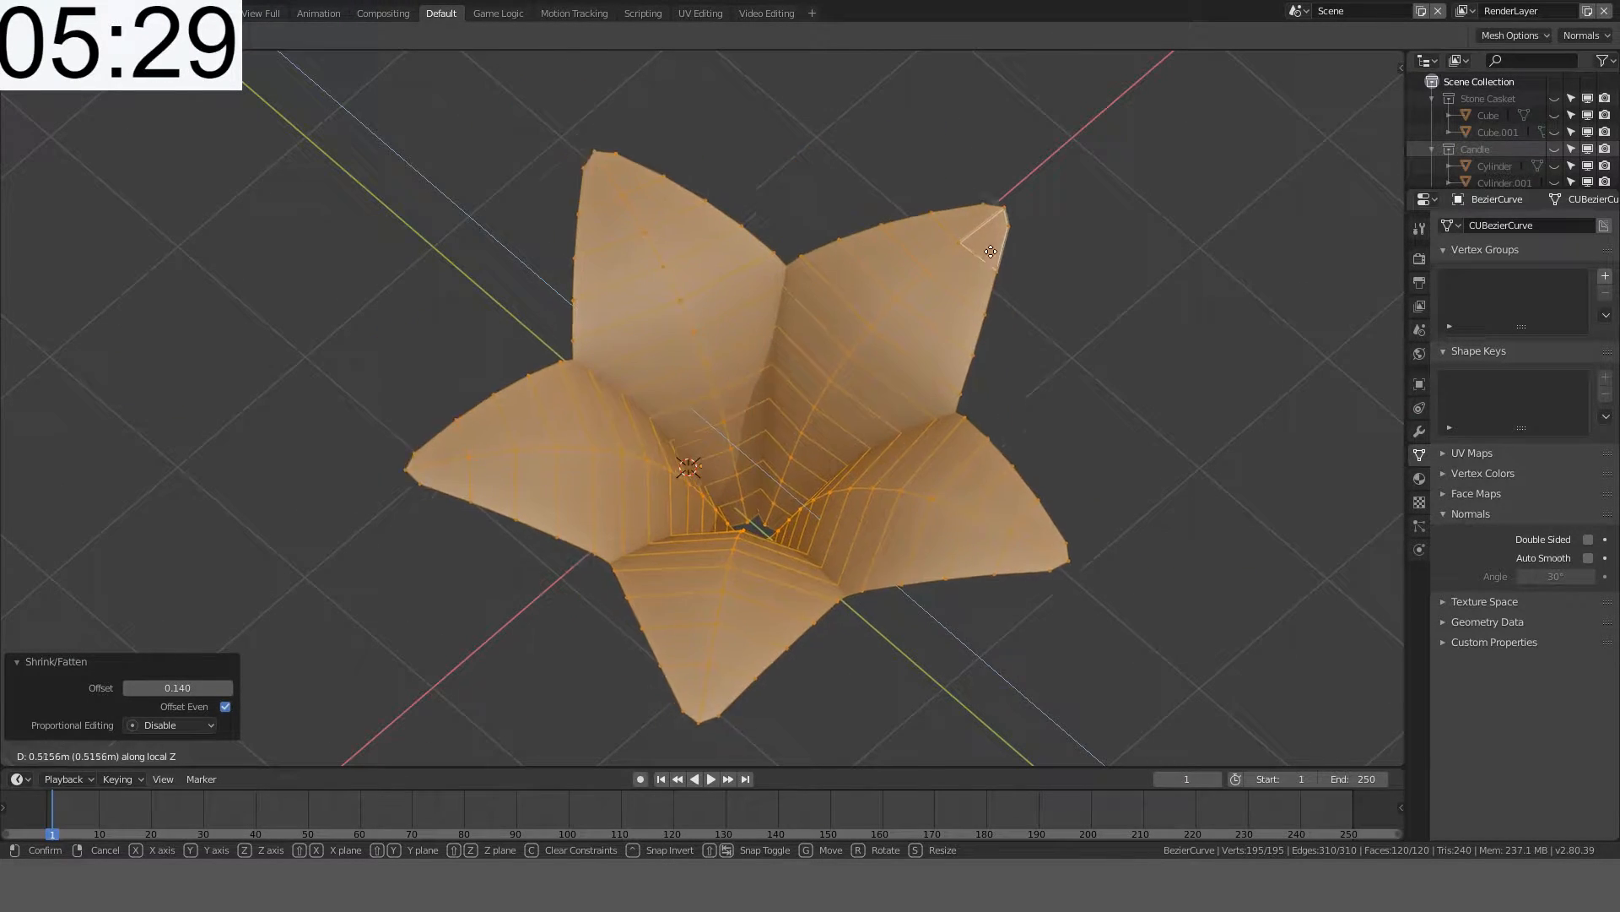
pyautogui.press('Escape')
pyautogui.click(625, 754)
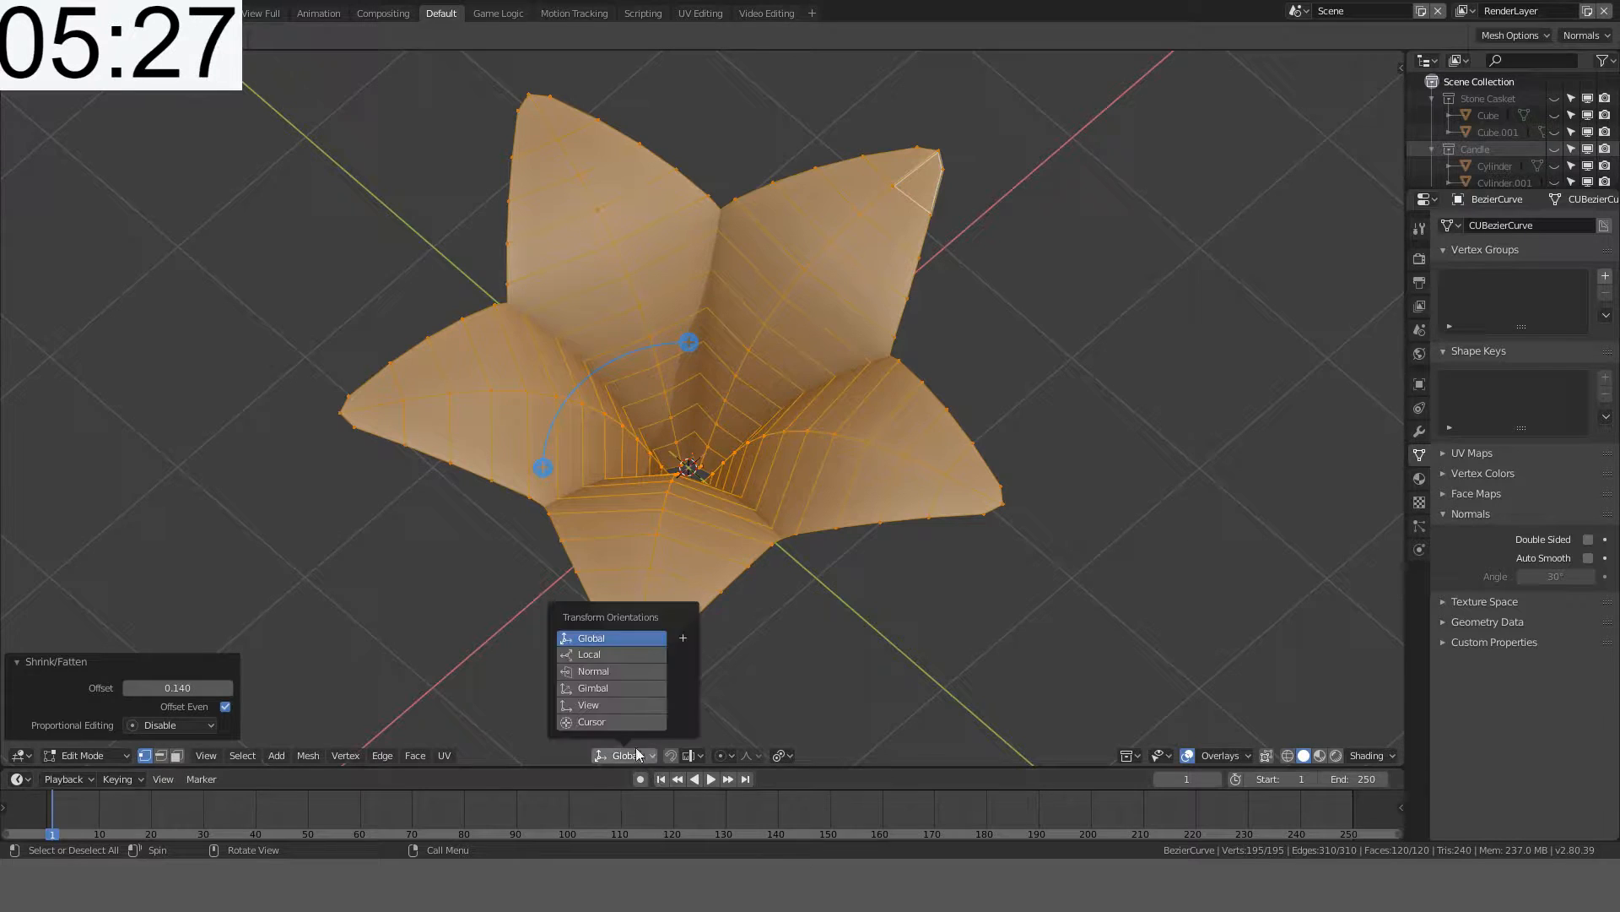
pyautogui.click(620, 673)
pyautogui.press('g')
pyautogui.press('z')
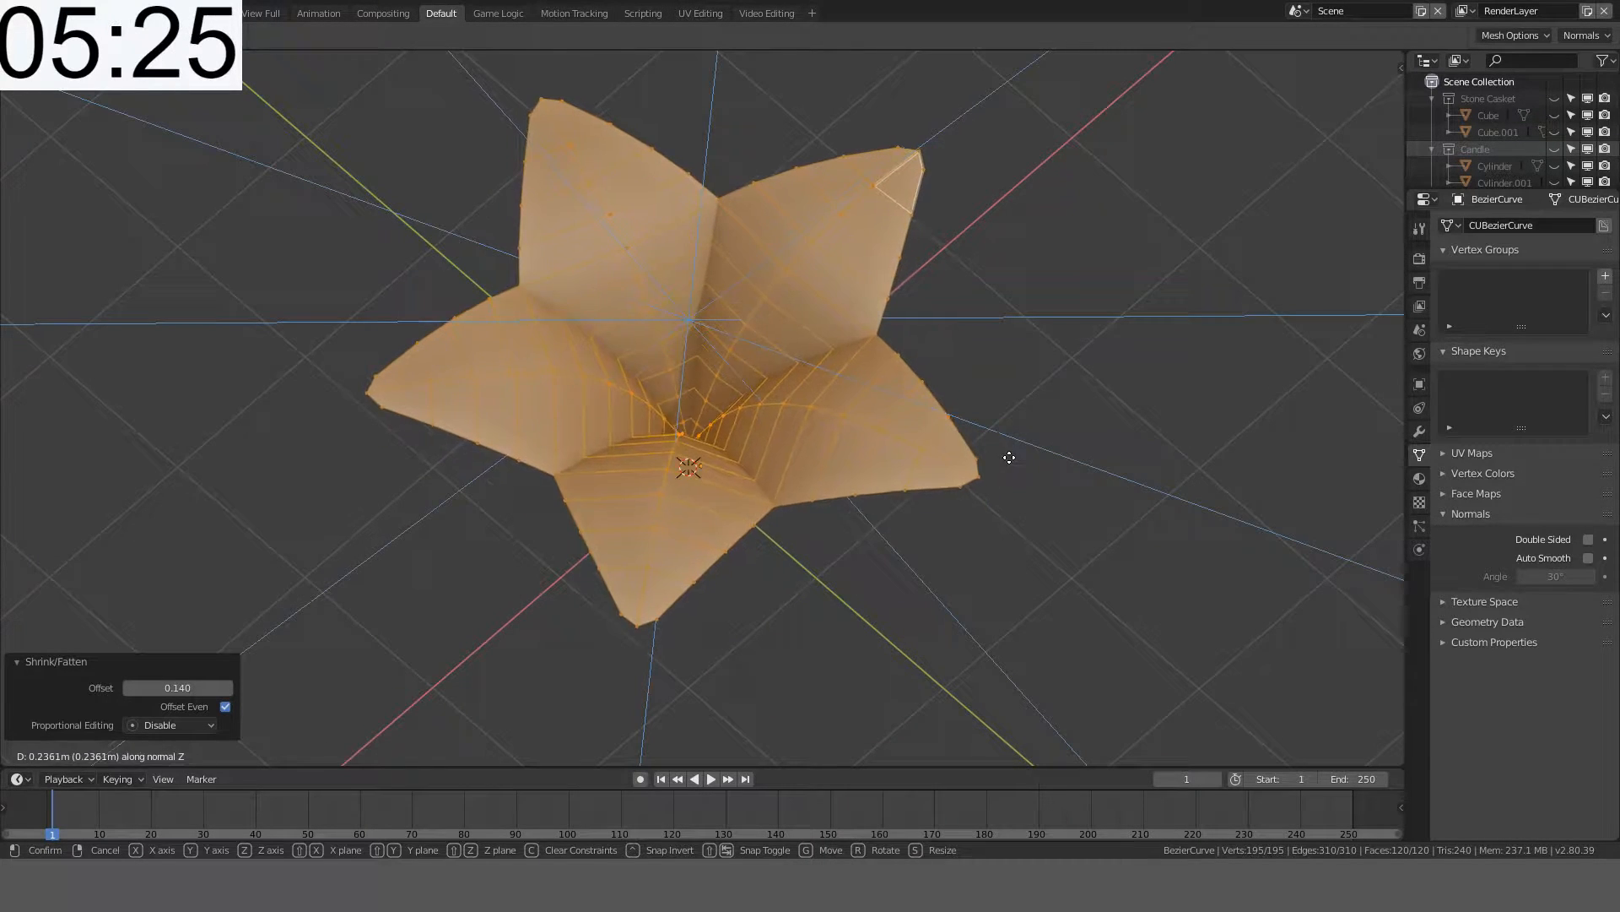
pyautogui.rightClick(846, 481)
pyautogui.press('KP_7')
pyautogui.press('g')
pyautogui.press('z')
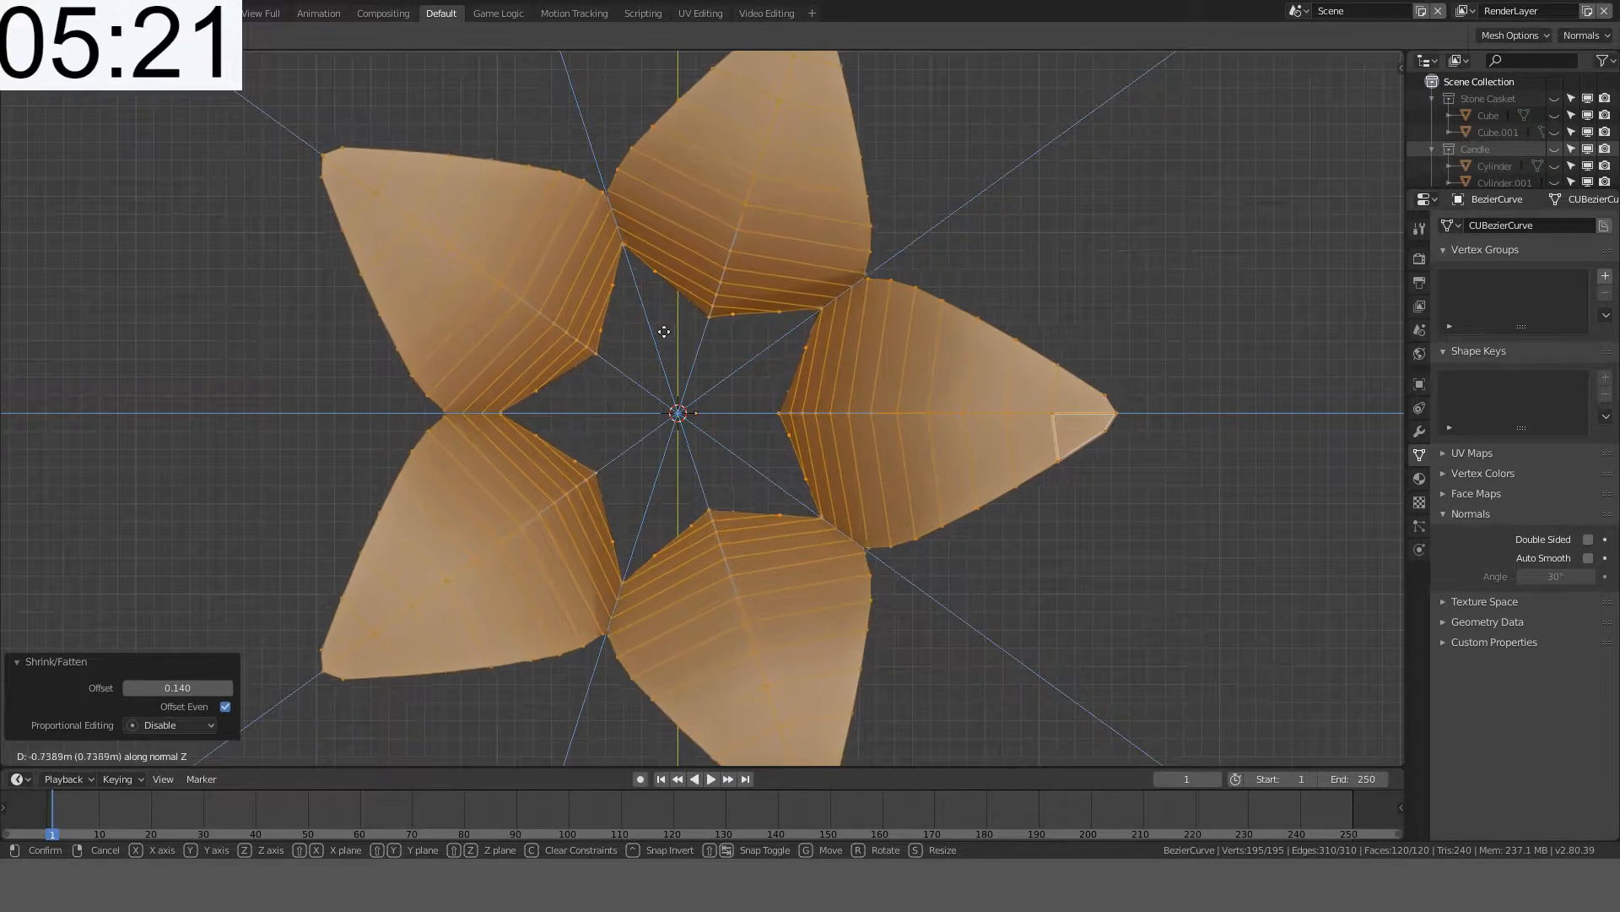
pyautogui.rightClick(673, 334)
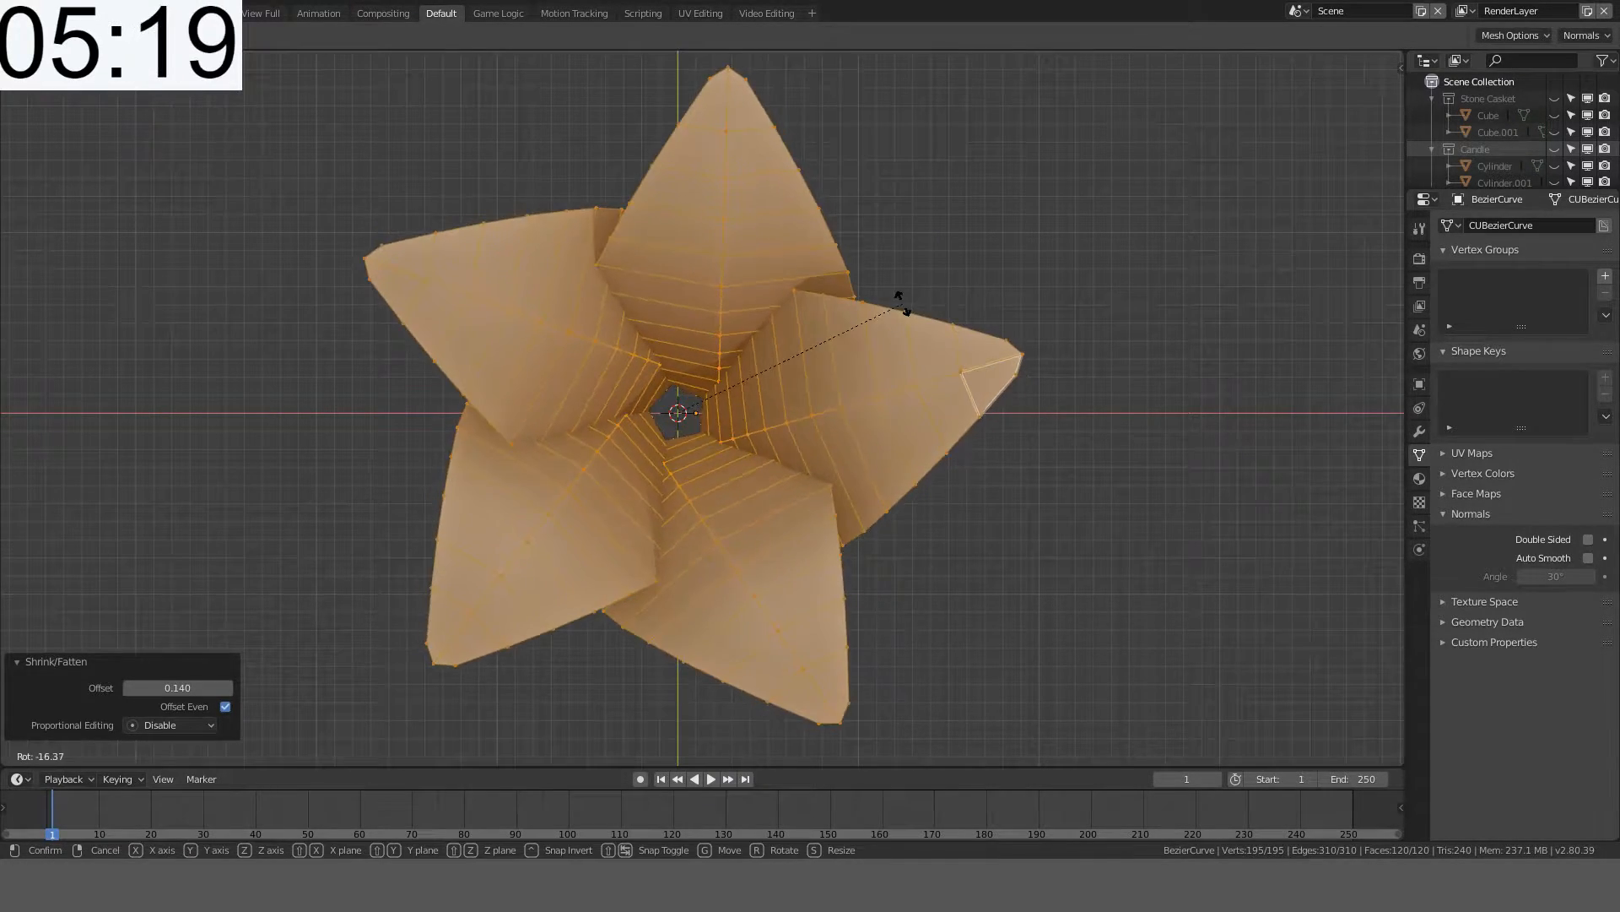
pyautogui.press('r')
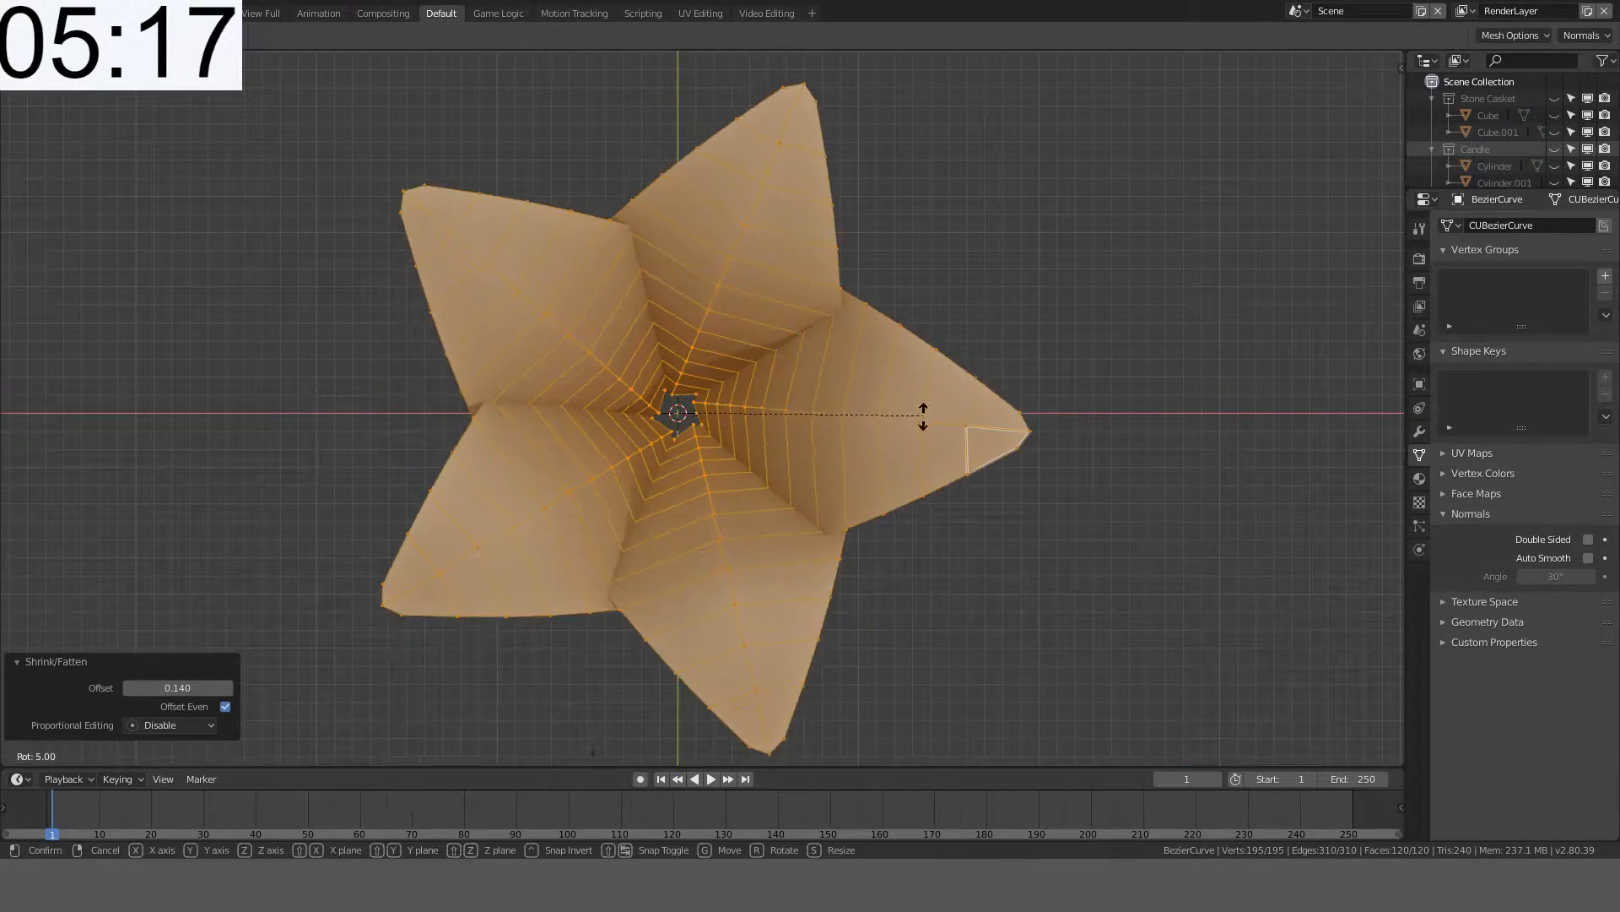
pyautogui.click(917, 428)
pyautogui.hotkey('ctrl', 'z')
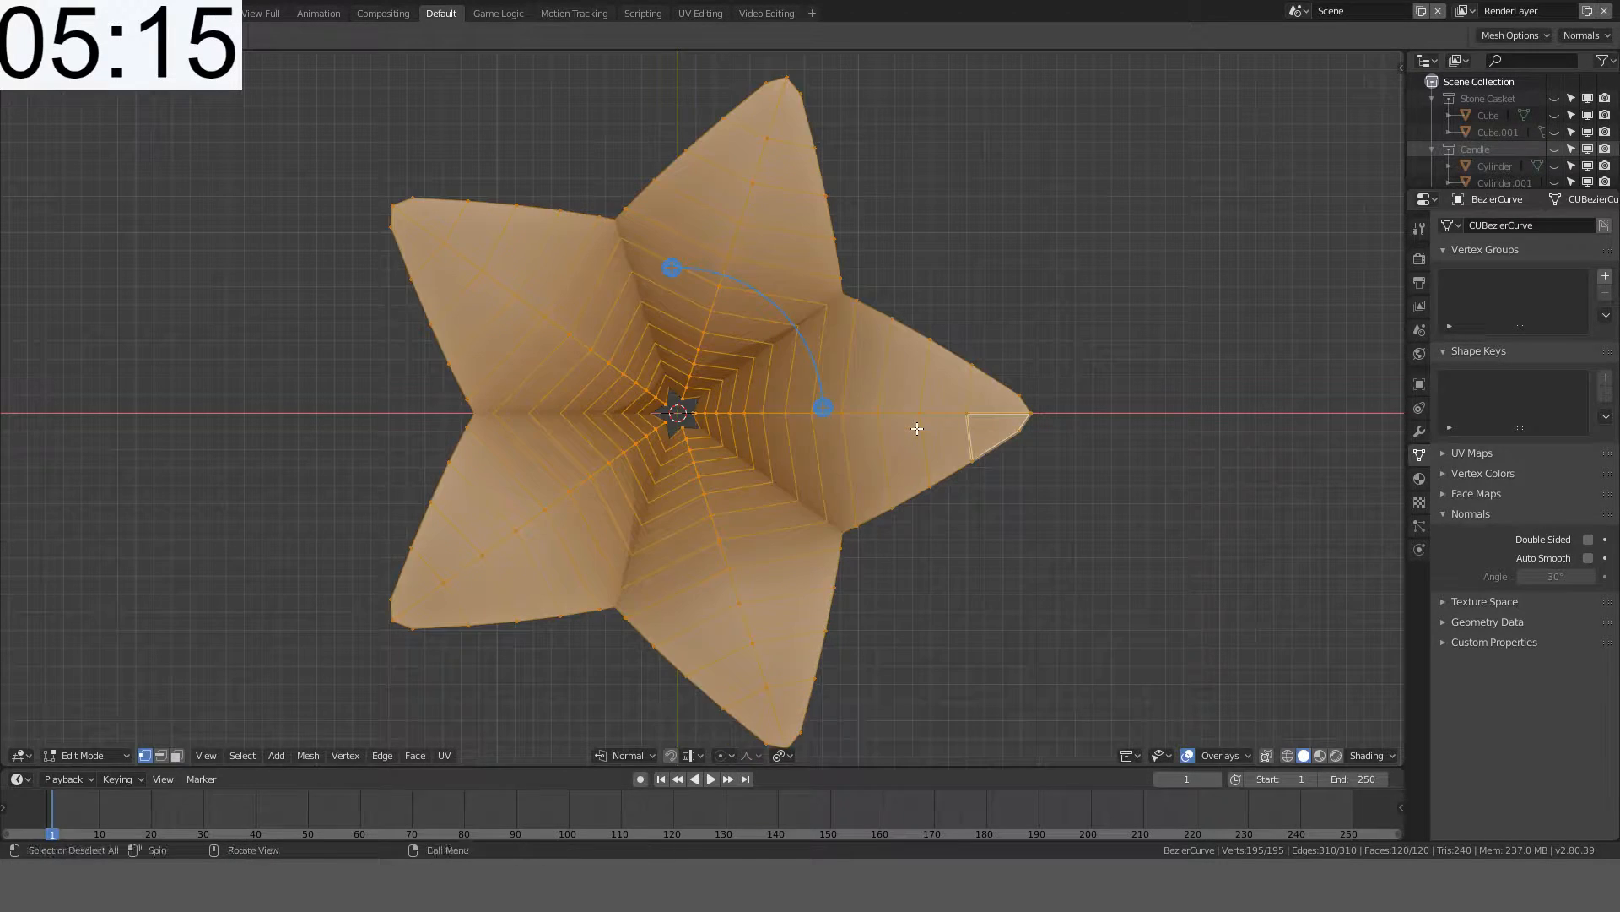
# - Rotate each petal by 5° about its own origin and move all five -0.1 m along their normal Z axis
pyautogui.press('r')
pyautogui.click(911, 443)
pyautogui.press('e')
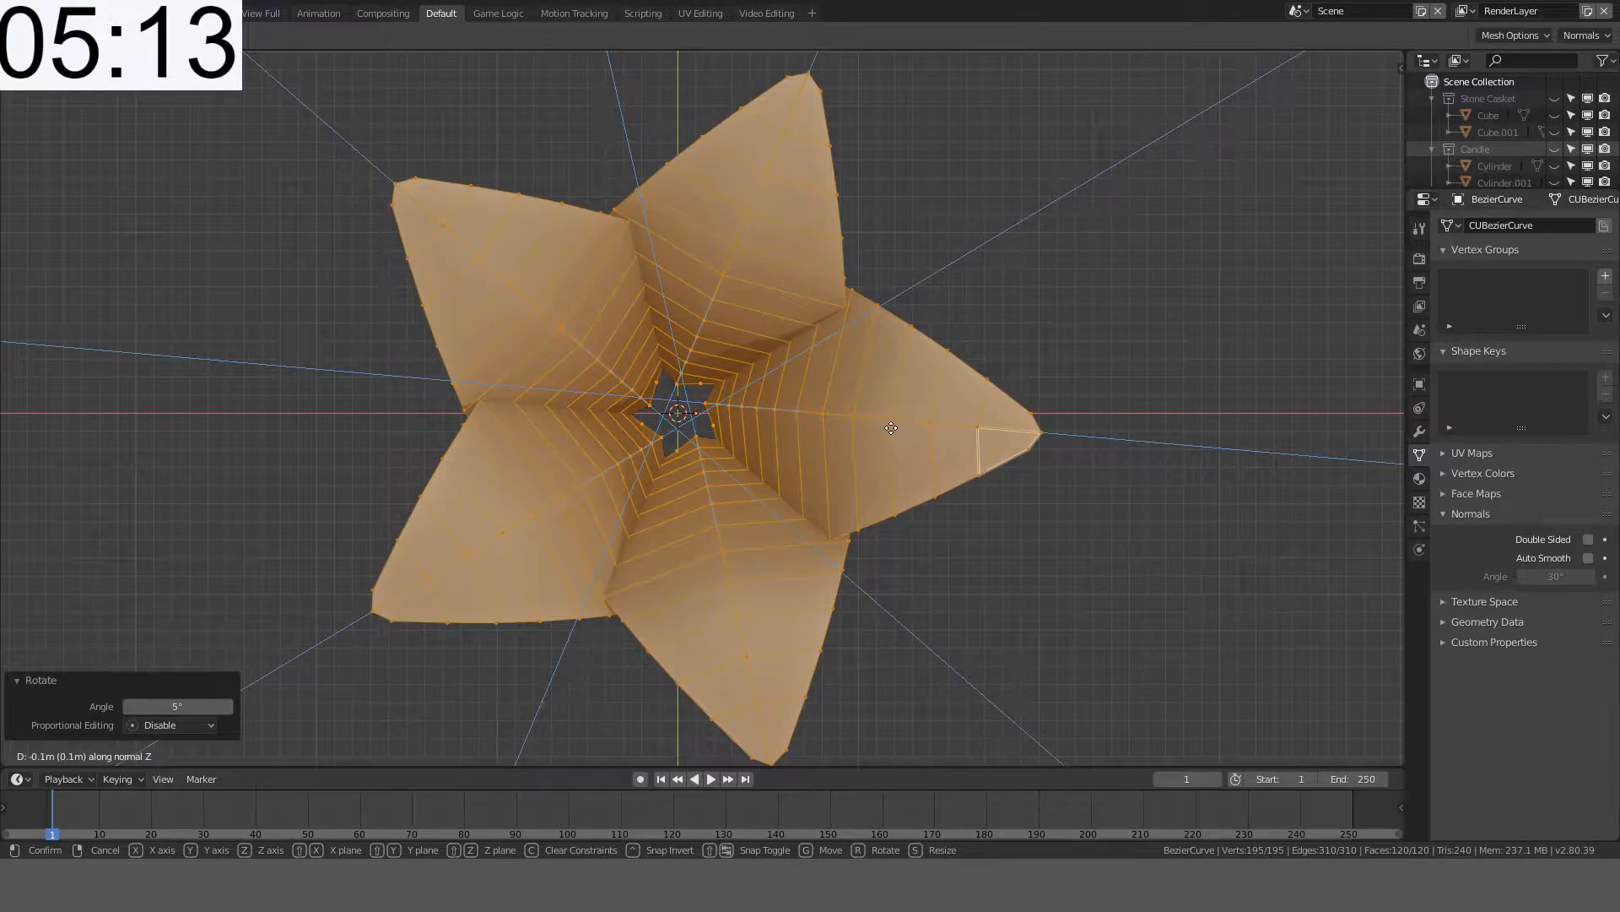
pyautogui.click(896, 418)
# - Inspect the flower from several angles in Object Mode and compare it with its state before the last rotation and move
pyautogui.press('Tab')
pyautogui.moveTo(900, 417); pyautogui.dragTo(1351, 439, button='middle')
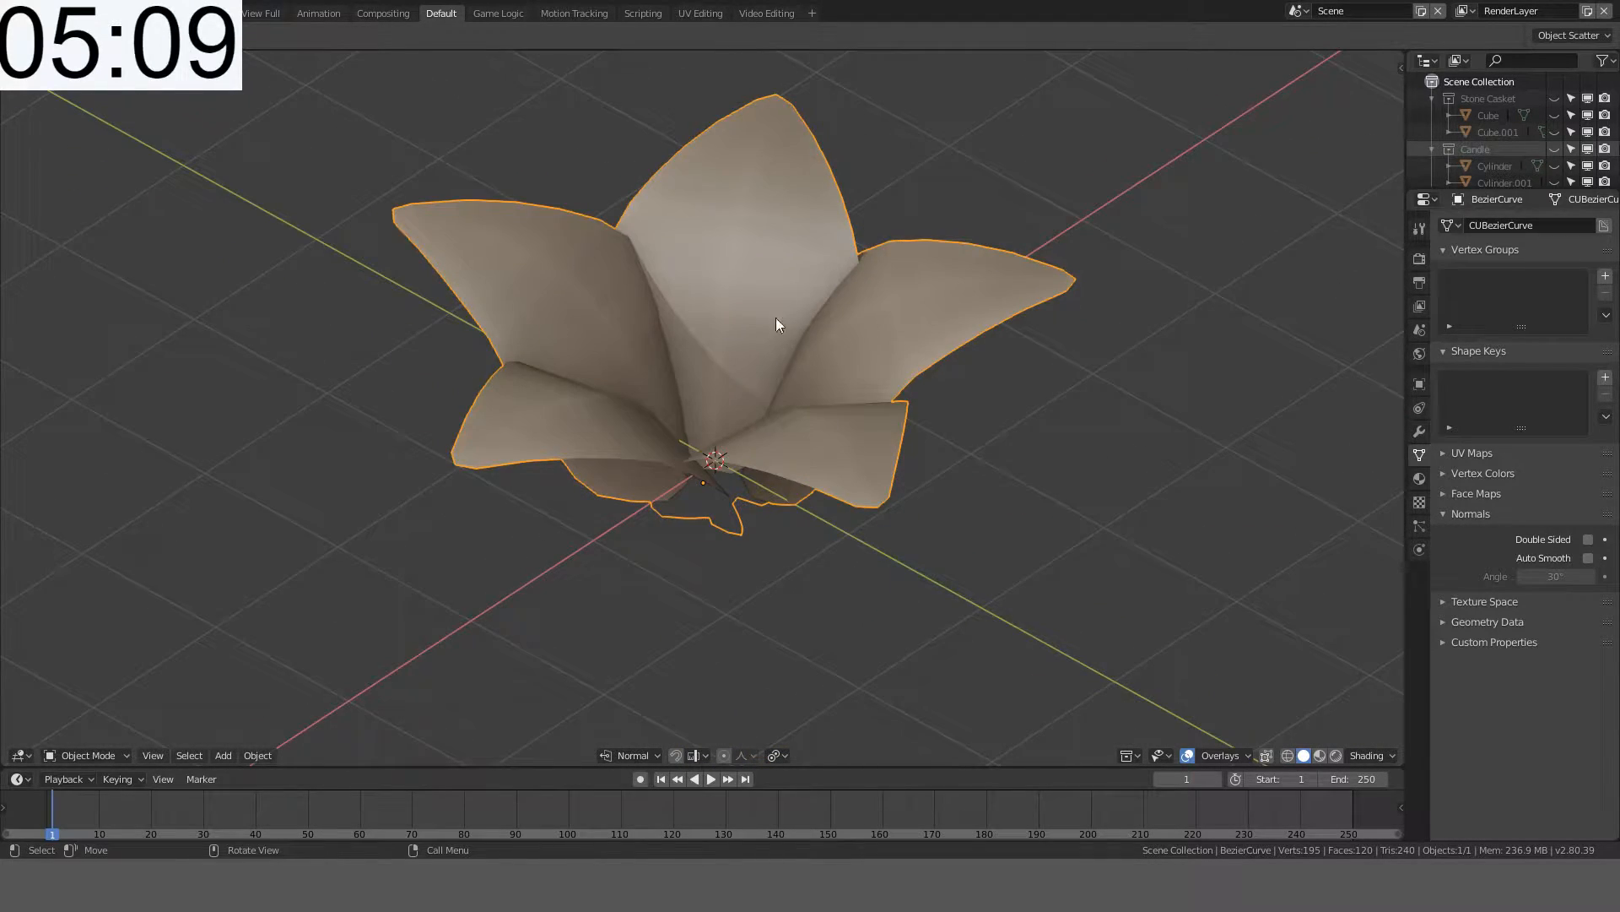
pyautogui.moveTo(777, 323); pyautogui.dragTo(824, 345, button='middle')
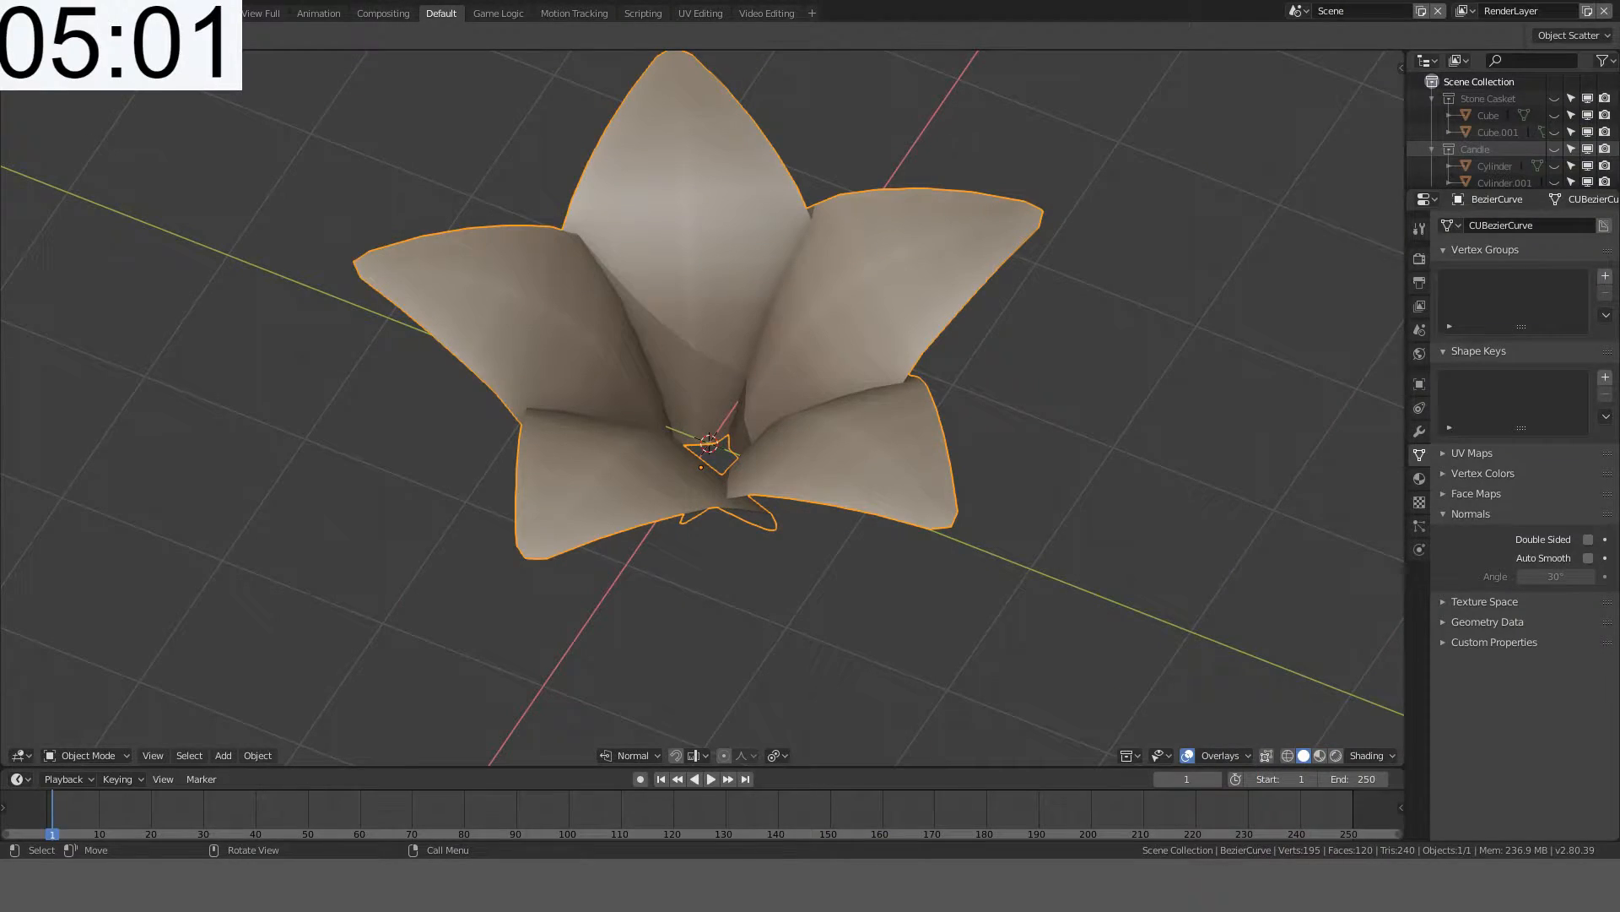
pyautogui.moveTo(322, 508); pyautogui.dragTo(971, 255, button='middle')
pyautogui.press('KP_7')
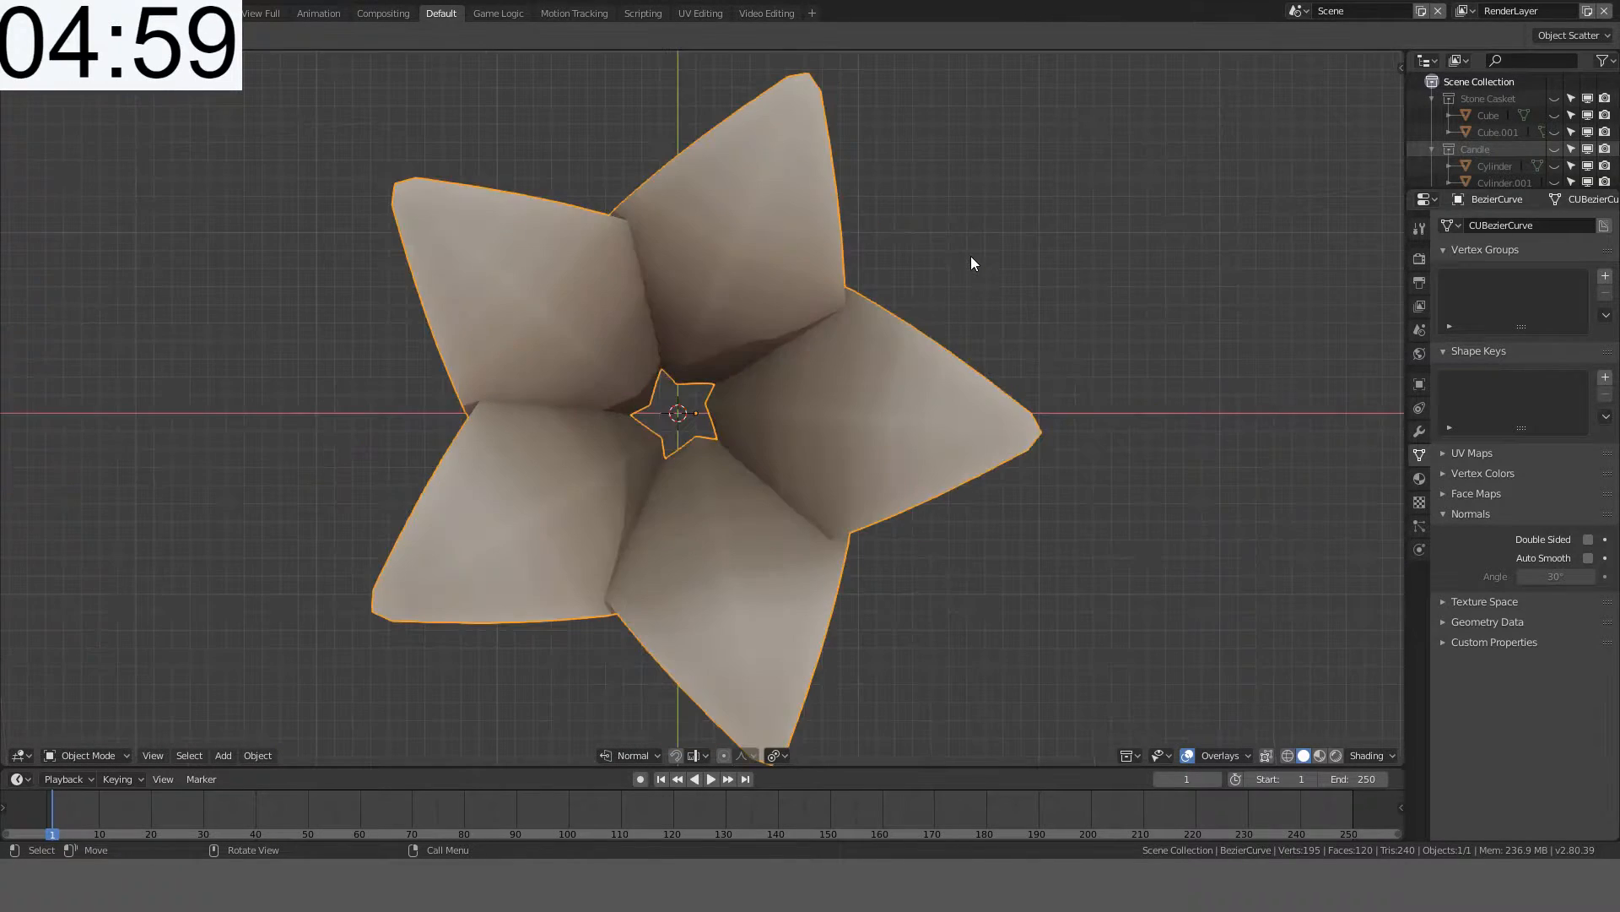
pyautogui.press('Tab')
pyautogui.press('Tab')
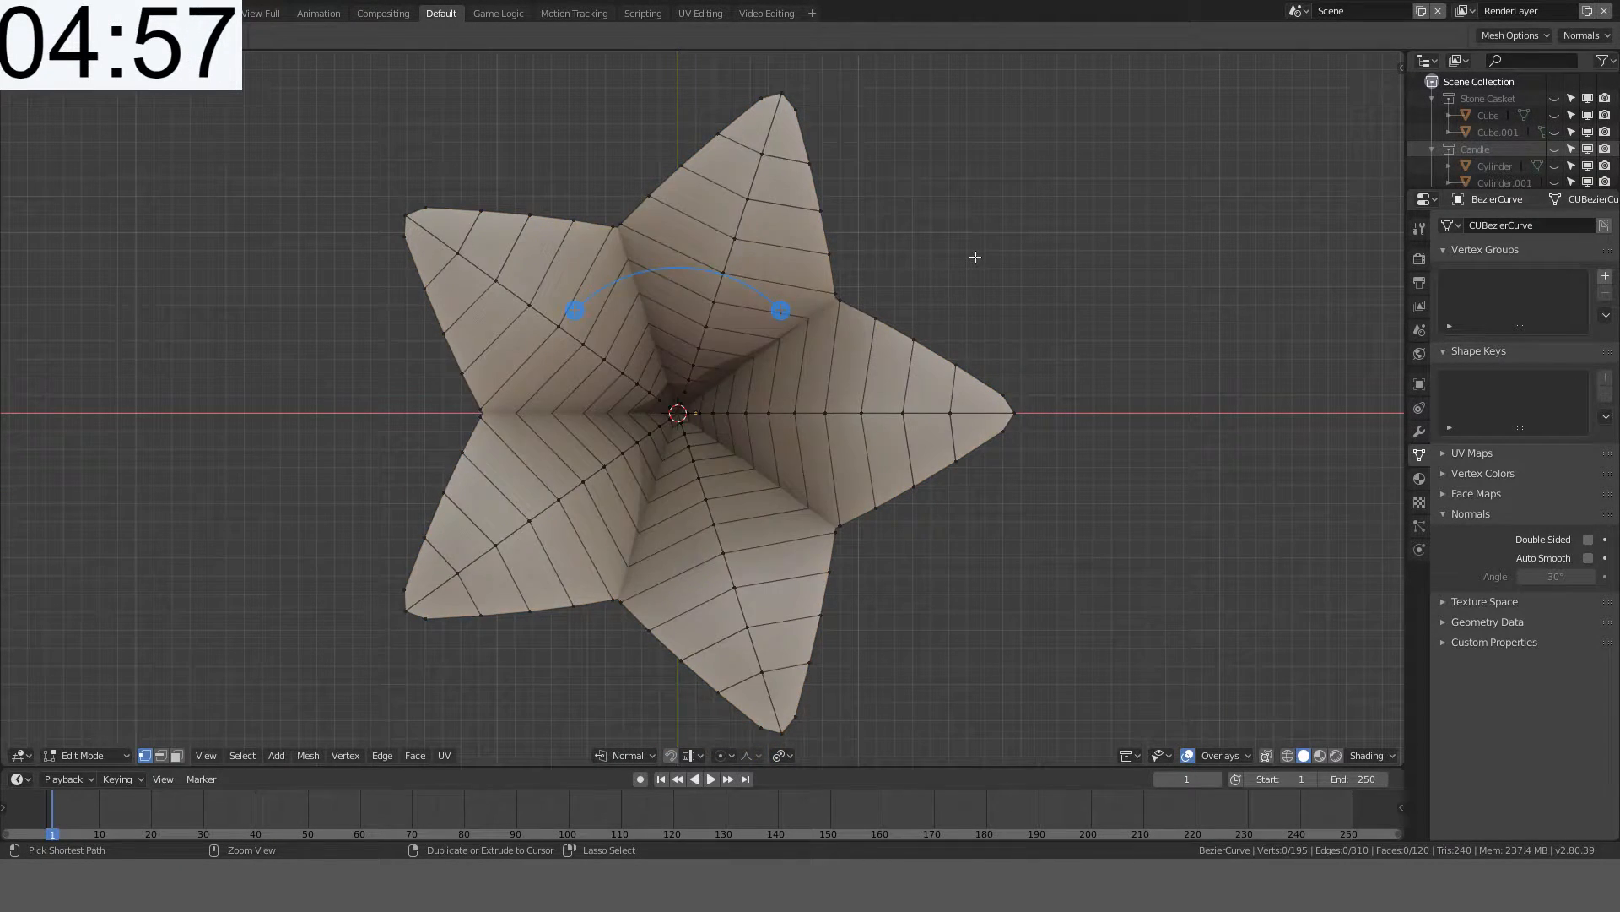
pyautogui.press('Tab')
pyautogui.press('Tab')
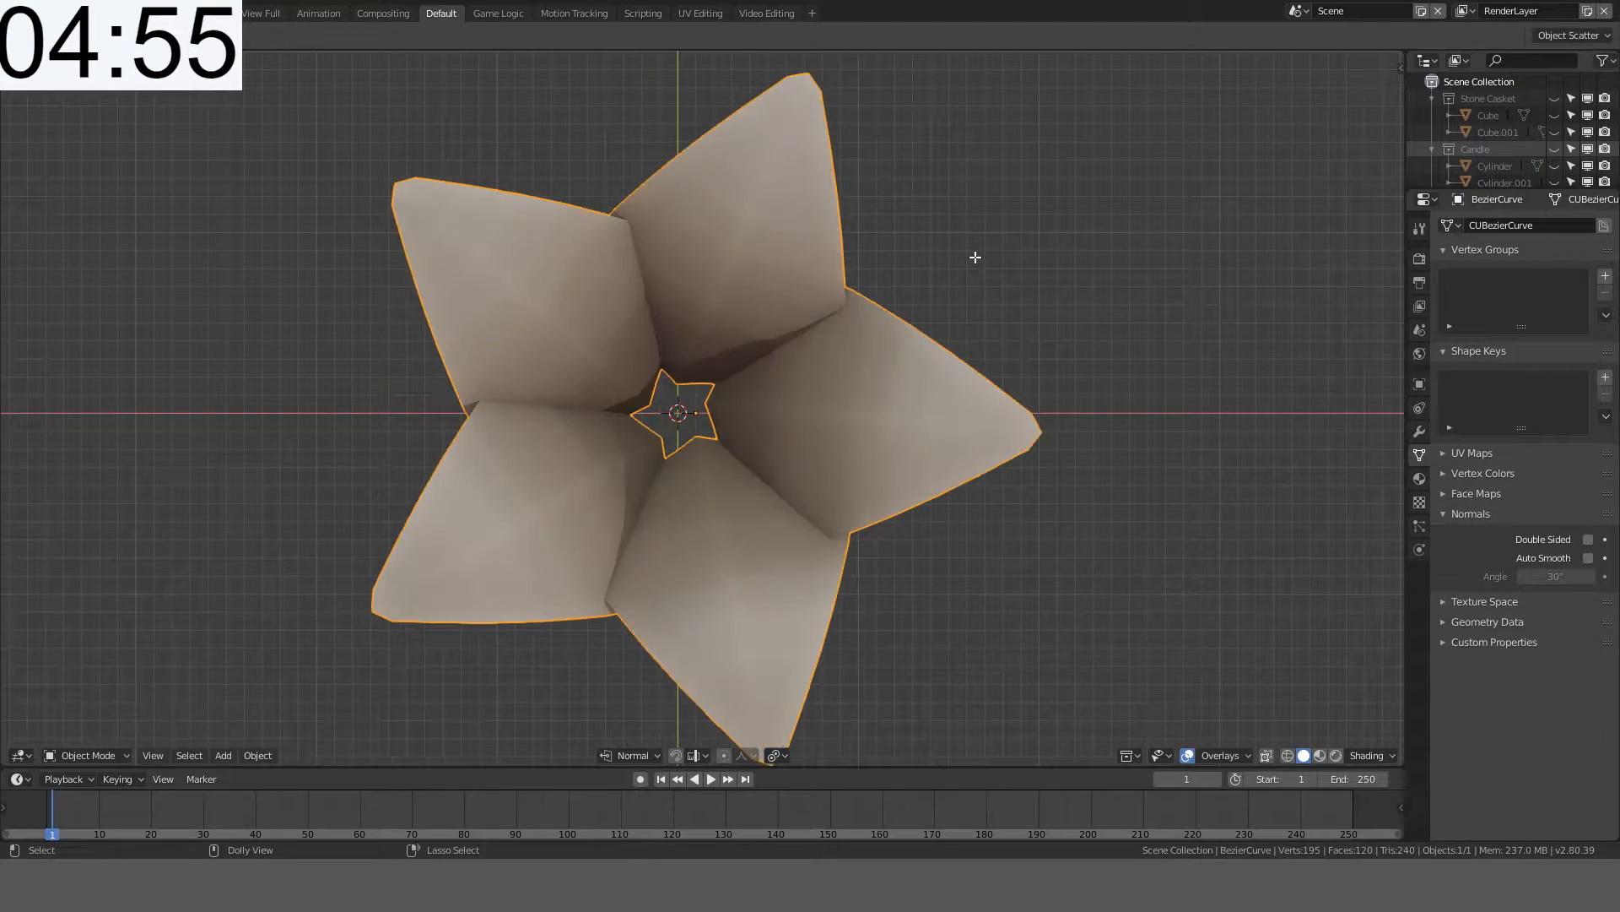
pyautogui.moveTo(933, 320); pyautogui.dragTo(1025, 478, button='middle')
# - Duplicate all five petals in place and offset the copies by -0.01 m along their normal Z axis
pyautogui.press('Tab')
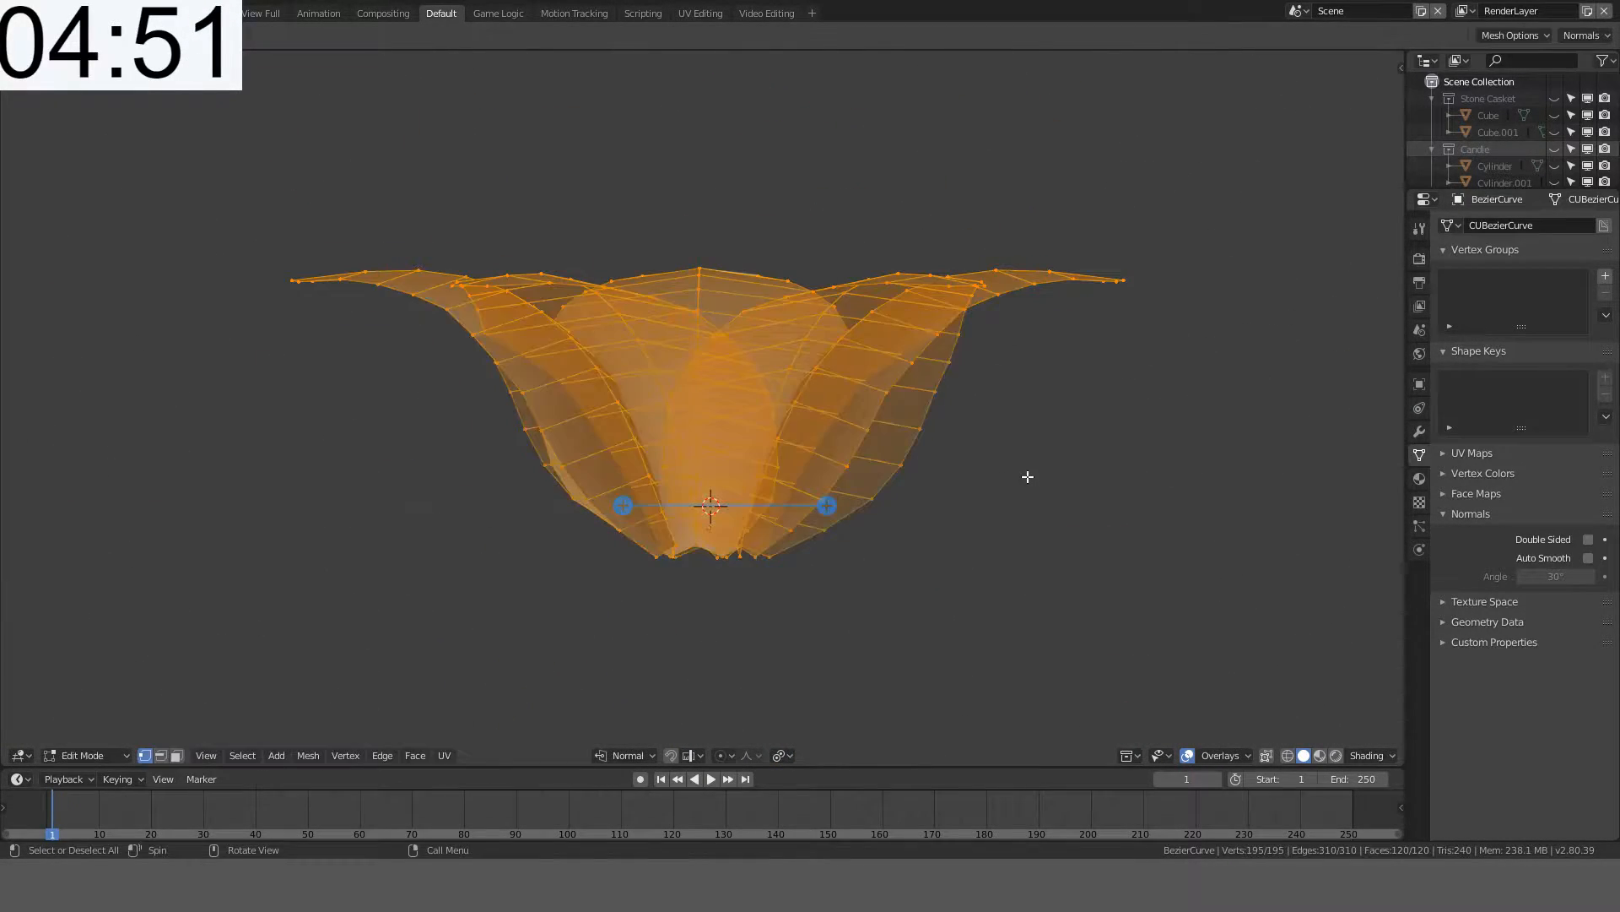
pyautogui.press('KP_1')
pyautogui.hotkey('shift', 'd')
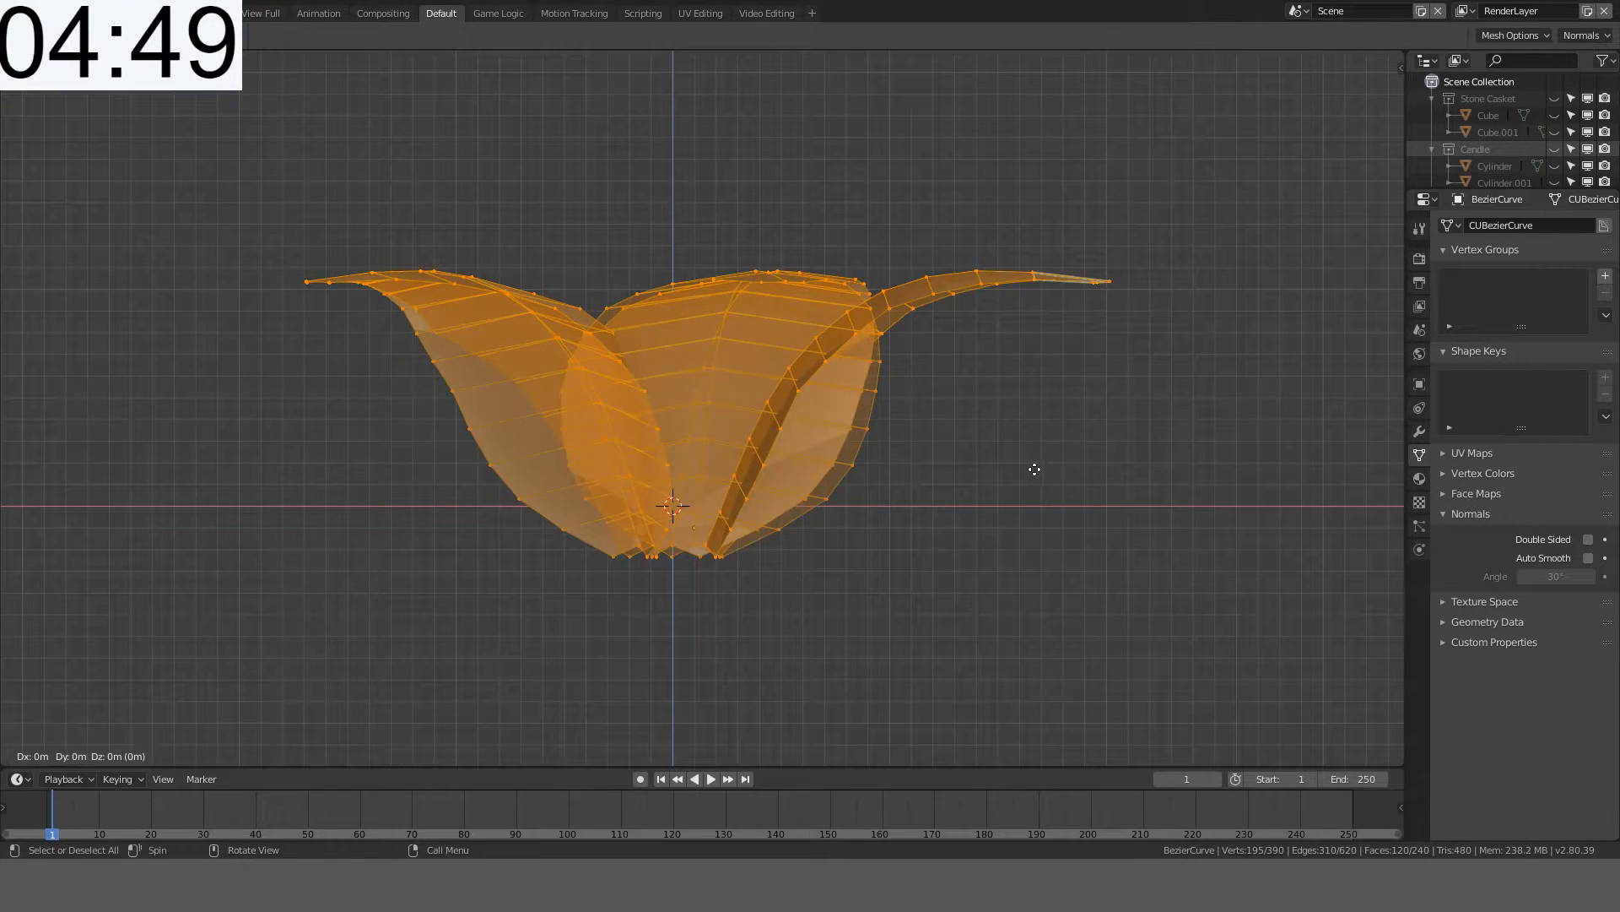
pyautogui.press('Escape')
pyautogui.press('s')
pyautogui.press('z')
pyautogui.press('z')
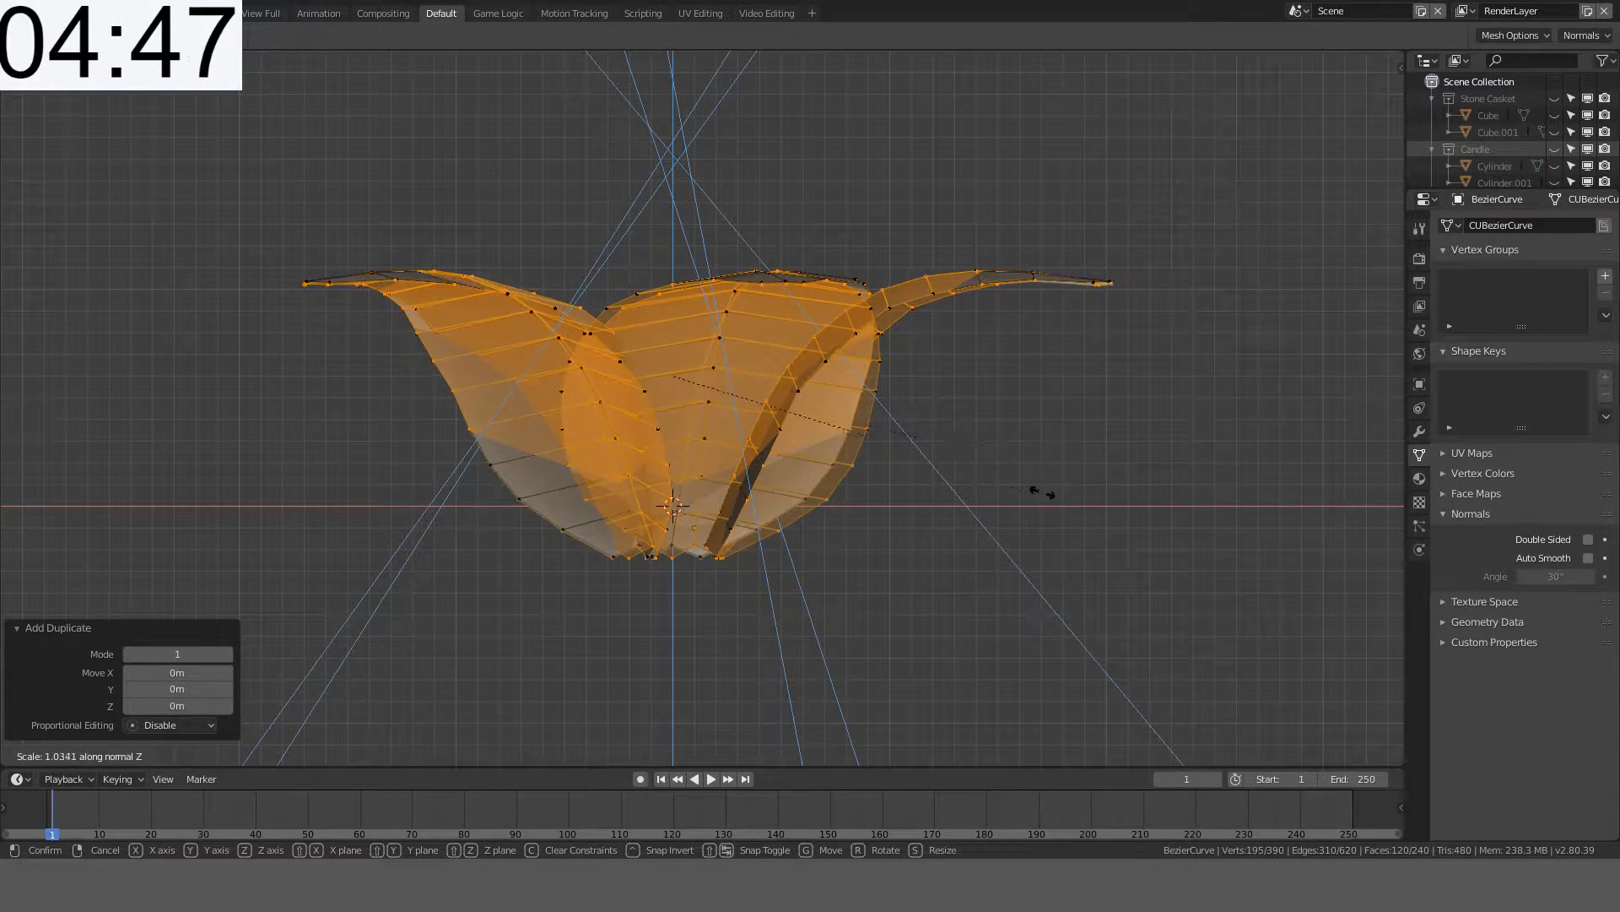
pyautogui.press('g')
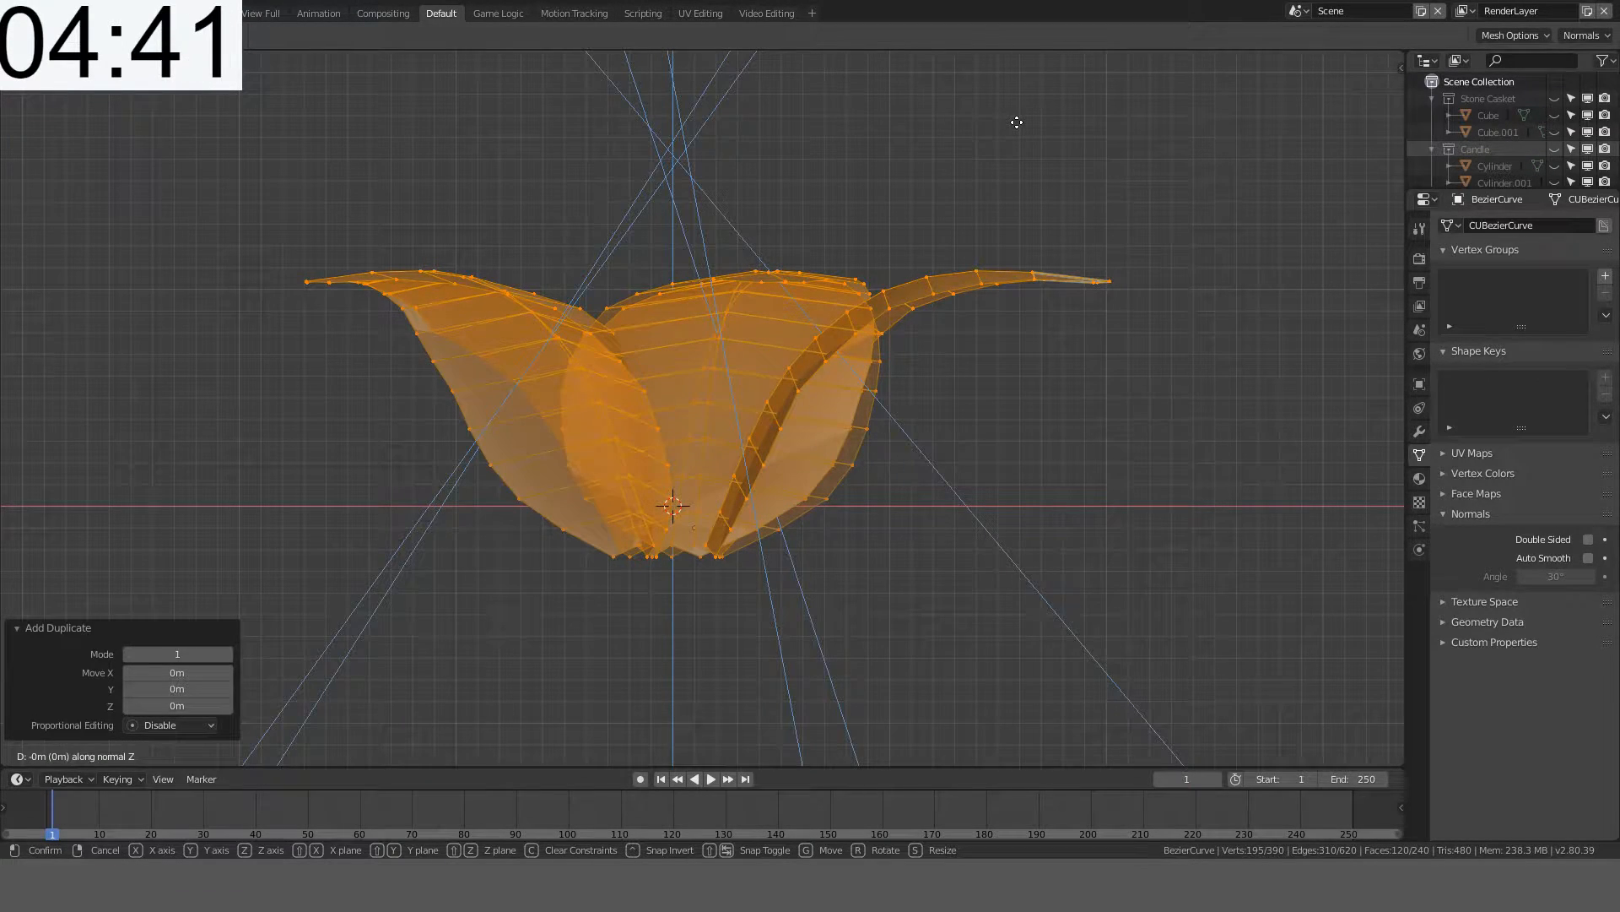
pyautogui.write('0.01')
pyautogui.press('-')
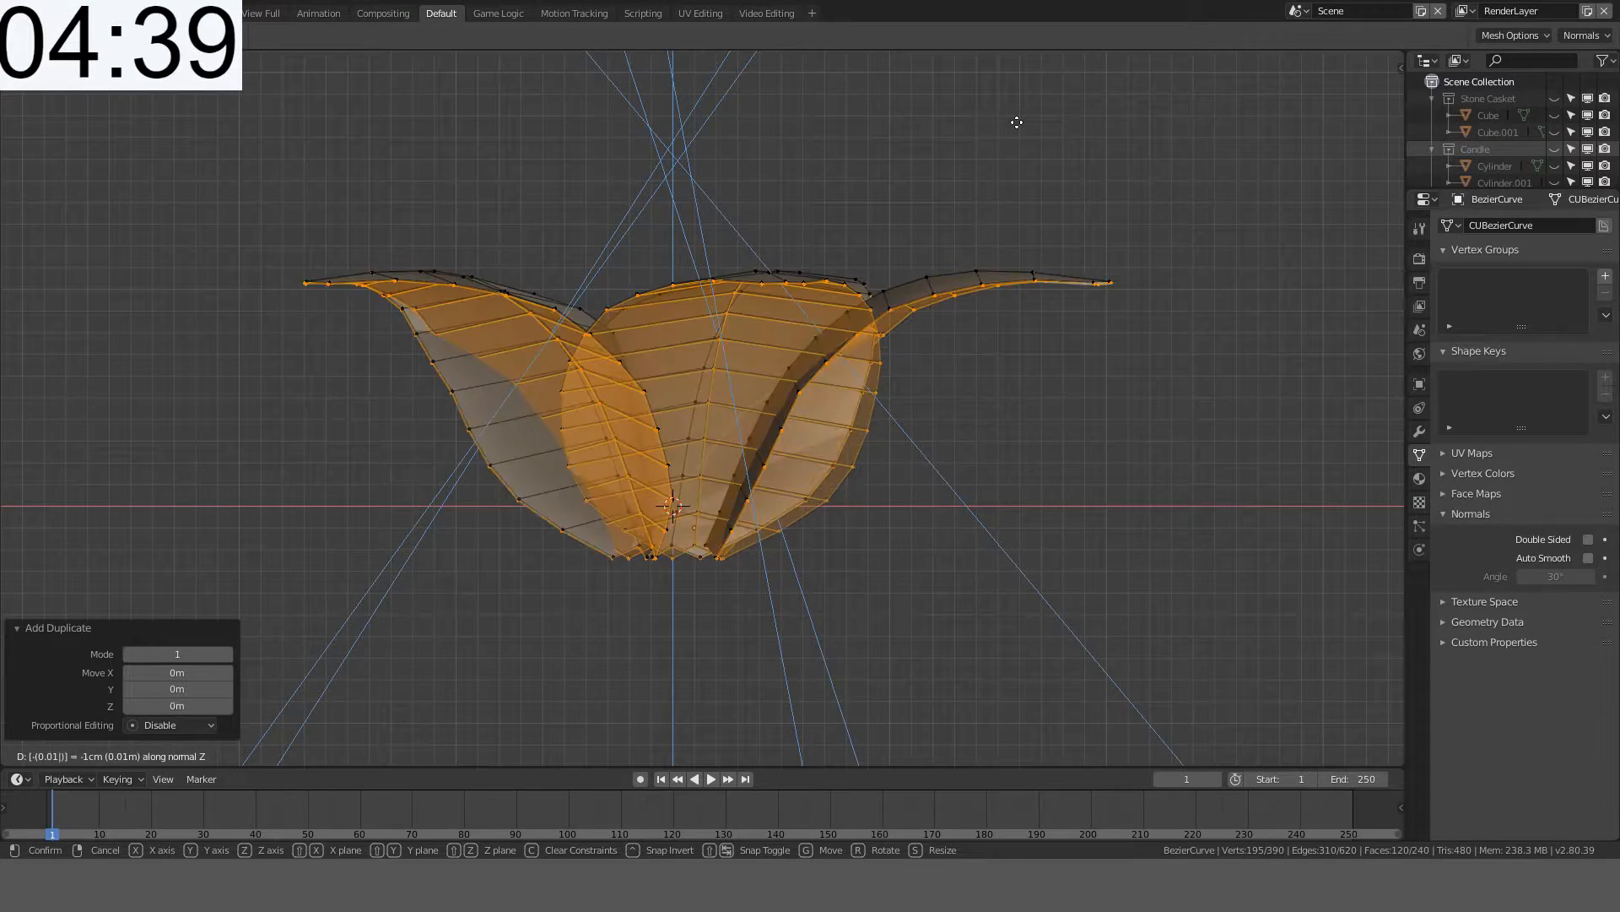
pyautogui.press('Return')
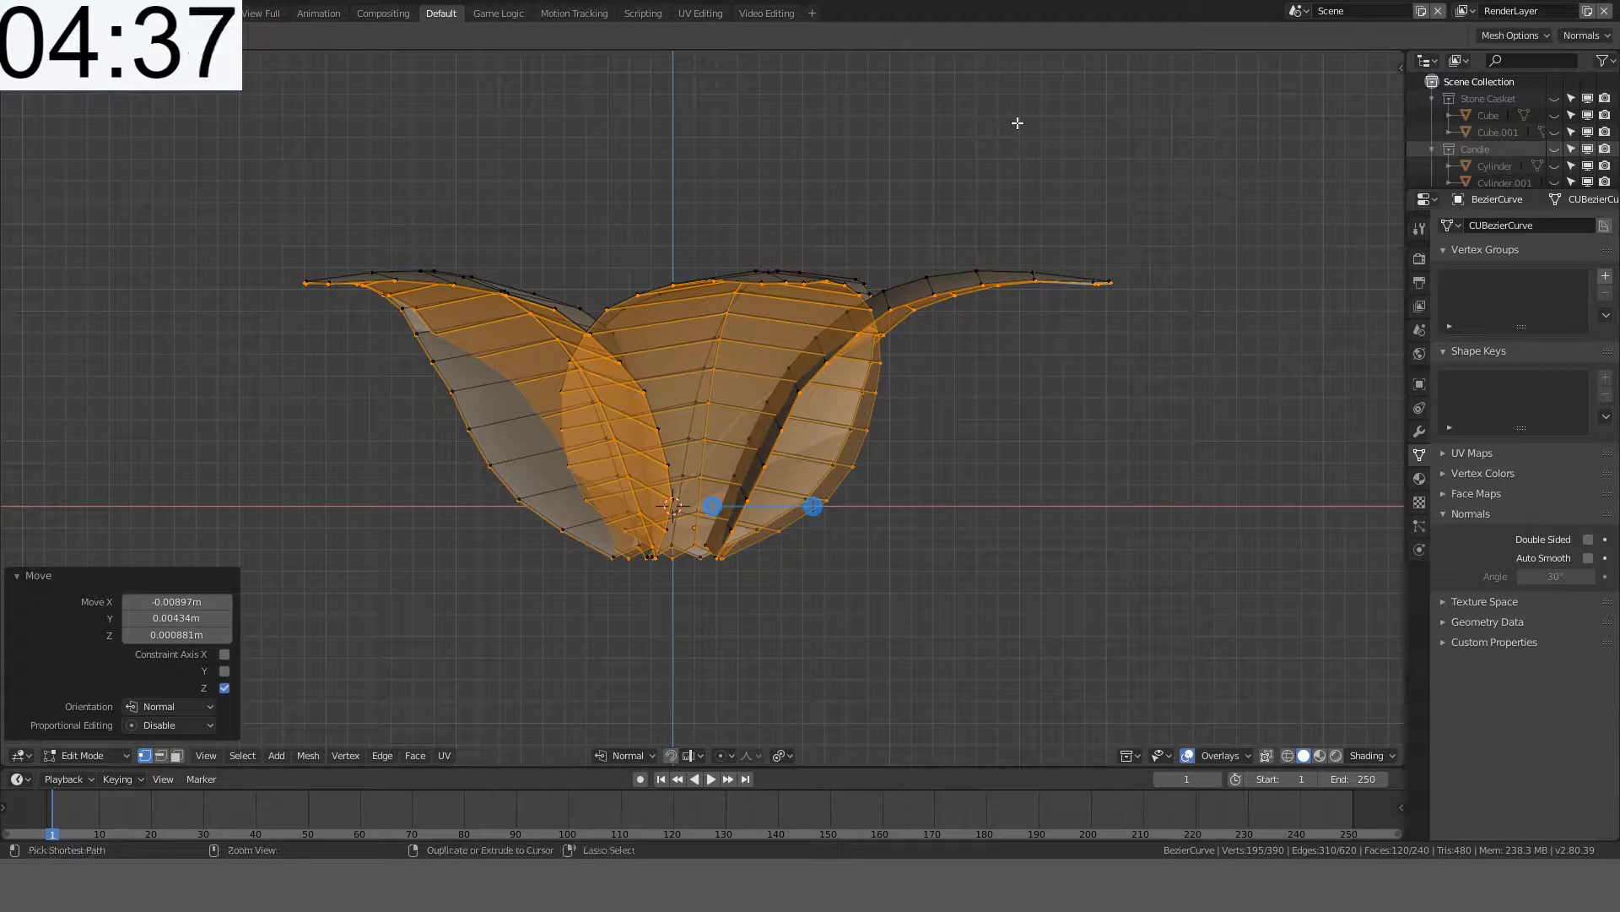
# - Recalculate the normals of the duplicated petals to face inside
pyautogui.hotkey('ctrl', 'shift', 'n')
pyautogui.press('Tab')
pyautogui.moveTo(1016, 123); pyautogui.dragTo(864, 207, button='middle')
pyautogui.press('Tab')
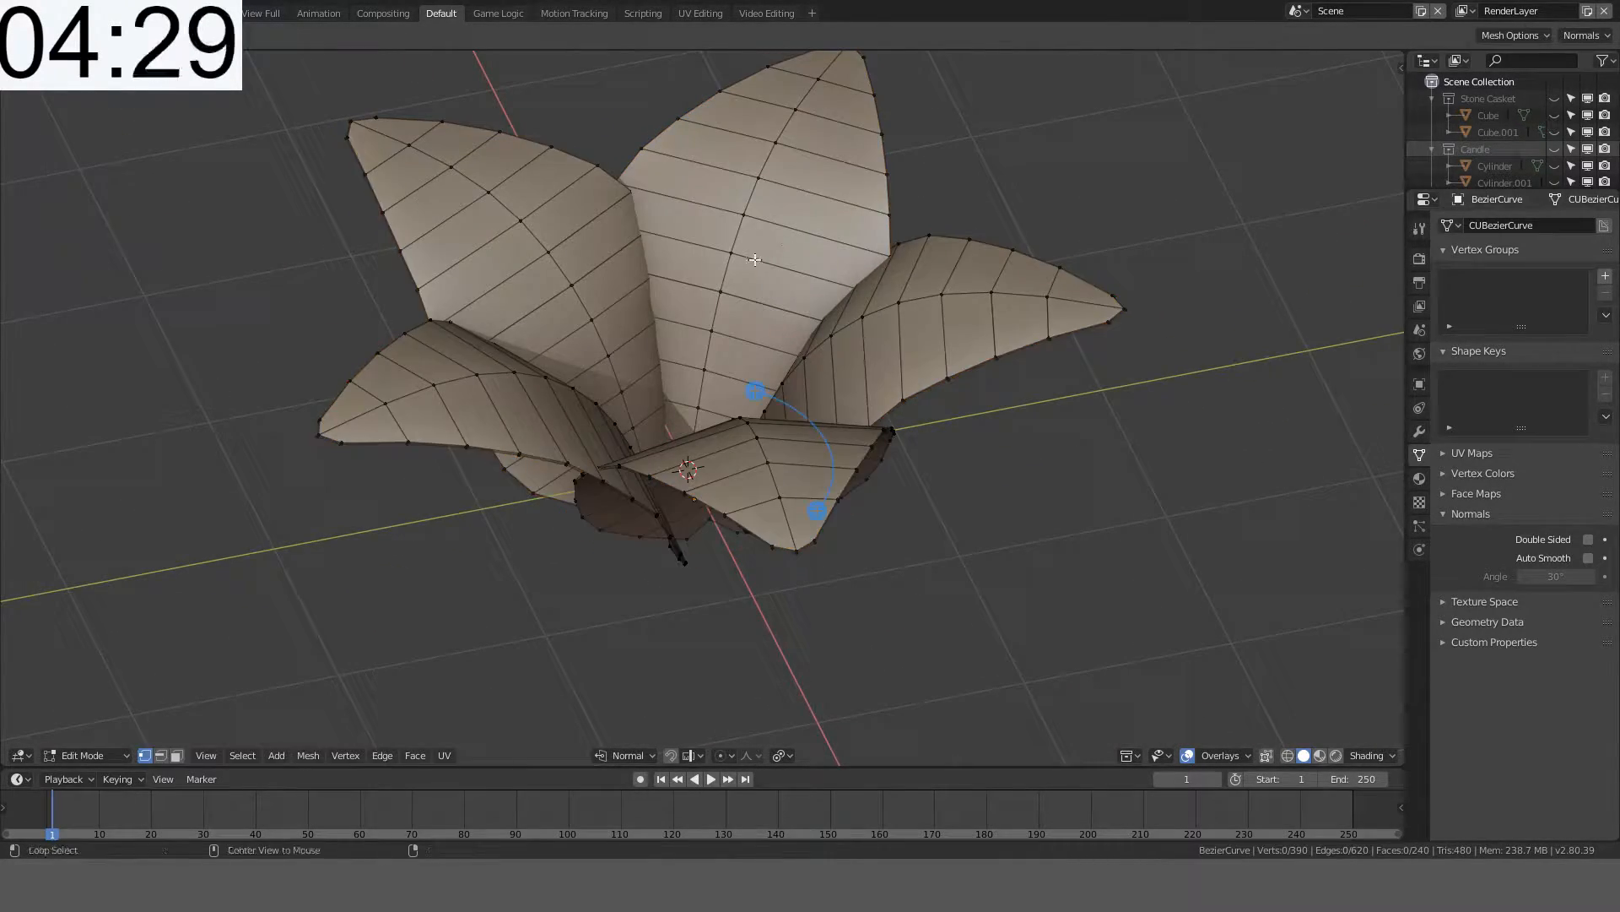
# - Switch from Spin to the Select tool and select the central lengthwise edge loops of the five inner petals
pyautogui.keyDown('alt'); pyautogui.keyDown('shift'); pyautogui.click(885, 312); pyautogui.keyUp('shift'); pyautogui.keyUp('alt')
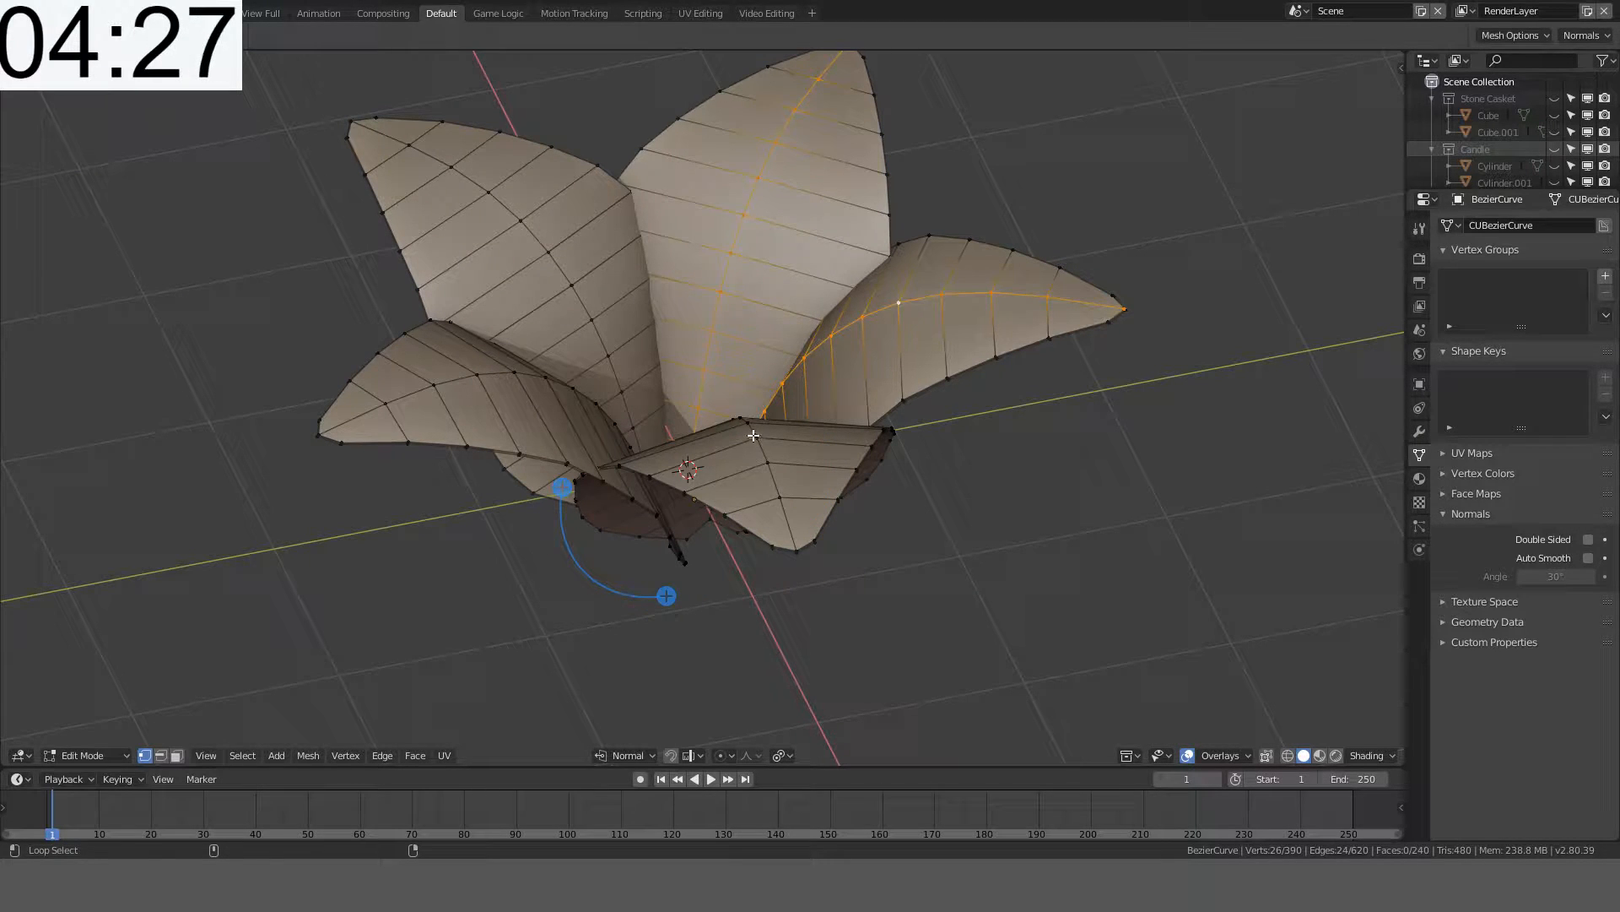
pyautogui.press('t')
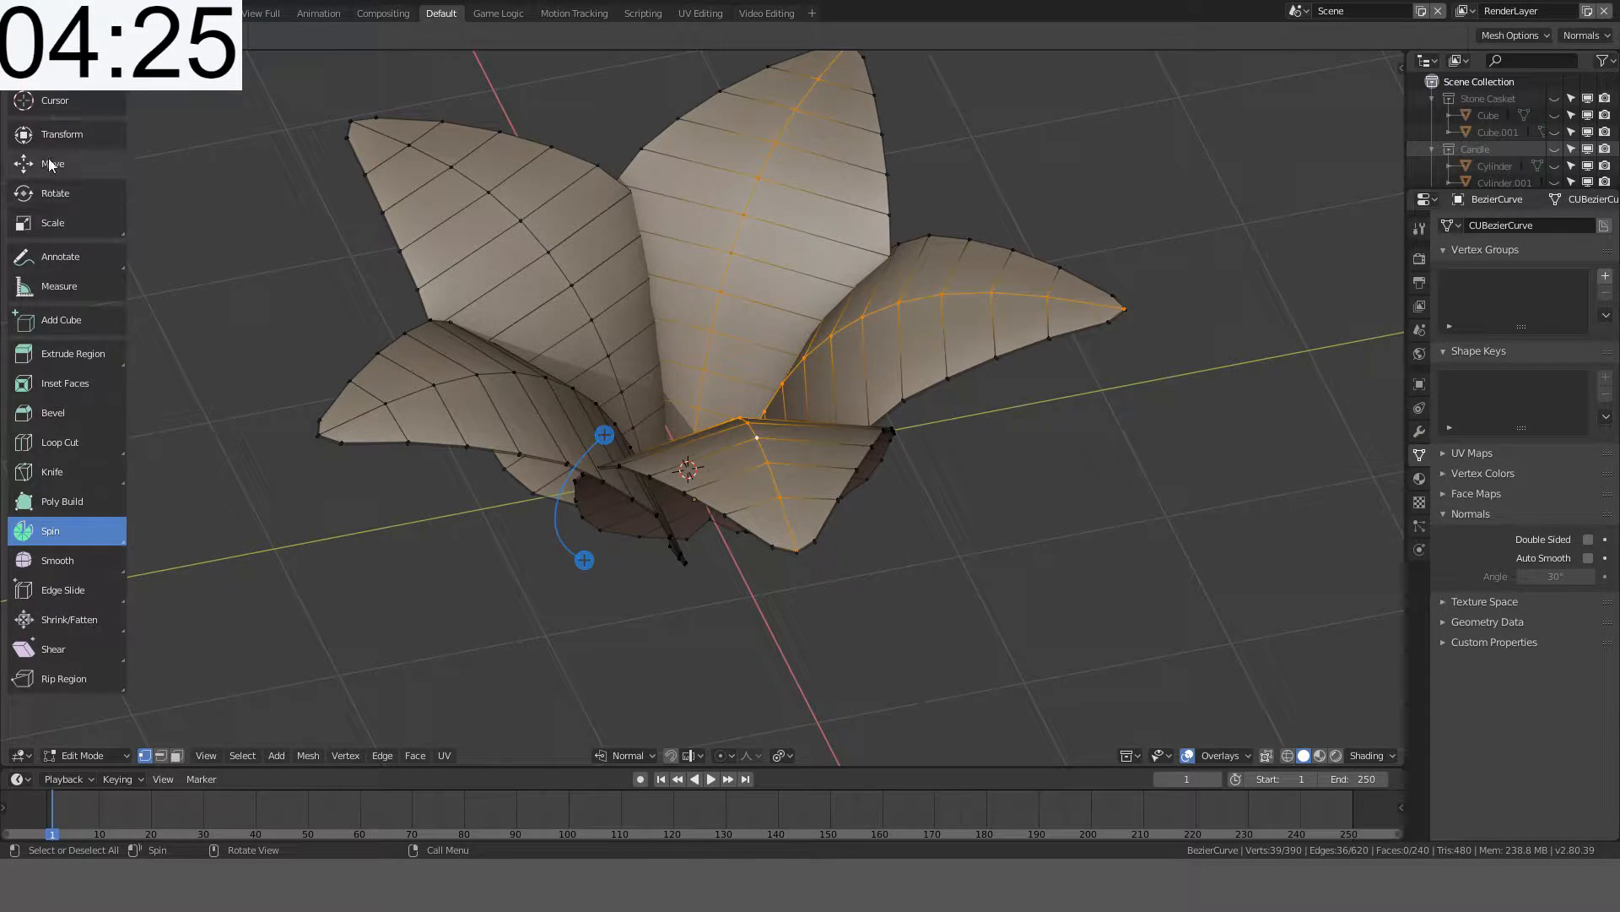
pyautogui.press('w')
pyautogui.press('t')
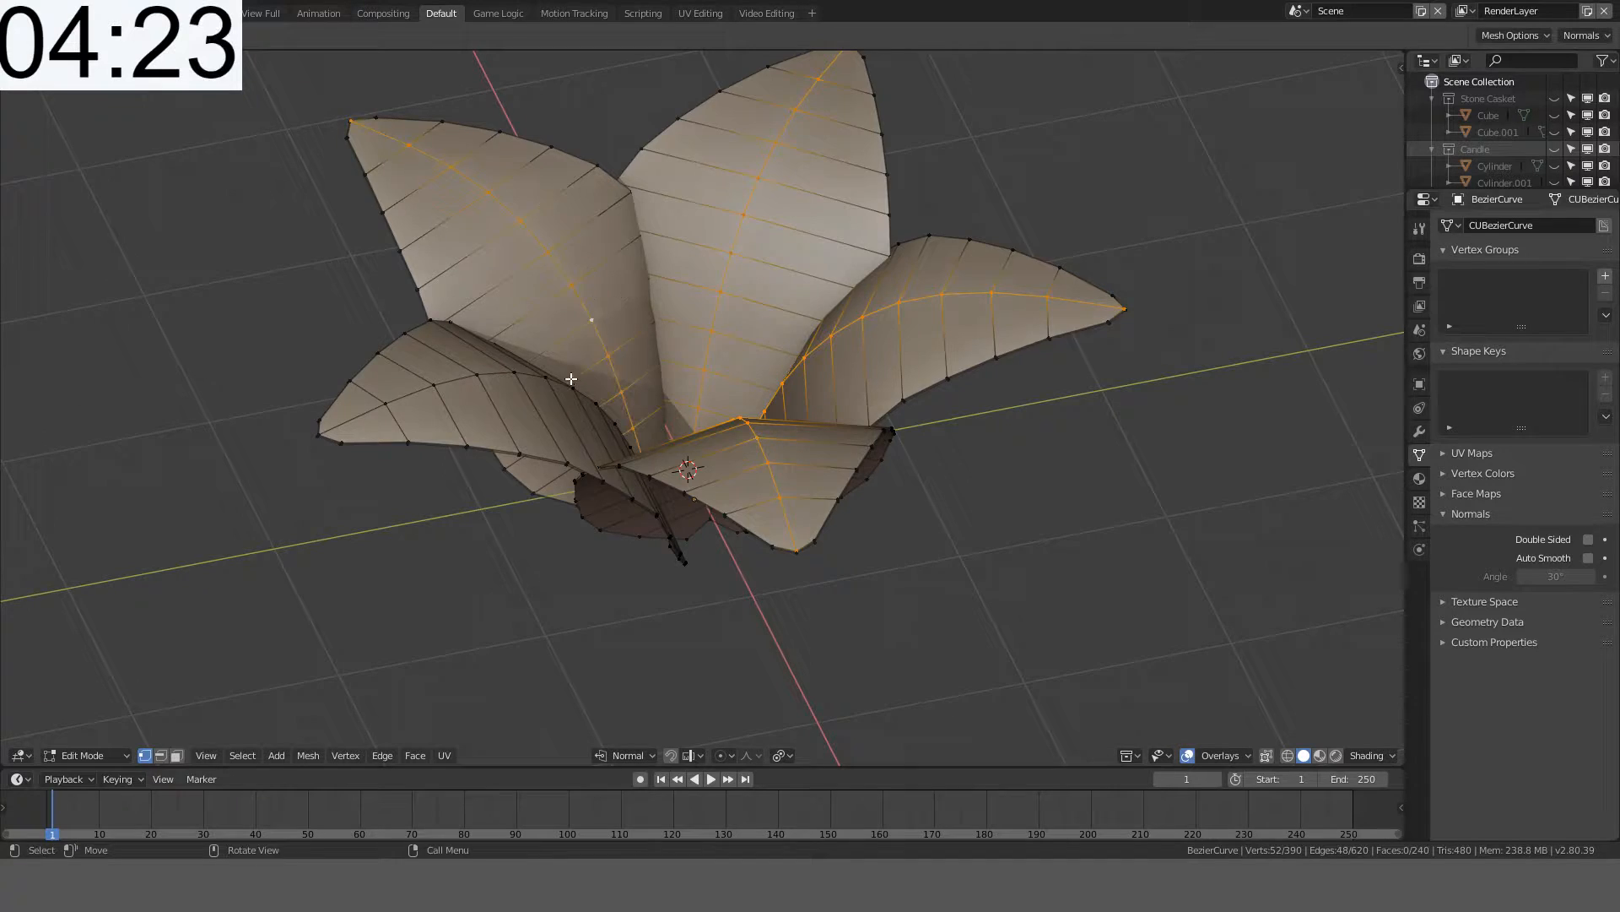
pyautogui.press('shift+KP_7')
pyautogui.keyDown('alt'); pyautogui.keyDown('shift'); pyautogui.click(548, 410); pyautogui.keyUp('shift'); pyautogui.keyUp('alt')
pyautogui.moveTo(1083, 304); pyautogui.dragTo(1110, 274, button='middle')
pyautogui.hotkey('alt', 's')
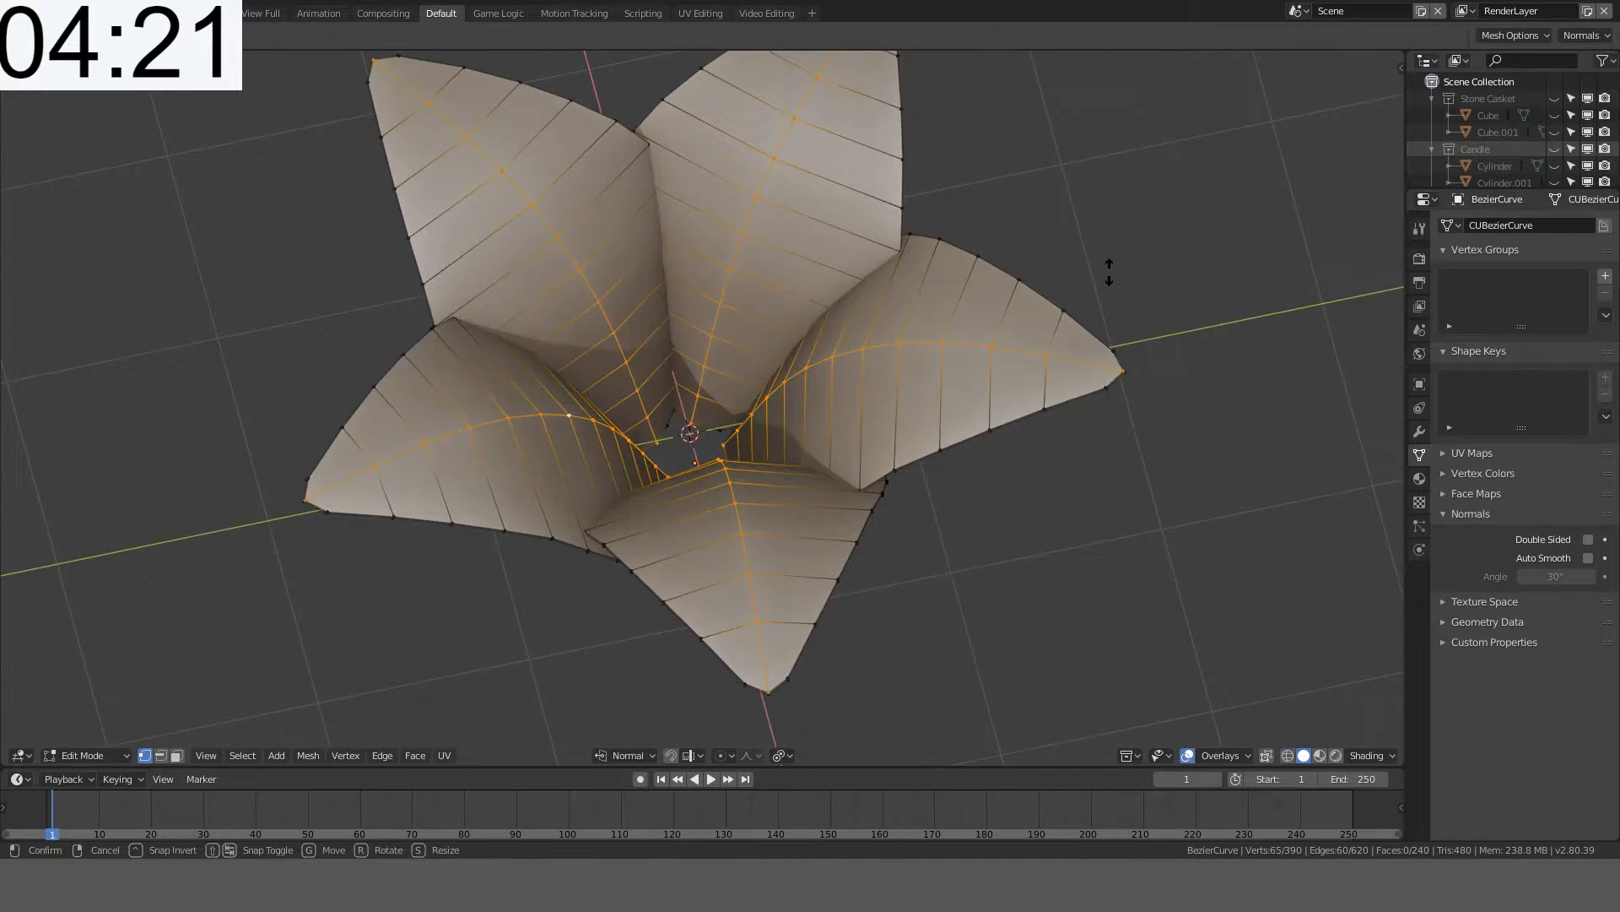
pyautogui.rightClick(1047, 244)
# - Add the outer petals' central edge loops to the selection and Shrink/Fatten all of them with Even Thickness on
pyautogui.moveTo(1046, 244); pyautogui.dragTo(1052, 182, button='middle')
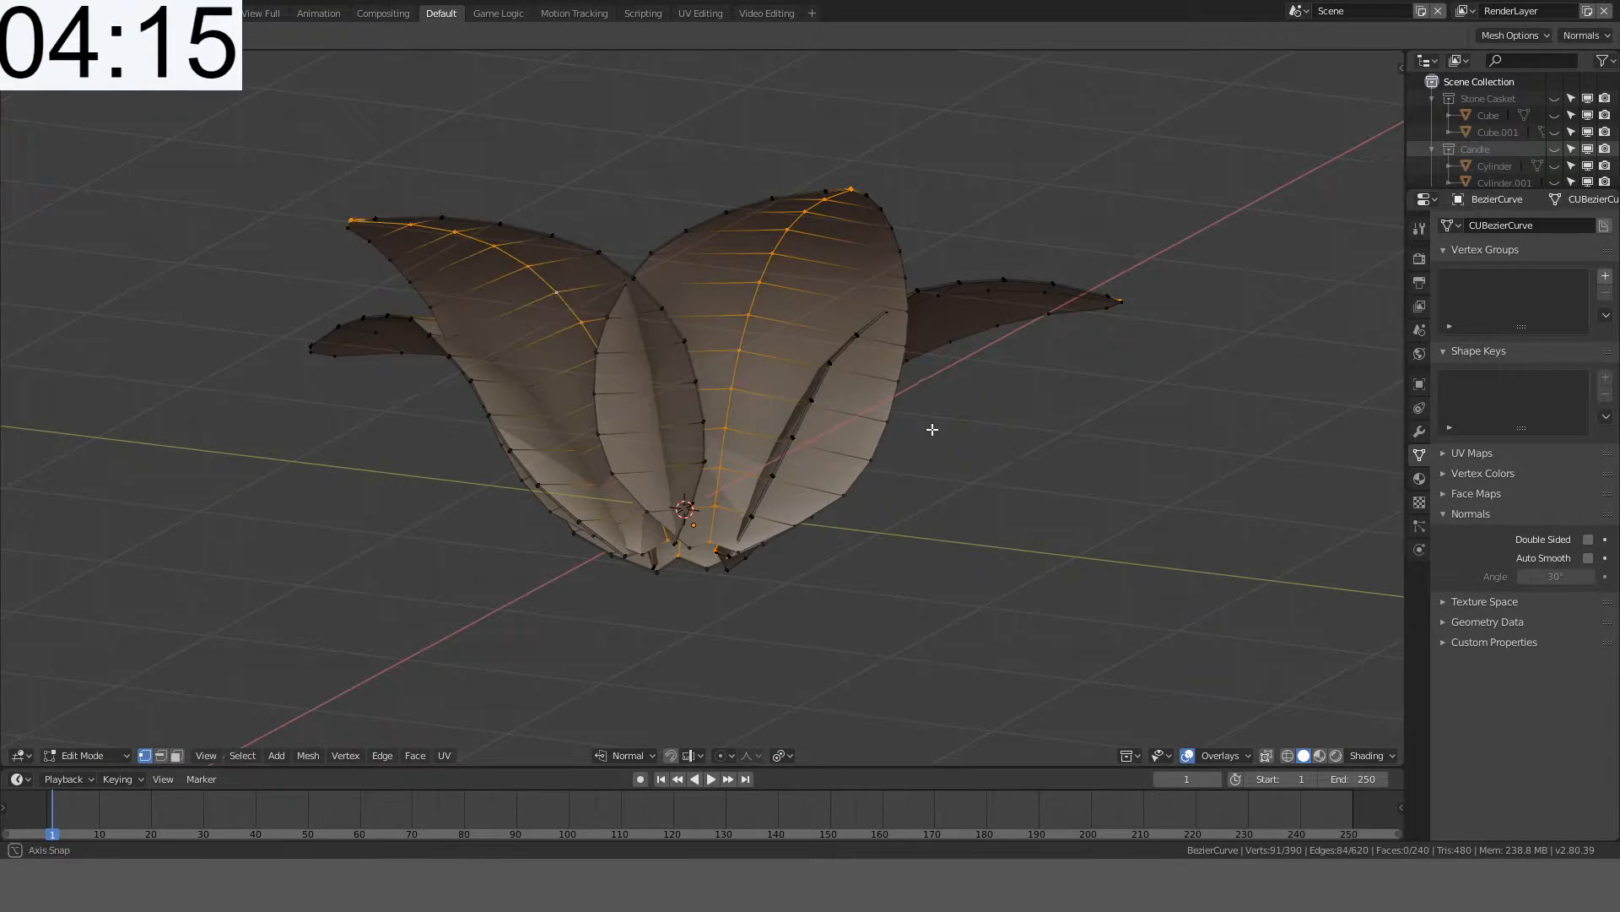
pyautogui.moveTo(932, 429); pyautogui.dragTo(792, 397, button='middle')
pyautogui.keyDown('alt'); pyautogui.keyDown('shift'); pyautogui.click(781, 362); pyautogui.keyUp('shift'); pyautogui.keyUp('alt')
pyautogui.moveTo(897, 383); pyautogui.dragTo(797, 427, button='middle')
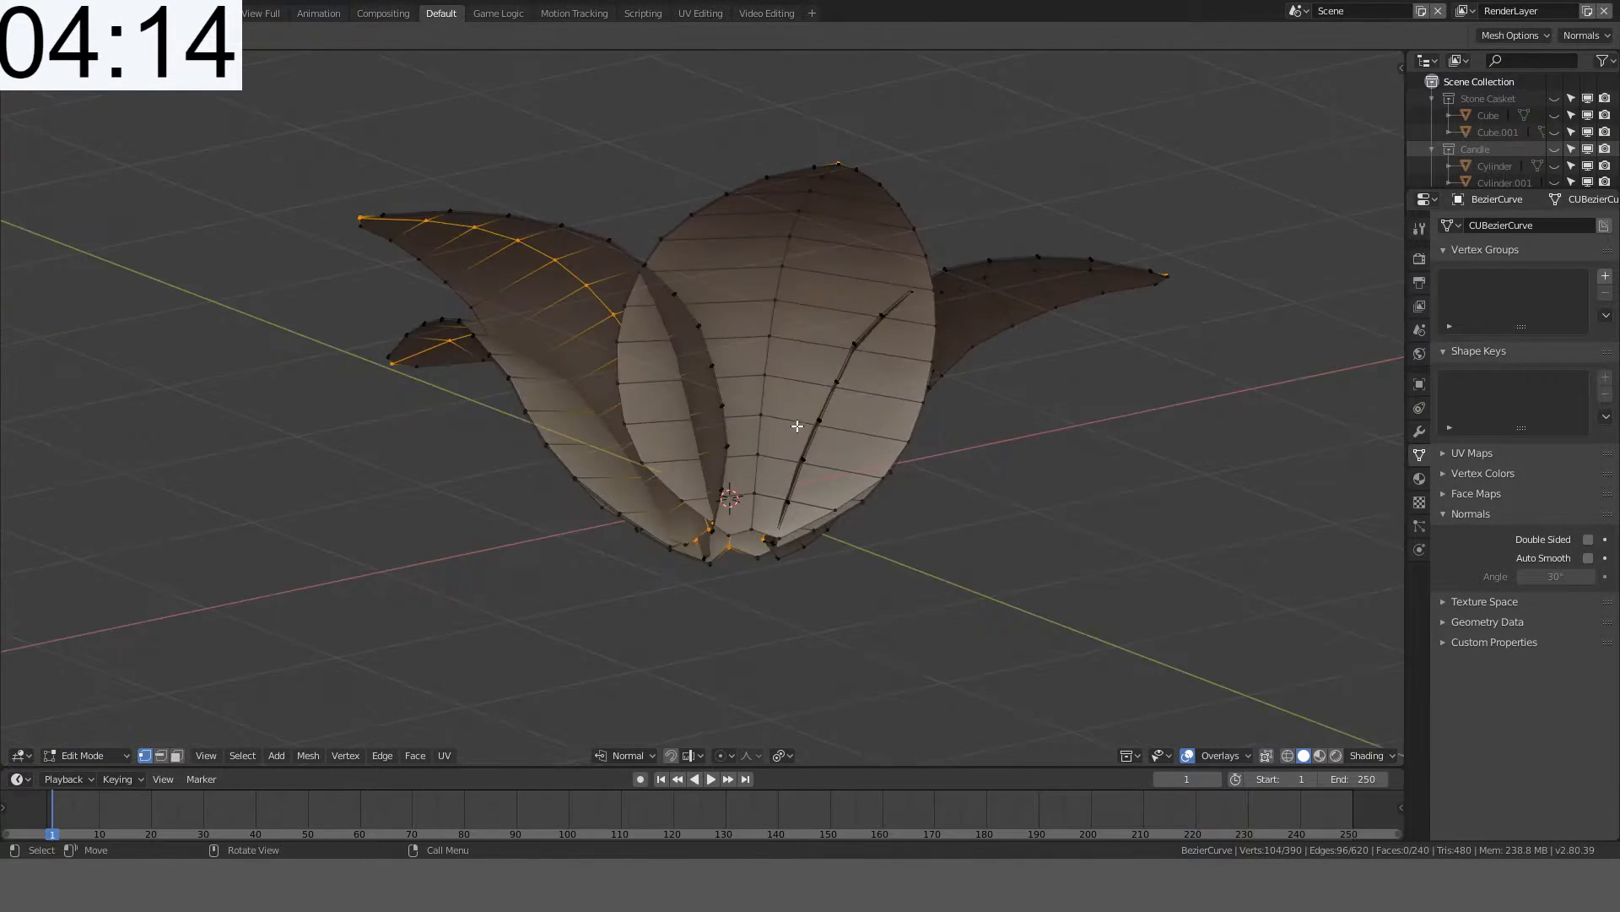
pyautogui.keyDown('alt'); pyautogui.keyDown('shift'); pyautogui.click(782, 324); pyautogui.keyUp('shift'); pyautogui.keyUp('alt')
pyautogui.moveTo(782, 323); pyautogui.dragTo(1131, 439, button='middle')
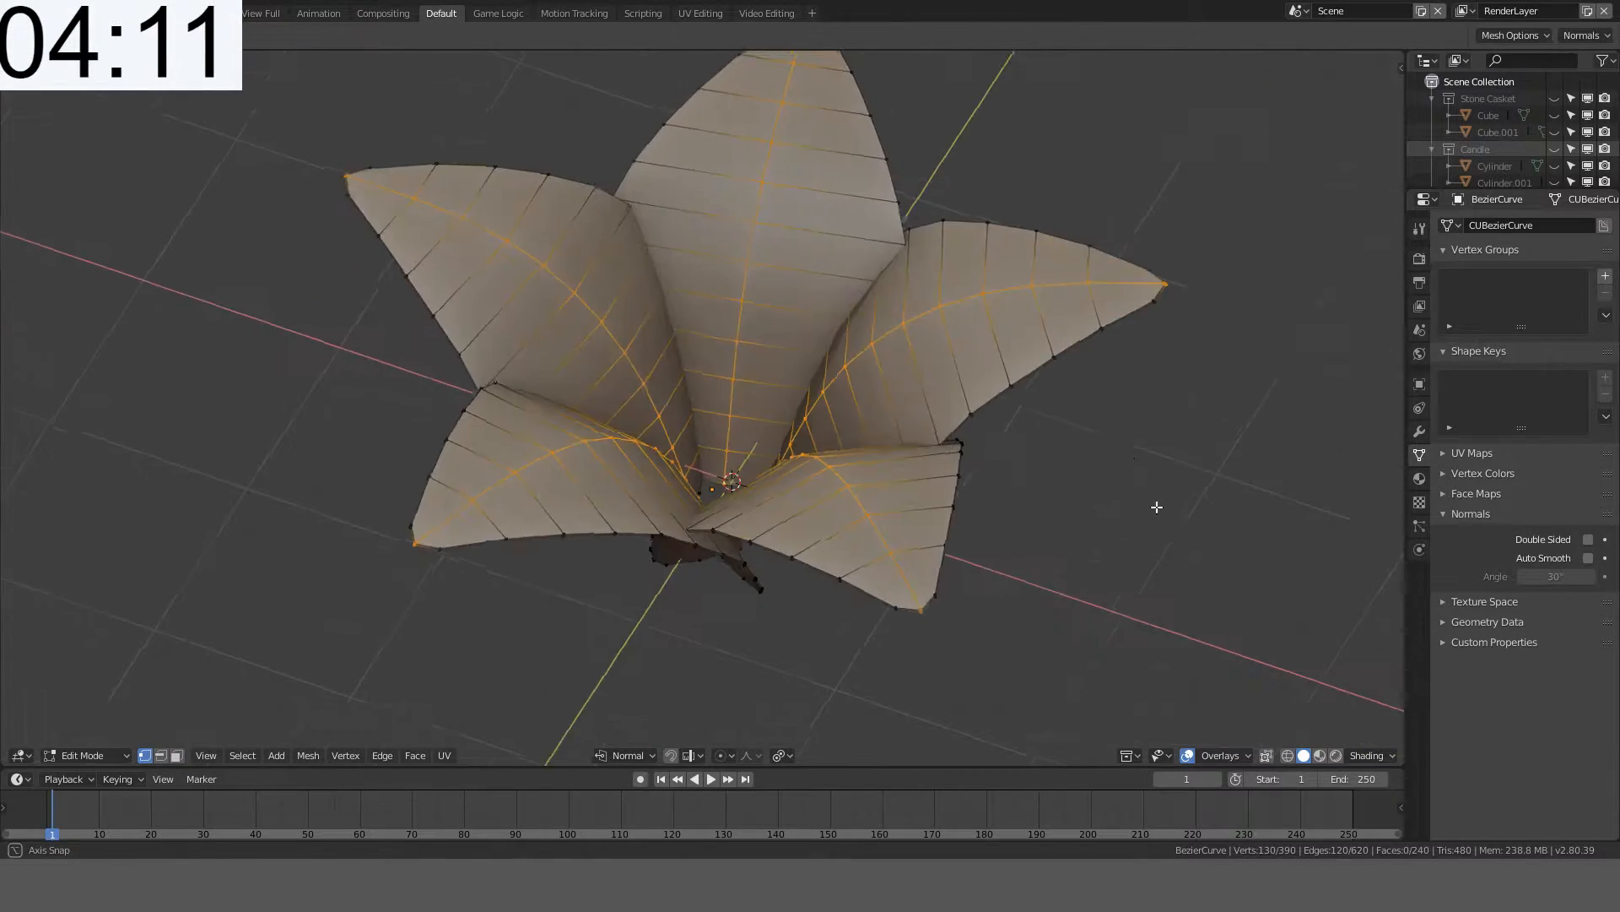
pyautogui.hotkey('alt', 's')
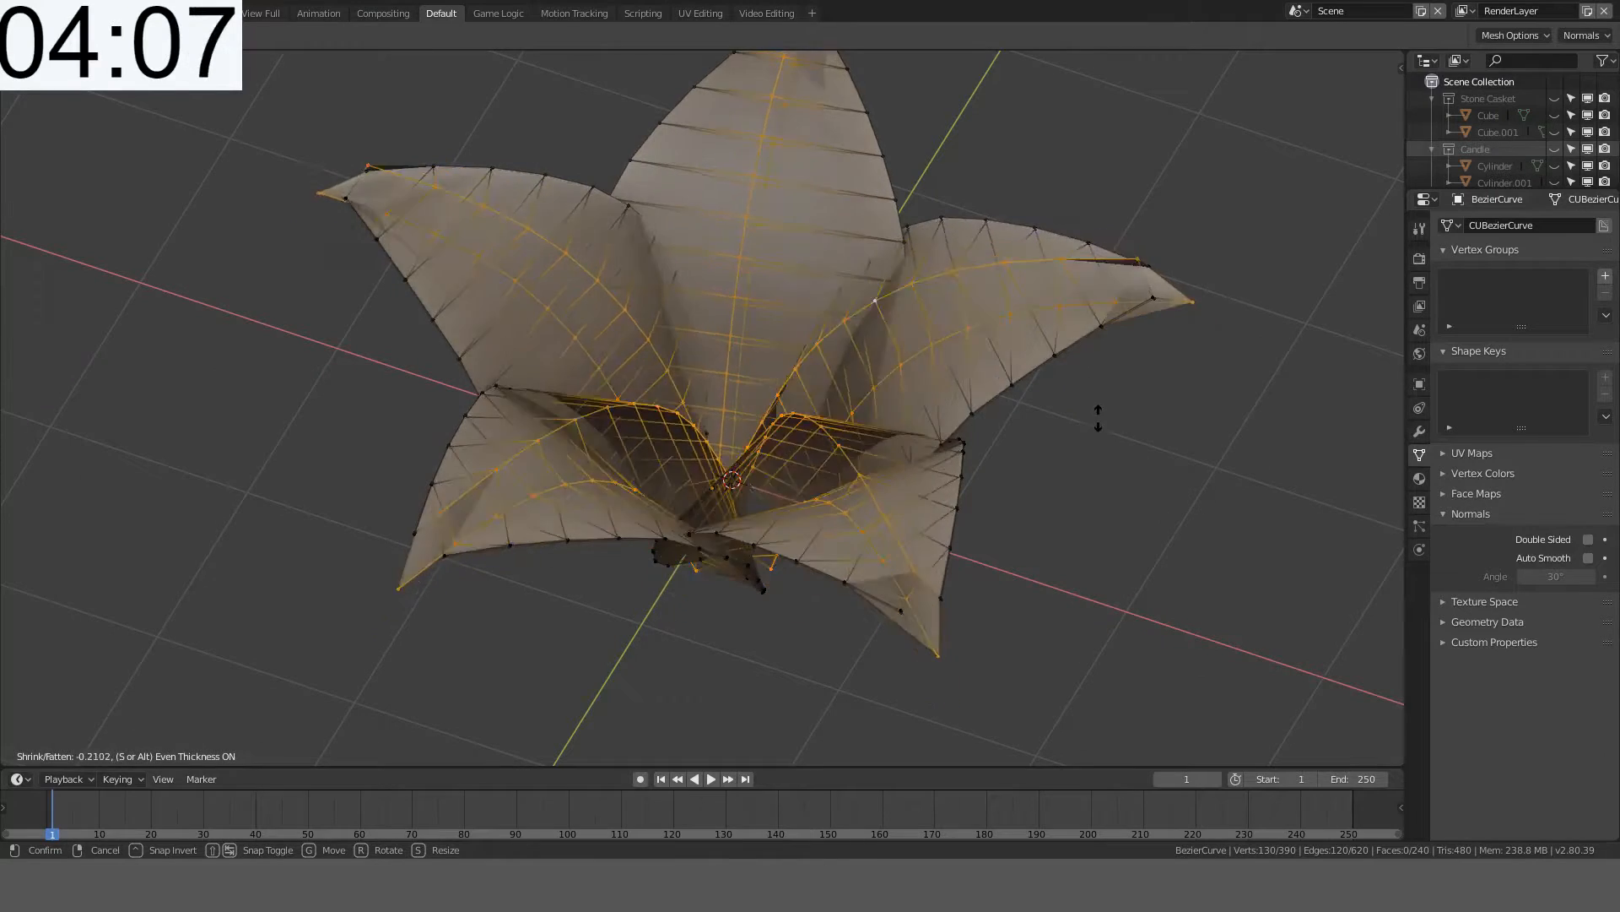
pyautogui.click(1083, 447)
# - Select the five linked outer petals of the doubled flower and delete their vertices
pyautogui.moveTo(1081, 449); pyautogui.dragTo(991, 321, button='middle')
pyautogui.hotkey('alt', 'a')
pyautogui.press('l')
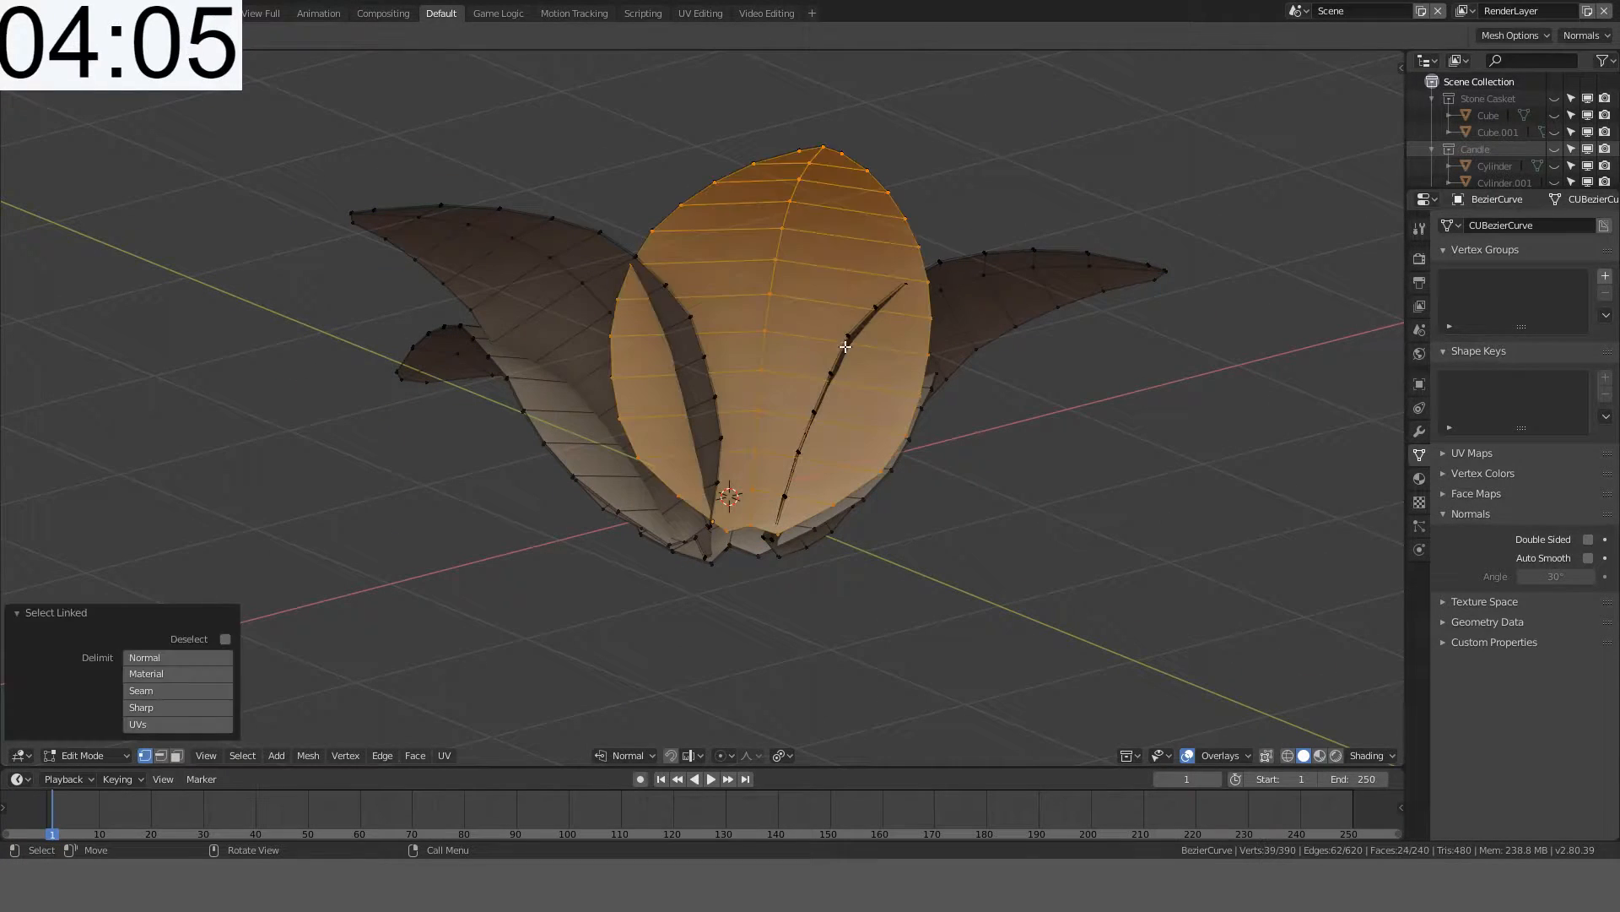
pyautogui.press('l')
pyautogui.press('l')
pyautogui.moveTo(1012, 295); pyautogui.dragTo(785, 280, button='middle')
pyautogui.press('l')
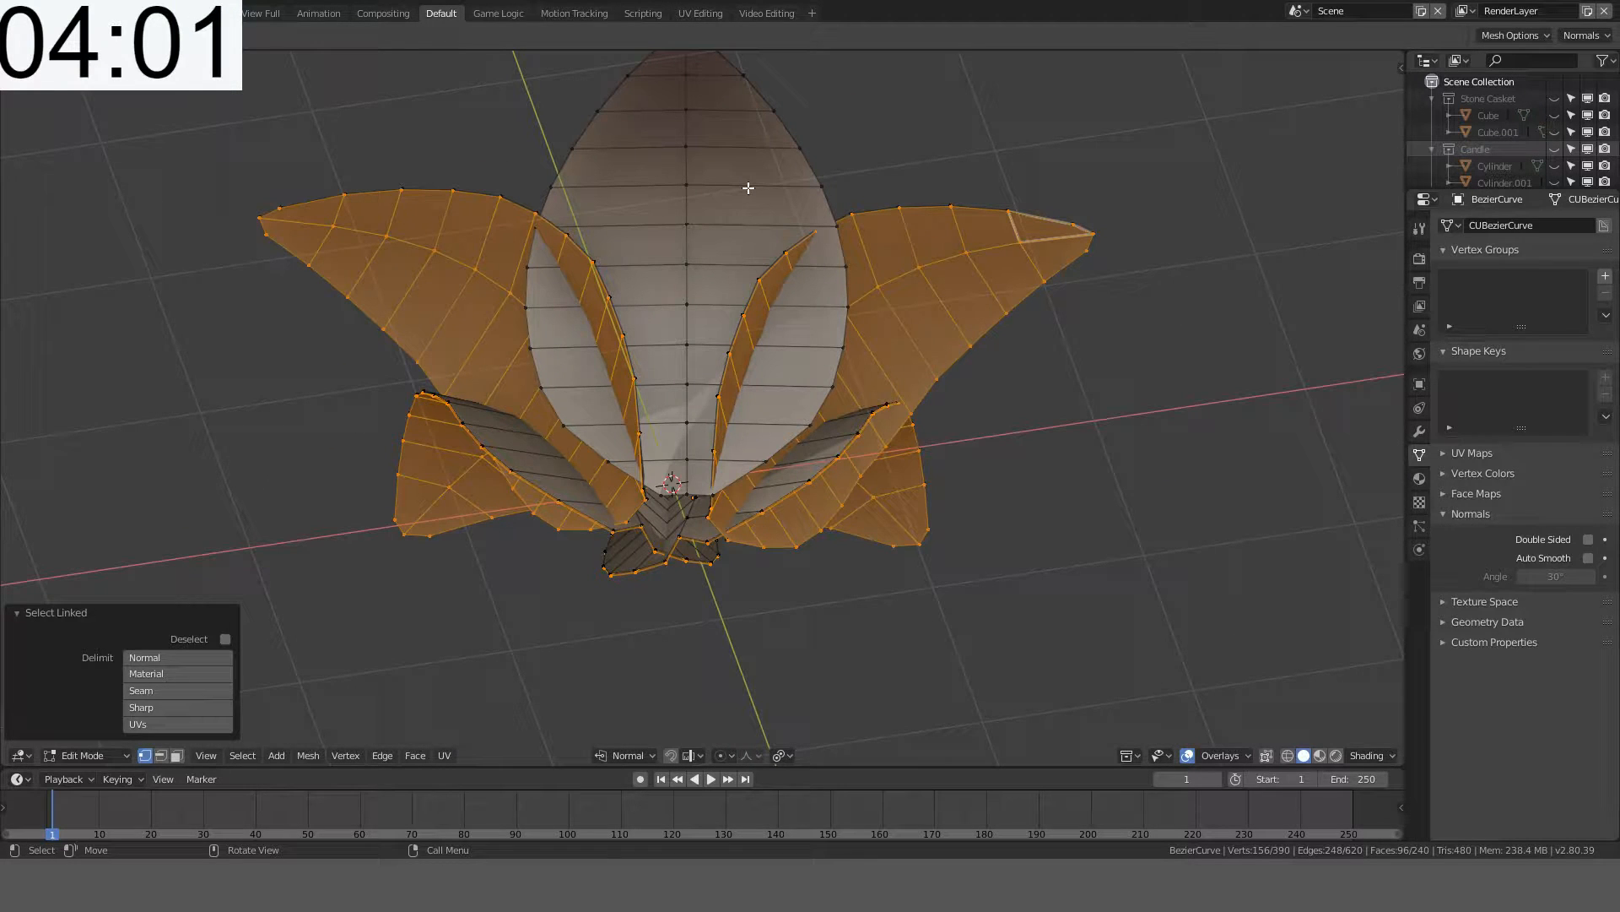
pyautogui.press('l')
pyautogui.press('x')
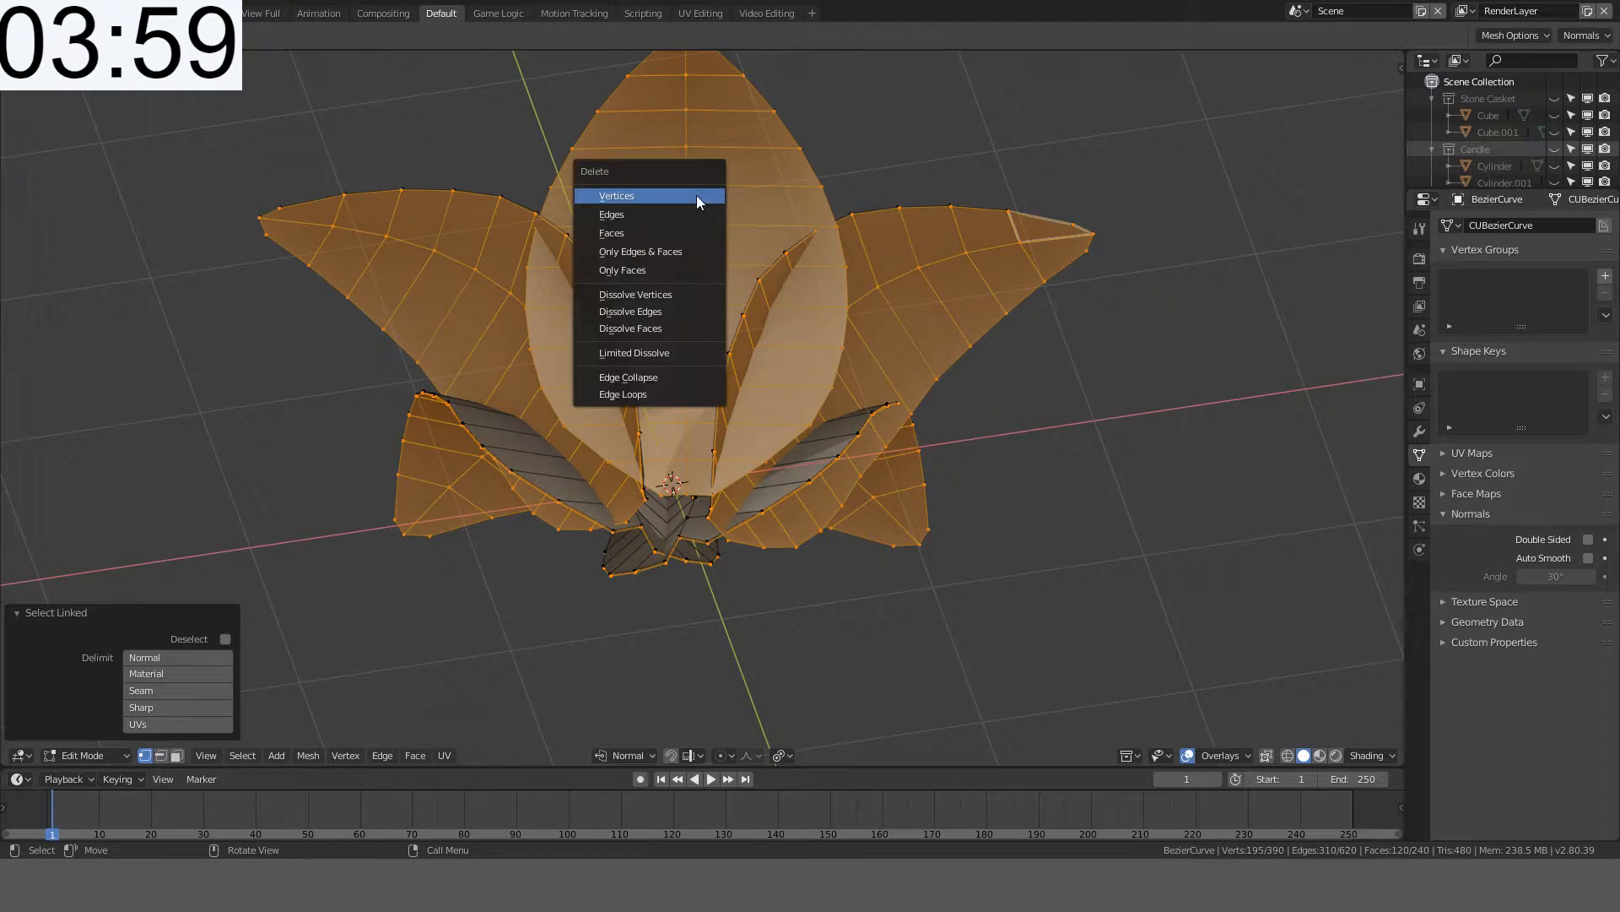
pyautogui.click(697, 195)
pyautogui.moveTo(697, 195); pyautogui.dragTo(758, 360, button='middle')
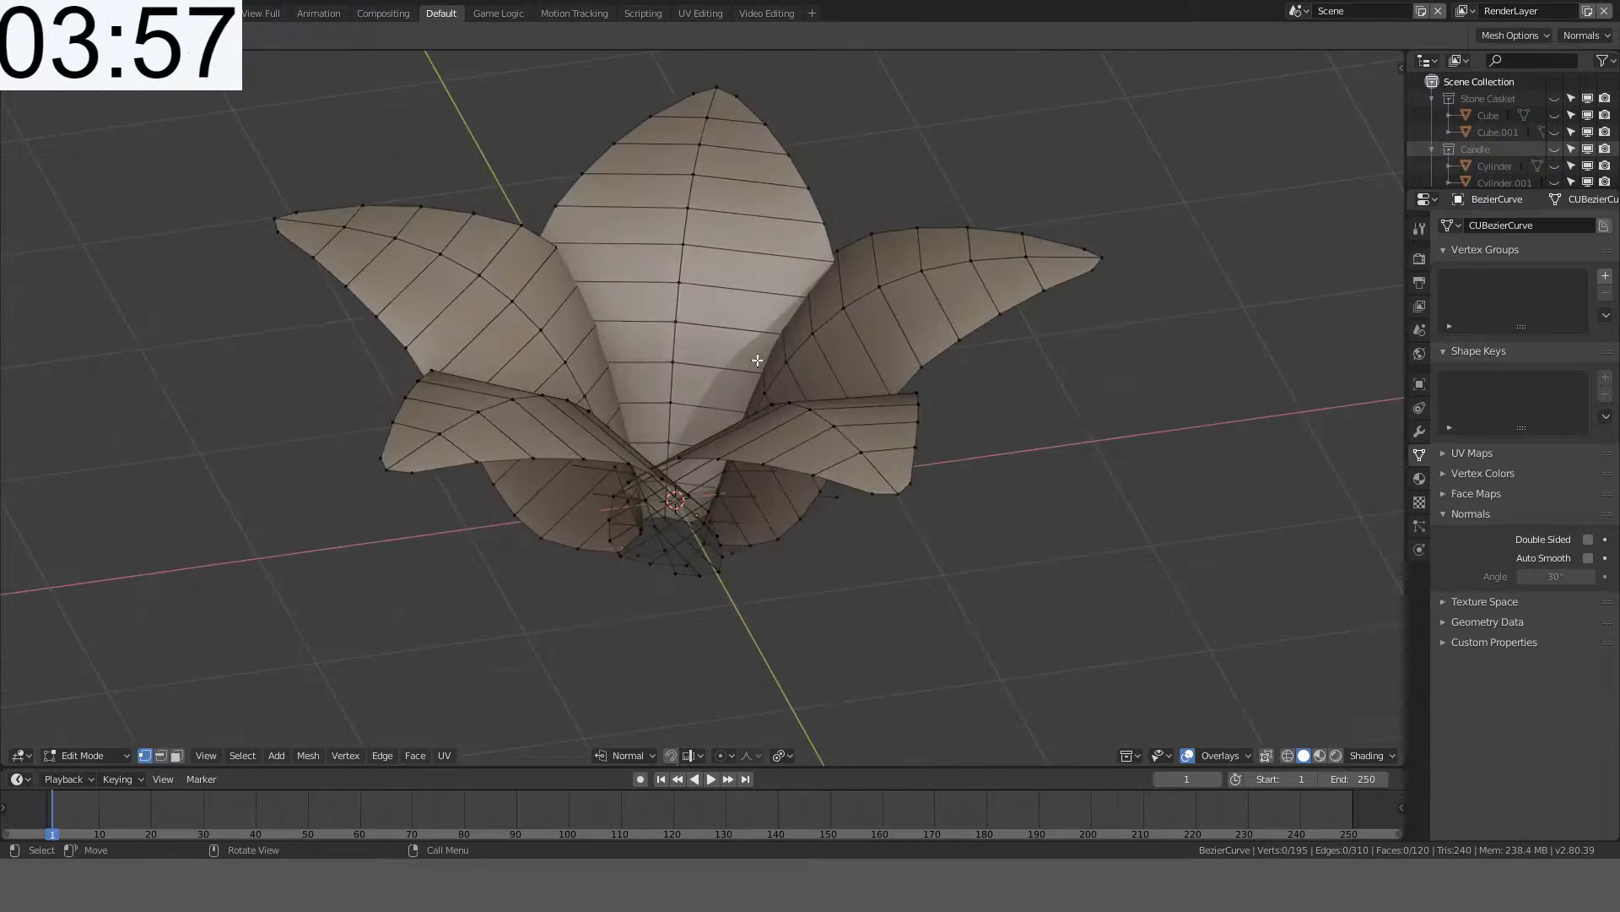
# - Select the central lengthwise edge loops of all five remaining petals
pyautogui.keyDown('alt'); pyautogui.click(678, 278); pyautogui.keyUp('alt')
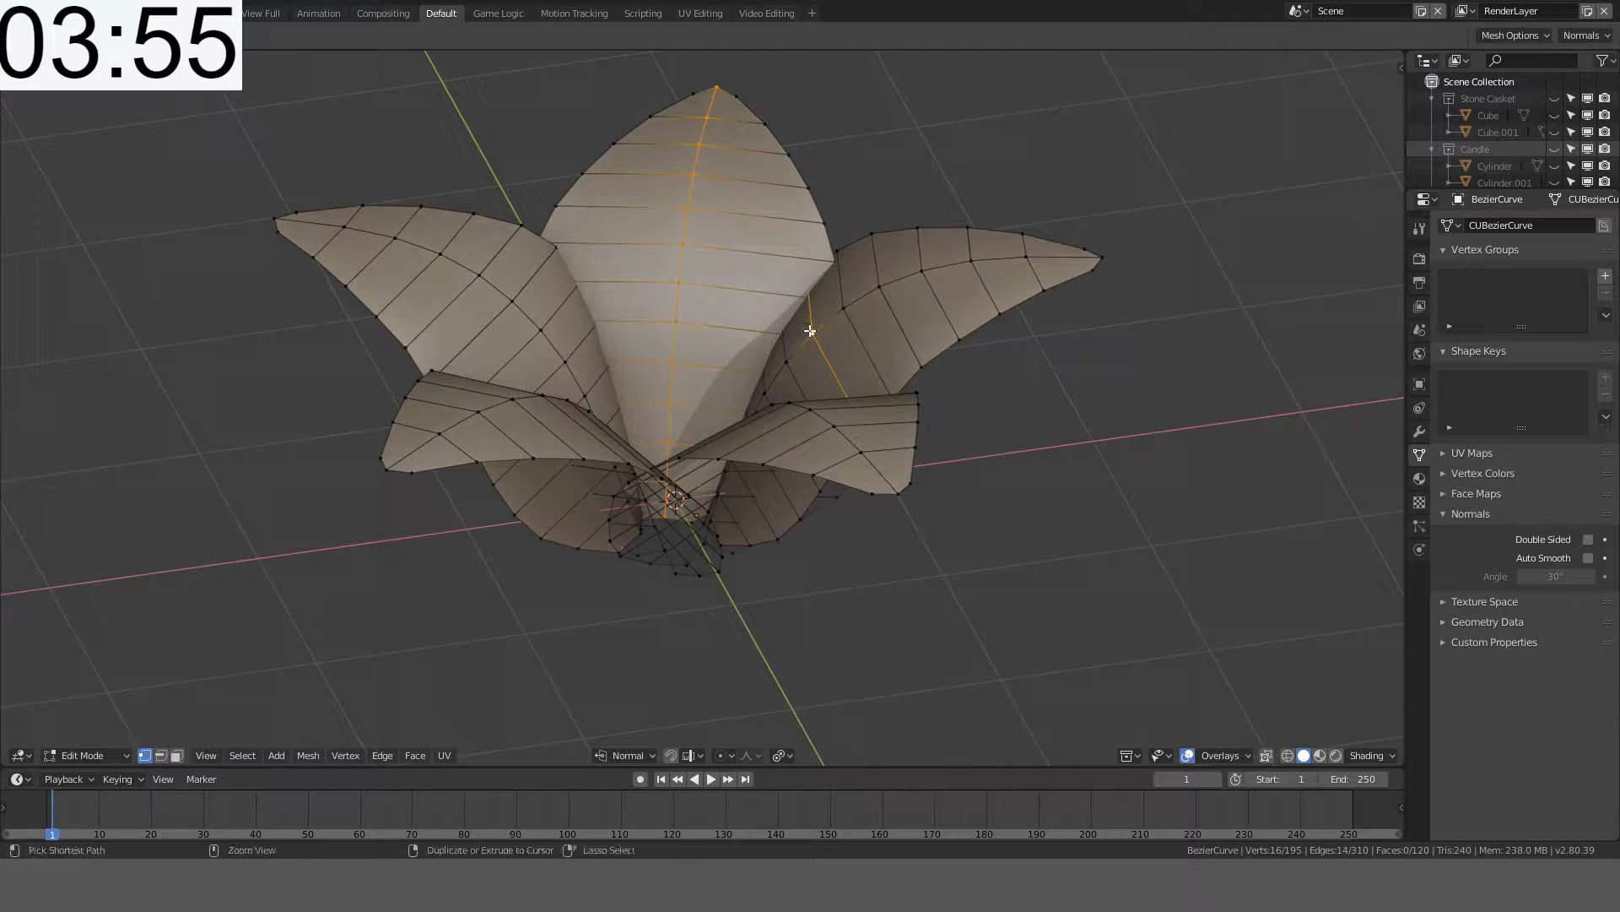
pyautogui.keyDown('alt'); pyautogui.keyDown('shift'); pyautogui.click(821, 331); pyautogui.keyUp('shift'); pyautogui.keyUp('alt')
pyautogui.moveTo(822, 331); pyautogui.dragTo(530, 386, button='middle')
pyautogui.keyDown('alt'); pyautogui.keyDown('shift'); pyautogui.click(625, 232); pyautogui.keyUp('shift'); pyautogui.keyUp('alt')
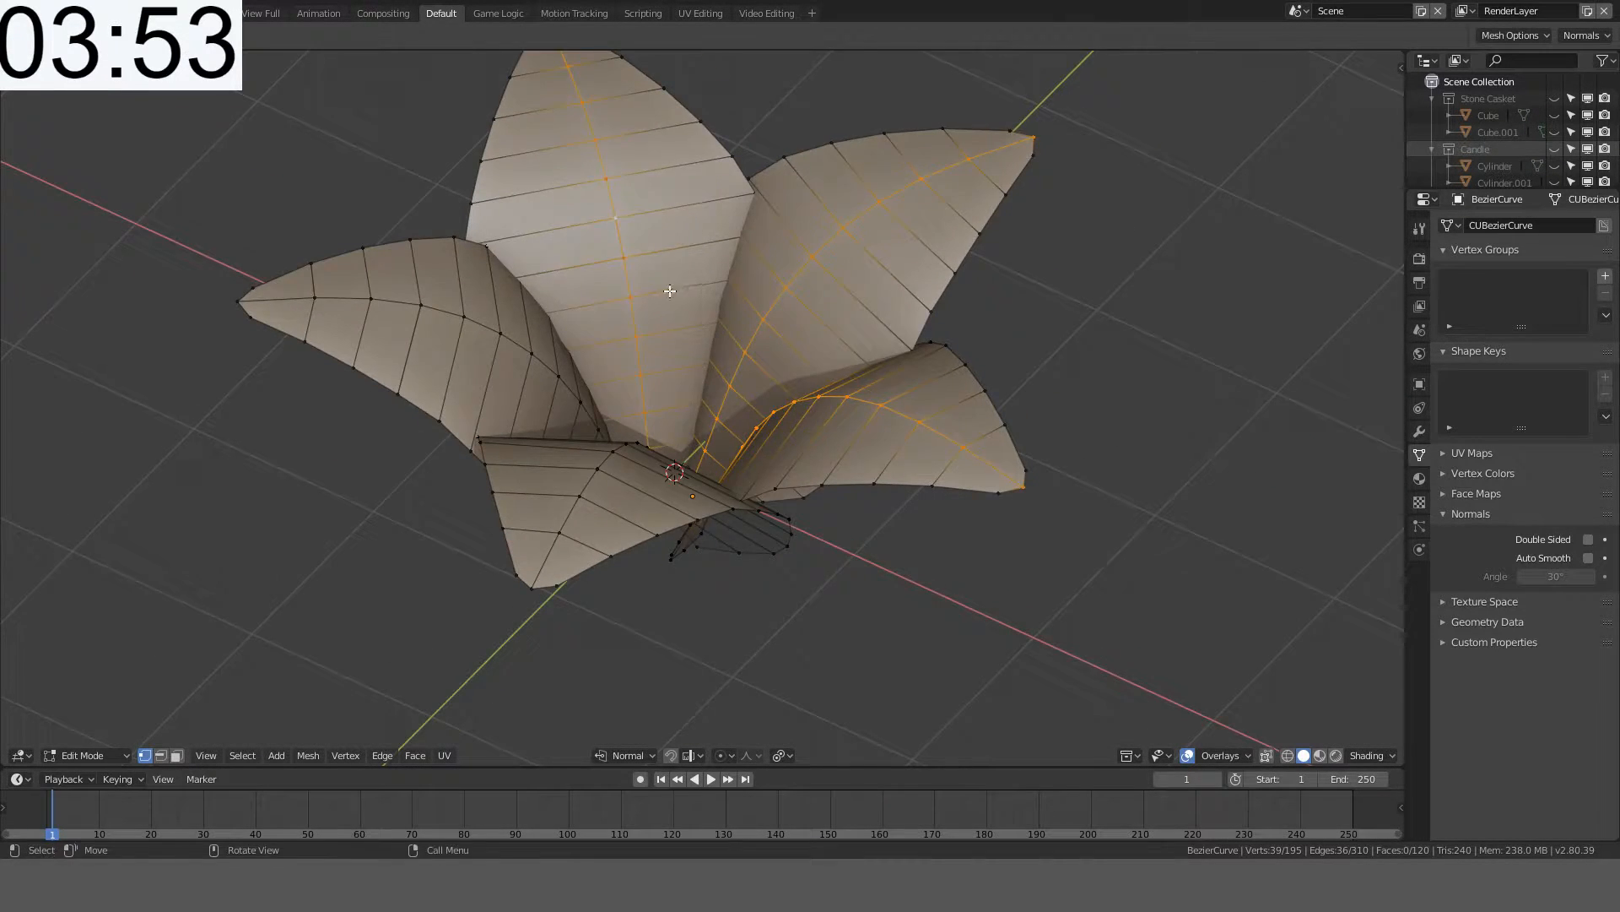
pyautogui.moveTo(669, 290); pyautogui.dragTo(549, 270, button='middle')
pyautogui.keyDown('alt'); pyautogui.keyDown('shift'); pyautogui.click(609, 203); pyautogui.keyUp('shift'); pyautogui.keyUp('alt')
# - Try to Shrink/Fatten the five selected central loops with Even Thickness on
pyautogui.moveTo(545, 348); pyautogui.dragTo(894, 253, button='middle')
pyautogui.hotkey('alt', 's')
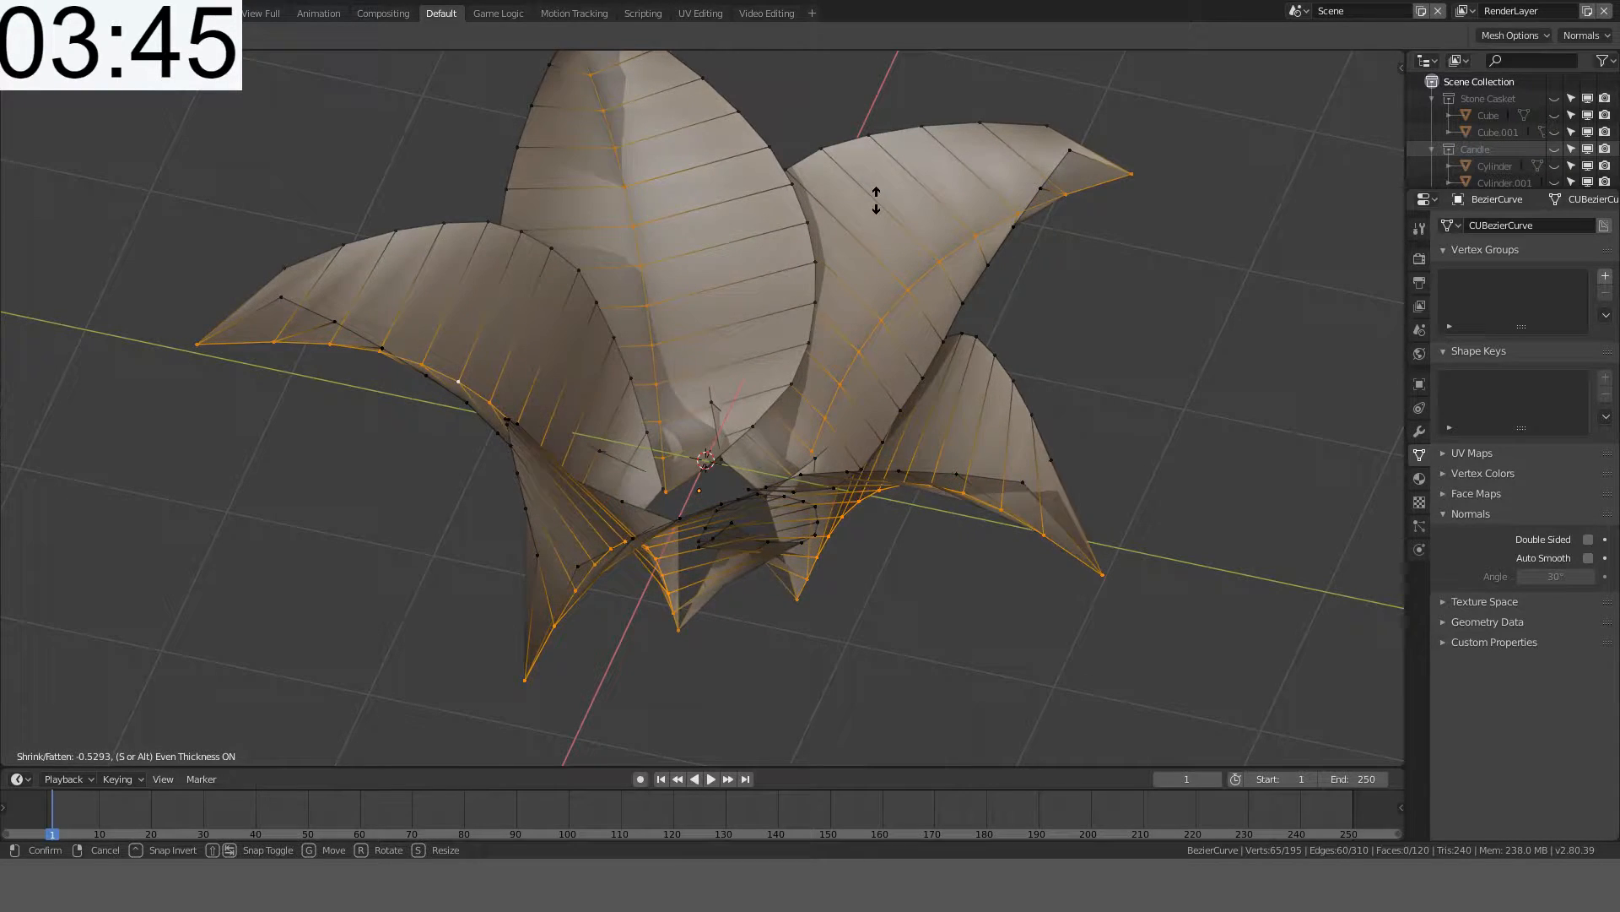
pyautogui.rightClick(875, 200)
# - Circle-deselect the three tip vertices of each petal's central loop from the top view
pyautogui.moveTo(875, 200); pyautogui.dragTo(971, 256, button='middle')
pyautogui.scroll(-1, 928, 232)
pyautogui.press('KP_7')
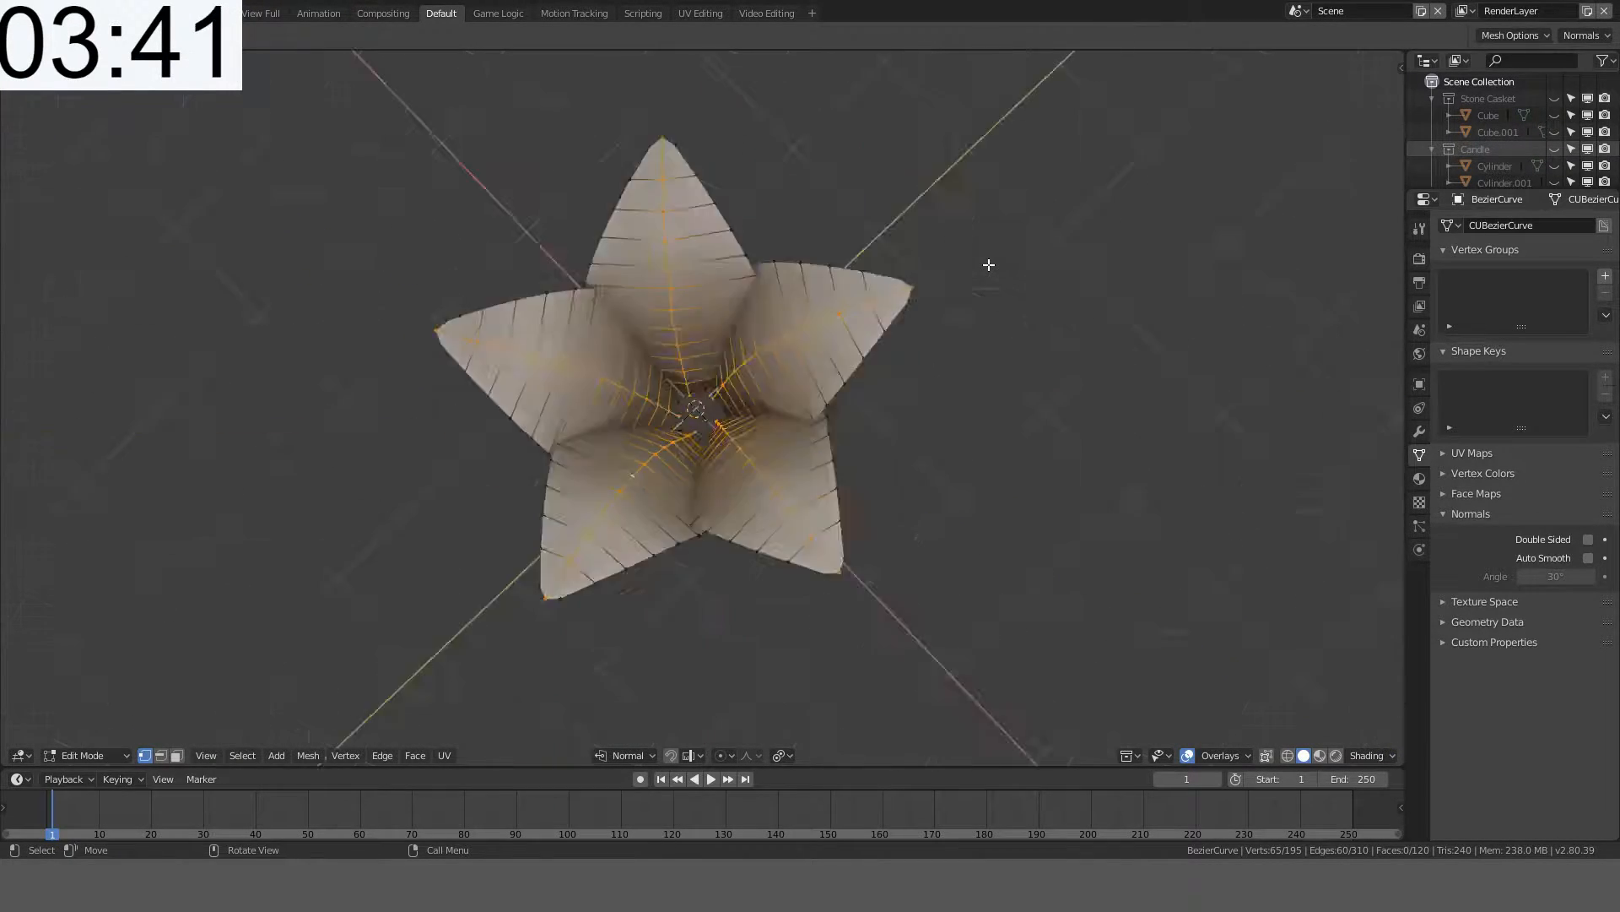
pyautogui.press('c')
pyautogui.scroll(-3, 854, 190)
pyautogui.middleClick(797, 174)
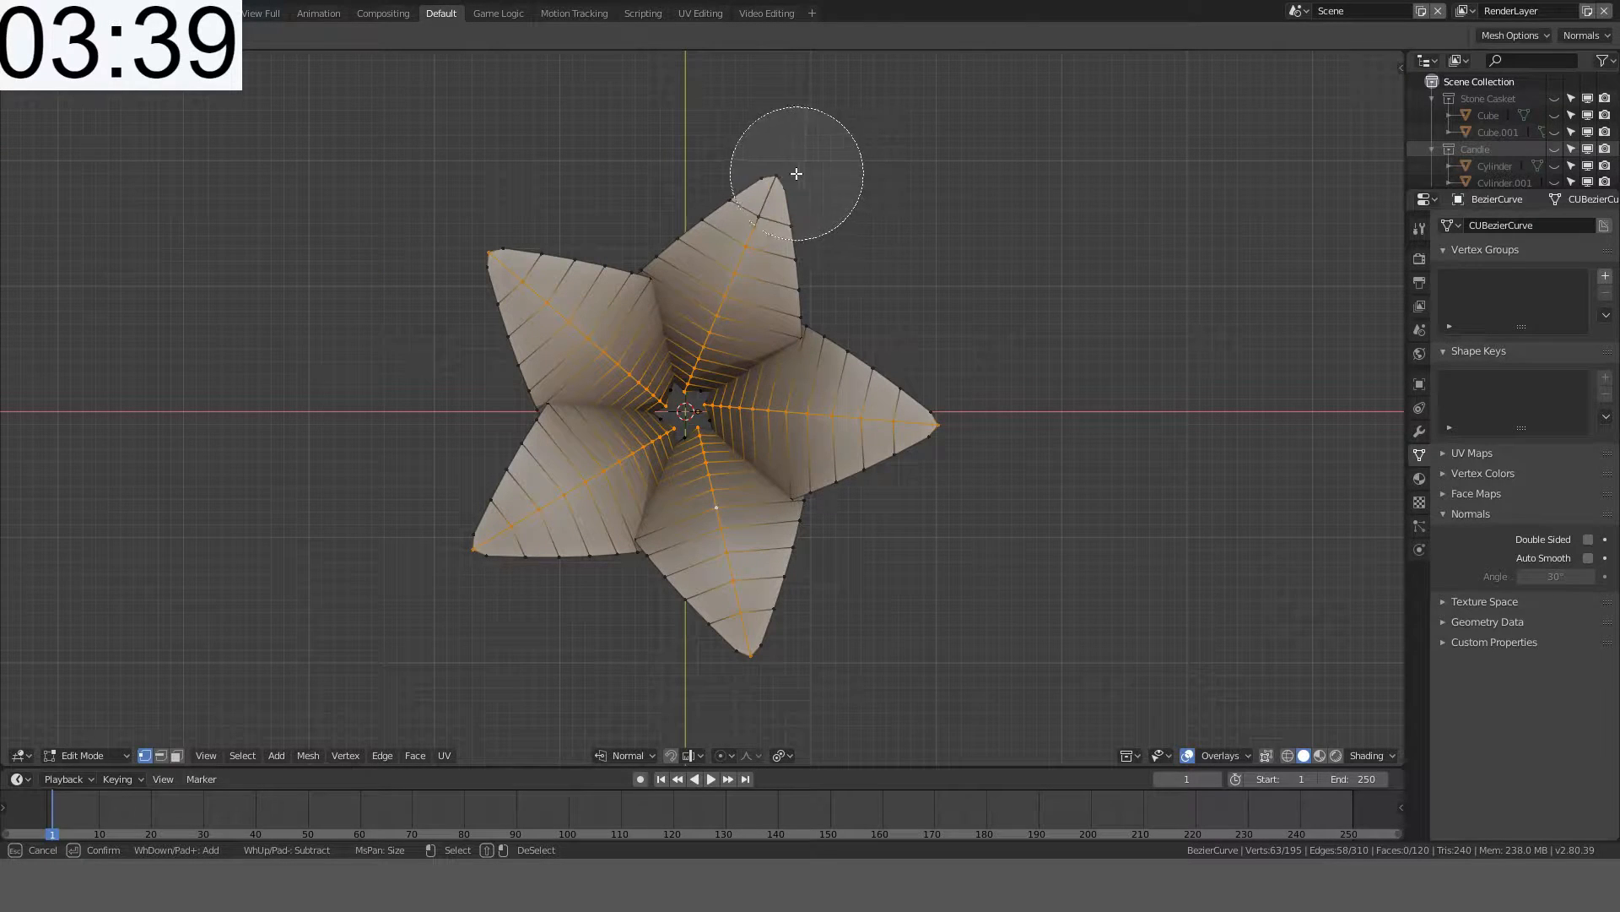
pyautogui.moveTo(477, 237); pyautogui.dragTo(487, 292, button='middle')
pyautogui.moveTo(435, 559)
pyautogui.mouseDown(button='middle')
pyautogui.moveTo(463, 545)
pyautogui.moveTo(663, 638)
pyautogui.moveTo(727, 648)
pyautogui.moveTo(975, 498)
pyautogui.moveTo(962, 445)
pyautogui.moveTo(930, 439)
pyautogui.mouseUp(button='middle')
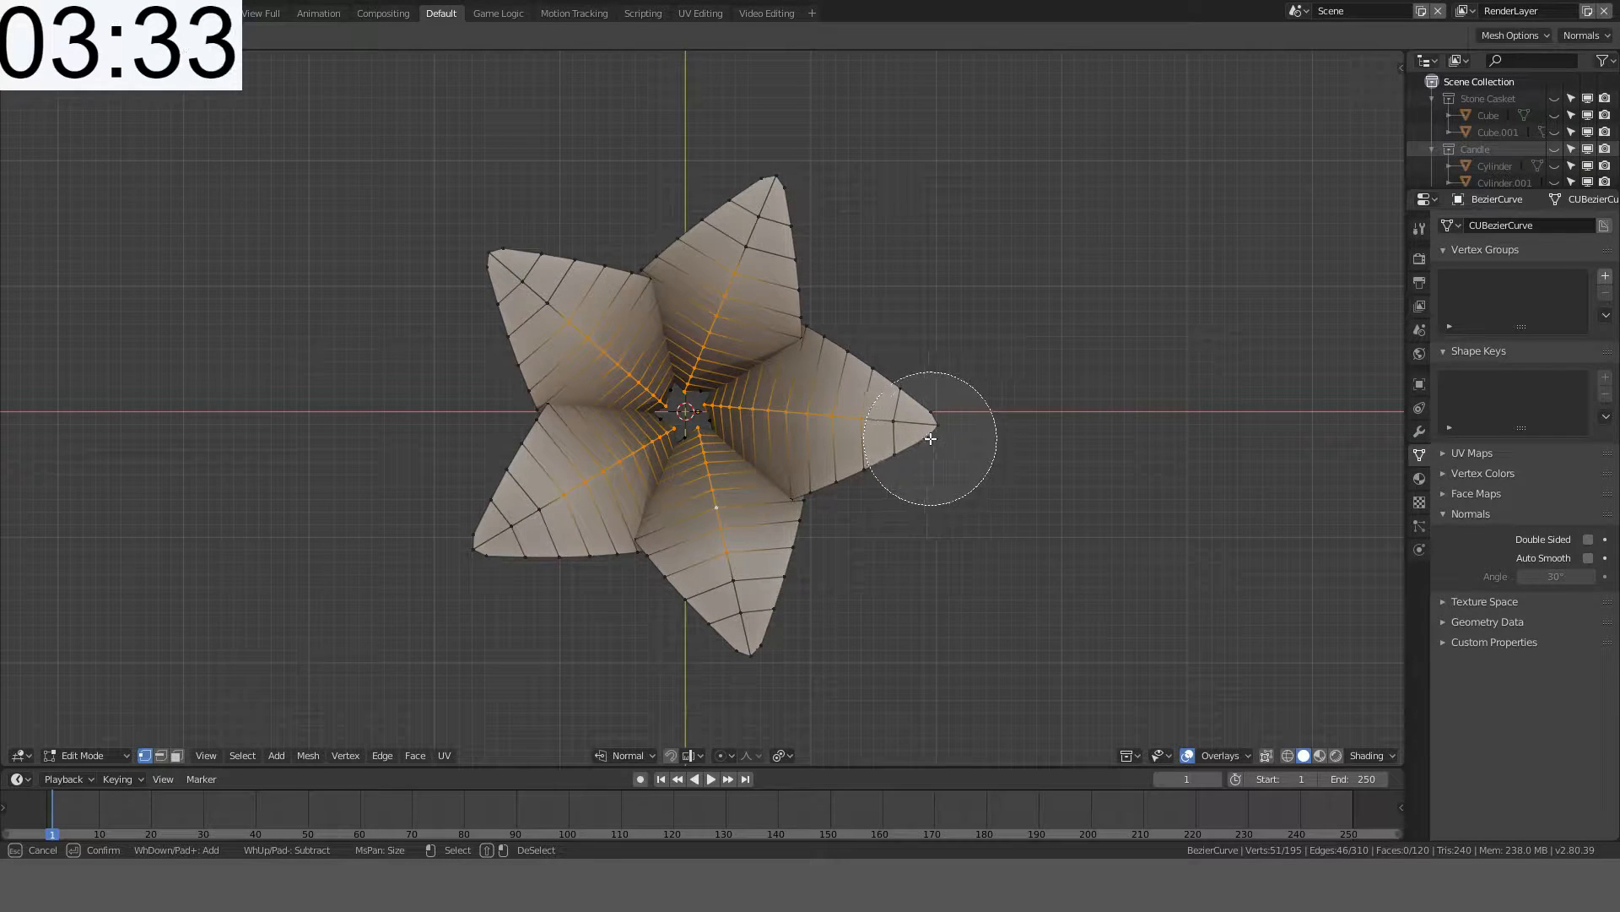
pyautogui.rightClick(980, 450)
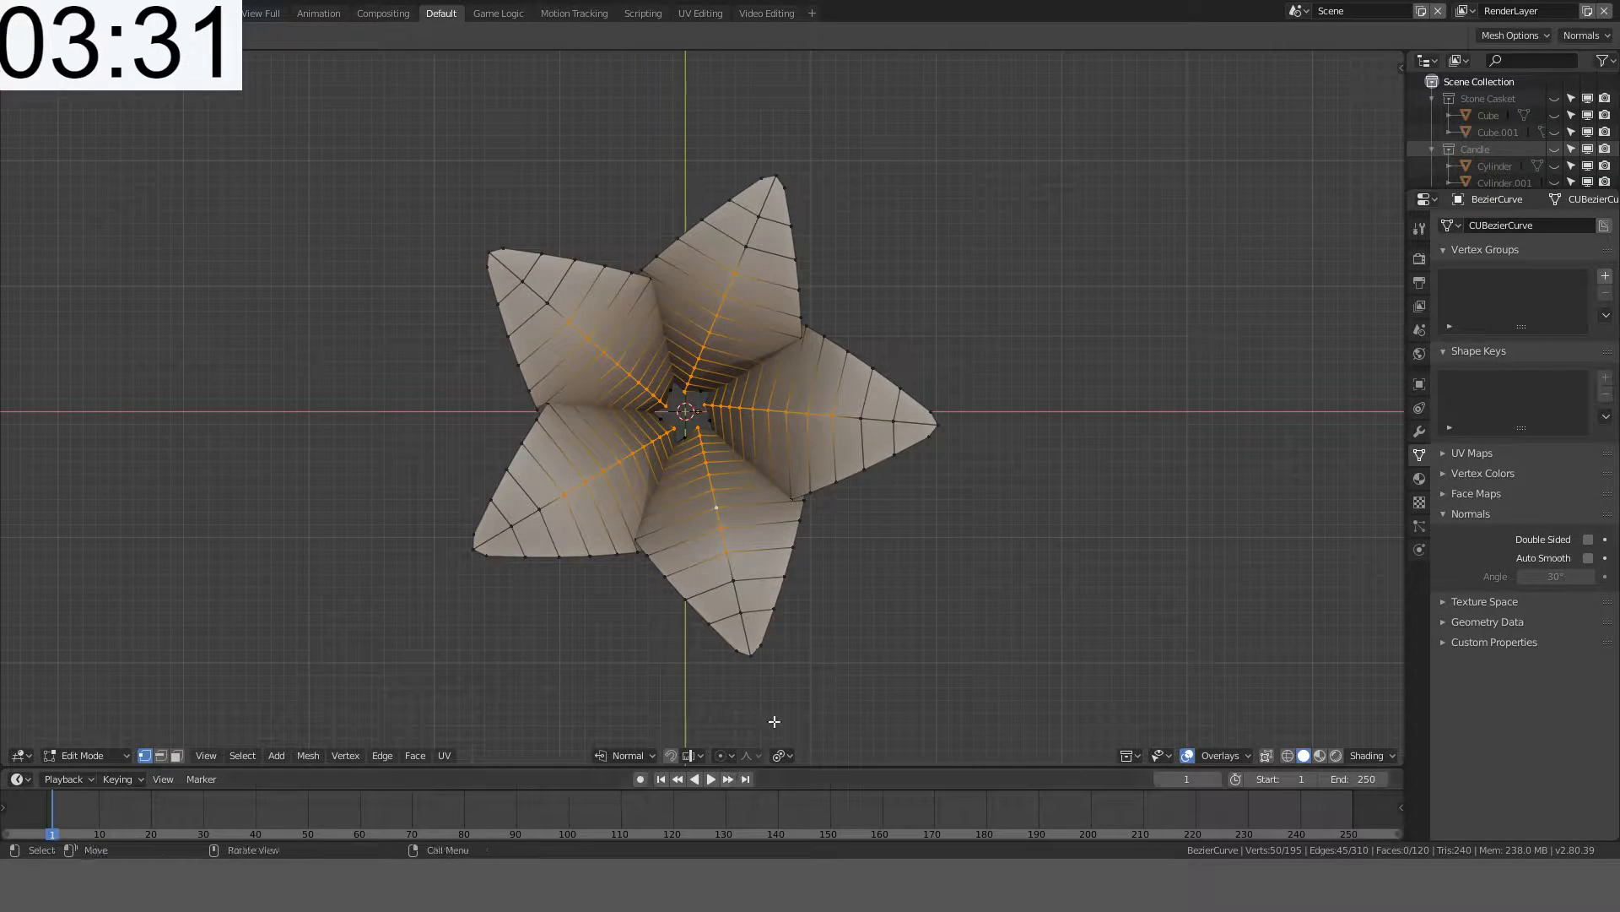
# - Try to Shrink/Fatten the shortened central loops using proportional editing with Smooth falloff and an enlarged influence radius
pyautogui.click(760, 755)
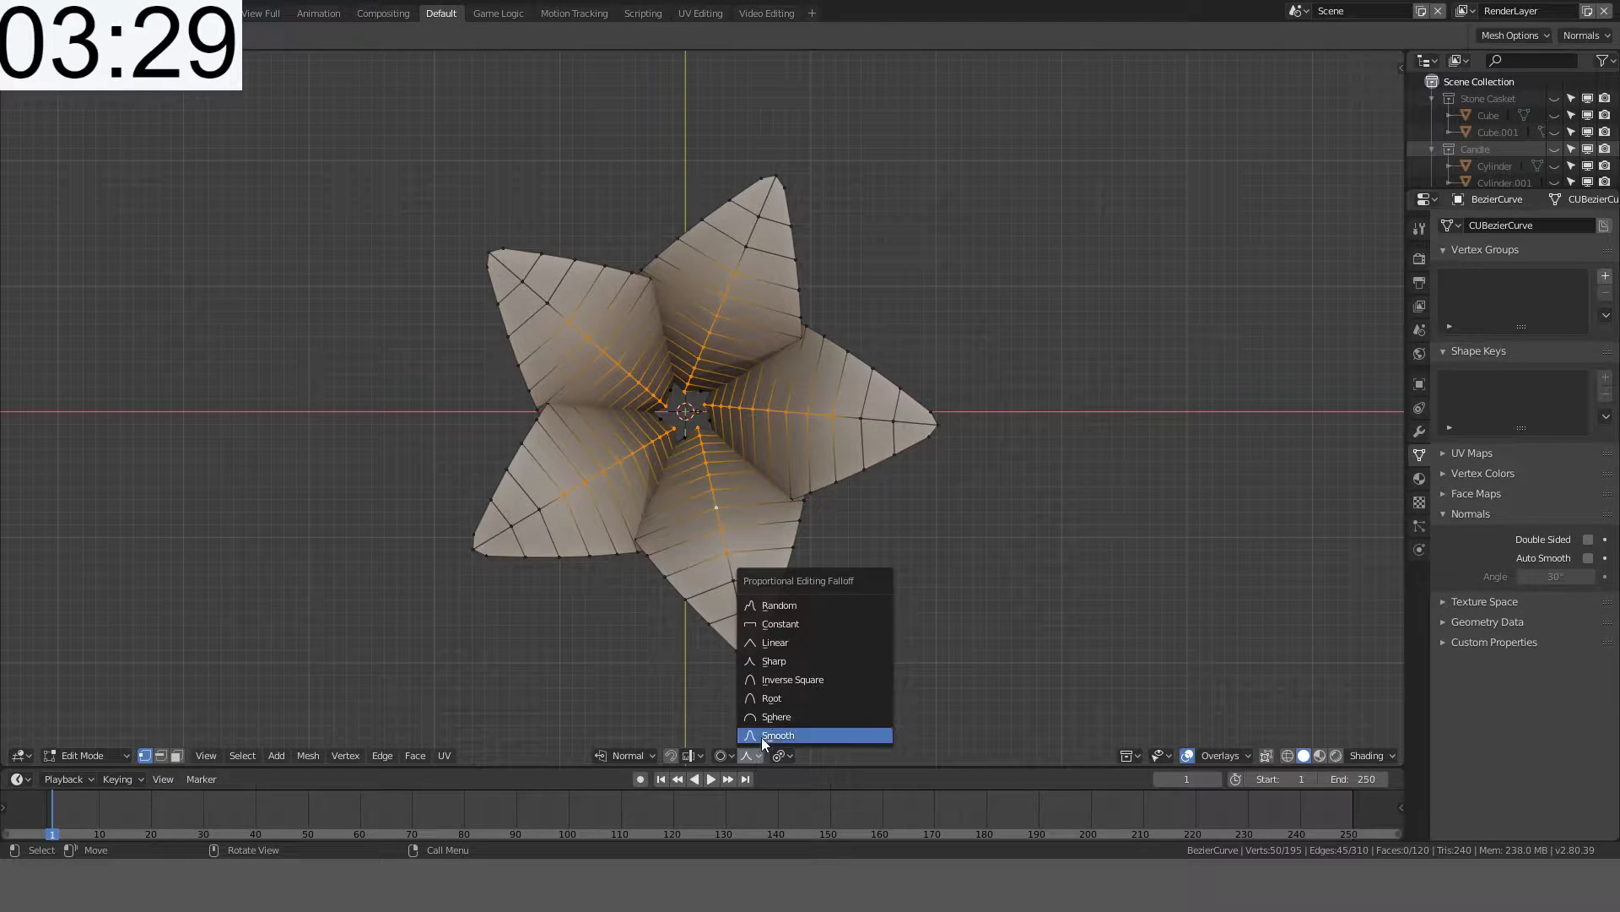
pyautogui.click(773, 731)
pyautogui.hotkey('alt', 's')
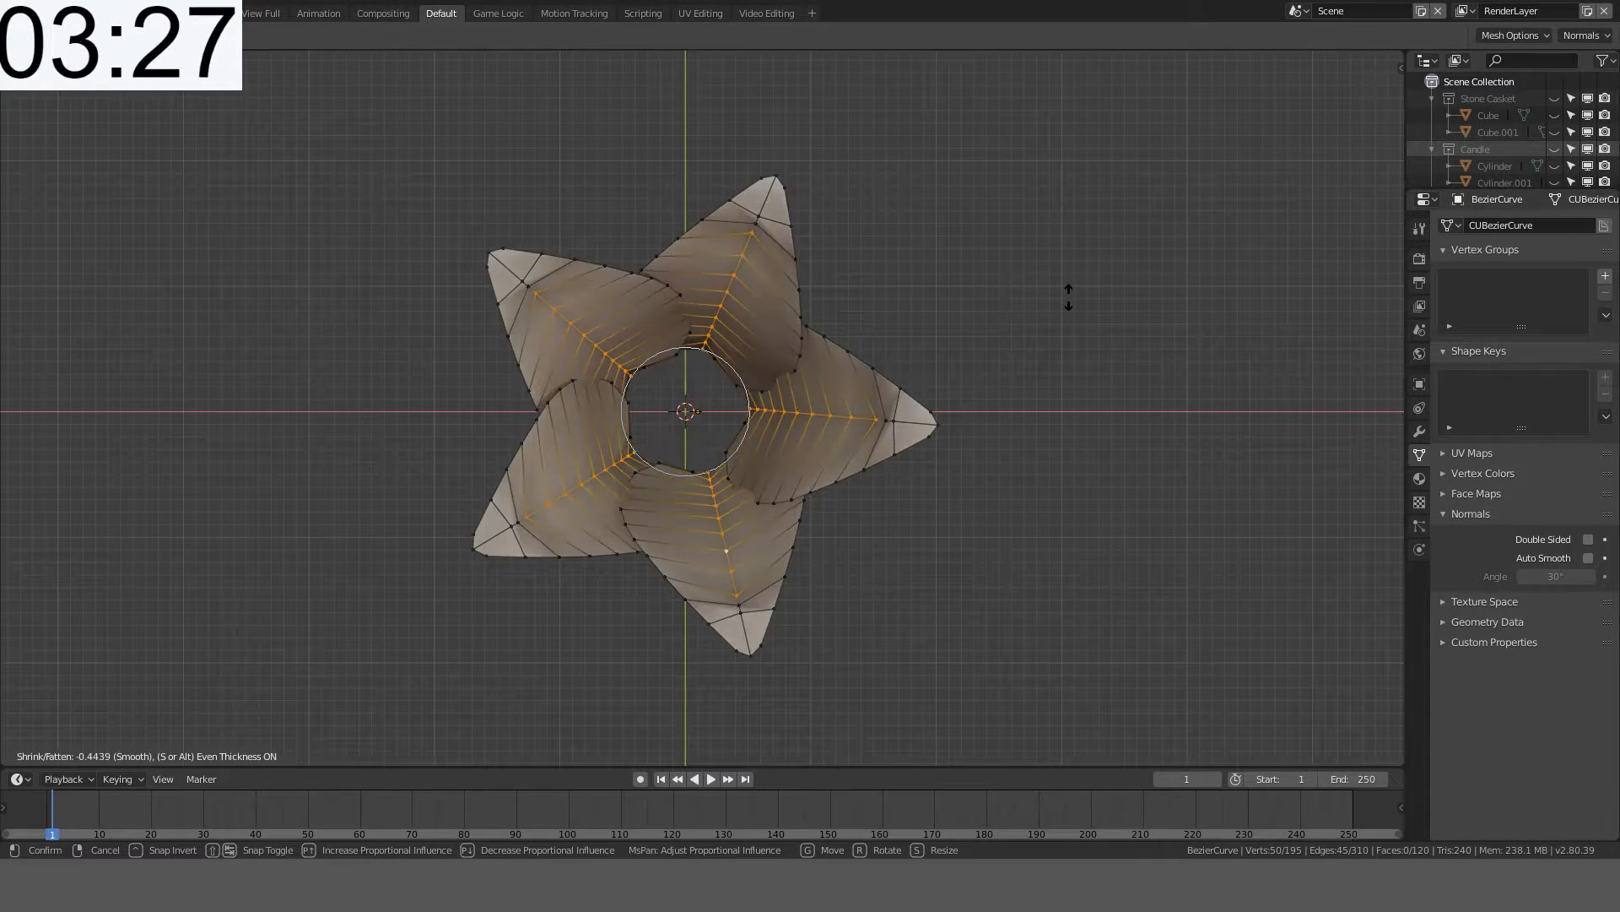
pyautogui.scroll(-8, 1061, 299)
pyautogui.scroll(-2, 1061, 299)
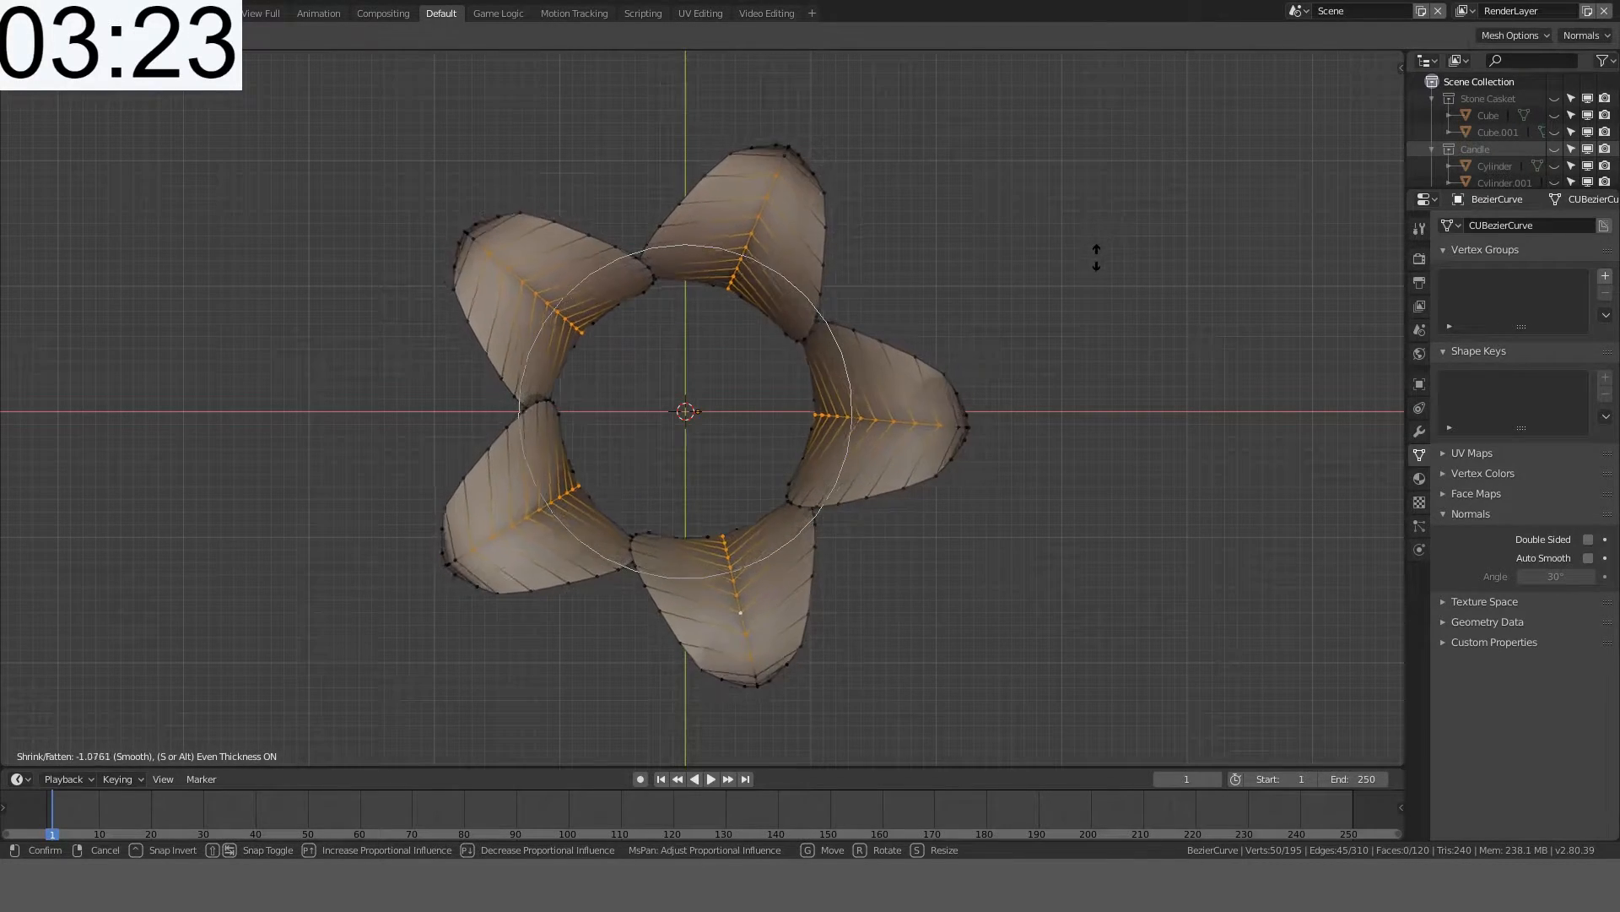
pyautogui.click(1071, 283)
# - Try another Smooth-falloff Shrink/Fatten of the central loops from an angled view, widening the influence radius further
pyautogui.moveTo(1071, 282); pyautogui.dragTo(1023, 204, button='middle')
pyautogui.hotkey('alt', 's')
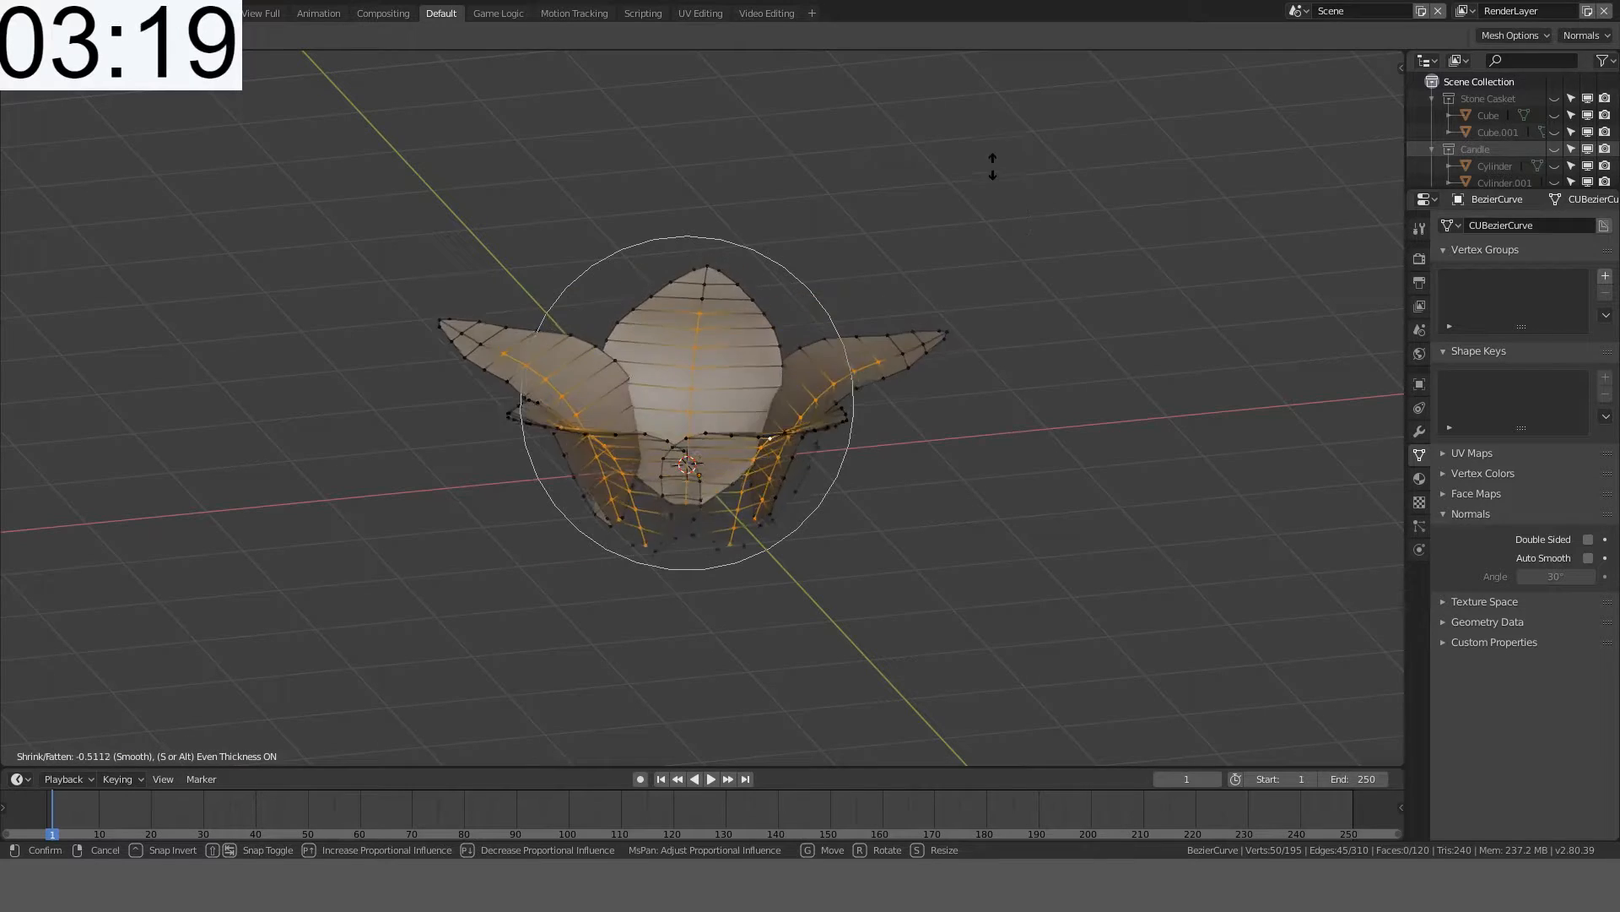
pyautogui.scroll(-5, 982, 156)
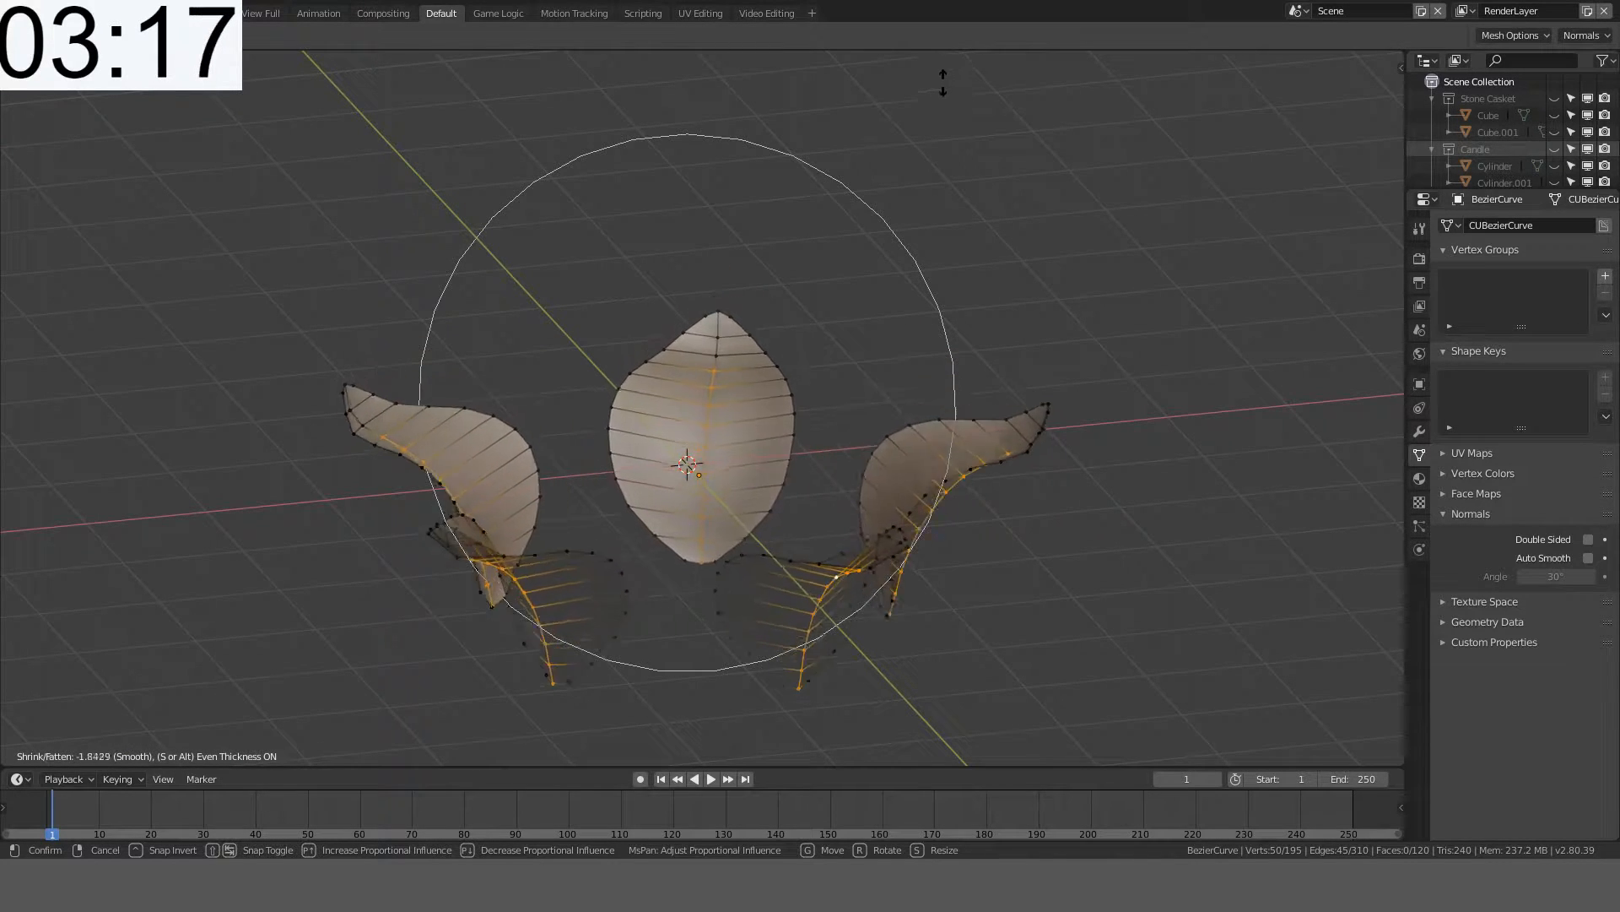
pyautogui.rightClick(963, 149)
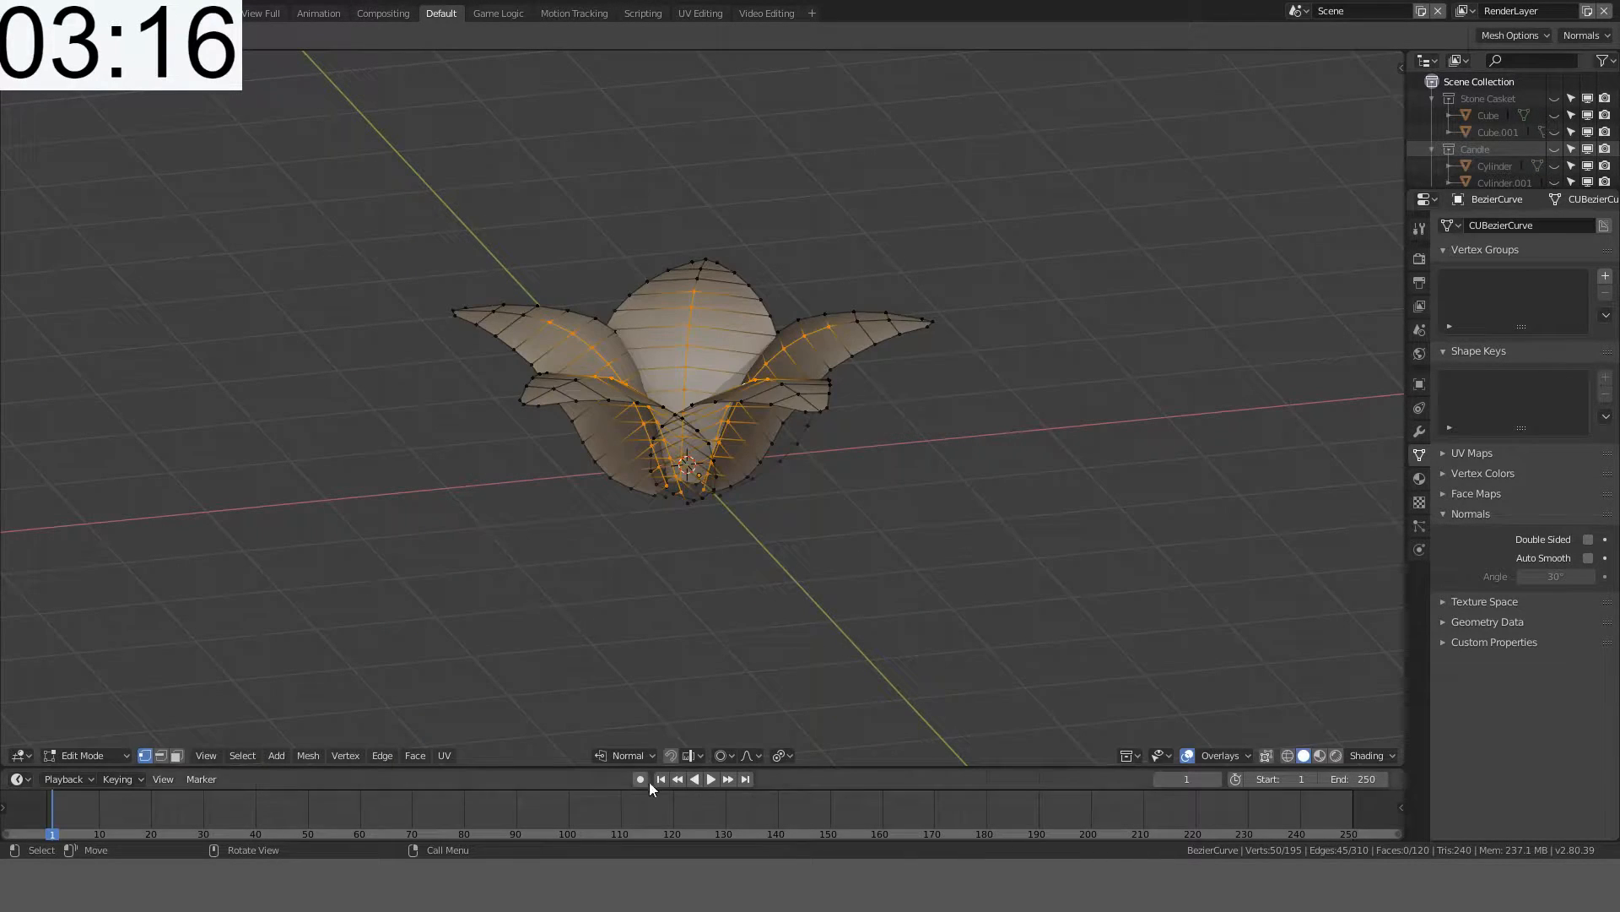
# - Try the Sharp proportional falloff while using Shrink/Fatten on the petals' central loops, varying the influence radius
pyautogui.click(751, 756)
pyautogui.click(790, 660)
pyautogui.hotkey('alt', 's')
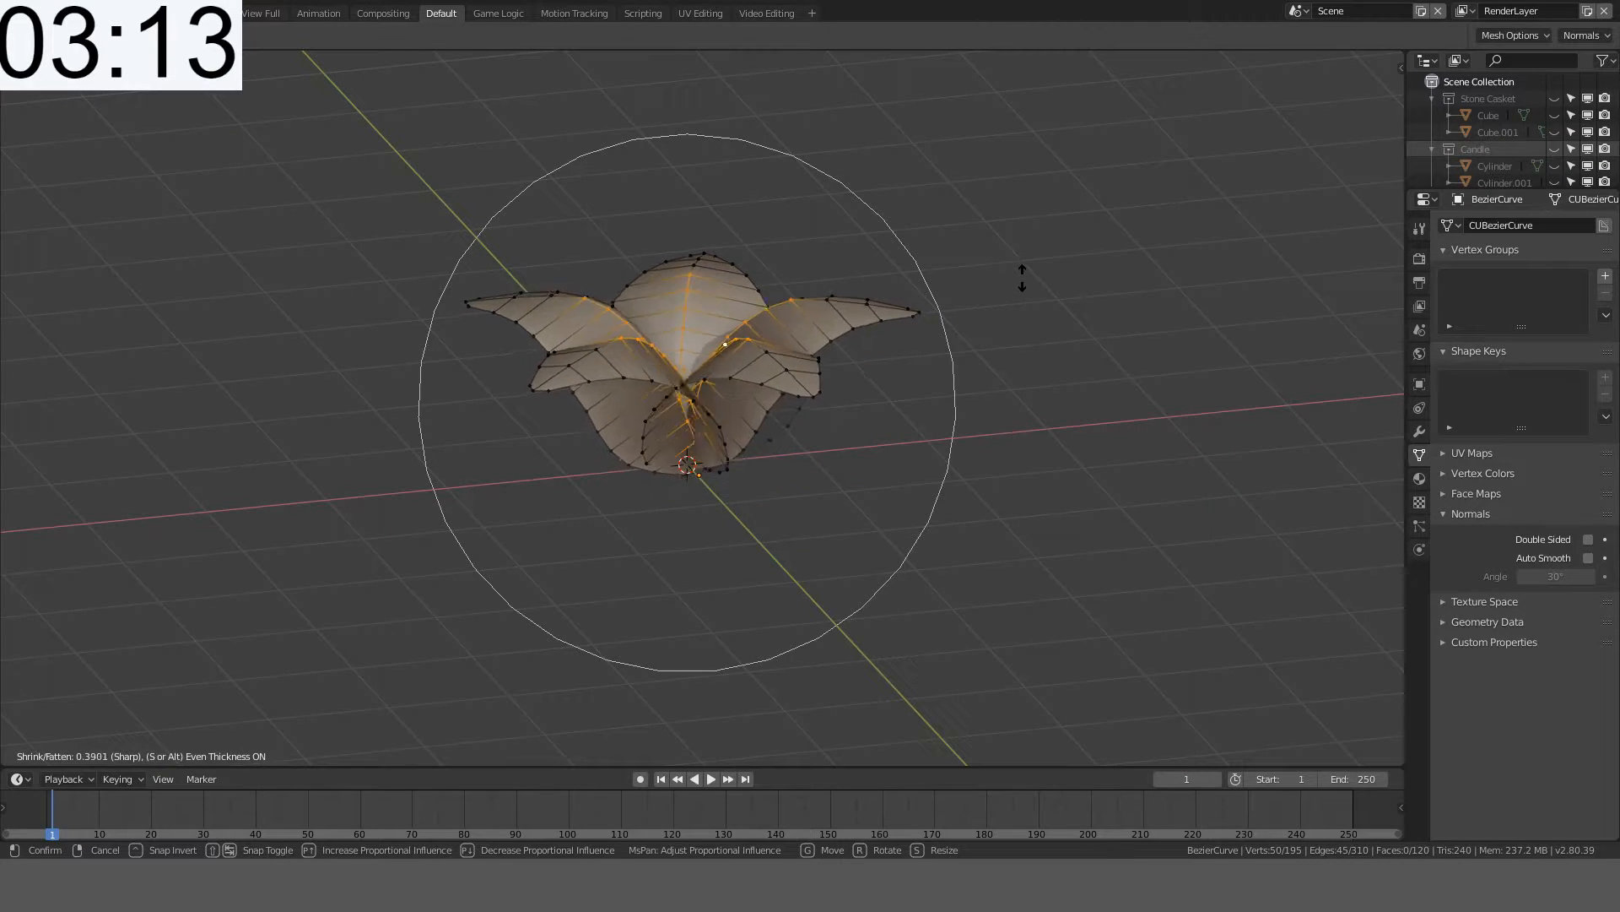
pyautogui.scroll(-8, 989, 193)
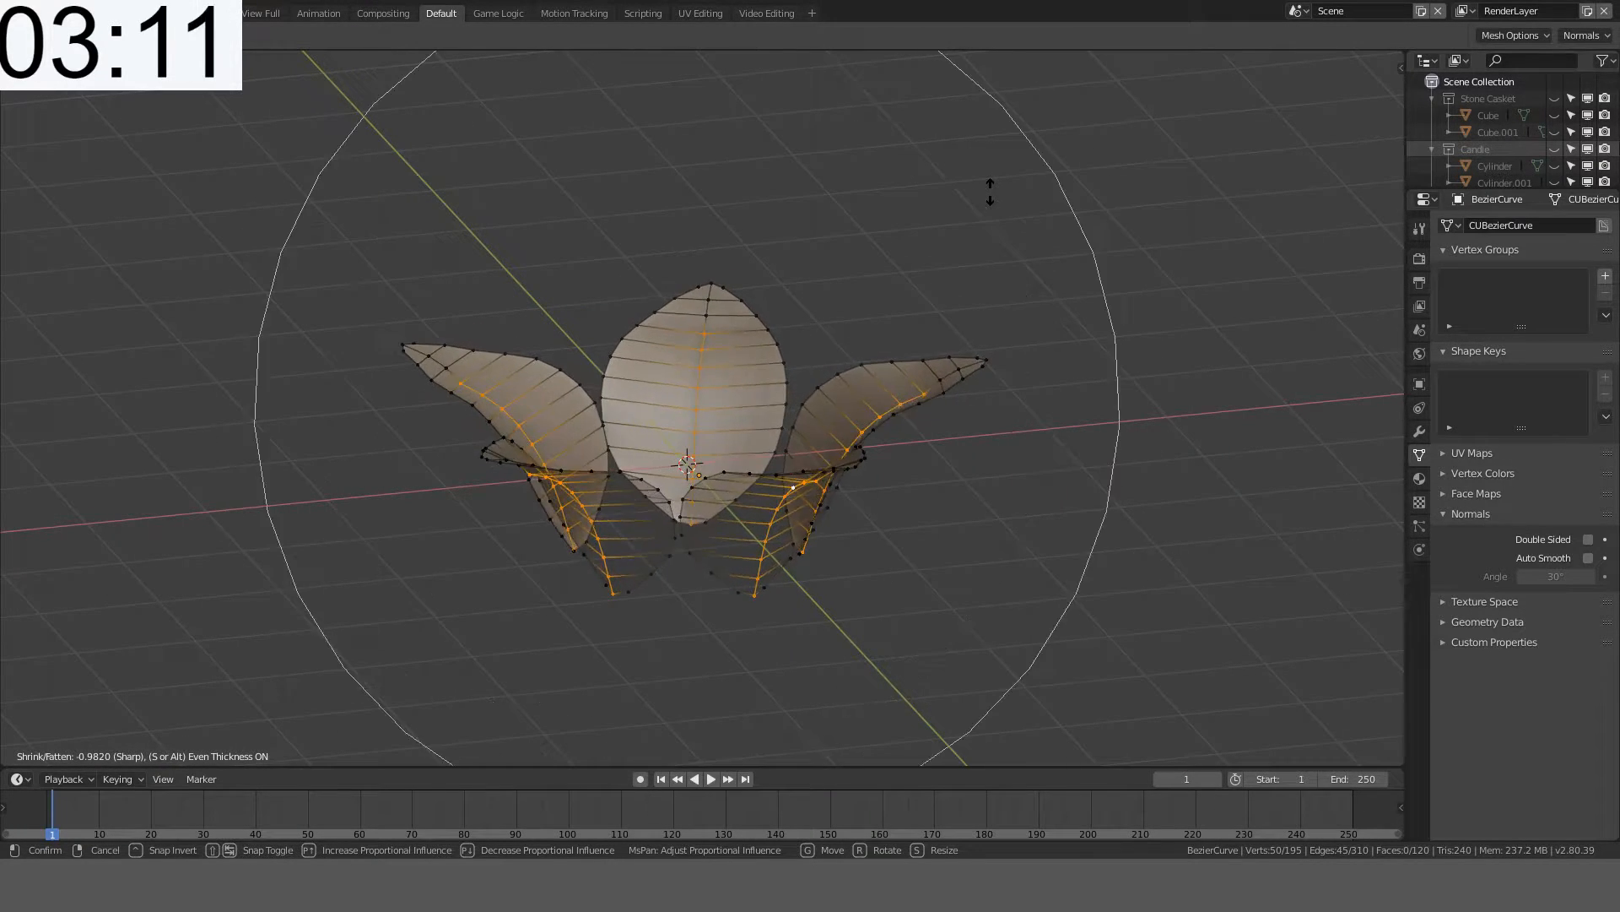
pyautogui.scroll(7, 986, 160)
pyautogui.scroll(3, 983, 141)
pyautogui.click(983, 141)
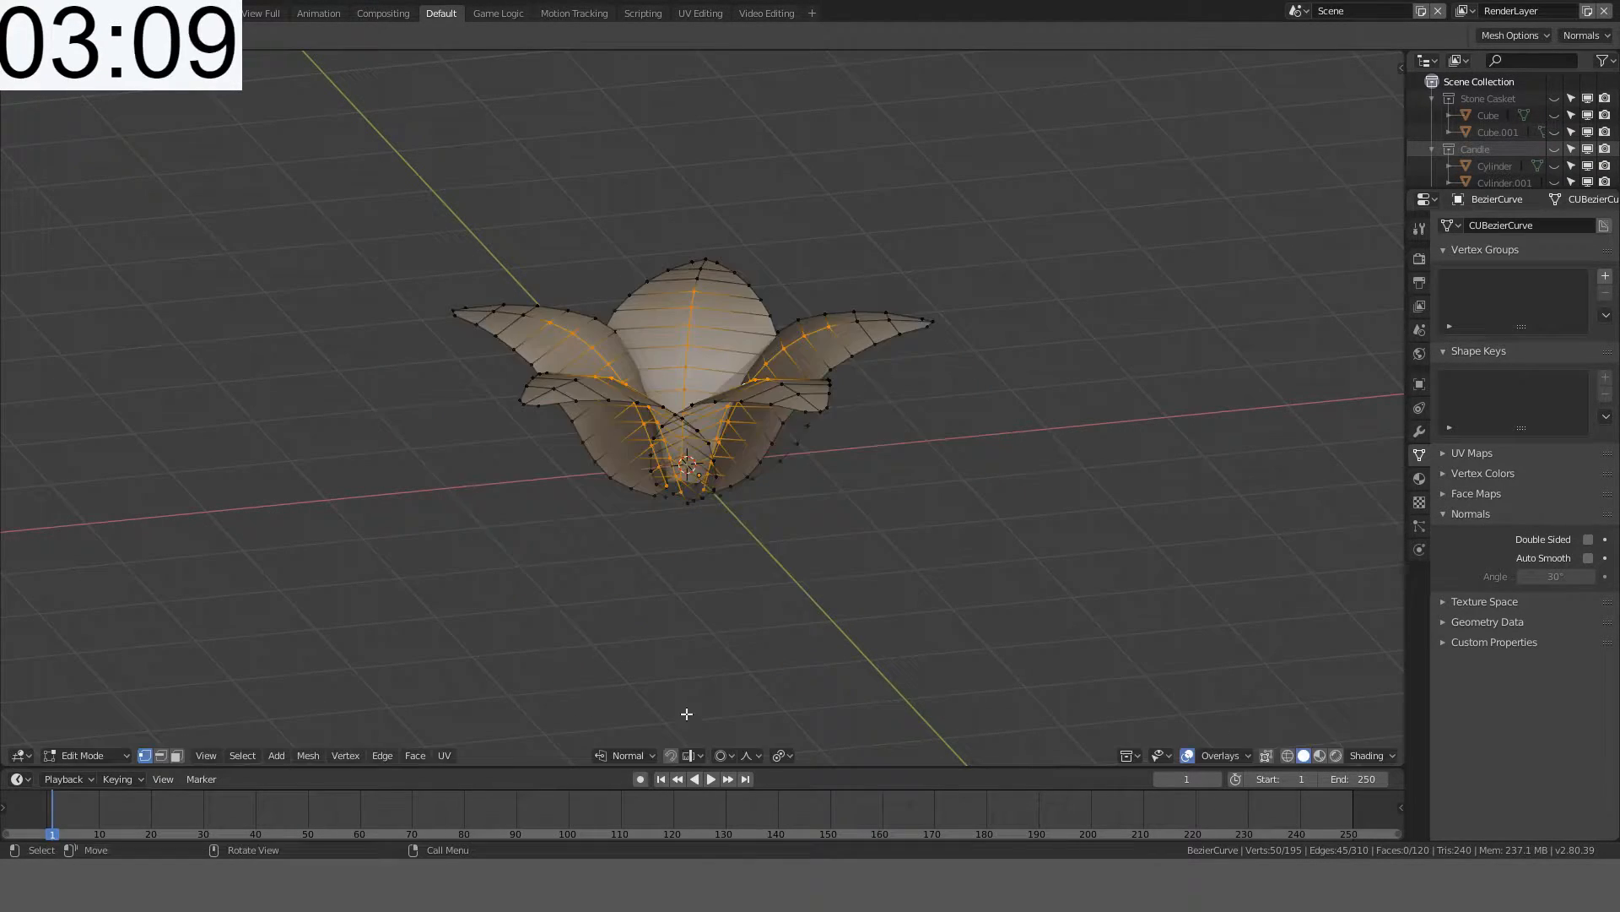
# - Set the proportional falloff to Sphere and try Shrink/Fatten on the central loops with an adjusted influence radius
pyautogui.click(746, 756)
pyautogui.click(764, 717)
pyautogui.hotkey('alt', 's')
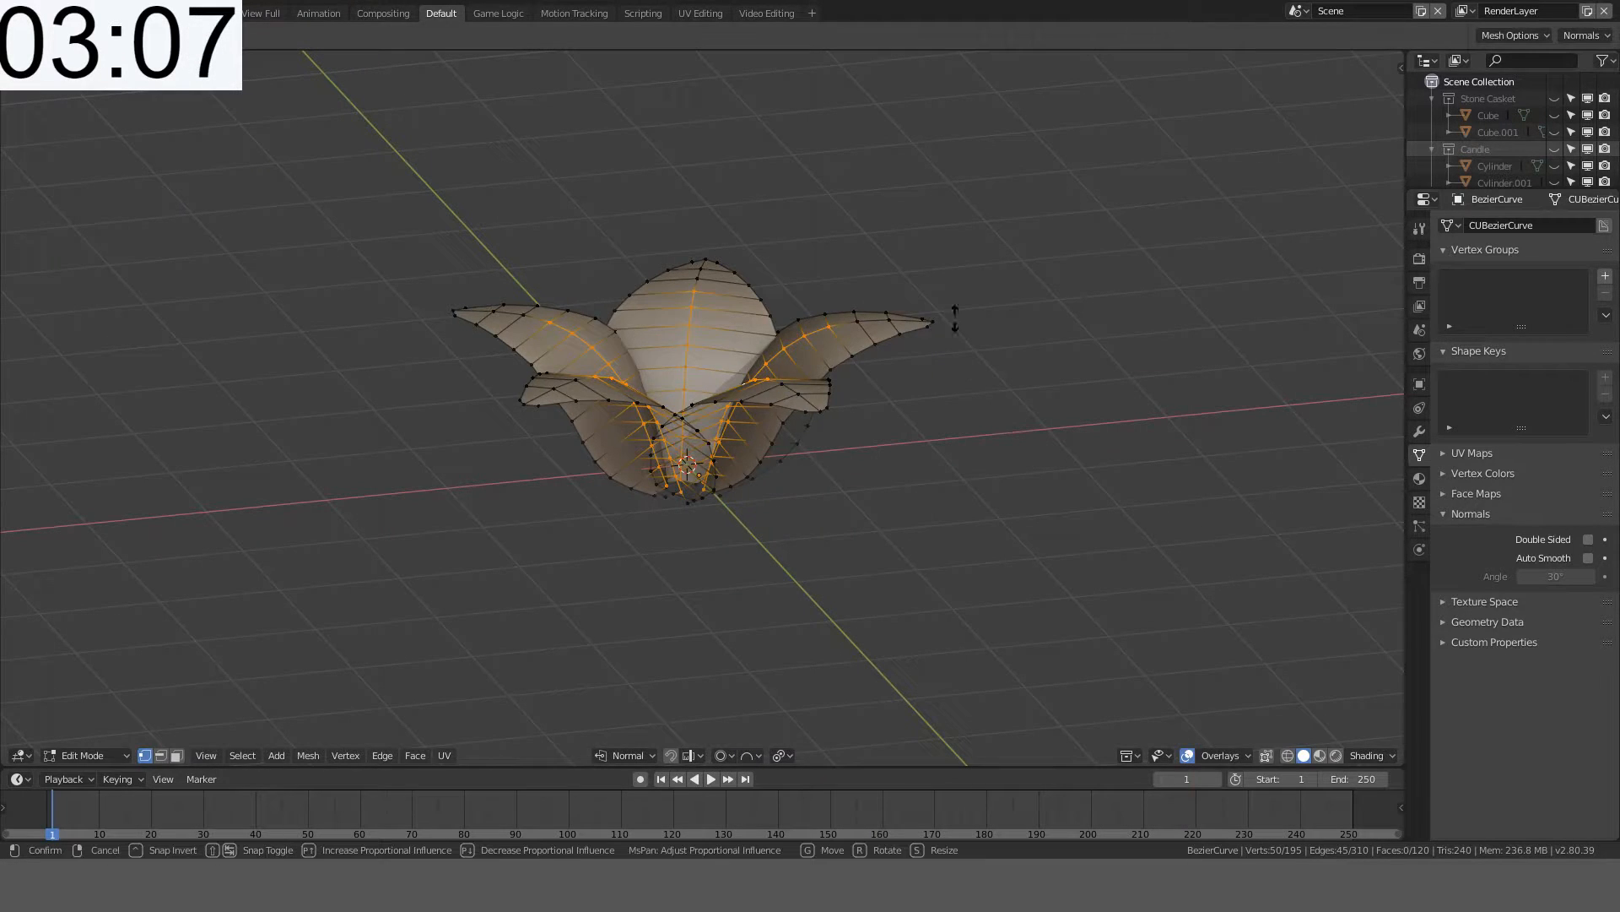
pyautogui.scroll(-5, 960, 250)
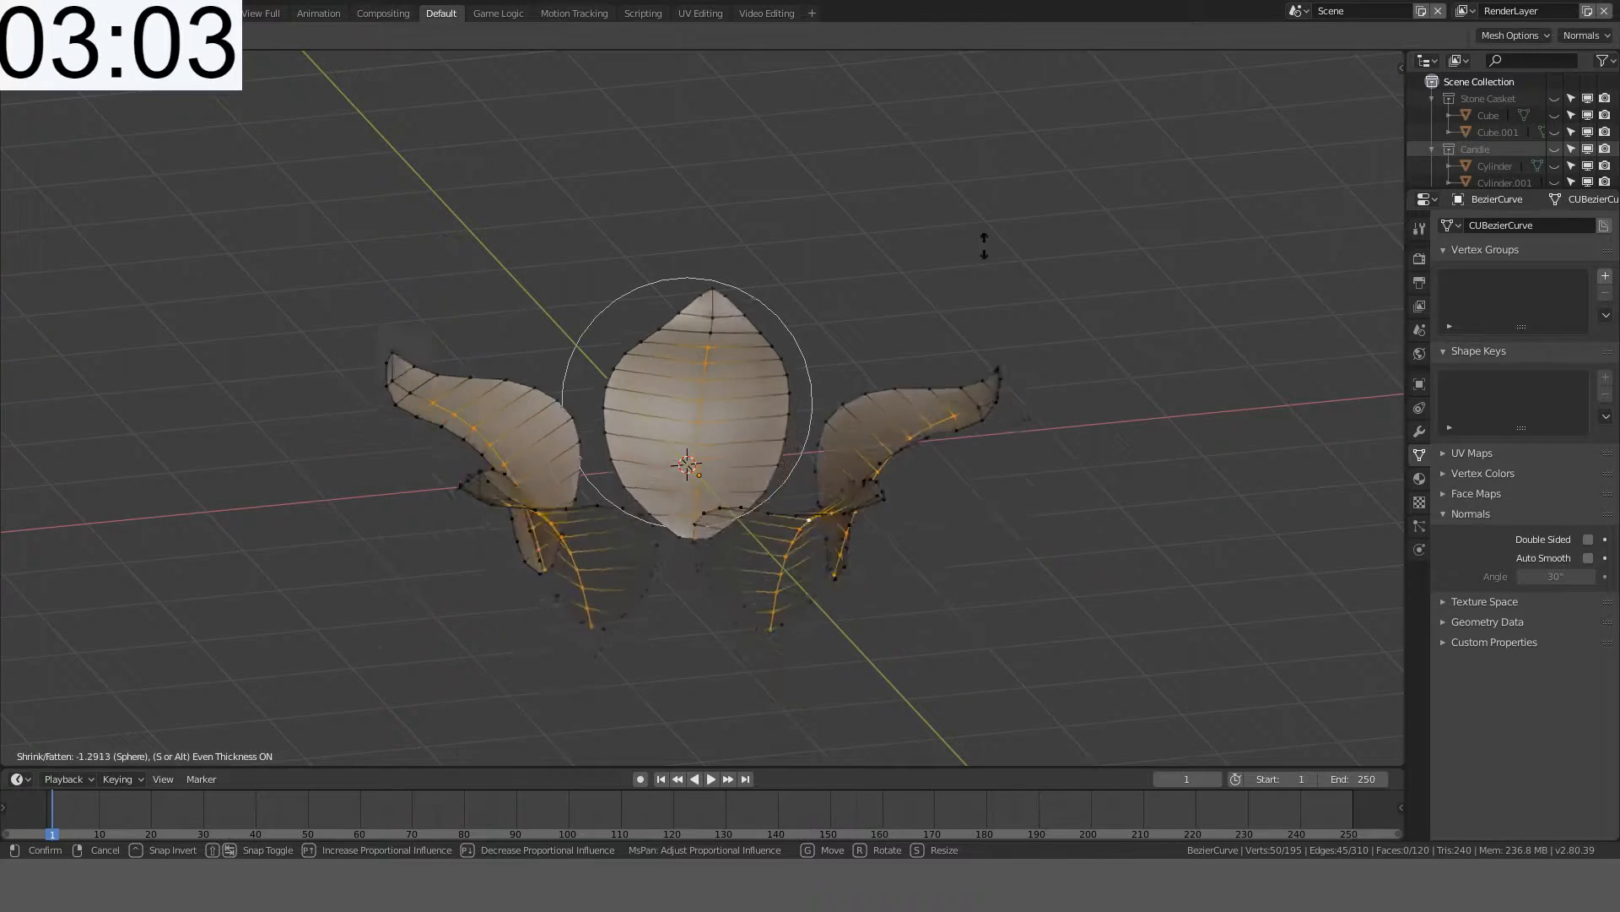
pyautogui.rightClick(1007, 281)
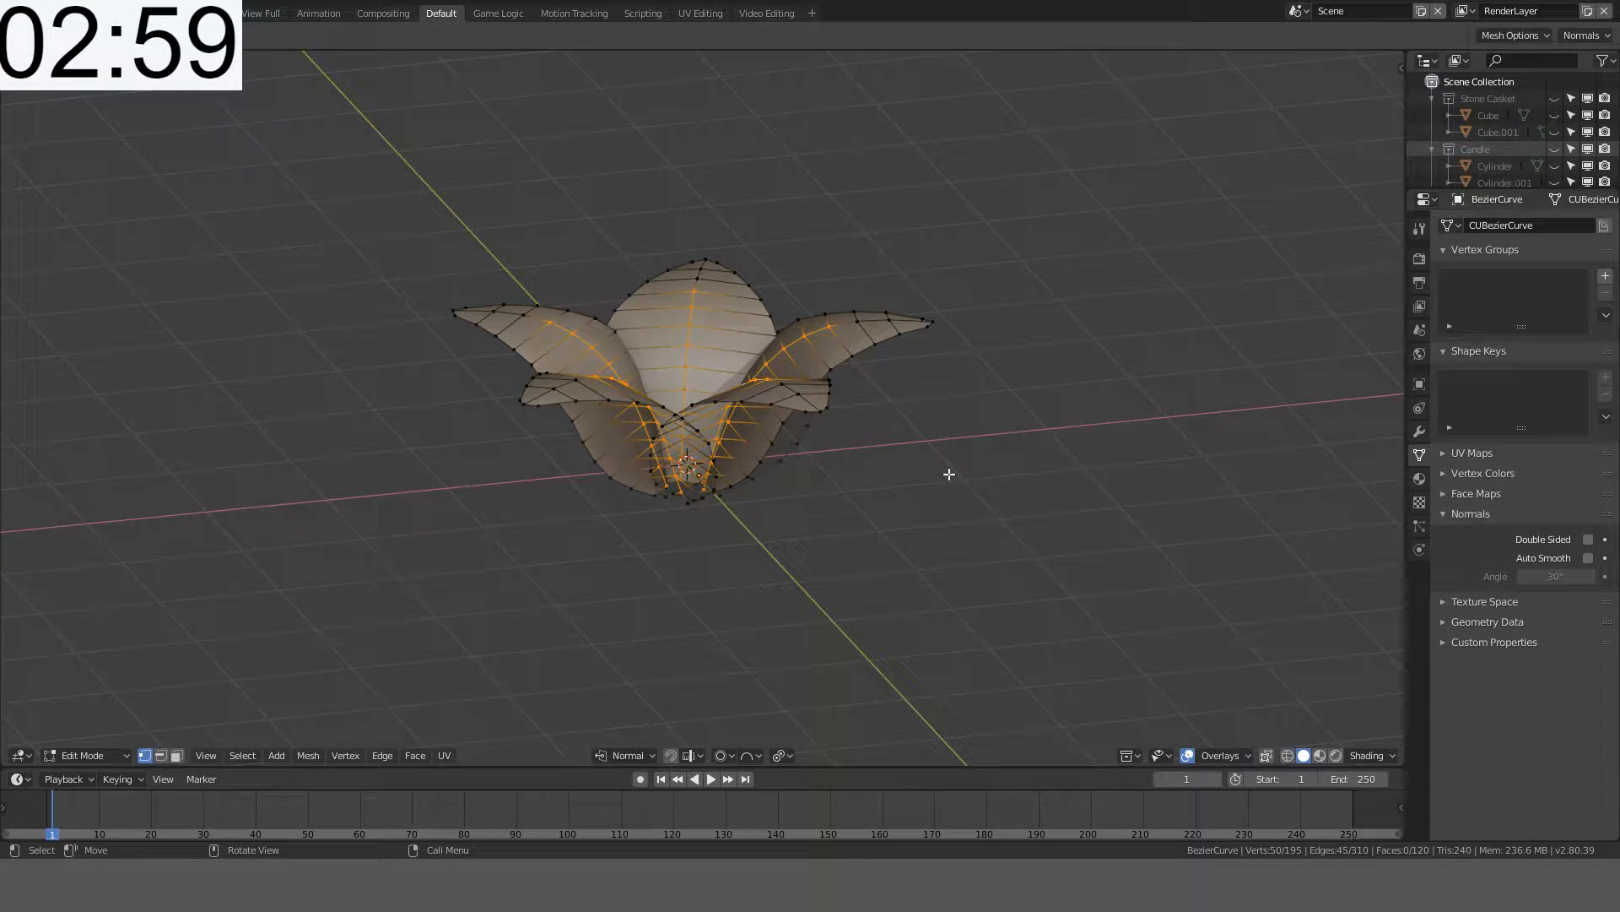
# - Try to scale the central loops with normal Z locked, along global X, and with normal X or normal Y locked
pyautogui.press('s')
pyautogui.hotkey('shift', 'z')
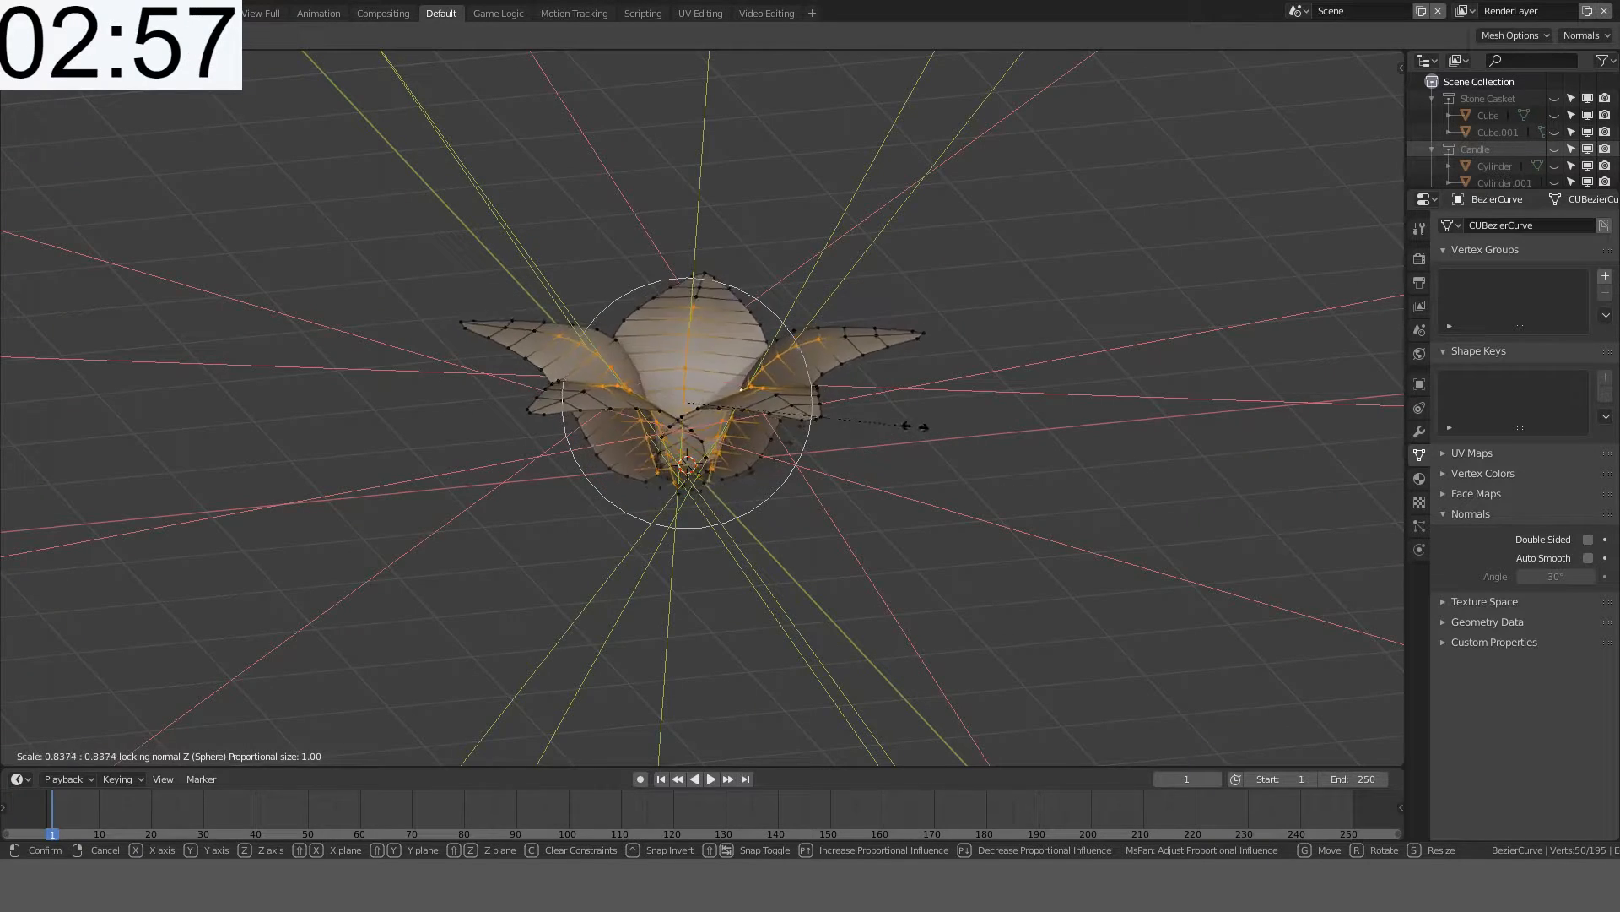
pyautogui.hotkey('shift', 'z')
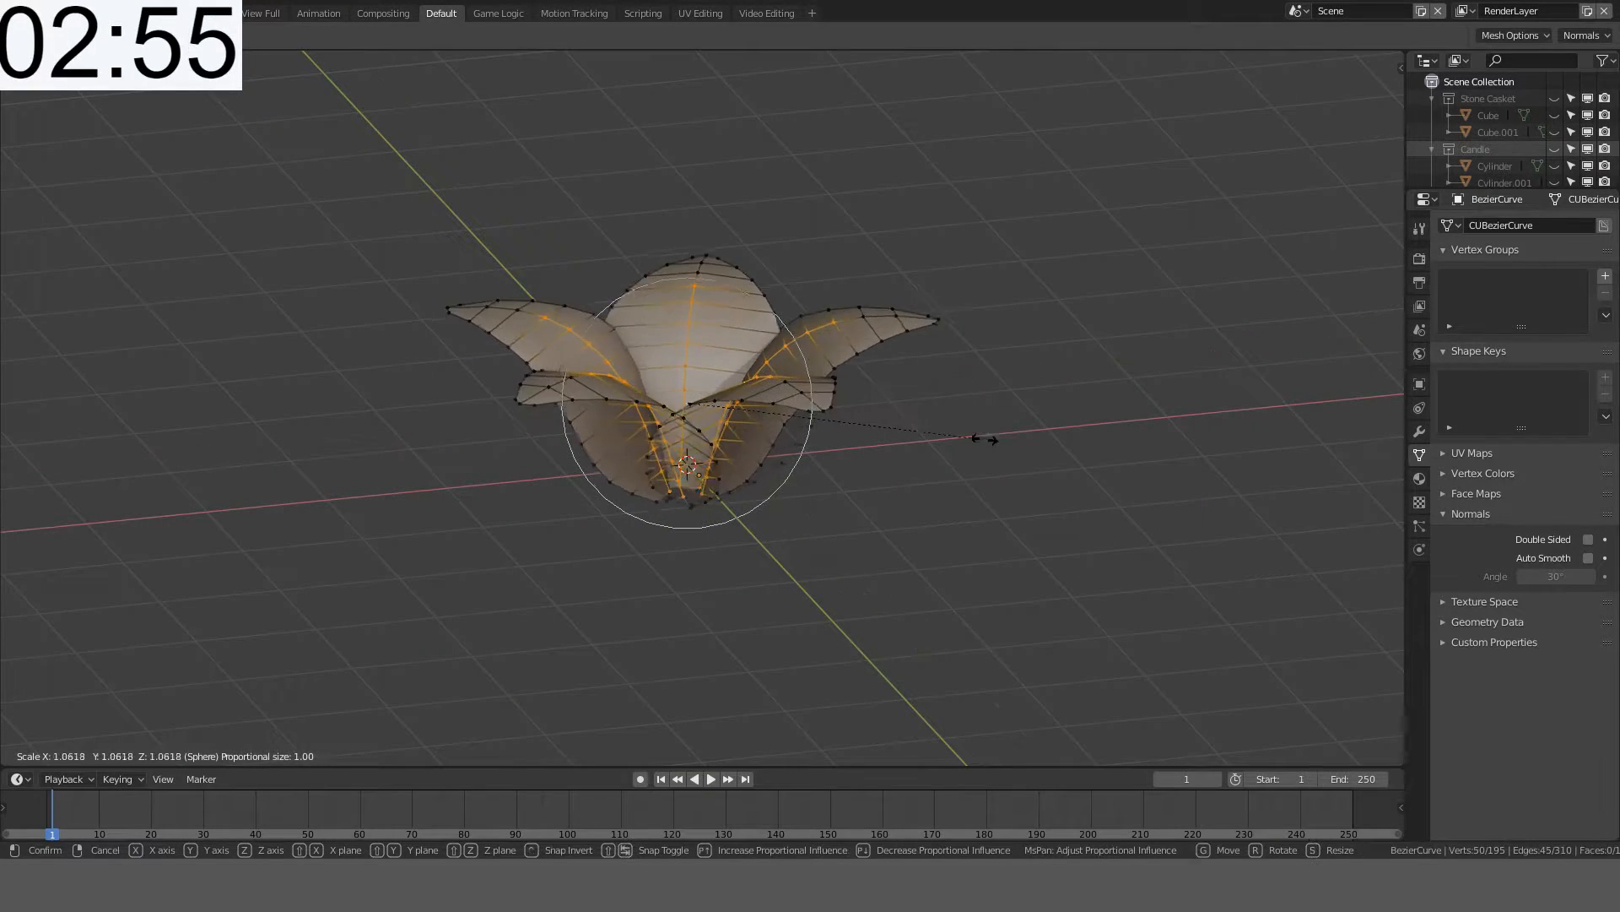
pyautogui.hotkey('shift', 'z')
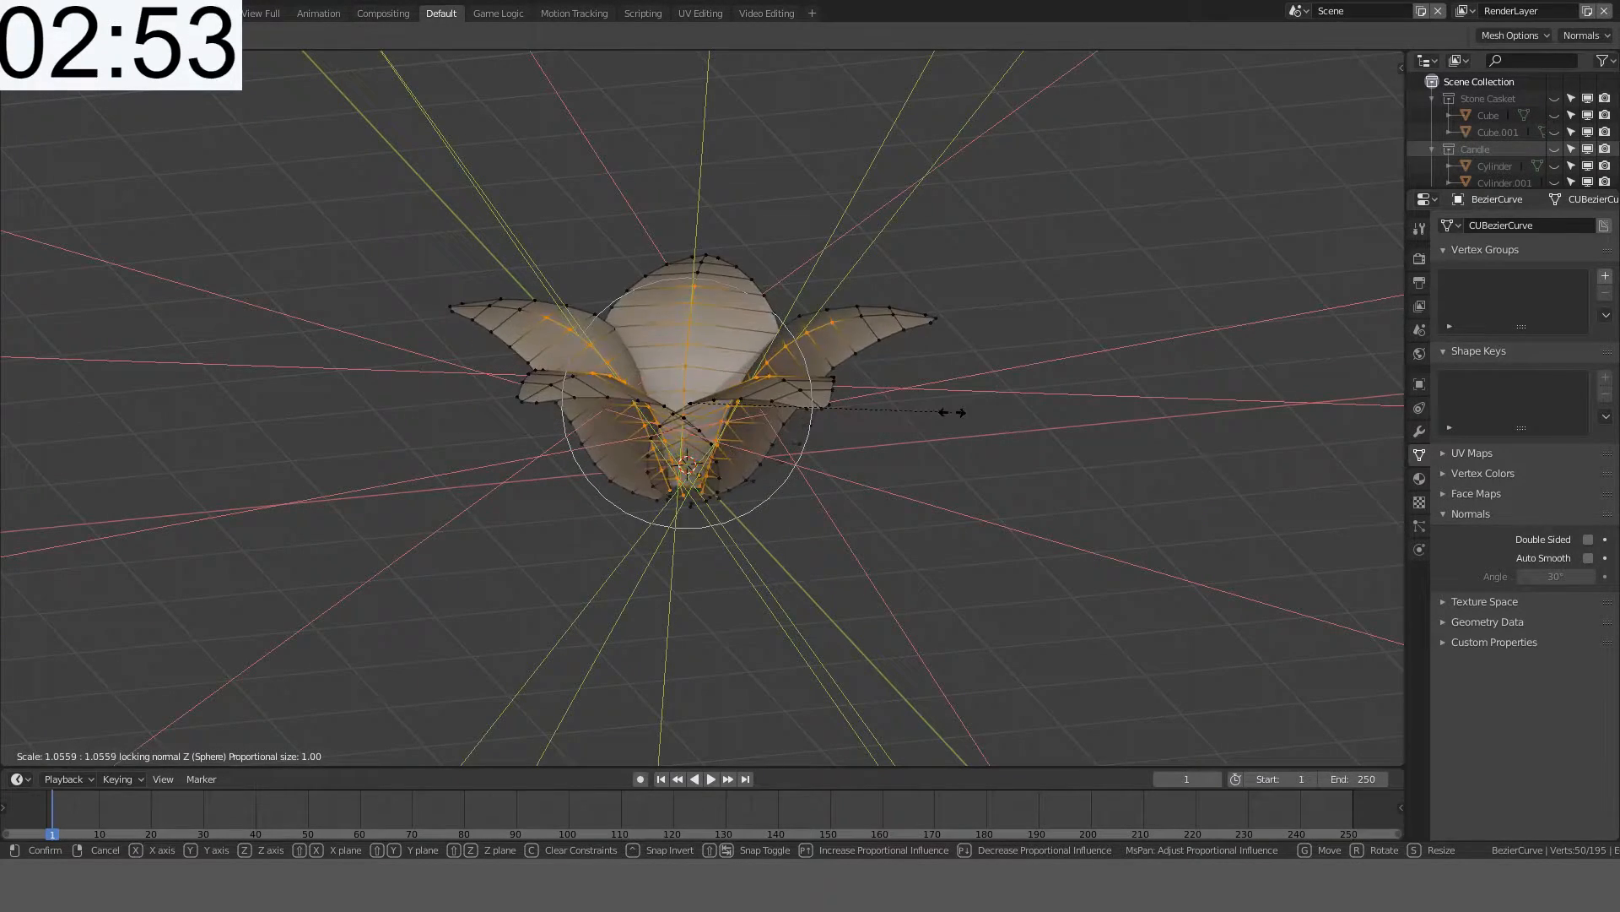
pyautogui.press('x')
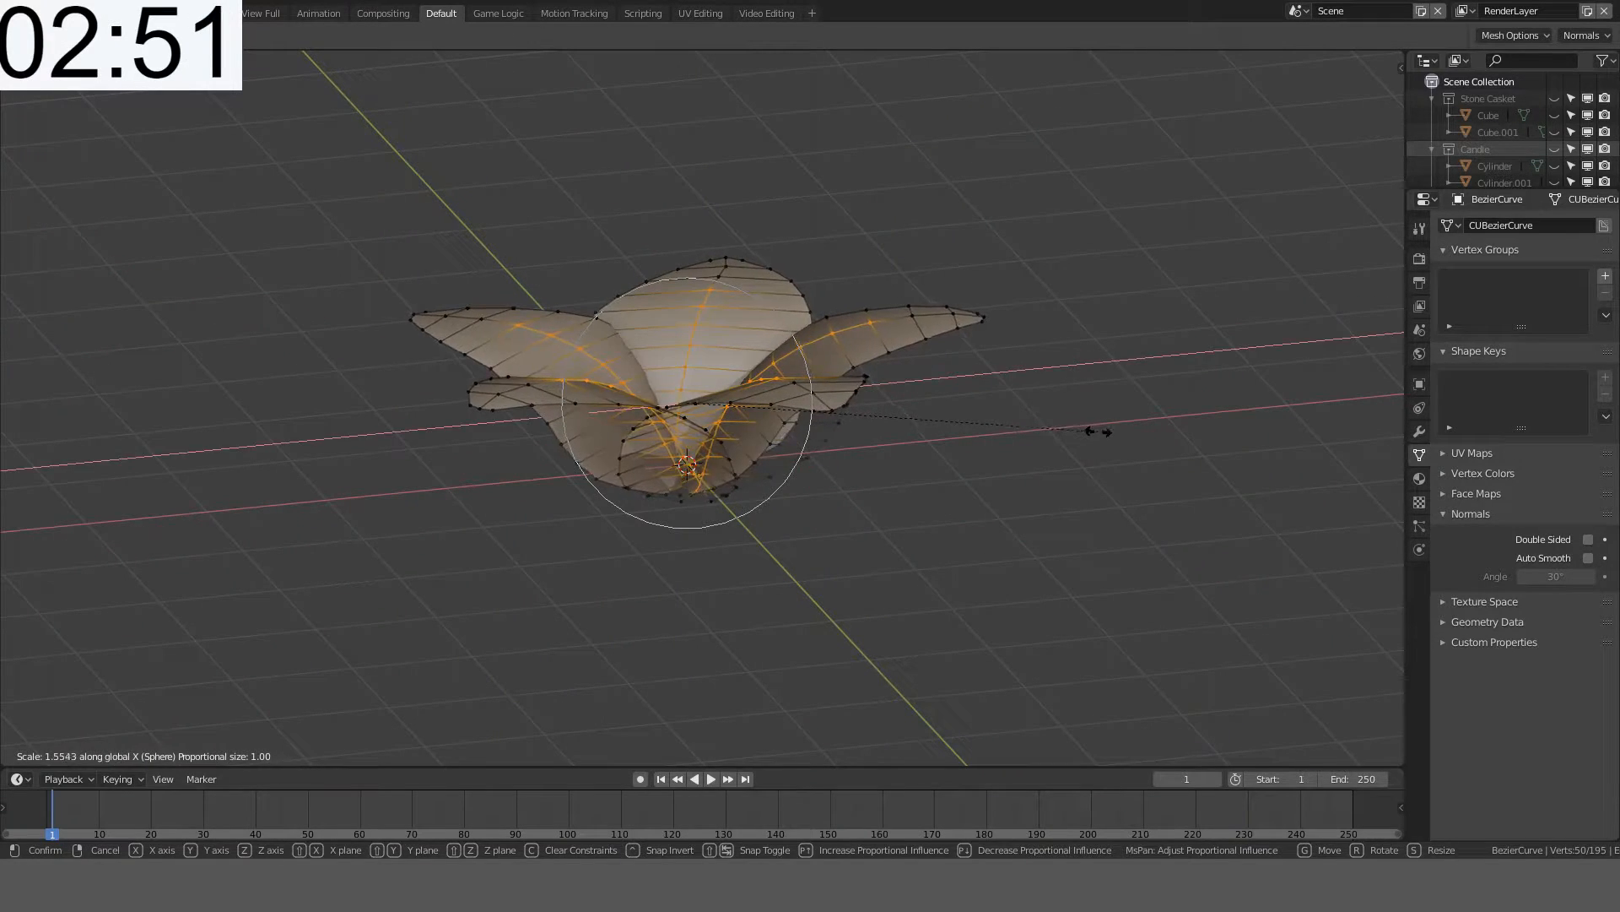
pyautogui.hotkey('shift', 'x')
pyautogui.hotkey('shift', 'x')
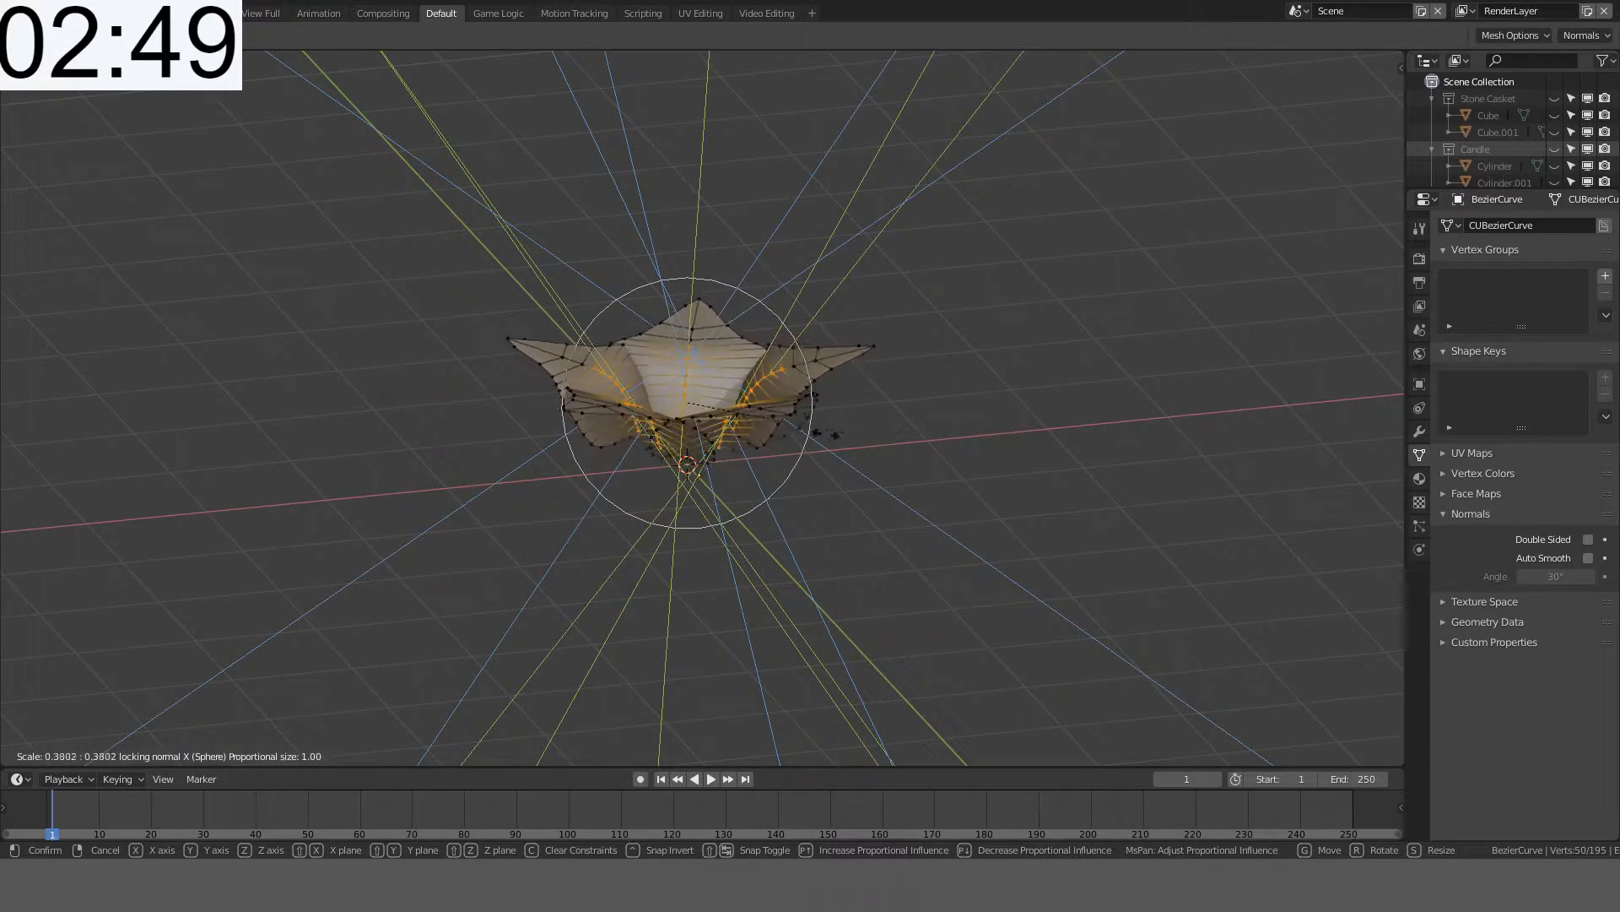
pyautogui.hotkey('shift', 'y')
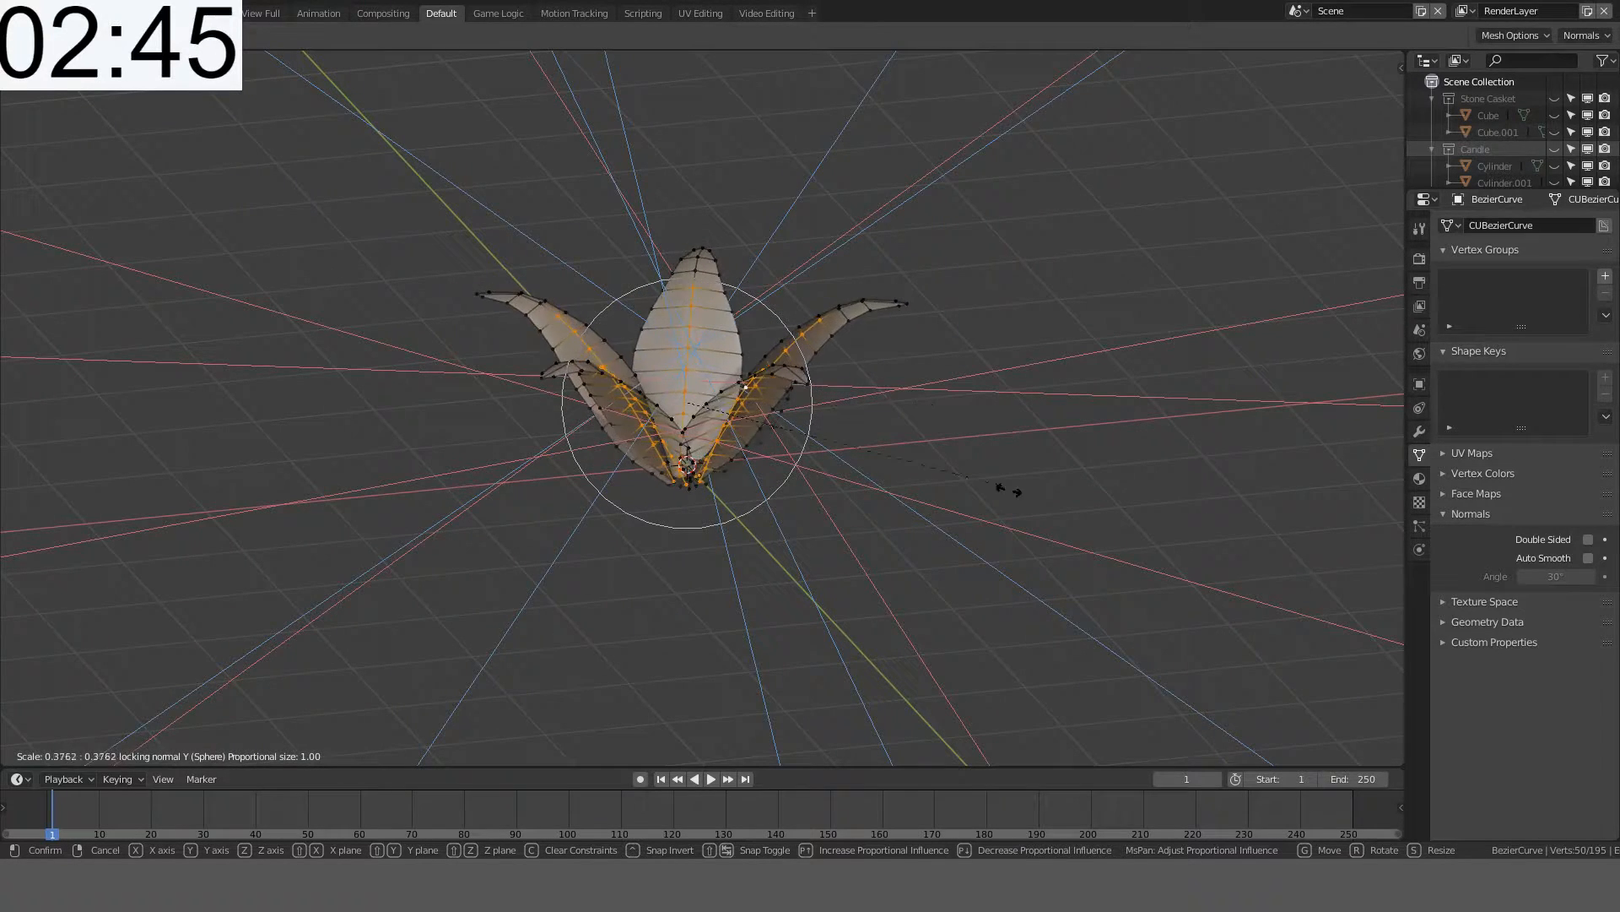
pyautogui.click(958, 682)
# - Try to Shrink/Fatten the central loops with Sphere falloff while viewing the flower from above
pyautogui.moveTo(934, 616); pyautogui.dragTo(917, 726, button='middle')
pyautogui.hotkey('alt', 's')
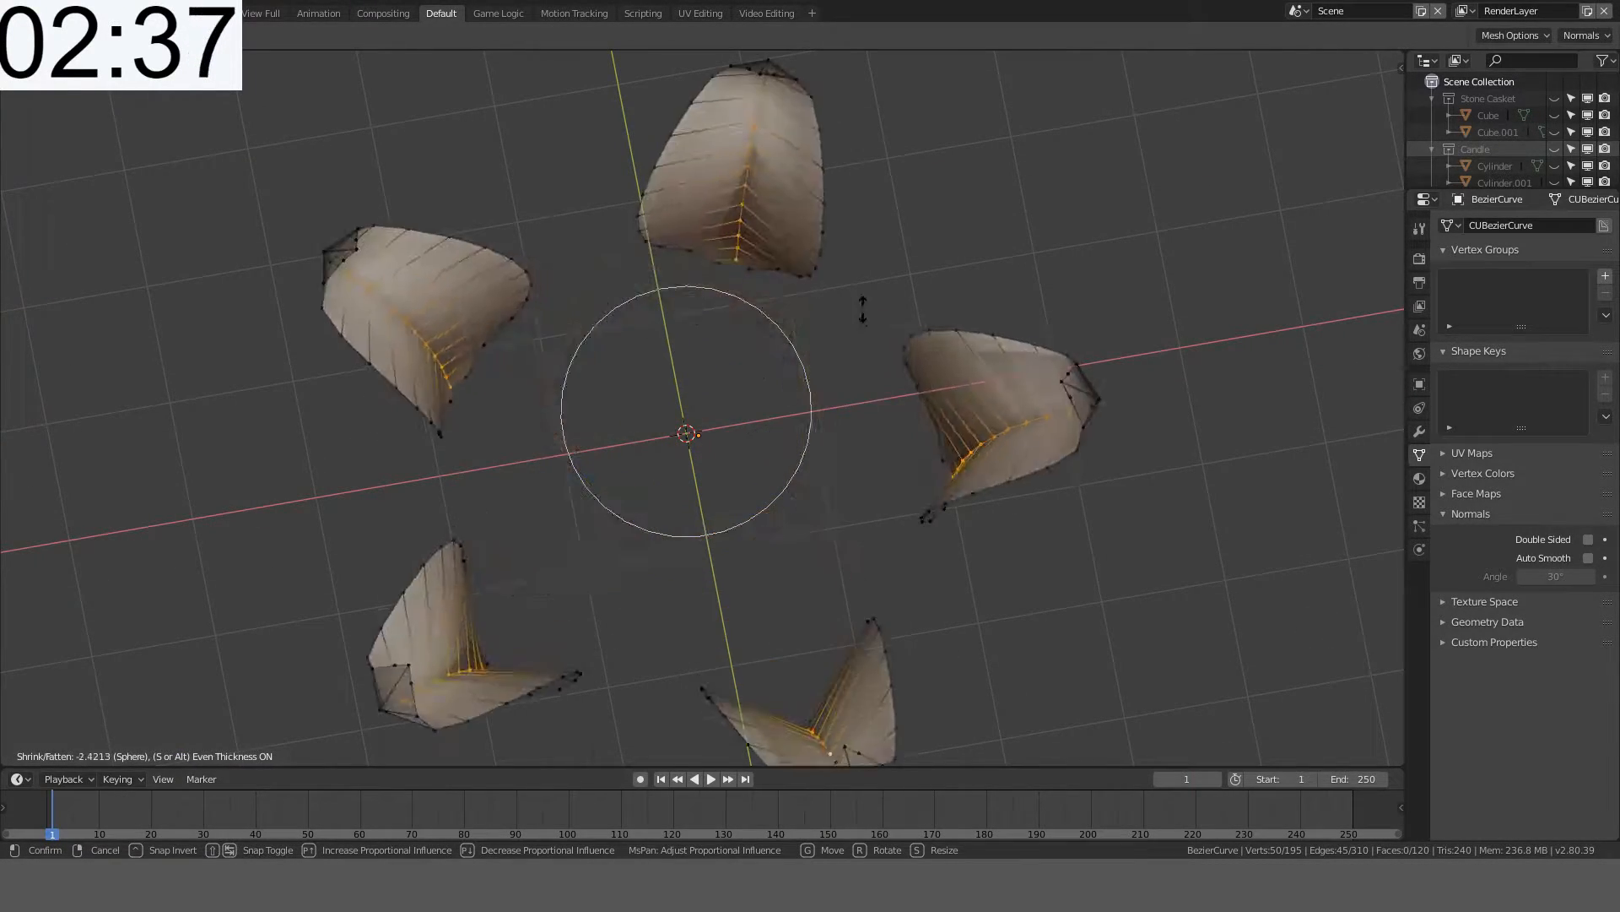
pyautogui.rightClick(891, 316)
# - Try to move the central loops along their normal Z axis from the front view with Sphere falloff
pyautogui.moveTo(897, 318); pyautogui.dragTo(902, 261, button='middle')
pyautogui.press('KP_1')
pyautogui.press('g')
pyautogui.press('z')
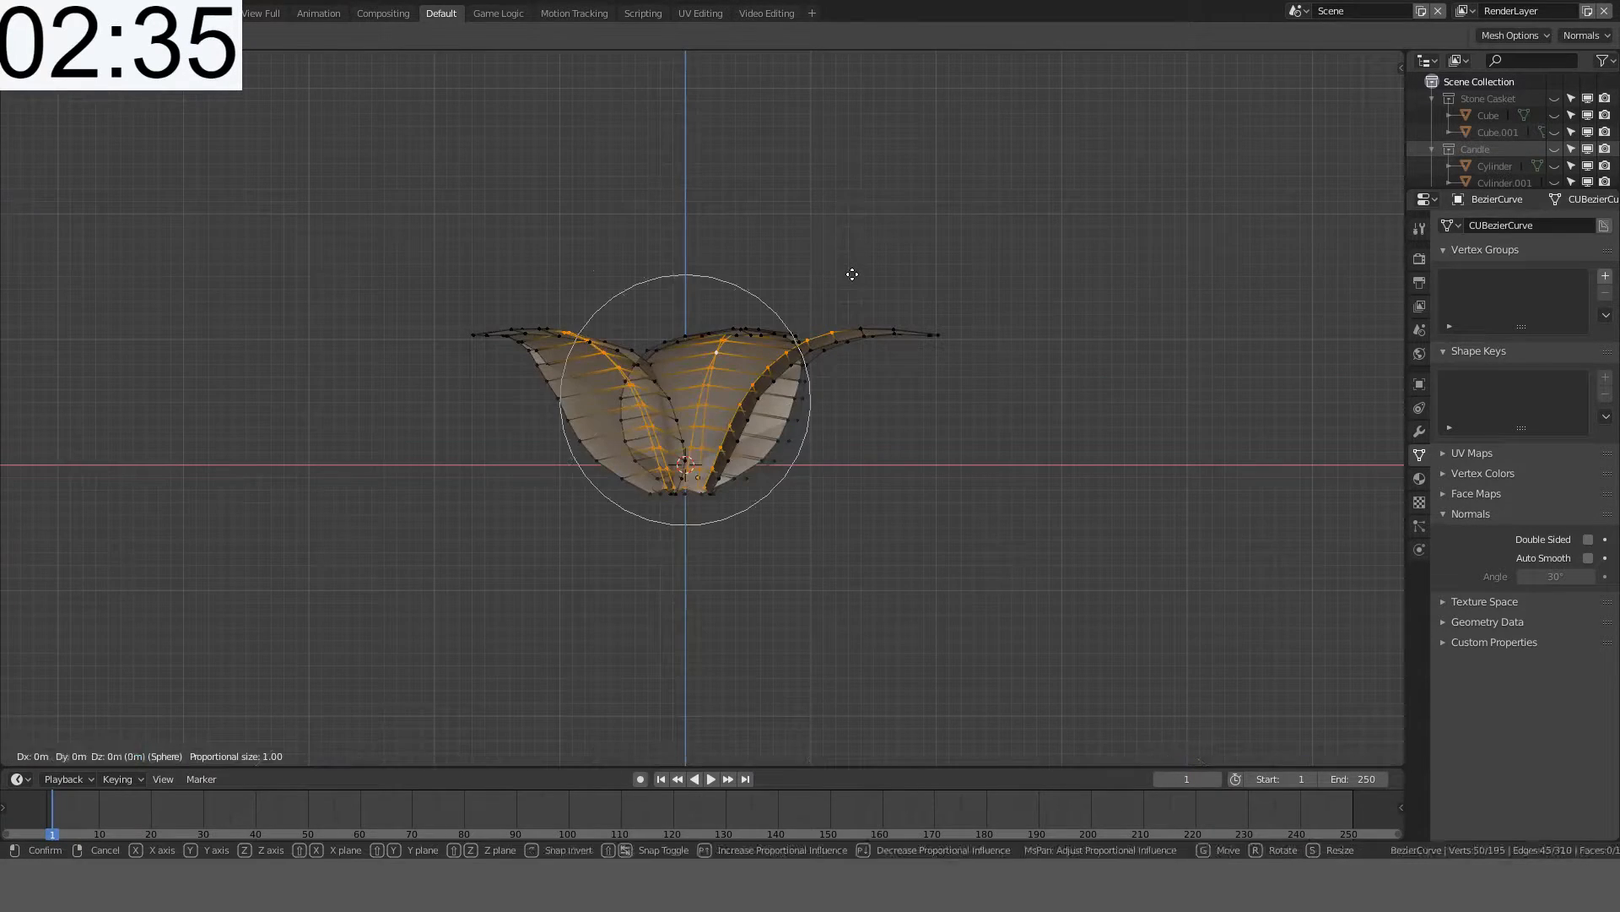
pyautogui.press('z')
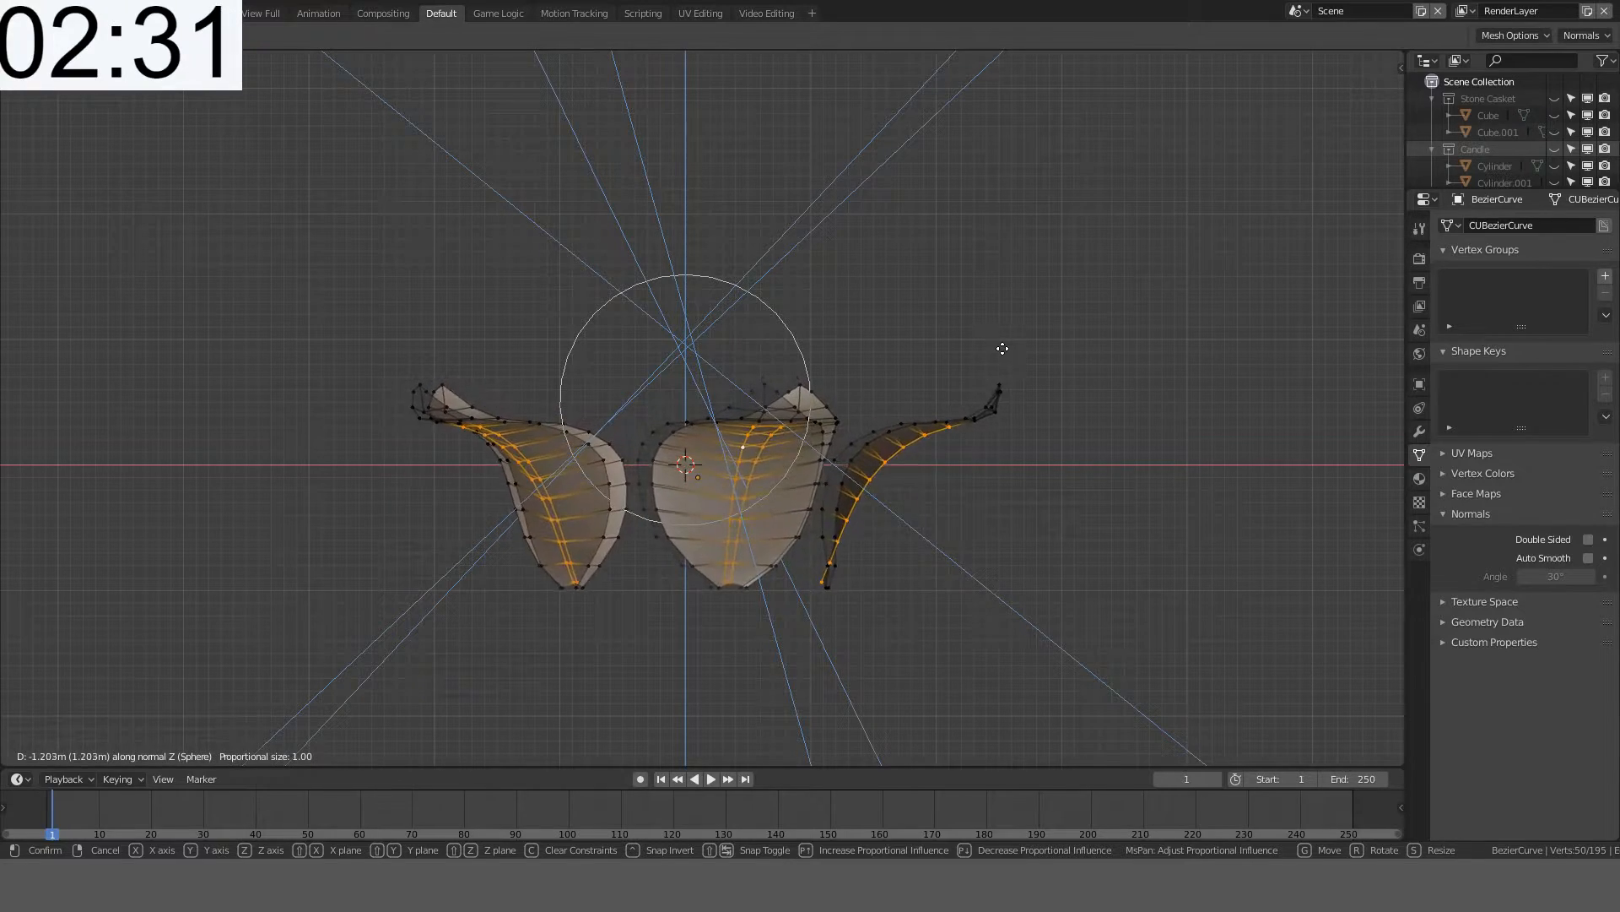
pyautogui.rightClick(1018, 352)
# - Try to rotate the central loops from the front view, freely, about normal Z, X and Y, and about global Y
pyautogui.moveTo(943, 363); pyautogui.dragTo(991, 436, button='middle')
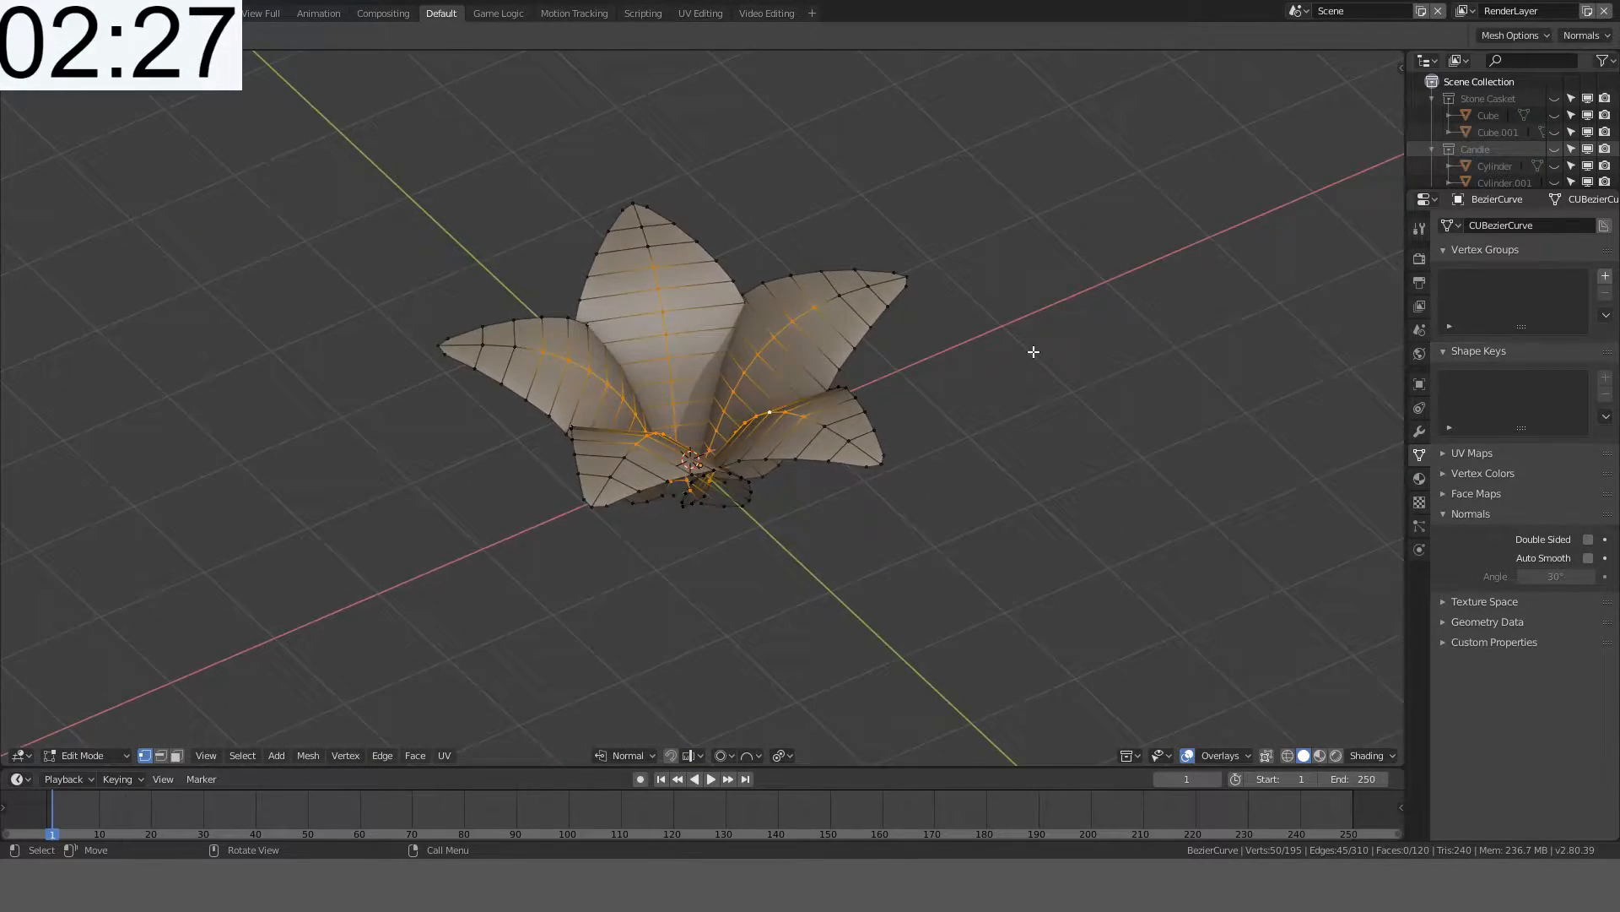
pyautogui.press('KP_1')
pyautogui.press('r')
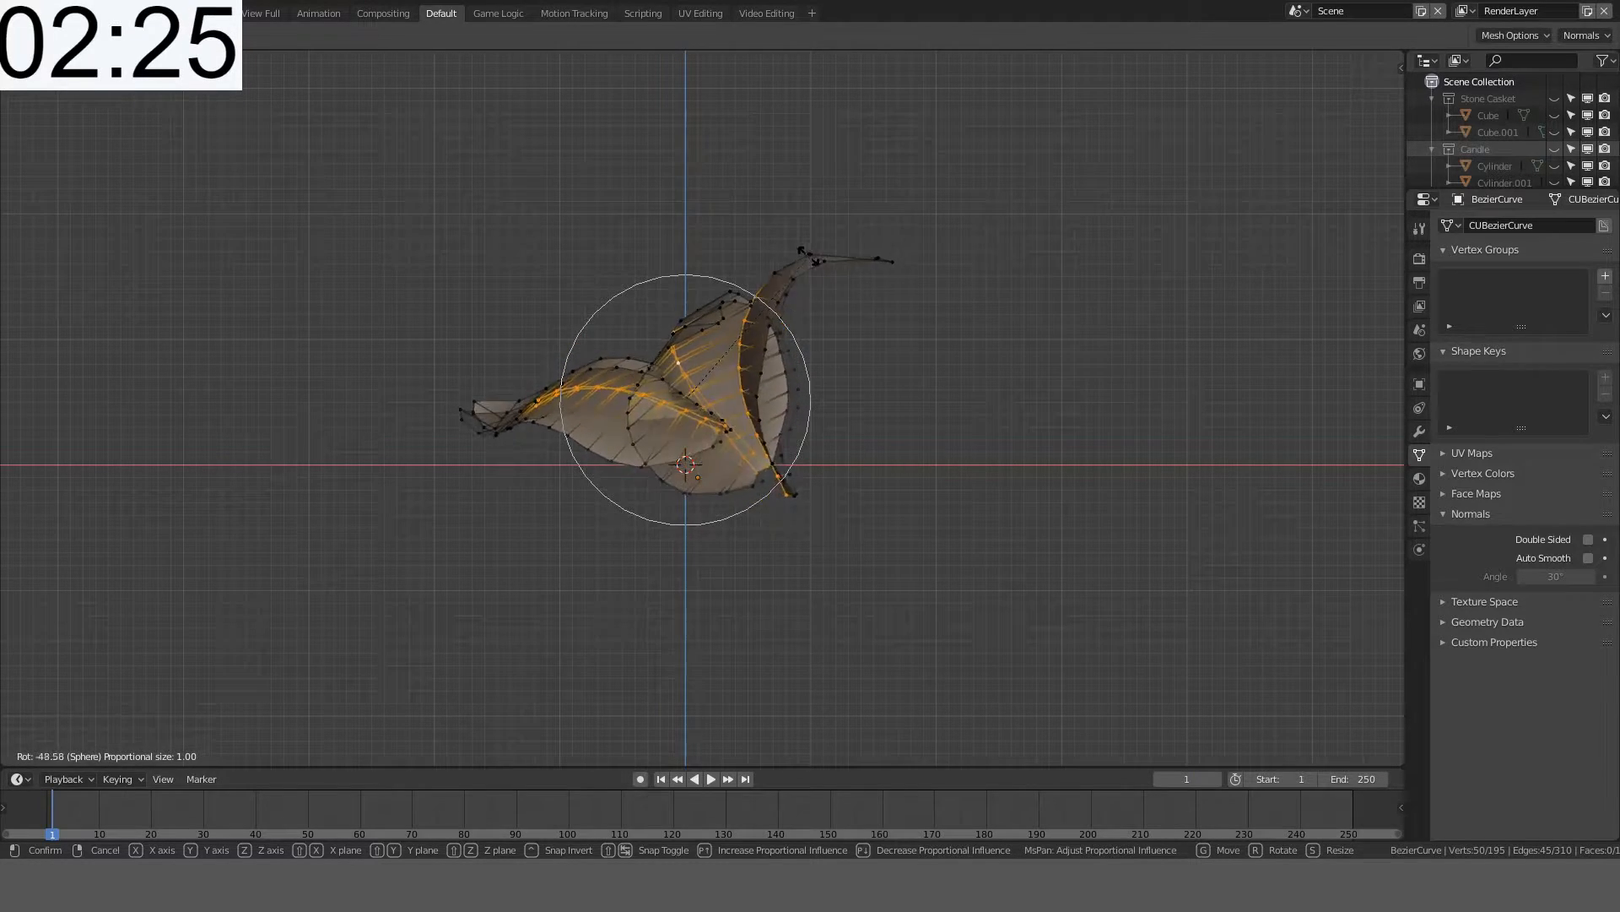
pyautogui.press('z')
pyautogui.press('z')
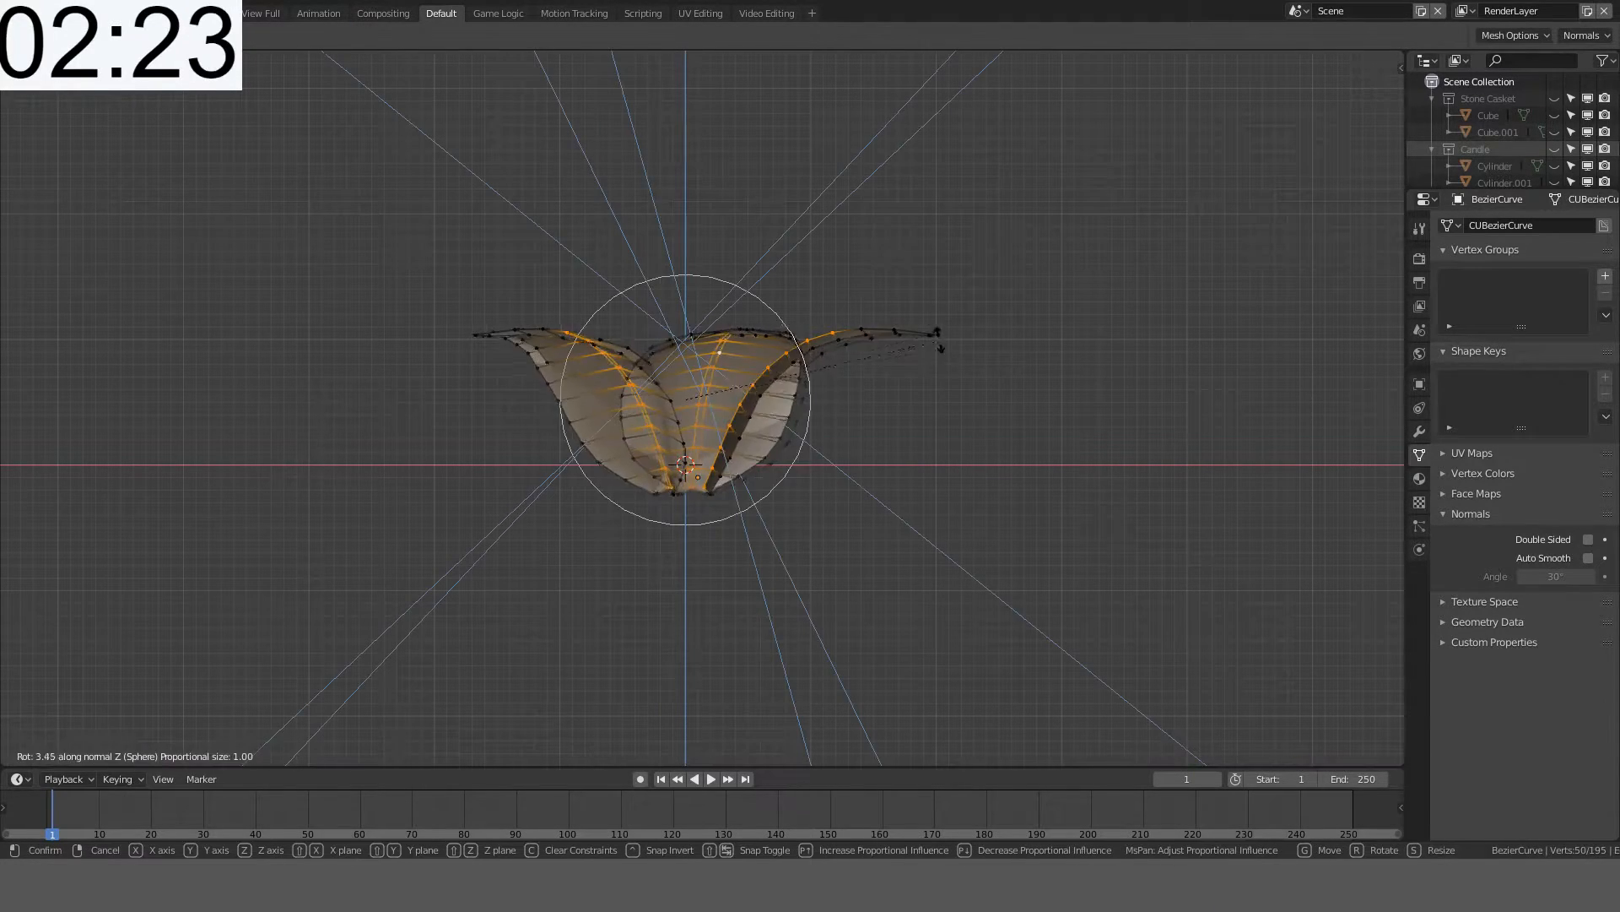
pyautogui.press('x')
pyautogui.press('x')
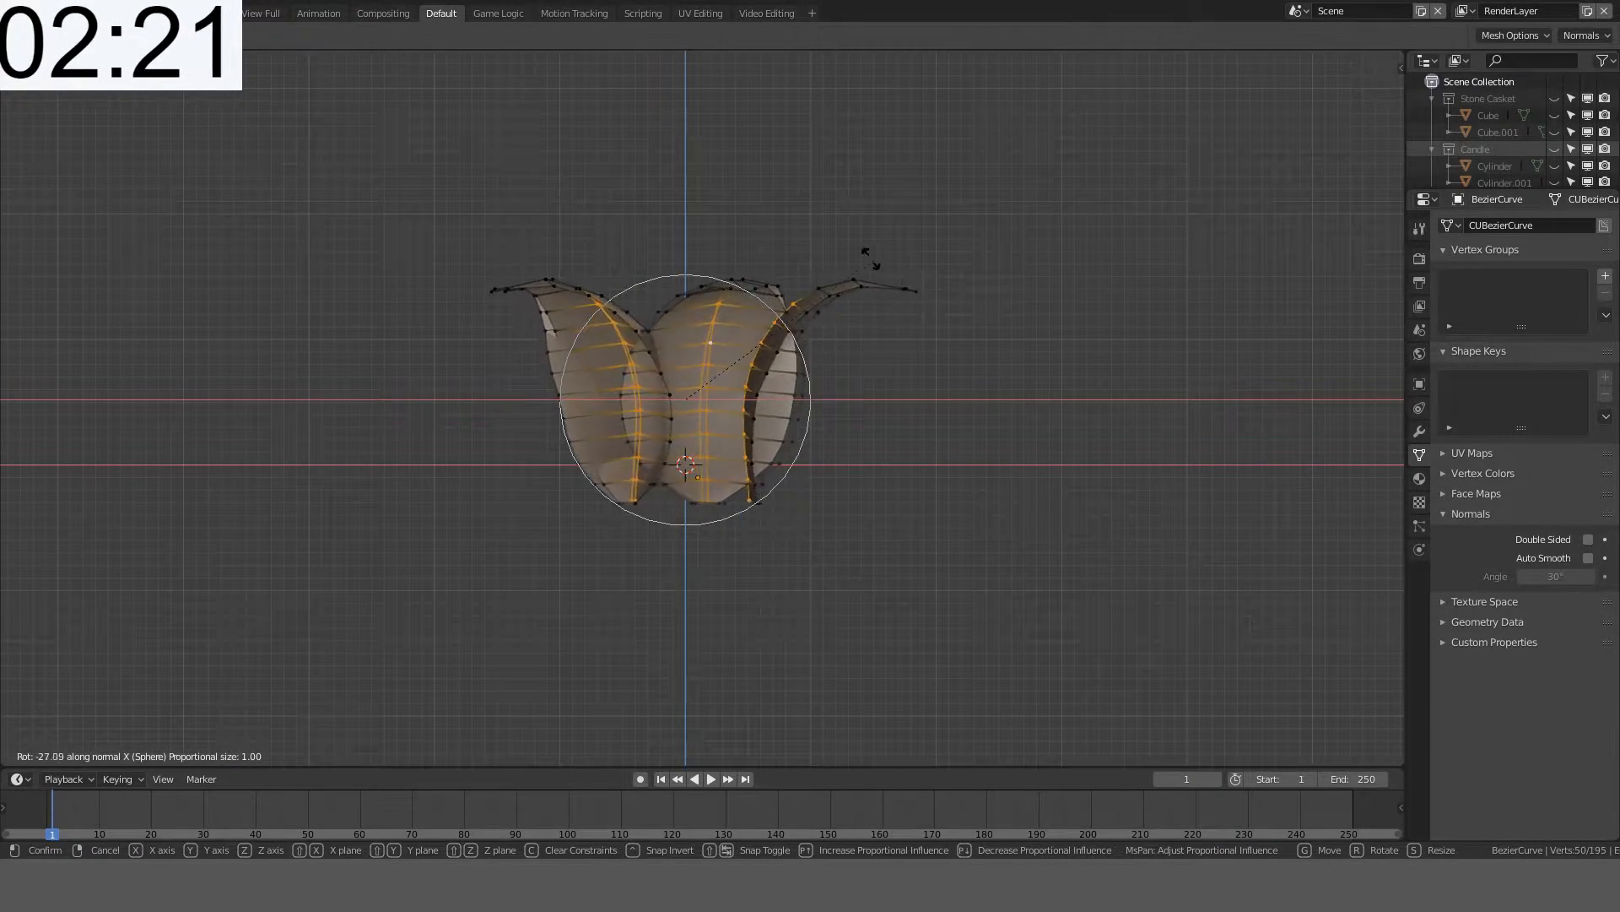
pyautogui.press('y')
pyautogui.press('y')
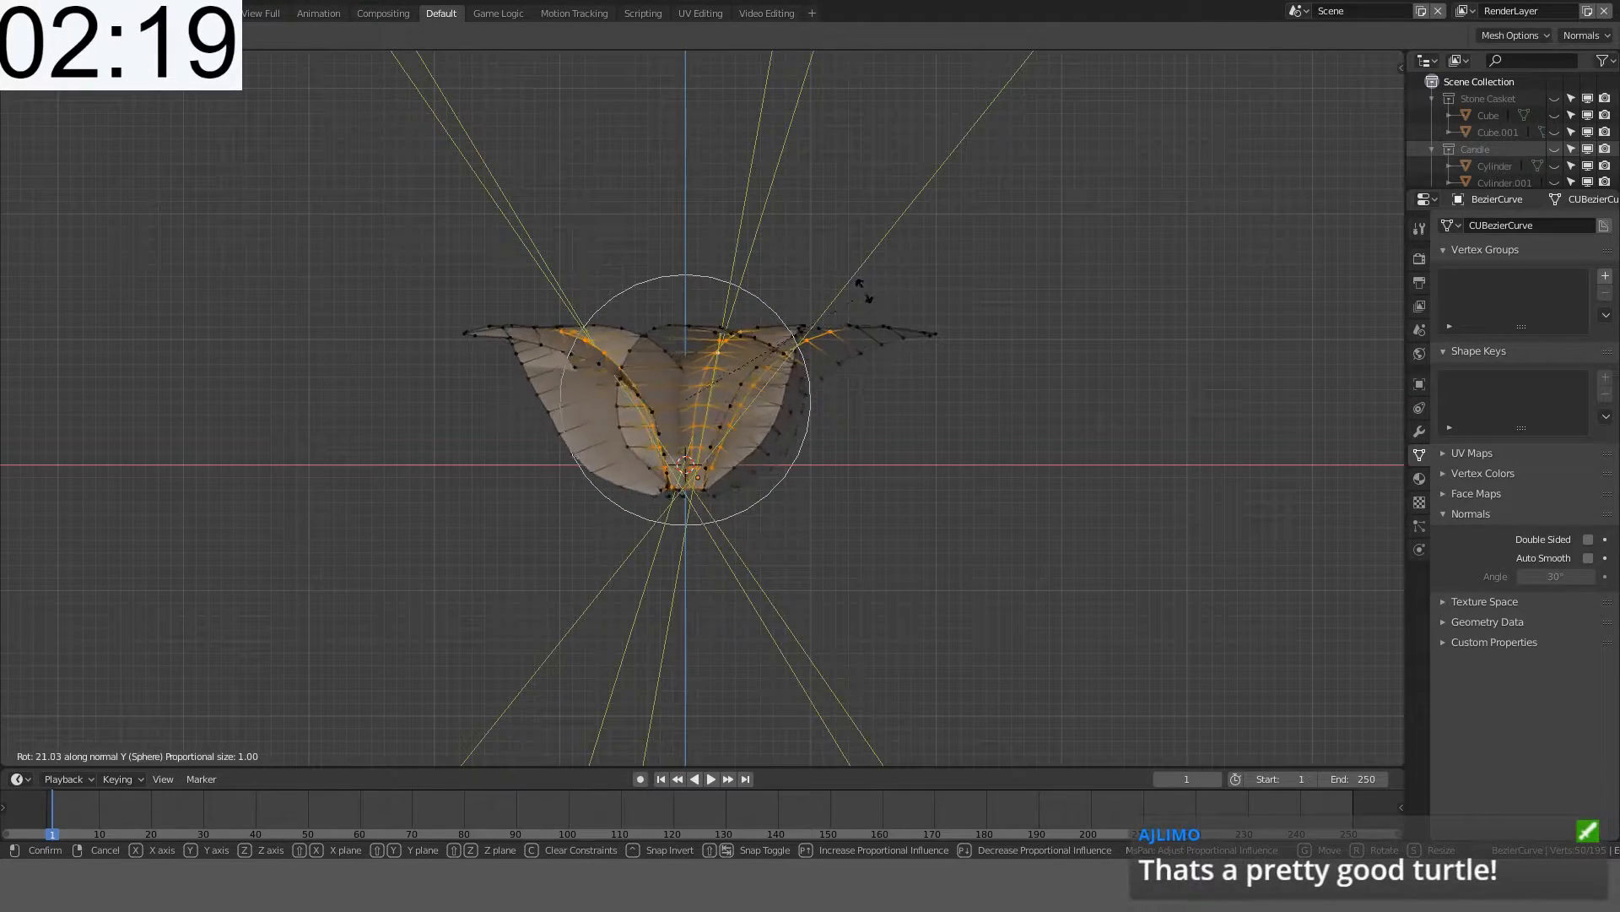
pyautogui.press('y')
pyautogui.press('y')
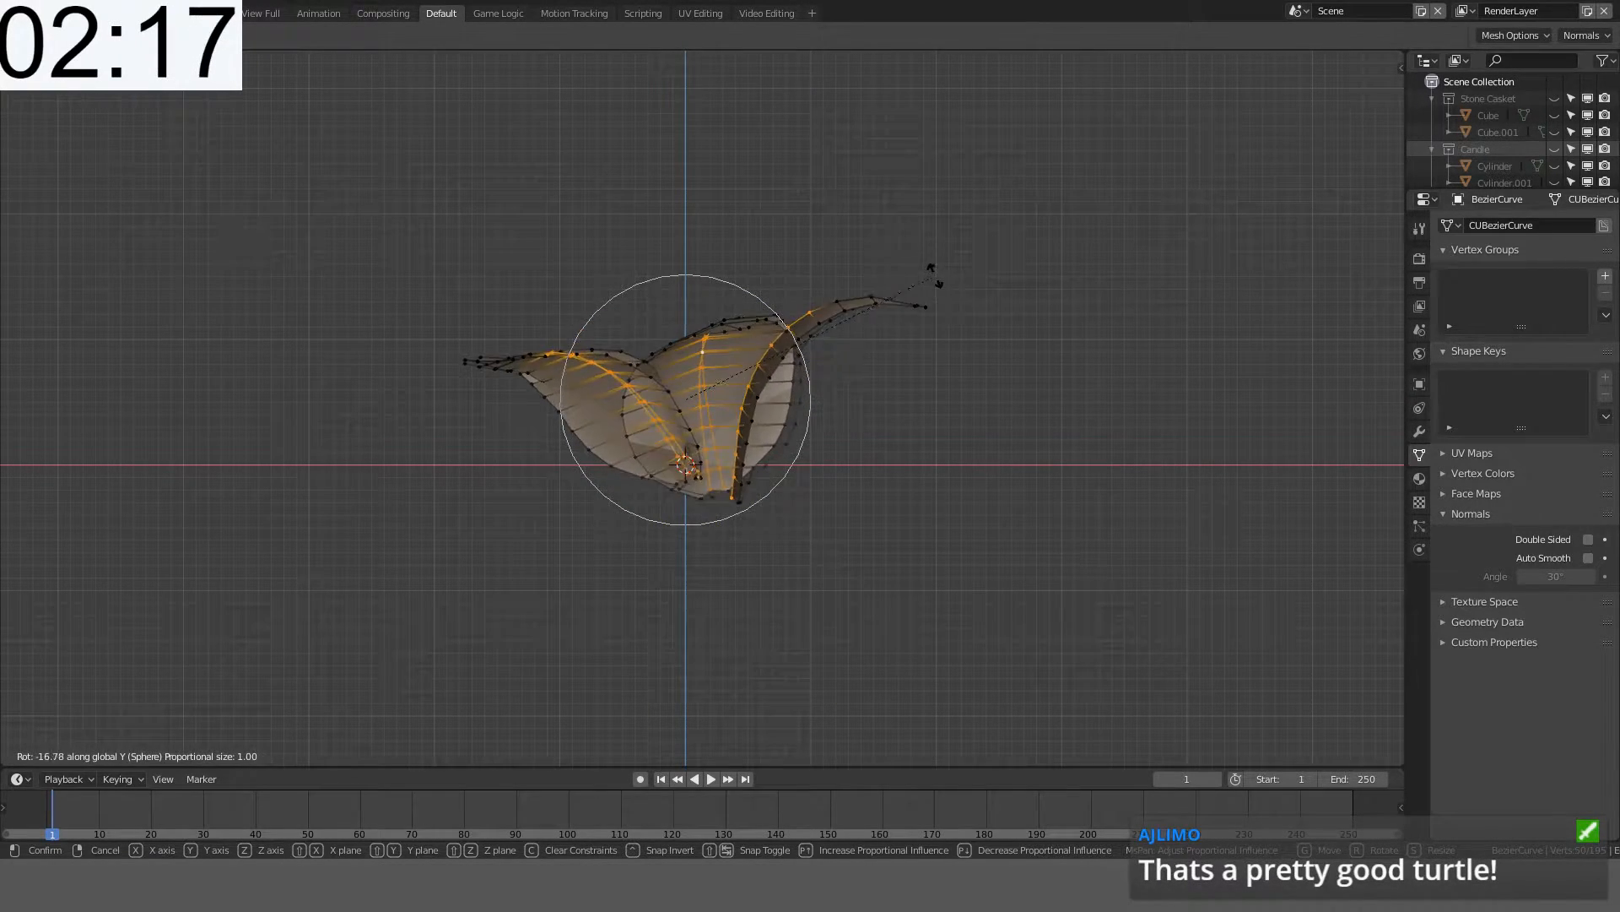
pyautogui.press('Escape')
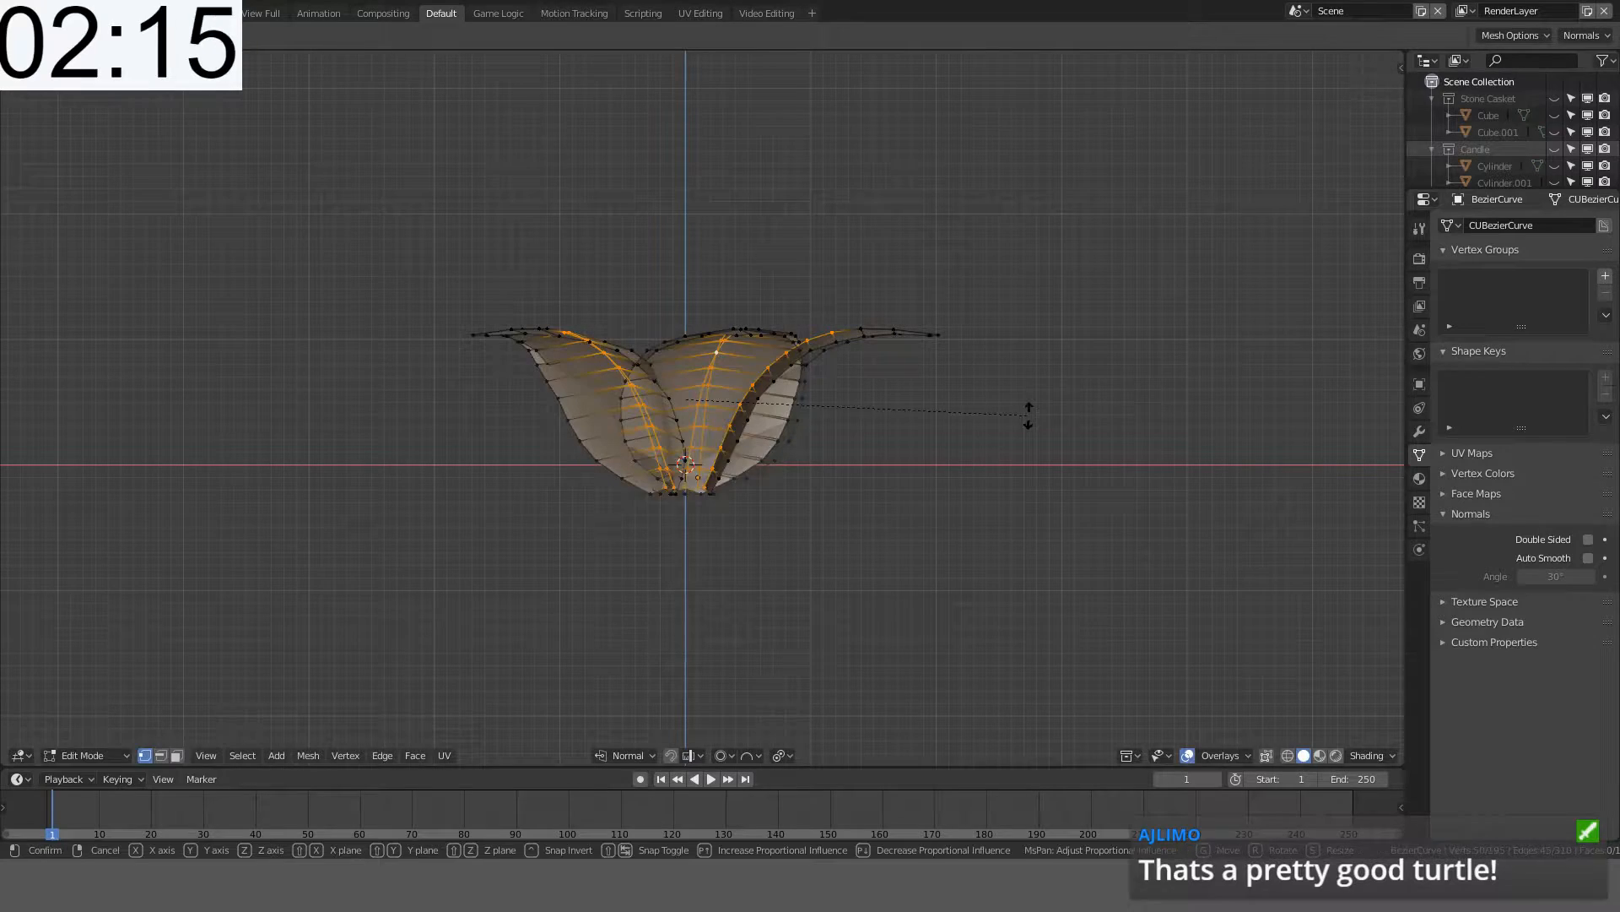
# - Rotate the petals' central loops about their normal X axis with Sphere falloff and proportional size 1.00
pyautogui.press('r')
pyautogui.press('x')
pyautogui.press('x')
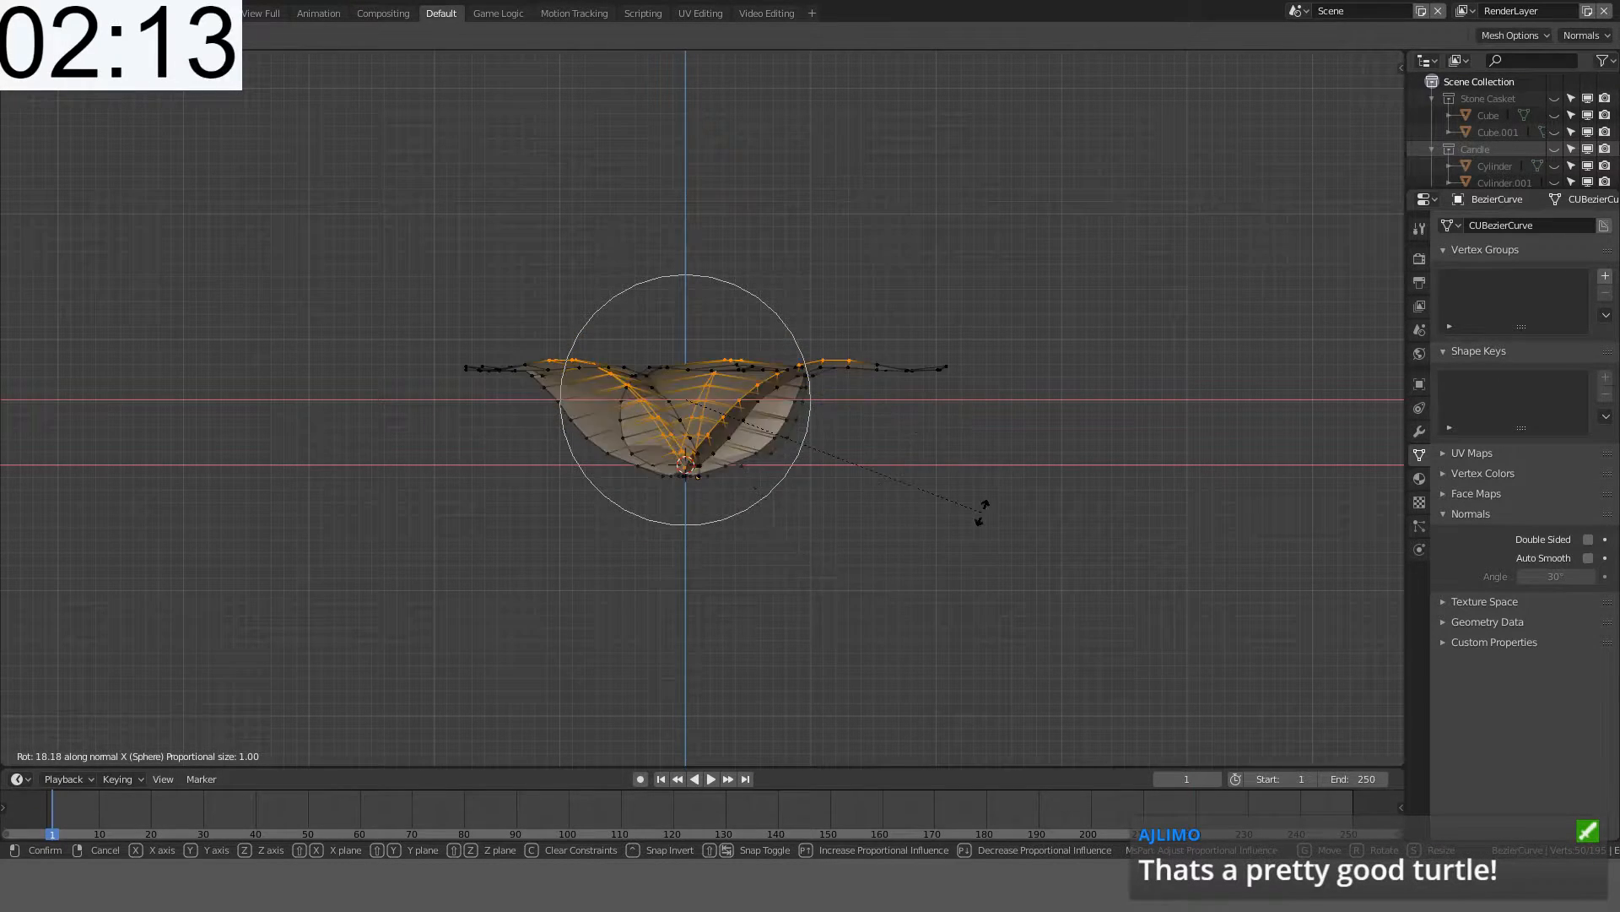
pyautogui.click(818, 560)
pyautogui.moveTo(817, 561)
pyautogui.mouseDown(button='middle')
pyautogui.moveTo(890, 583)
pyautogui.moveTo(886, 602)
pyautogui.moveTo(1065, 502)
pyautogui.moveTo(1109, 421)
pyautogui.moveTo(1103, 572)
pyautogui.moveTo(959, 608)
pyautogui.moveTo(828, 590)
pyautogui.mouseUp(button='middle')
pyautogui.press('Tab')
pyautogui.press('Tab')
pyautogui.moveTo(906, 542); pyautogui.dragTo(700, 466, button='middle')
pyautogui.press('Tab')
pyautogui.press('Tab')
# - Select only the whole front petal and switch proportional editing off
pyautogui.hotkey('alt', 'a')
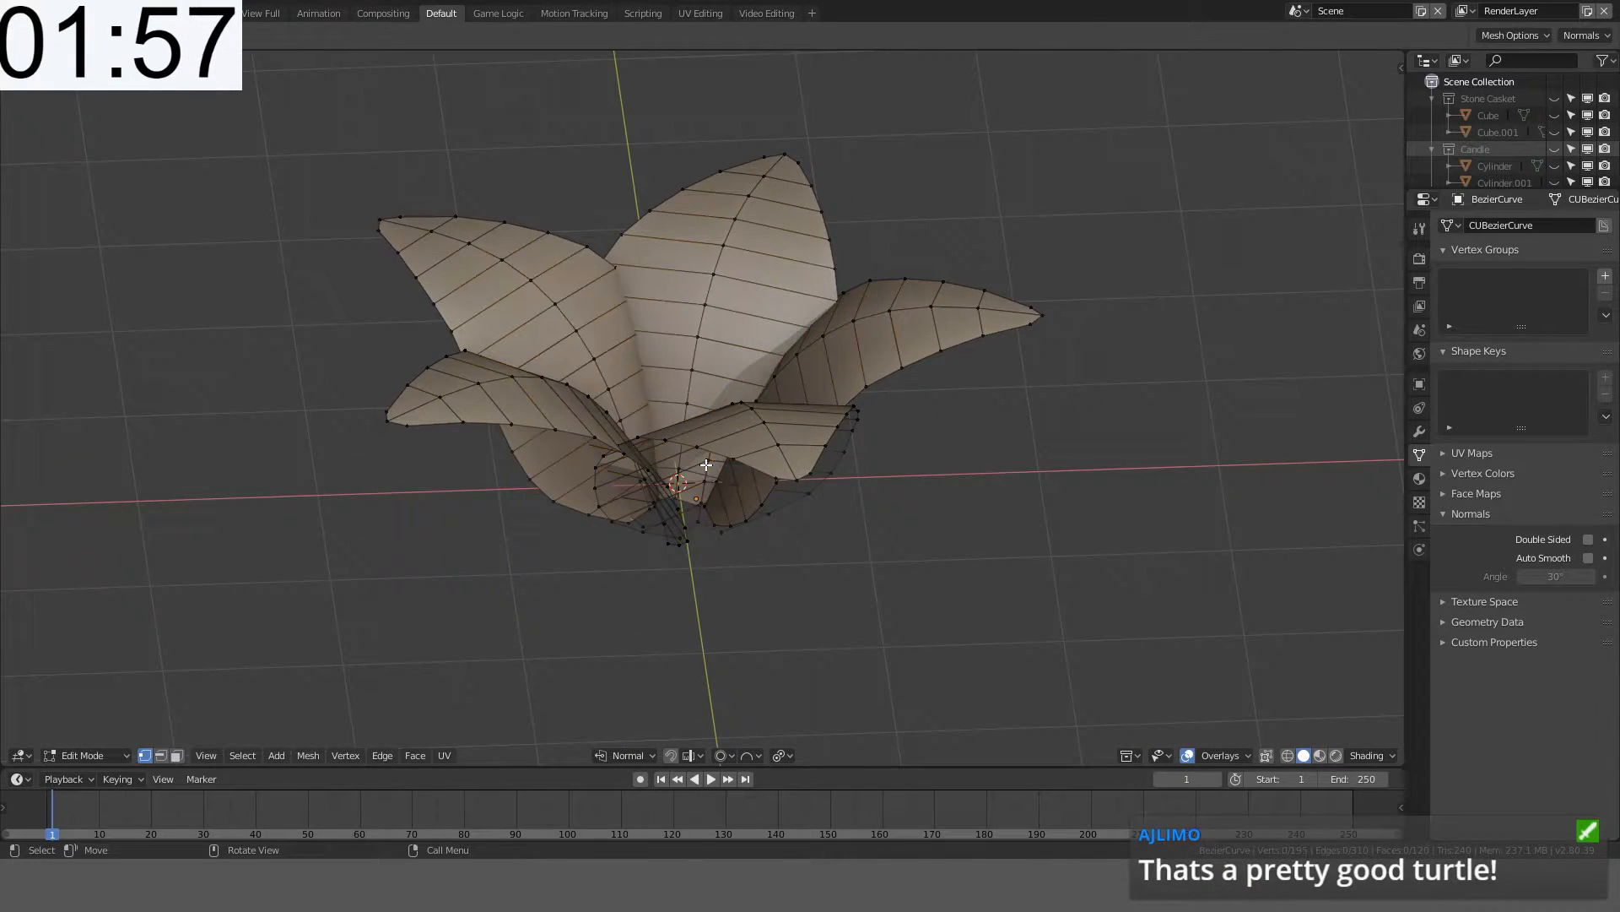
pyautogui.press('l')
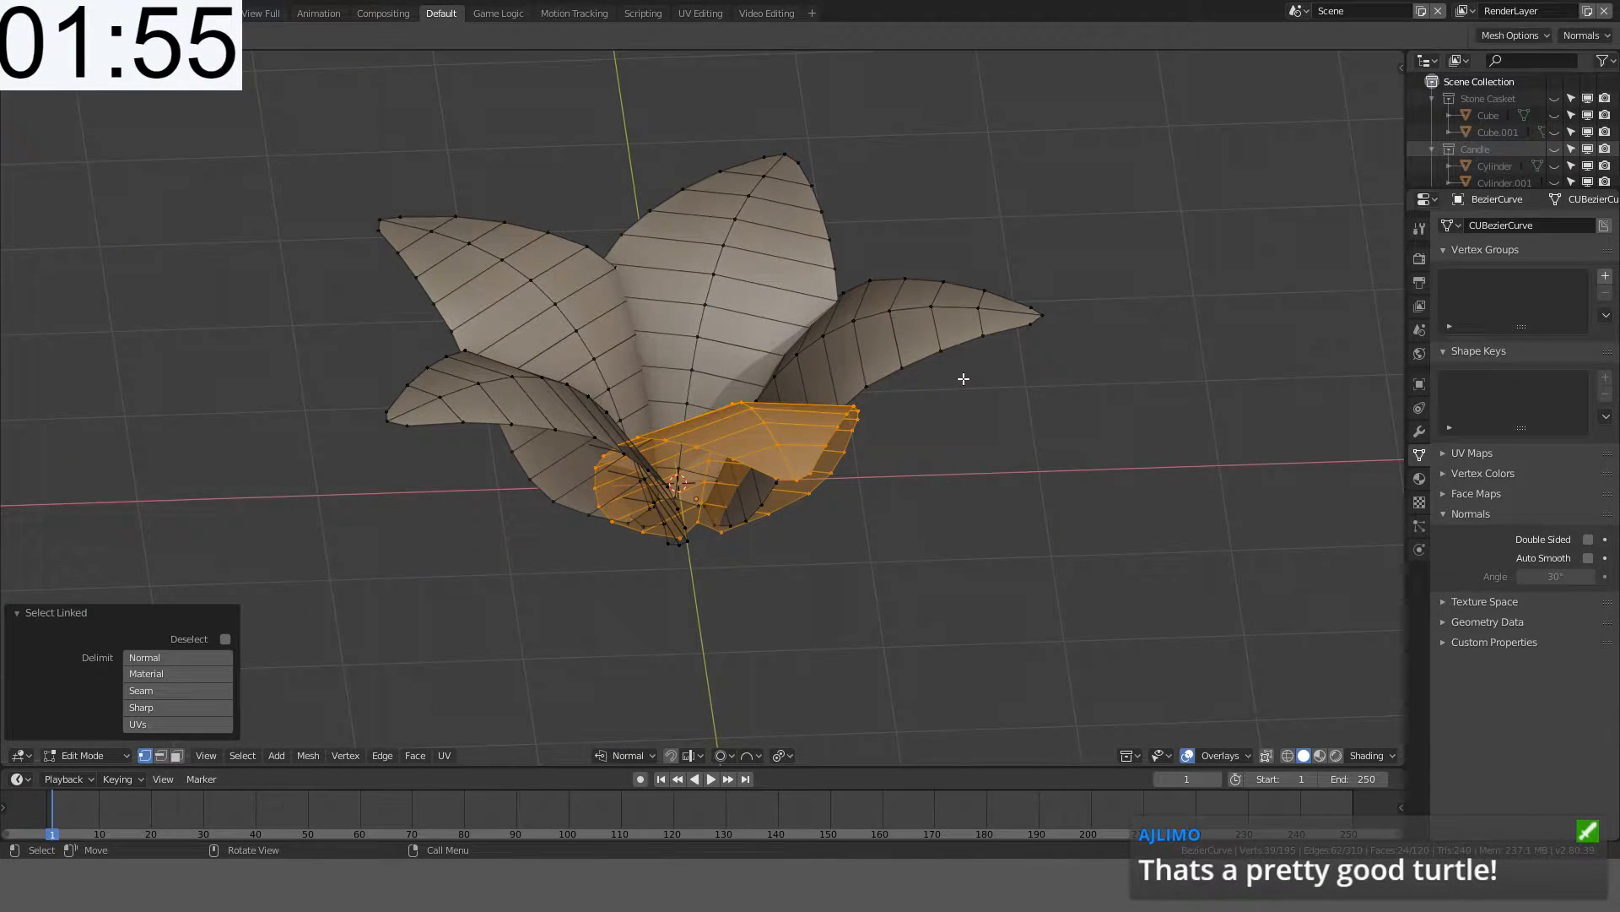
pyautogui.press('o')
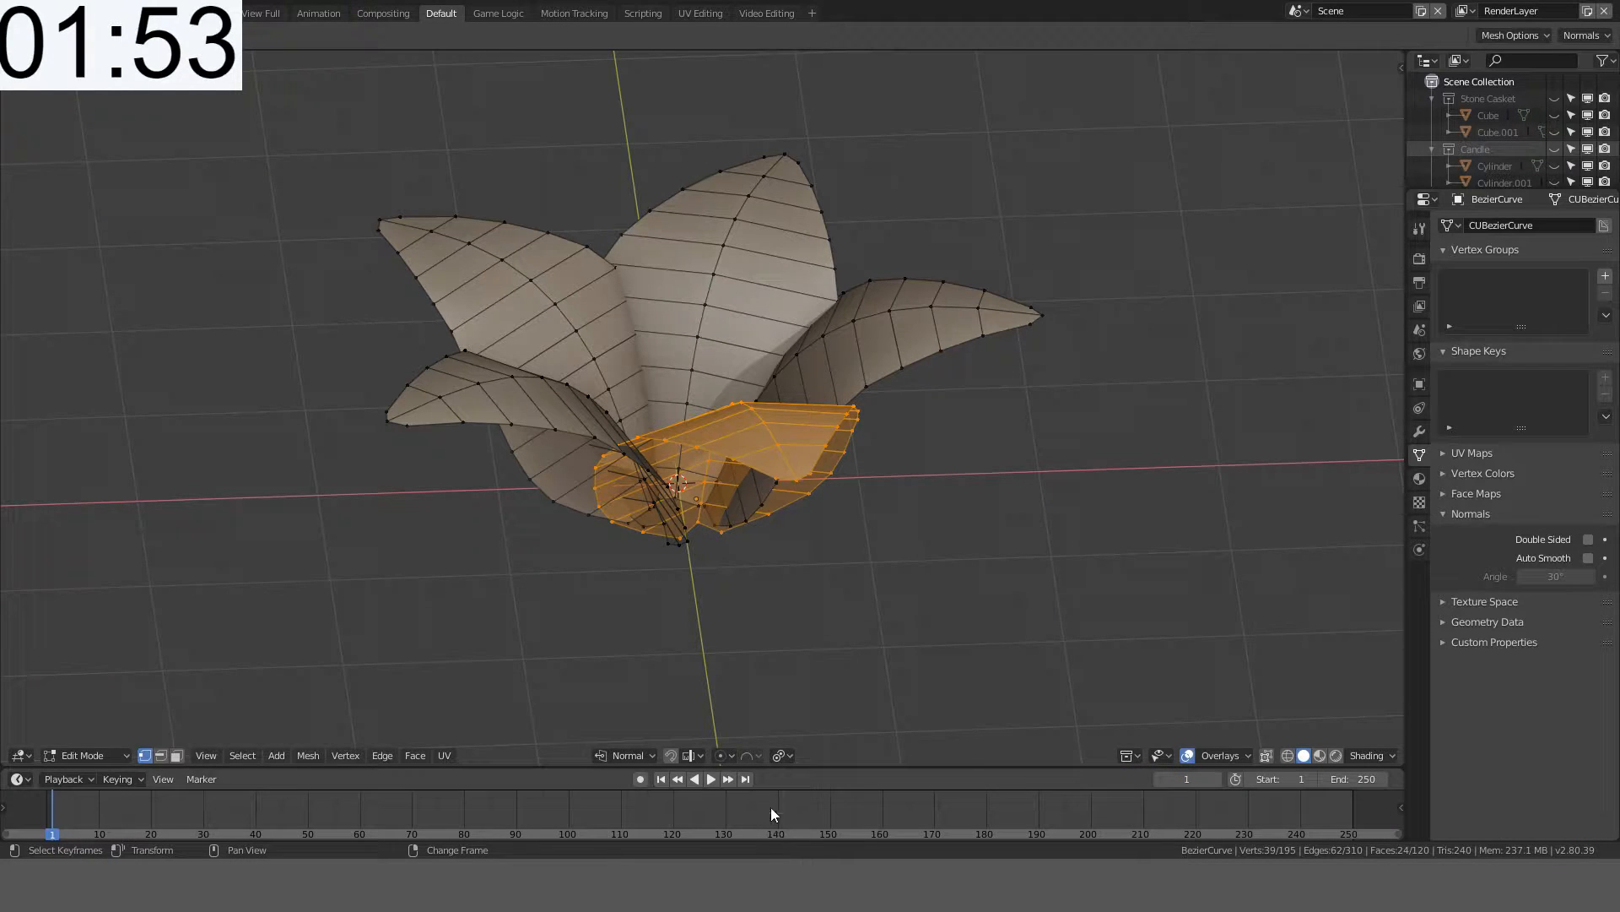
pyautogui.click(752, 755)
pyautogui.click(764, 724)
pyautogui.scroll(2, 1087, 292)
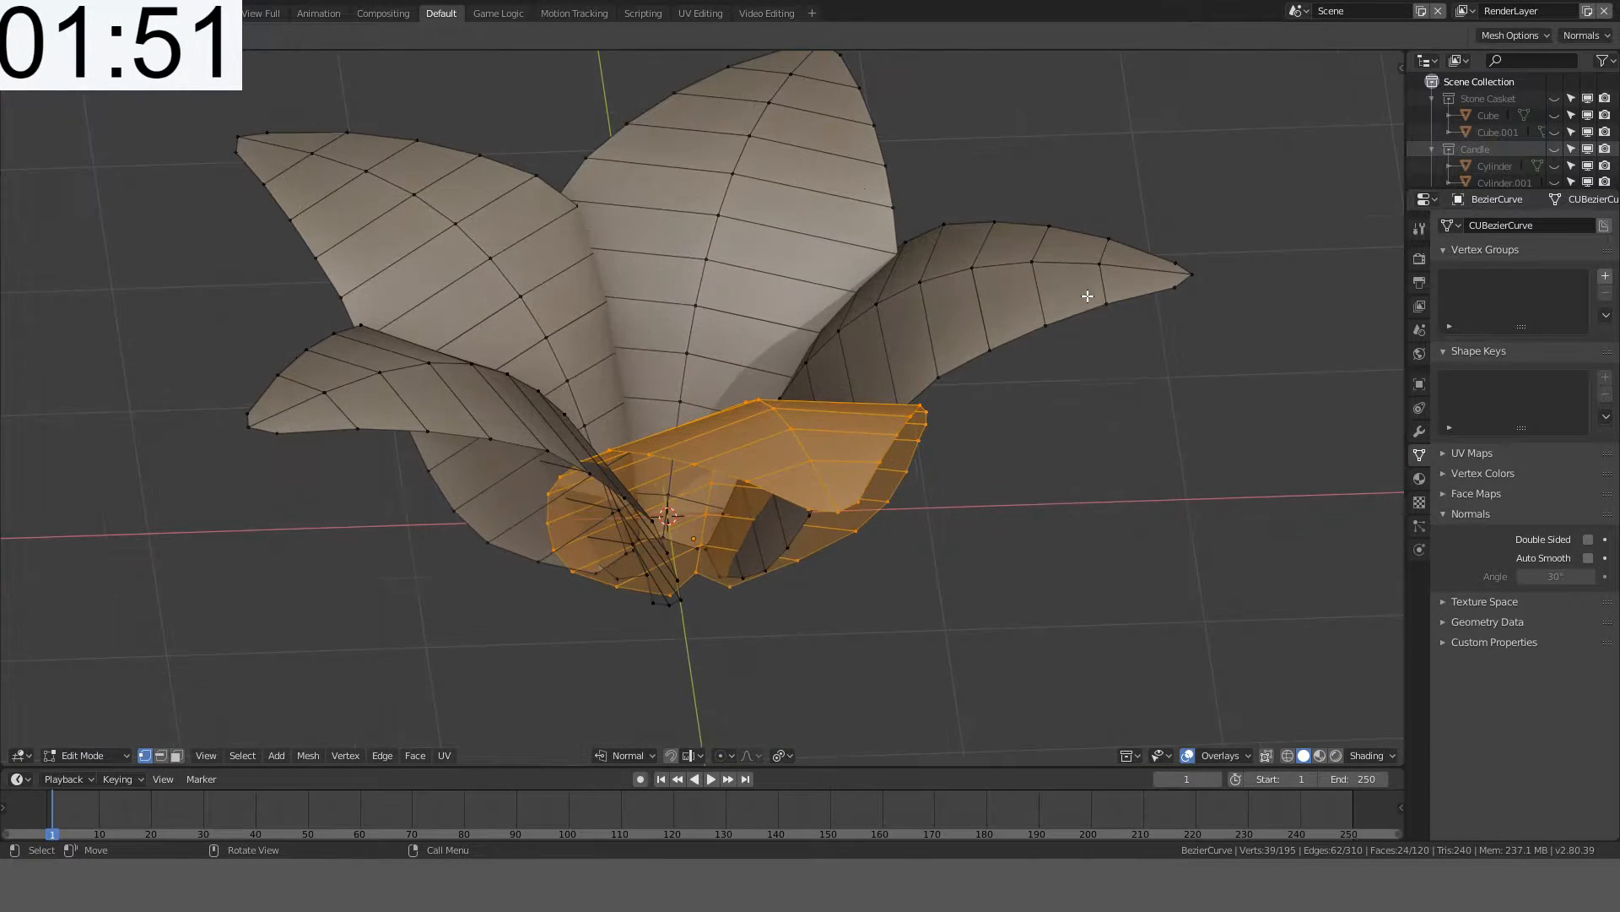
pyautogui.press('s')
pyautogui.rightClick(1004, 346)
pyautogui.moveTo(1004, 346); pyautogui.dragTo(1054, 289, button='middle')
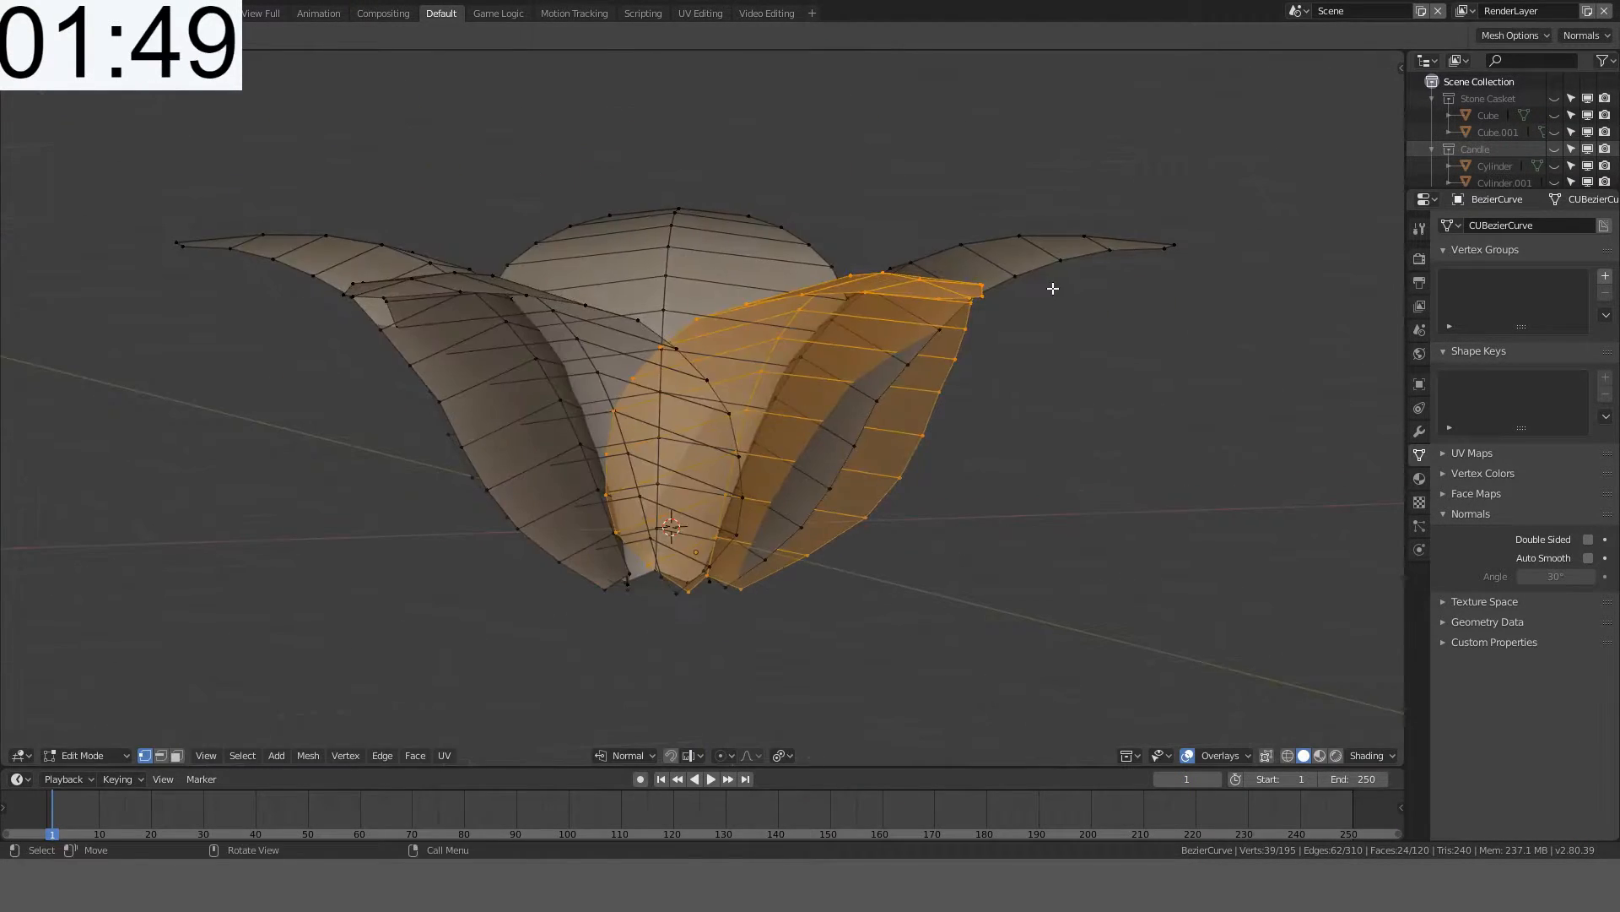
pyautogui.moveTo(704, 445); pyautogui.dragTo(785, 459, button='middle')
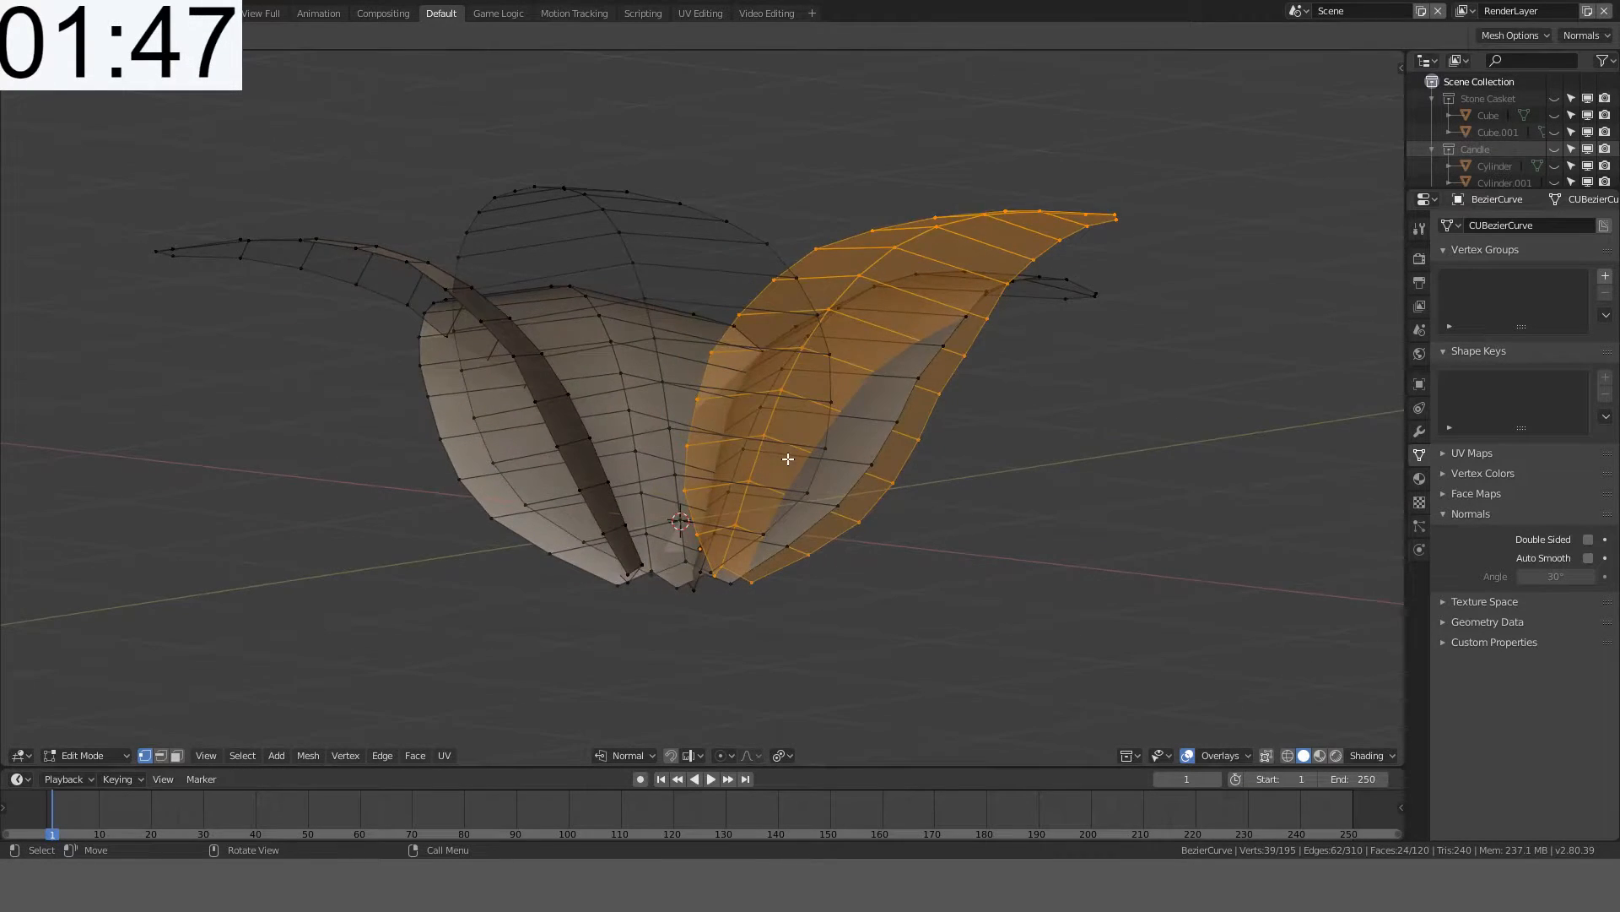
# - Try to move the whole flower along its normal Z axis in Object Mode from the front view
pyautogui.press('KP_1')
pyautogui.press('Tab')
pyautogui.press('g')
pyautogui.press('z')
pyautogui.press('z')
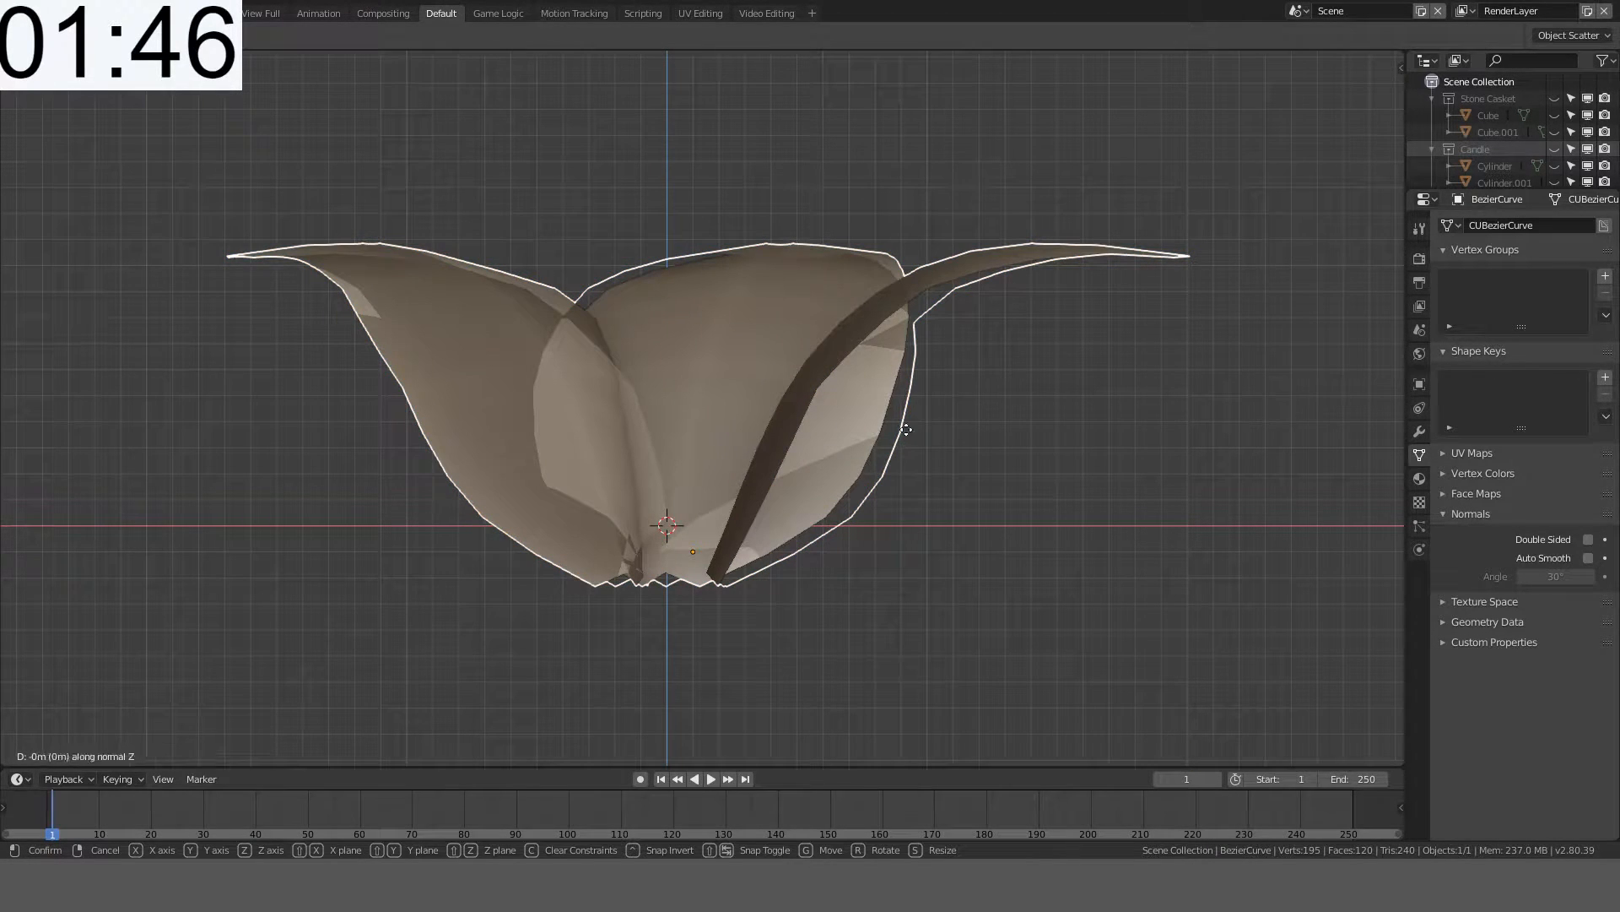
pyautogui.click(917, 383)
pyautogui.press('g')
pyautogui.press('z')
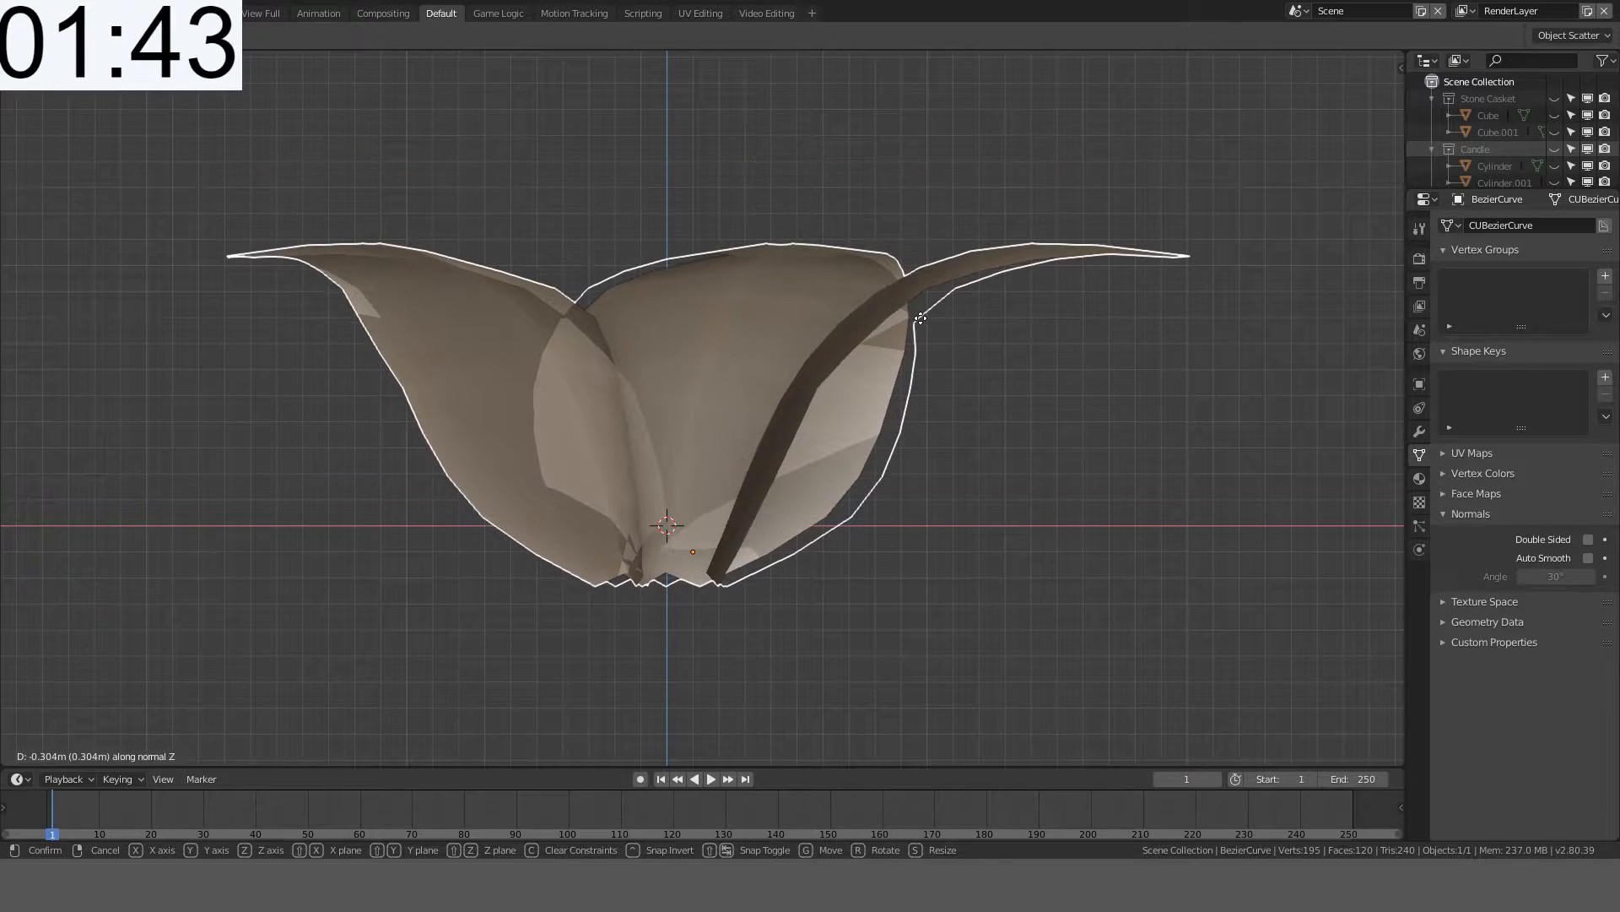
pyautogui.rightClick(922, 304)
pyautogui.hotkey('shift', 's')
pyautogui.click(1014, 382)
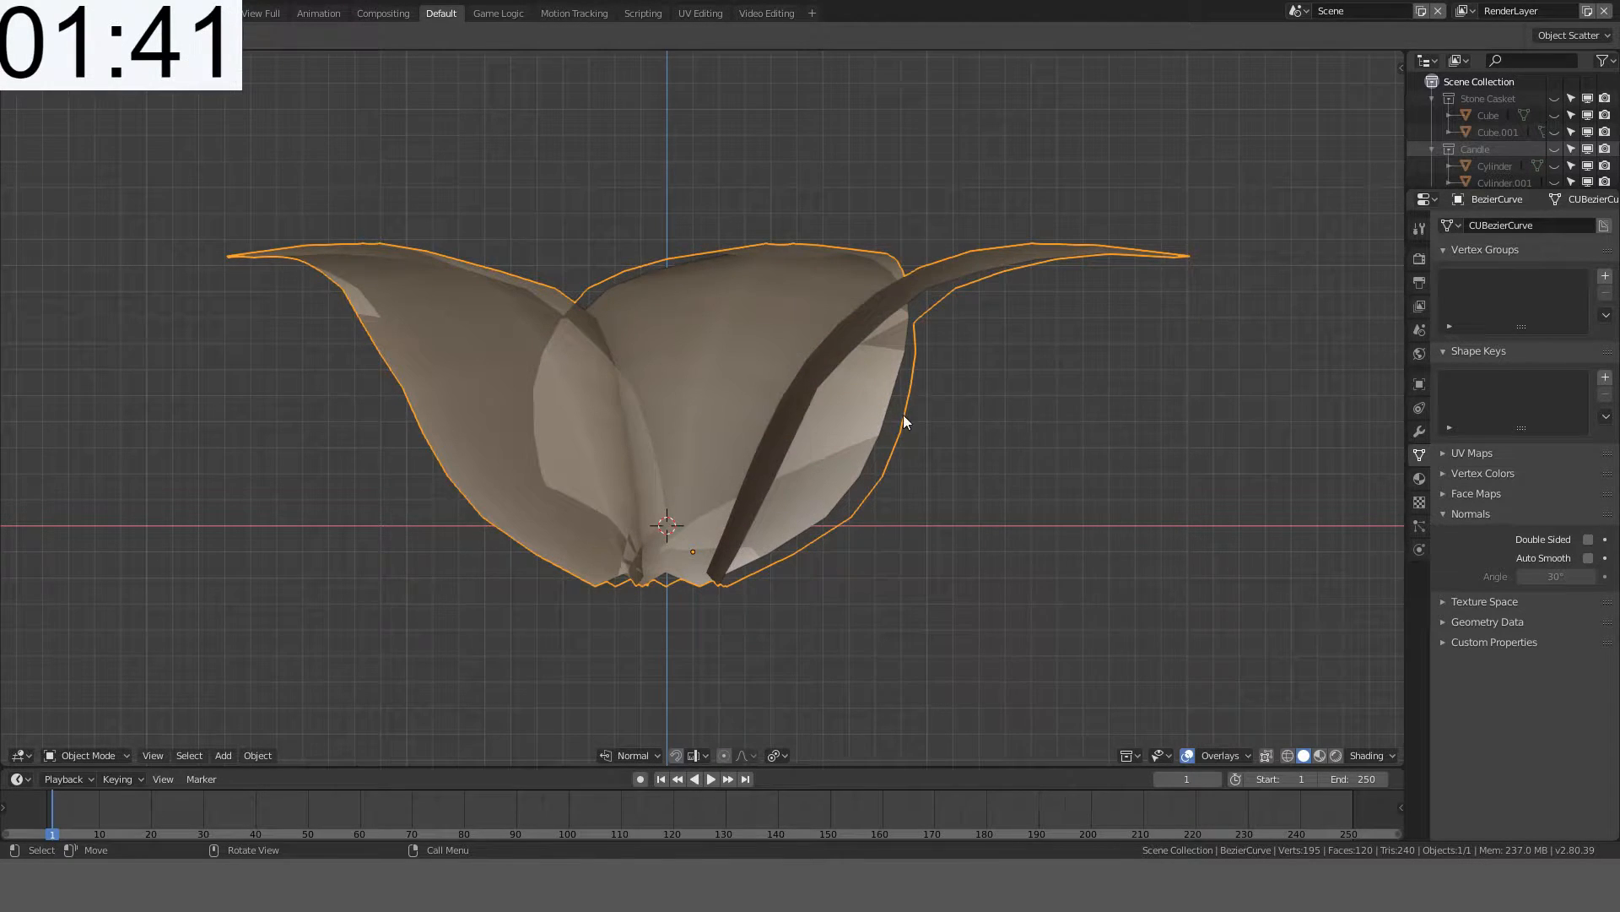
# - Set the flower's origin to its geometry
pyautogui.moveTo(903, 413); pyautogui.dragTo(924, 507, button='middle')
pyautogui.hotkey('ctrl', 'shift', 'alt', 'c')
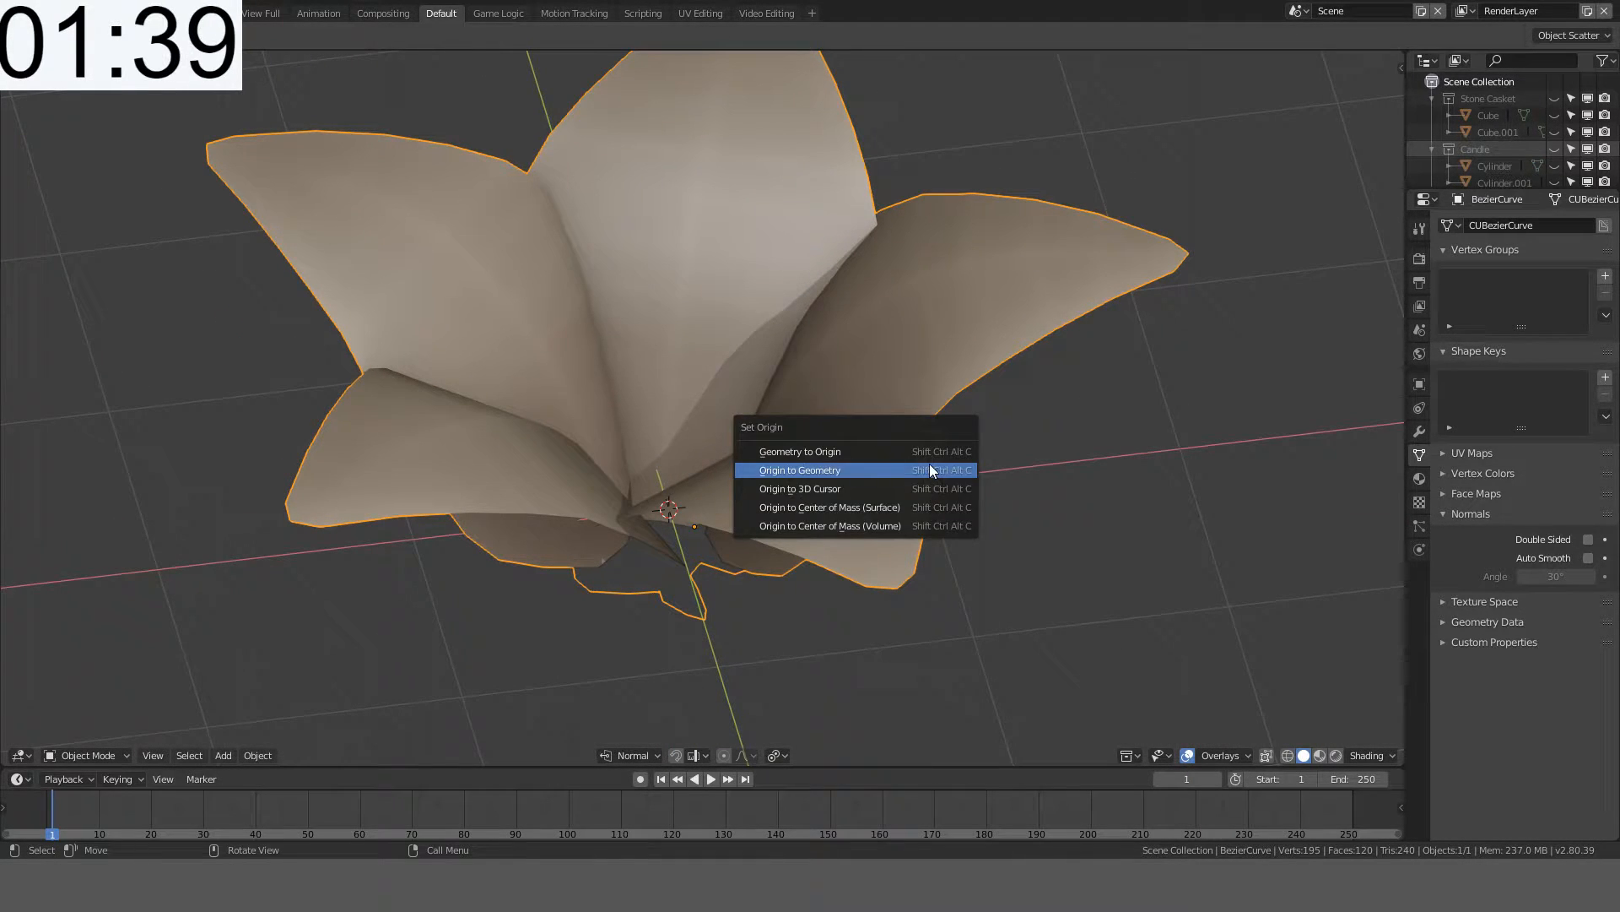
pyautogui.click(931, 468)
pyautogui.moveTo(930, 470); pyautogui.dragTo(876, 386, button='middle')
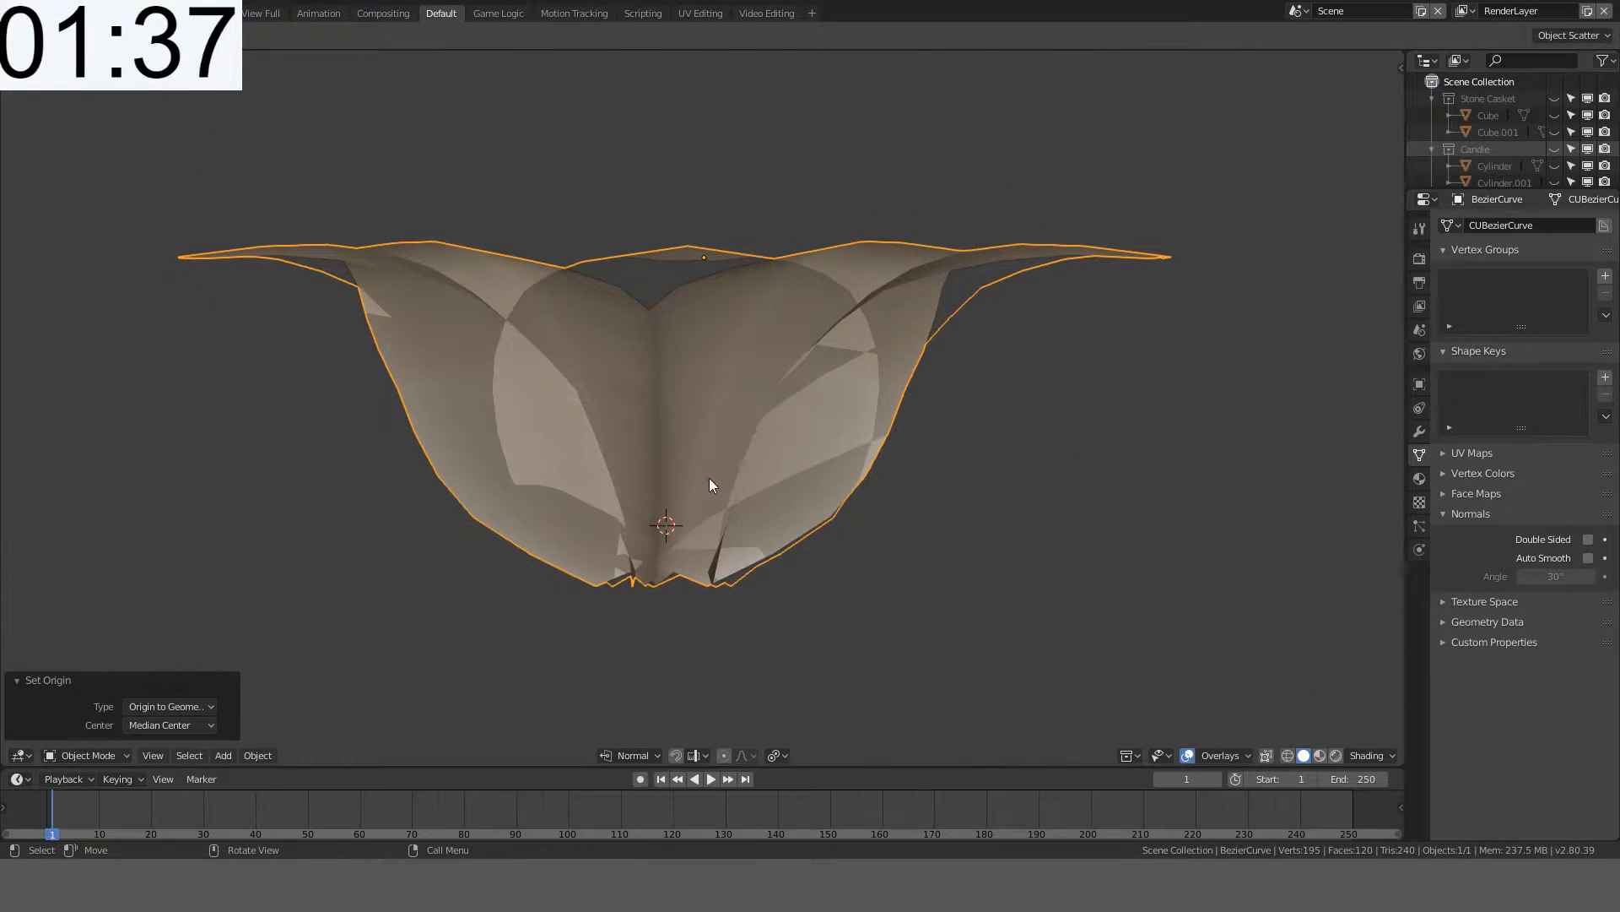
pyautogui.moveTo(709, 477); pyautogui.dragTo(783, 507, button='middle')
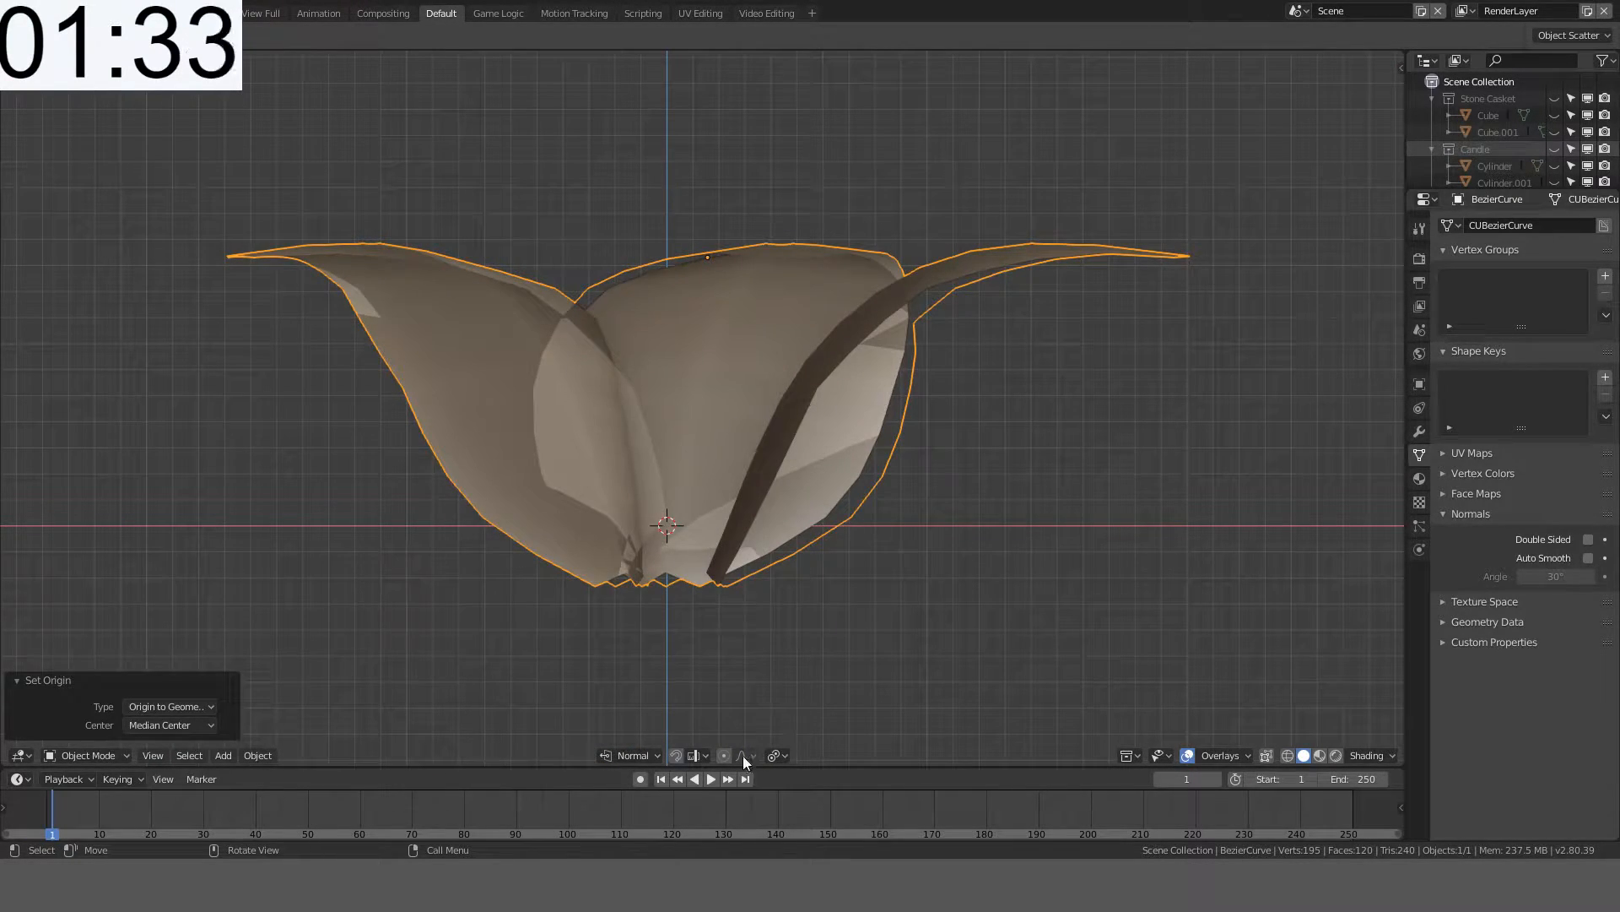
# - Set the pivot point to Median Point and try to move the flower along Z from the front view
pyautogui.click(778, 755)
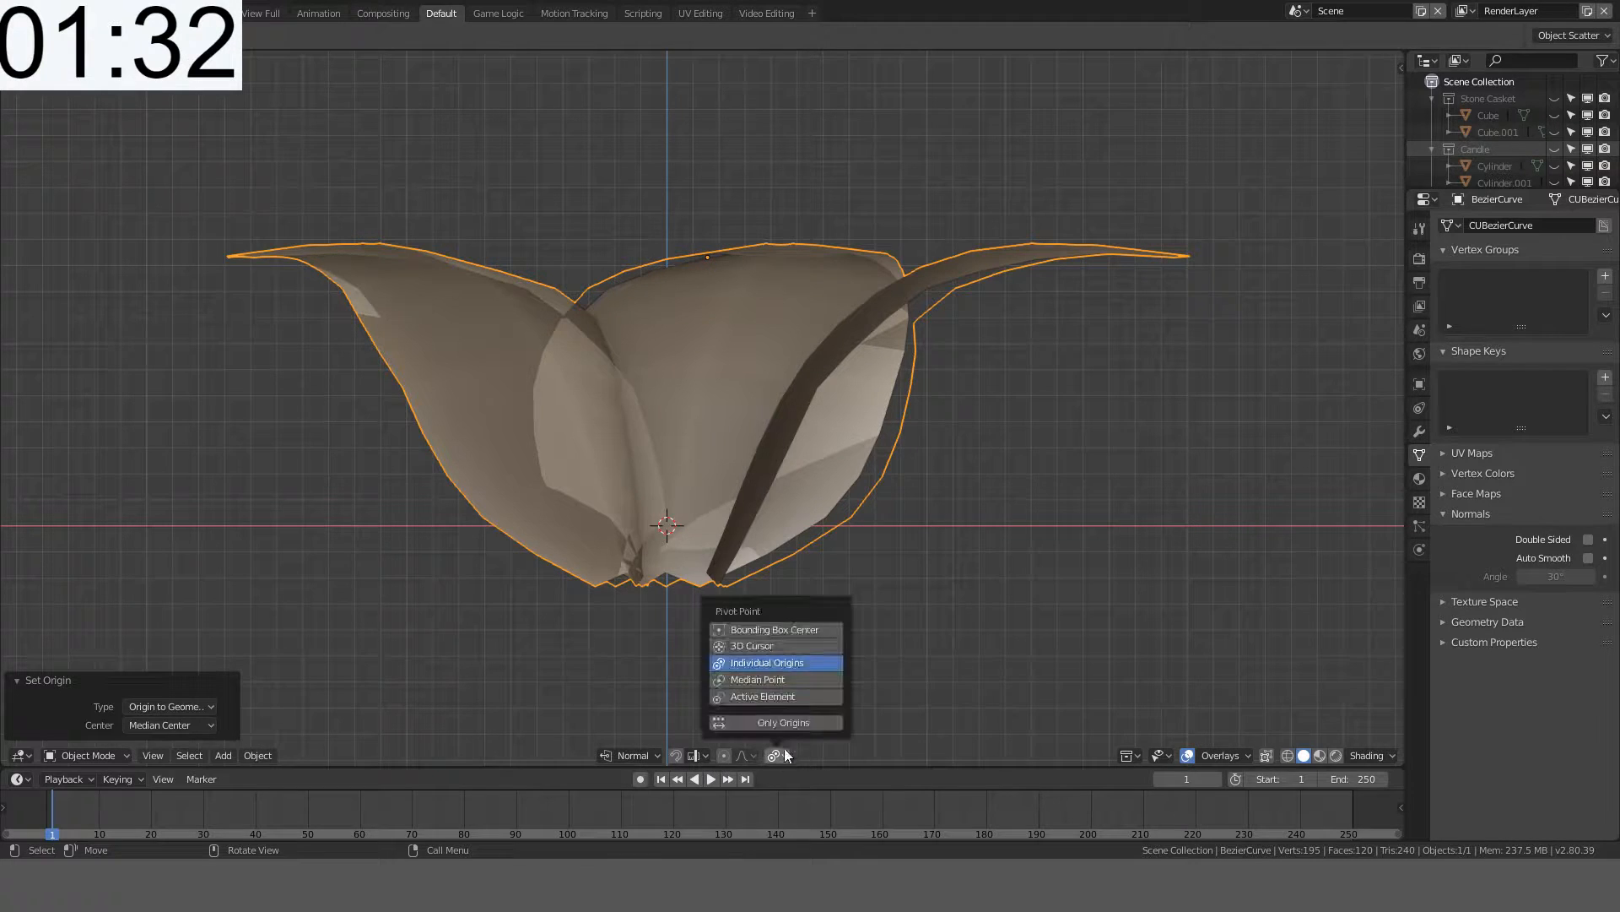
pyautogui.click(760, 680)
pyautogui.press('g')
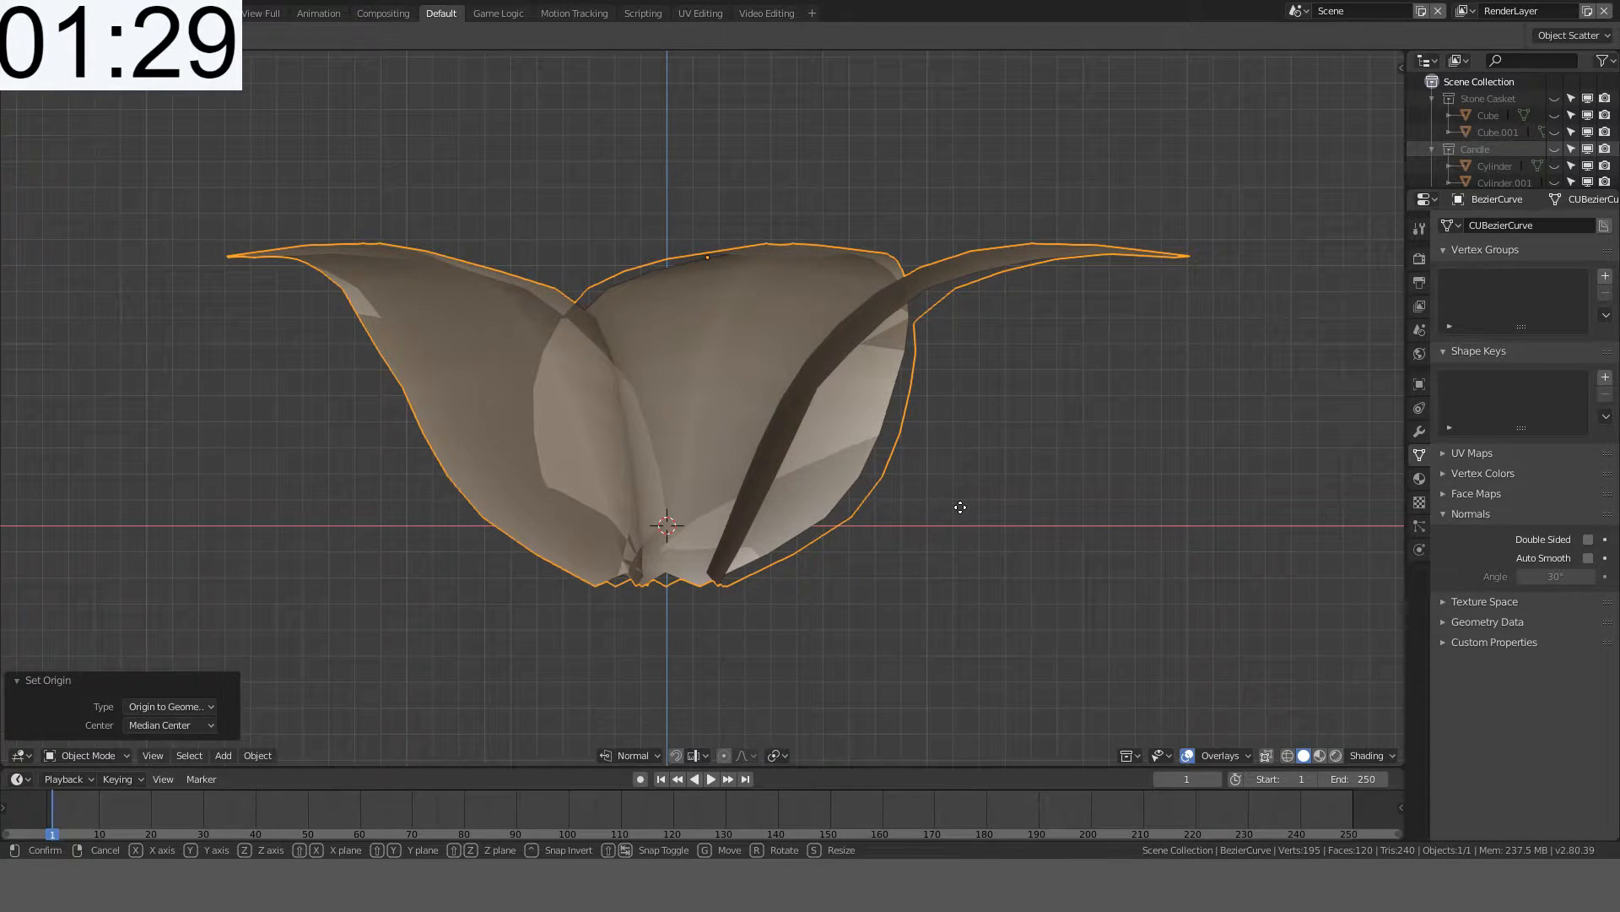
pyautogui.press('z')
pyautogui.rightClick(979, 347)
pyautogui.press('KP_5')
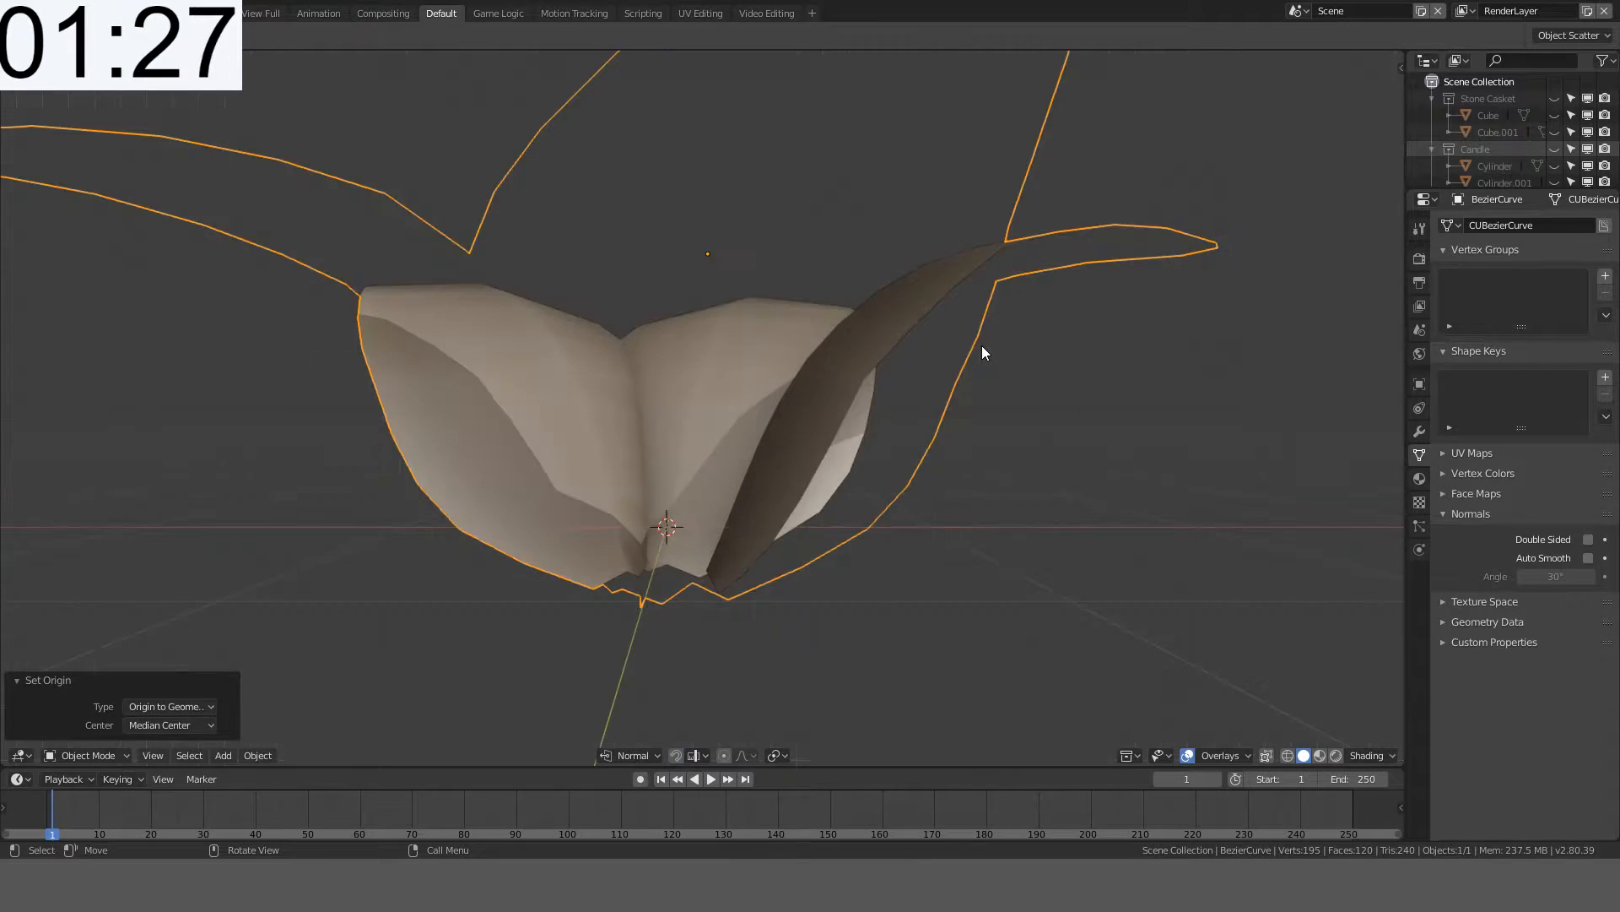
pyautogui.press('KP_5')
pyautogui.press('g')
pyautogui.press('z')
pyautogui.press('z')
pyautogui.rightClick(705, 400)
# - Try to move the flower freely and along normal Z from the front view
pyautogui.press('g')
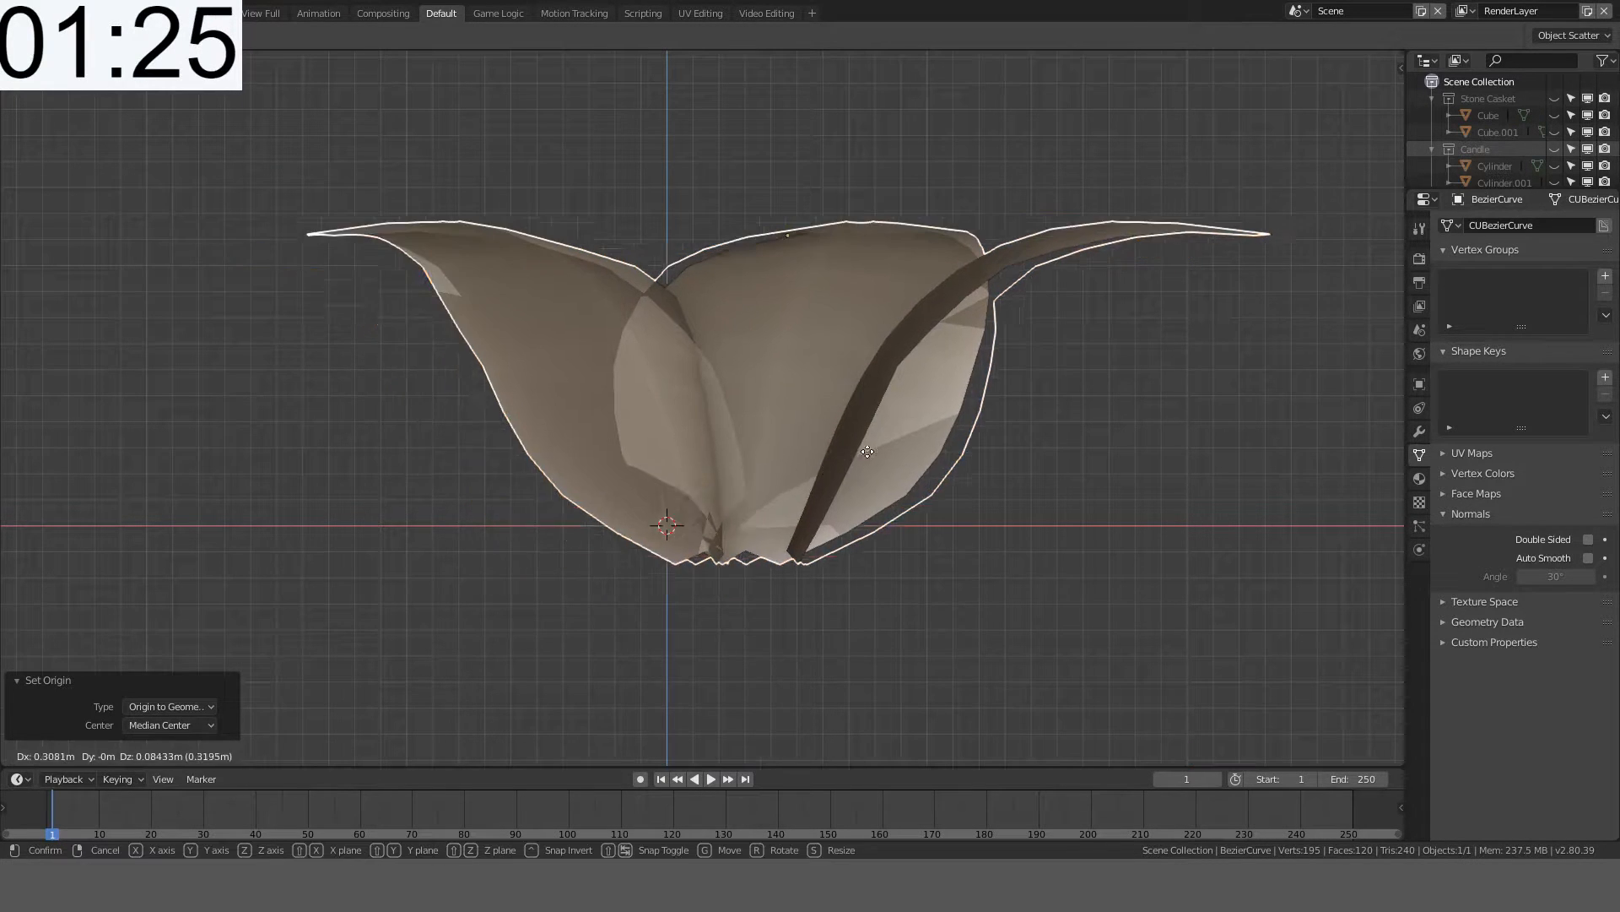
pyautogui.rightClick(832, 424)
pyautogui.press('g')
pyautogui.press('z')
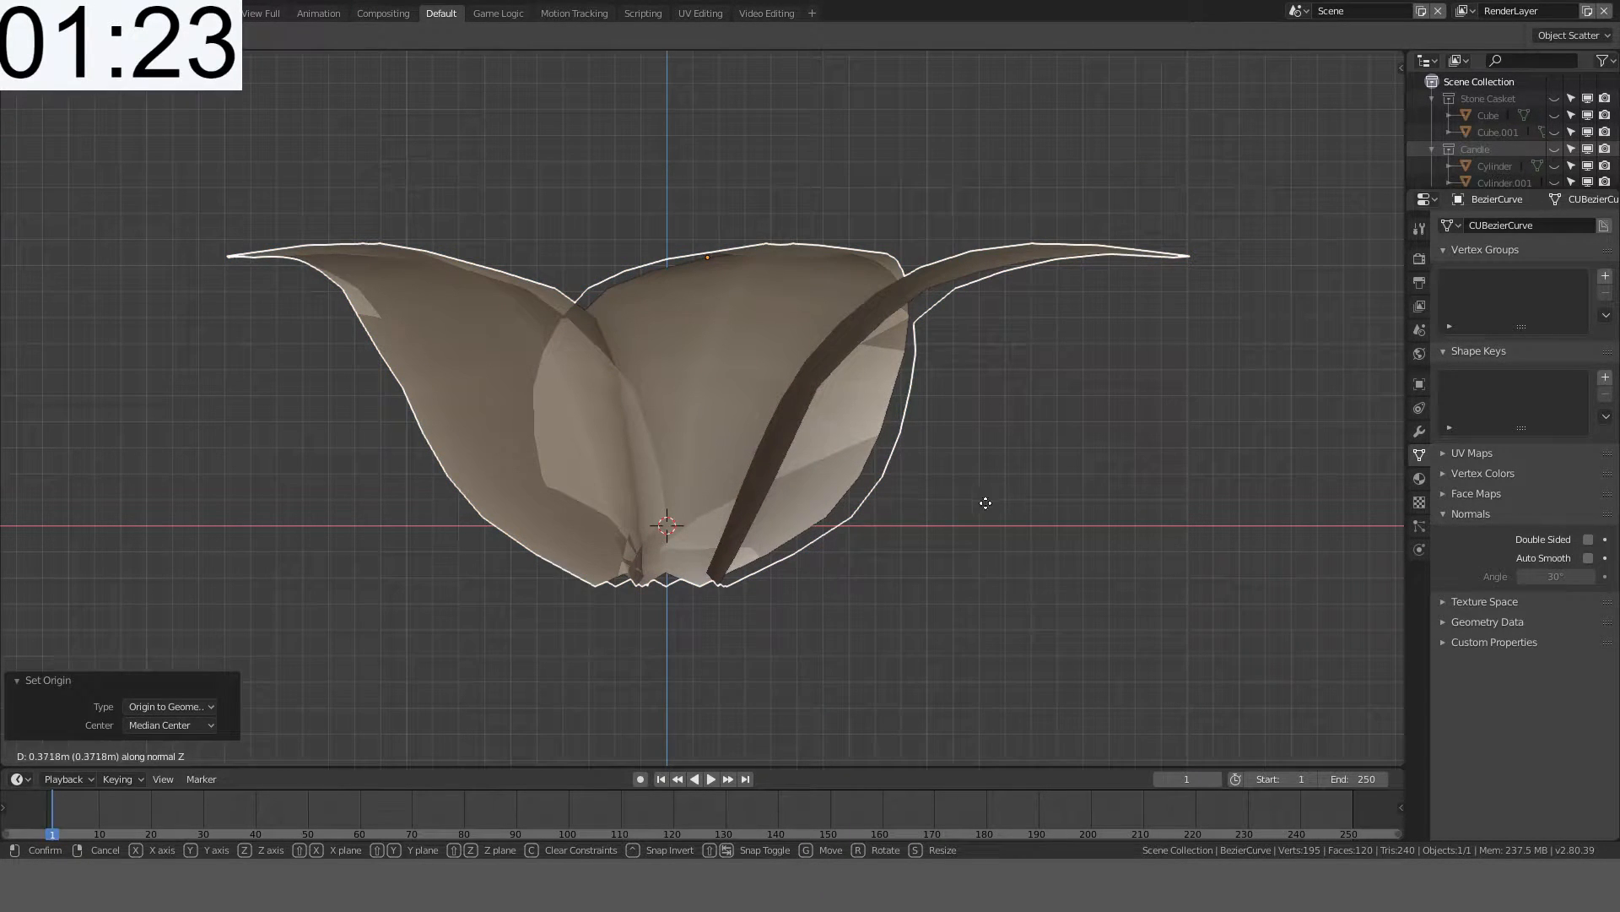
pyautogui.rightClick(822, 548)
# - Try to move the flower along normal Z while viewing it from an angle
pyautogui.moveTo(826, 549); pyautogui.dragTo(982, 591, button='middle')
pyautogui.press('g')
pyautogui.press('z')
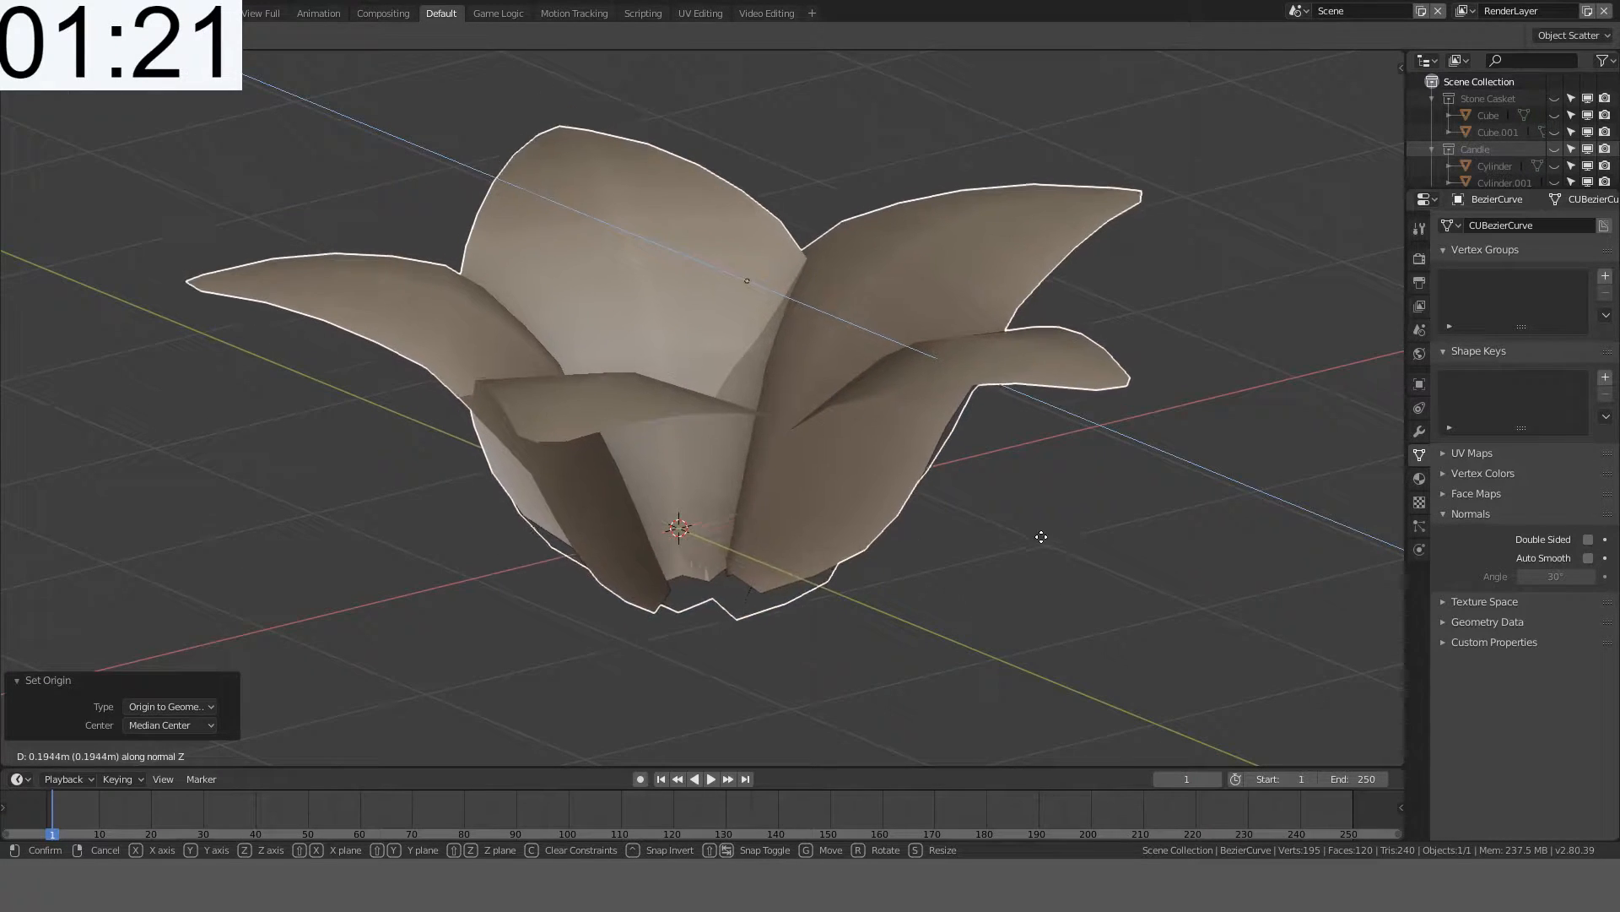
pyautogui.press('z')
pyautogui.rightClick(1031, 479)
# - Switch the transform orientation to Global and move the flower up 0.2 m along Z from the front view
pyautogui.click(643, 754)
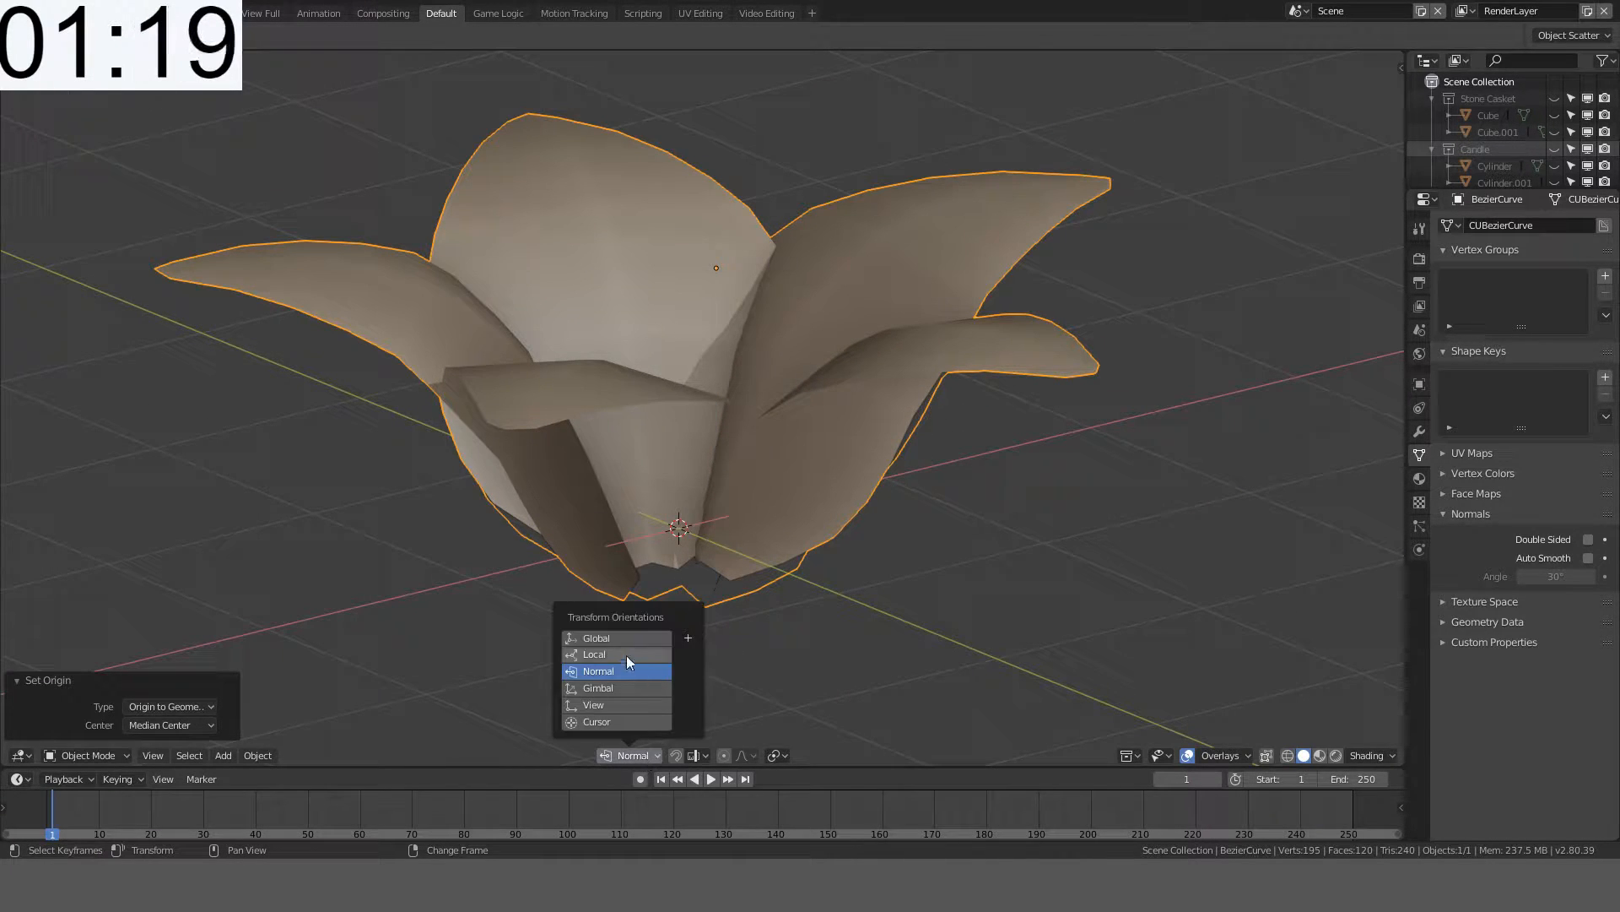
pyautogui.click(627, 642)
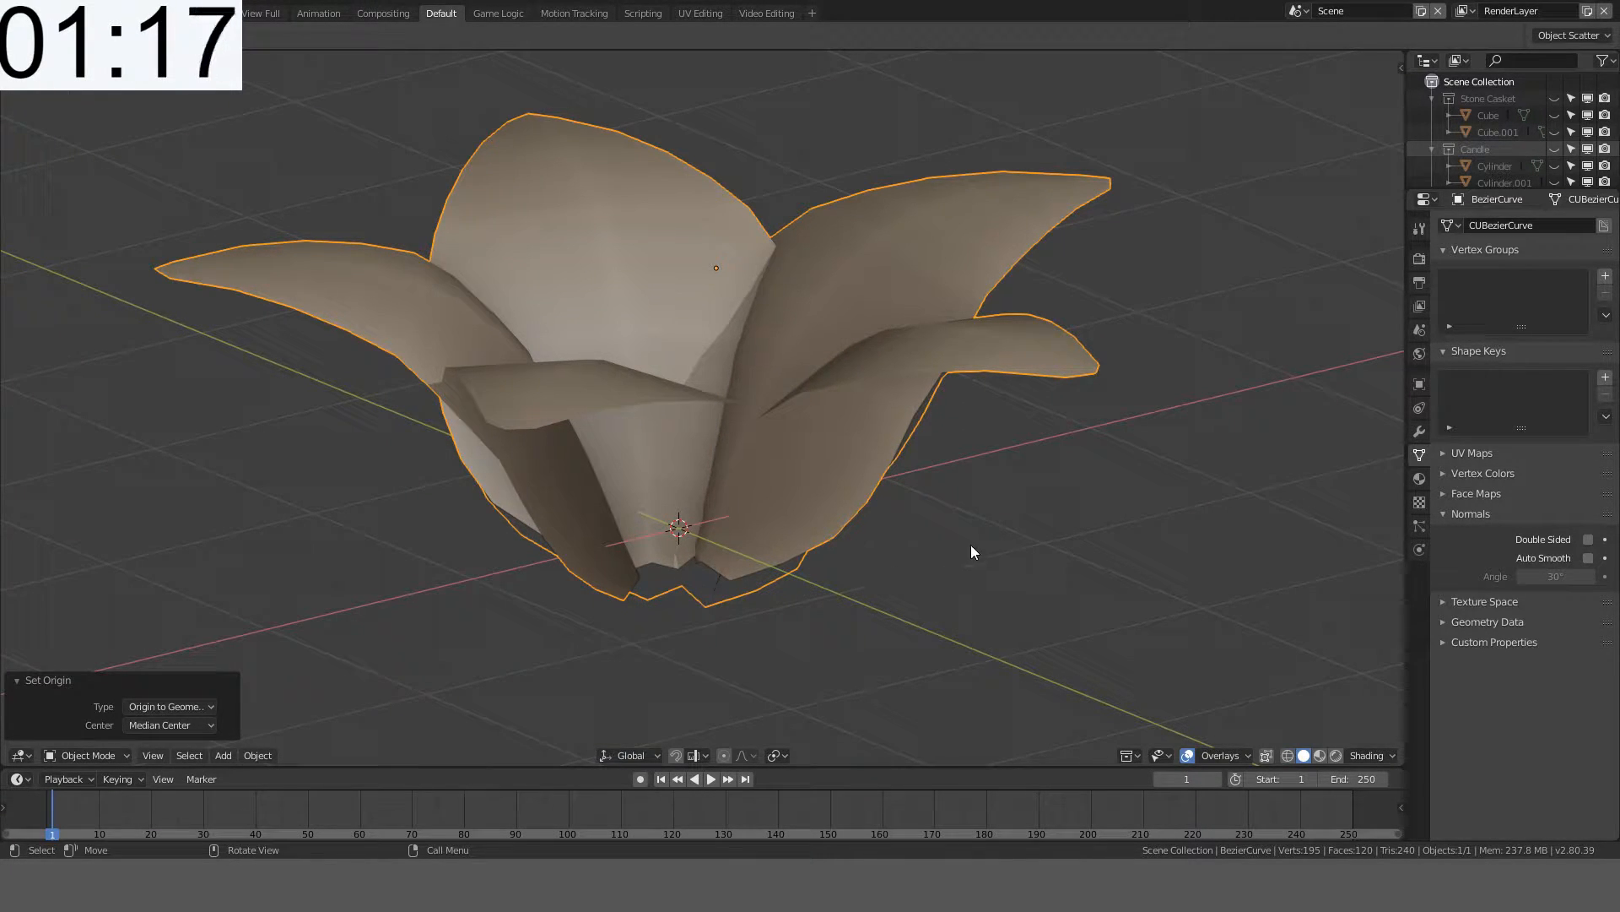
pyautogui.press('KP_1')
pyautogui.press('g')
pyautogui.press('z')
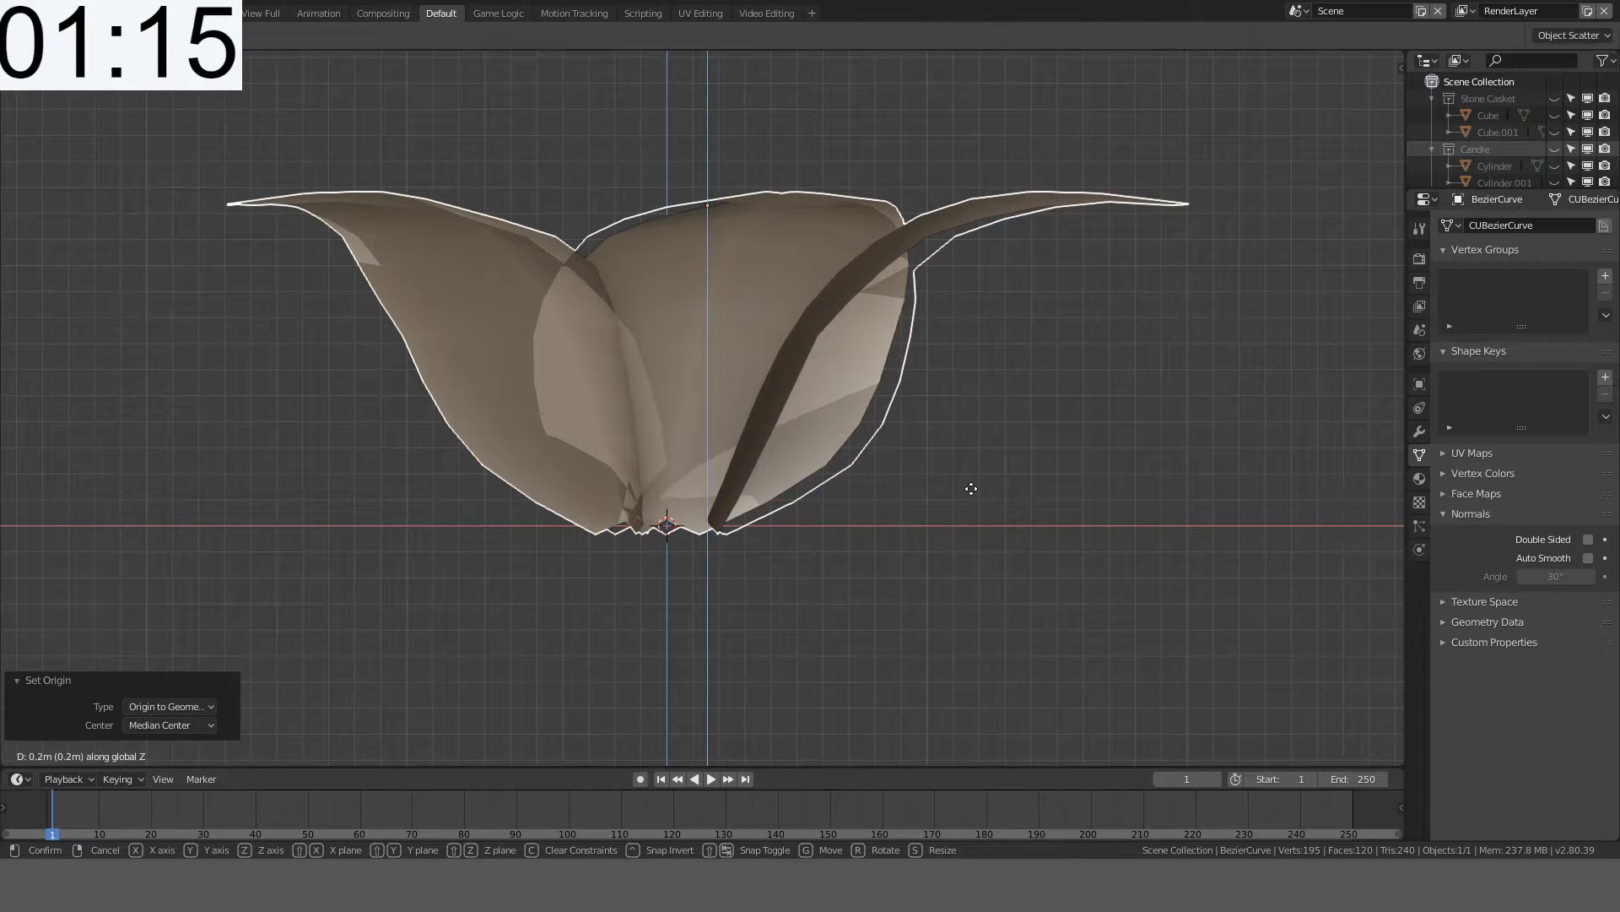
pyautogui.click(971, 489)
# - Set the flower's origin to the 3D cursor at its base
pyautogui.hotkey('ctrl', 'alt', 'shift', 'c')
pyautogui.click(955, 506)
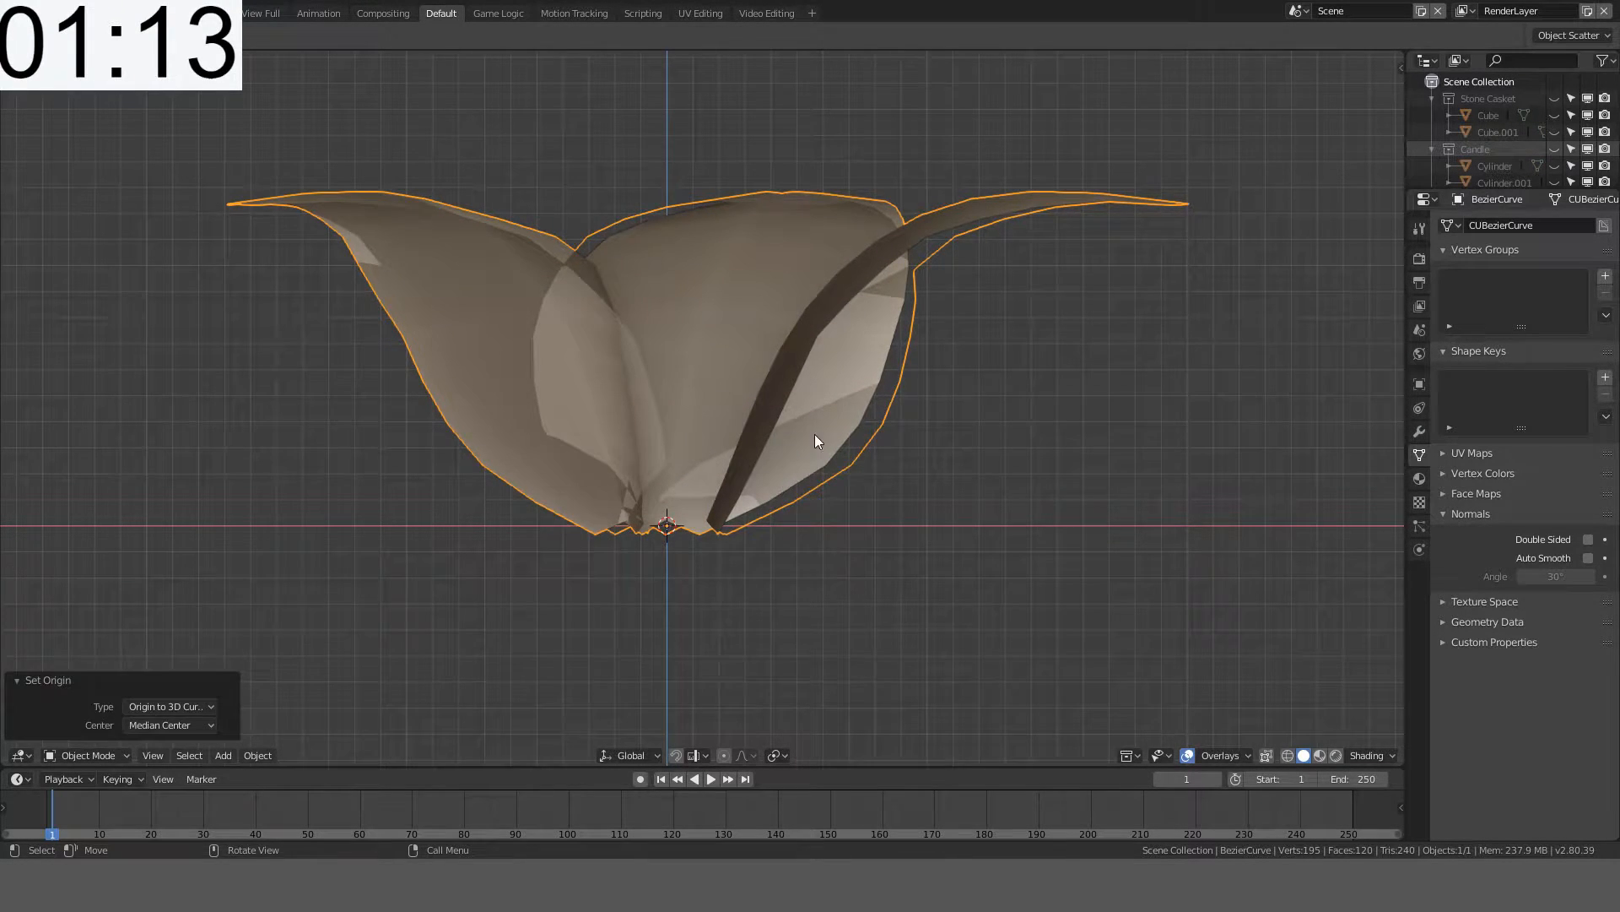
pyautogui.moveTo(813, 434); pyautogui.dragTo(840, 479, button='middle')
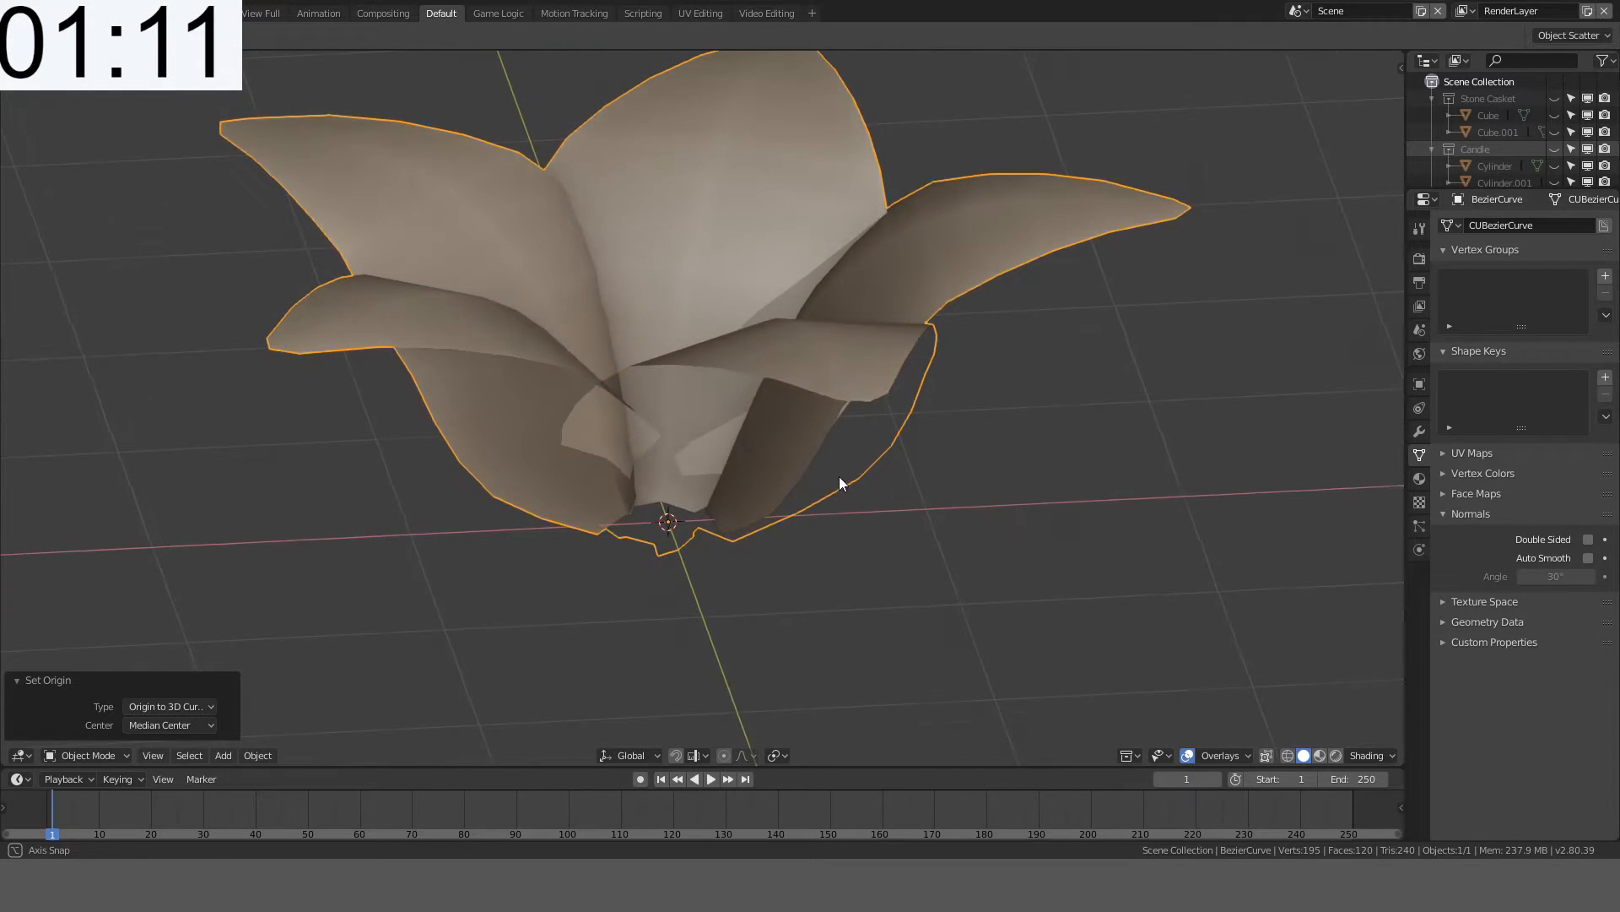
# - Set the pivot point to 3D Cursor and enter Edit Mode on the flower
pyautogui.press('.')
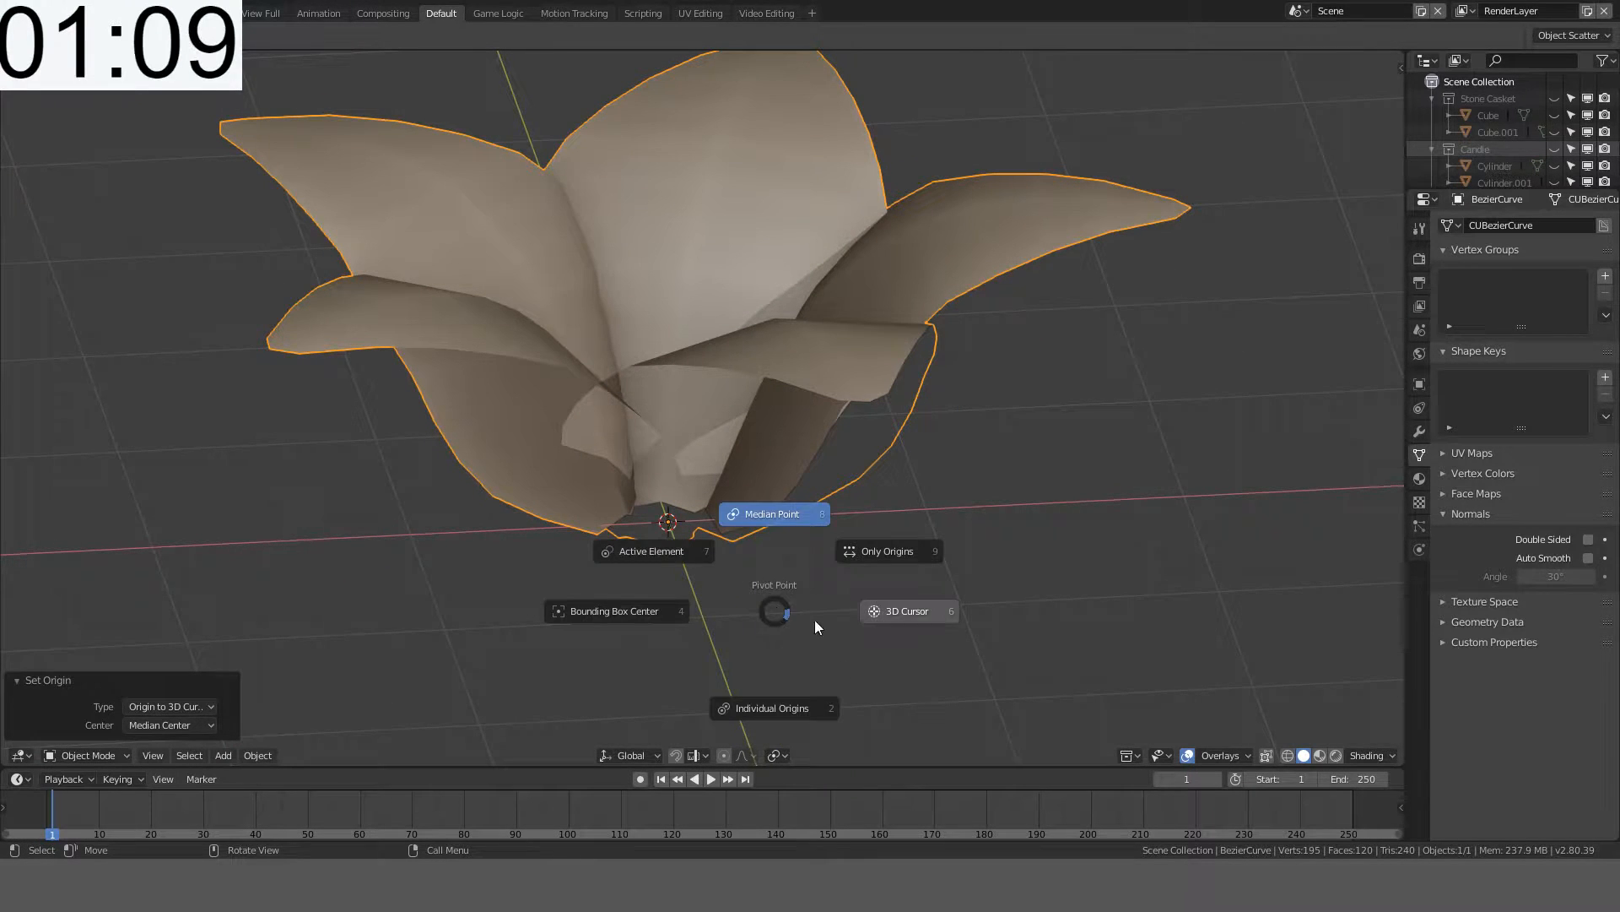
pyautogui.click(907, 622)
pyautogui.moveTo(909, 627); pyautogui.dragTo(880, 391, button='middle')
pyautogui.press('Tab')
# - Try to scale the front petal to 0.689 and rotate it about 14° around global Z from the top view
pyautogui.press('s')
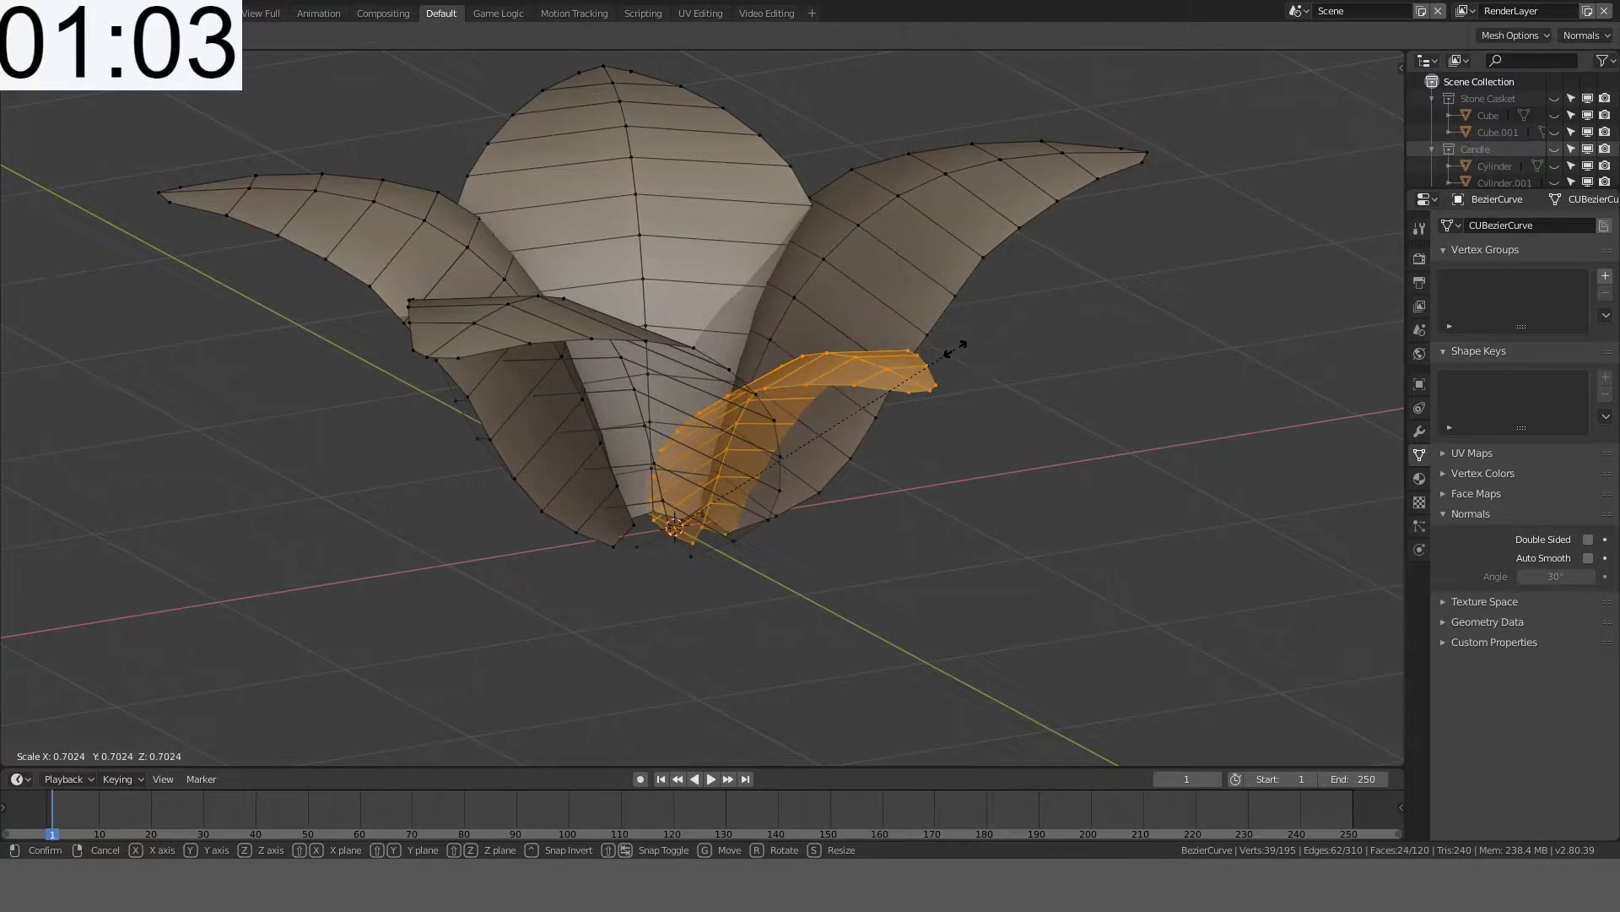
pyautogui.click(944, 358)
pyautogui.press('KP_7')
pyautogui.press('r')
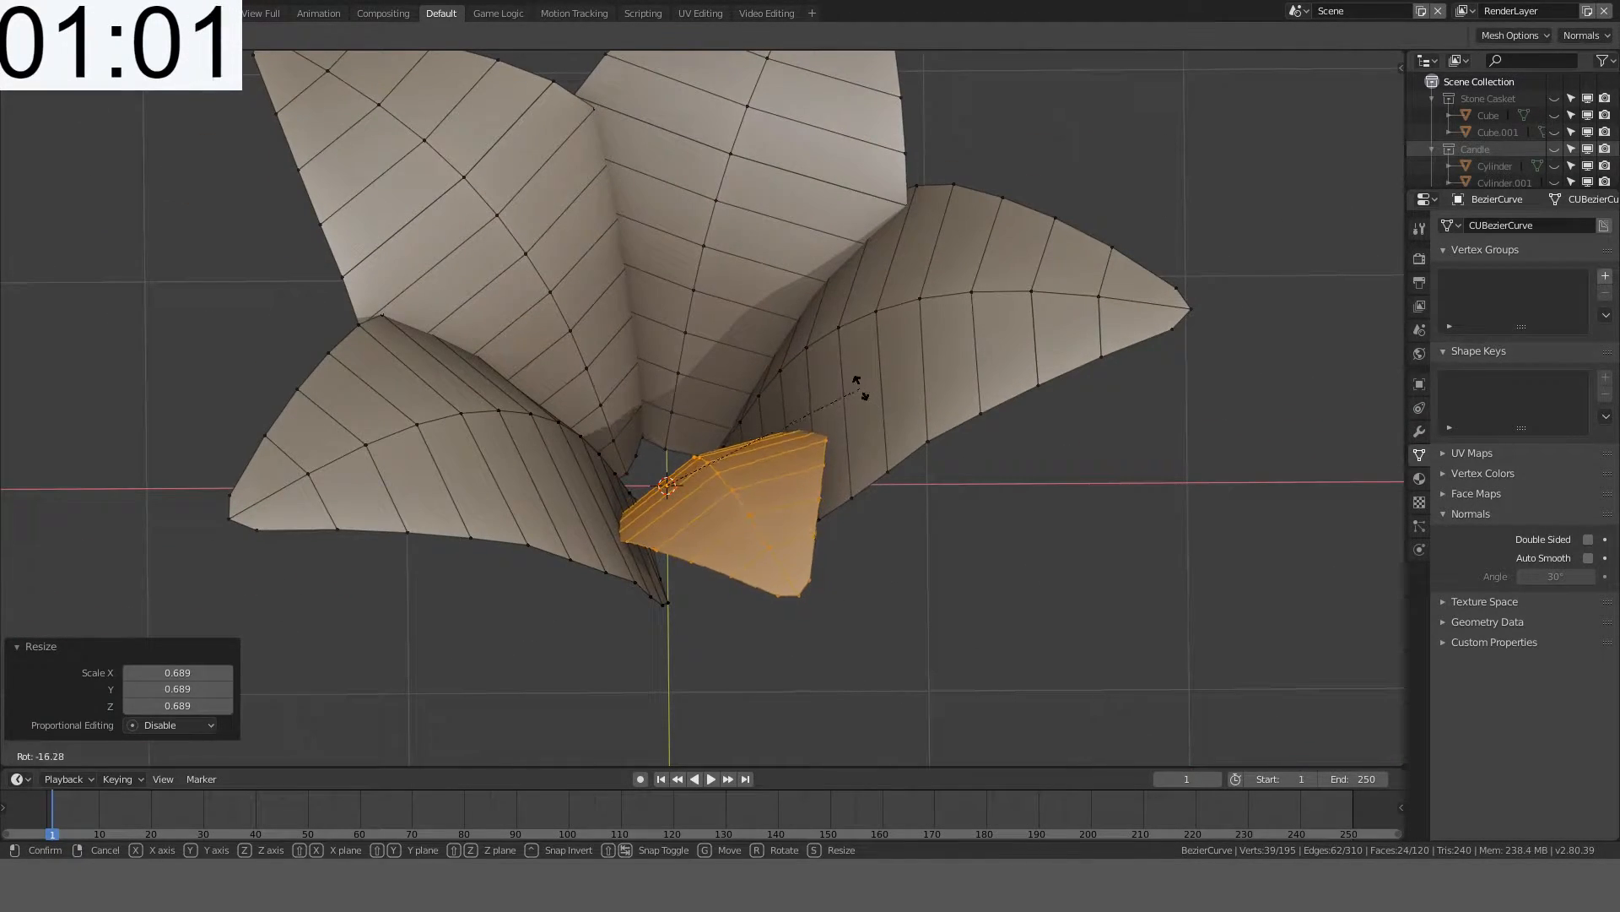
pyautogui.press('z')
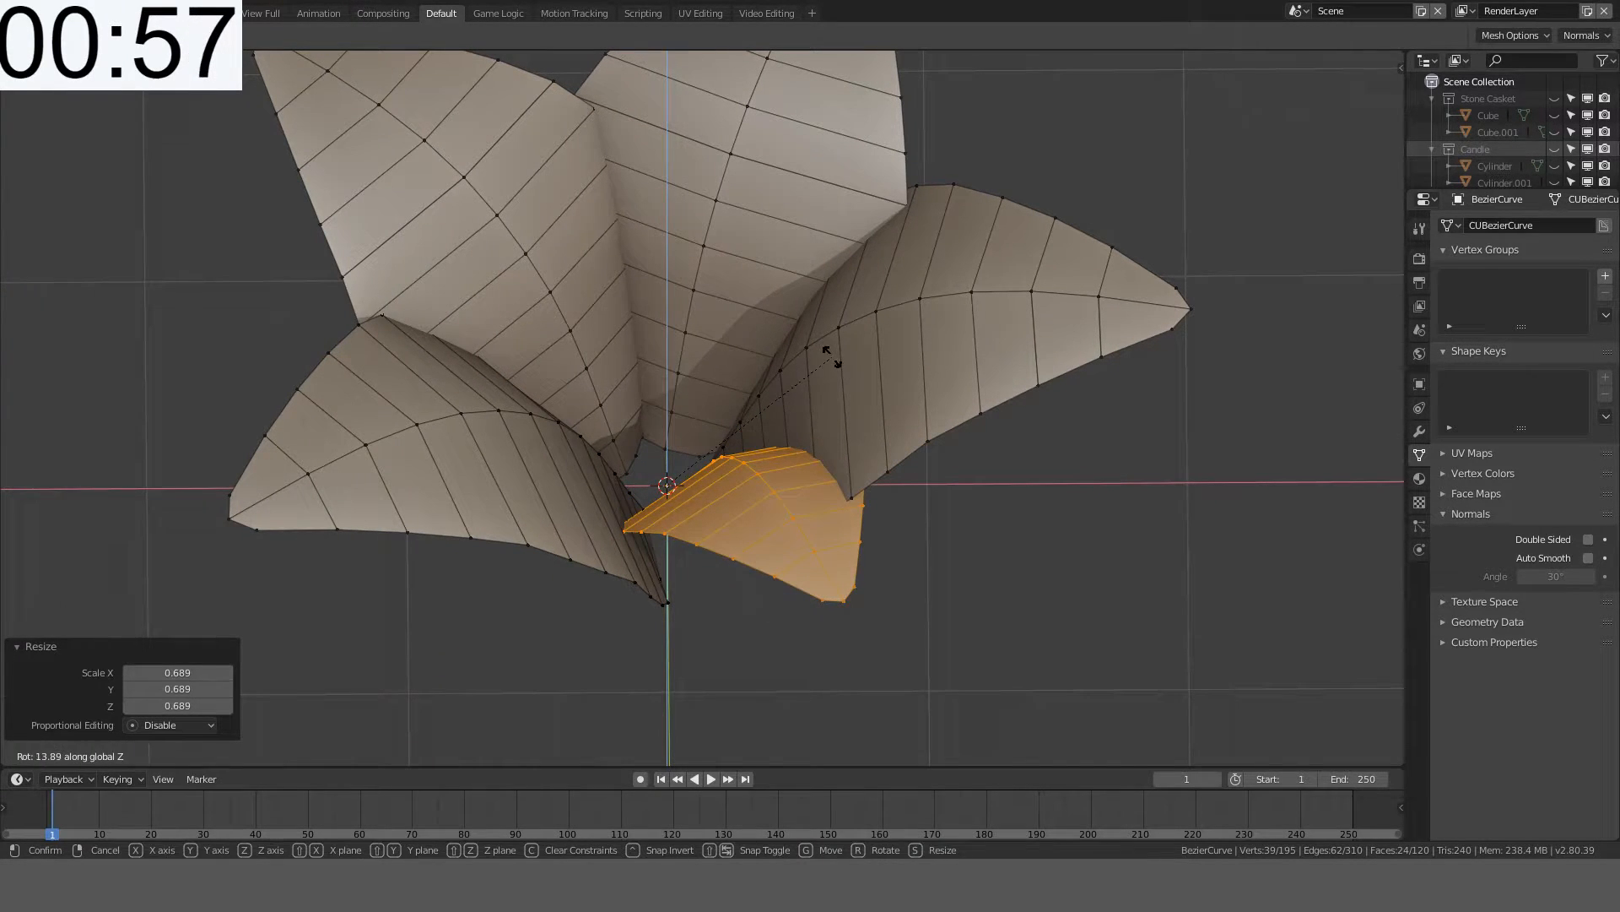
pyautogui.click(829, 352)
pyautogui.hotkey('alt', 'a')
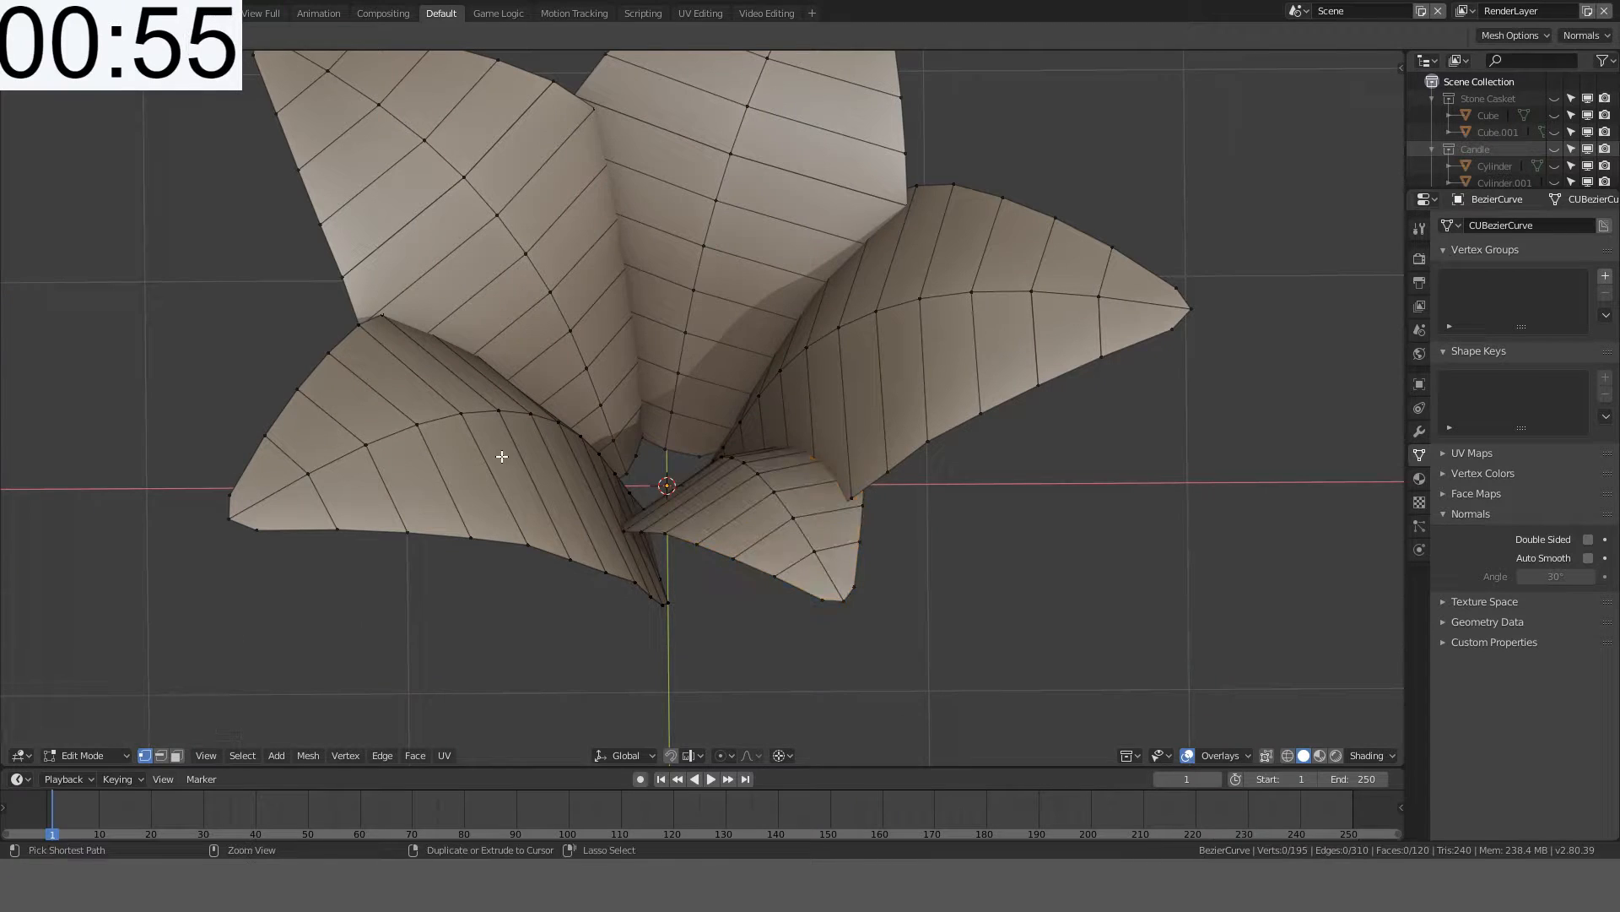
# - Undo the front petal's rotation and scaling, and scale it down only slightly about the 3D cursor
pyautogui.hotkey('ctrl', 'z')
pyautogui.hotkey('ctrl', 'z')
pyautogui.moveTo(963, 406); pyautogui.dragTo(1060, 344, button='middle')
pyautogui.press('s')
pyautogui.click(1025, 347)
# - Select only the tall rear petal and scale it to 1.054 about the 3D cursor
pyautogui.hotkey('alt', 'a')
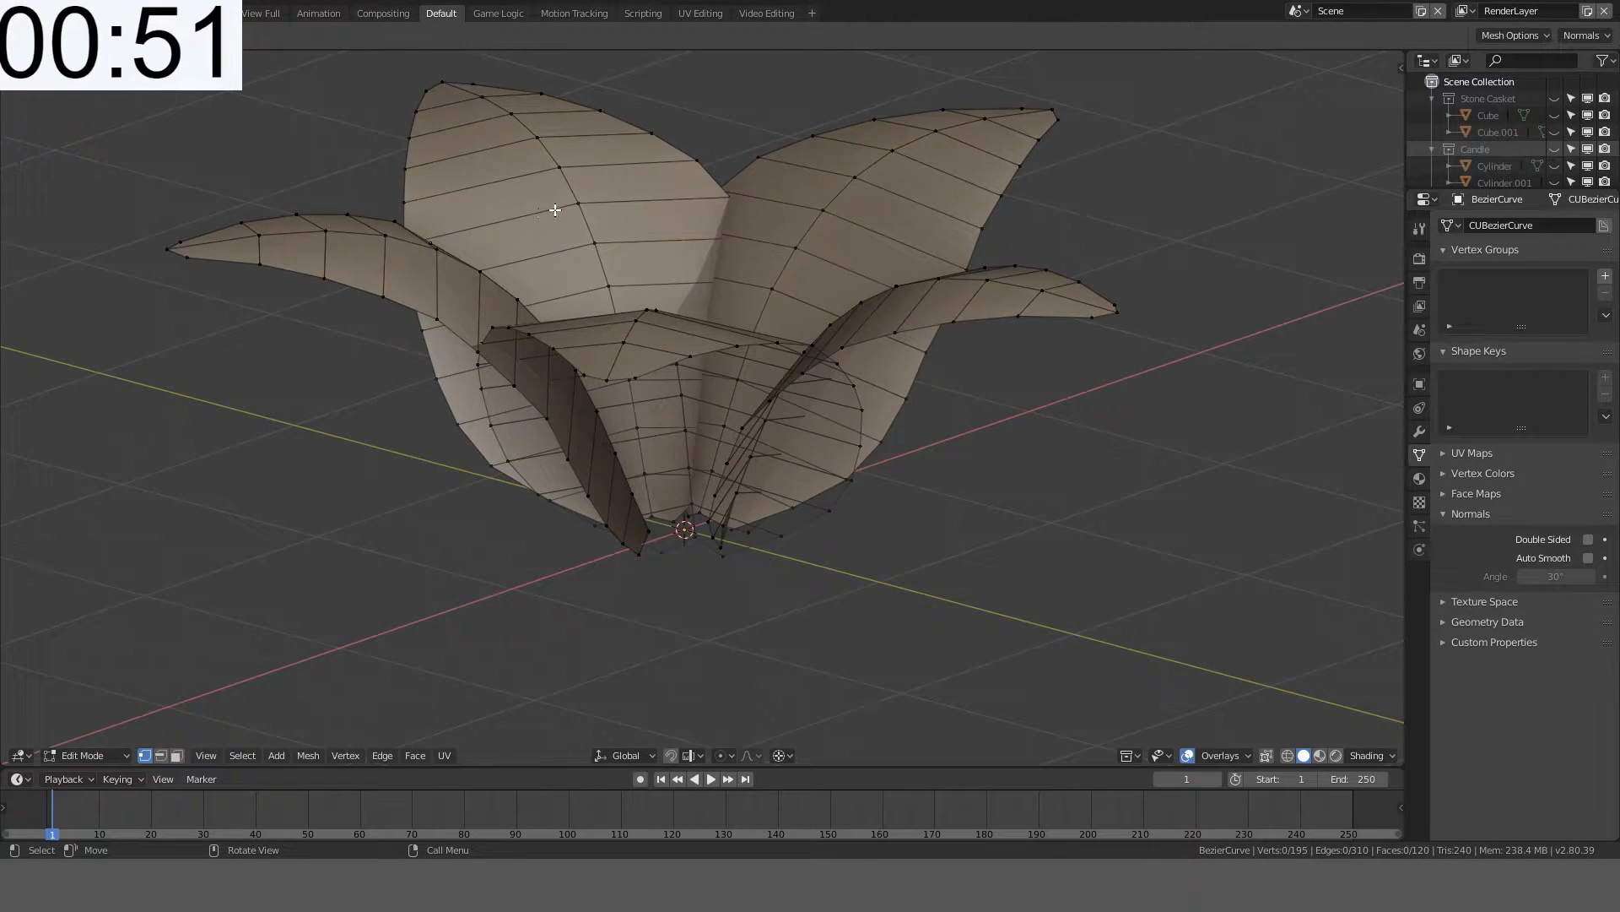
pyautogui.press('l')
pyautogui.press('s')
pyautogui.click(899, 156)
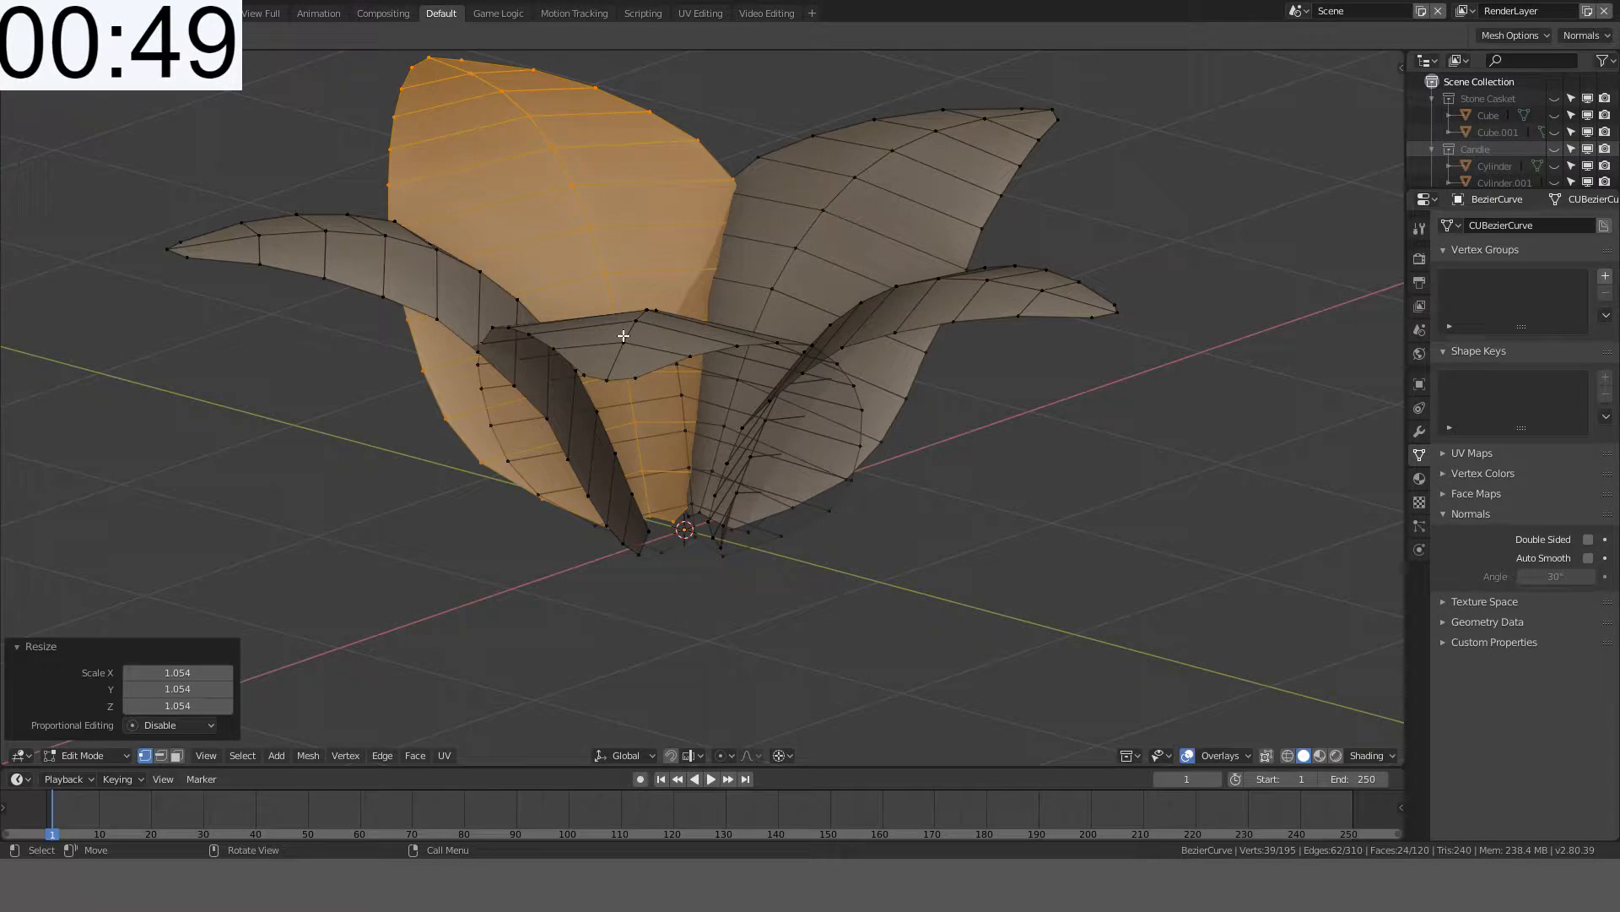
# - Select the two opposite petals beside the enlarged one and scale them to about 0.95 about the 3D cursor
pyautogui.press('l')
pyautogui.hotkey('alt', 'a')
pyautogui.press('a')
pyautogui.hotkey('alt', 'a')
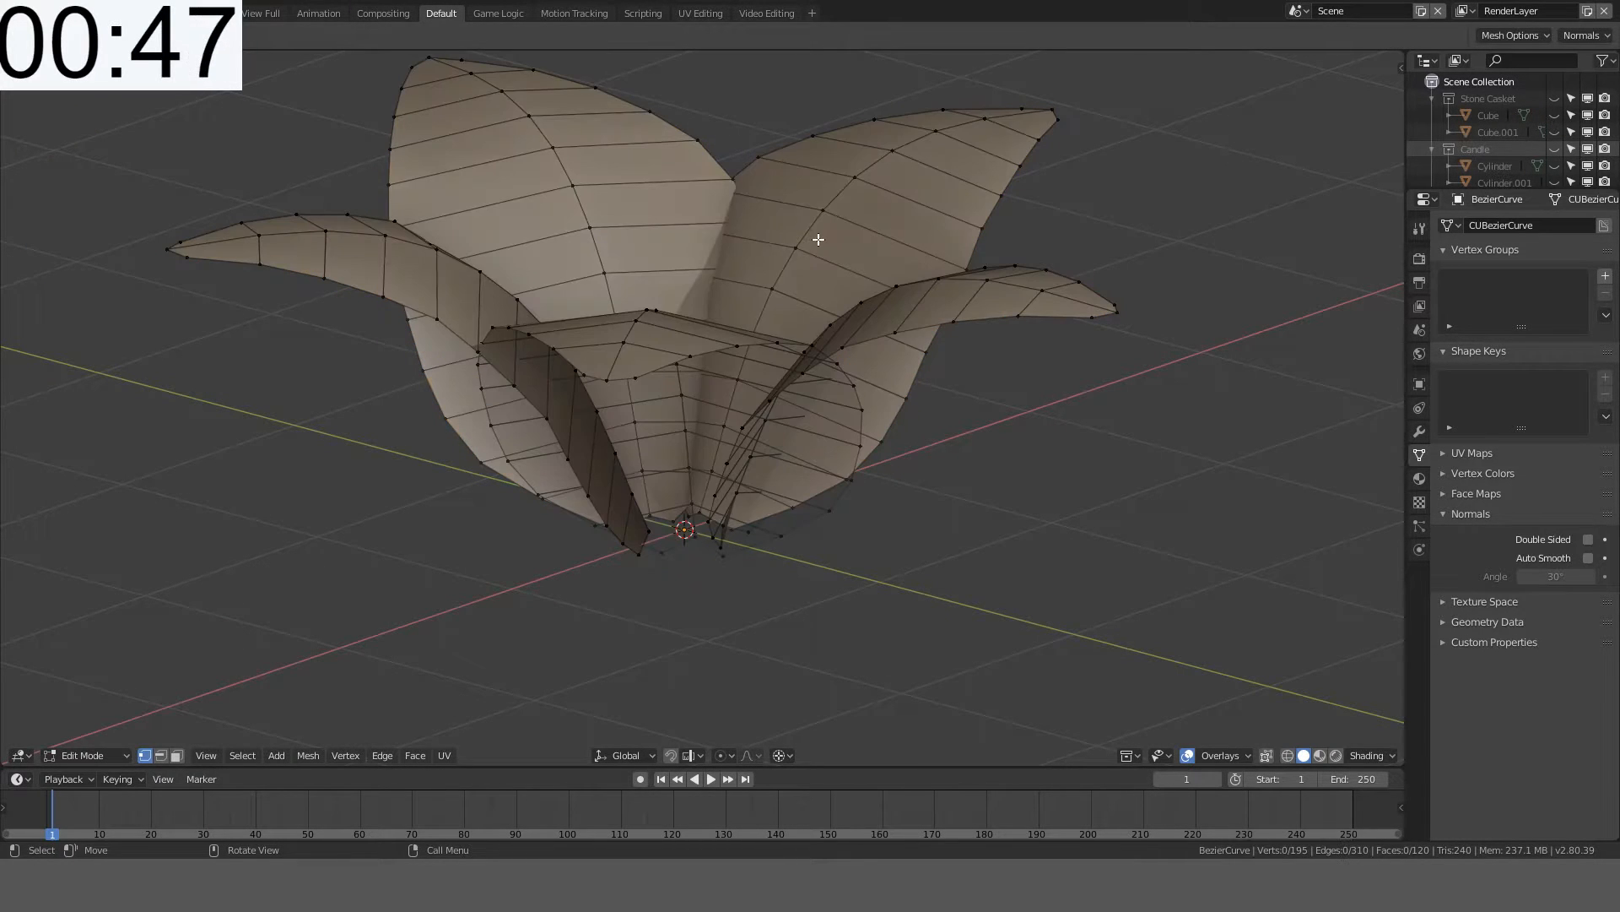
pyautogui.press('l')
pyautogui.press('l')
pyautogui.press('s')
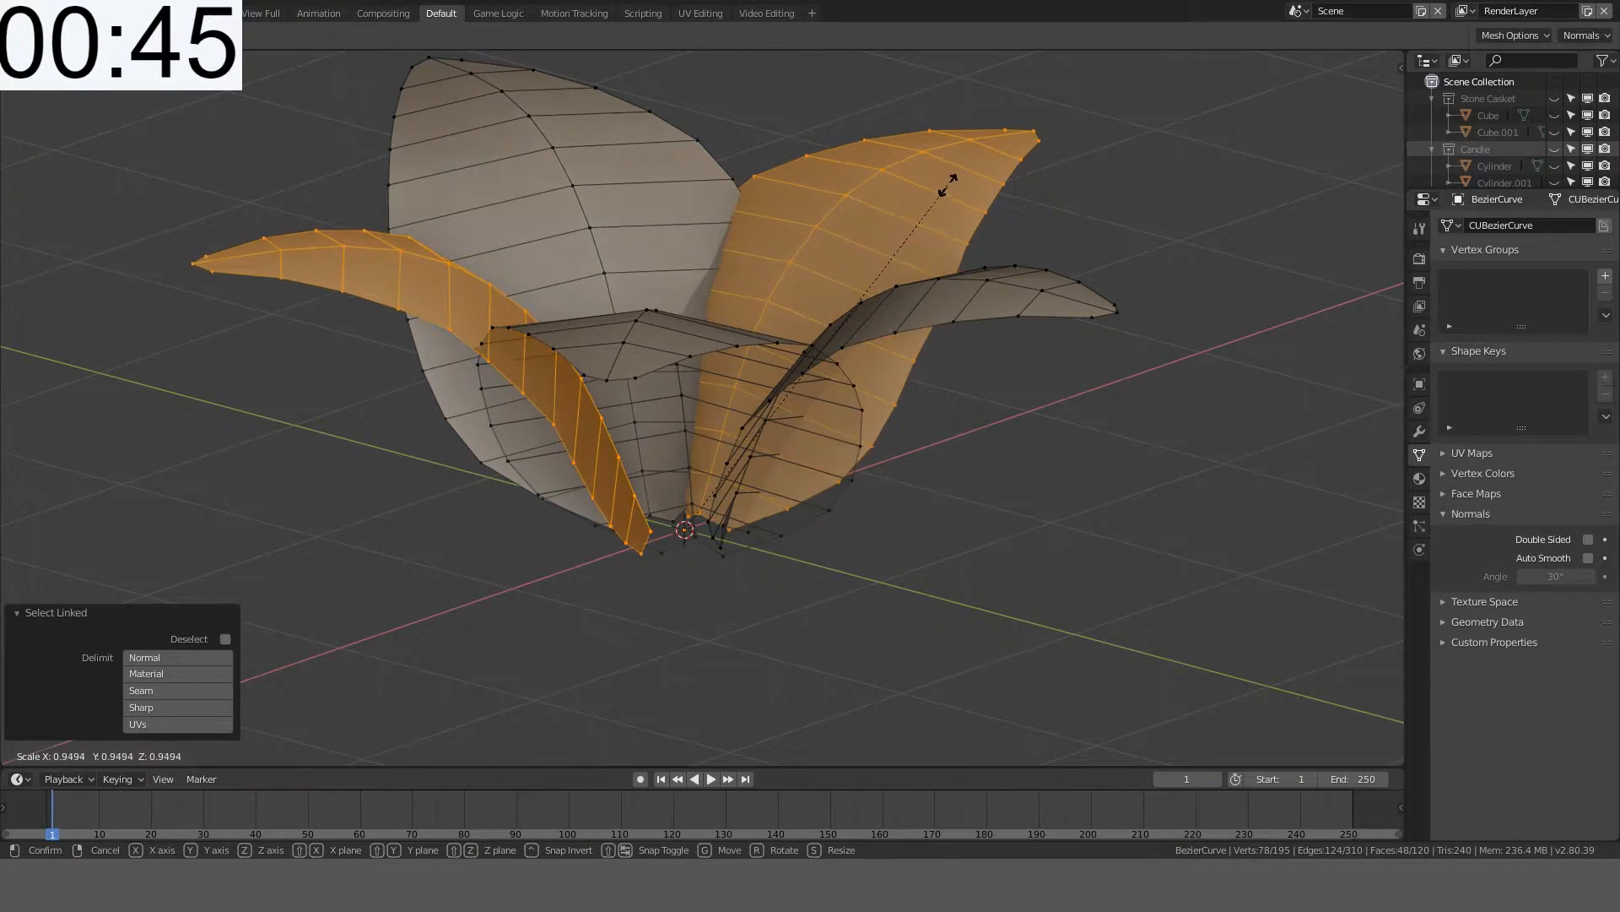
pyautogui.click(947, 187)
# - Return to Object Mode and examine the varied petal sizes from an angle and from the front
pyautogui.press('Tab')
pyautogui.moveTo(771, 326); pyautogui.dragTo(731, 395, button='middle')
pyautogui.press('Tab')
pyautogui.press('Tab')
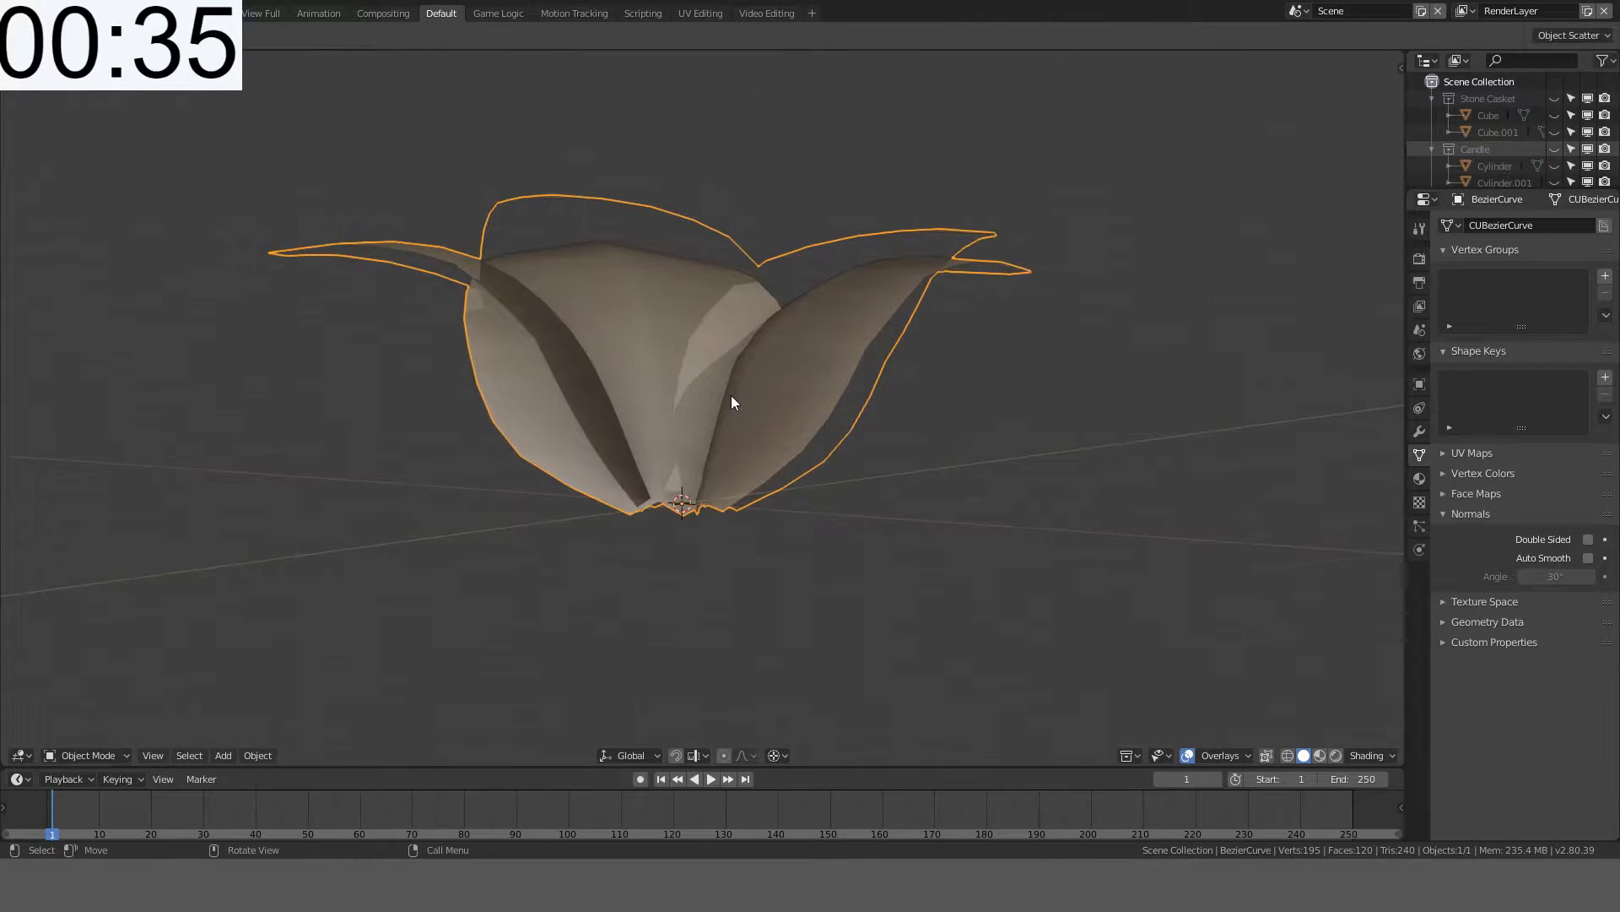
pyautogui.press('KP_1')
pyautogui.press('Tab')
pyautogui.press('Tab')
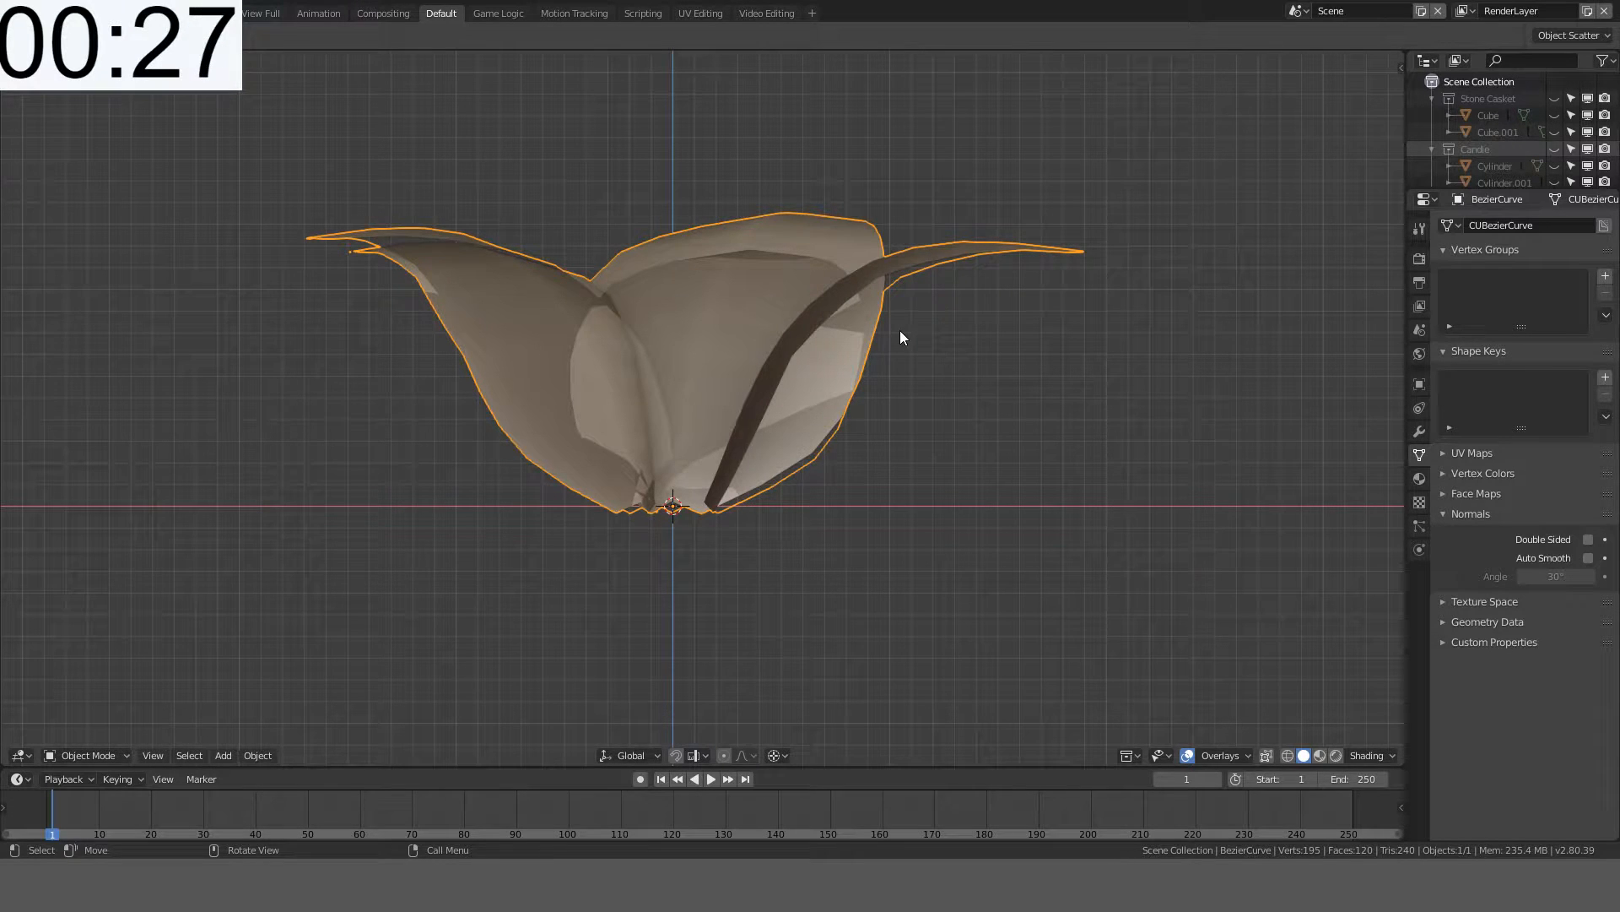
# - Duplicate the flower and move the copy 0.3 m down along the Z axis
pyautogui.hotkey('shift', 'd')
pyautogui.press('z')
pyautogui.click(889, 397)
pyautogui.moveTo(889, 397); pyautogui.dragTo(894, 406, button='middle')
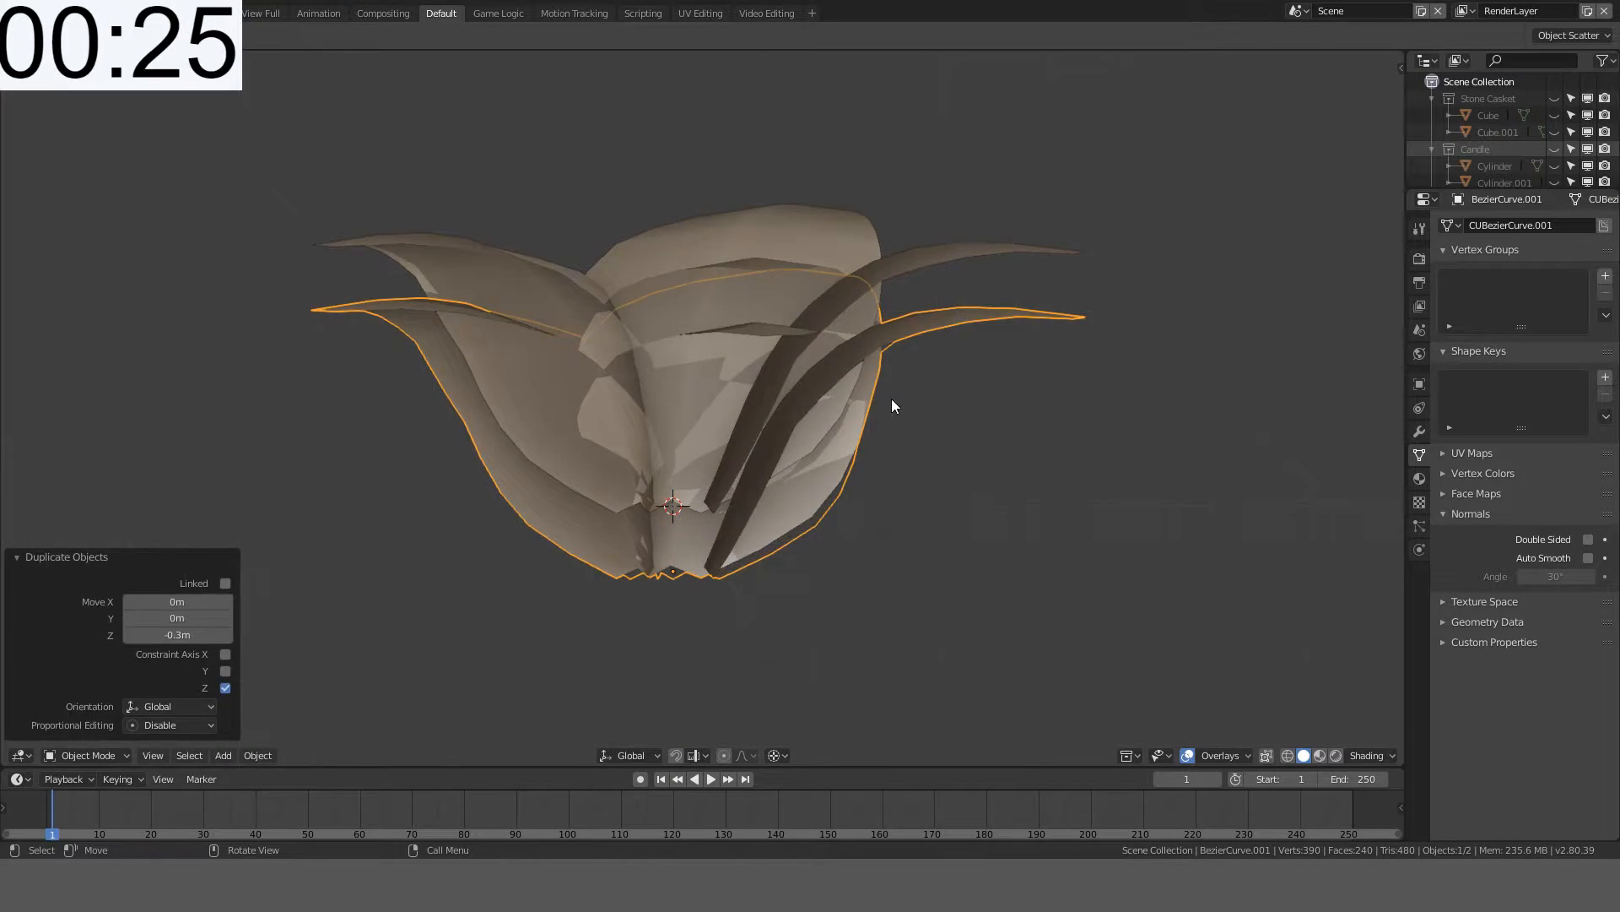
# - Try to delete the upper petal vertices of the duplicated flower in Edit Mode from the front view
pyautogui.press('Tab')
pyautogui.press('KP_1')
pyautogui.hotkey('alt', 'a')
pyautogui.press('b')
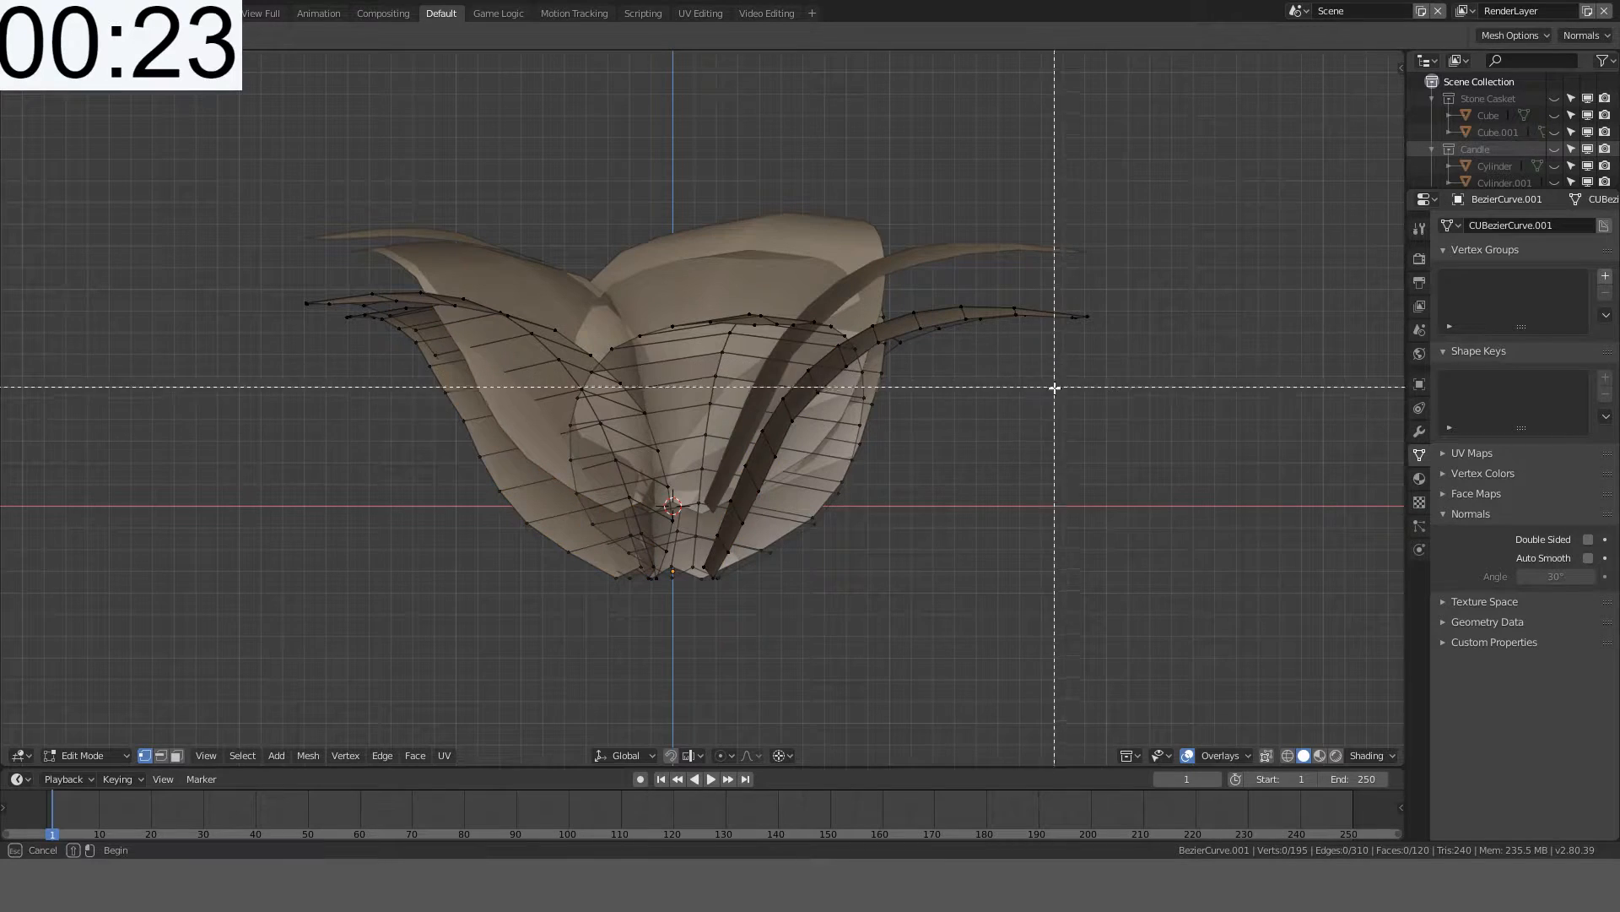
pyautogui.moveTo(1054, 408); pyautogui.dragTo(227, 197)
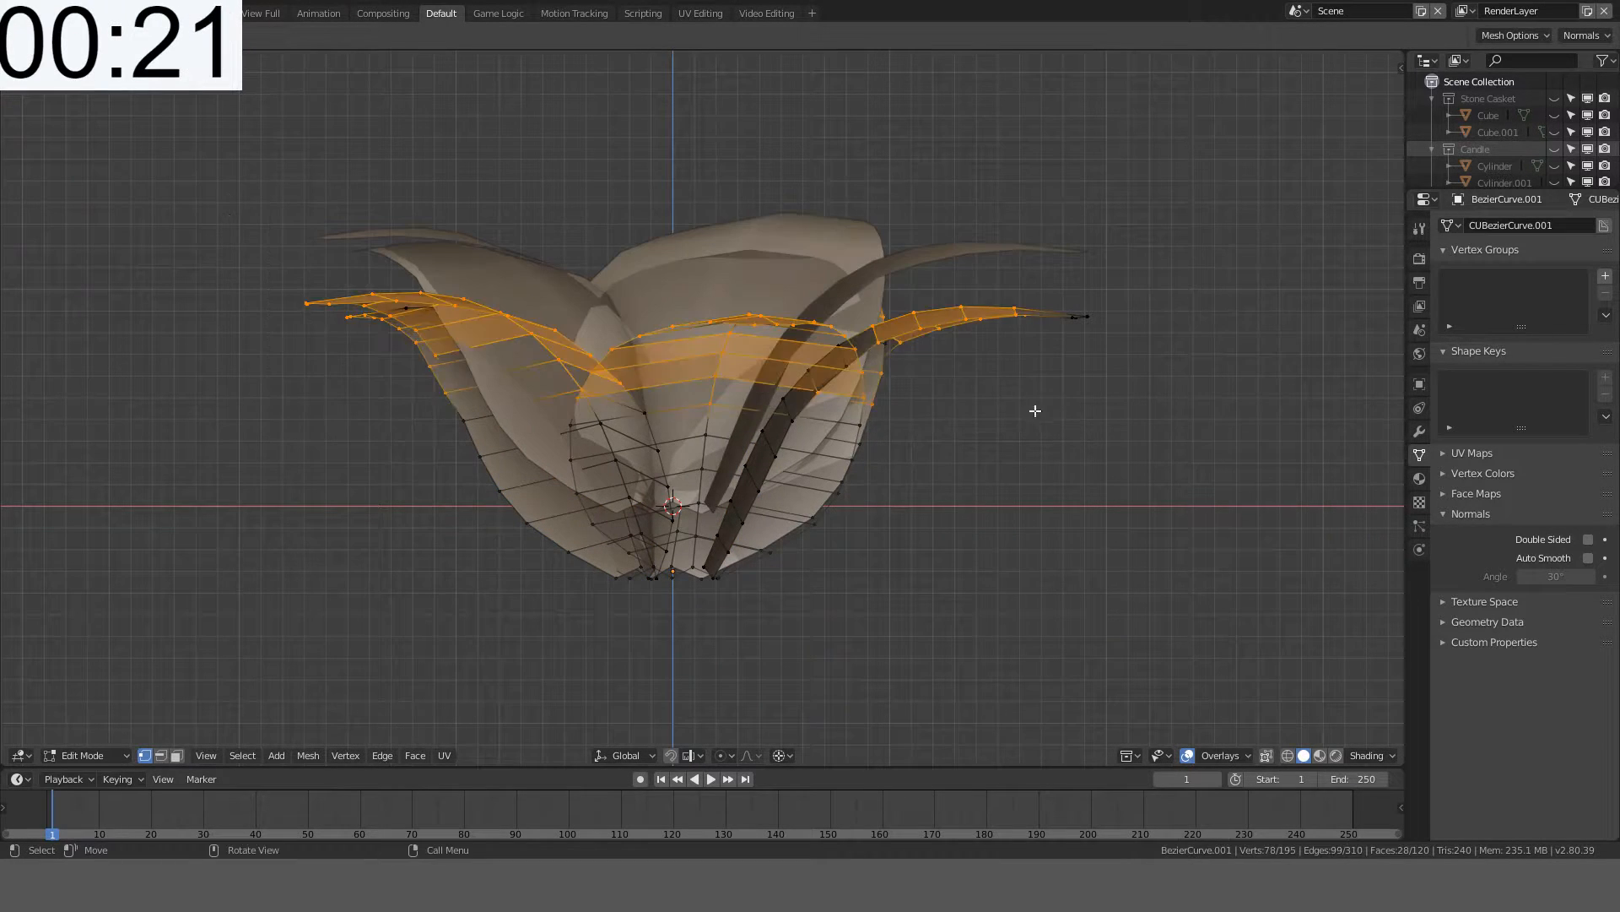
pyautogui.hotkey('alt', 'a')
pyautogui.press('b')
pyautogui.moveTo(1255, 409); pyautogui.dragTo(246, 112)
pyautogui.press('x')
pyautogui.click(1087, 267)
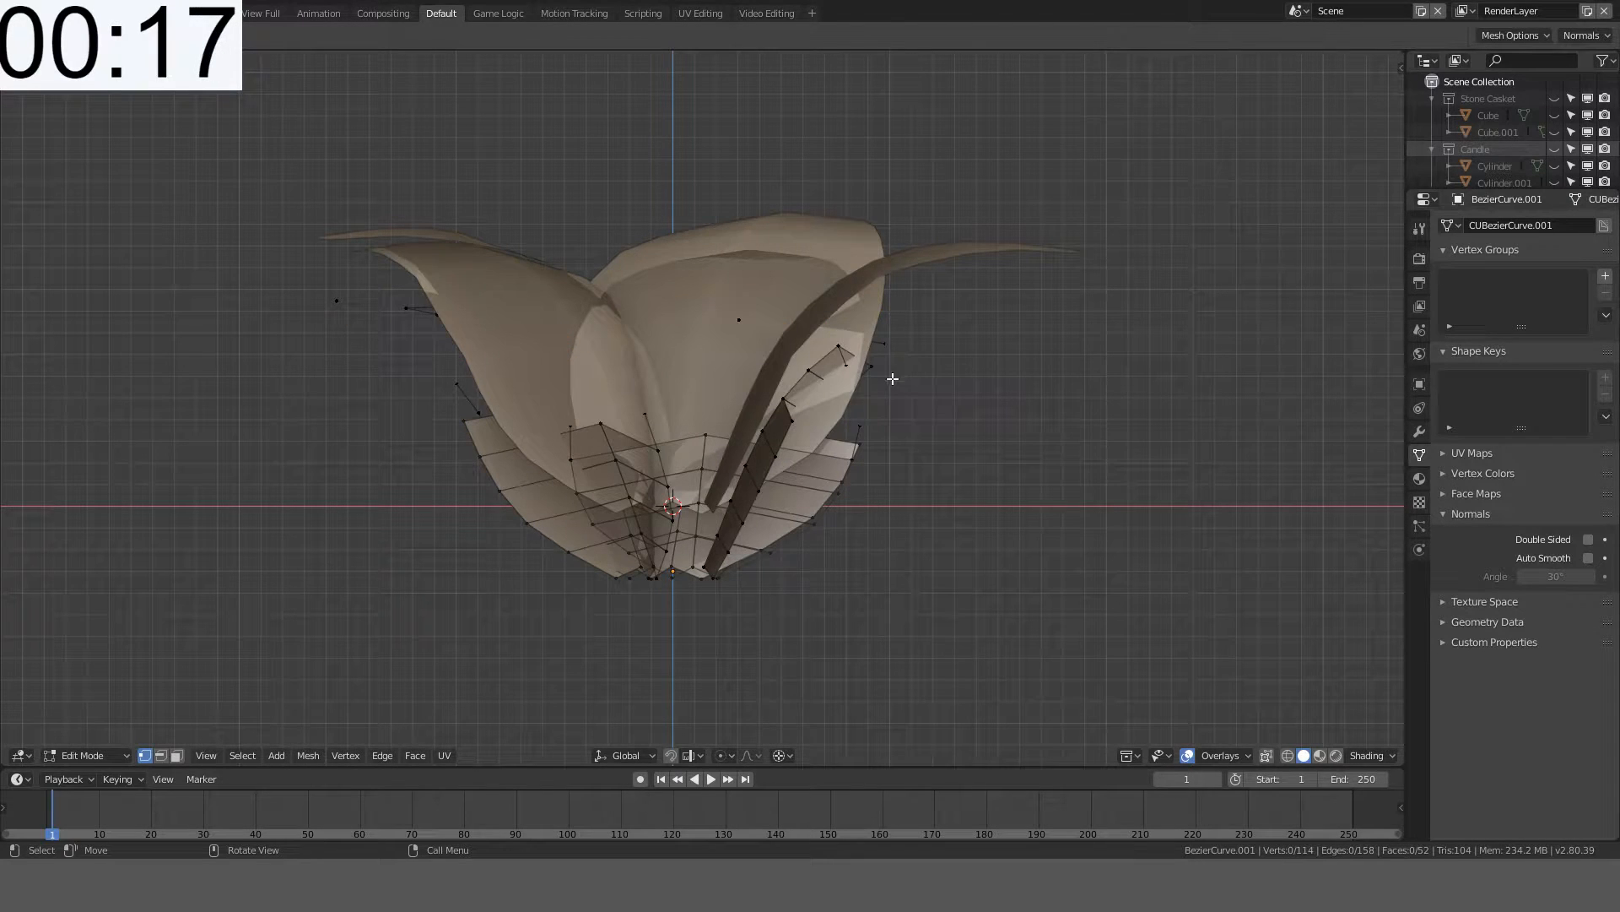
# - Undo the vertex deletion, show the copy in wireframe and delete all of its upper petal vertices, including hidden ones
pyautogui.hotkey('ctrl', 'z')
pyautogui.press('z')
pyautogui.click(842, 336)
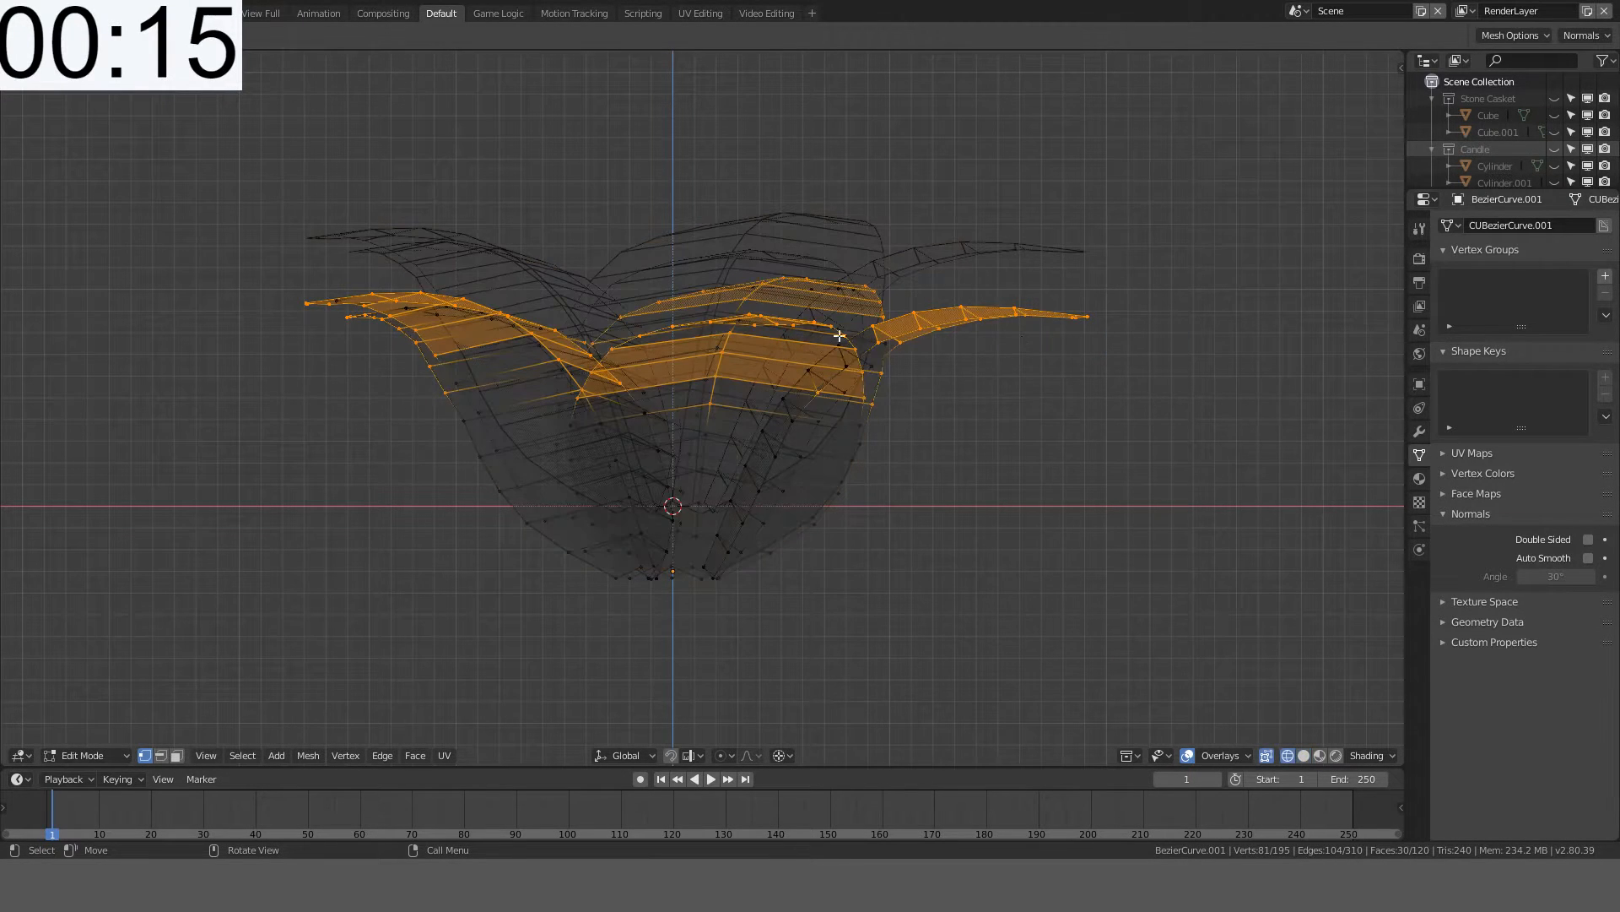
pyautogui.click(1165, 393)
pyautogui.moveTo(1165, 410); pyautogui.dragTo(190, 99)
pyautogui.press('x')
pyautogui.click(963, 191)
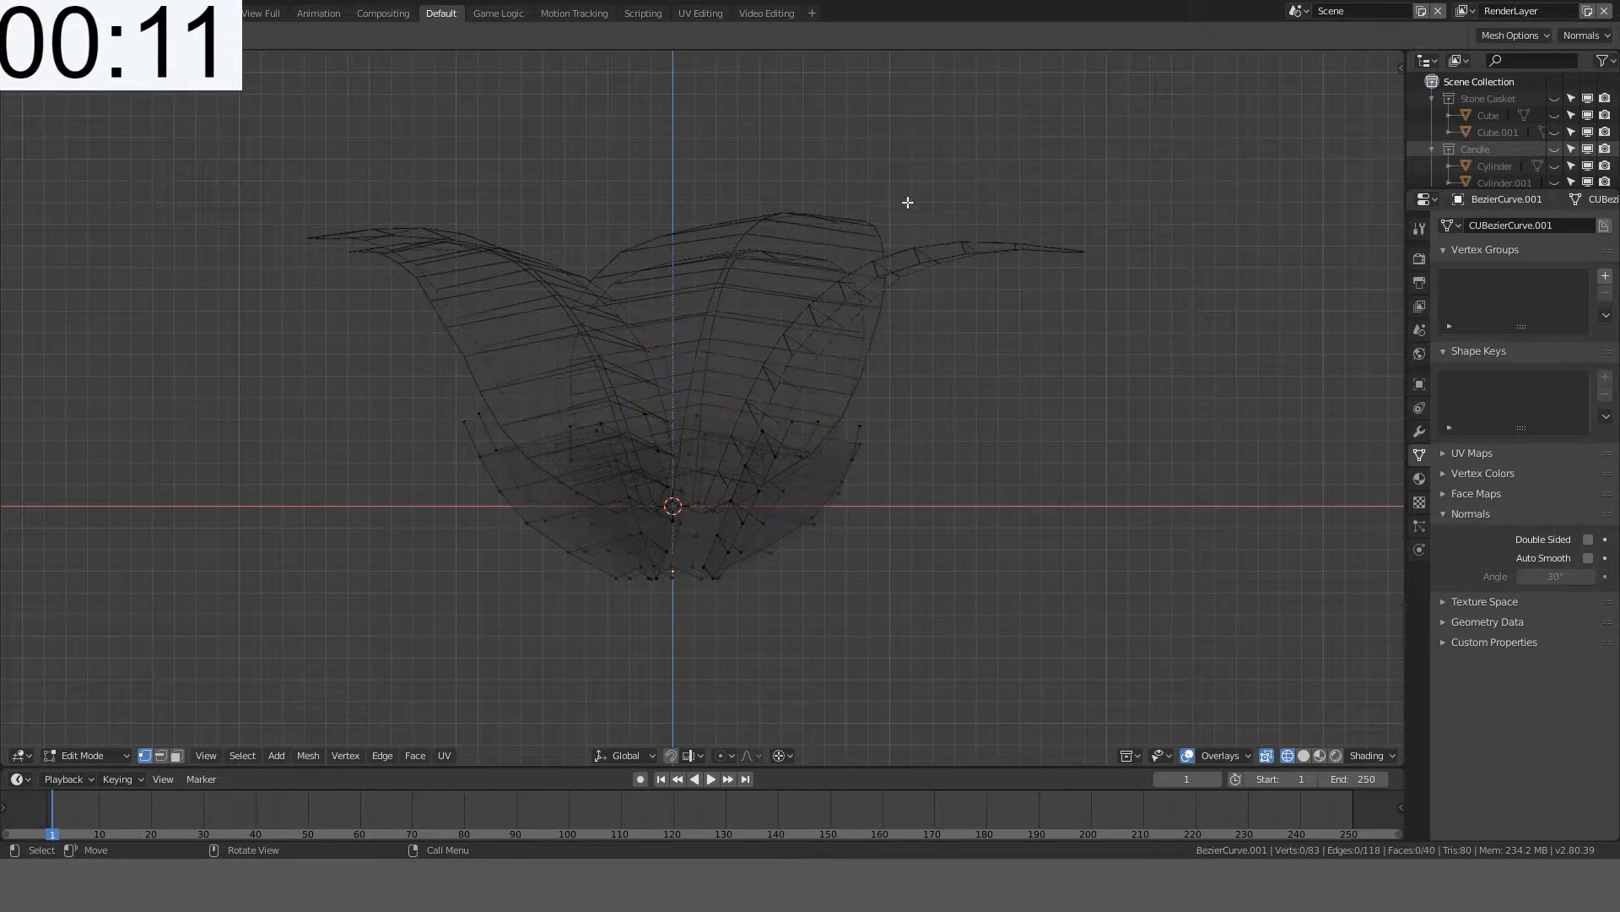
# - Restore the trimmed vertices of the duplicated flower and delete that whole copy in Object Mode
pyautogui.moveTo(904, 200); pyautogui.dragTo(984, 298, button='middle')
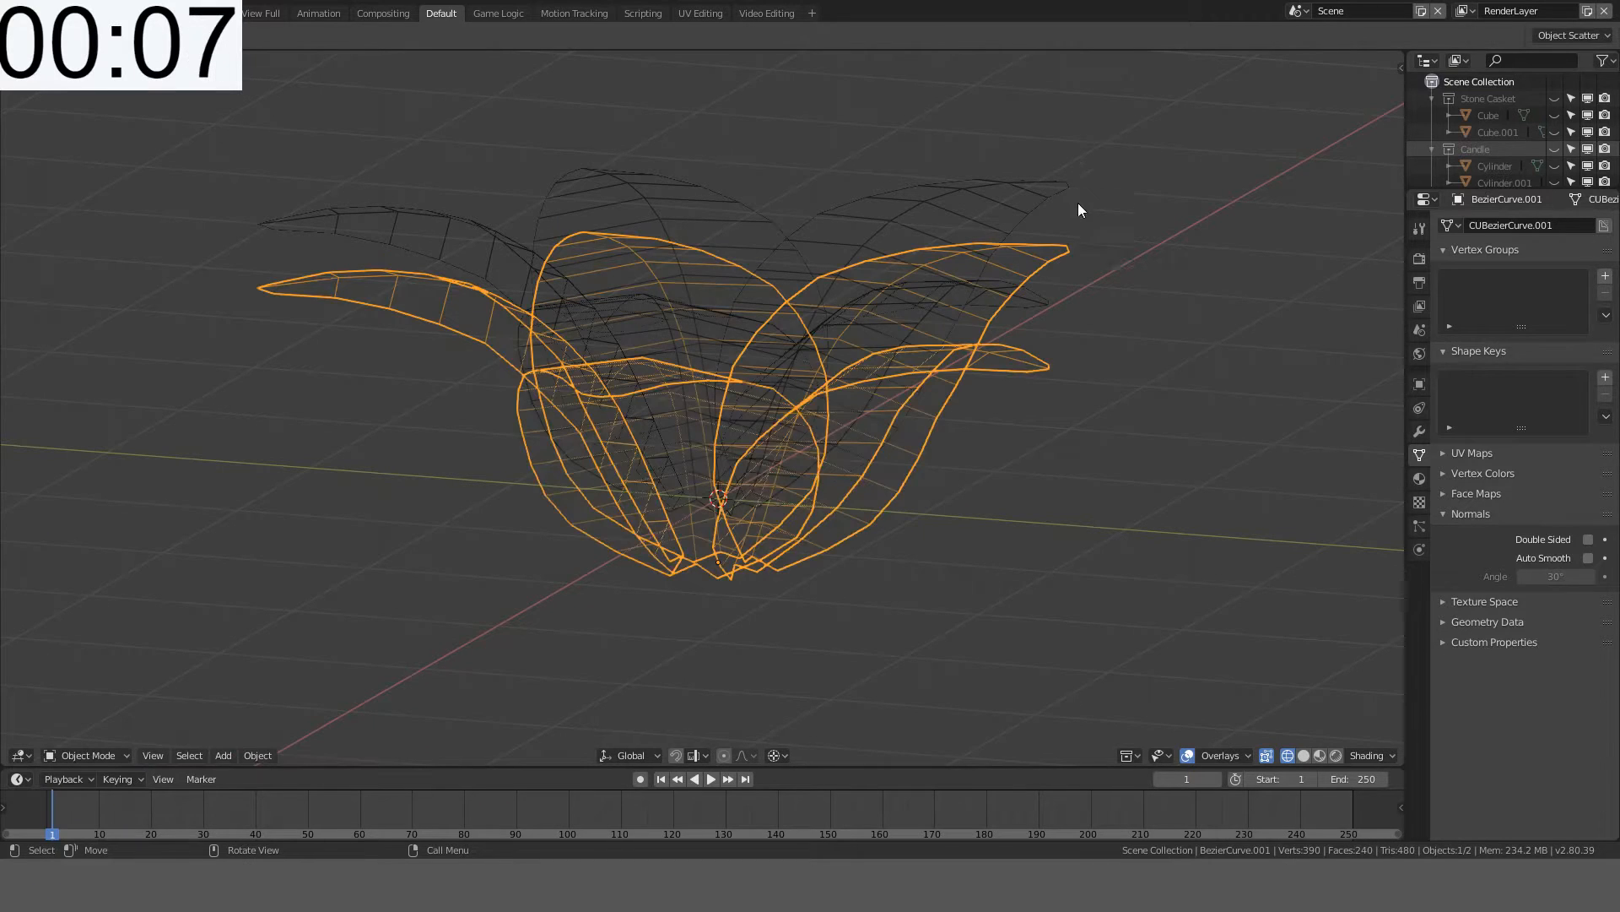
pyautogui.moveTo(1035, 243); pyautogui.dragTo(966, 287, button='middle')
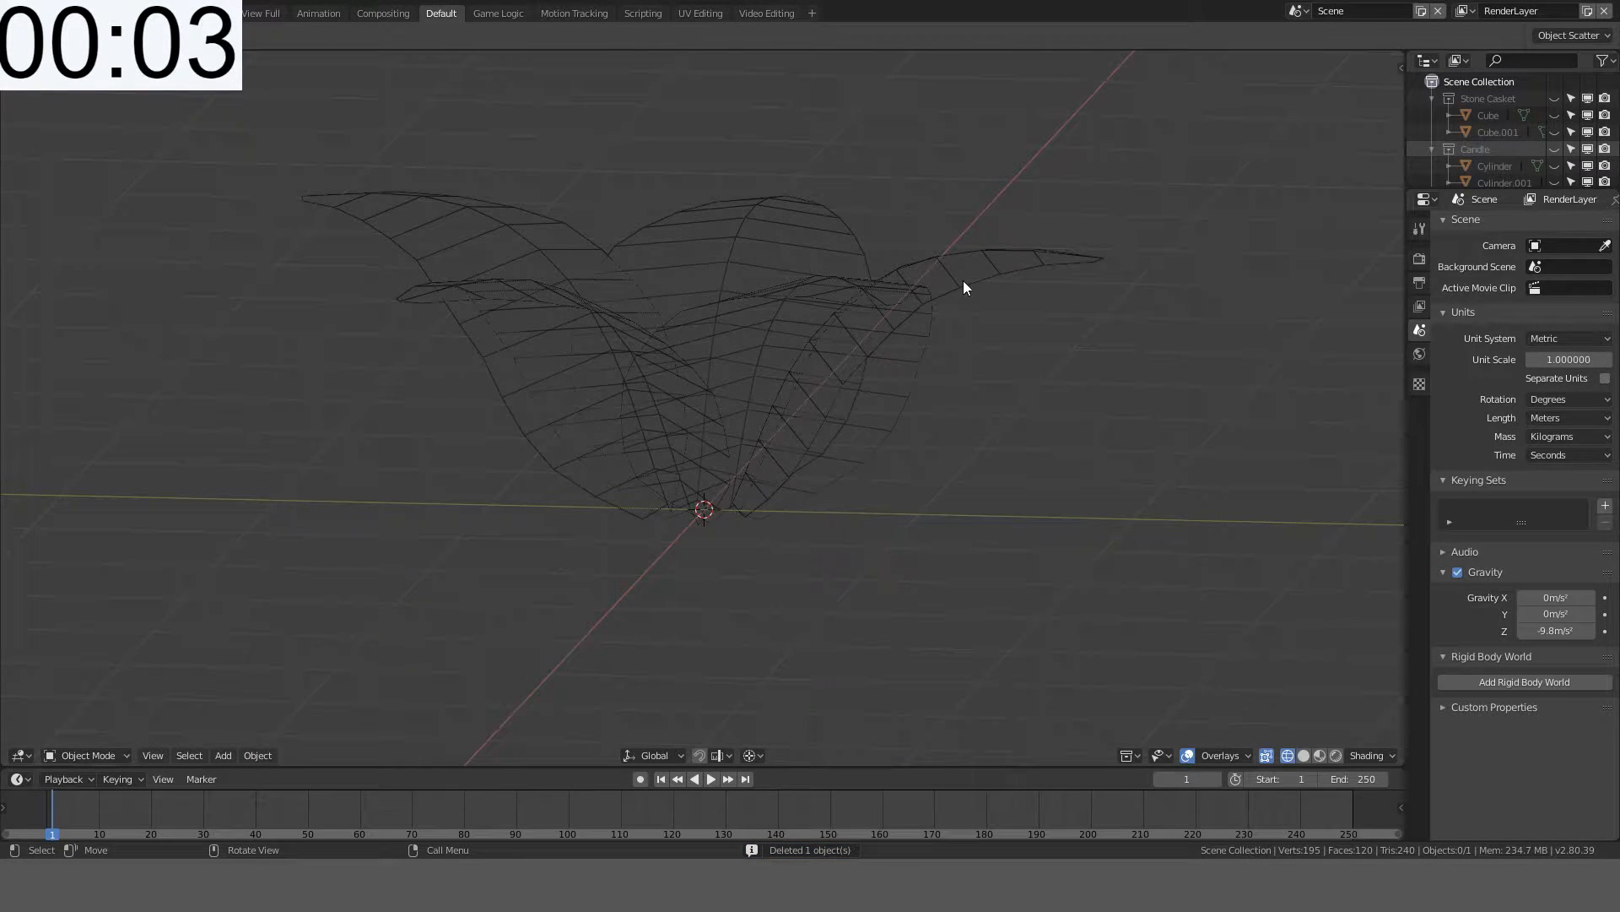
pyautogui.press('KP_1')
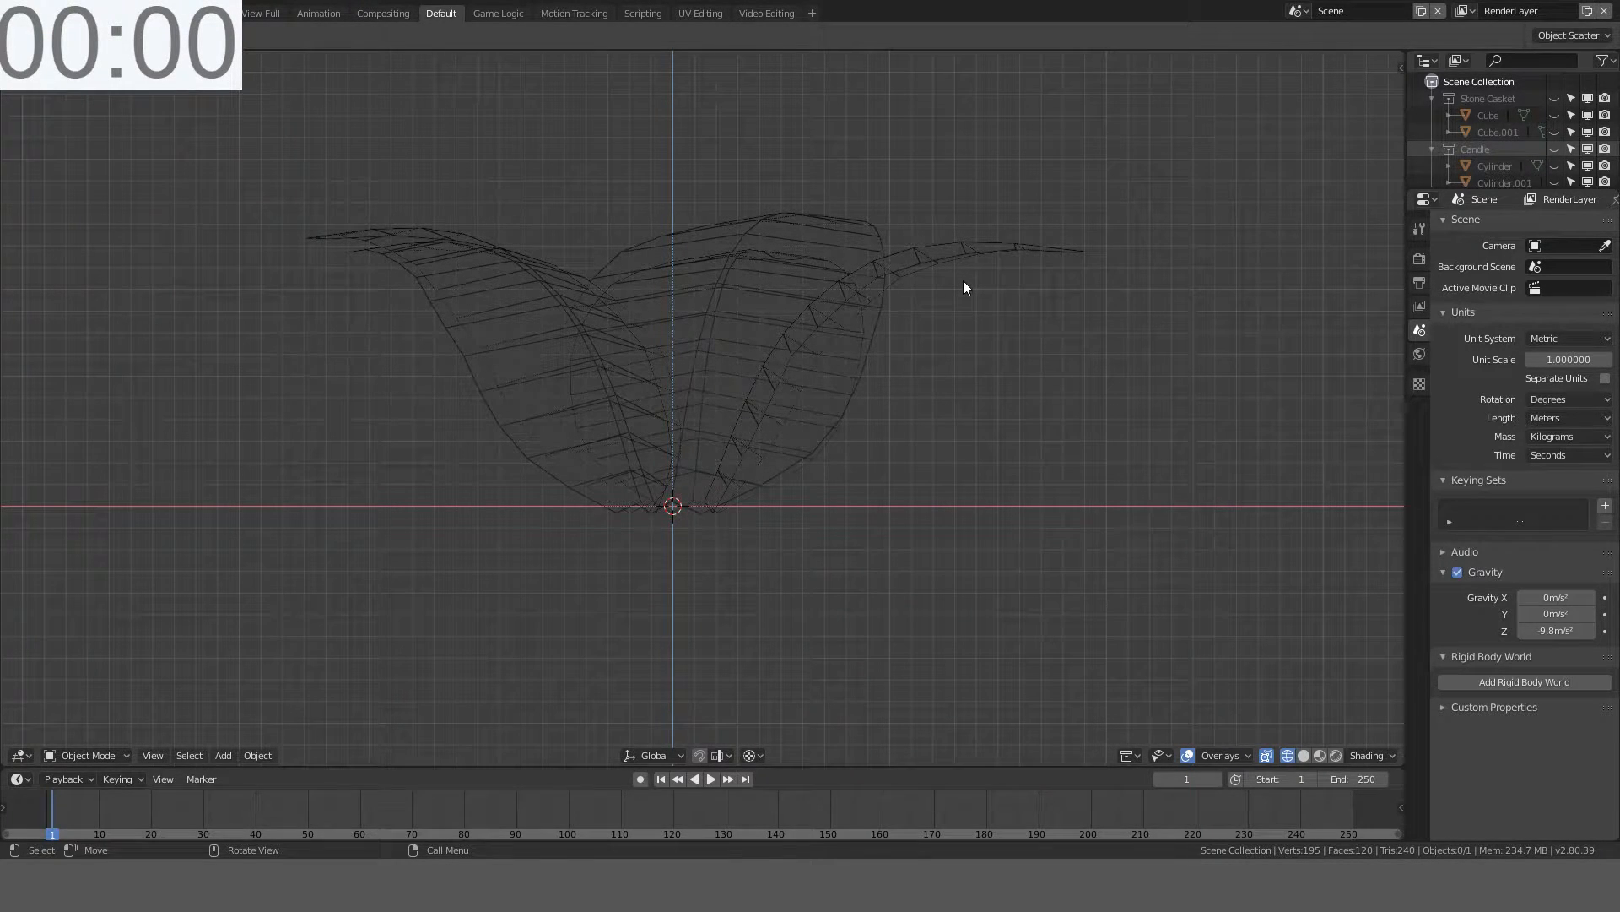
# - Return to solid shading and examine the original five-petal flower from several angles
pyautogui.press('z')
pyautogui.click(1079, 280)
pyautogui.moveTo(890, 359)
pyautogui.mouseDown(button='middle')
pyautogui.moveTo(970, 491)
pyautogui.moveTo(724, 370)
pyautogui.moveTo(604, 398)
pyautogui.mouseUp(button='middle')
pyautogui.moveTo(649, 323); pyautogui.dragTo(984, 378, button='middle')
pyautogui.scroll(1, 893, 292)
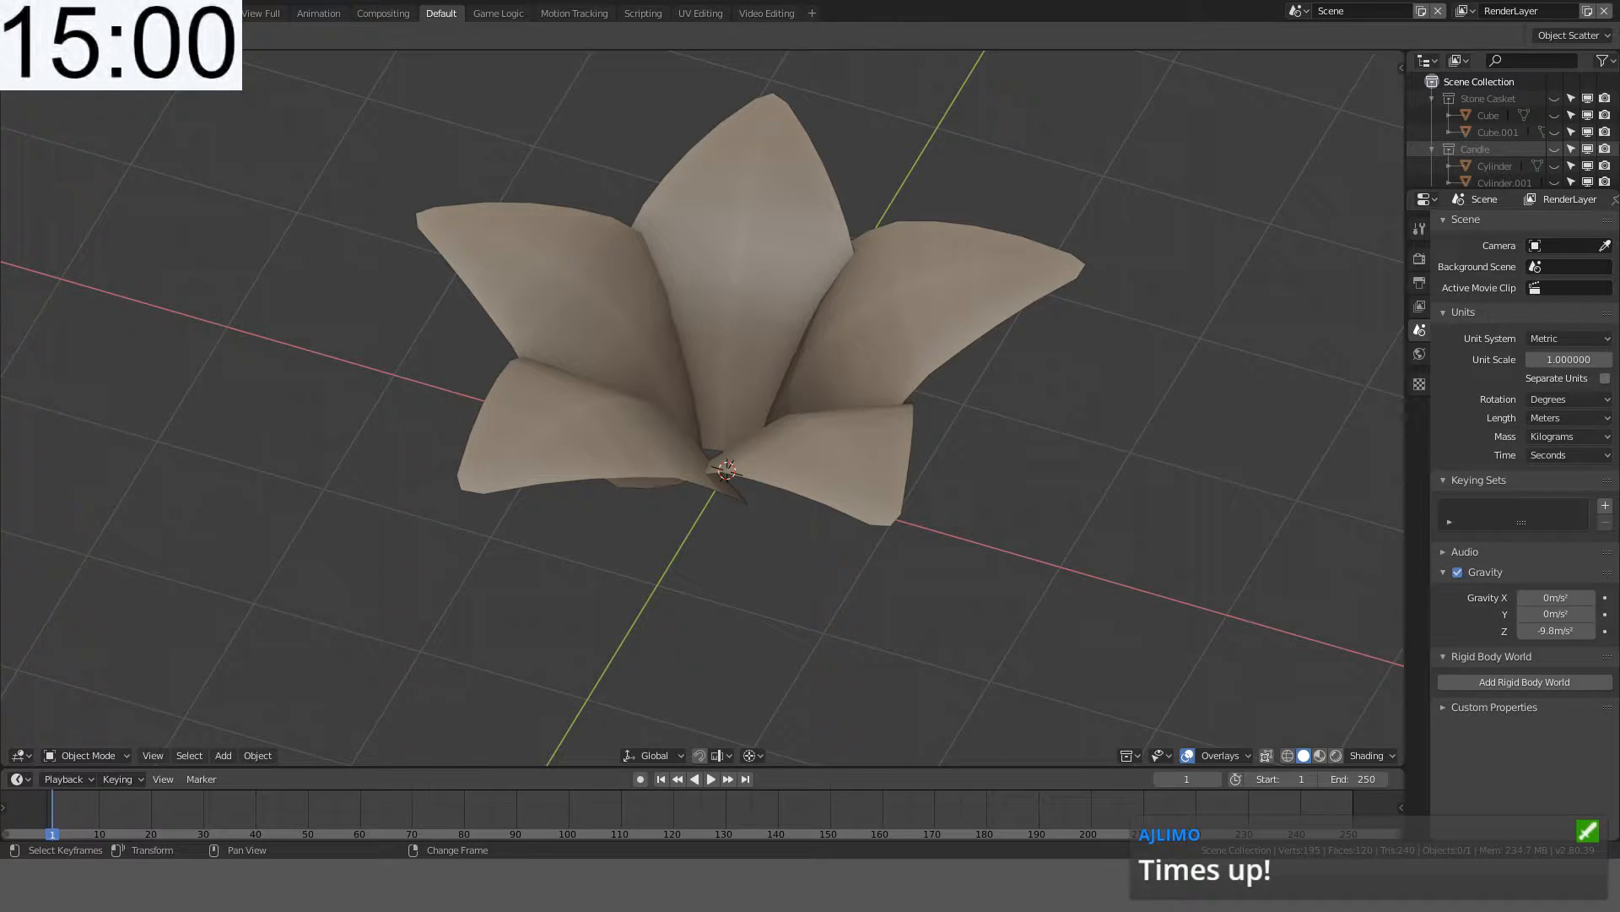
# - Select the flower and set the transform orientation to Cursor
pyautogui.click(803, 459)
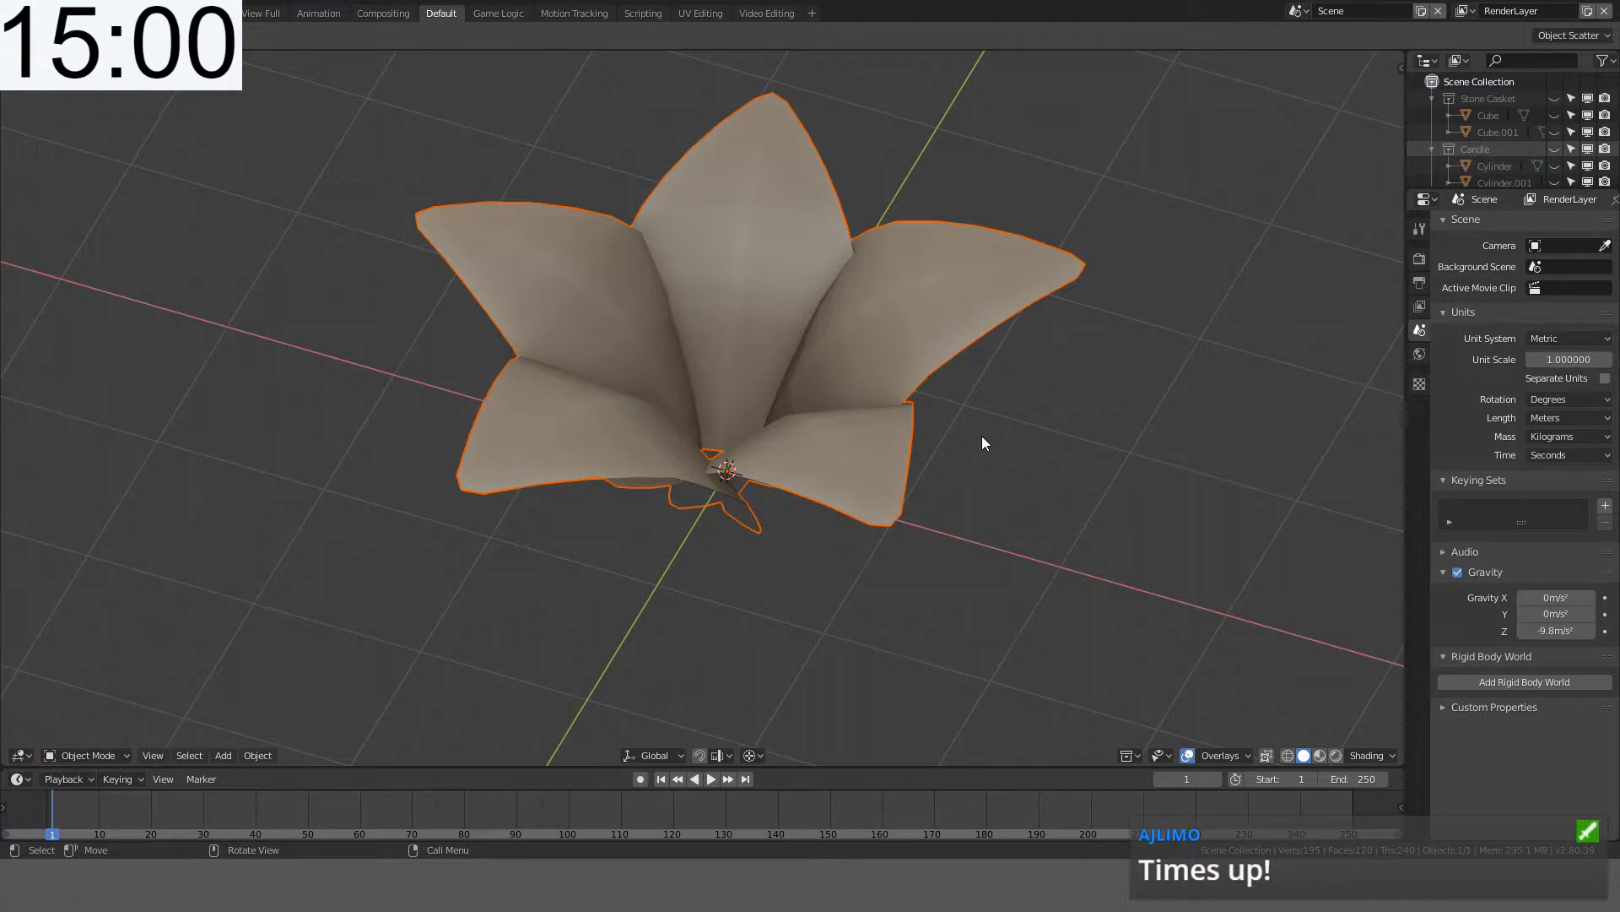
pyautogui.click(856, 468)
pyautogui.press(',')
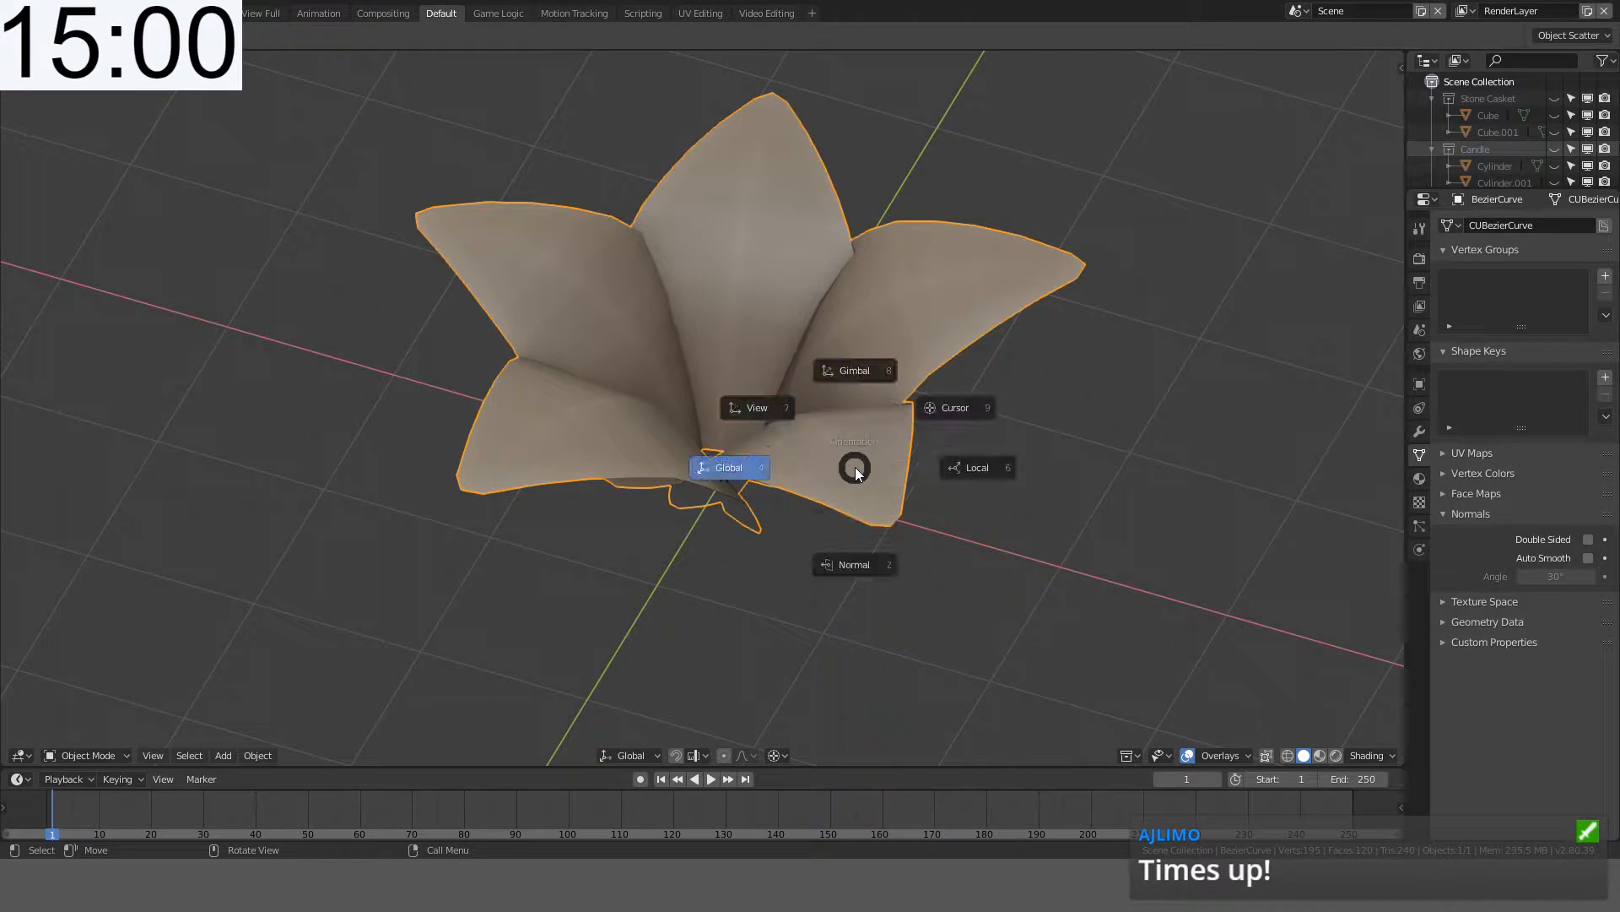
pyautogui.click(1249, 283)
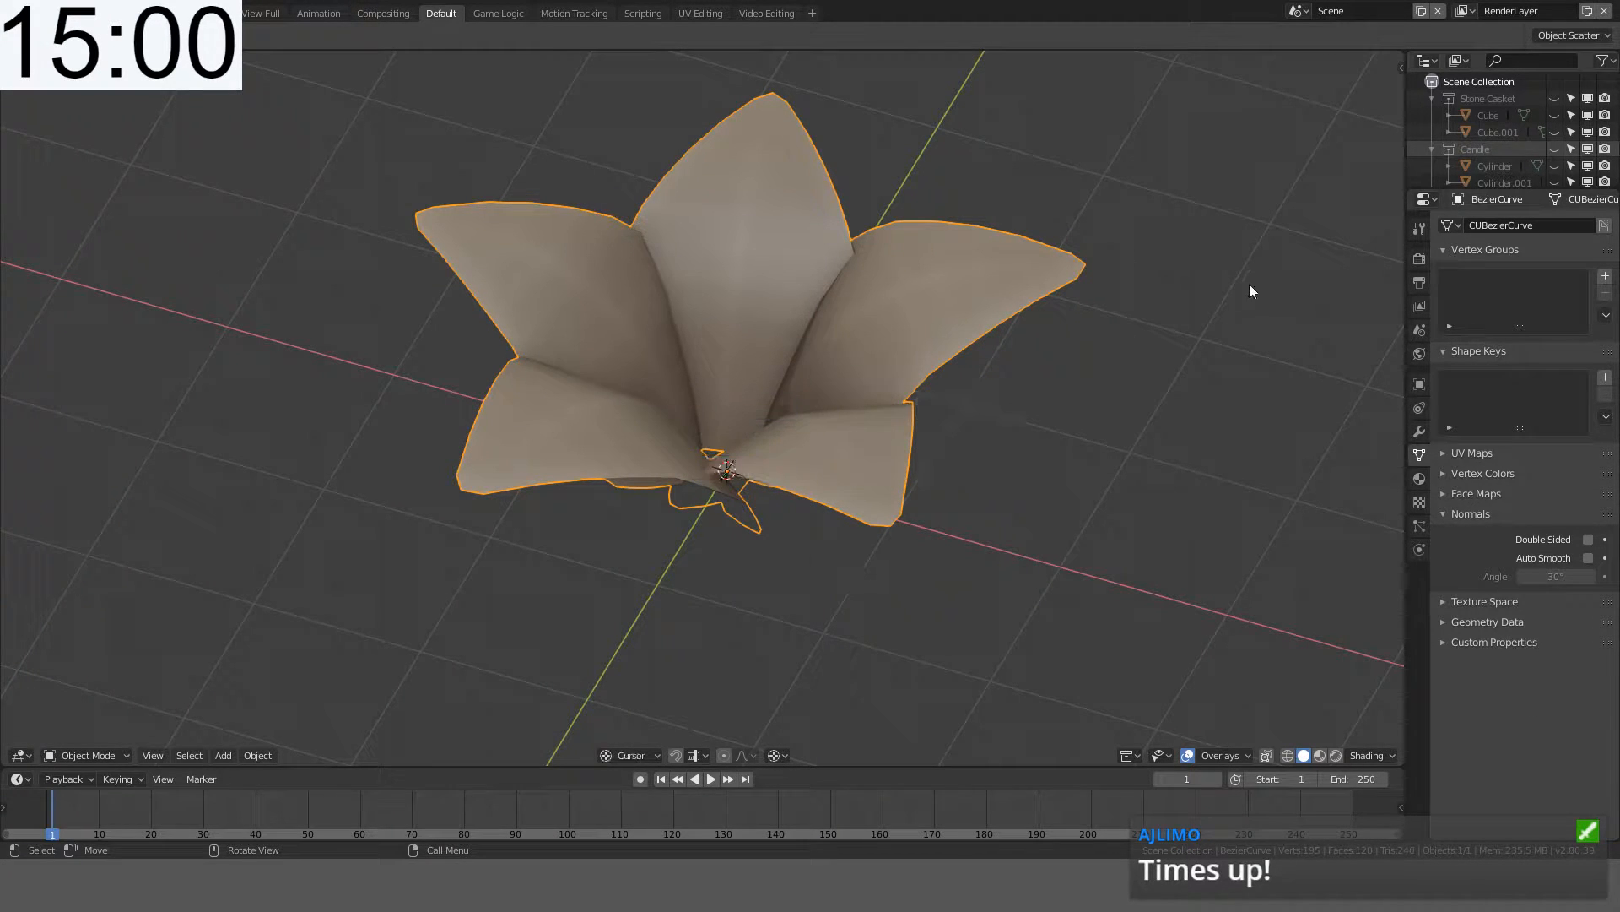
# - Move the flower into a new collection named Flower, hide it and return to the front view
pyautogui.press('m')
pyautogui.click(1204, 289)
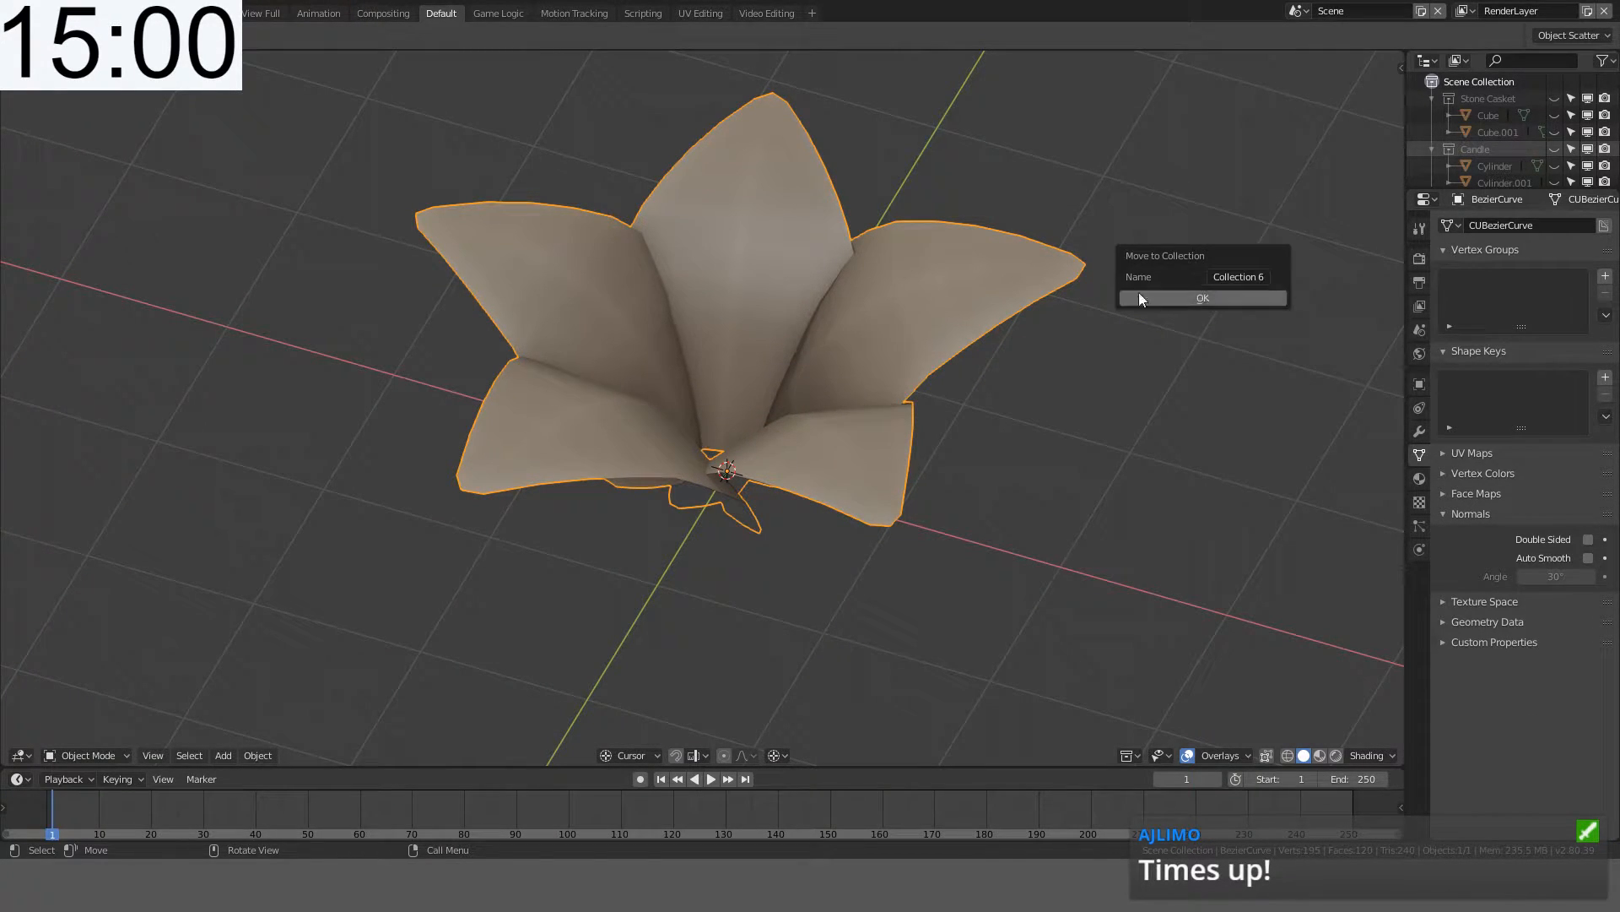
pyautogui.click(1224, 276)
pyautogui.write('Flower')
pyautogui.click(1196, 297)
pyautogui.moveTo(1193, 299); pyautogui.dragTo(1091, 286, button='middle')
pyautogui.press('h')
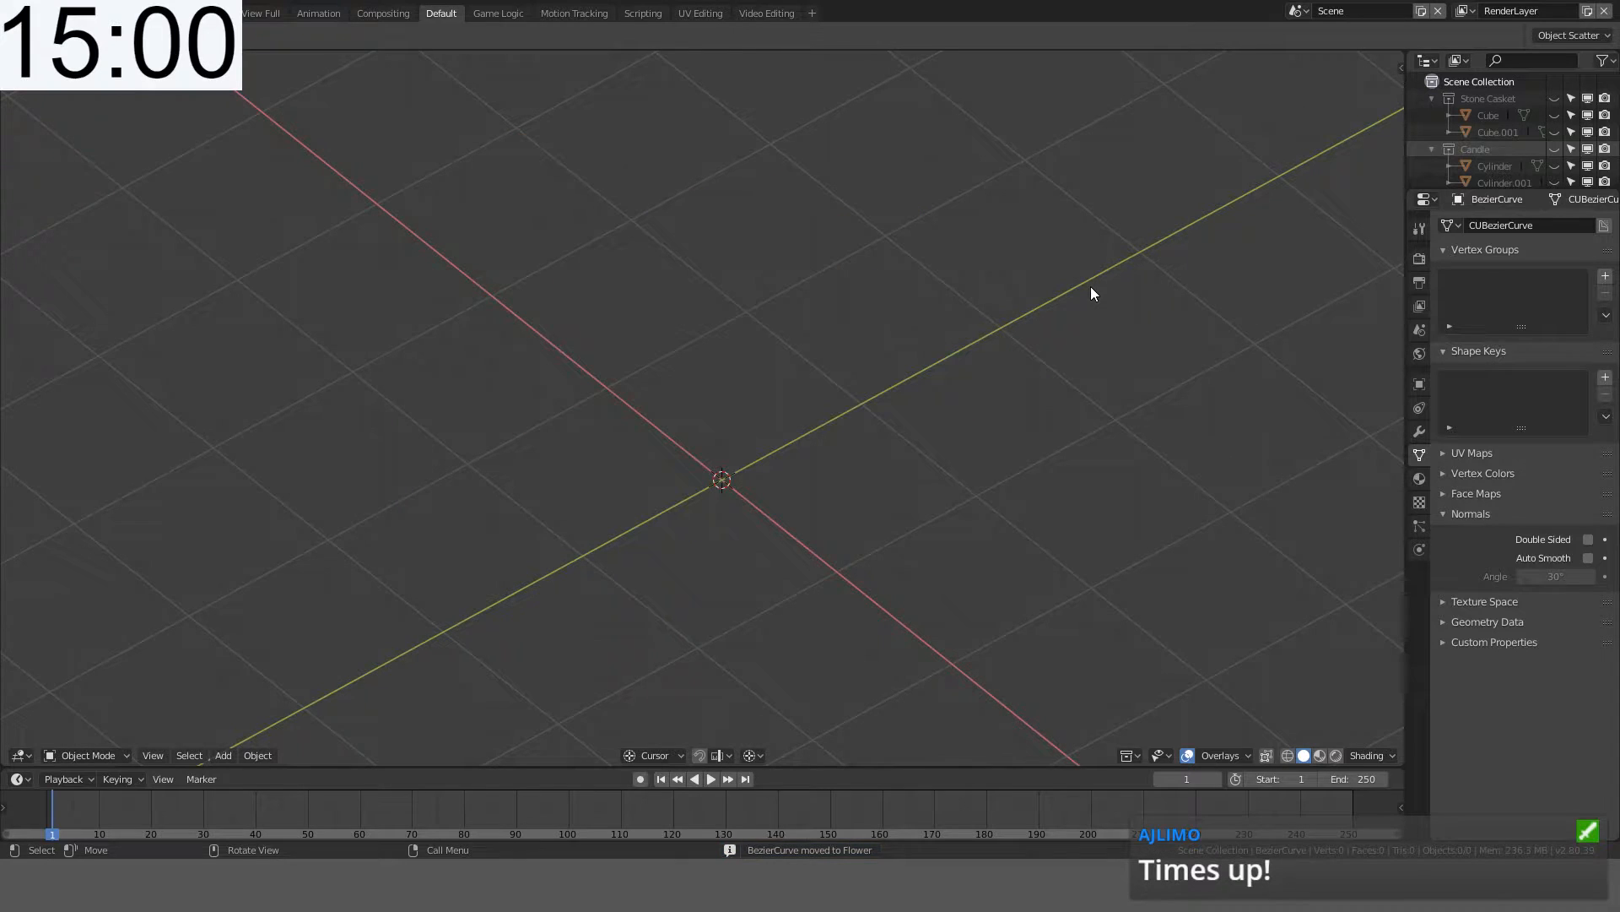
pyautogui.moveTo(424, 426); pyautogui.dragTo(499, 353, button='middle')
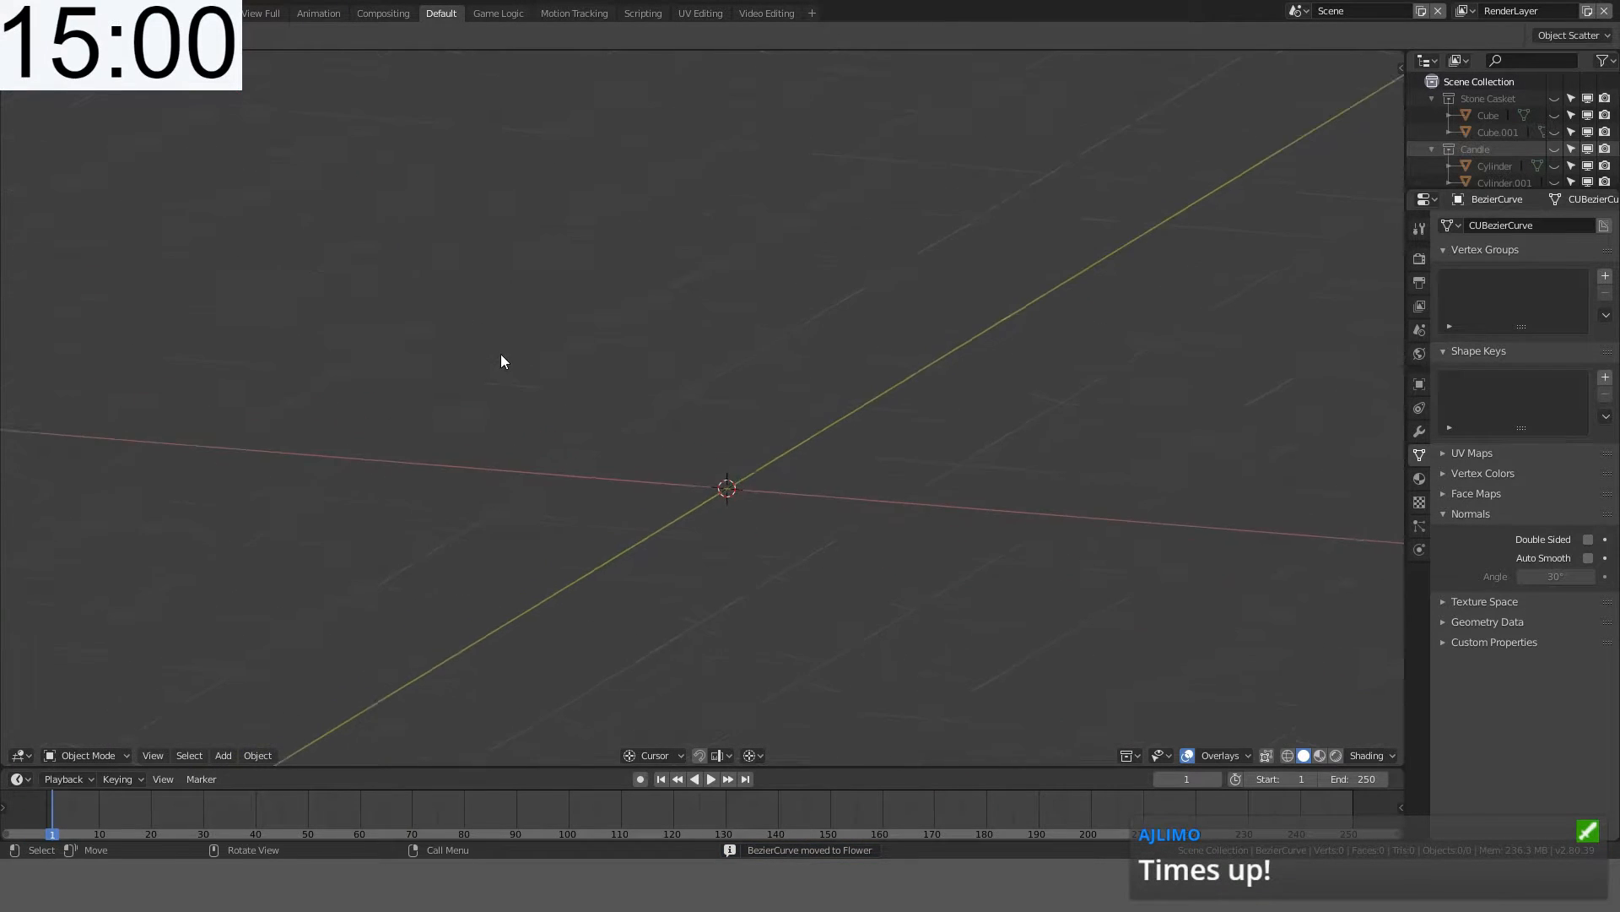
pyautogui.scroll(1, 506, 346)
pyautogui.press('KP_1')
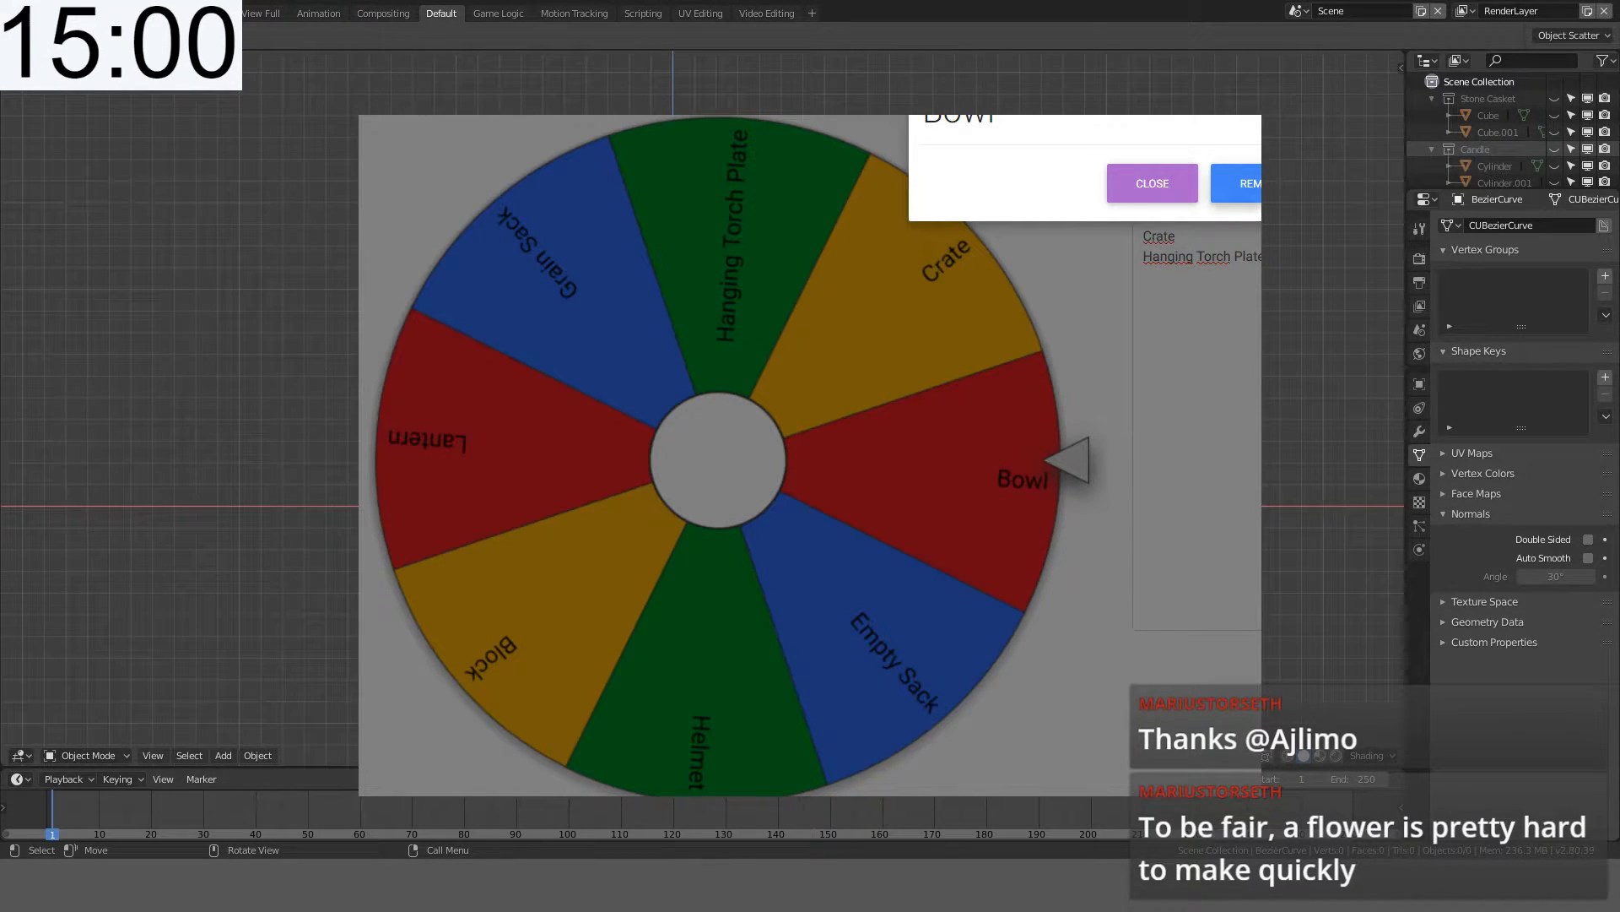
# - Remove the drawn Bowl entry from the prop wheel and search Google Images for "grave offering bowl"
pyautogui.click(1249, 183)
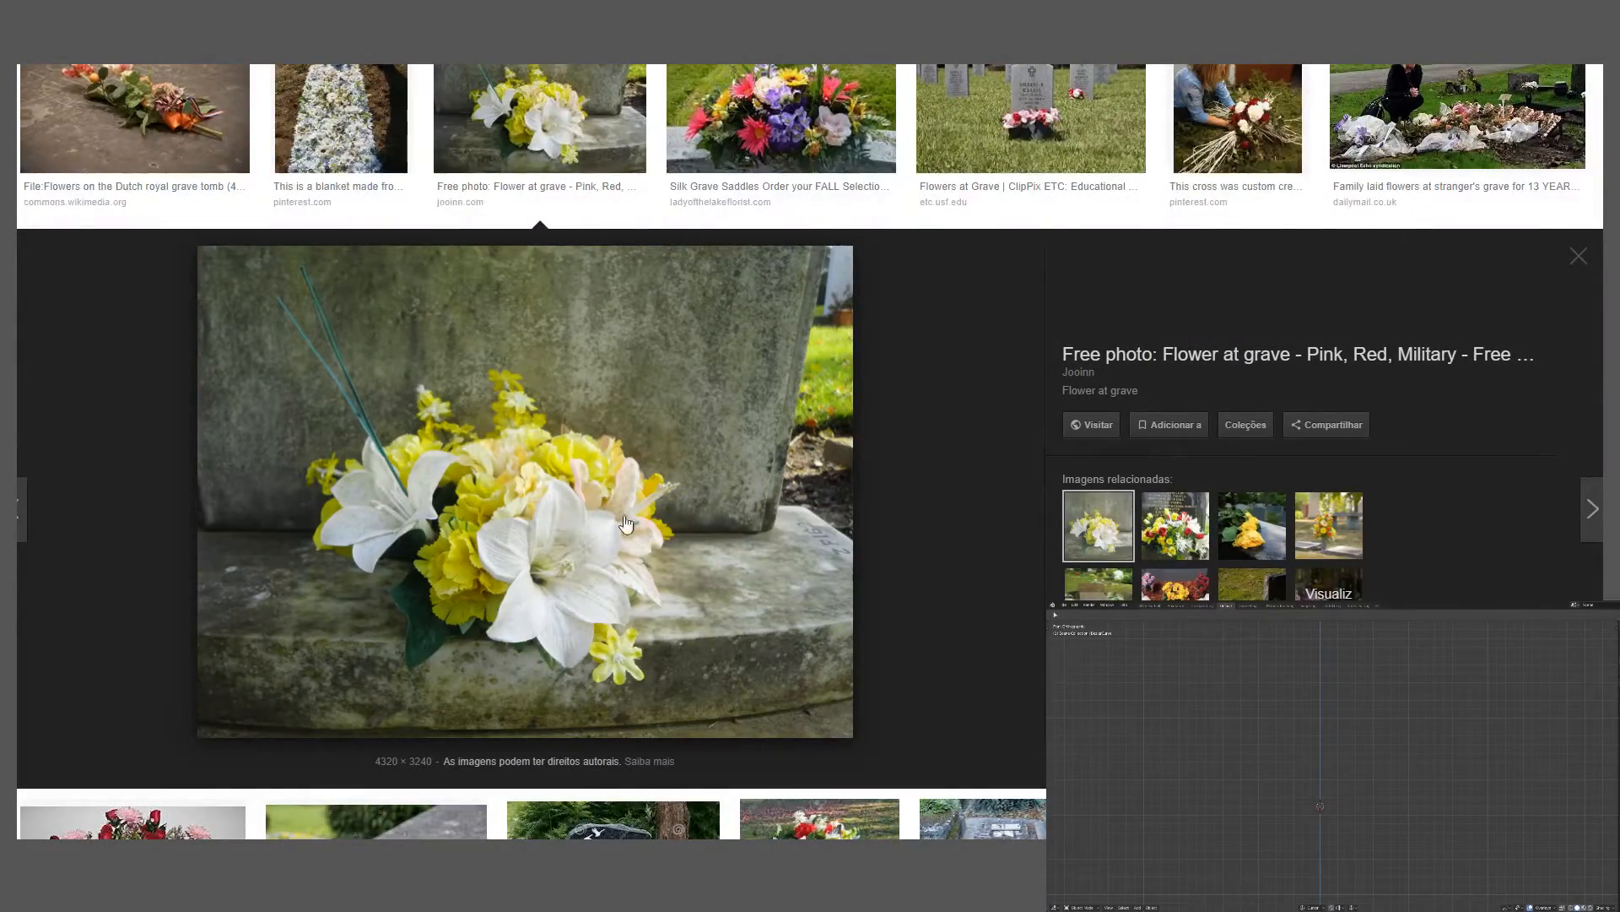
pyautogui.scroll(10, 627, 523)
pyautogui.tripleClick(245, 101)
pyautogui.write('g')
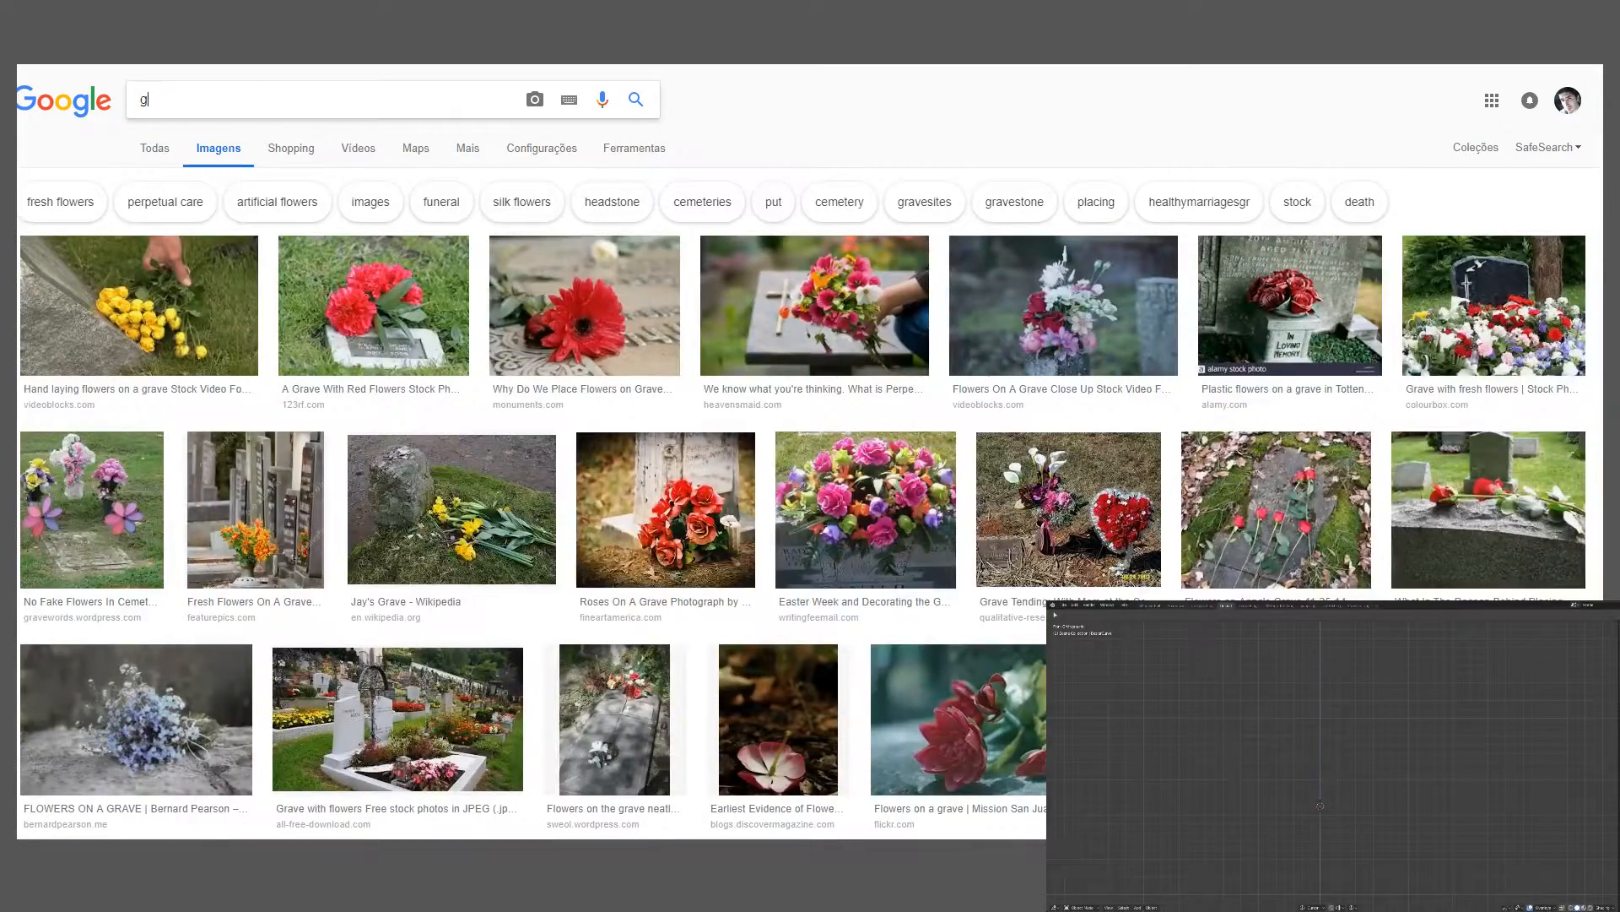
pyautogui.write('rave offering vowl')
pyautogui.press('Return')
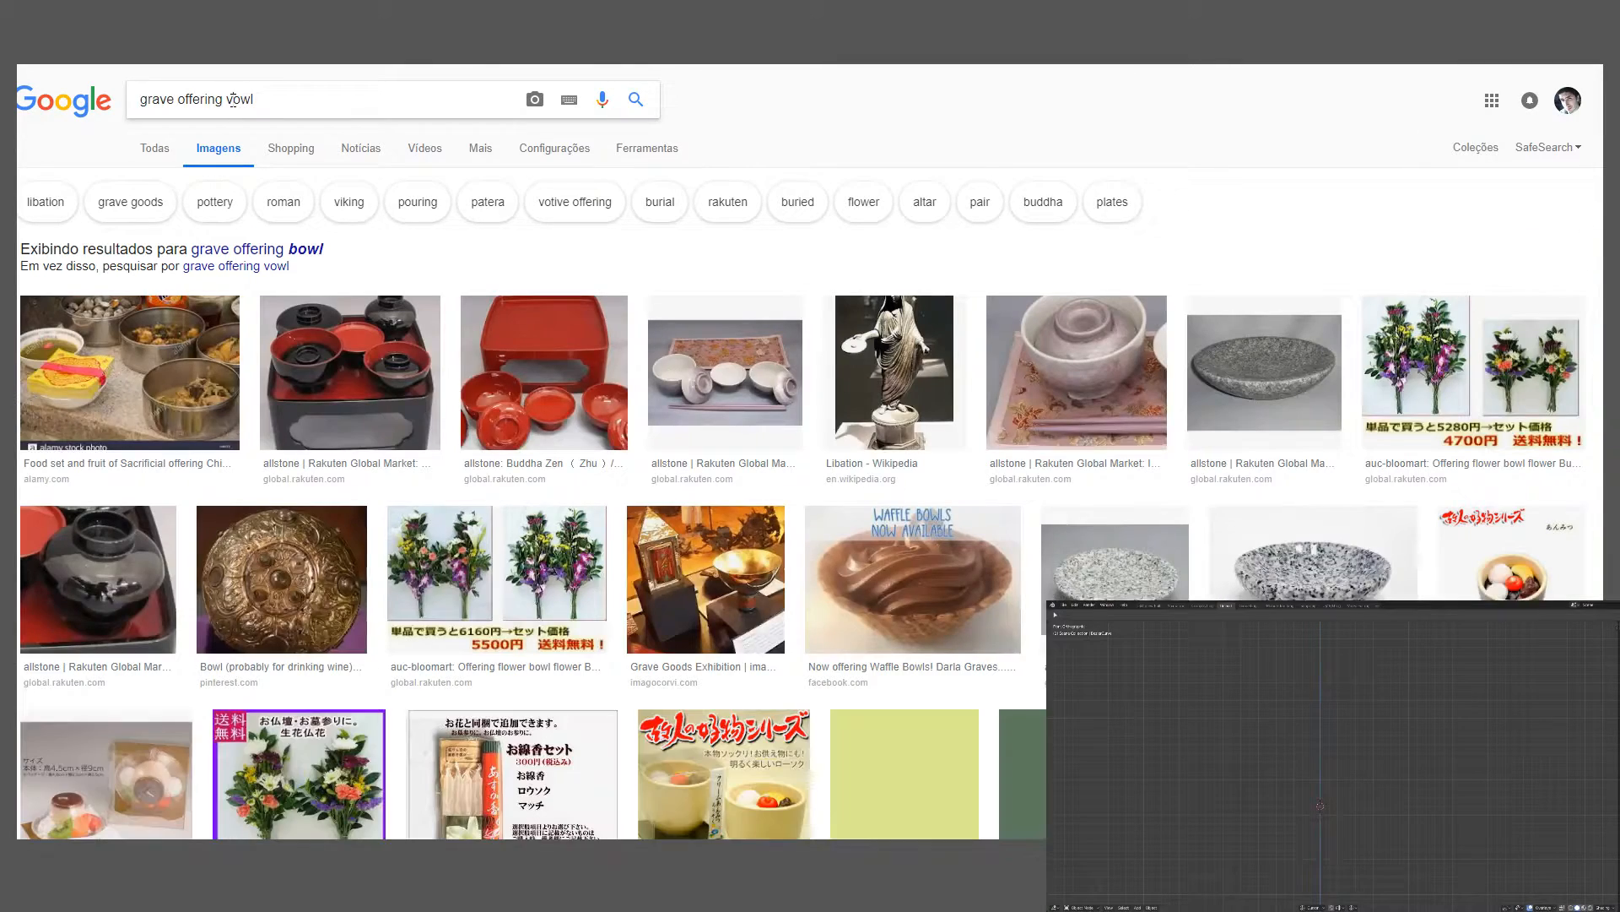
# - Examine reference images of the black and red bowl set and the shallow granite bowl
pyautogui.scroll(-1, 309, 245)
pyautogui.click(340, 329)
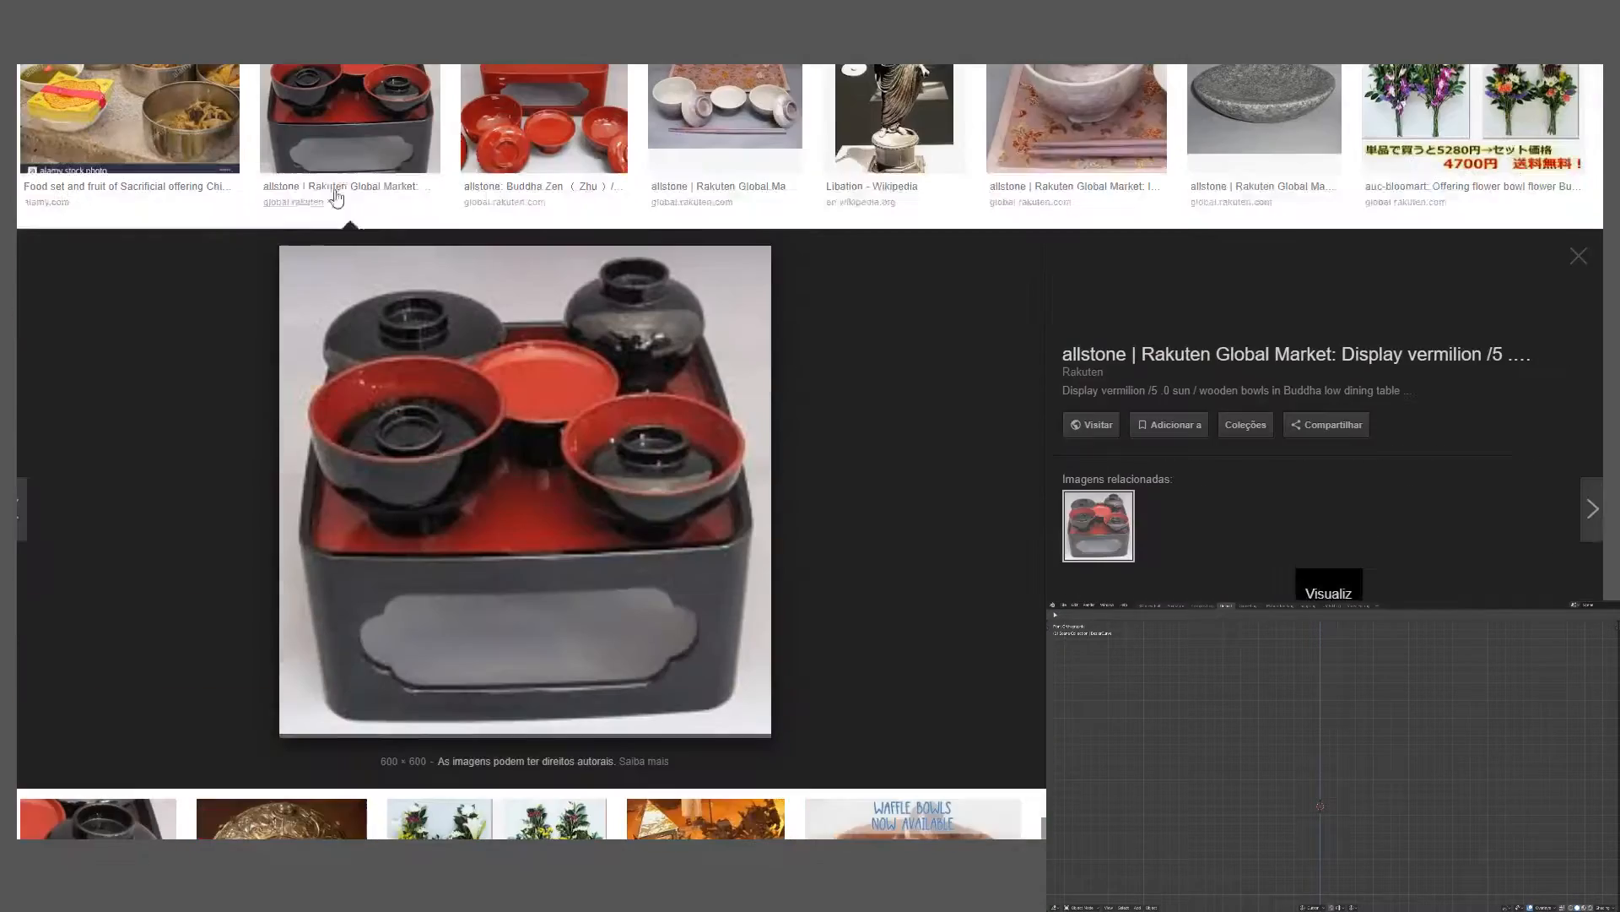
pyautogui.scroll(2, 341, 184)
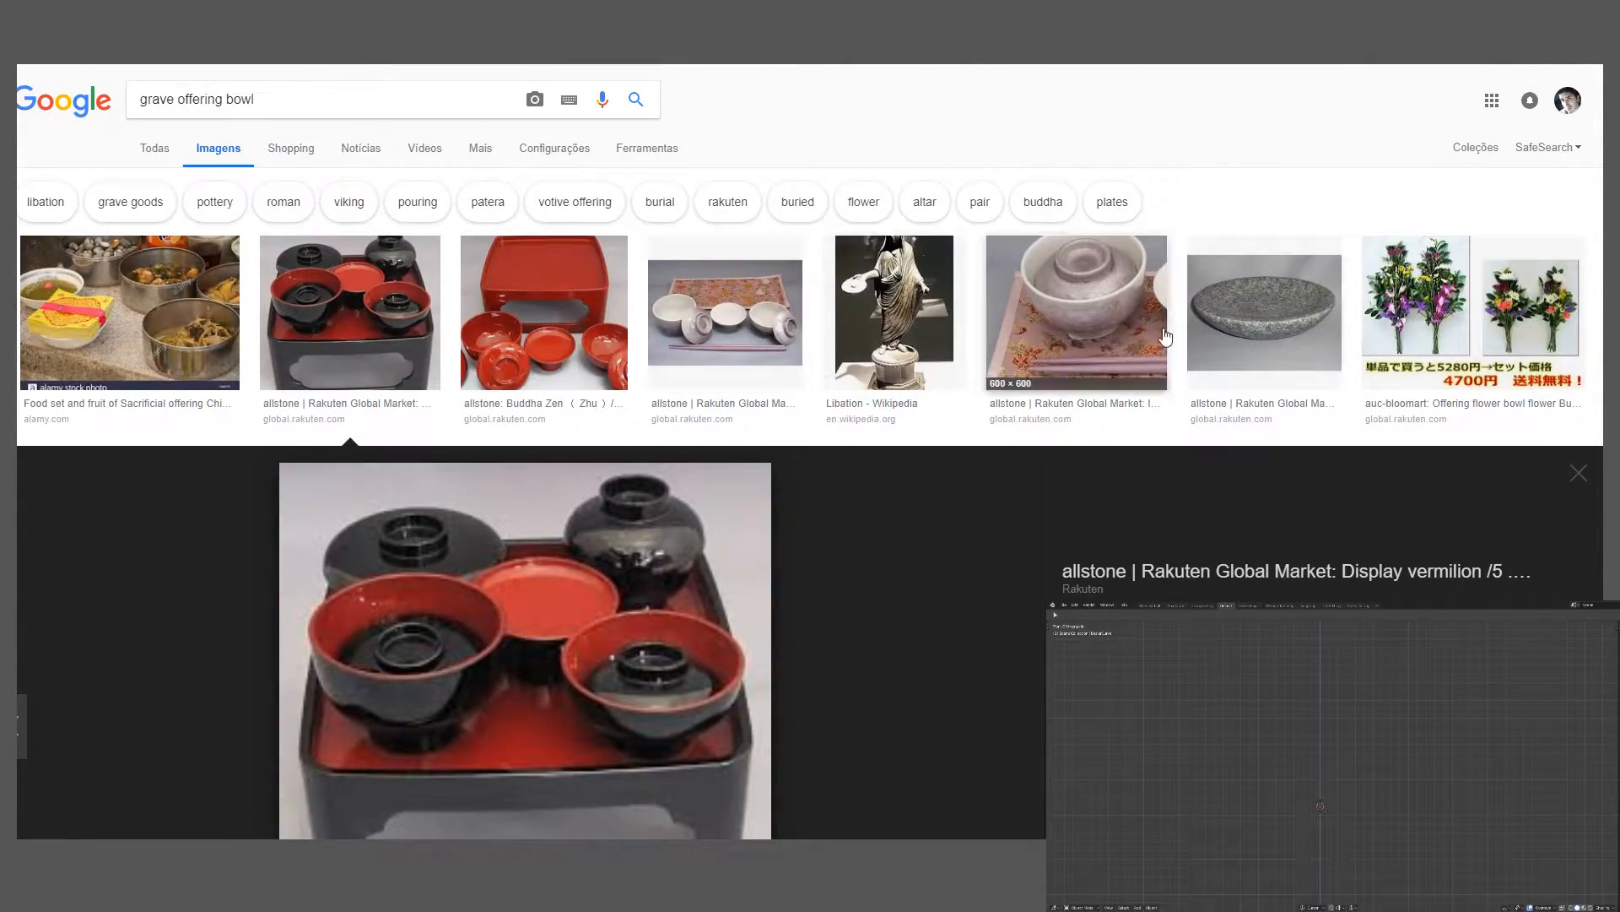
pyautogui.click(1280, 353)
pyautogui.scroll(-4, 1030, 442)
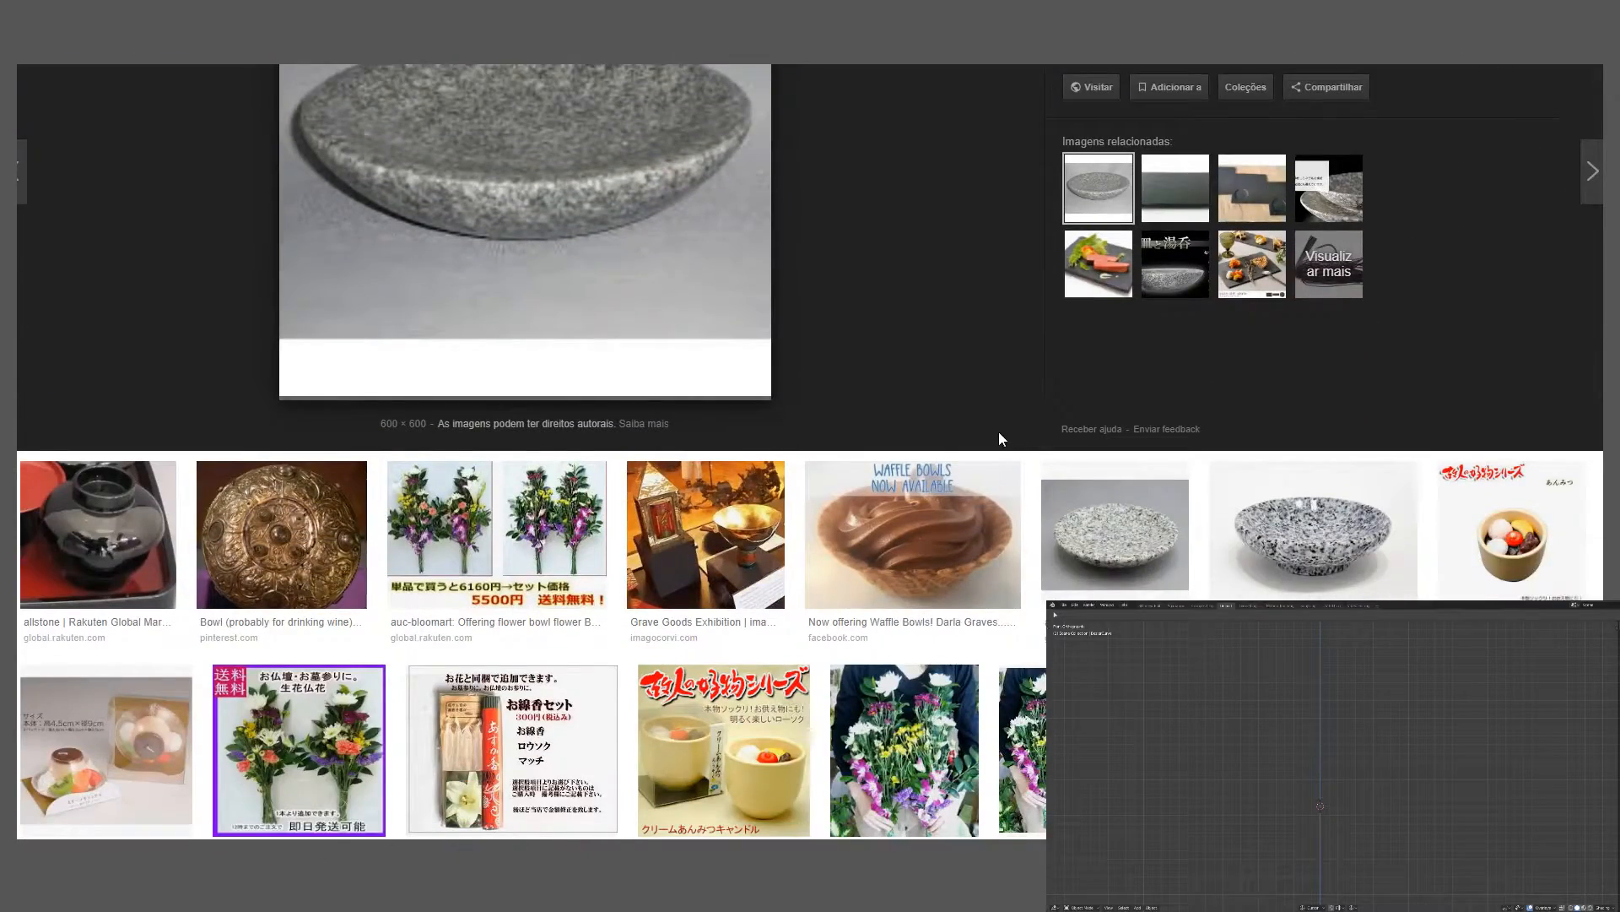
pyautogui.scroll(-2, 989, 437)
pyautogui.scroll(8, 989, 437)
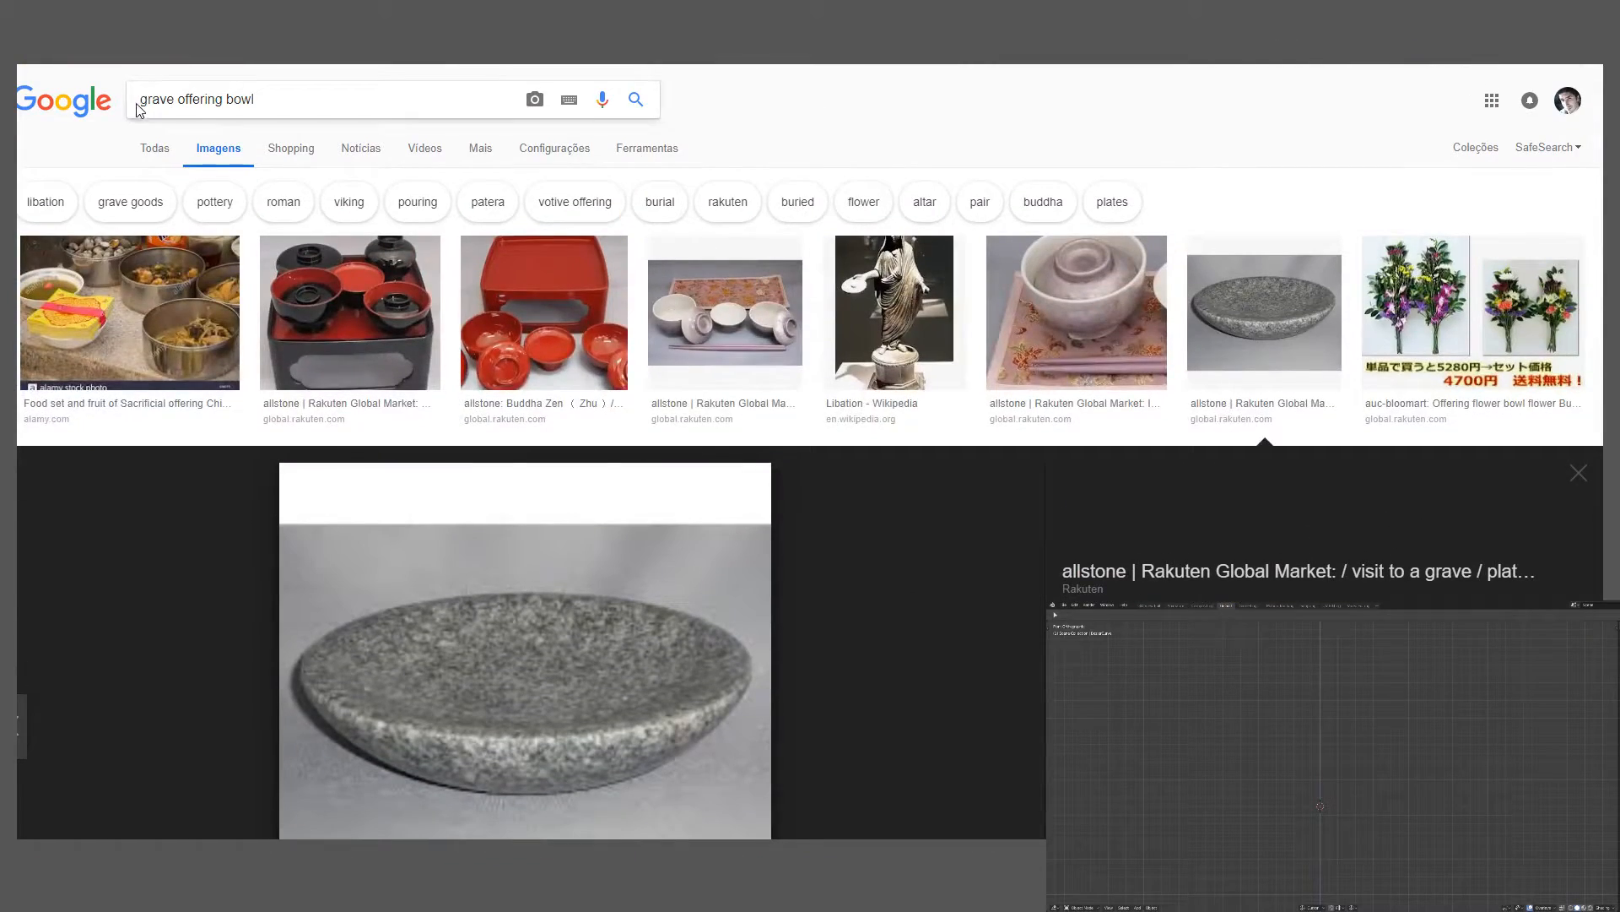
# - Refine the image search to "medieval grave offering bowl" and browse the results for references
pyautogui.click(143, 105)
pyautogui.write('medieval')
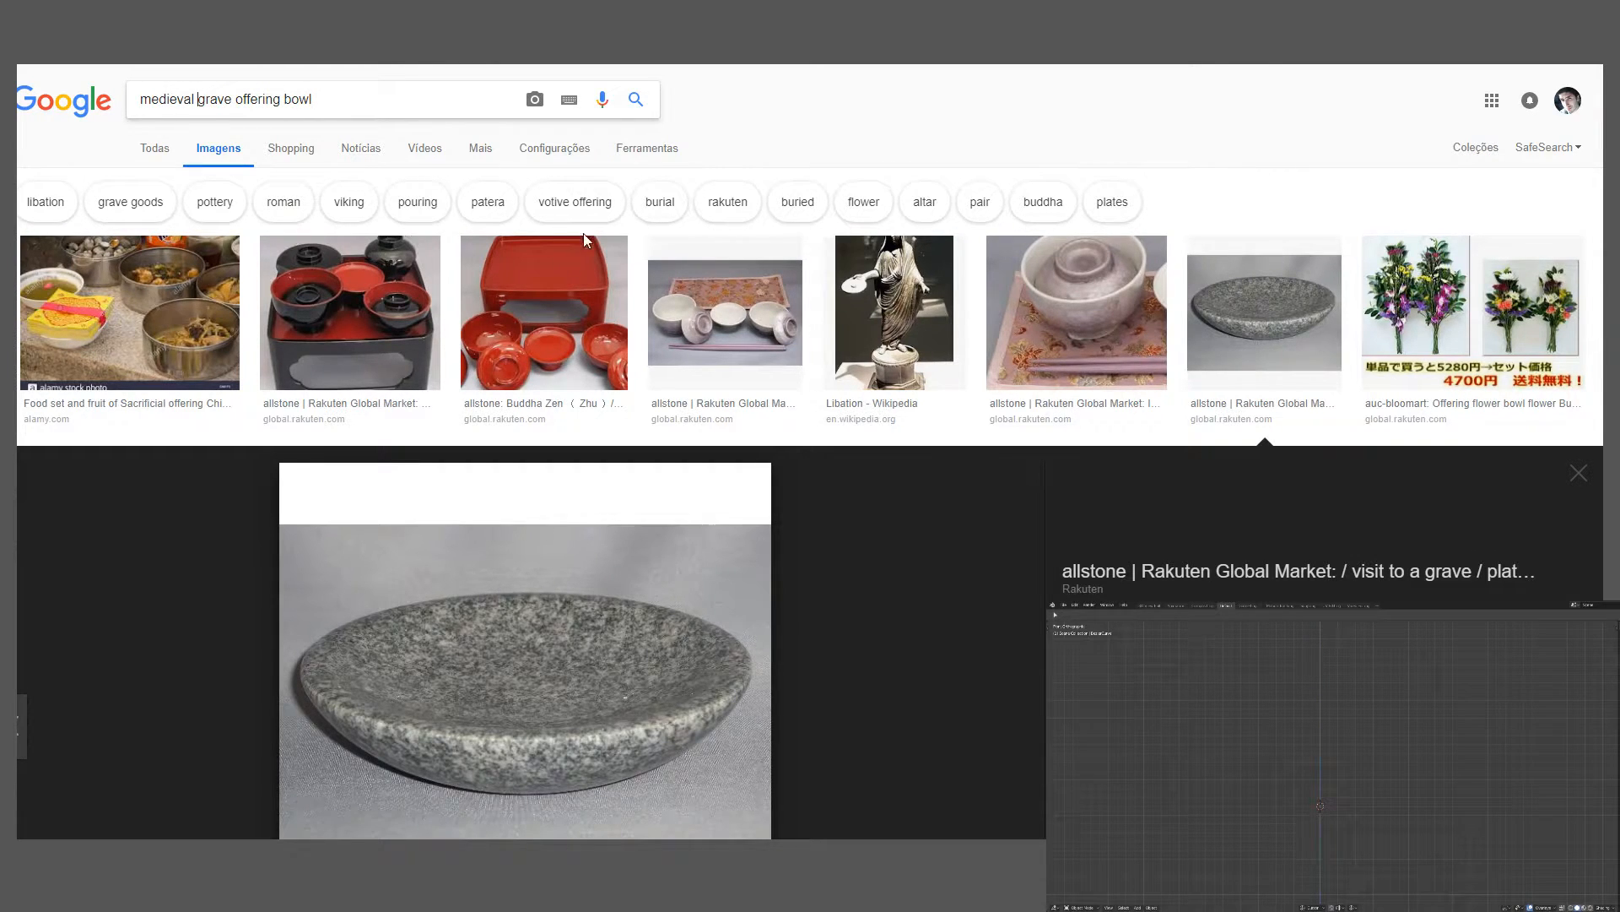
pyautogui.press('Return')
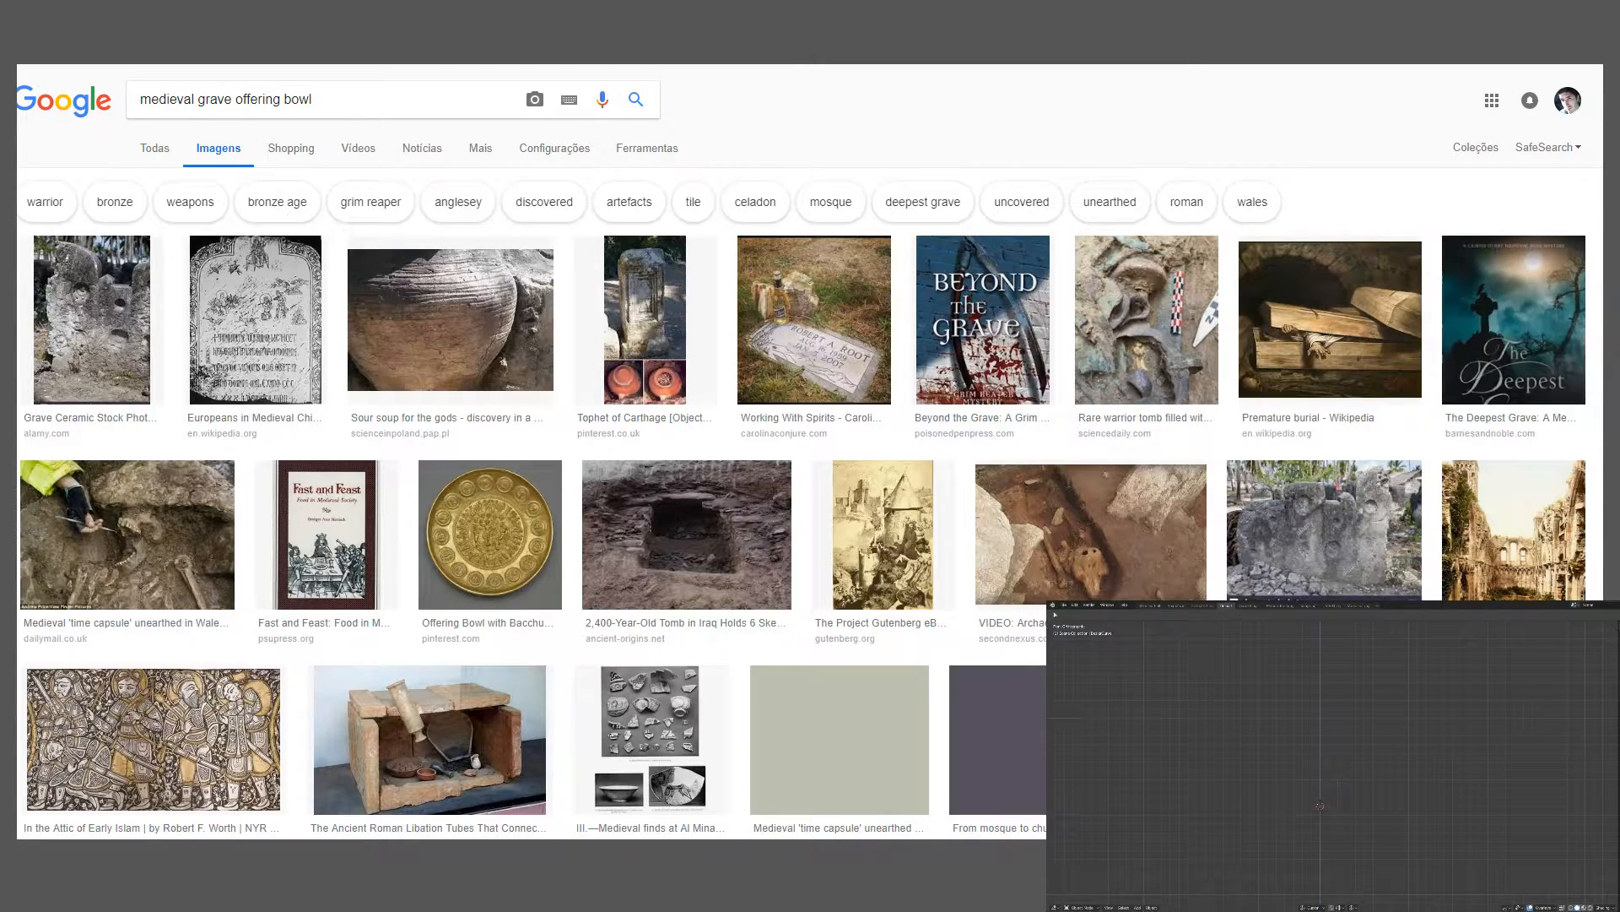
pyautogui.scroll(-10, 947, 181)
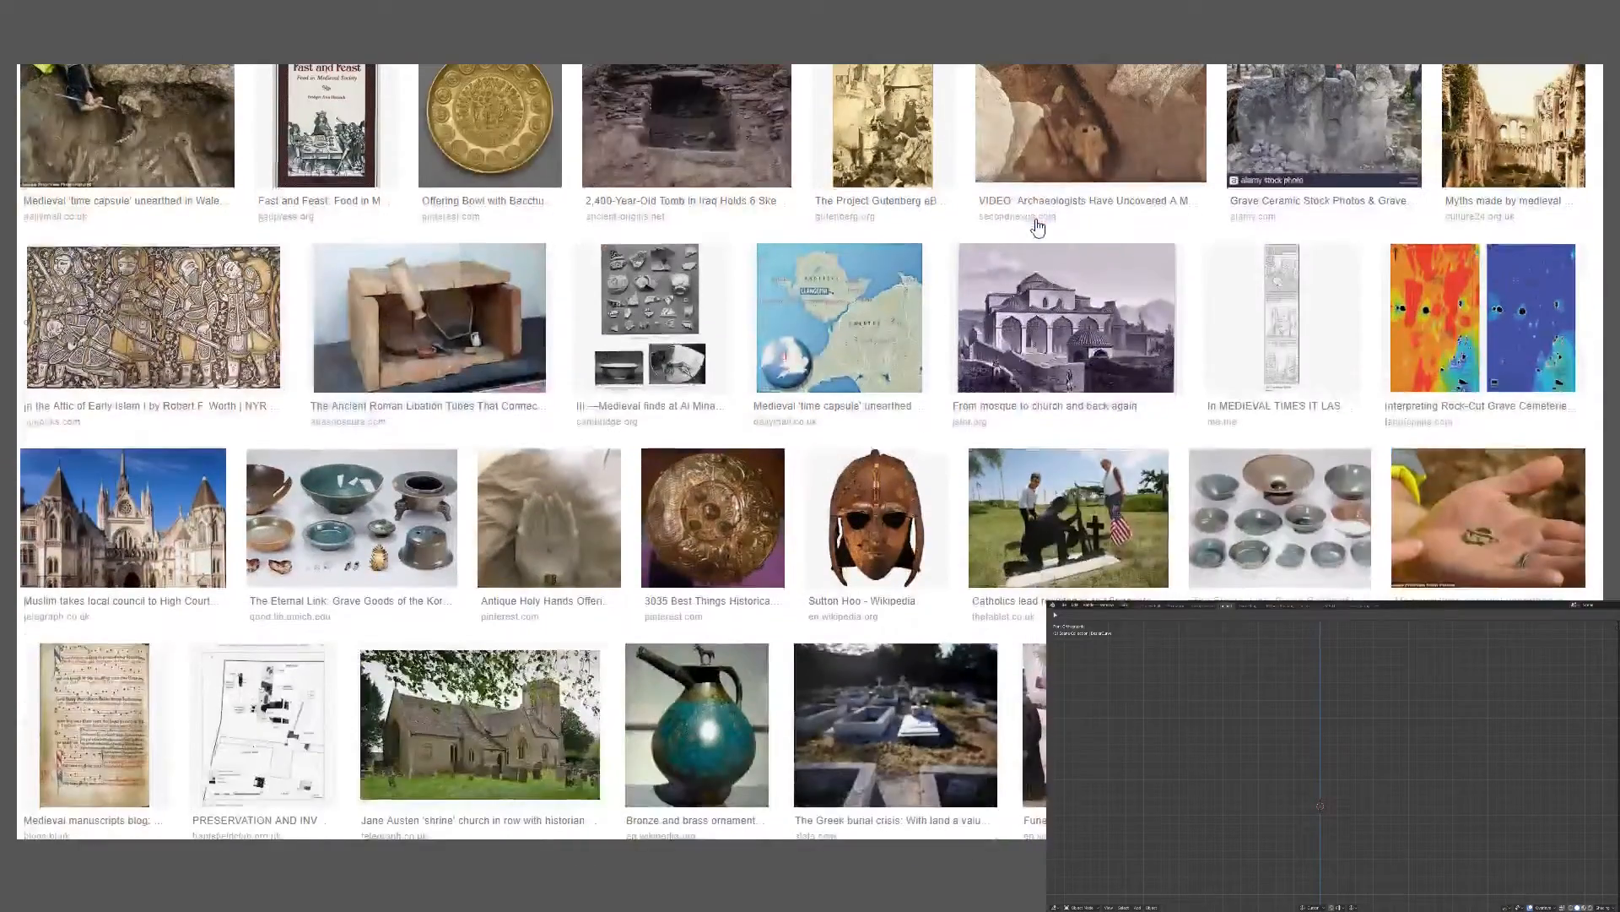
pyautogui.scroll(-3, 1038, 232)
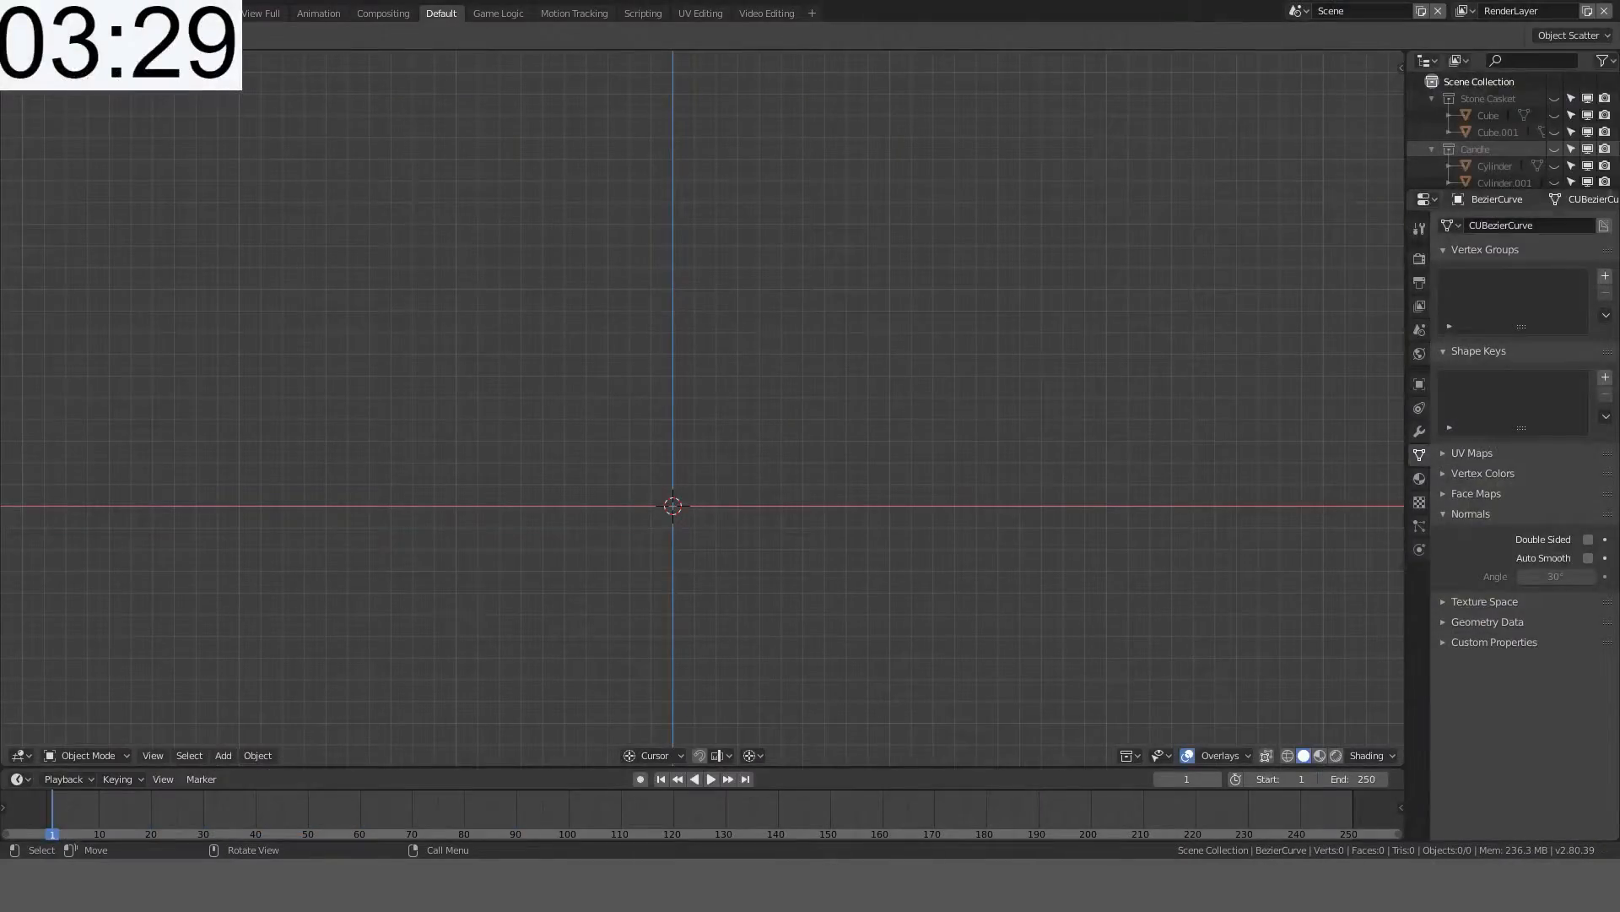
# - In Blender, add a UV sphere at the origin and shade its faces smooth in Edit Mode
pyautogui.hotkey('shift', 'a')
pyautogui.moveTo(790, 373)
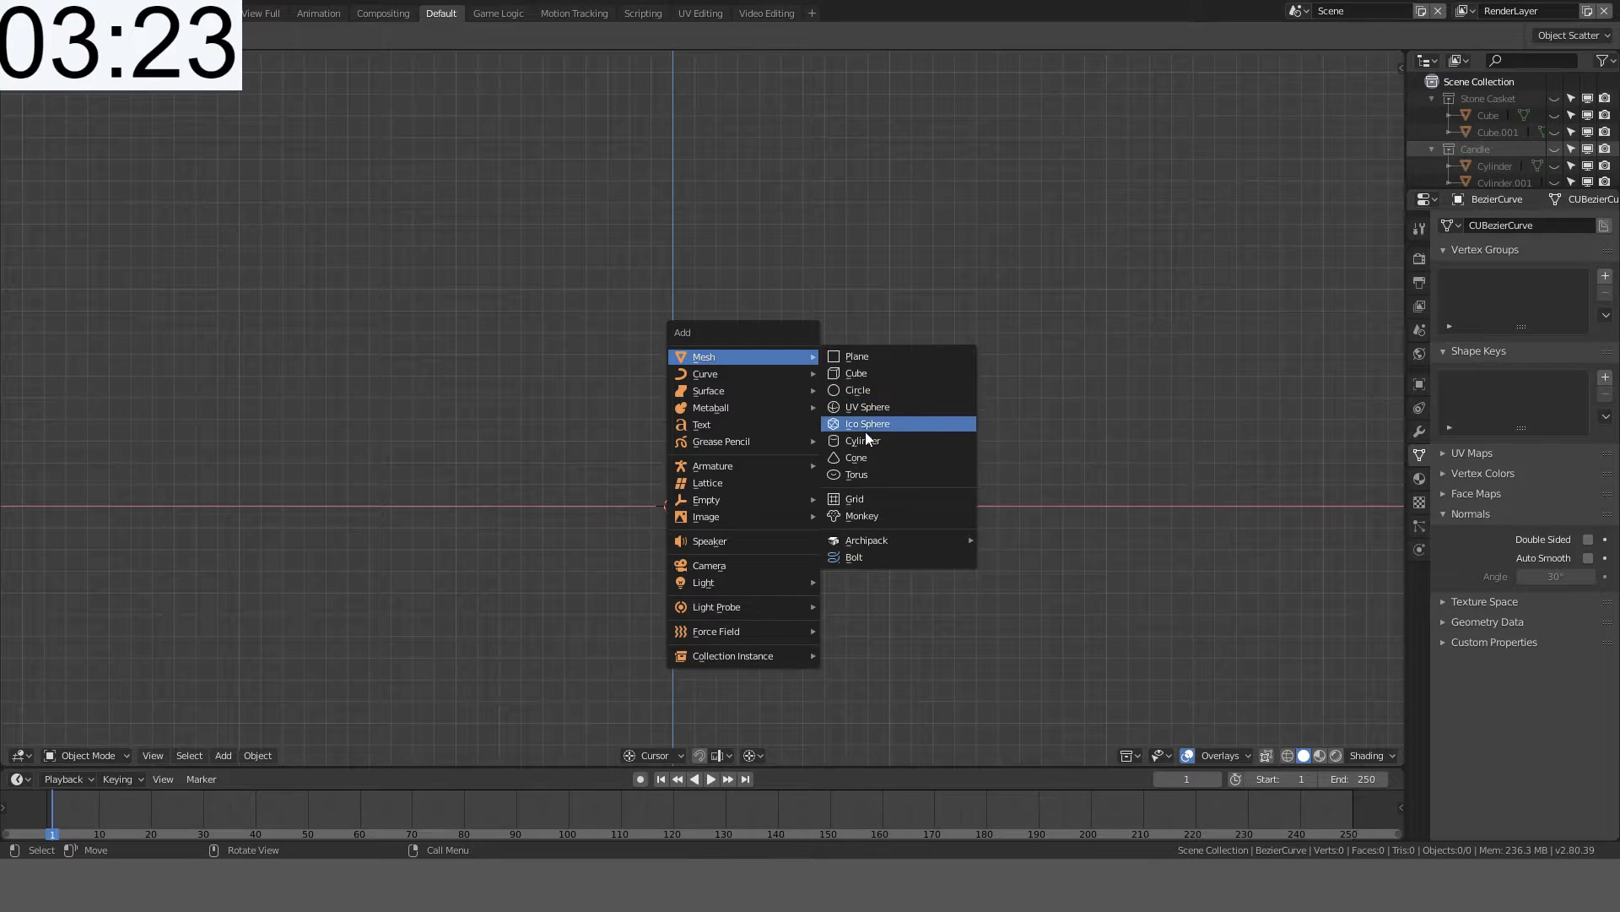
pyautogui.click(869, 407)
pyautogui.press('Tab')
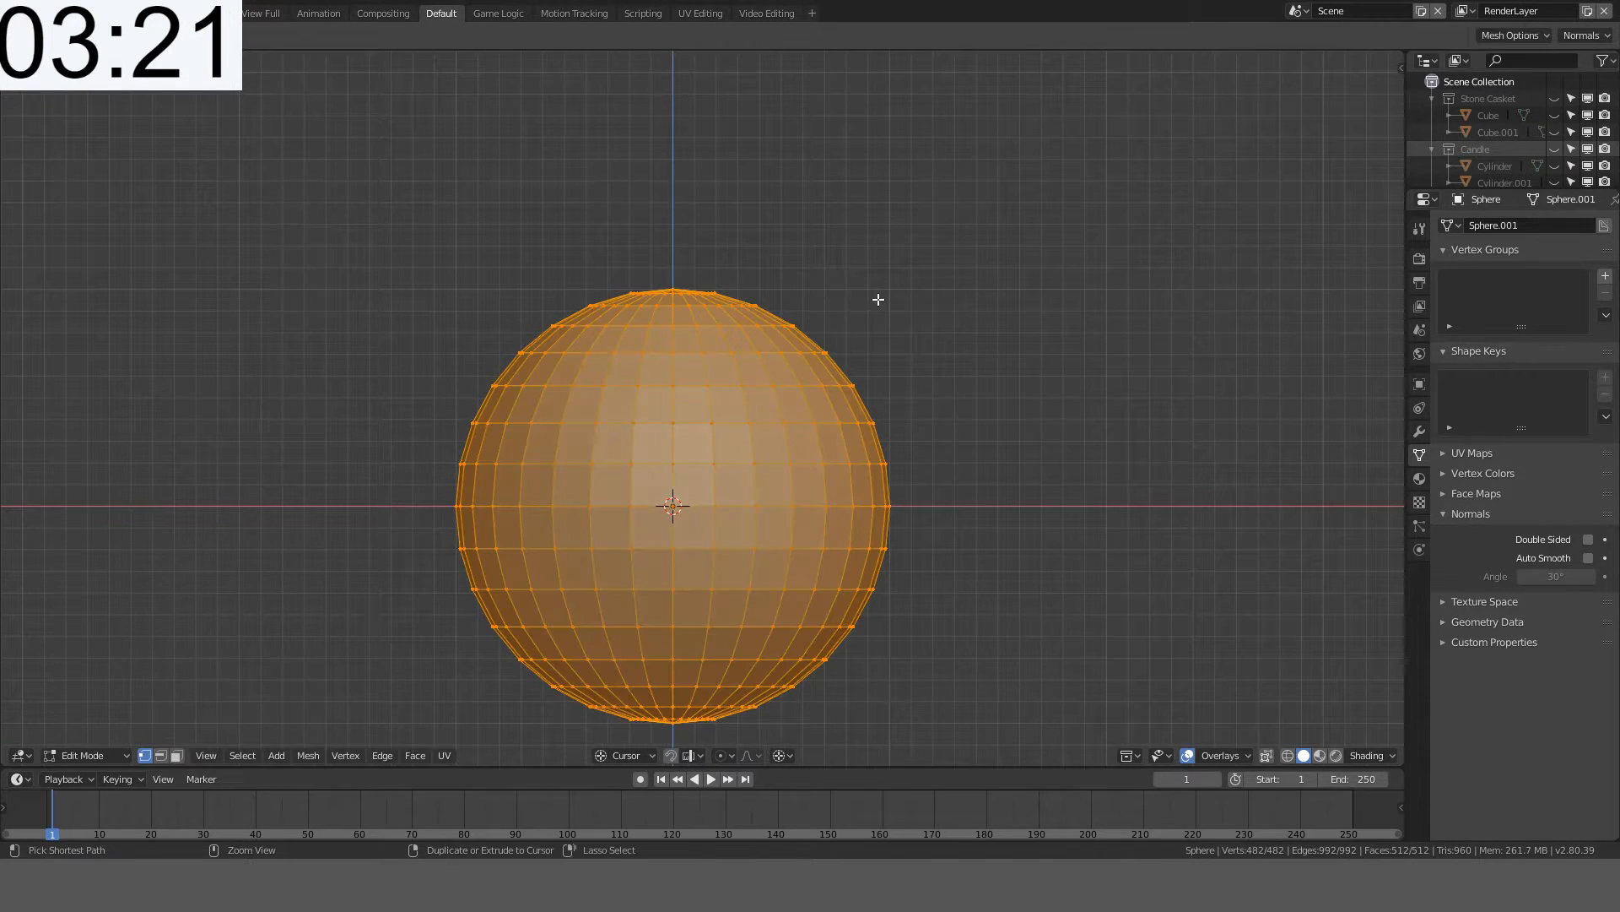
pyautogui.hotkey('ctrl', 'f')
pyautogui.click(847, 338)
# - Move the whole sphere mesh up 1 m along Z so its lowest point sits at the origin
pyautogui.write('g')
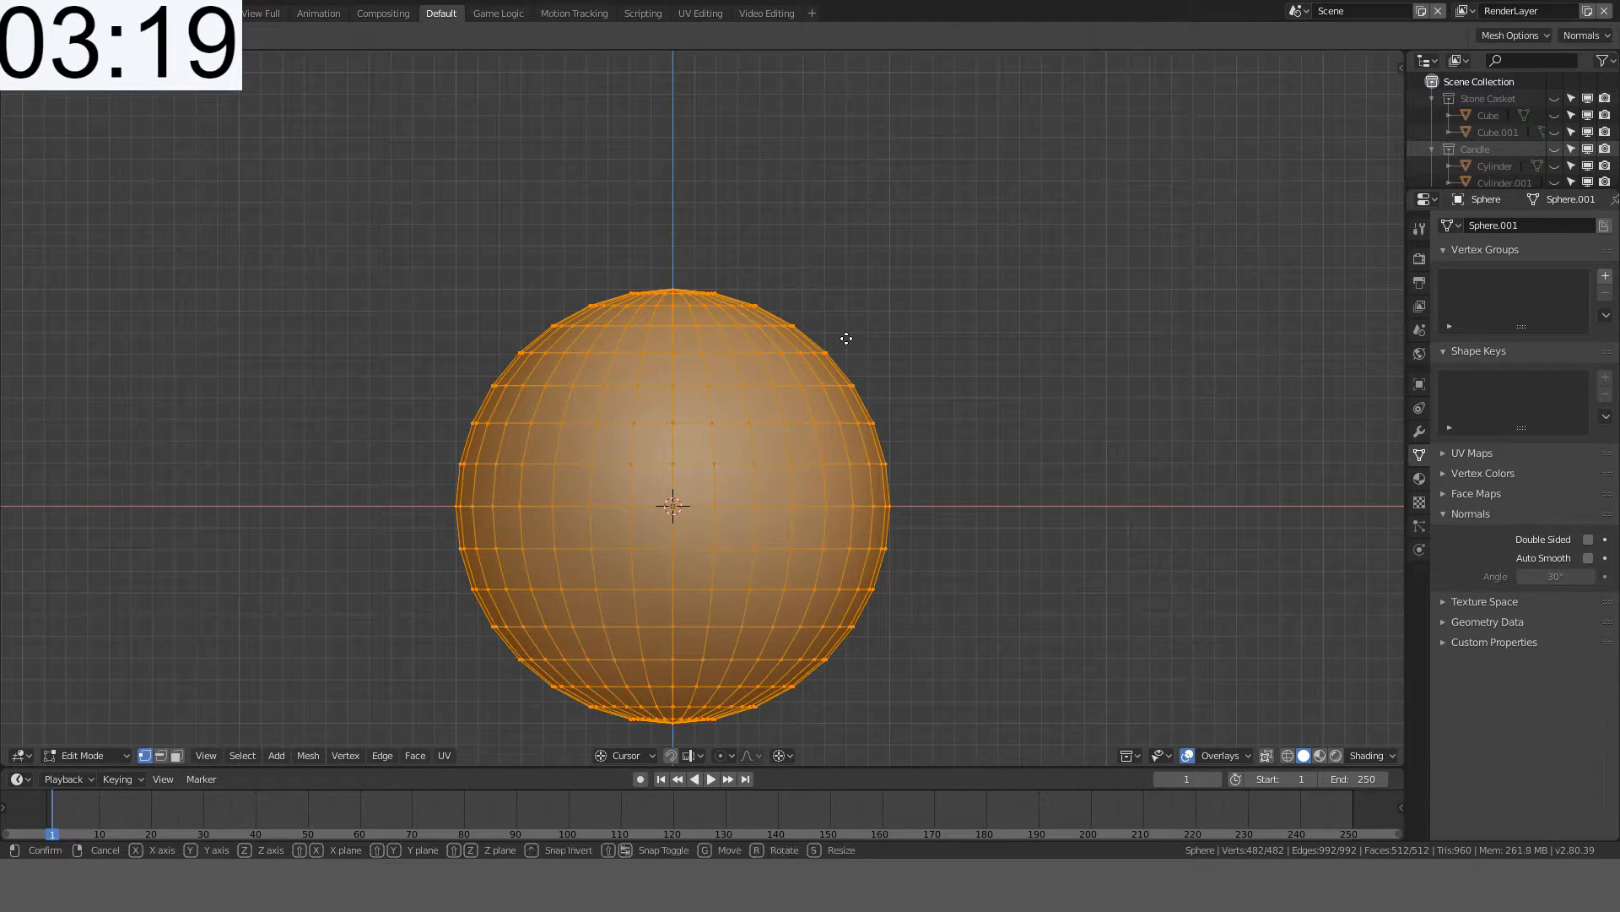
pyautogui.write('z')
pyautogui.write('1')
pyautogui.press('Return')
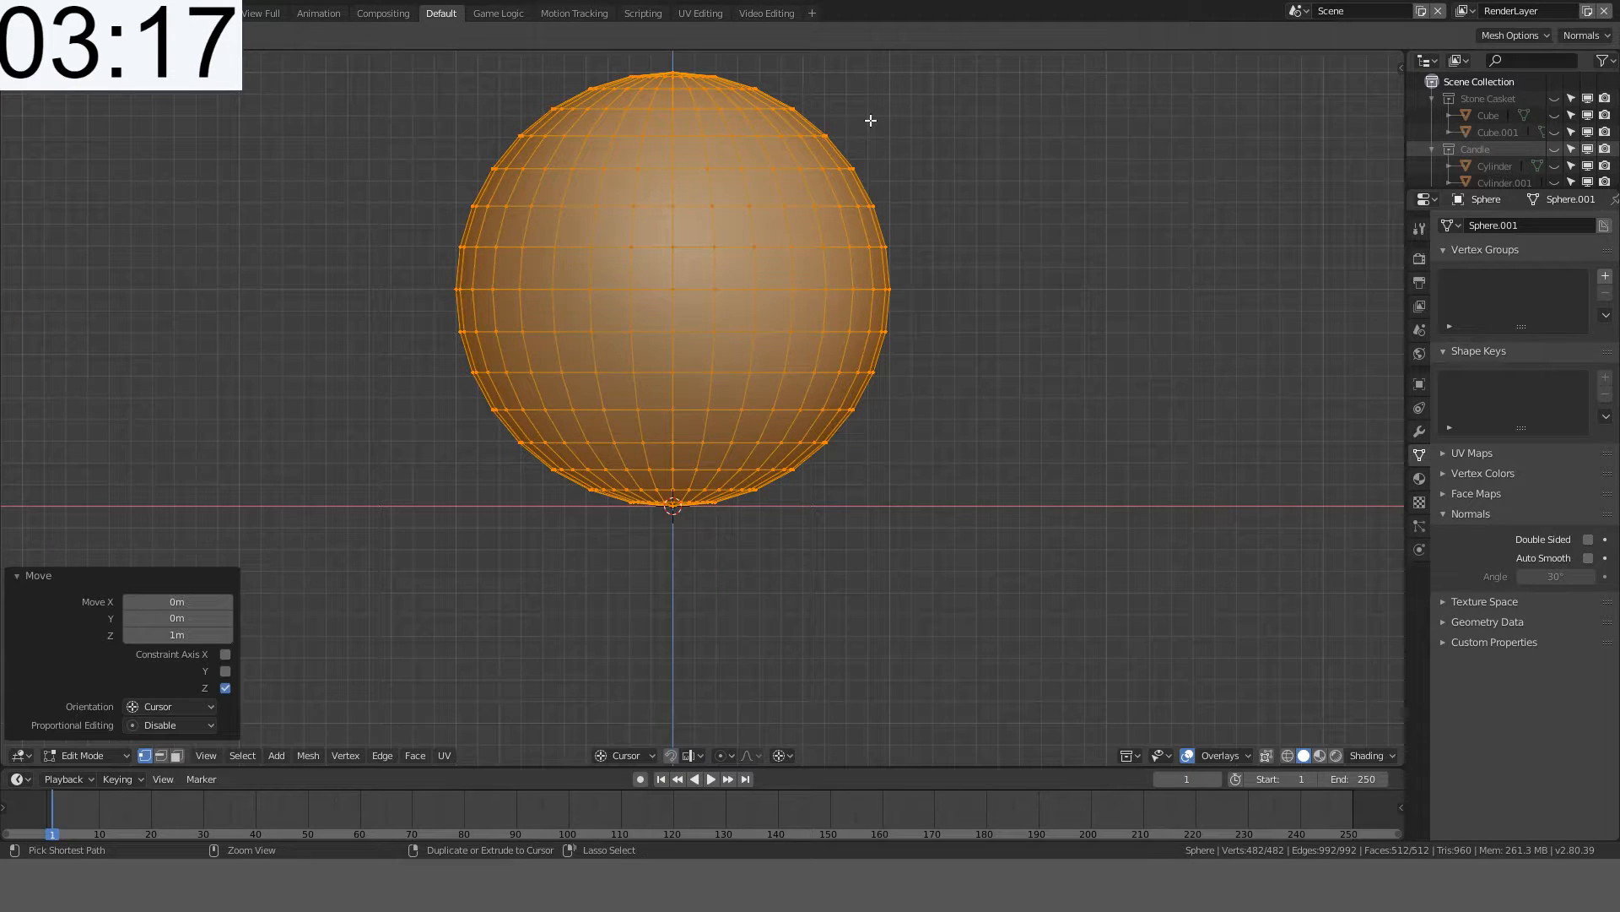
# - In wireframe view, delete the sphere's vertices from its top down through the first ring below the equator
pyautogui.press('z')
pyautogui.click(815, 216)
pyautogui.click(966, 315)
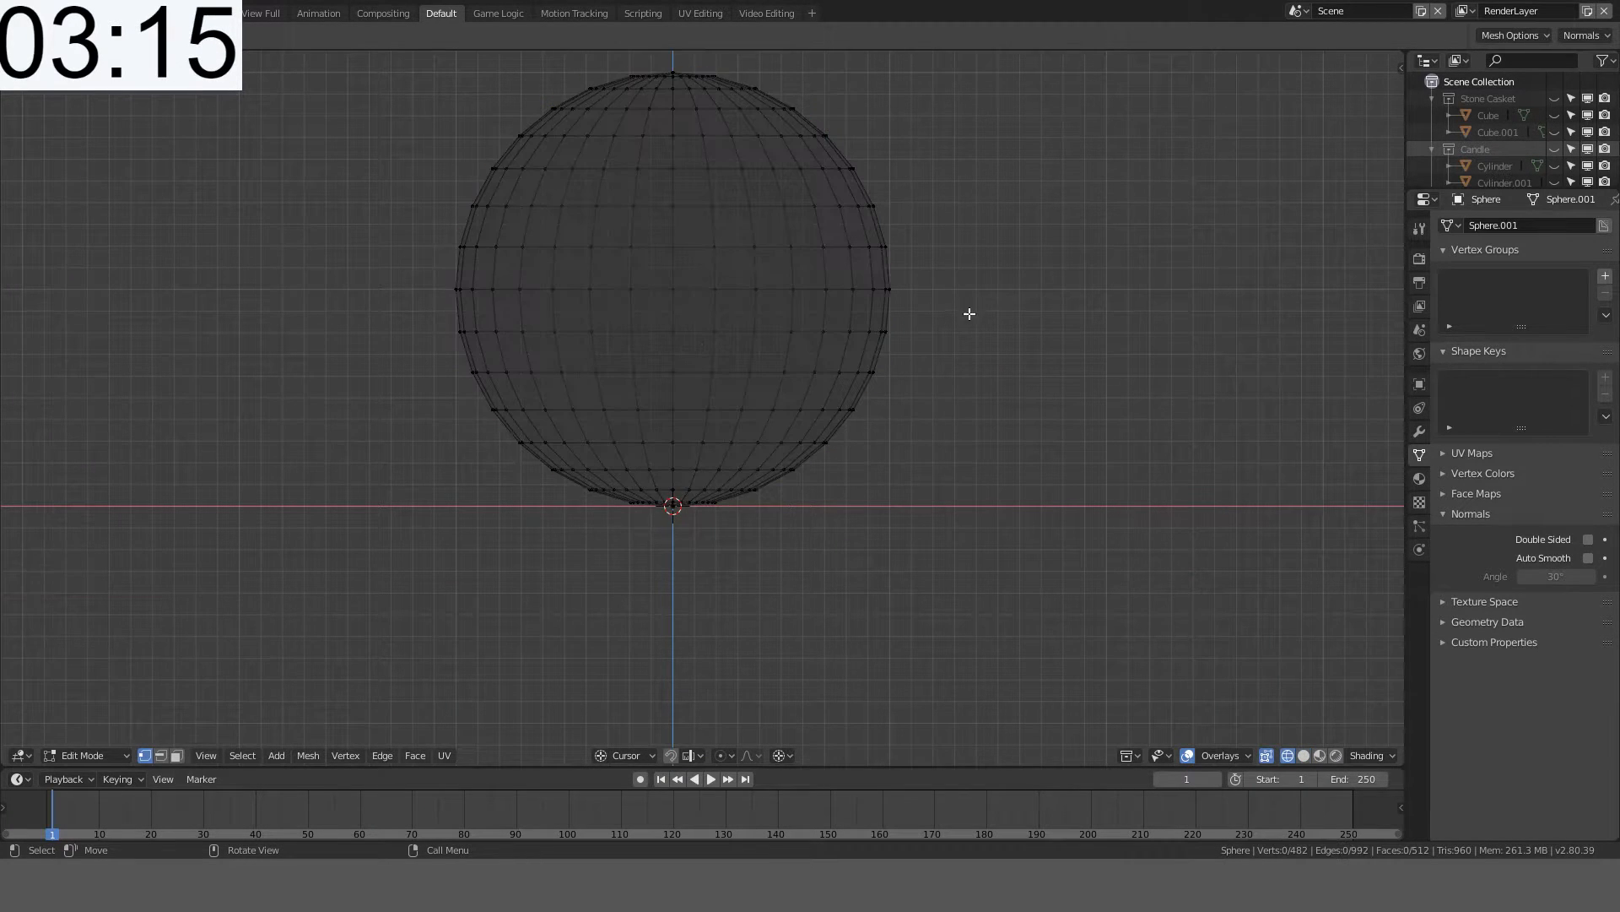
pyautogui.press('n')
pyautogui.press('n')
pyautogui.press('b')
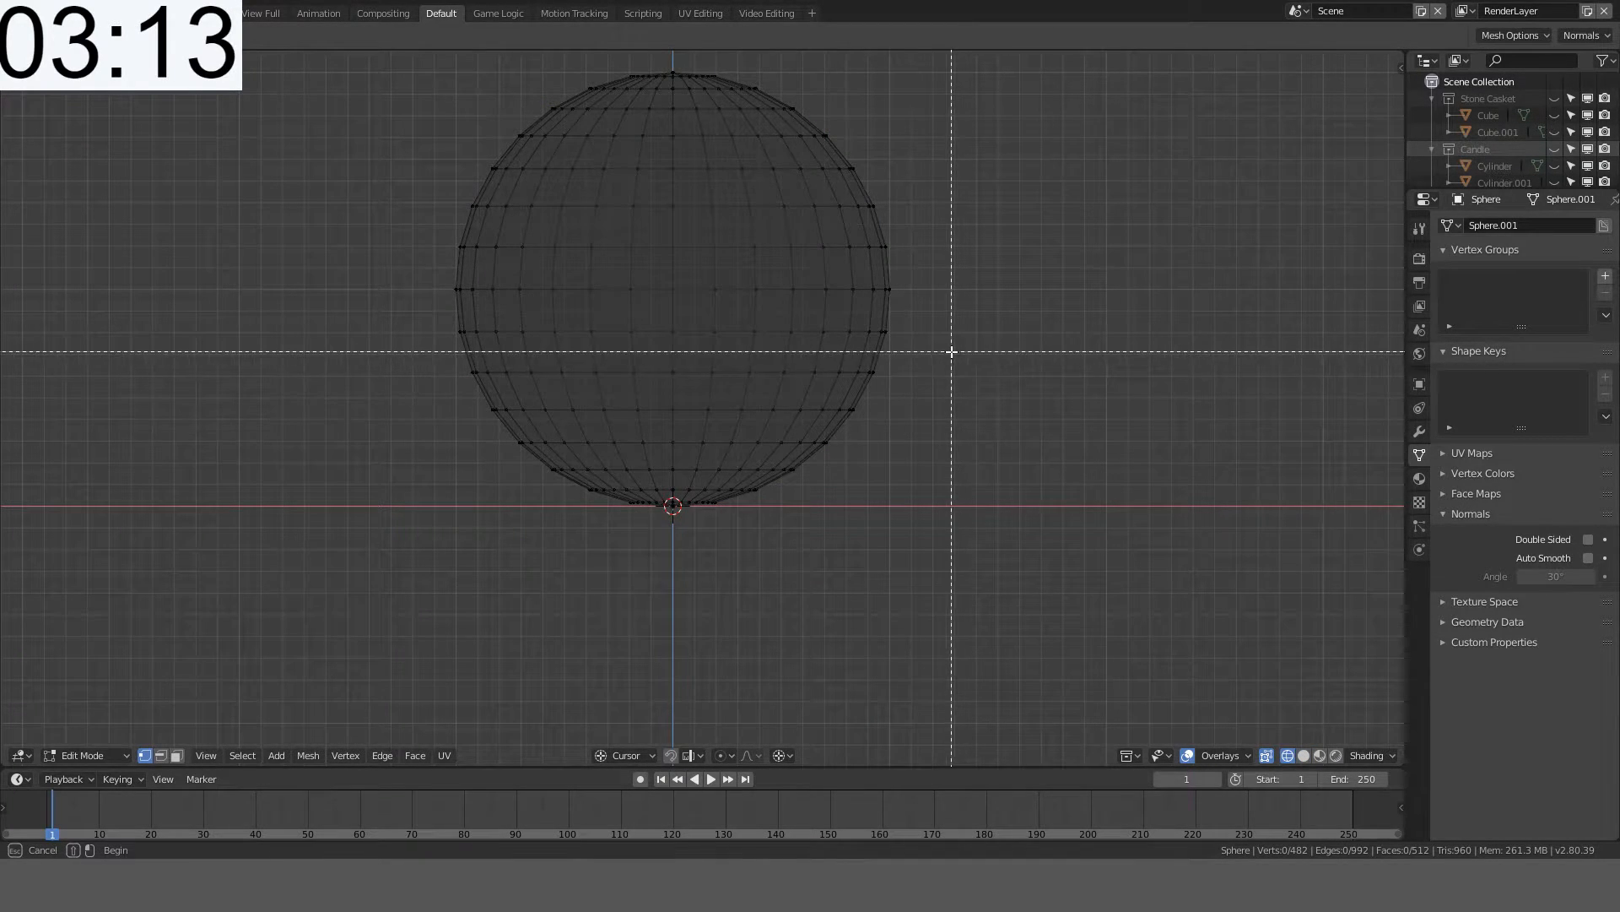
pyautogui.moveTo(952, 352); pyautogui.dragTo(258, 51)
pyautogui.press('x')
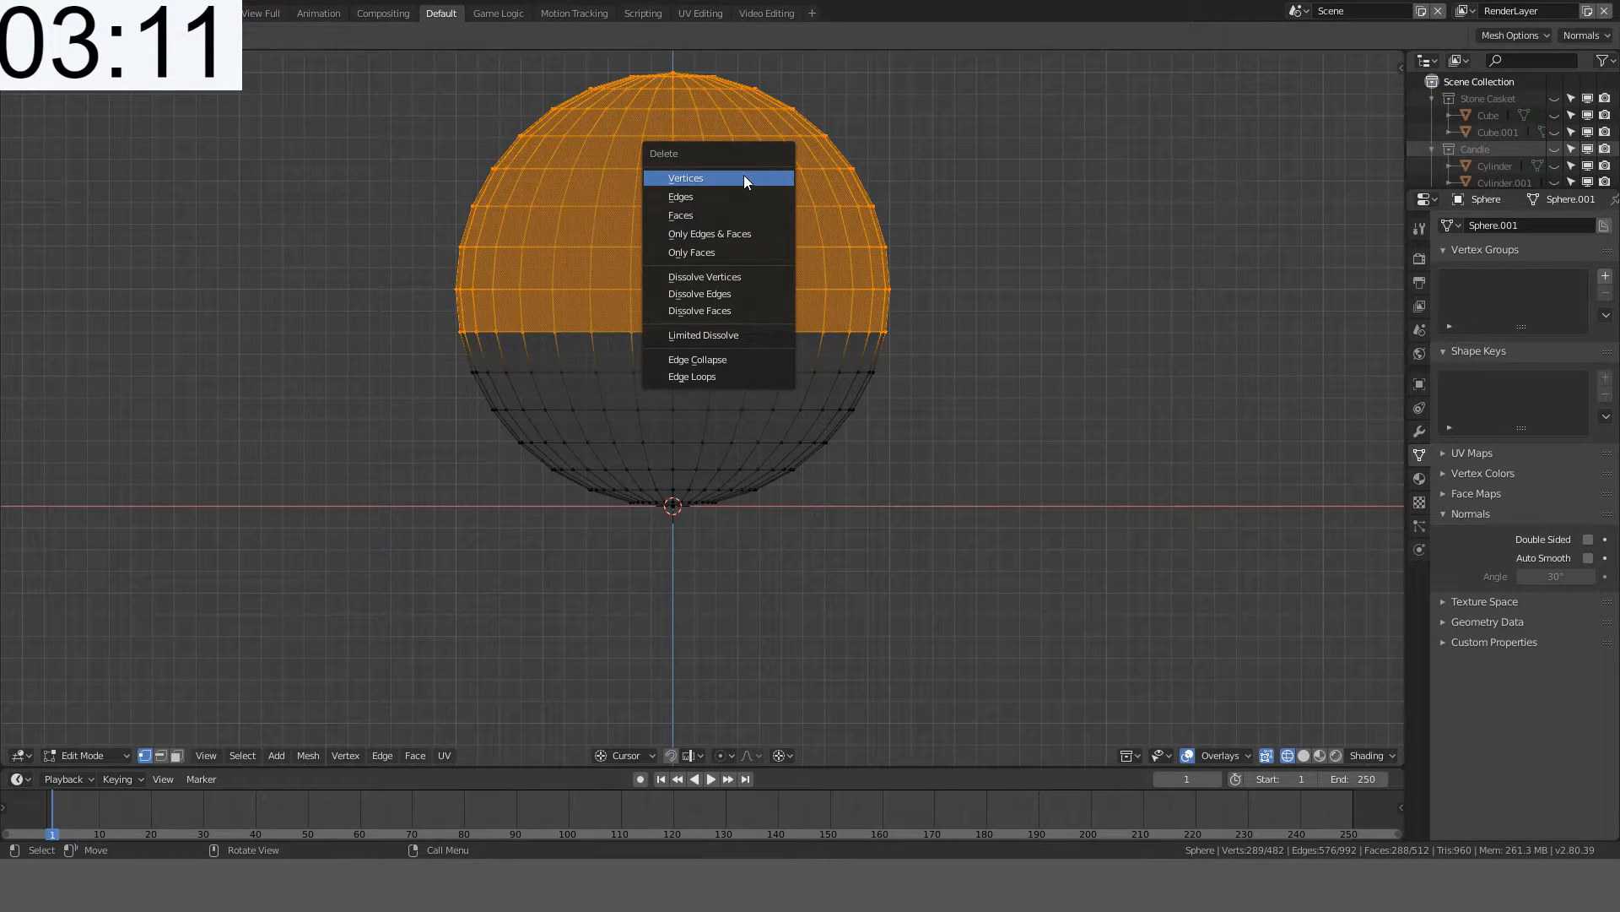
pyautogui.click(743, 175)
# - Flatten the remaining bowl in Object Mode by scaling it to 0.3 along Z about the 3D cursor
pyautogui.press('Tab')
pyautogui.press('s')
pyautogui.press('z')
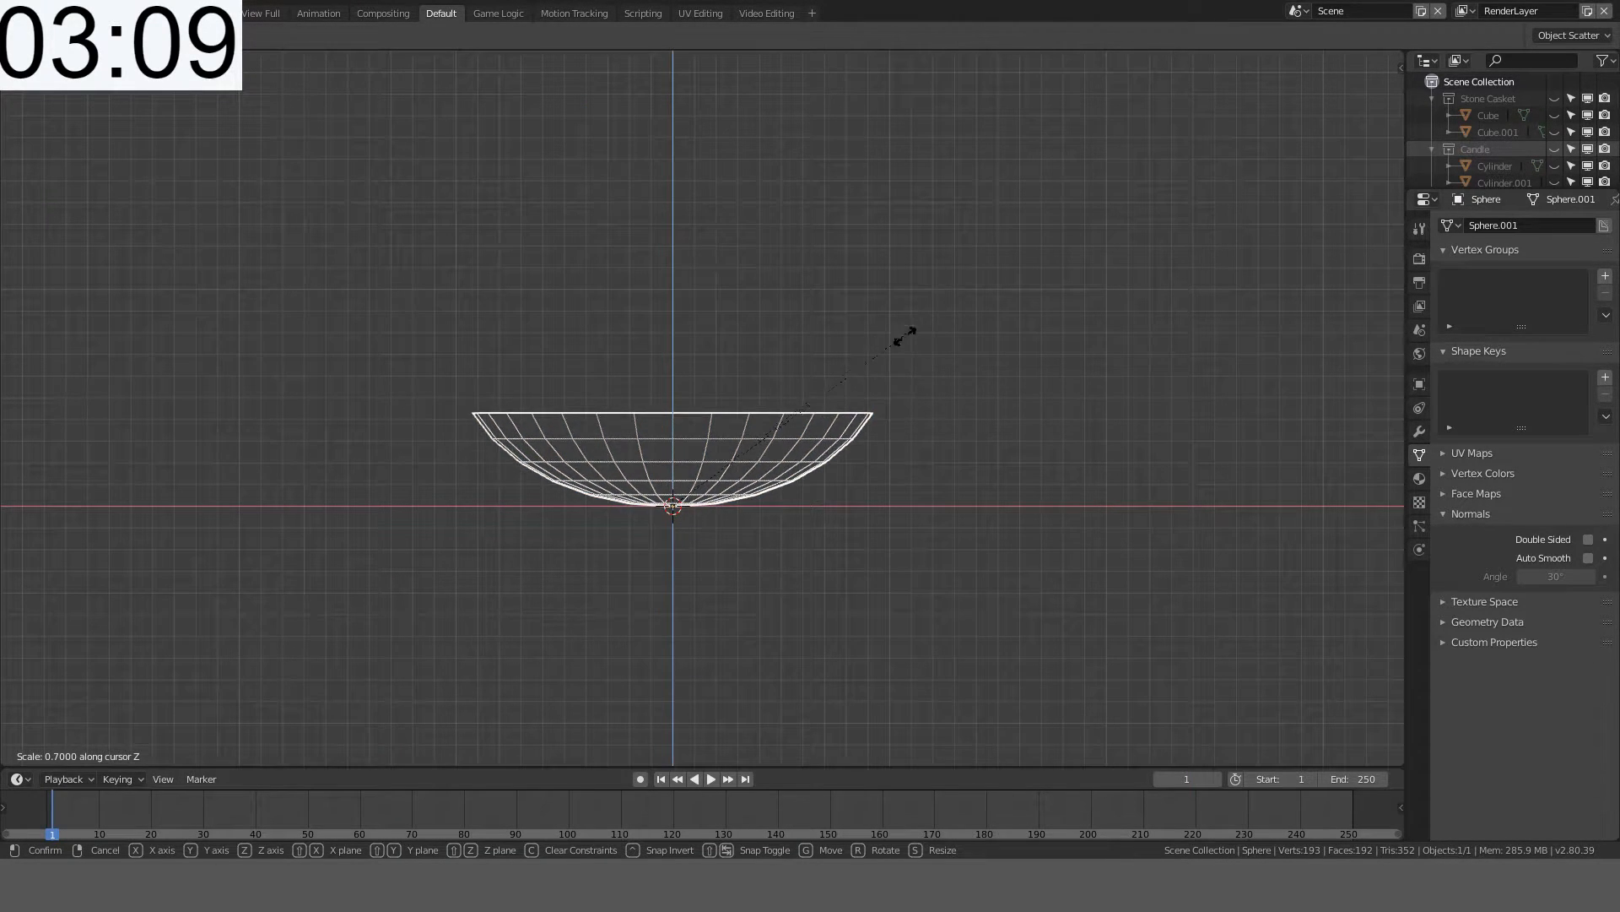
pyautogui.click(785, 468)
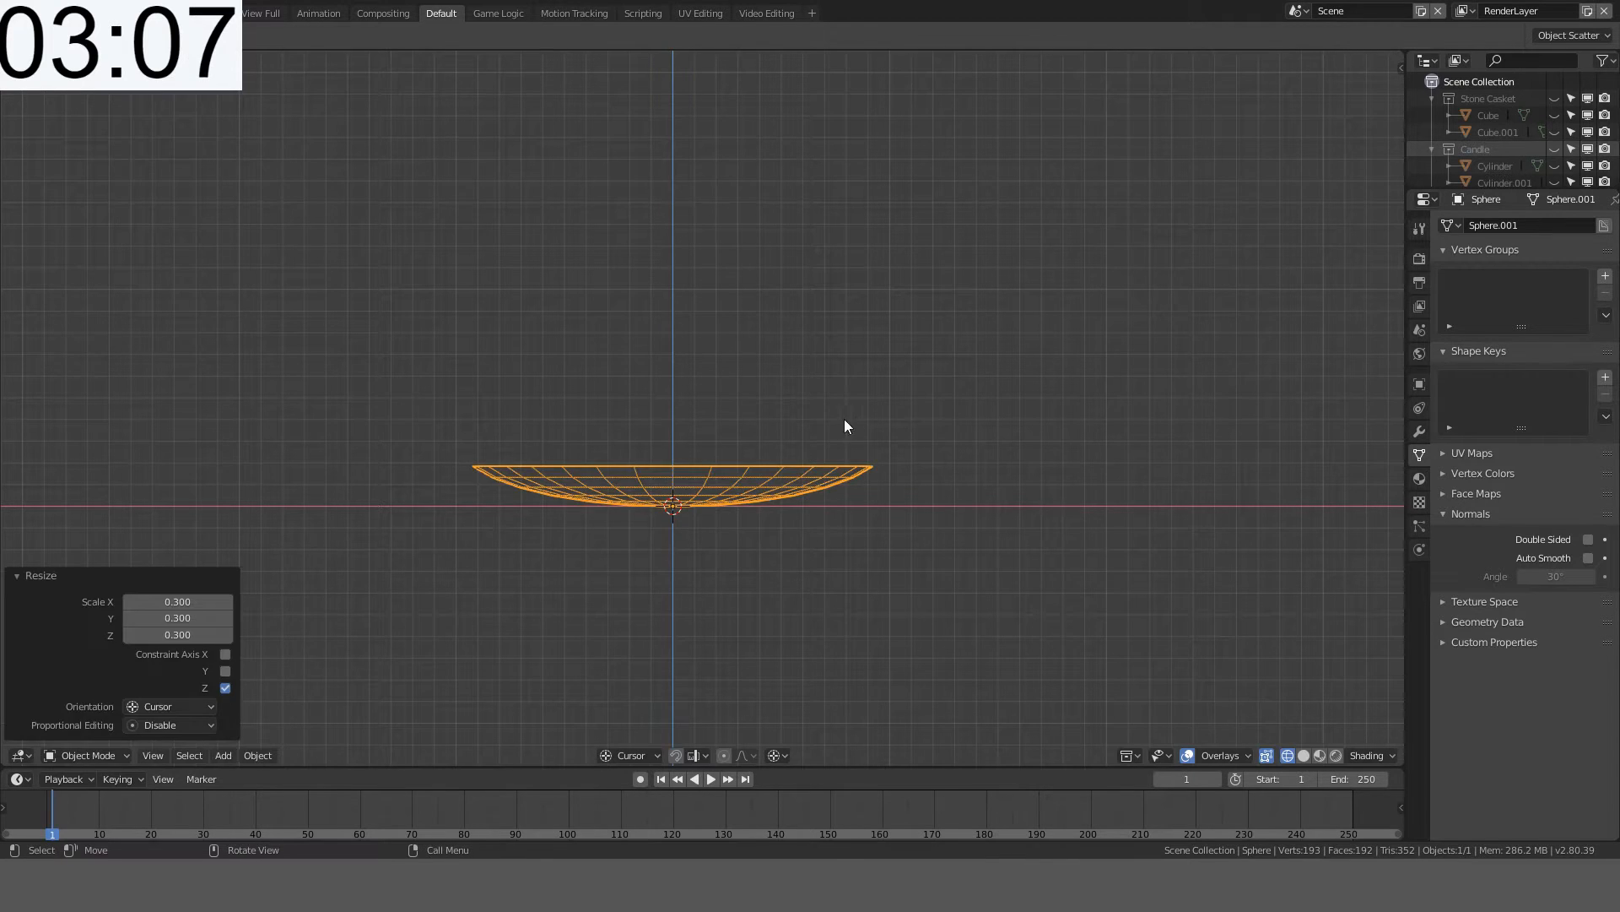
# - Return the viewport to solid shading and view the flattened bowl in Object Mode
pyautogui.press('Tab')
pyautogui.moveTo(904, 405); pyautogui.dragTo(975, 478, button='middle')
pyautogui.hotkey('ctrl', 'Tab')
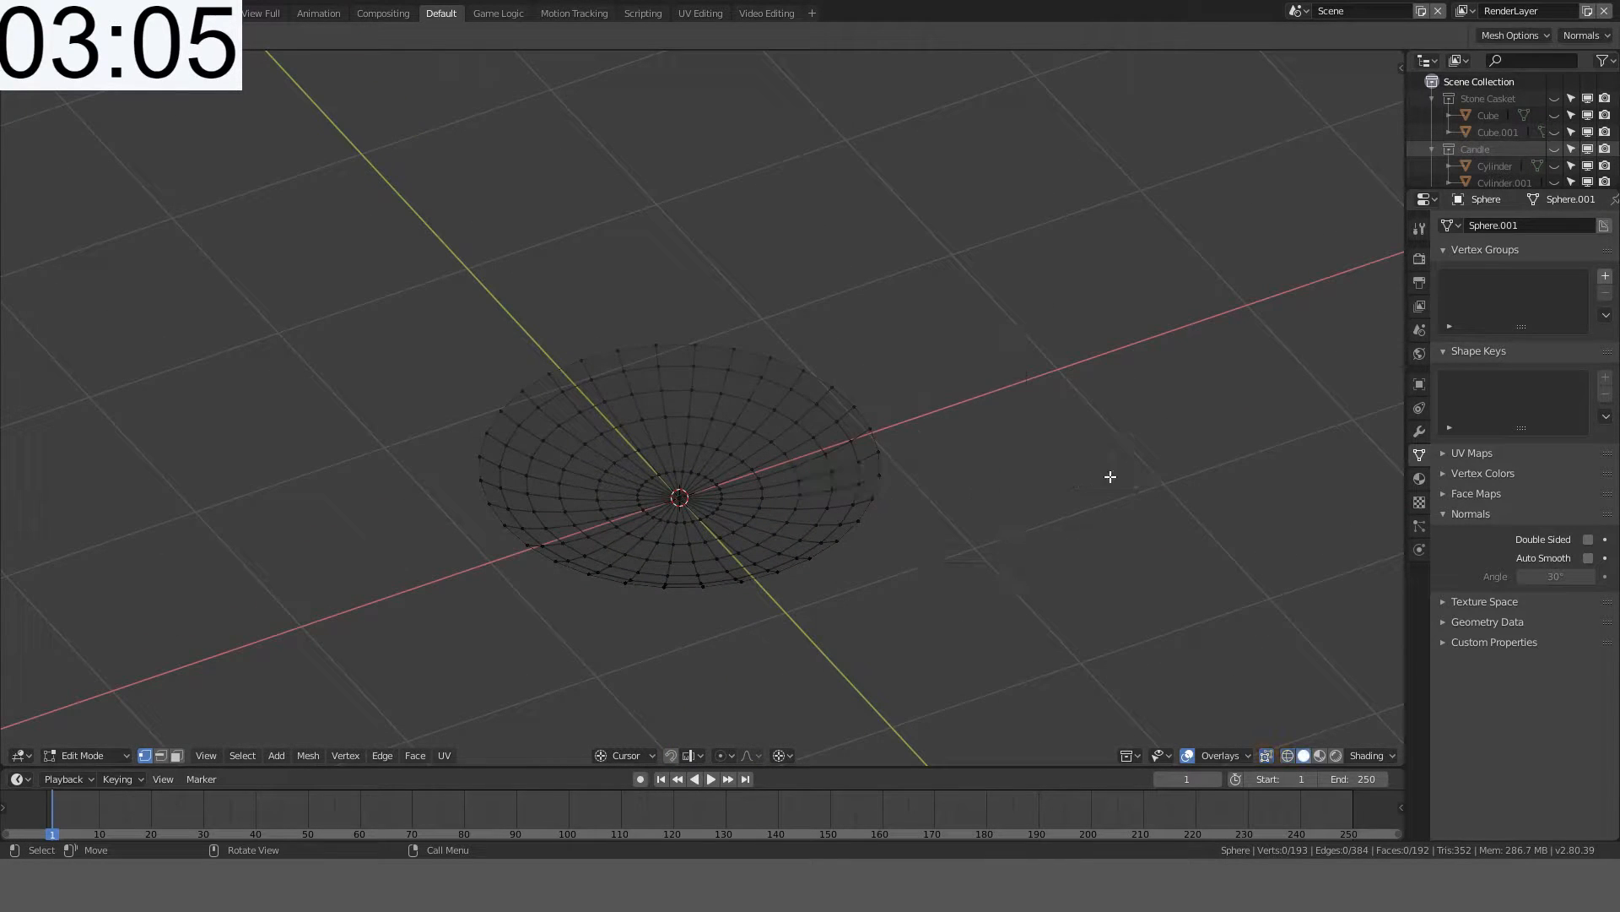
pyautogui.press('Tab')
pyautogui.moveTo(1067, 444); pyautogui.dragTo(984, 405, button='middle')
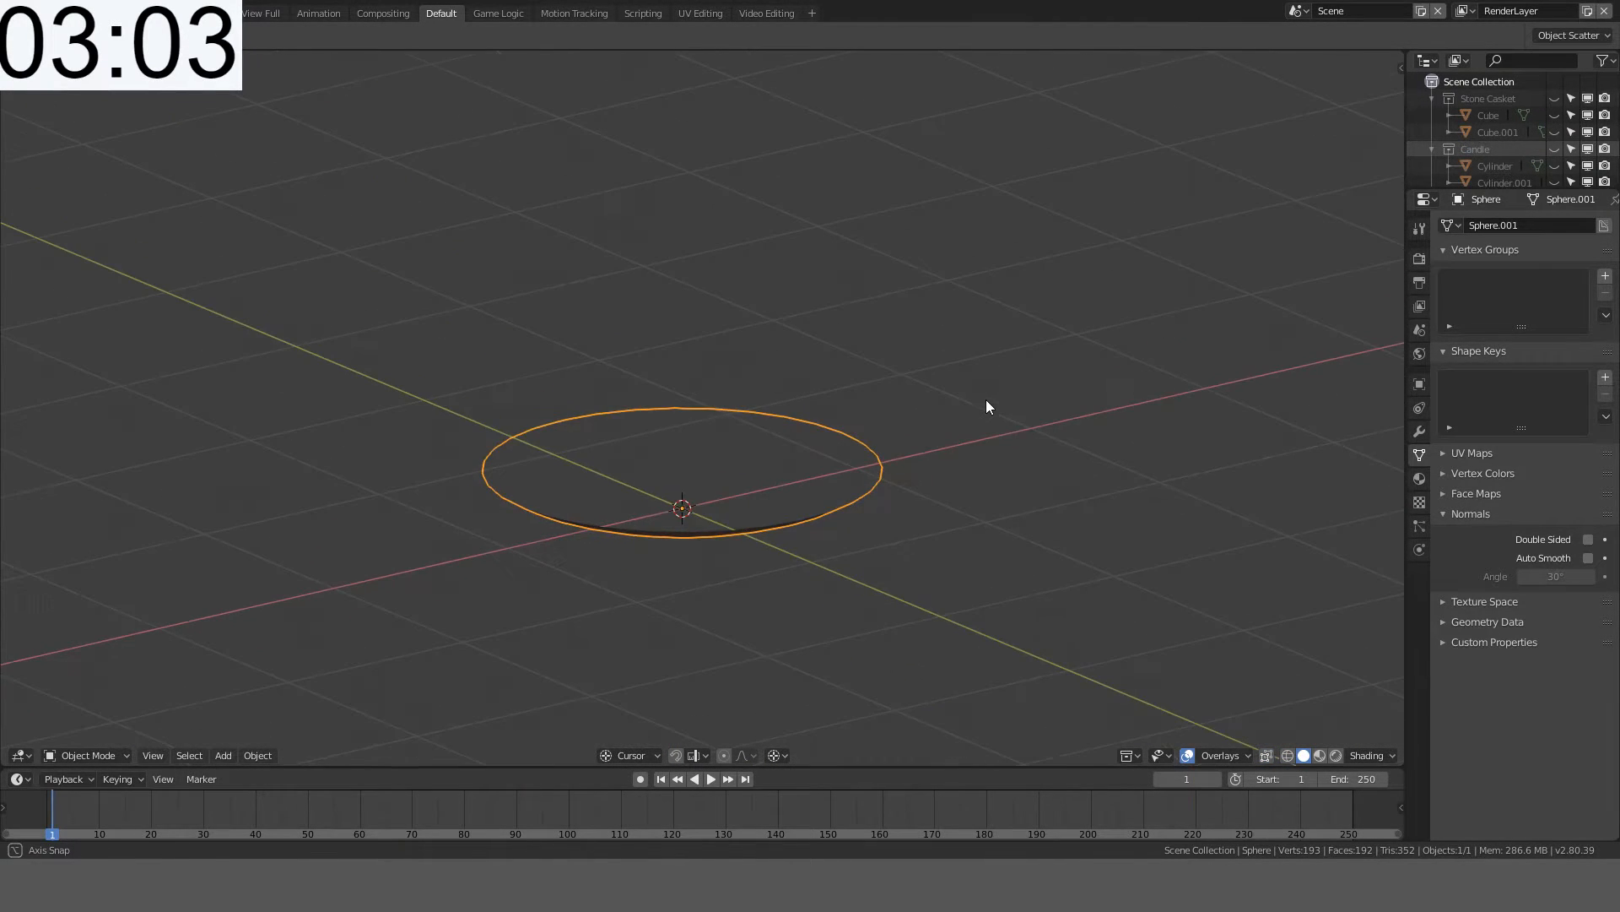
pyautogui.press('Tab')
pyautogui.press('Tab')
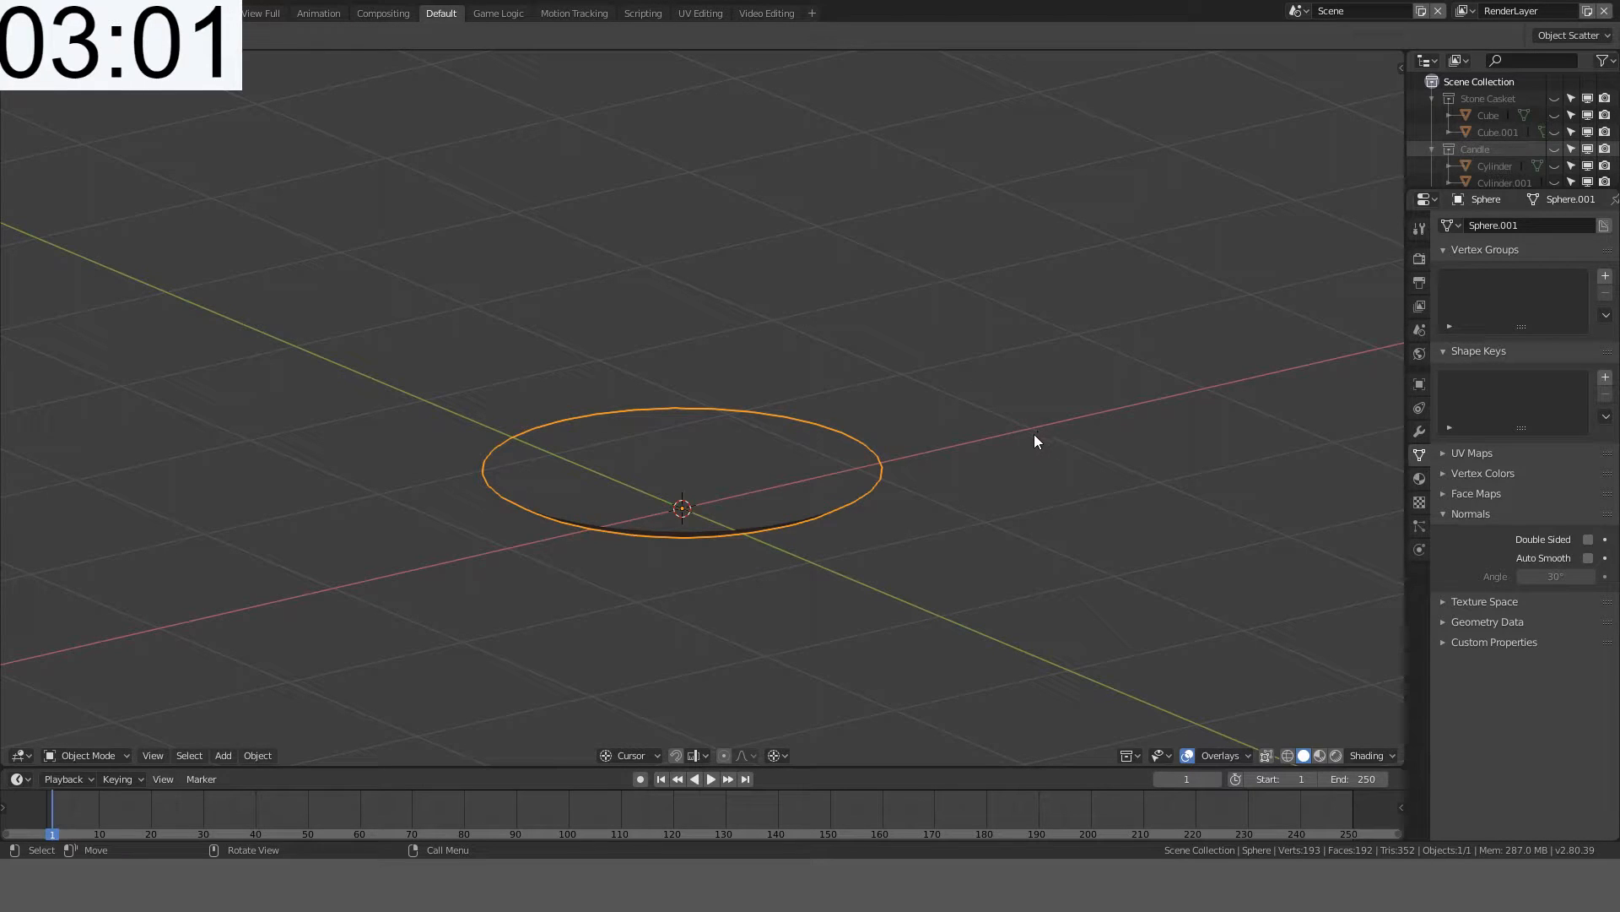
# - Add a Solidify modifier to the bowl with a thickness of 0.1 m
pyautogui.click(1419, 432)
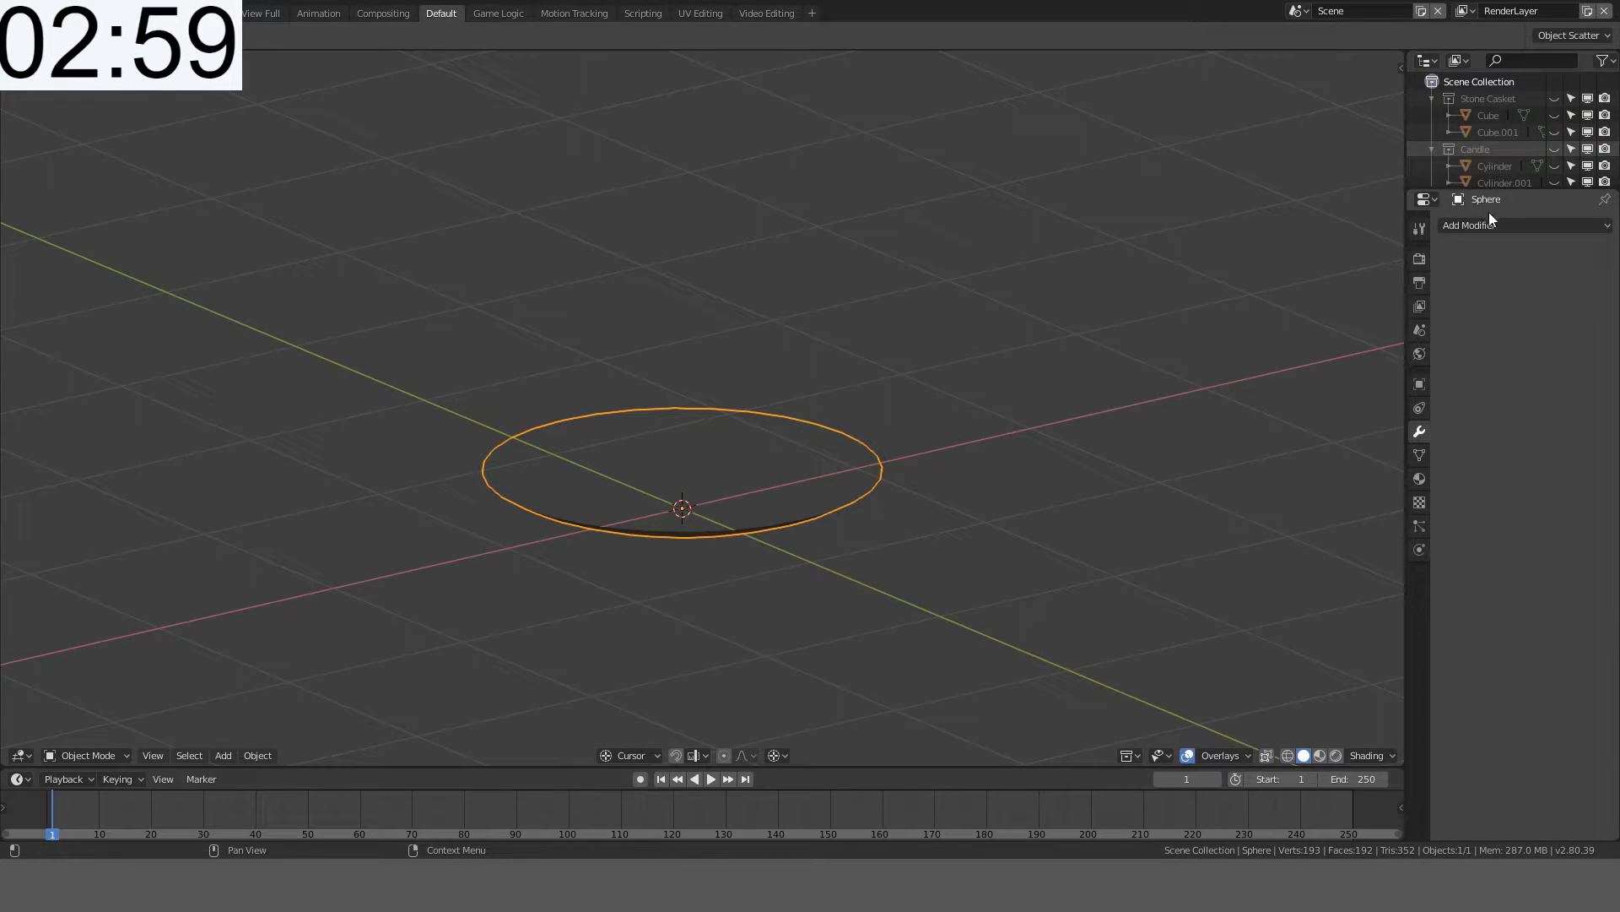
pyautogui.click(1491, 223)
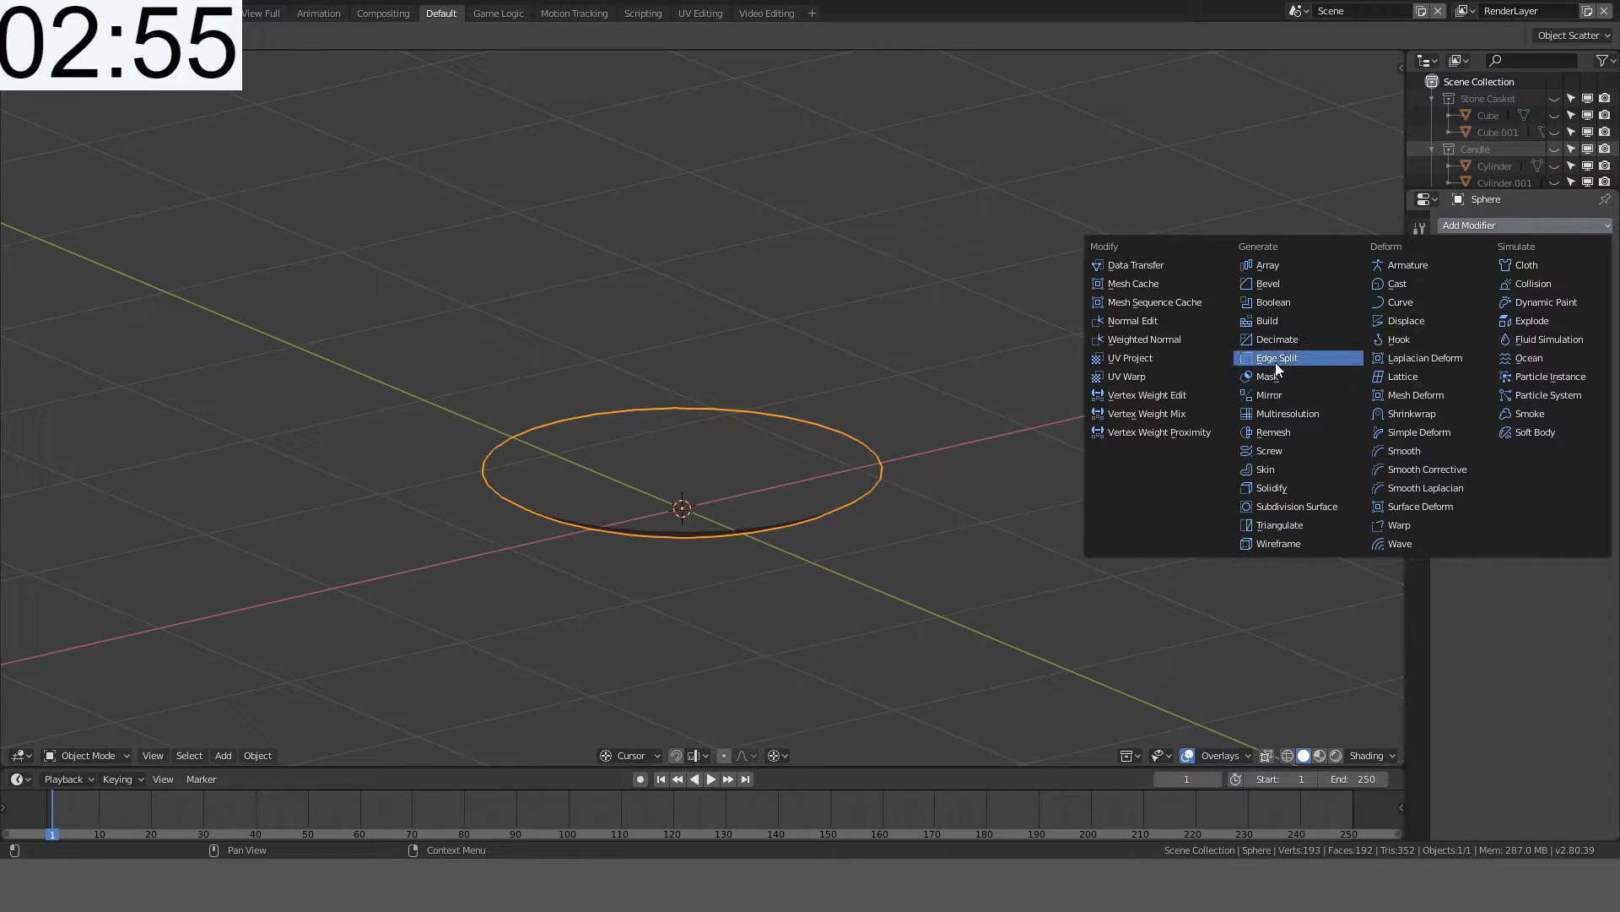
pyautogui.rightClick(1273, 489)
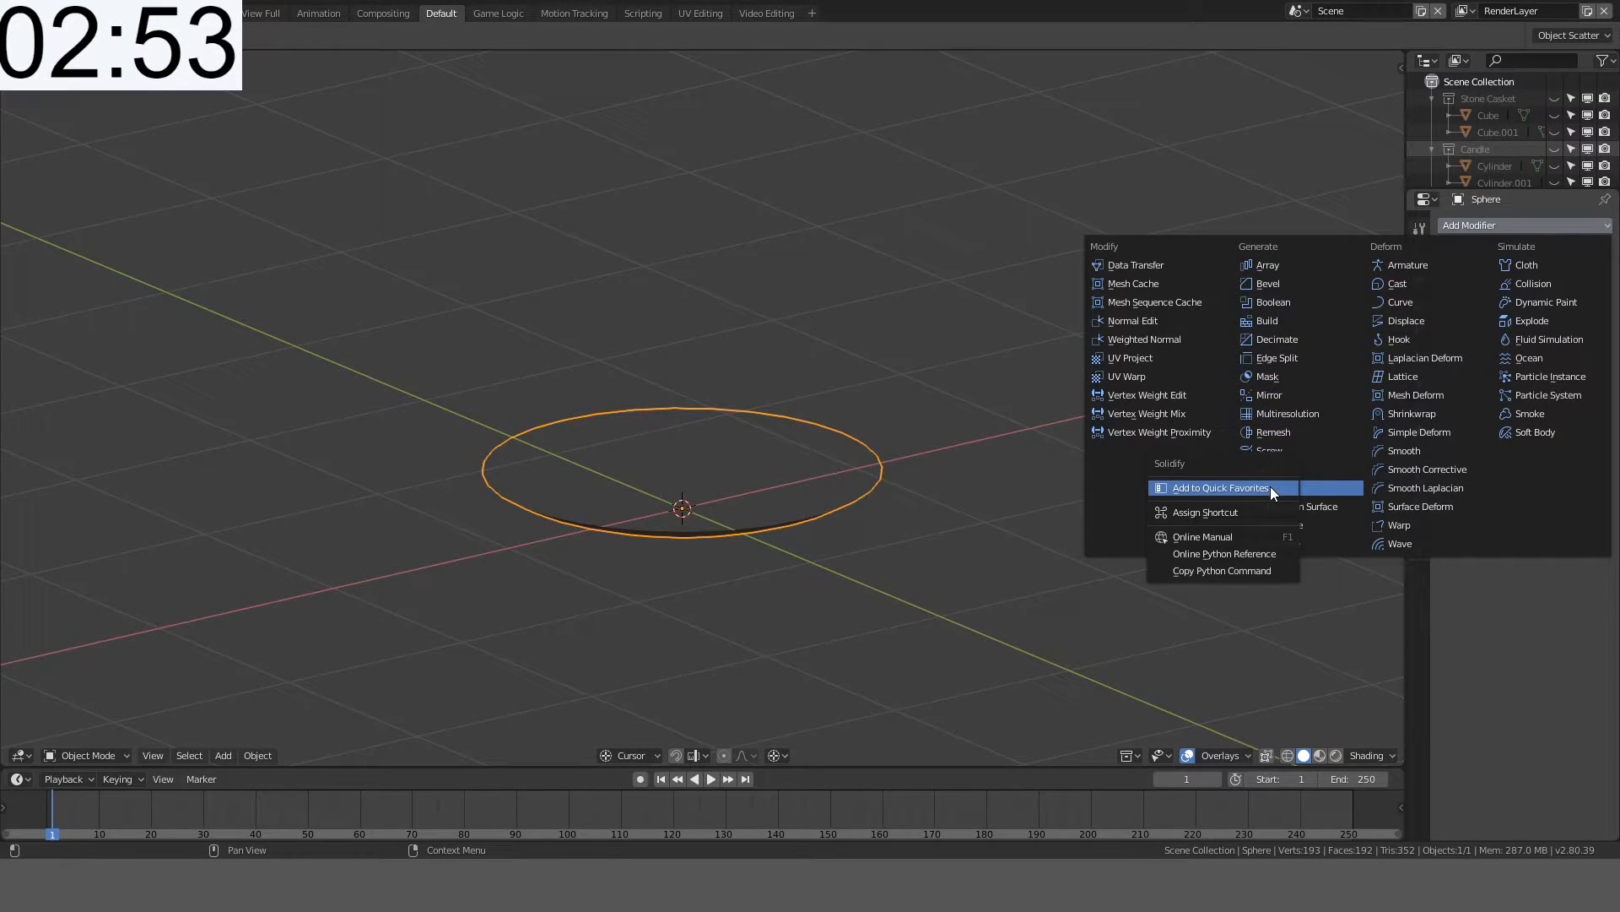
pyautogui.press('Escape')
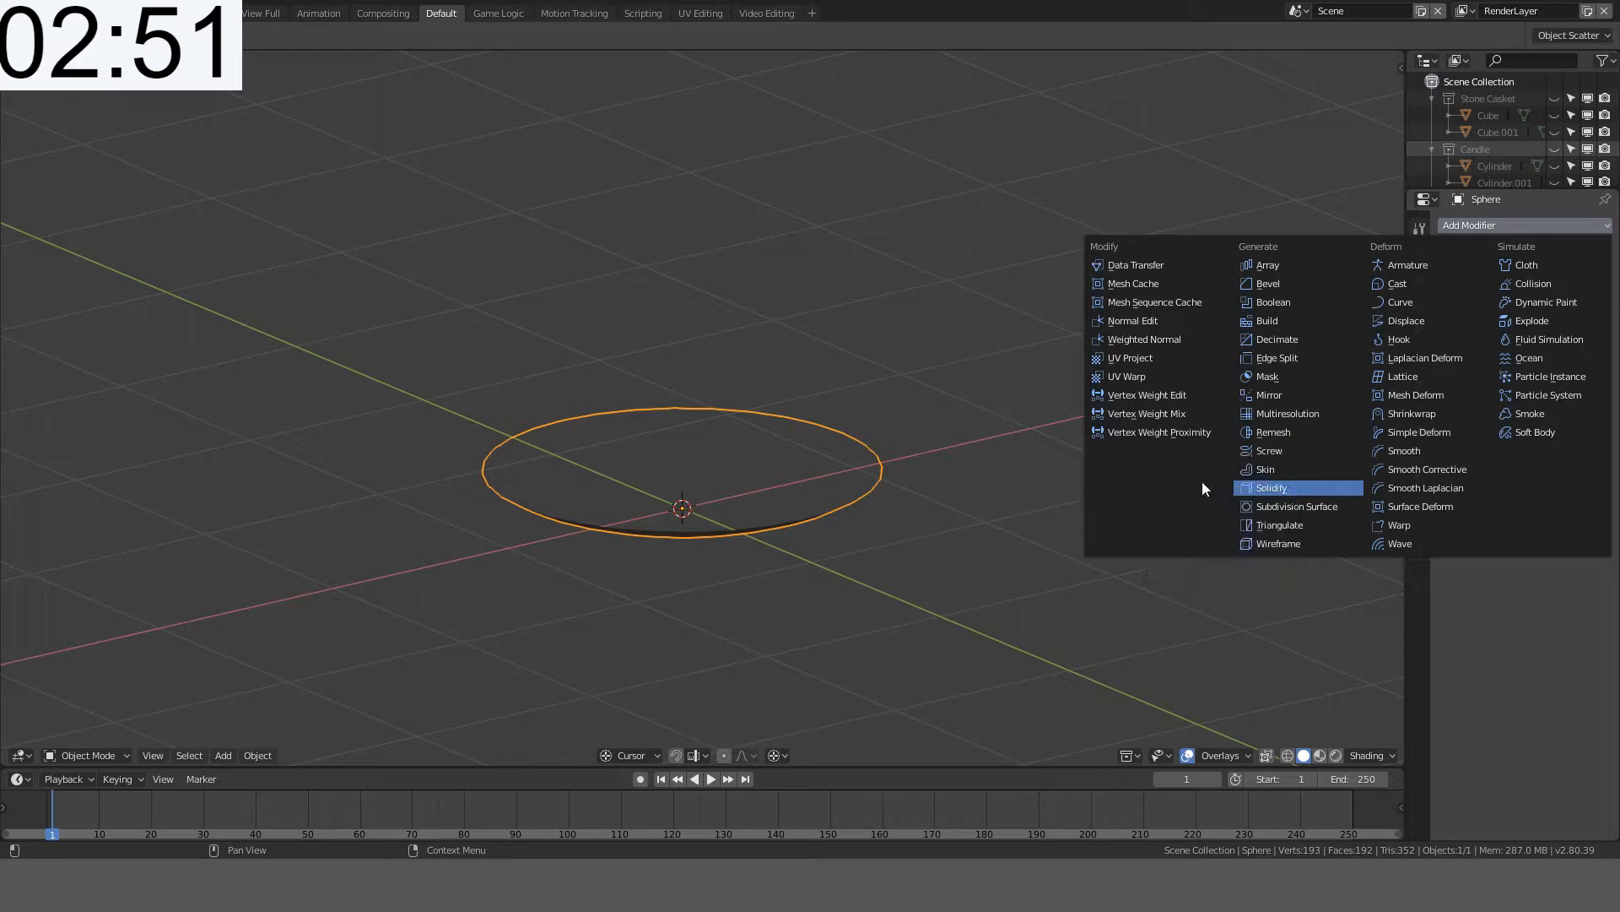
pyautogui.press('q')
pyautogui.click(707, 314)
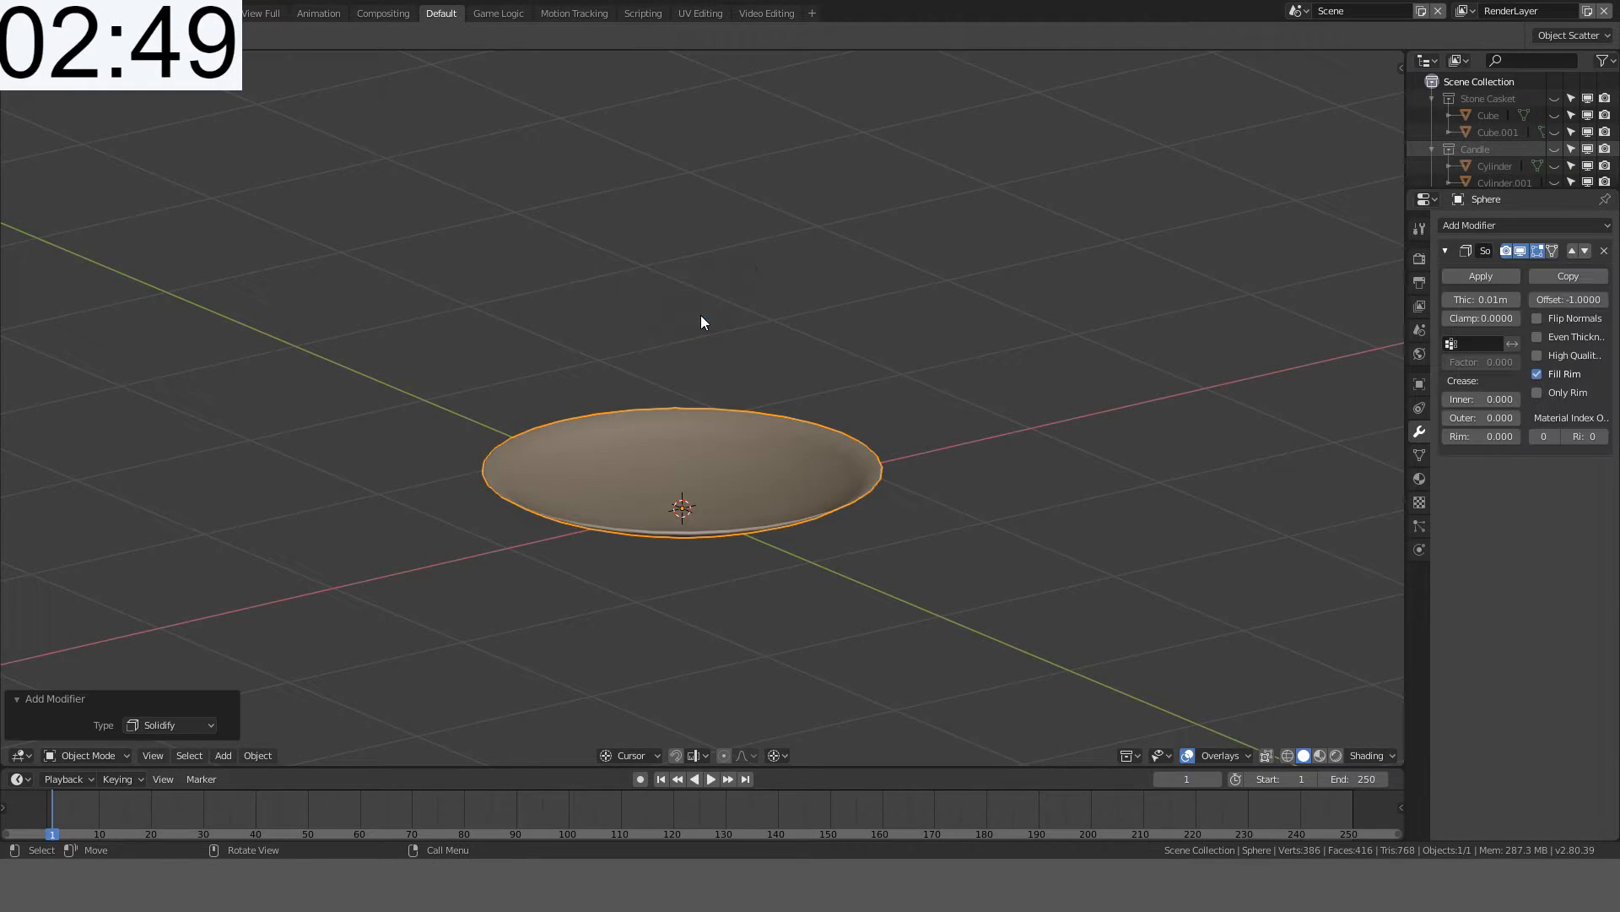
pyautogui.click(1487, 302)
pyautogui.write('0.1')
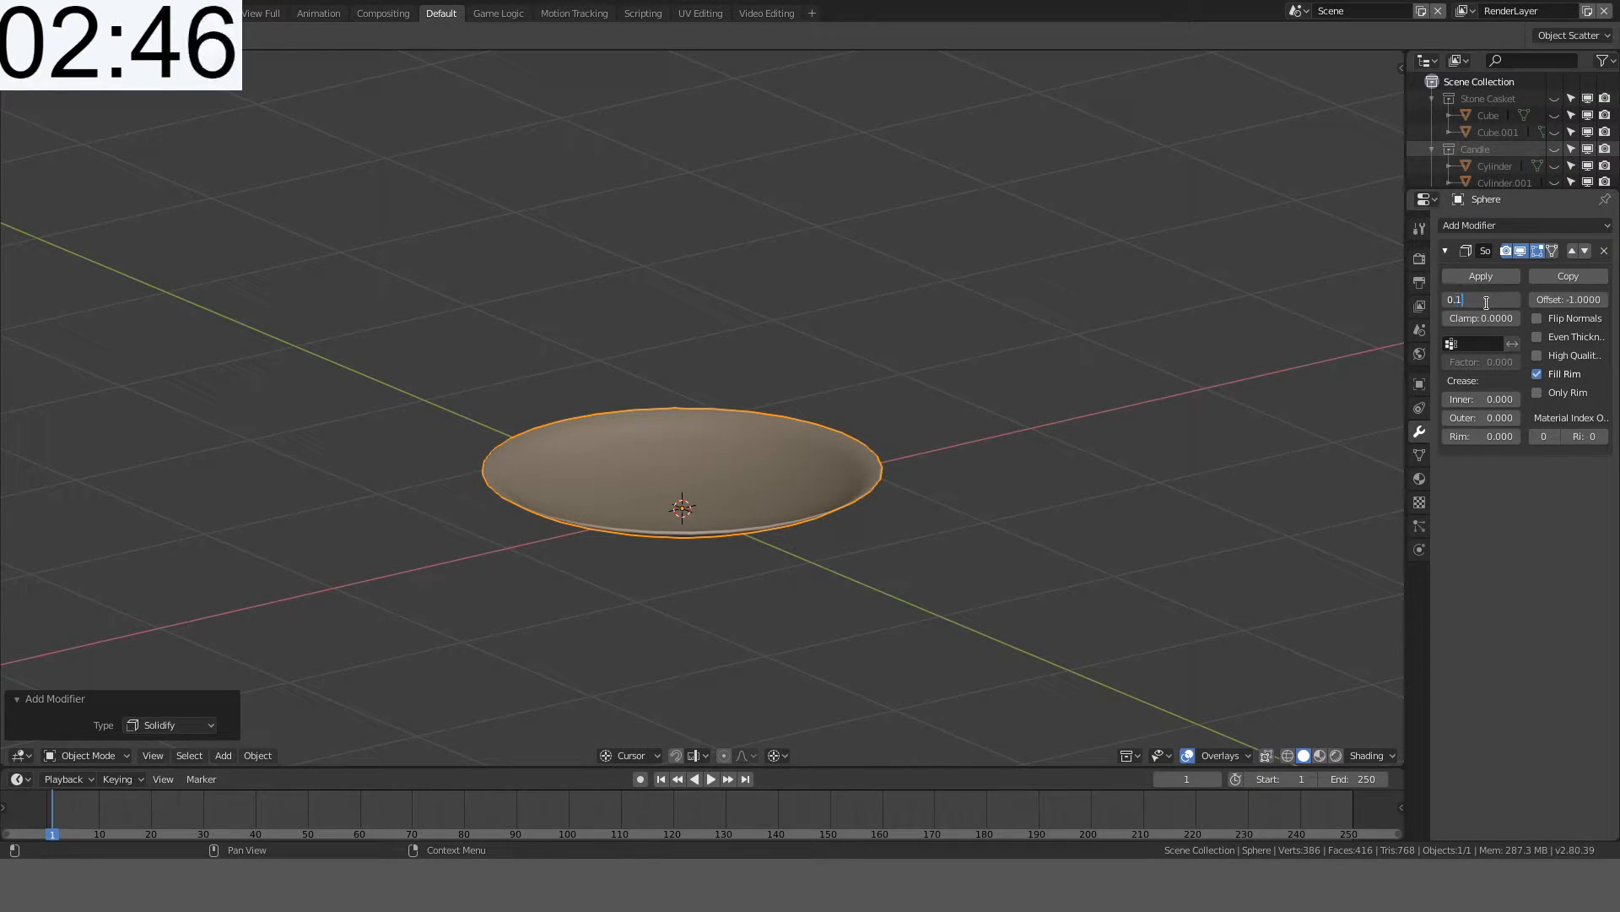
pyautogui.press('Return')
# - Mark the edge loop around the bowl's open rim as sharp and return to Object Mode
pyautogui.moveTo(1165, 322); pyautogui.dragTo(948, 398, button='middle')
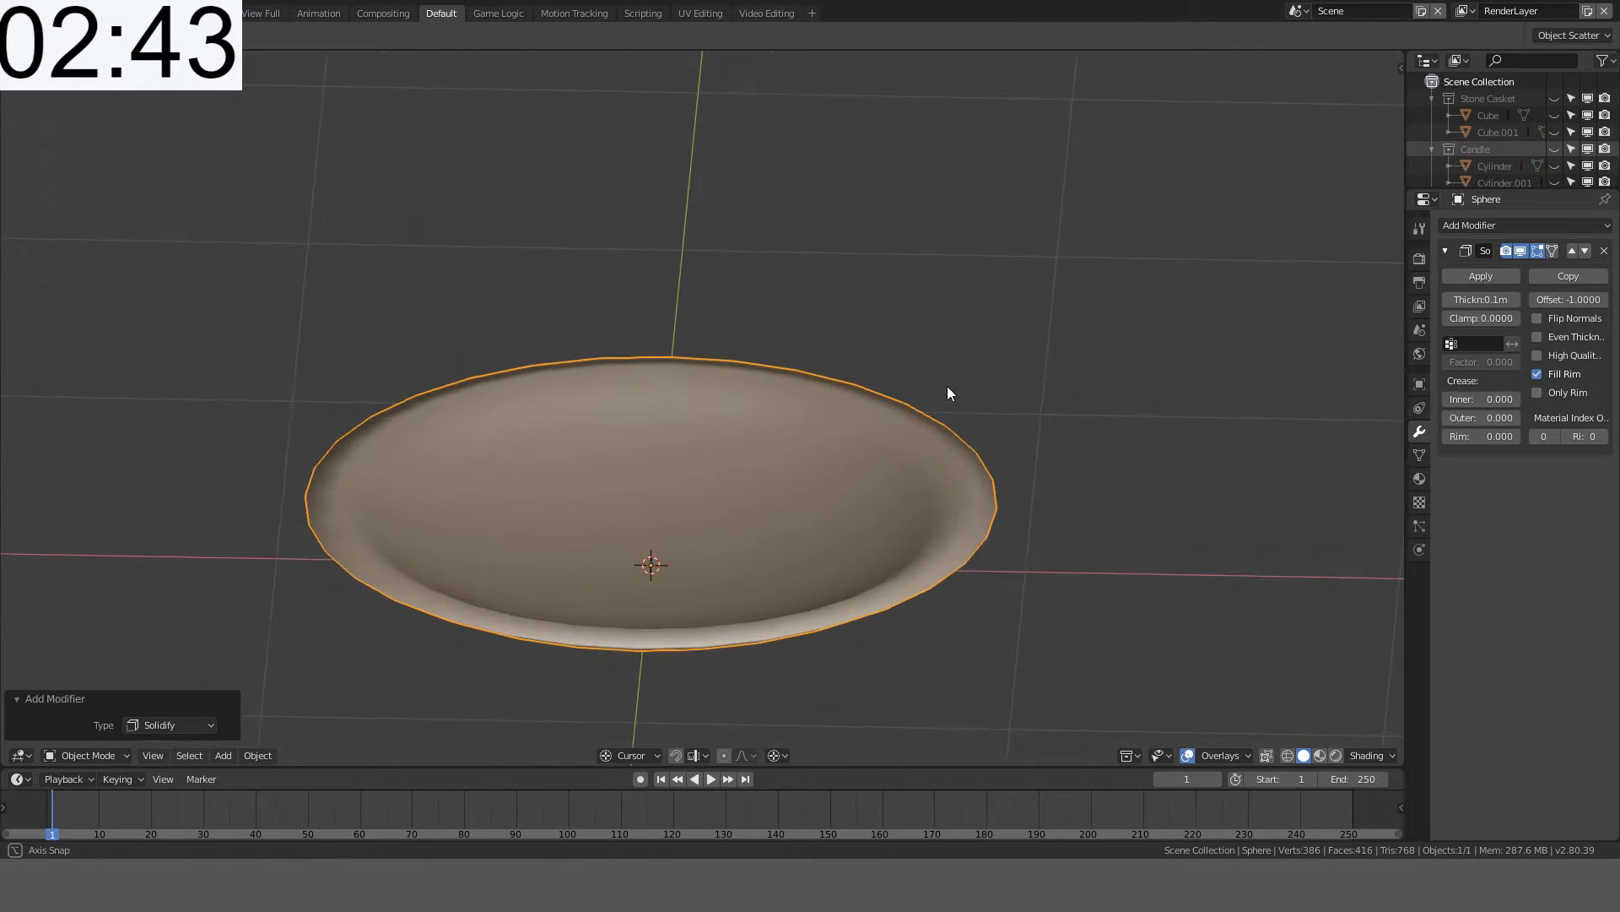
pyautogui.press('Tab')
pyautogui.press('Tab')
pyautogui.moveTo(807, 410); pyautogui.dragTo(1052, 296, button='middle')
pyautogui.press('Tab')
pyautogui.scroll(2, 1024, 391)
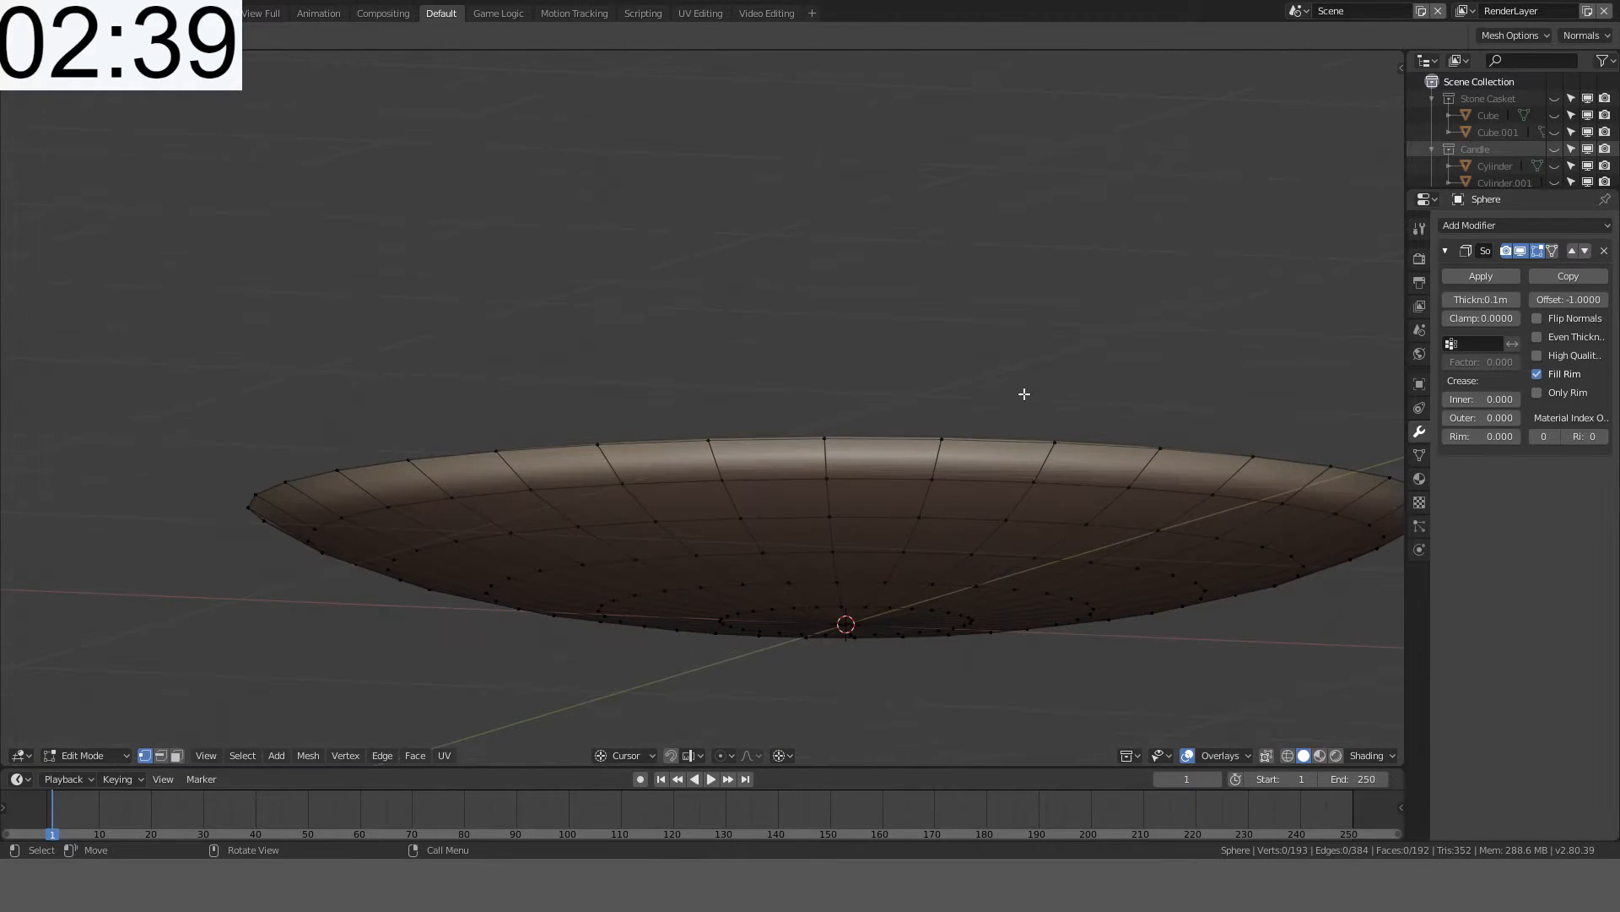
pyautogui.keyDown('alt'); pyautogui.click(1107, 450); pyautogui.keyUp('alt')
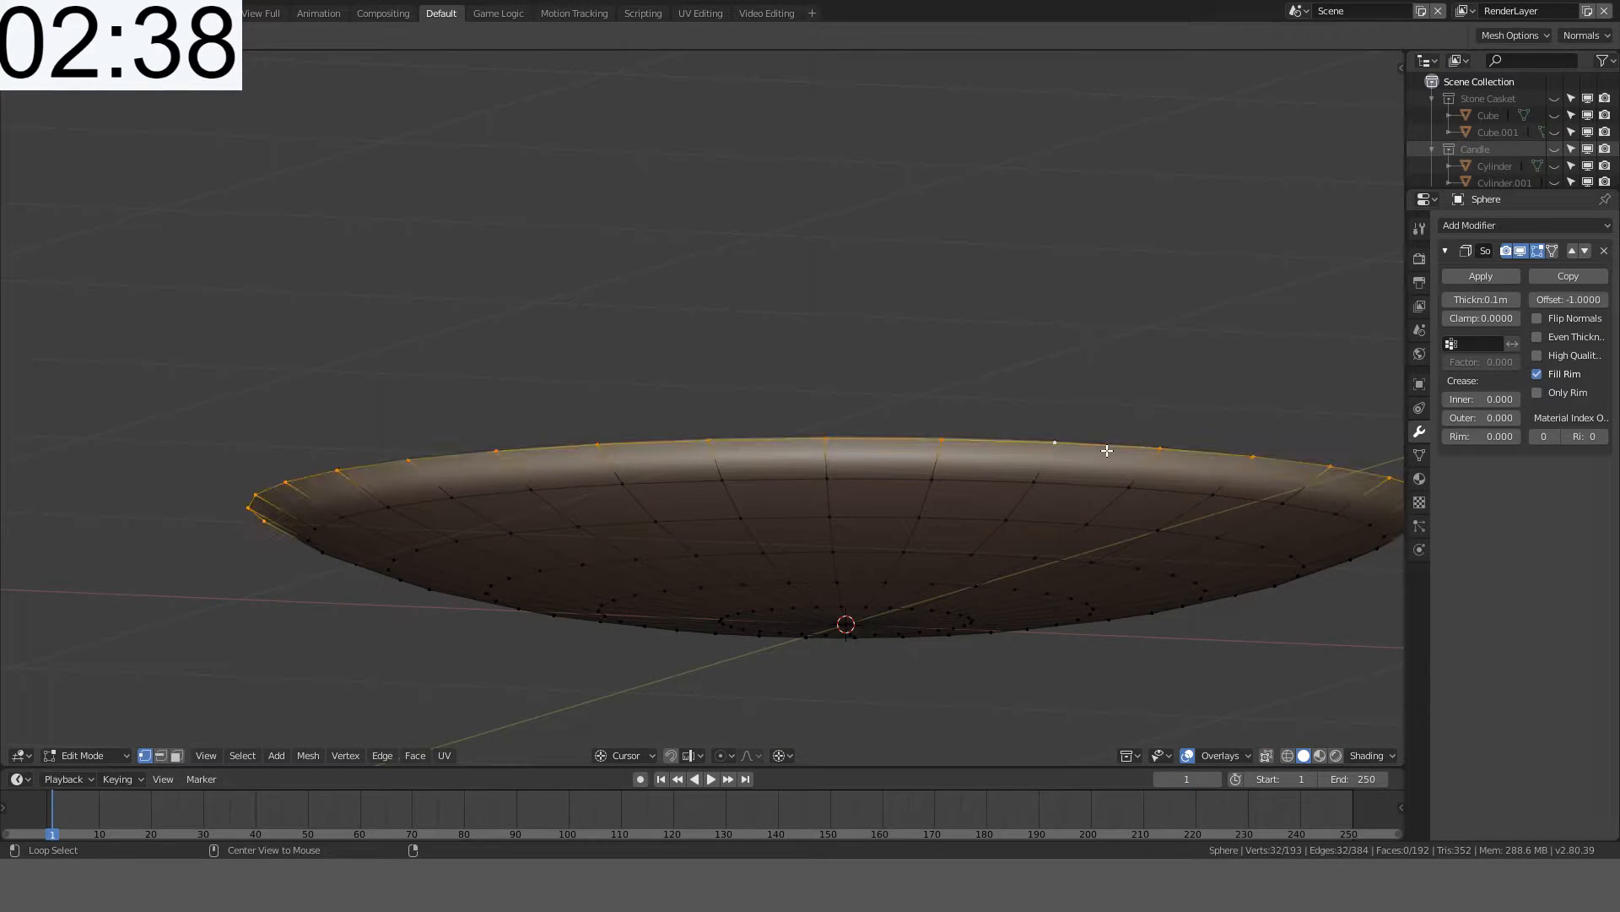
pyautogui.click(160, 754)
pyautogui.hotkey('ctrl', 'e')
pyautogui.click(554, 478)
pyautogui.moveTo(536, 474); pyautogui.dragTo(929, 431, button='middle')
pyautogui.press('Tab')
pyautogui.press('q')
pyautogui.click(836, 509)
pyautogui.scroll(-2, 848, 523)
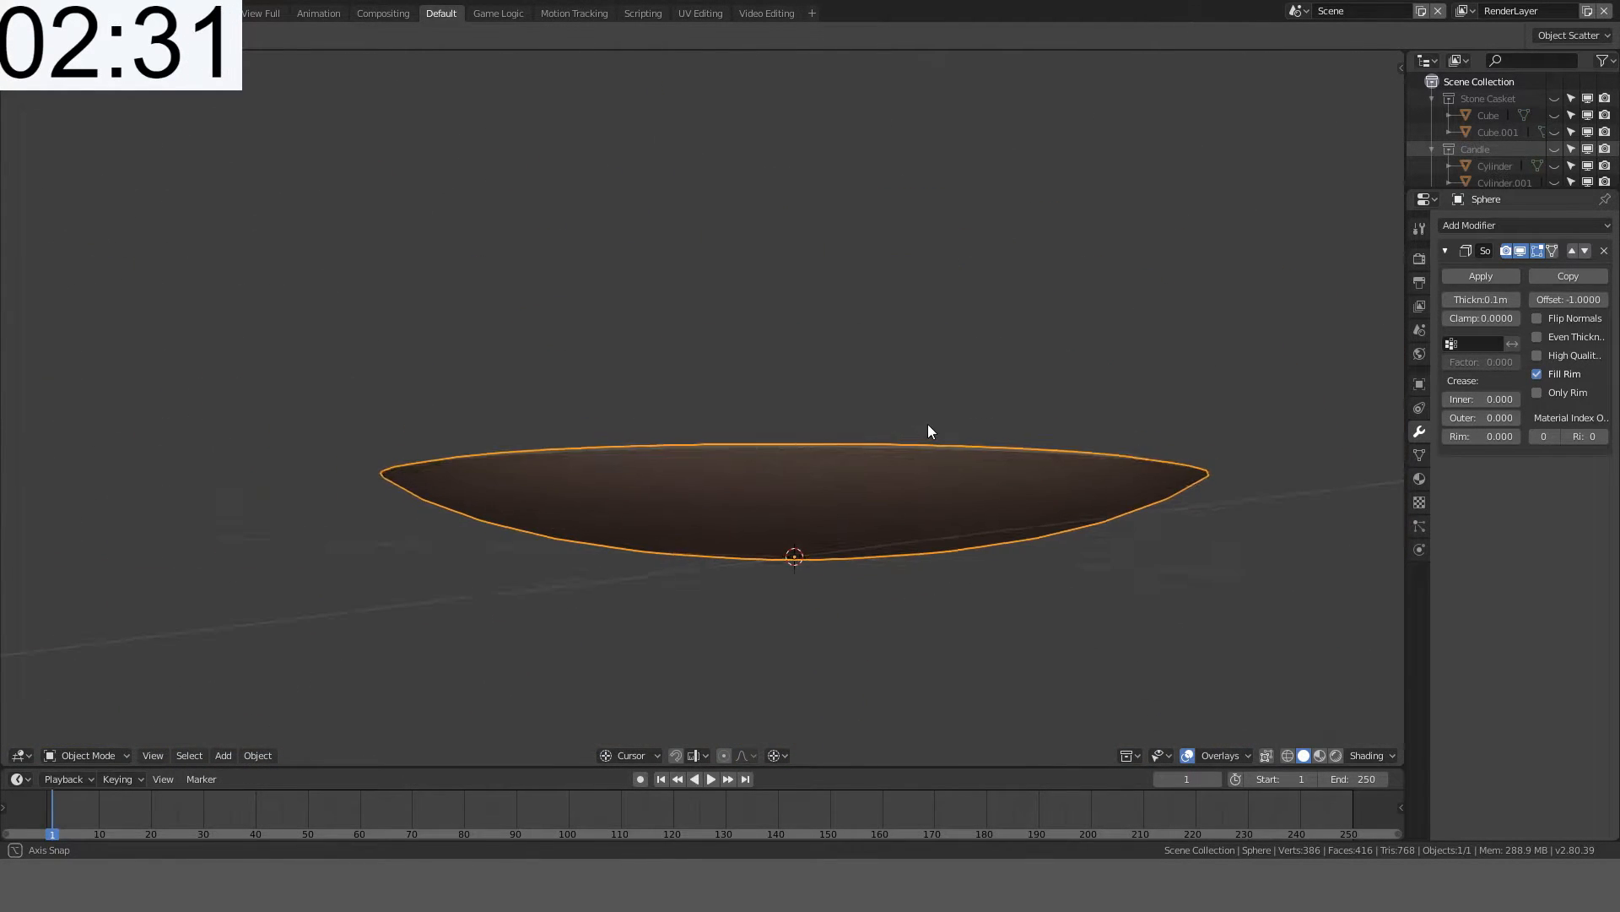
# - Try applying the Solidify modifier to the unevenly scaled bowl and undo that application
pyautogui.click(1478, 277)
pyautogui.moveTo(996, 338); pyautogui.dragTo(1045, 392, button='middle')
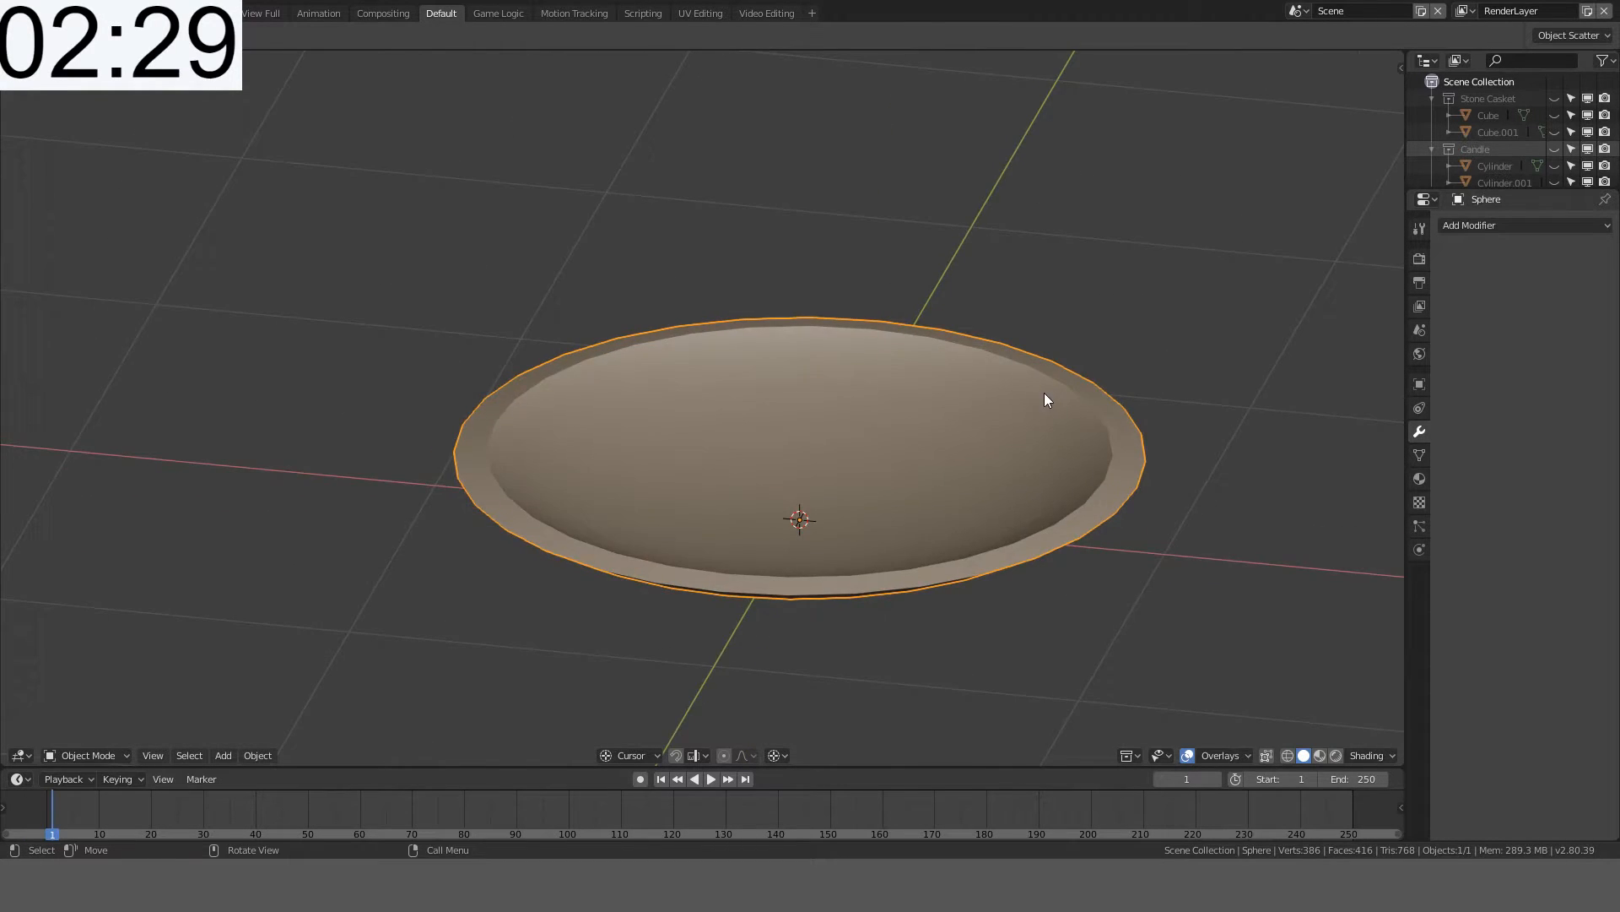
pyautogui.press('KP_1')
pyautogui.hotkey('ctrl', 'a')
pyautogui.press('Escape')
pyautogui.hotkey('ctrl', 'z')
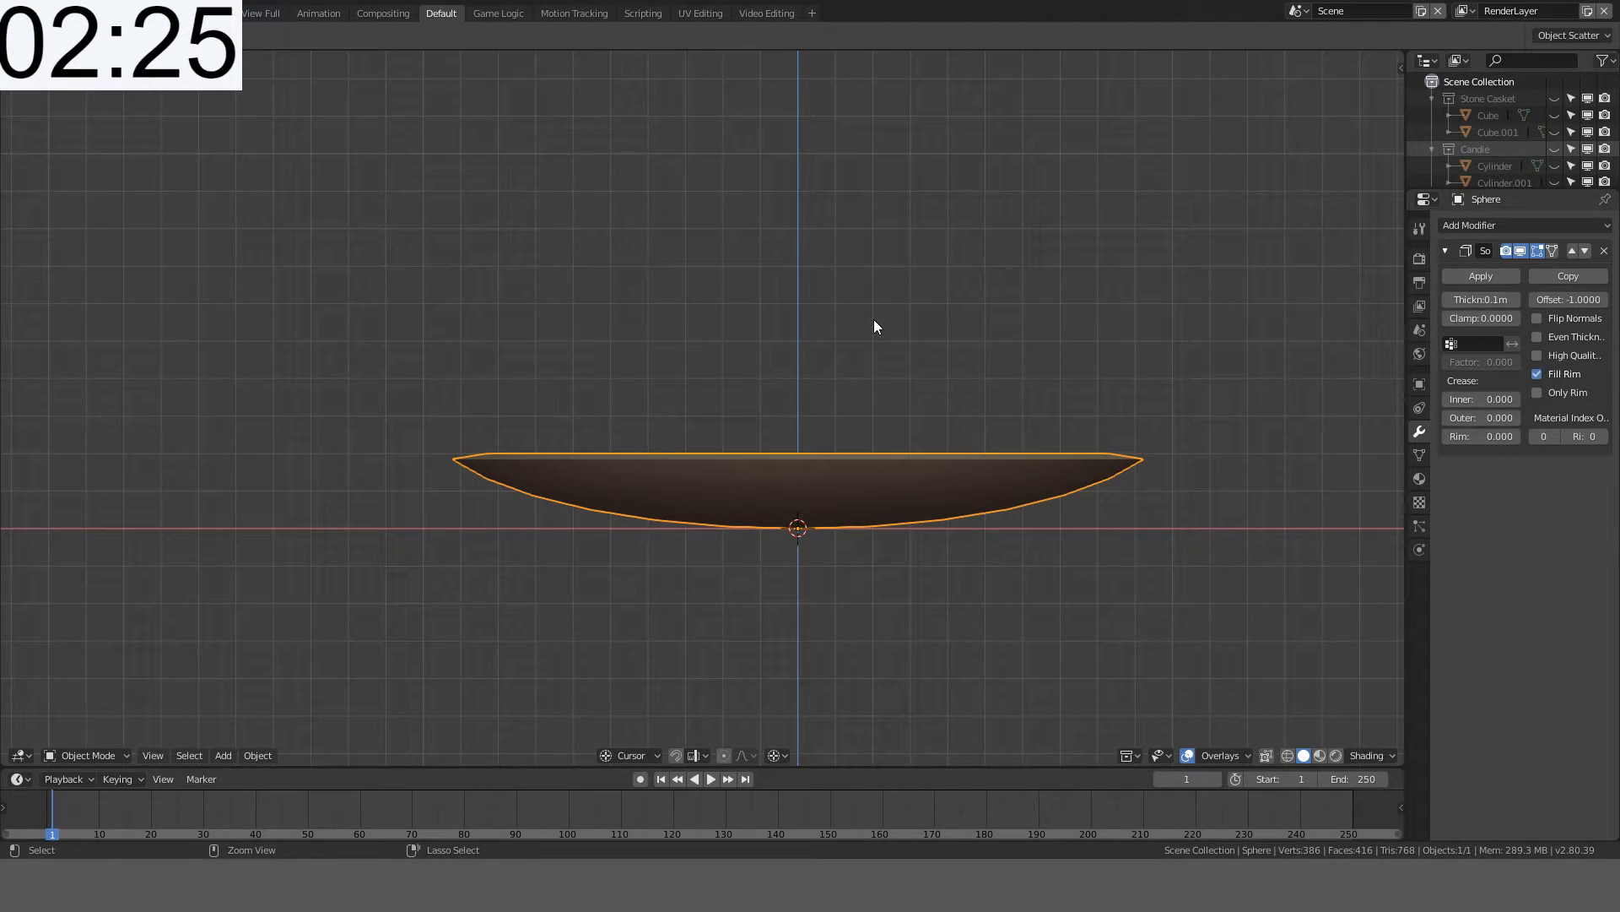
# - Apply the bowl's rotation and scale, and make the Solidify modifier permanent
pyautogui.hotkey('ctrl', 'a')
pyautogui.click(838, 322)
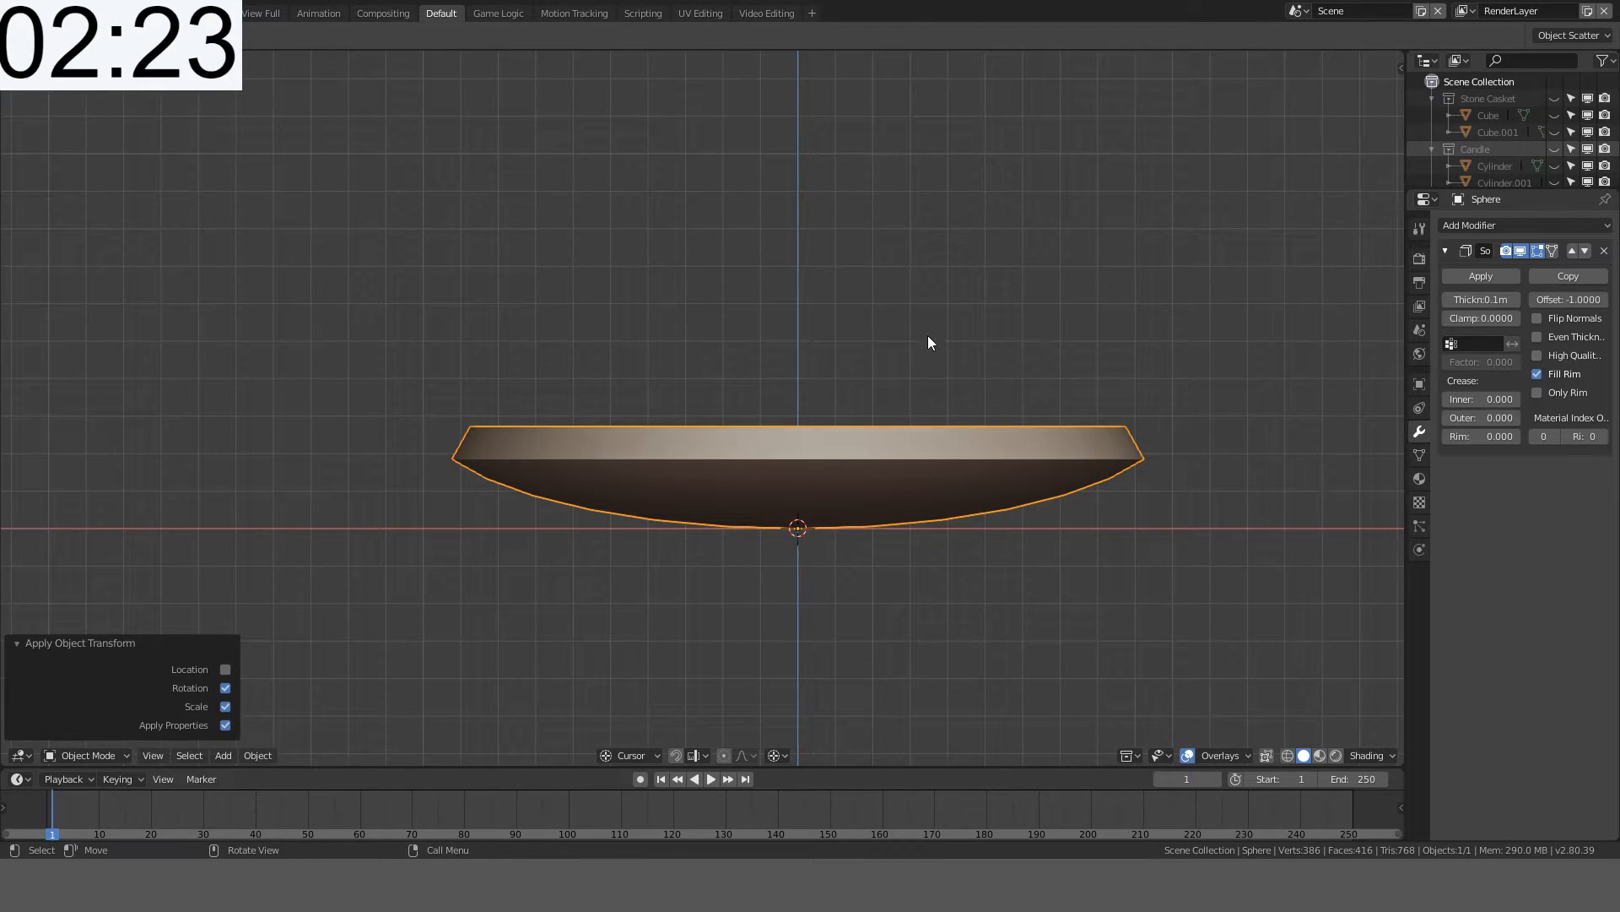
pyautogui.moveTo(928, 335); pyautogui.dragTo(1297, 319, button='middle')
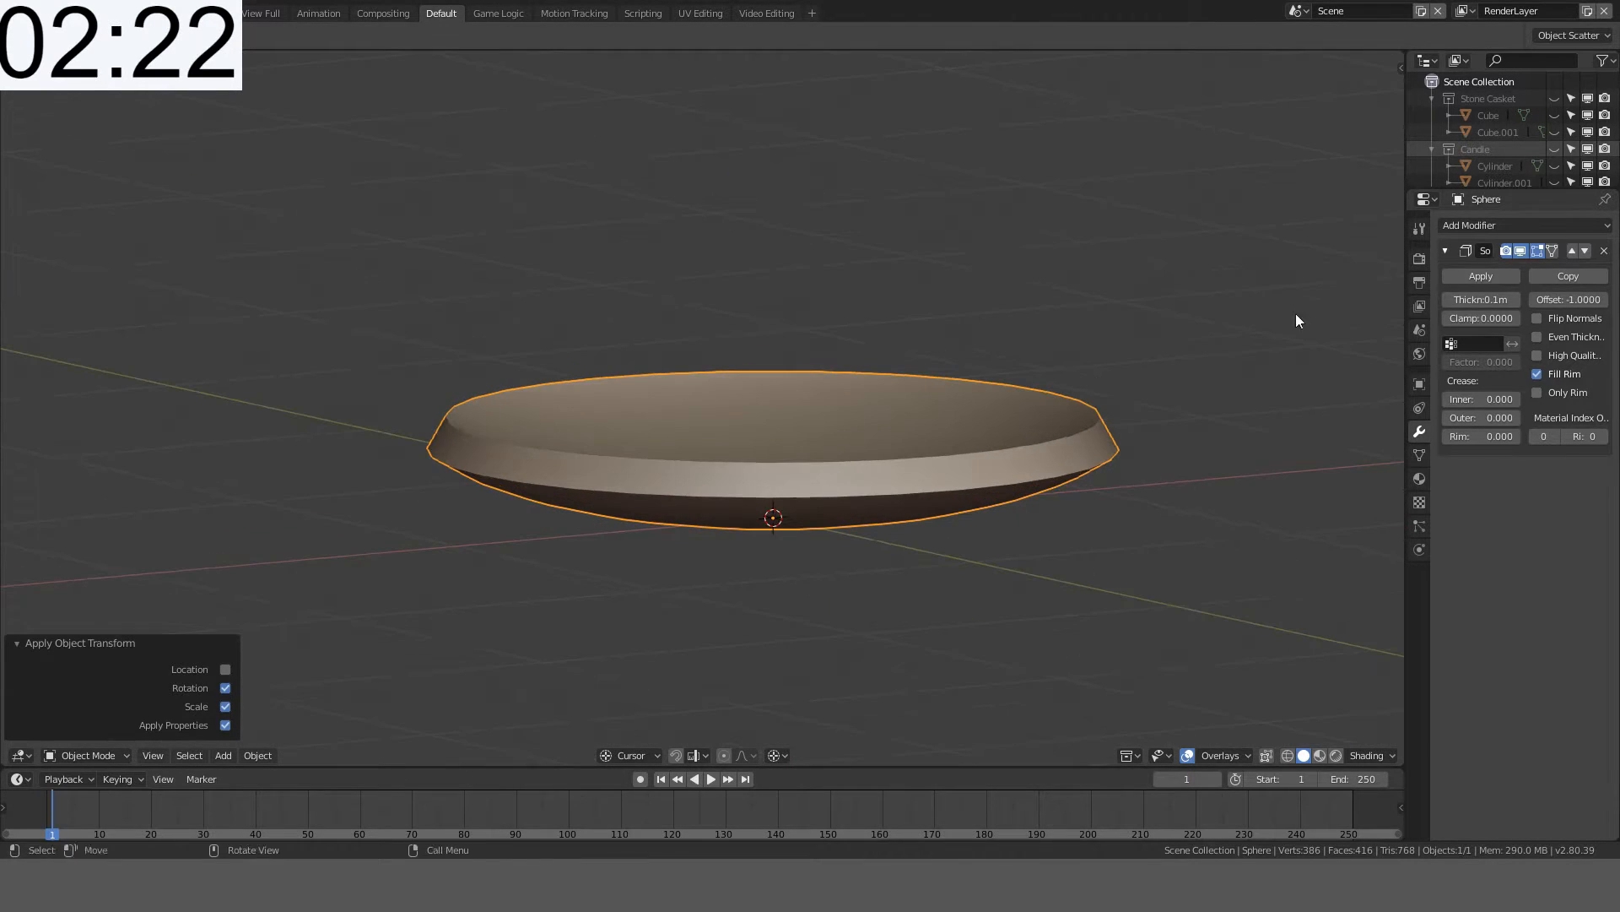
pyautogui.click(1486, 275)
# - In Edit Mode, select only the upper inner edge loop of the bowl's rim
pyautogui.press('KP_1')
pyautogui.press('Tab')
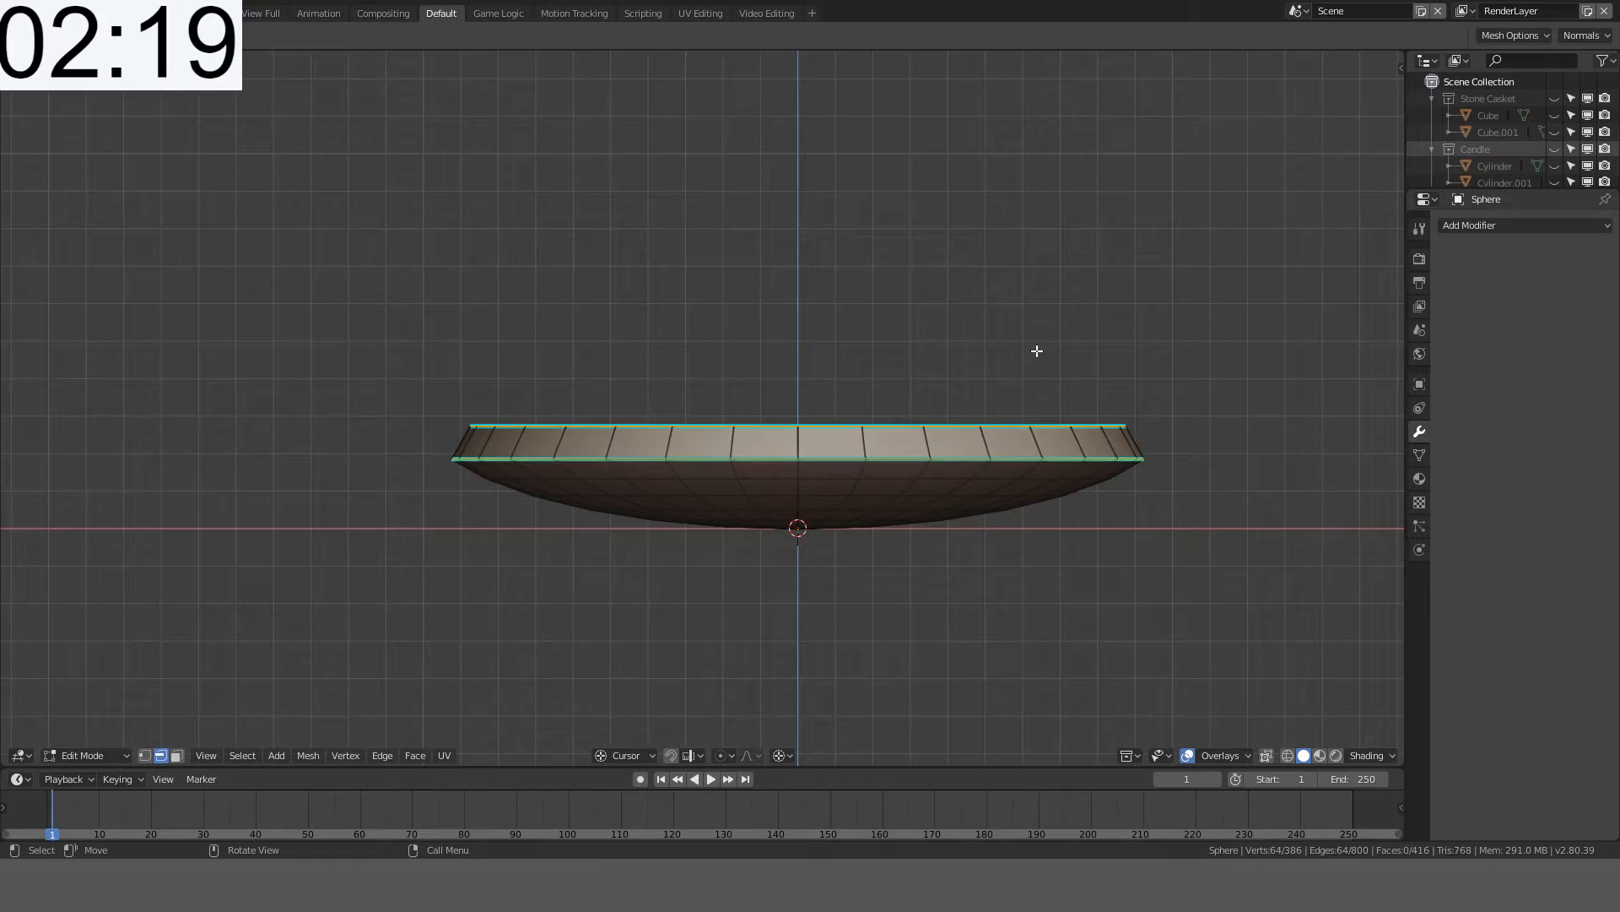
pyautogui.keyDown('alt'); pyautogui.click(920, 425); pyautogui.keyUp('alt')
pyautogui.moveTo(1055, 342); pyautogui.dragTo(1023, 408, button='middle')
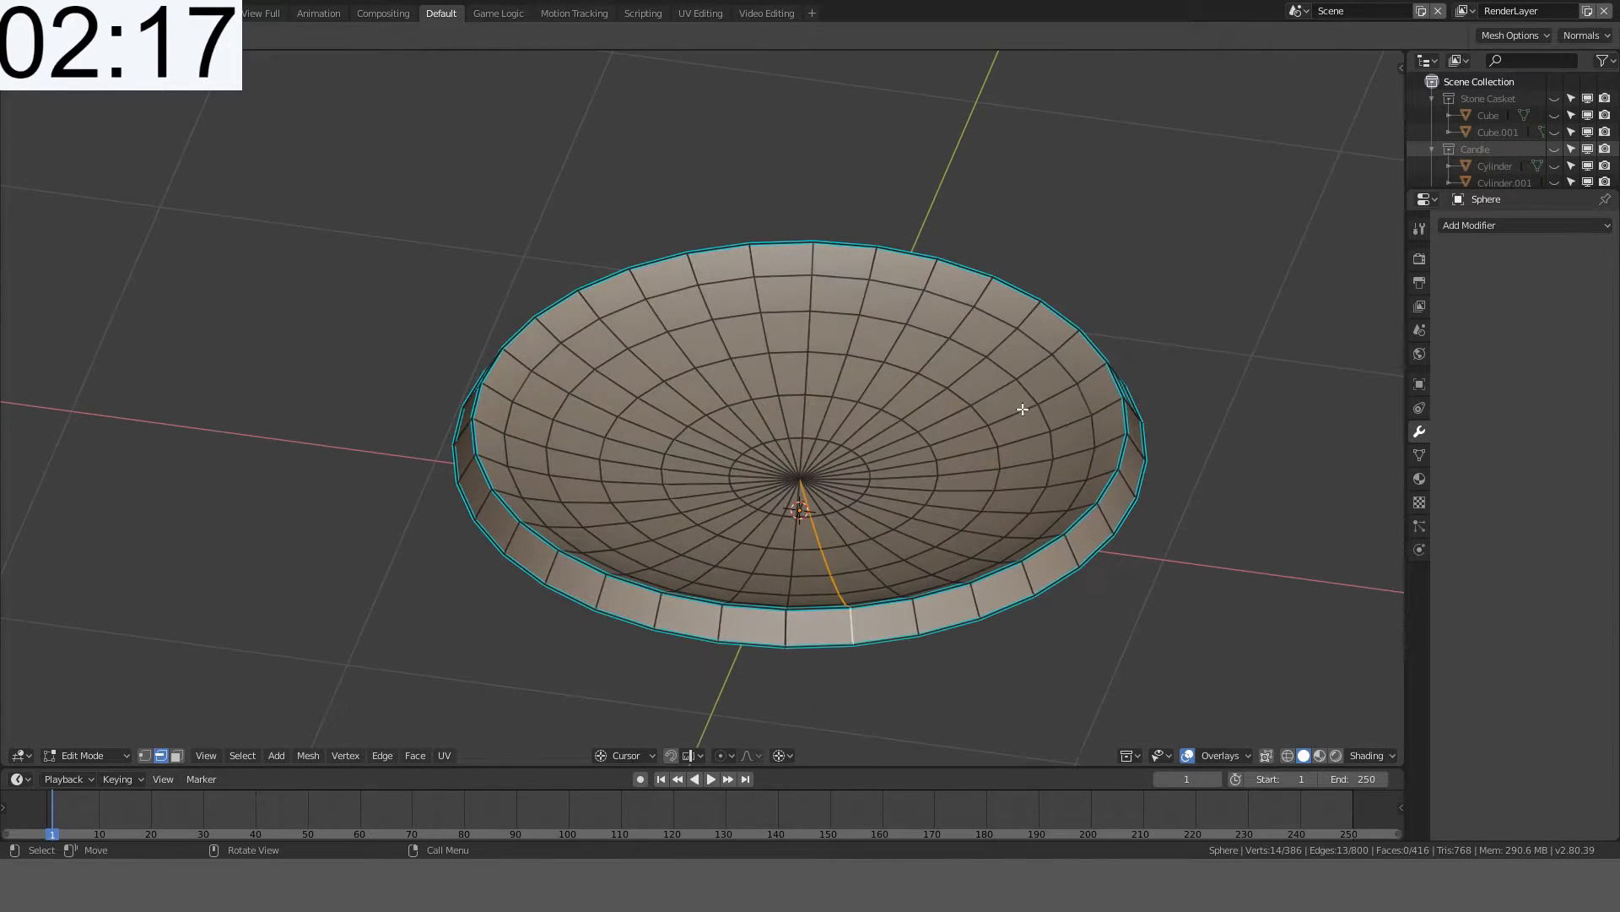
pyautogui.hotkey('alt', 'a')
pyautogui.keyDown('alt'); pyautogui.click(634, 589); pyautogui.keyUp('alt')
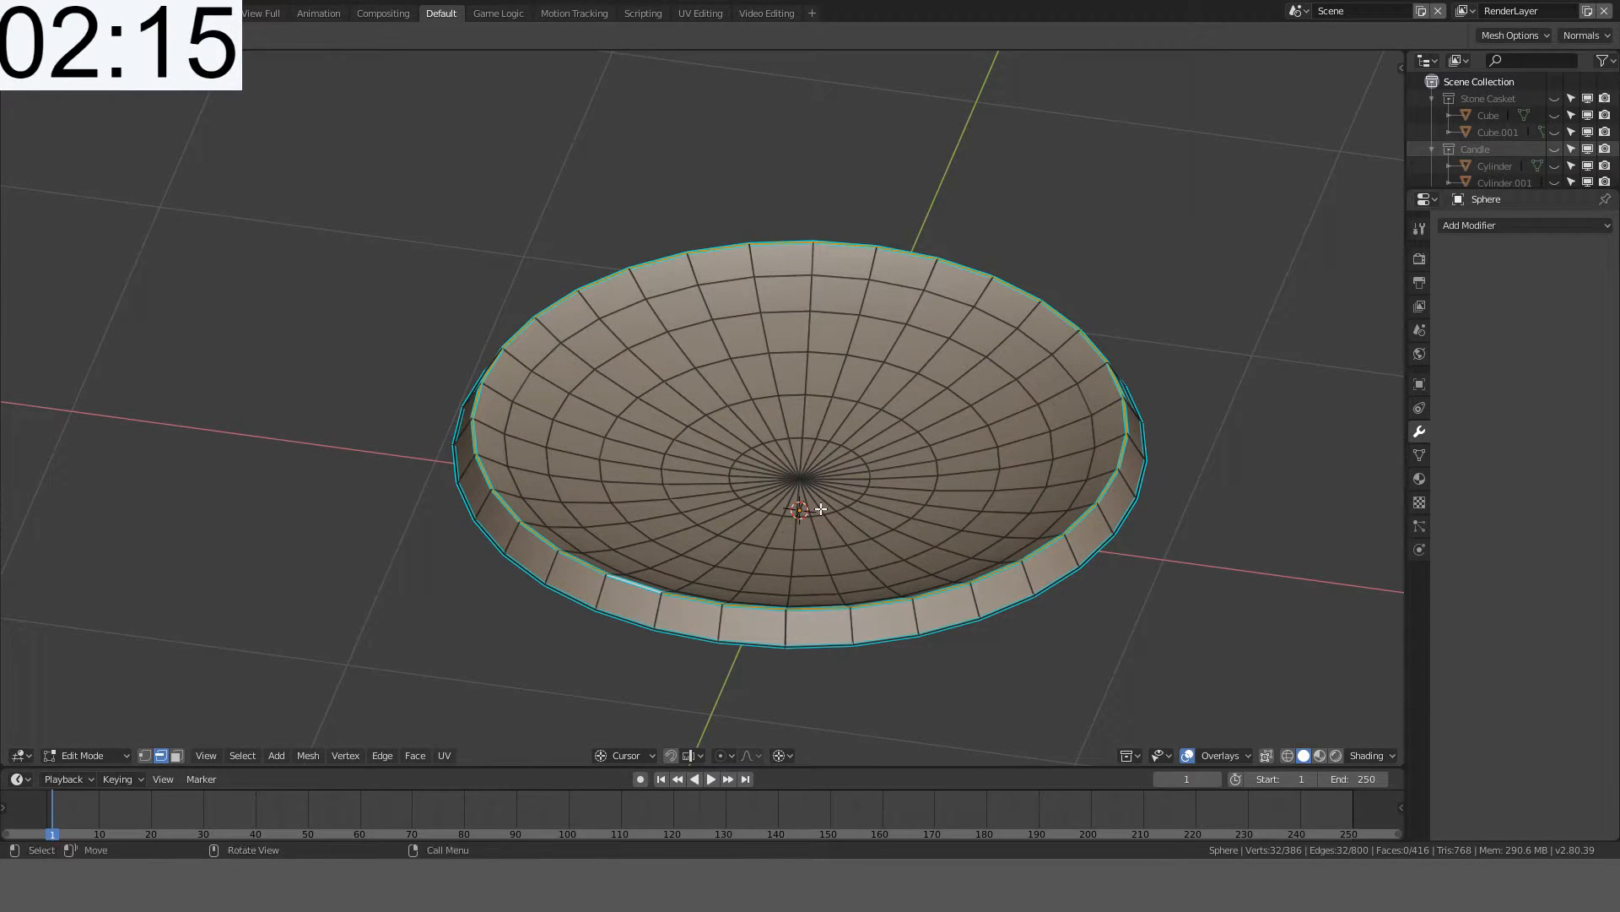
# - Try to lower the upper inner rim loop along Z towards the outer rim
pyautogui.press('KP_1')
pyautogui.press('g')
pyautogui.press('z')
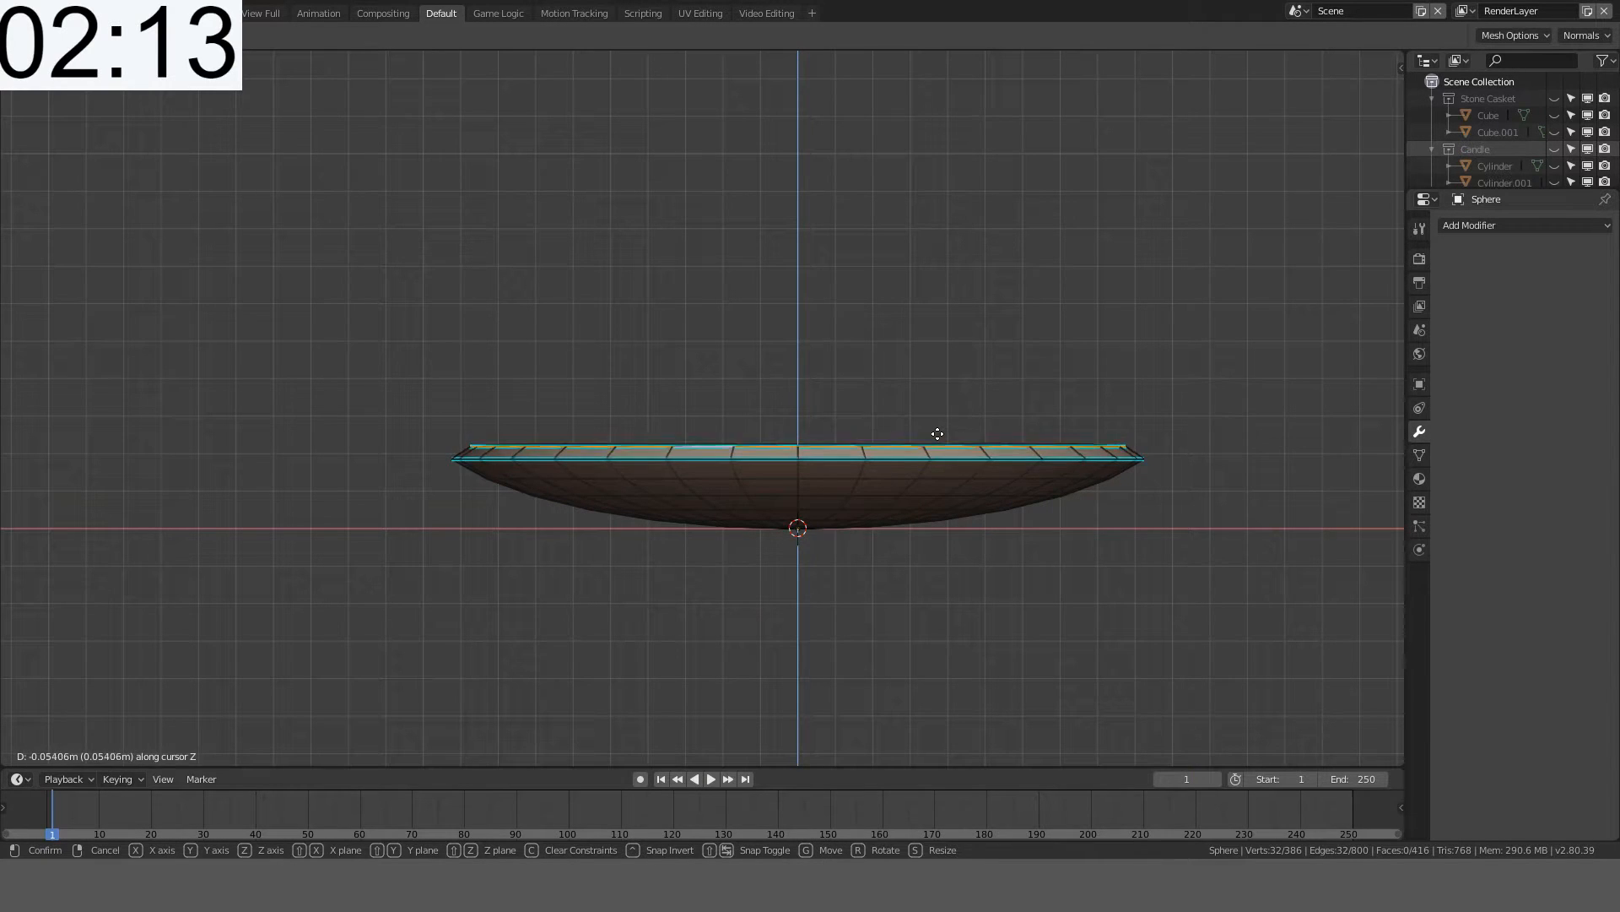
pyautogui.click(936, 444)
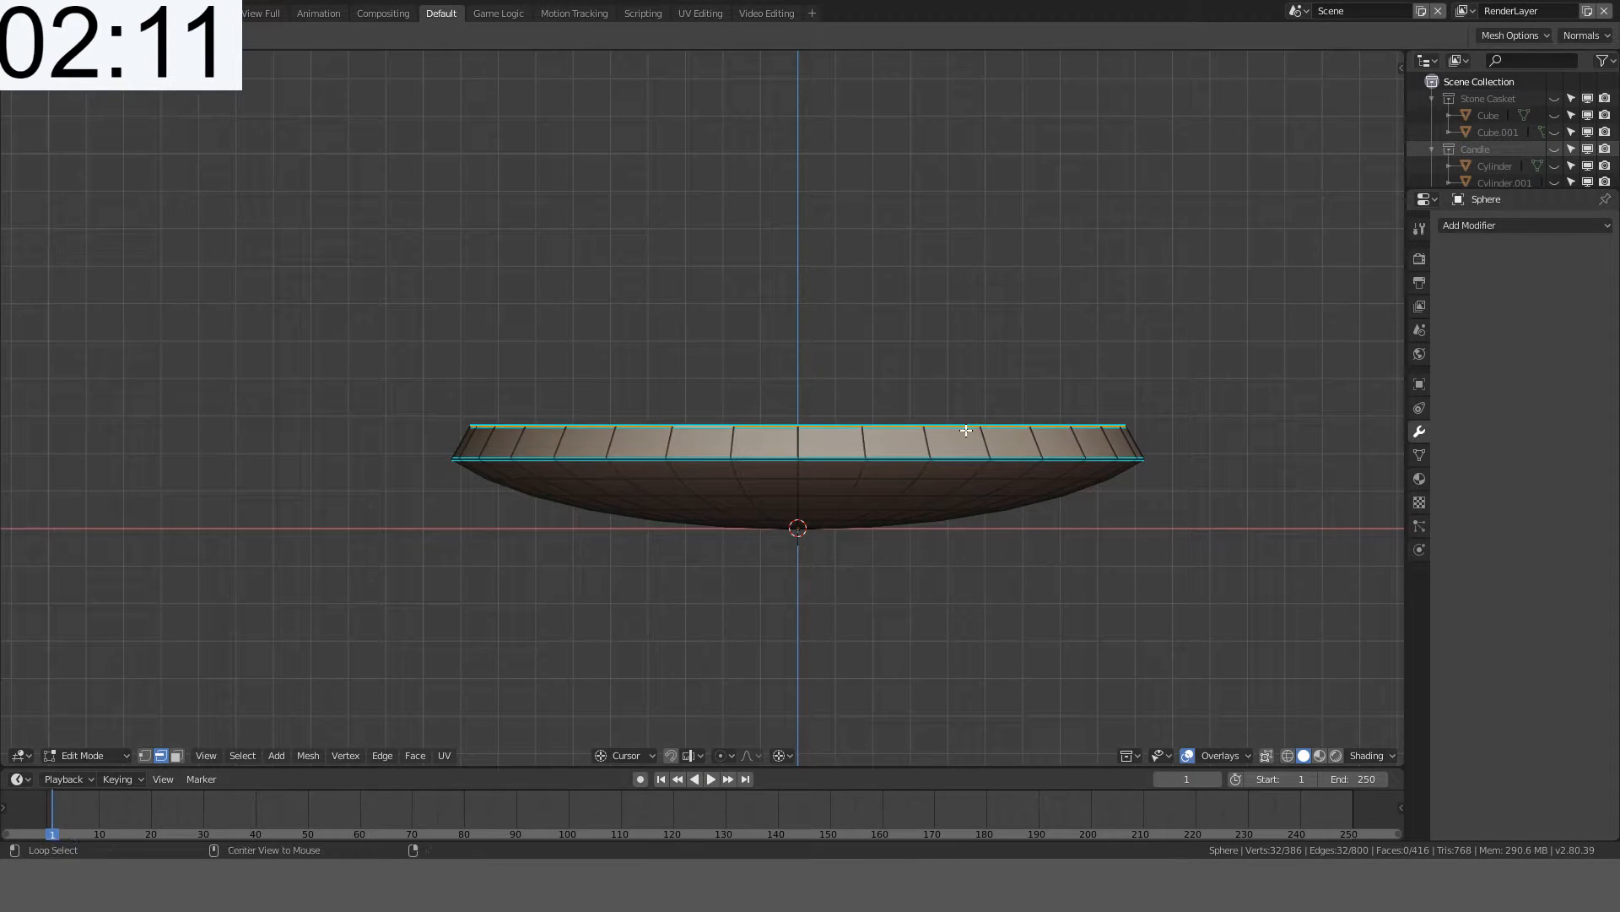
pyautogui.moveTo(935, 447)
pyautogui.mouseDown(button='middle')
pyautogui.moveTo(929, 479)
pyautogui.moveTo(951, 444)
pyautogui.mouseUp(button='middle')
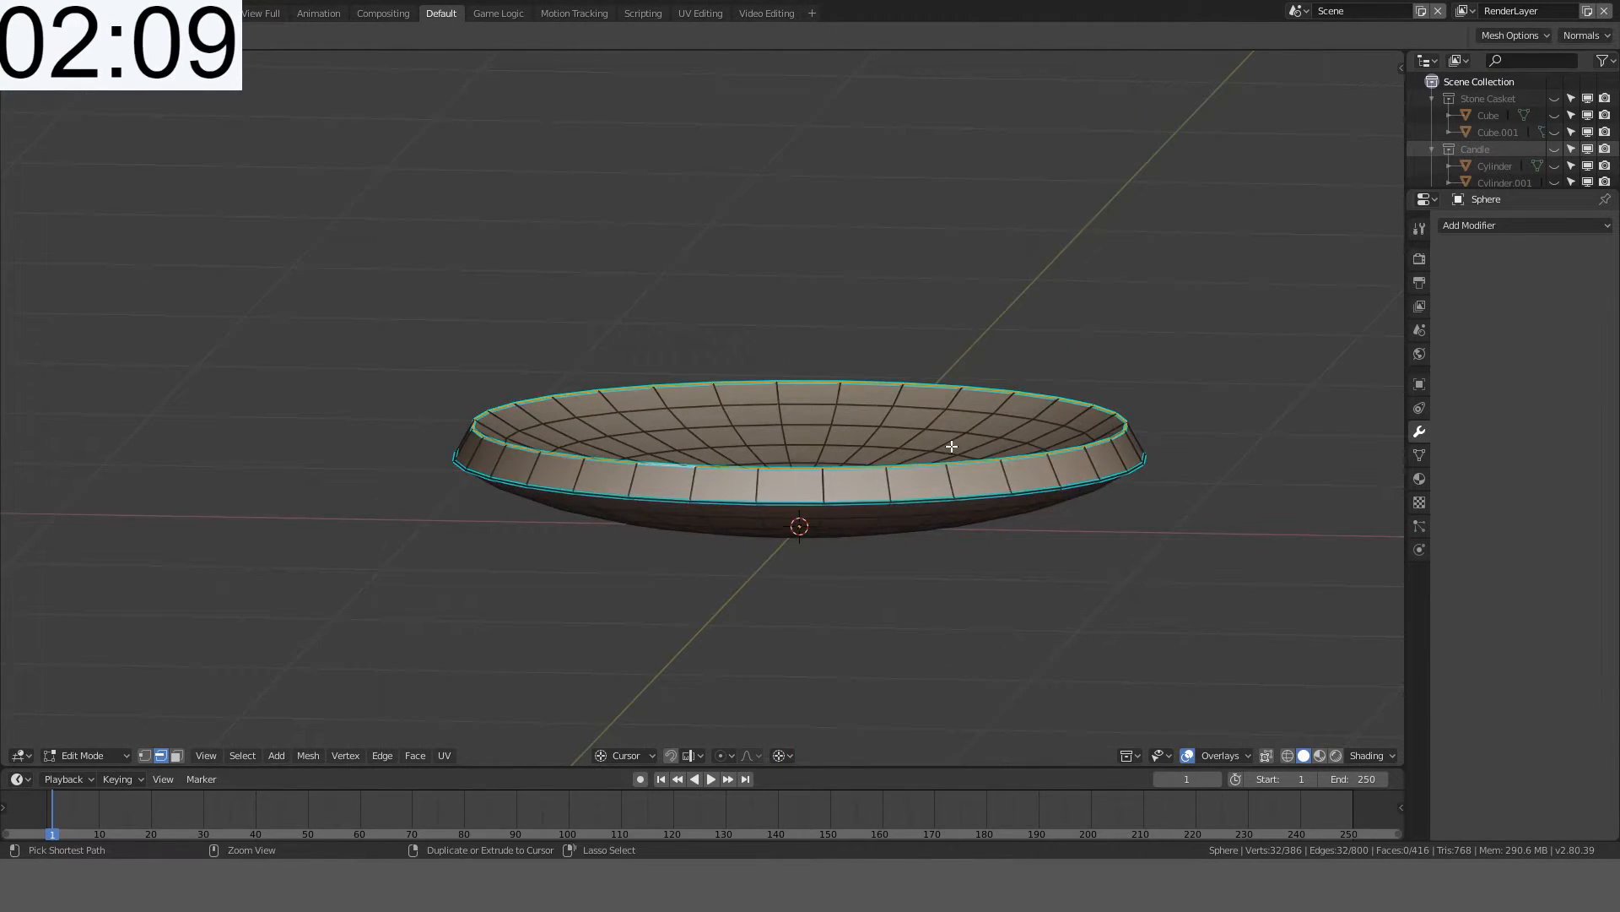
# - Dissolve the upper inner rim loop and the neighbouring edge loop inside the bowl
pyautogui.hotkey('ctrl', 'x')
pyautogui.keyDown('alt'); pyautogui.click(726, 485); pyautogui.keyUp('alt')
pyautogui.hotkey('ctrl', 'x')
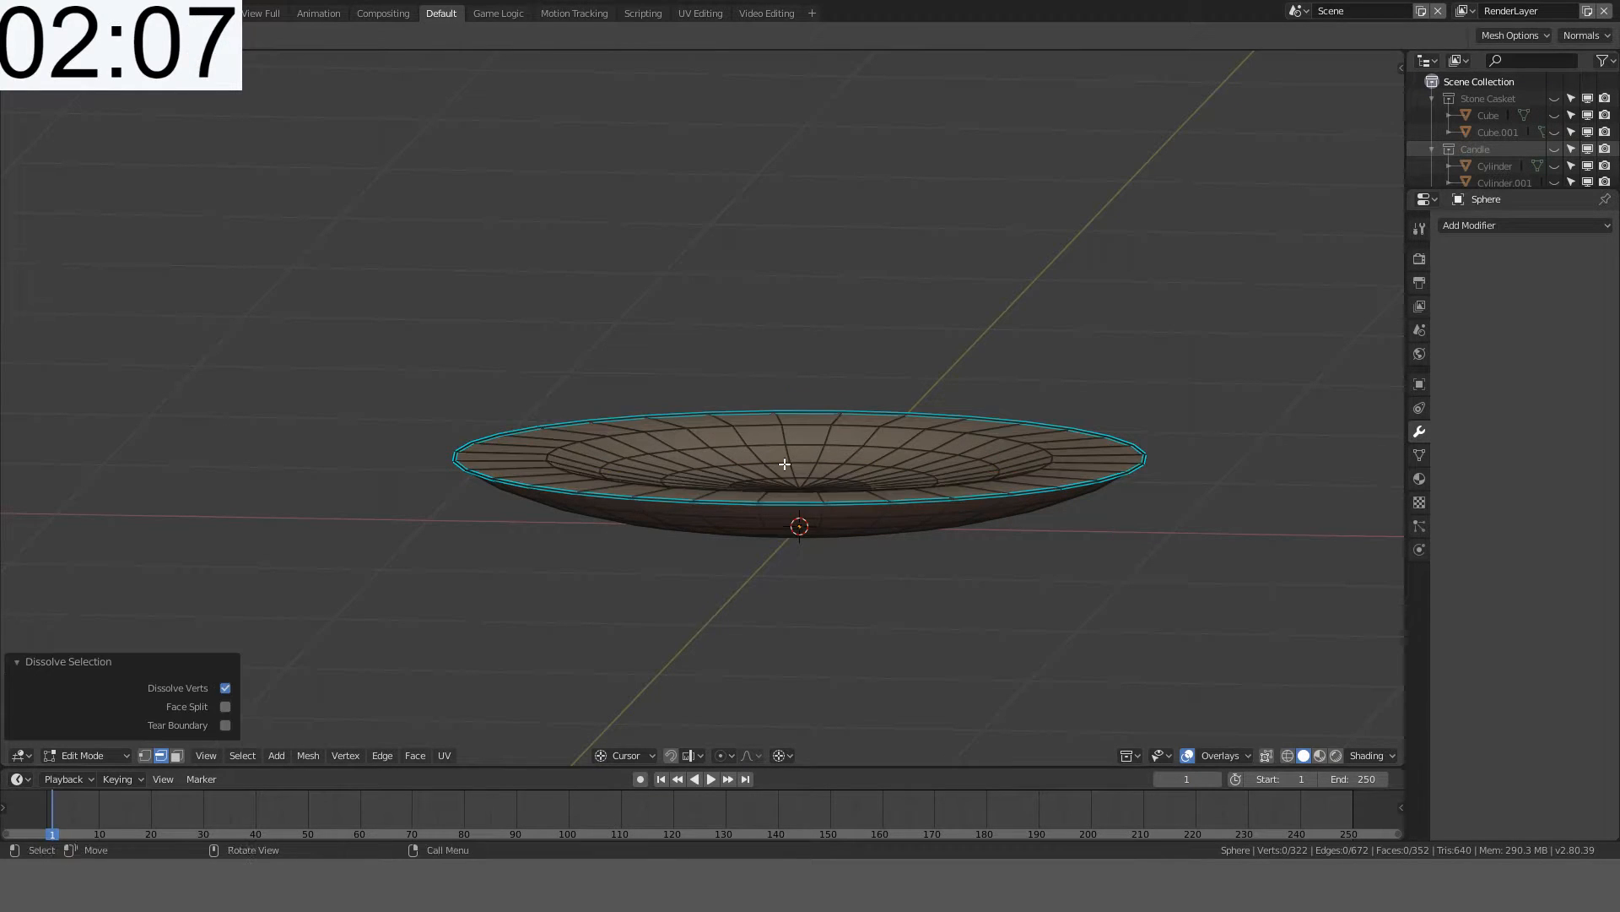
pyautogui.moveTo(785, 464); pyautogui.dragTo(799, 488, button='middle')
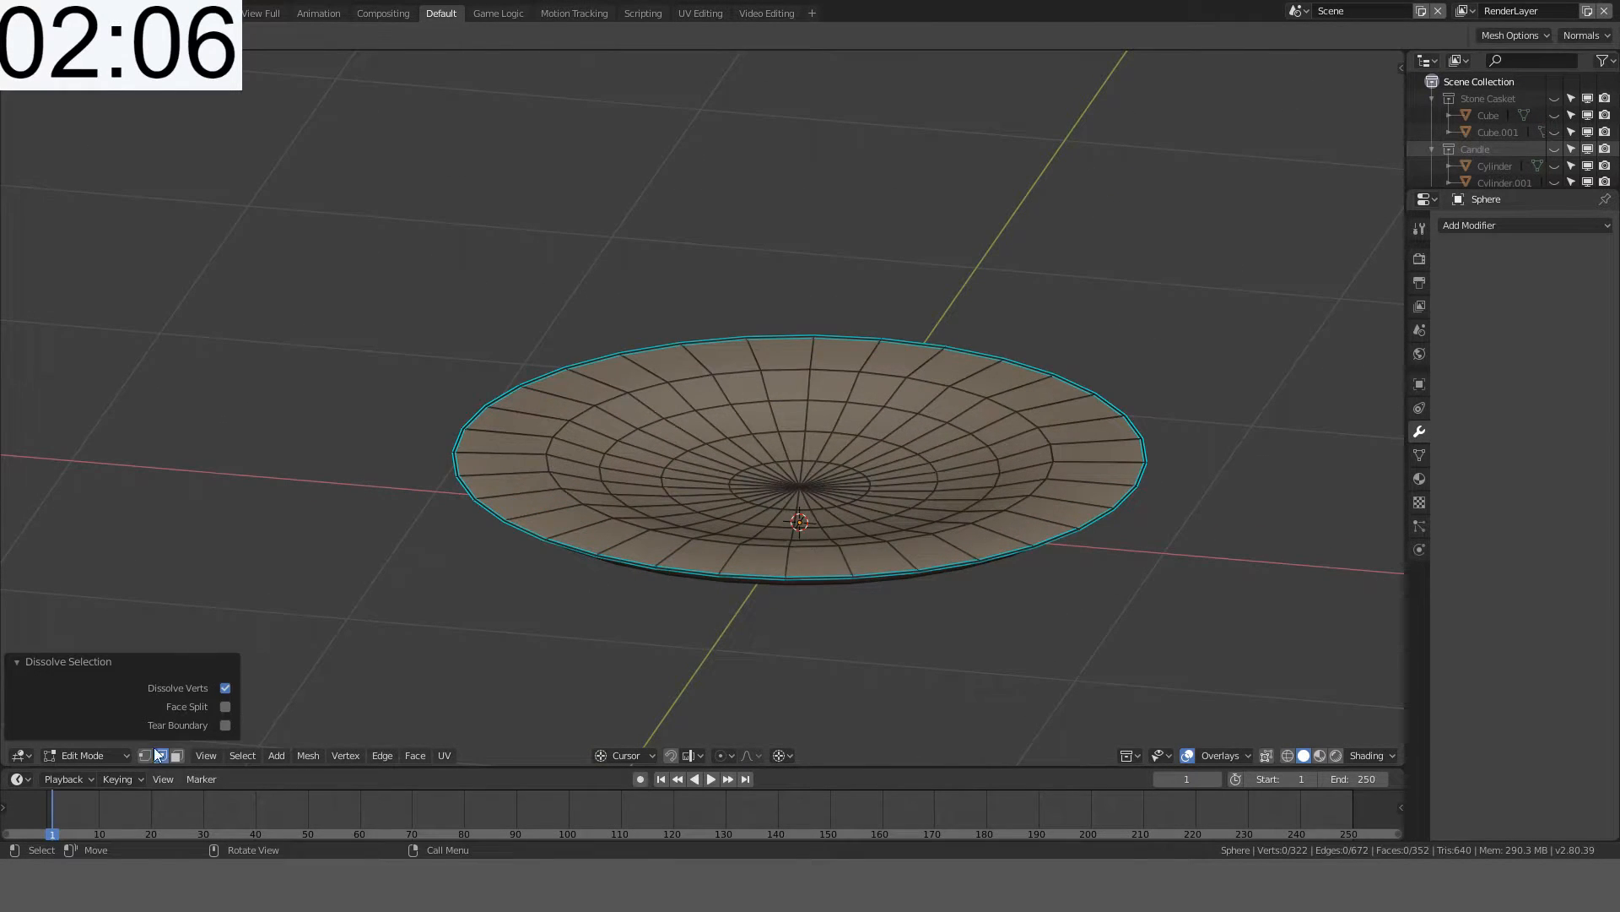
# - In vertex mode, select the bowl's inside floor outward from its centre vertex, stopping at the loop below the rim
pyautogui.click(142, 755)
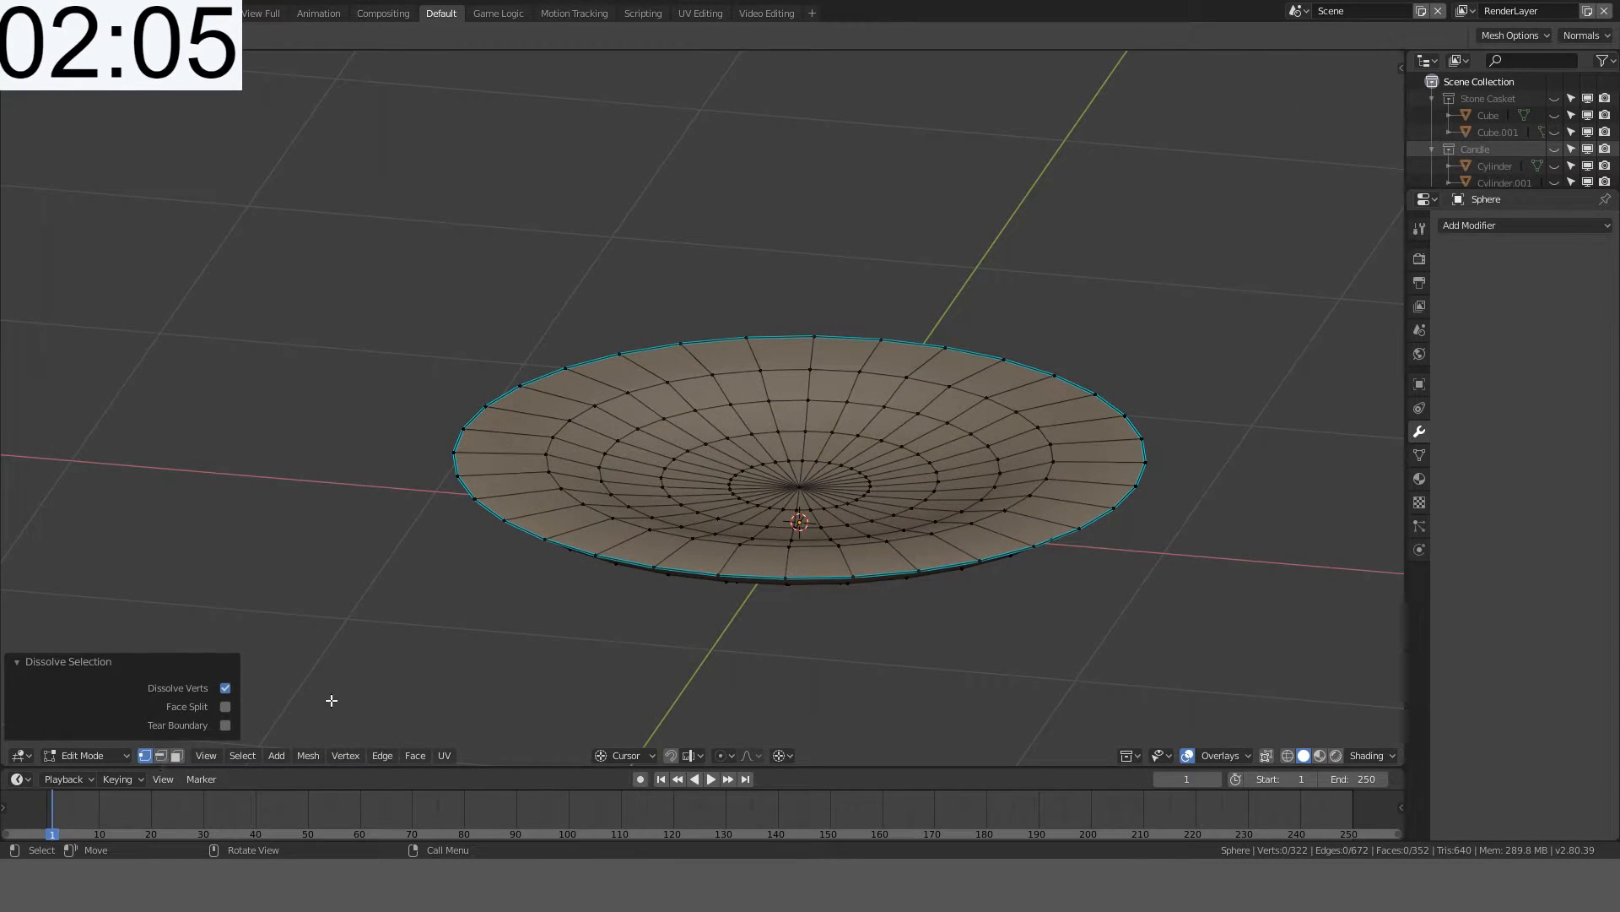
pyautogui.click(804, 485)
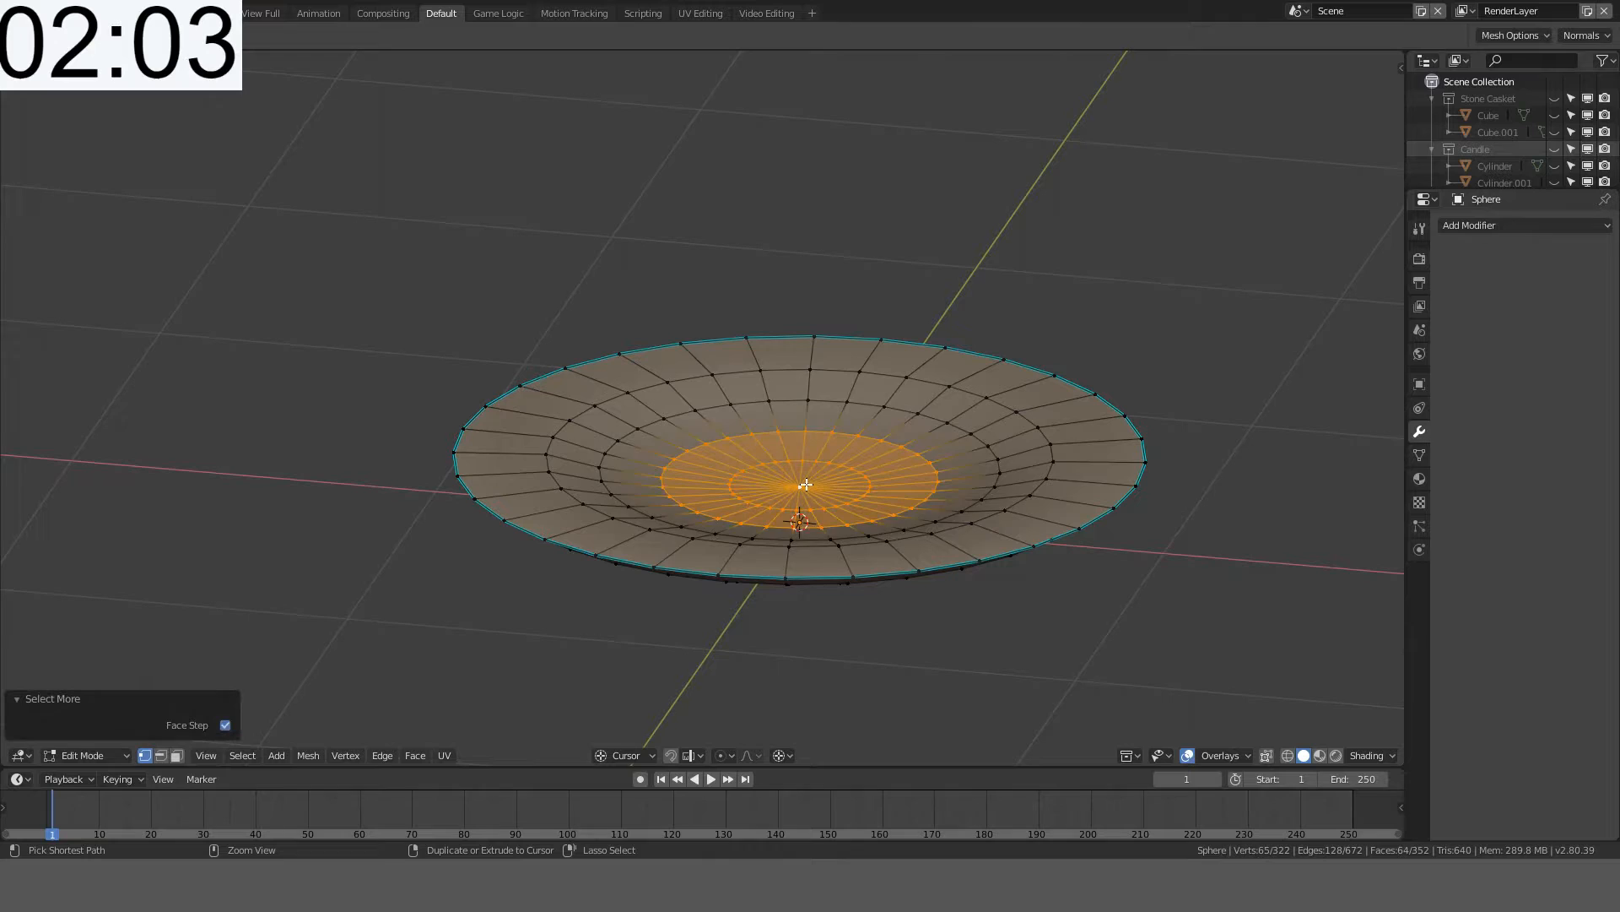
pyautogui.press('ctrl+KP_Add')
pyautogui.press('ctrl+KP_Add')
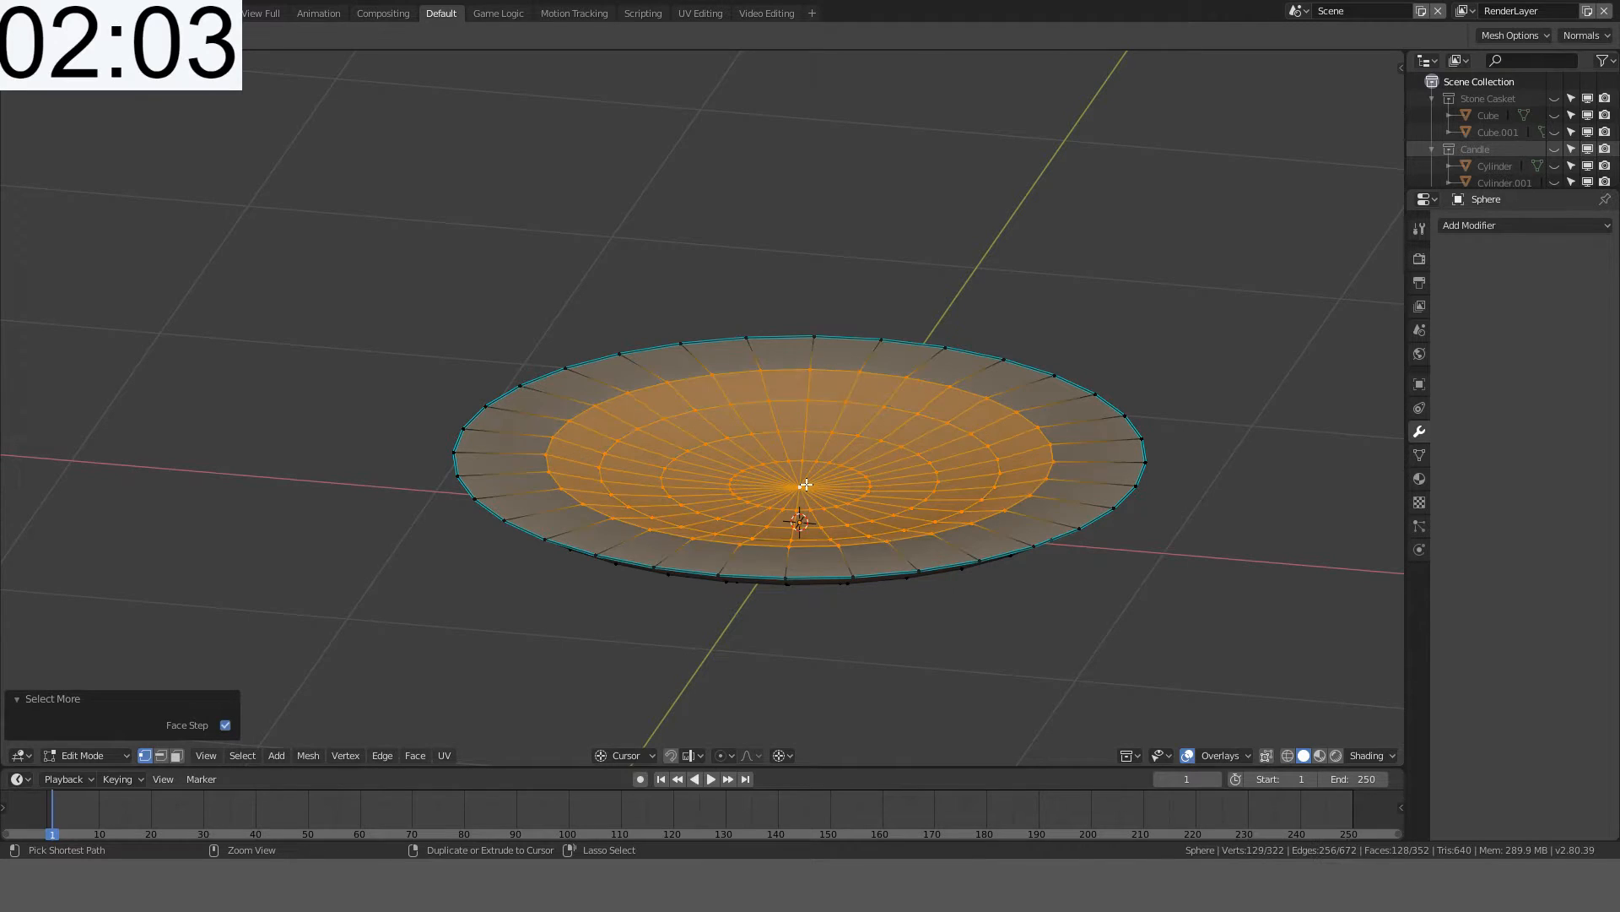
pyautogui.press('KP_1')
pyautogui.hotkey('alt', 'z')
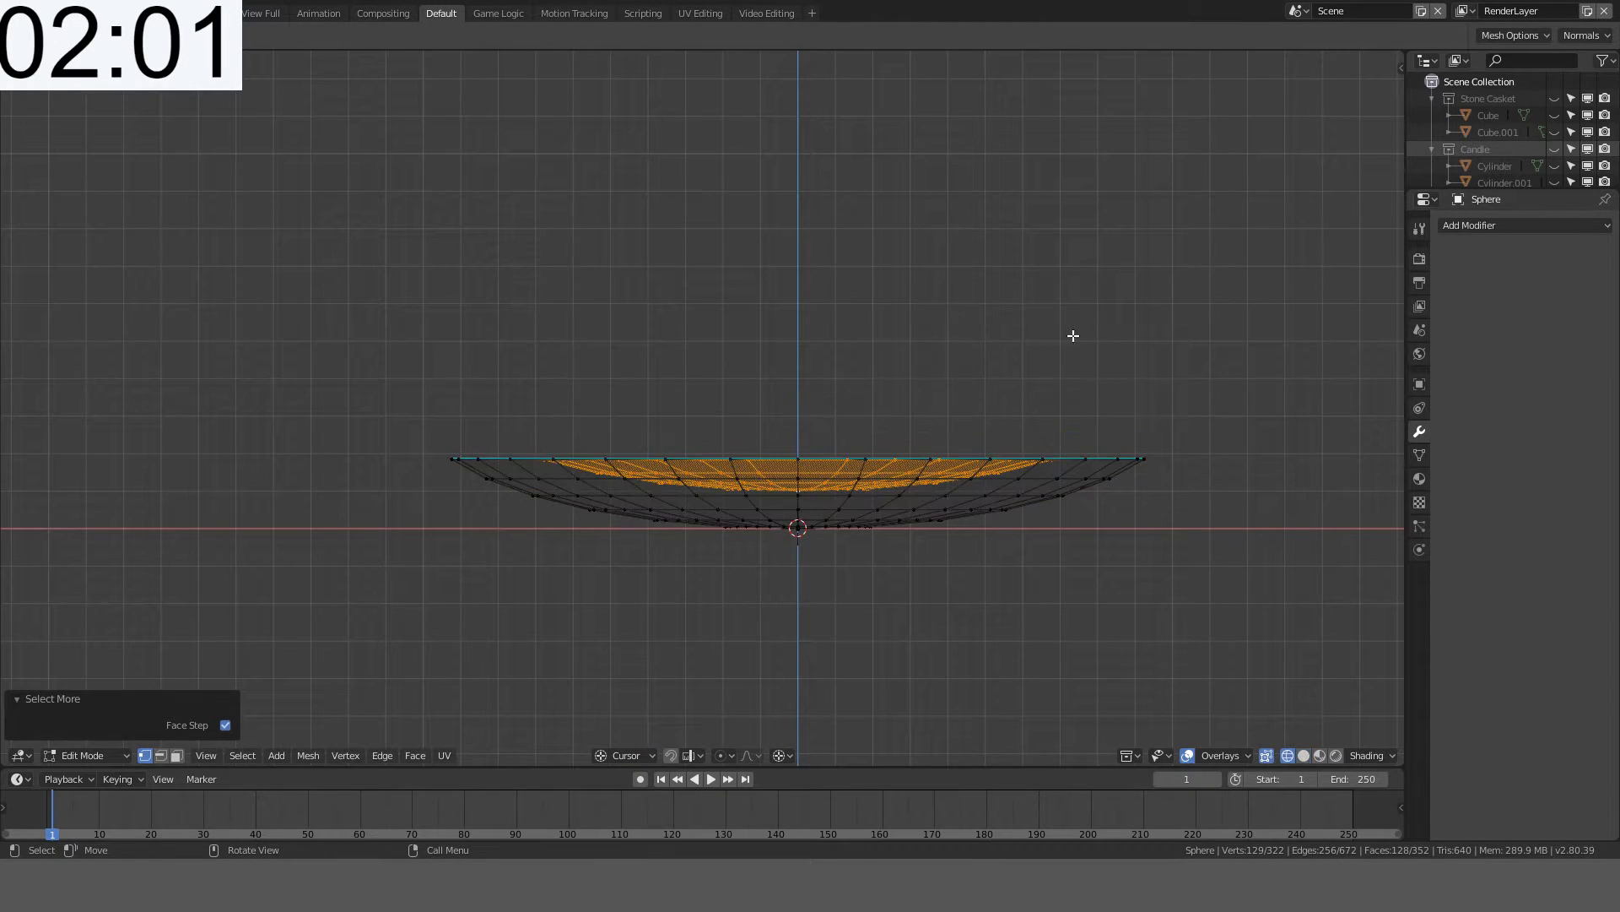
# - Deepen the bowl's interior by lowering the selection about 0.08 m, scaling it by 1.1 and raising it 0.02 m
pyautogui.press('e')
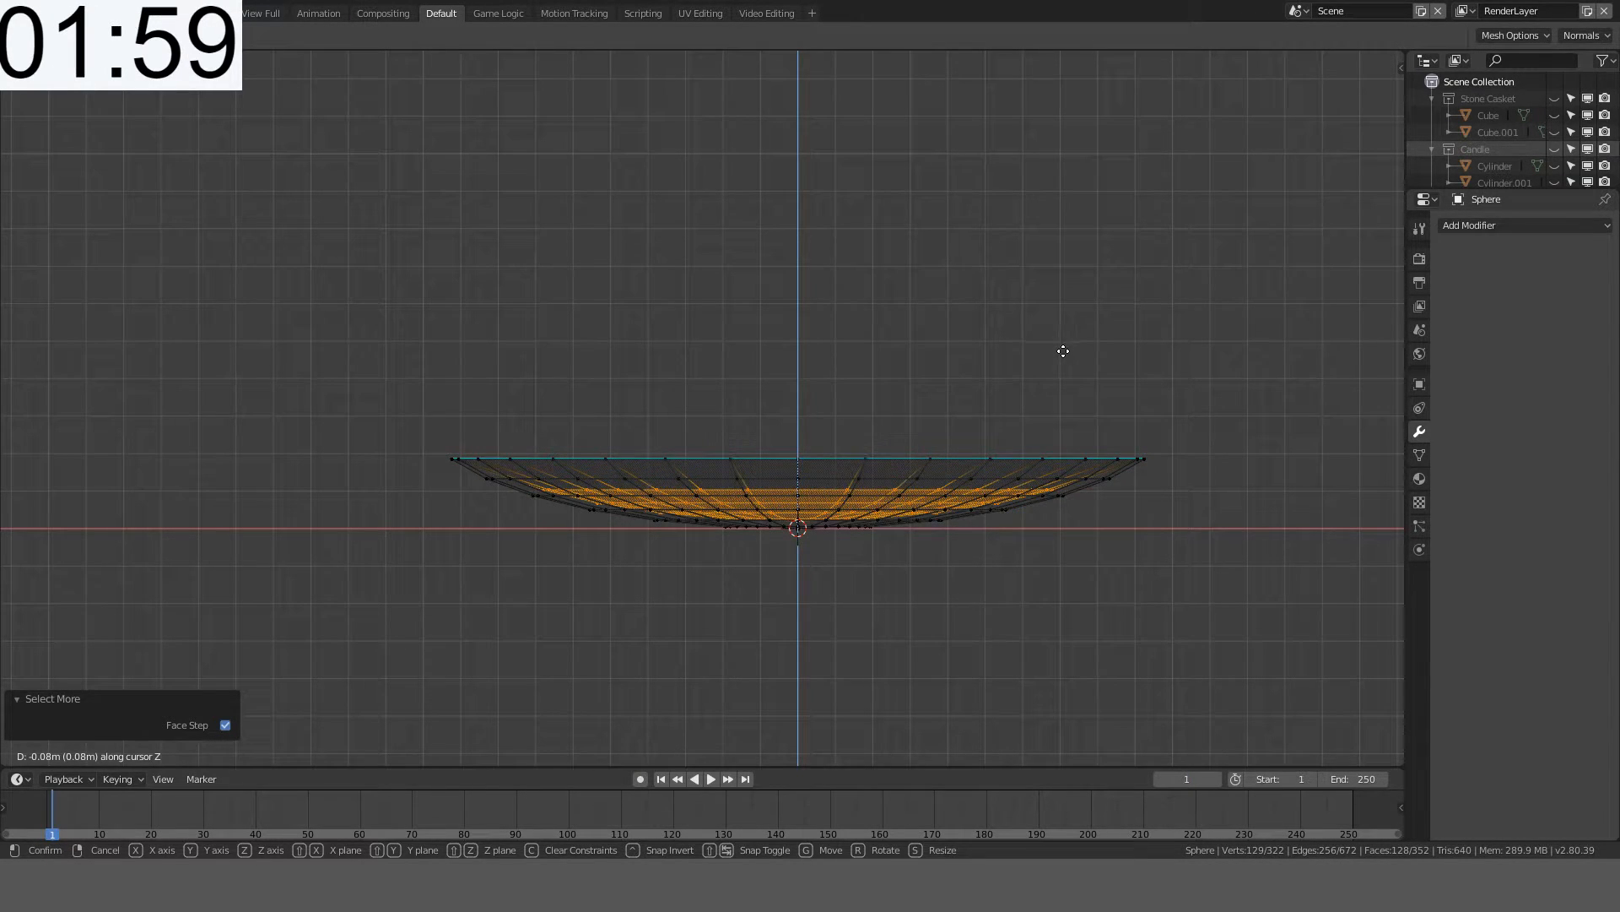
pyautogui.click(1061, 350)
pyautogui.press('s')
pyautogui.rightClick(1091, 325)
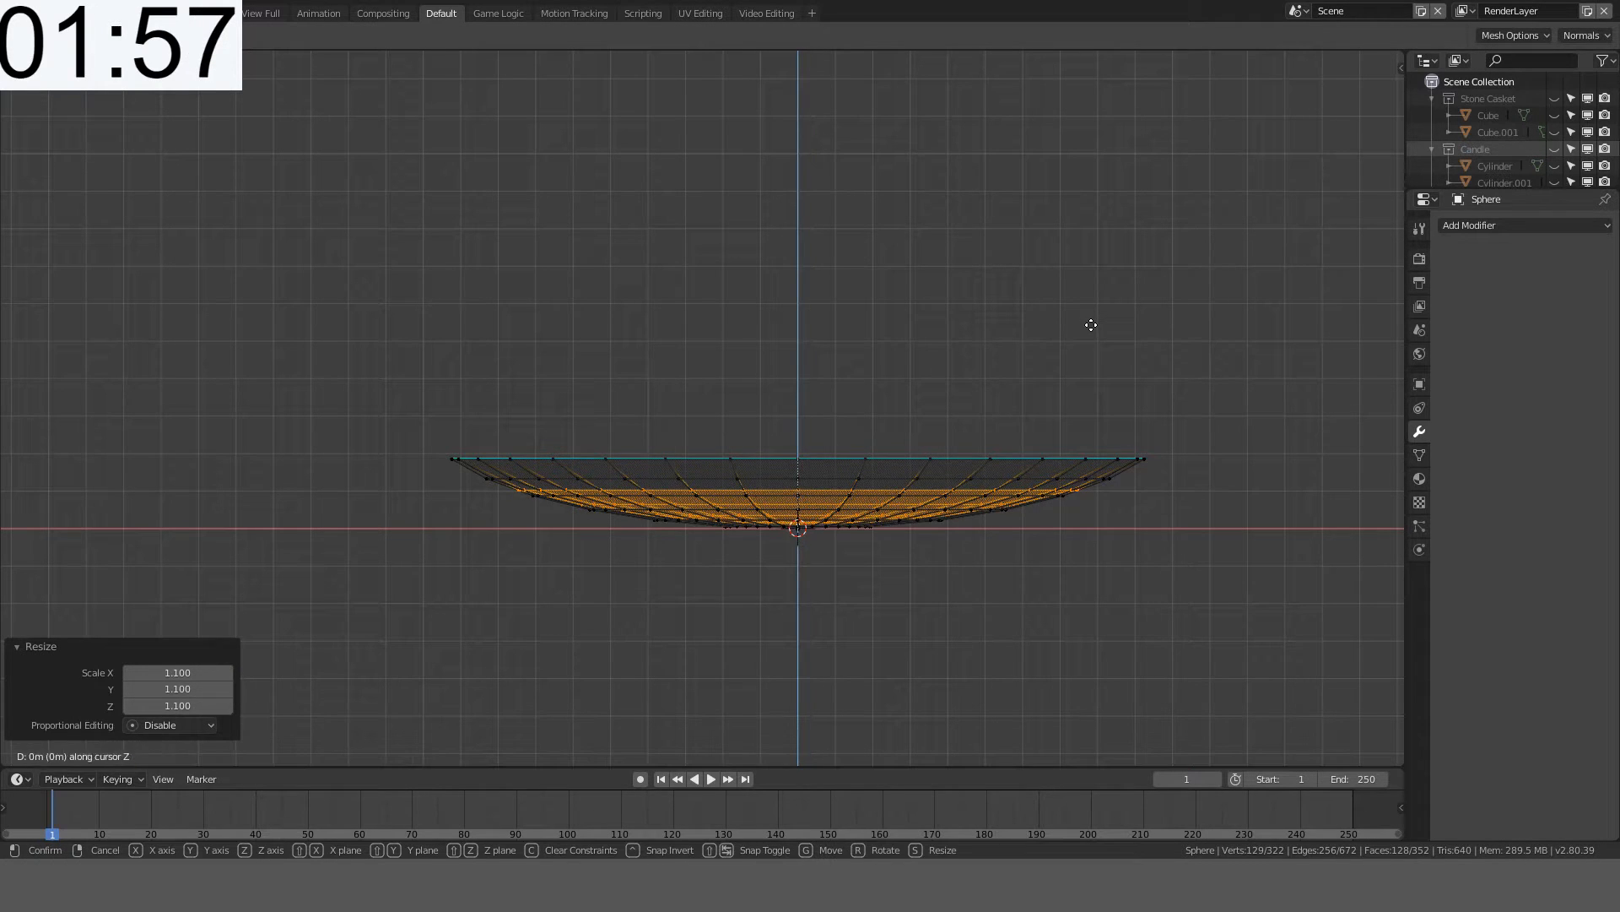
pyautogui.press('g')
pyautogui.press('z')
pyautogui.click(1088, 317)
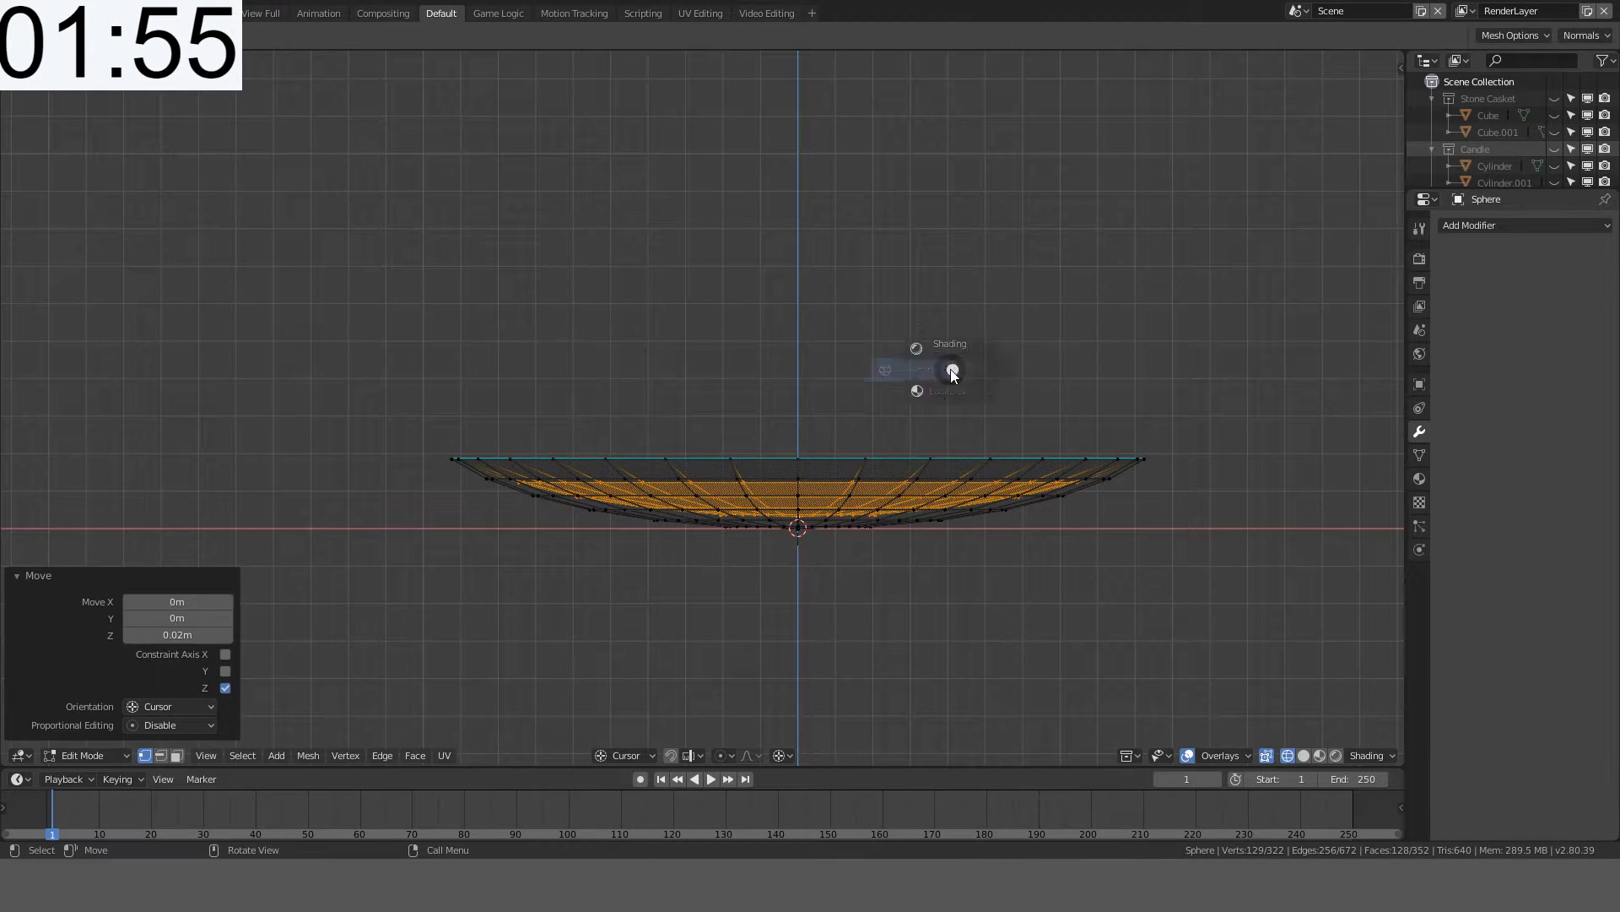
# - Select the uppermost edge loop inside the bowl and raise it 0.05 m along Z
pyautogui.click(951, 370)
pyautogui.moveTo(993, 358)
pyautogui.mouseDown(button='middle')
pyautogui.moveTo(871, 426)
pyautogui.moveTo(744, 459)
pyautogui.moveTo(829, 409)
pyautogui.mouseUp(button='middle')
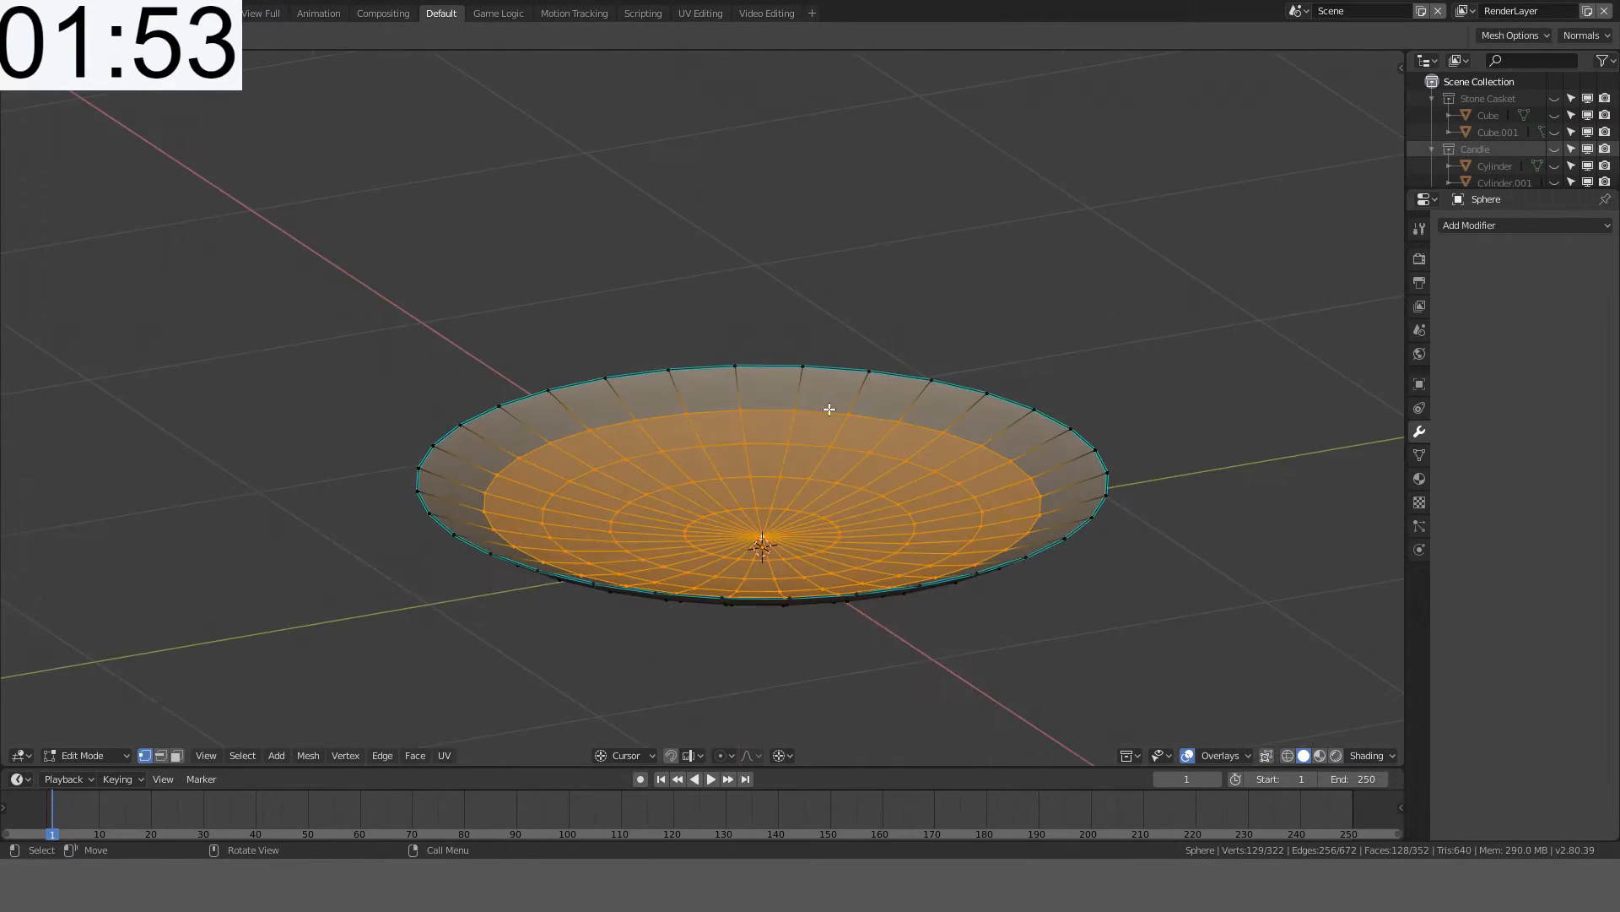
pyautogui.keyDown('alt'); pyautogui.click(612, 423); pyautogui.keyUp('alt')
pyautogui.press('KP_1')
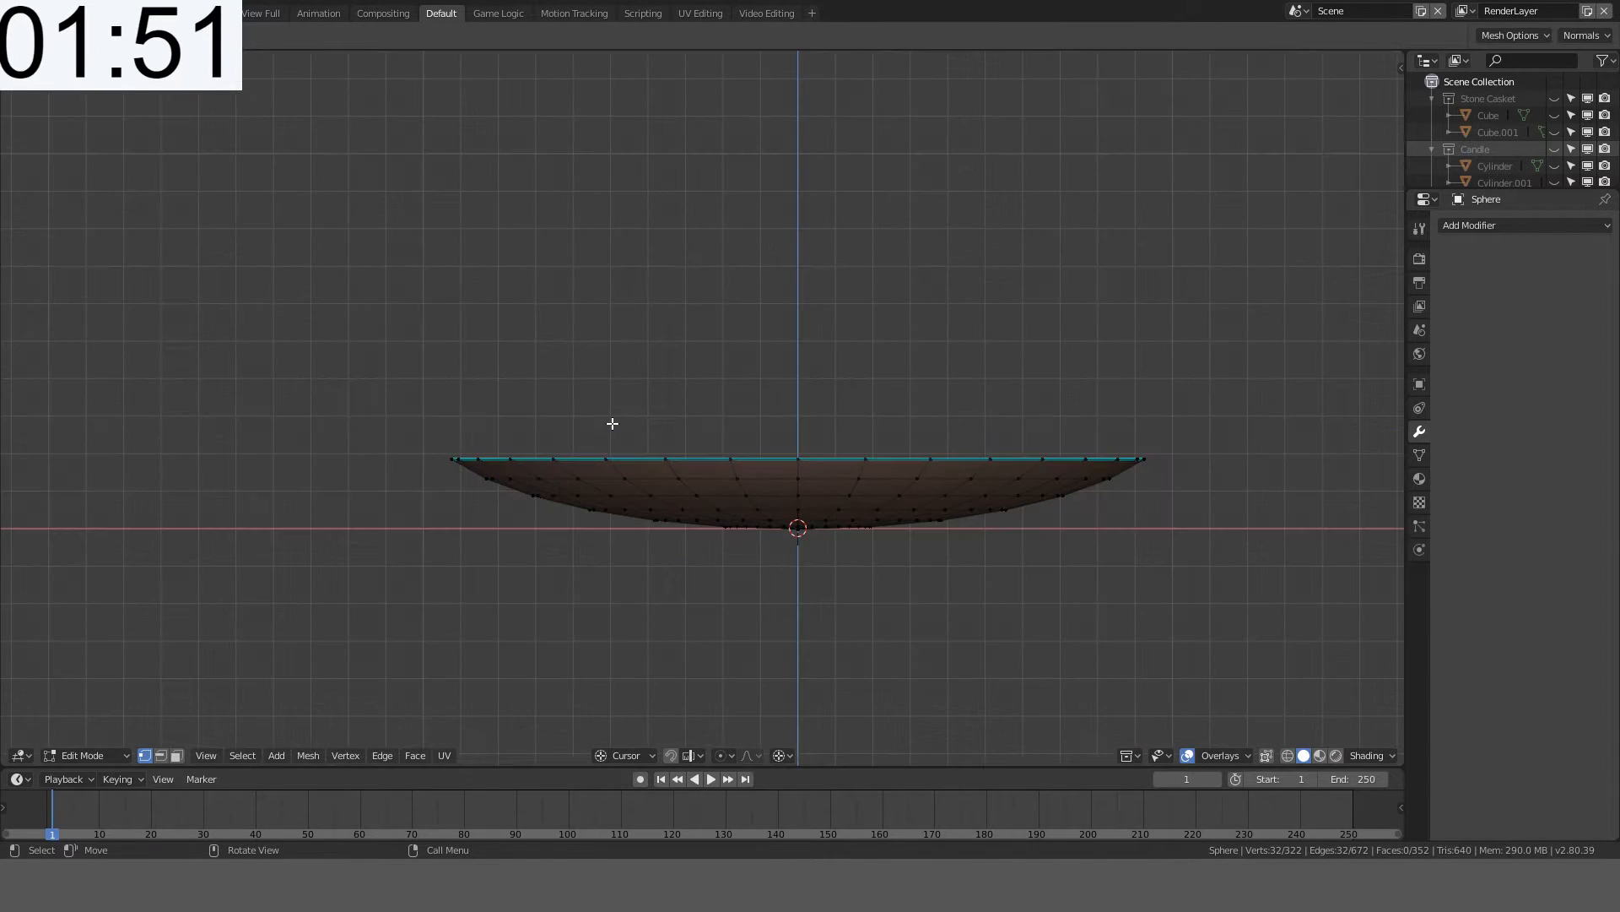
pyautogui.scroll(3, 986, 363)
pyautogui.press('e')
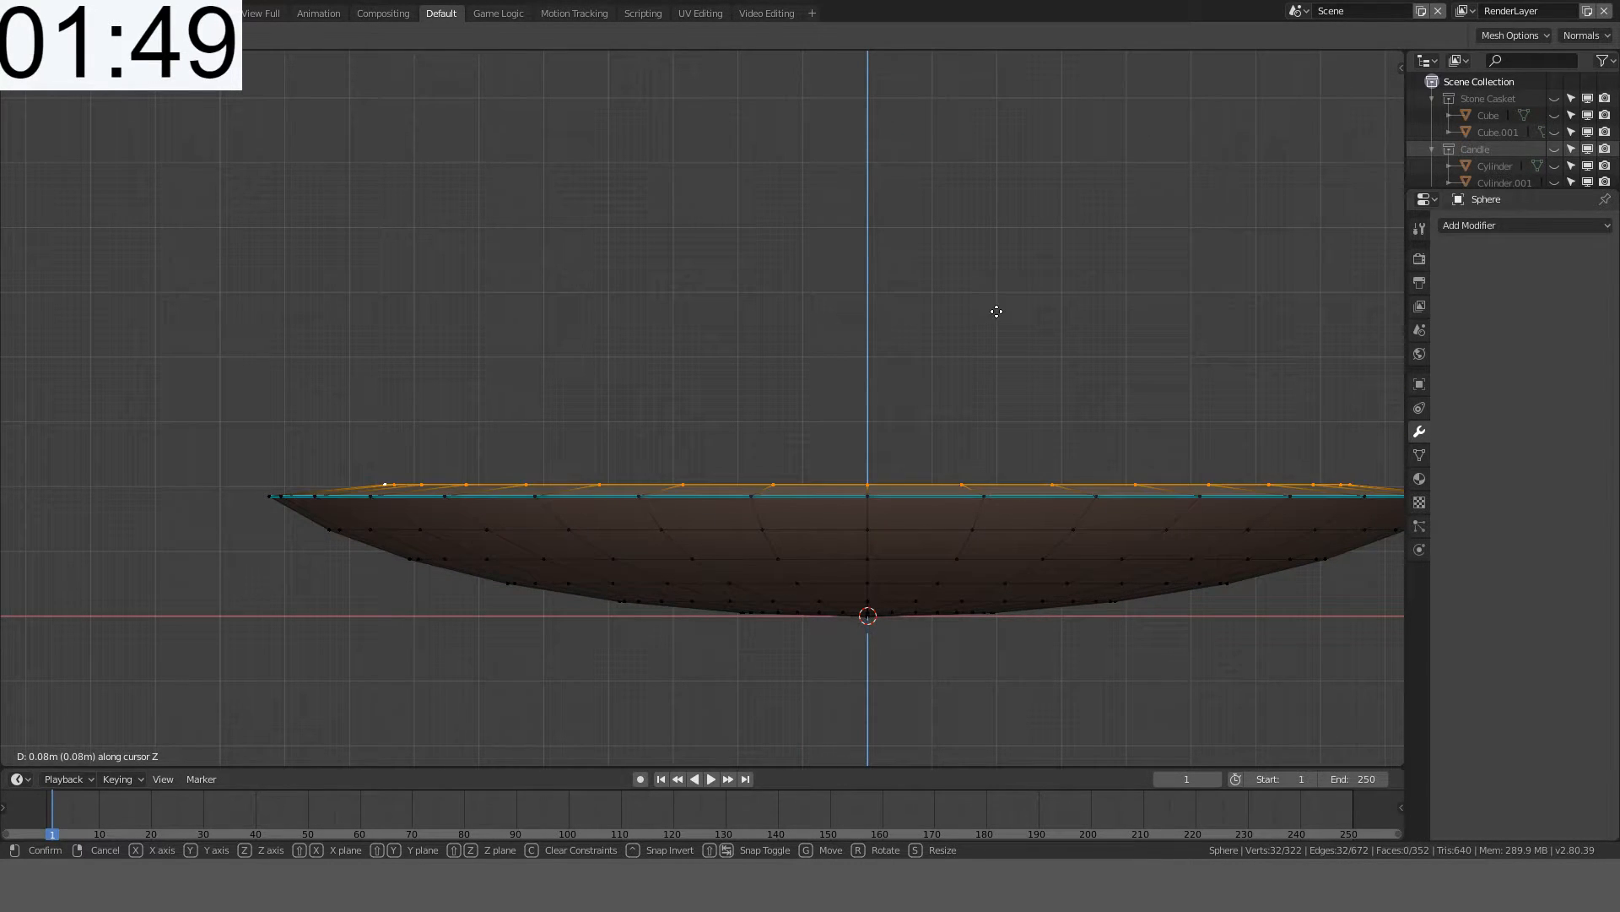
pyautogui.click(977, 333)
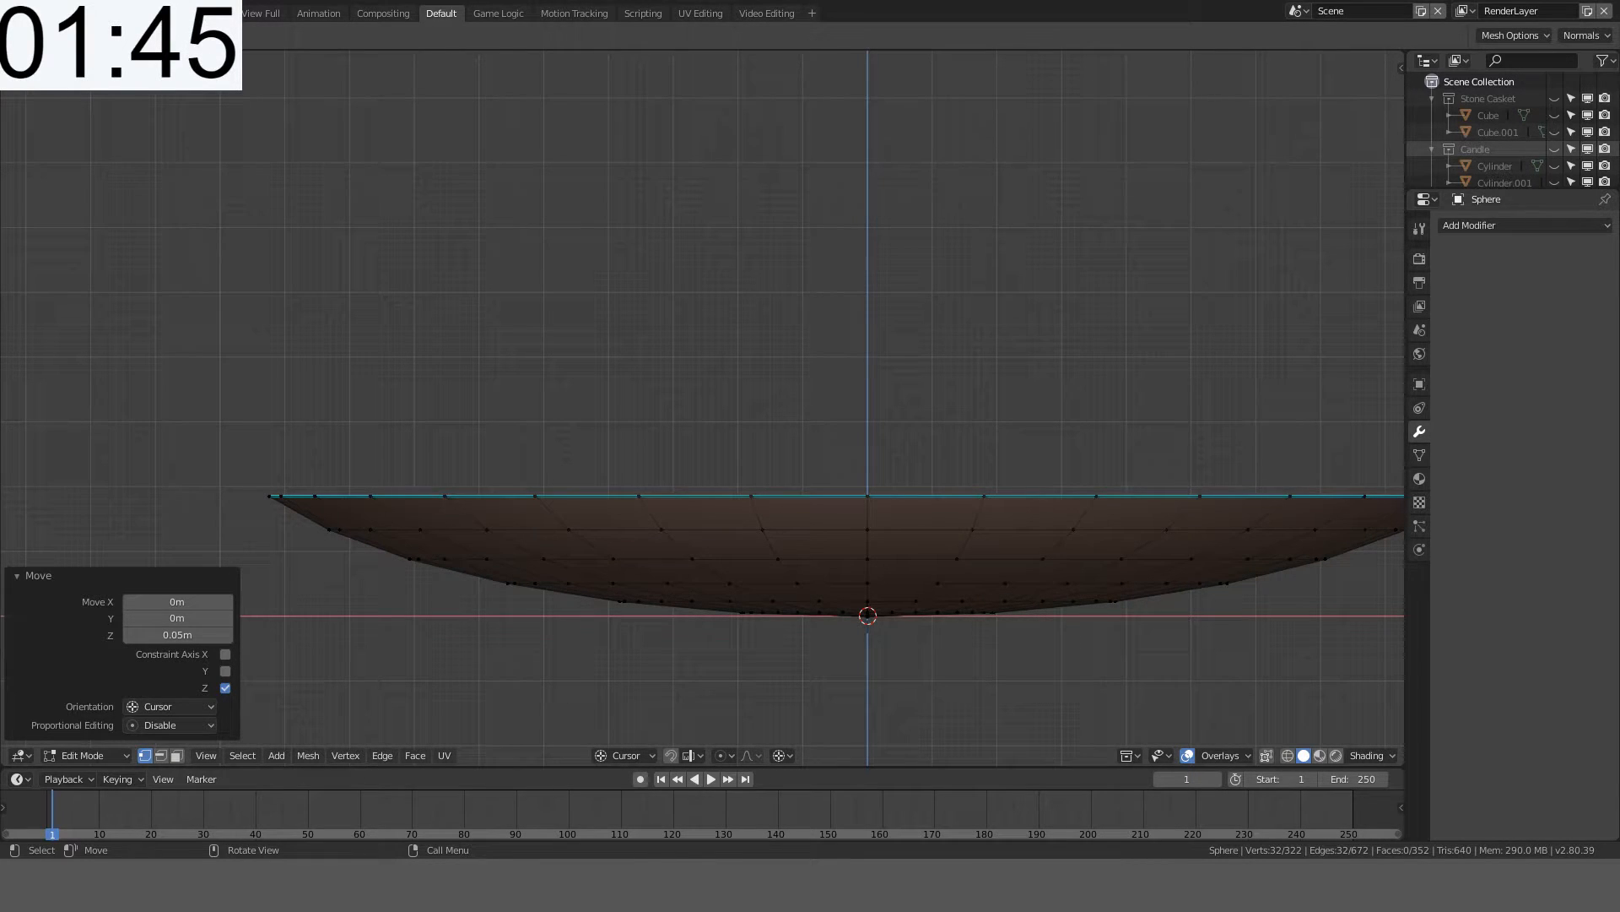
pyautogui.moveTo(781, 299); pyautogui.dragTo(844, 379, button='middle')
pyautogui.press('Tab')
pyautogui.moveTo(717, 398); pyautogui.dragTo(749, 388, button='middle')
pyautogui.press('Tab')
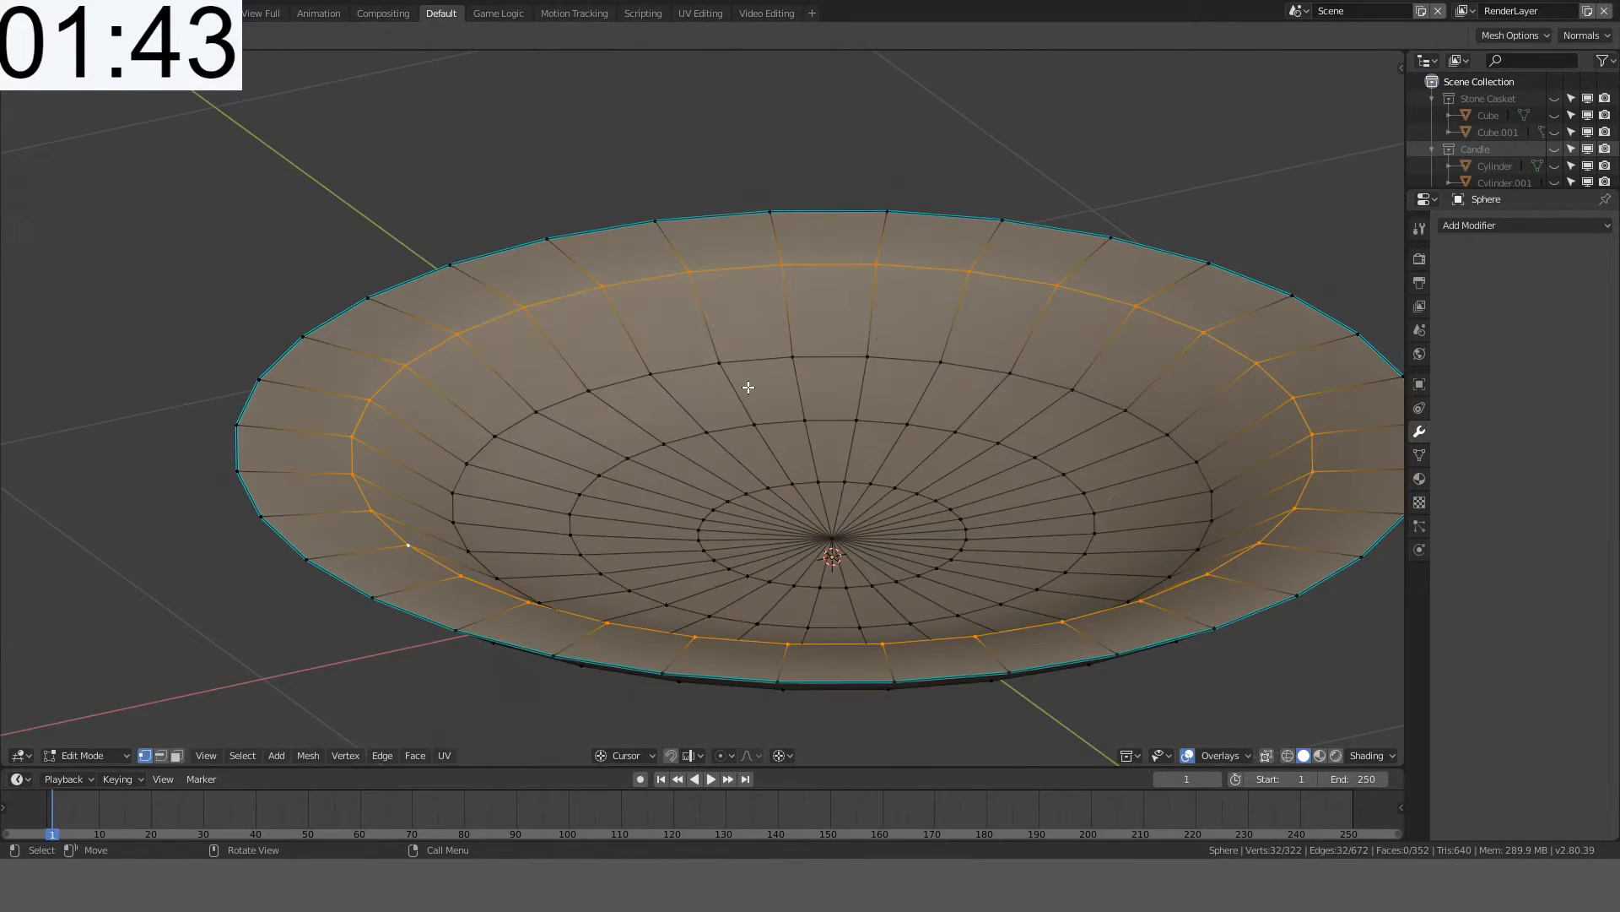
# - Scale the selected inner loop by 1.2 and lower it about 0.02 m along Z, level with the outer rim
pyautogui.press('s')
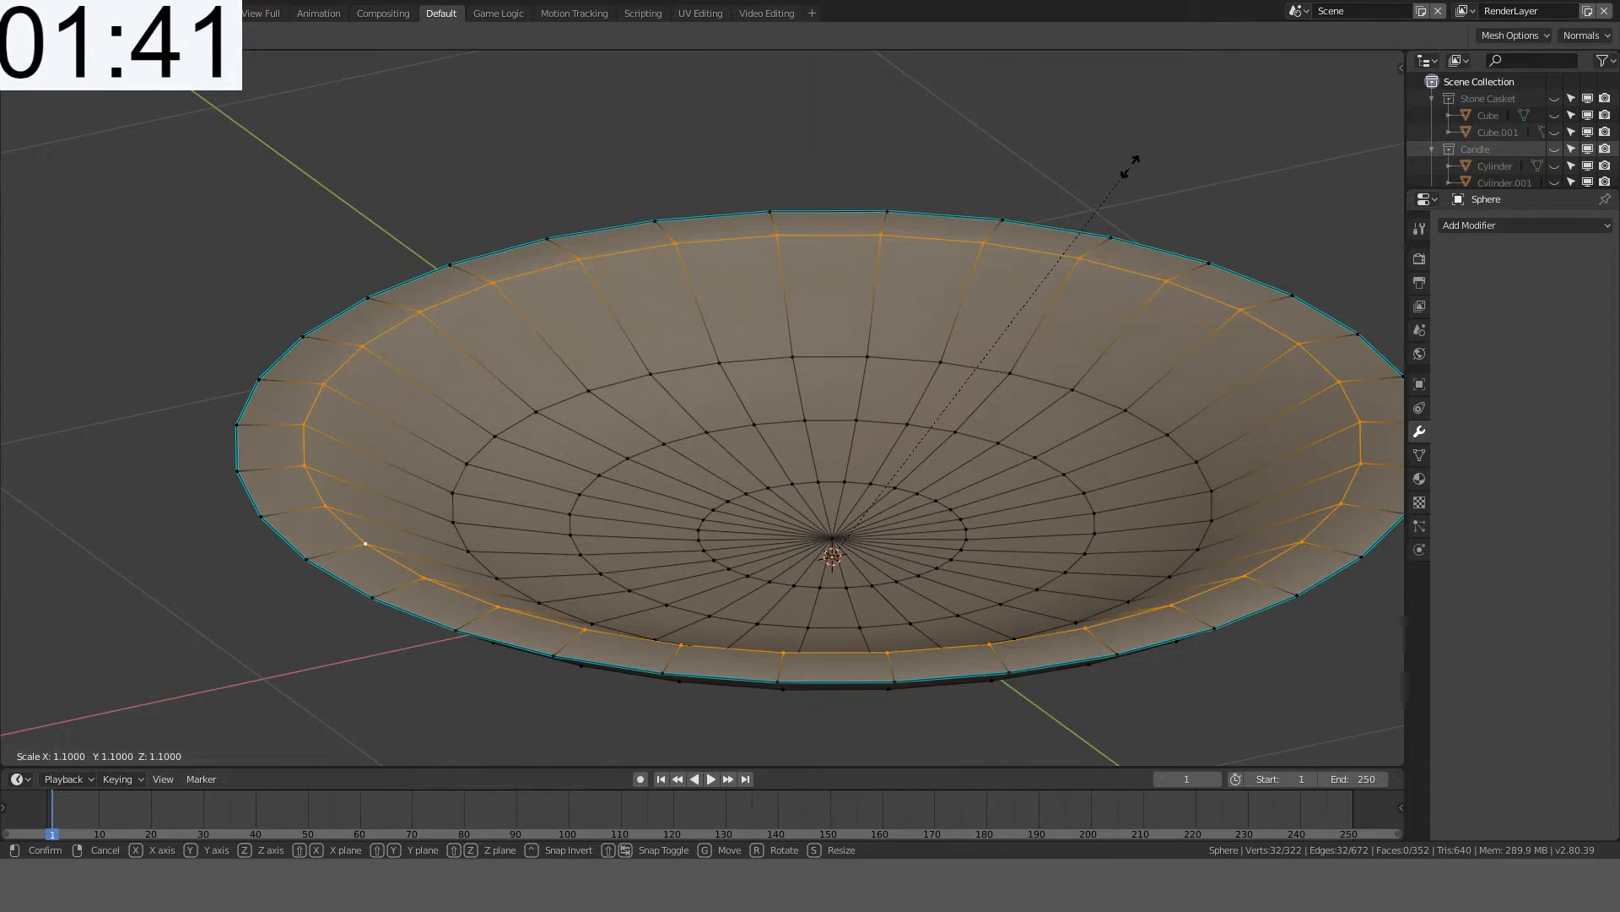
pyautogui.click(1222, 160)
pyautogui.press('KP_1')
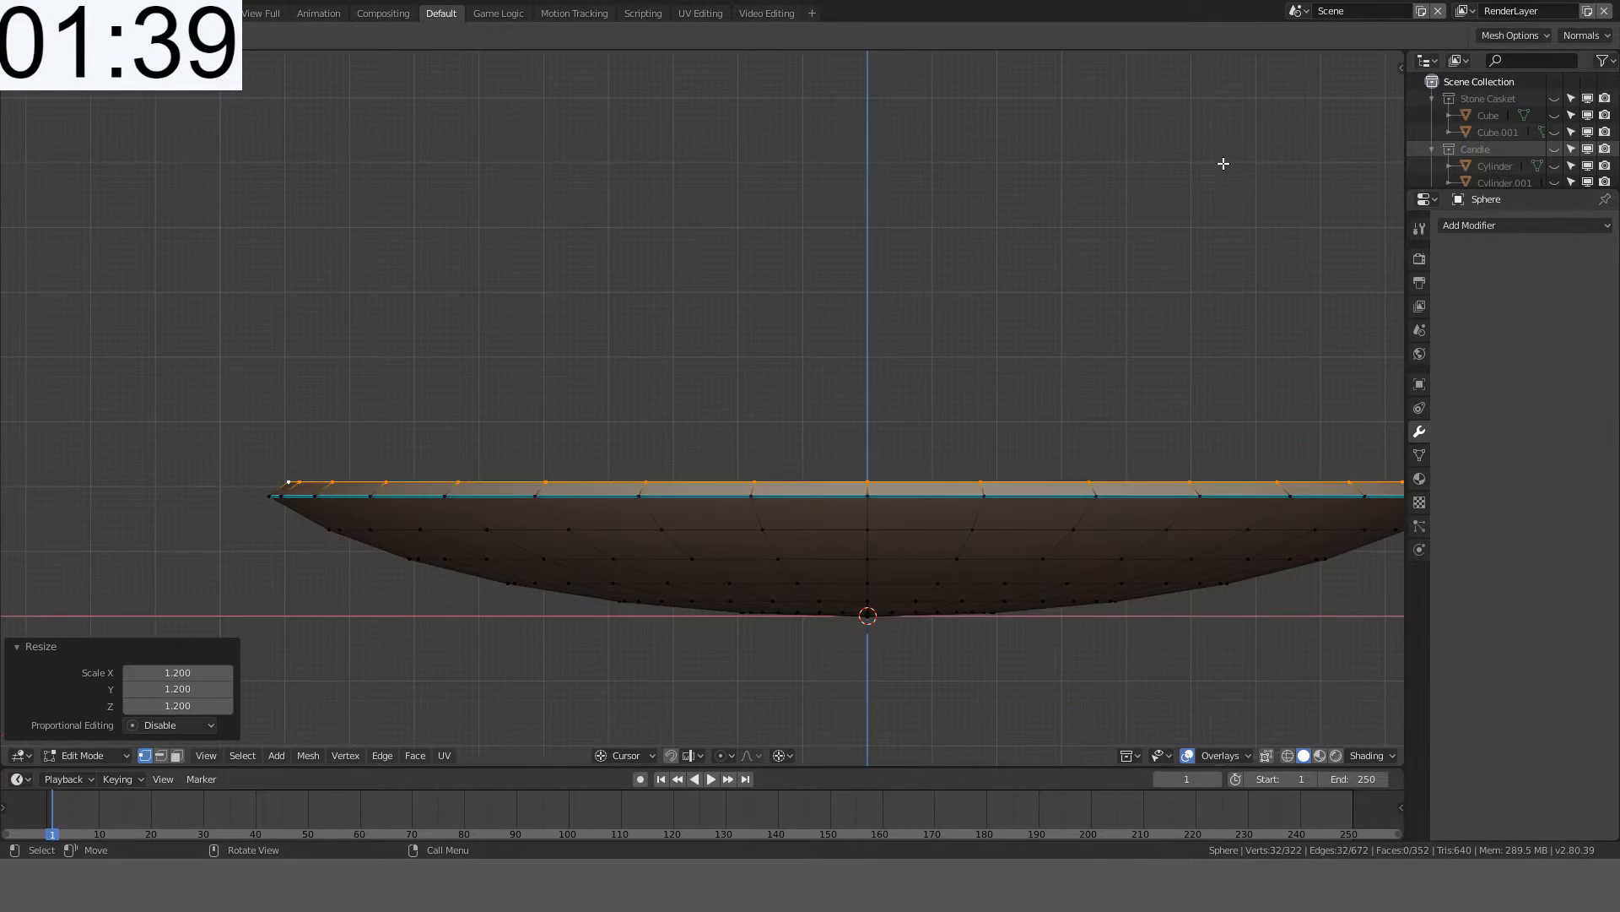
pyautogui.press('g')
pyautogui.press('z')
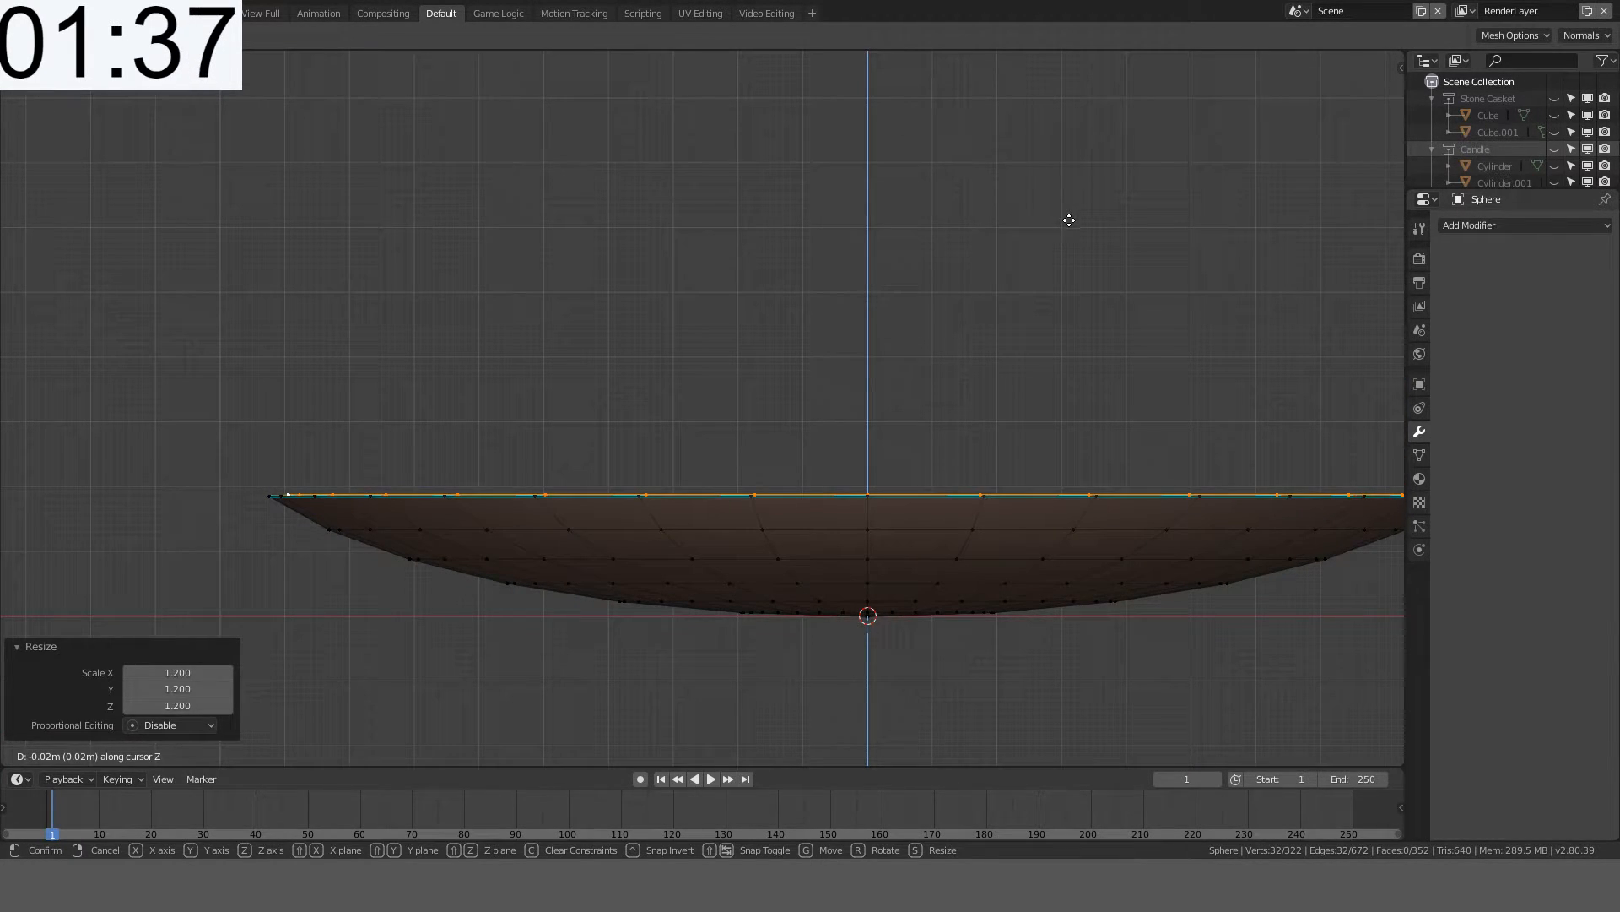
pyautogui.click(1070, 220)
# - Mark the inner rim edge loop as sharp
pyautogui.moveTo(1042, 266); pyautogui.dragTo(934, 280, button='middle')
pyautogui.press('Tab')
pyautogui.scroll(-3, 929, 322)
pyautogui.press('Tab')
pyautogui.hotkey('ctrl', 'e')
pyautogui.click(822, 374)
pyautogui.press('Tab')
pyautogui.press('KP_1')
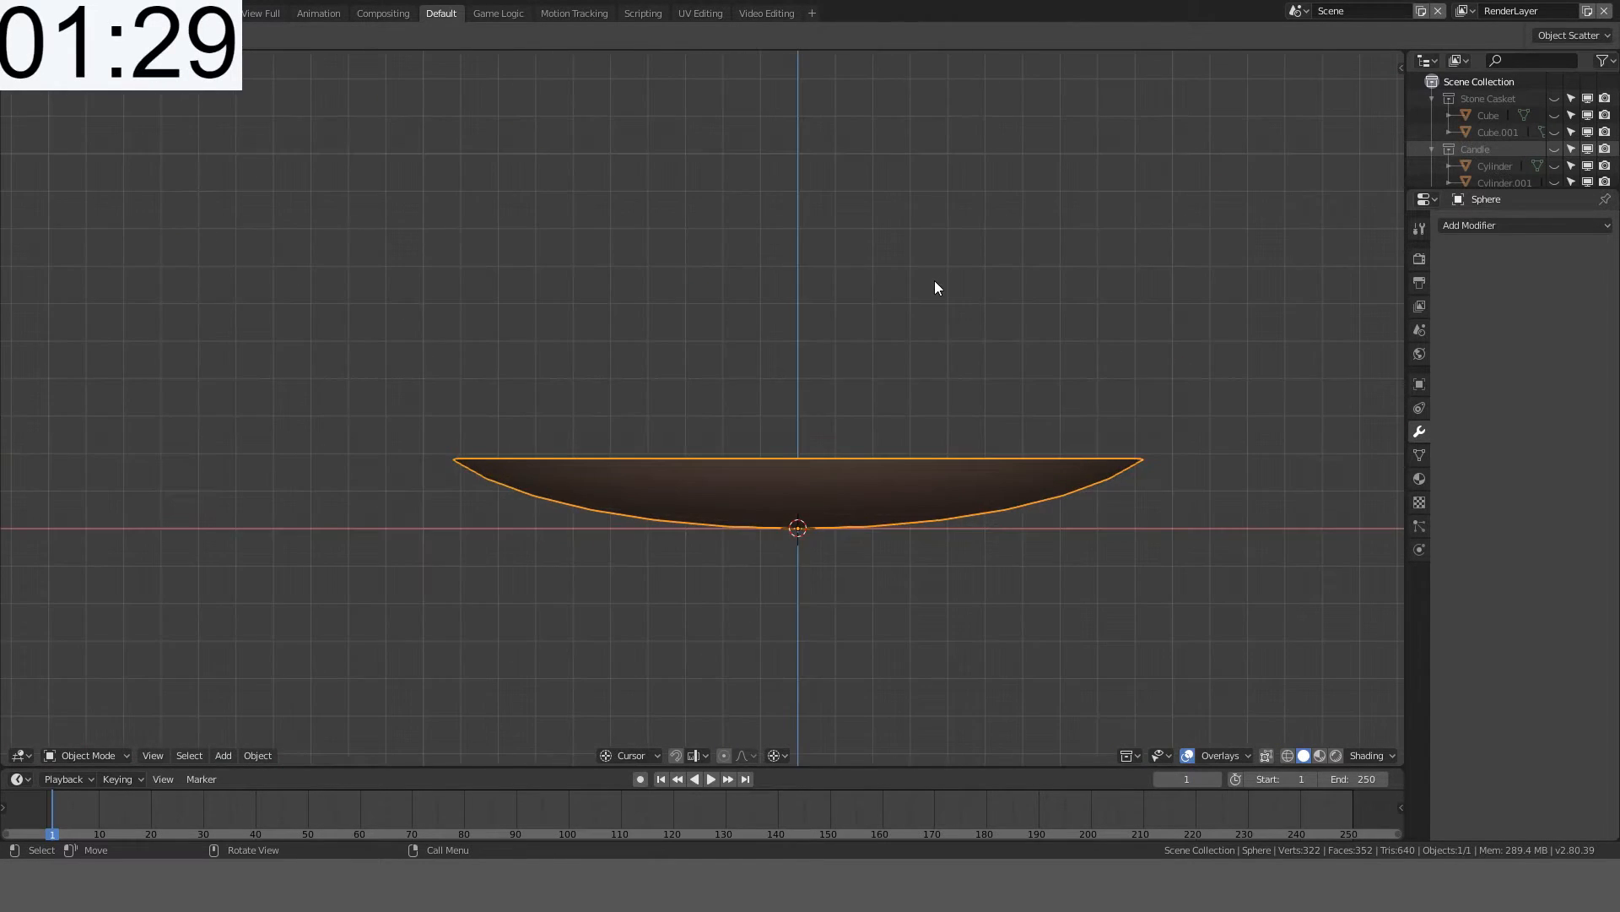
# - Select the centre vertex of the bowl's underside with its surrounding ring and flatten them by scaling to 0 along Z
pyautogui.press('Tab')
pyautogui.scroll(3, 924, 291)
pyautogui.moveTo(877, 406); pyautogui.dragTo(876, 306, button='middle')
pyautogui.click(868, 557)
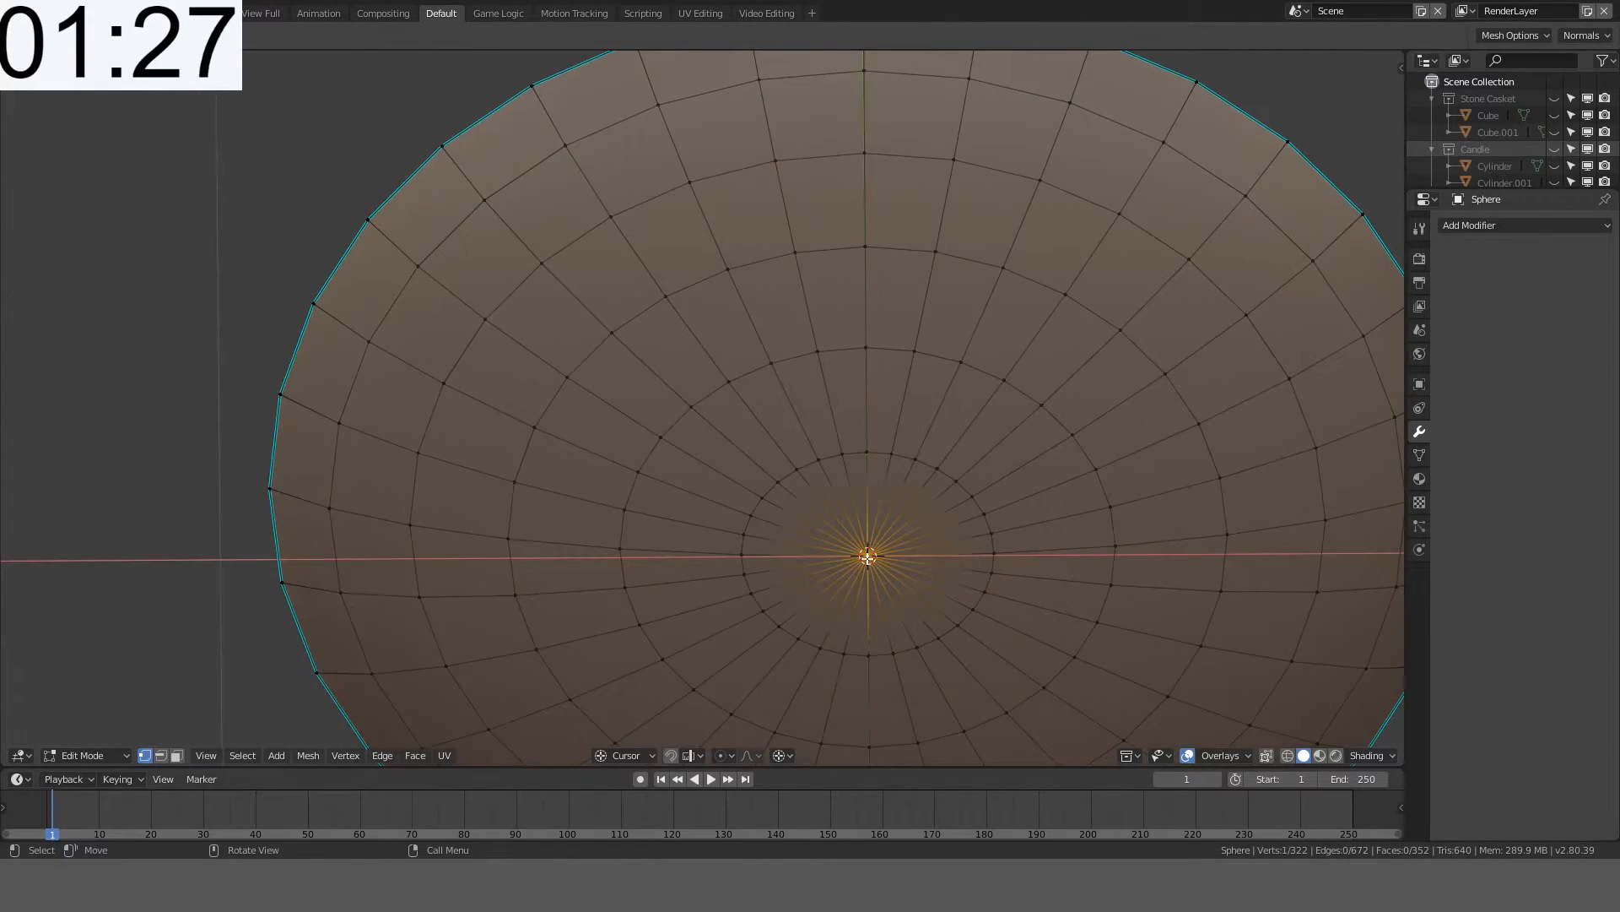
pyautogui.press('ctrl+KP_Add')
pyautogui.press('KP_1')
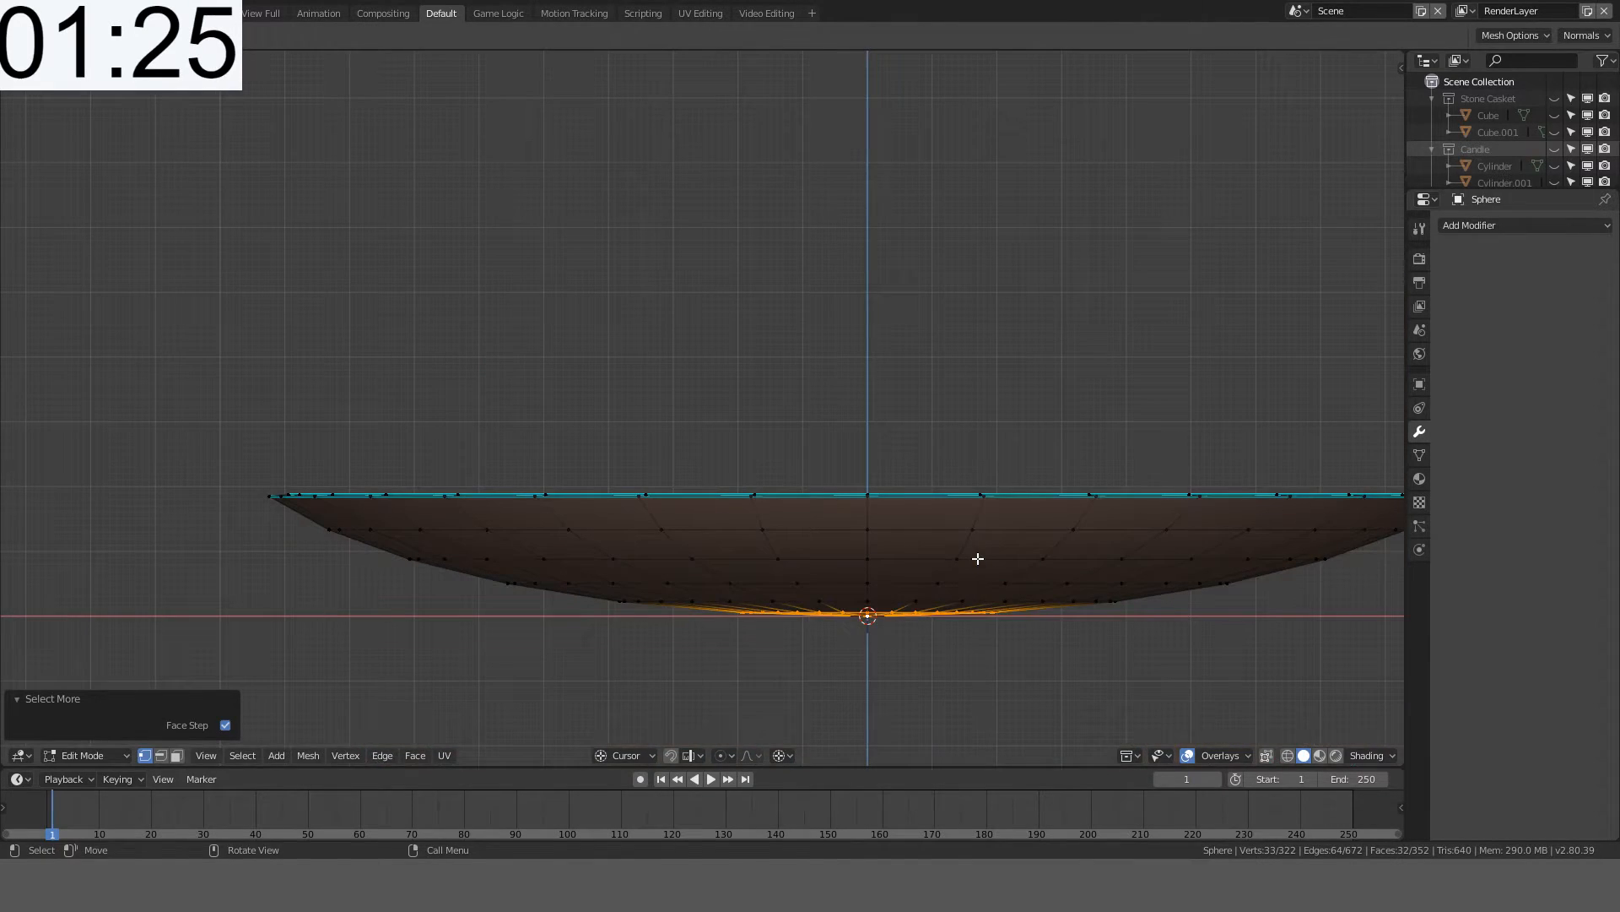
pyautogui.press('s')
pyautogui.press('z')
pyautogui.press('0')
pyautogui.press('Return')
# - Dissolve the flattened triangles at the centre of the underside into a single round base face
pyautogui.press('Tab')
pyautogui.moveTo(976, 557); pyautogui.dragTo(882, 306, button='middle')
pyautogui.press('Tab')
pyautogui.scroll(-2, 882, 329)
pyautogui.scroll(2, 882, 340)
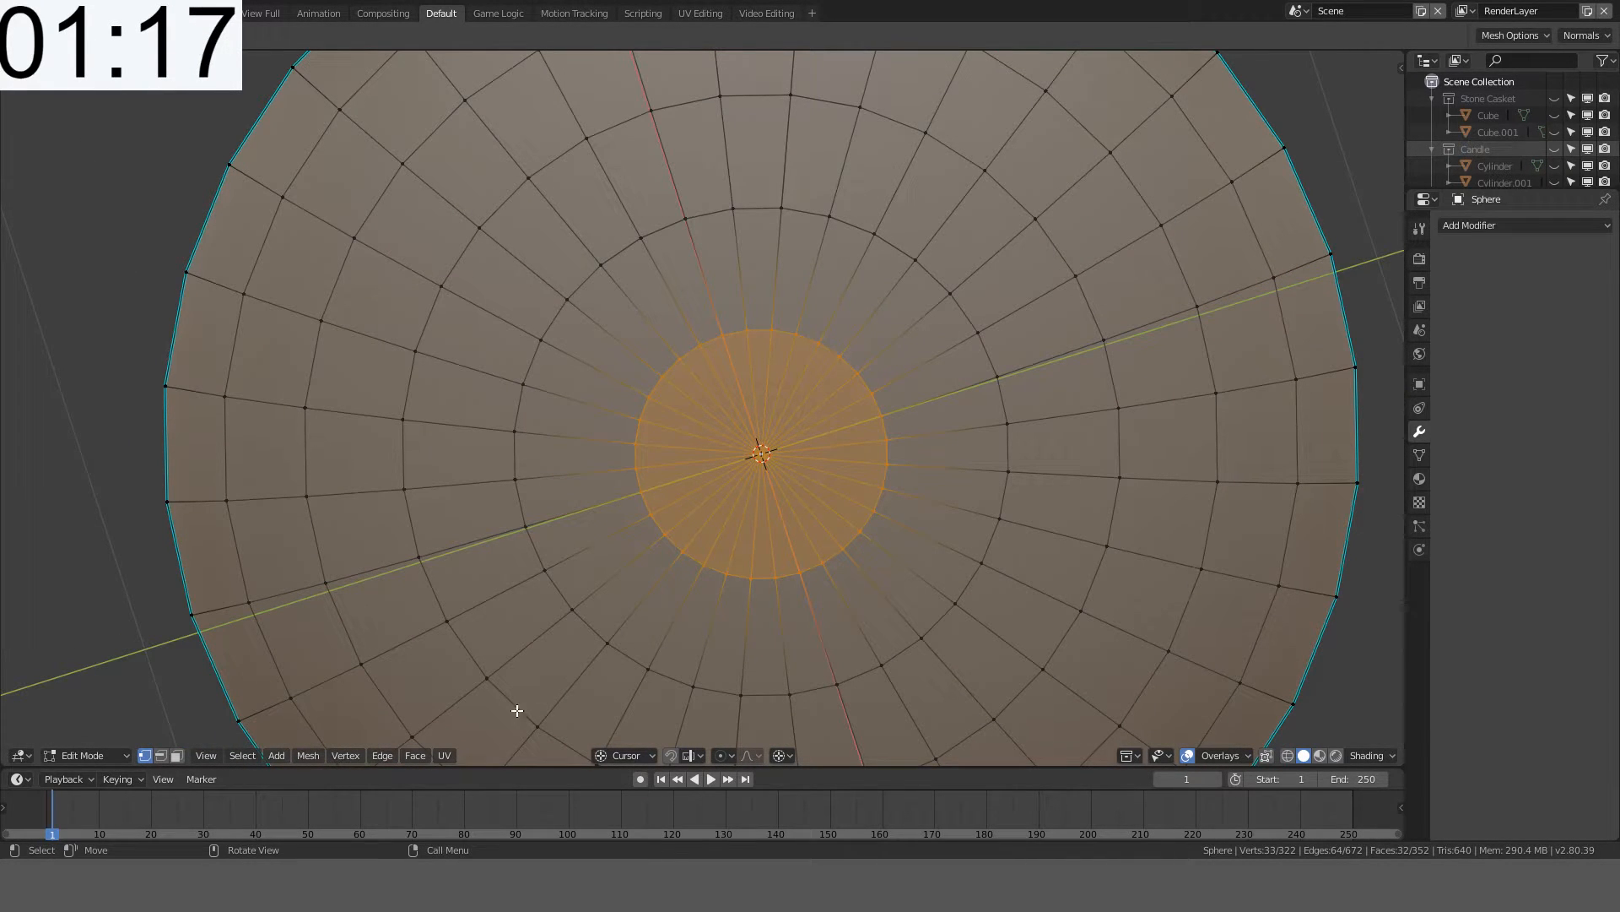
pyautogui.click(176, 756)
pyautogui.hotkey('ctrl', 'x')
pyautogui.scroll(-2, 909, 403)
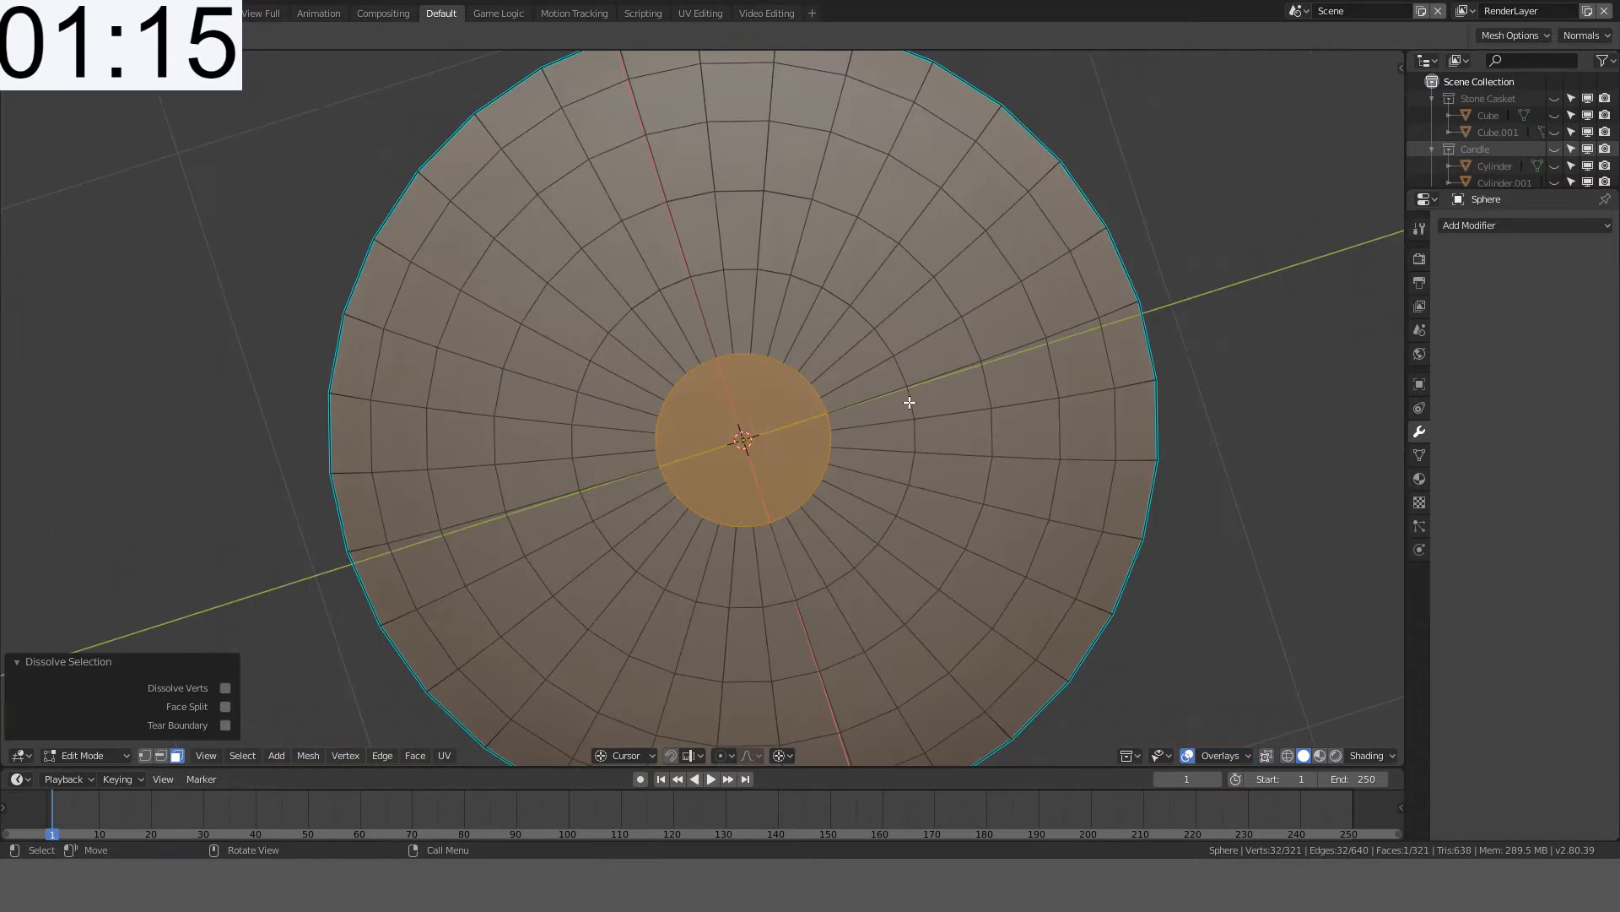
pyautogui.moveTo(909, 403); pyautogui.dragTo(723, 532, button='middle')
pyautogui.scroll(3, 755, 506)
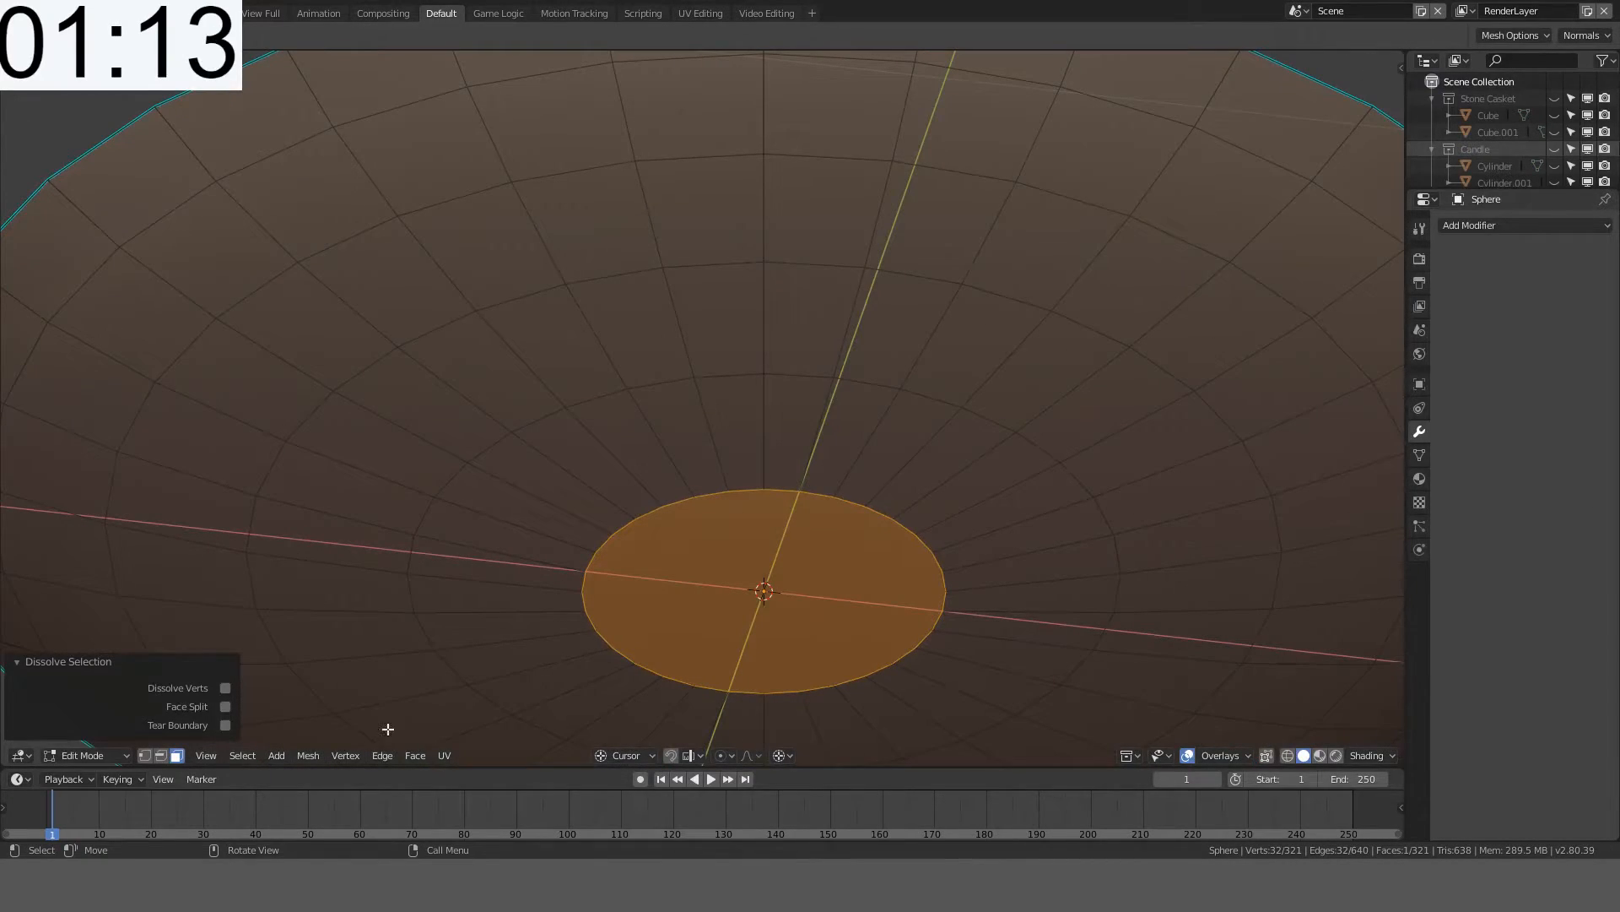
pyautogui.click(145, 755)
pyautogui.moveTo(759, 321); pyautogui.dragTo(607, 543, button='middle')
pyautogui.scroll(-4, 851, 408)
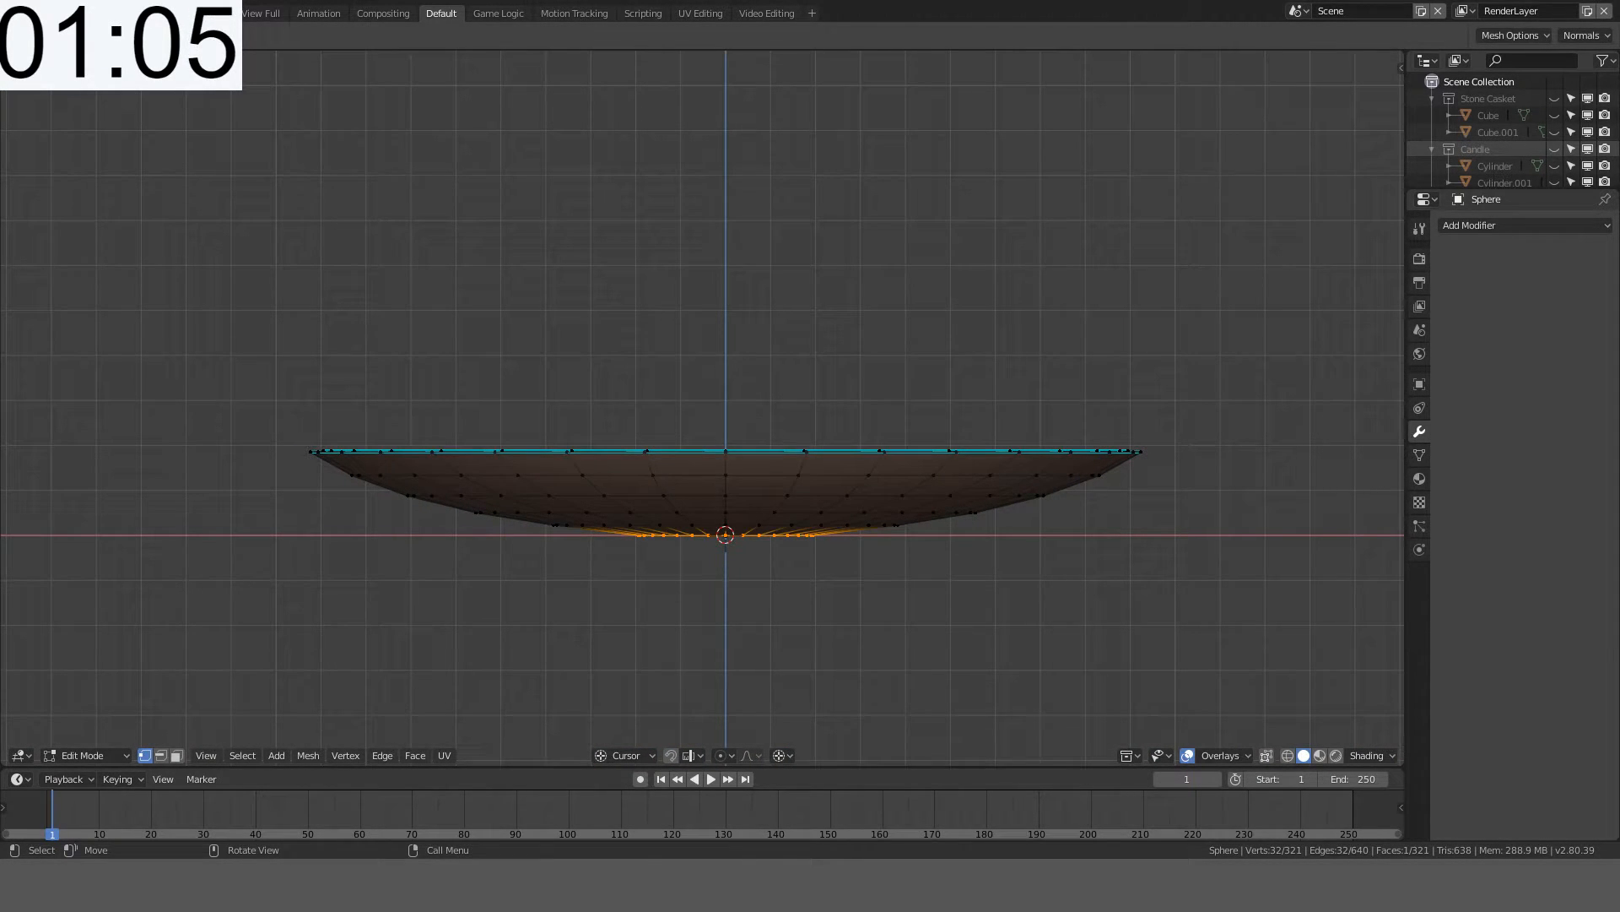
# - In wireframe front view, select the inner and outer edge loops around the middle of the bowl's height
pyautogui.moveTo(941, 460); pyautogui.dragTo(771, 485, button='middle')
pyautogui.press('Tab')
pyautogui.press('Tab')
pyautogui.scroll(3, 828, 434)
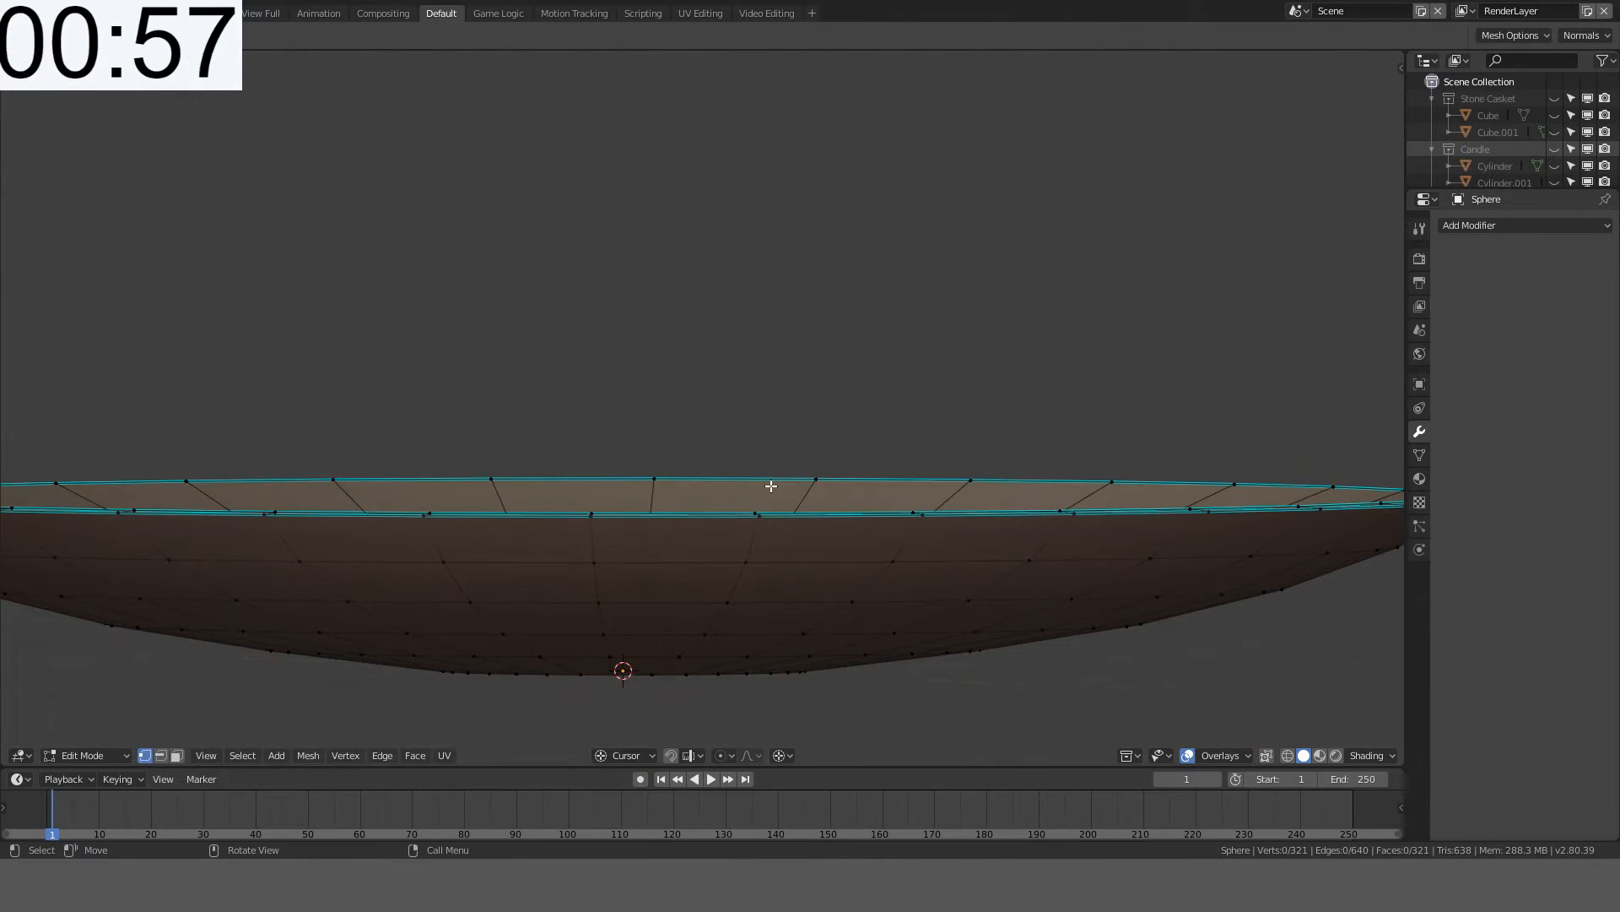
pyautogui.press('KP_1')
pyautogui.scroll(-3, 771, 485)
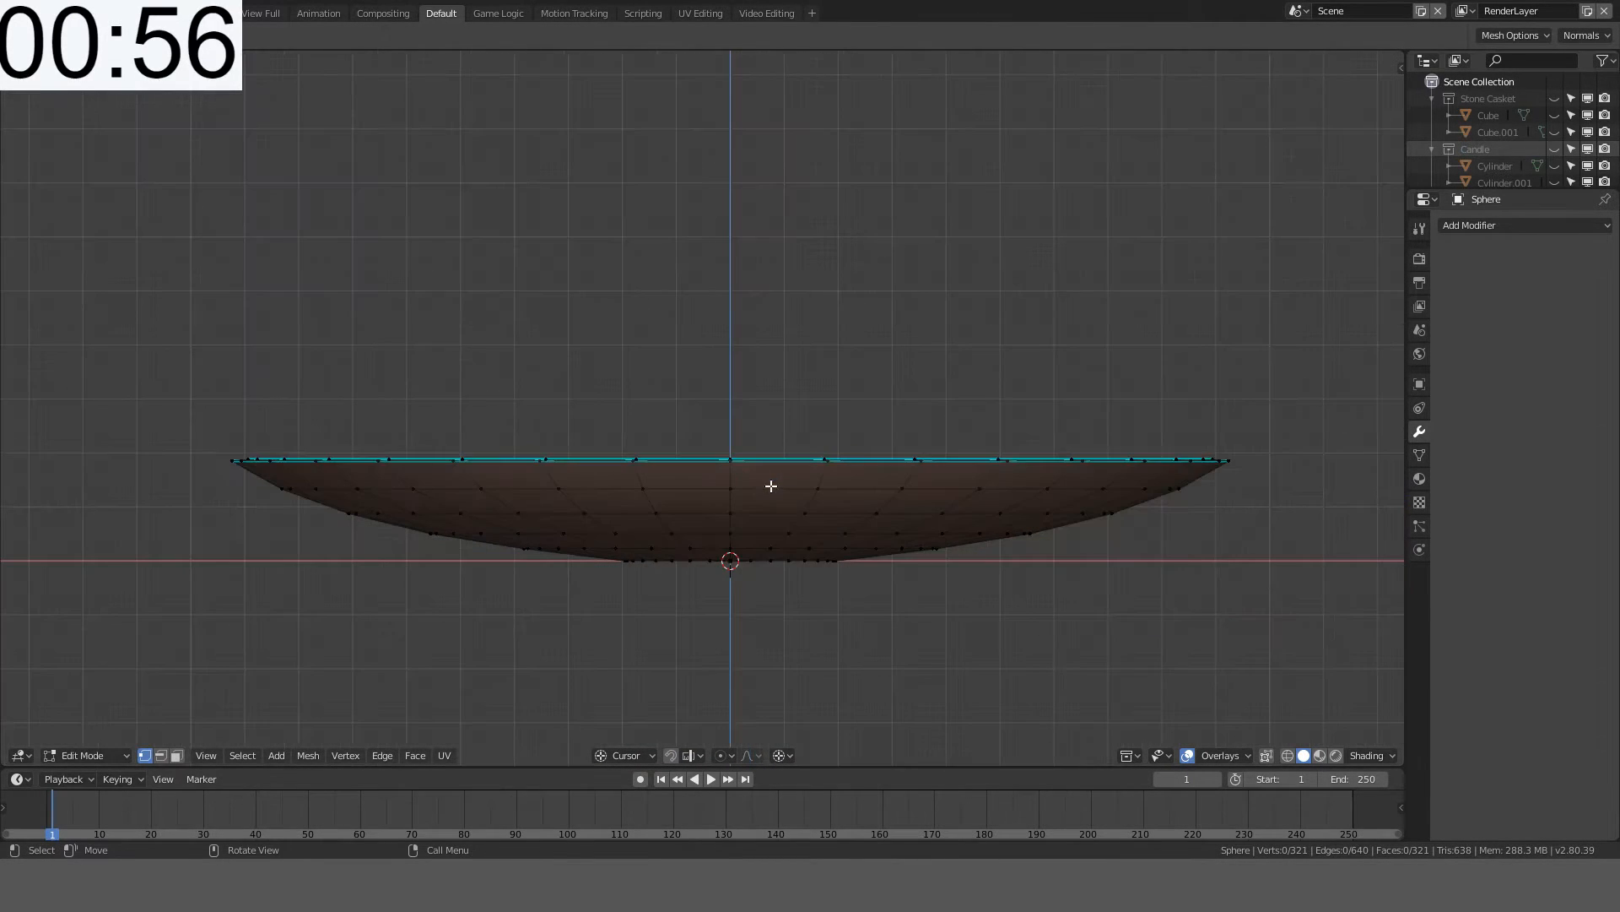
pyautogui.keyDown('alt'); pyautogui.click(832, 513); pyautogui.keyUp('alt')
pyautogui.keyDown('alt'); pyautogui.click(831, 514); pyautogui.keyUp('alt')
pyautogui.press('z')
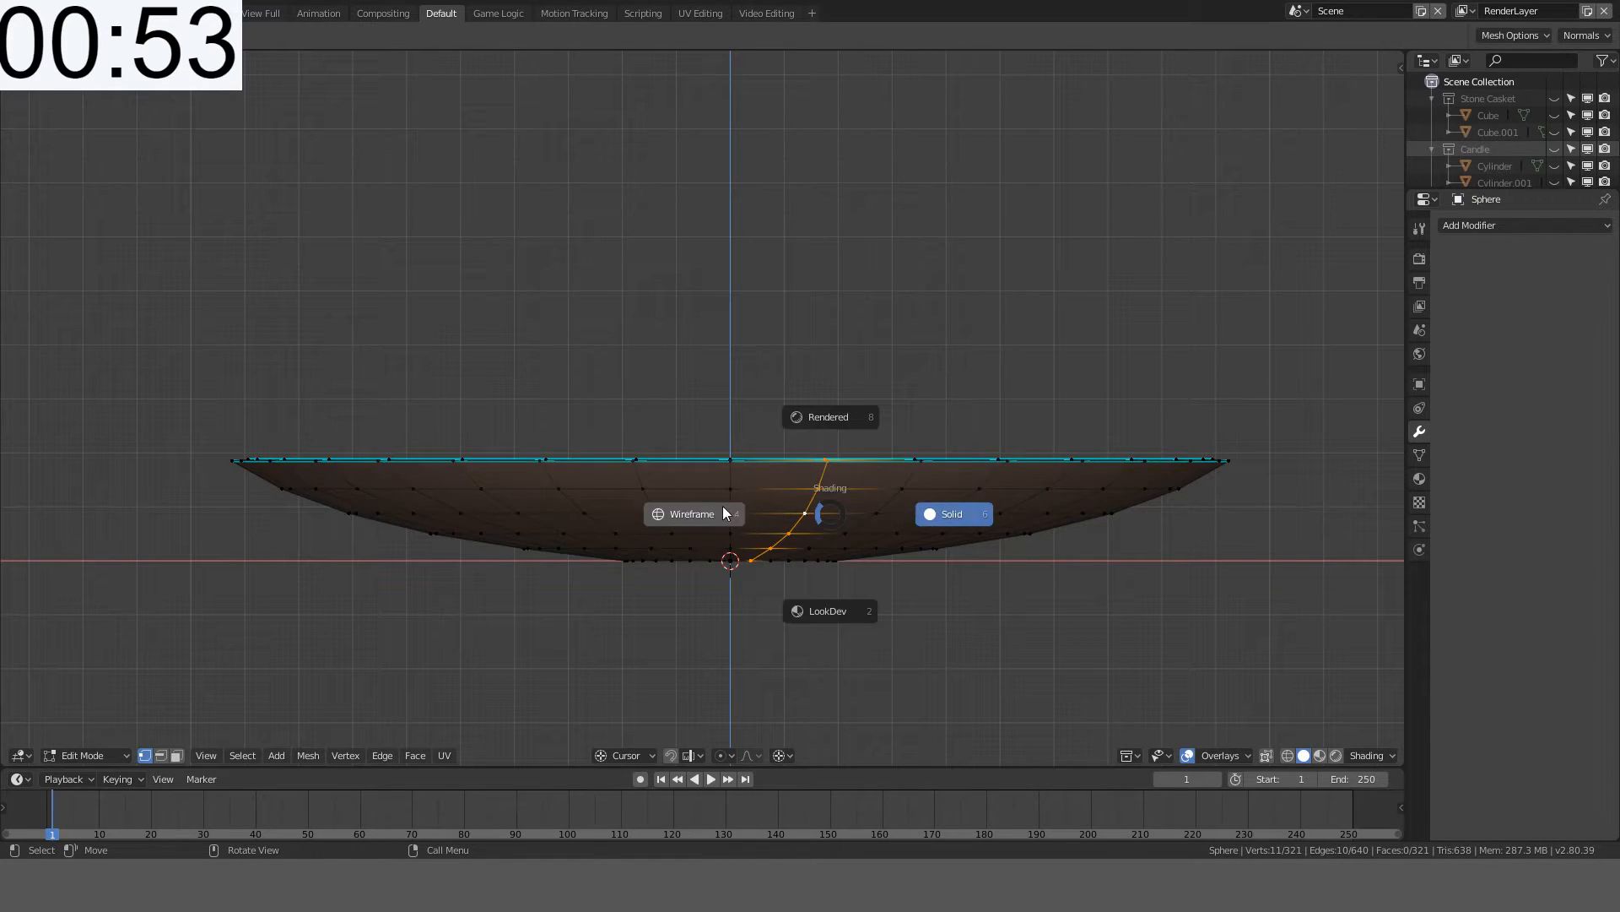
pyautogui.click(724, 513)
pyautogui.keyDown('alt'); pyautogui.click(837, 516); pyautogui.keyUp('alt')
pyautogui.keyDown('alt'); pyautogui.keyDown('shift'); pyautogui.click(835, 513); pyautogui.keyUp('shift'); pyautogui.keyUp('alt')
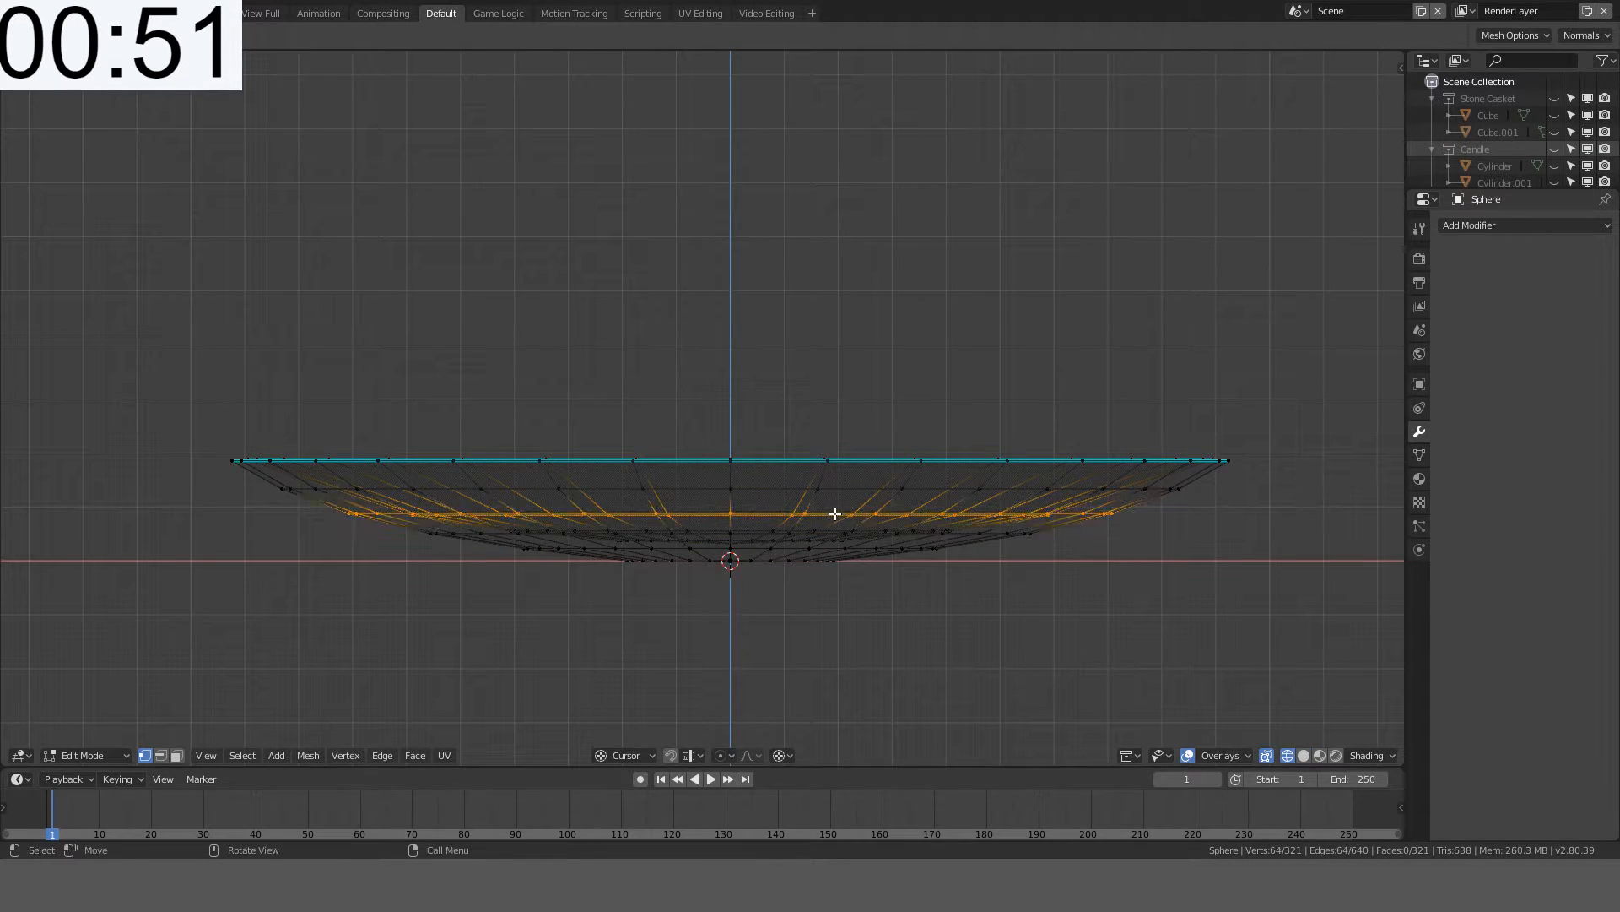
# - Widen the selected loops by 1.2 in X and Y using connected proportional editing with a size of about 0.32
pyautogui.press('s')
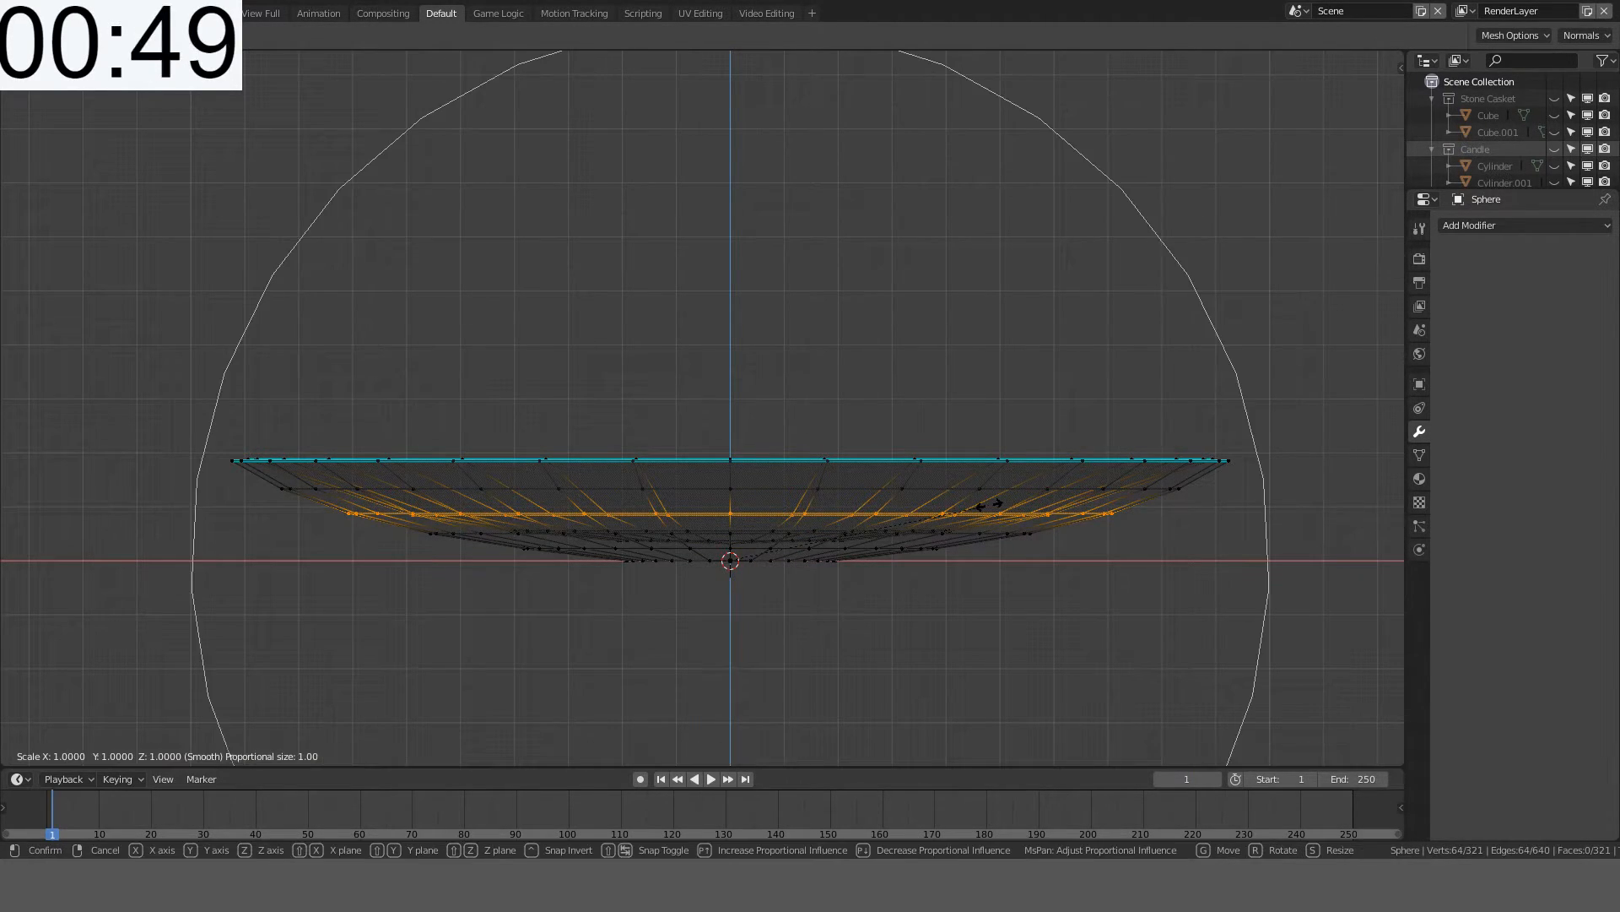
pyautogui.scroll(12, 1017, 505)
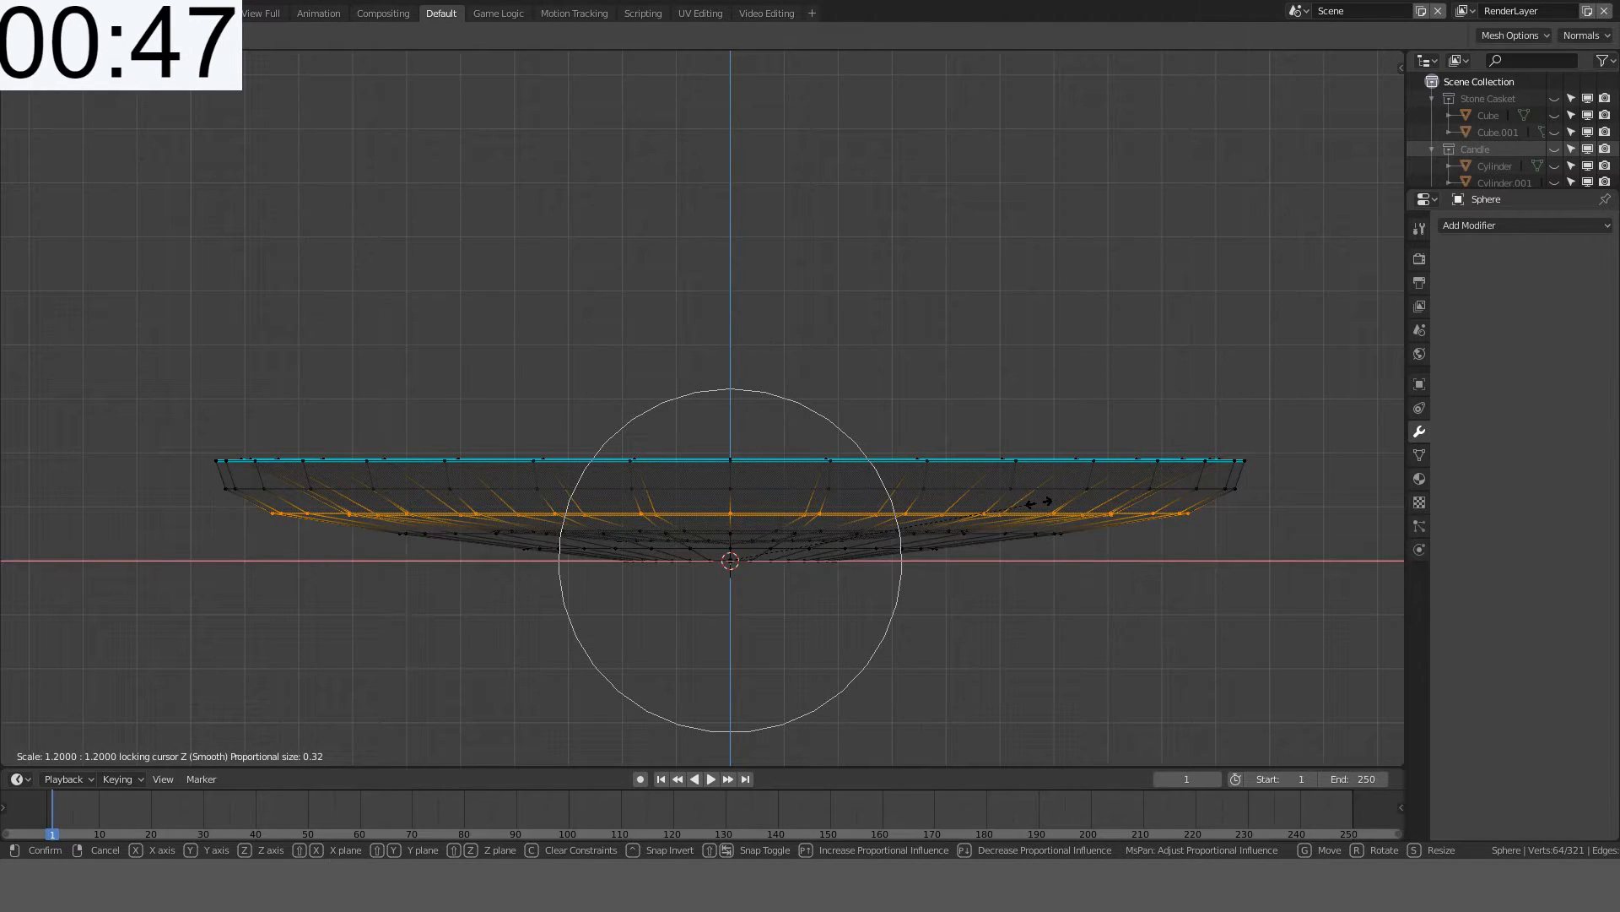
pyautogui.click(1039, 502)
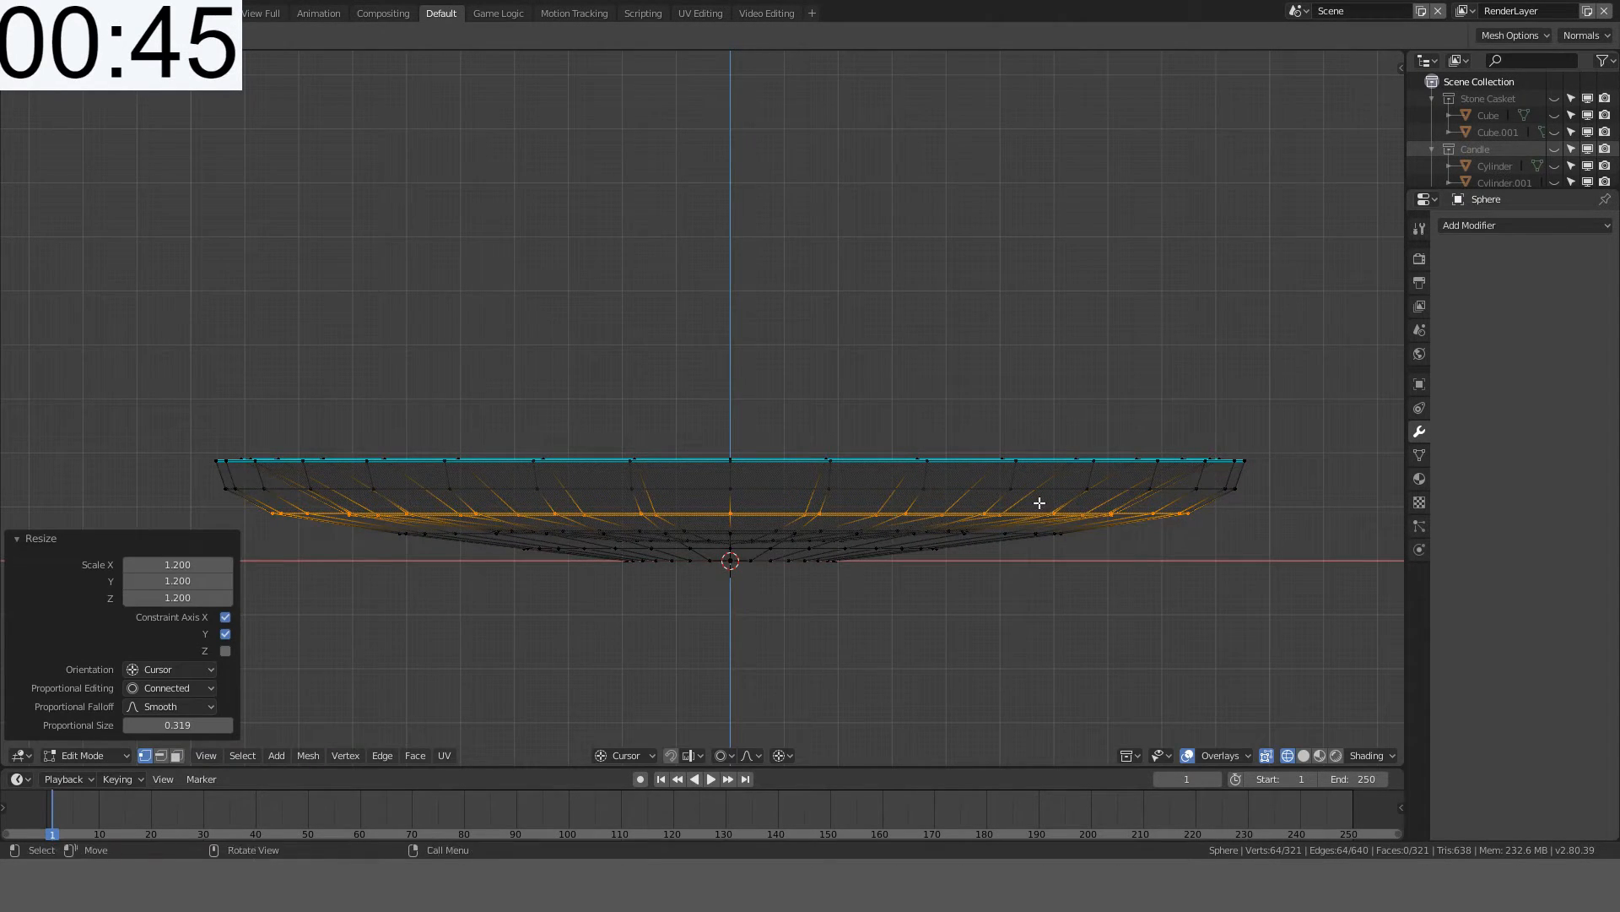
pyautogui.moveTo(1039, 502)
pyautogui.mouseDown(button='middle')
pyautogui.moveTo(1029, 535)
pyautogui.moveTo(991, 455)
pyautogui.moveTo(1031, 405)
pyautogui.moveTo(1074, 408)
pyautogui.moveTo(1118, 491)
pyautogui.moveTo(1002, 535)
pyautogui.mouseUp(button='middle')
pyautogui.press('z')
pyautogui.click(1109, 536)
pyautogui.press('Tab')
pyautogui.press('Tab')
# - Add one centred loop cut around the inside wall below the rim and show the mesh in wireframe
pyautogui.hotkey('ctrl', 'r')
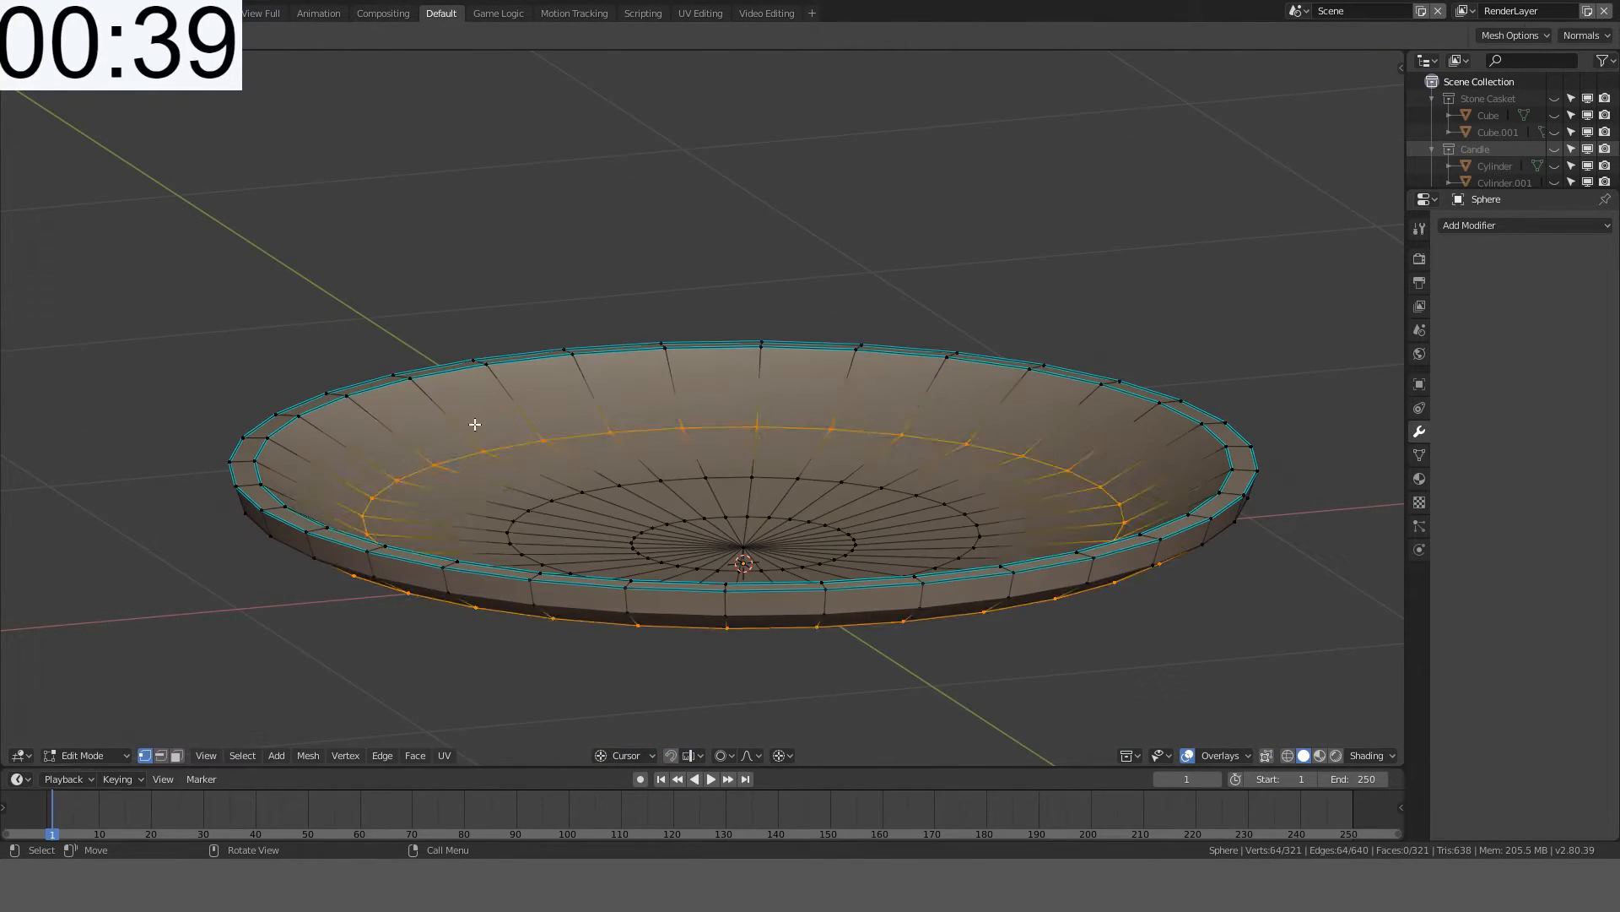
pyautogui.click(464, 423)
pyautogui.rightClick(470, 424)
pyautogui.press('z')
pyautogui.click(353, 424)
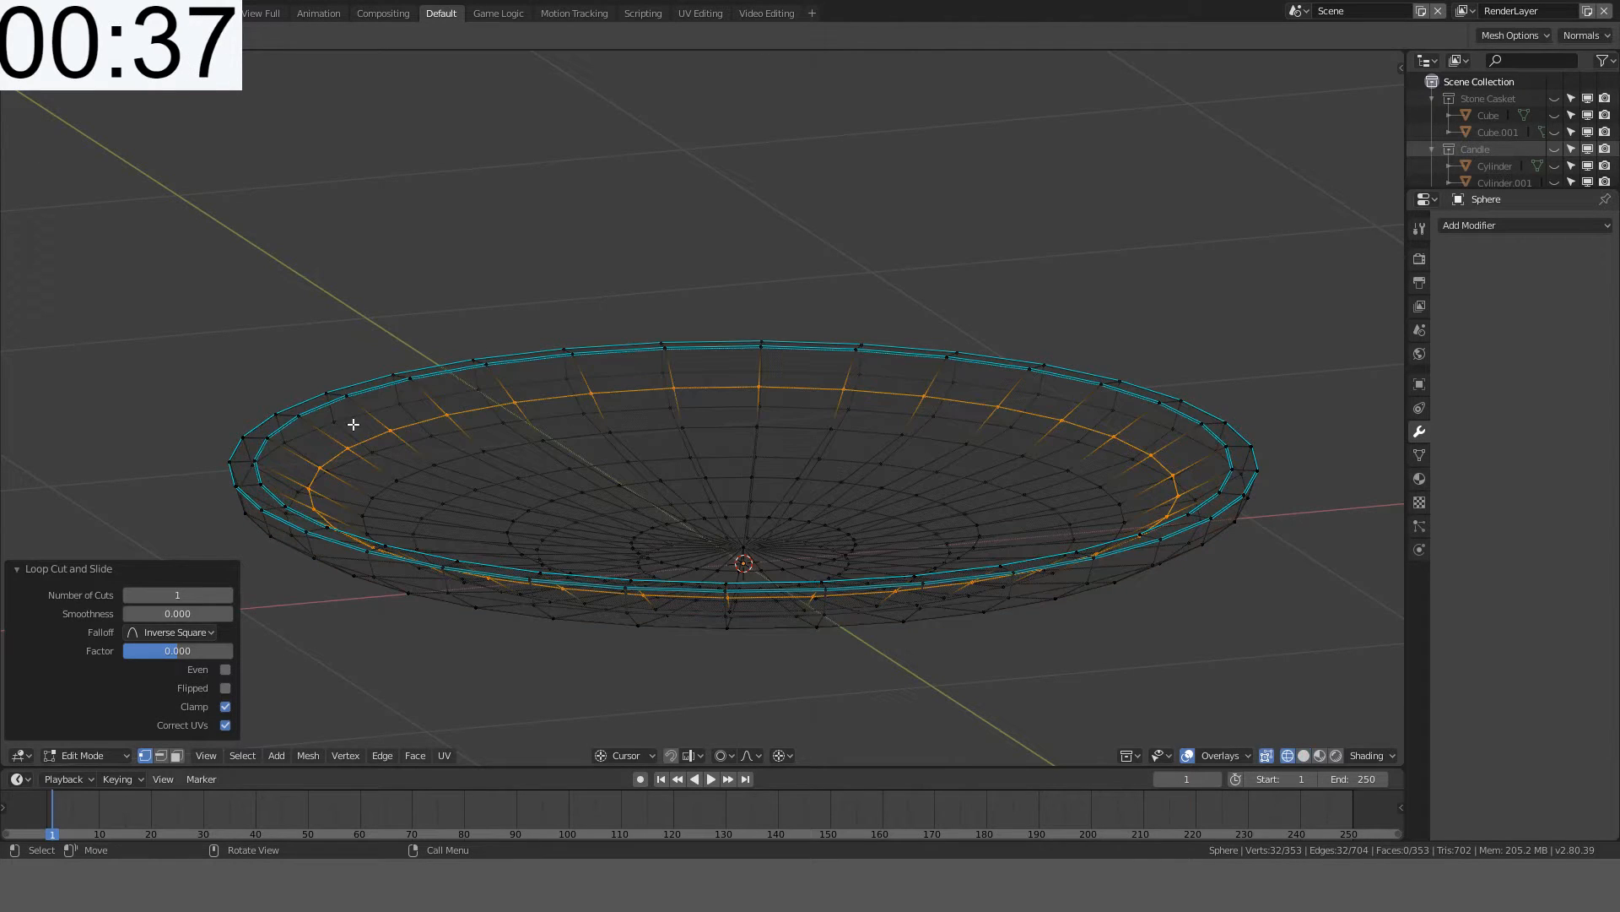
# - Turn off proportional editing and scale the new inner wall loop by 1.1
pyautogui.press('KP_1')
pyautogui.press('s')
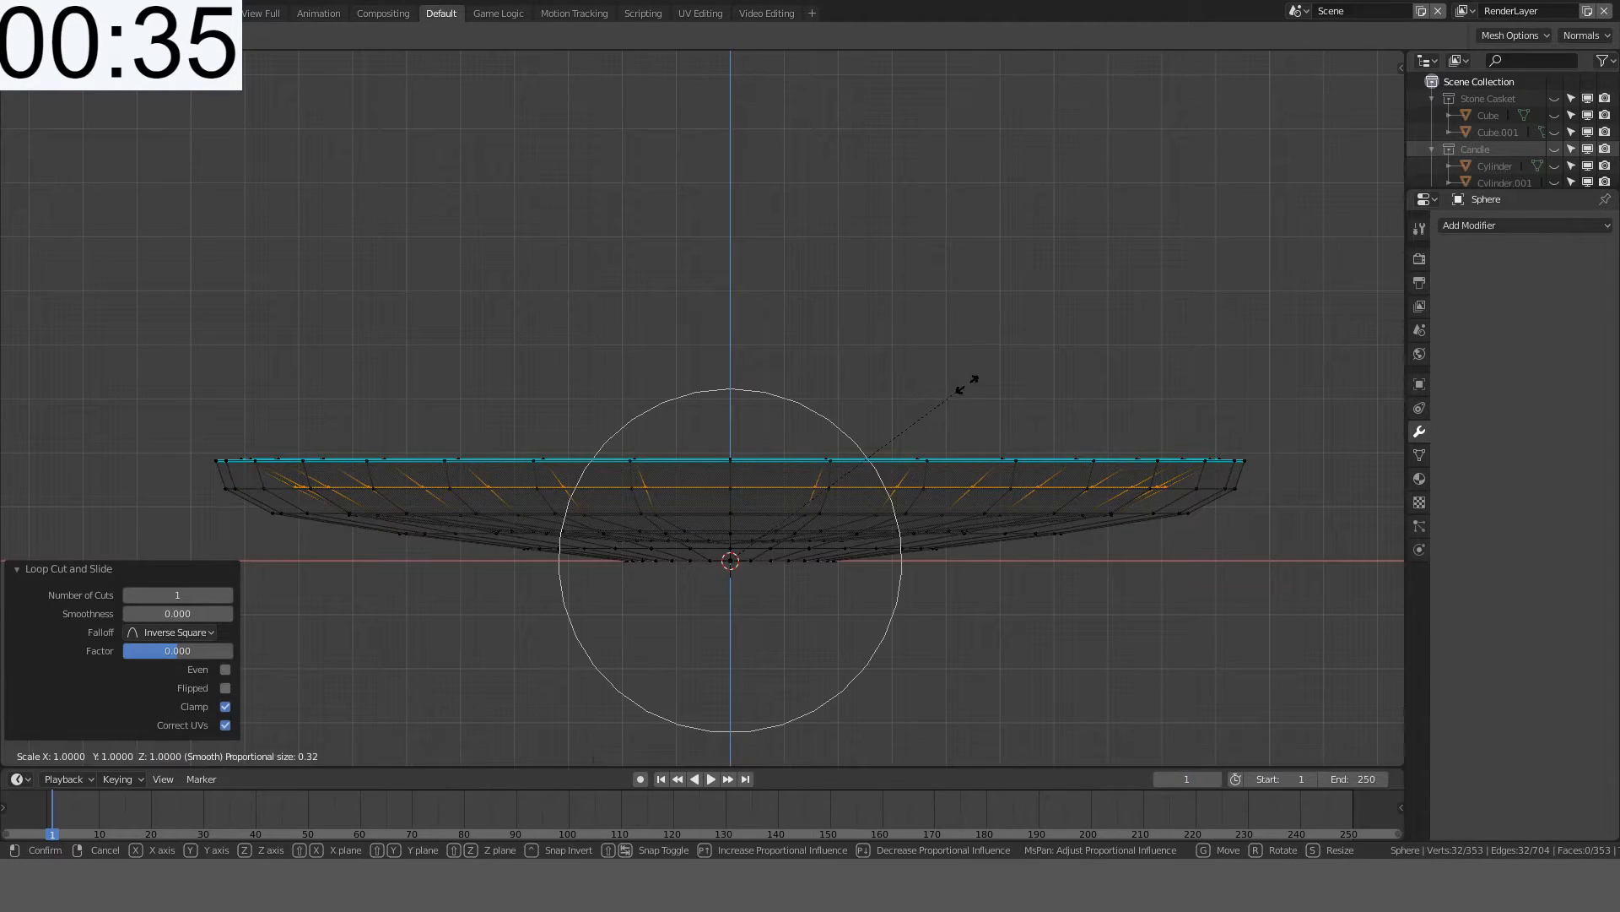
pyautogui.rightClick(984, 385)
pyautogui.press('o')
pyautogui.press('s')
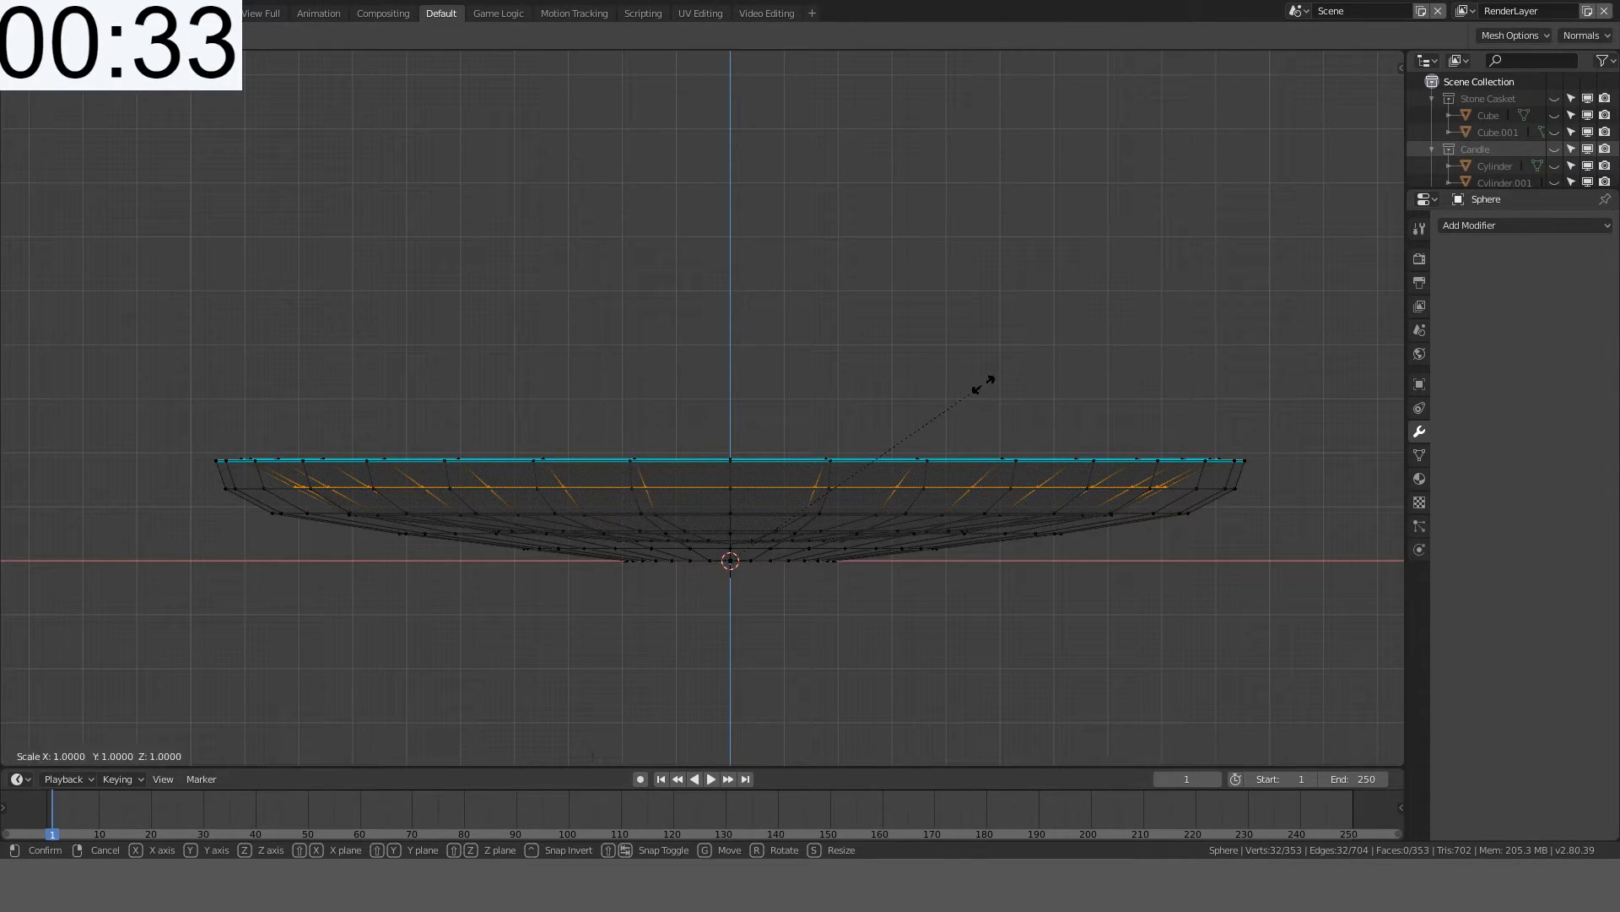
pyautogui.click(1017, 381)
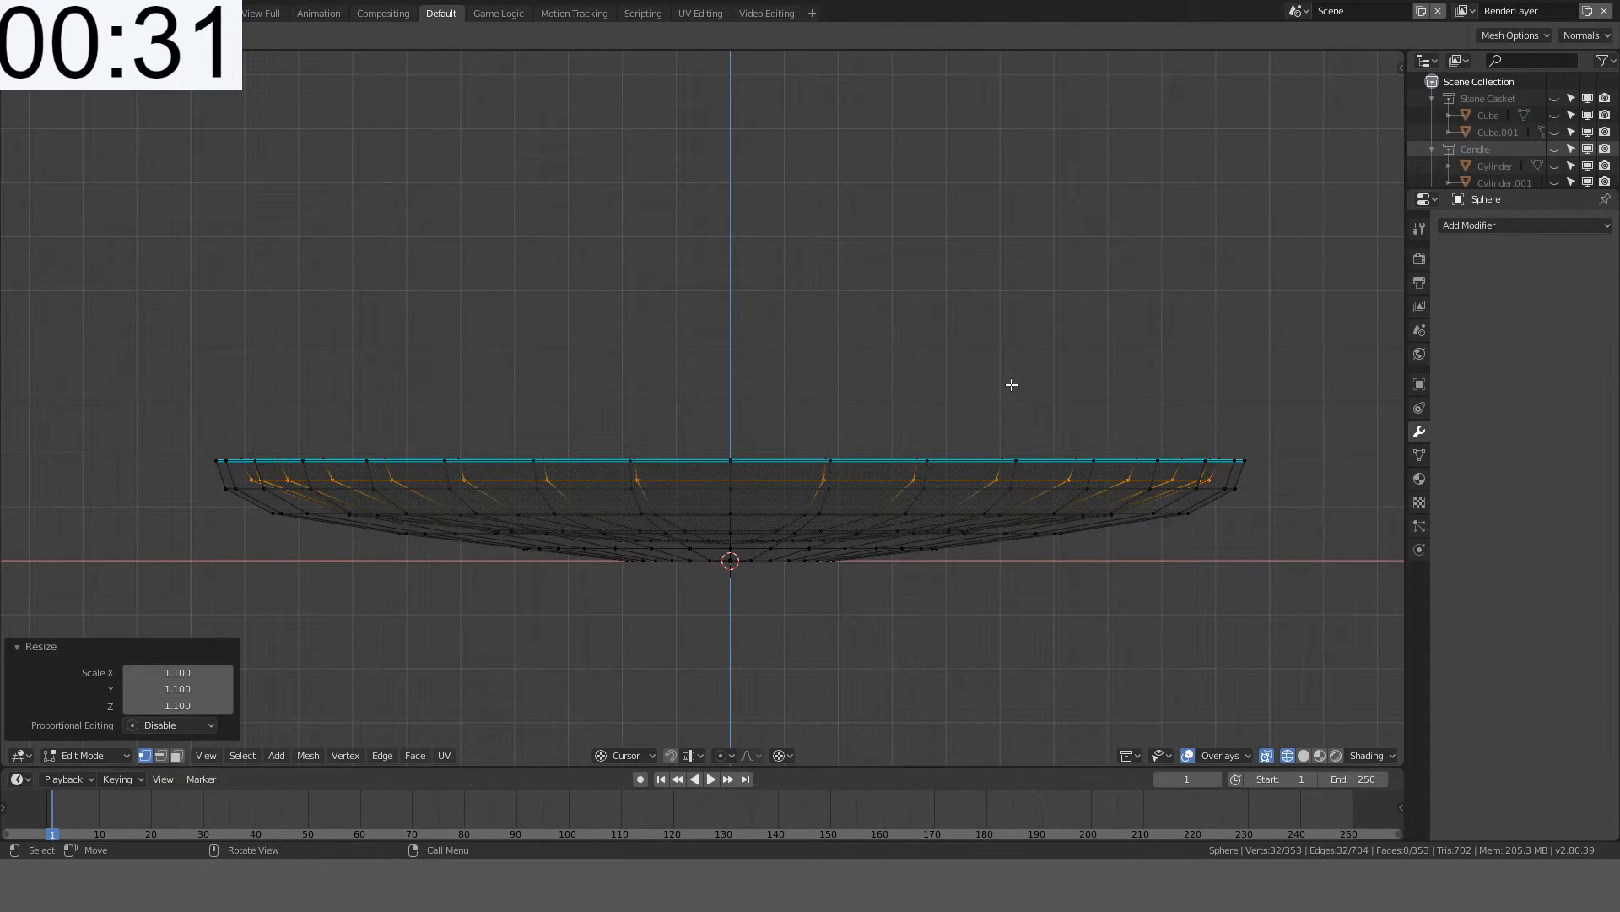
# - Examine the reshaped bowl in solid shading, both as a finished object and with its mesh edges shown
pyautogui.moveTo(1013, 383)
pyautogui.mouseDown(button='middle')
pyautogui.moveTo(1013, 423)
pyautogui.moveTo(1061, 413)
pyautogui.moveTo(1071, 443)
pyautogui.moveTo(973, 474)
pyautogui.moveTo(785, 427)
pyautogui.moveTo(774, 408)
pyautogui.moveTo(709, 445)
pyautogui.moveTo(723, 414)
pyautogui.moveTo(767, 397)
pyautogui.moveTo(633, 488)
pyautogui.moveTo(565, 377)
pyautogui.mouseUp(button='middle')
pyautogui.press('z')
pyautogui.click(1144, 407)
pyautogui.press('Tab')
pyautogui.press('Tab')
pyautogui.press('Tab')
pyautogui.press('Tab')
pyautogui.scroll(4, 758, 302)
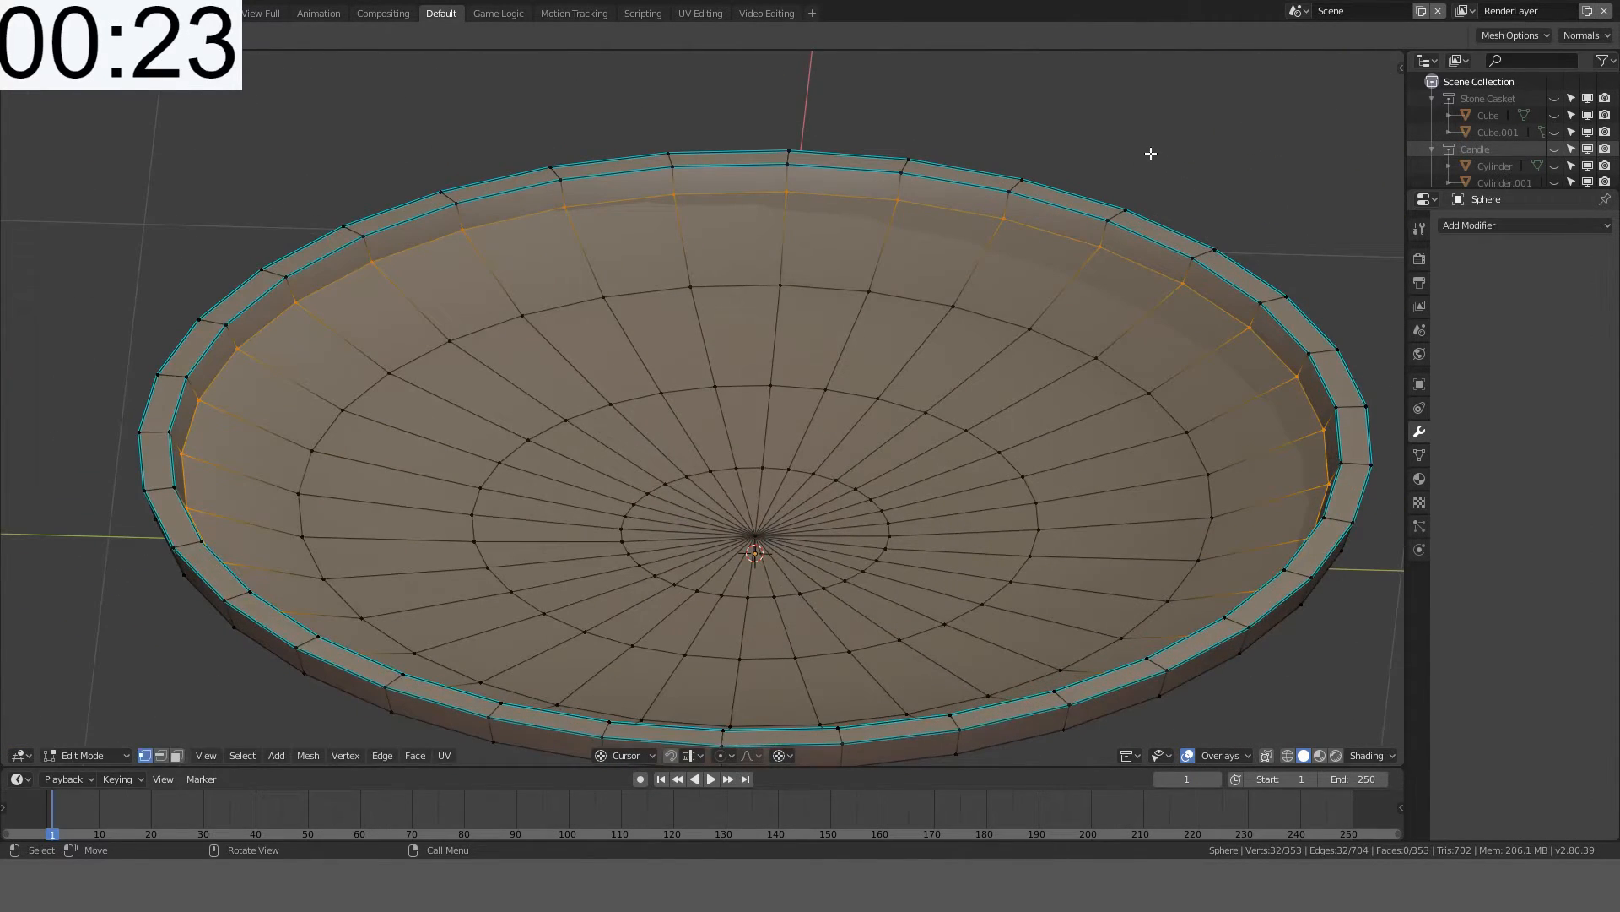
# - Slide the selected inner wall loop along the bowl's wall towards the base by a factor of about 0.24
pyautogui.press('g')
pyautogui.press('g')
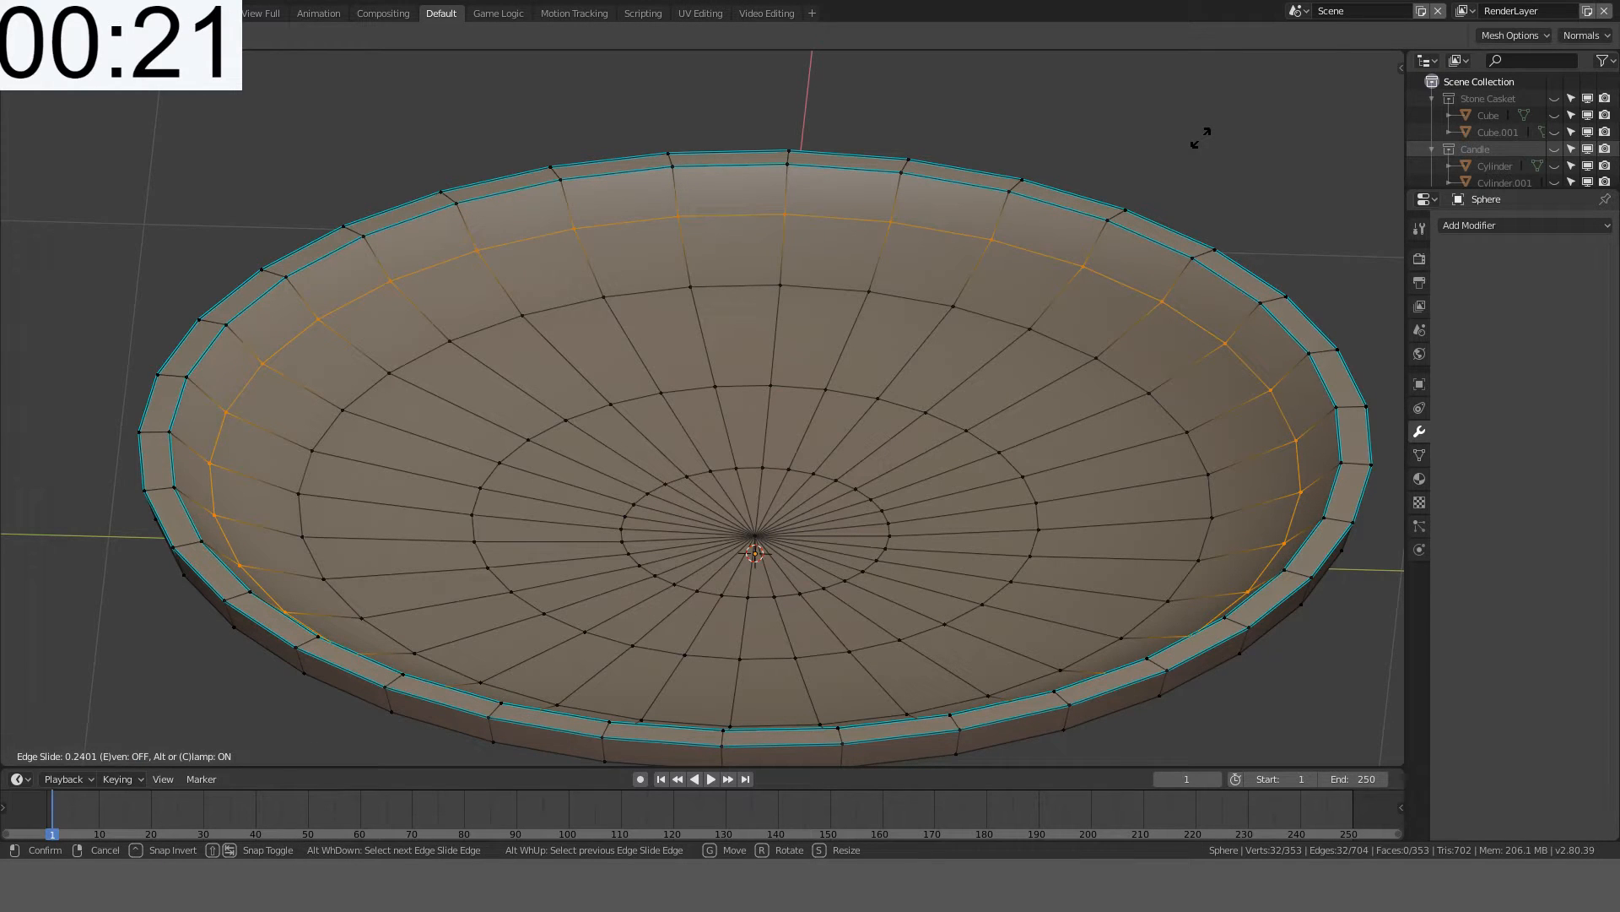
pyautogui.click(1201, 137)
pyautogui.press('Tab')
pyautogui.moveTo(1202, 137); pyautogui.dragTo(675, 386, button='middle')
pyautogui.press('Tab')
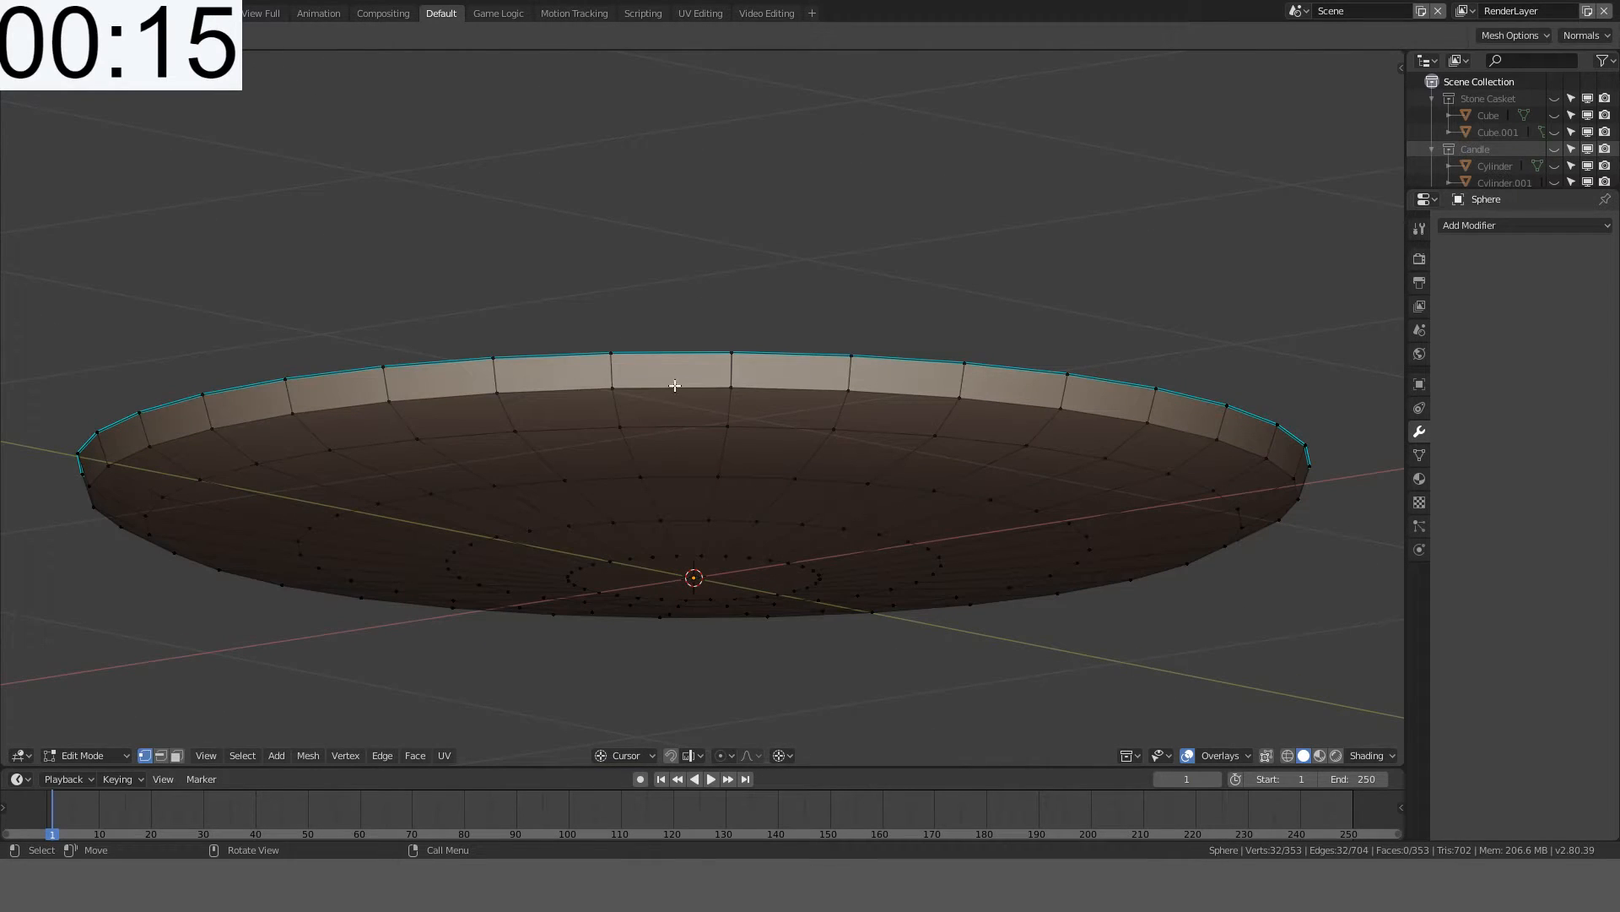
pyautogui.press('Tab')
# - Add a level 1 subdivision surface to the bowl and apply it to the mesh
pyautogui.hotkey('ctrl', '1')
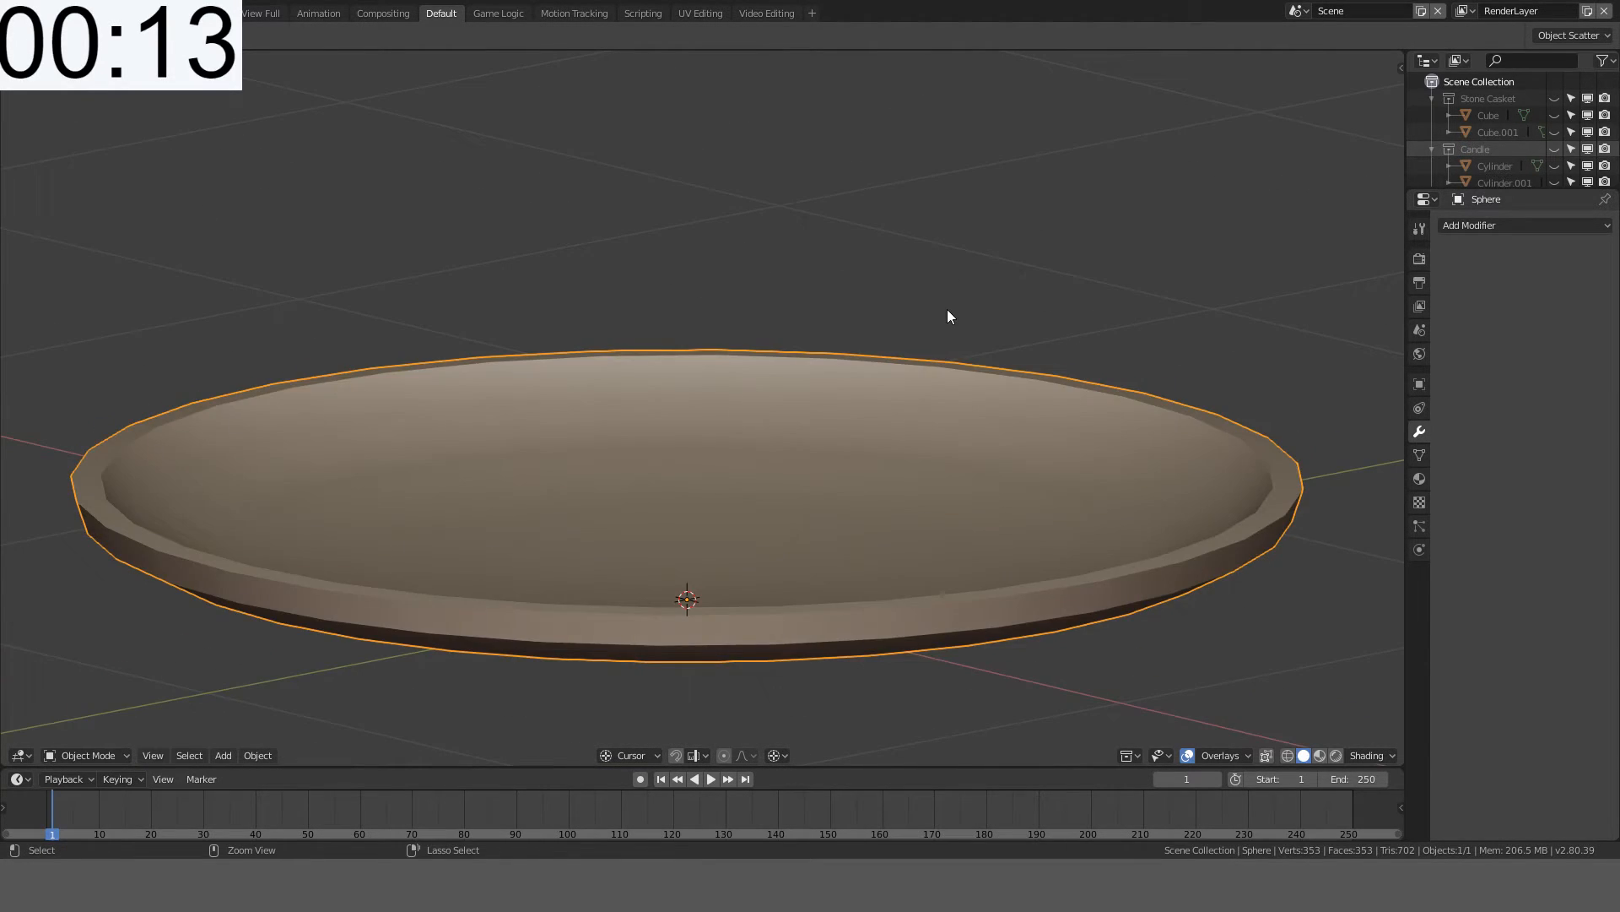
pyautogui.moveTo(852, 357); pyautogui.dragTo(818, 415, button='middle')
pyautogui.click(1470, 270)
pyautogui.press('Tab')
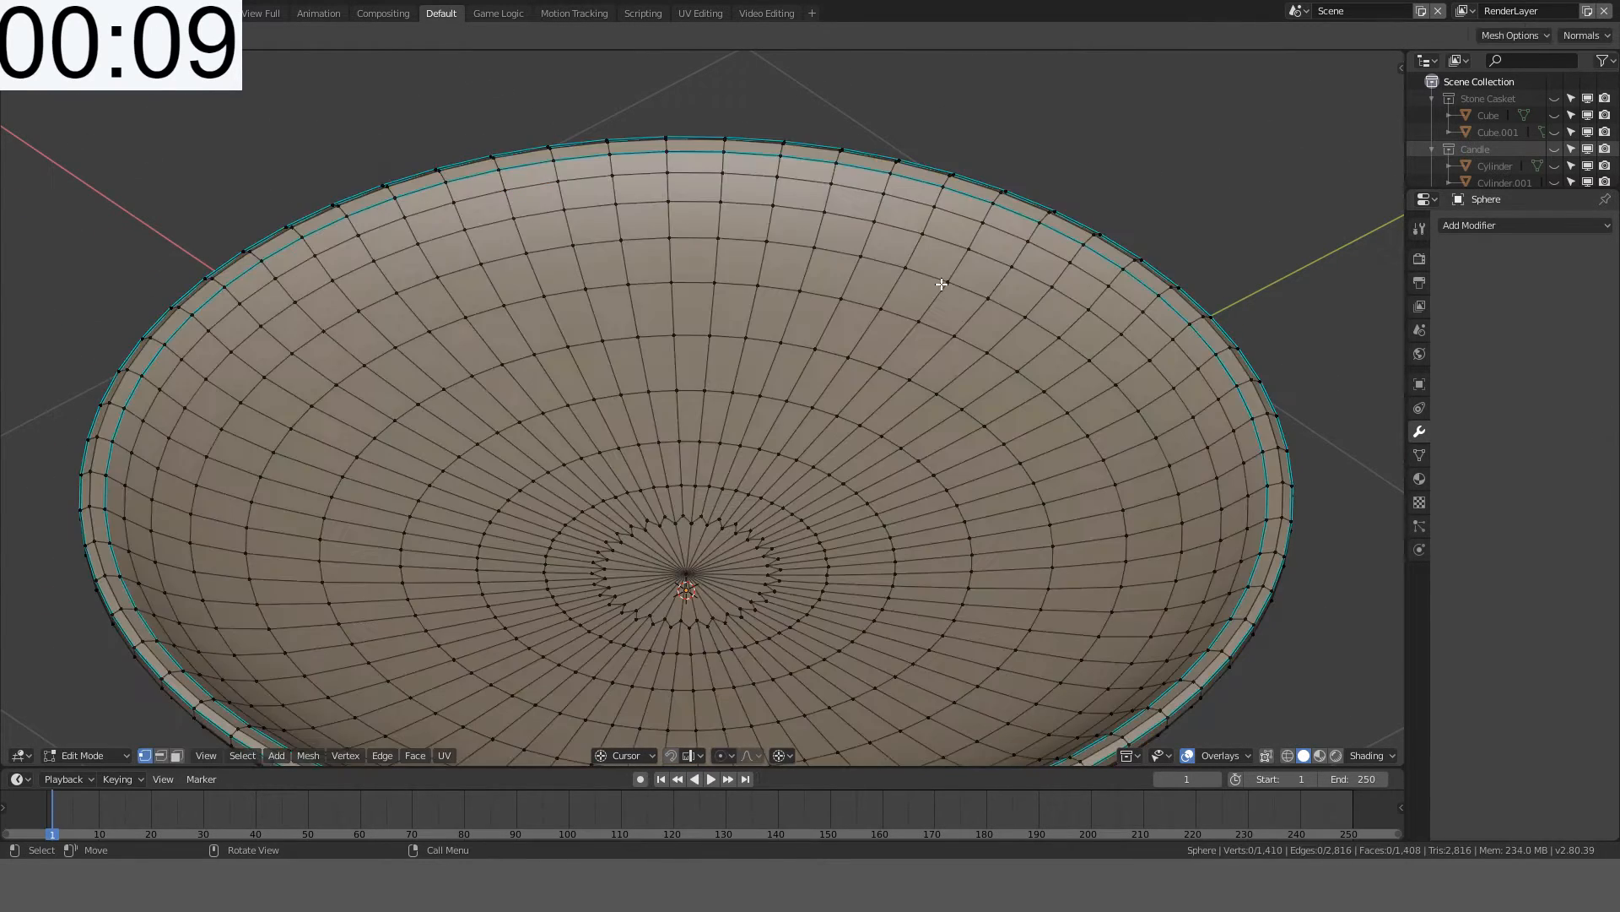
# - Un-subdivide the whole bowl mesh with 2 iterations
pyautogui.press('a')
pyautogui.hotkey('alt', 'a')
pyautogui.press('a')
pyautogui.hotkey('ctrl', 'e')
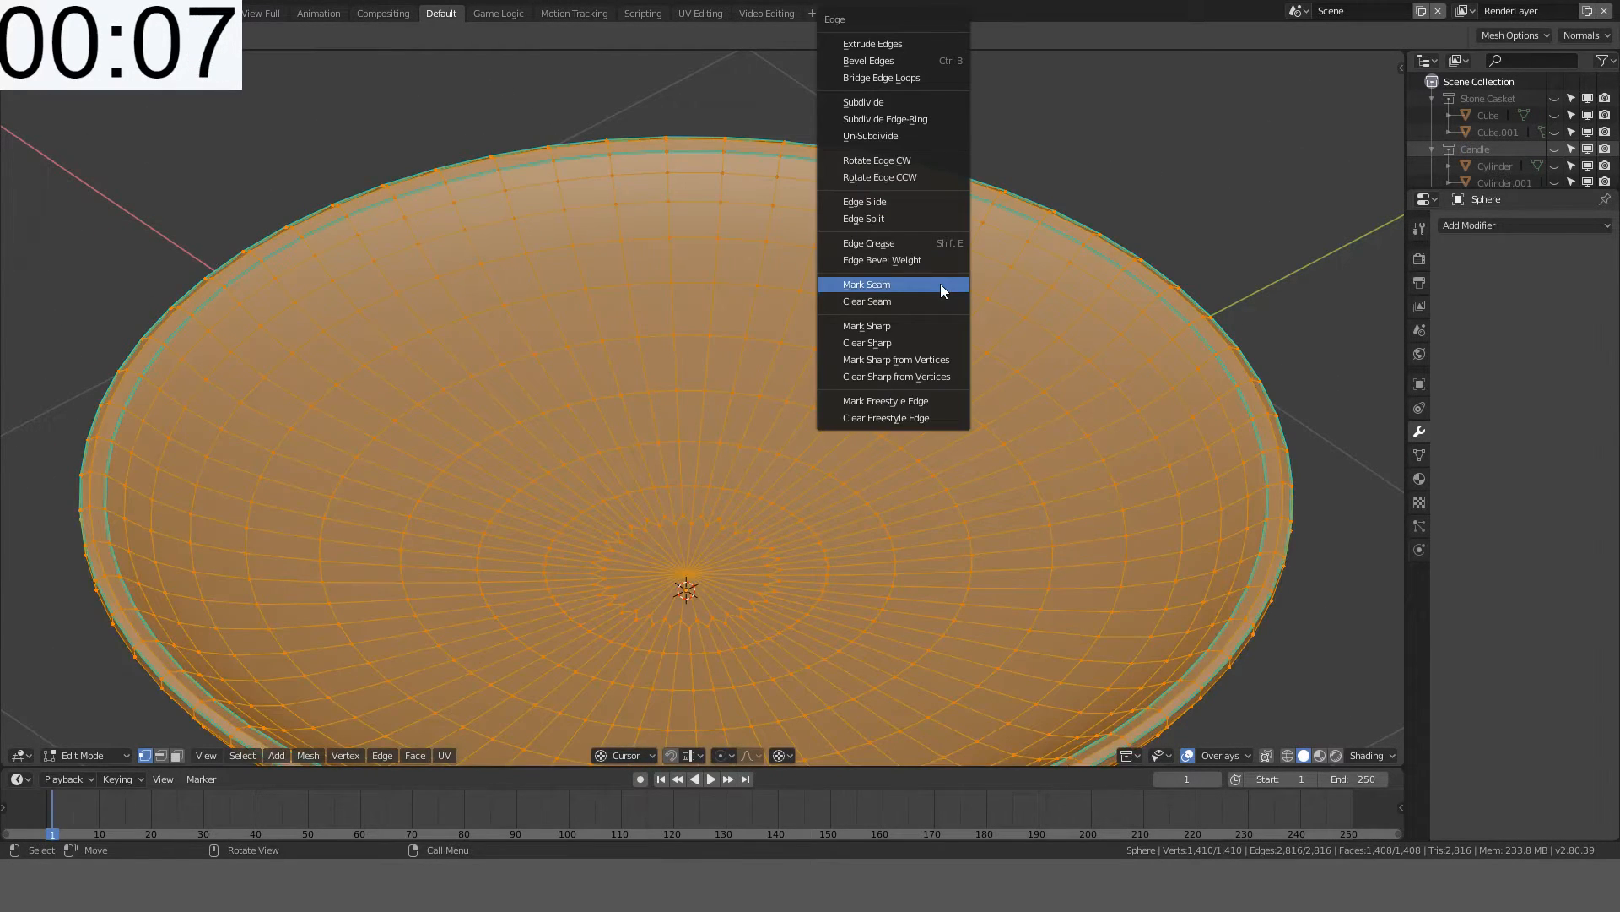
pyautogui.click(879, 136)
pyautogui.scroll(-3, 813, 253)
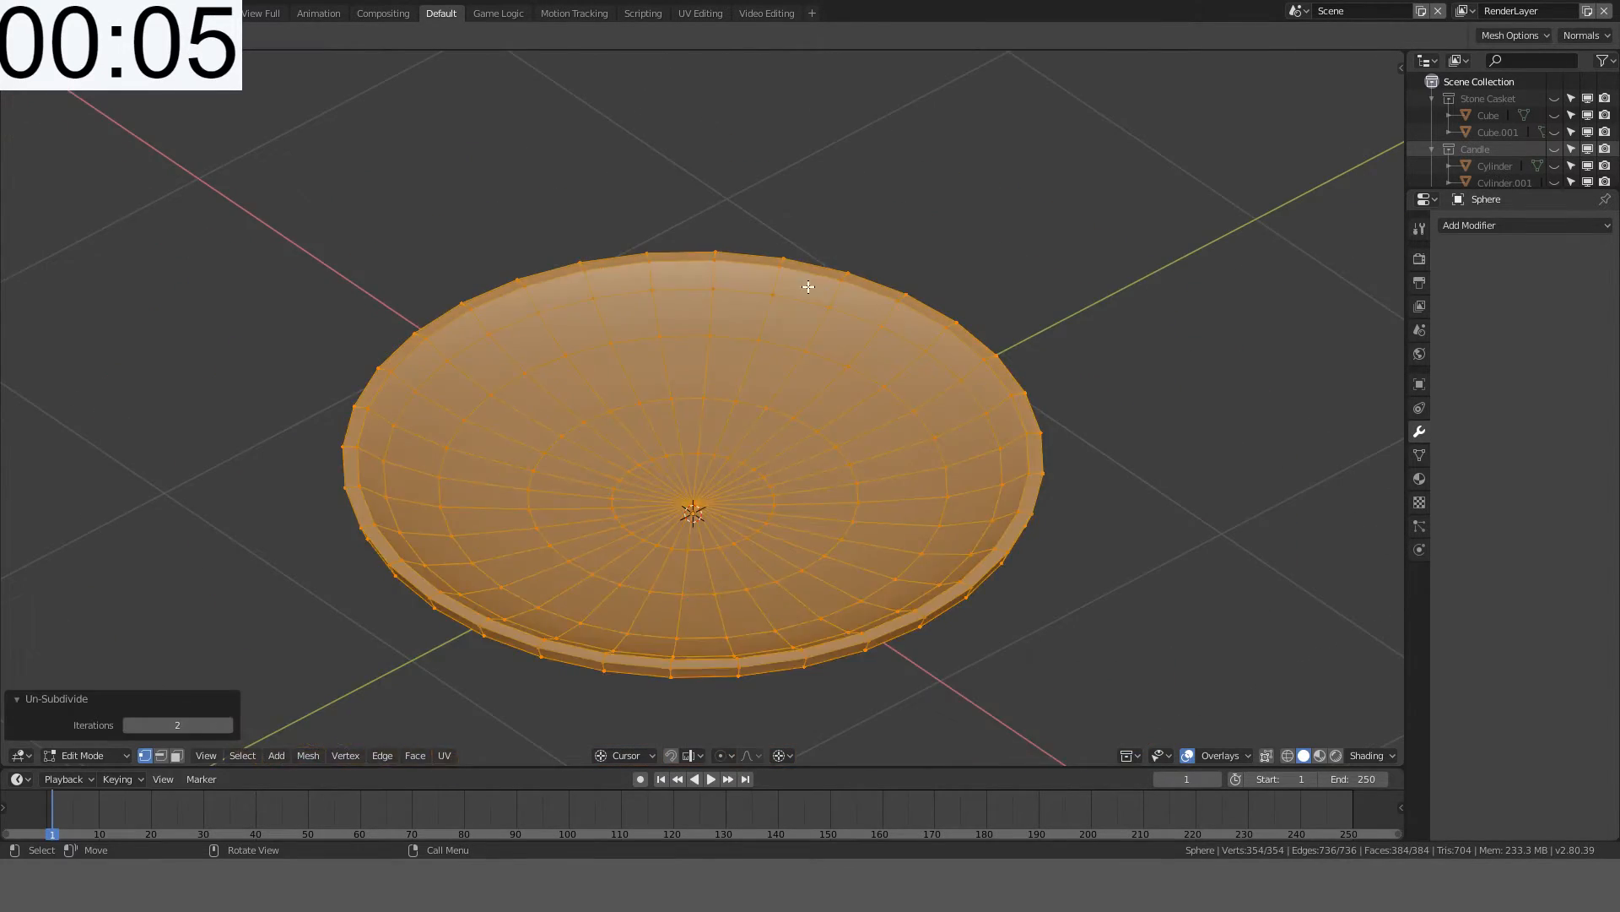
# - Flatten the faces around the underside's centre vertex by scaling them to 0 in Z
pyautogui.press('Tab')
pyautogui.moveTo(813, 254); pyautogui.dragTo(955, 144, button='middle')
pyautogui.press('Tab')
pyautogui.click(751, 466)
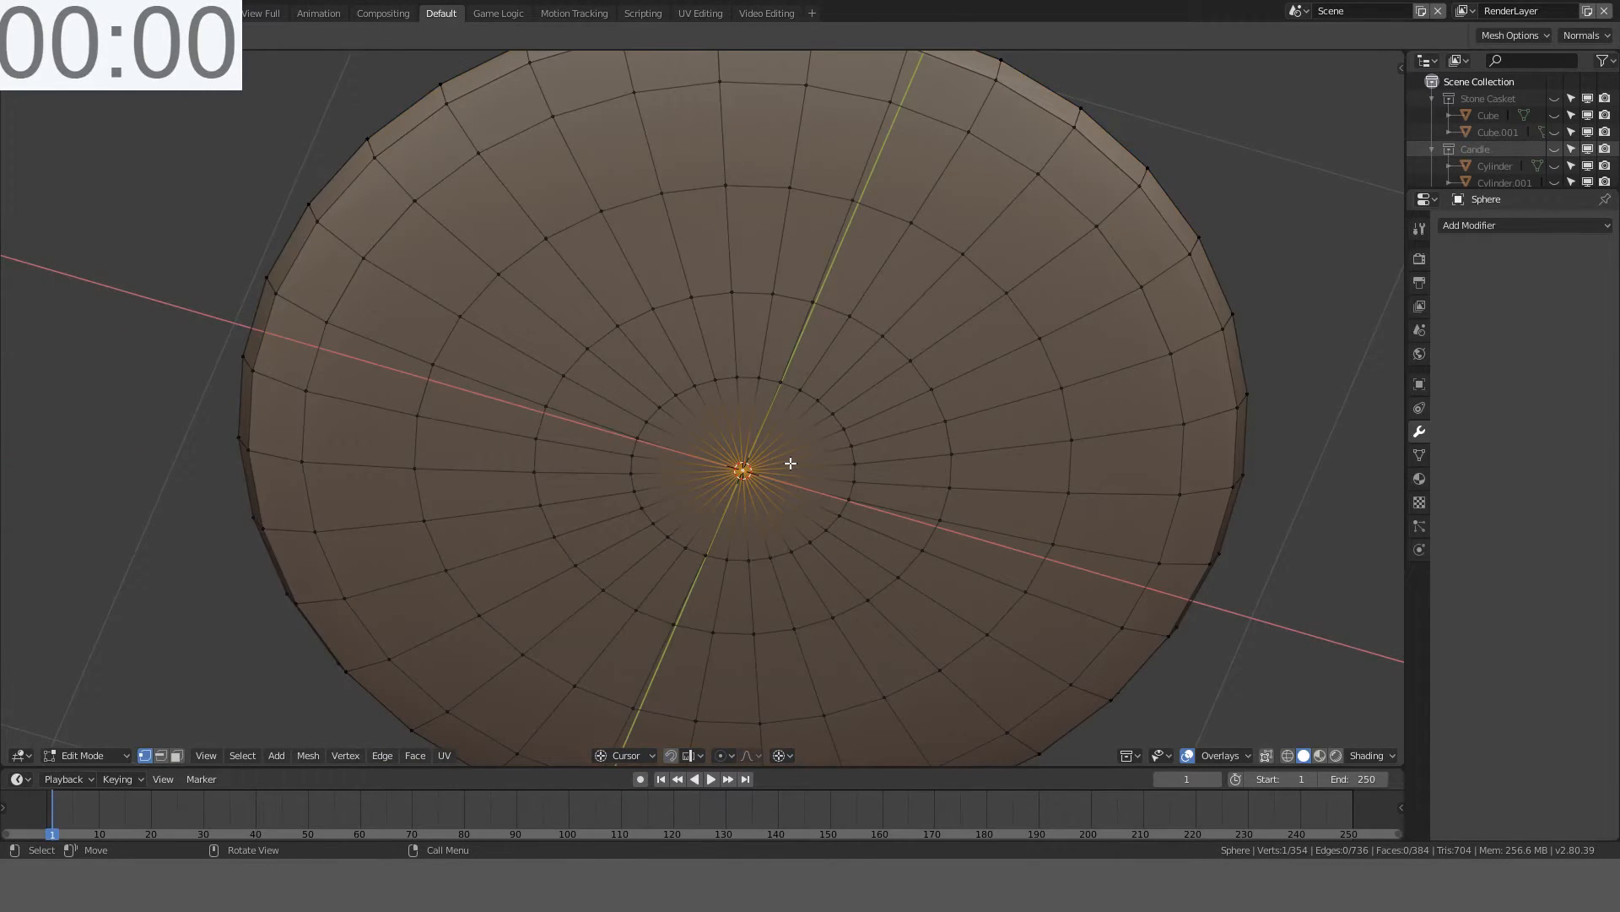
pyautogui.press('KP_1')
pyautogui.moveTo(790, 463); pyautogui.dragTo(799, 394, button='middle')
pyautogui.press('ctrl+KP_Add')
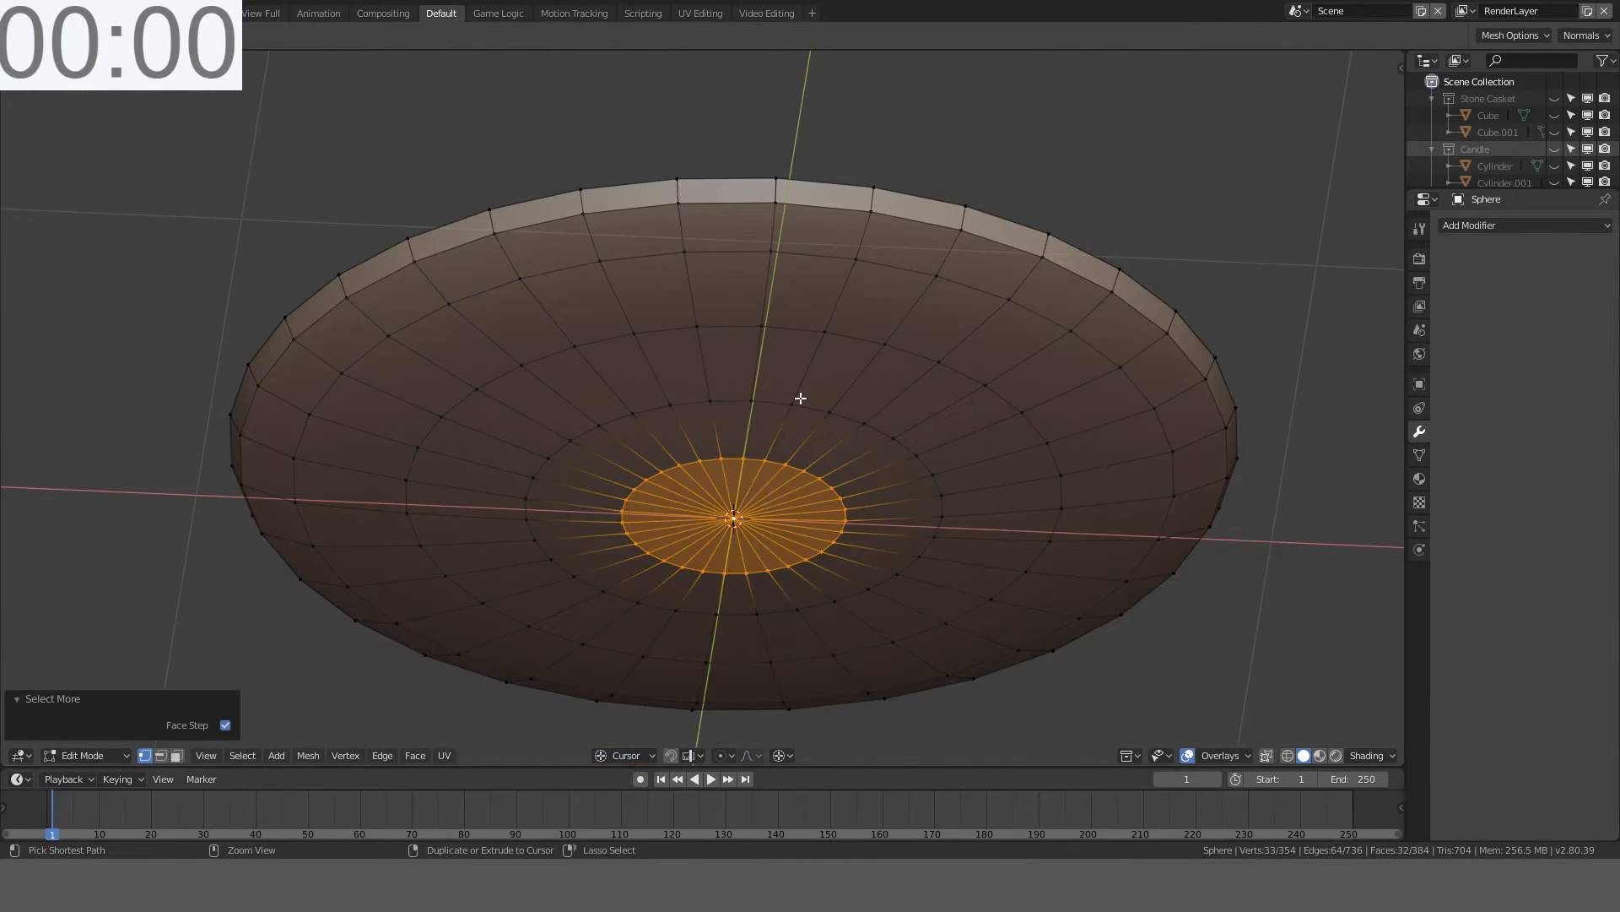
pyautogui.press('s')
pyautogui.press('z')
pyautogui.press('0')
pyautogui.press('Return')
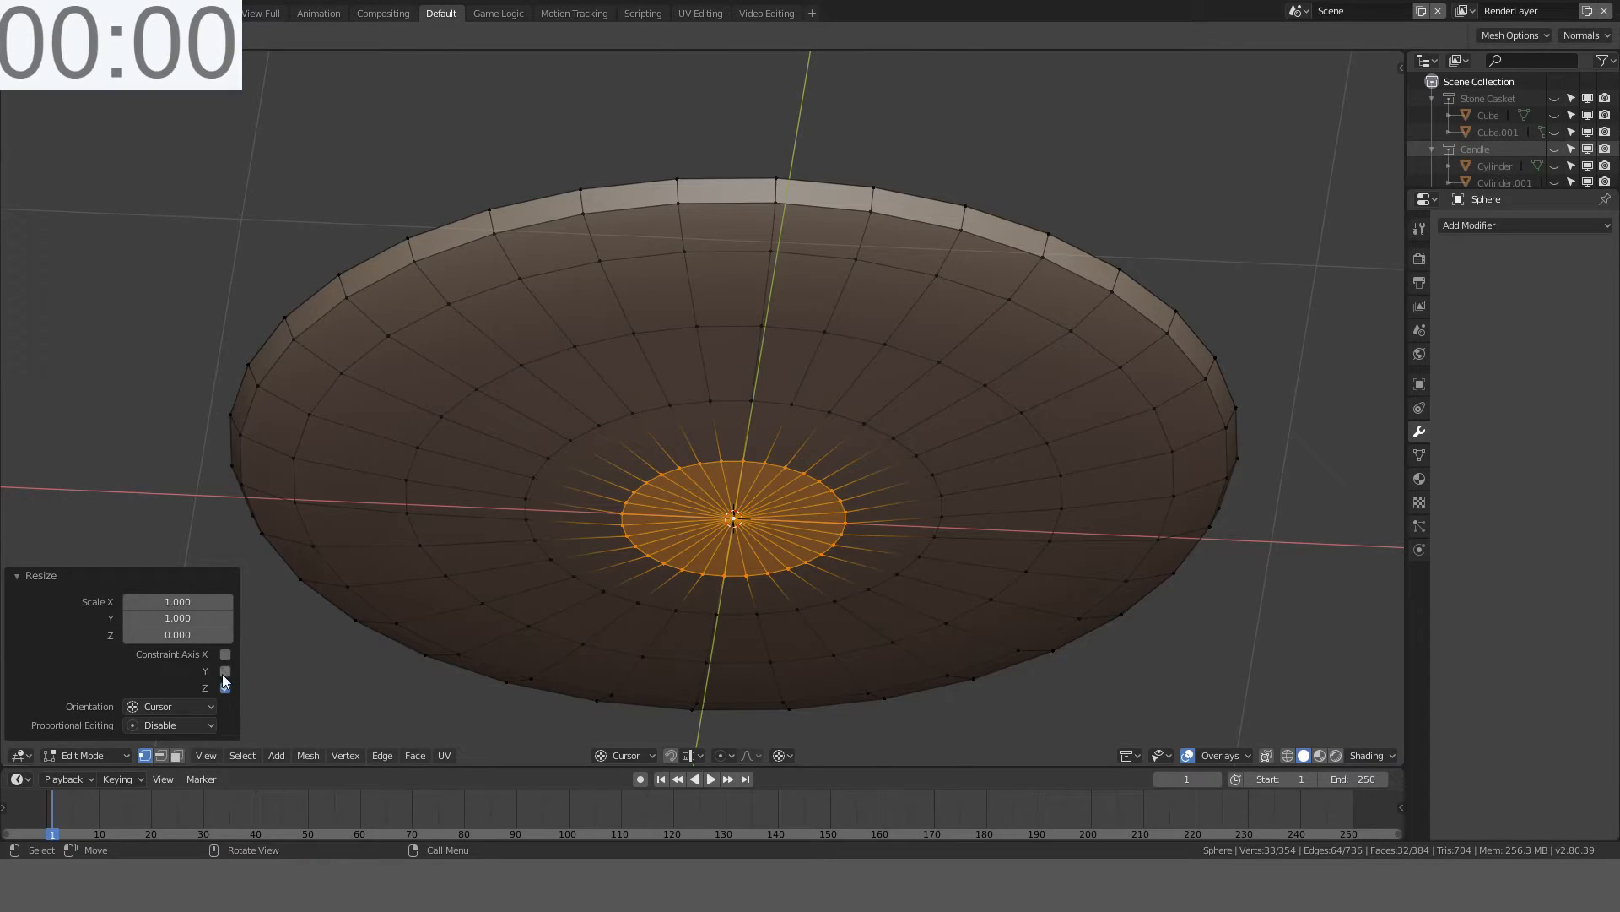
# - Dissolve the flattened triangles on the bowl's underside into a single face and return to object mode
pyautogui.click(181, 754)
pyautogui.rightClick(1047, 400)
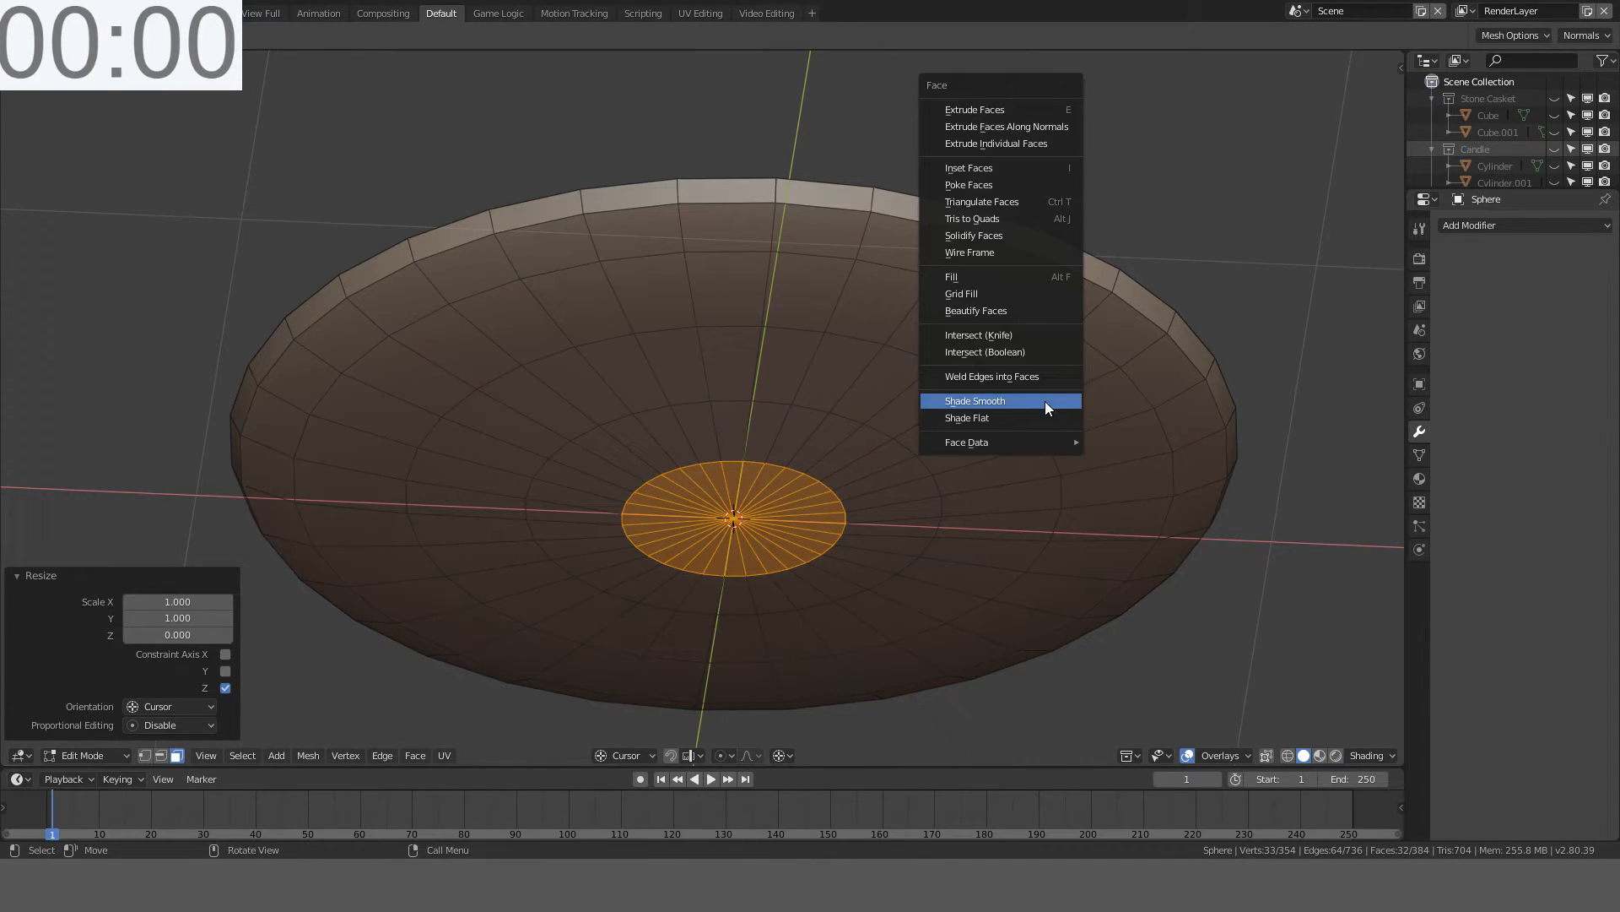
pyautogui.hotkey('ctrl', 'x')
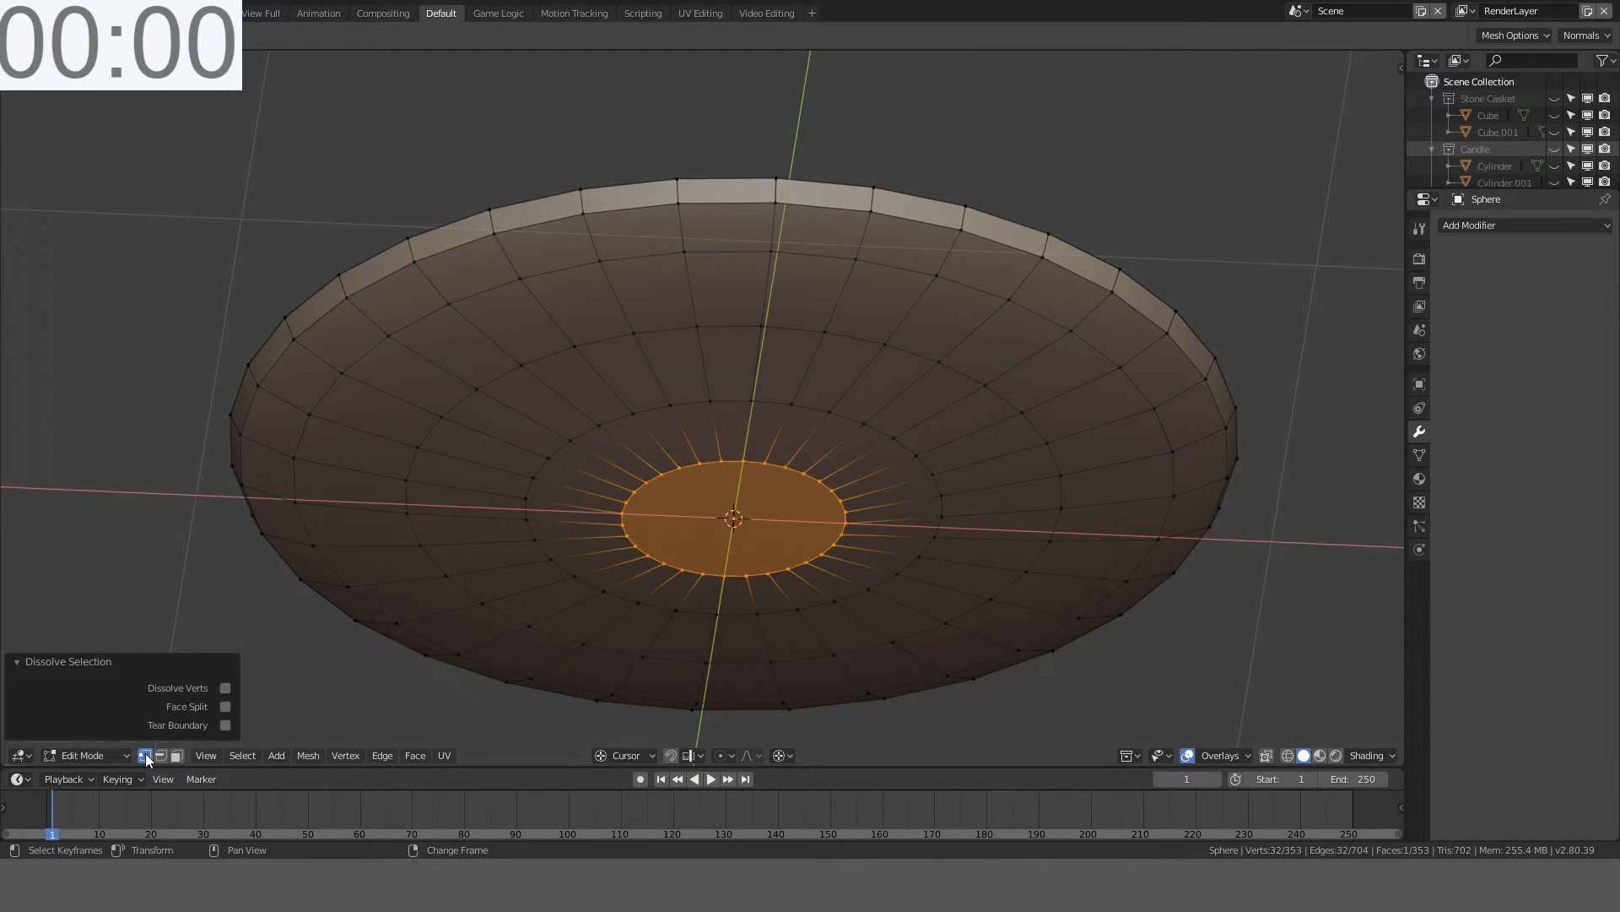
pyautogui.scroll(-3, 759, 352)
pyautogui.press('Tab')
pyautogui.moveTo(759, 351); pyautogui.dragTo(843, 494, button='middle')
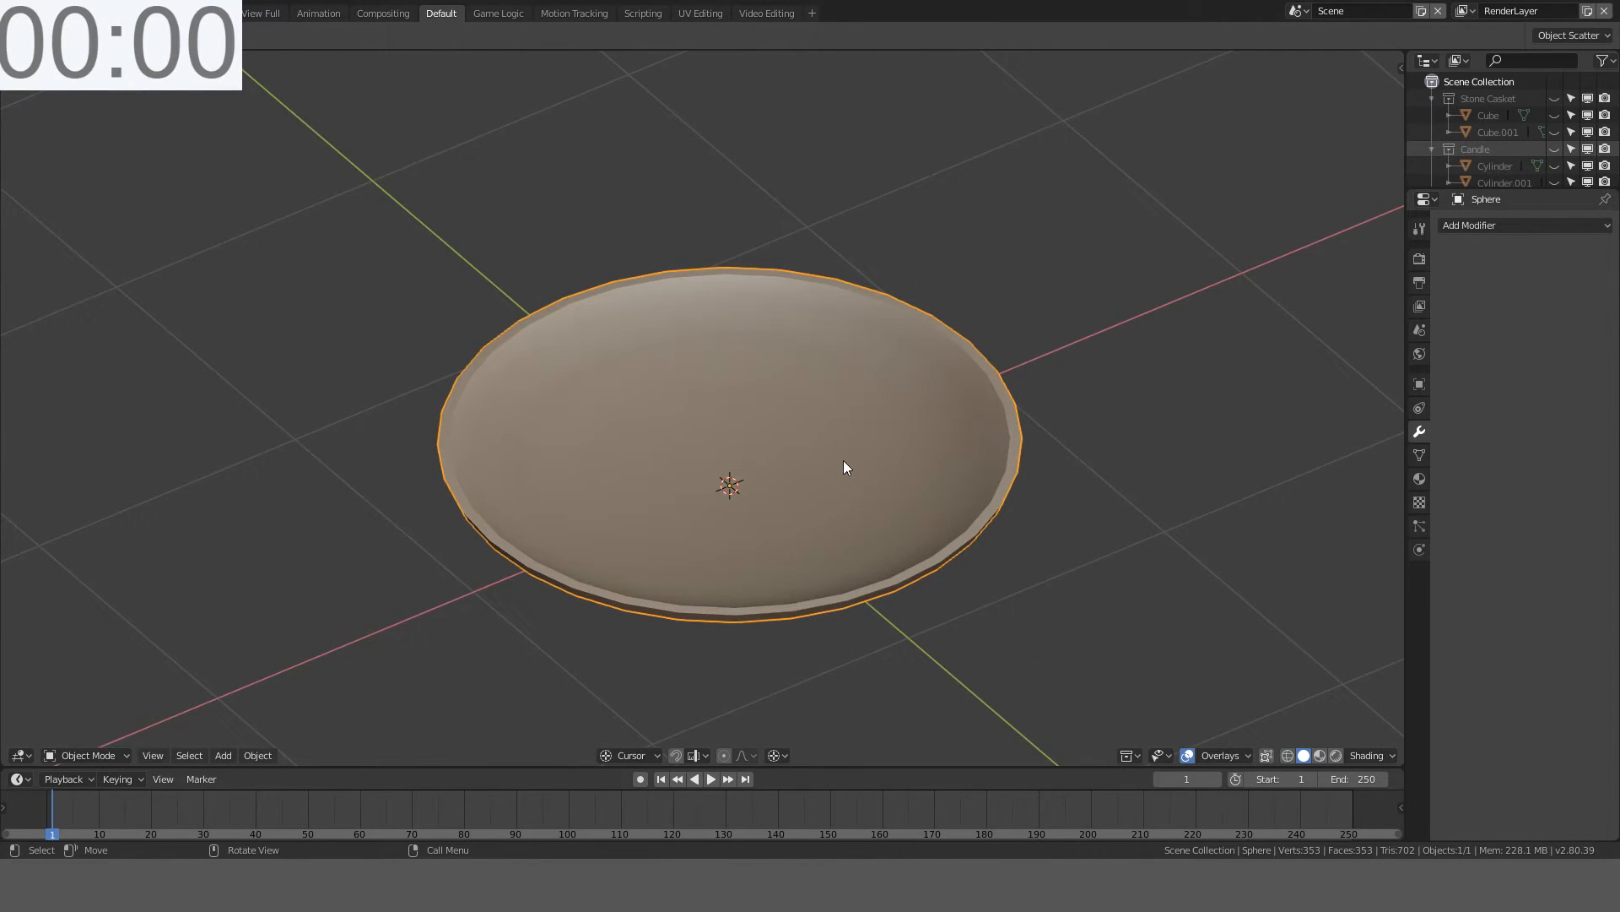
# - Move the finished bowl to a new collection named Bowl
pyautogui.press('m')
pyautogui.click(847, 454)
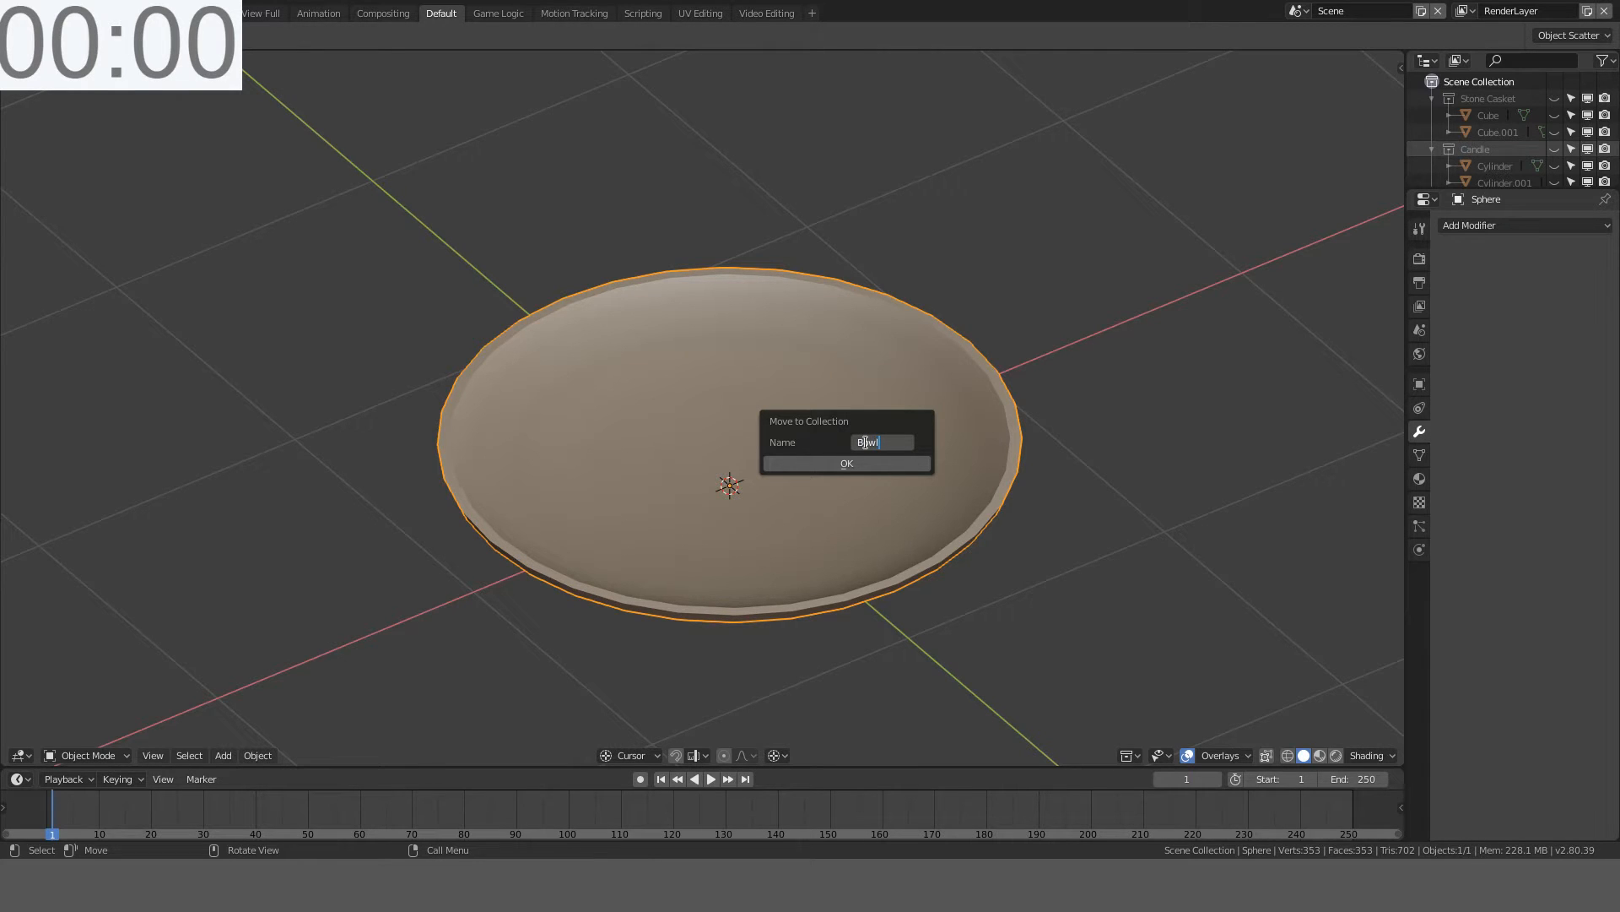
pyautogui.click(846, 464)
pyautogui.moveTo(849, 468); pyautogui.dragTo(913, 453, button='middle')
pyautogui.scroll(-5, 913, 453)
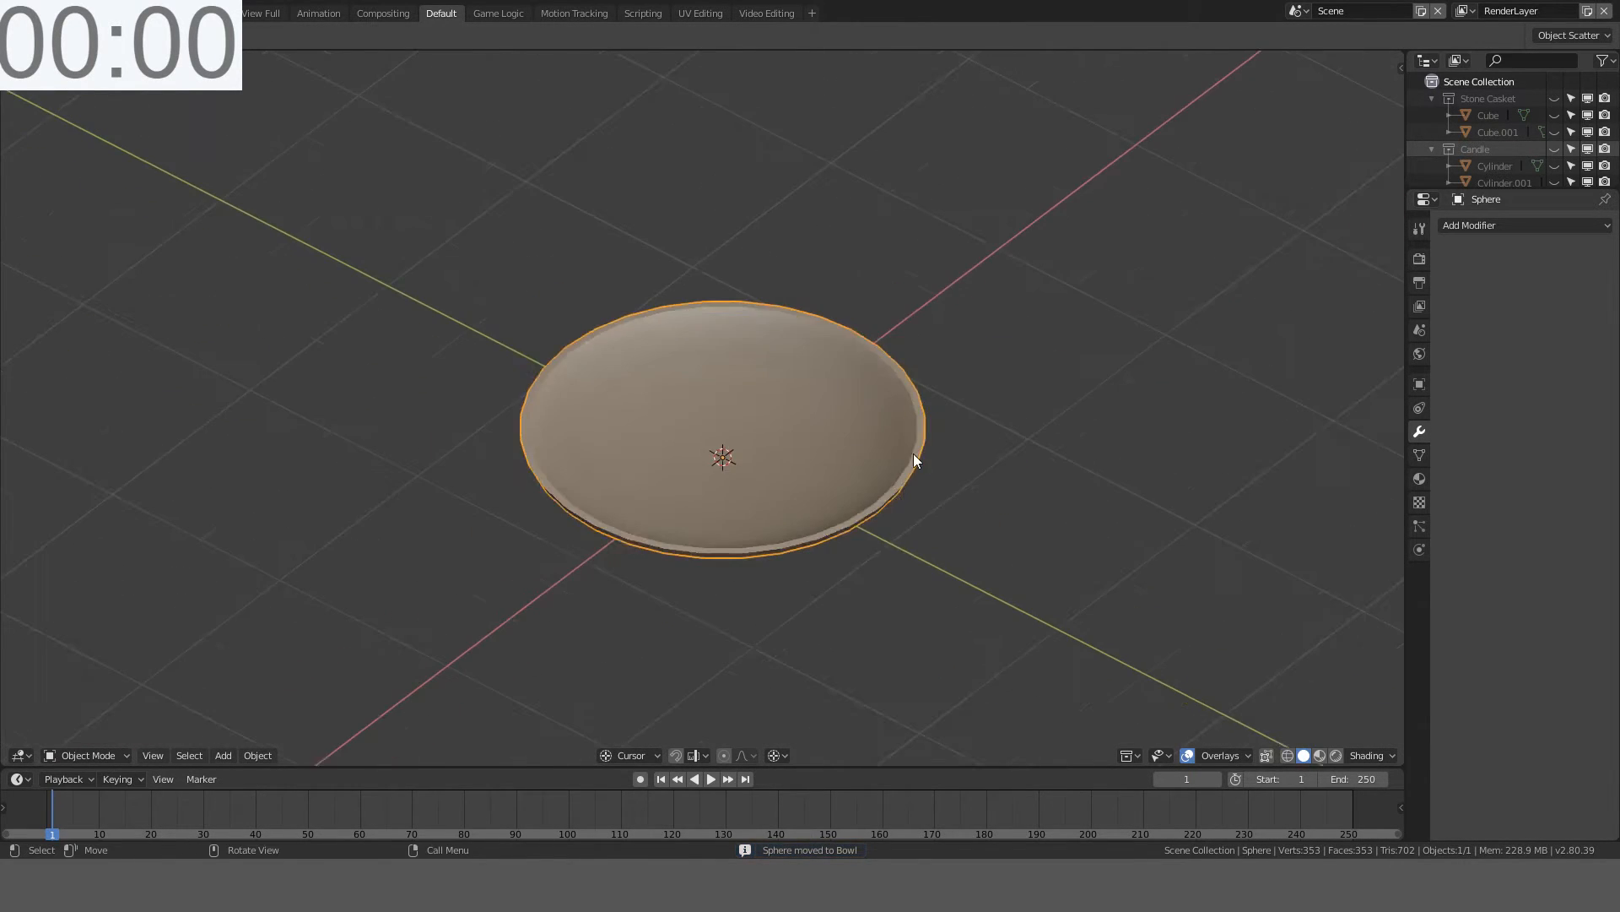
pyautogui.scroll(7, 914, 454)
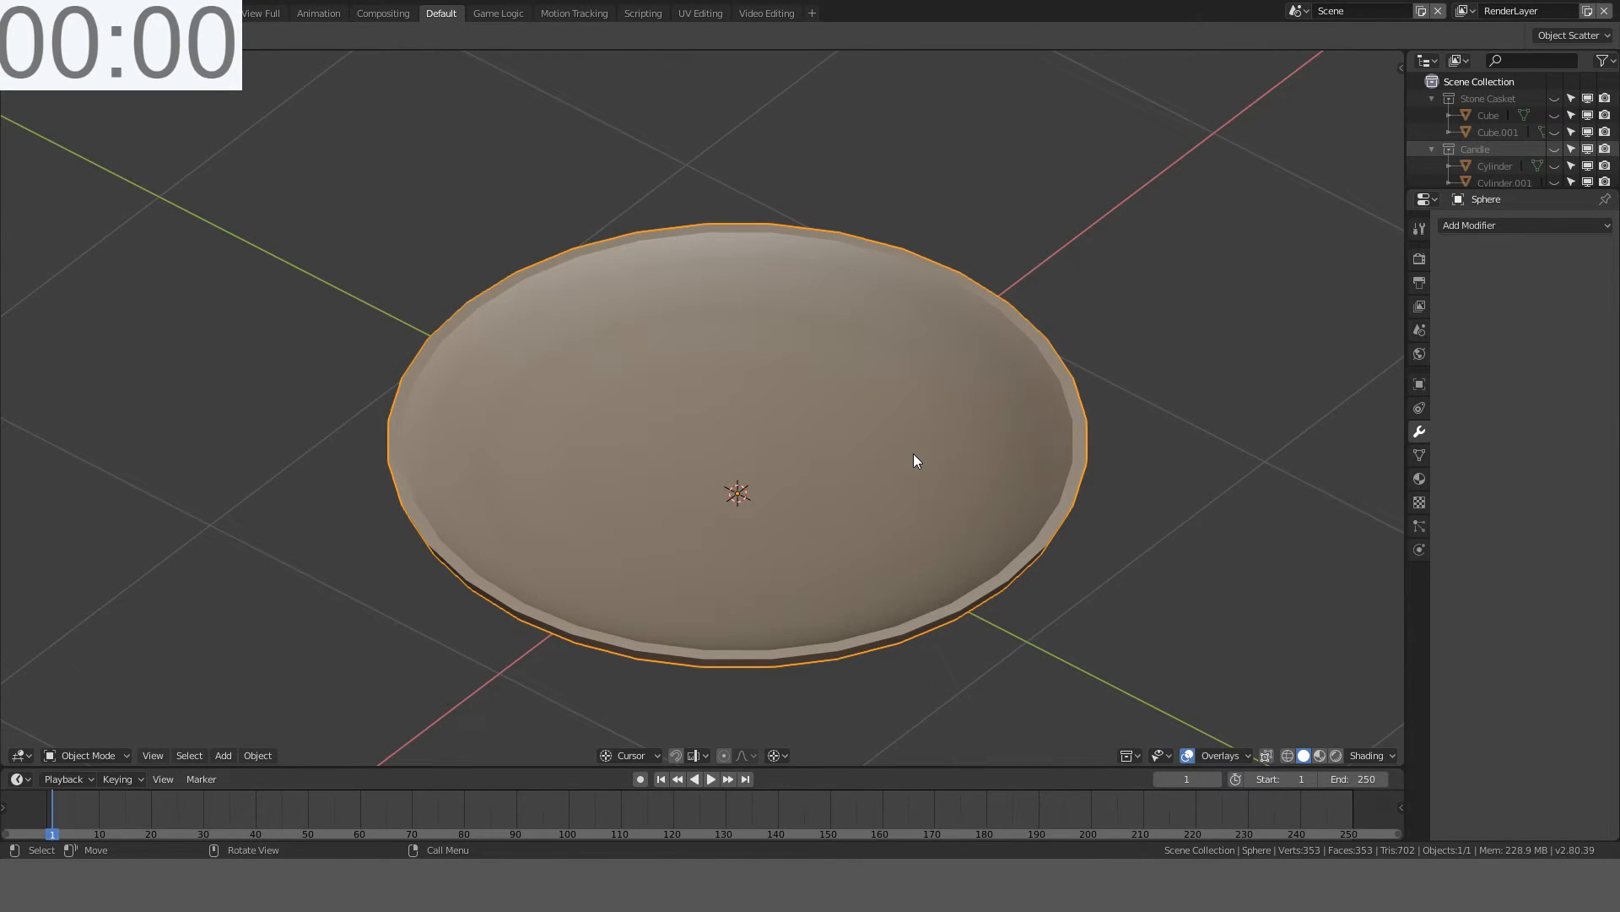
# - Scale the bowl uniformly by 0.1 and hide it
pyautogui.press('s')
pyautogui.press('.')
pyautogui.press('1')
pyautogui.press('Return')
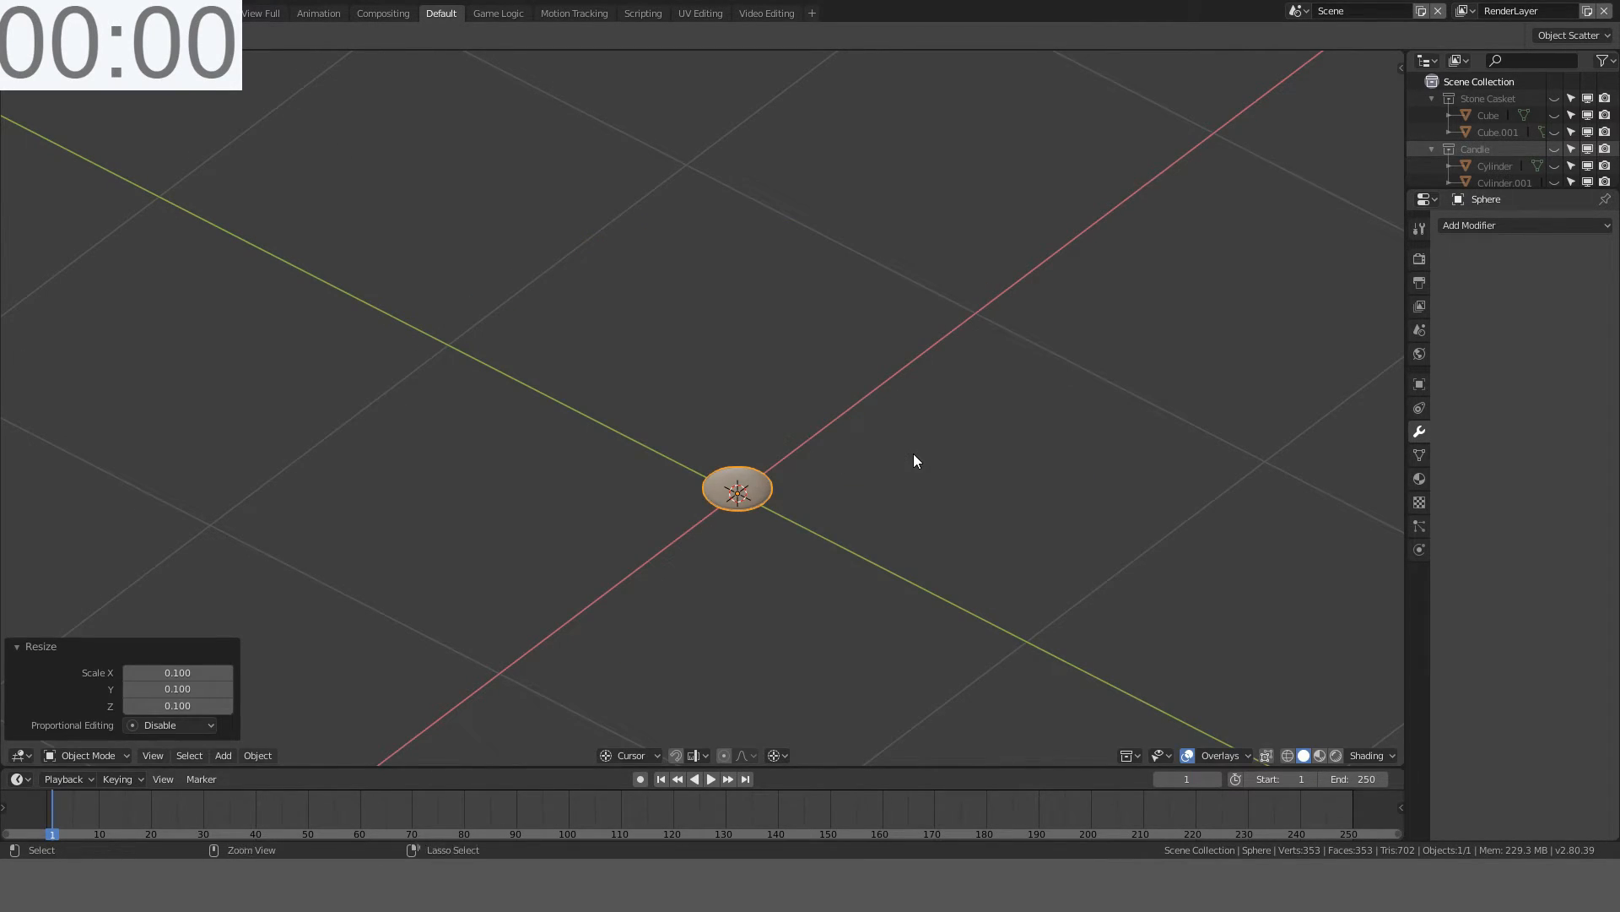
pyautogui.press('h')
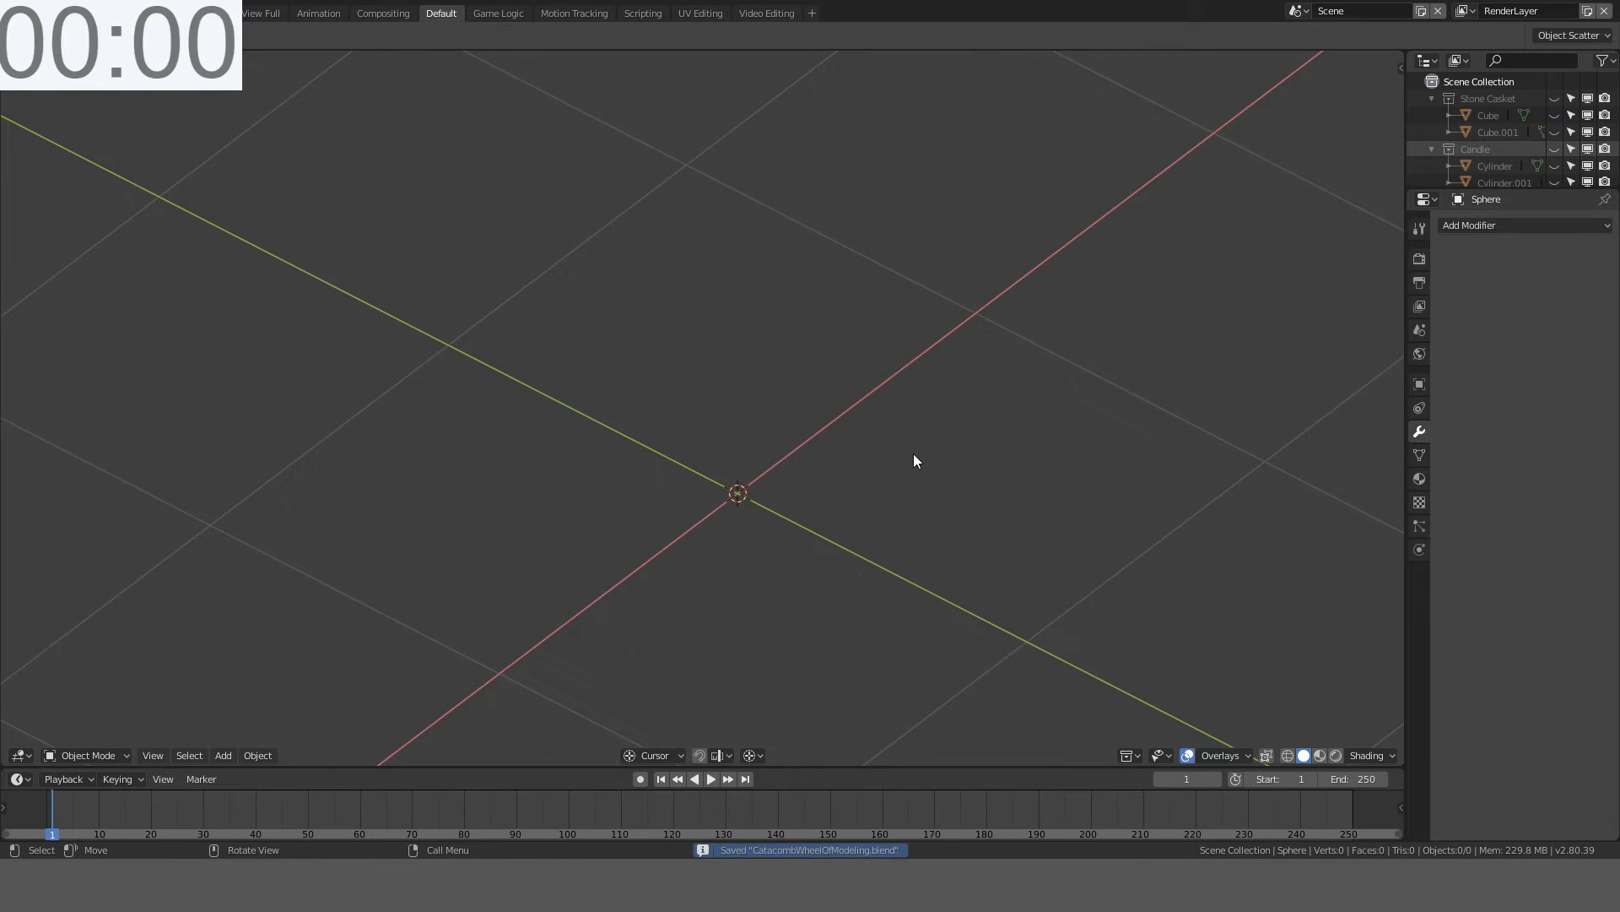
# - Reveal all hidden props and scale the oversized petal-shaped object by 0.01
pyautogui.hotkey('alt', 'h')
pyautogui.scroll(-7, 913, 453)
pyautogui.moveTo(913, 453); pyautogui.dragTo(818, 341, button='middle')
pyautogui.scroll(3, 817, 341)
pyautogui.click(956, 263)
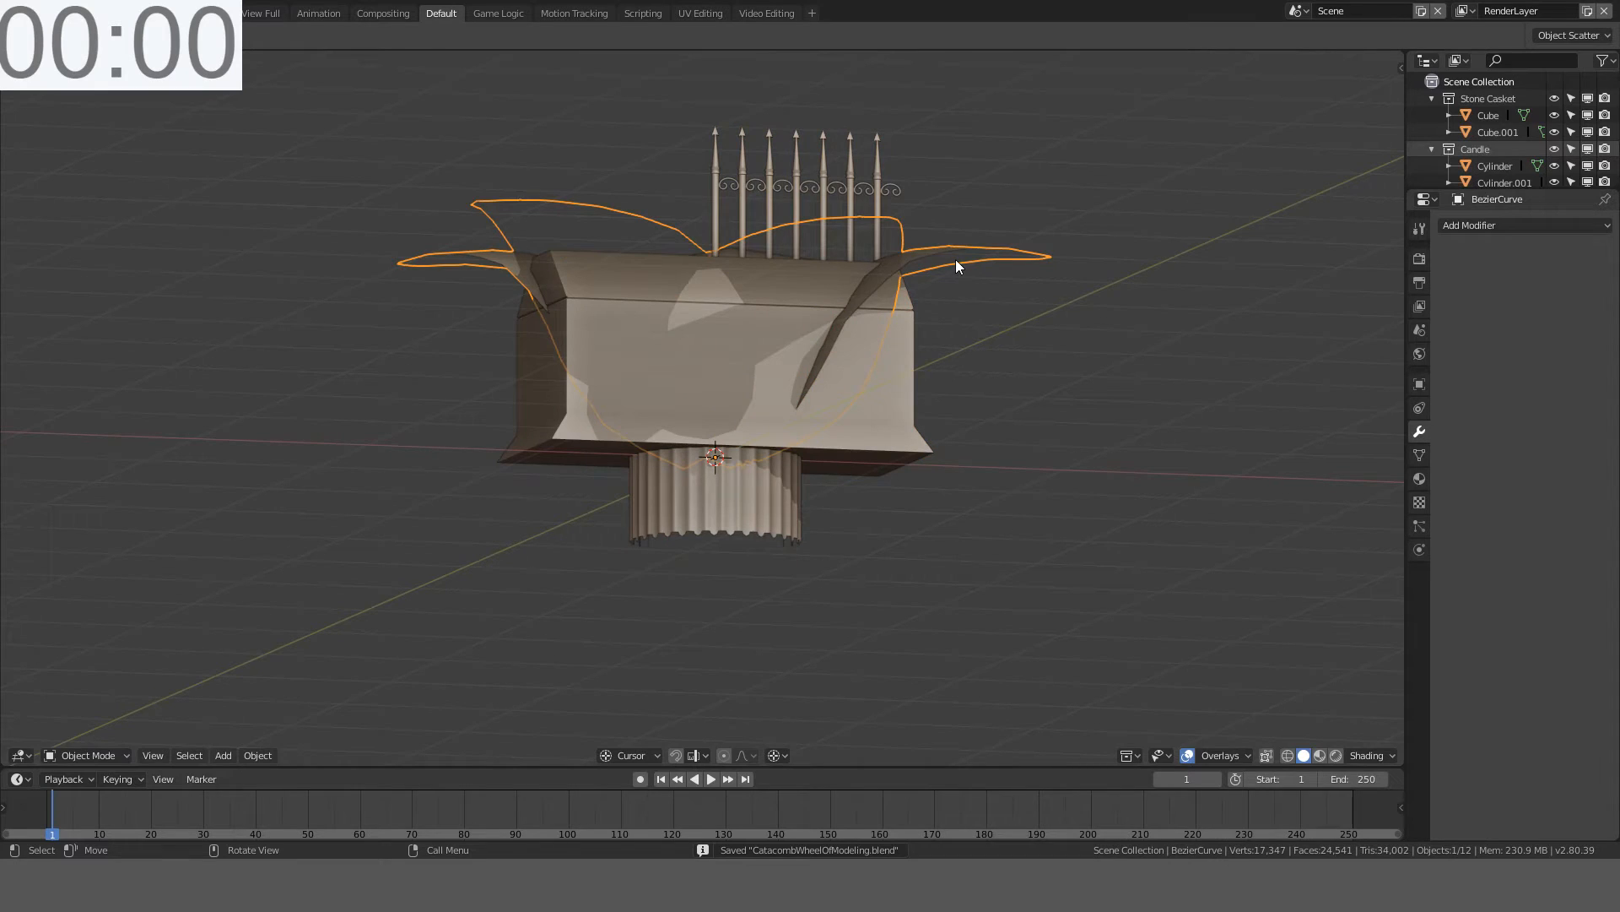
pyautogui.write('s0.01')
pyautogui.press('Return')
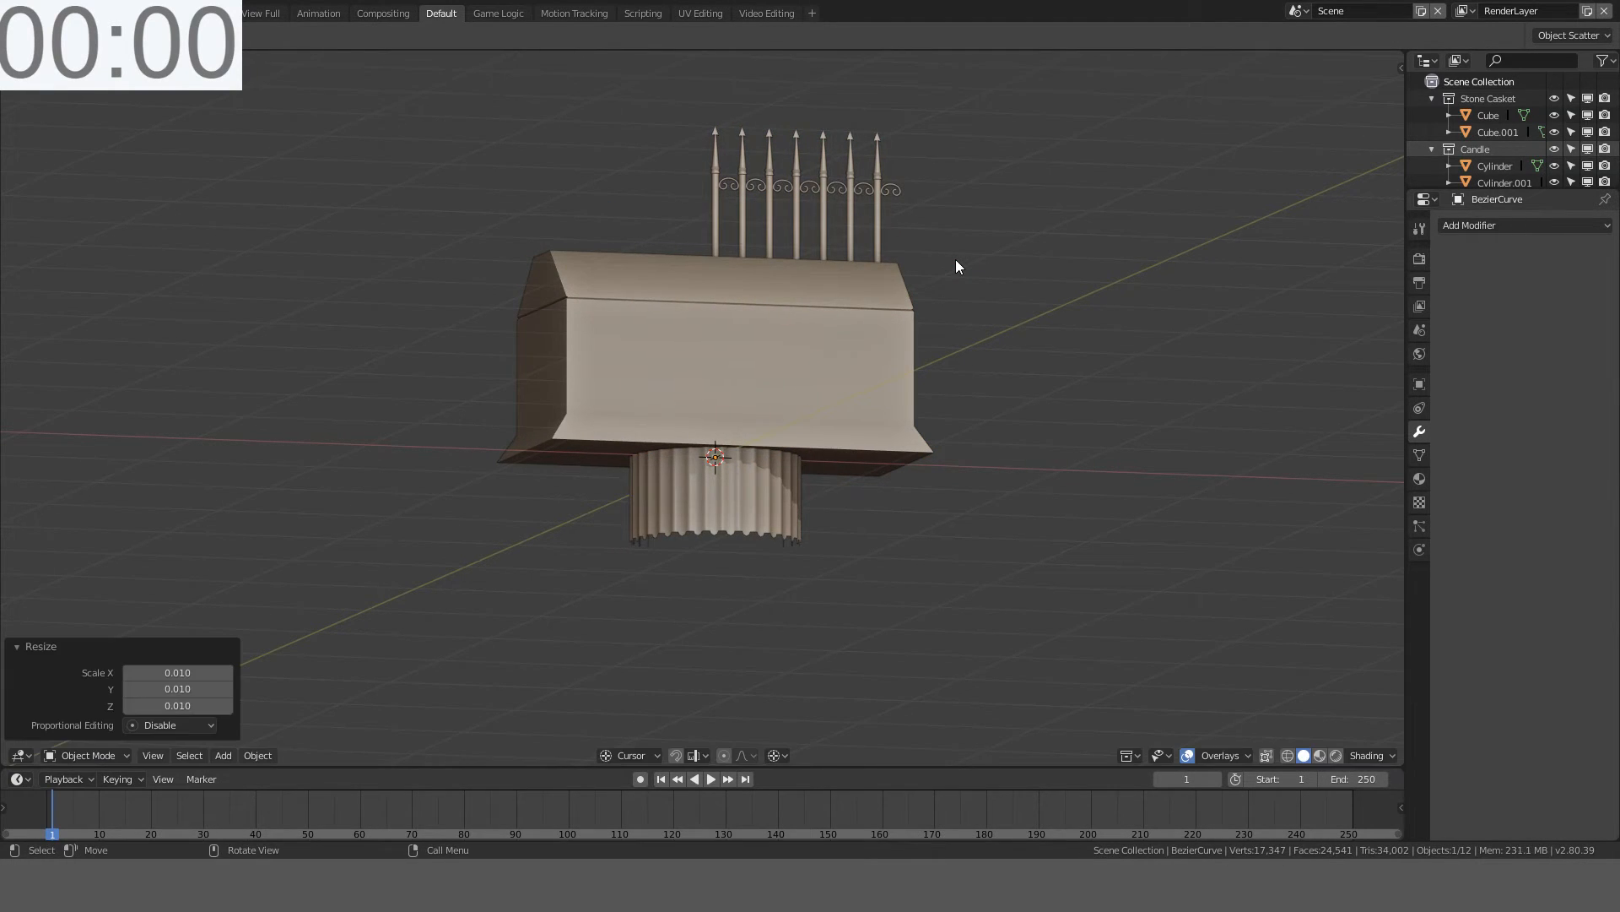
# - Move the shrunken petal-shaped object 1.5 m along X, clear of the casket
pyautogui.press('KP_1')
pyautogui.press('g')
pyautogui.press('x')
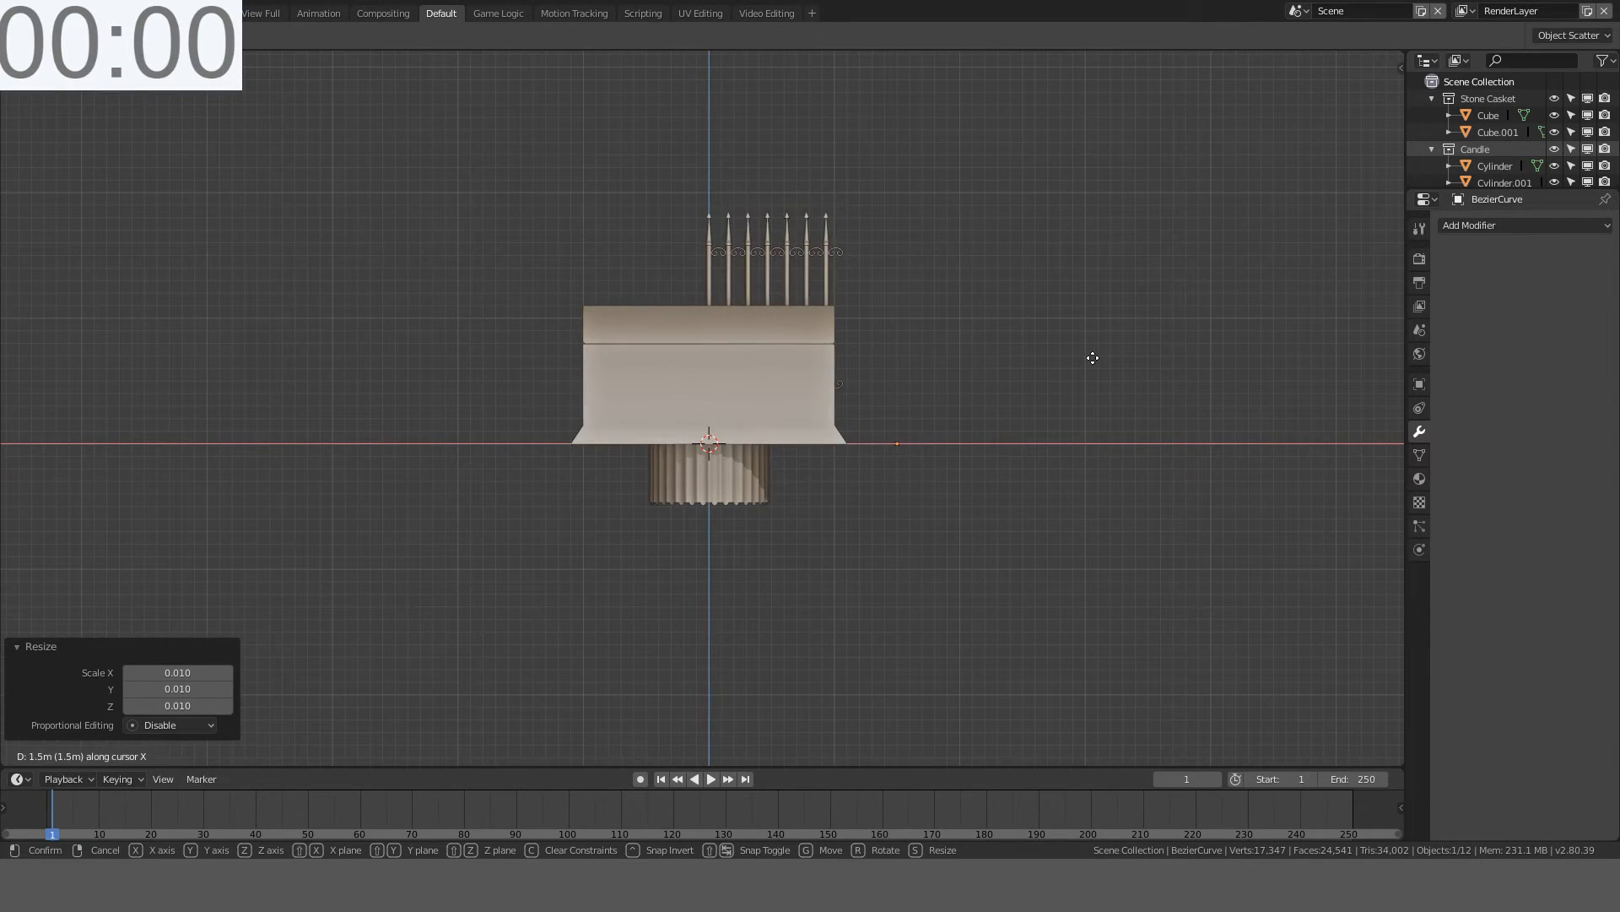
pyautogui.click(1097, 358)
# - Try to scale the petal-shaped object by 5 about the 3D cursor
pyautogui.moveTo(1097, 357); pyautogui.dragTo(1026, 473, button='middle')
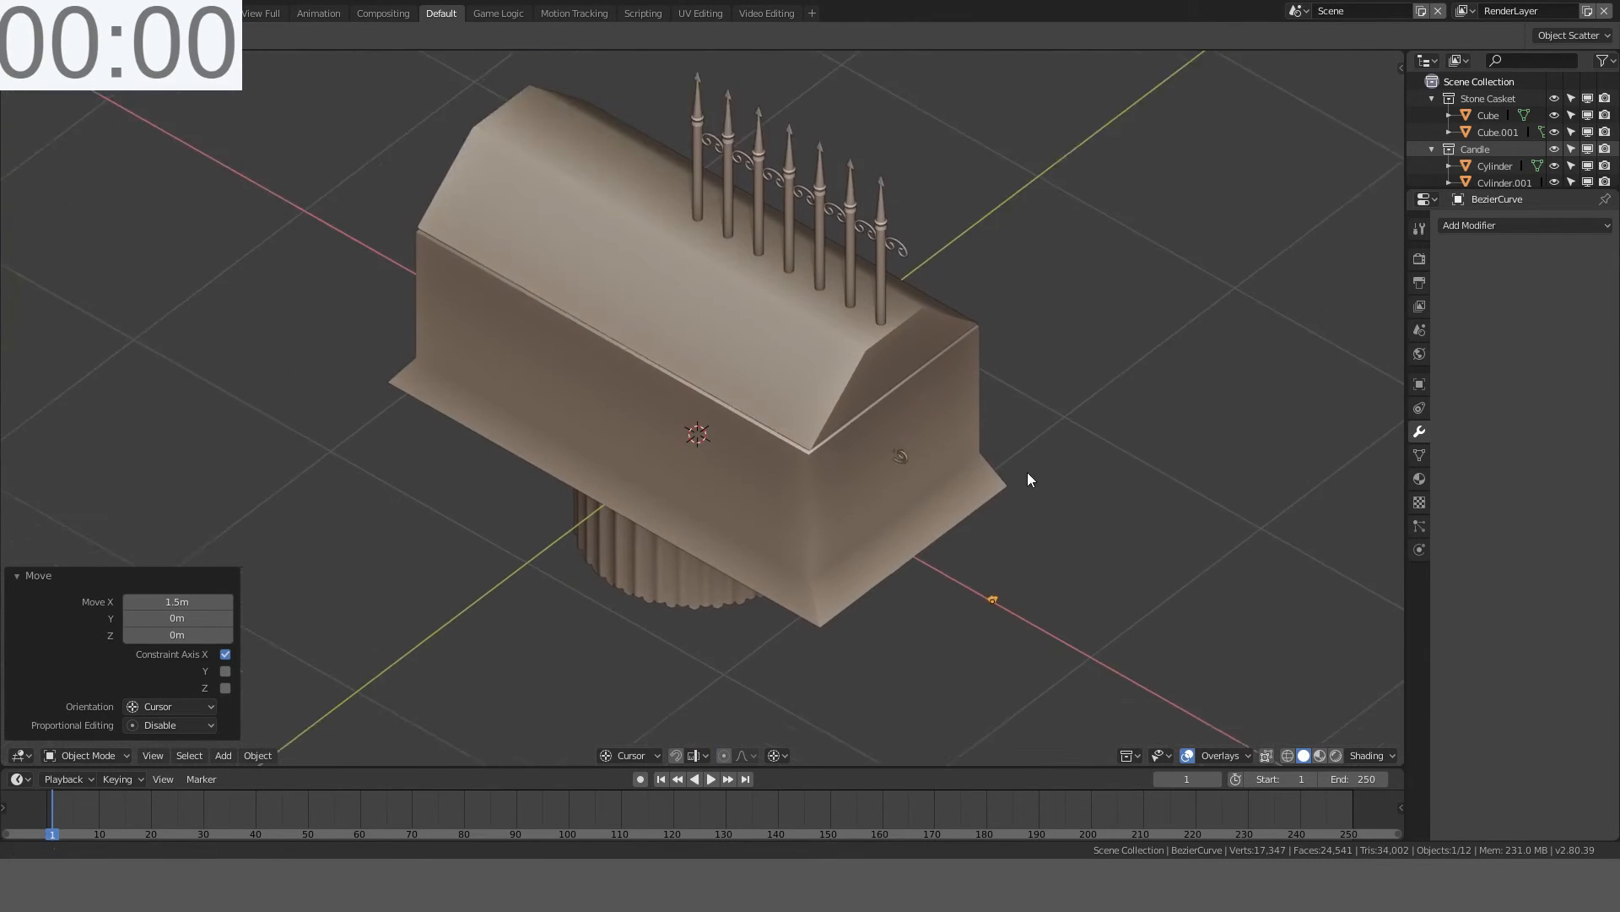
pyautogui.scroll(4, 1001, 371)
pyautogui.write('s5')
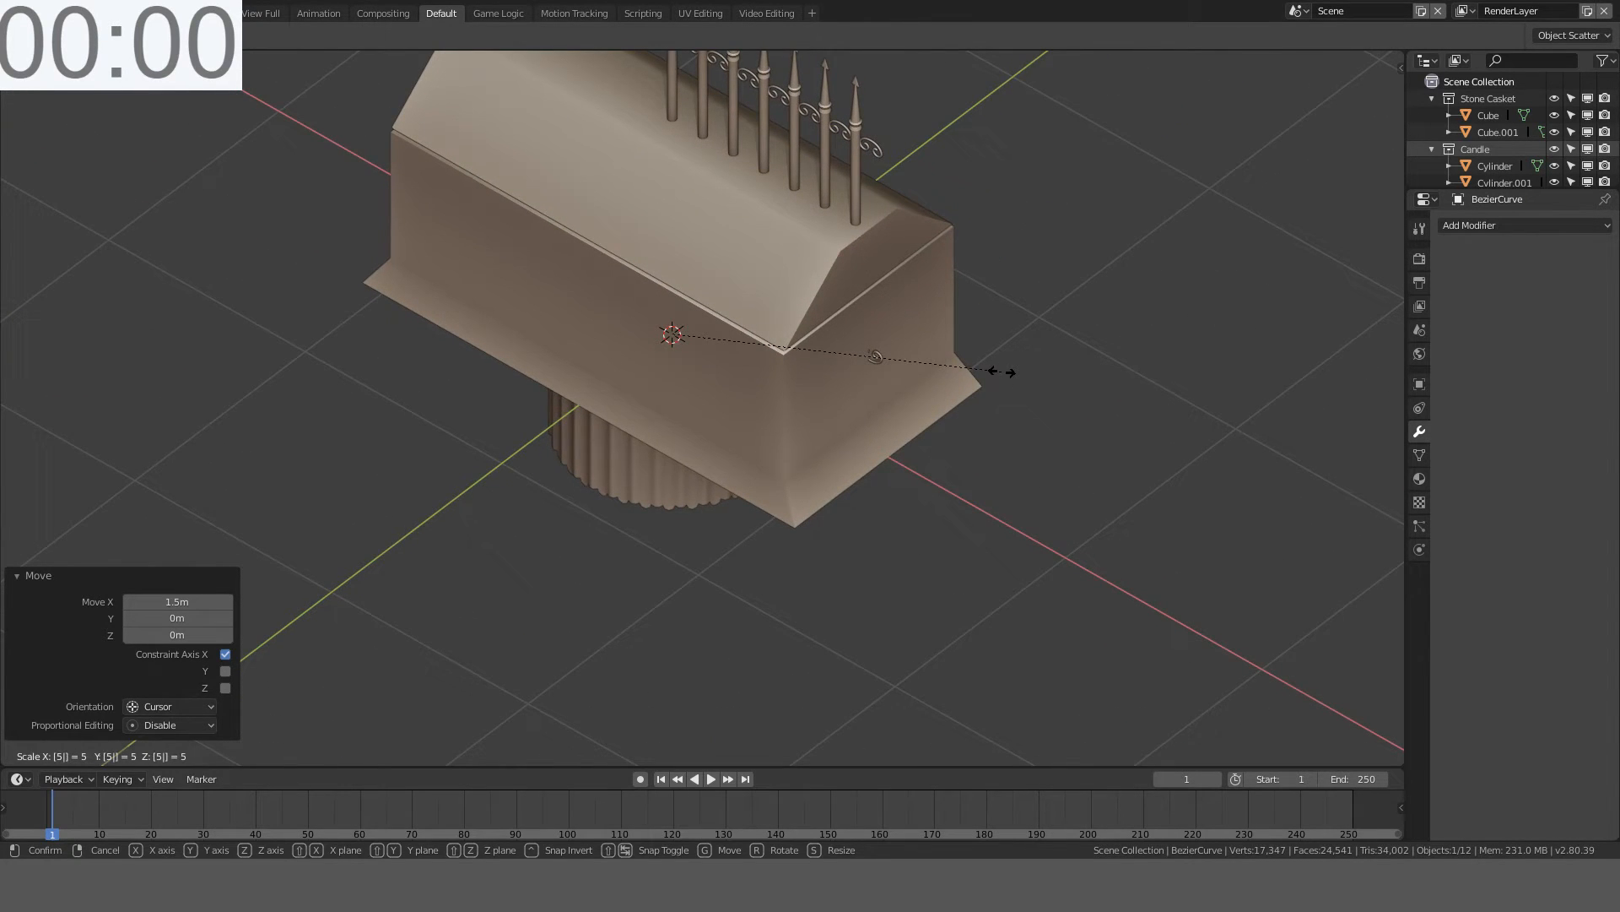
pyautogui.press('Return')
pyautogui.scroll(-5, 1001, 371)
pyautogui.moveTo(1001, 371); pyautogui.dragTo(953, 447, button='middle')
# - Set the pivot point to Individual Origins and scale the petal-shaped object by 5
pyautogui.press('.')
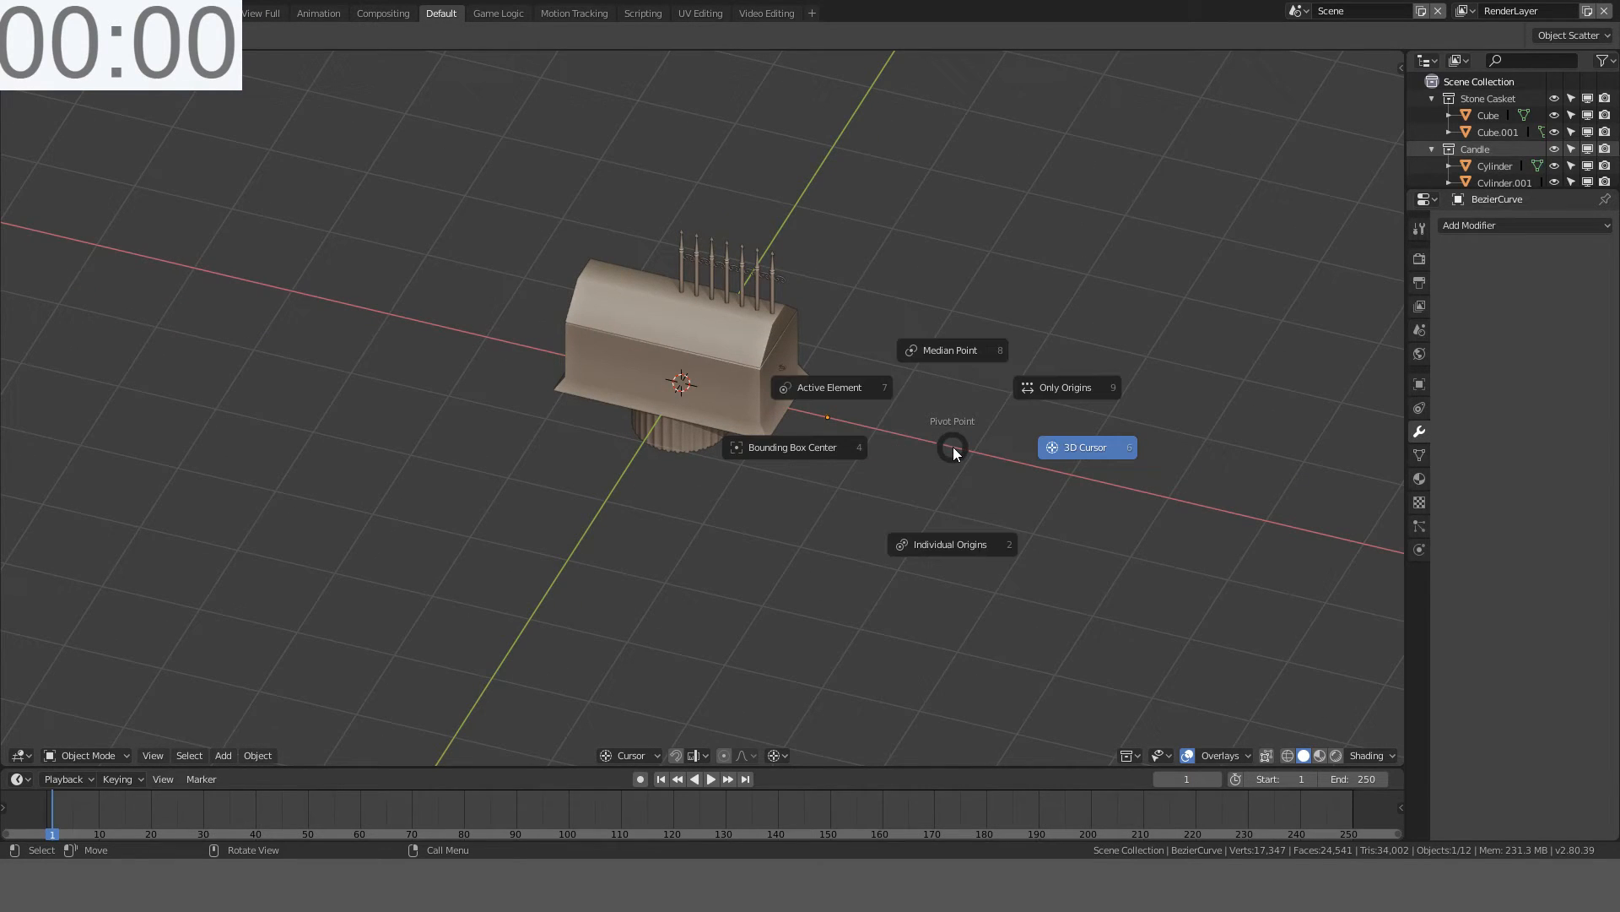
pyautogui.click(953, 496)
pyautogui.scroll(5, 956, 361)
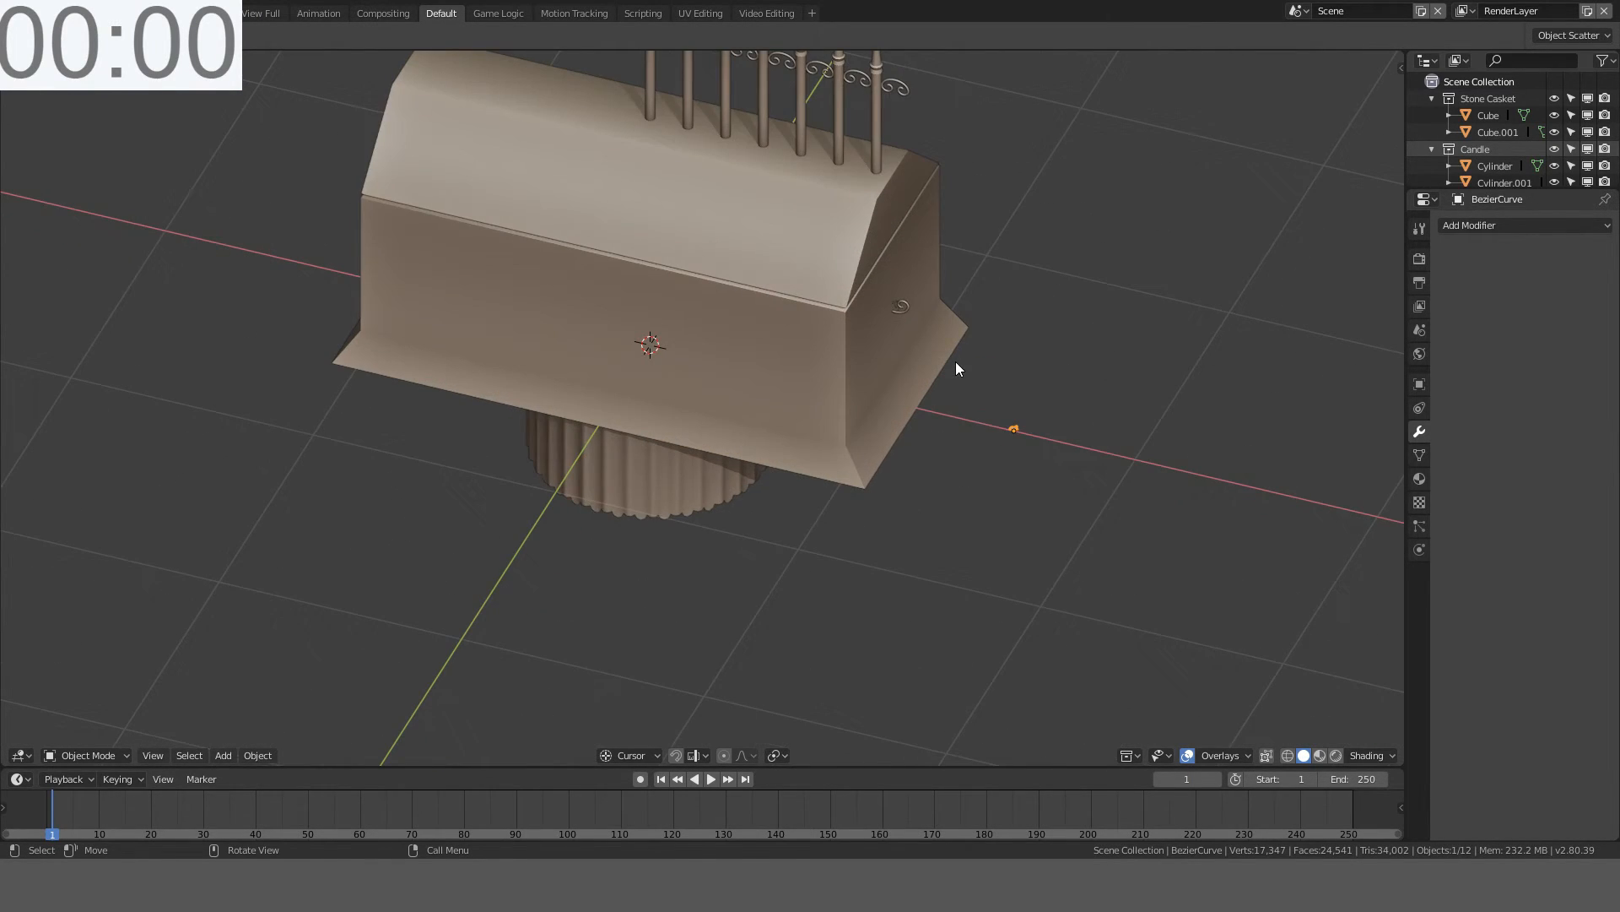
pyautogui.press('s')
pyautogui.press('5')
pyautogui.press('Return')
pyautogui.scroll(-4, 955, 361)
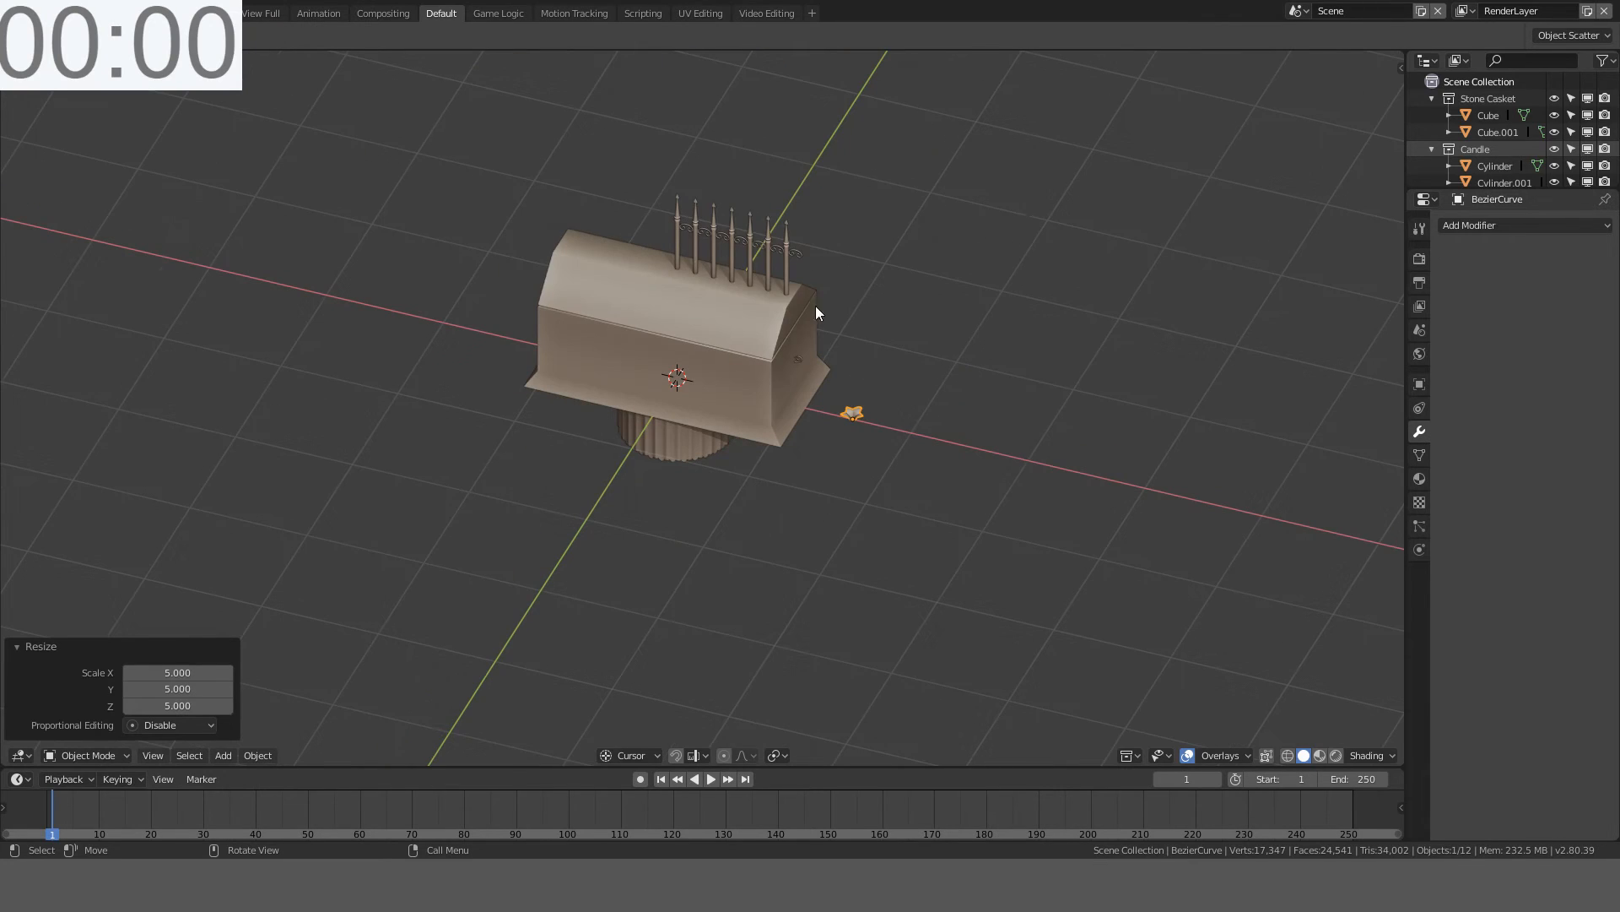
# - Move the iron fence 2 m along X, away from the casket
pyautogui.click(793, 272)
pyautogui.press('KP_1')
pyautogui.press('g')
pyautogui.press('x')
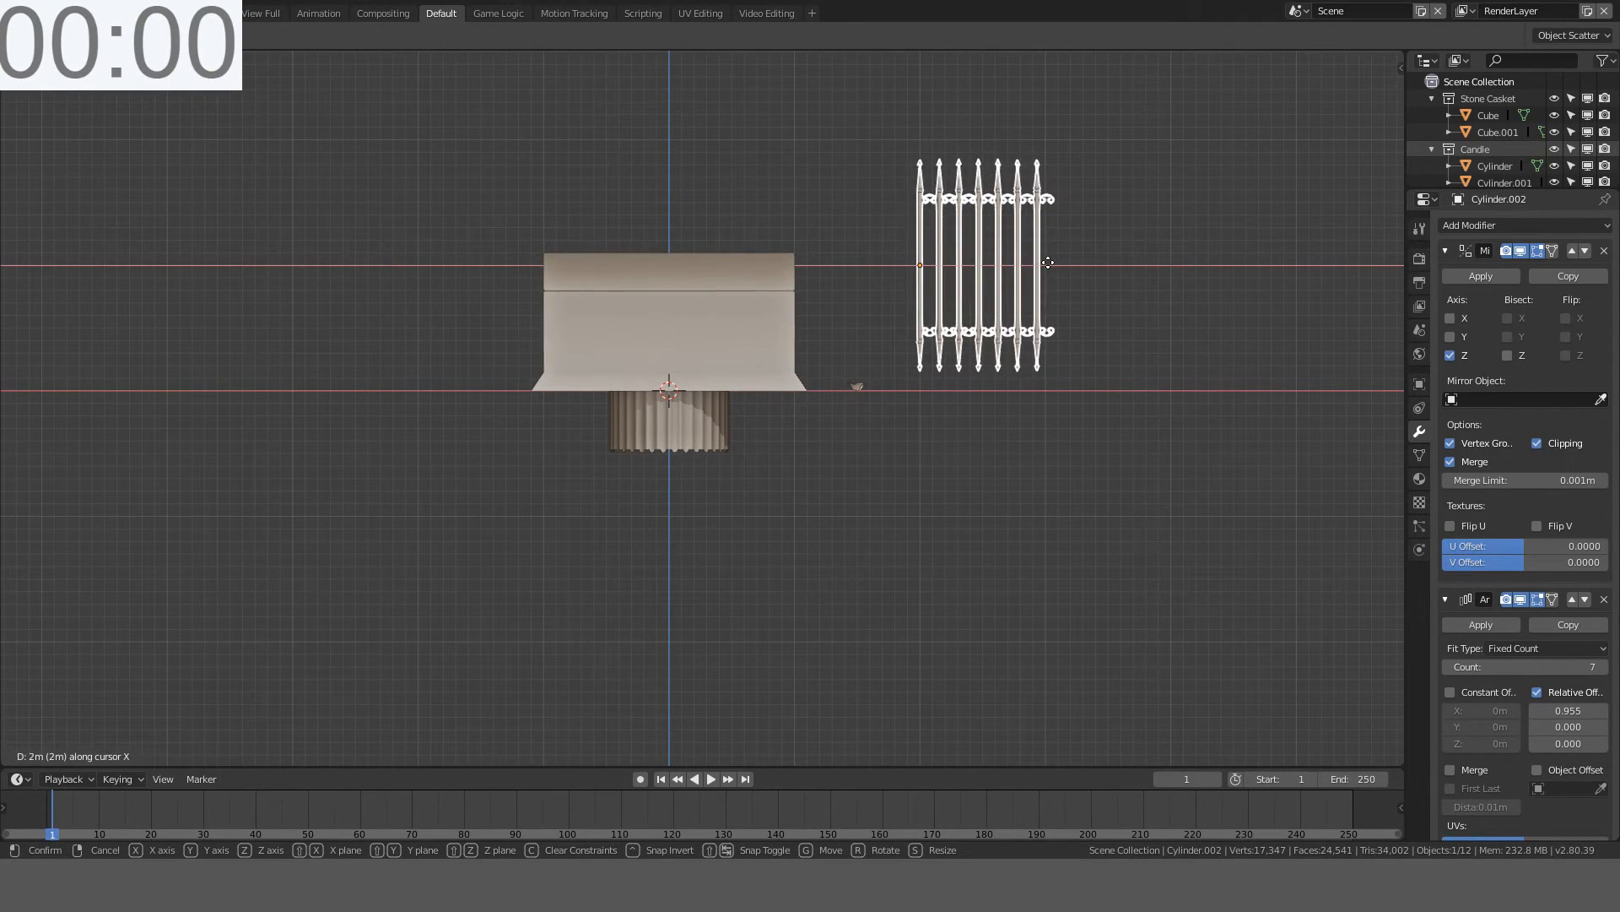
pyautogui.click(1049, 263)
# - Move the fluted column about 2 m along negative X, out from under the casket
pyautogui.click(670, 422)
pyautogui.press('g')
pyautogui.press('x')
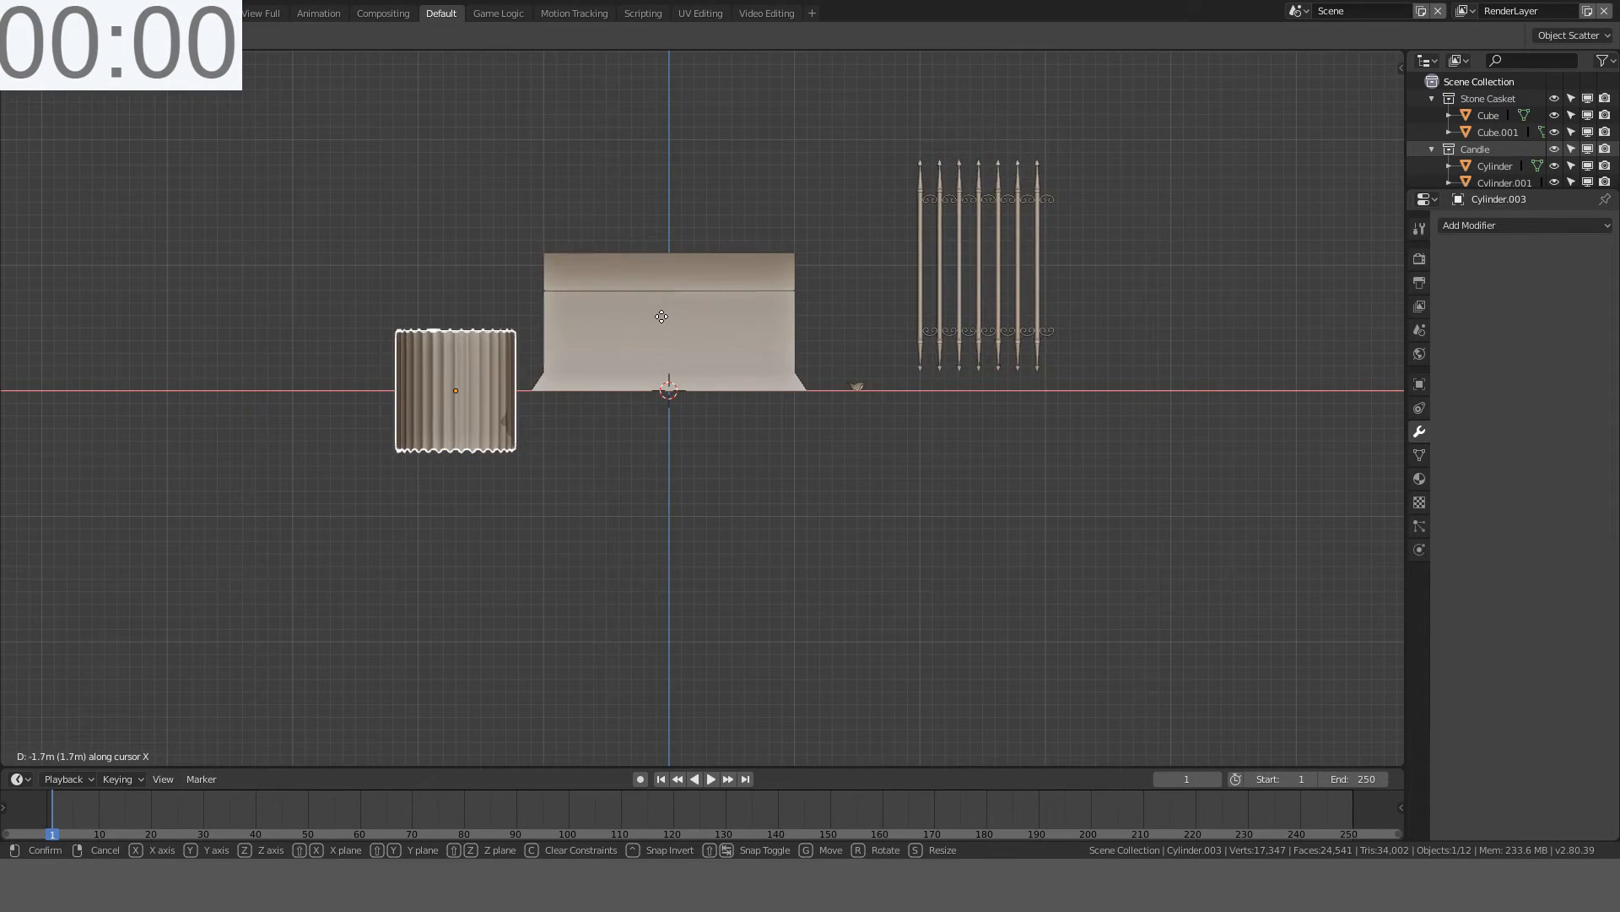
pyautogui.click(651, 386)
pyautogui.moveTo(650, 386); pyautogui.dragTo(677, 309, button='middle')
# - Show the scene in wireframe and move the candle cylinder inside the casket -3 m along X
pyautogui.click(677, 309)
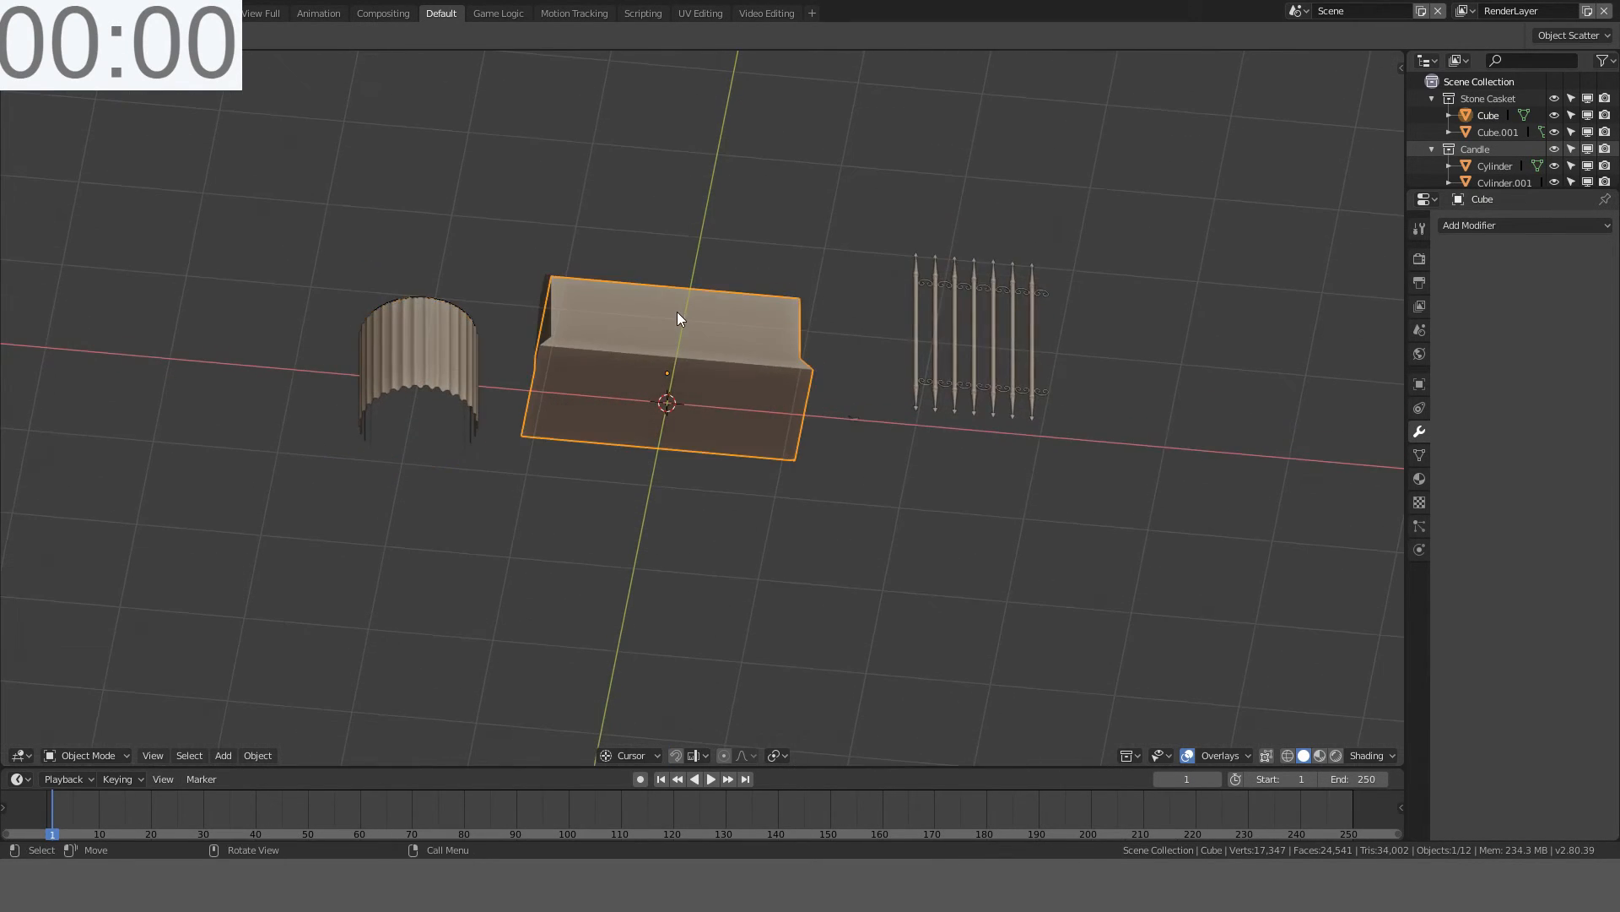
pyautogui.press('z')
pyautogui.click(631, 371)
pyautogui.press('KP_1')
pyautogui.click(655, 369)
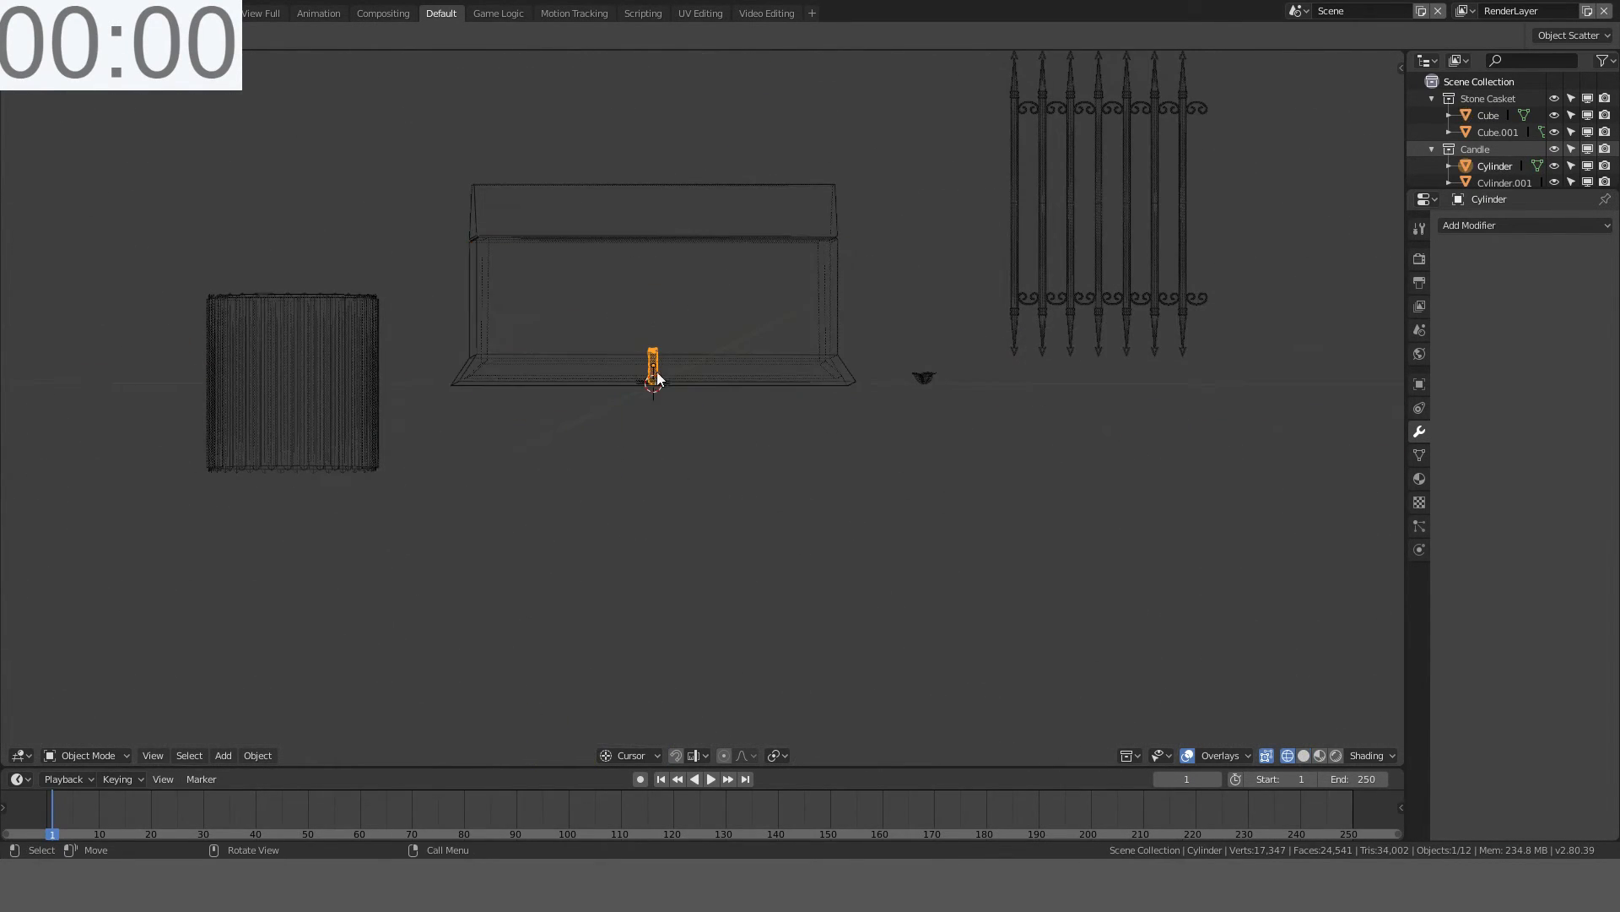
pyautogui.press('g')
pyautogui.press('x')
pyautogui.click(256, 334)
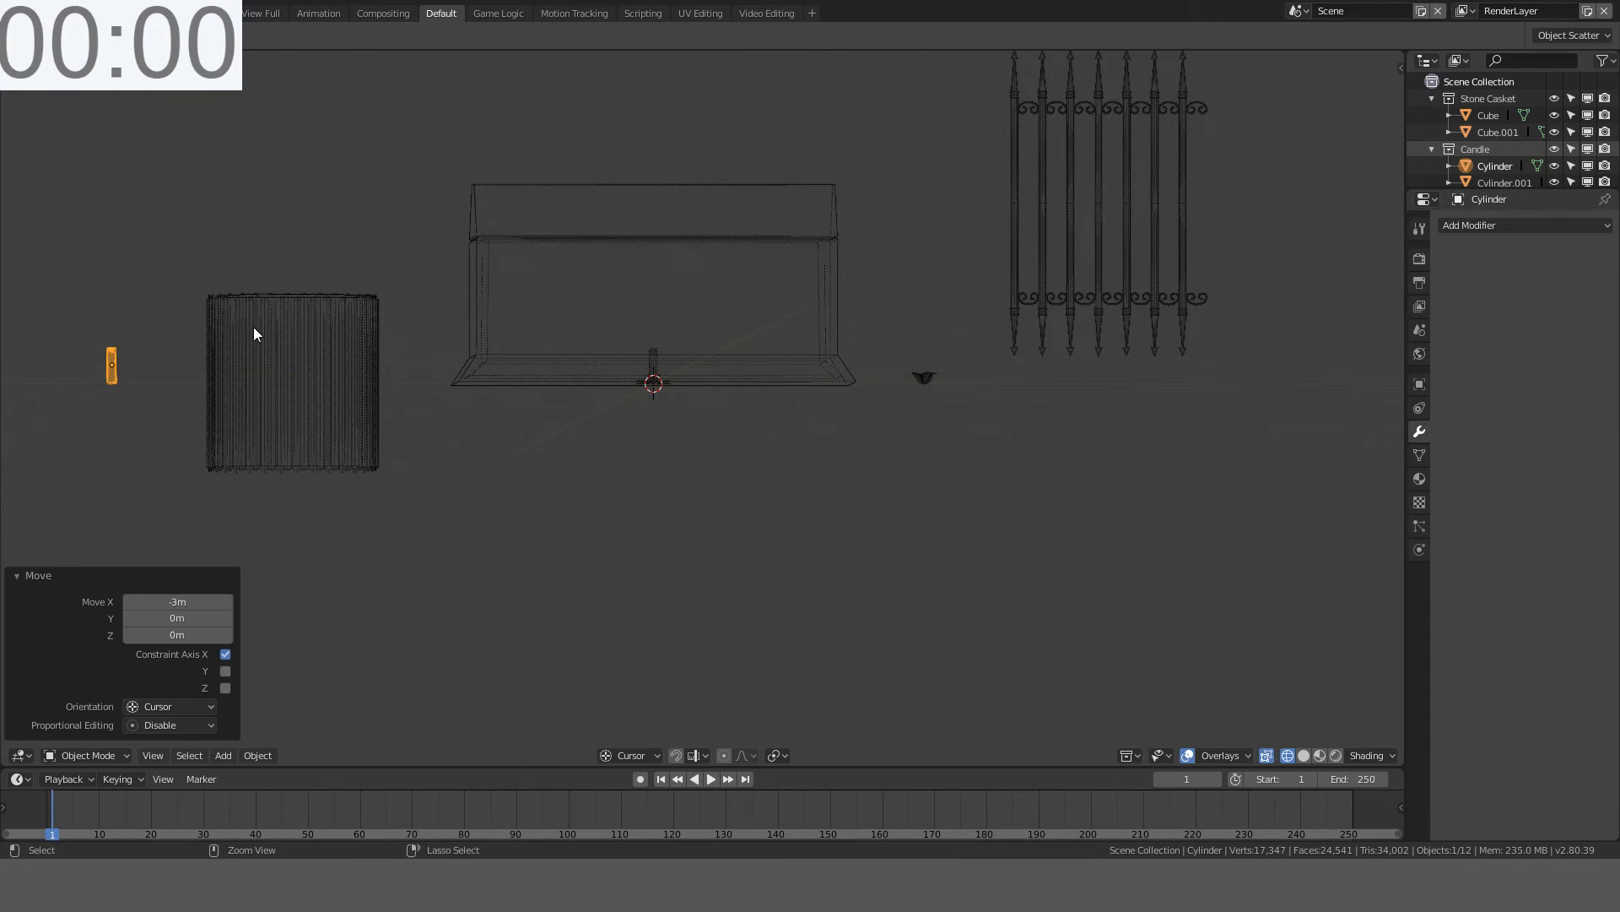
# - Move the candle's second cylinder, still inside the casket, -3 m along X to join the first
pyautogui.click(653, 366)
pyautogui.press('KP_1')
pyautogui.scroll(-2, 655, 365)
pyautogui.keyDown('shift'); pyautogui.moveTo(665, 366); pyautogui.dragTo(711, 362, button='middle'); pyautogui.keyUp('shift')
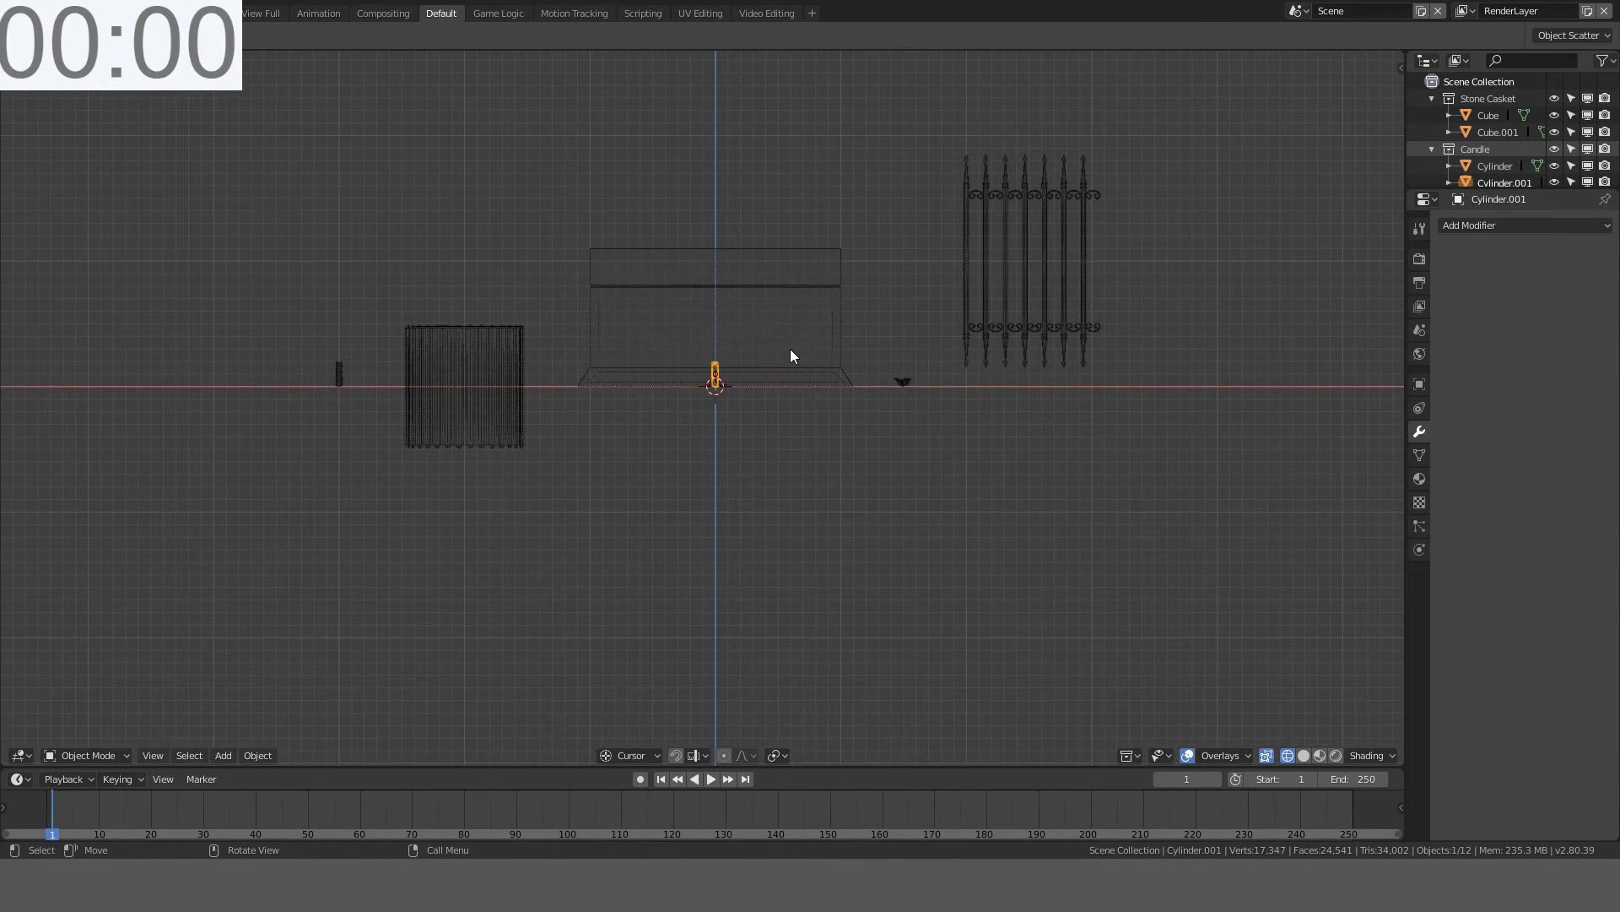
pyautogui.press('g')
pyautogui.press('x')
pyautogui.click(413, 386)
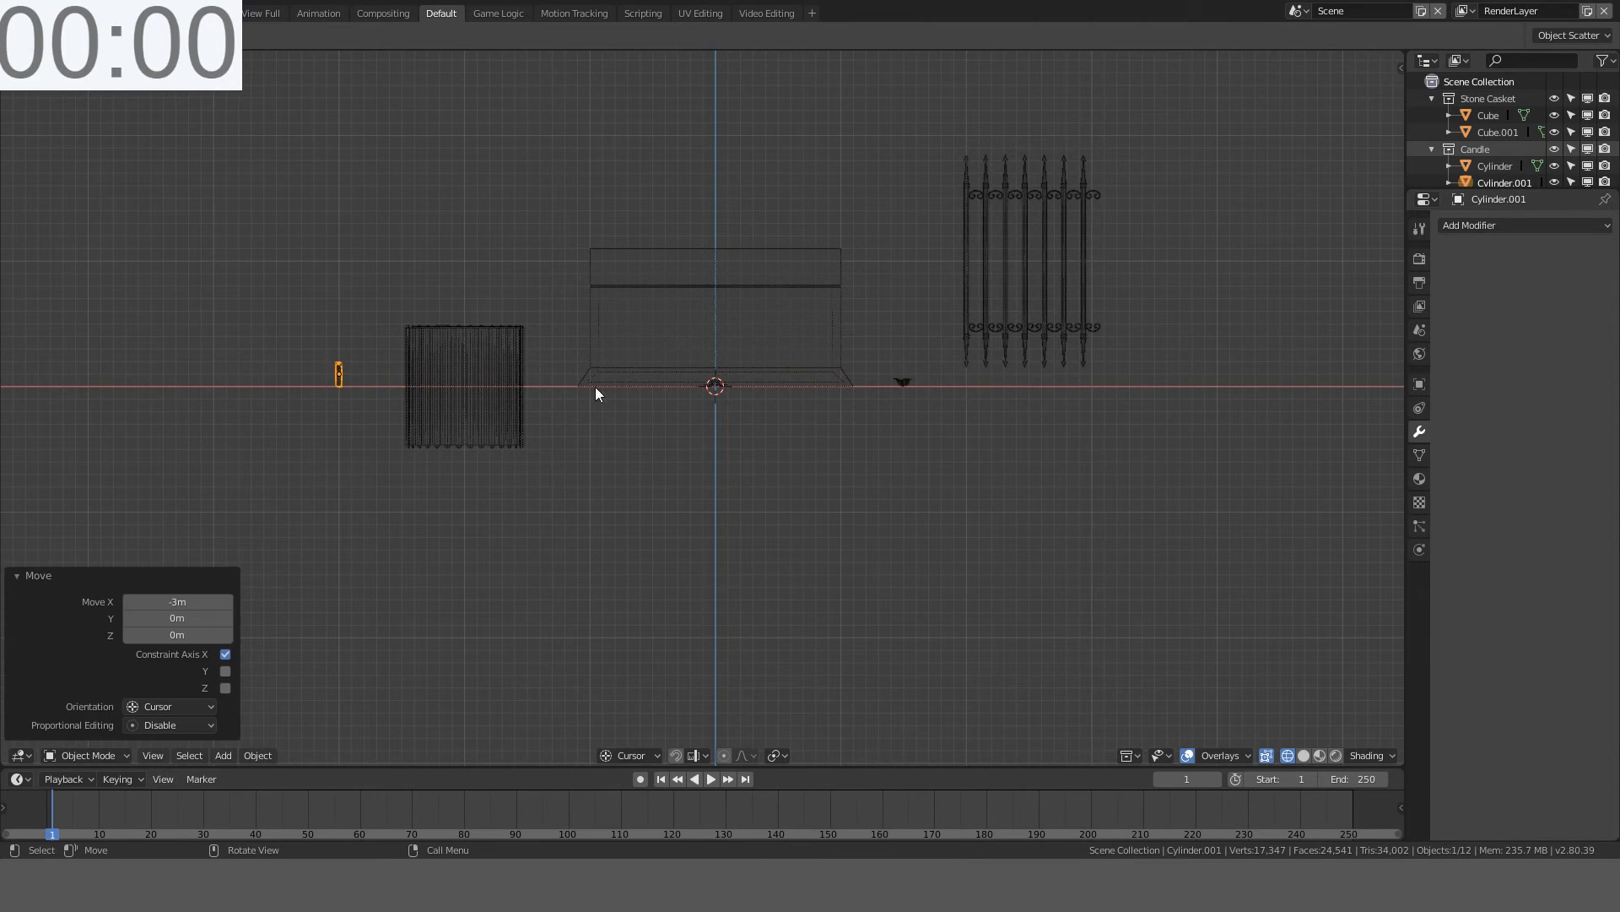
# - Move the small prop with the Boolean and Mirror modifiers about 3.3 m along negative X, beyond the candle
pyautogui.click(713, 380)
pyautogui.click(717, 384)
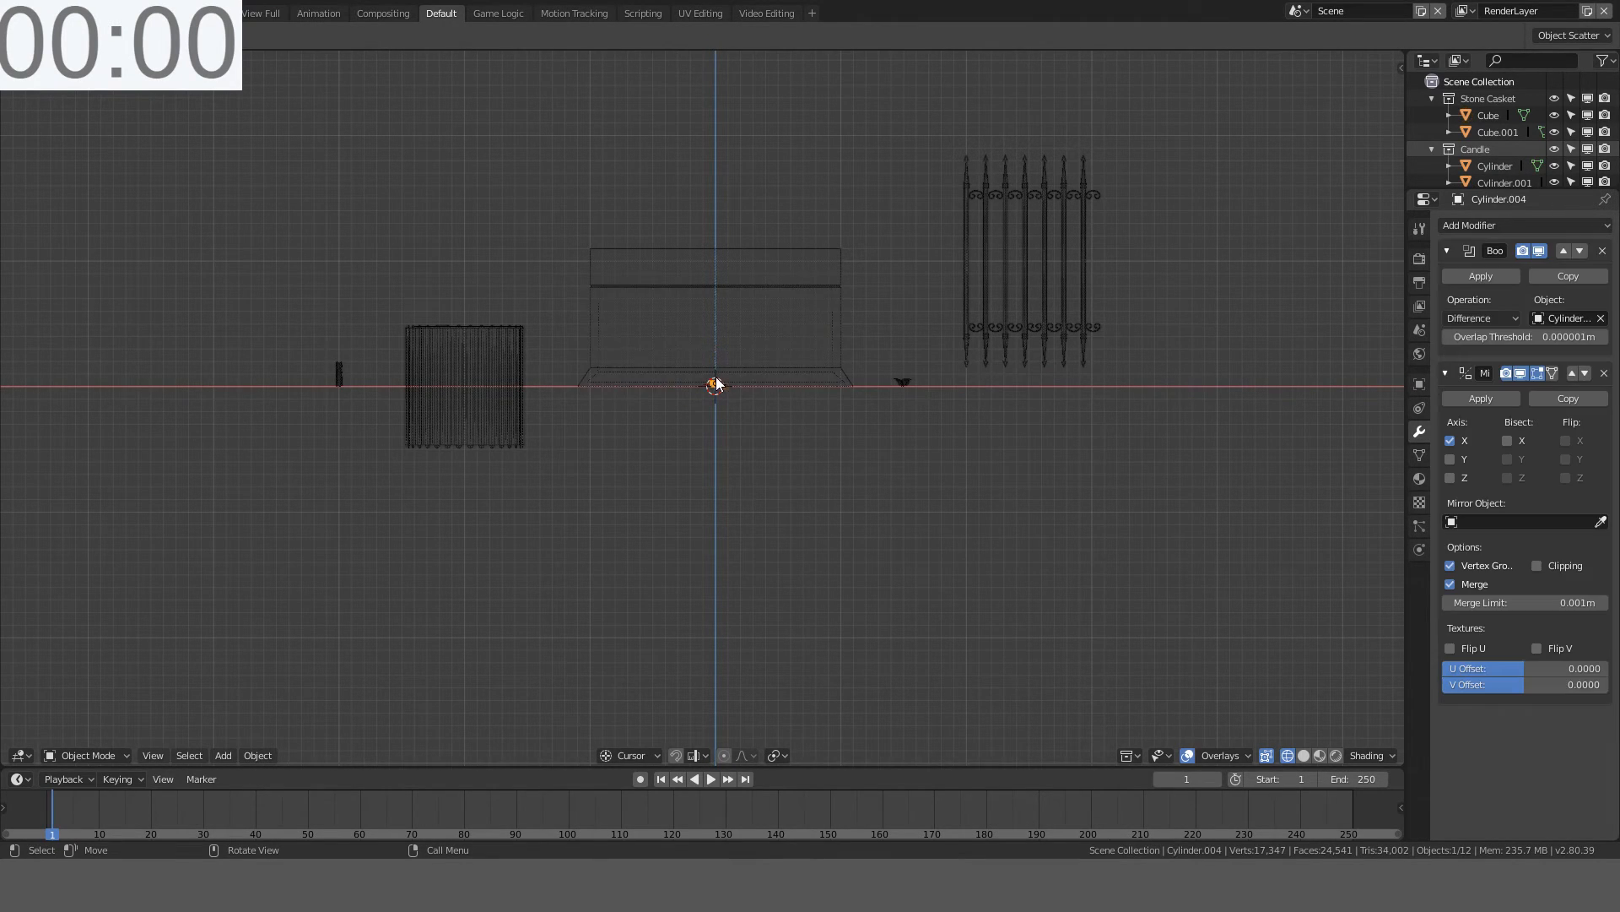
pyautogui.scroll(4, 850, 355)
pyautogui.scroll(-2, 869, 351)
pyautogui.press('g')
pyautogui.press('x')
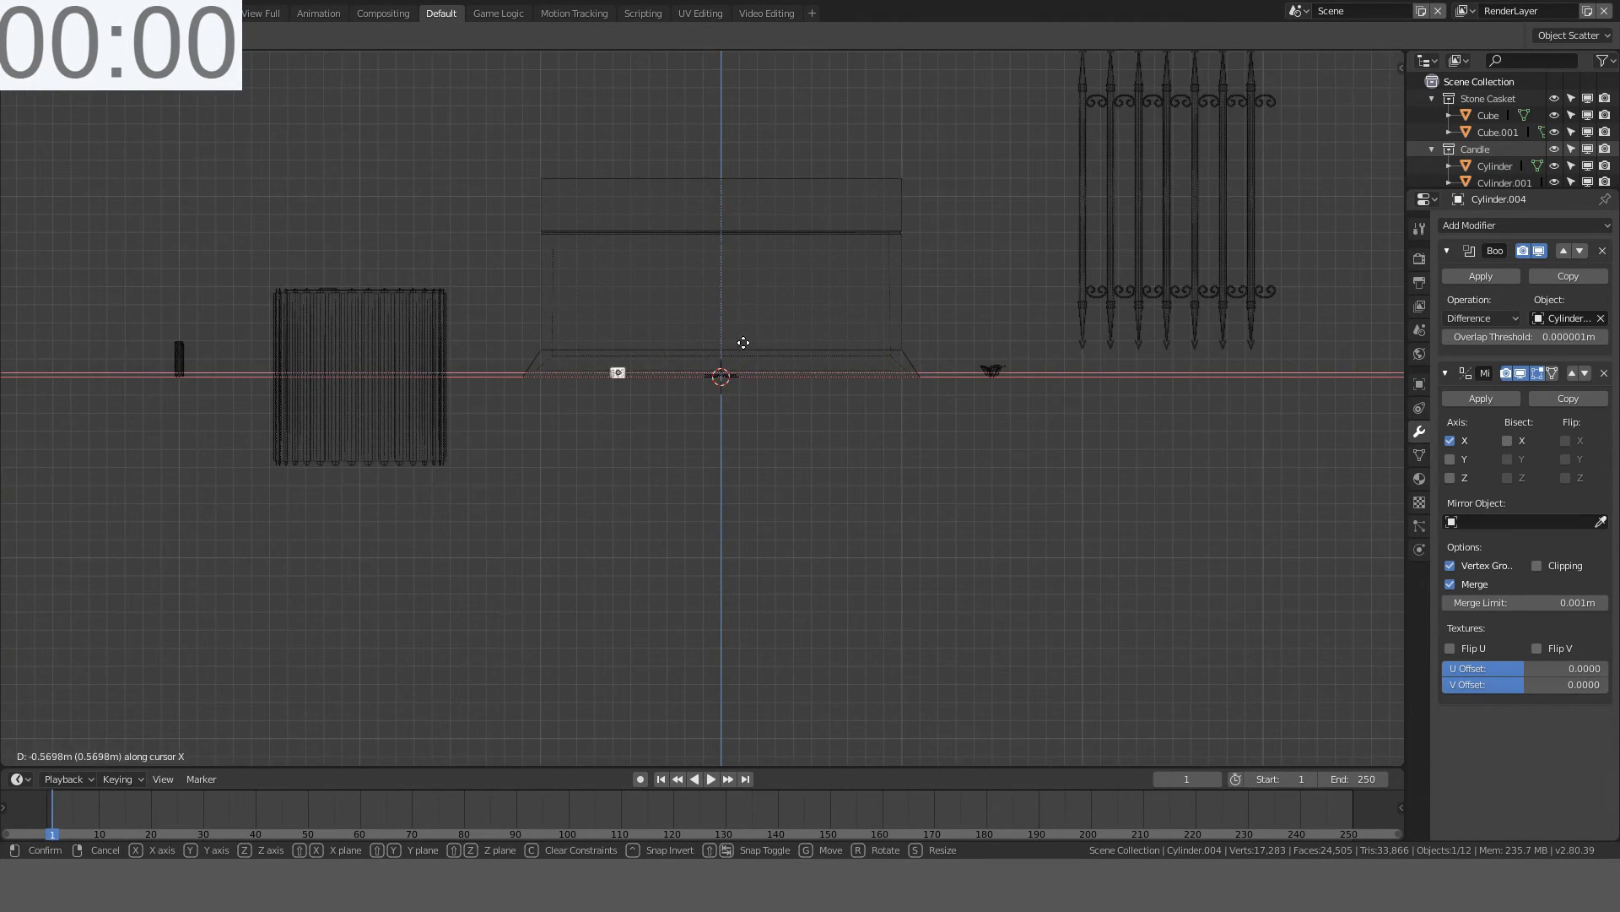
pyautogui.click(270, 350)
# - Move the flat offering bowl -4 m along X, past the candle and the small ring-shaped prop
pyautogui.click(727, 381)
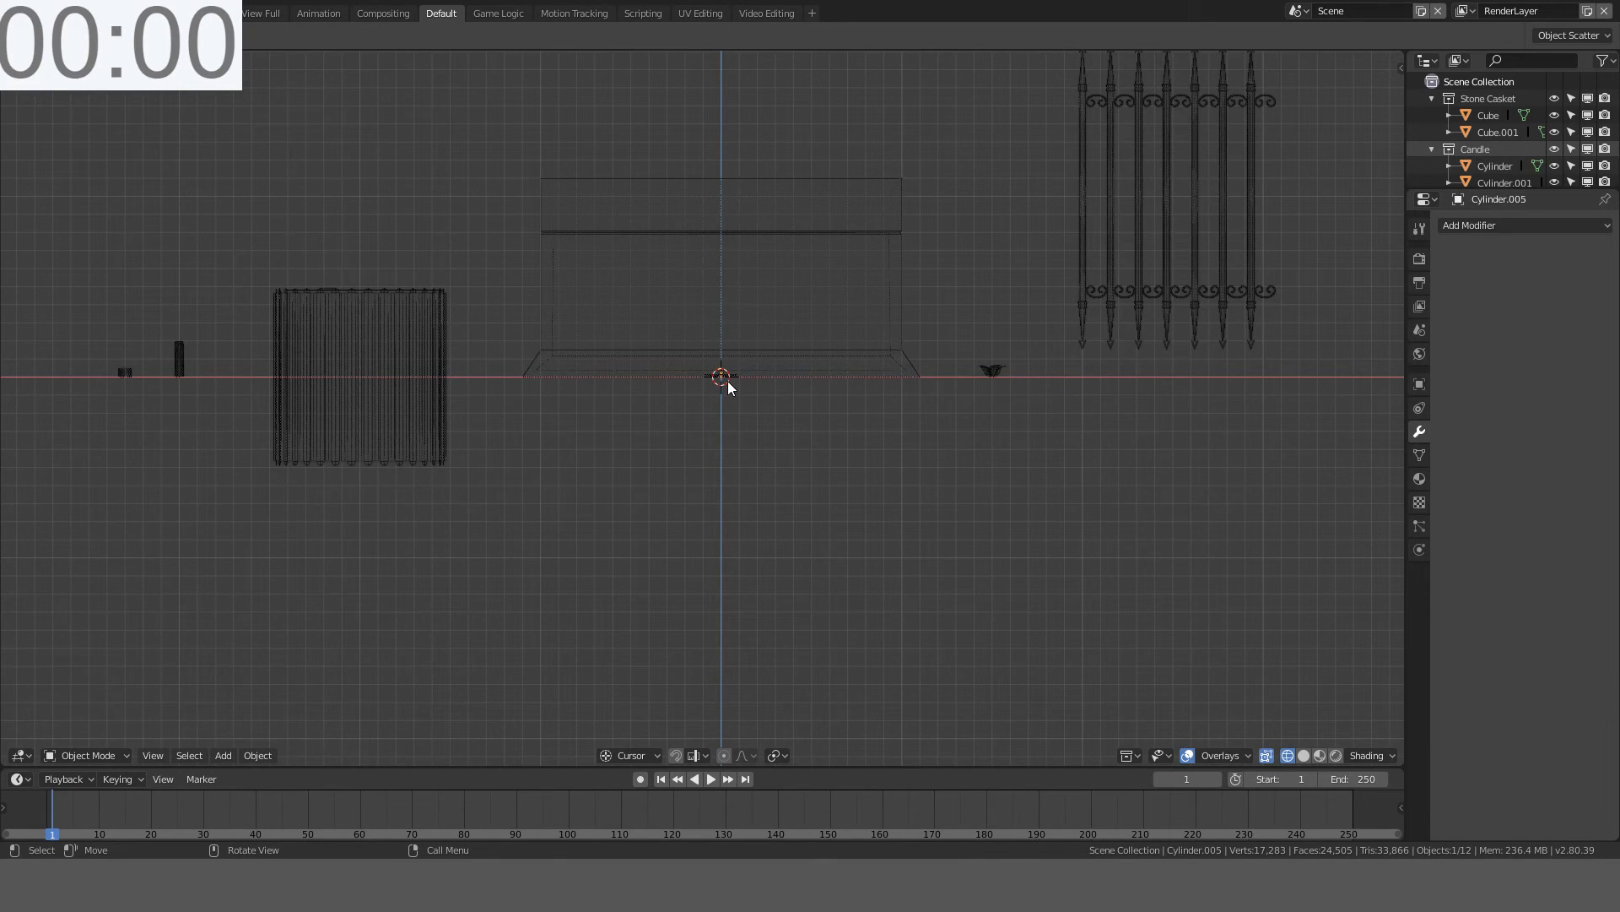
pyautogui.moveTo(741, 375); pyautogui.dragTo(714, 411, button='middle')
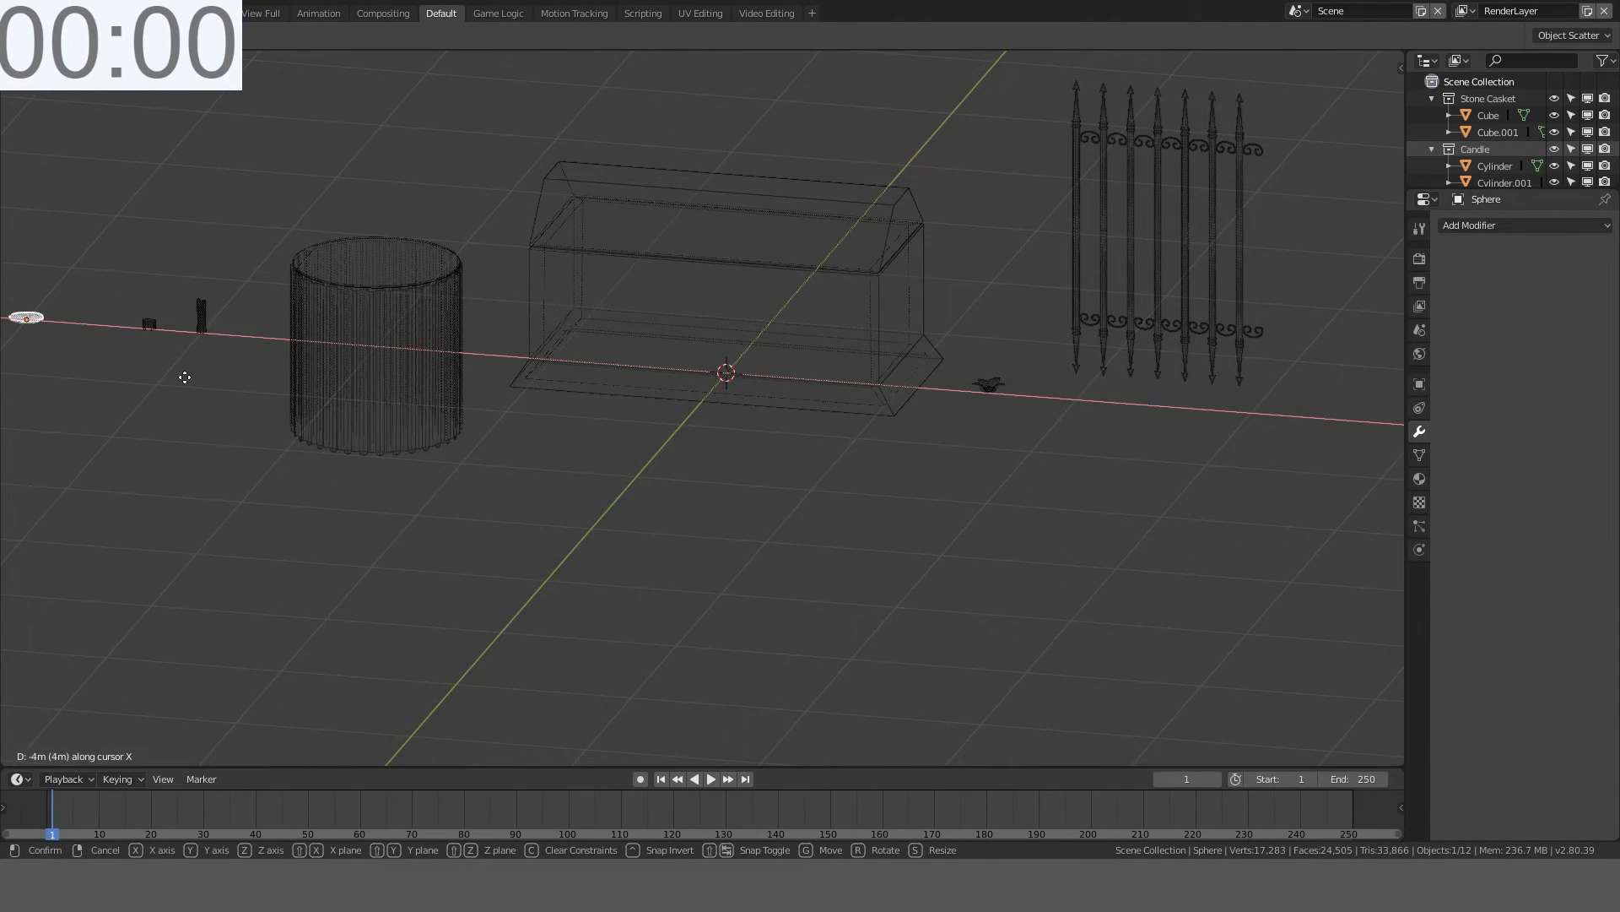
pyautogui.keyDown('ctrl'); pyautogui.click(189, 386); pyautogui.keyUp('ctrl')
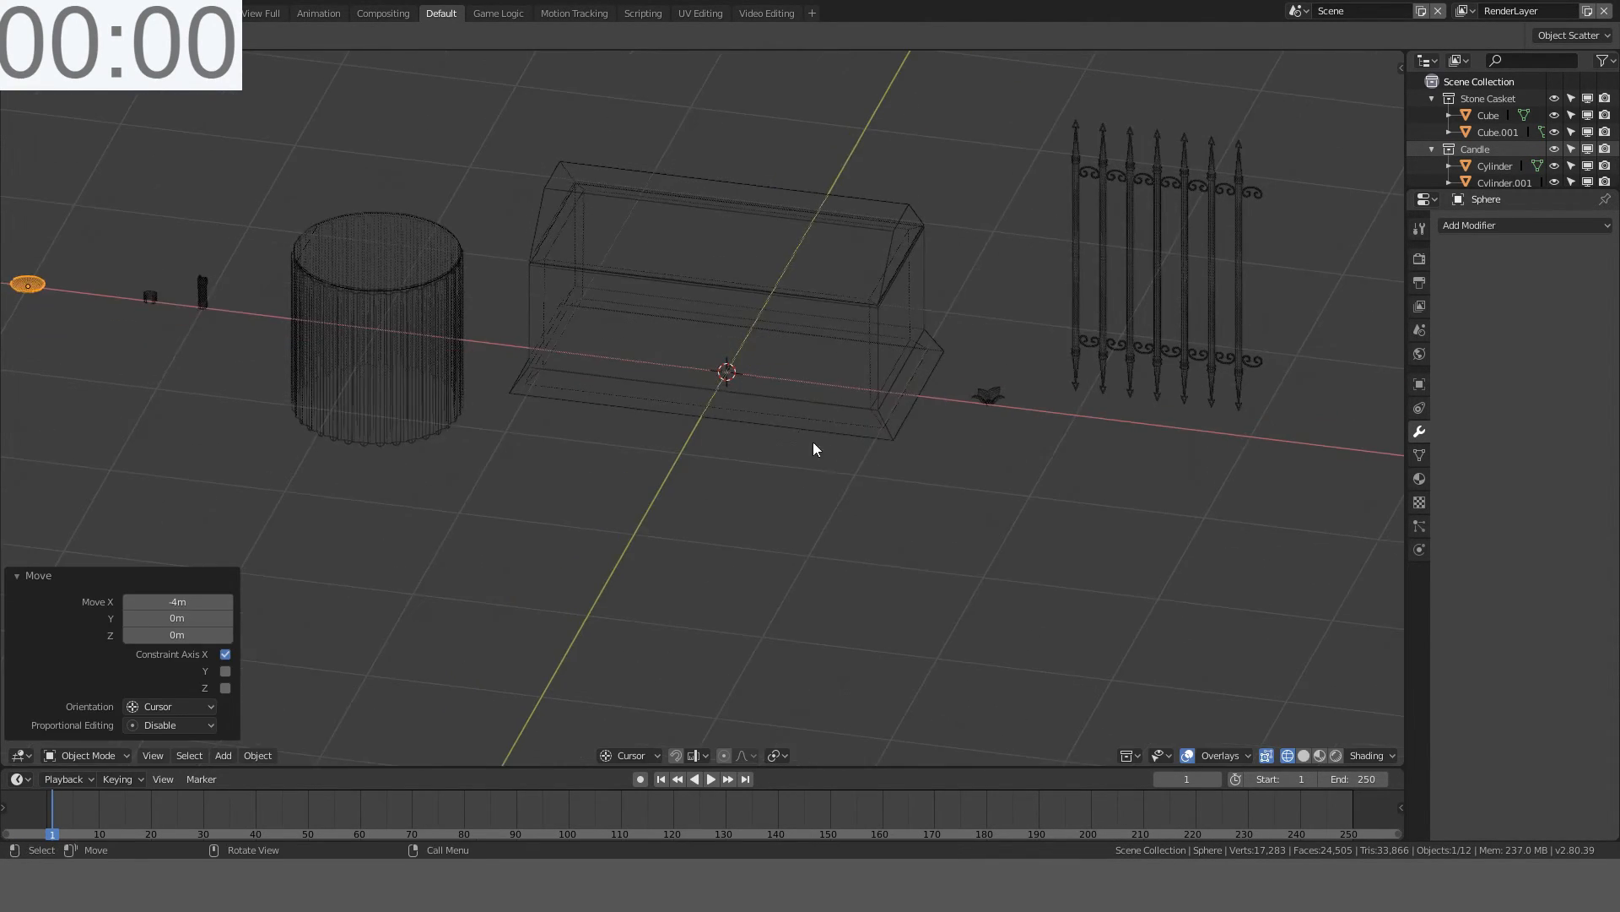
# - Select the three loose cylinder parts left inside the casket, without the casket, and move them along negative X to rejoin the small ring-shaped prop
pyautogui.scroll(2, 780, 405)
pyautogui.click(738, 362)
pyautogui.click(737, 363)
pyautogui.scroll(6, 779, 390)
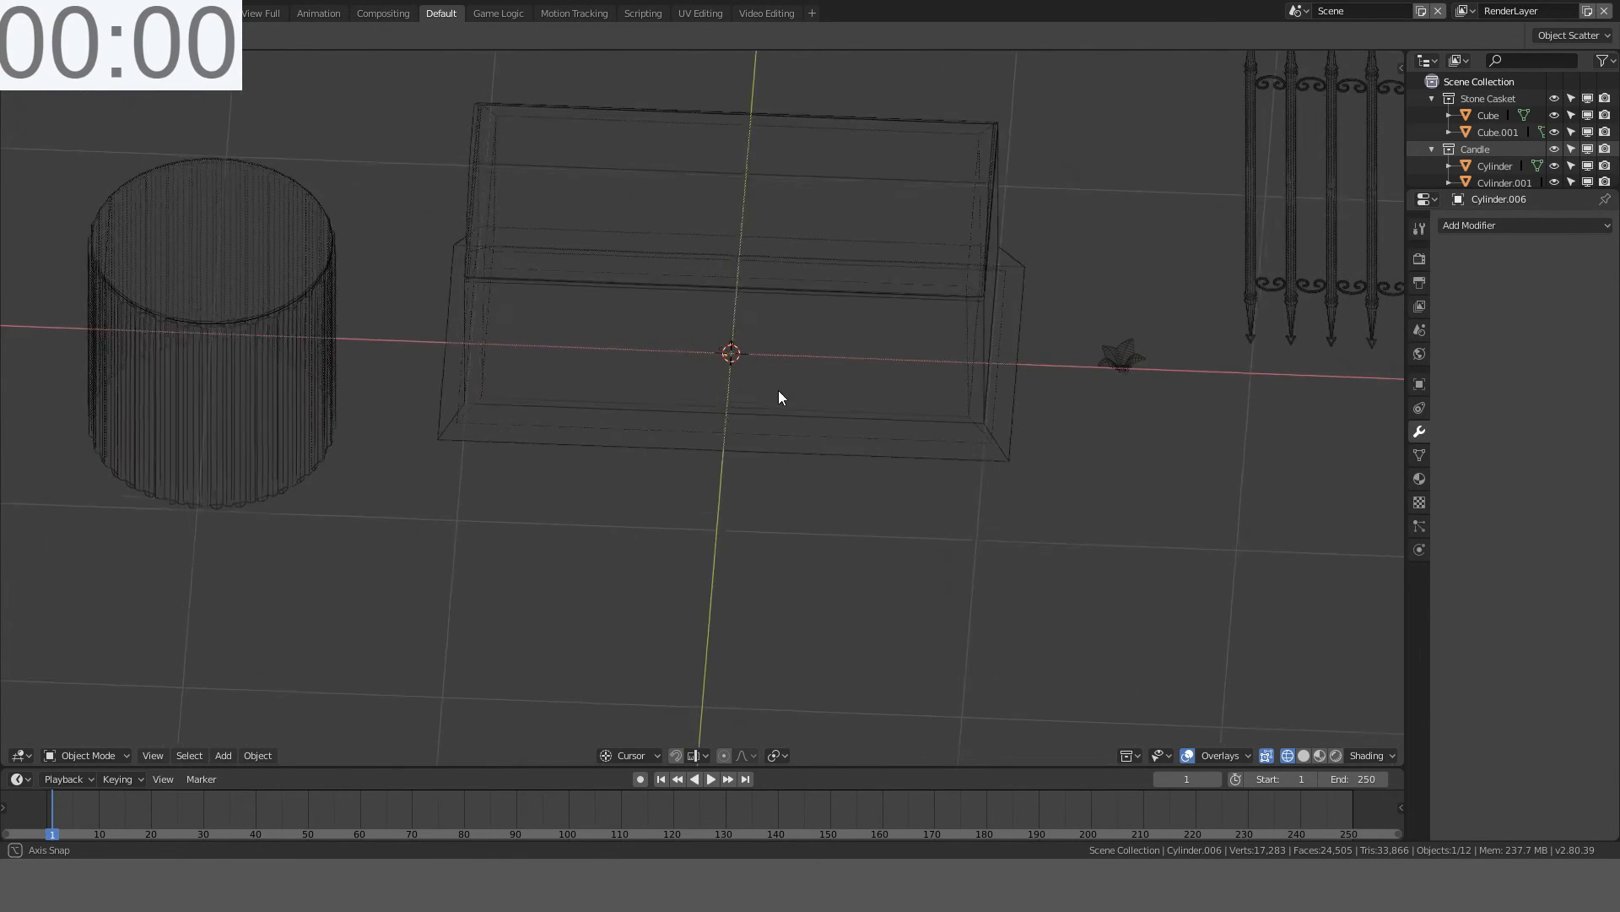
pyautogui.keyDown('shift'); pyautogui.moveTo(971, 201); pyautogui.dragTo(826, 469, button='middle'); pyautogui.keyUp('shift')
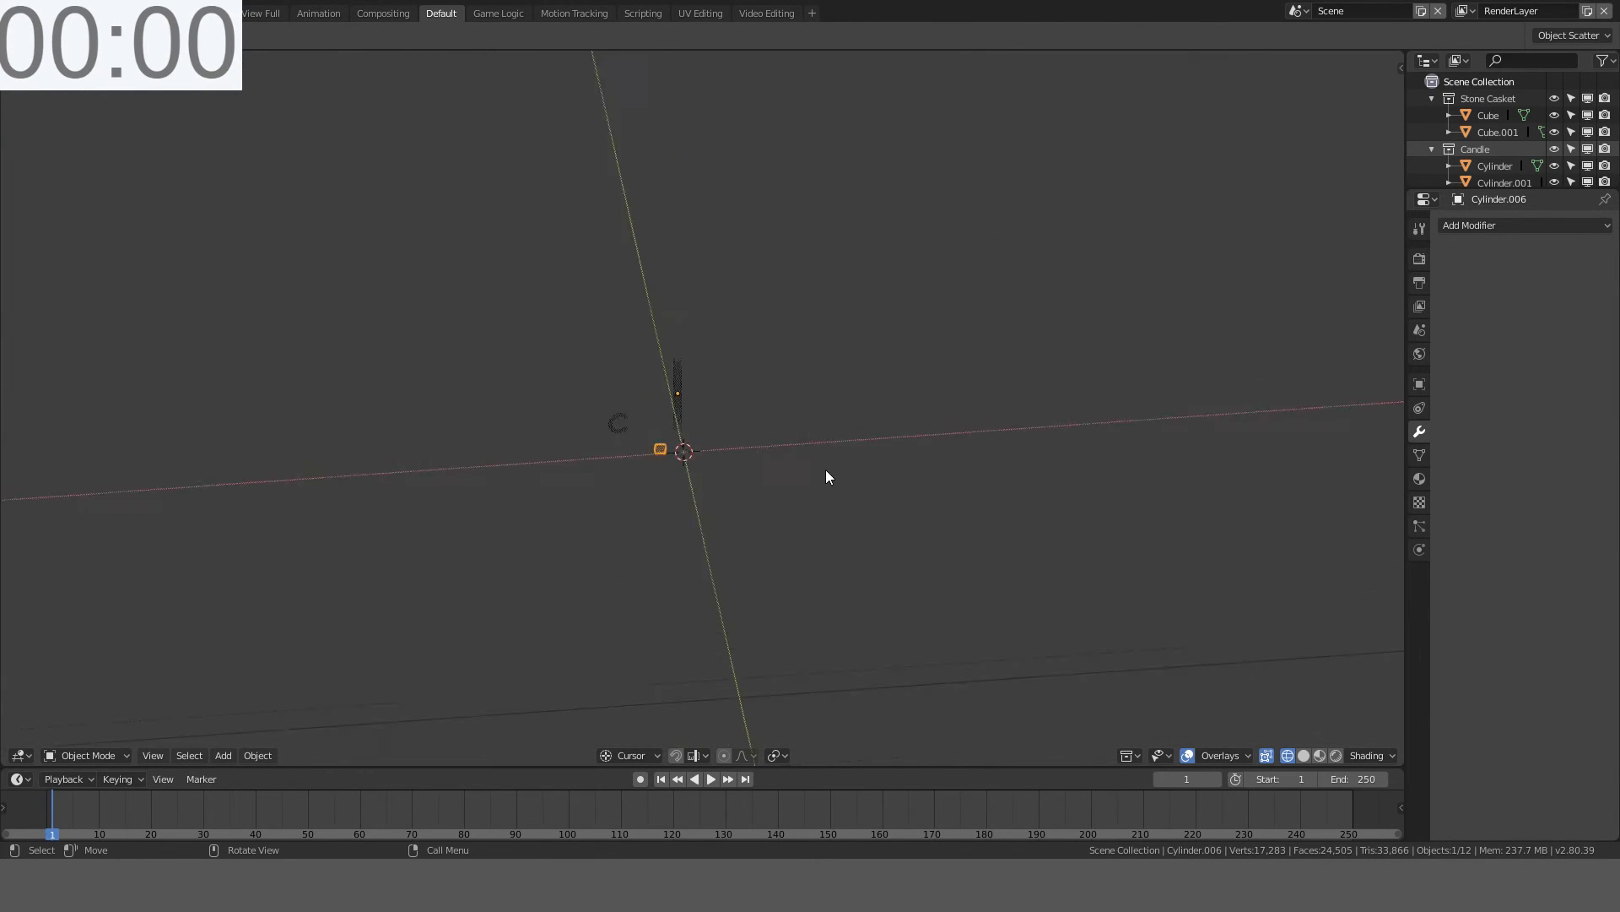
pyautogui.scroll(6, 823, 466)
pyautogui.keyDown('shift'); pyautogui.click(637, 376); pyautogui.keyUp('shift')
pyautogui.keyDown('shift'); pyautogui.click(631, 365); pyautogui.keyUp('shift')
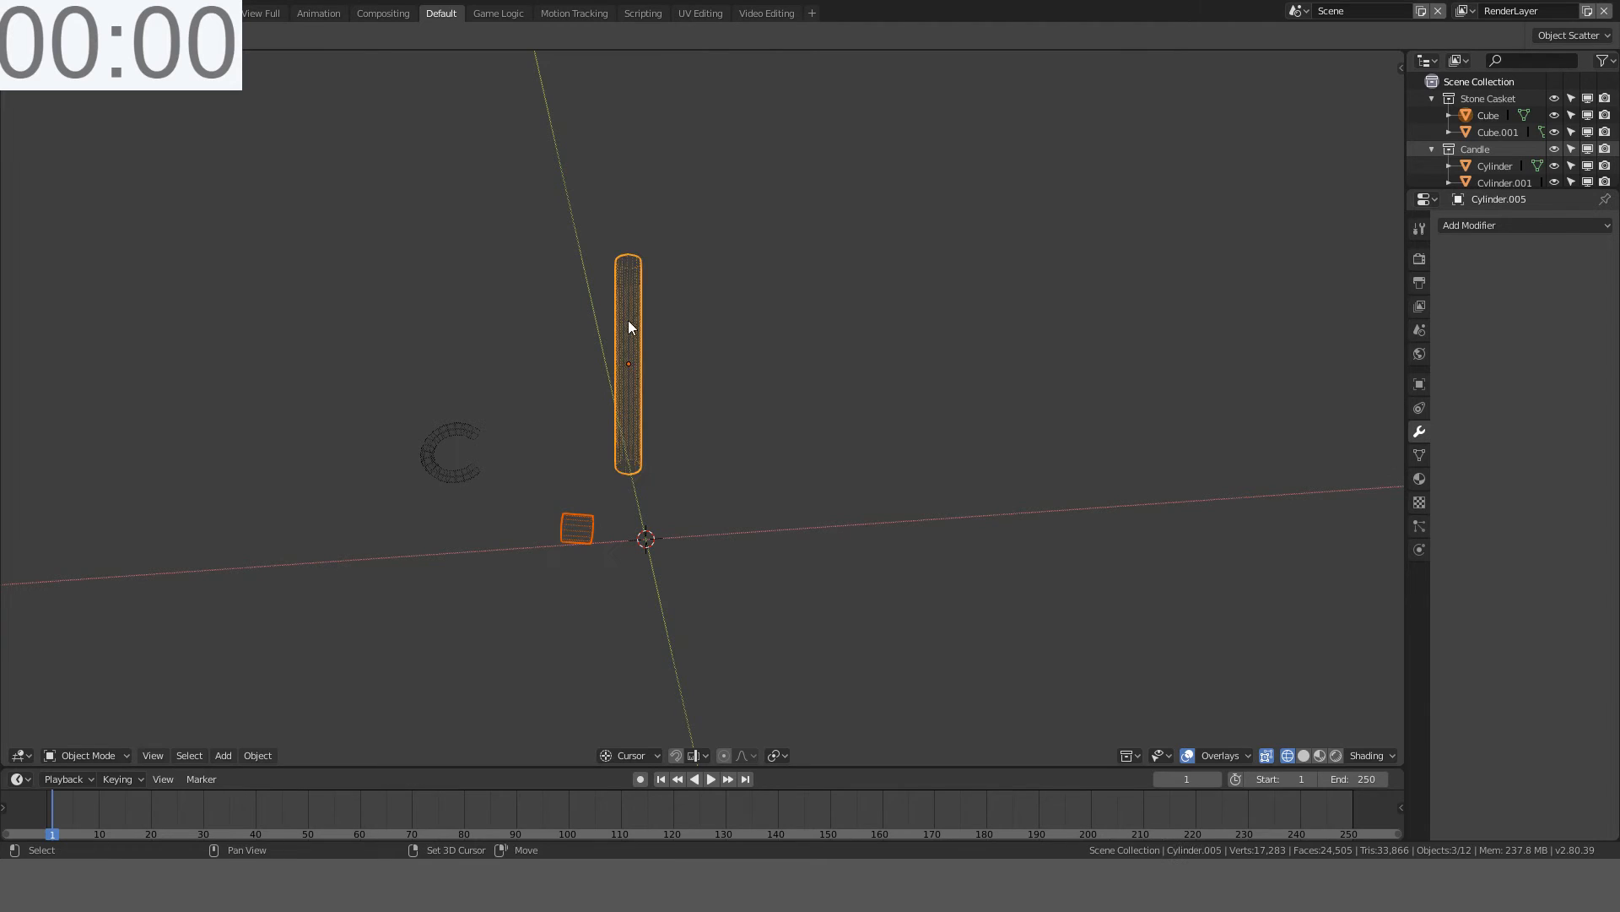
pyautogui.keyDown('shift'); pyautogui.click(440, 458); pyautogui.keyUp('shift')
pyautogui.scroll(-12, 464, 468)
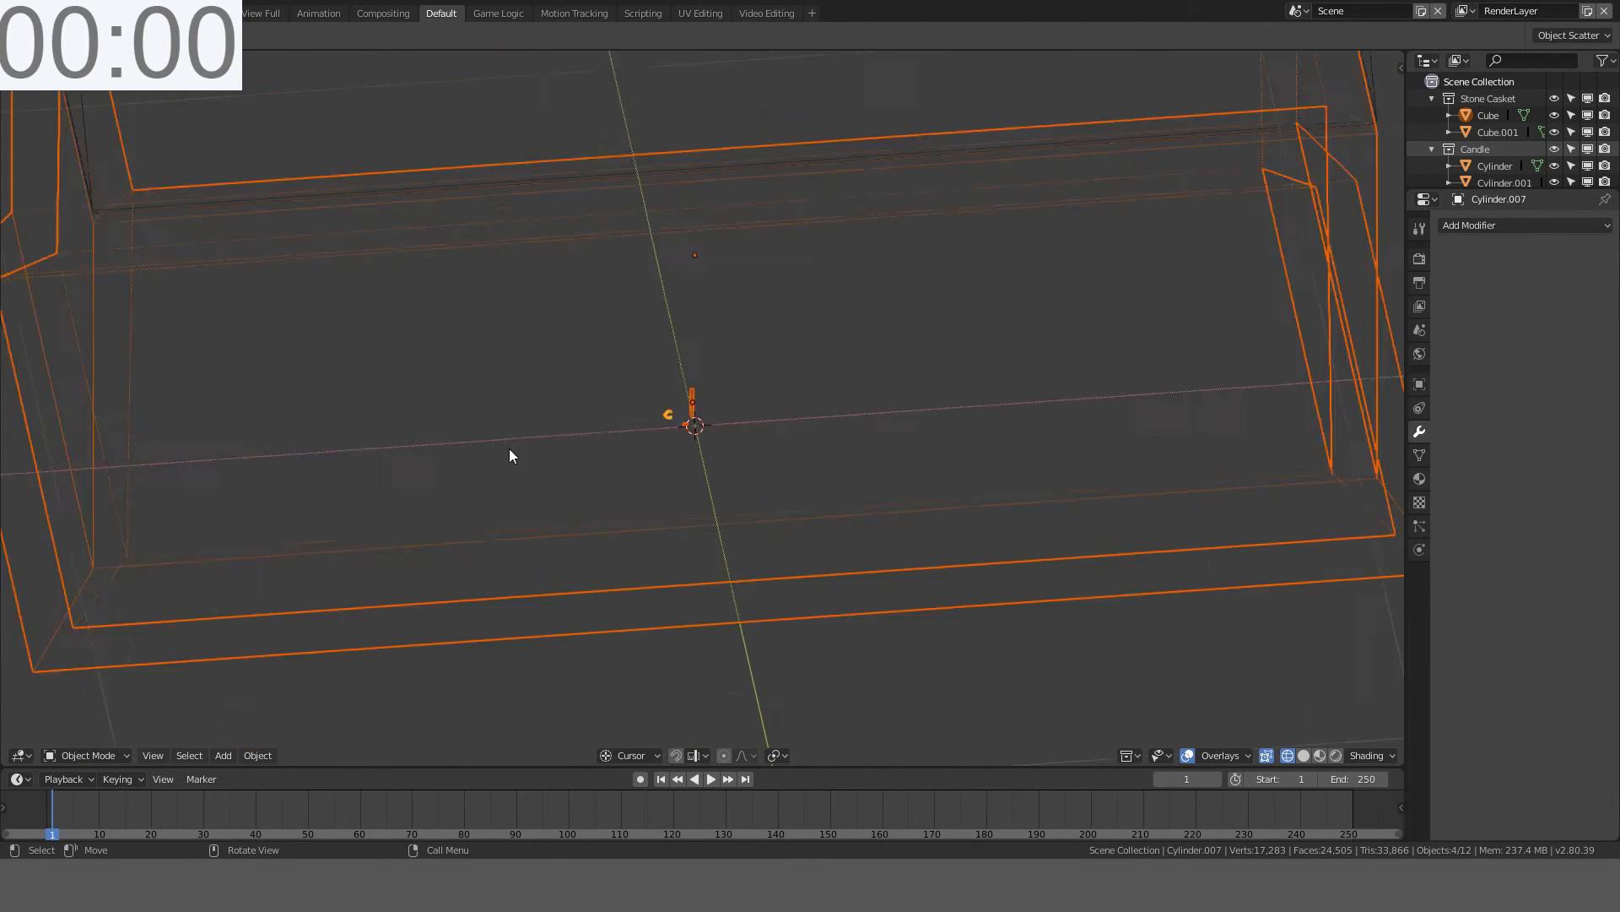
pyautogui.keyDown('shift'); pyautogui.click(645, 305); pyautogui.keyUp('shift')
pyautogui.press('c')
pyautogui.middleClick(732, 318)
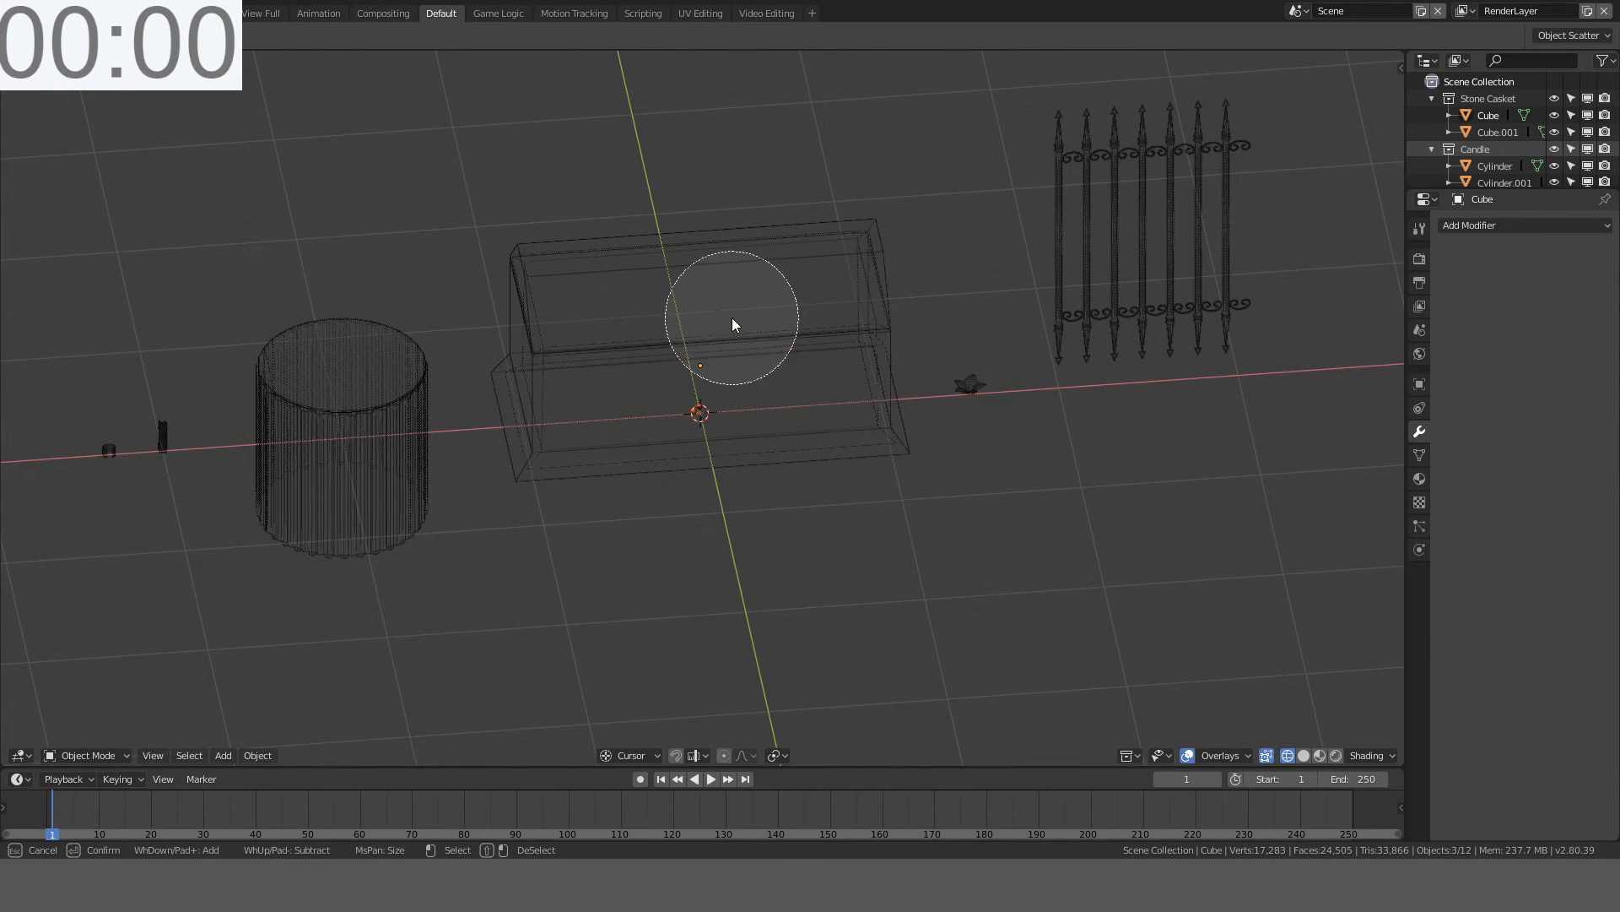
pyautogui.rightClick(728, 321)
pyautogui.keyDown('shift'); pyautogui.moveTo(632, 402); pyautogui.dragTo(761, 383, button='middle'); pyautogui.keyUp('shift')
pyautogui.press('KP_1')
pyautogui.press('g')
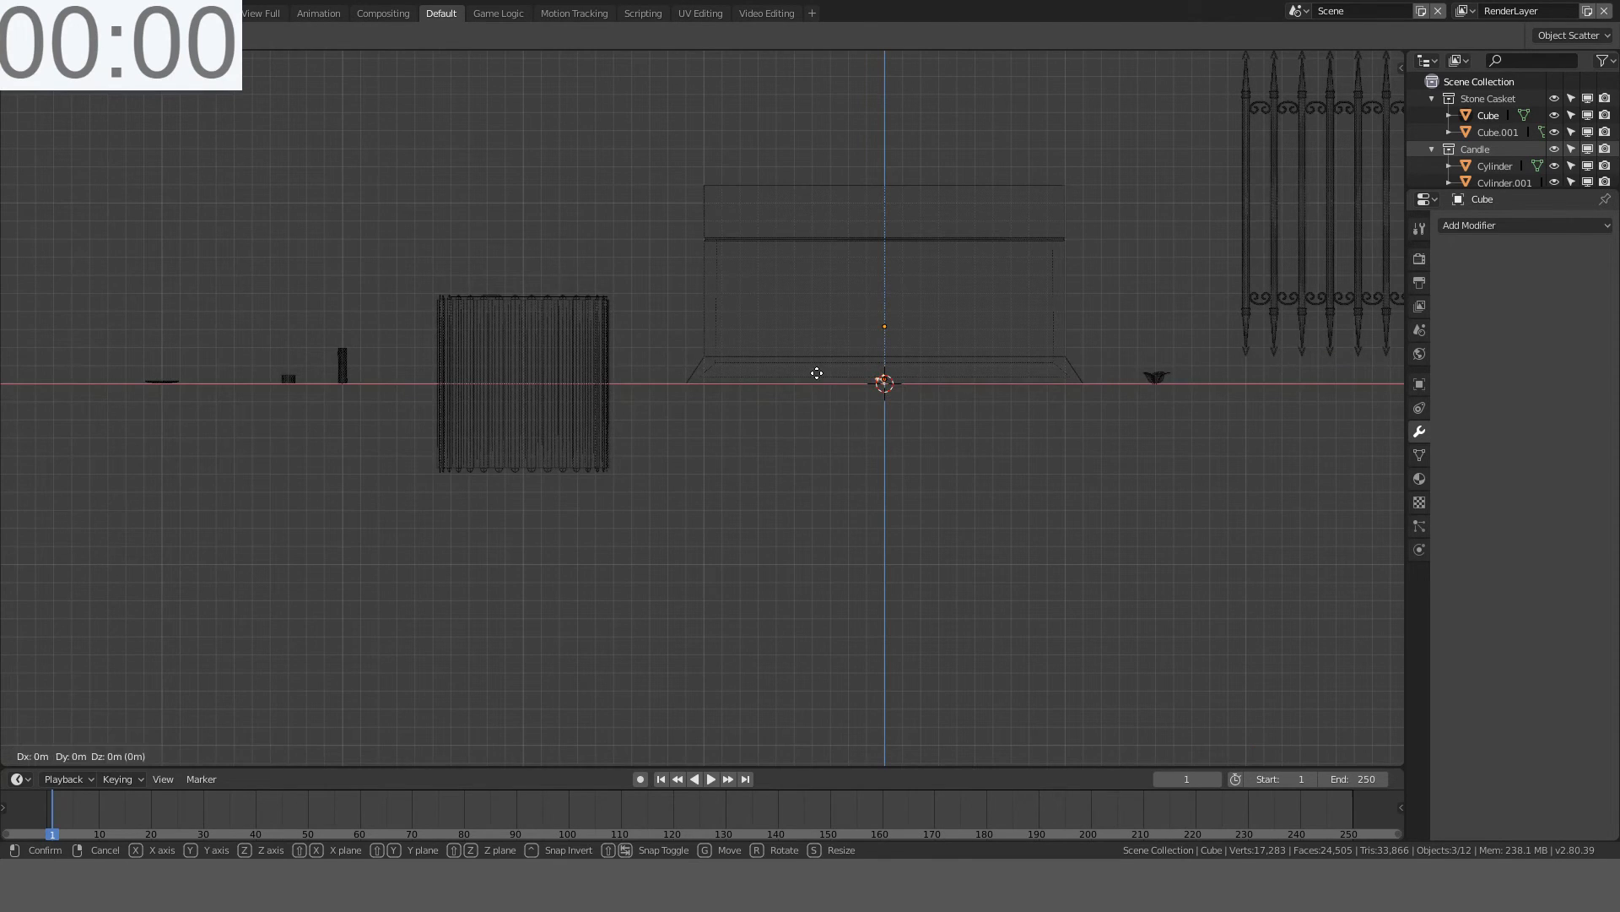
pyautogui.press('x')
pyautogui.click(217, 347)
pyautogui.moveTo(217, 346)
pyautogui.mouseDown(button='middle')
pyautogui.moveTo(344, 386)
pyautogui.moveTo(391, 472)
pyautogui.moveTo(843, 415)
pyautogui.mouseUp(button='middle')
# - Deselect all objects and show the scene in solid shading
pyautogui.click(392, 472)
pyautogui.press('z')
pyautogui.click(972, 412)
pyautogui.scroll(10, 748, 380)
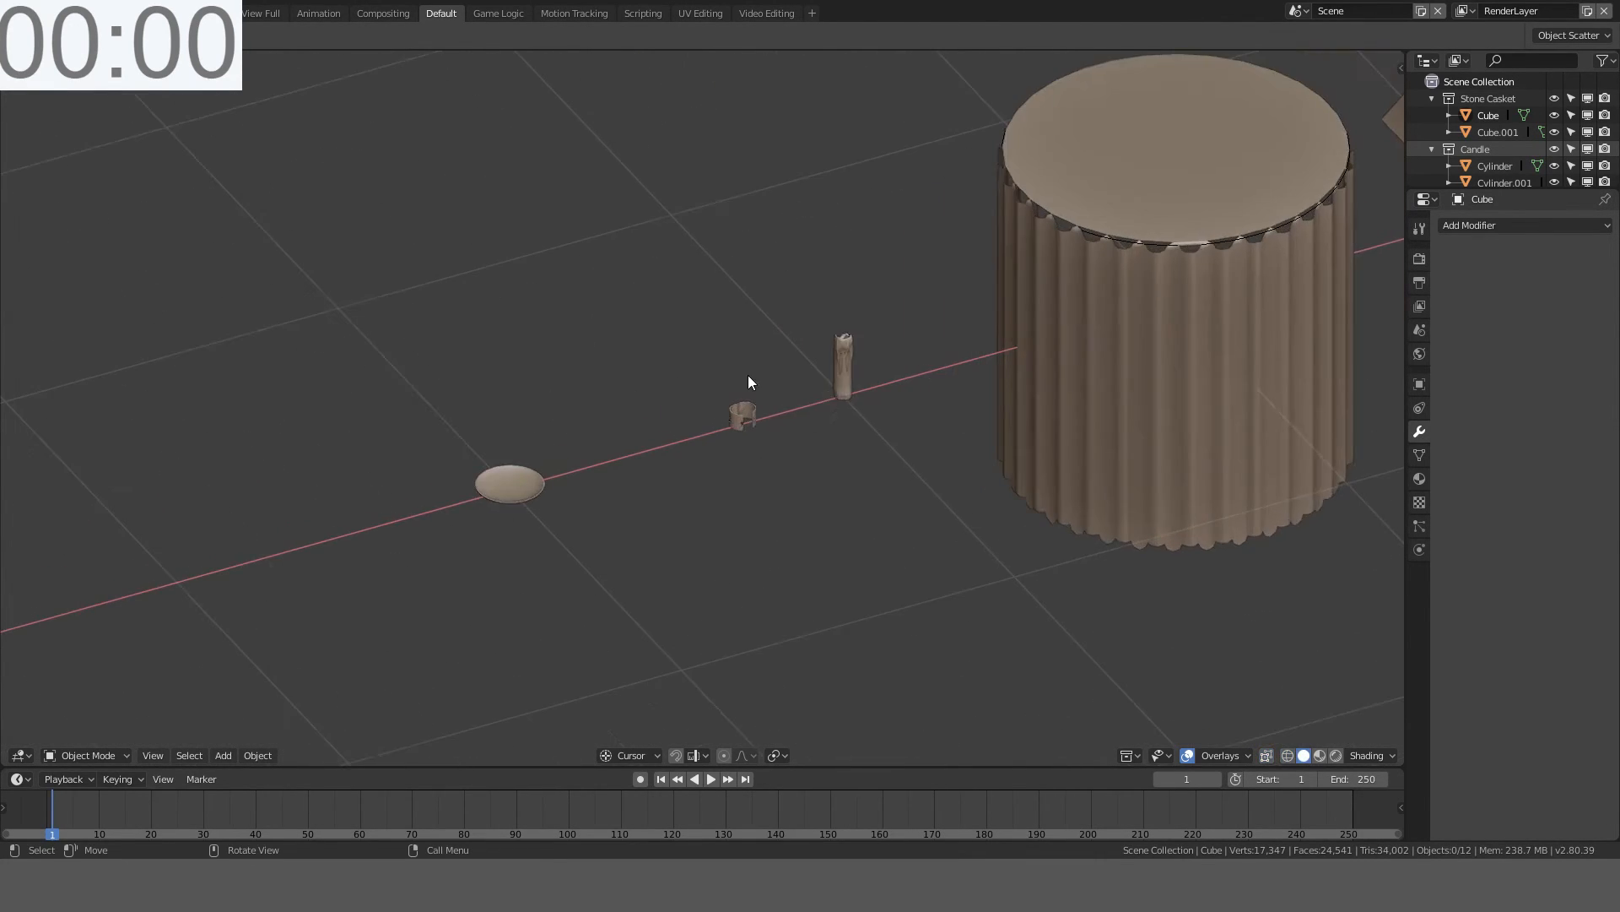
# - Examine the ring-shaped prop, the candle and the top rim of the fluted column up close
pyautogui.moveTo(792, 364)
pyautogui.mouseDown(button='middle')
pyautogui.moveTo(864, 402)
pyautogui.moveTo(712, 297)
pyautogui.moveTo(396, 244)
pyautogui.mouseUp(button='middle')
pyautogui.keyDown('shift'); pyautogui.moveTo(1163, 338); pyautogui.dragTo(580, 325, button='middle'); pyautogui.keyUp('shift')
pyautogui.scroll(4, 849, 299)
pyautogui.moveTo(849, 299); pyautogui.dragTo(722, 419, button='middle')
pyautogui.scroll(-10, 725, 393)
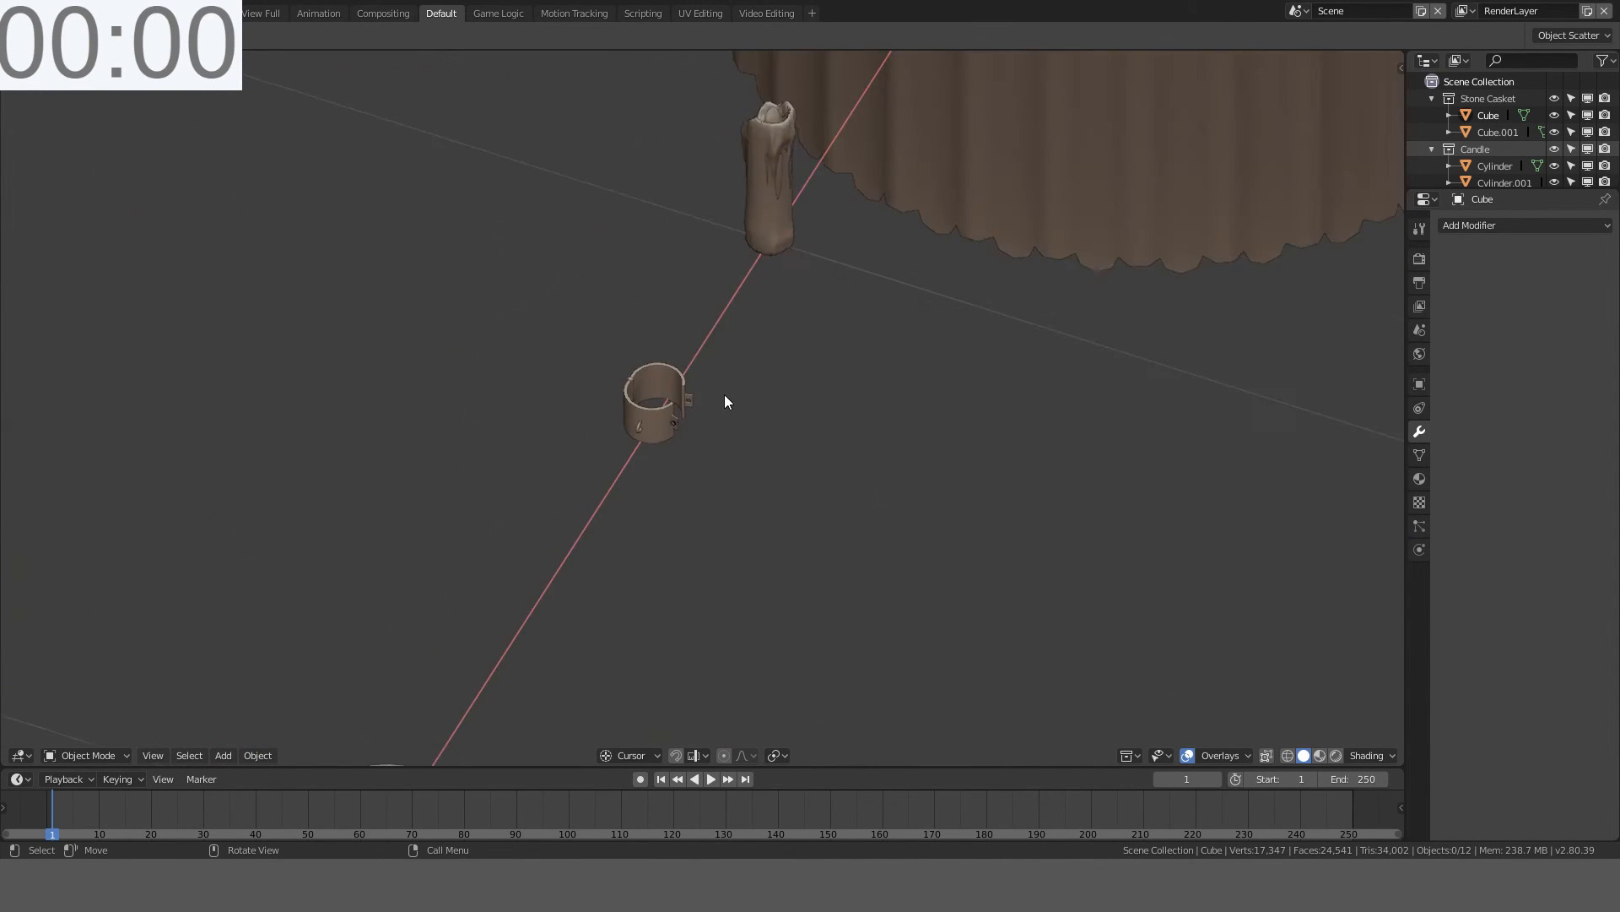
pyautogui.scroll(-1, 724, 394)
pyautogui.moveTo(1004, 287); pyautogui.dragTo(761, 405, button='middle')
pyautogui.scroll(3, 799, 204)
pyautogui.scroll(5, 975, 300)
pyautogui.moveTo(760, 405); pyautogui.dragTo(759, 454, button='middle')
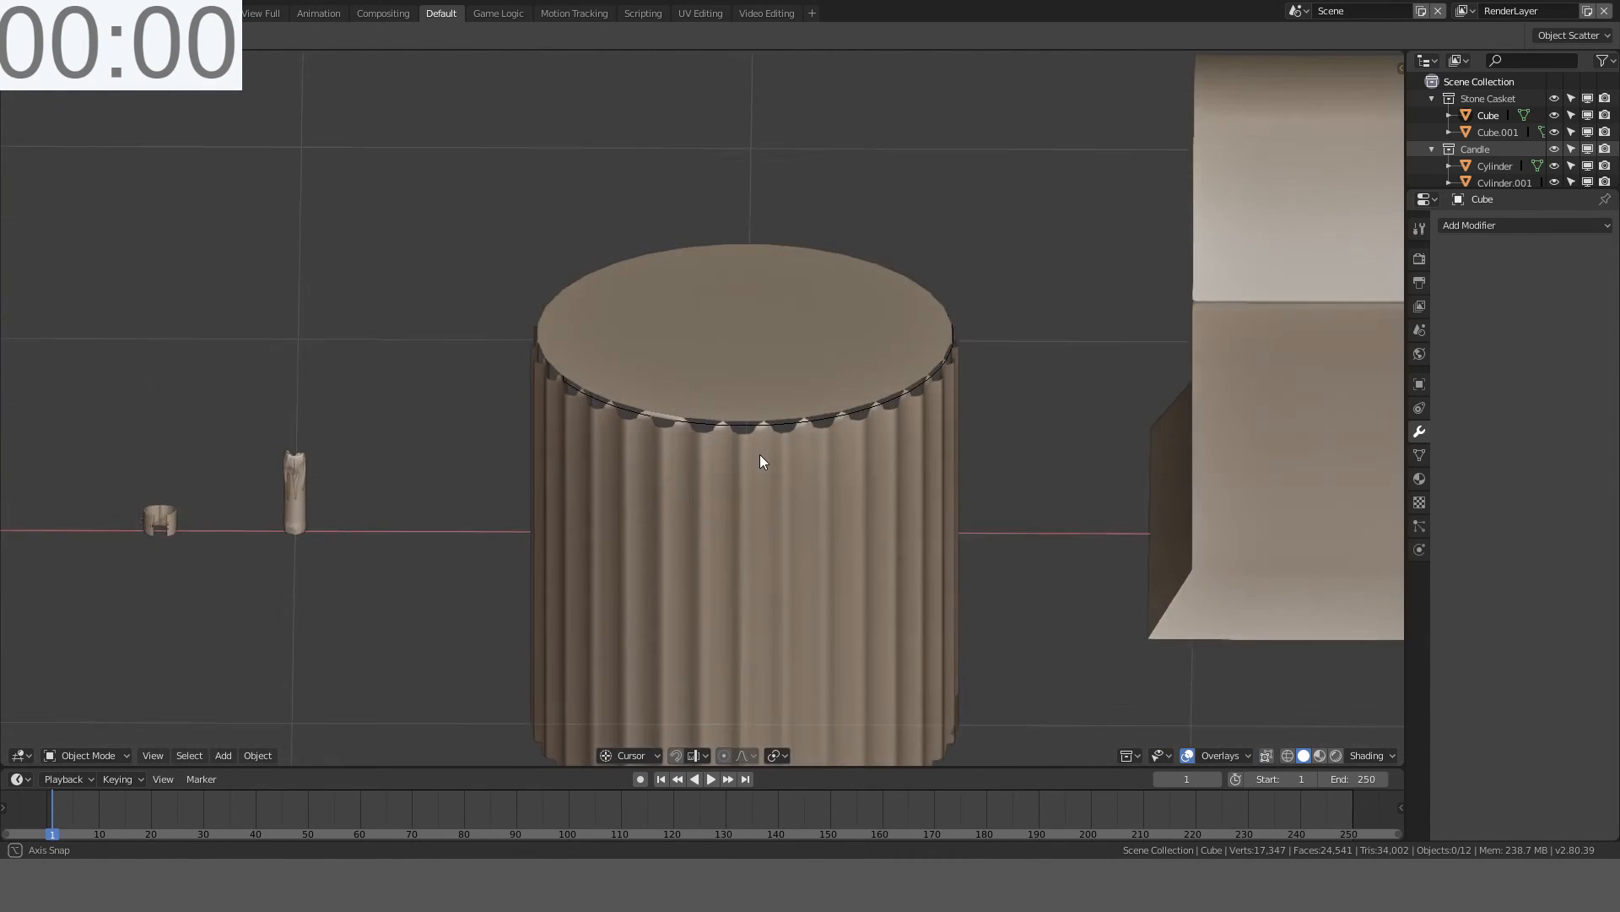
pyautogui.scroll(5, 758, 460)
pyautogui.scroll(1, 758, 459)
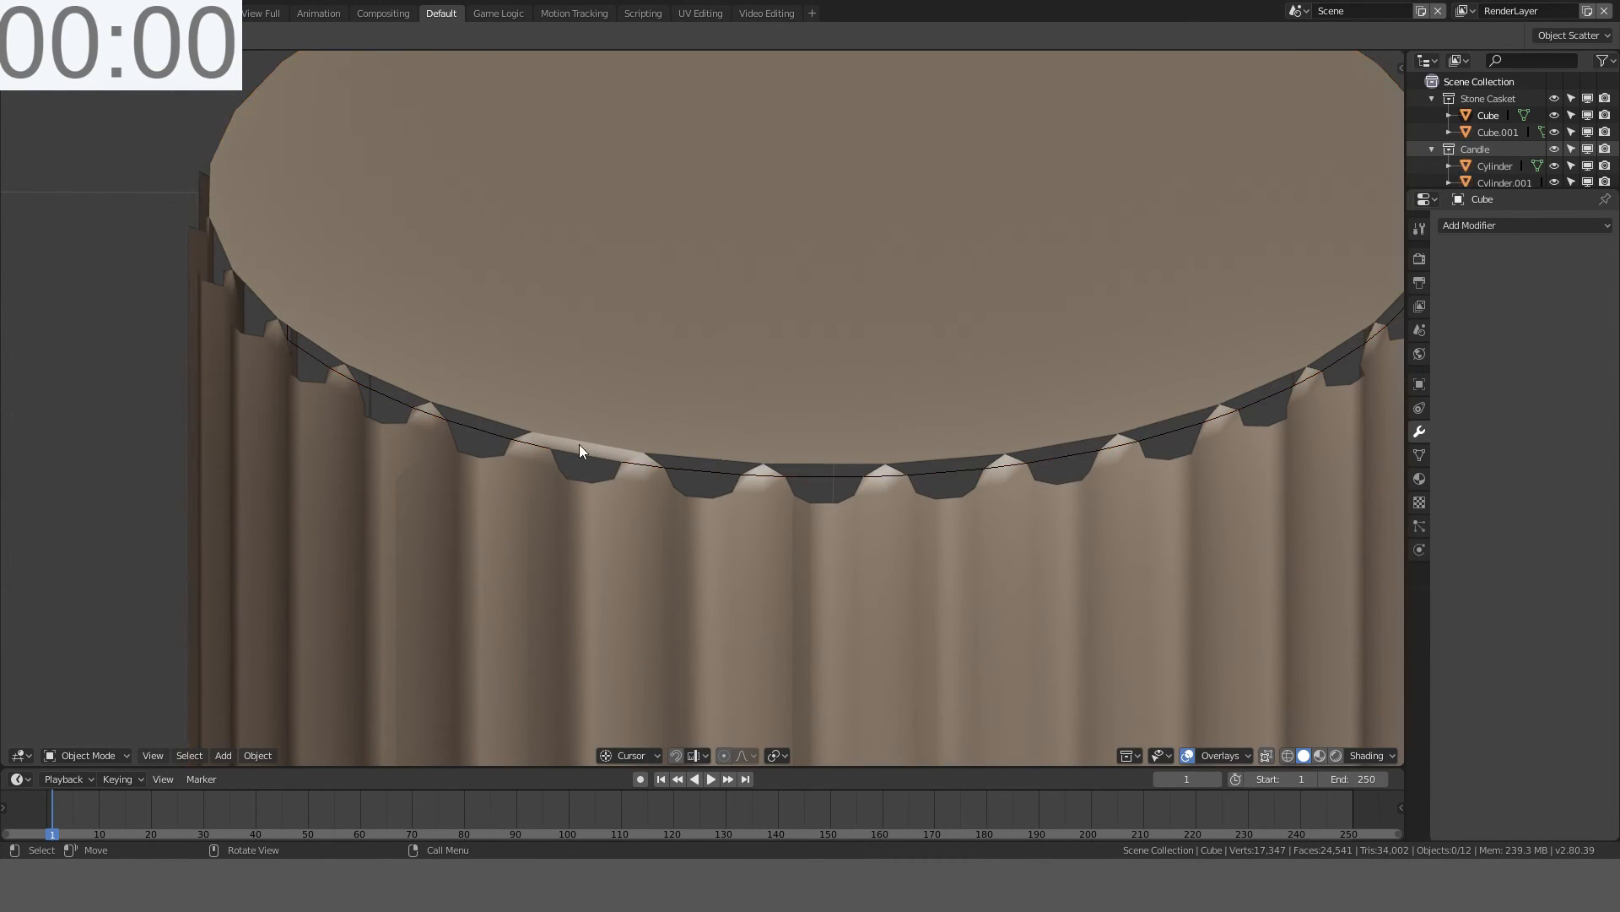